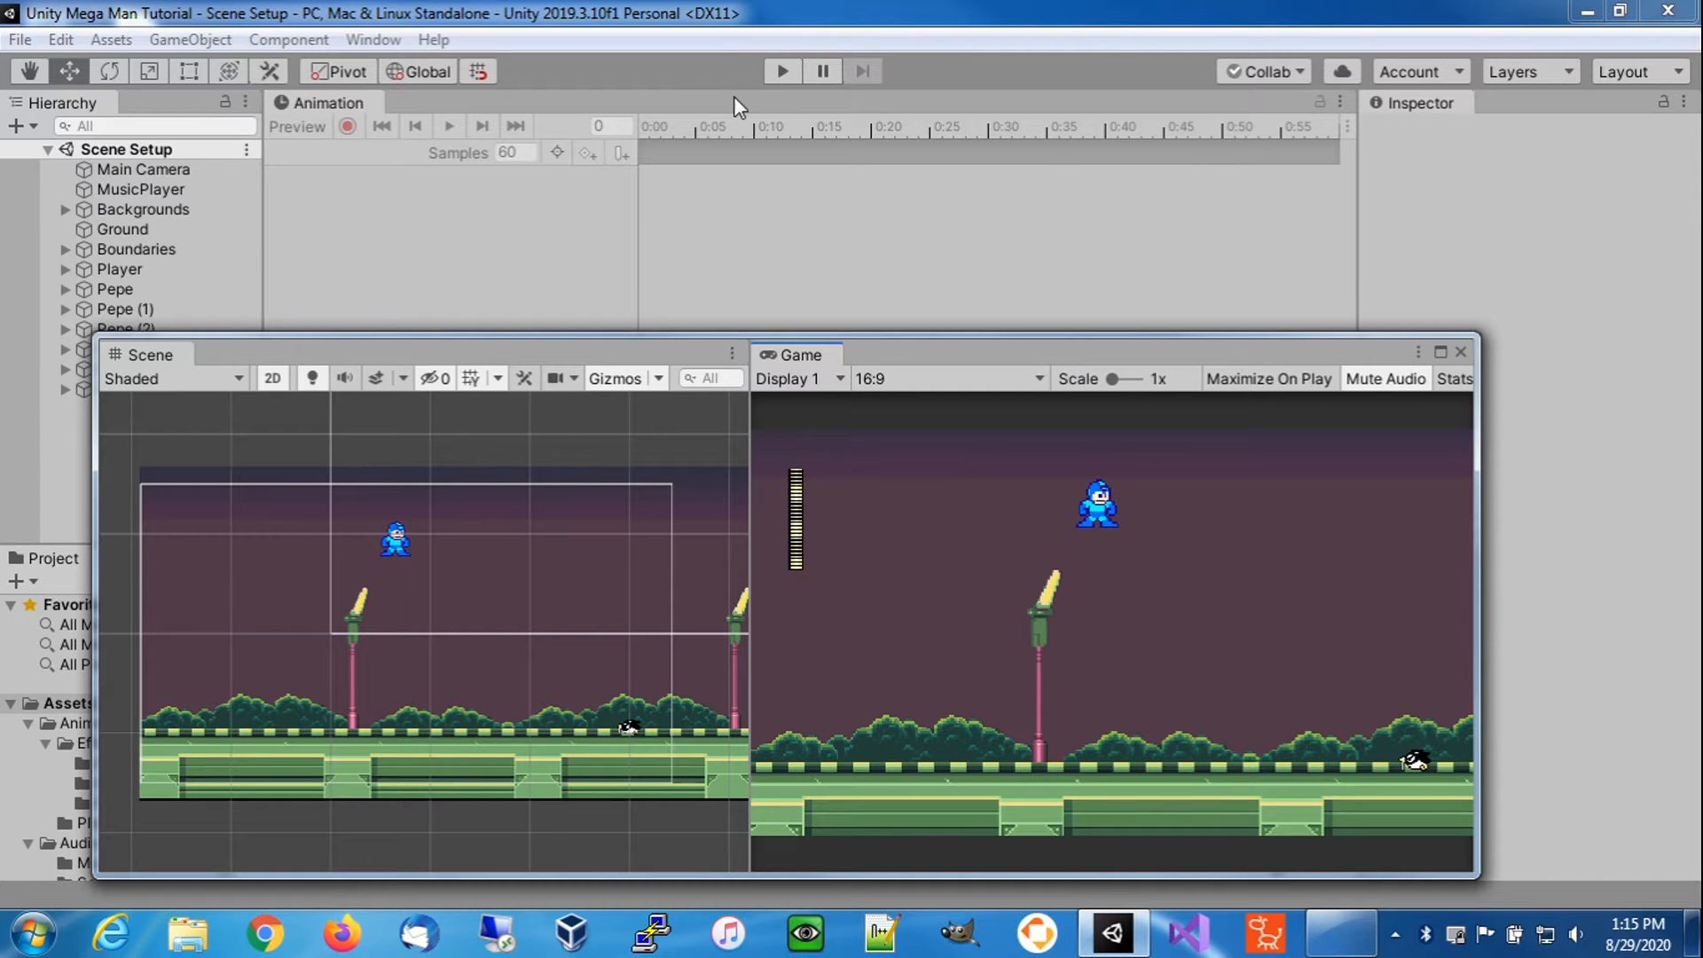
- Play the scene and run the player right, shooting the Pepe enemies along the way
{"action": "left_click", "coordinate": [781, 71]}
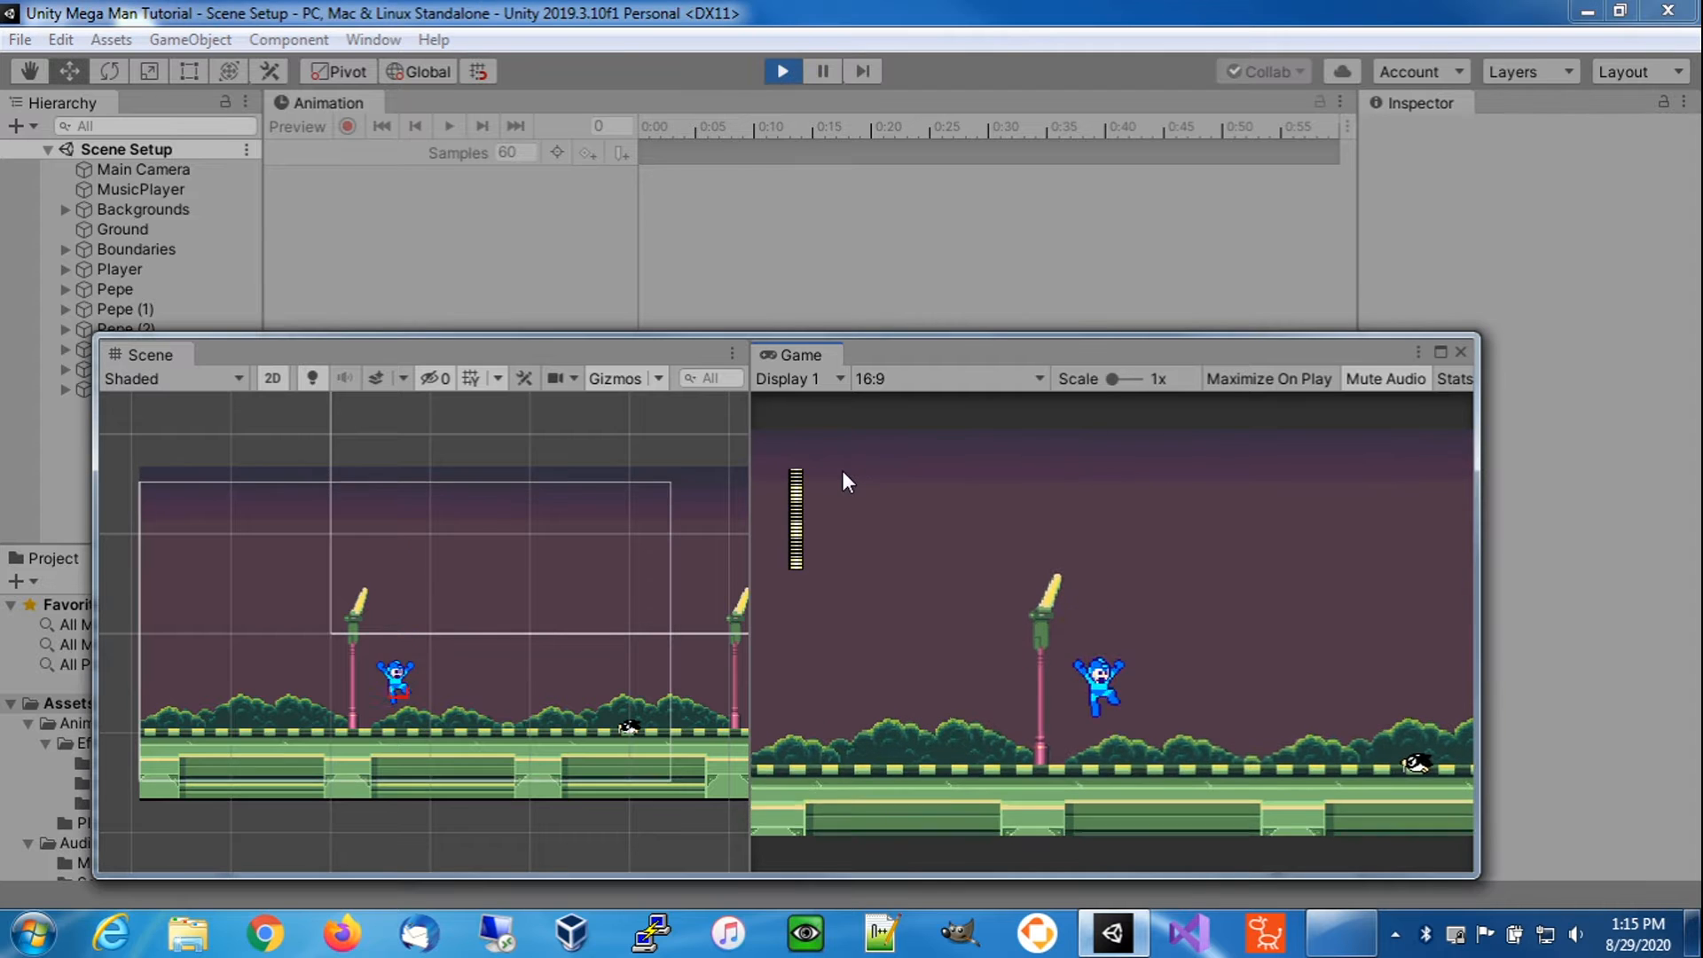
{"action": "key", "text": "Right"}
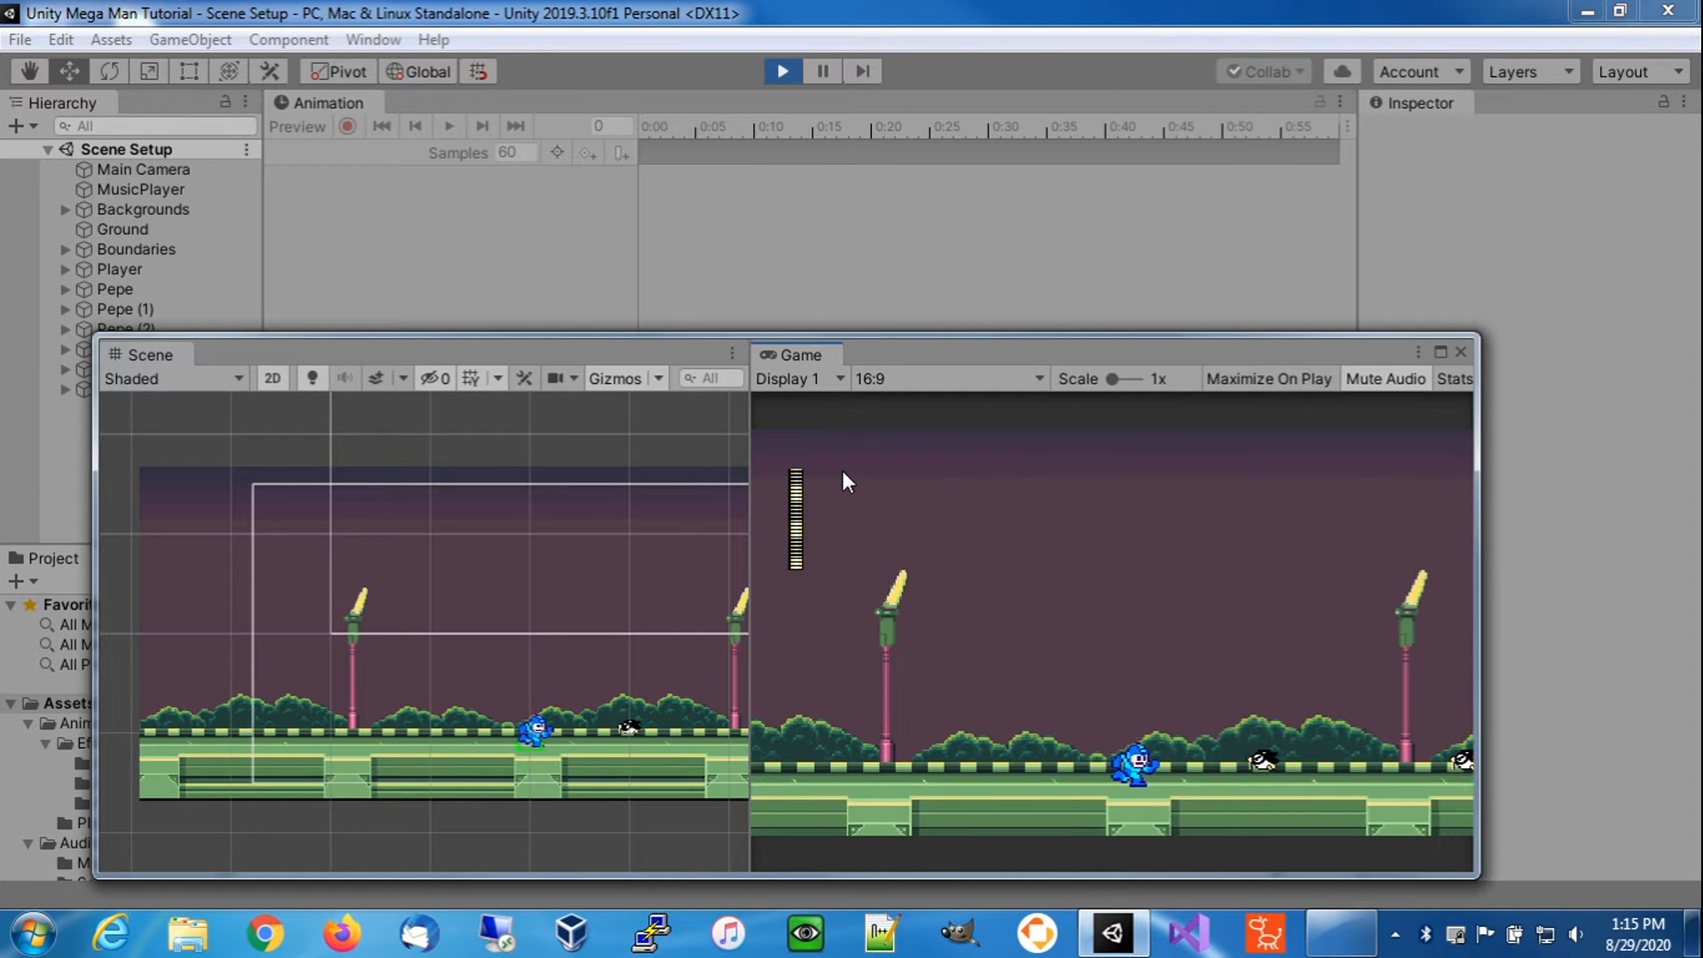
{"action": "key", "text": "Right"}
{"action": "key", "text": "c"}
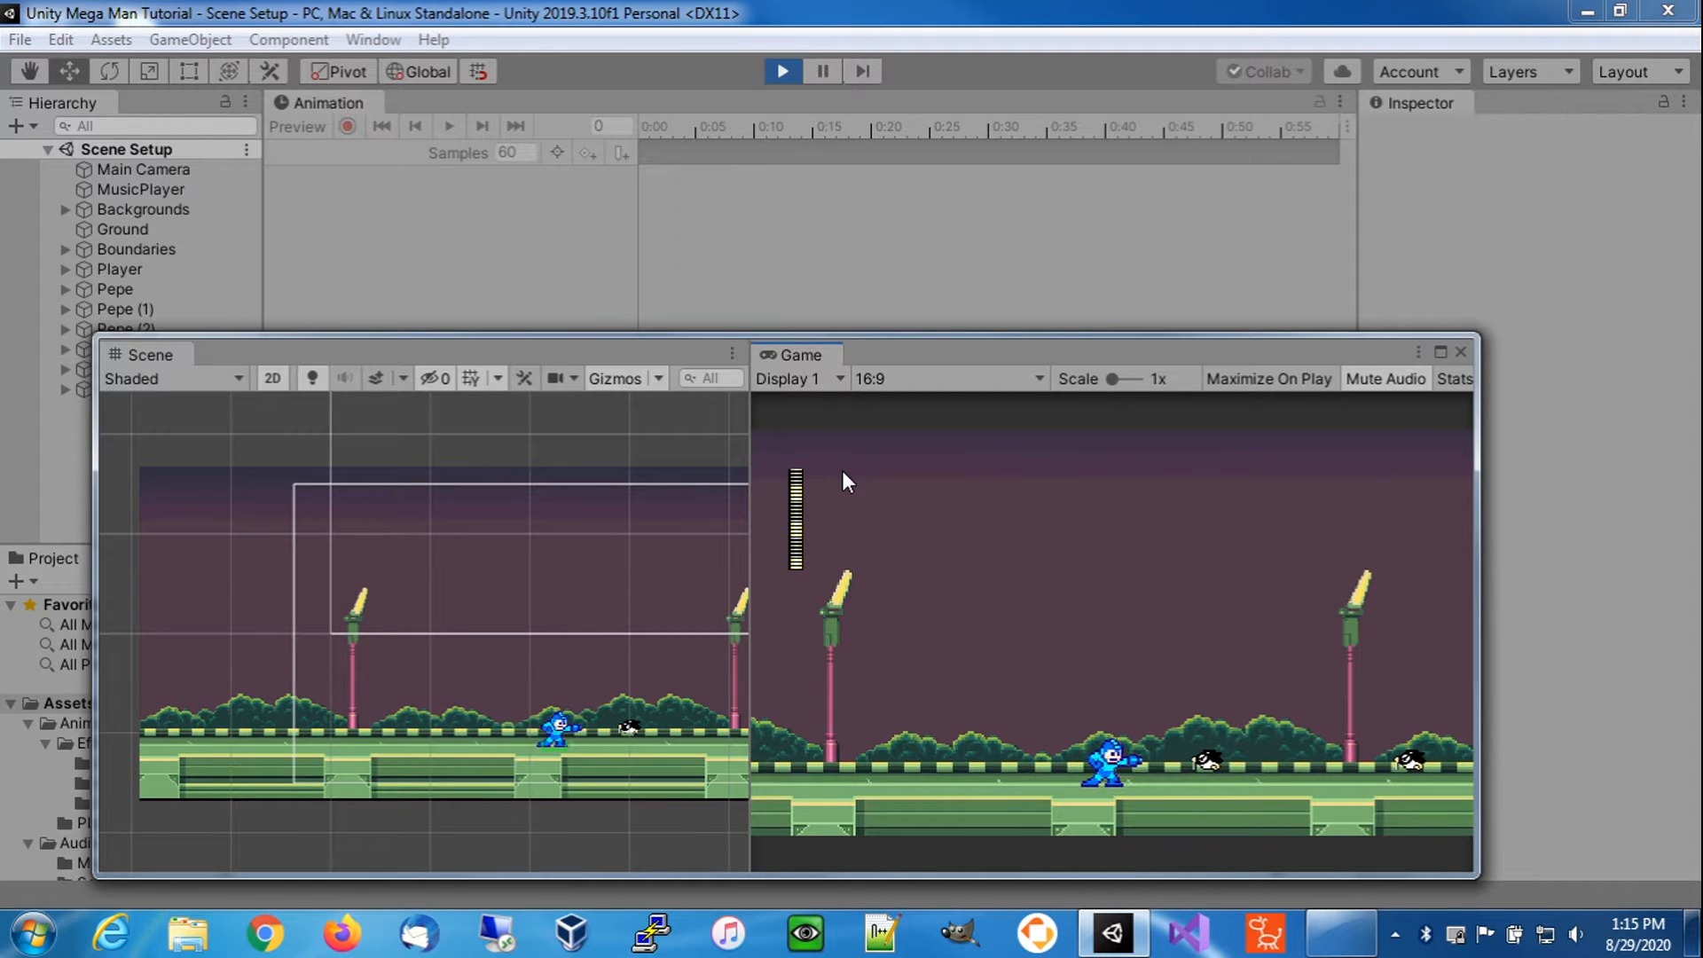
{"action": "key", "text": "Right"}
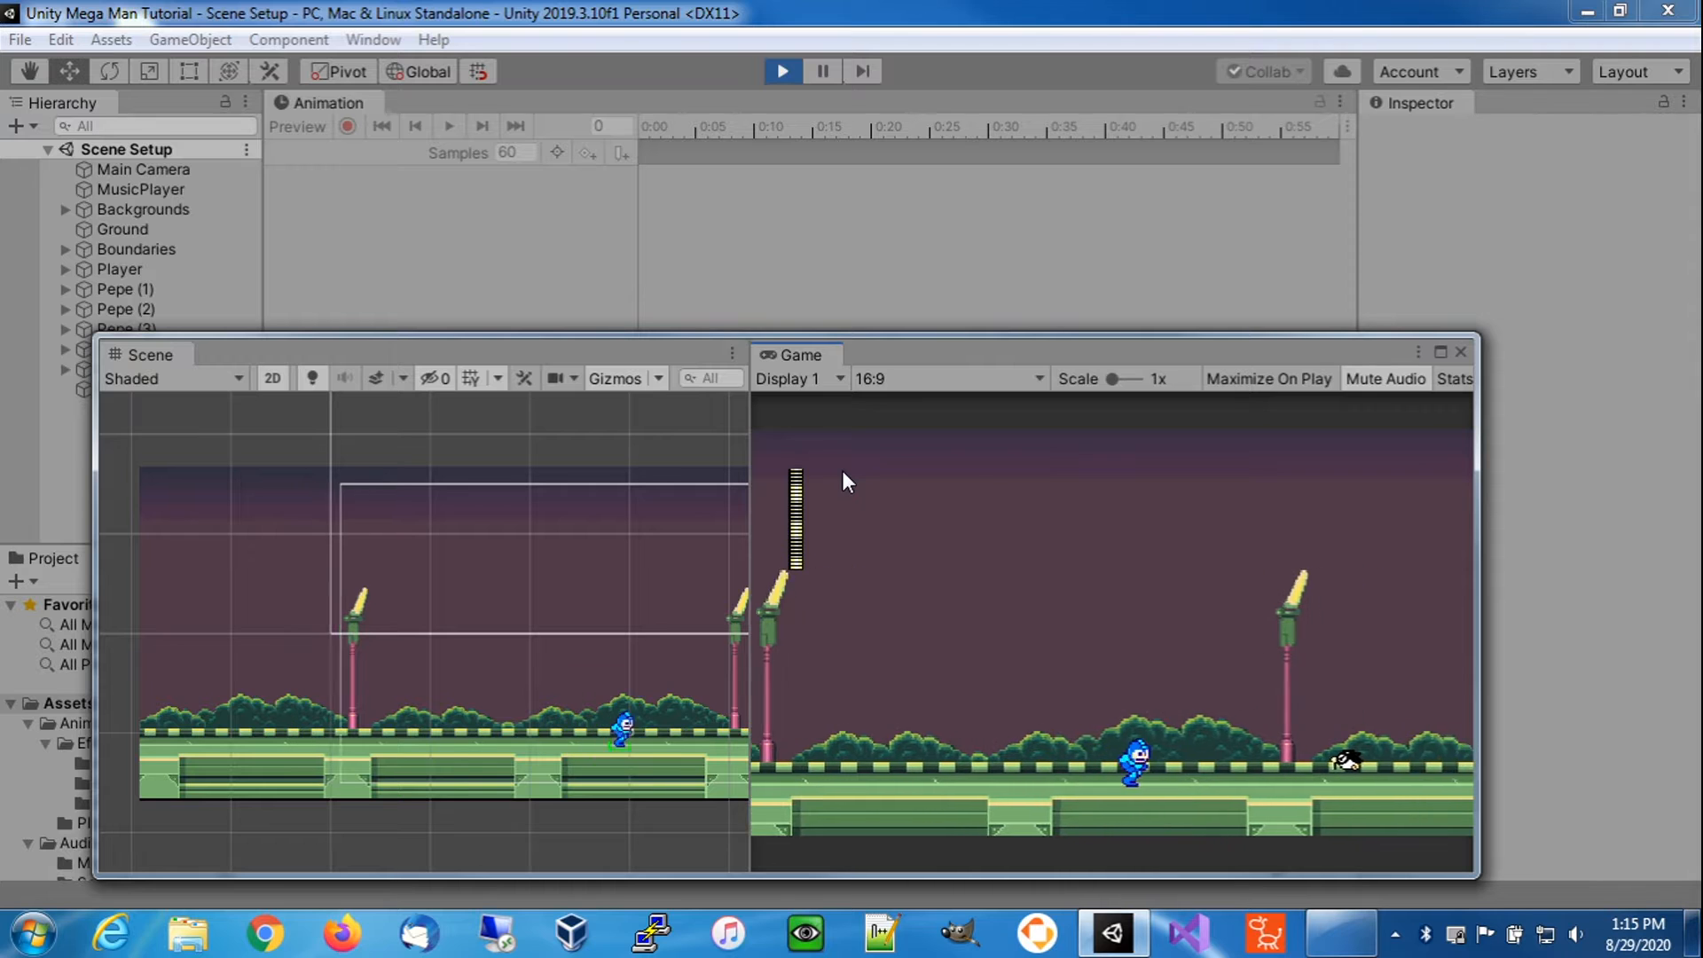
{"action": "key", "text": "Right"}
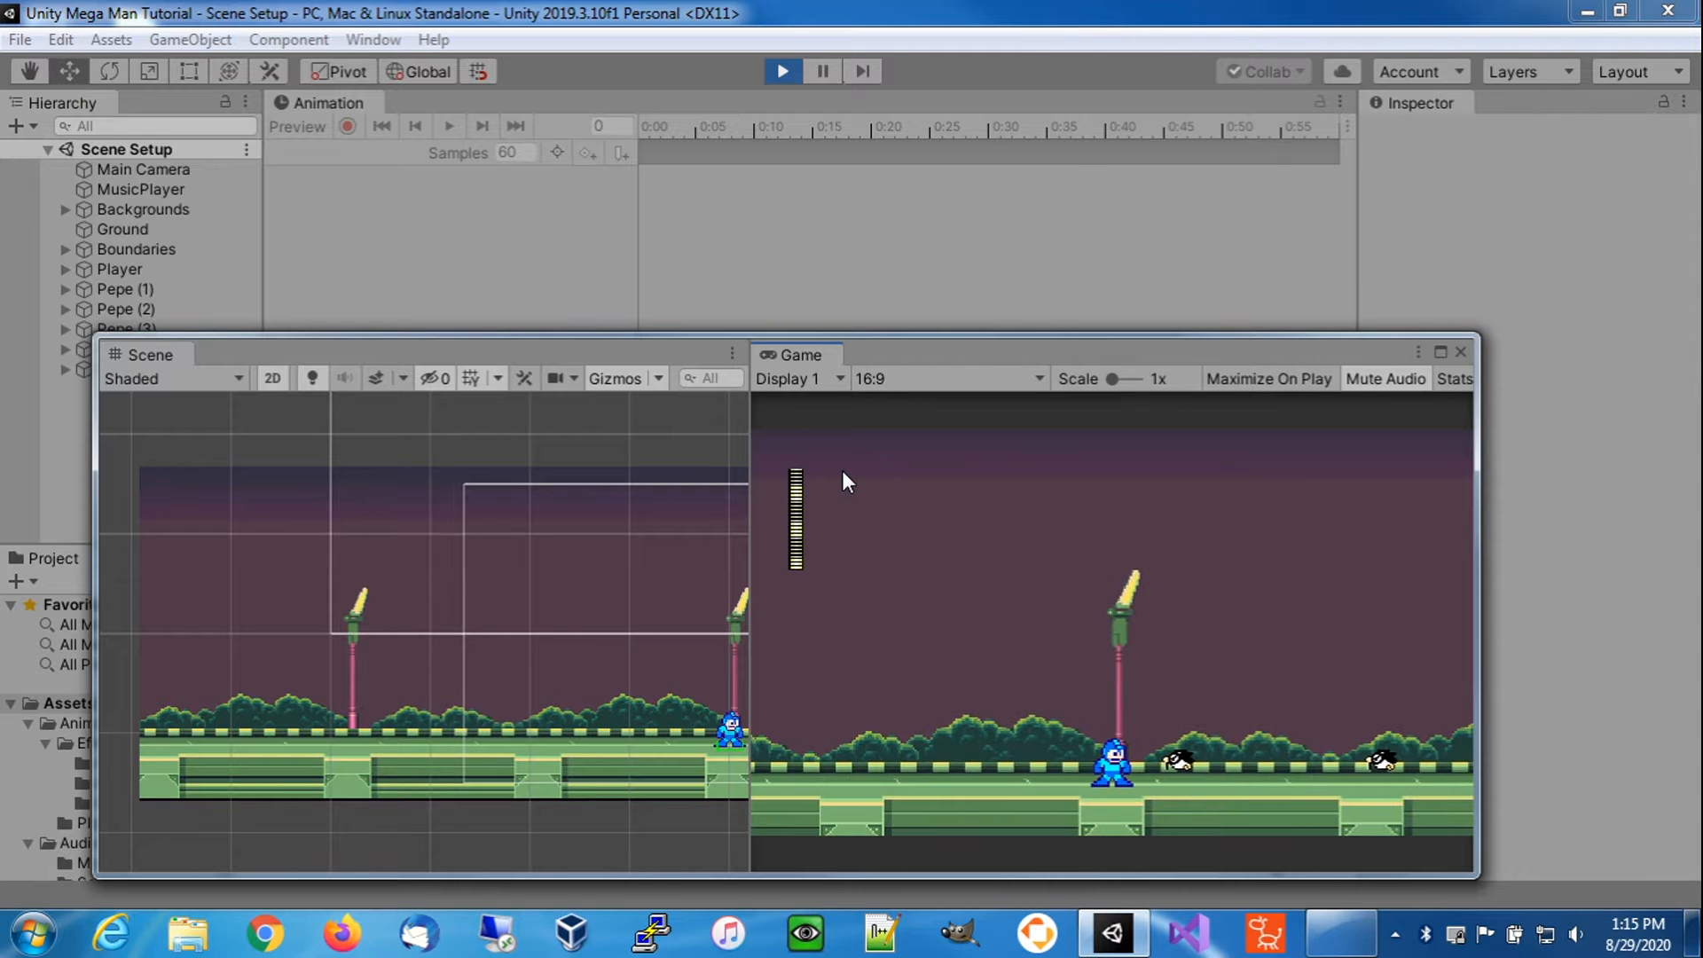
{"action": "key", "text": "Right"}
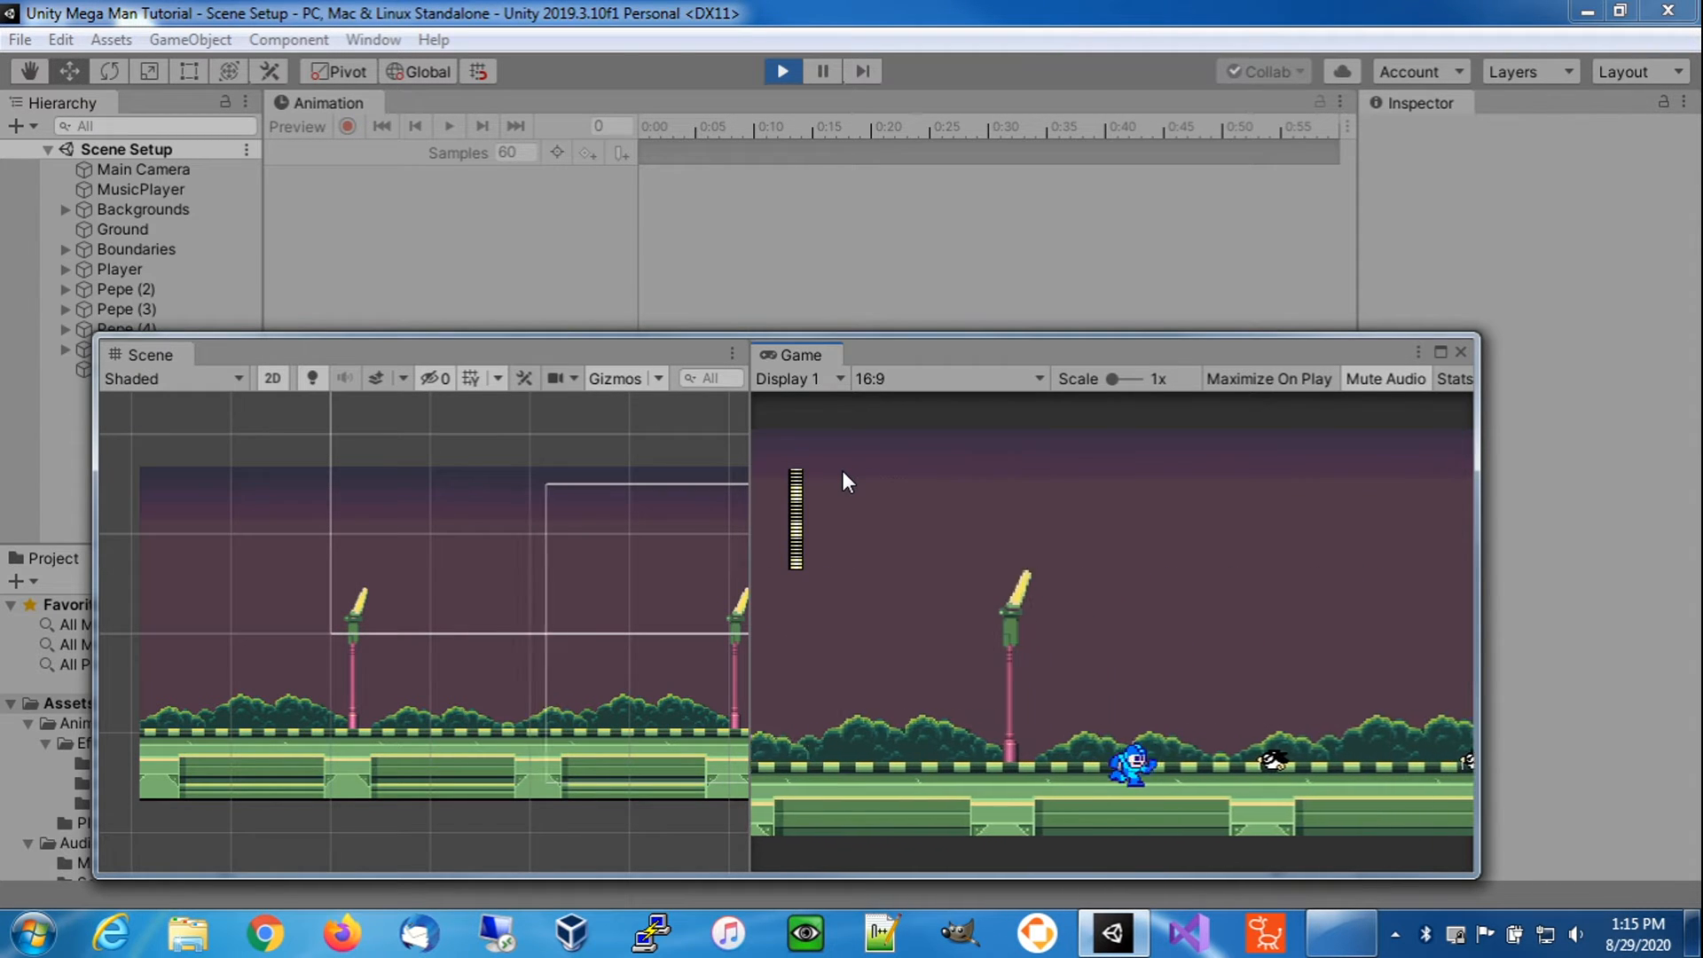
{"action": "key", "text": "Right"}
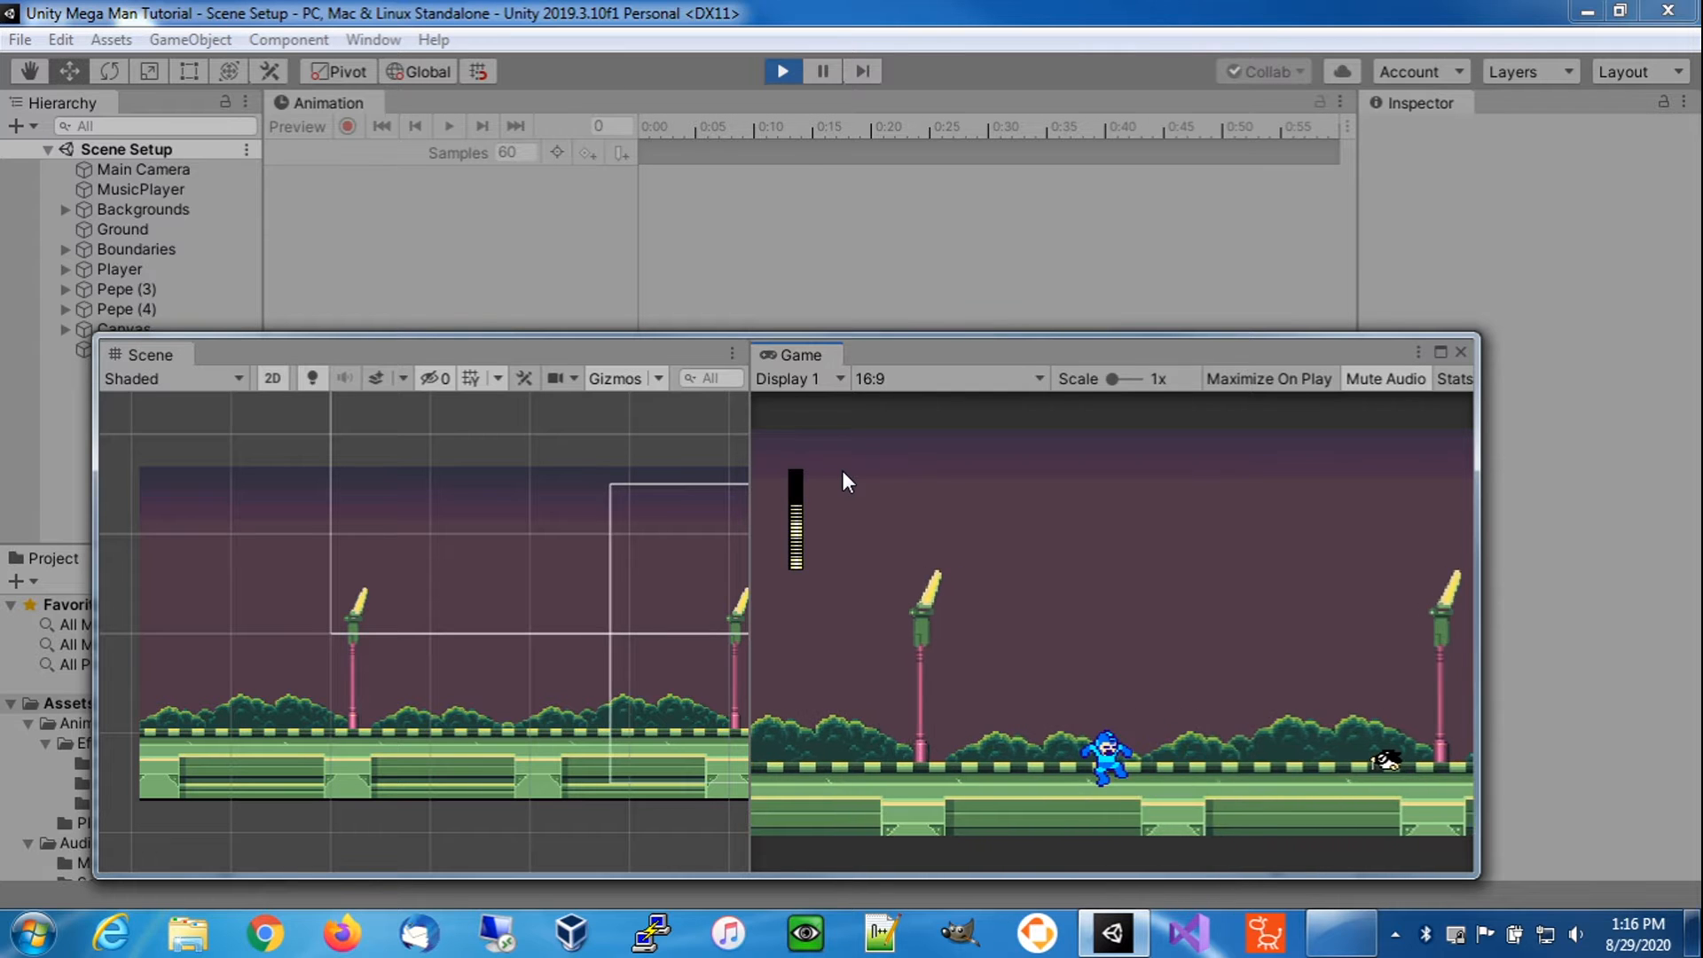
- Run the player through the remaining Pepe enemies while shooting, and walk back from the stage's far end
{"action": "key", "text": "Right"}
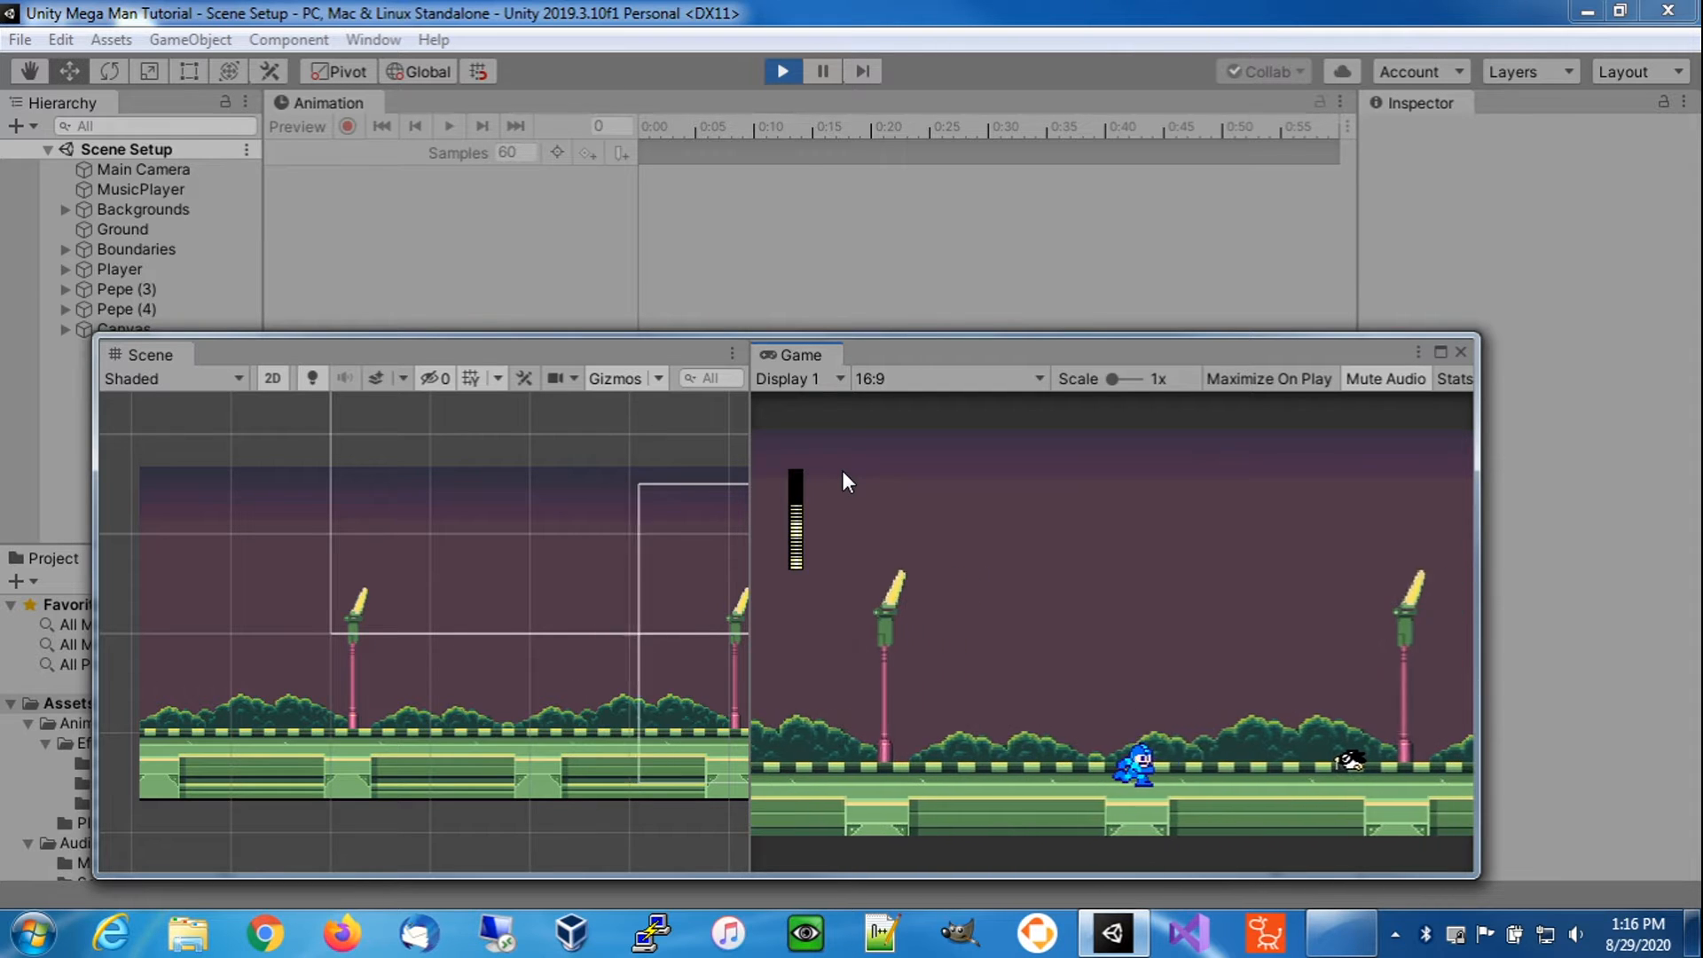
{"action": "key", "text": "c"}
{"action": "key", "text": "Right"}
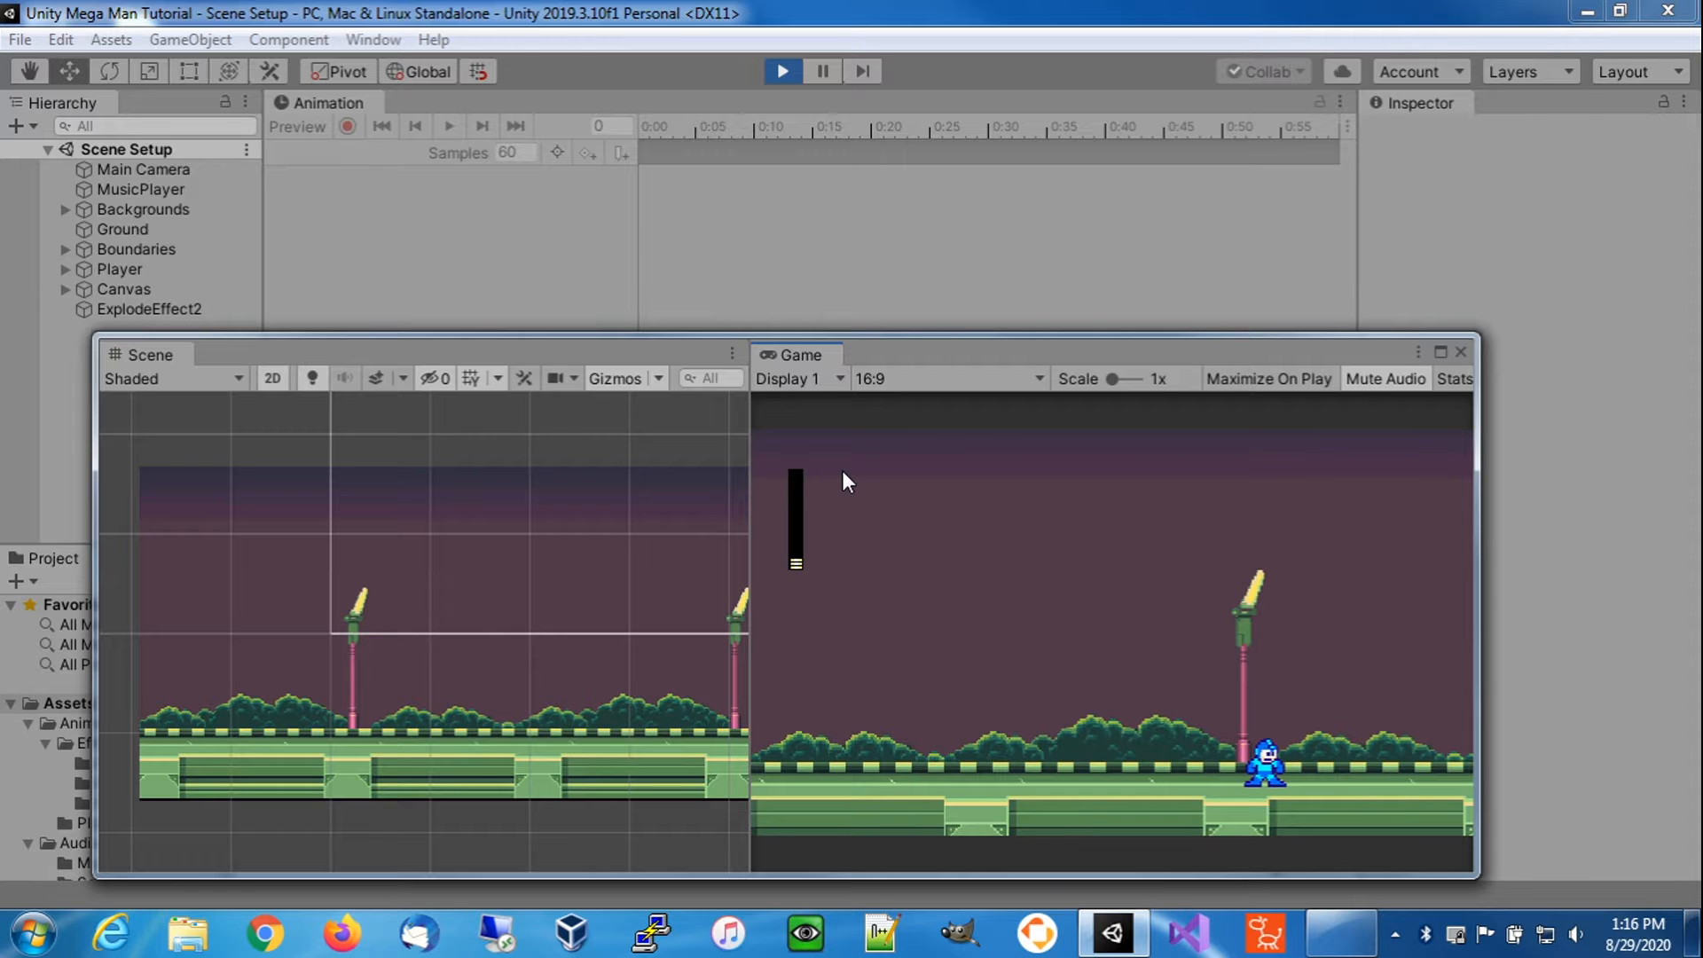
{"action": "key", "text": "Left"}
{"action": "key", "text": "Left"}
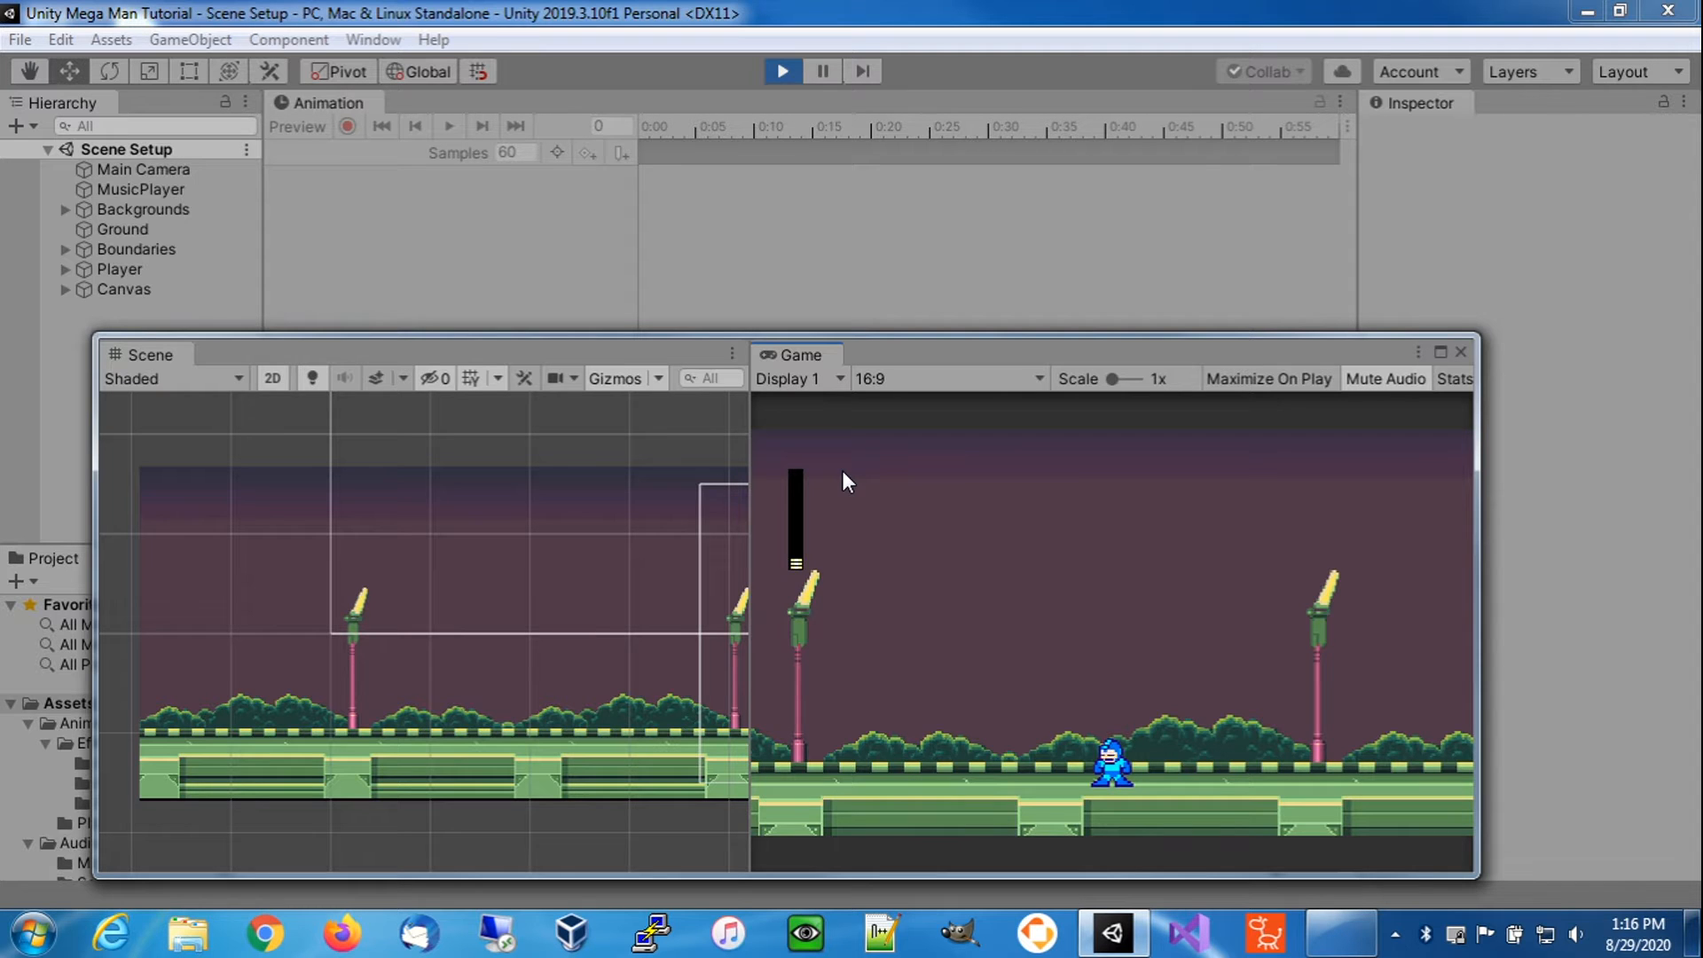
- Jump and test freezing the player in mid-air while firing bullets in both directions
{"action": "key", "text": "space"}
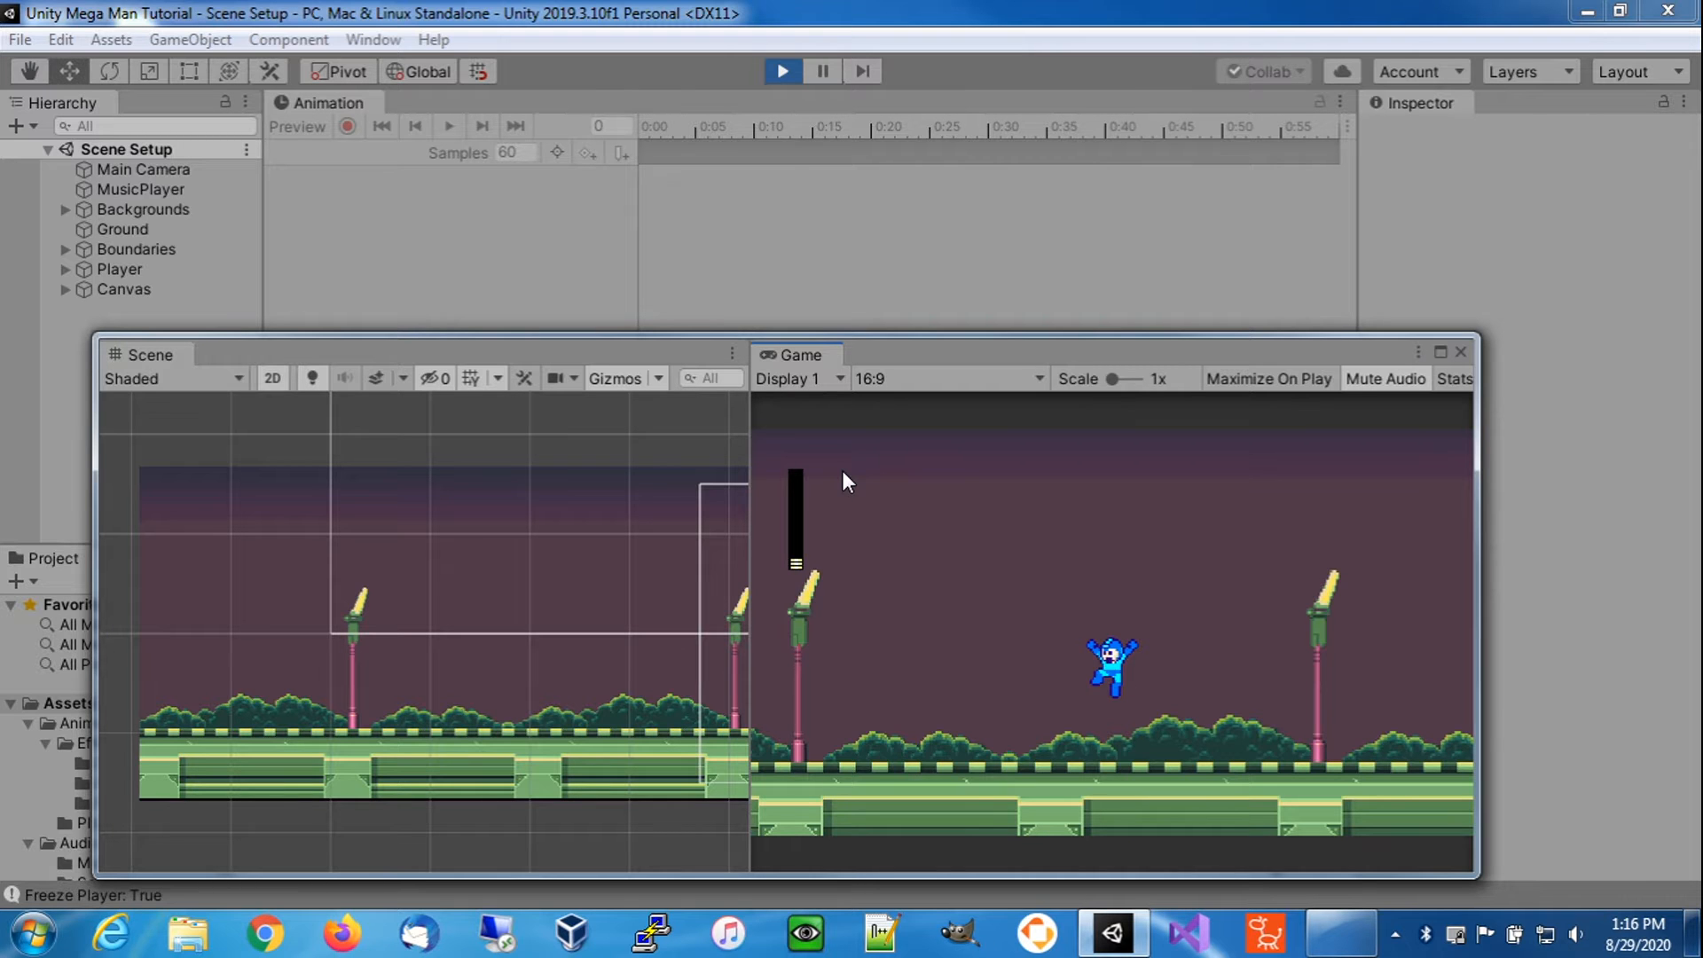
{"action": "key", "text": "c"}
{"action": "key", "text": "c"}
{"action": "key", "text": "c"}
{"action": "key", "text": "c"}
{"action": "key", "text": "c"}
{"action": "key", "text": "Right"}
{"action": "key", "text": "c"}
{"action": "key", "text": "c"}
{"action": "key", "text": "c"}
{"action": "key", "text": "c"}
{"action": "key", "text": "c"}
{"action": "key", "text": "Left"}
{"action": "key", "text": "c"}
{"action": "key", "text": "c"}
{"action": "key", "text": "c"}
{"action": "key", "text": "k"}
{"action": "key", "text": "c"}
{"action": "key", "text": "c"}
{"action": "key", "text": "c"}
{"action": "key", "text": "c"}
{"action": "key", "text": "c"}
- Test toggling the bullet freeze on shots in flight, and unfreeze the player
{"action": "key", "text": "b"}
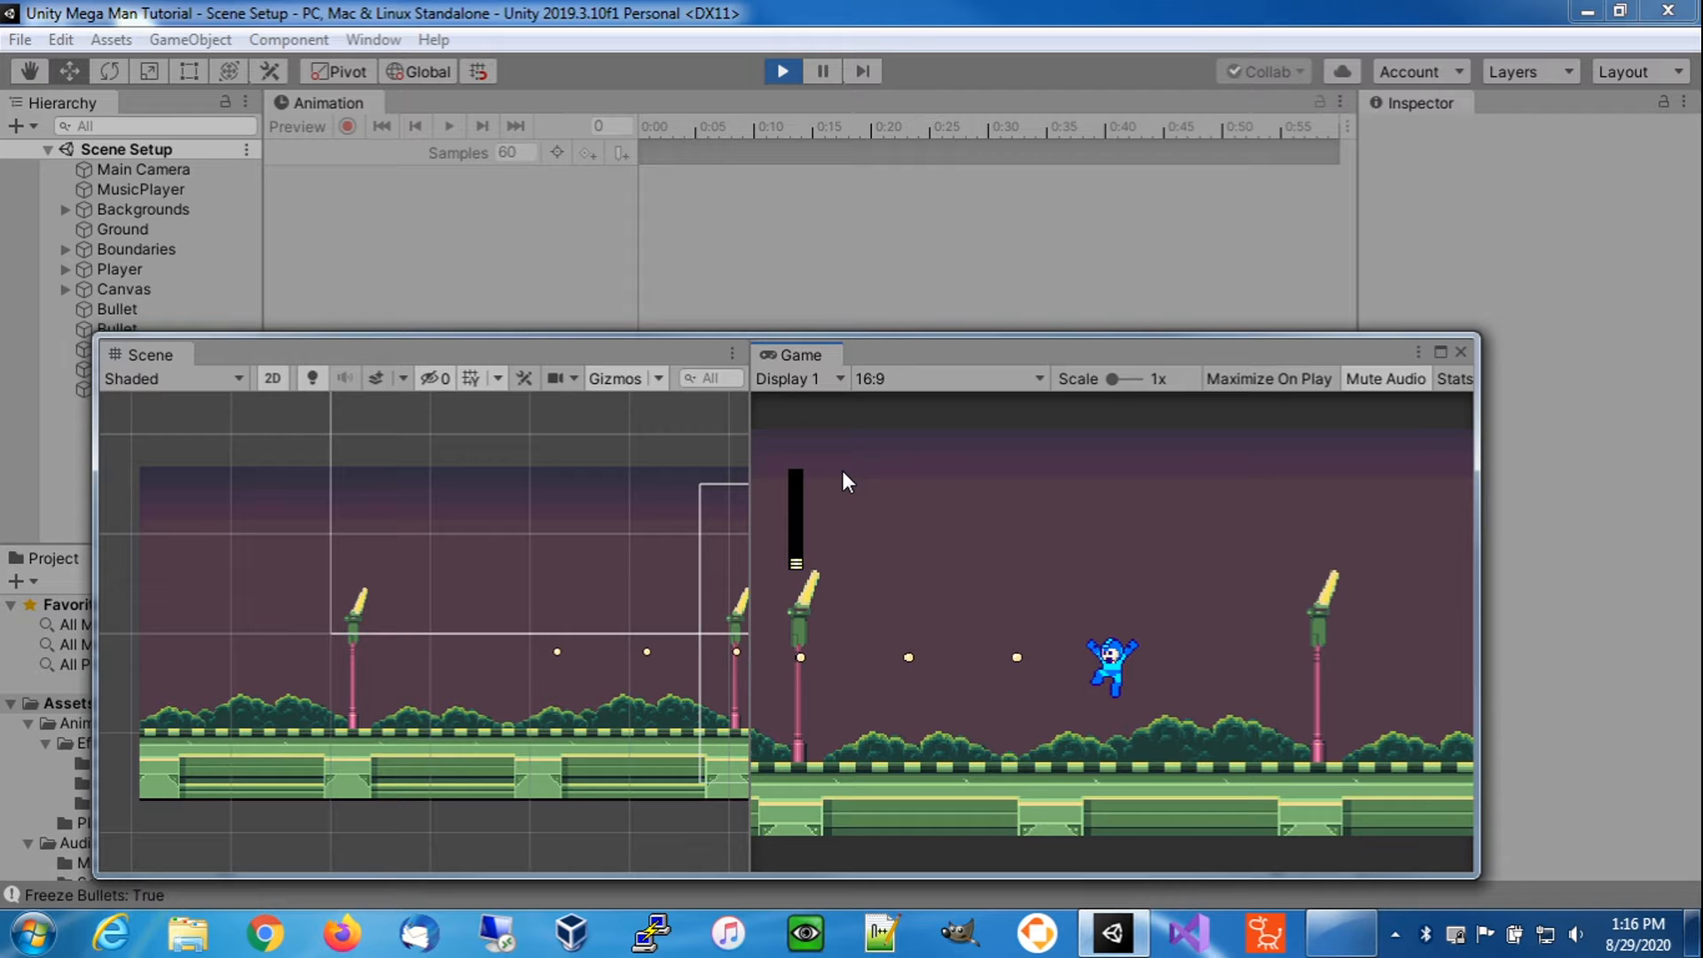
{"action": "key", "text": "b"}
{"action": "key", "text": "b"}
{"action": "key", "text": "b"}
{"action": "key", "text": "p"}
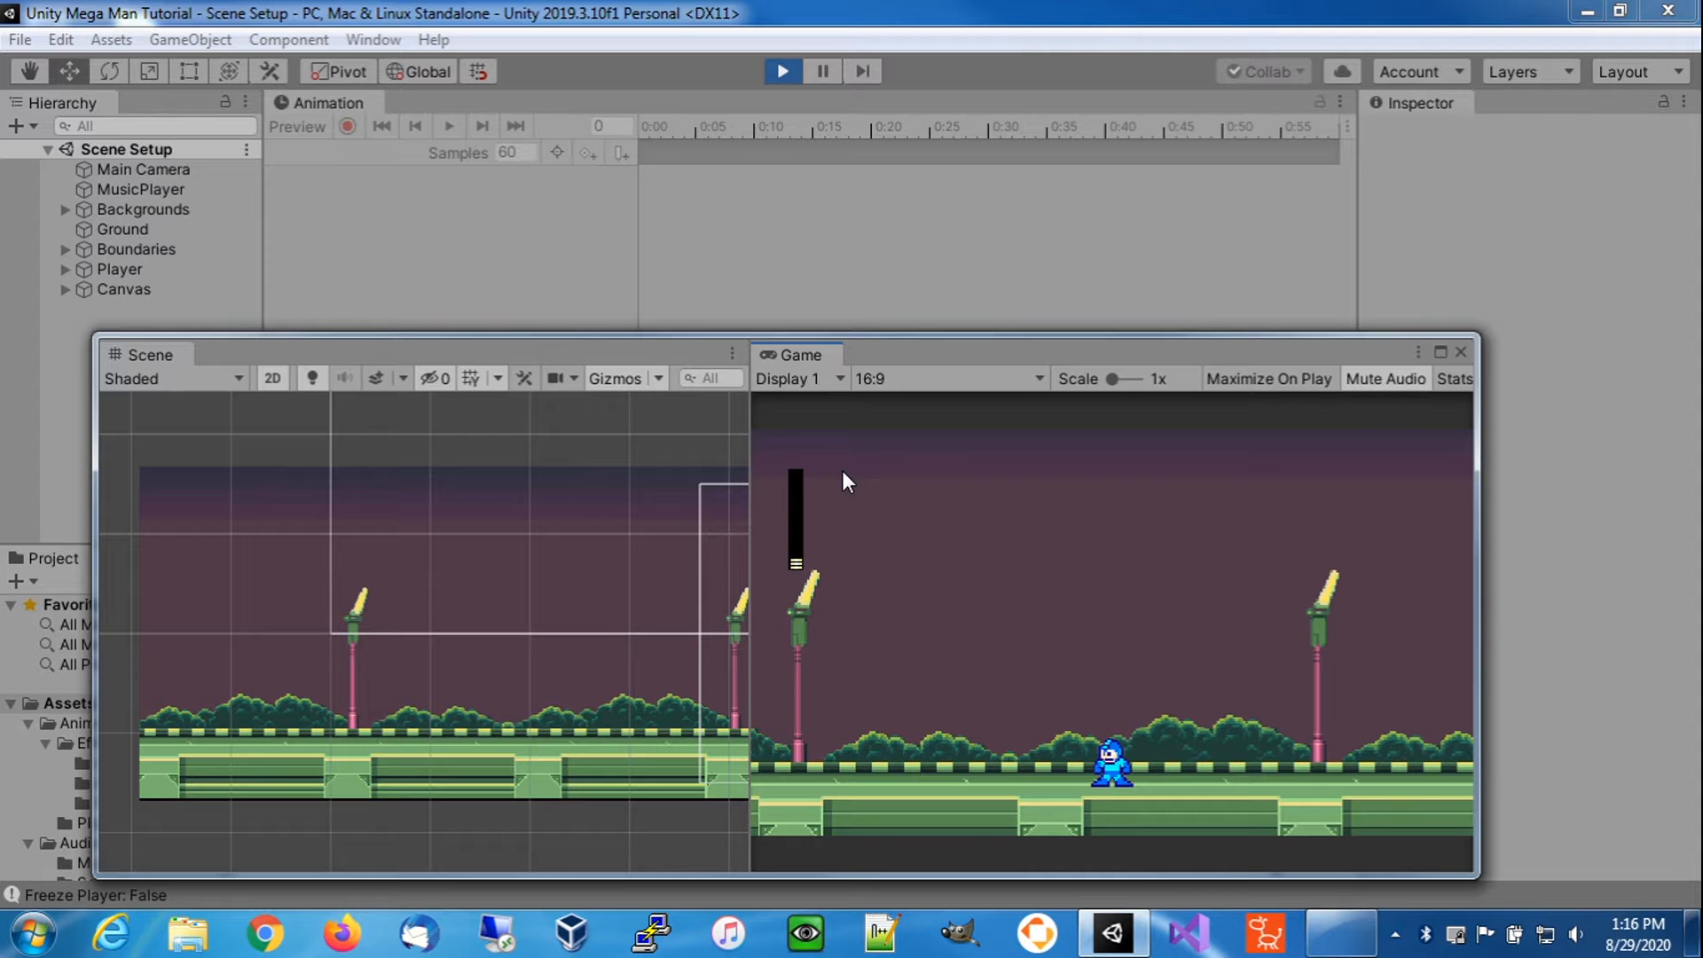
- Trigger the player's defeat animation during a jump and stop play mode
{"action": "key", "text": "space"}
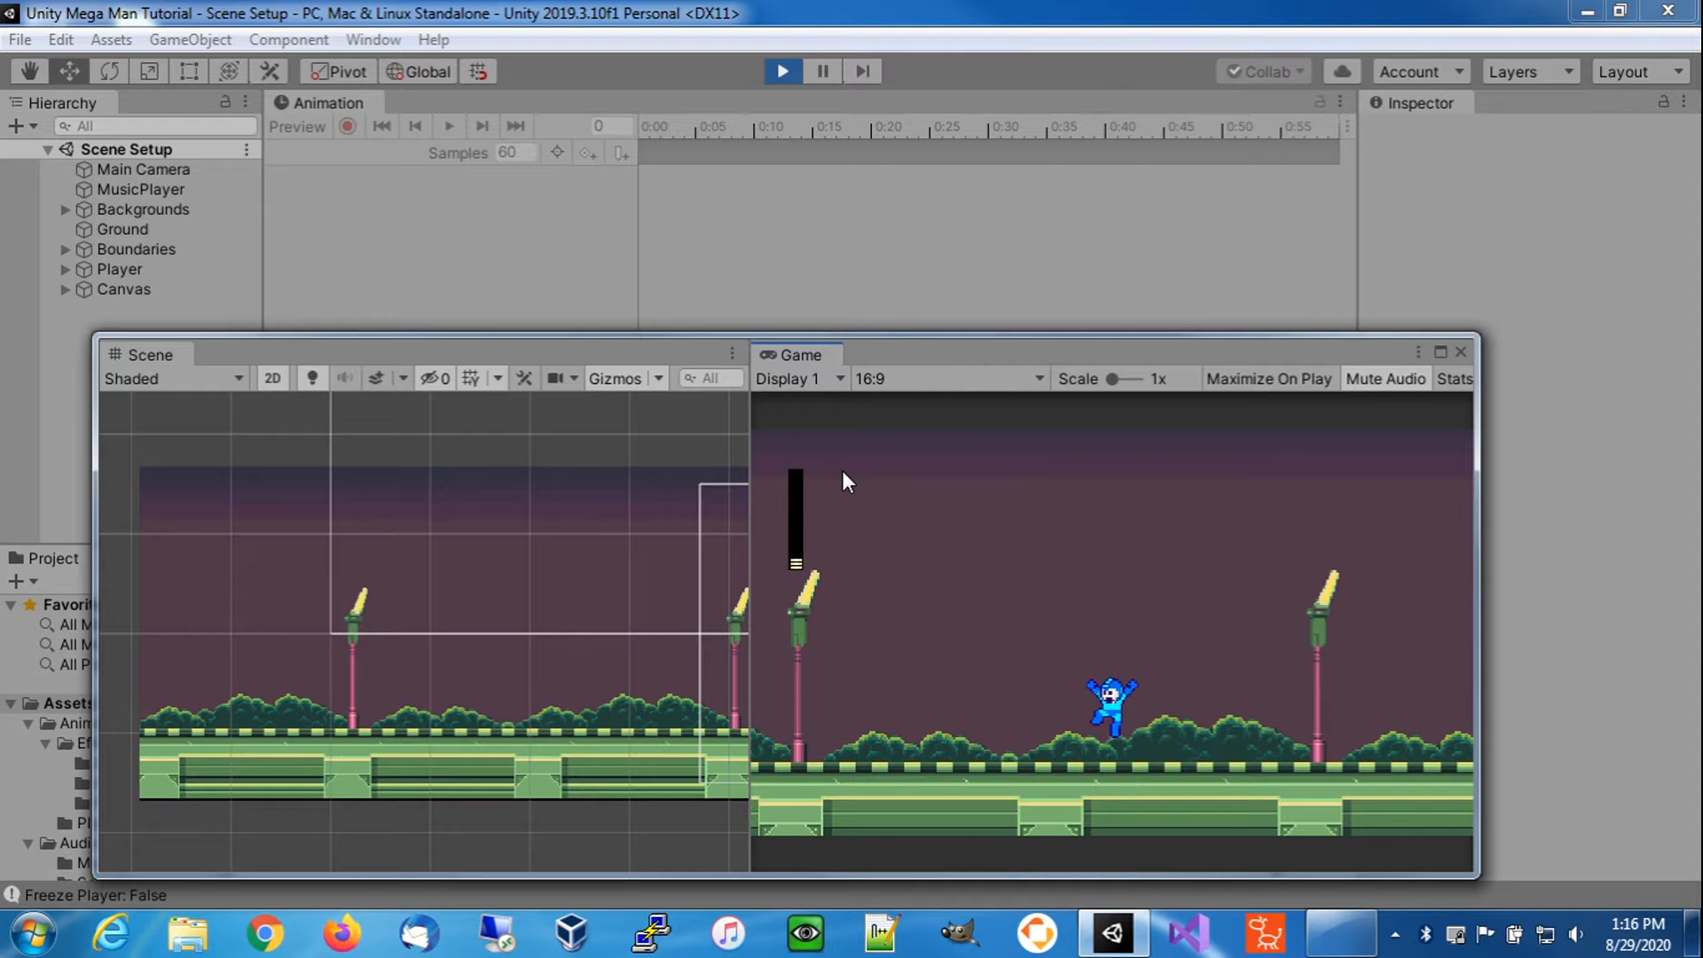
{"action": "key", "text": "e"}
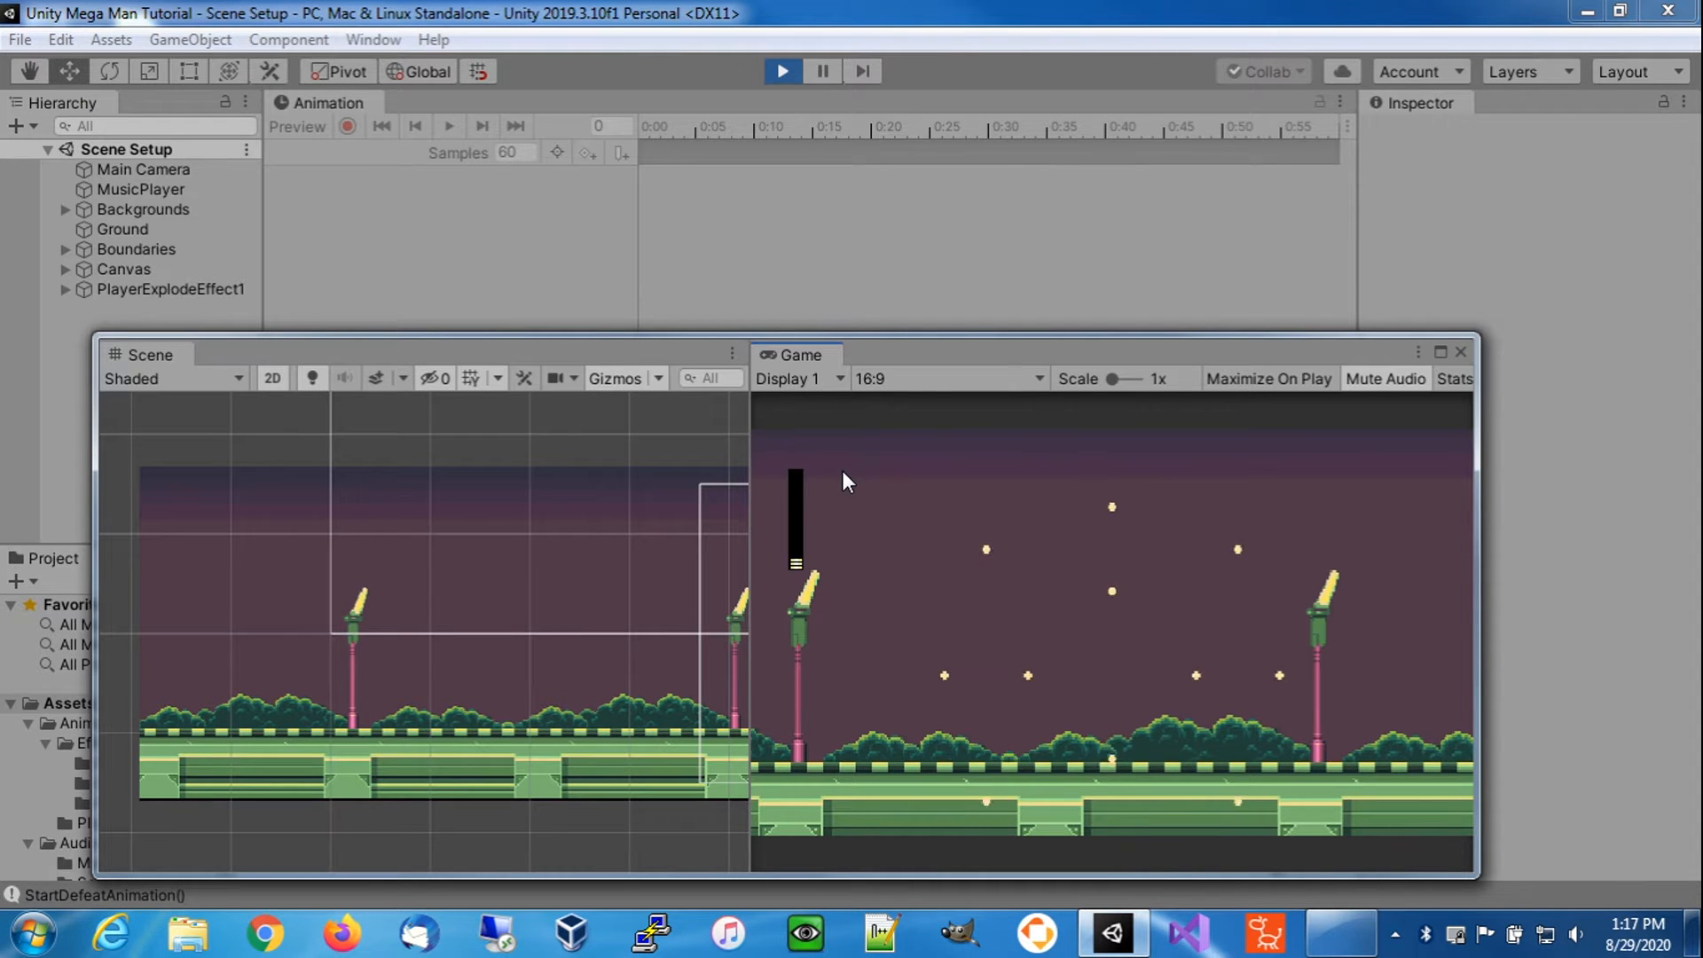
{"action": "left_click", "coordinate": [781, 71]}
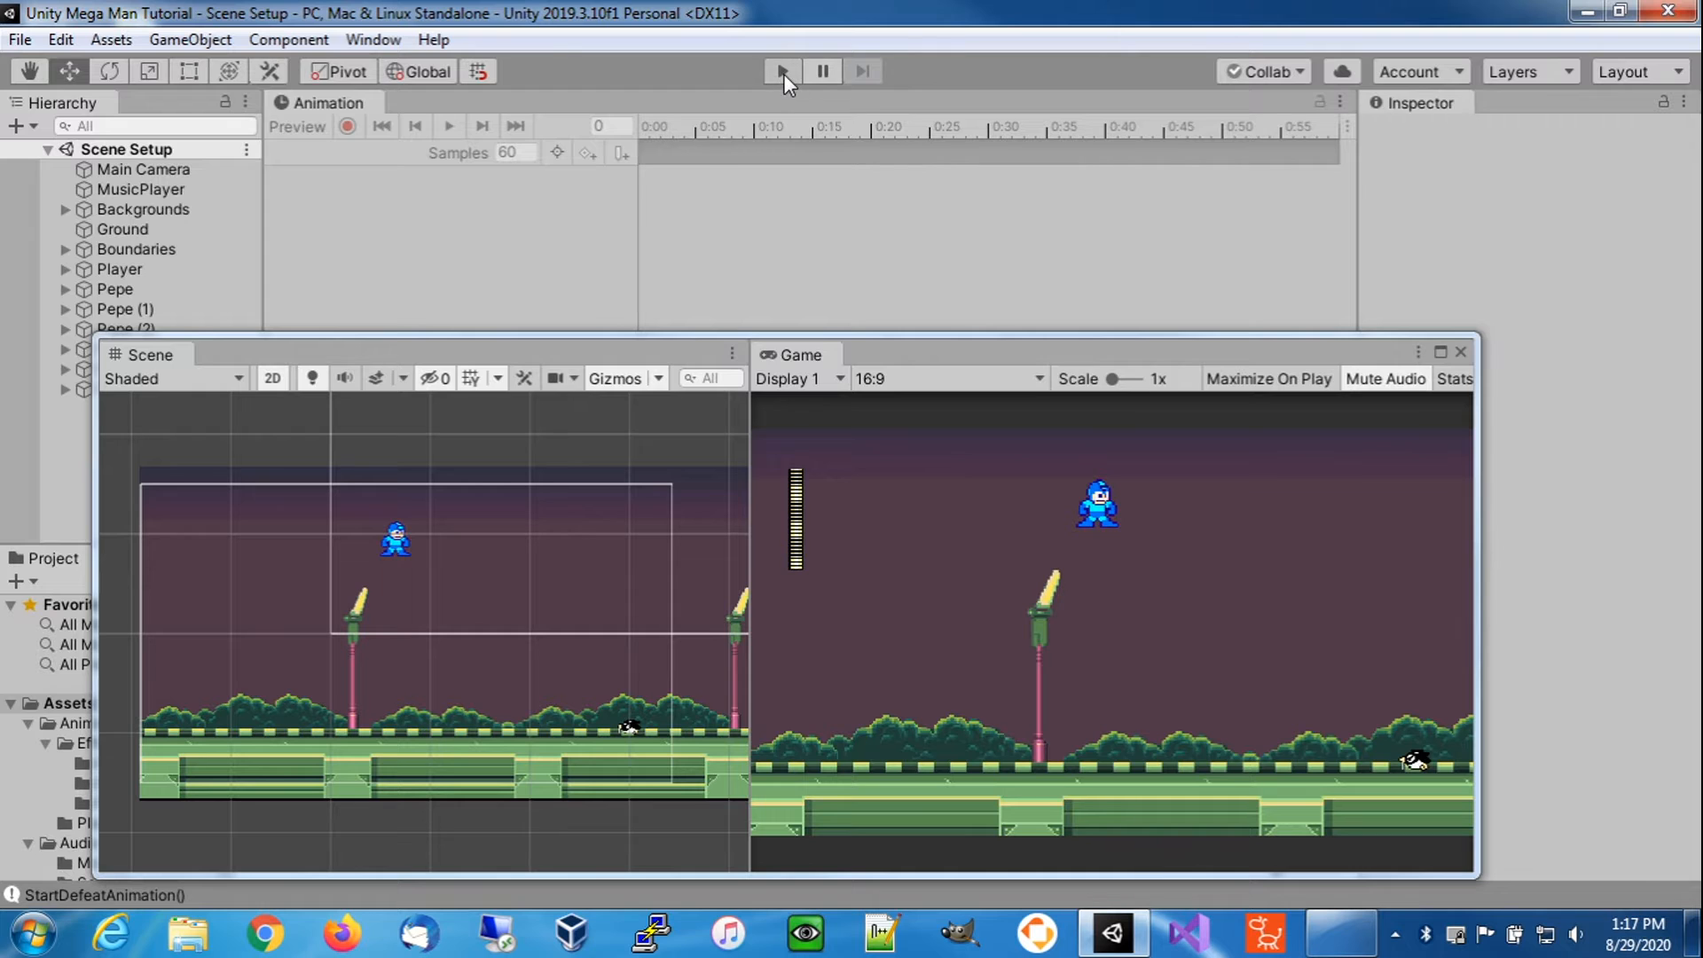
- Play the scene again with invincibility on and run the player back and forth through the first Pepe enemy
{"action": "left_click", "coordinate": [783, 71]}
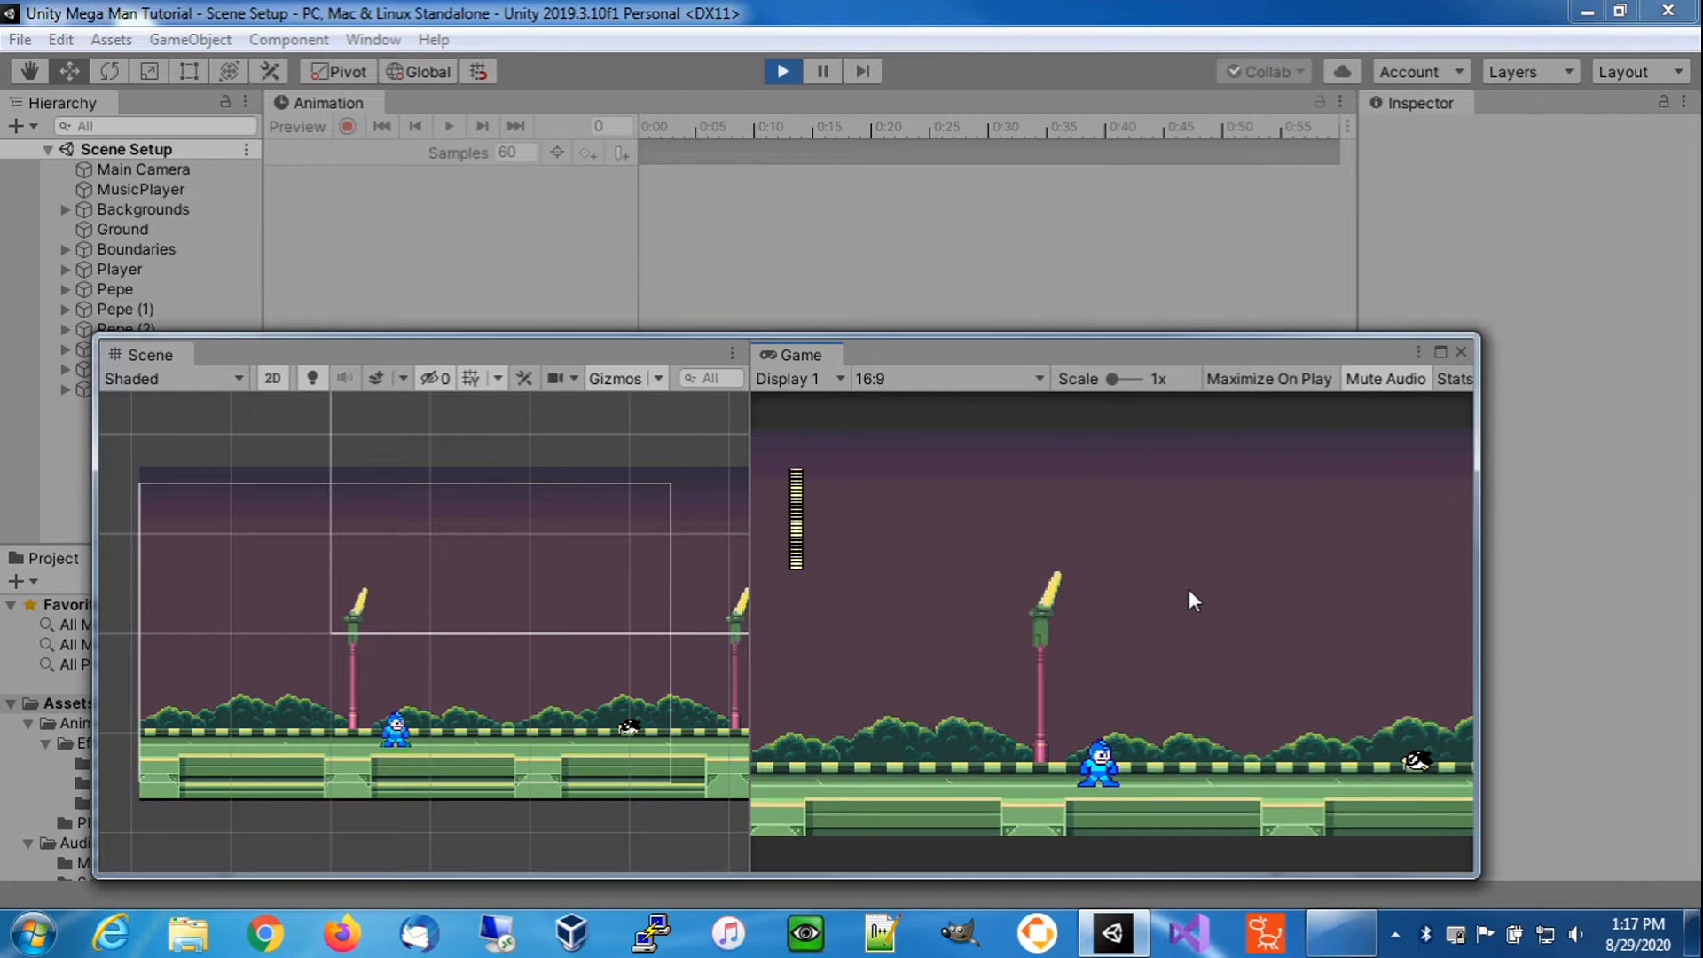
{"action": "key", "text": "Right"}
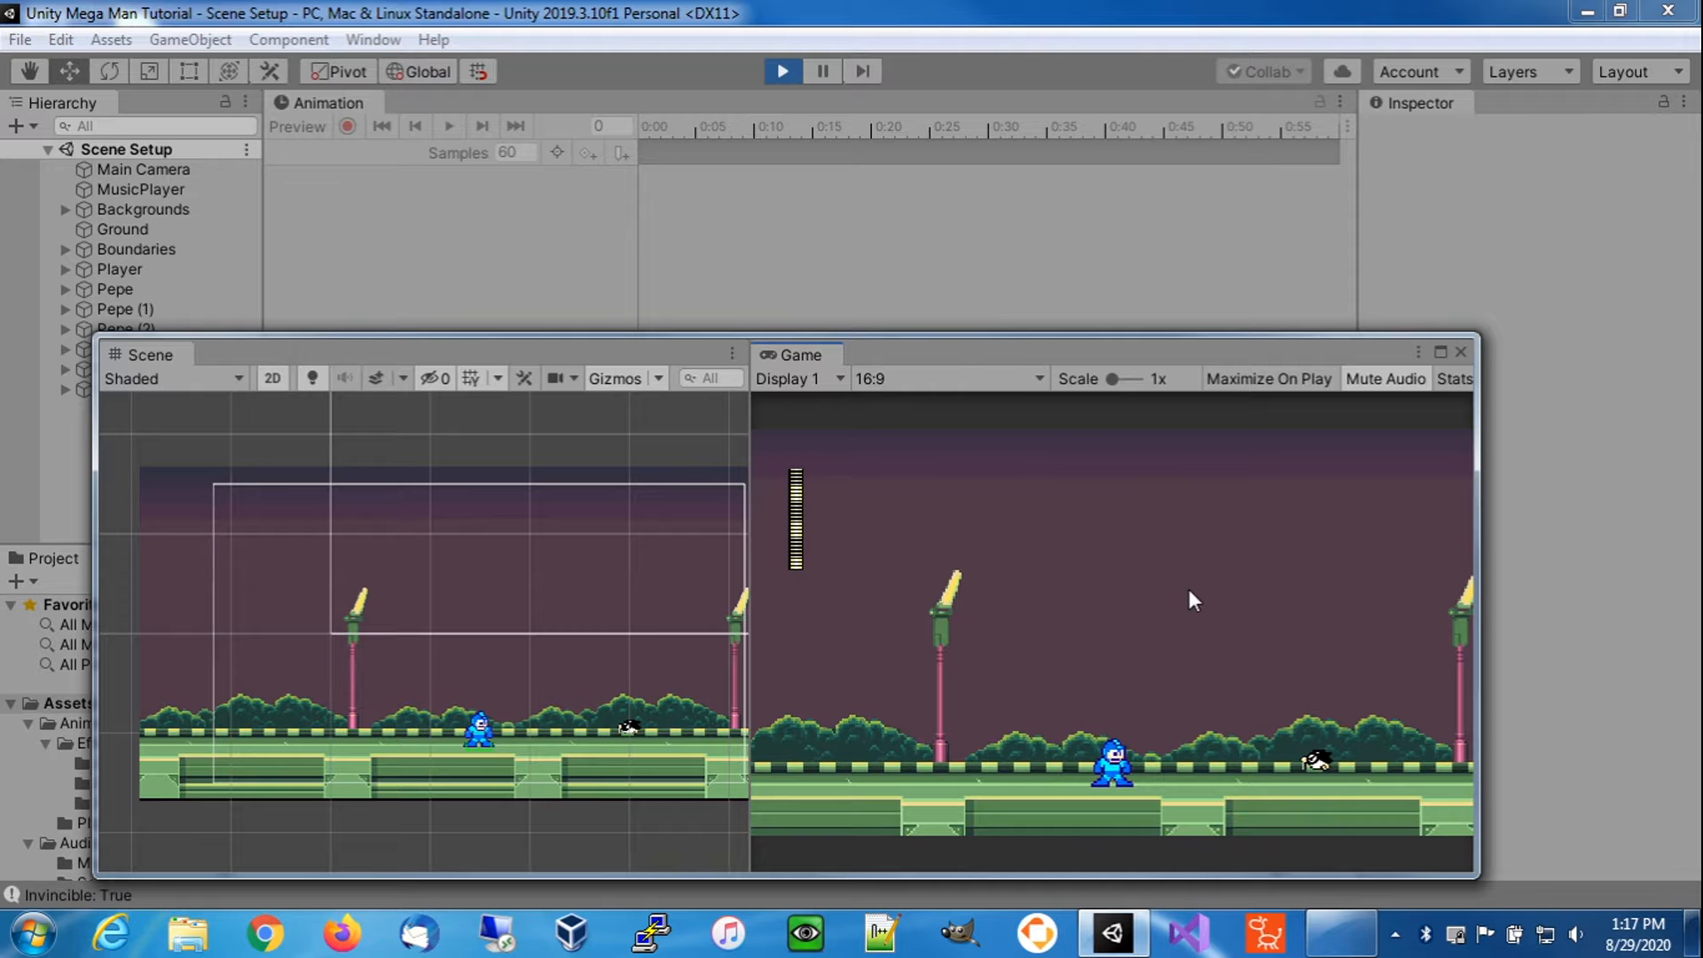
{"action": "key", "text": "Right"}
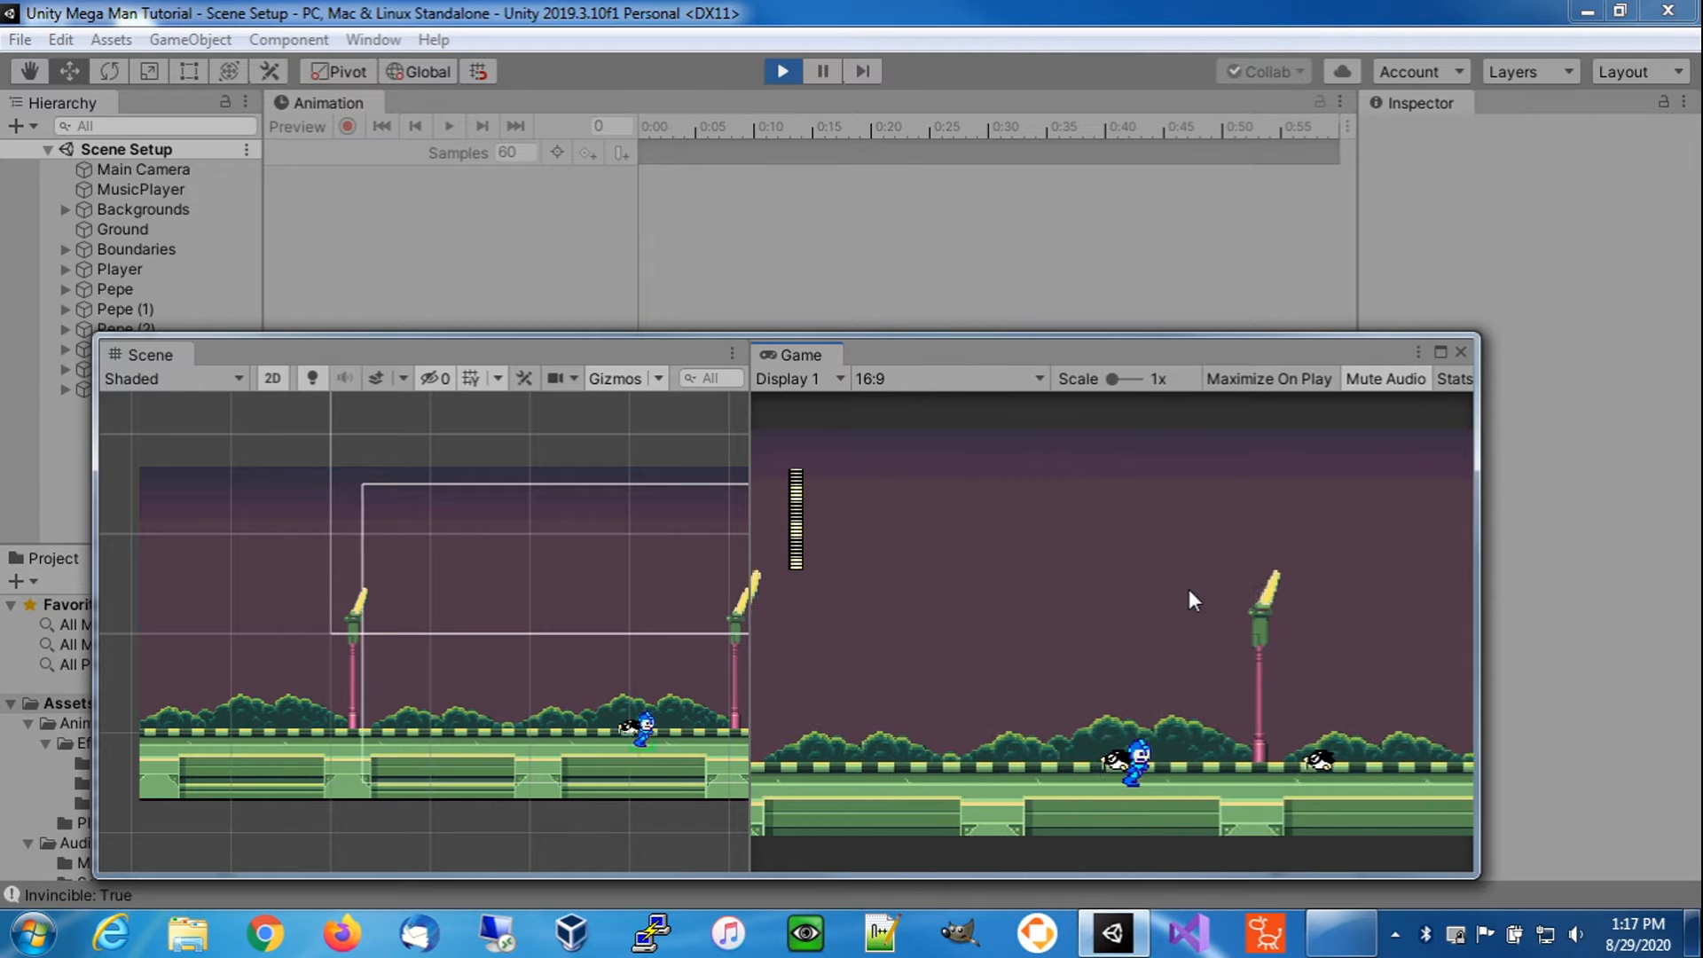
{"action": "key", "text": "Right"}
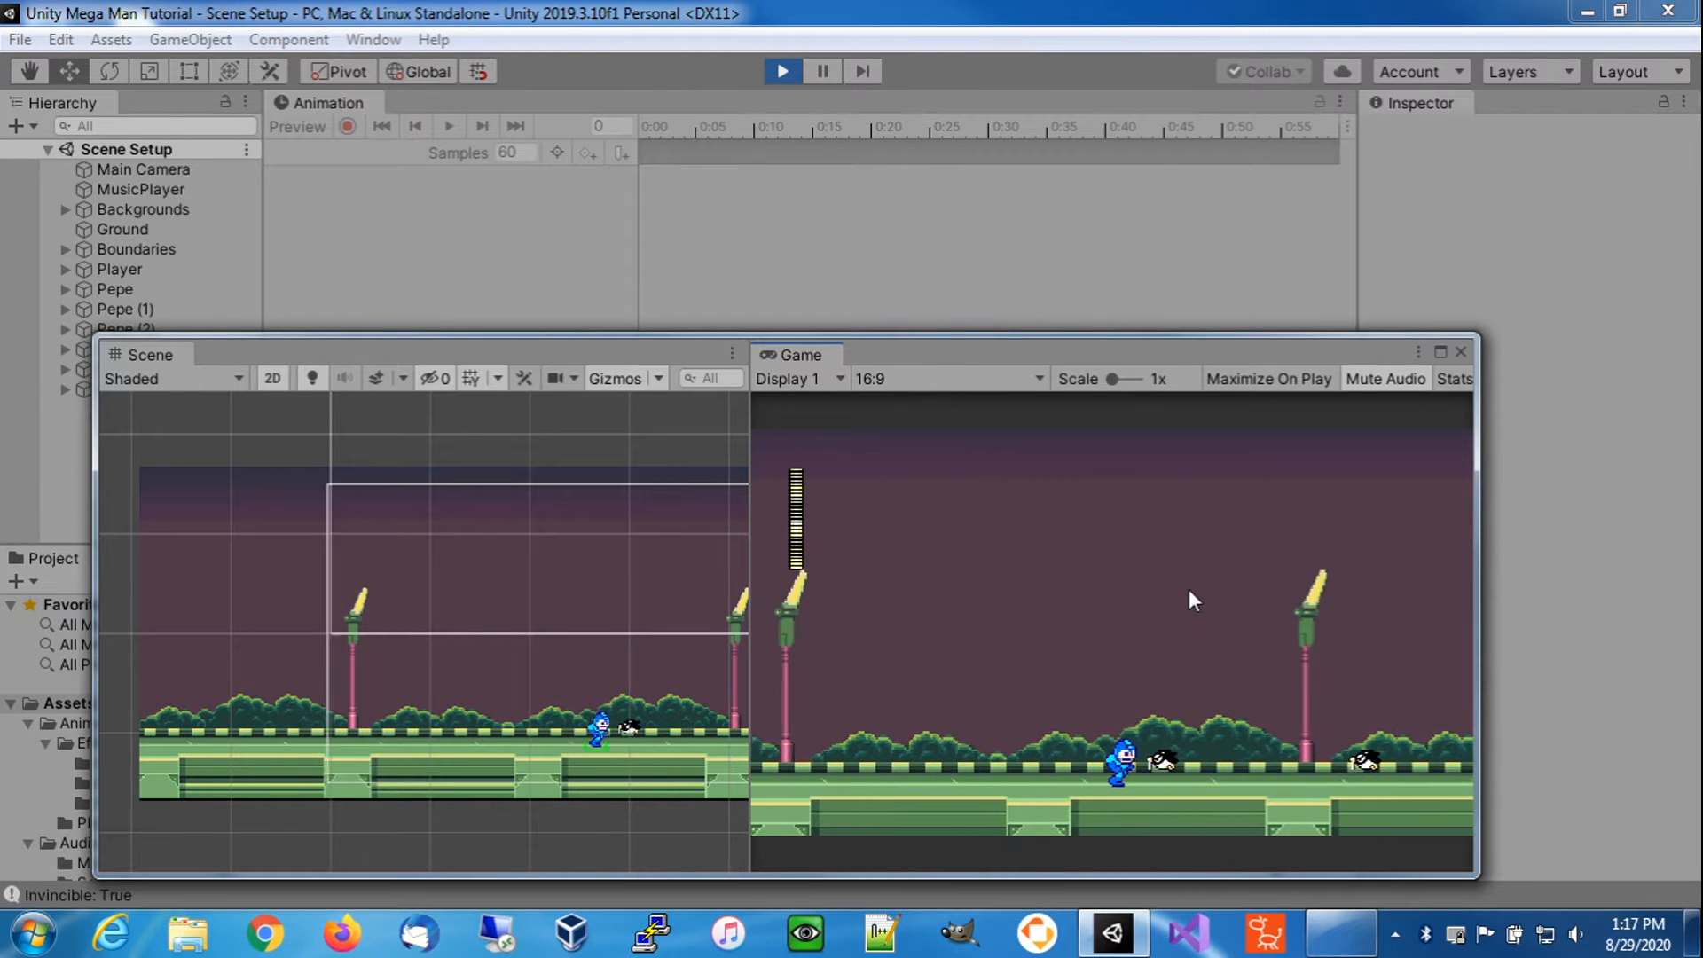
{"action": "key", "text": "Left"}
{"action": "key", "text": "Right"}
{"action": "key", "text": "Left"}
{"action": "key", "text": "Right"}
{"action": "key", "text": "Left"}
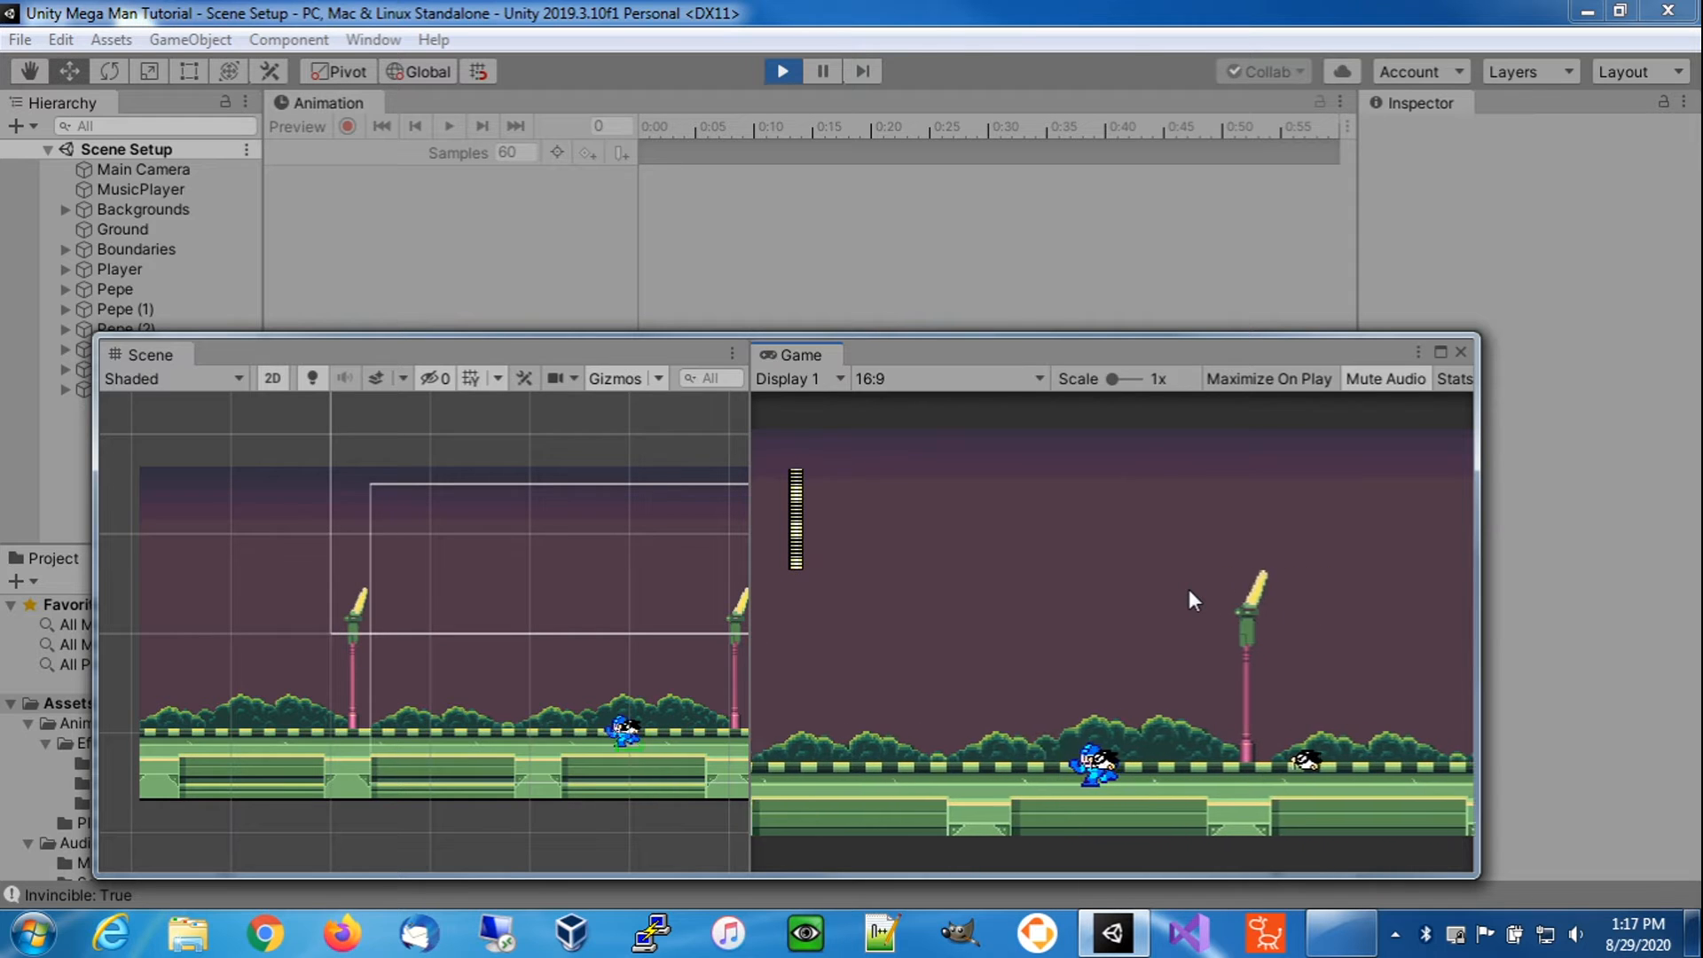
{"action": "key", "text": "Right"}
{"action": "key", "text": "Left"}
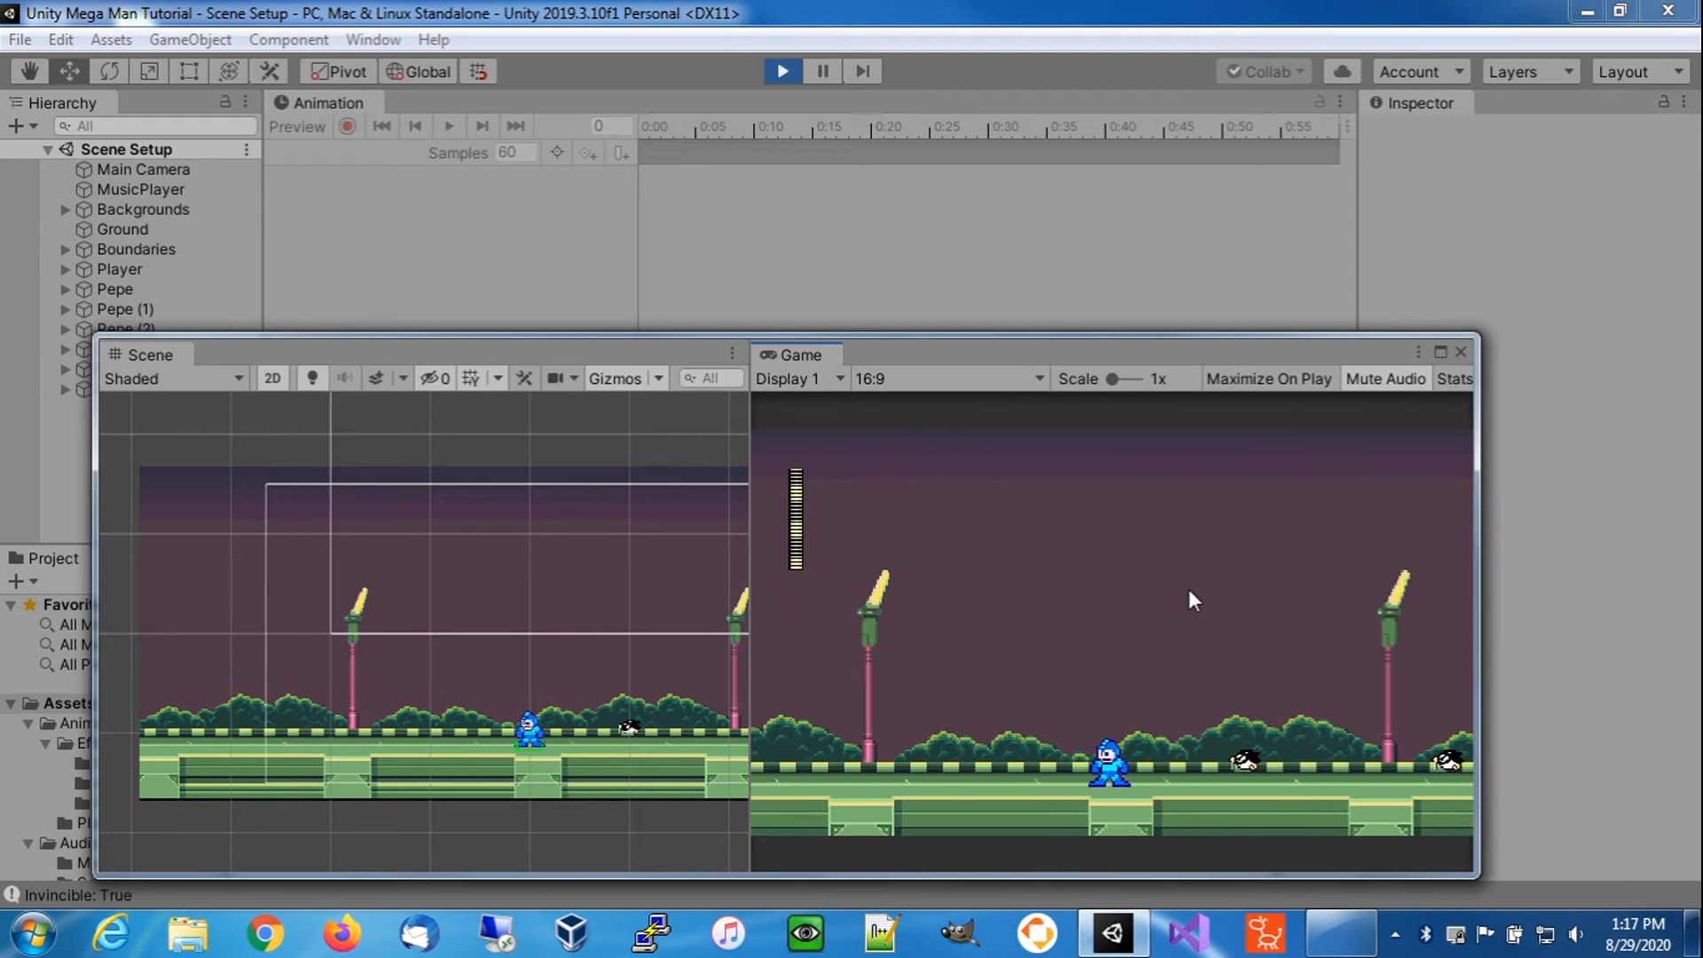
- Turn invincibility off and run the player right toward the Pepe enemies while shooting
{"action": "key", "text": "i"}
{"action": "key", "text": "Right"}
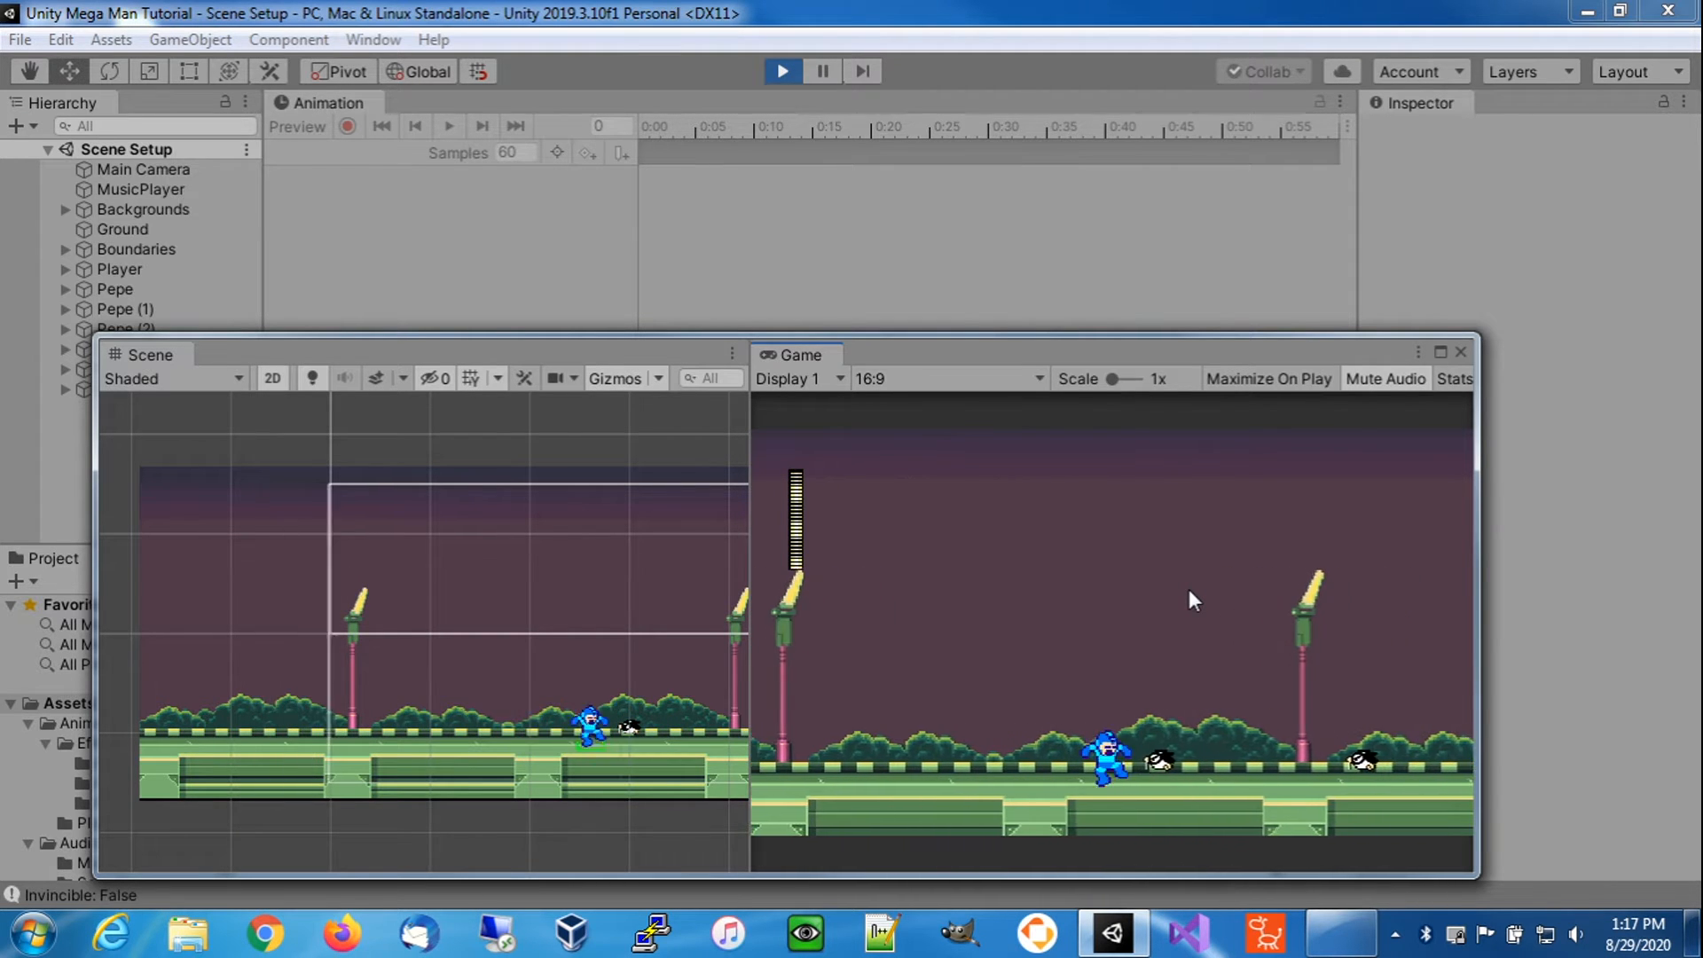
{"action": "key", "text": "Right"}
{"action": "key", "text": "c"}
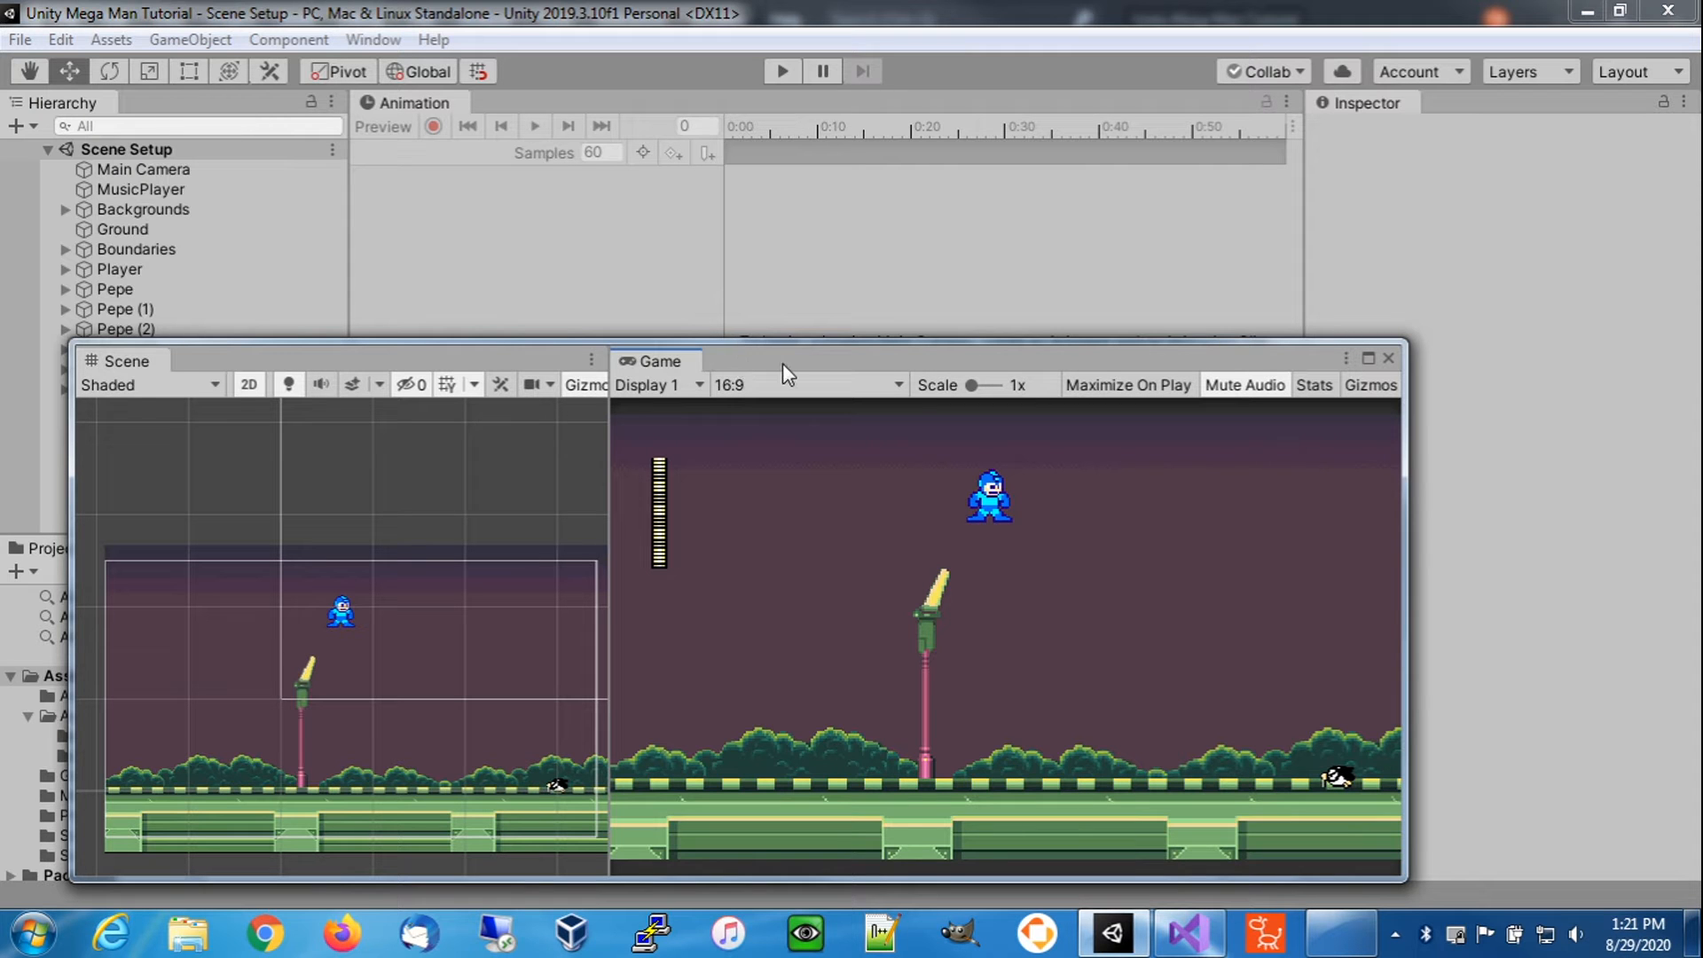
- Start play mode and run the player toward the first Pepe enemy
{"action": "left_click", "coordinate": [788, 76]}
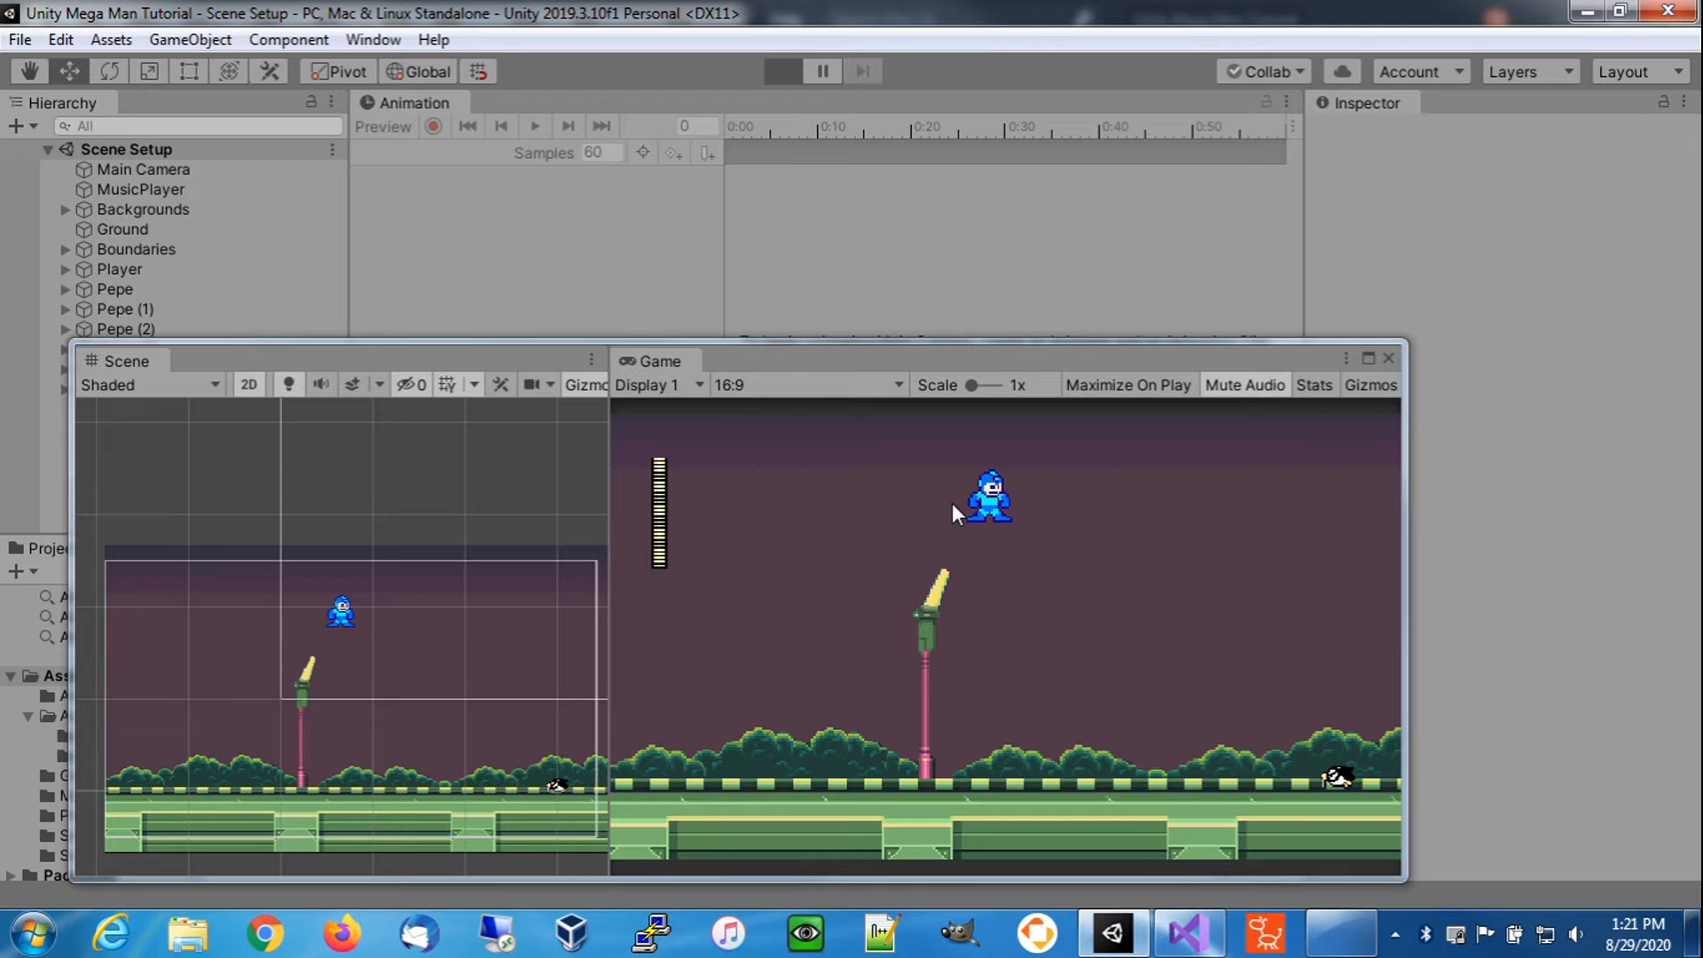
{"action": "key", "text": "Right"}
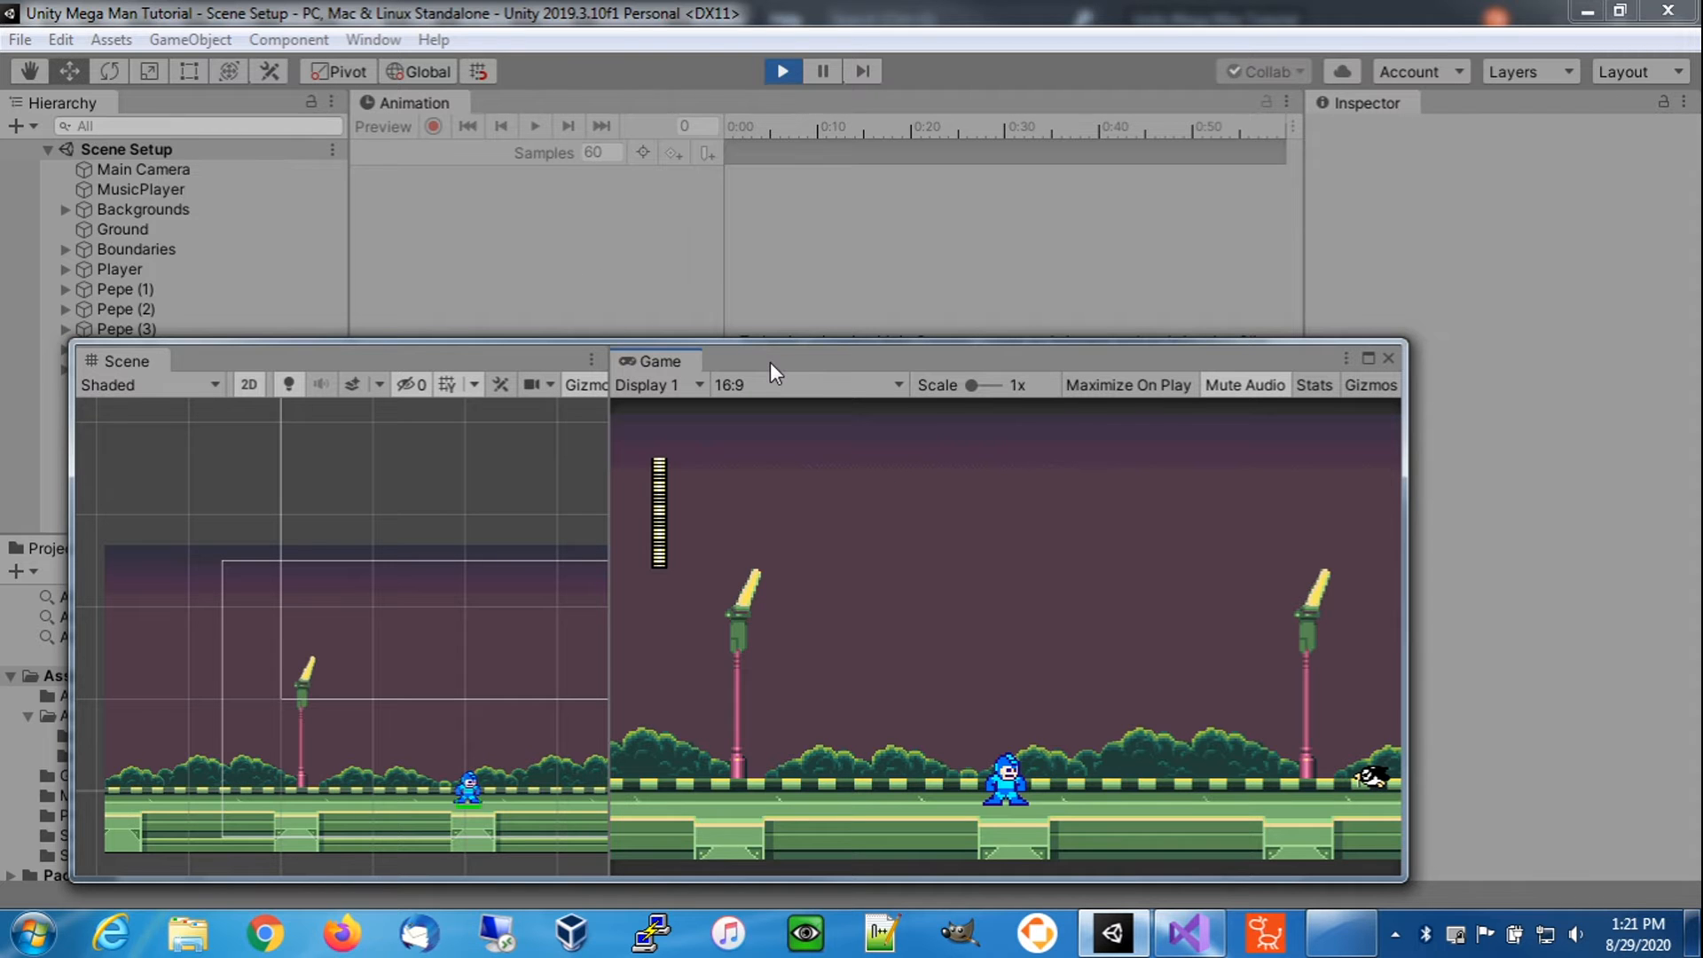
- Move the floating Scene and Game window out of the way and open the Bullet prefab from the Prefabs folder
{"action": "left_click_drag", "start_coordinate": [770, 362], "coordinate": [875, 314]}
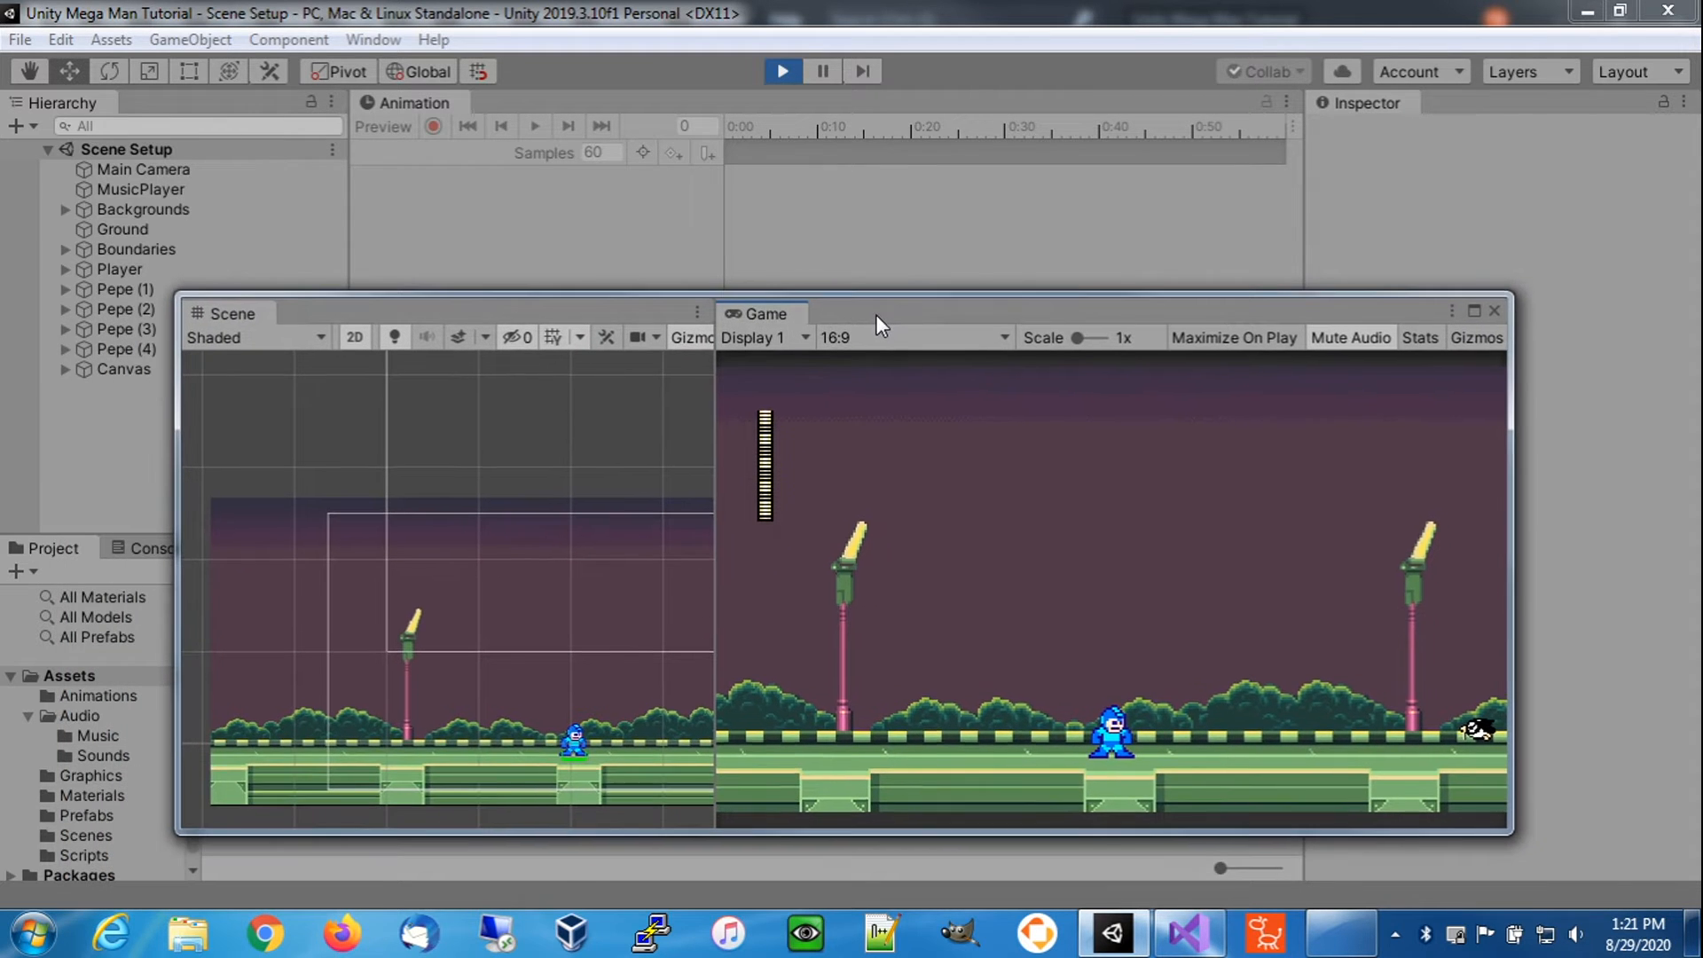
{"action": "left_click", "coordinate": [92, 819]}
{"action": "left_click_drag", "start_coordinate": [961, 316], "coordinate": [1702, 337]}
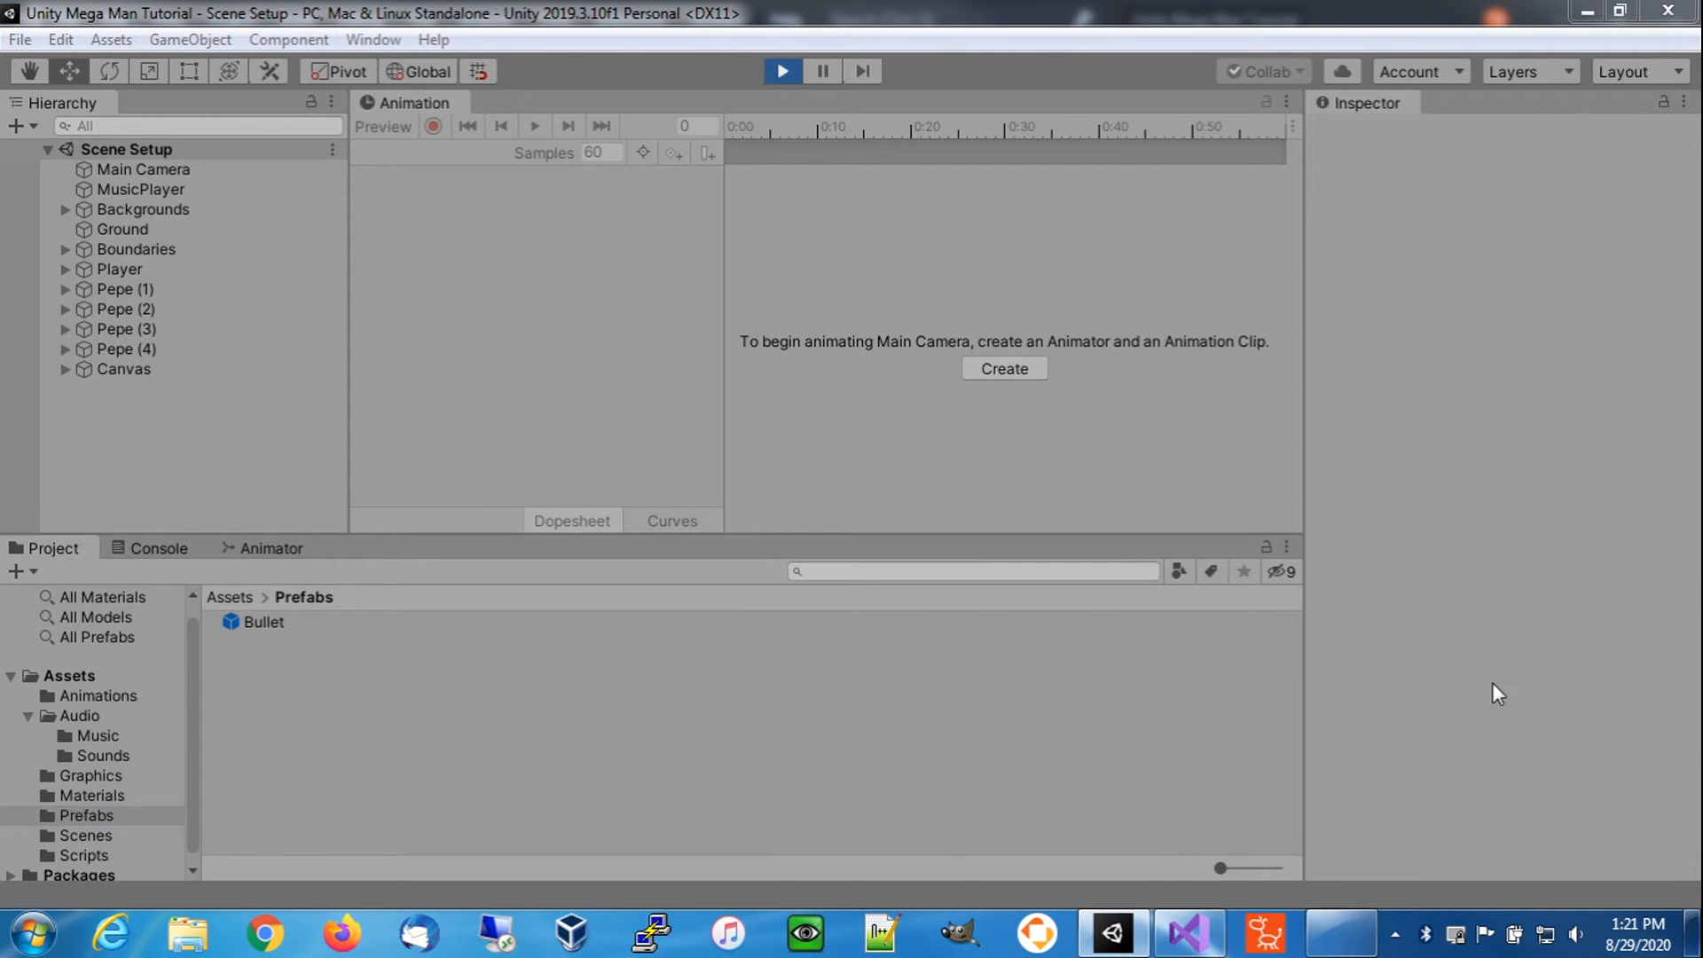
{"action": "double_click", "coordinate": [273, 625]}
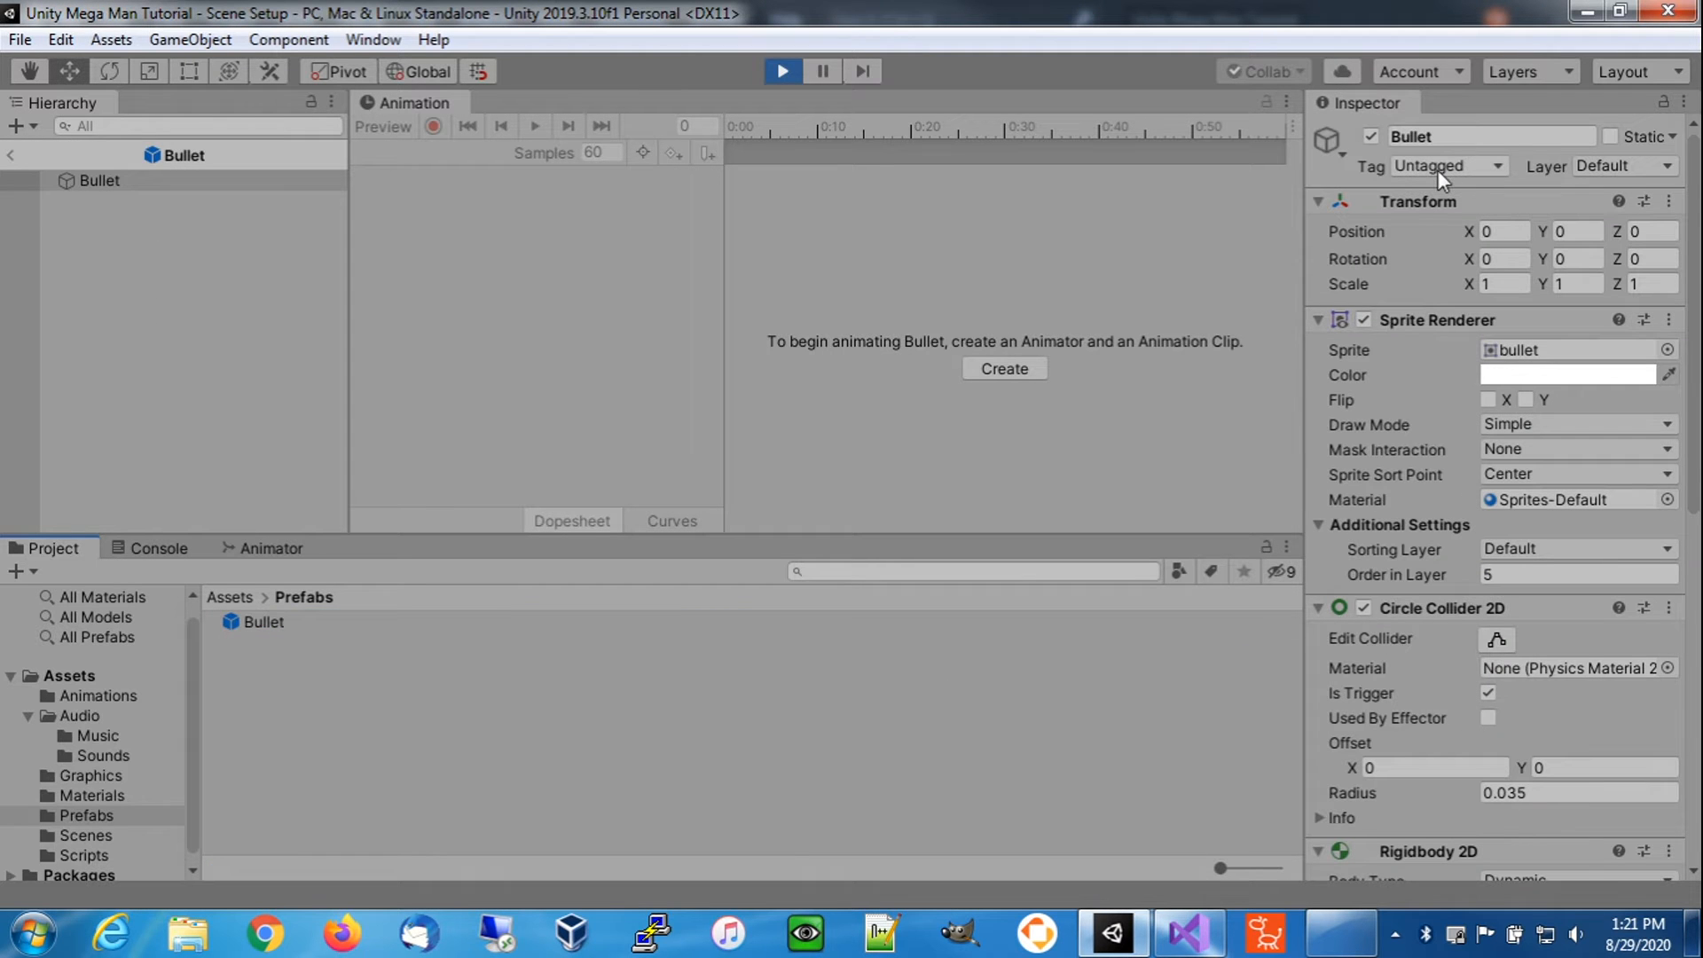
- Add a new project tag named Bullet
{"action": "left_click", "coordinate": [1437, 168]}
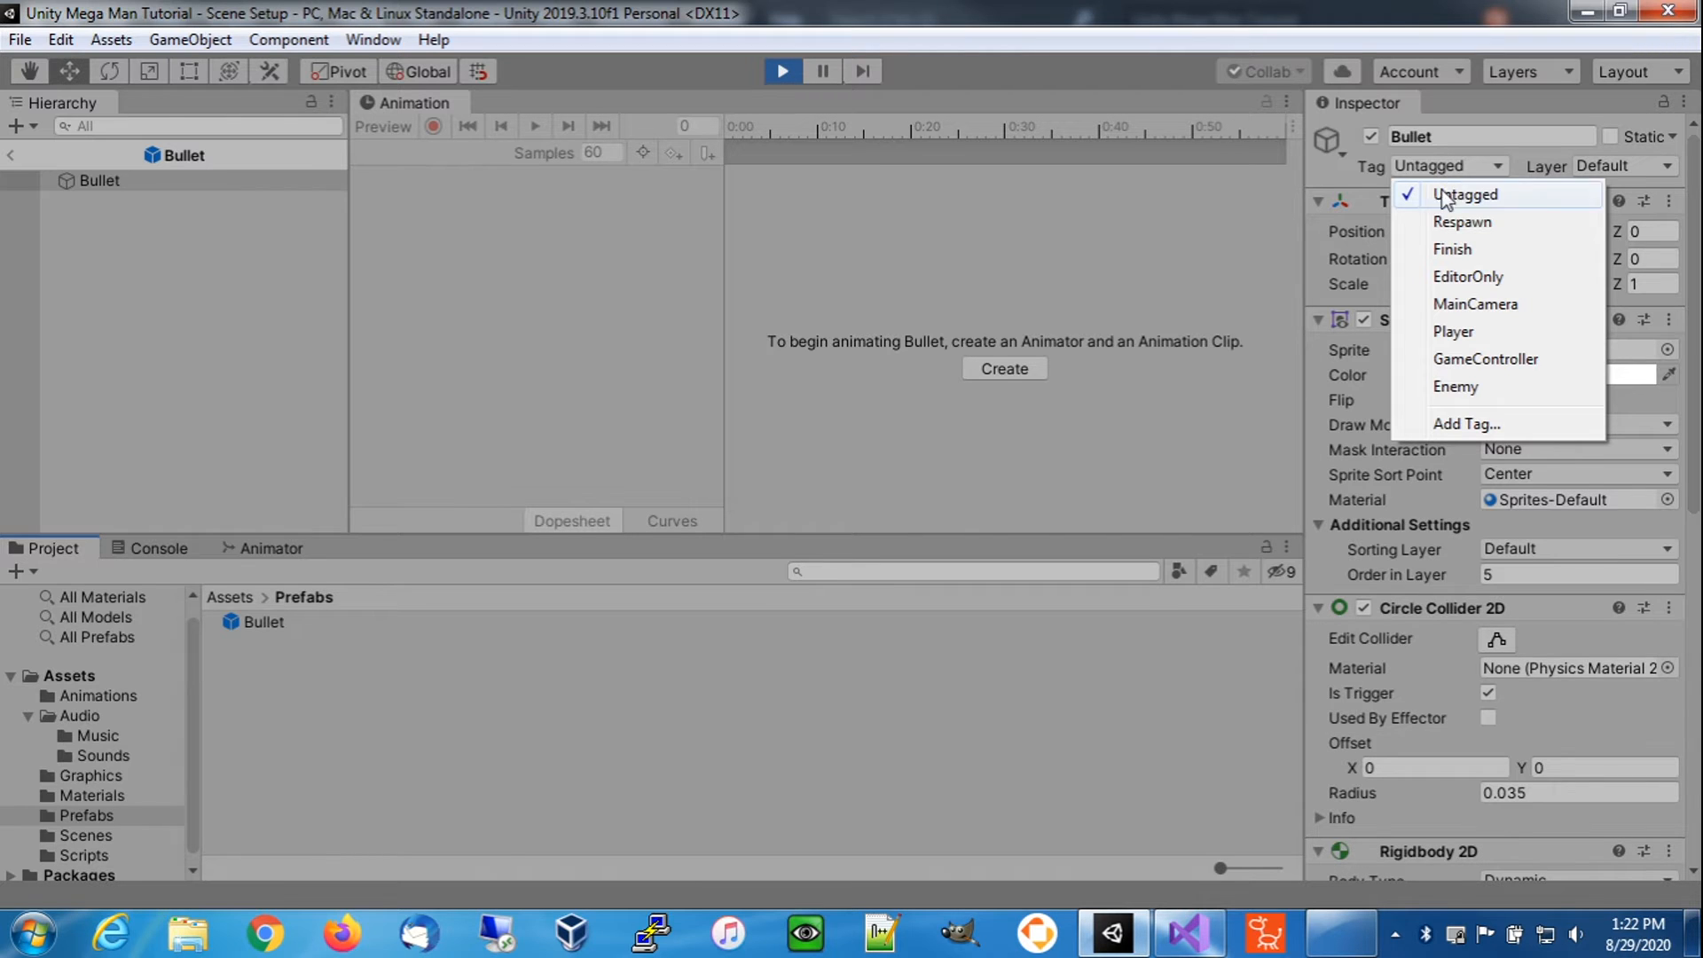
{"action": "left_click", "coordinate": [1463, 422]}
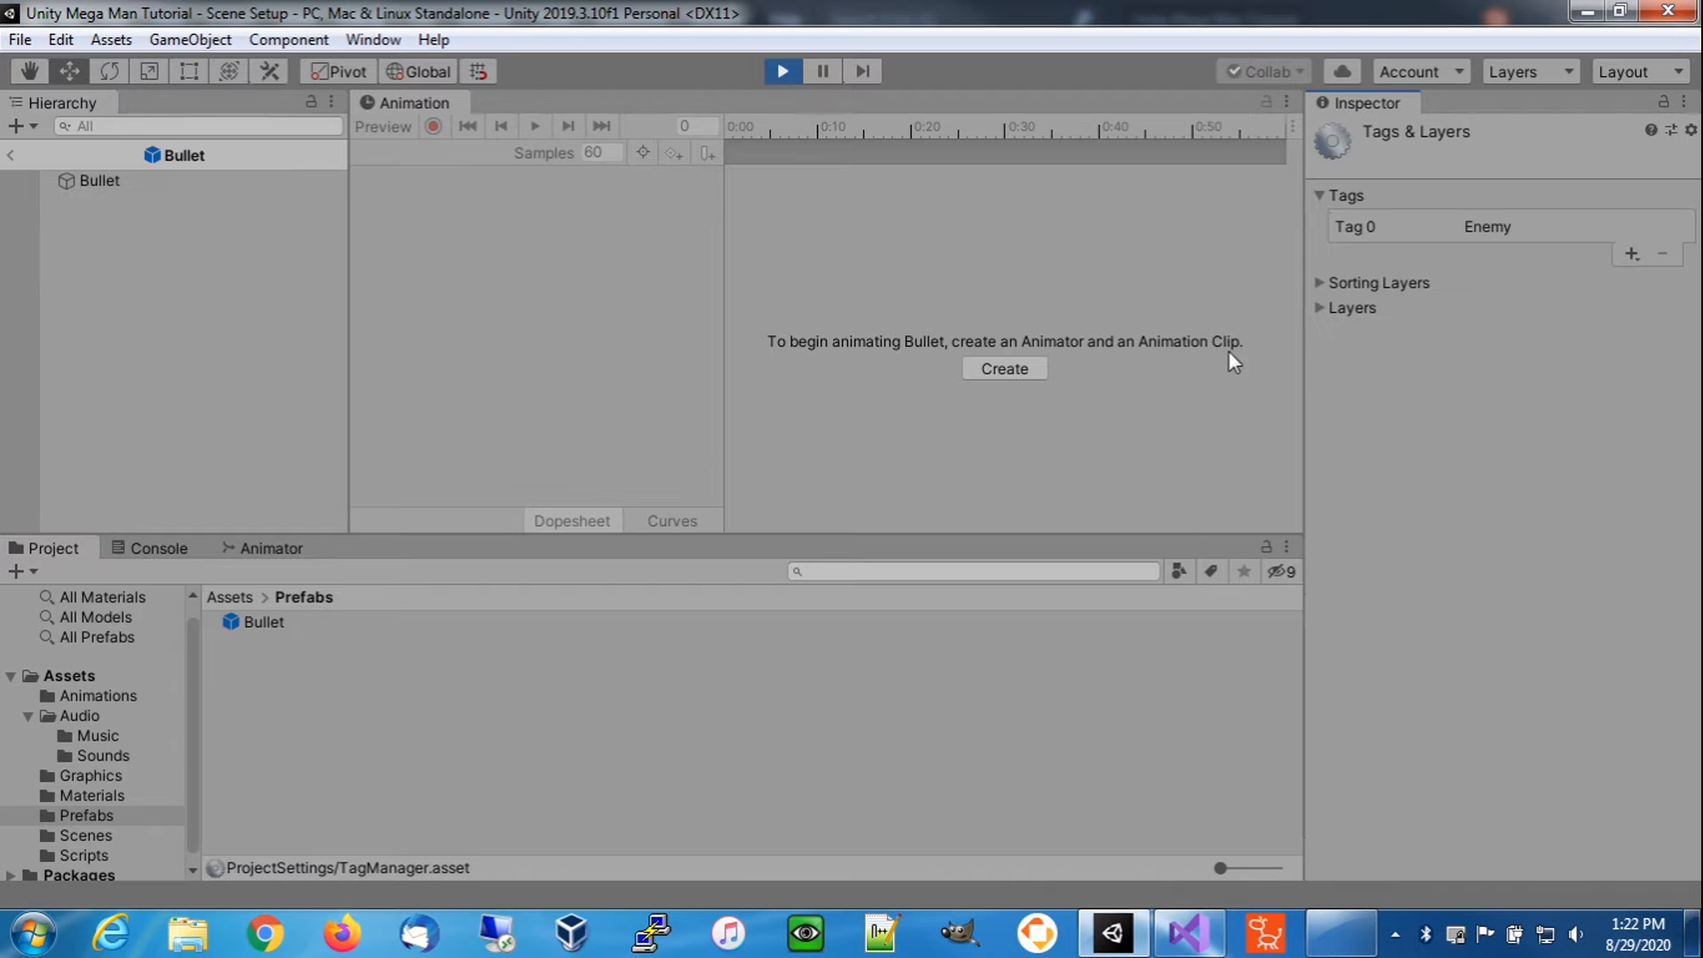
{"action": "left_click", "coordinate": [1632, 255]}
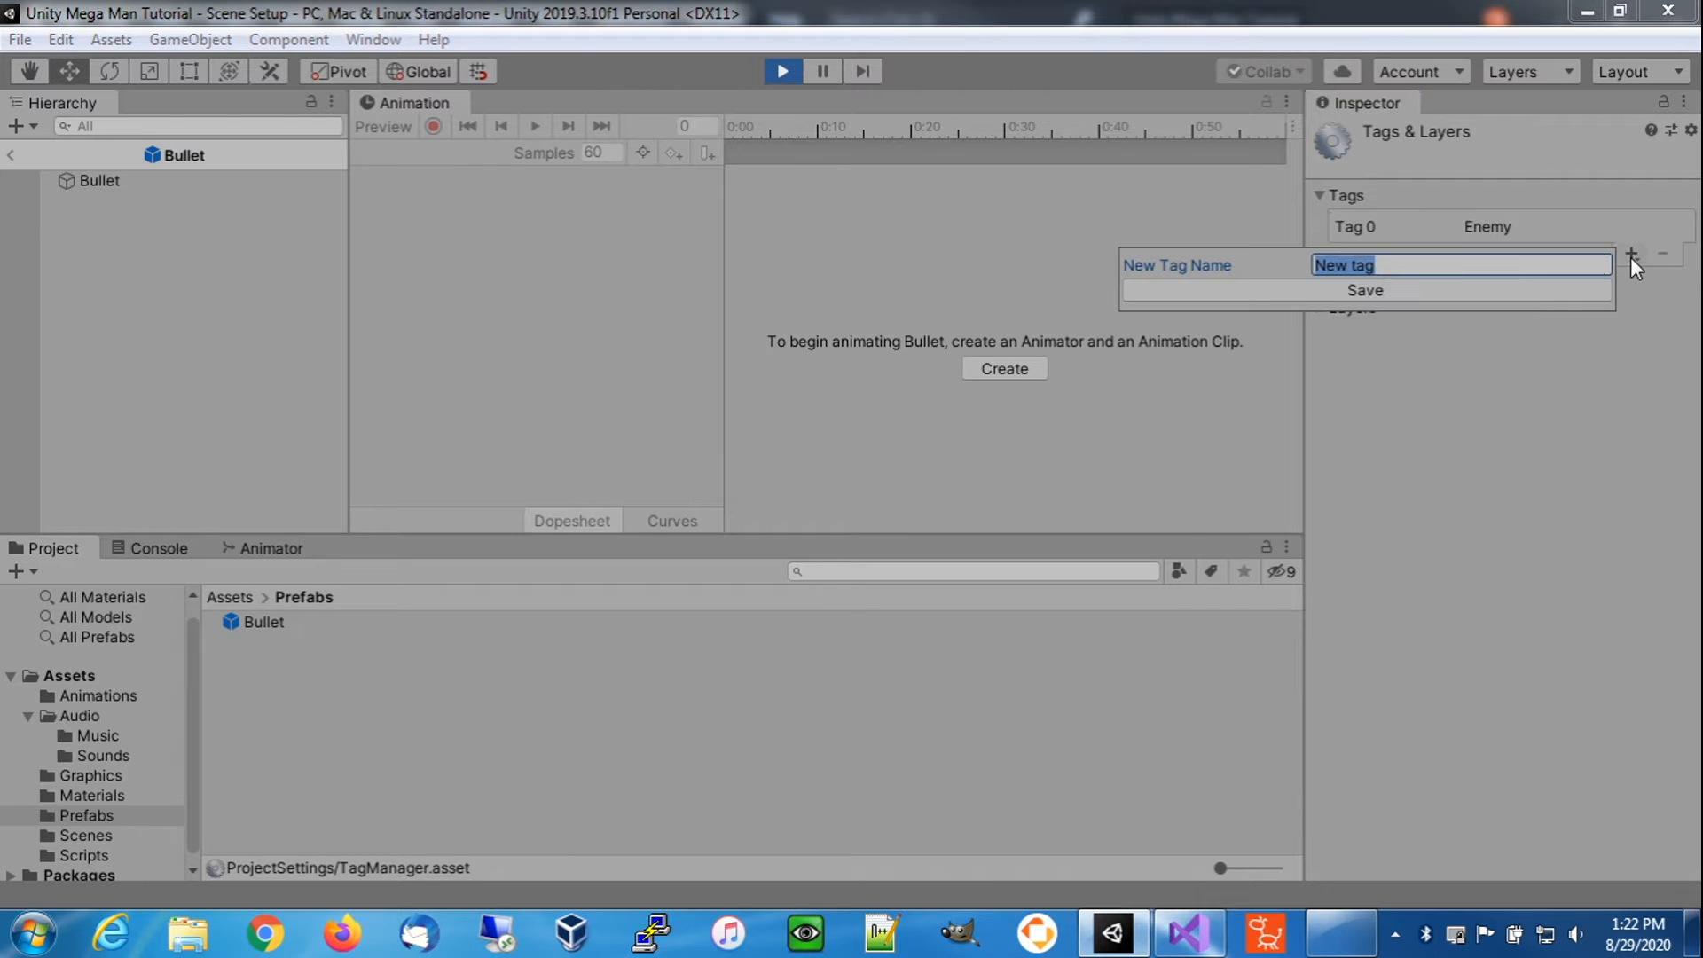
{"action": "type", "text": "Bullet"}
{"action": "left_click", "coordinate": [1402, 293]}
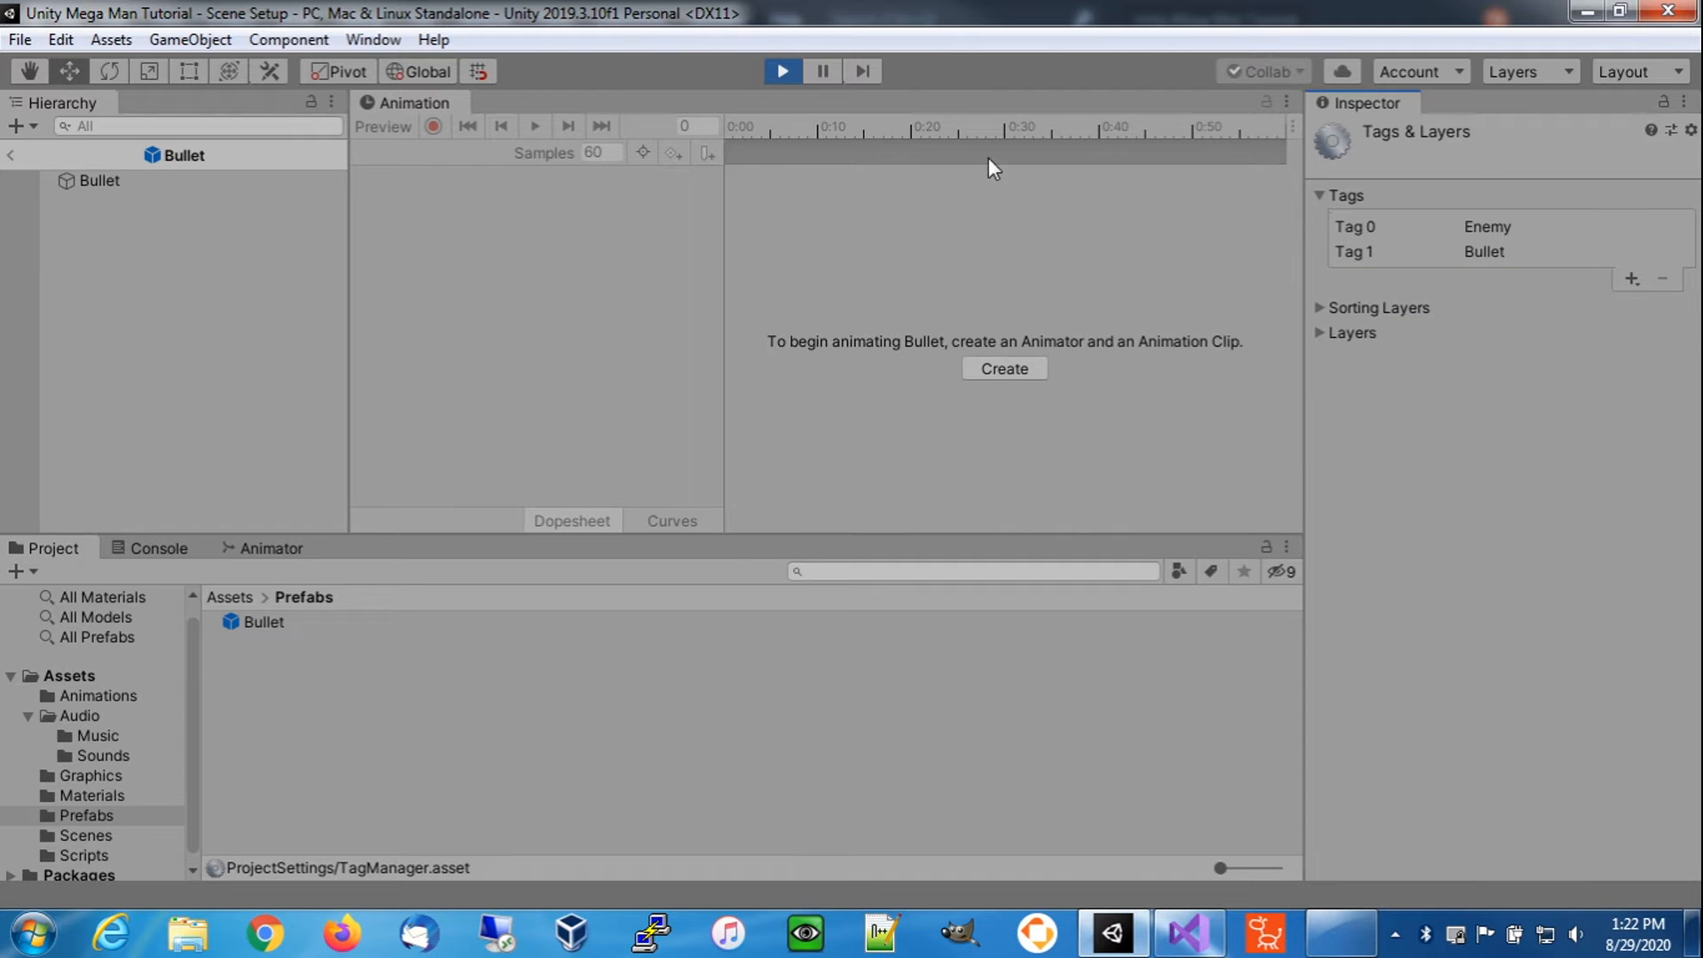
- Assign the Bullet tag to the Bullet prefab's root object
{"action": "left_click", "coordinate": [119, 179]}
{"action": "left_click", "coordinate": [1455, 168]}
{"action": "left_click", "coordinate": [1455, 414]}
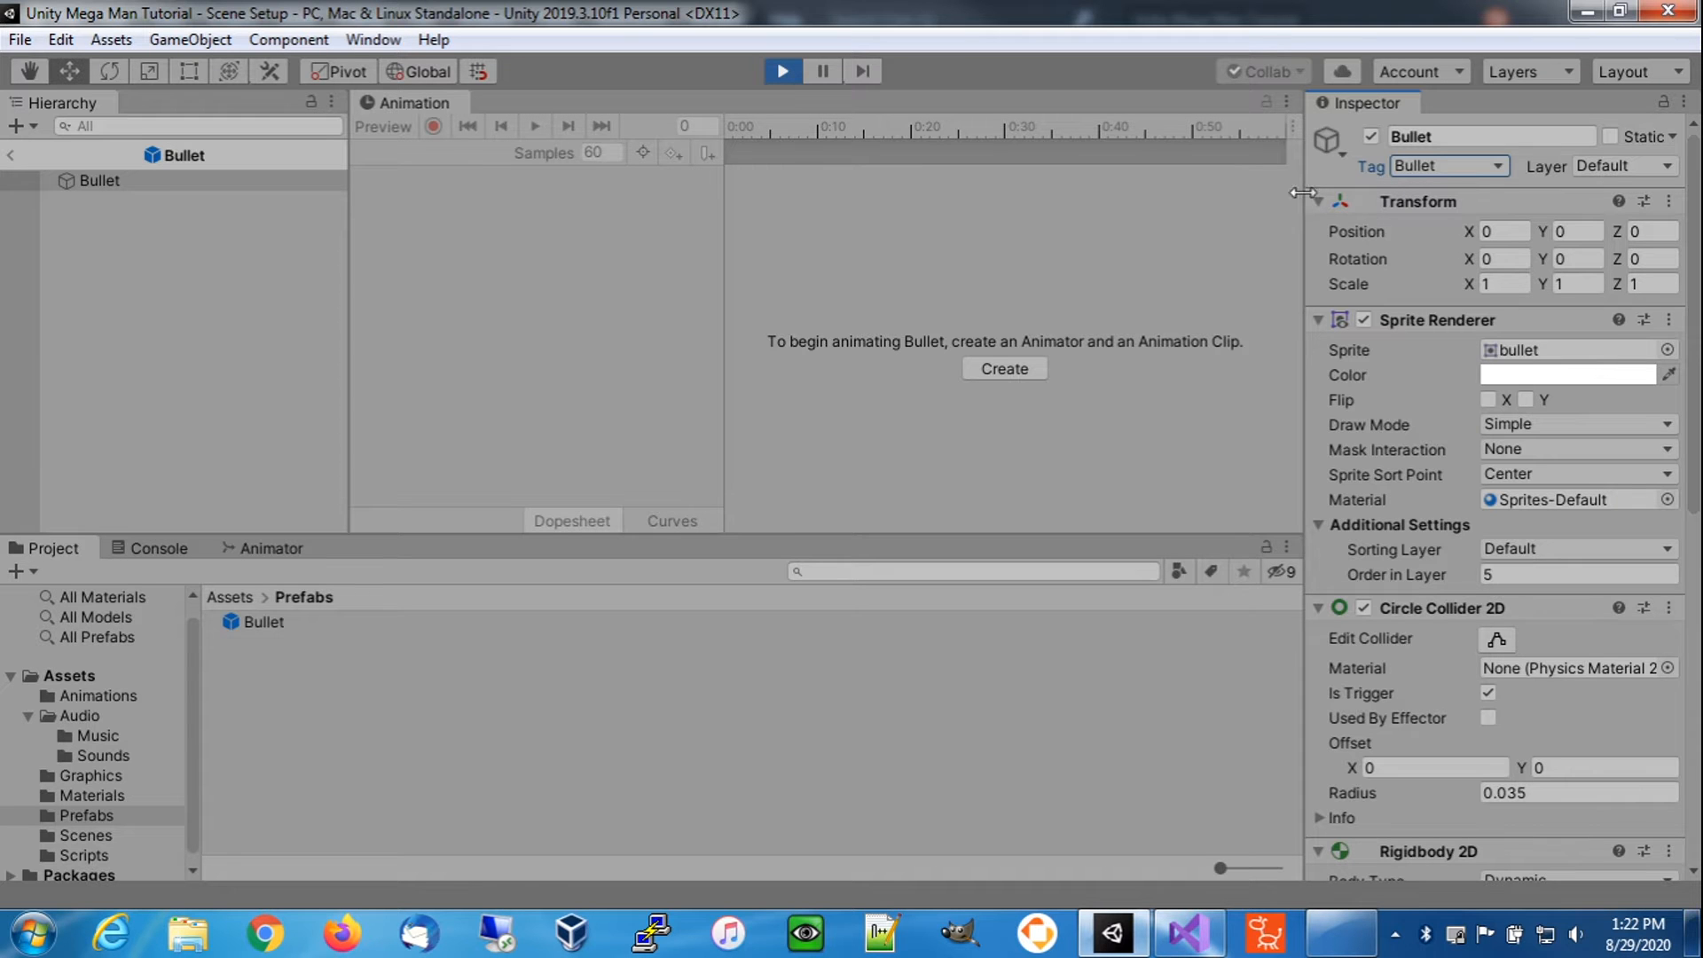
- Add an Animator component to the Bullet prefab
{"action": "scroll", "coordinate": [1404, 505], "scroll_direction": "down", "scroll_amount": 10}
{"action": "scroll", "coordinate": [1407, 514], "scroll_direction": "down", "scroll_amount": 1}
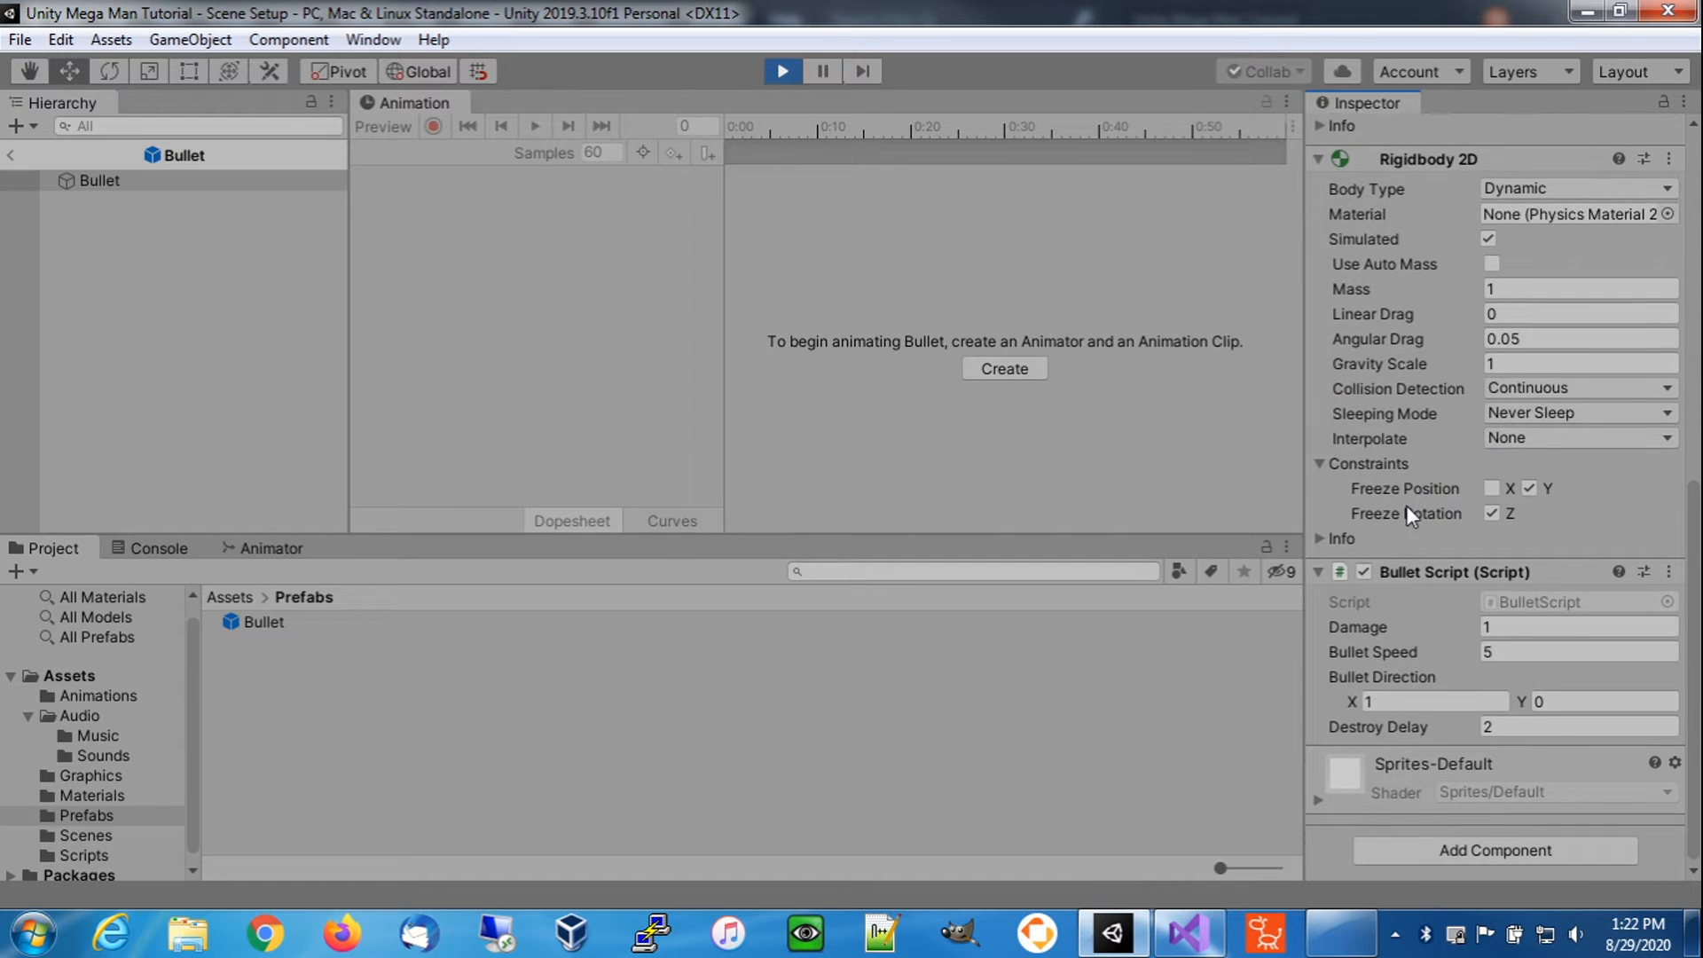
{"action": "left_click", "coordinate": [1497, 843]}
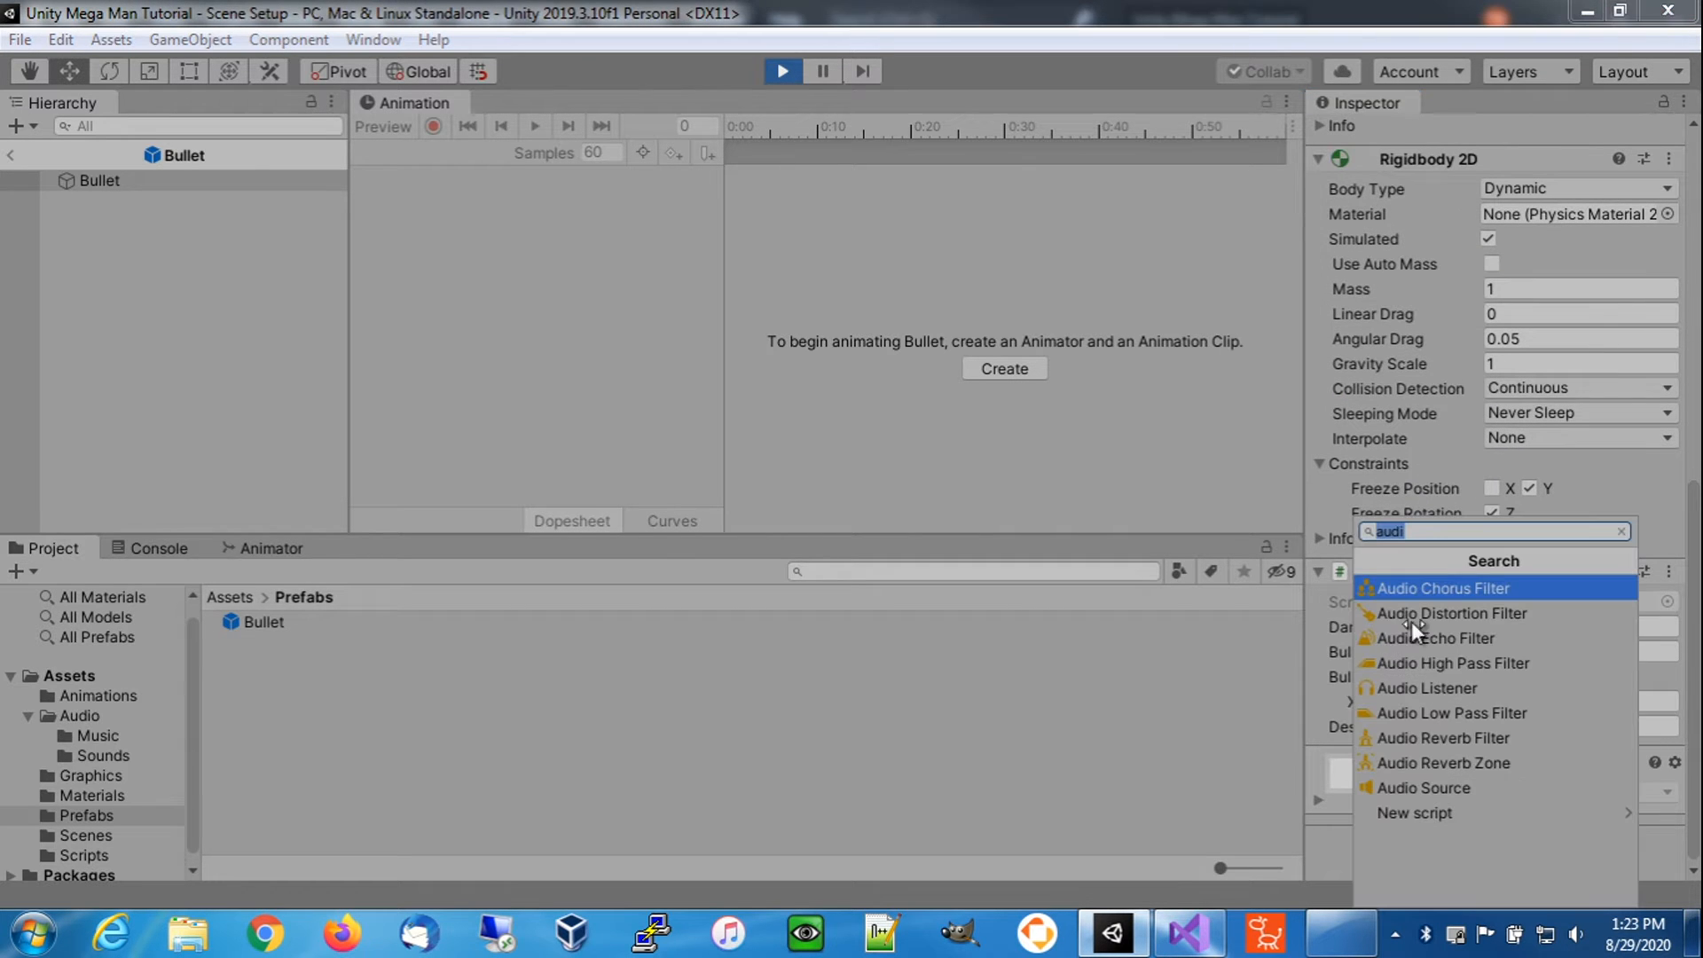
{"action": "type", "text": "Animato"}
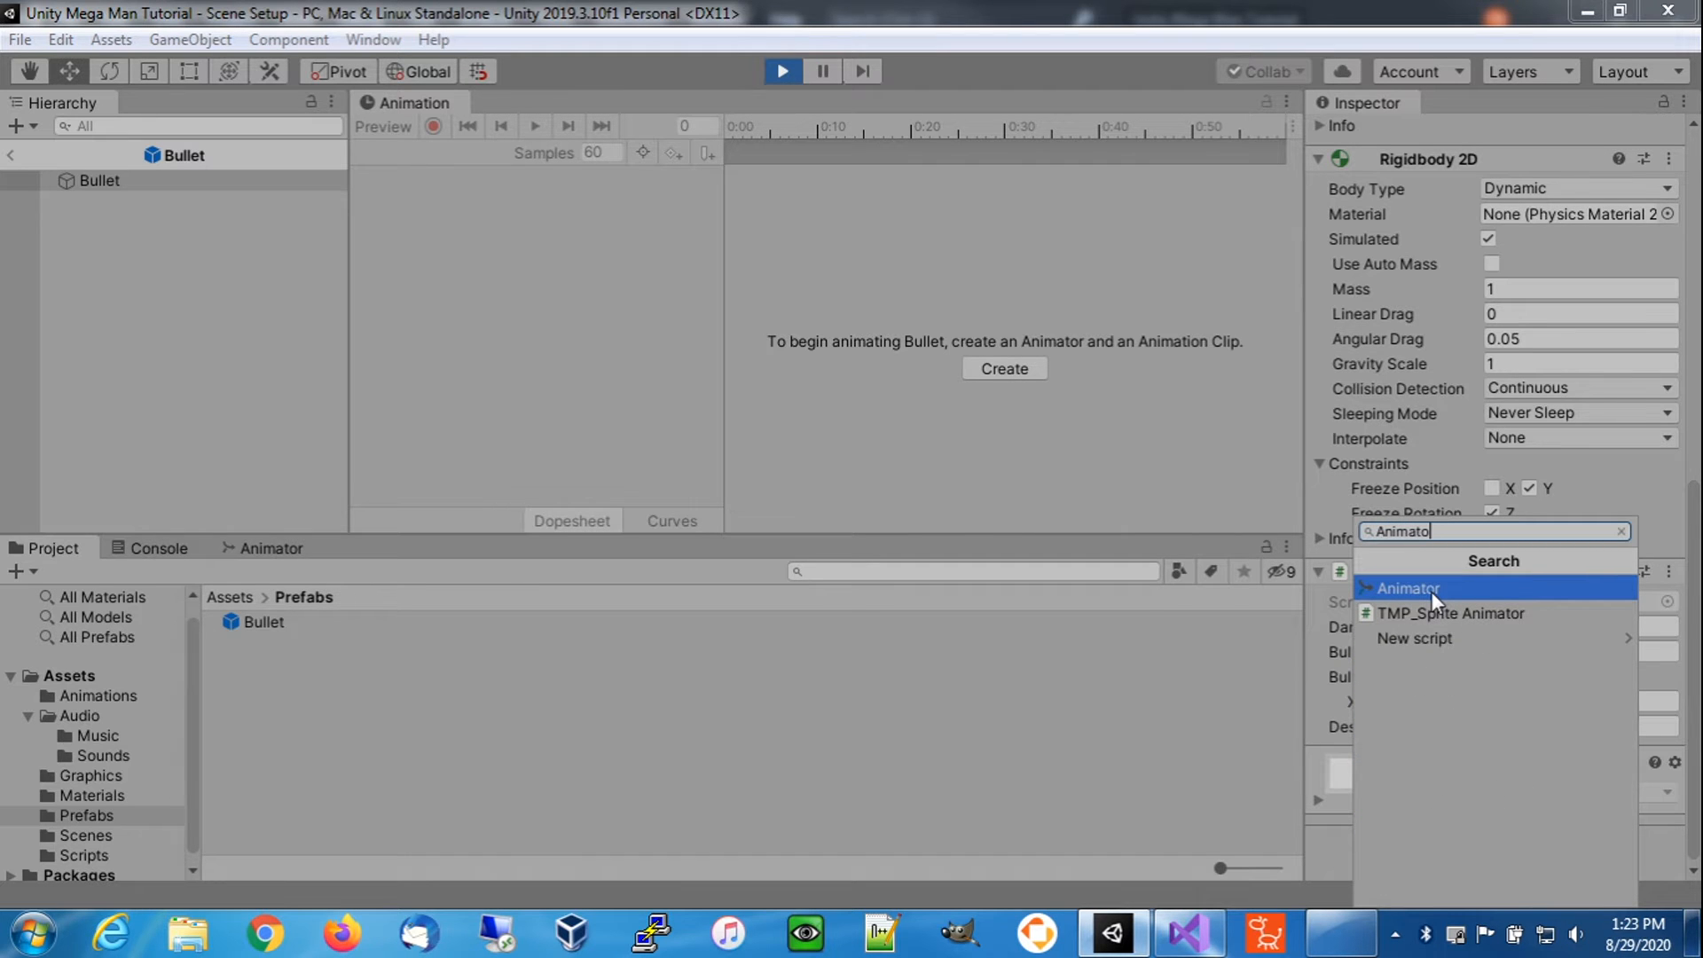
{"action": "left_click", "coordinate": [1431, 592]}
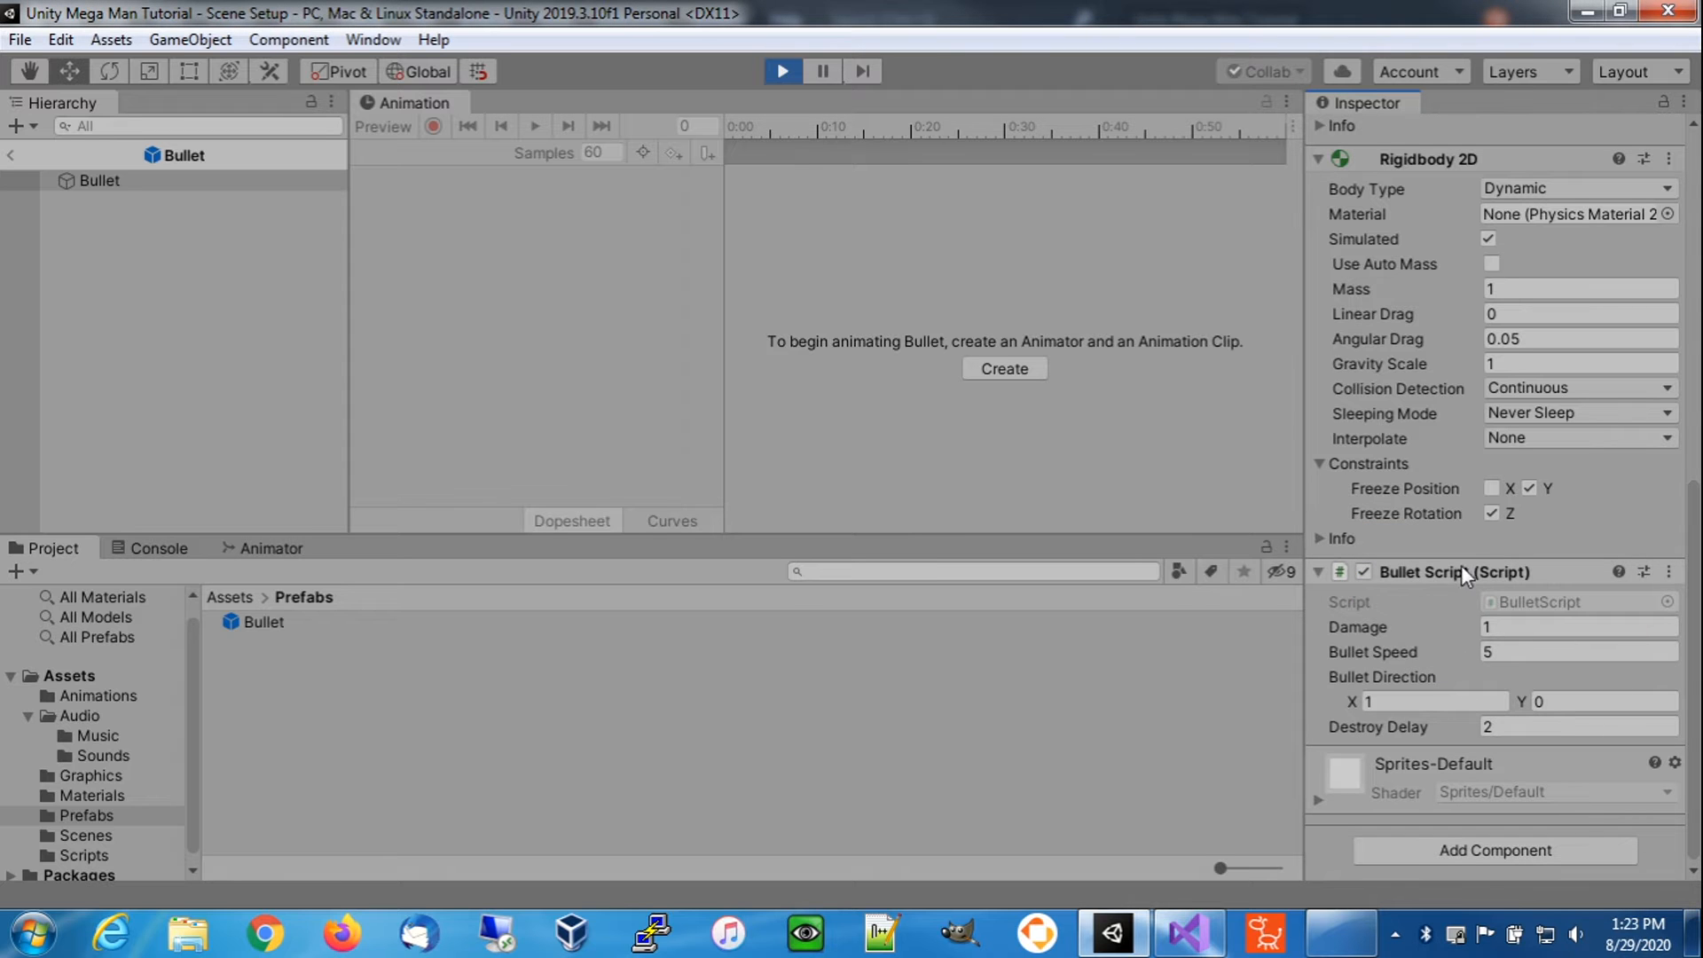
{"action": "left_click", "coordinate": [1485, 851]}
{"action": "left_click", "coordinate": [1435, 589]}
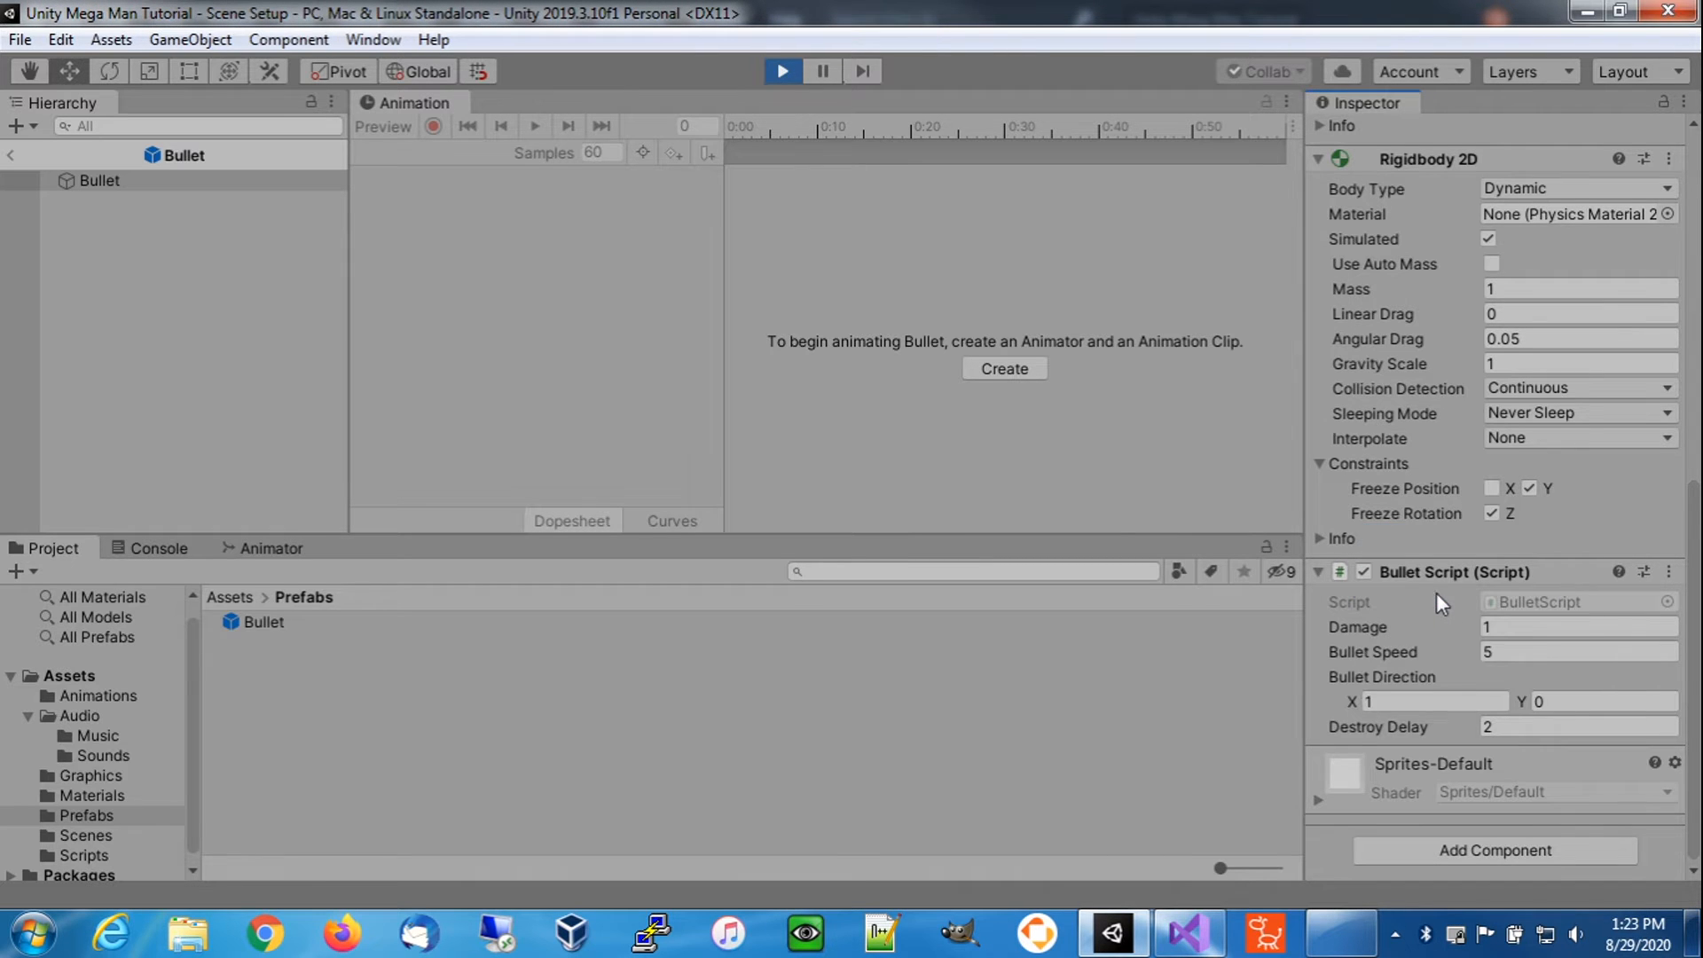
{"action": "scroll", "coordinate": [1479, 693], "scroll_direction": "up", "scroll_amount": 10}
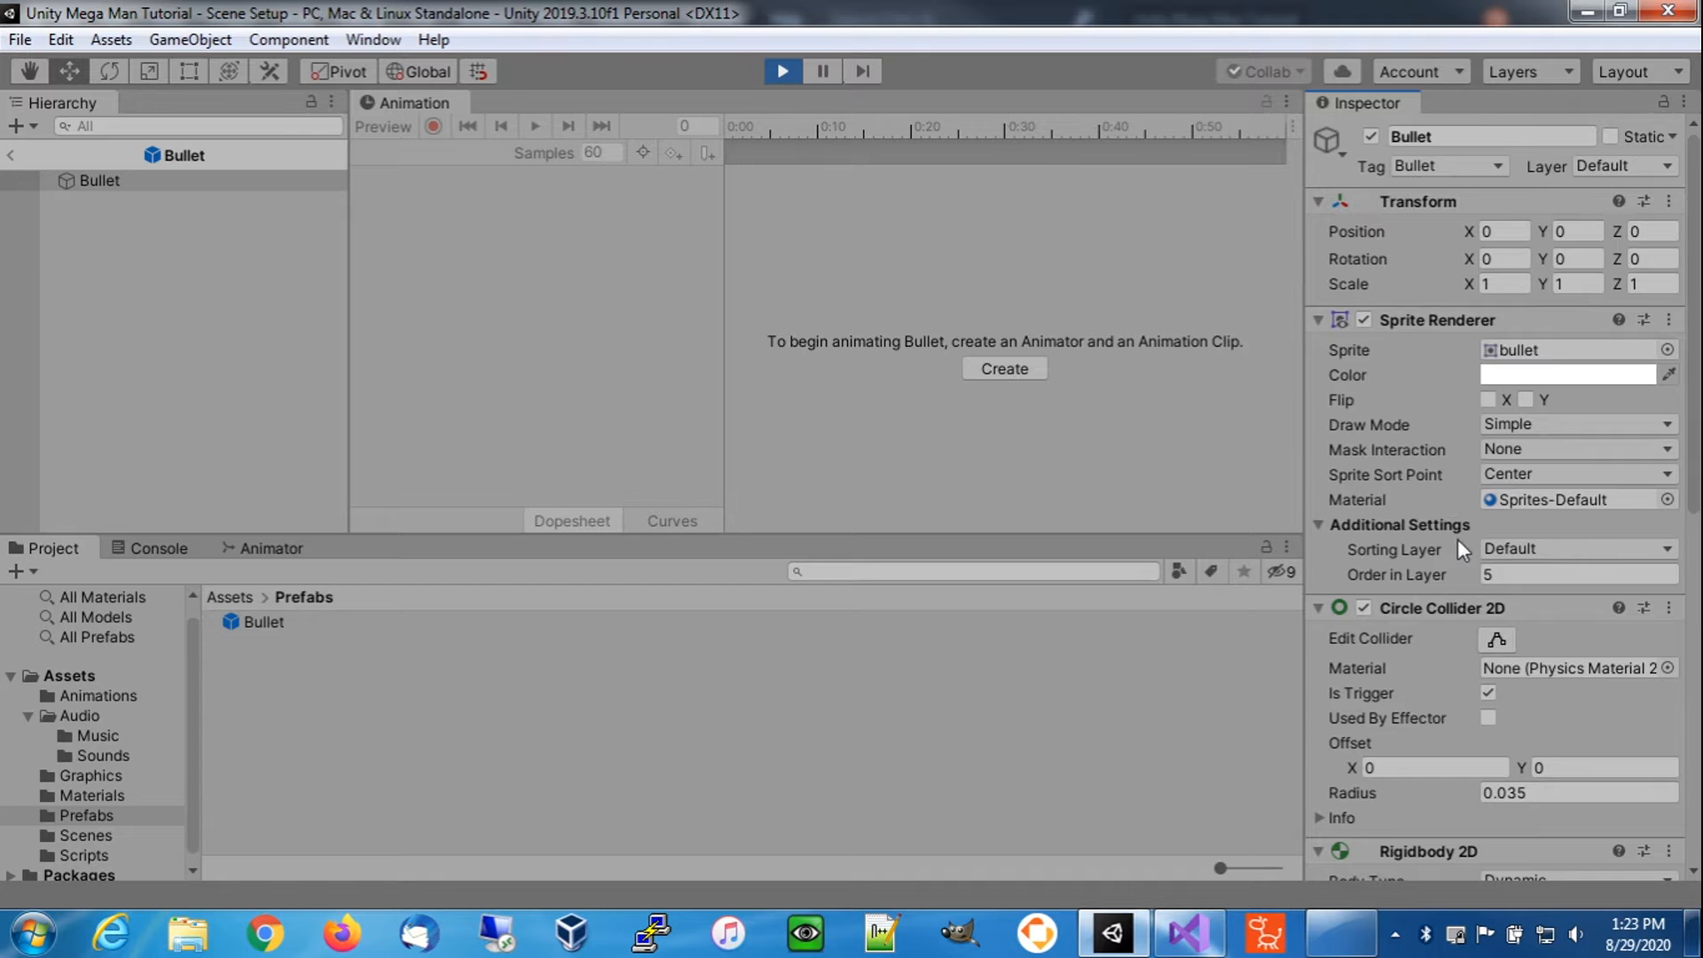
{"action": "scroll", "coordinate": [1457, 540], "scroll_direction": "down", "scroll_amount": 10}
{"action": "left_click", "coordinate": [1467, 849]}
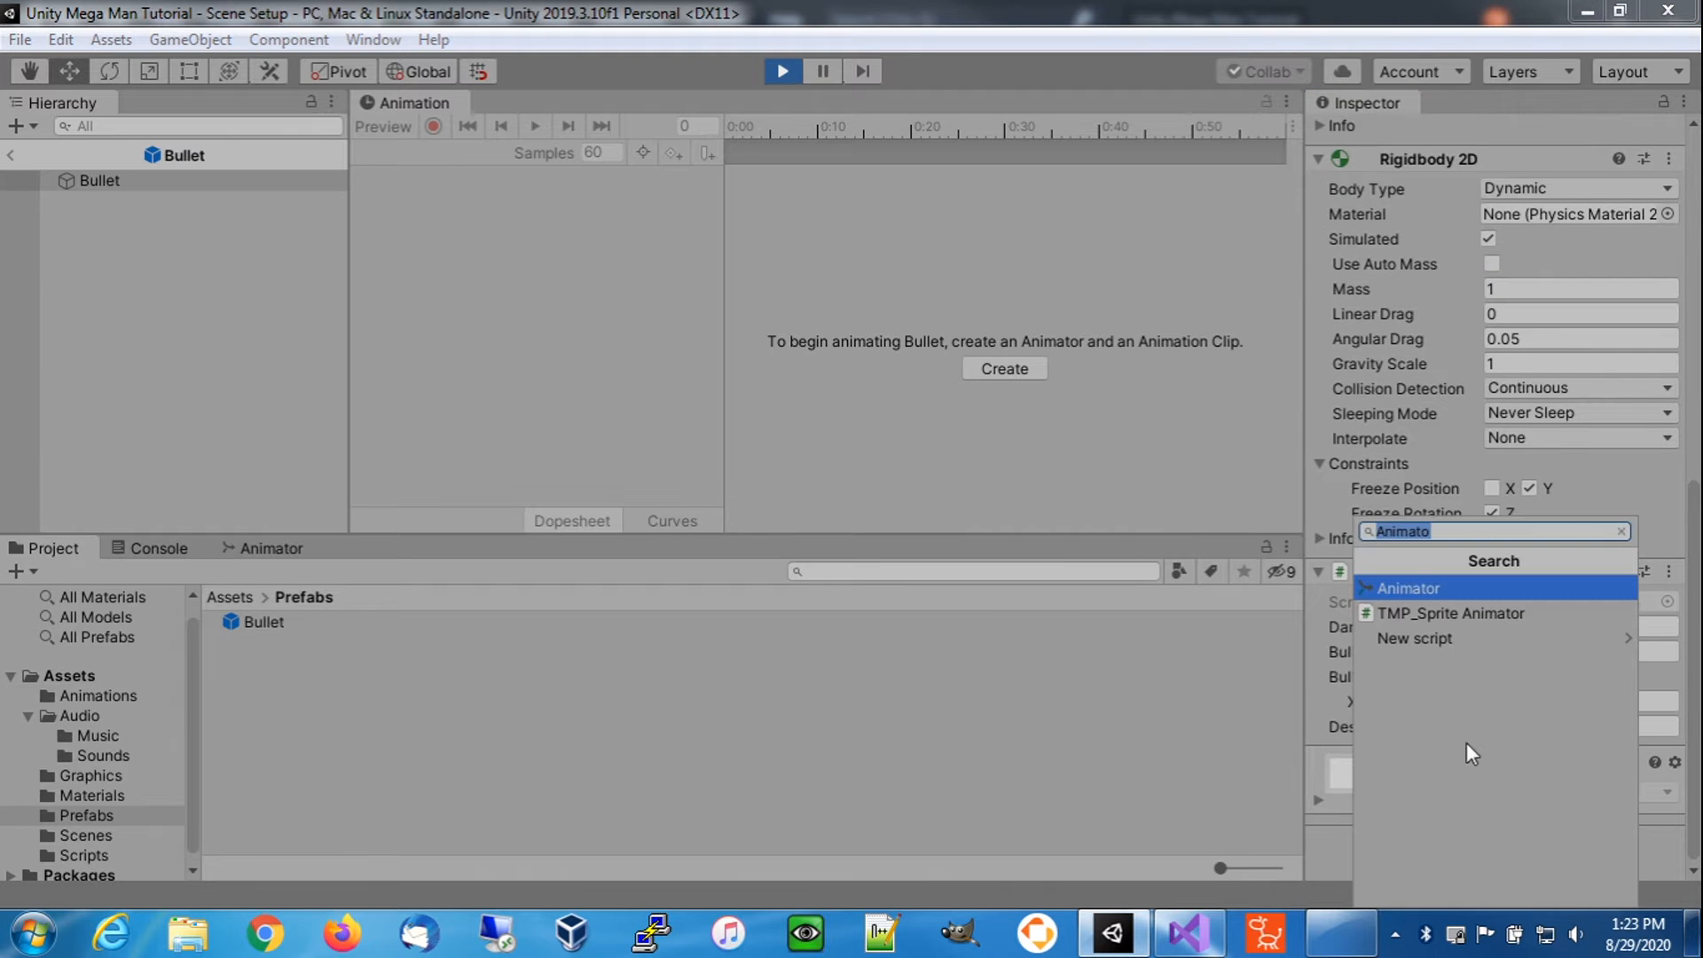
{"action": "left_click", "coordinate": [1373, 592]}
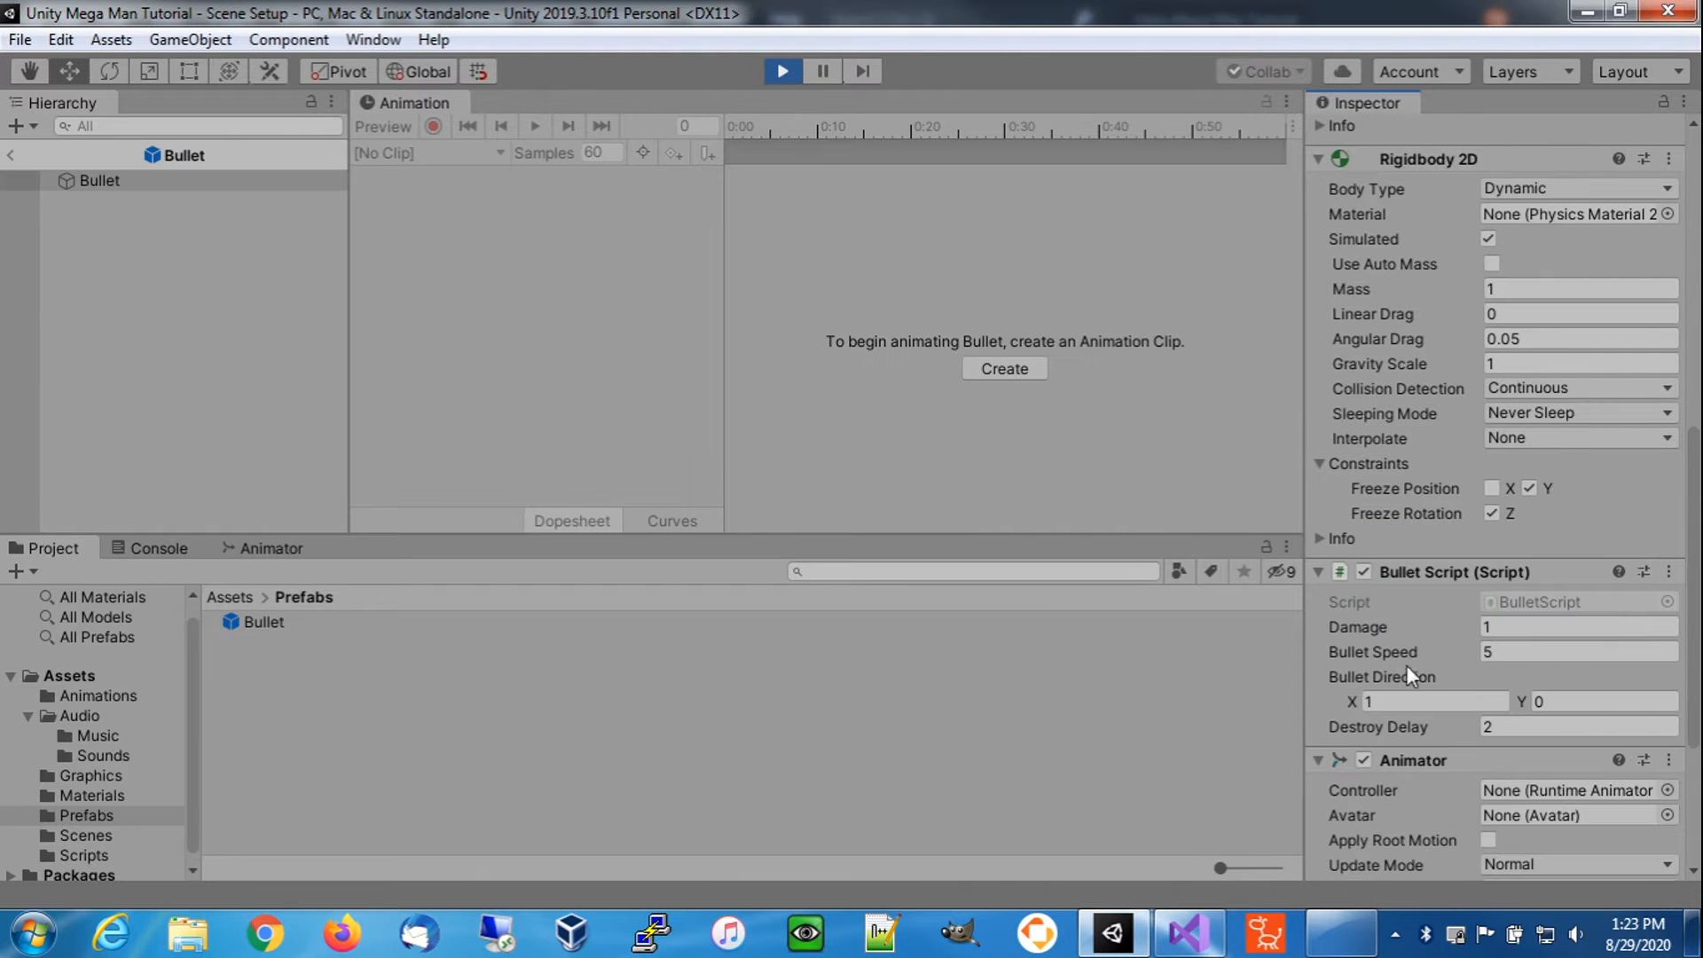
{"action": "scroll", "coordinate": [1538, 752], "scroll_direction": "down", "scroll_amount": 3}
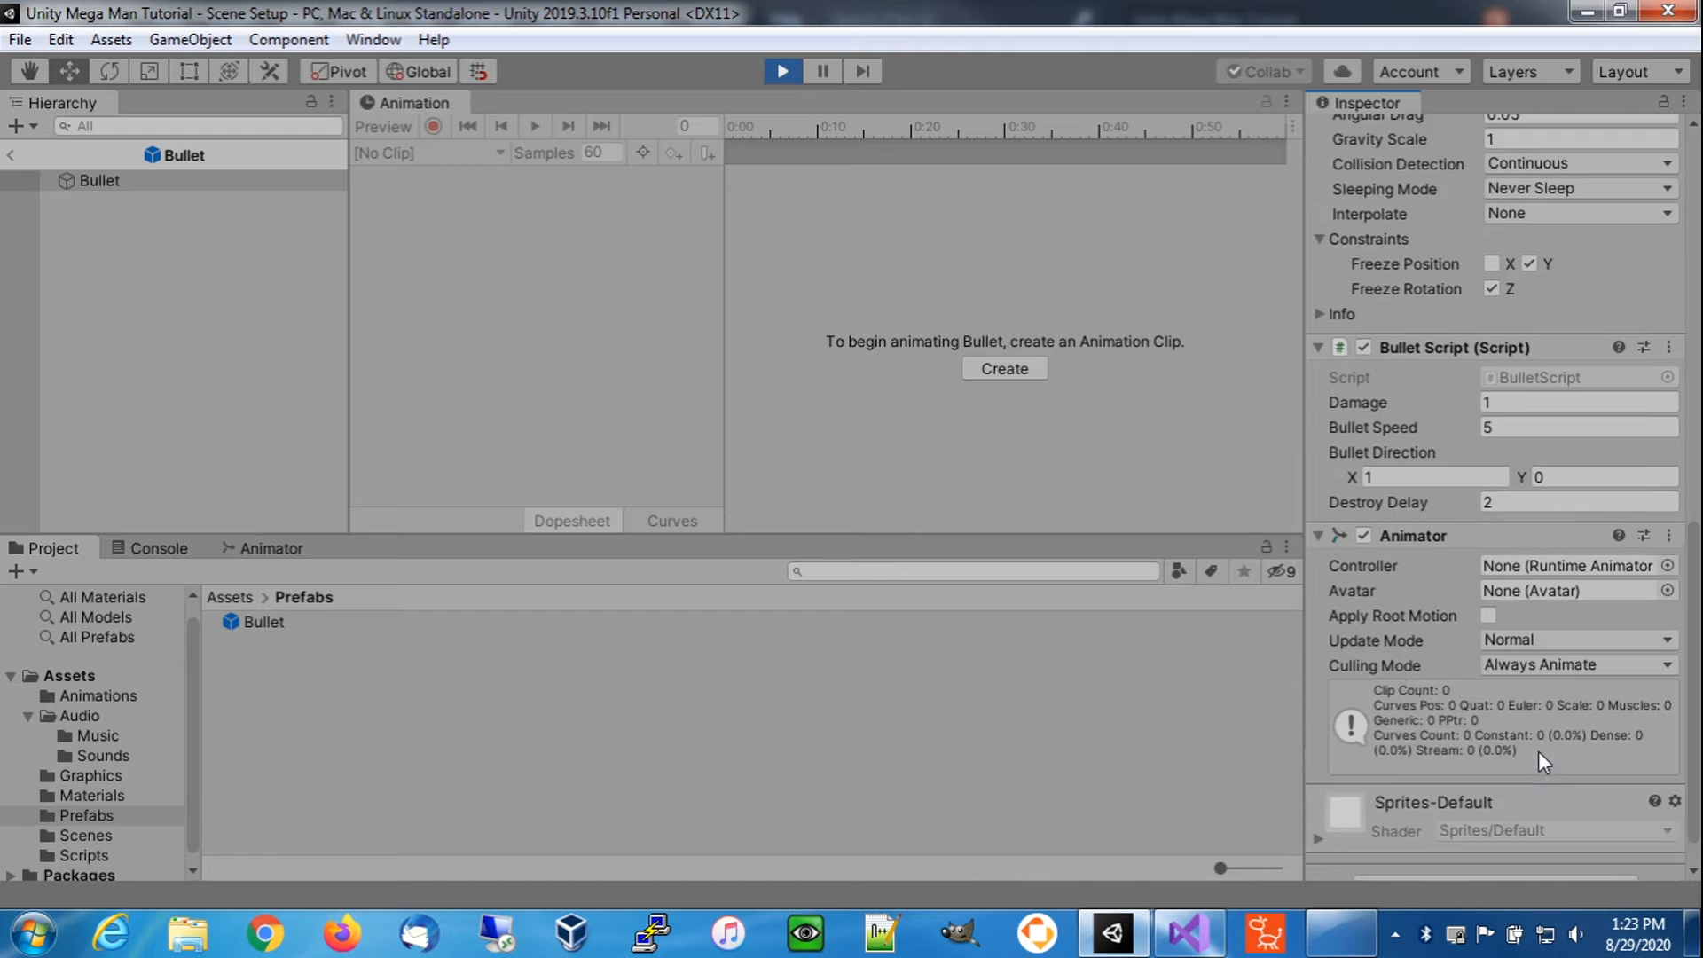
{"action": "scroll", "coordinate": [1435, 571], "scroll_direction": "up", "scroll_amount": 10}
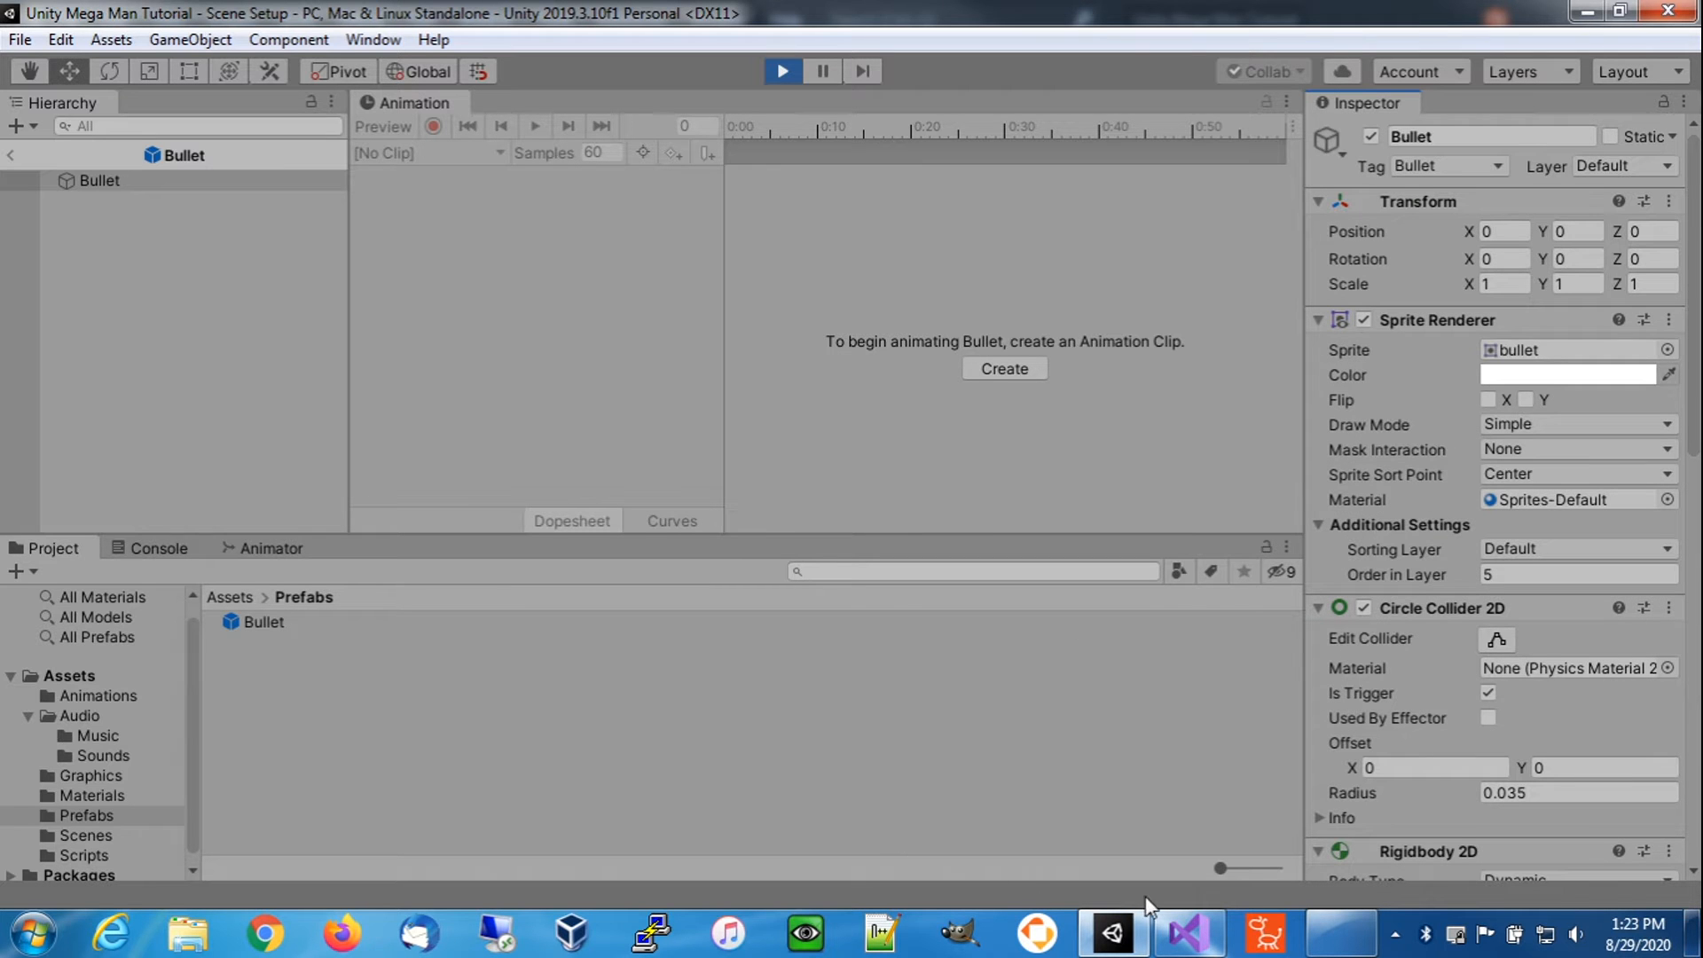
- Open BulletScript from the project's Scripts folder in Visual Studio
{"action": "left_click", "coordinate": [1189, 933]}
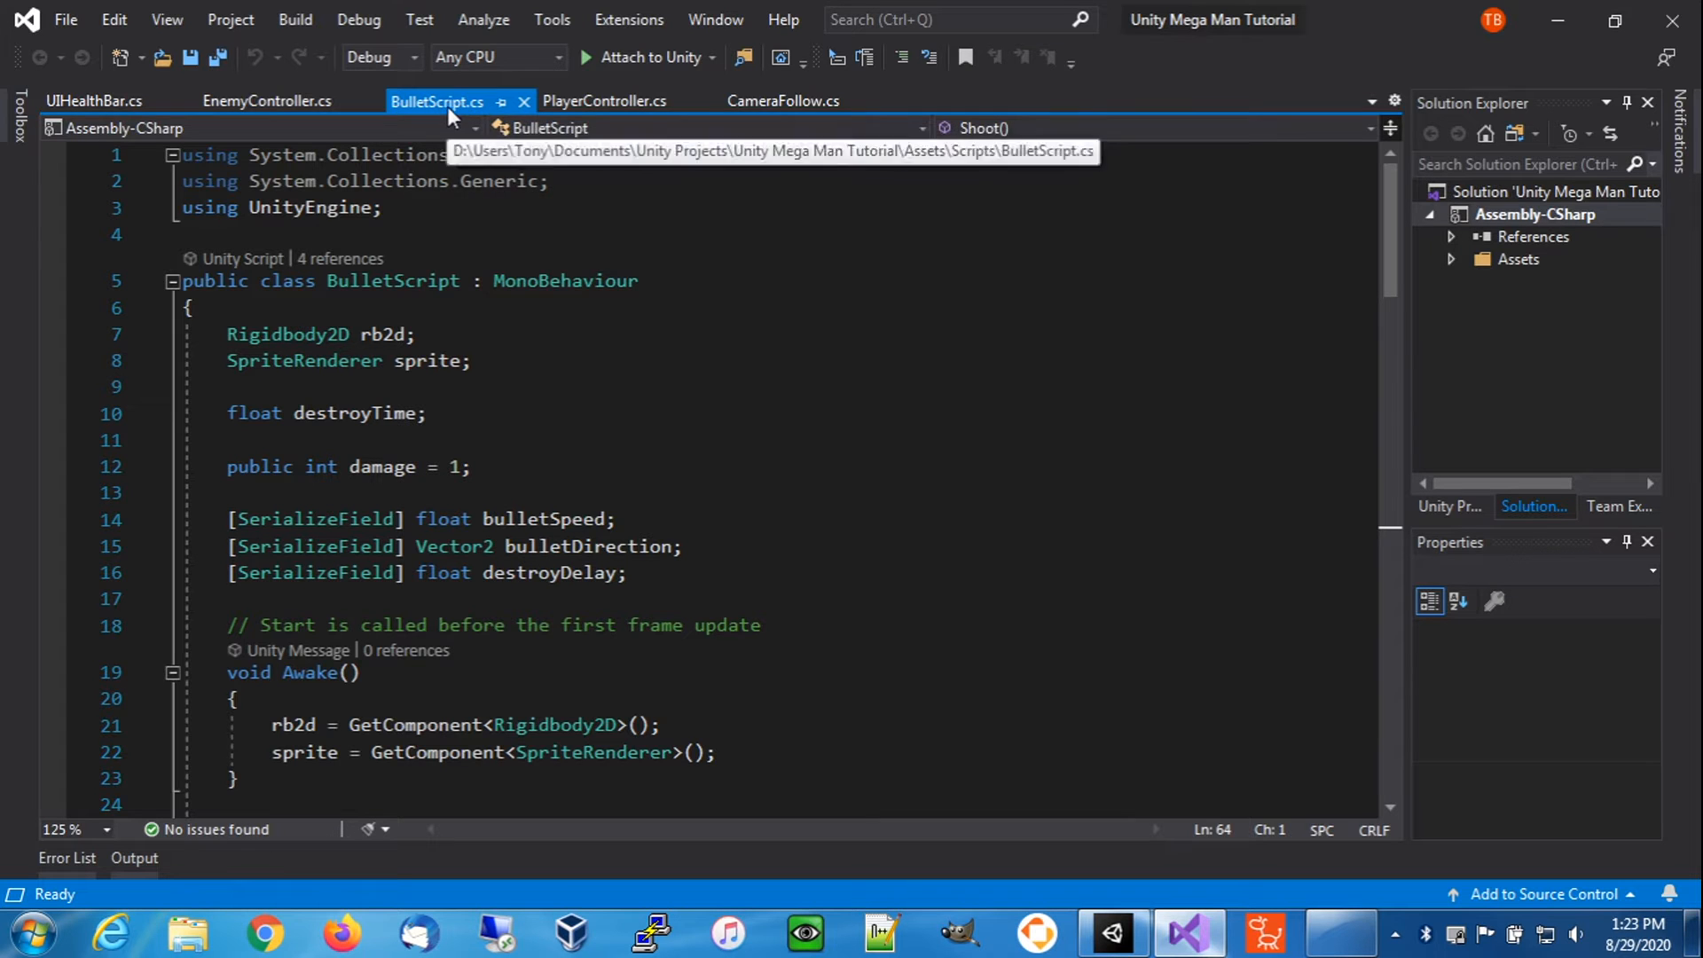
{"action": "left_click", "coordinate": [1112, 933]}
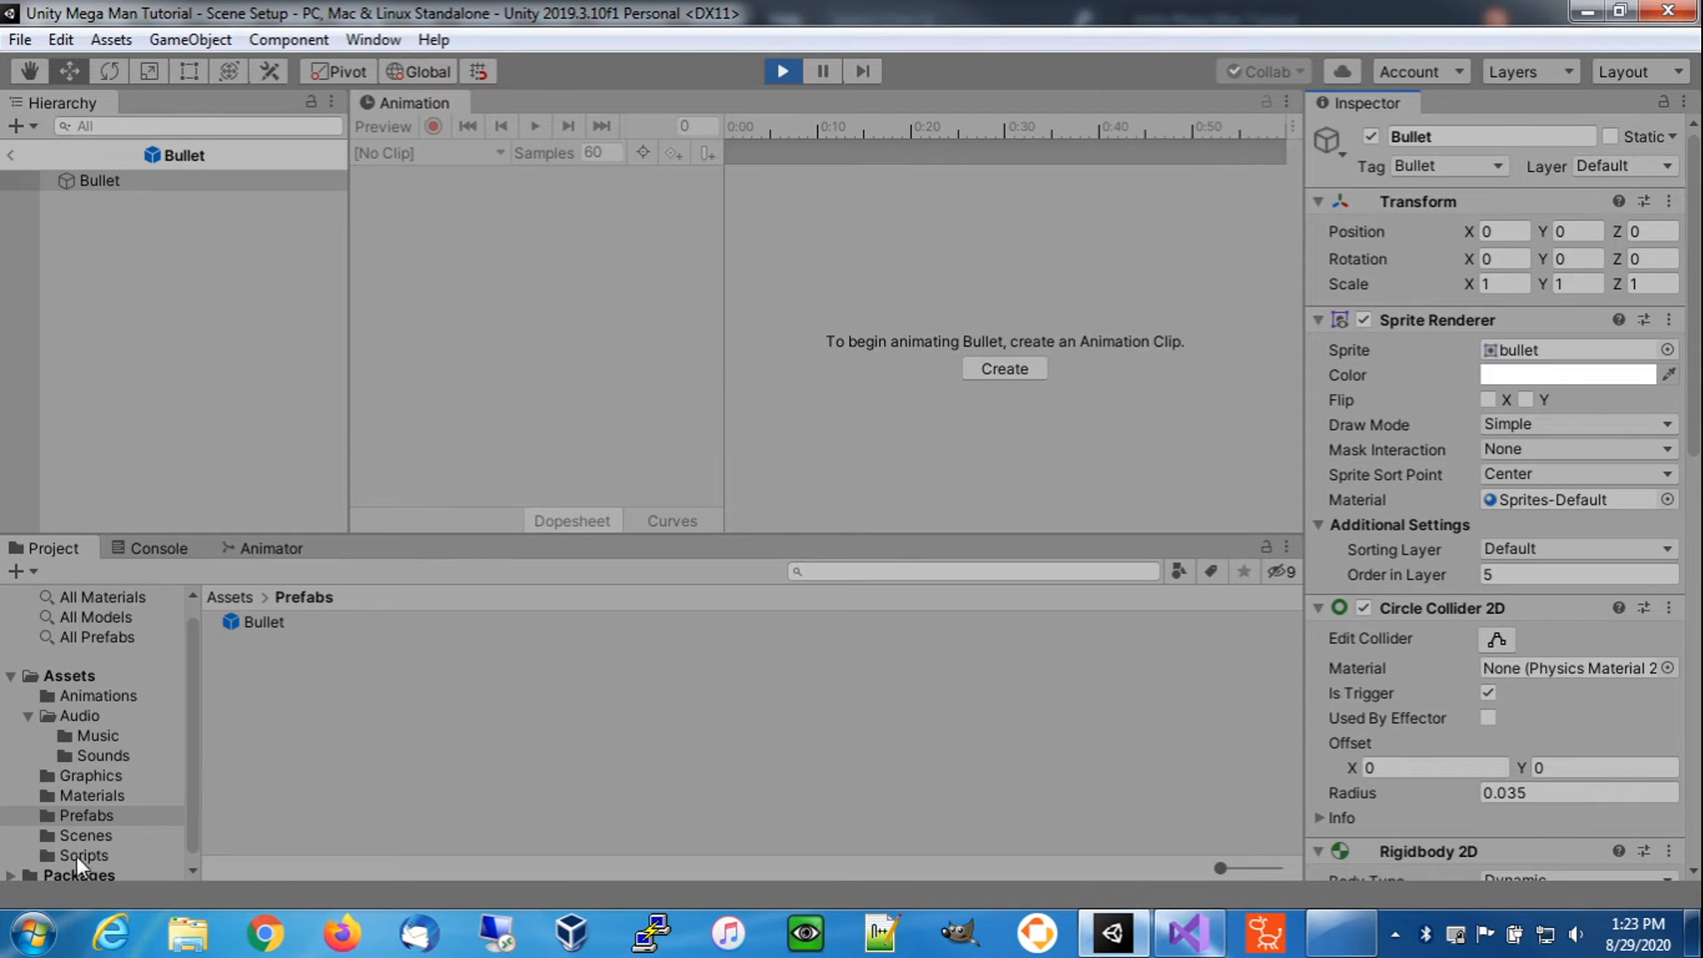
{"action": "left_click", "coordinate": [78, 855]}
{"action": "left_click", "coordinate": [289, 620]}
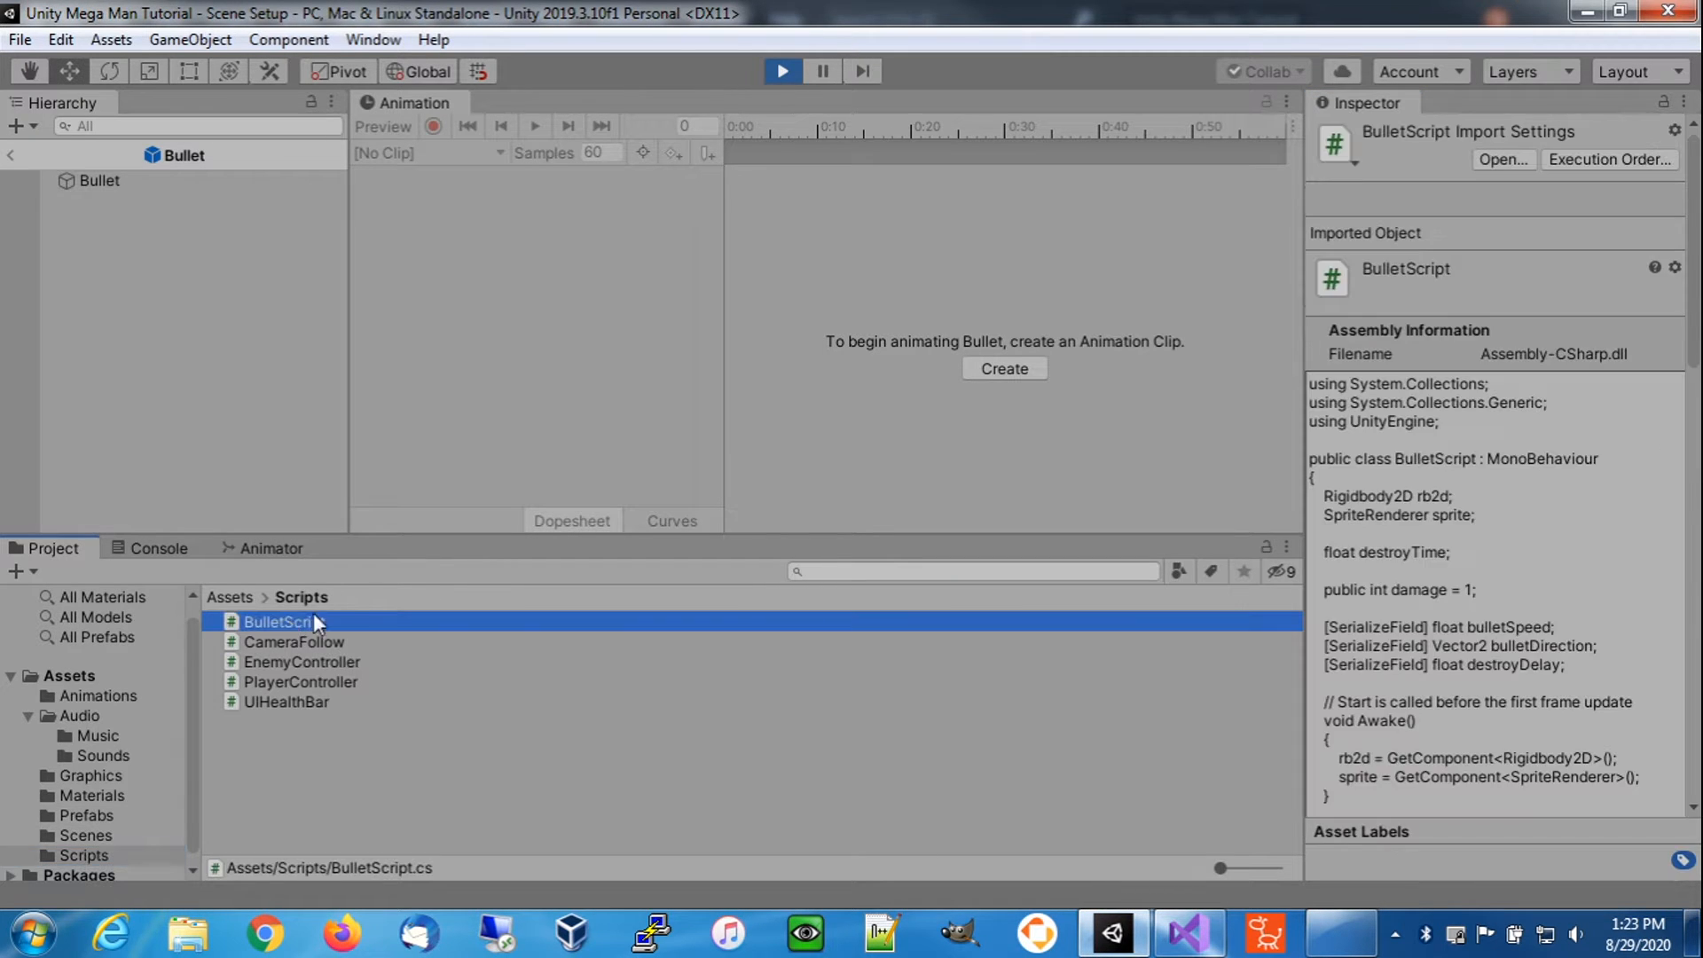
{"action": "double_click", "coordinate": [312, 614]}
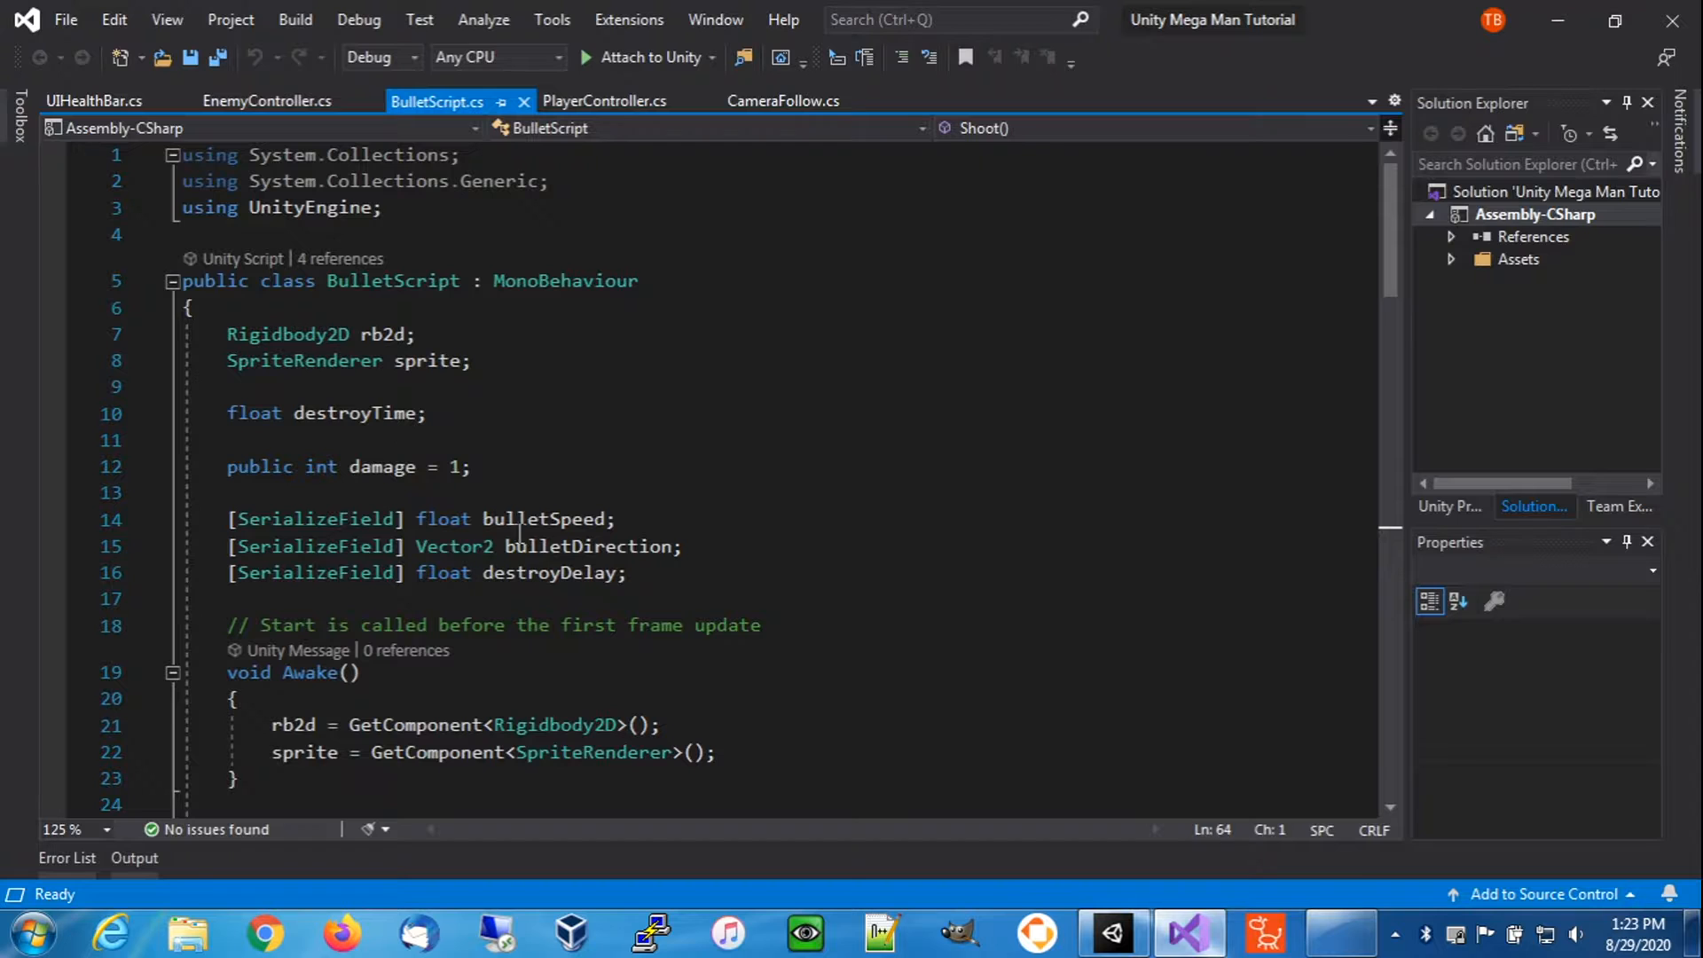
- Declare an Animator field named animator above the Rigidbody2D field in the BulletScript class
{"action": "left_click", "coordinate": [366, 308]}
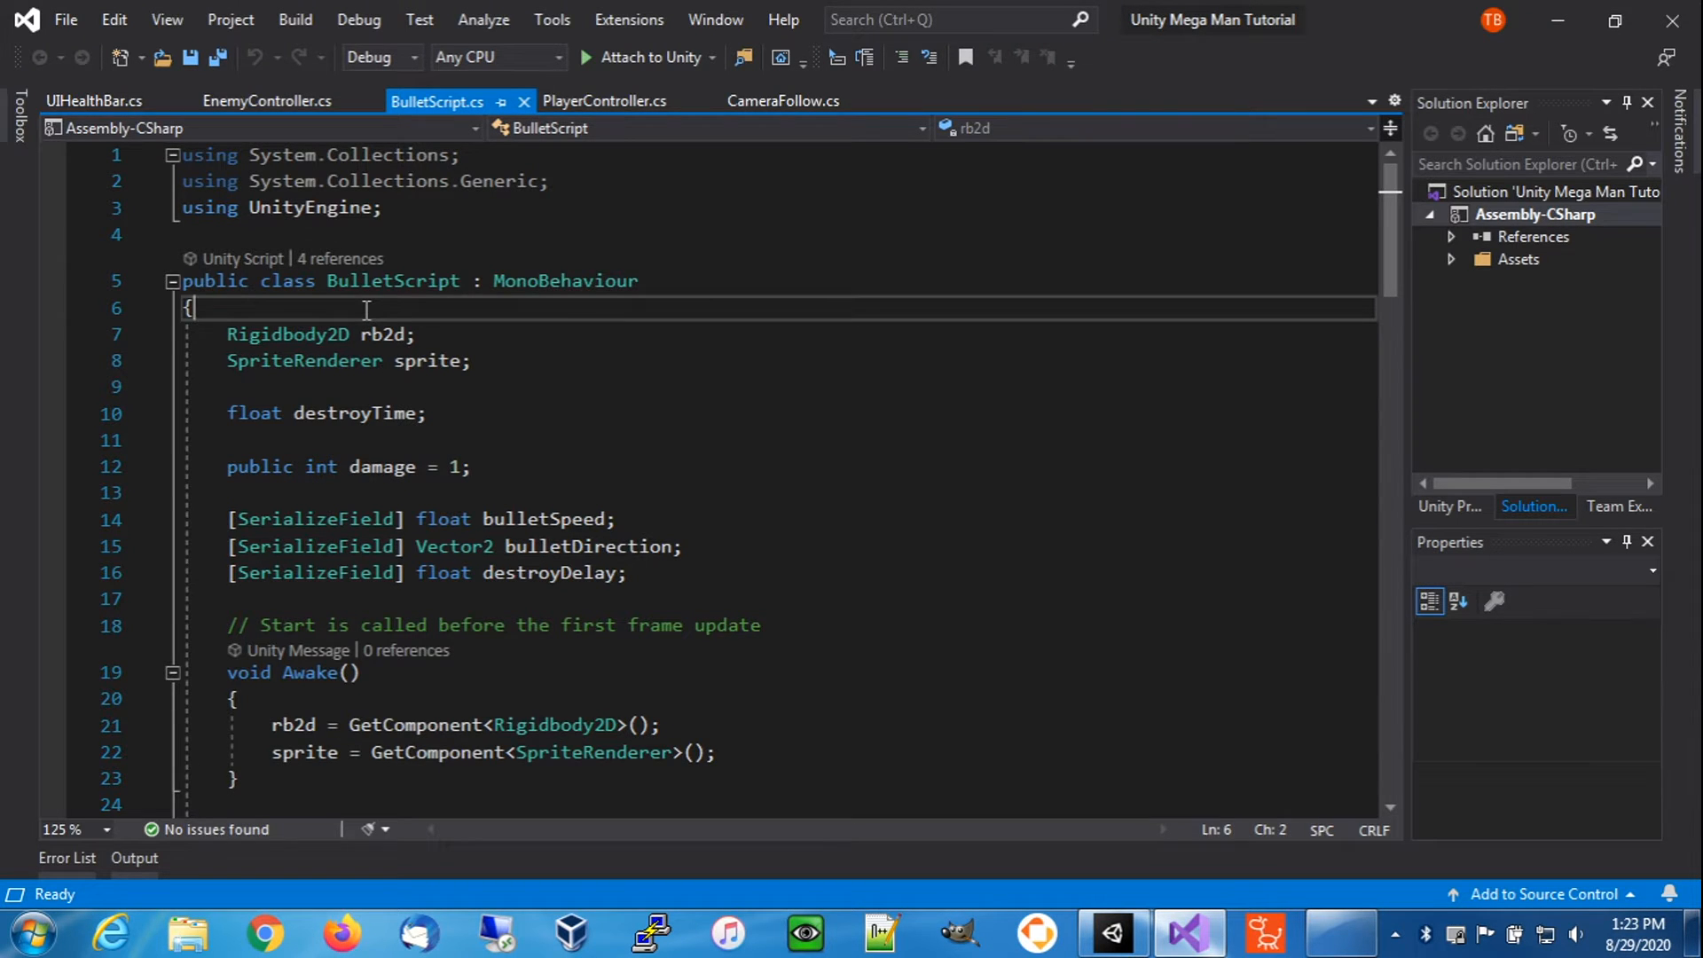
{"action": "key", "text": "Return"}
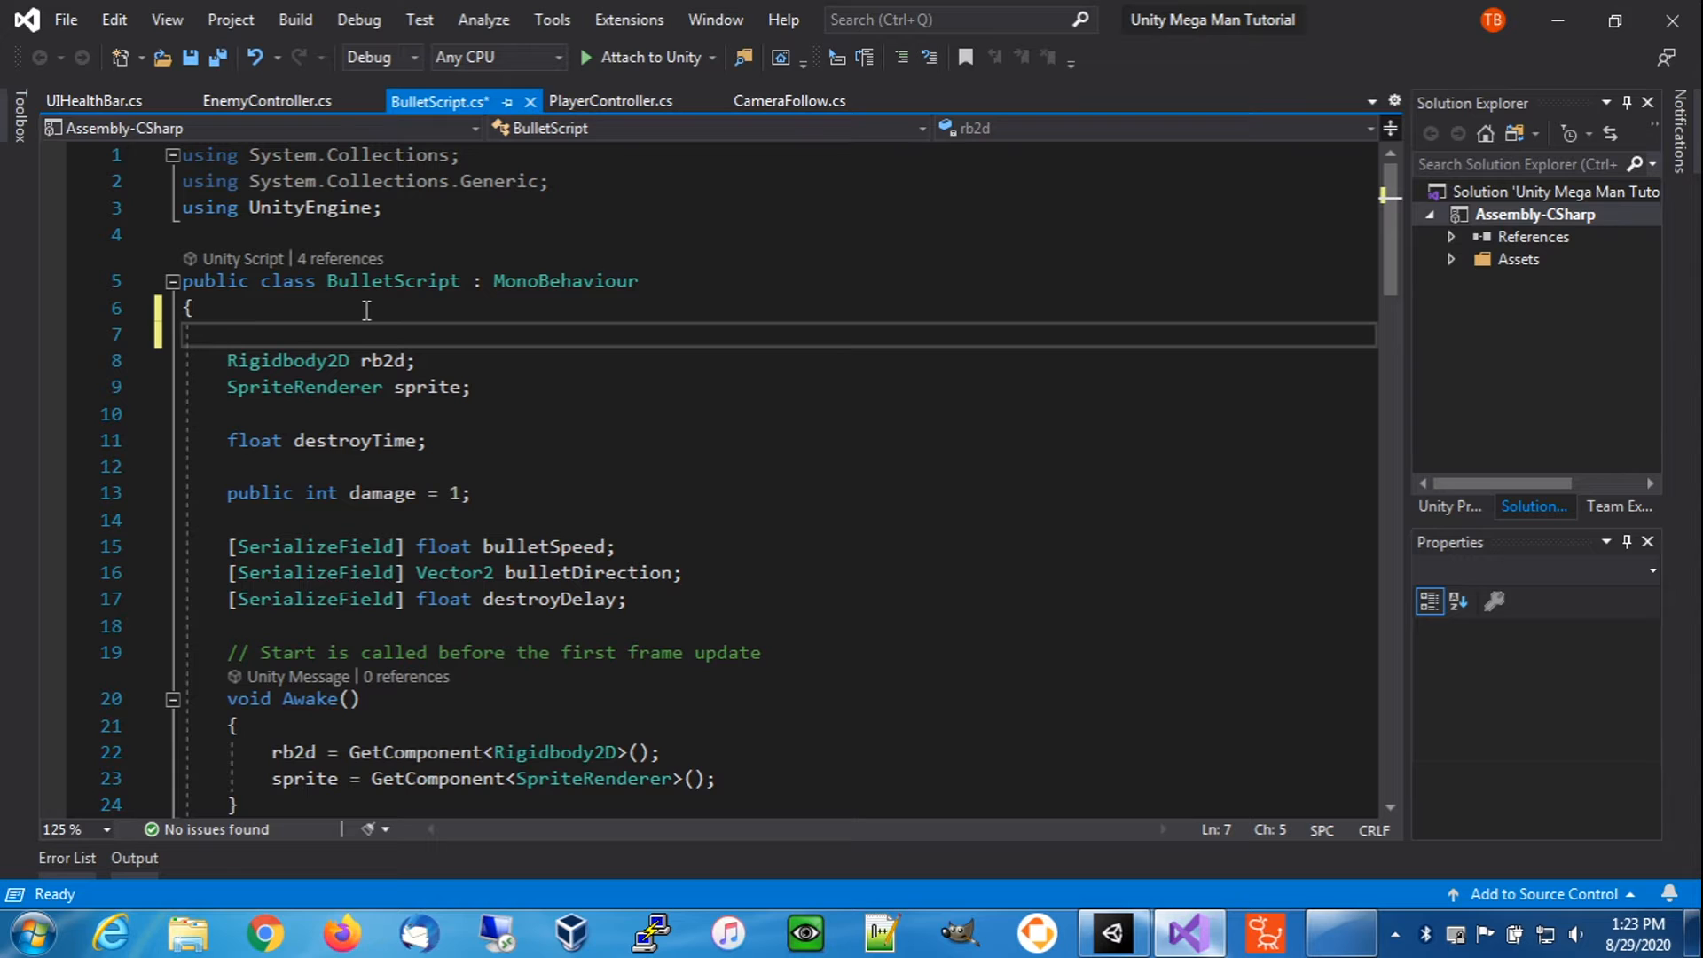
{"action": "type", "text": "Aniam"}
{"action": "key", "text": "BackSpace"}
{"action": "key", "text": "BackSpace"}
{"action": "type", "text": "ma"}
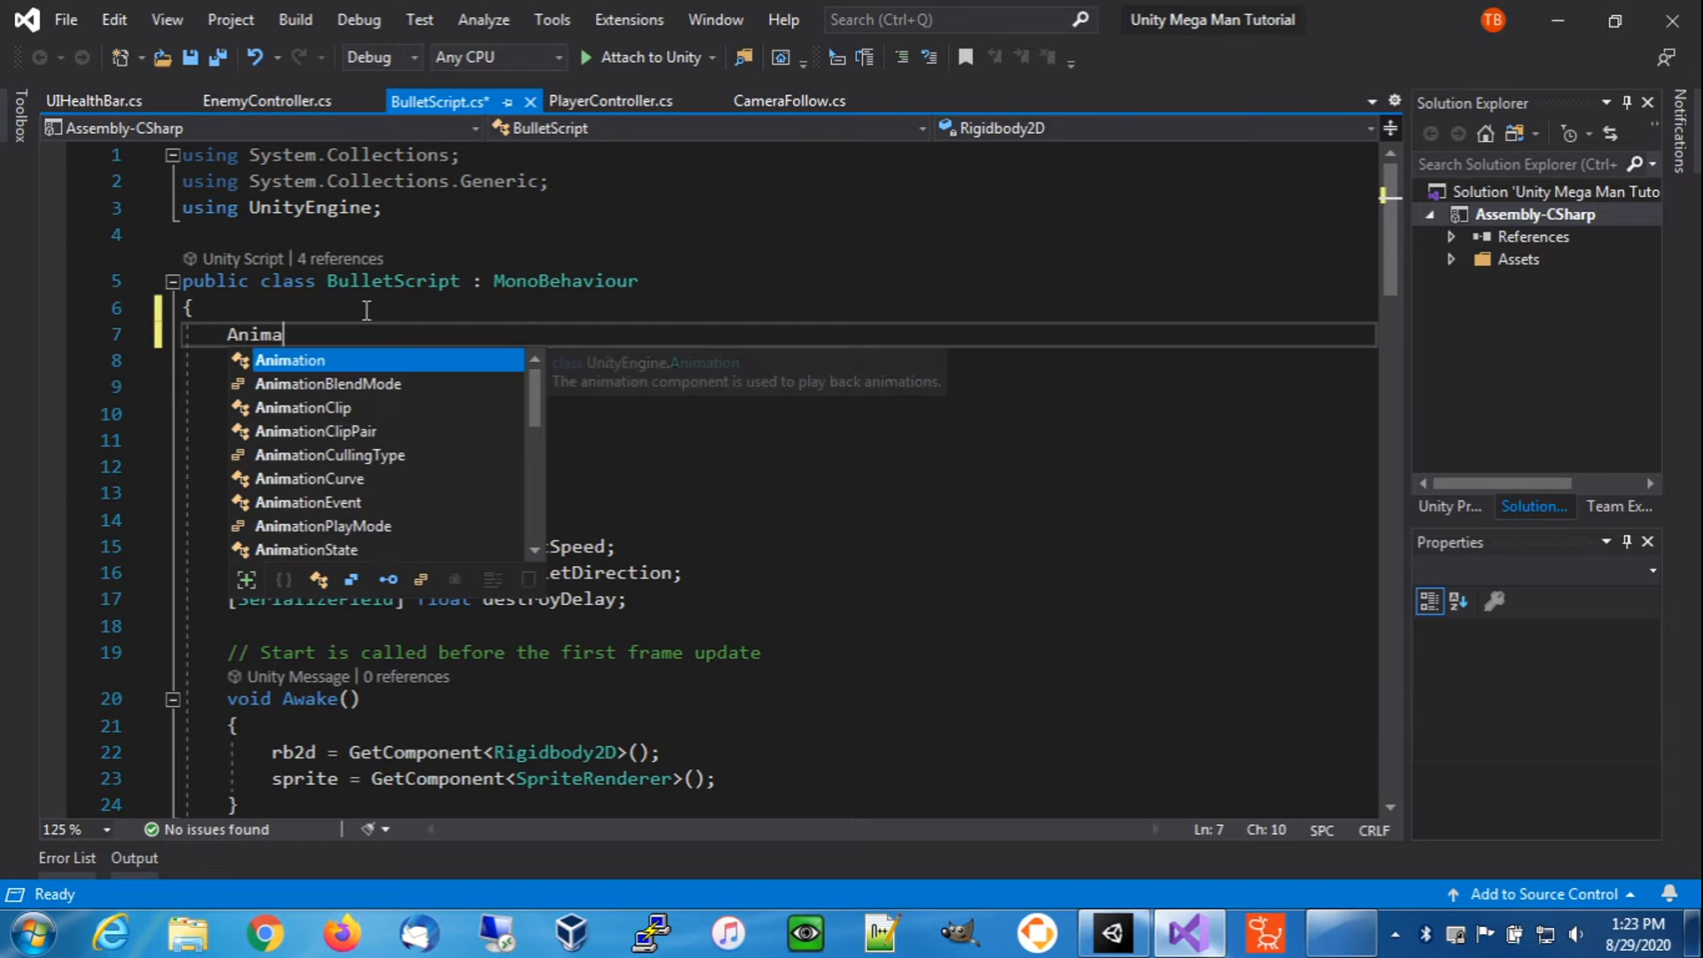
{"action": "type", "text": "tor ani"}
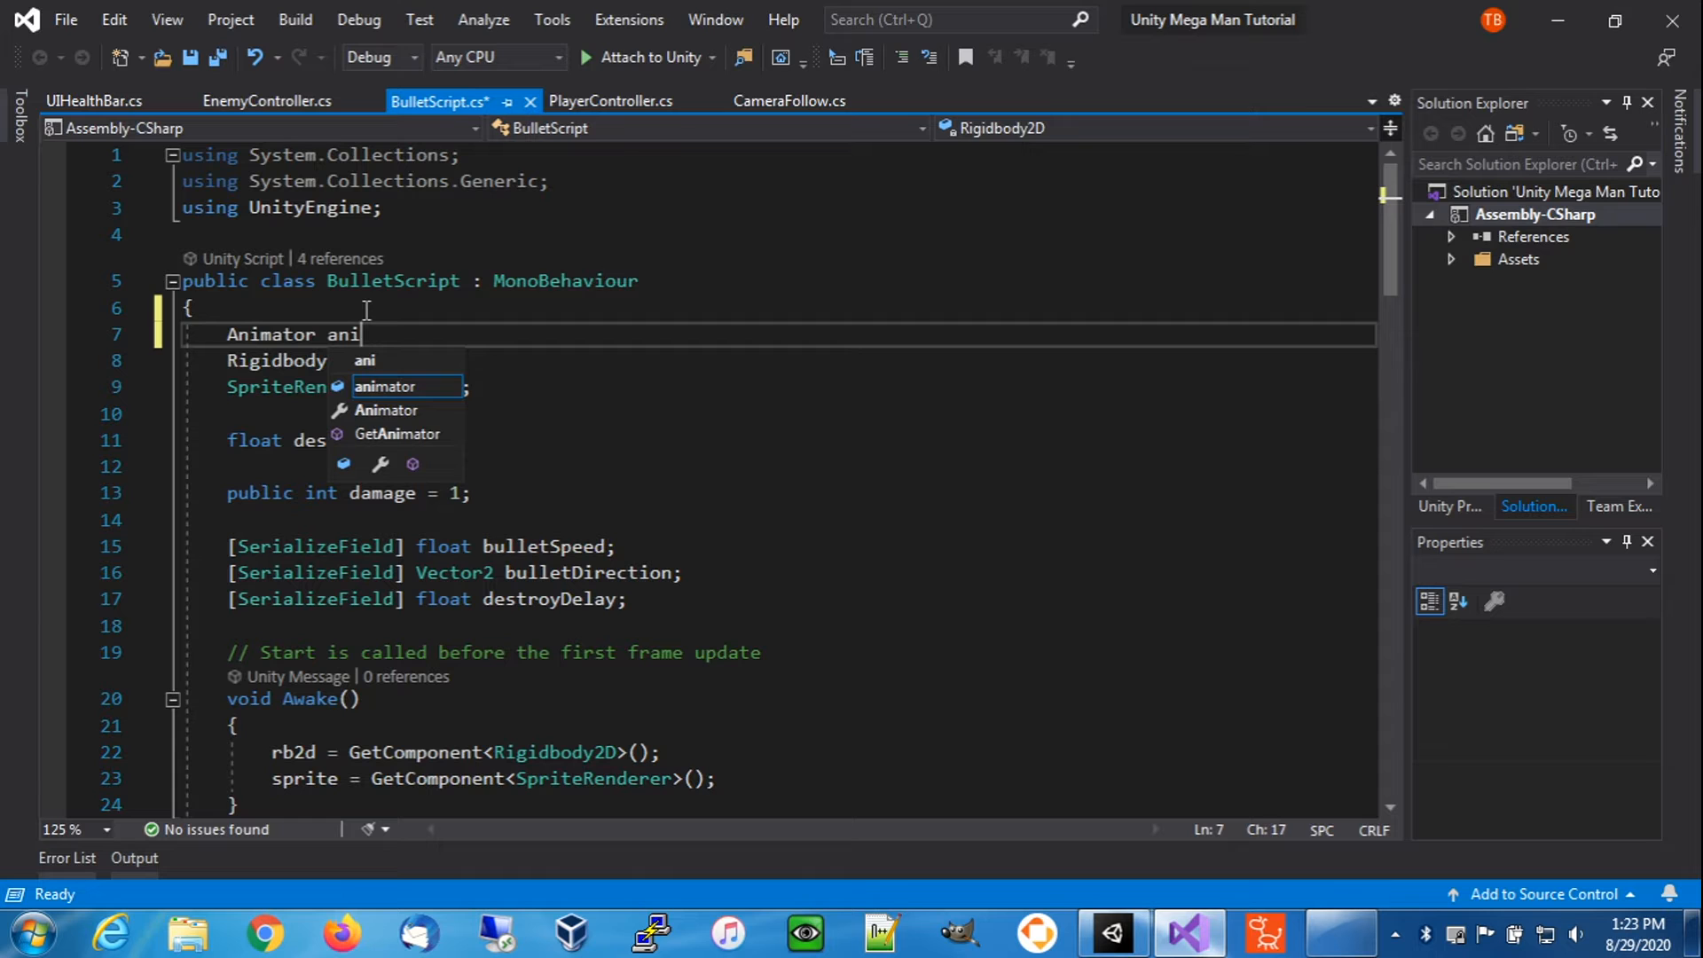
{"action": "key", "text": "Tab"}
{"action": "type", "text": ";"}
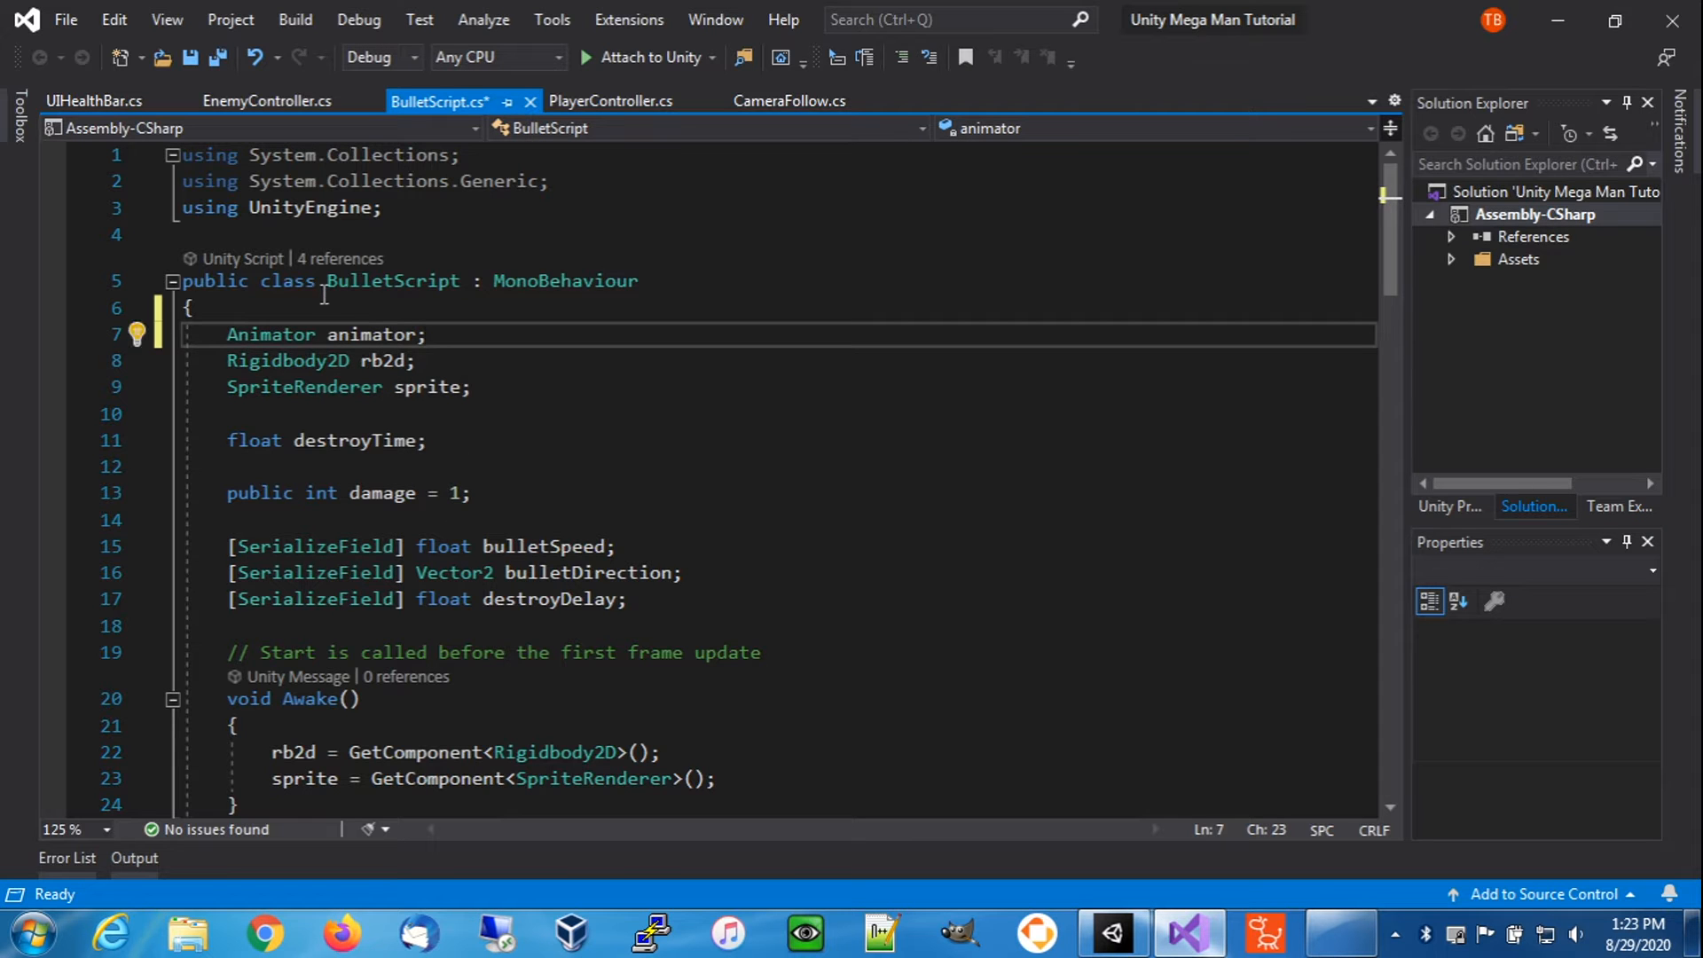
- Assign animator = GetComponent<Animator>(); as the first line of Awake() and save BulletScript
{"action": "scroll", "coordinate": [529, 556], "scroll_direction": "down", "scroll_amount": 3}
{"action": "left_click", "coordinate": [445, 486]}
{"action": "key", "text": "Return"}
{"action": "type", "text": "animator = Ani"}
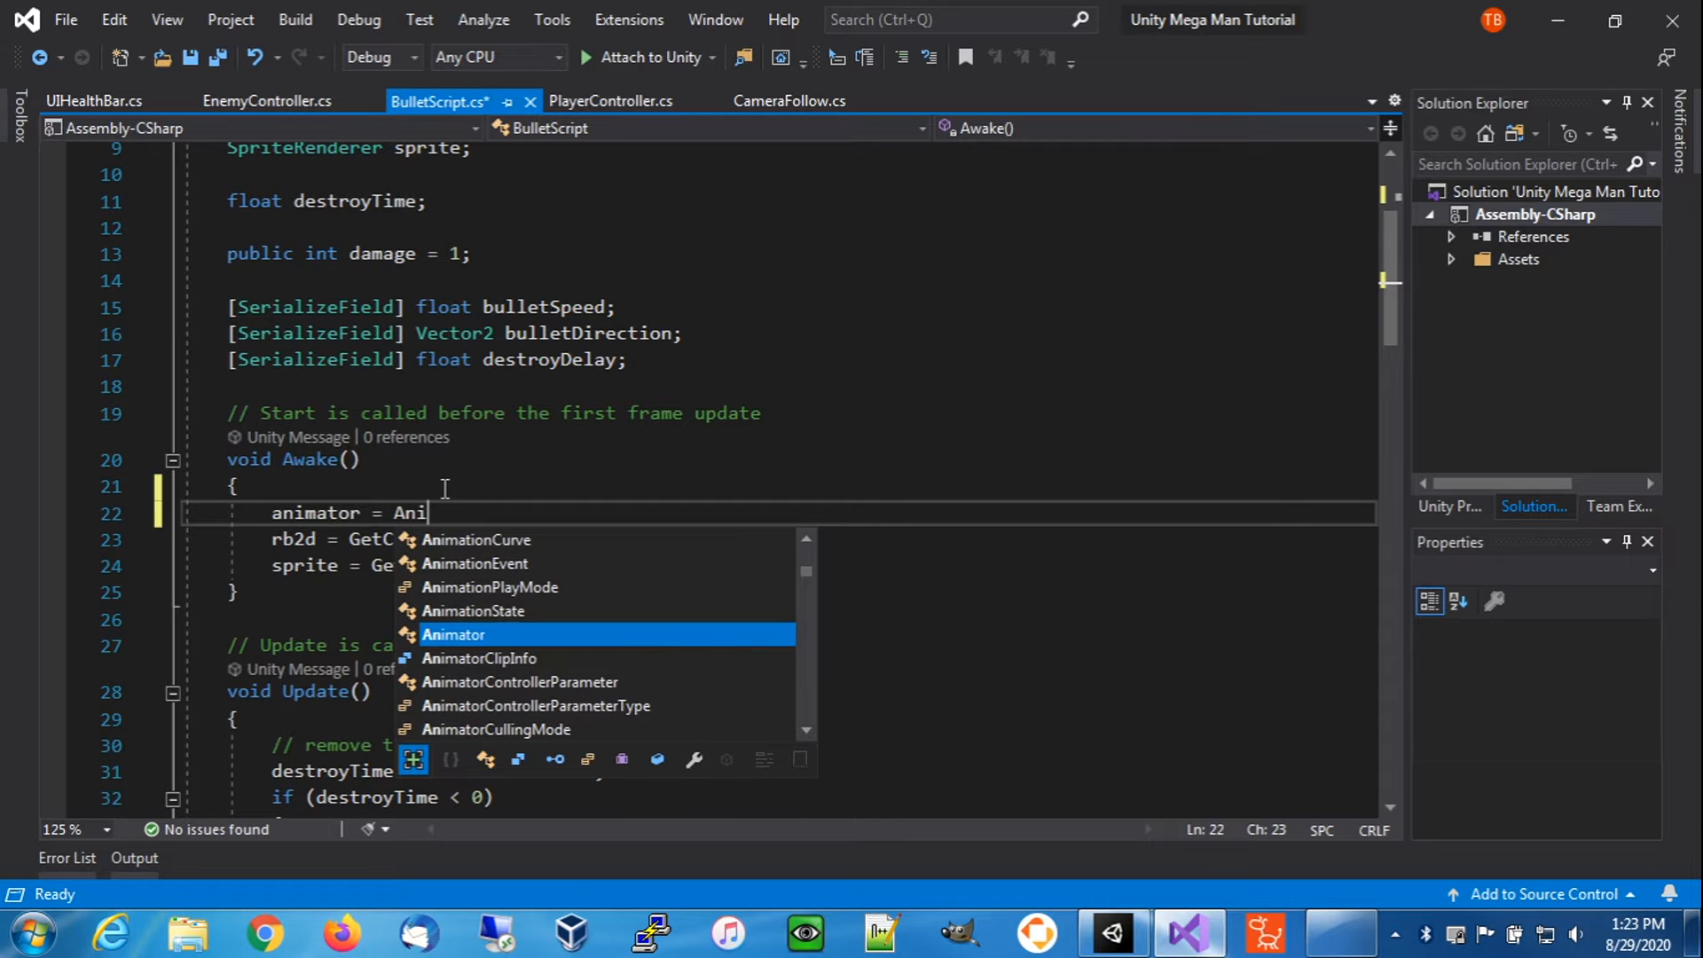
{"action": "key", "text": "BackSpace"}
{"action": "key", "text": "BackSpace"}
{"action": "type", "text": "GetCom"}
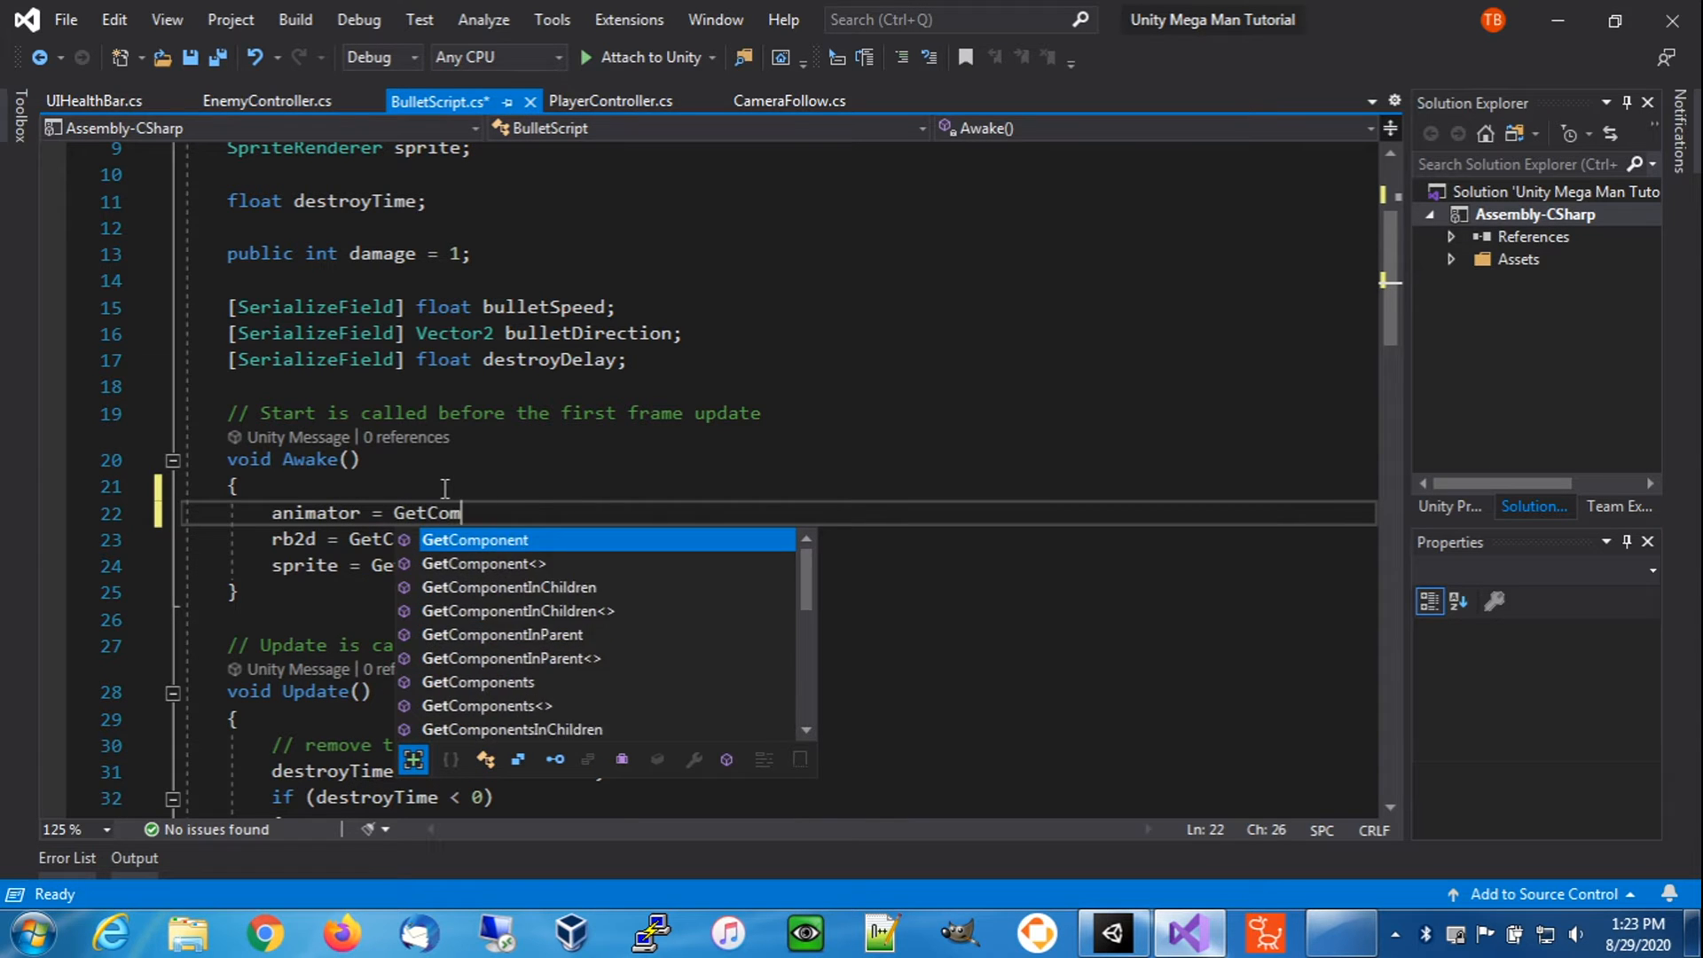
{"action": "key", "text": "Tab"}
{"action": "type", "text": "<An"}
{"action": "type", "text": "imator"}
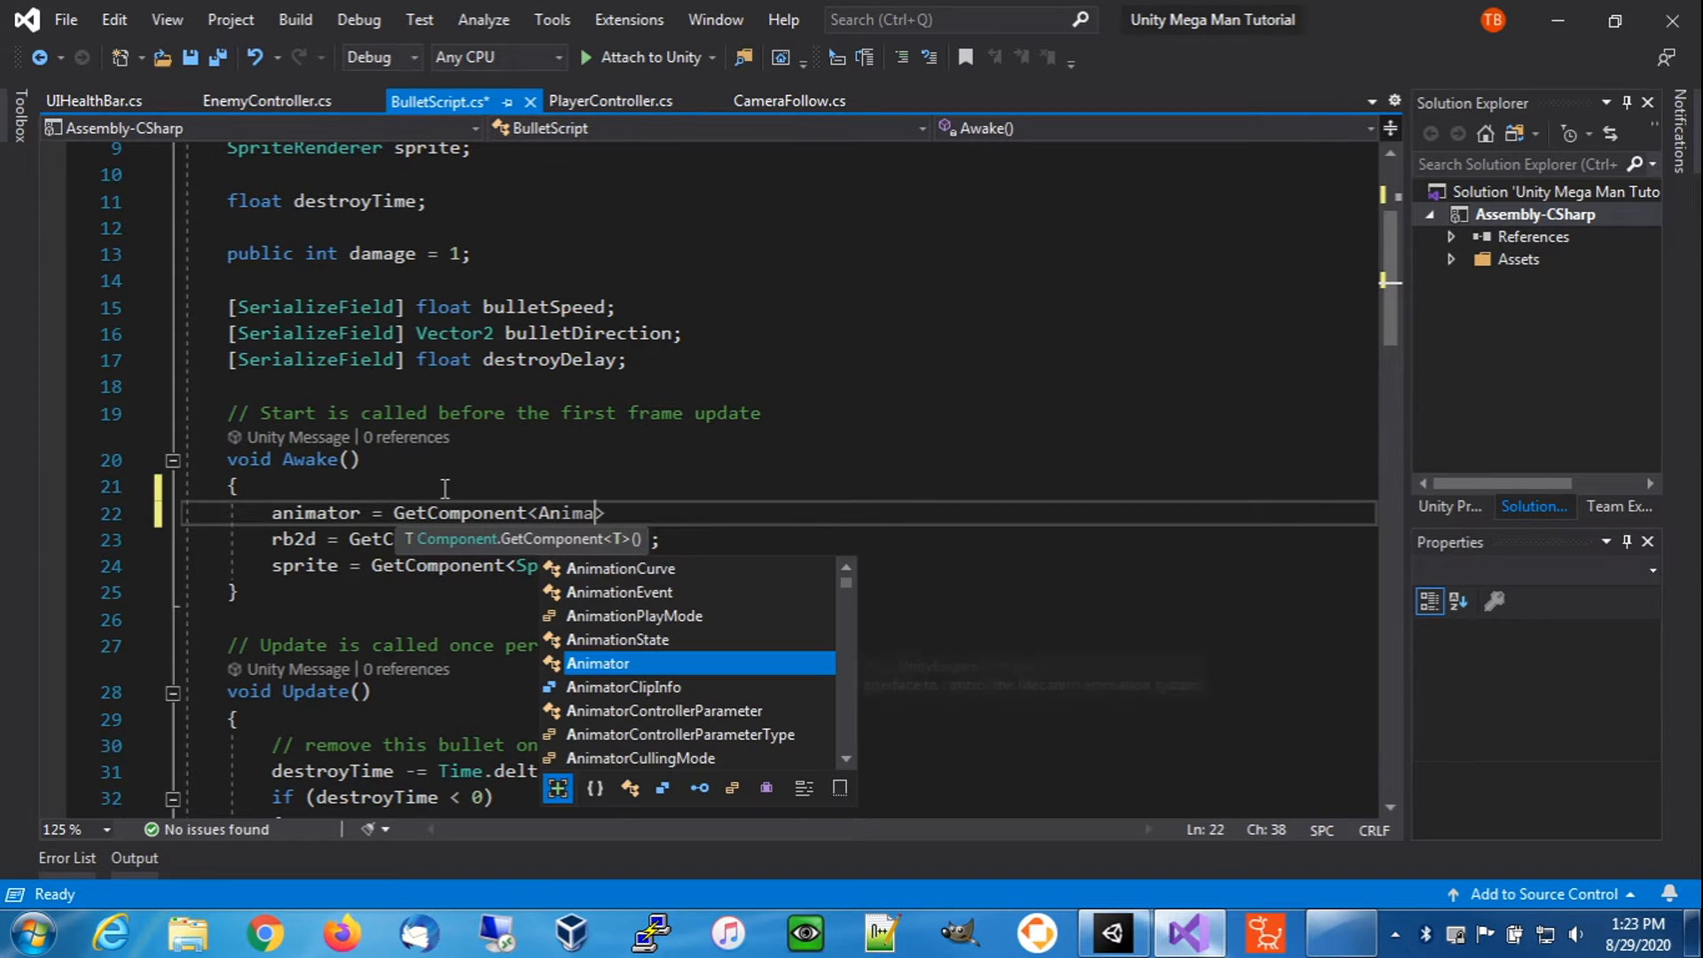
{"action": "type", "text": ">();"}
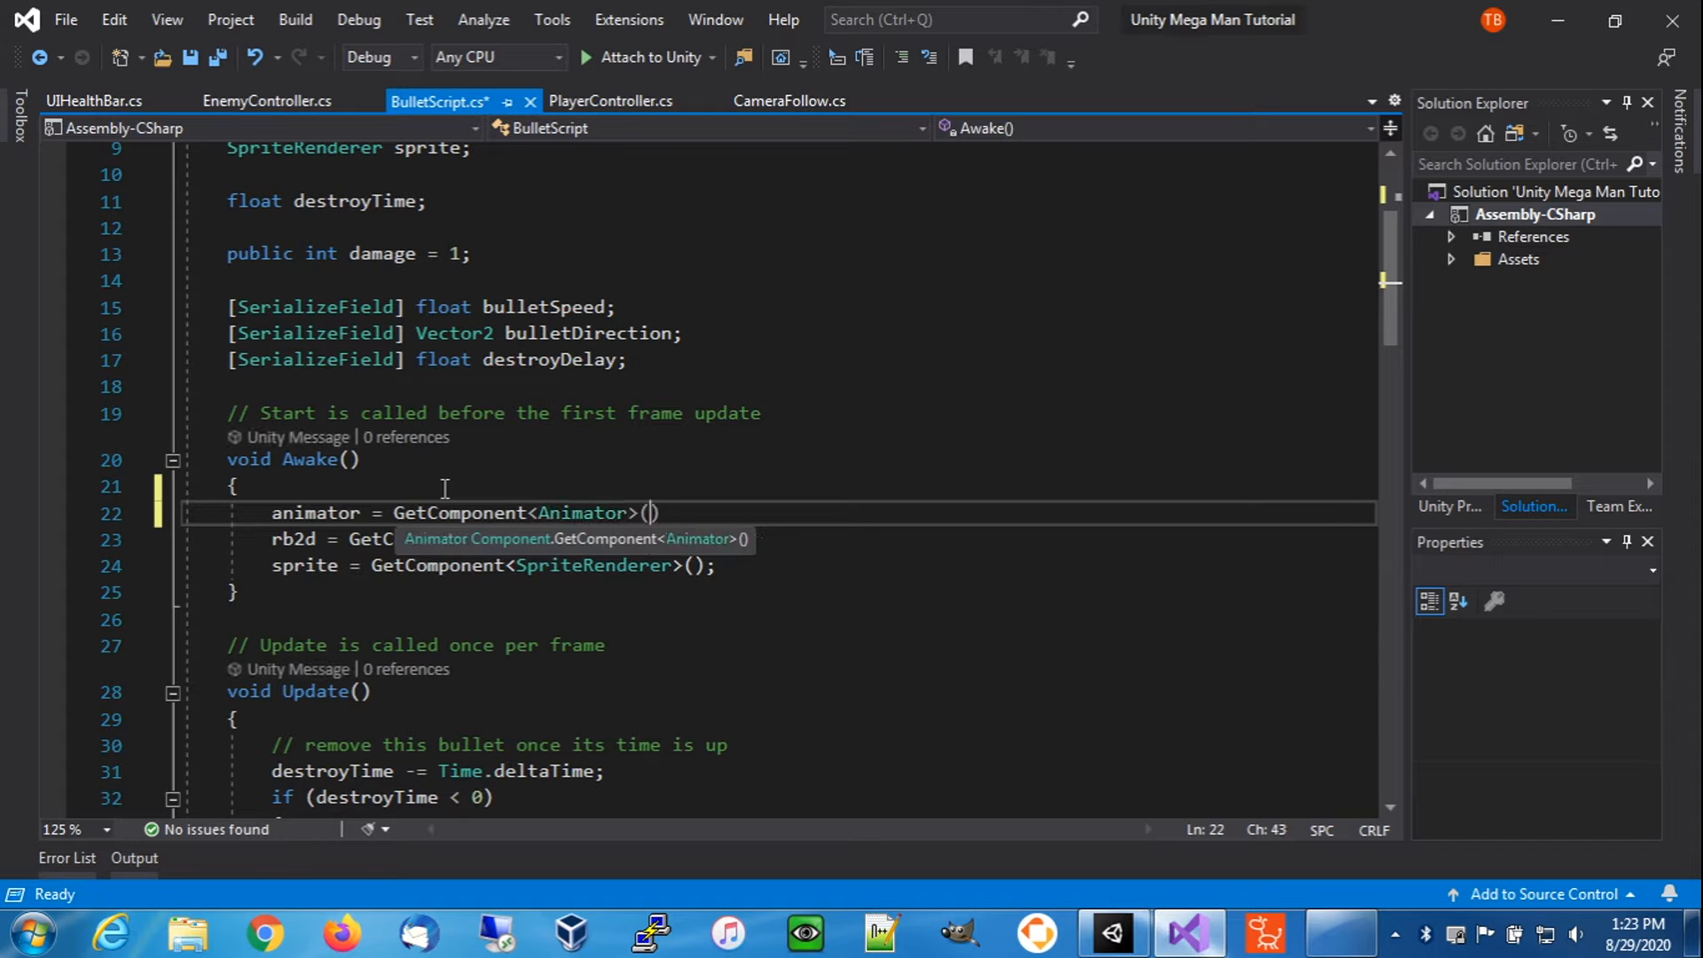
{"action": "left_click", "coordinate": [191, 56]}
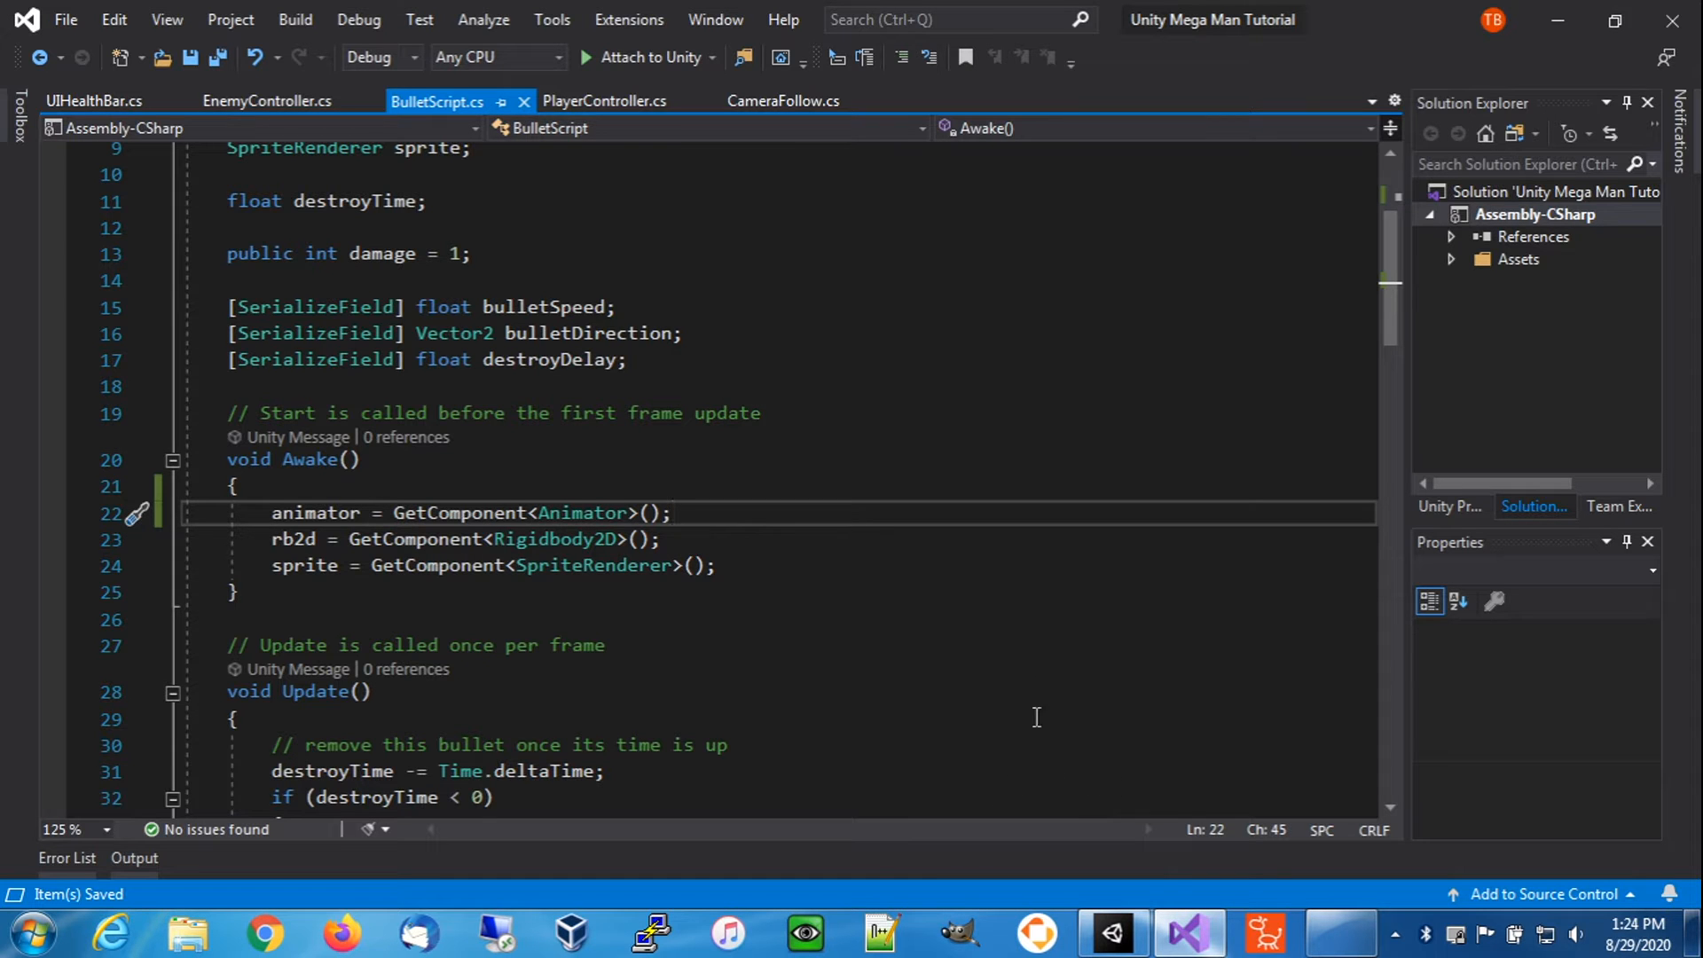
- Switch back to Unity and create a folder named Player inside the Animations folder
{"action": "left_click", "coordinate": [1122, 934]}
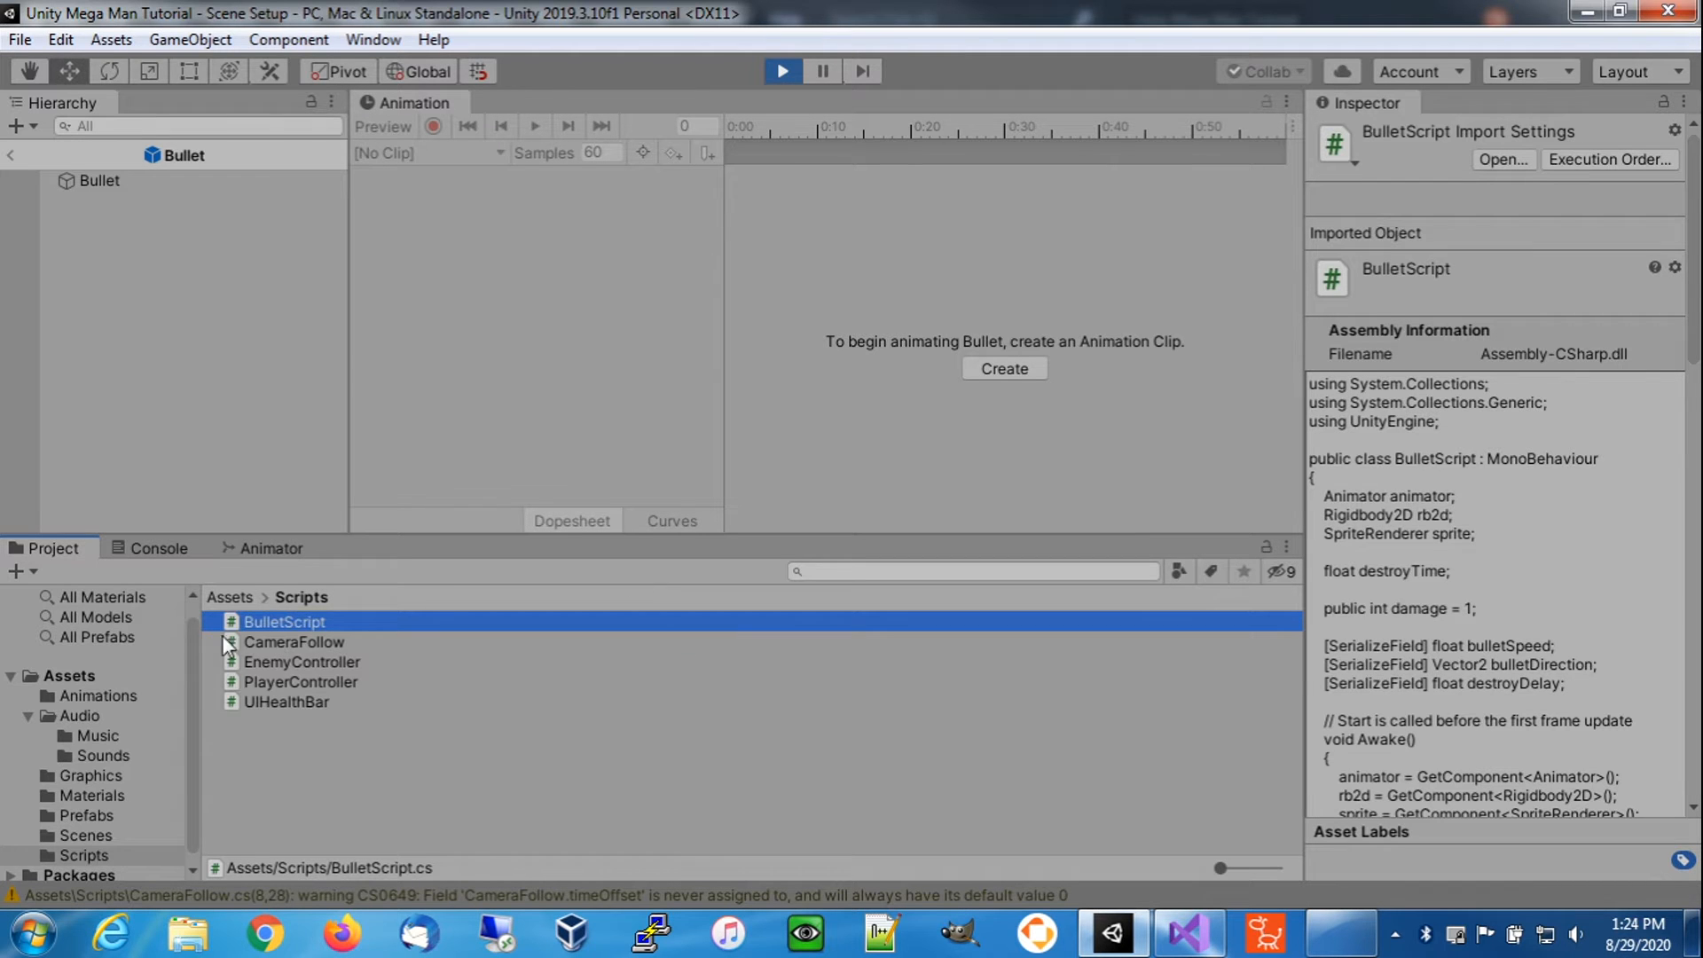
{"action": "scroll", "coordinate": [193, 660], "scroll_direction": "up", "scroll_amount": 1}
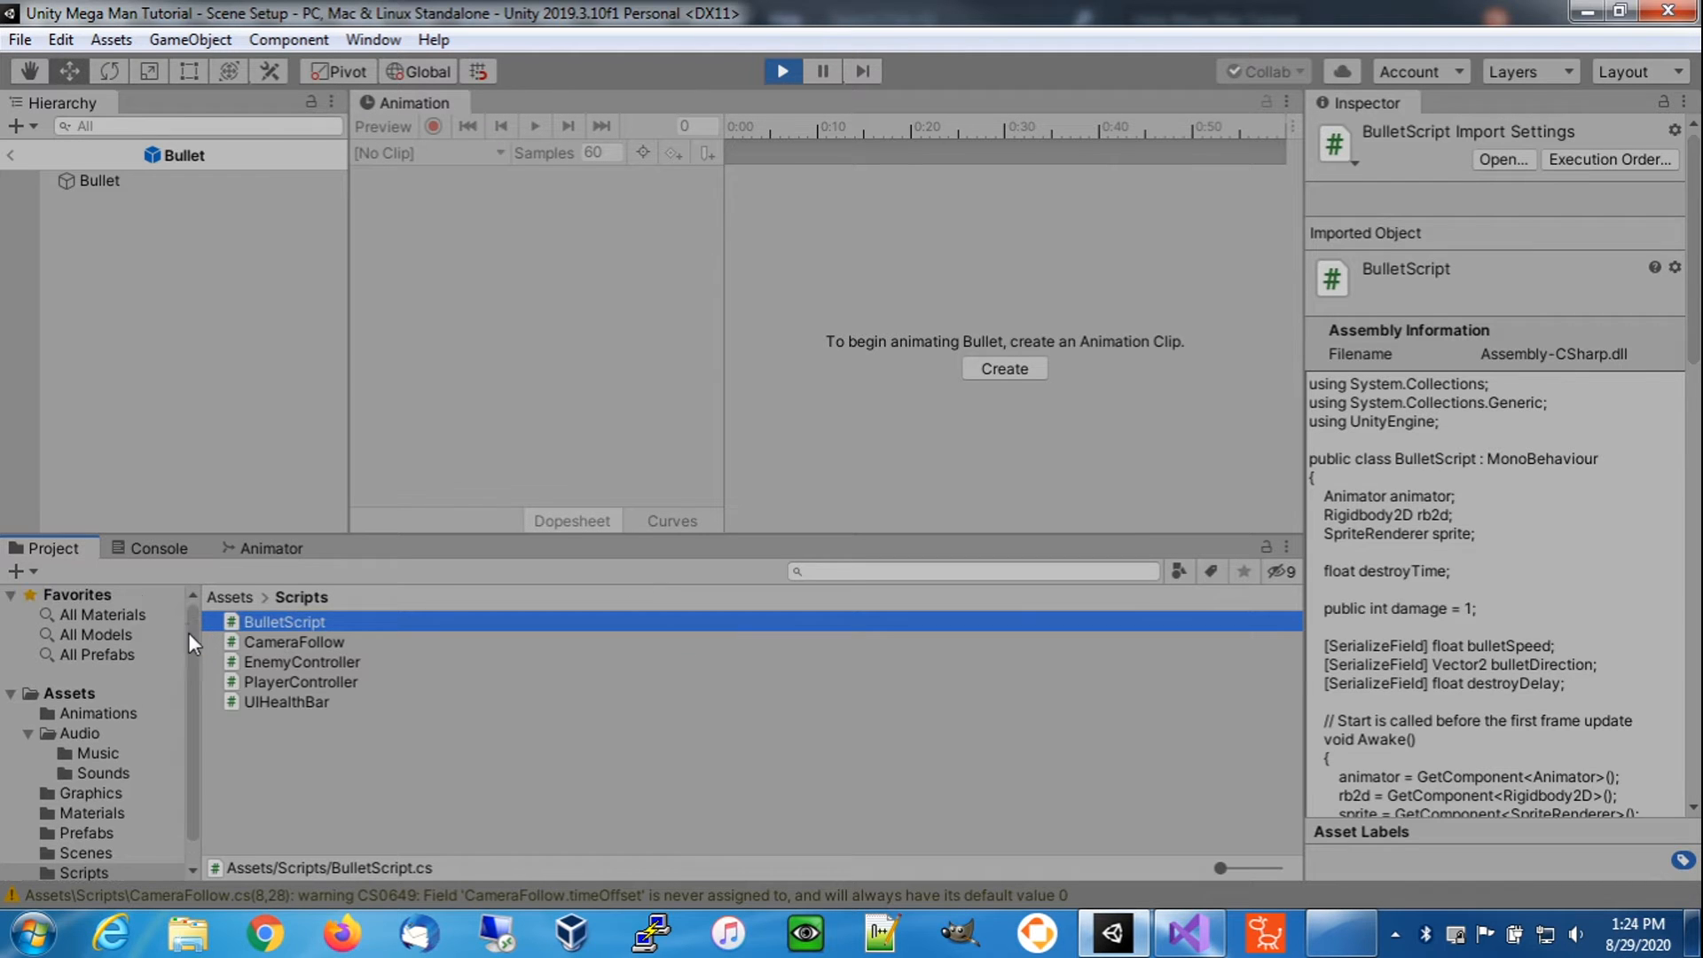
{"action": "left_click", "coordinate": [81, 715]}
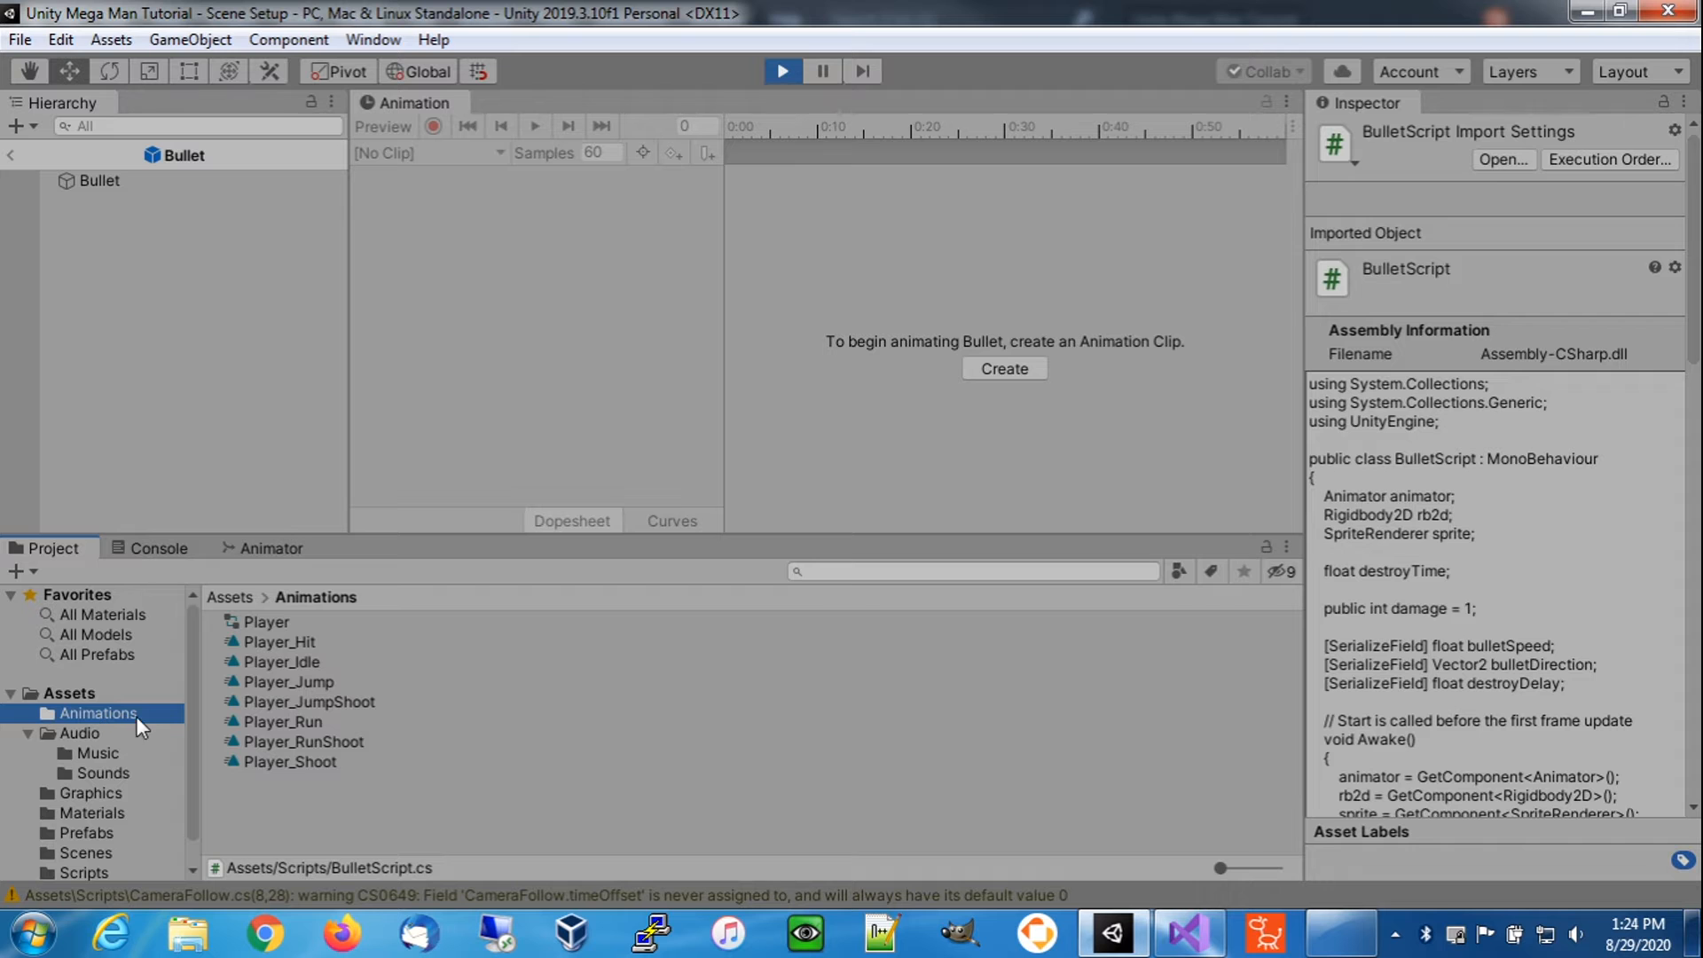
{"action": "right_click", "coordinate": [277, 807]}
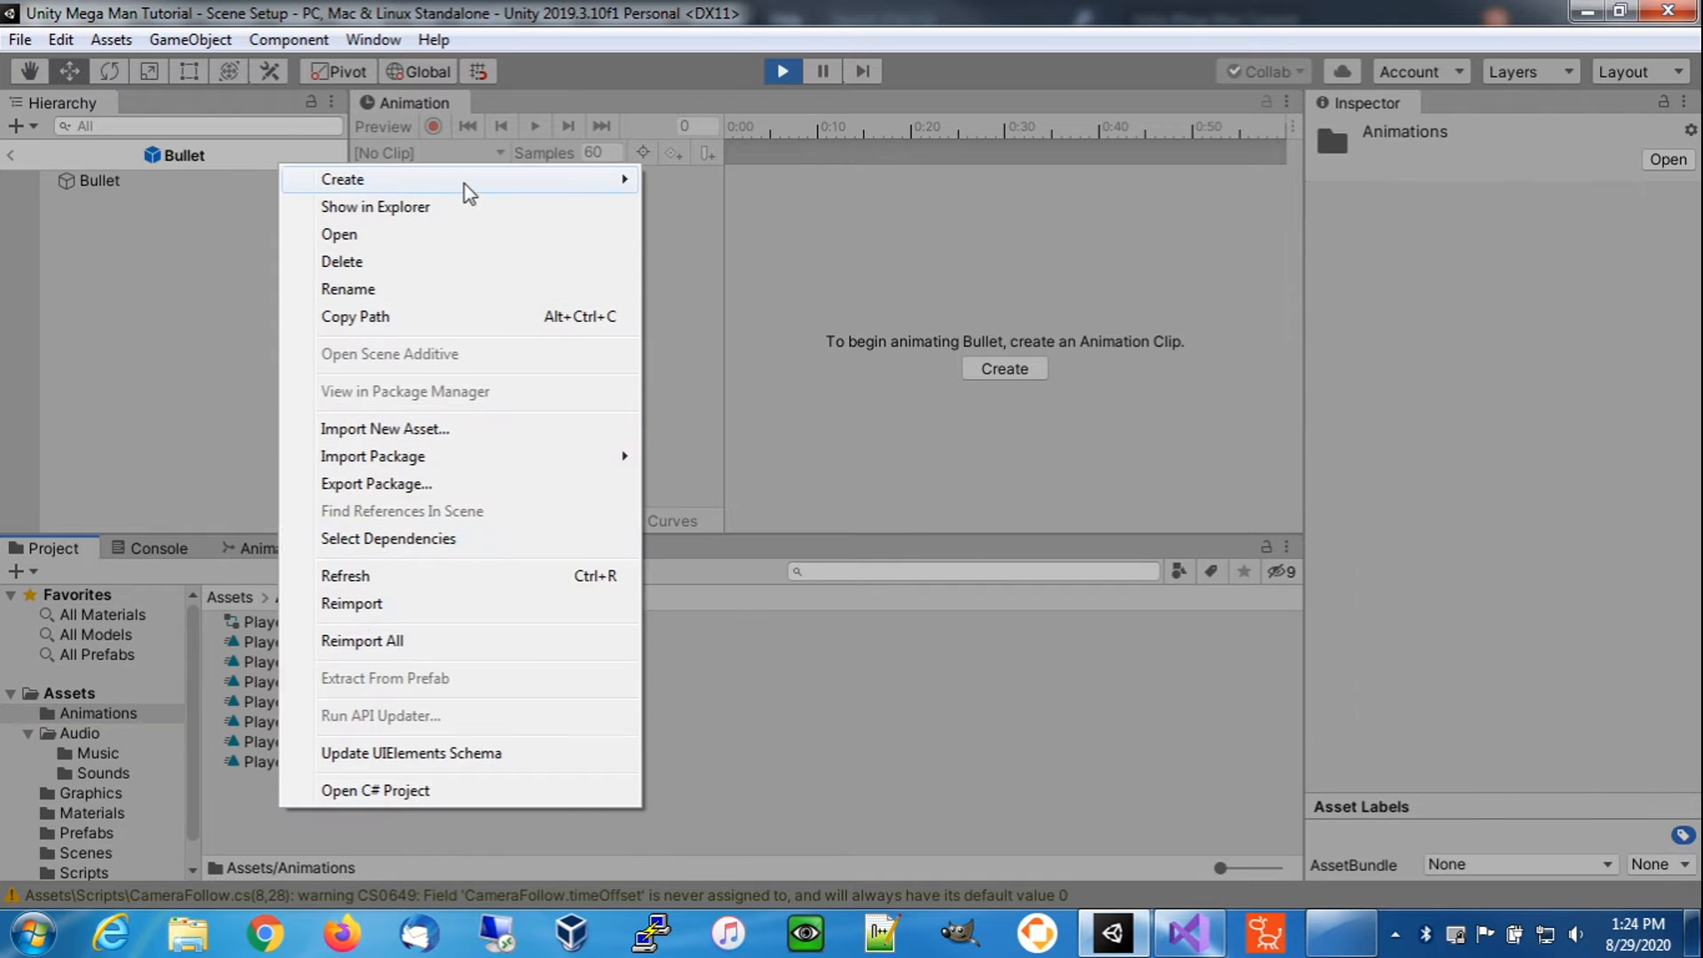
{"action": "left_click", "coordinate": [101, 714]}
{"action": "right_click", "coordinate": [303, 791]}
{"action": "mouse_move", "coordinate": [536, 173]}
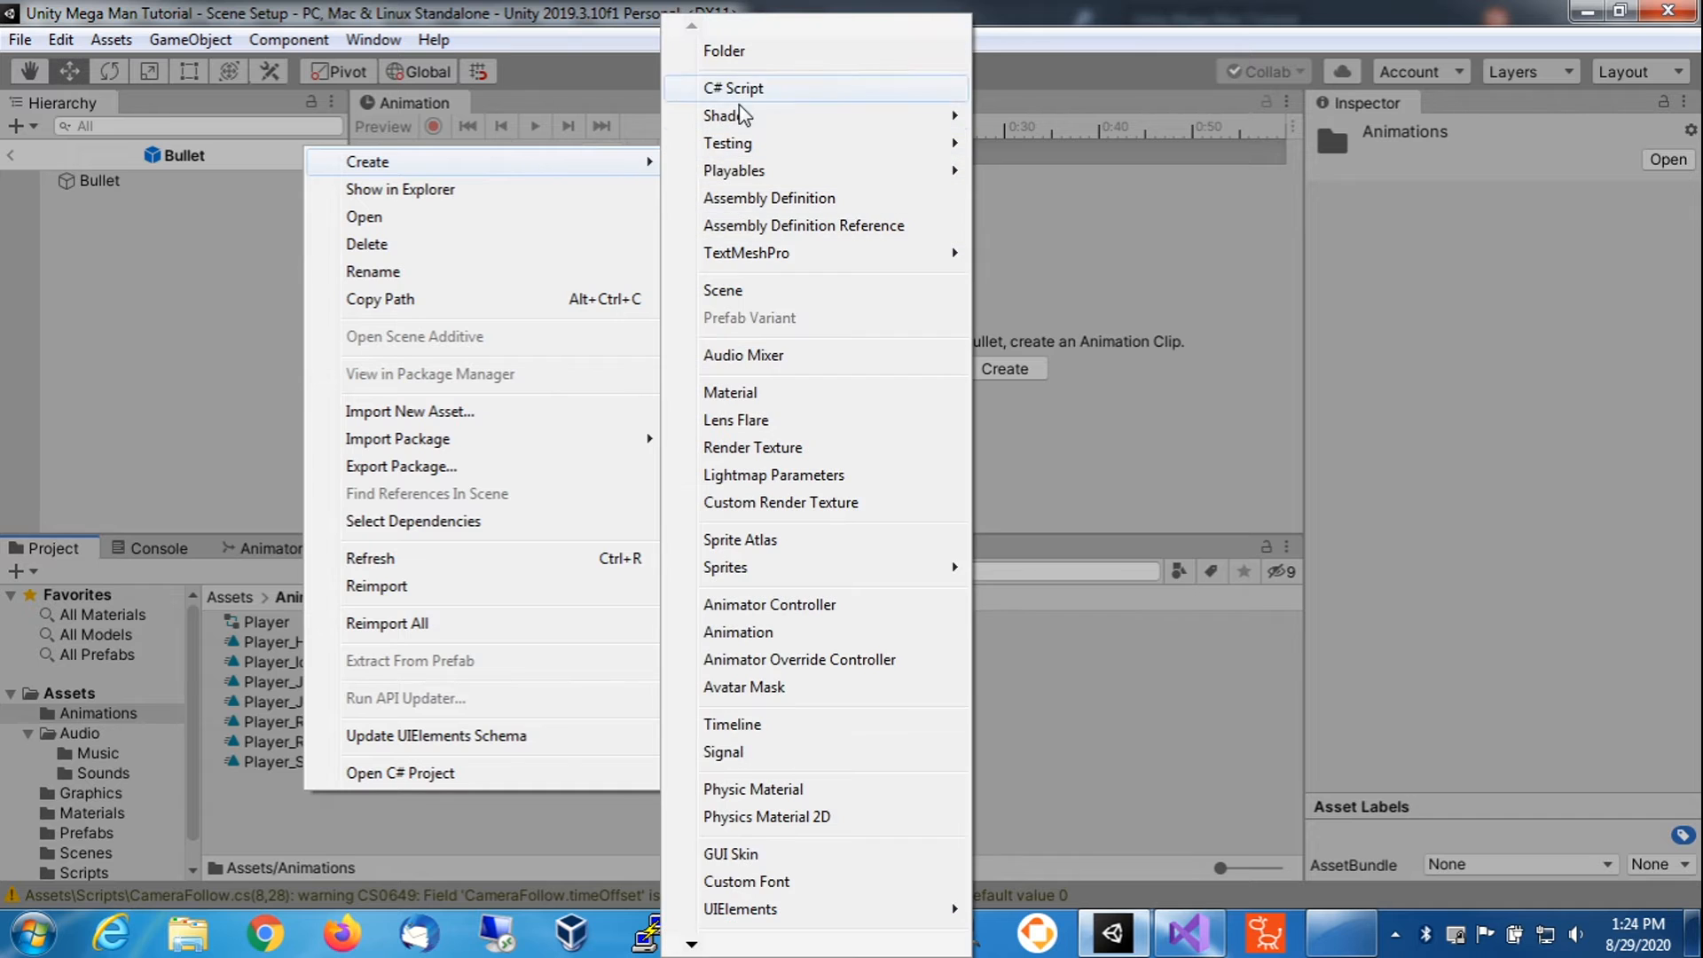
{"action": "left_click", "coordinate": [754, 51]}
{"action": "type", "text": "Player"}
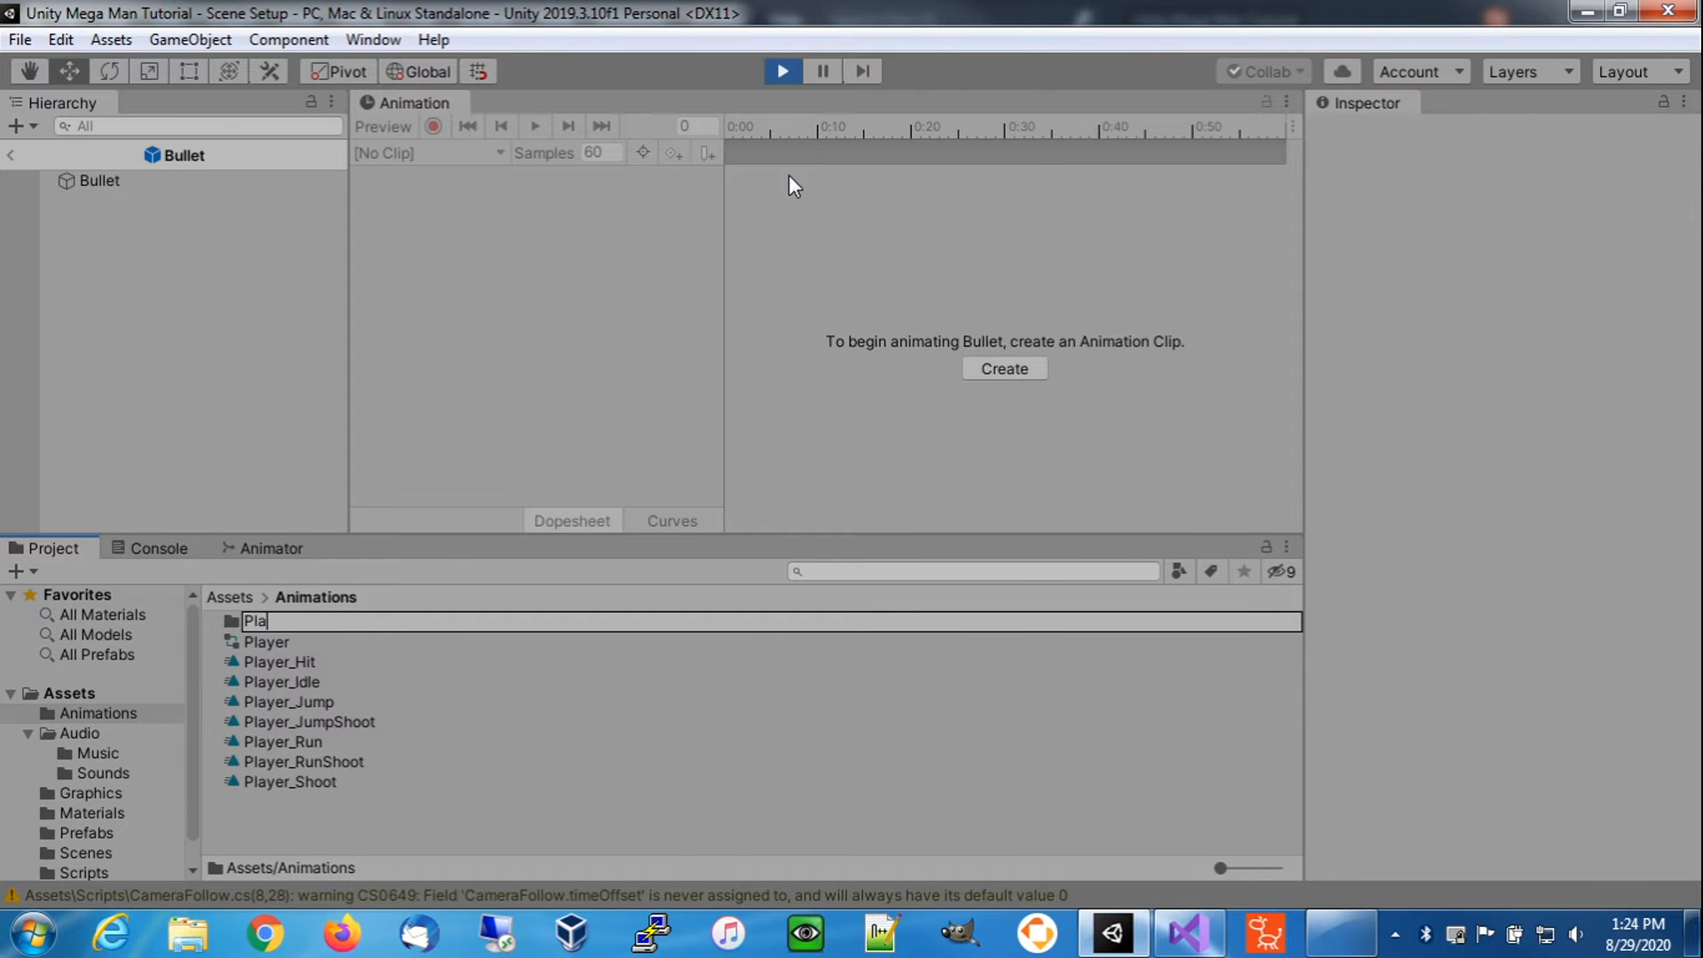
{"action": "key", "text": "Return"}
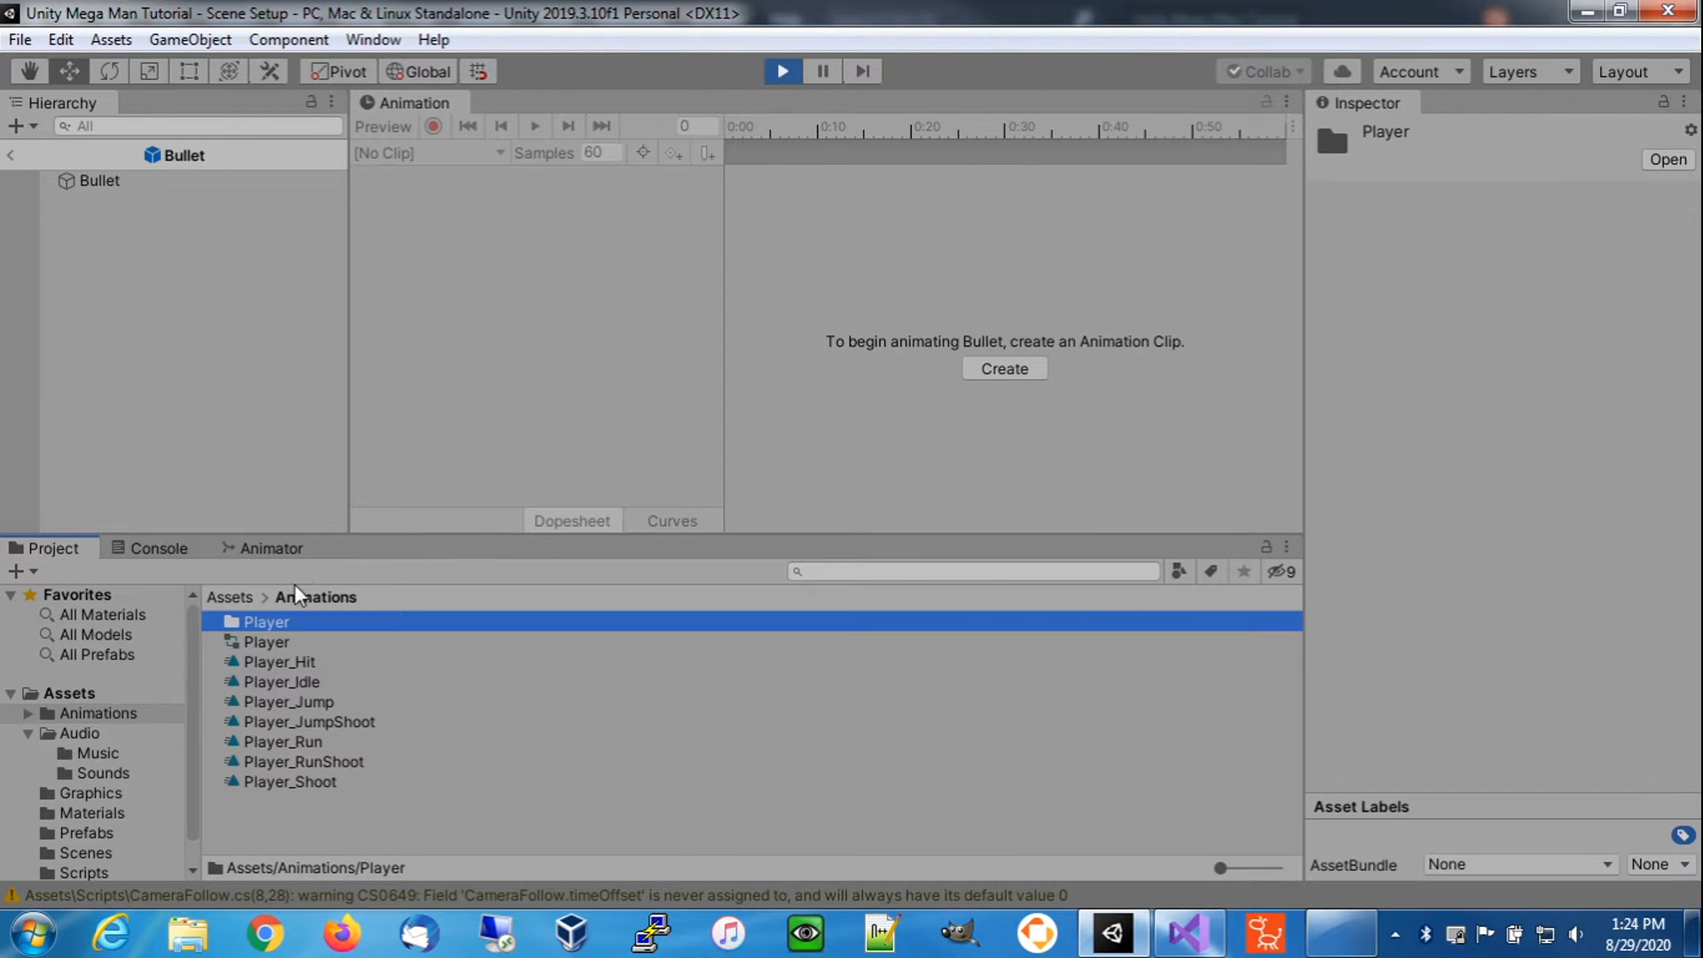
- Move the Player animator controller and all the Player animation clips, Player_Hit through Player_Shoot, into the Player folder
{"action": "left_click", "coordinate": [280, 642]}
{"action": "left_click", "coordinate": [286, 780], "text": "shift"}
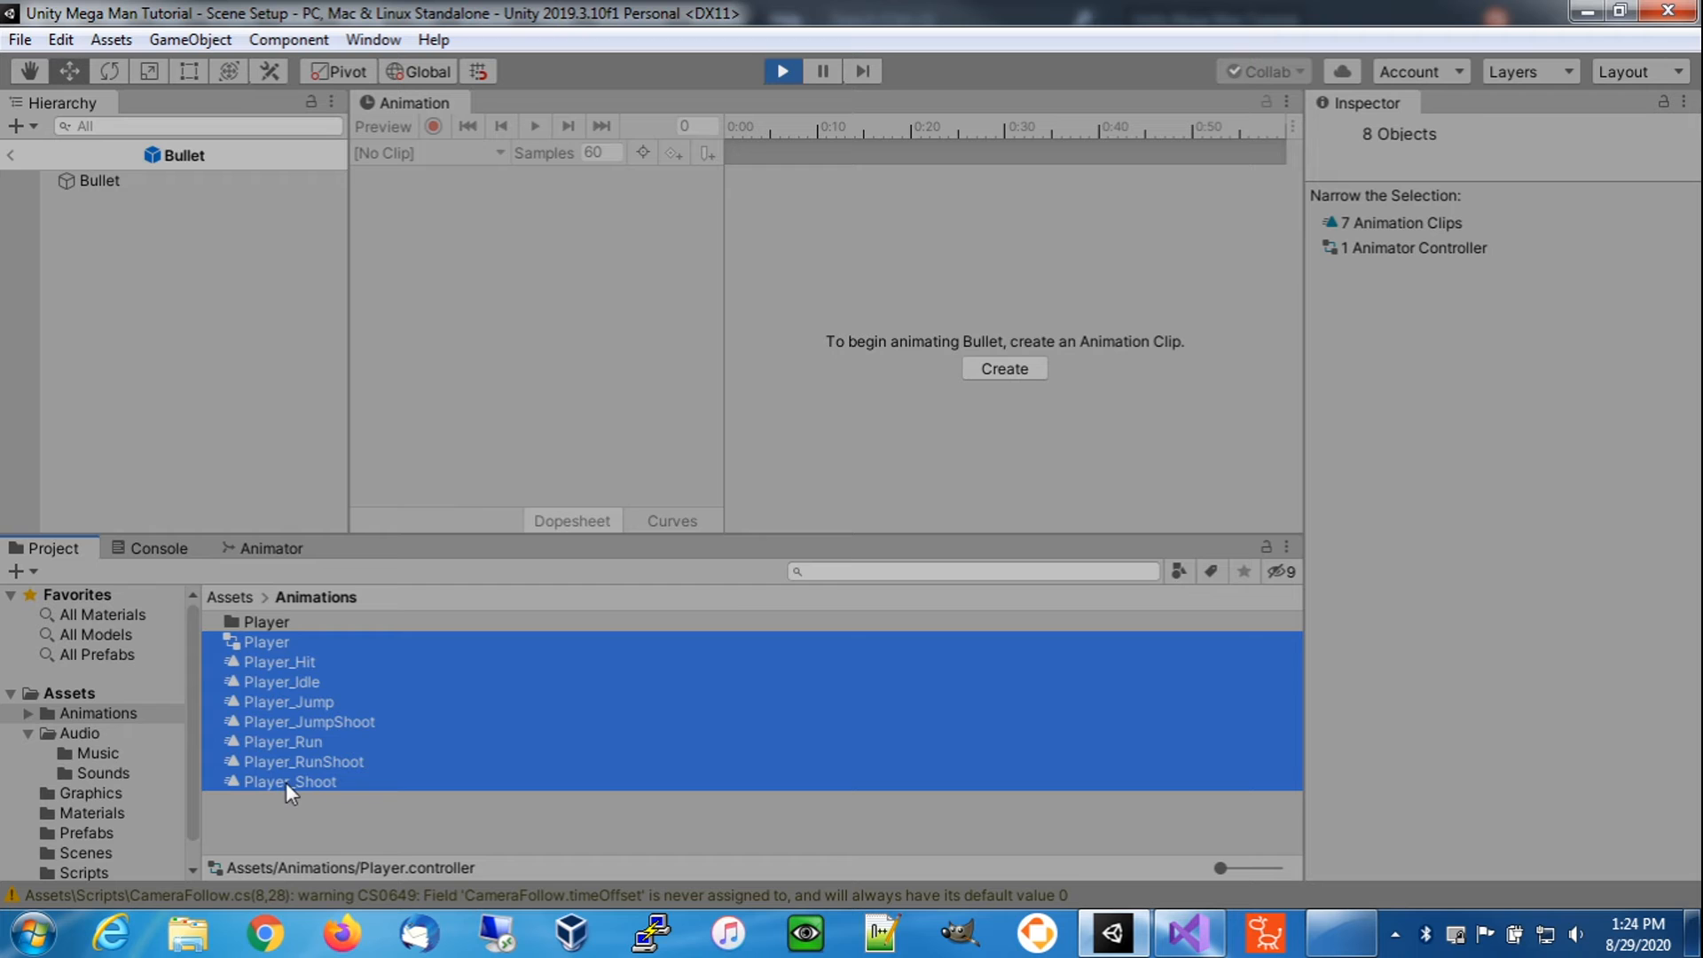
{"action": "left_click_drag", "start_coordinate": [267, 644], "coordinate": [268, 620]}
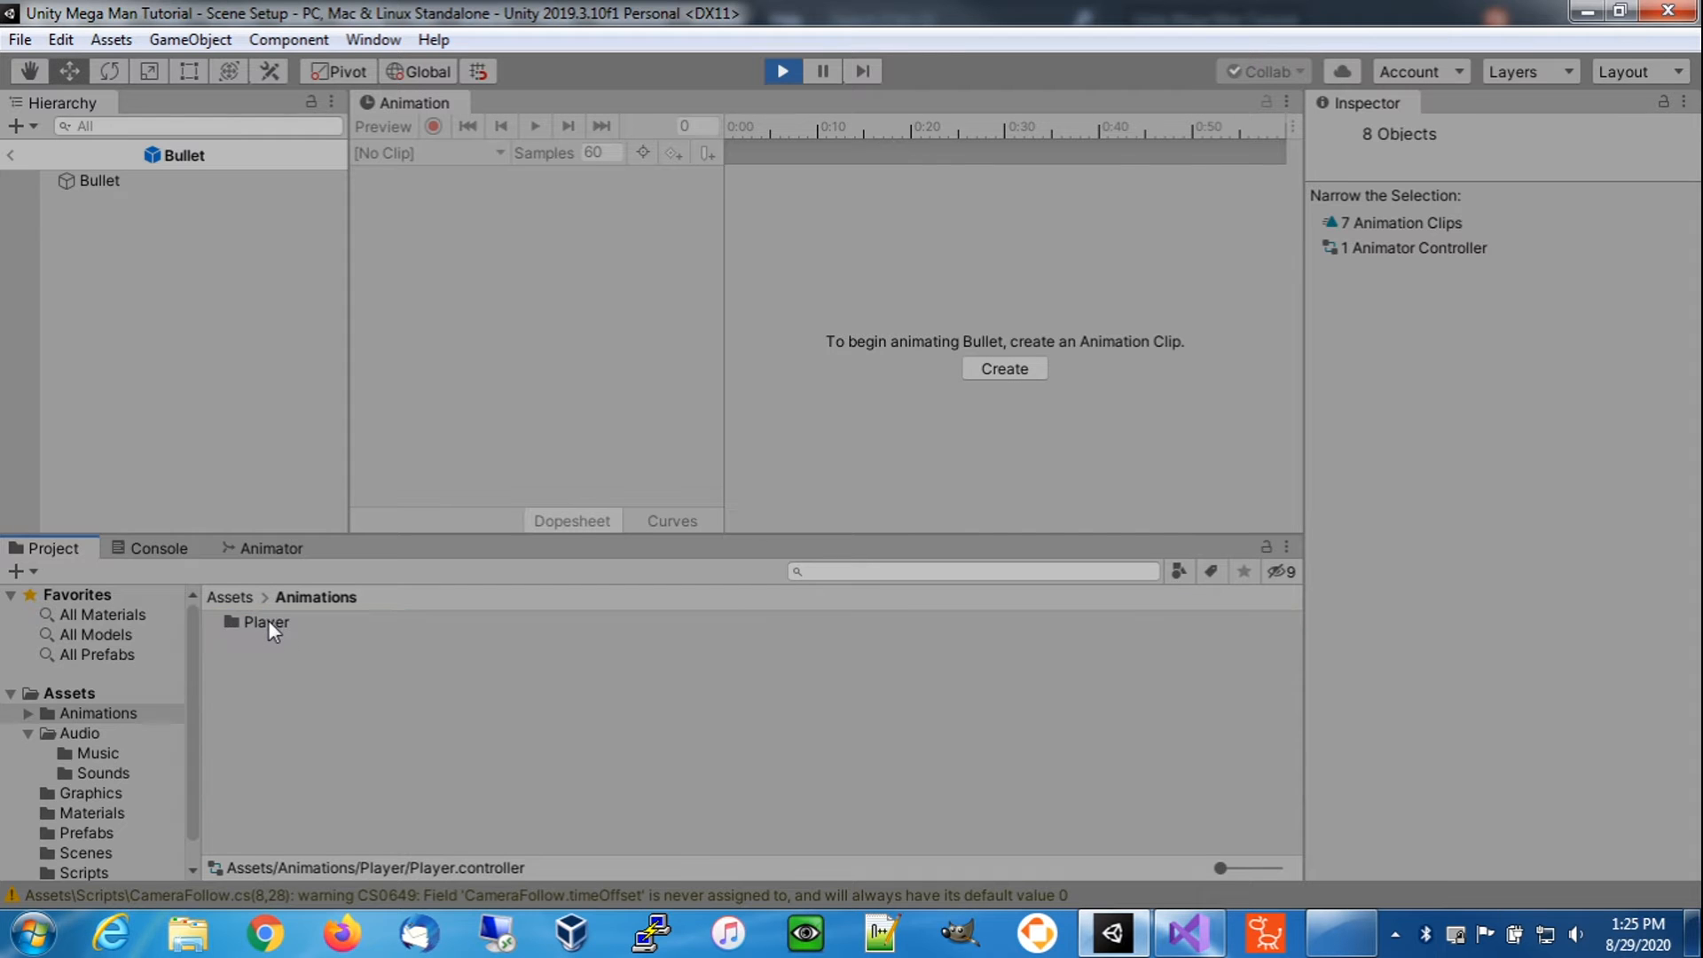
- Create a folder named Effects inside the Animations folder, alongside the Player folder
{"action": "right_click", "coordinate": [270, 688]}
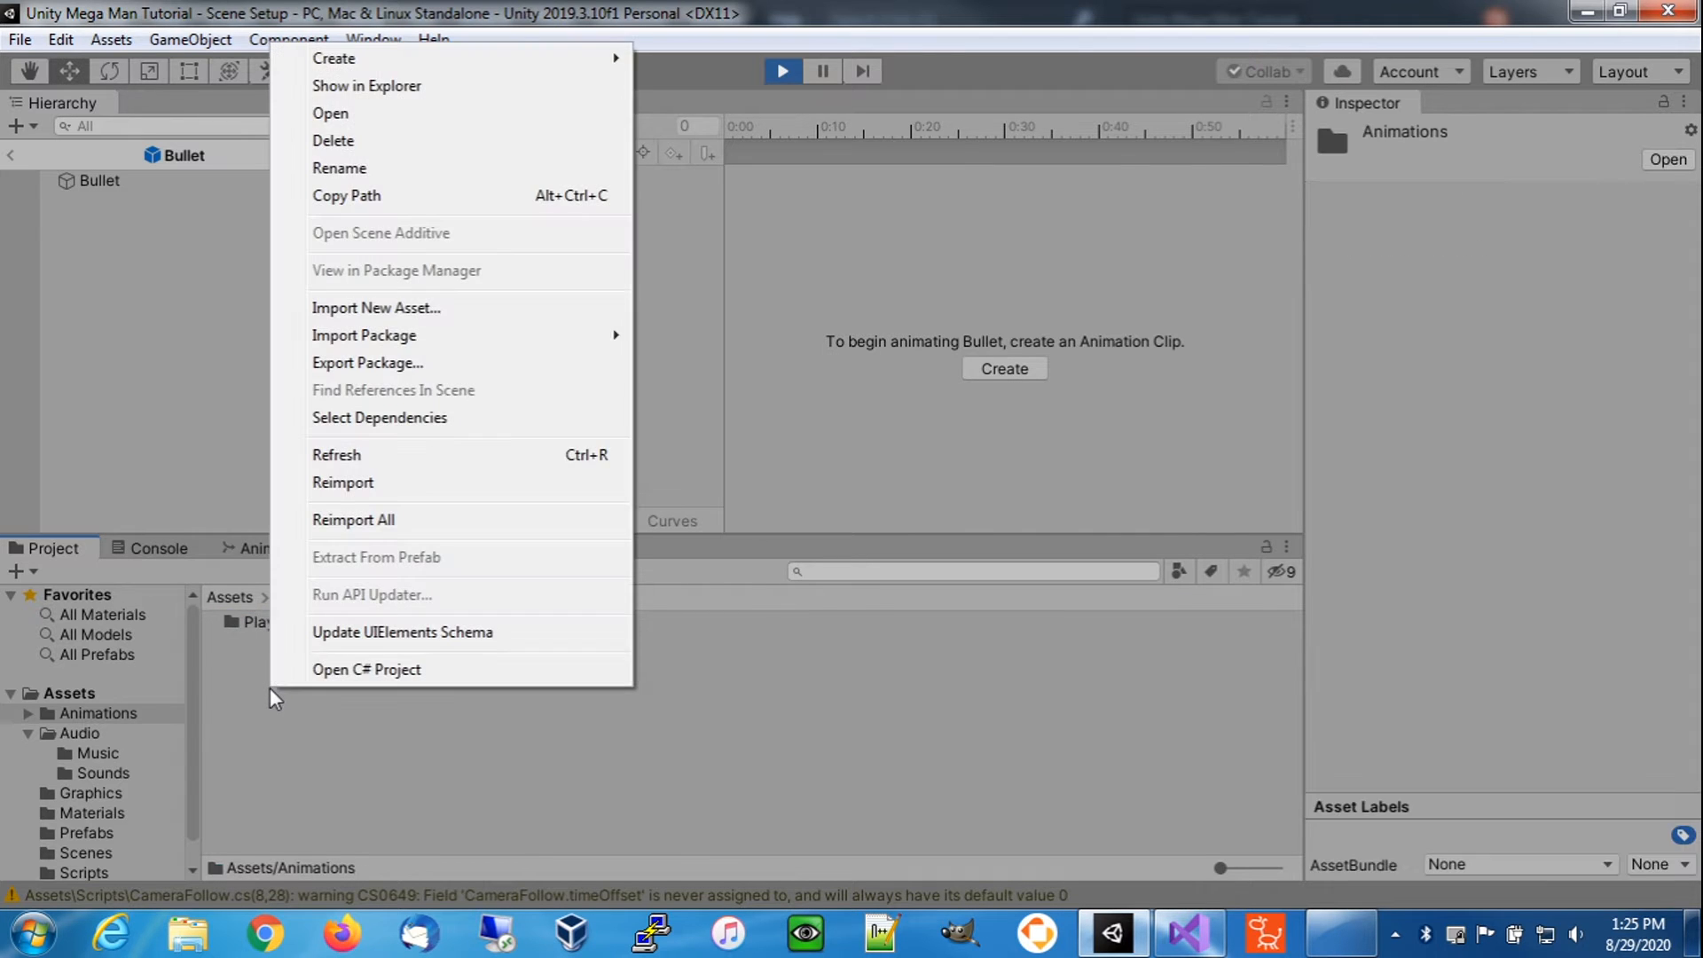
{"action": "mouse_move", "coordinate": [612, 58]}
{"action": "left_click", "coordinate": [689, 56]}
{"action": "type", "text": "E"}
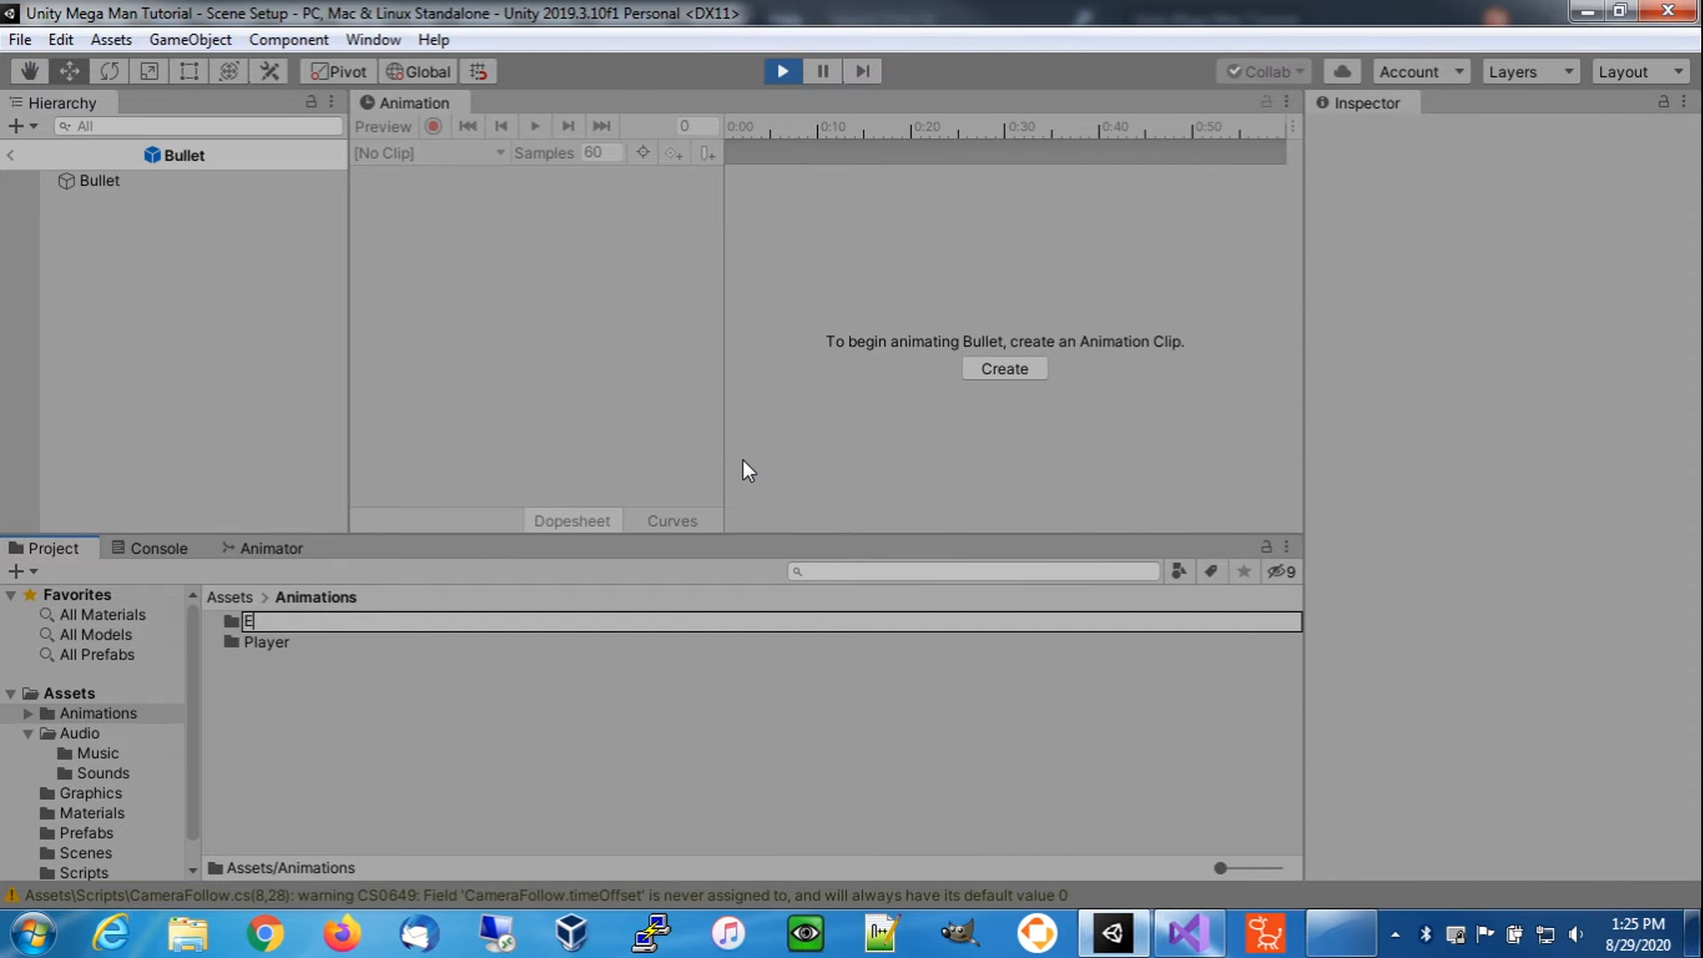
{"action": "type", "text": "ffects"}
{"action": "key", "text": "Return"}
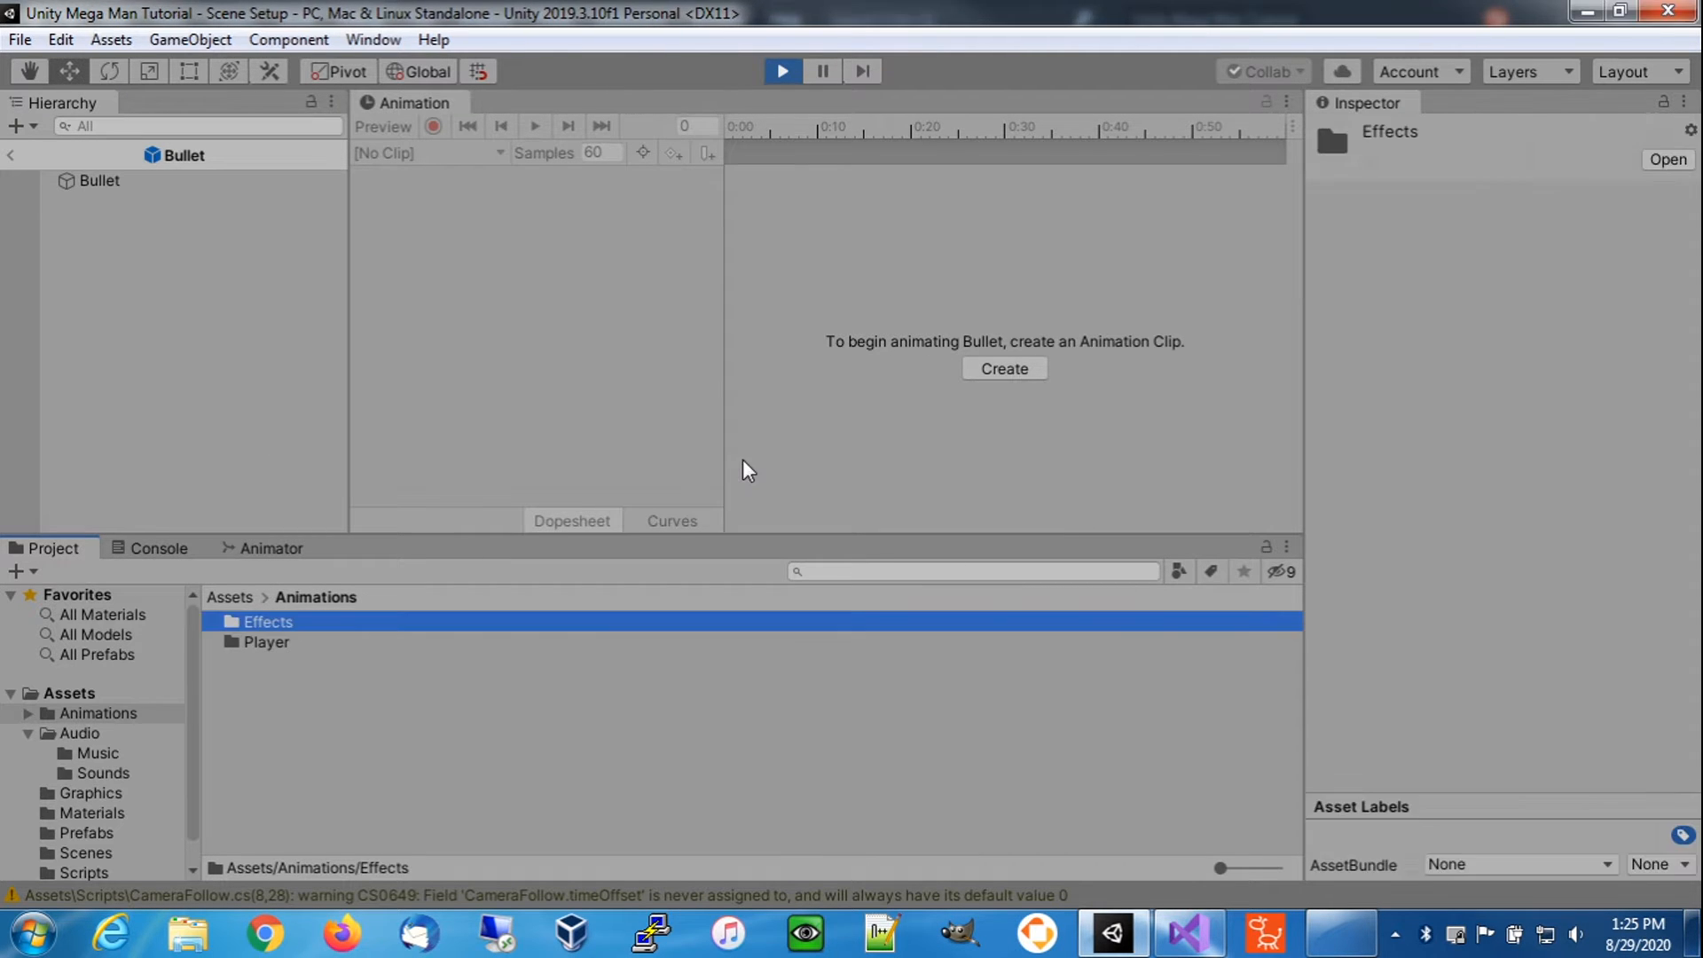
- Open the Effects folder under Animations and create a subfolder named ExplodeEffect1 in it
{"action": "double_click", "coordinate": [268, 621]}
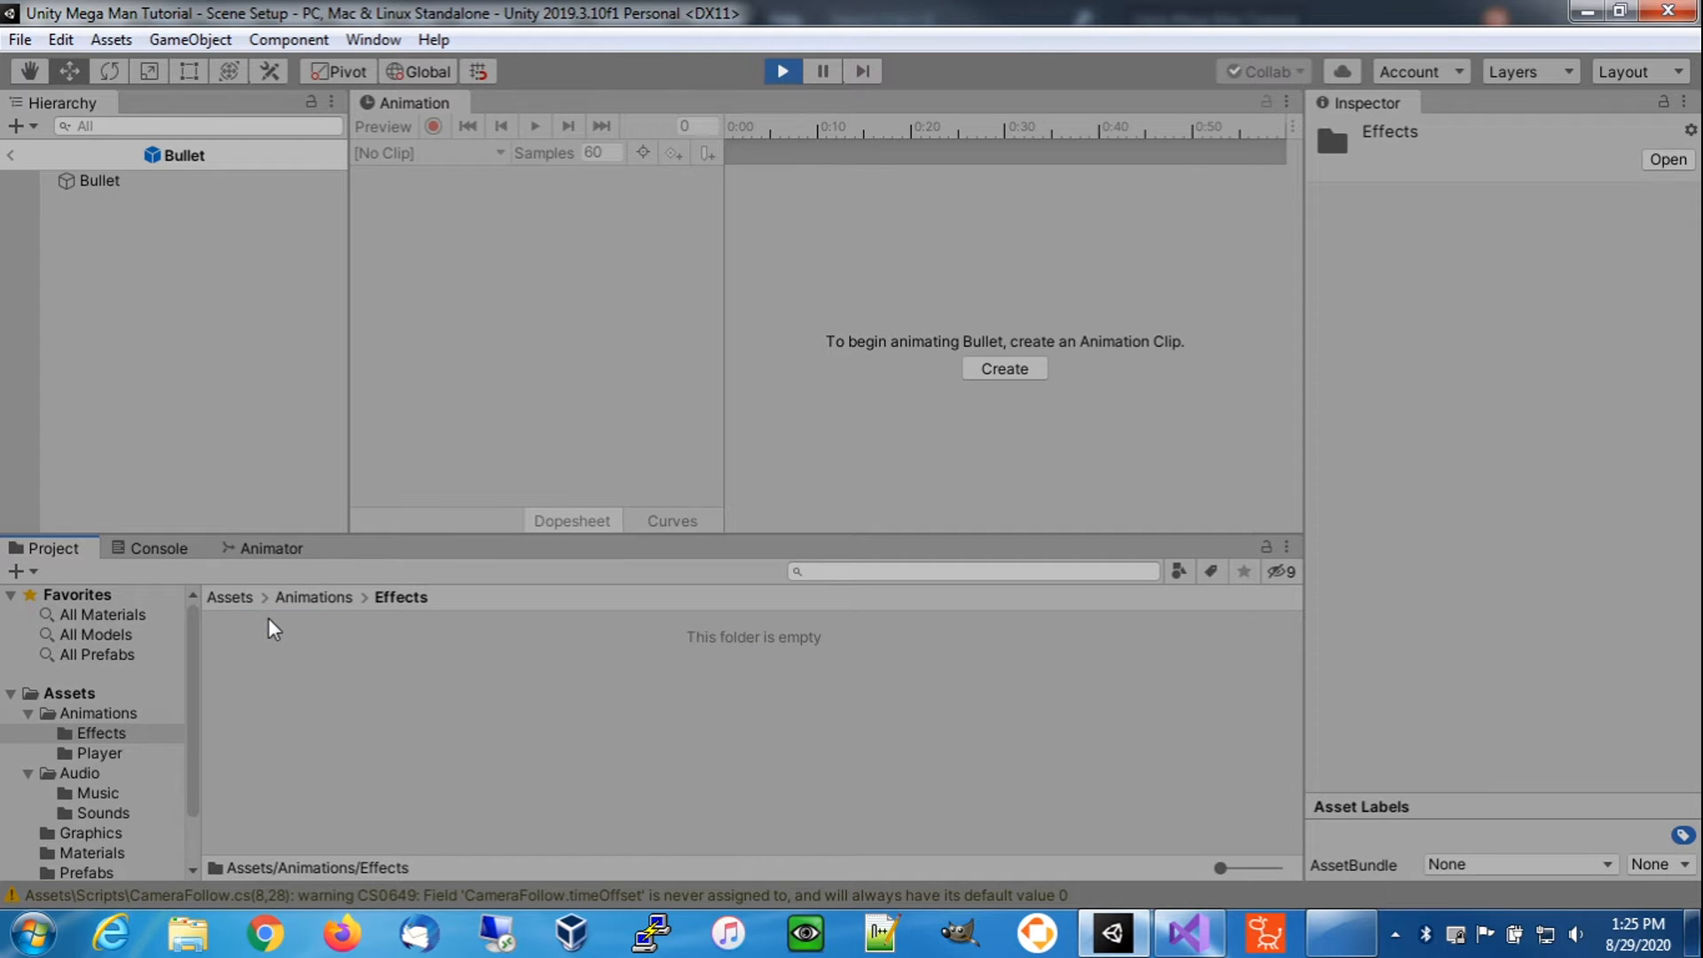
{"action": "right_click", "coordinate": [412, 704]}
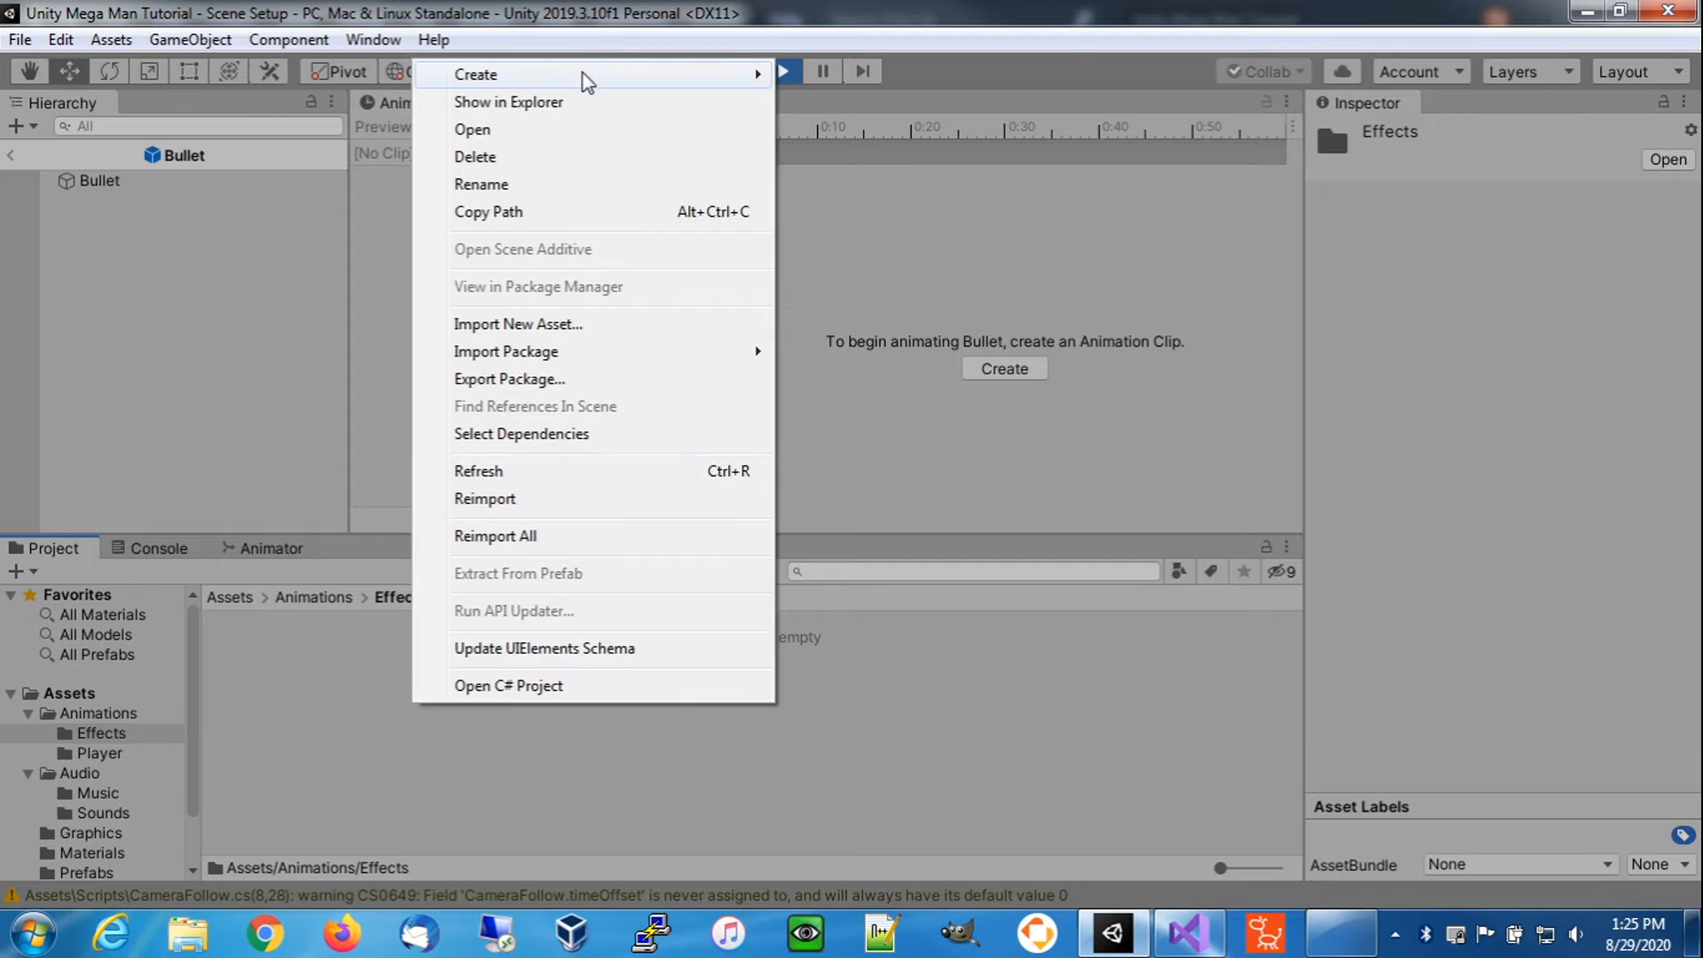
{"action": "mouse_move", "coordinate": [603, 79]}
{"action": "left_click", "coordinate": [870, 52]}
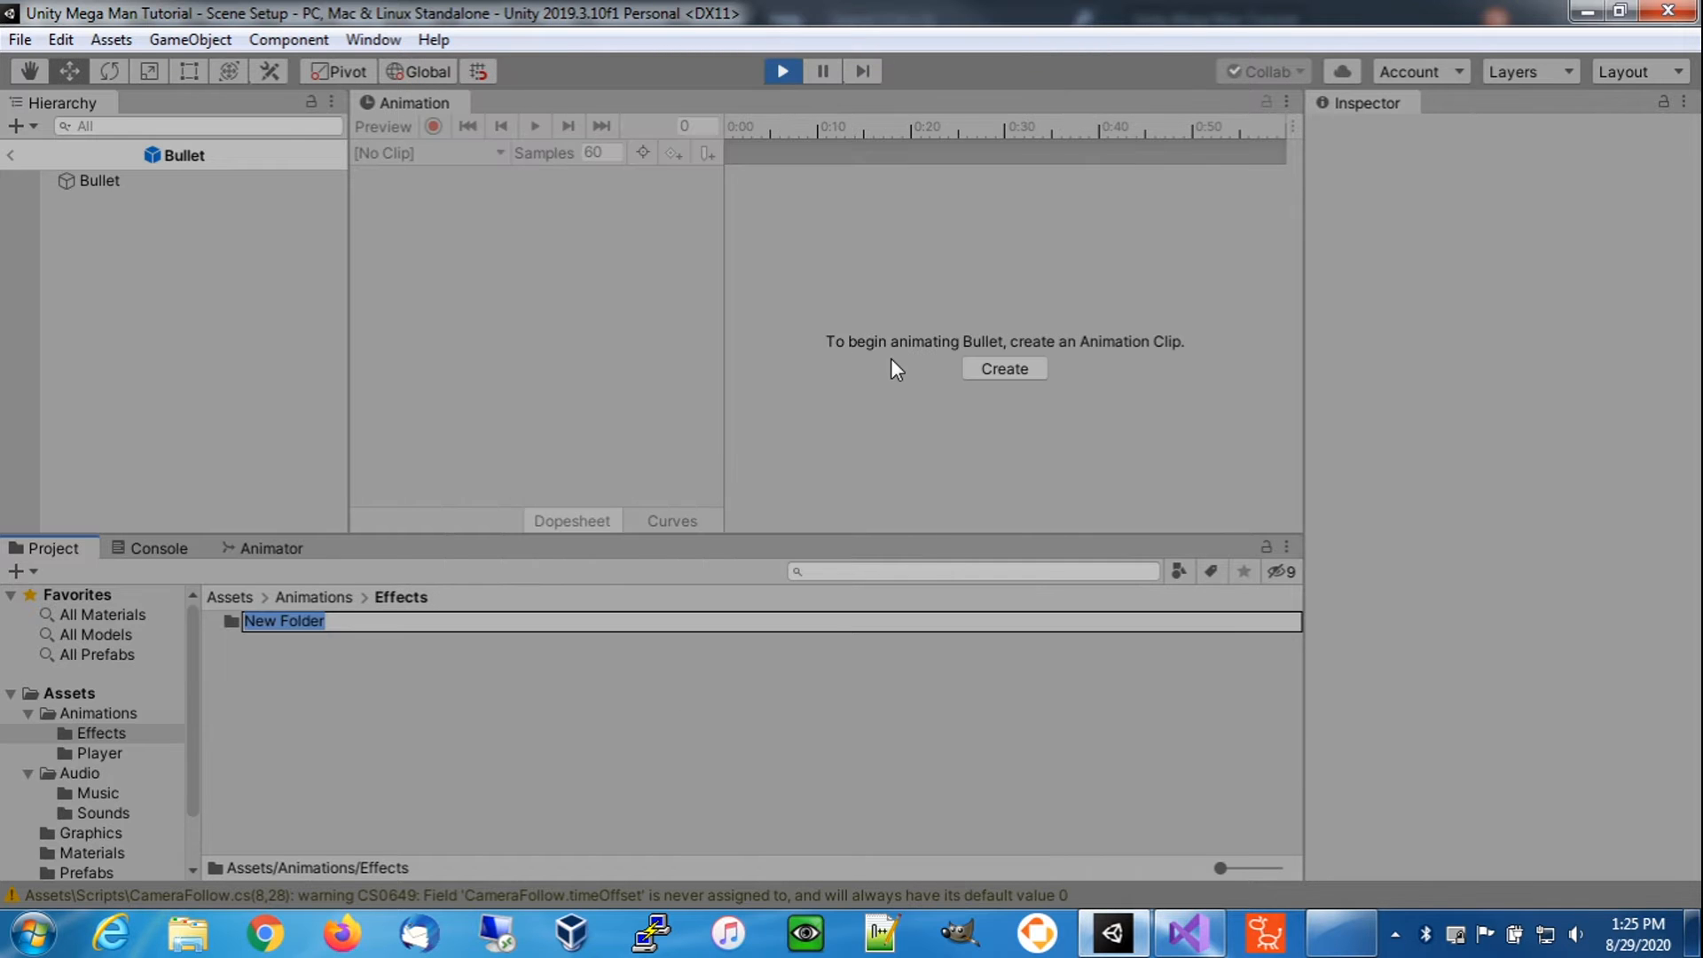
{"action": "type", "text": "ExplodeE"}
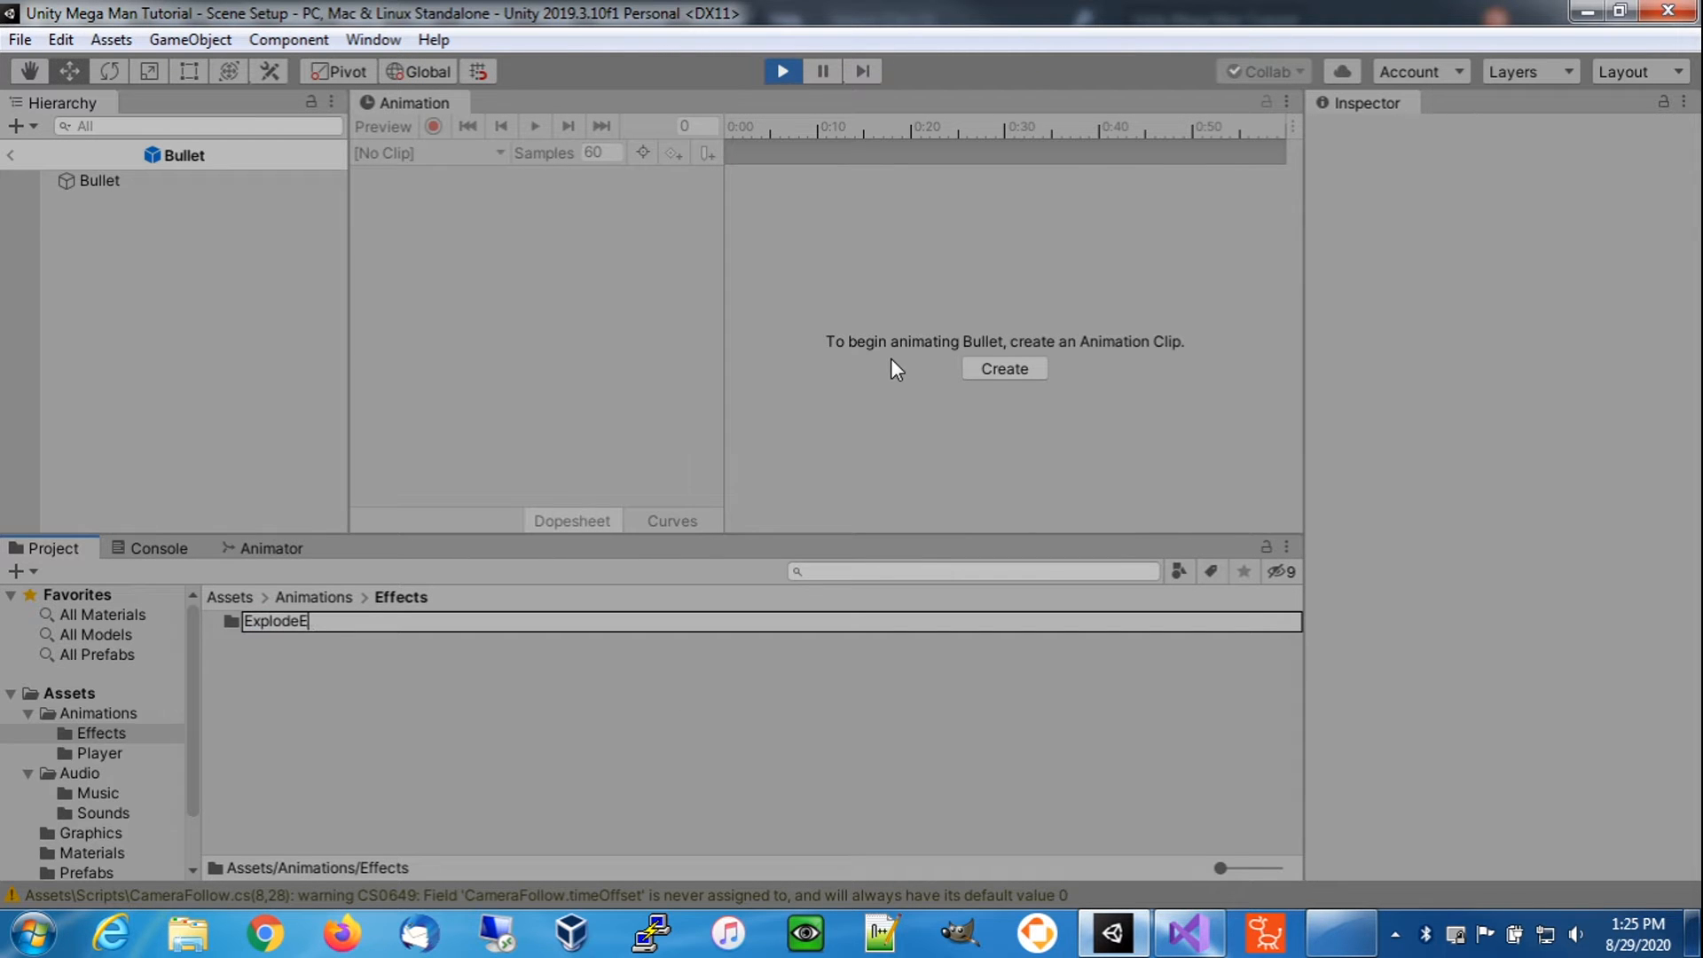
{"action": "type", "text": "ffect1"}
{"action": "key", "text": "Return"}
- Add a second subfolder named ExplodeEffect2 to the Effects folder under Animations
{"action": "right_click", "coordinate": [385, 679]}
{"action": "mouse_move", "coordinate": [647, 49]}
{"action": "left_click", "coordinate": [809, 52]}
{"action": "type", "text": "Expl"}
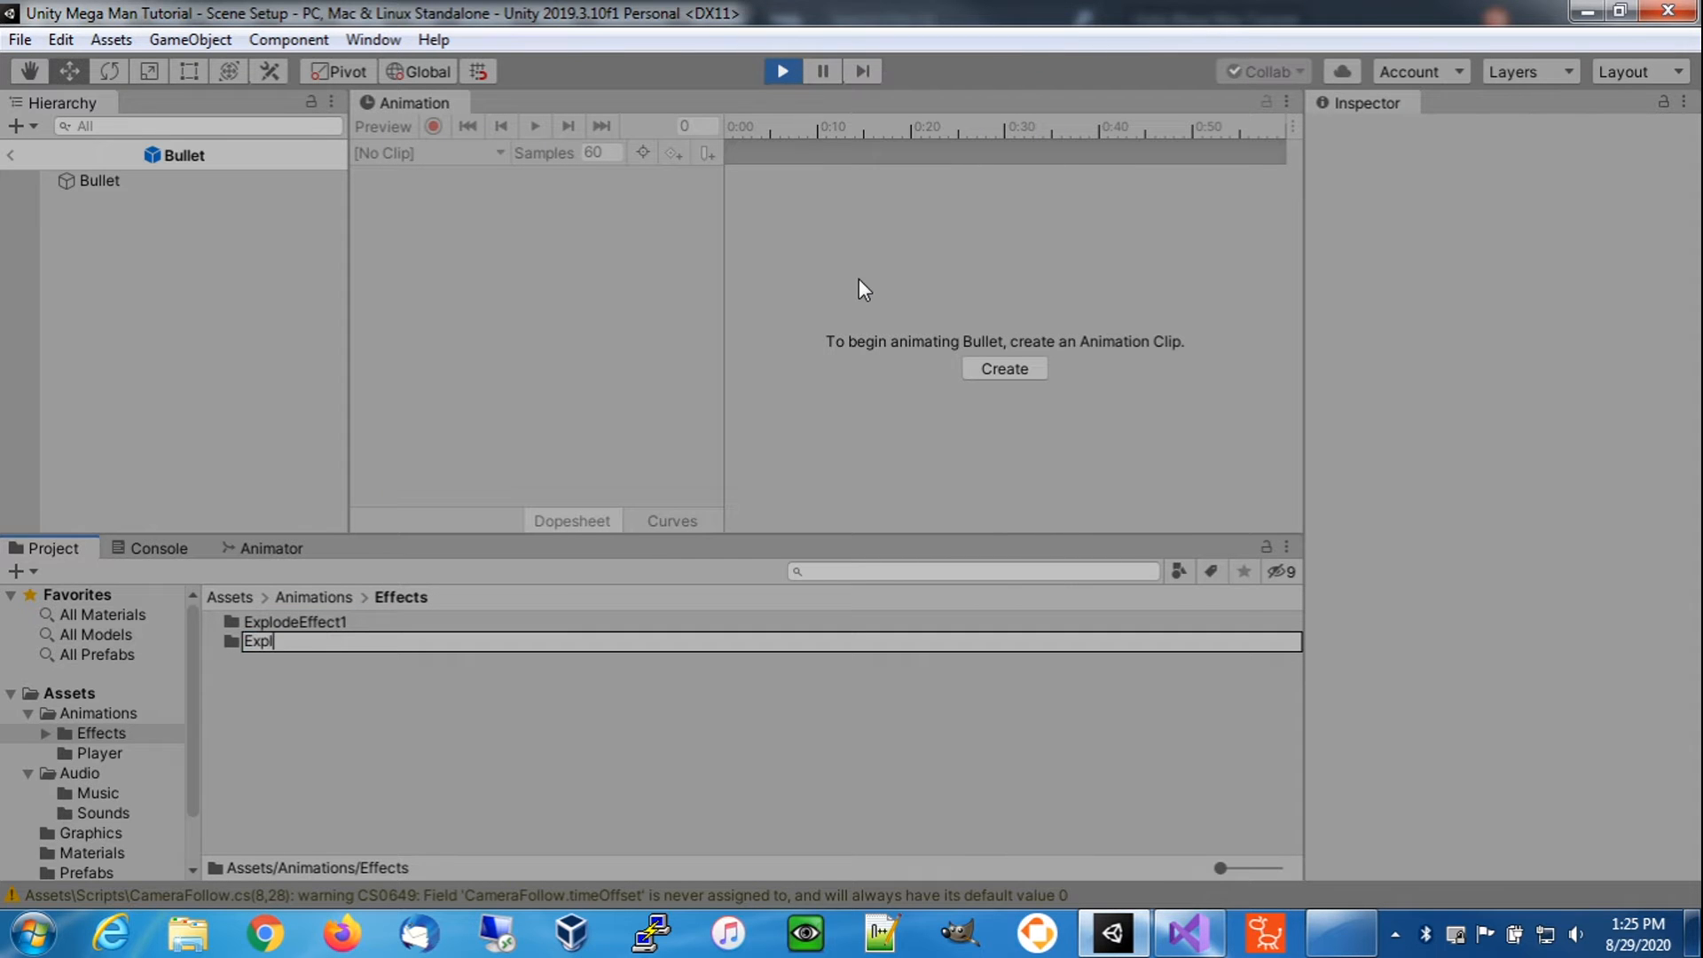
{"action": "type", "text": "odeEffect2"}
{"action": "key", "text": "Return"}
- Add a third subfolder named PlayerExplodeEffect1 to the Effects folder under Animations
{"action": "right_click", "coordinate": [391, 718]}
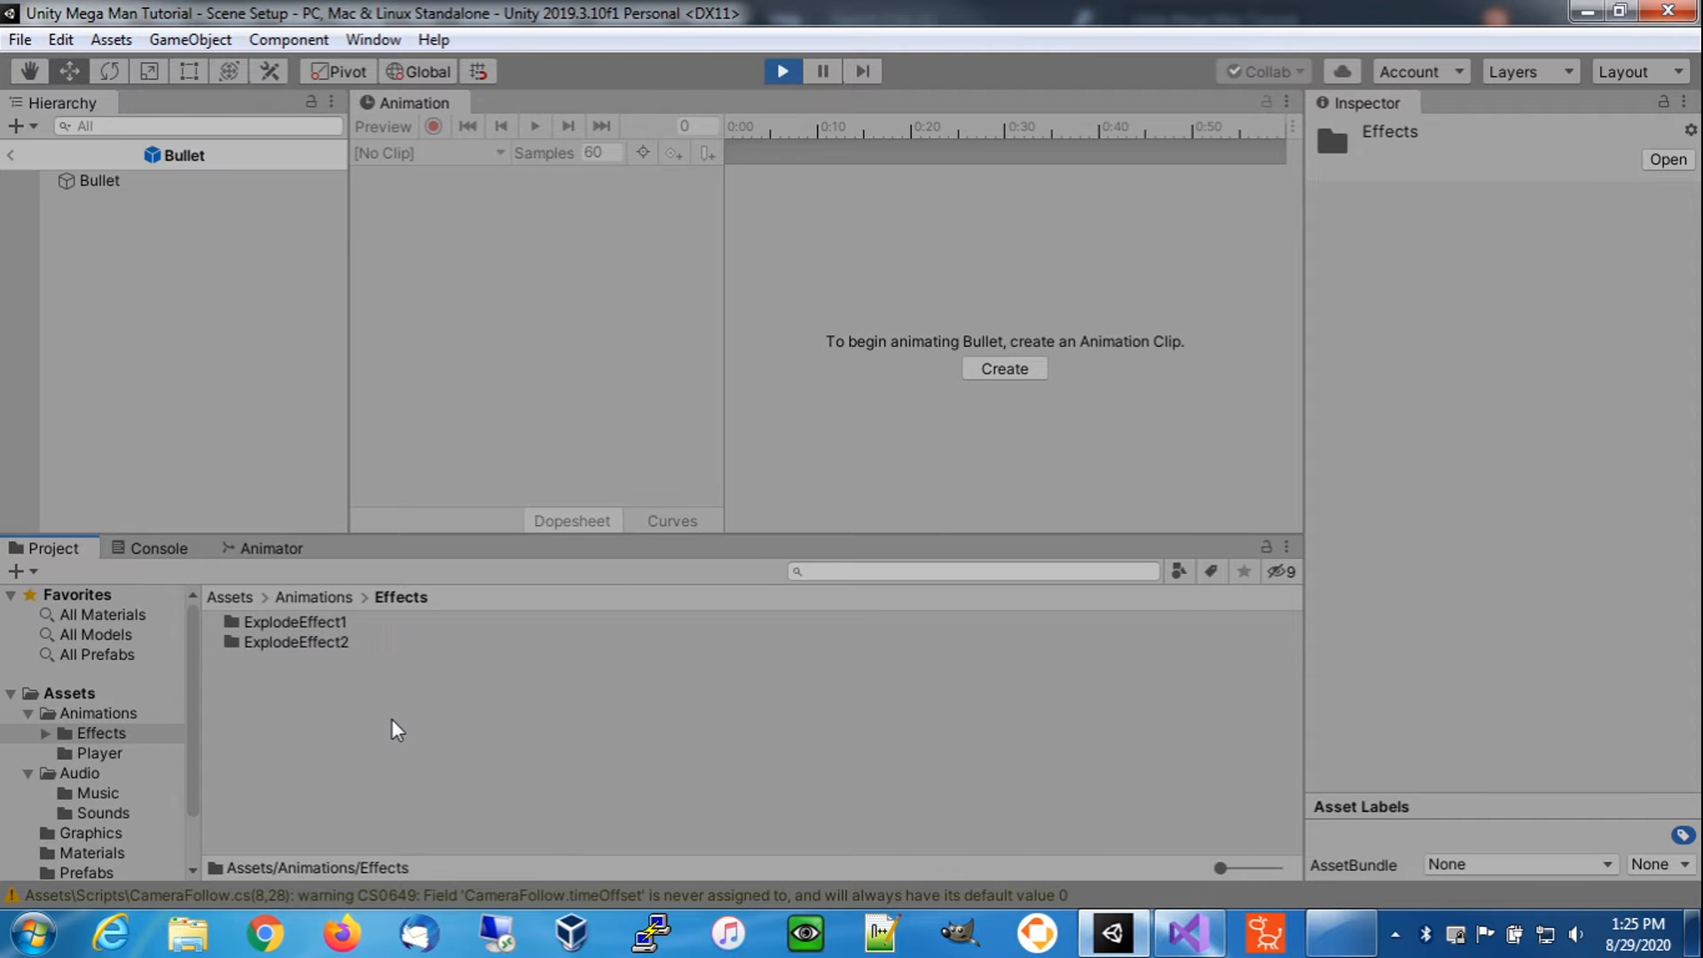
{"action": "mouse_move", "coordinate": [696, 105]}
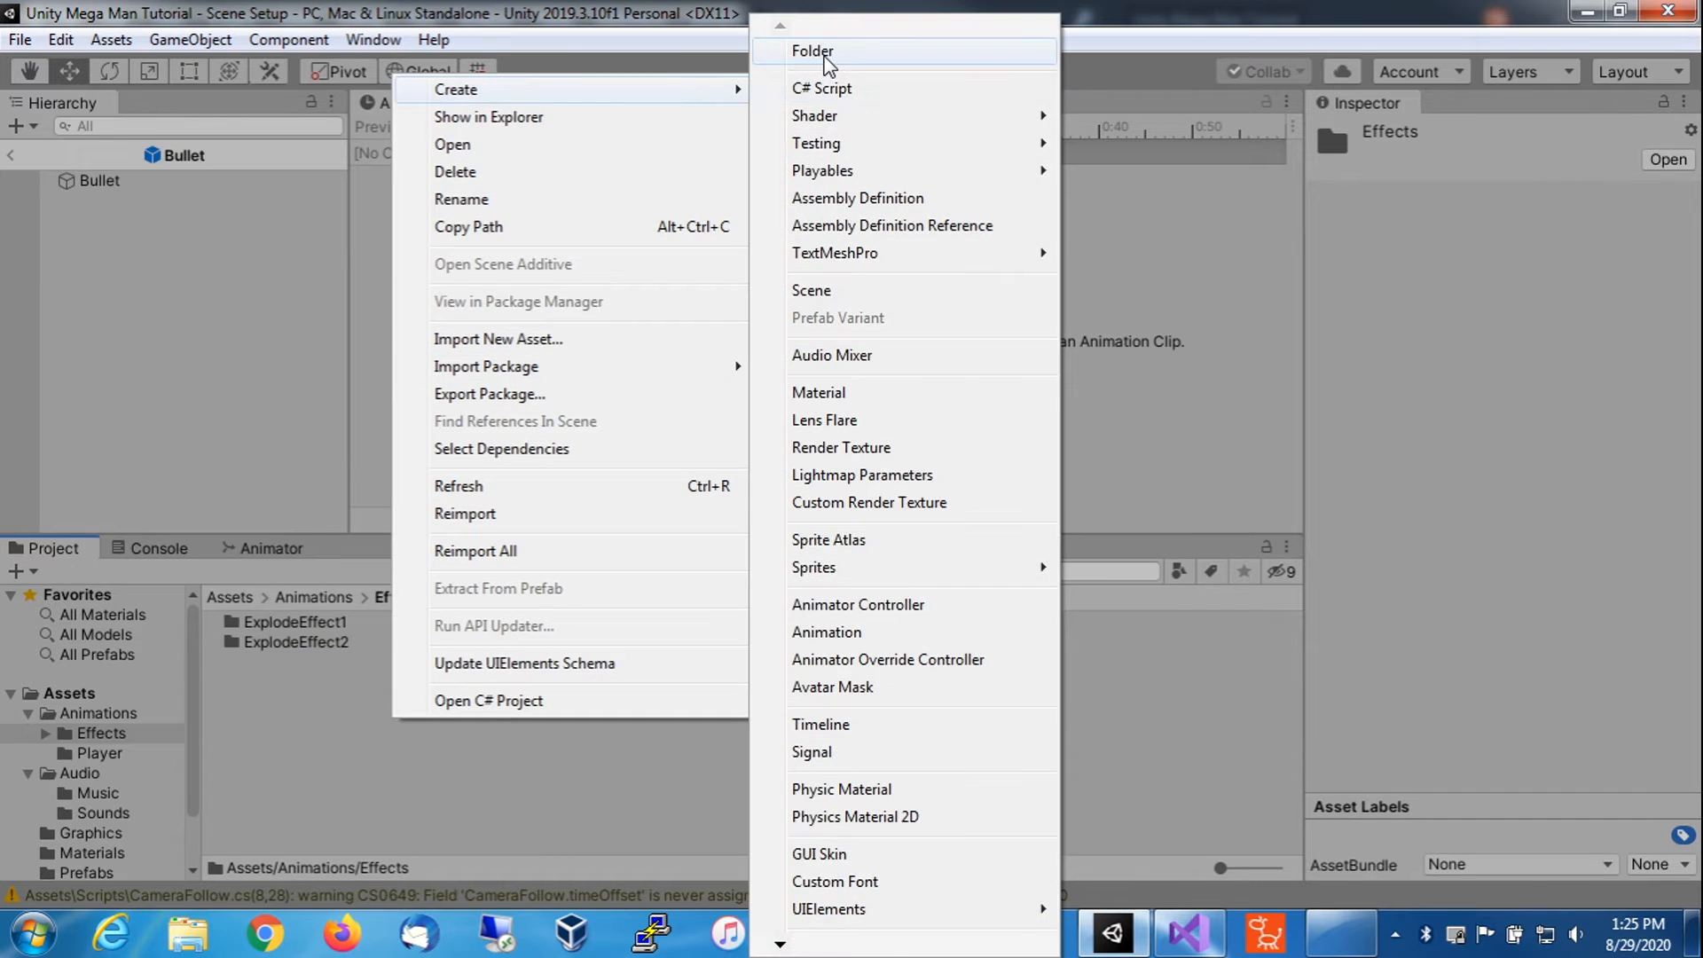
{"action": "left_click", "coordinate": [823, 54]}
{"action": "type", "text": "Player"}
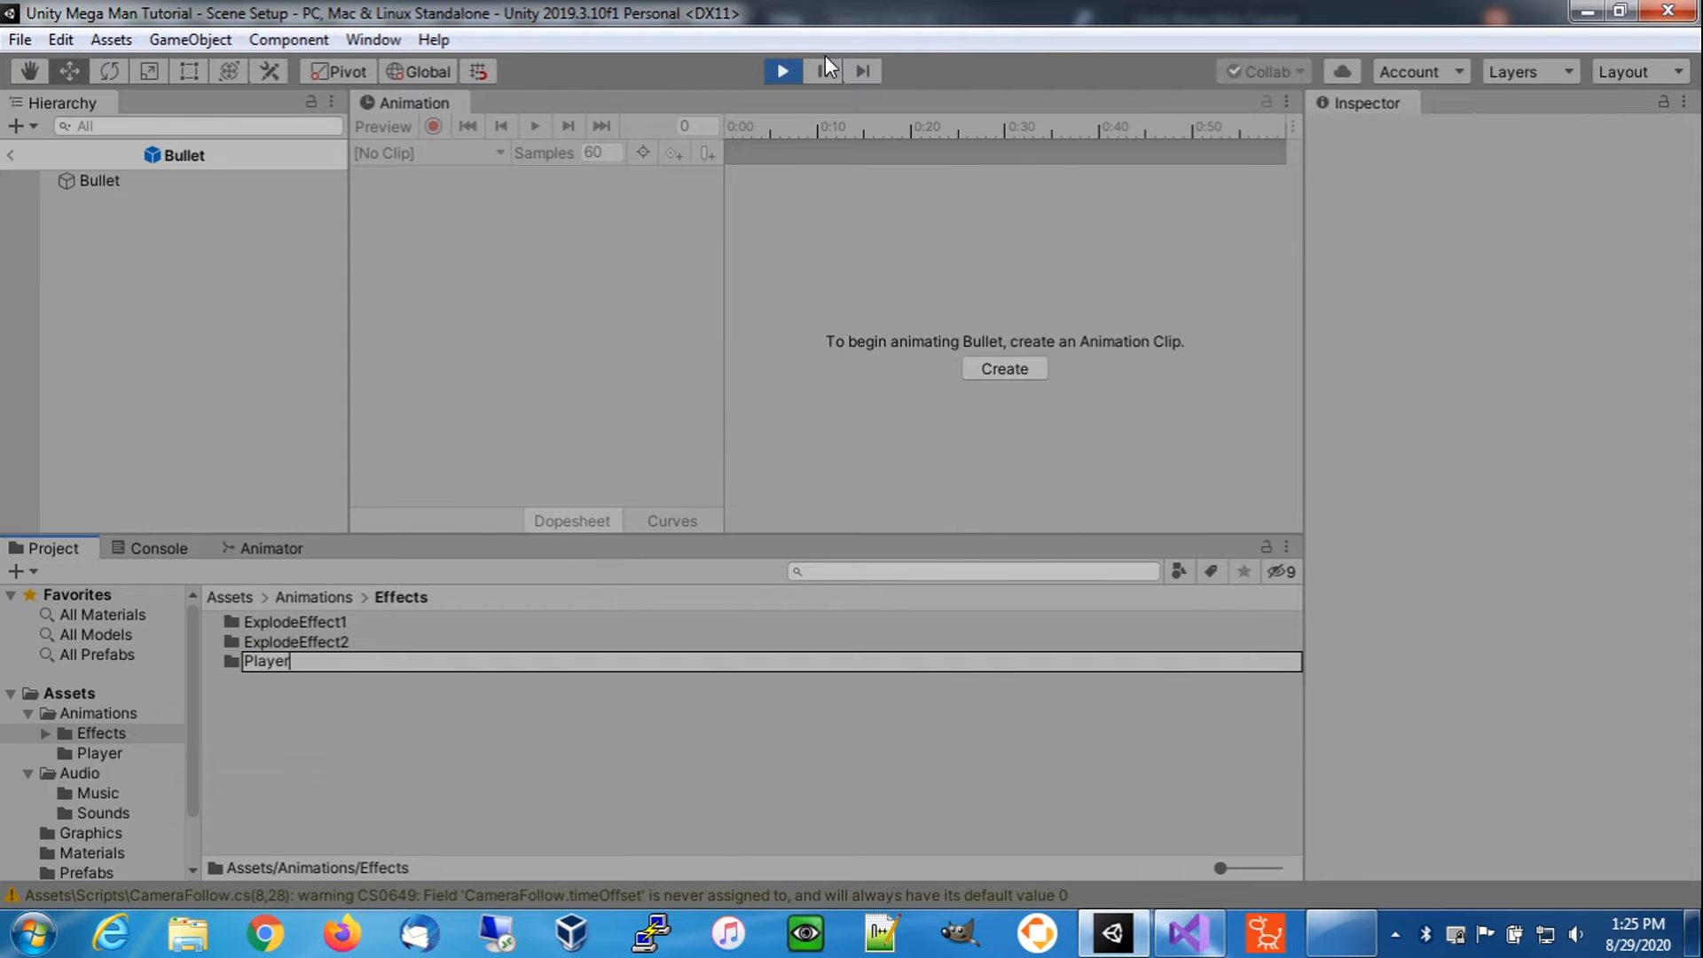
{"action": "type", "text": "ExplodeEffect1"}
{"action": "key", "text": "Return"}
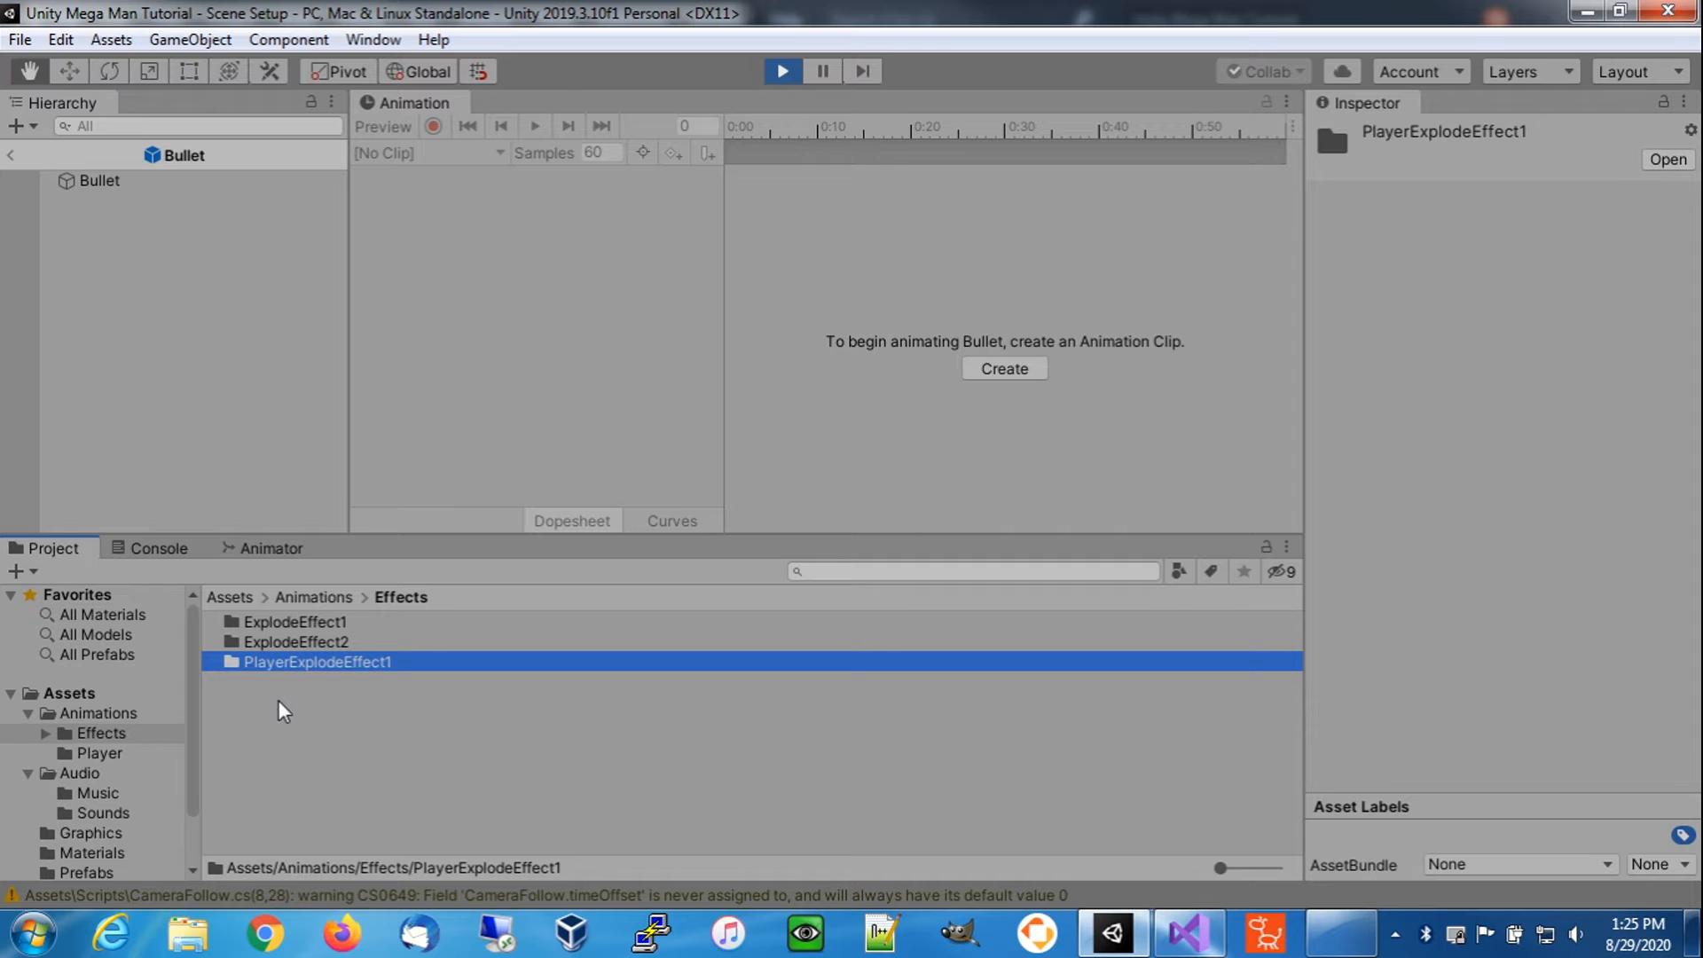
- Go to the Prefabs folder in Assets and create a folder named Effects in it
{"action": "scroll", "coordinate": [193, 684], "scroll_direction": "down", "scroll_amount": 2}
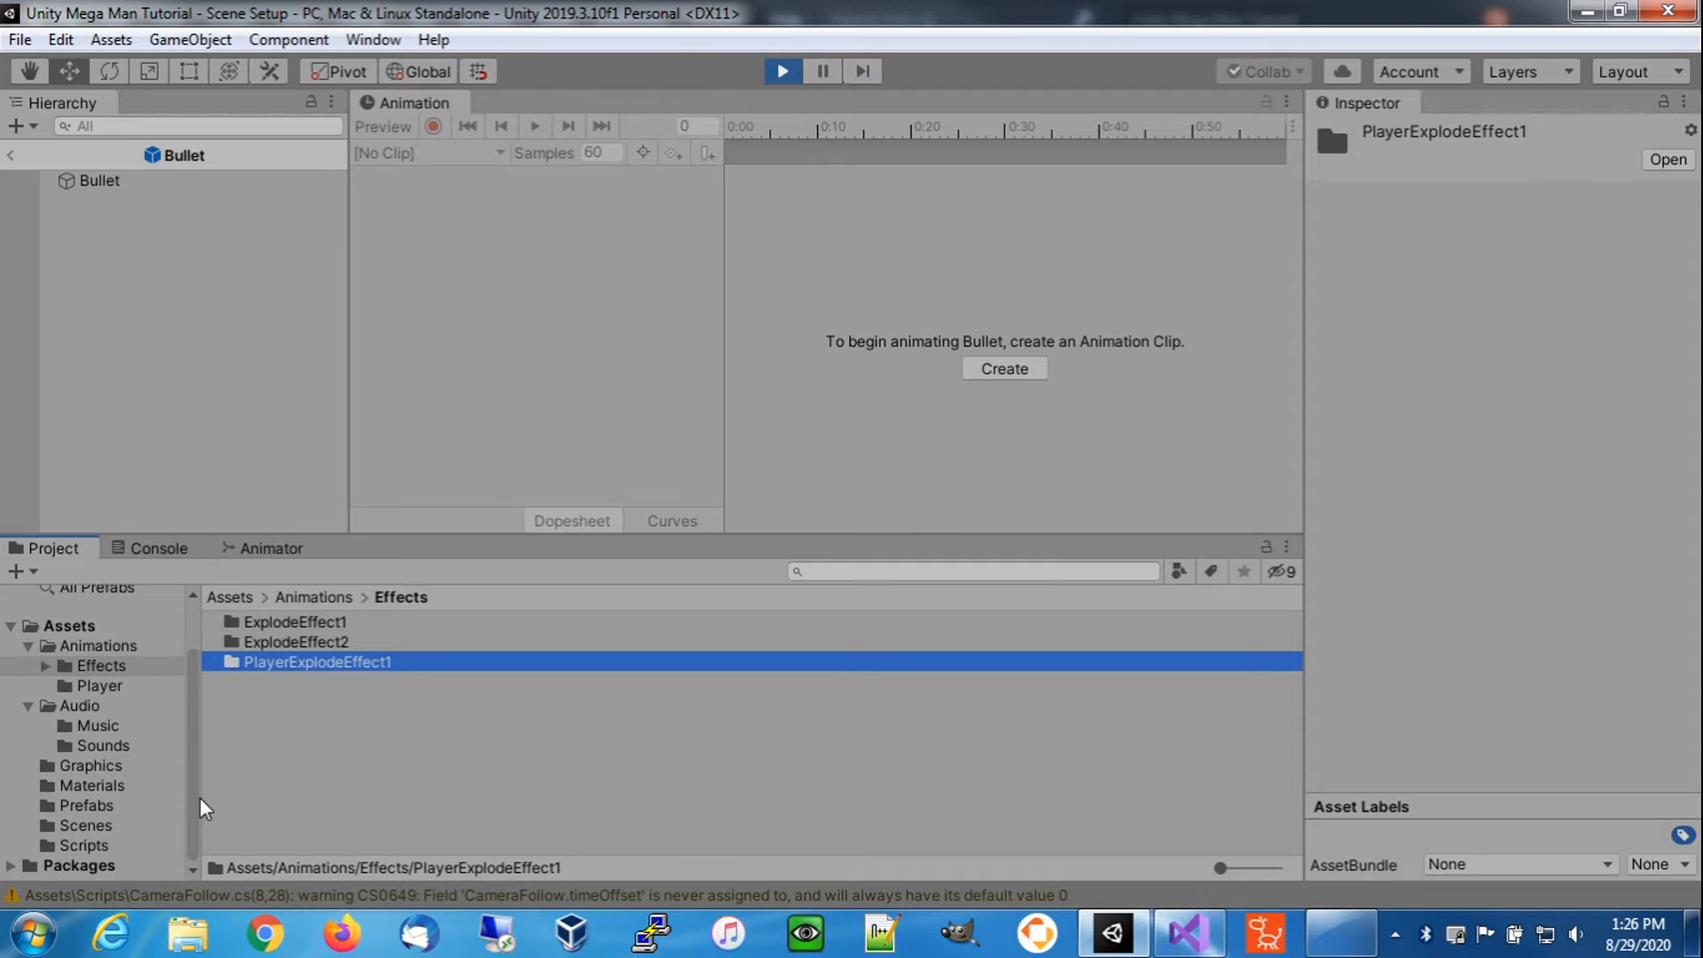
{"action": "left_click", "coordinate": [91, 803]}
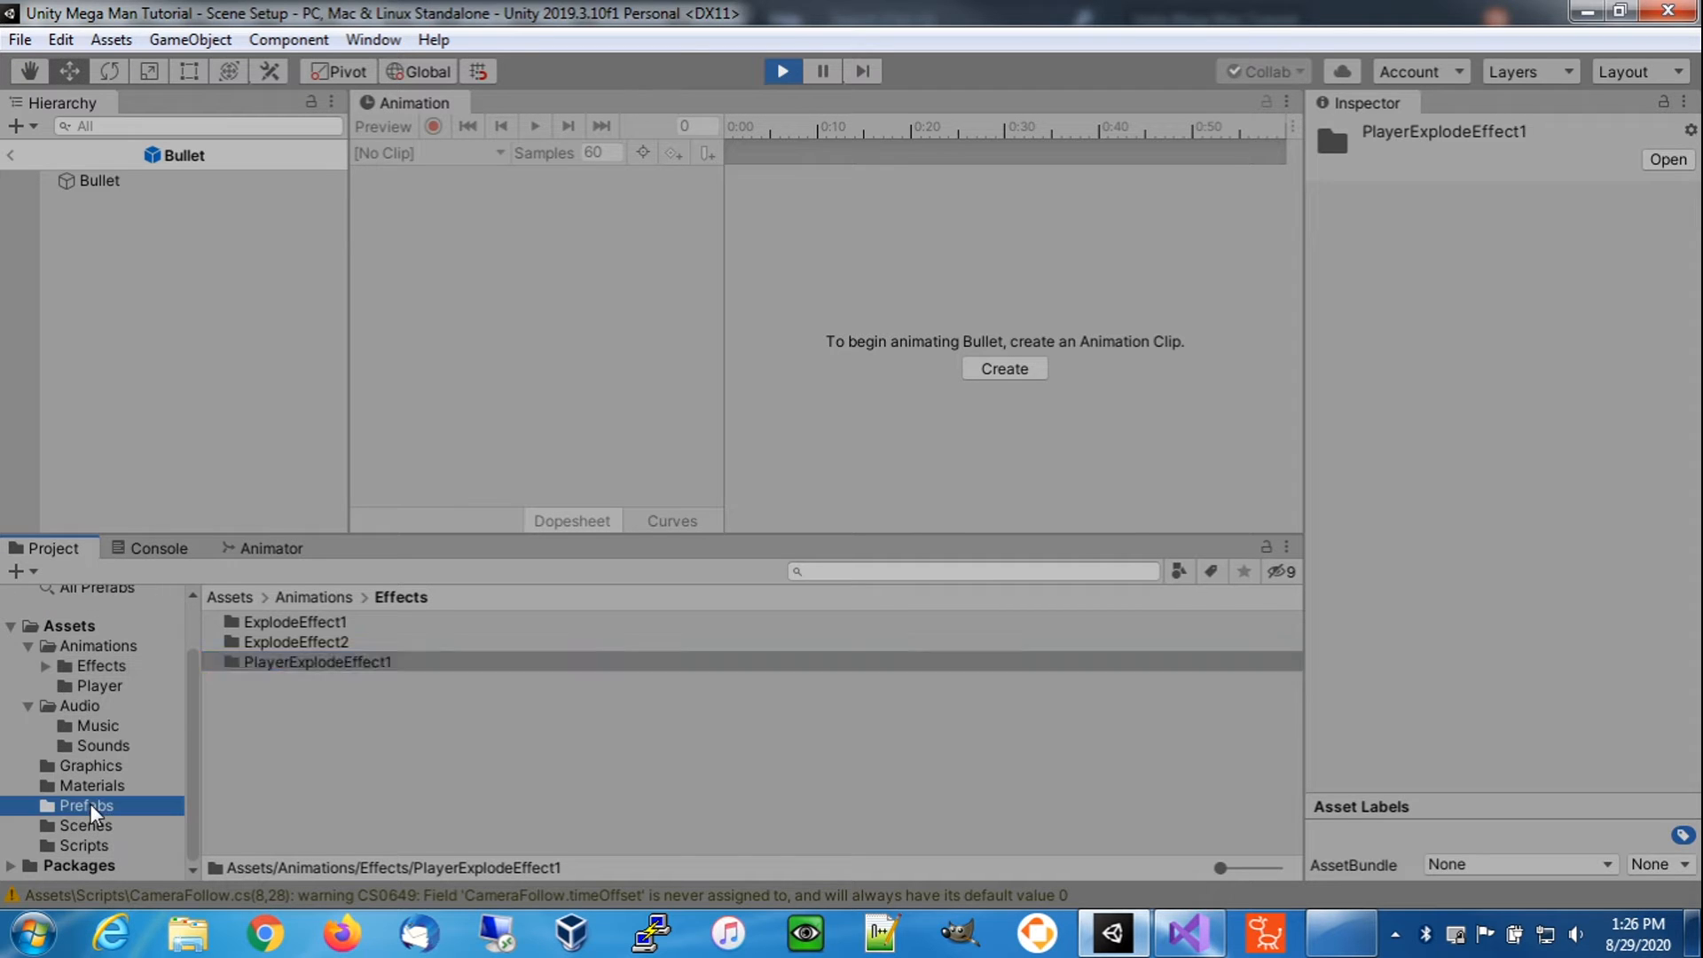
{"action": "right_click", "coordinate": [293, 770]}
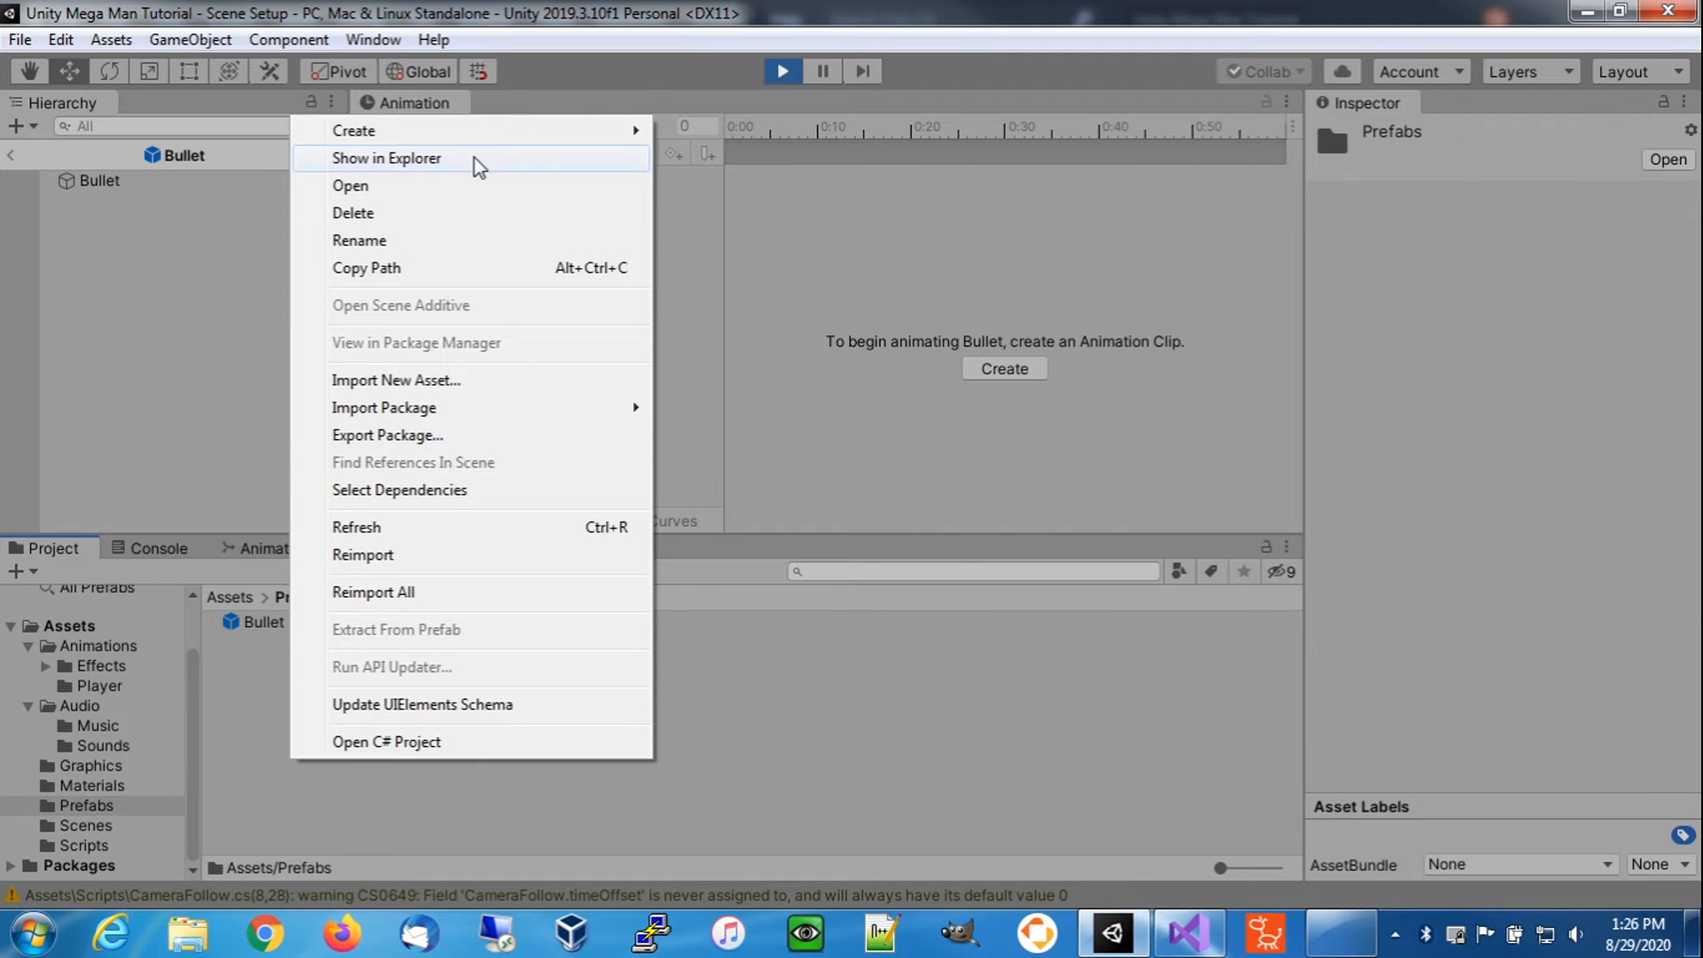
{"action": "mouse_move", "coordinate": [559, 135]}
{"action": "left_click", "coordinate": [709, 50]}
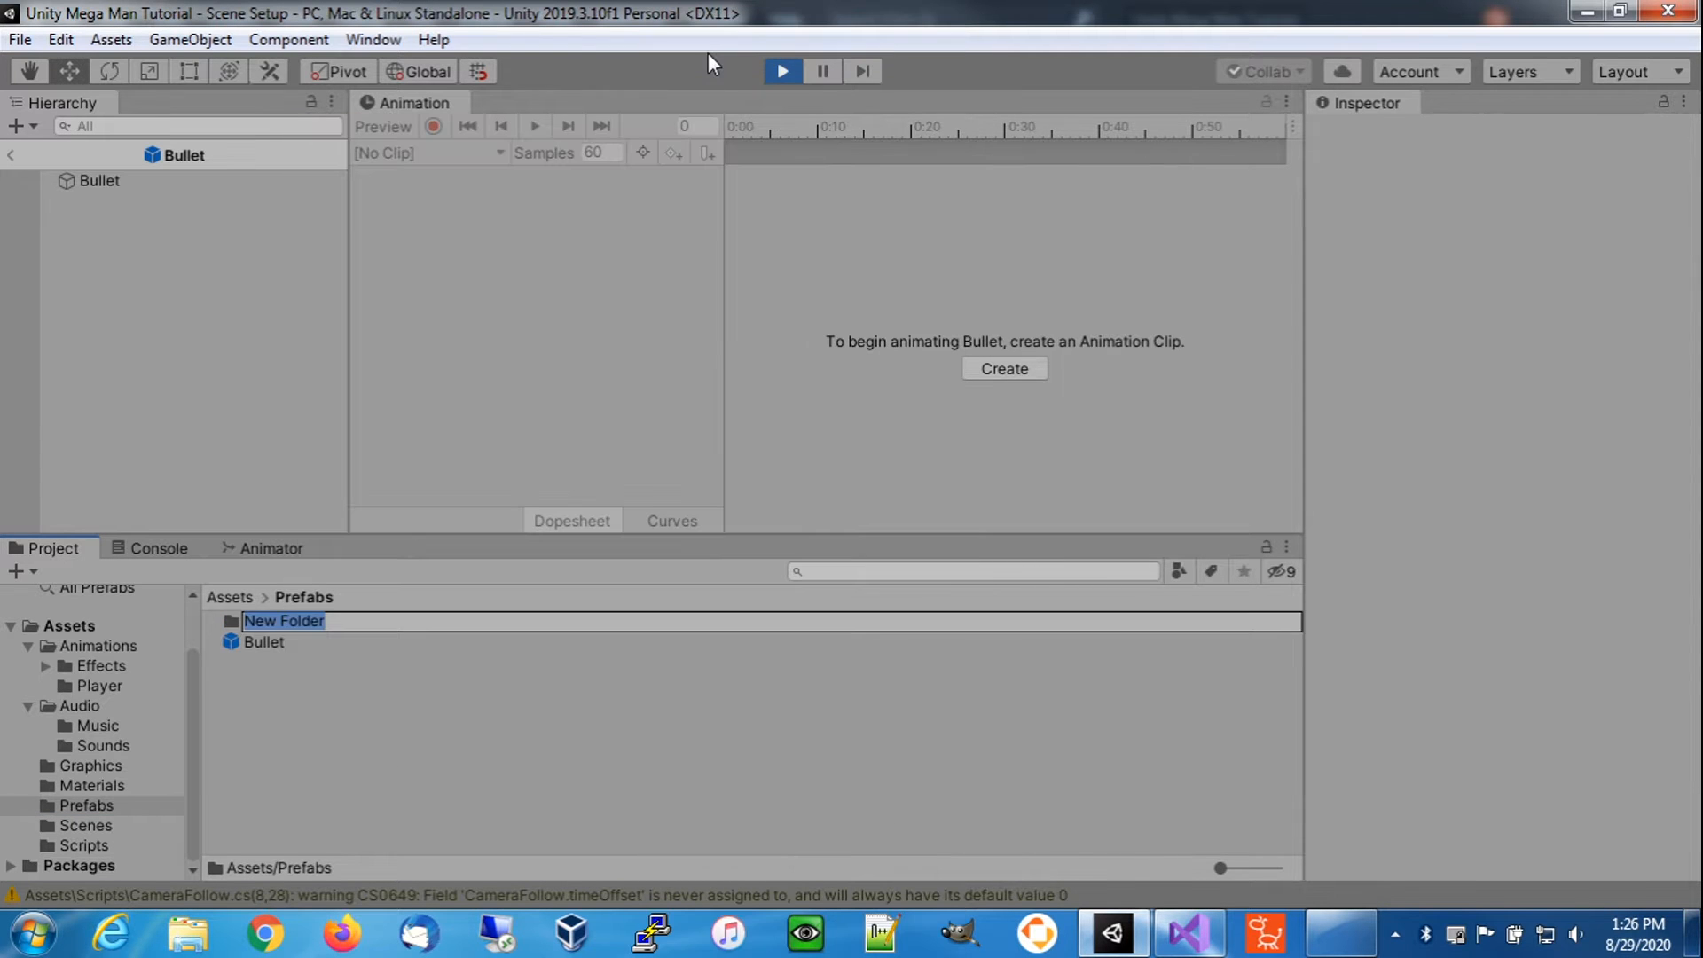
{"action": "type", "text": "Effects"}
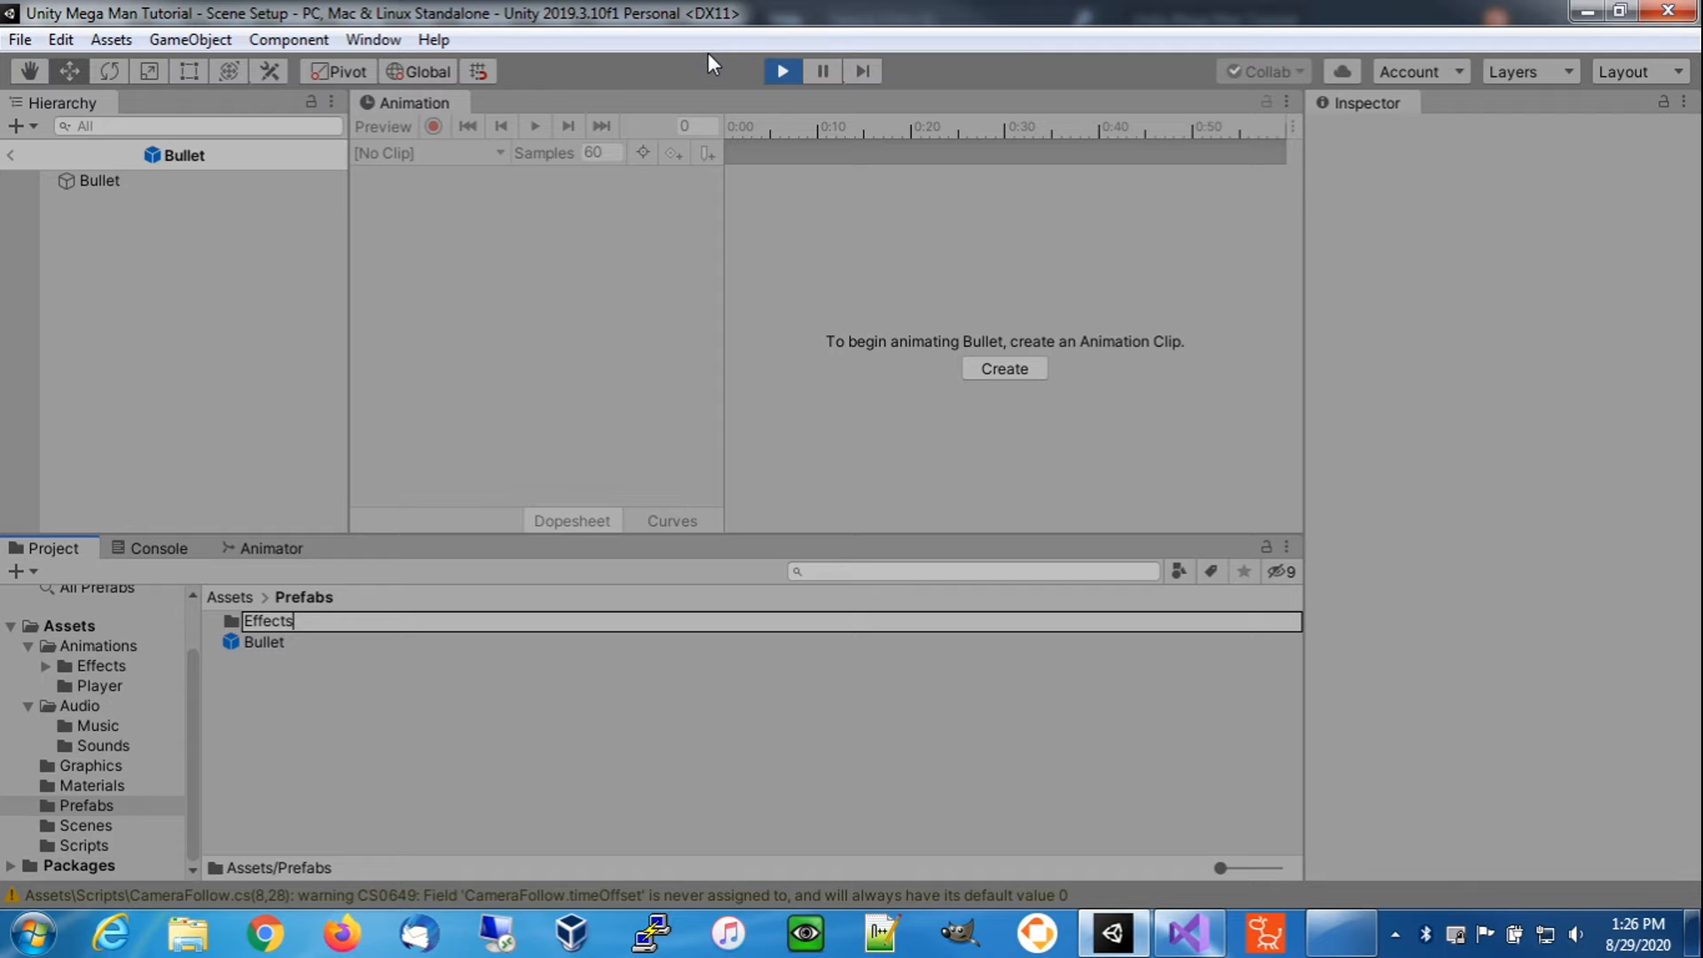
{"action": "key", "text": "Return"}
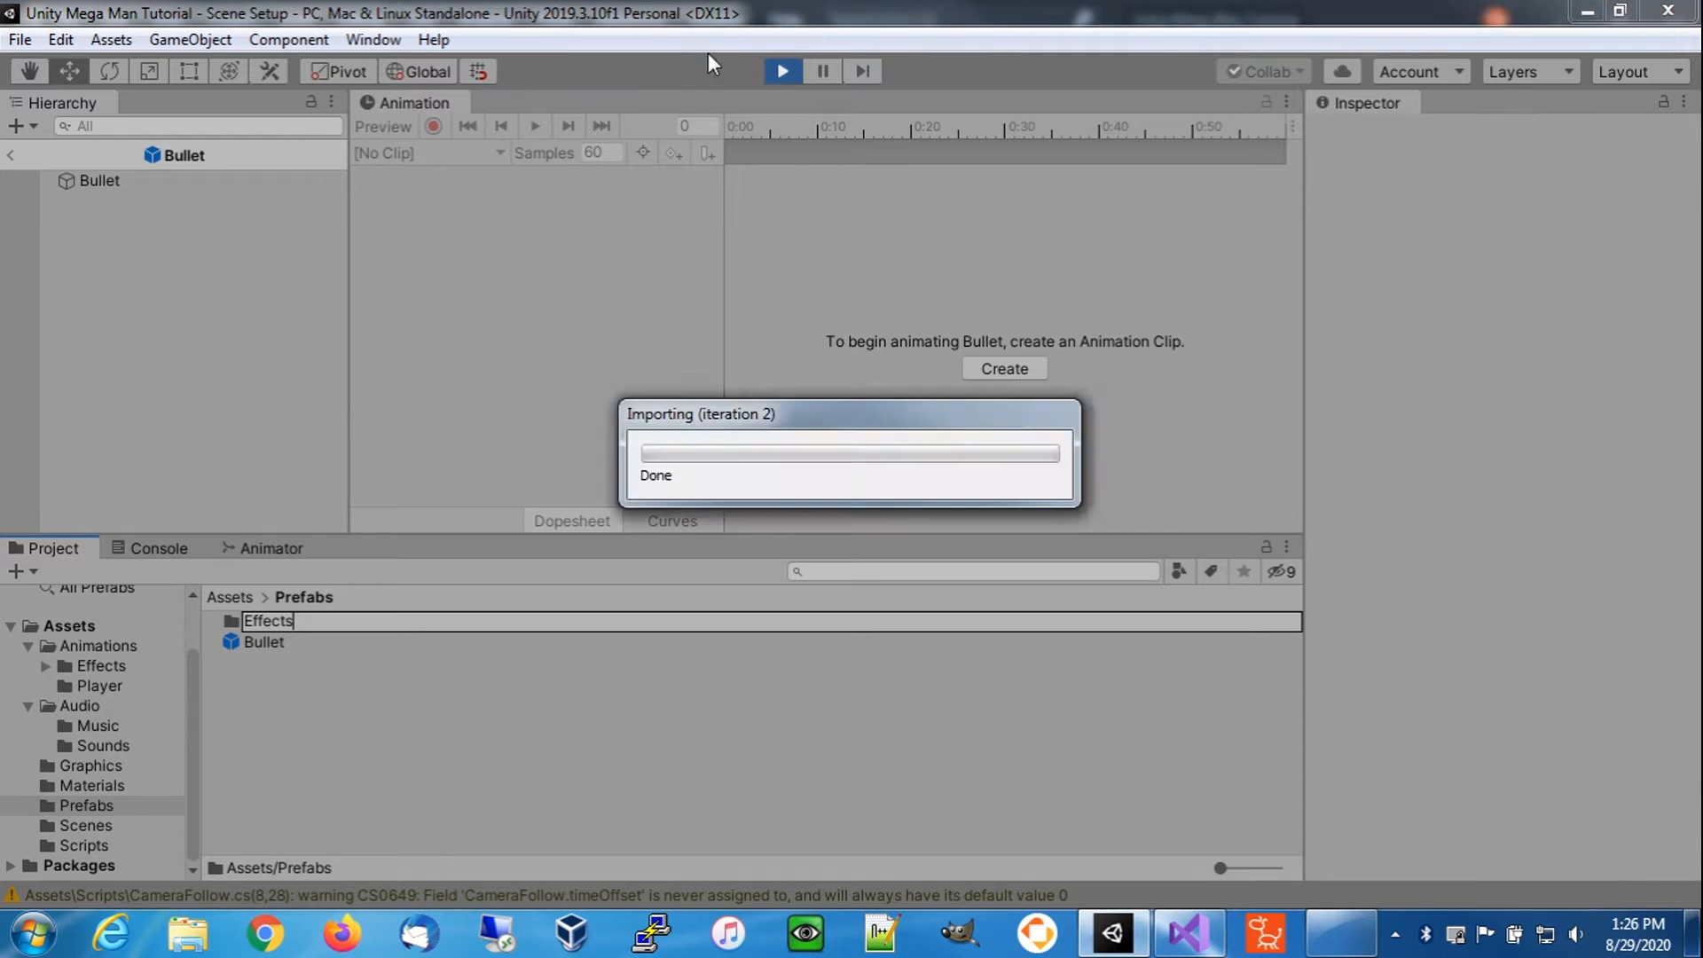
- Create a folder named Projectiles inside Prefabs and move the Bullet prefab into it
{"action": "right_click", "coordinate": [319, 709]}
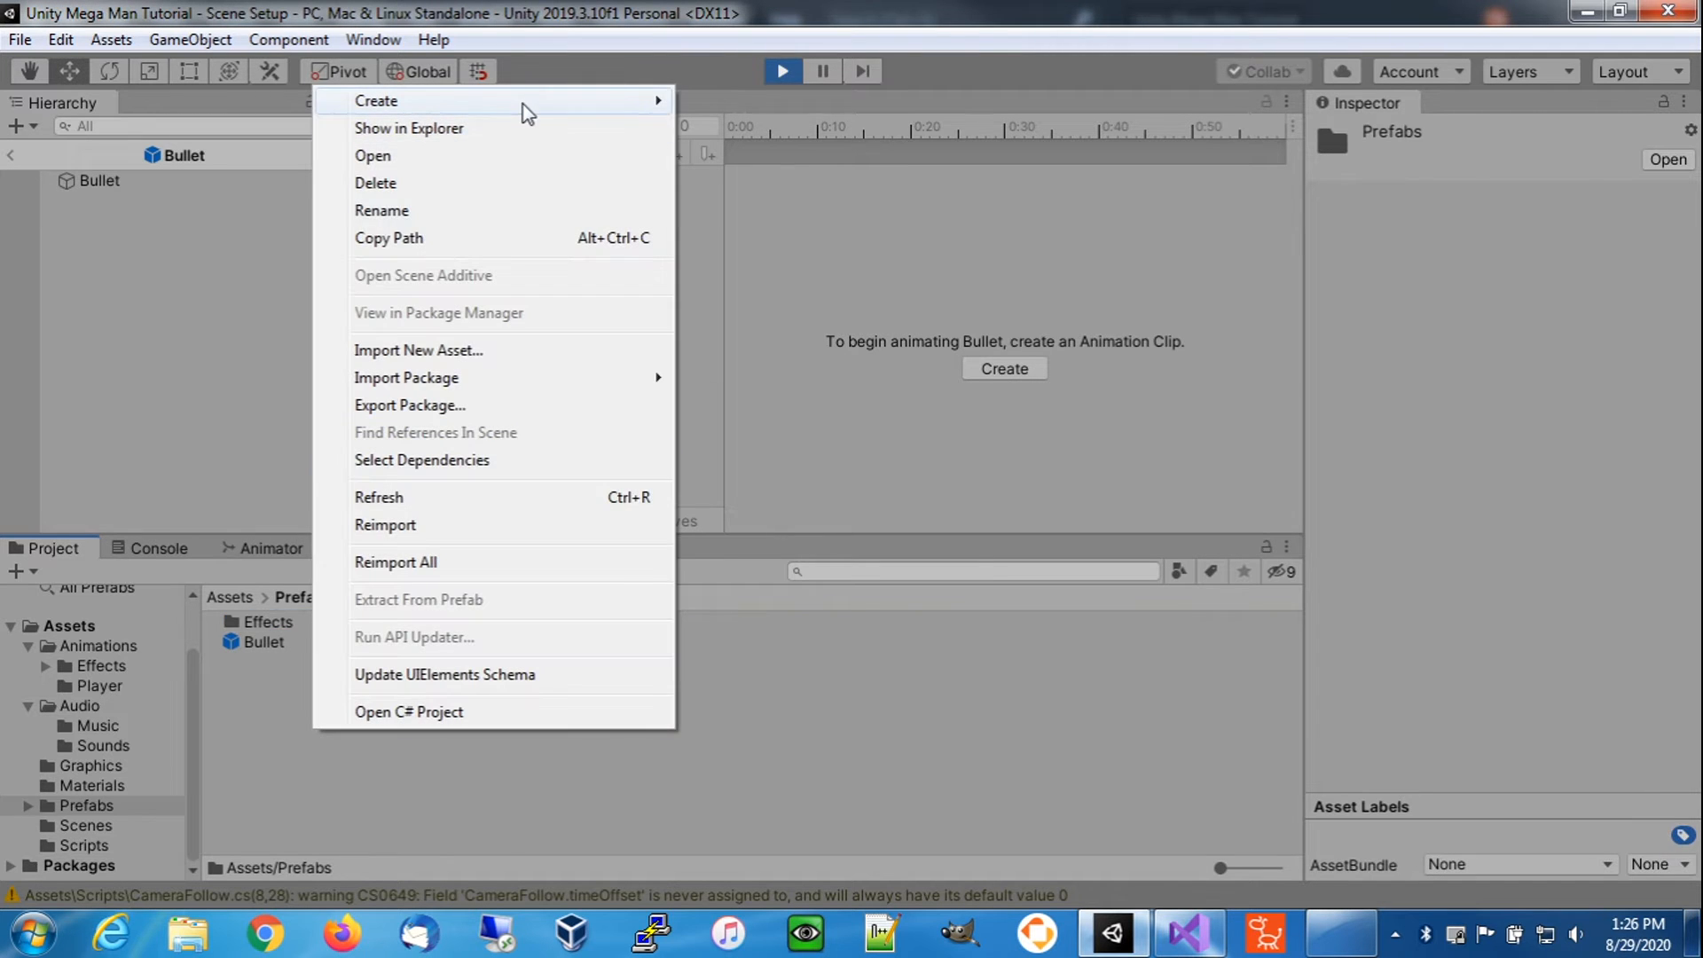
{"action": "mouse_move", "coordinate": [524, 103]}
{"action": "left_click", "coordinate": [733, 51]}
{"action": "type", "text": "Projectiles"}
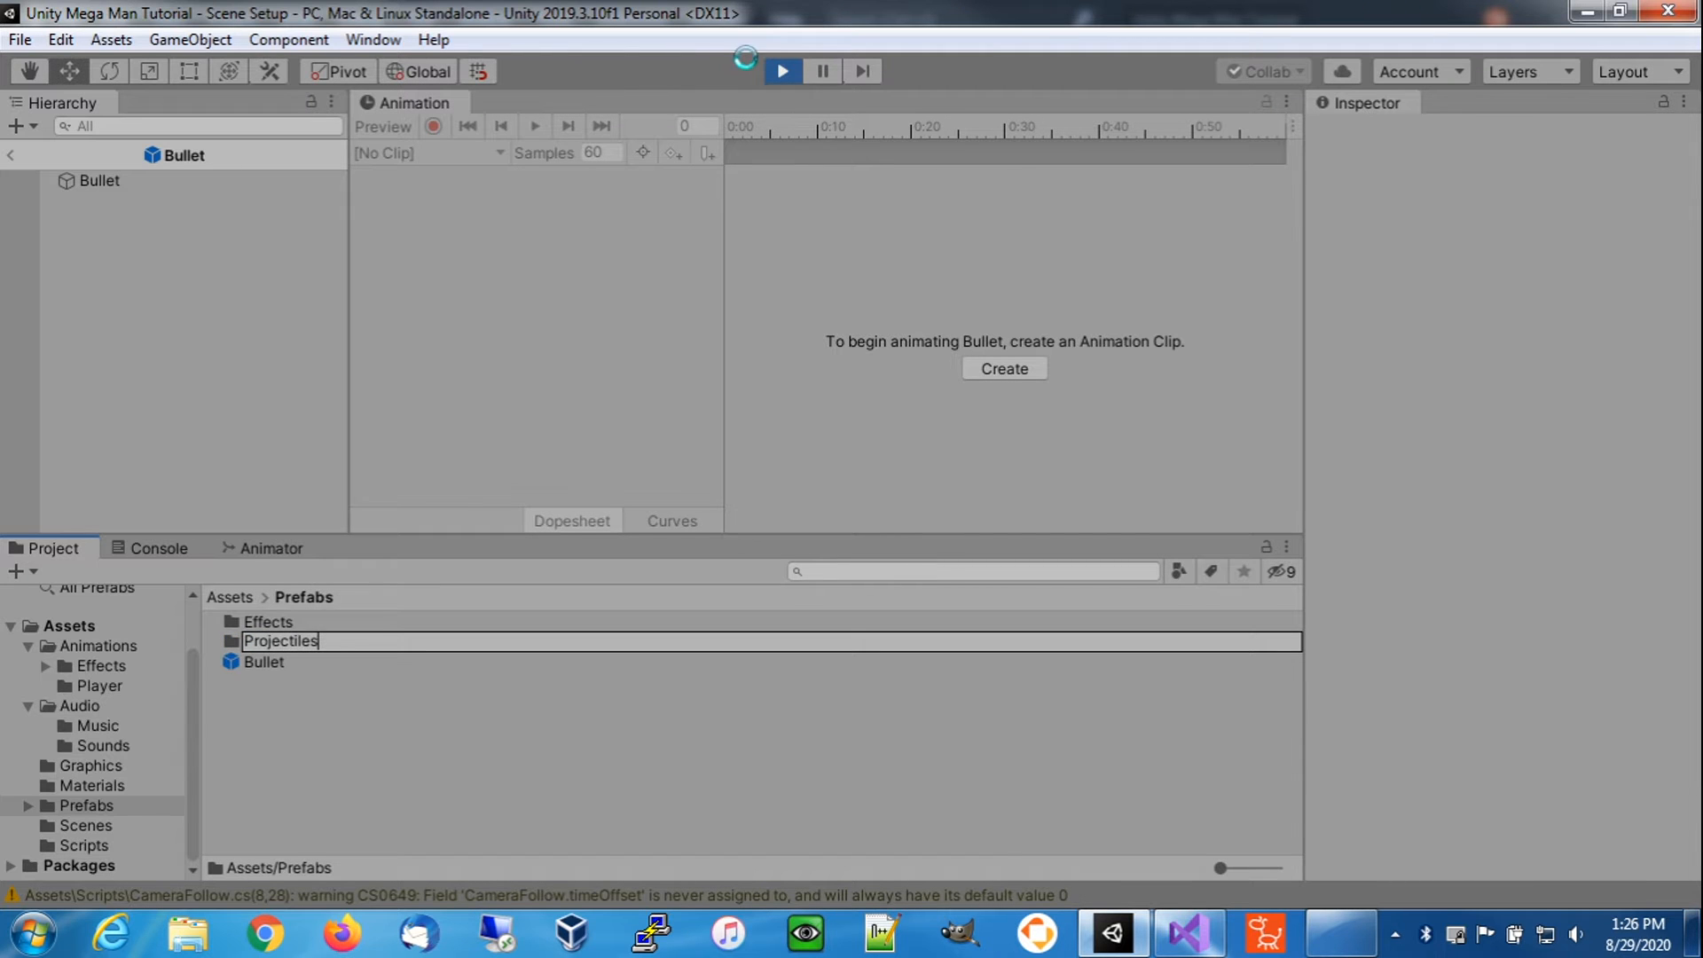
{"action": "key", "text": "Return"}
{"action": "left_click", "coordinate": [277, 657]}
{"action": "left_click_drag", "start_coordinate": [278, 659], "coordinate": [282, 642]}
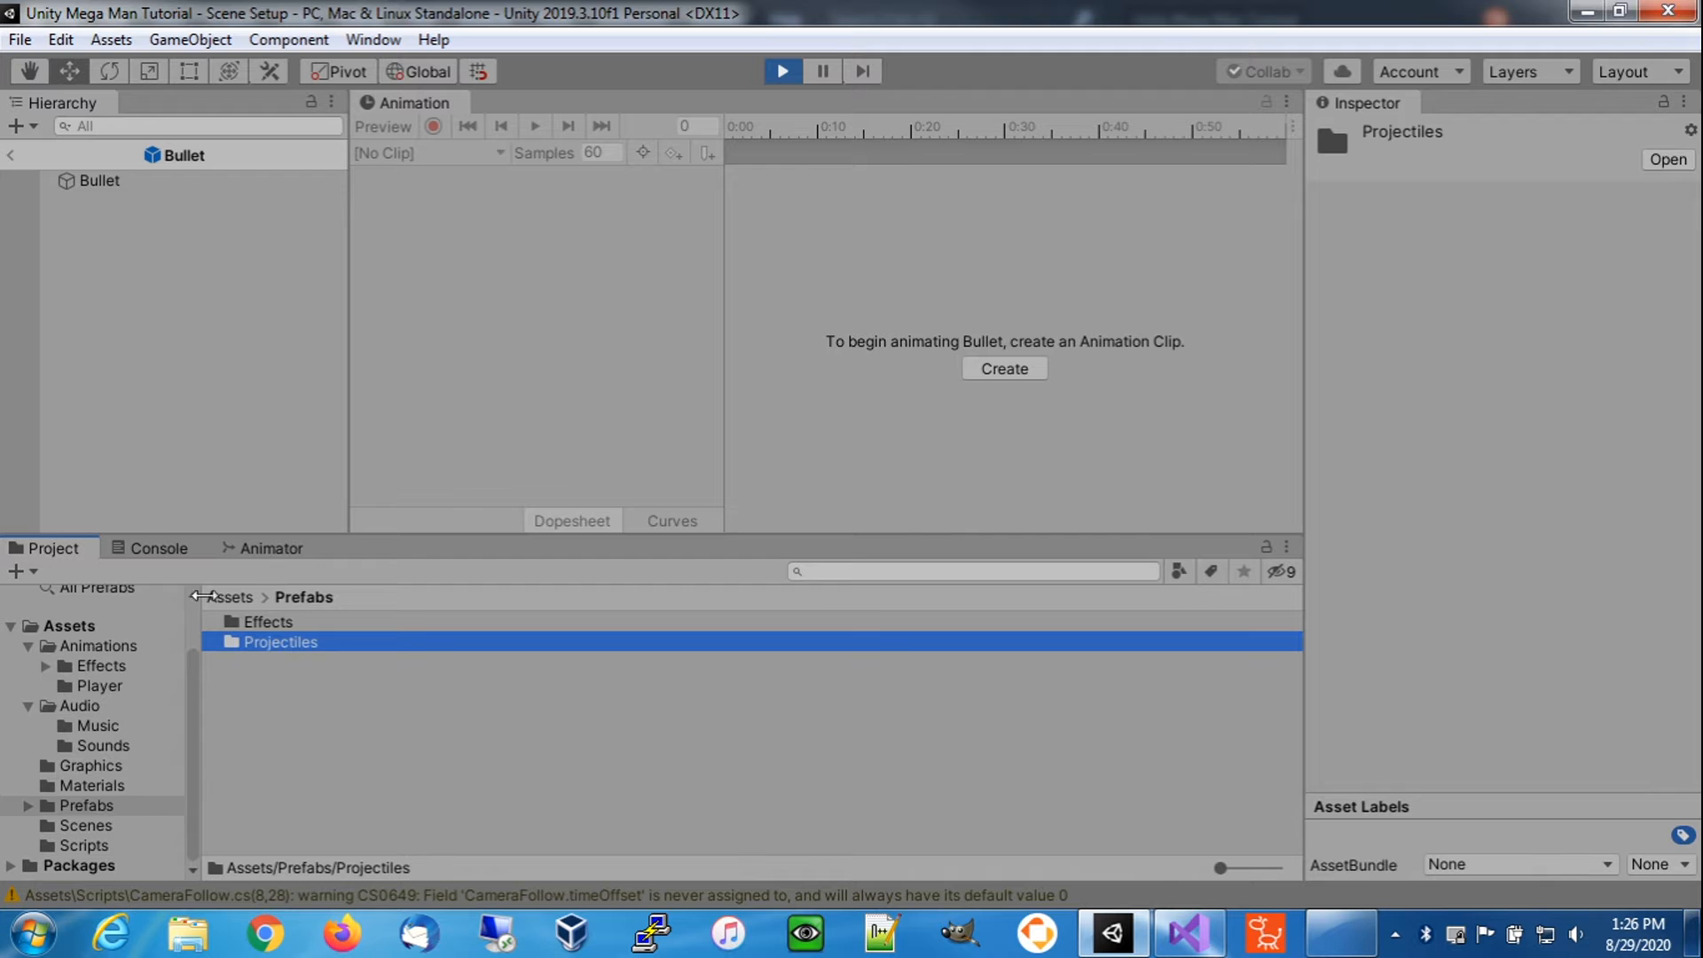
- Leave the Bullet prefab editing mode and return to the Scene Setup scene hierarchy
{"action": "left_click", "coordinate": [93, 182]}
{"action": "left_click", "coordinate": [10, 157]}
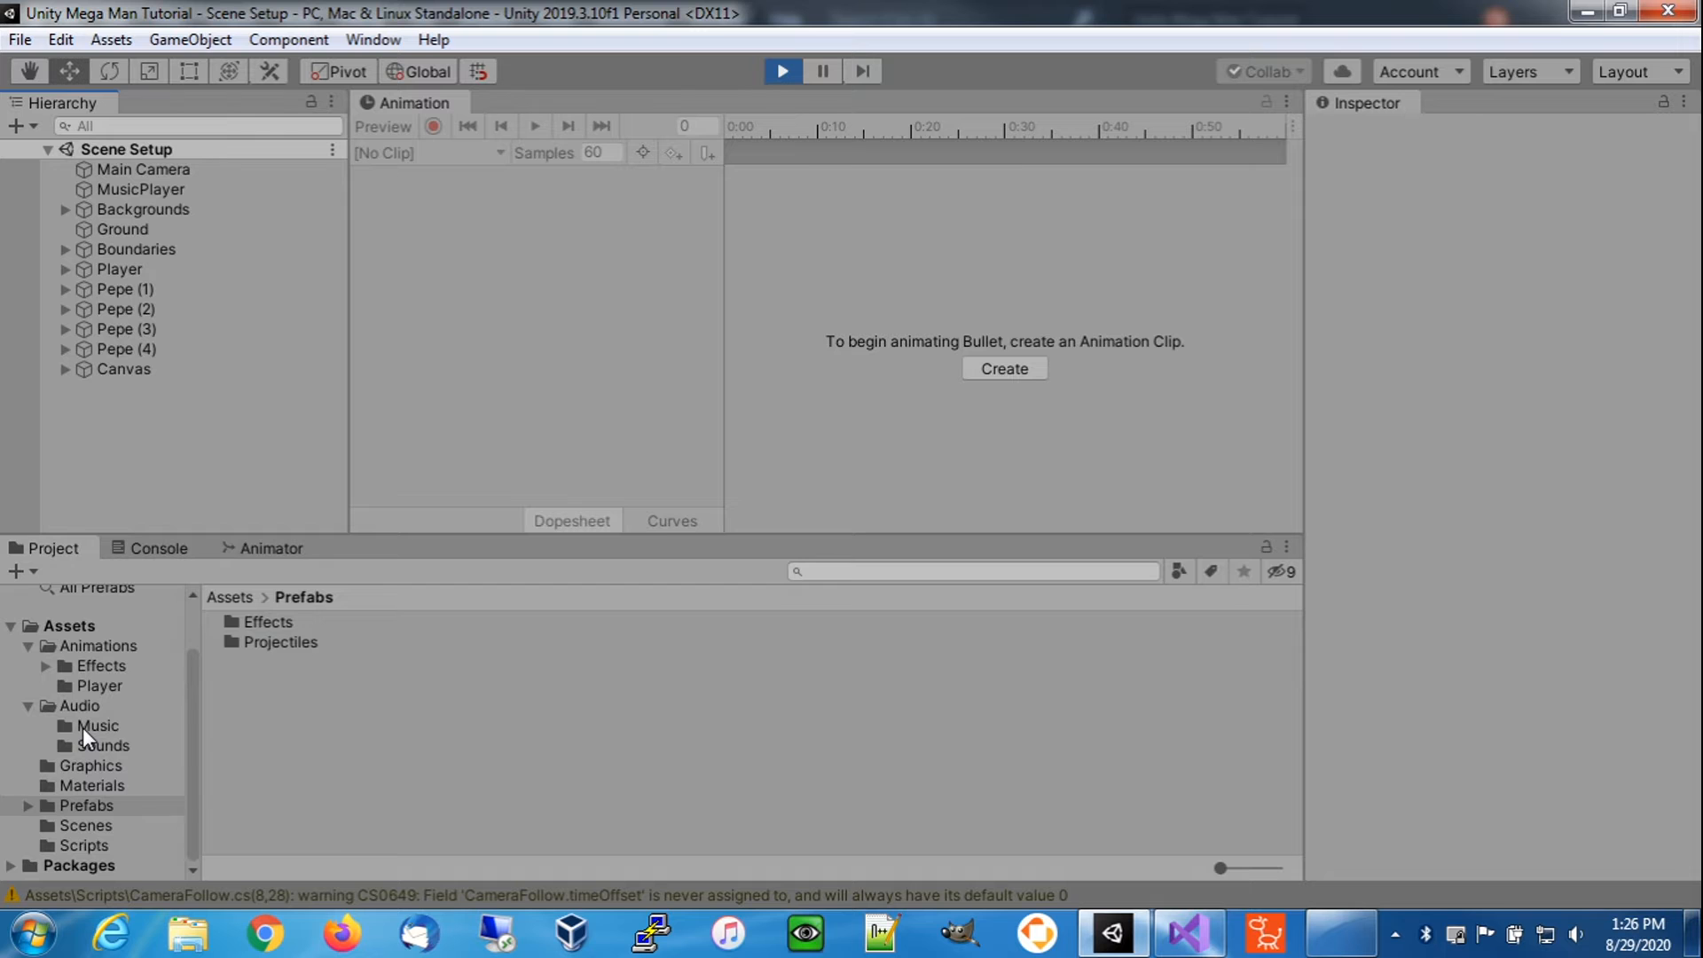
{"action": "scroll", "coordinate": [83, 727], "scroll_direction": "up", "scroll_amount": 2}
{"action": "scroll", "coordinate": [83, 727], "scroll_direction": "down", "scroll_amount": 2}
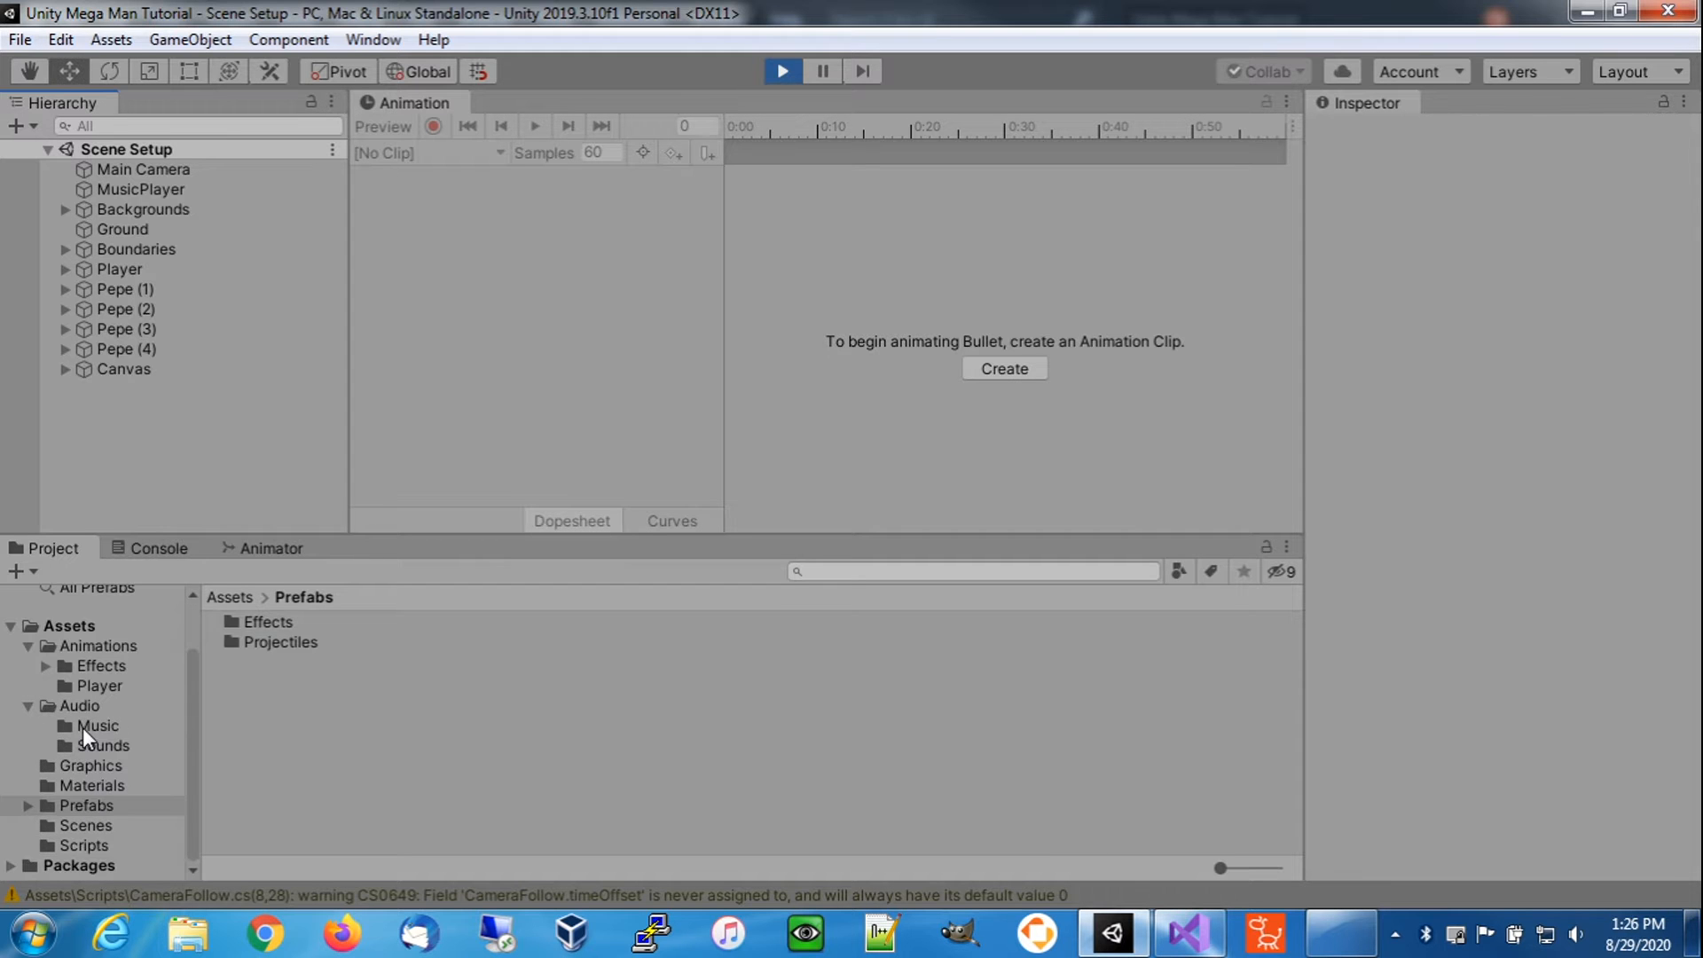
- Create a C# script named ExplosionScript in the Scripts folder and open it in Visual Studio
{"action": "left_click", "coordinate": [98, 845]}
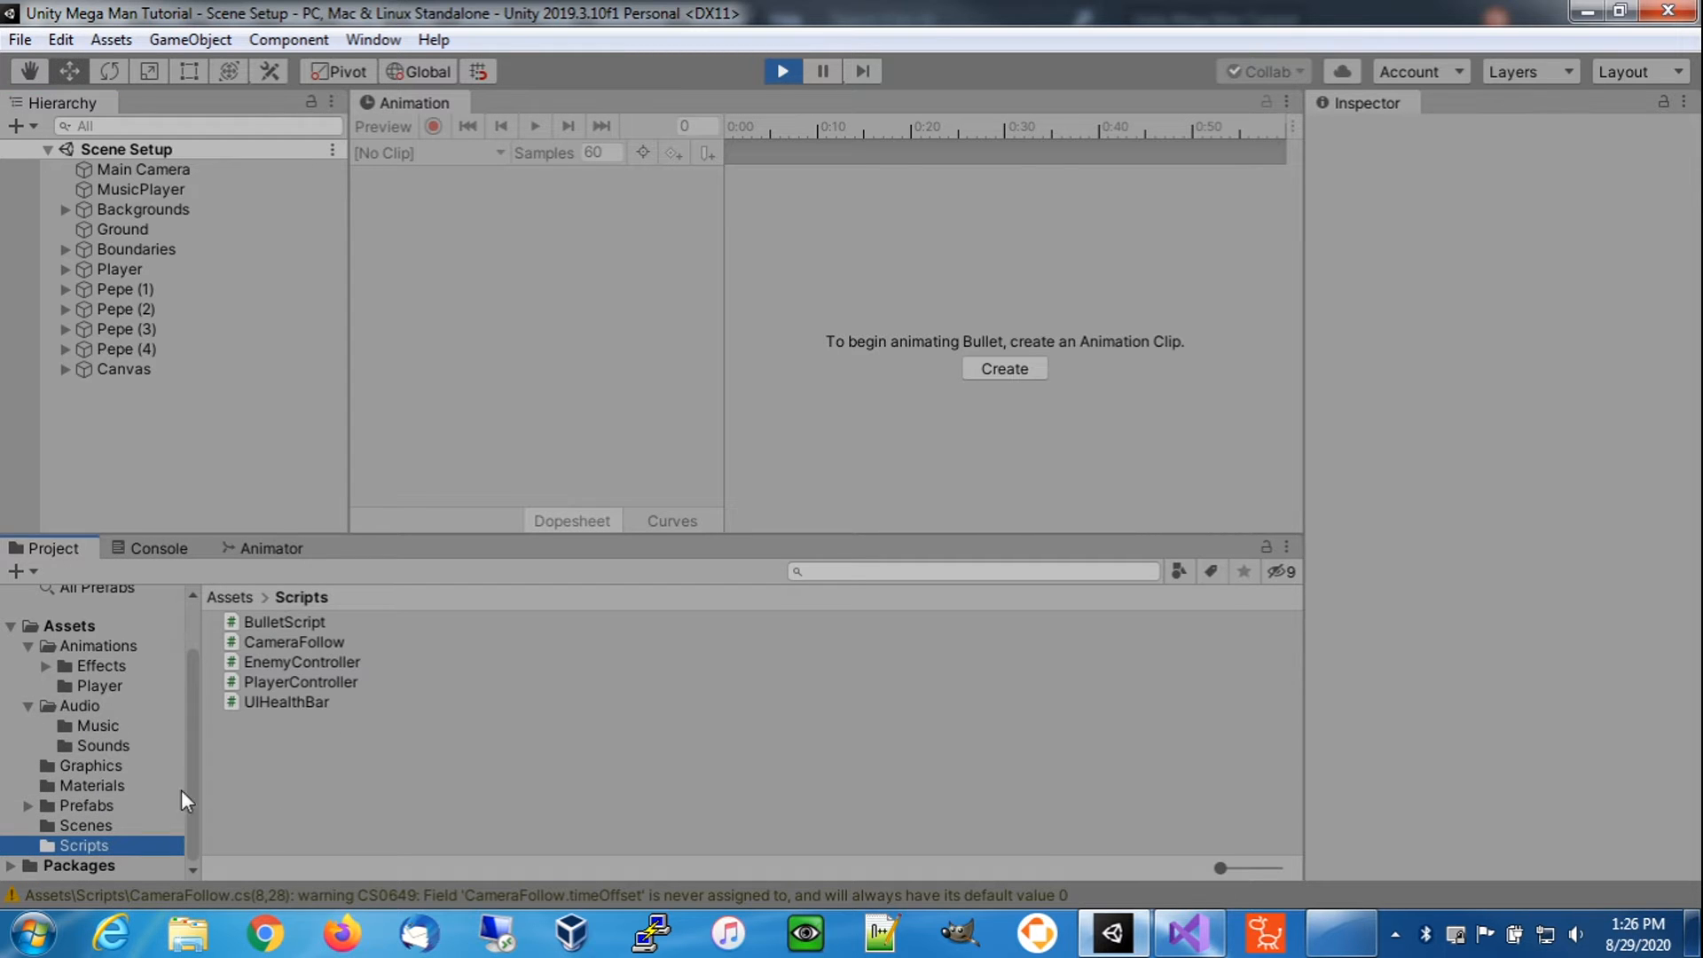
{"action": "right_click", "coordinate": [344, 776]}
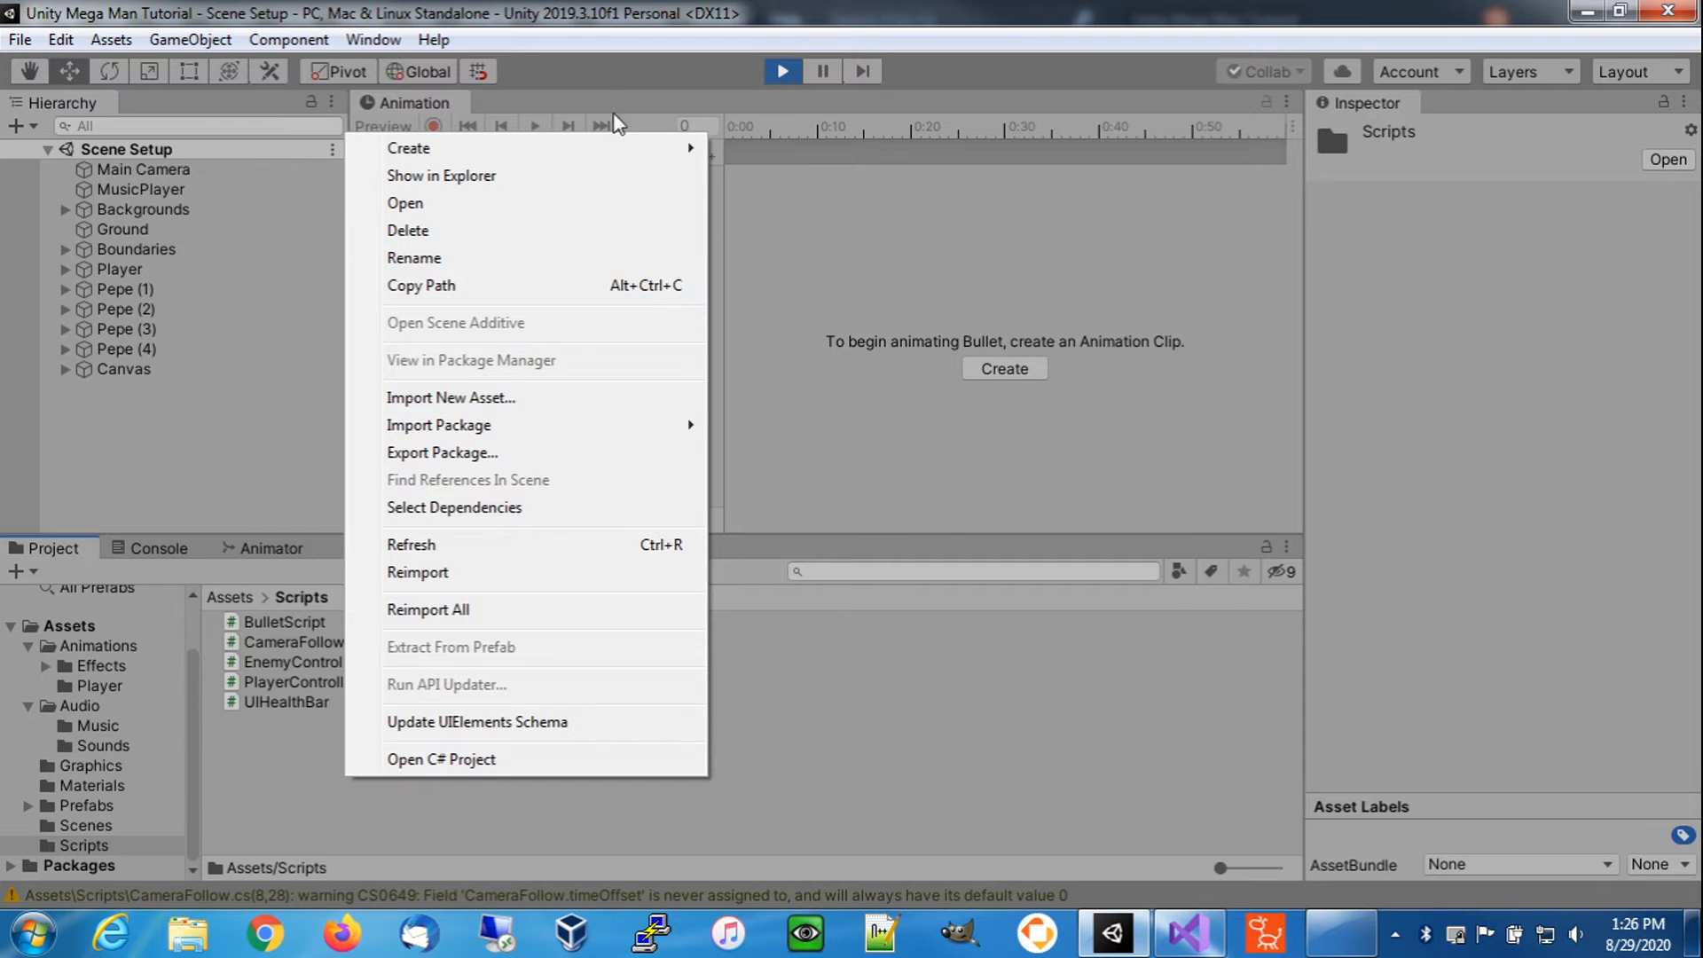
{"action": "mouse_move", "coordinate": [603, 168]}
{"action": "left_click", "coordinate": [776, 88]}
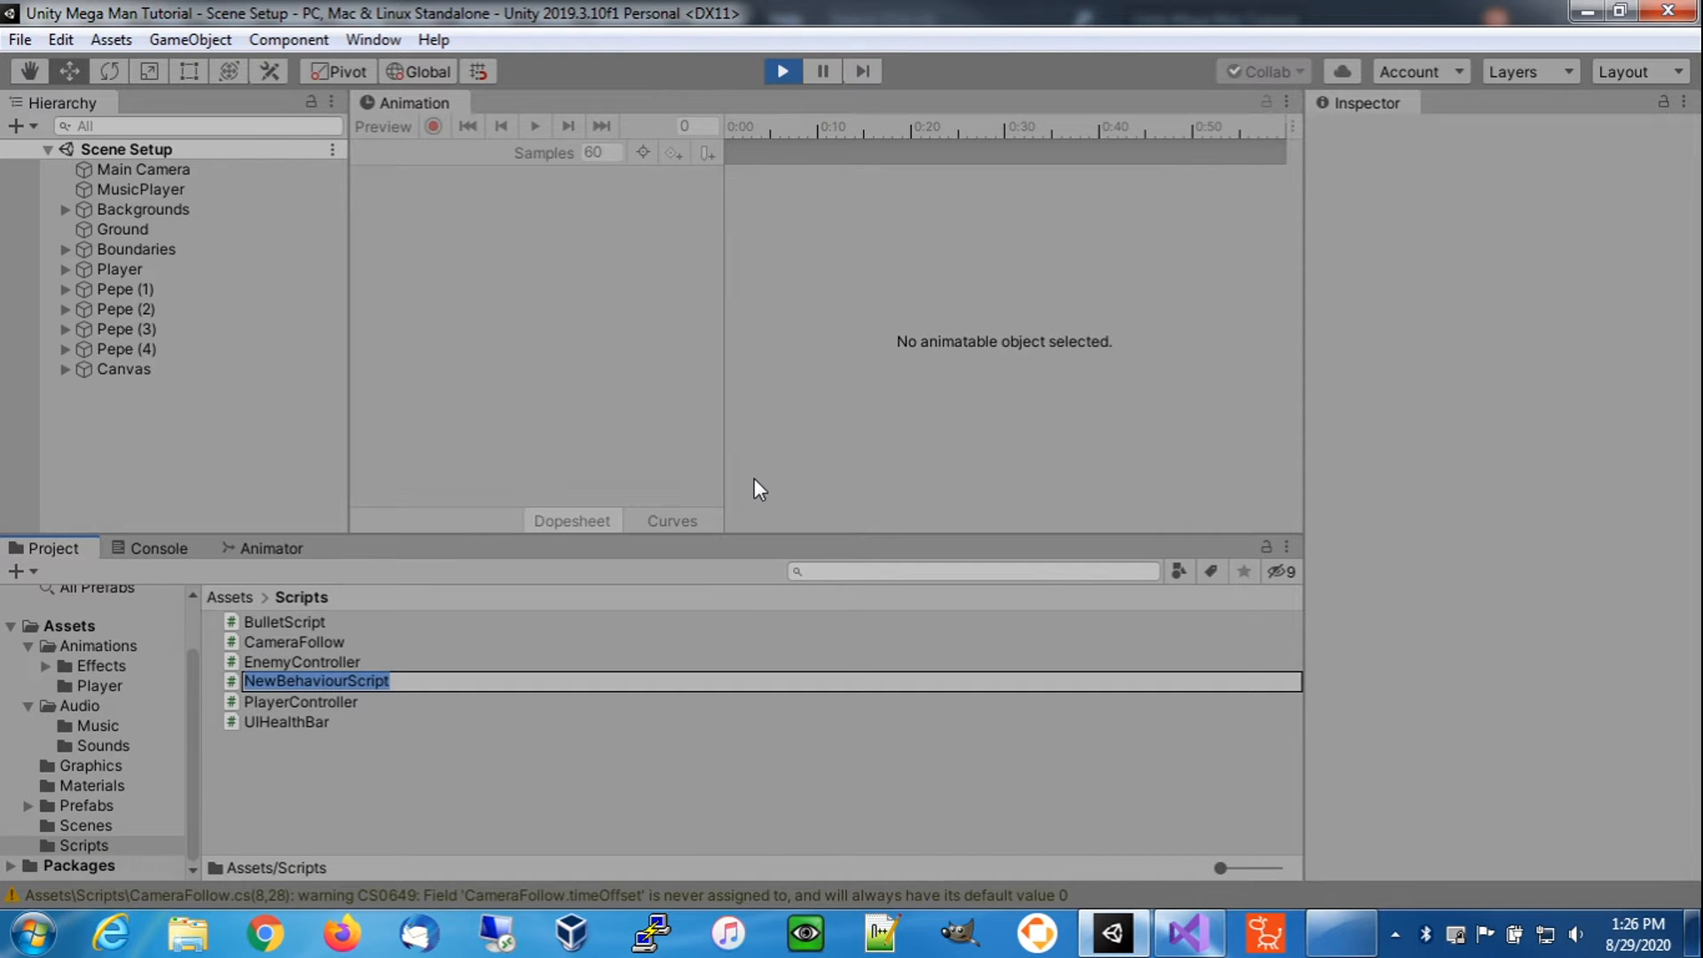
{"action": "type", "text": "Explosi"}
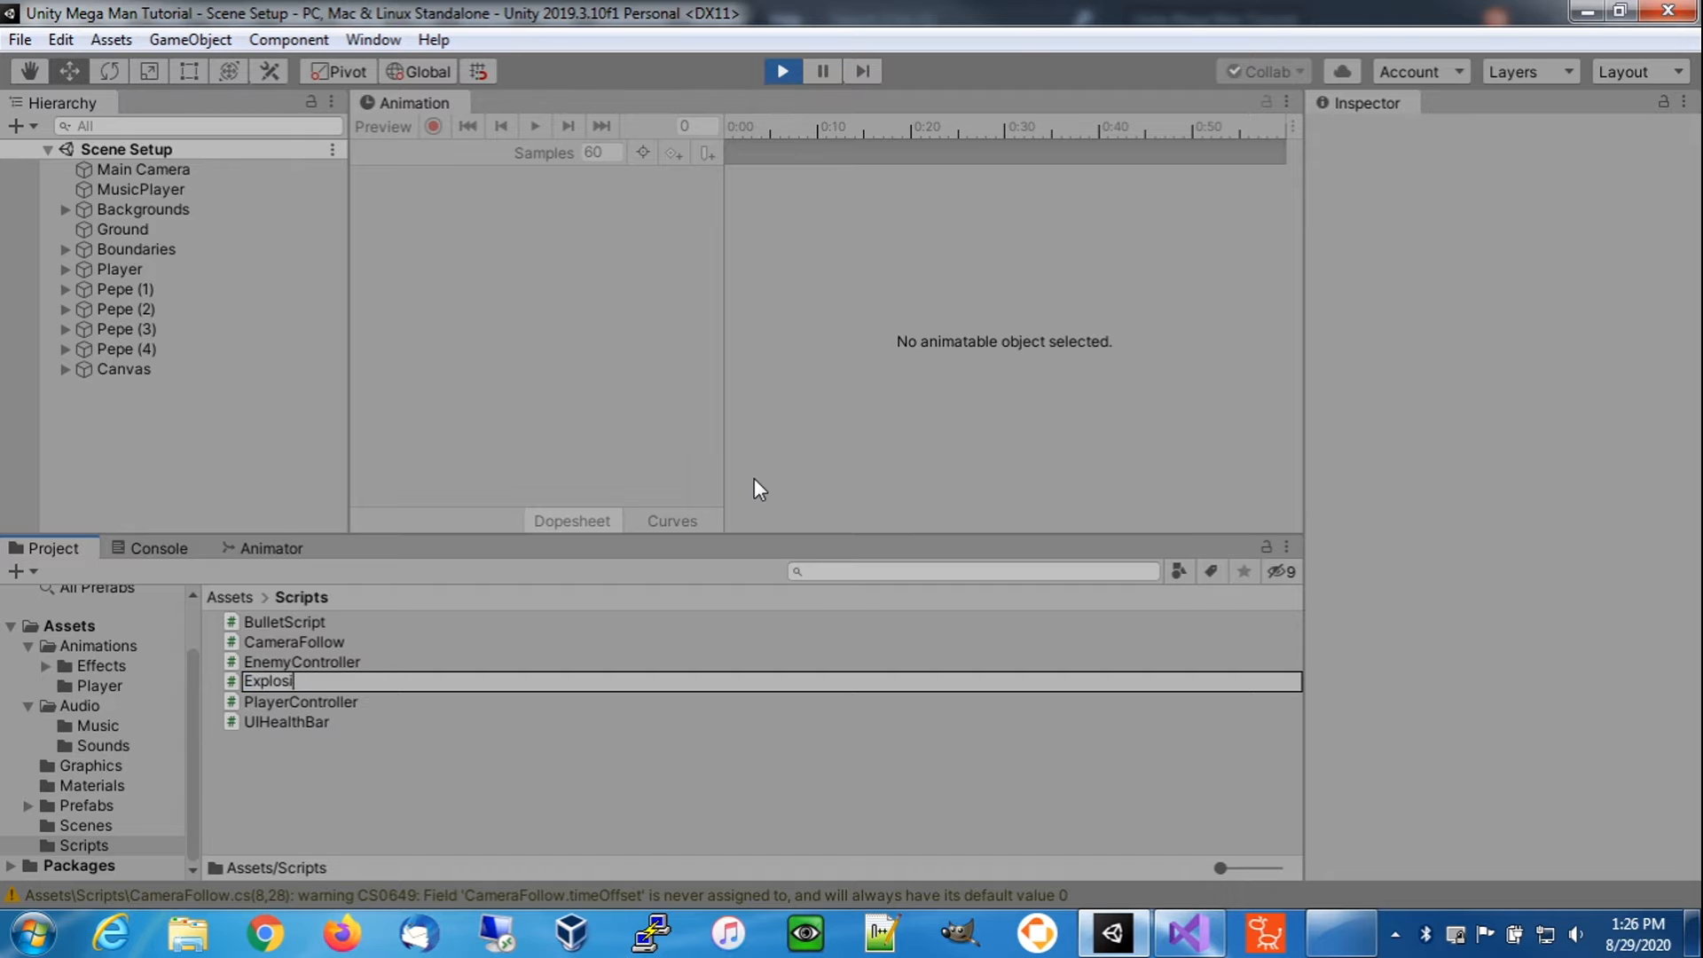
{"action": "type", "text": "onScript"}
{"action": "key", "text": "Return"}
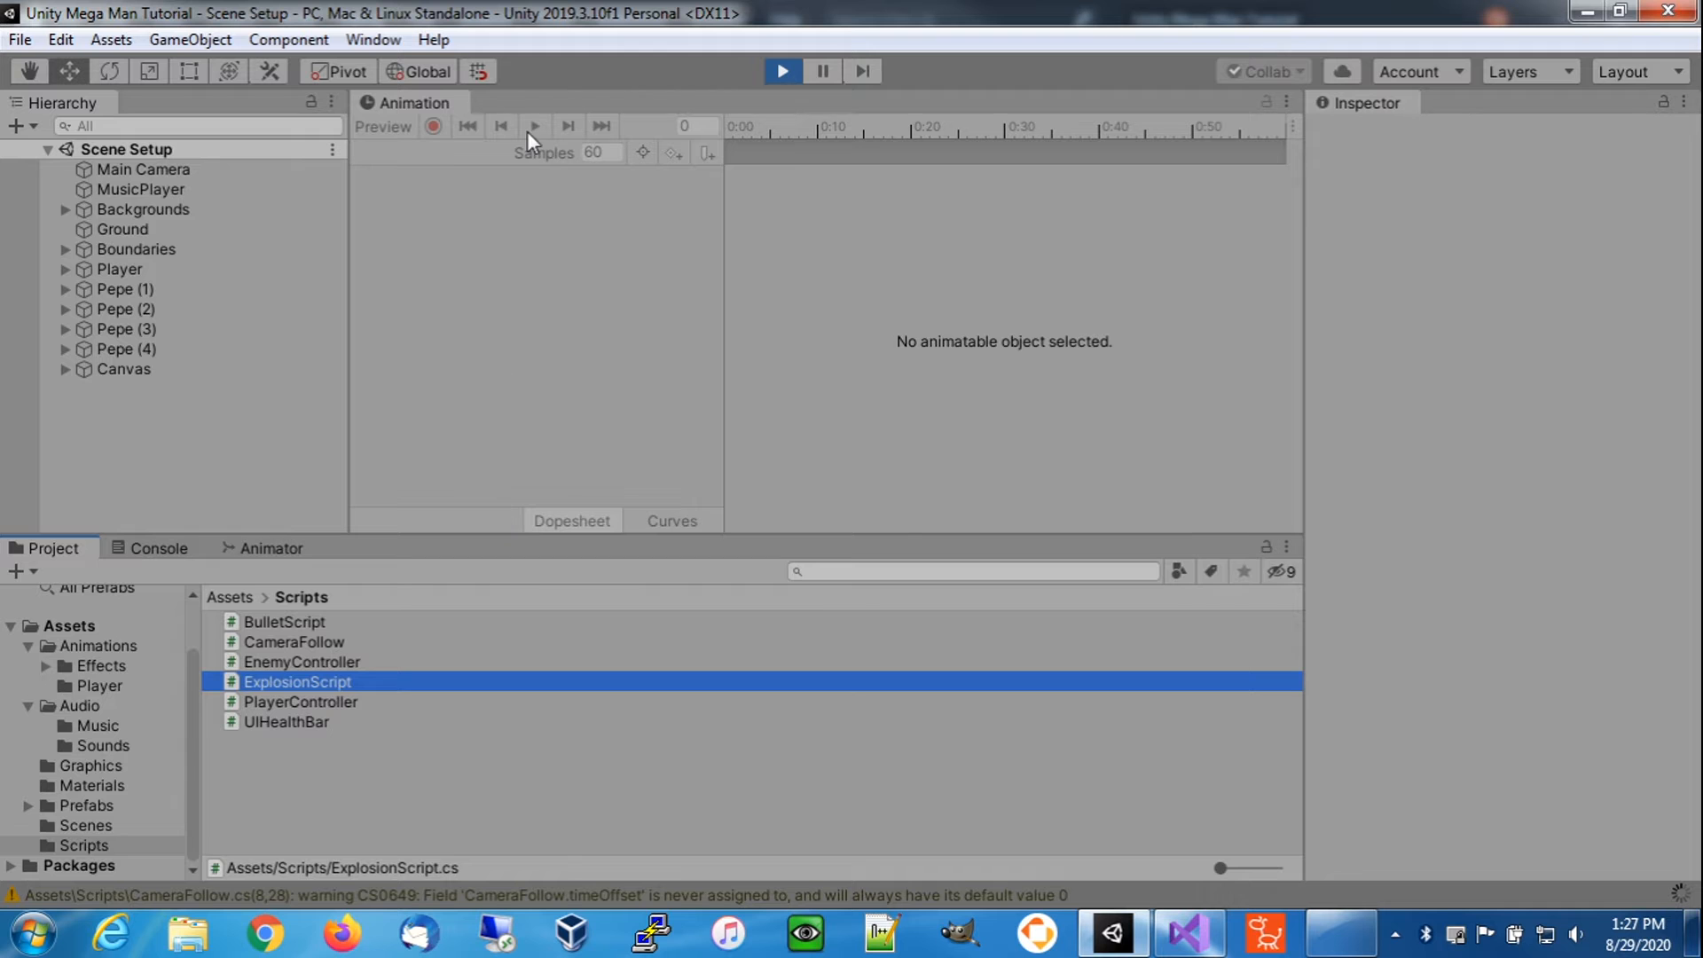
{"action": "double_click", "coordinate": [317, 682]}
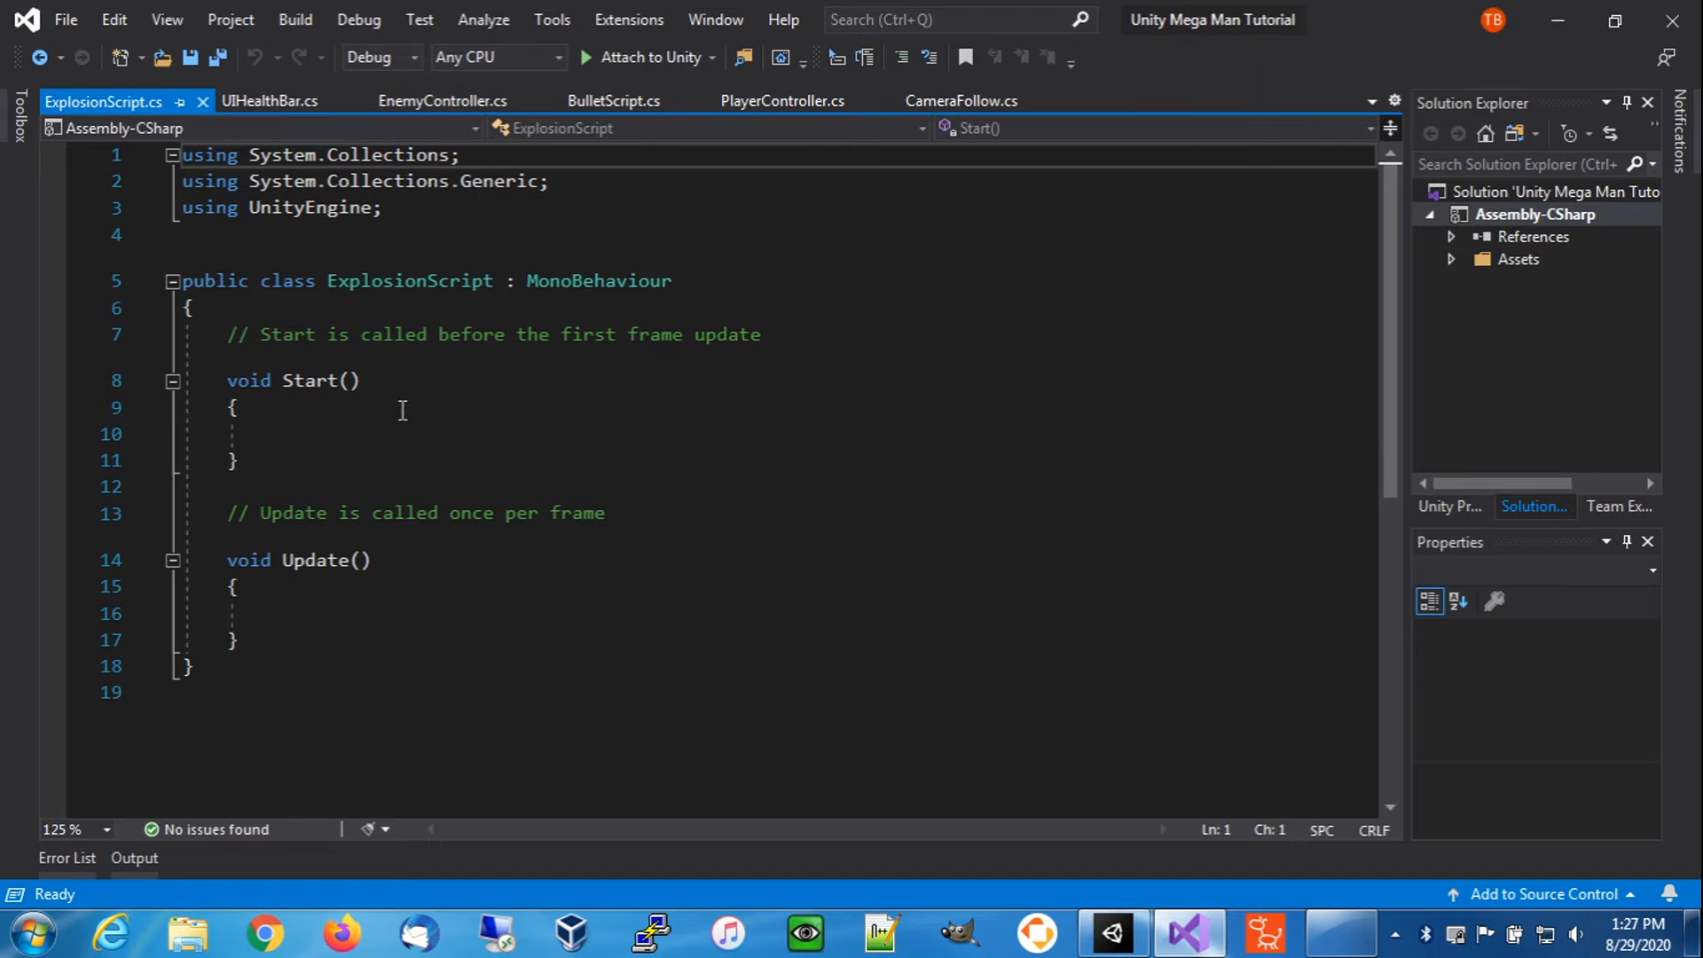
- Switch back to Unity and open the NES_megaman1_enemies sprite sheet from the Graphics folder in the Sprite Editor
{"action": "left_click", "coordinate": [1129, 929]}
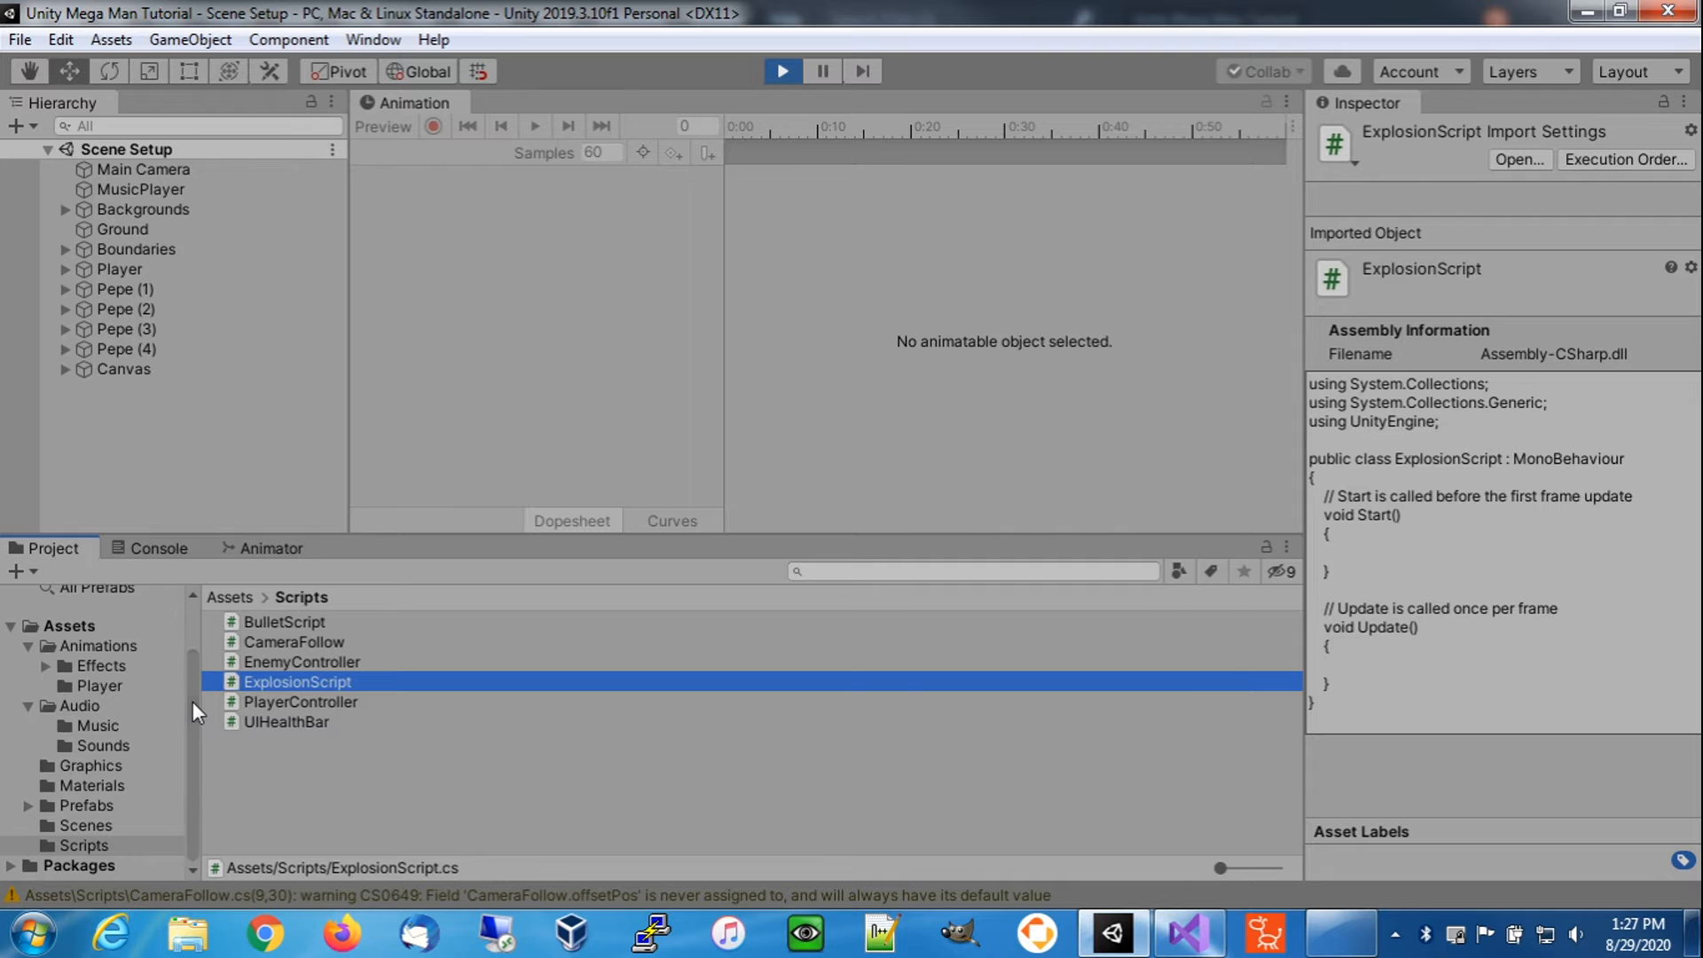
{"action": "left_click_drag", "start_coordinate": [193, 701], "coordinate": [197, 647]}
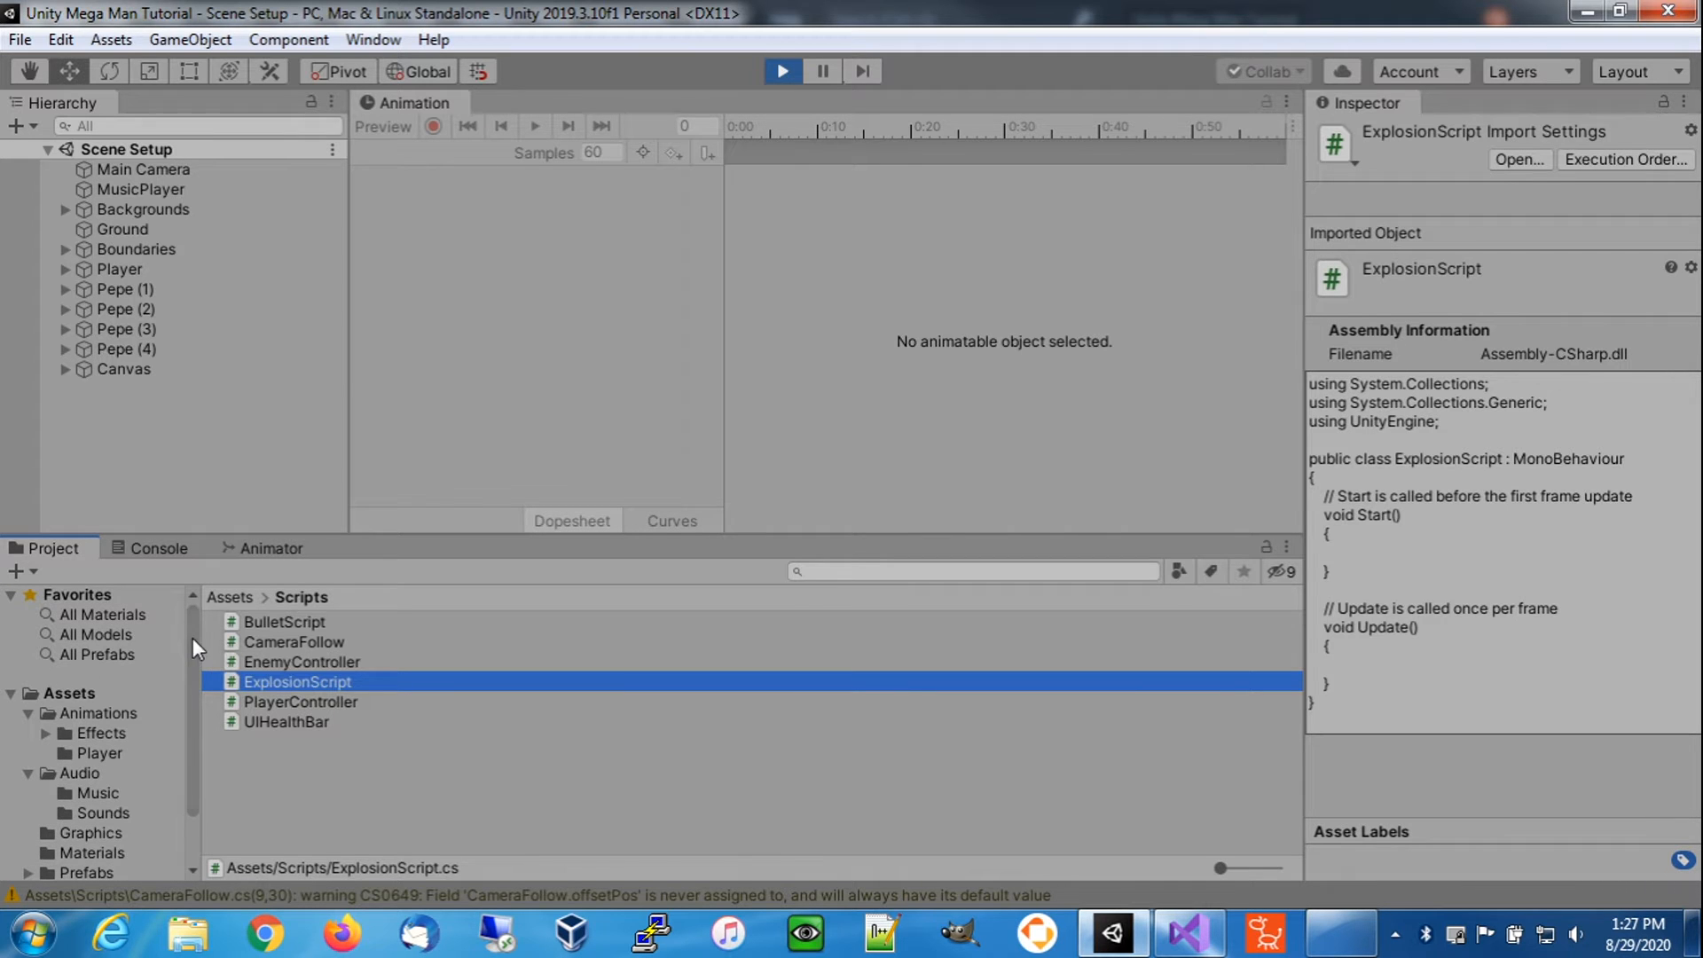
{"action": "left_click_drag", "start_coordinate": [193, 637], "coordinate": [195, 684]}
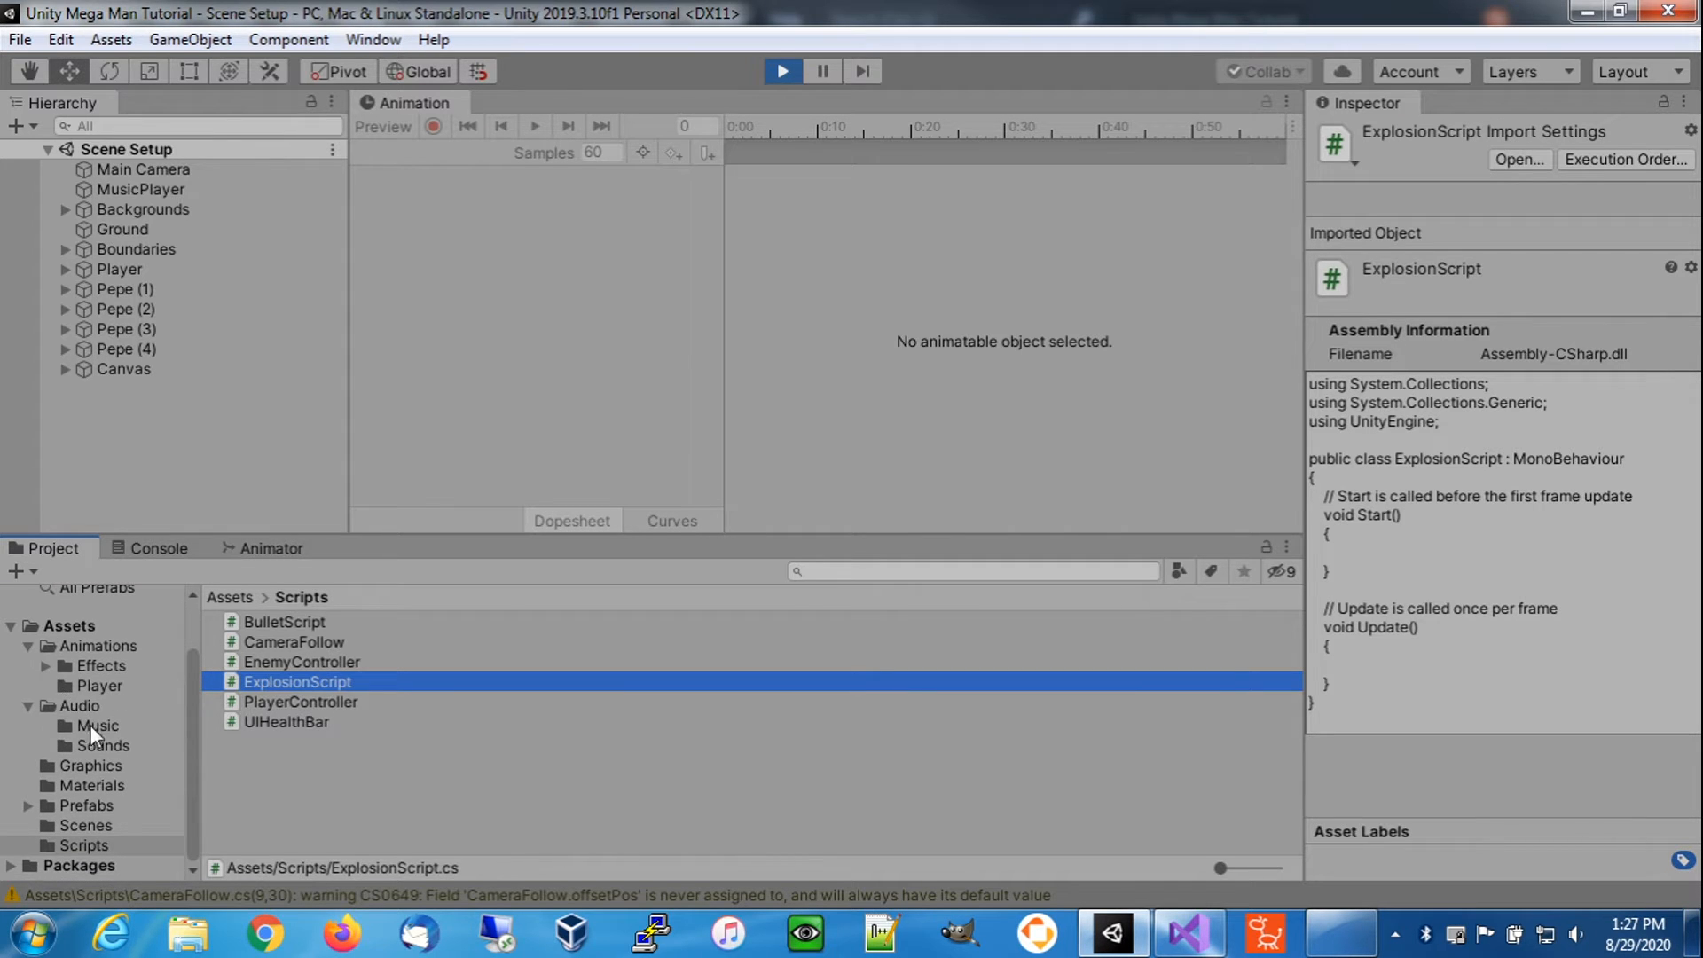
{"action": "left_click", "coordinate": [90, 766]}
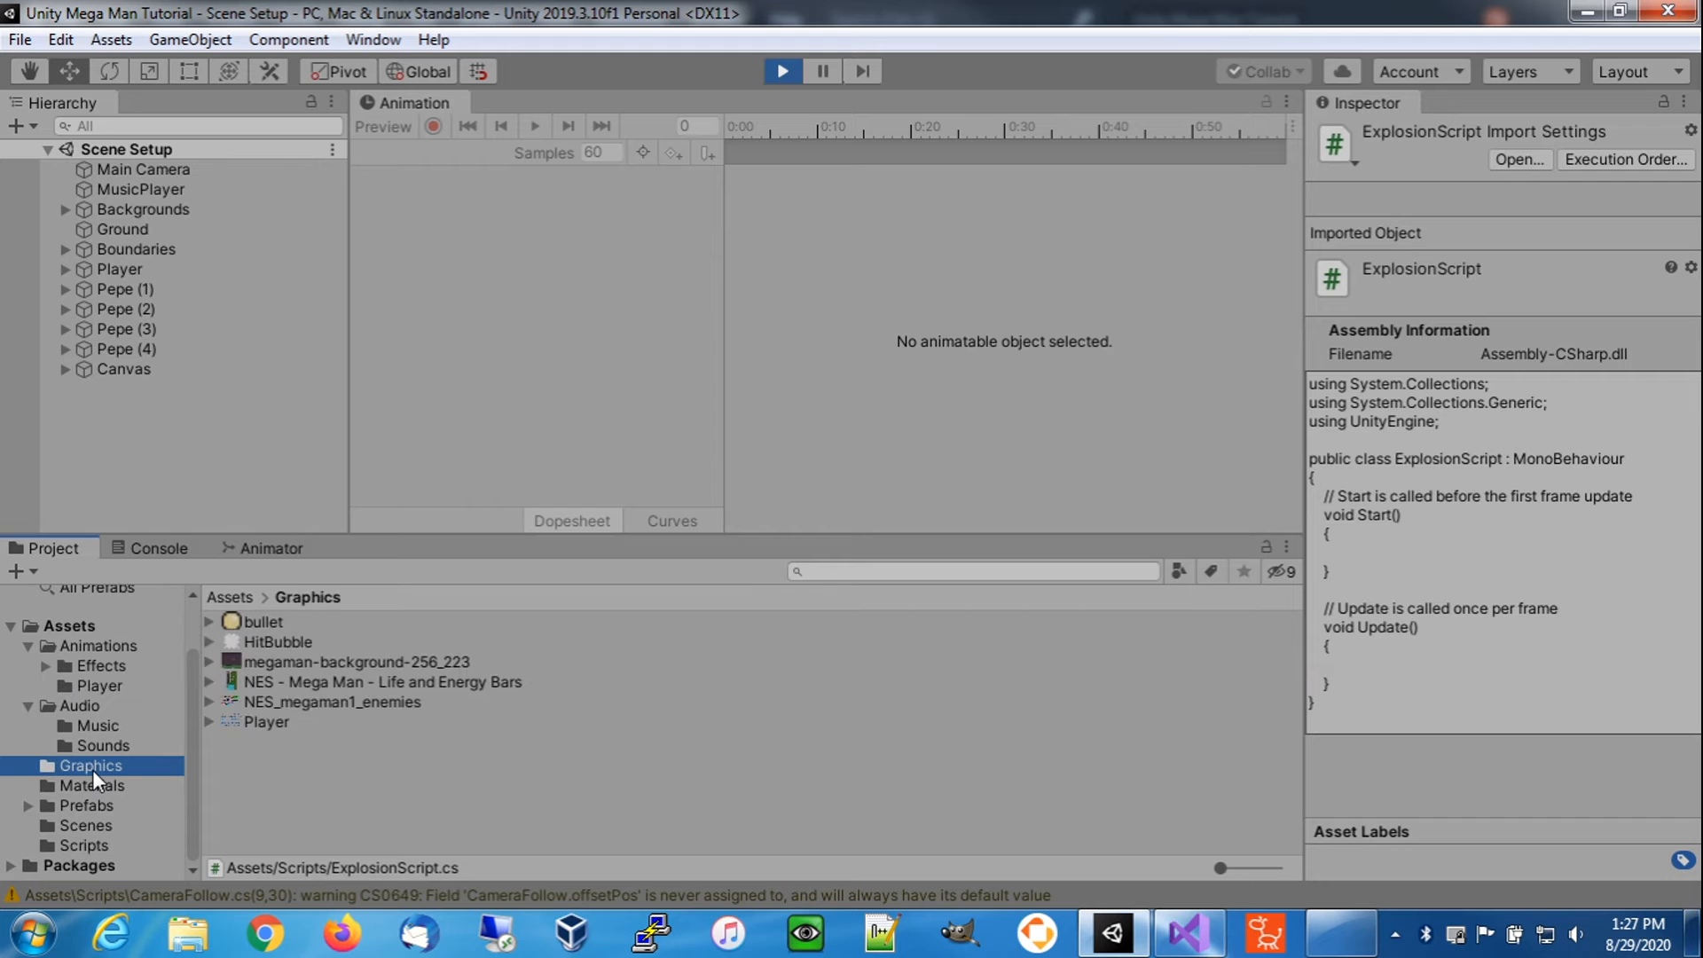
{"action": "left_click", "coordinate": [314, 700]}
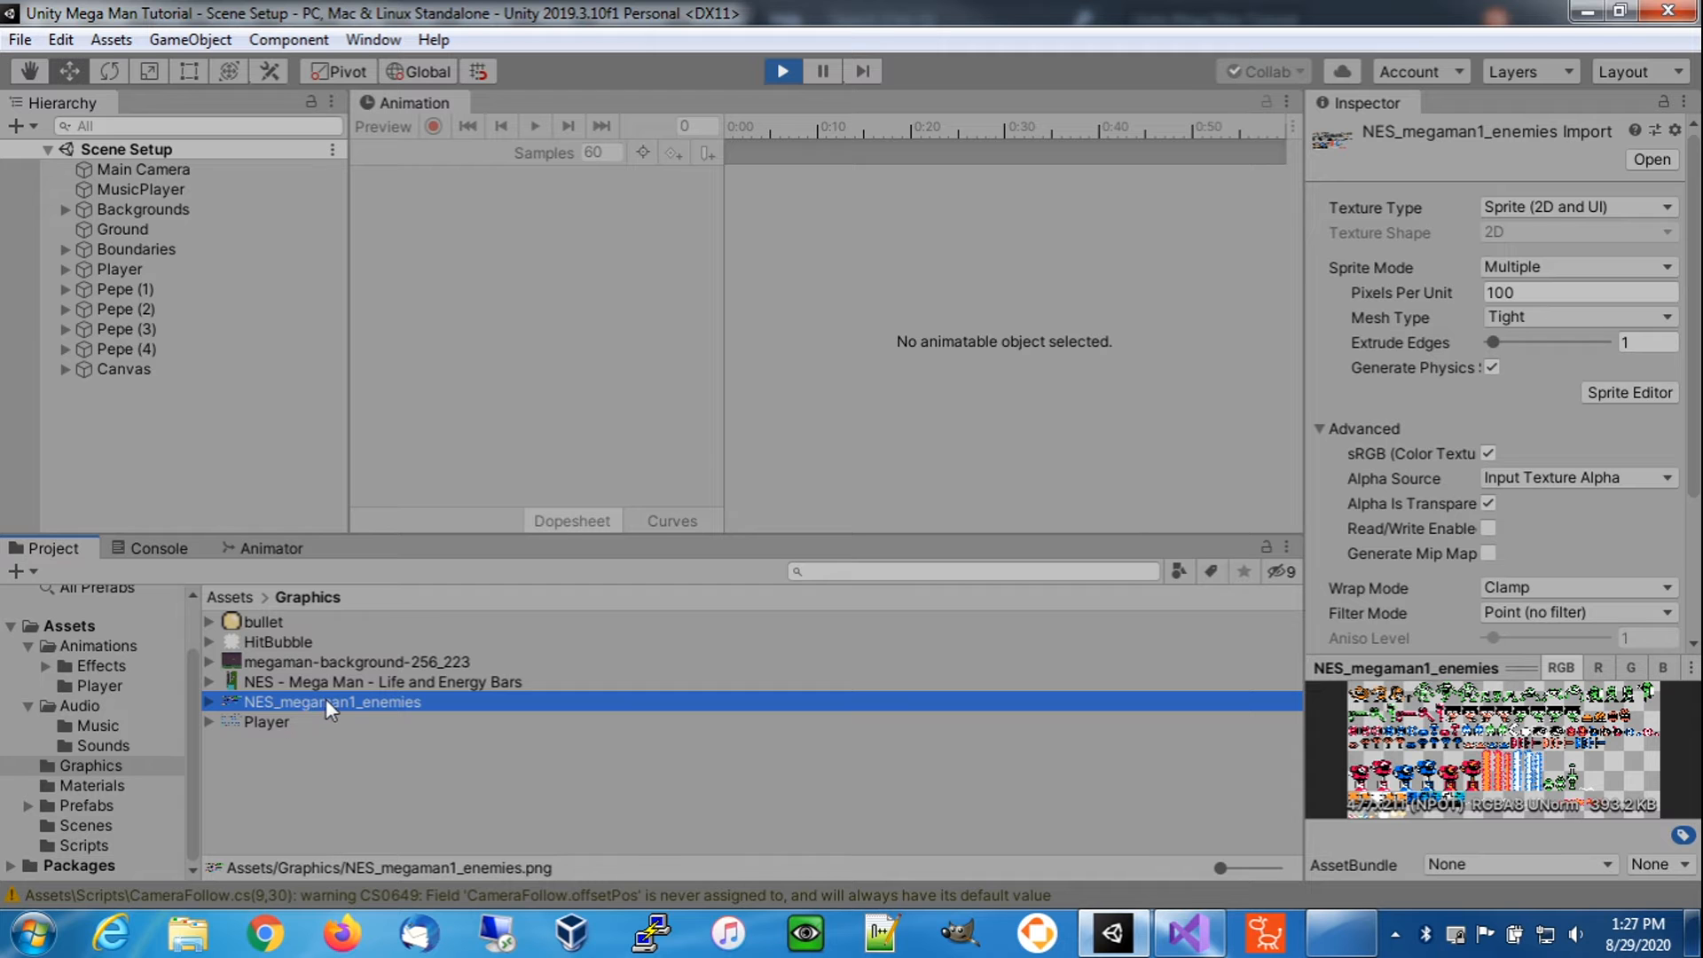
{"action": "left_click", "coordinate": [1628, 392]}
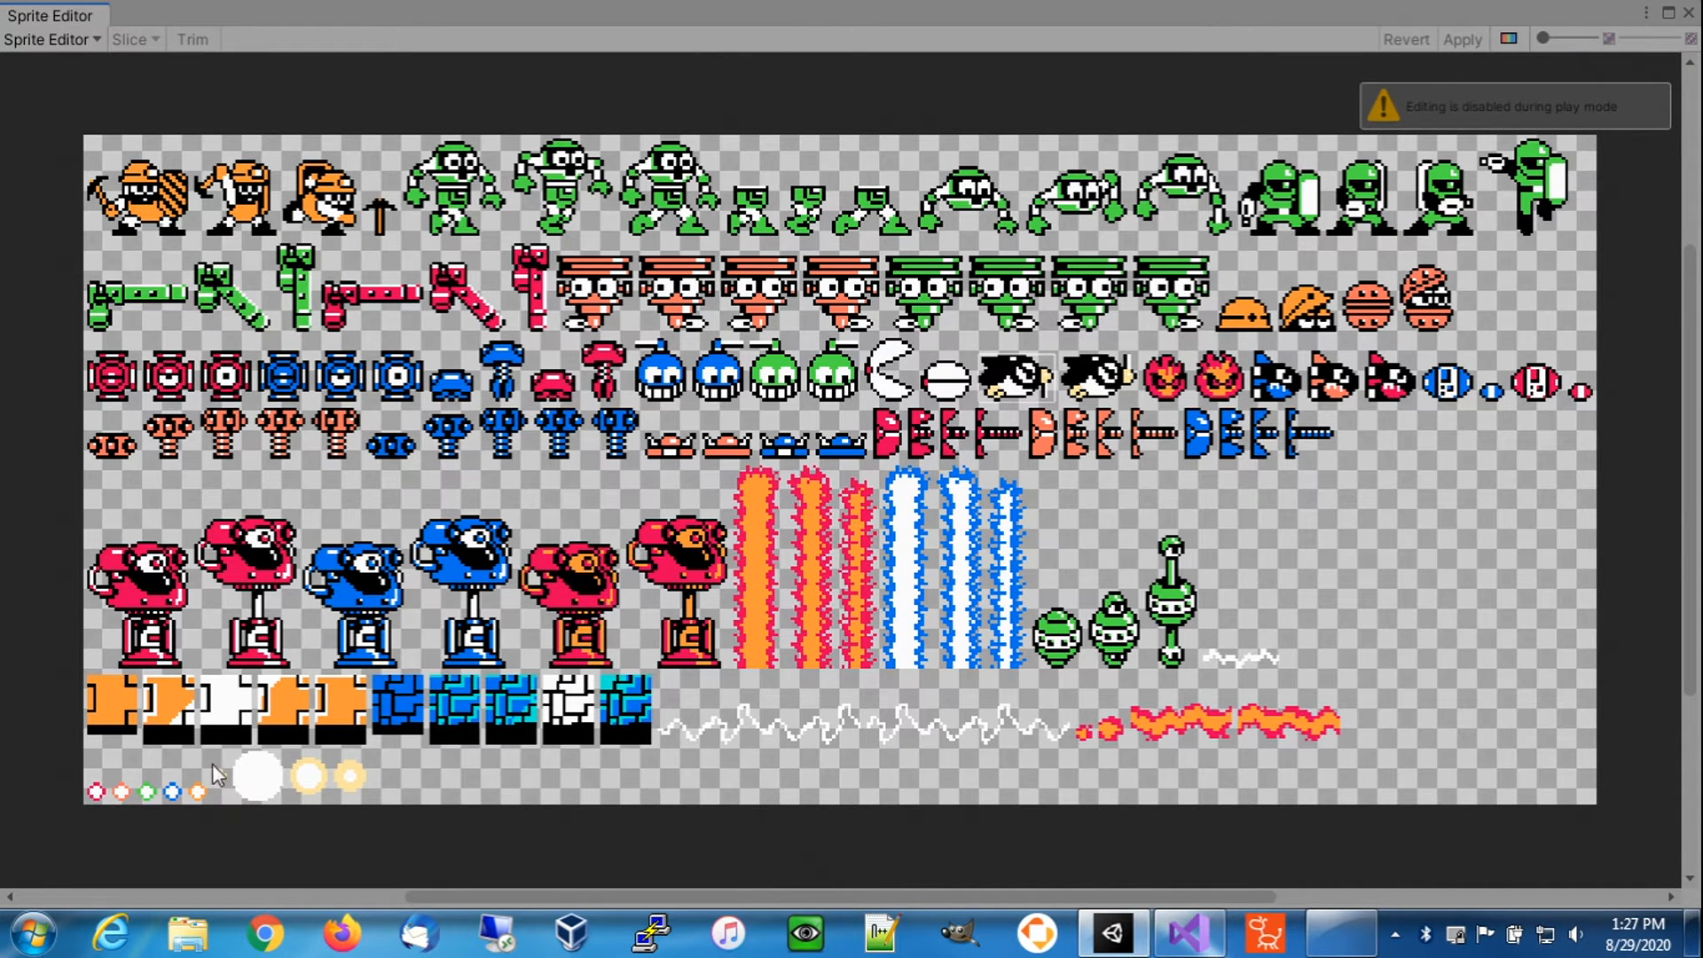
- Close the Sprite Editor and stop play mode so the enemy sprite sheet can be edited
{"action": "scroll", "coordinate": [235, 770], "scroll_direction": "up", "scroll_amount": 5}
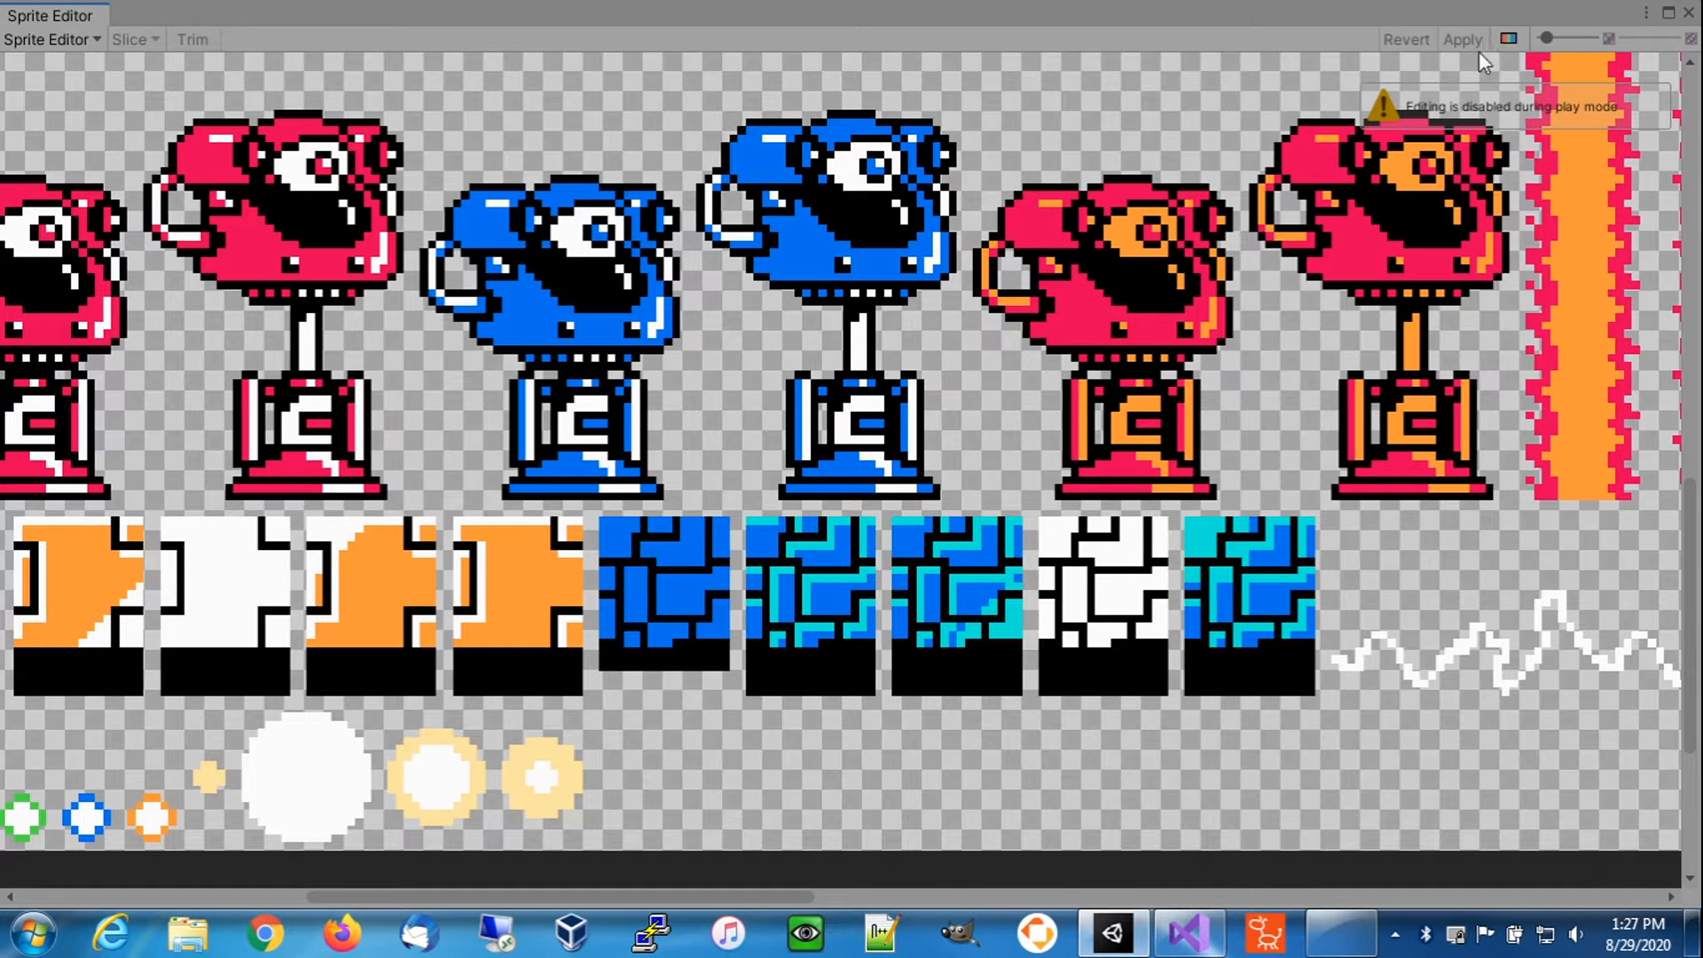
{"action": "left_click", "coordinate": [1128, 927]}
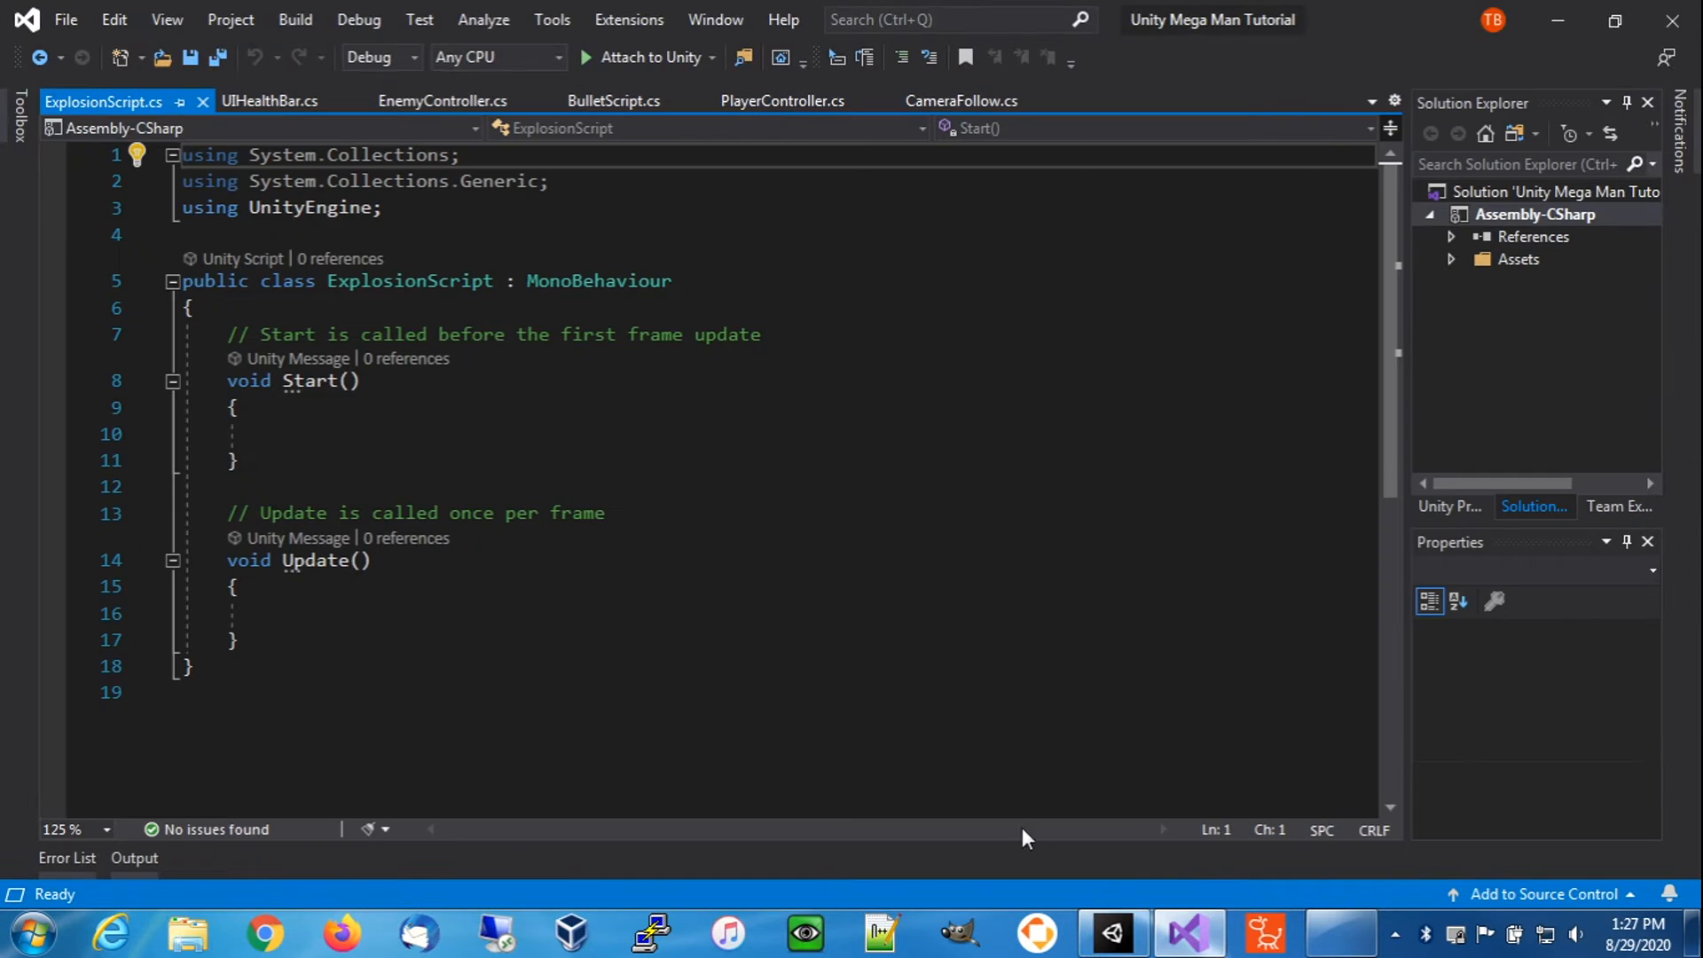
{"action": "left_click", "coordinate": [1112, 931]}
{"action": "left_click", "coordinate": [1689, 16]}
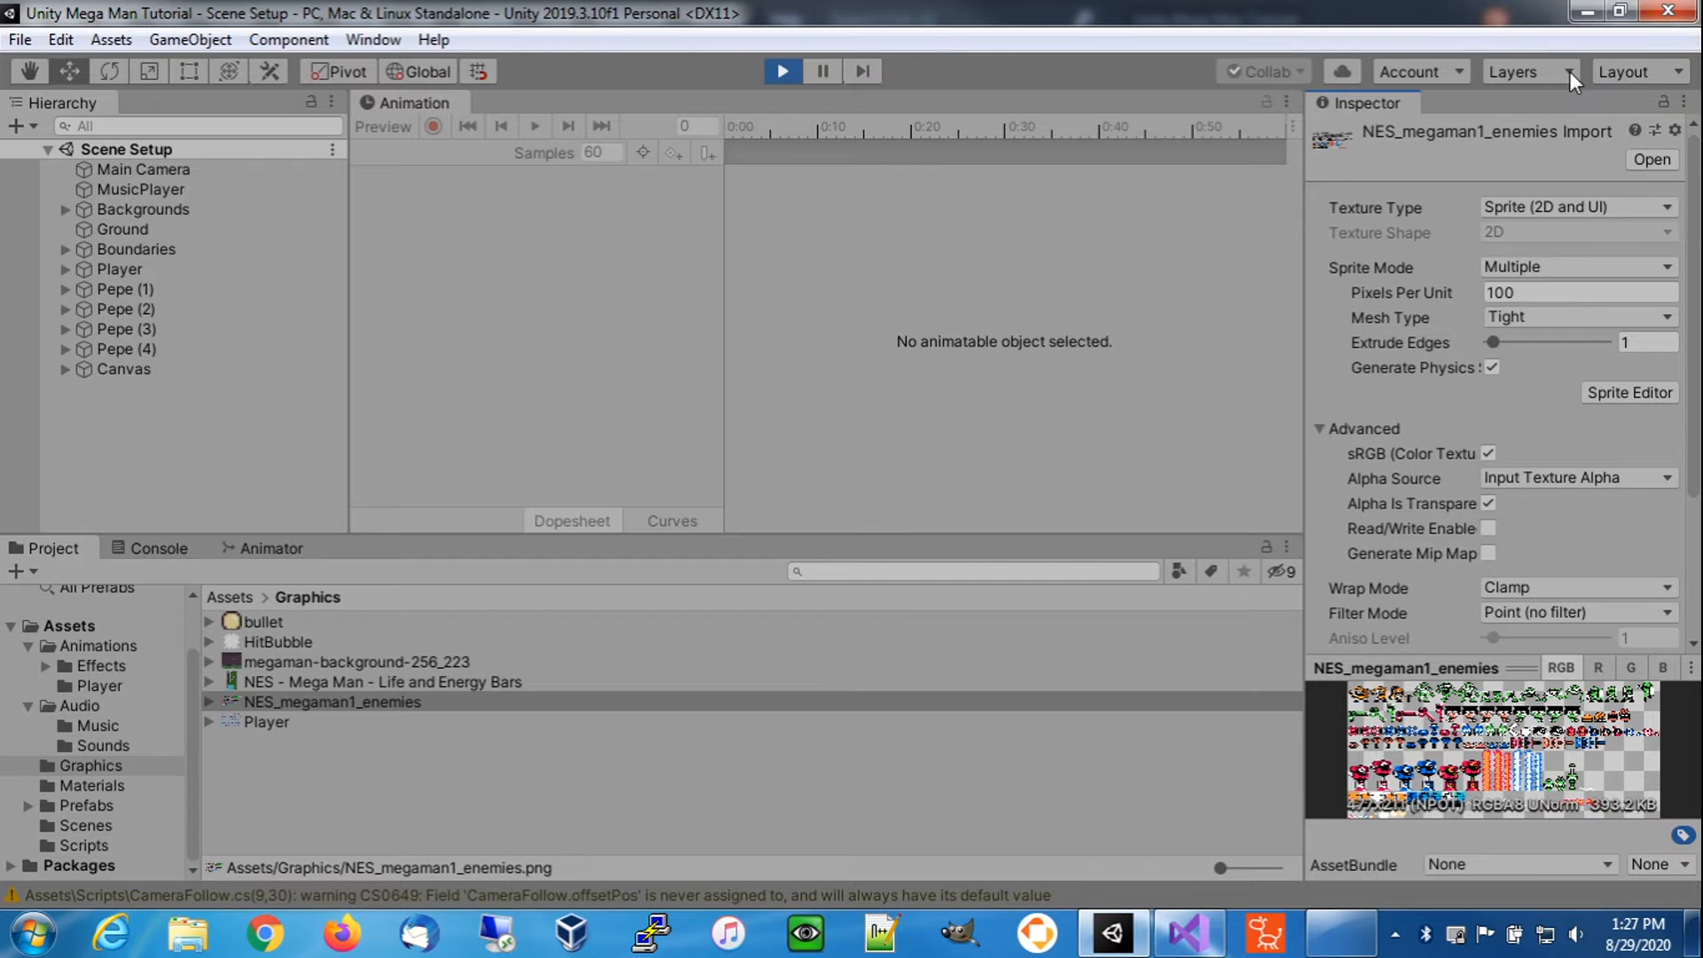
{"action": "left_click", "coordinate": [779, 74]}
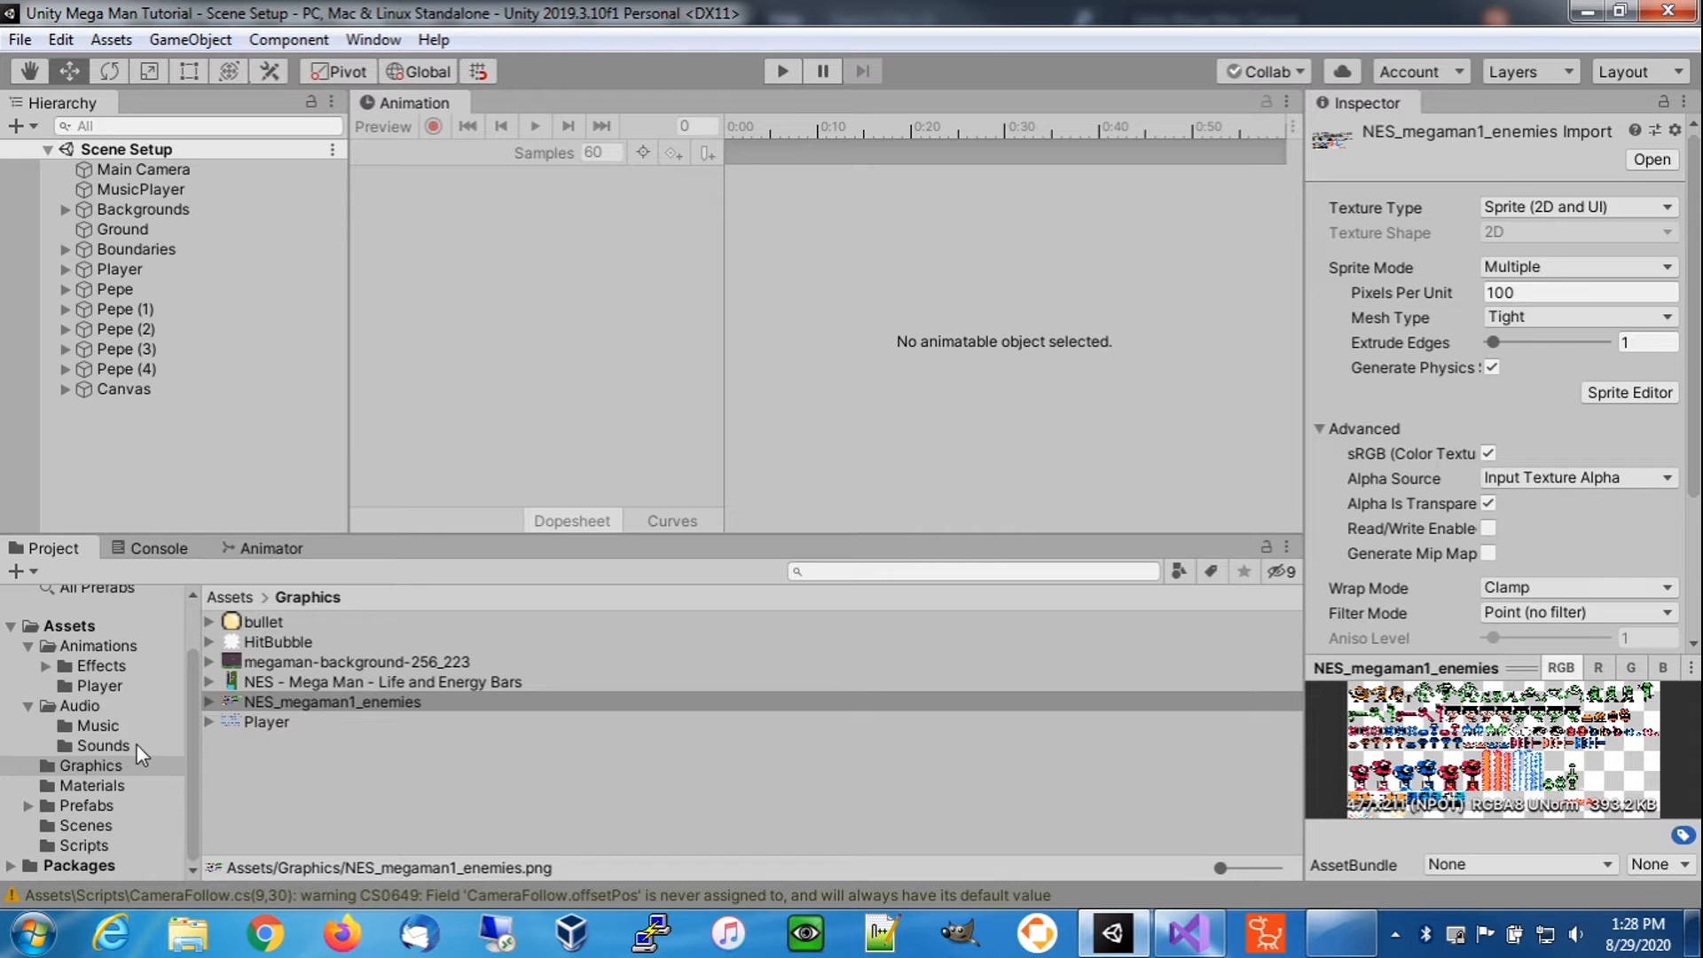
- Open the Bullet prefab from Prefabs/Projectiles and examine its tag and component settings
{"action": "left_click", "coordinate": [102, 806]}
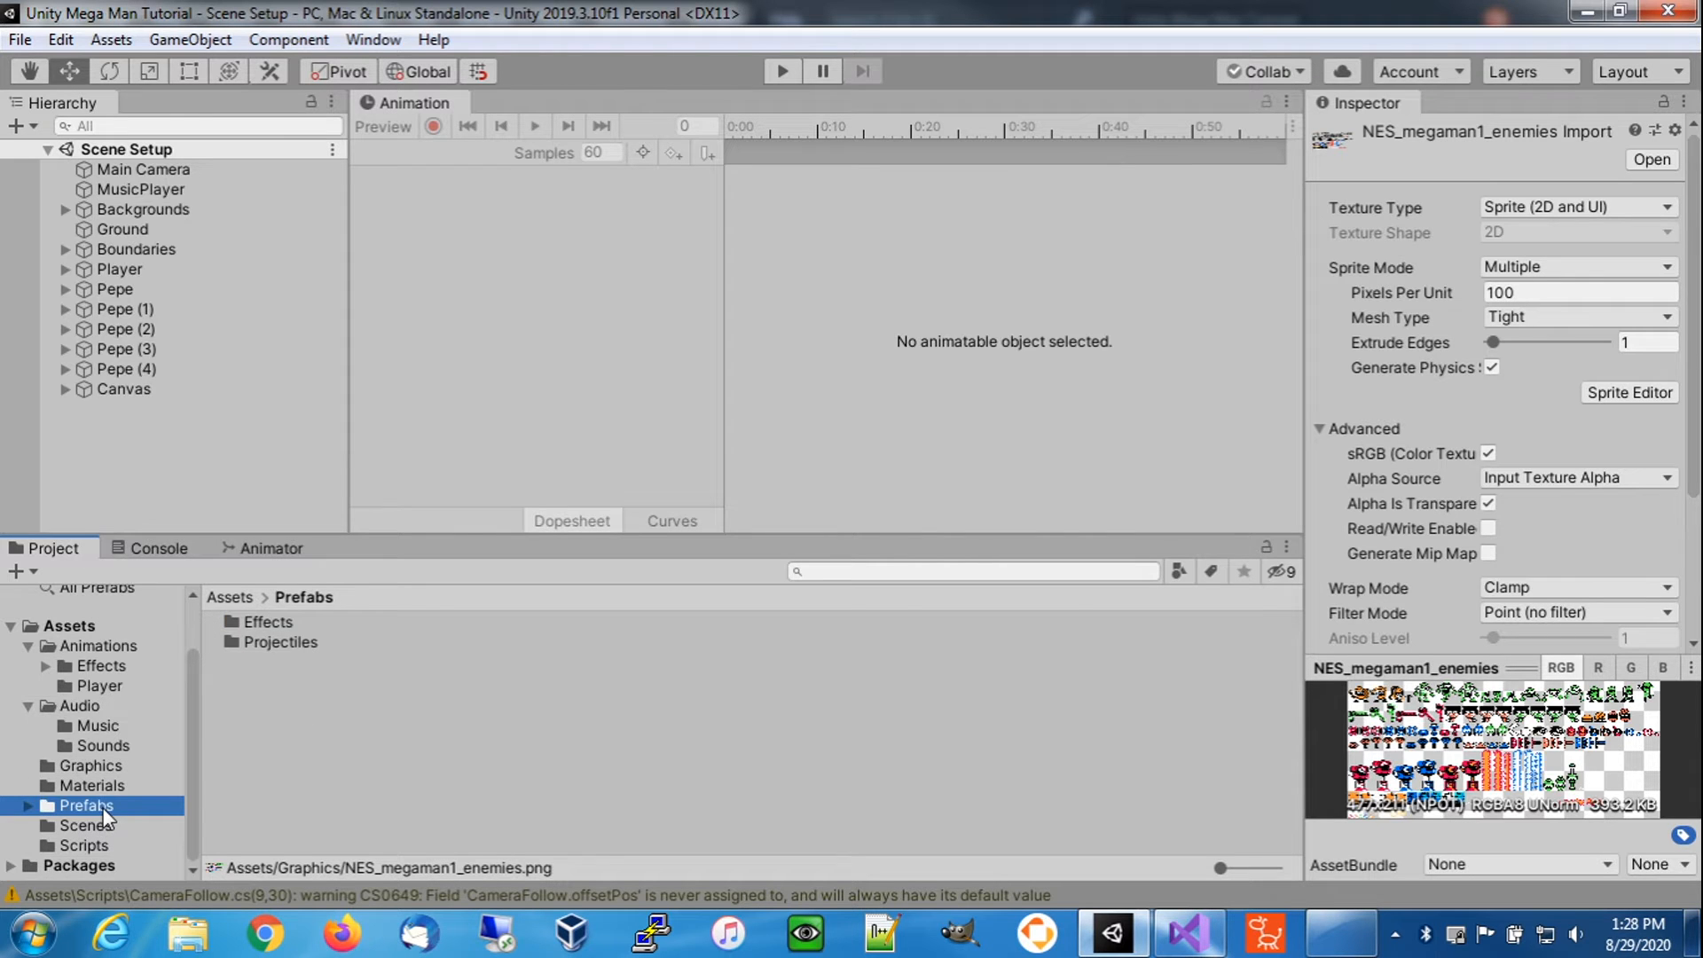
{"action": "left_click", "coordinate": [29, 807]}
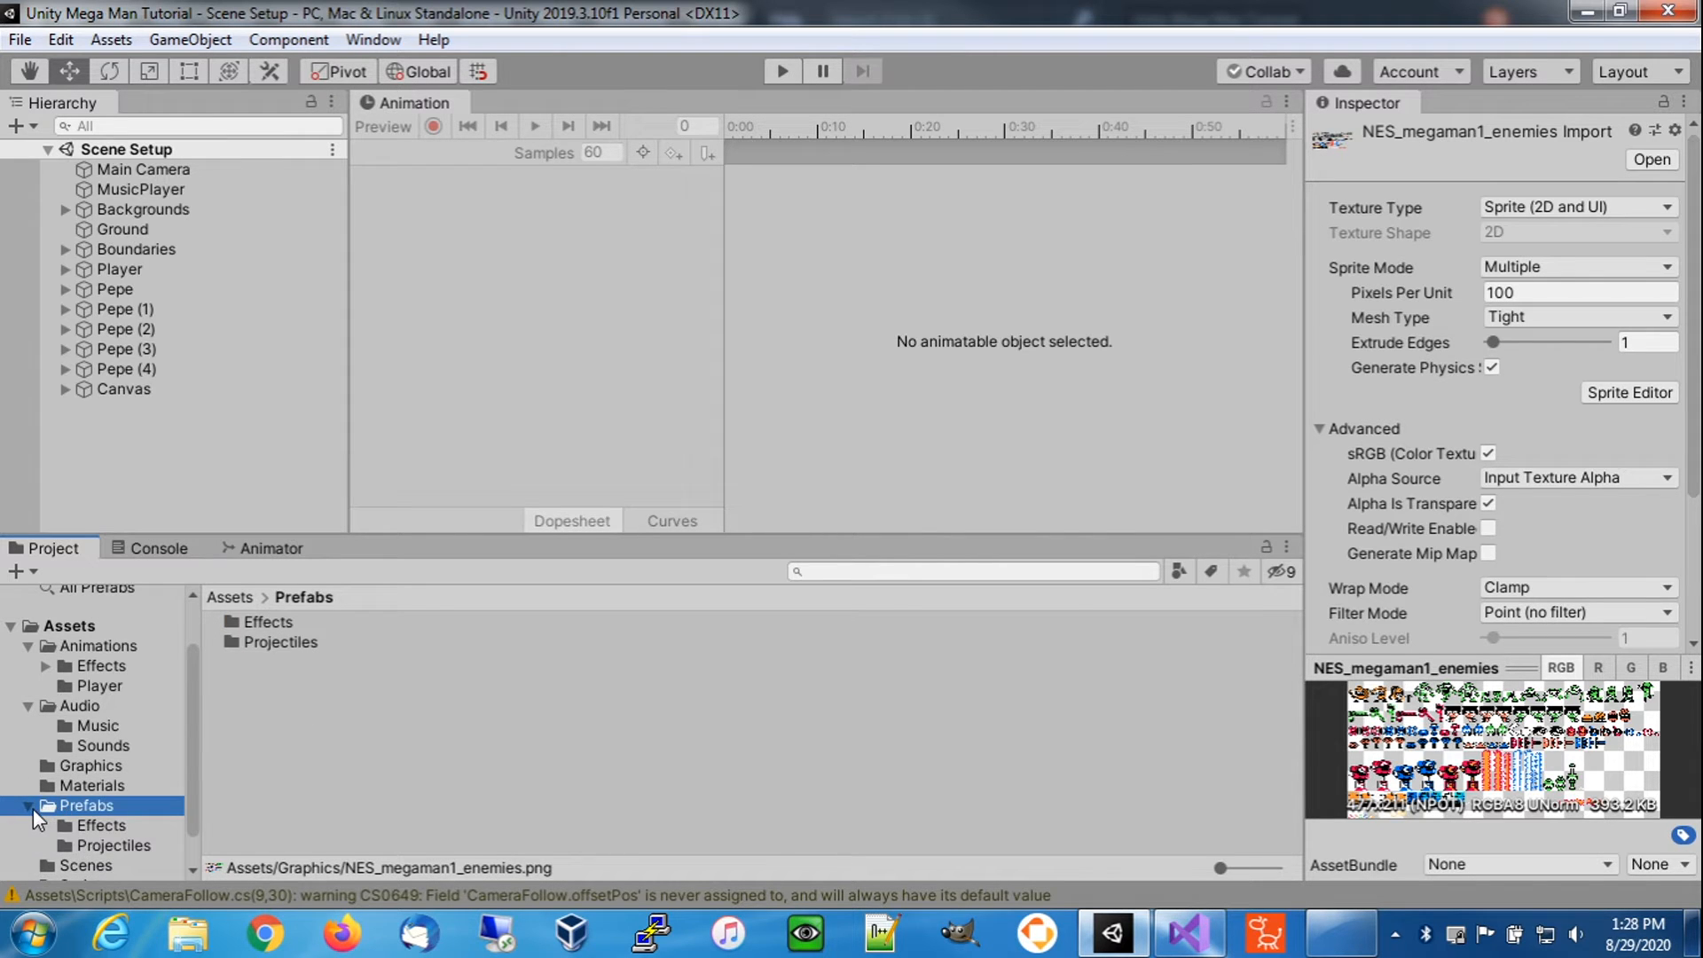
{"action": "left_click", "coordinate": [93, 844]}
{"action": "left_click", "coordinate": [263, 624]}
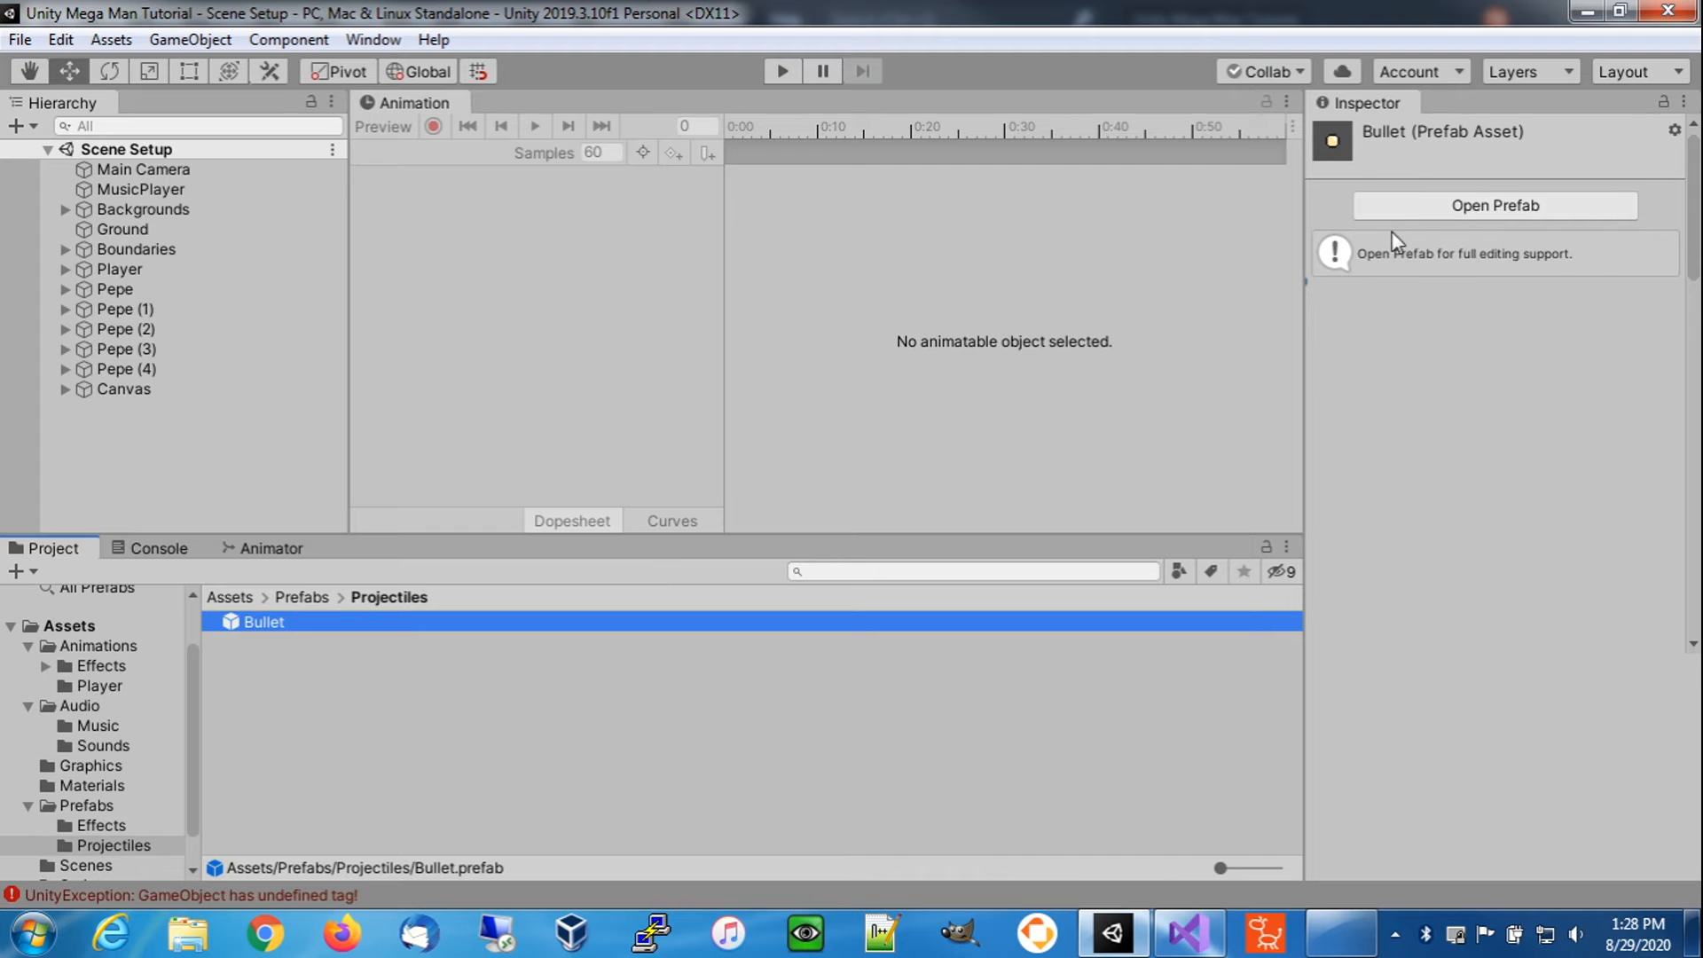
{"action": "left_click", "coordinate": [1418, 211]}
{"action": "scroll", "coordinate": [1496, 627], "scroll_direction": "down", "scroll_amount": 15}
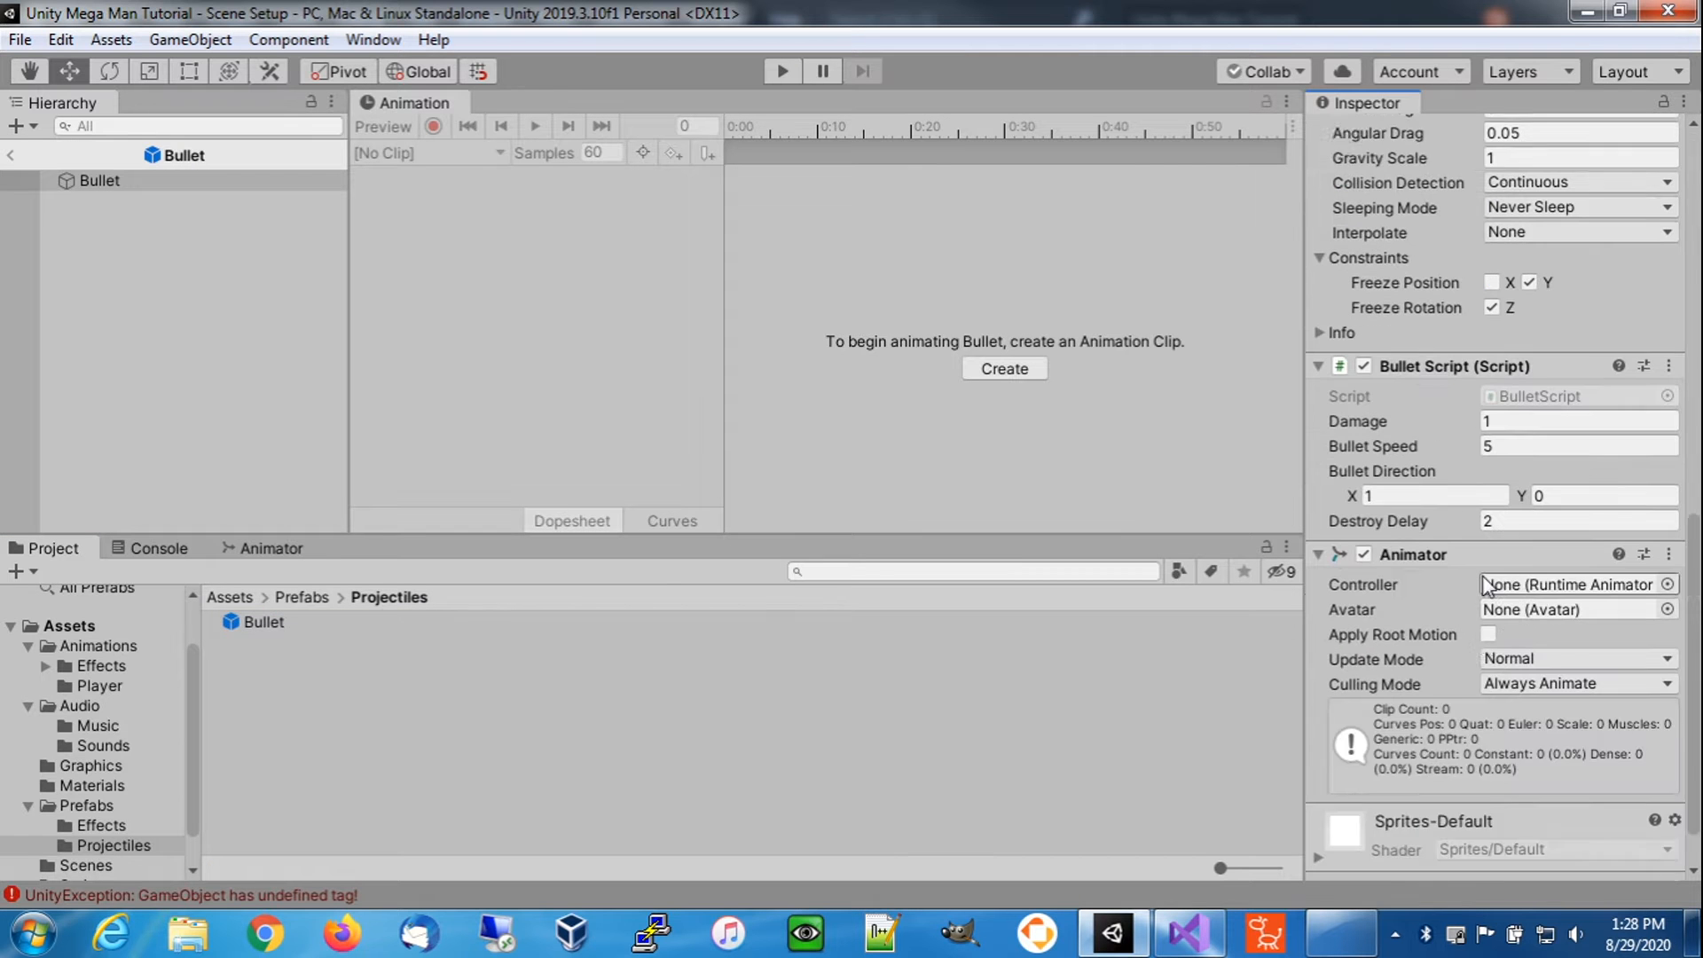
{"action": "scroll", "coordinate": [1466, 518], "scroll_direction": "up", "scroll_amount": 15}
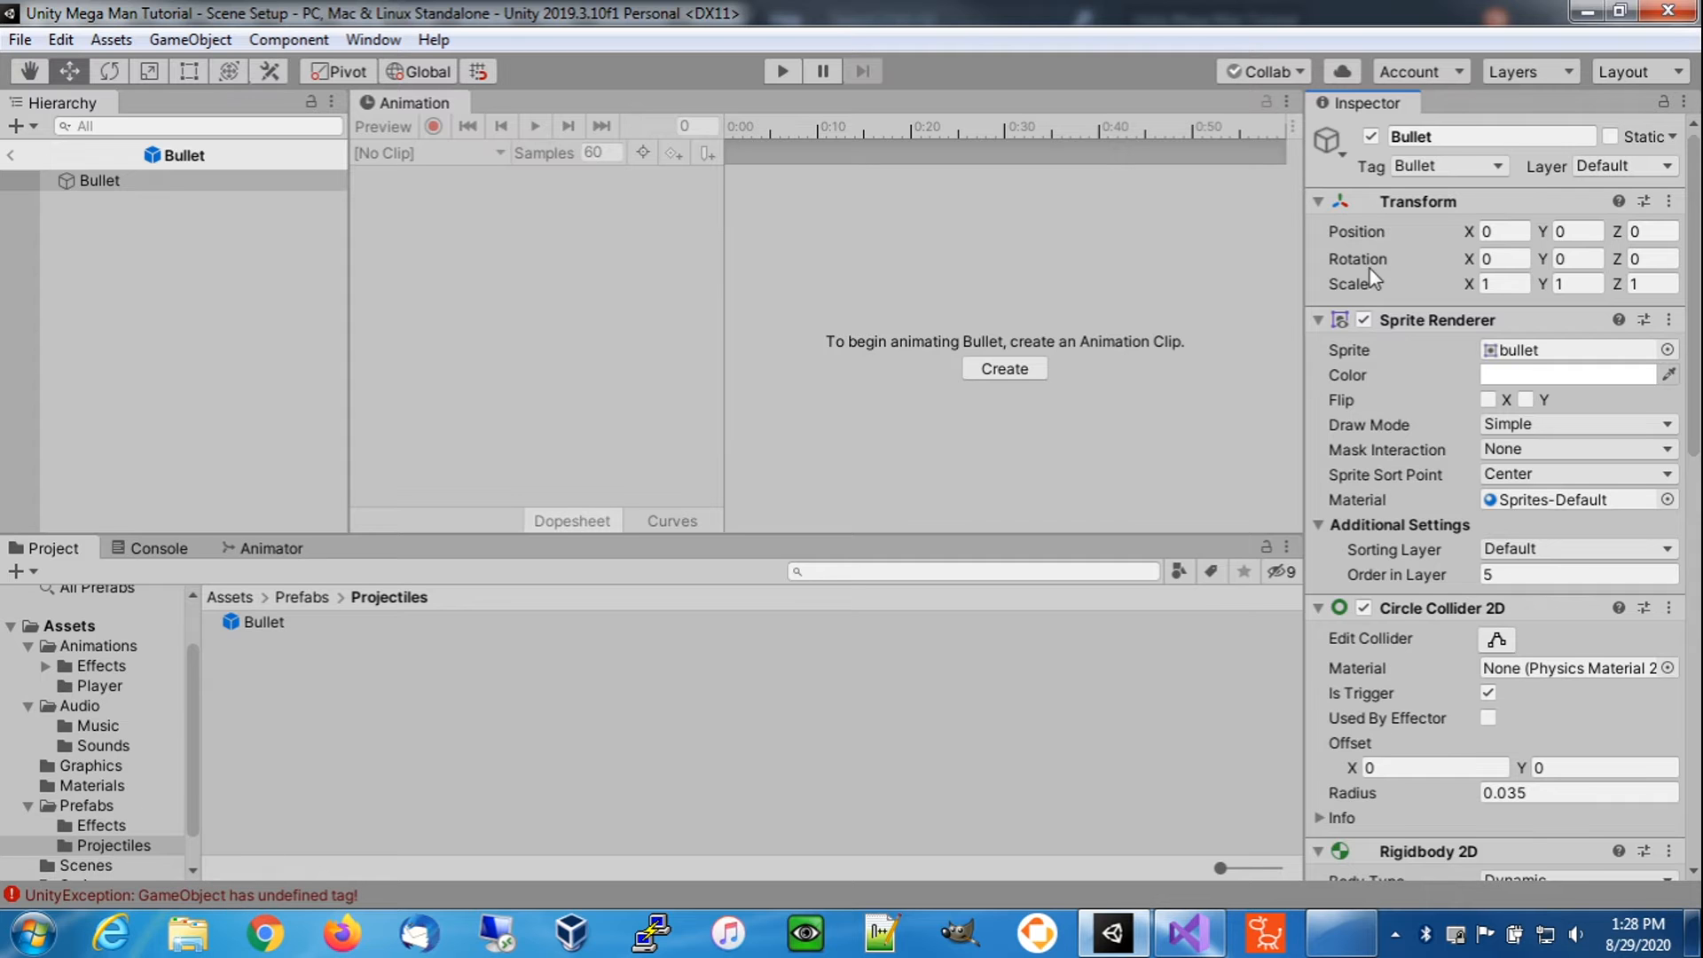
- Clear the console messages and leave Bullet prefab editing to return to the Scene Setup hierarchy
{"action": "left_click", "coordinate": [242, 894]}
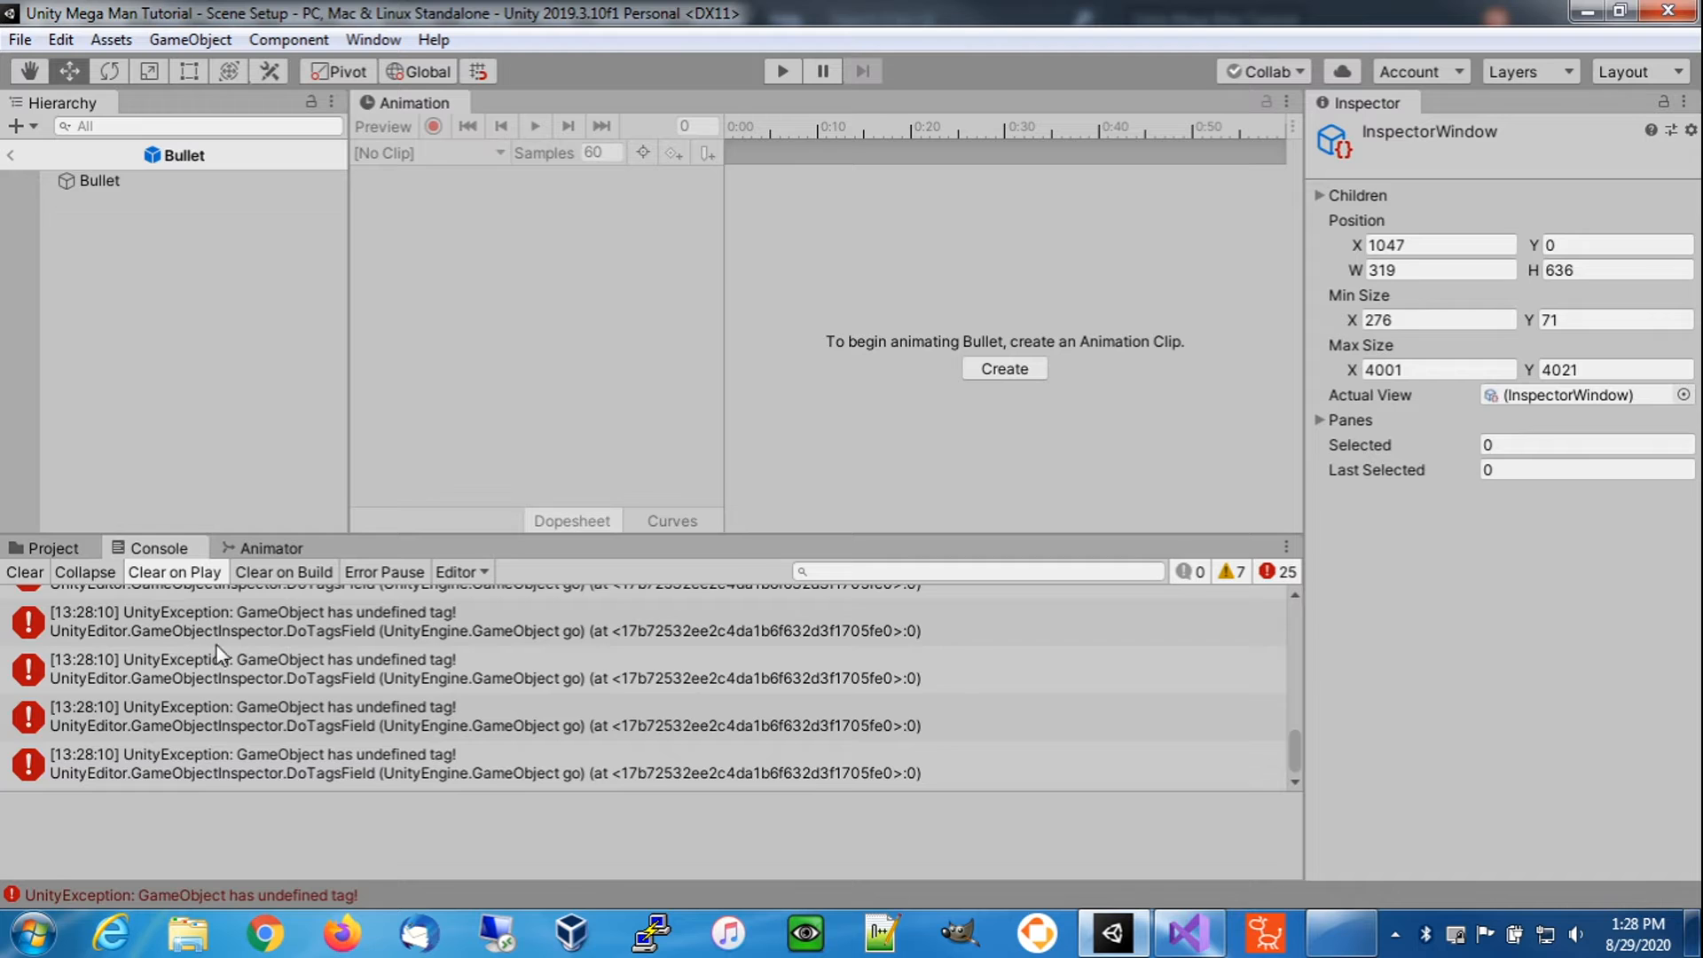
{"action": "left_click", "coordinate": [25, 571]}
{"action": "left_click", "coordinate": [43, 548]}
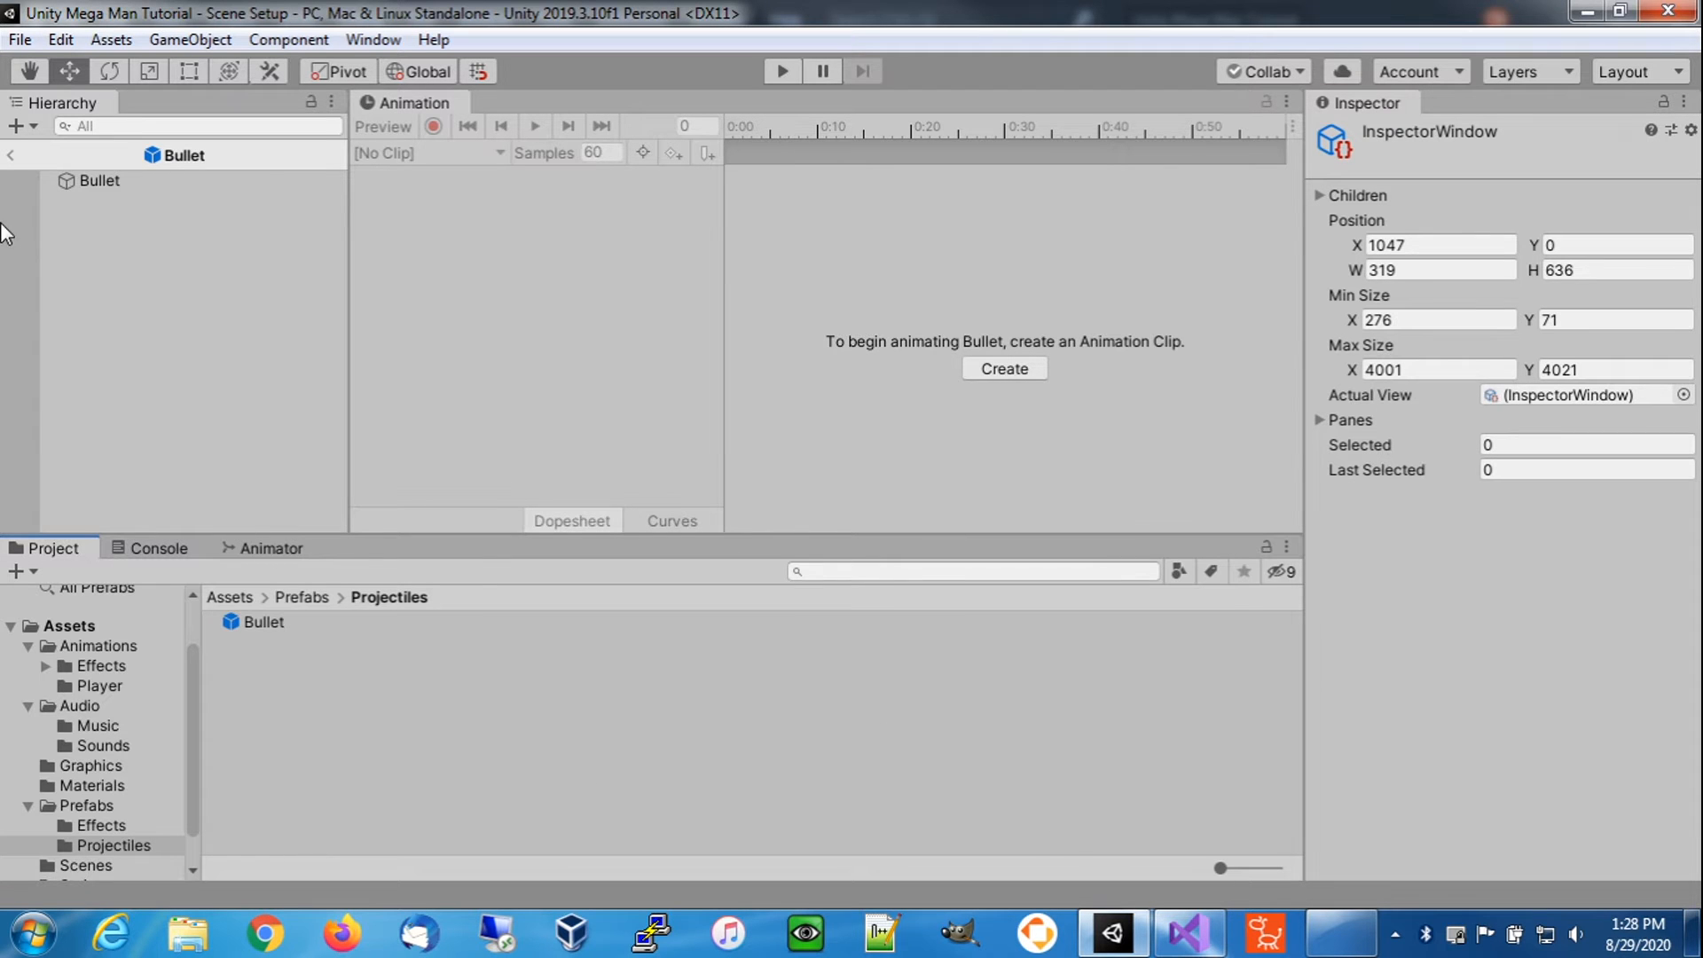
{"action": "left_click", "coordinate": [10, 156]}
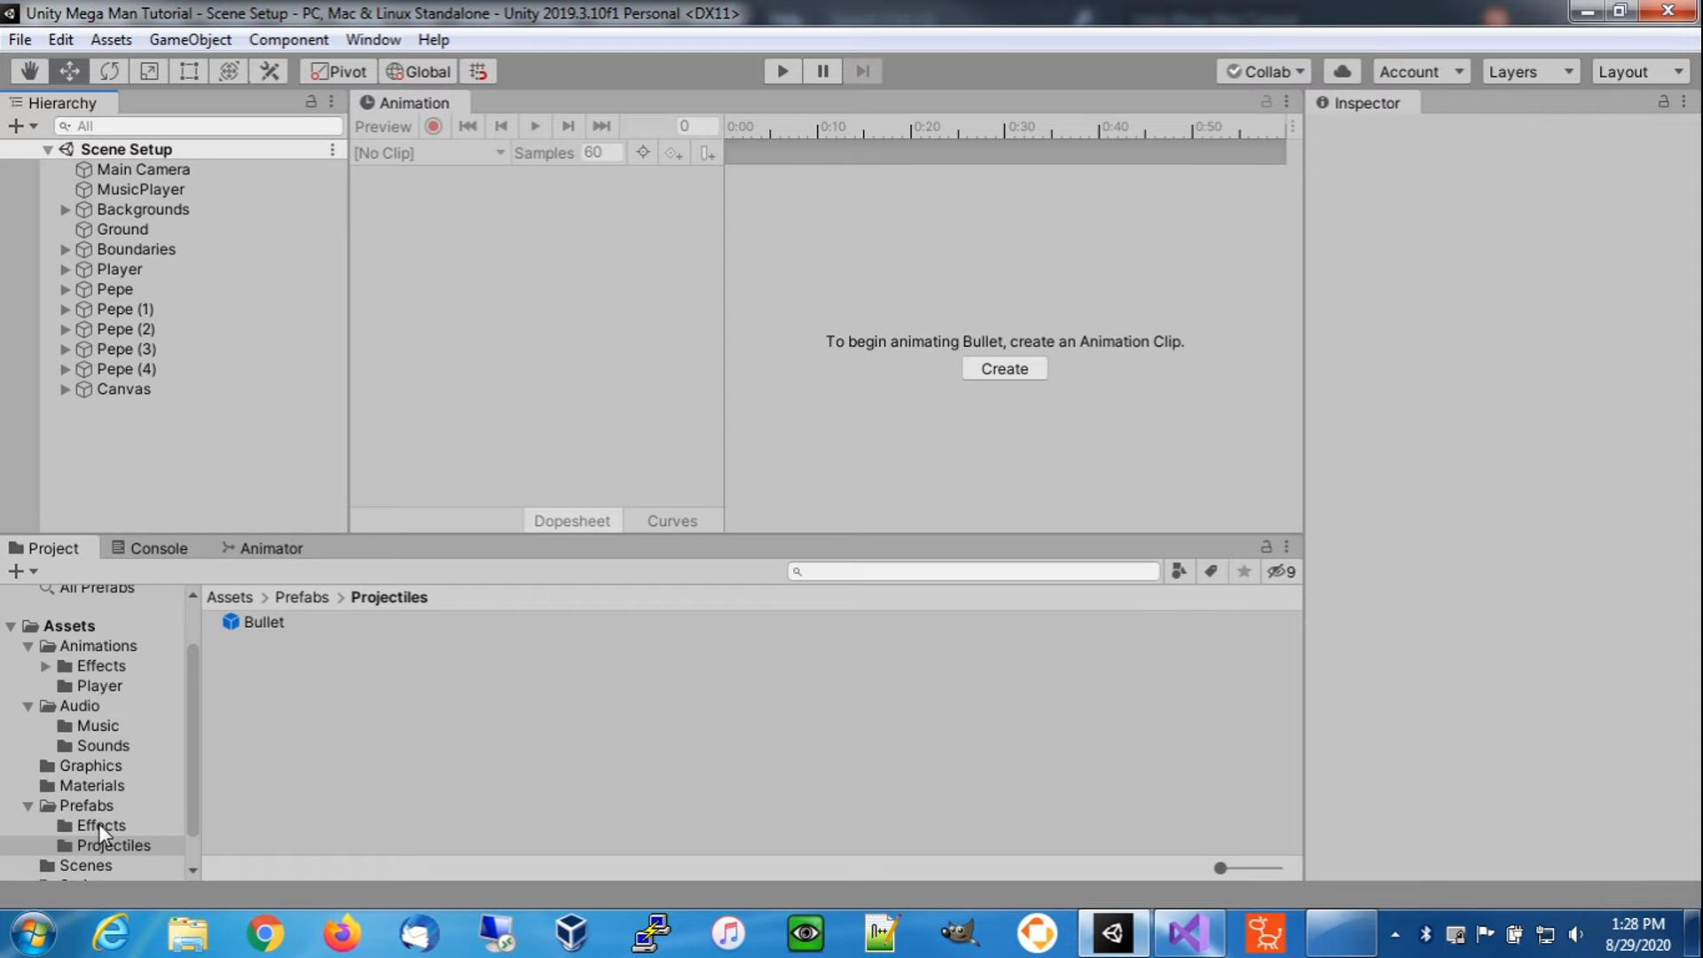
- Open NES_megaman1_enemies from the Graphics folder in the Sprite Editor and display its alpha channel
{"action": "left_click", "coordinate": [96, 766]}
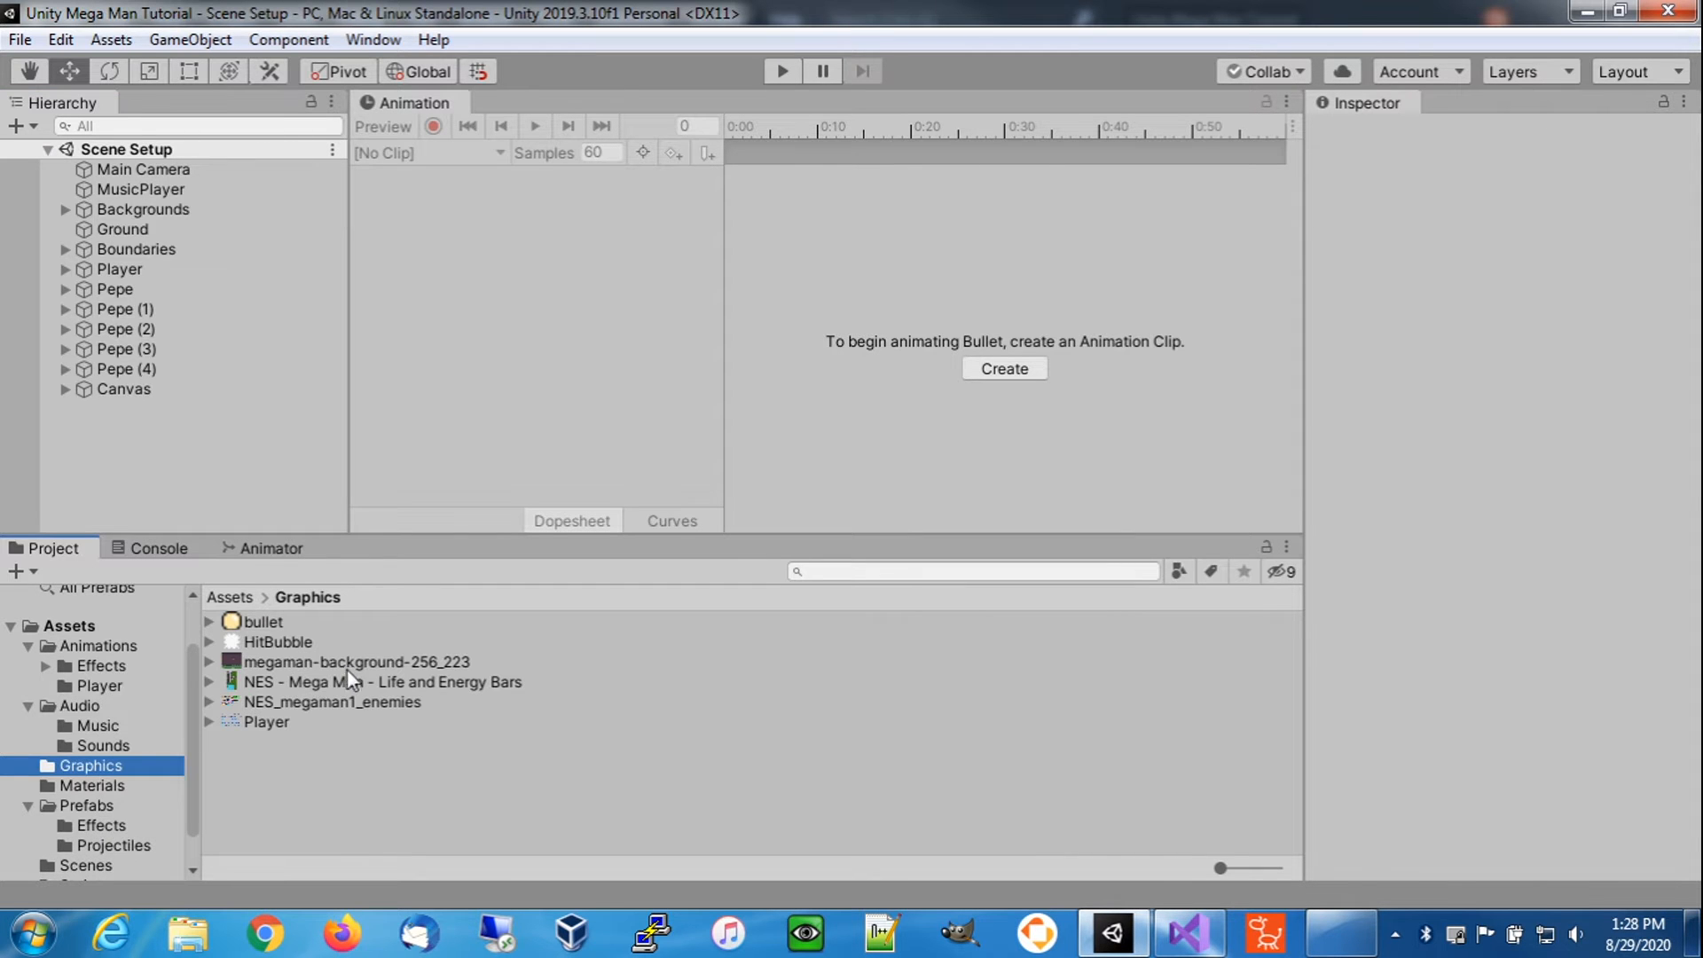
{"action": "left_click", "coordinate": [364, 703]}
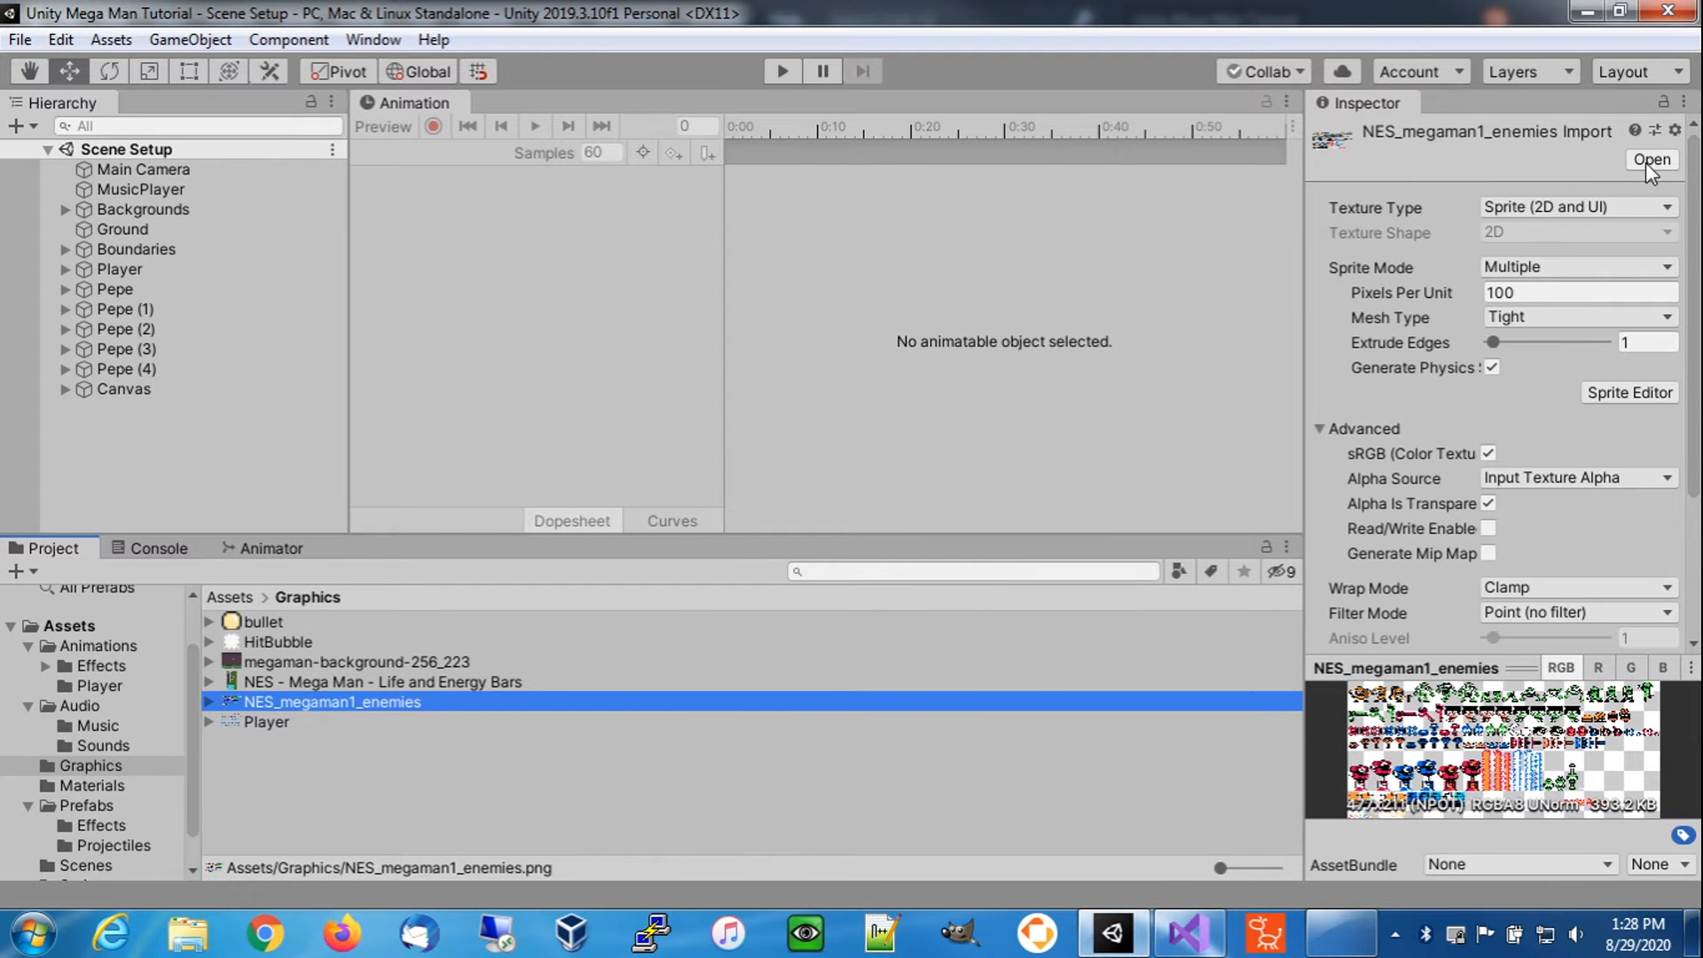
{"action": "left_click", "coordinate": [1642, 396]}
{"action": "scroll", "coordinate": [220, 803], "scroll_direction": "up", "scroll_amount": 3}
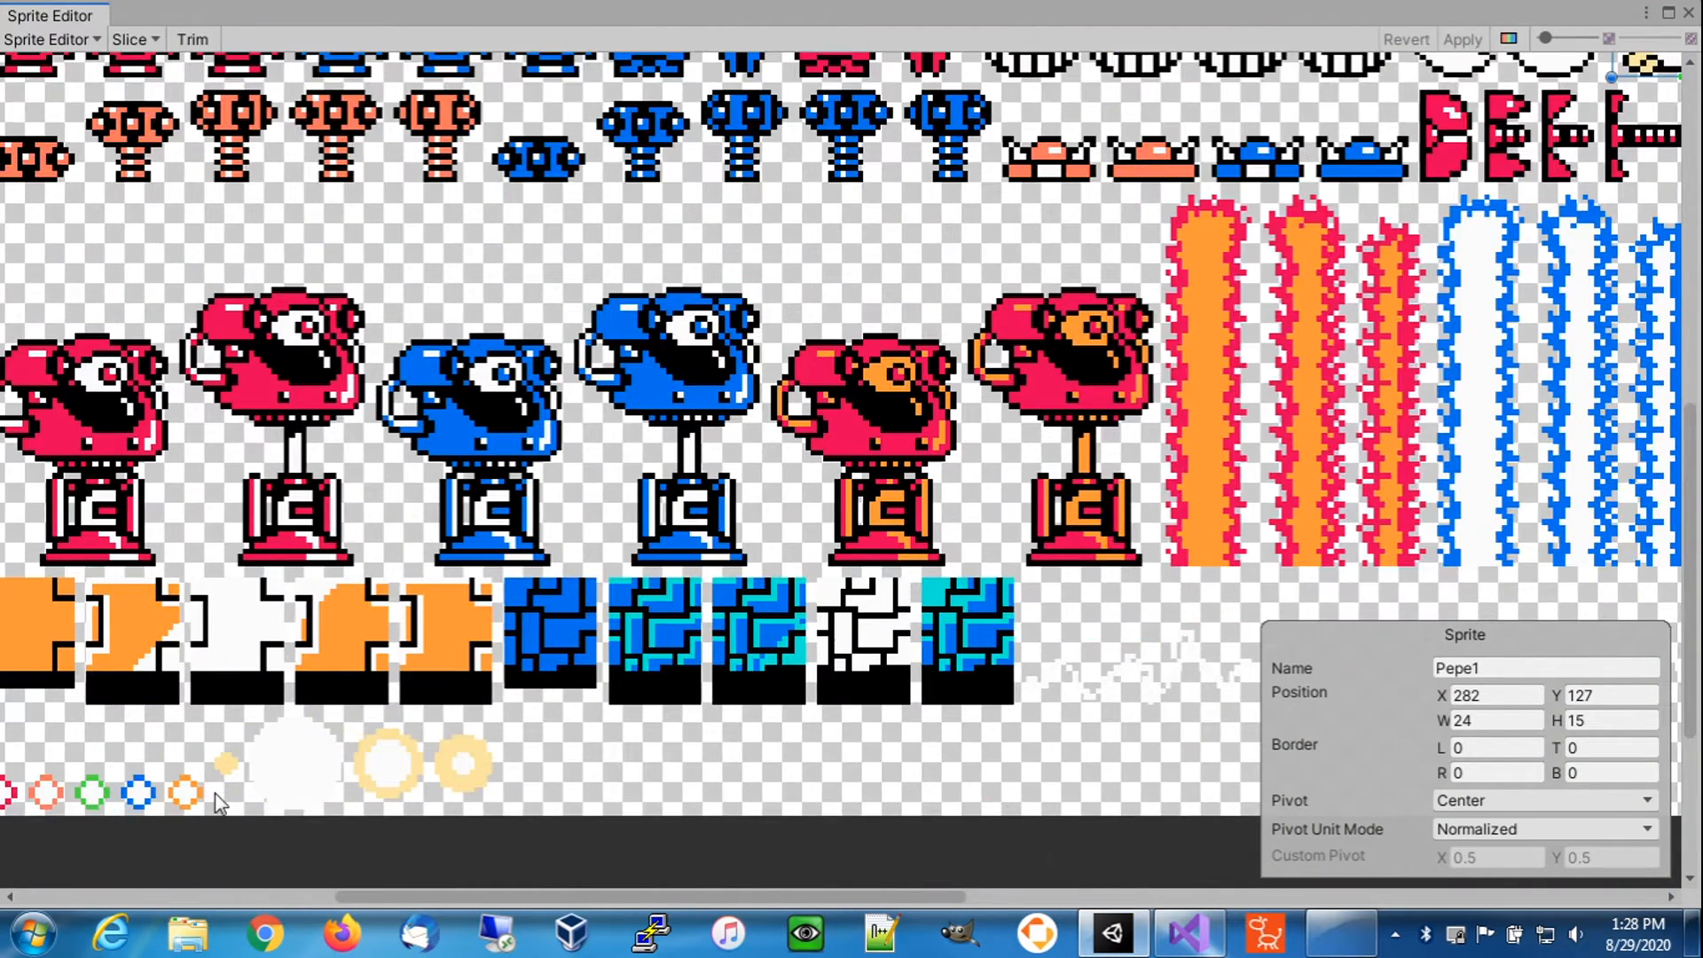
{"action": "scroll", "coordinate": [220, 802], "scroll_direction": "up", "scroll_amount": 5}
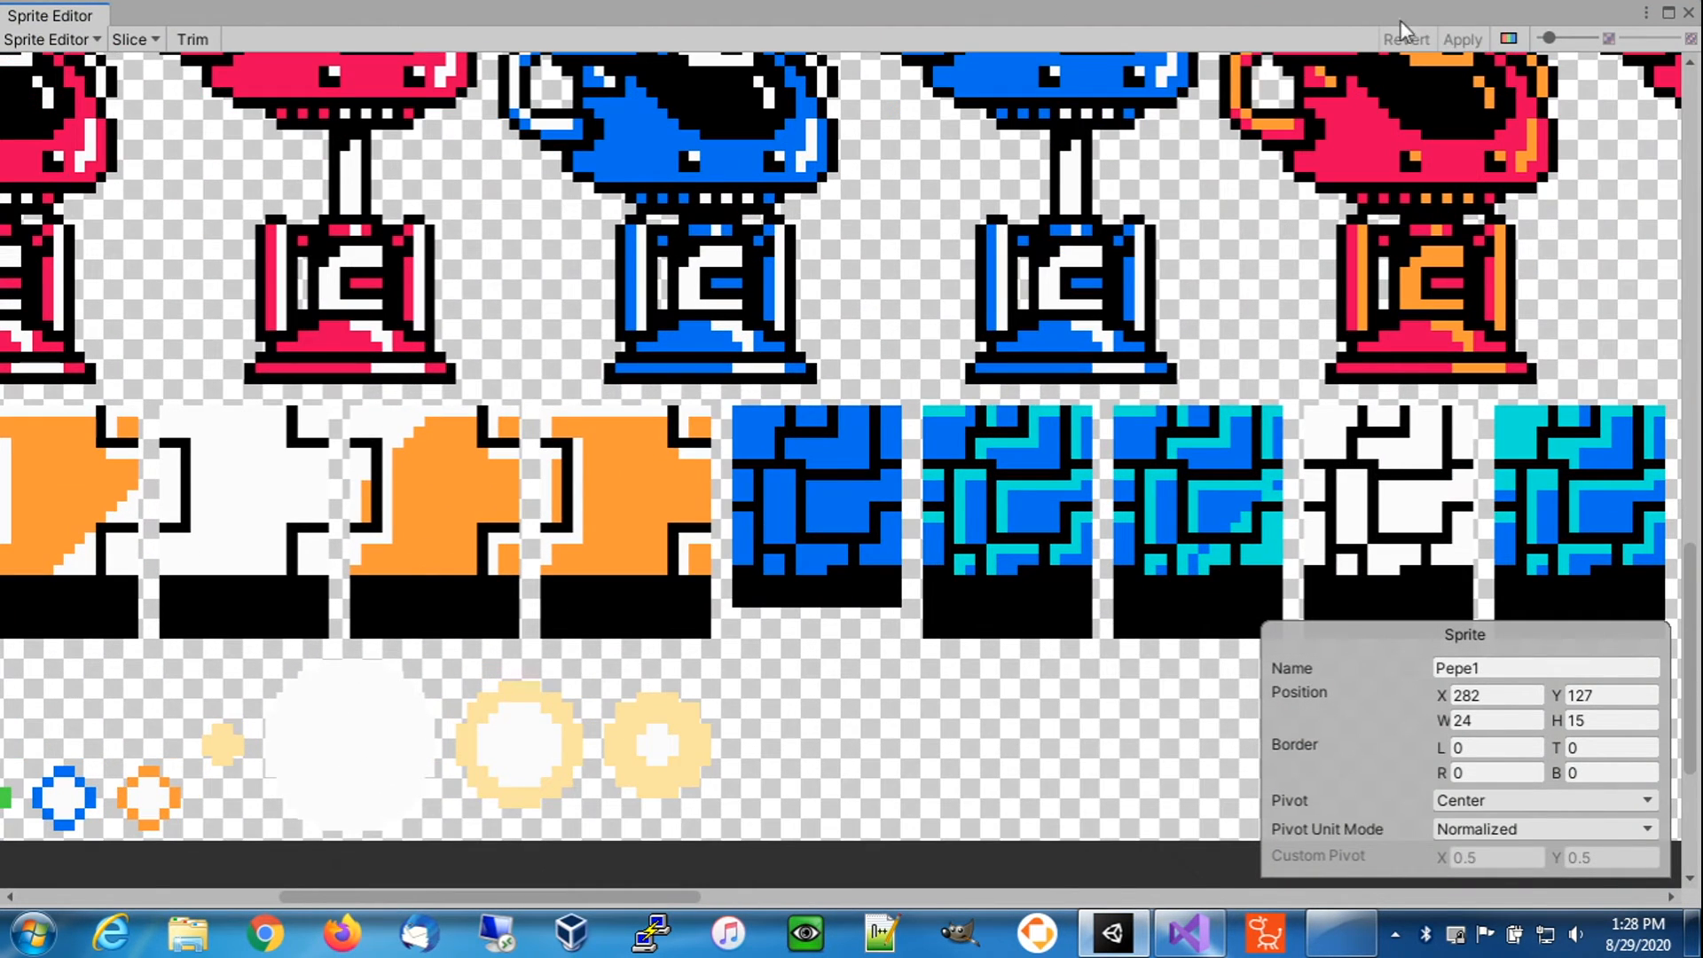
{"action": "left_click", "coordinate": [1509, 40]}
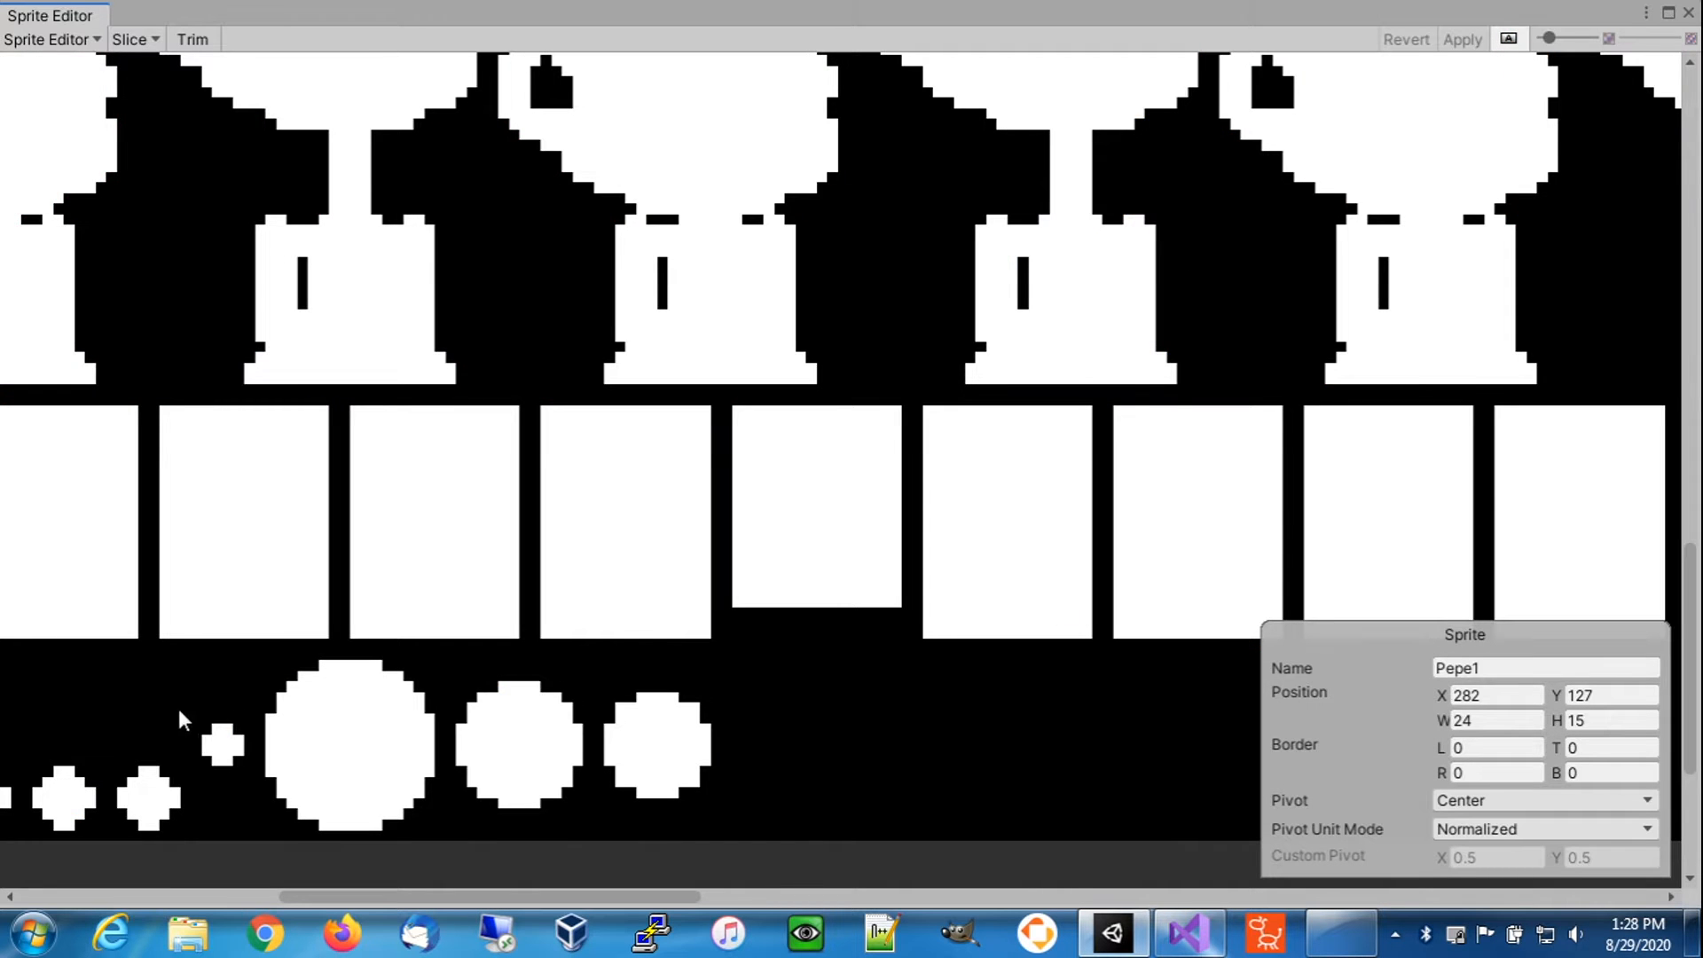
- Draw a 4 by 4 pixel sprite rectangle around the smallest explosion circle in the last sprite row
{"action": "left_click", "coordinate": [201, 730]}
{"action": "left_click_drag", "start_coordinate": [200, 725], "coordinate": [244, 765]}
{"action": "left_click", "coordinate": [224, 747]}
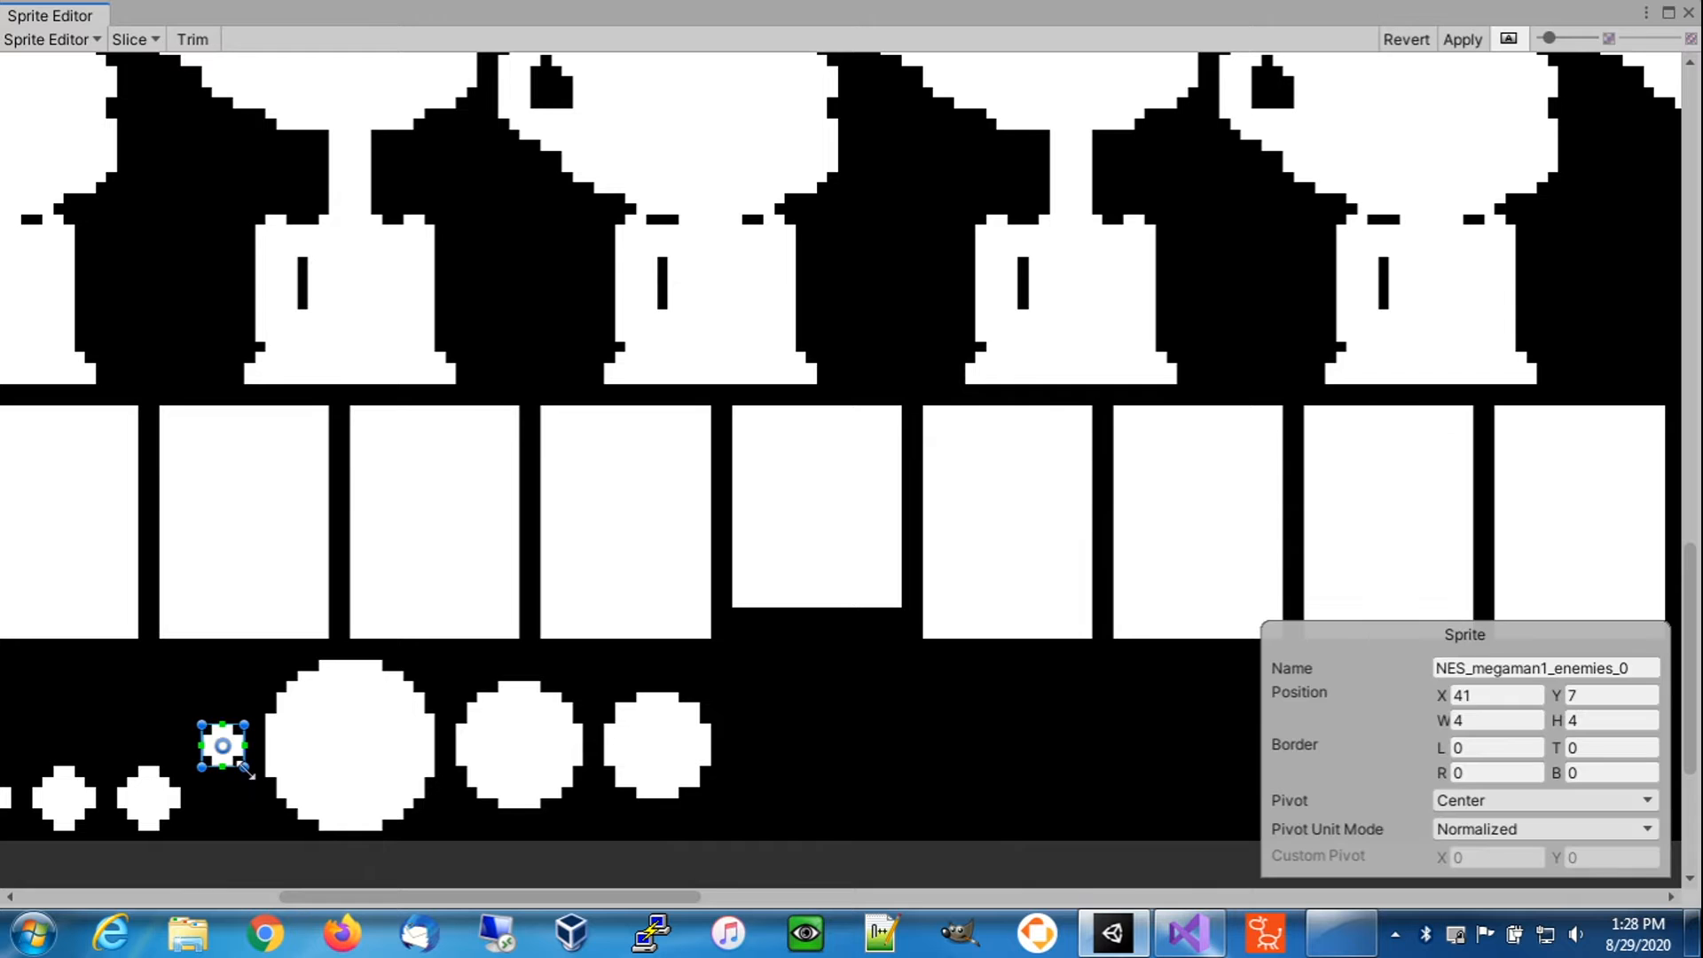
- Name the smallest circle's sprite Explode1 and apply the change
{"action": "left_click", "coordinate": [1643, 666]}
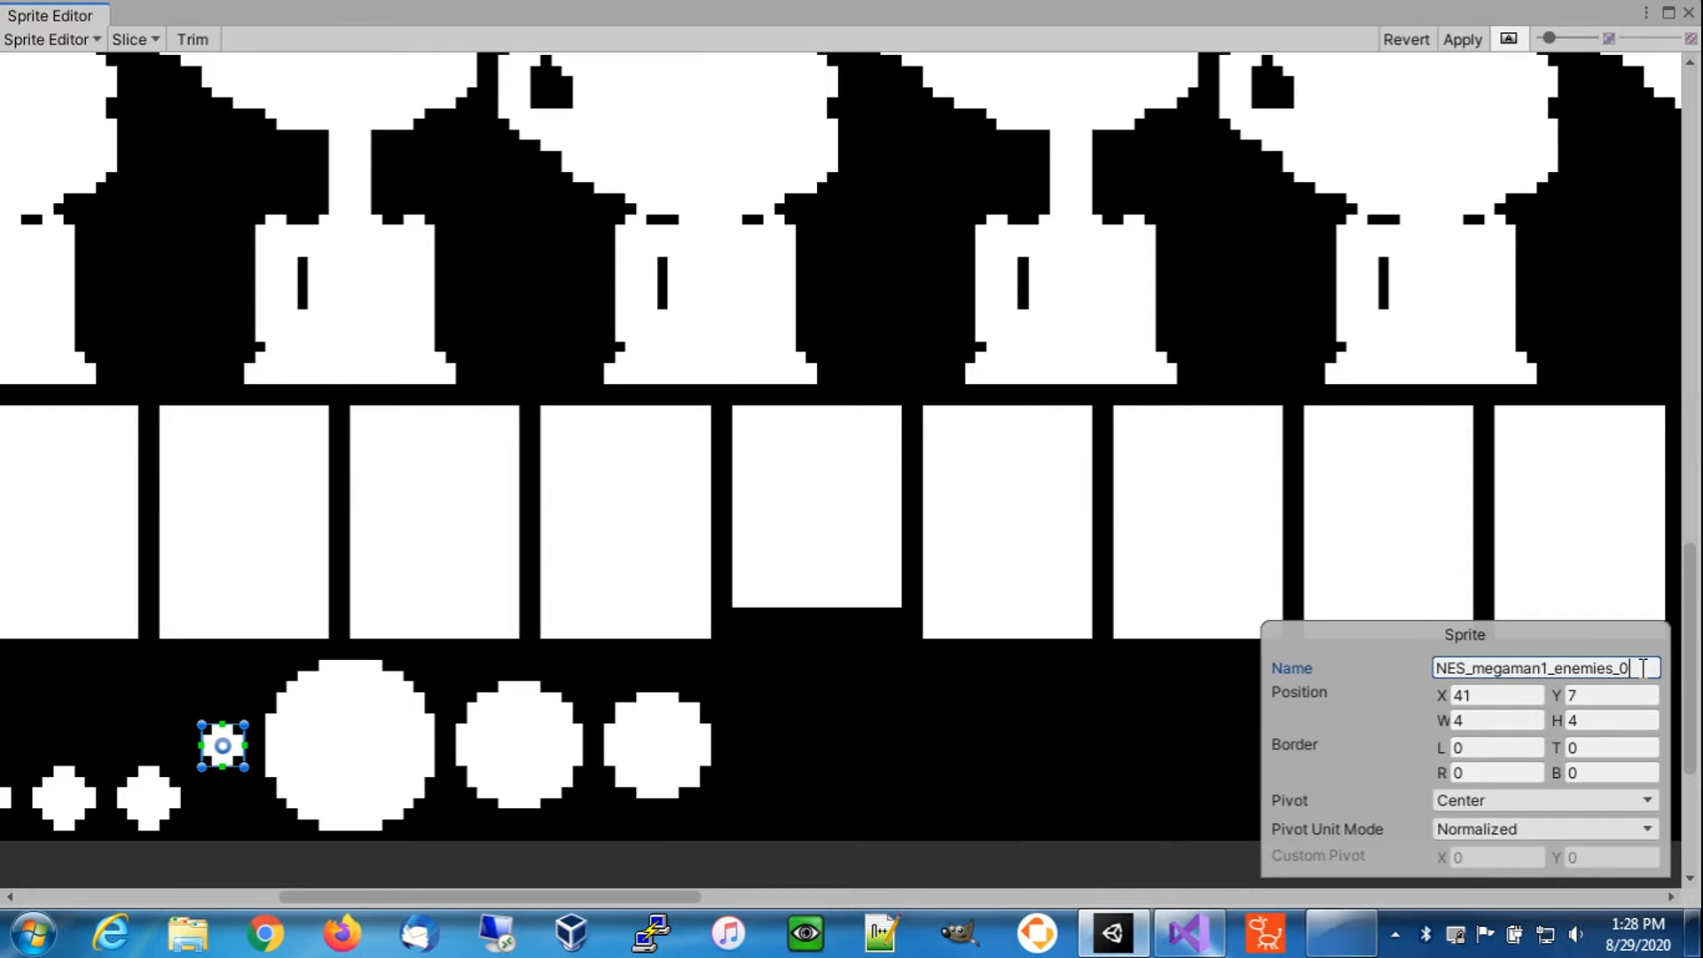
{"action": "key", "text": "BackSpace"}
{"action": "key", "text": "BackSpace"}
{"action": "key", "text": "BackSpace"}
{"action": "key", "text": "BackSpace"}
{"action": "key", "text": "BackSpace"}
{"action": "key", "text": "BackSpace"}
{"action": "key", "text": "BackSpace"}
{"action": "key", "text": "BackSpace"}
{"action": "key", "text": "BackSpace"}
{"action": "key", "text": "BackSpace"}
{"action": "key", "text": "BackSpace"}
{"action": "key", "text": "BackSpace"}
{"action": "key", "text": "BackSpace"}
{"action": "key", "text": "BackSpace"}
{"action": "key", "text": "BackSpace"}
{"action": "key", "text": "BackSpace"}
{"action": "key", "text": "BackSpace"}
{"action": "key", "text": "BackSpace"}
{"action": "key", "text": "BackSpace"}
{"action": "key", "text": "BackSpace"}
{"action": "key", "text": "BackSpace"}
{"action": "key", "text": "BackSpace"}
{"action": "type", "text": "Exp"}
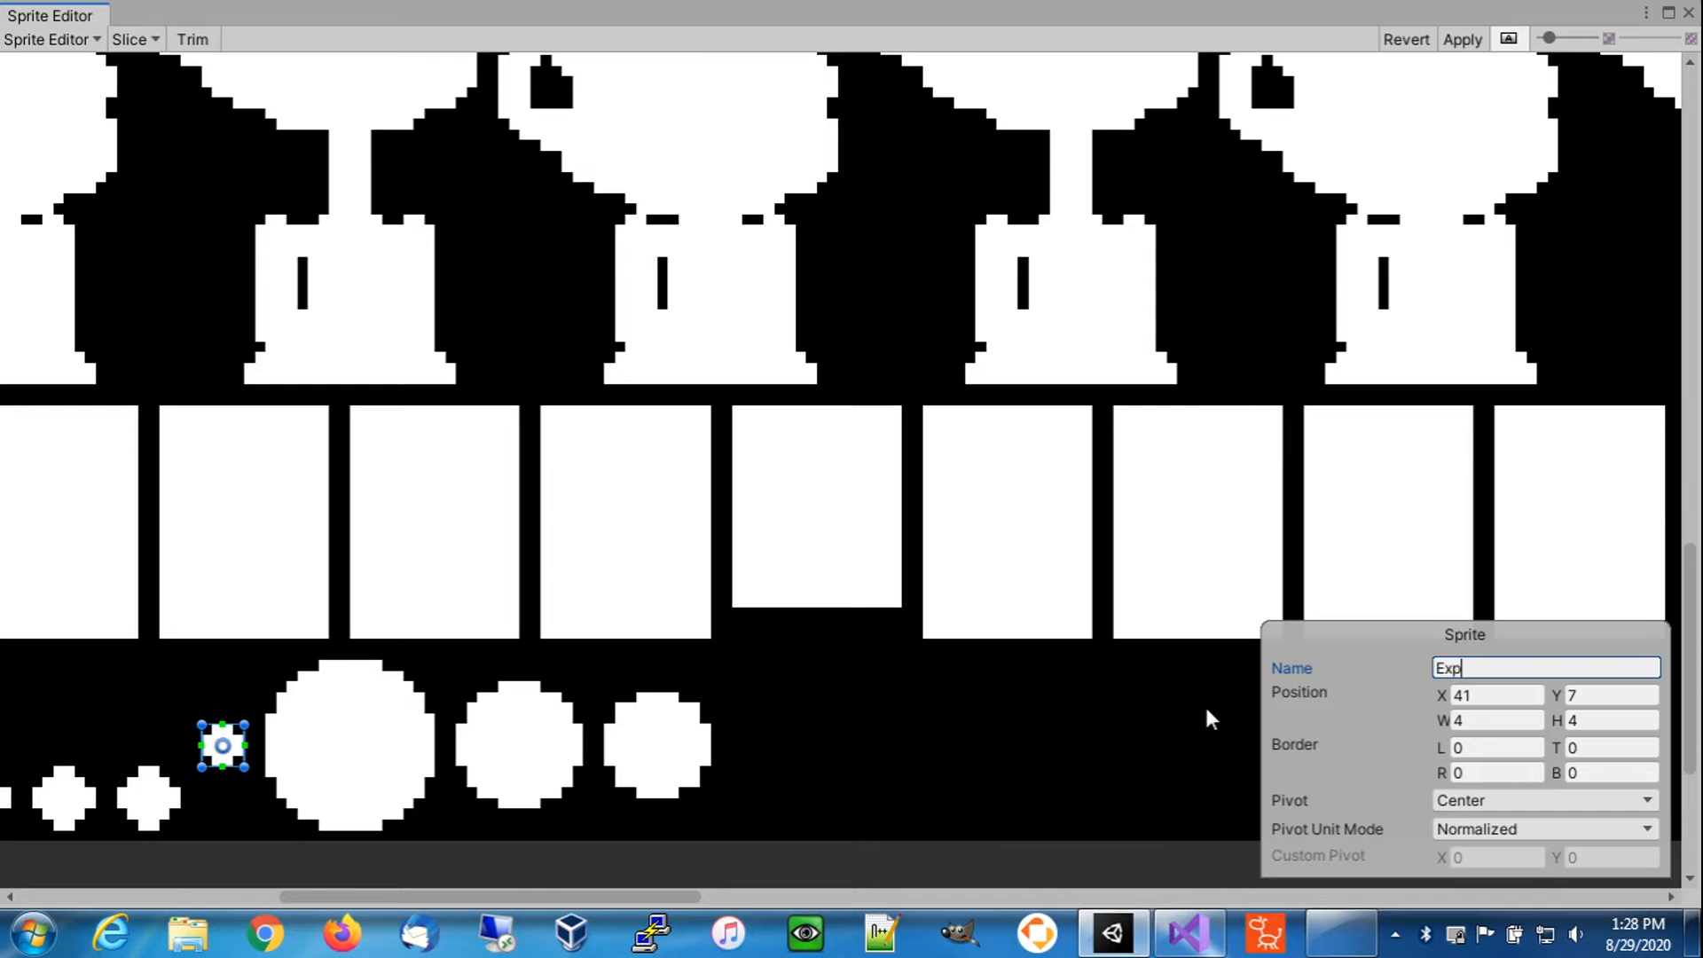
{"action": "type", "text": "lode1"}
{"action": "left_click", "coordinate": [1459, 40]}
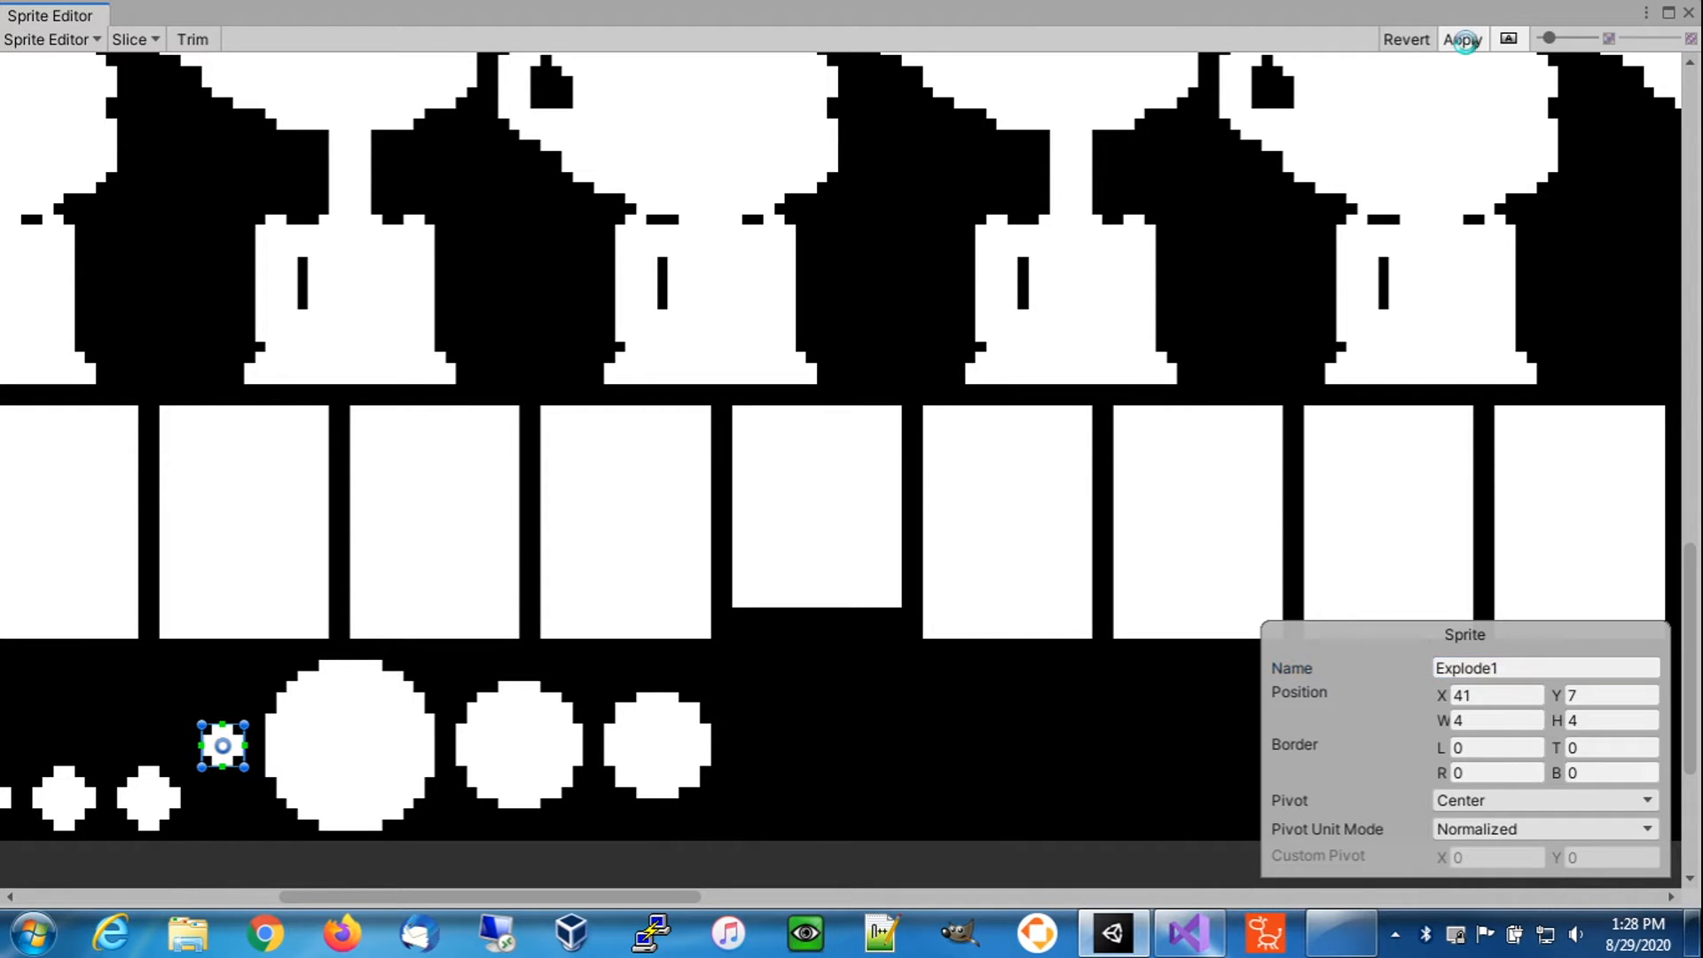
- Define a 16 by 16 pixel sprite around the largest explosion circle, name it Explode2 and apply it
{"action": "scroll", "coordinate": [288, 736], "scroll_direction": "up", "scroll_amount": 6}
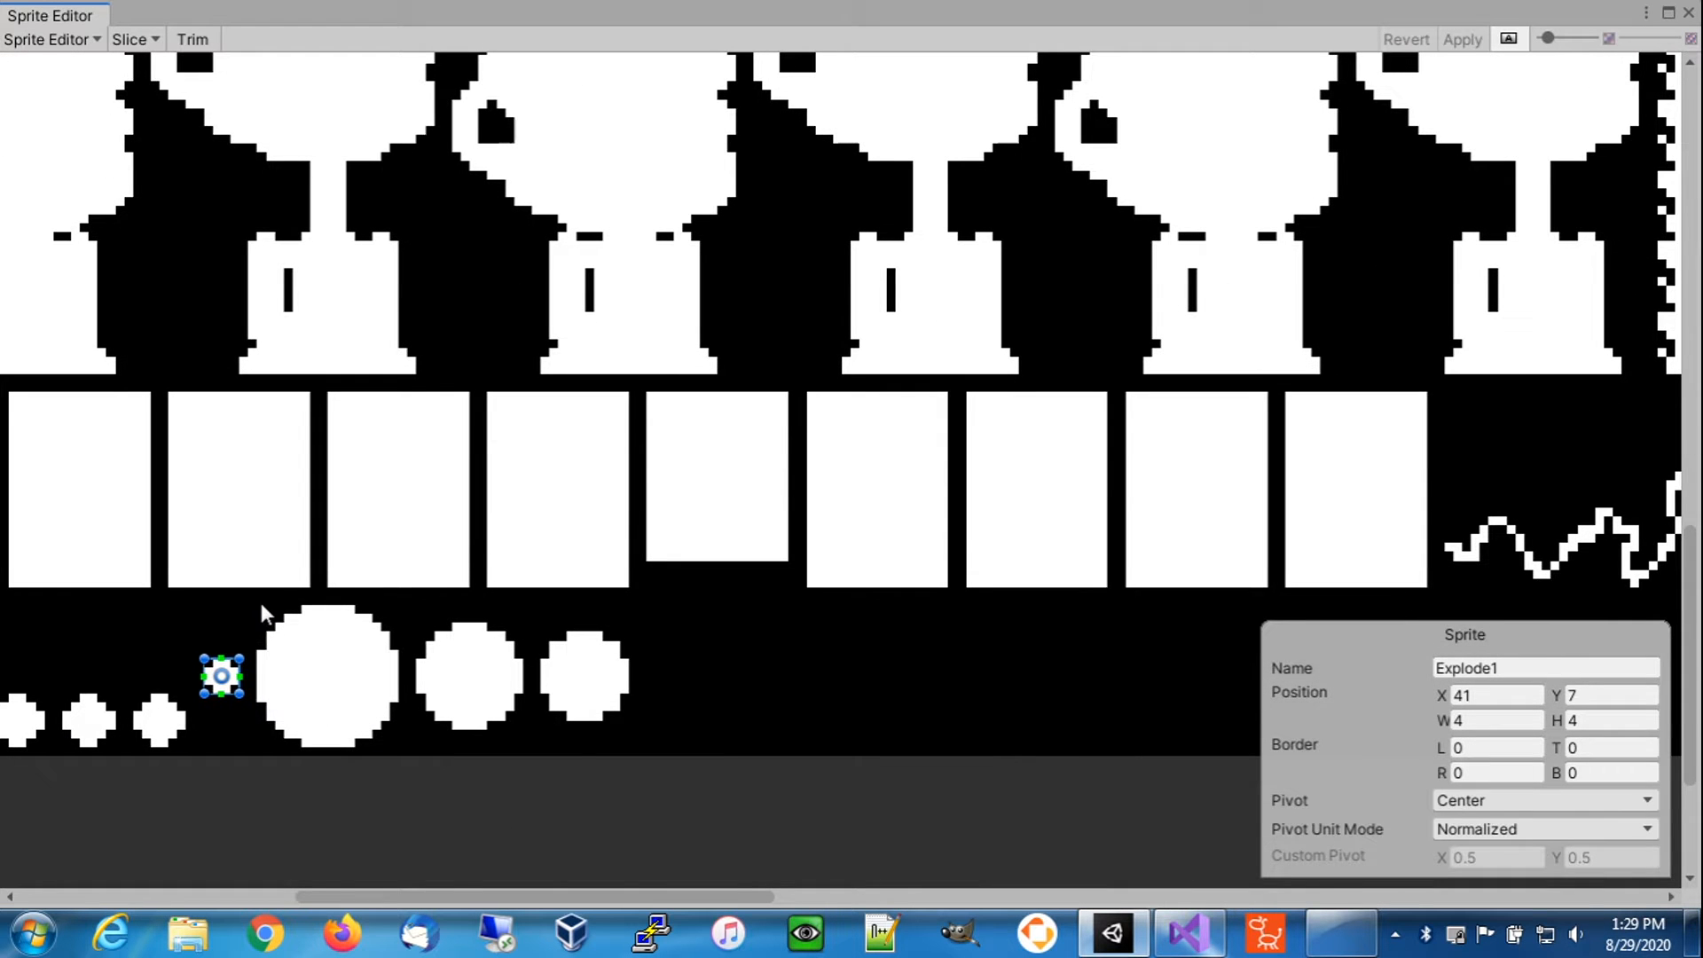
{"action": "left_click_drag", "start_coordinate": [258, 596], "coordinate": [401, 743]}
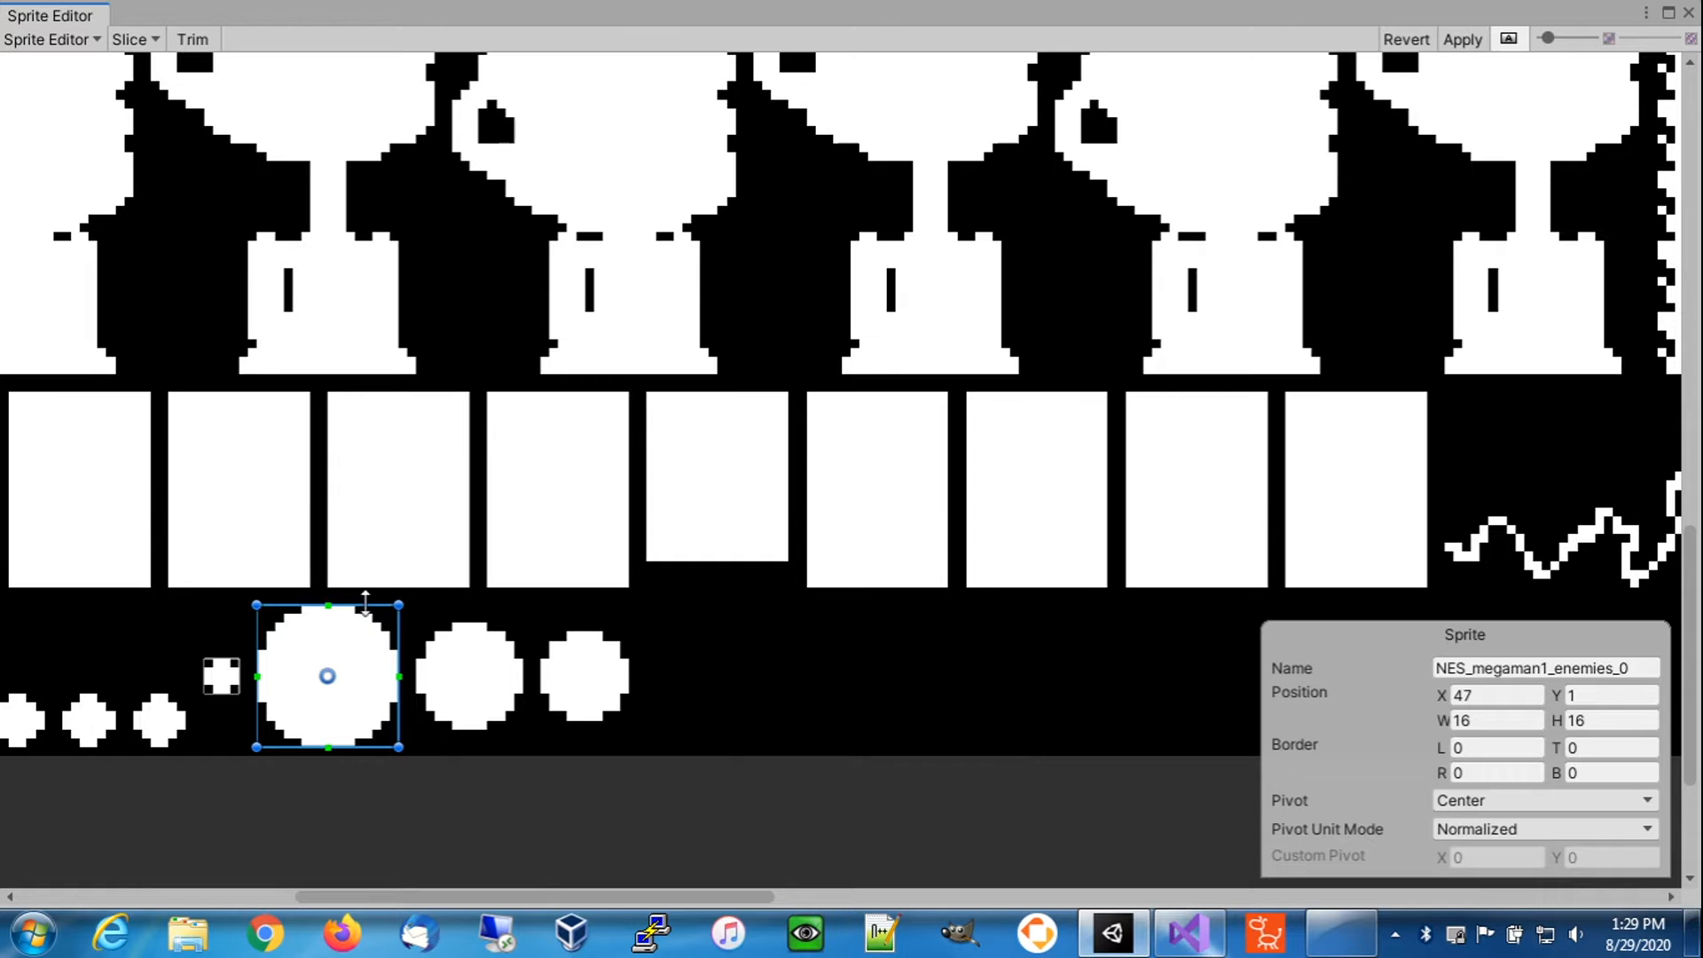
{"action": "left_click", "coordinate": [1338, 669]}
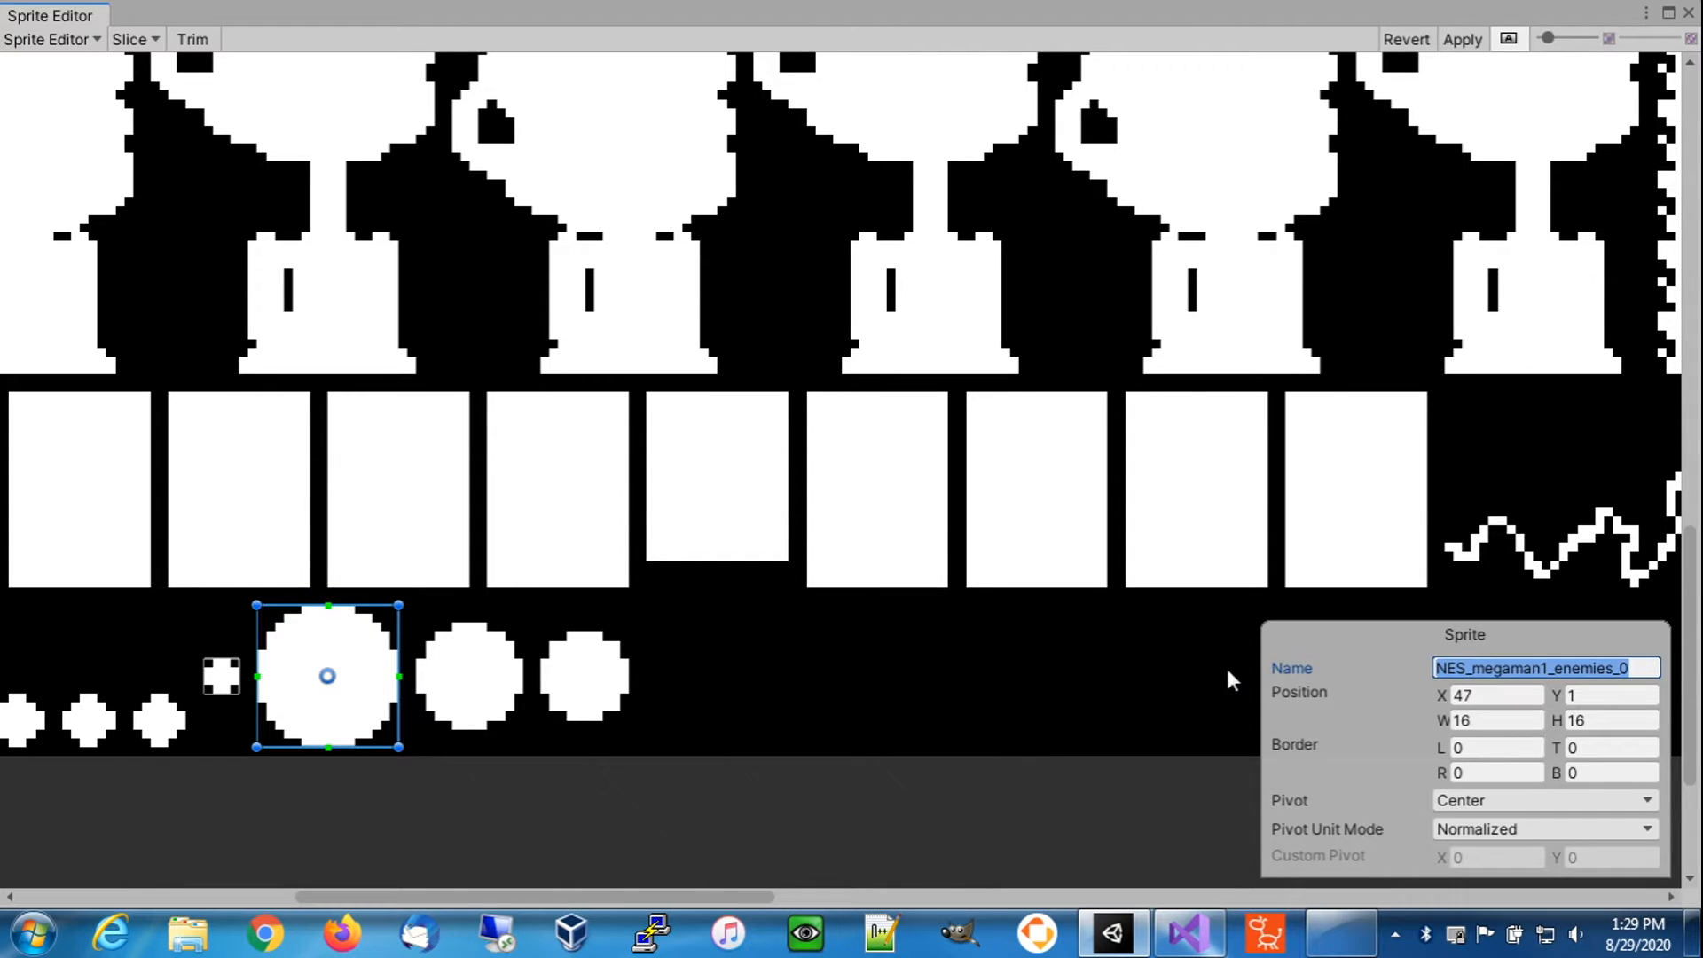
{"action": "type", "text": "Explode2"}
{"action": "left_click", "coordinate": [1462, 39]}
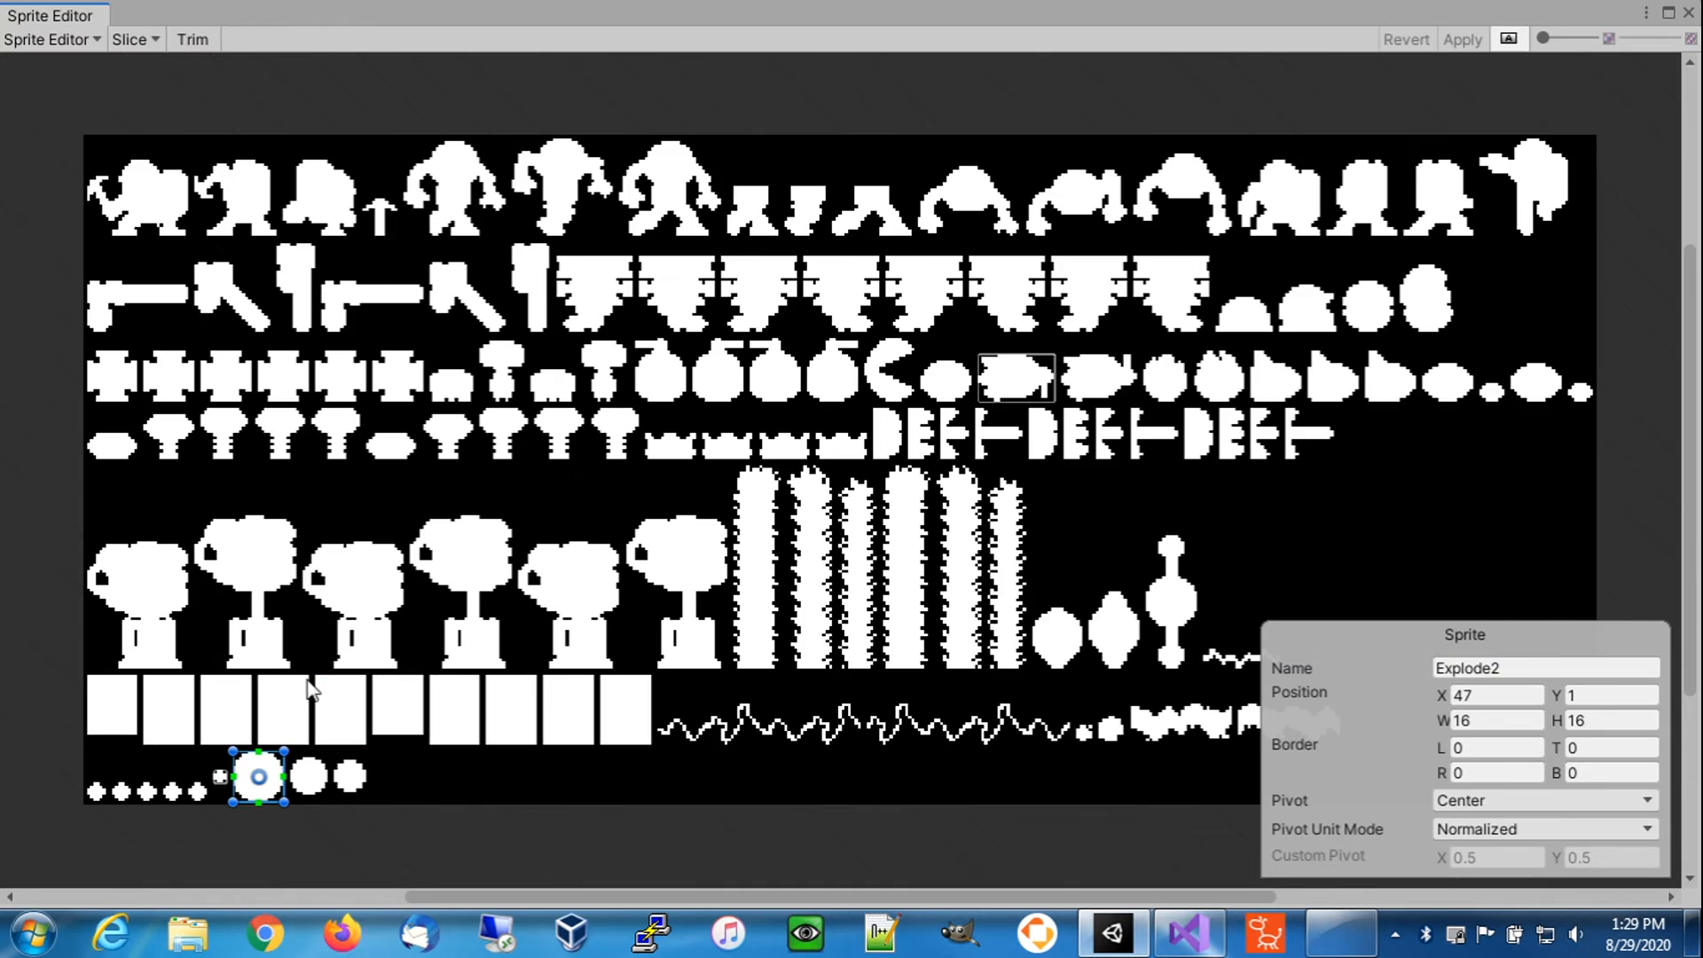
- Define a 12 by 12 pixel sprite around the circle after Explode2, name it Explode3 and apply it
{"action": "scroll", "coordinate": [292, 765], "scroll_direction": "up", "scroll_amount": 13}
{"action": "left_click_drag", "start_coordinate": [288, 716], "coordinate": [407, 828]}
{"action": "left_click_drag", "start_coordinate": [1639, 671], "coordinate": [1335, 673]}
{"action": "double_click", "coordinate": [1612, 665]}
{"action": "left_click_drag", "start_coordinate": [1612, 665], "coordinate": [1300, 672]}
{"action": "type", "text": "Explode3"}
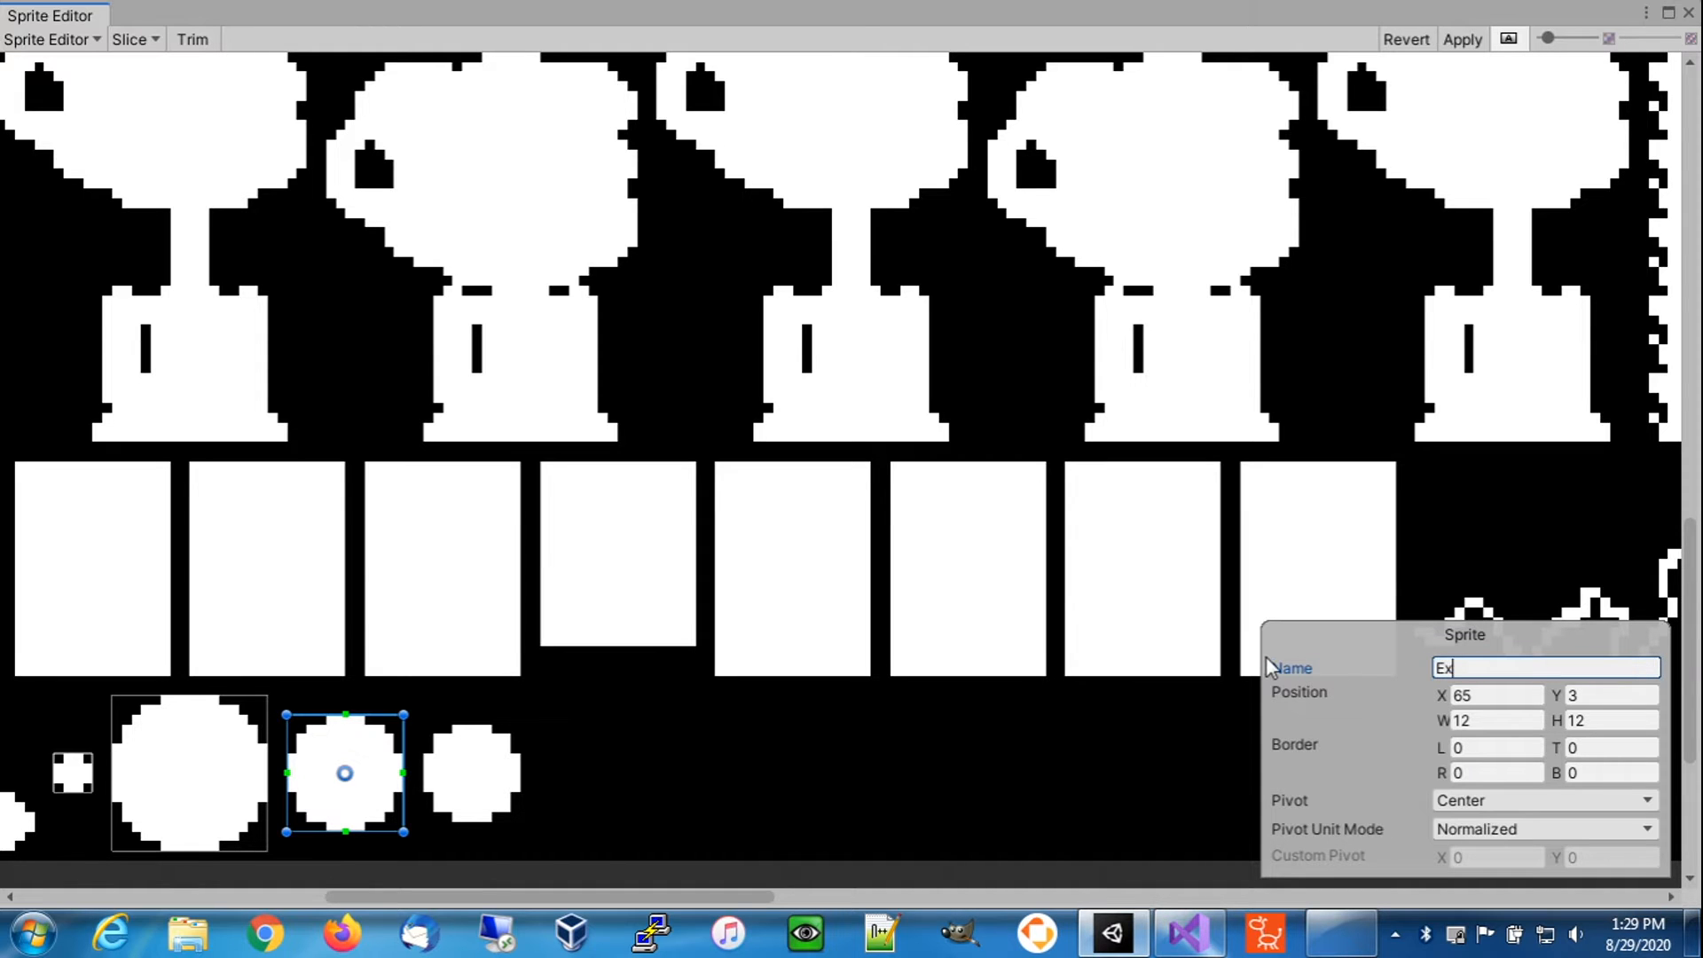
{"action": "left_click", "coordinate": [1459, 40]}
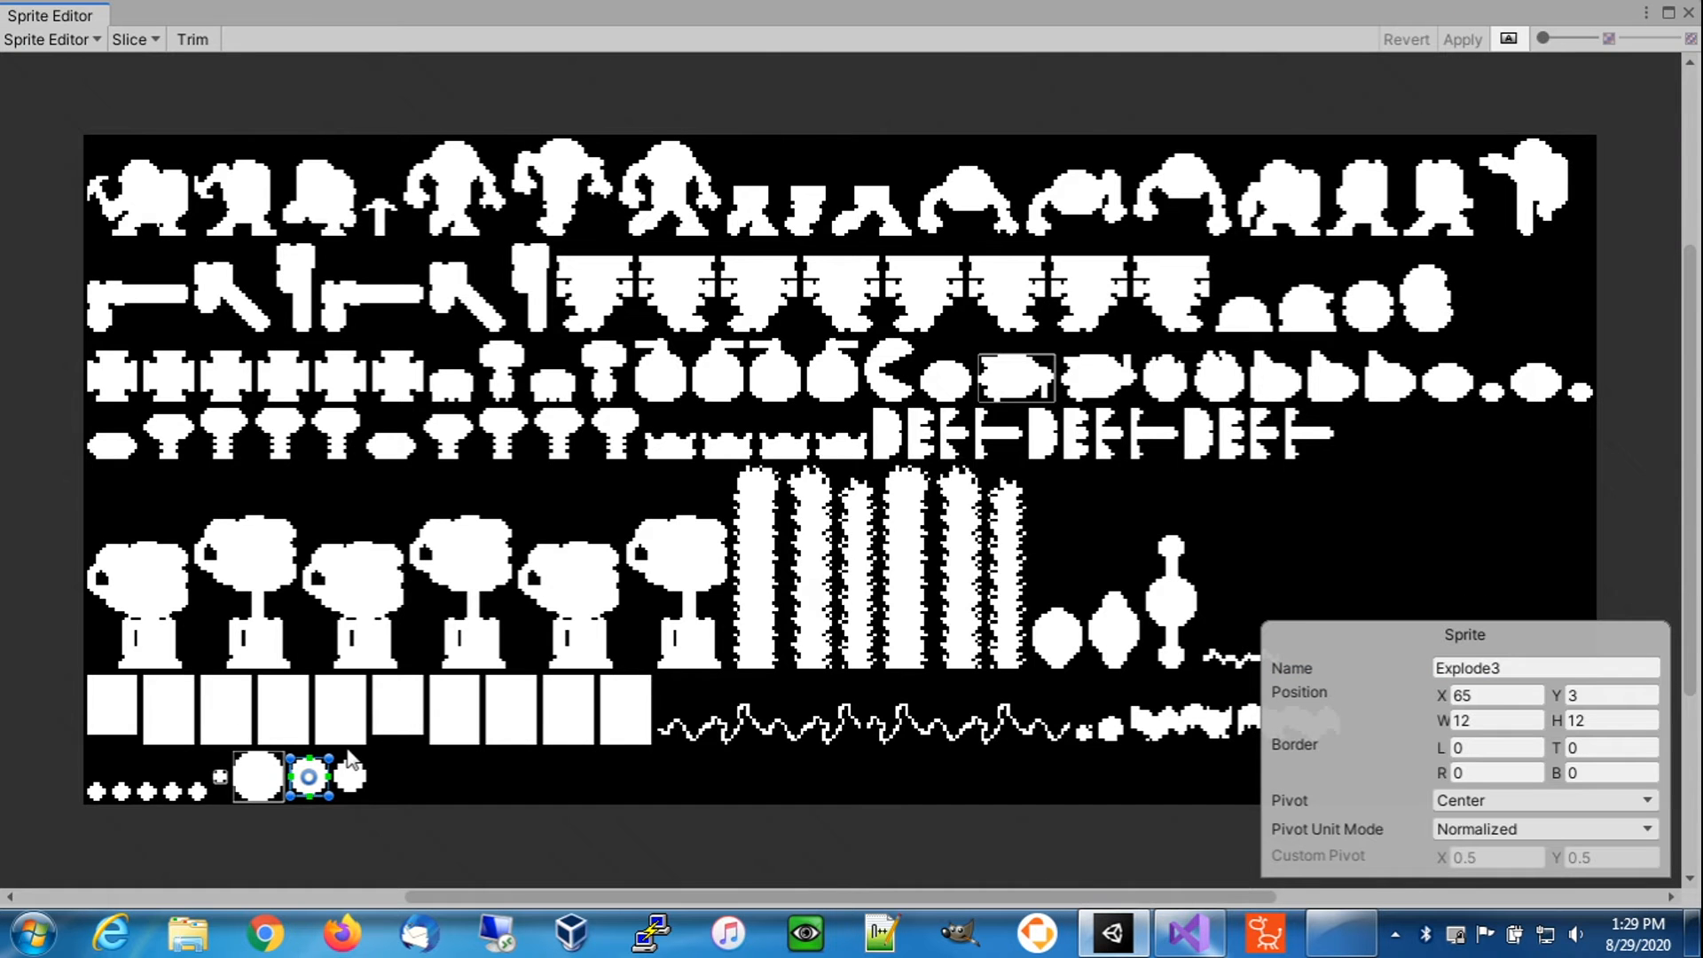
- Define and apply a 10 by 10 pixel sprite named Explode4 around the last circle, then restore colour view and close the Sprite Editor
{"action": "scroll", "coordinate": [341, 773], "scroll_direction": "up", "scroll_amount": 8}
{"action": "left_click_drag", "start_coordinate": [392, 666], "coordinate": [568, 845]}
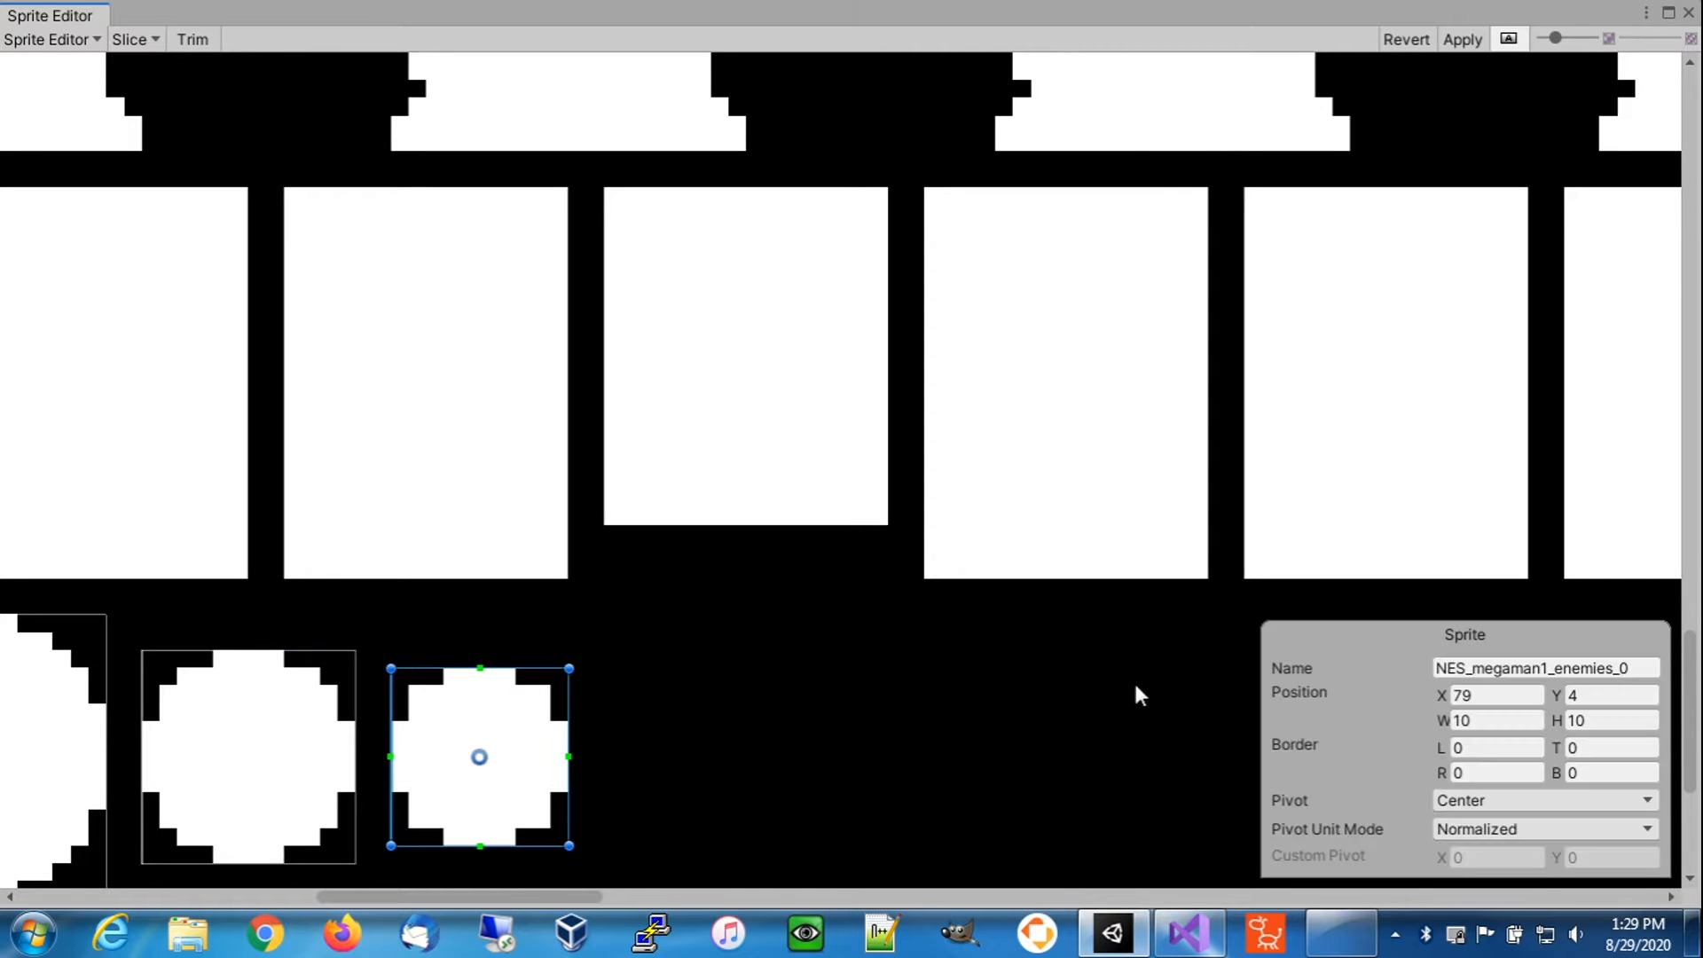
{"action": "left_click", "coordinate": [1658, 666]}
{"action": "type", "text": "Explode4"}
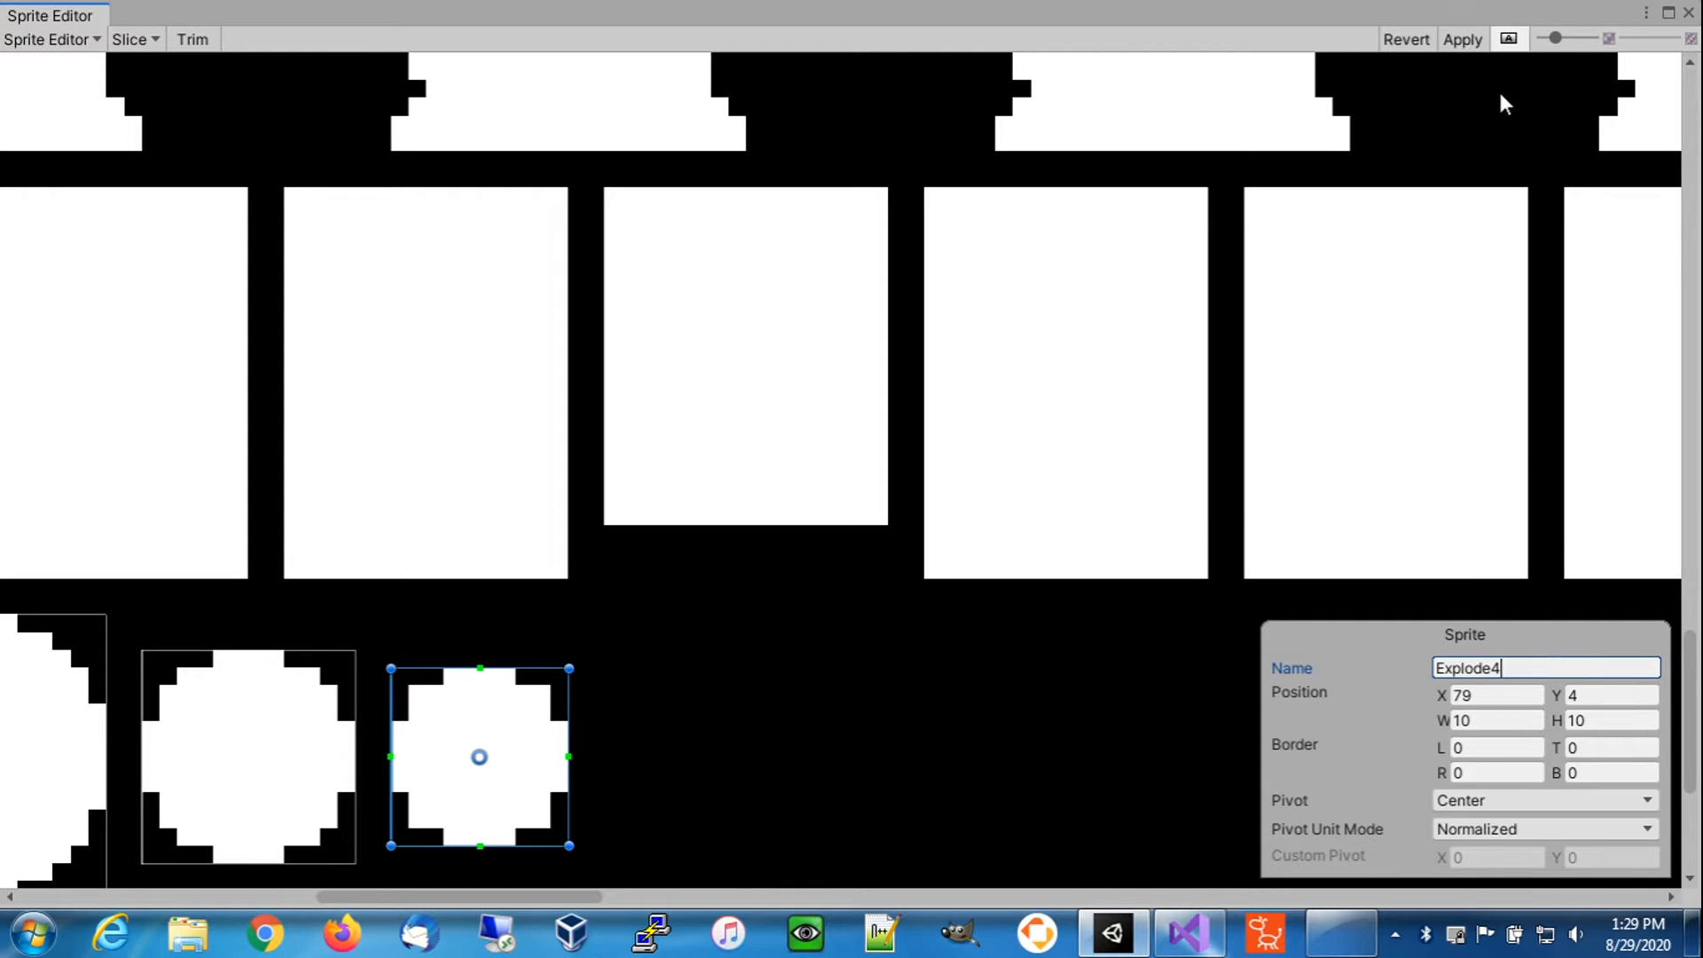
{"action": "left_click", "coordinate": [1464, 40]}
{"action": "left_click", "coordinate": [1509, 38]}
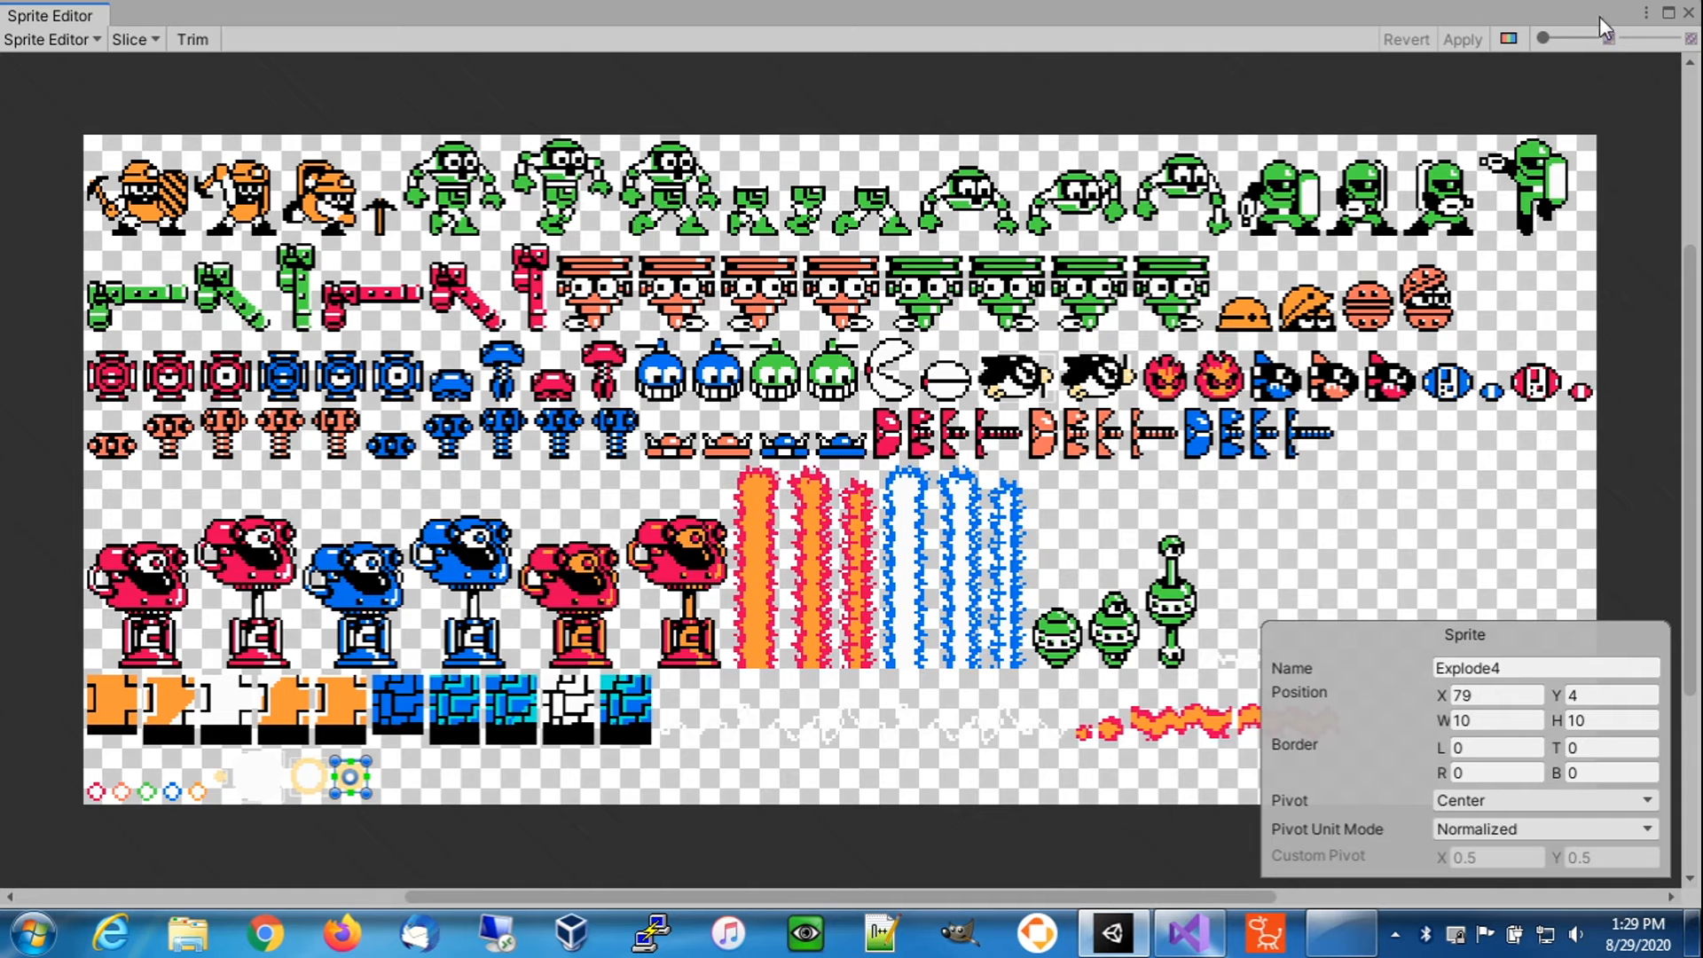
{"action": "left_click", "coordinate": [1687, 16]}
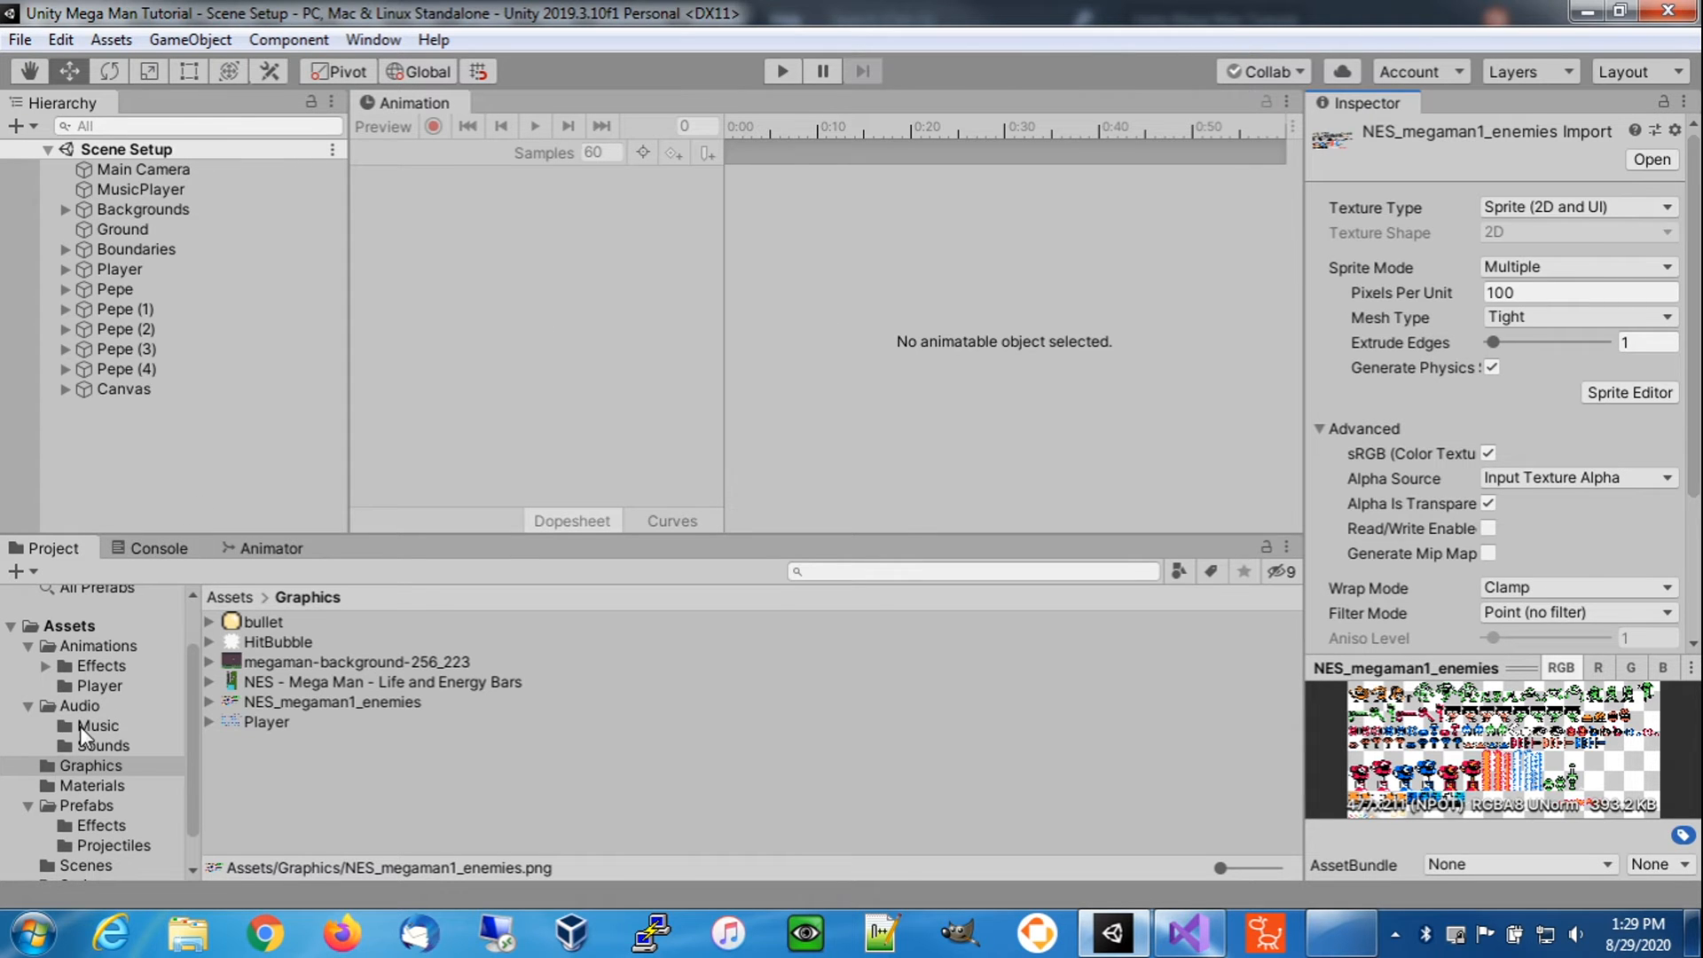
- Bring the floating Scene and Game window into view and create an empty game object in the Scene Setup hierarchy
{"action": "right_click", "coordinate": [119, 439]}
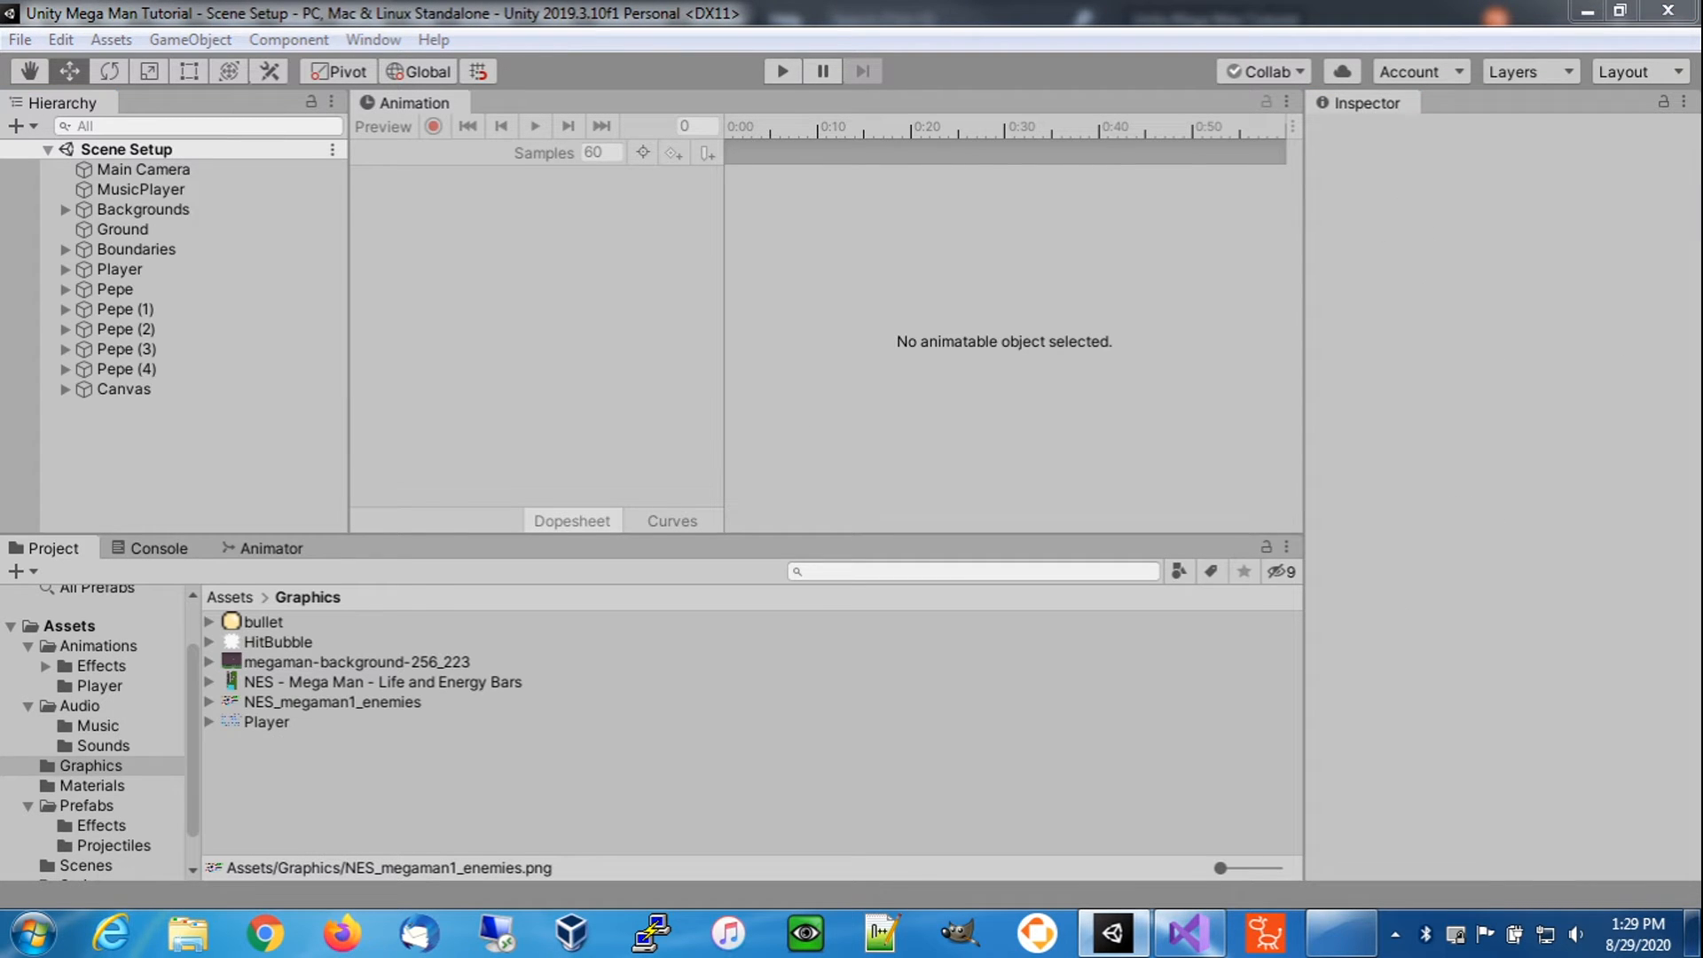
{"action": "left_click_drag", "start_coordinate": [1701, 262], "coordinate": [1441, 208]}
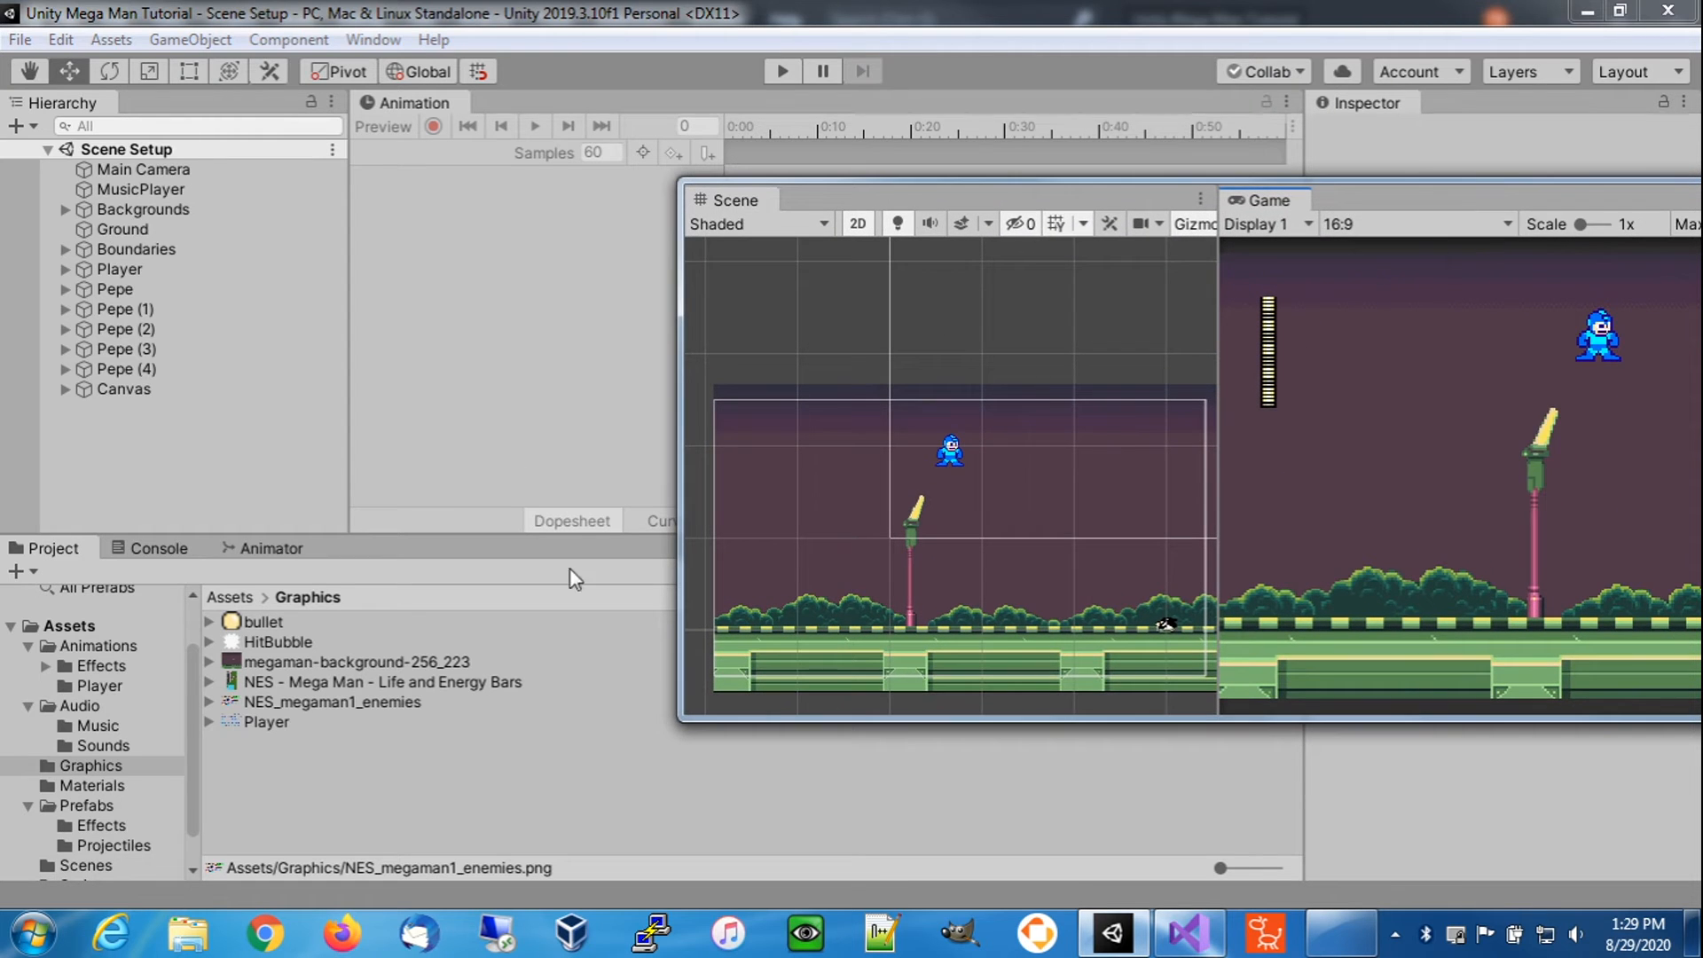
{"action": "right_click", "coordinate": [103, 437]}
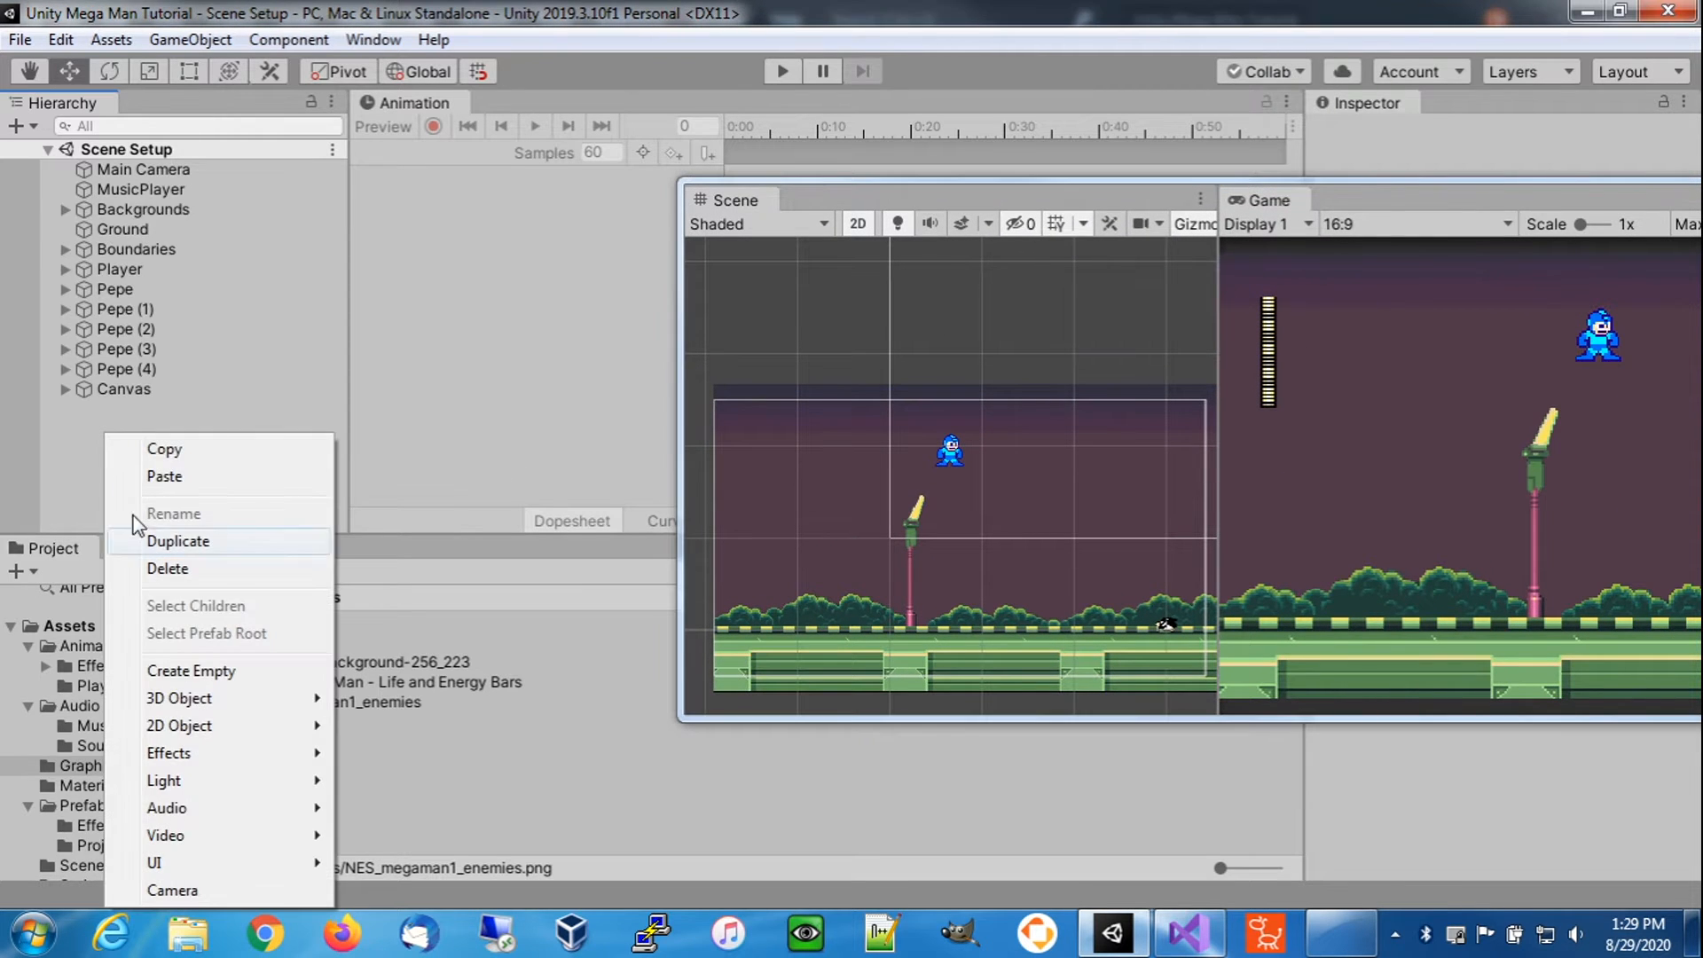
{"action": "left_click", "coordinate": [183, 667]}
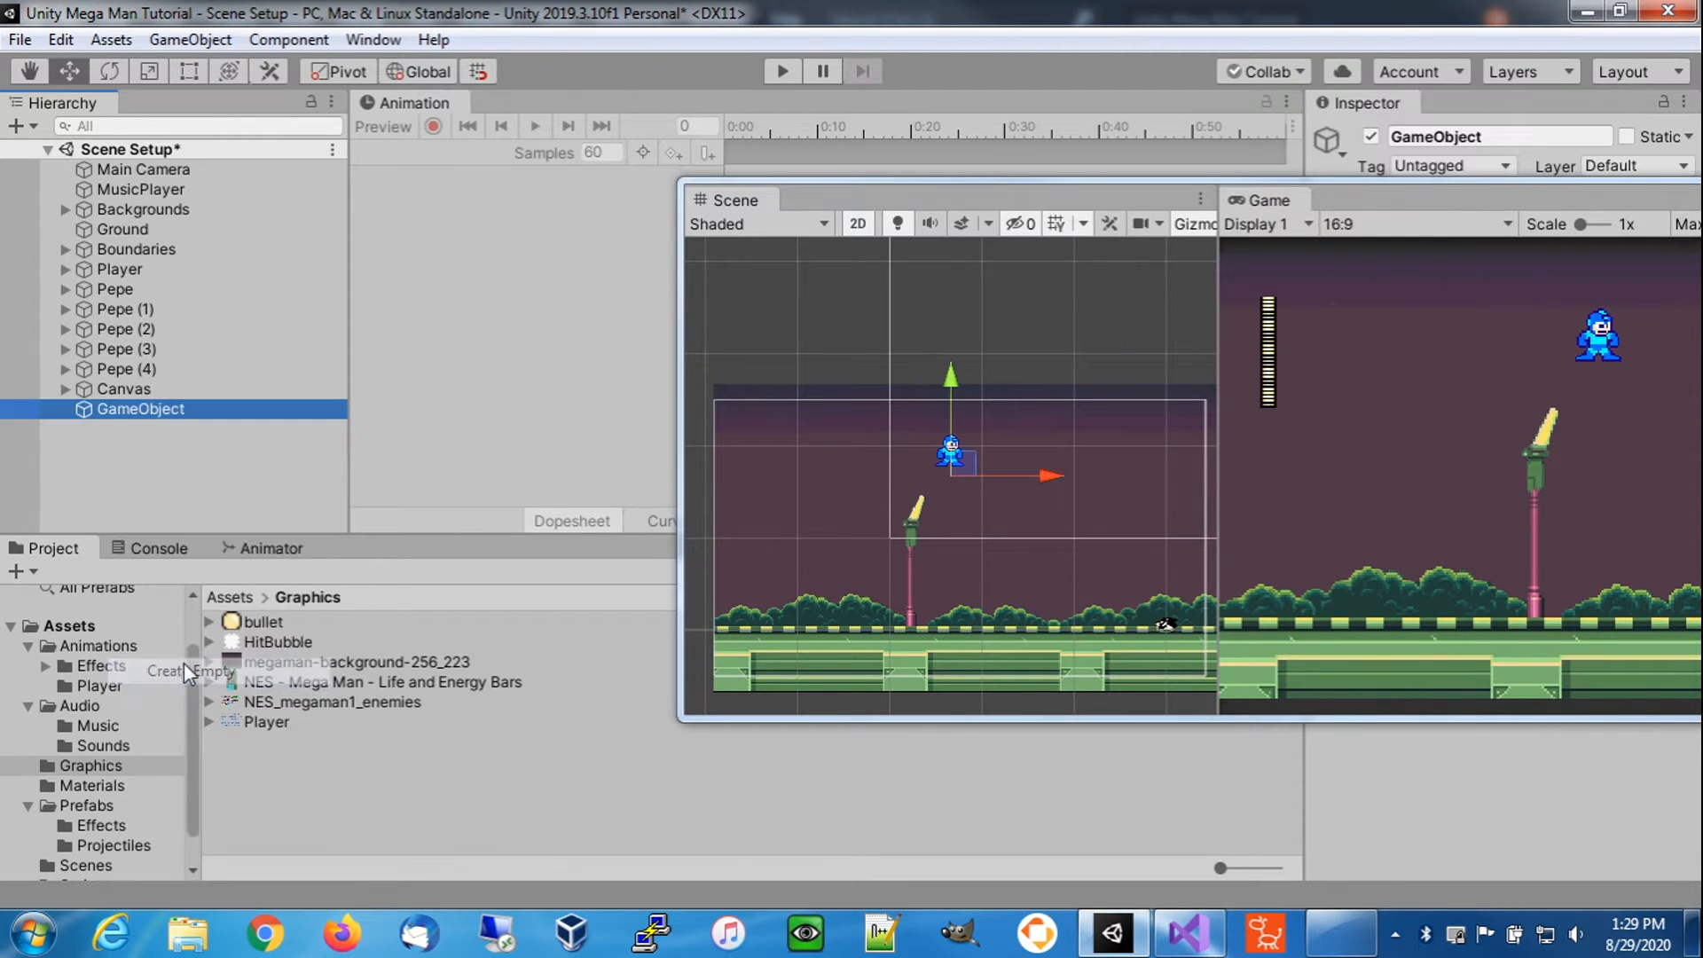
- Rename the new empty game object in the hierarchy to ExplodeEffect1
{"action": "left_click", "coordinate": [171, 414]}
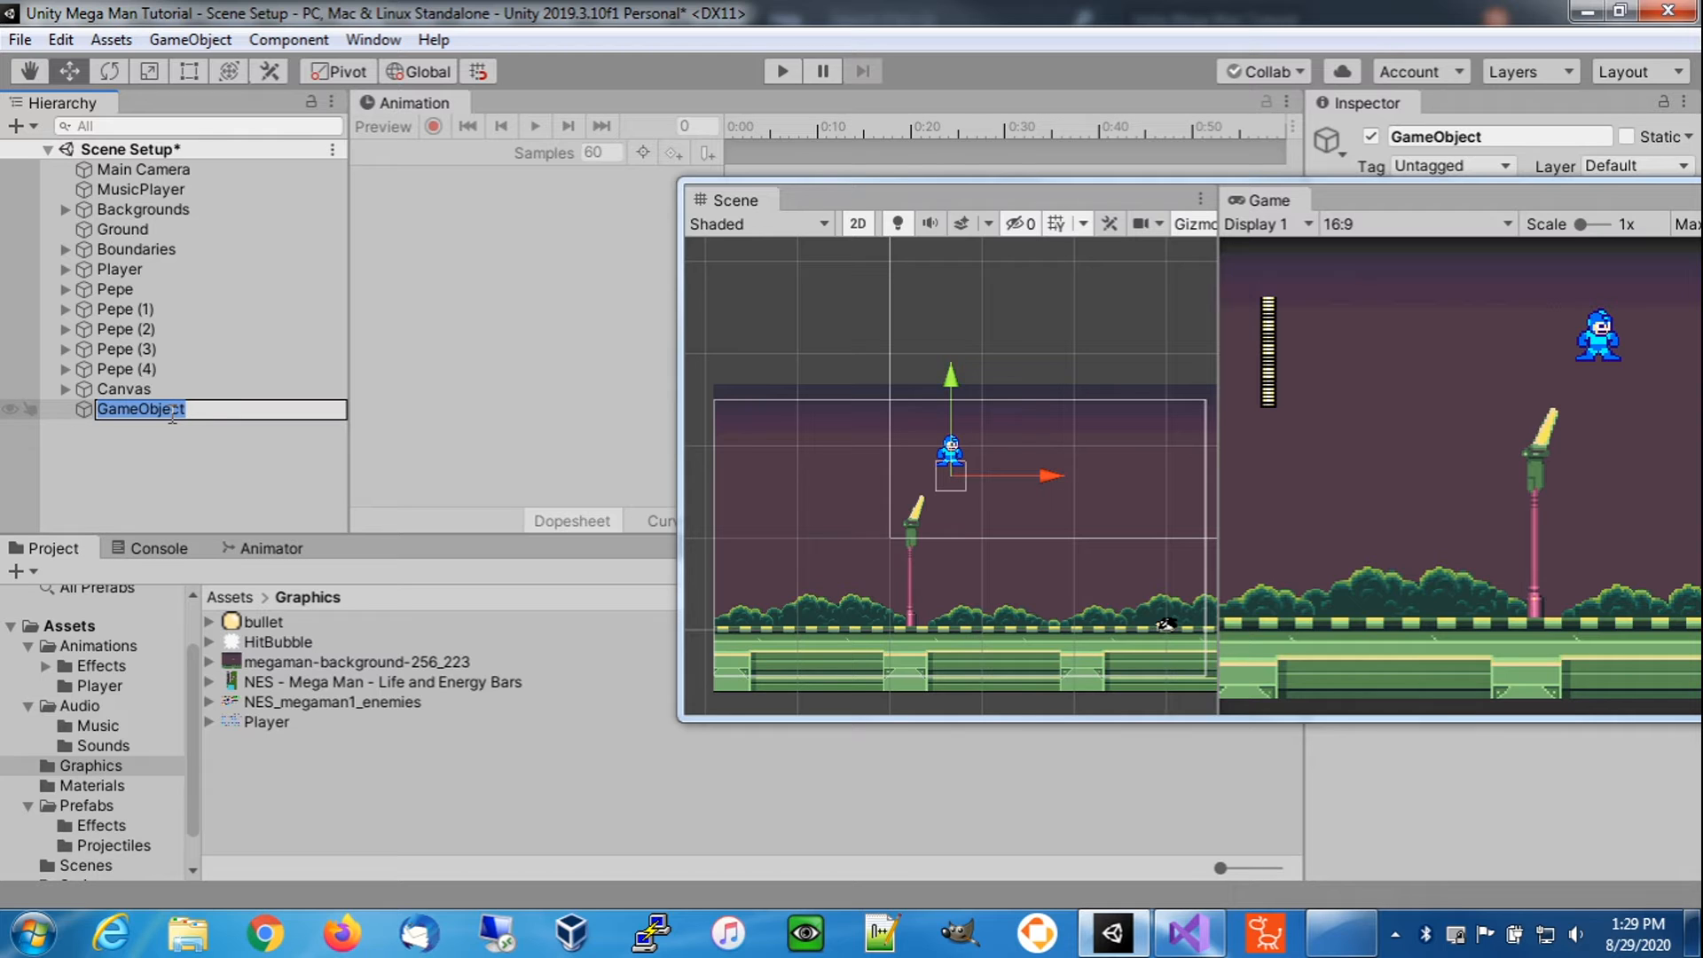
{"action": "type", "text": "ExplodeEffect1"}
{"action": "key", "text": "Return"}
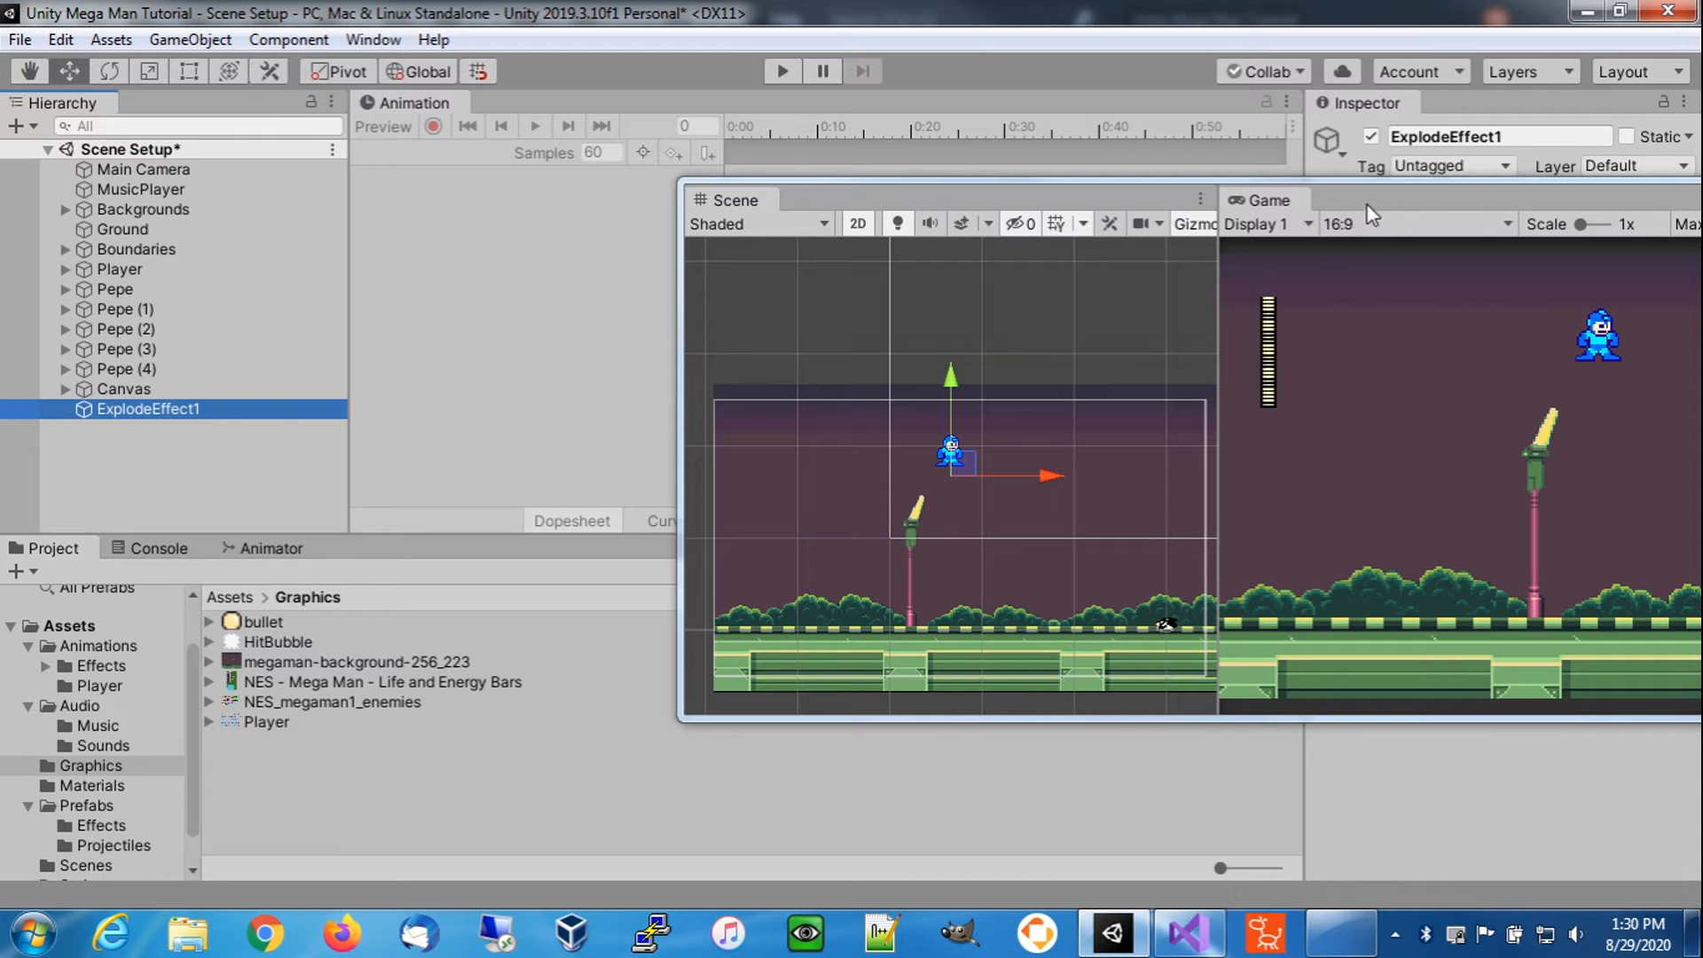
- Set the ExplodeEffect1 object's position to 0 on X, Y and Z, moving the floating Scene and Game window clear of its Transform
{"action": "left_click_drag", "start_coordinate": [1362, 199], "coordinate": [759, 349]}
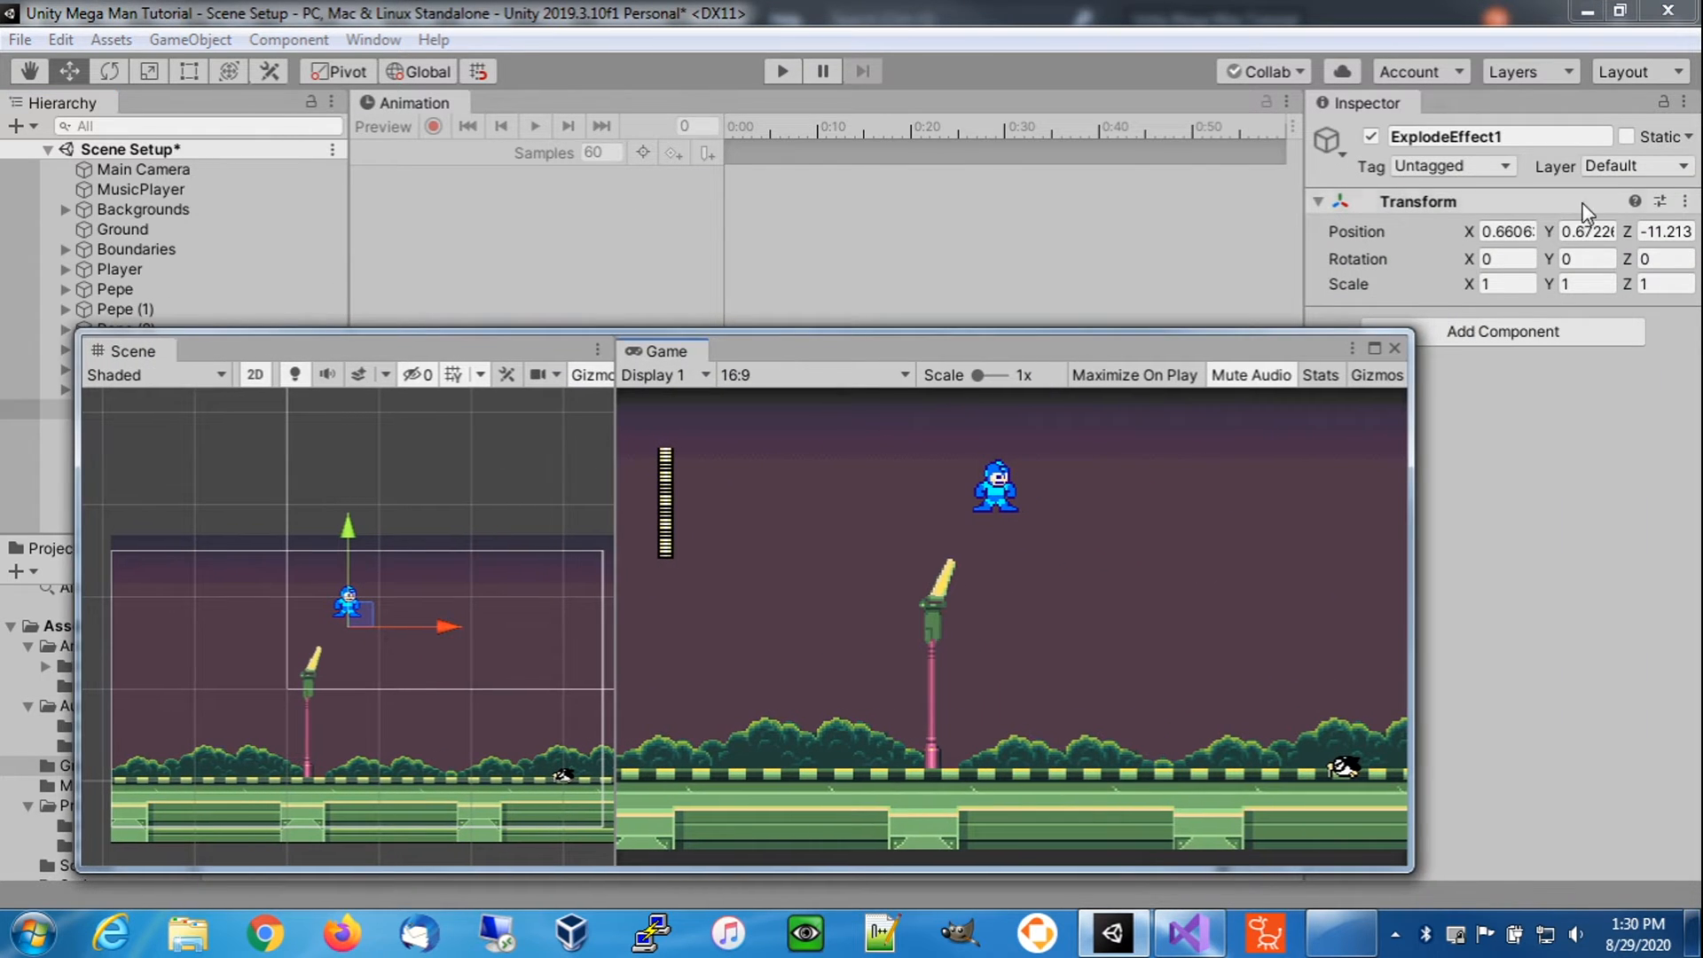
{"action": "left_click", "coordinate": [1506, 232]}
{"action": "type", "text": "0"}
{"action": "key", "text": "Tab"}
{"action": "type", "text": "0"}
{"action": "key", "text": "Tab"}
{"action": "type", "text": "0"}
{"action": "left_click", "coordinate": [1507, 232]}
{"action": "left_click_drag", "start_coordinate": [1514, 234], "coordinate": [1355, 238]}
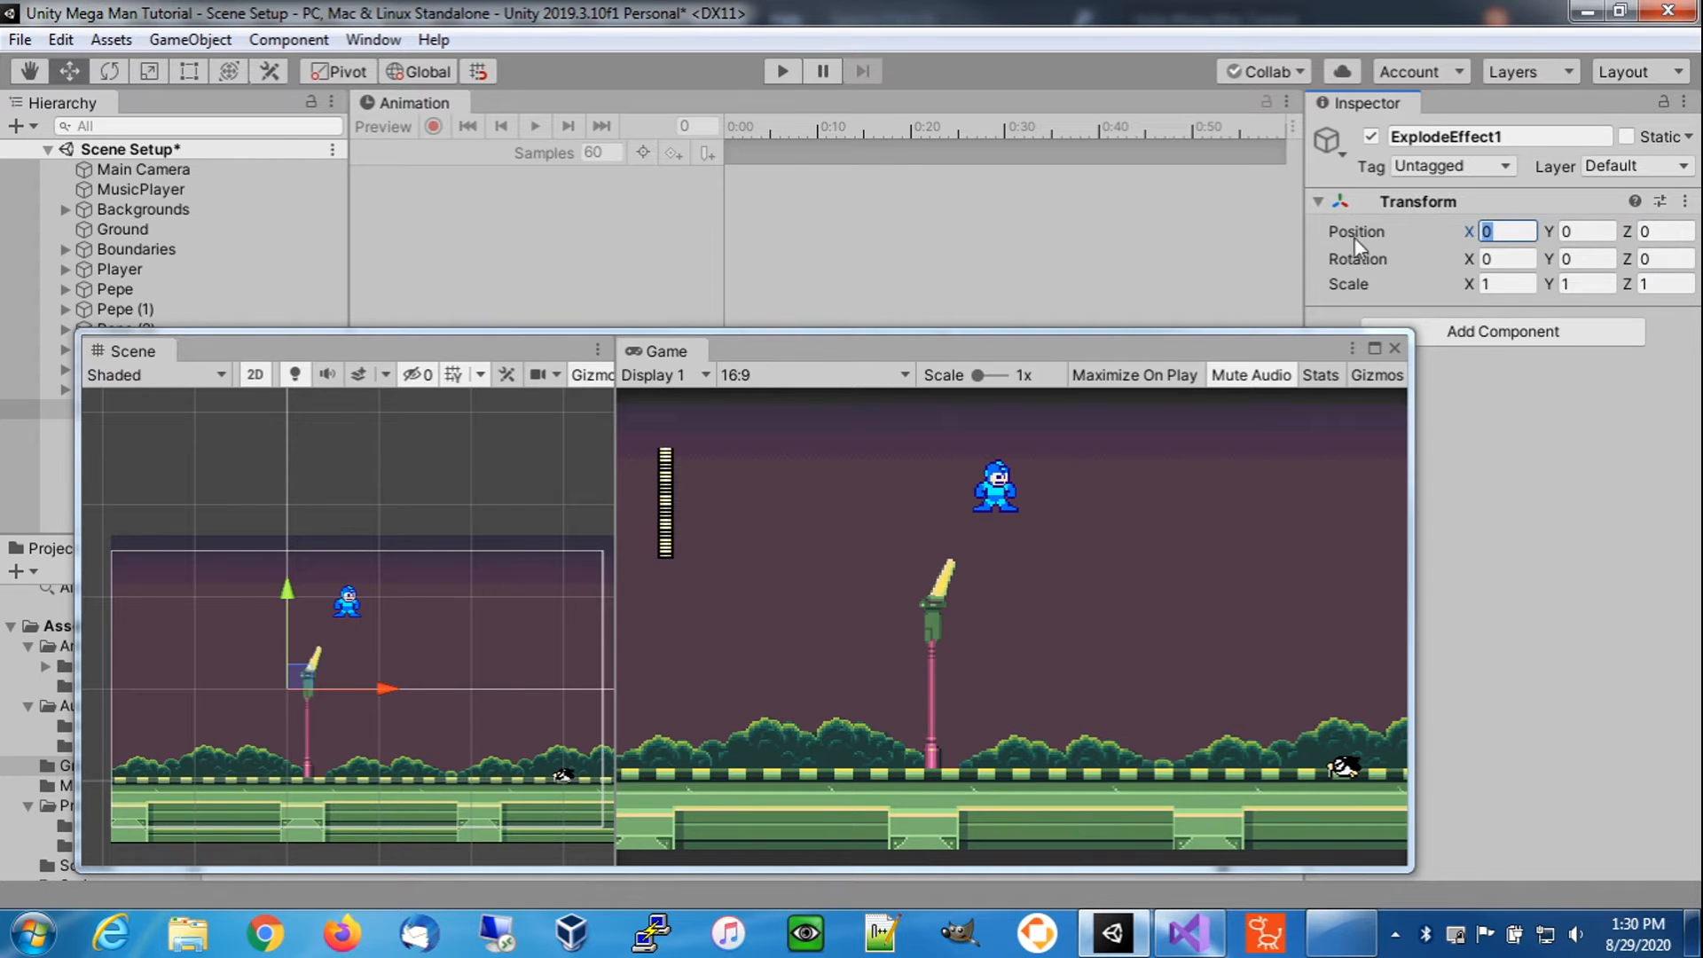
- Set the ExplodeEffect1 object's scale to 1.5 on both X and Y
{"action": "left_click_drag", "start_coordinate": [1167, 343], "coordinate": [1127, 305]}
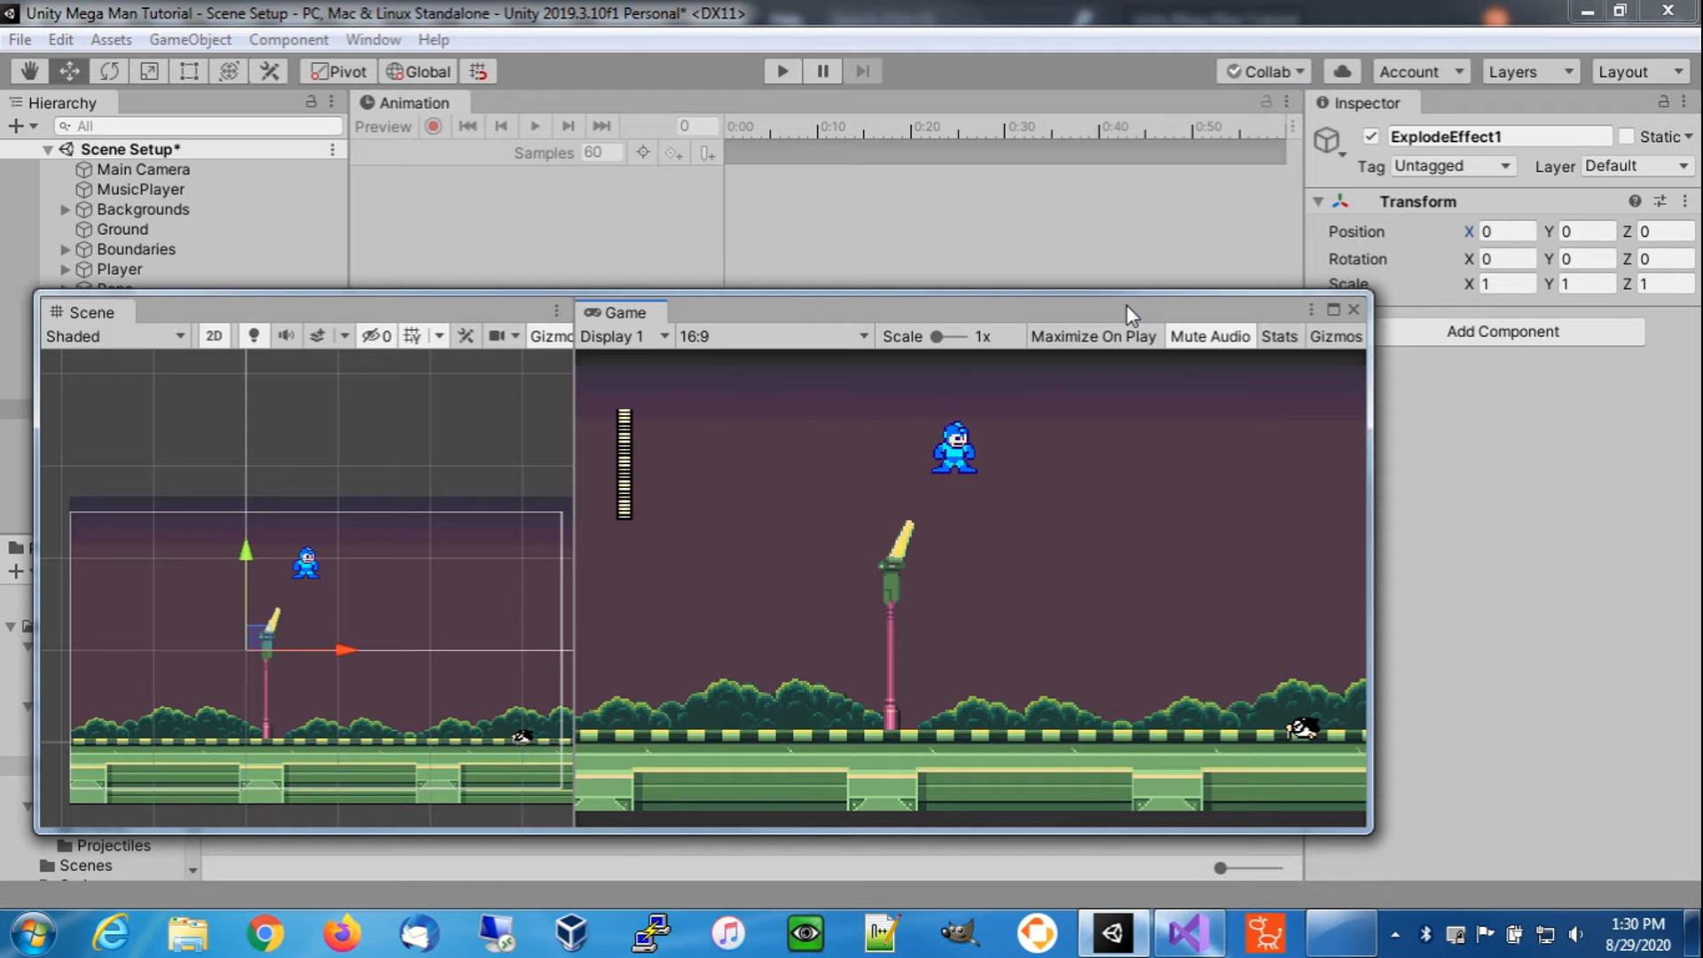
{"action": "left_click", "coordinate": [1501, 284]}
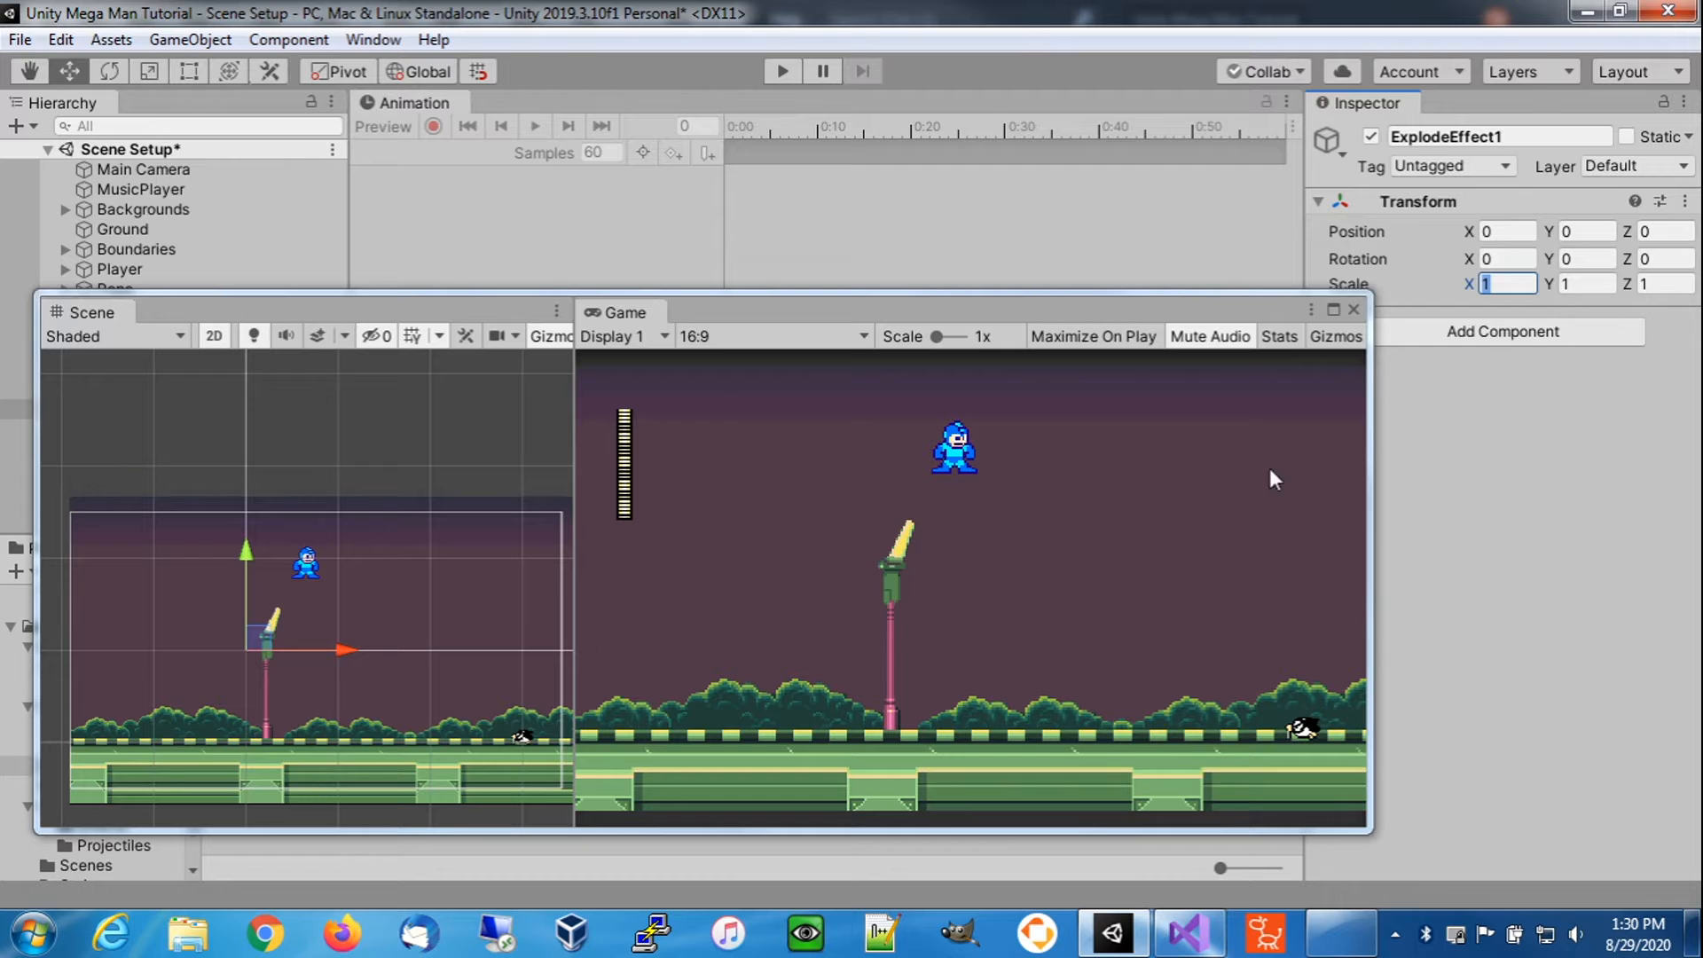
{"action": "type", "text": "1.5"}
{"action": "left_click", "coordinate": [1584, 286]}
{"action": "type", "text": "1"}
{"action": "left_click", "coordinate": [1504, 286]}
- Add a Sprite Renderer component to the ExplodeEffect1 object
{"action": "left_click", "coordinate": [1493, 334]}
{"action": "type", "text": "spri"}
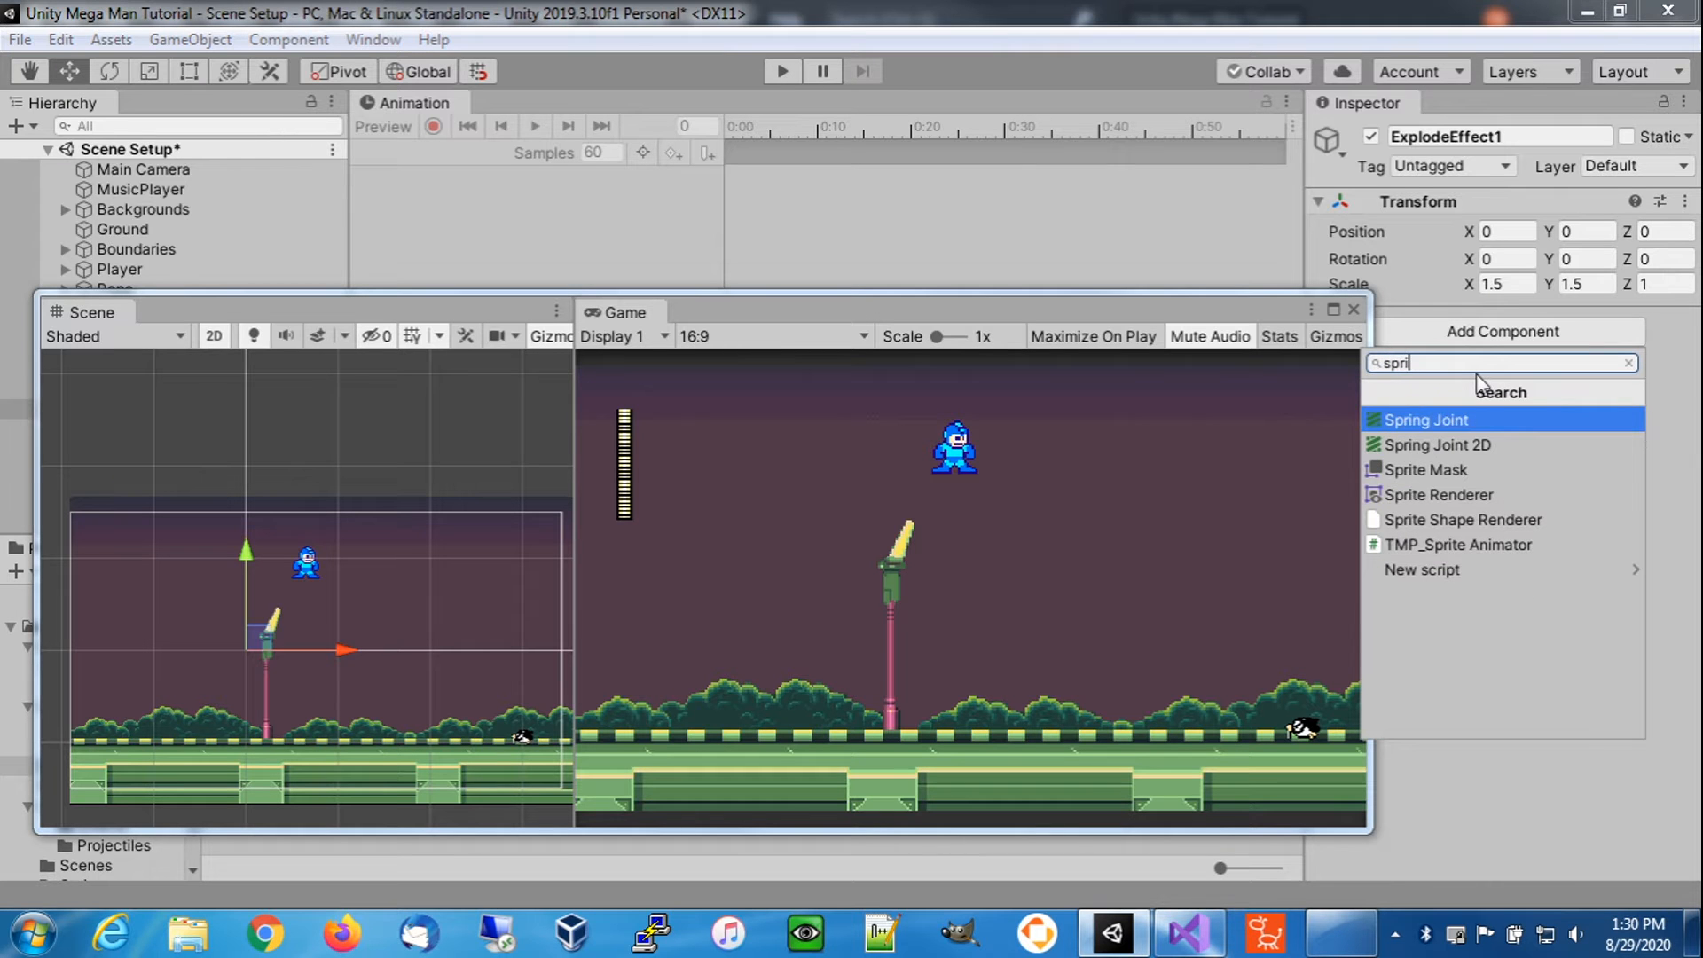
{"action": "left_click", "coordinate": [1437, 494]}
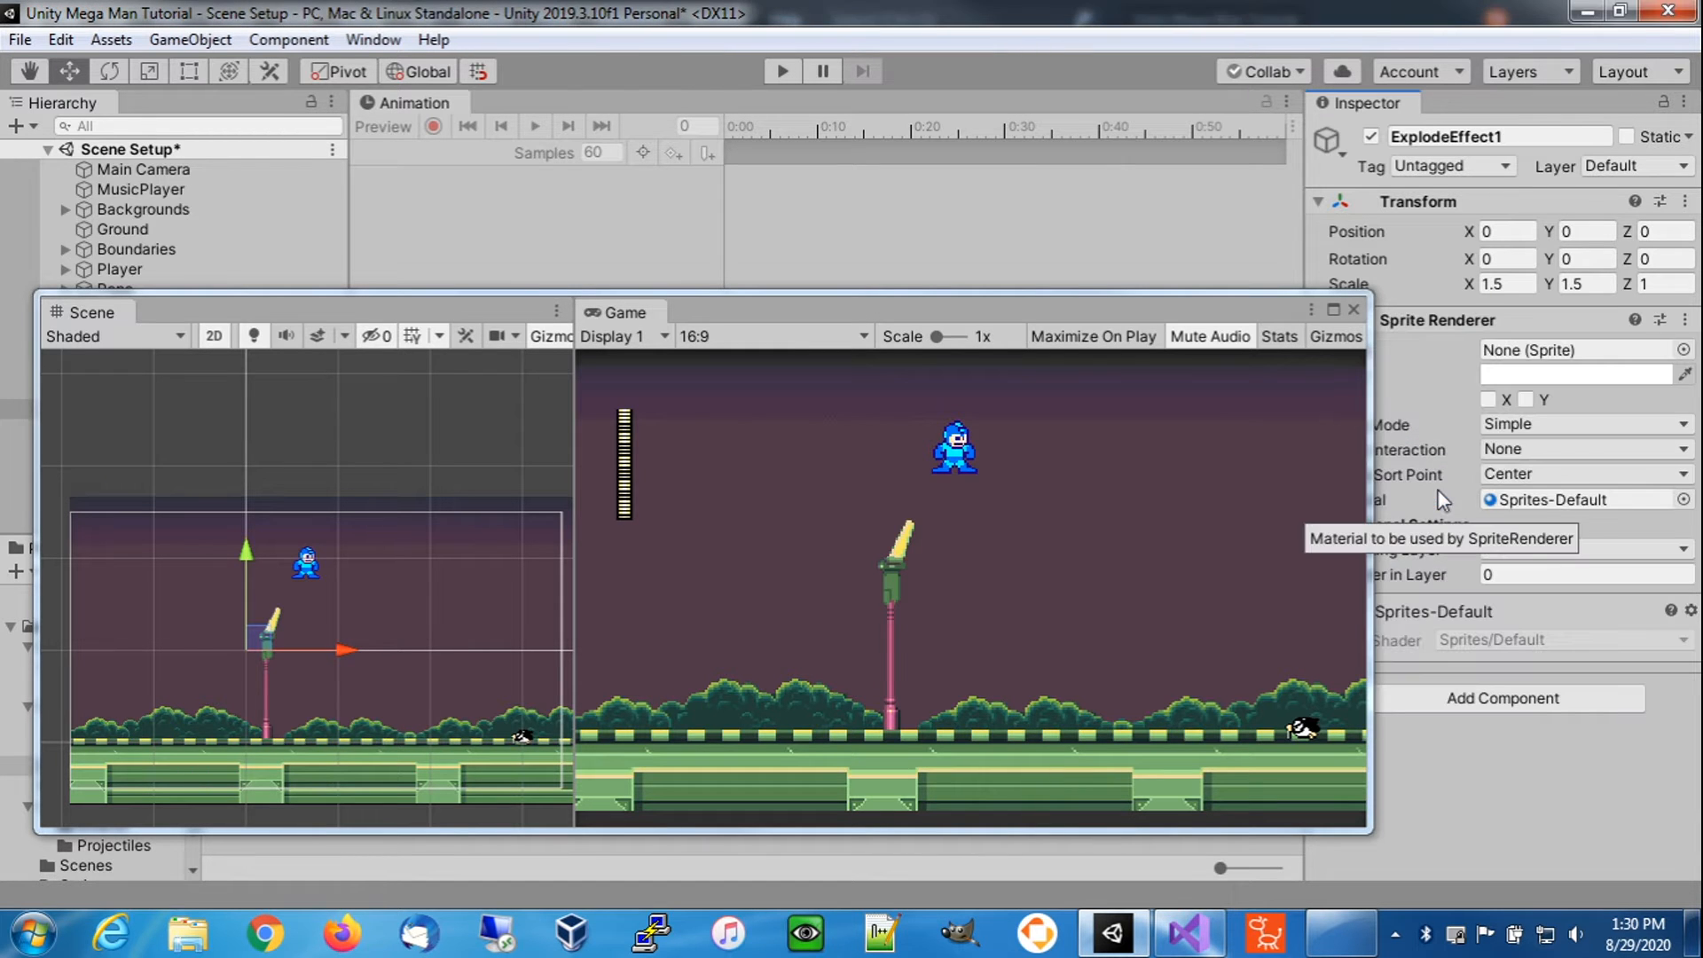
- Add a Circle Collider 2D component to ExplodeEffect1 and uncover its settings from behind the floating window
{"action": "left_click", "coordinate": [1503, 699]}
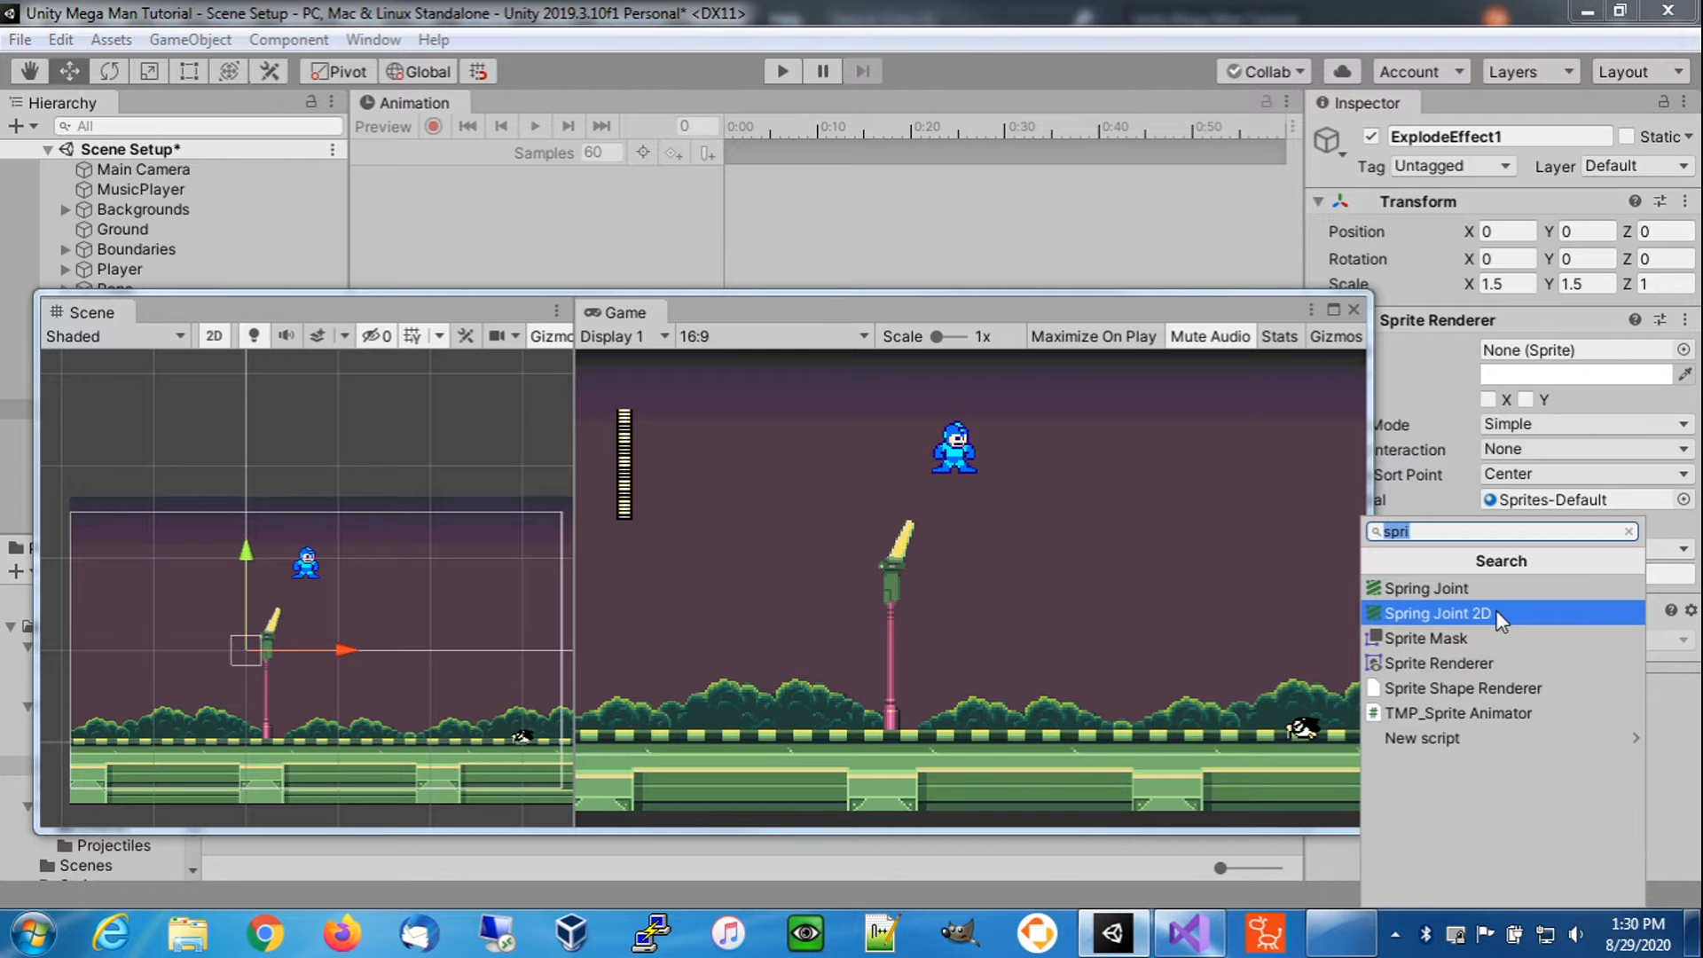
{"action": "type", "text": "Circl"}
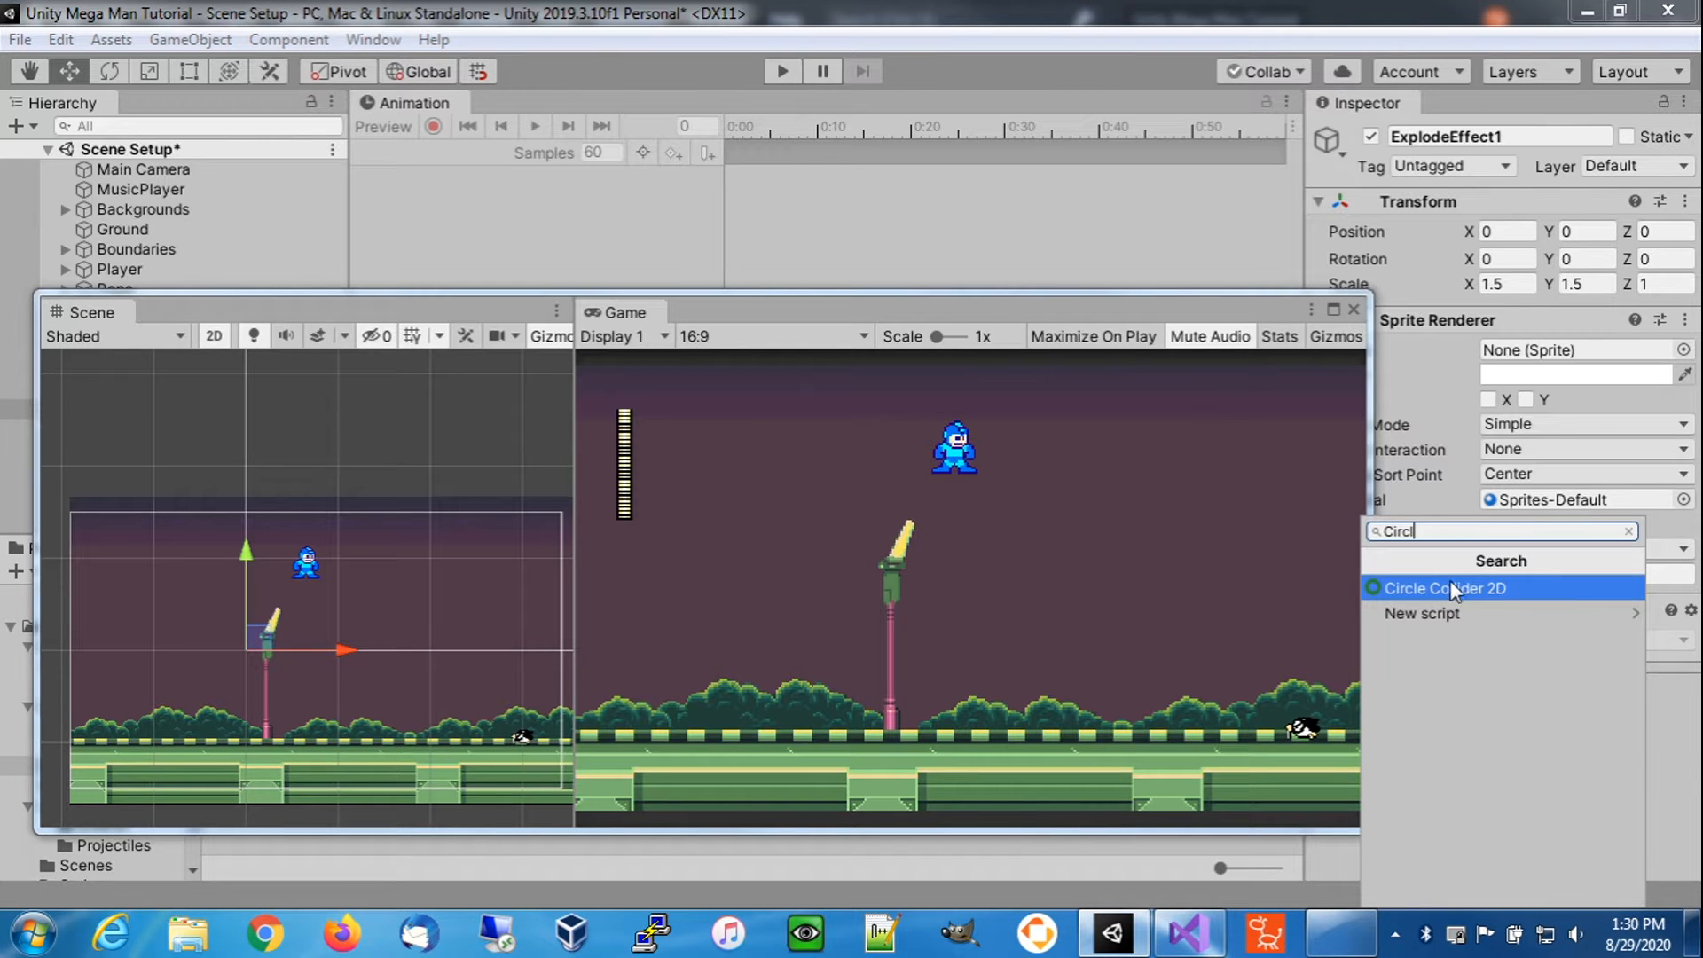
{"action": "left_click", "coordinate": [1451, 583]}
{"action": "scroll", "coordinate": [1513, 626], "scroll_direction": "down", "scroll_amount": 2}
{"action": "left_click_drag", "start_coordinate": [1183, 314], "coordinate": [1099, 314]}
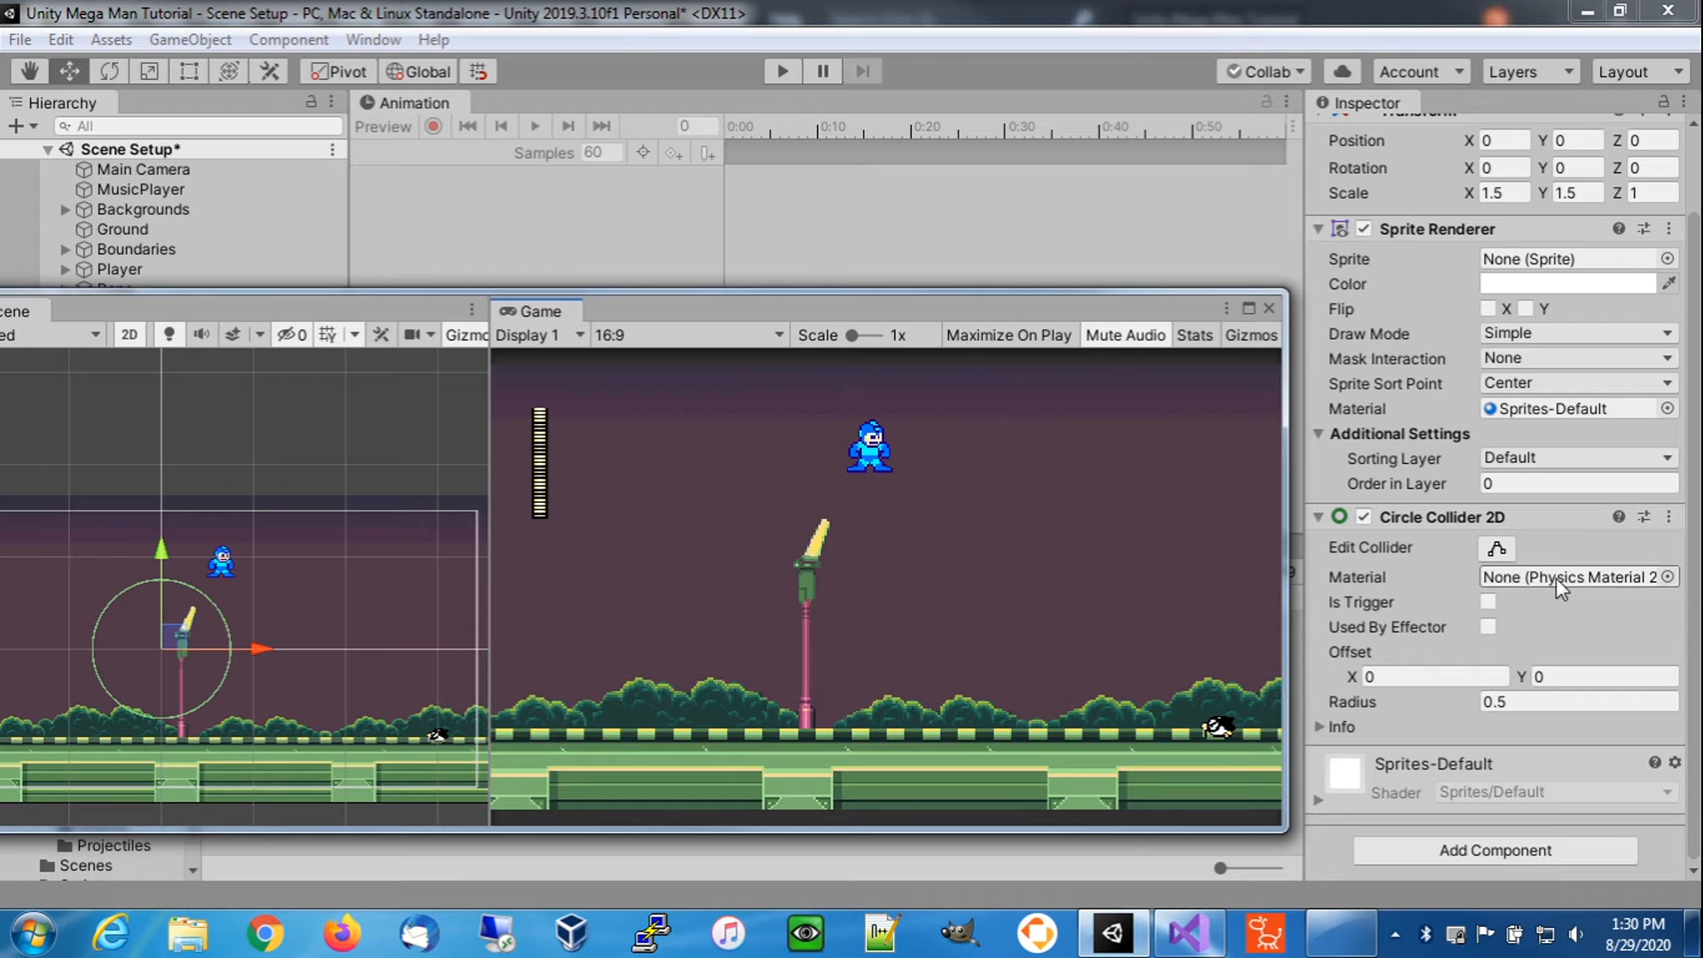
- Add an Animator component to the ExplodeEffect1 object
{"action": "left_click", "coordinate": [1490, 850]}
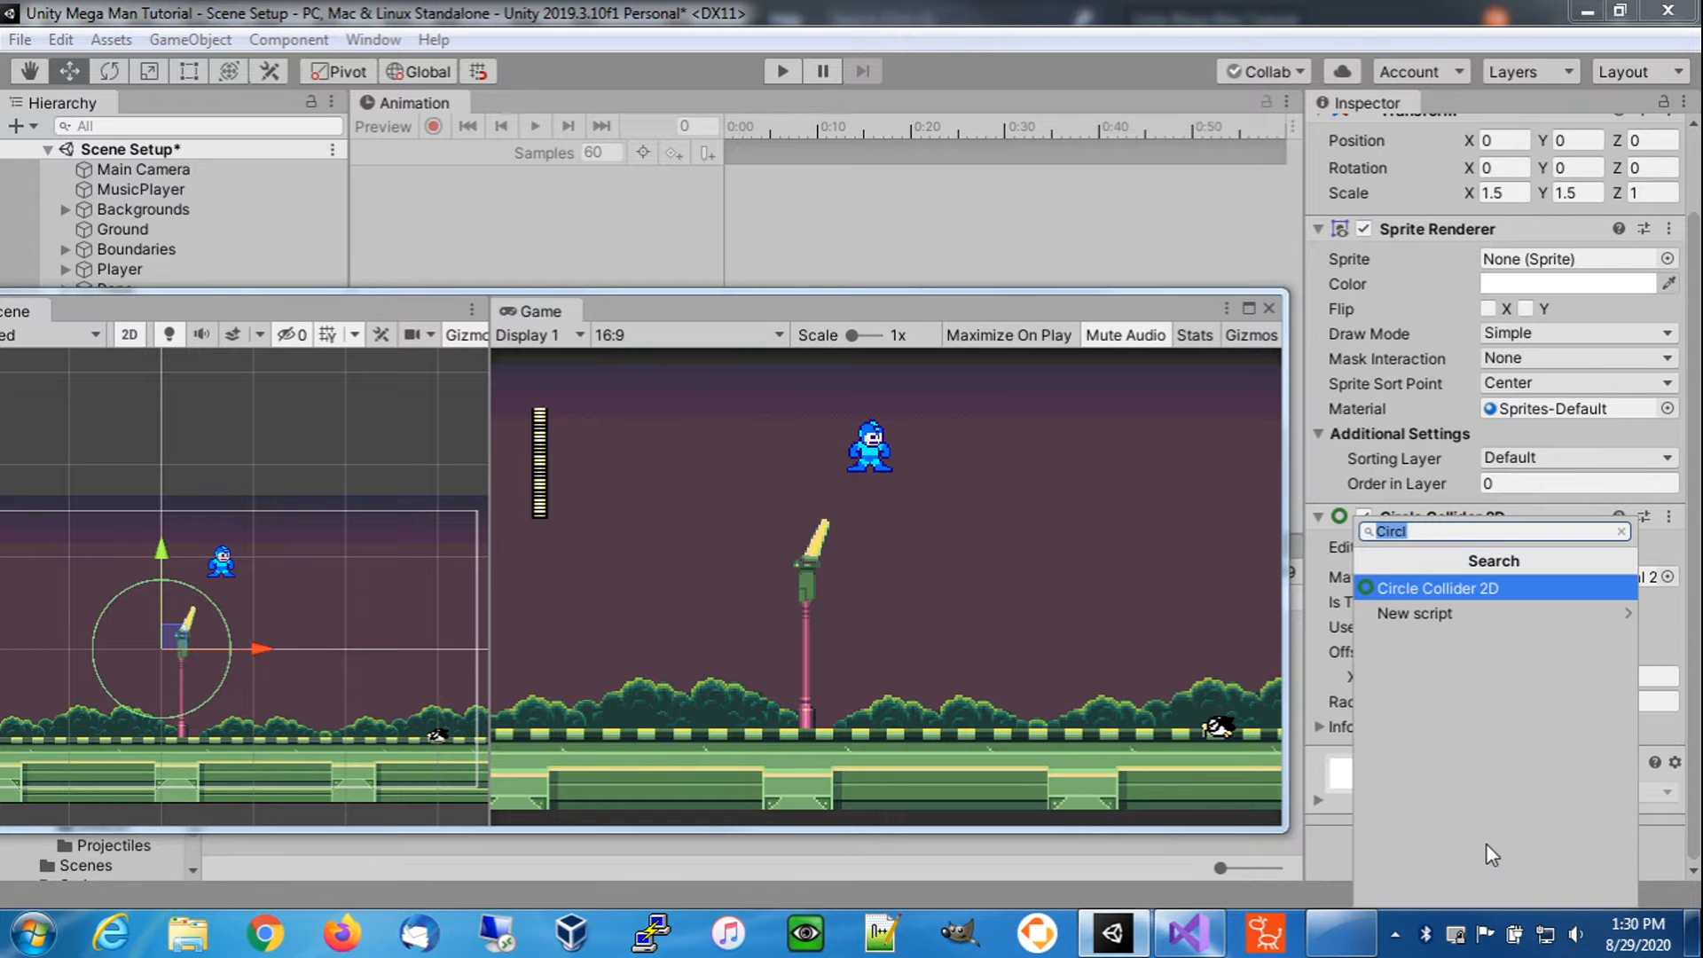
{"action": "type", "text": "anima"}
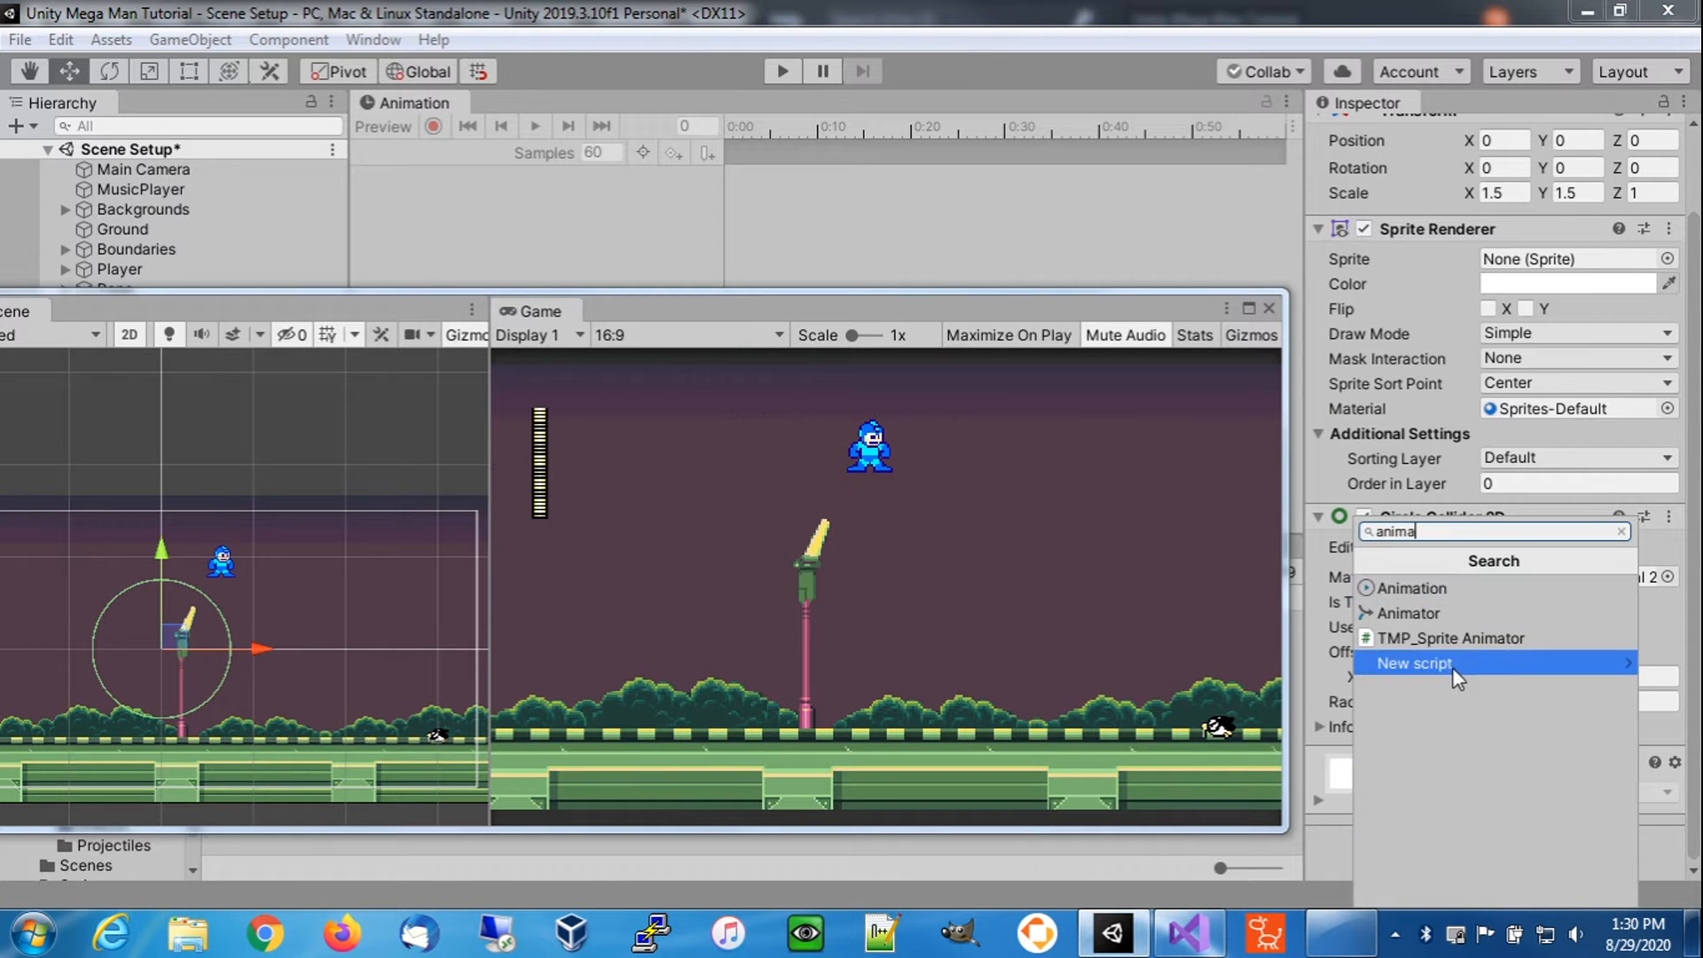
{"action": "left_click", "coordinate": [1413, 614]}
{"action": "scroll", "coordinate": [1469, 656], "scroll_direction": "down", "scroll_amount": 3}
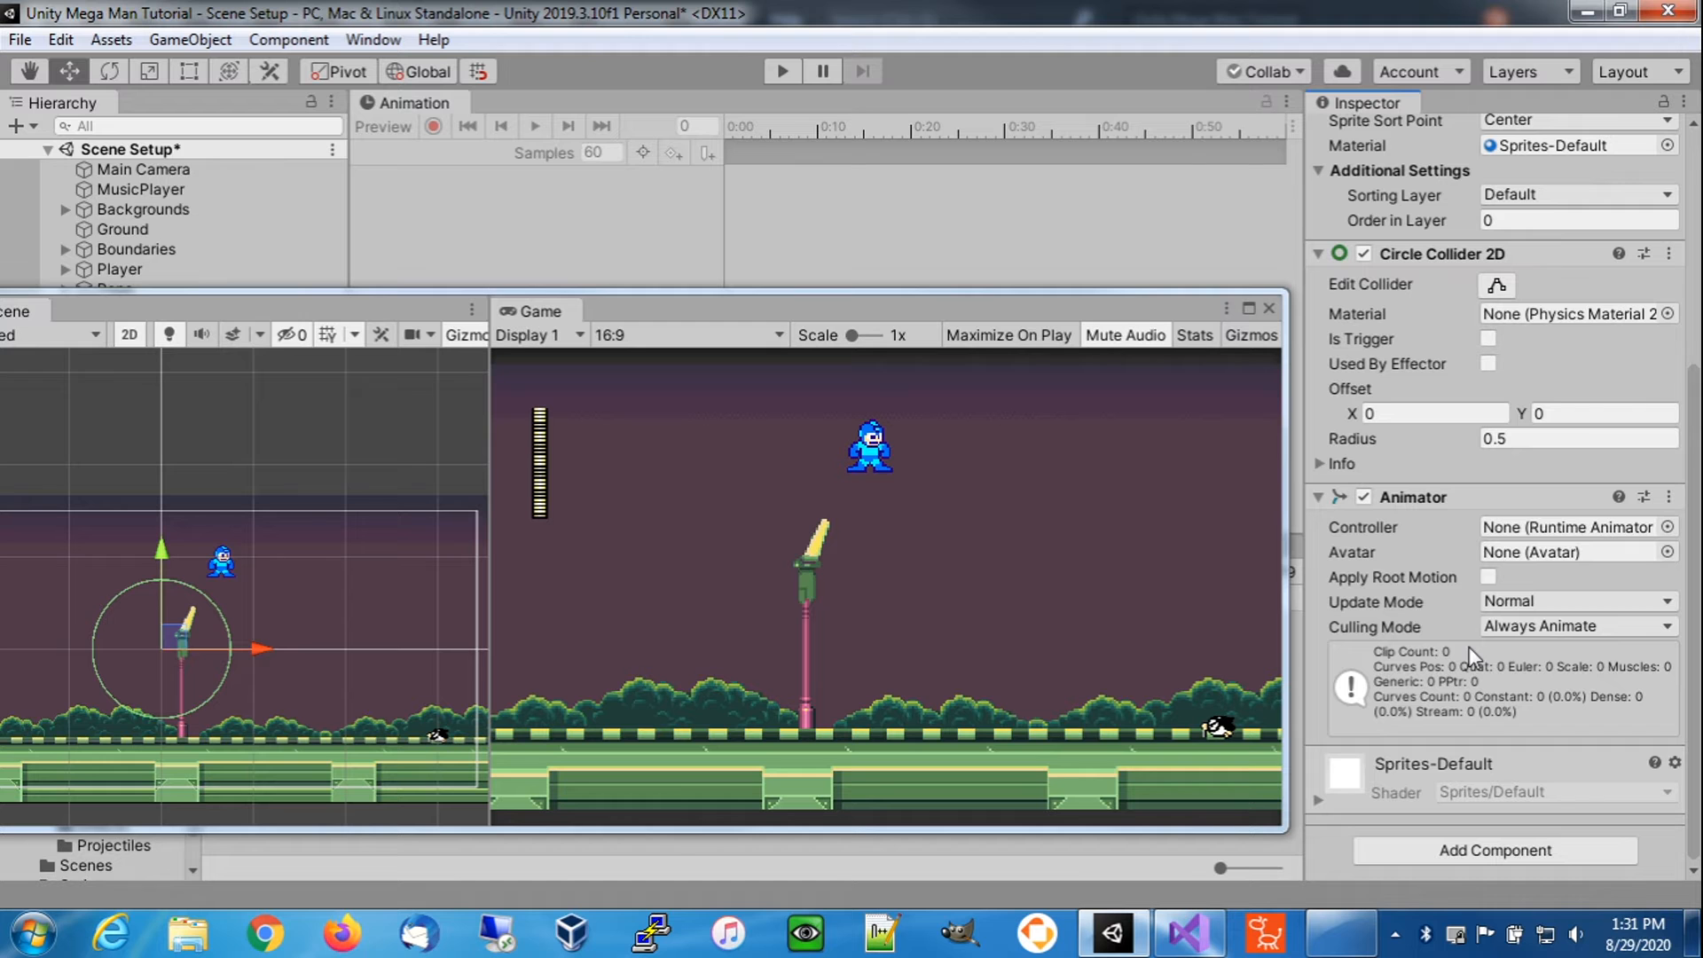
- Attach ExplosionScript from the project's Scripts folder to the ExplodeEffect1 object as a component
{"action": "left_click_drag", "start_coordinate": [997, 319], "coordinate": [1150, 127]}
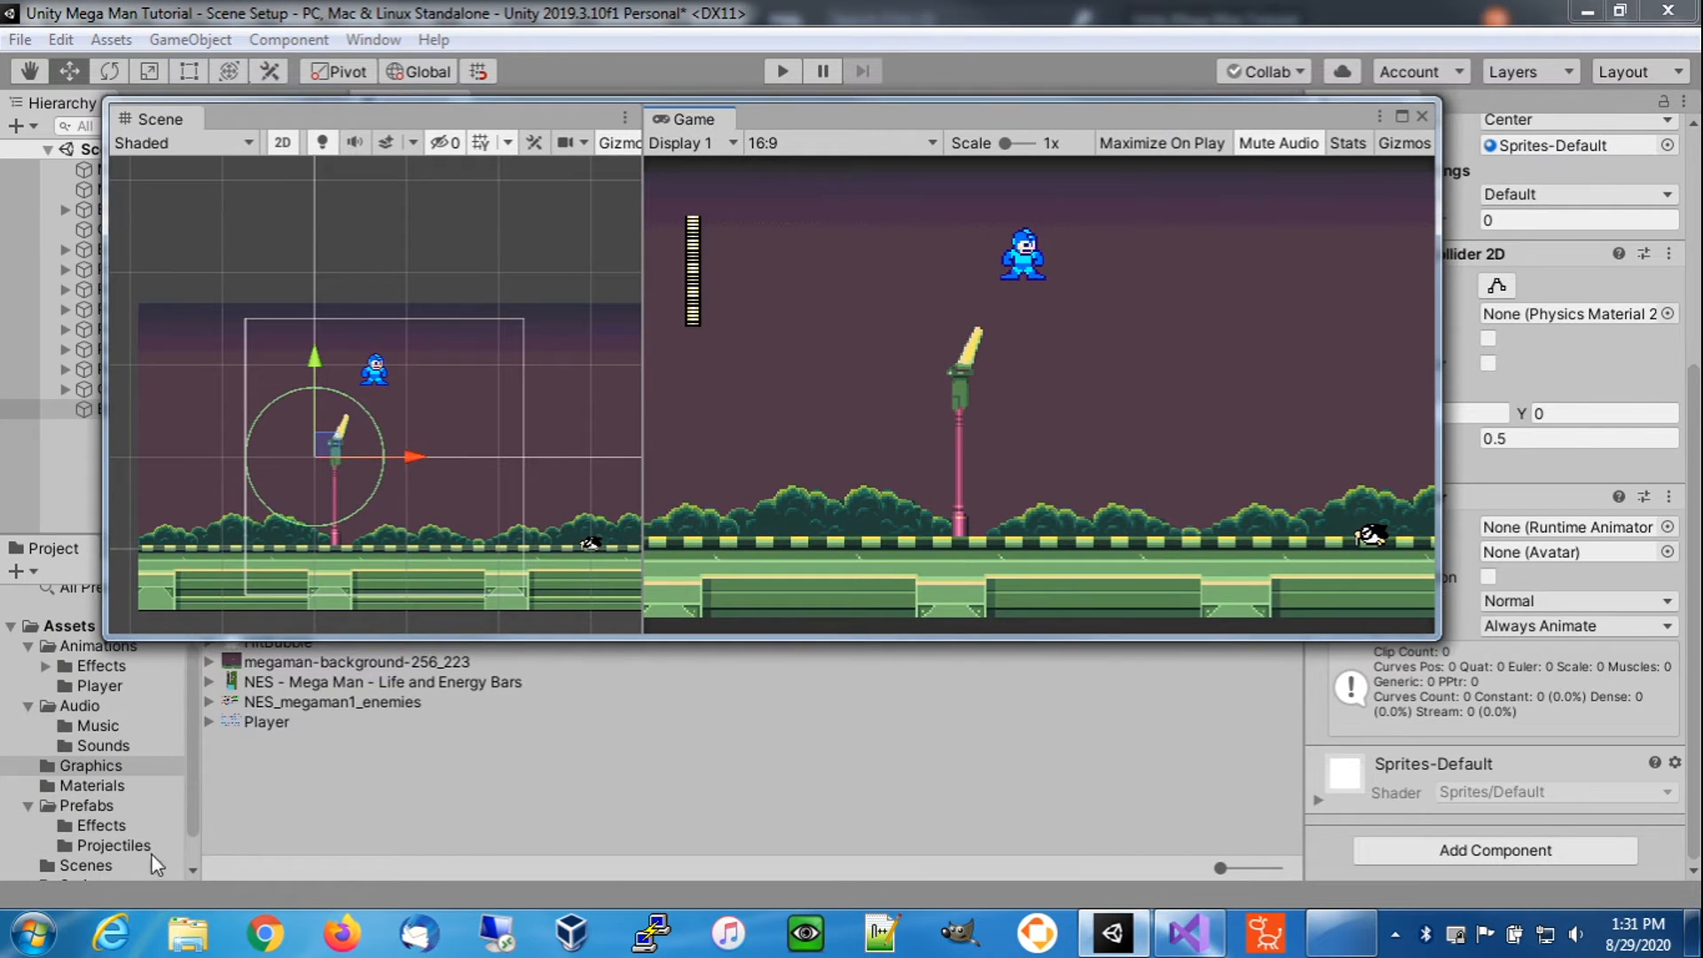
{"action": "scroll", "coordinate": [151, 854], "scroll_direction": "down", "scroll_amount": 1}
{"action": "left_click", "coordinate": [88, 847]}
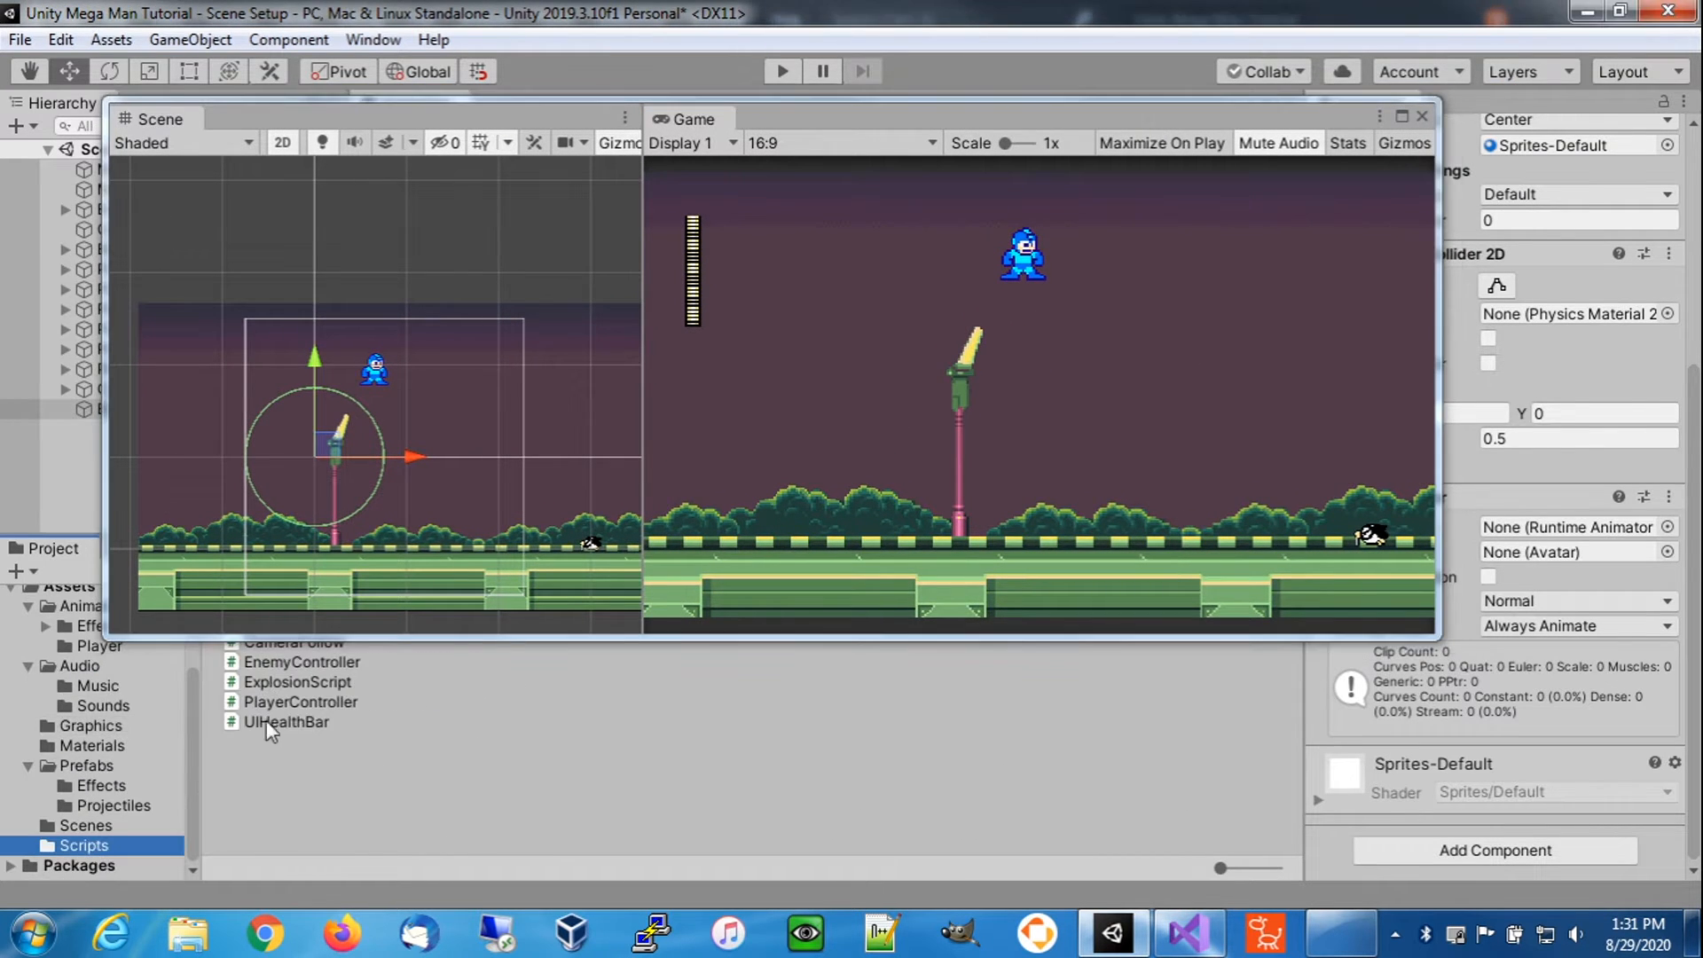
{"action": "left_click_drag", "start_coordinate": [326, 679], "coordinate": [1457, 864]}
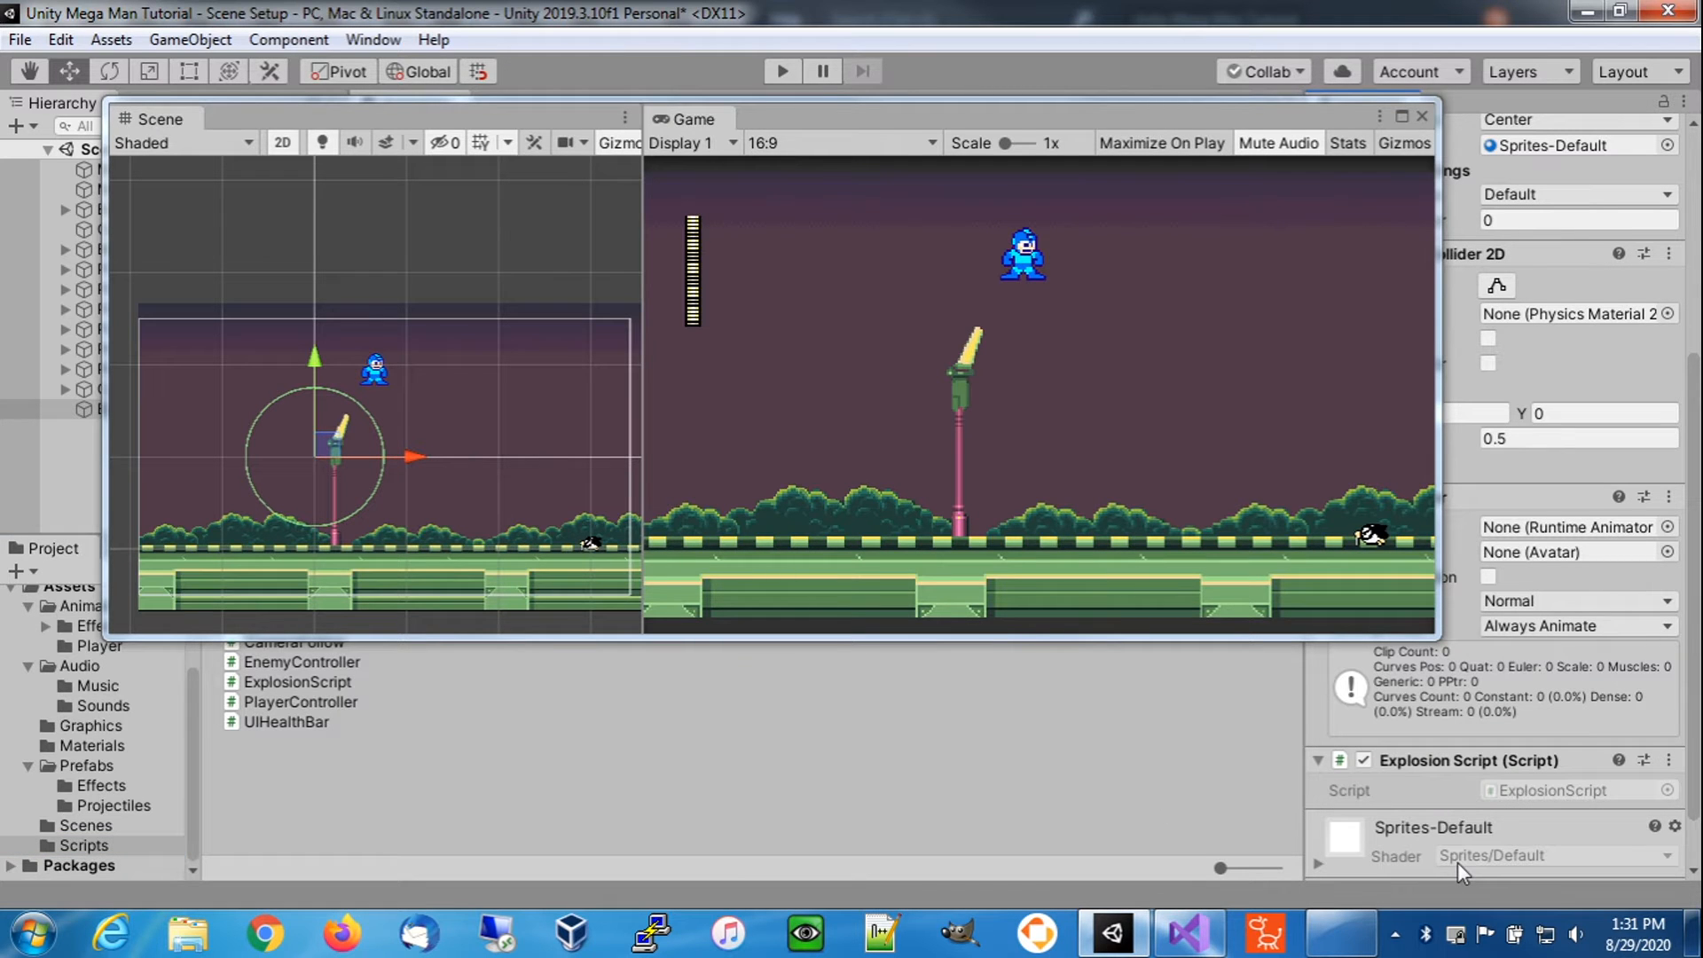
- Set the Sprite Renderer's Order in Layer to 10 on ExplodeEffect1
{"action": "left_click_drag", "start_coordinate": [915, 120], "coordinate": [850, 325]}
{"action": "left_click_drag", "start_coordinate": [1210, 327], "coordinate": [1127, 335]}
{"action": "scroll", "coordinate": [1436, 415], "scroll_direction": "up", "scroll_amount": 5}
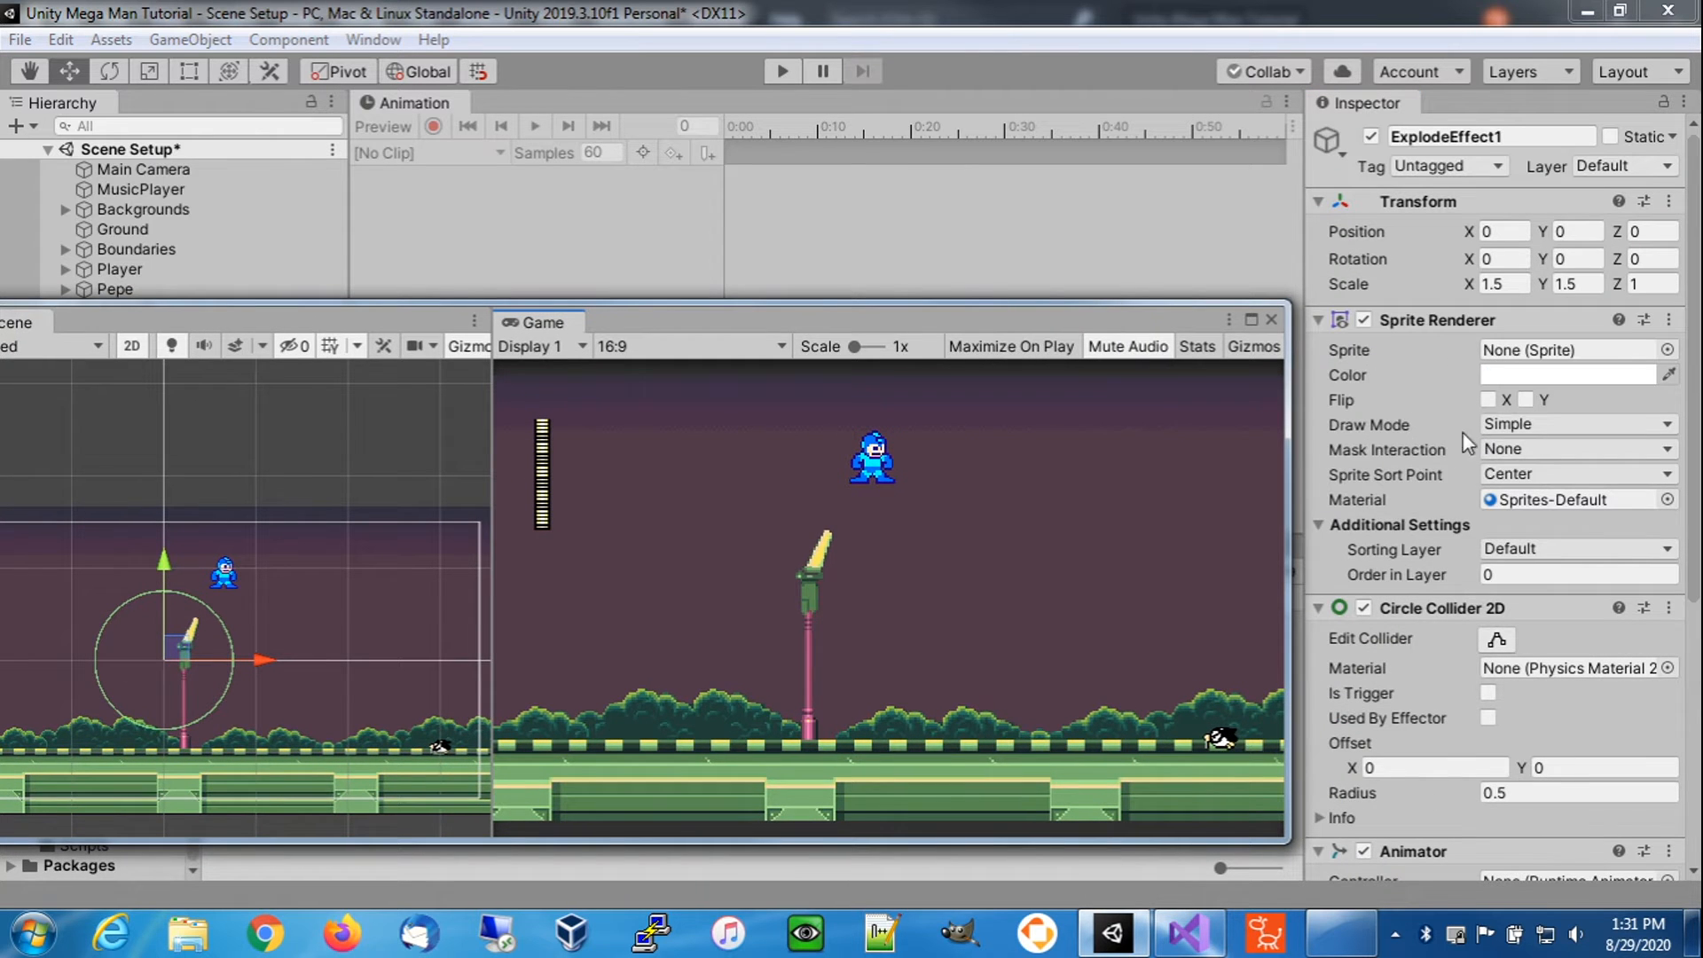
{"action": "left_click", "coordinate": [1509, 575]}
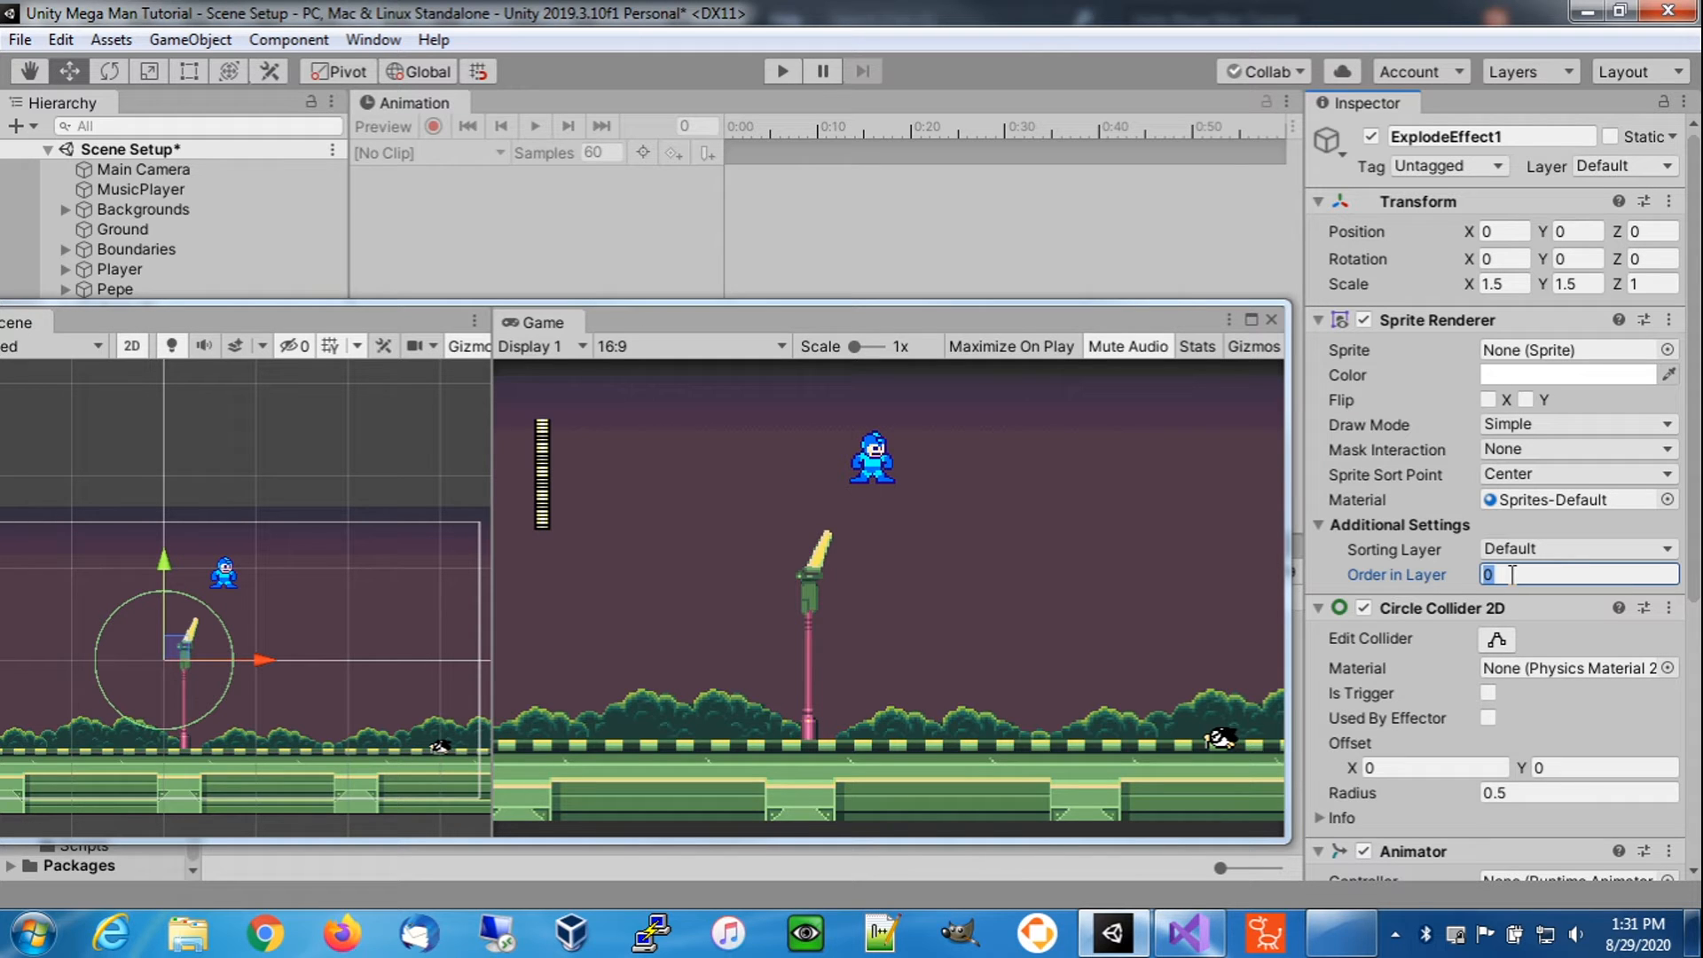
{"action": "type", "text": "10"}
- Make ExplodeEffect1's Circle Collider 2D a trigger with a radius of 0.0001, and save the scene
{"action": "left_click", "coordinate": [1488, 693]}
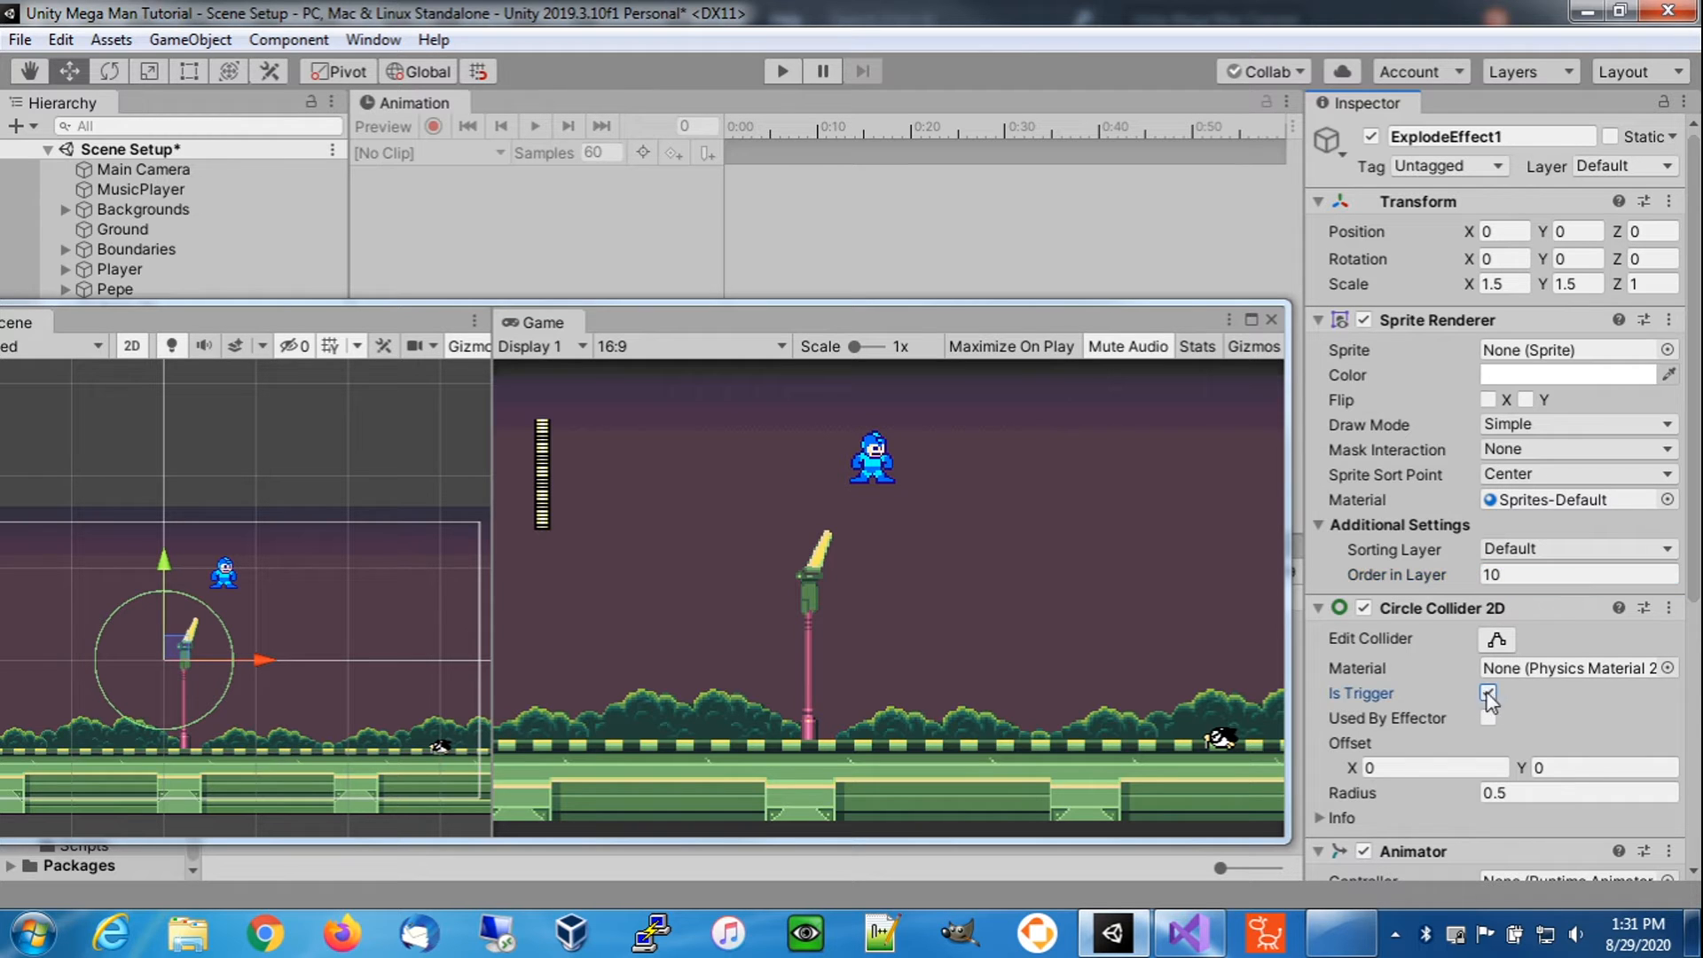
{"action": "scroll", "coordinate": [1547, 671], "scroll_direction": "down", "scroll_amount": 3}
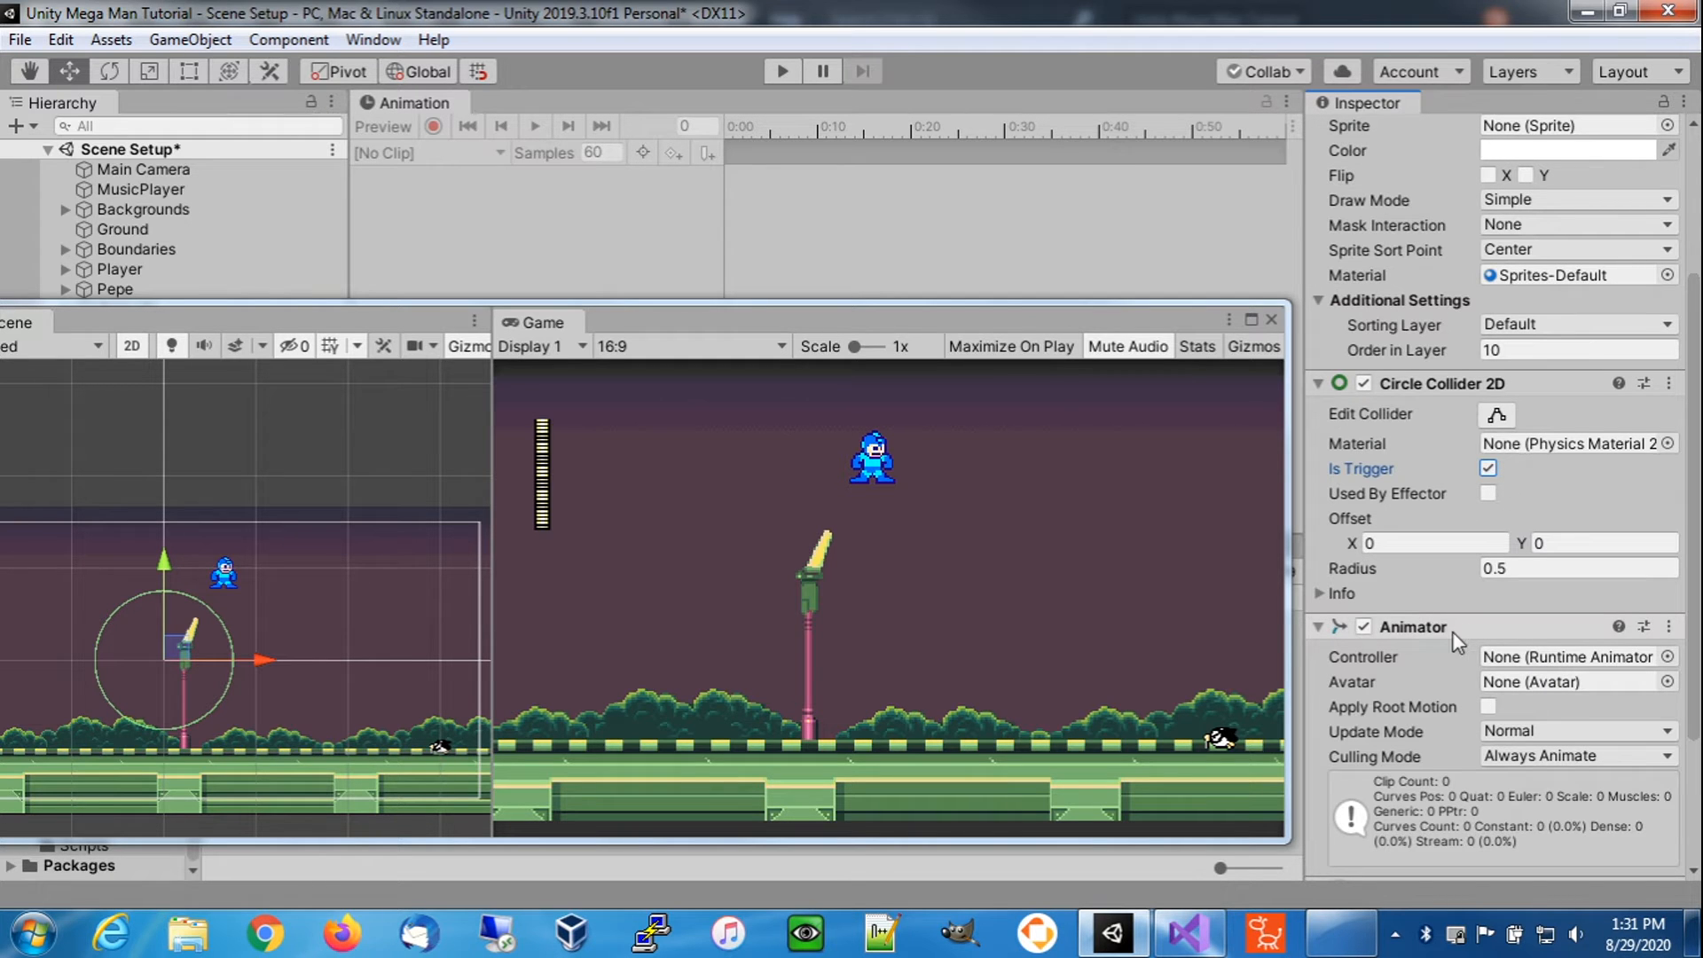
{"action": "left_click", "coordinate": [1538, 568]}
{"action": "type", "text": "0.0001"}
{"action": "key", "text": "Tab"}
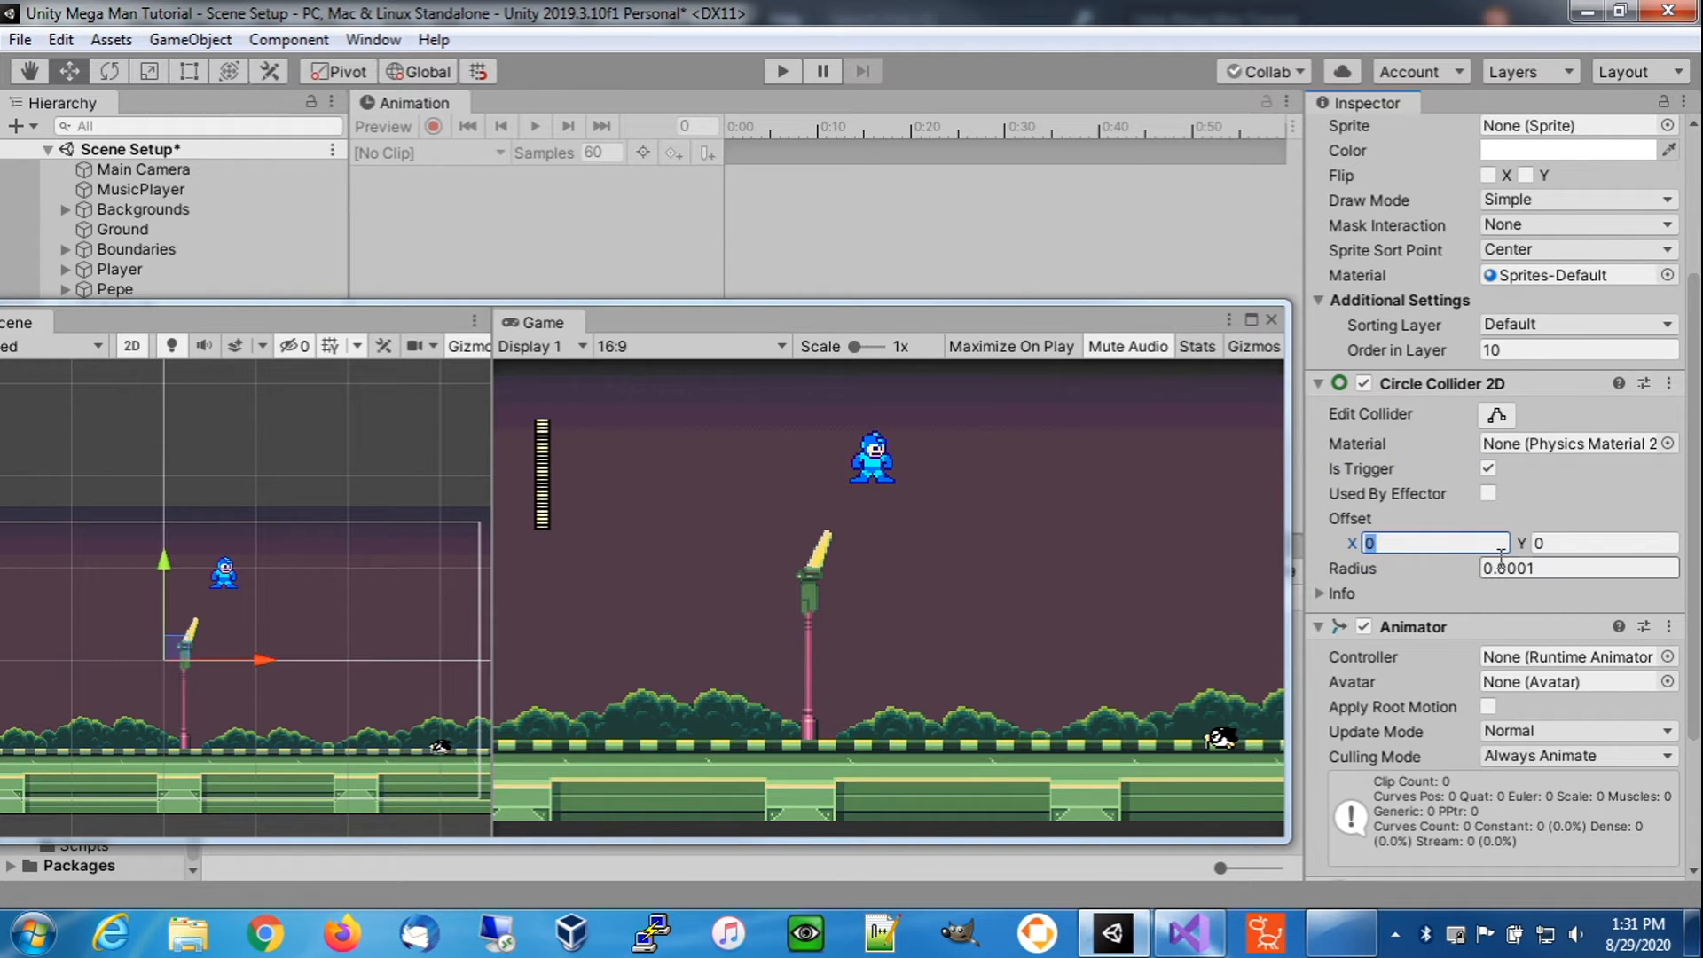
{"action": "left_click", "coordinate": [20, 39]}
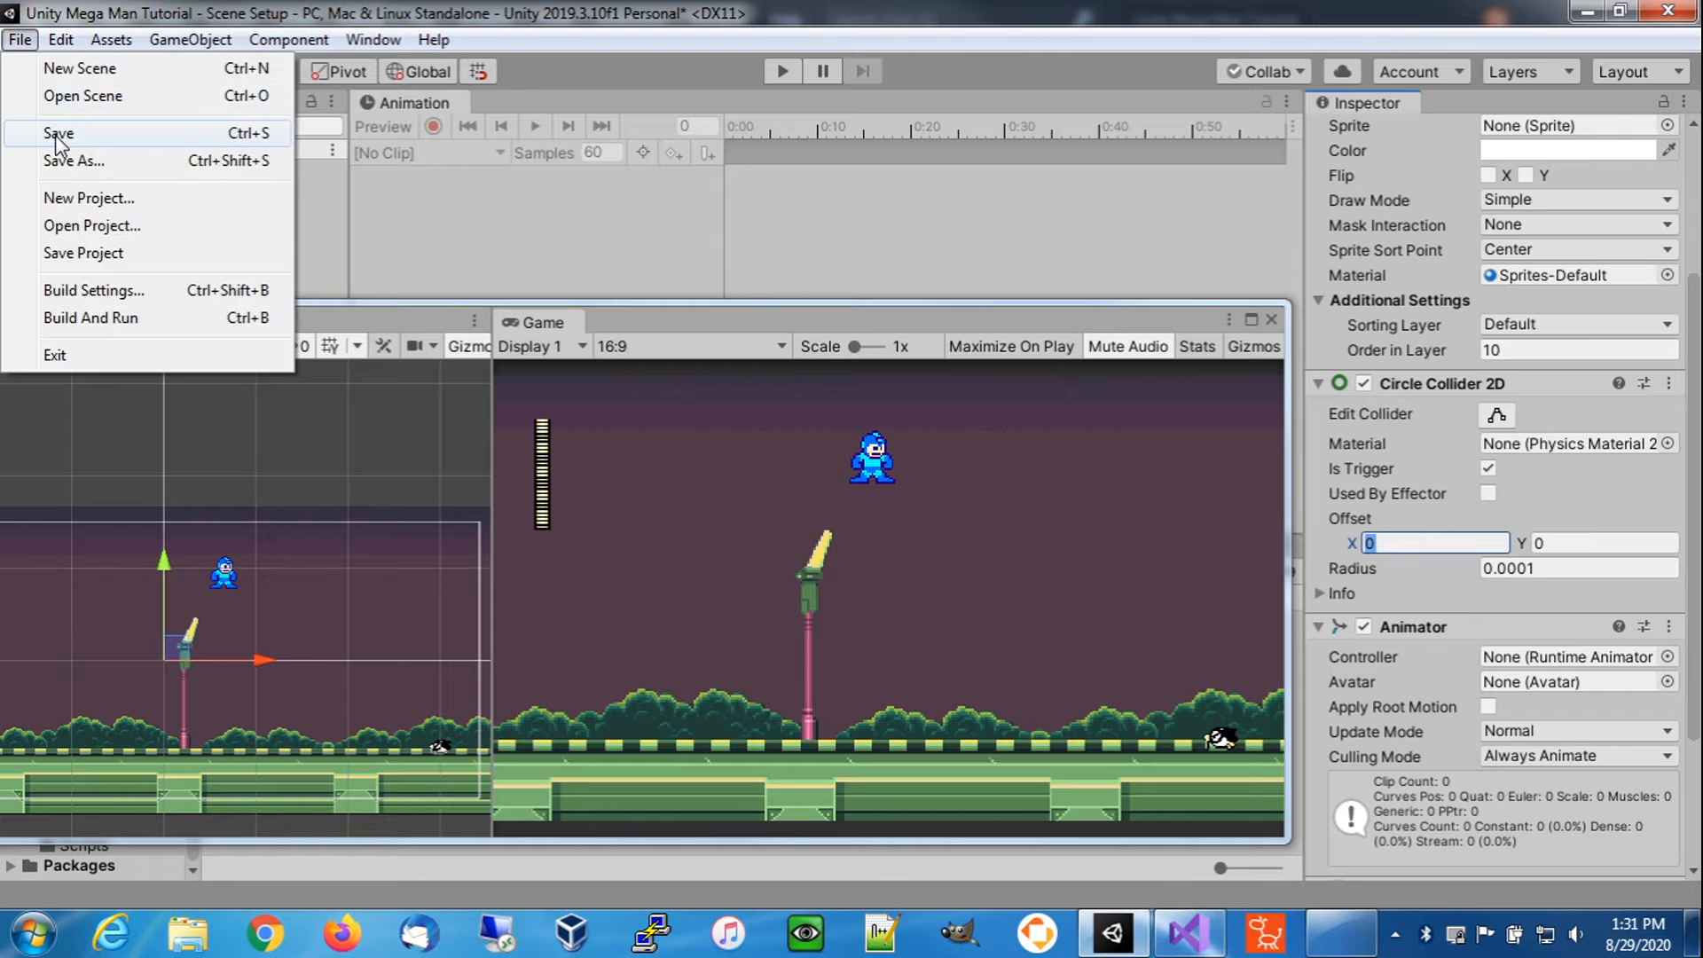
{"action": "left_click", "coordinate": [57, 133]}
- Open the project's Animations/Effects/ExplodeEffect1 folder and move the floating Scene and Game window out of the way
{"action": "left_click_drag", "start_coordinate": [711, 322], "coordinate": [1062, 277]}
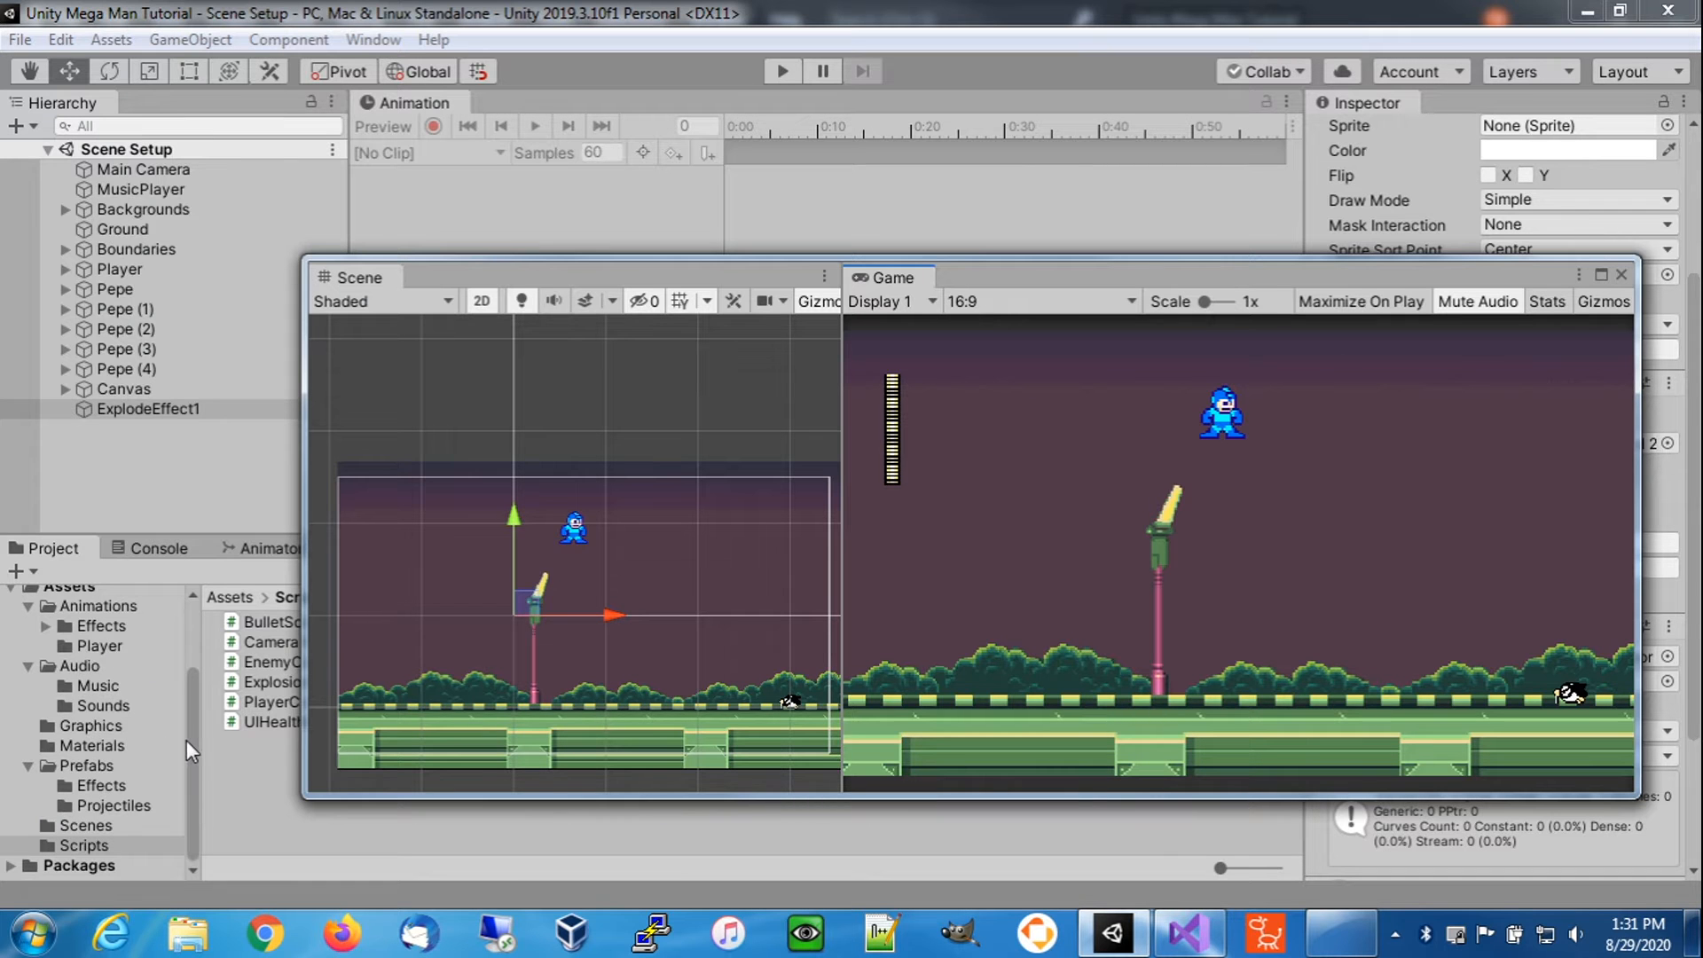
{"action": "left_click_drag", "start_coordinate": [1007, 273], "coordinate": [1090, 315]}
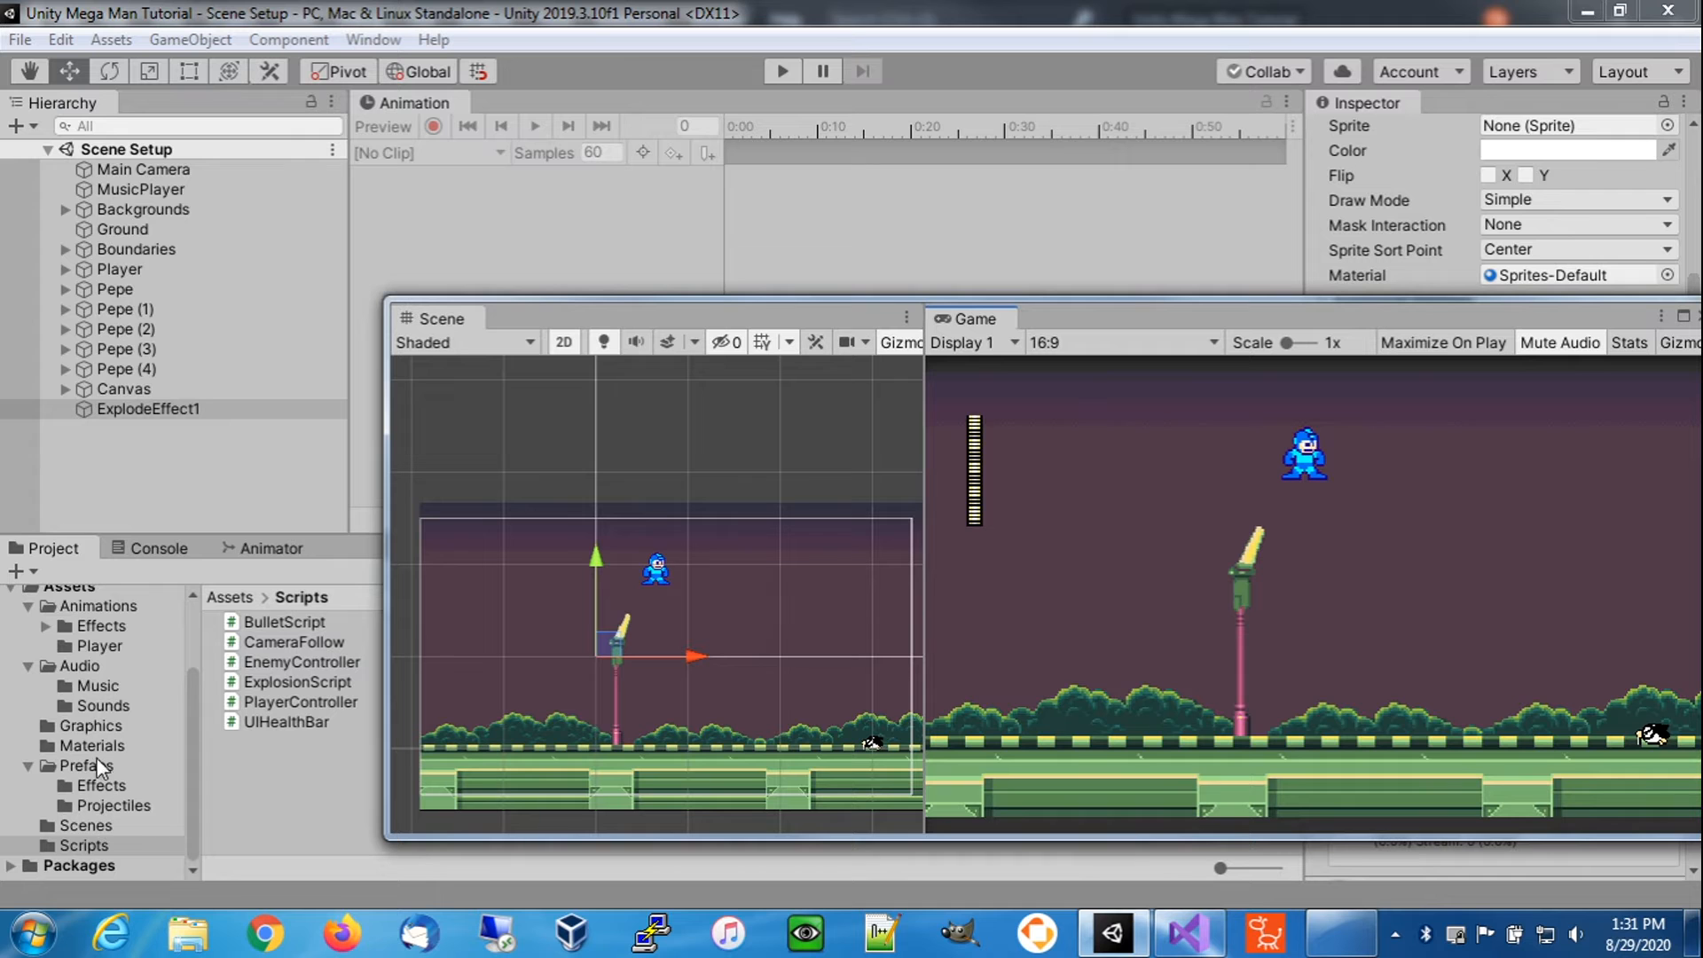
{"action": "left_click", "coordinate": [103, 625]}
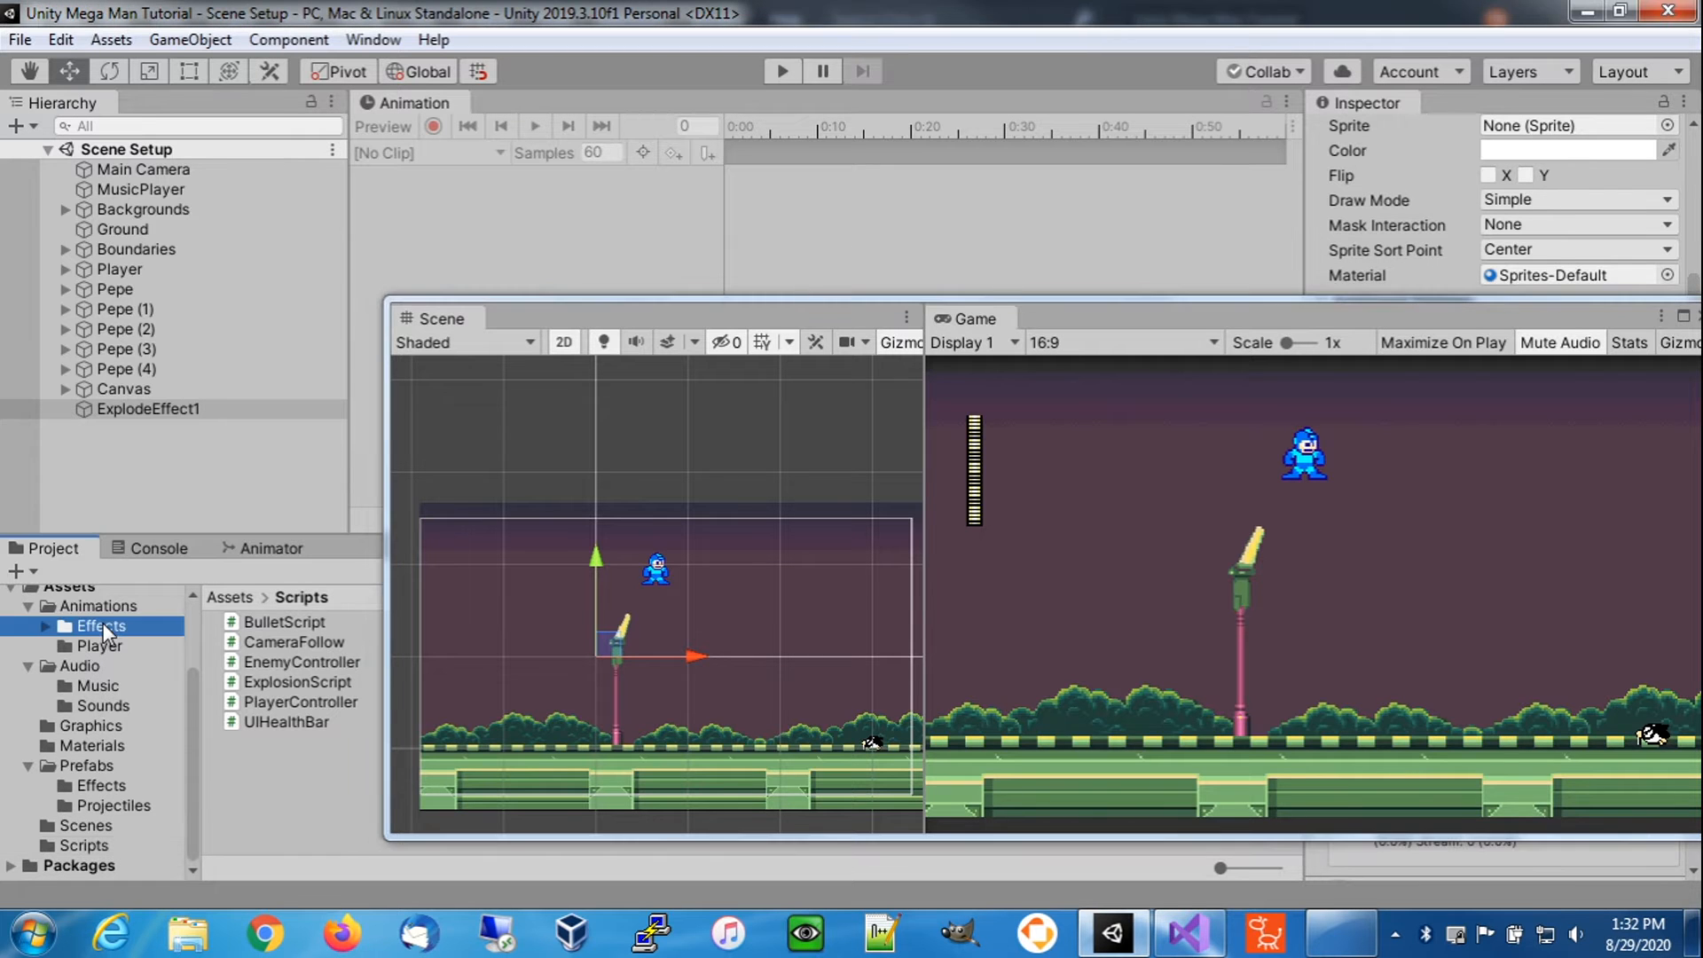
{"action": "left_click", "coordinate": [45, 626]}
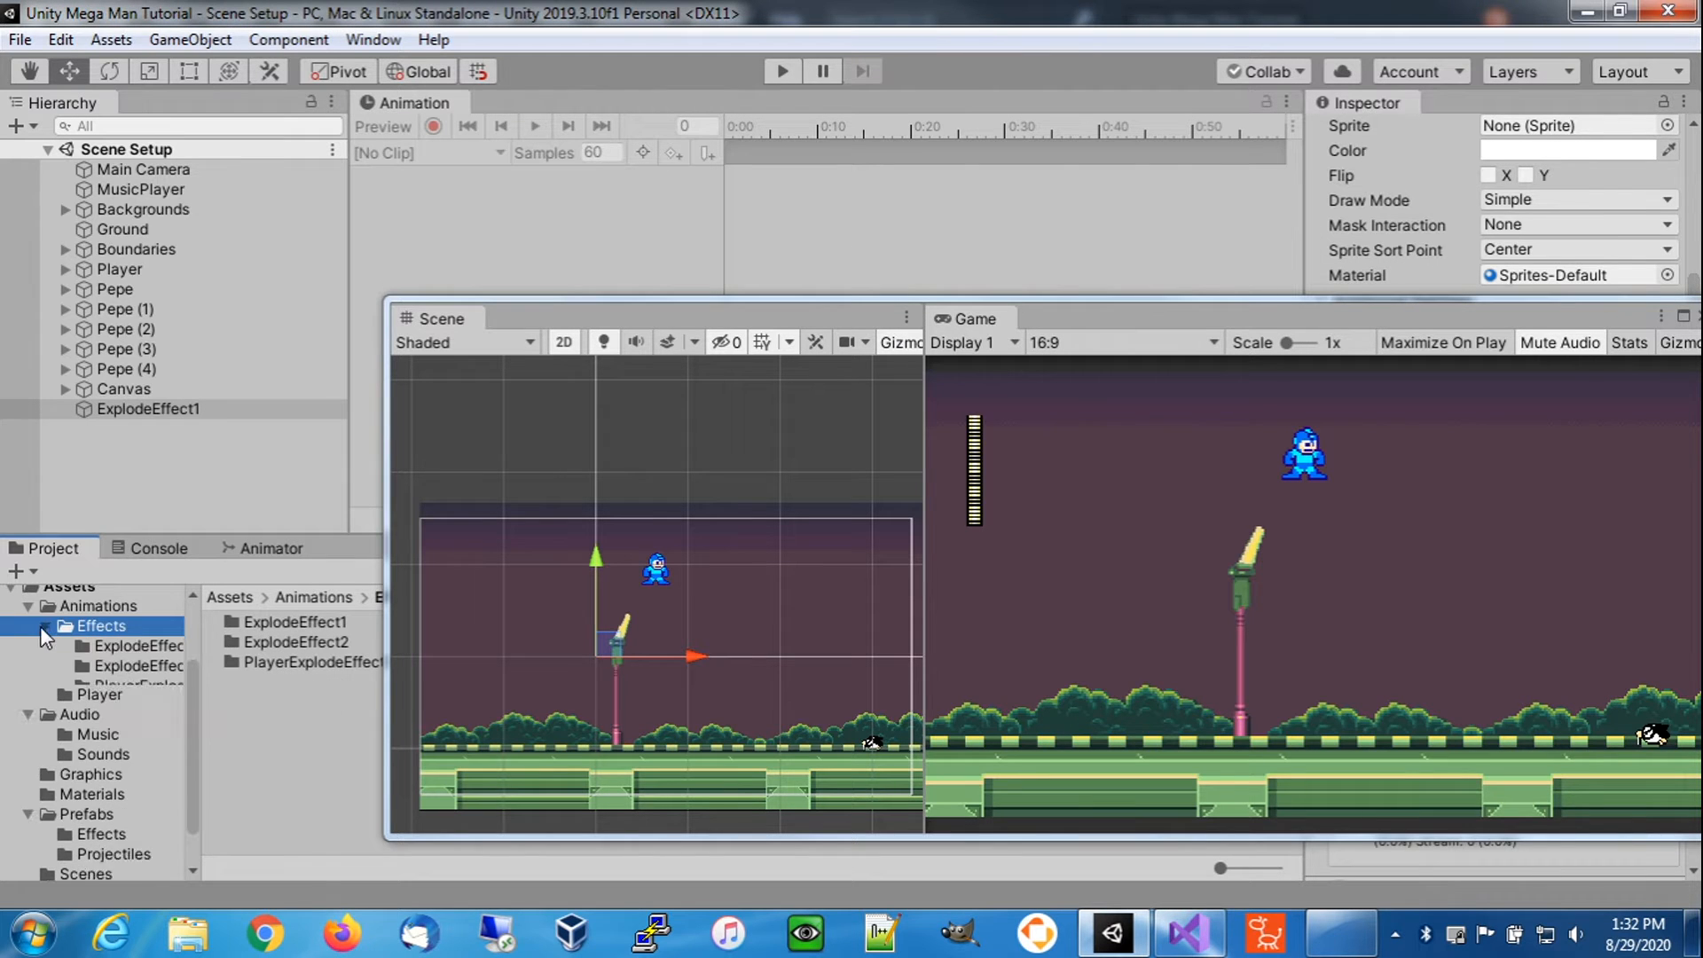
{"action": "left_click", "coordinate": [120, 645]}
{"action": "left_click_drag", "start_coordinate": [1104, 326], "coordinate": [1702, 283]}
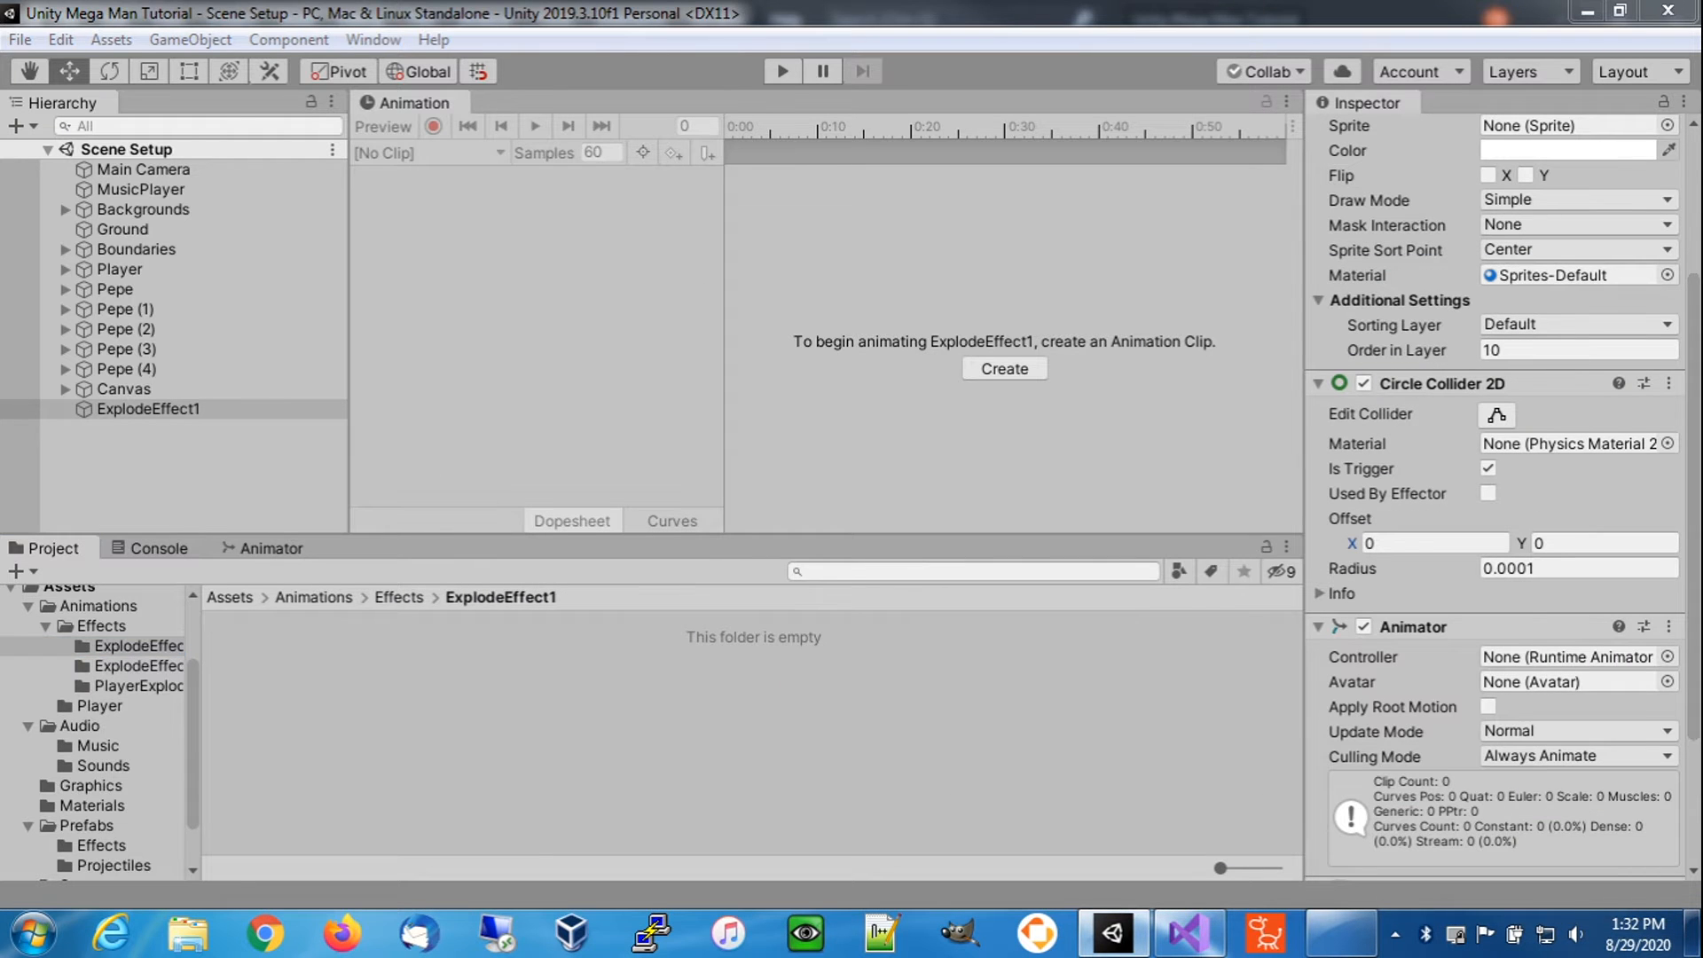
- Create an Animator Controller named ExplodeEffect1 in the ExplodeEffect1 animations folder
{"action": "right_click", "coordinate": [324, 678]}
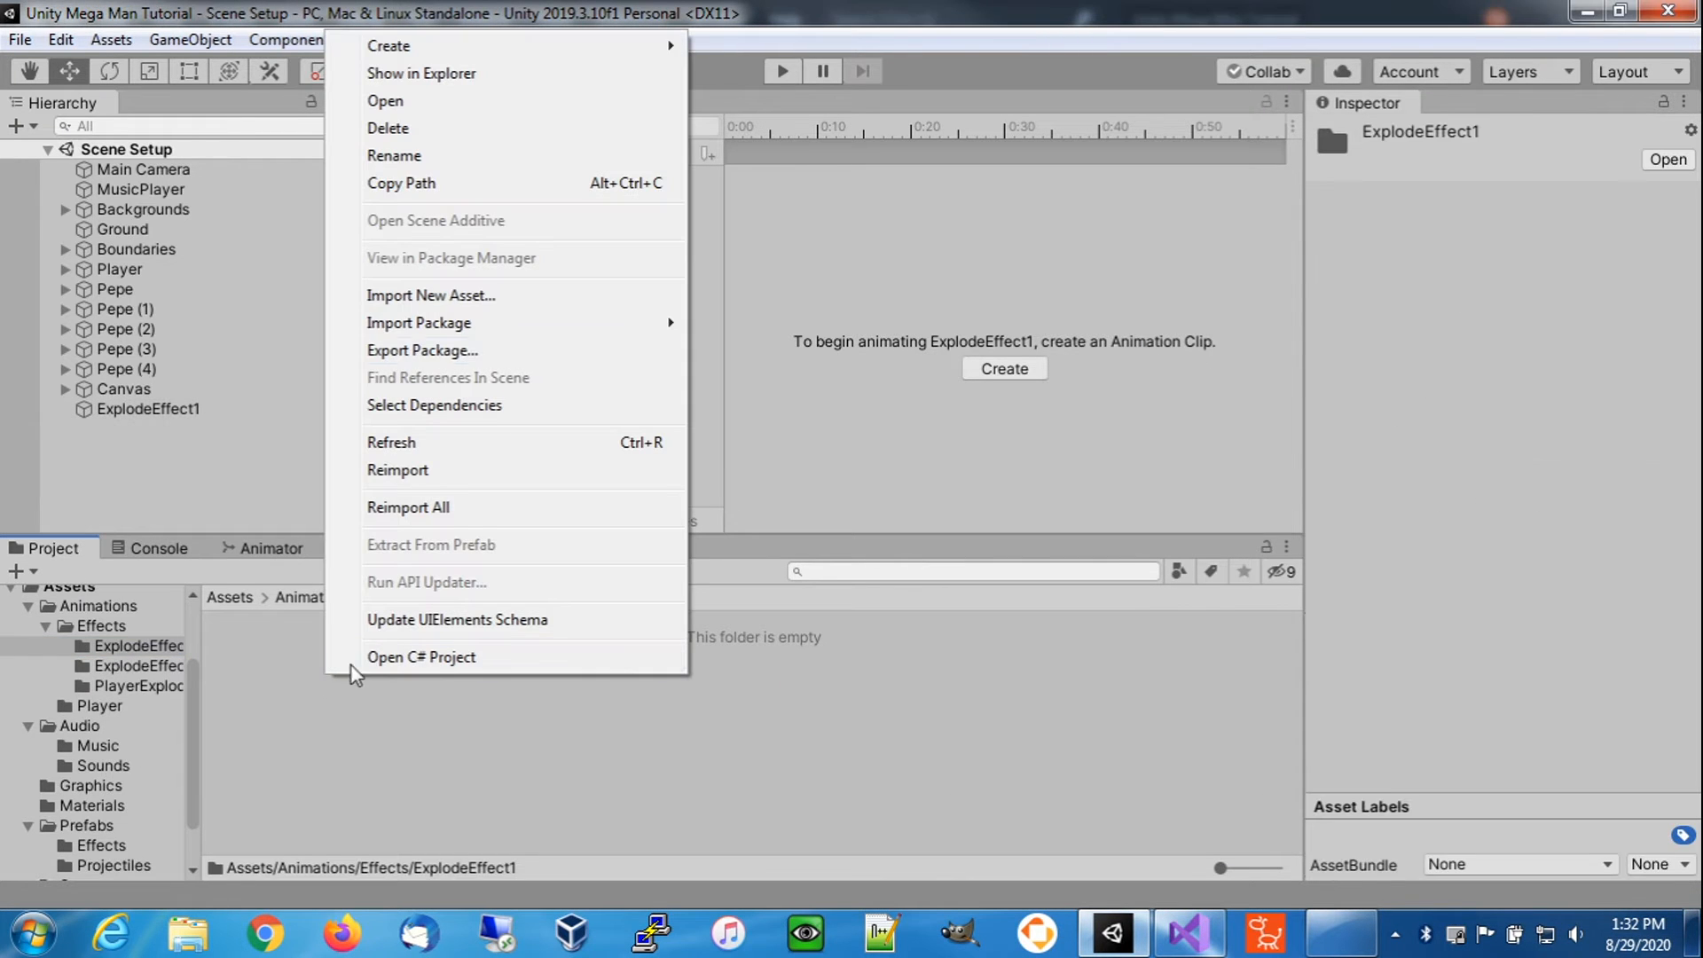
{"action": "mouse_move", "coordinate": [514, 45]}
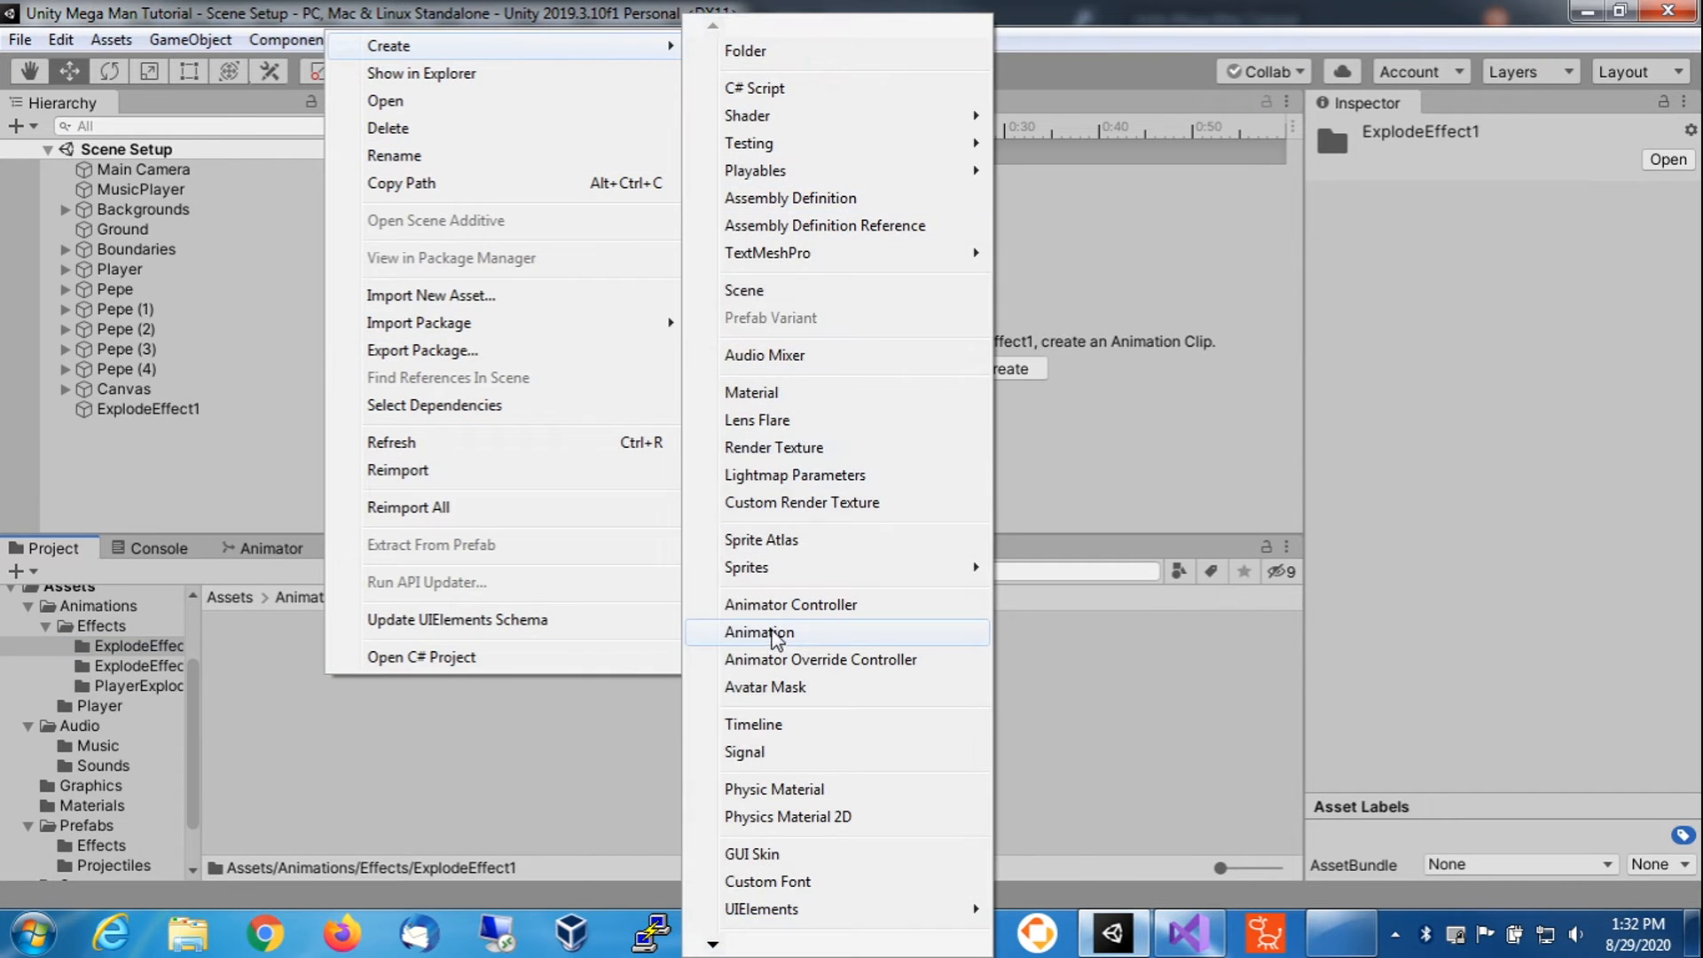
{"action": "left_click", "coordinate": [781, 606]}
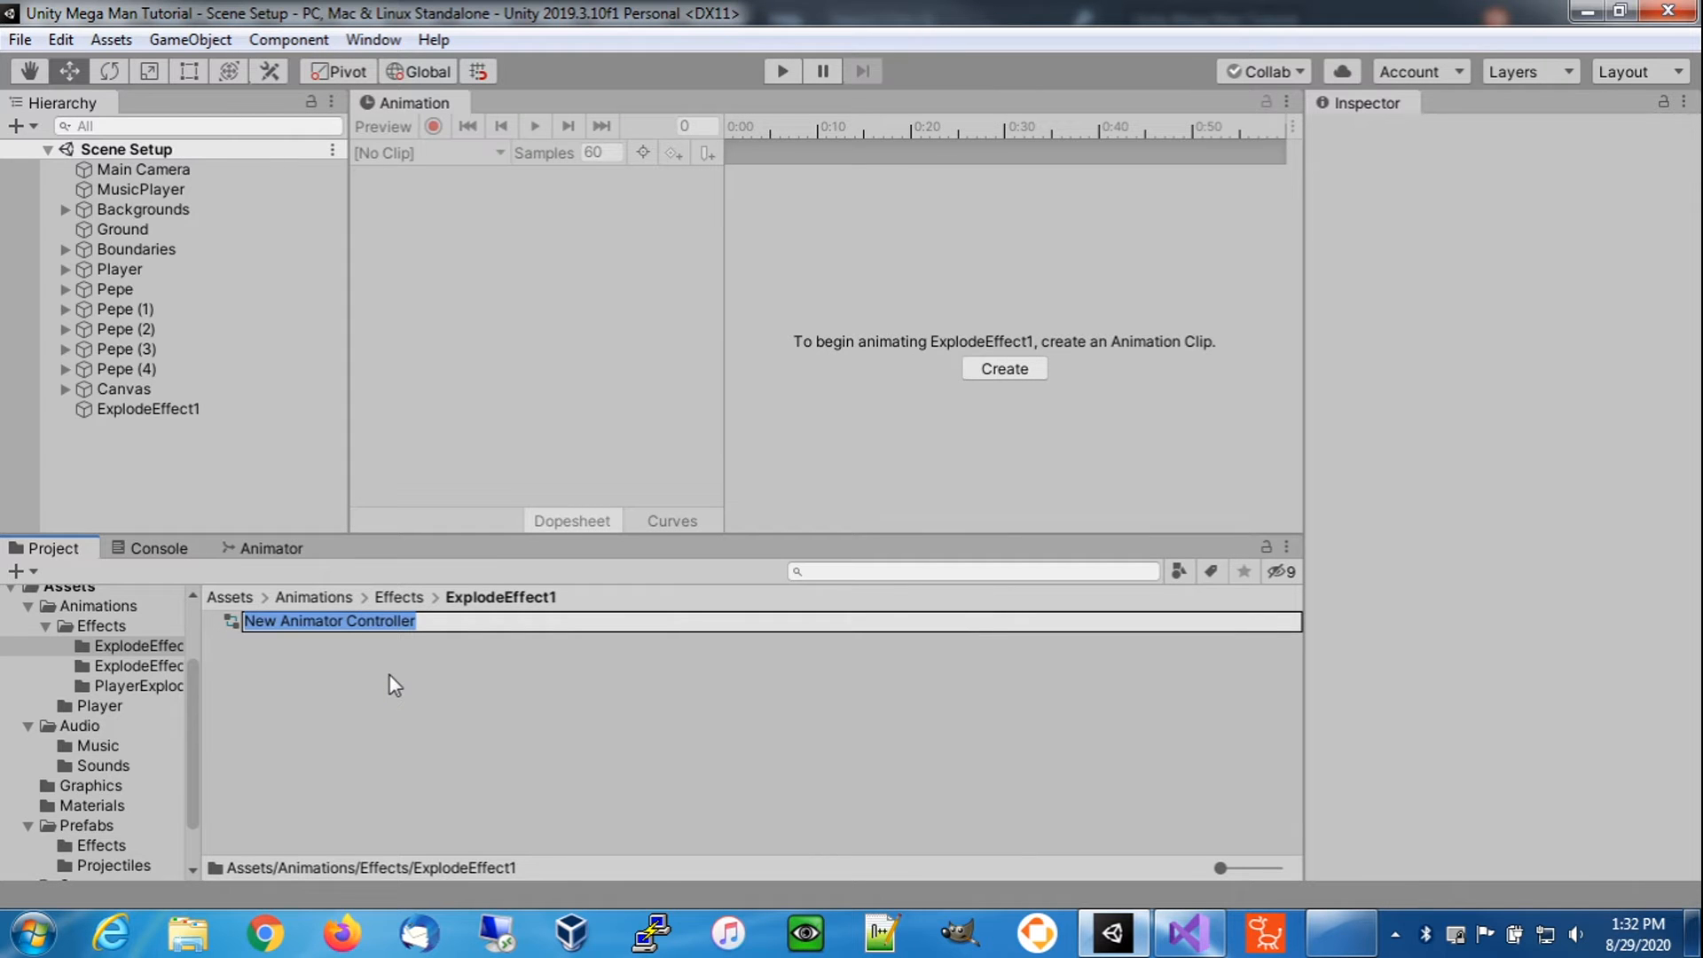
{"action": "type", "text": "ExplodeEffect1"}
{"action": "key", "text": "Return"}
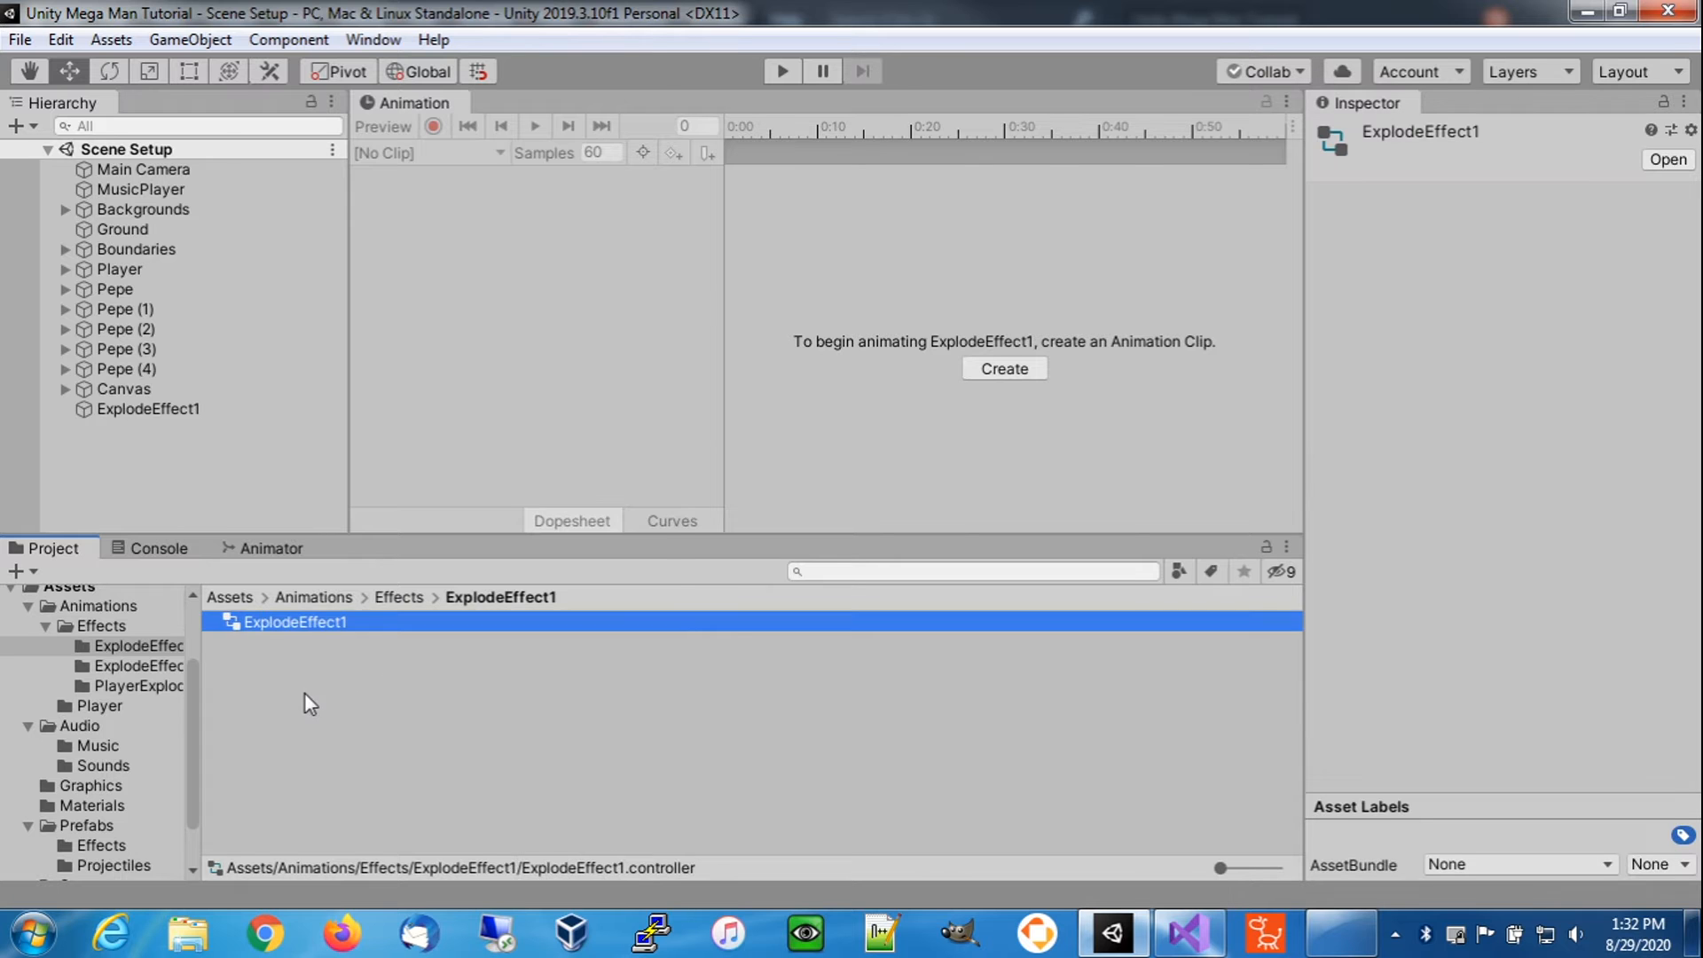
- Create an animation clip named Explode alongside the ExplodeEffect1 controller
{"action": "right_click", "coordinate": [305, 694]}
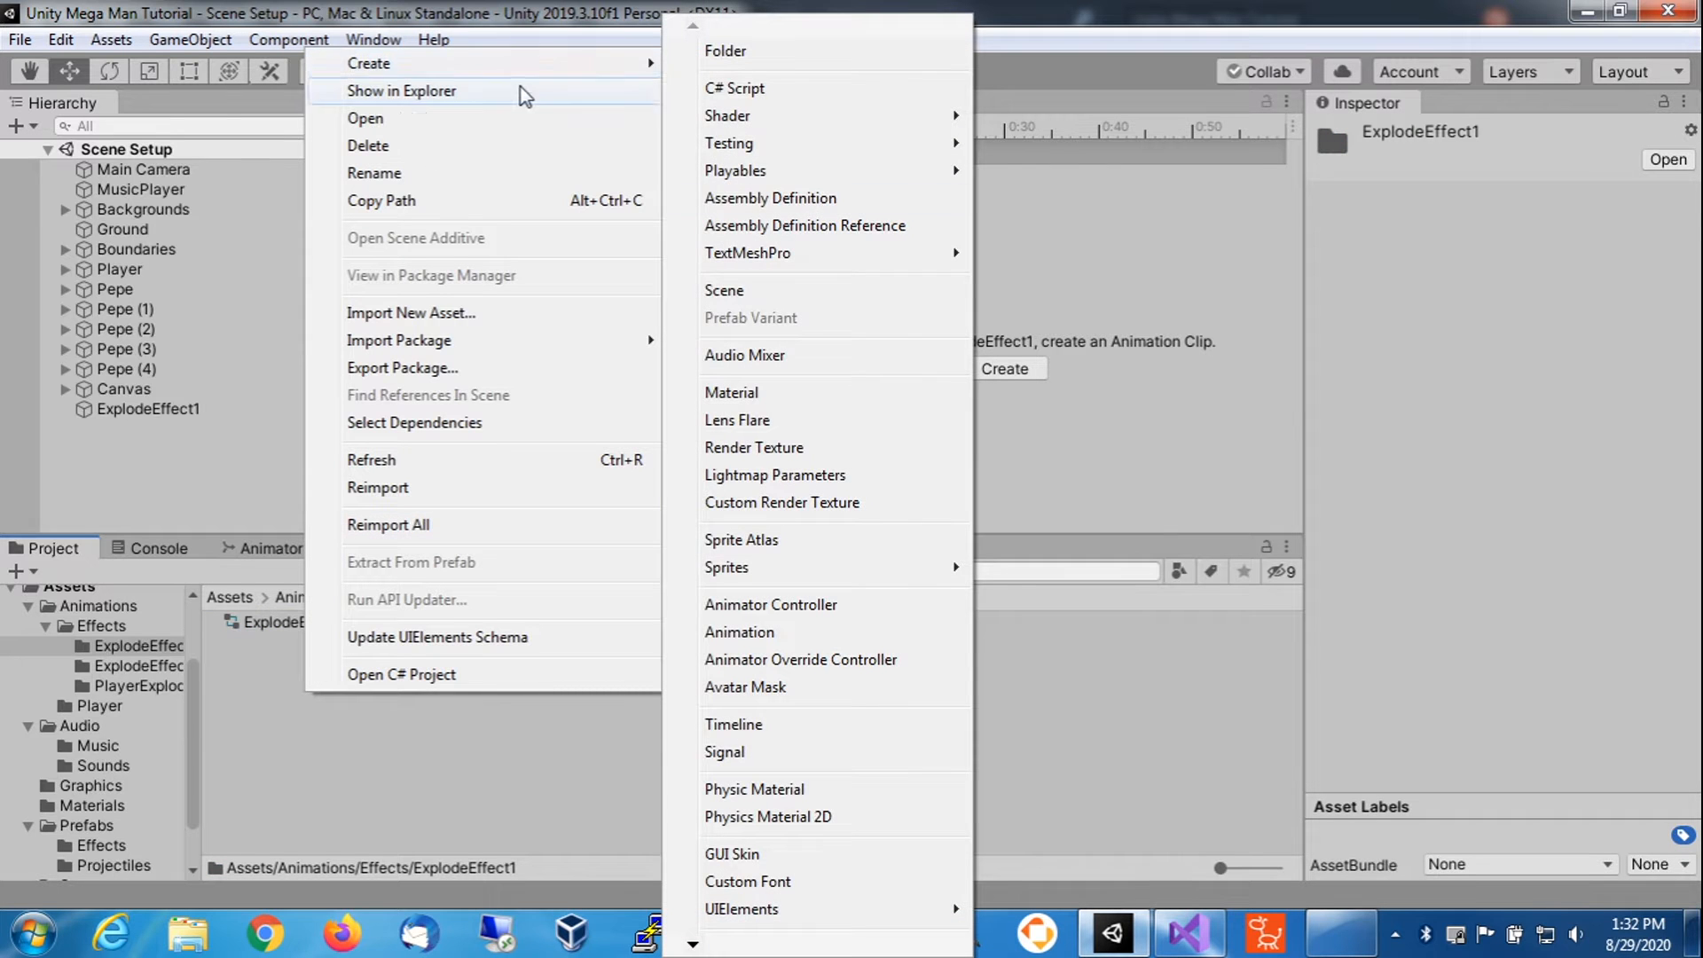
{"action": "left_click", "coordinate": [740, 631]}
{"action": "type", "text": "Explode"}
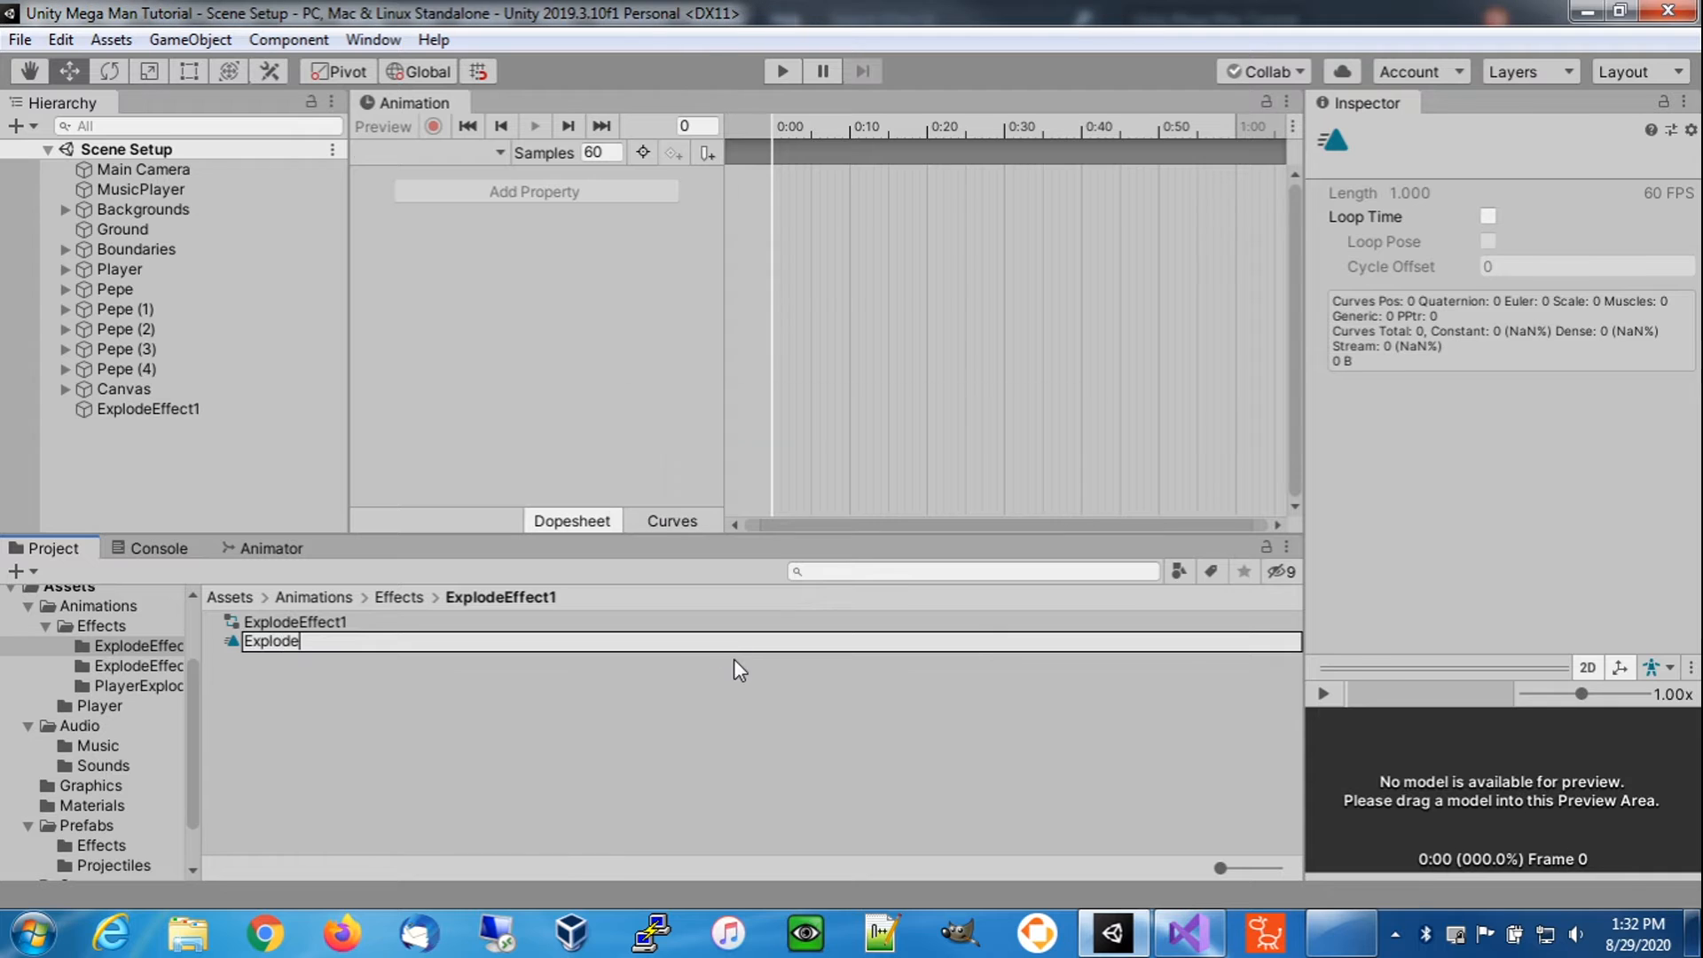
{"action": "key", "text": "Return"}
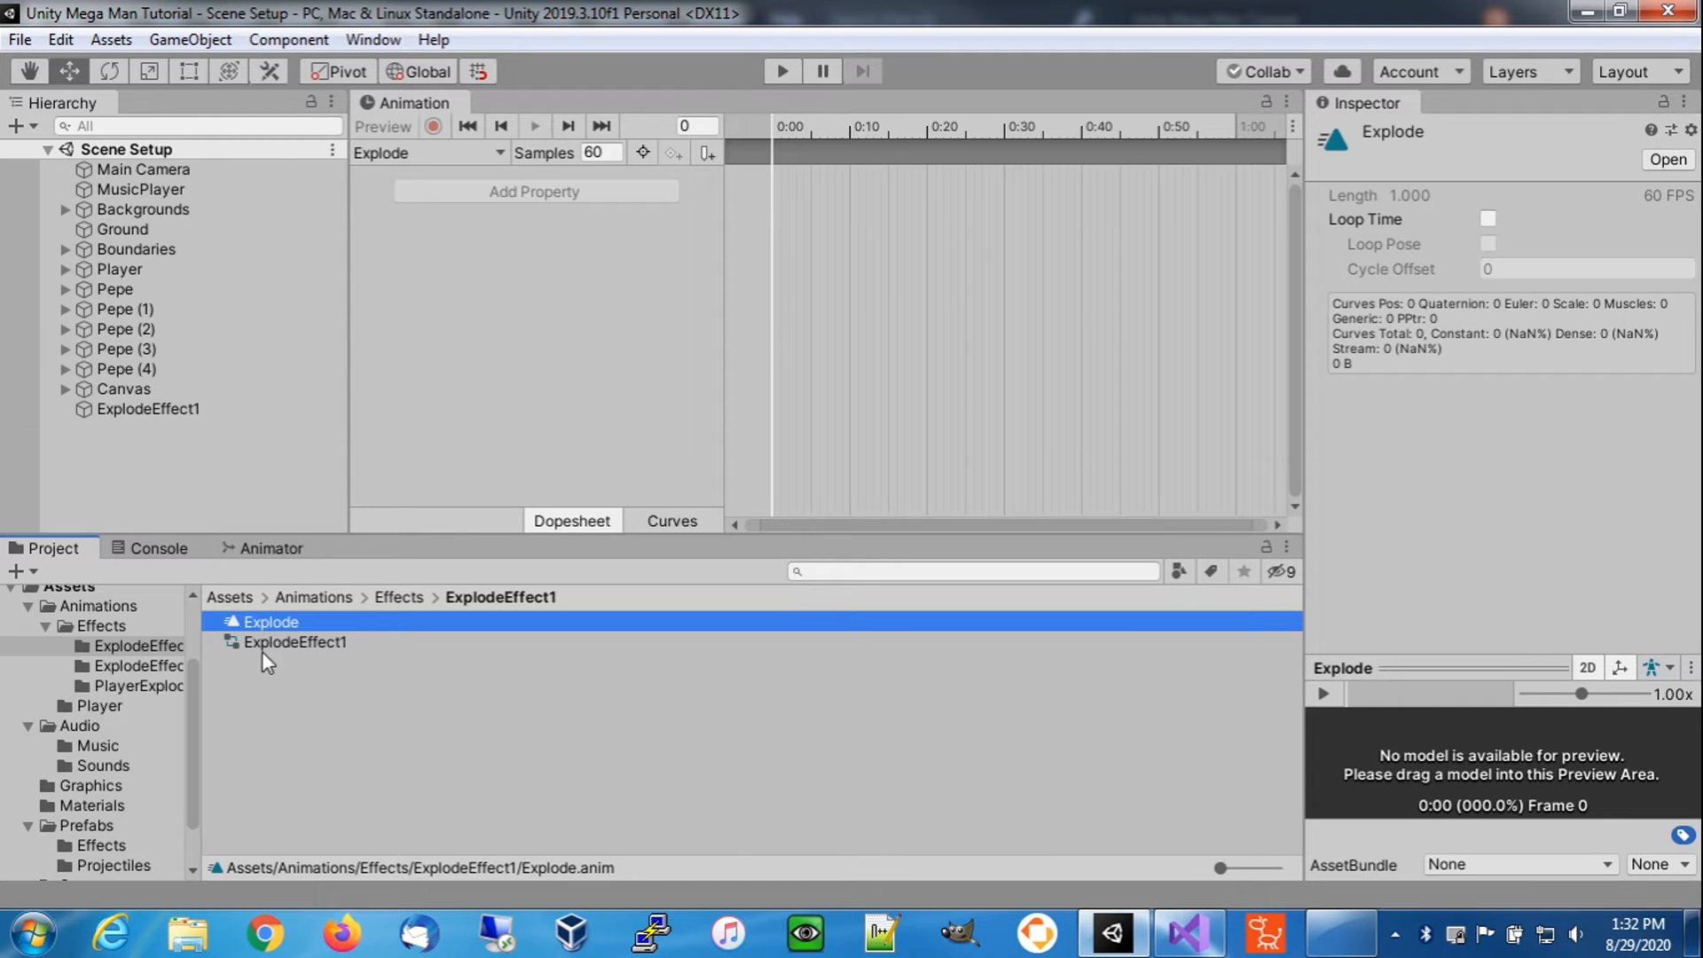
- Add the Explode clip as a state on the ExplodeEffect1 controller's Base Layer
{"action": "left_click", "coordinate": [279, 626]}
{"action": "double_click", "coordinate": [298, 641]}
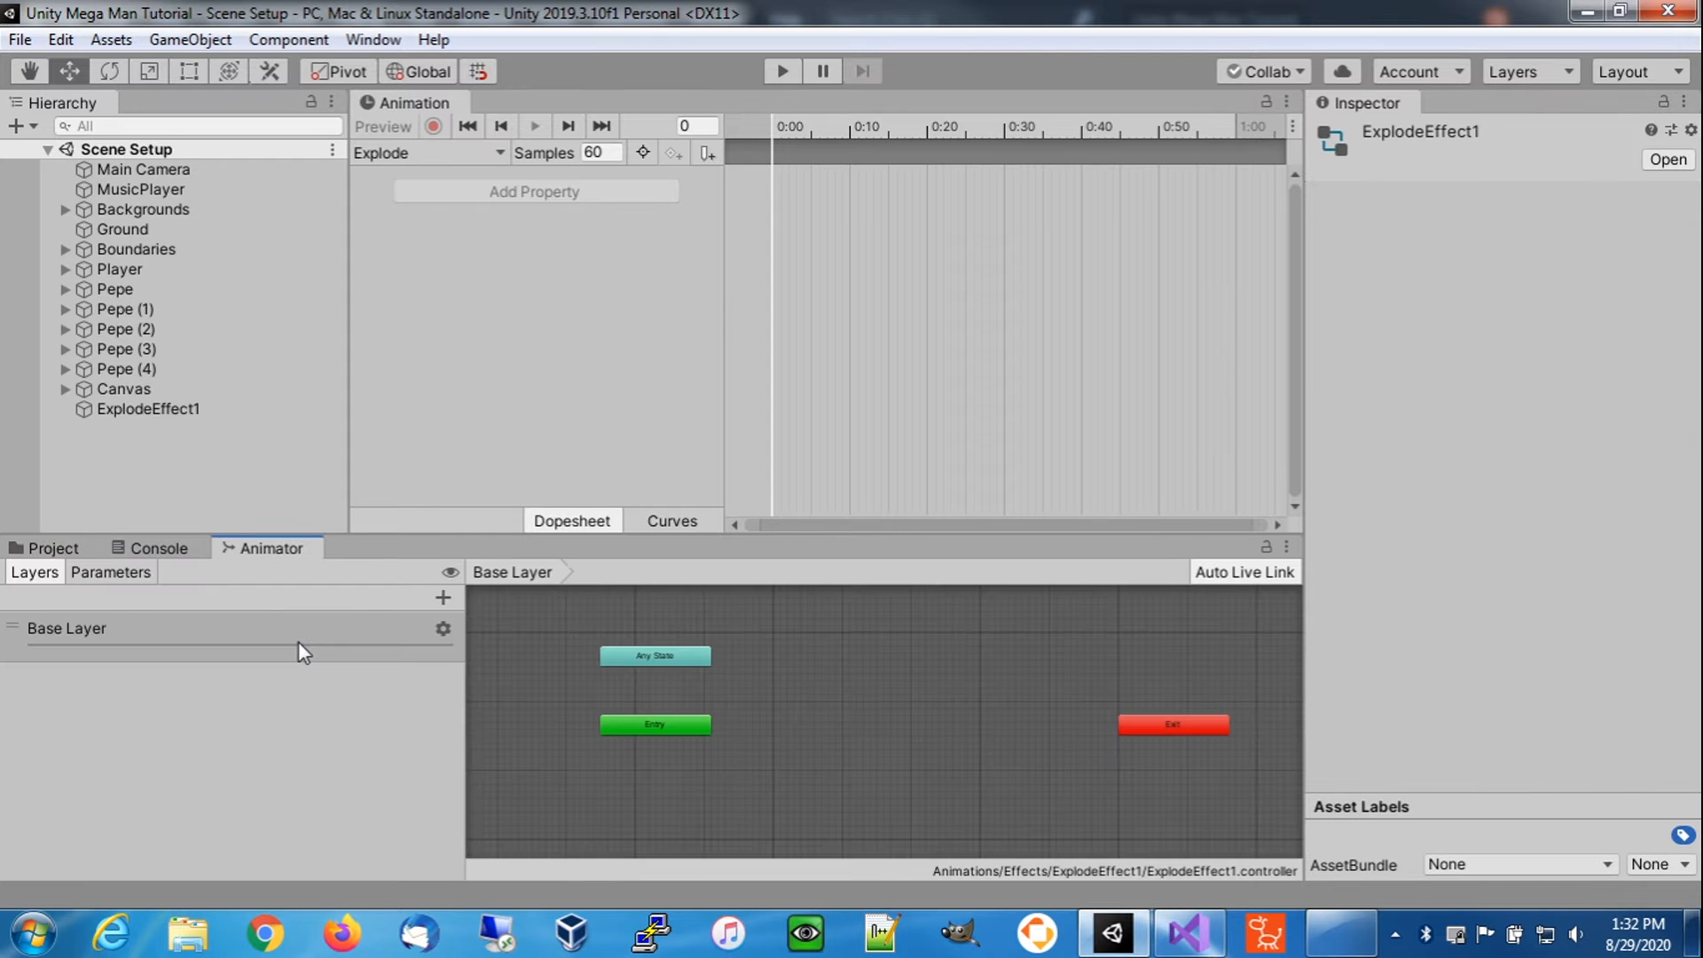
{"action": "left_click", "coordinate": [60, 547]}
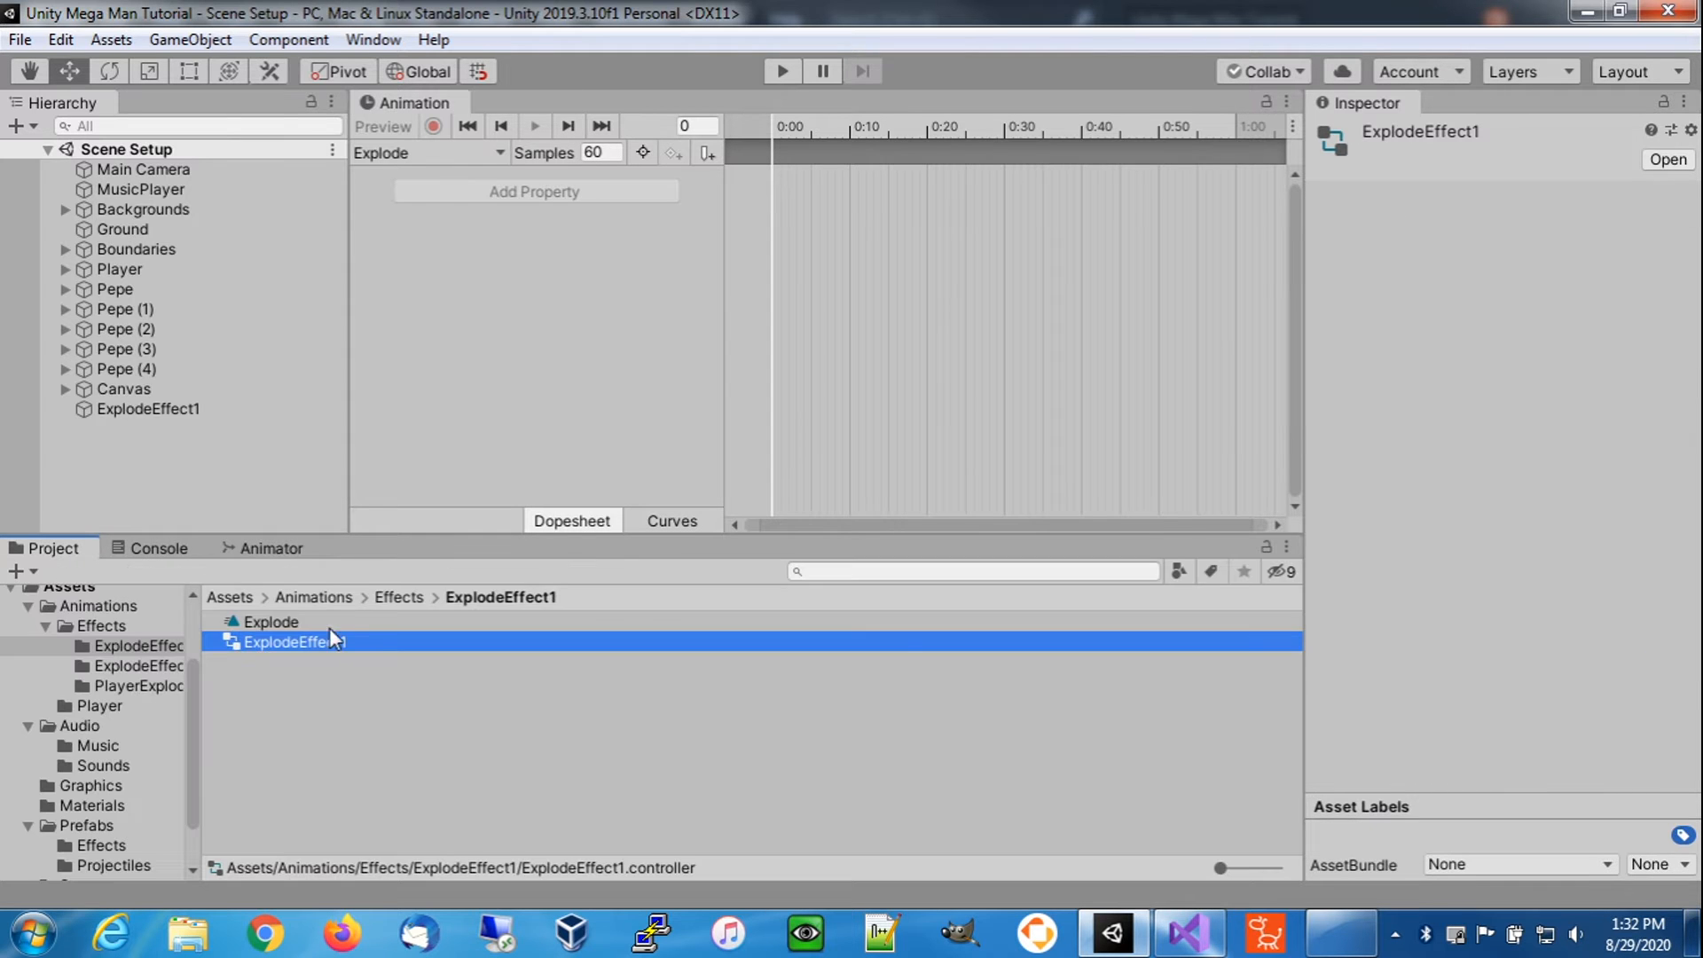
{"action": "left_click", "coordinate": [286, 621]}
{"action": "left_click", "coordinate": [271, 548]}
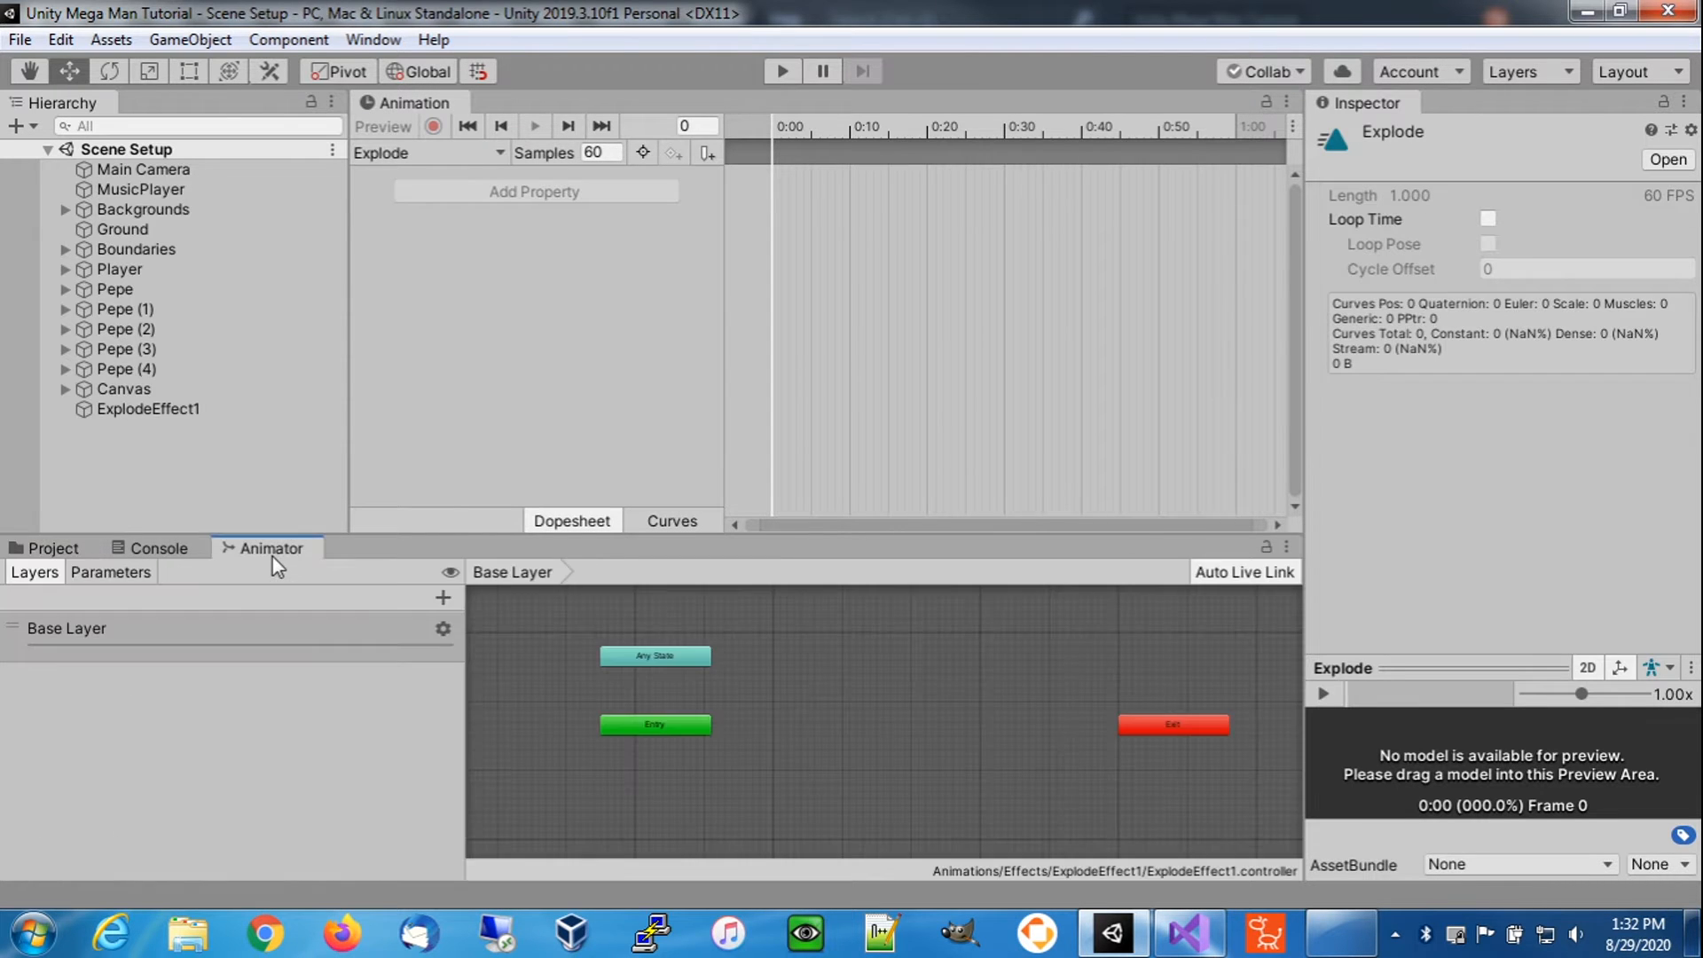
{"action": "right_click", "coordinate": [789, 717]}
{"action": "mouse_move", "coordinate": [869, 738]}
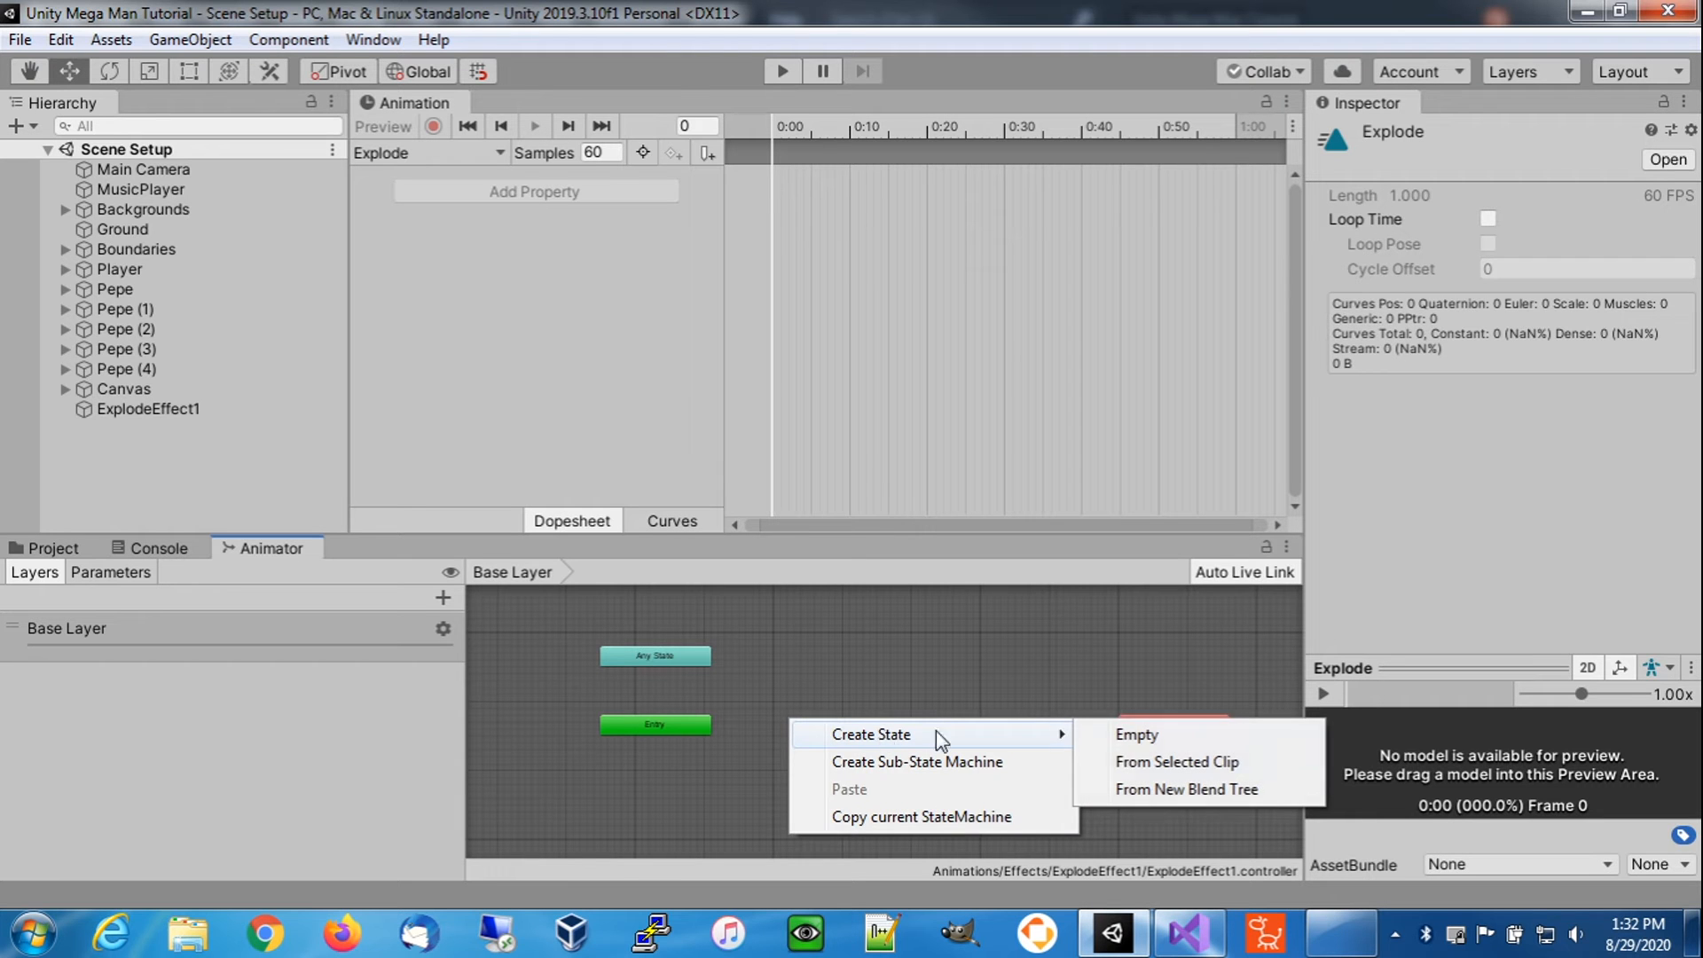
{"action": "left_click", "coordinate": [1131, 760]}
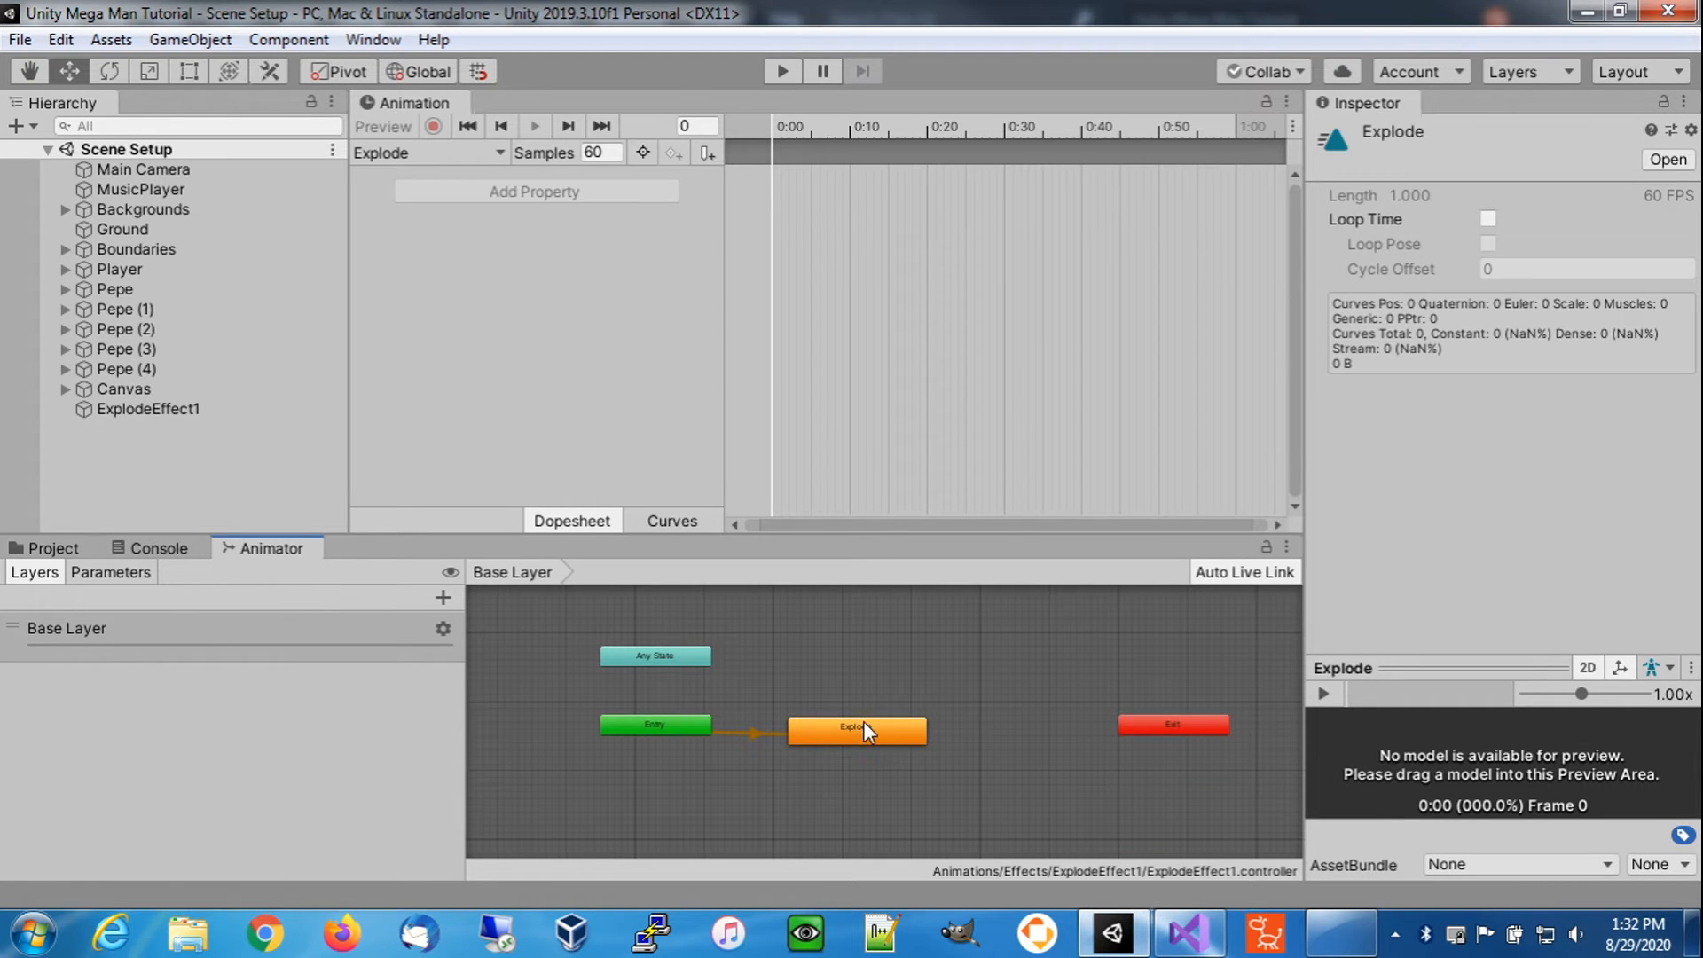
- Assign the ExplodeEffect1 controller to the Animator component of the ExplodeEffect1 object
{"action": "left_click", "coordinate": [55, 550]}
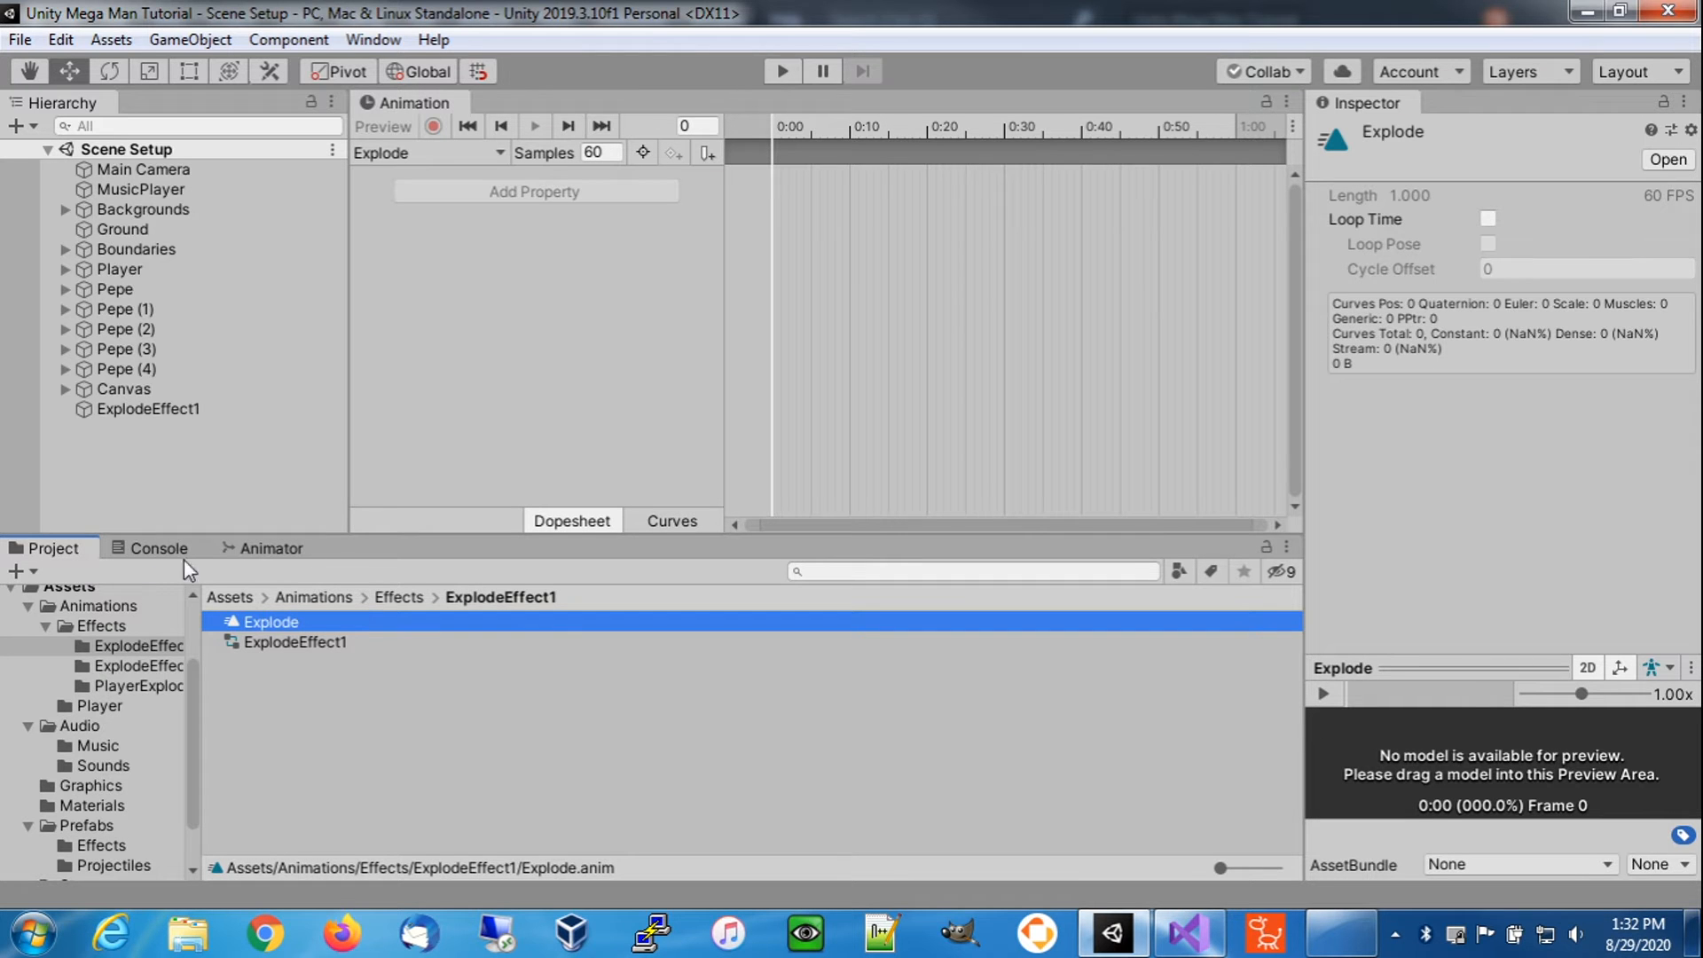
{"action": "left_click", "coordinate": [174, 408]}
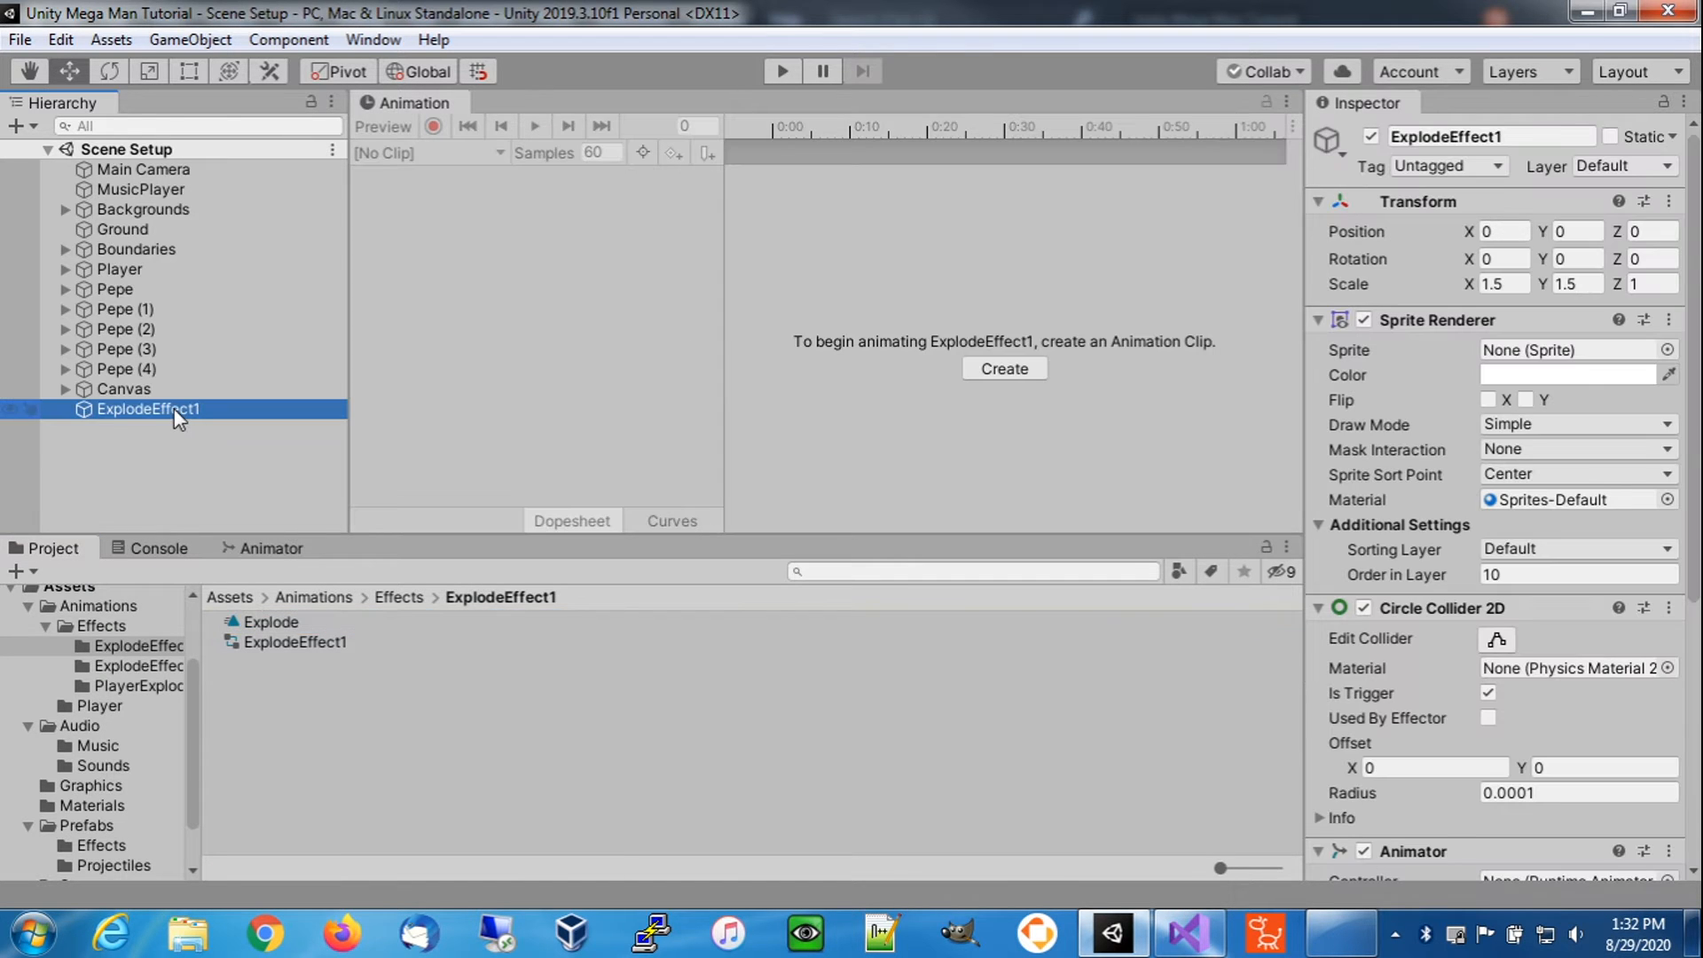
{"action": "scroll", "coordinate": [1449, 706], "scroll_direction": "down", "scroll_amount": 5}
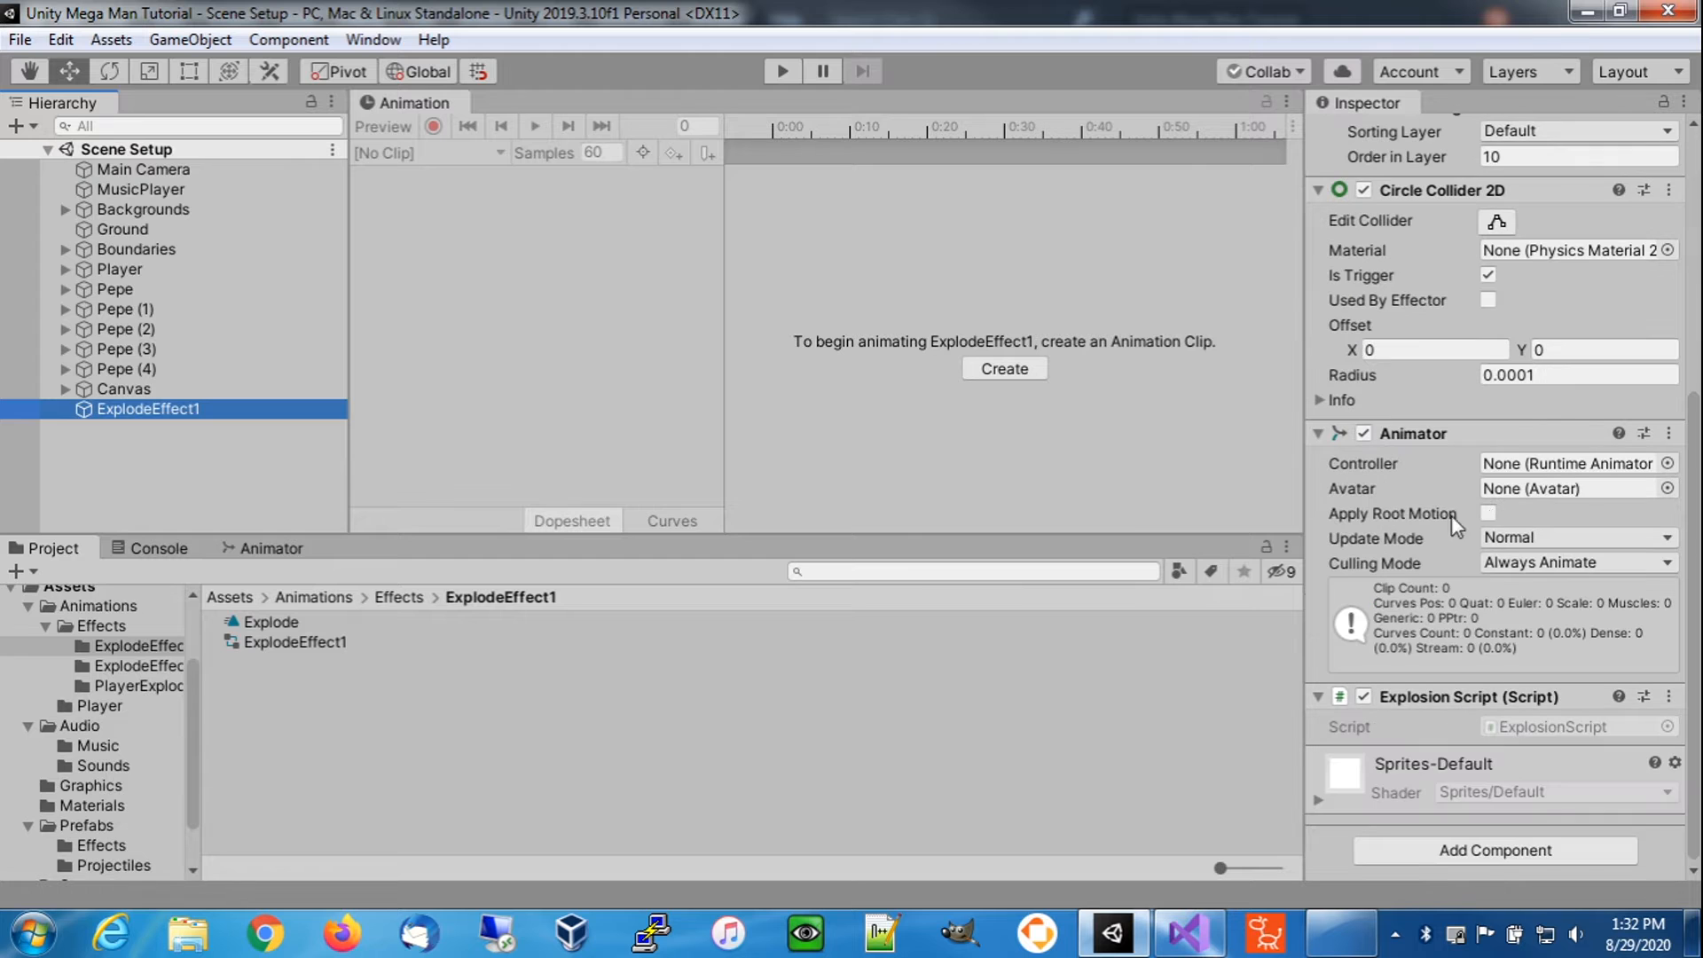
{"action": "left_click_drag", "start_coordinate": [291, 639], "coordinate": [1524, 467]}
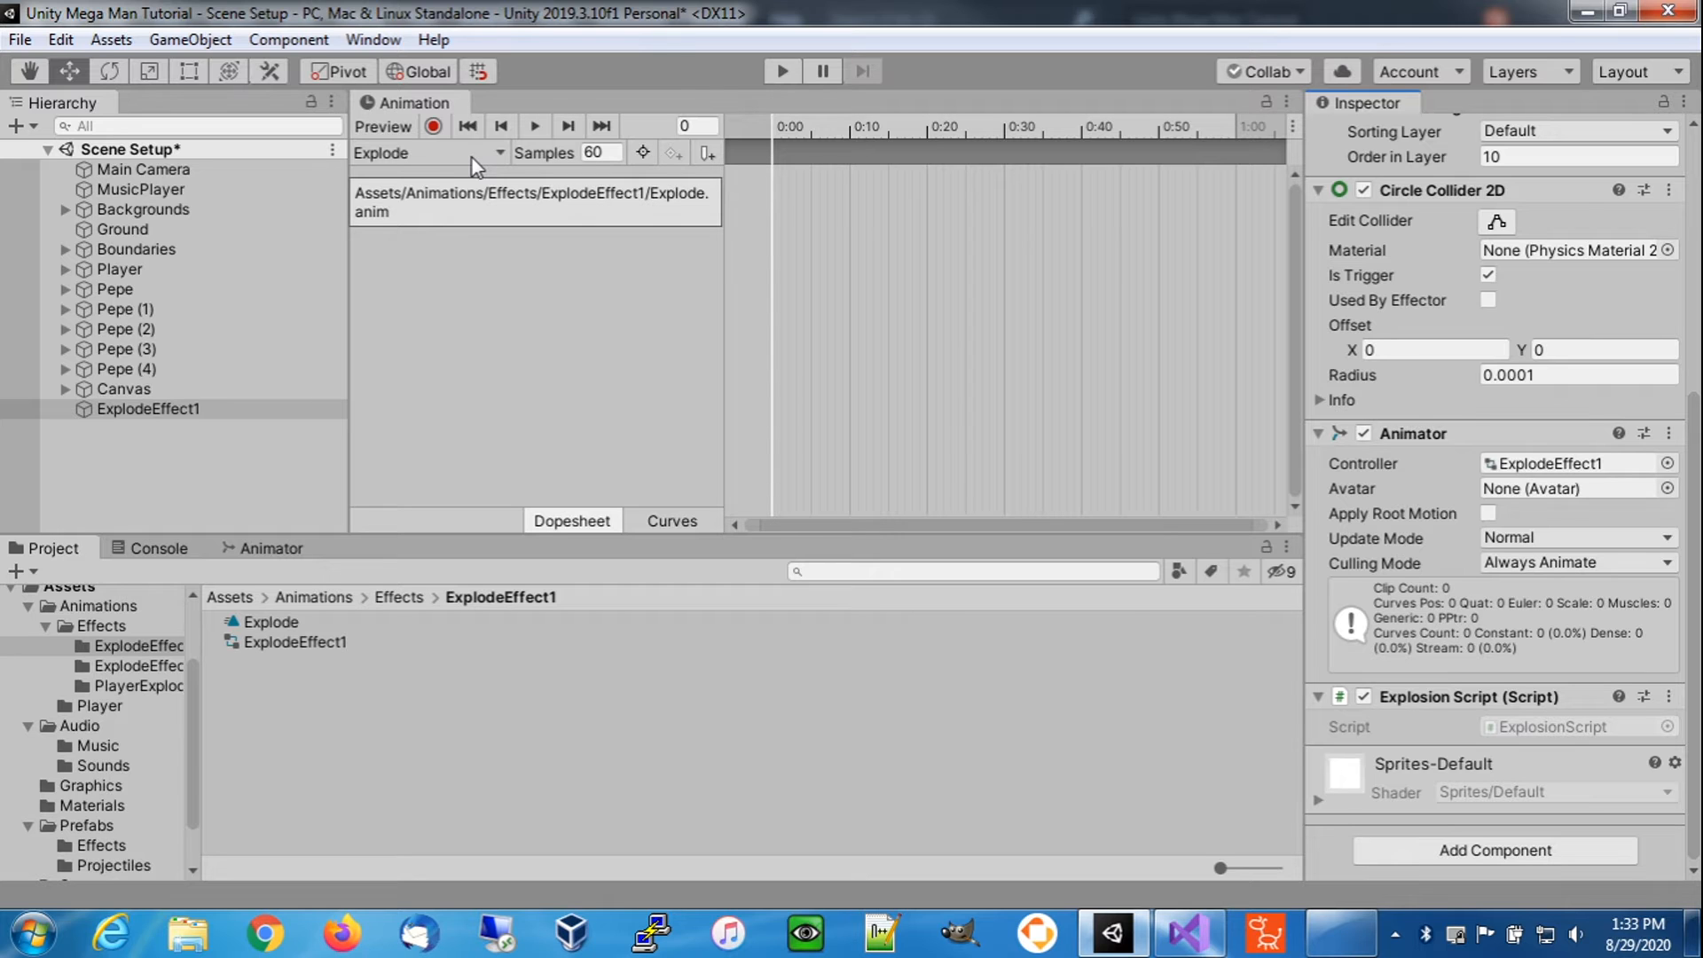
- Set the Explode clip's sample rate to 15
{"action": "left_click", "coordinate": [594, 152]}
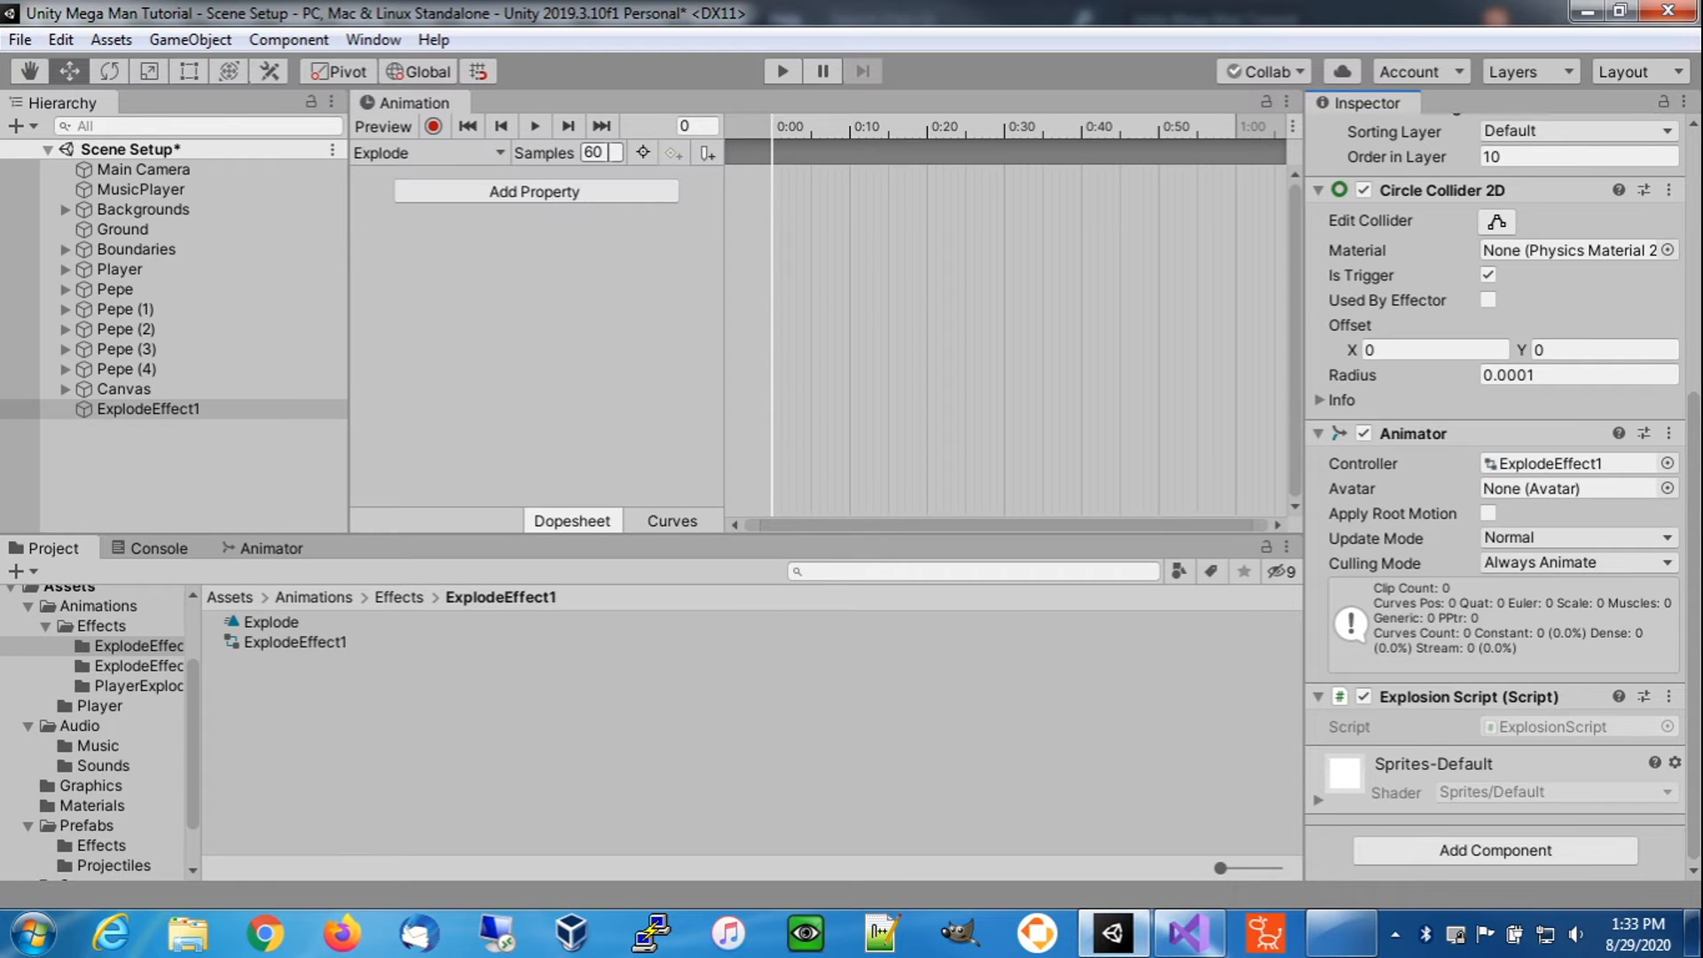
{"action": "type", "text": "15"}
{"action": "key", "text": "Return"}
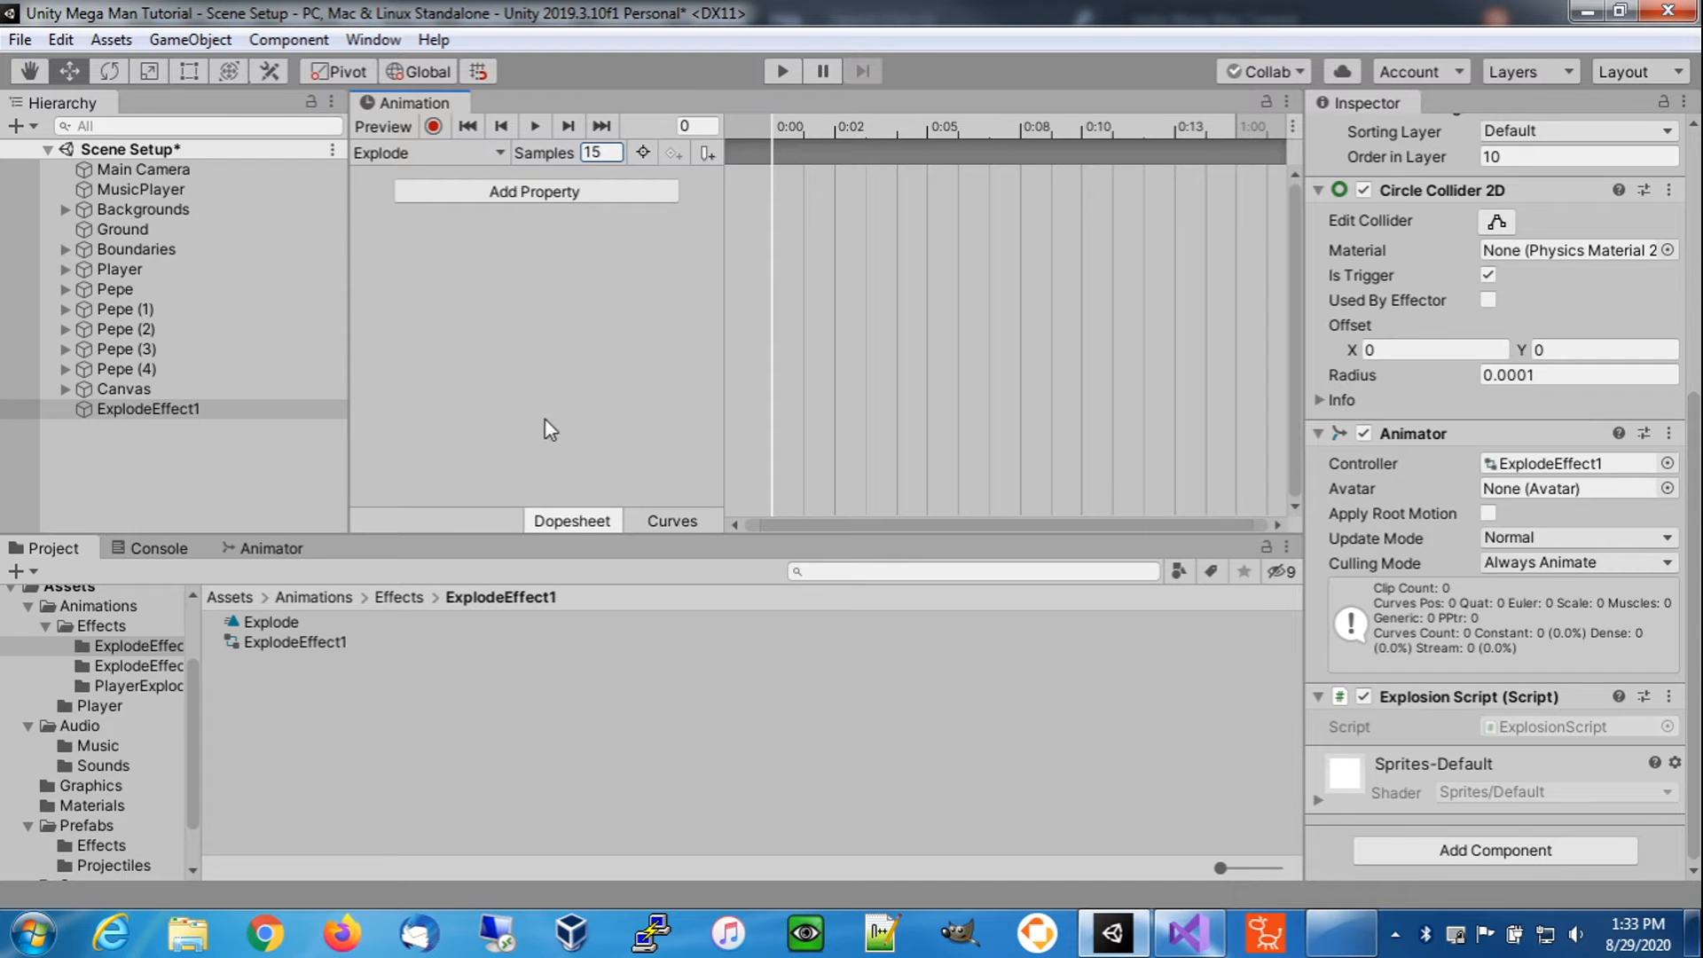
- Place the Explode1 sprite from NES_megaman1_enemies at frame 0 of the Explode clip and expand its sprite track
{"action": "left_click", "coordinate": [99, 792]}
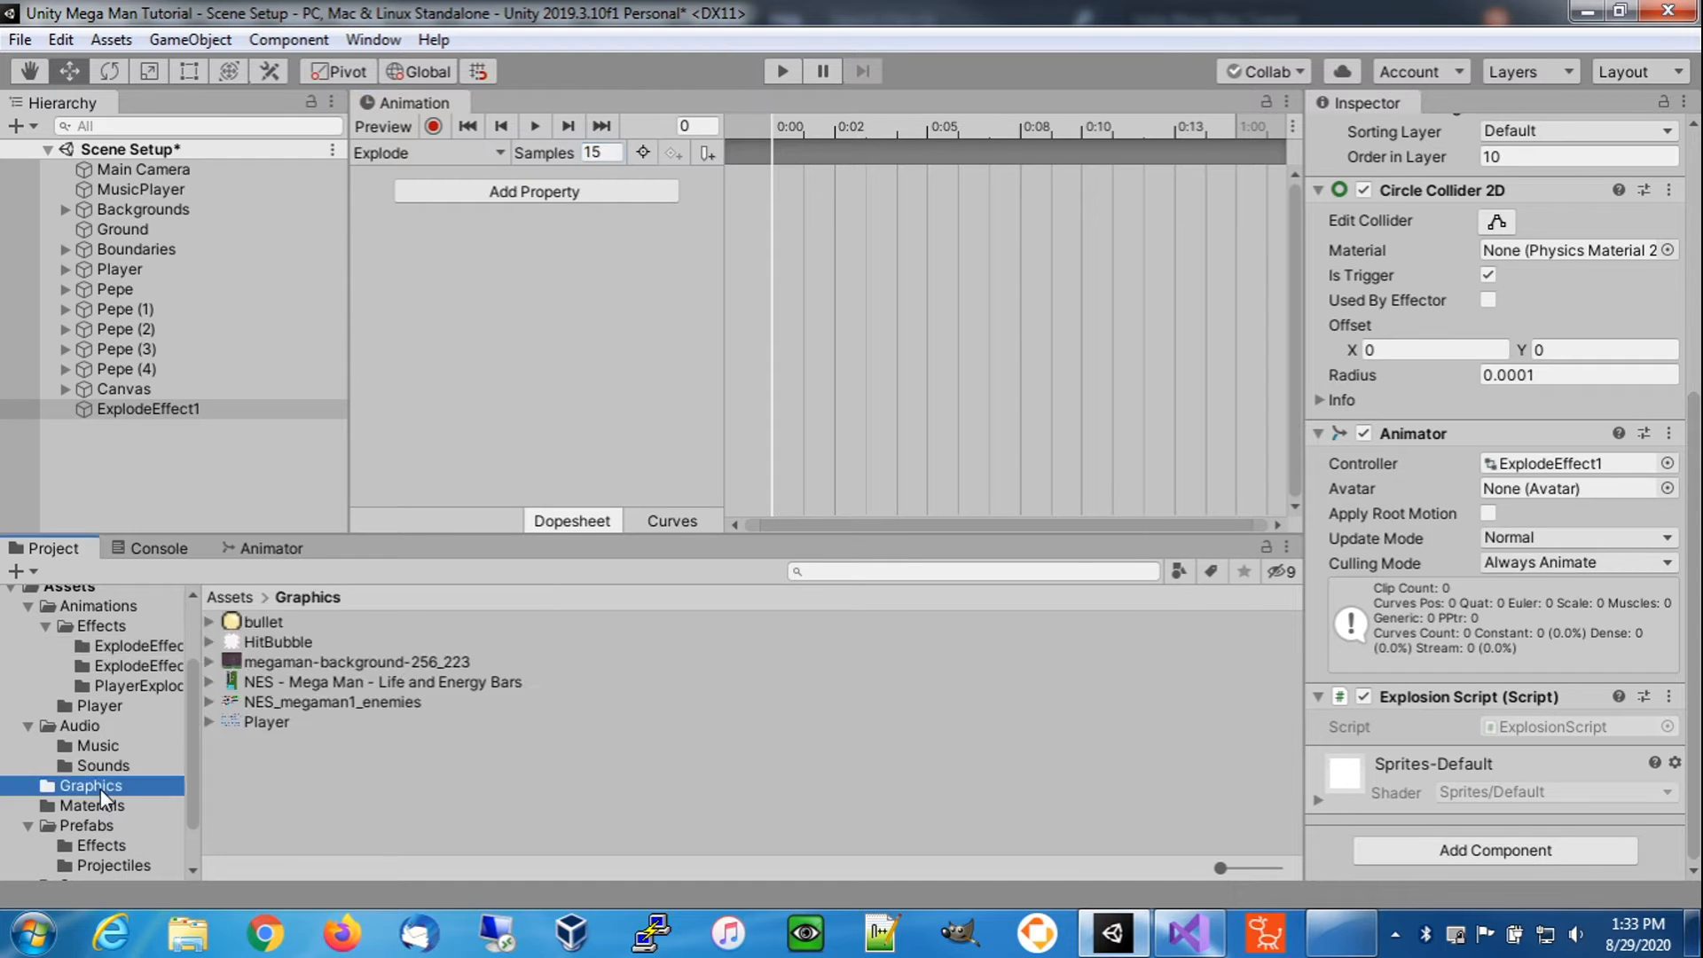
{"action": "left_click", "coordinate": [209, 701]}
{"action": "left_click", "coordinate": [321, 723]}
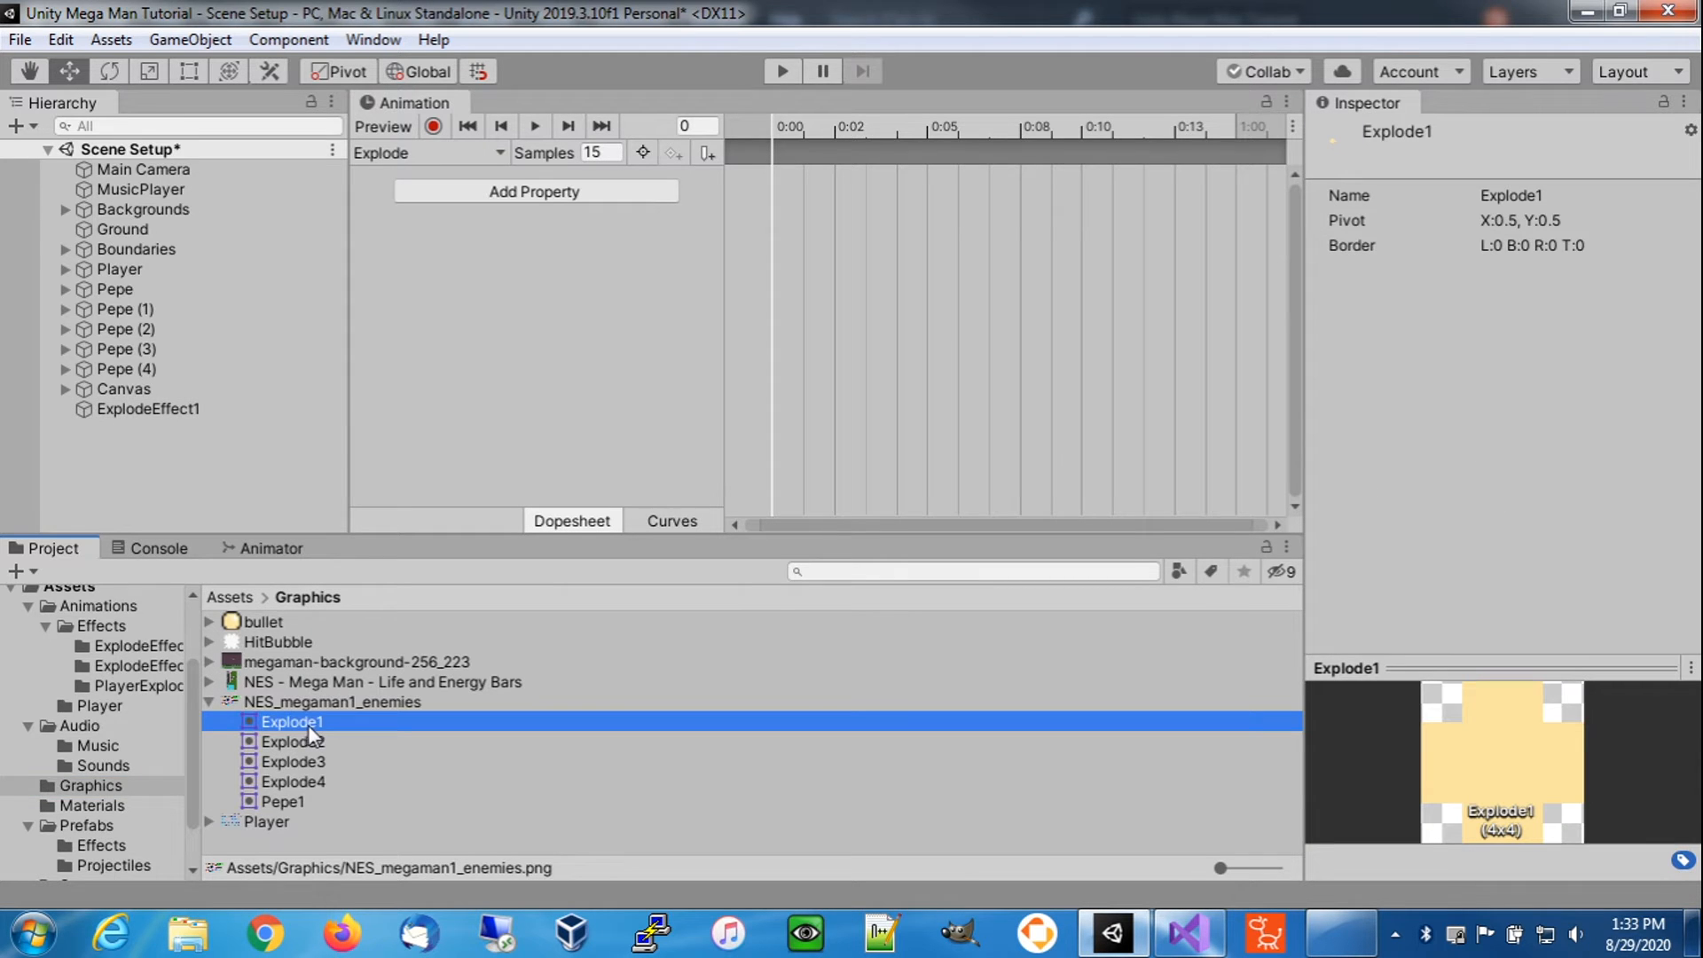
{"action": "left_click_drag", "start_coordinate": [307, 724], "coordinate": [774, 183]}
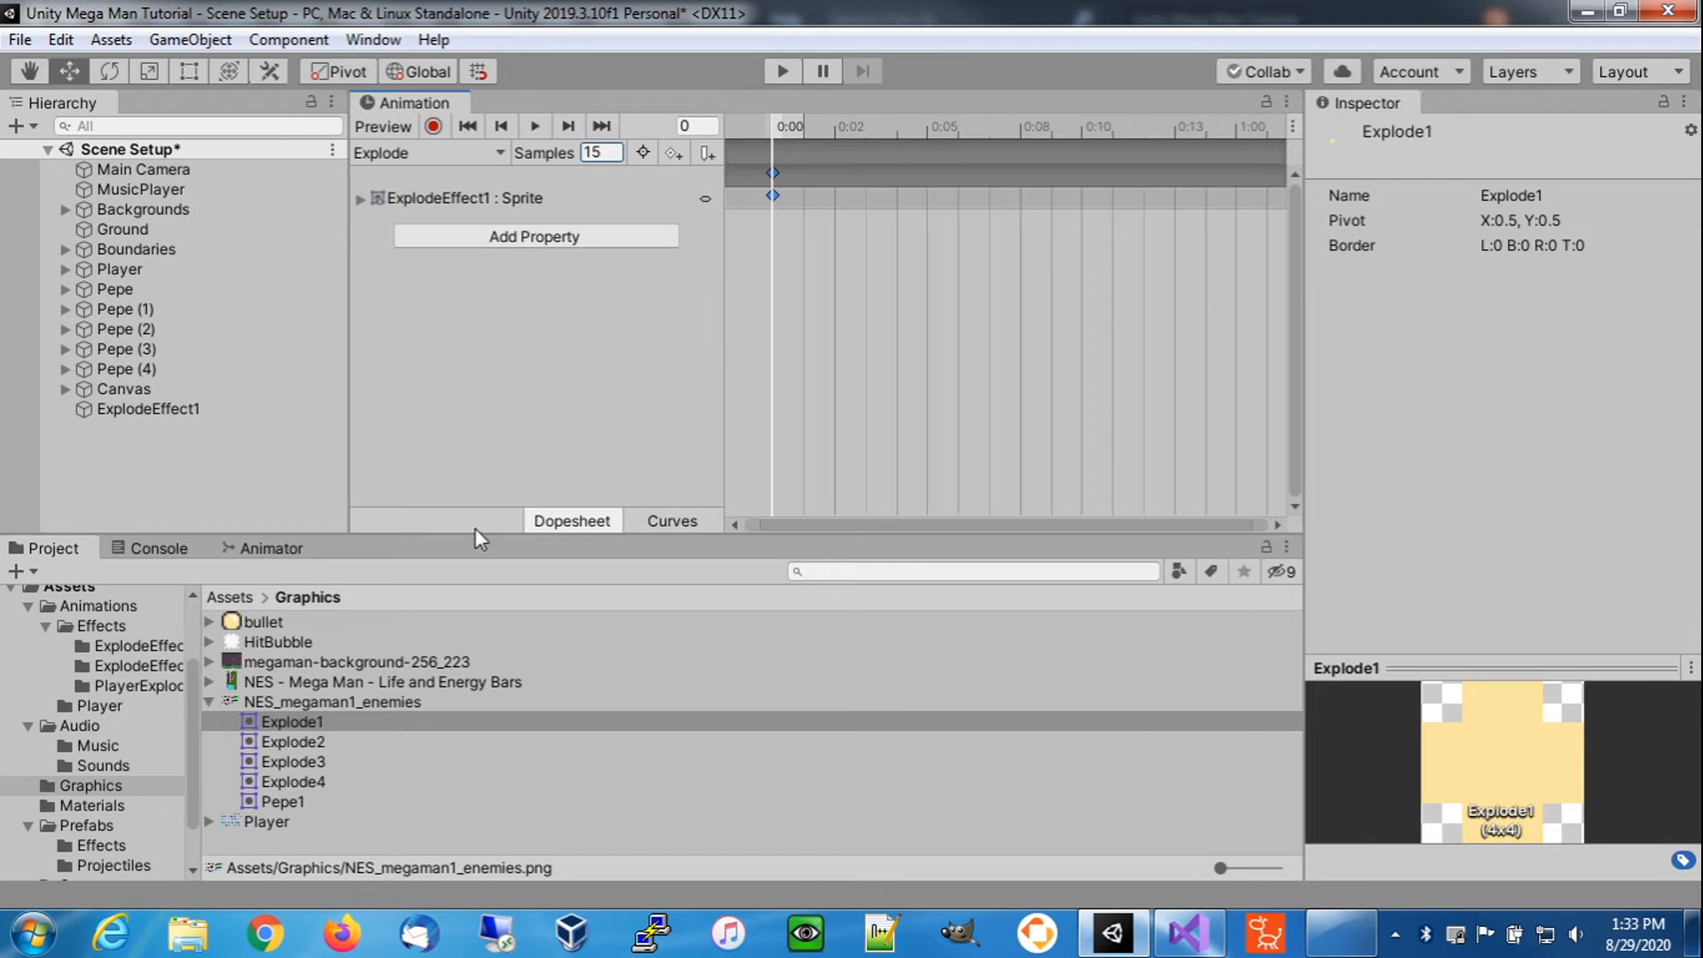
{"action": "left_click", "coordinate": [360, 198]}
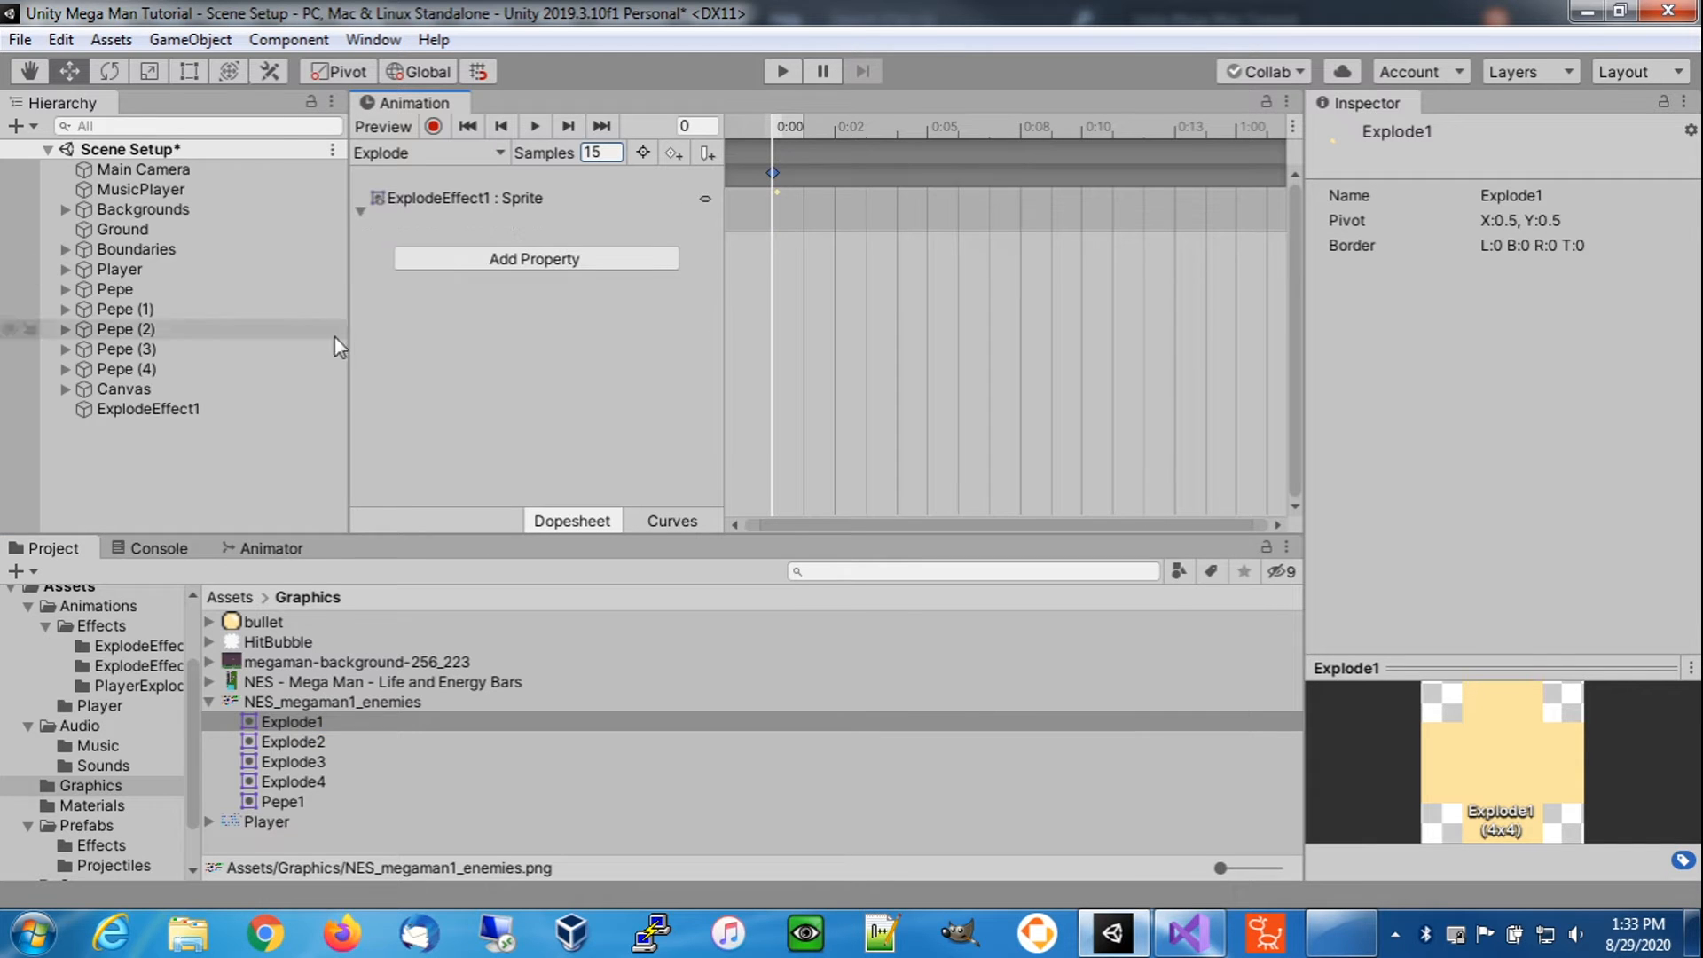
- Continue the explosion sequence by keying Explode sprites from NES_megaman1_enemies at each of frames 1 to 5
{"action": "left_click_drag", "start_coordinate": [270, 722], "coordinate": [798, 188]}
{"action": "left_click_drag", "start_coordinate": [295, 721], "coordinate": [838, 190]}
{"action": "left_click_drag", "start_coordinate": [311, 761], "coordinate": [874, 222]}
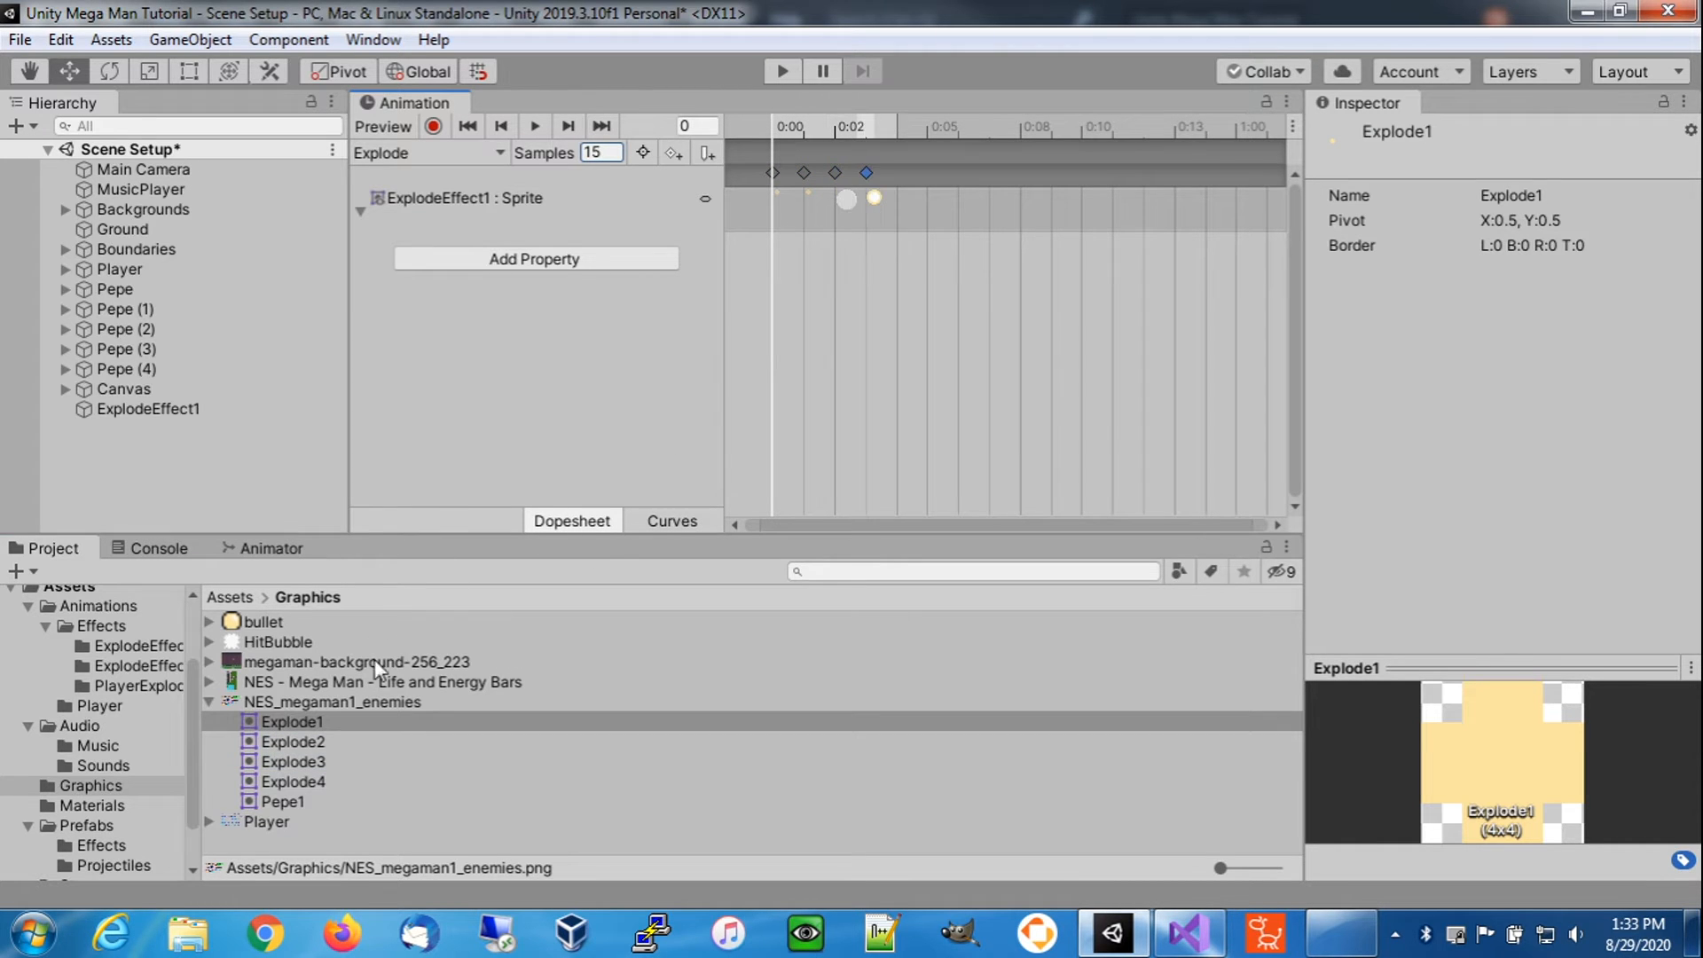
{"action": "left_click_drag", "start_coordinate": [301, 781], "coordinate": [906, 211]}
{"action": "left_click_drag", "start_coordinate": [290, 785], "coordinate": [930, 218]}
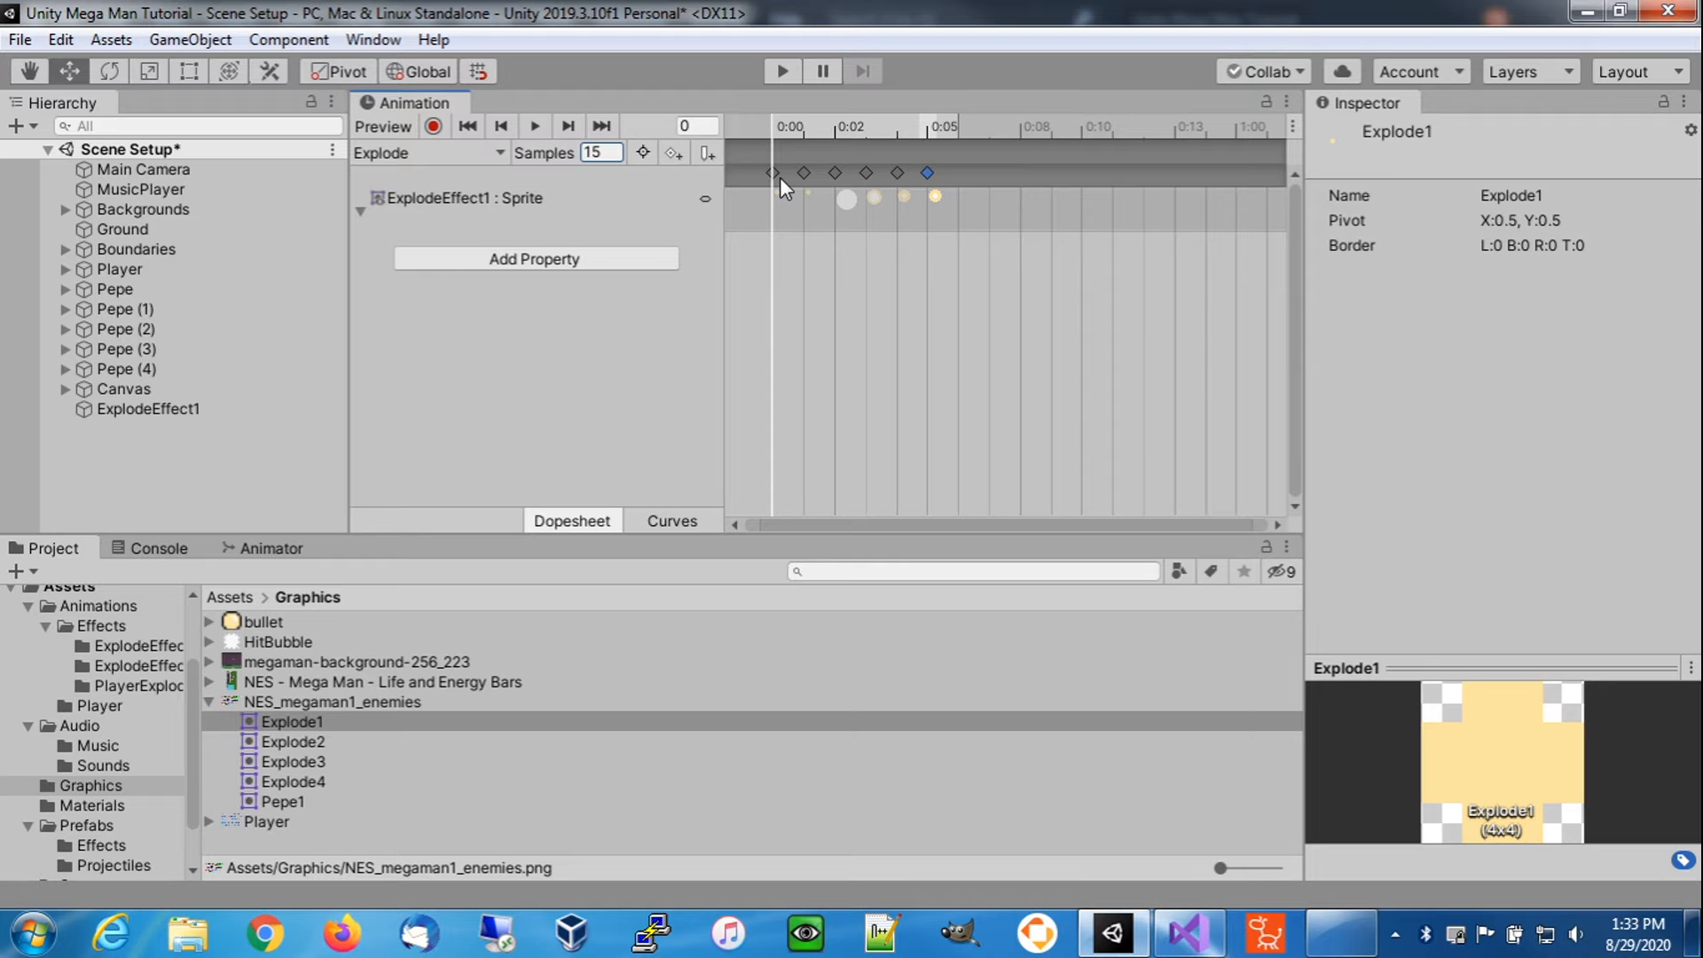
{"action": "scroll", "coordinate": [810, 496], "scroll_direction": "up", "scroll_amount": 3}
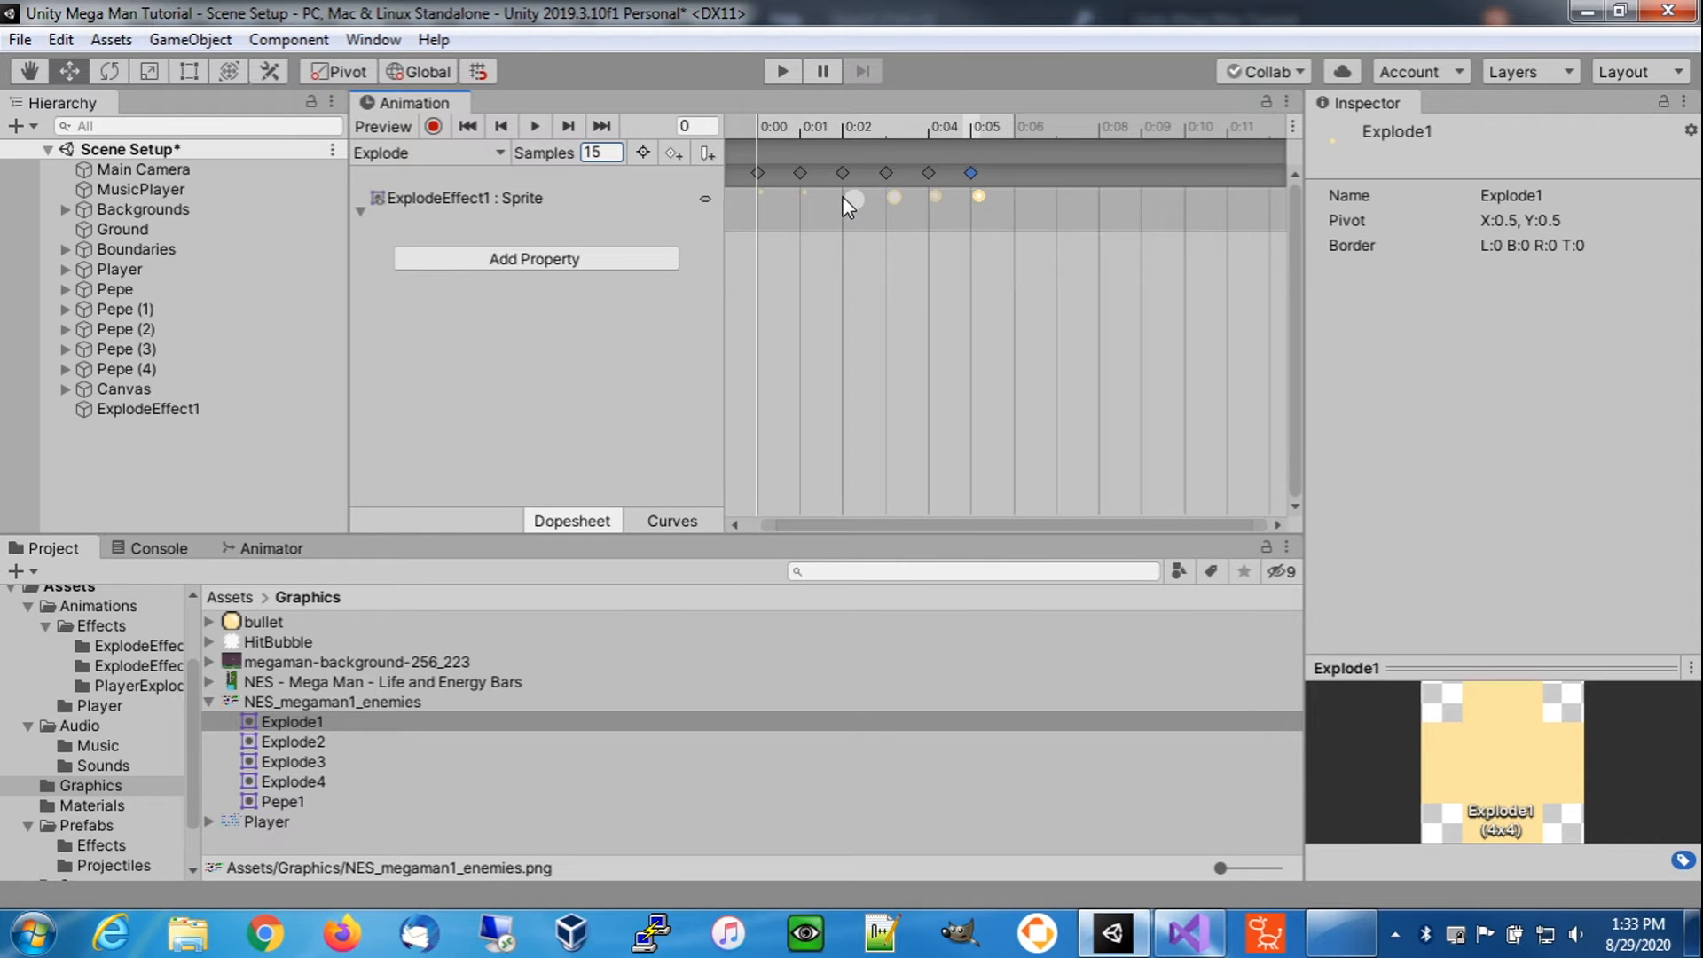
{"action": "left_click_drag", "start_coordinate": [810, 522], "coordinate": [775, 528]}
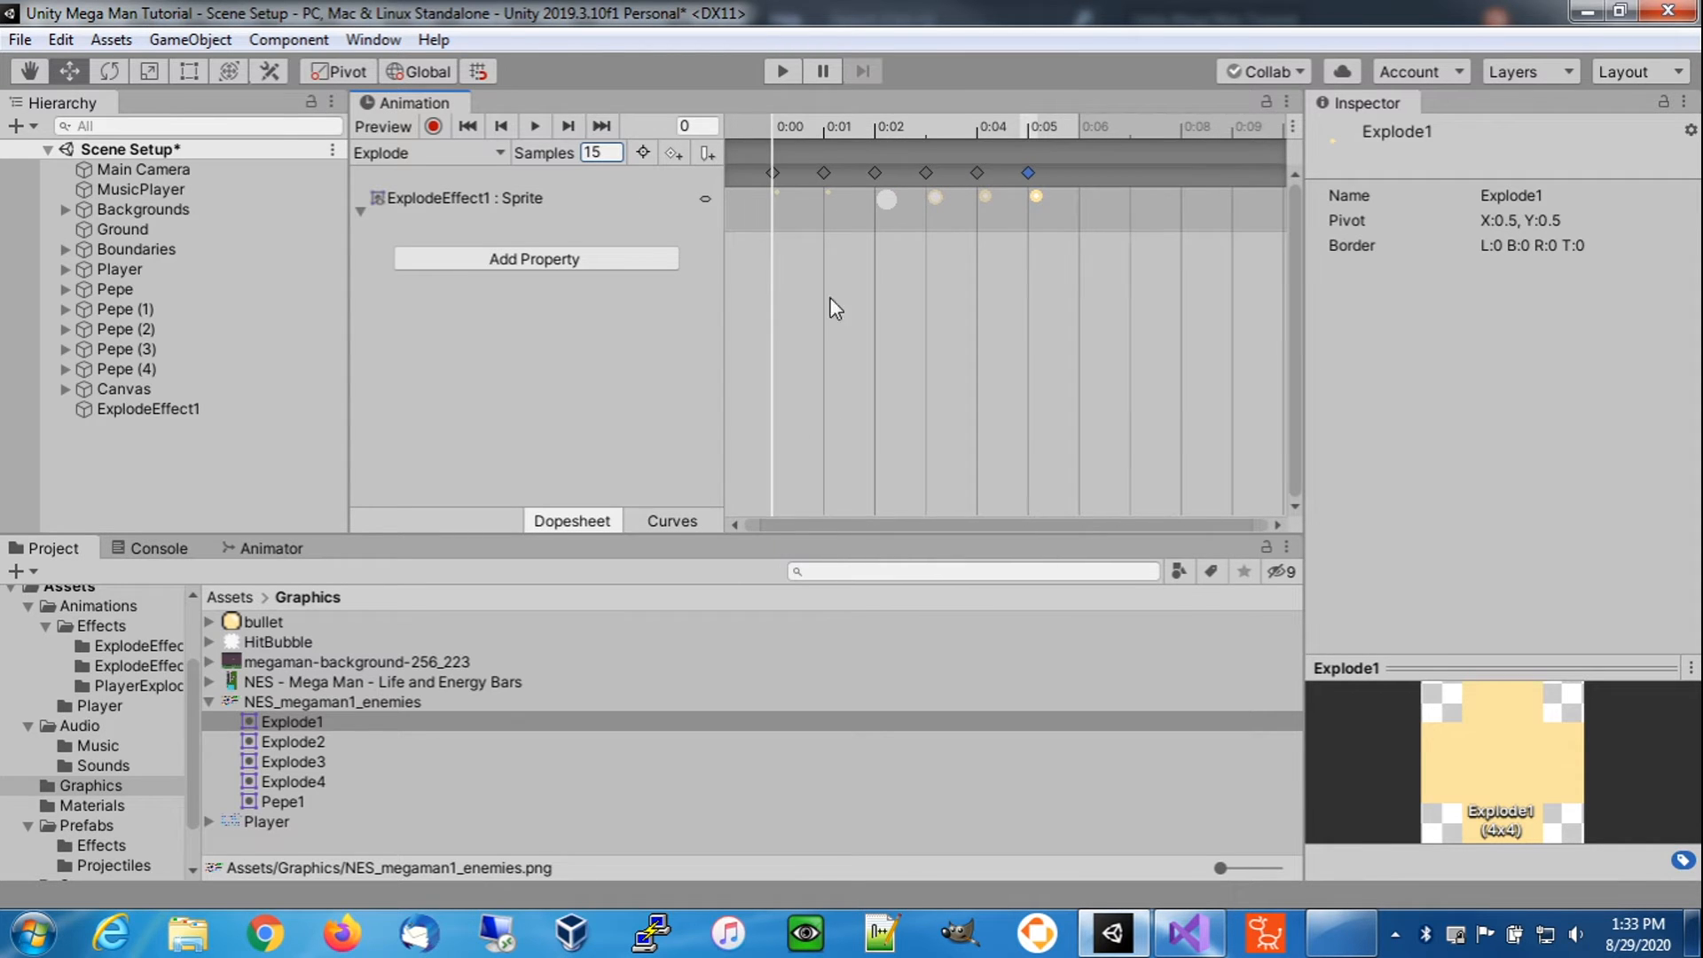
{"action": "scroll", "coordinate": [825, 195], "scroll_direction": "up", "scroll_amount": 2}
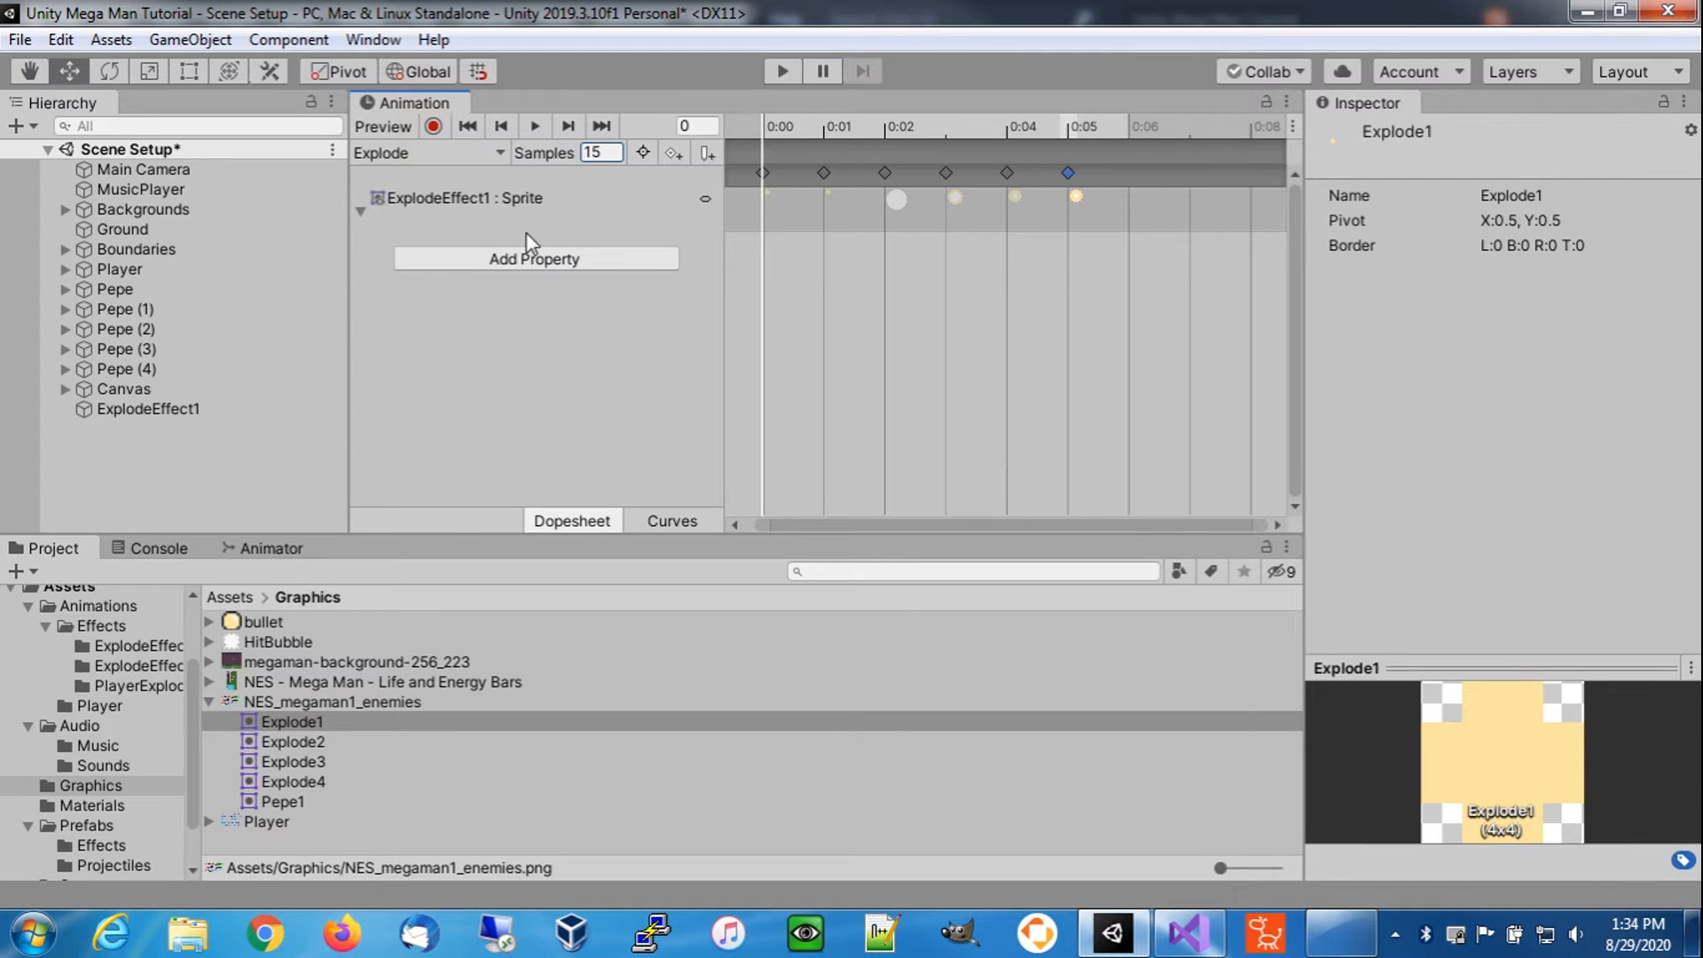
- Add the Circle Collider 2D Enabled and Radius properties to the Explode clip
{"action": "left_click", "coordinate": [571, 258]}
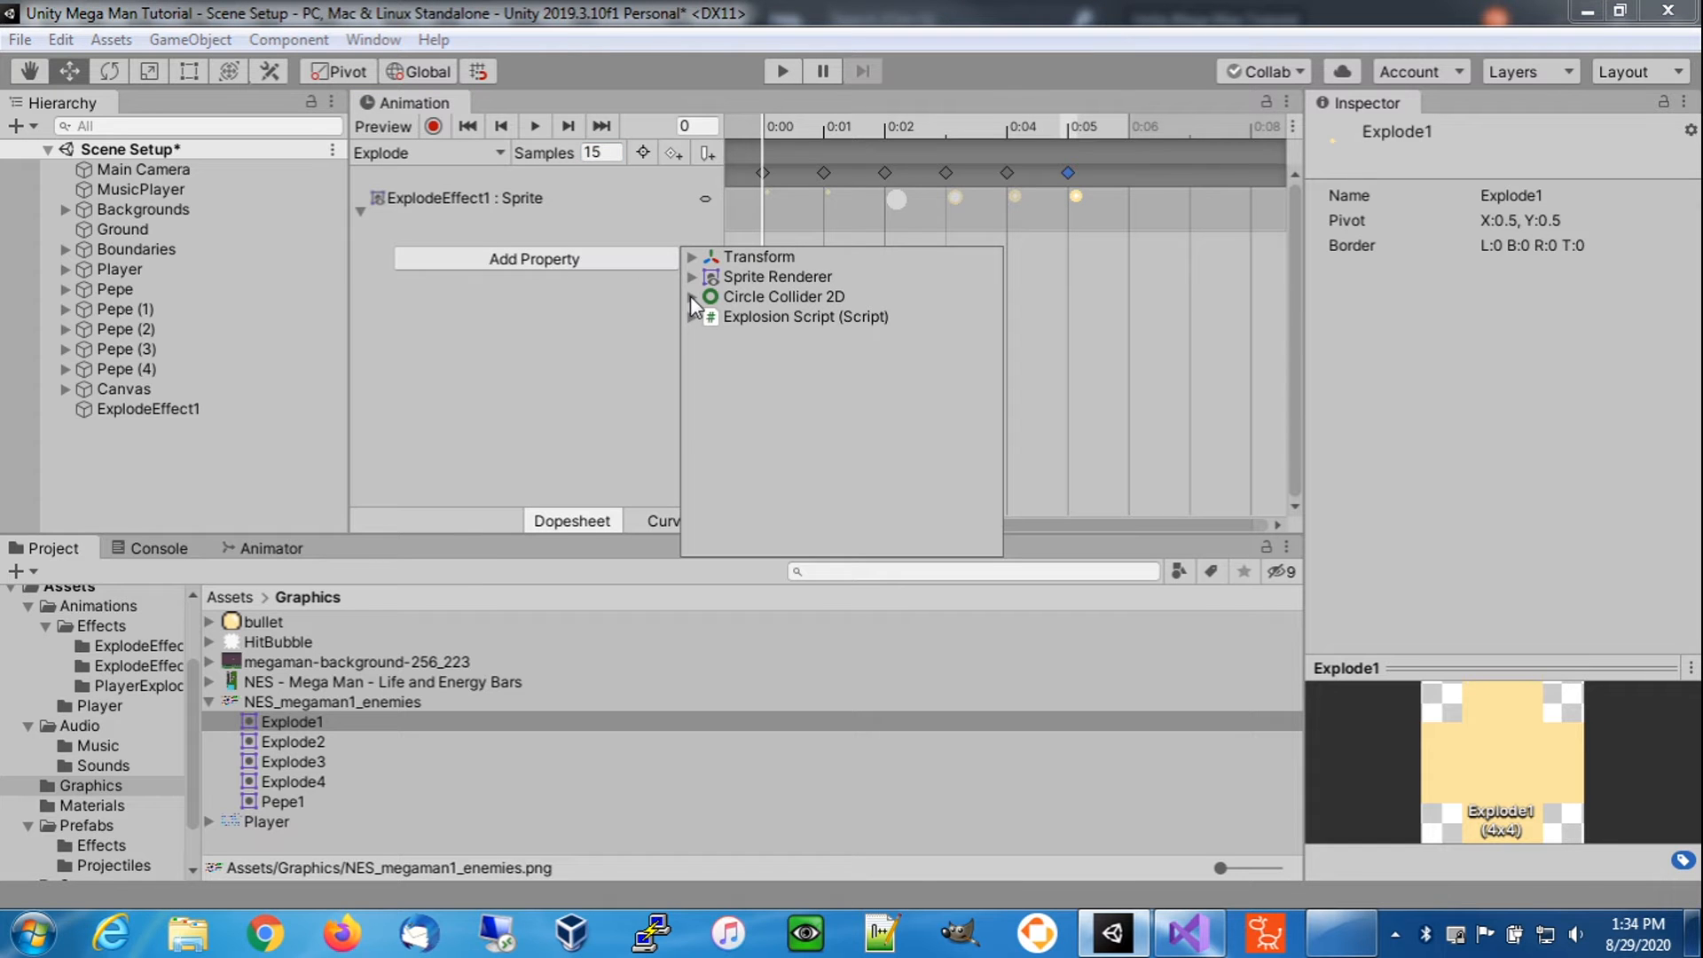
{"action": "left_click", "coordinate": [690, 296]}
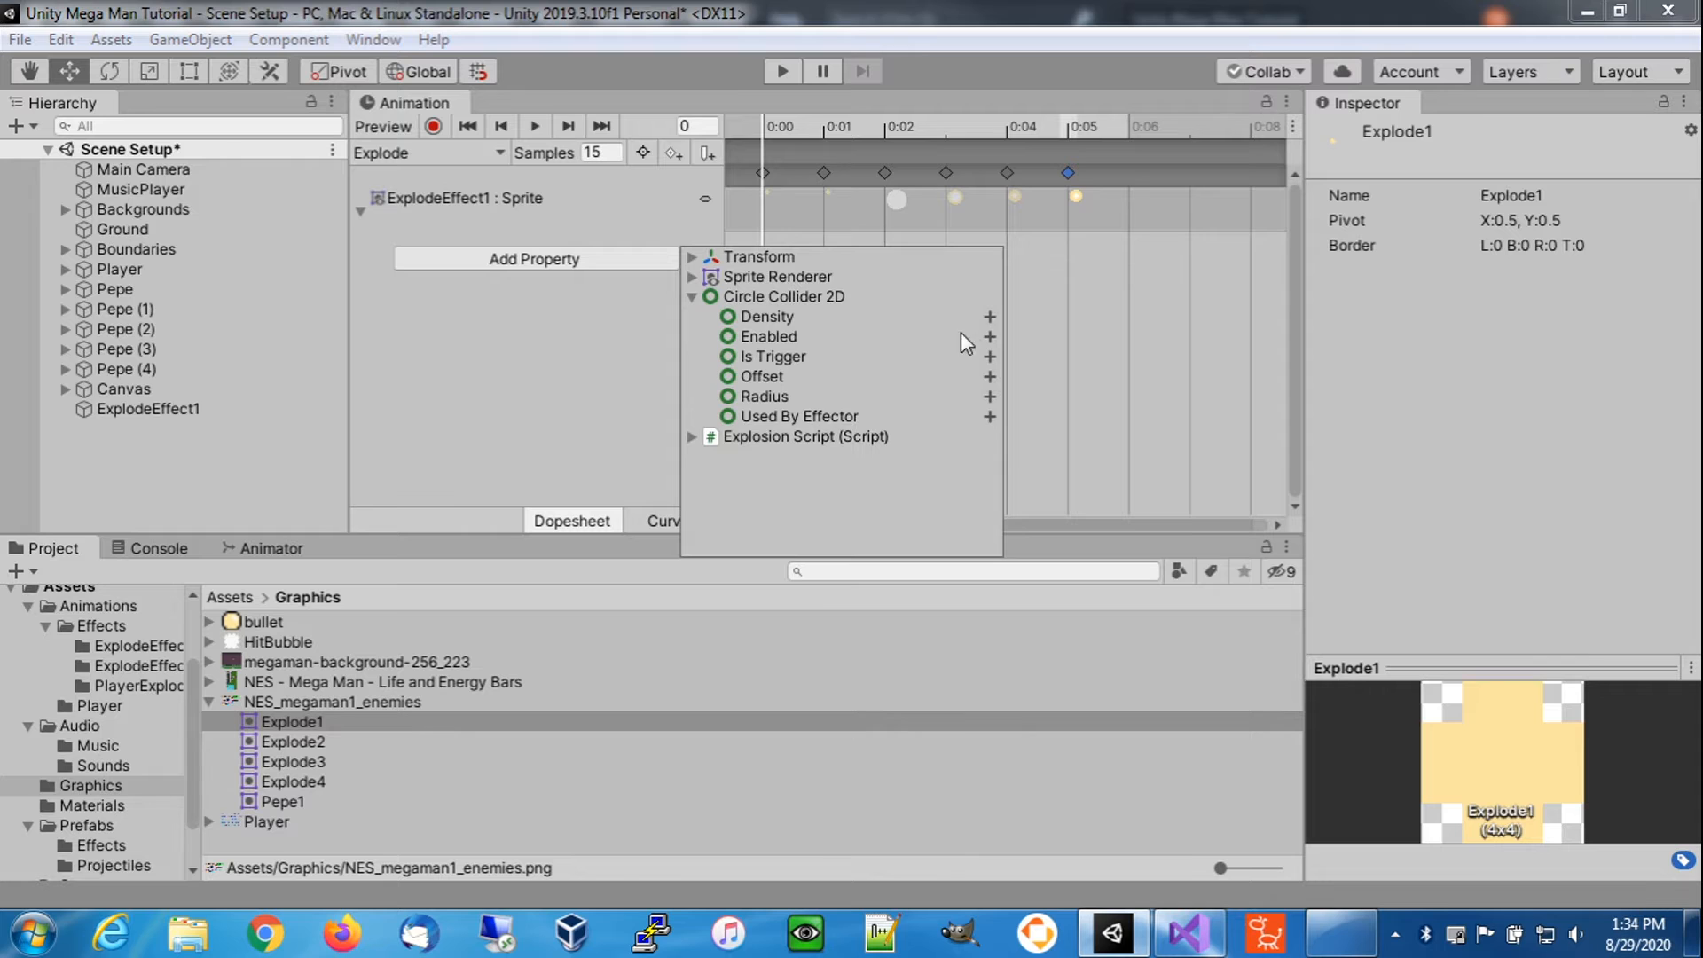
{"action": "left_click", "coordinate": [989, 336]}
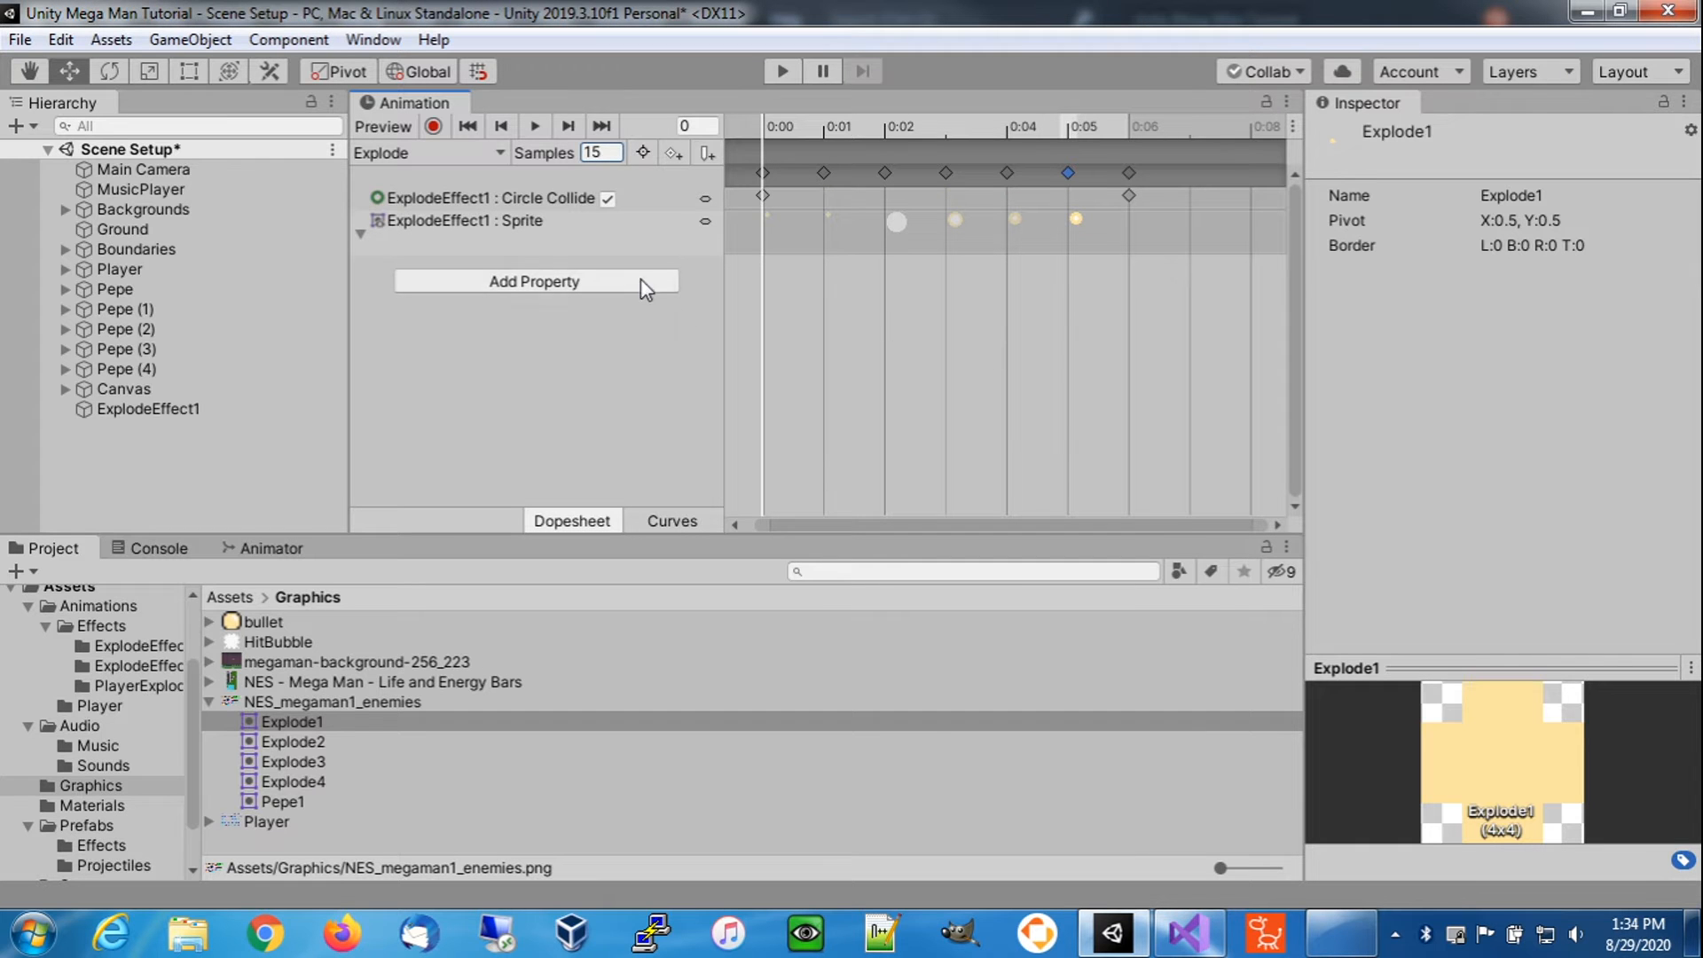
{"action": "left_click", "coordinate": [514, 281]}
{"action": "left_click", "coordinate": [693, 319]}
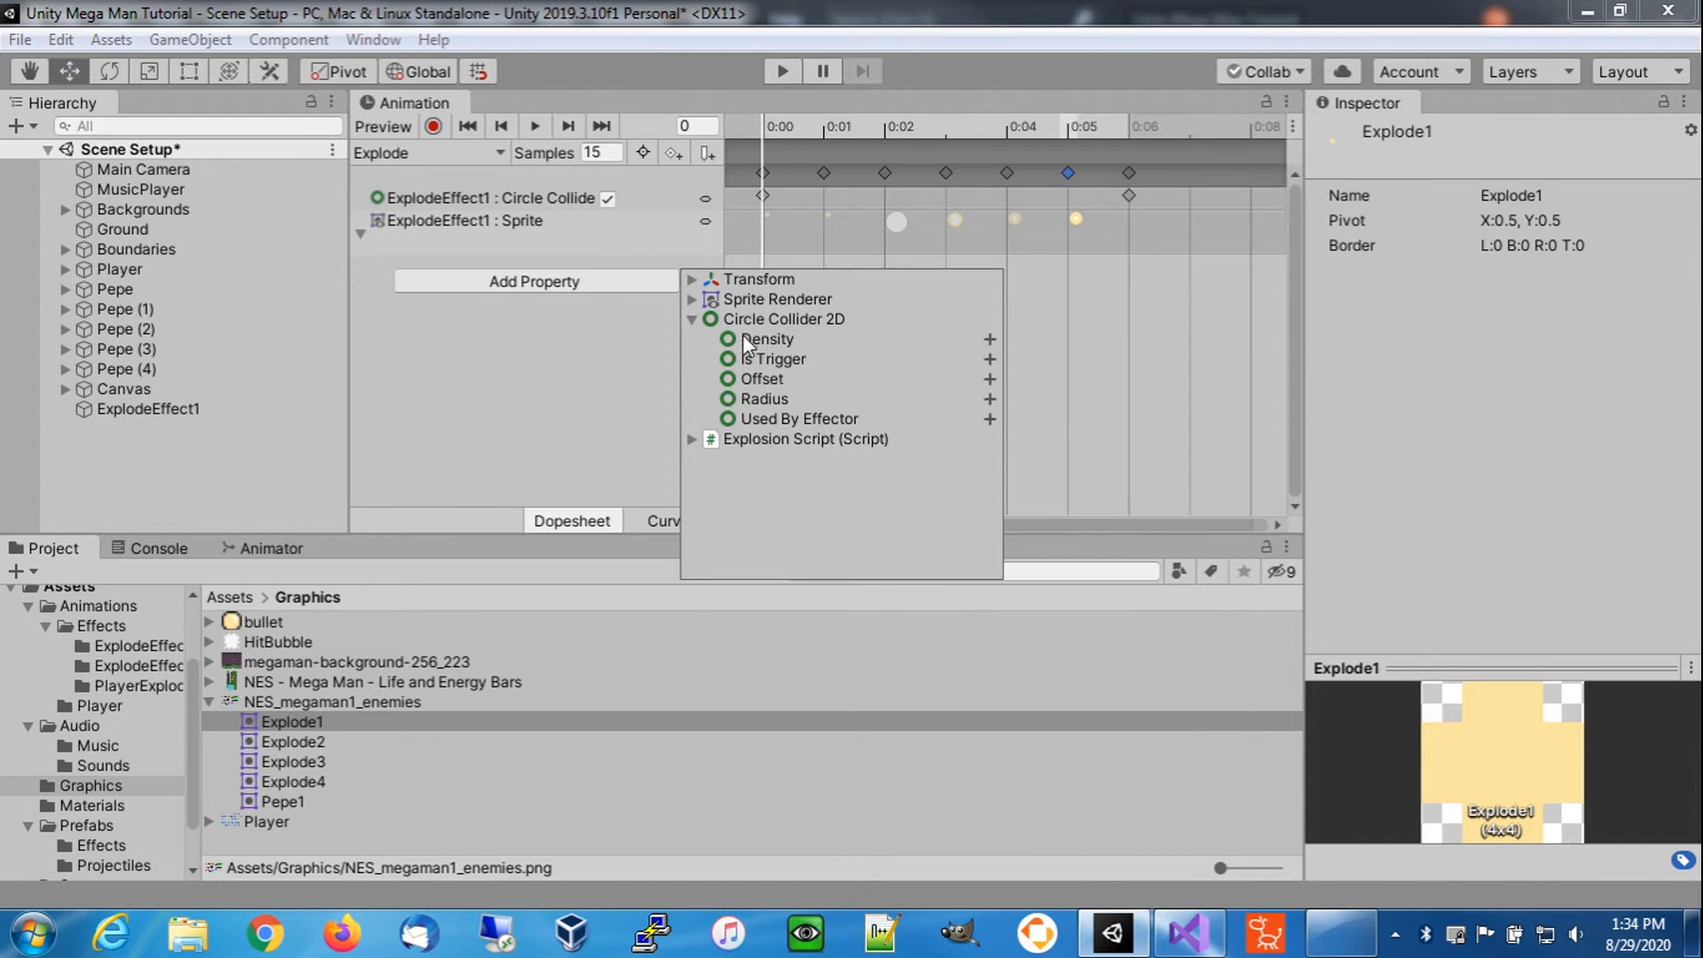
{"action": "left_click", "coordinate": [990, 399]}
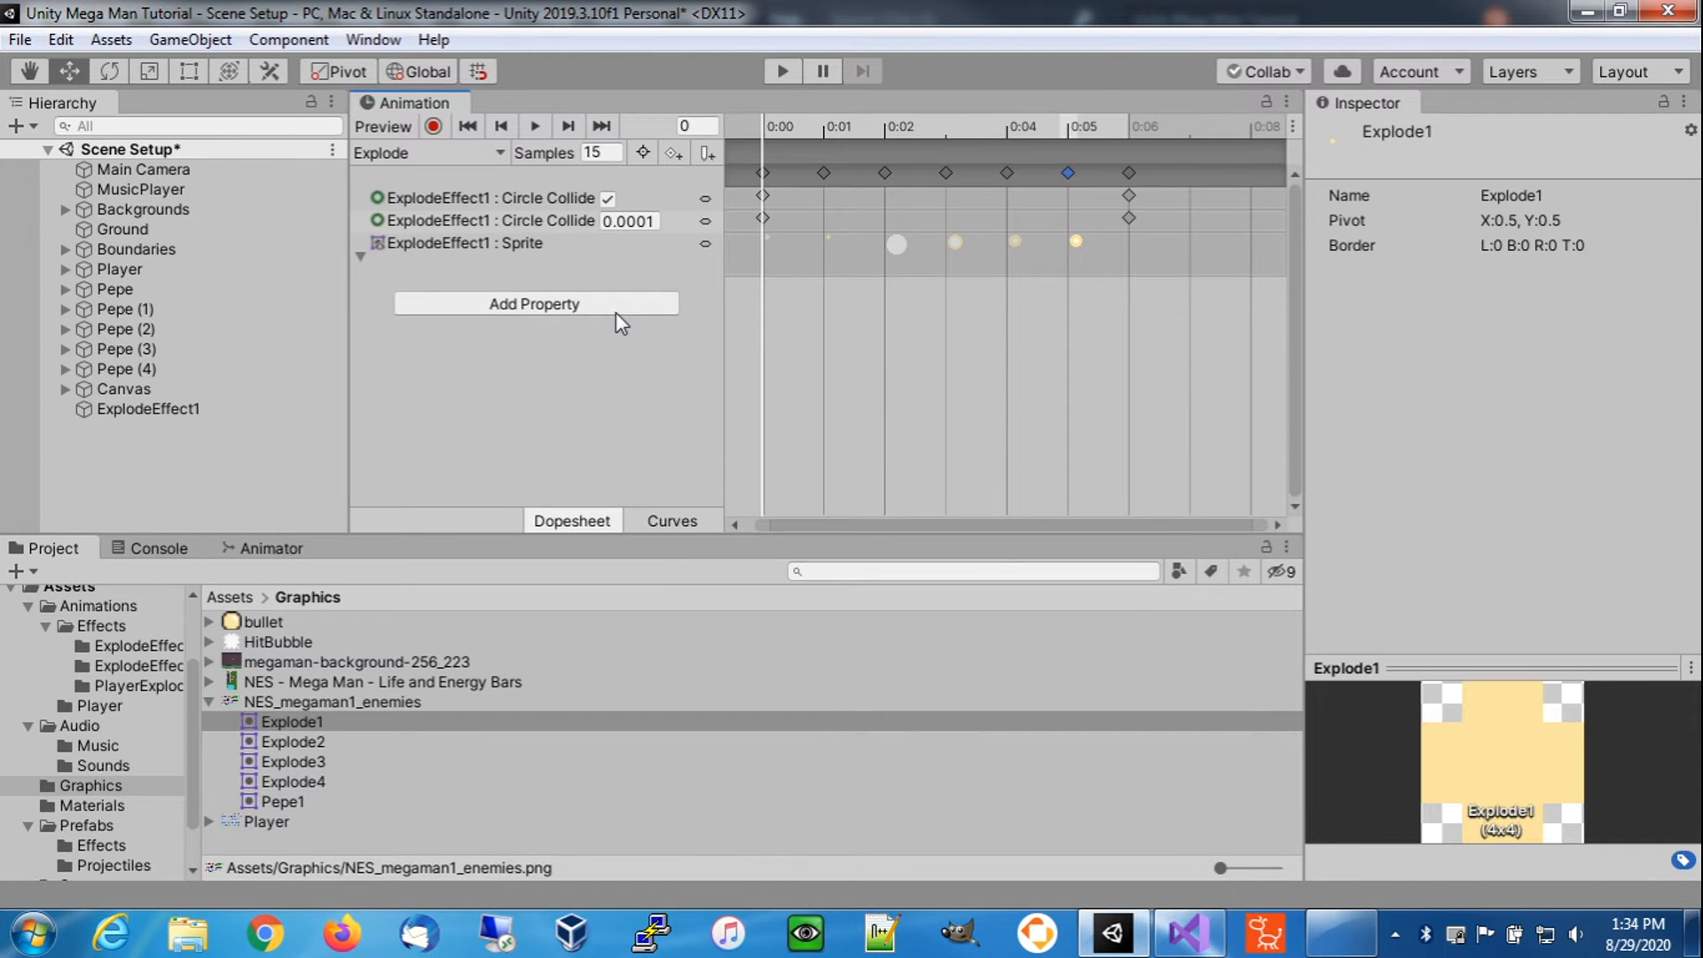
- Add the Sprite Renderer Enabled property to the Explode clip
{"action": "left_click", "coordinate": [548, 300]}
{"action": "left_click", "coordinate": [691, 322]}
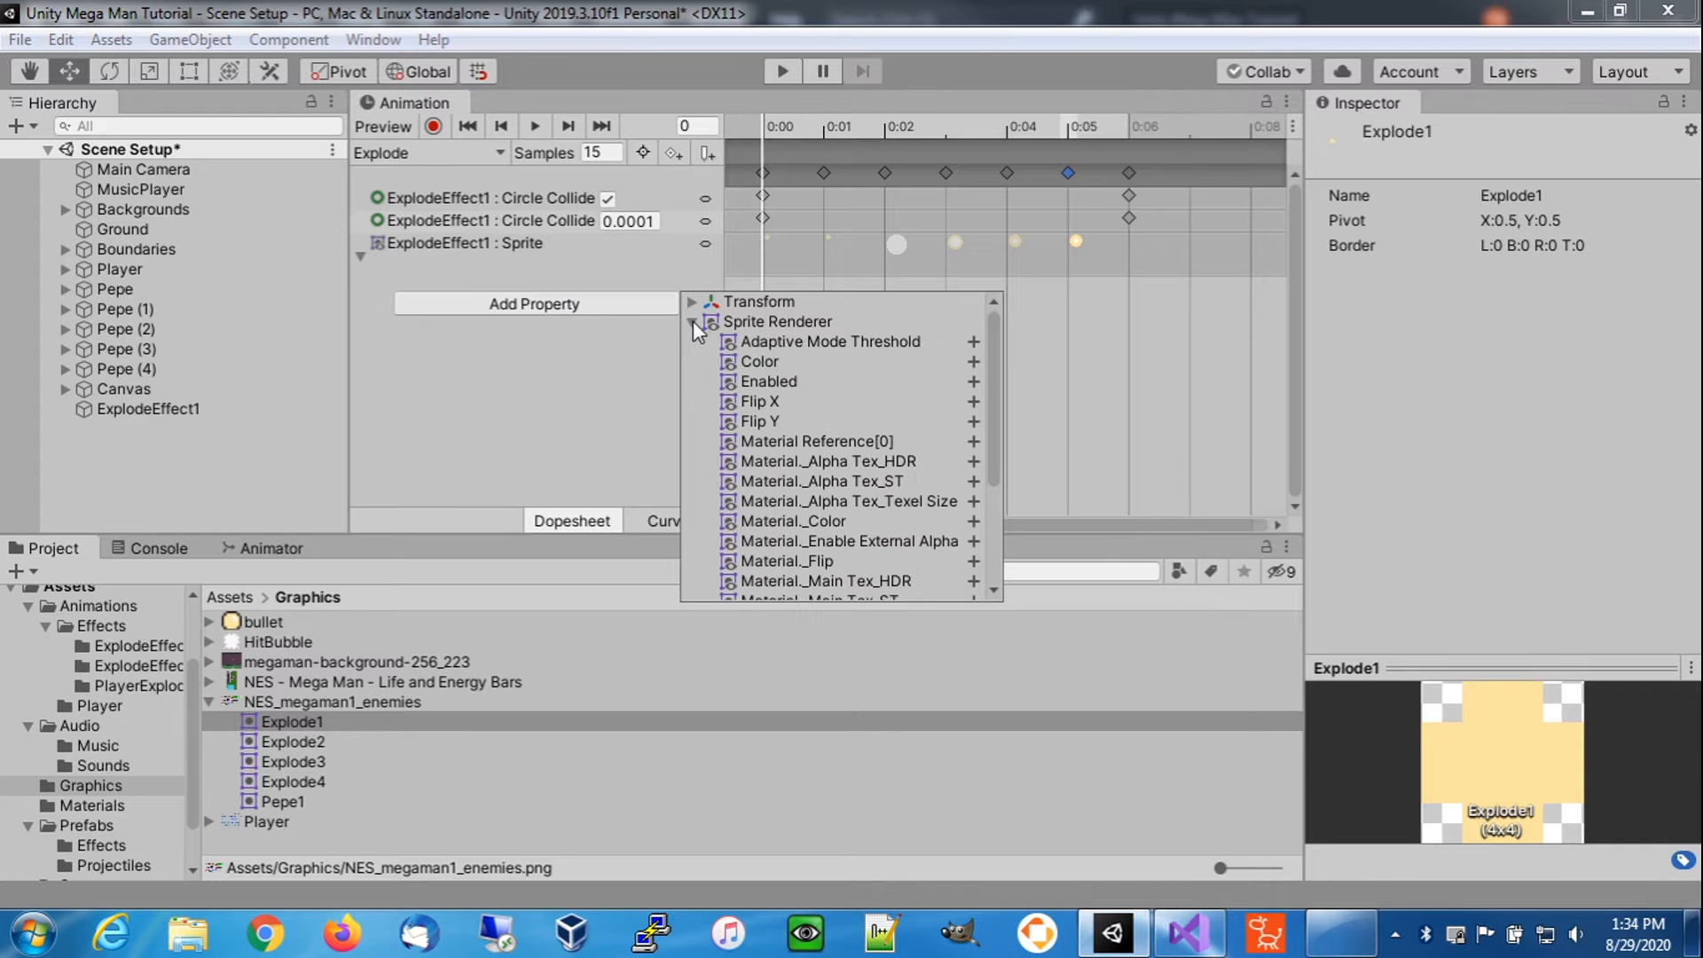
{"action": "left_click", "coordinate": [776, 381]}
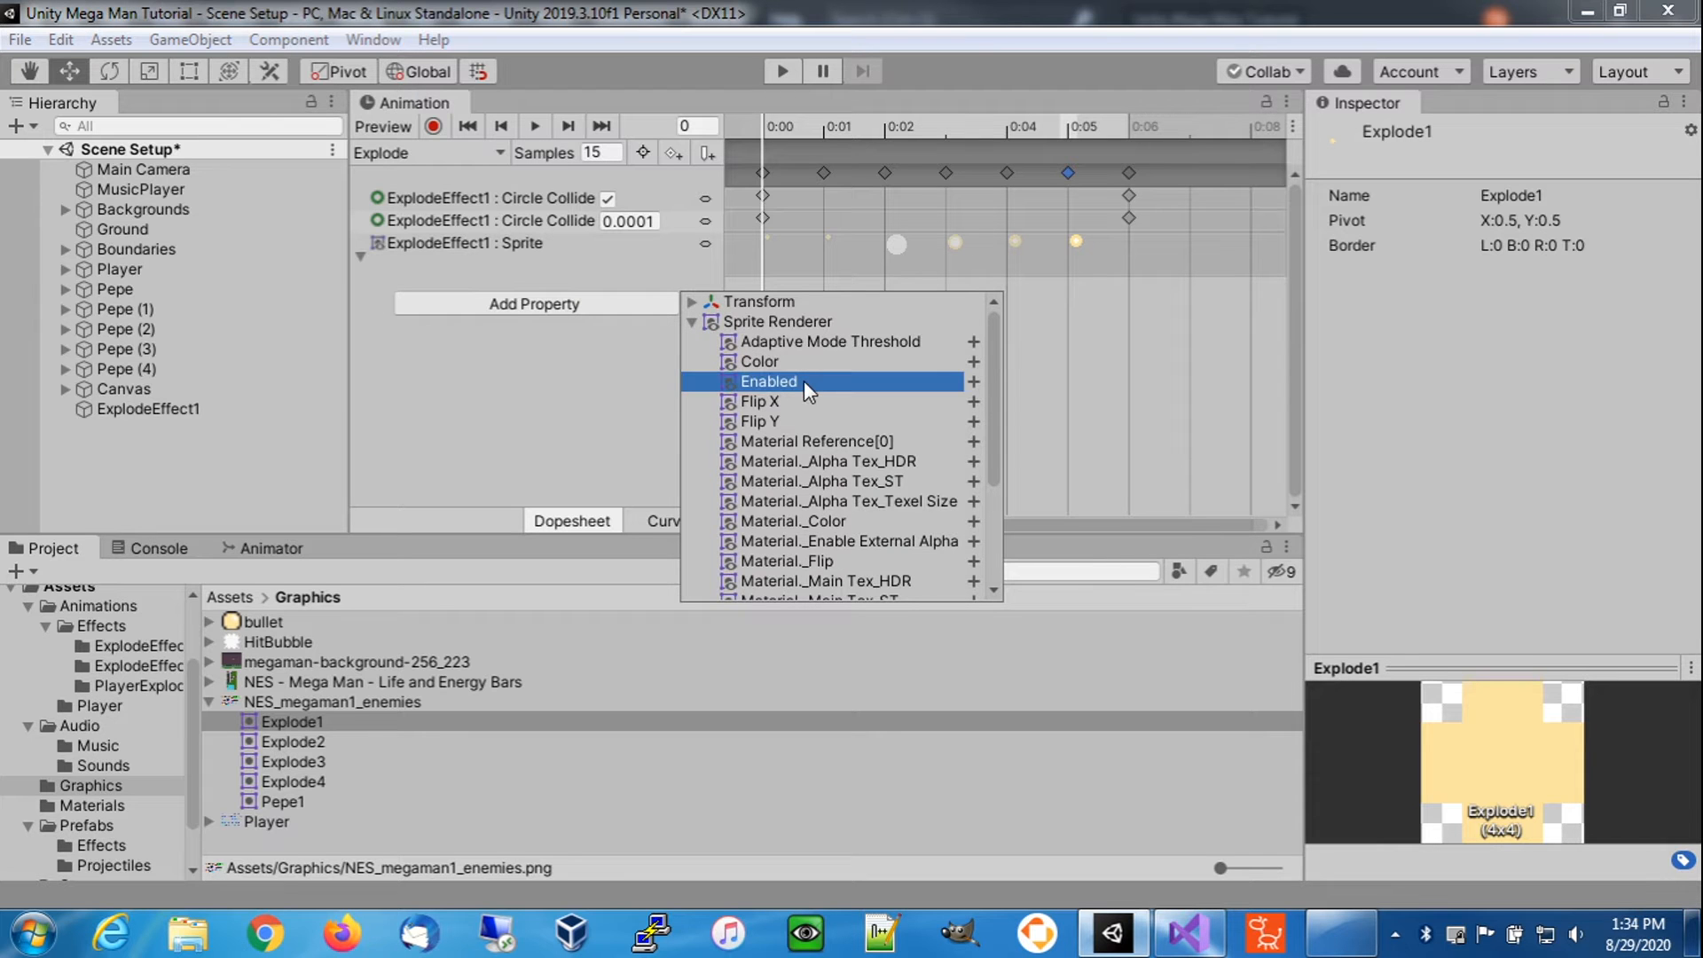
{"action": "left_click", "coordinate": [975, 382]}
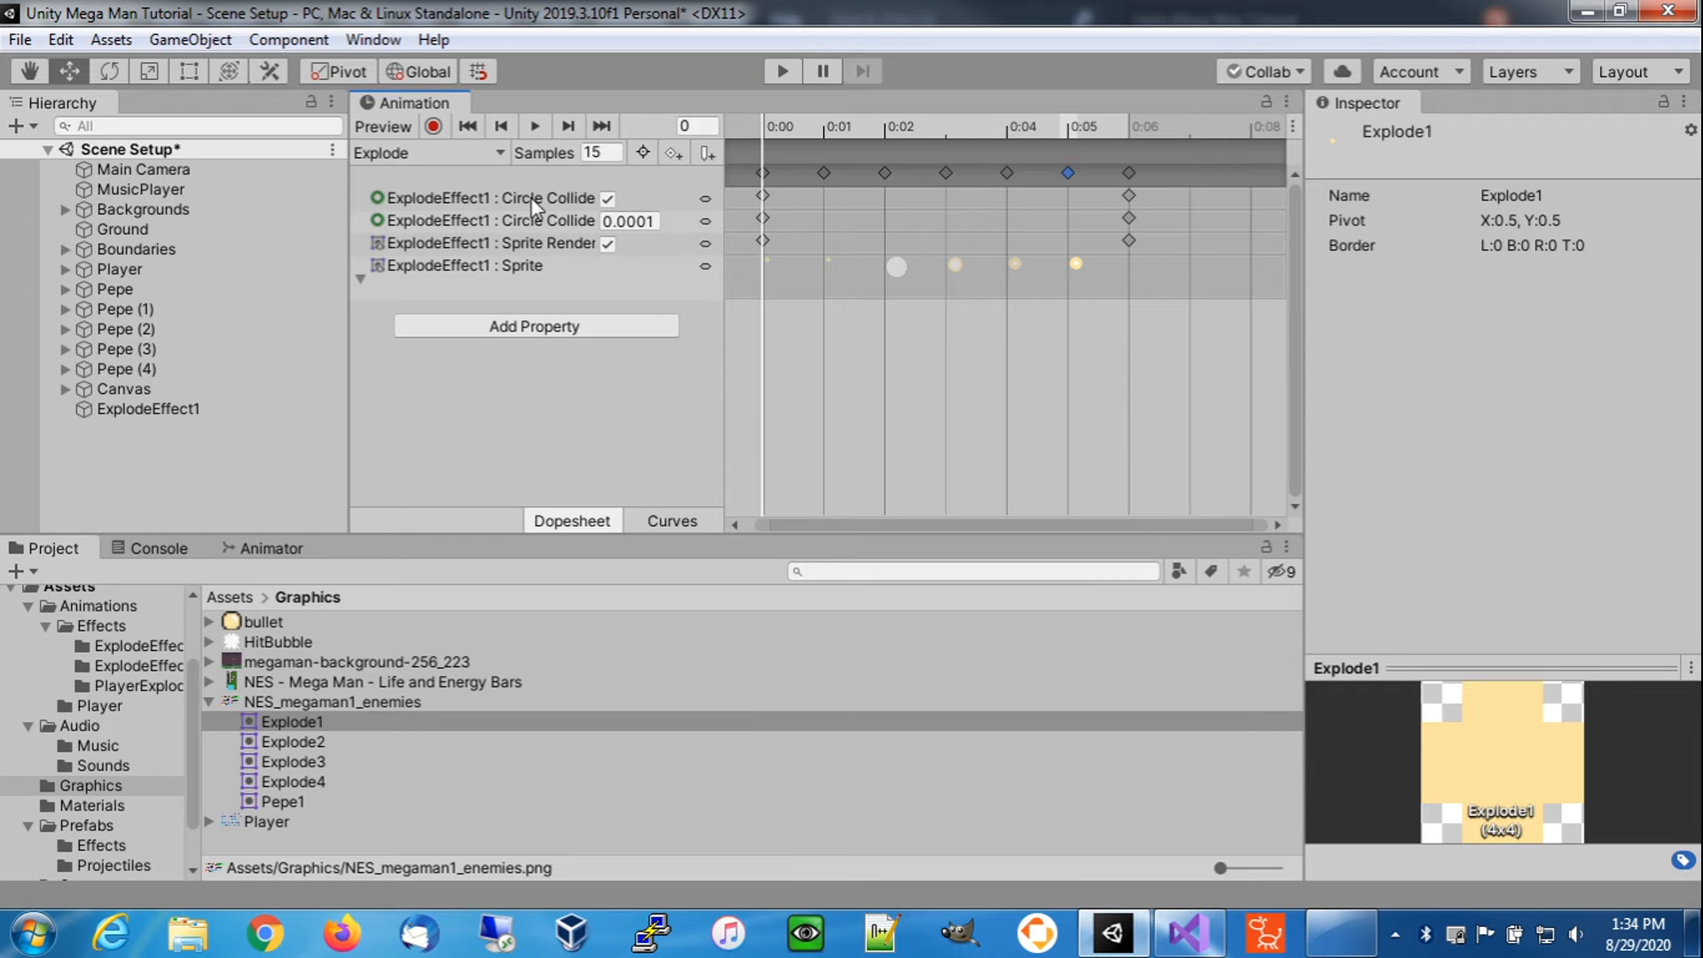
- Turn on animation preview, bring in the floating Scene and Game window, and resize it to show the explosion sprite enlarged in the Scene view
{"action": "left_click", "coordinate": [384, 126]}
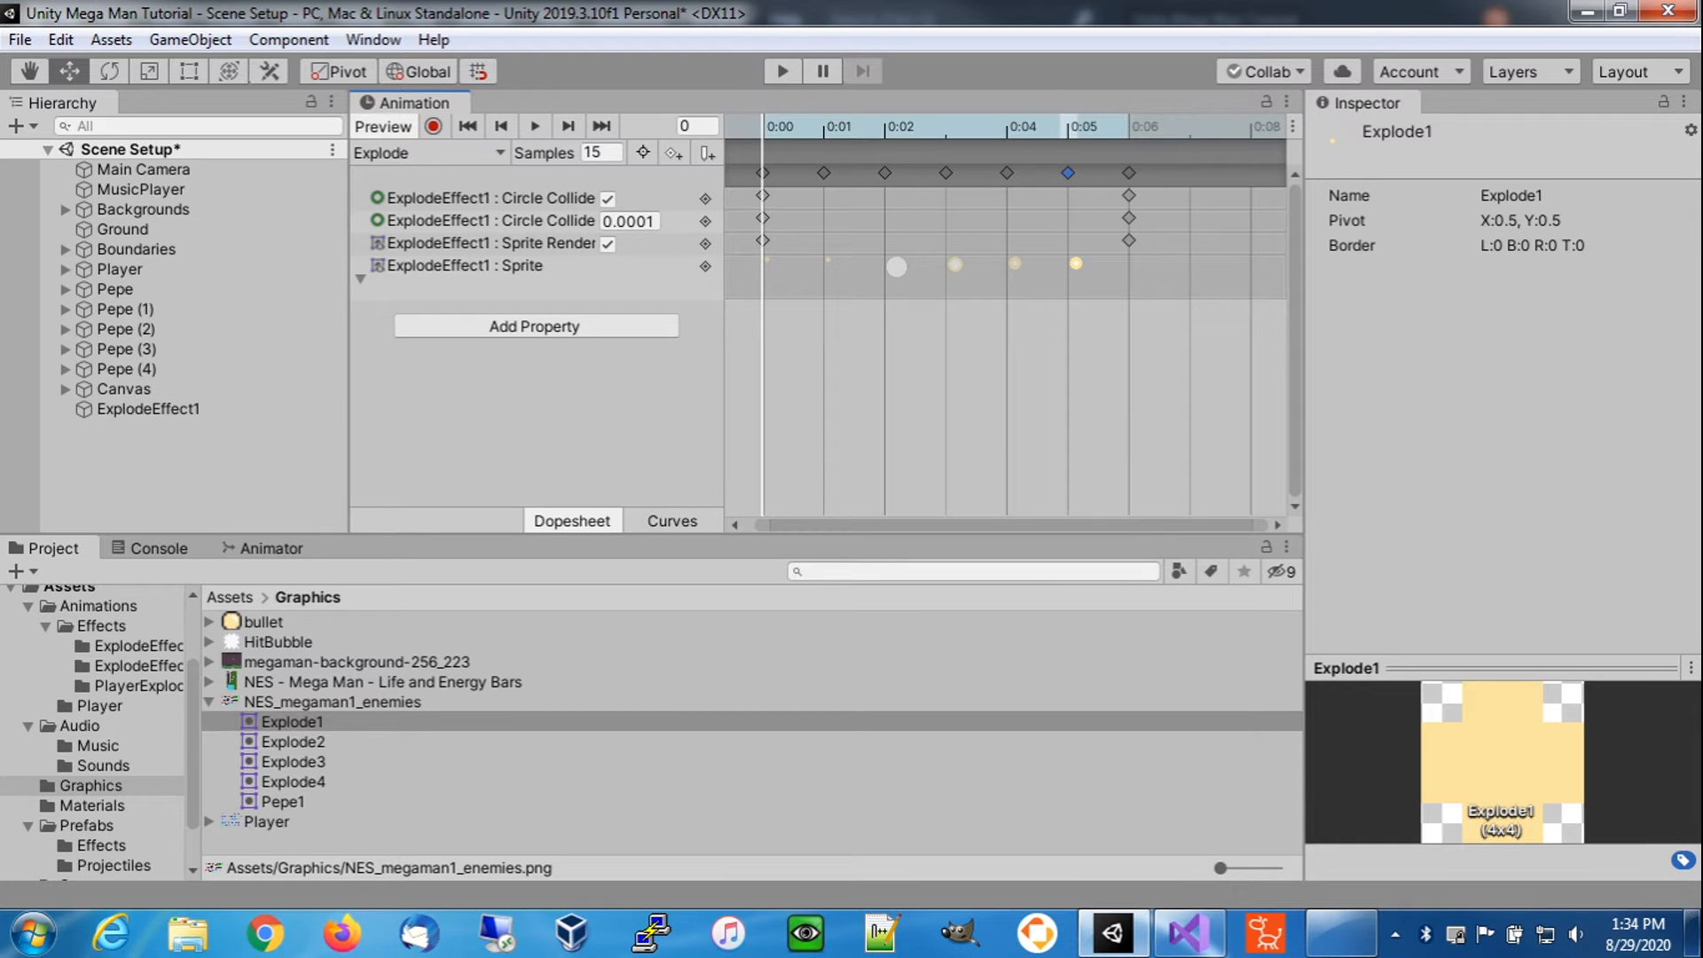
{"action": "left_click_drag", "start_coordinate": [1702, 221], "coordinate": [939, 322]}
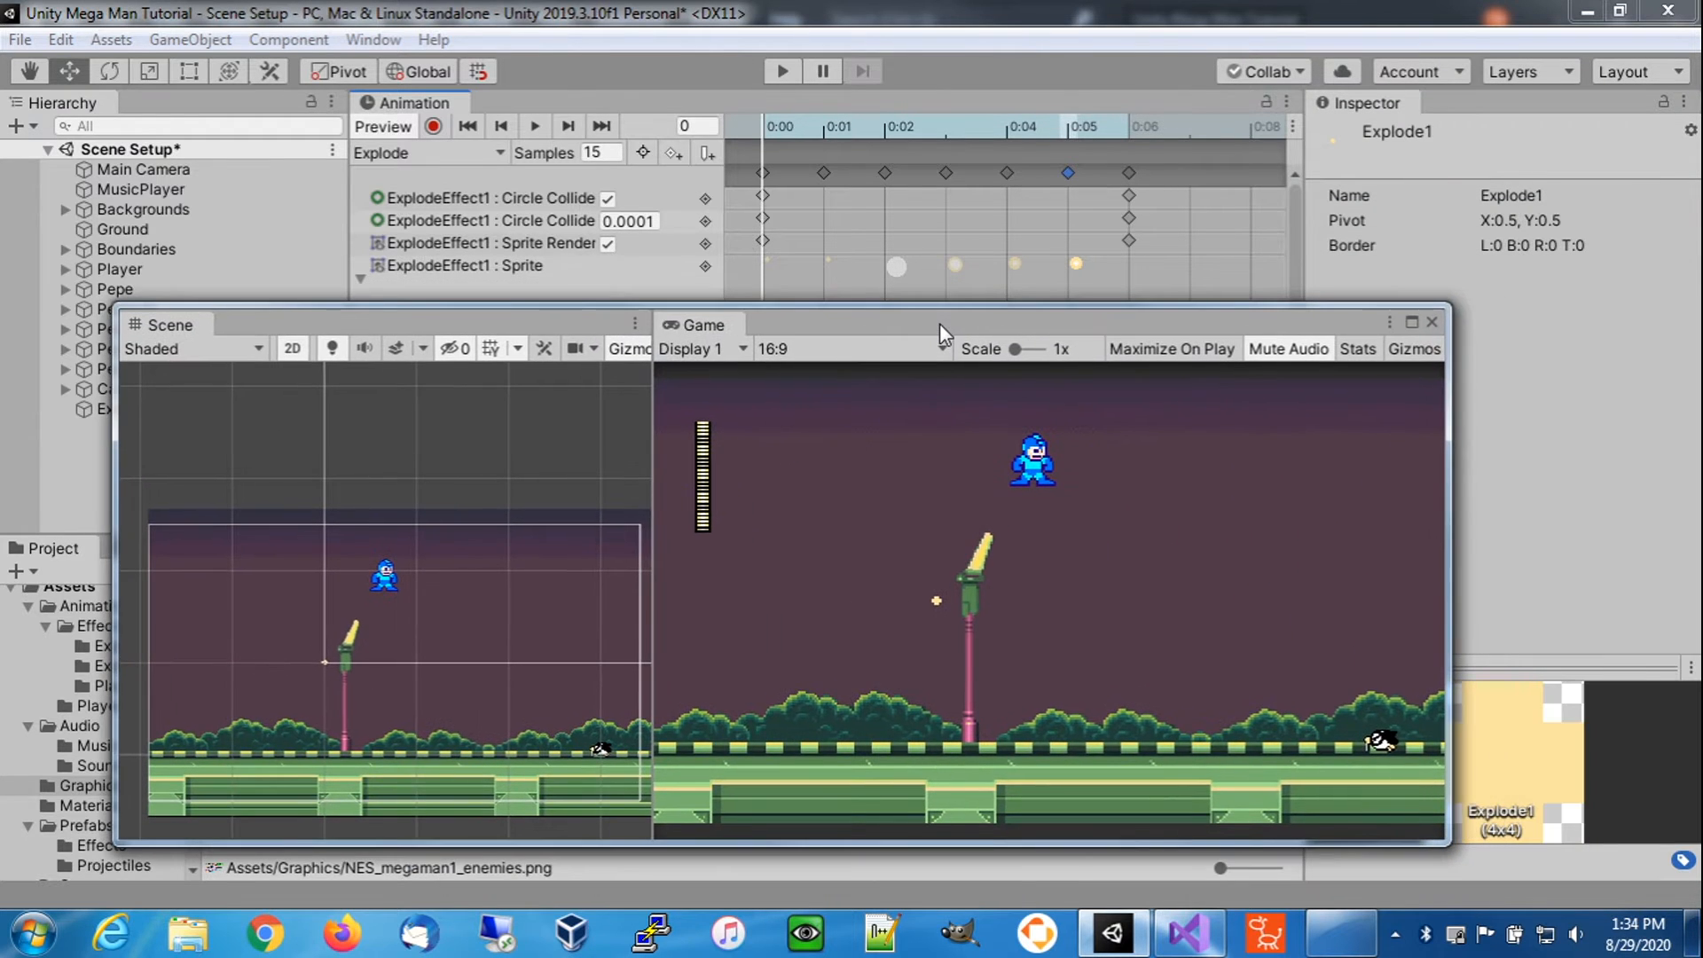
{"action": "left_click_drag", "start_coordinate": [1451, 524], "coordinate": [948, 553]}
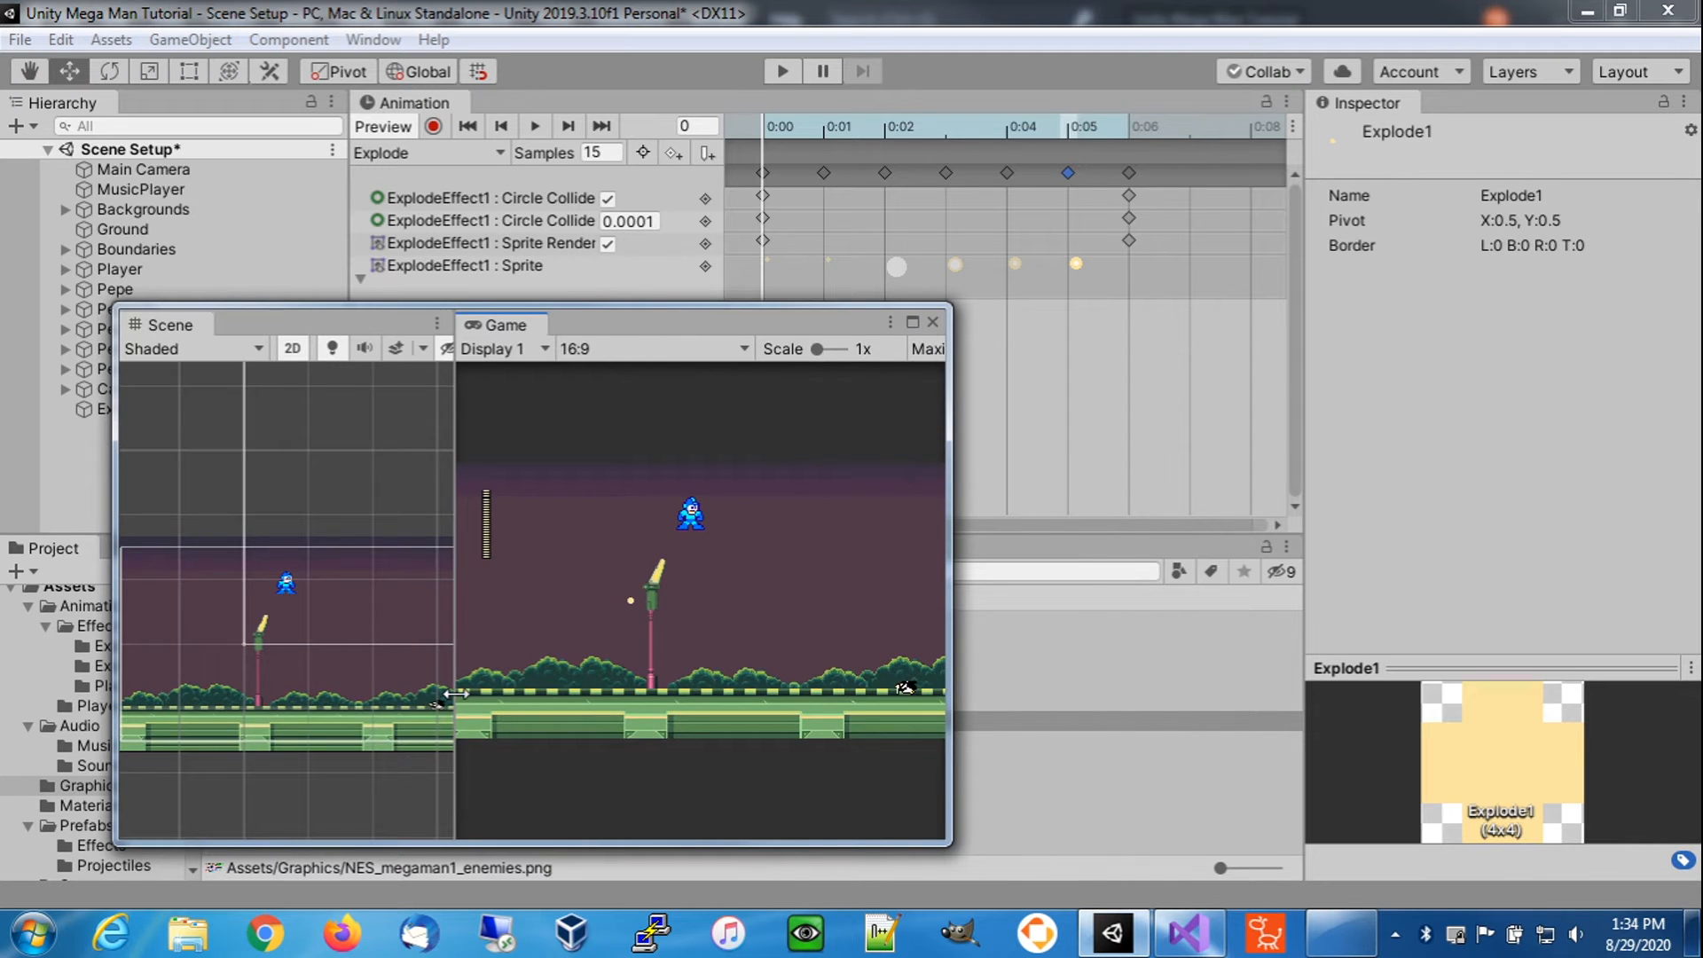
{"action": "left_click_drag", "start_coordinate": [454, 694], "coordinate": [816, 709]}
{"action": "scroll", "coordinate": [419, 691], "scroll_direction": "up", "scroll_amount": 6}
{"action": "scroll", "coordinate": [435, 634], "scroll_direction": "up", "scroll_amount": 3}
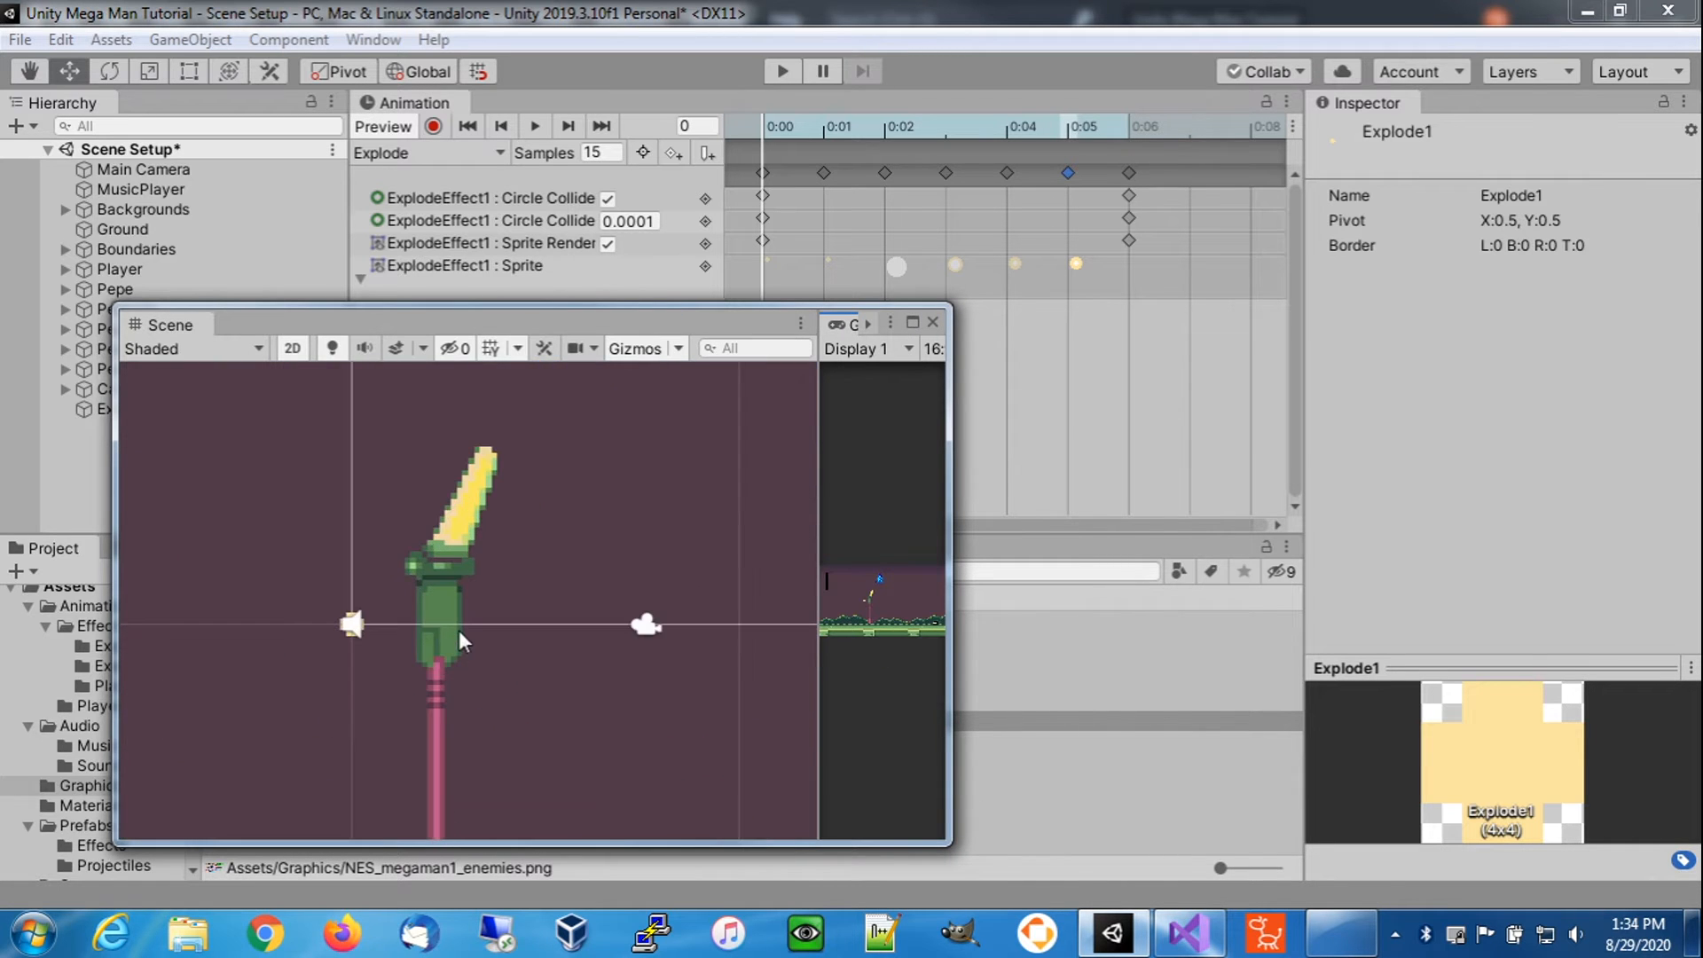
- Preview frame 2 of the Explode clip with the Scene view placed below the tracks, and turn on keyframe recording
{"action": "left_click", "coordinate": [887, 137]}
{"action": "middle_click_drag", "start_coordinate": [559, 585], "coordinate": [707, 566]}
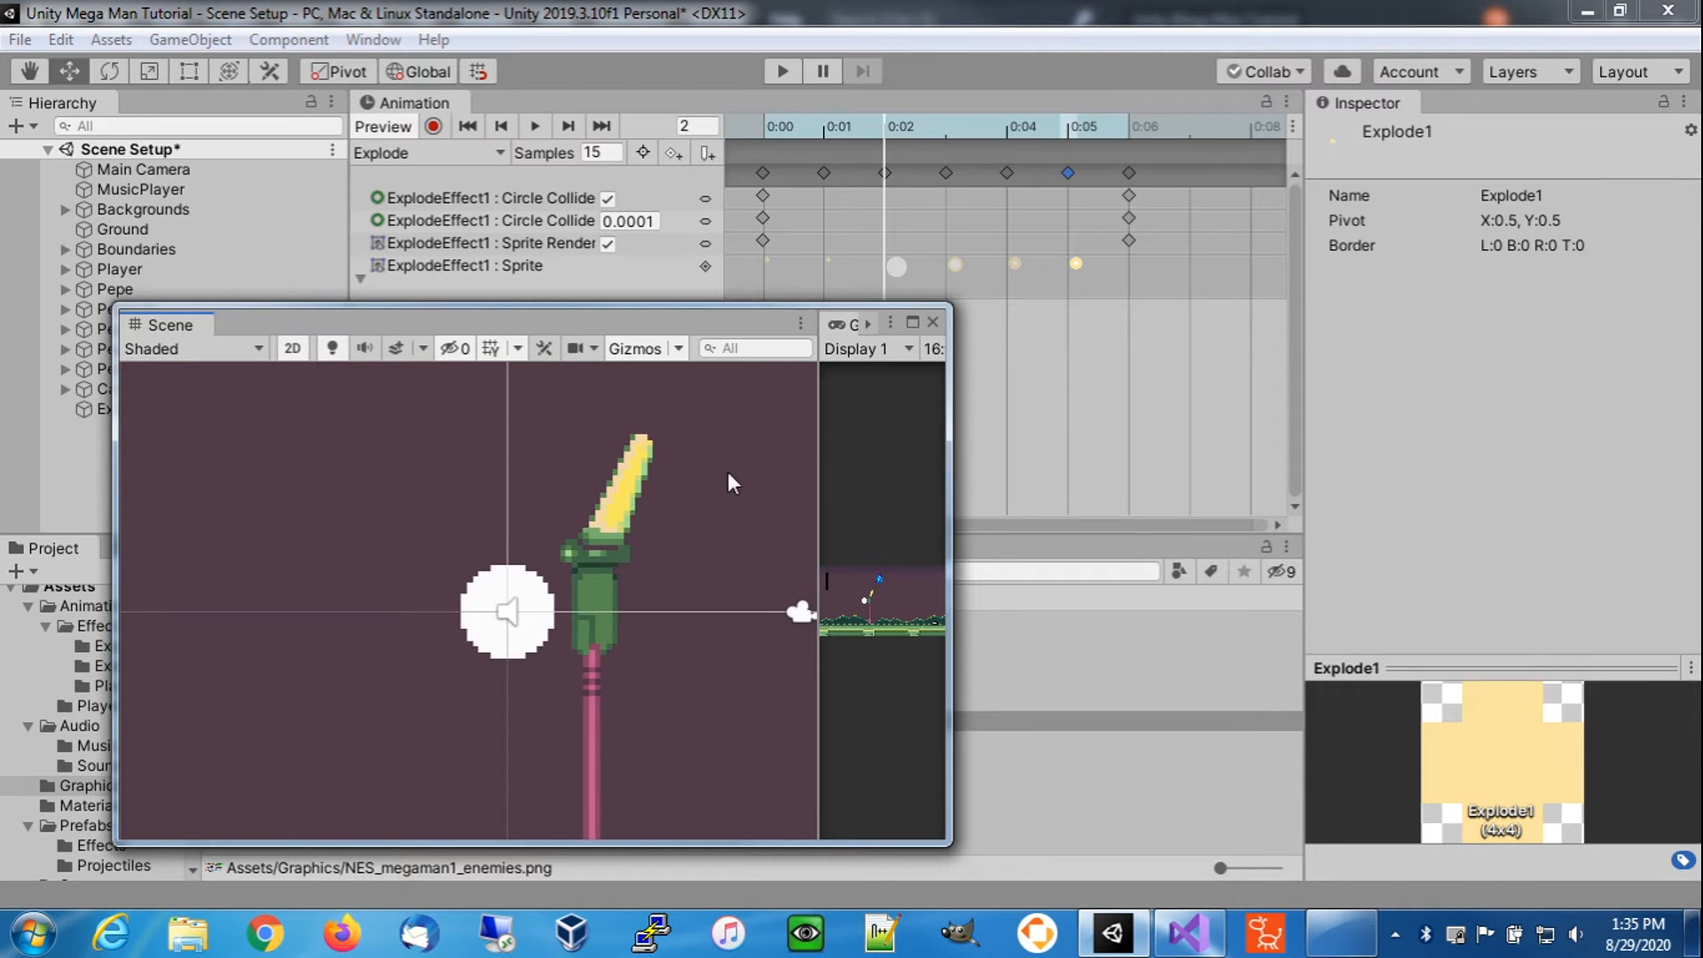
{"action": "left_click_drag", "start_coordinate": [727, 307], "coordinate": [712, 481]}
{"action": "scroll", "coordinate": [523, 726], "scroll_direction": "up", "scroll_amount": 3}
{"action": "middle_click_drag", "start_coordinate": [637, 714], "coordinate": [653, 760]}
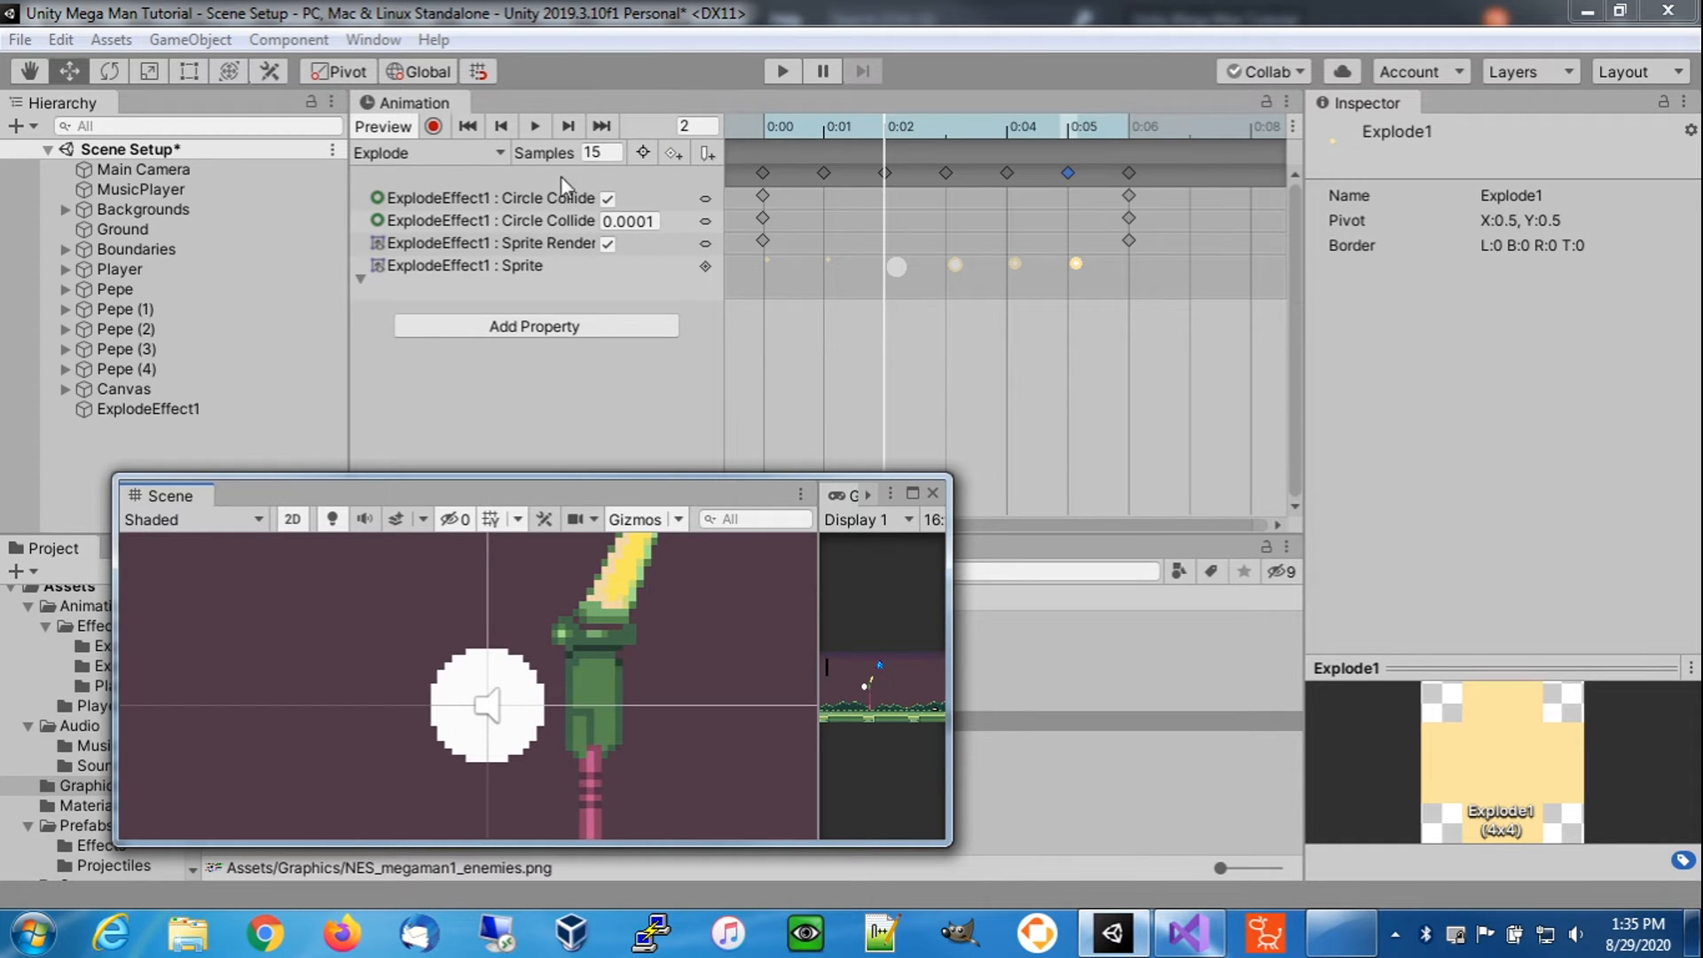
{"action": "left_click", "coordinate": [433, 125]}
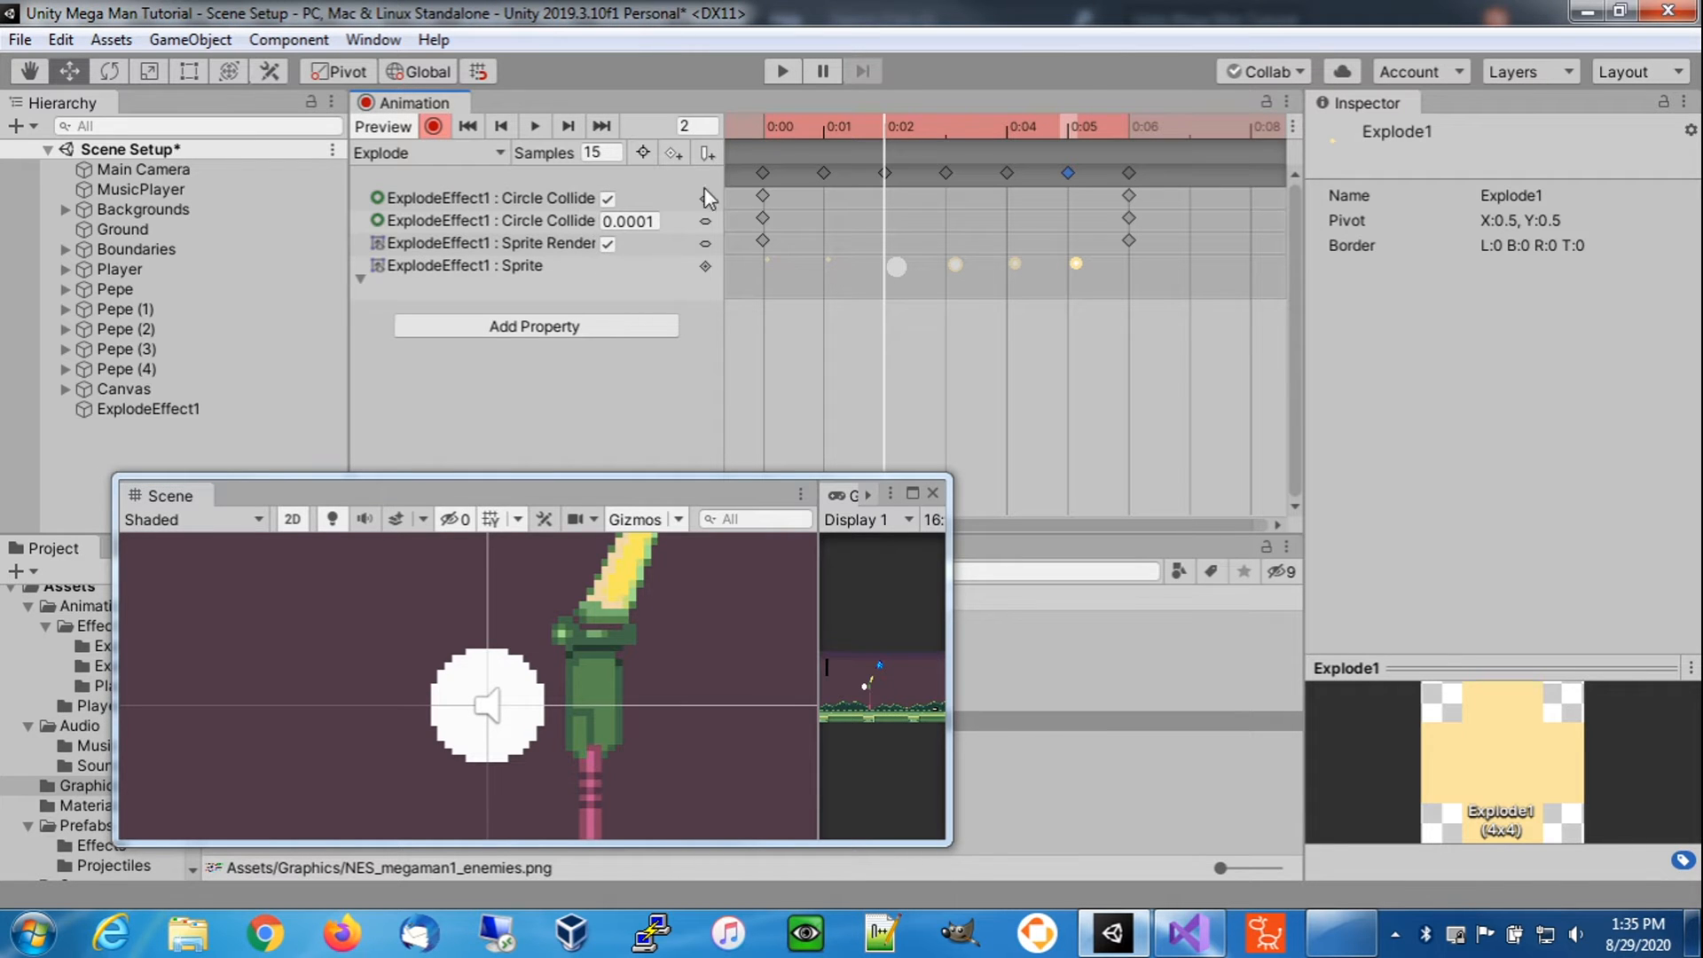
- Key the Sprite Renderer as disabled at frame 0 and enabled again at frame 1 of the Explode clip
{"action": "left_click", "coordinate": [766, 130]}
{"action": "left_click", "coordinate": [762, 172]}
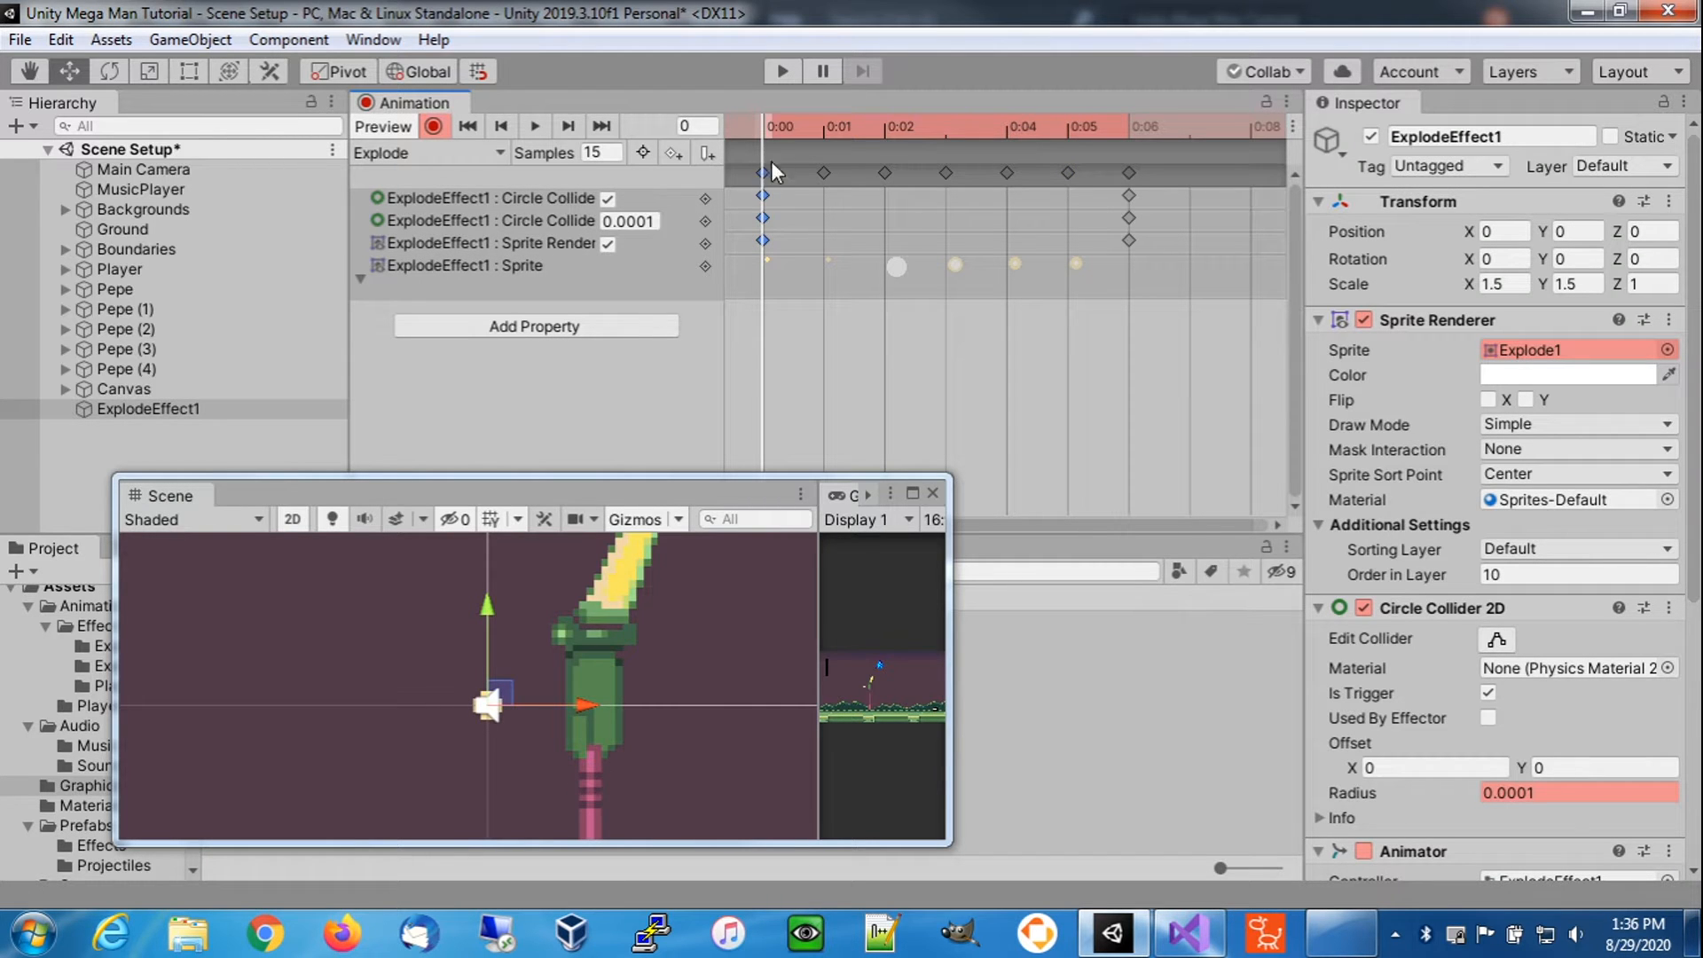
{"action": "left_click", "coordinate": [607, 243]}
{"action": "left_click", "coordinate": [827, 131]}
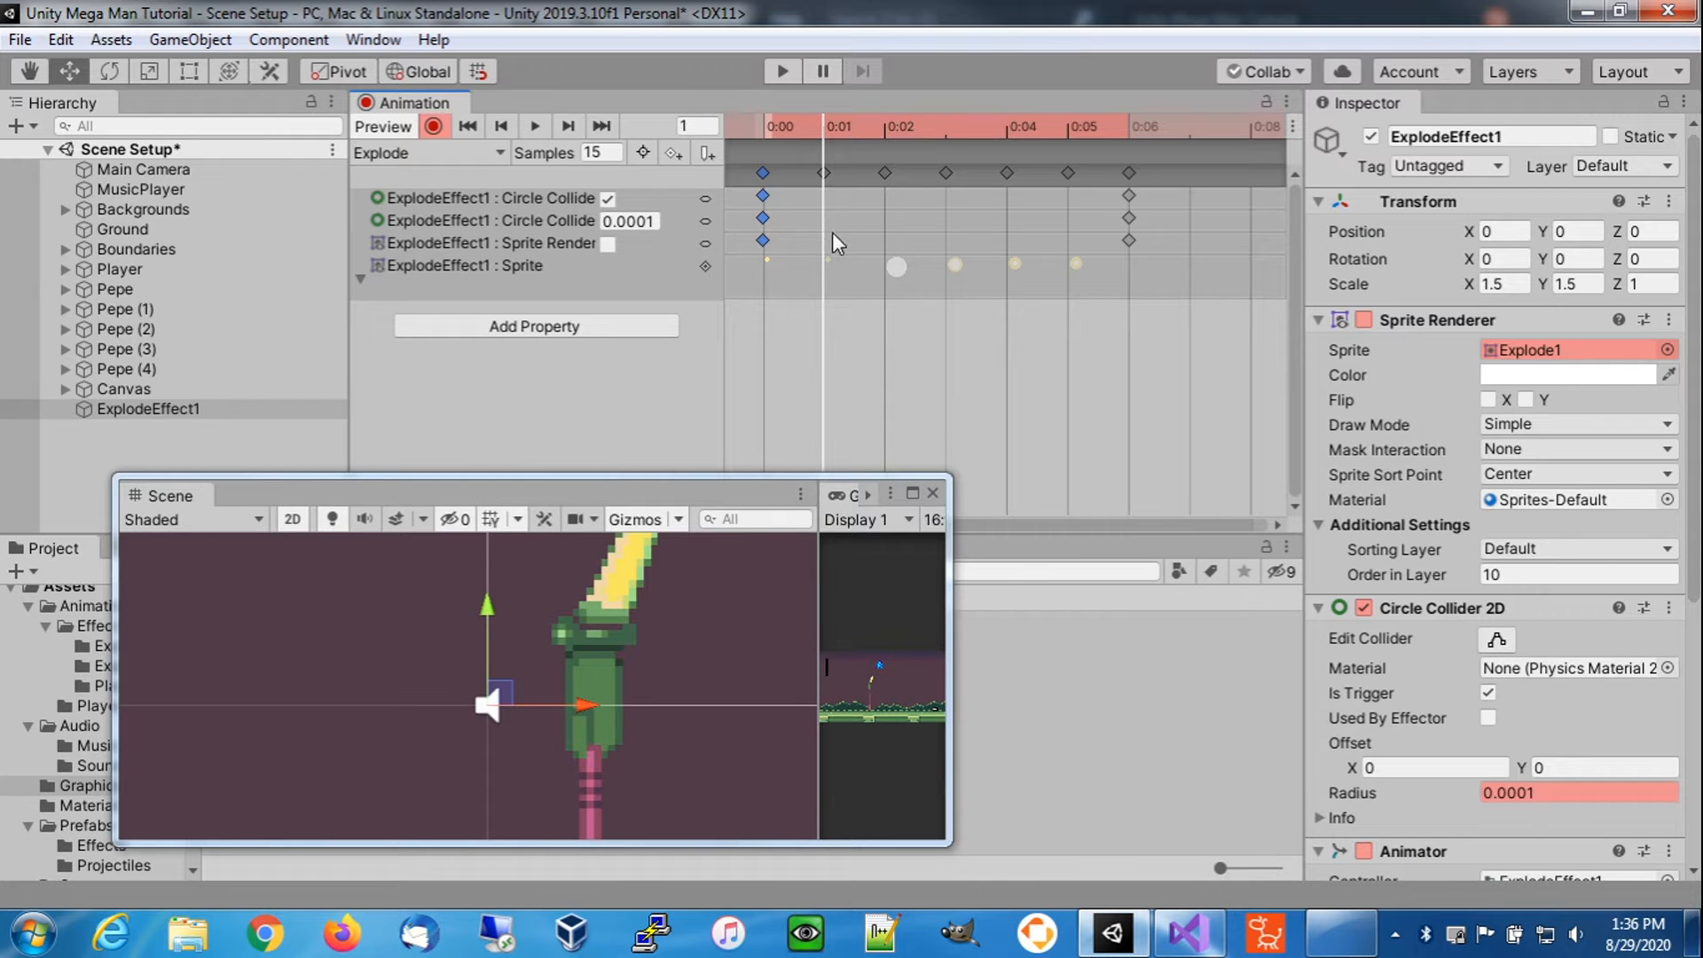
{"action": "left_click", "coordinate": [824, 172]}
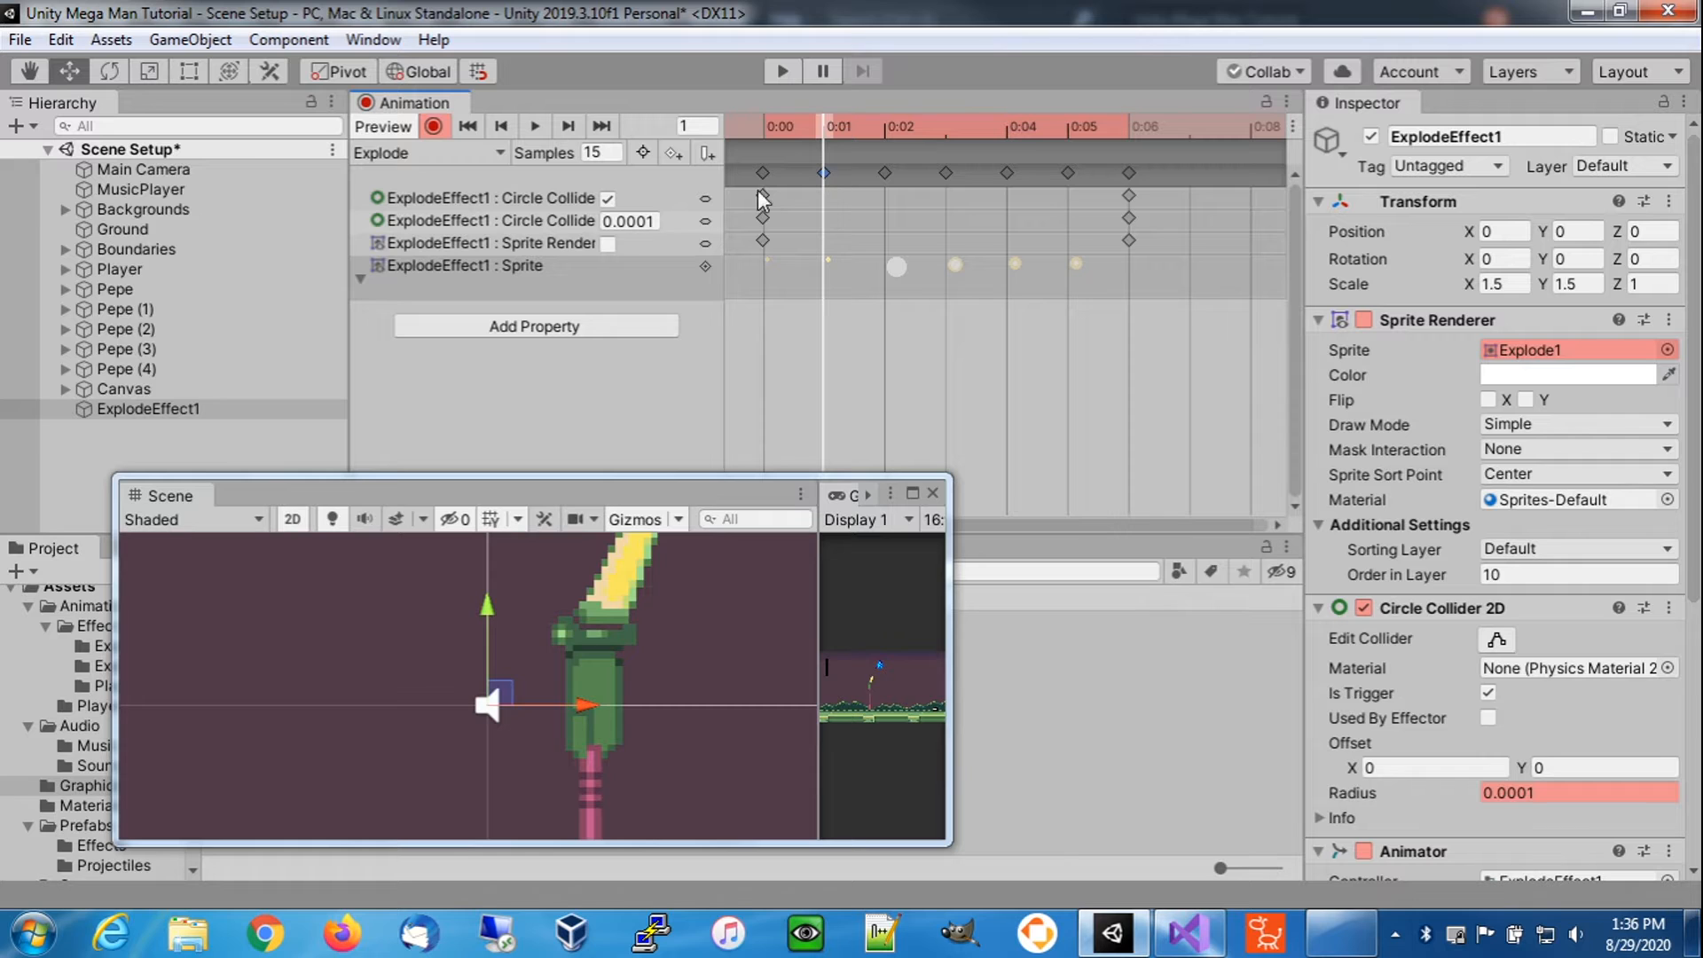
{"action": "left_click", "coordinate": [610, 245]}
- Pause keyframe recording, move ExplodeEffect1 clear of the audio icon to about X -0.32, Y -0.05, and resume recording
{"action": "scroll", "coordinate": [489, 717], "scroll_direction": "up", "scroll_amount": 5}
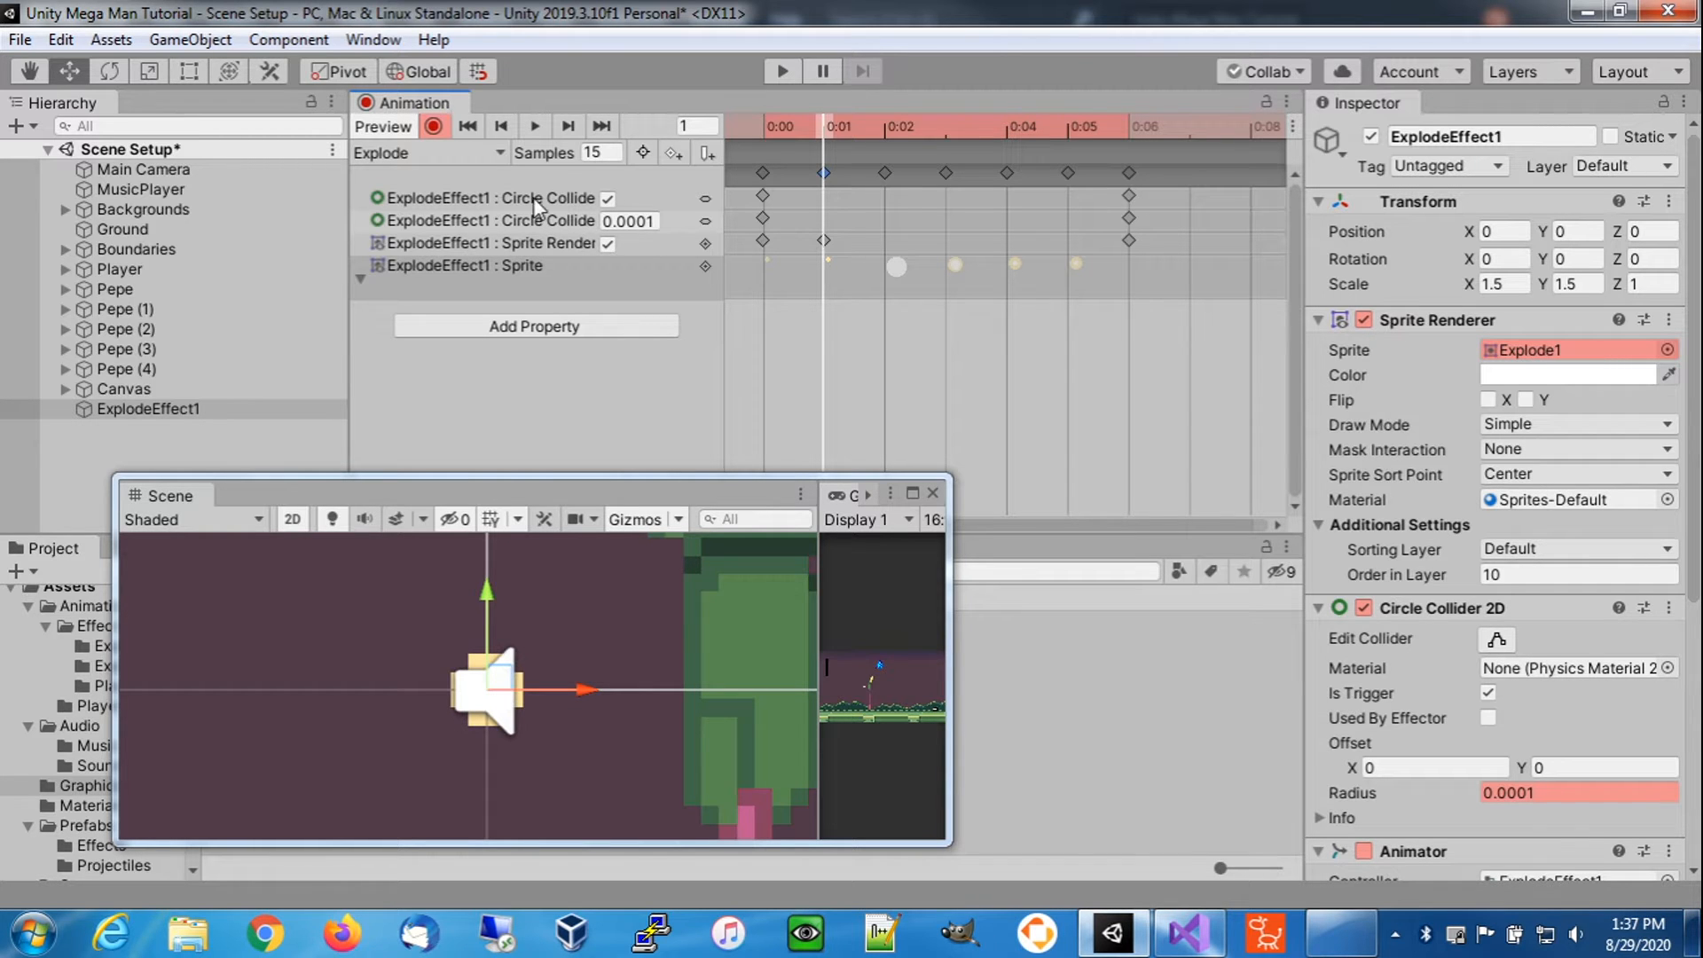
{"action": "left_click", "coordinate": [432, 127]}
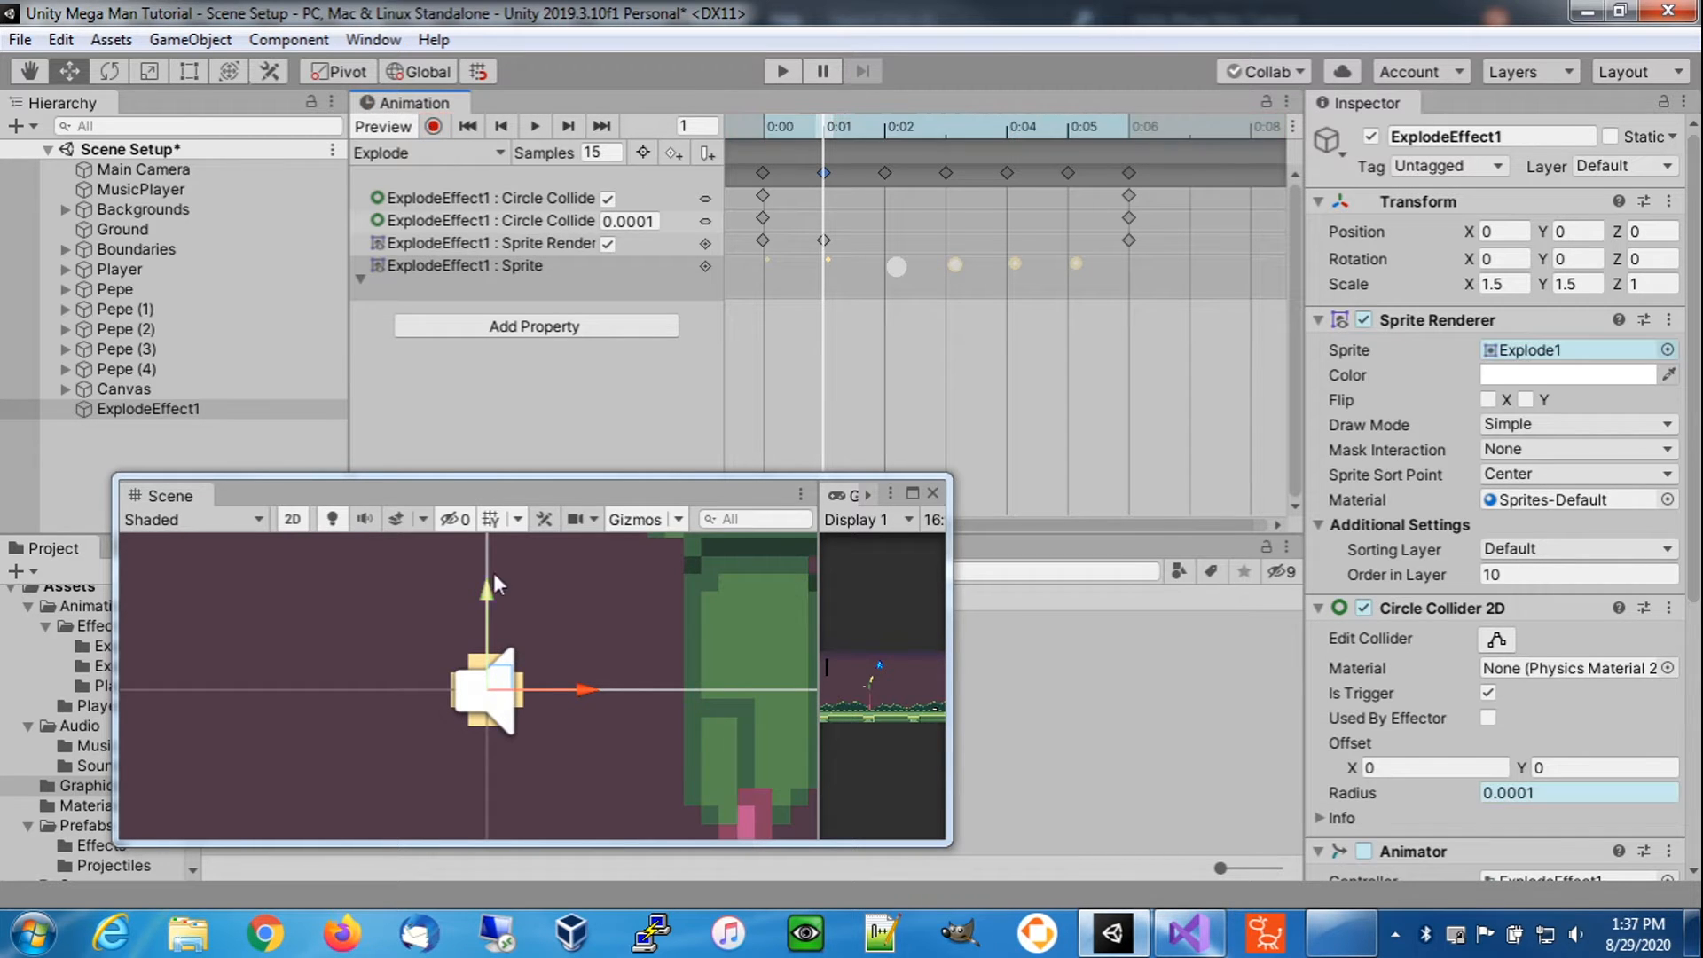
{"action": "left_click_drag", "start_coordinate": [501, 689], "coordinate": [310, 687]}
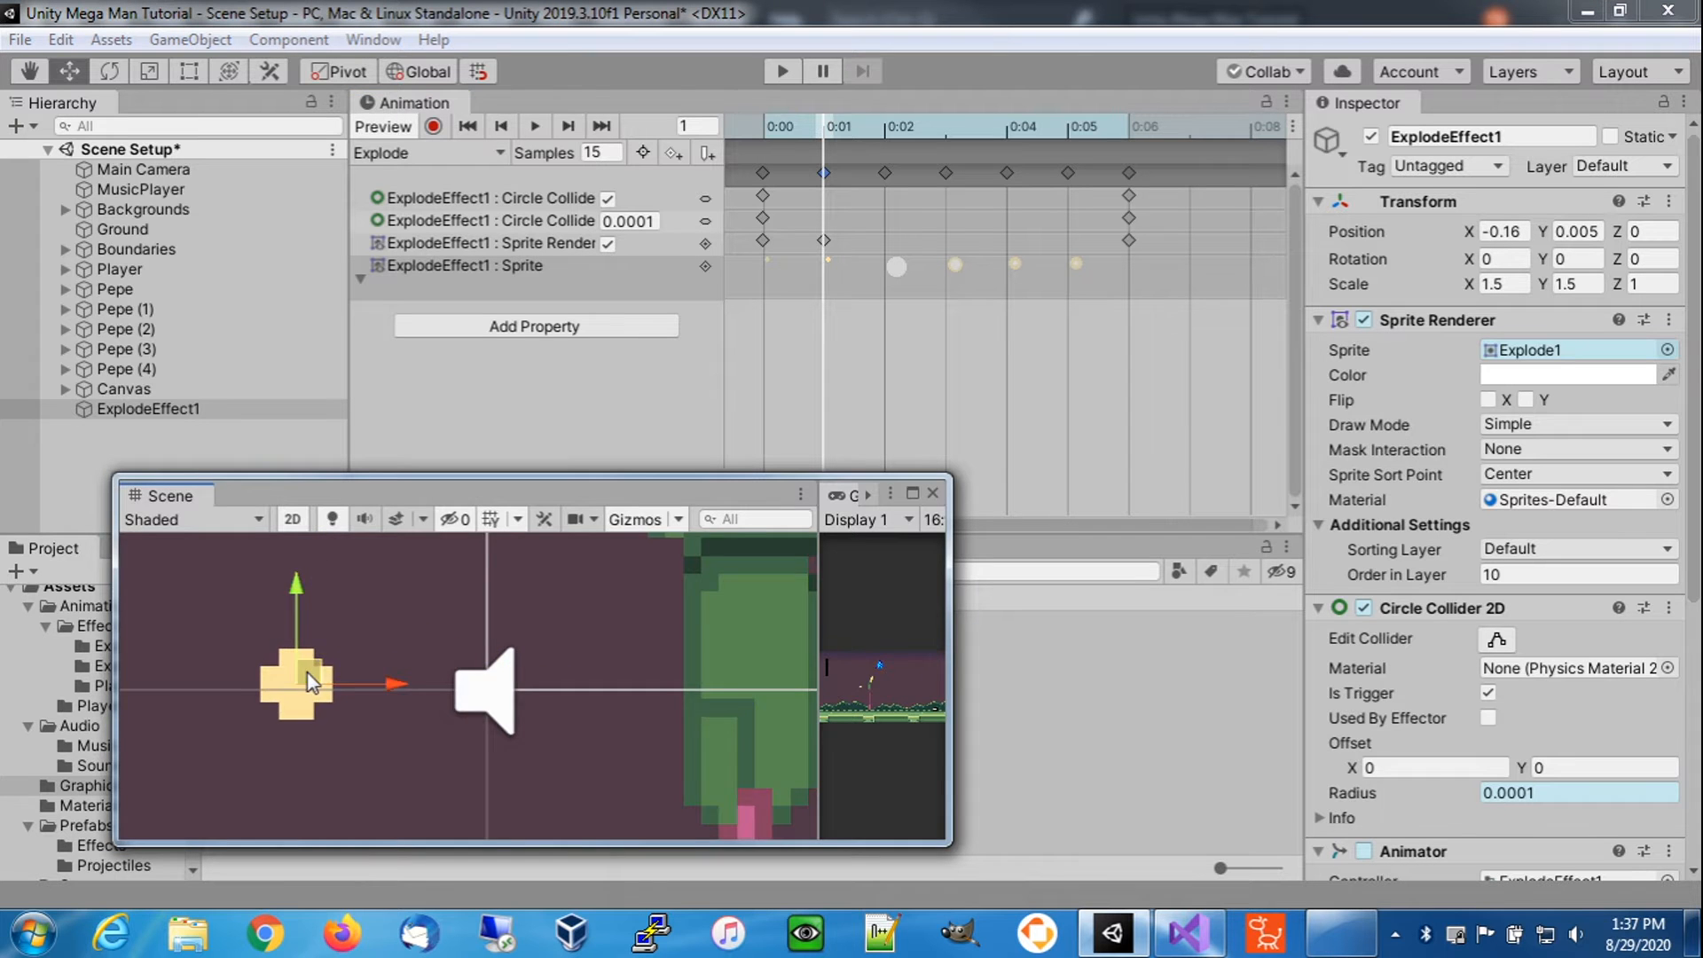
{"action": "scroll", "coordinate": [359, 701], "scroll_direction": "up", "scroll_amount": 2}
{"action": "middle_click_drag", "start_coordinate": [359, 694], "coordinate": [610, 694]}
{"action": "scroll", "coordinate": [609, 631], "scroll_direction": "down", "scroll_amount": 5}
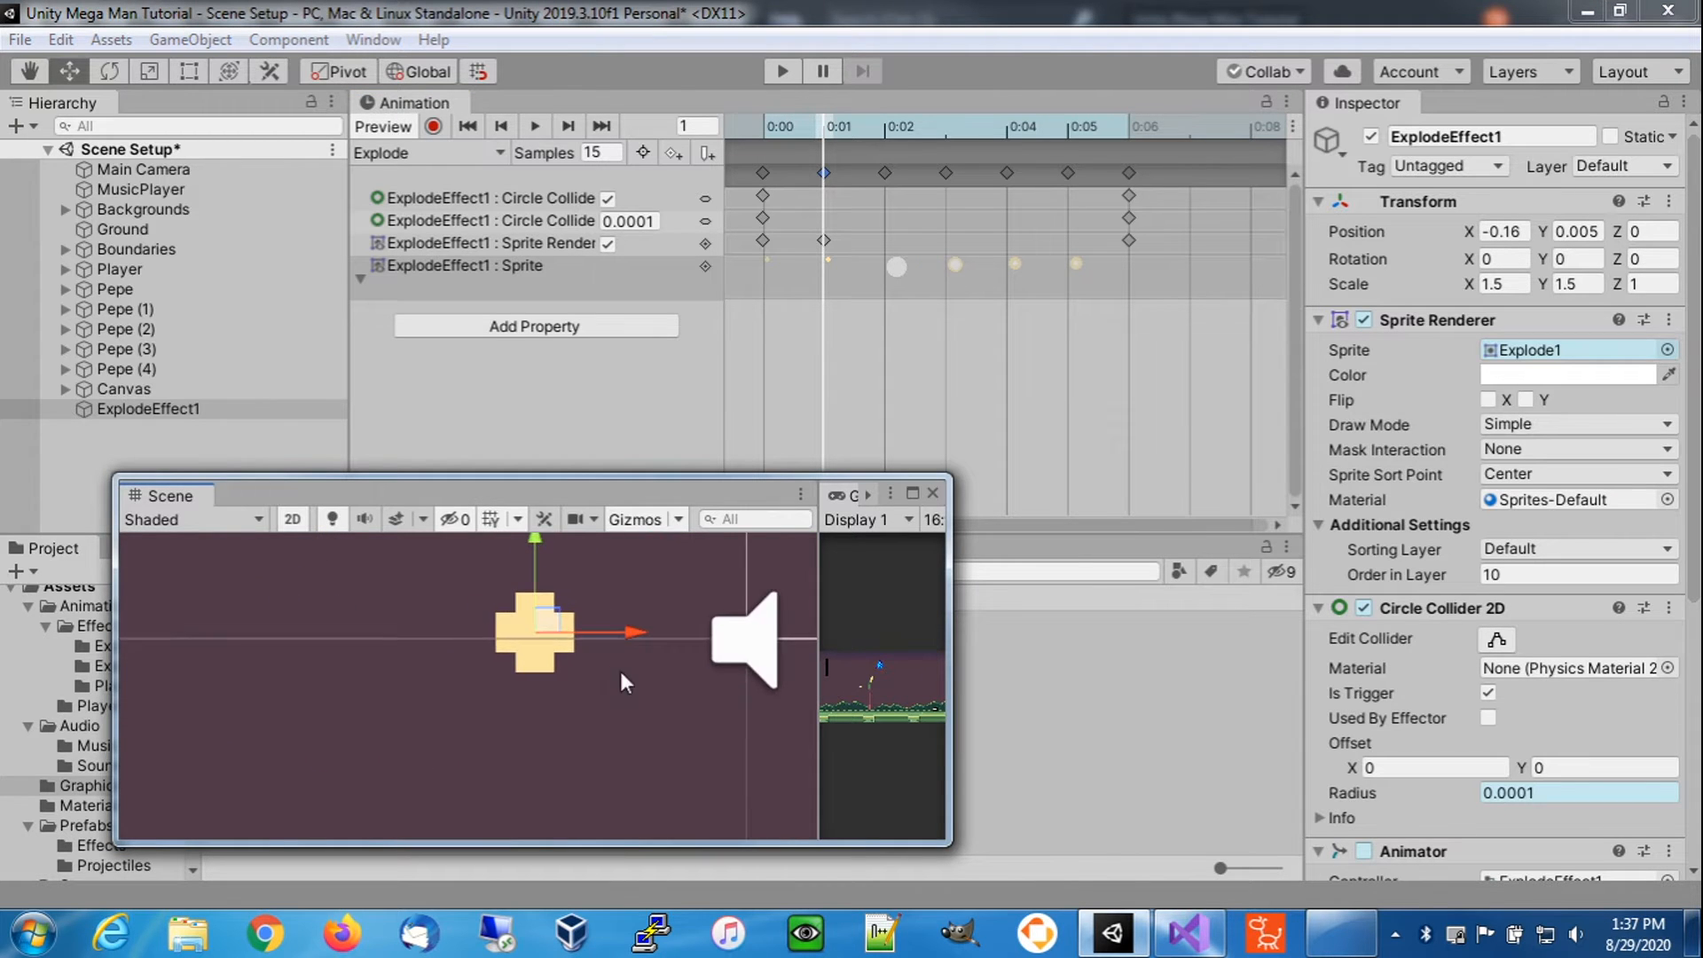
{"action": "left_click_drag", "start_coordinate": [603, 639], "coordinate": [463, 685]}
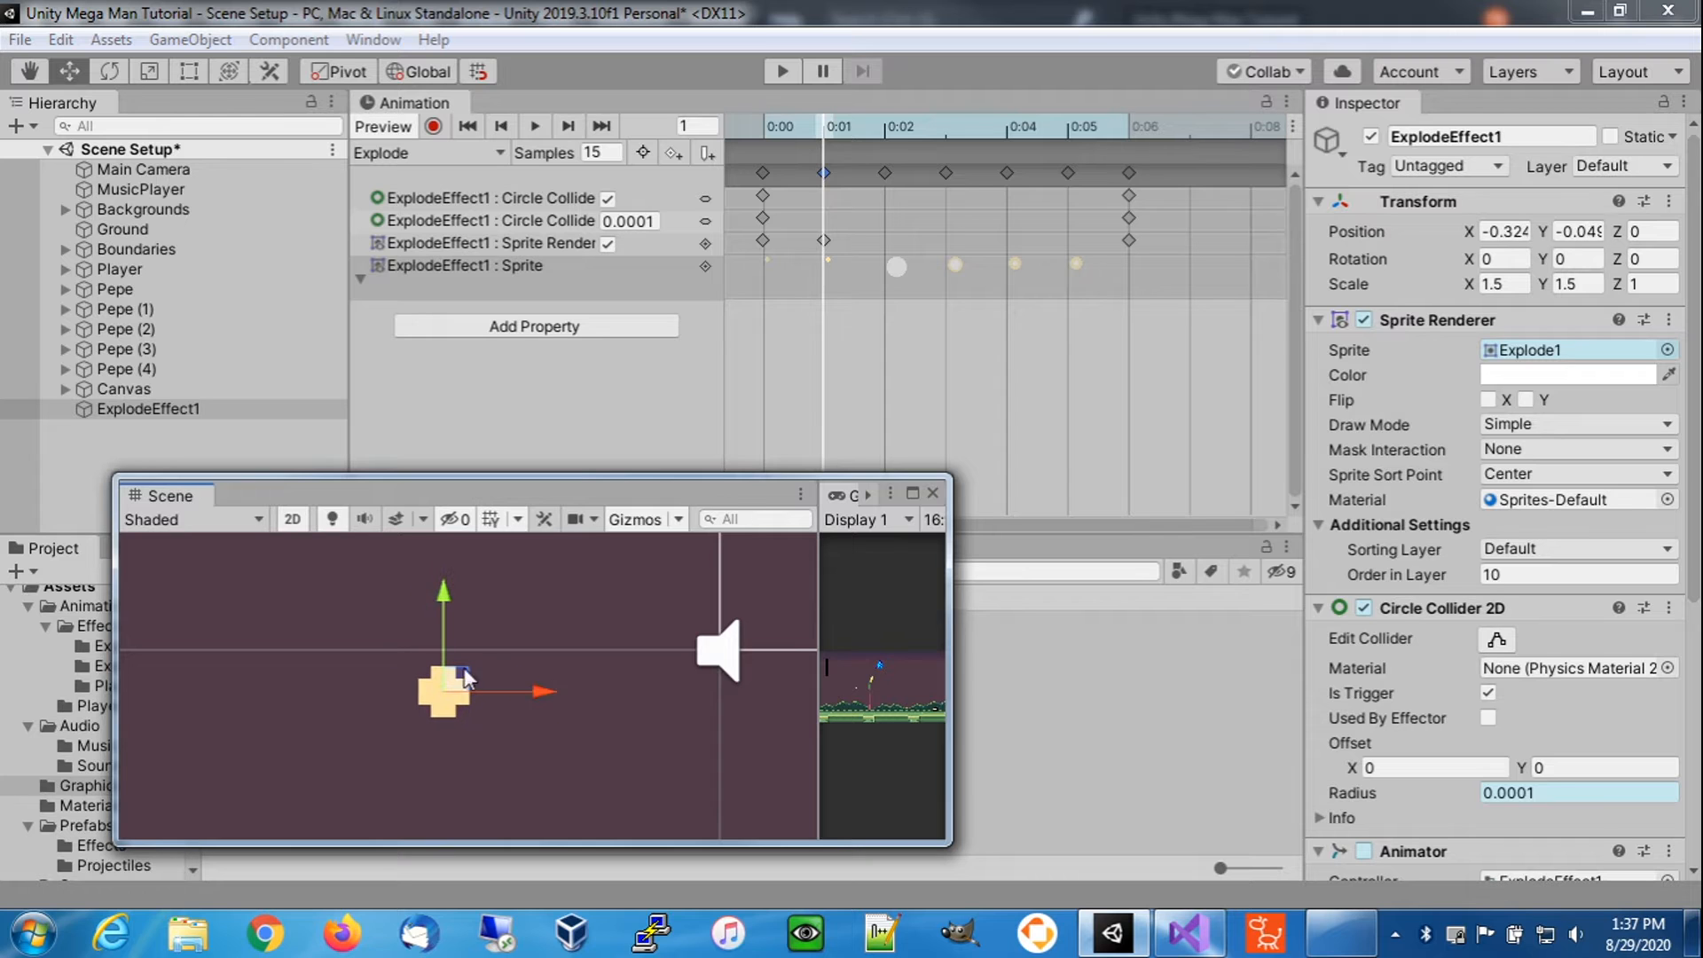
{"action": "left_click", "coordinate": [435, 126]}
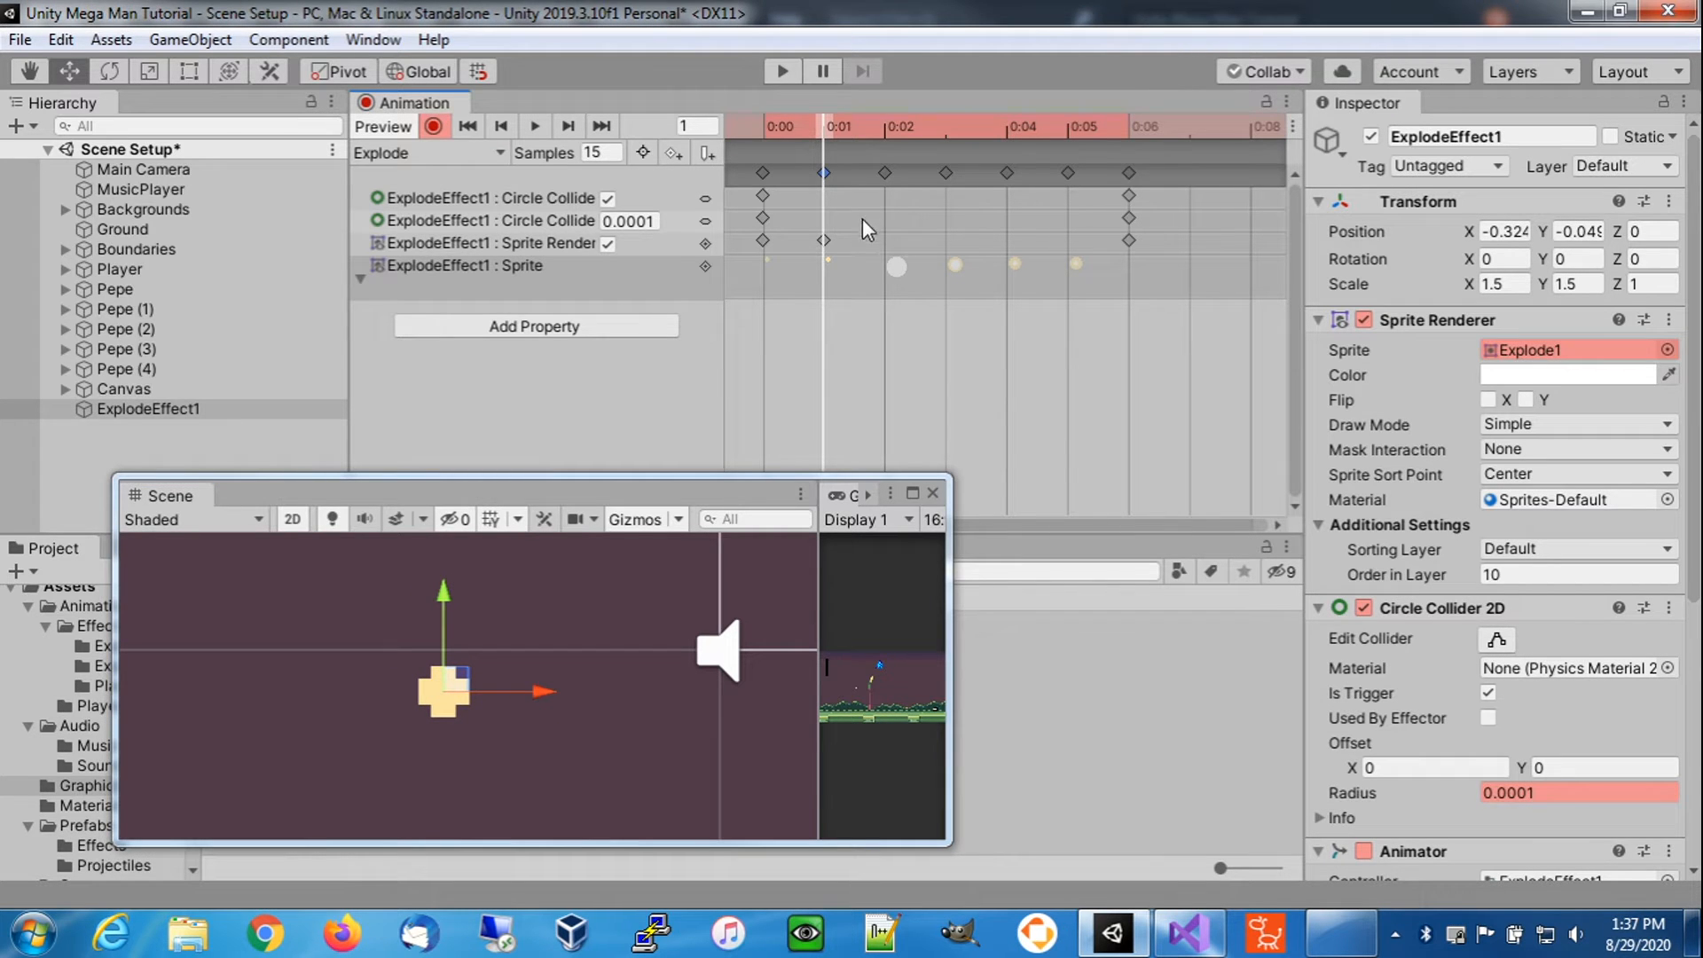
- Turn on collider editing to show the circle outline, and key the Circle Collider radius as 0.02 at frame 1
{"action": "scroll", "coordinate": [1492, 422], "scroll_direction": "down", "scroll_amount": 4}
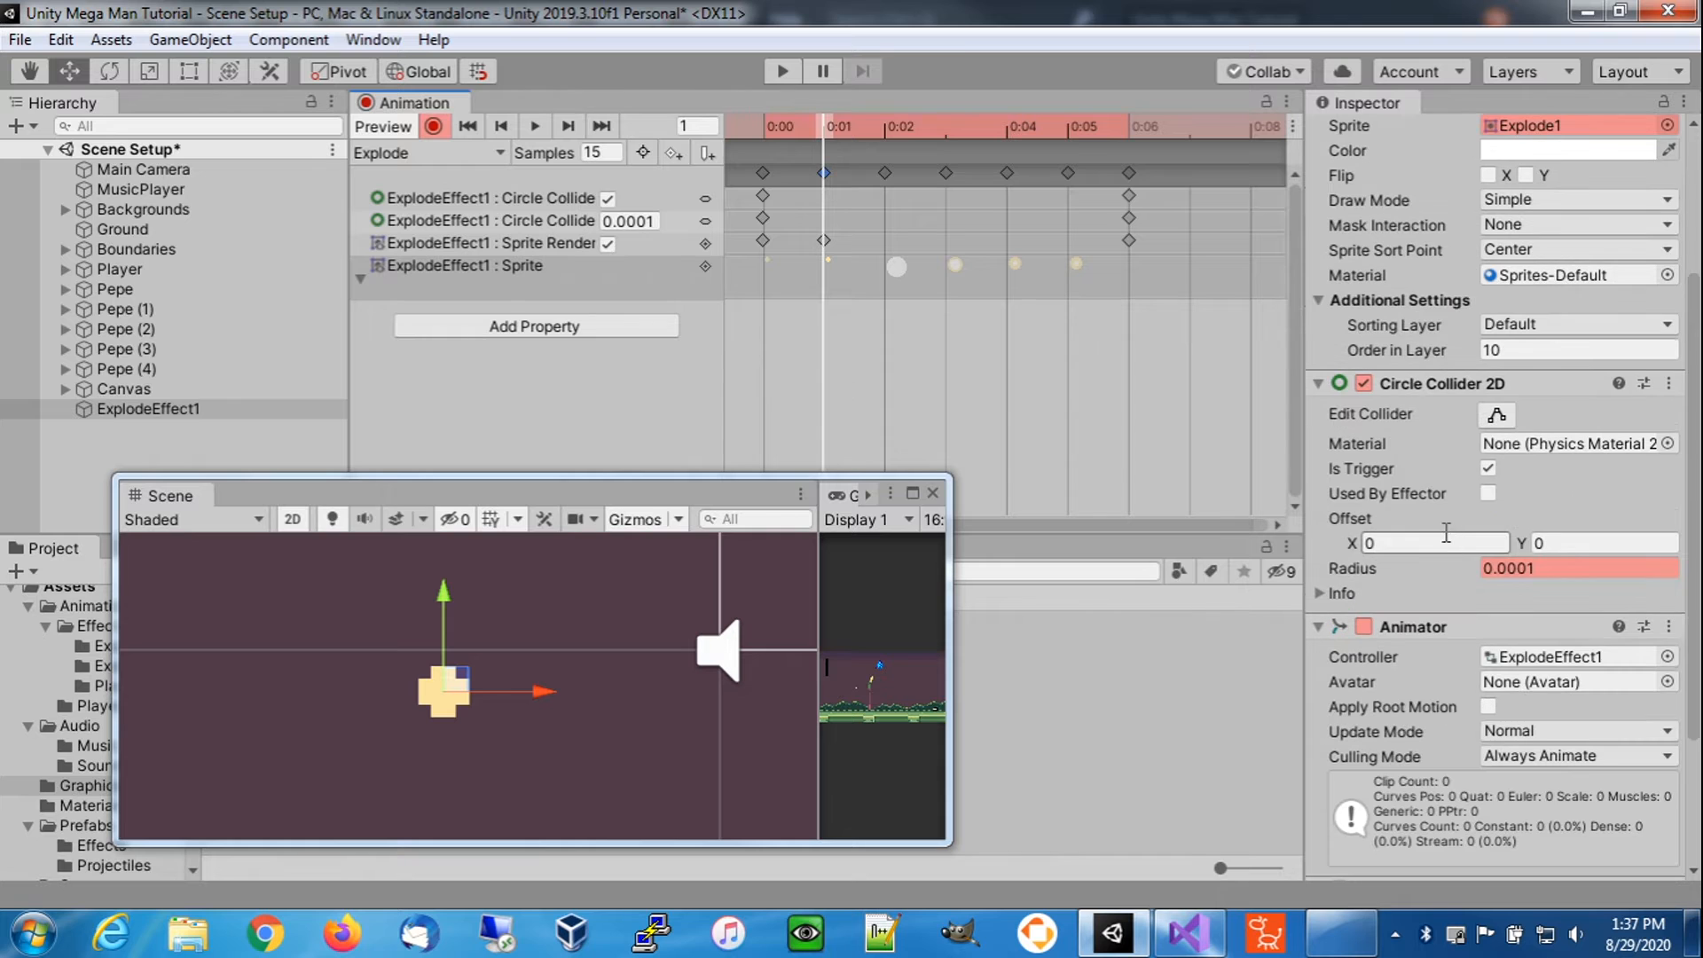
{"action": "left_click", "coordinate": [1494, 419]}
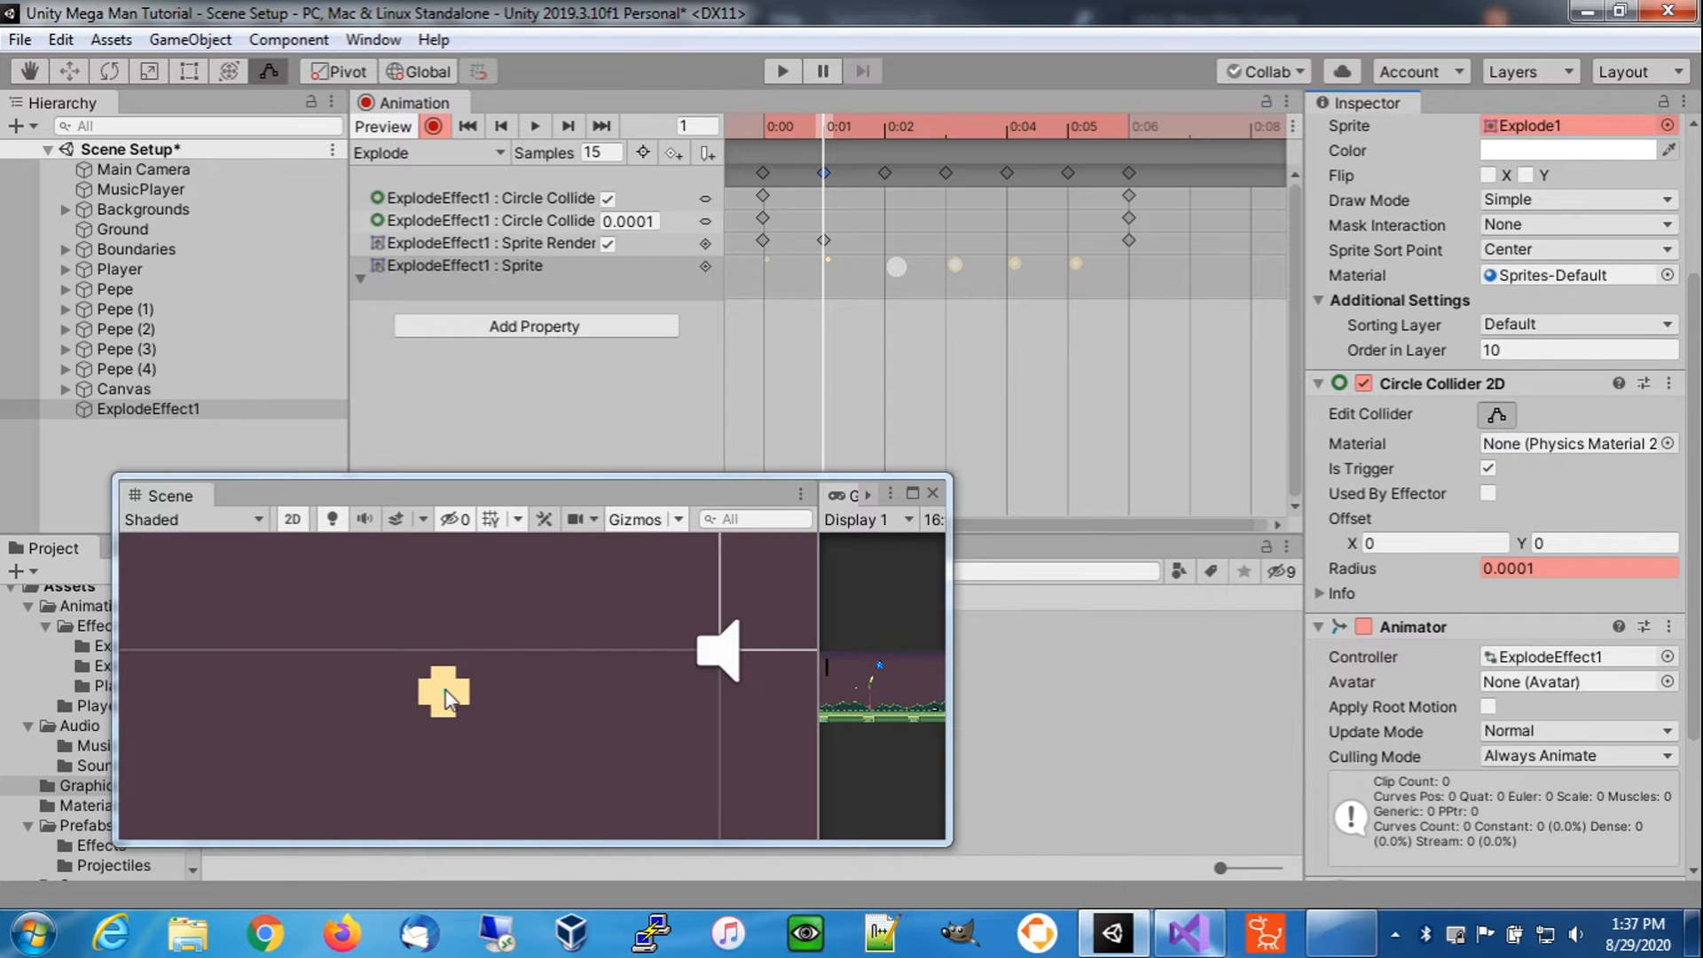
{"action": "left_click", "coordinate": [631, 223]}
{"action": "type", "text": "02"}
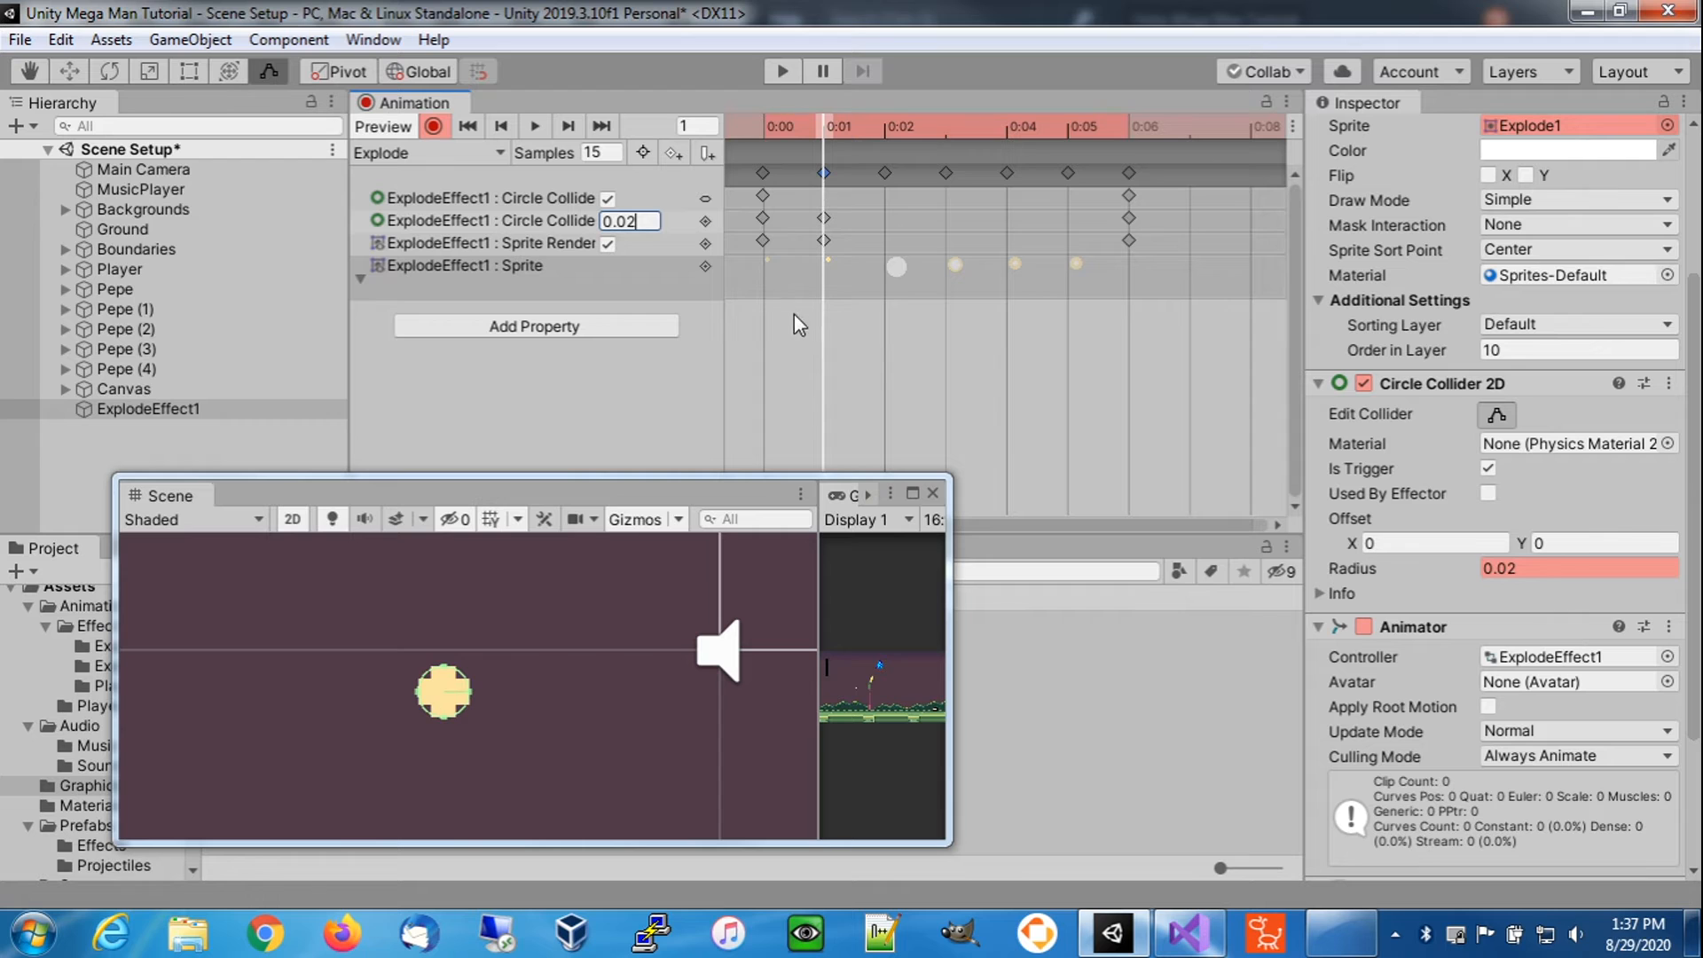
- Key the Circle Collider radius as 0.08 at frame 2 to match the large white explosion sprite
{"action": "left_click", "coordinate": [890, 125]}
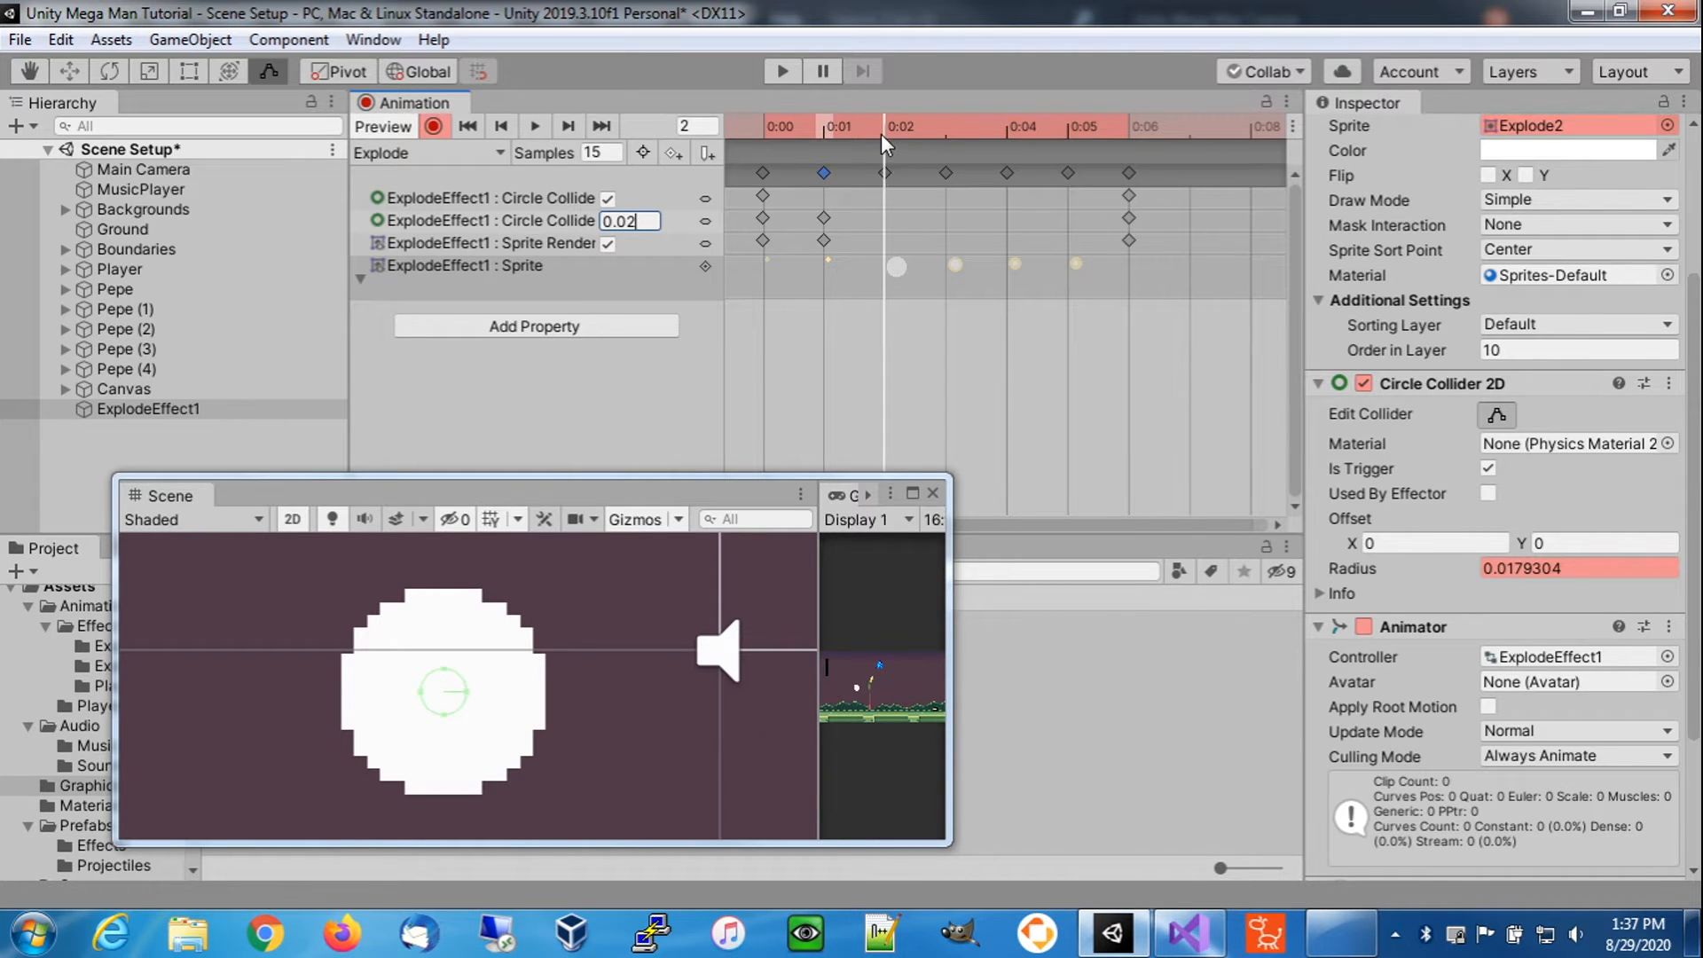
{"action": "left_click", "coordinate": [886, 173]}
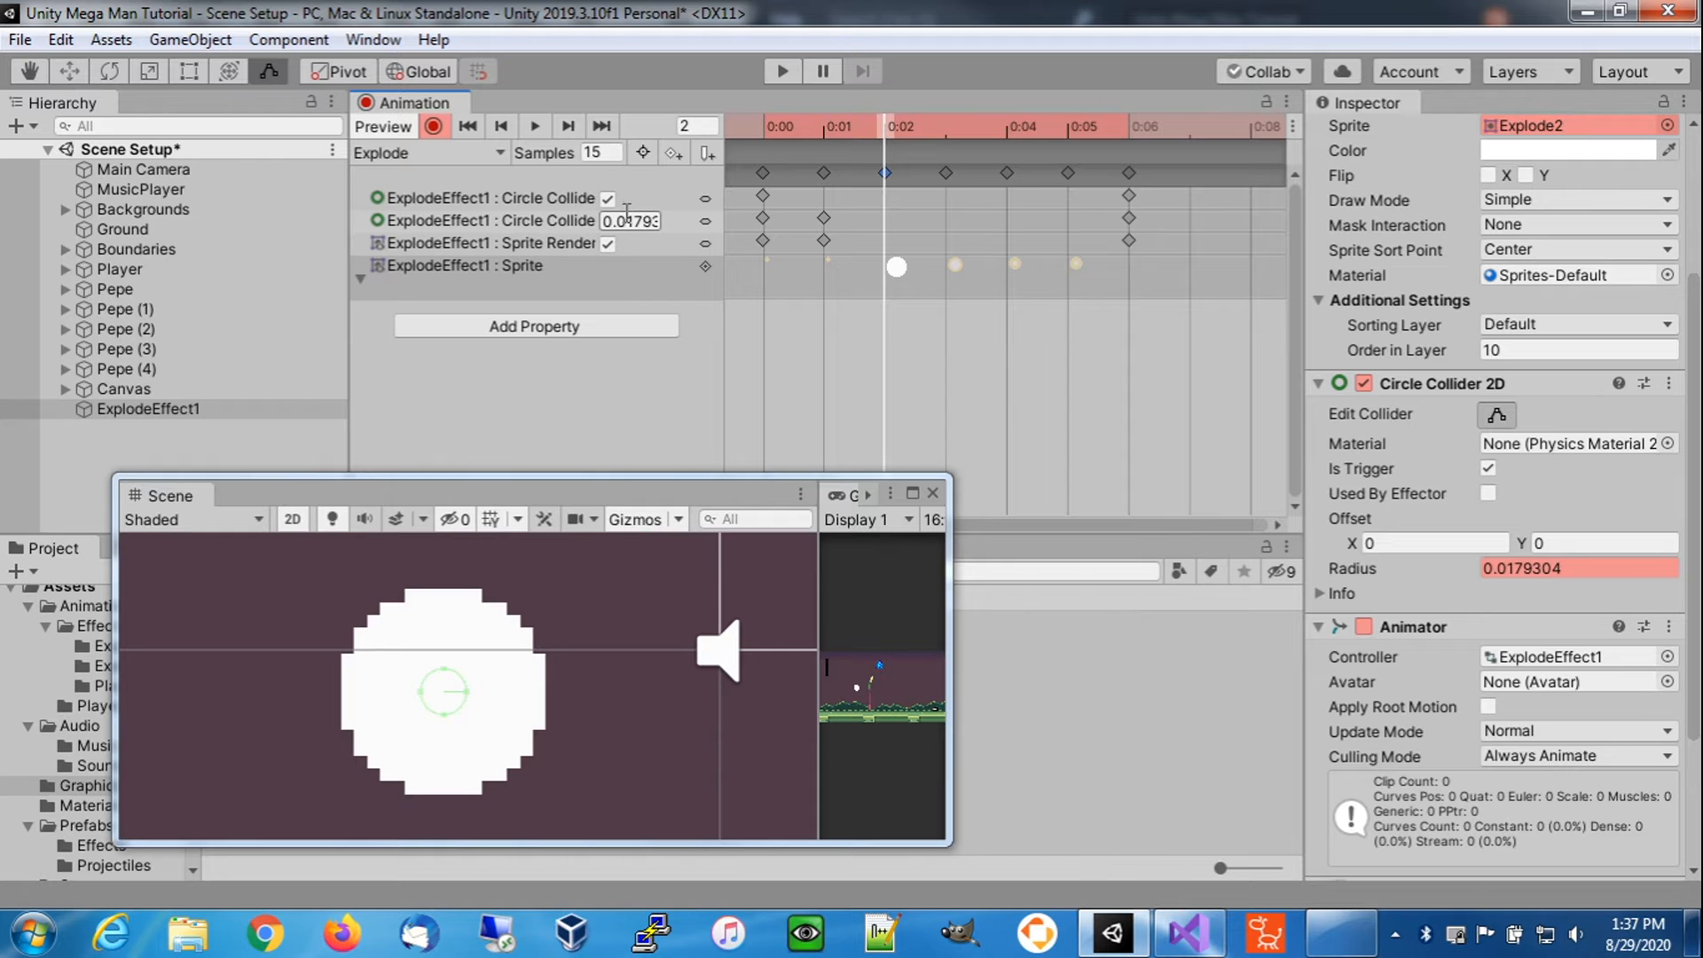
{"action": "left_click_drag", "start_coordinate": [627, 219], "coordinate": [741, 226]}
{"action": "type", "text": "8"}
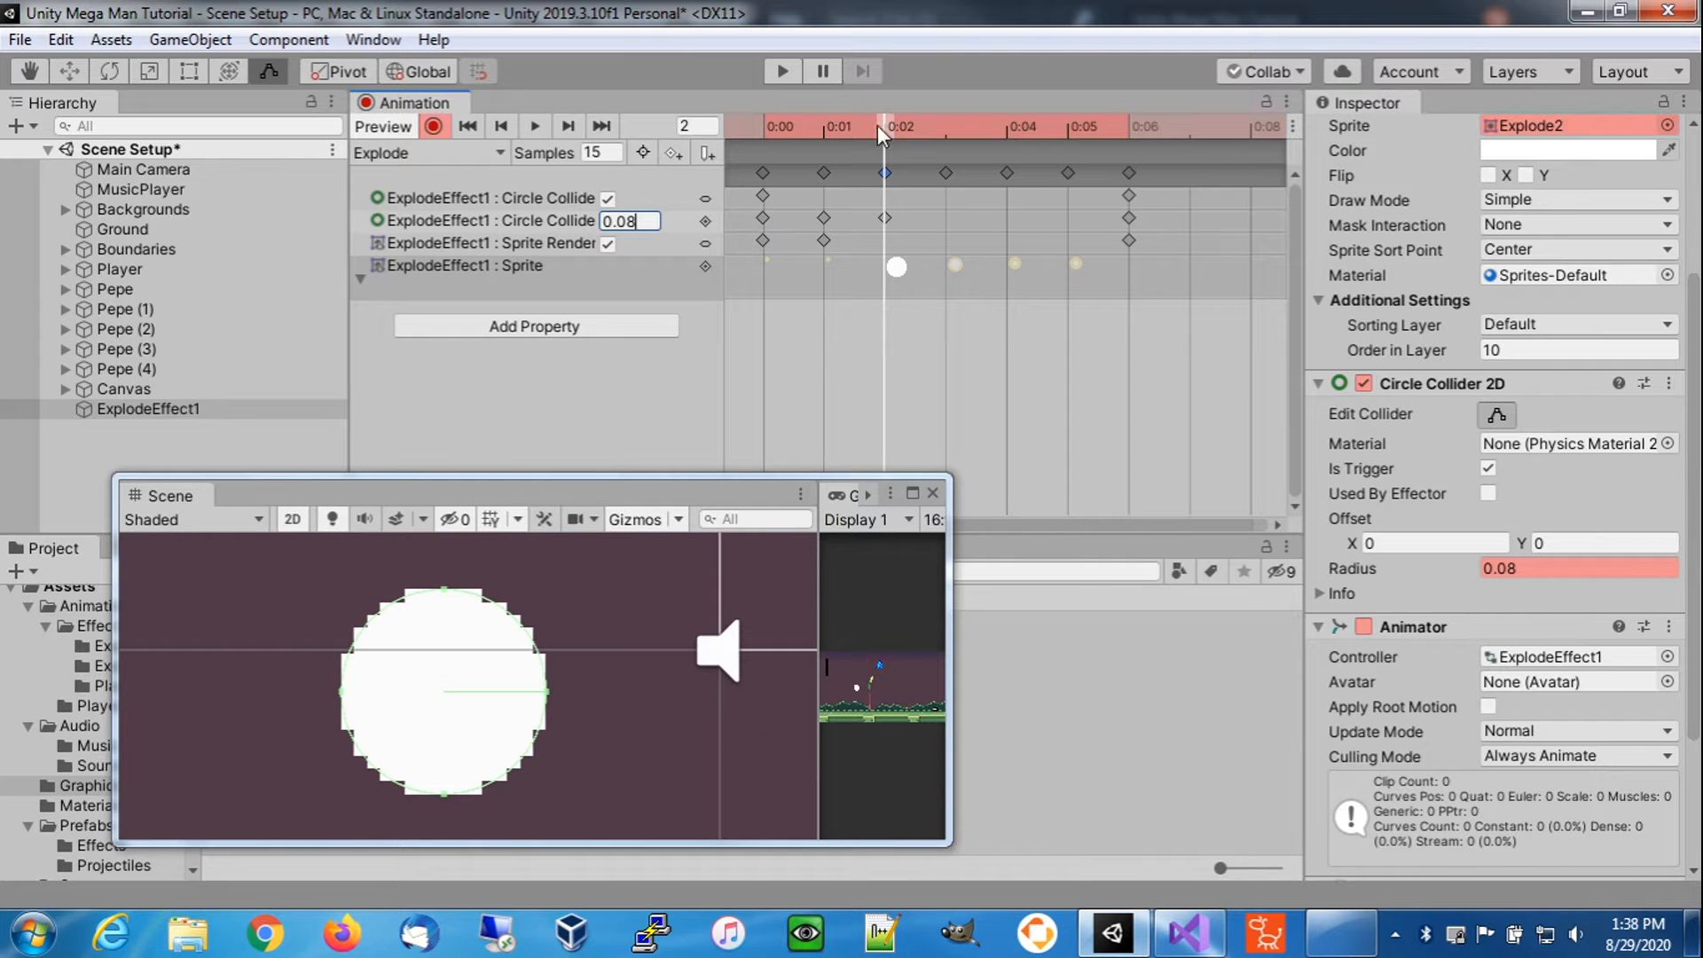
- Key the Circle Collider radius as 0.06 at frame 3 and 0.05 at frame 4
{"action": "left_click", "coordinate": [947, 128]}
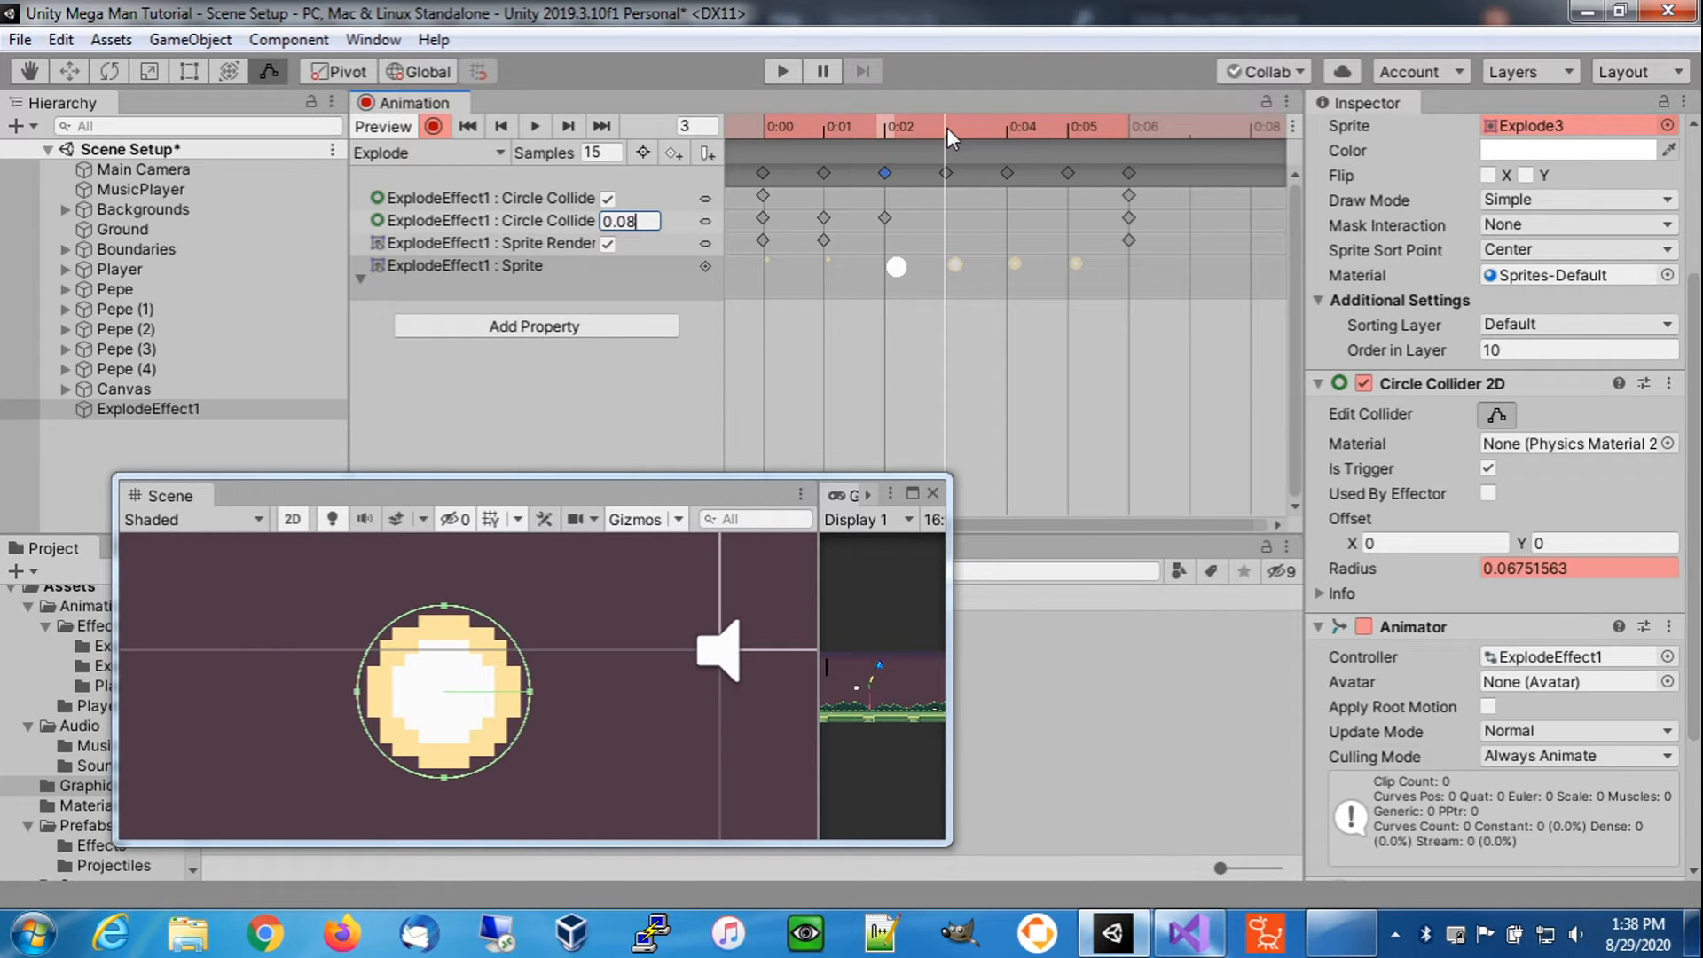
{"action": "left_click", "coordinate": [947, 173]}
{"action": "key", "text": "BackSpace"}
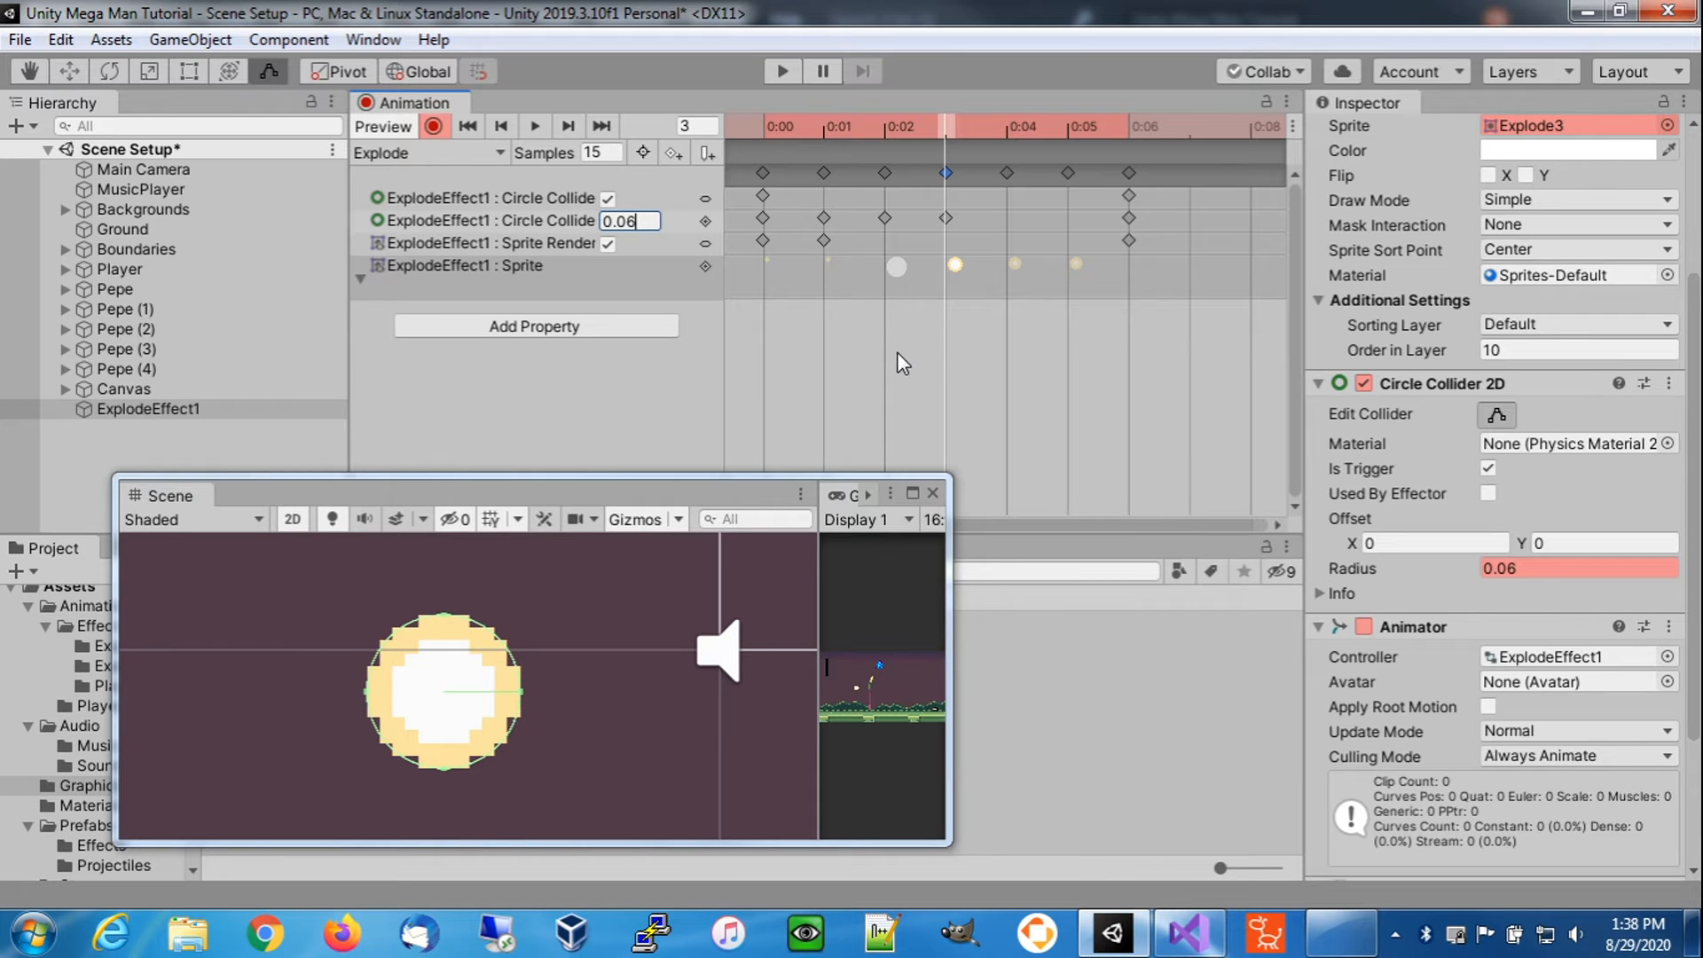
{"action": "left_click", "coordinate": [1007, 137]}
{"action": "left_click", "coordinate": [1007, 173]}
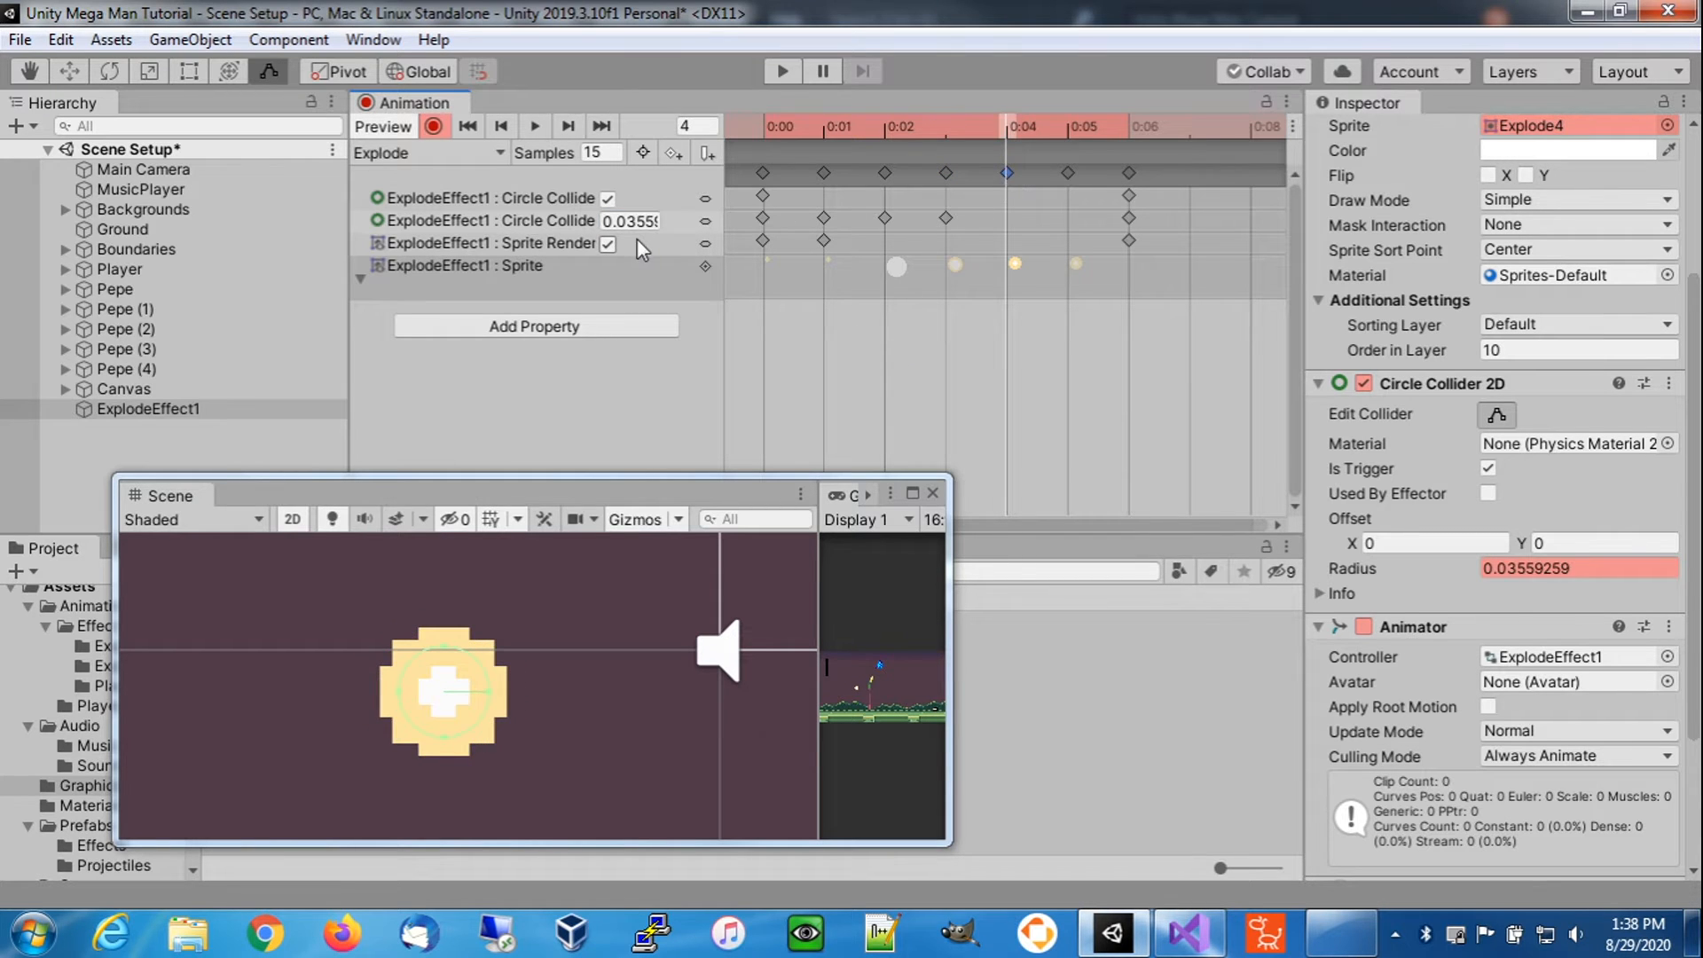
{"action": "left_click_drag", "start_coordinate": [614, 220], "coordinate": [661, 223]}
{"action": "type", "text": "5"}
- At frame 5, key the collider radius as 0 and both the Sprite Renderer and Circle Collider as disabled, and stop recording
{"action": "left_click", "coordinate": [1067, 129]}
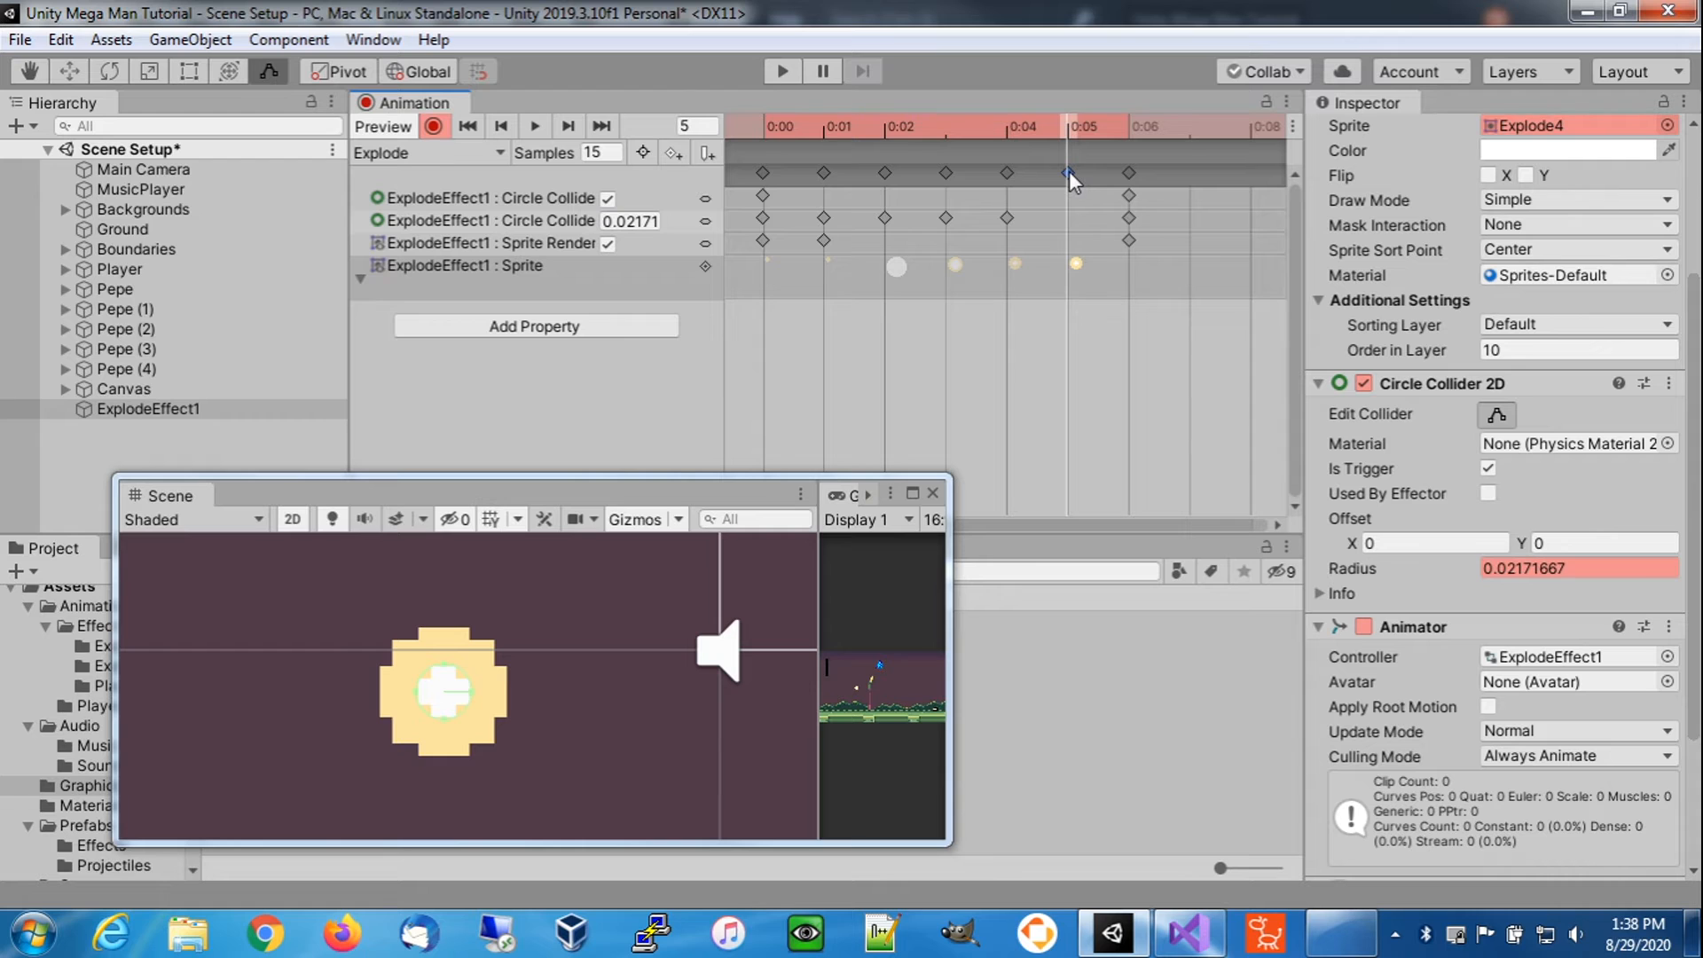
{"action": "left_click", "coordinate": [612, 221]}
{"action": "type", "text": "0"}
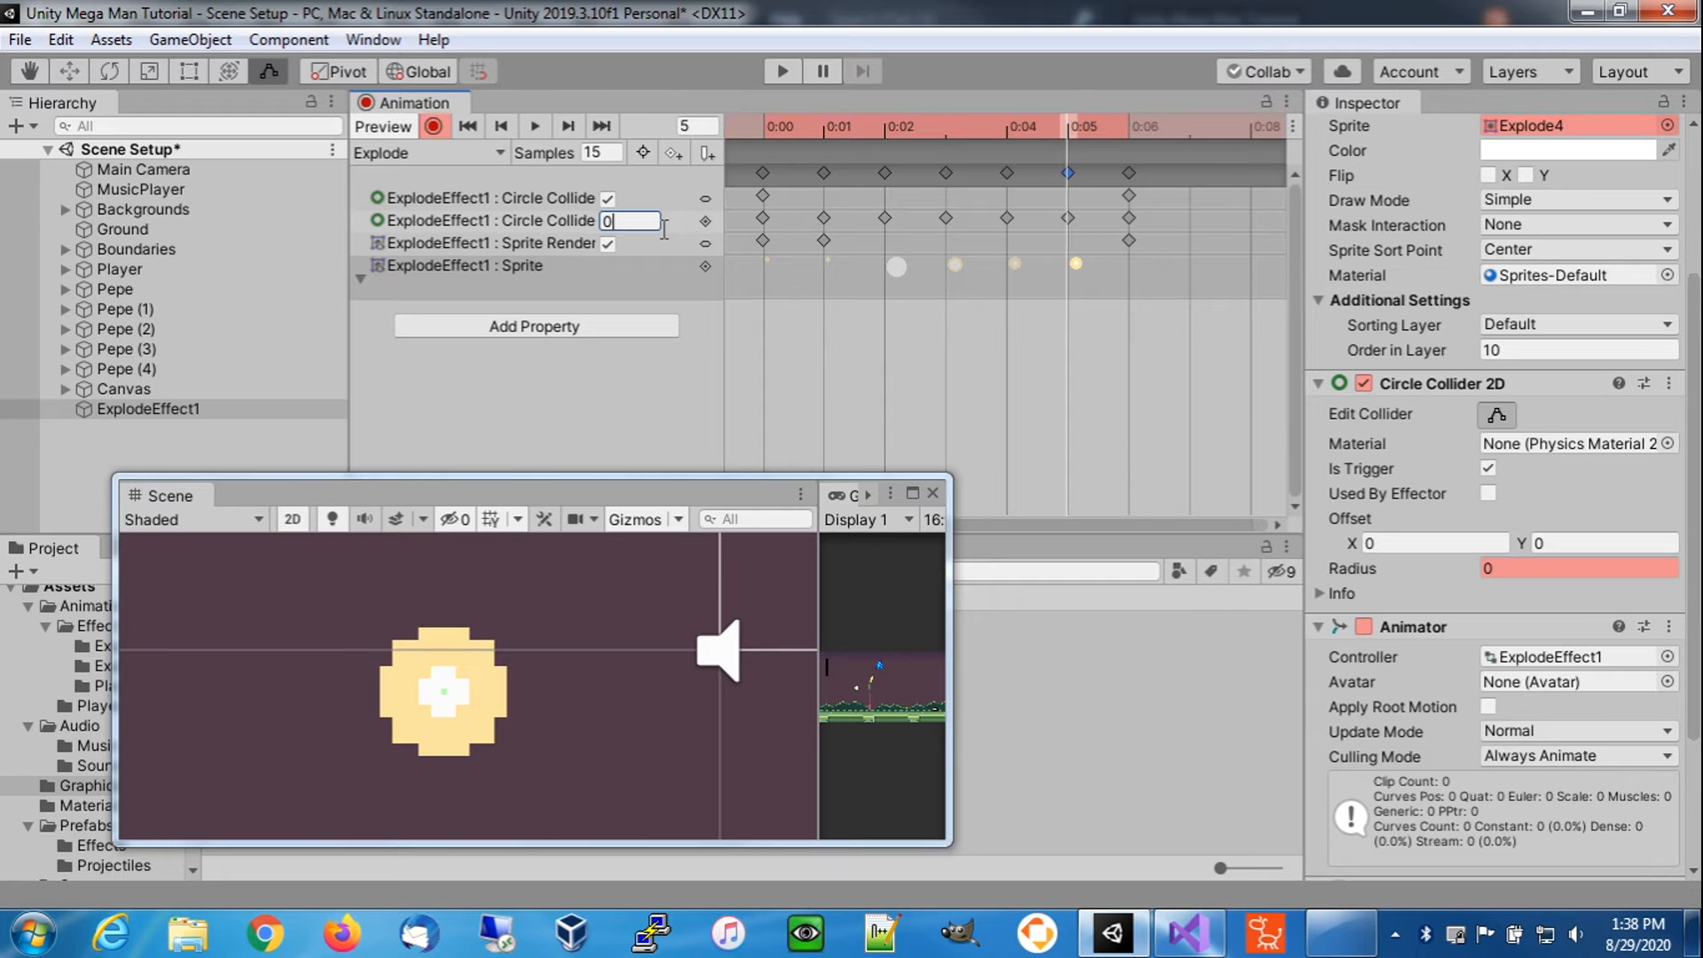
{"action": "left_click", "coordinate": [607, 243]}
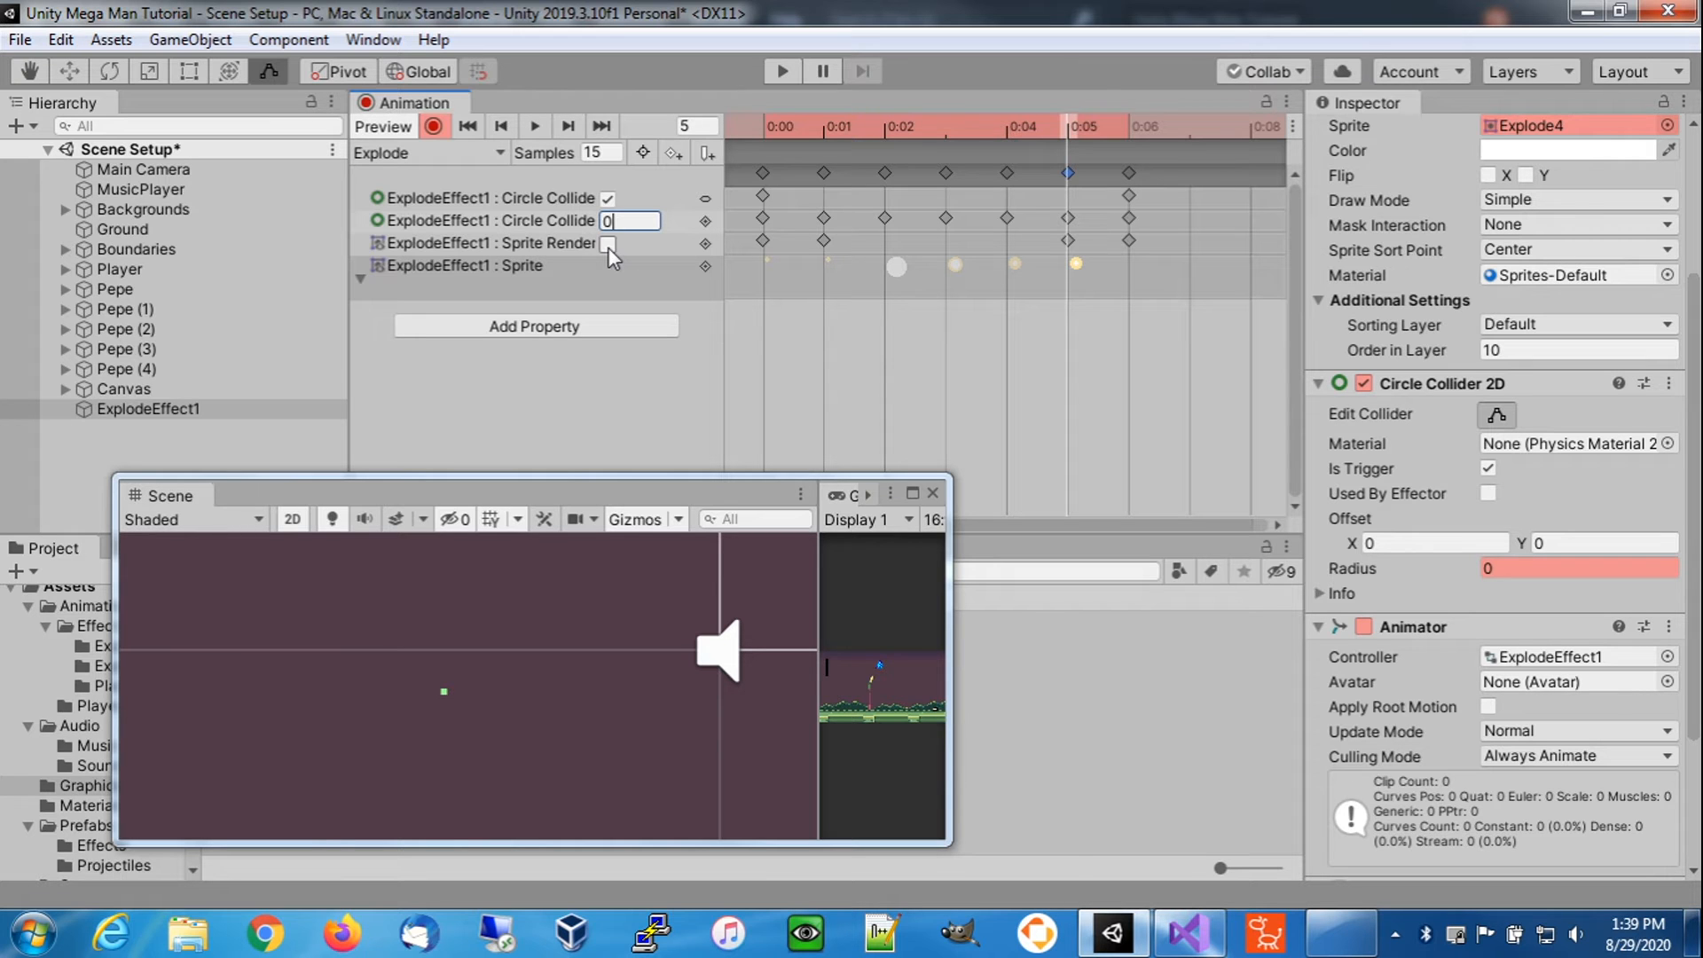
{"action": "left_click", "coordinate": [608, 198]}
{"action": "left_click", "coordinate": [433, 126]}
- Delete all the keyframes at frame 6 of the Explode clip
{"action": "left_click", "coordinate": [1128, 133]}
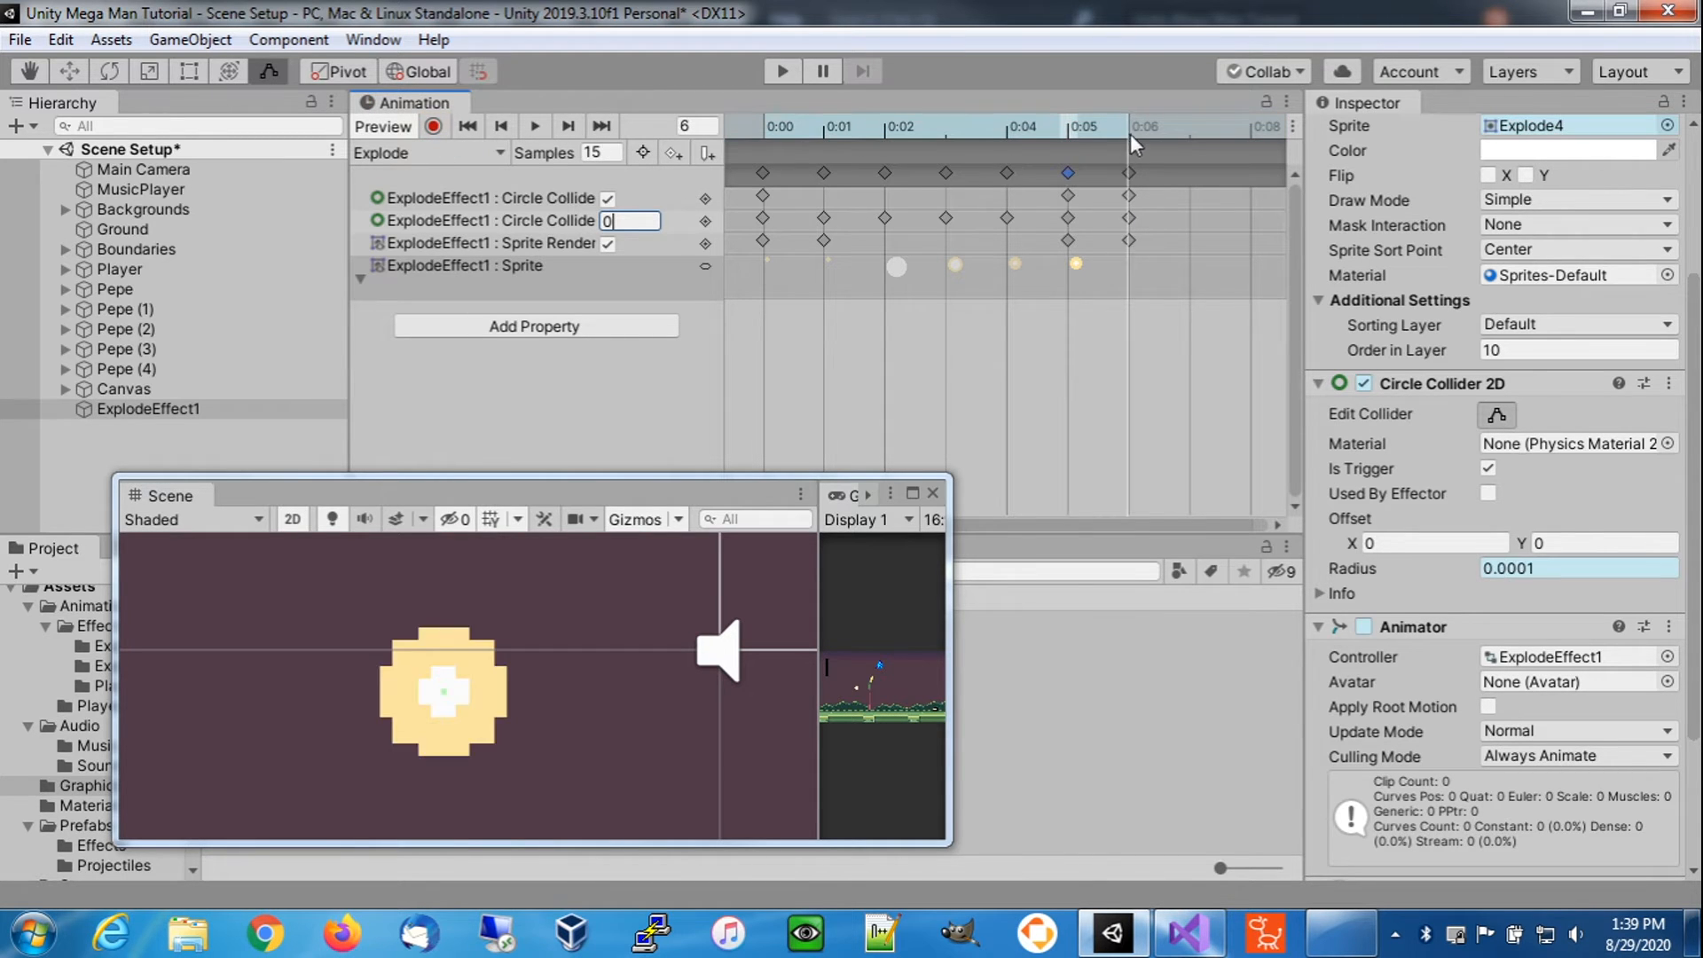
{"action": "left_click", "coordinate": [1129, 173]}
{"action": "right_click", "coordinate": [1131, 172]}
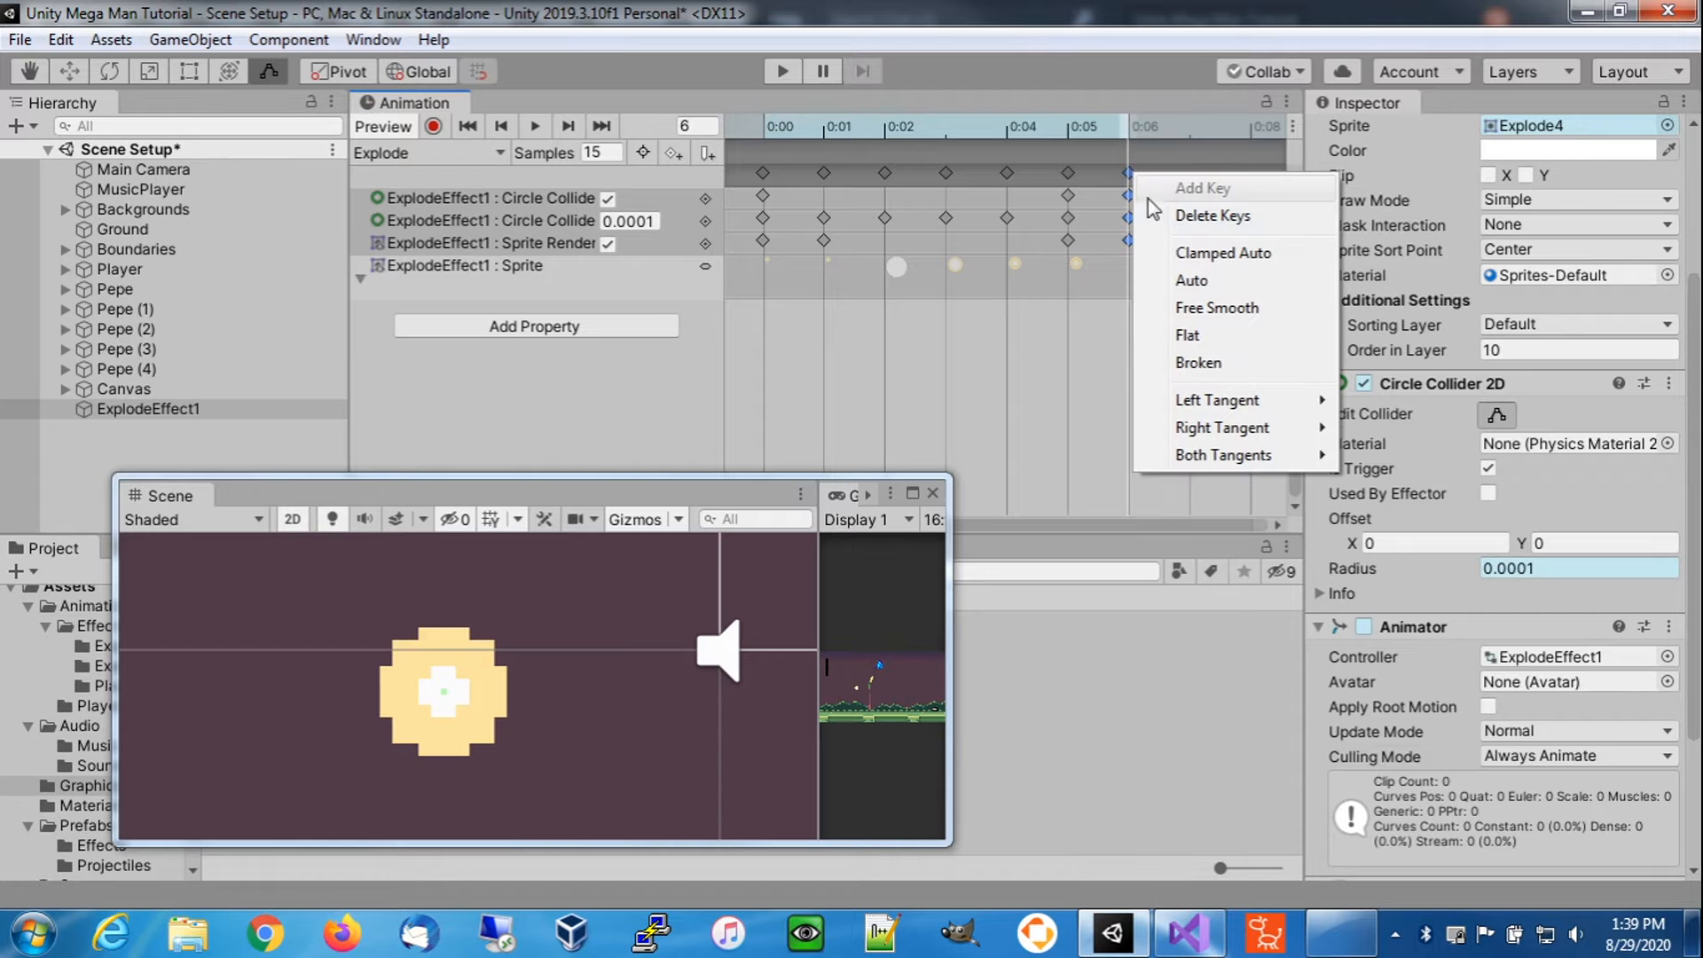
{"action": "left_click", "coordinate": [1208, 220]}
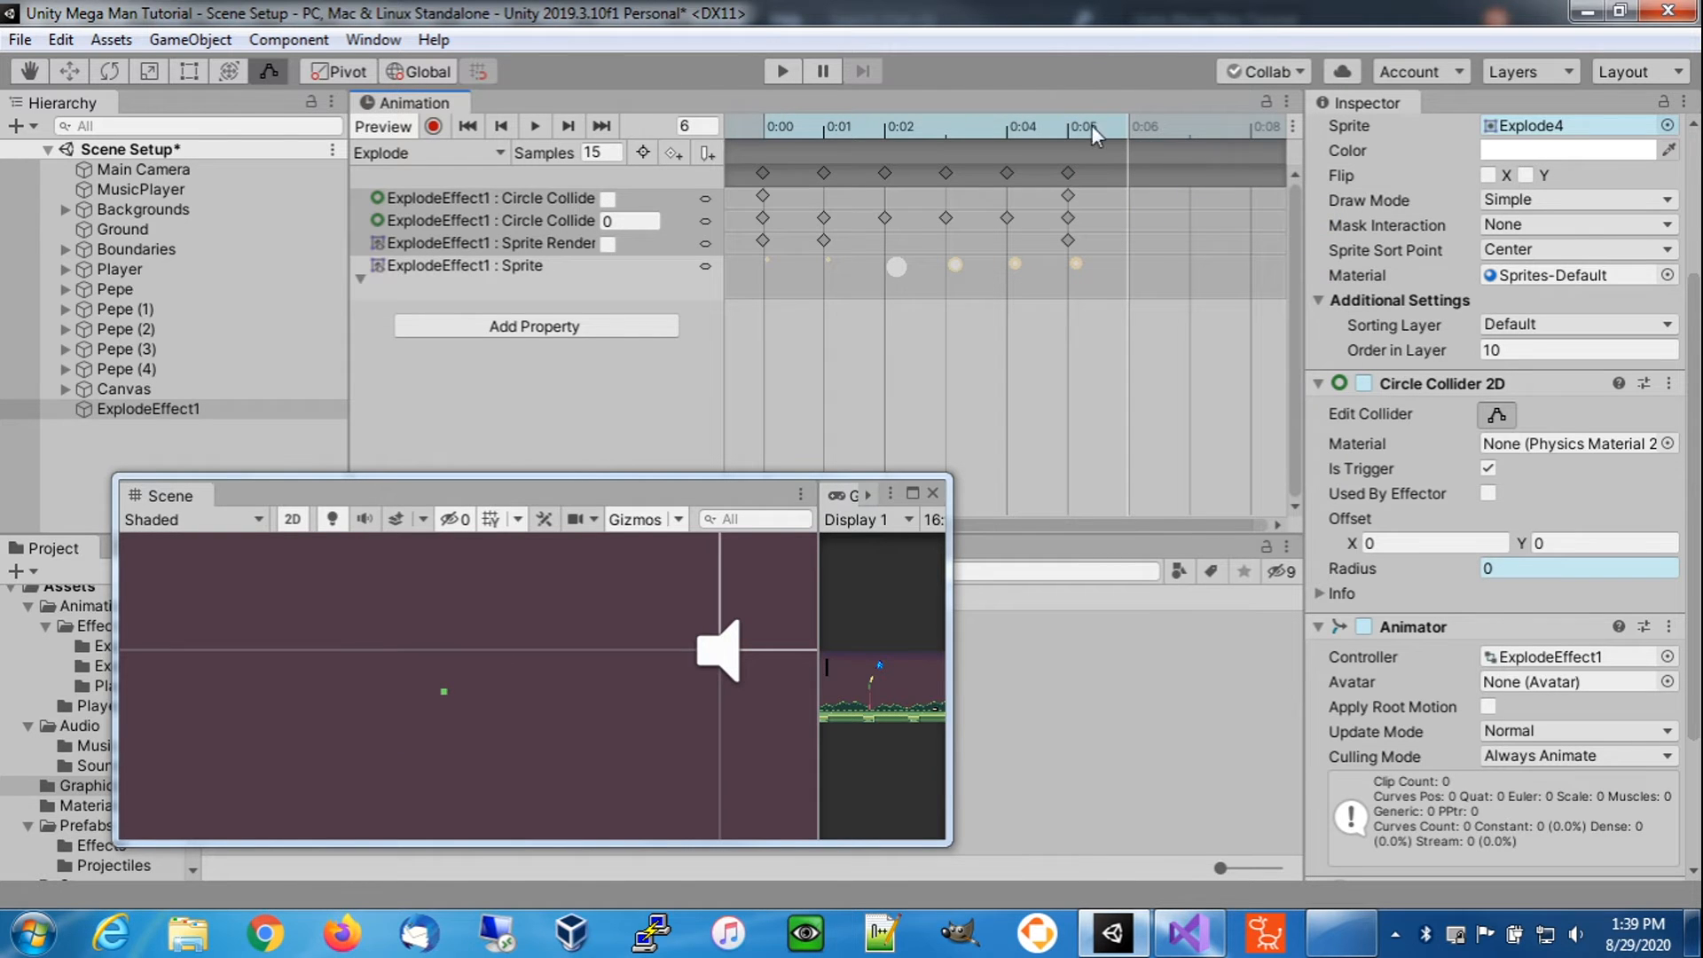
- Delete the Sprite track's keyframes at frames 0 and 5
{"action": "left_click", "coordinate": [768, 123]}
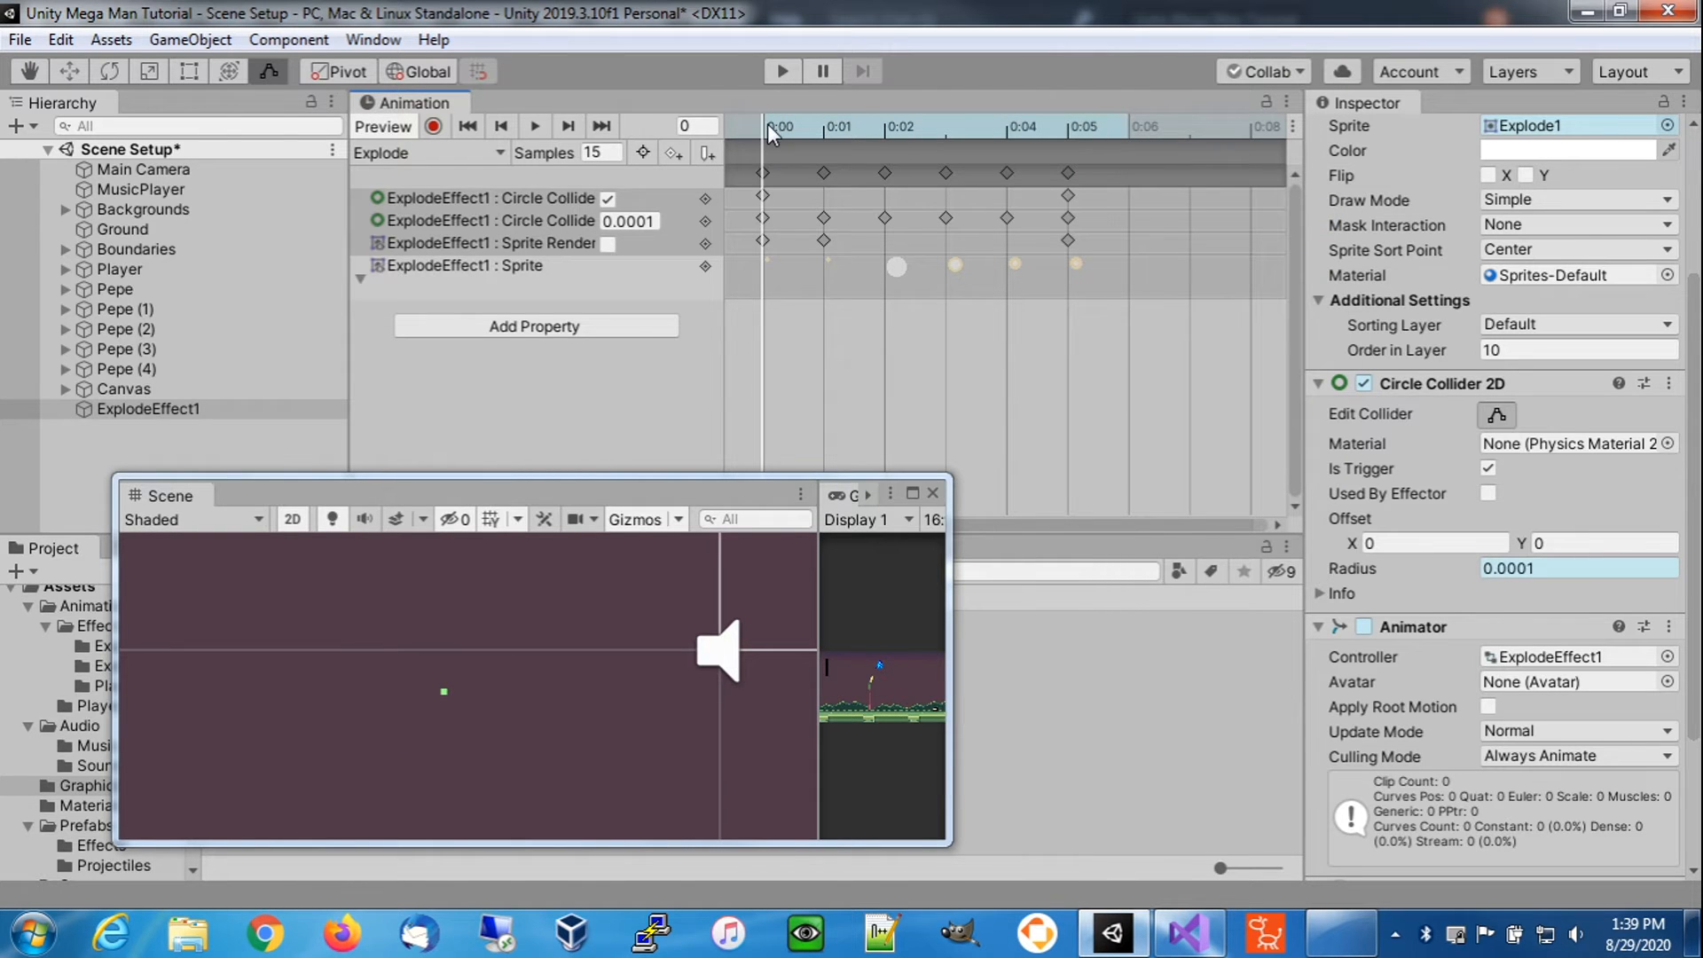
{"action": "left_click", "coordinate": [763, 263]}
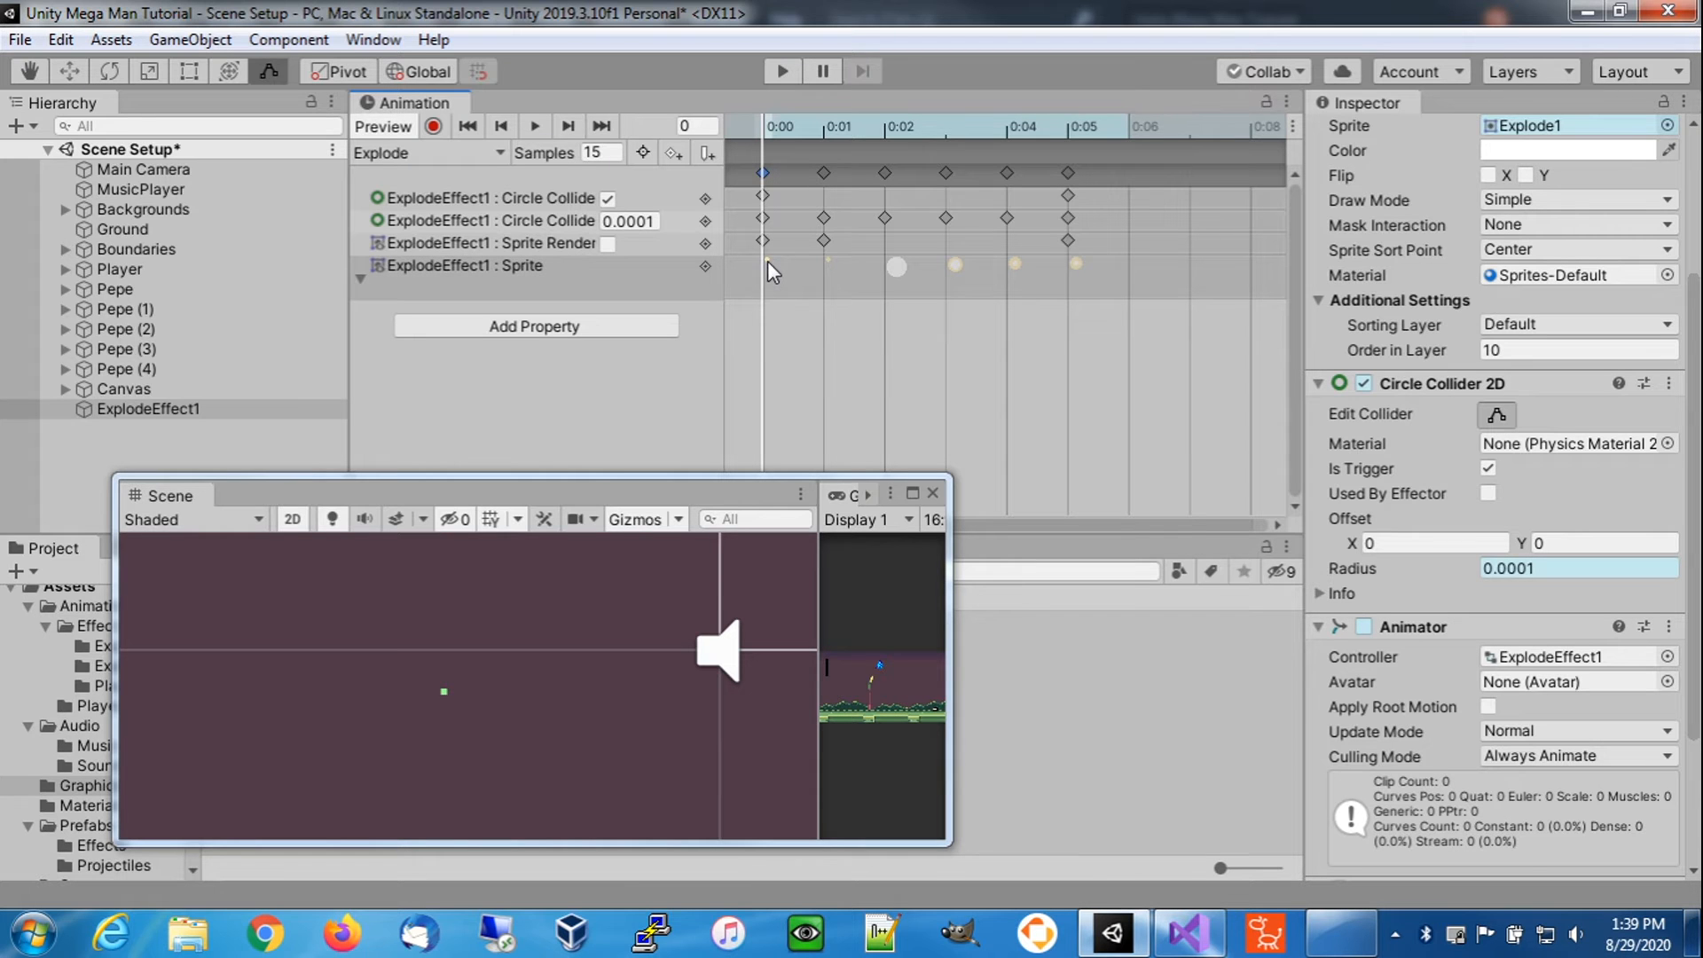
{"action": "key", "text": "Delete"}
{"action": "left_click", "coordinate": [1076, 263]}
{"action": "key", "text": "Delete"}
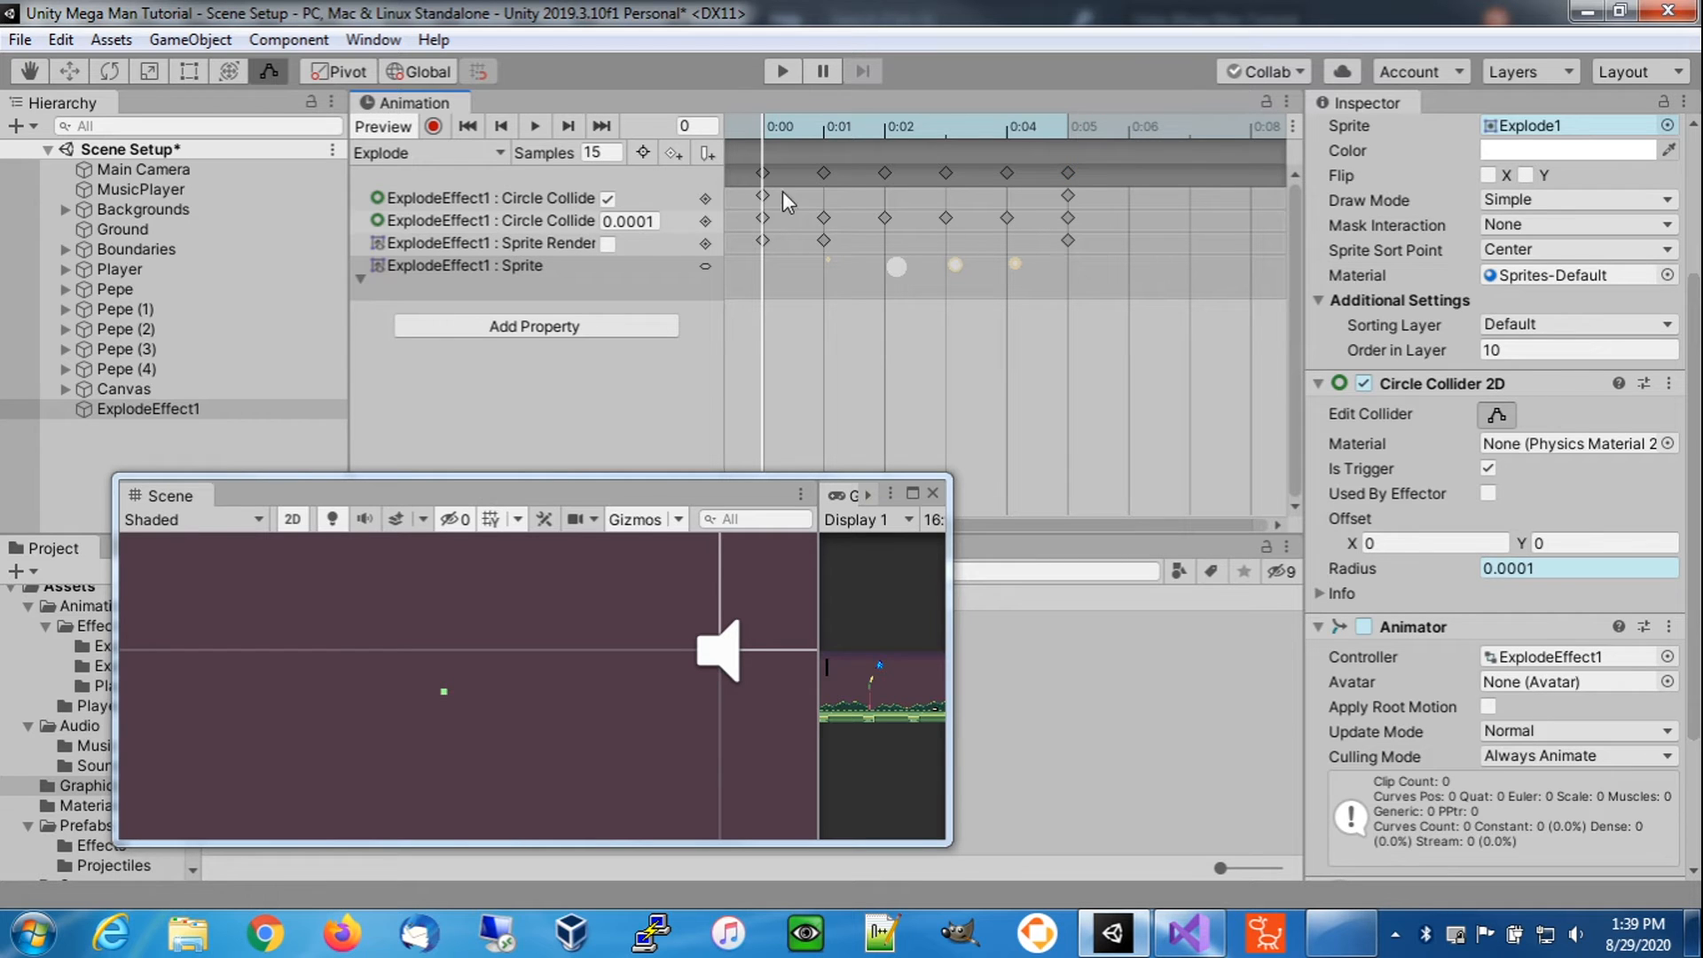
- Check the sprite and collider outline at each frame of the Explode clip from 0 to 5, and play the animation
{"action": "left_click", "coordinate": [763, 174]}
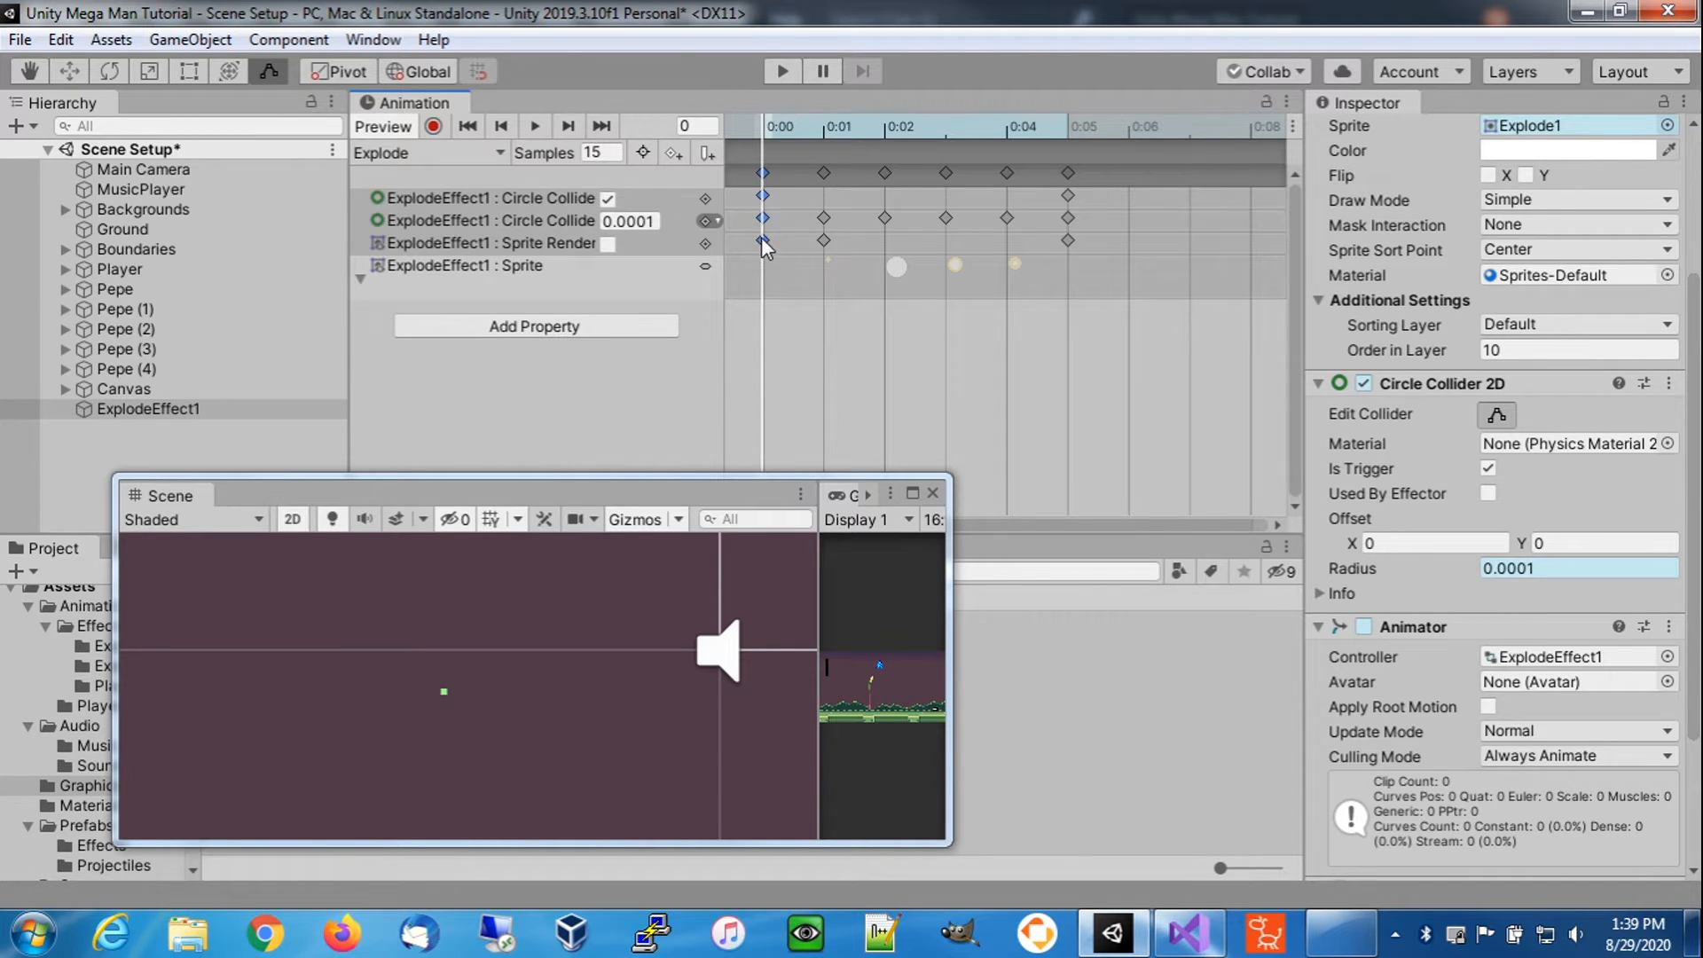
{"action": "left_click", "coordinate": [827, 130]}
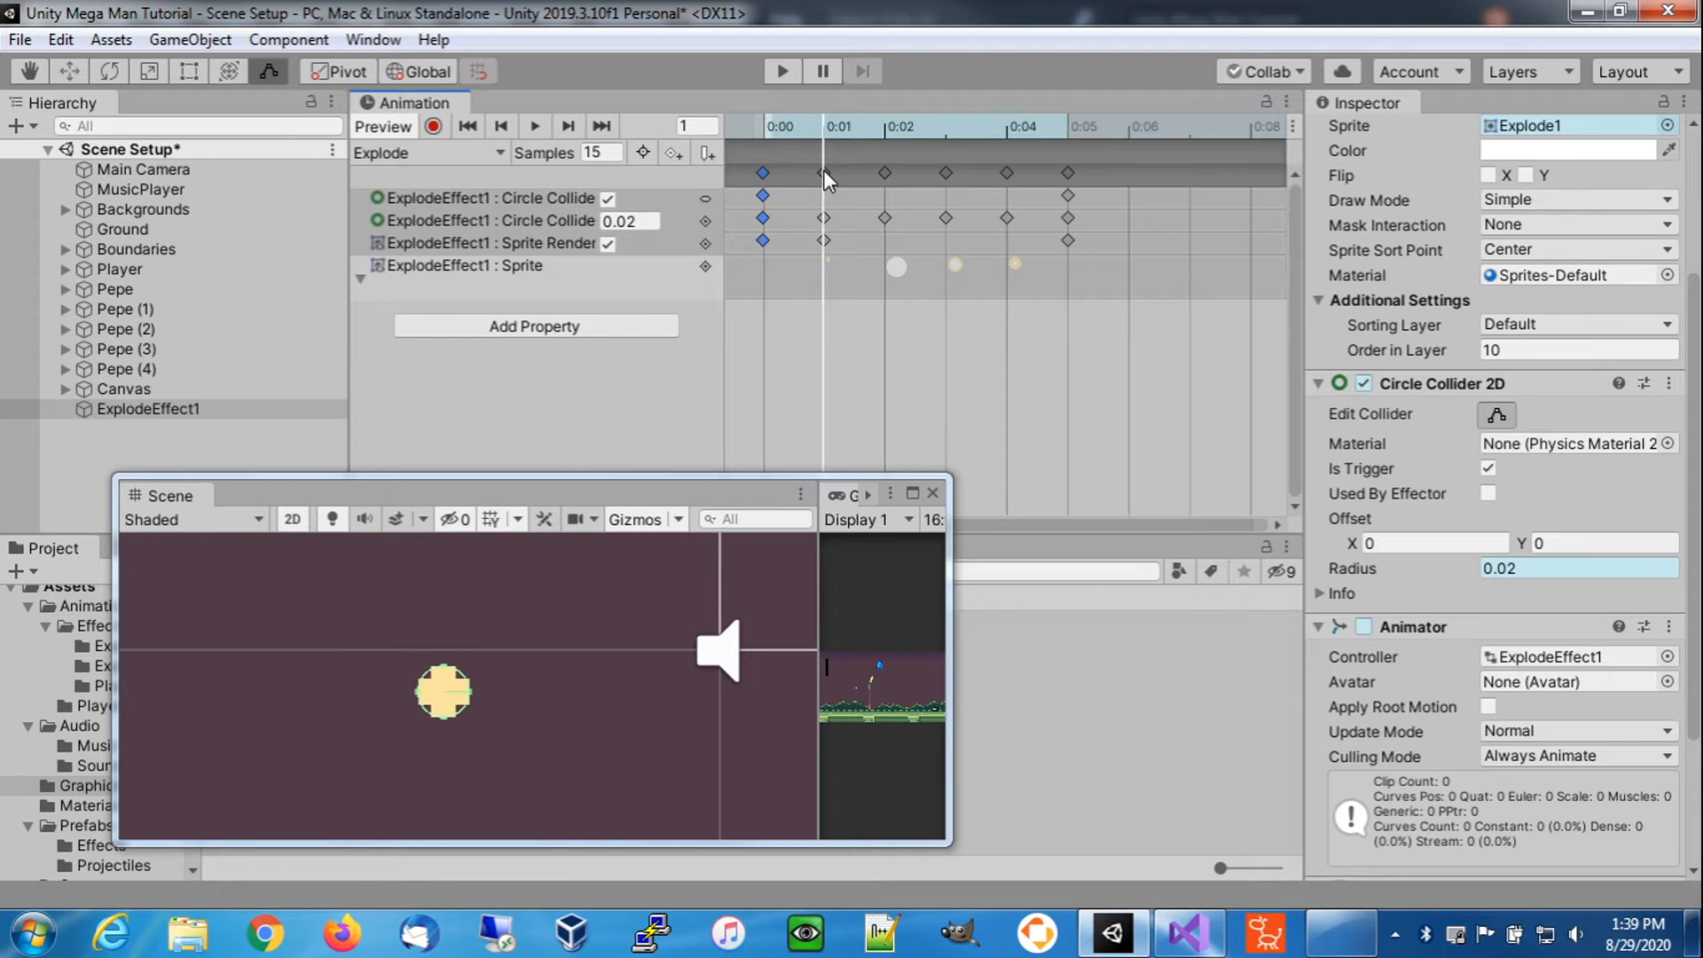
{"action": "left_click", "coordinate": [824, 173]}
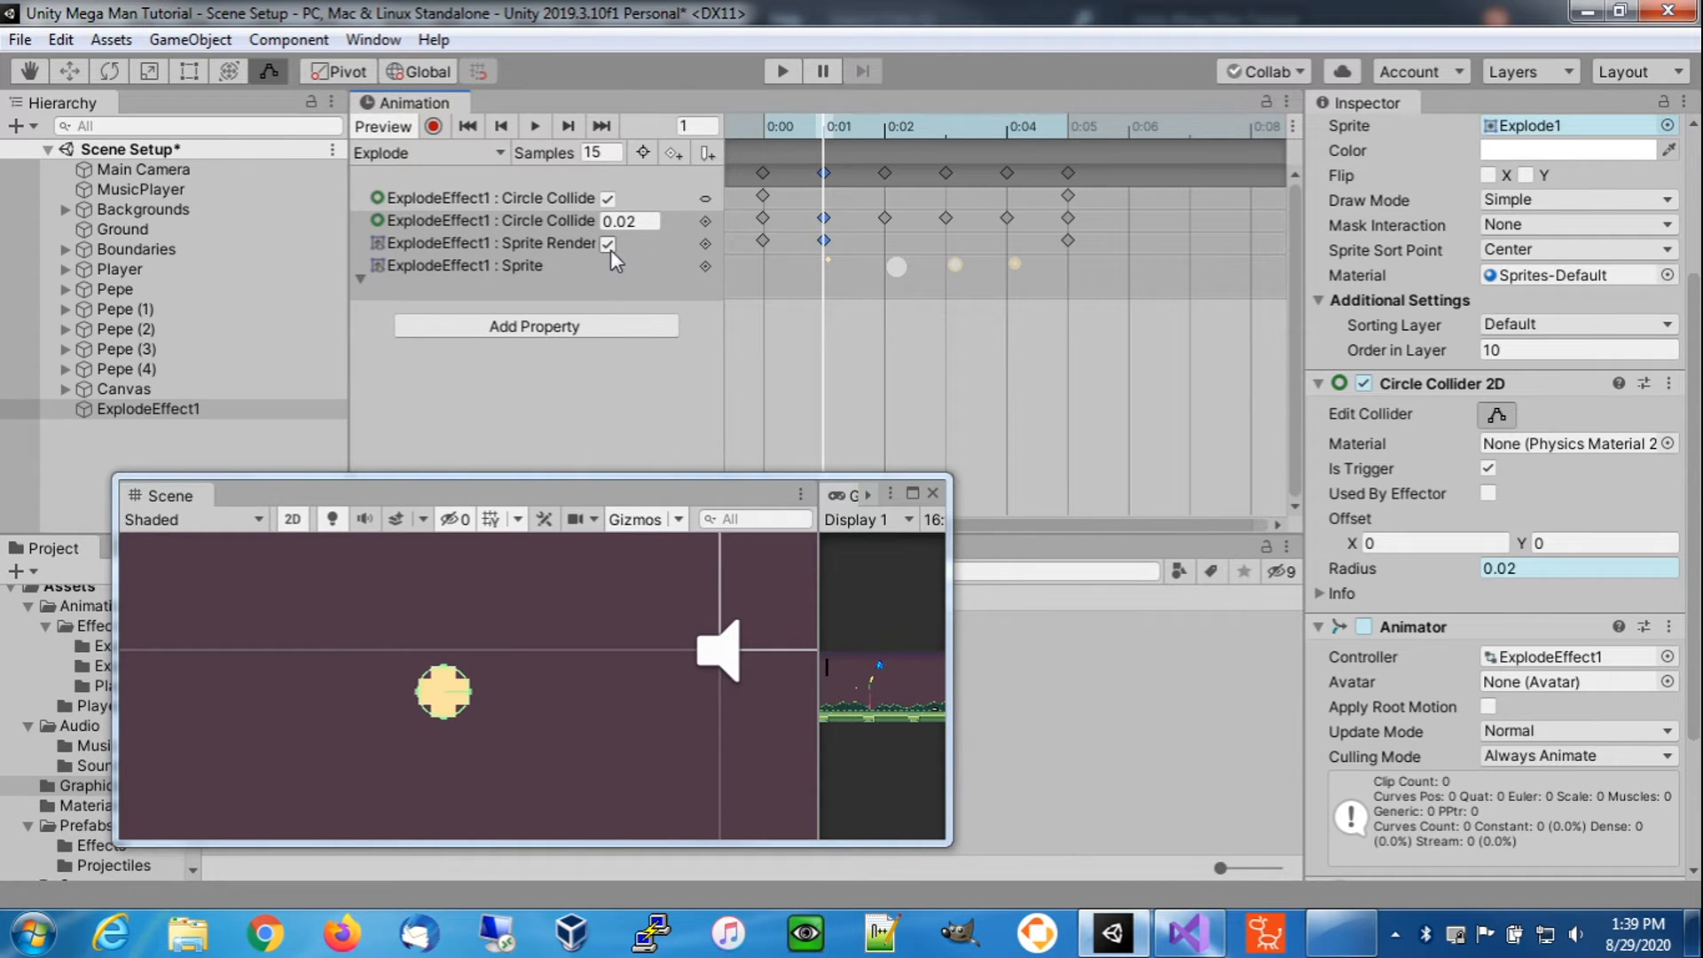
{"action": "left_click", "coordinate": [886, 131]}
{"action": "left_click", "coordinate": [884, 173]}
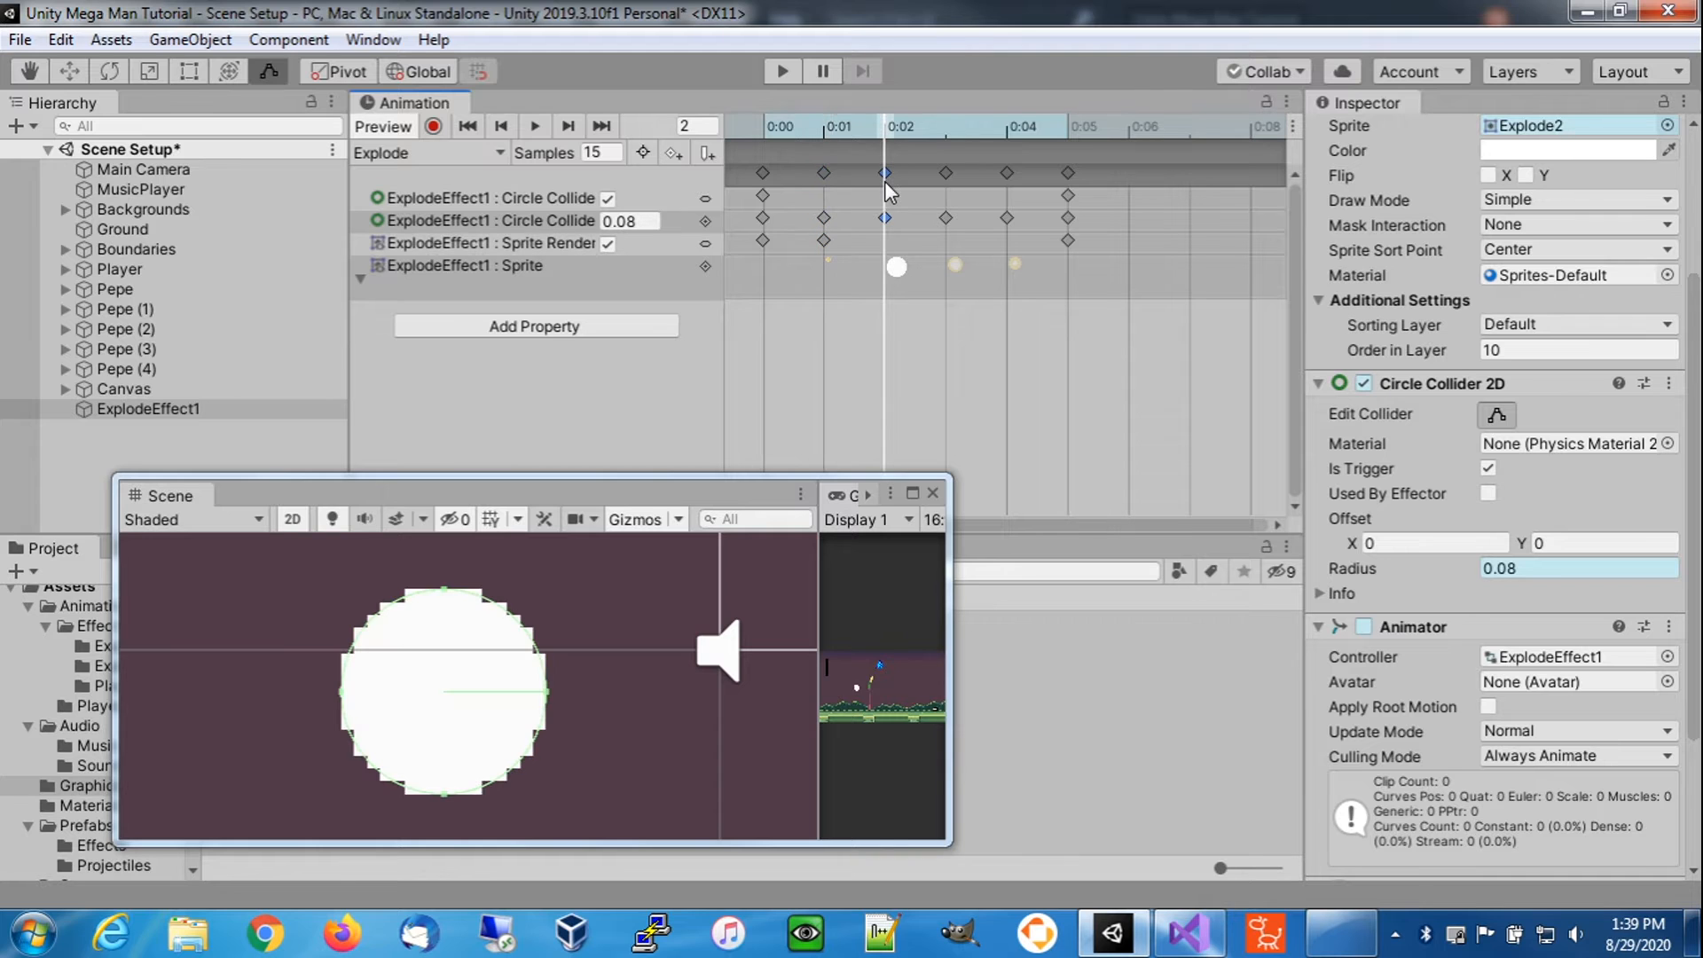
{"action": "left_click", "coordinate": [946, 173]}
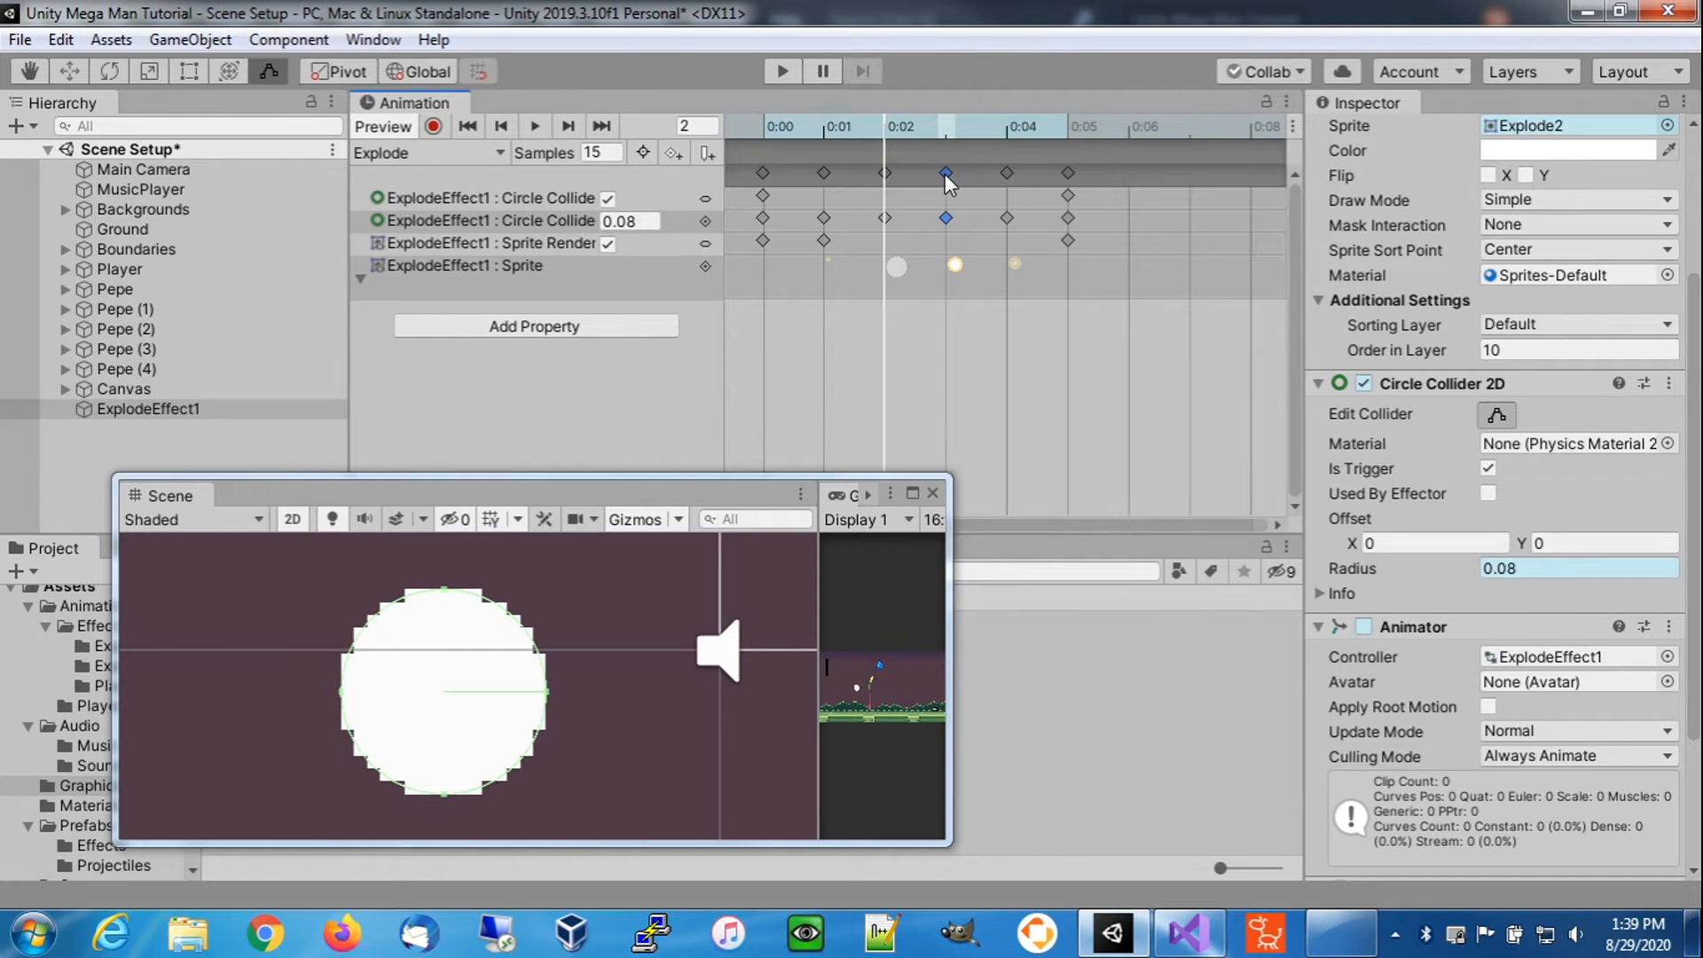
{"action": "left_click", "coordinate": [884, 173]}
{"action": "left_click", "coordinate": [948, 129]}
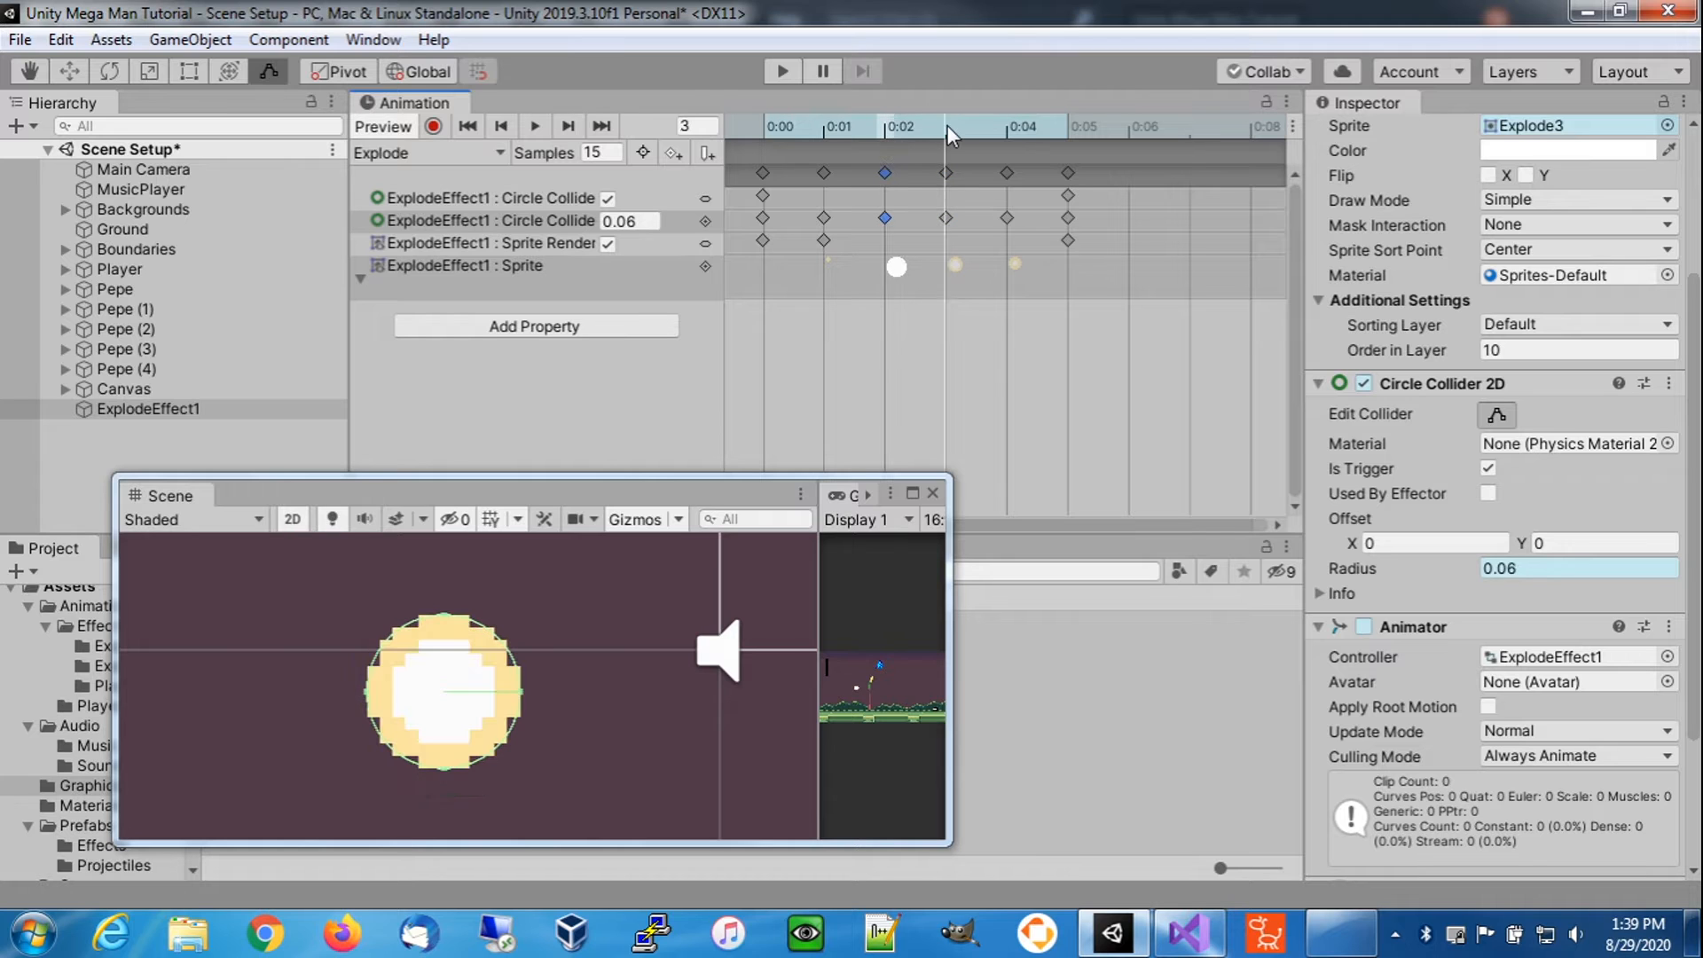
{"action": "left_click", "coordinate": [1008, 130]}
{"action": "left_click", "coordinate": [1070, 125]}
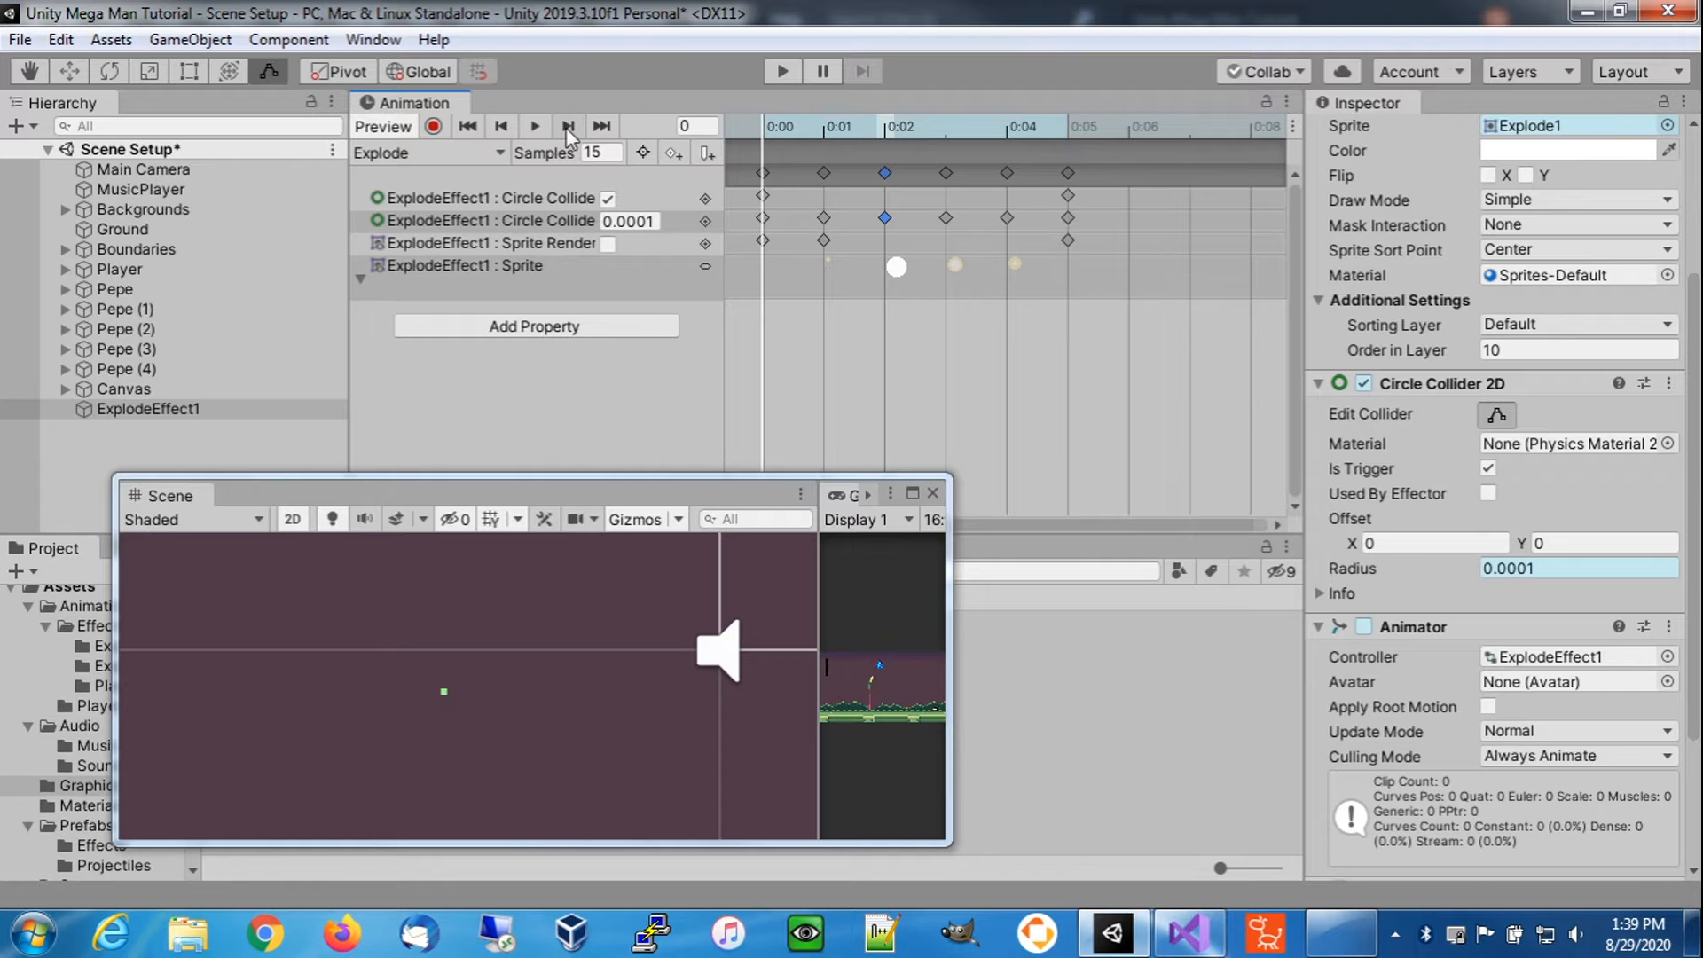
{"action": "left_click", "coordinate": [536, 125]}
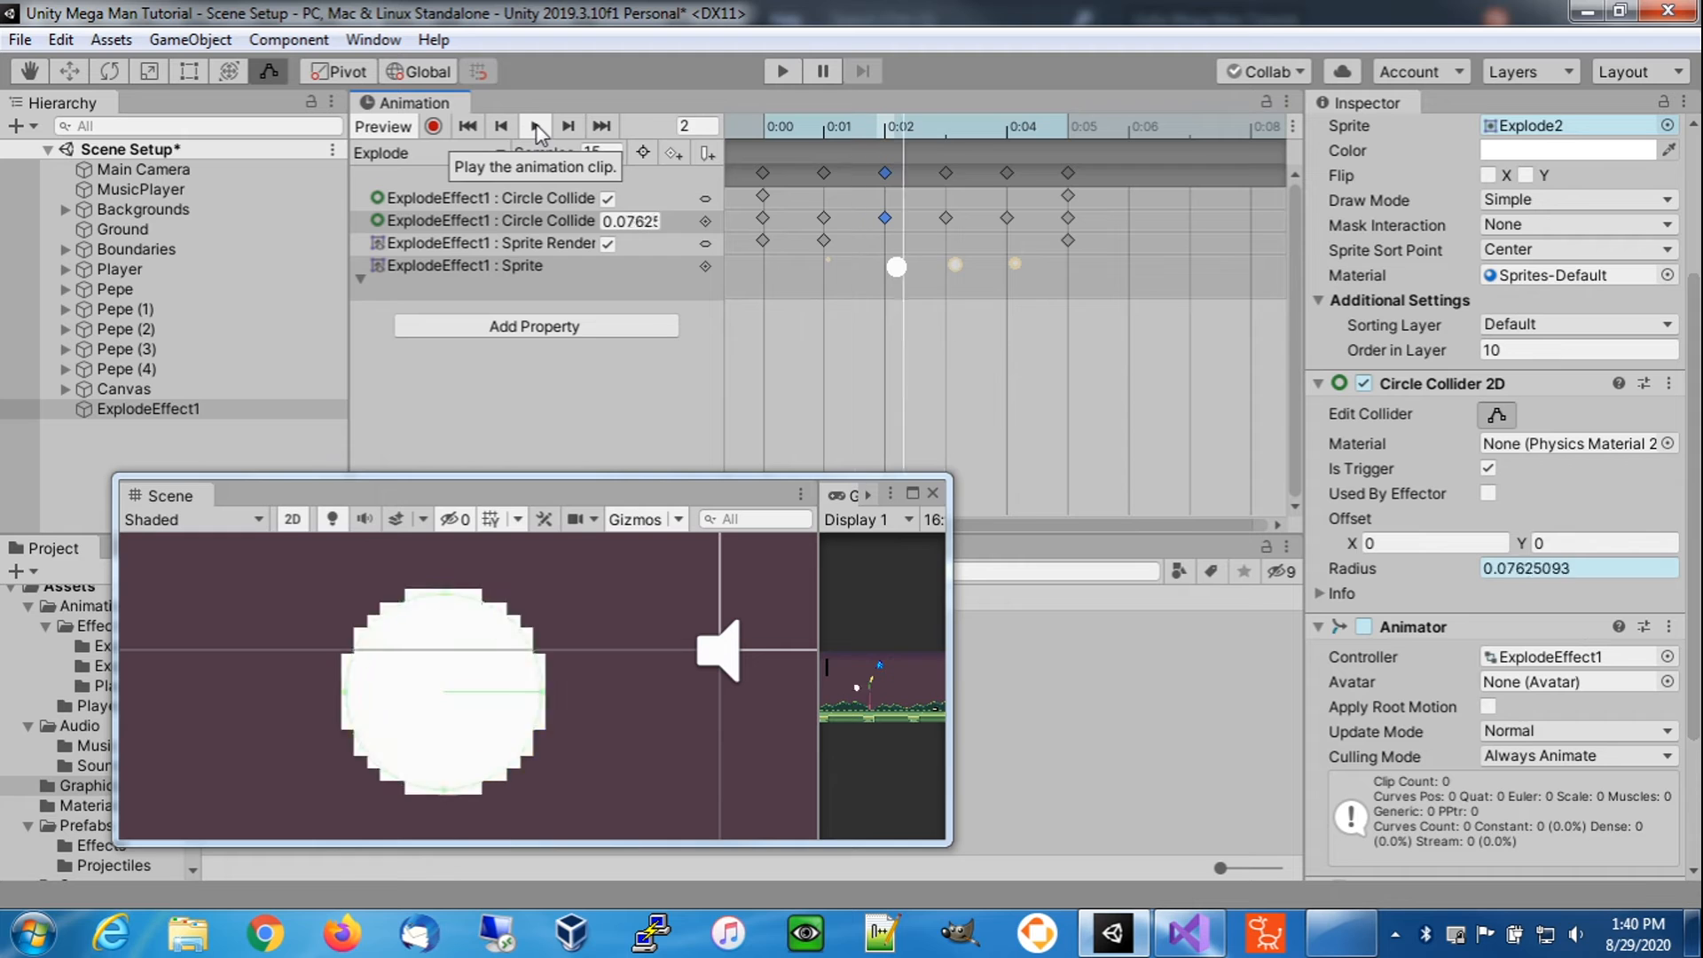
- Stop the Explode clip's playback and recheck the sprite and collider outline frame by frame up to frame 5
{"action": "left_click", "coordinate": [537, 125]}
{"action": "left_click", "coordinate": [502, 127]}
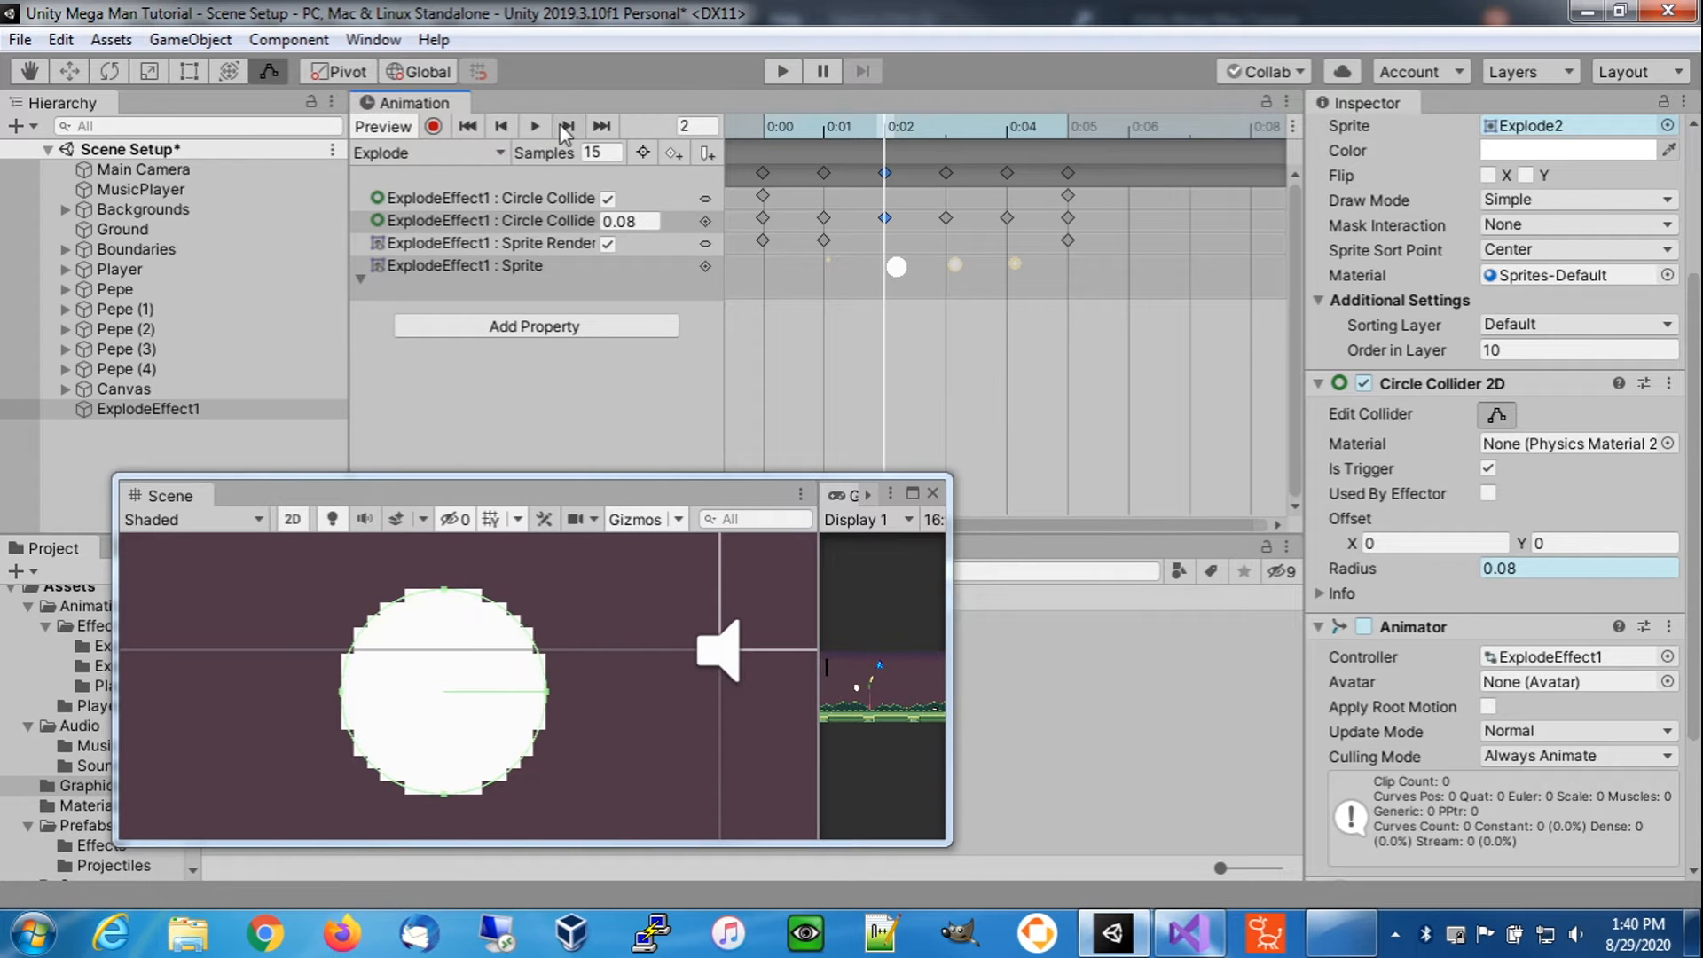
{"action": "left_click", "coordinate": [470, 127]}
{"action": "left_click", "coordinate": [562, 129]}
{"action": "left_click", "coordinate": [561, 129]}
{"action": "left_click", "coordinate": [562, 130]}
{"action": "left_click", "coordinate": [562, 129]}
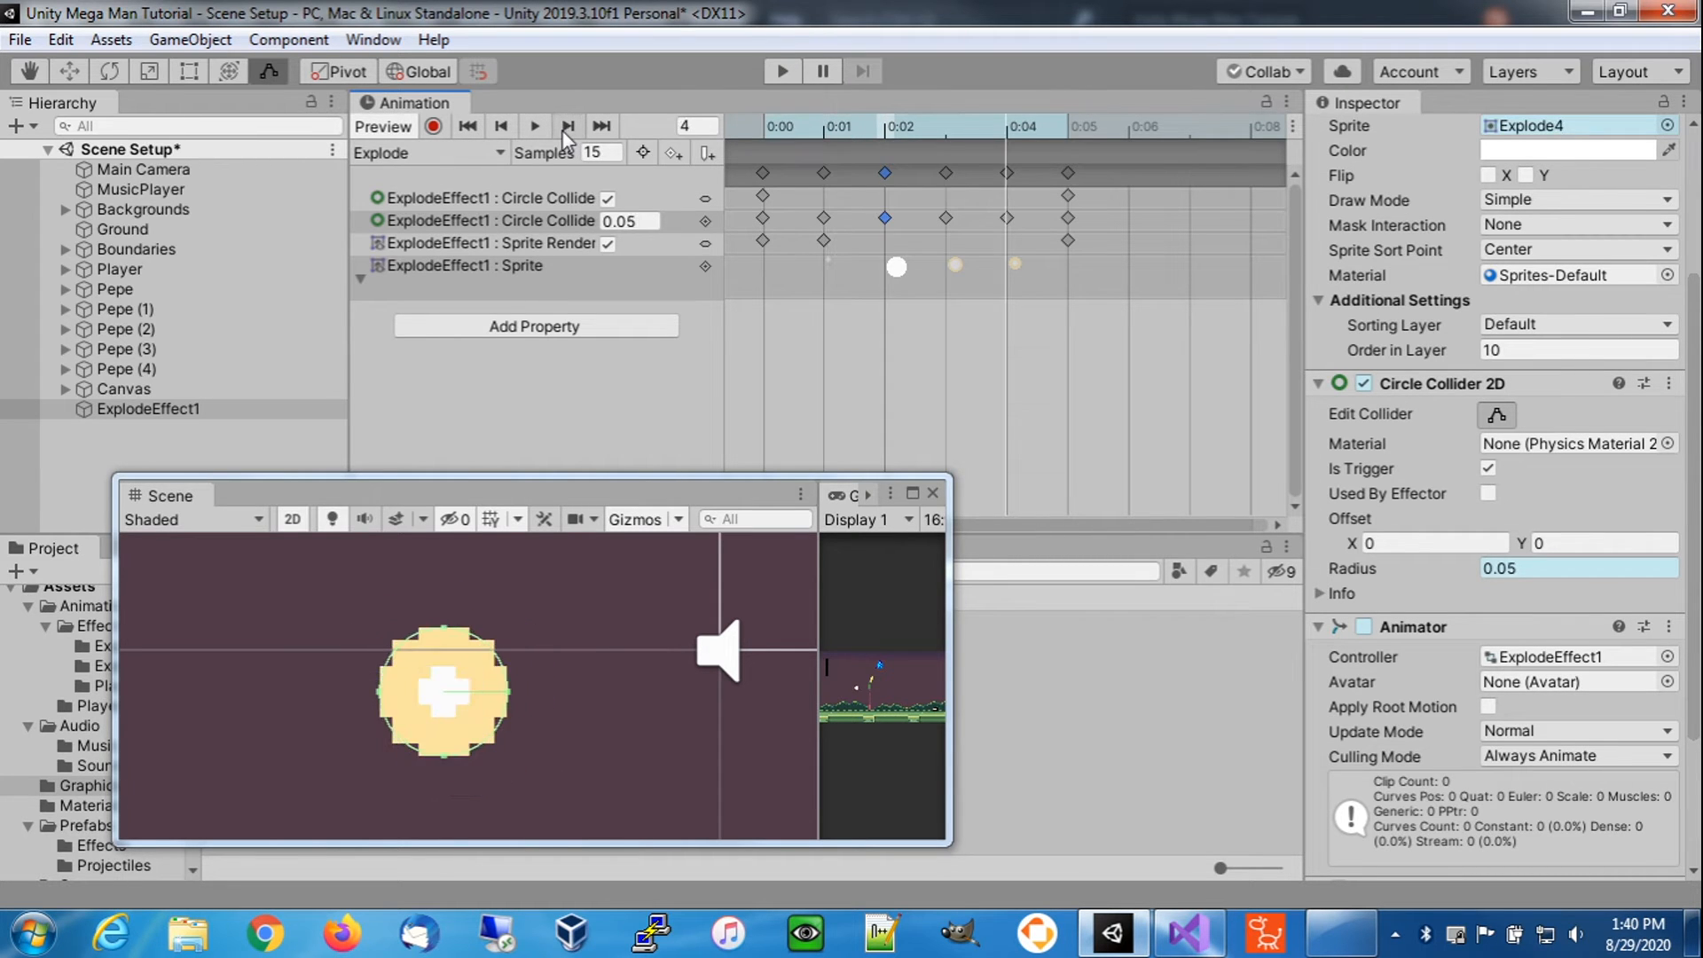
{"action": "left_click", "coordinate": [561, 129]}
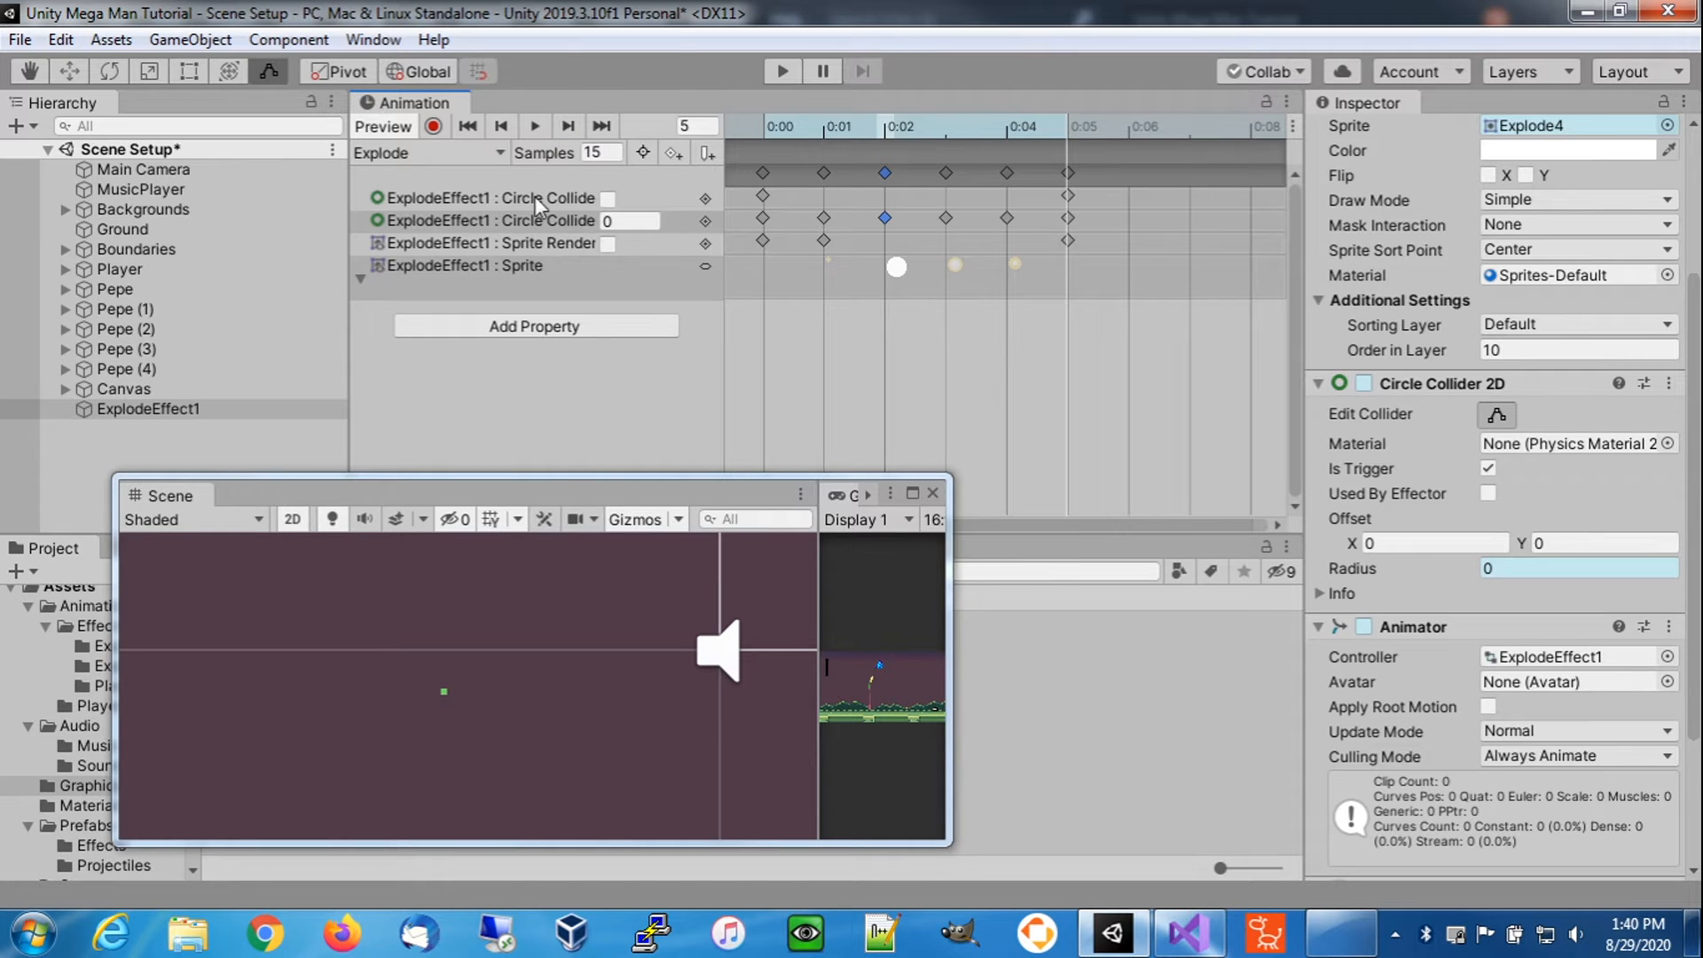
- Save the scene and set ExplodeEffect1's position to X 0, Y 0
{"action": "left_click", "coordinate": [19, 39]}
{"action": "left_click", "coordinate": [44, 133]}
{"action": "scroll", "coordinate": [1390, 419], "scroll_direction": "up", "scroll_amount": 5}
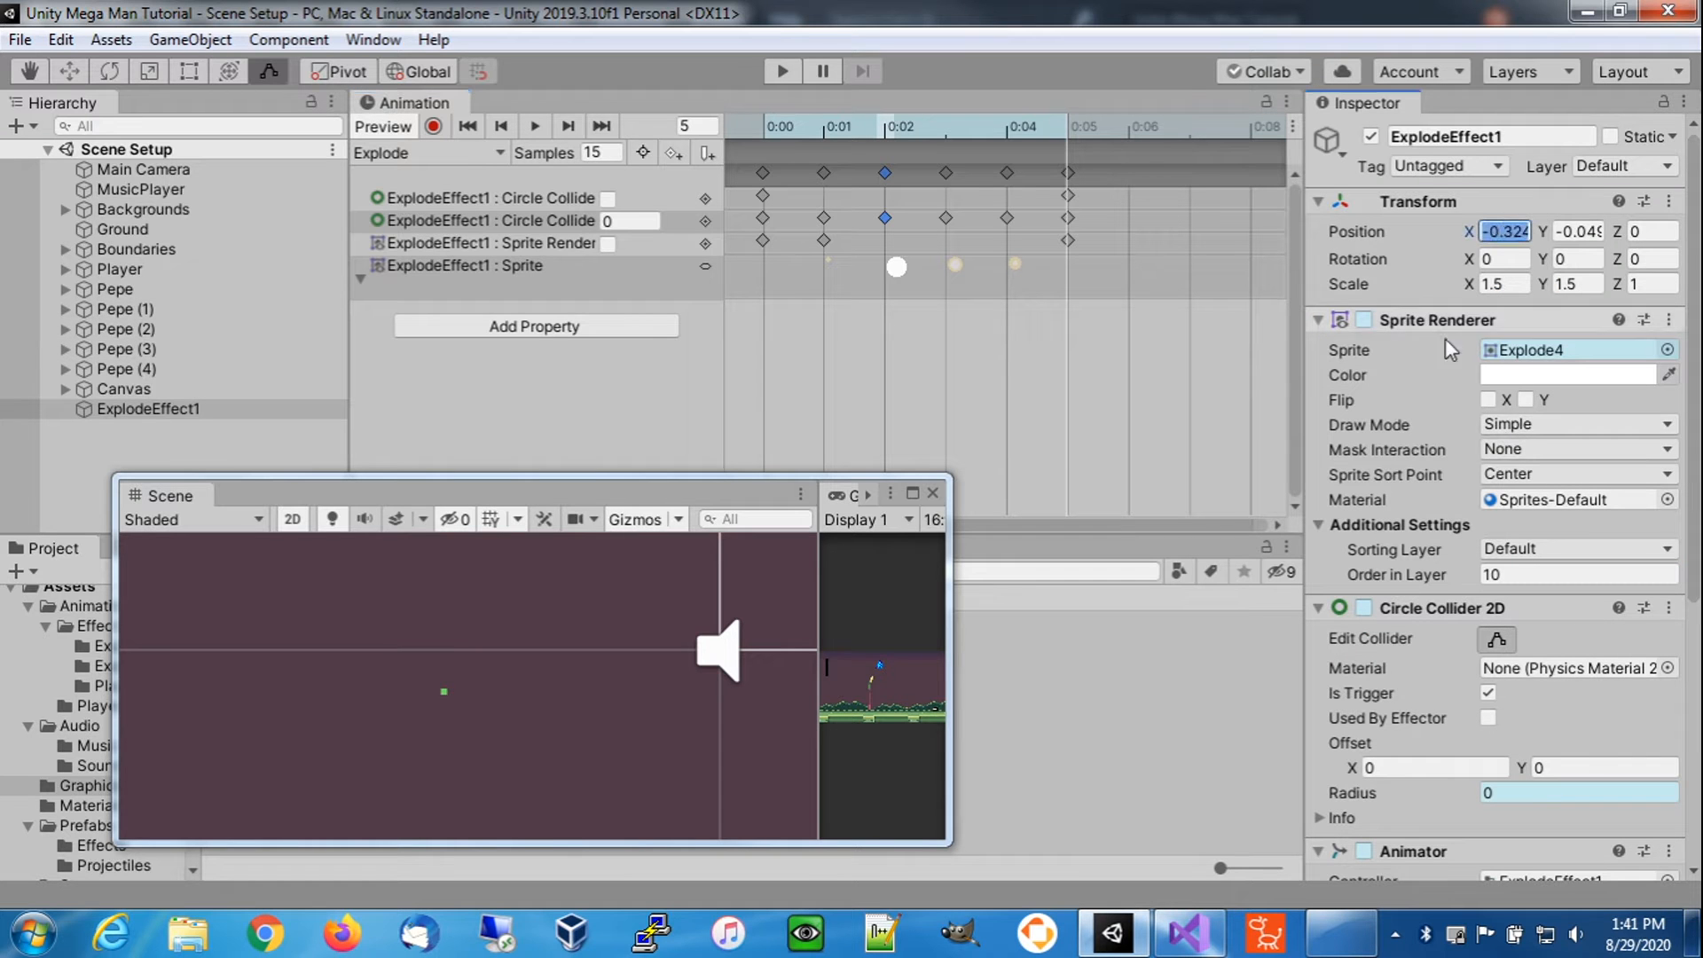
{"action": "type", "text": "0"}
{"action": "key", "text": "Tab"}
{"action": "type", "text": "0"}
{"action": "left_click", "coordinate": [131, 406]}
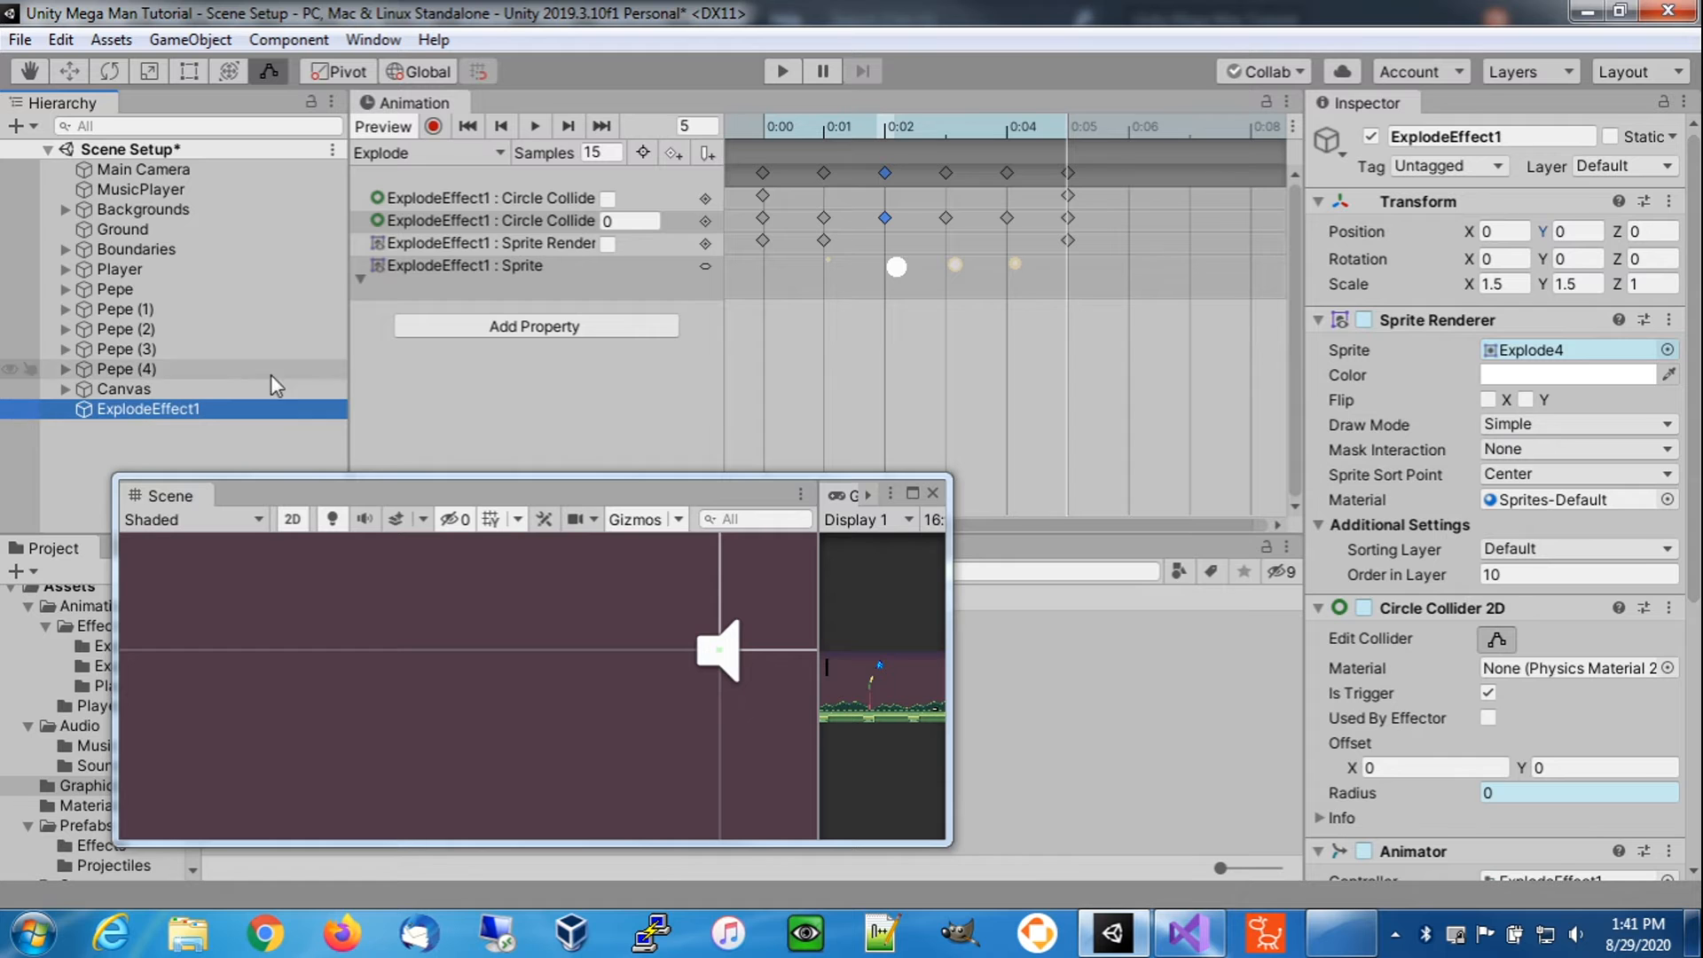
- Move the floating Scene window out of the way and make ExplodeEffect1 a prefab in the Prefabs/Effects folder
{"action": "left_click_drag", "start_coordinate": [639, 494], "coordinate": [1702, 399]}
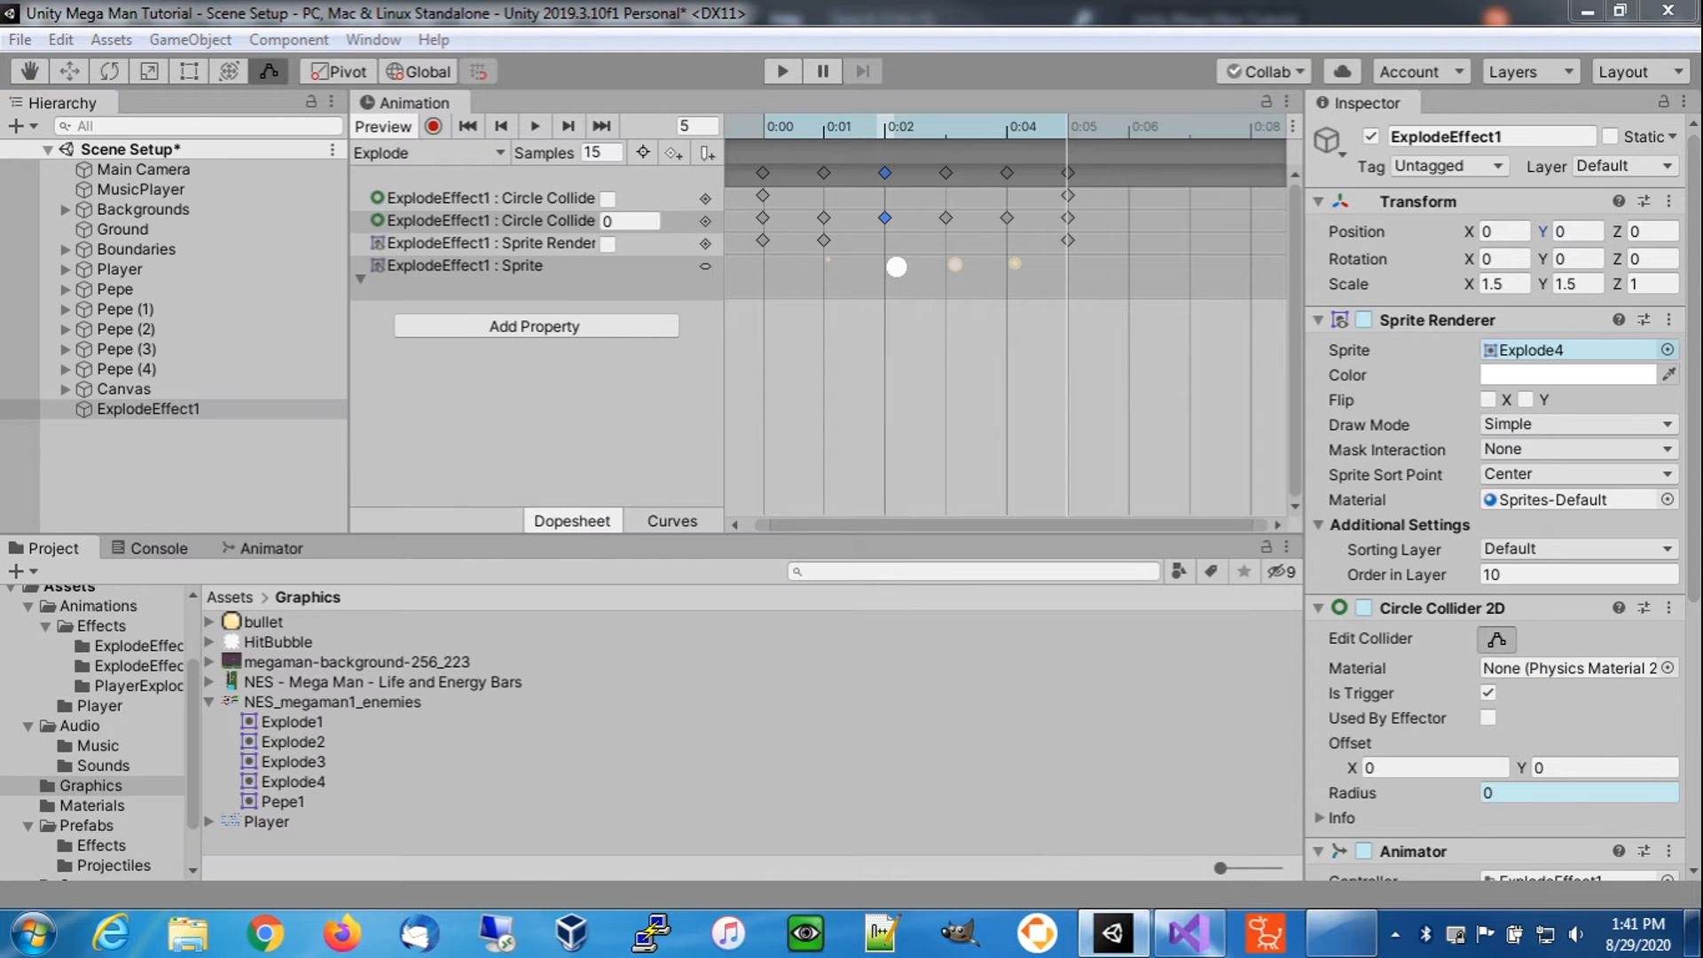
{"action": "scroll", "coordinate": [136, 785], "scroll_direction": "down", "scroll_amount": 2}
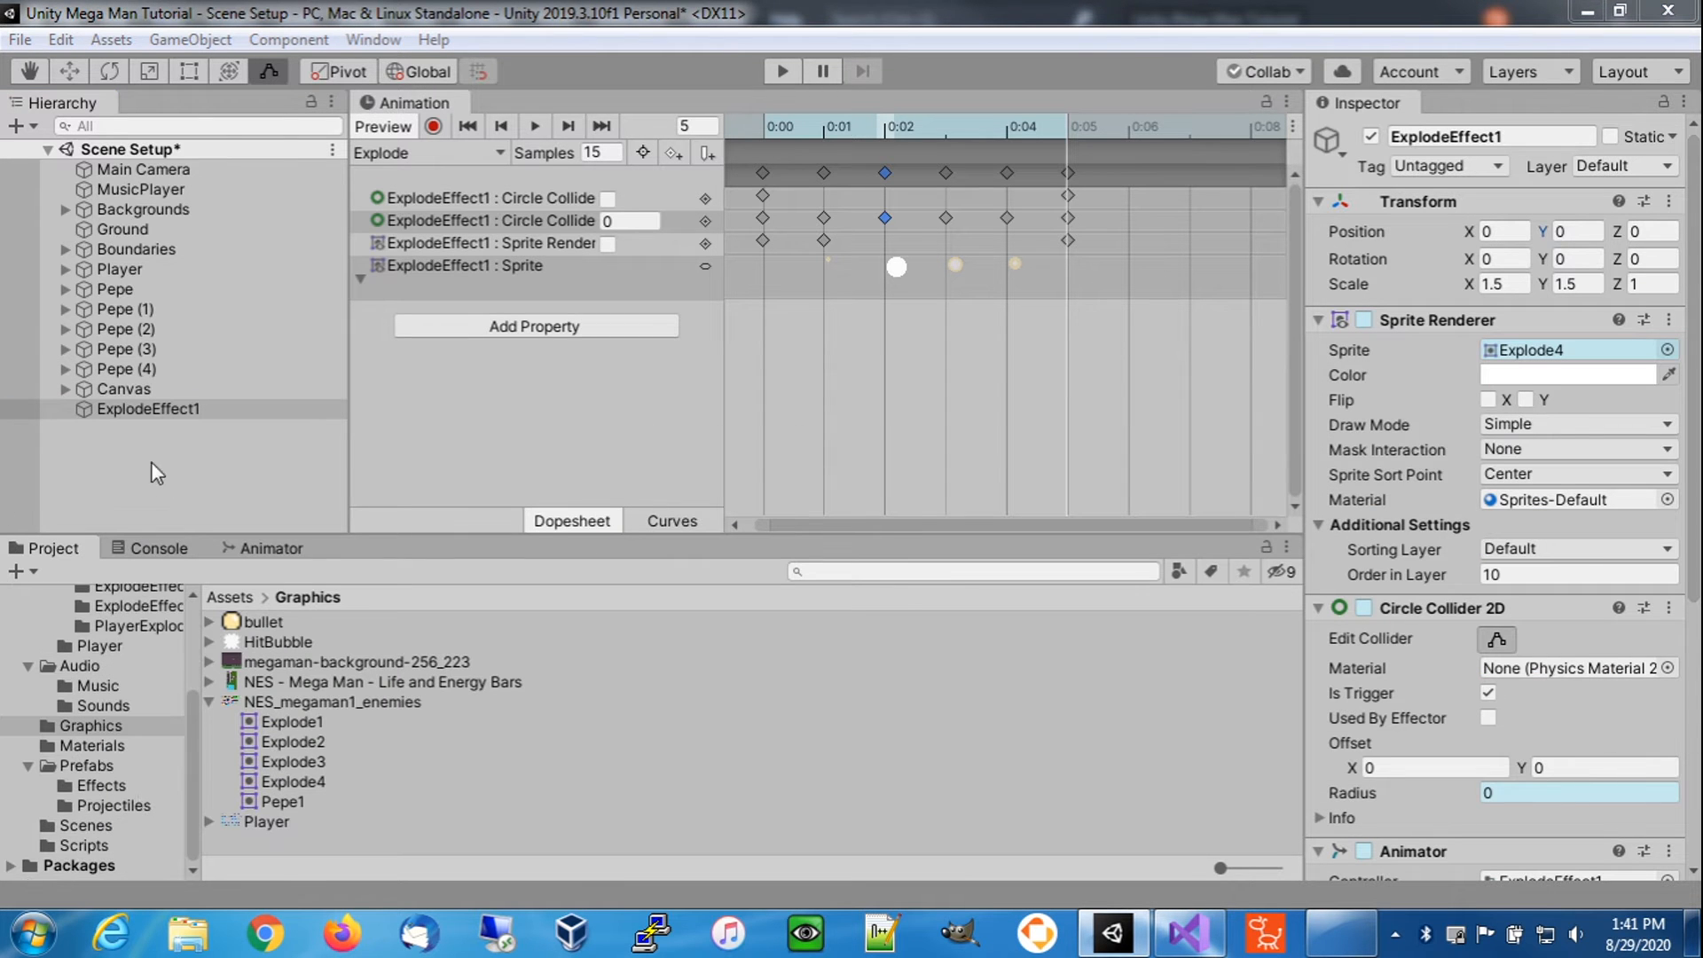
{"action": "left_click", "coordinate": [92, 784]}
{"action": "left_click_drag", "start_coordinate": [168, 410], "coordinate": [326, 683]}
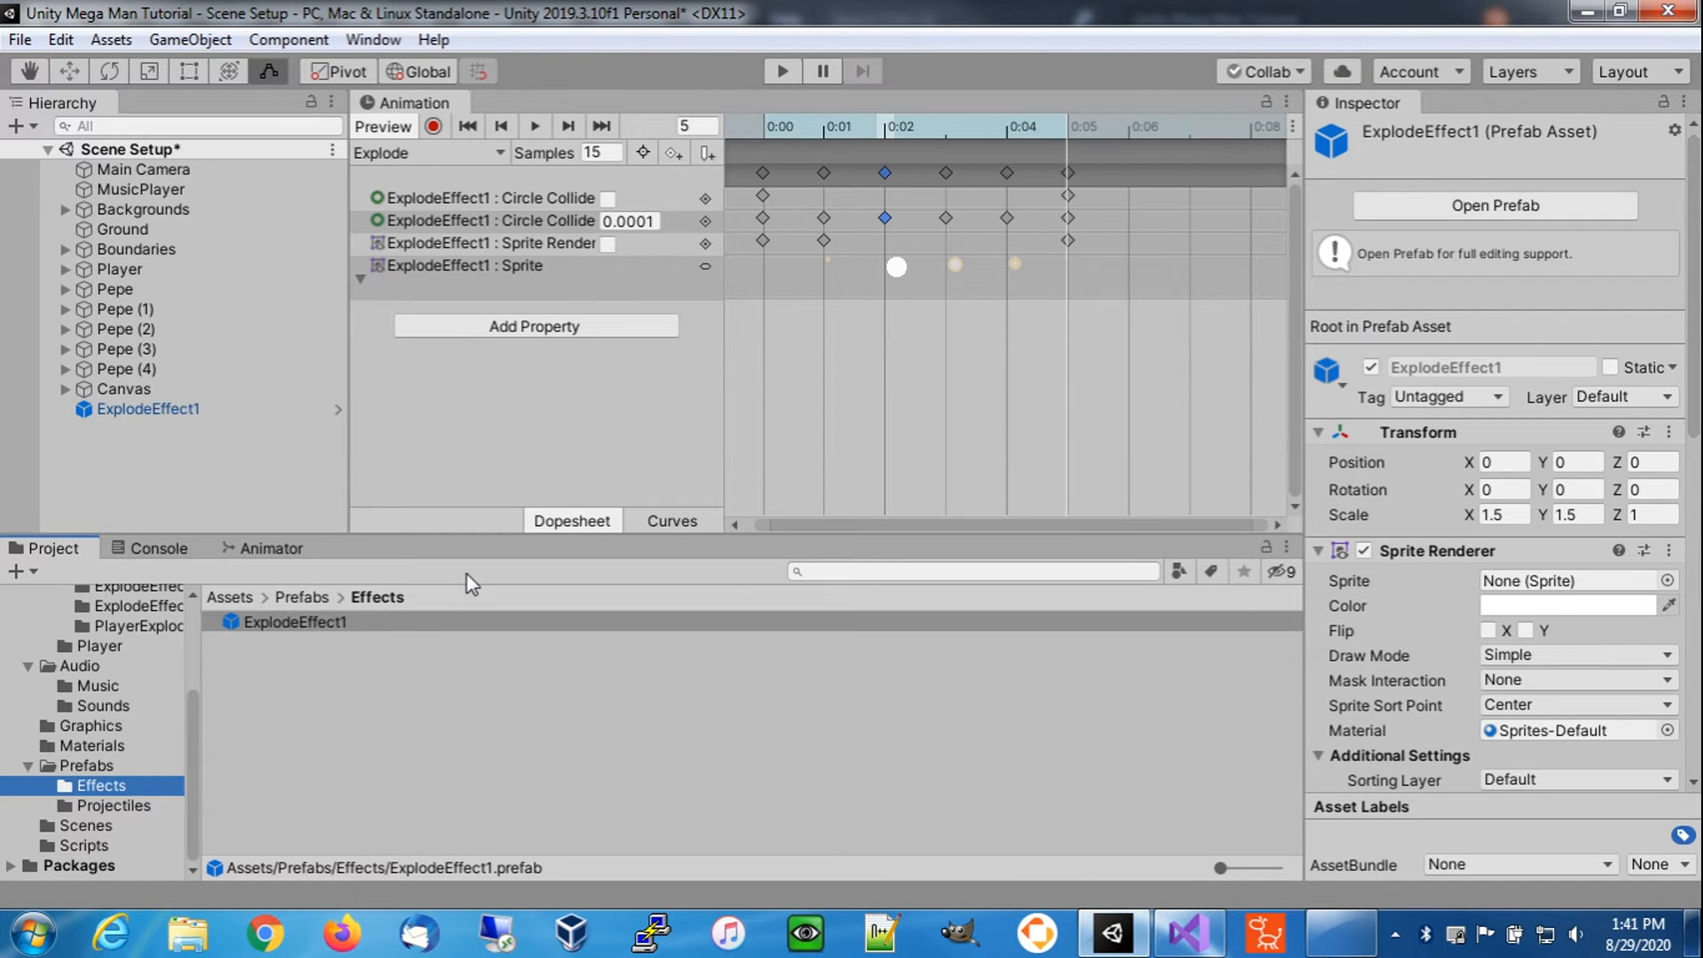
- Delete the ExplodeEffect1 instance from the hierarchy and save the scene
{"action": "left_click", "coordinate": [140, 404]}
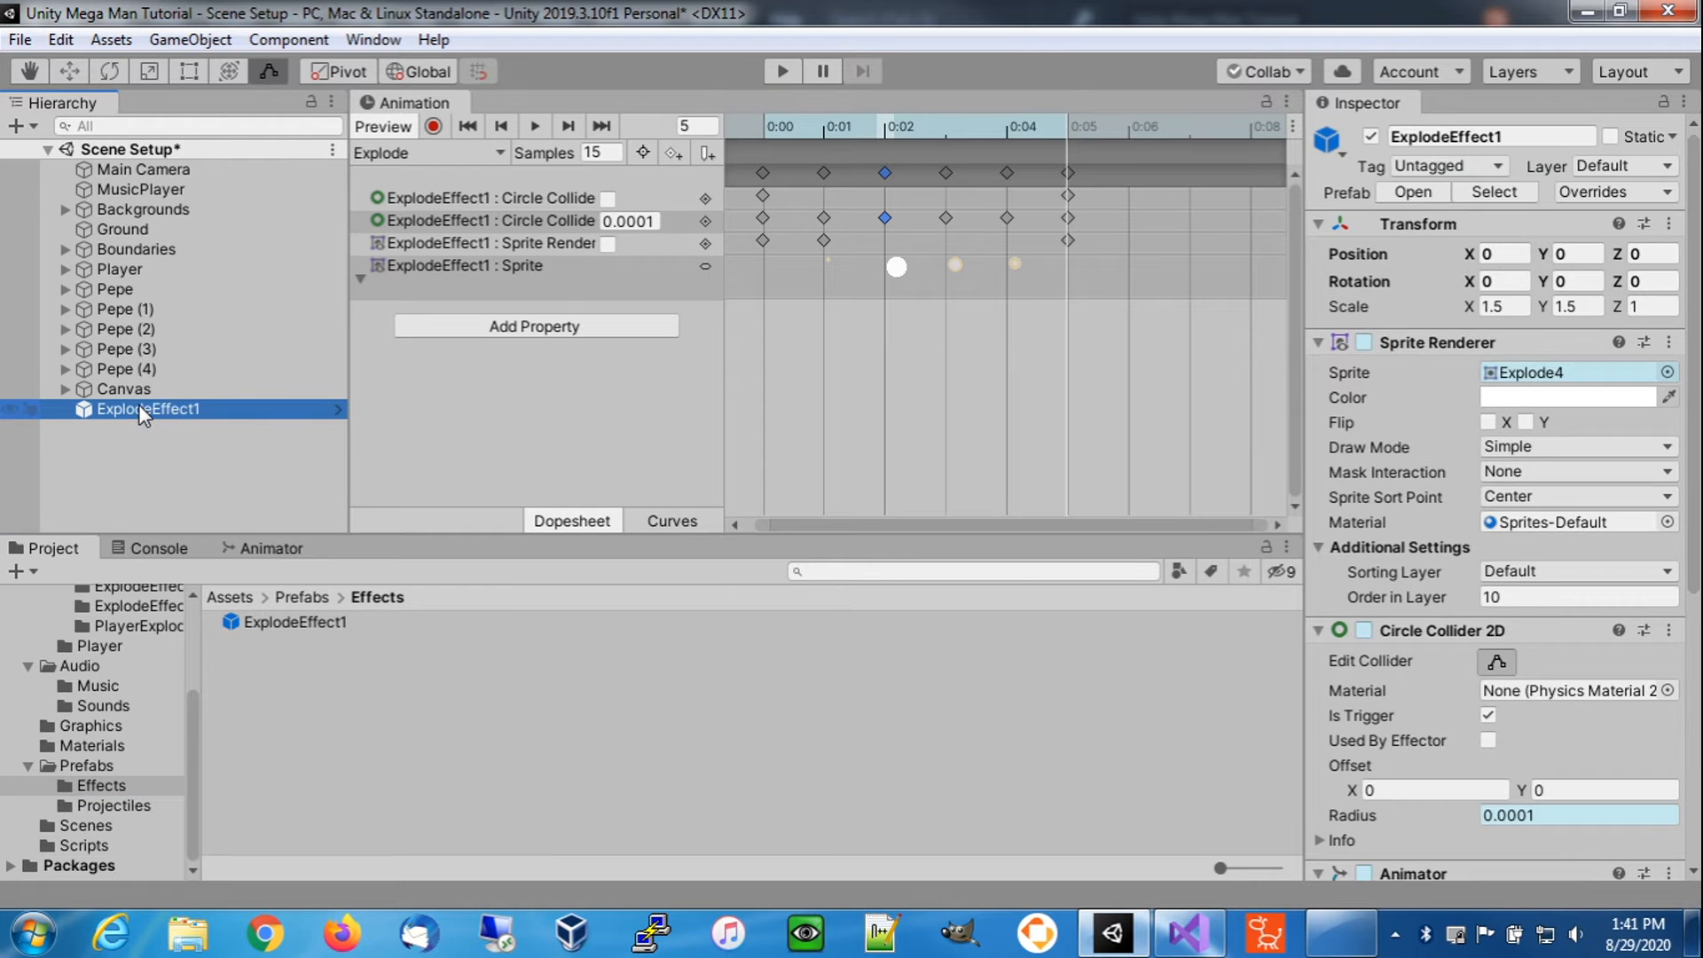
{"action": "key", "text": "Delete"}
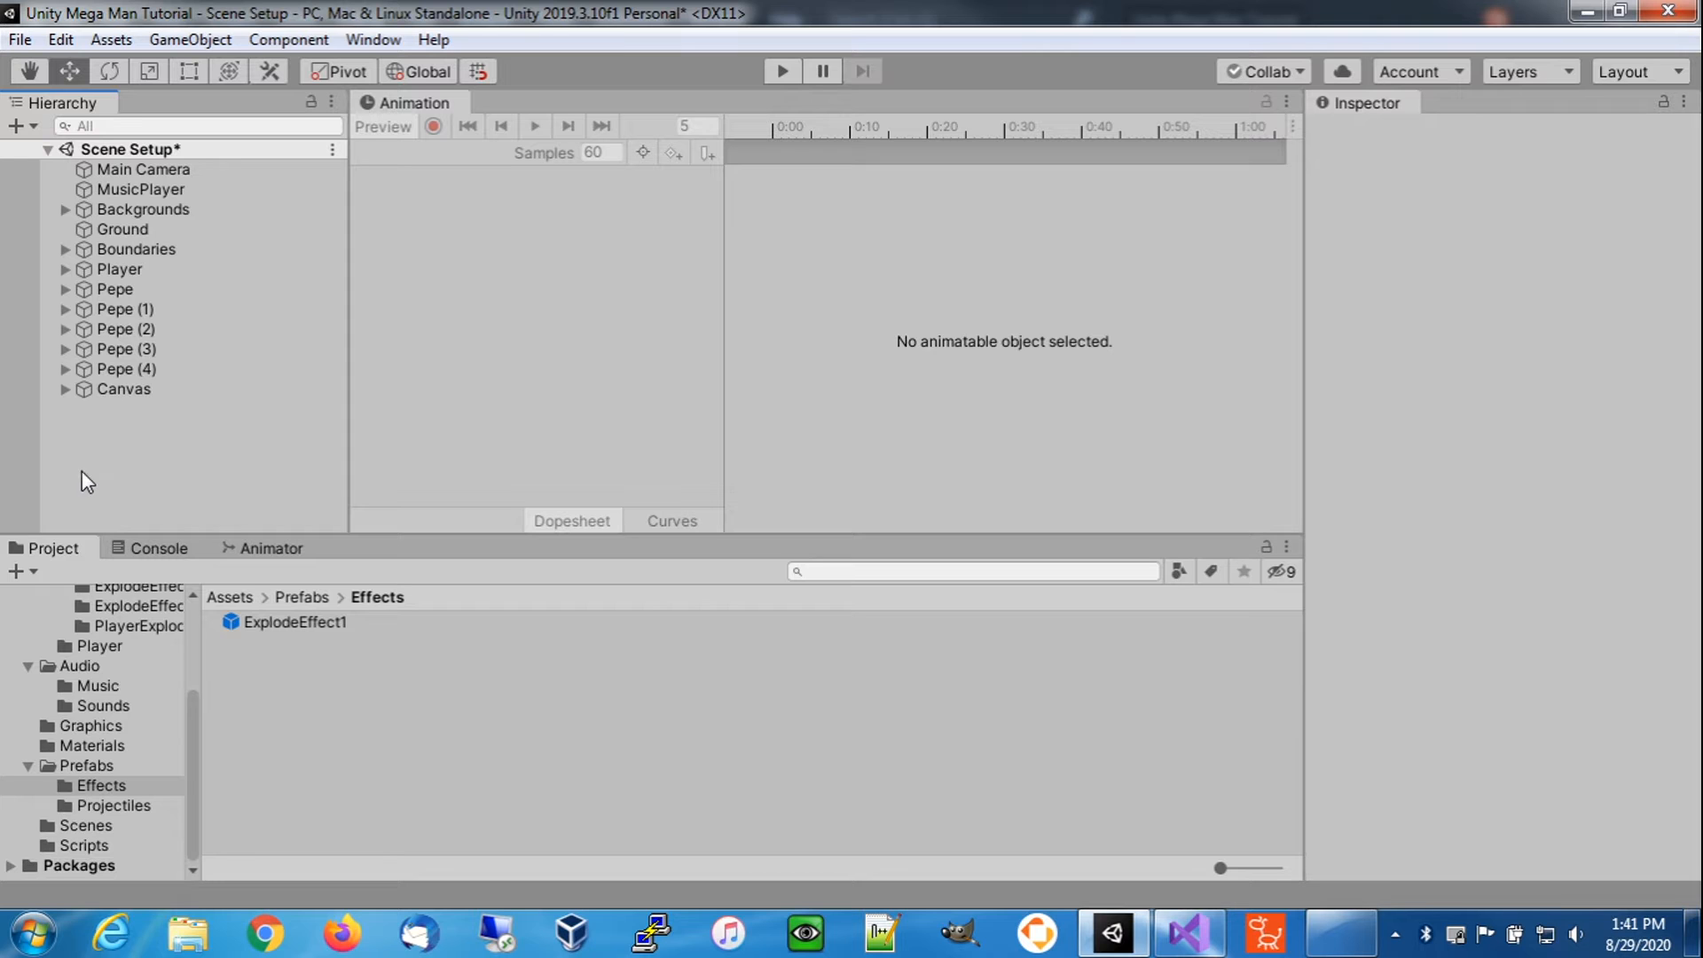
{"action": "left_click", "coordinate": [33, 42]}
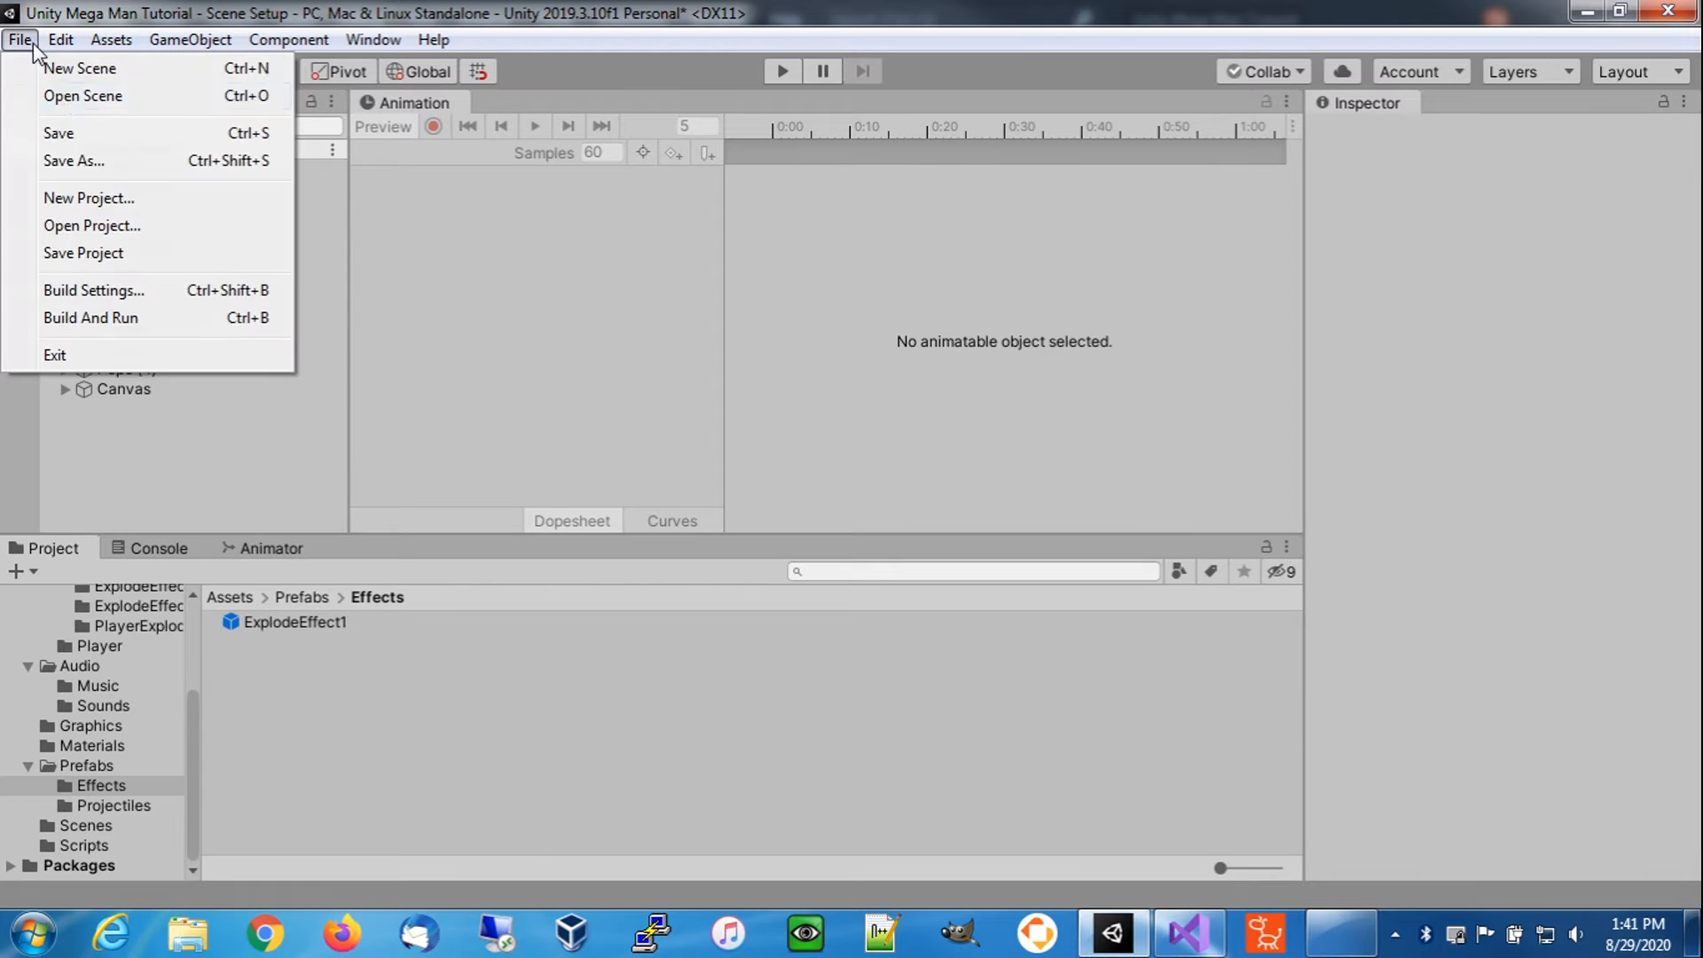
{"action": "left_click", "coordinate": [58, 133]}
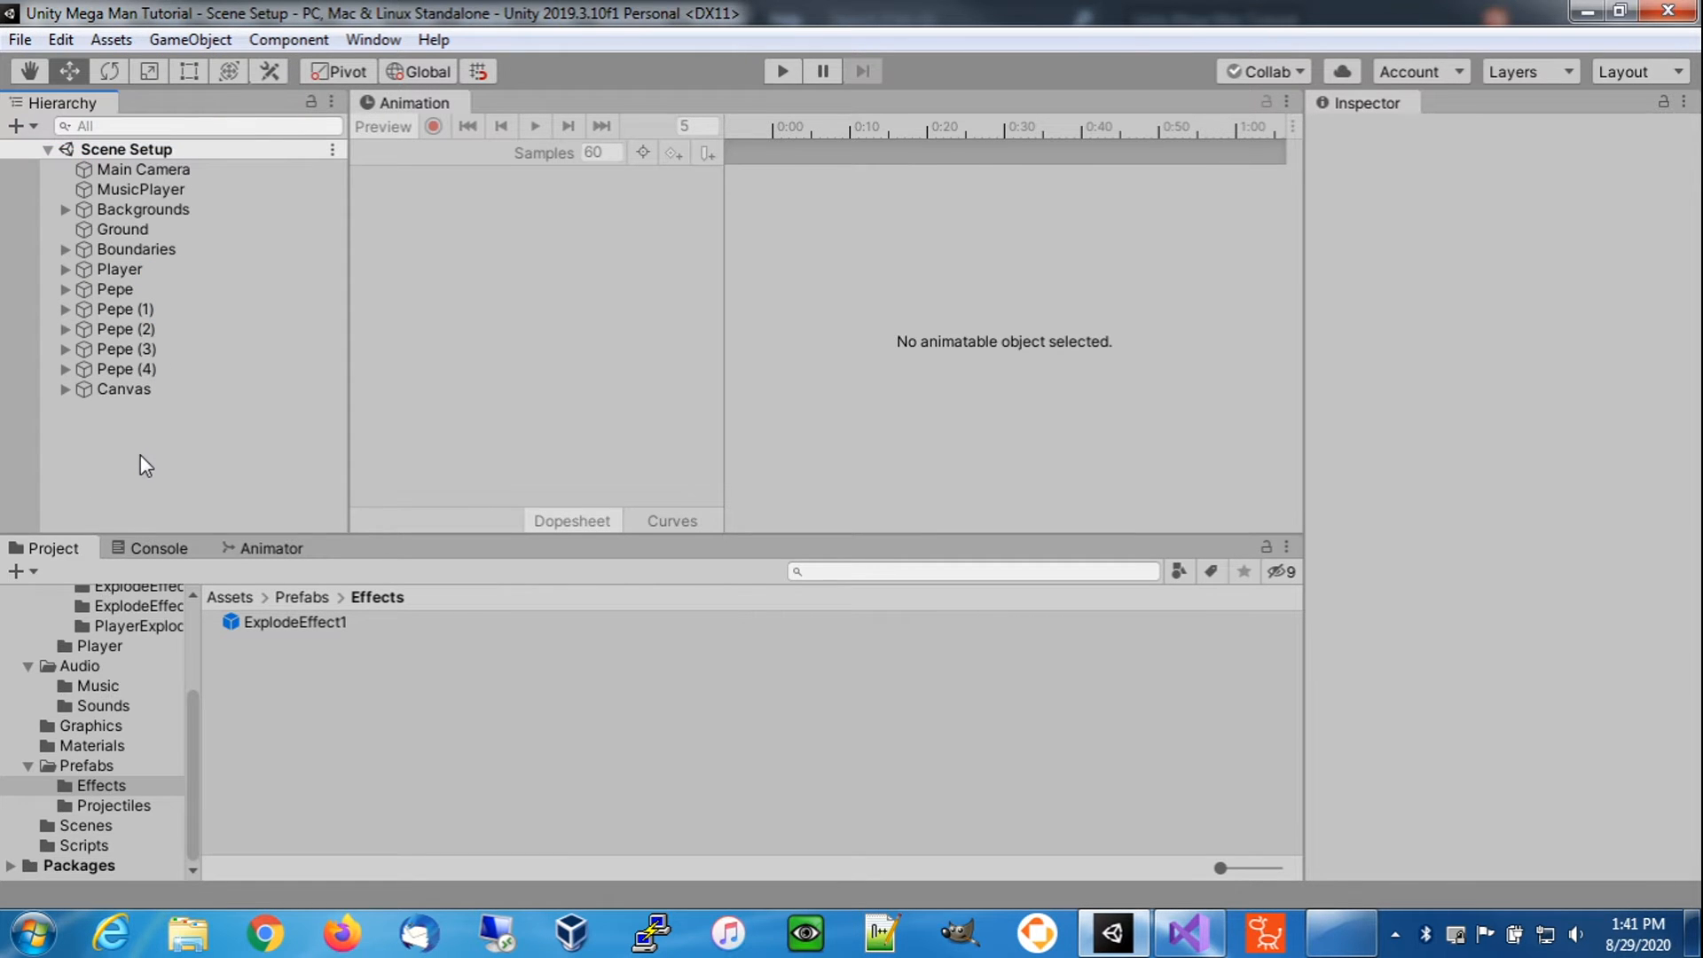
- Show the project's Graphics folder and collapse the NES_megaman1_enemies sprite sheet
{"action": "mouse_move", "coordinate": [194, 690]}
{"action": "left_mouse_down"}
{"action": "mouse_move", "coordinate": [193, 611]}
{"action": "mouse_move", "coordinate": [194, 659]}
{"action": "left_mouse_up"}
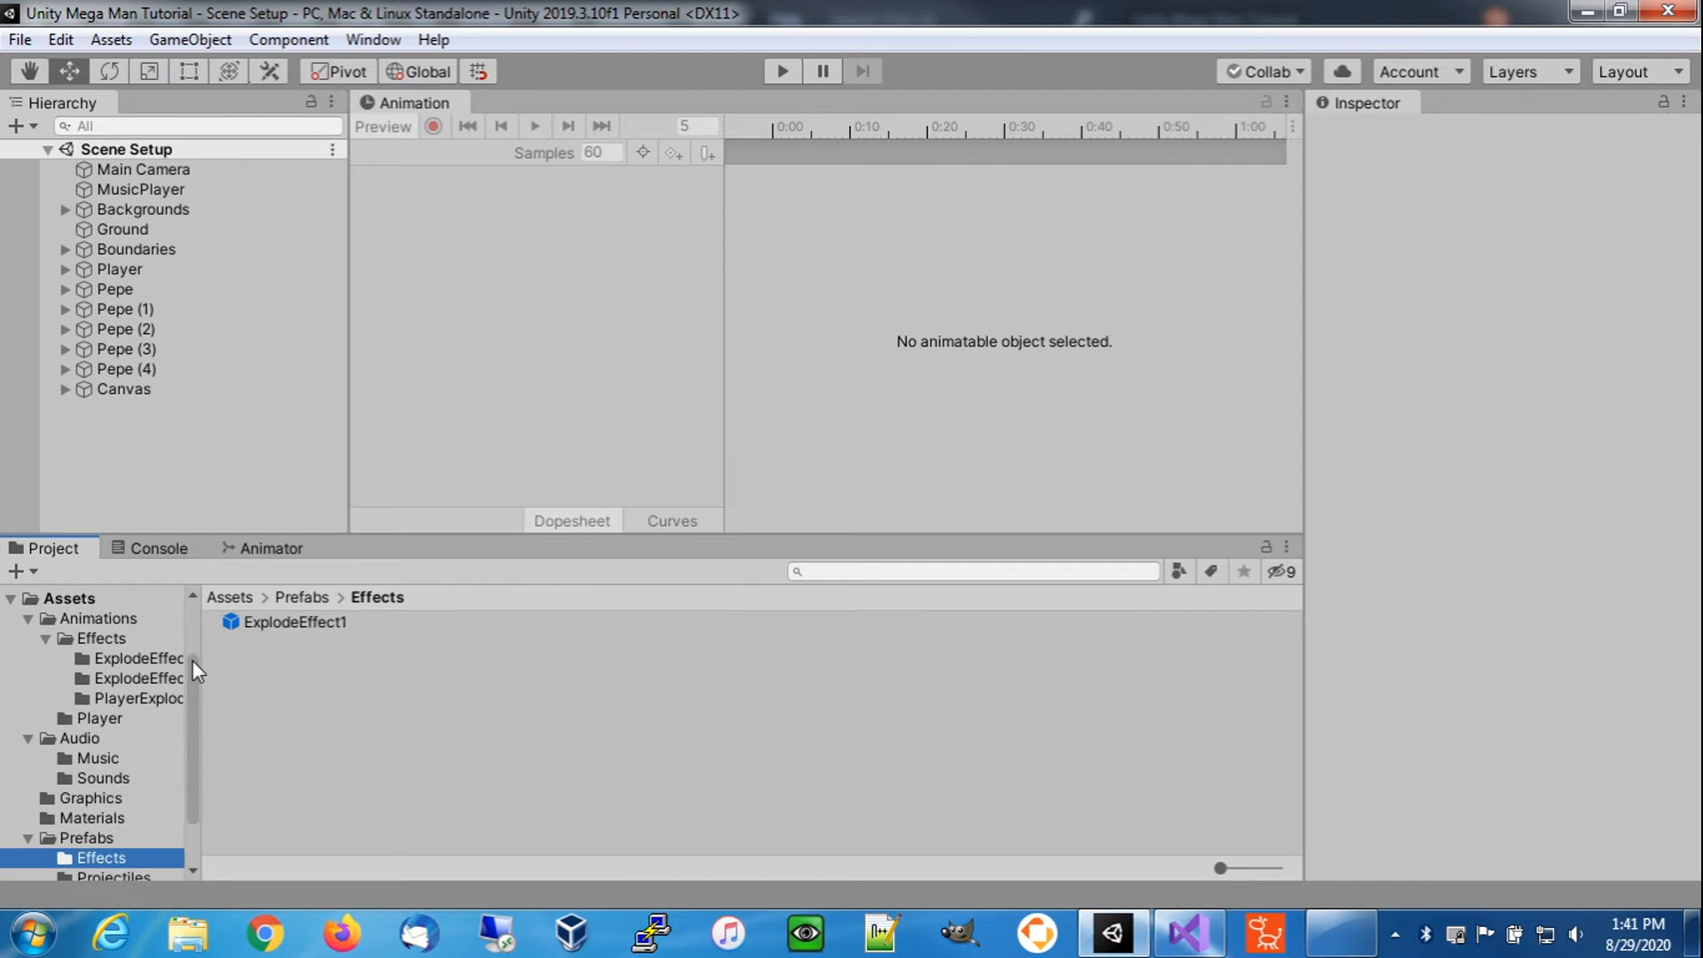
{"action": "left_click", "coordinate": [108, 798]}
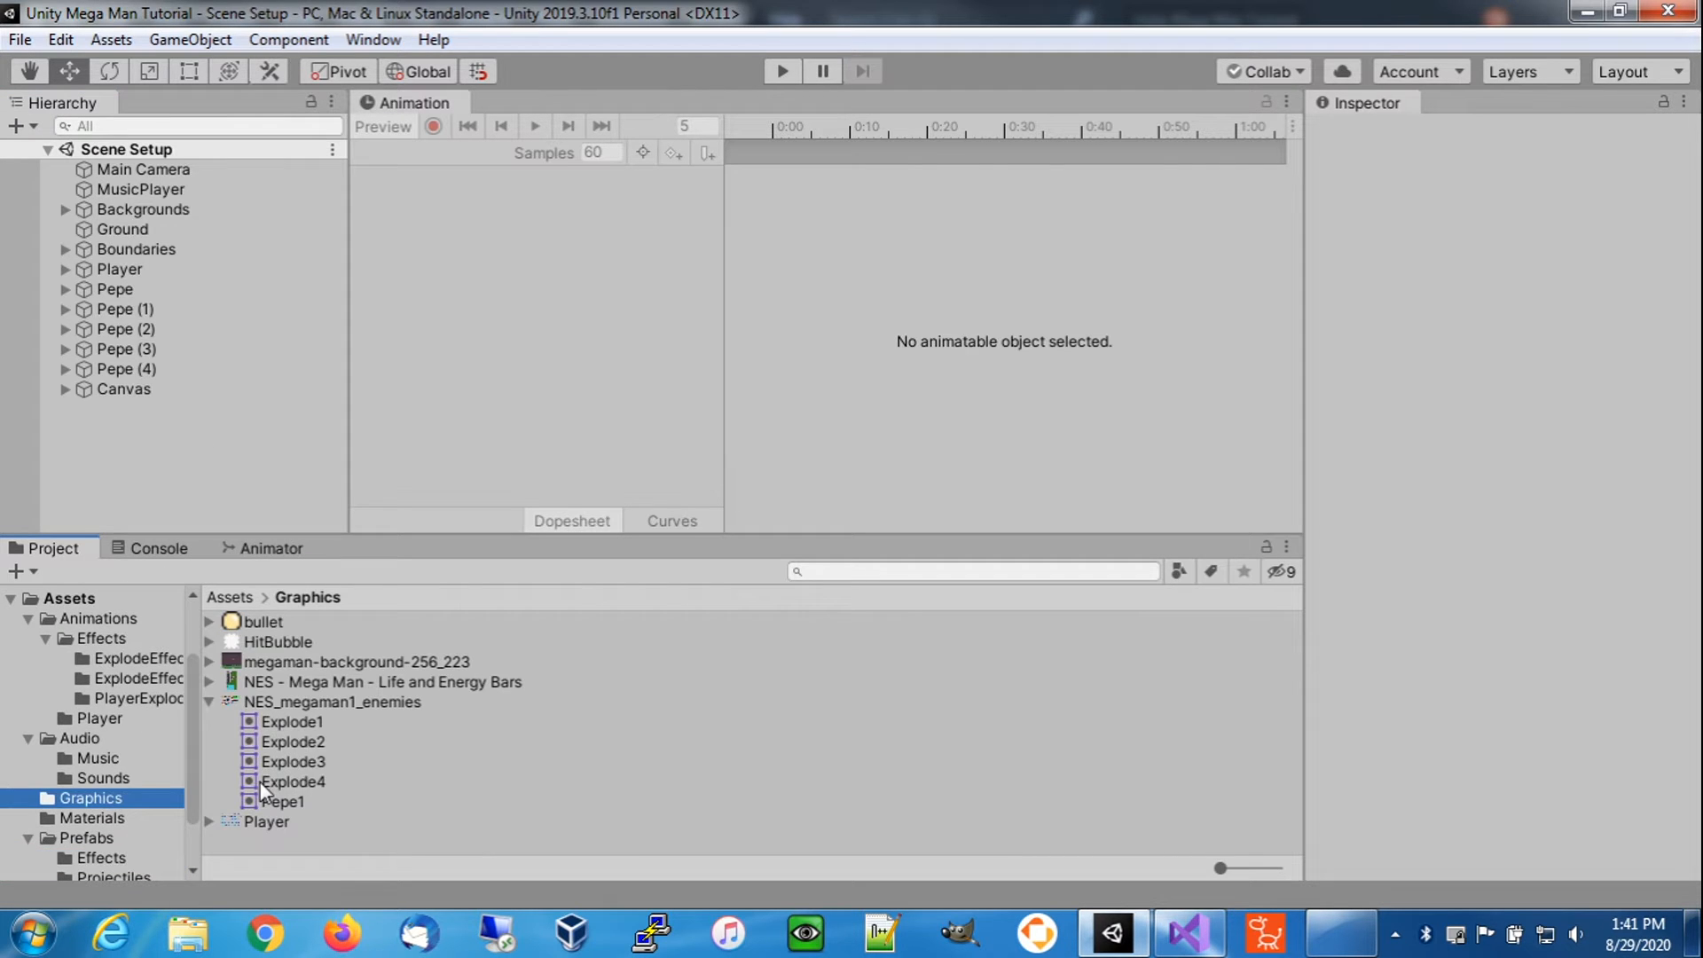
{"action": "left_click", "coordinate": [210, 702]}
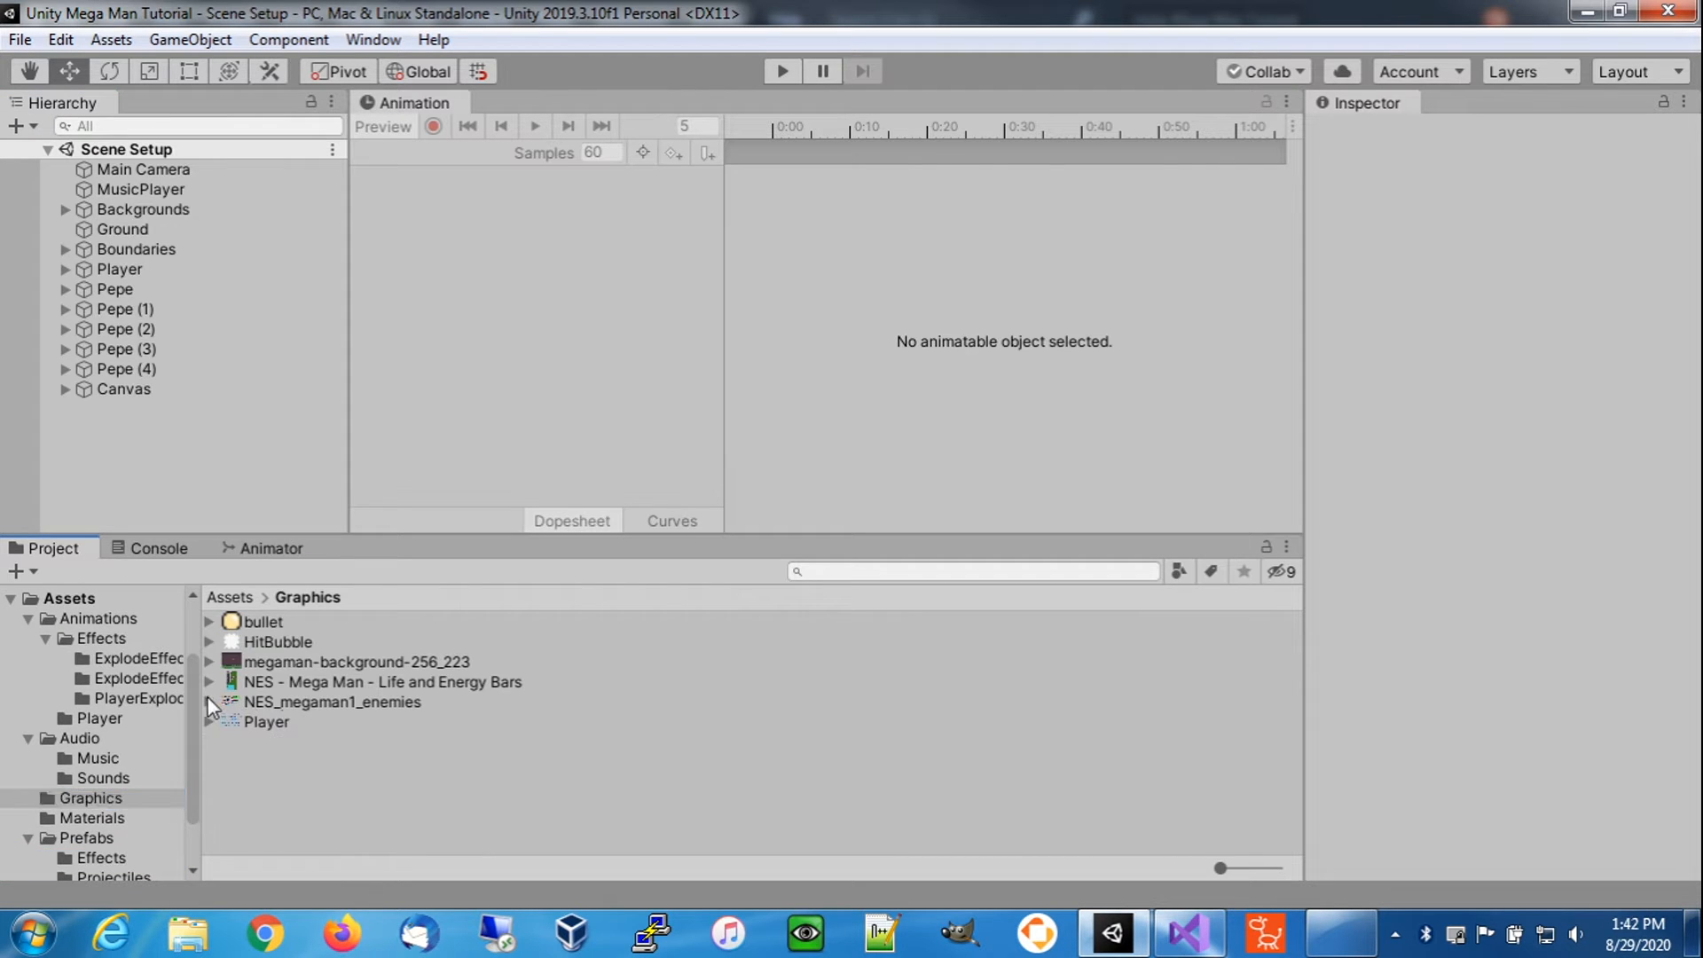
- Import Explosions.png from the desktop's Megaman folder into the Graphics folder
{"action": "left_click", "coordinate": [301, 778]}
{"action": "right_click", "coordinate": [317, 786]}
{"action": "left_click", "coordinate": [452, 396]}
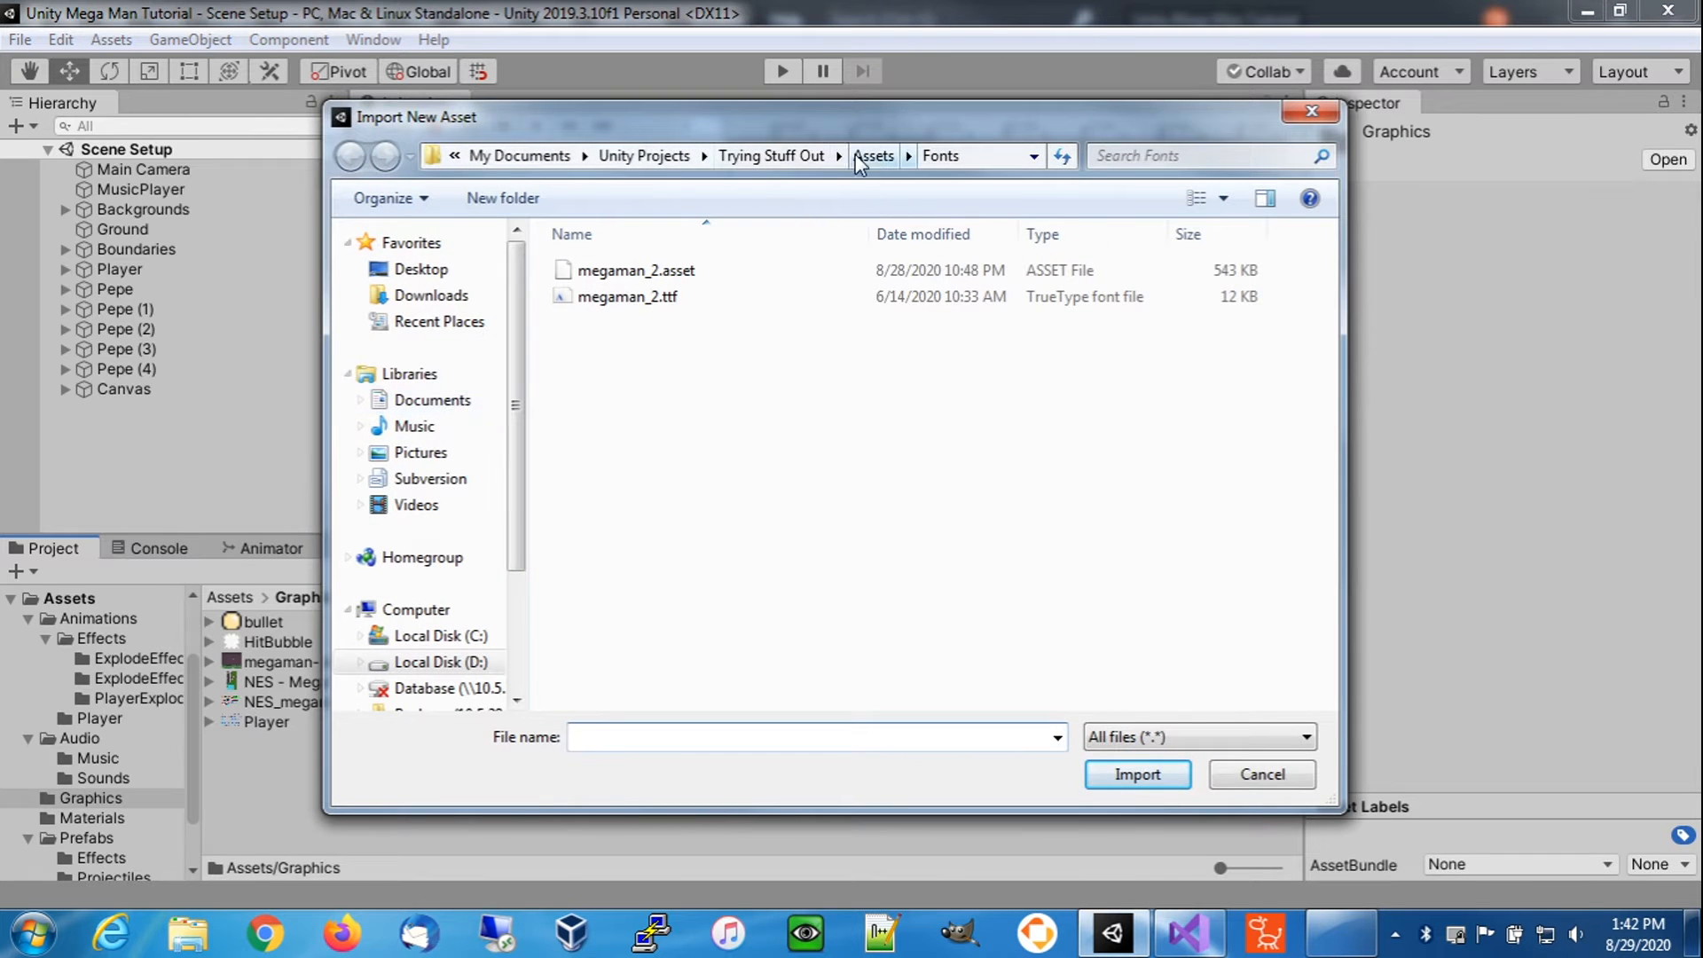
{"action": "left_click", "coordinate": [643, 157]}
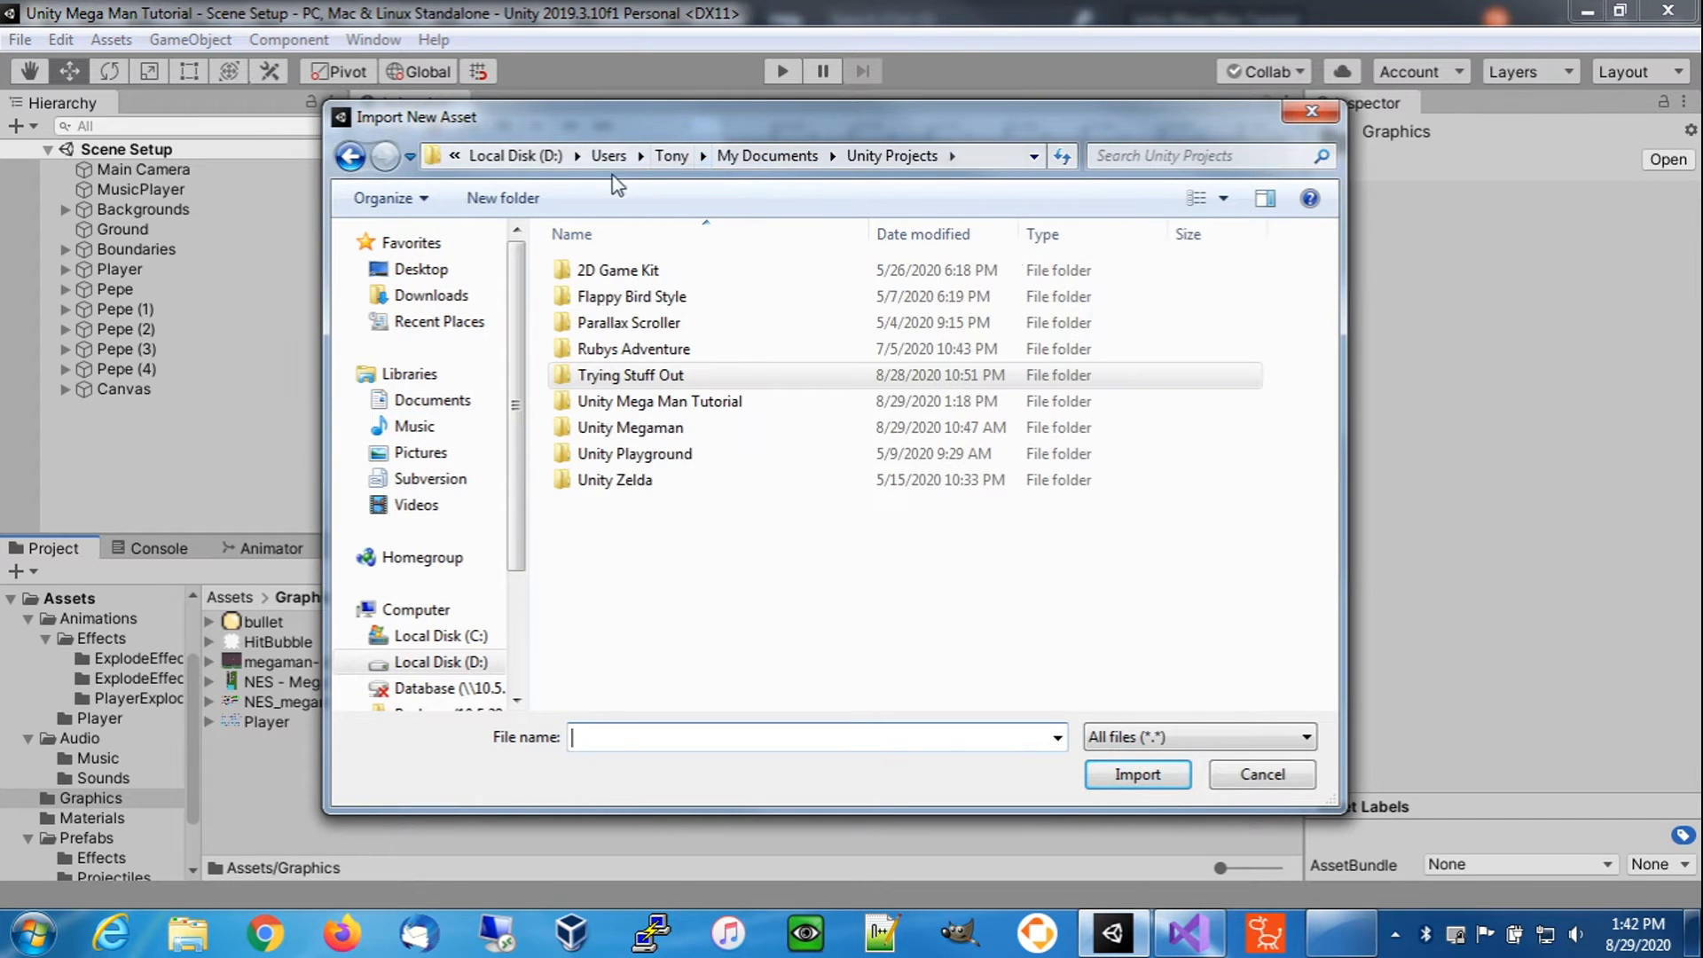
{"action": "left_click", "coordinate": [419, 268]}
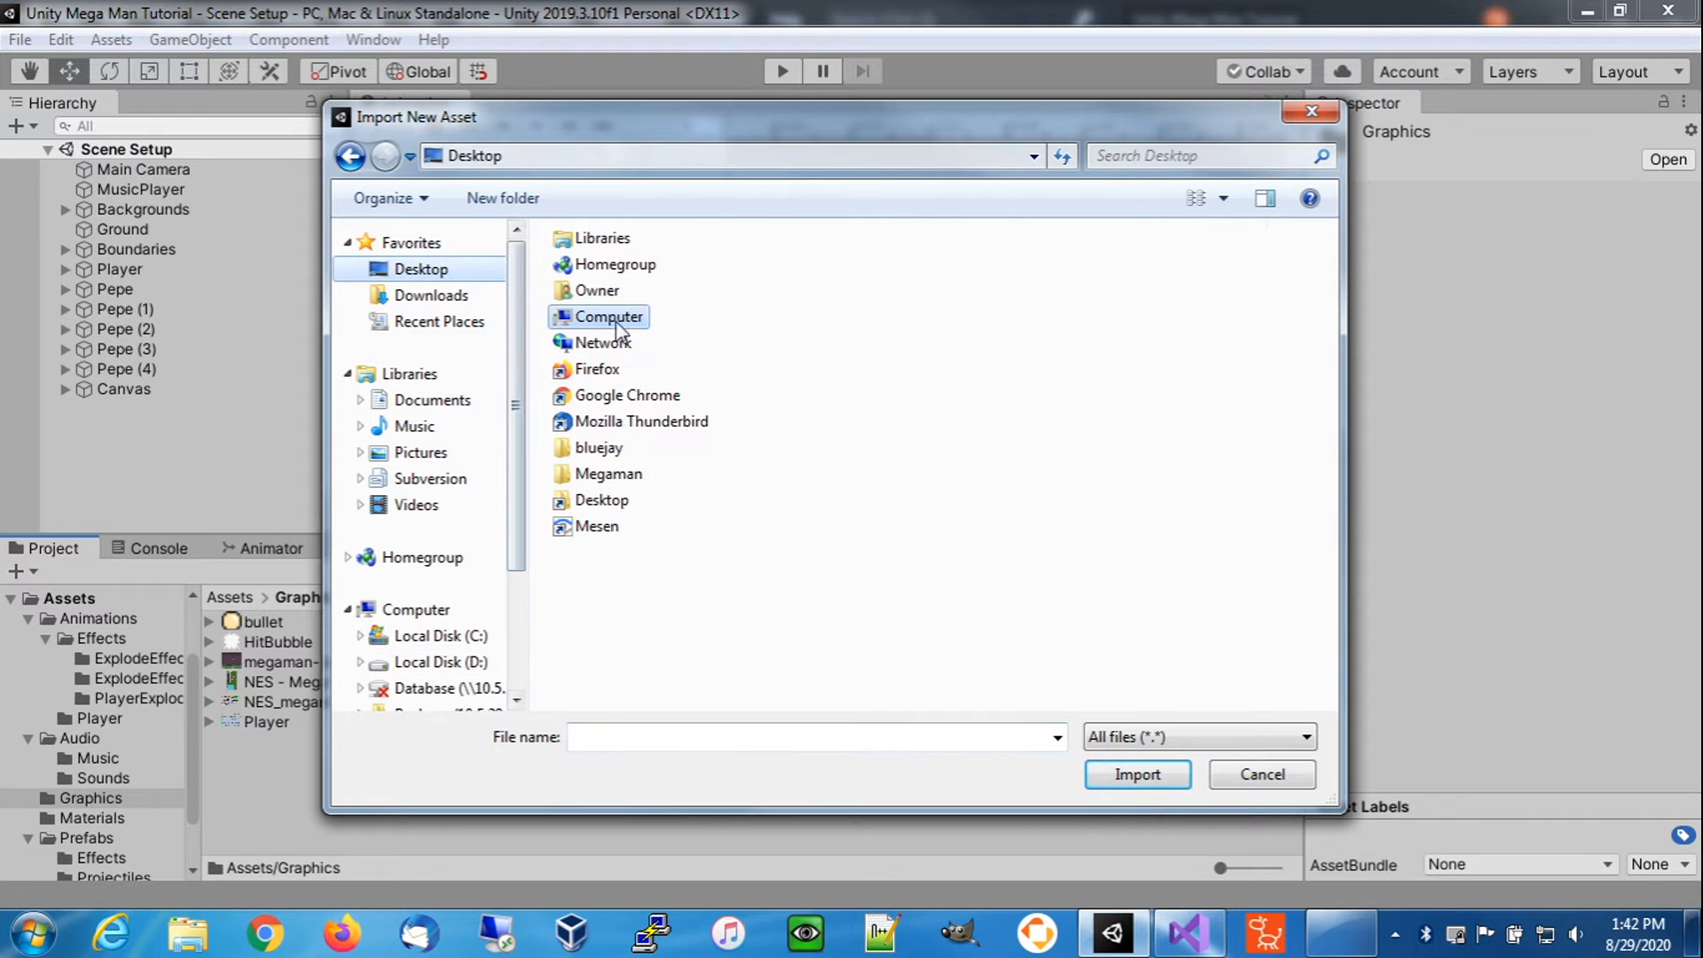
{"action": "double_click", "coordinate": [609, 474]}
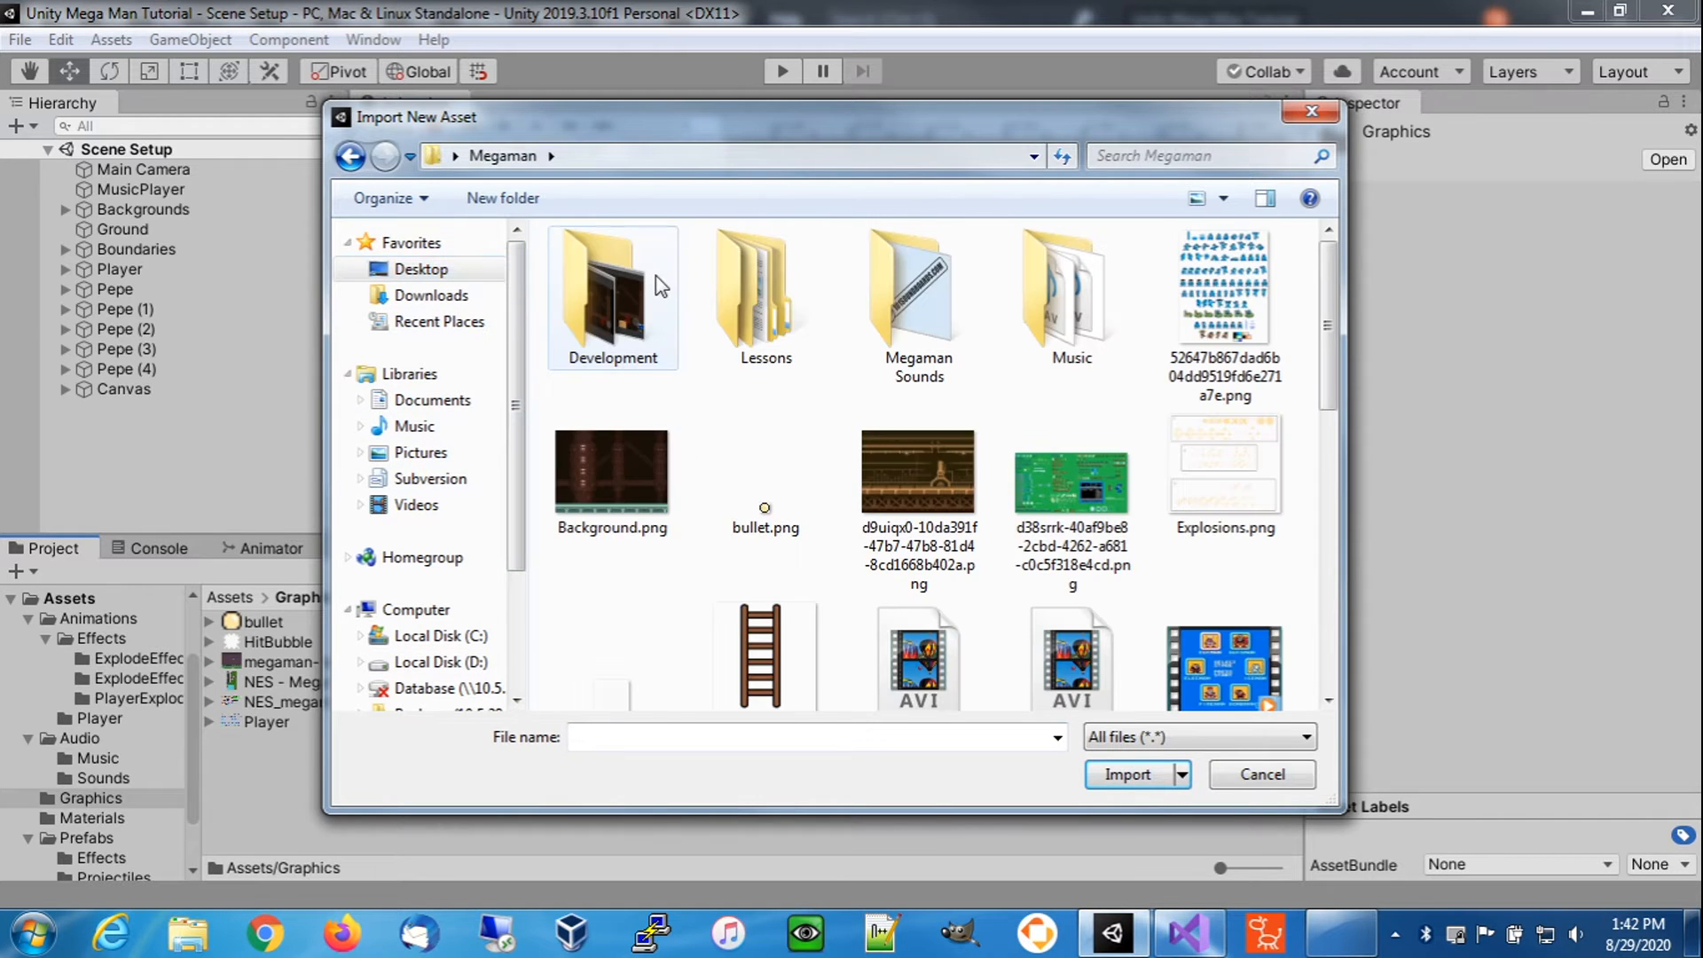
{"action": "double_click", "coordinate": [795, 295]}
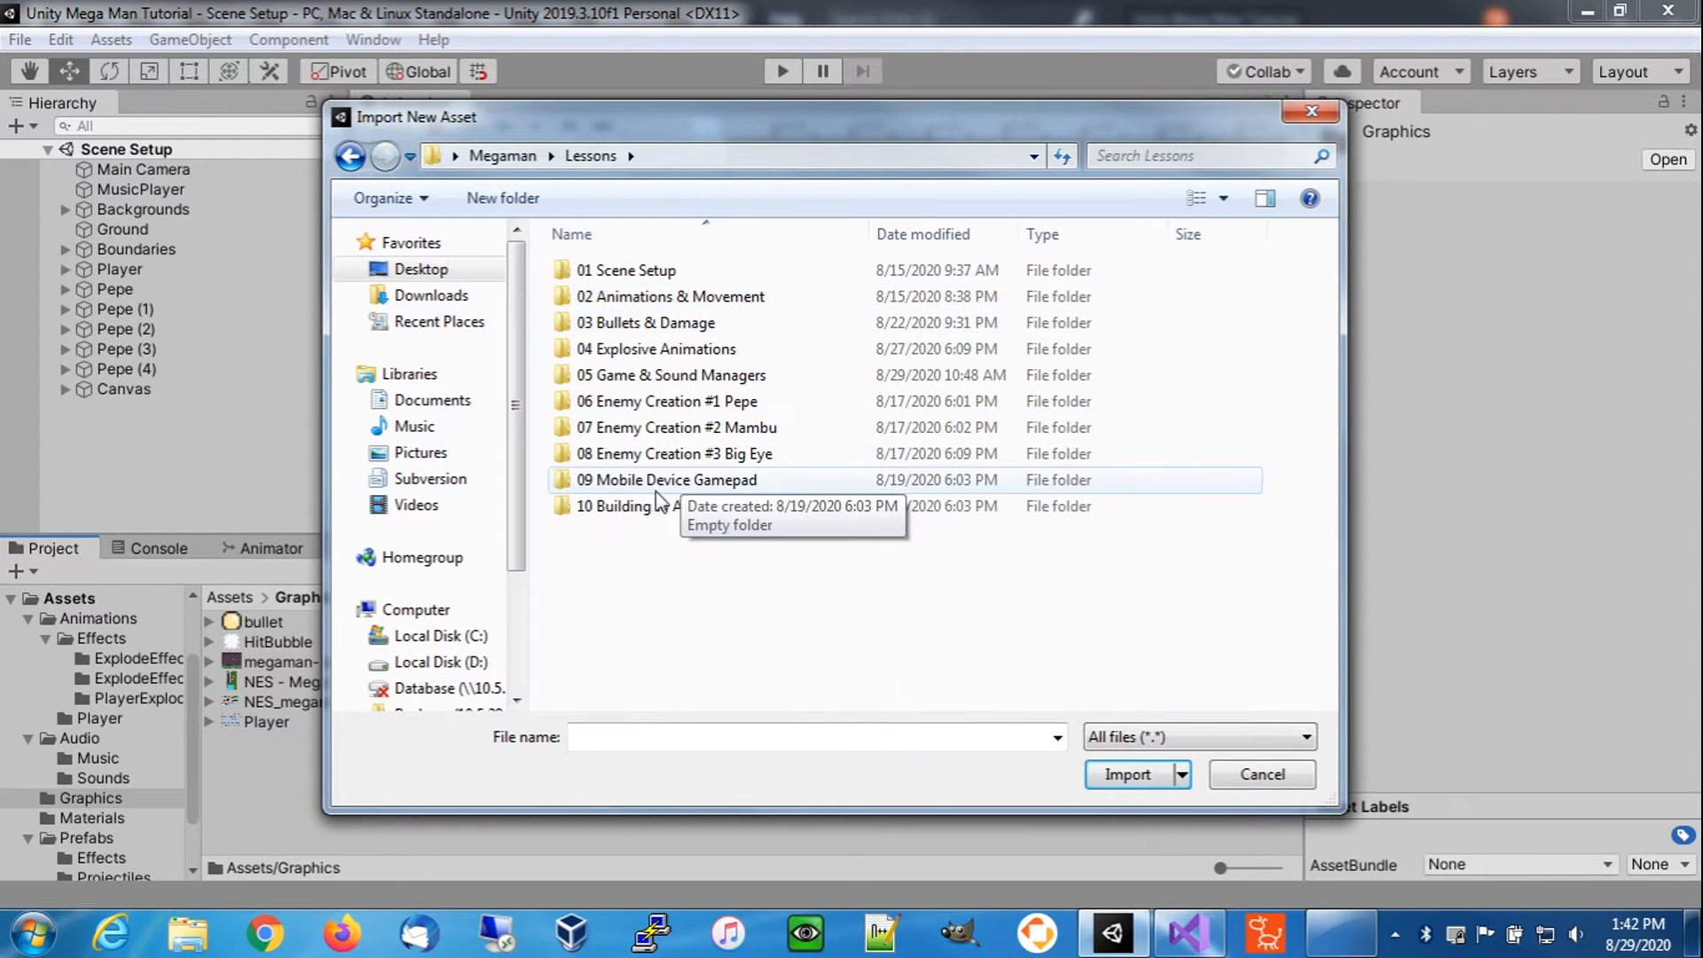
{"action": "left_click", "coordinate": [502, 155]}
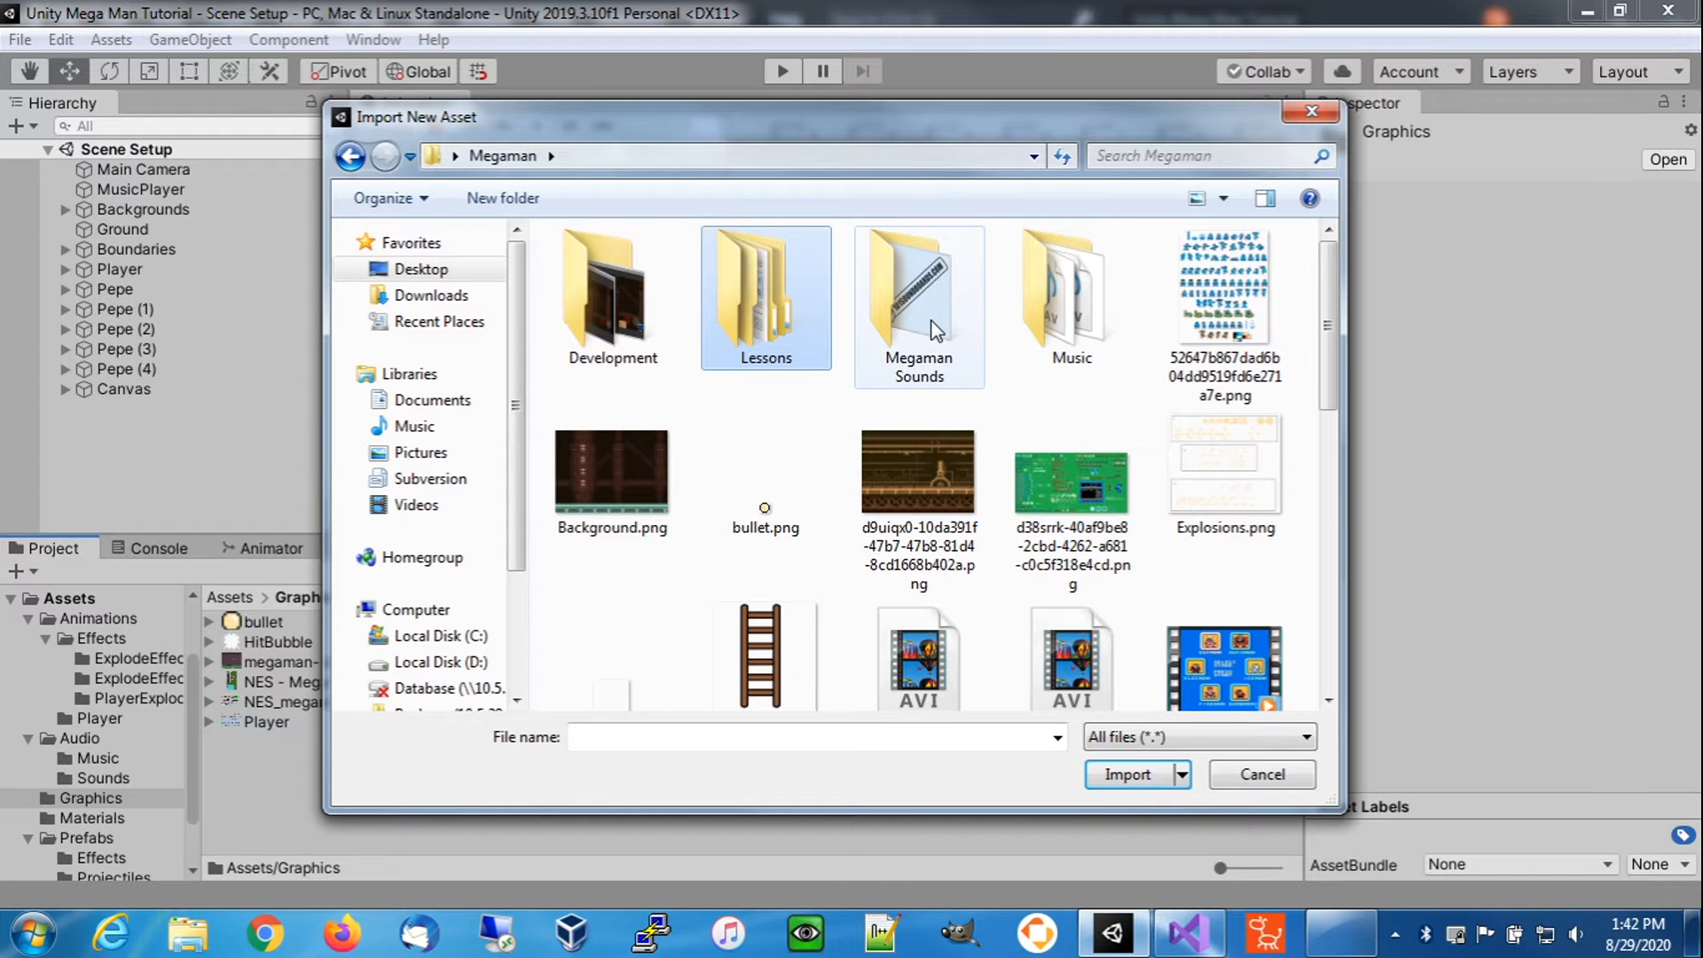
{"action": "left_click_drag", "start_coordinate": [1327, 334], "coordinate": [1339, 396]}
{"action": "left_click", "coordinate": [1254, 321]}
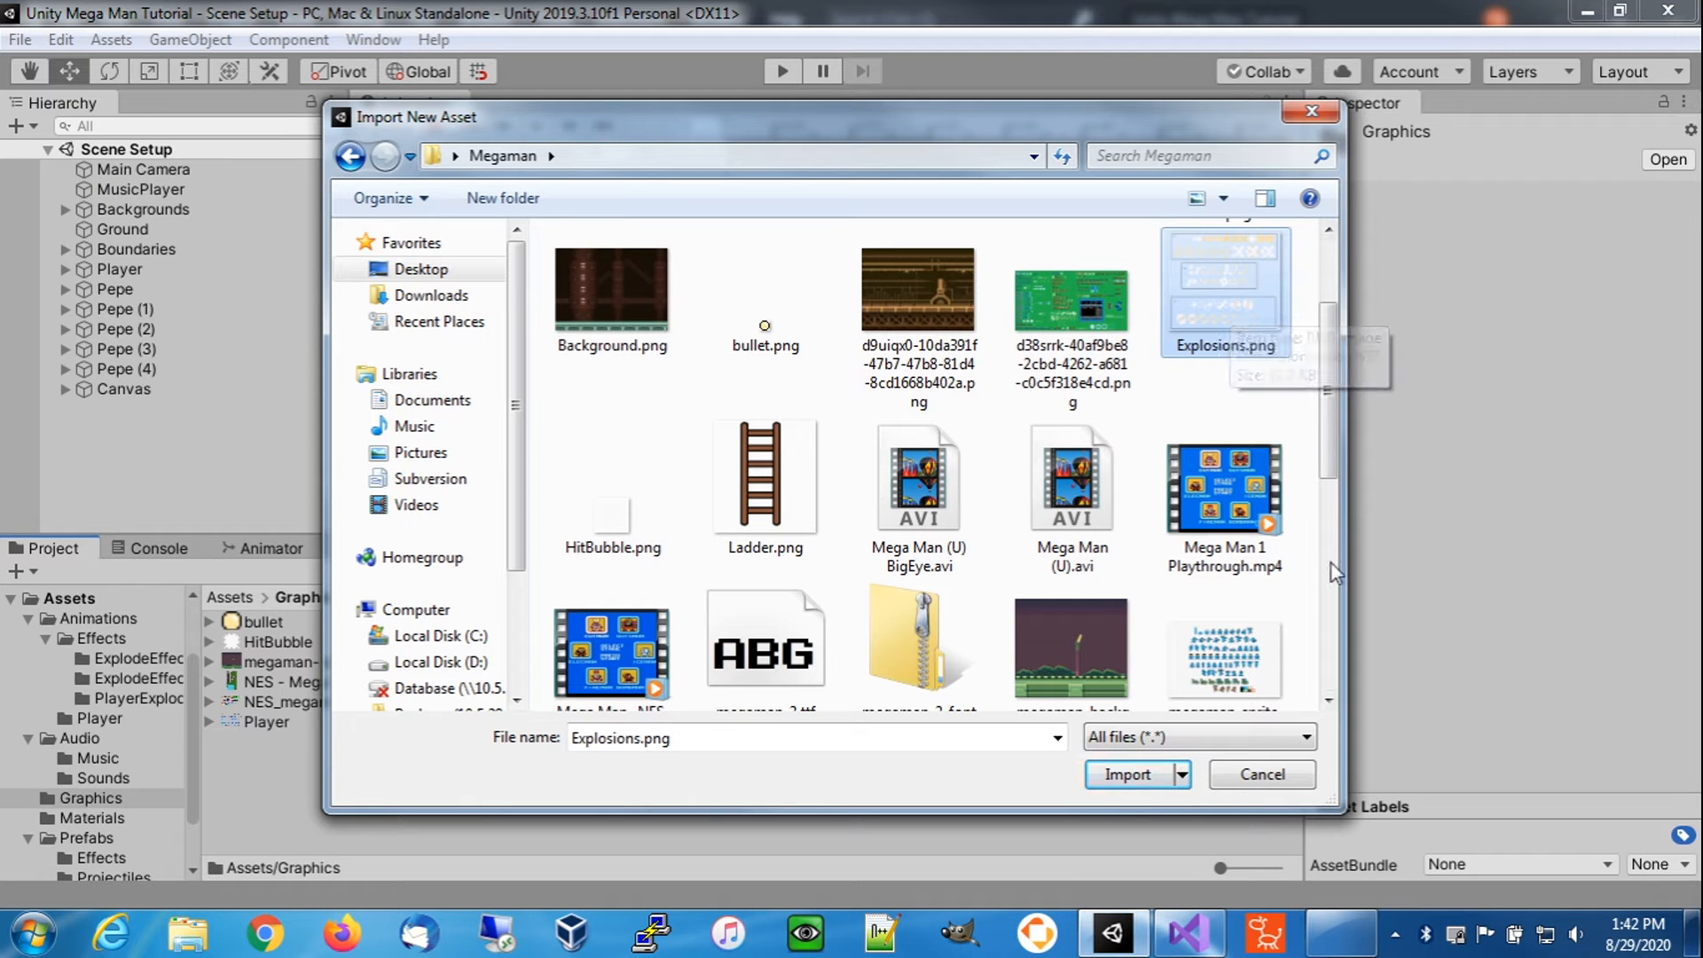
{"action": "left_click", "coordinate": [1127, 775]}
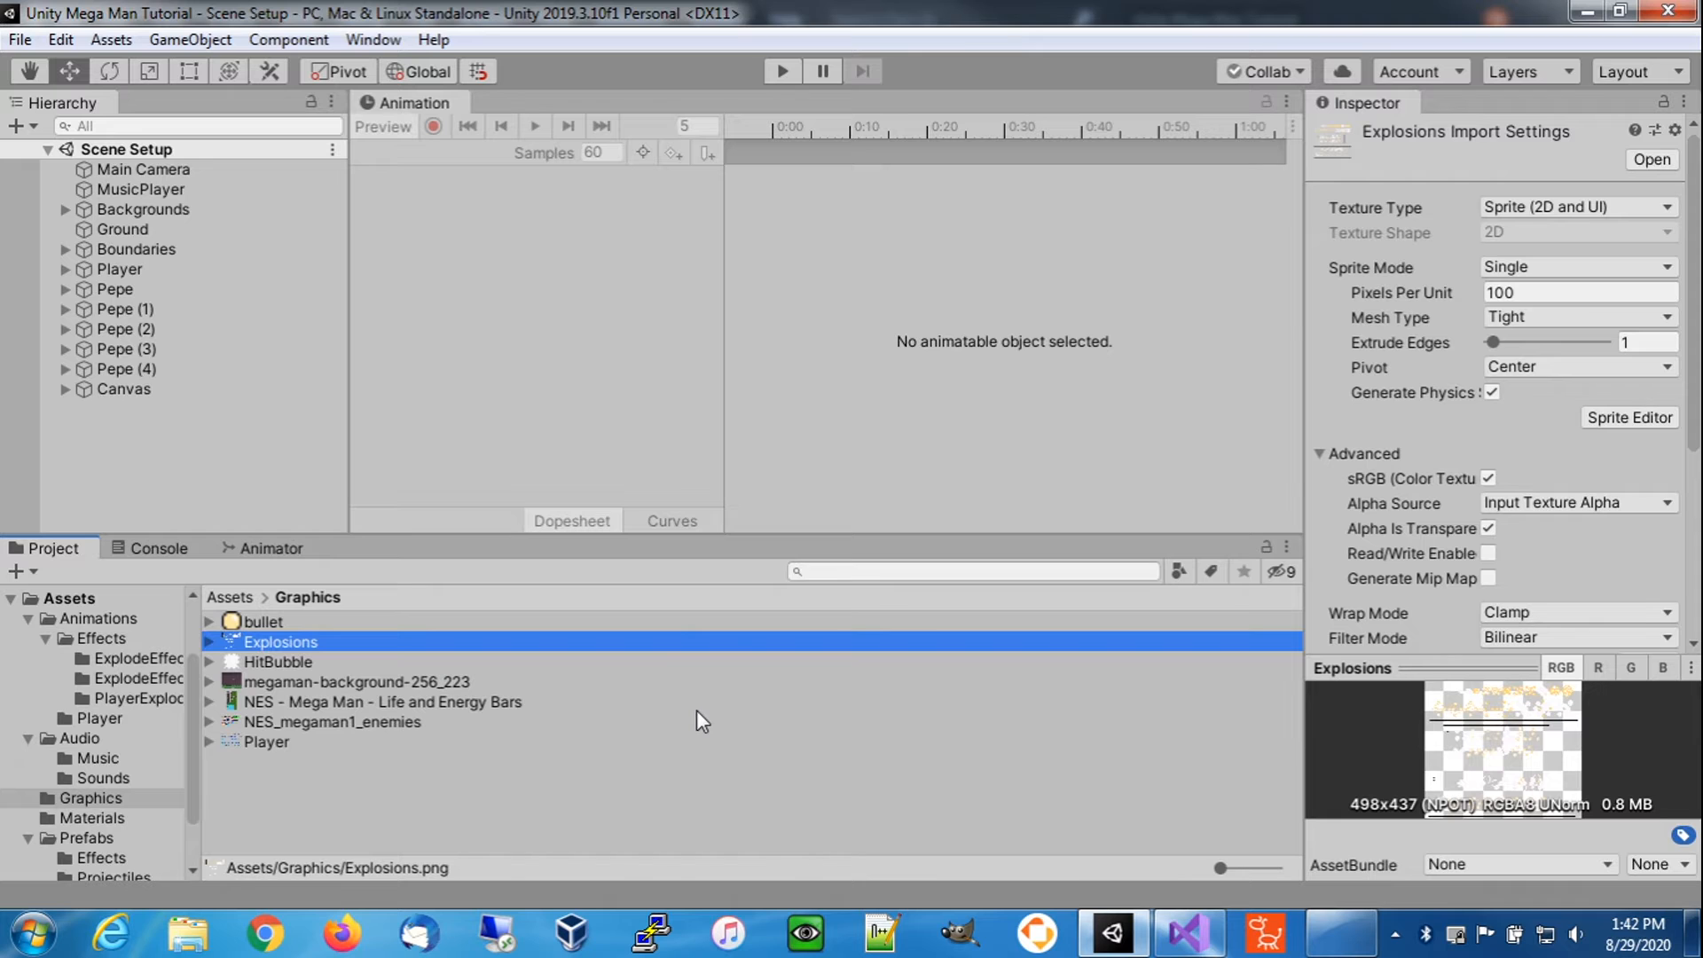
- Apply Multiple sprite mode, Point (no filter) filtering and no compression to the Explosions texture, and open it in the Sprite Editor
{"action": "left_click", "coordinate": [1552, 322]}
{"action": "left_click", "coordinate": [1554, 268]}
{"action": "left_click", "coordinate": [1554, 268]}
{"action": "left_click", "coordinate": [1562, 323]}
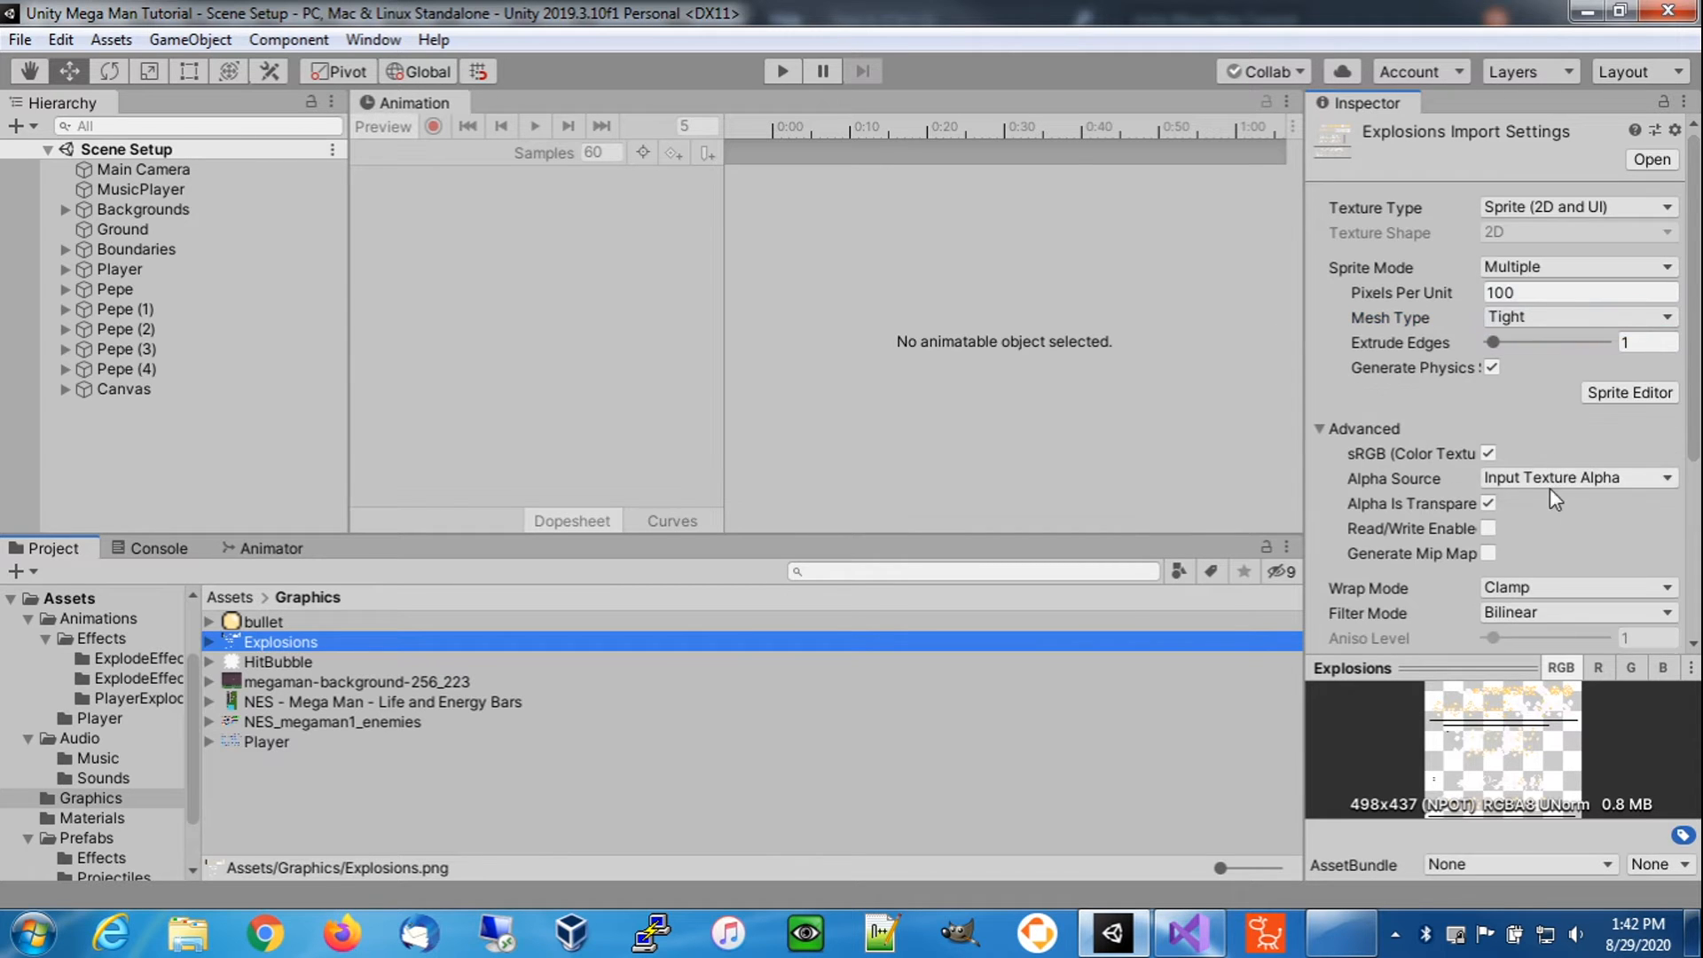
{"action": "left_click", "coordinate": [1560, 612]}
{"action": "left_click", "coordinate": [1563, 639]}
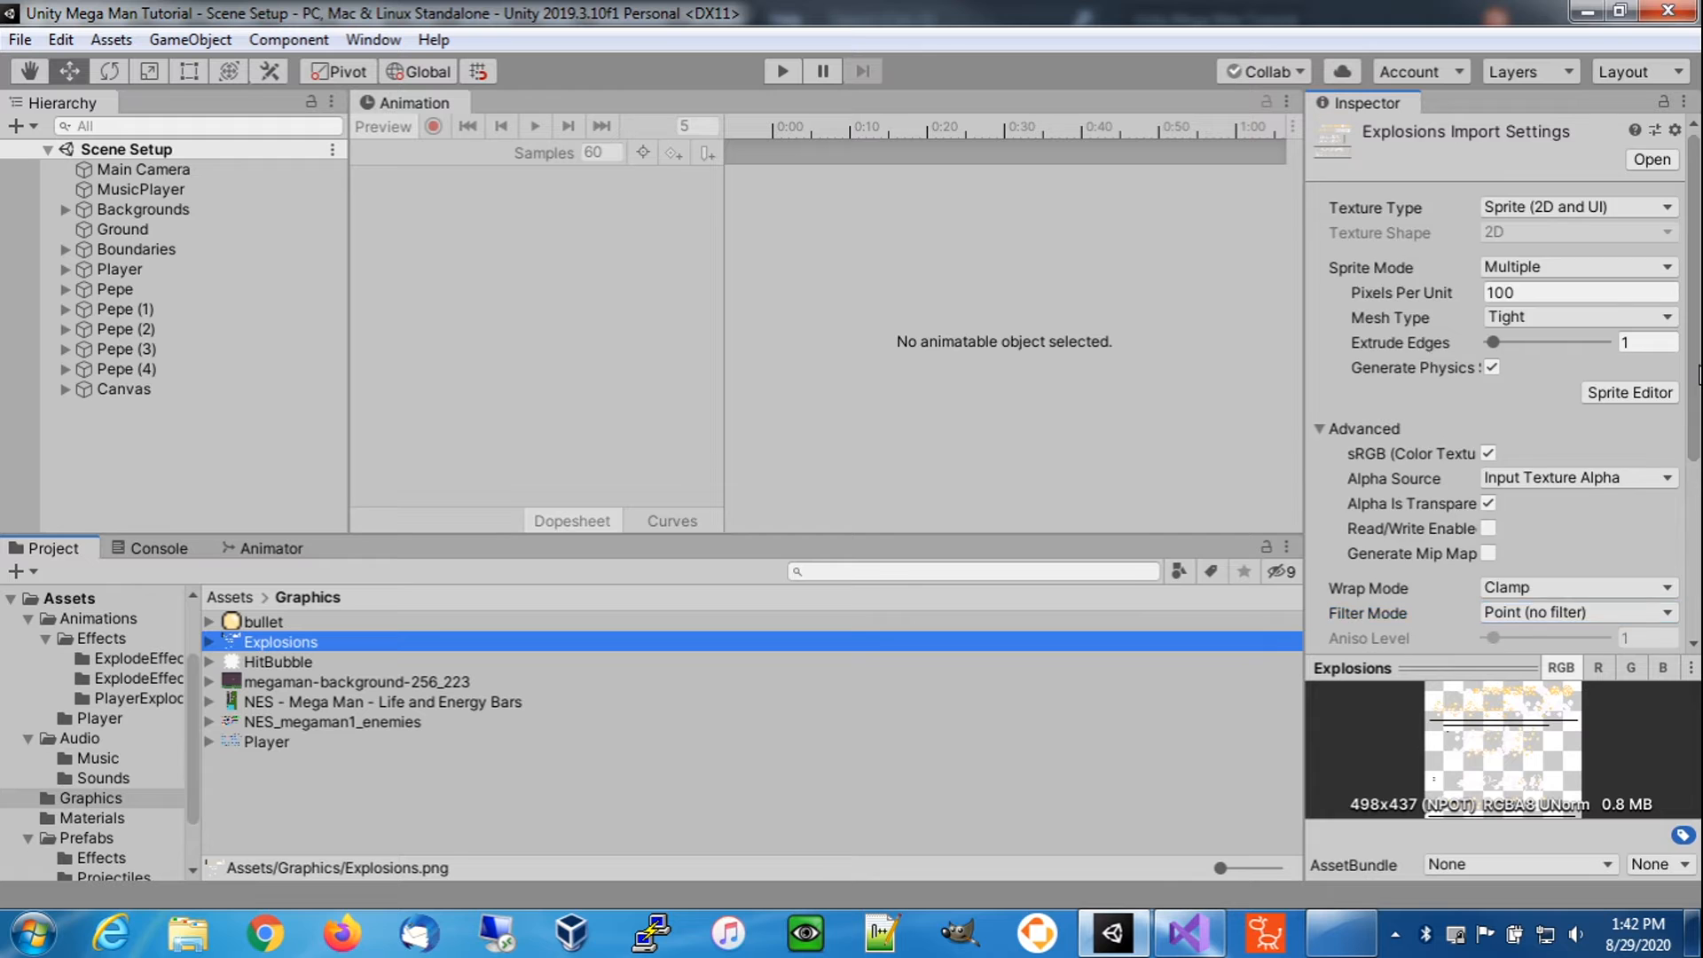
{"action": "scroll", "coordinate": [1552, 576], "scroll_direction": "down", "scroll_amount": 5}
{"action": "left_click", "coordinate": [1534, 509]}
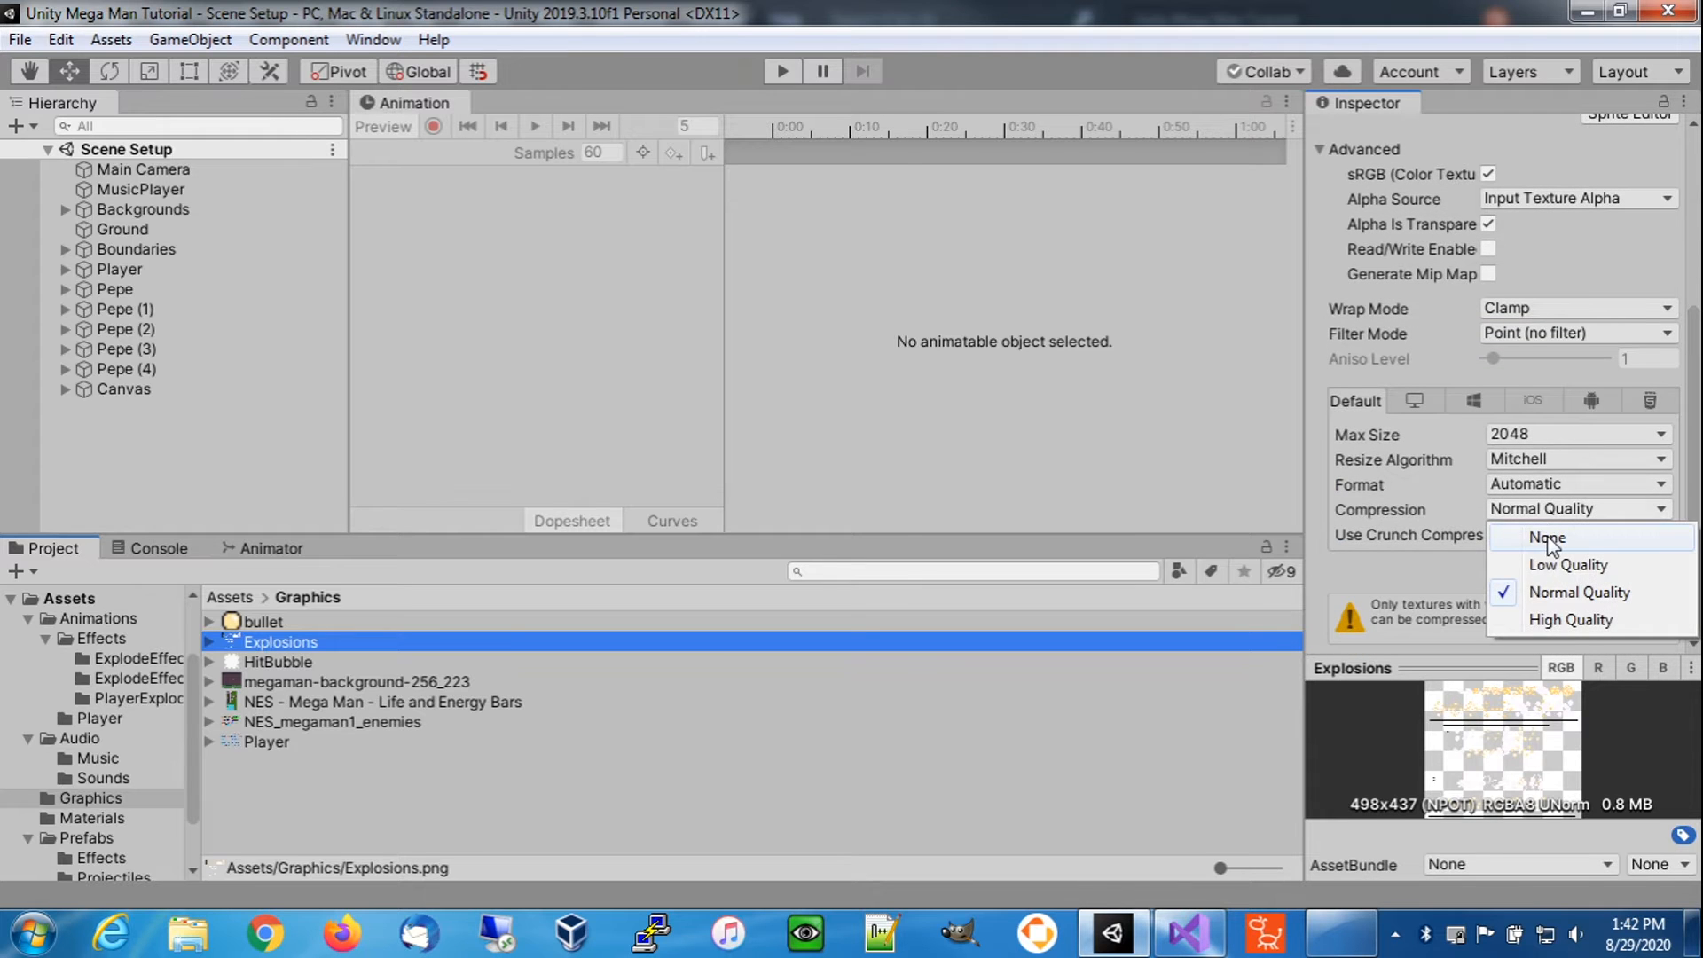
{"action": "left_click", "coordinate": [1548, 538]}
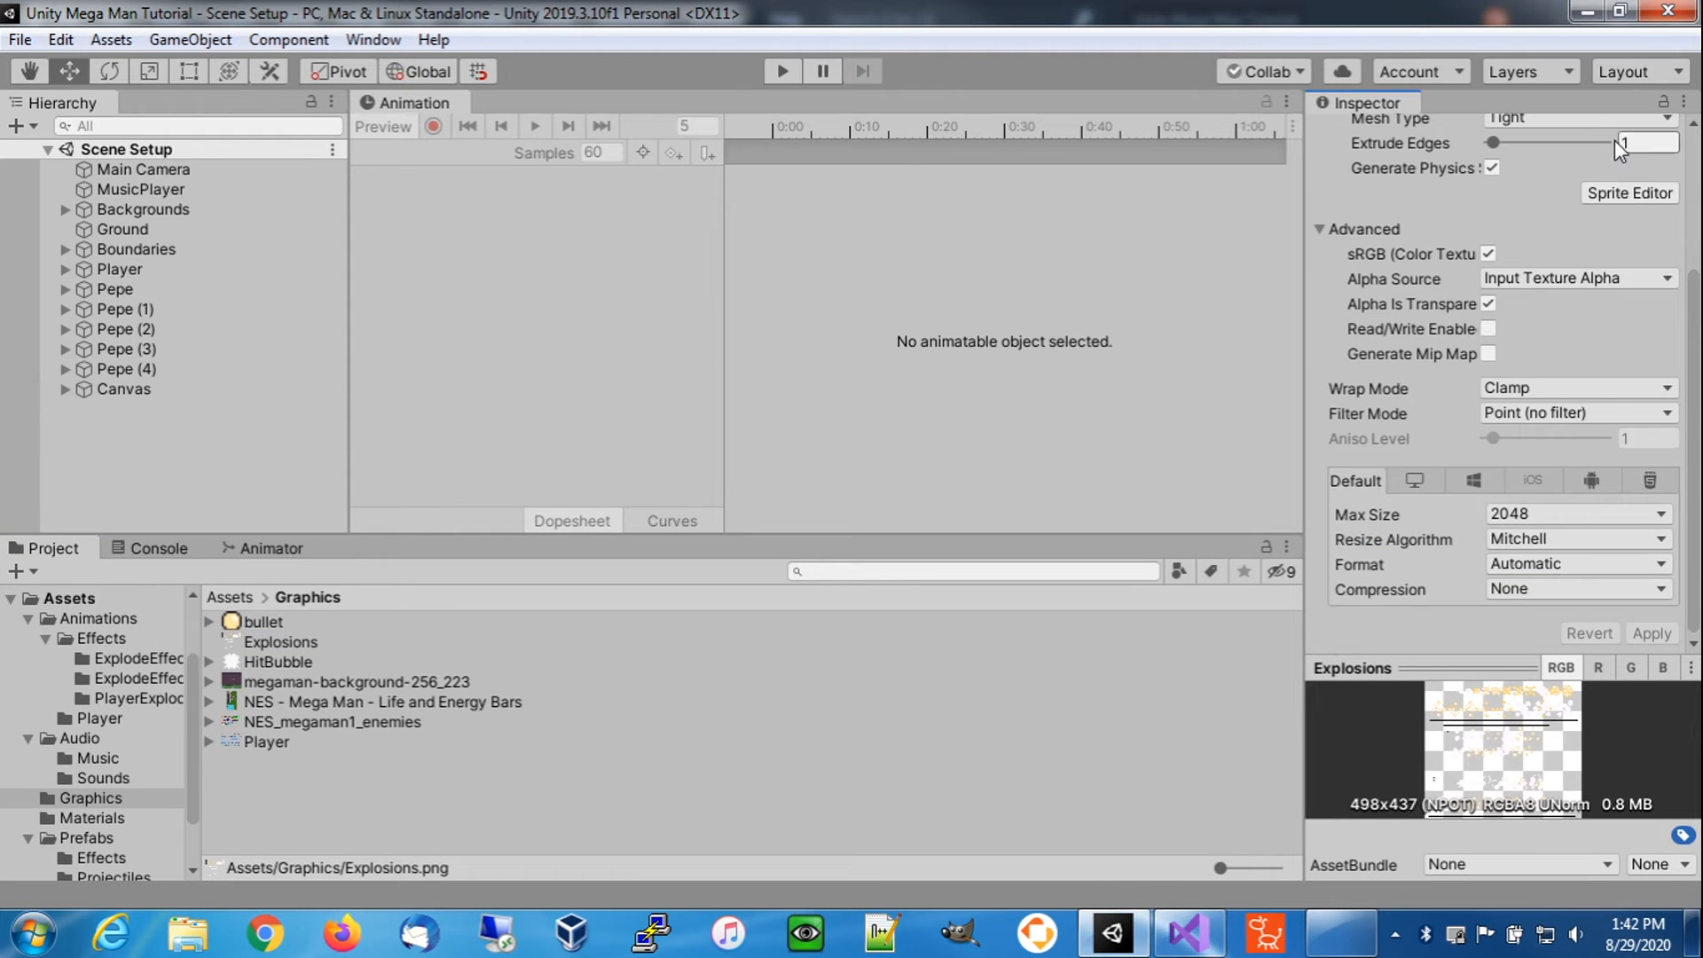
{"action": "left_click", "coordinate": [1641, 195]}
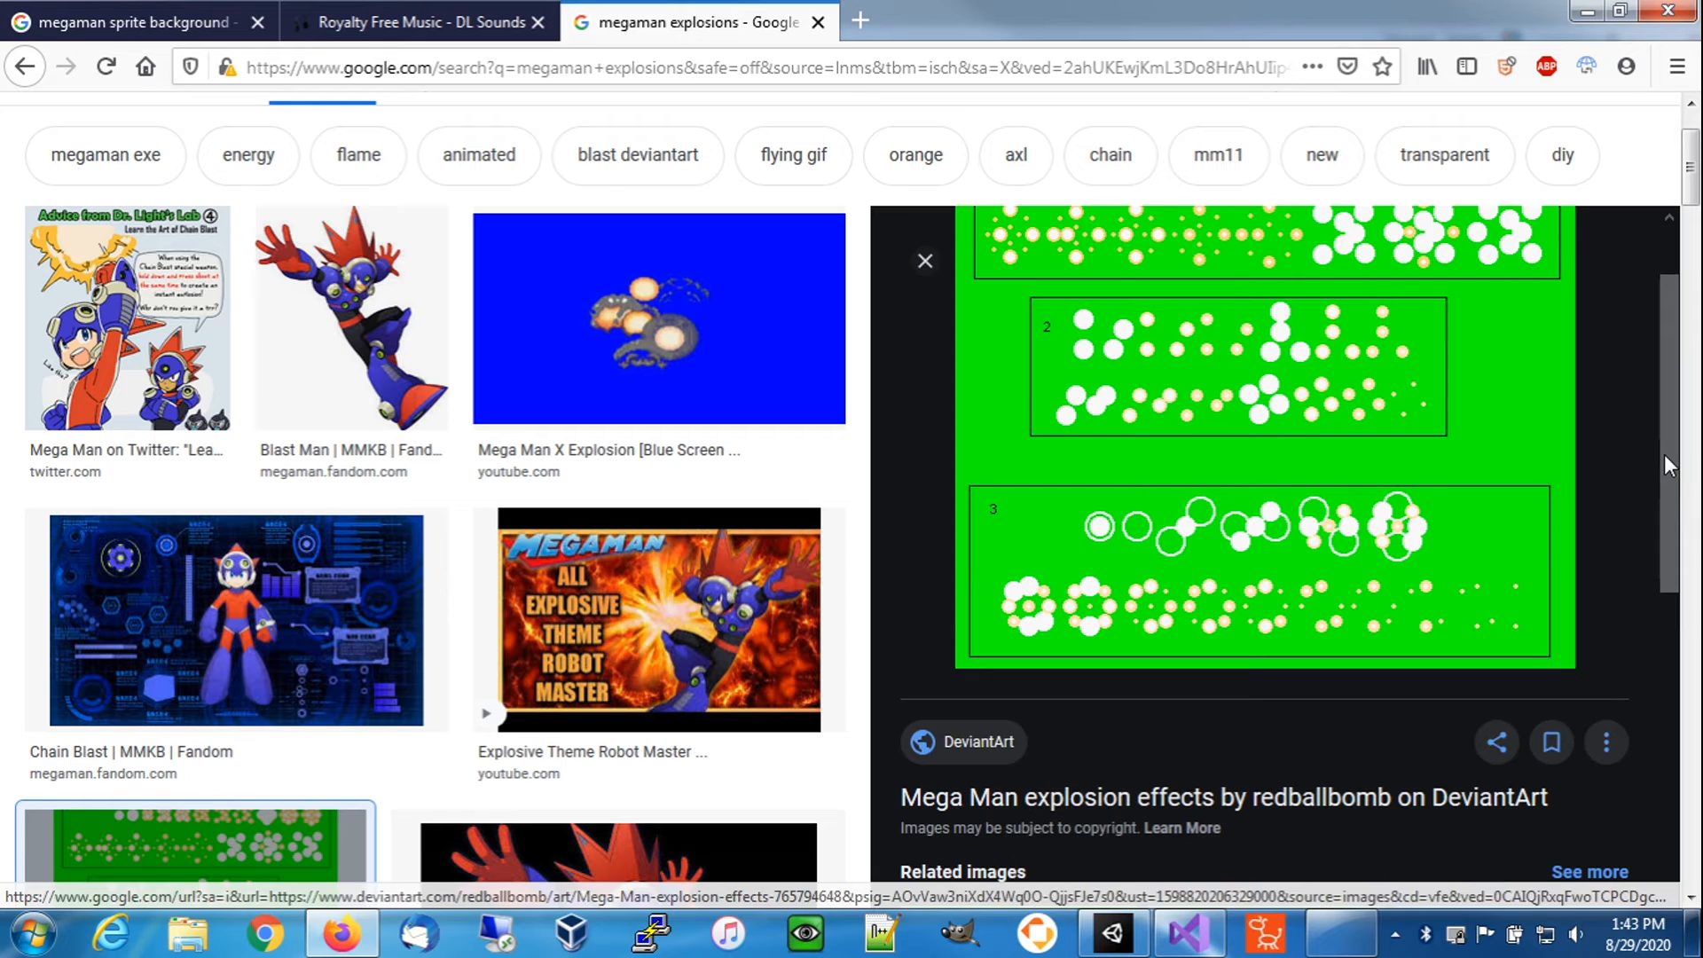
- Switch to Firefox and look over the Mega Man explosion effects source sheet and its DeviantArt credit
{"action": "scroll", "coordinate": [1654, 369], "scroll_direction": "up", "scroll_amount": 2}
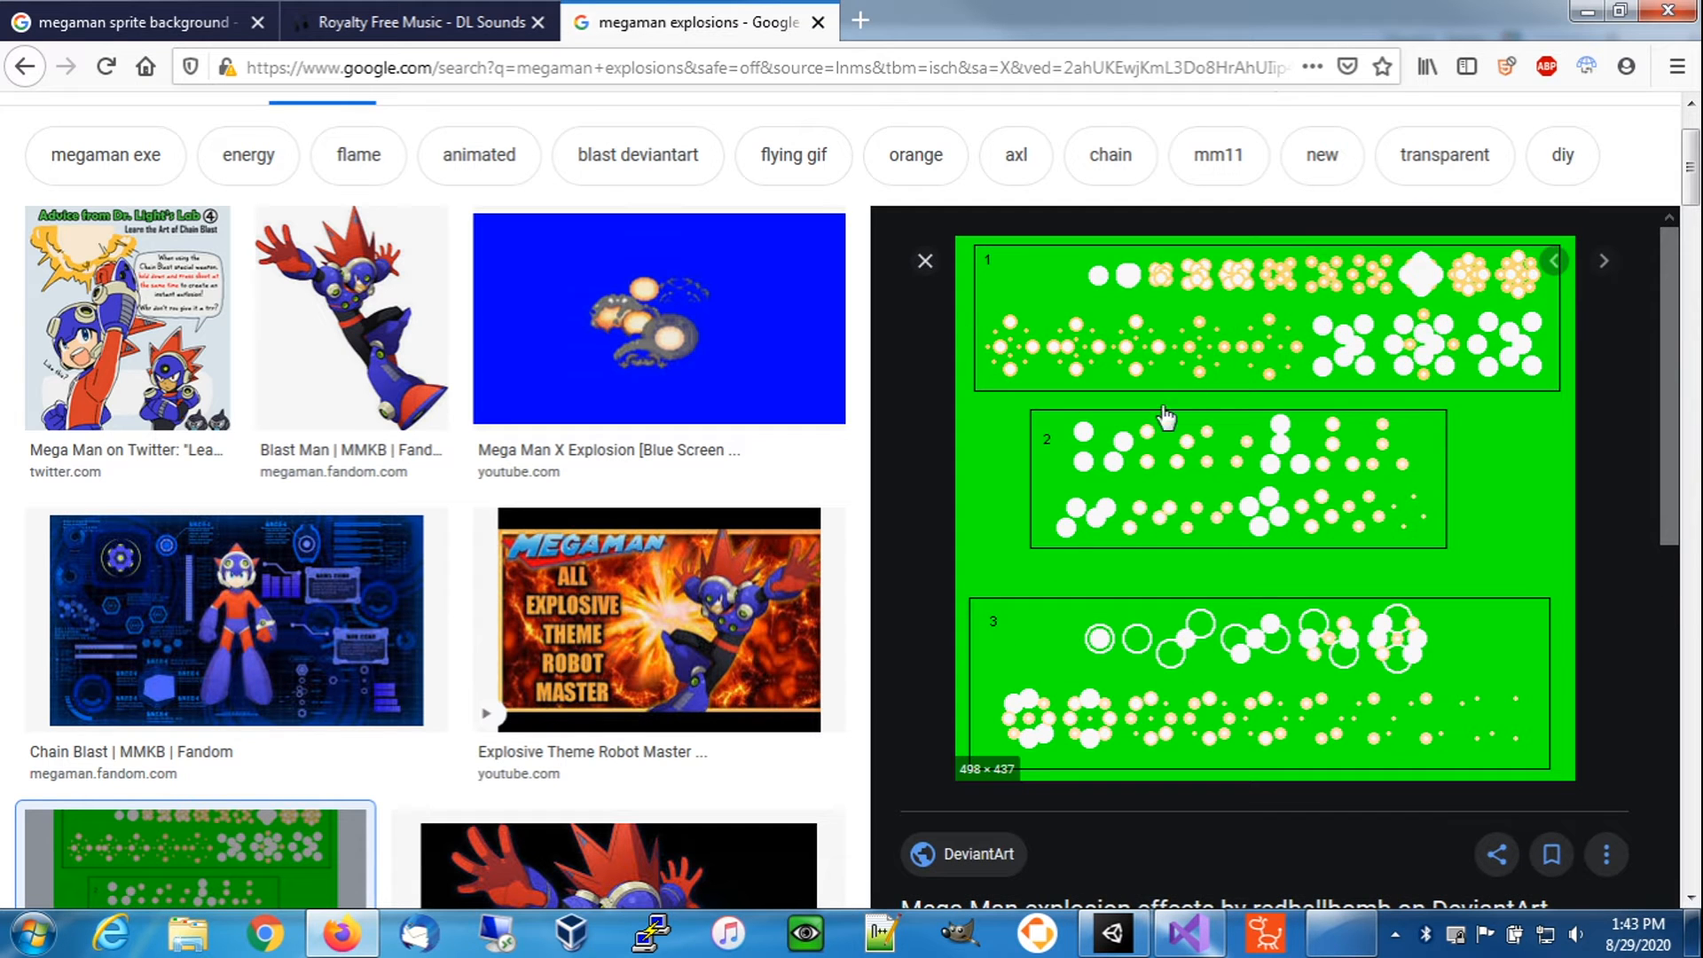
{"action": "scroll", "coordinate": [1671, 391], "scroll_direction": "down", "scroll_amount": 5}
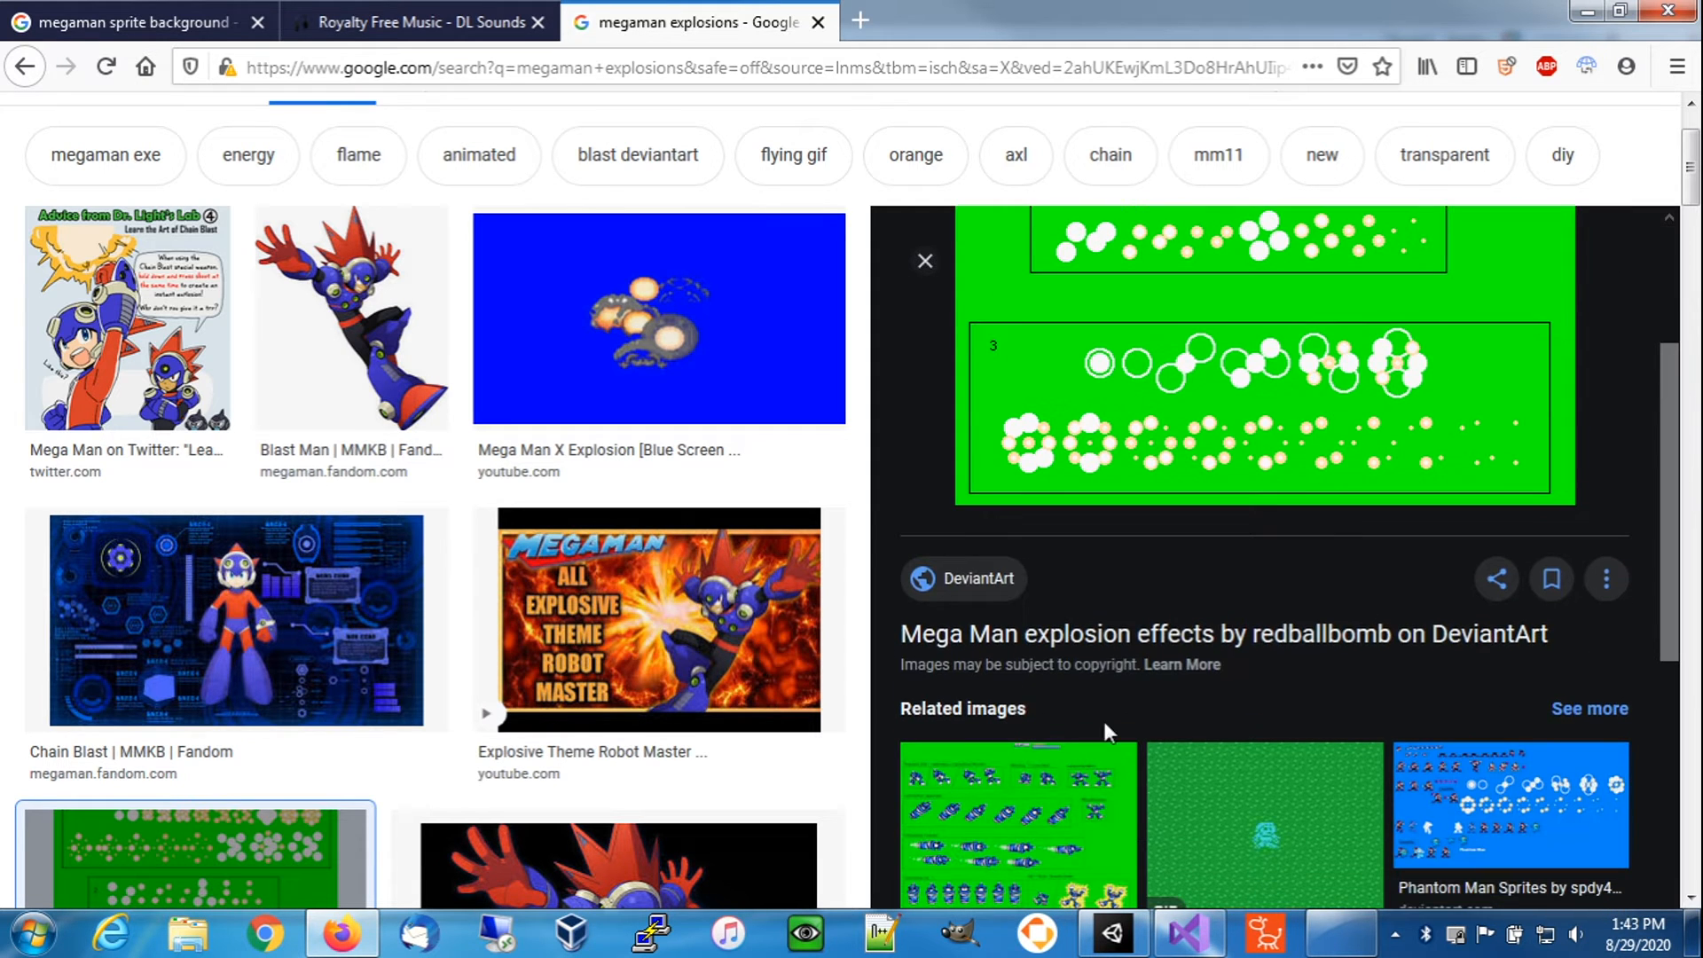
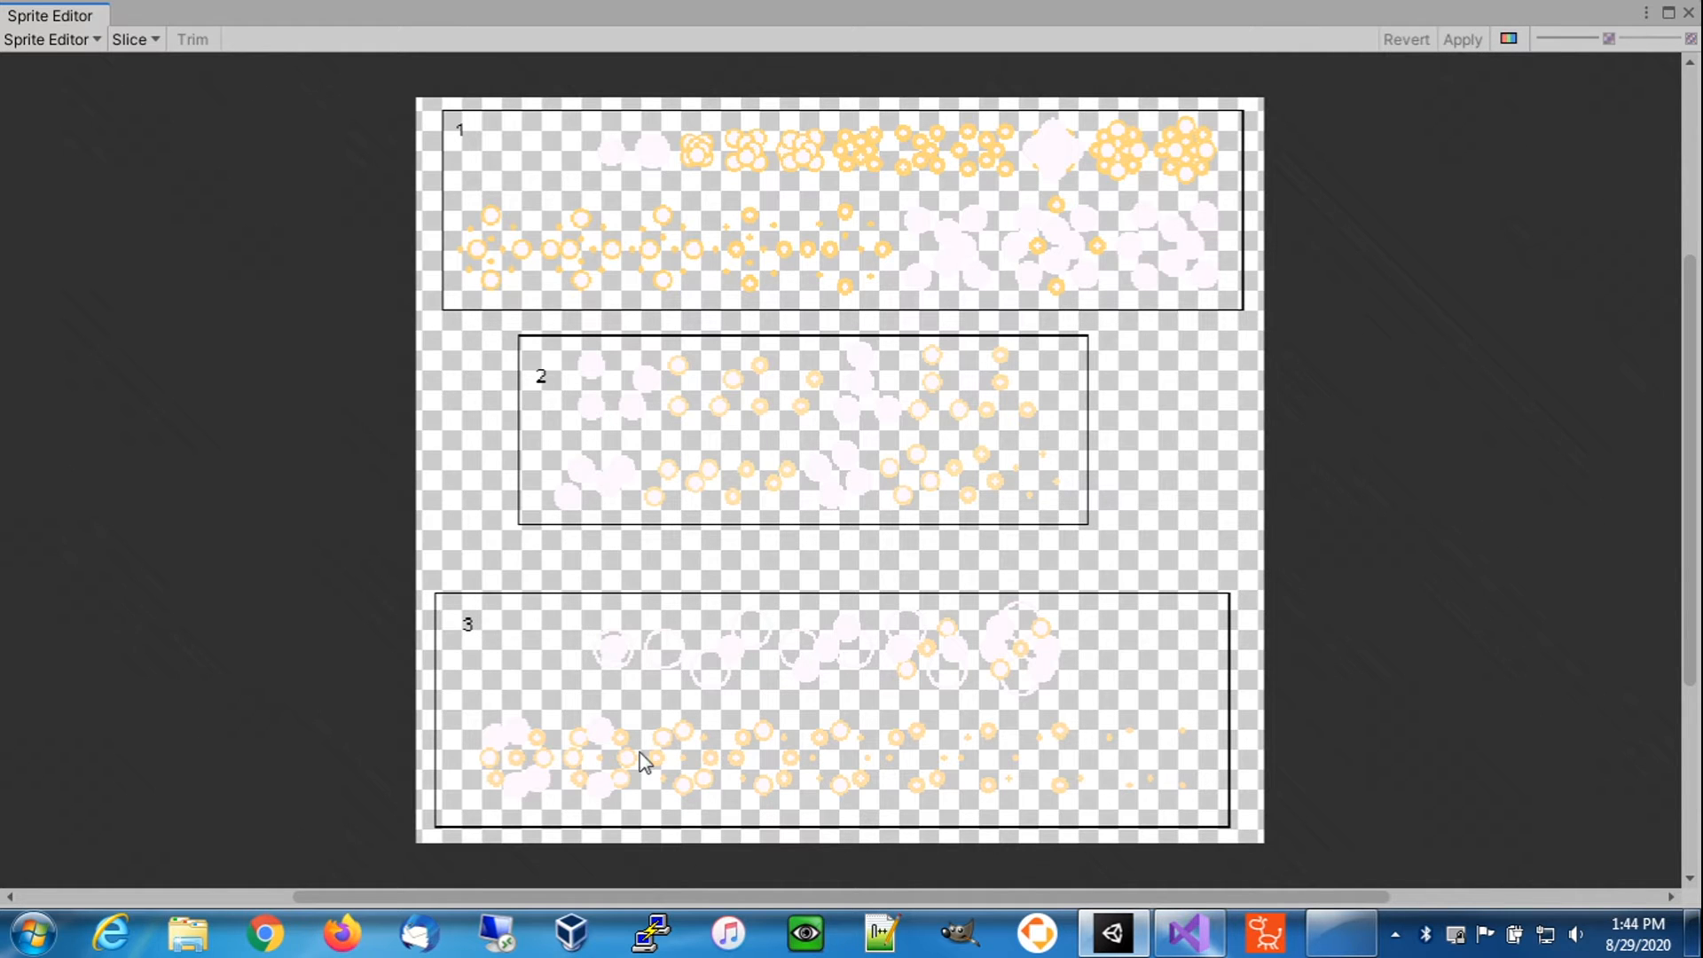
- Return to Unity's Sprite Editor and display the Explosions sheet's alpha channel
{"action": "left_click", "coordinate": [1509, 38]}
{"action": "scroll", "coordinate": [517, 253], "scroll_direction": "up", "scroll_amount": 3}
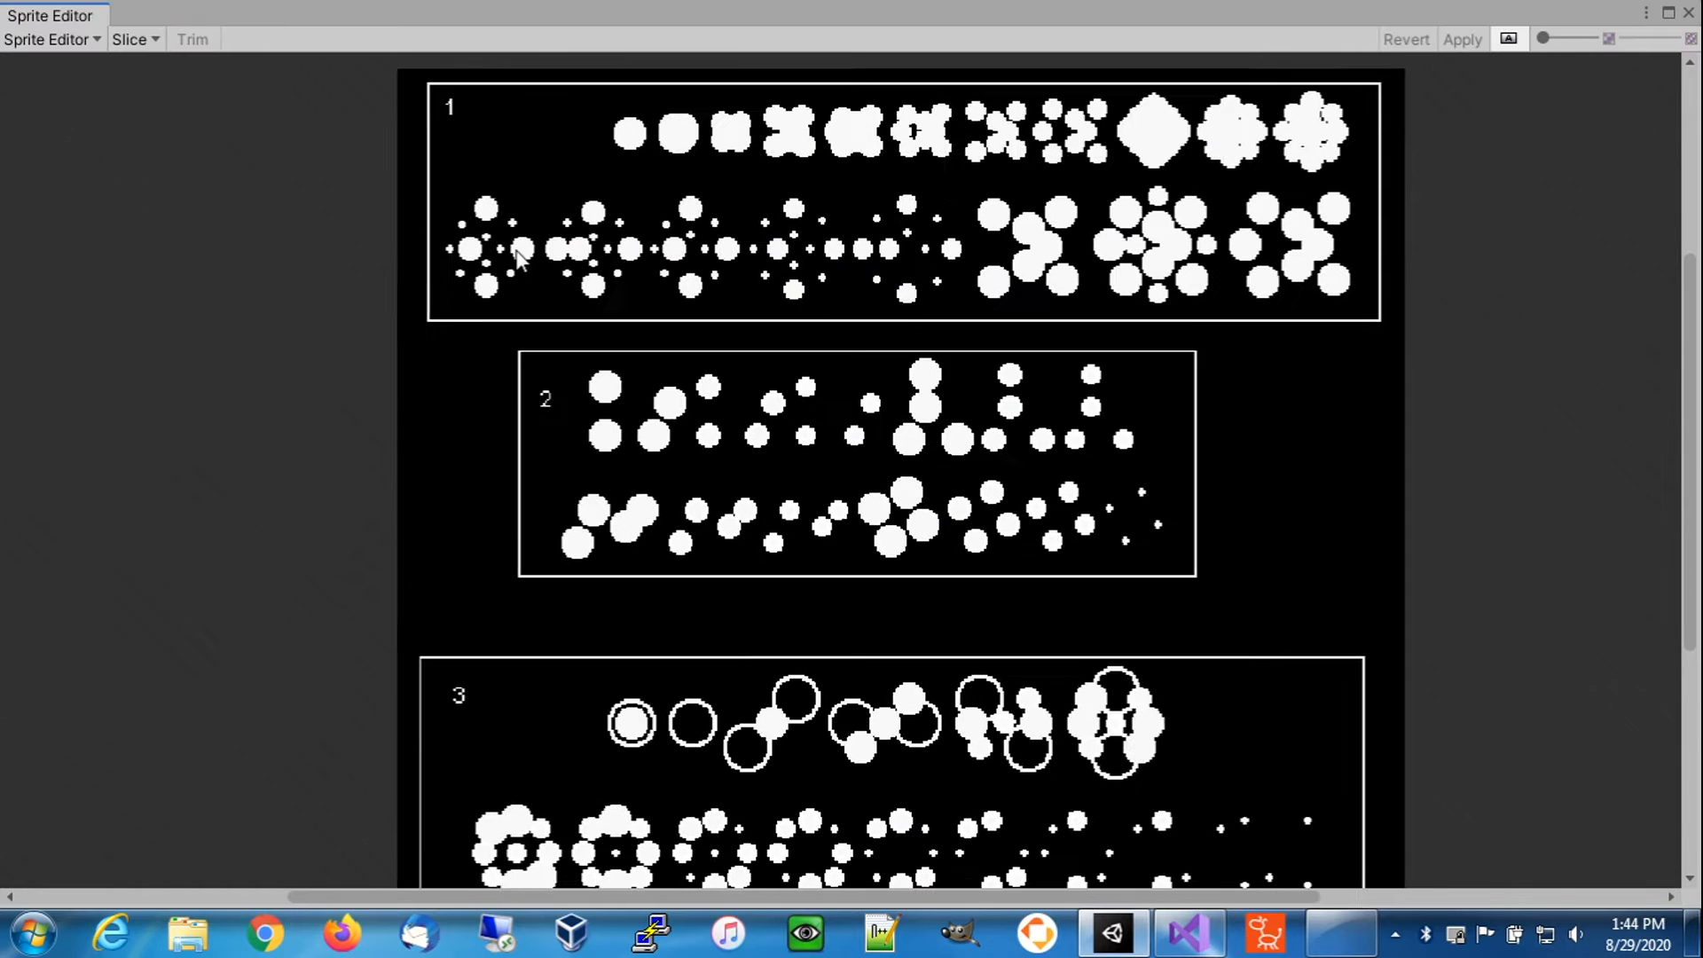
{"action": "middle_click_drag", "start_coordinate": [752, 175], "coordinate": [651, 289]}
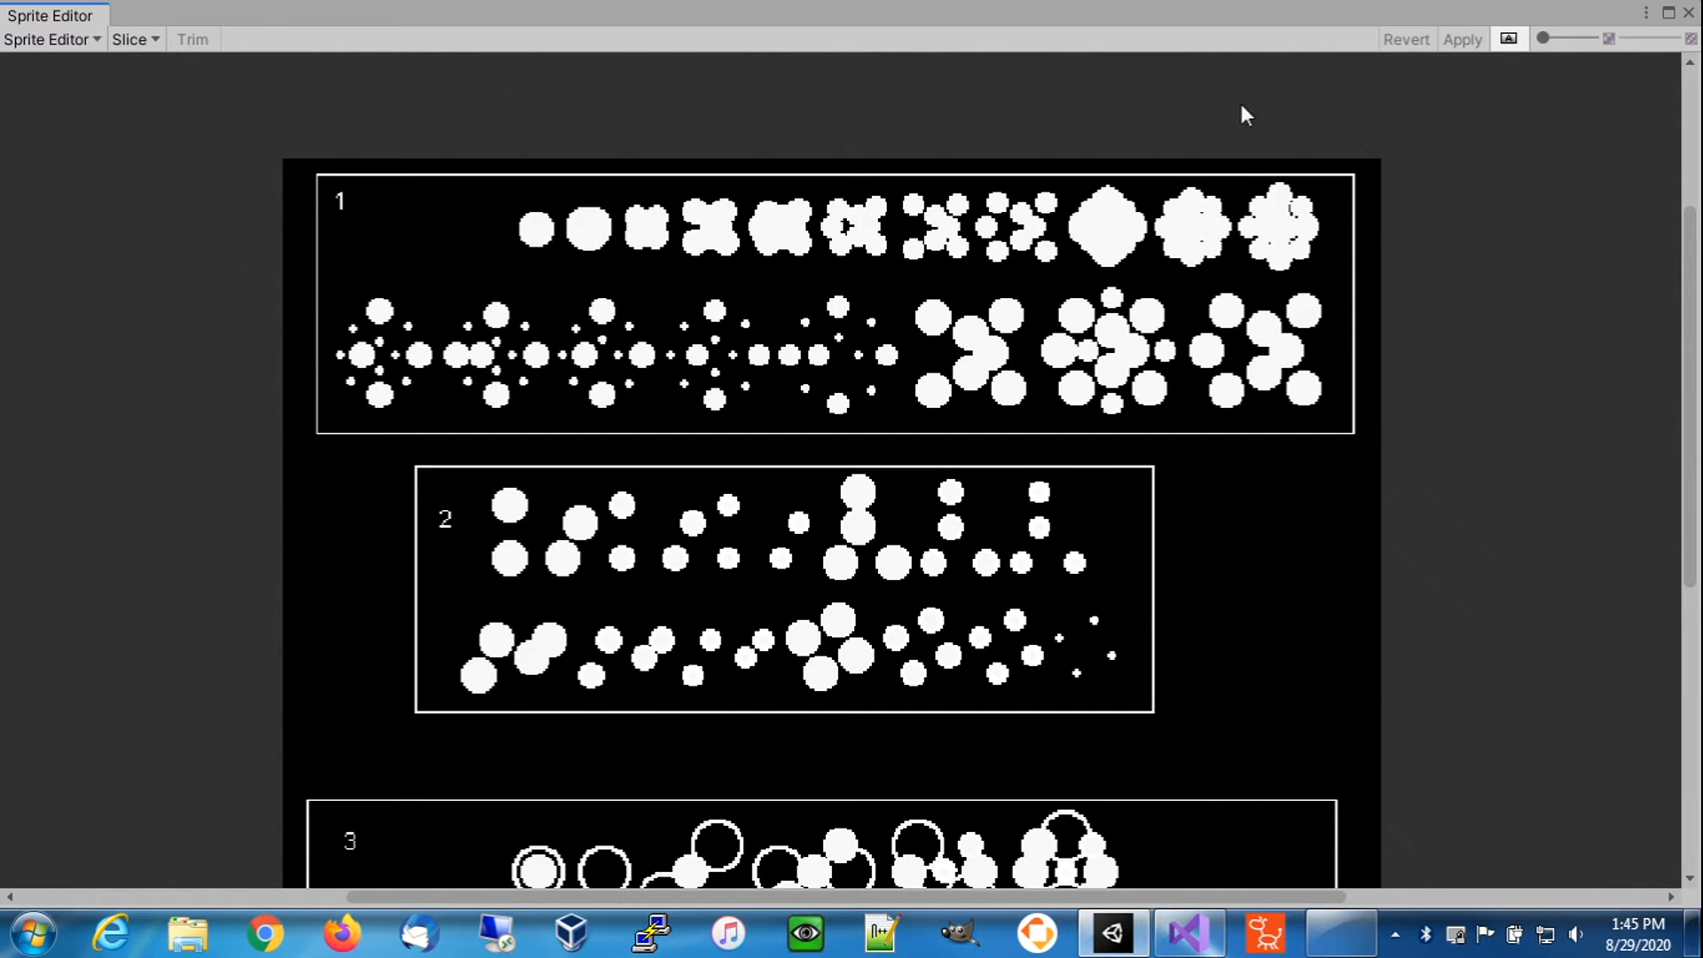
{"action": "scroll", "coordinate": [522, 222], "scroll_direction": "up", "scroll_amount": 3}
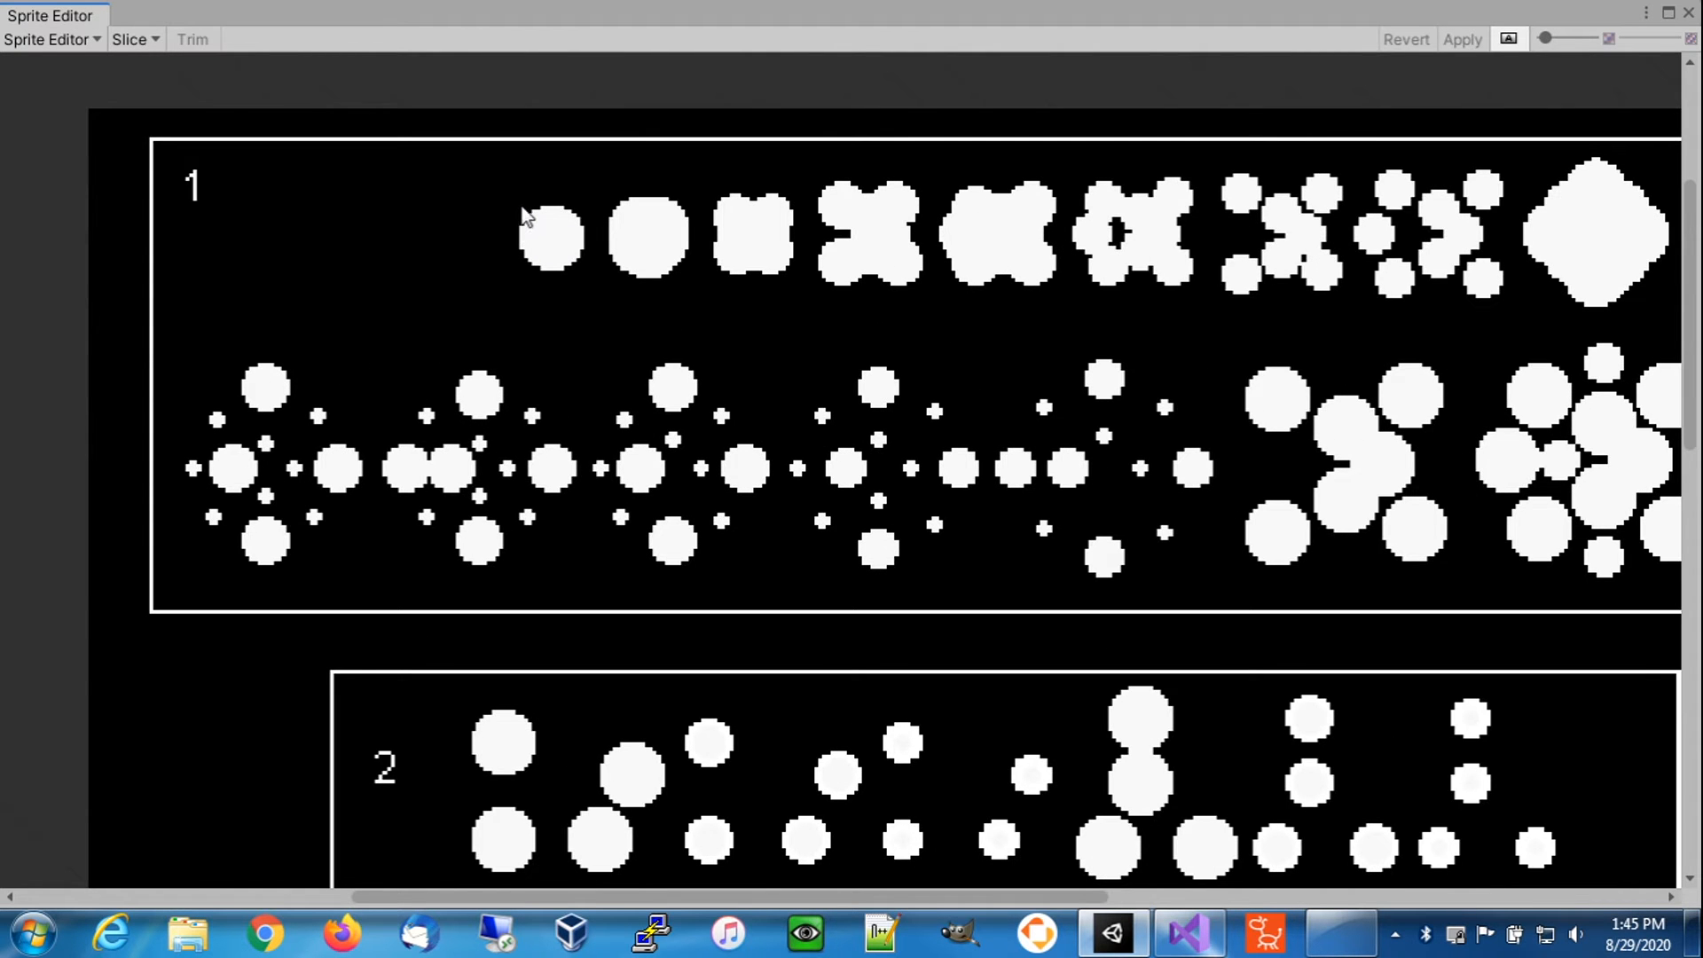
{"action": "left_click_drag", "start_coordinate": [520, 204], "coordinate": [585, 268]}
{"action": "left_click_drag", "start_coordinate": [572, 209], "coordinate": [572, 206]}
{"action": "left_click", "coordinate": [1507, 667]}
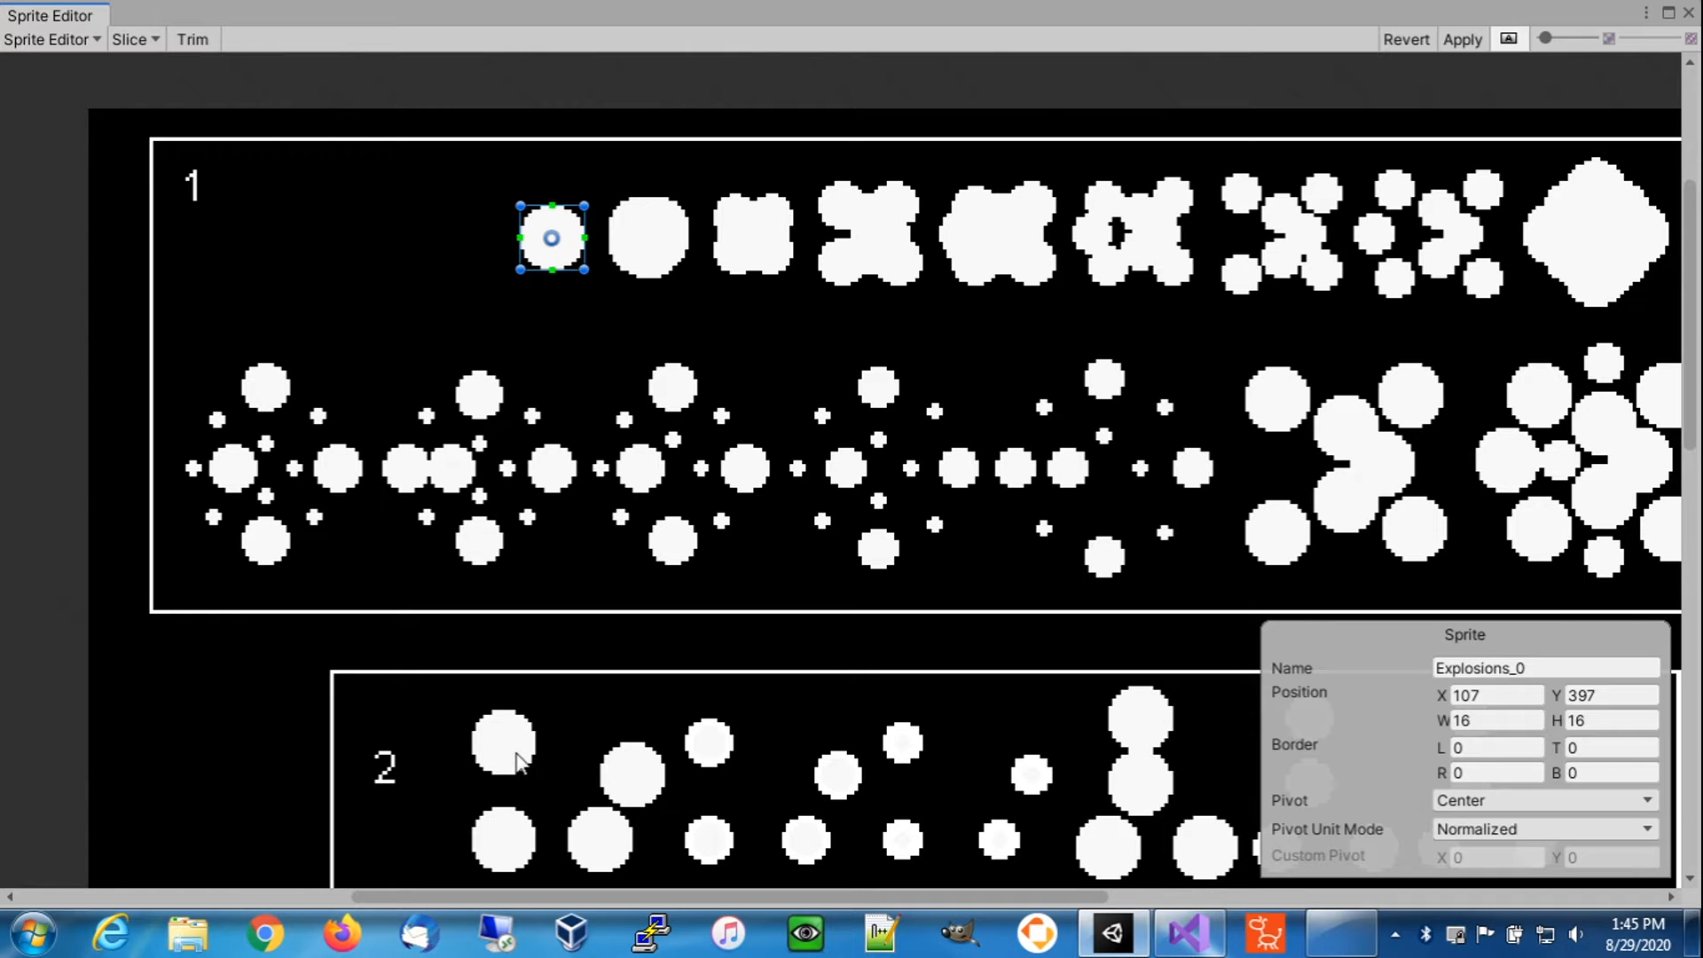
{"action": "left_click_drag", "start_coordinate": [1533, 668], "coordinate": [1513, 683]}
{"action": "left_click", "coordinate": [1508, 667]}
{"action": "type", "text": "1"}
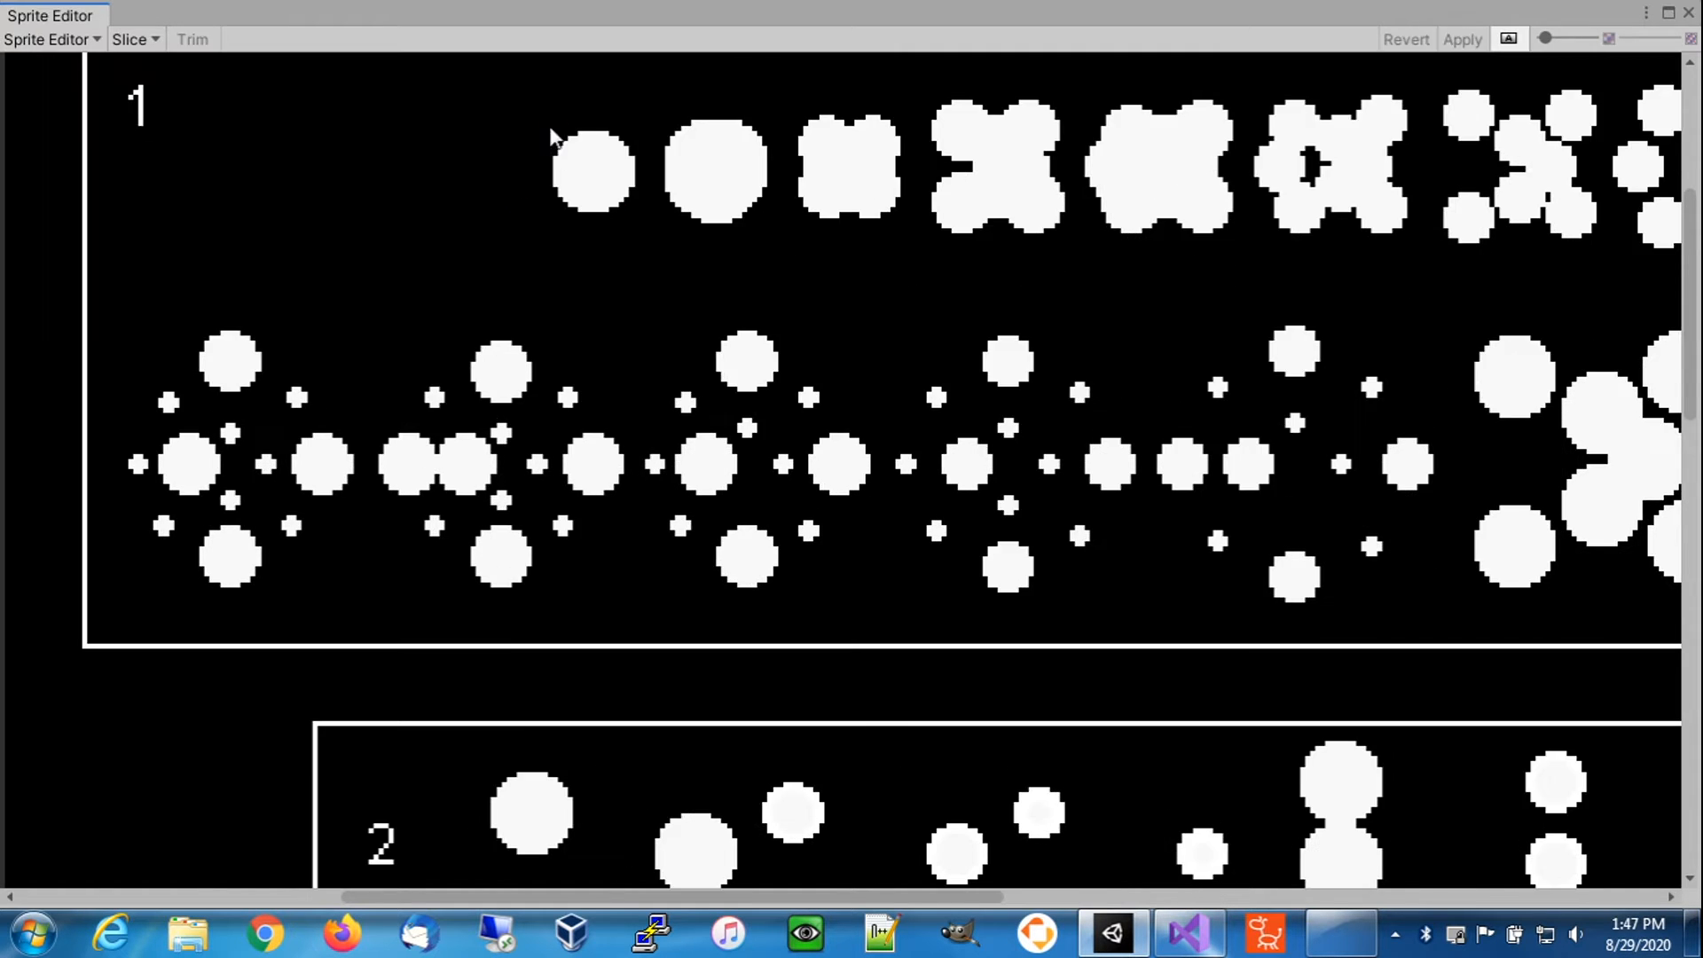
- Slice the first seven frames of explosion 1's upper row as individual sprites, fitting each rectangle tightly around its shape
{"action": "left_click_drag", "start_coordinate": [546, 125], "coordinate": [634, 211]}
{"action": "left_click_drag", "start_coordinate": [544, 161], "coordinate": [768, 221]}
{"action": "left_click_drag", "start_coordinate": [735, 110], "coordinate": [902, 220]}
{"action": "left_click_drag", "start_coordinate": [931, 99], "coordinate": [1065, 234]}
{"action": "left_click_drag", "start_coordinate": [1084, 99], "coordinate": [1235, 233]}
{"action": "left_click_drag", "start_coordinate": [1253, 95], "coordinate": [1408, 234]}
{"action": "left_click_drag", "start_coordinate": [1443, 85], "coordinate": [1596, 243]}
{"action": "left_click_drag", "start_coordinate": [1551, 85], "coordinate": [1550, 89]}
- Slice the last four frames of explosion 1's upper row, trimming the rectangle edges to the artwork
{"action": "middle_click_drag", "start_coordinate": [1534, 271], "coordinate": [973, 332]}
{"action": "left_click_drag", "start_coordinate": [1062, 145], "coordinate": [1241, 310]}
{"action": "left_click_drag", "start_coordinate": [1063, 177], "coordinate": [1052, 178]}
{"action": "left_click_drag", "start_coordinate": [1265, 124], "coordinate": [1444, 322]}
{"action": "left_click_drag", "start_coordinate": [1472, 125], "coordinate": [1644, 318]}
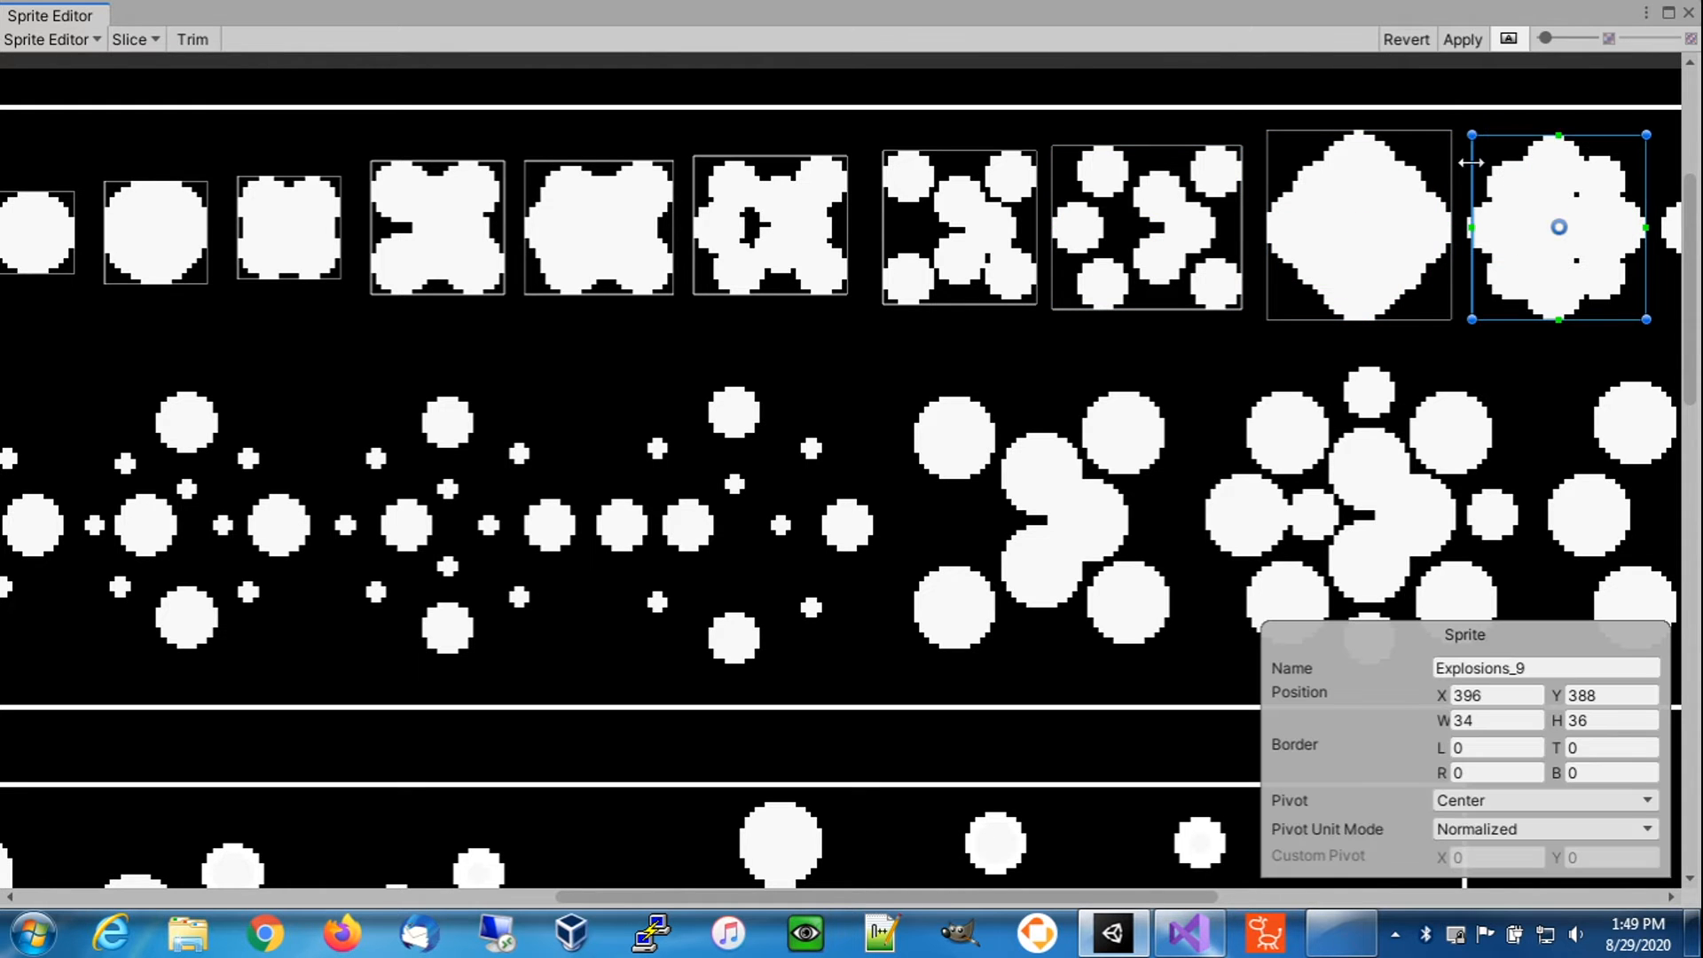
{"action": "middle_click_drag", "start_coordinate": [1492, 362], "coordinate": [887, 390]}
{"action": "left_click_drag", "start_coordinate": [1081, 139], "coordinate": [1282, 364]}
{"action": "left_click_drag", "start_coordinate": [1078, 204], "coordinate": [1073, 205]}
{"action": "left_click_drag", "start_coordinate": [1224, 138], "coordinate": [1224, 145]}
- Slice the first three frames of explosion 1's lower row, trimming their edges to the outermost particles
{"action": "middle_click_drag", "start_coordinate": [901, 419], "coordinate": [1641, 359]}
{"action": "middle_click_drag", "start_coordinate": [621, 425], "coordinate": [1459, 417]}
{"action": "left_click_drag", "start_coordinate": [360, 366], "coordinate": [616, 647]}
{"action": "left_click_drag", "start_coordinate": [360, 442], "coordinate": [372, 442]}
{"action": "left_click_drag", "start_coordinate": [656, 366], "coordinate": [913, 646]}
{"action": "left_click_drag", "start_coordinate": [655, 428], "coordinate": [645, 429]}
{"action": "left_click_drag", "start_coordinate": [827, 367], "coordinate": [828, 378]}
{"action": "left_click_drag", "start_coordinate": [933, 362], "coordinate": [1180, 646]}
{"action": "left_click_drag", "start_coordinate": [1095, 356], "coordinate": [1096, 366]}
{"action": "left_click", "coordinate": [1242, 373]}
- Slice the fourth and fifth frames of explosion 1's lower row
{"action": "middle_click_drag", "start_coordinate": [1335, 395], "coordinate": [852, 364]}
{"action": "left_click_drag", "start_coordinate": [724, 337], "coordinate": [988, 625]}
{"action": "left_click_drag", "start_coordinate": [935, 337], "coordinate": [1310, 633]}
- Slice the sixth and seventh frames of explosion 1's lower row and tighten their side edges
{"action": "middle_click_drag", "start_coordinate": [1272, 435], "coordinate": [691, 392]}
{"action": "left_click_drag", "start_coordinate": [768, 299], "coordinate": [1062, 570]}
{"action": "left_click_drag", "start_coordinate": [774, 372], "coordinate": [779, 373]}
{"action": "left_click_drag", "start_coordinate": [1105, 272], "coordinate": [1430, 587]}
{"action": "left_click_drag", "start_coordinate": [1103, 429], "coordinate": [1092, 430]}
{"action": "left_click", "coordinate": [1363, 258]}
- Slice the last frame of explosion 1's lower row and trim it to 60 by 52 pixels
{"action": "middle_click_drag", "start_coordinate": [1559, 400], "coordinate": [848, 399]}
{"action": "mouse_move", "coordinate": [749, 278]}
{"action": "left_mouse_down"}
{"action": "mouse_move", "coordinate": [807, 382]}
{"action": "mouse_move", "coordinate": [1098, 548]}
{"action": "mouse_move", "coordinate": [1112, 586]}
{"action": "mouse_move", "coordinate": [1093, 580]}
{"action": "left_mouse_up"}
{"action": "left_click_drag", "start_coordinate": [1094, 453], "coordinate": [1093, 453]}
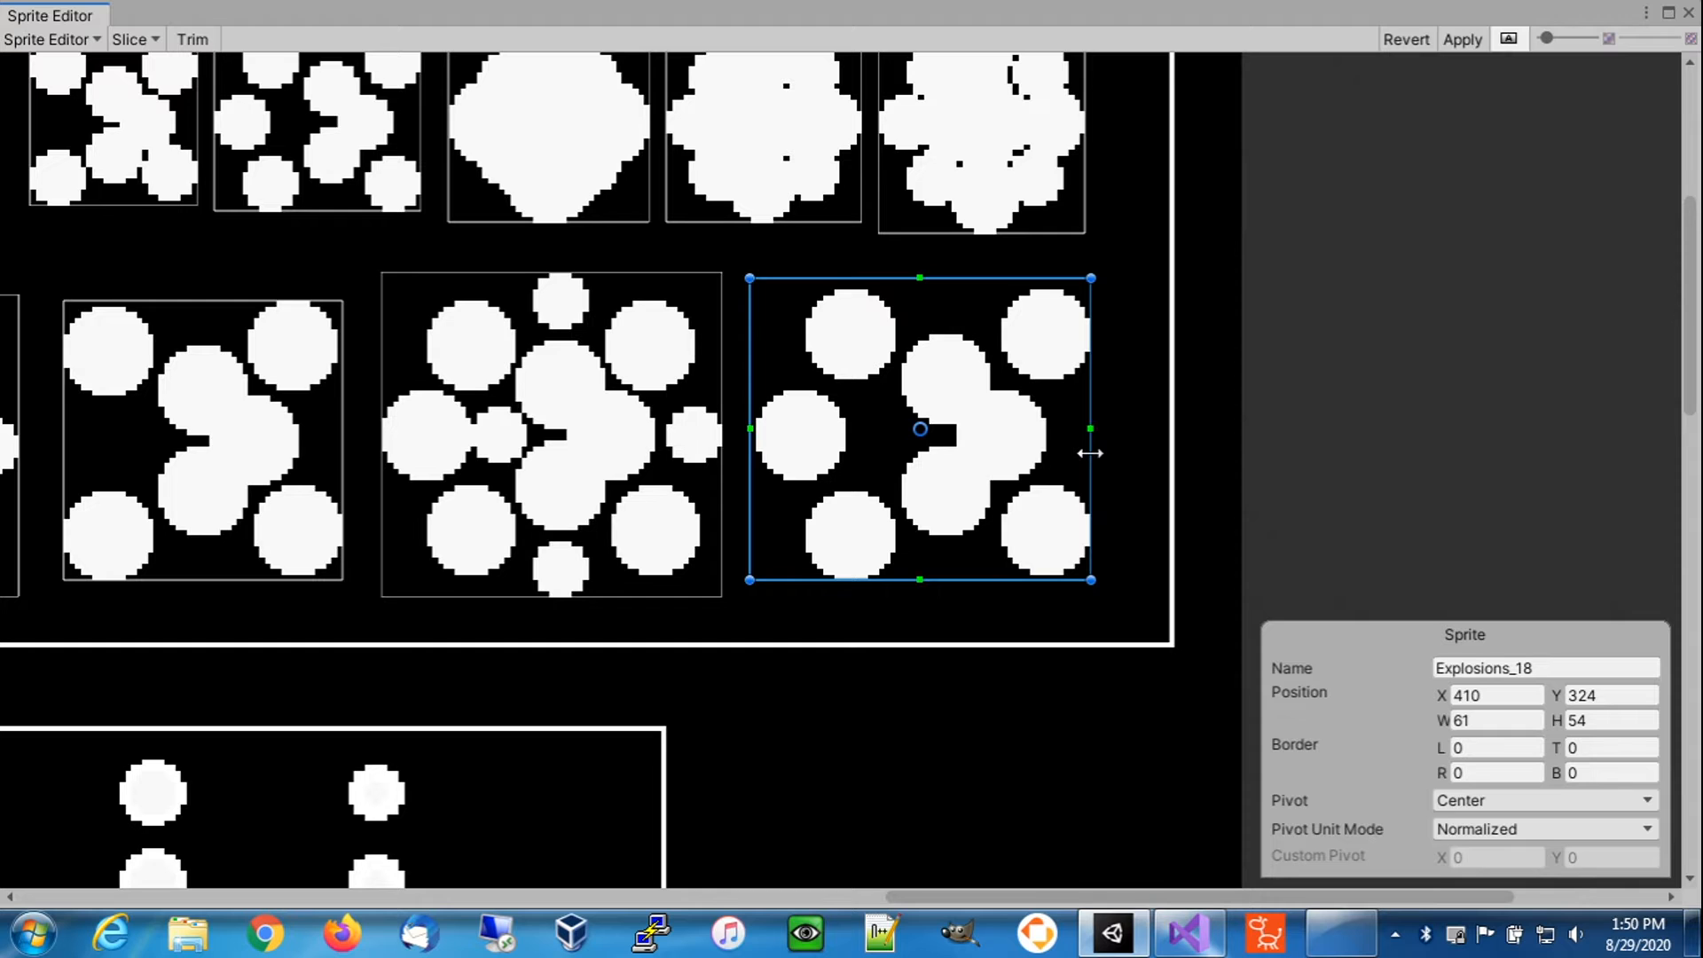
{"action": "left_click_drag", "start_coordinate": [972, 278], "coordinate": [973, 289]}
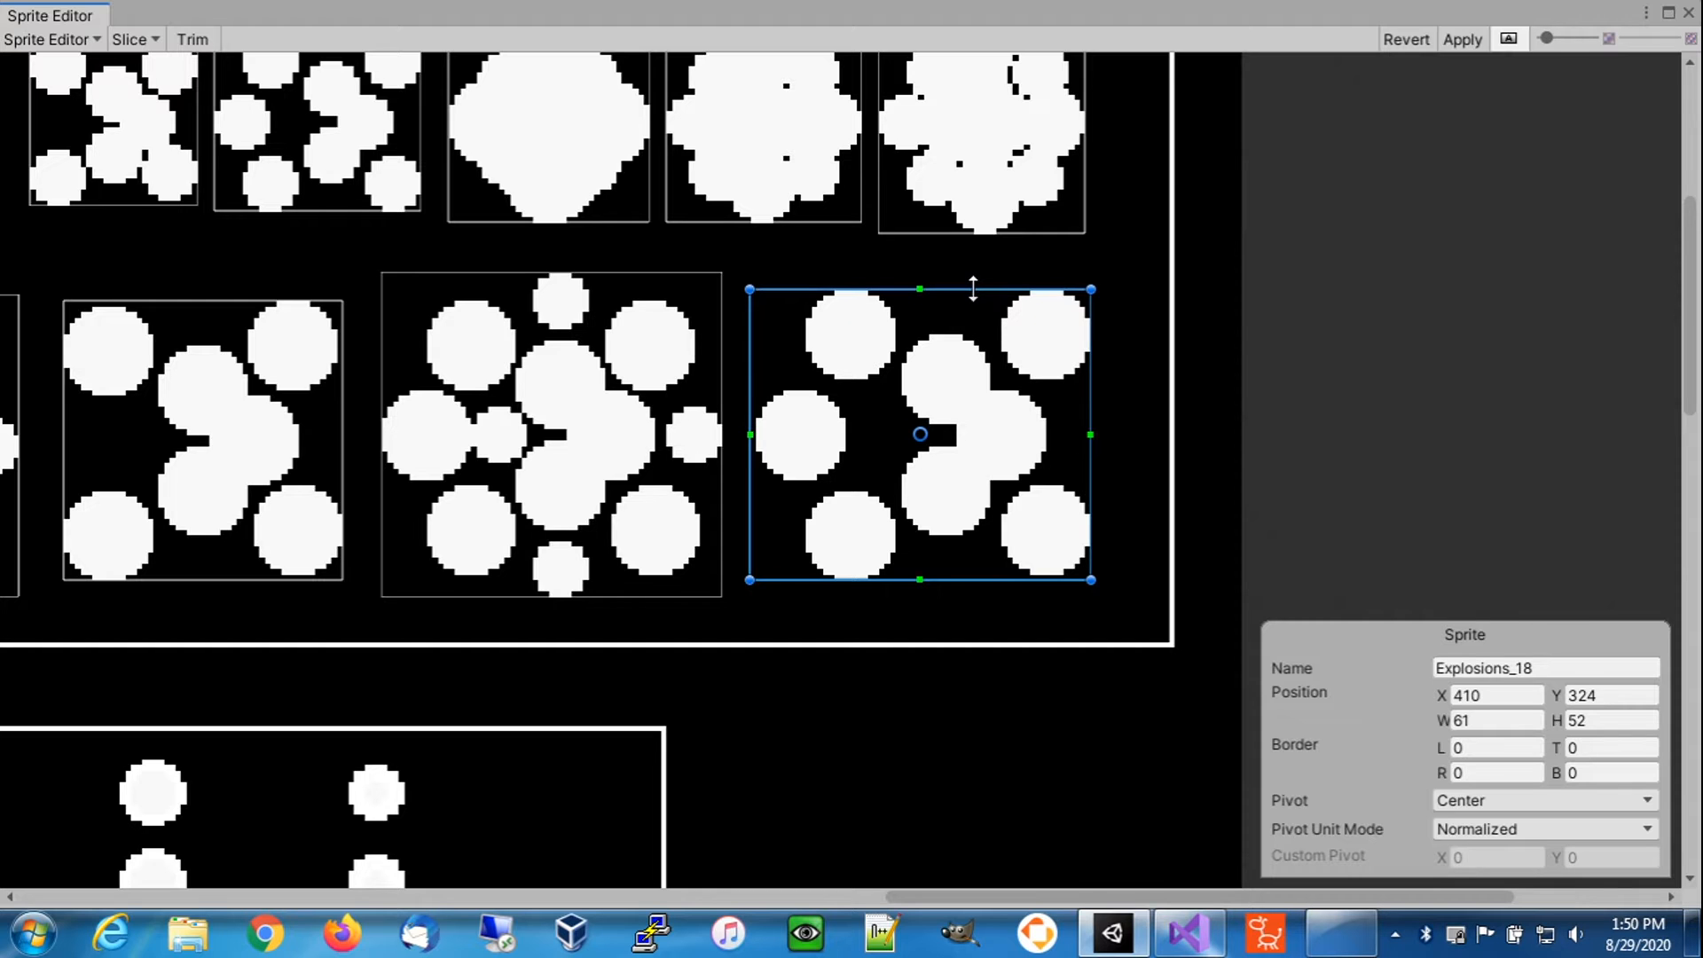
{"action": "left_click_drag", "start_coordinate": [750, 382], "coordinate": [755, 383]}
{"action": "left_click", "coordinate": [1132, 495]}
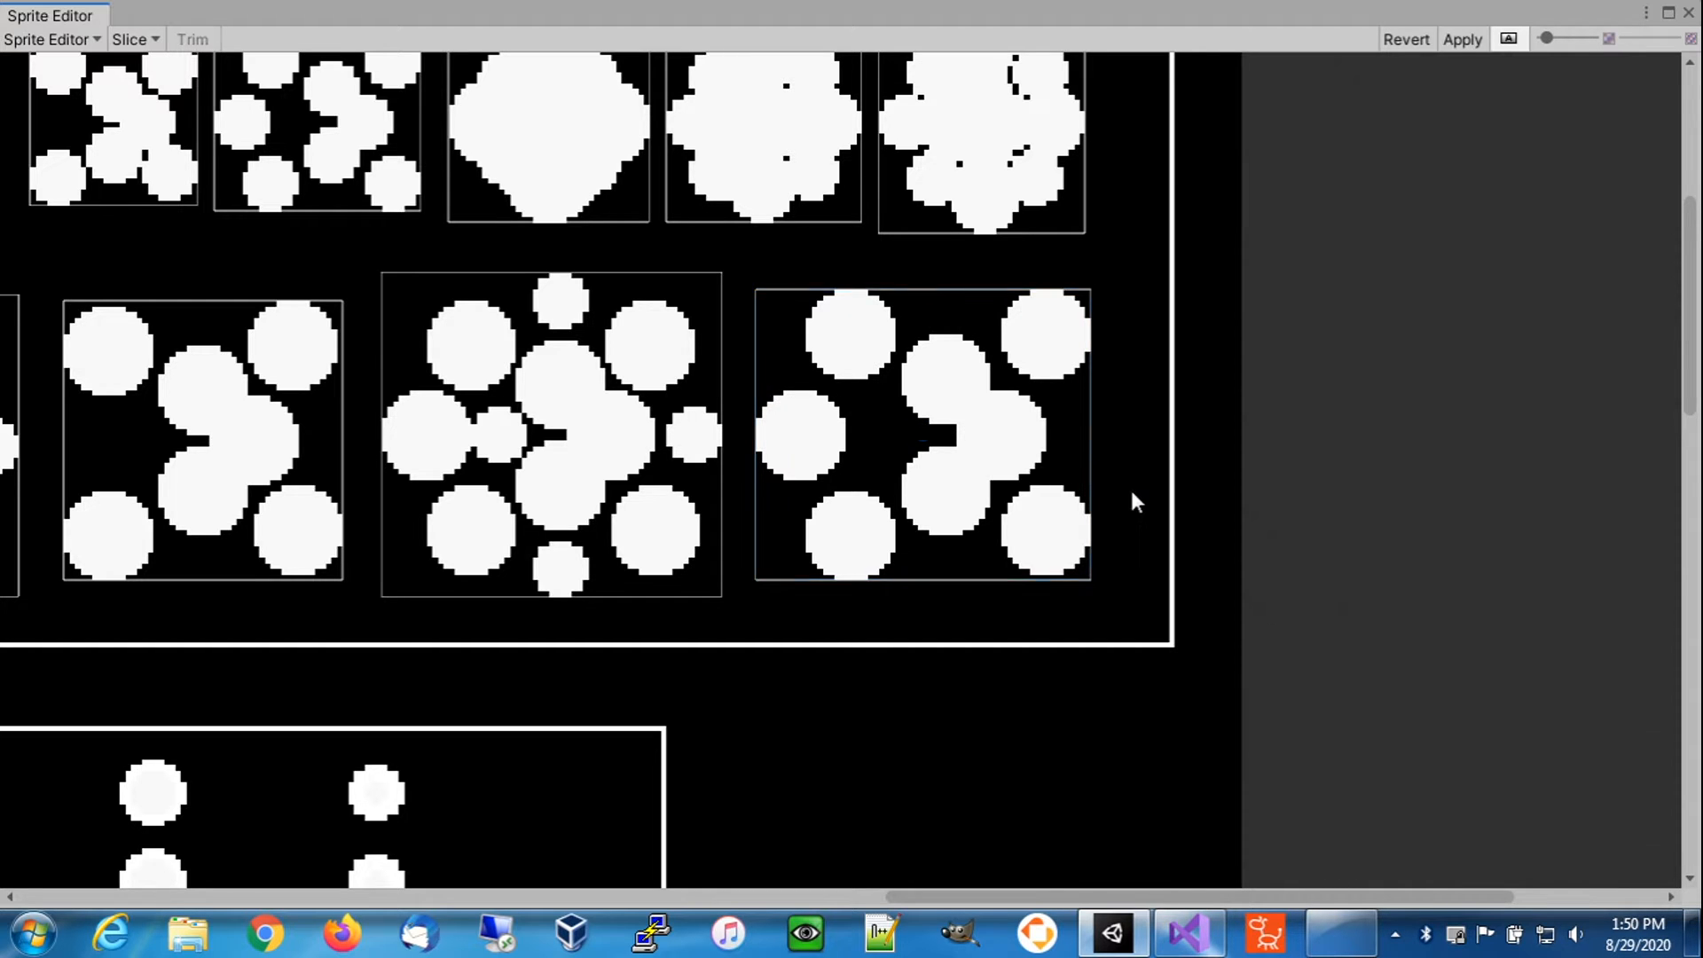
- Rename the first frame of explosion 1 as Explosions1_0
{"action": "scroll", "coordinate": [763, 378], "scroll_direction": "down", "scroll_amount": 5}
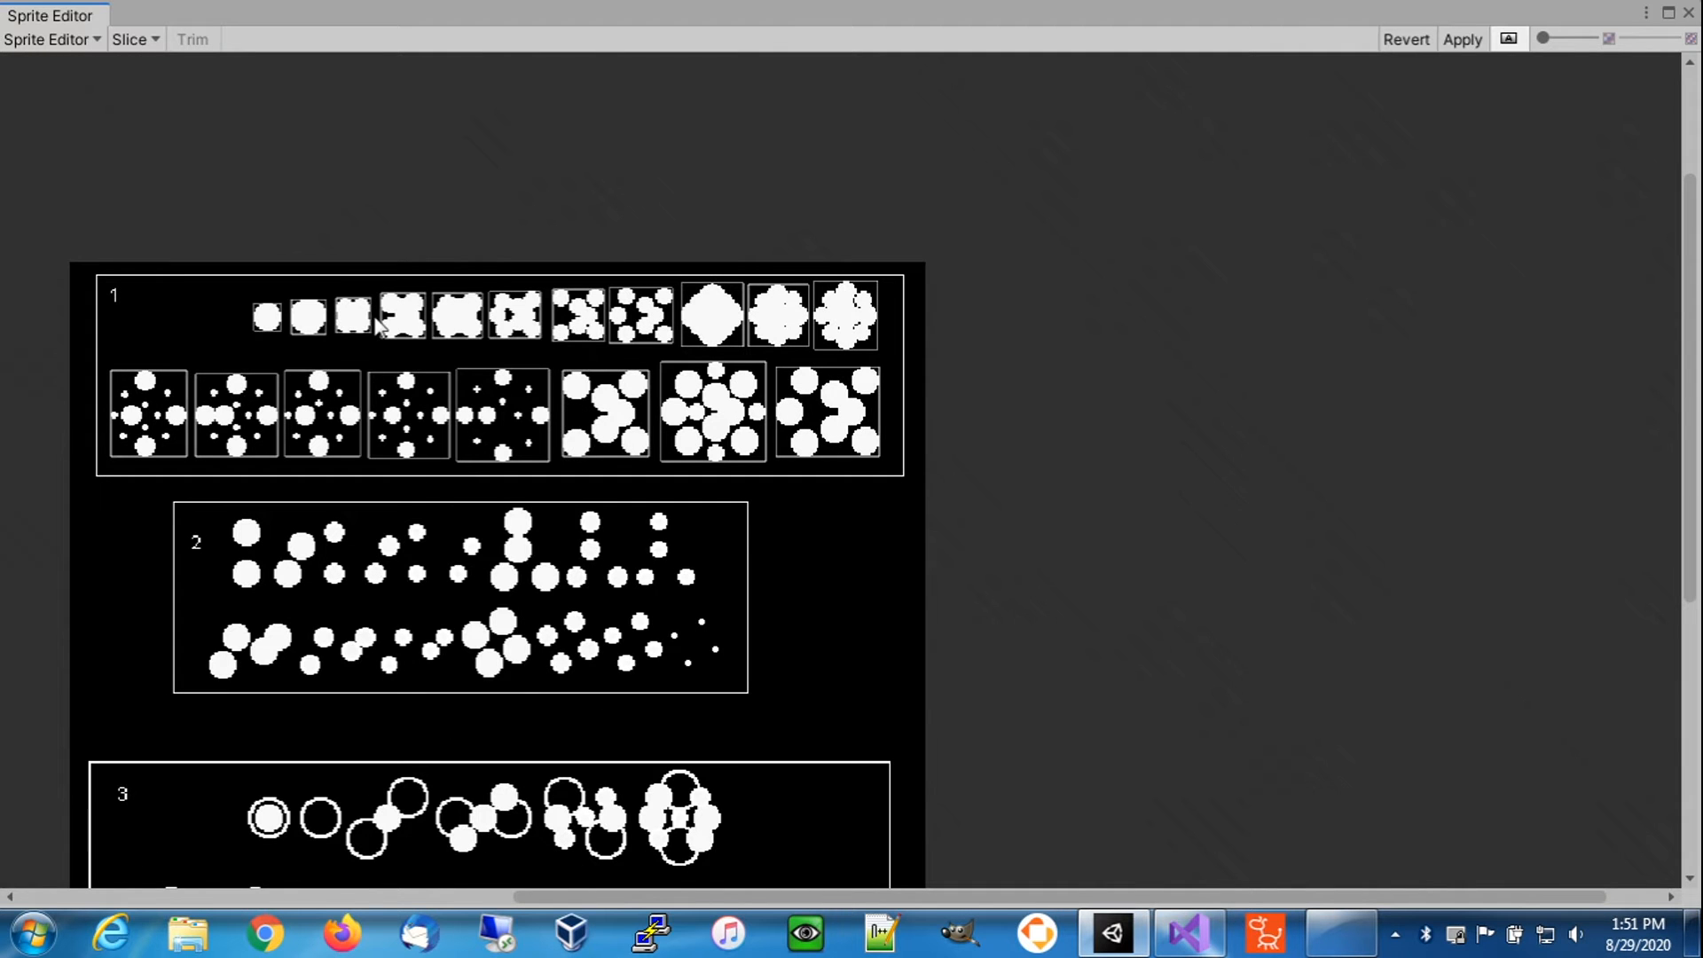
{"action": "left_click", "coordinate": [269, 319]}
{"action": "left_click", "coordinate": [1515, 669]}
{"action": "left_click", "coordinate": [1516, 669]}
{"action": "type", "text": "1_0"}
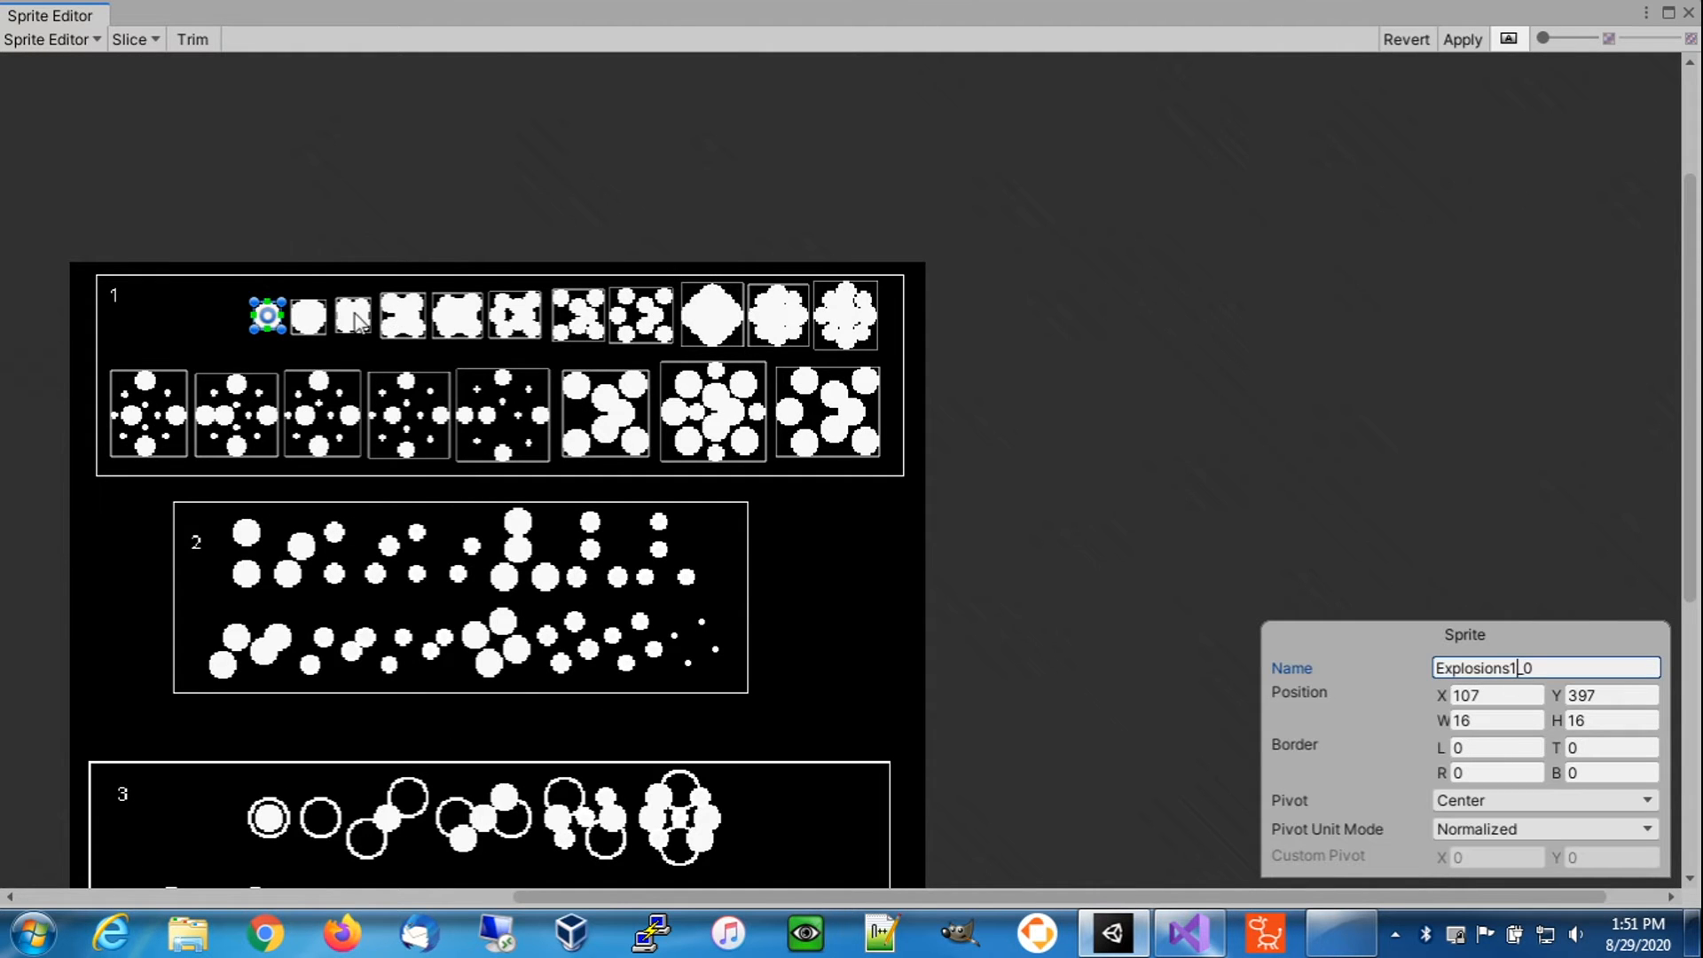
- Undo the second frame's accidental shift and refit the first frame's rectangle to Y 397 with a height of 16
{"action": "left_click", "coordinate": [311, 319]}
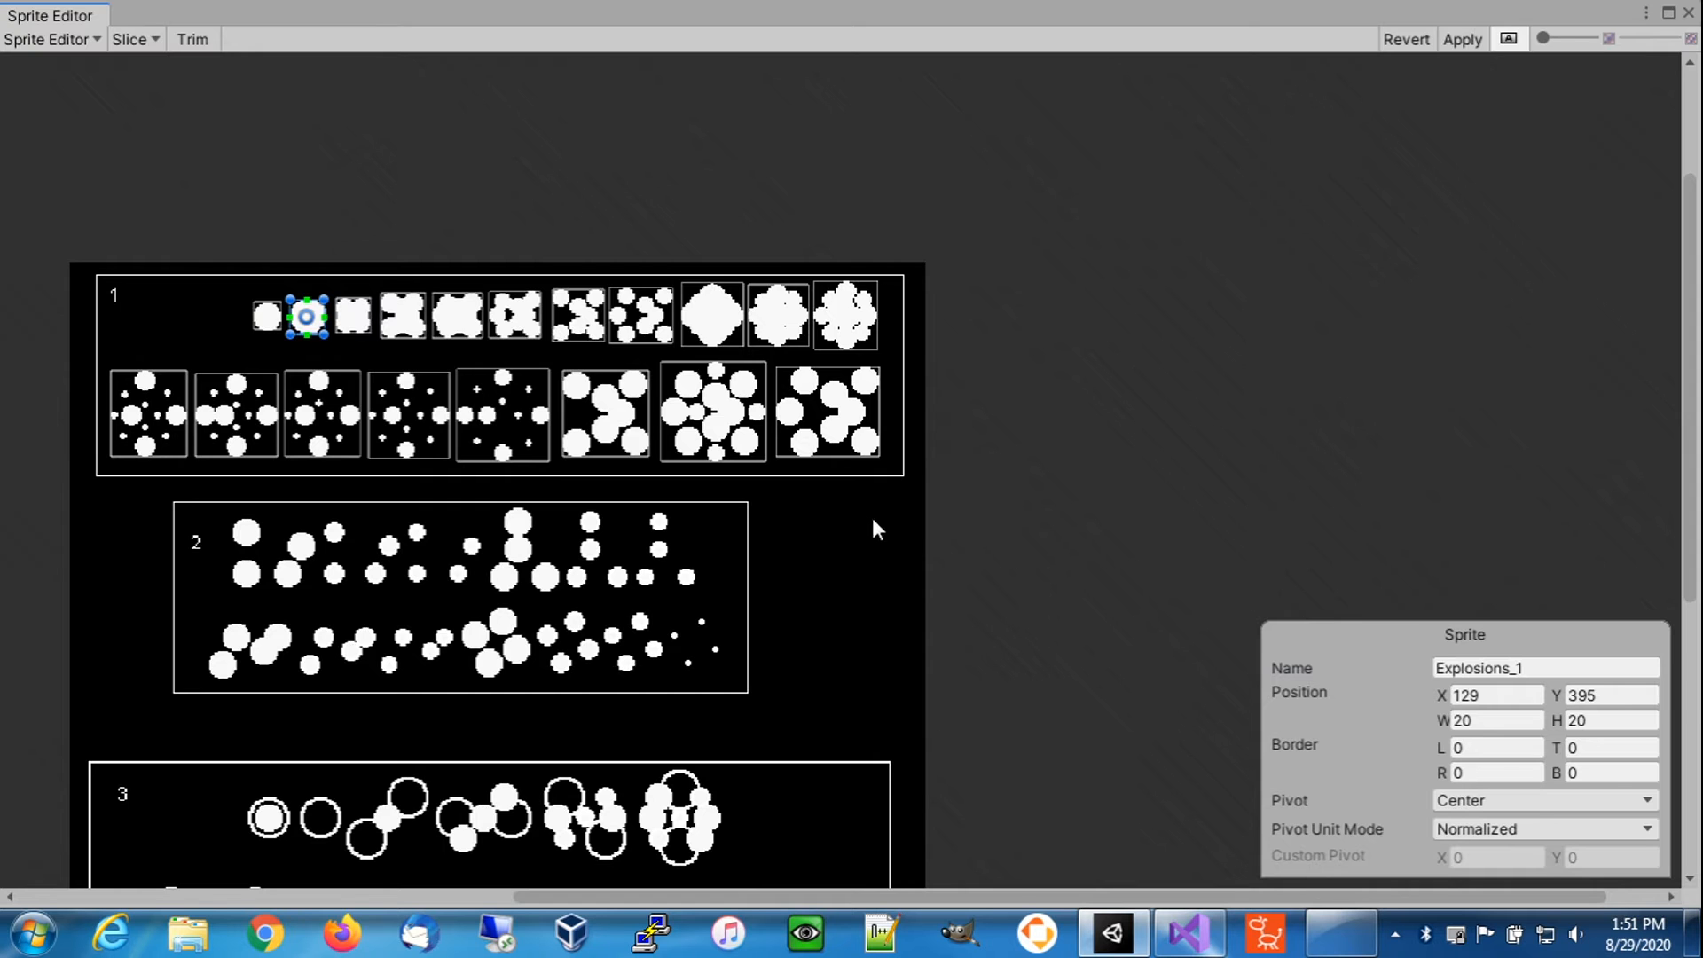
{"action": "scroll", "coordinate": [295, 323], "scroll_direction": "up", "scroll_amount": 4}
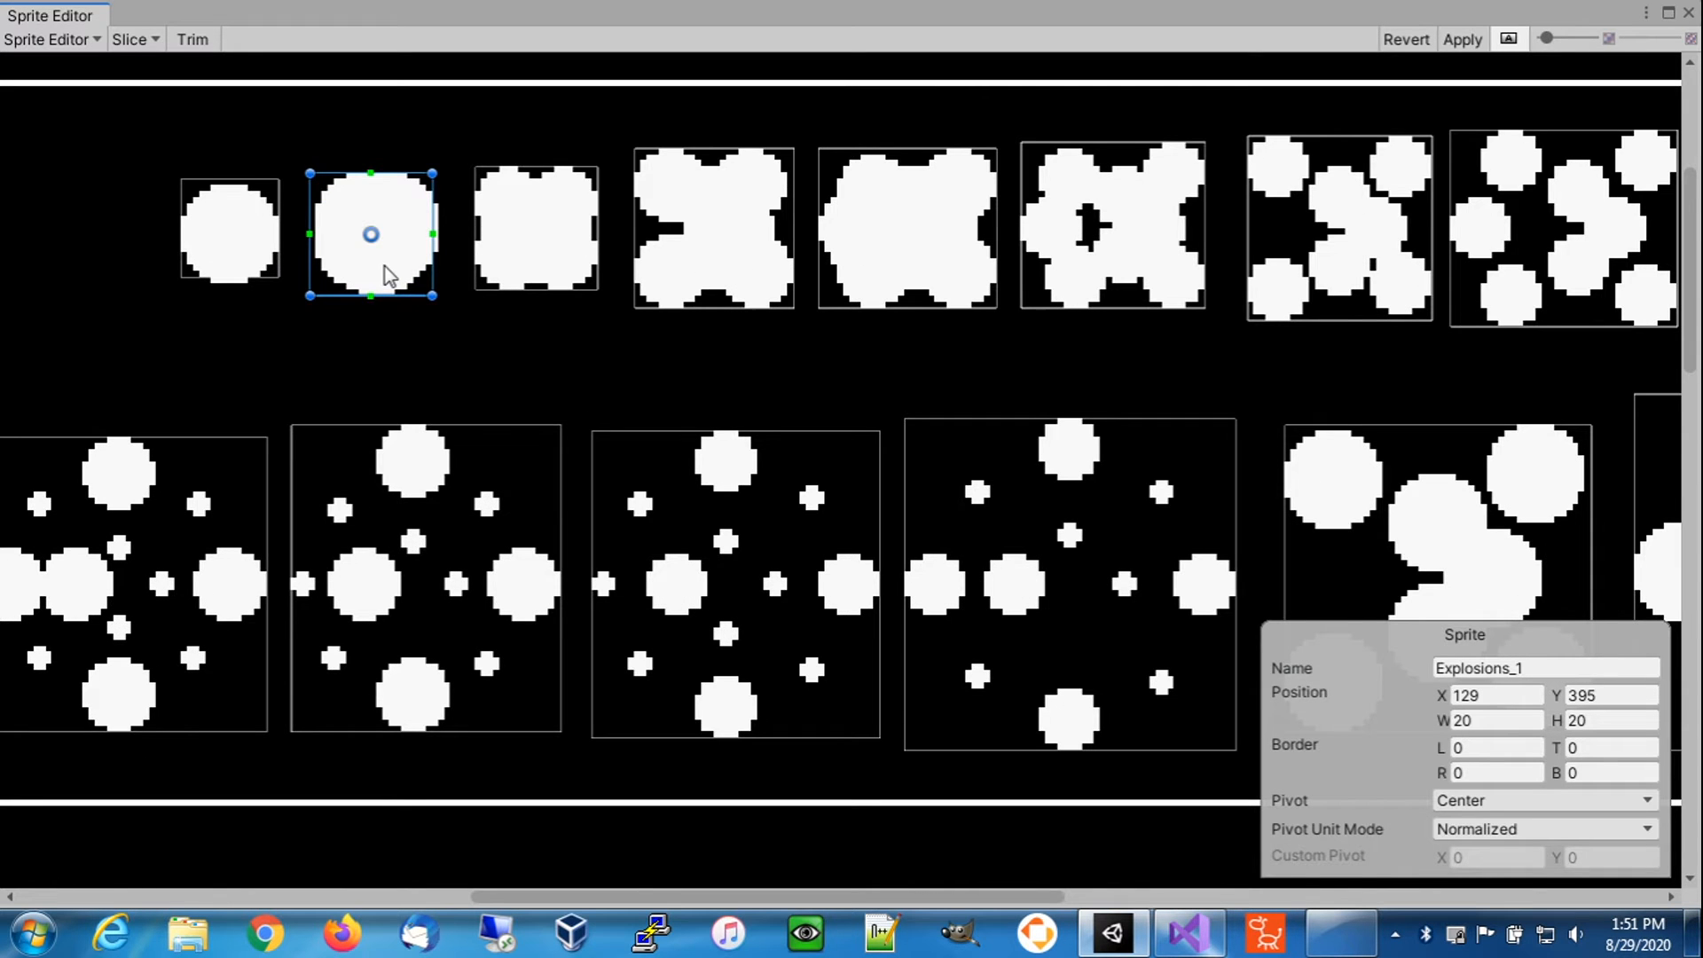
{"action": "key", "text": "ctrl+z"}
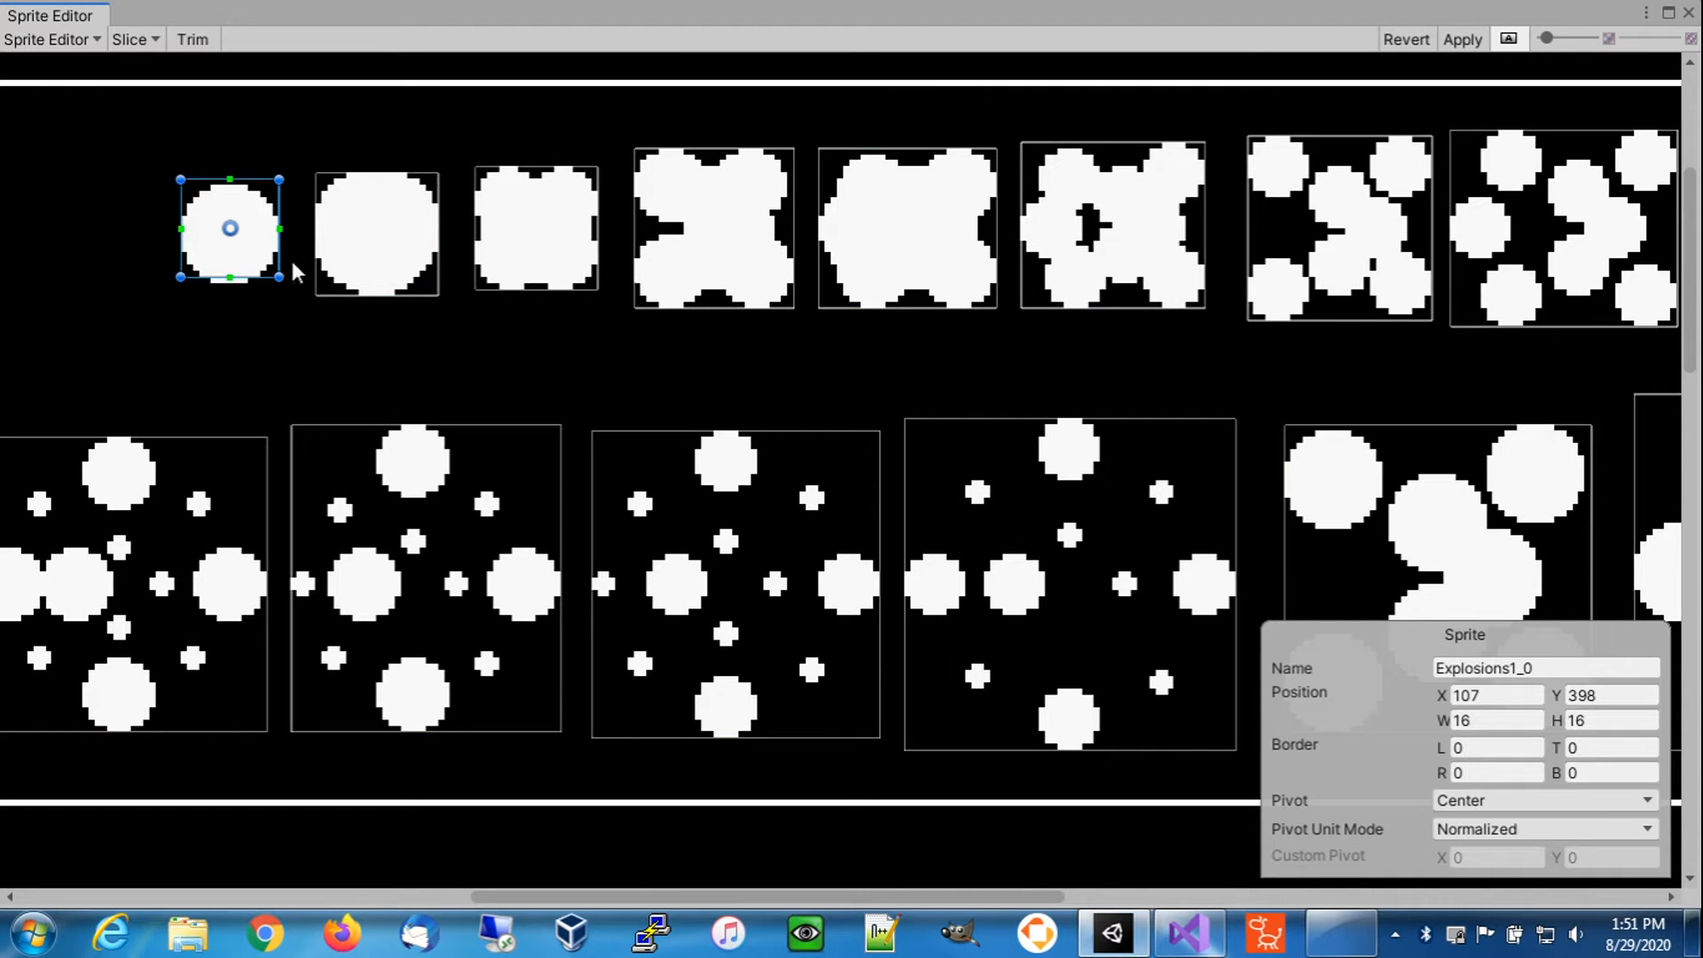
{"action": "left_click_drag", "start_coordinate": [250, 278], "coordinate": [249, 284]}
{"action": "left_click_drag", "start_coordinate": [252, 180], "coordinate": [252, 185]}
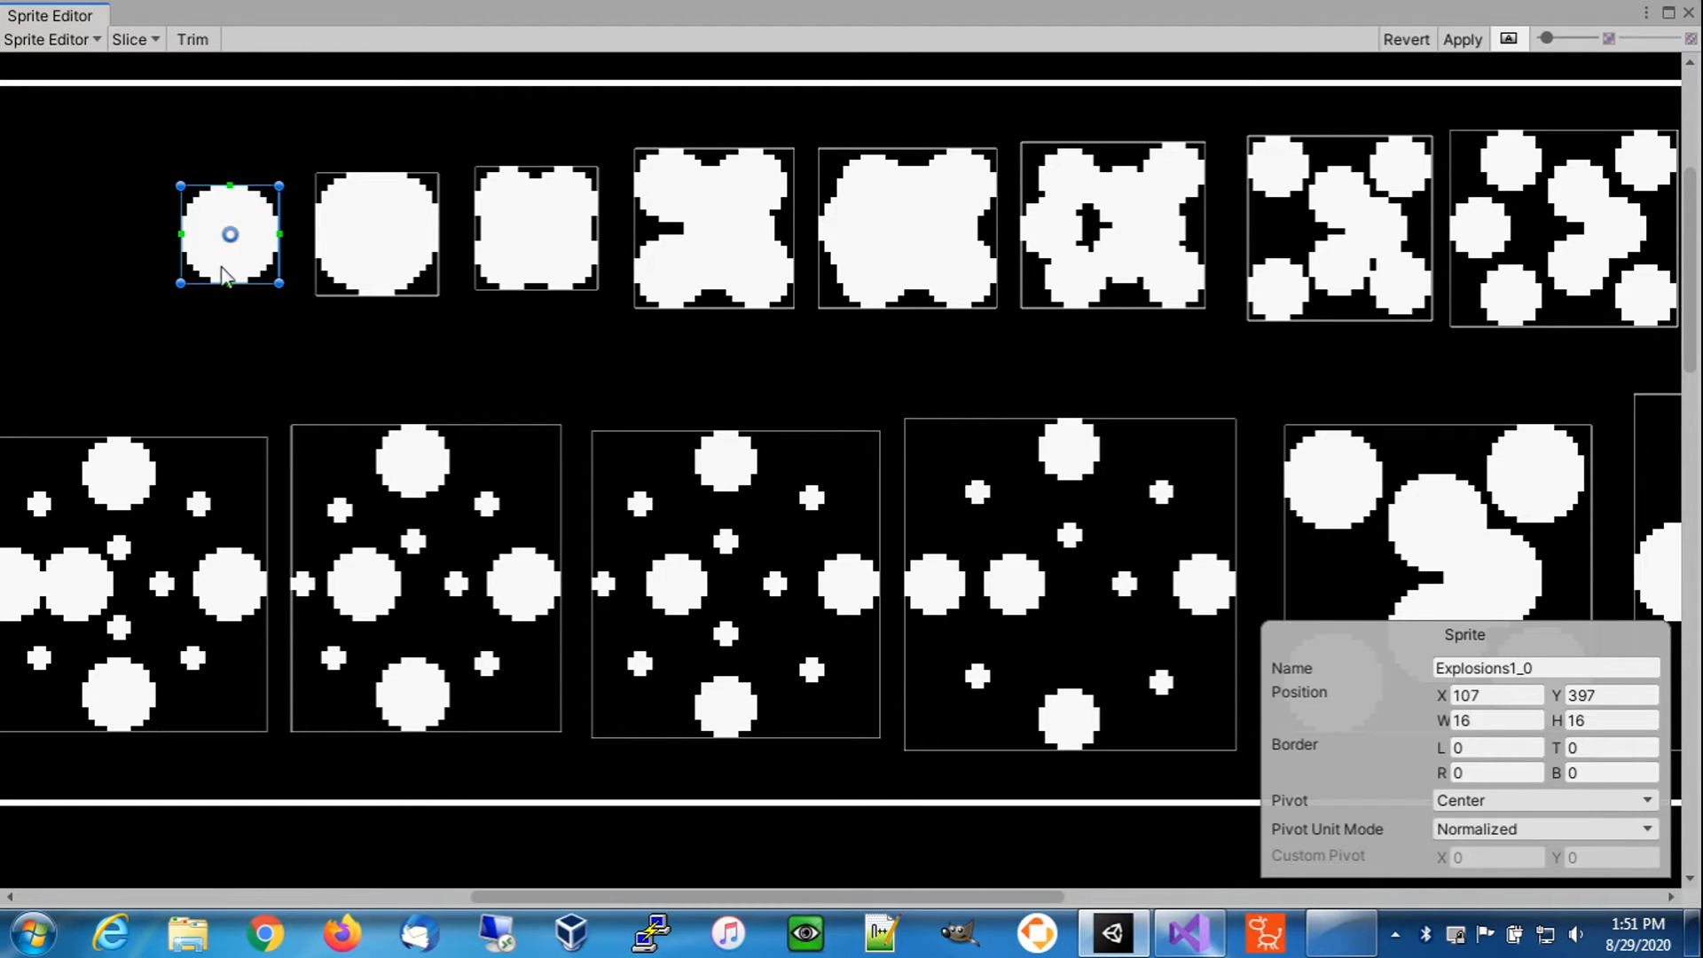
- Rename the second to fifth frames of explosion 1's upper row as Explosions1_1 through Explosions1_4
{"action": "left_click", "coordinate": [420, 263]}
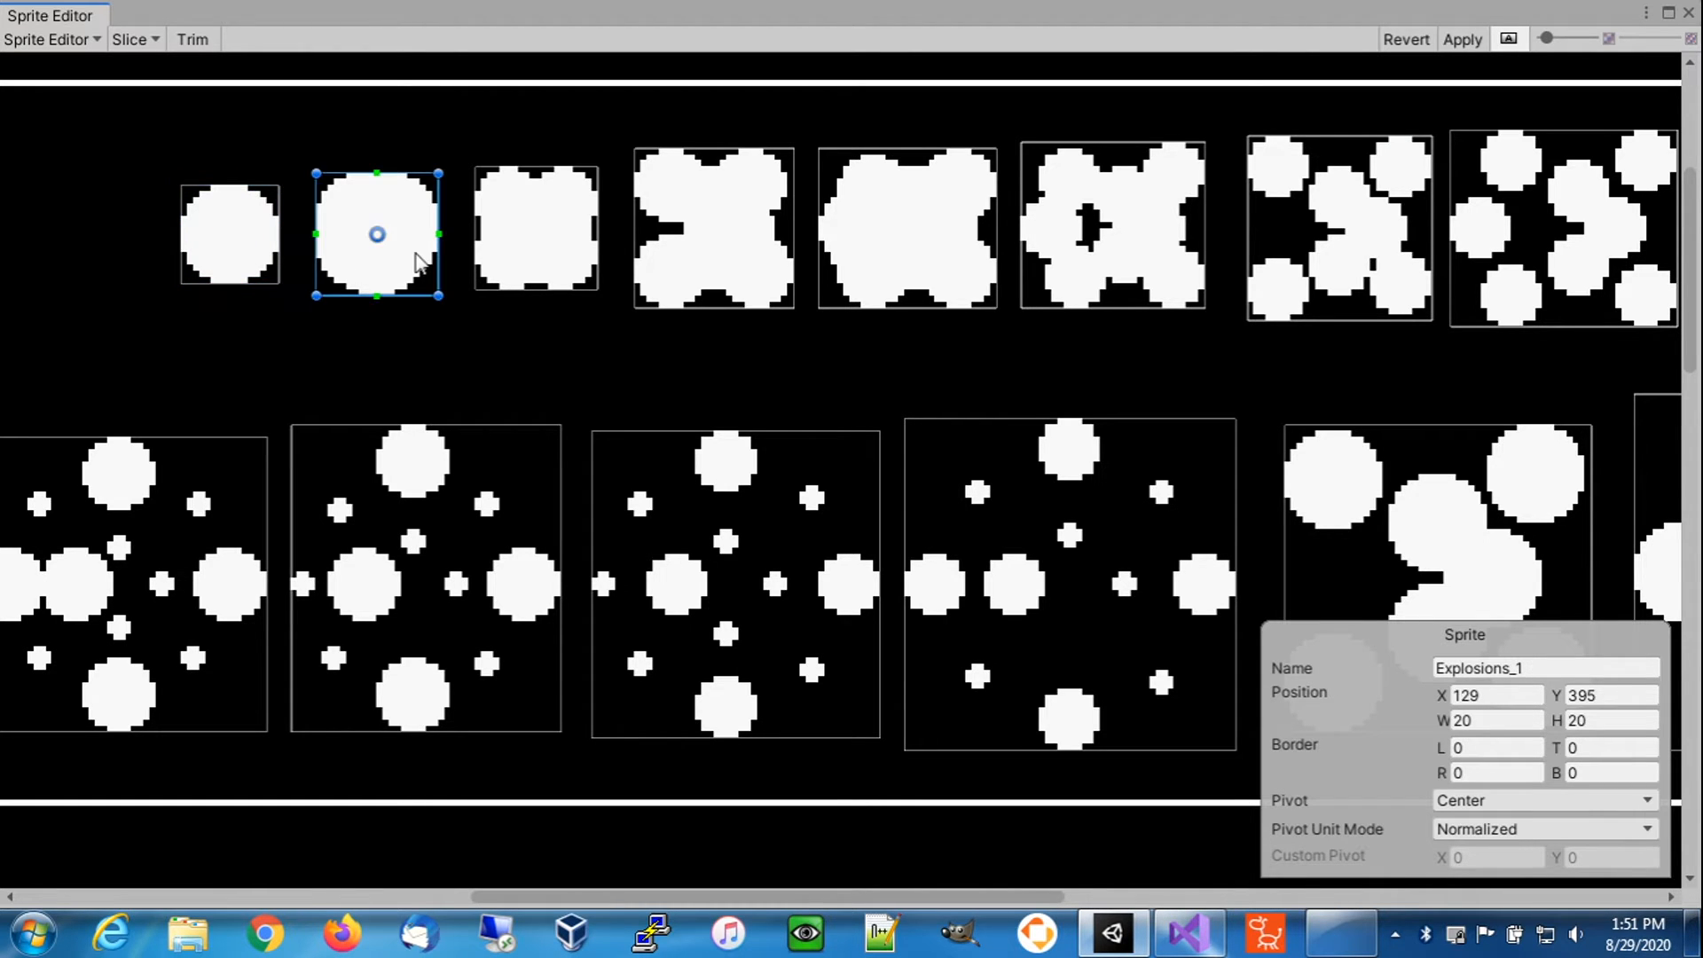
{"action": "left_click", "coordinate": [1517, 671]}
{"action": "left_click", "coordinate": [1512, 670]}
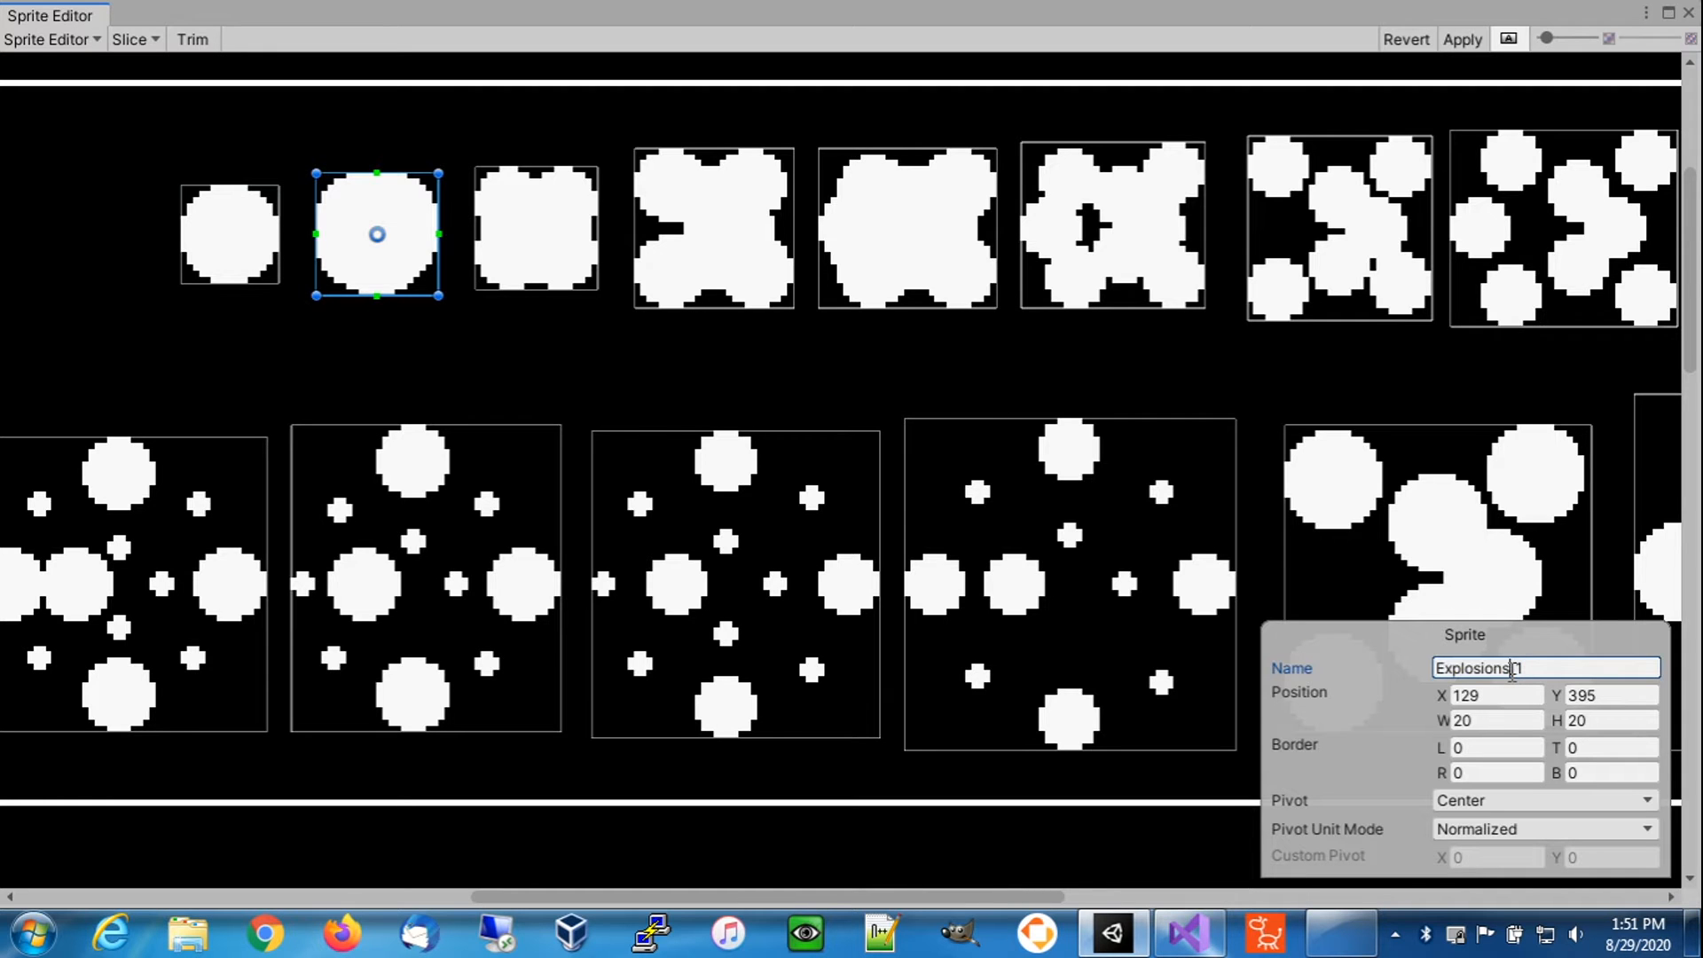
{"action": "left_click", "coordinate": [539, 264]}
{"action": "left_click", "coordinate": [1515, 669]}
{"action": "type", "text": "1"}
{"action": "left_click", "coordinate": [765, 264]}
{"action": "left_click", "coordinate": [1515, 670]}
{"action": "type", "text": "1"}
{"action": "left_click", "coordinate": [951, 280]}
{"action": "left_click", "coordinate": [1514, 669]}
{"action": "type", "text": "1"}
- Rename the sixth to eighth frames of the upper row as Explosions1_5, Explosions1_6 and Explosions1_7
{"action": "left_click", "coordinate": [1164, 268]}
{"action": "left_click", "coordinate": [1514, 669]}
{"action": "type", "text": "1"}
{"action": "left_click", "coordinate": [1313, 277]}
{"action": "left_click", "coordinate": [1519, 669]}
{"action": "left_click", "coordinate": [1513, 669]}
{"action": "type", "text": "1"}
{"action": "left_click", "coordinate": [1498, 276]}
{"action": "left_click", "coordinate": [1512, 670]}
{"action": "type", "text": "1"}
- Rename the last three frames of the upper row as Explosions1_8, Explosions1_9 and Explosions1_10
{"action": "middle_click_drag", "start_coordinate": [1676, 306], "coordinate": [1076, 340]}
{"action": "left_click", "coordinate": [1163, 302]}
{"action": "left_click", "coordinate": [1508, 674]}
{"action": "left_click", "coordinate": [1509, 672]}
{"action": "type", "text": "1"}
{"action": "left_click", "coordinate": [1513, 329]}
{"action": "left_click", "coordinate": [1513, 670]}
{"action": "type", "text": "1"}
{"action": "left_click", "coordinate": [1610, 314]}
{"action": "left_click", "coordinate": [1515, 670]}
{"action": "type", "text": "1"}
- Rename the first five frames of explosion 1's lower row as Explosions1_11 through Explosions1_15
{"action": "middle_click_drag", "start_coordinate": [684, 397], "coordinate": [1676, 349]}
{"action": "left_click", "coordinate": [418, 544]}
{"action": "left_click", "coordinate": [1511, 669]}
{"action": "left_click", "coordinate": [1511, 670]}
{"action": "type", "text": "1"}
{"action": "left_click", "coordinate": [701, 550]}
{"action": "left_click", "coordinate": [1512, 670]}
{"action": "type", "text": "1"}
{"action": "left_click", "coordinate": [976, 568]}
{"action": "left_click", "coordinate": [1512, 669]}
{"action": "type", "text": "1"}
{"action": "left_click", "coordinate": [1248, 550]}
{"action": "left_click", "coordinate": [1512, 669]}
{"action": "type", "text": "1"}
{"action": "left_click", "coordinate": [1514, 559]}
{"action": "left_click", "coordinate": [1512, 669]}
{"action": "type", "text": "1"}
- Rename the last three frames of the lower row as Explosions1_16, Explosions1_17 and Explosions1_18
{"action": "middle_click_drag", "start_coordinate": [1512, 555], "coordinate": [444, 486]}
{"action": "left_click", "coordinate": [886, 541]}
{"action": "left_click", "coordinate": [1511, 670]}
{"action": "left_click", "coordinate": [1512, 669]}
{"action": "type", "text": "1"}
{"action": "left_click", "coordinate": [1283, 523]}
{"action": "left_click", "coordinate": [1513, 669]}
{"action": "type", "text": "1"}
{"action": "left_click", "coordinate": [1534, 568]}
{"action": "left_click", "coordinate": [1513, 669]}
{"action": "type", "text": "1"}
- Go through the sliced explosion 1 frames one by one to check their names and rectangles
{"action": "middle_click_drag", "start_coordinate": [1468, 574], "coordinate": [753, 524]}
{"action": "scroll", "coordinate": [876, 532], "scroll_direction": "down", "scroll_amount": 10}
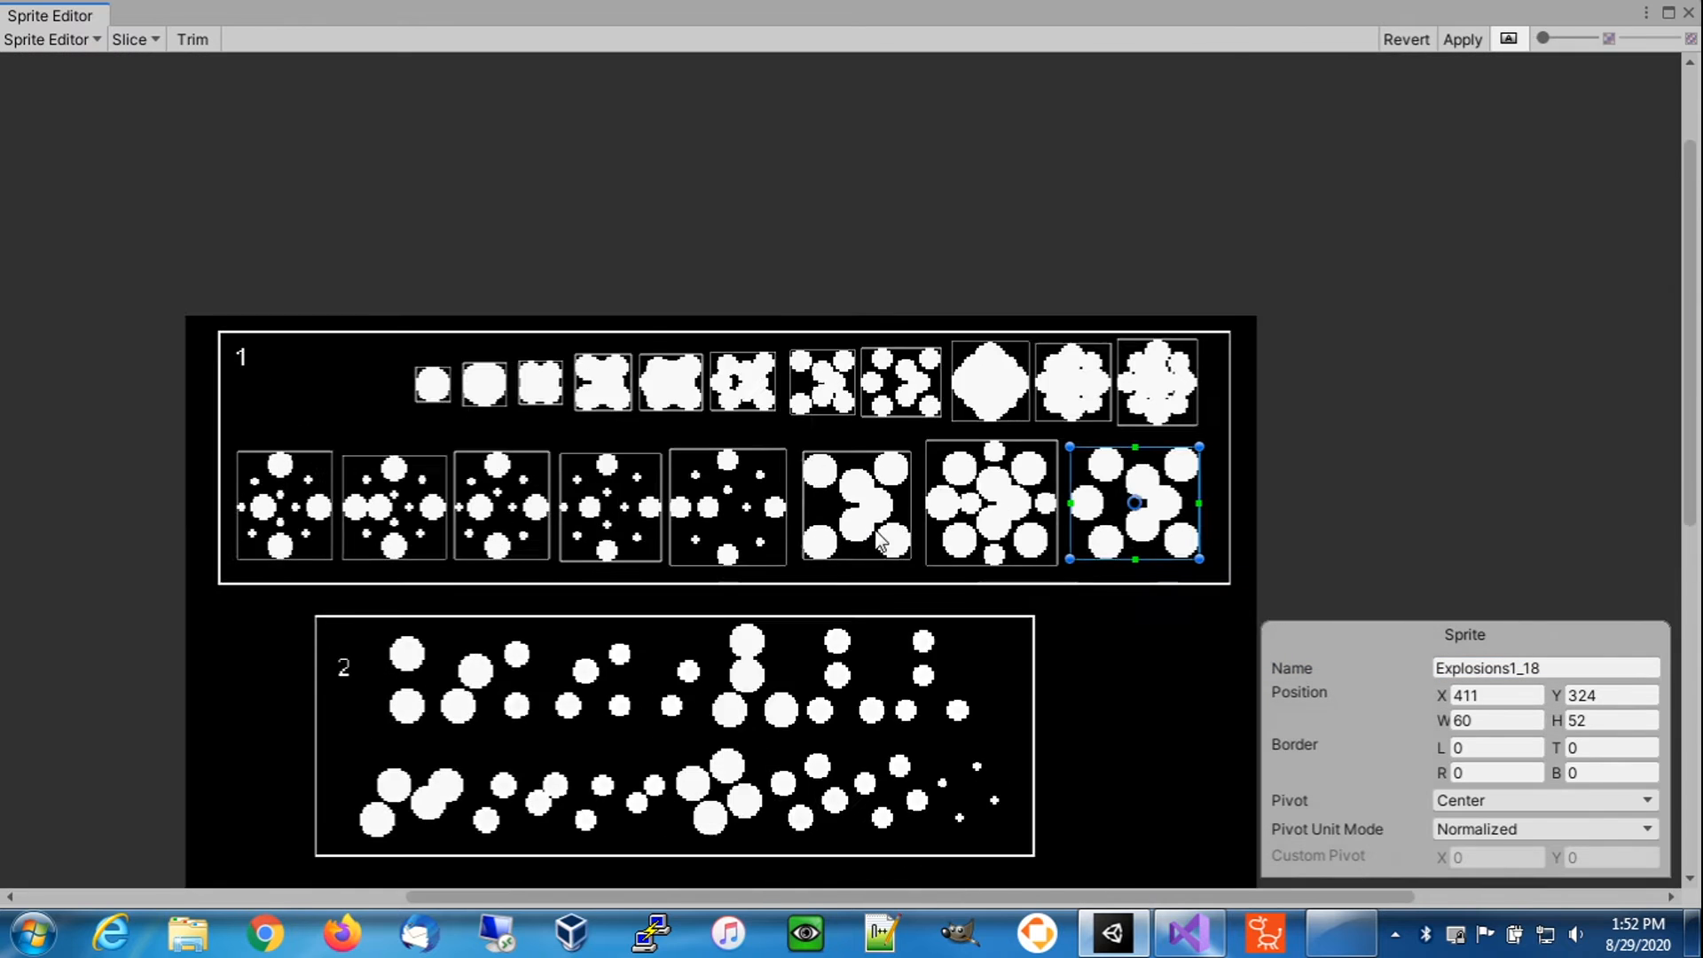
{"action": "scroll", "coordinate": [879, 541], "scroll_direction": "up", "scroll_amount": 3}
{"action": "left_click", "coordinate": [280, 311]}
{"action": "left_click", "coordinate": [360, 311]}
{"action": "left_click", "coordinate": [446, 310]}
{"action": "left_click", "coordinate": [567, 328]}
{"action": "left_click", "coordinate": [656, 327]}
{"action": "left_click", "coordinate": [884, 322]}
{"action": "left_click", "coordinate": [1142, 330]}
{"action": "left_click", "coordinate": [1402, 344]}
{"action": "left_click", "coordinate": [275, 521]}
{"action": "left_click", "coordinate": [581, 537]}
{"action": "left_click", "coordinate": [965, 554]}
{"action": "left_click", "coordinate": [1359, 558]}
{"action": "left_click", "coordinate": [283, 325]}
- Apply the slicing and renaming to the Explosions texture and close the Sprite Editor
{"action": "left_click", "coordinate": [1463, 39]}
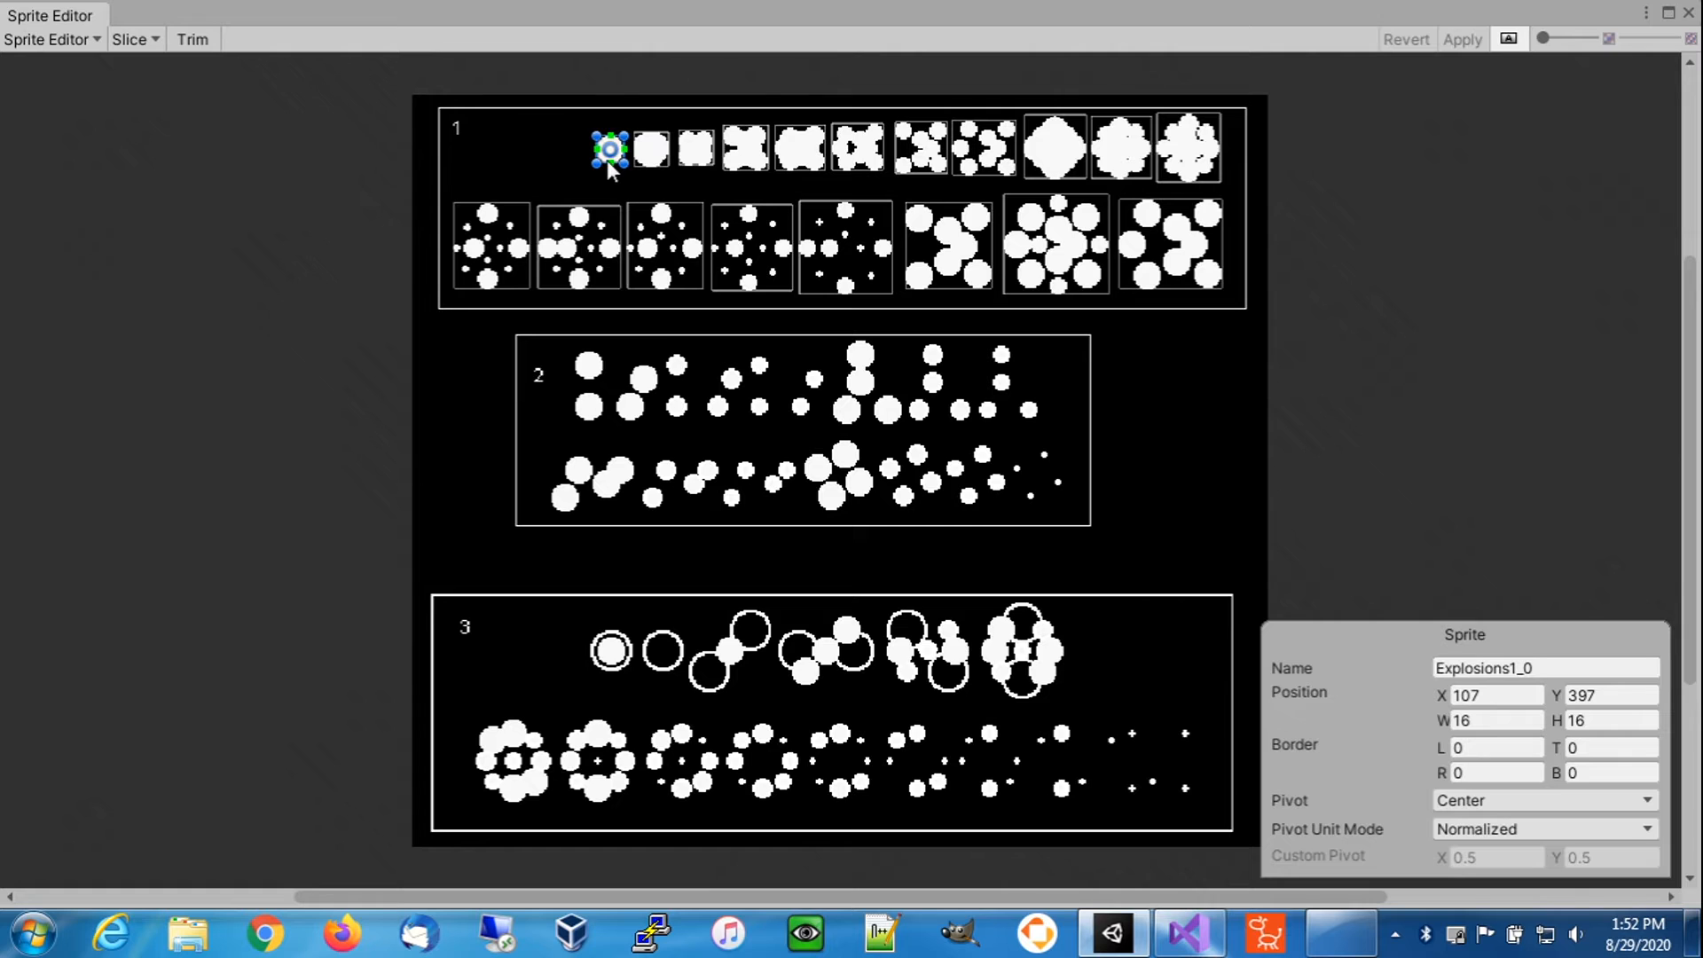
{"action": "left_click", "coordinate": [652, 153]}
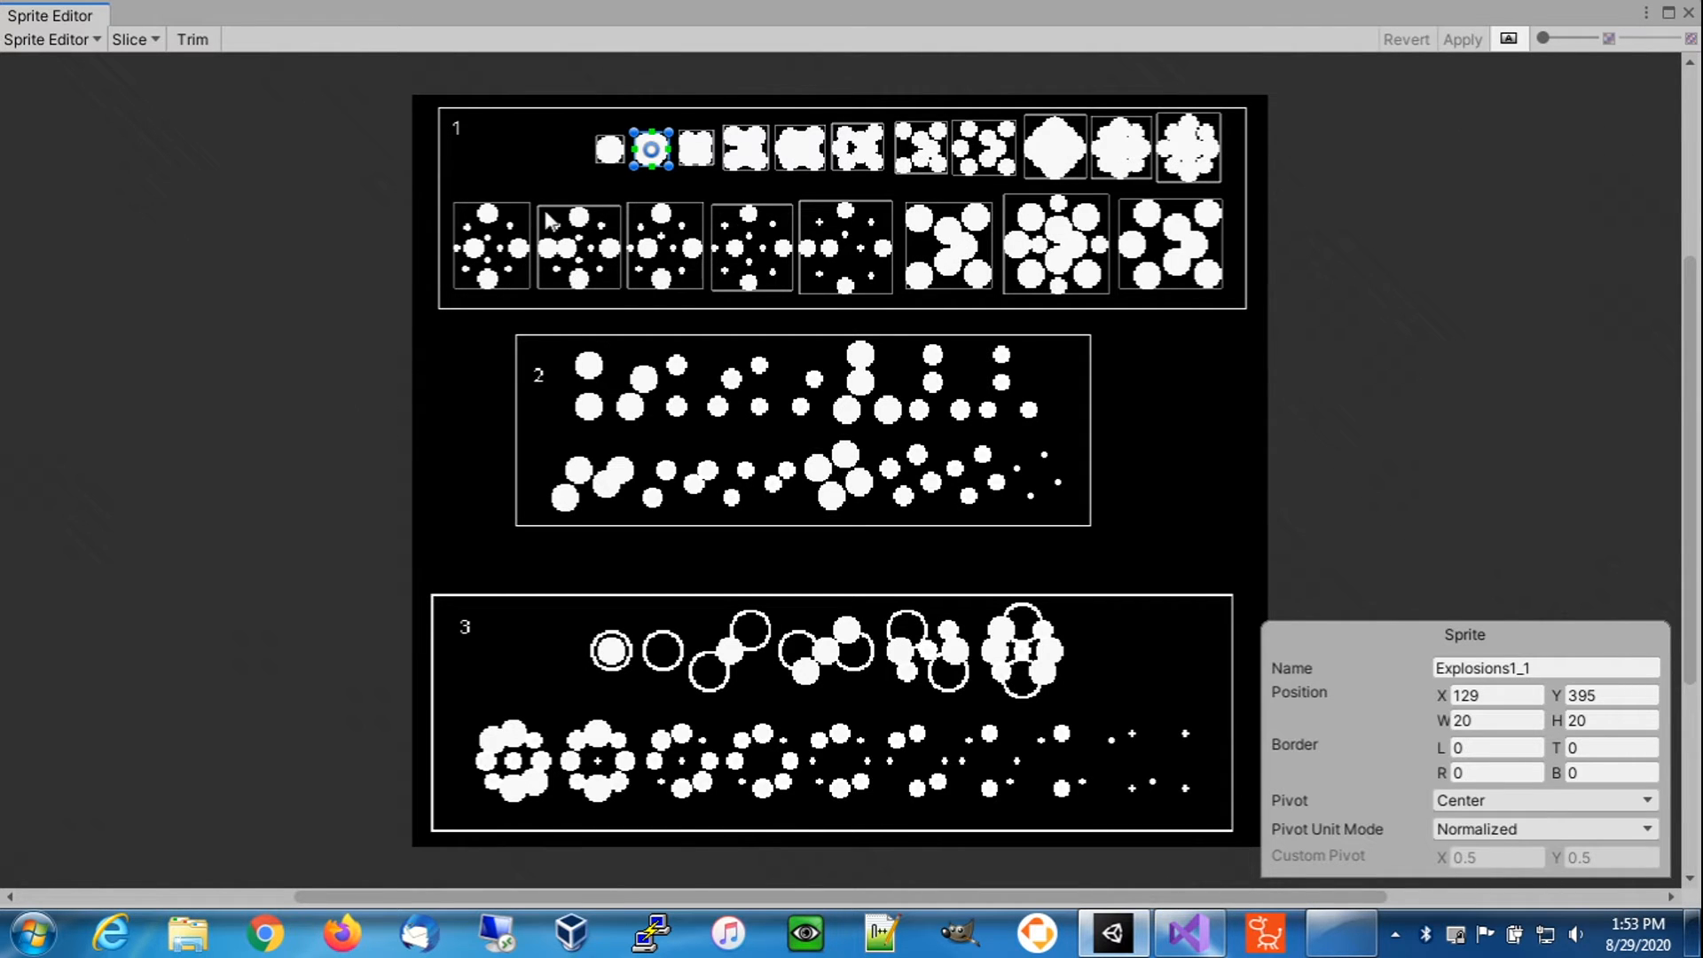
{"action": "left_click", "coordinate": [567, 168]}
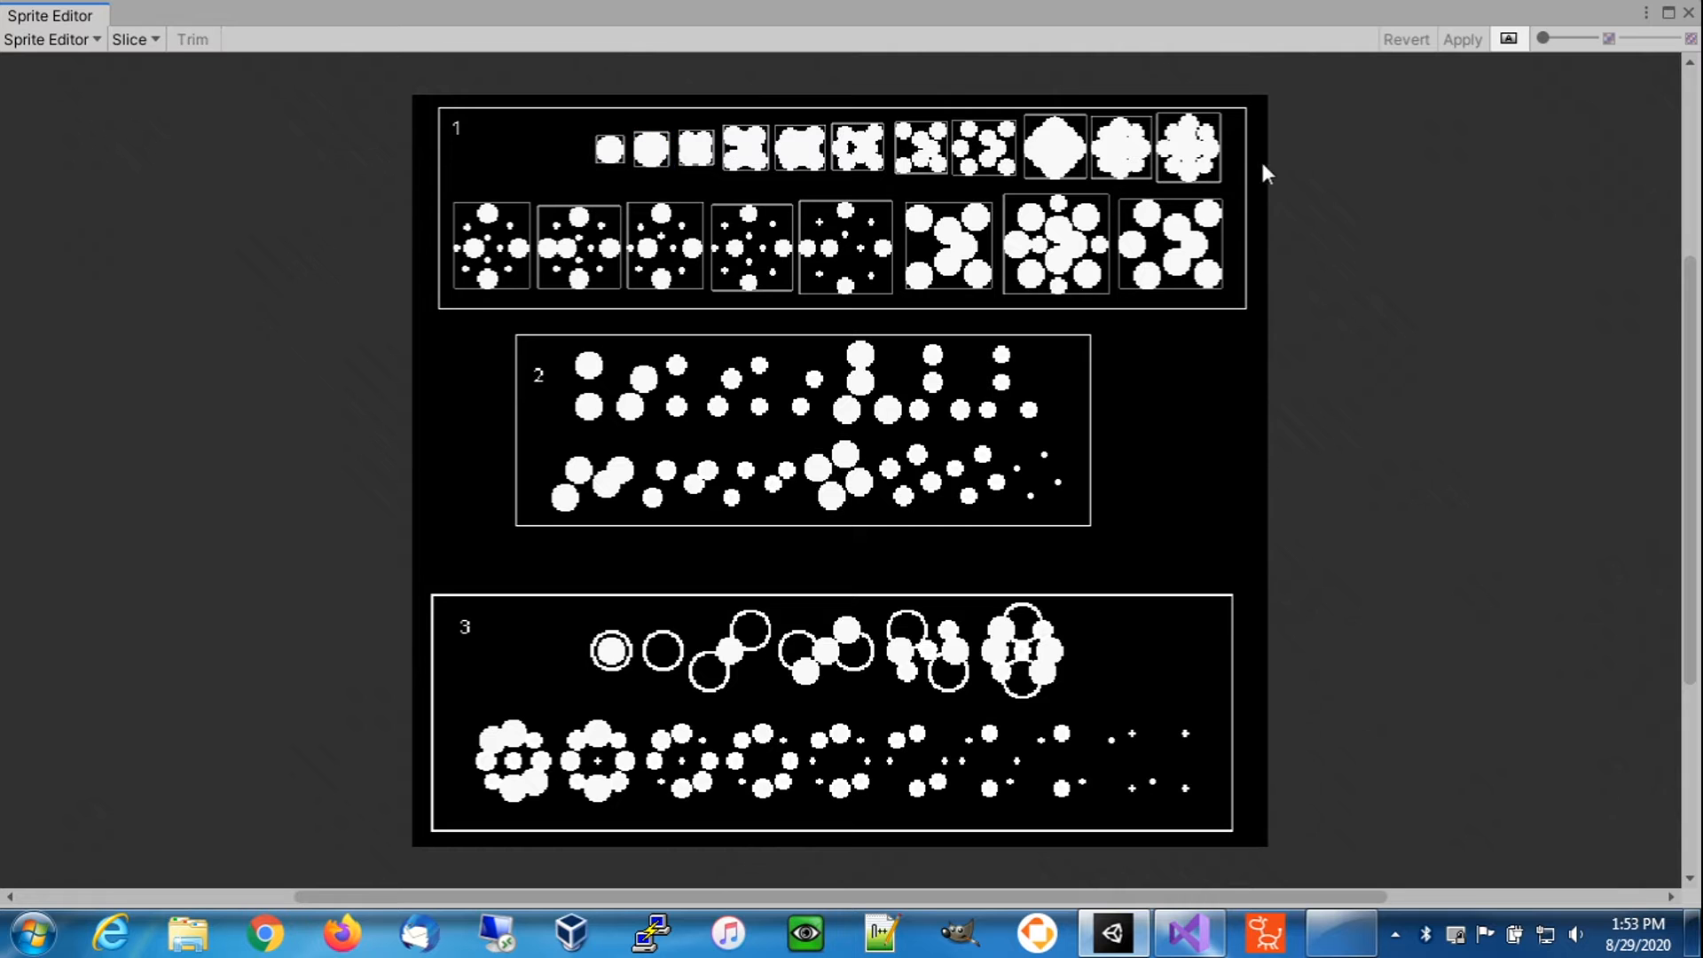
{"action": "left_click", "coordinate": [1687, 15]}
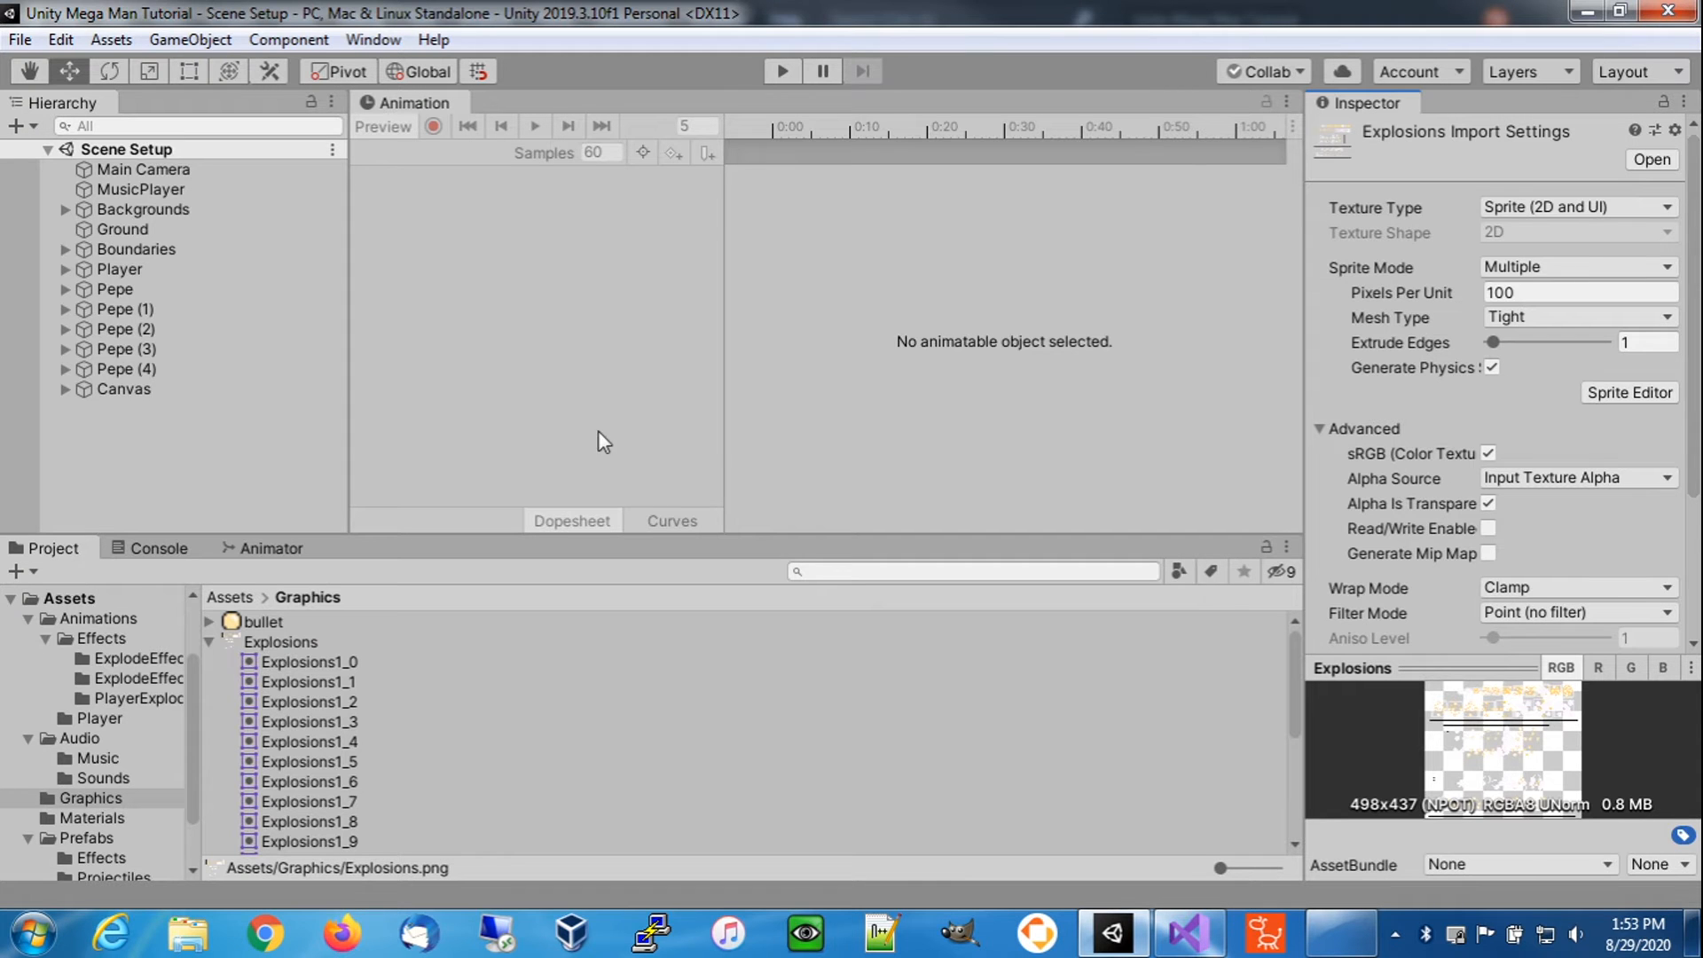
- Step through the sliced sprites from Explosions1_0 to Explosions1_18 in the Graphics folder to preview each frame
{"action": "left_click", "coordinate": [355, 665]}
{"action": "key", "text": "Down"}
{"action": "key", "text": "Down"}
{"action": "key", "text": "Down"}
{"action": "key", "text": "Down"}
{"action": "key", "text": "Down"}
{"action": "key", "text": "Down"}
{"action": "key", "text": "Down"}
{"action": "key", "text": "Down"}
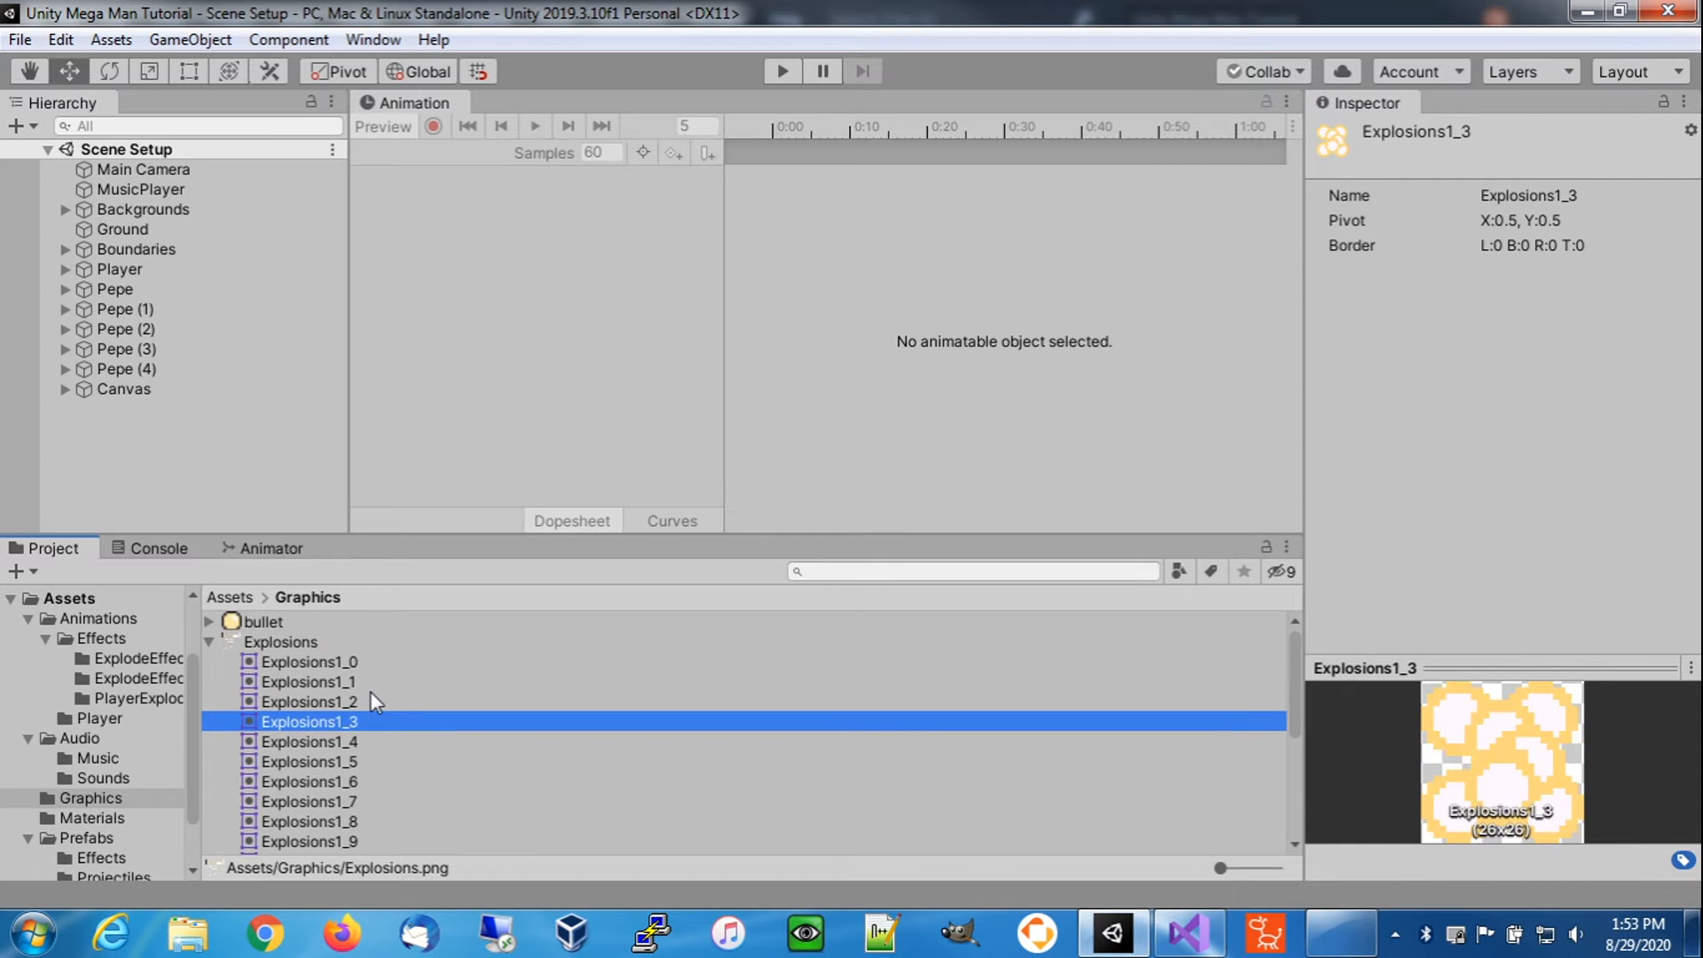
{"action": "key", "text": "Down"}
{"action": "key", "text": "Down"}
{"action": "key", "text": "Down"}
{"action": "key", "text": "Down"}
{"action": "key", "text": "Down"}
{"action": "key", "text": "Down"}
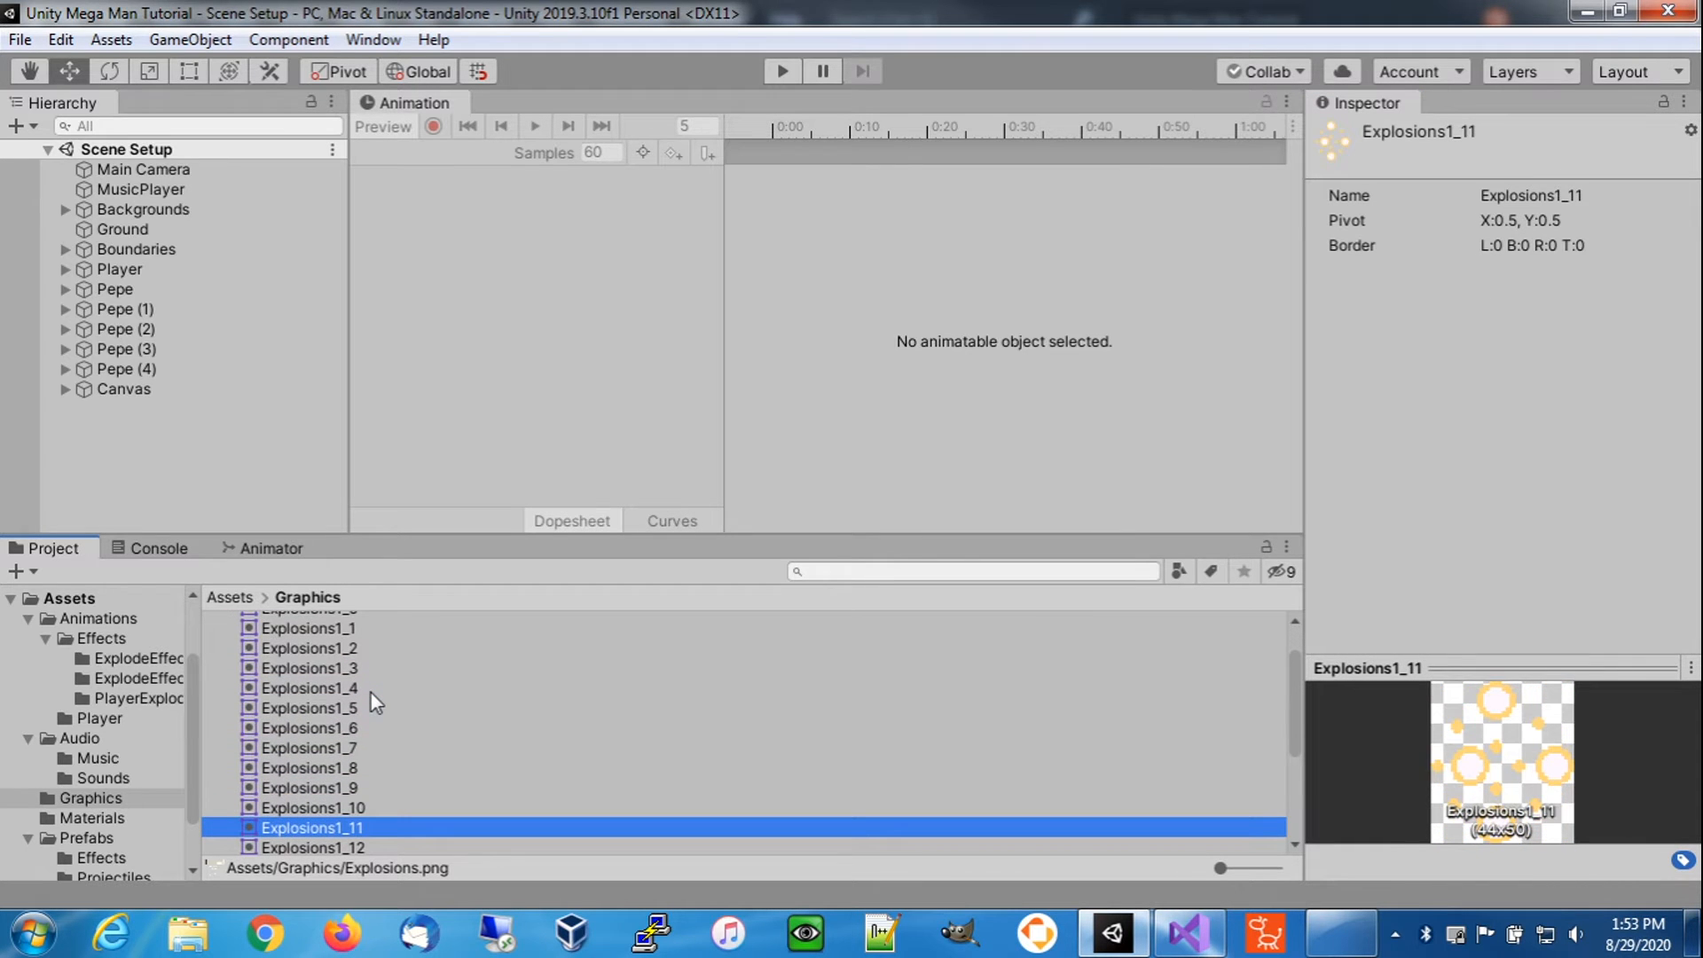
{"action": "key", "text": "Down"}
{"action": "key", "text": "Down"}
{"action": "key", "text": "Down"}
{"action": "key", "text": "Down"}
{"action": "key", "text": "Down"}
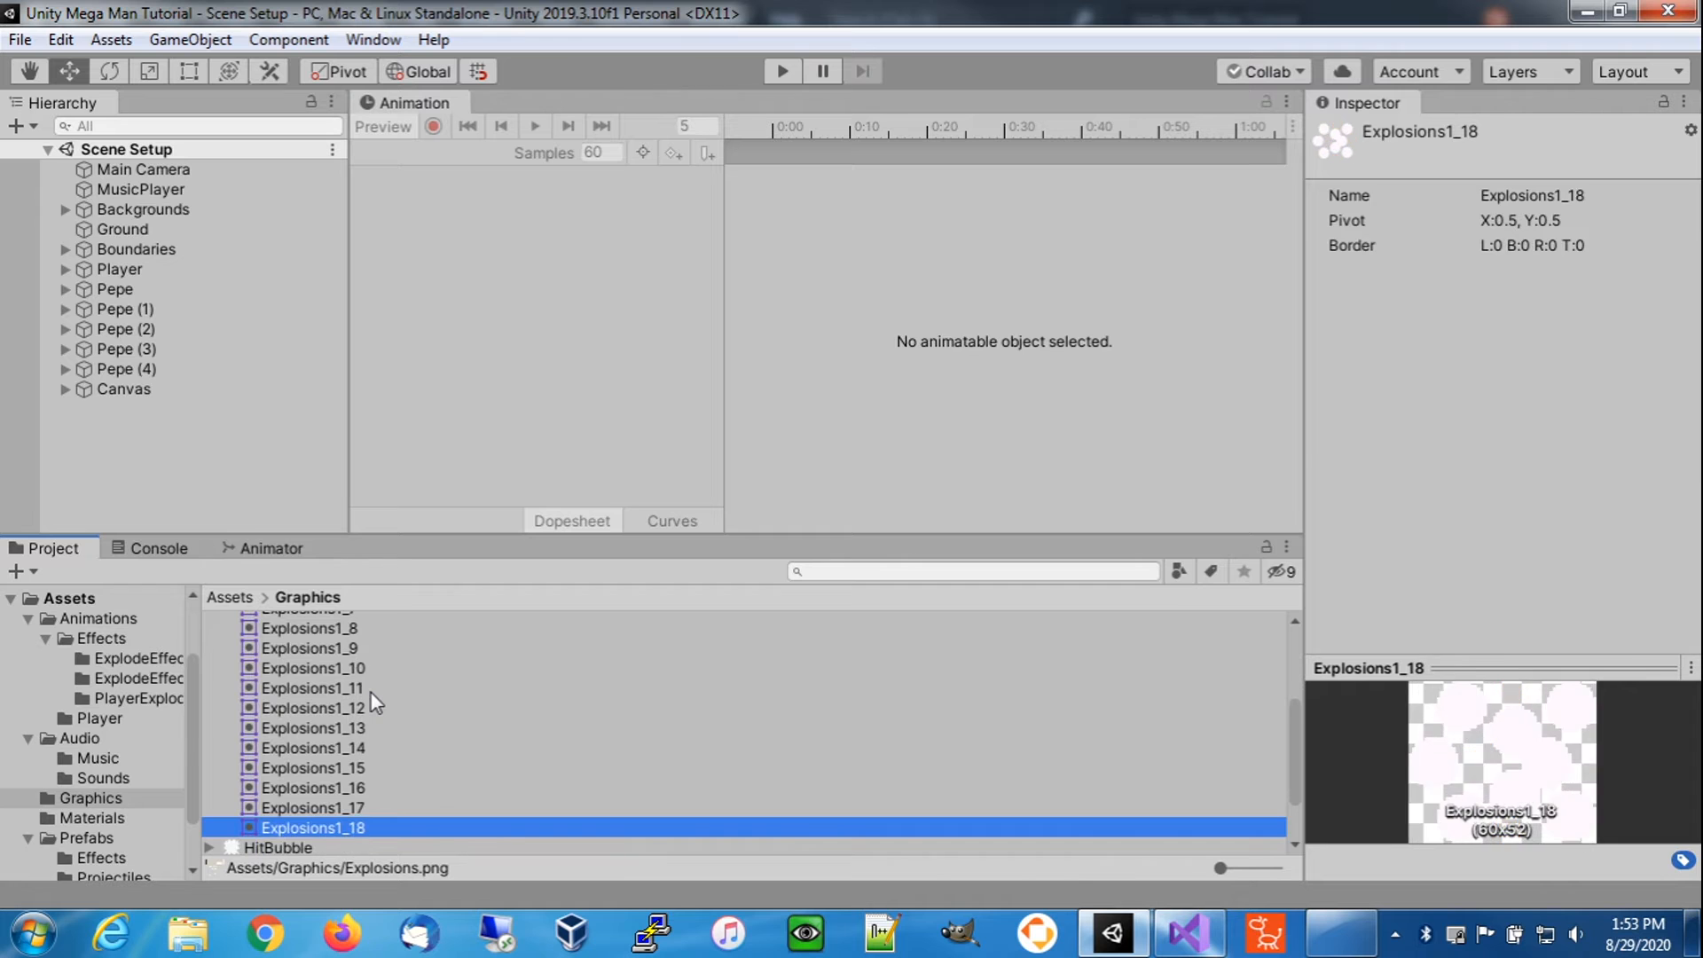
- Step back through the sliced explosion sprites from Explosions1_18 to Explosions1_0 to preview the frames in reverse
{"action": "key", "text": "Up"}
{"action": "key", "text": "Up"}
{"action": "key", "text": "Up"}
{"action": "key", "text": "Up"}
{"action": "key", "text": "Up"}
{"action": "key", "text": "Up"}
{"action": "key", "text": "Up"}
{"action": "key", "text": "Up"}
{"action": "key", "text": "Up"}
{"action": "key", "text": "Up"}
{"action": "key", "text": "Up"}
{"action": "key", "text": "Up"}
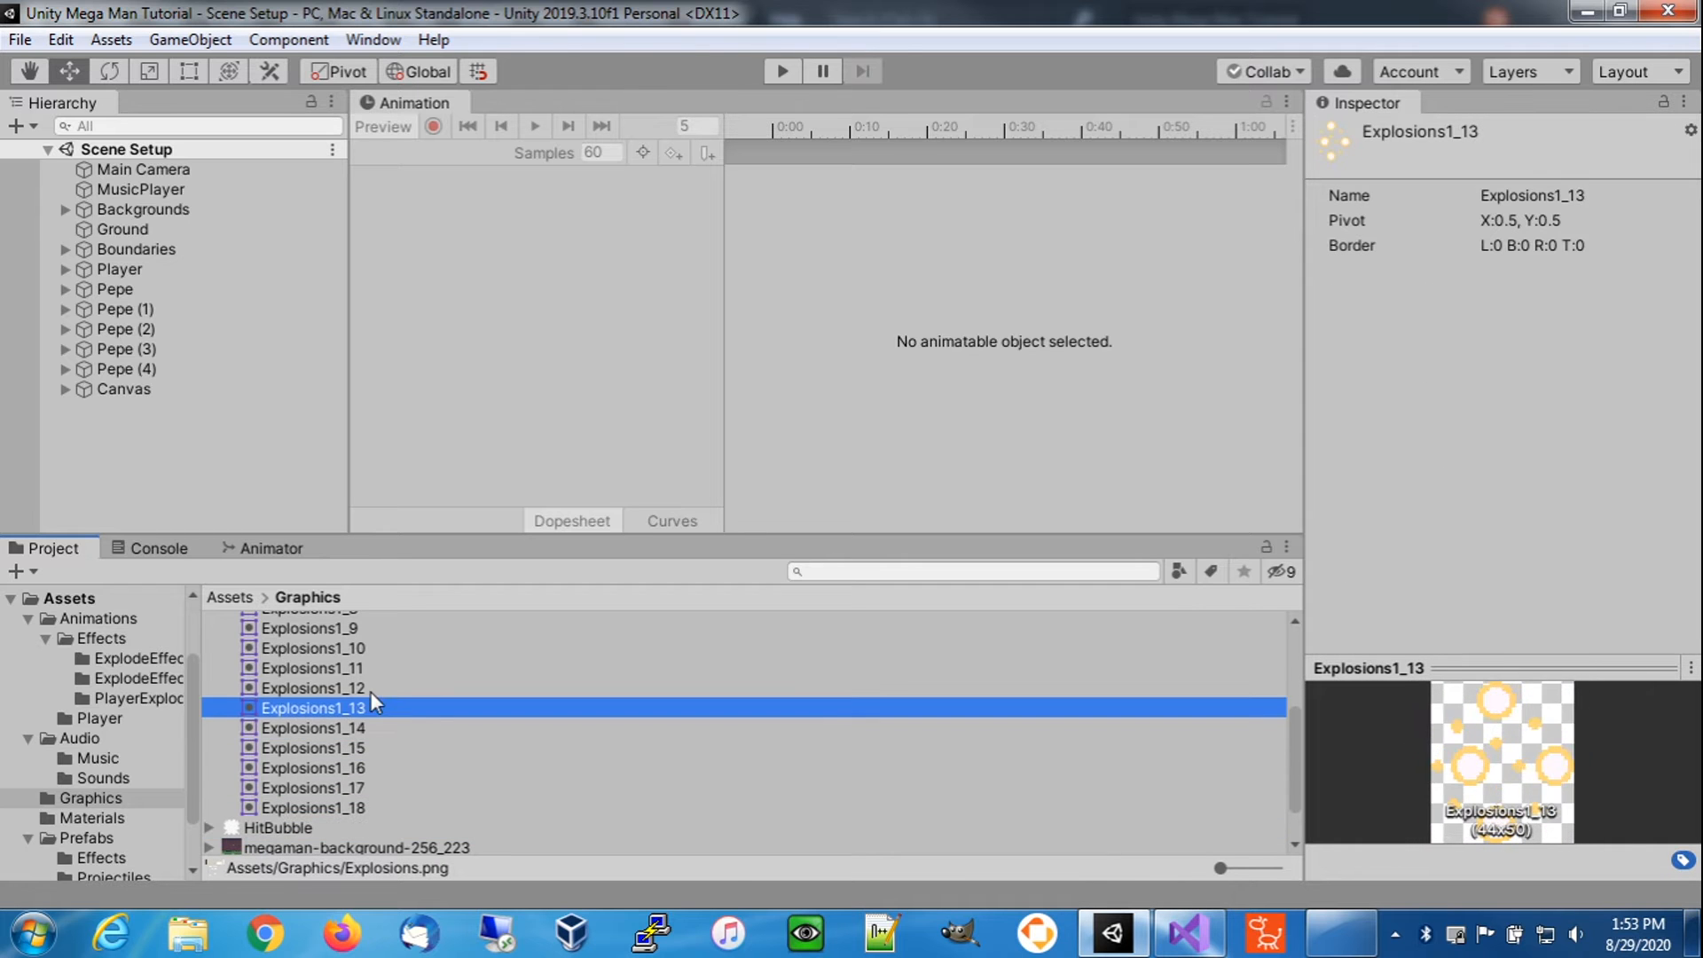
{"action": "key", "text": "Up"}
{"action": "key", "text": "Up"}
{"action": "key", "text": "Up"}
{"action": "key", "text": "Up"}
{"action": "key", "text": "Up"}
{"action": "key", "text": "Up"}
{"action": "key", "text": "Up"}
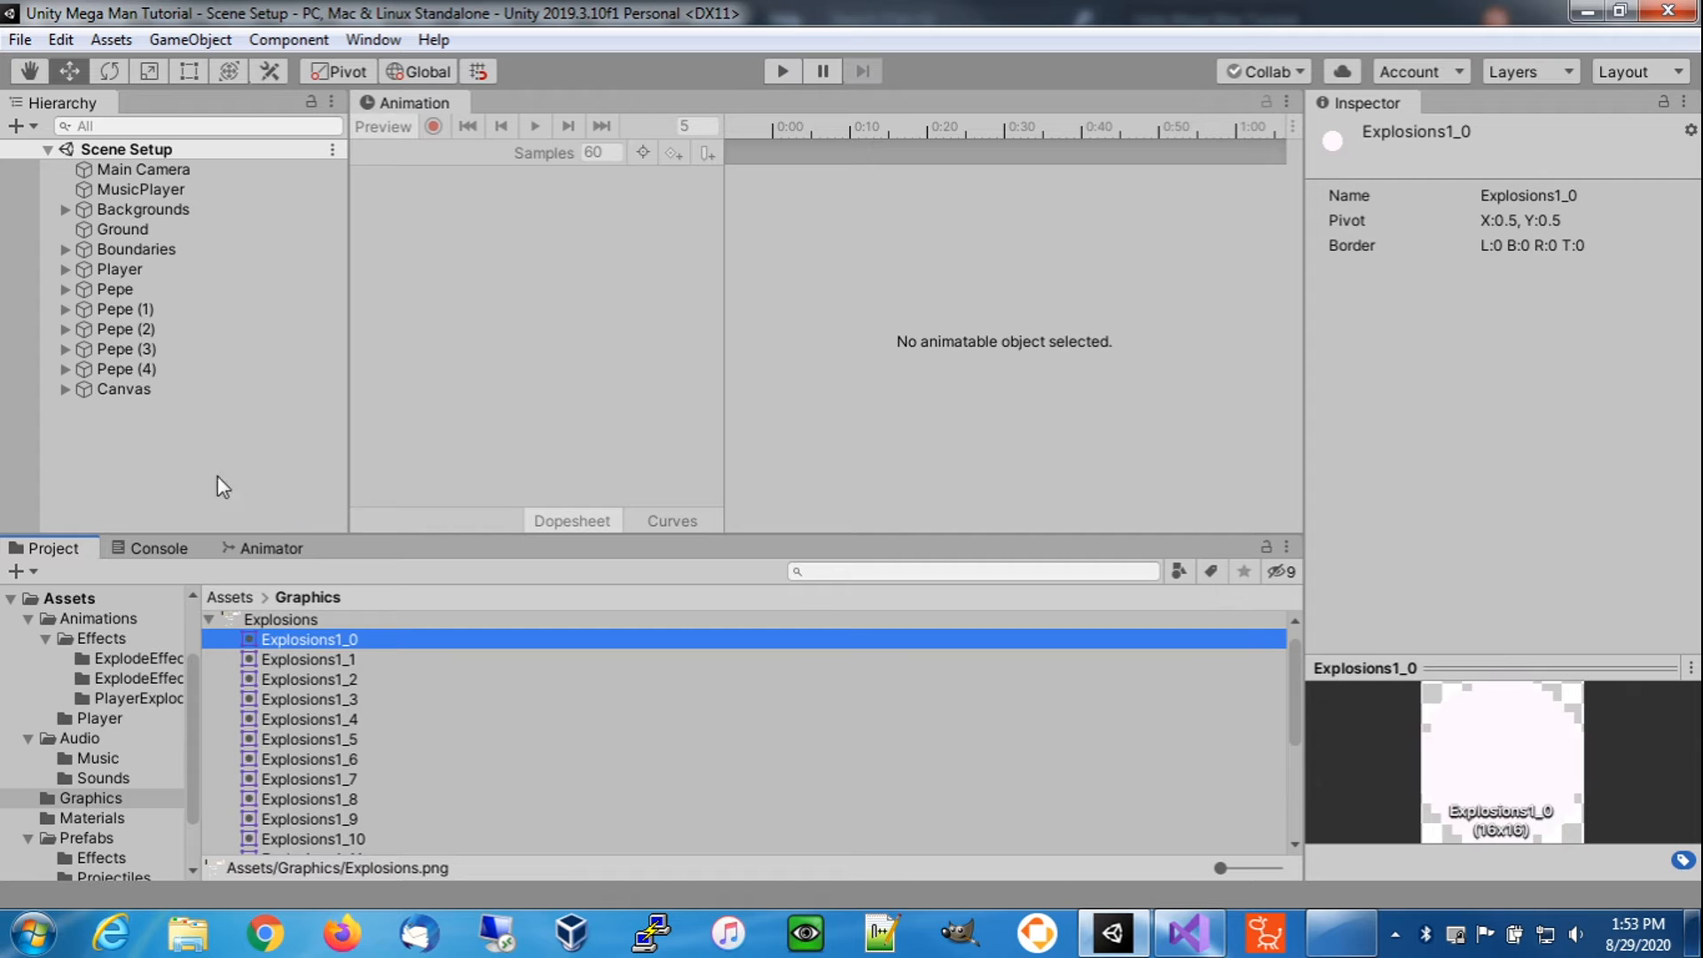
- Create an empty game object in the scene and name it ExplodeEffect2
{"action": "right_click", "coordinate": [171, 435]}
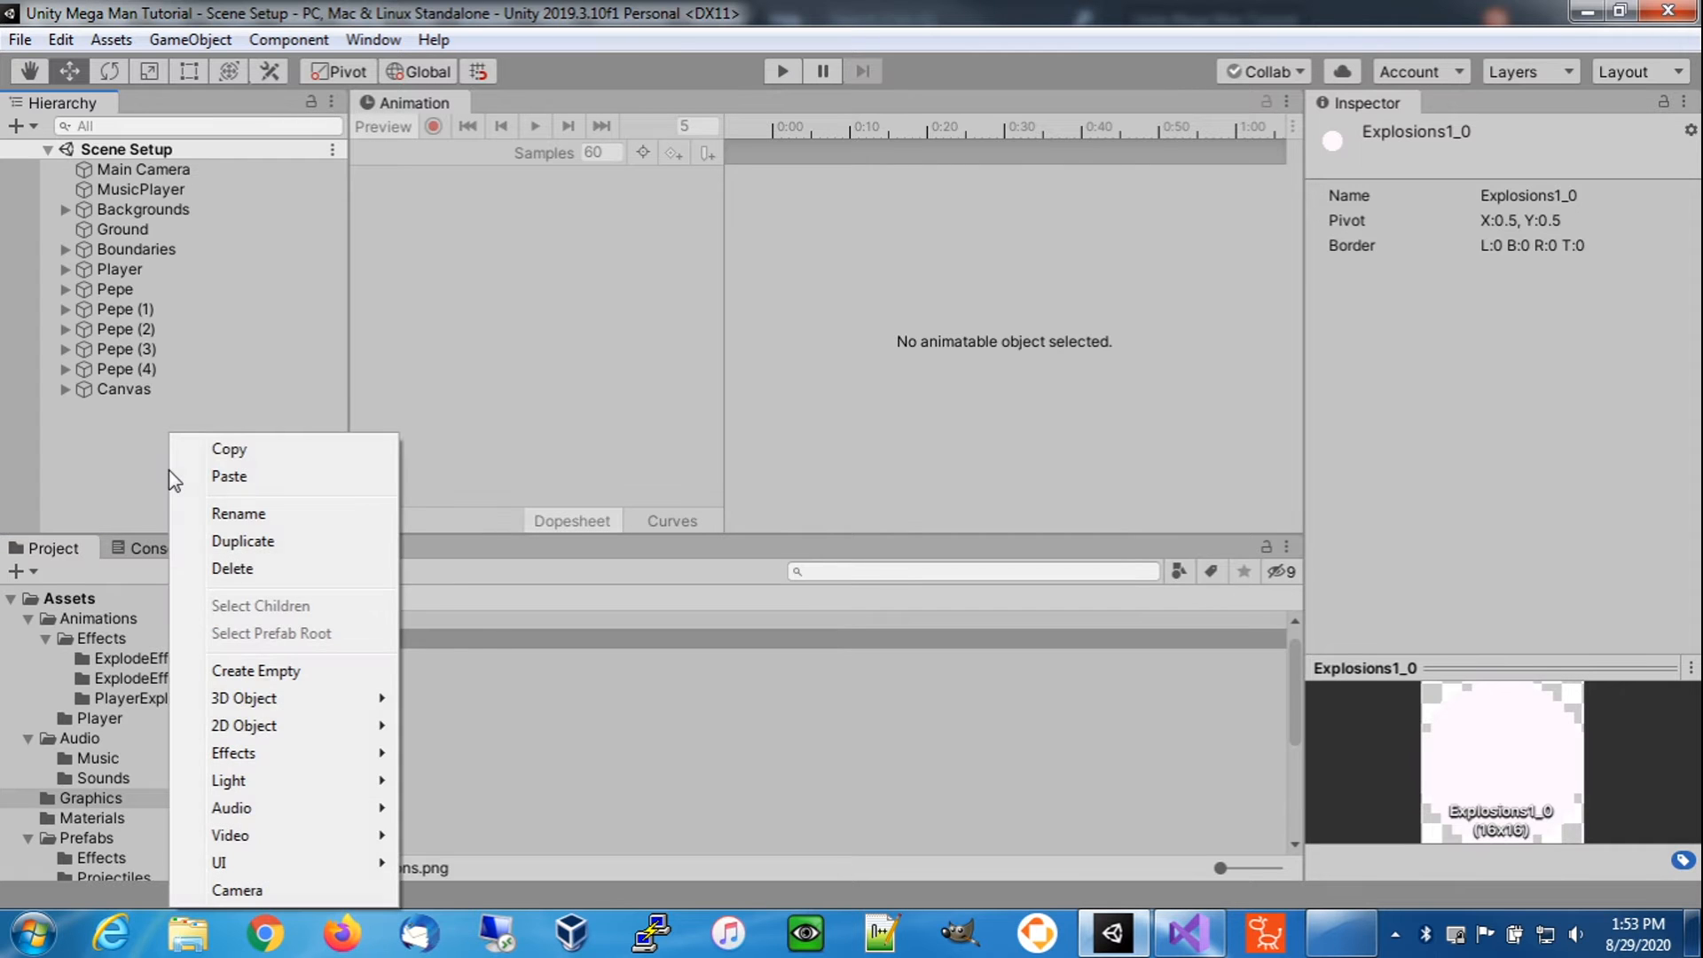
{"action": "left_click", "coordinate": [254, 672]}
{"action": "left_click", "coordinate": [202, 408]}
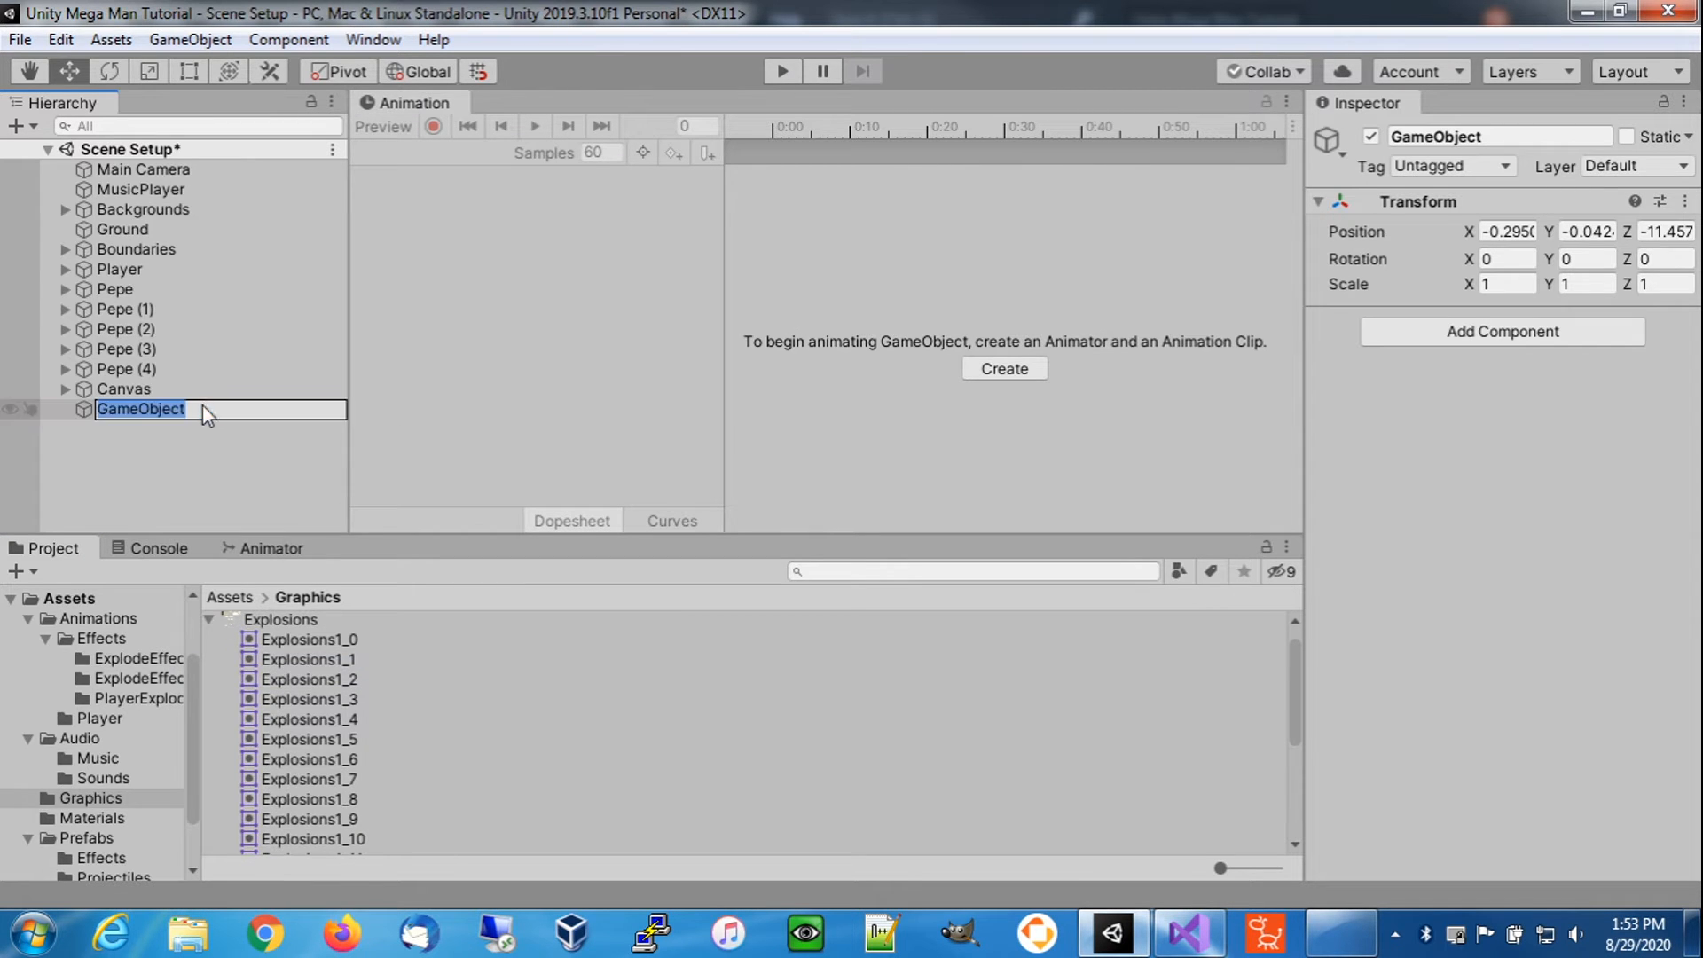
{"action": "type", "text": "ExplodeEffect2"}
{"action": "key", "text": "Return"}
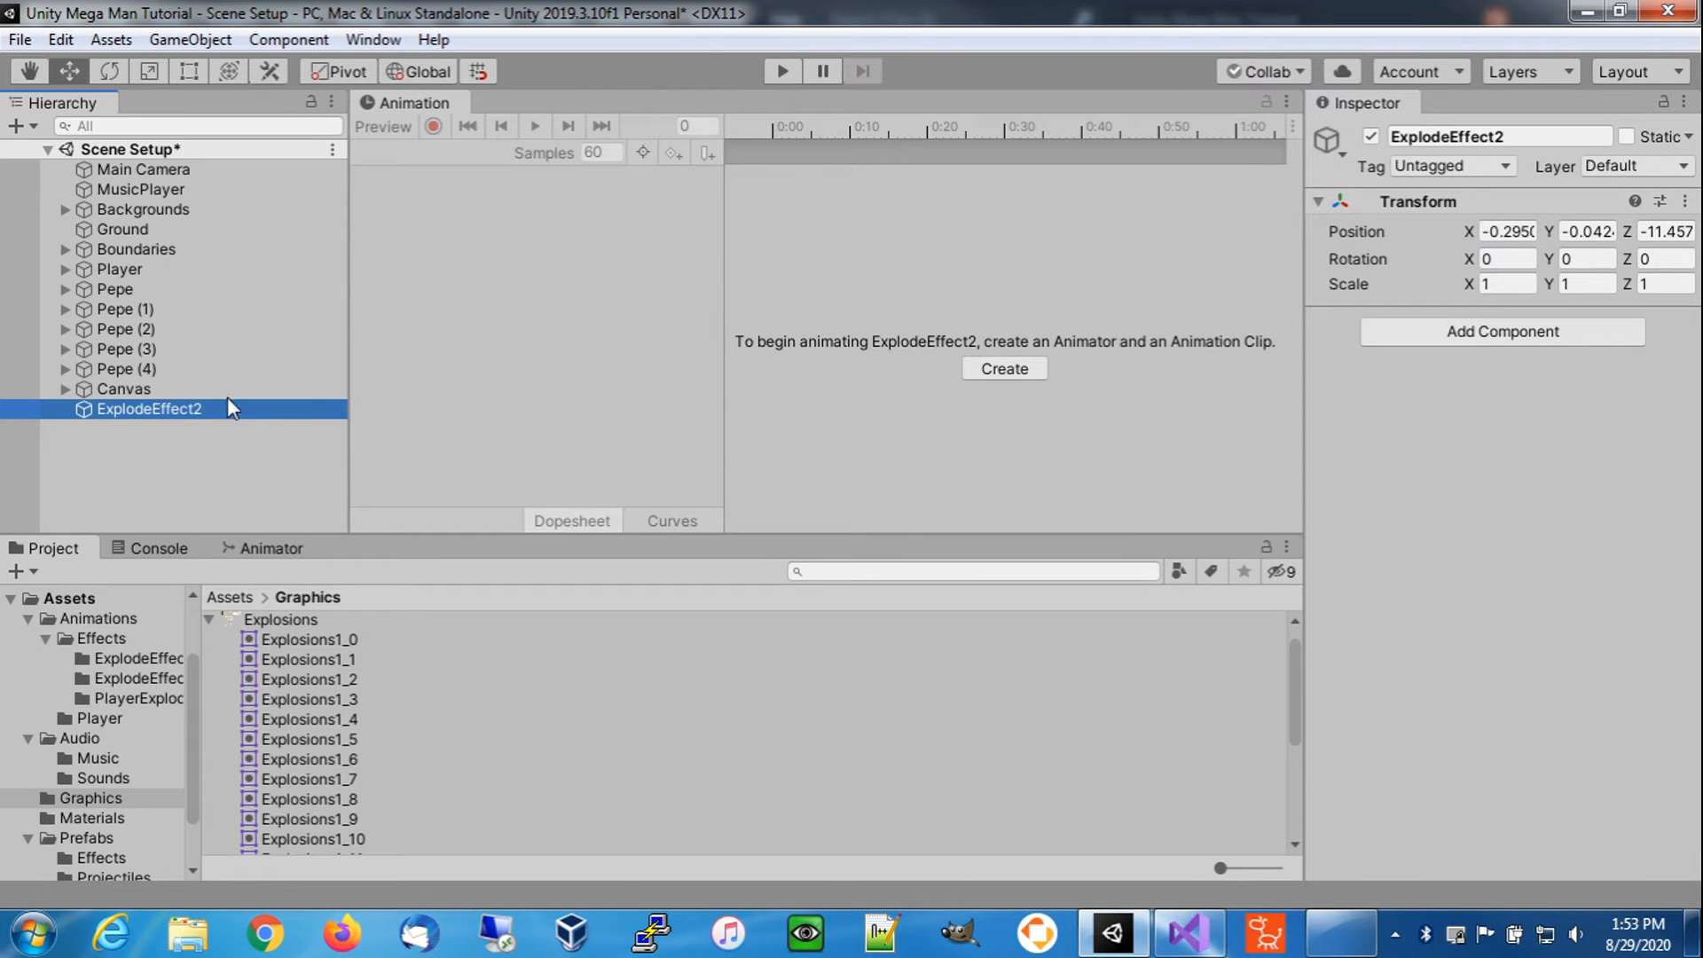
- Add Sprite Renderer, Circle Collider 2D and Animator components to the ExplodeEffect2 object
{"action": "left_click", "coordinate": [1439, 332]}
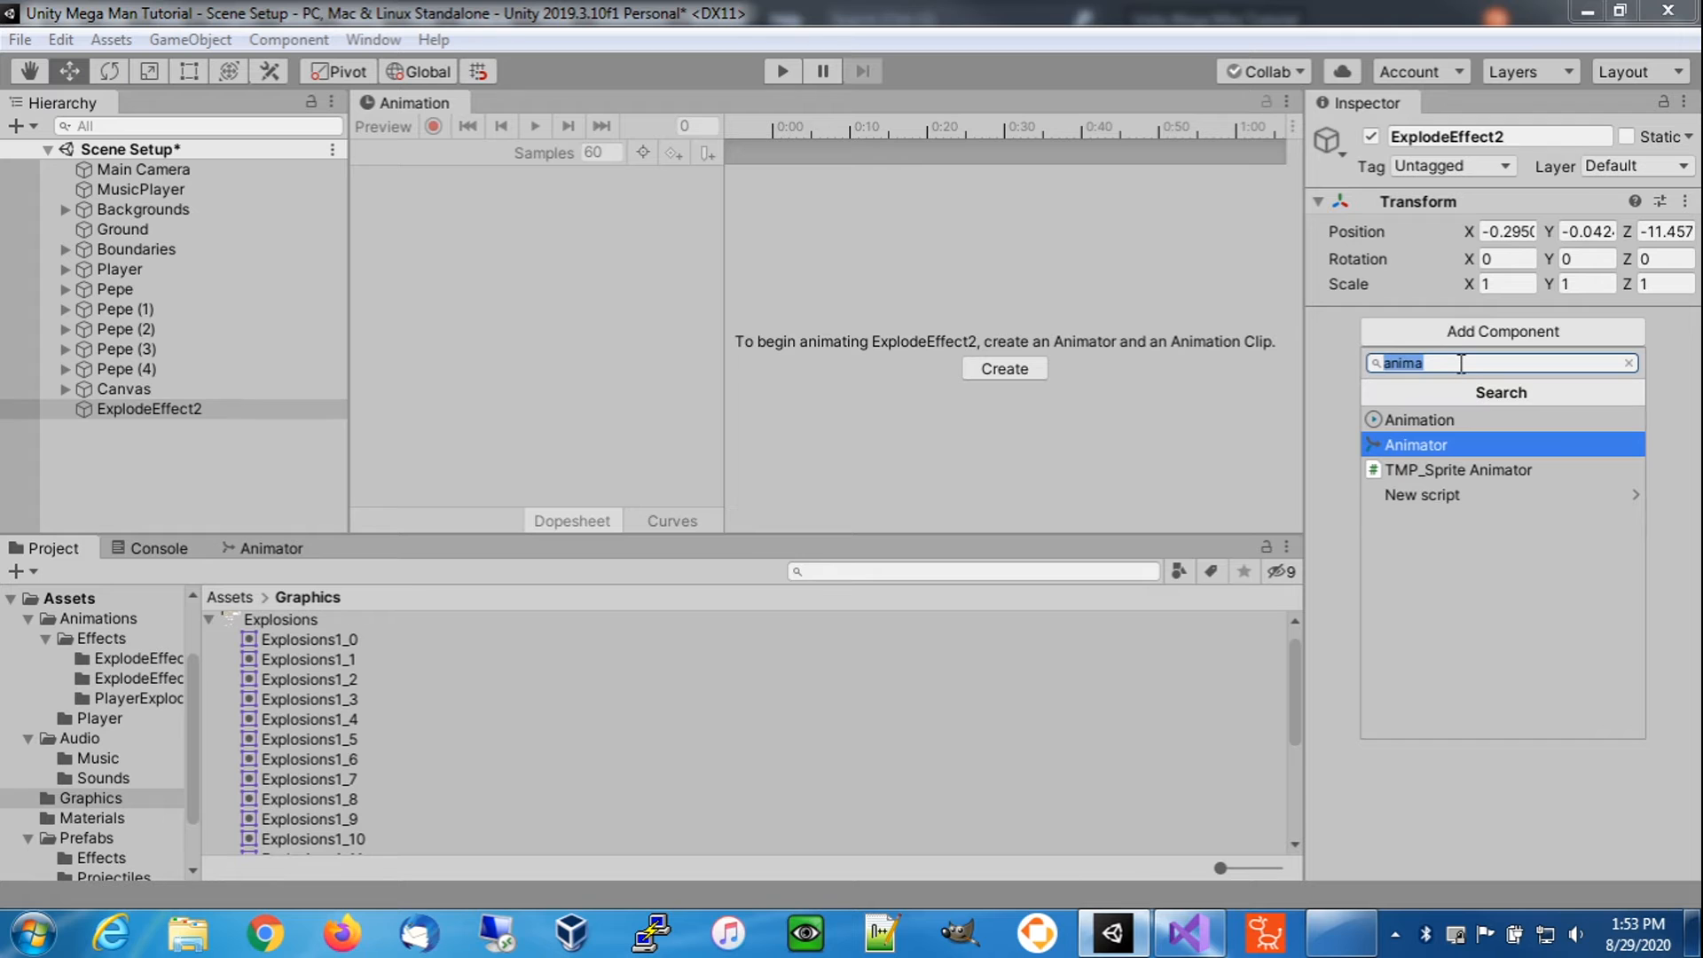
{"action": "type", "text": "spri"}
{"action": "left_click", "coordinate": [1470, 495]}
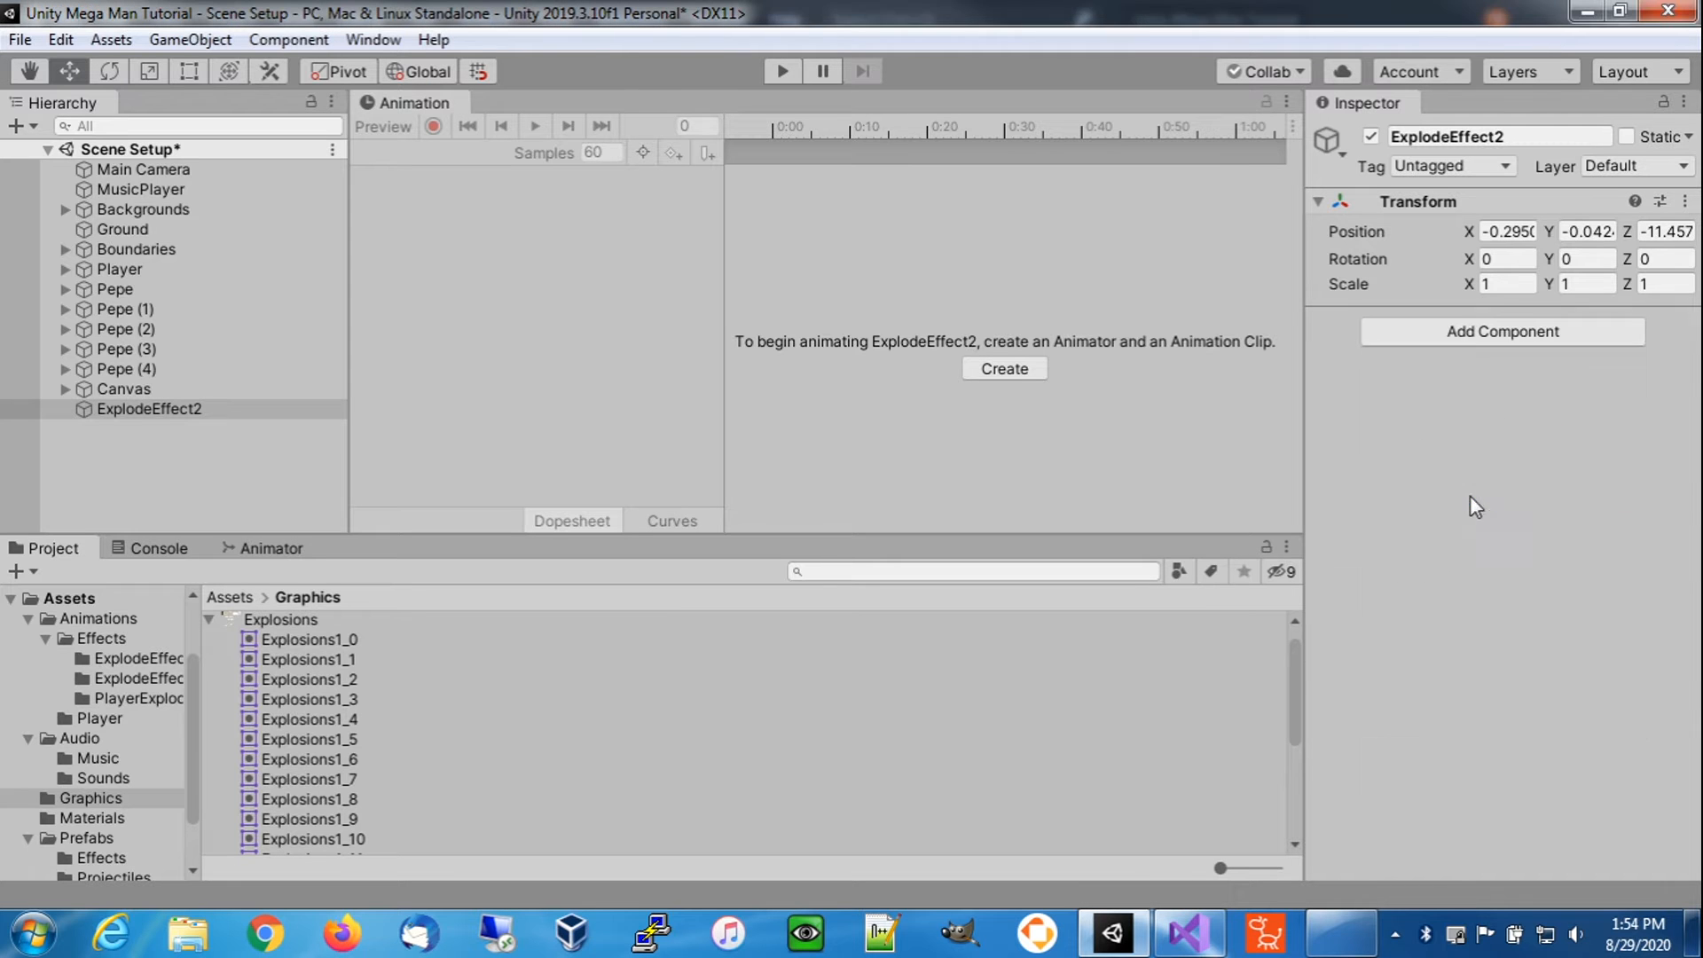
{"action": "left_click", "coordinate": [1459, 701]}
{"action": "type", "text": "circ"}
{"action": "left_click", "coordinate": [1476, 588]}
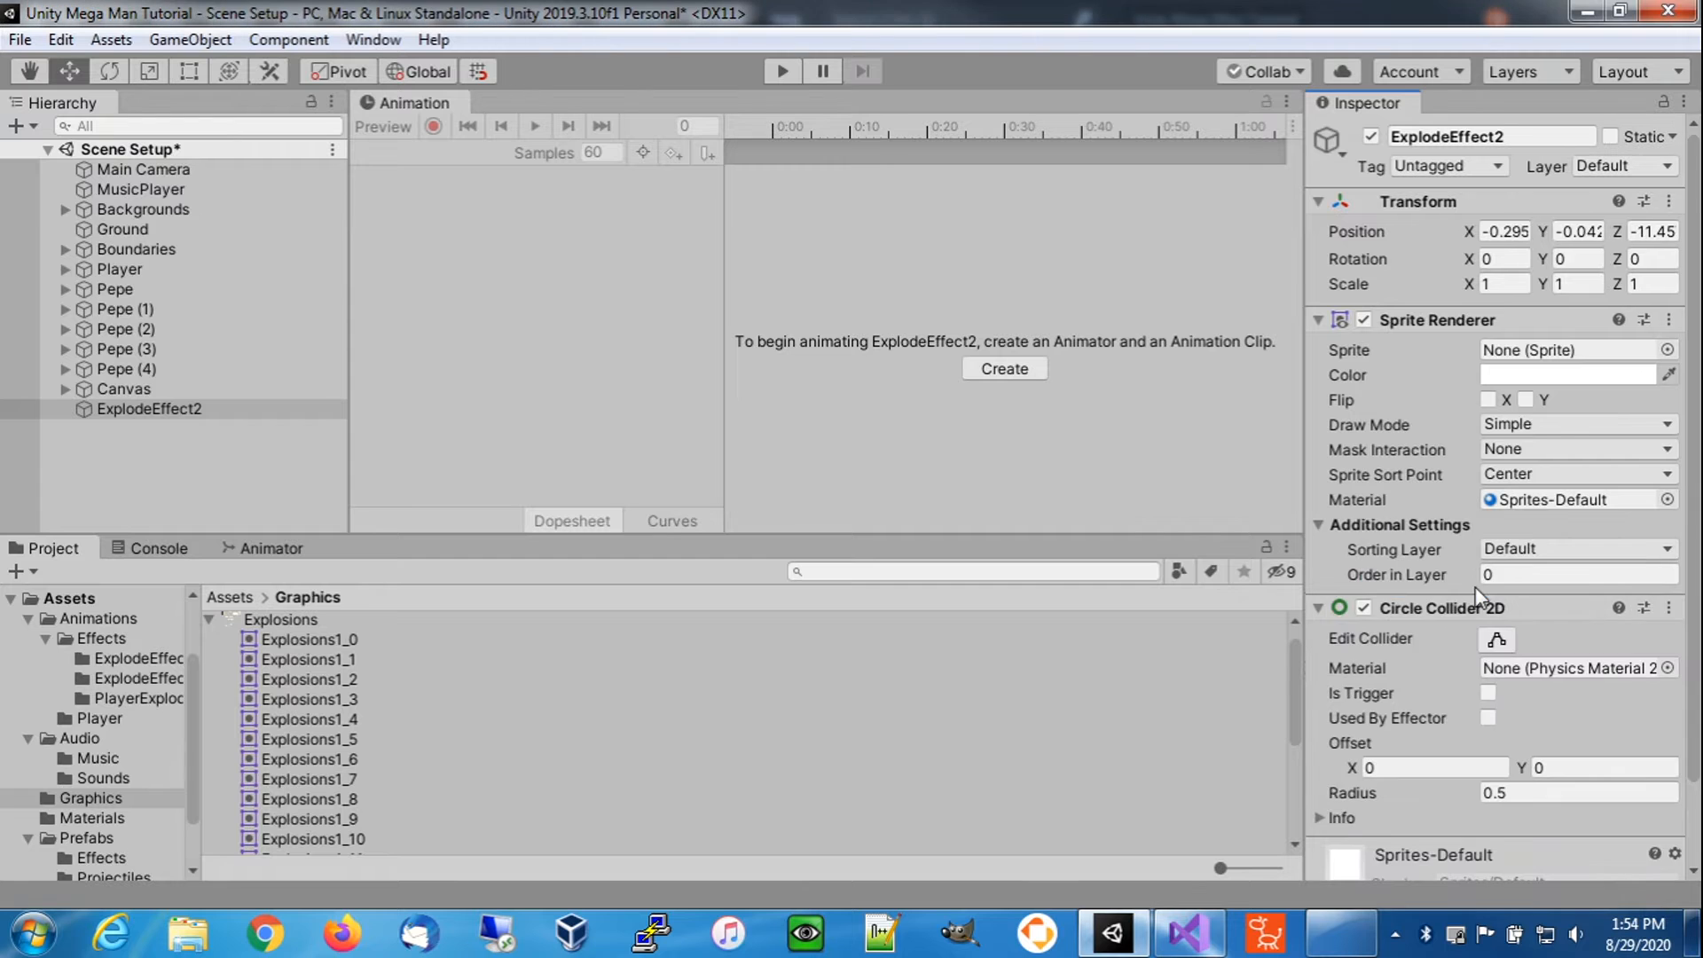
{"action": "scroll", "coordinate": [1481, 770], "scroll_direction": "down", "scroll_amount": 2}
{"action": "left_click", "coordinate": [1481, 849]}
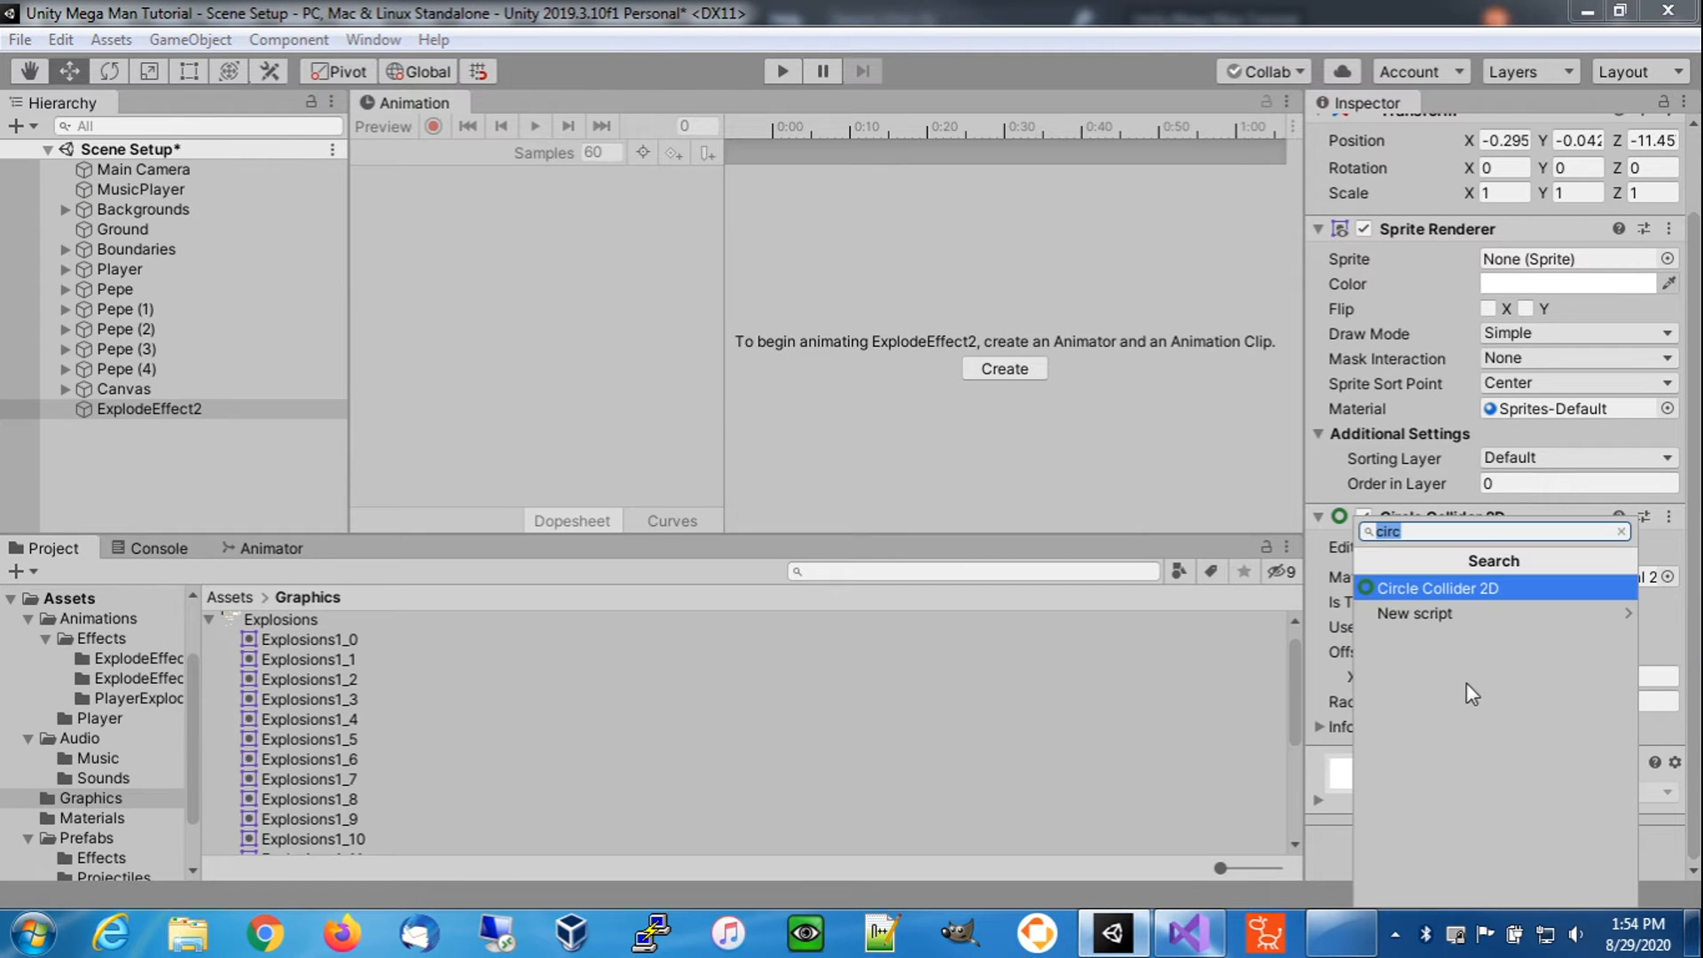
{"action": "type", "text": "anima"}
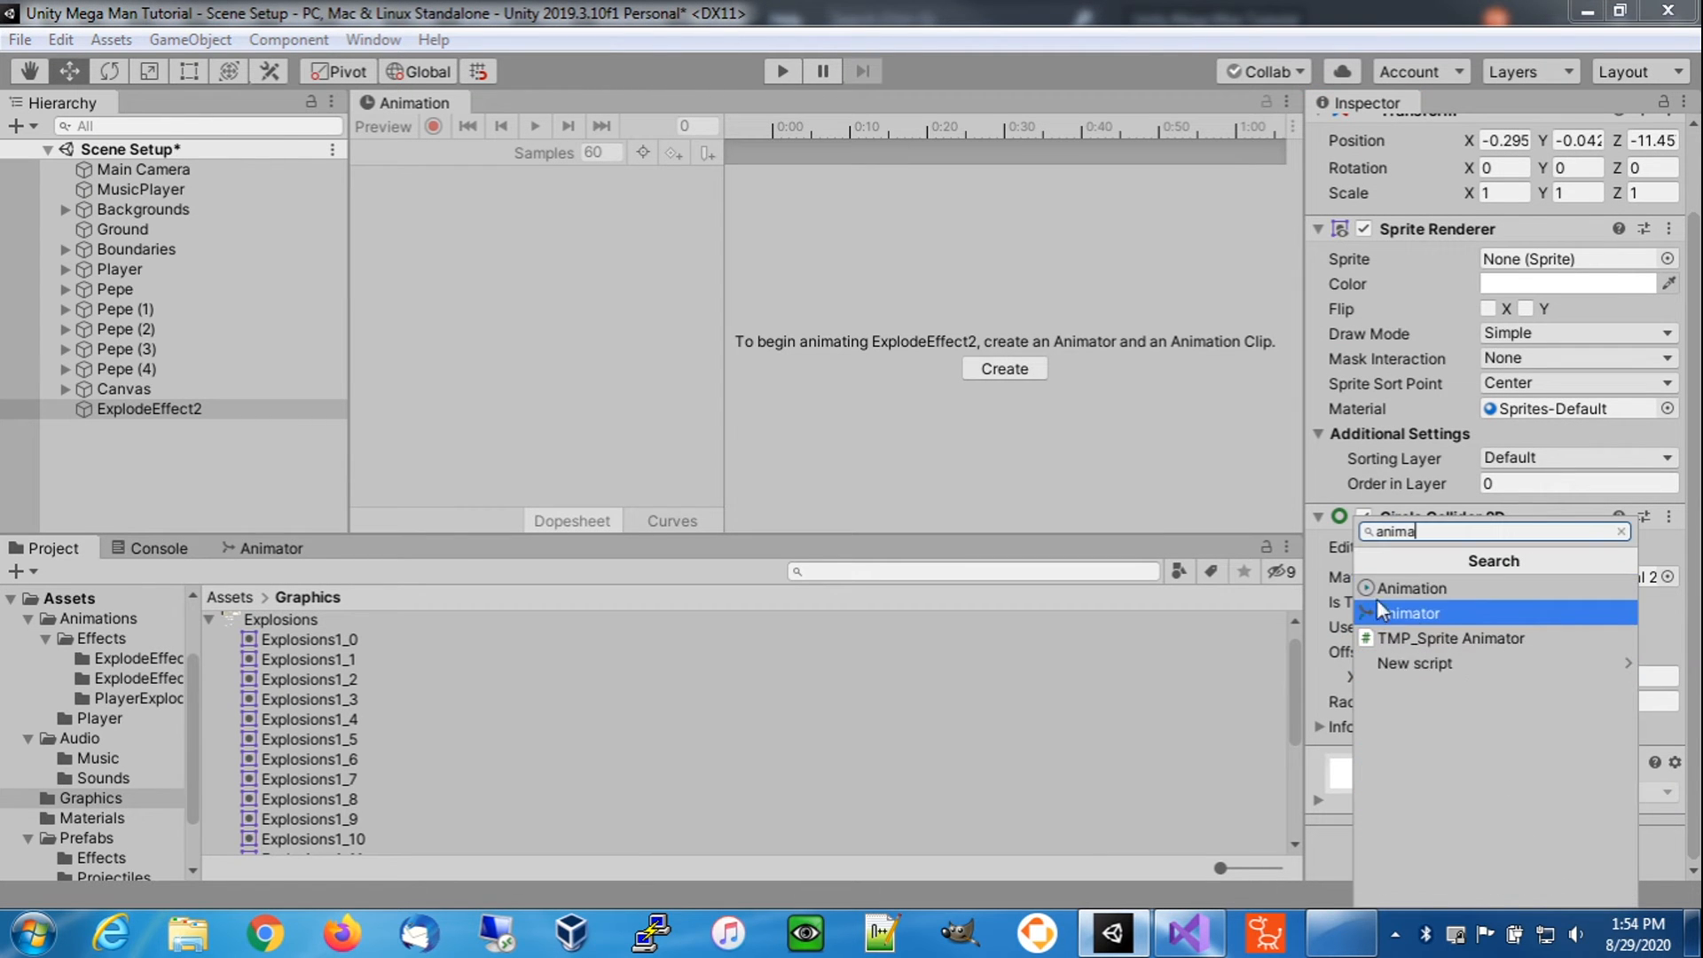
{"action": "left_click", "coordinate": [1410, 613]}
- Attach the ExplosionScript from the Scripts folder to the ExplodeEffect2 object
{"action": "scroll", "coordinate": [1437, 710], "scroll_direction": "down", "scroll_amount": 3}
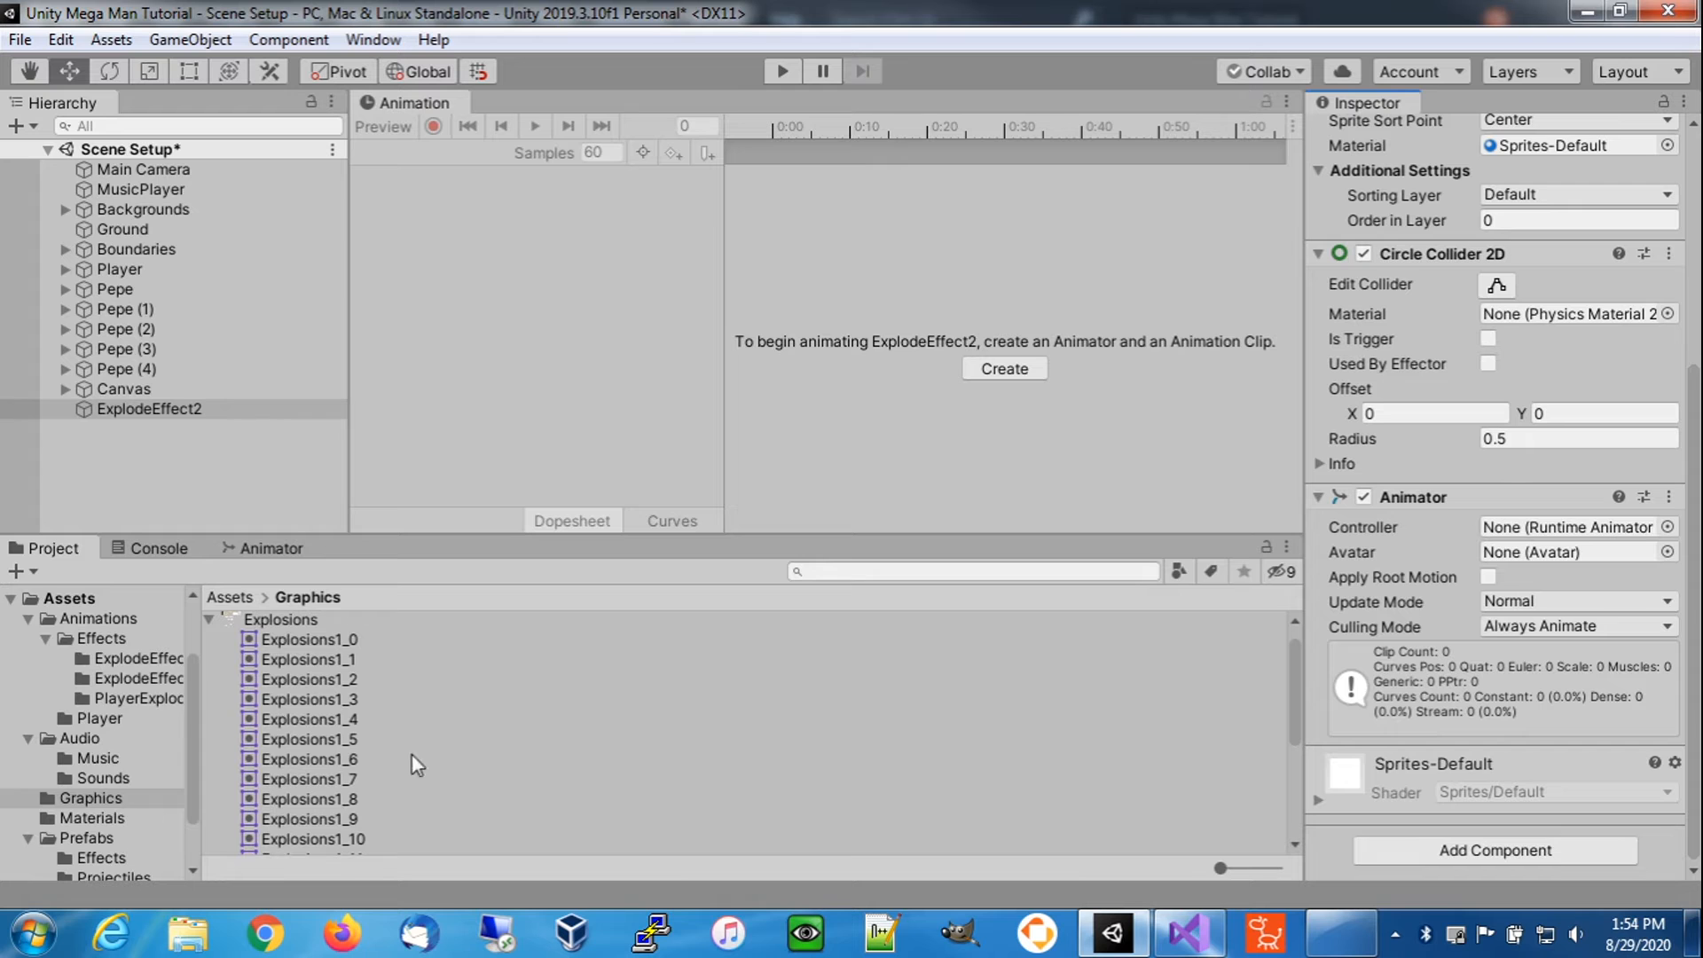
{"action": "scroll", "coordinate": [98, 816], "scroll_direction": "down", "scroll_amount": 2}
{"action": "left_click", "coordinate": [93, 865]}
{"action": "left_click", "coordinate": [89, 846]}
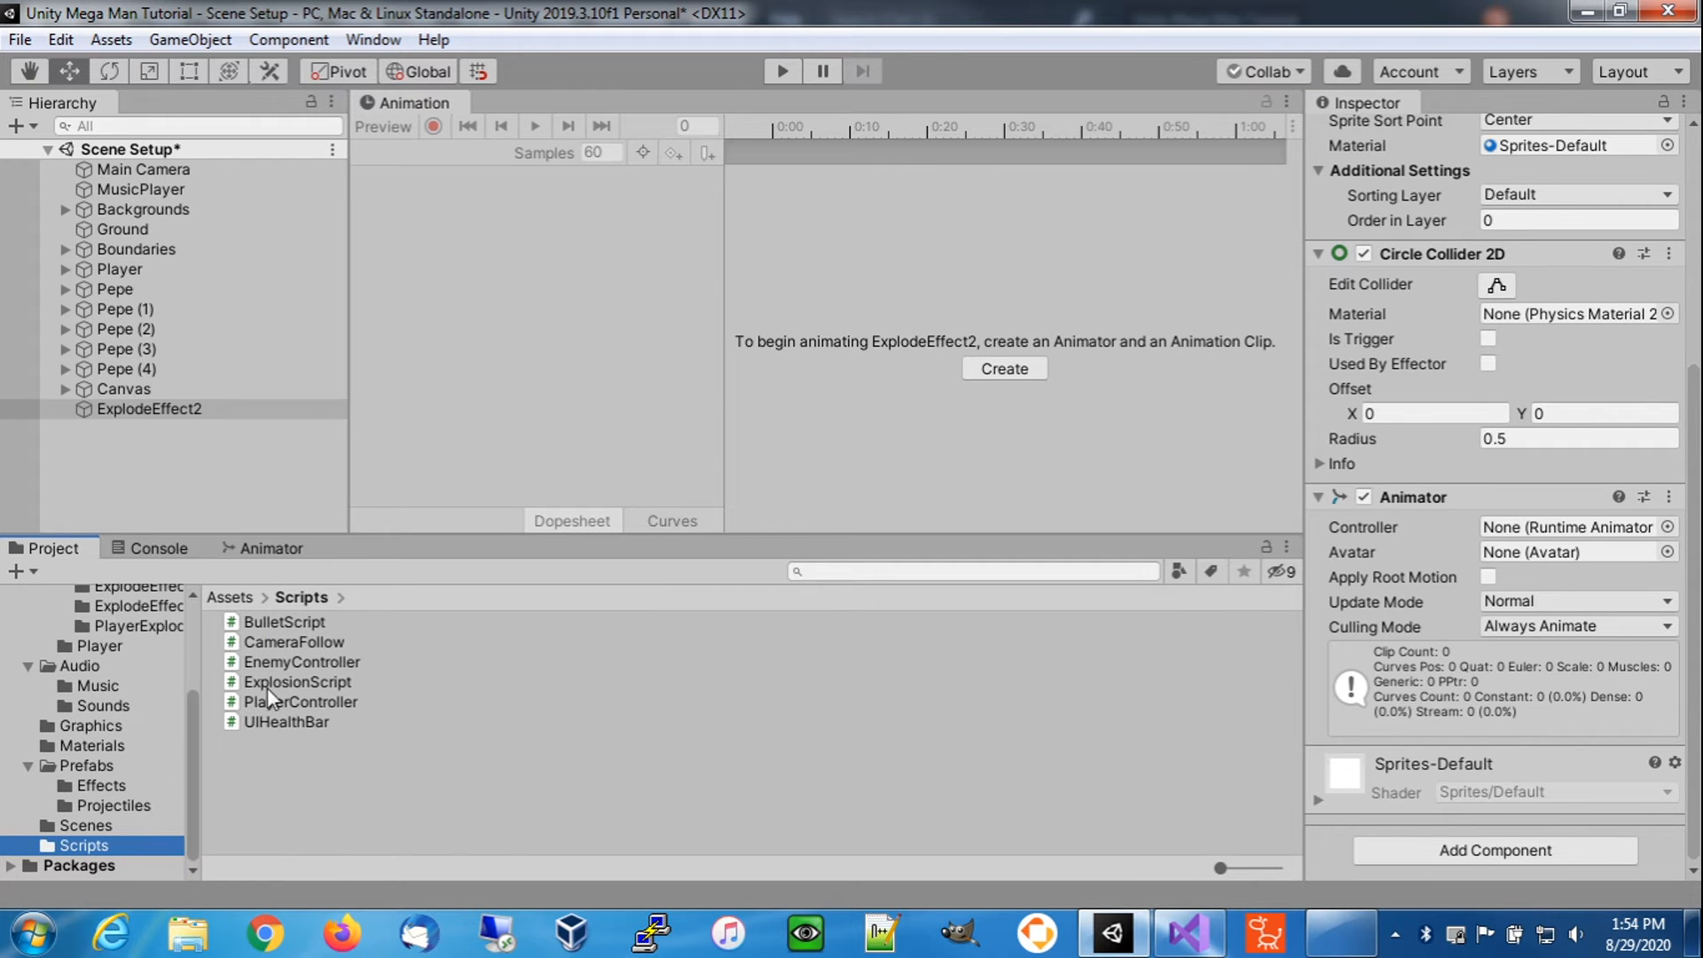
{"action": "left_click_drag", "start_coordinate": [322, 678], "coordinate": [1418, 845]}
{"action": "scroll", "coordinate": [1412, 770], "scroll_direction": "up", "scroll_amount": 6}
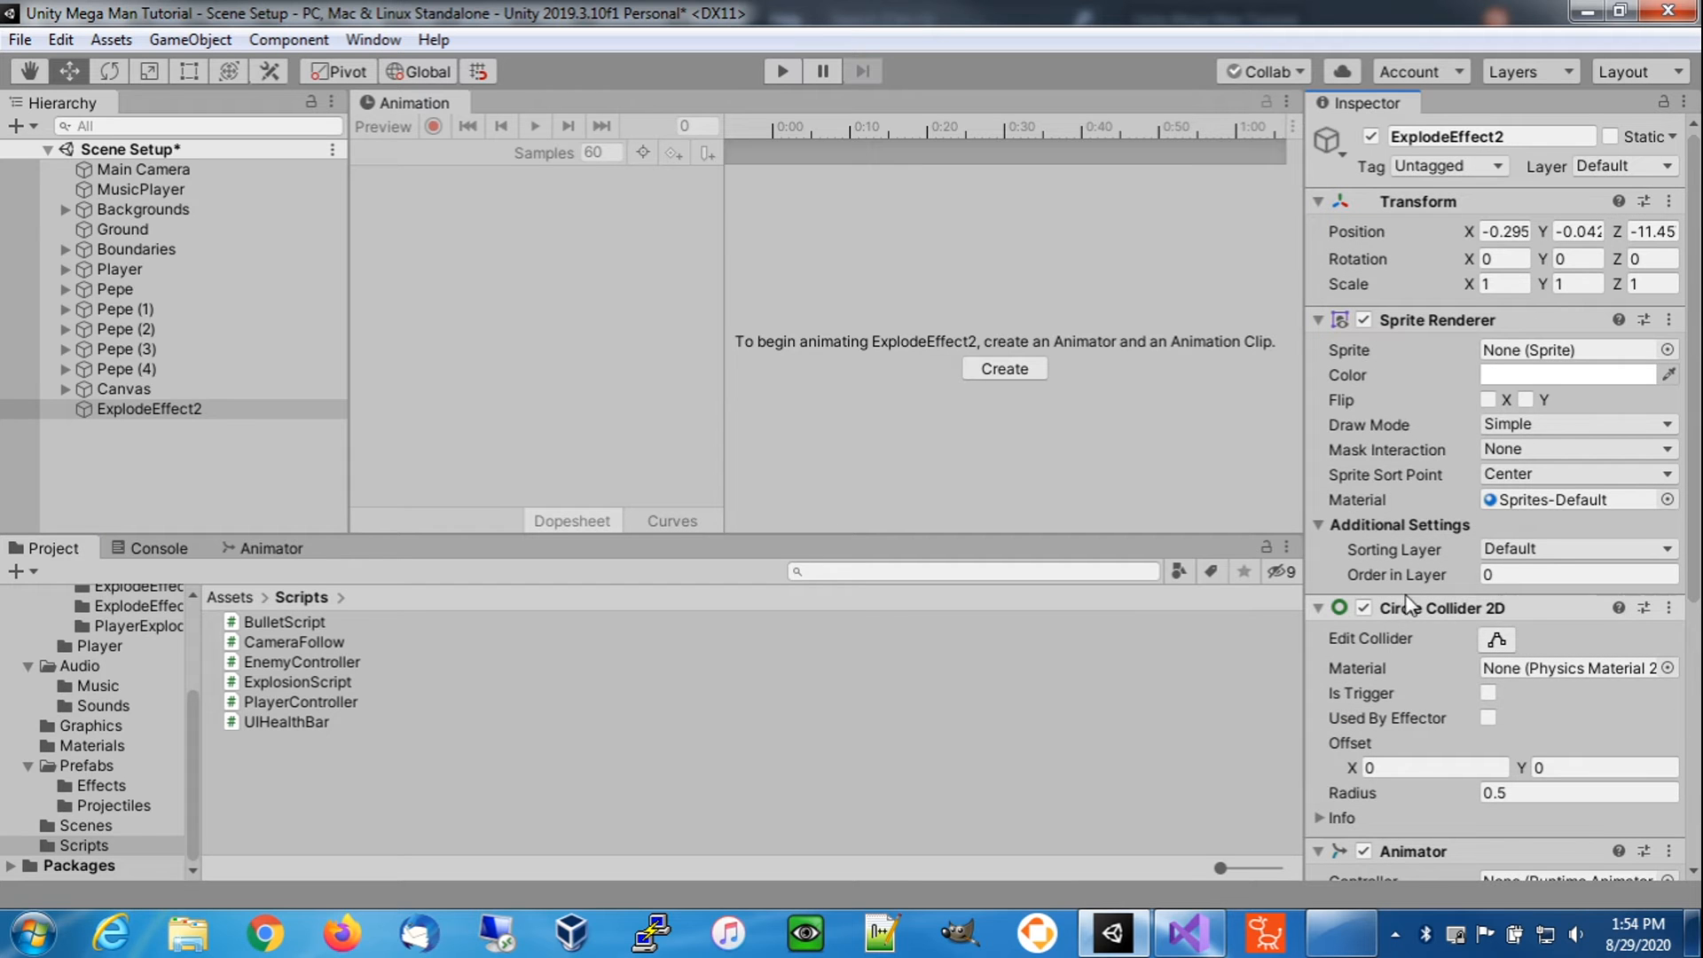
- Set the Order in Layer of ExplodeEffect2's Sprite Renderer to 10
{"action": "scroll", "coordinate": [1465, 415], "scroll_direction": "down", "scroll_amount": 5}
{"action": "left_click", "coordinate": [1522, 351]}
{"action": "type", "text": "10"}
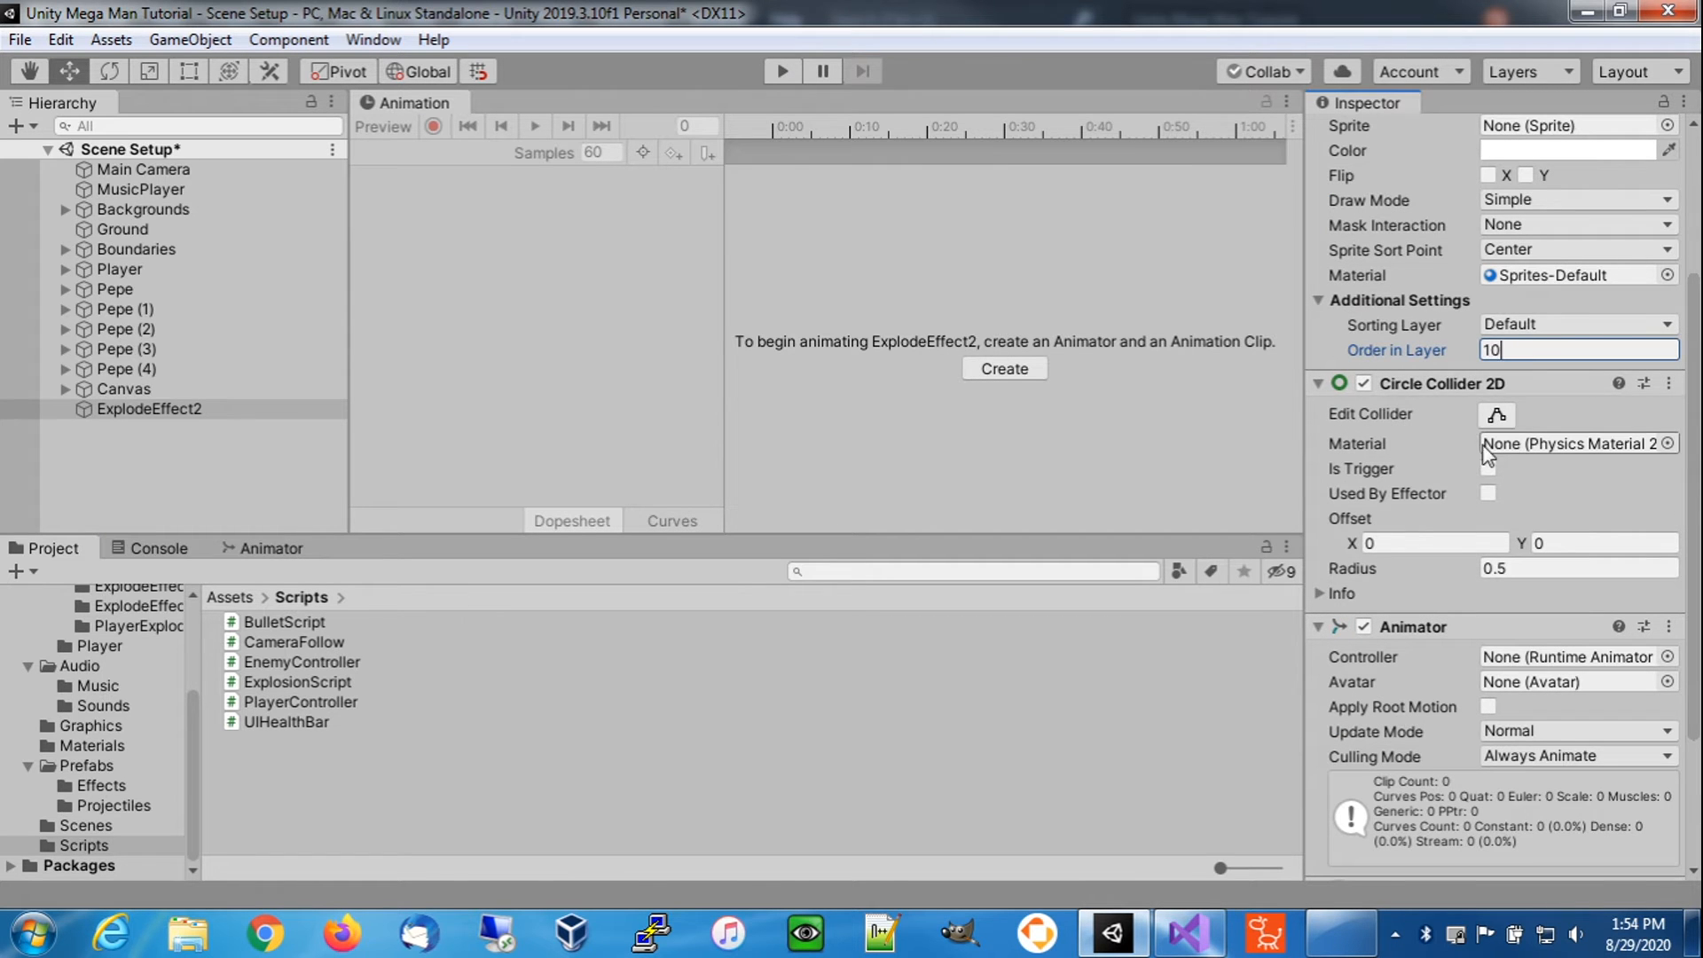
- Make ExplodeEffect2's circle collider a trigger with radius 0 and save the scene
{"action": "left_click", "coordinate": [1507, 567]}
{"action": "type", "text": "0"}
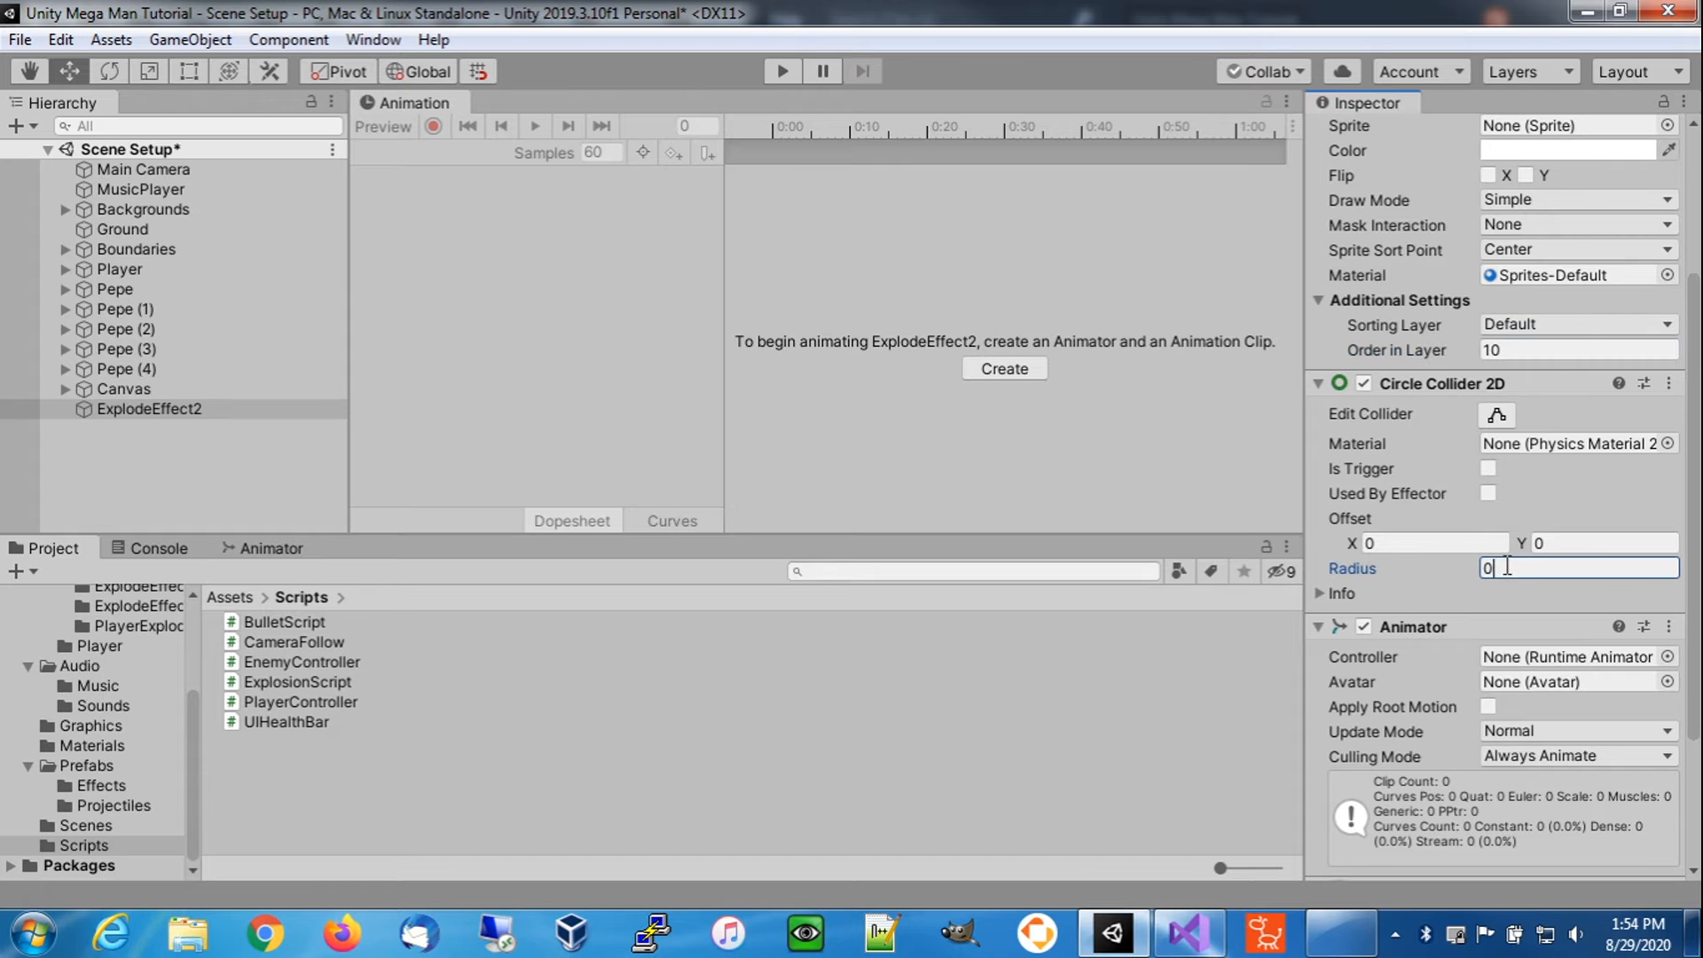
{"action": "left_click", "coordinate": [1488, 469]}
{"action": "left_click", "coordinate": [19, 39]}
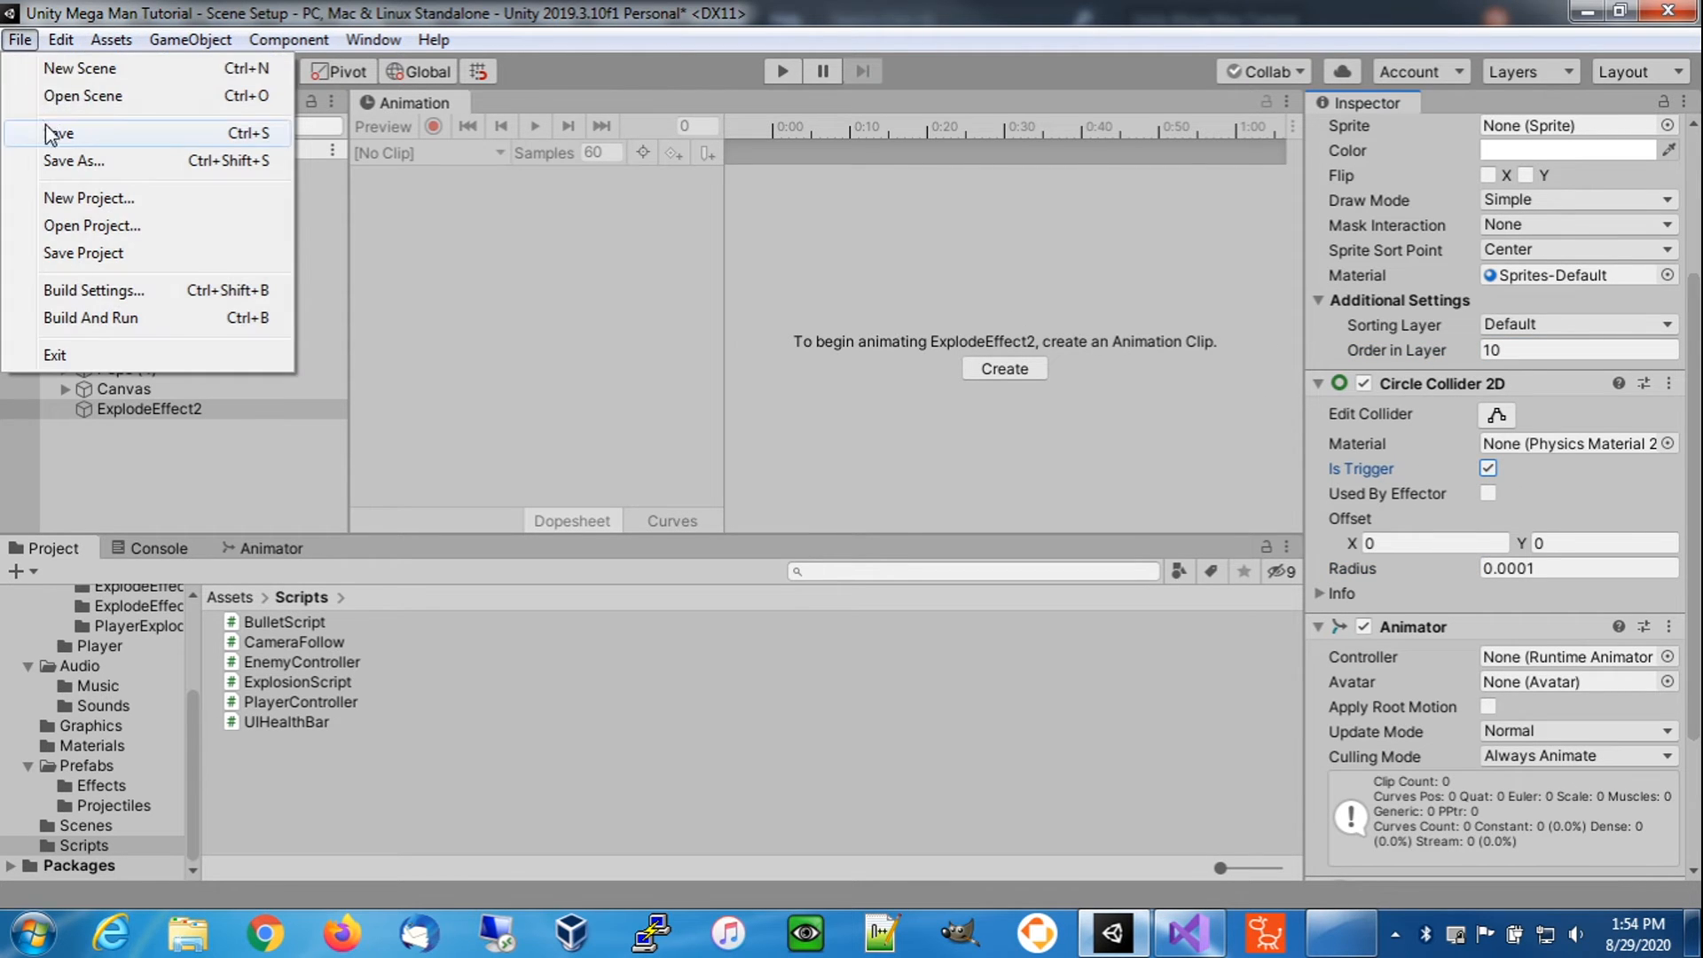
{"action": "left_click", "coordinate": [53, 133]}
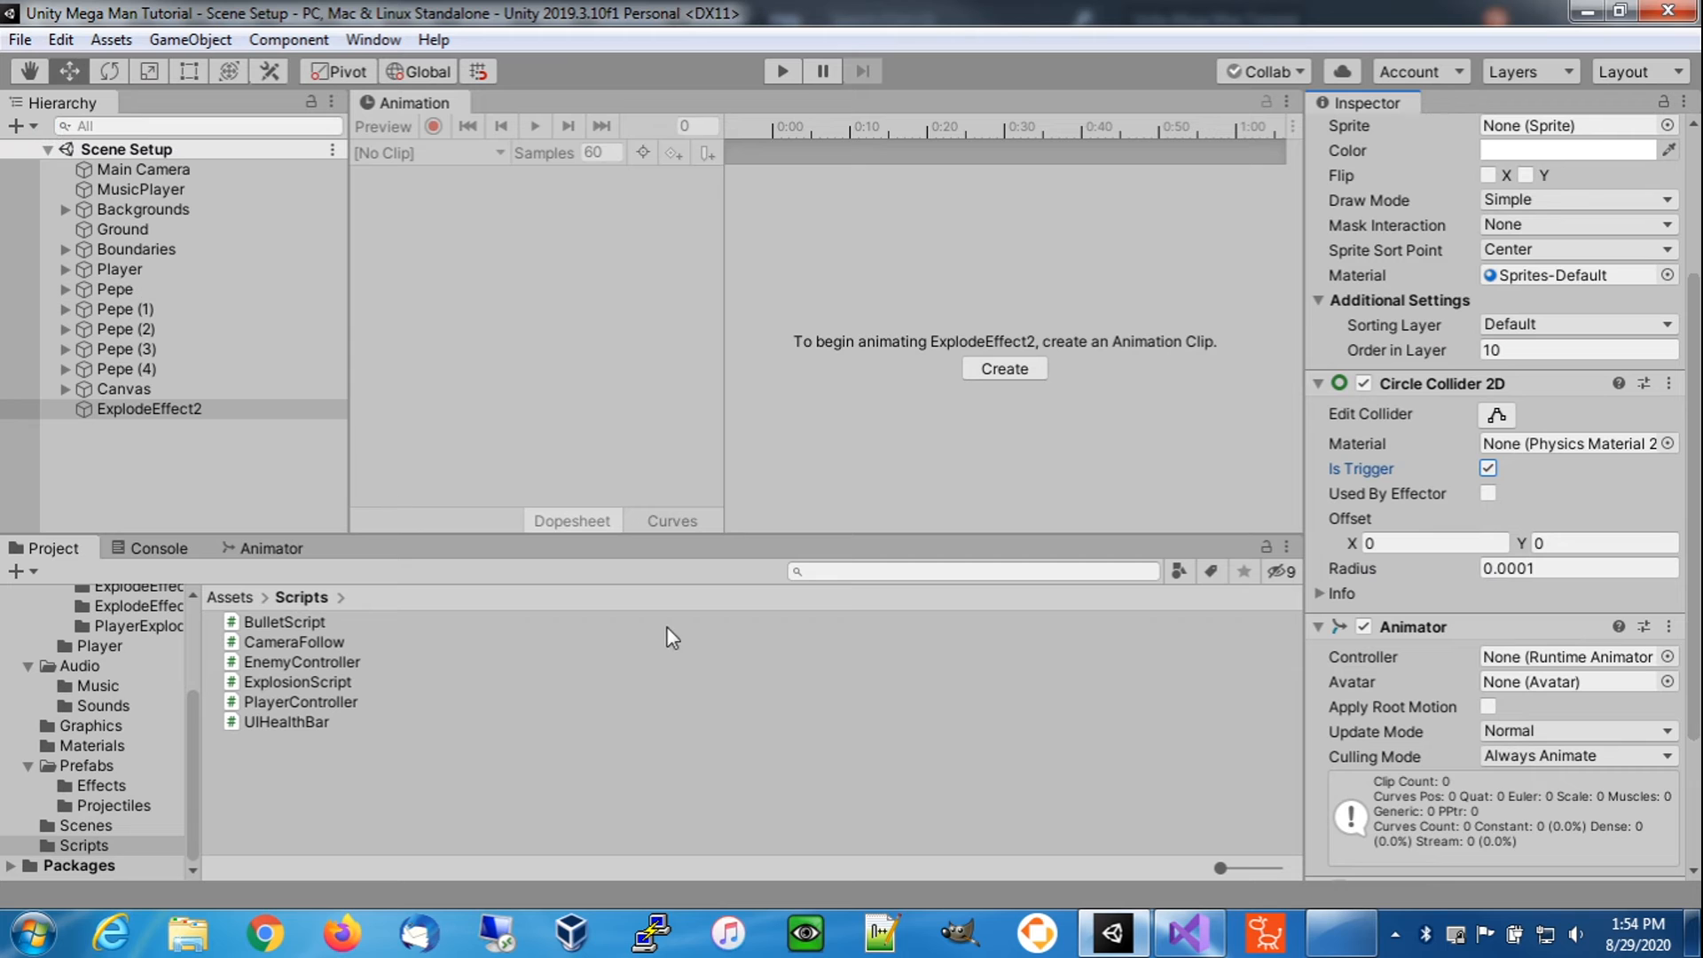
- Create an Animator Controller named ExplodeEffect2 in the Animations/Effects/ExplodeEffect2 folder
{"action": "scroll", "coordinate": [169, 700], "scroll_direction": "up", "scroll_amount": 4}
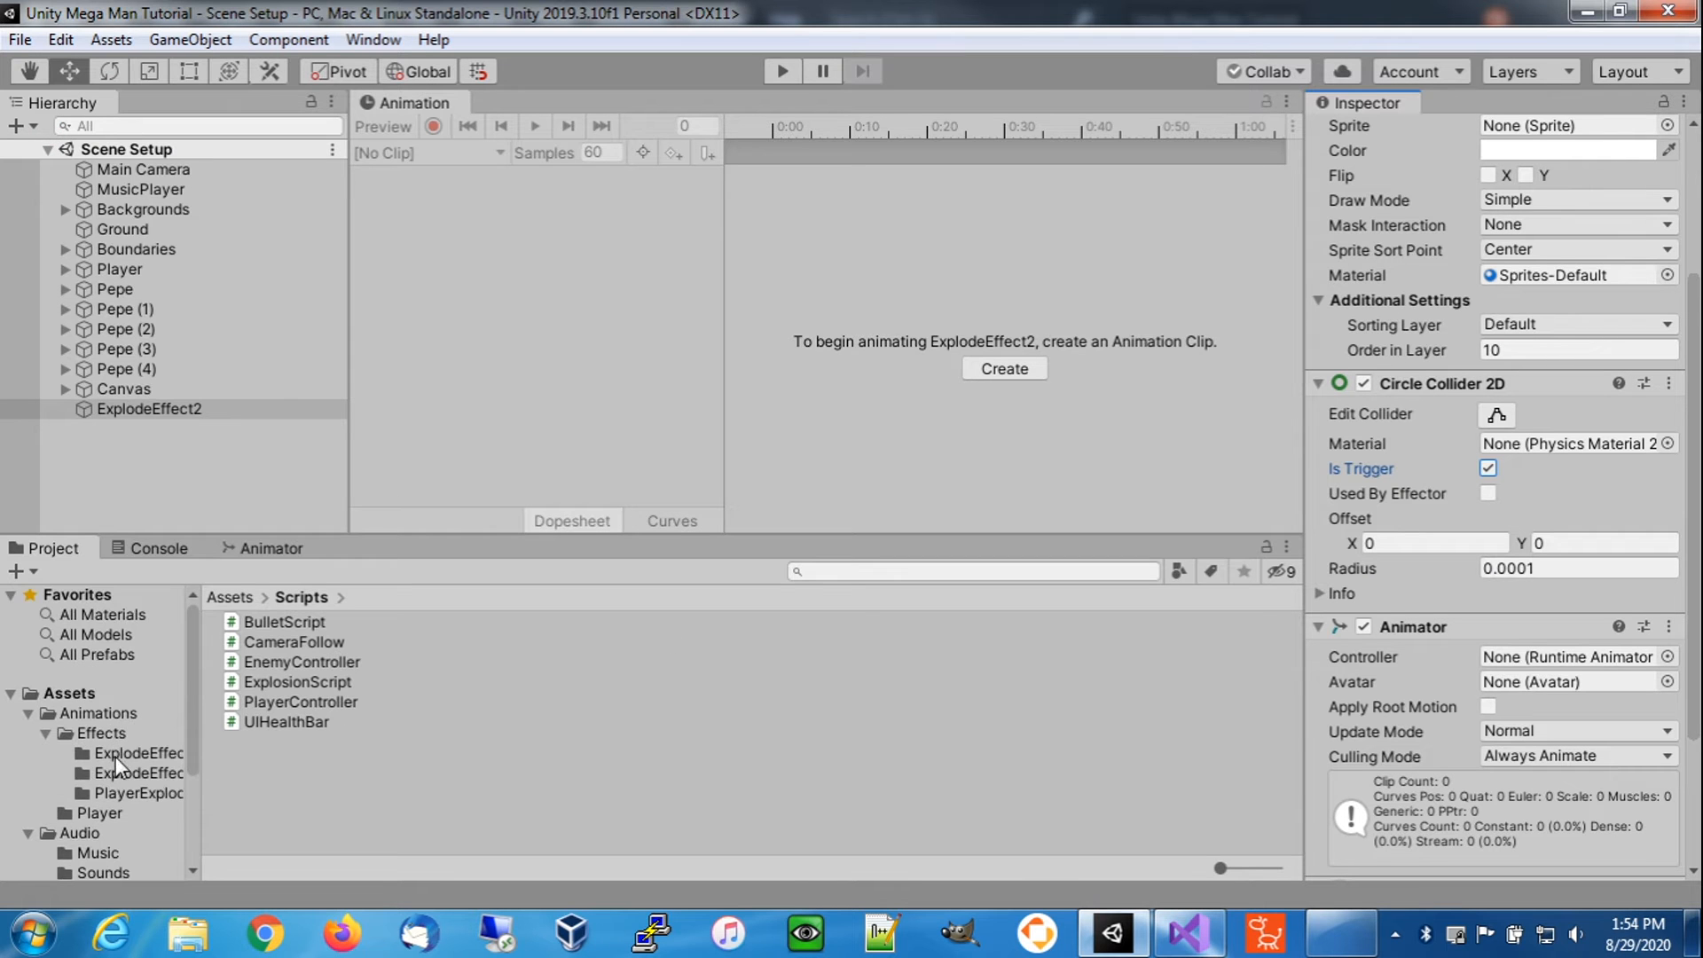
{"action": "left_click", "coordinate": [131, 773]}
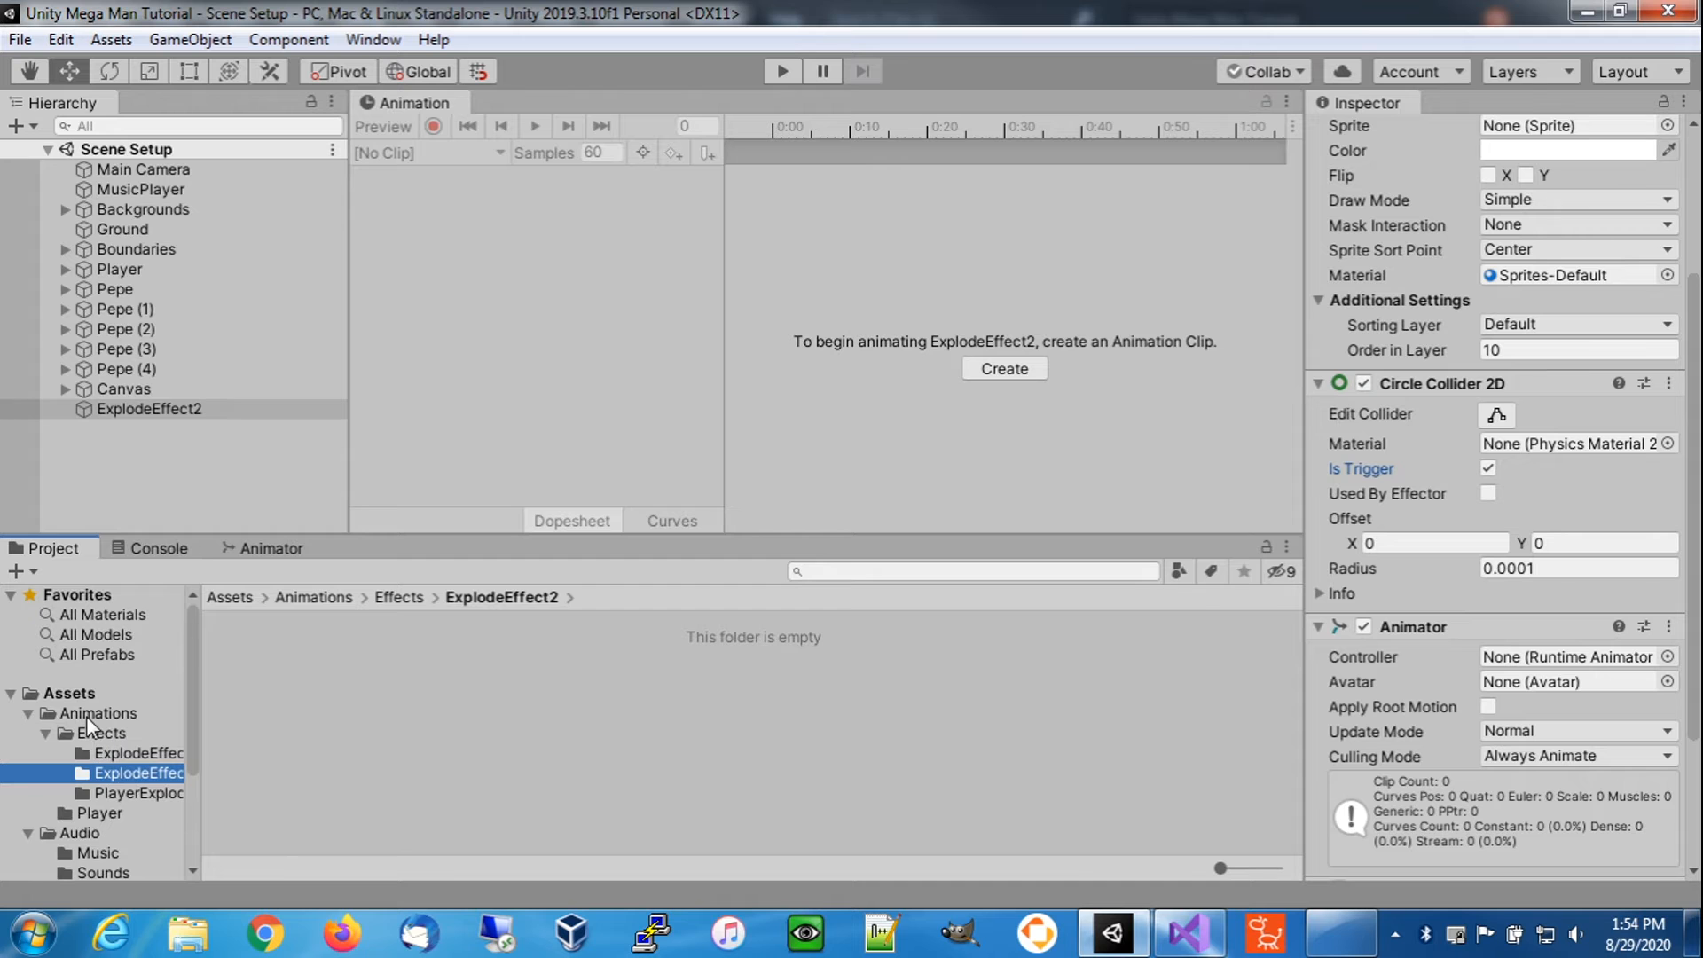
{"action": "right_click", "coordinate": [378, 701]}
{"action": "mouse_move", "coordinate": [626, 72]}
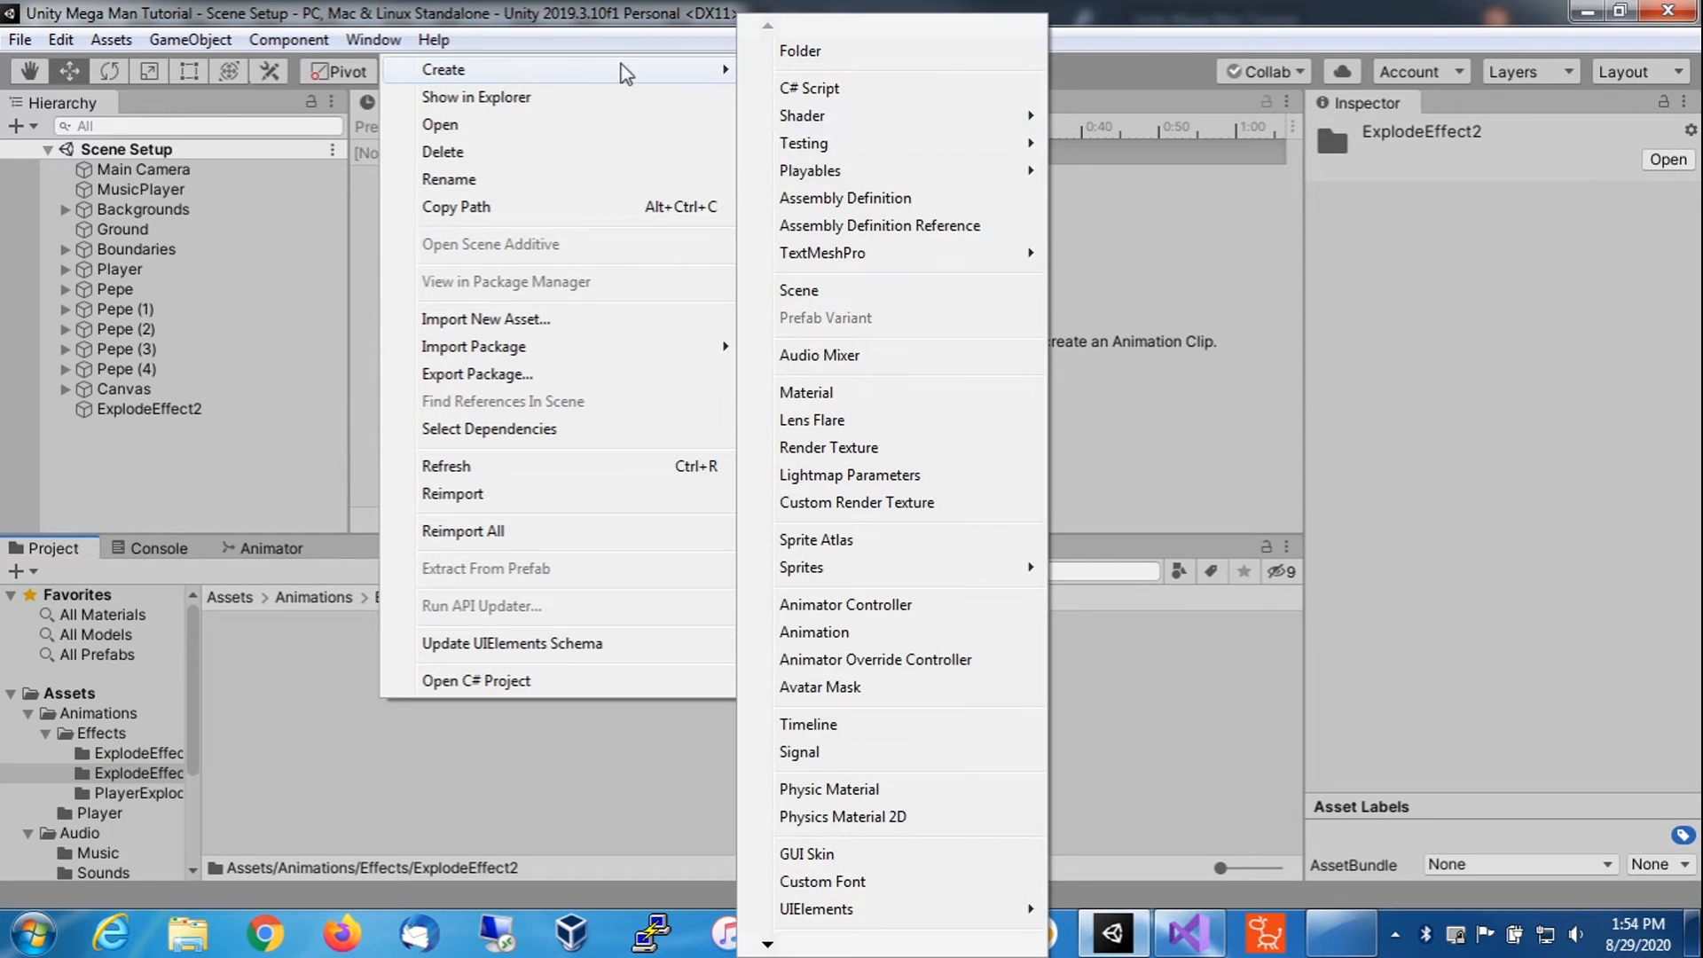
{"action": "left_click", "coordinate": [876, 605]}
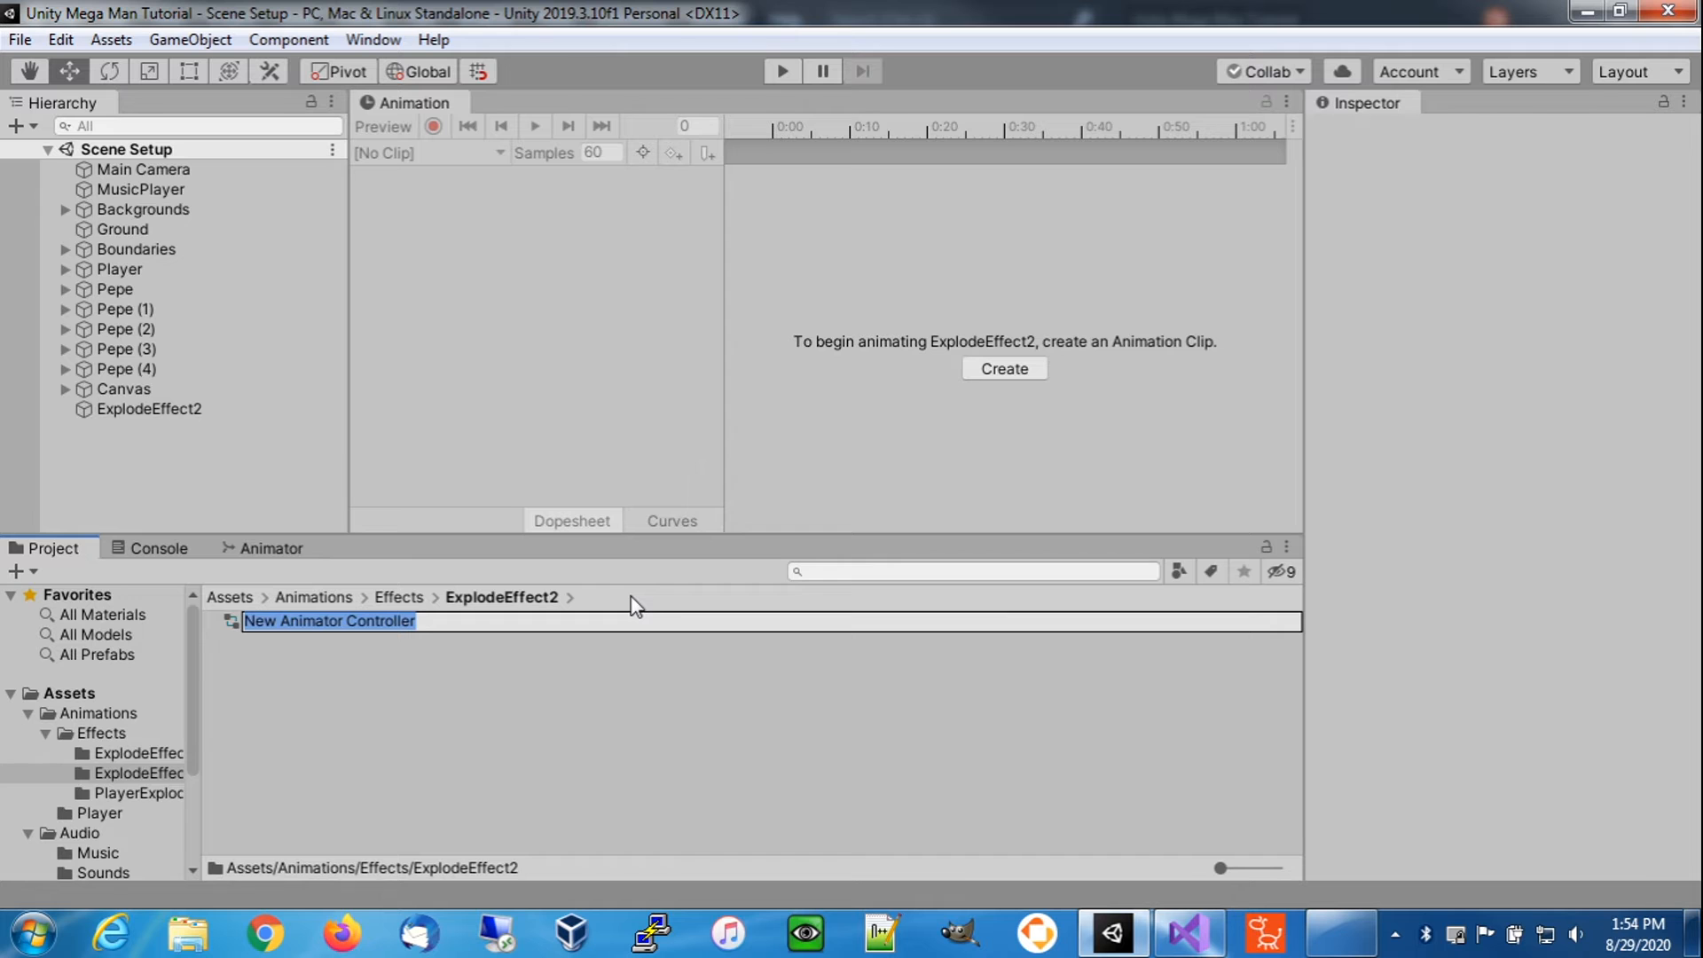
{"action": "type", "text": "ExplodeEffect2"}
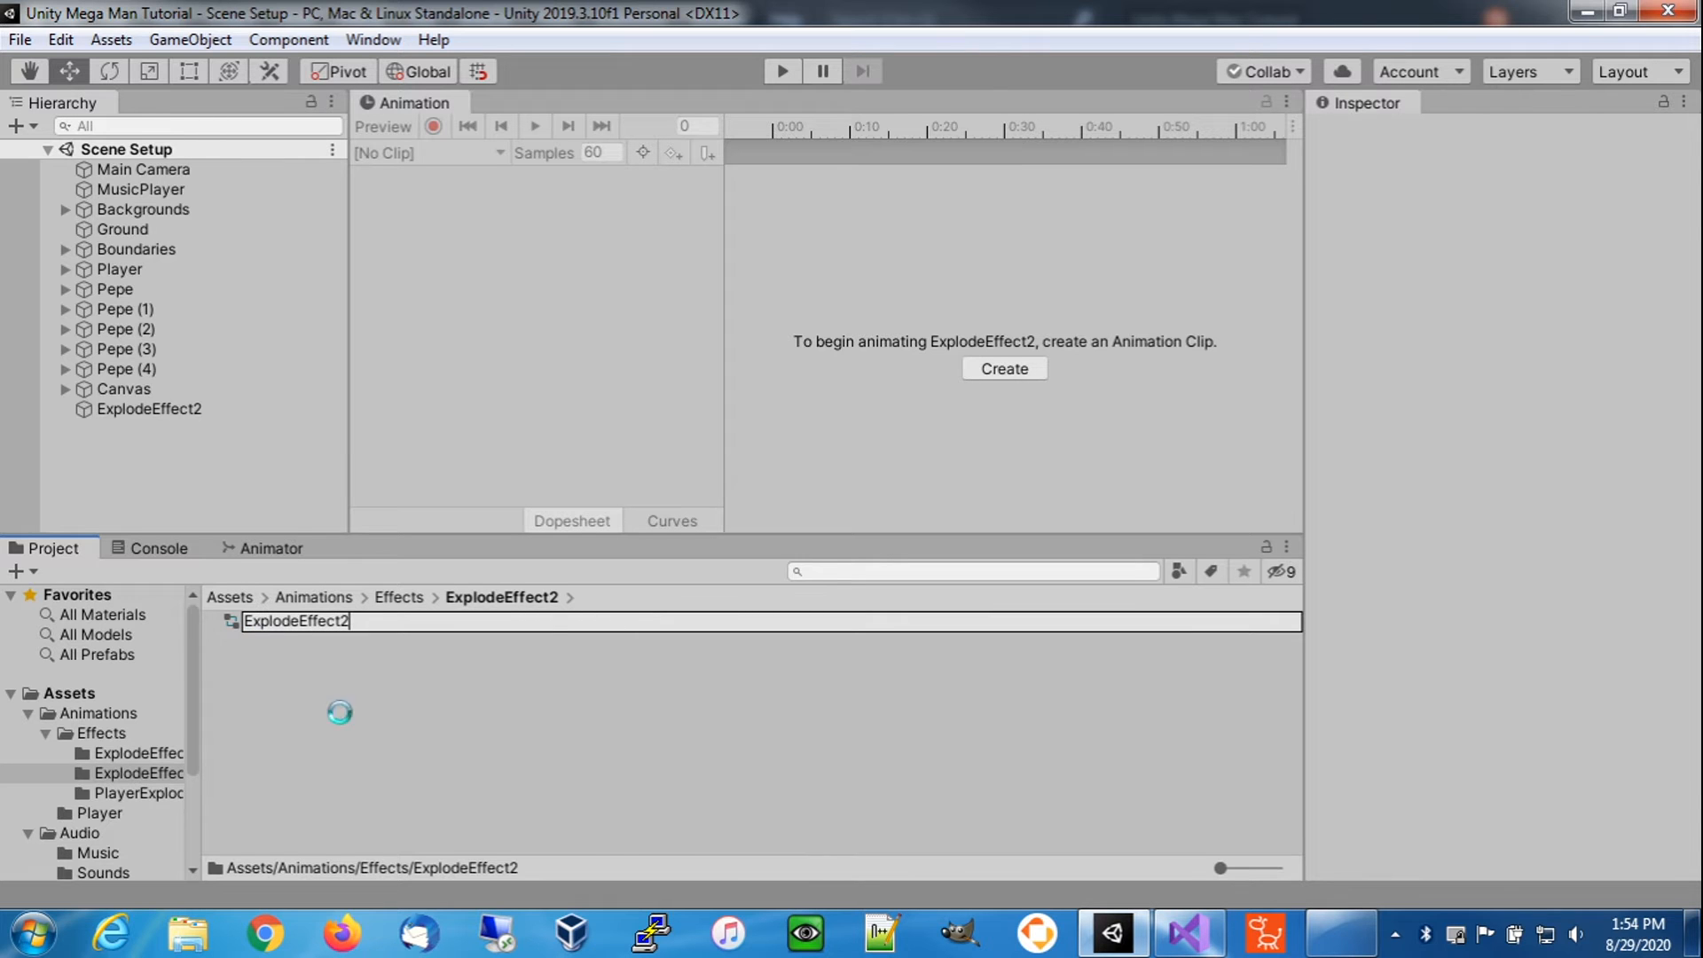
{"action": "key", "text": "Return"}
- Create an animation clip named Explode in the same ExplodeEffect2 folder
{"action": "right_click", "coordinate": [327, 688]}
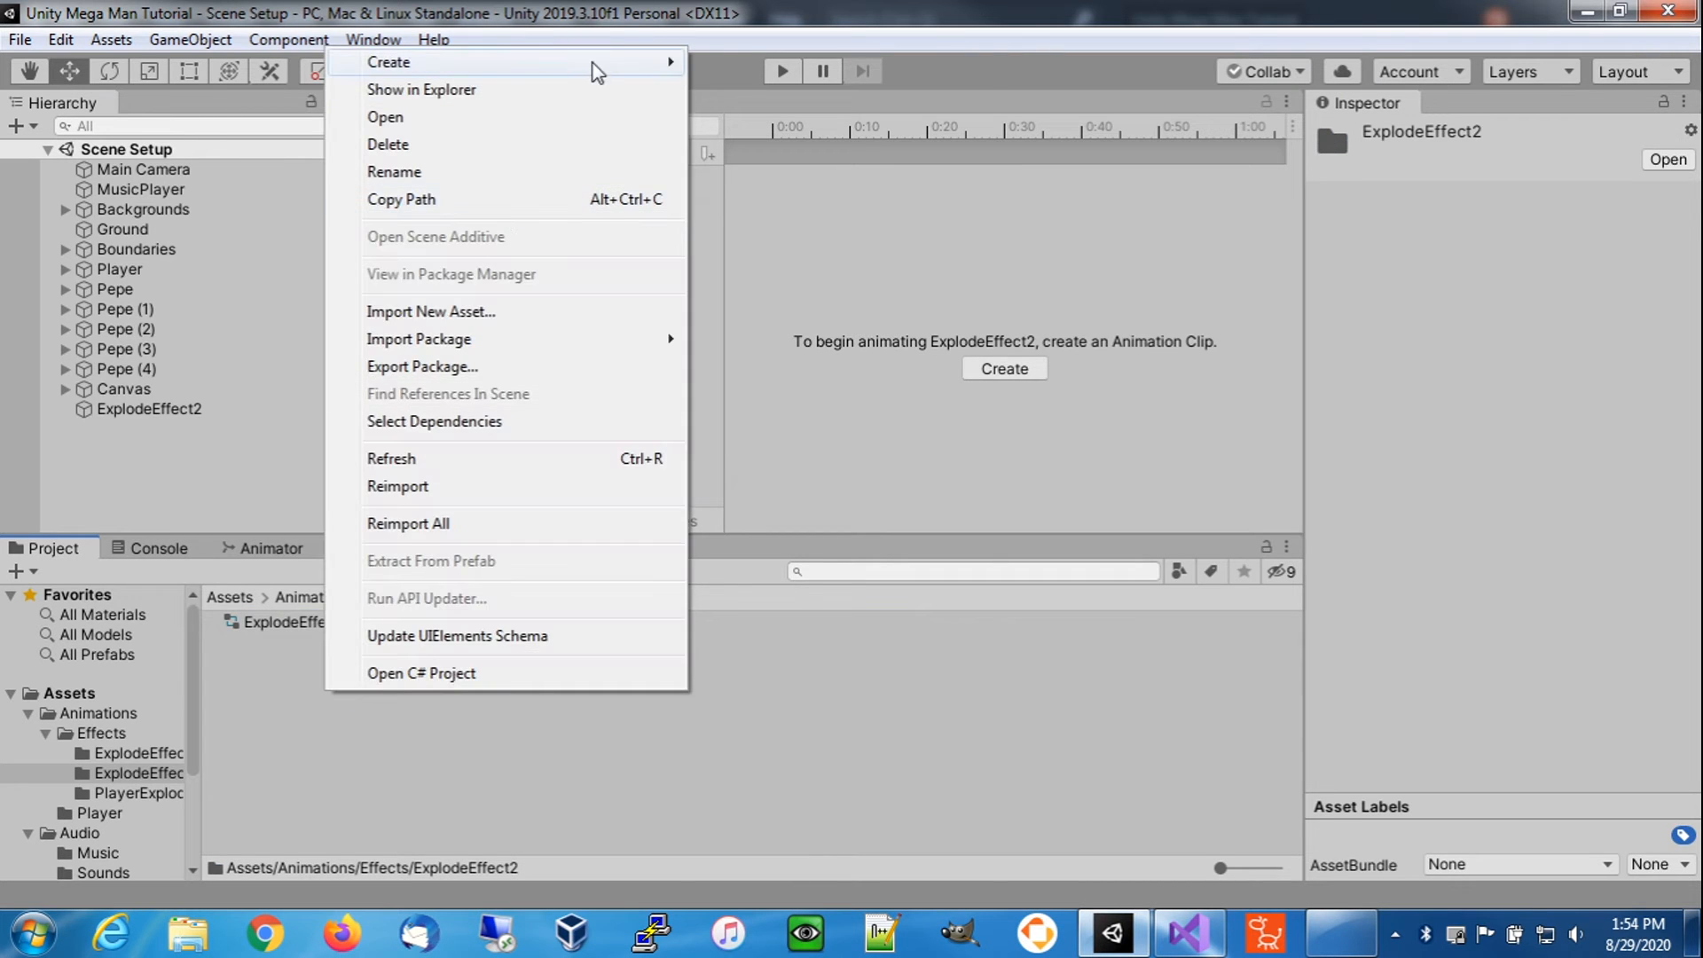
{"action": "mouse_move", "coordinate": [590, 62]}
{"action": "left_click", "coordinate": [752, 632]}
{"action": "type", "text": "Explode"}
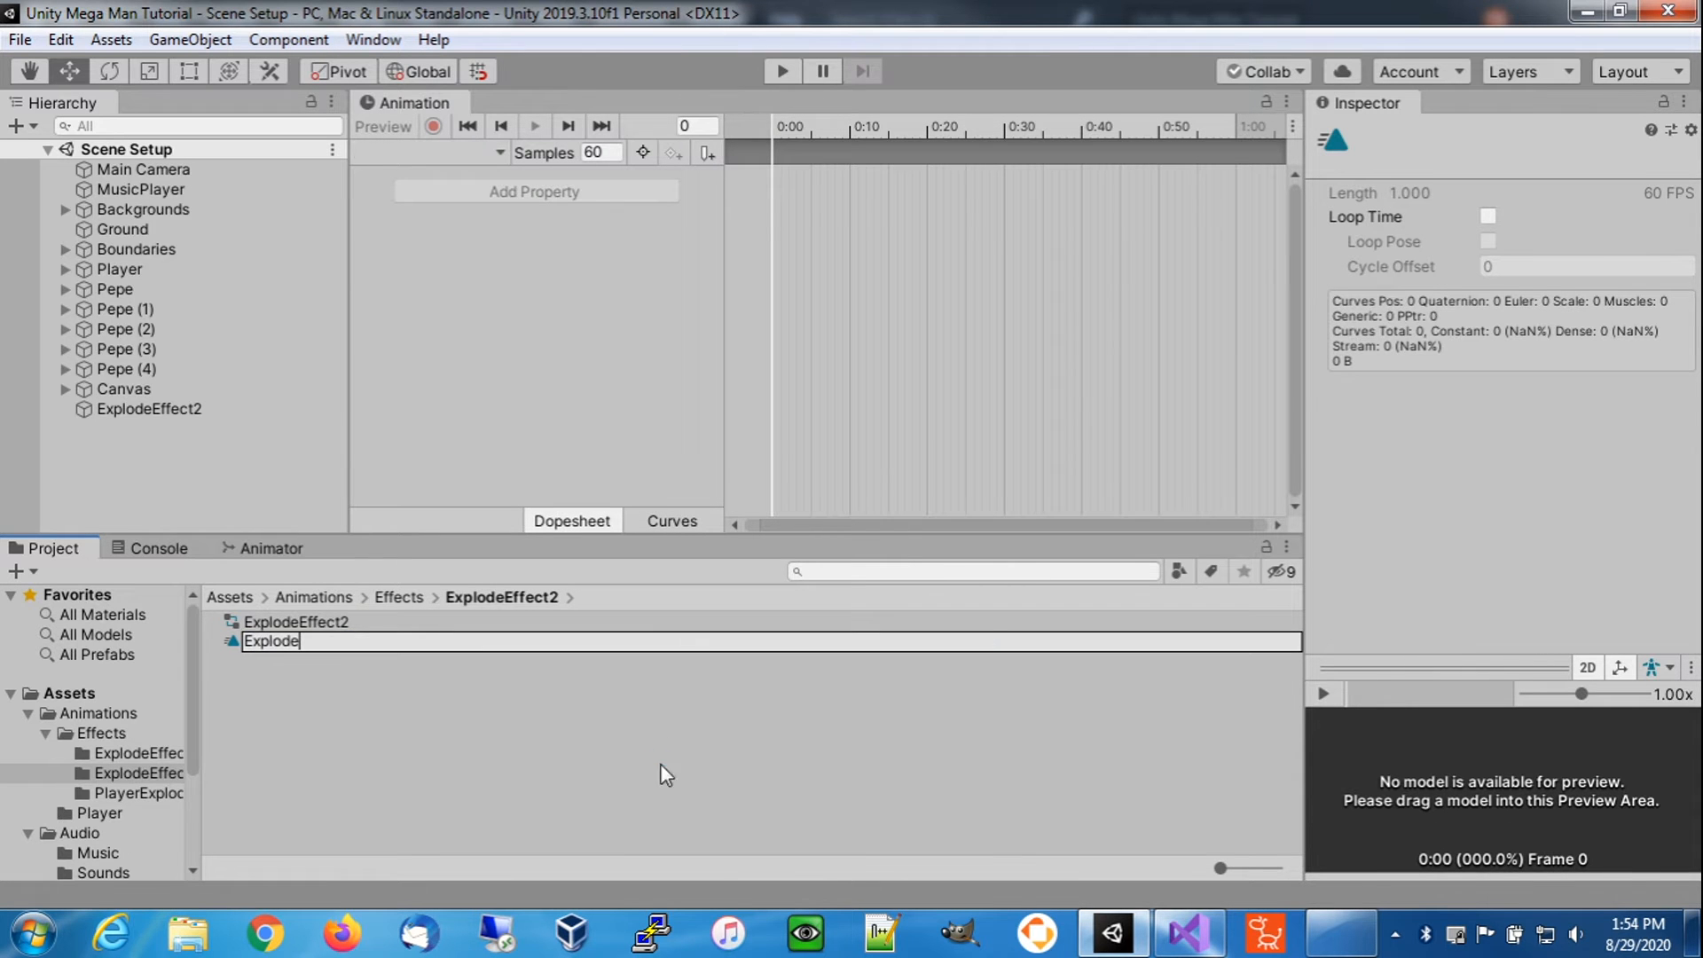
{"action": "key", "text": "Return"}
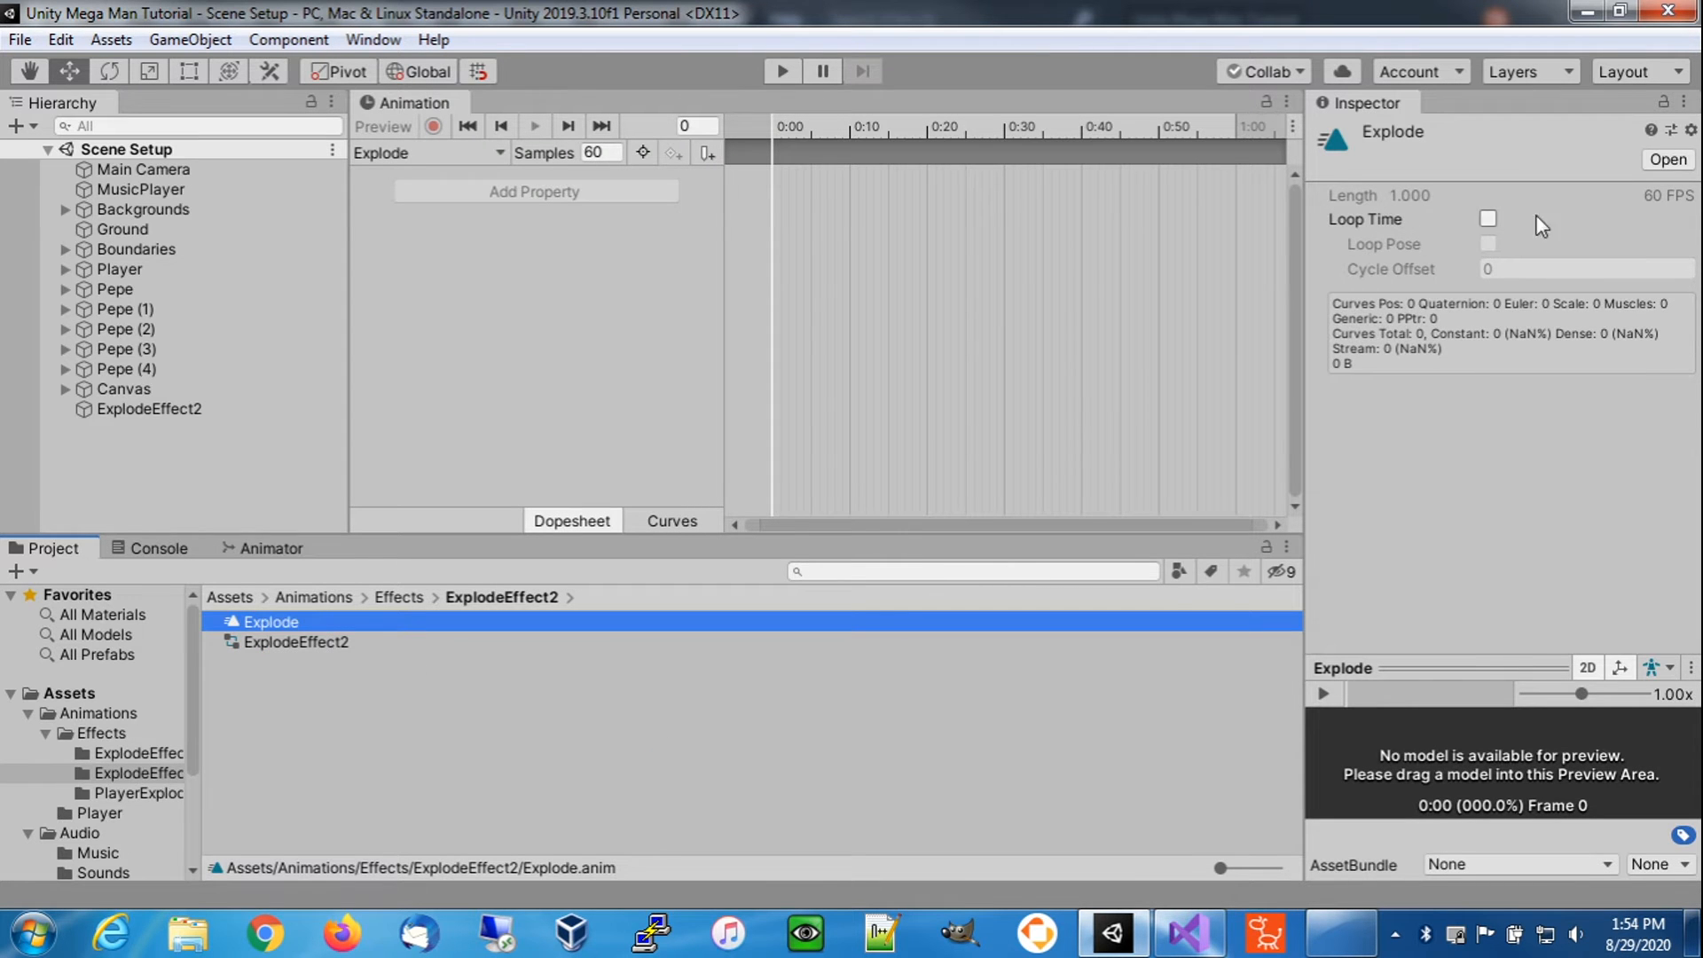
- Add a state from the Explode clip to the ExplodeEffect2 controller and place it beside the Entry node
{"action": "double_click", "coordinate": [289, 644]}
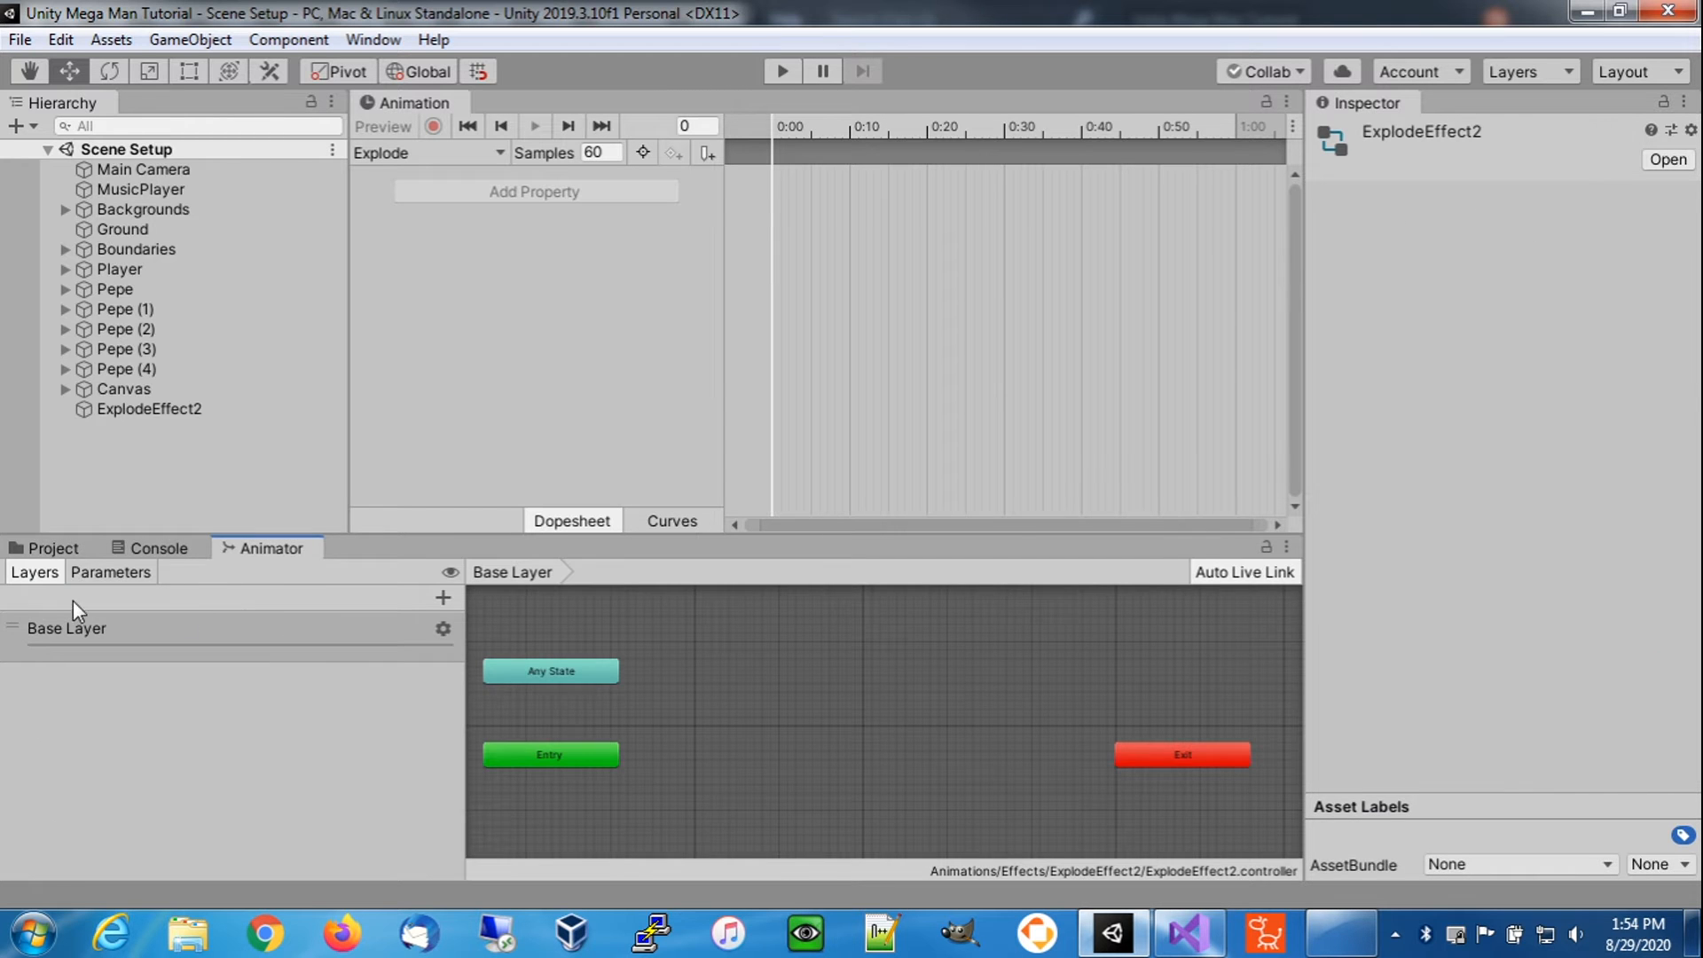
{"action": "left_click", "coordinate": [43, 548]}
{"action": "left_click", "coordinate": [279, 624]}
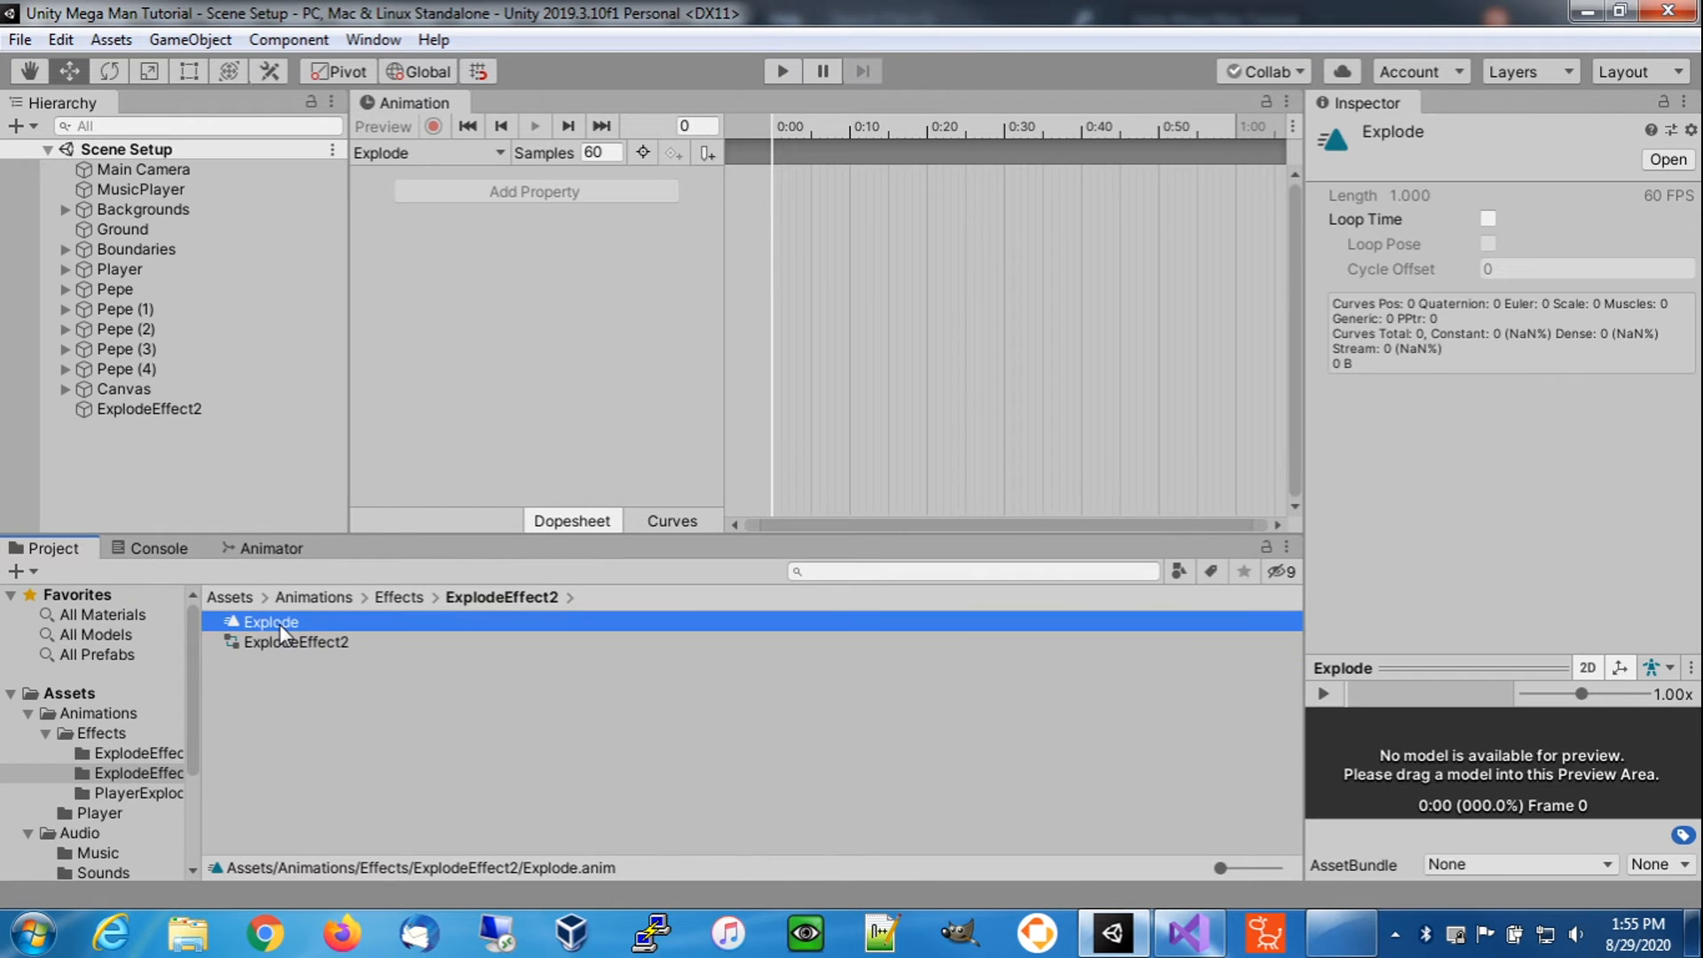
{"action": "left_click", "coordinate": [270, 550]}
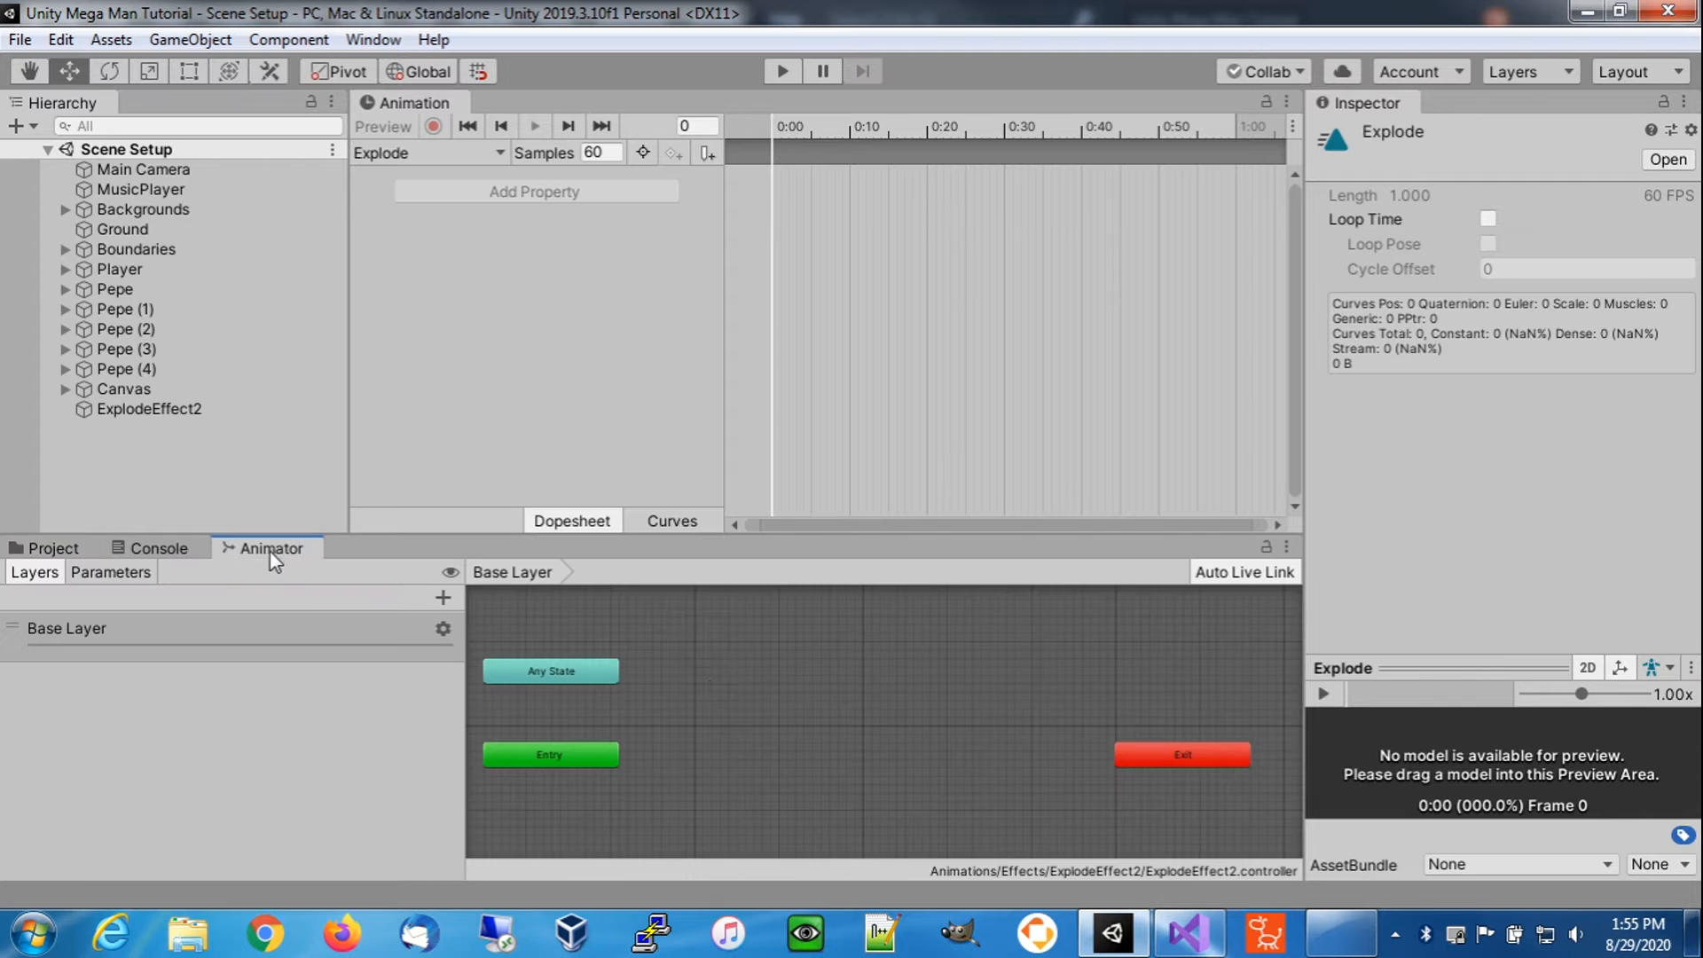
{"action": "right_click", "coordinate": [755, 668]}
{"action": "mouse_move", "coordinate": [961, 690]}
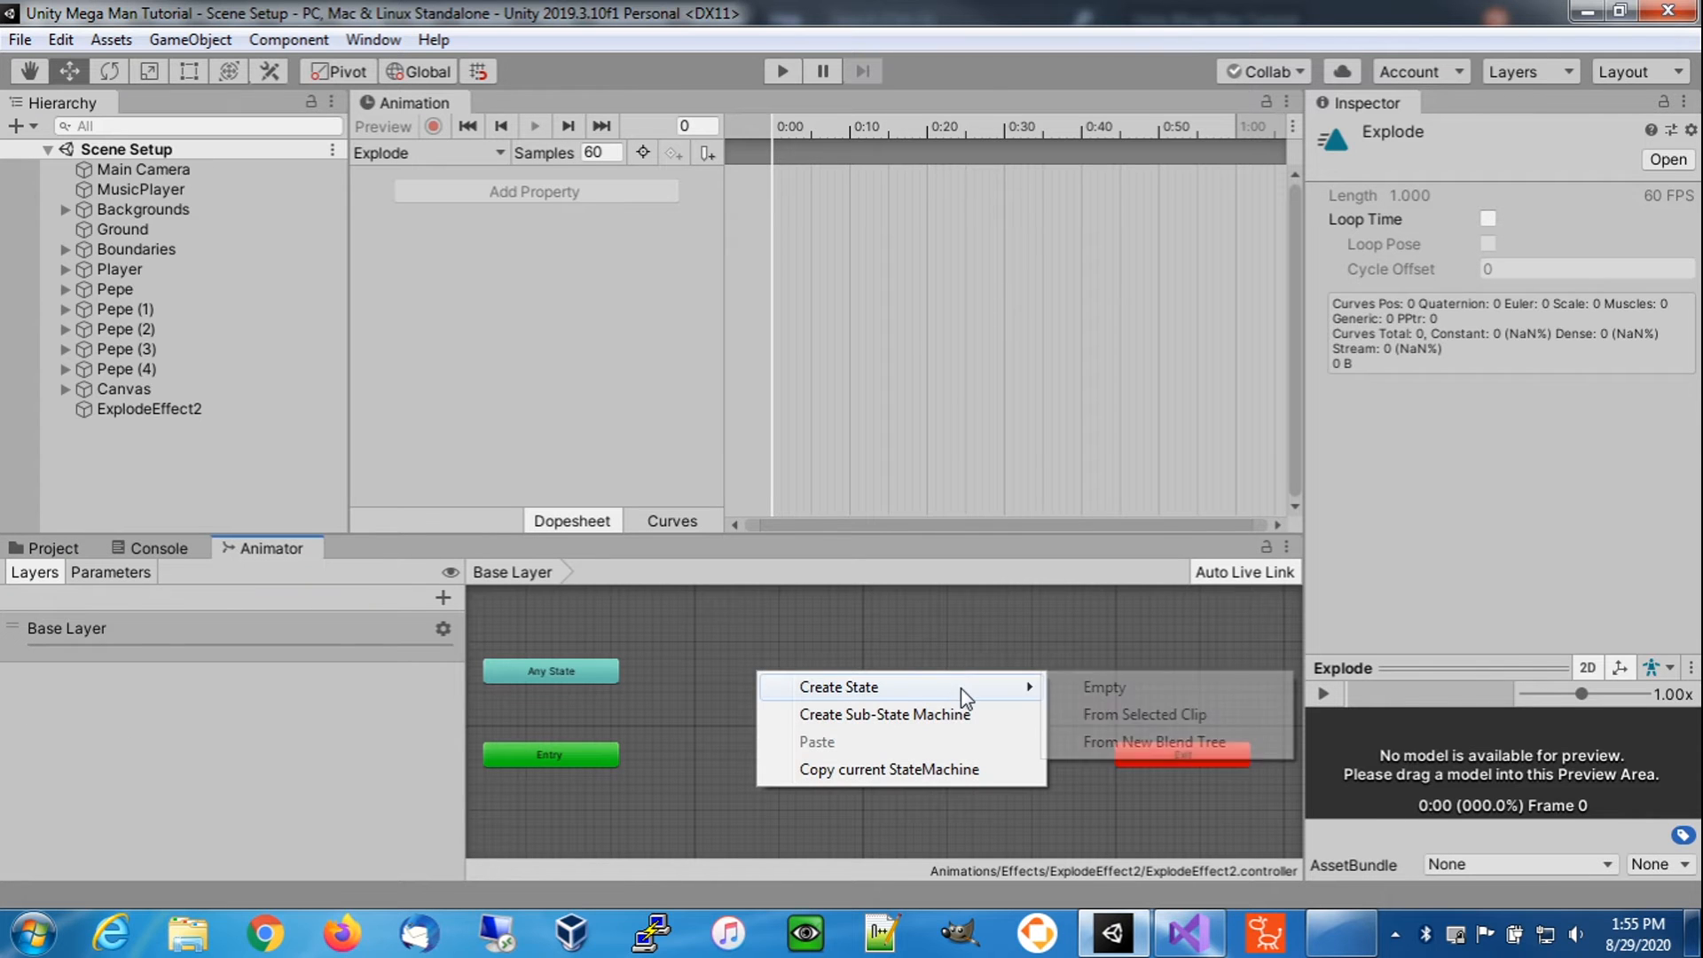
{"action": "left_click", "coordinate": [1102, 716]}
{"action": "left_click_drag", "start_coordinate": [892, 695], "coordinate": [762, 767]}
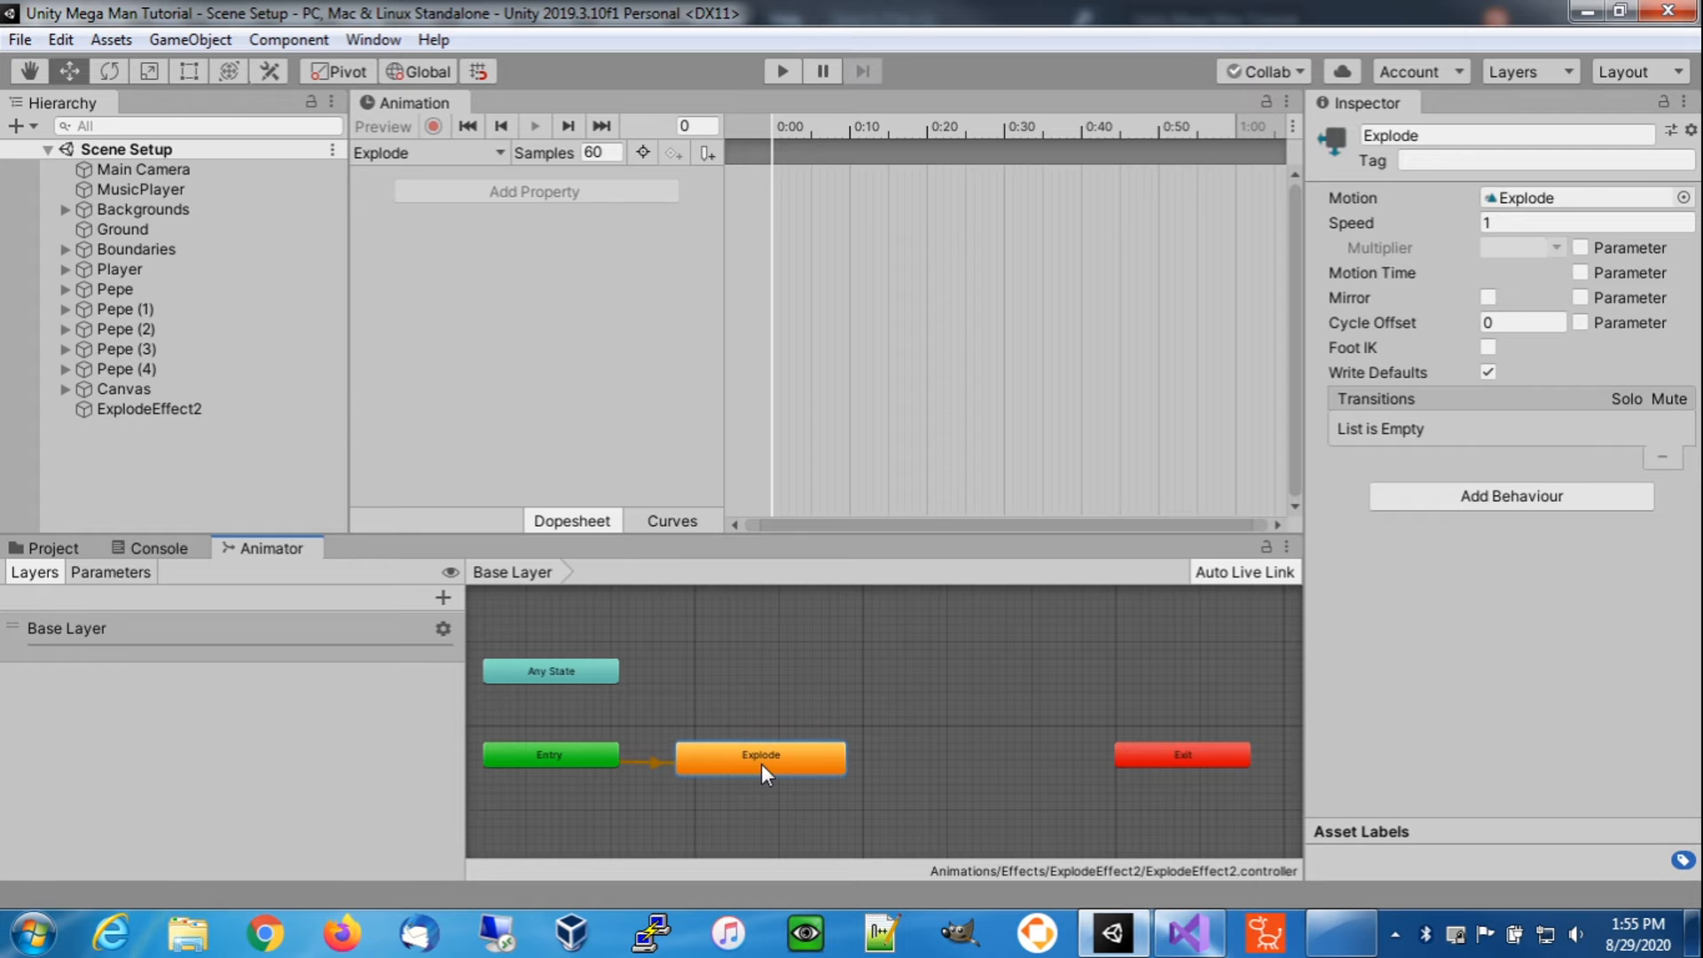
- Assign the ExplodeEffect2 controller to the Animator component of the ExplodeEffect2 scene object
{"action": "left_click", "coordinate": [49, 548]}
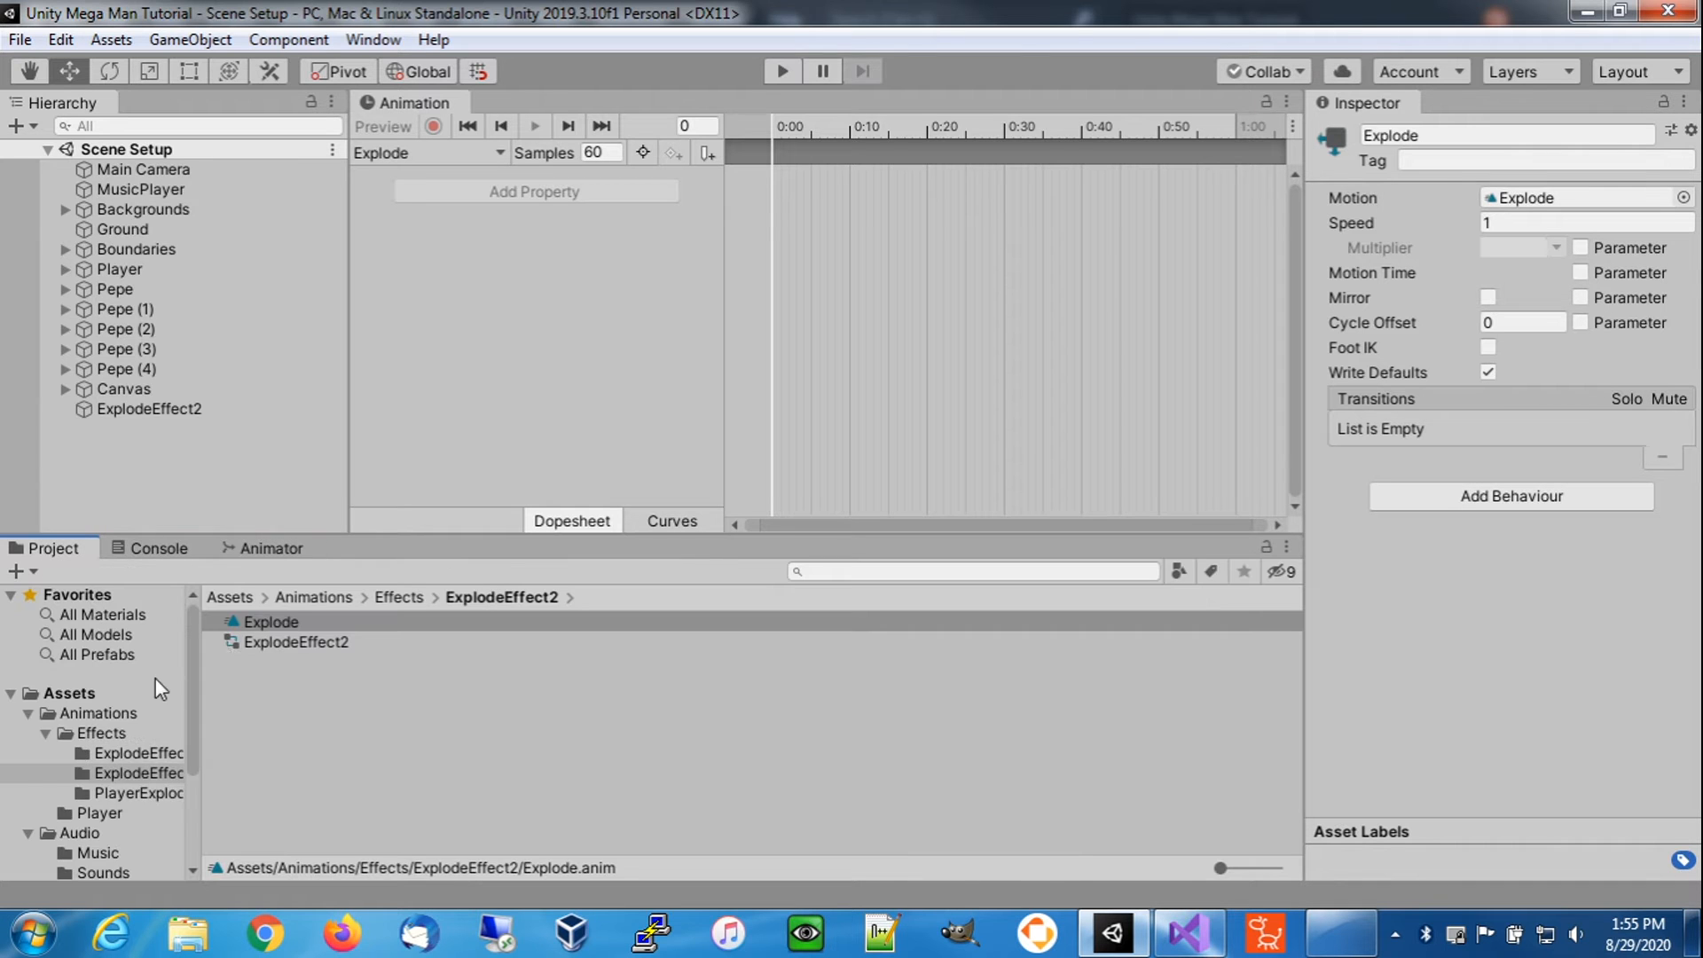
{"action": "scroll", "coordinate": [133, 736], "scroll_direction": "down", "scroll_amount": 4}
{"action": "scroll", "coordinate": [129, 760], "scroll_direction": "down", "scroll_amount": 1}
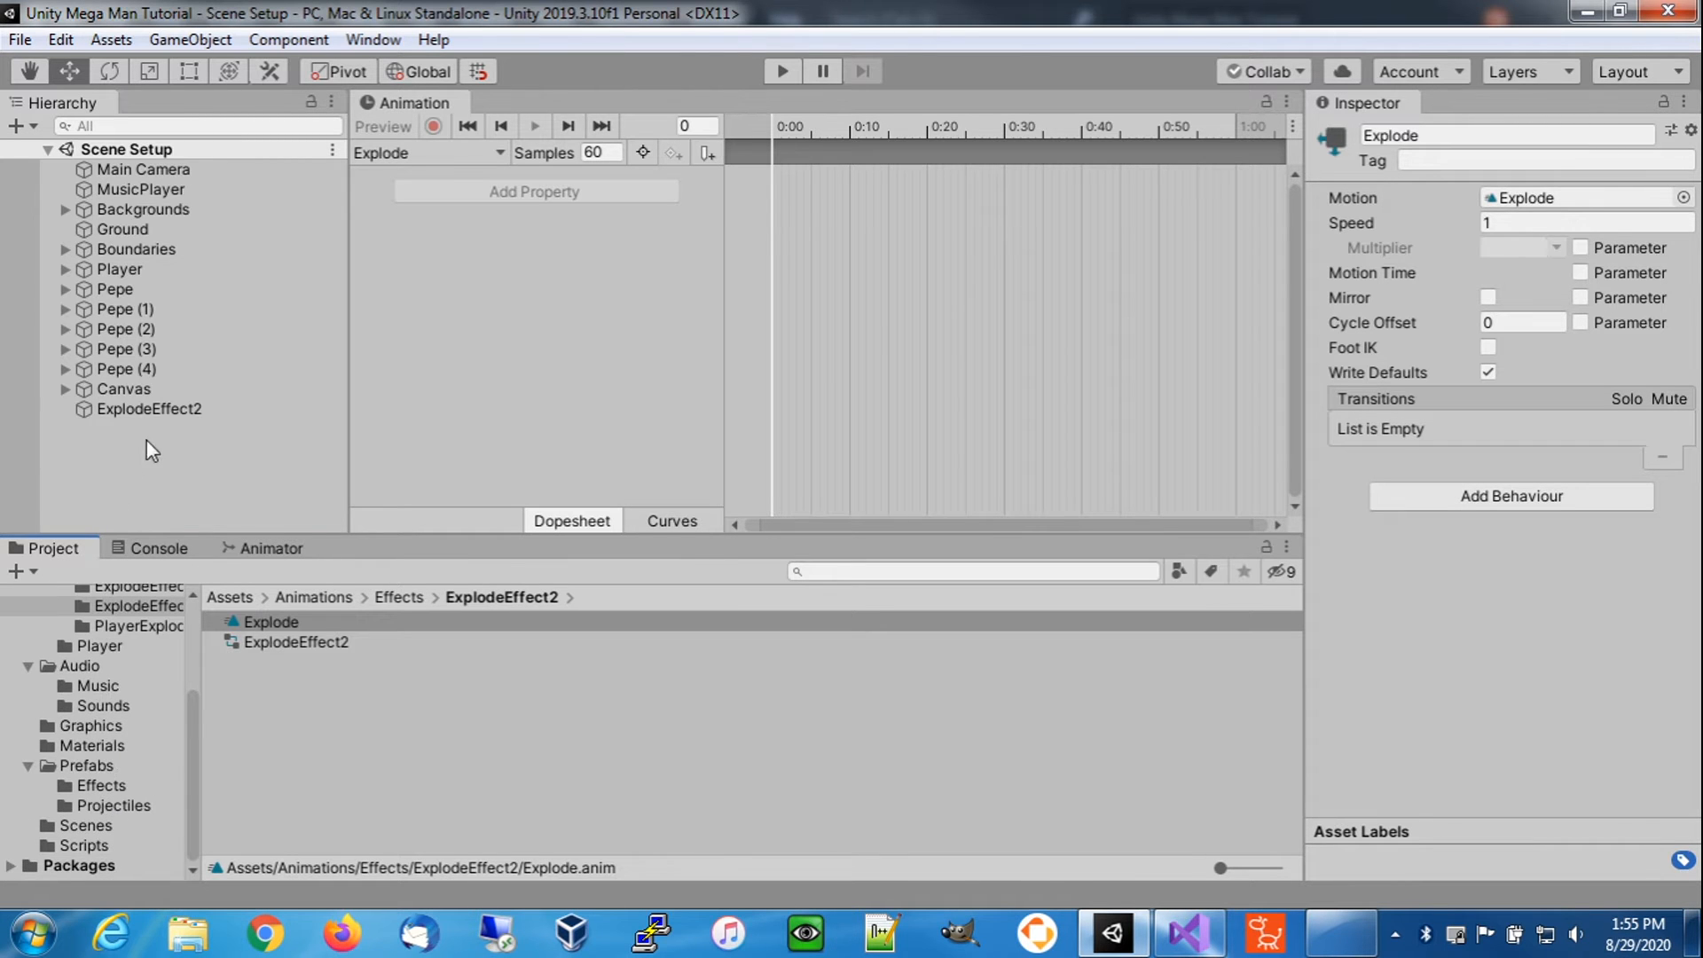
{"action": "left_click", "coordinate": [158, 408]}
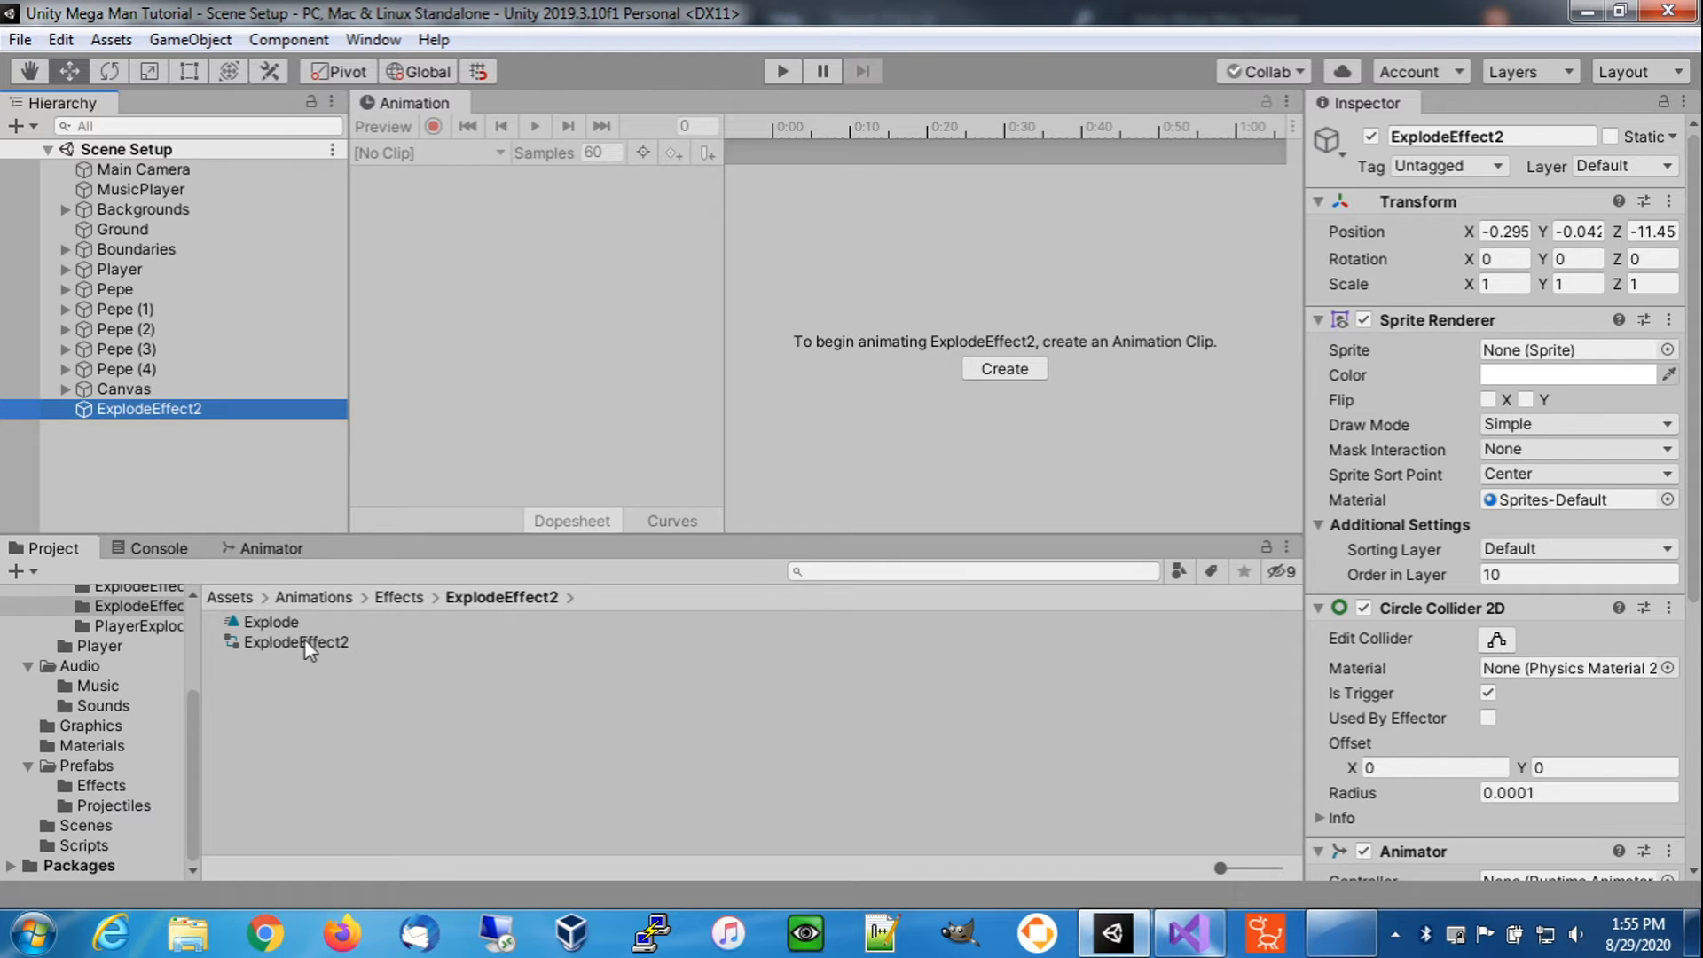
{"action": "scroll", "coordinate": [1408, 581], "scroll_direction": "down", "scroll_amount": 5}
{"action": "left_click_drag", "start_coordinate": [326, 648], "coordinate": [1535, 466]}
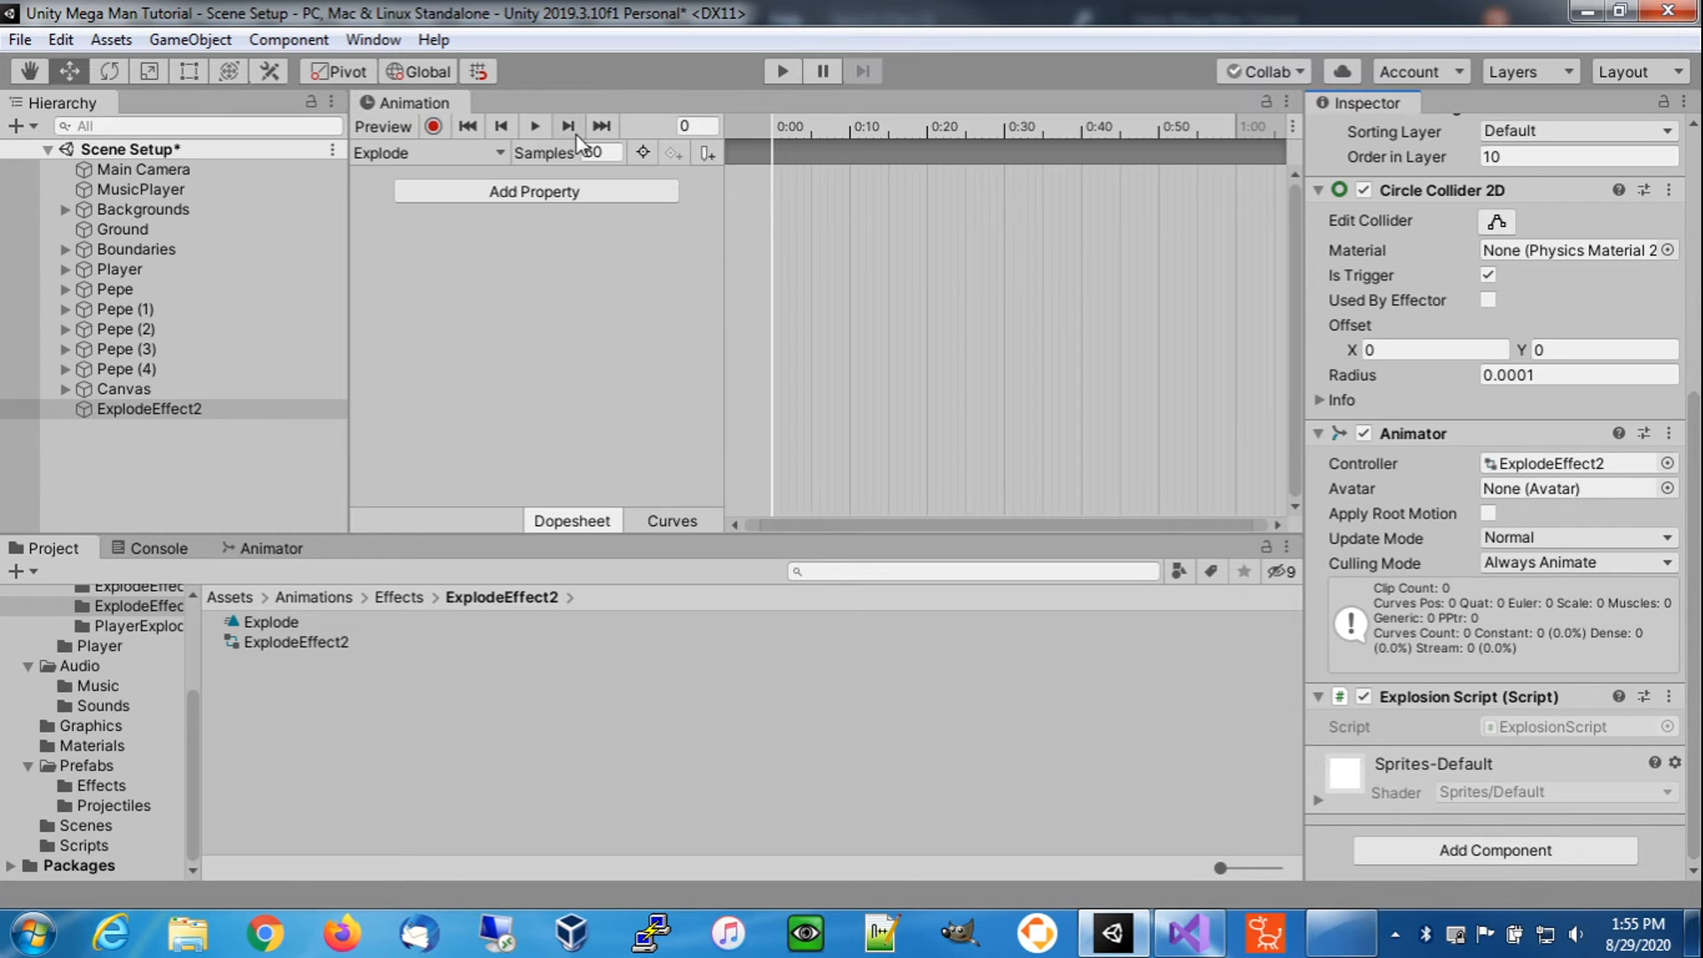
- Set the Explode clip's sample rate to 30
{"action": "left_click", "coordinate": [612, 153]}
{"action": "type", "text": "30"}
{"action": "key", "text": "Return"}
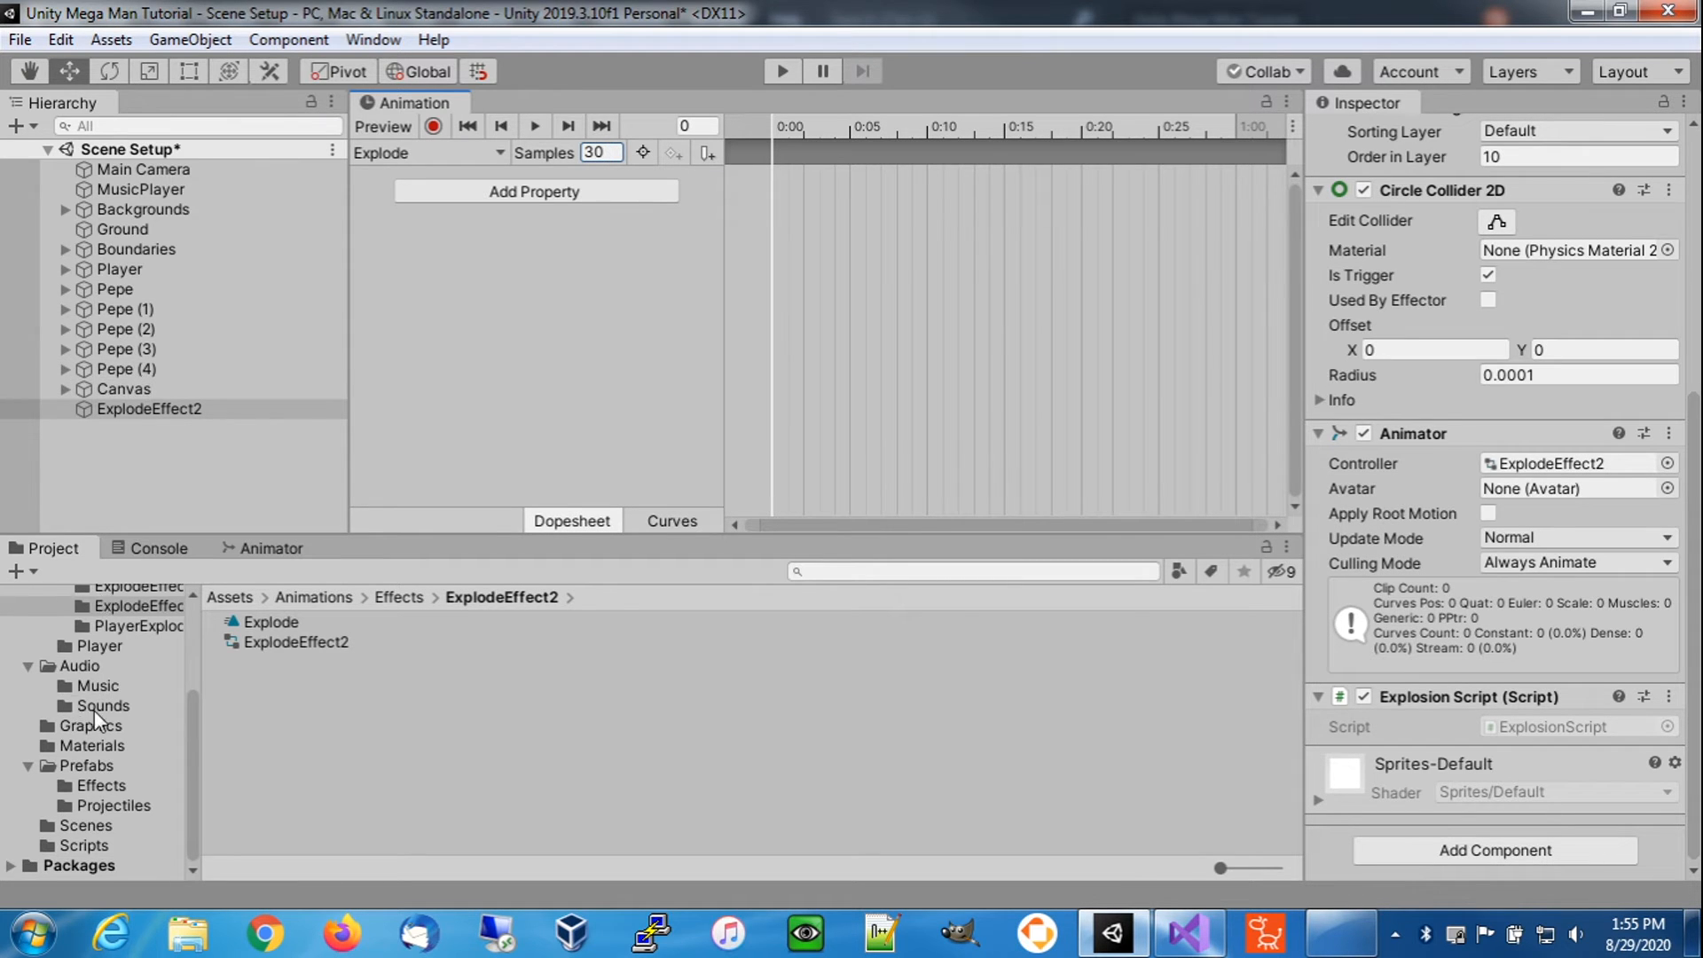
- From the Graphics folder, add Explosions1_0 to frames 0 and 1 and Explosions1_1 to frame 2 of the Explode animation
{"action": "scroll", "coordinate": [94, 710], "scroll_direction": "up", "scroll_amount": 4}
{"action": "scroll", "coordinate": [135, 740], "scroll_direction": "down", "scroll_amount": 4}
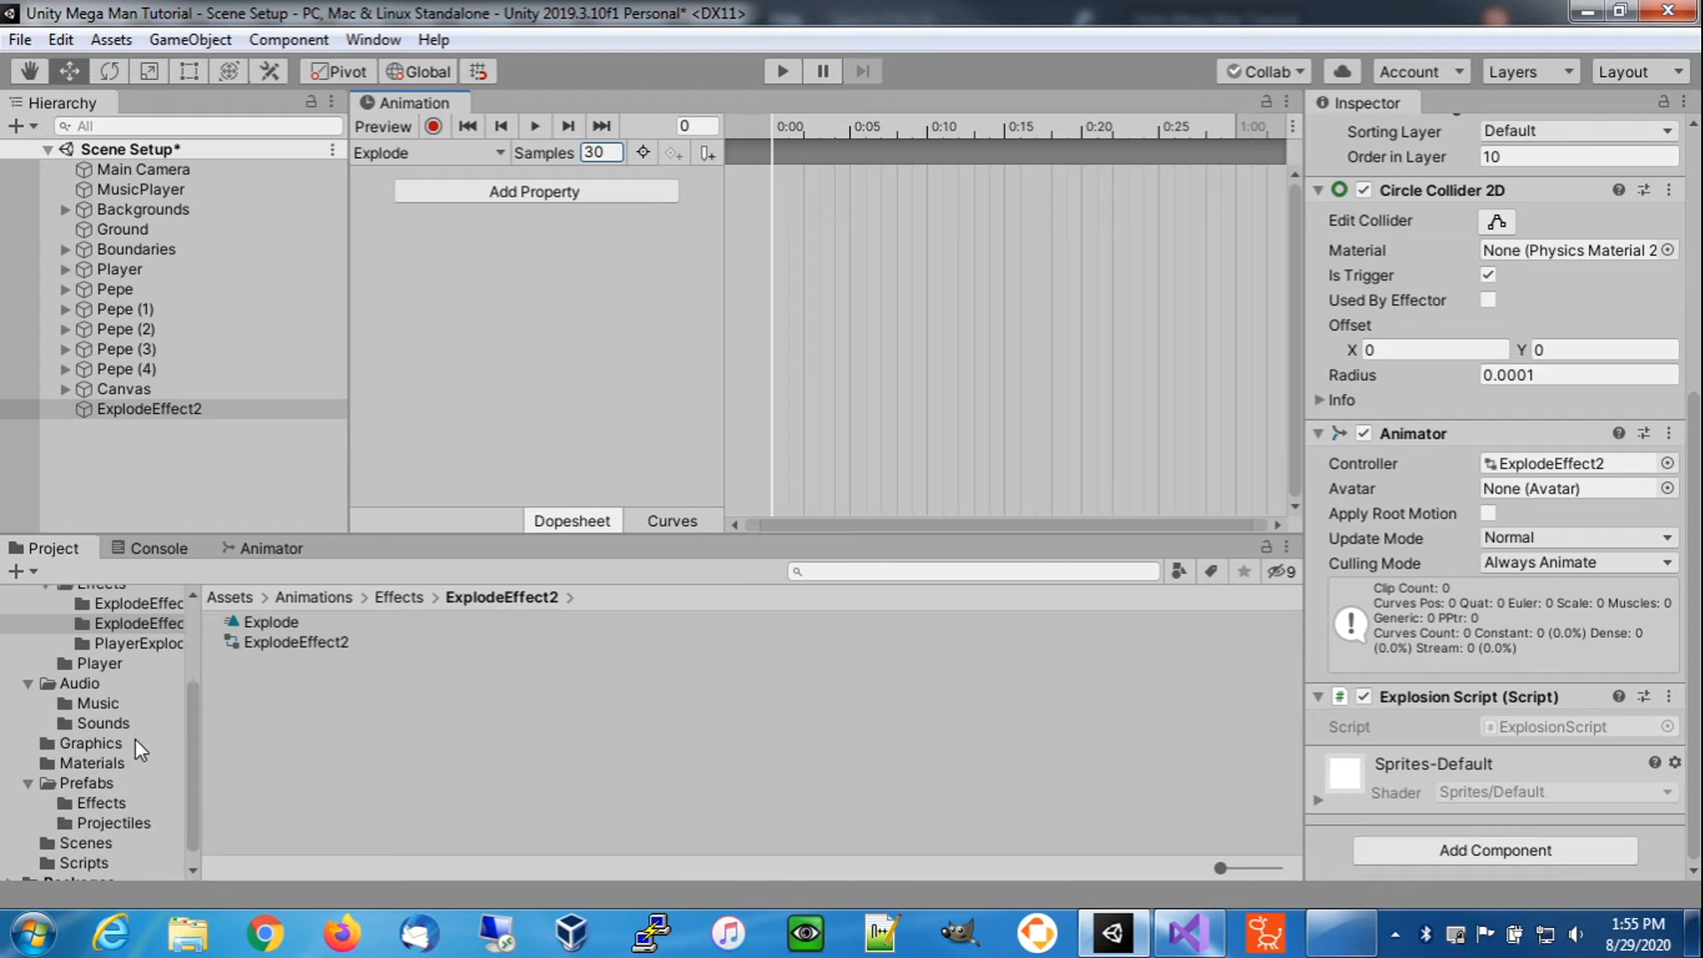
{"action": "left_click", "coordinate": [89, 743]}
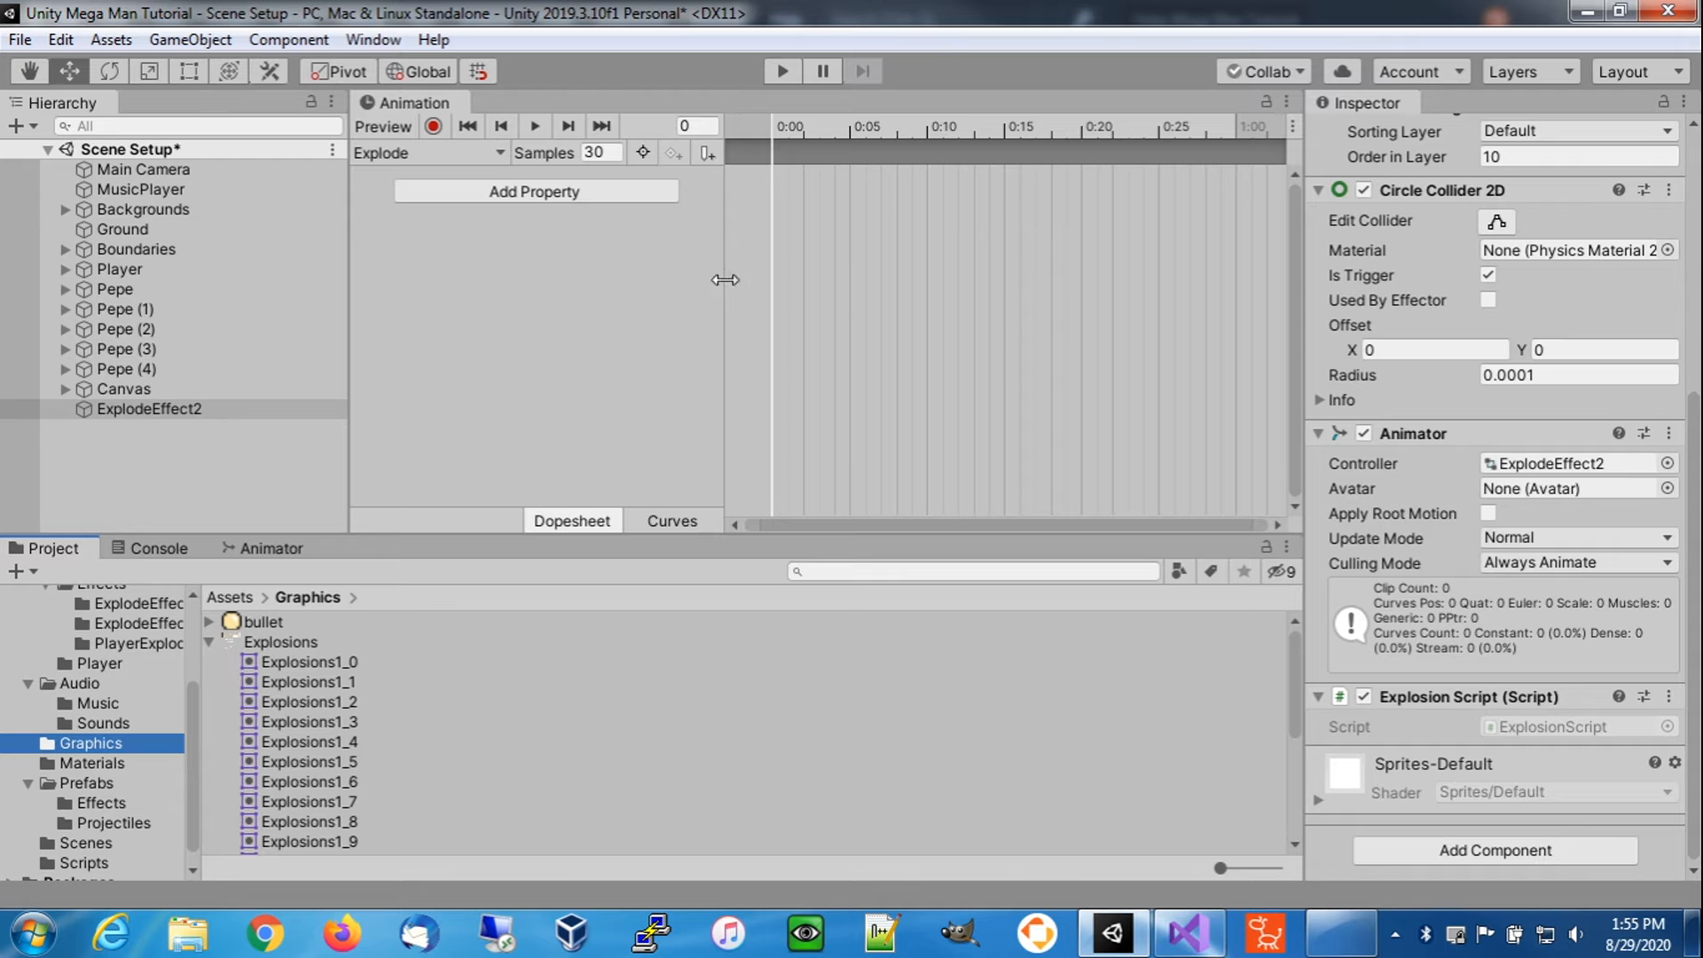
{"action": "left_click", "coordinate": [344, 662]}
{"action": "left_click_drag", "start_coordinate": [342, 660], "coordinate": [773, 174]}
{"action": "left_click_drag", "start_coordinate": [335, 682], "coordinate": [786, 178]}
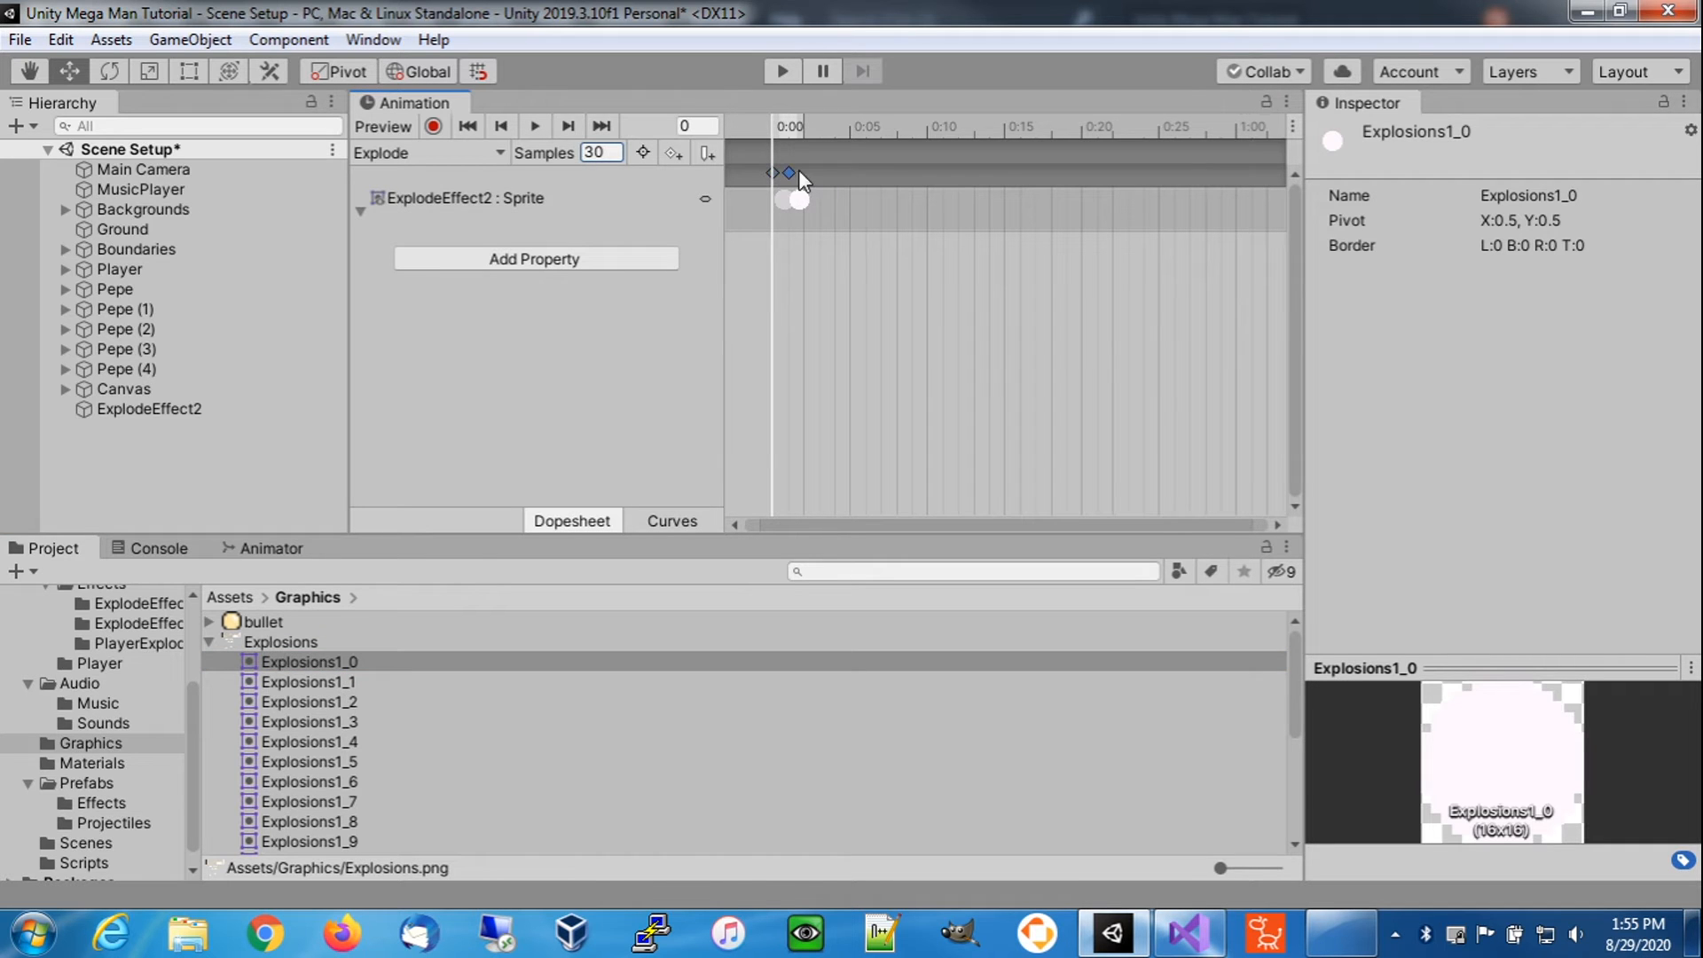
{"action": "scroll", "coordinate": [834, 218], "scroll_direction": "up", "scroll_amount": 5}
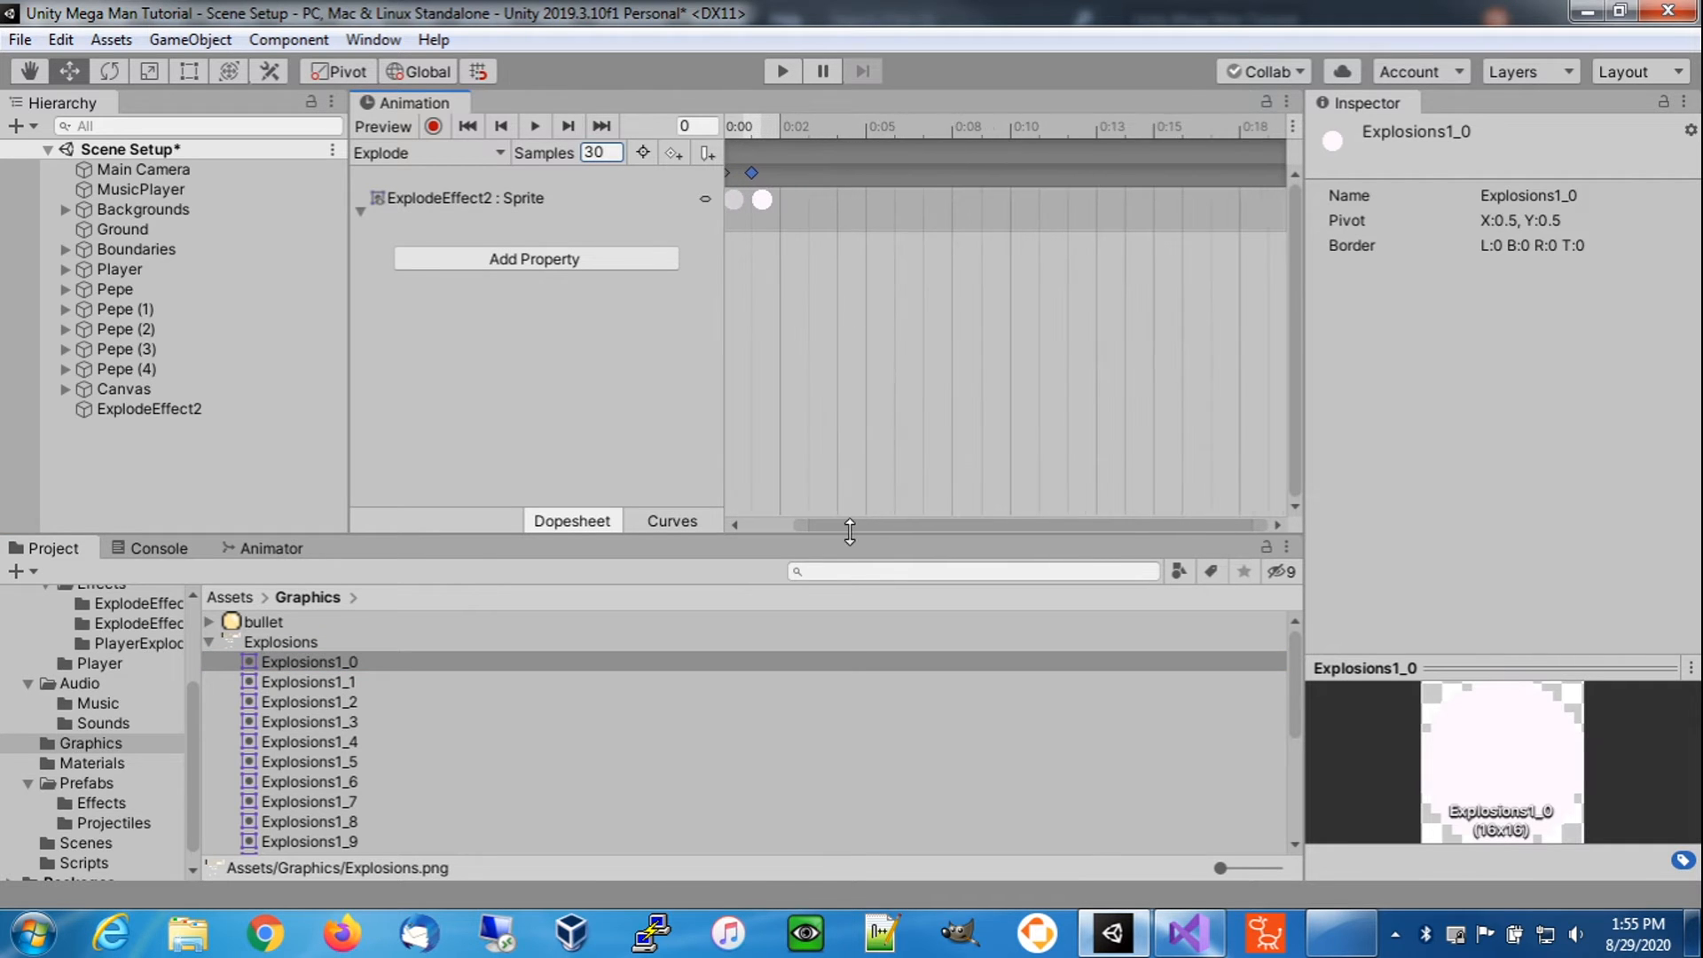
{"action": "left_click_drag", "start_coordinate": [857, 521], "coordinate": [780, 527]}
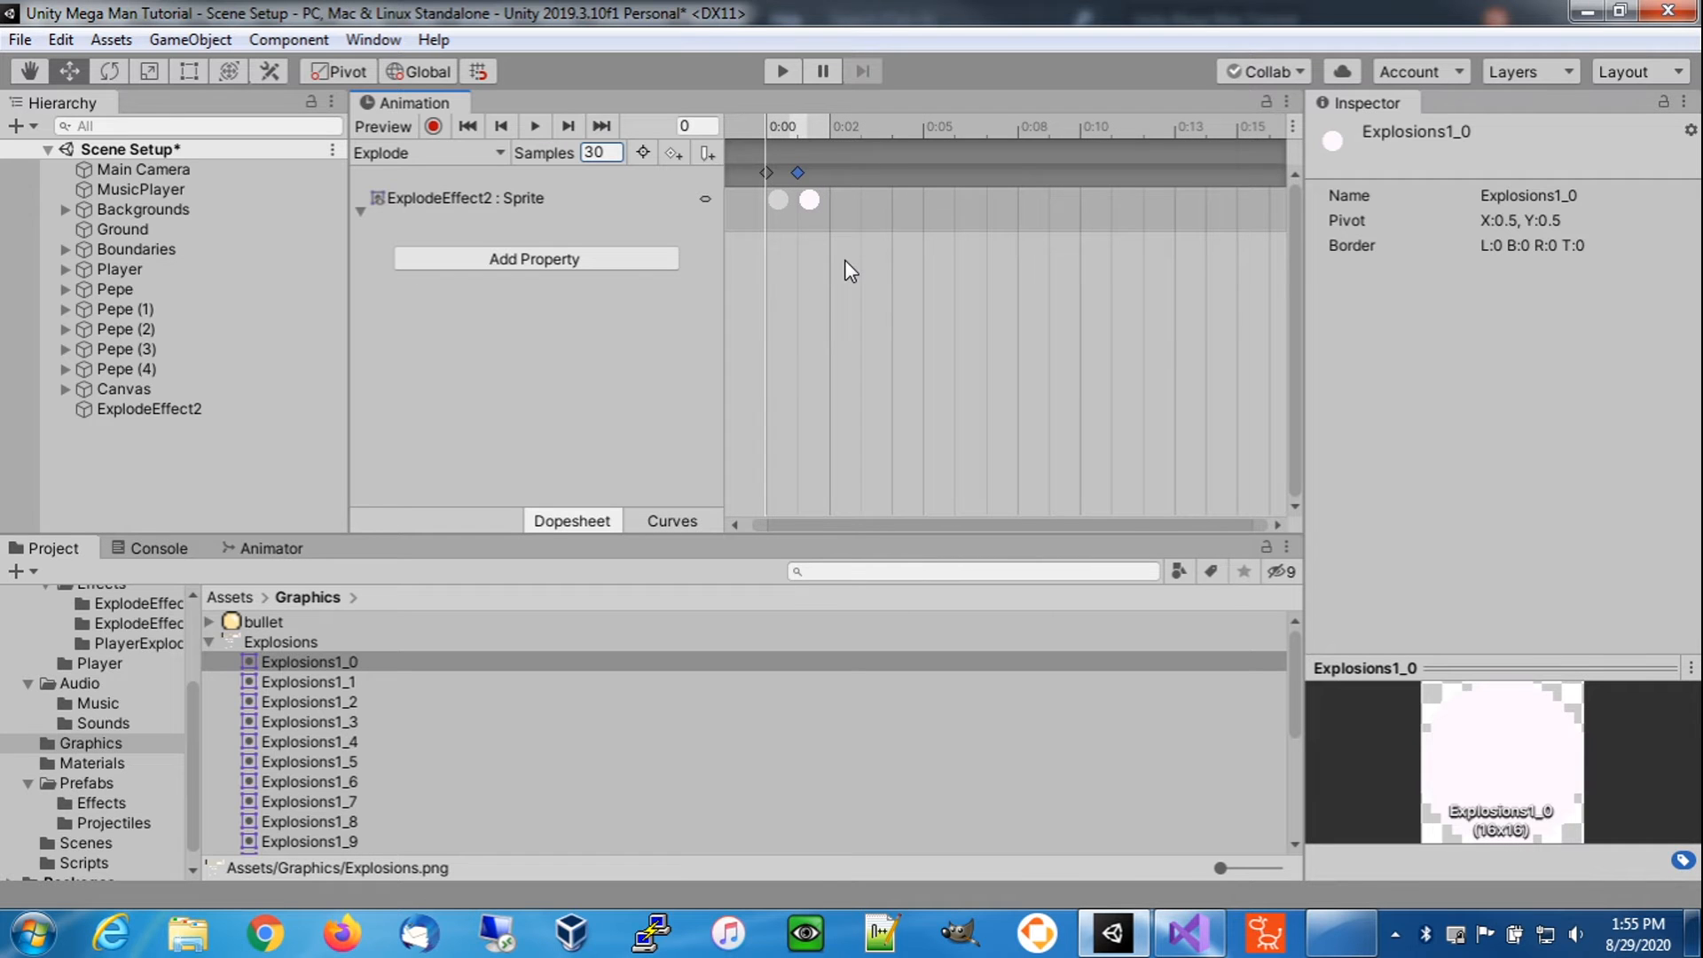
{"action": "left_click_drag", "start_coordinate": [342, 701], "coordinate": [819, 189]}
- Check the first three sprite keyframes of the Explode animation against the Explosions1_1 sprite
{"action": "left_click", "coordinate": [853, 202]}
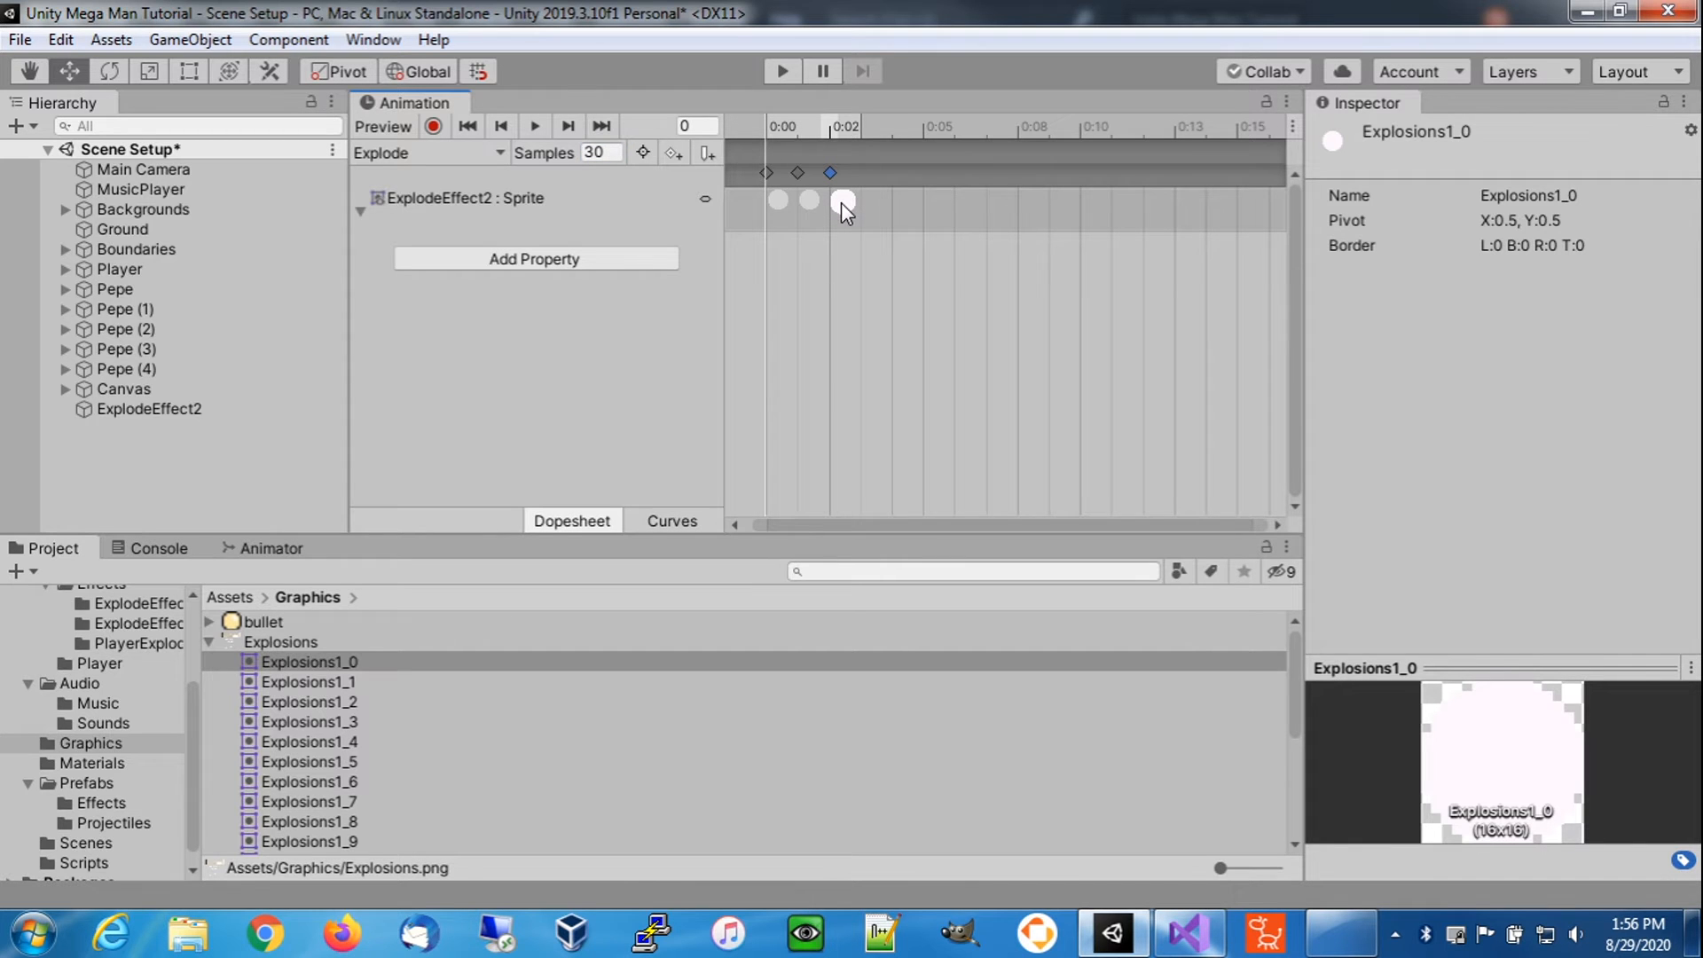
{"action": "left_click", "coordinate": [806, 200]}
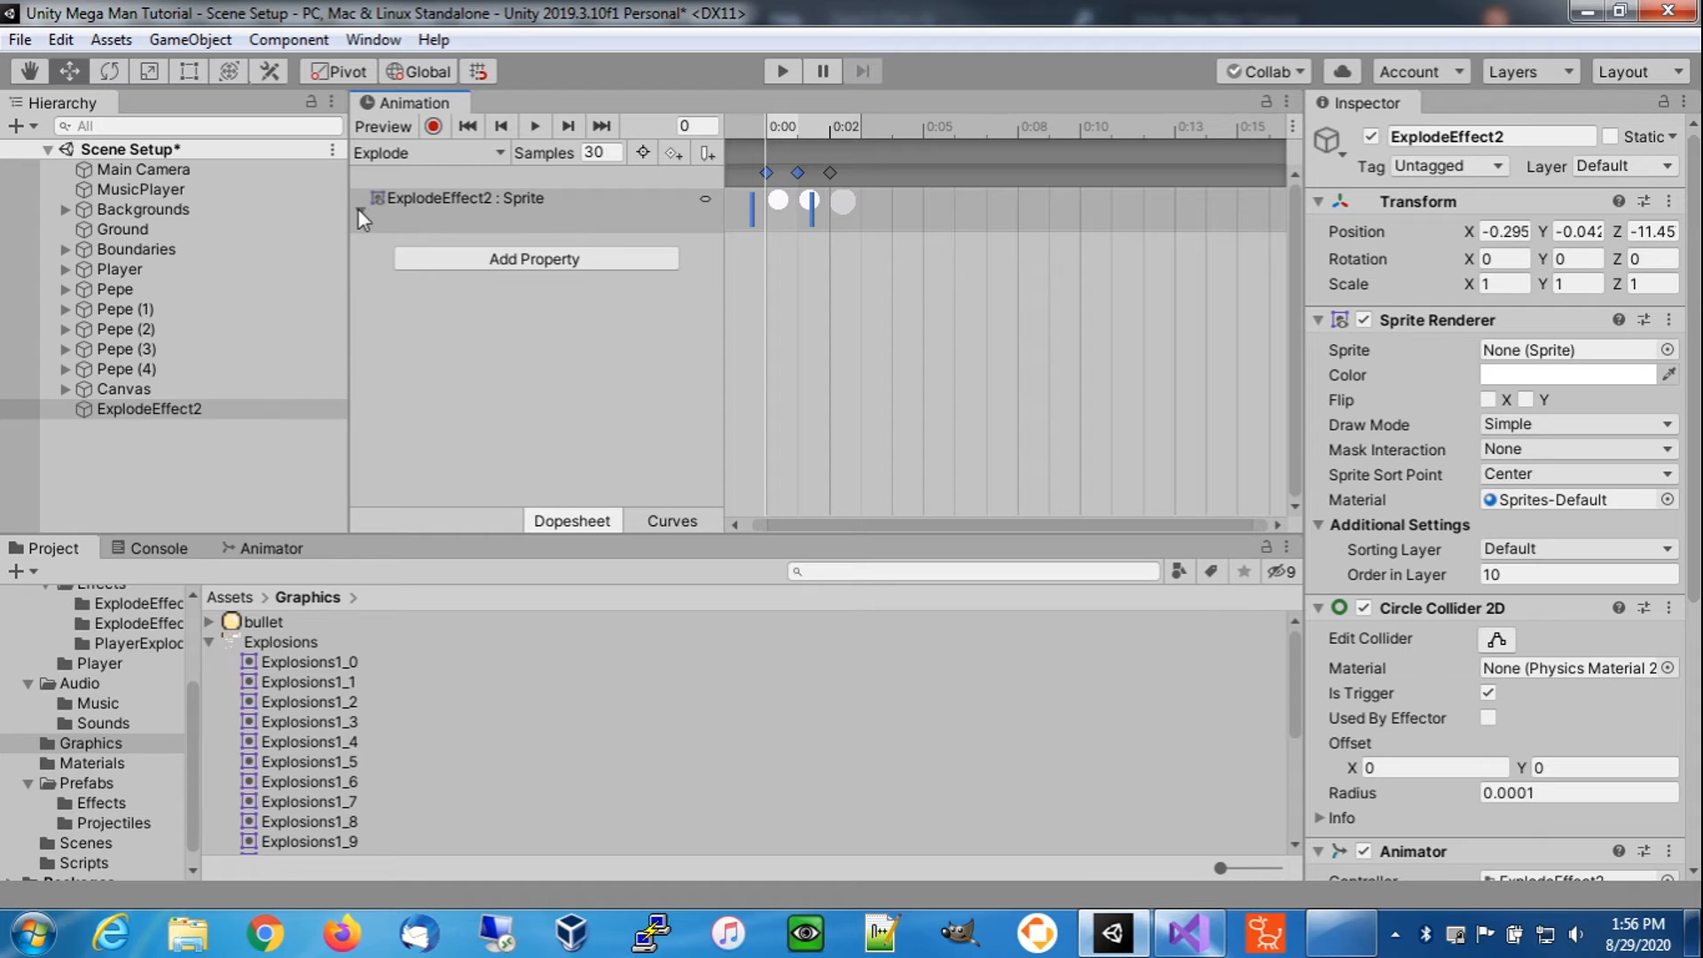
{"action": "left_click", "coordinate": [423, 194]}
{"action": "left_click", "coordinate": [775, 208]}
{"action": "left_click", "coordinate": [857, 202]}
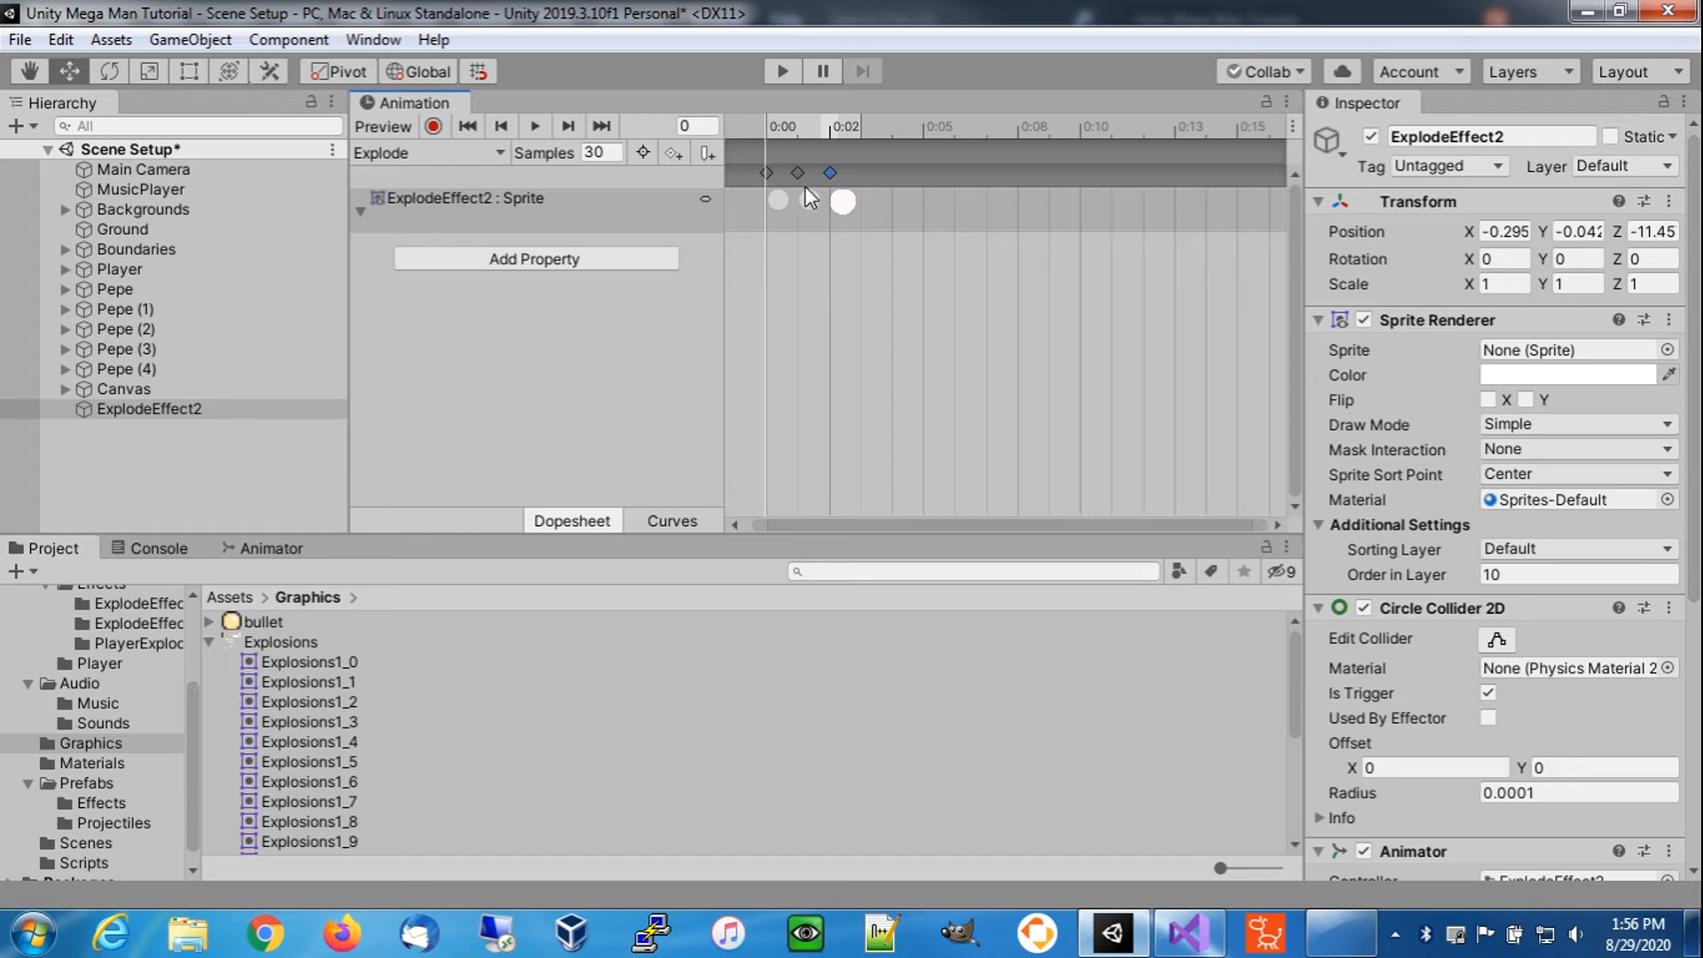
{"action": "left_click", "coordinate": [332, 683]}
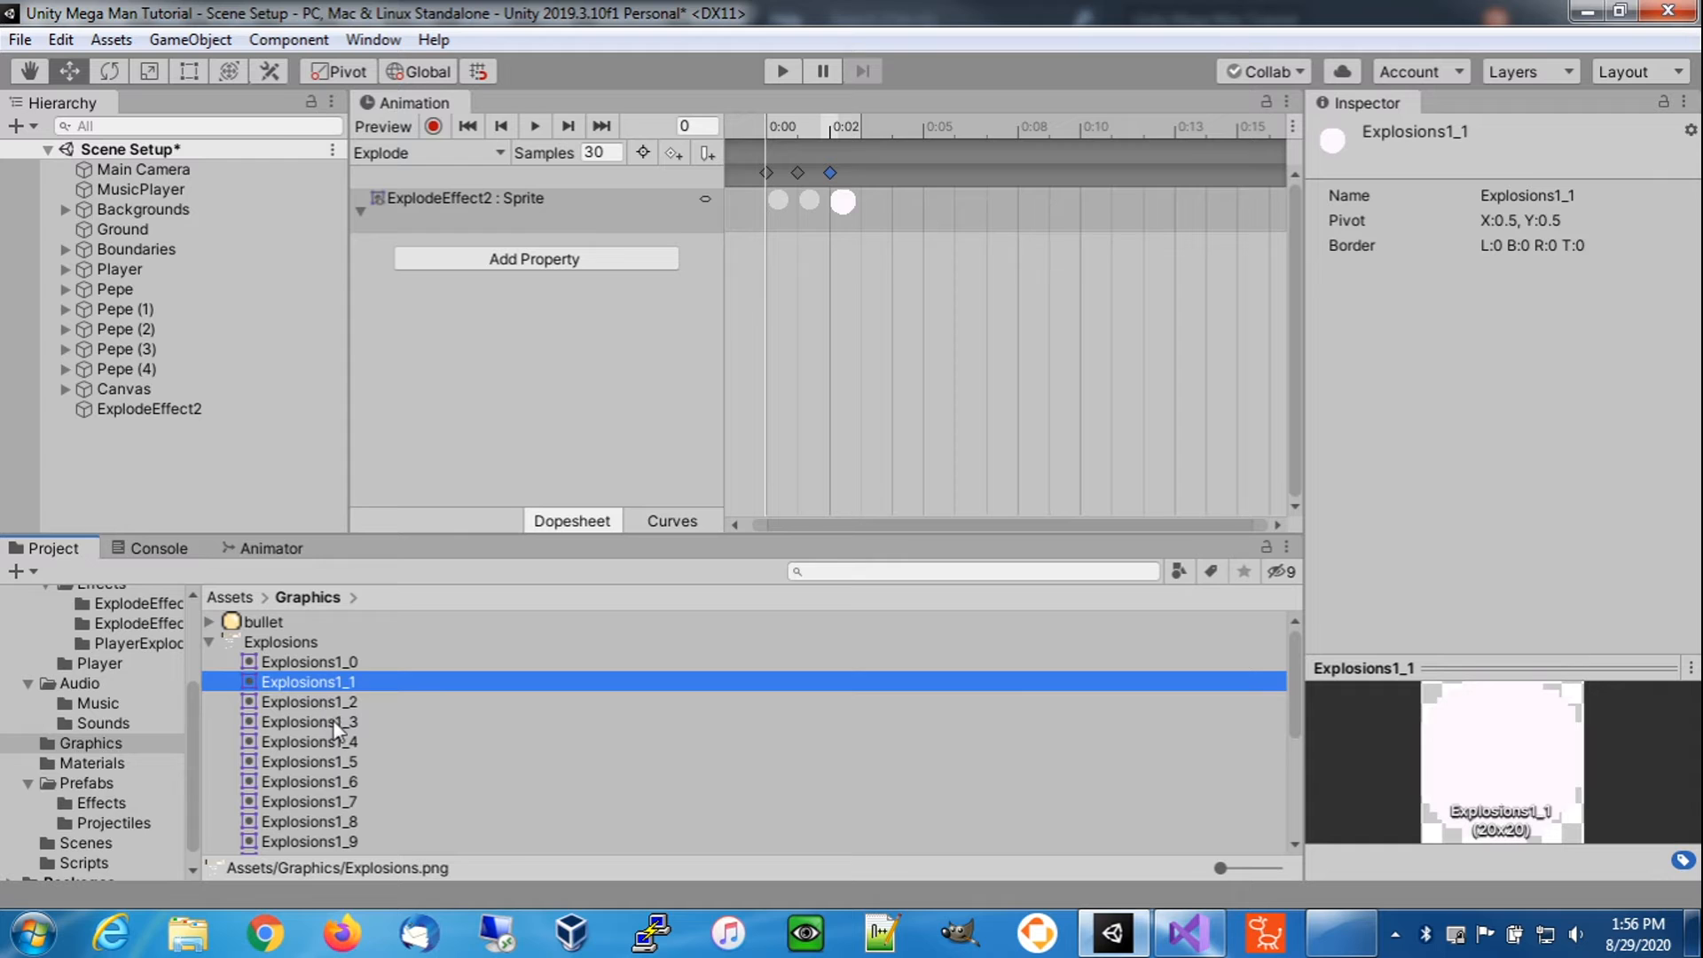
- Add Explosions1_2, Explosions1_3, the white diamond sprite, Explosions1_4 and Explosions1_9 to frames 3 to 7 of the Explode animation
{"action": "left_click_drag", "start_coordinate": [338, 697], "coordinate": [854, 205]}
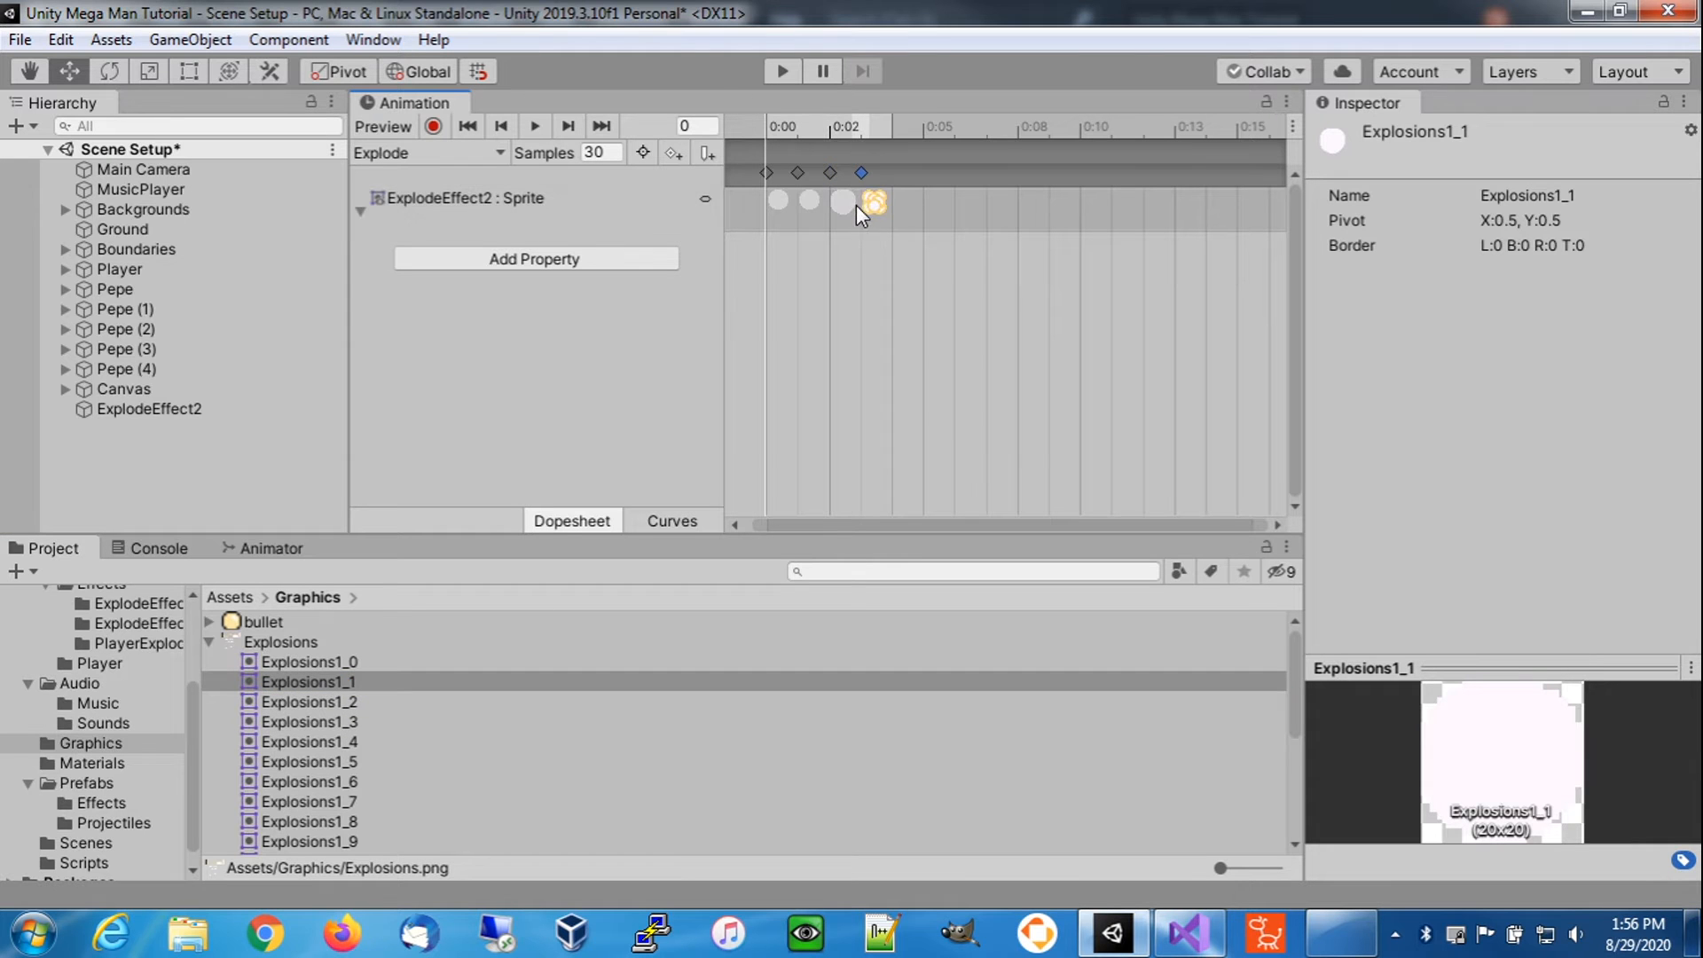
{"action": "left_click_drag", "start_coordinate": [345, 723], "coordinate": [897, 213]}
{"action": "left_click_drag", "start_coordinate": [321, 800], "coordinate": [934, 216]}
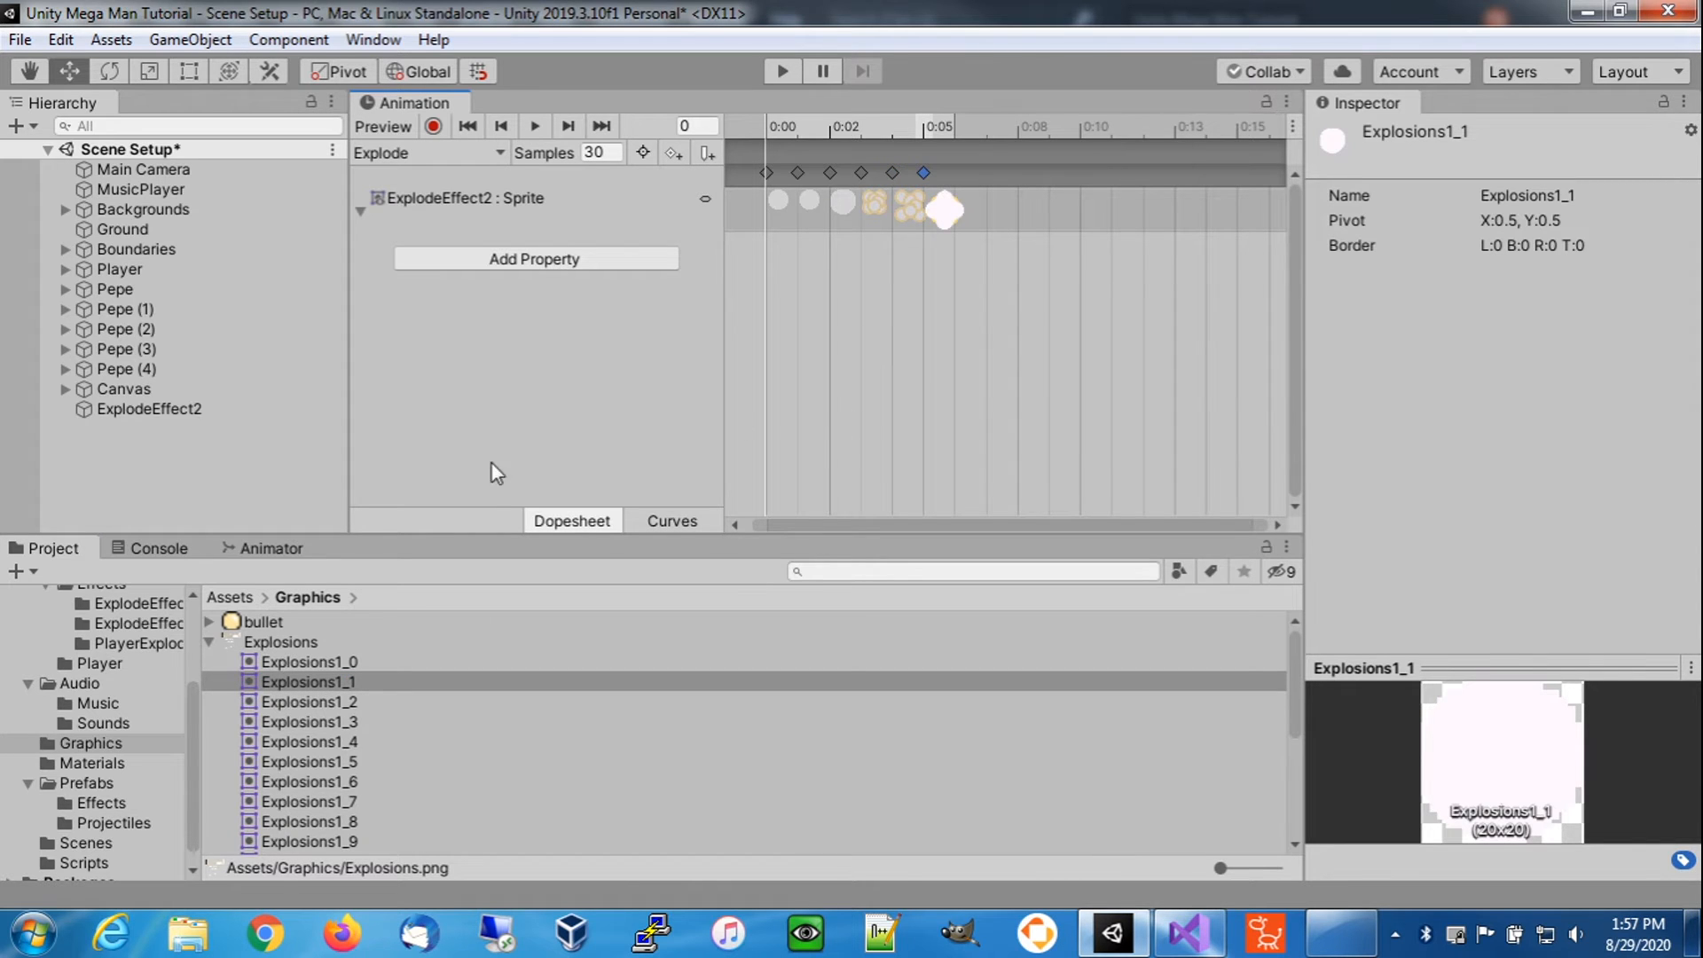
{"action": "left_click_drag", "start_coordinate": [331, 742], "coordinate": [960, 216]}
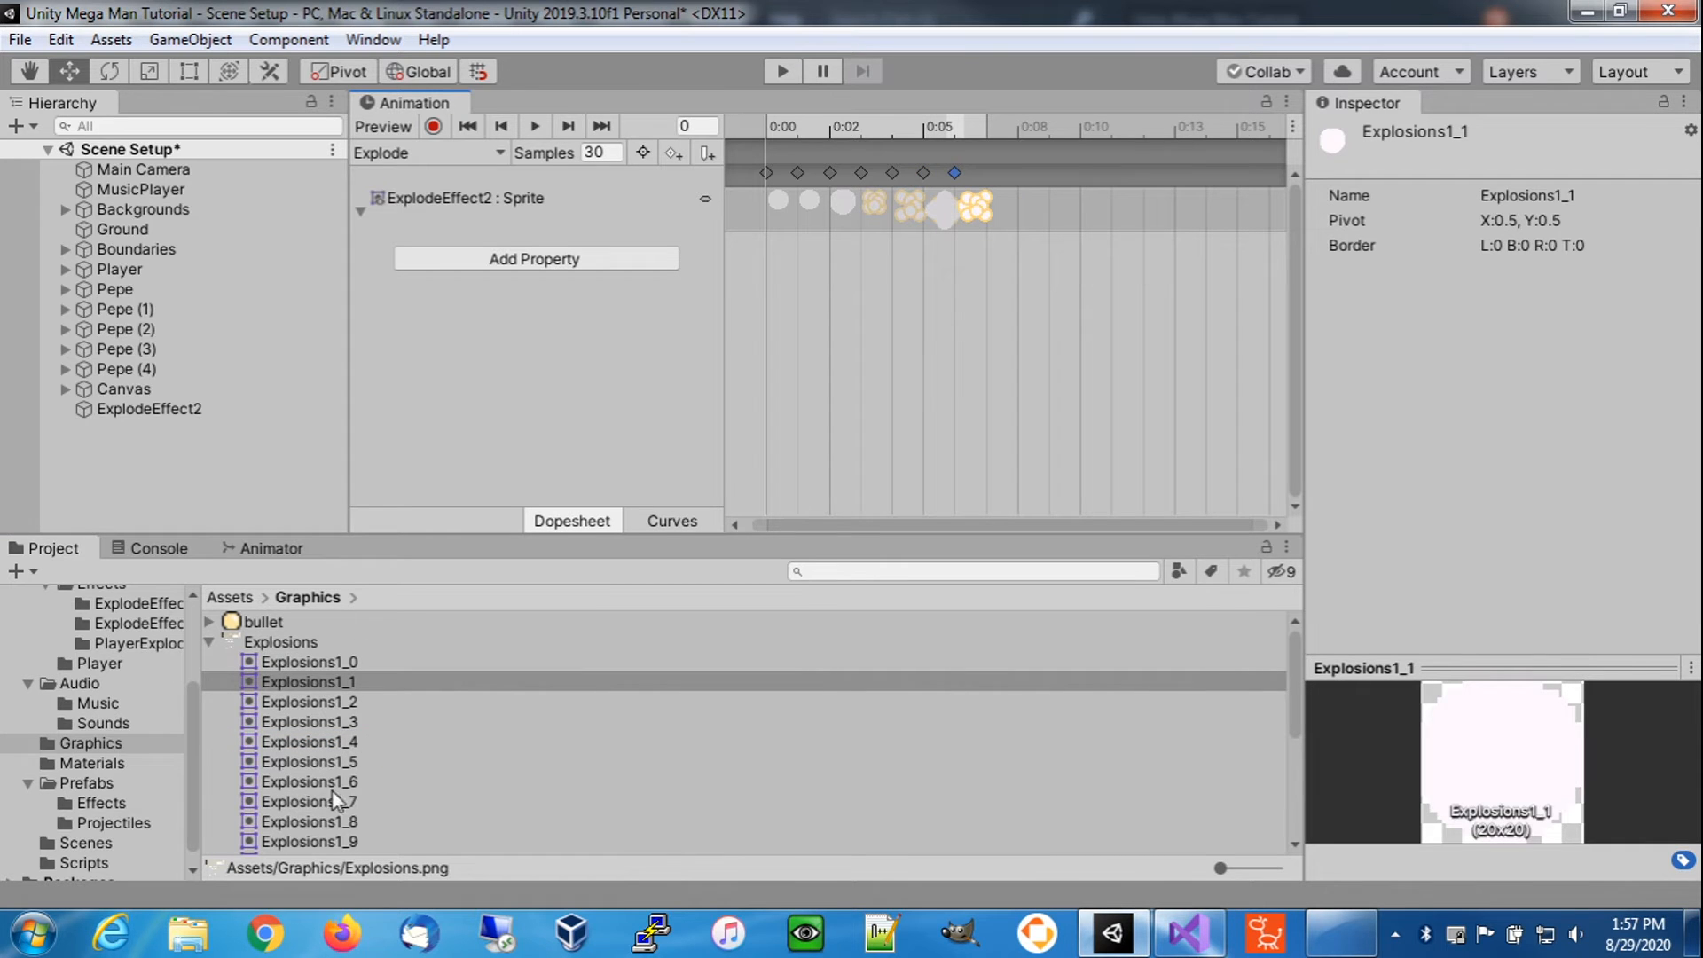
{"action": "left_click_drag", "start_coordinate": [344, 845], "coordinate": [992, 210]}
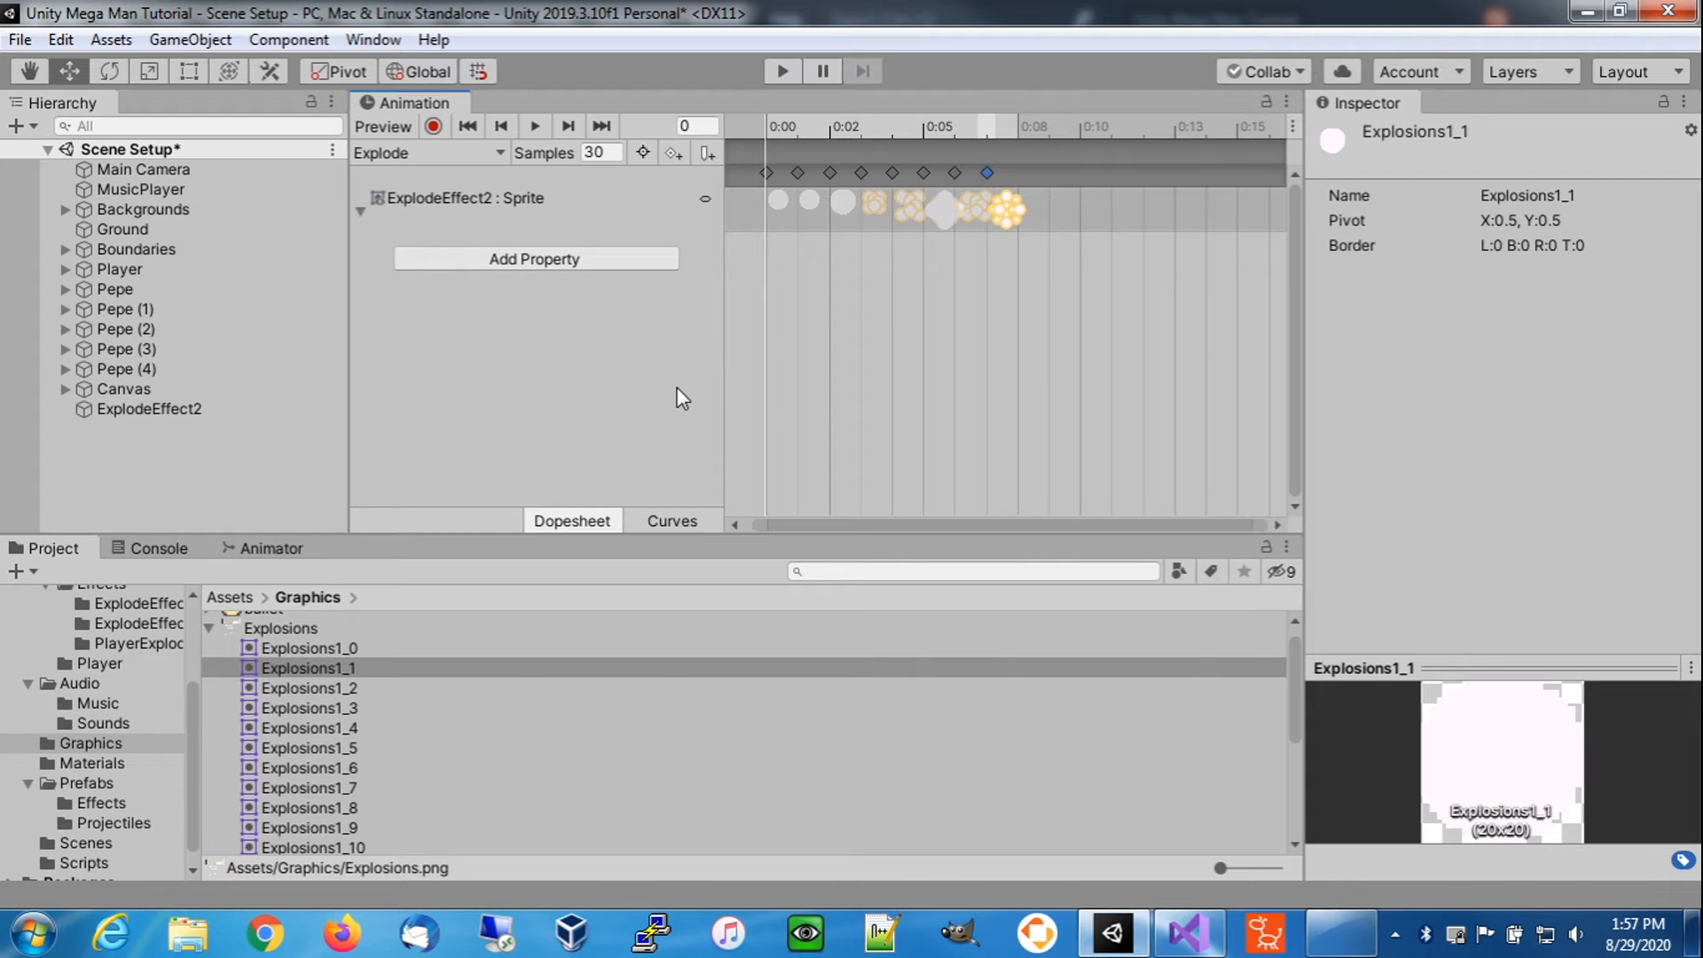
- Add Explosions1_5, Explosions1_6, Explosions1_7 and a filled gold burst sprite to frames 8 to 11 of the Explode animation
{"action": "left_click_drag", "start_coordinate": [355, 748], "coordinate": [1021, 204]}
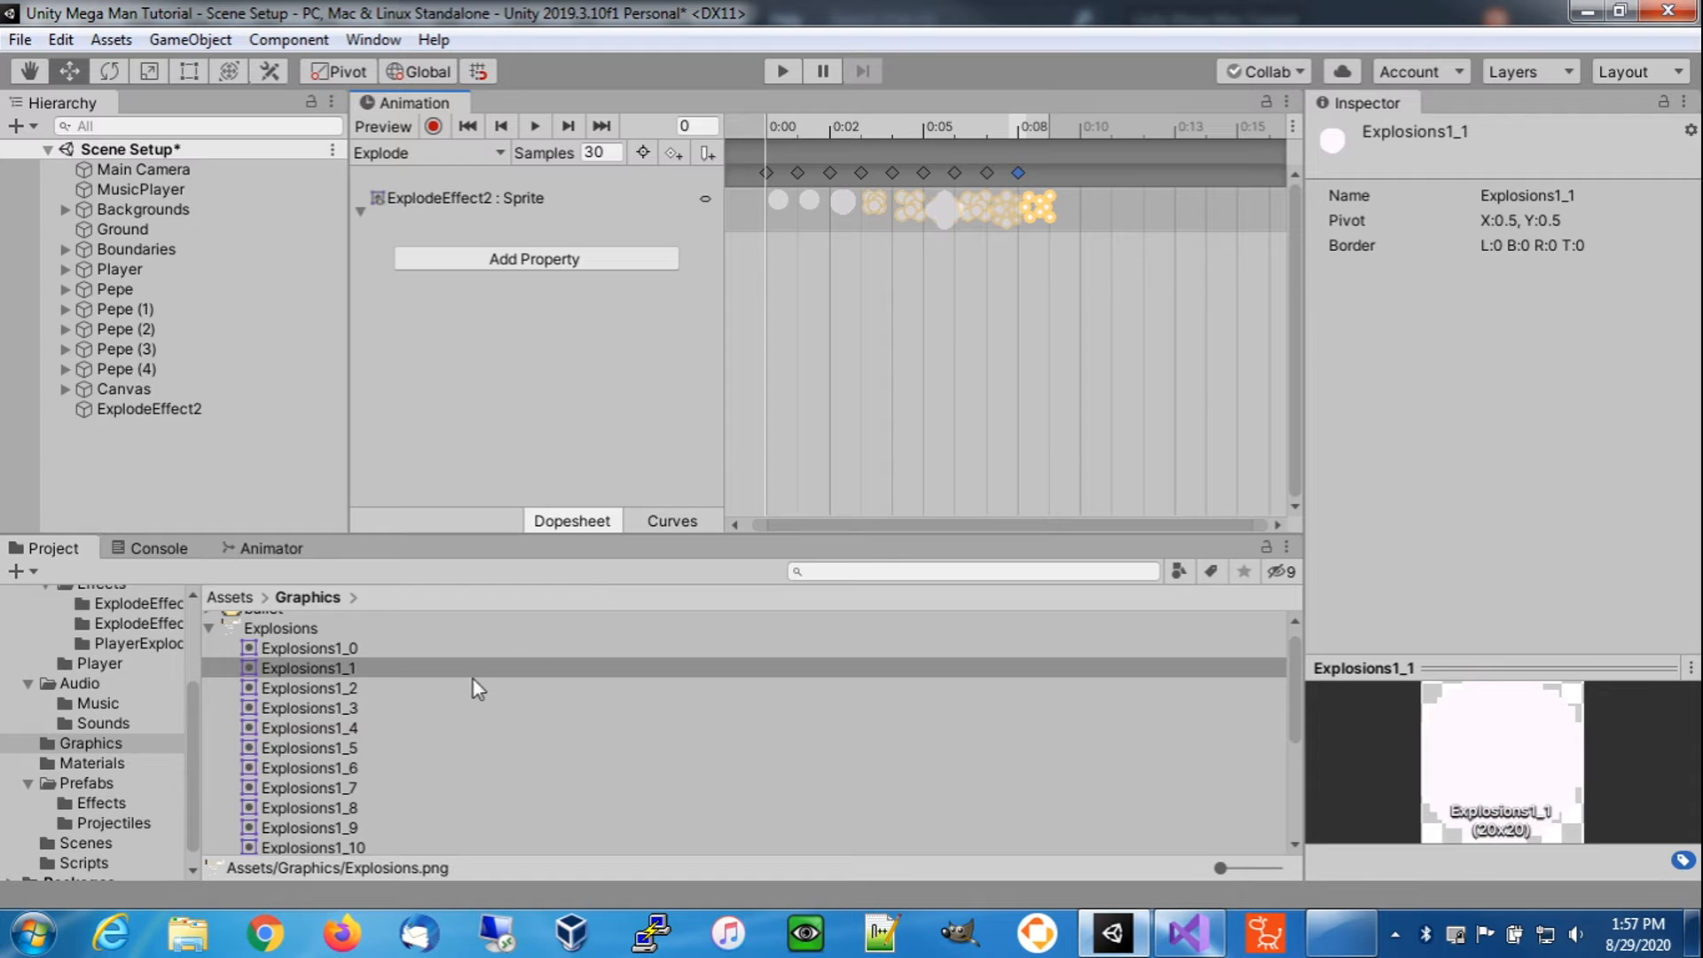
{"action": "left_click_drag", "start_coordinate": [346, 767], "coordinate": [1050, 223]}
{"action": "left_click_drag", "start_coordinate": [346, 788], "coordinate": [1082, 197]}
{"action": "left_click_drag", "start_coordinate": [348, 826], "coordinate": [1116, 227]}
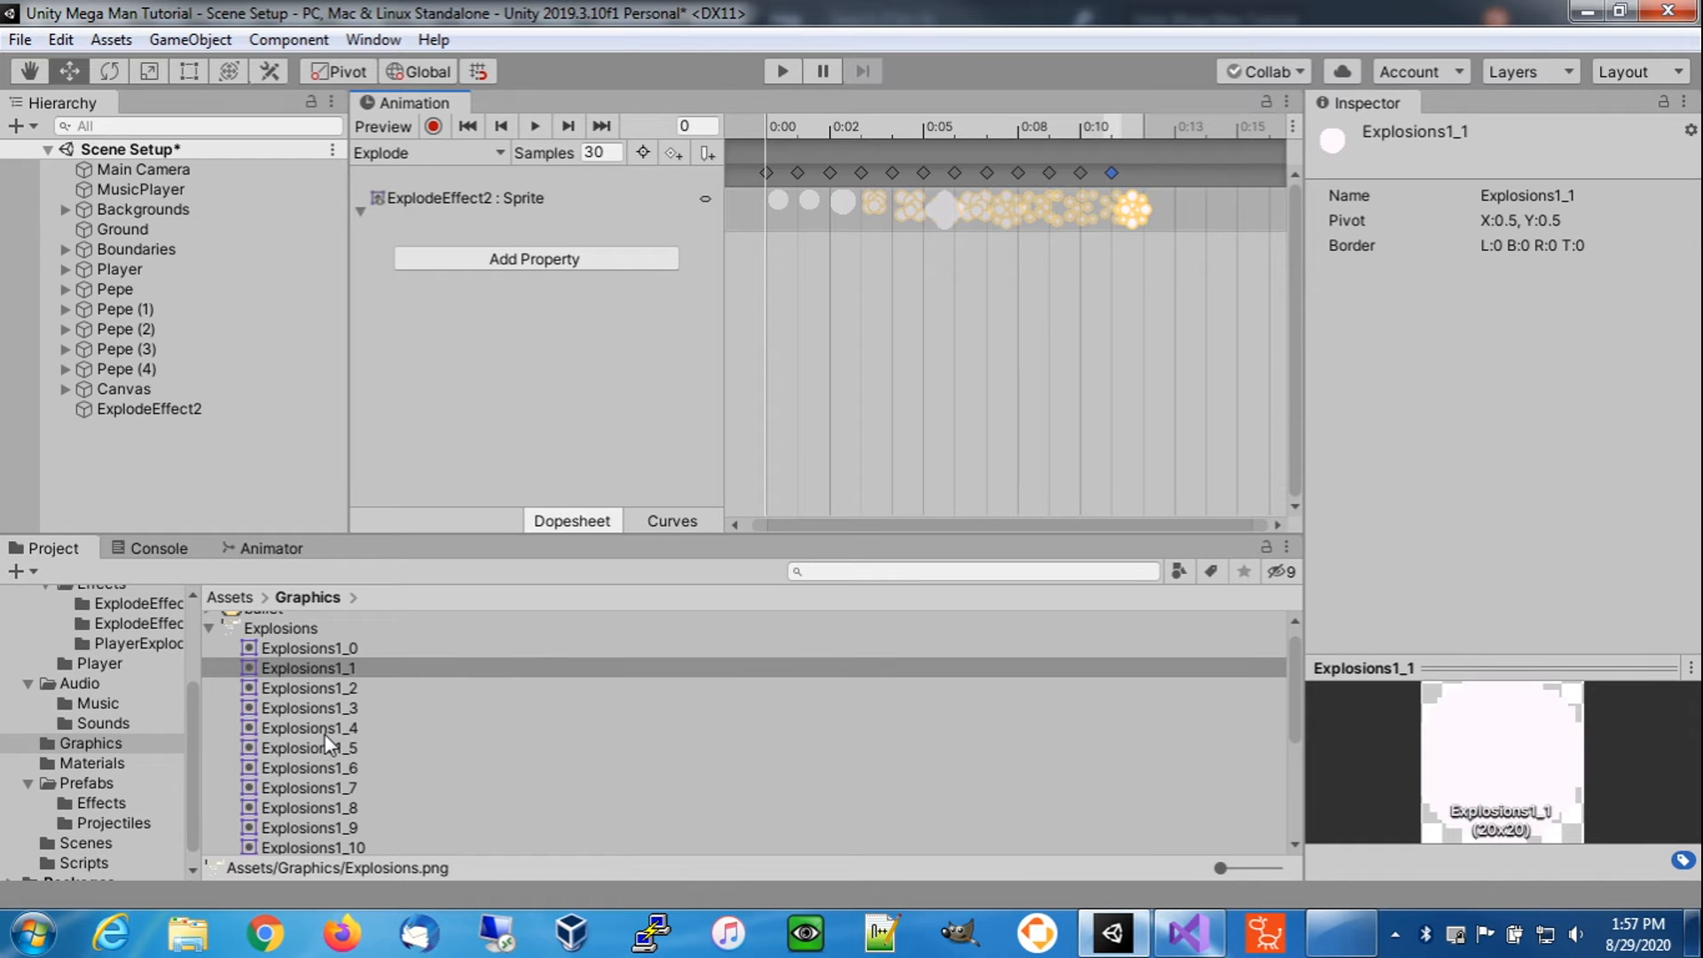
- Extend the Explode animation on frames 12 to 16 with the Explosions1 sprites of the burst scattering into small dots
{"action": "scroll", "coordinate": [1135, 396], "scroll_direction": "down", "scroll_amount": 2}
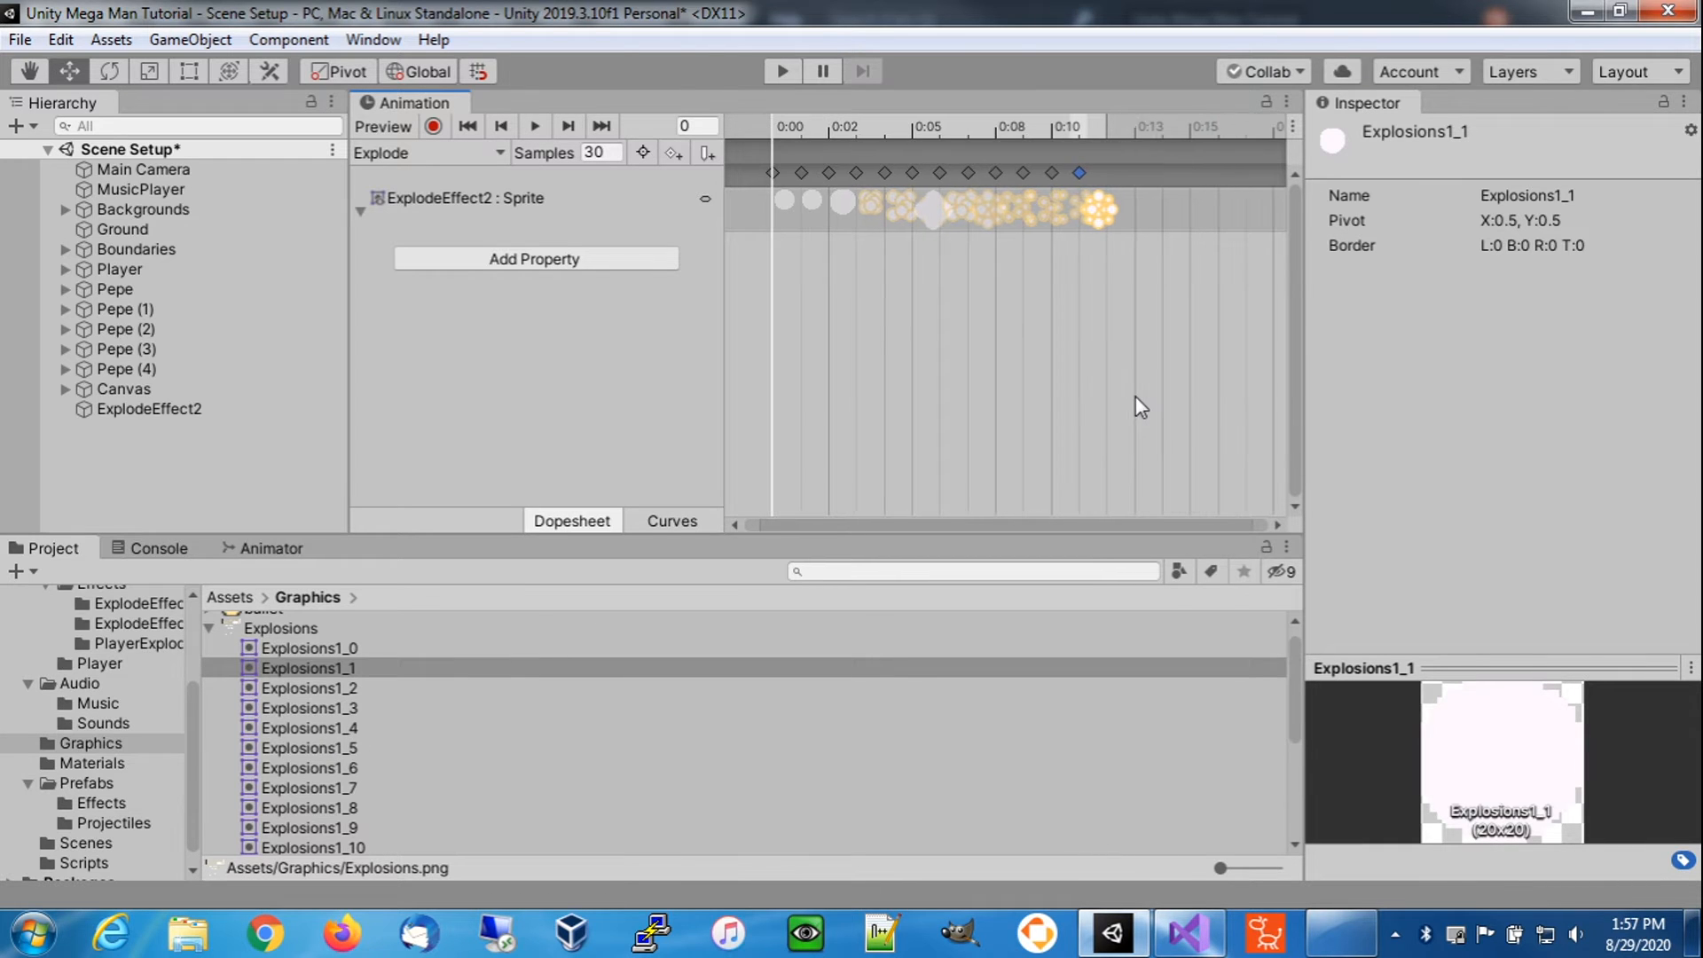
{"action": "scroll", "coordinate": [403, 781], "scroll_direction": "down", "scroll_amount": 3}
{"action": "left_click_drag", "start_coordinate": [365, 704], "coordinate": [1108, 220]}
{"action": "scroll", "coordinate": [369, 736], "scroll_direction": "up", "scroll_amount": 1}
{"action": "left_click_drag", "start_coordinate": [349, 731], "coordinate": [1140, 200]}
{"action": "scroll", "coordinate": [344, 748], "scroll_direction": "up", "scroll_amount": 1}
{"action": "left_click_drag", "start_coordinate": [349, 757], "coordinate": [1163, 199]}
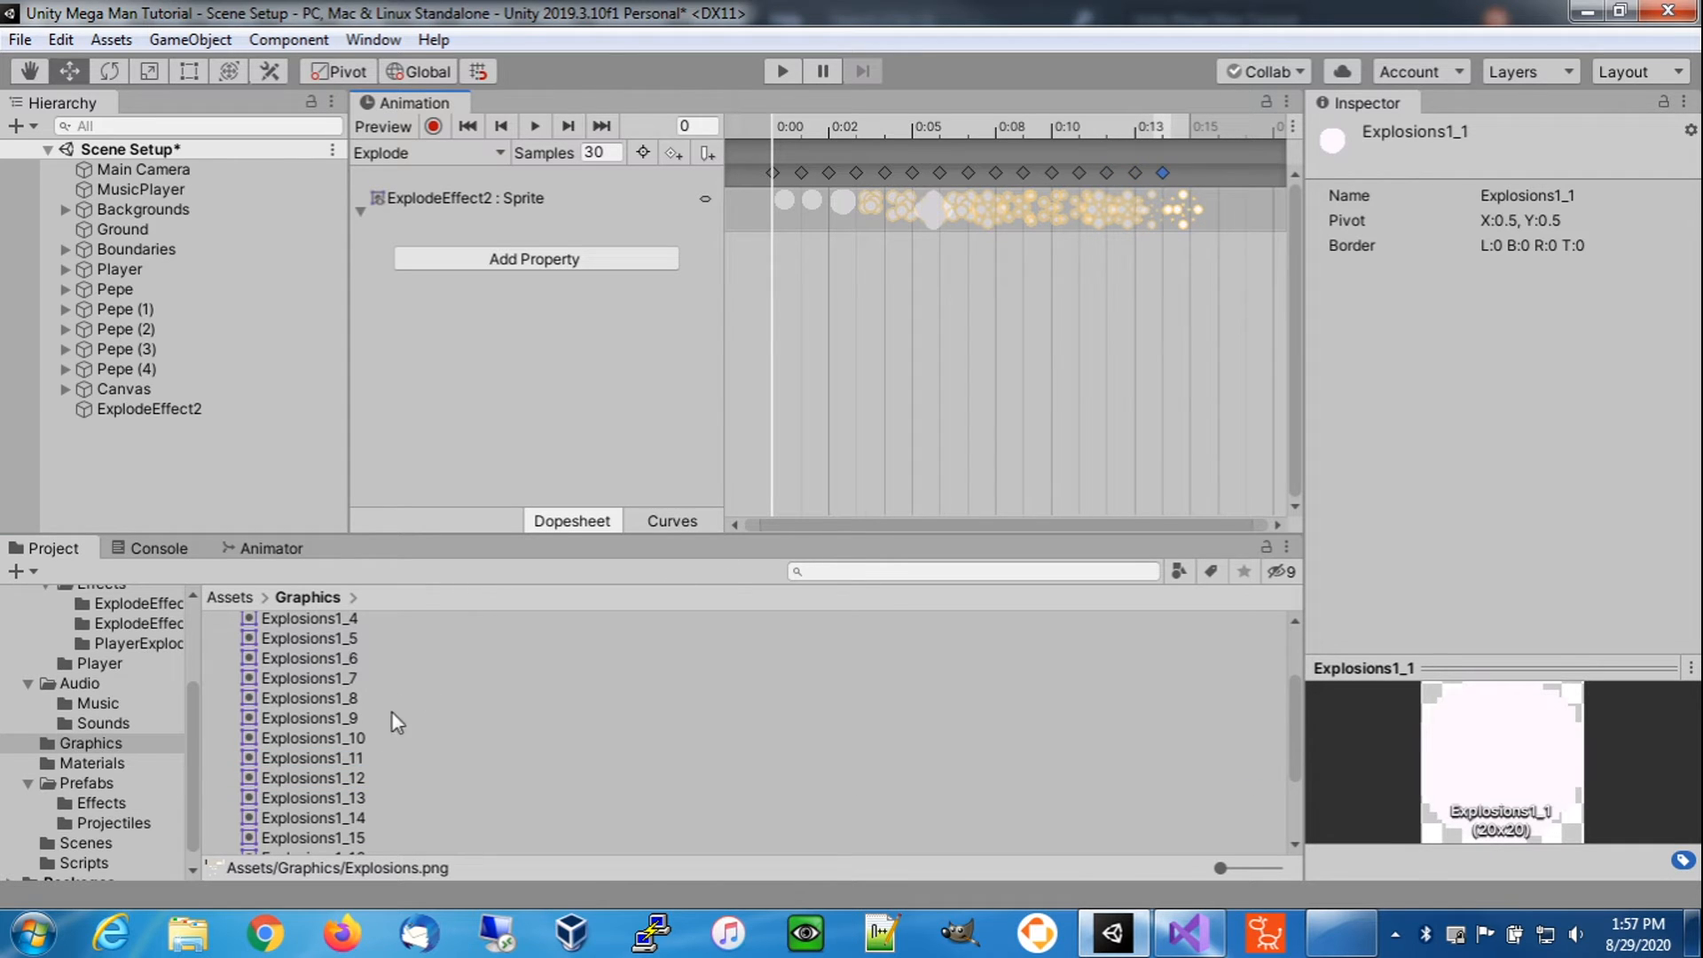
{"action": "left_click_drag", "start_coordinate": [351, 797], "coordinate": [1193, 222]}
{"action": "left_click_drag", "start_coordinate": [336, 811], "coordinate": [1213, 200]}
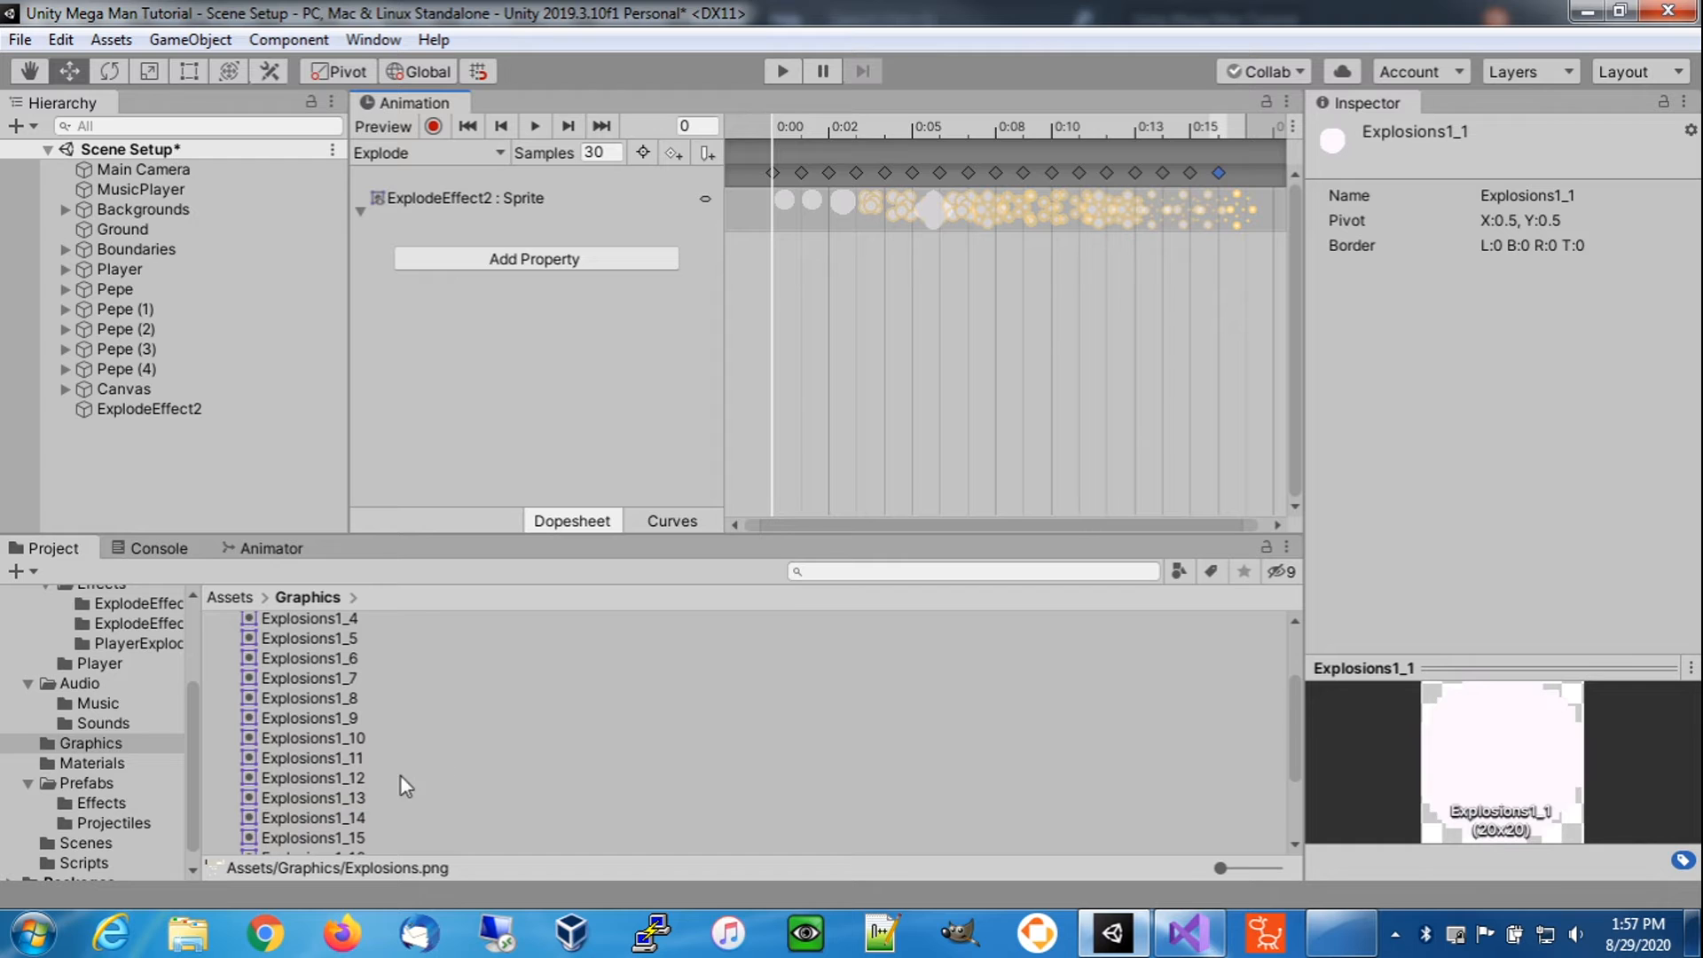
- Append the remaining Explosions1 sprites through Explosions1_18 as consecutive sprite keyframes at the end of the Explode clip
{"action": "left_click", "coordinate": [350, 837]}
{"action": "left_click_drag", "start_coordinate": [350, 843], "coordinate": [1247, 210]}
{"action": "left_click_drag", "start_coordinate": [1153, 523], "coordinate": [1243, 507]}
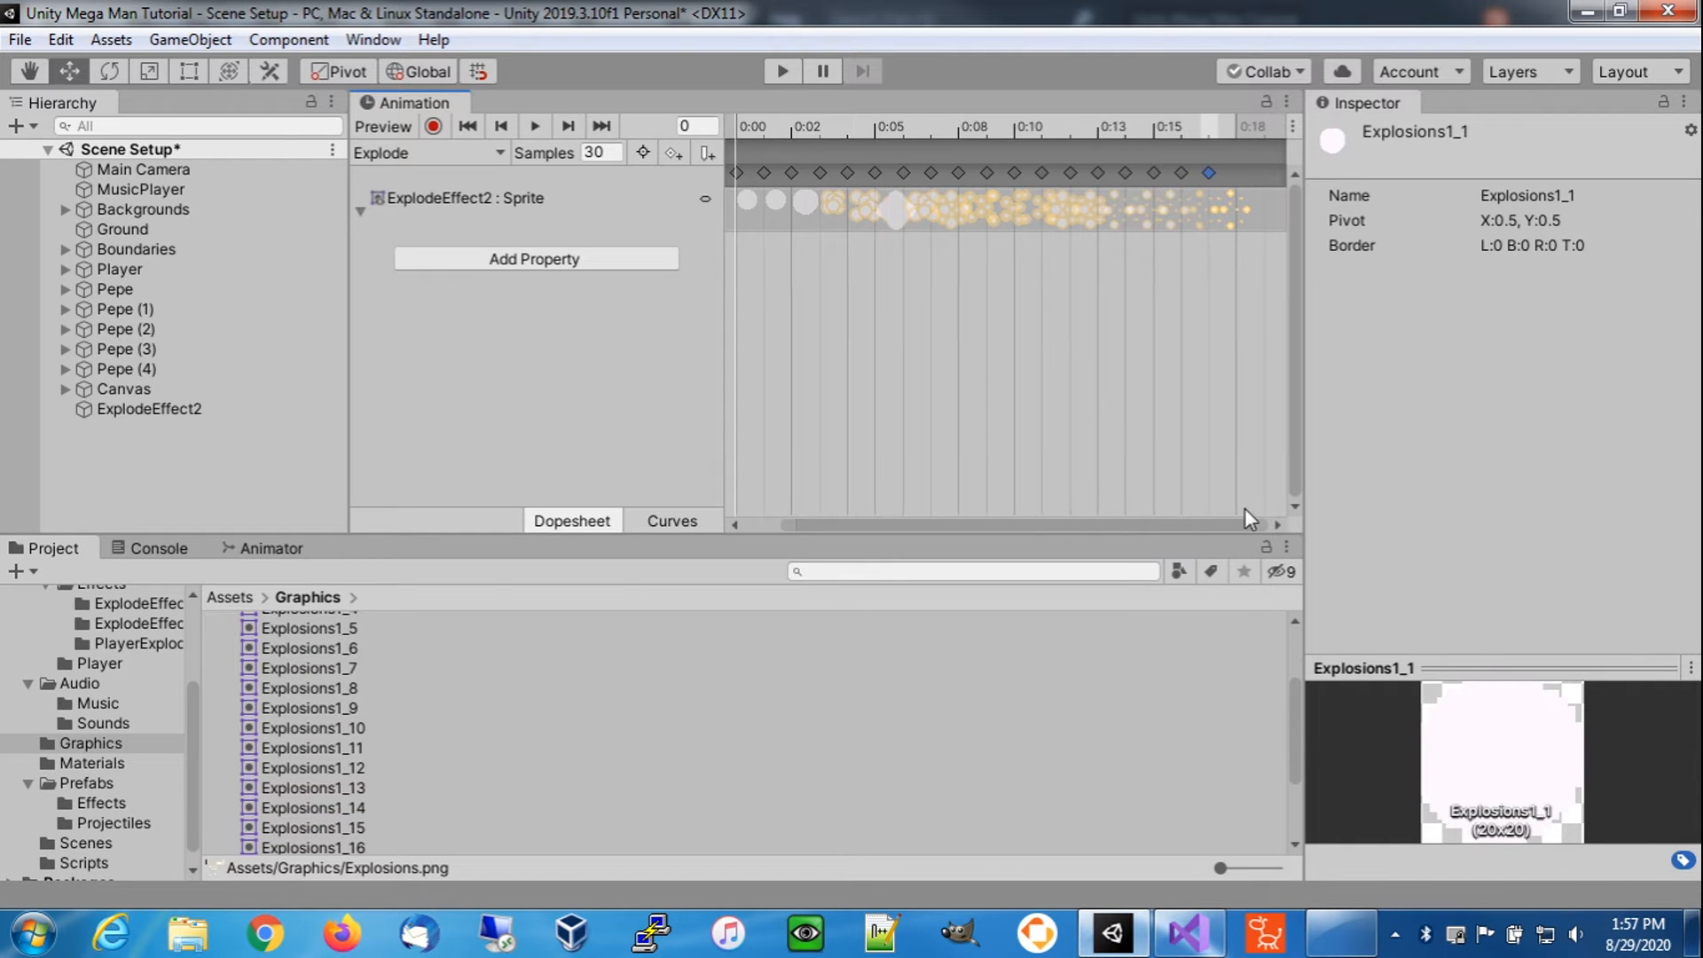
{"action": "left_click_drag", "start_coordinate": [329, 848], "coordinate": [1238, 214]}
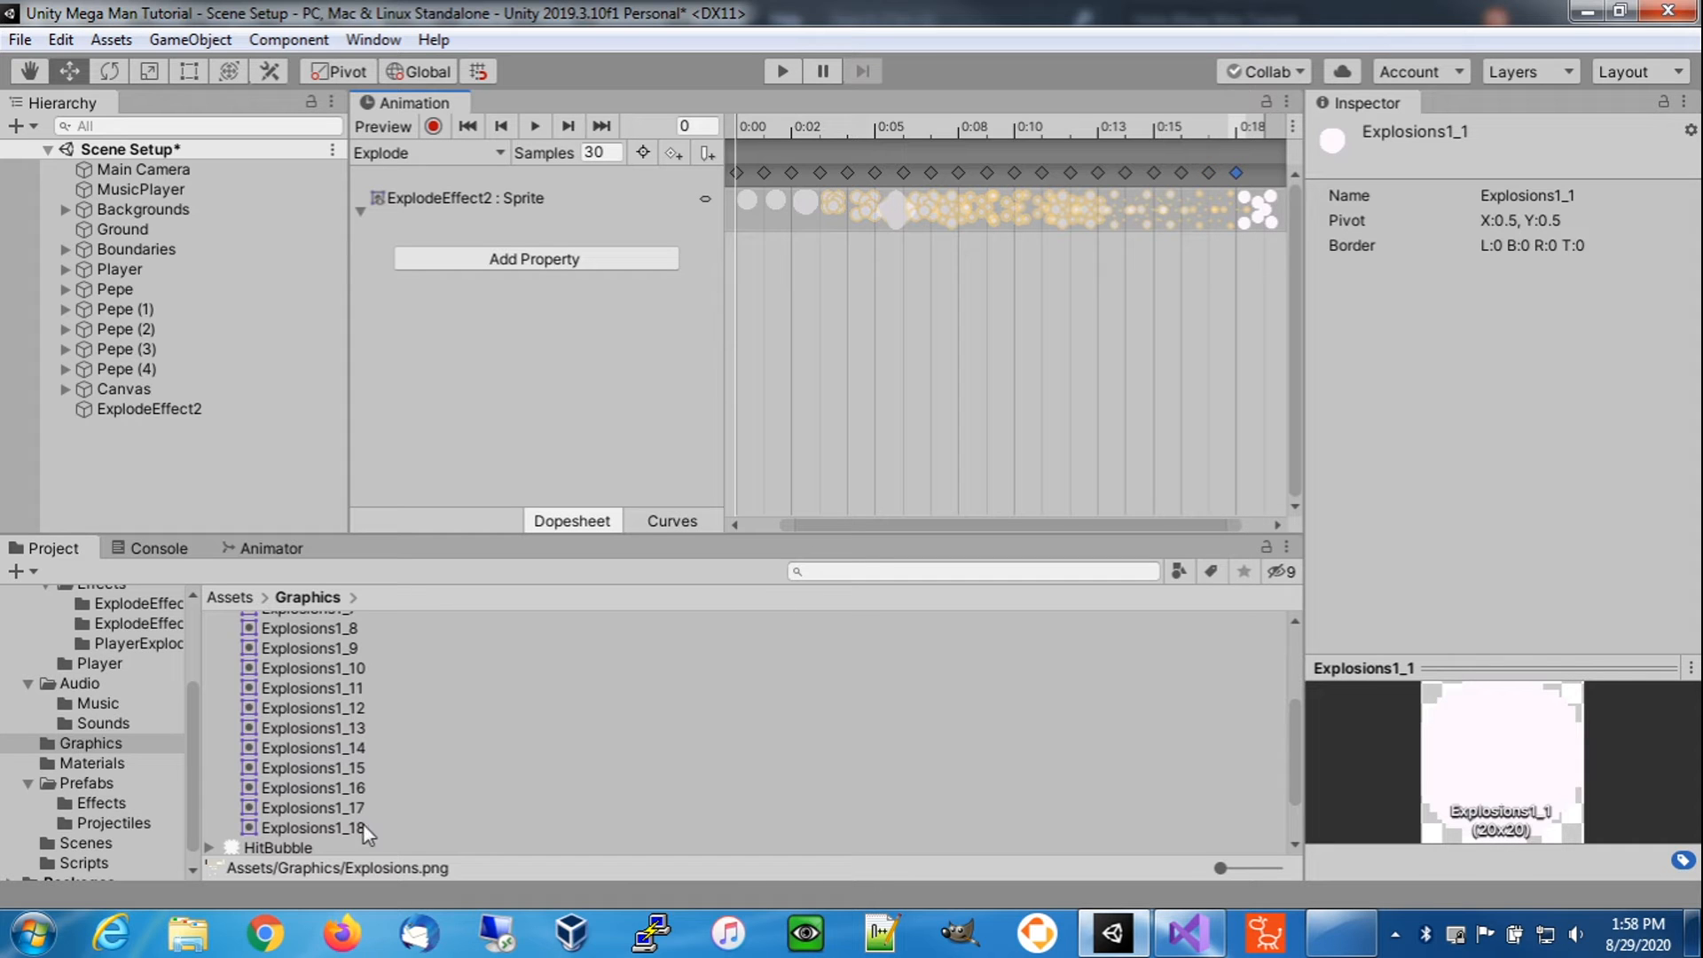
{"action": "left_click_drag", "start_coordinate": [363, 828], "coordinate": [1262, 203]}
{"action": "left_click_drag", "start_coordinate": [1190, 527], "coordinate": [1263, 523]}
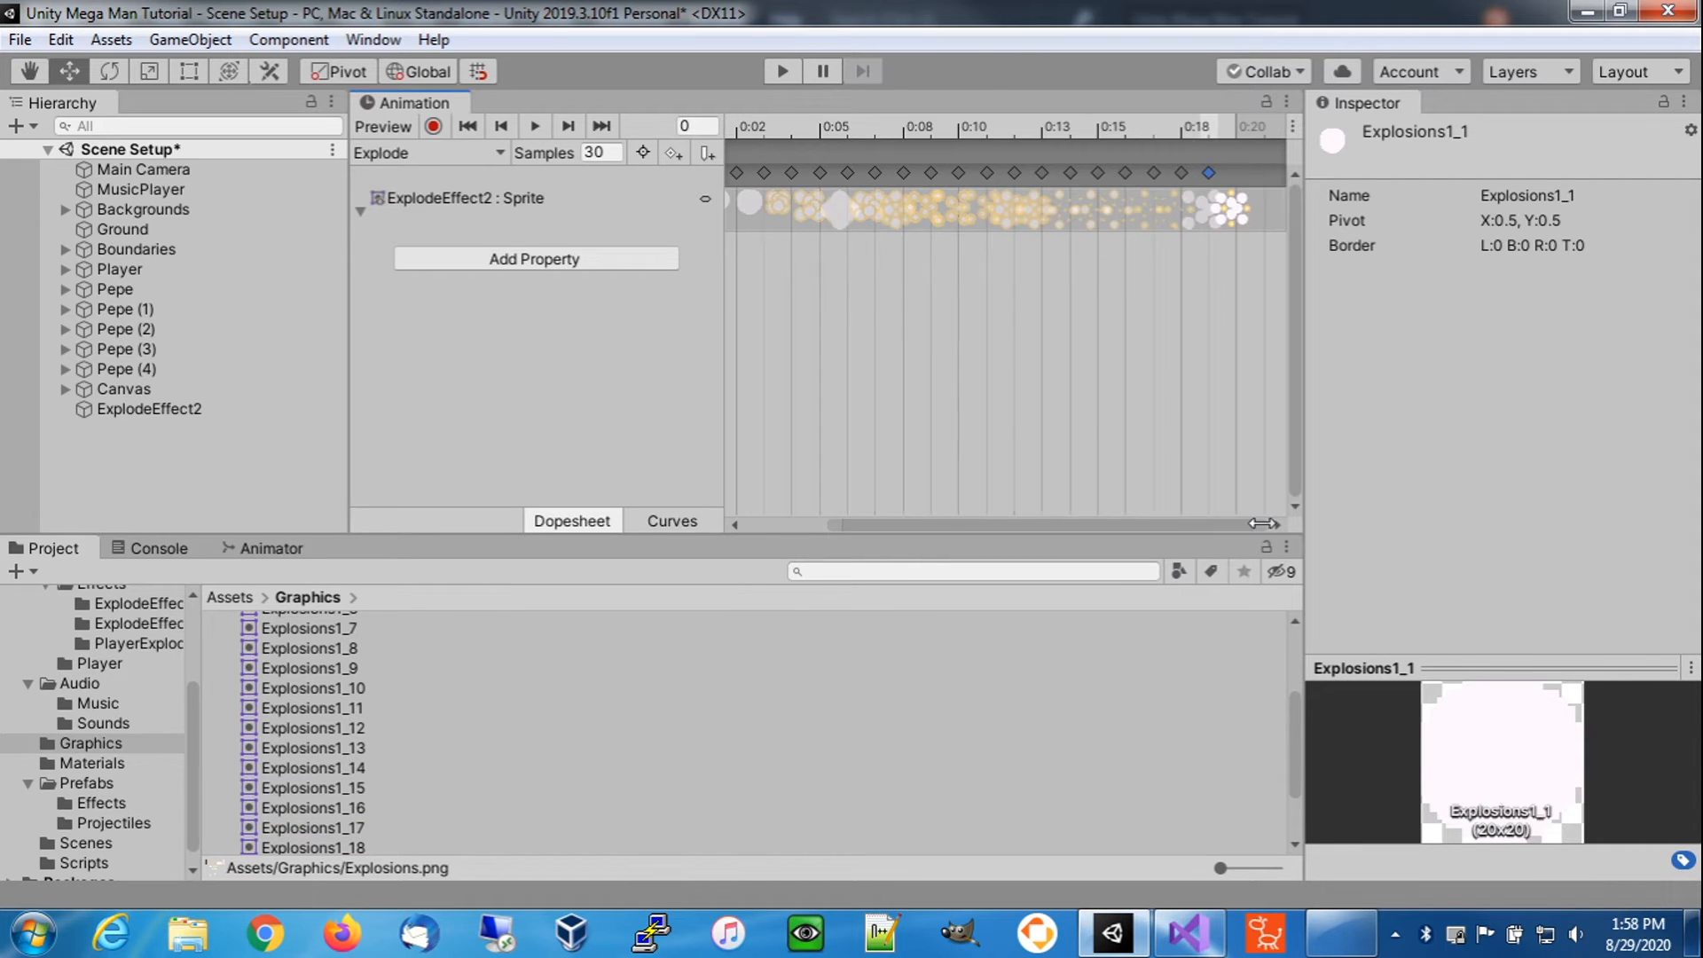
{"action": "left_click_drag", "start_coordinate": [314, 847], "coordinate": [1231, 195]}
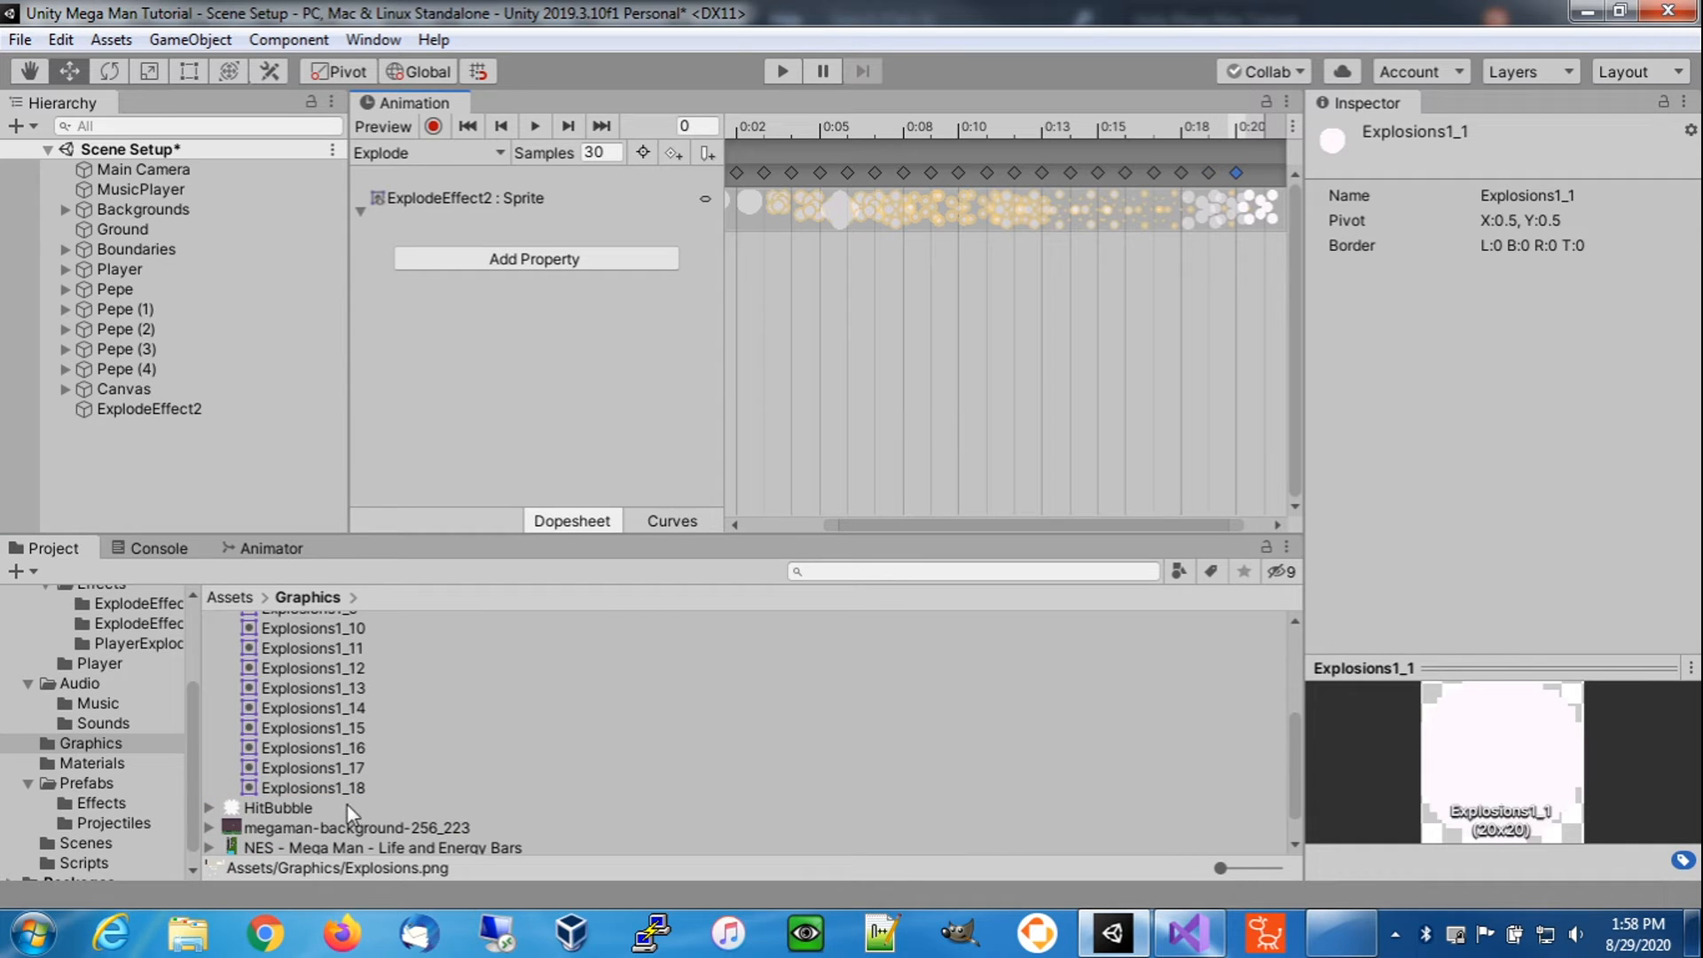
{"action": "left_click_drag", "start_coordinate": [344, 789], "coordinate": [1264, 180]}
{"action": "left_click_drag", "start_coordinate": [1063, 521], "coordinate": [947, 503]}
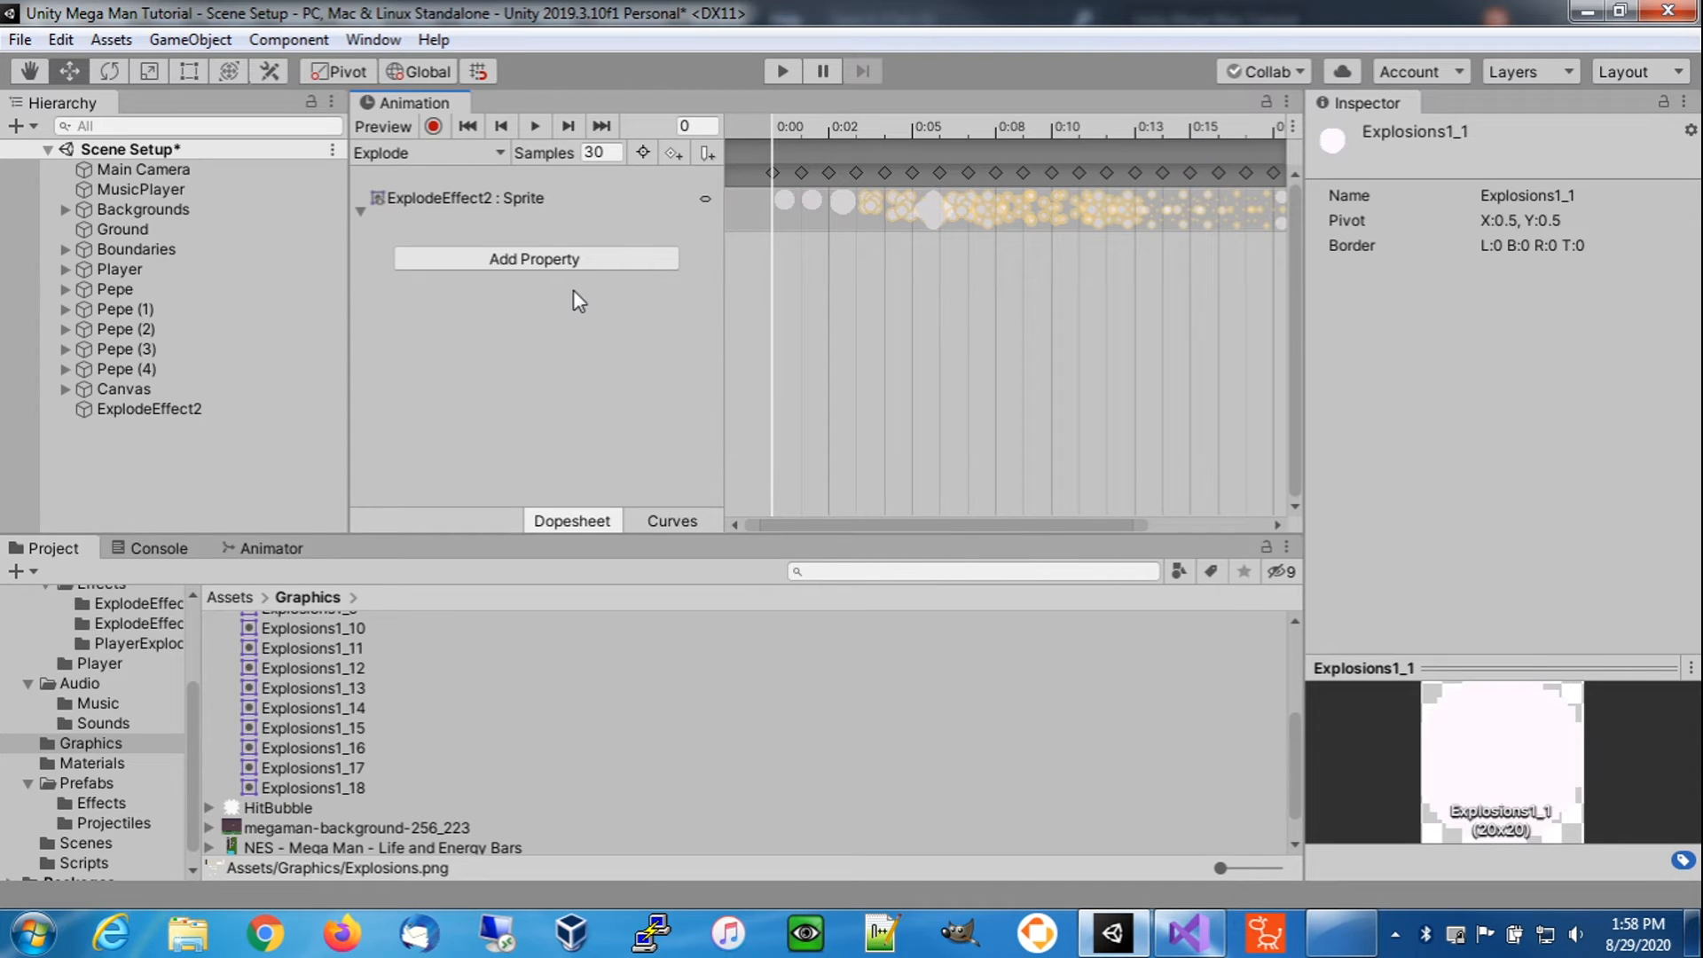
- Add the Circle Collider 2D's Enabled and Radius properties to the Explode clip
{"action": "left_click", "coordinate": [541, 264]}
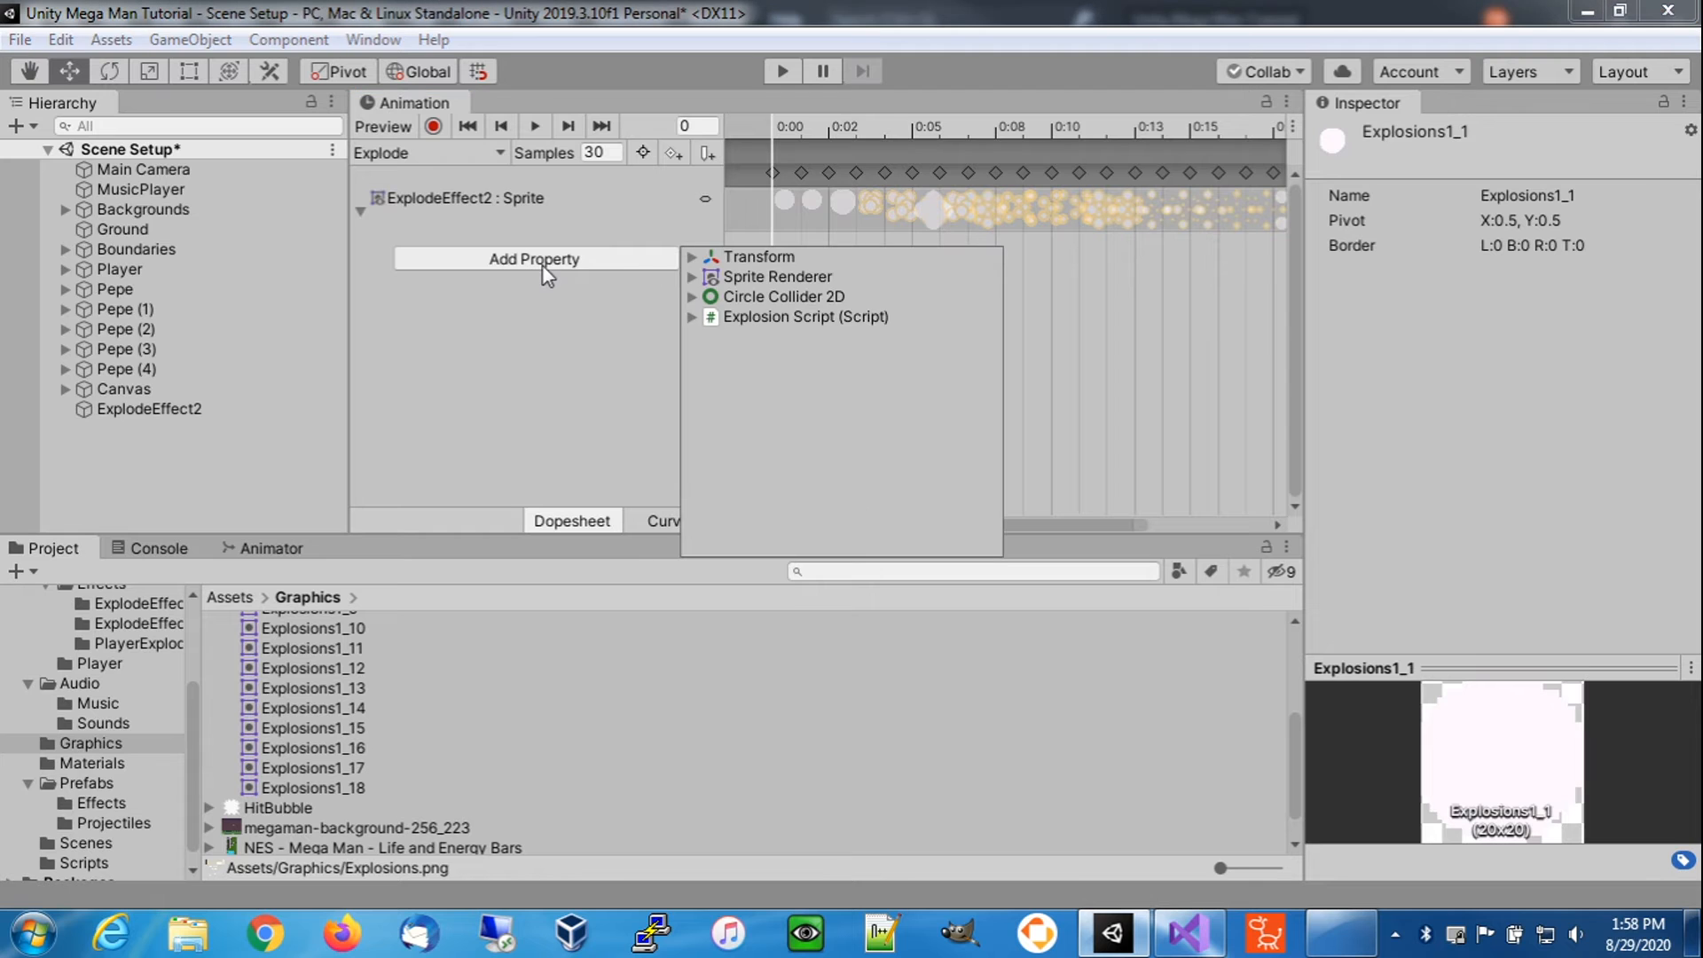
{"action": "left_click", "coordinate": [690, 296]}
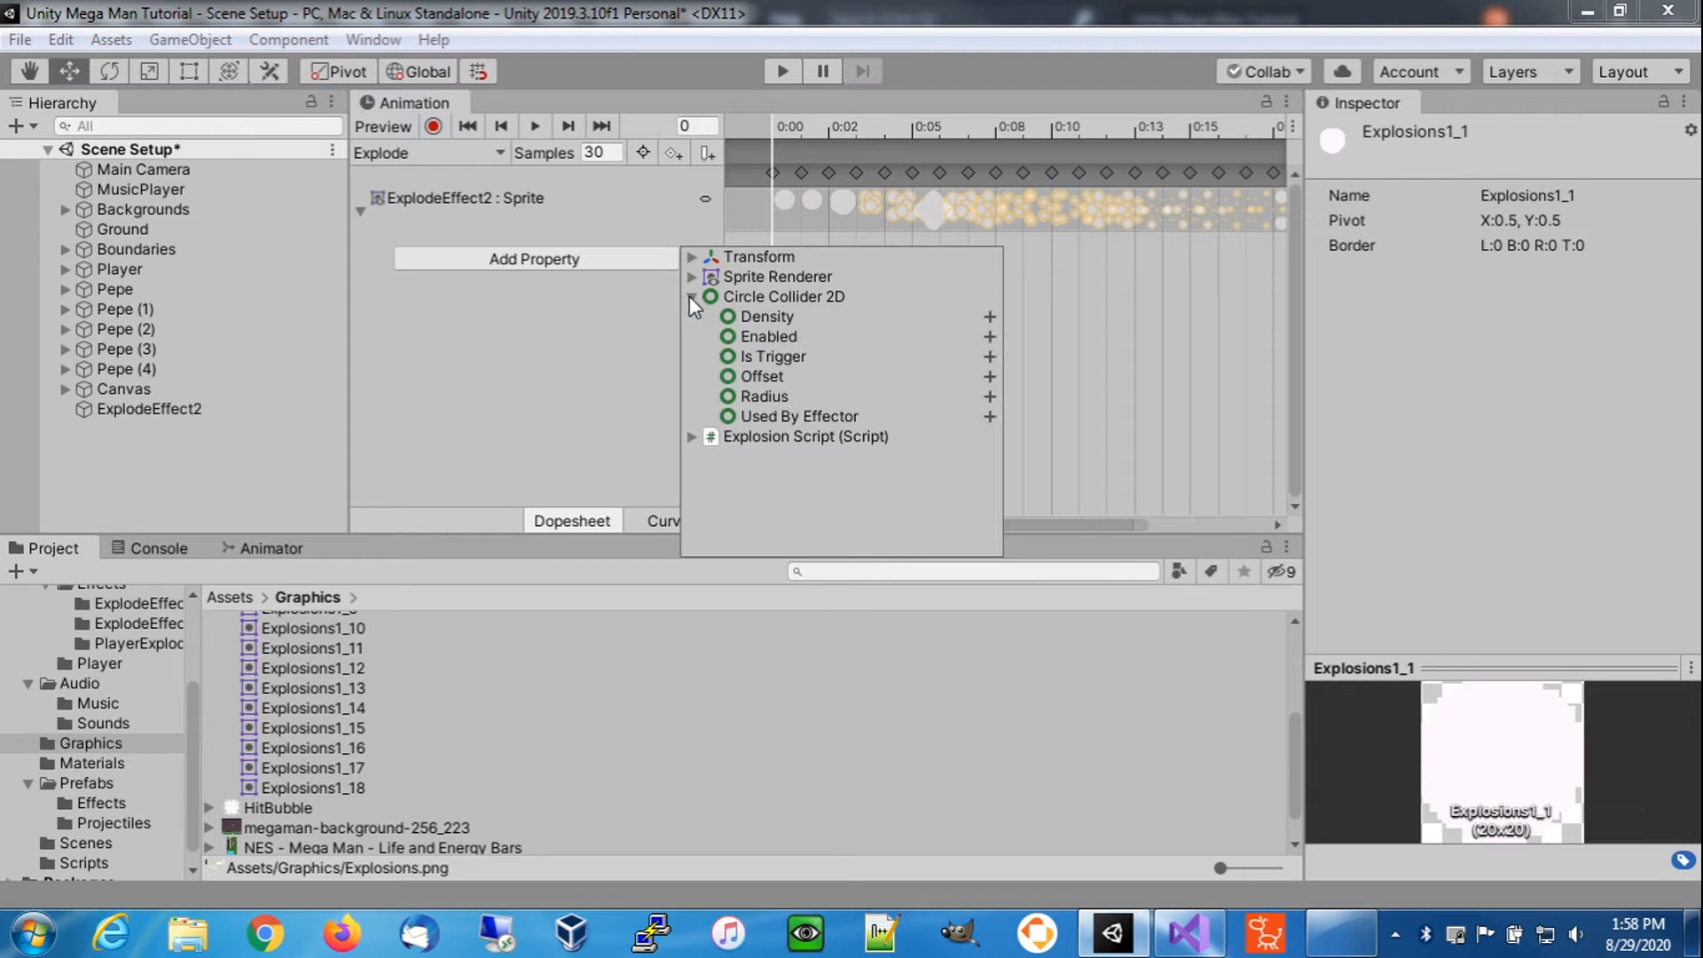
{"action": "left_click", "coordinate": [990, 336]}
{"action": "left_click", "coordinate": [550, 280]}
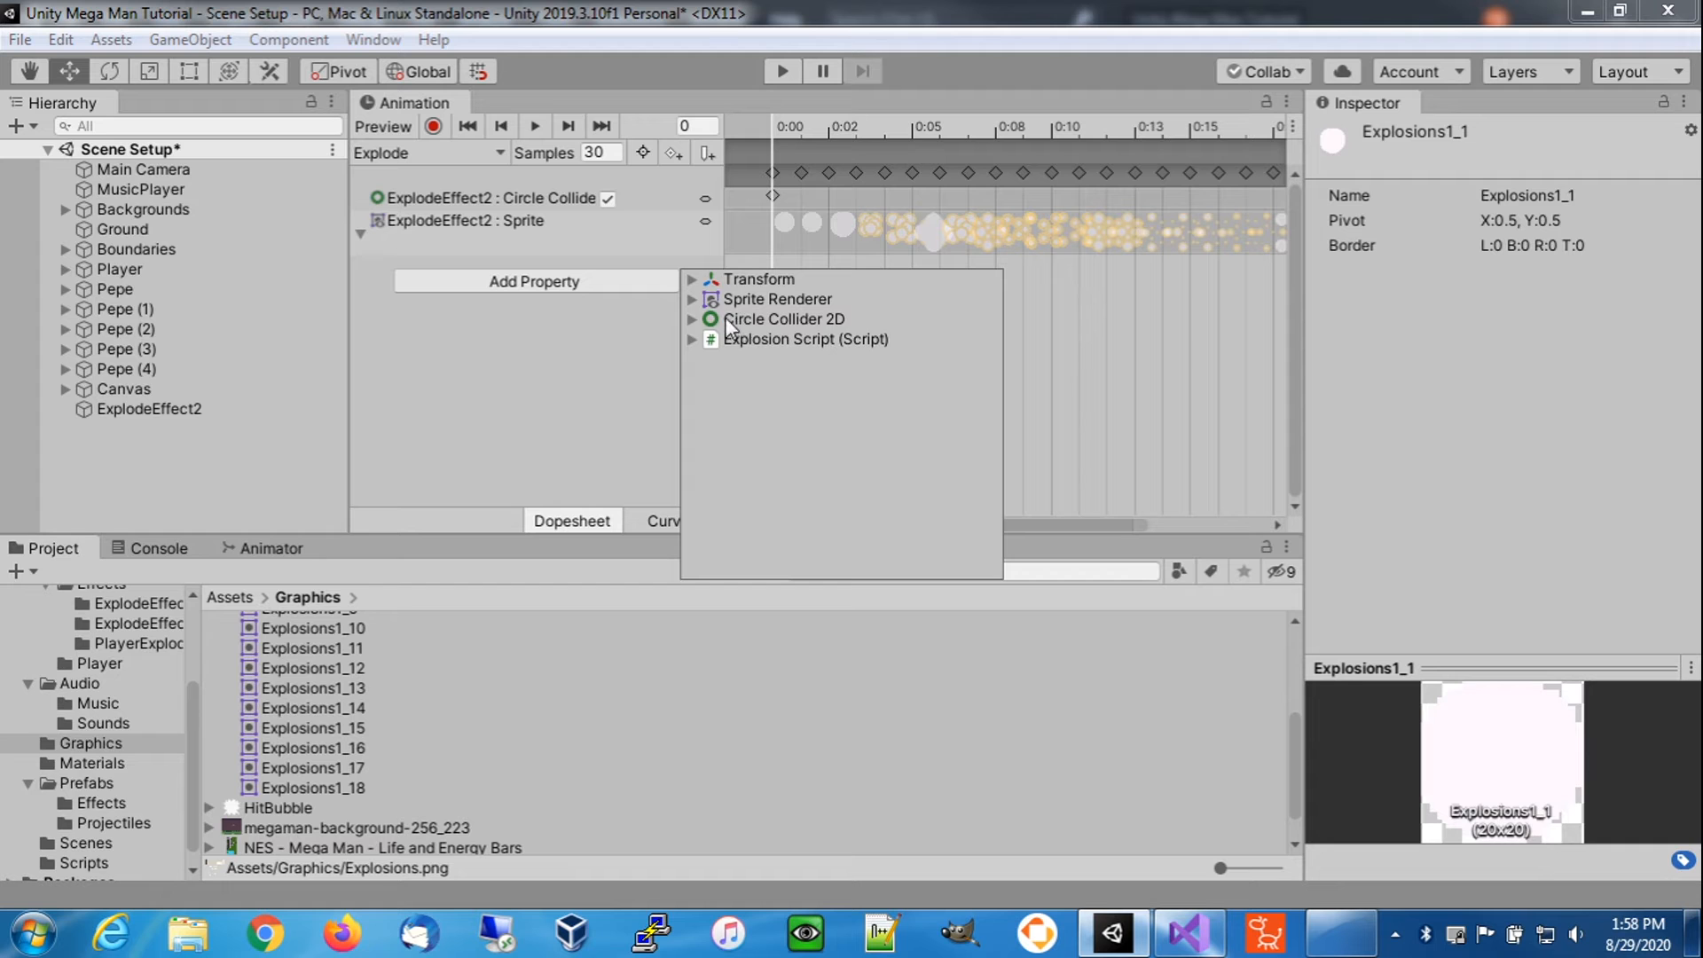
{"action": "left_click", "coordinate": [692, 318]}
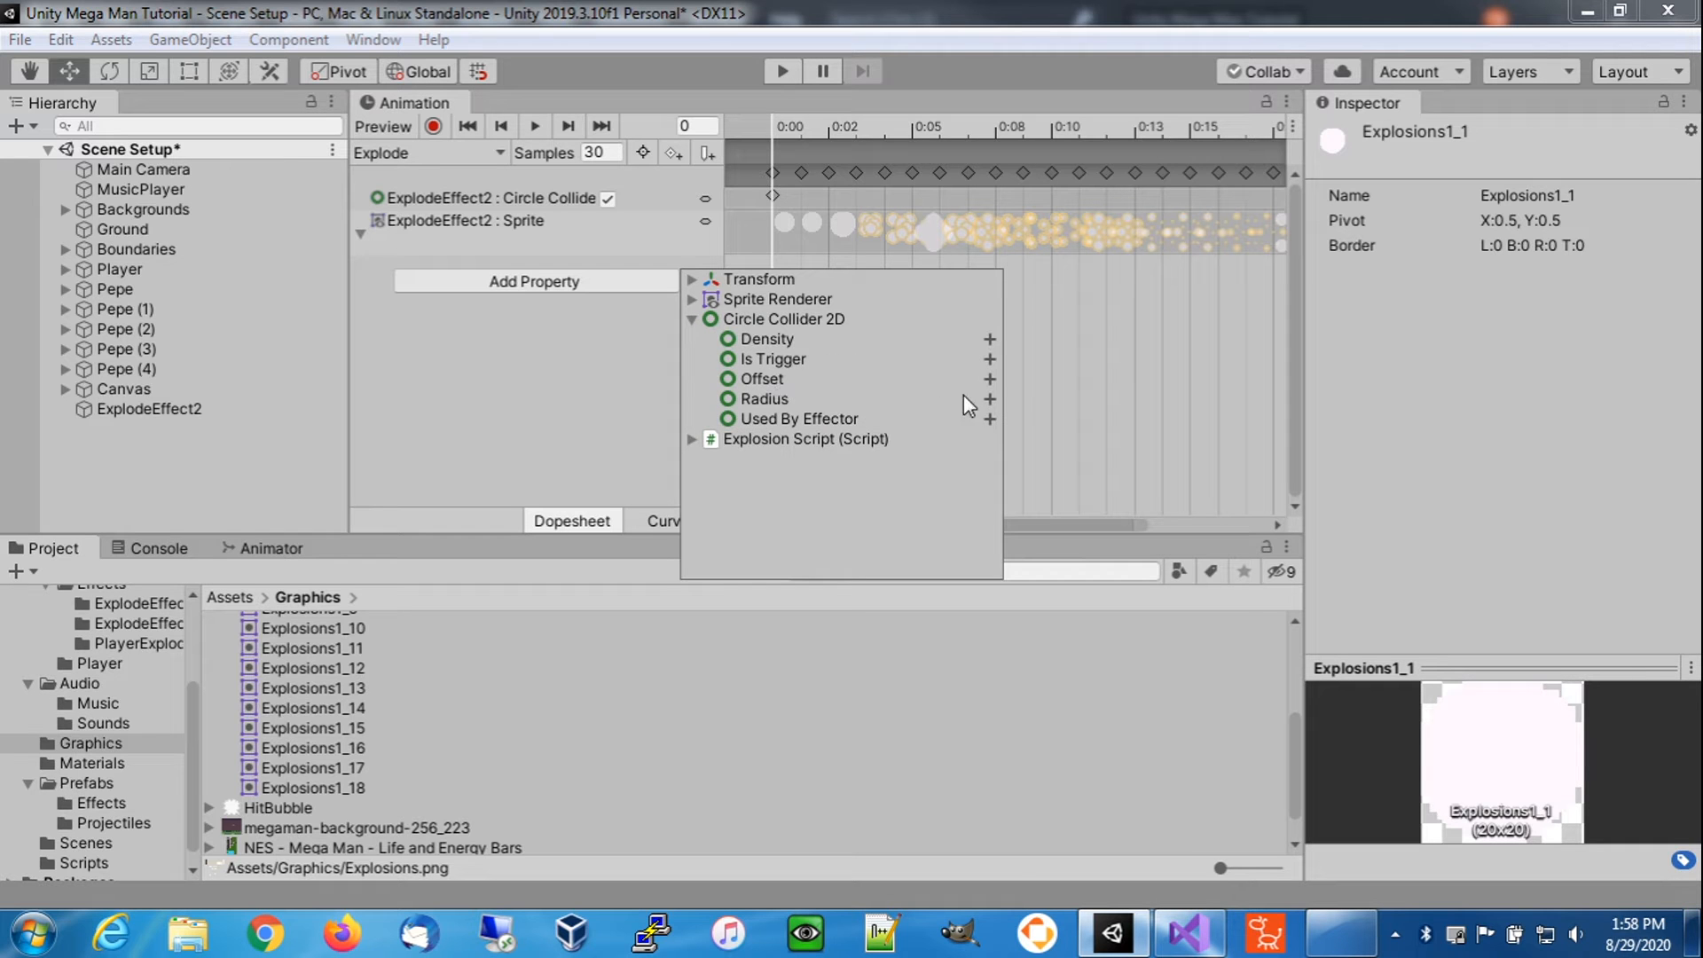
{"action": "left_click", "coordinate": [988, 399]}
- Add the Sprite Renderer's Enabled property to the Explode clip and save the scene
{"action": "left_click", "coordinate": [579, 311]}
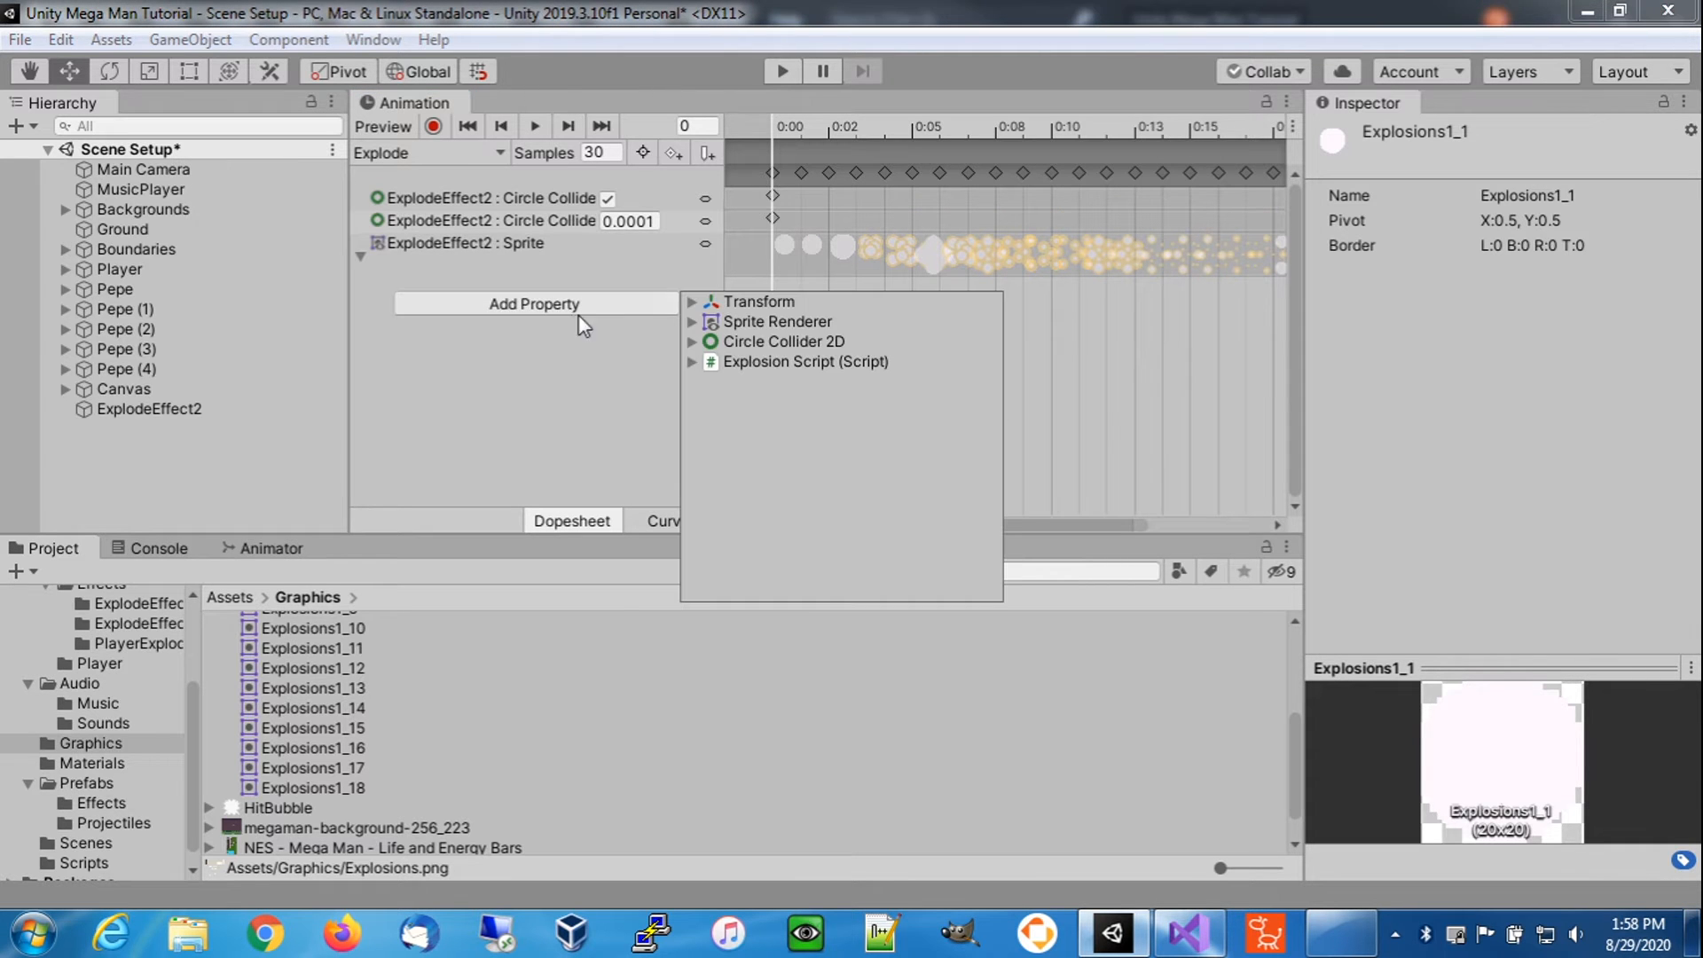
{"action": "left_click", "coordinate": [691, 322]}
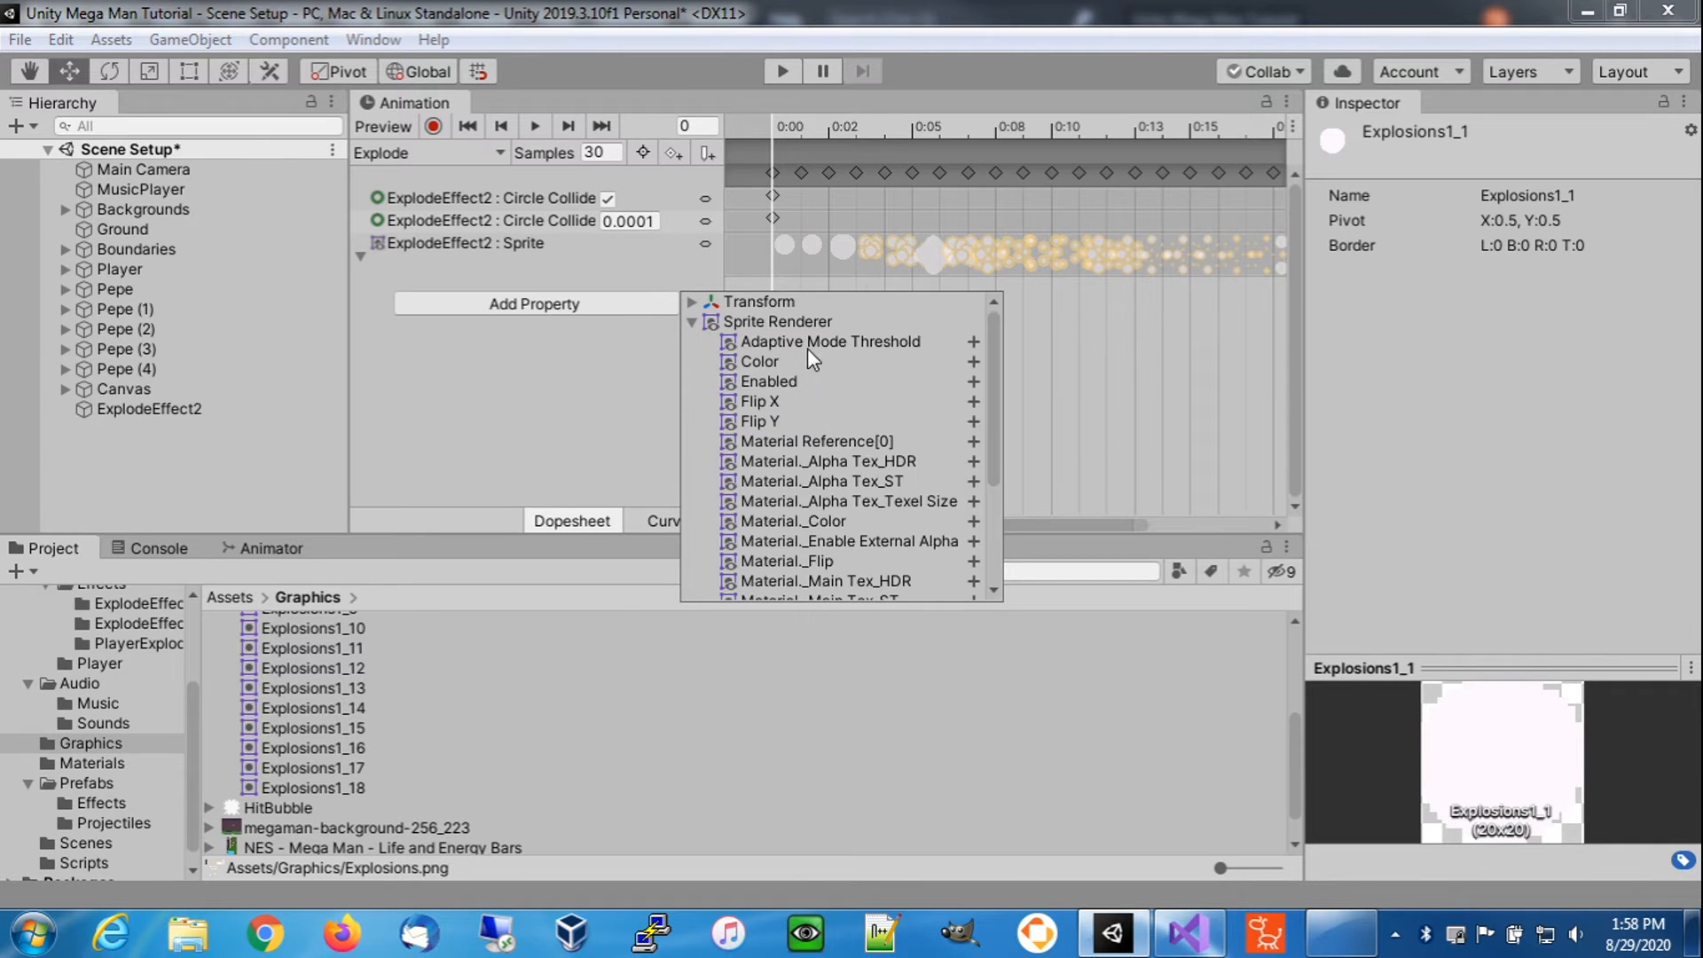
{"action": "left_click", "coordinate": [782, 382]}
{"action": "left_click", "coordinate": [973, 381]}
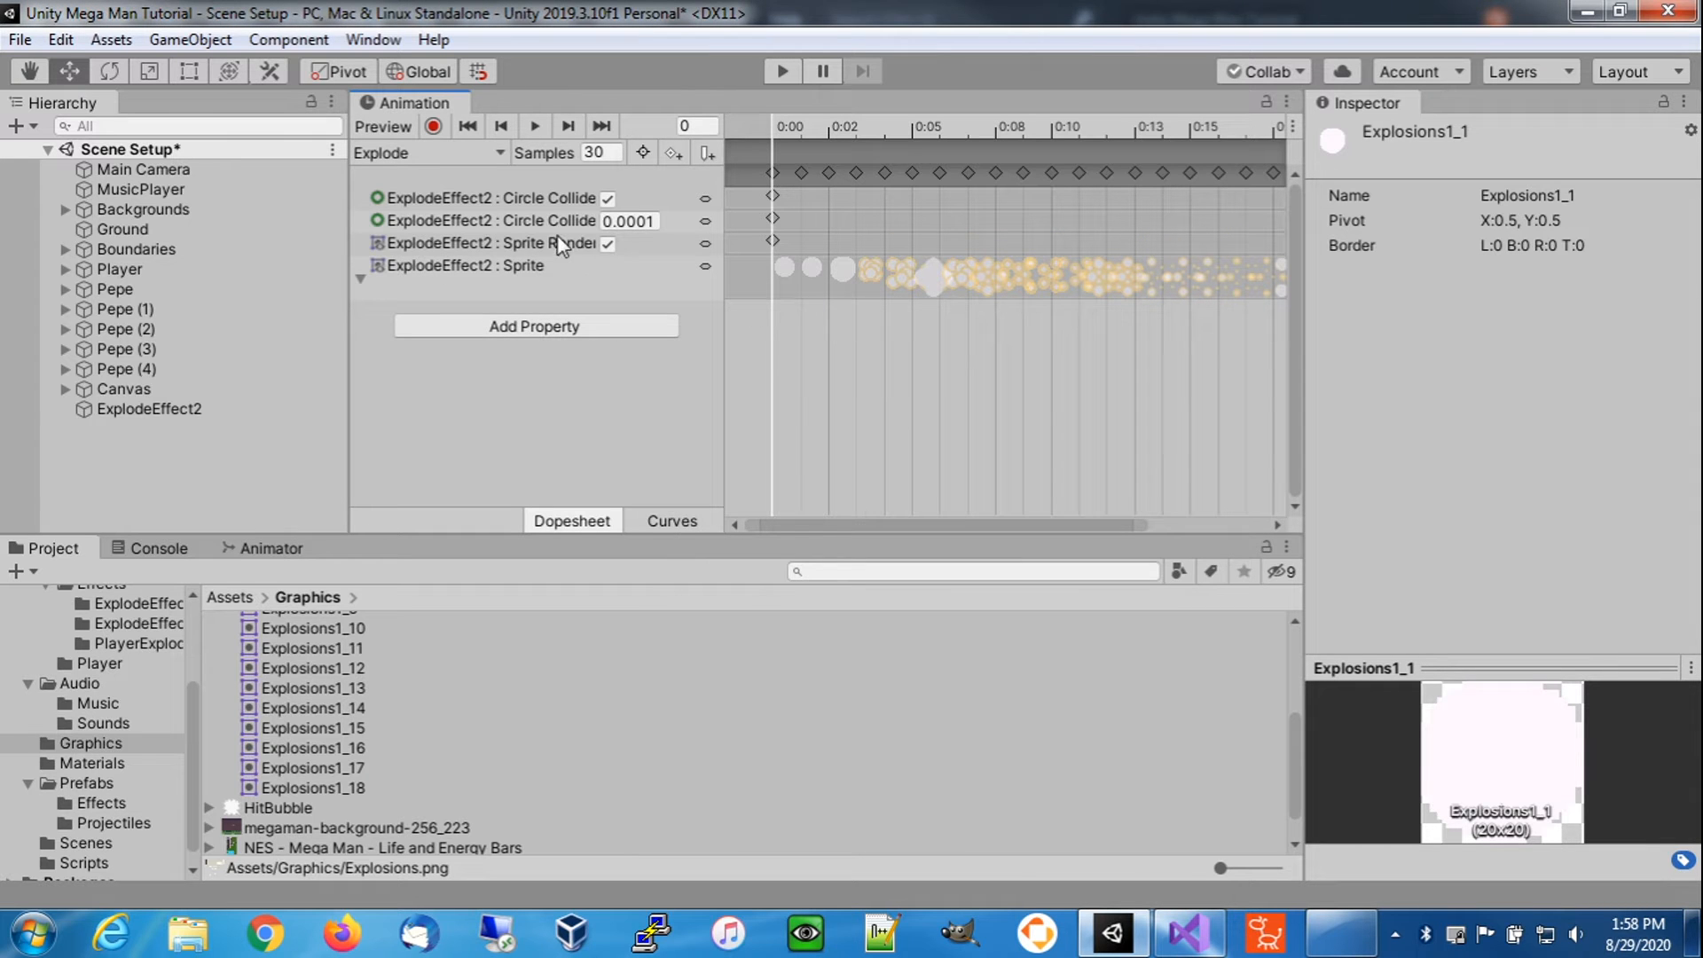
{"action": "left_click", "coordinate": [26, 41]}
{"action": "left_click", "coordinate": [73, 132]}
- Start keyframe recording, disable the Sprite Renderer at frame 0 and enable it at frame 1
{"action": "left_click", "coordinate": [433, 126]}
{"action": "left_click", "coordinate": [773, 169]}
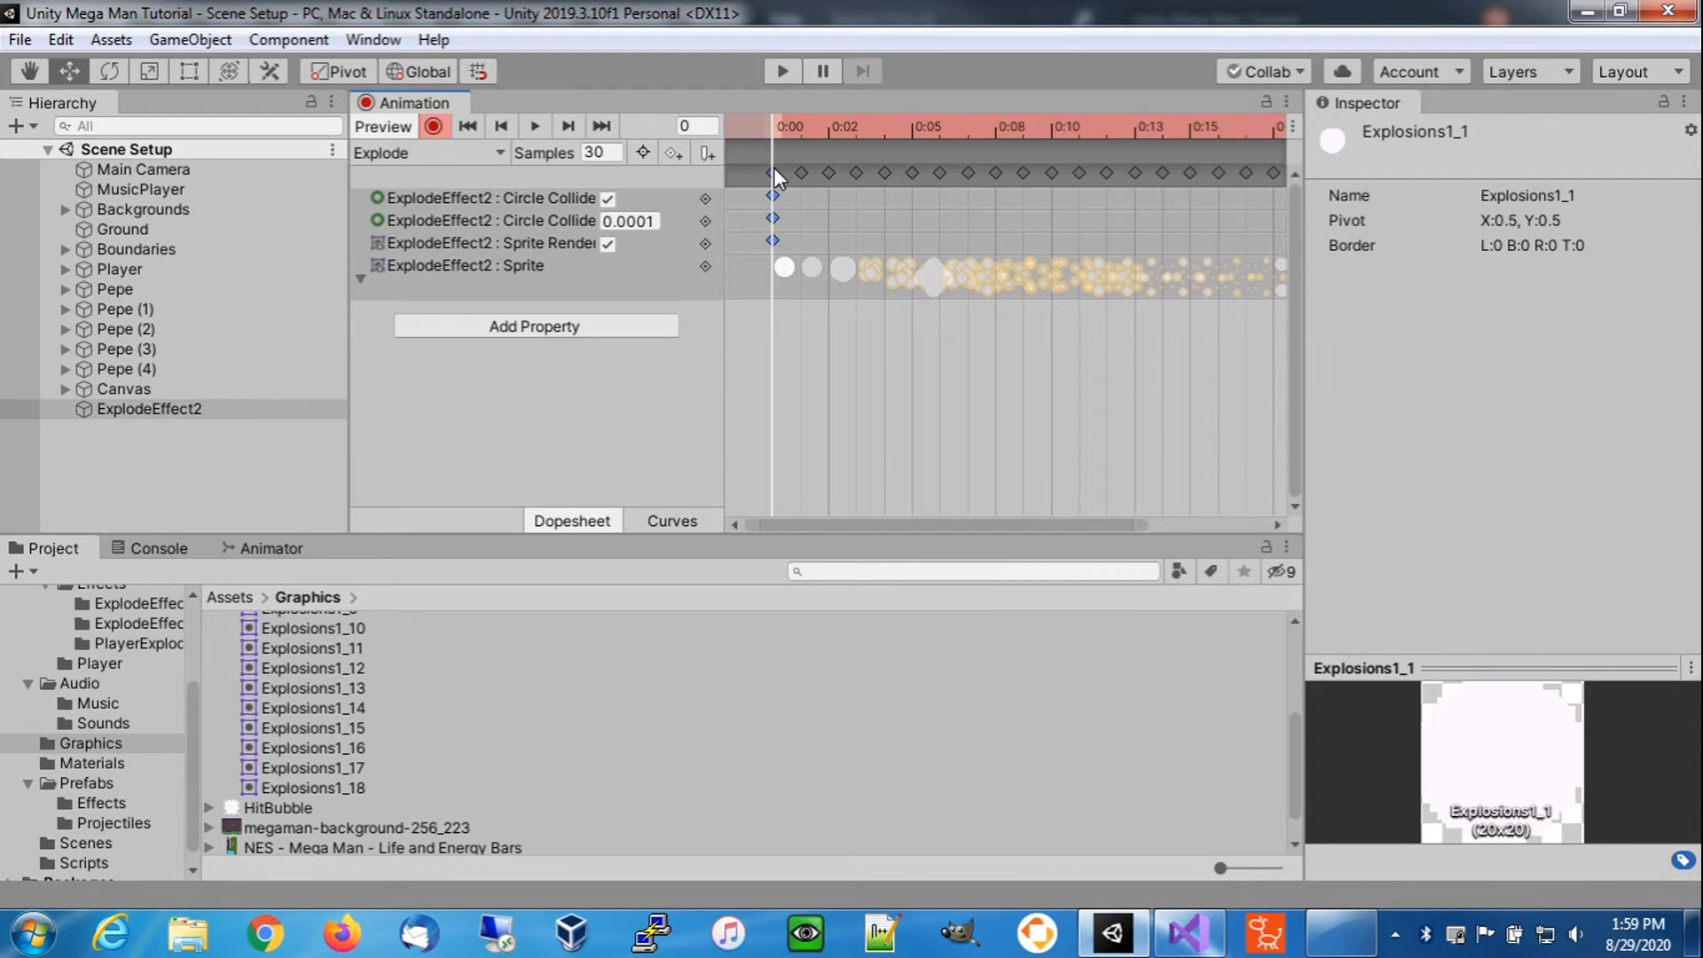
{"action": "left_click", "coordinate": [607, 244]}
{"action": "left_click", "coordinate": [800, 172]}
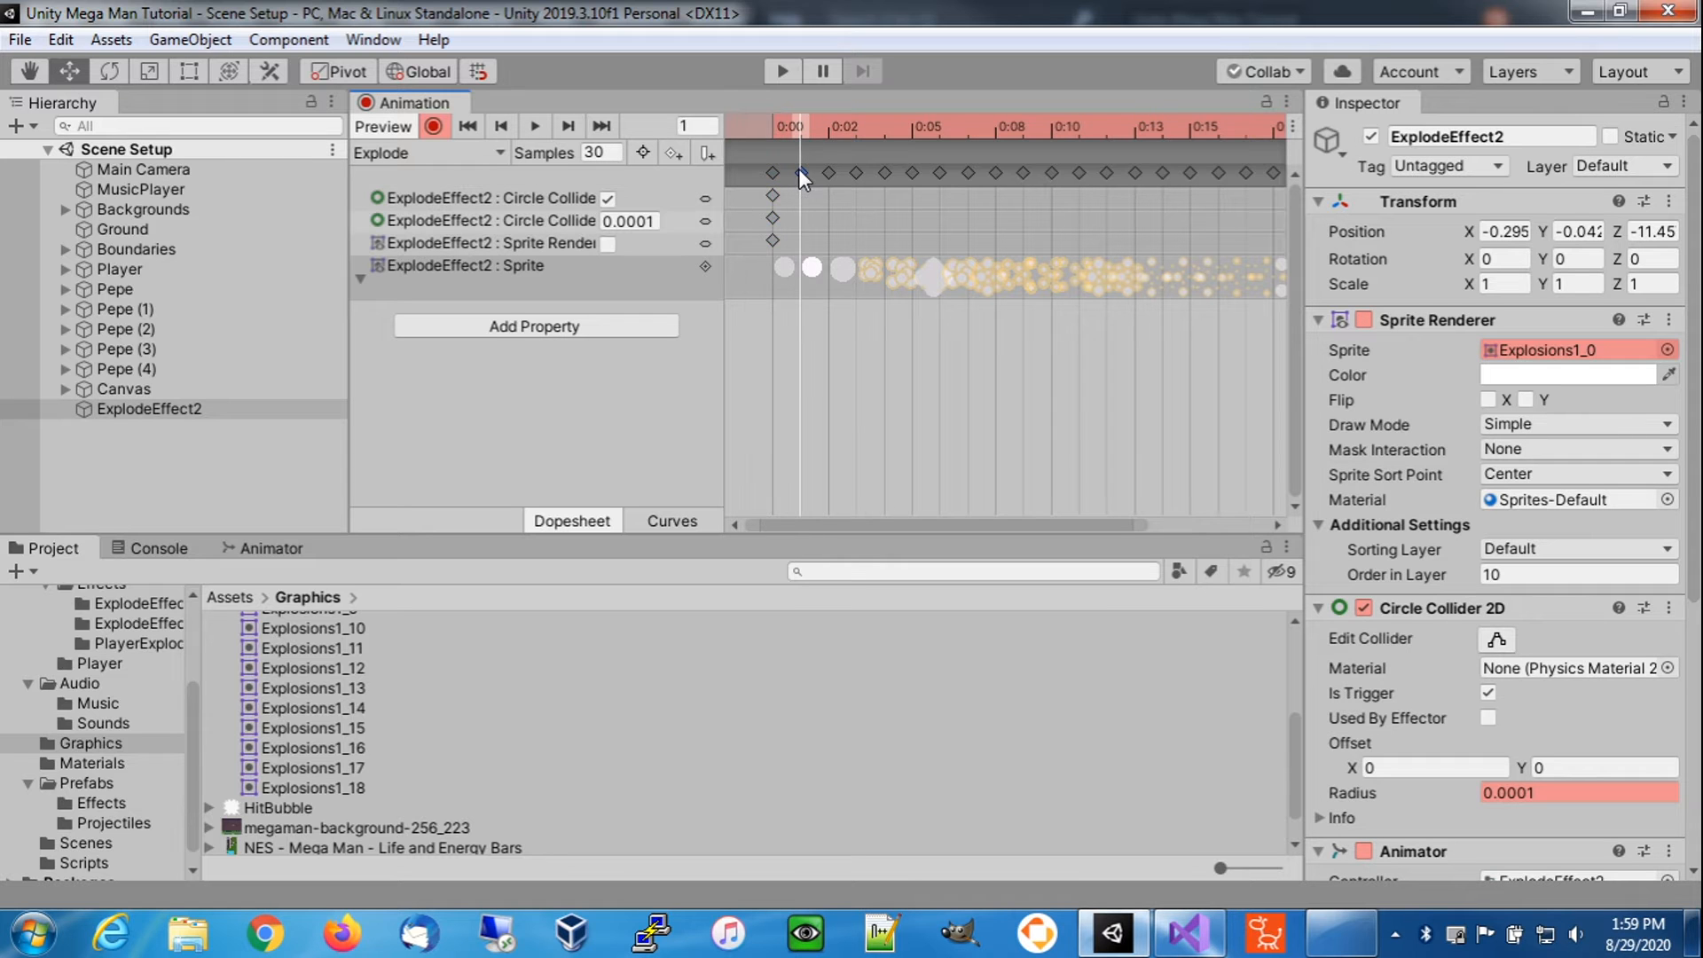
{"action": "left_click", "coordinate": [607, 244]}
- Bring the floating Scene view on screen and set the circle collider's radius to 0.08 at frame 1
{"action": "left_click_drag", "start_coordinate": [1702, 391], "coordinate": [952, 417]}
{"action": "left_click_drag", "start_coordinate": [1196, 763], "coordinate": [1380, 877]}
{"action": "scroll", "coordinate": [1033, 725], "scroll_direction": "down", "scroll_amount": 5}
{"action": "middle_click_drag", "start_coordinate": [1144, 754], "coordinate": [996, 733]}
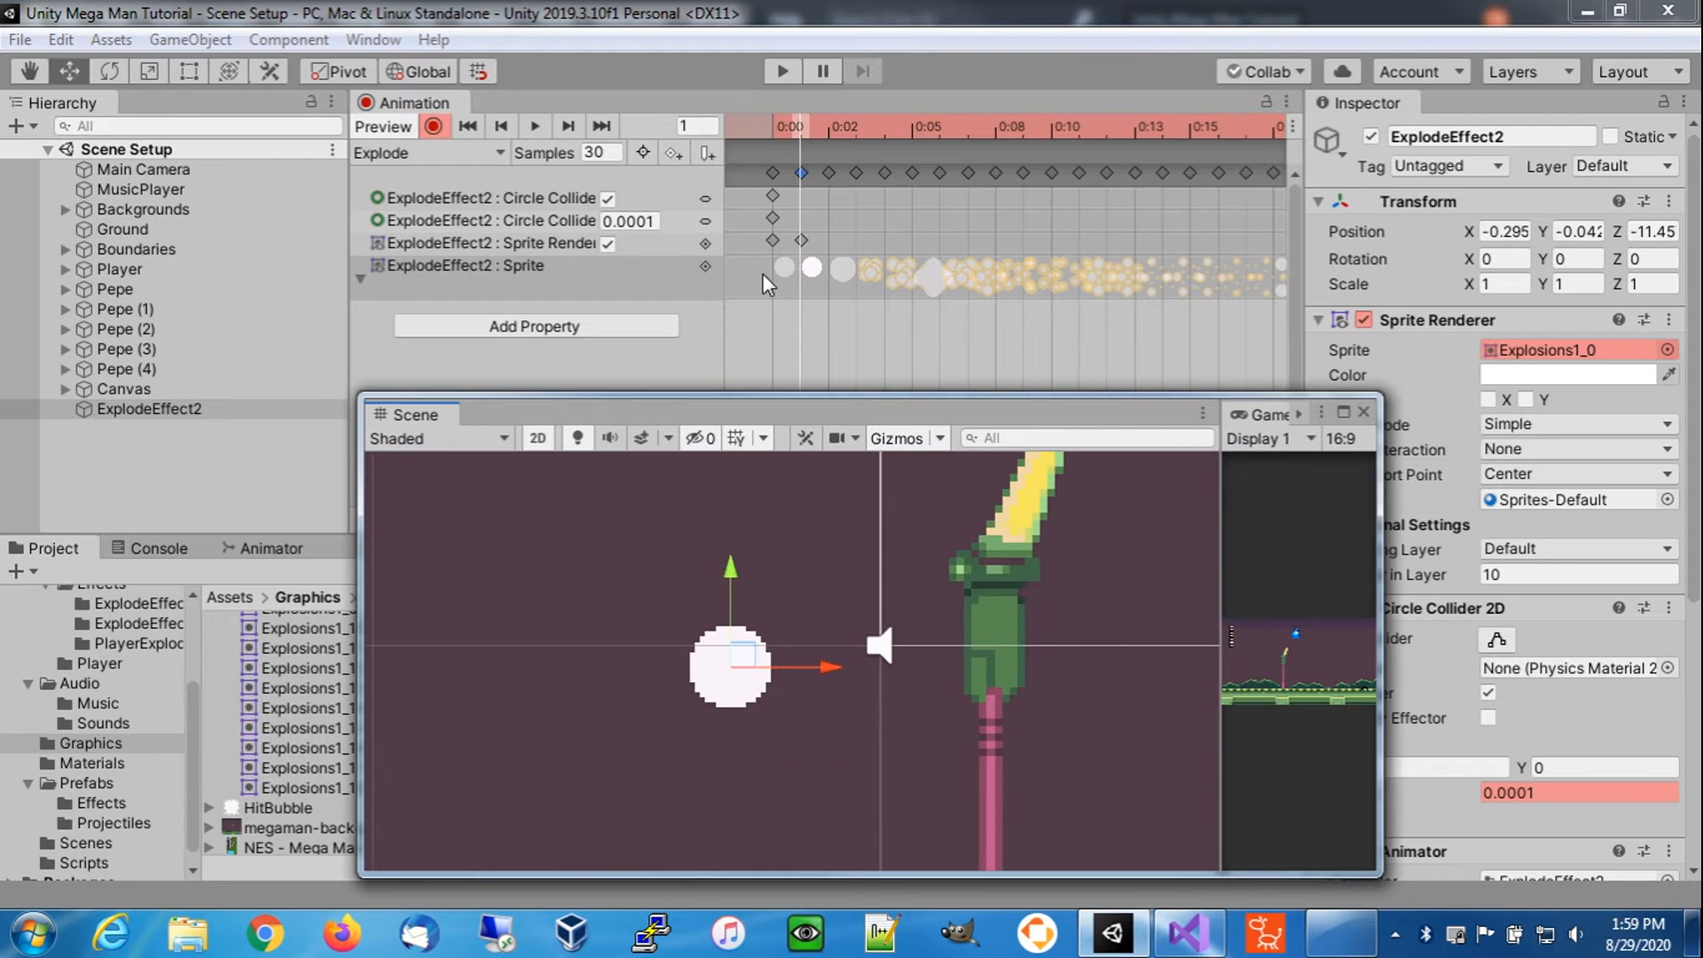
{"action": "double_click", "coordinate": [632, 220]}
{"action": "type", "text": "0.08"}
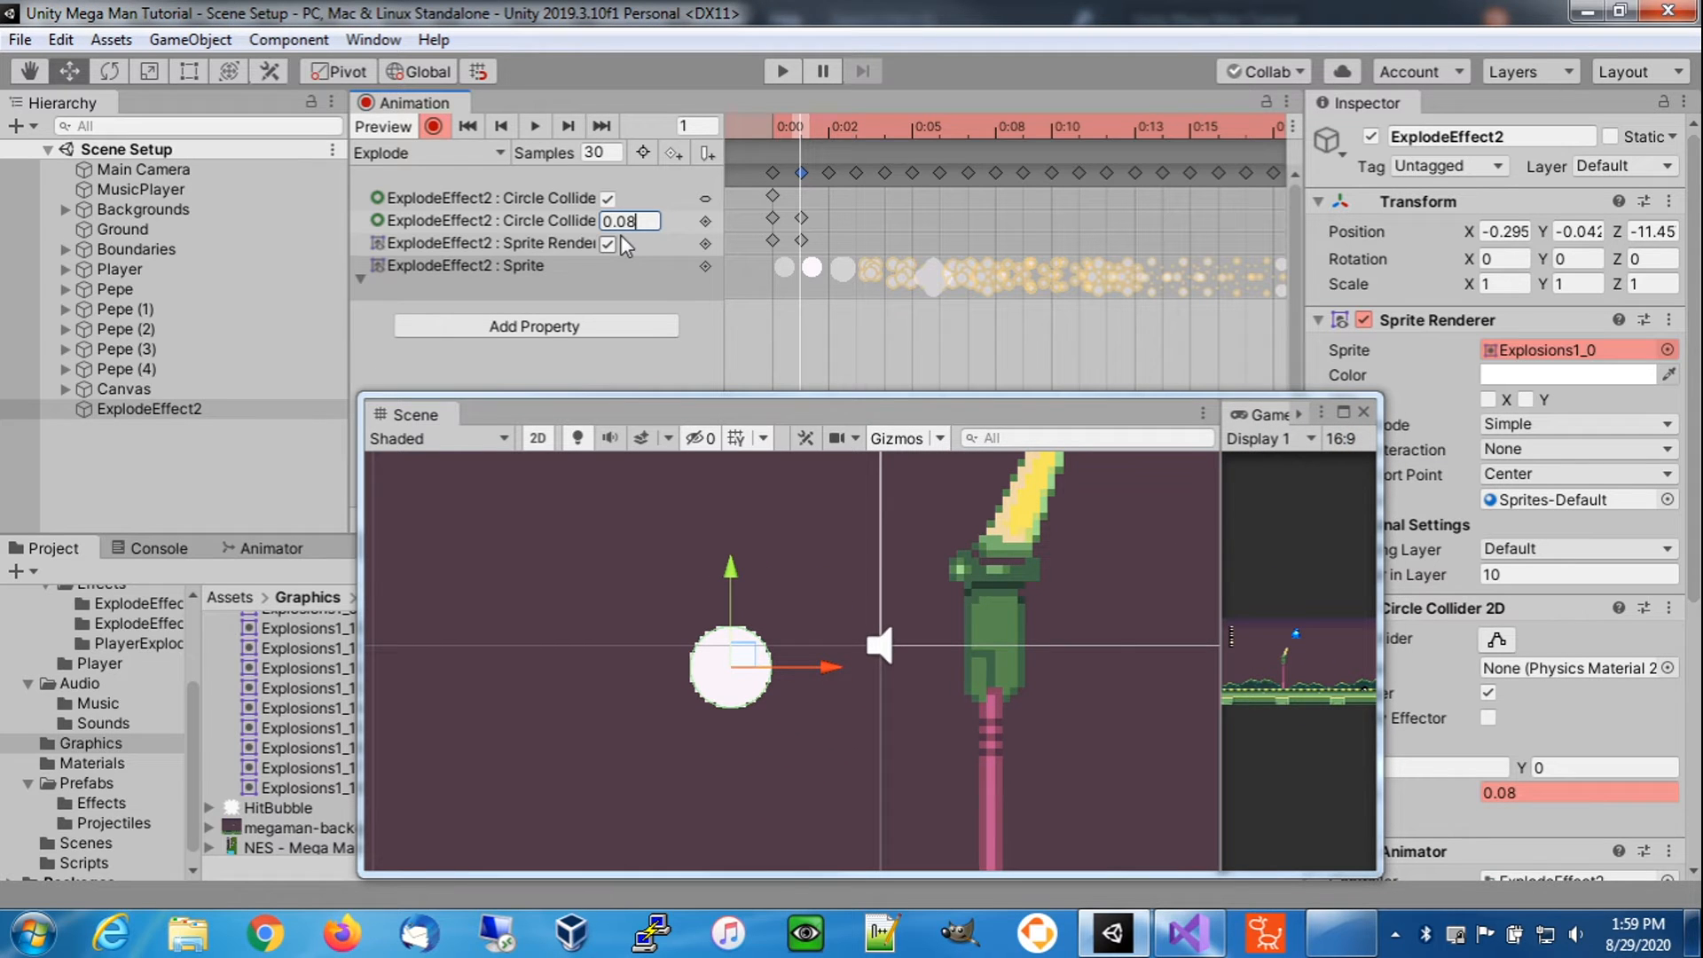
- Key the circle collider's radius as 0.1 at frame 2 and 0.11 at frame 3
{"action": "left_click", "coordinate": [828, 172]}
{"action": "double_click", "coordinate": [632, 220]}
{"action": "type", "text": "0.1"}
{"action": "left_click", "coordinate": [857, 131]}
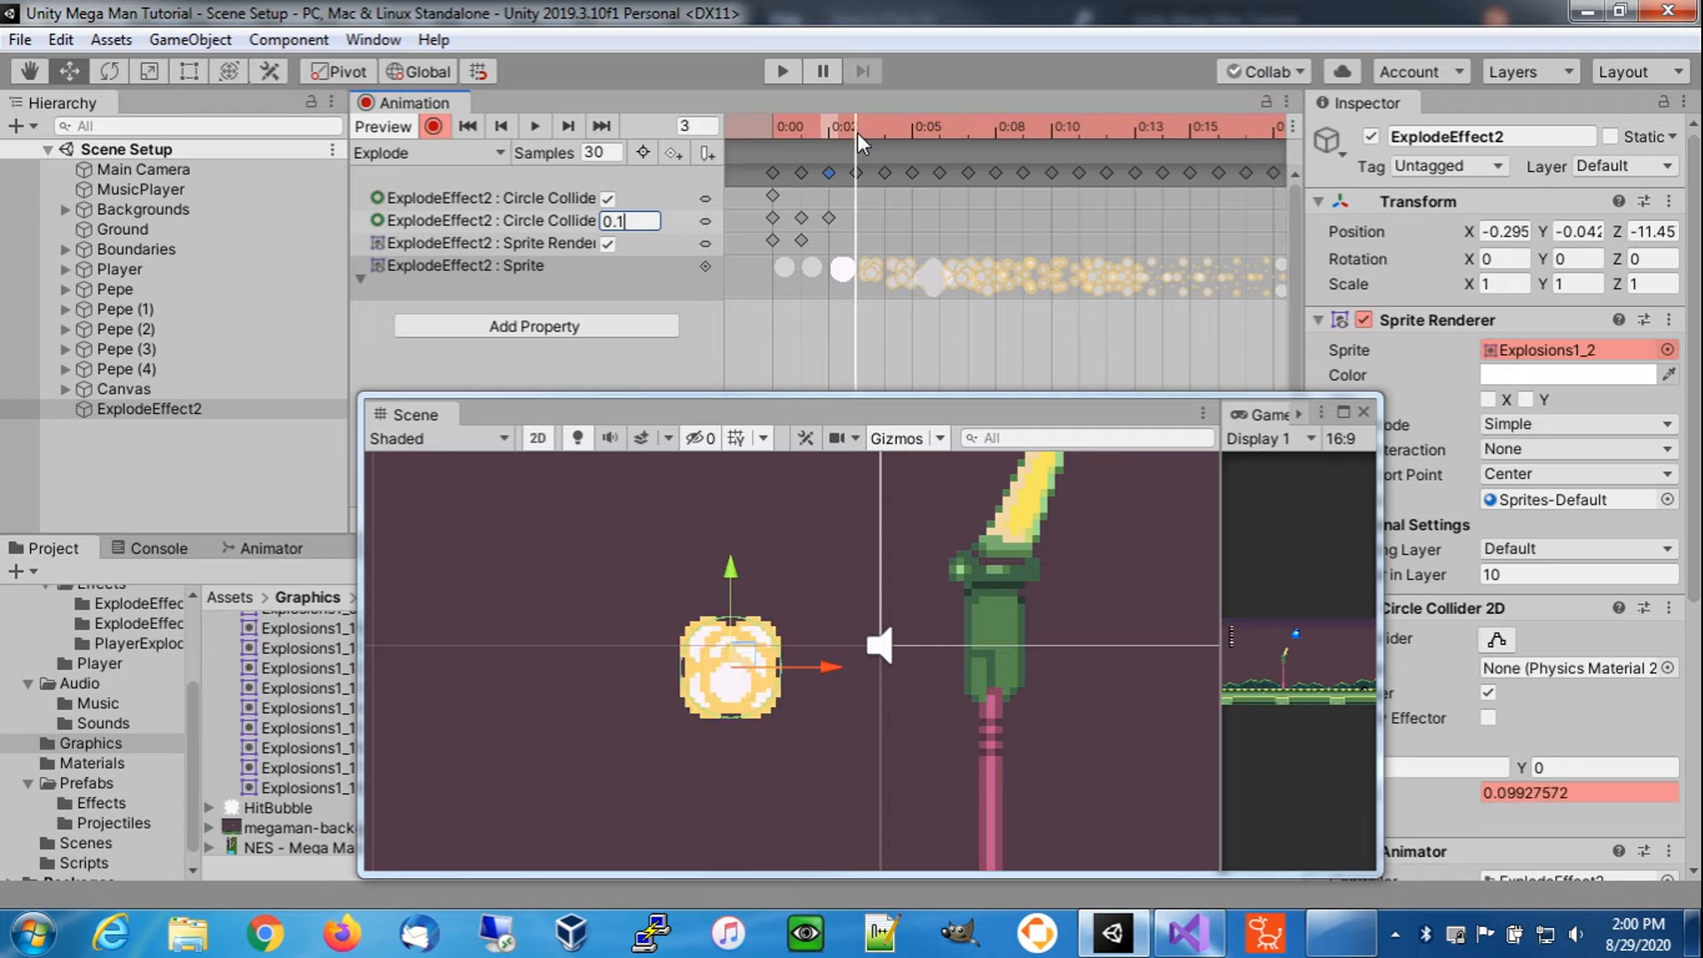
{"action": "double_click", "coordinate": [622, 224]}
{"action": "type", "text": "0.11"}
- Key the circle collider's radius as 0.15 at frames 4 and 6, and fit it to the sprite at frame 5
{"action": "left_click", "coordinate": [885, 171]}
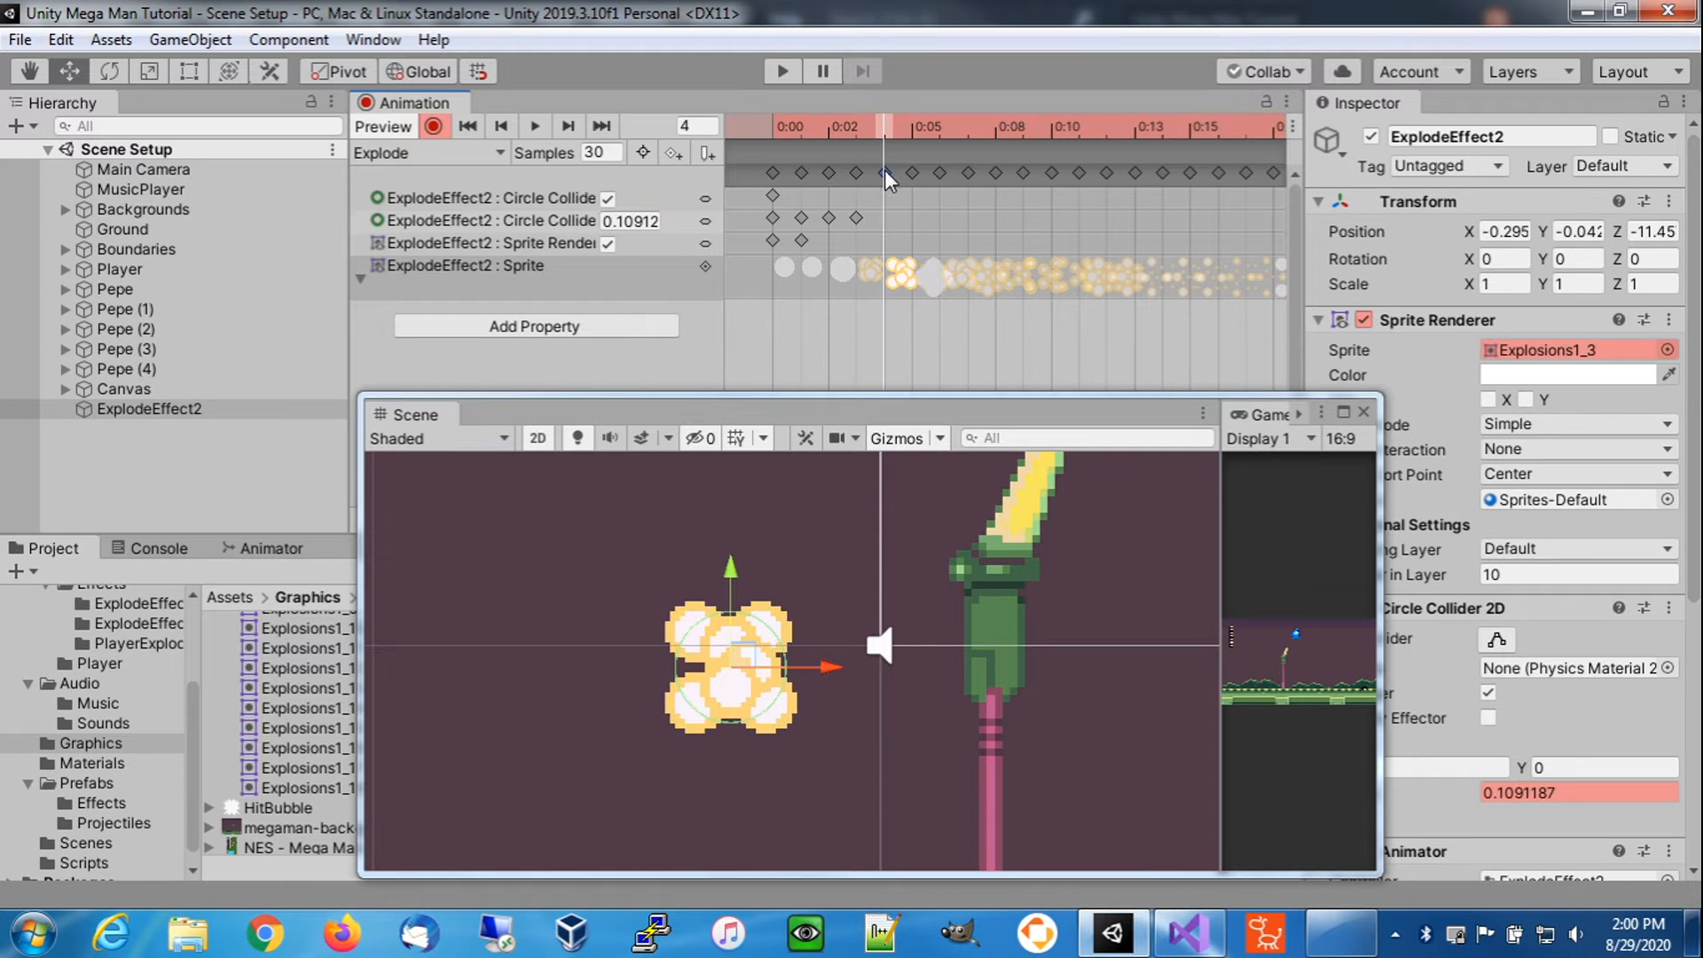
{"action": "double_click", "coordinate": [632, 220]}
{"action": "type", "text": "0.15"}
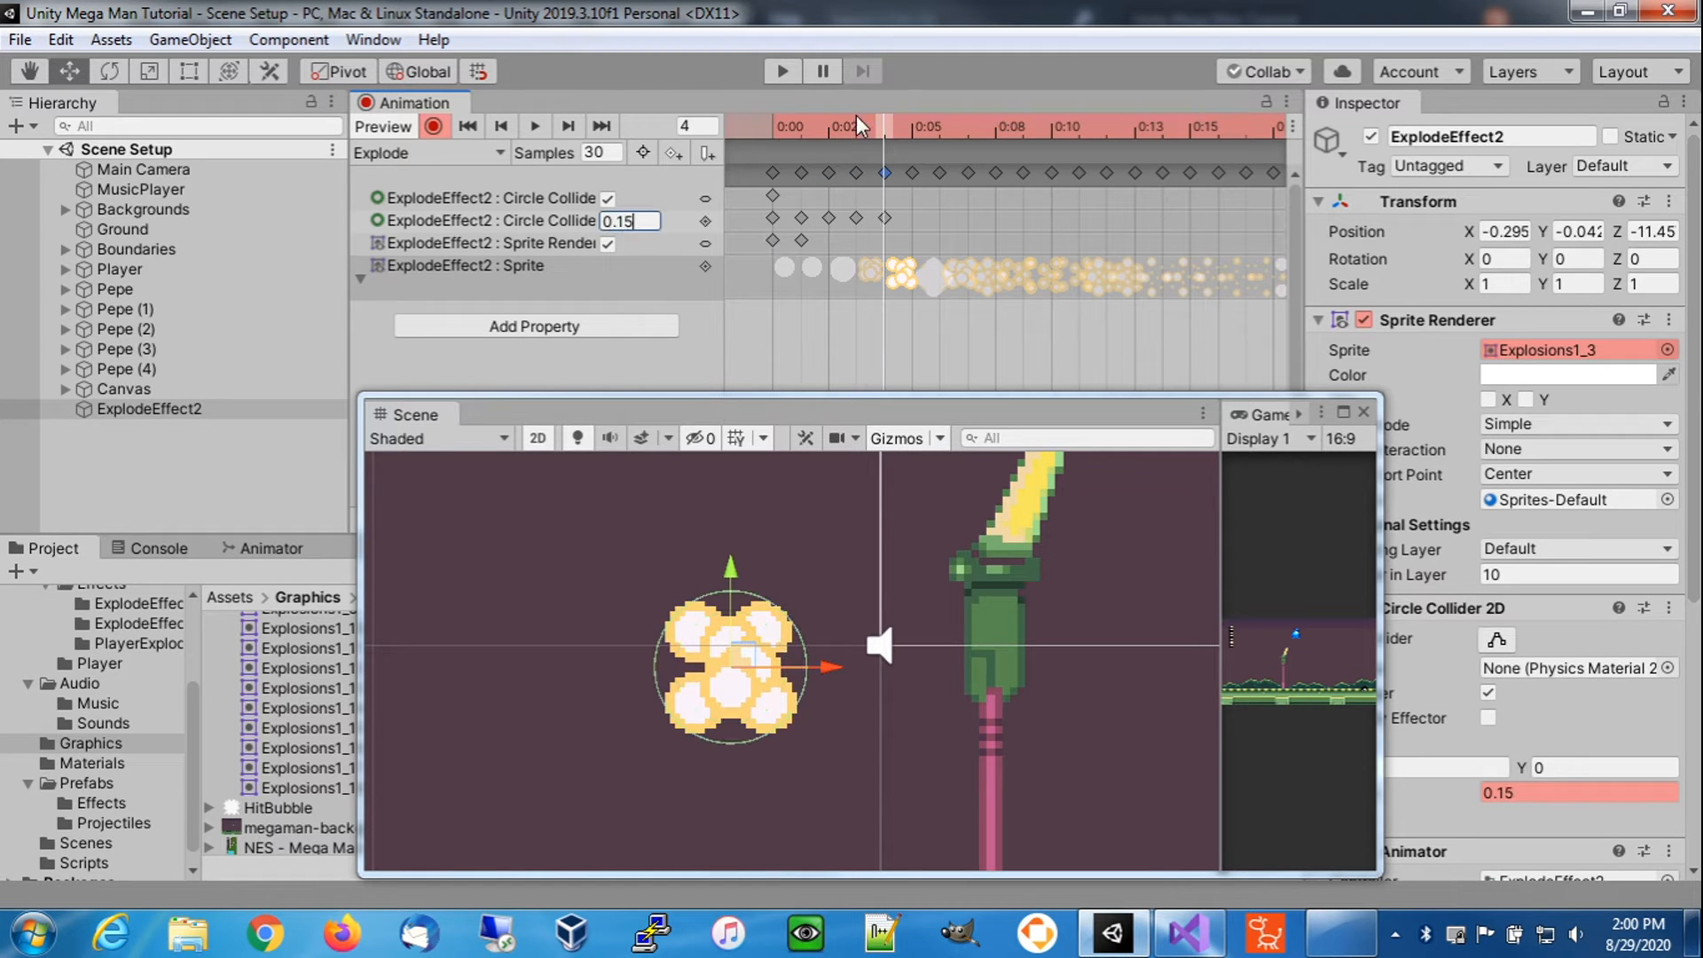
{"action": "left_click", "coordinate": [912, 131]}
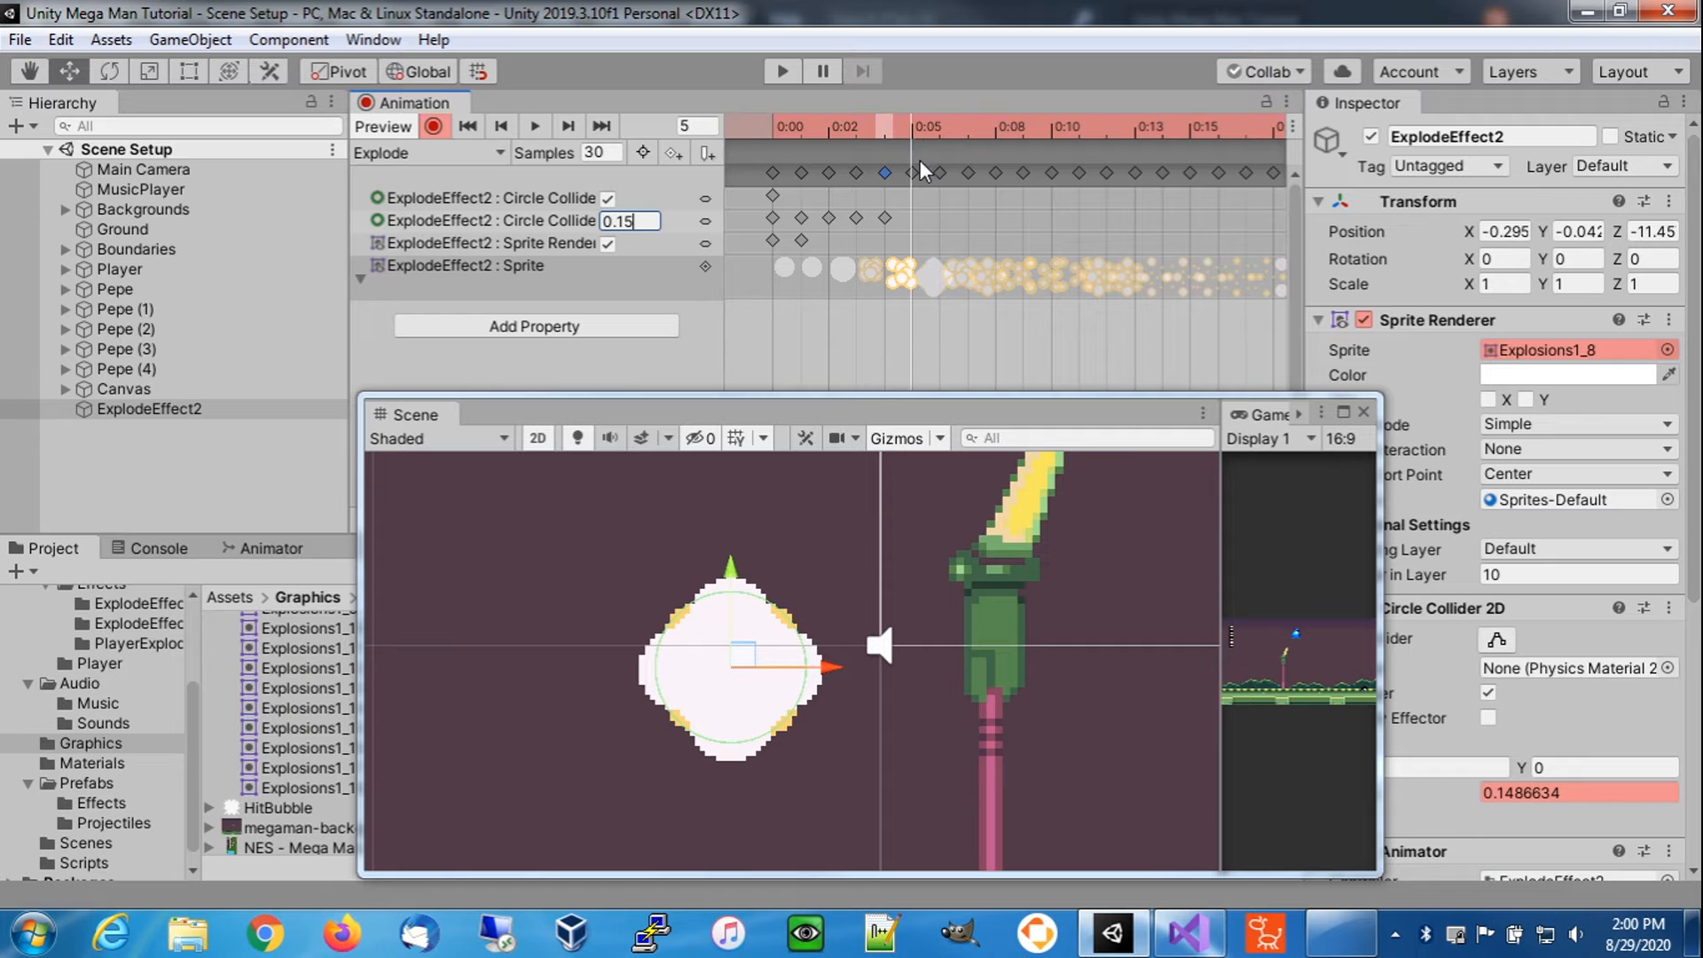
{"action": "left_click", "coordinate": [912, 171]}
{"action": "left_click", "coordinate": [940, 171]}
{"action": "double_click", "coordinate": [631, 220]}
{"action": "type", "text": "0.15"}
- Key the circle collider's radius as 0.17 at frame 7 and fit it to the sprite at frame 8
{"action": "left_click", "coordinate": [967, 130]}
{"action": "left_click", "coordinate": [968, 172]}
{"action": "left_click", "coordinate": [630, 221]}
{"action": "type", "text": "0.17"}
{"action": "left_click", "coordinate": [995, 130]}
{"action": "left_click", "coordinate": [995, 172]}
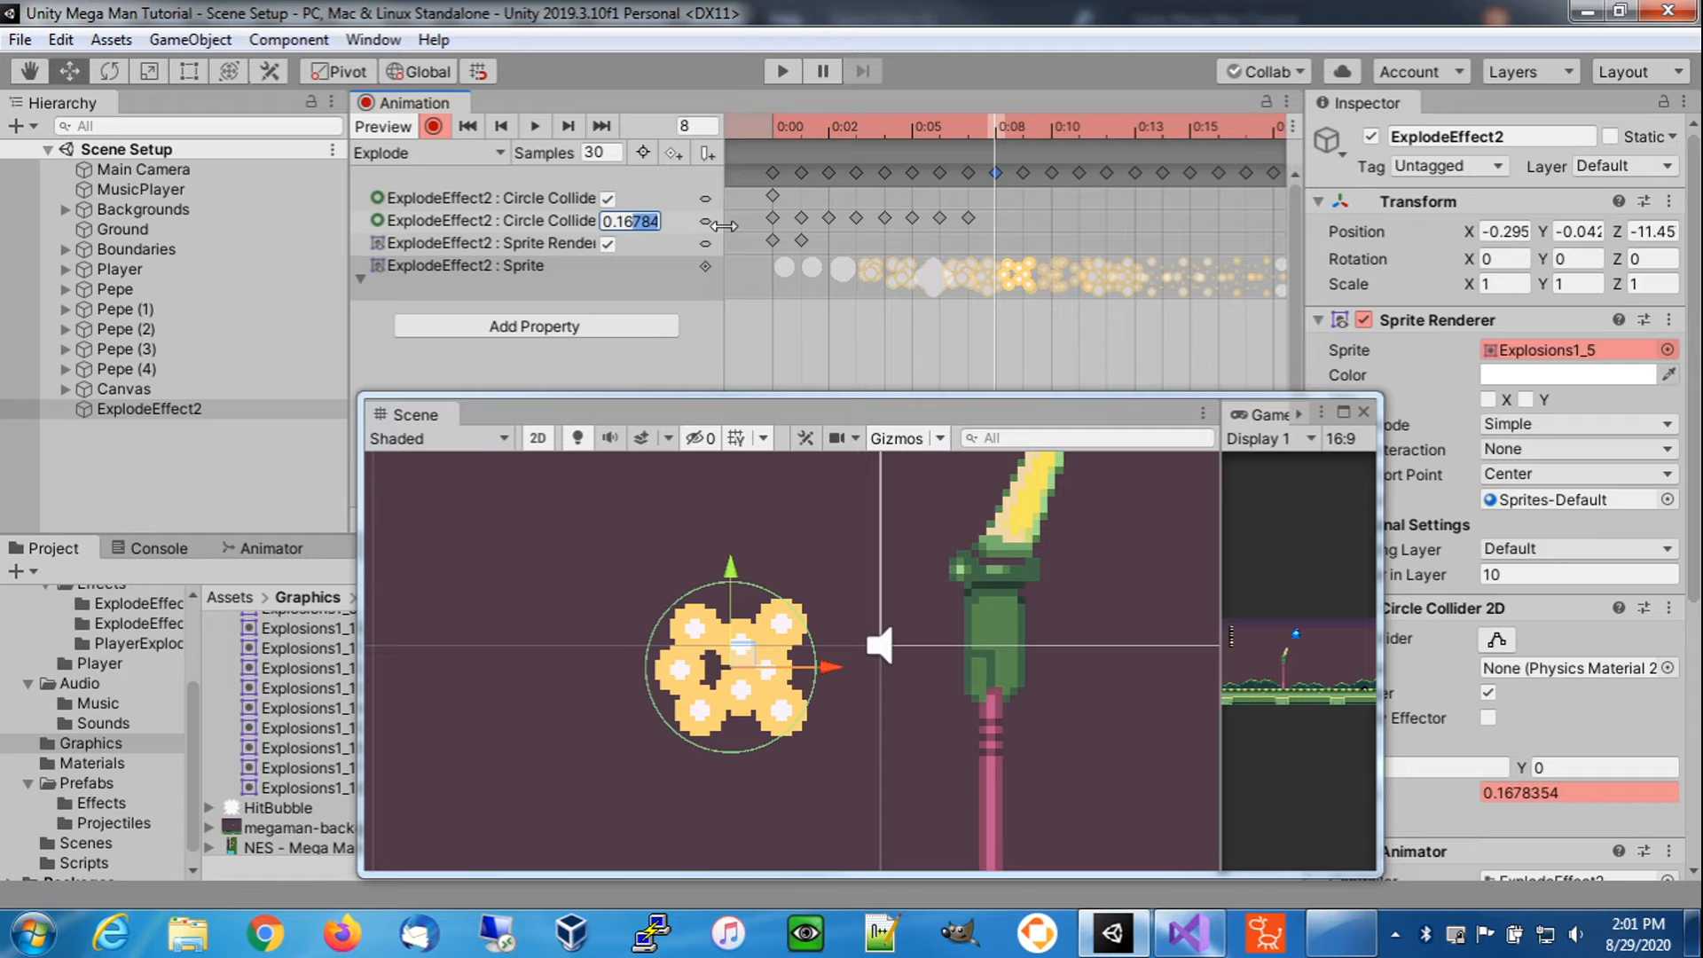
- Key the circle collider's radius as 0.18 at frame 9 and 0.19 at frame 10
{"action": "left_click", "coordinate": [1023, 131]}
{"action": "left_click", "coordinate": [1023, 172]}
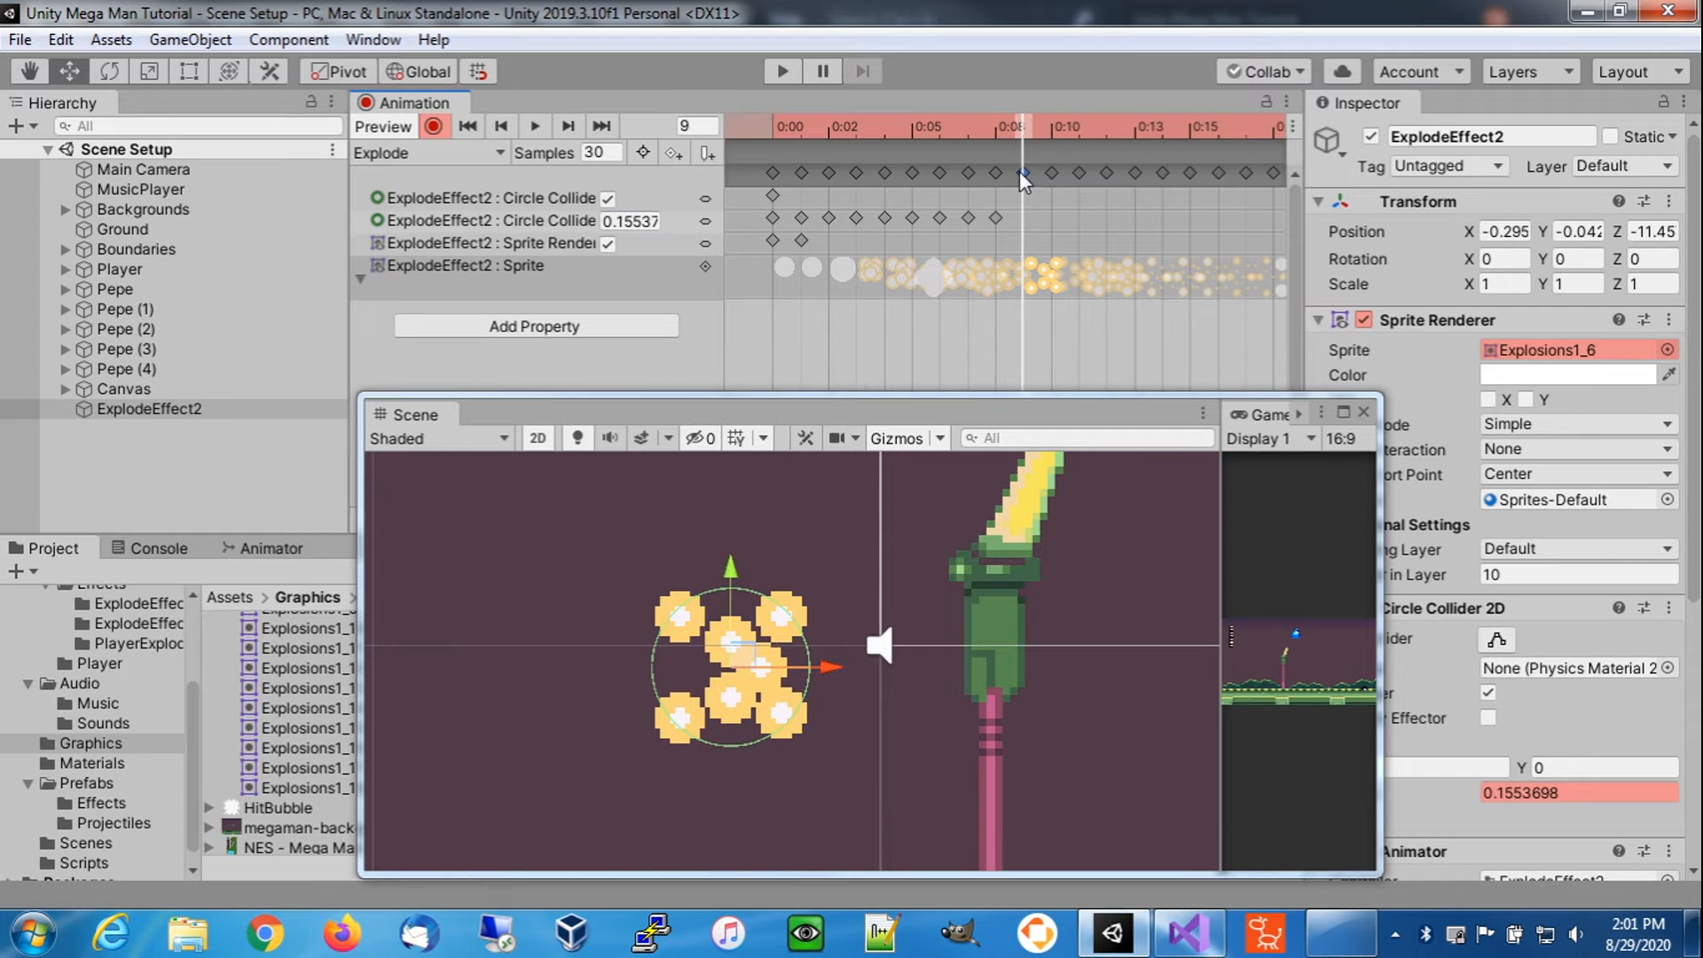
{"action": "left_click_drag", "start_coordinate": [625, 222], "coordinate": [689, 227]}
{"action": "type", "text": "8"}
{"action": "left_click", "coordinate": [1050, 131]}
{"action": "left_click", "coordinate": [1050, 172]}
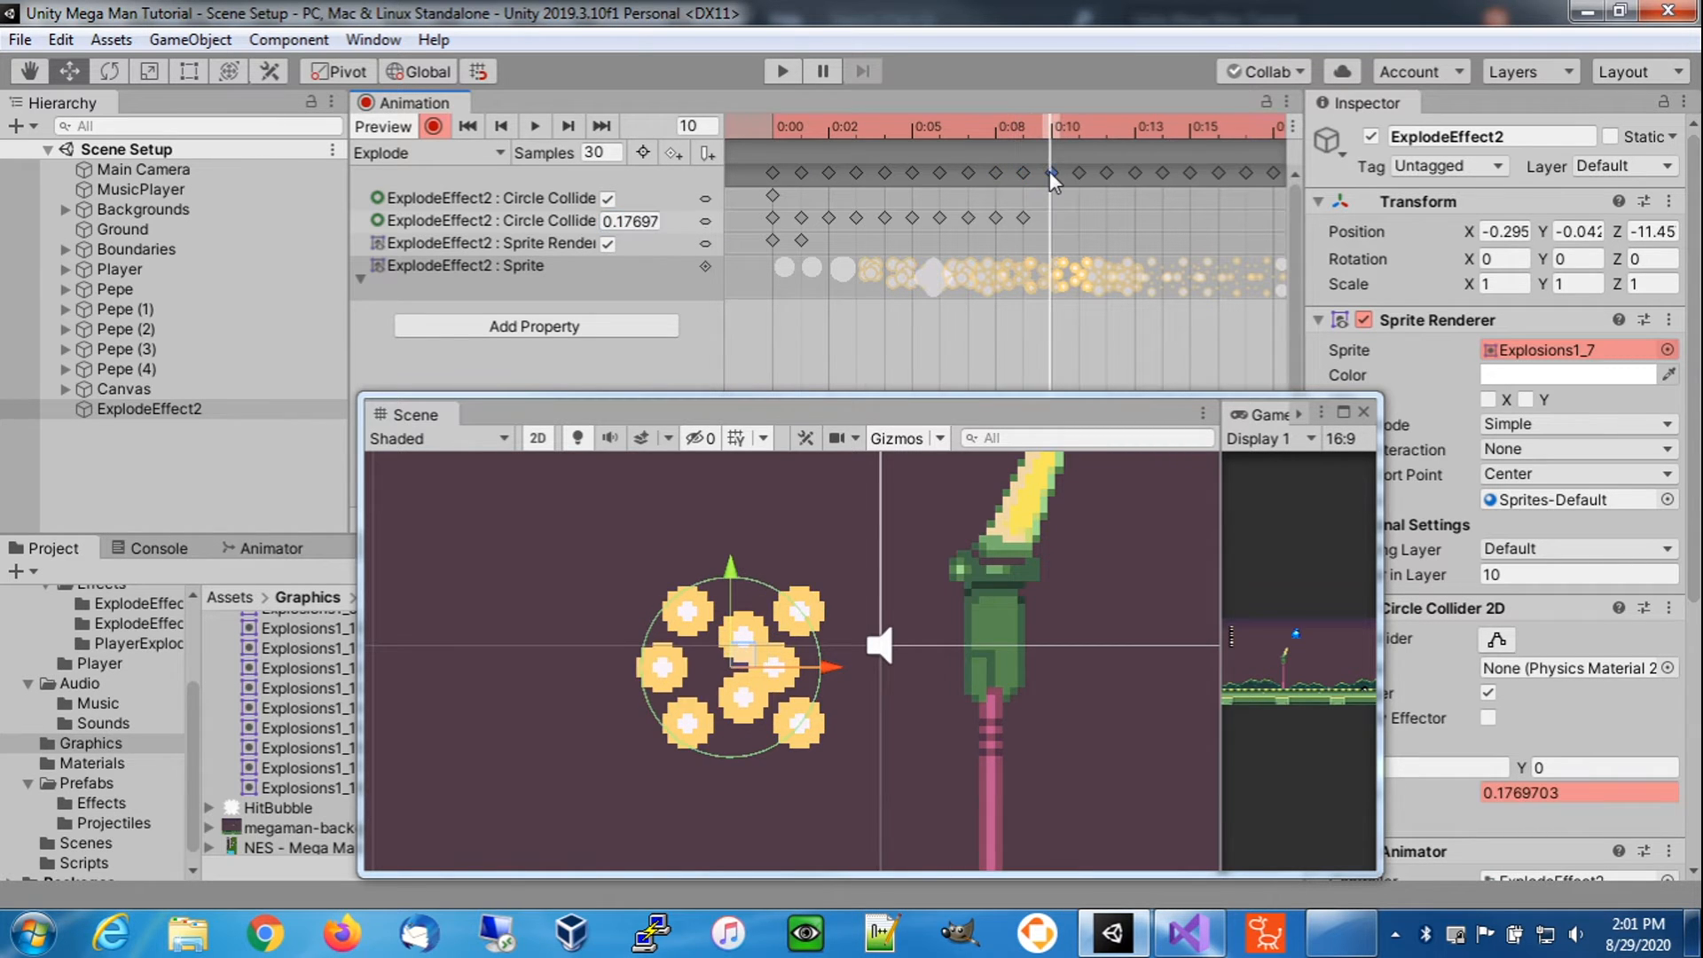
{"action": "left_click_drag", "start_coordinate": [620, 221], "coordinate": [662, 222]}
{"action": "type", "text": "9"}
- Key the circle collider's radius as 0.17 at frame 11 and 0.18 at frame 12
{"action": "left_click", "coordinate": [1075, 130]}
{"action": "left_click", "coordinate": [1077, 172]}
{"action": "type", "text": "7"}
{"action": "left_click", "coordinate": [1104, 131]}
{"action": "left_click", "coordinate": [1104, 173]}
{"action": "type", "text": "8"}
- Key the circle collider's radius as 0.22 at frame 13 and 0.23 at frame 14
{"action": "left_click", "coordinate": [1133, 131]}
{"action": "left_click", "coordinate": [1134, 170]}
{"action": "type", "text": "22"}
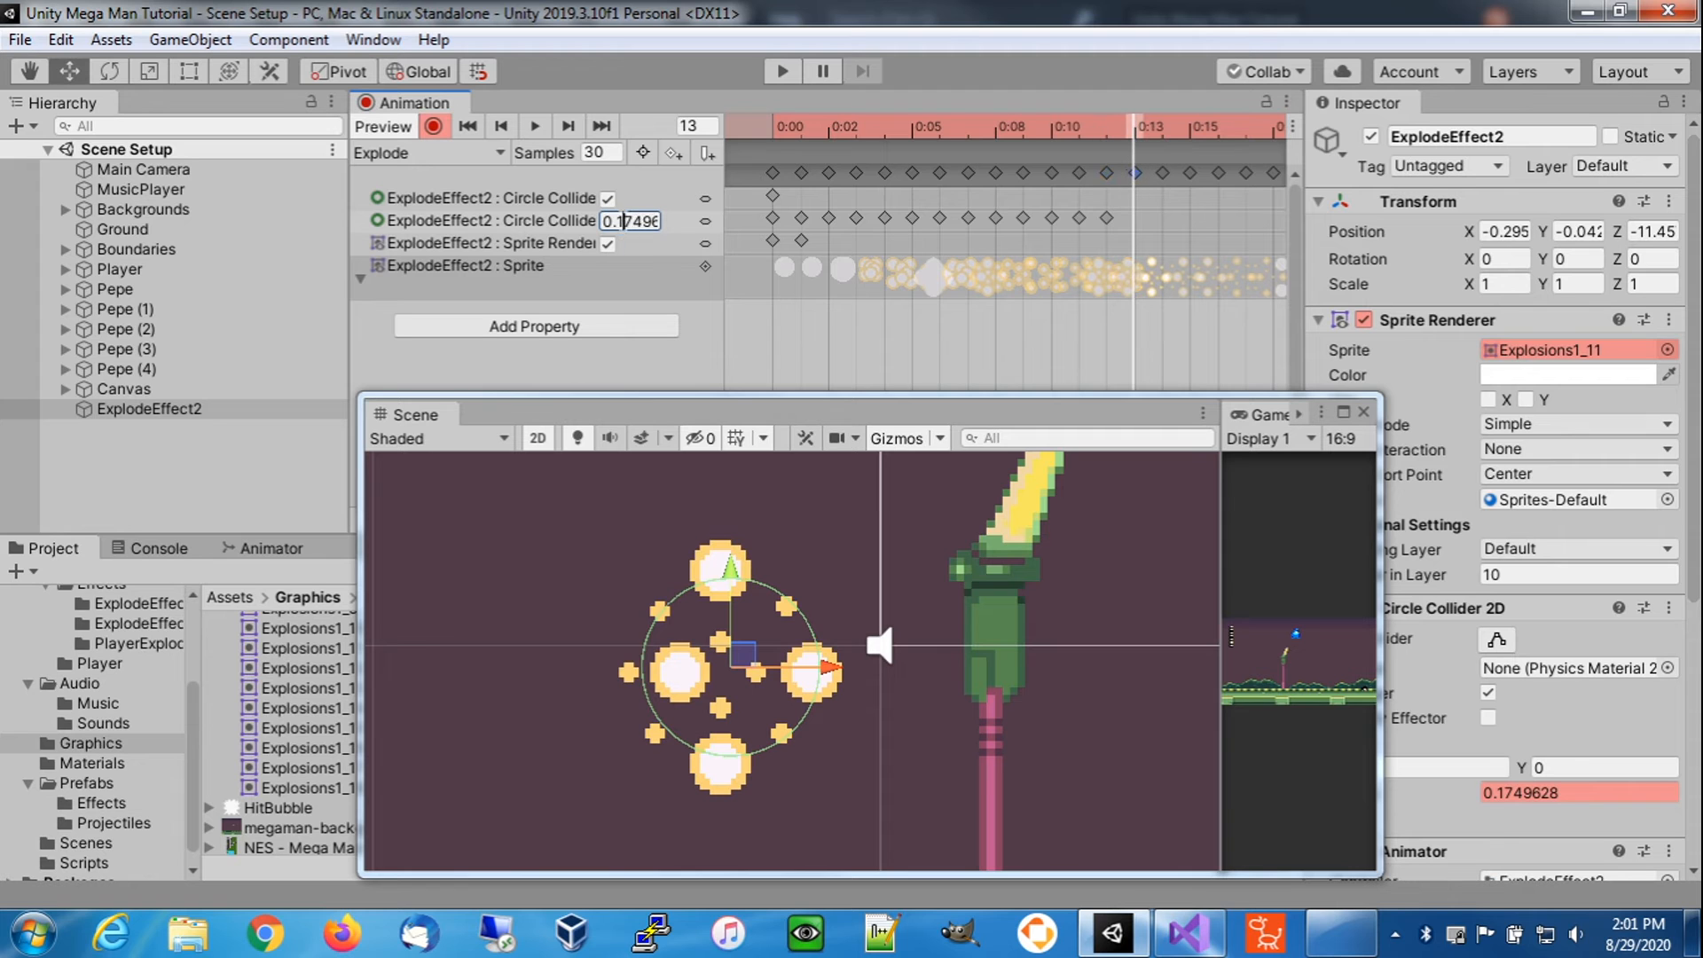
{"action": "left_click", "coordinate": [1161, 130]}
{"action": "left_click", "coordinate": [1162, 172]}
{"action": "left_click_drag", "start_coordinate": [615, 220], "coordinate": [661, 223]}
{"action": "type", "text": "23"}
- Key the circle collider's radius at frames 15 and 16 to fit the explosion sprites
{"action": "left_click", "coordinate": [1190, 130]}
{"action": "scroll", "coordinate": [1141, 268], "scroll_direction": "down", "scroll_amount": 2}
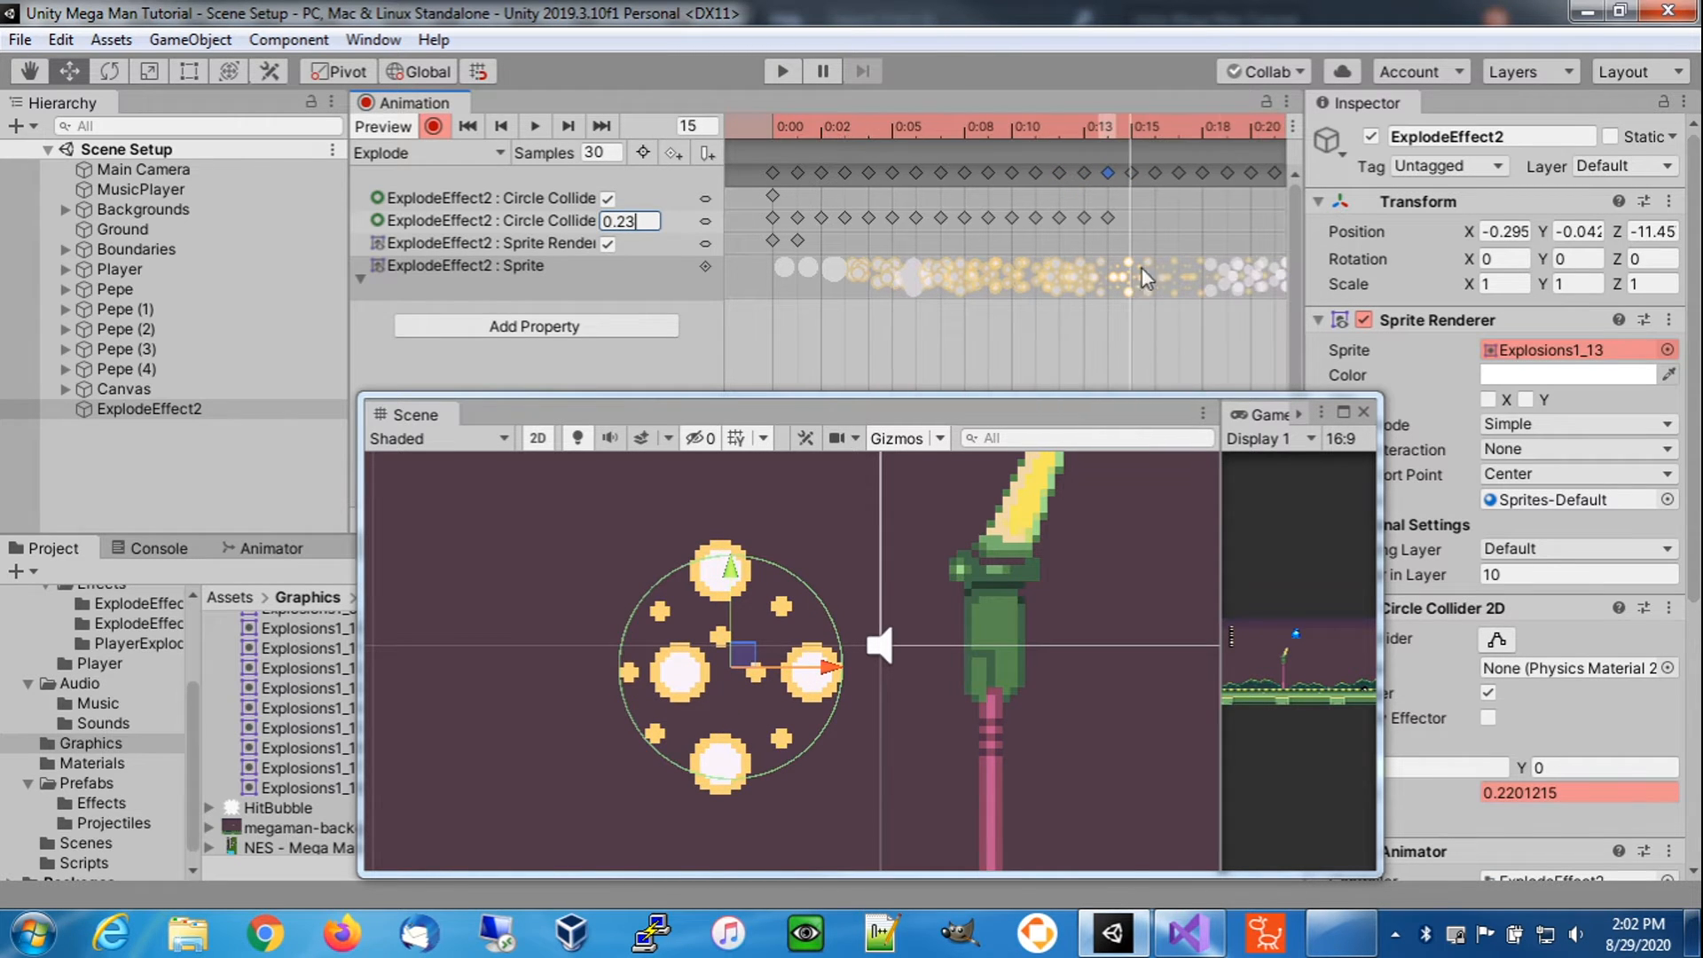
{"action": "key", "text": "comma"}
{"action": "left_click", "coordinate": [1131, 132]}
{"action": "left_click", "coordinate": [1130, 172]}
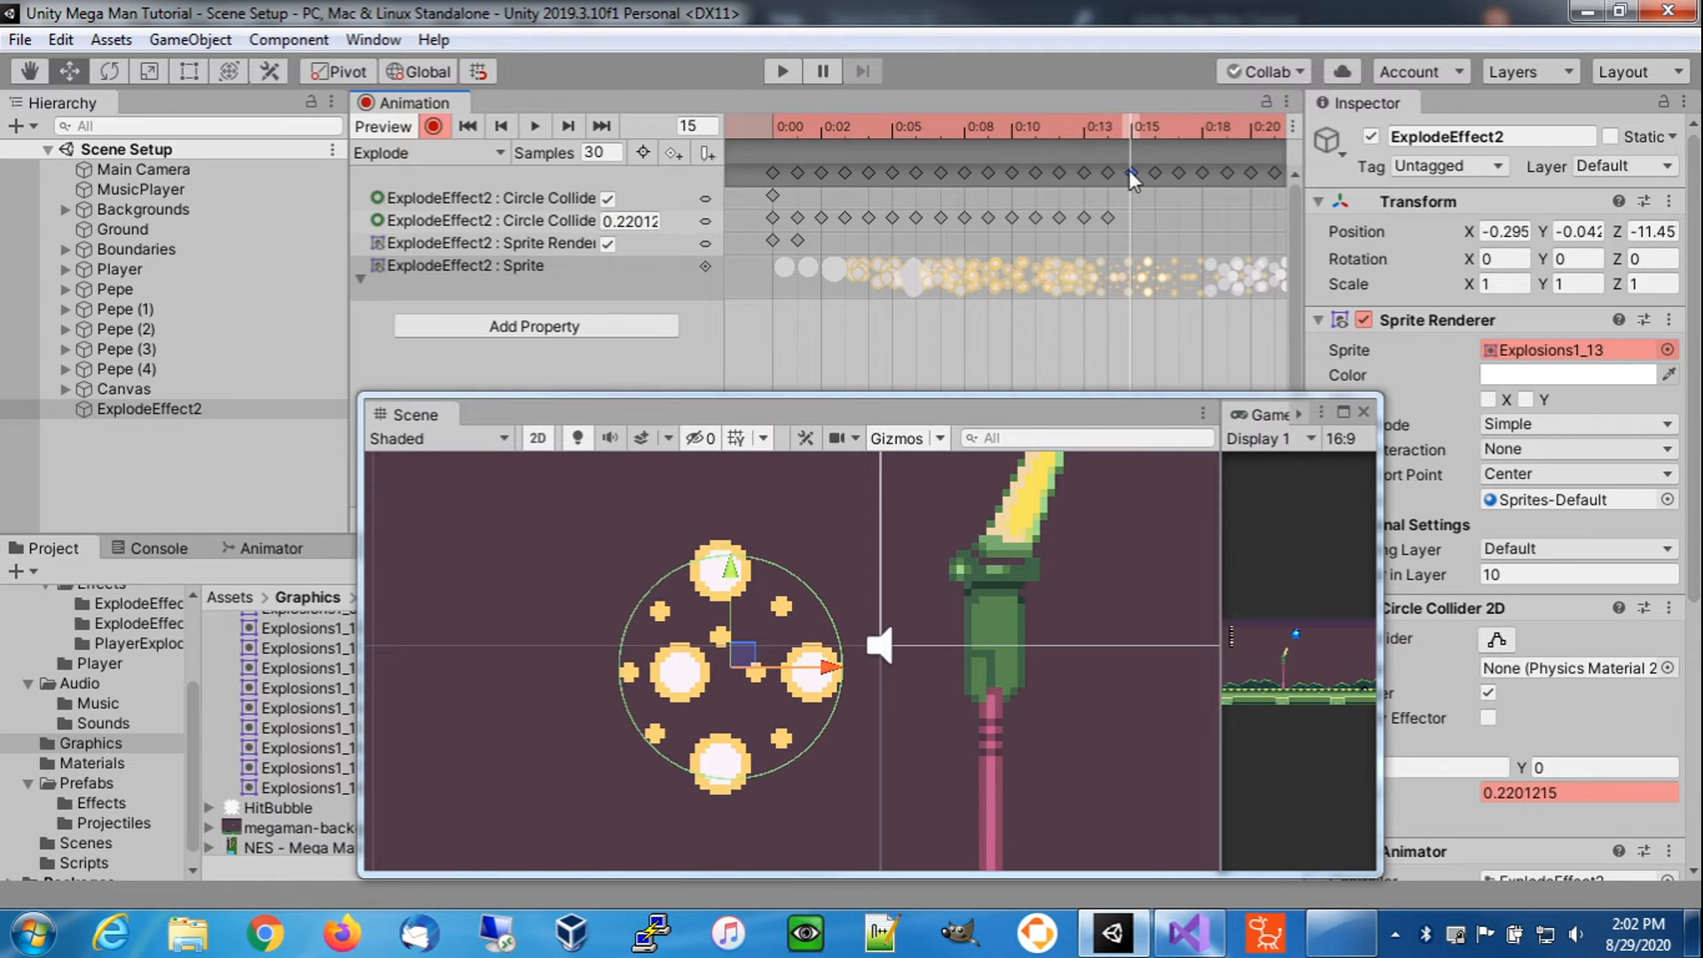
{"action": "left_click", "coordinate": [1154, 131]}
{"action": "left_click", "coordinate": [1153, 172]}
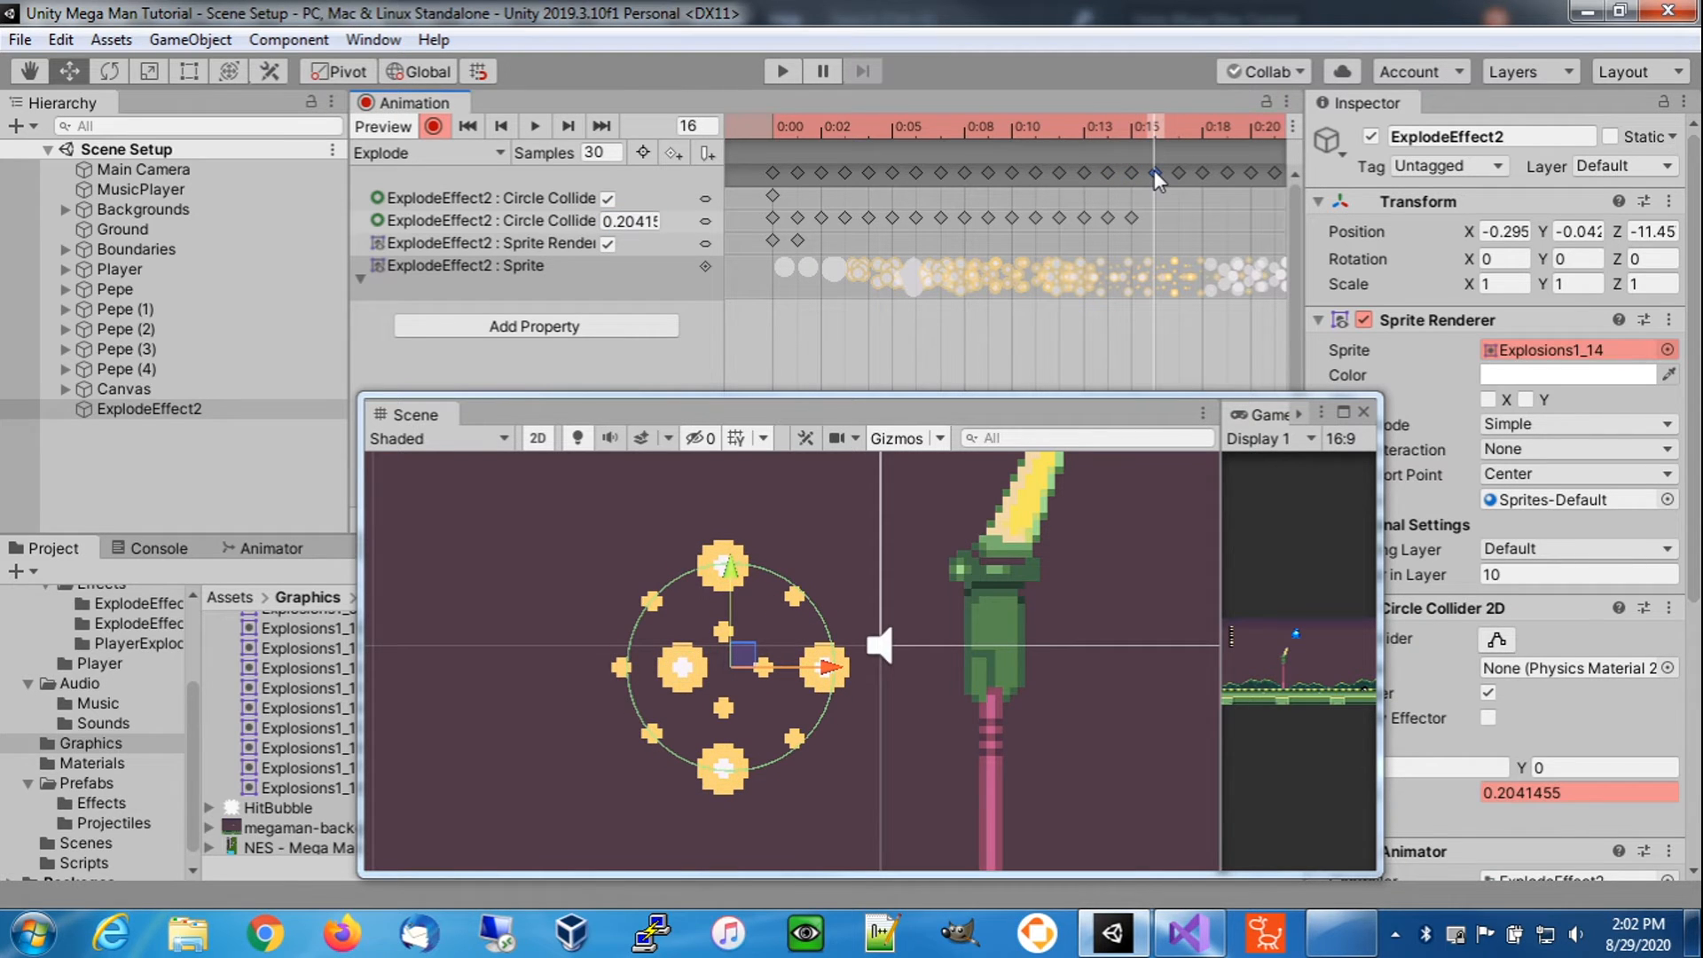
{"action": "type", "text": "3"}
{"action": "left_click_drag", "start_coordinate": [626, 221], "coordinate": [705, 220]}
- Key the circle collider's radius at frames 17 and 18 to fit the explosion sprites
{"action": "left_click", "coordinate": [1178, 126]}
{"action": "left_click", "coordinate": [1178, 170]}
{"action": "type", "text": "3"}
{"action": "left_click", "coordinate": [1202, 127]}
{"action": "left_click", "coordinate": [1202, 172]}
{"action": "type", "text": "3"}
- Key the circle collider's radius to fit the sprite at frame 19 and as 0.29 at frame 20
{"action": "left_click", "coordinate": [1226, 127]}
{"action": "left_click", "coordinate": [1226, 172]}
{"action": "type", "text": "3"}
{"action": "left_click", "coordinate": [1200, 127]}
{"action": "left_click", "coordinate": [1199, 172]}
{"action": "type", "text": "29"}
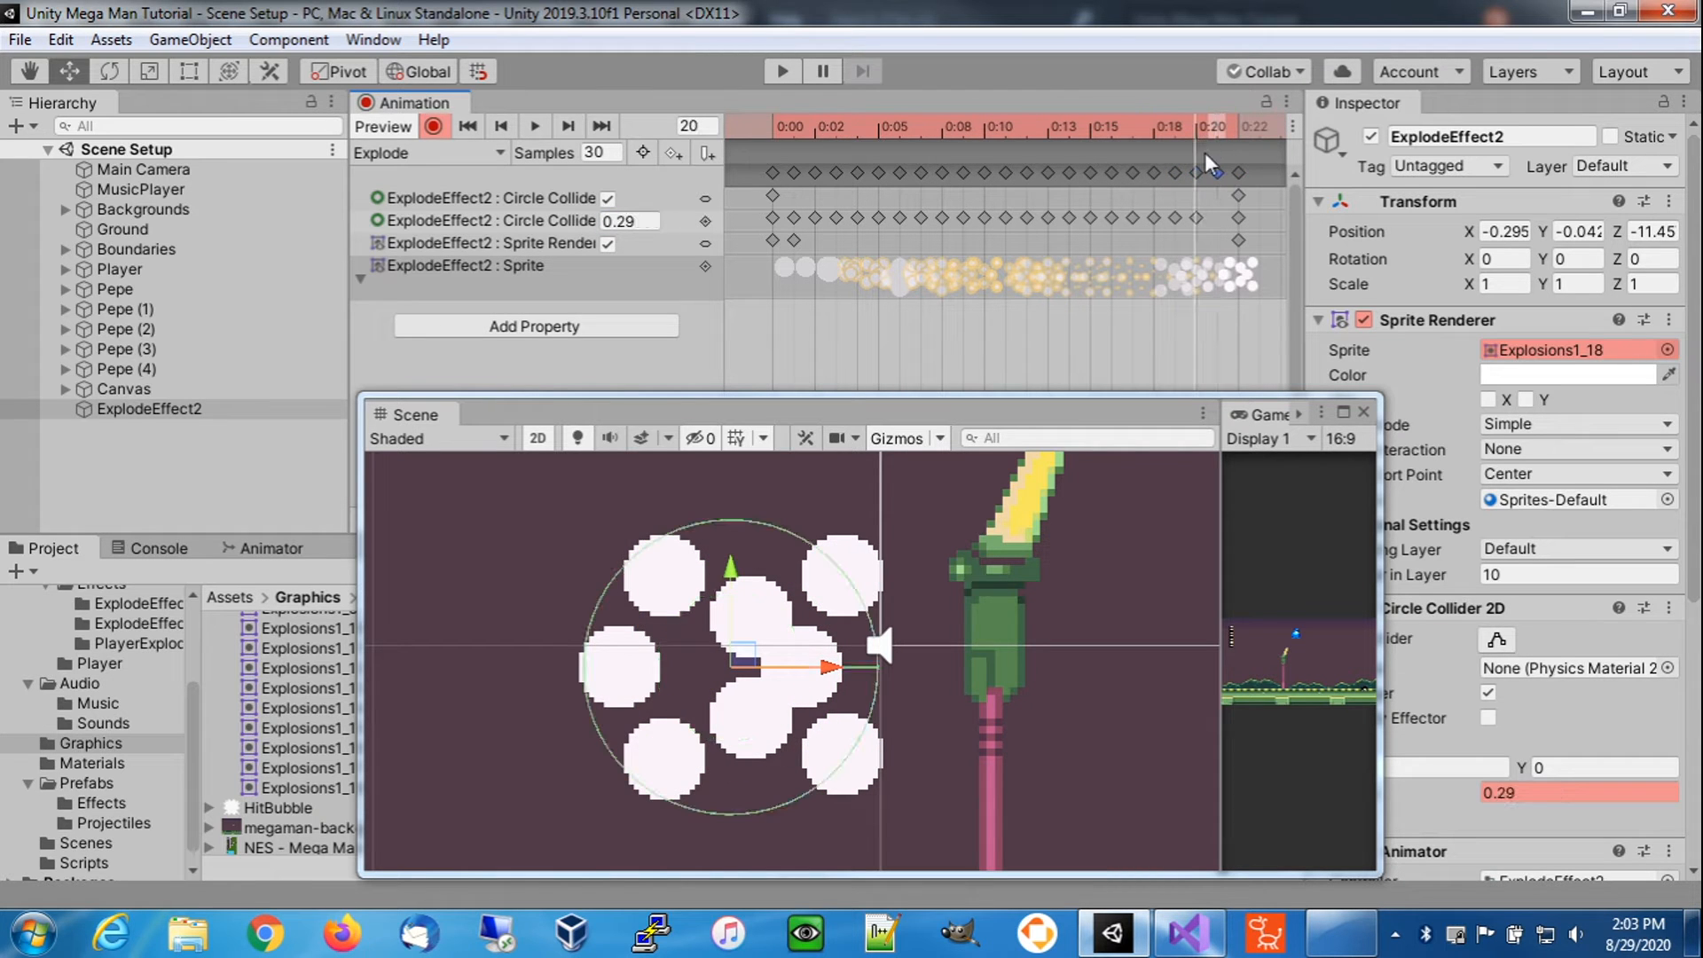
- At frame 21, disable the Circle Collider 2D and the Sprite Renderer and set the collider radius to 0
{"action": "left_click", "coordinate": [1198, 176]}
{"action": "left_click", "coordinate": [1218, 129]}
{"action": "left_click", "coordinate": [1220, 173]}
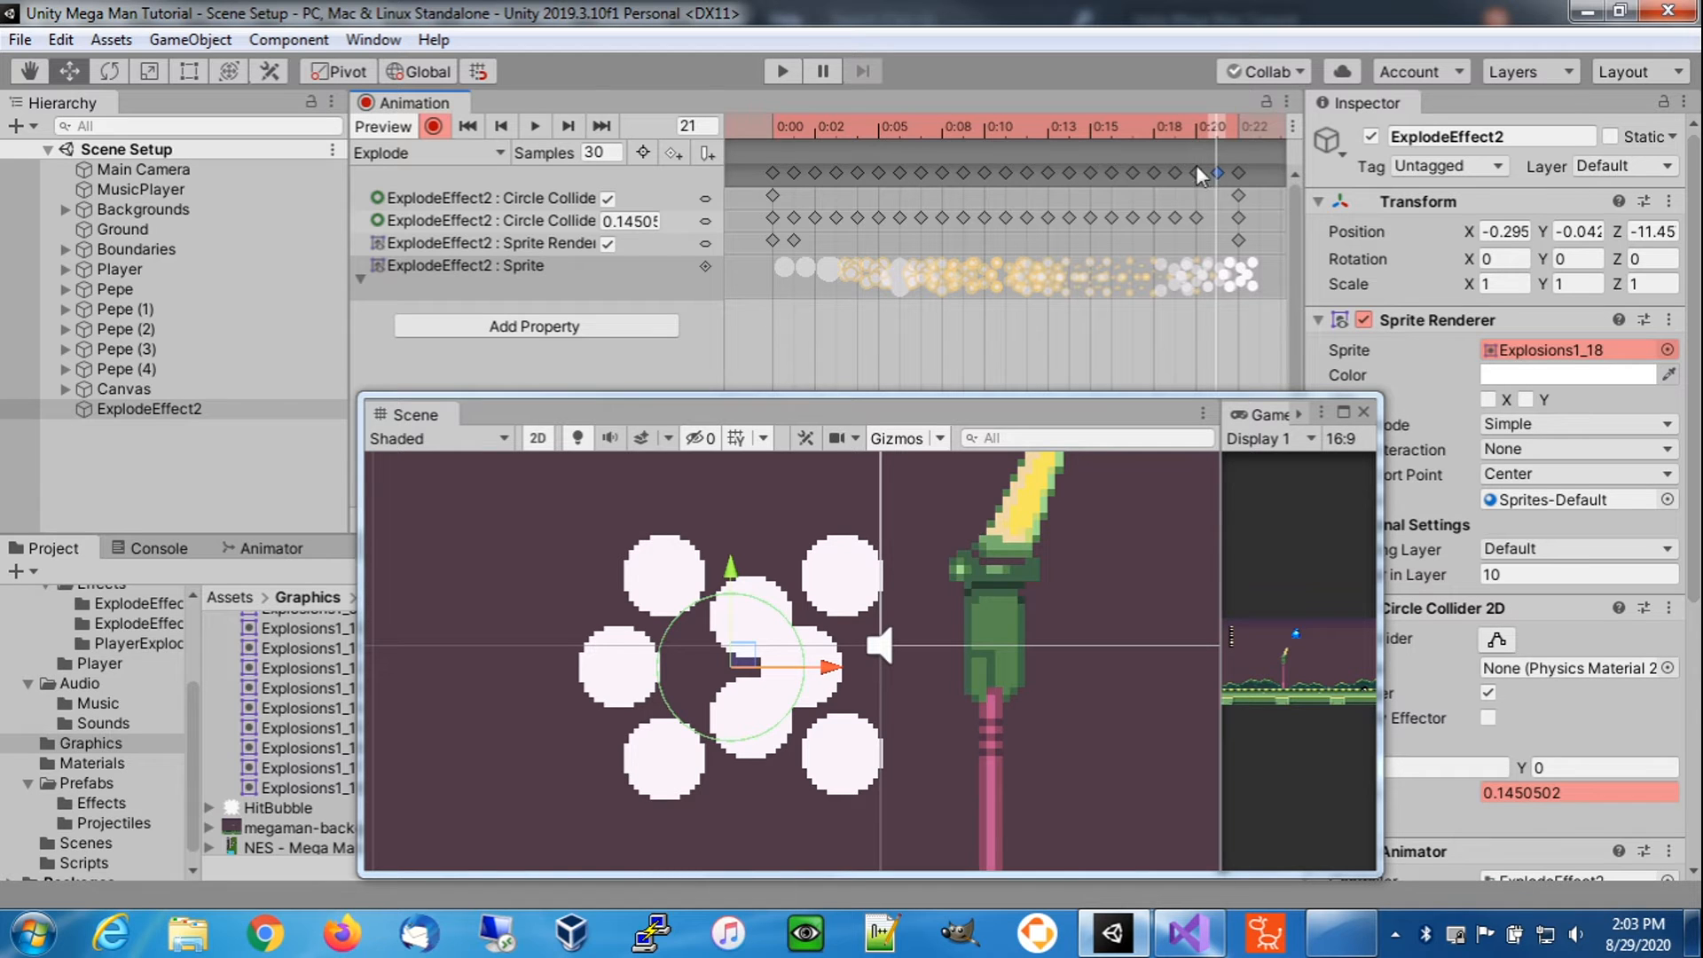
{"action": "left_click", "coordinate": [1198, 173]}
{"action": "scroll", "coordinate": [1227, 237], "scroll_direction": "up", "scroll_amount": 5}
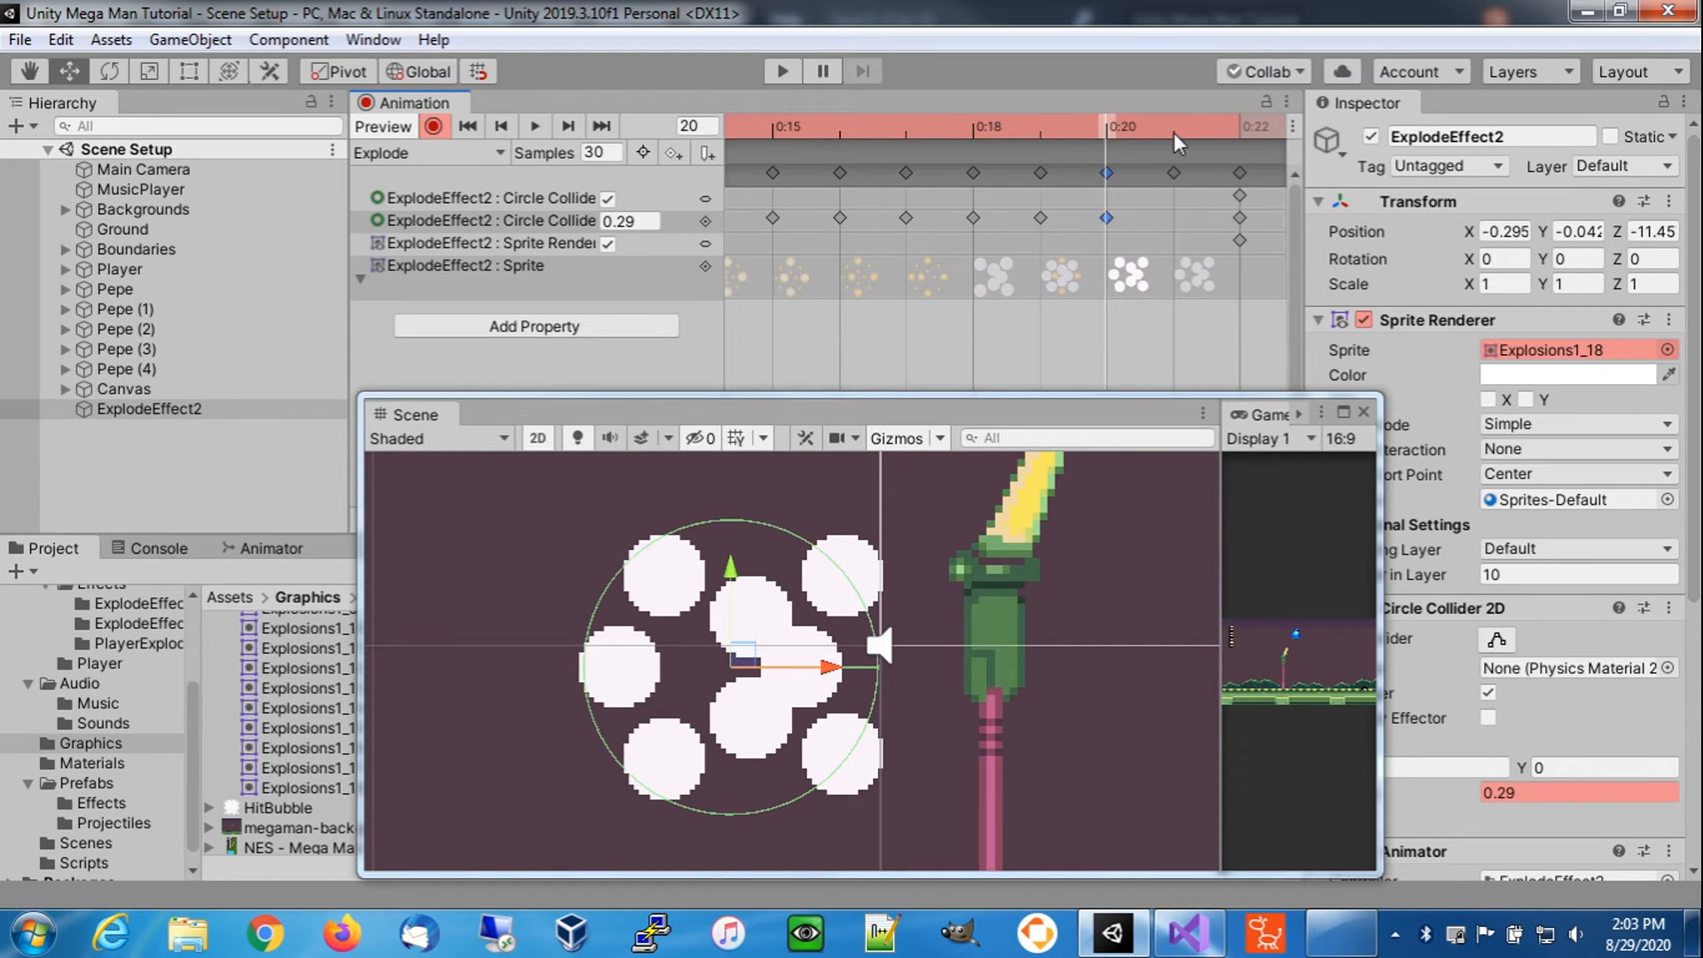
{"action": "left_click", "coordinate": [1172, 173]}
{"action": "left_click", "coordinate": [607, 198]}
{"action": "left_click", "coordinate": [630, 221]}
{"action": "type", "text": "0"}
{"action": "left_click", "coordinate": [608, 243]}
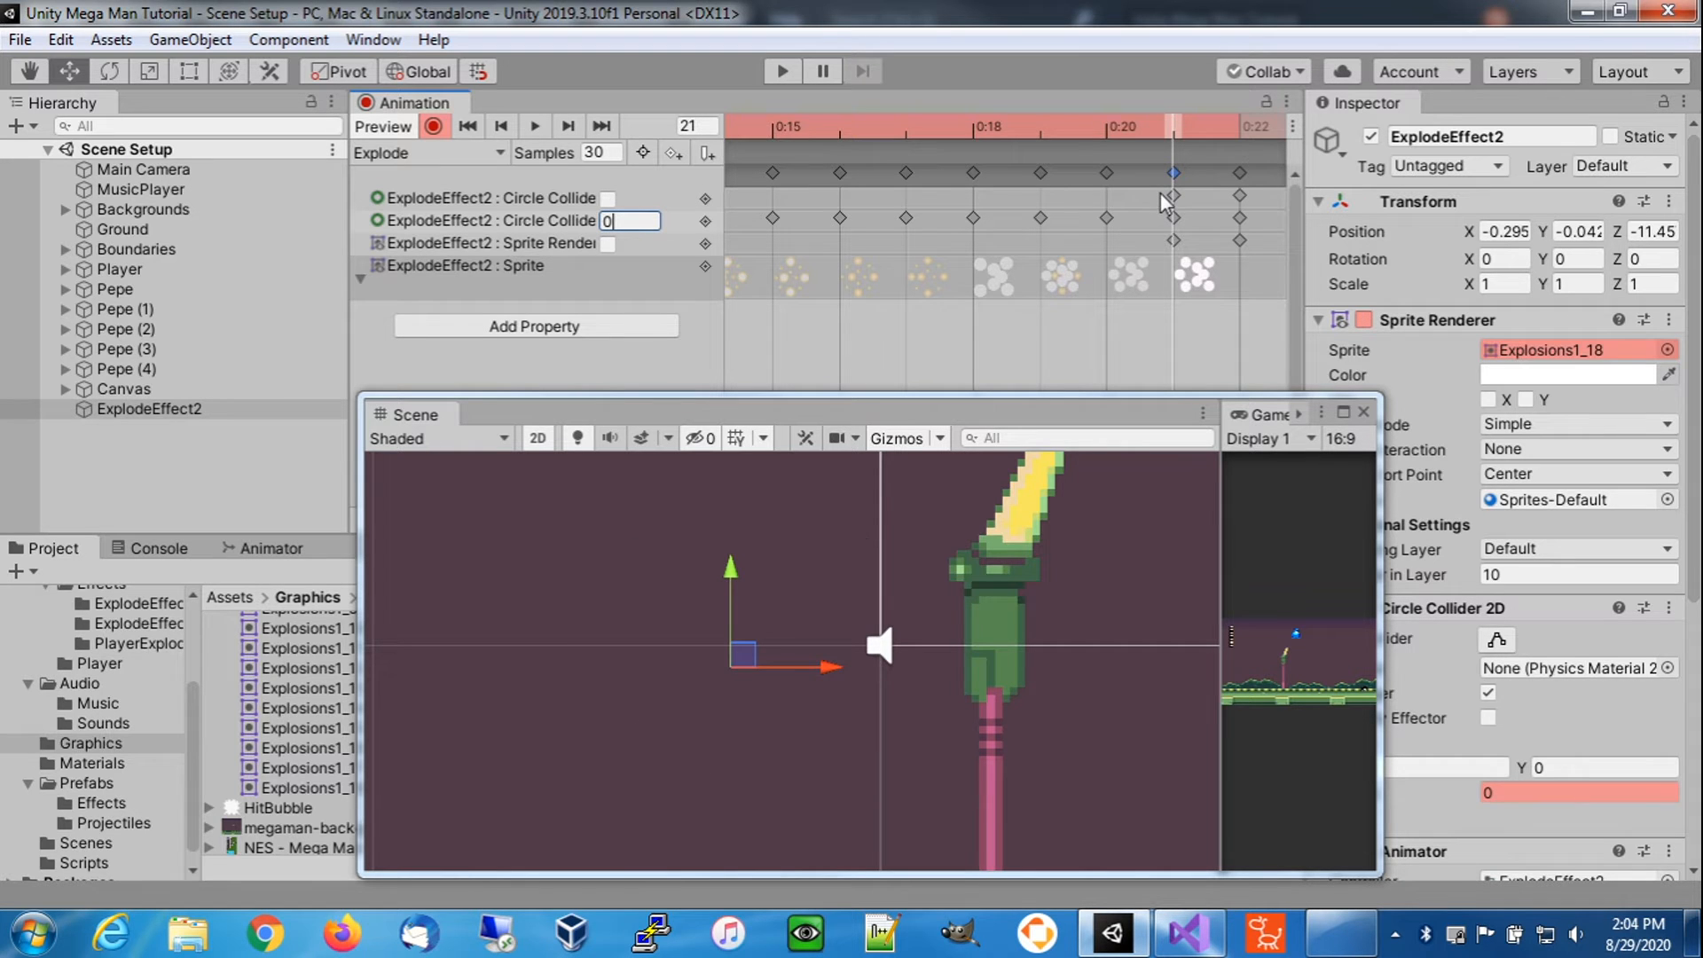
- Stop keyframe recording and delete the clip's final keyframes at frame 22
{"action": "left_click", "coordinate": [434, 127]}
{"action": "left_click", "coordinate": [1239, 127]}
{"action": "left_click", "coordinate": [1240, 173]}
{"action": "key", "text": "Delete"}
{"action": "scroll", "coordinate": [890, 270], "scroll_direction": "down", "scroll_amount": 6}
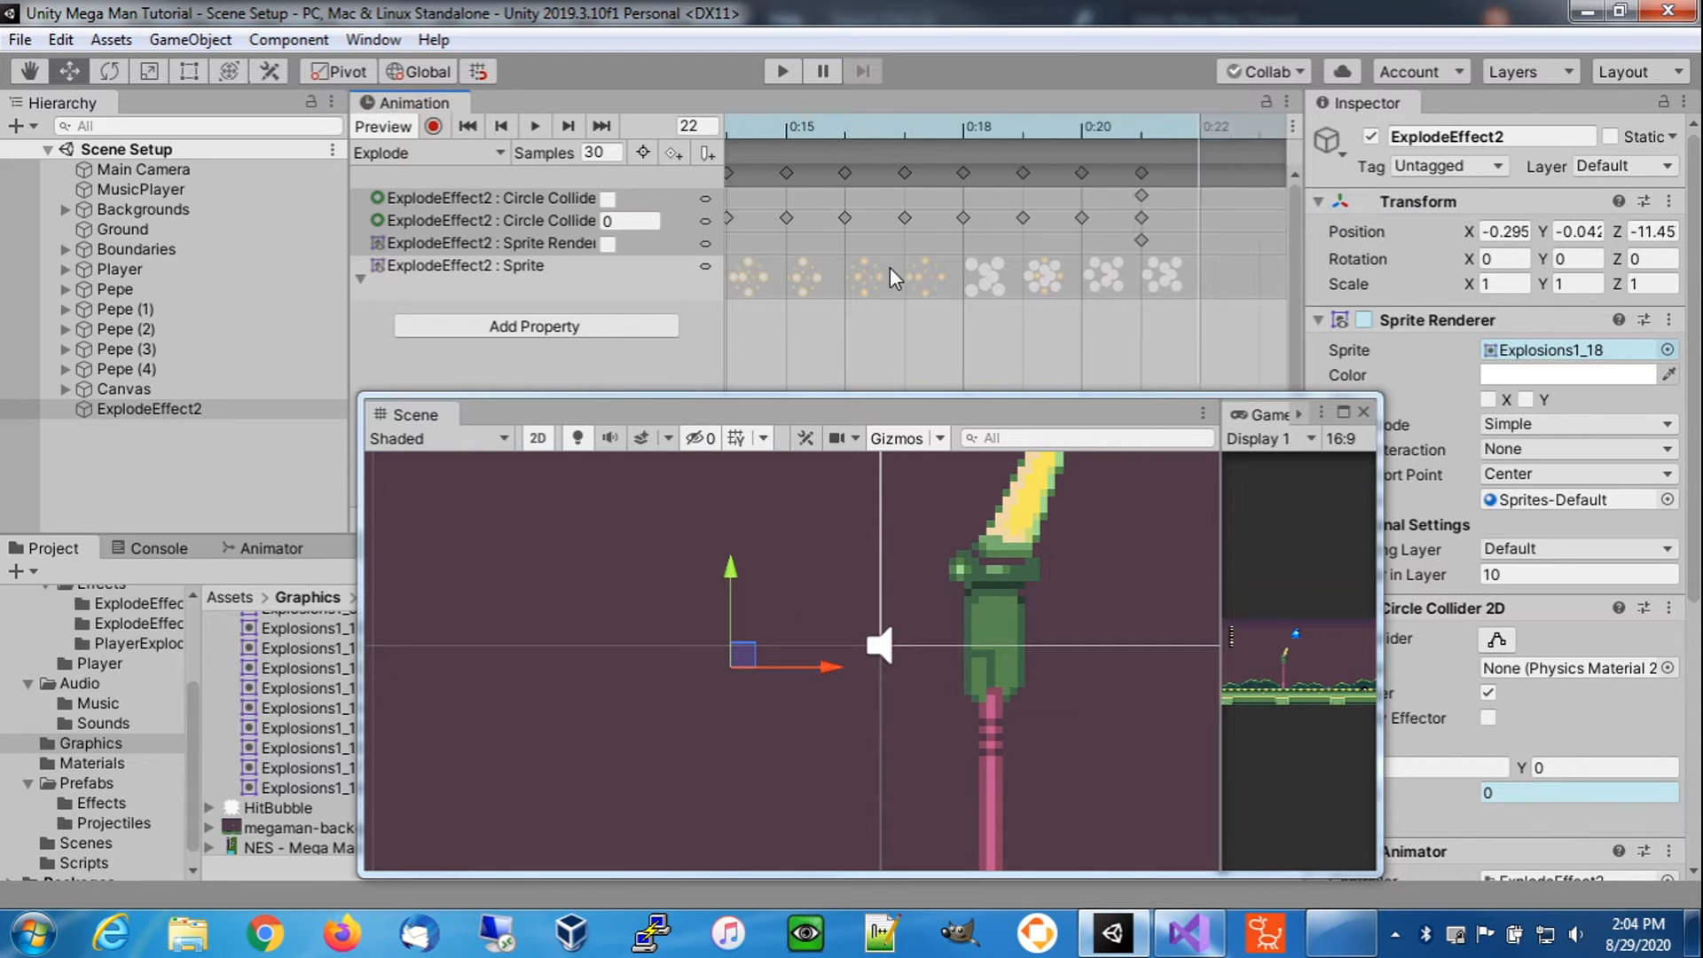
- Delete the sprite keyframes at frame 21 and frame 0 of the Explode clip
{"action": "left_click", "coordinate": [1034, 280]}
{"action": "scroll", "coordinate": [1051, 273], "scroll_direction": "up", "scroll_amount": 6}
{"action": "key", "text": "Delete"}
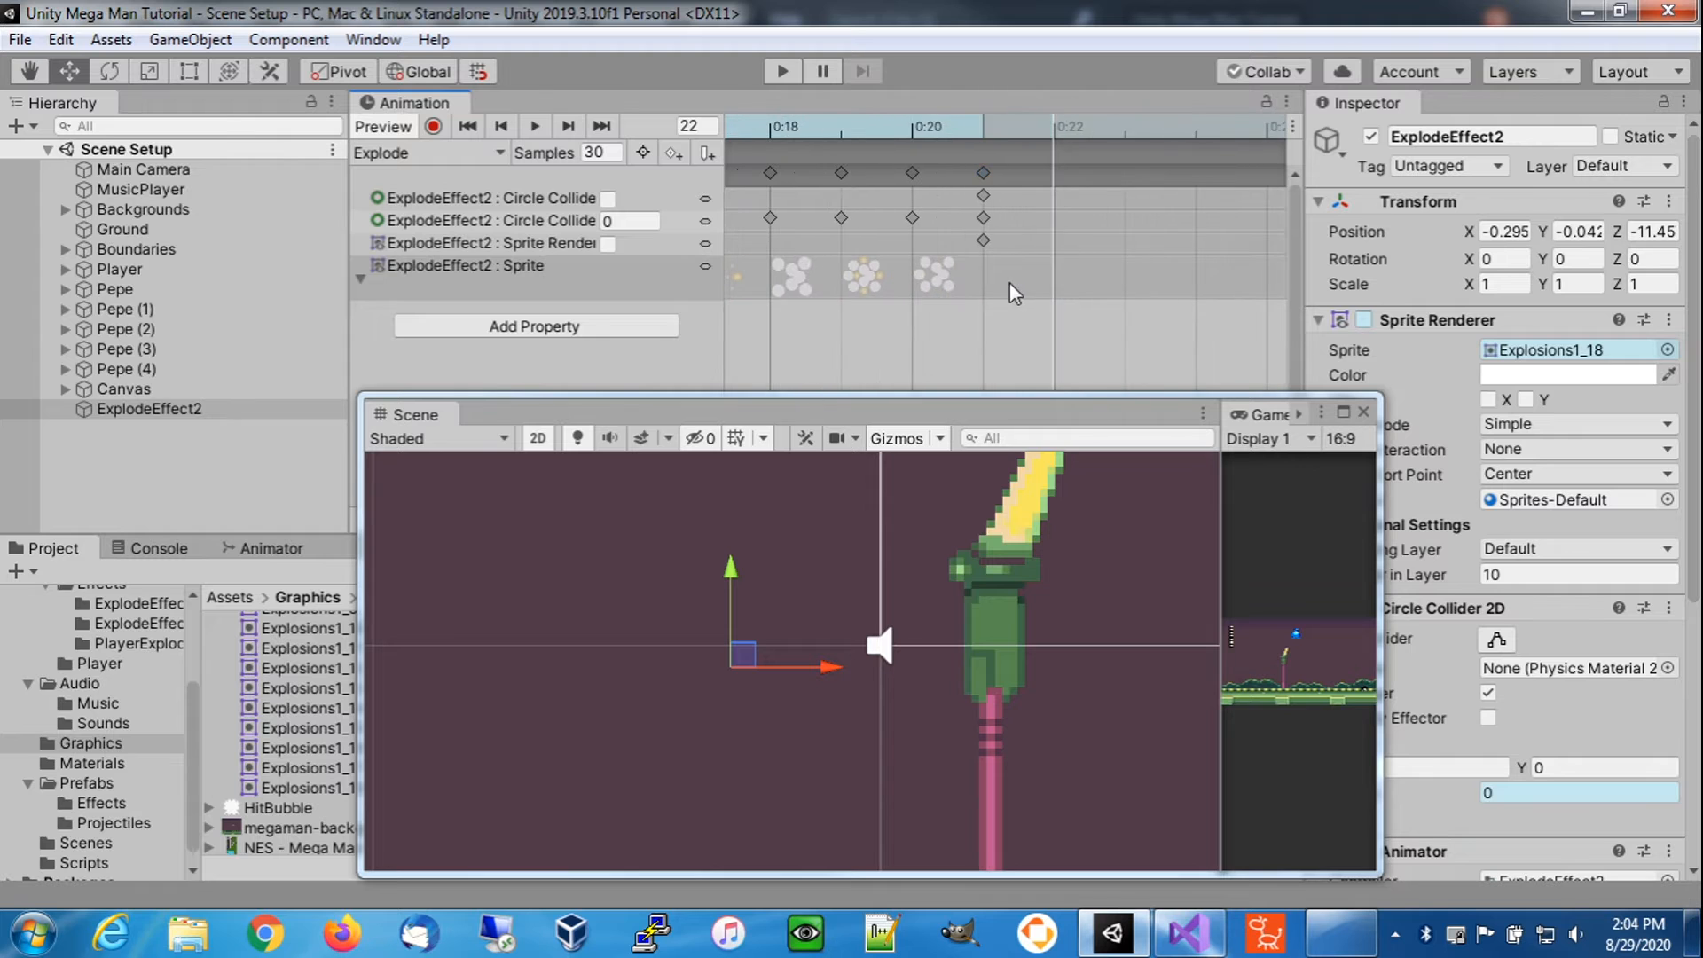
{"action": "middle_click_drag", "start_coordinate": [798, 297], "coordinate": [1259, 310]}
{"action": "middle_click_drag", "start_coordinate": [866, 317], "coordinate": [1265, 310]}
{"action": "left_click", "coordinate": [779, 265]}
{"action": "scroll", "coordinate": [786, 271], "scroll_direction": "down", "scroll_amount": 5}
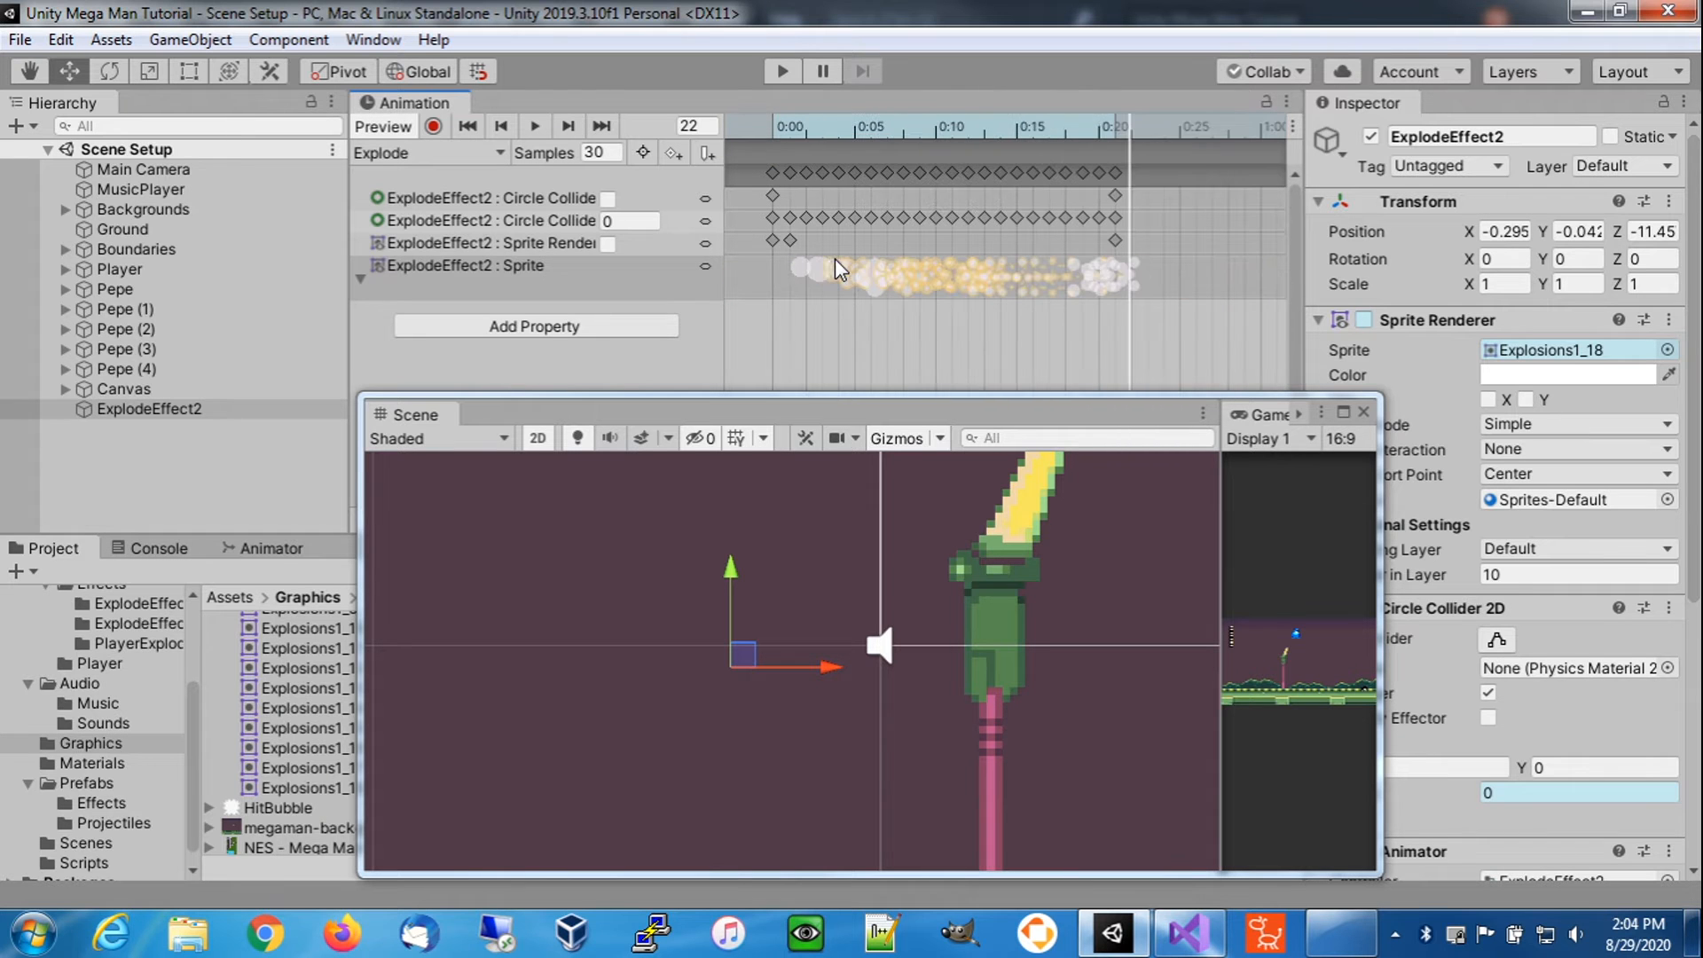
{"action": "scroll", "coordinate": [795, 235], "scroll_direction": "up", "scroll_amount": 2}
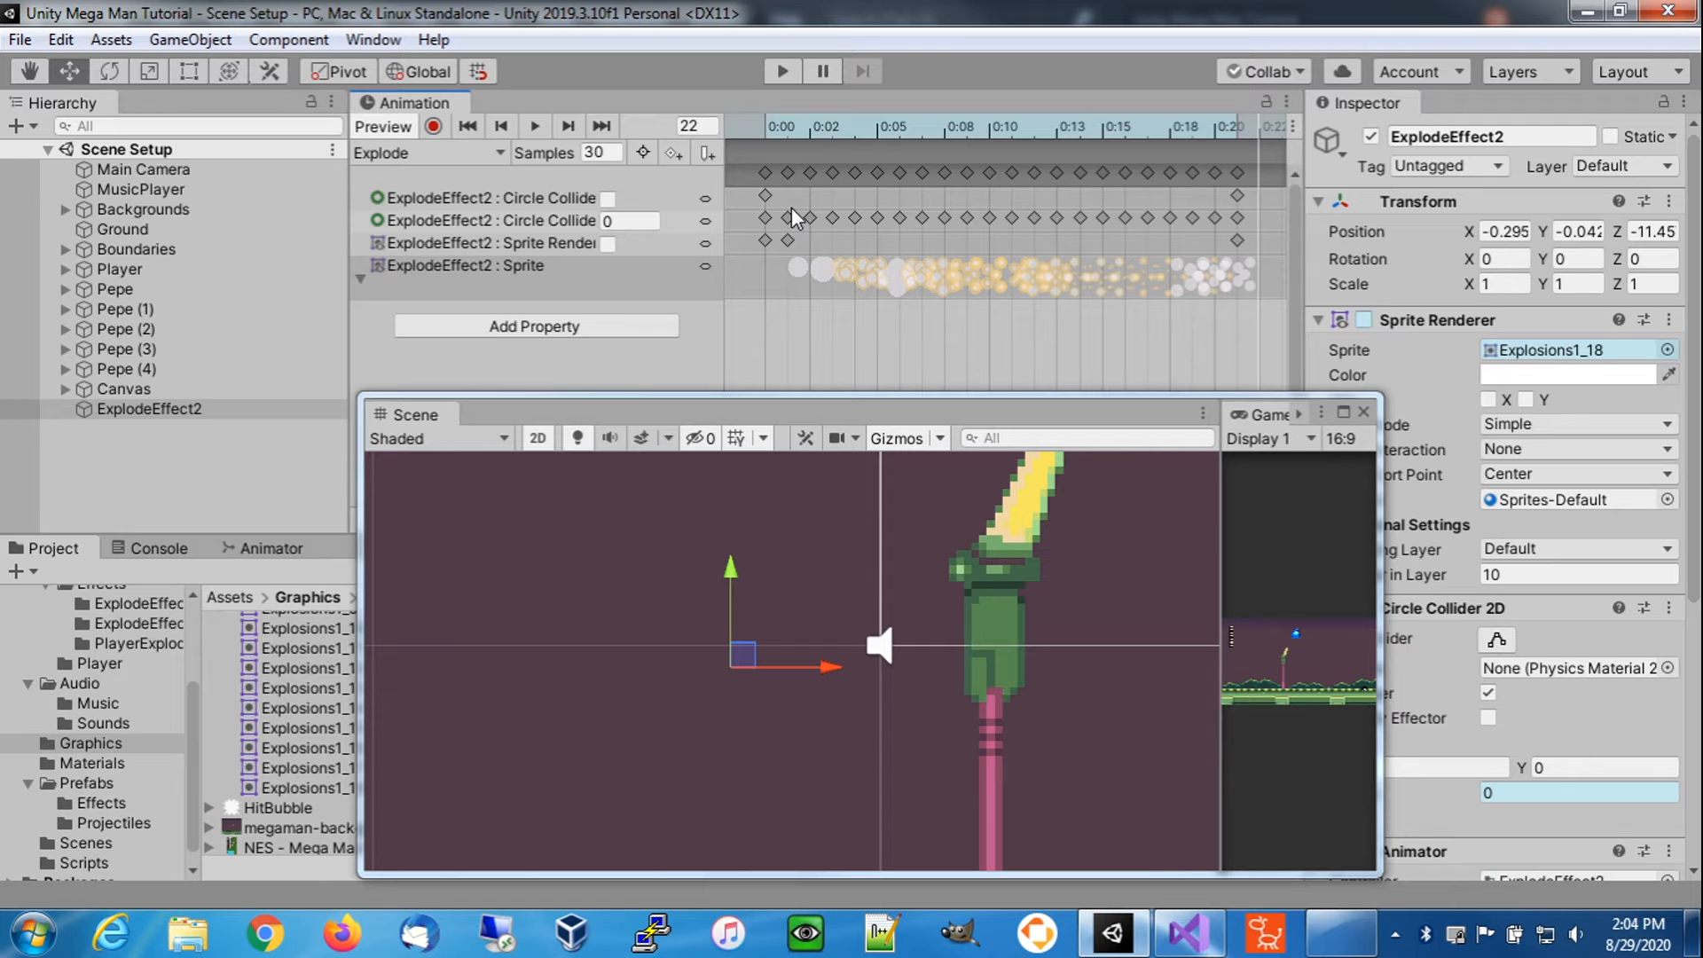
- Play the Explode clip in the animation preview and stop the playback
{"action": "left_click", "coordinate": [534, 126]}
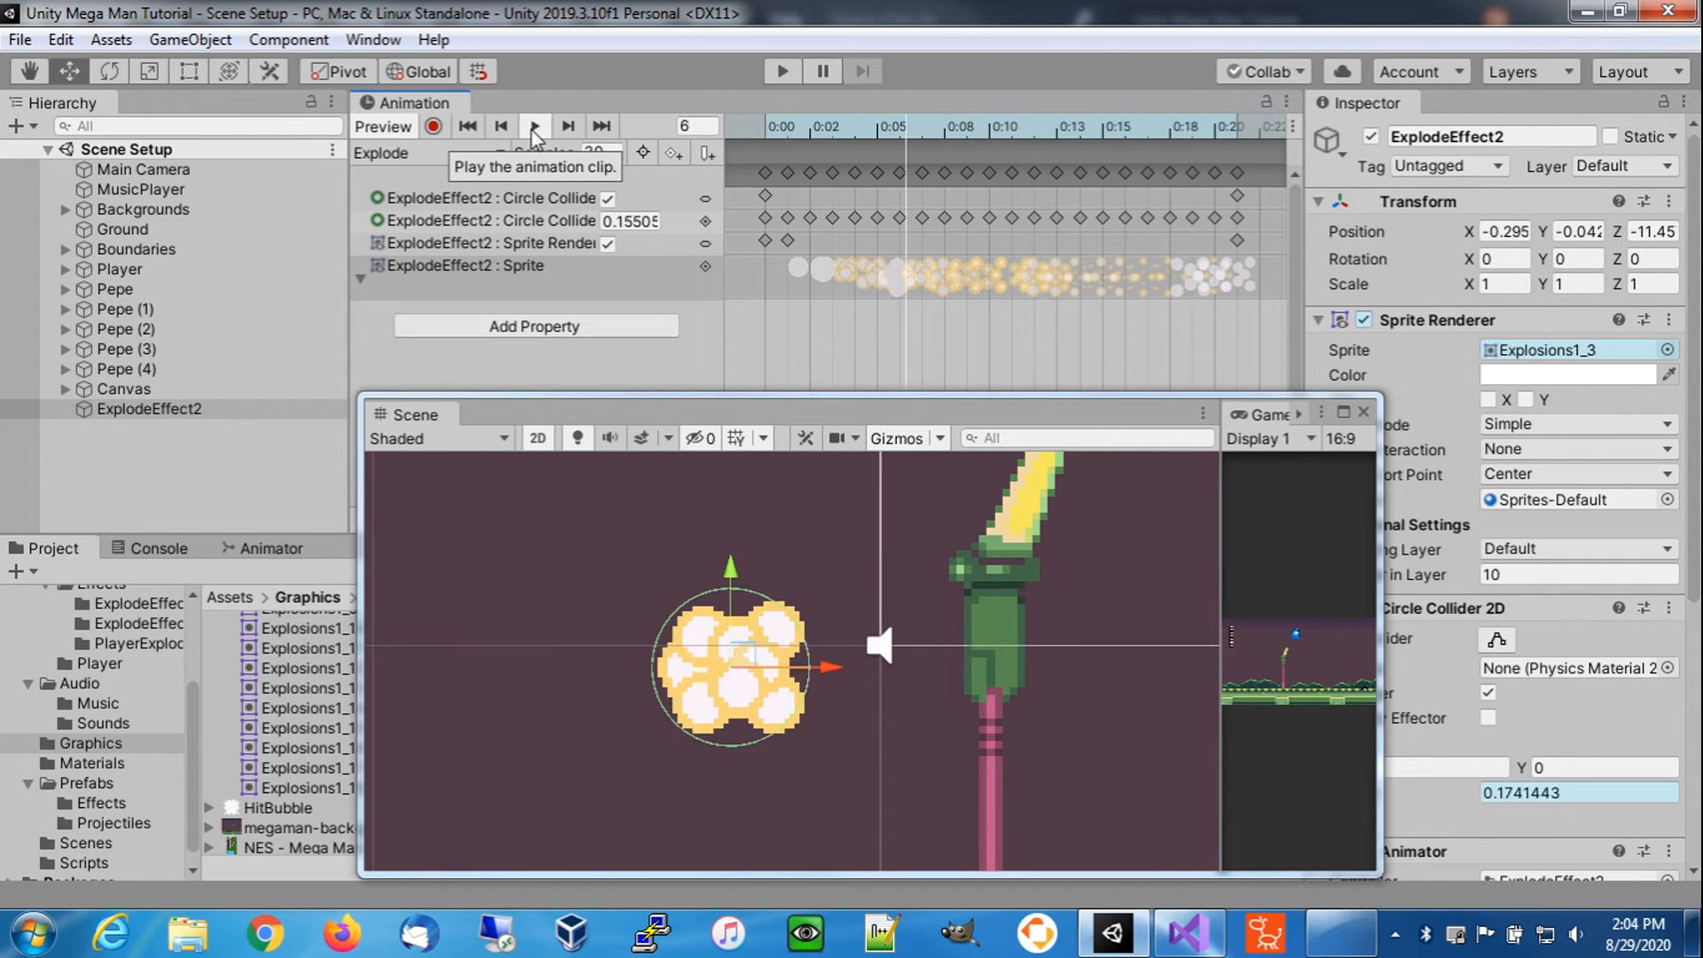
{"action": "left_click", "coordinate": [535, 129]}
- Step through the Explode clip's keyframes from frame 0 to 5, reviewing the sprite, enabled states and collider radius at each
{"action": "left_click", "coordinate": [765, 129]}
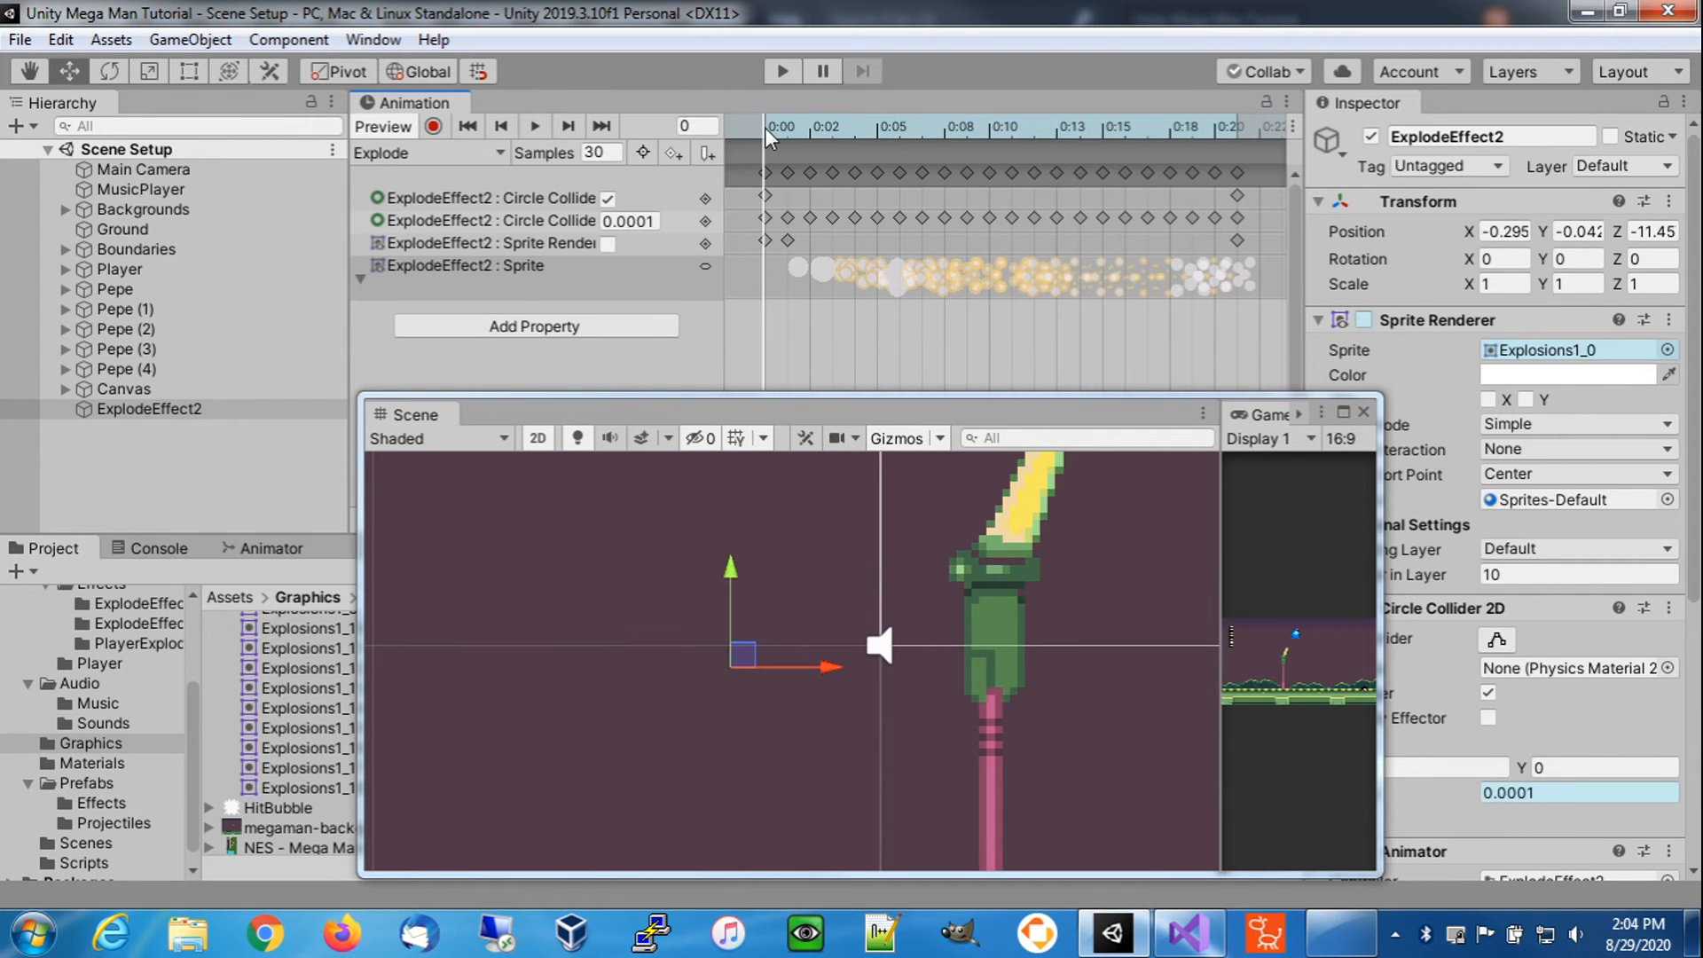
{"action": "left_click", "coordinate": [762, 173]}
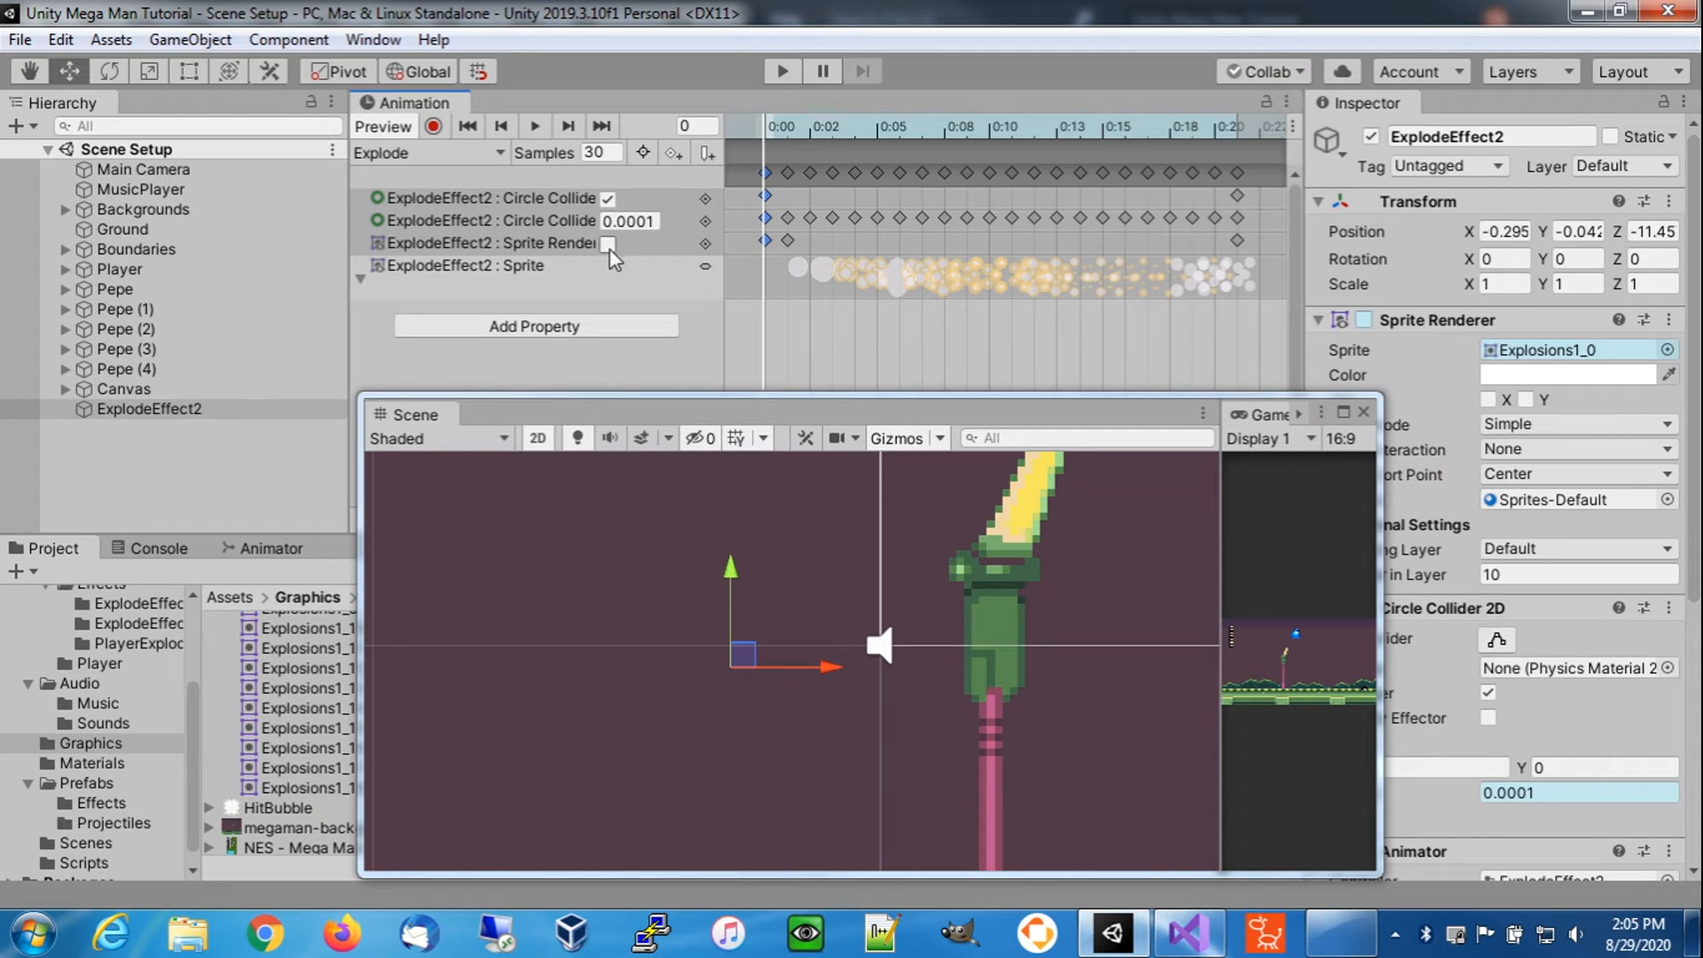
{"action": "left_click", "coordinate": [785, 138]}
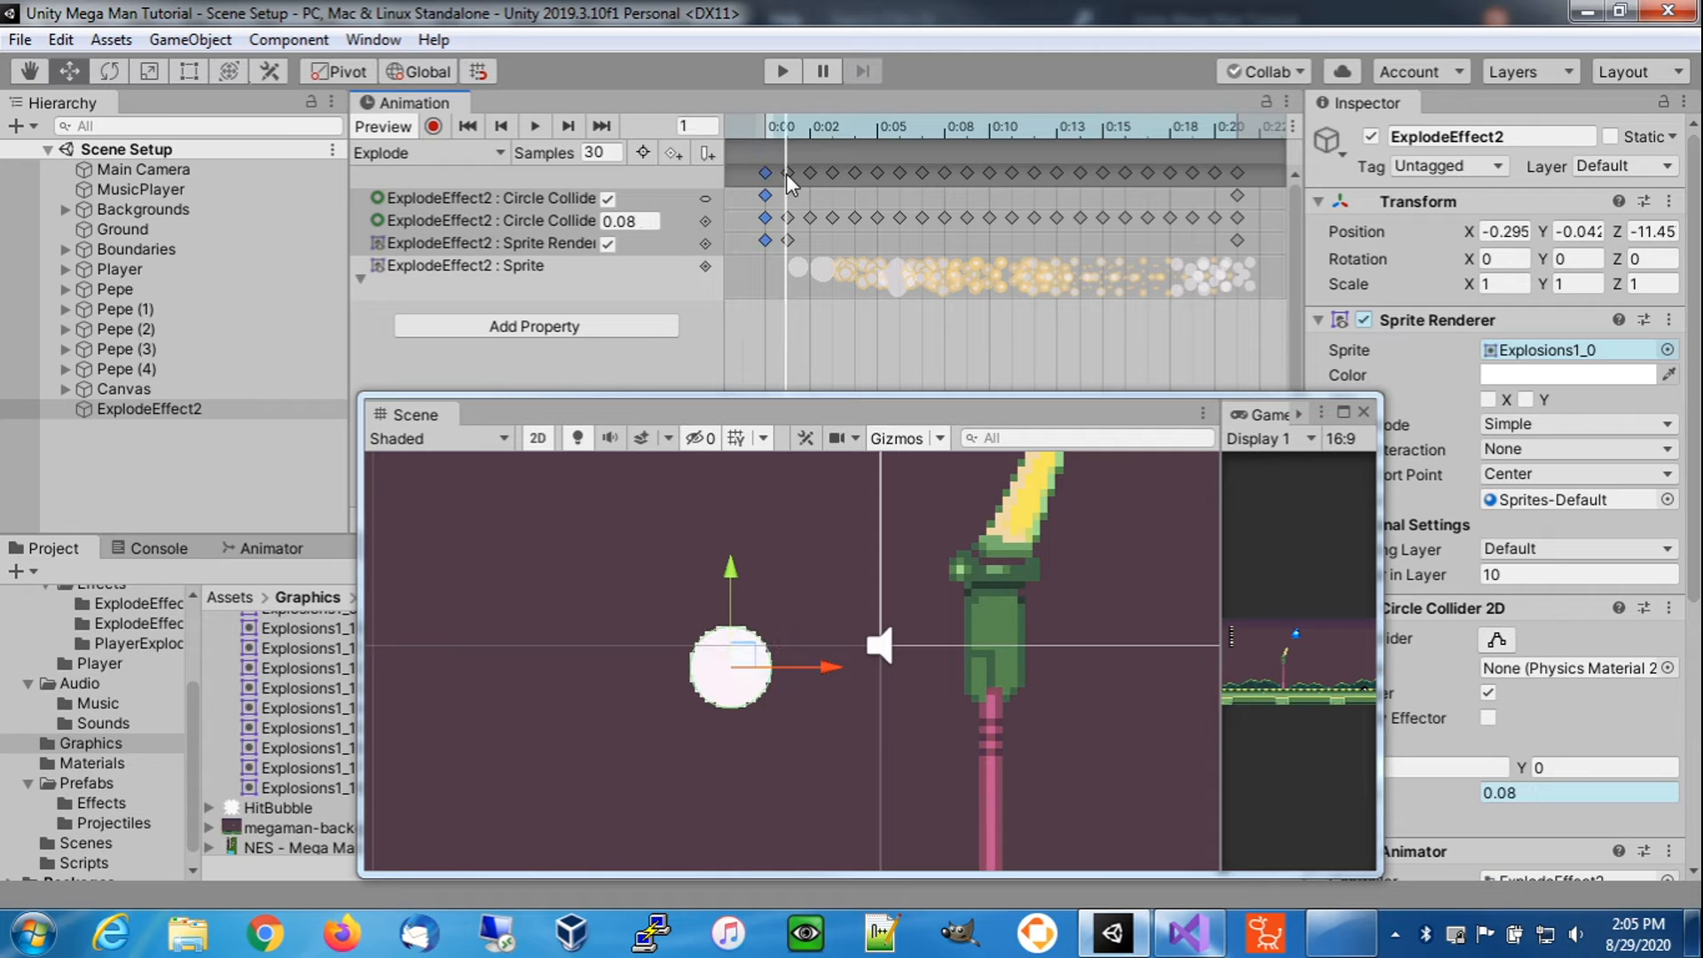
{"action": "left_click", "coordinate": [786, 173]}
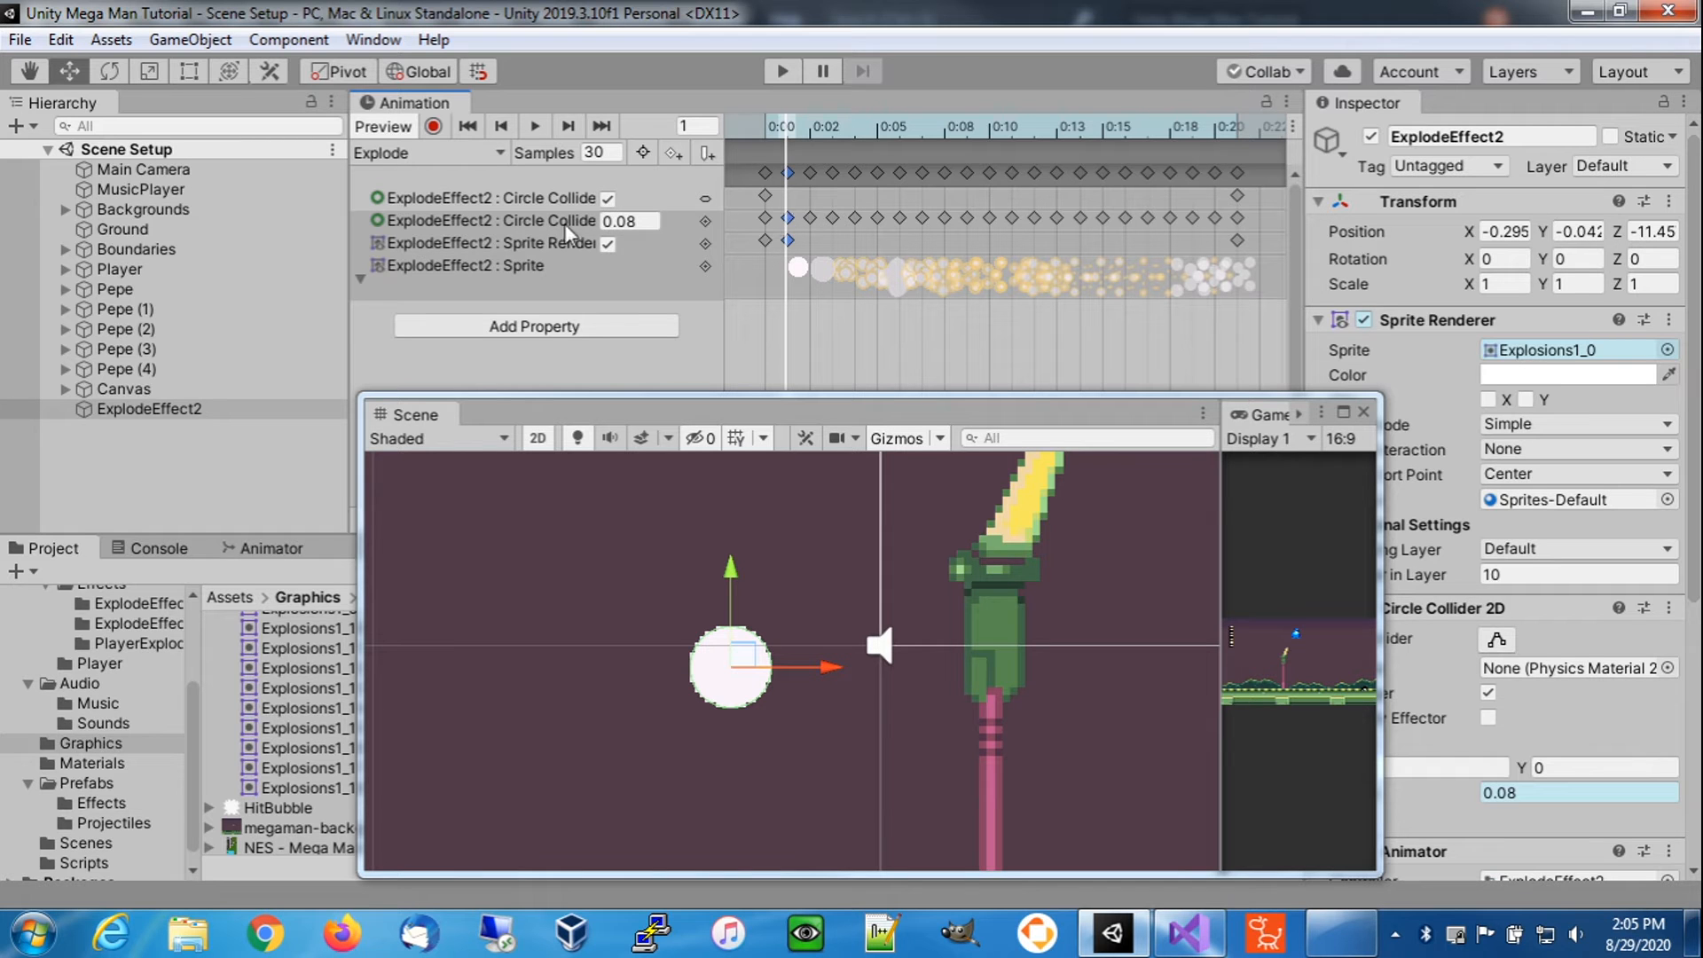
{"action": "left_click", "coordinate": [632, 224]}
{"action": "left_click", "coordinate": [810, 135]}
{"action": "left_click", "coordinate": [810, 172]}
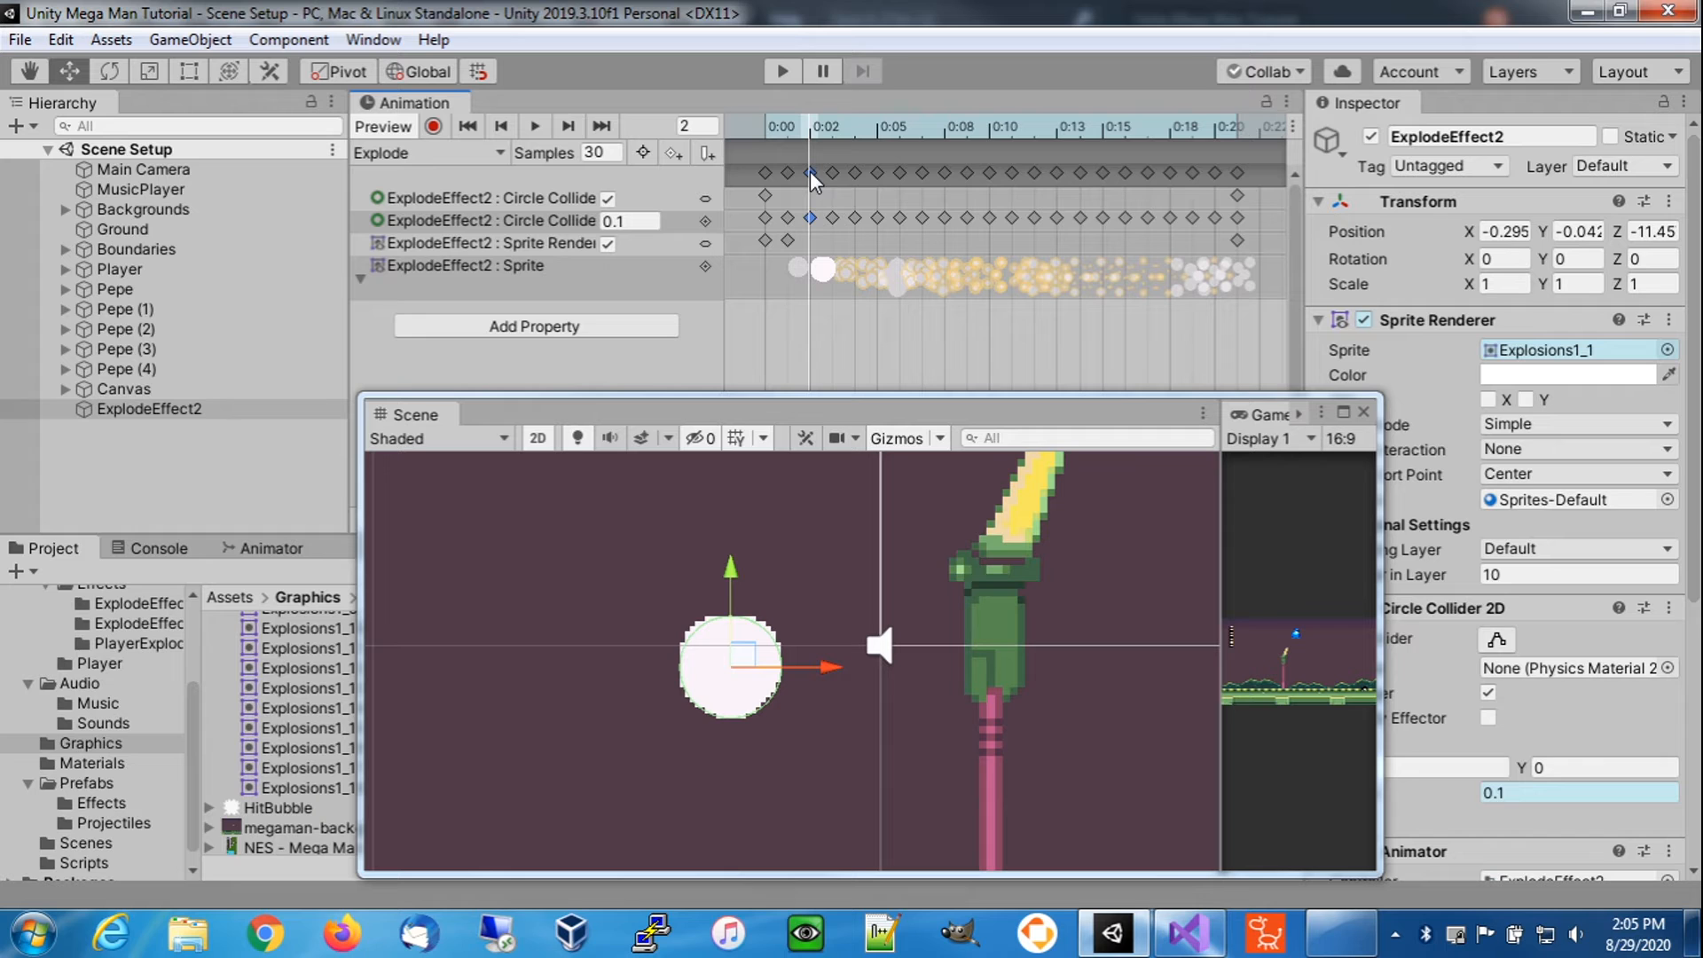
{"action": "left_click", "coordinate": [621, 223]}
{"action": "type", "text": "1"}
{"action": "key", "text": "Return"}
{"action": "left_click", "coordinate": [832, 127]}
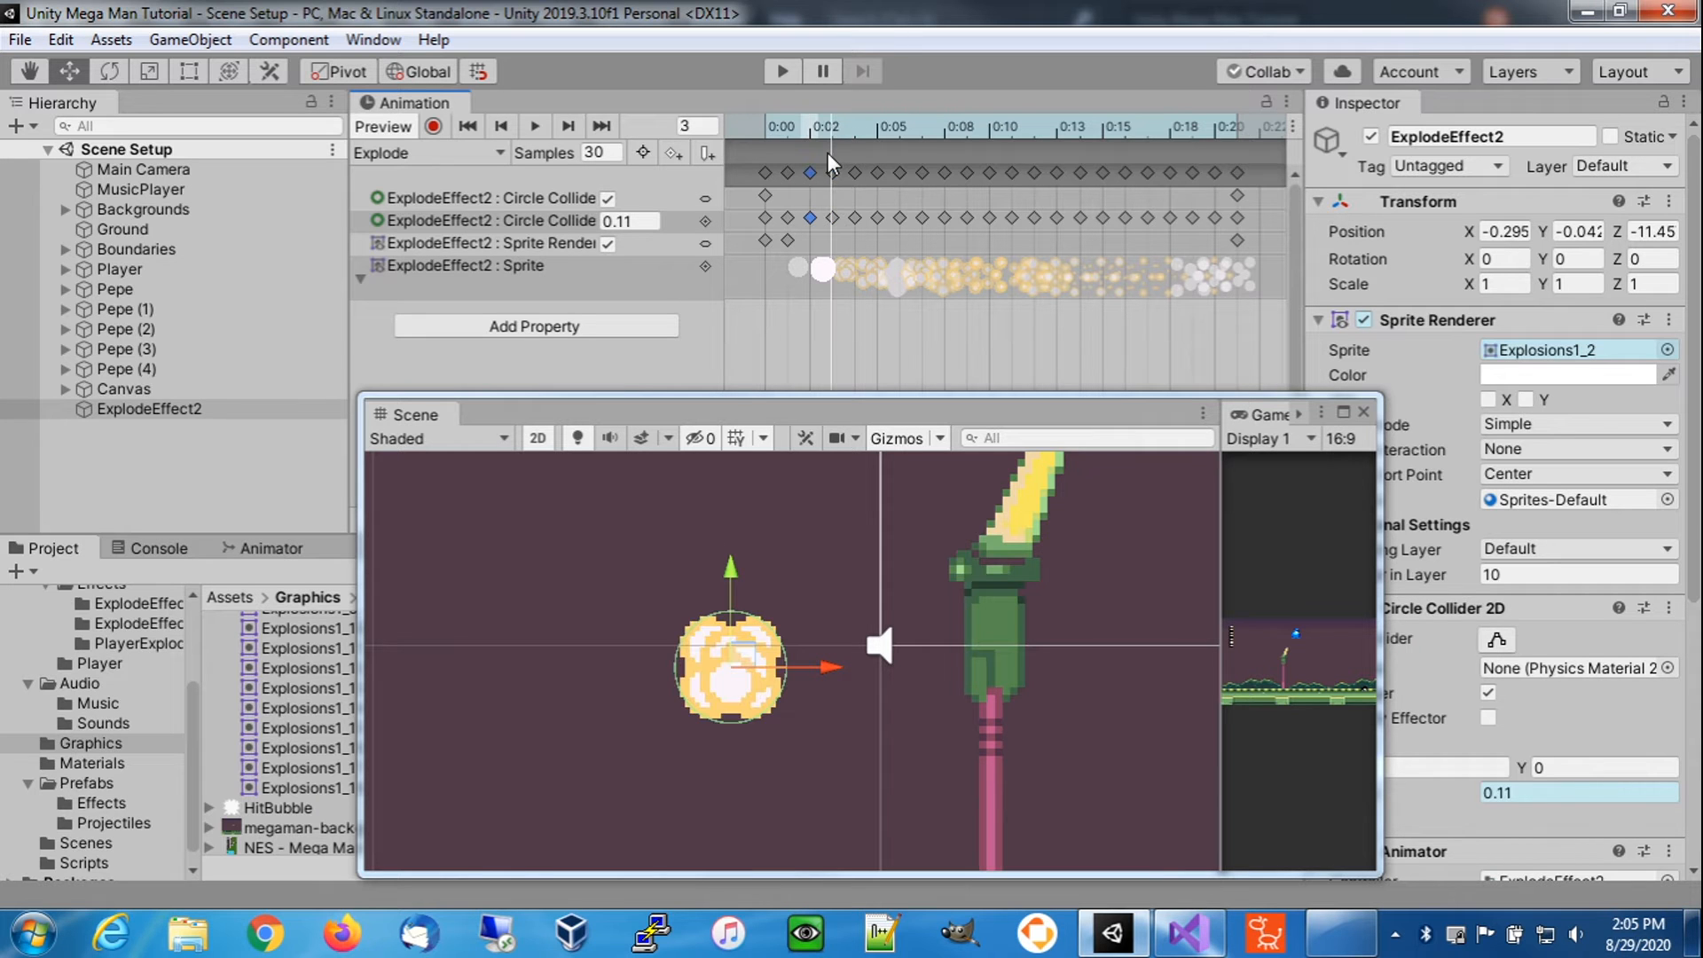
{"action": "left_click", "coordinate": [830, 172]}
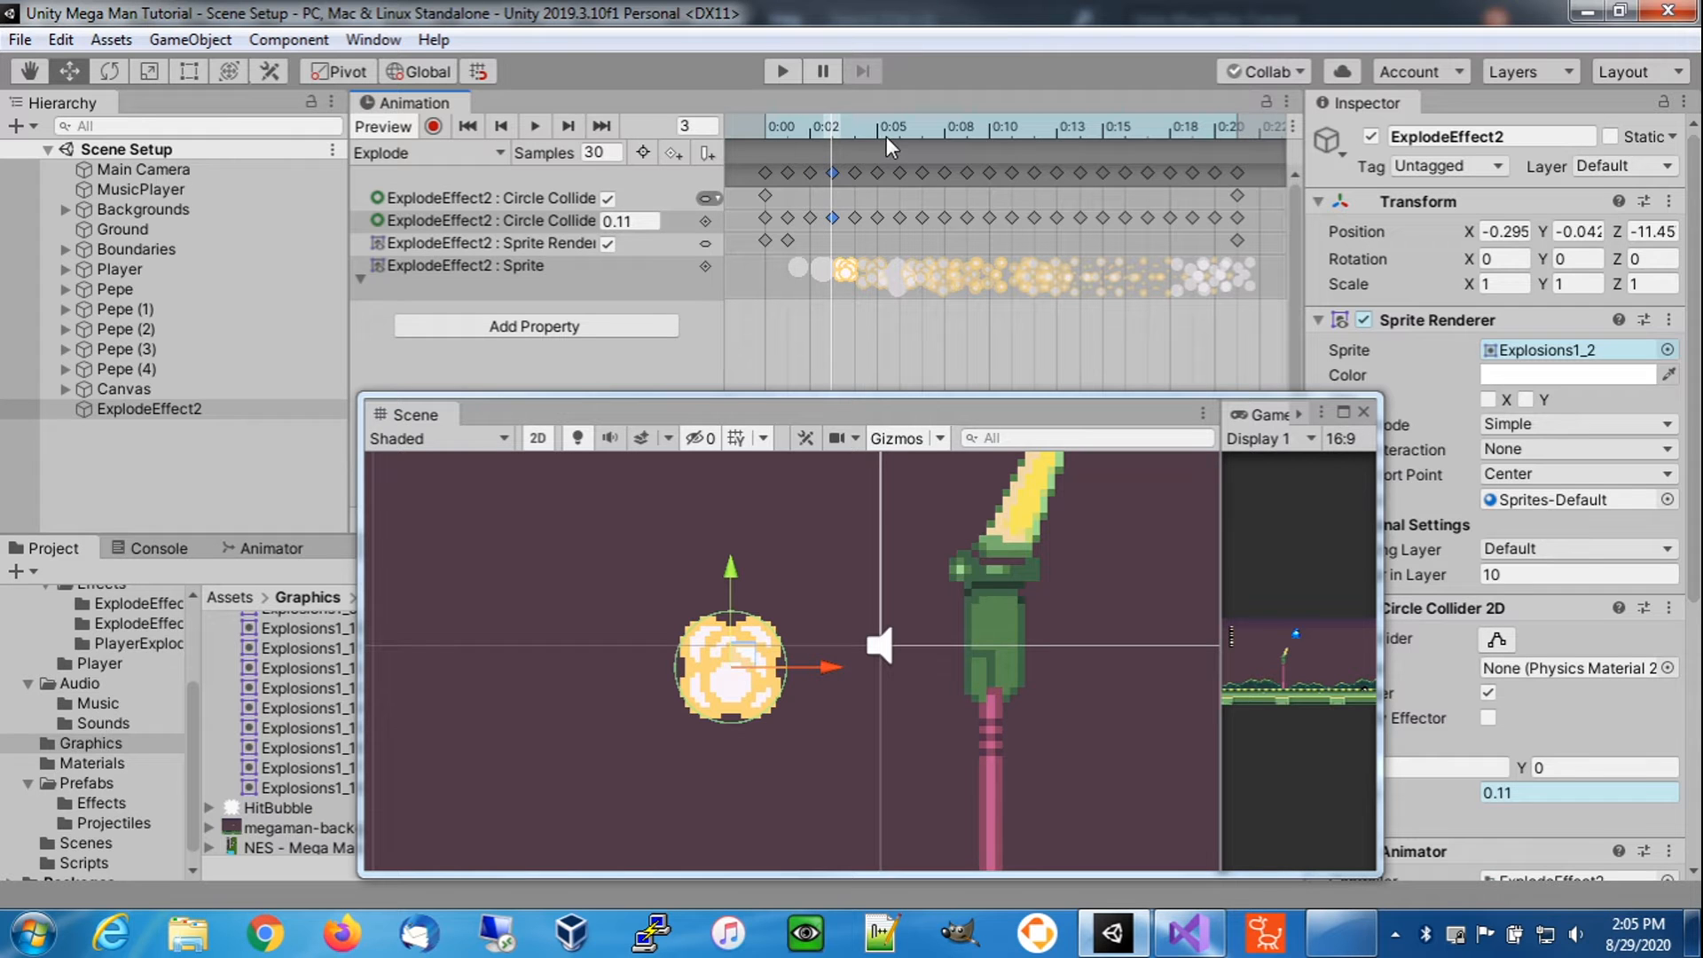
{"action": "left_click", "coordinate": [855, 127]}
{"action": "left_click", "coordinate": [855, 172]}
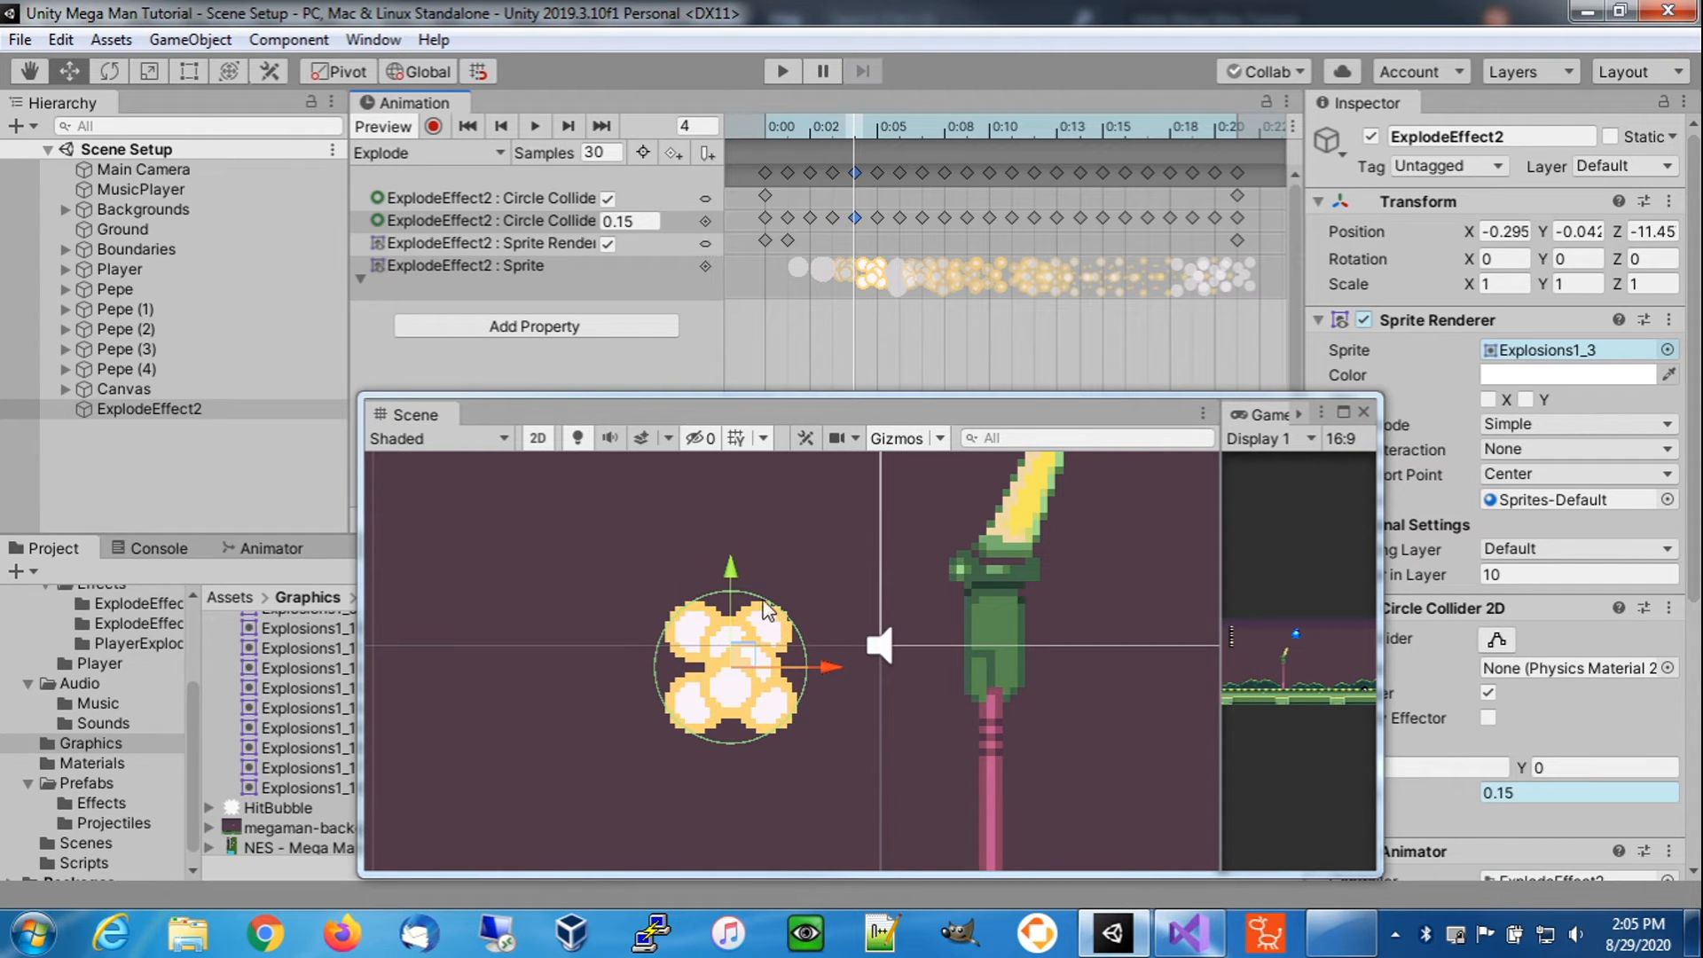
{"action": "left_click", "coordinate": [877, 128]}
{"action": "left_click", "coordinate": [879, 172]}
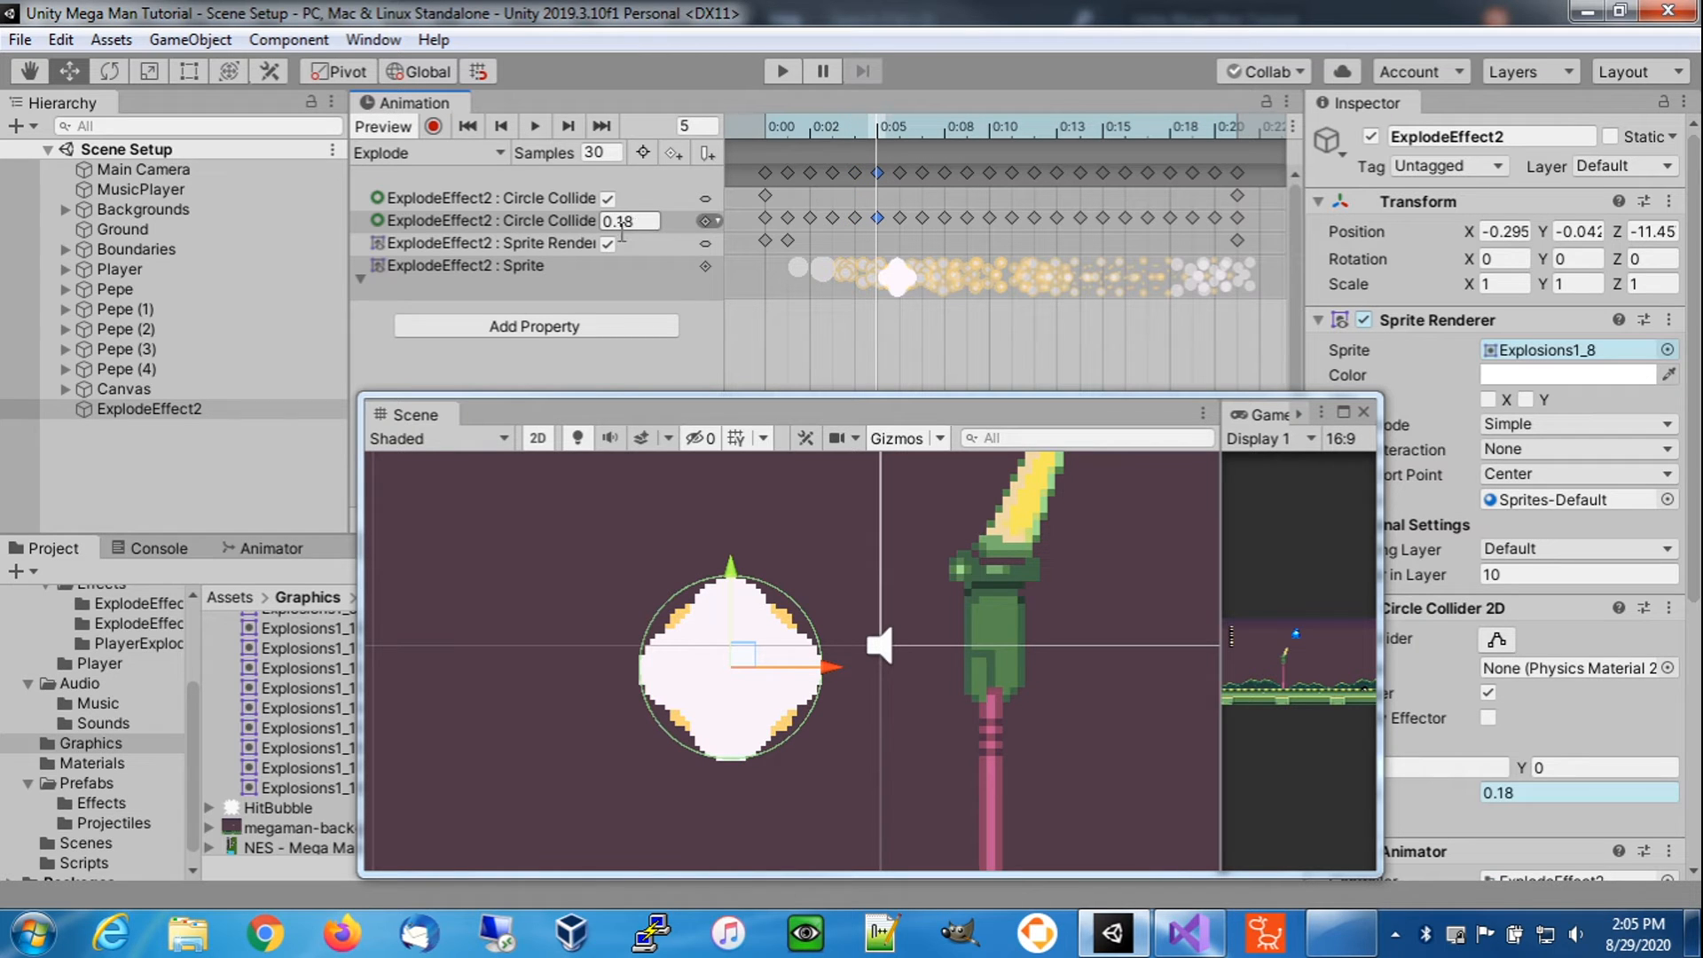
- Review the circle collider's radius against the explosion sprite at each keyframe from frame 6 to 12
{"action": "left_click", "coordinate": [907, 133]}
{"action": "left_click", "coordinate": [898, 172]}
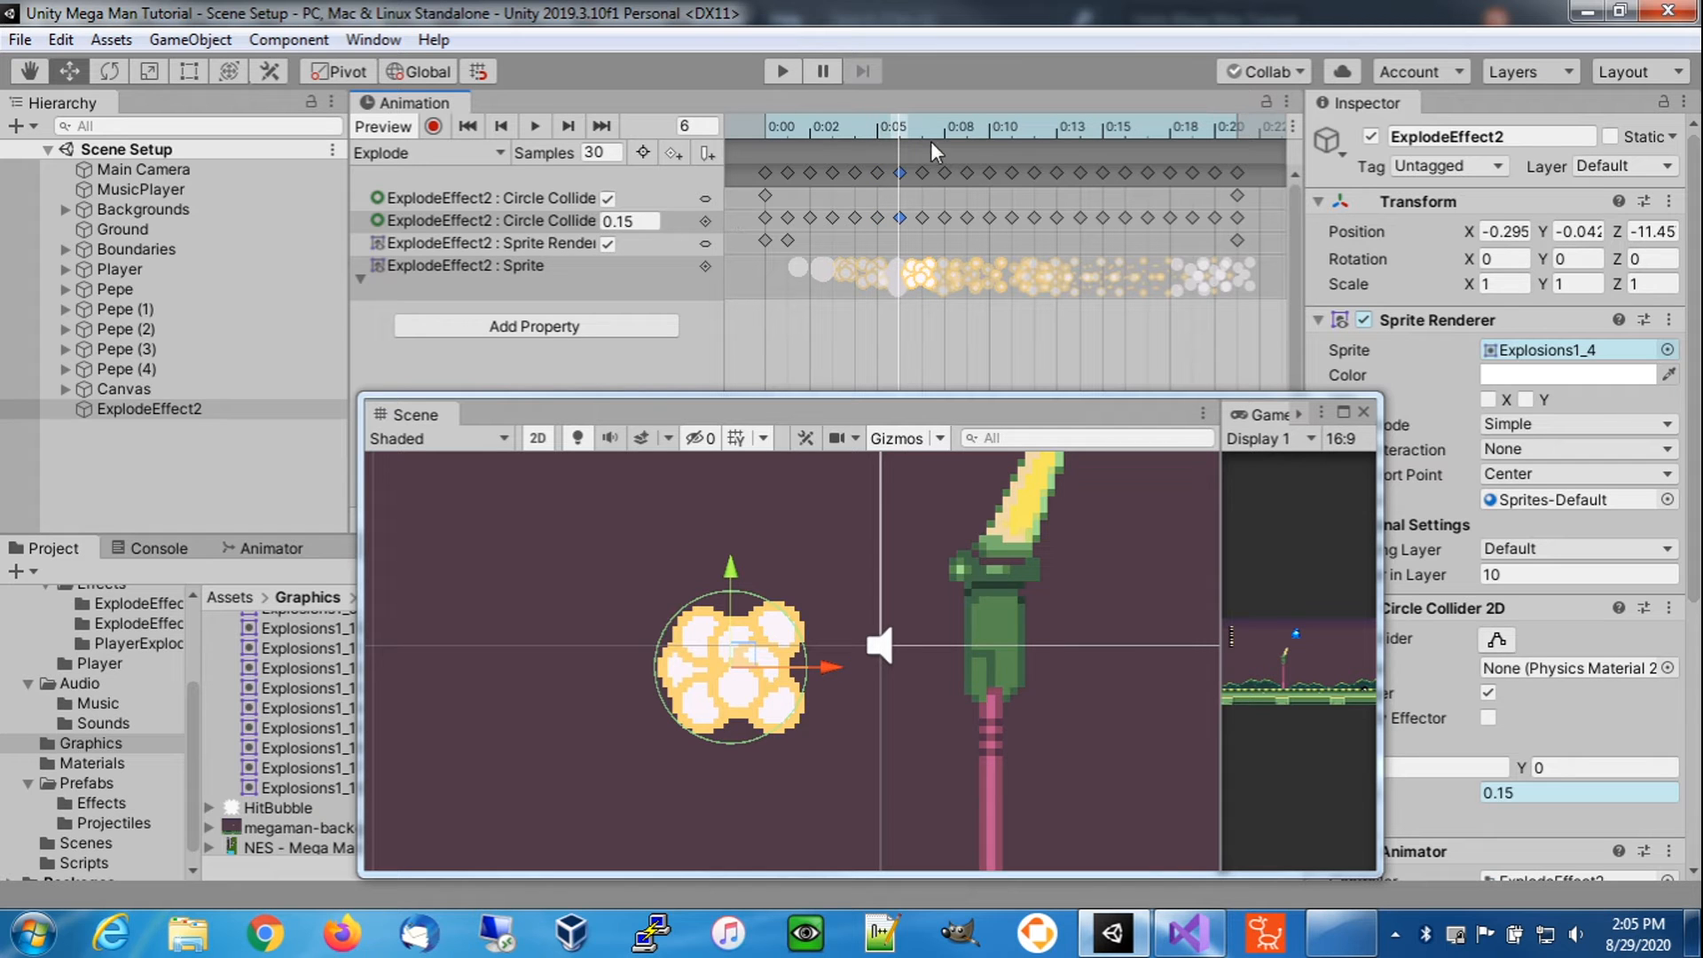
{"action": "left_click", "coordinate": [923, 133]}
{"action": "left_click", "coordinate": [921, 172]}
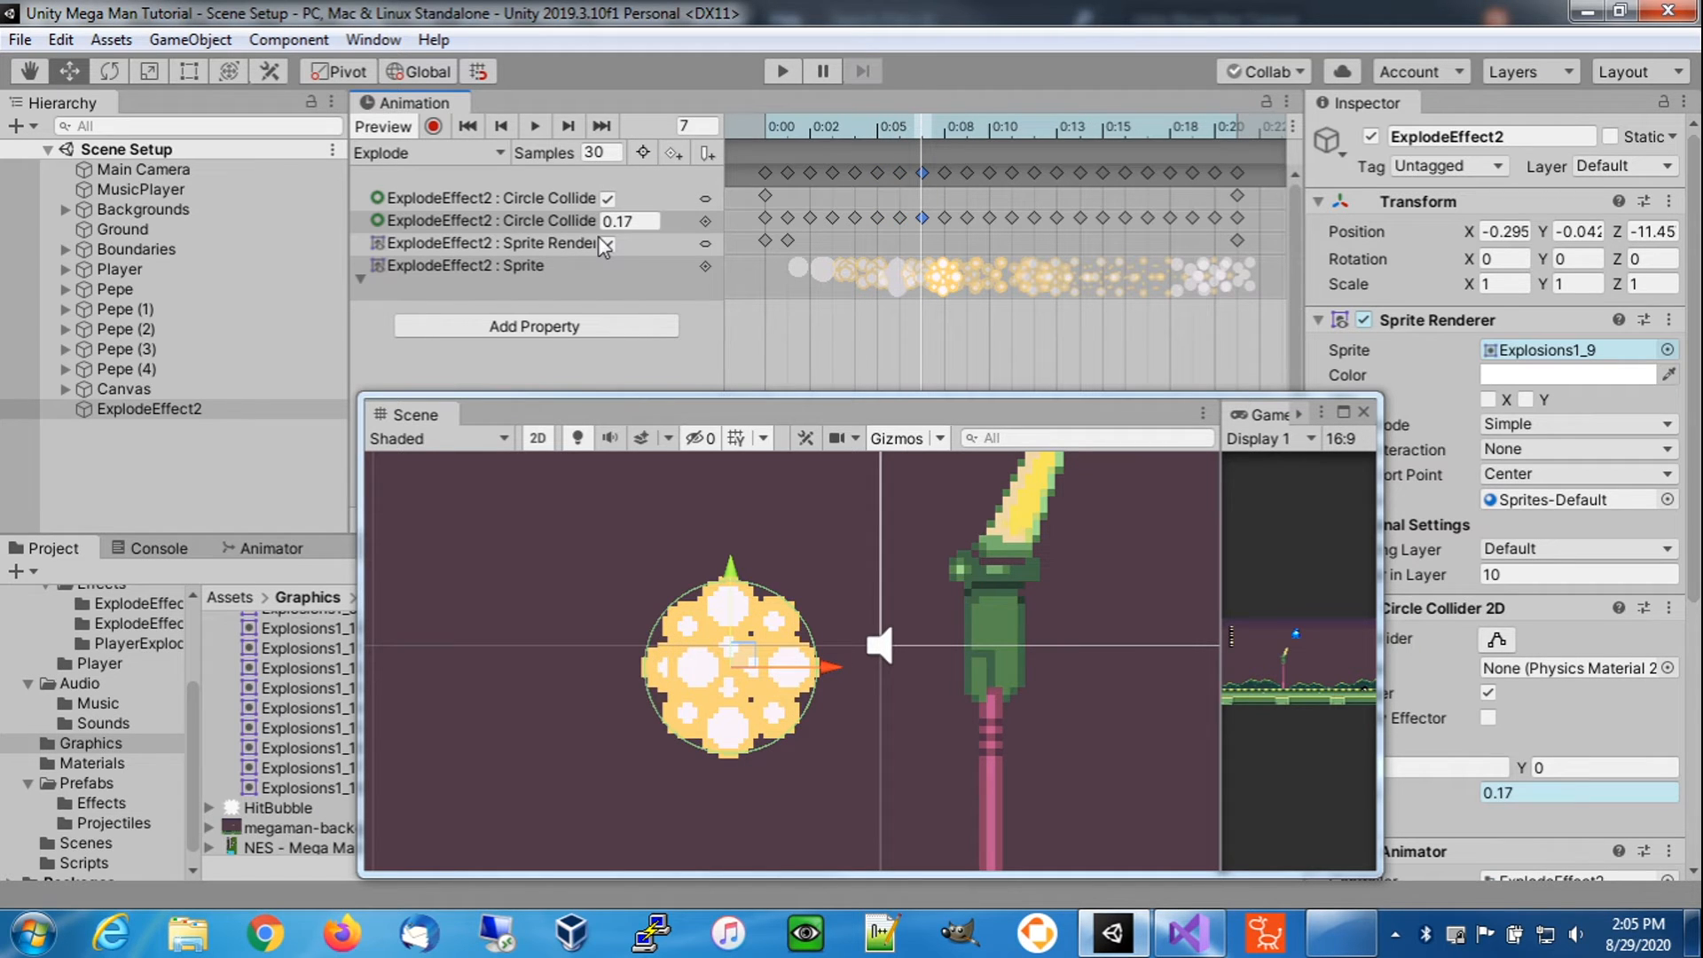
{"action": "left_click", "coordinate": [945, 136]}
{"action": "left_click", "coordinate": [944, 172]}
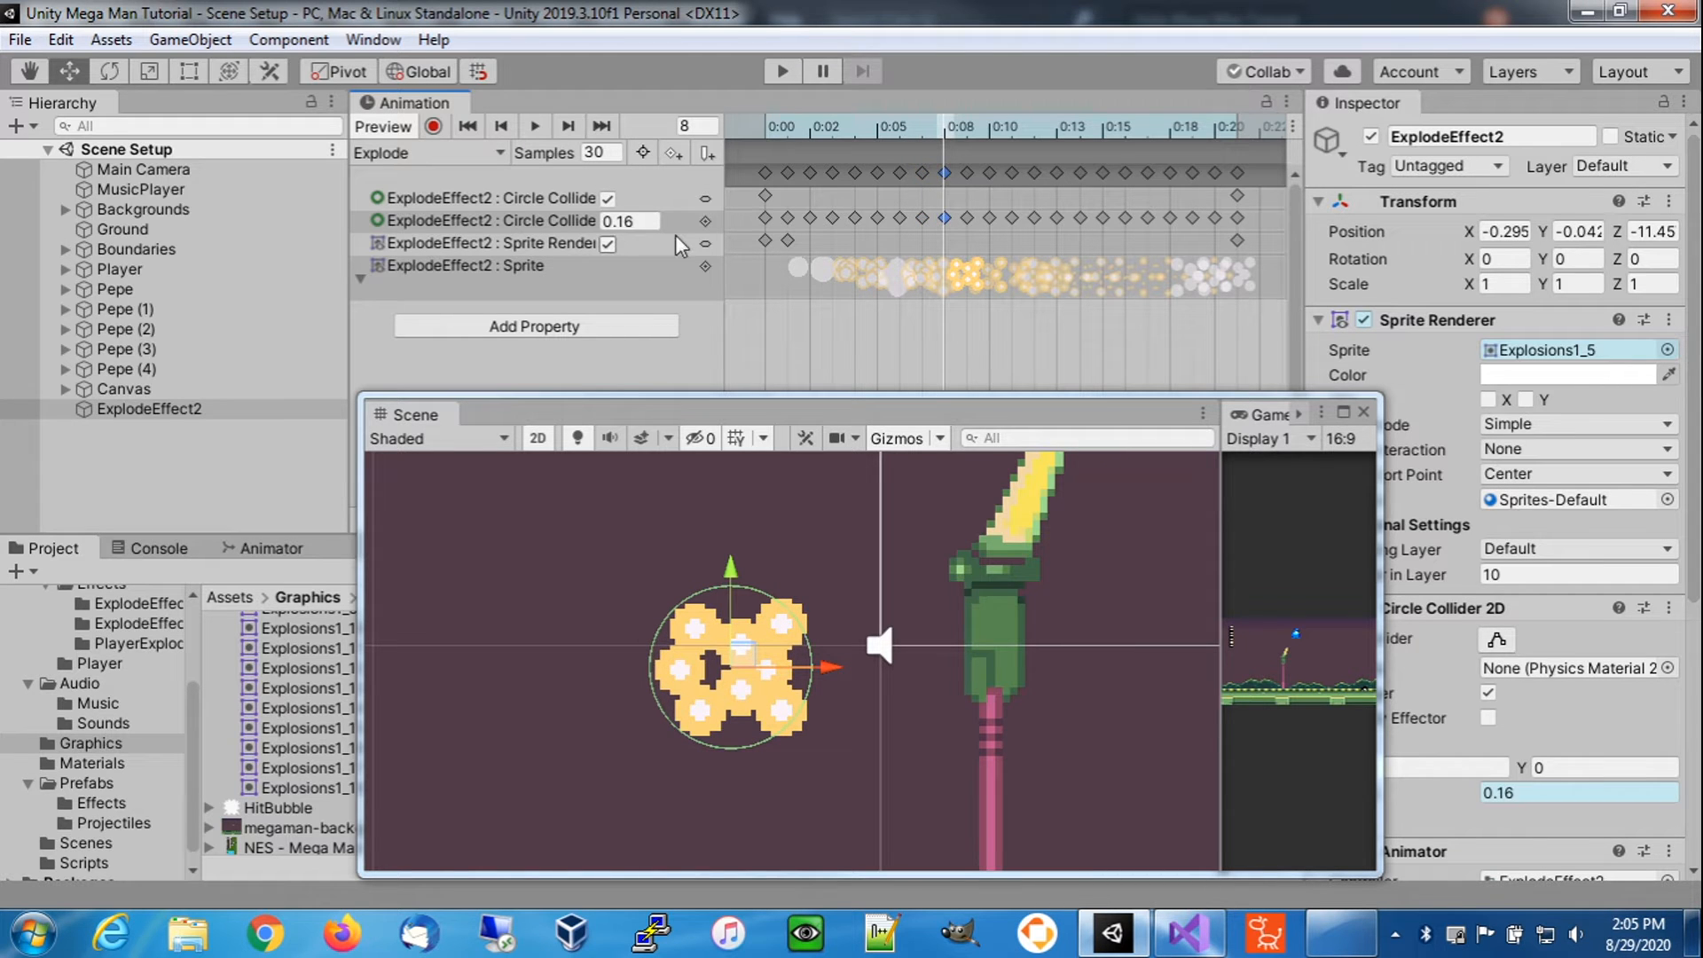
{"action": "left_click", "coordinate": [968, 130]}
{"action": "left_click", "coordinate": [968, 173]}
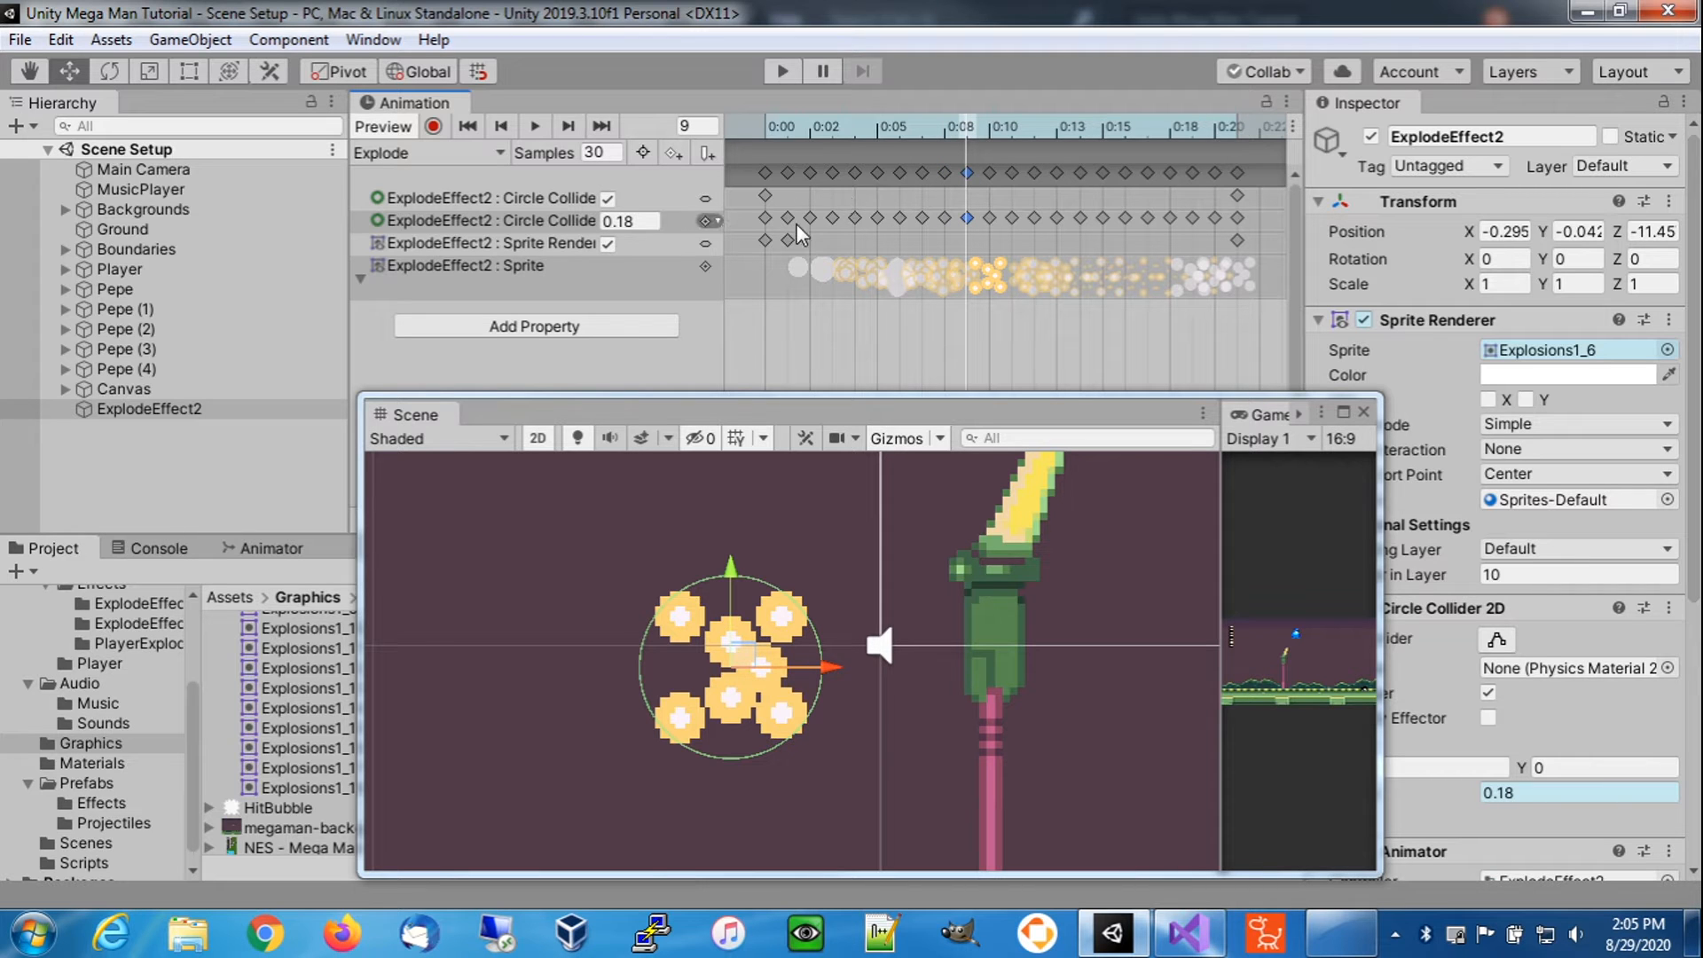
{"action": "left_click", "coordinate": [993, 124]}
{"action": "left_click", "coordinate": [990, 172]}
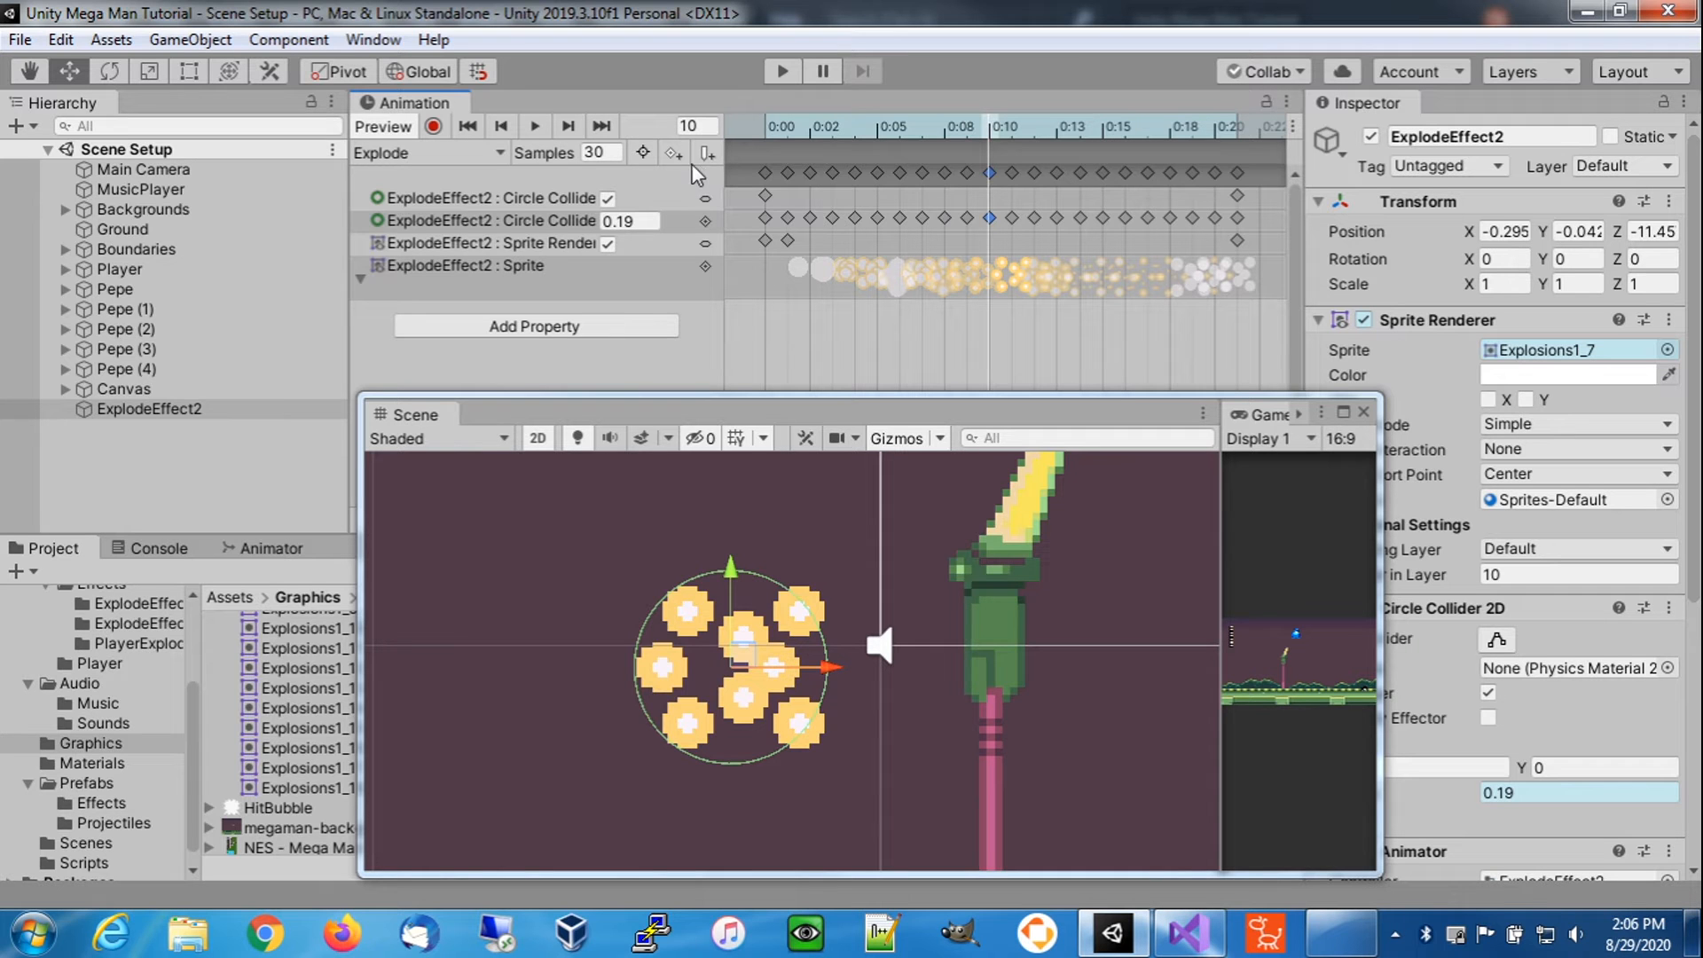
{"action": "left_click", "coordinate": [1012, 130]}
{"action": "left_click", "coordinate": [1013, 172]}
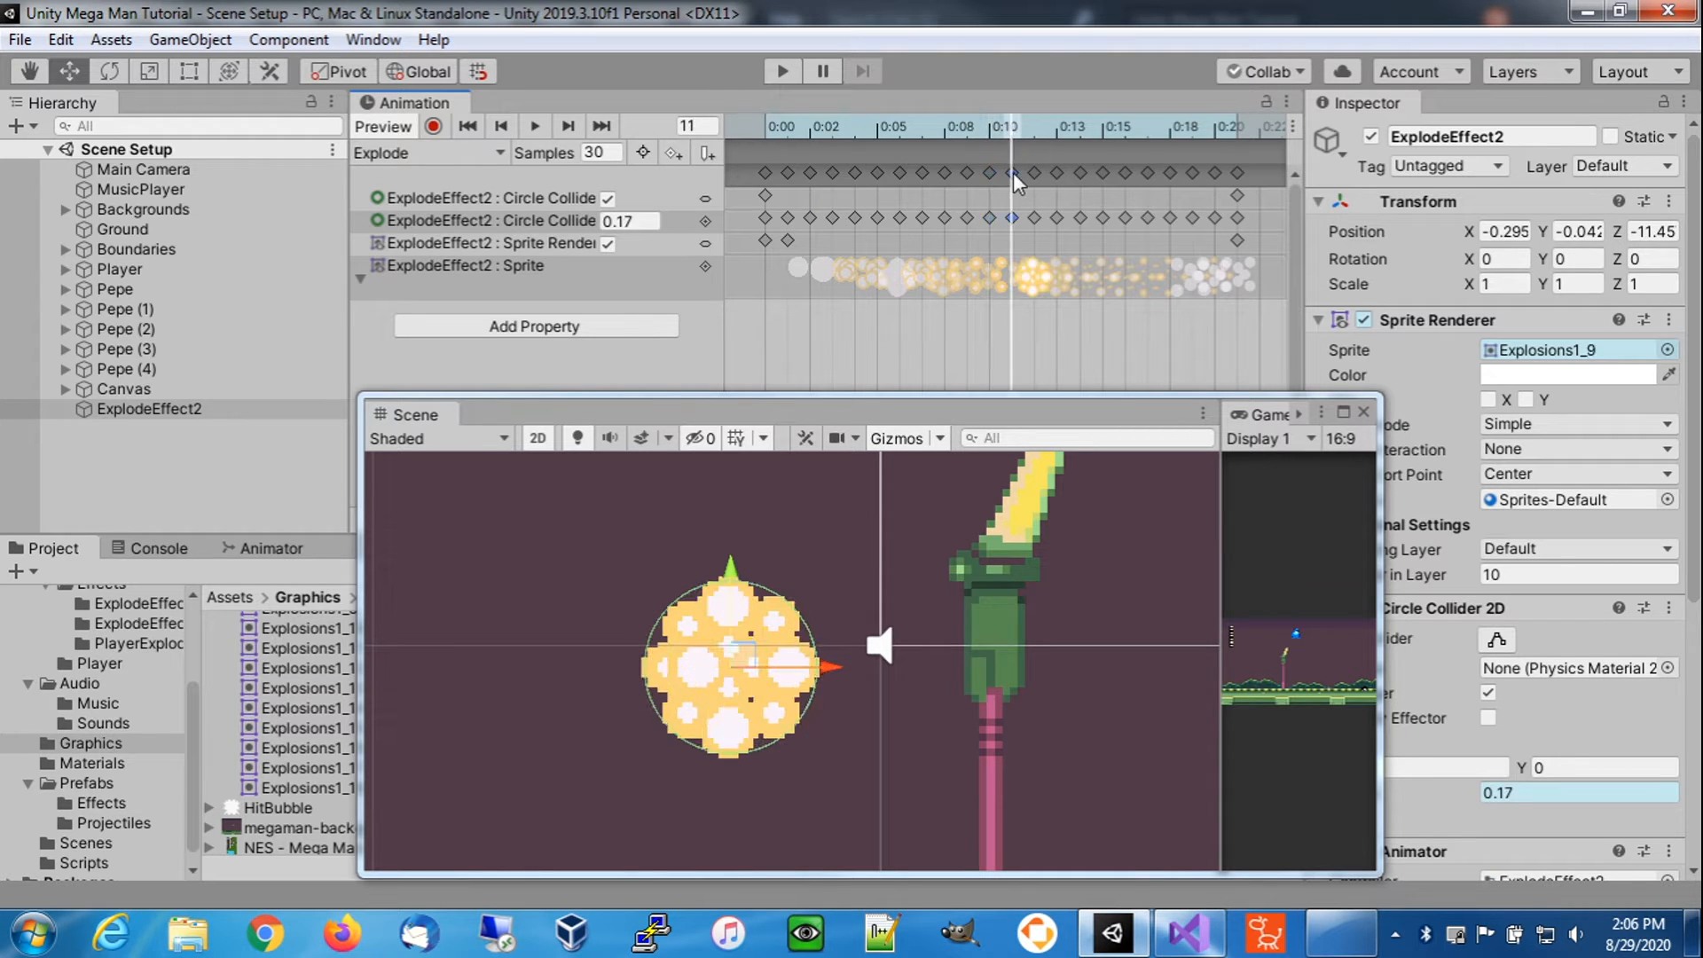
{"action": "left_click", "coordinate": [1035, 131]}
{"action": "left_click", "coordinate": [1035, 172]}
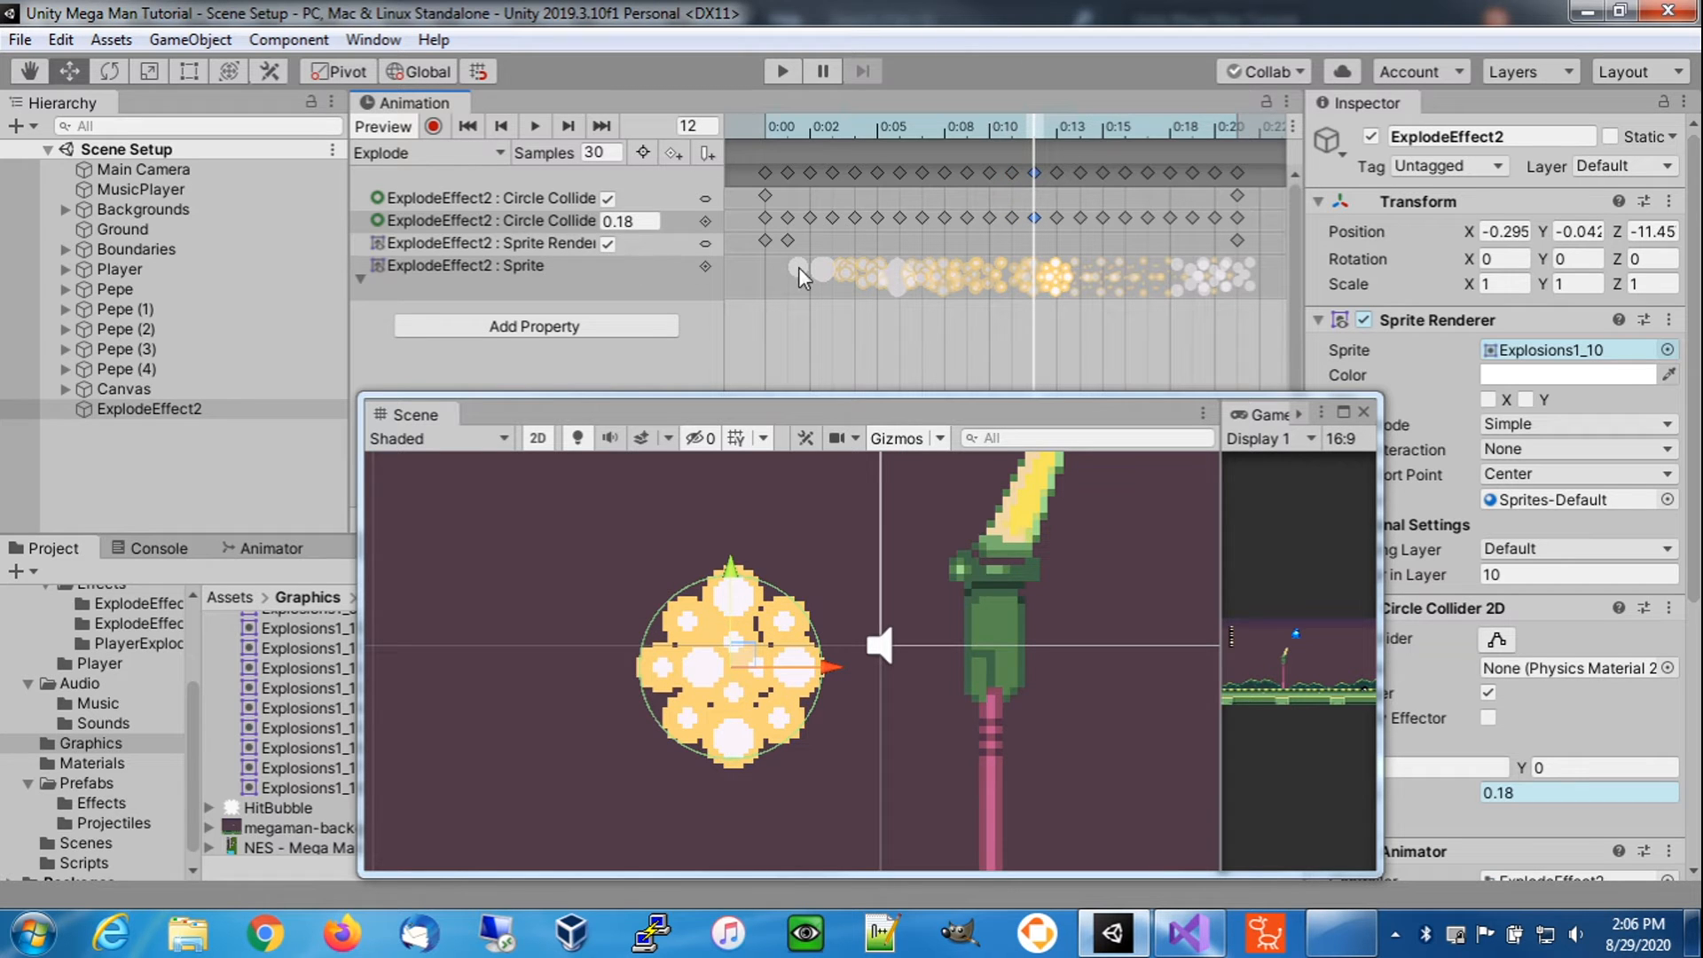
- Review the collider radius and sprite at each keyframe from frame 13 to 20, and the disabled states at frame 21
{"action": "left_click", "coordinate": [1061, 132]}
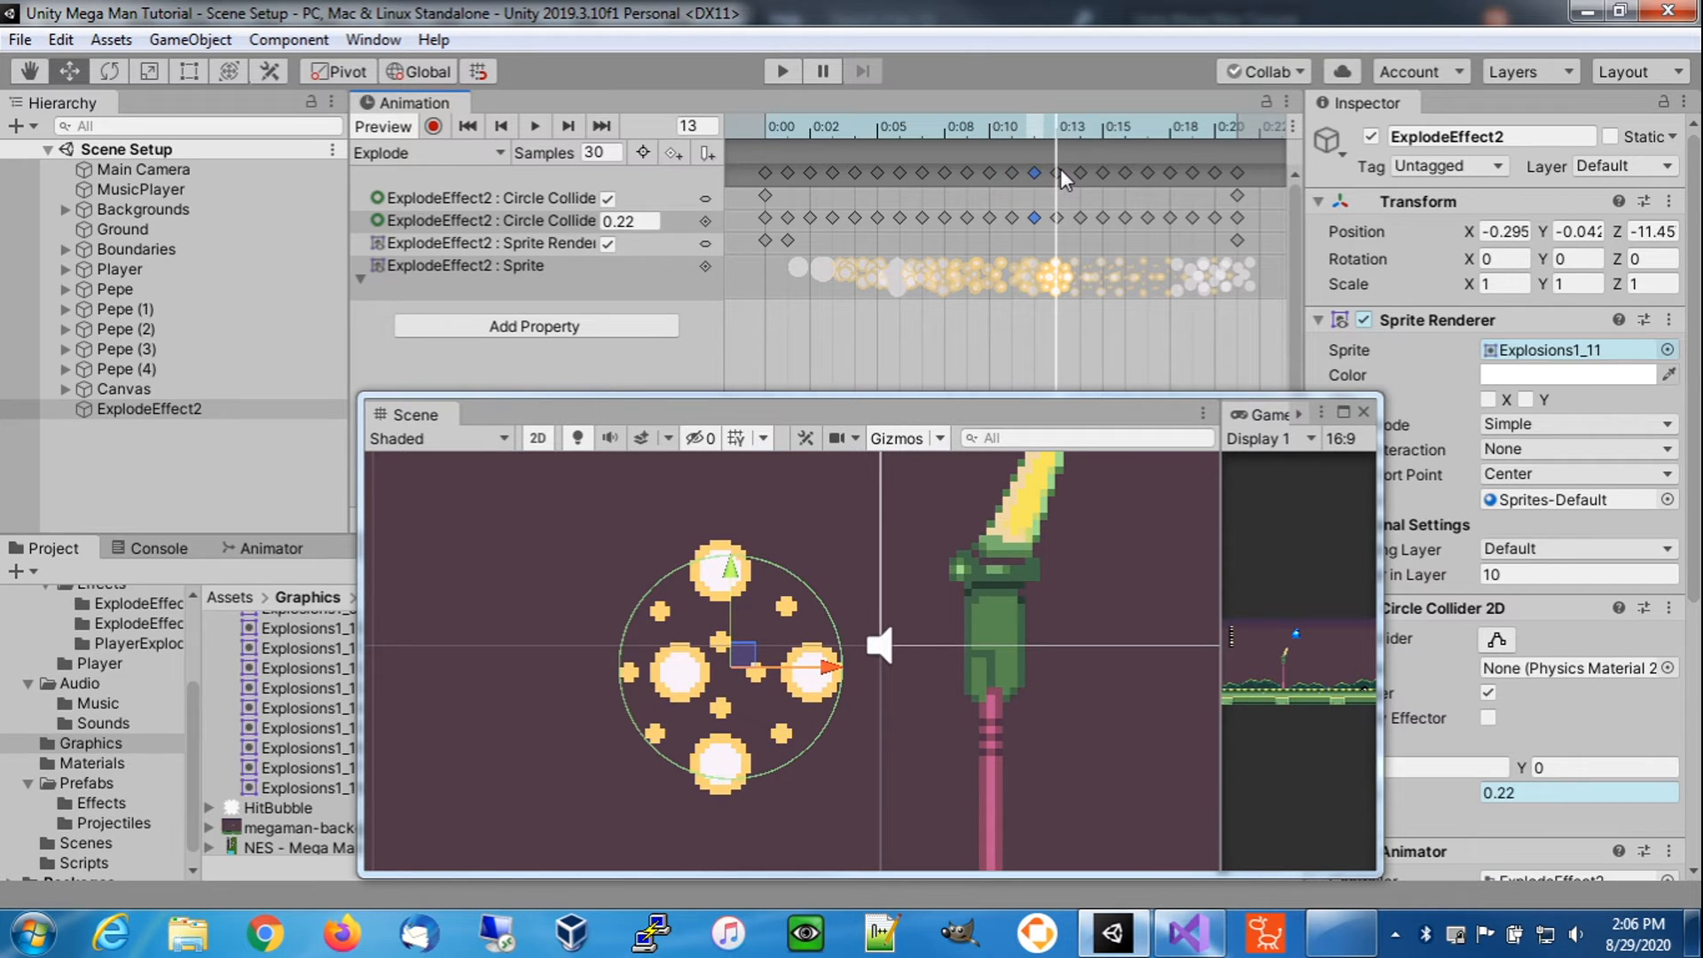
{"action": "left_click", "coordinate": [1060, 171]}
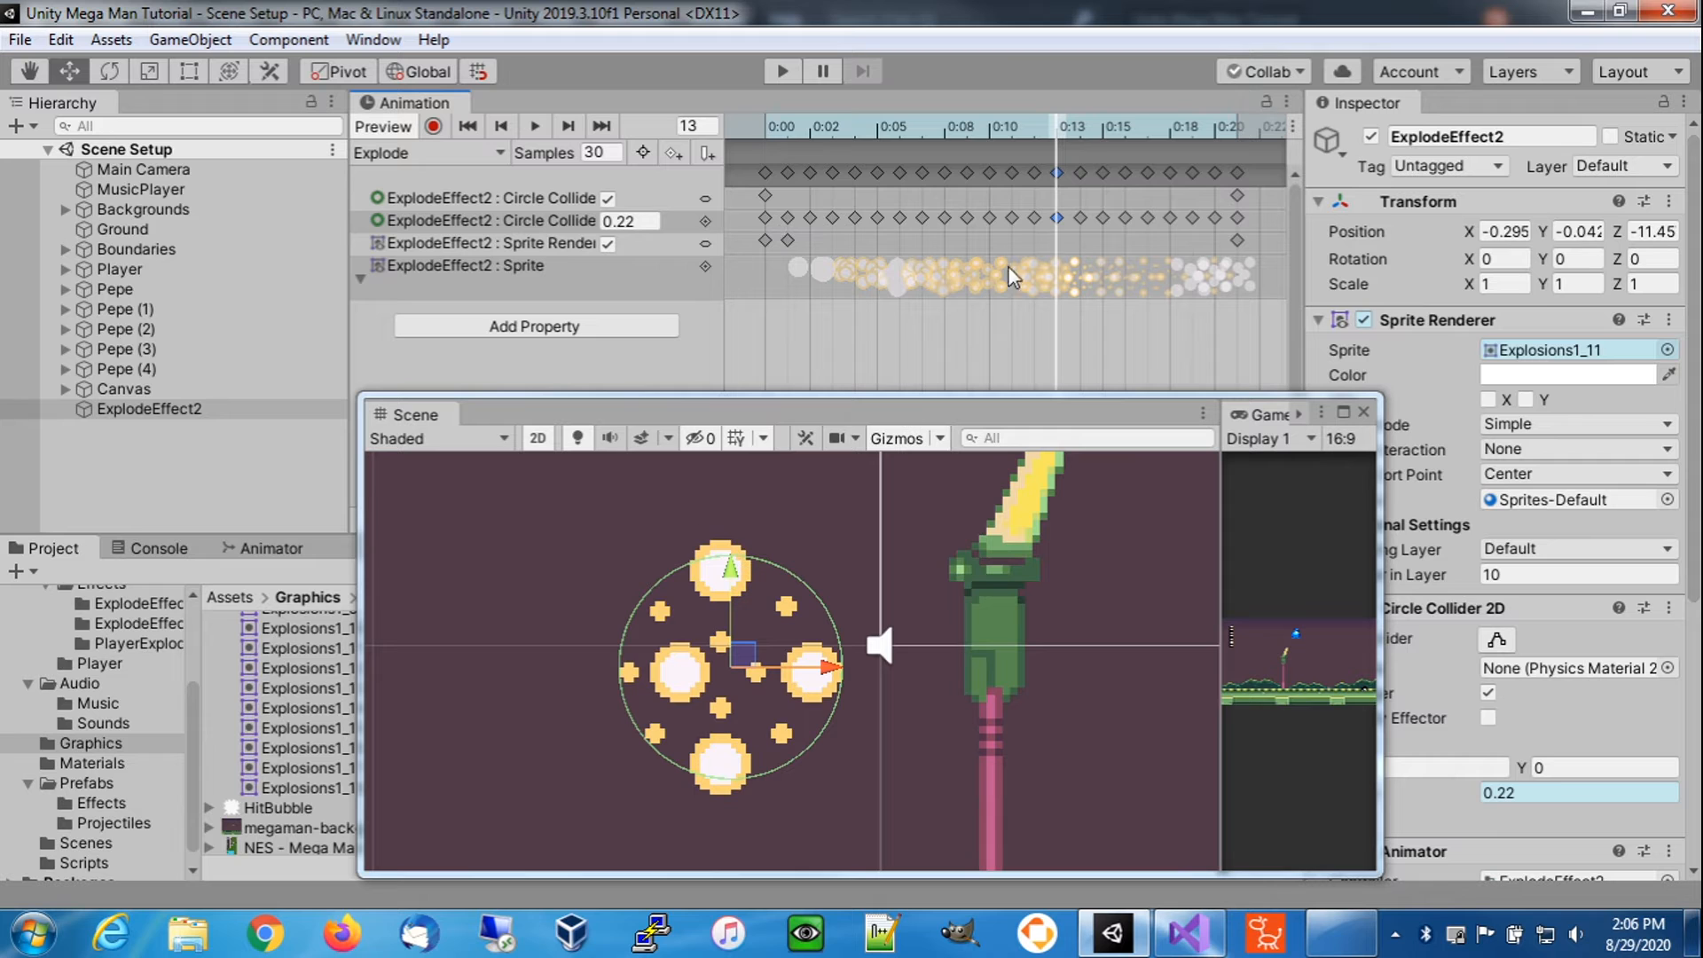
{"action": "left_click", "coordinate": [1080, 131]}
{"action": "left_click", "coordinate": [1080, 172]}
{"action": "left_click", "coordinate": [1103, 130]}
{"action": "left_click", "coordinate": [1102, 172]}
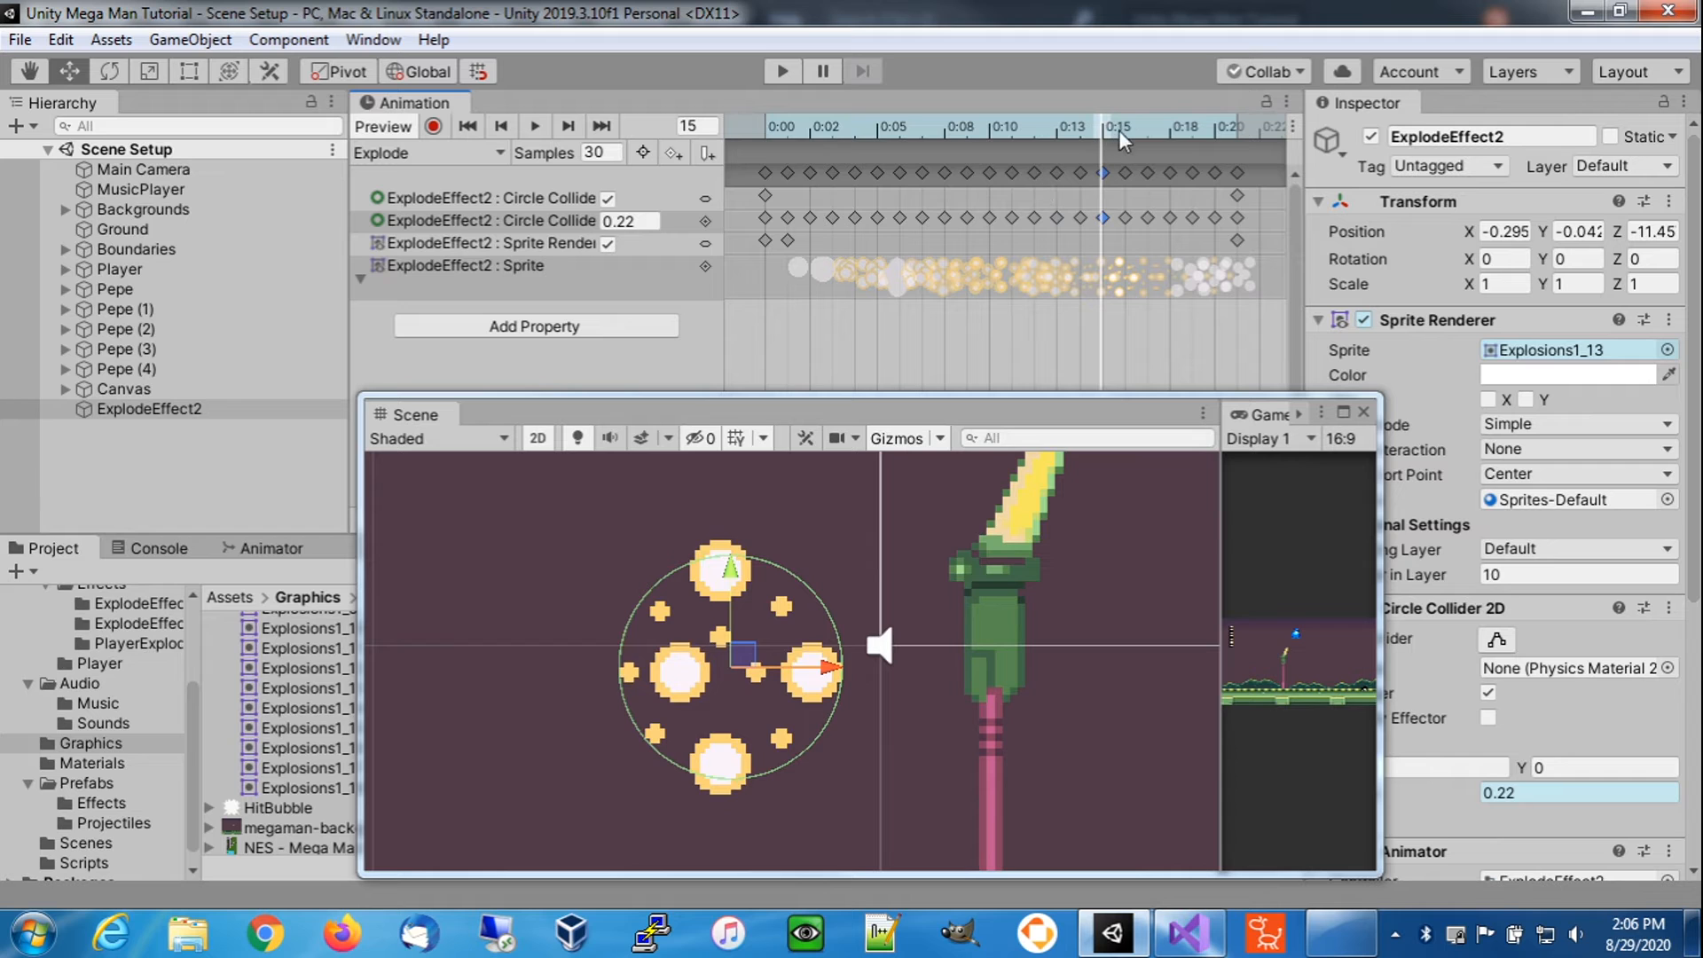
{"action": "left_click", "coordinate": [1125, 132]}
{"action": "left_click", "coordinate": [1125, 172]}
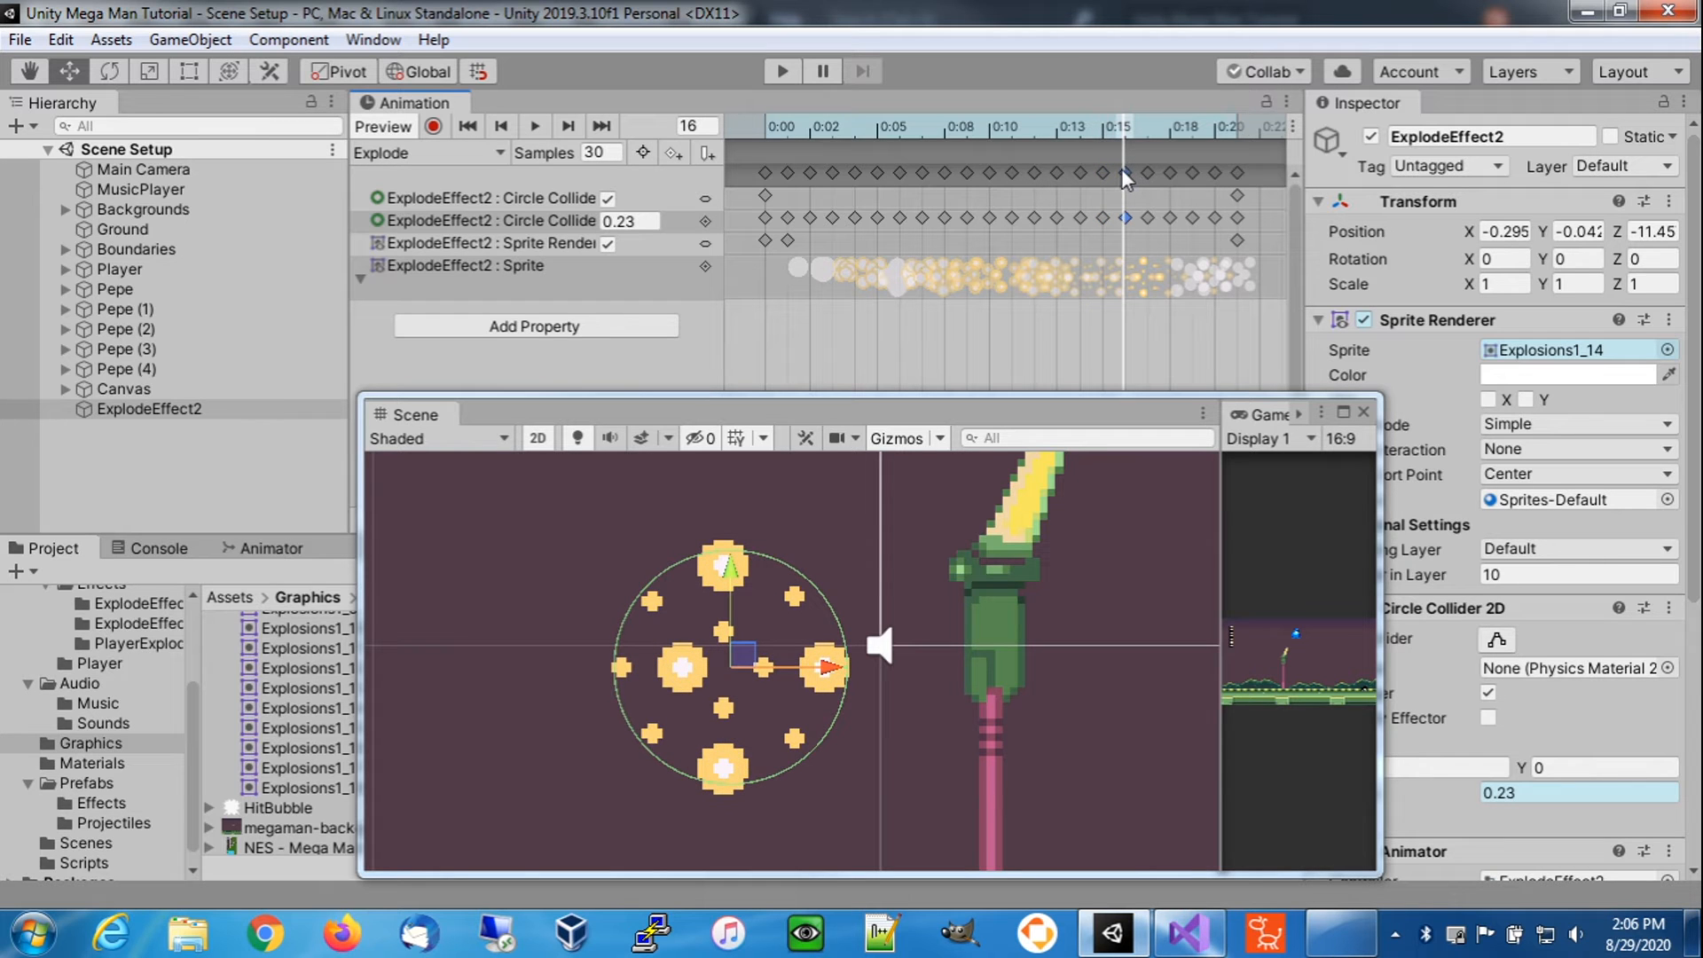
{"action": "left_click", "coordinate": [1147, 130]}
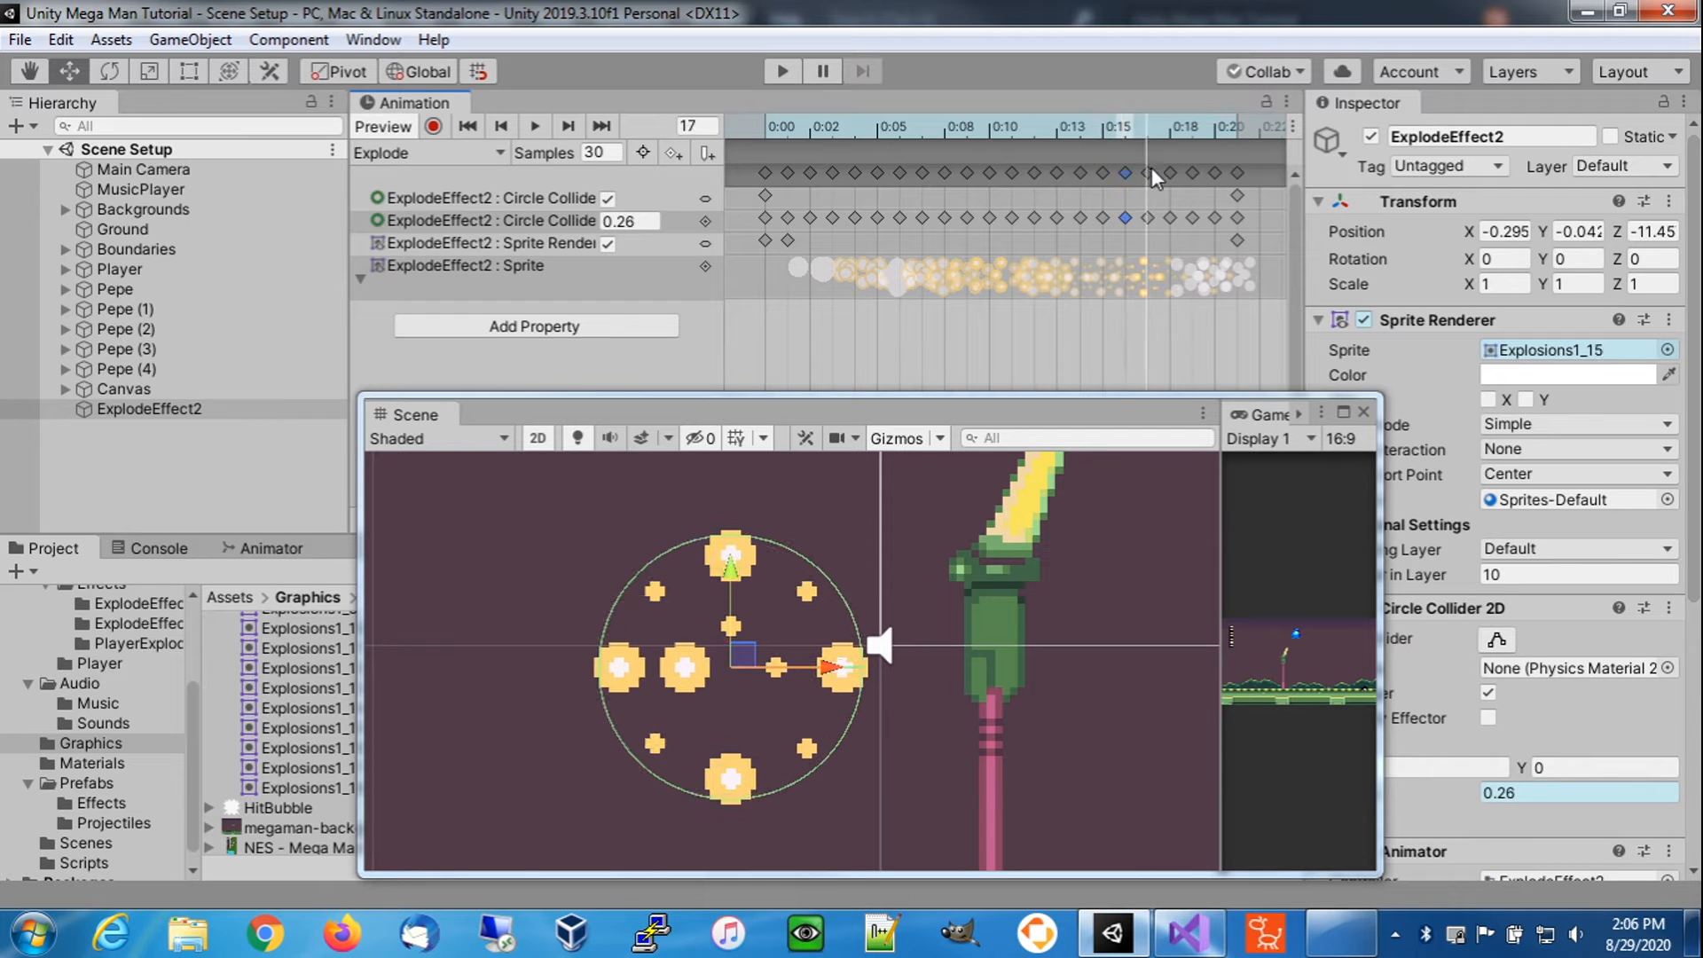
{"action": "left_click", "coordinate": [1149, 172]}
{"action": "left_click", "coordinate": [1172, 130]}
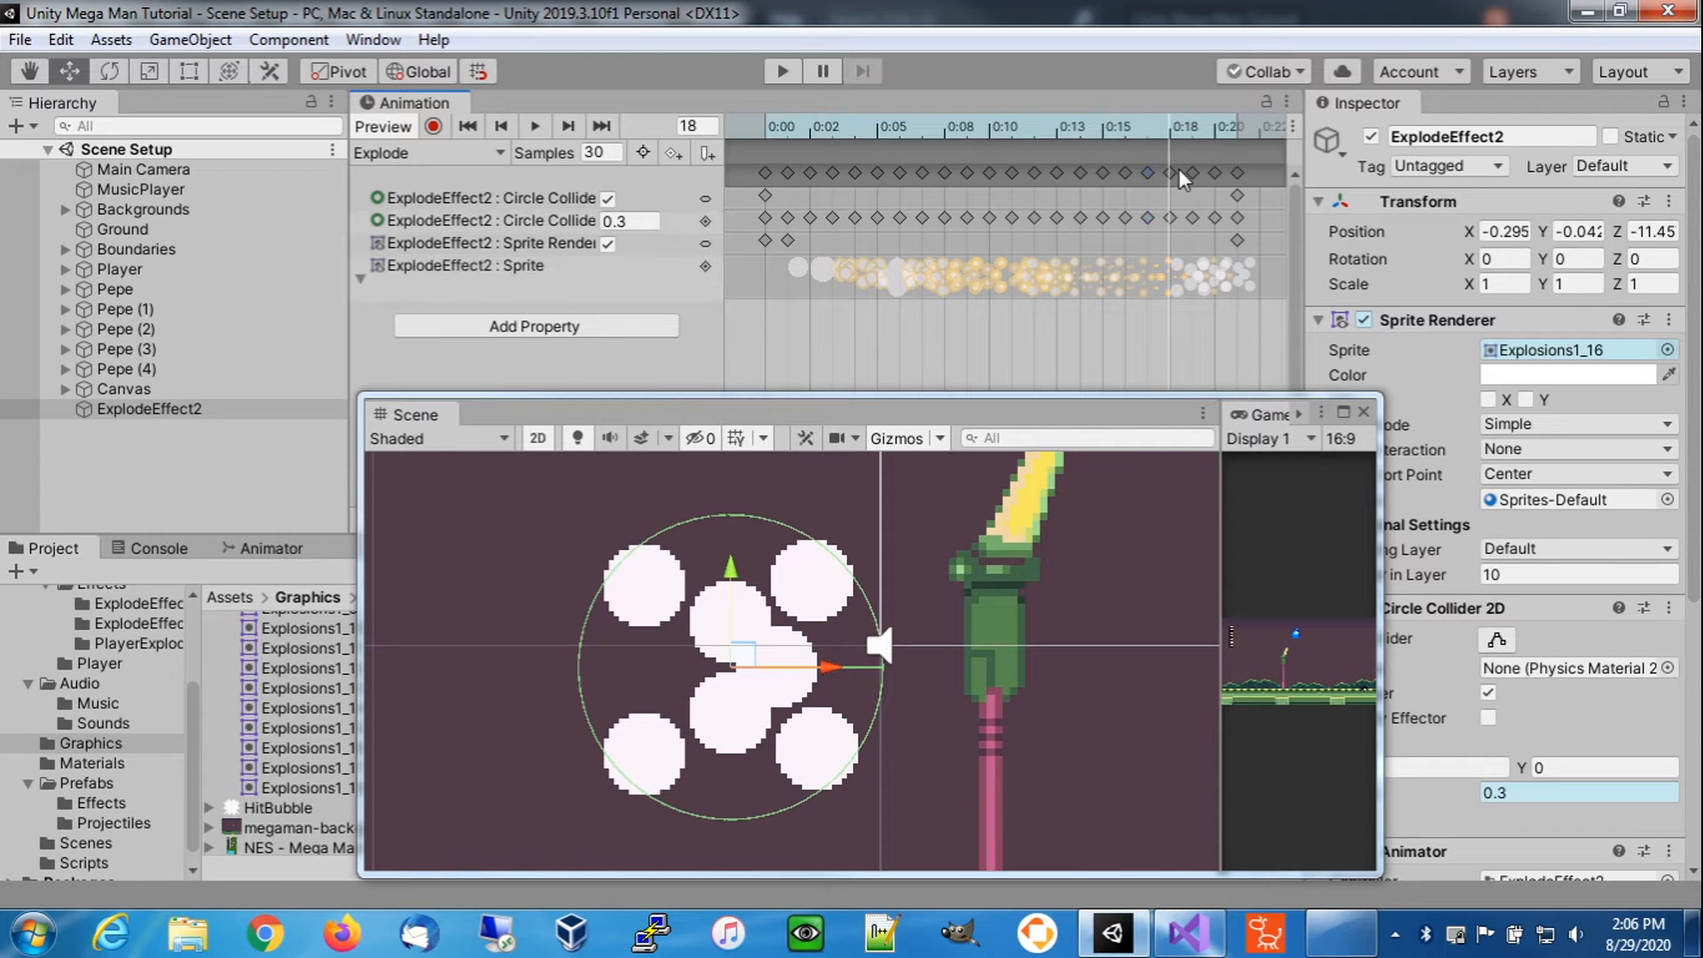
{"action": "left_click", "coordinate": [1170, 172]}
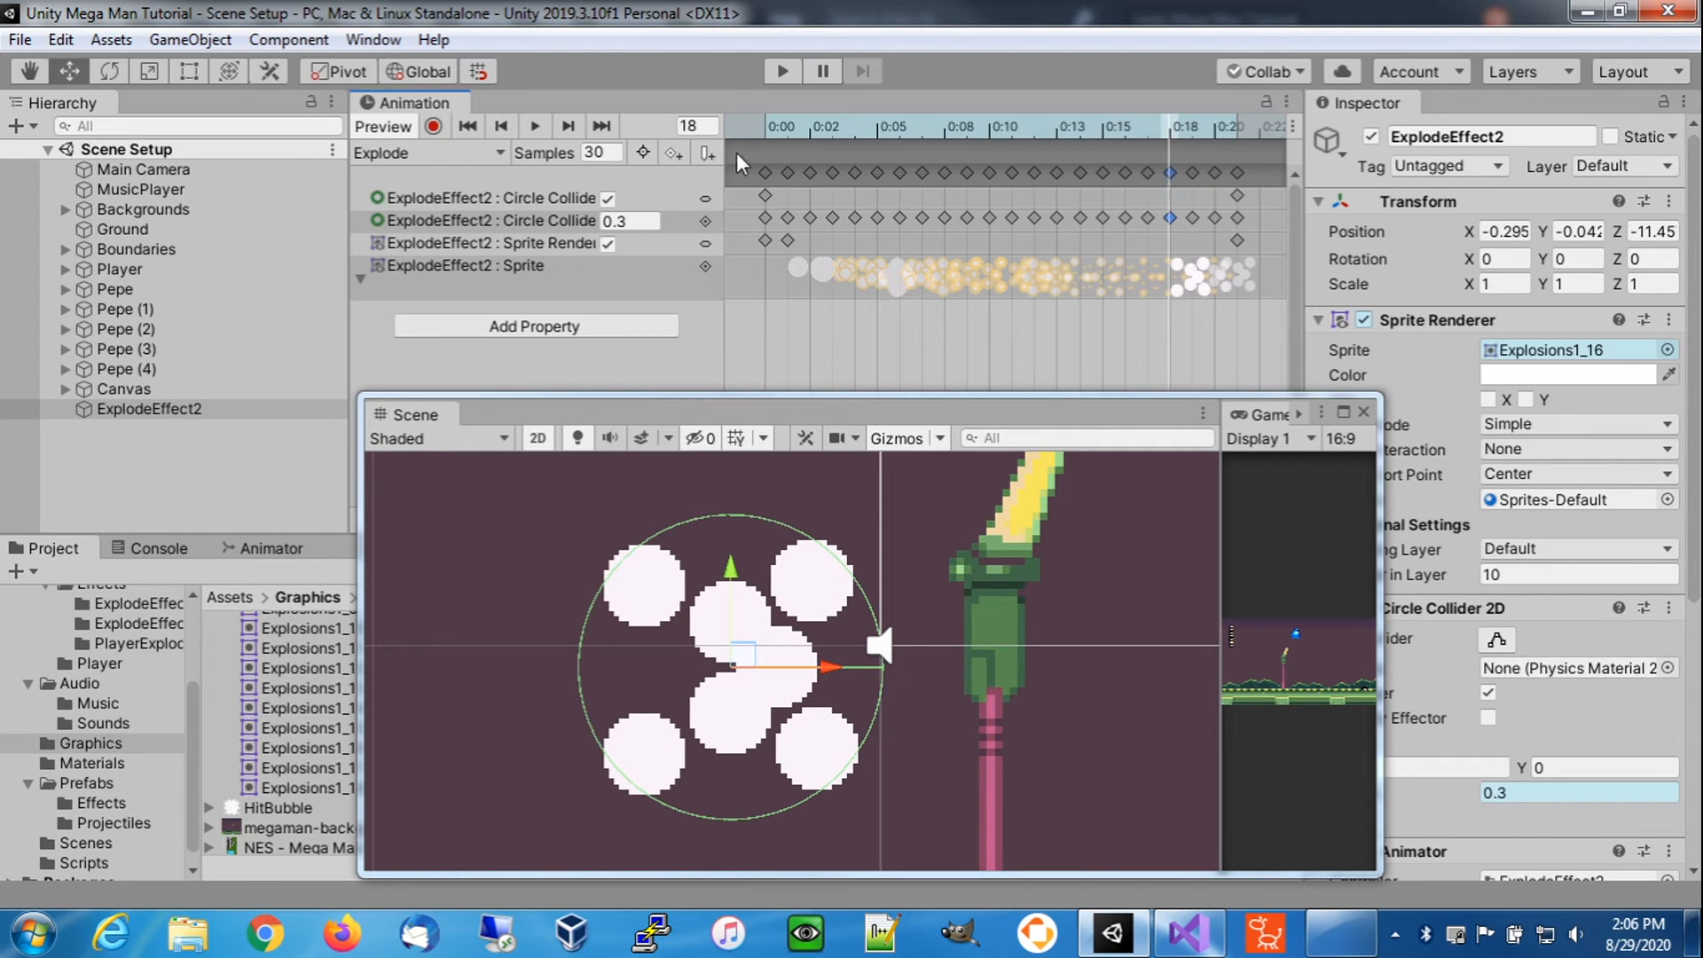
{"action": "left_click", "coordinate": [1189, 131]}
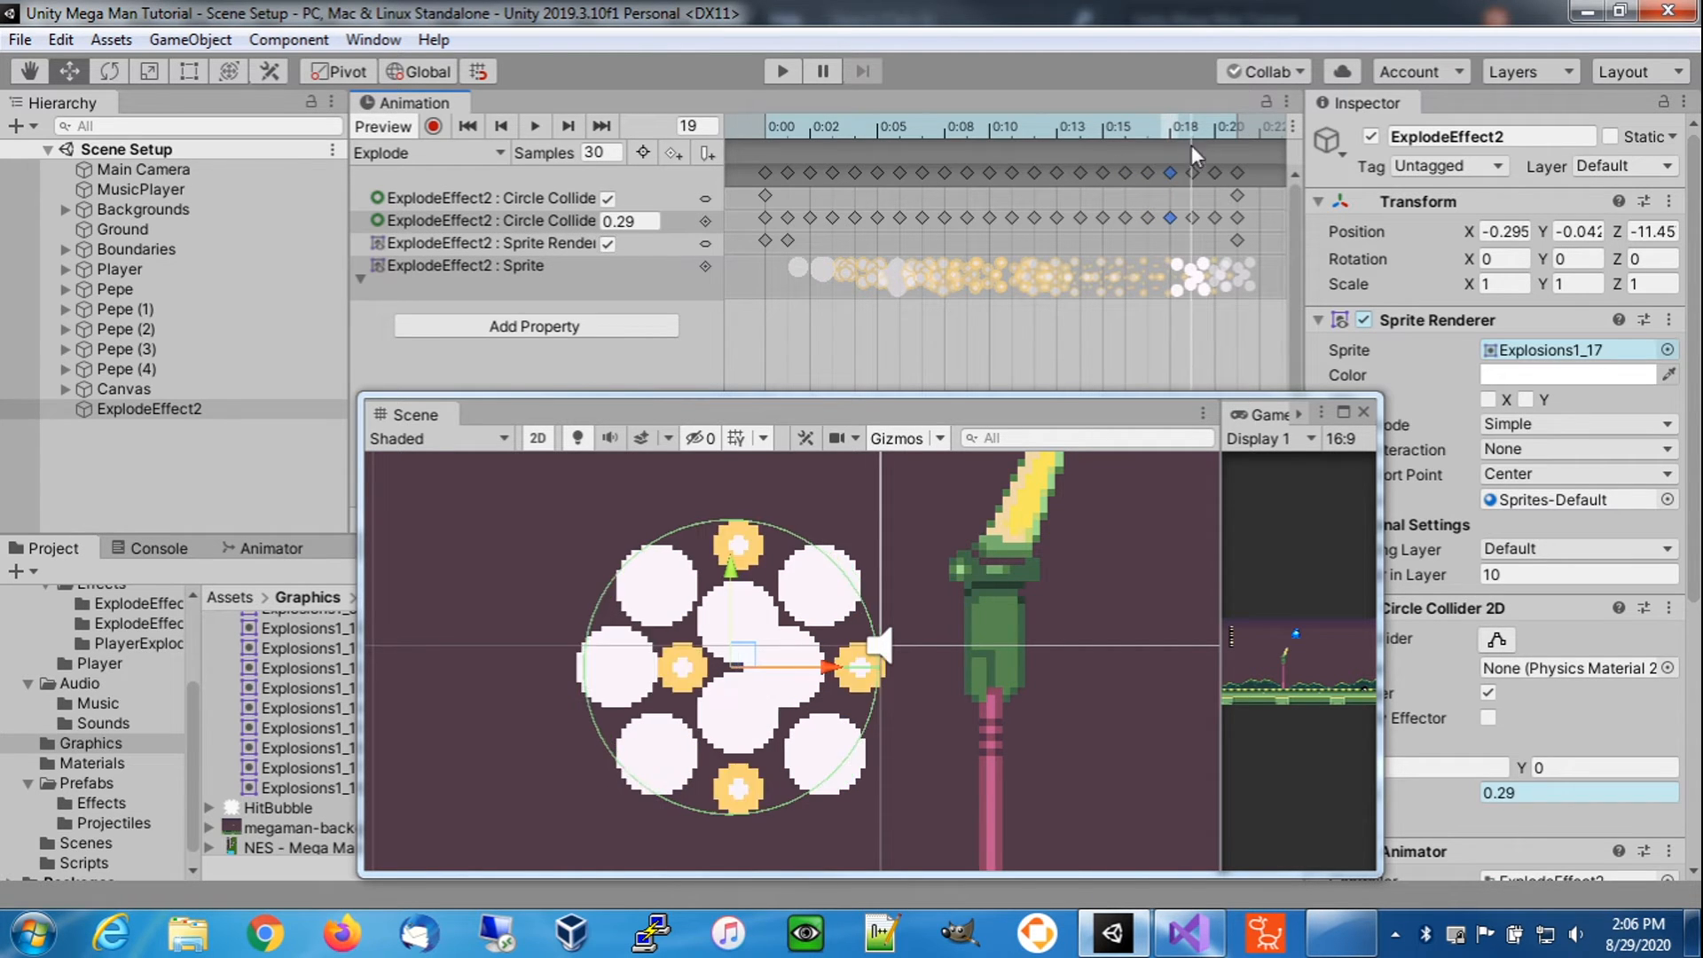
{"action": "left_click", "coordinate": [1192, 174]}
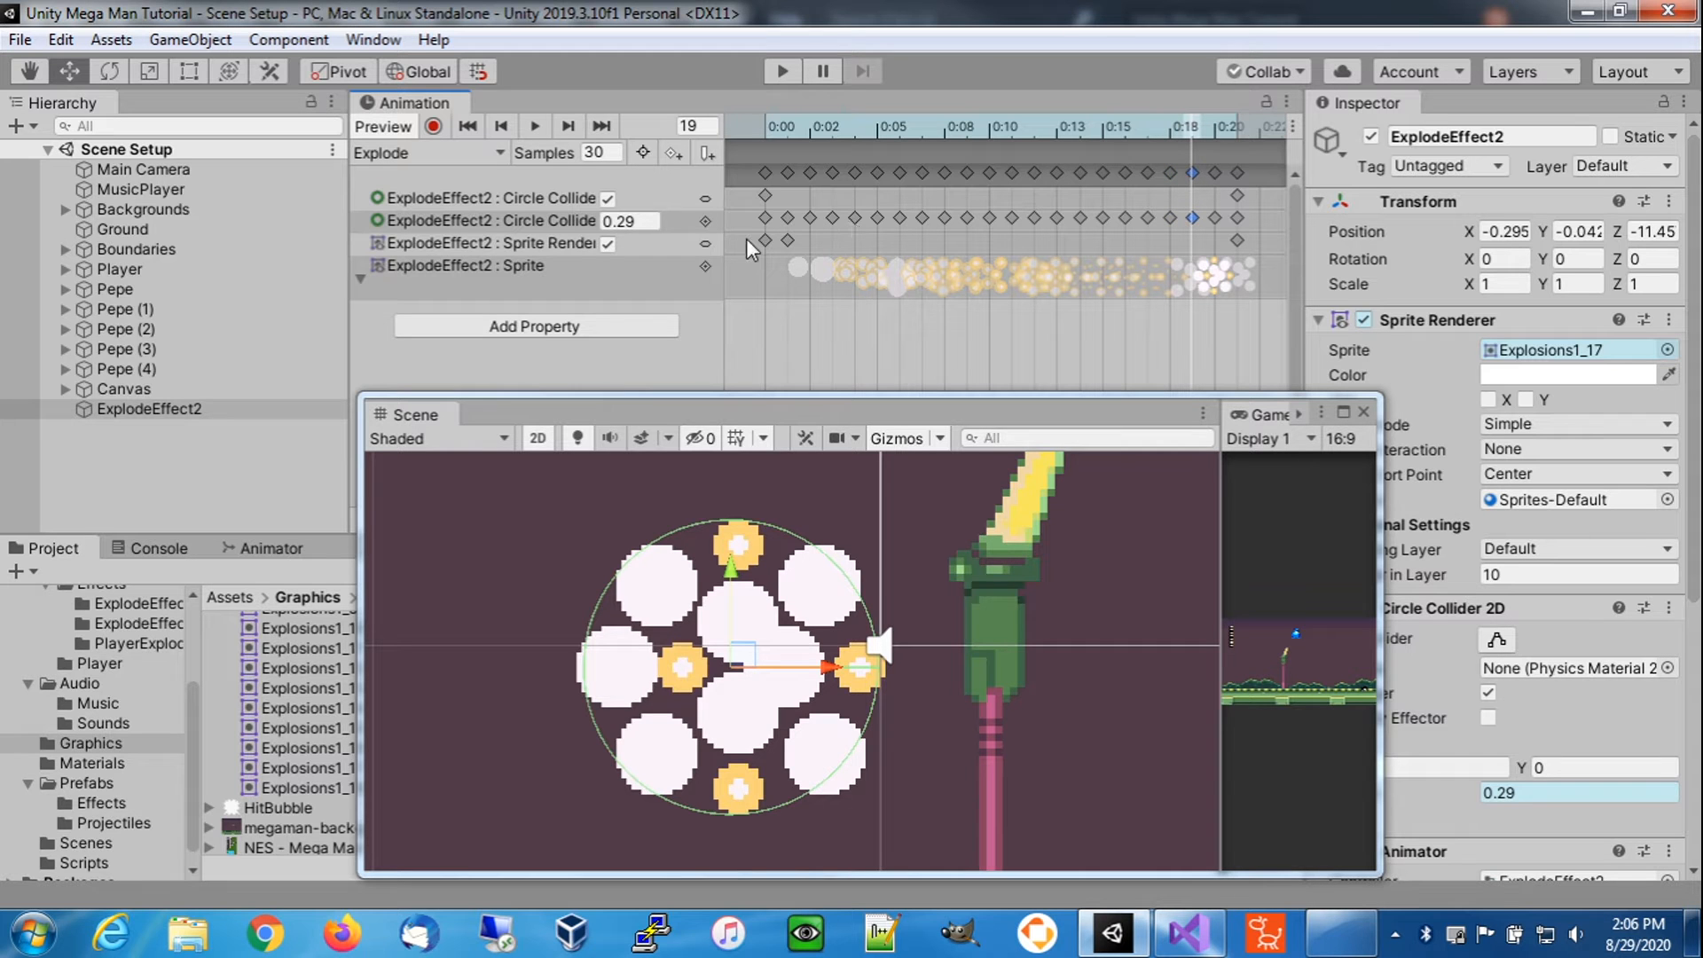
{"action": "left_click", "coordinate": [1215, 132]}
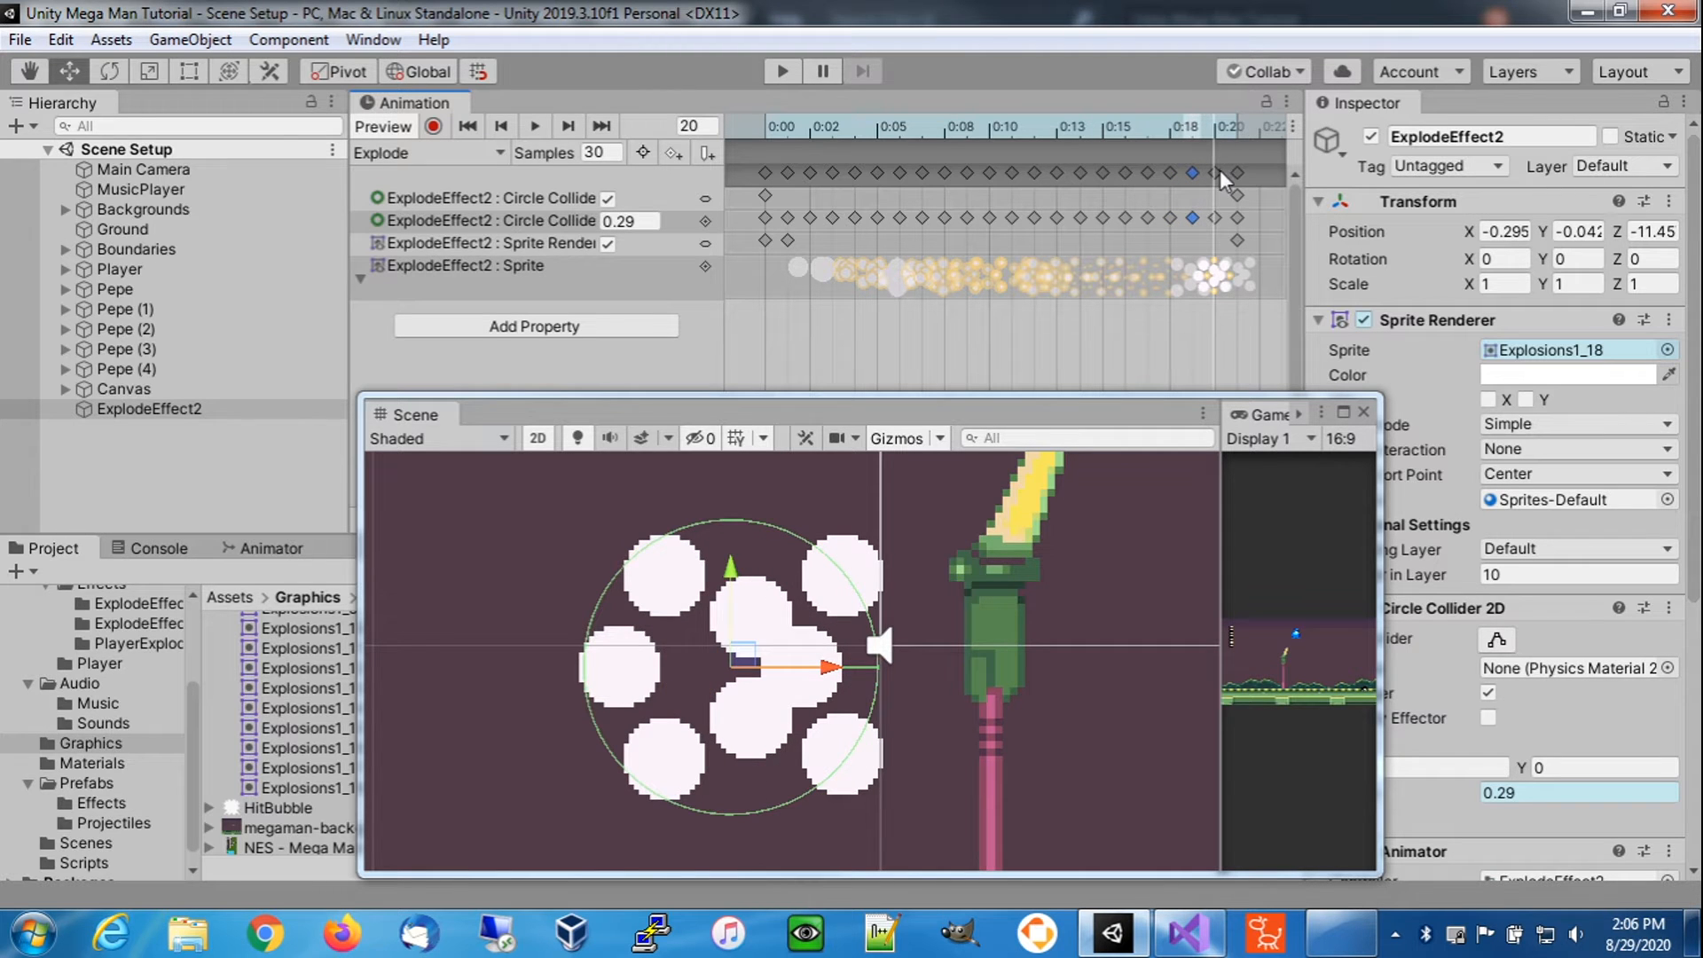
{"action": "left_click", "coordinate": [1215, 172]}
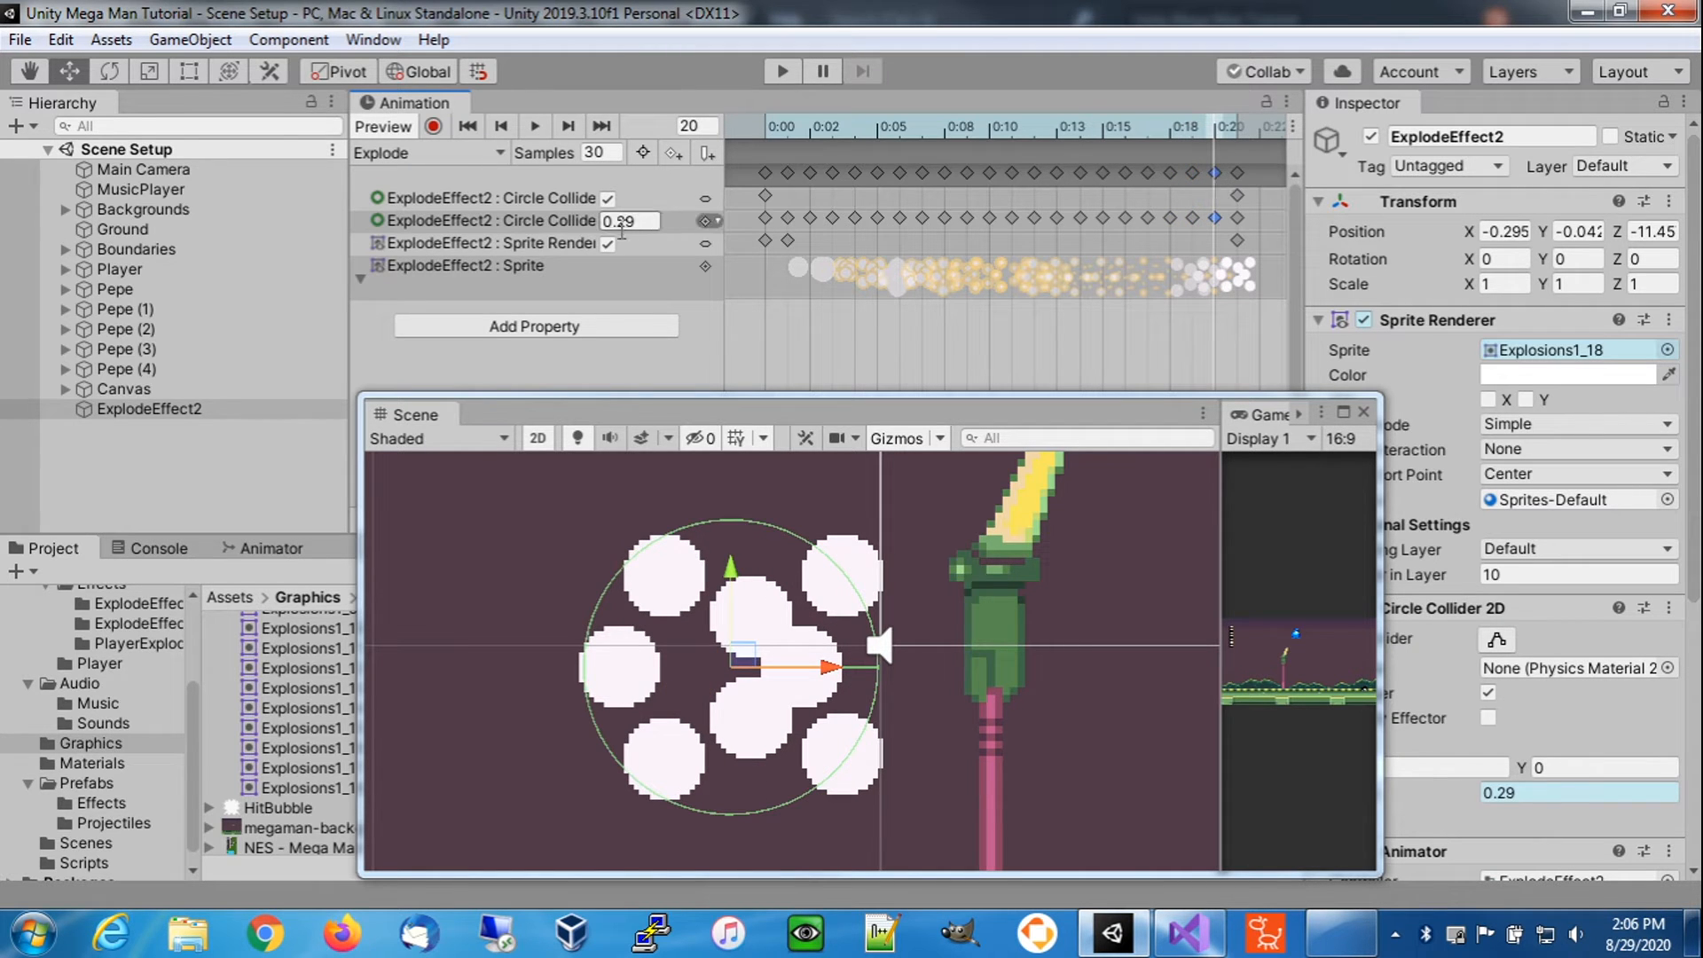
{"action": "scroll", "coordinate": [1222, 137], "scroll_direction": "up", "scroll_amount": 8}
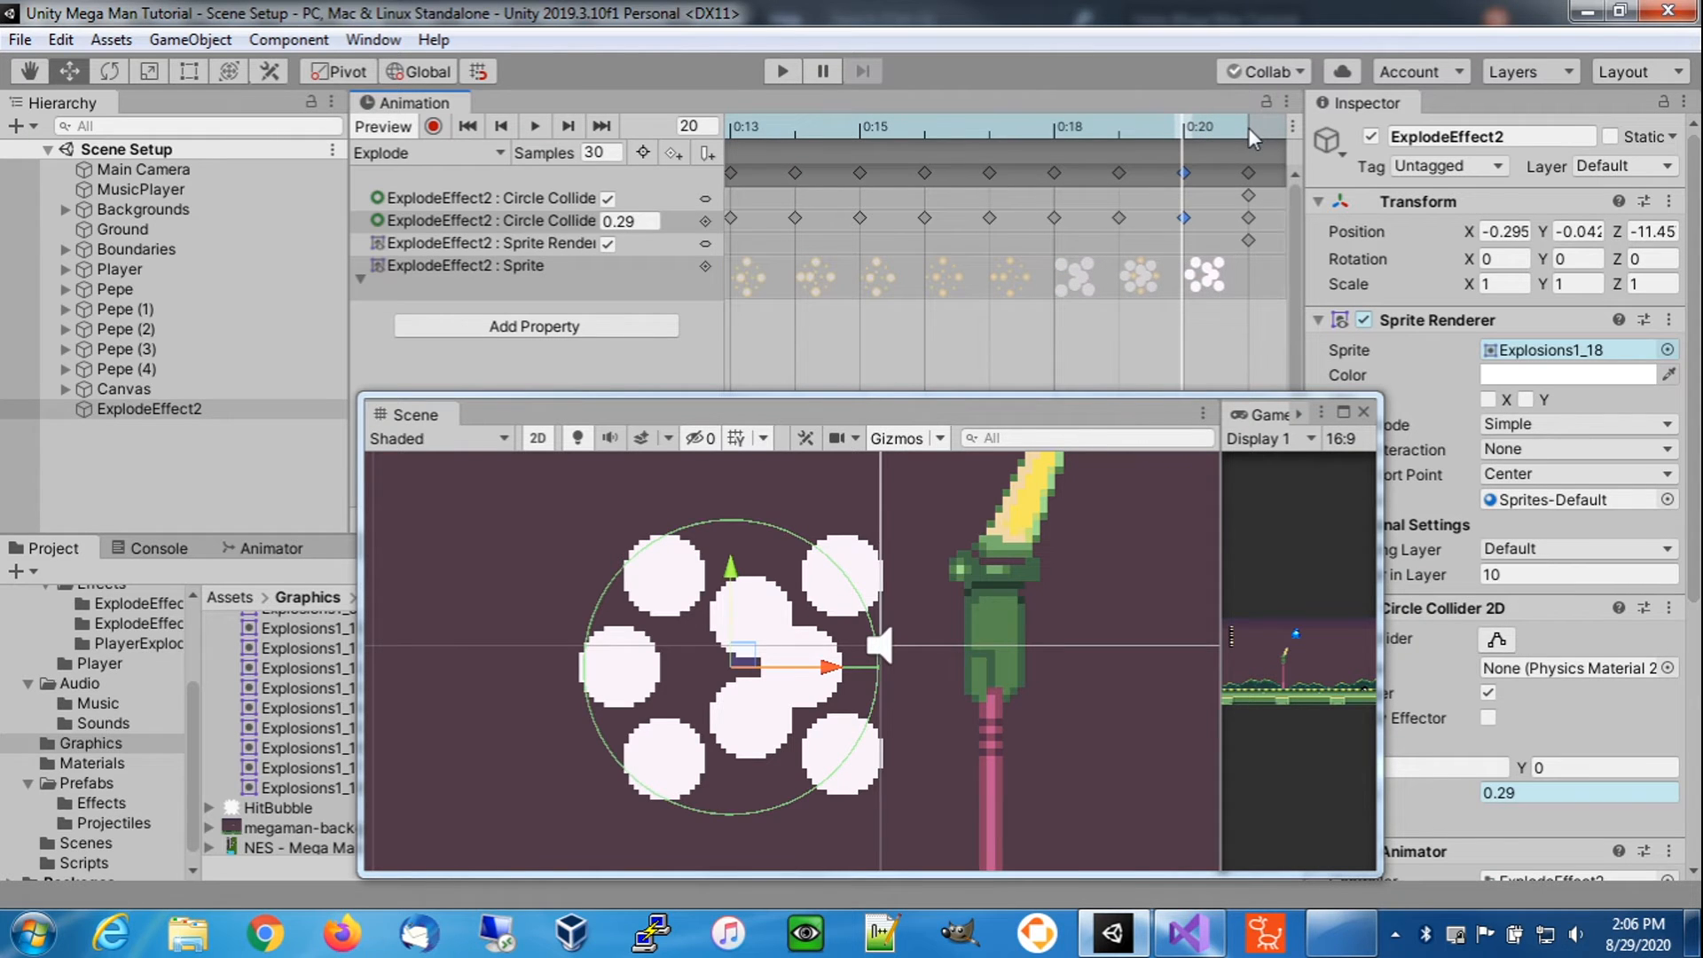
{"action": "left_click", "coordinate": [1249, 170]}
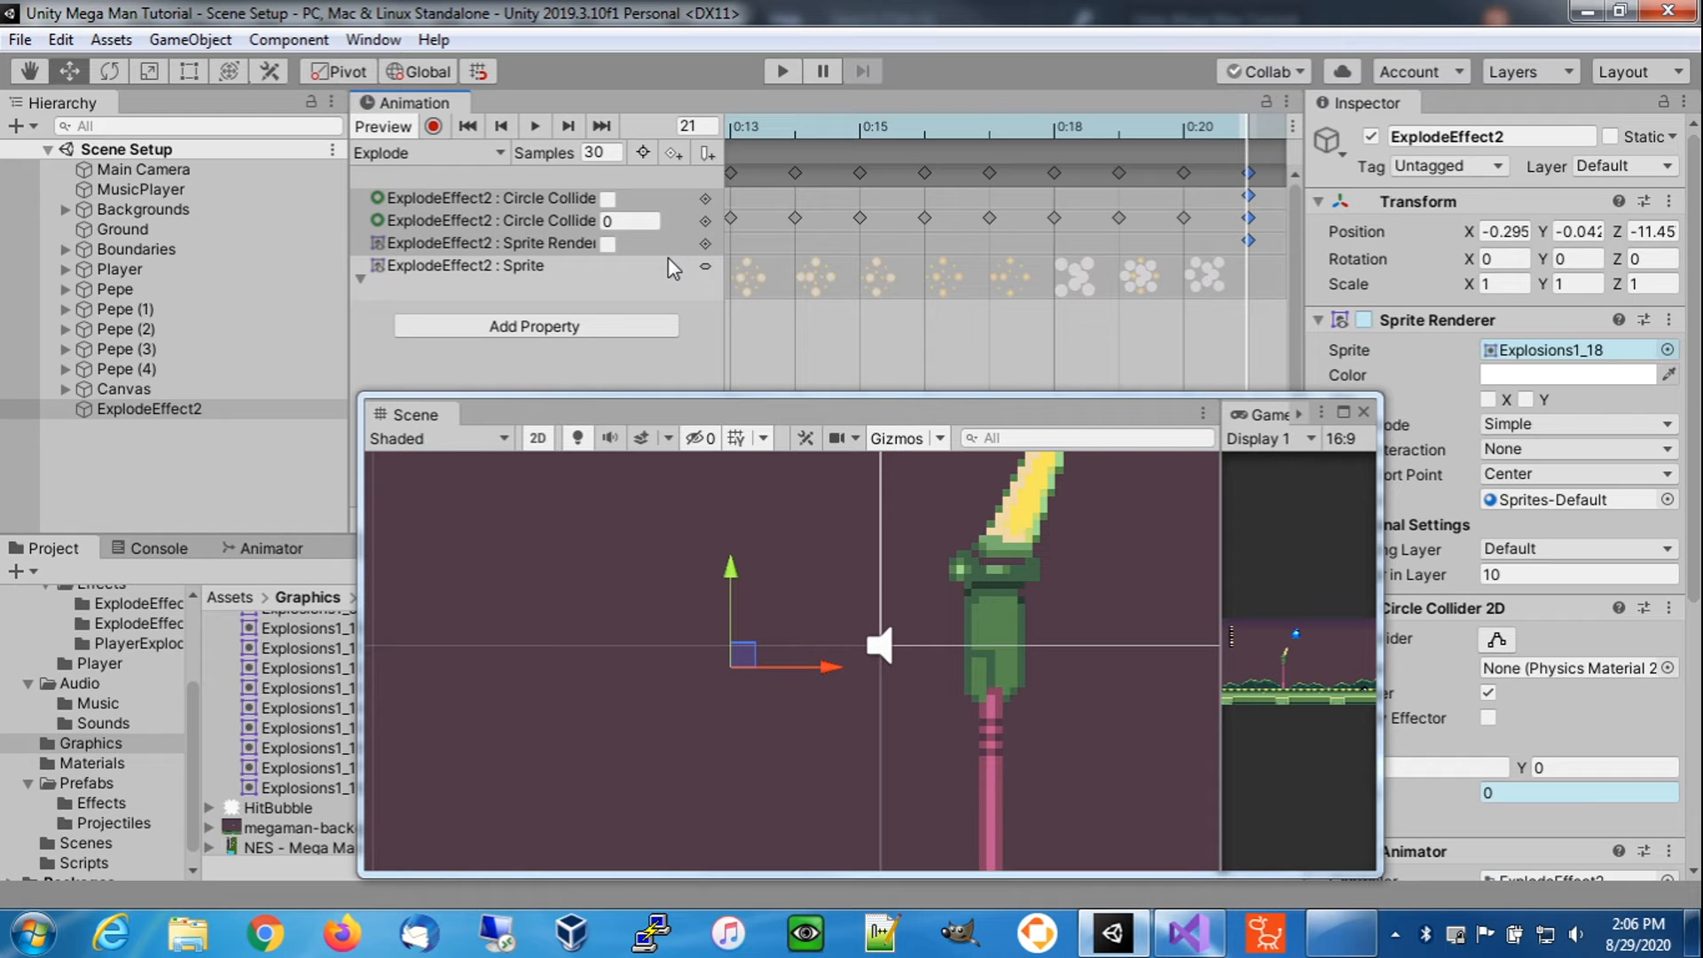
- Play back the Explode clip once more to check the finished animation, and stop it
{"action": "left_click", "coordinate": [535, 126]}
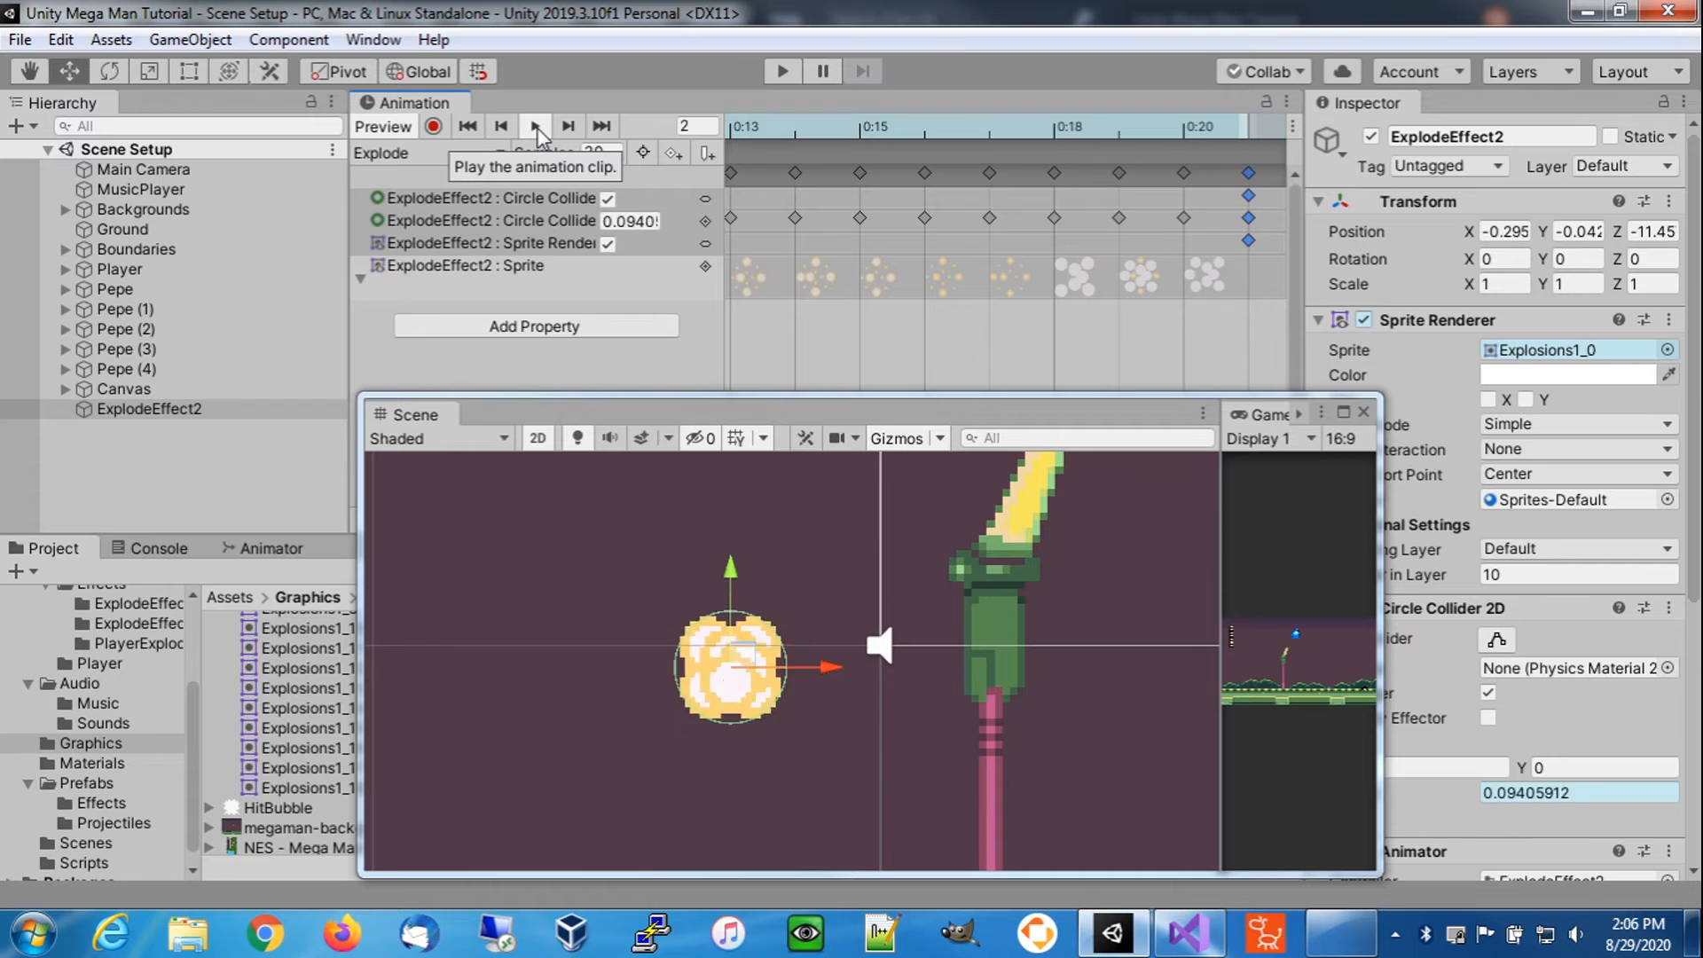
{"action": "left_click", "coordinate": [538, 129]}
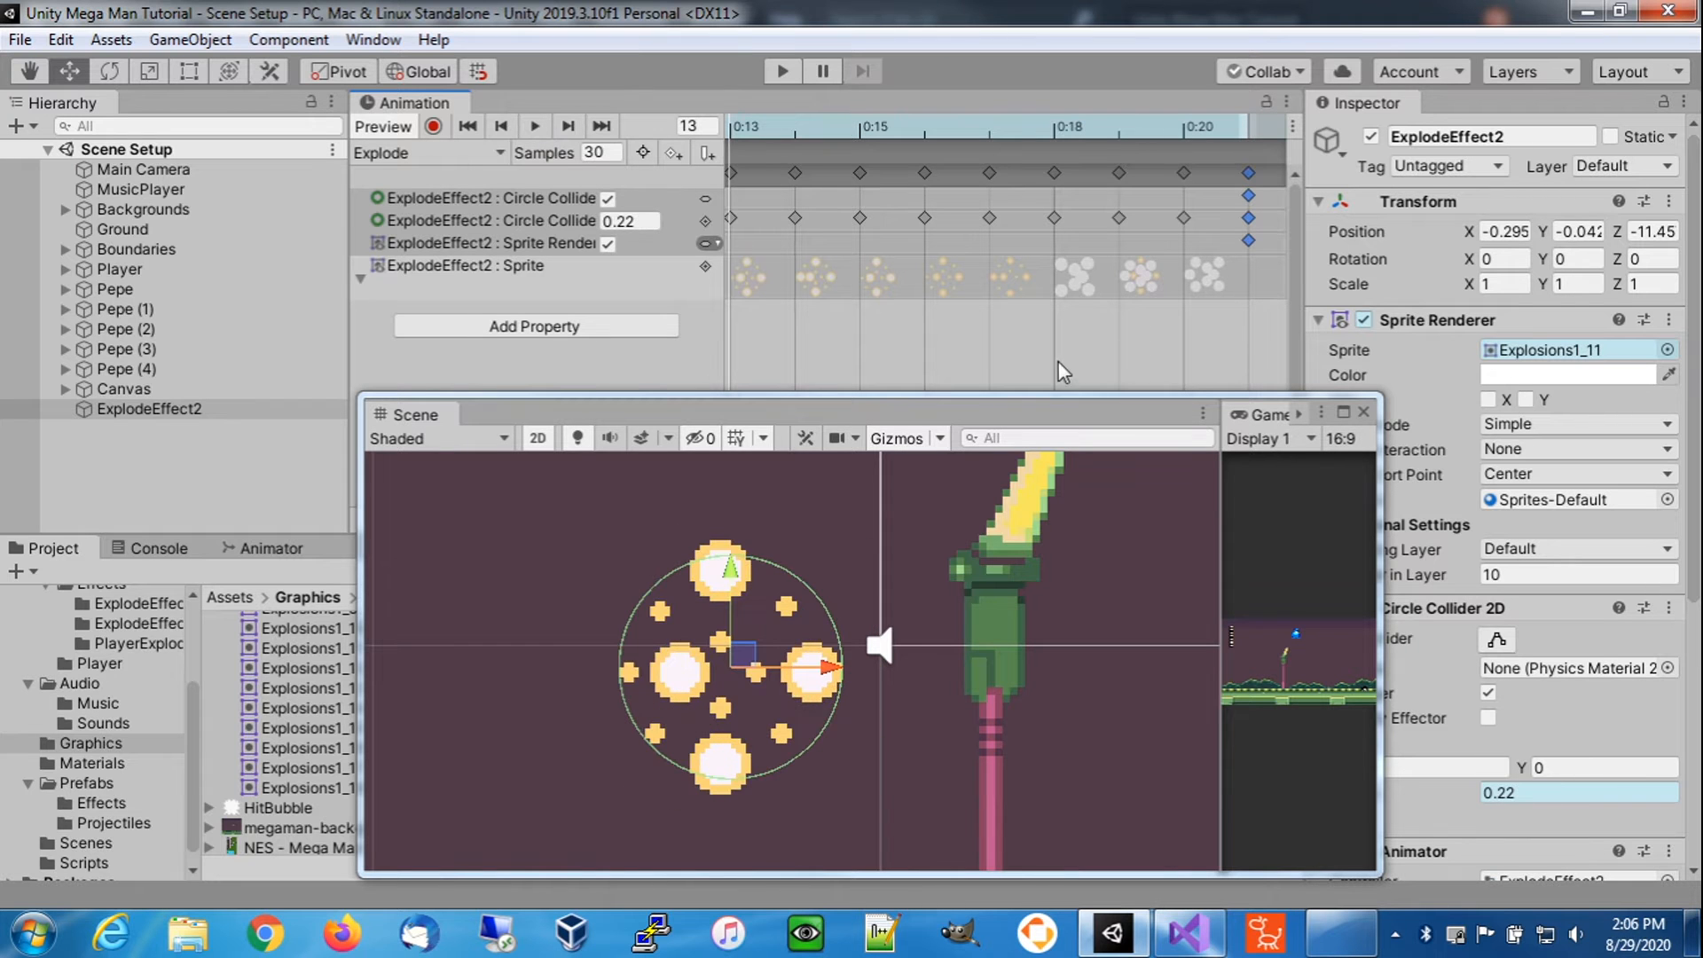
- Set ExplodeEffect2's Transform position to X 0, Y 0, Z 0
{"action": "left_click", "coordinate": [1505, 231]}
{"action": "type", "text": "0"}
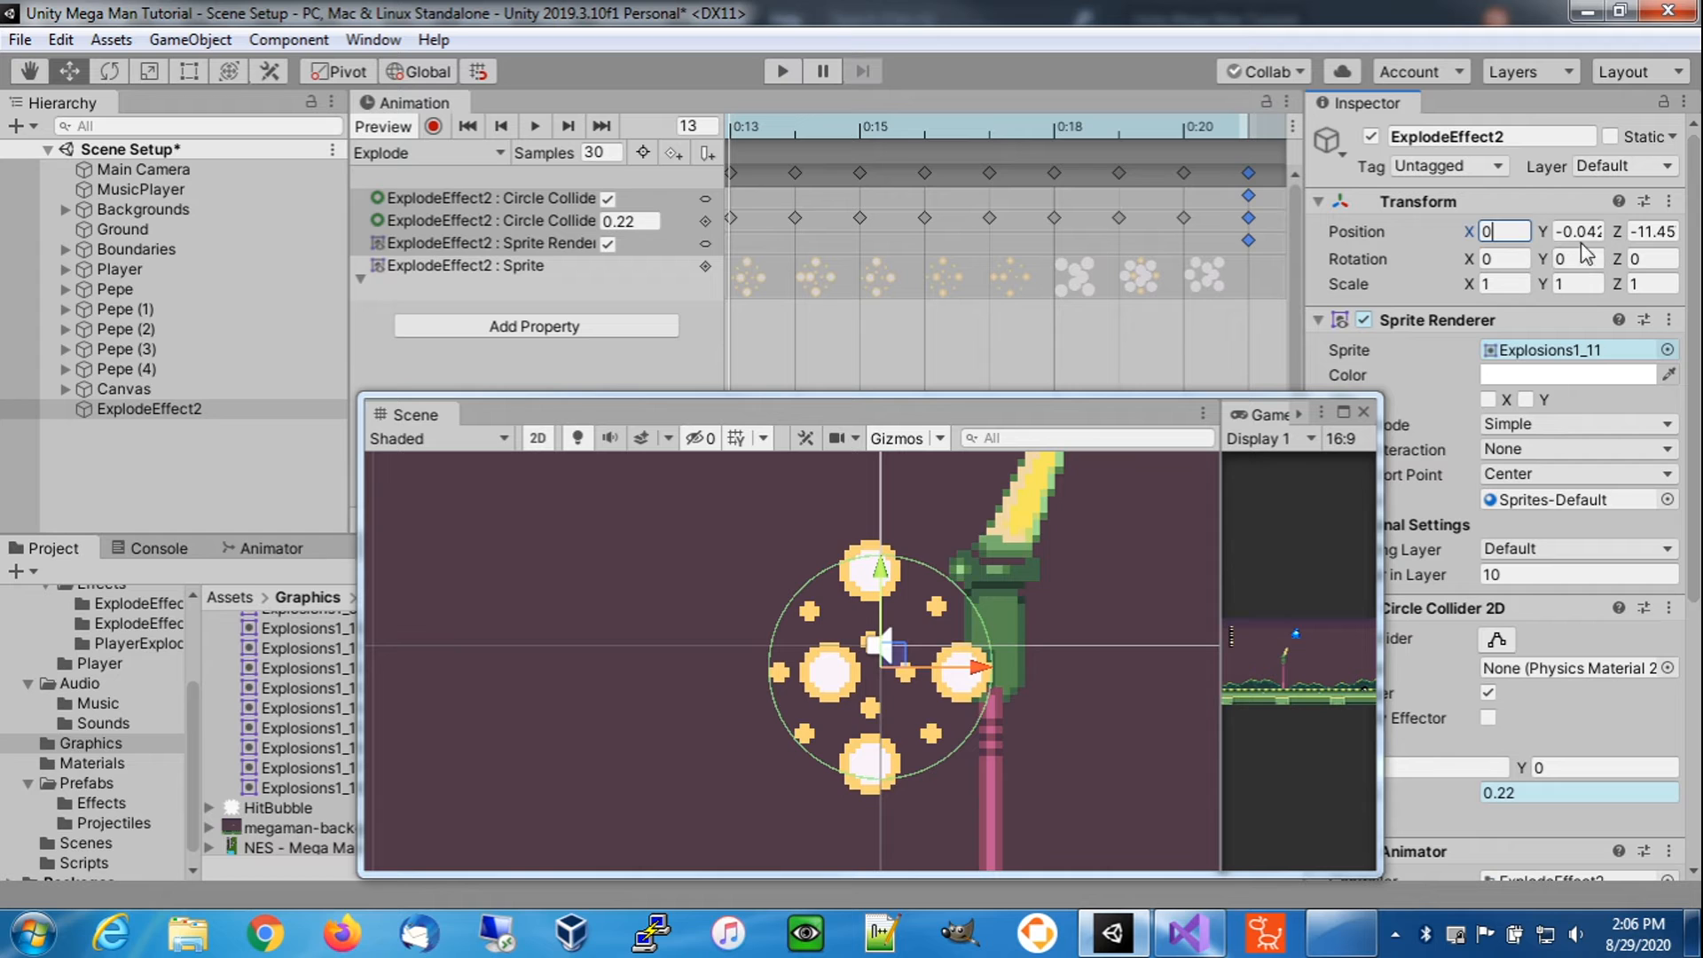
{"action": "left_click", "coordinate": [1579, 231]}
{"action": "type", "text": "0"}
{"action": "left_click", "coordinate": [1651, 232]}
{"action": "type", "text": "0"}
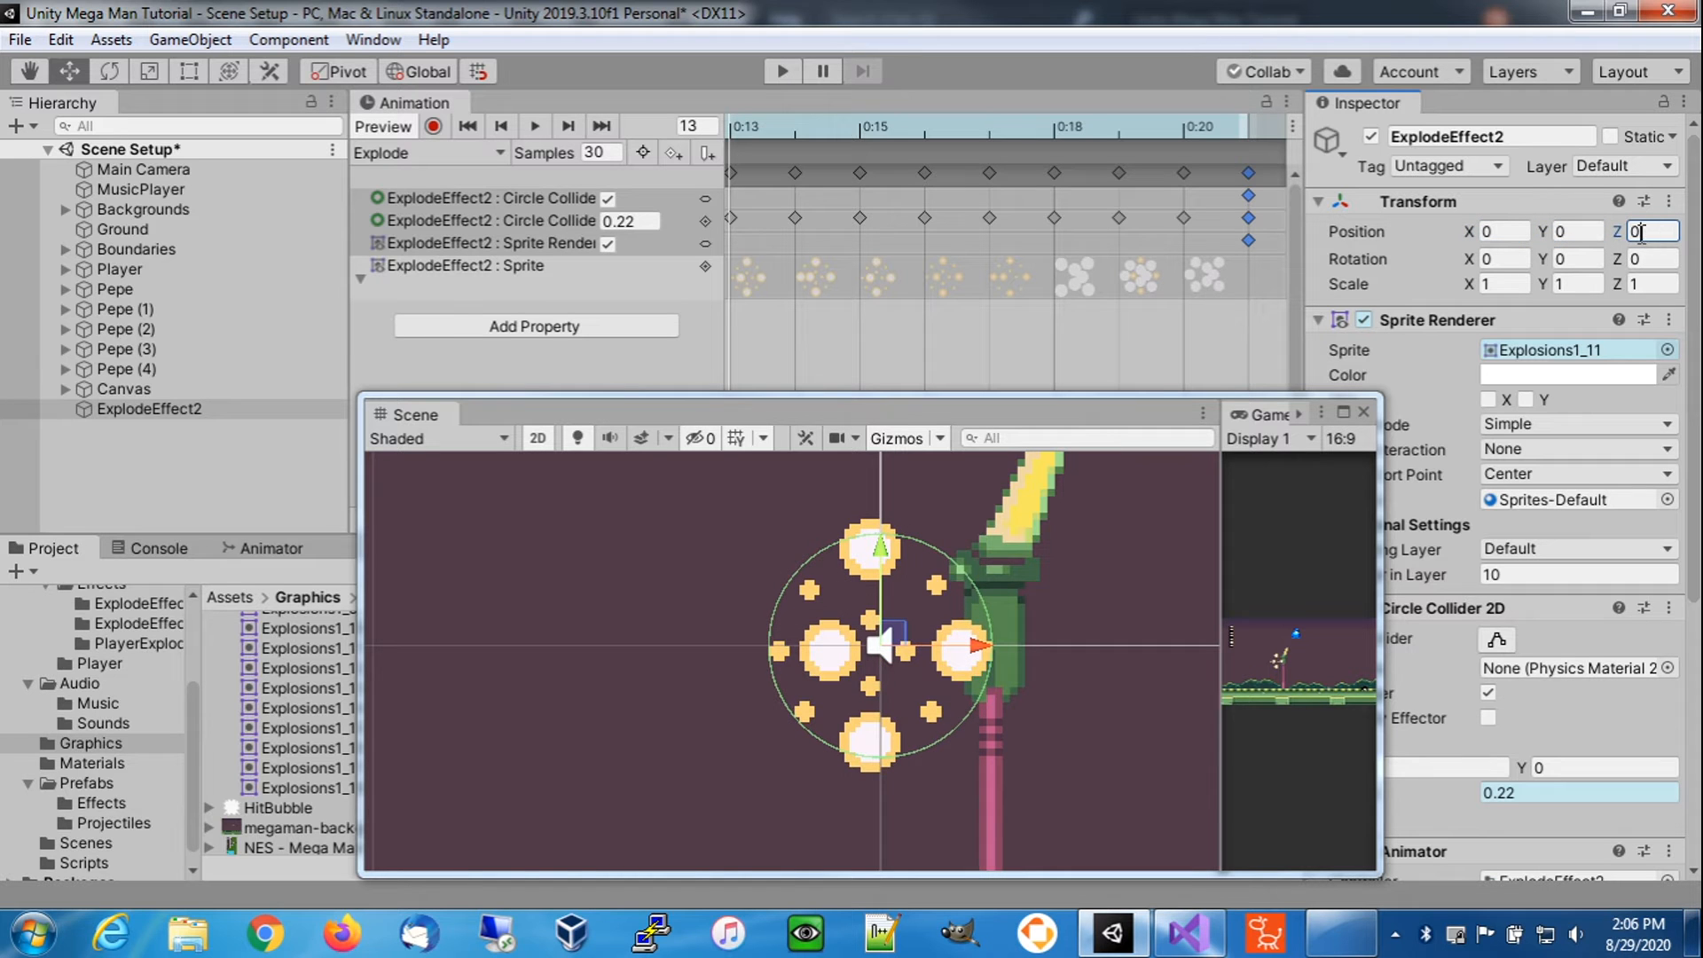
- Save the scene and move the floating Scene and Game window off the main editor
{"action": "left_click", "coordinate": [12, 42]}
{"action": "left_click", "coordinate": [53, 132]}
{"action": "left_click_drag", "start_coordinate": [412, 415], "coordinate": [1701, 330]}
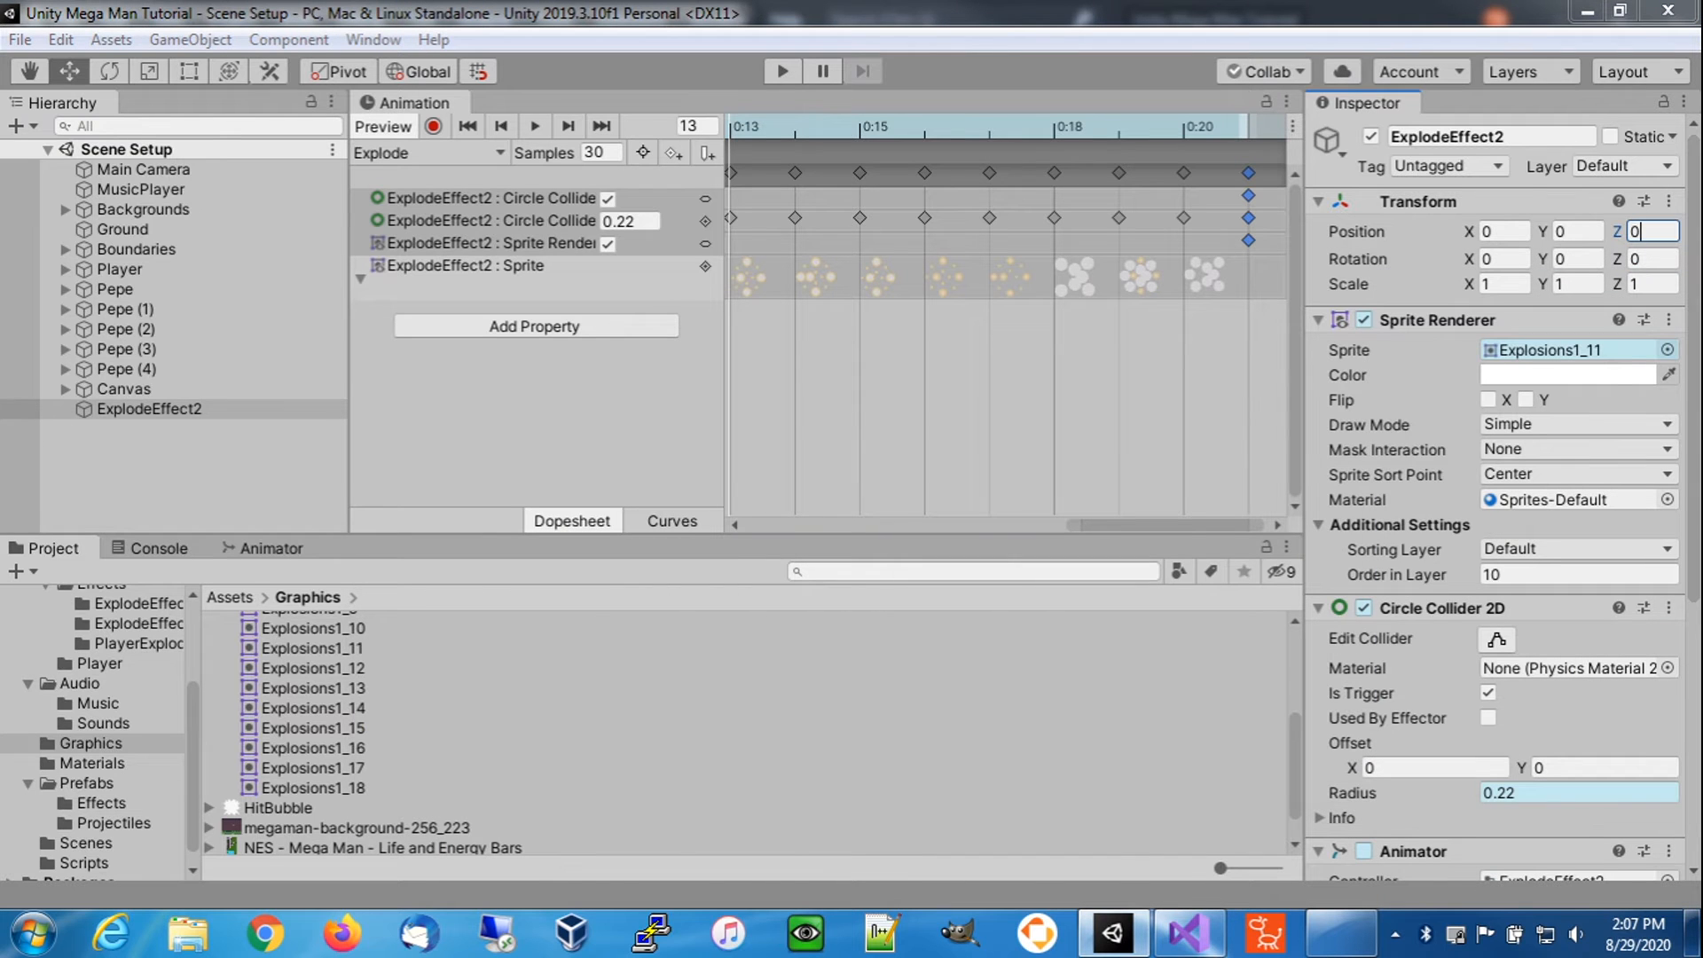
- Create a prefab from the scene's ExplodeEffect2 object in the Prefabs Effects folder
{"action": "scroll", "coordinate": [146, 764], "scroll_direction": "down", "scroll_amount": 1}
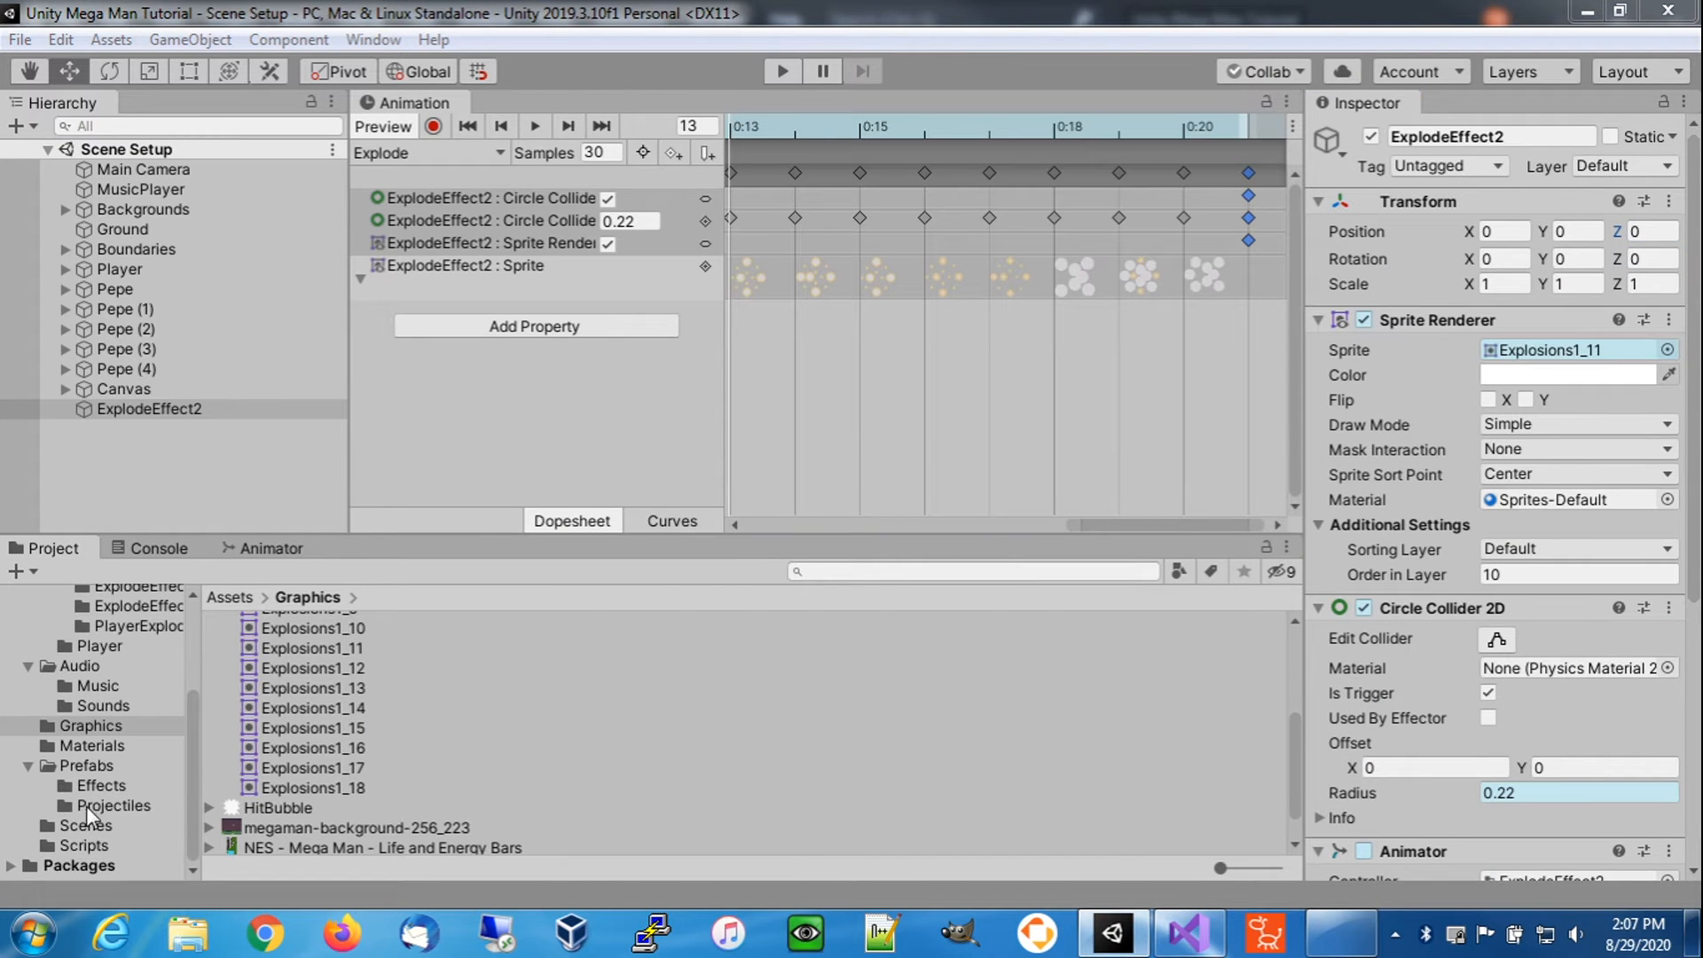
{"action": "left_click", "coordinate": [94, 784]}
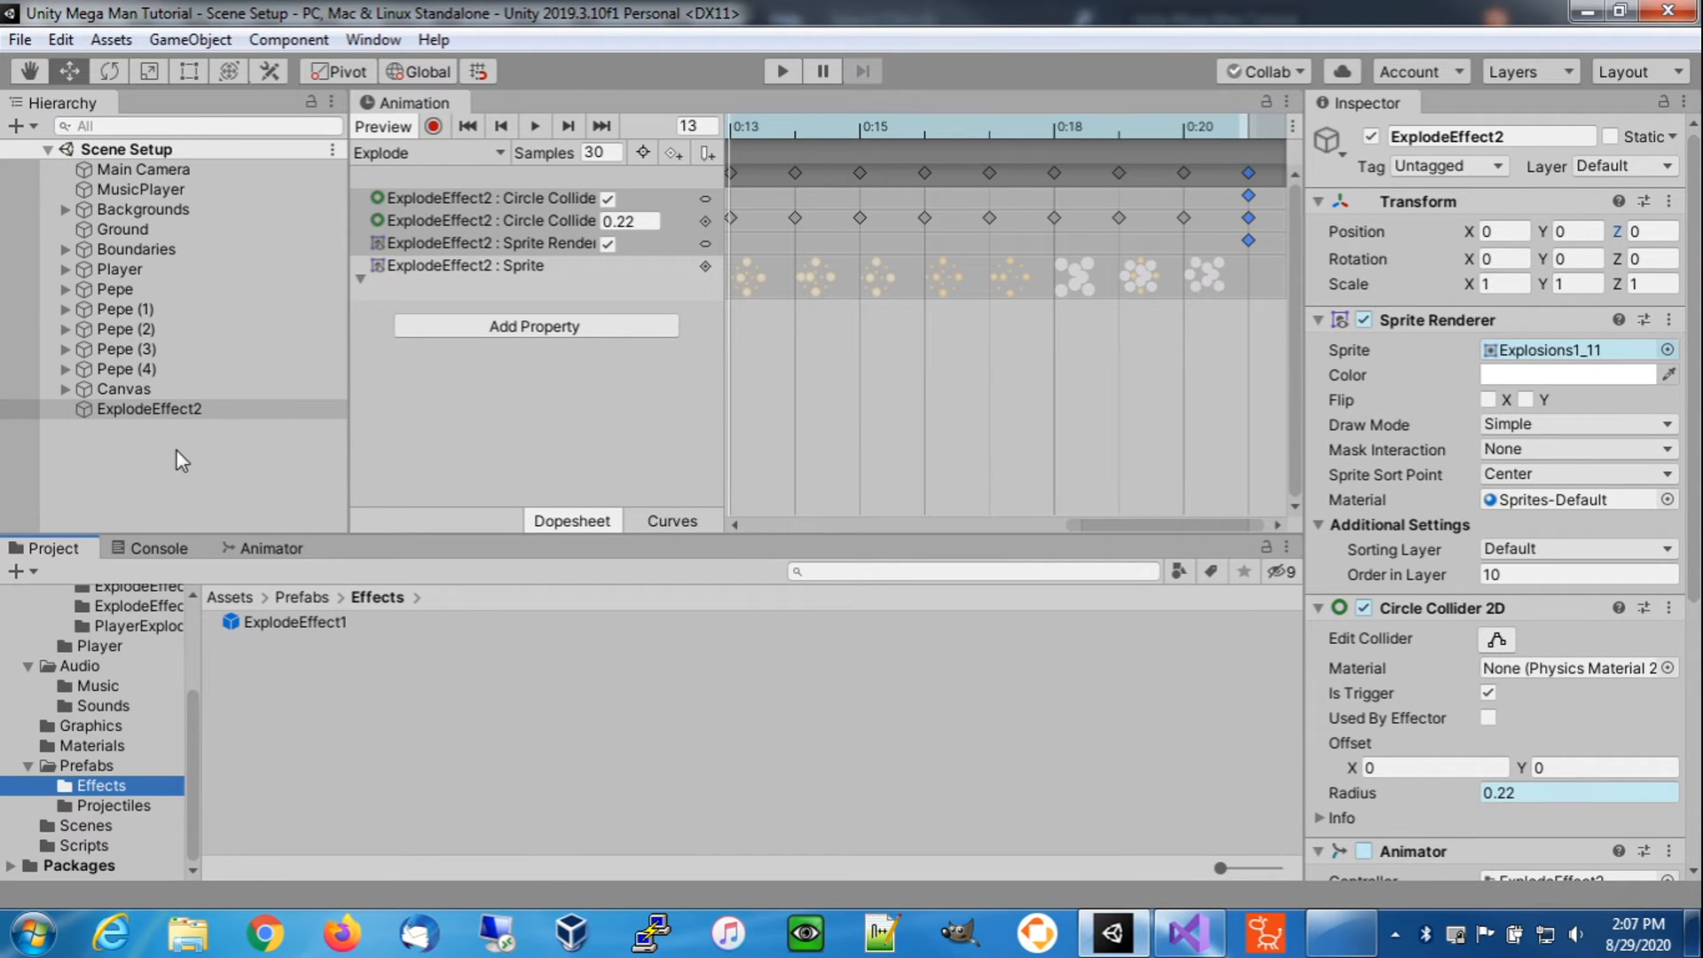
{"action": "left_click_drag", "start_coordinate": [186, 410], "coordinate": [303, 695]}
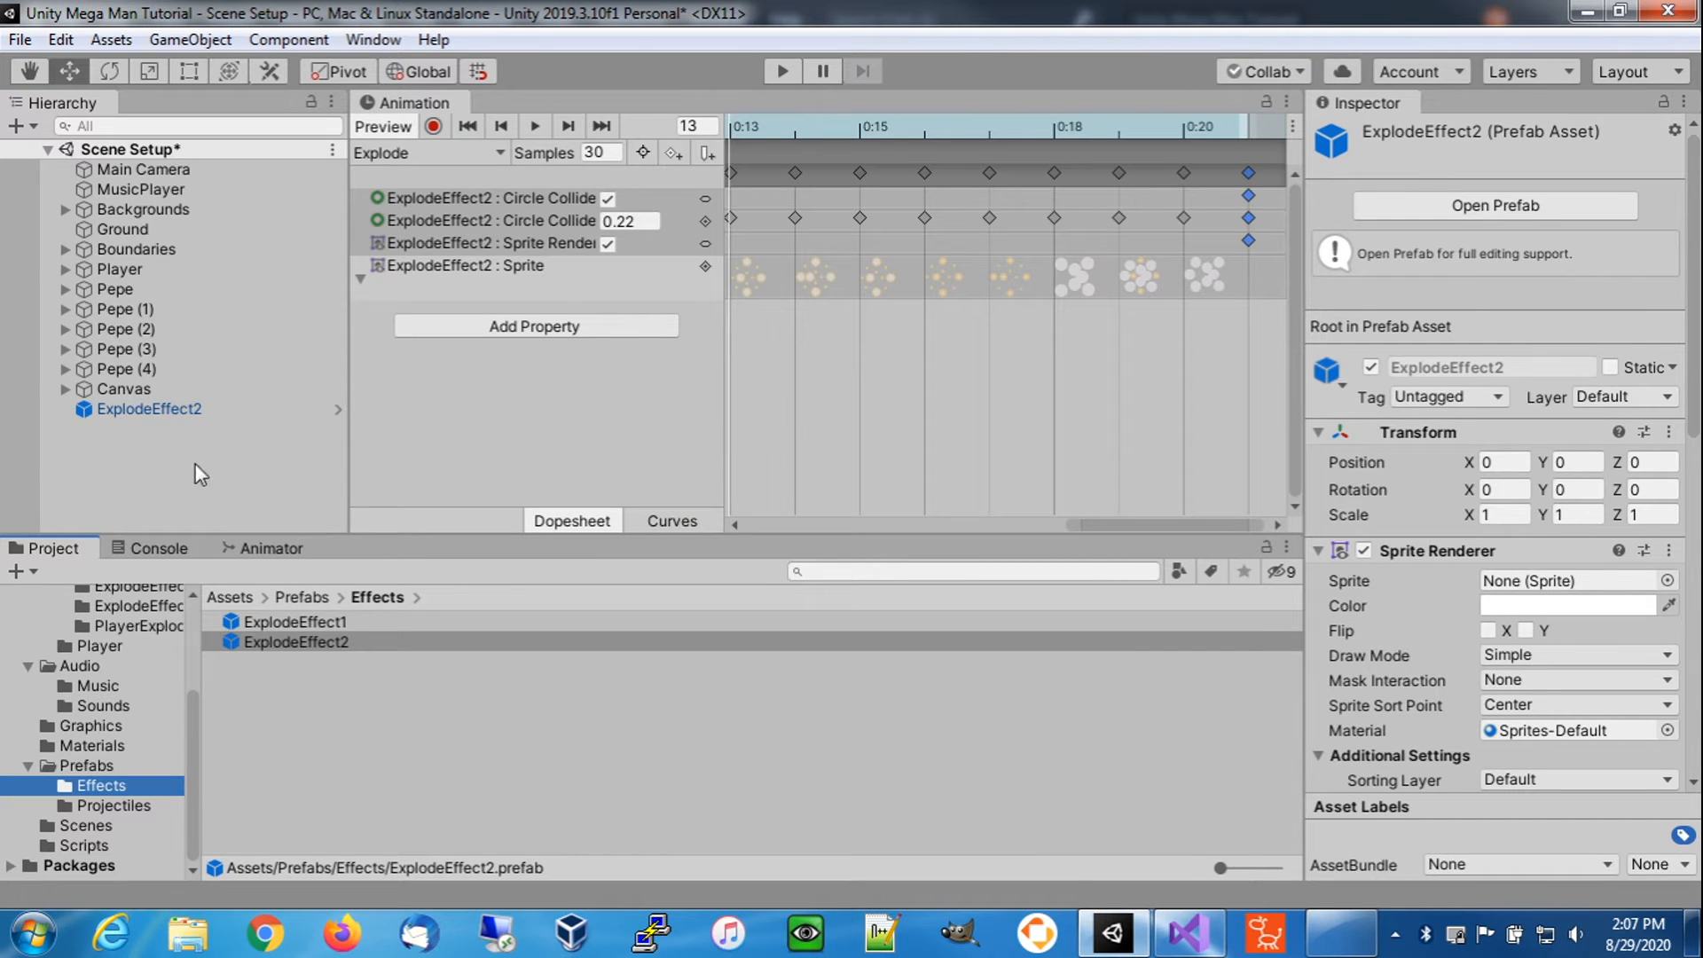
- Delete the ExplodeEffect2 instance from the scene hierarchy and save the scene
{"action": "left_click", "coordinate": [188, 411]}
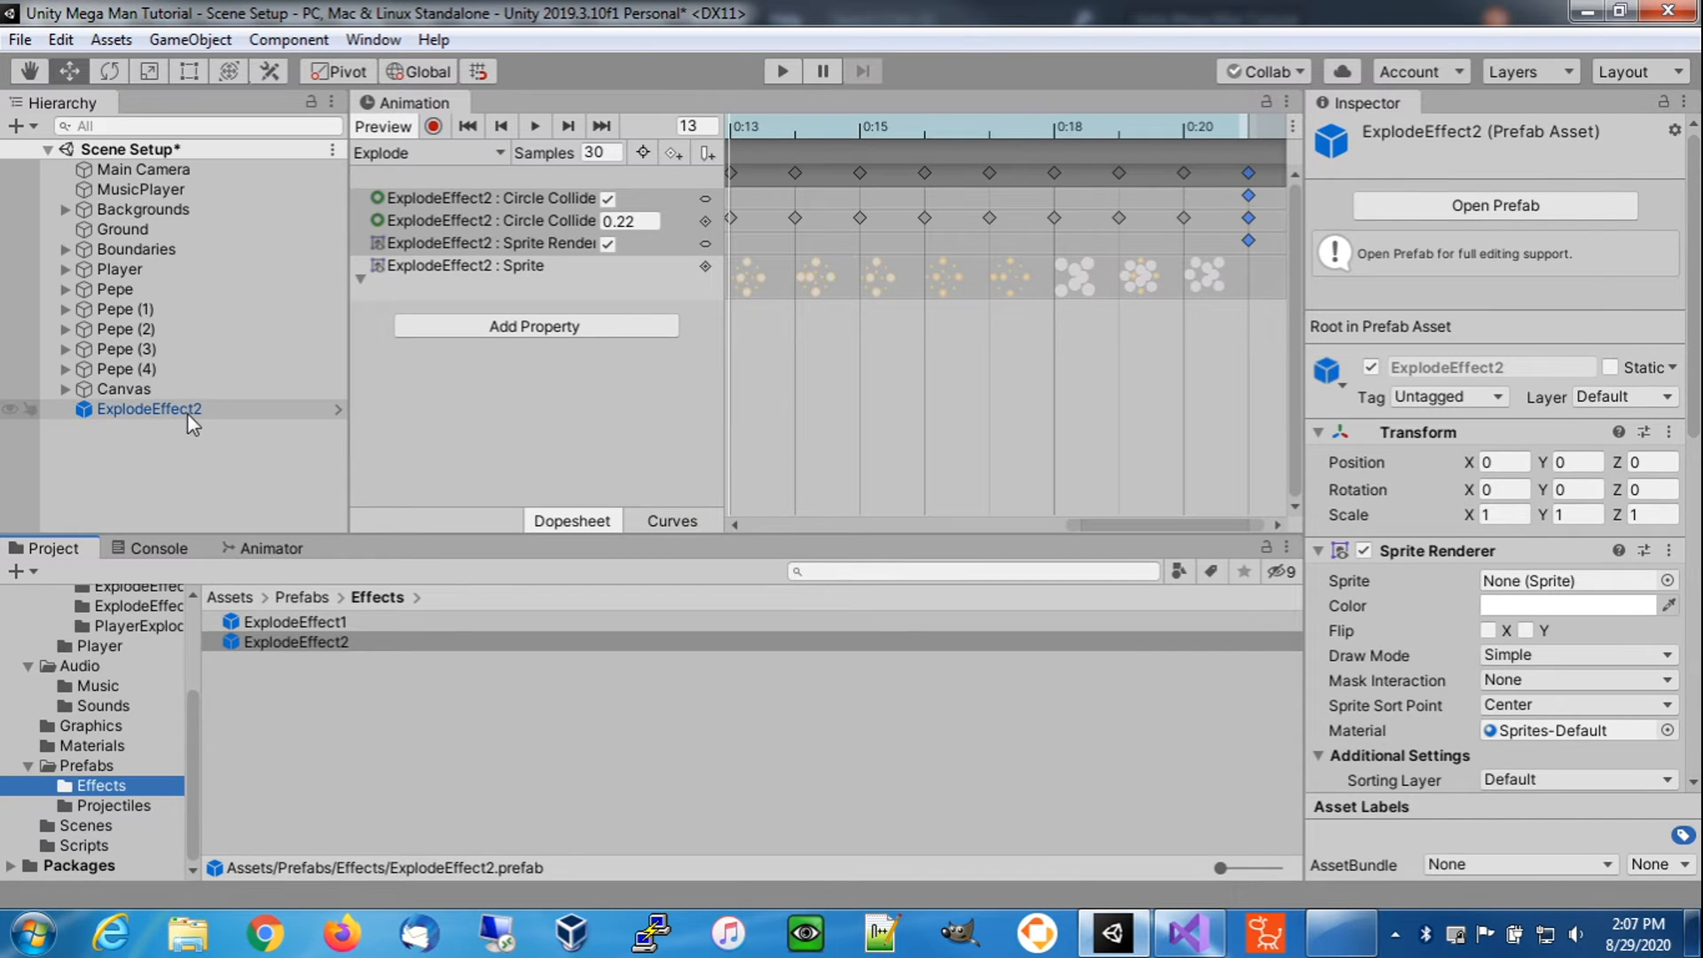
{"action": "key", "text": "Delete"}
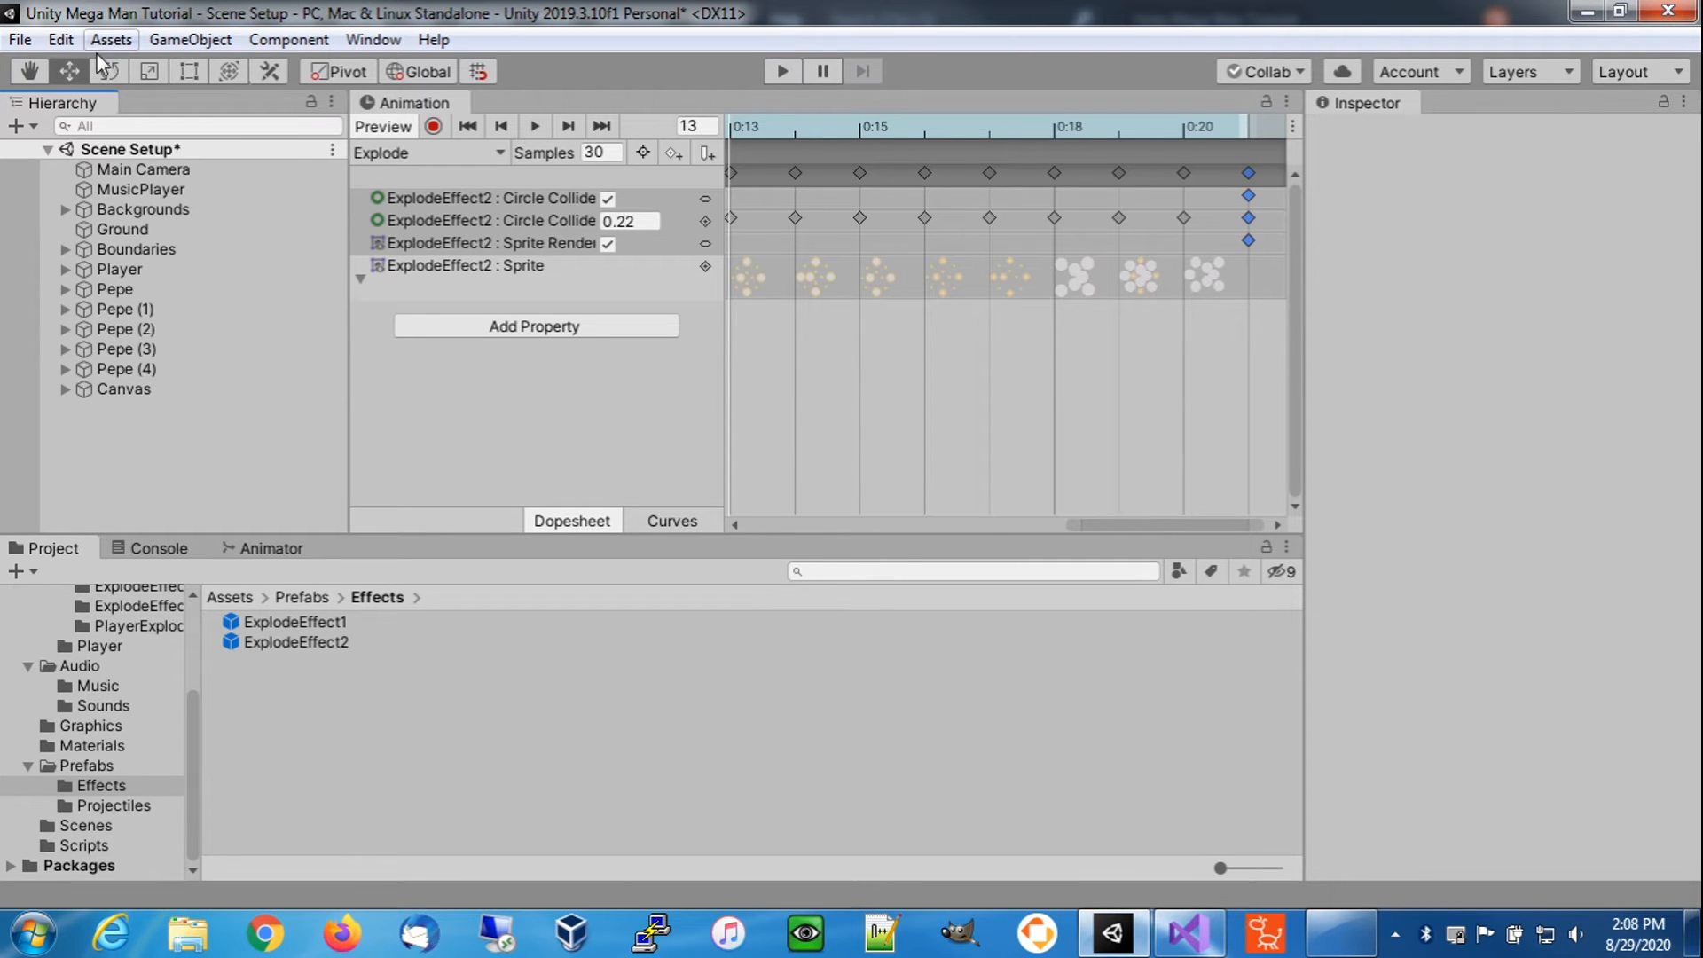
{"action": "left_click", "coordinate": [20, 39]}
{"action": "left_click", "coordinate": [55, 135]}
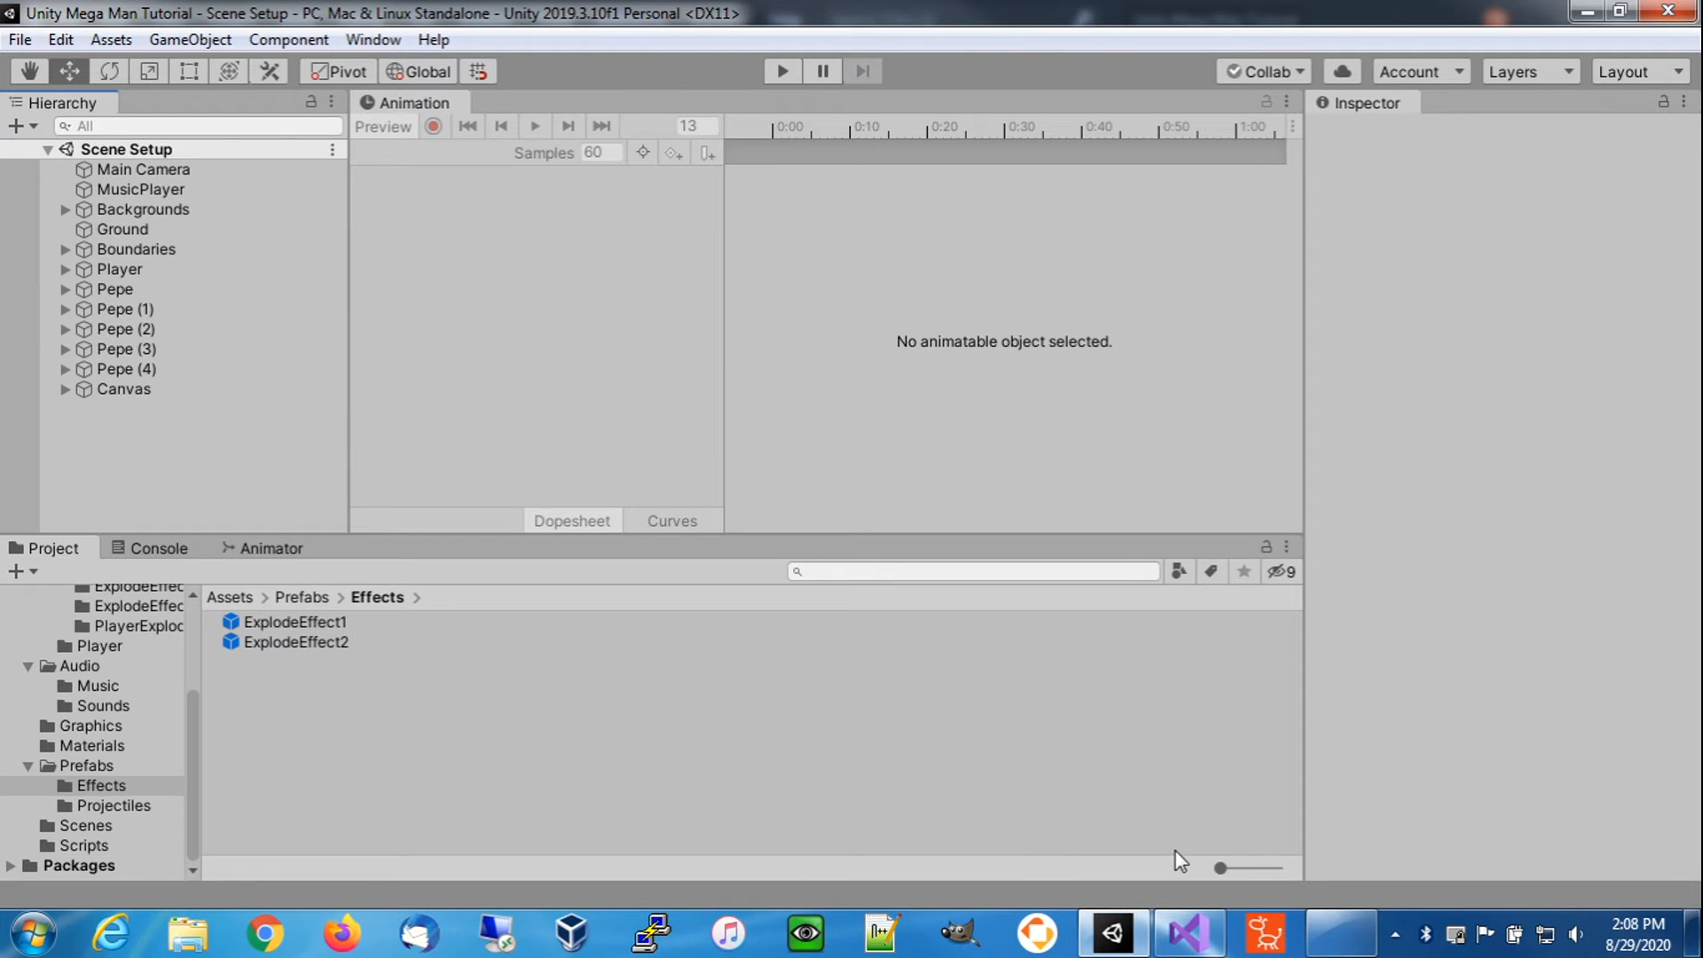
- Switch to Visual Studio and remove the default Start and Update methods from ExplosionScript.cs
{"action": "mouse_move", "coordinate": [1206, 947]}
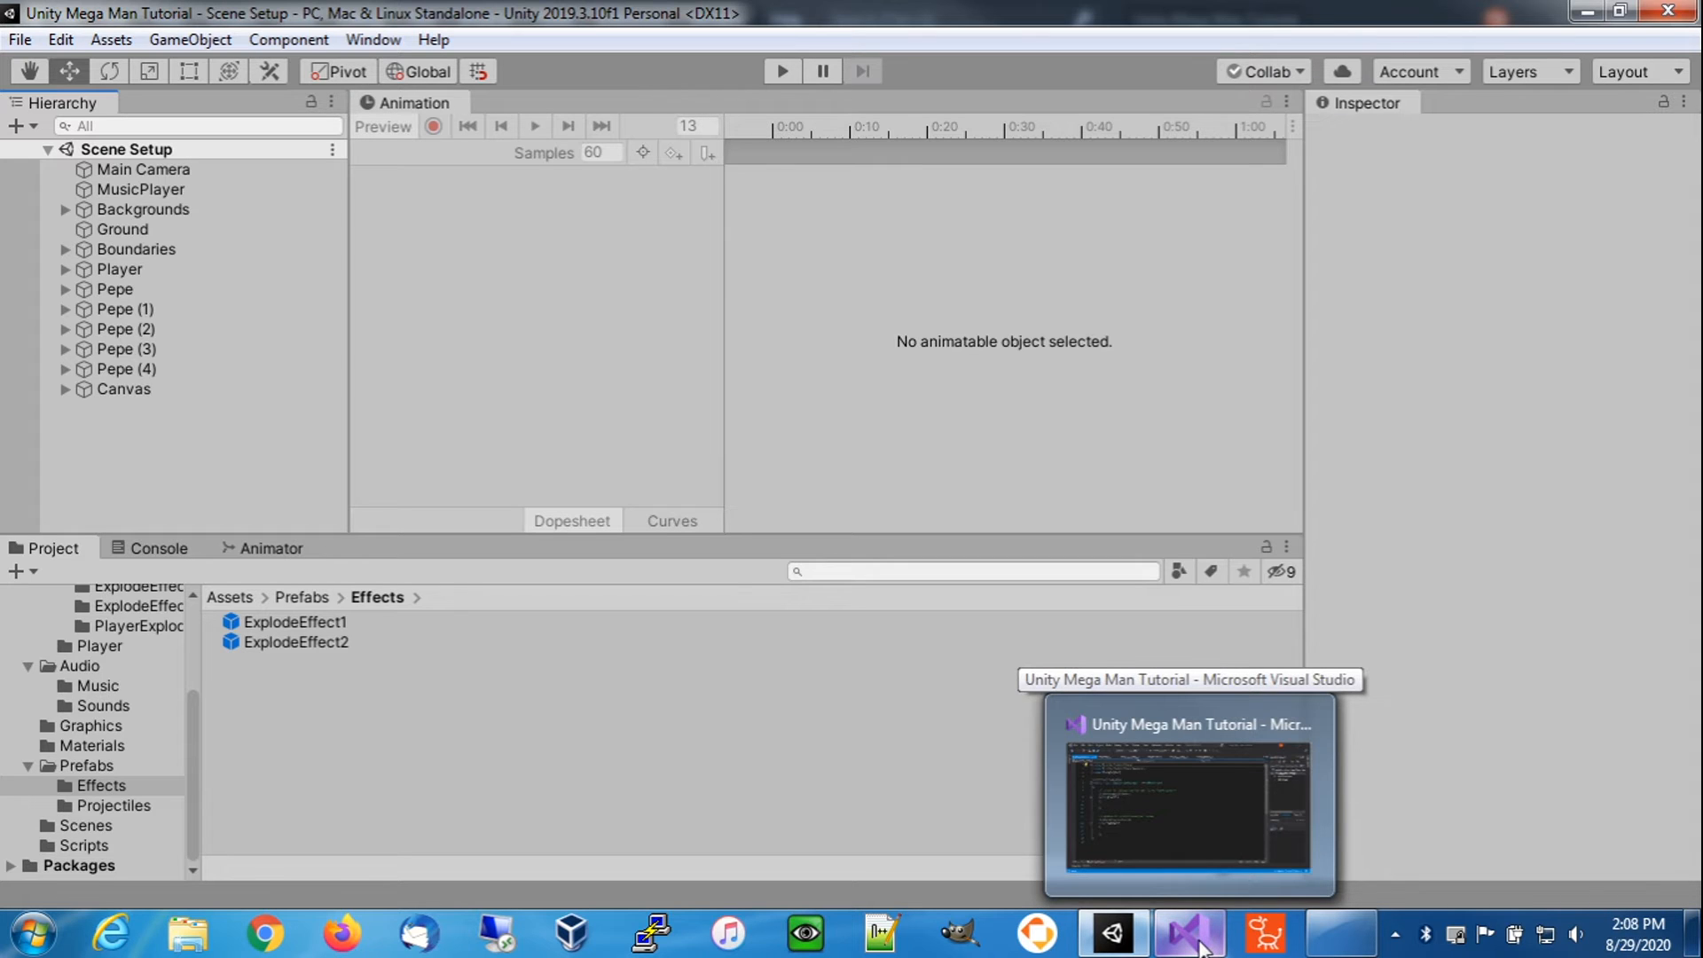
{"action": "left_click", "coordinate": [1201, 945]}
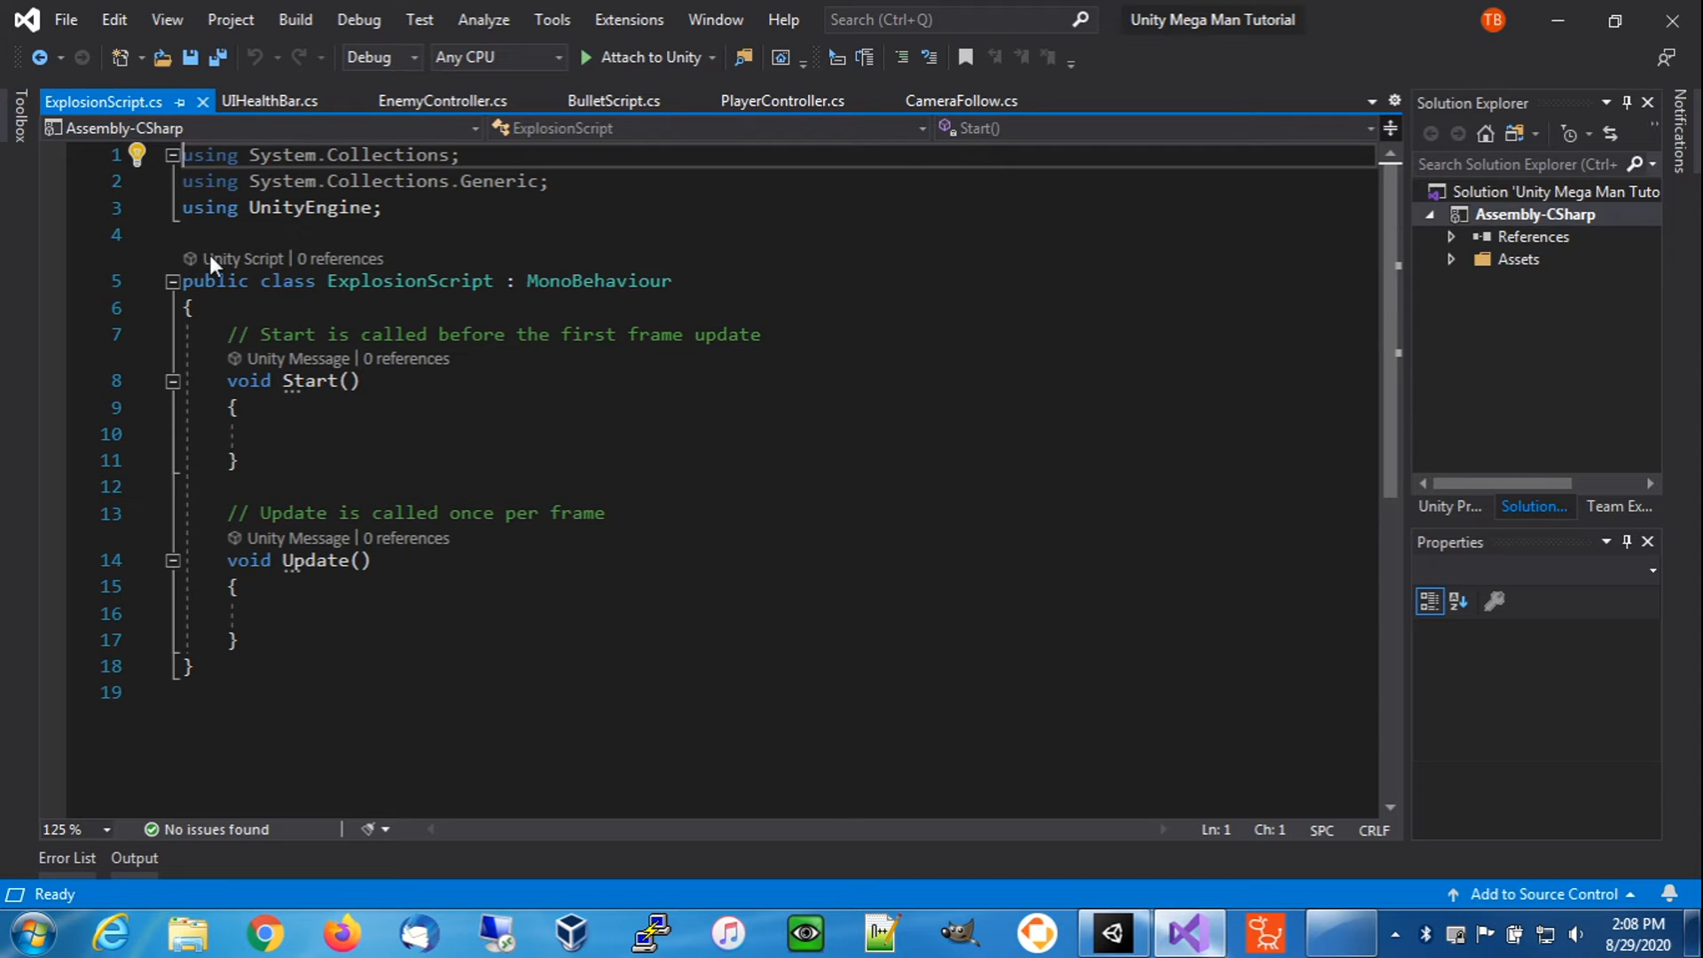
{"action": "left_click_drag", "start_coordinate": [279, 639], "coordinate": [156, 325]}
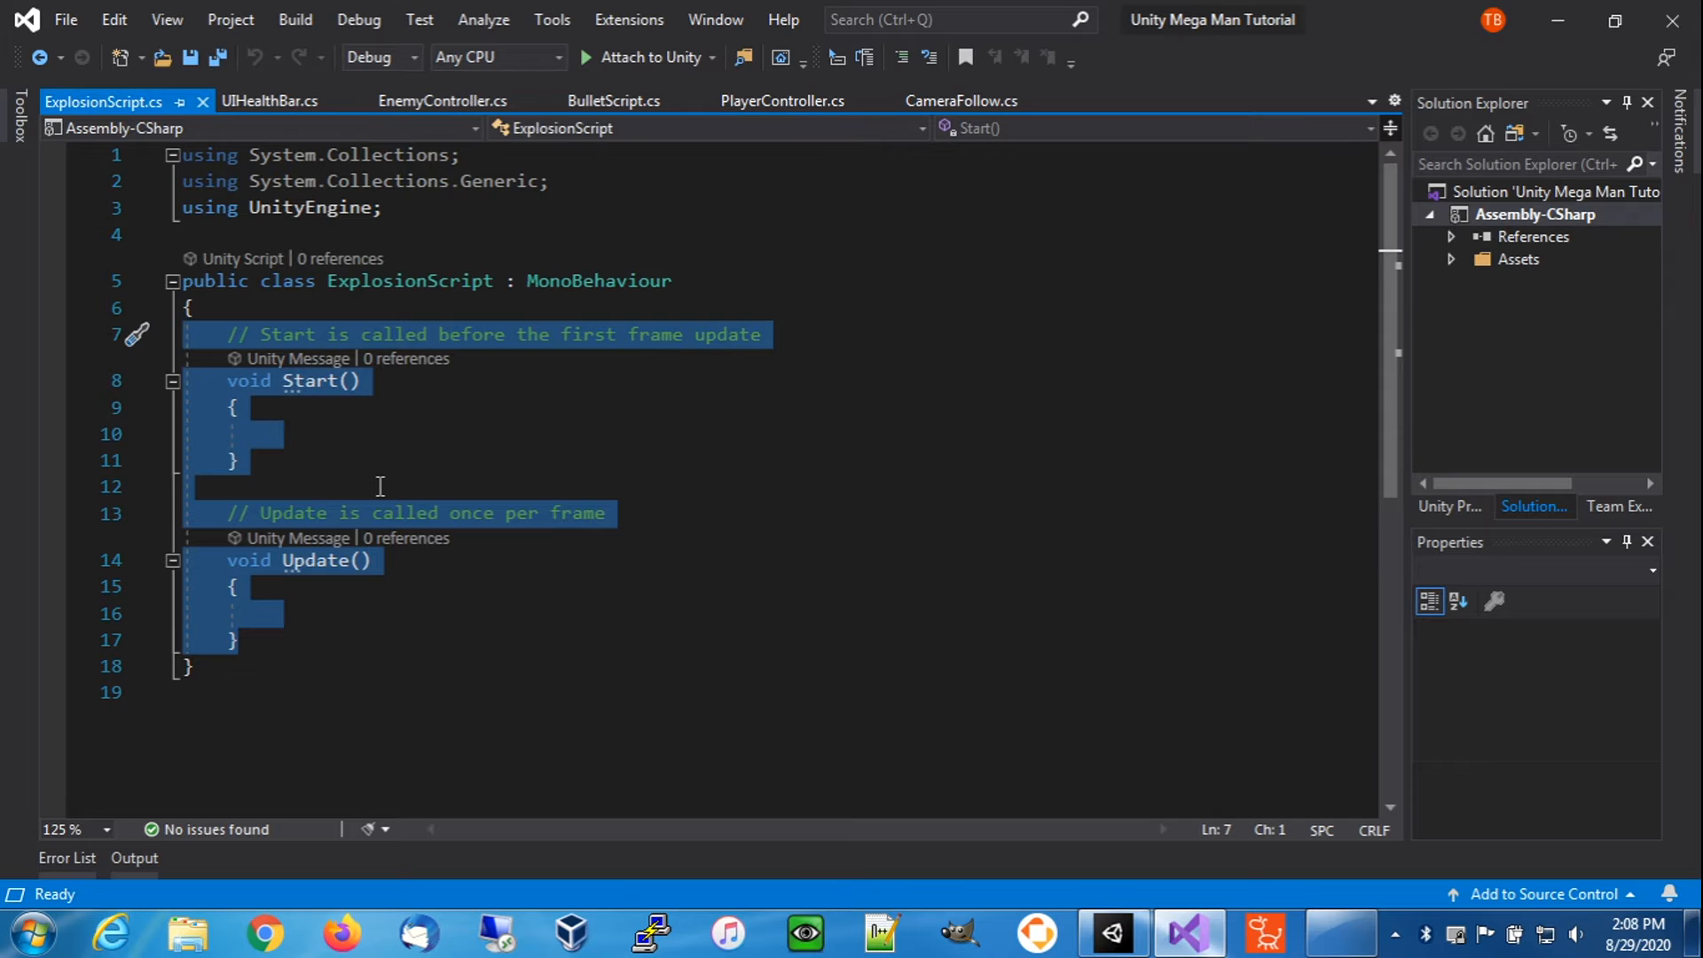
{"action": "key", "text": "Delete"}
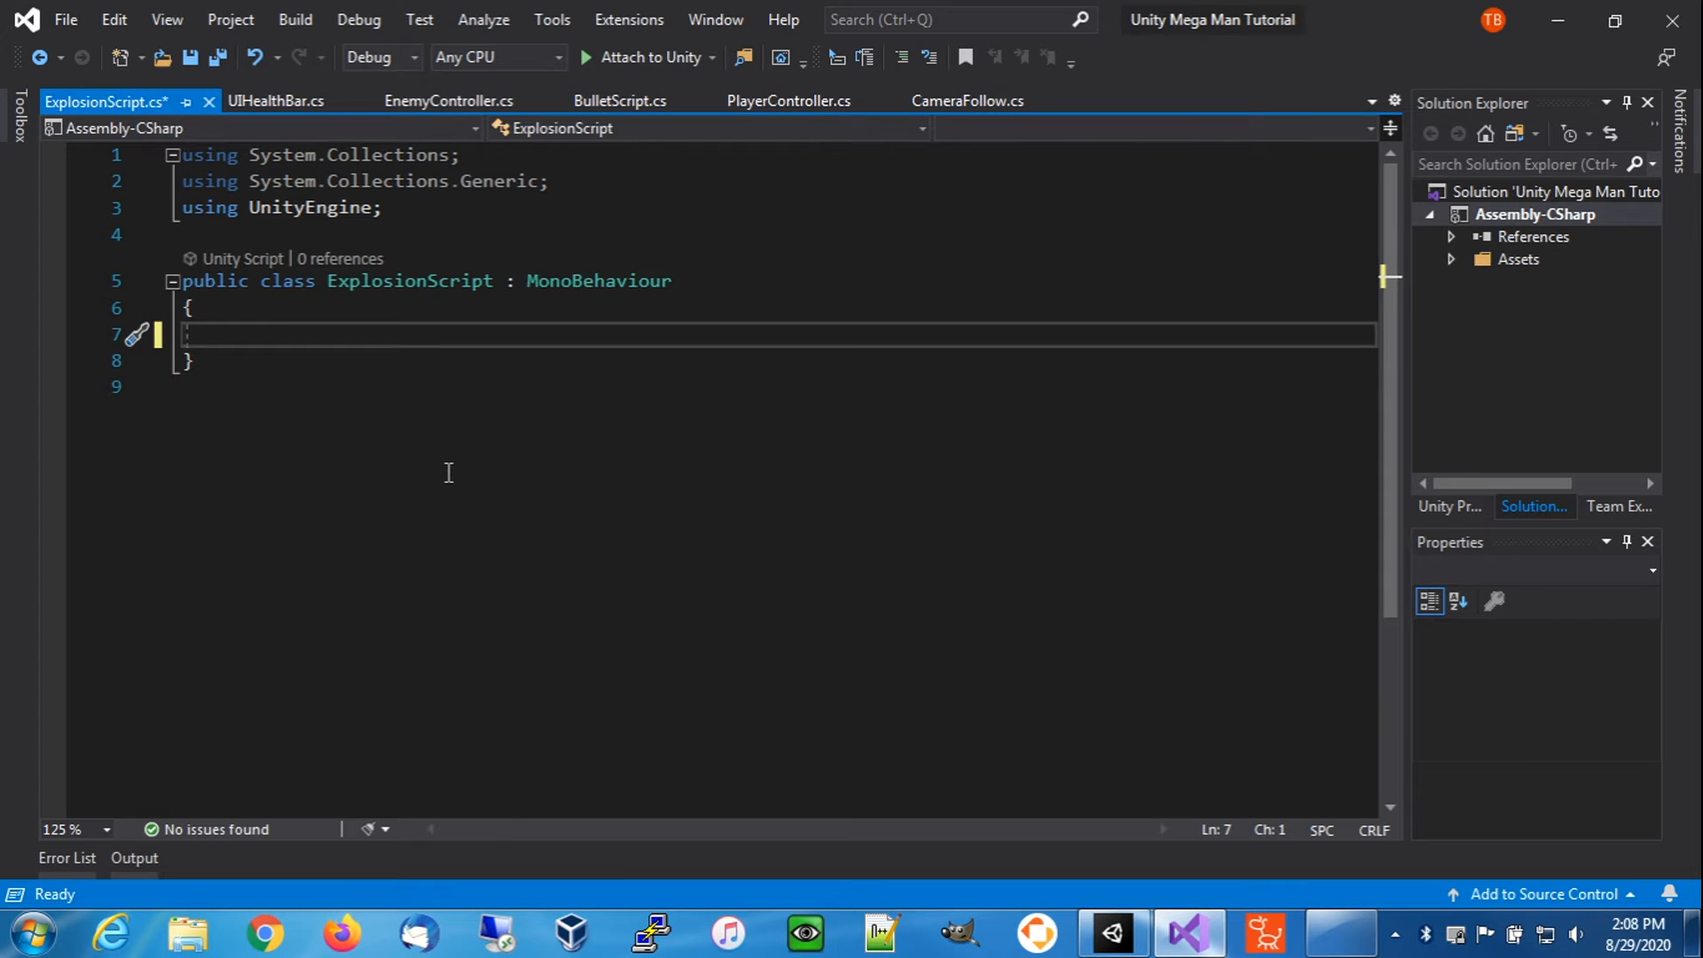
- Declare the field int damage = 0; in the ExplosionScript class
{"action": "key", "text": "Tab"}
{"action": "type", "text": "int d"}
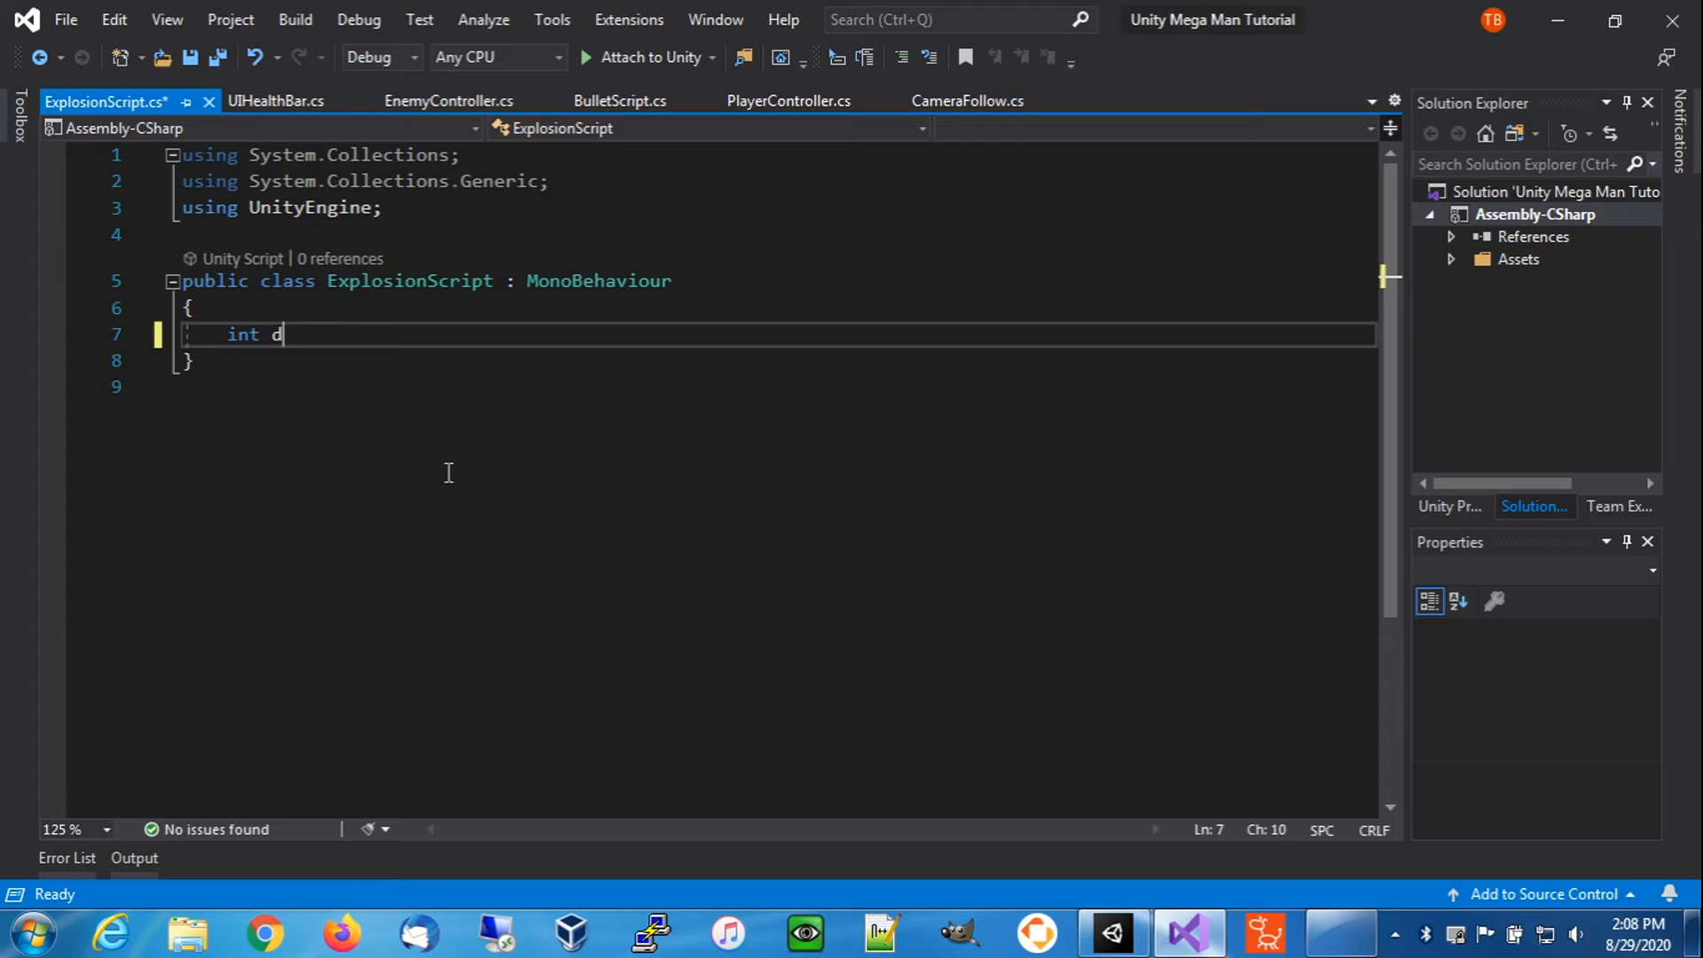
{"action": "type", "text": "amage = 0;"}
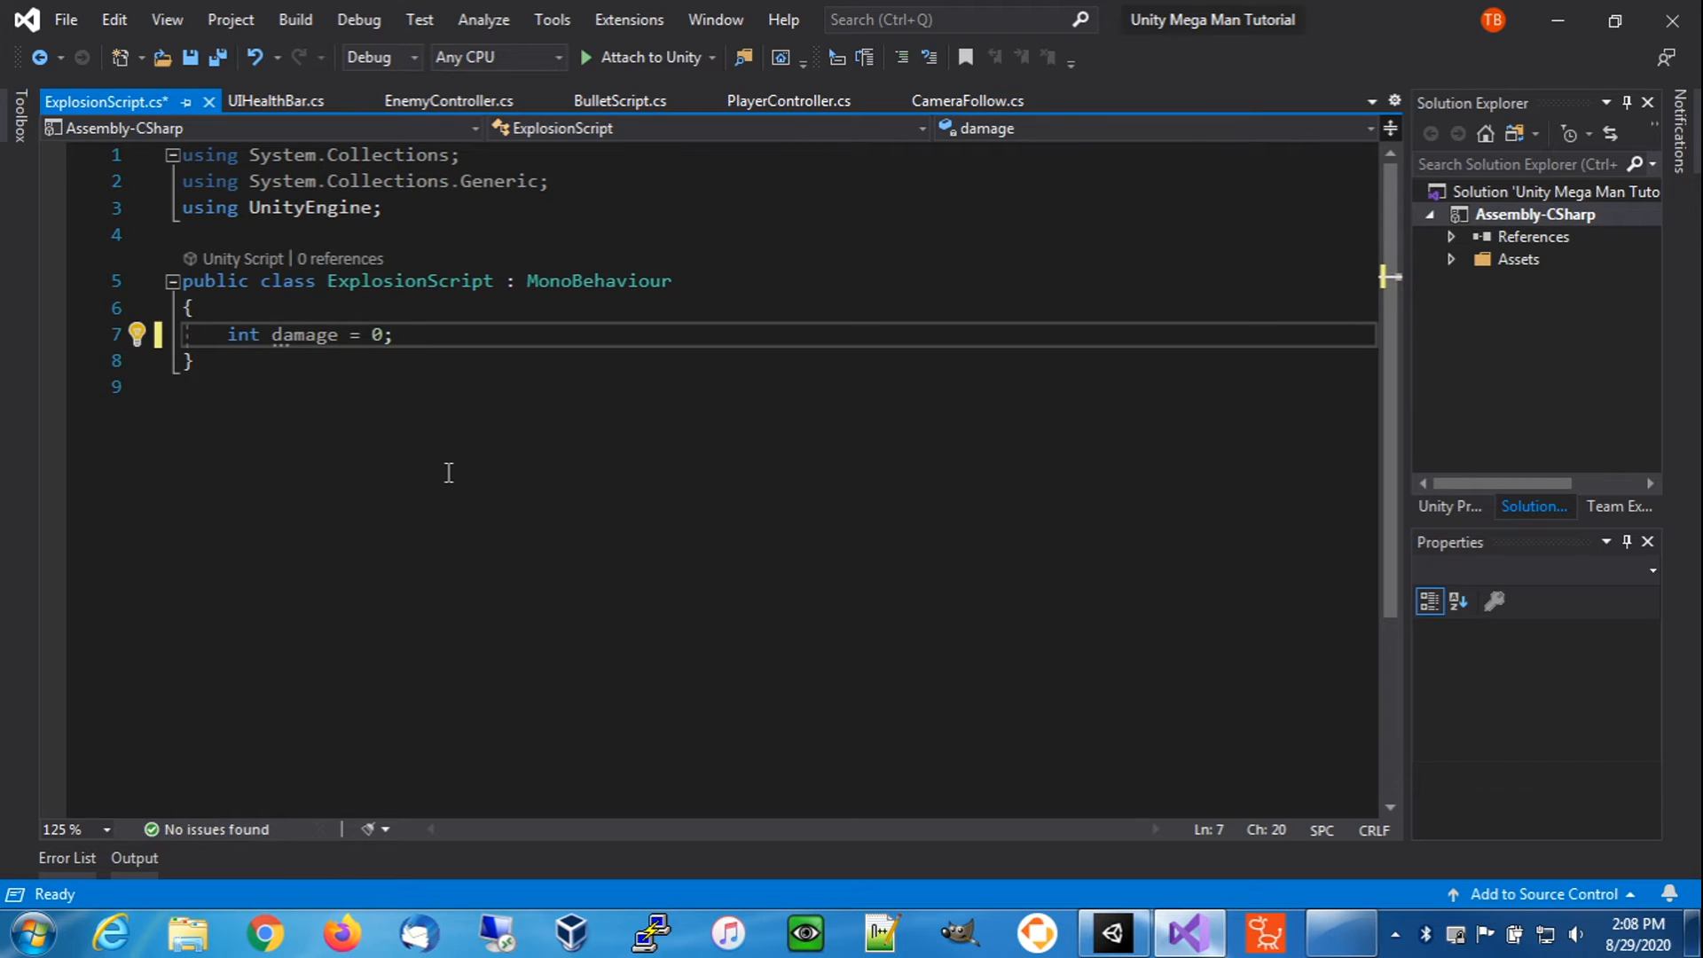
- Add a public void SetDamageValue(int damage) method below the field, containing this.damage = damage;
{"action": "key", "text": "Return"}
{"action": "key", "text": "Return"}
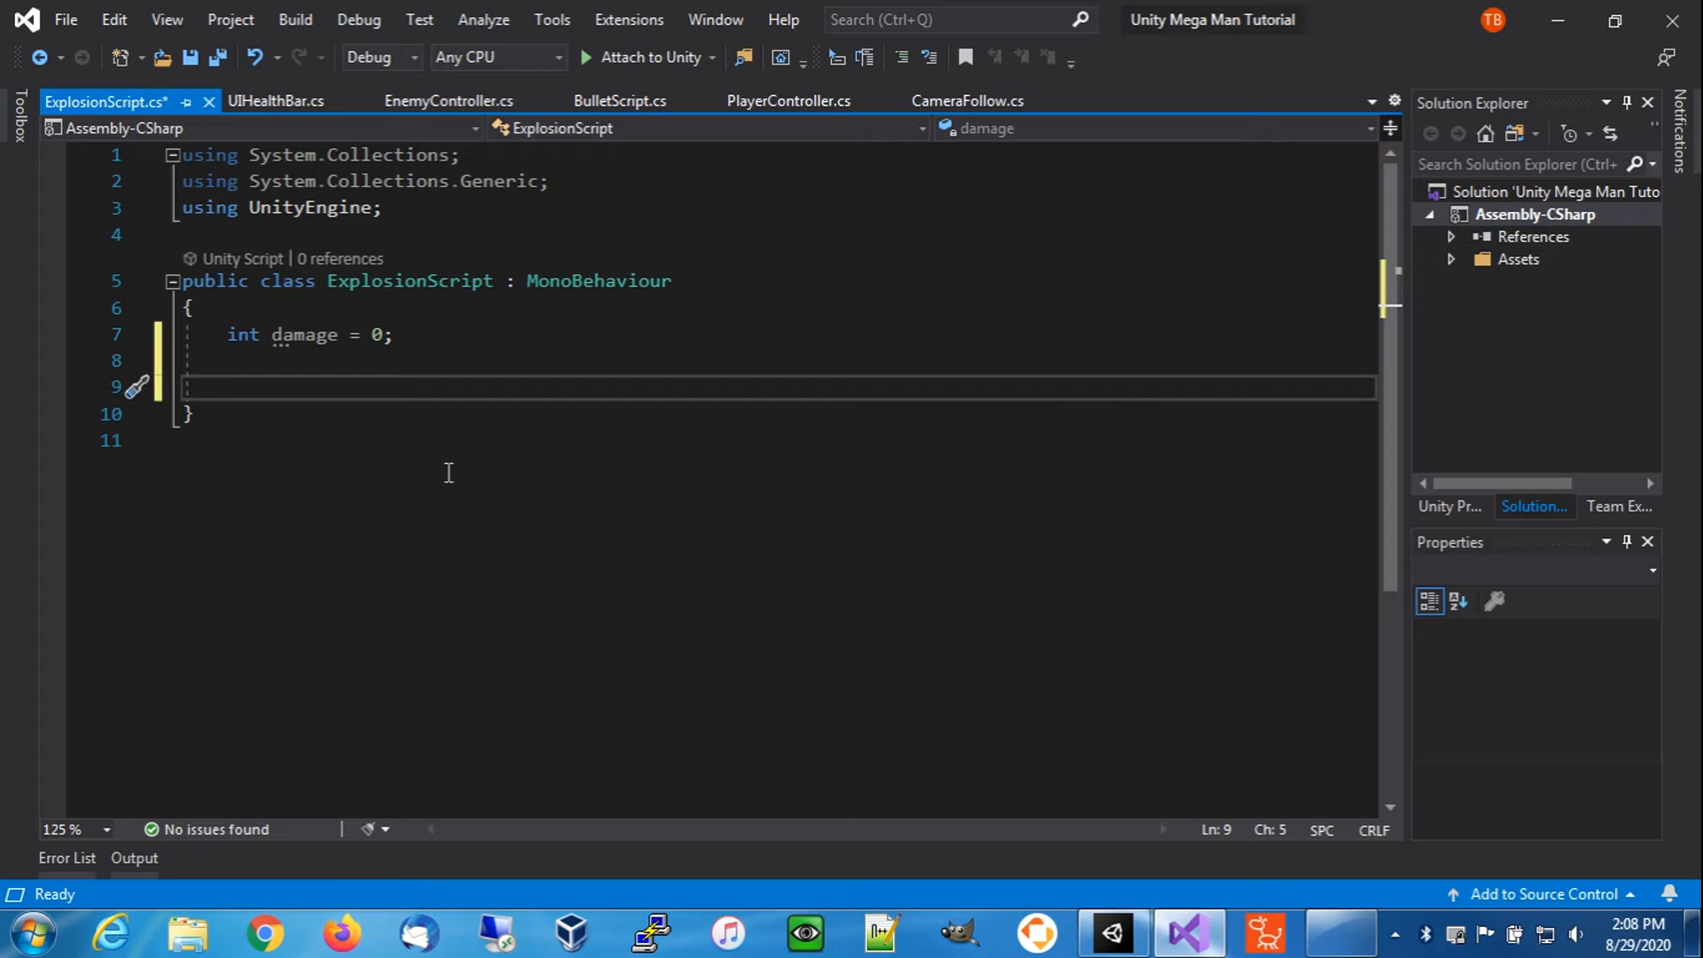
{"action": "type", "text": "publ"}
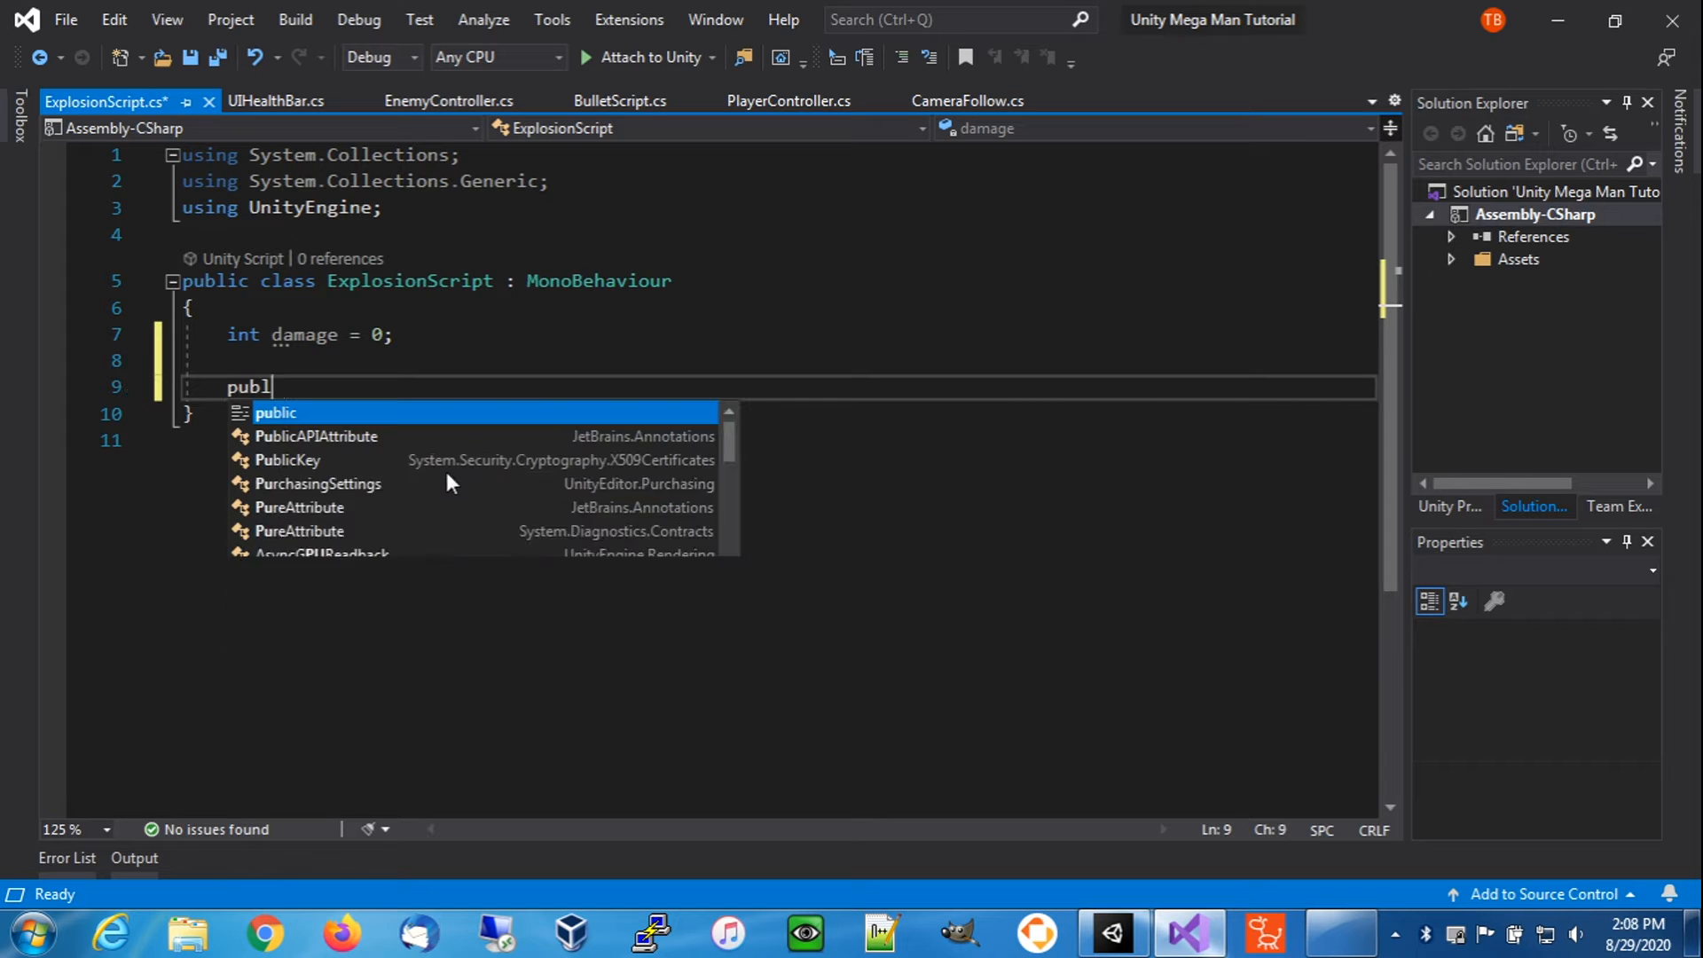
{"action": "type", "text": "ic void"}
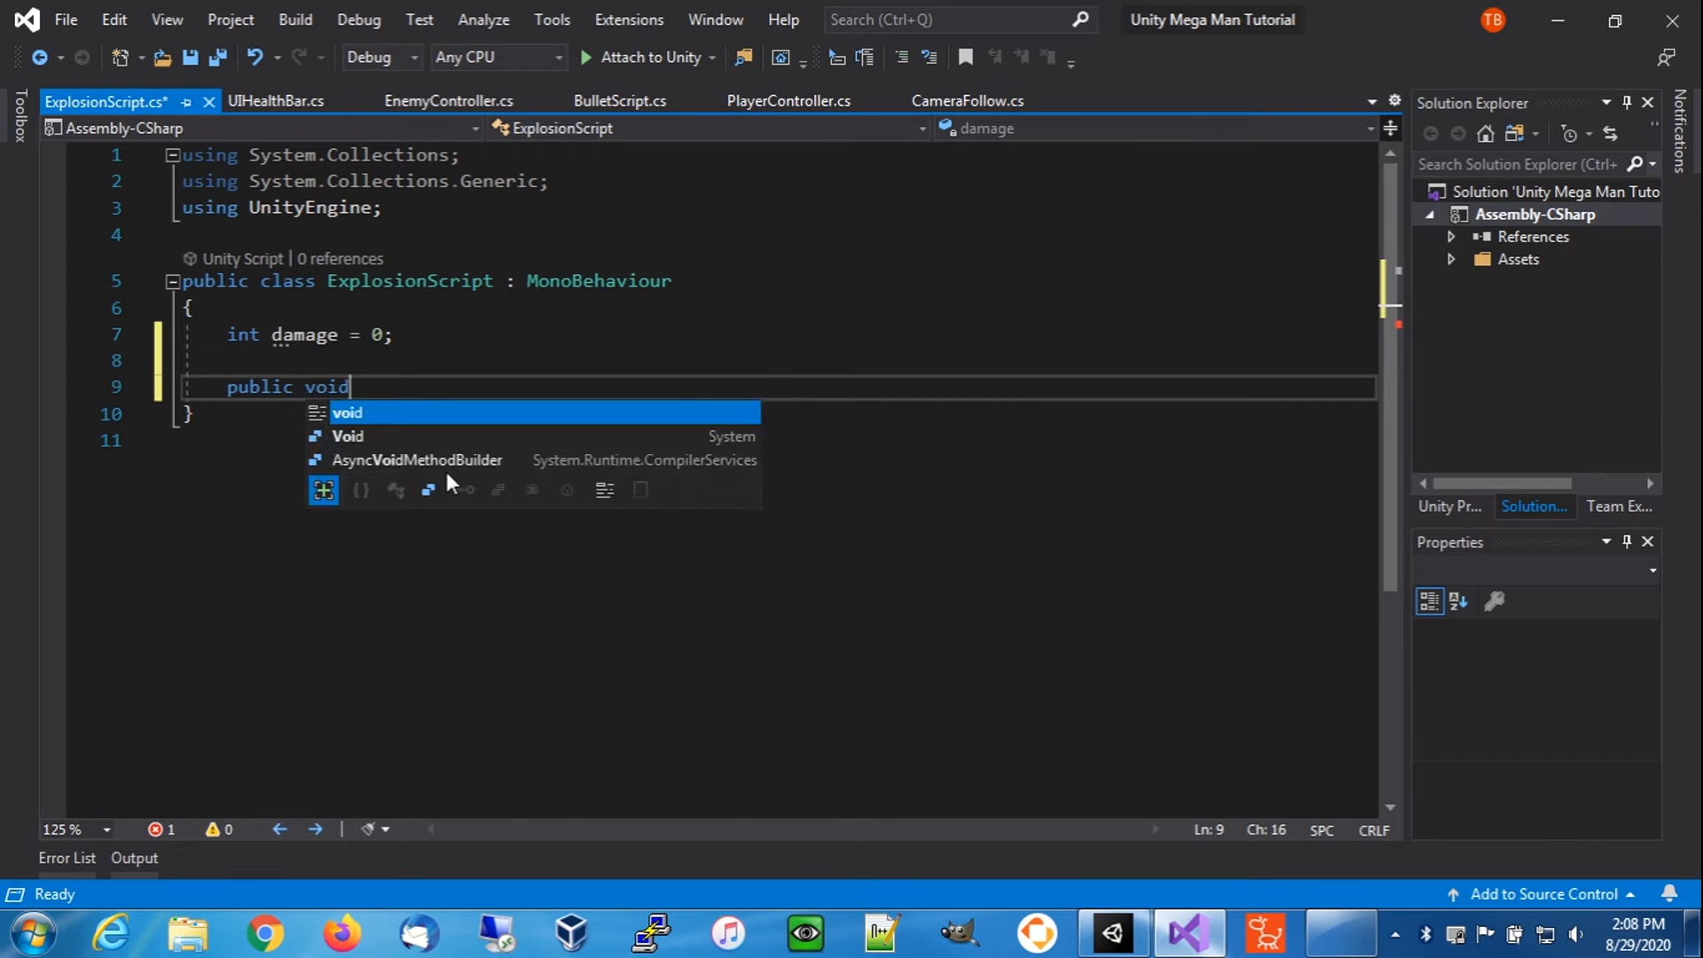
{"action": "type", "text": " SetDama"}
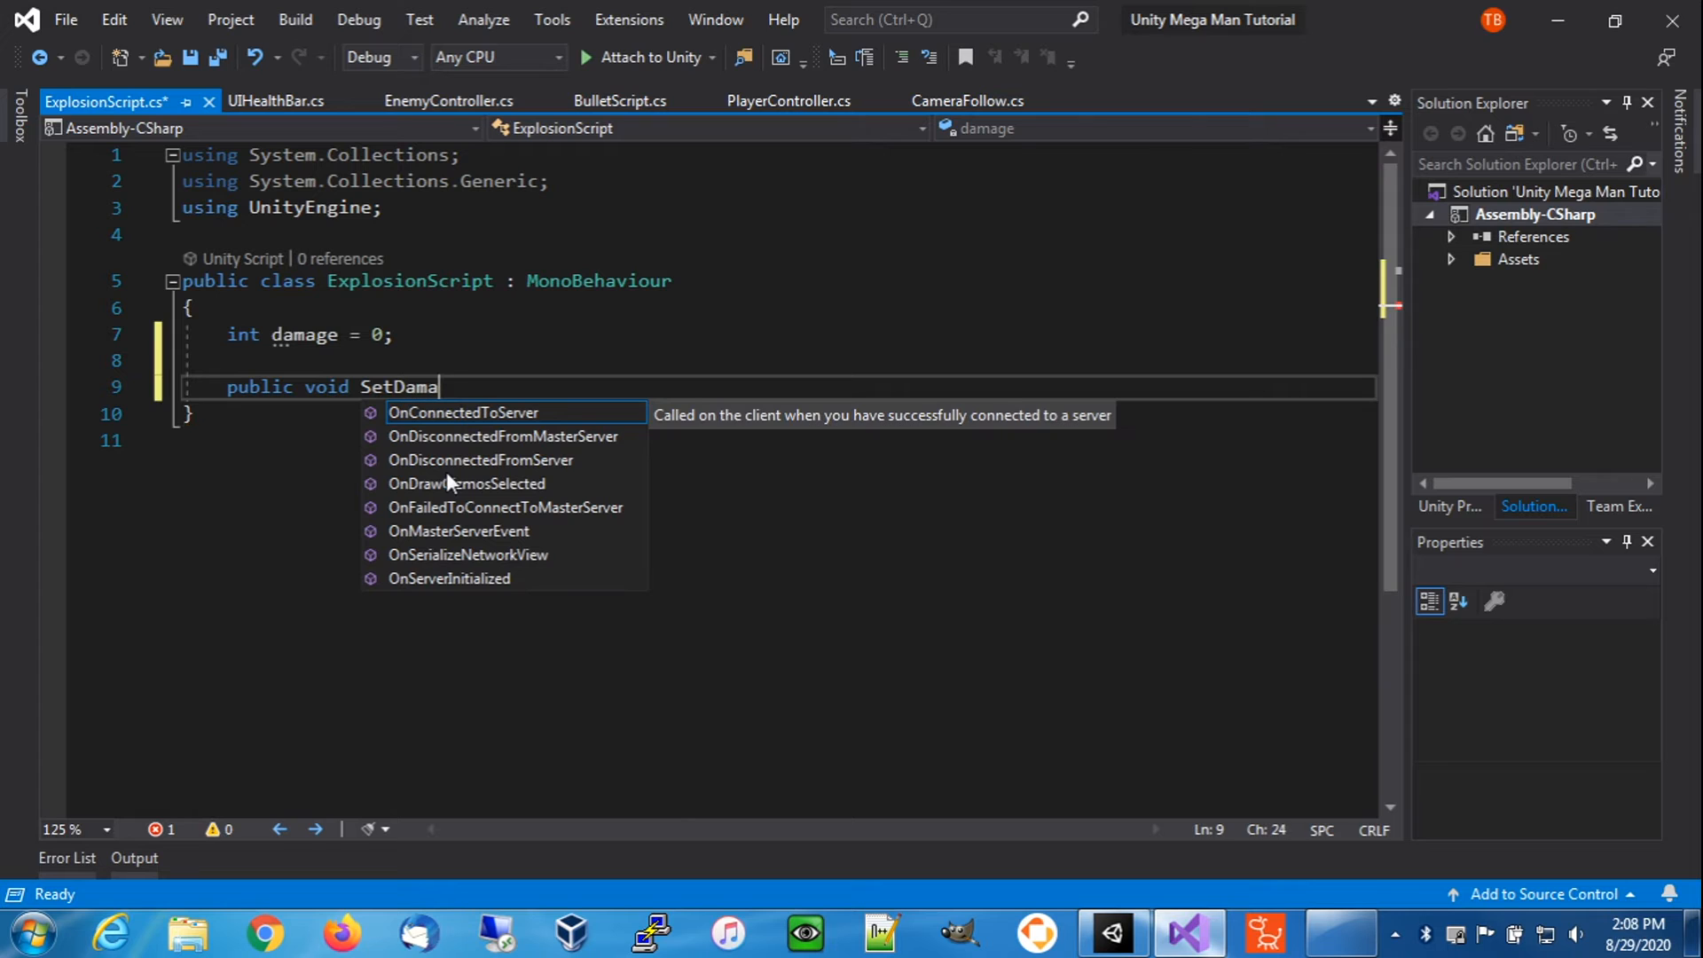
{"action": "type", "text": "geValue"}
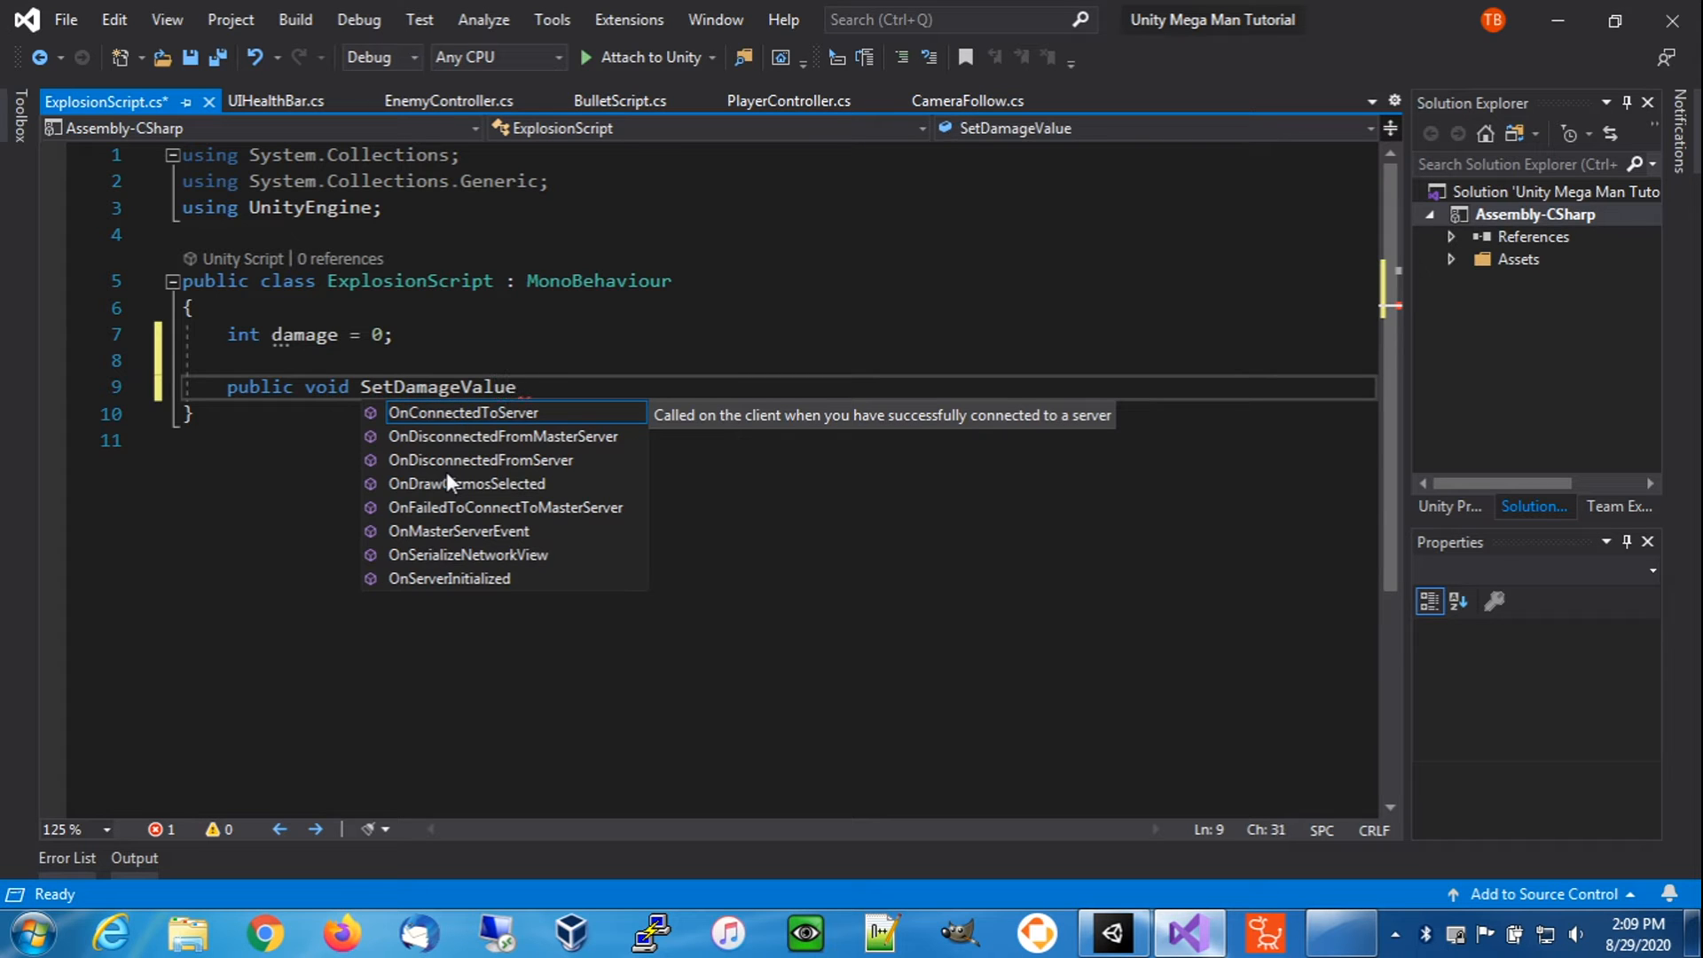
{"action": "type", "text": "(int damage) {"}
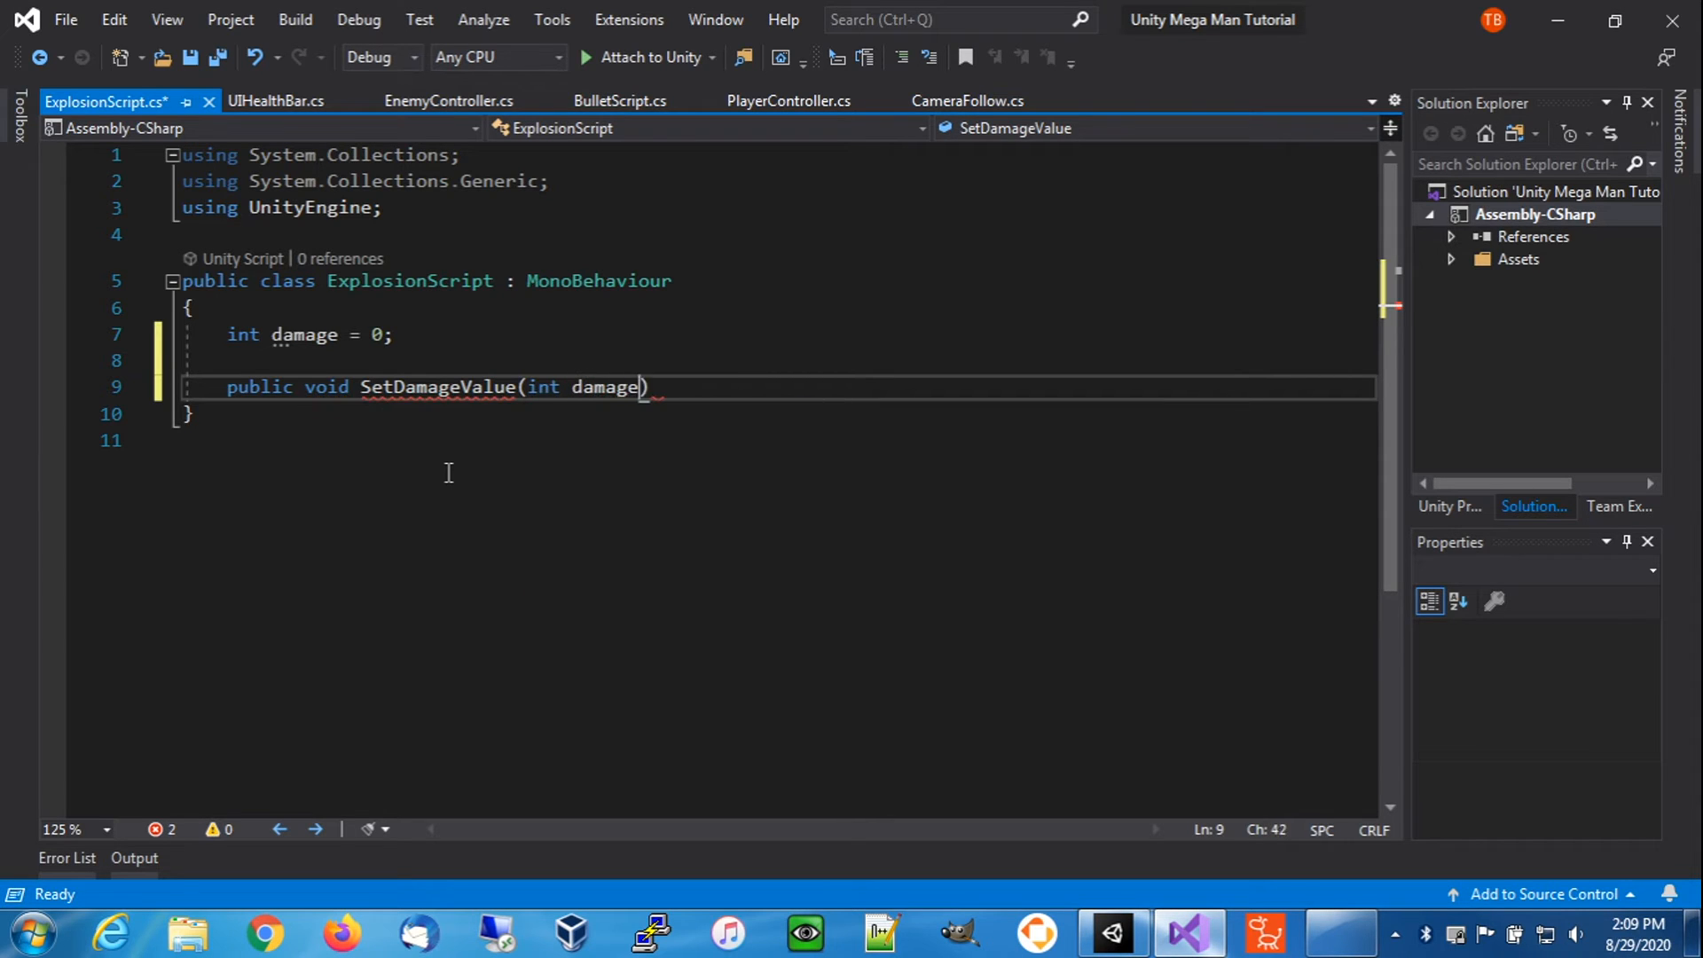
{"action": "key", "text": "Return"}
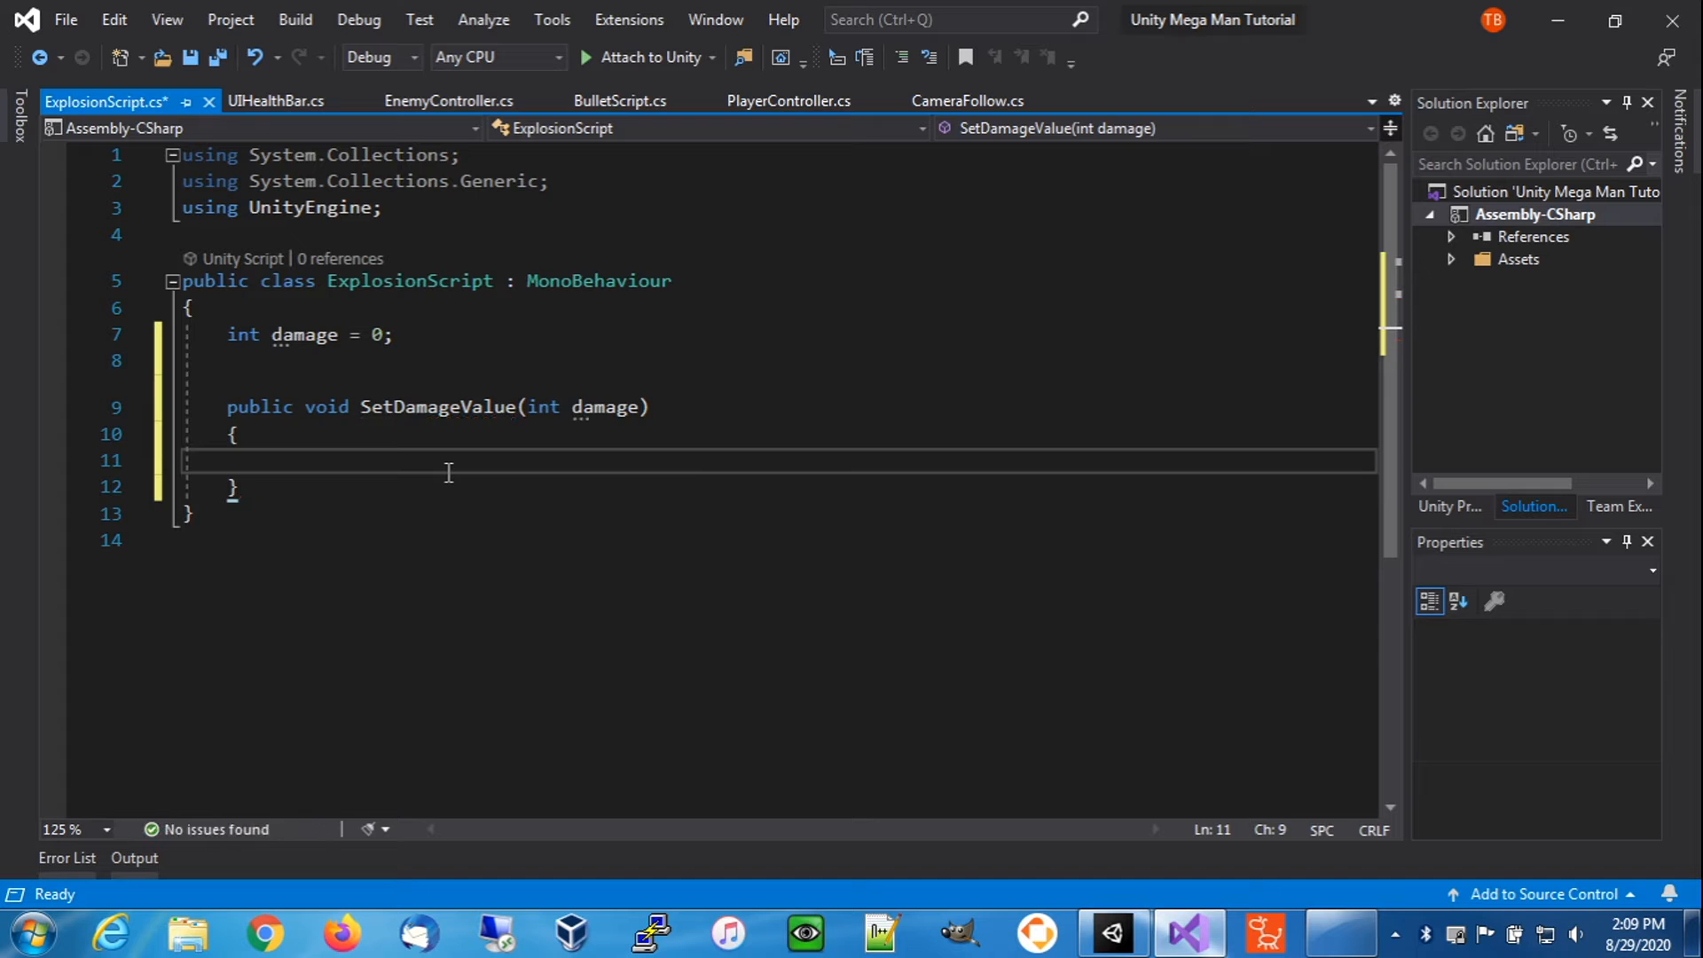
{"action": "type", "text": "this."}
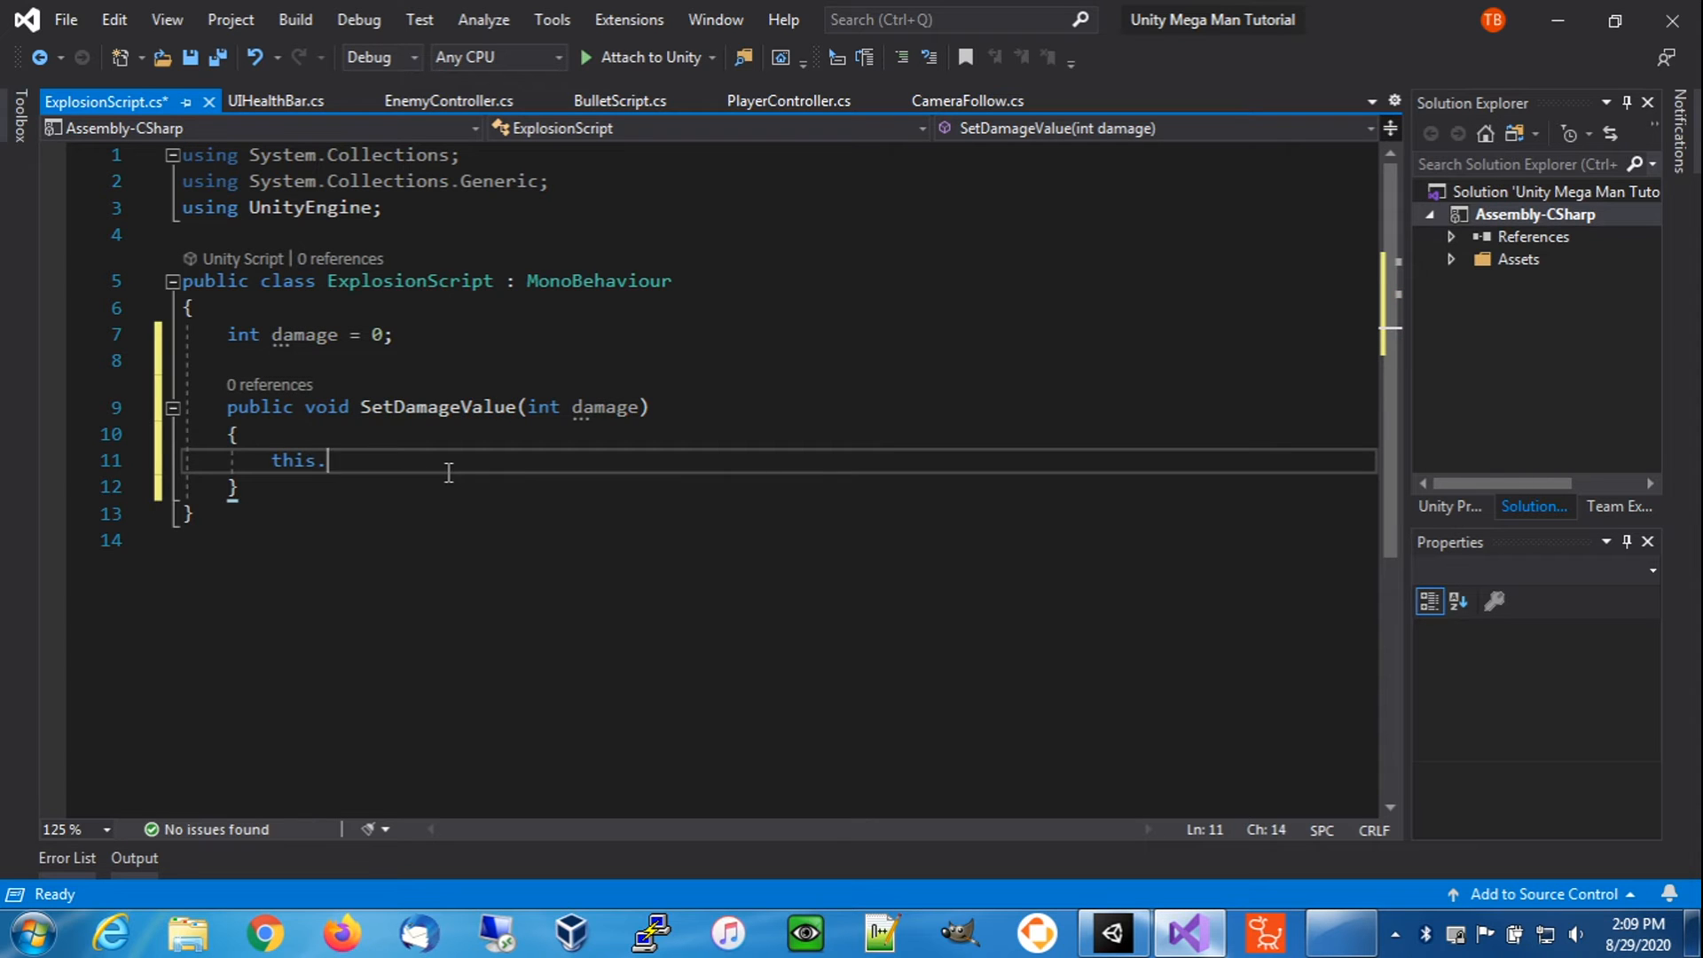
{"action": "type", "text": "damage = damage;"}
- Add a private OnTriggerStay2D method below SetDamageValue and name its Collider2D parameter other
{"action": "key", "text": "Down"}
{"action": "key", "text": "Return"}
{"action": "key", "text": "Return"}
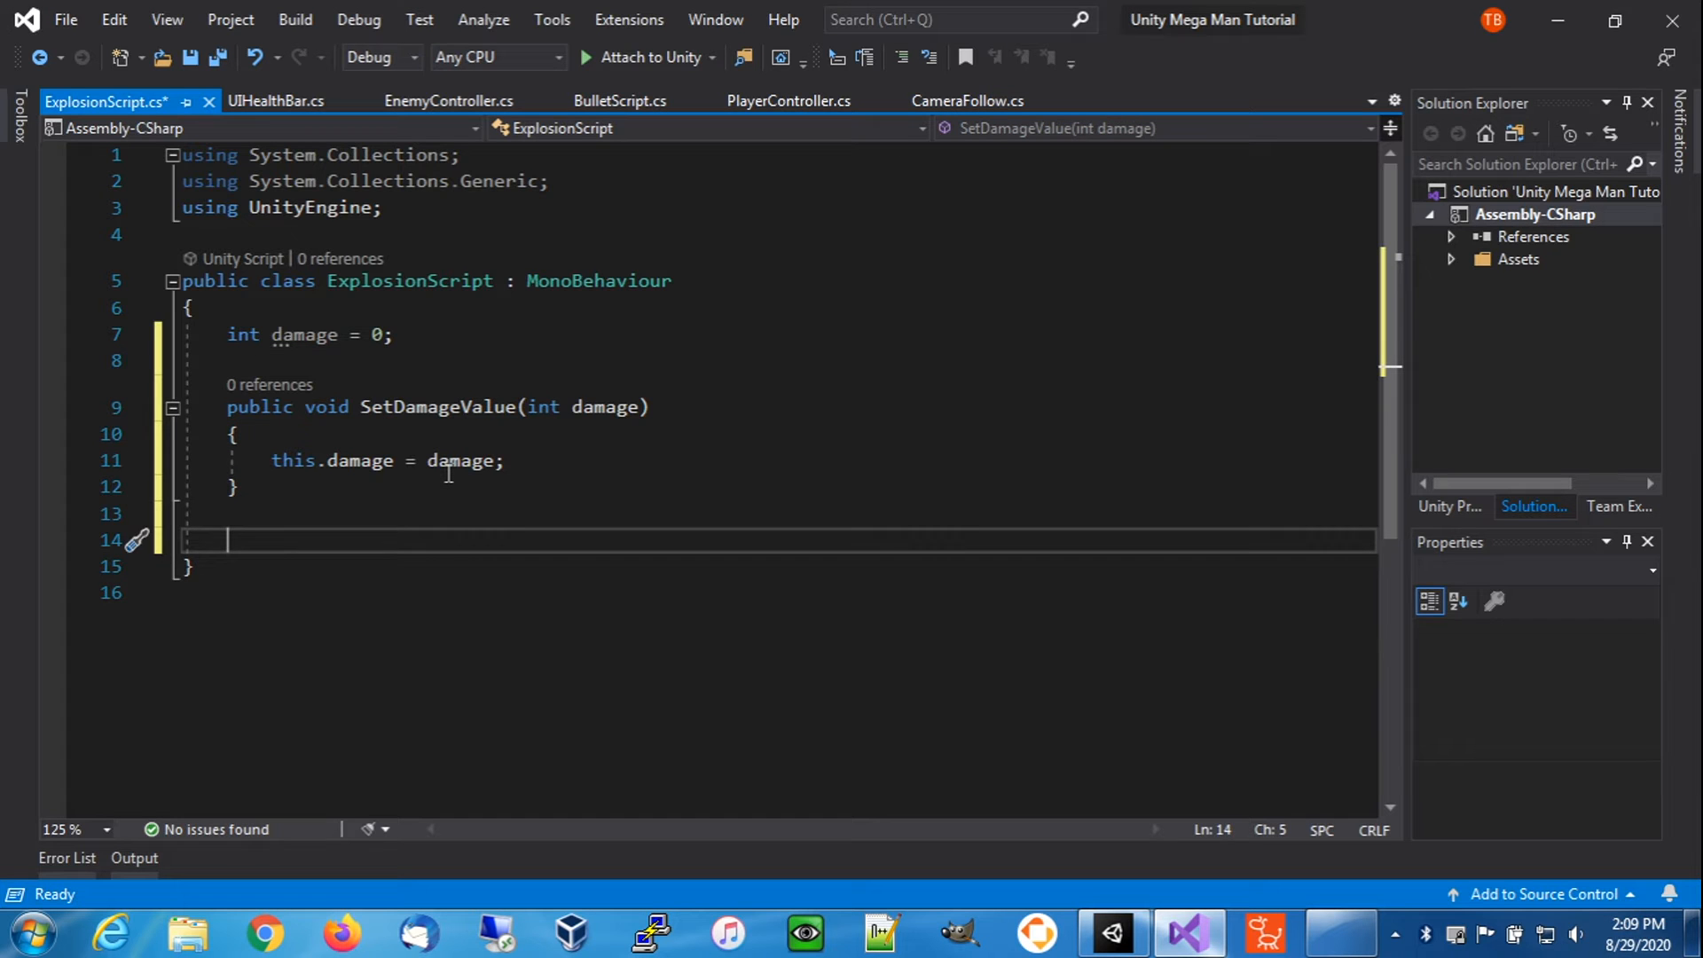
{"action": "type", "text": "private "}
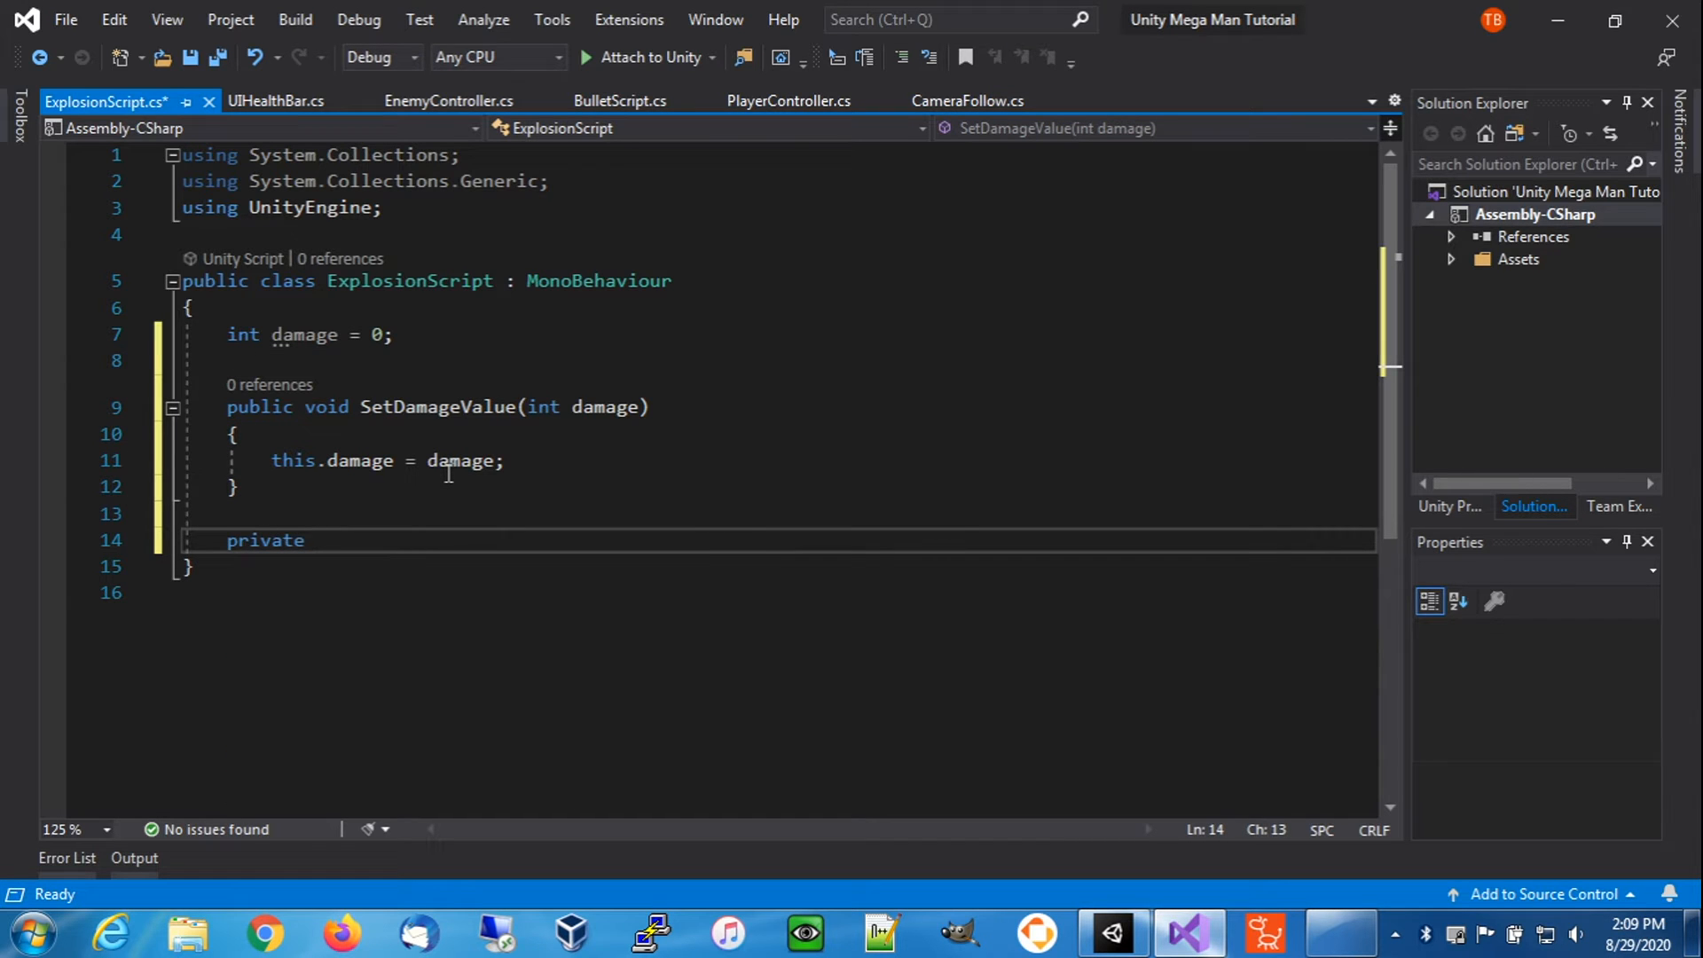
{"action": "type", "text": "void On"}
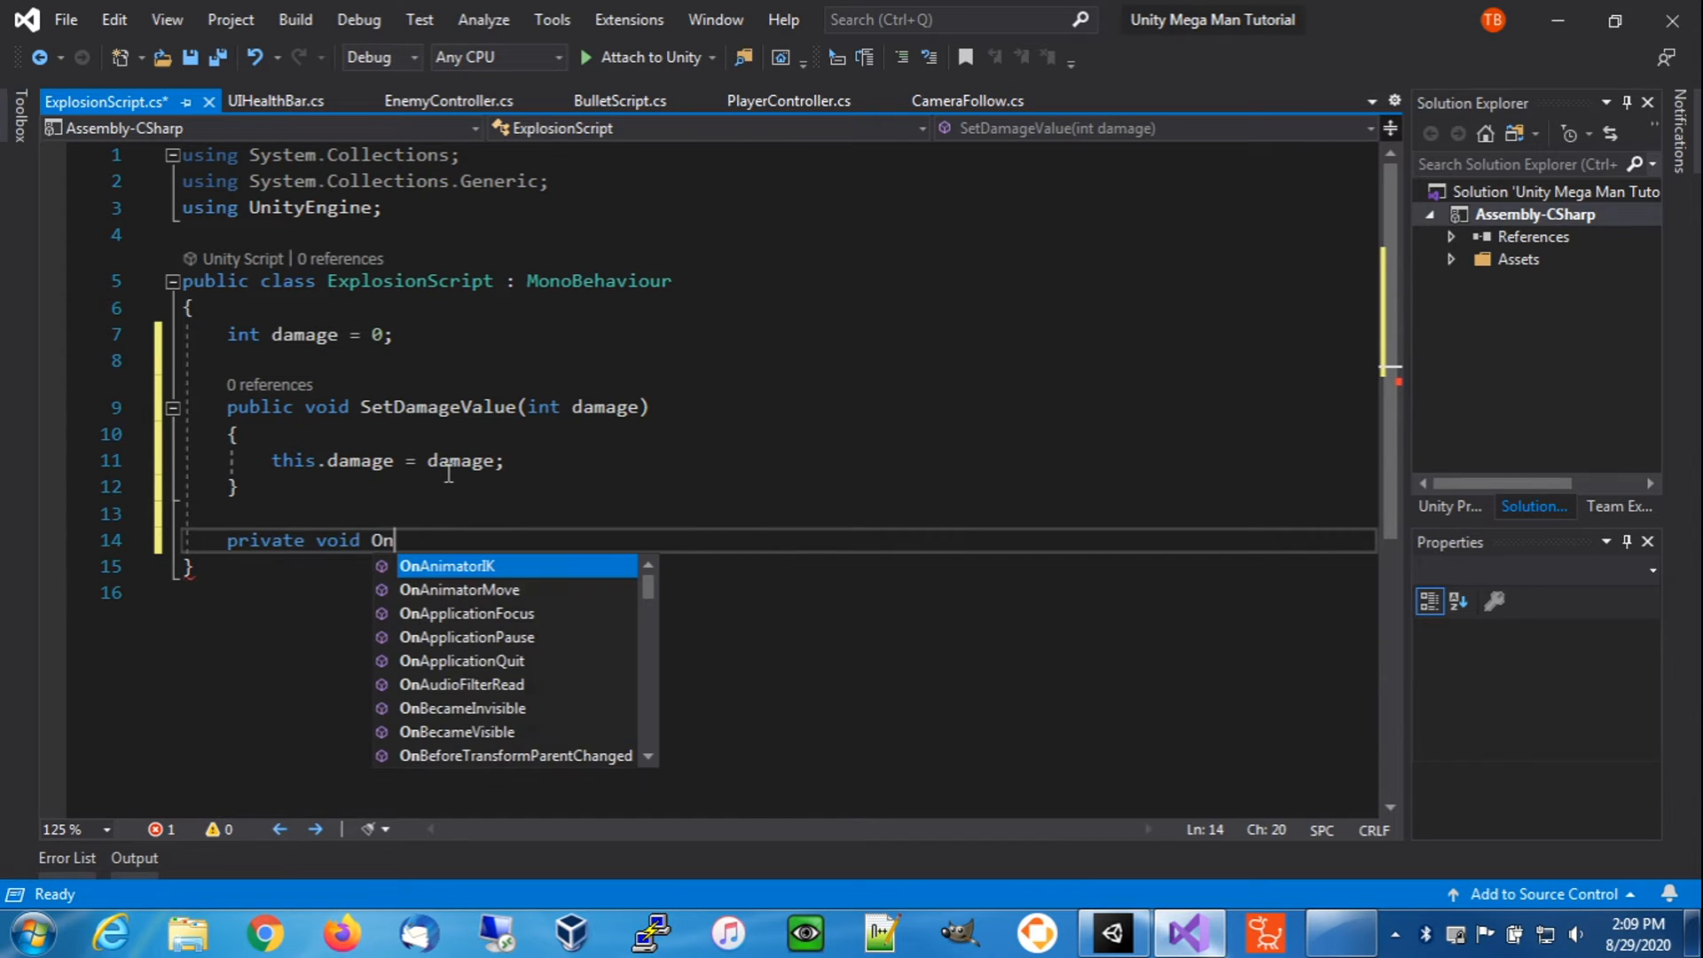
{"action": "type", "text": "Trigger"}
{"action": "key", "text": "Down"}
{"action": "key", "text": "Down"}
{"action": "key", "text": "Down"}
{"action": "key", "text": "Down"}
{"action": "key", "text": "Down"}
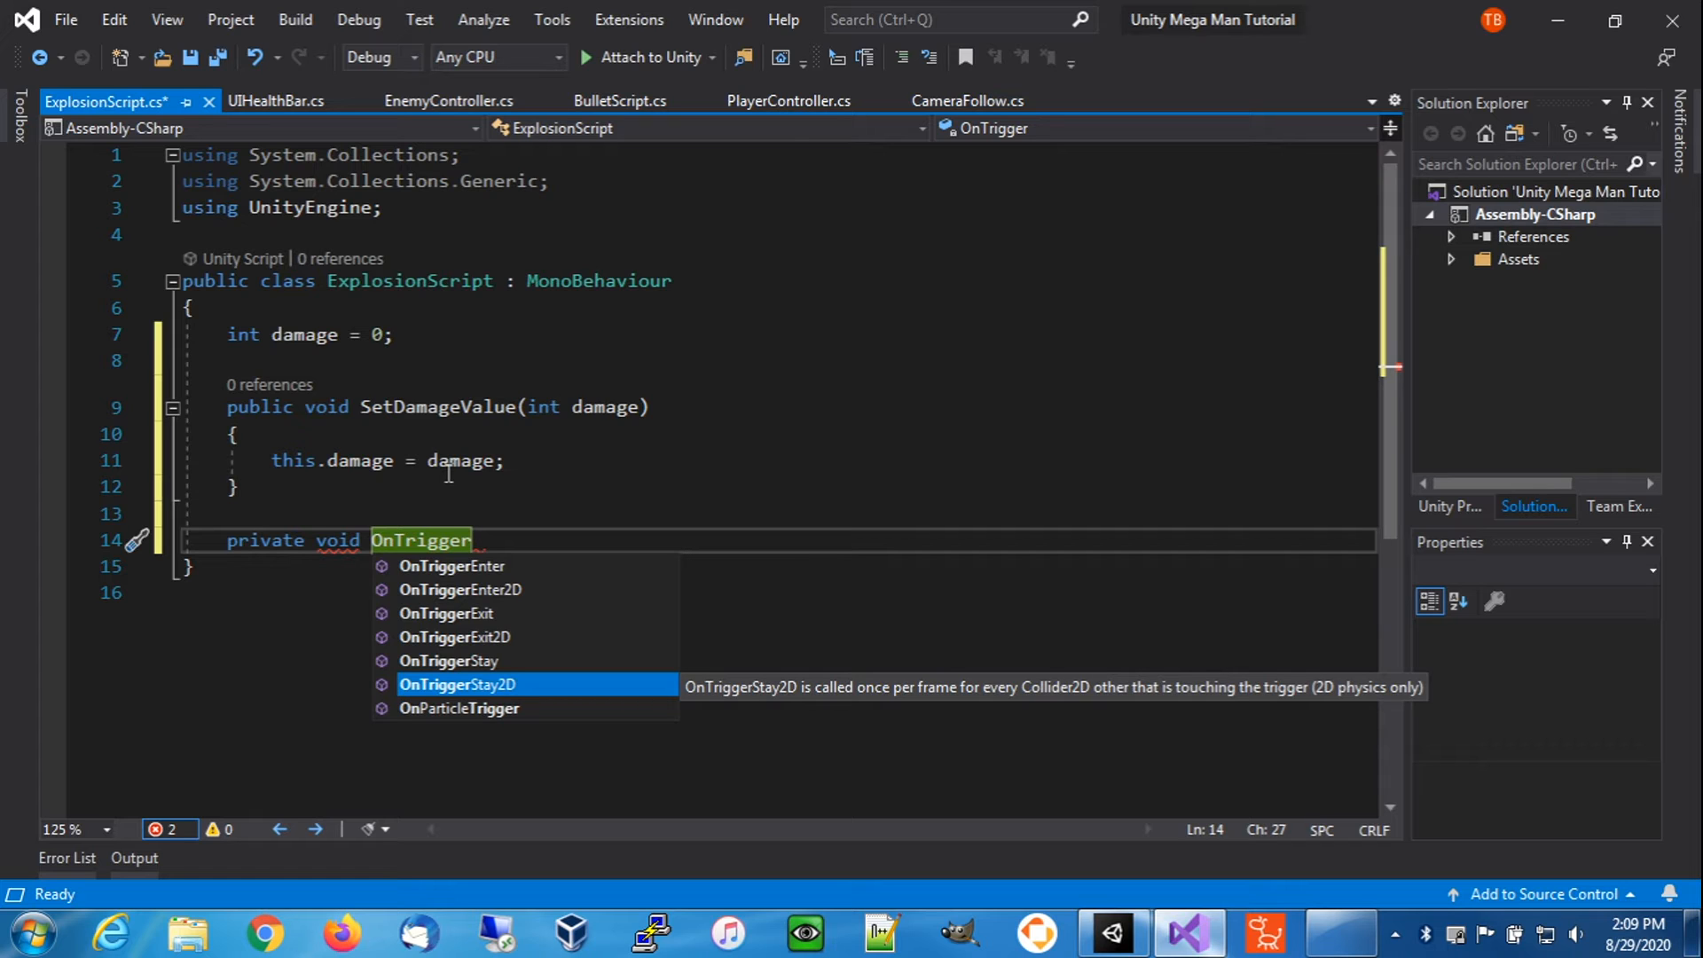
{"action": "key", "text": "Tab"}
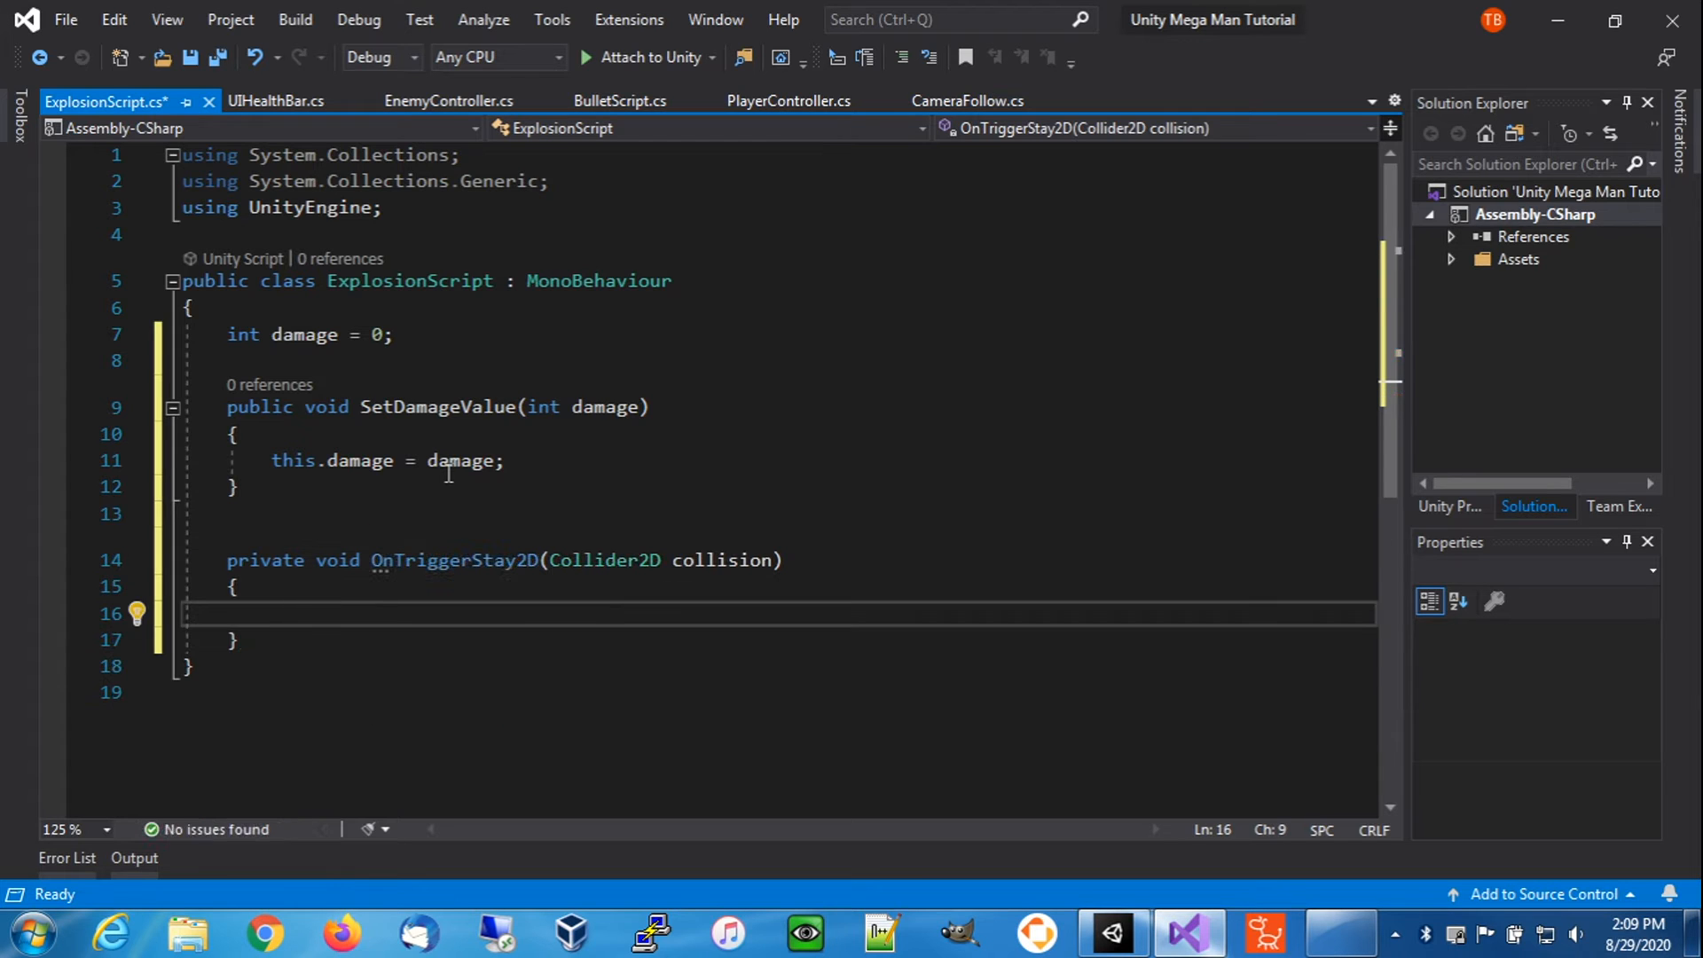
{"action": "double_click", "coordinate": [711, 560]}
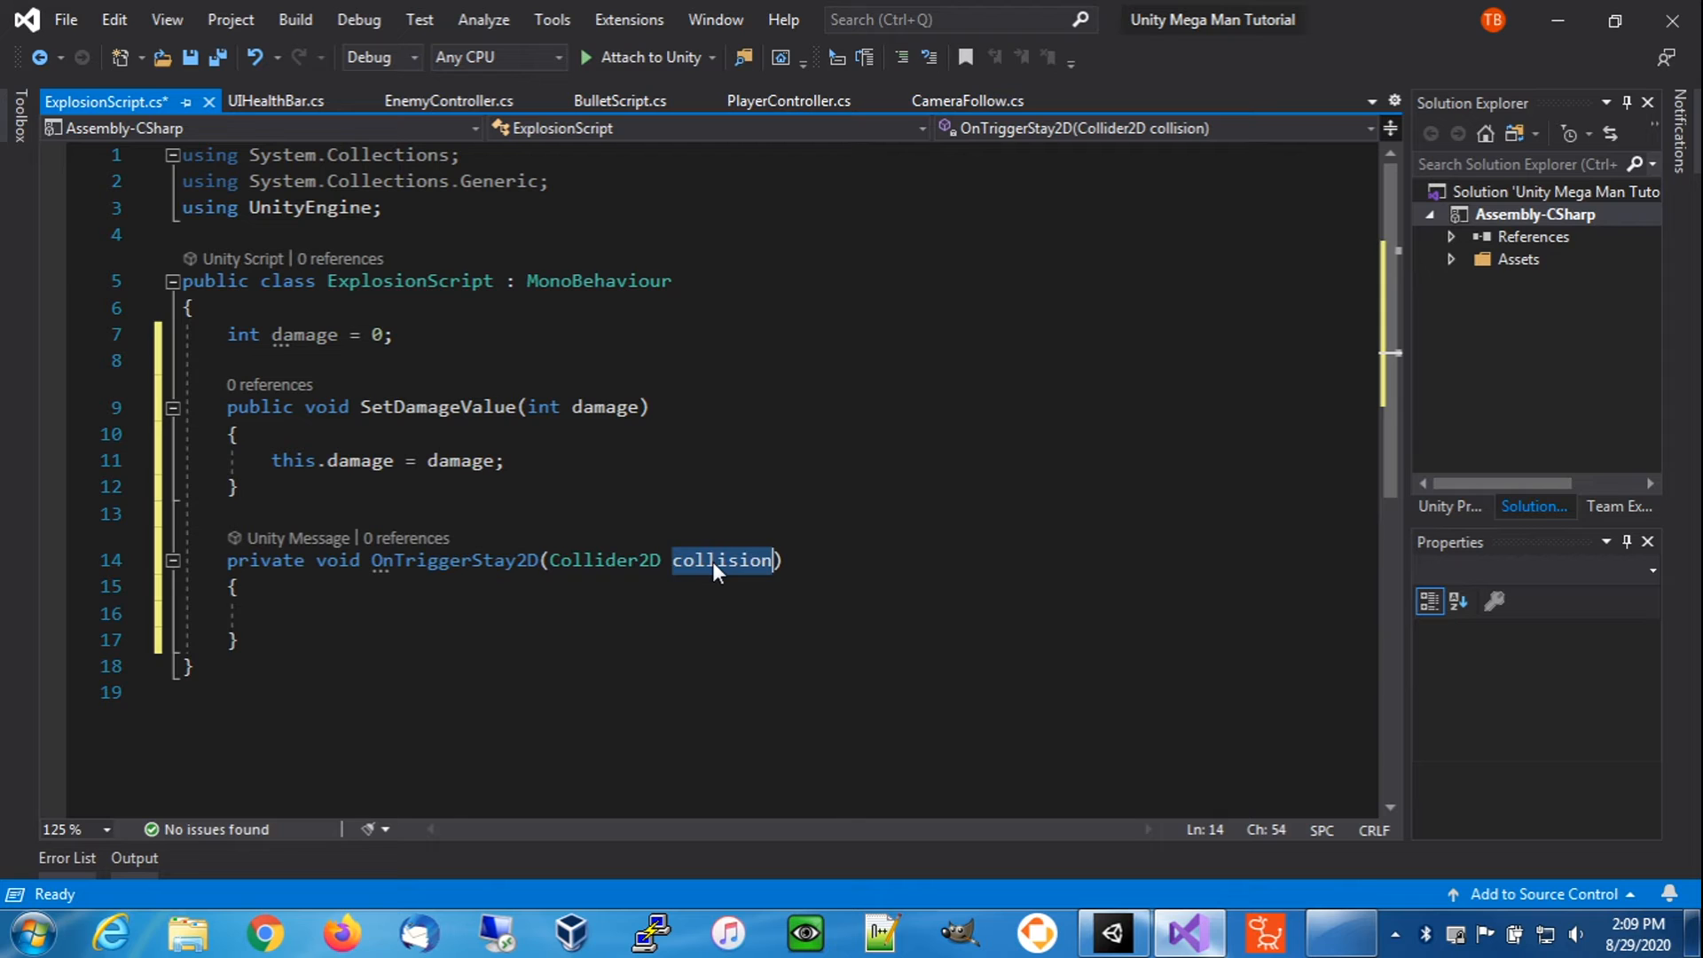
{"action": "type", "text": "other"}
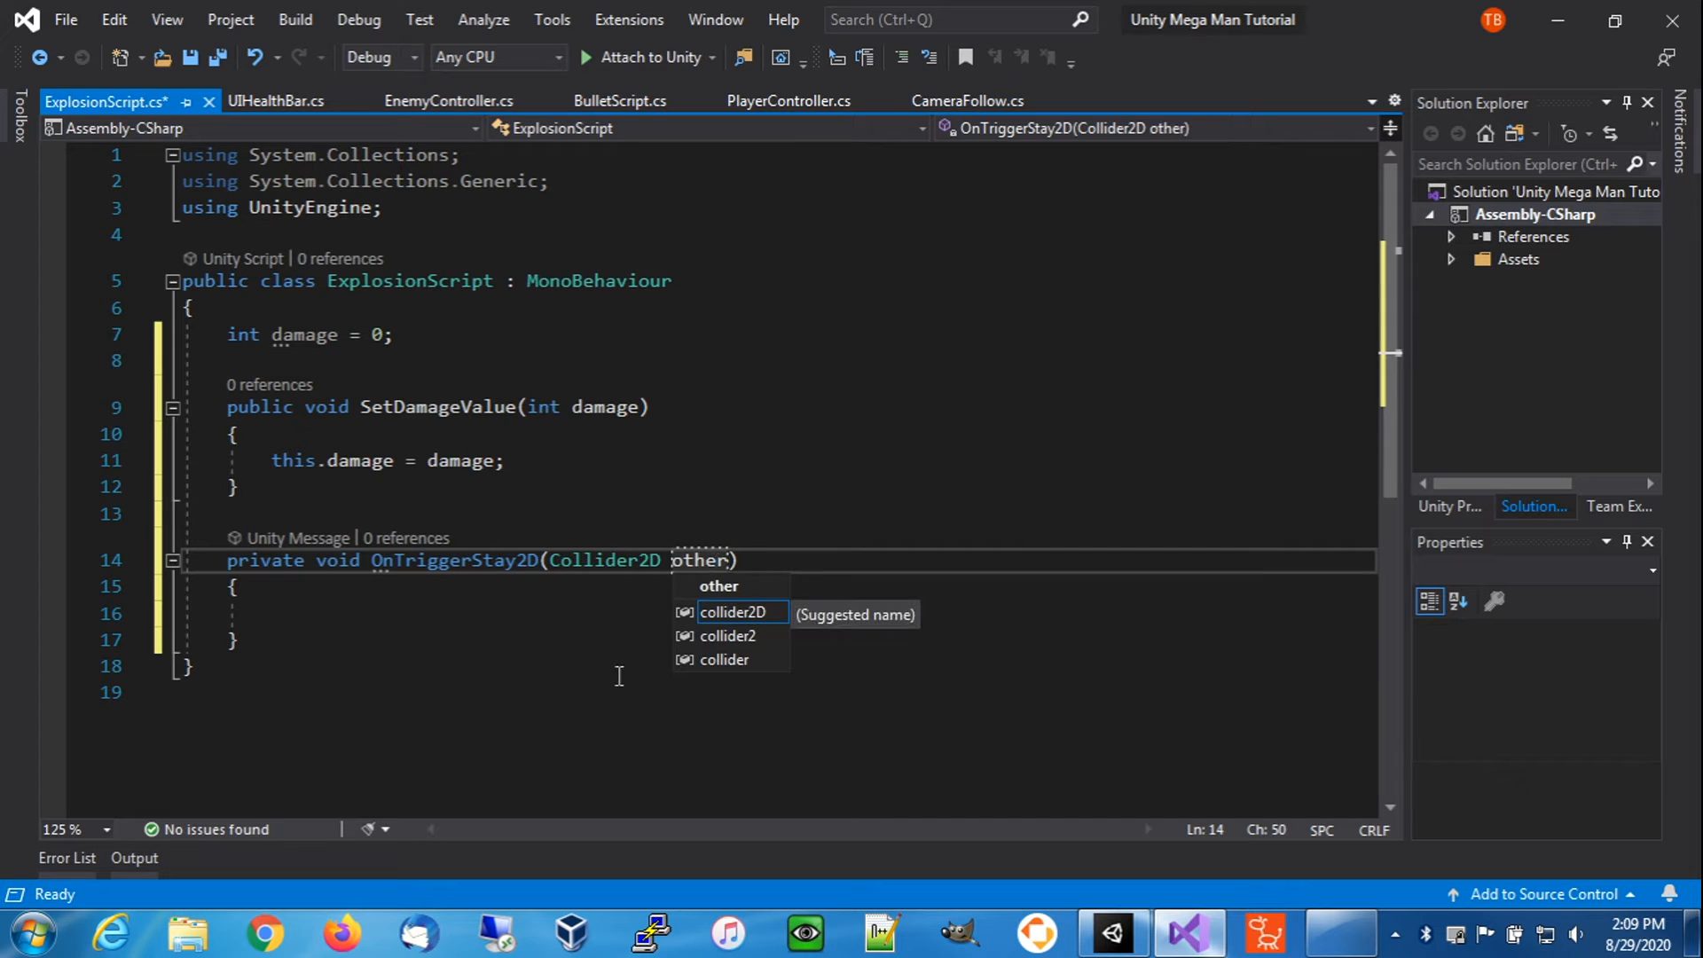
- Add an if (this.damage > 0) block inside OnTriggerStay2D
{"action": "left_click", "coordinate": [333, 618]}
{"action": "type", "text": "if (this.damage > 0"}
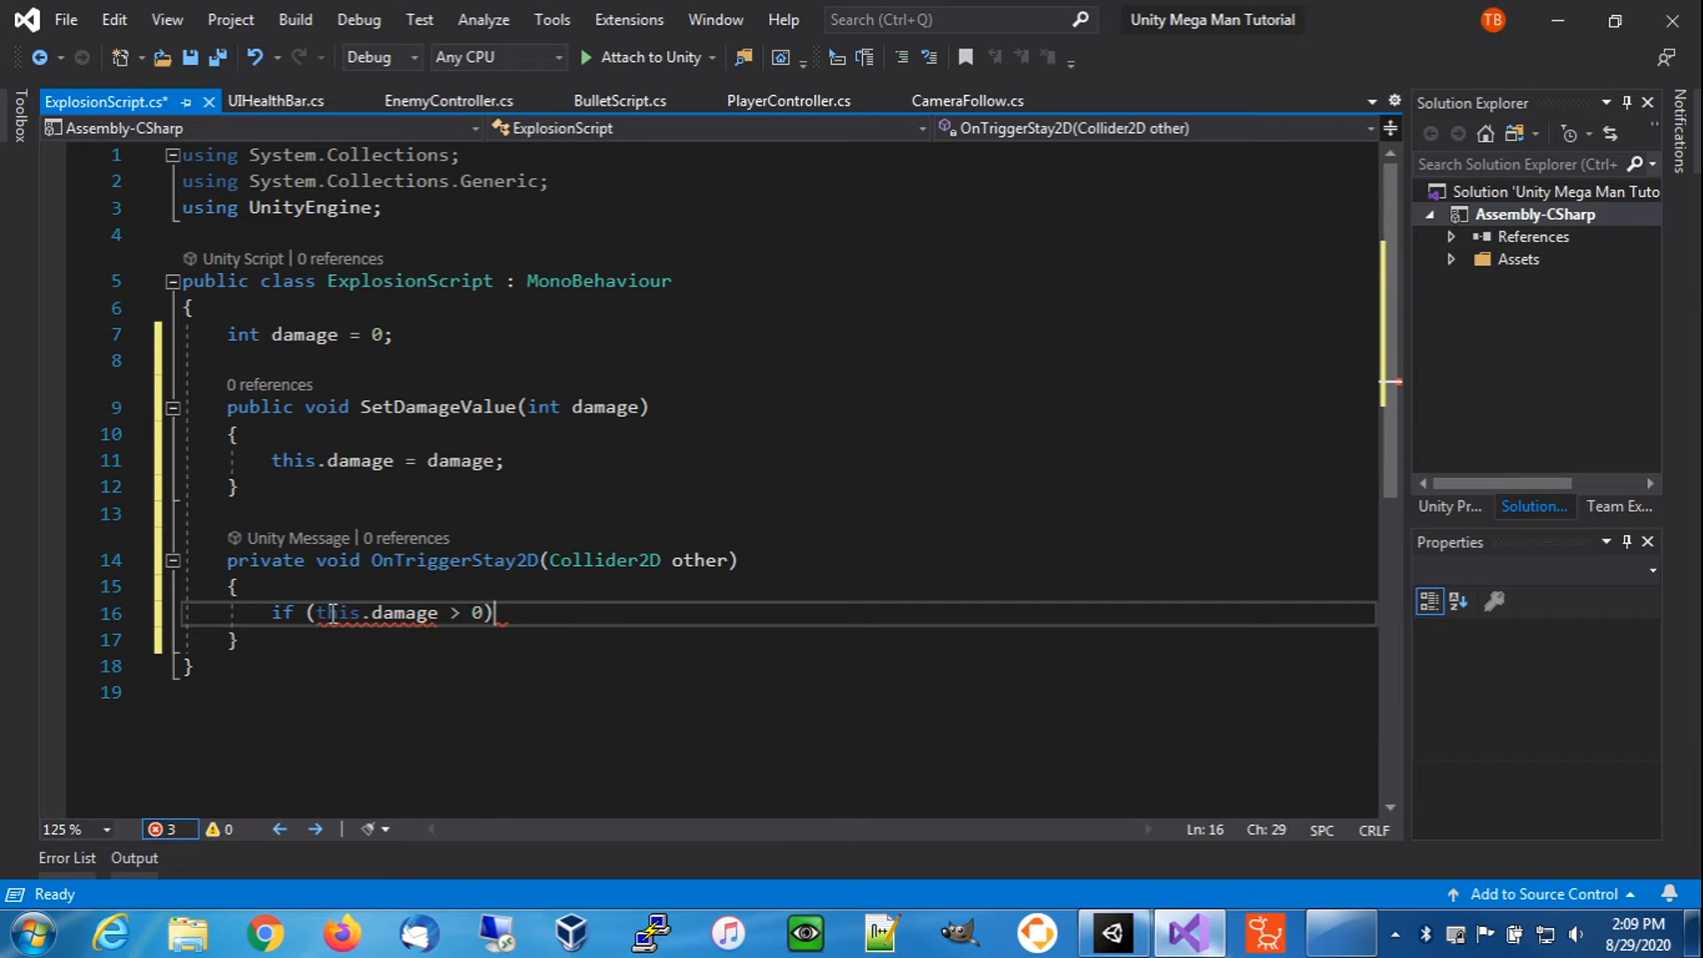
{"action": "type", "text": "{"}
{"action": "key", "text": "Return"}
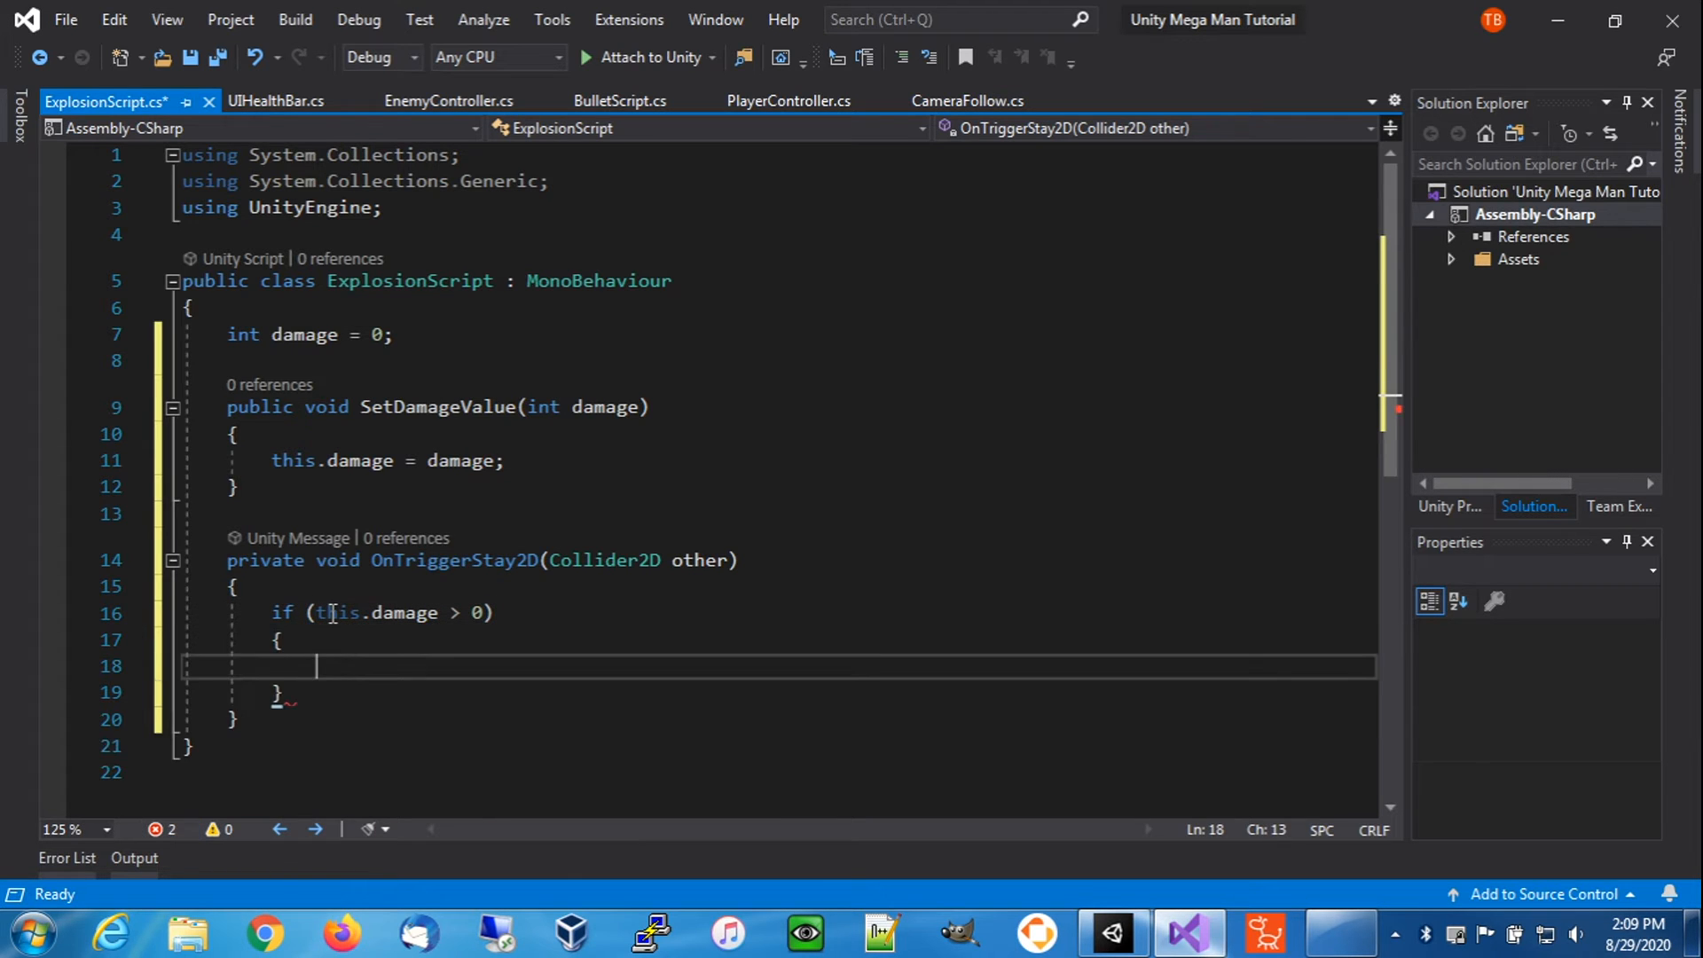
- Nest an if (other.gameObject.CompareTag("Player")) block inside the damage check
{"action": "type", "text": "if (o"}
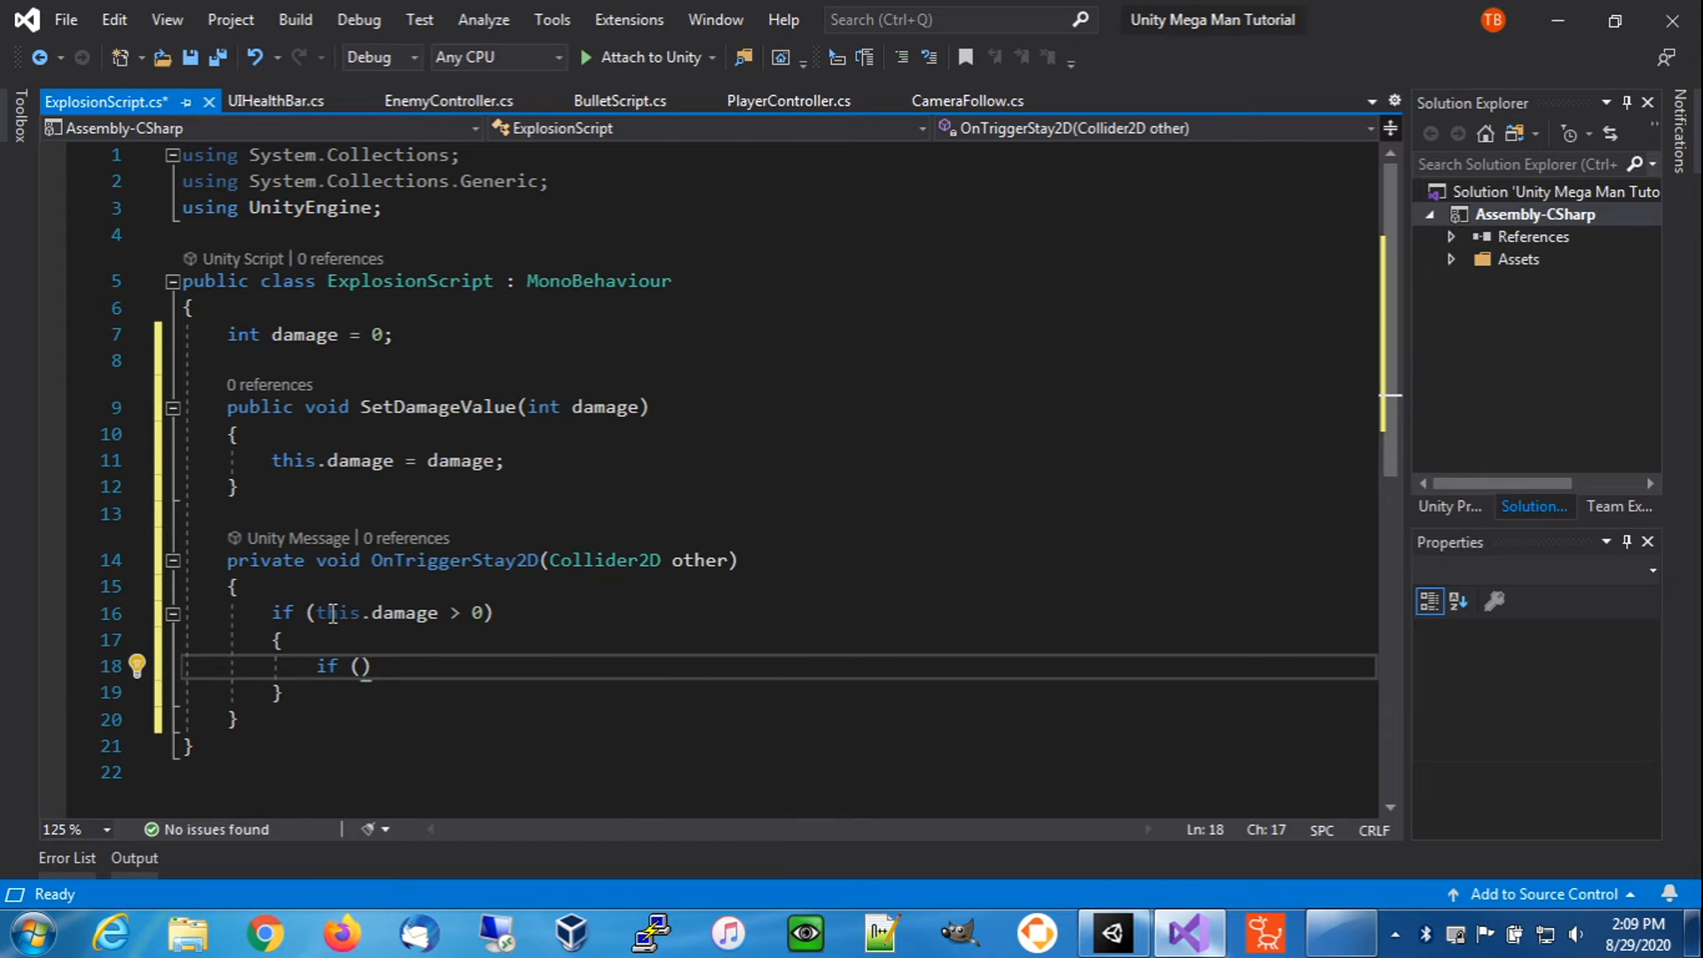
{"action": "type", "text": "ther.gameOb"}
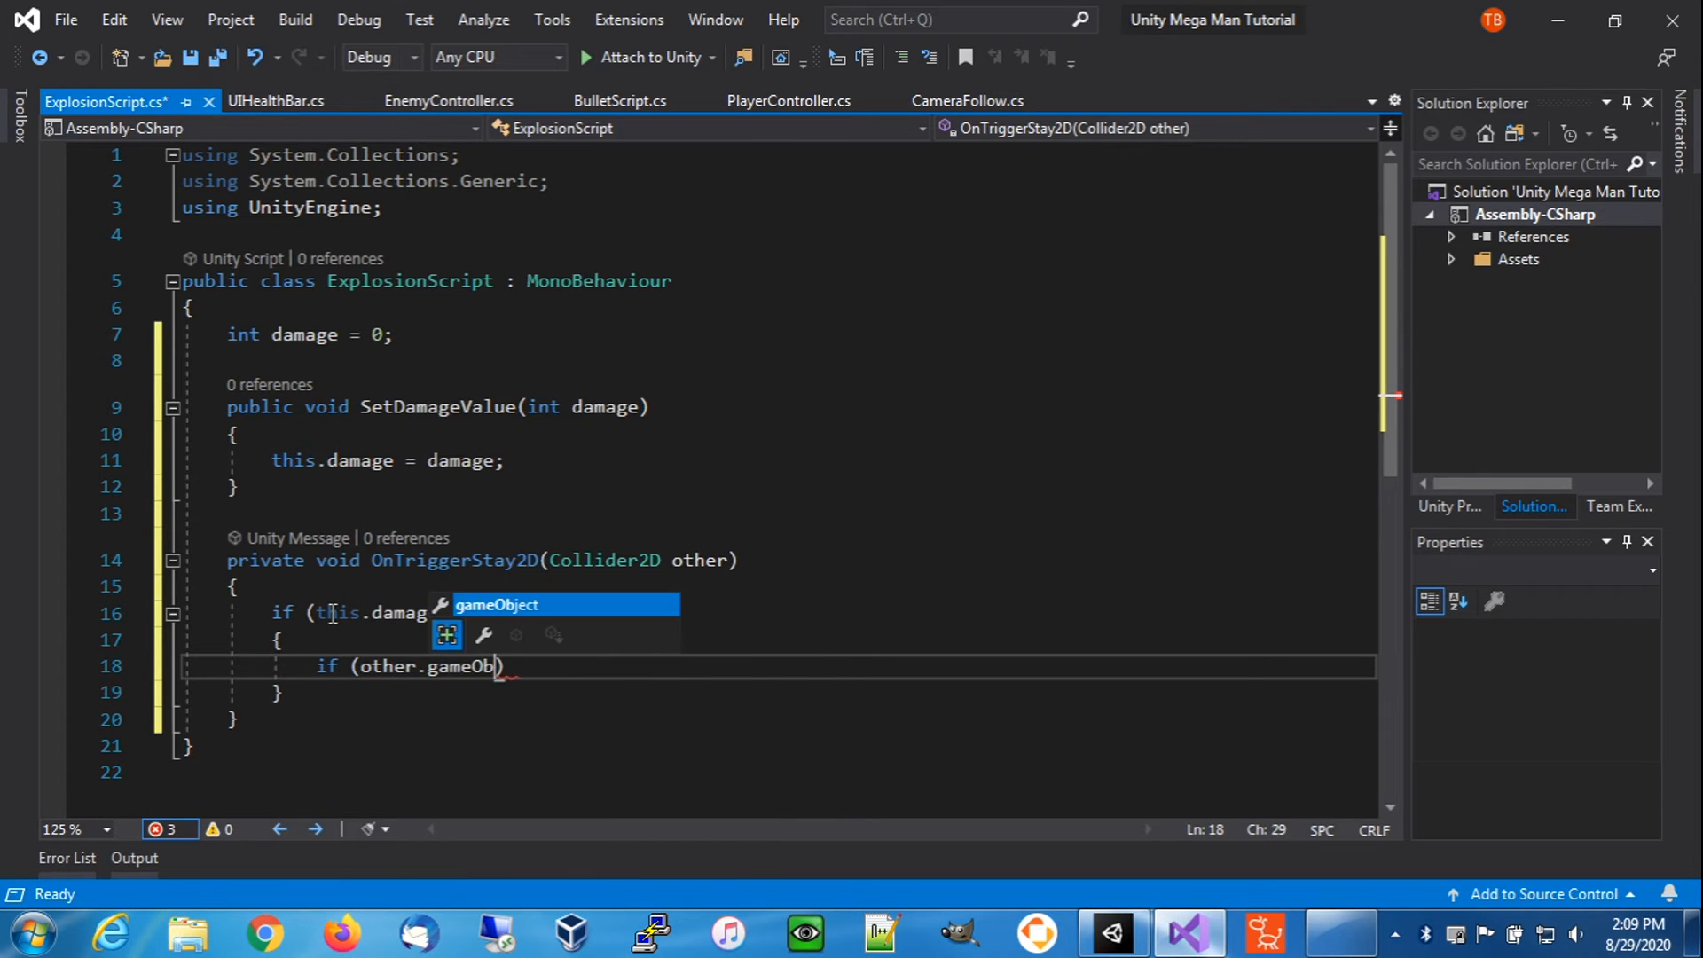
{"action": "key", "text": "Tab"}
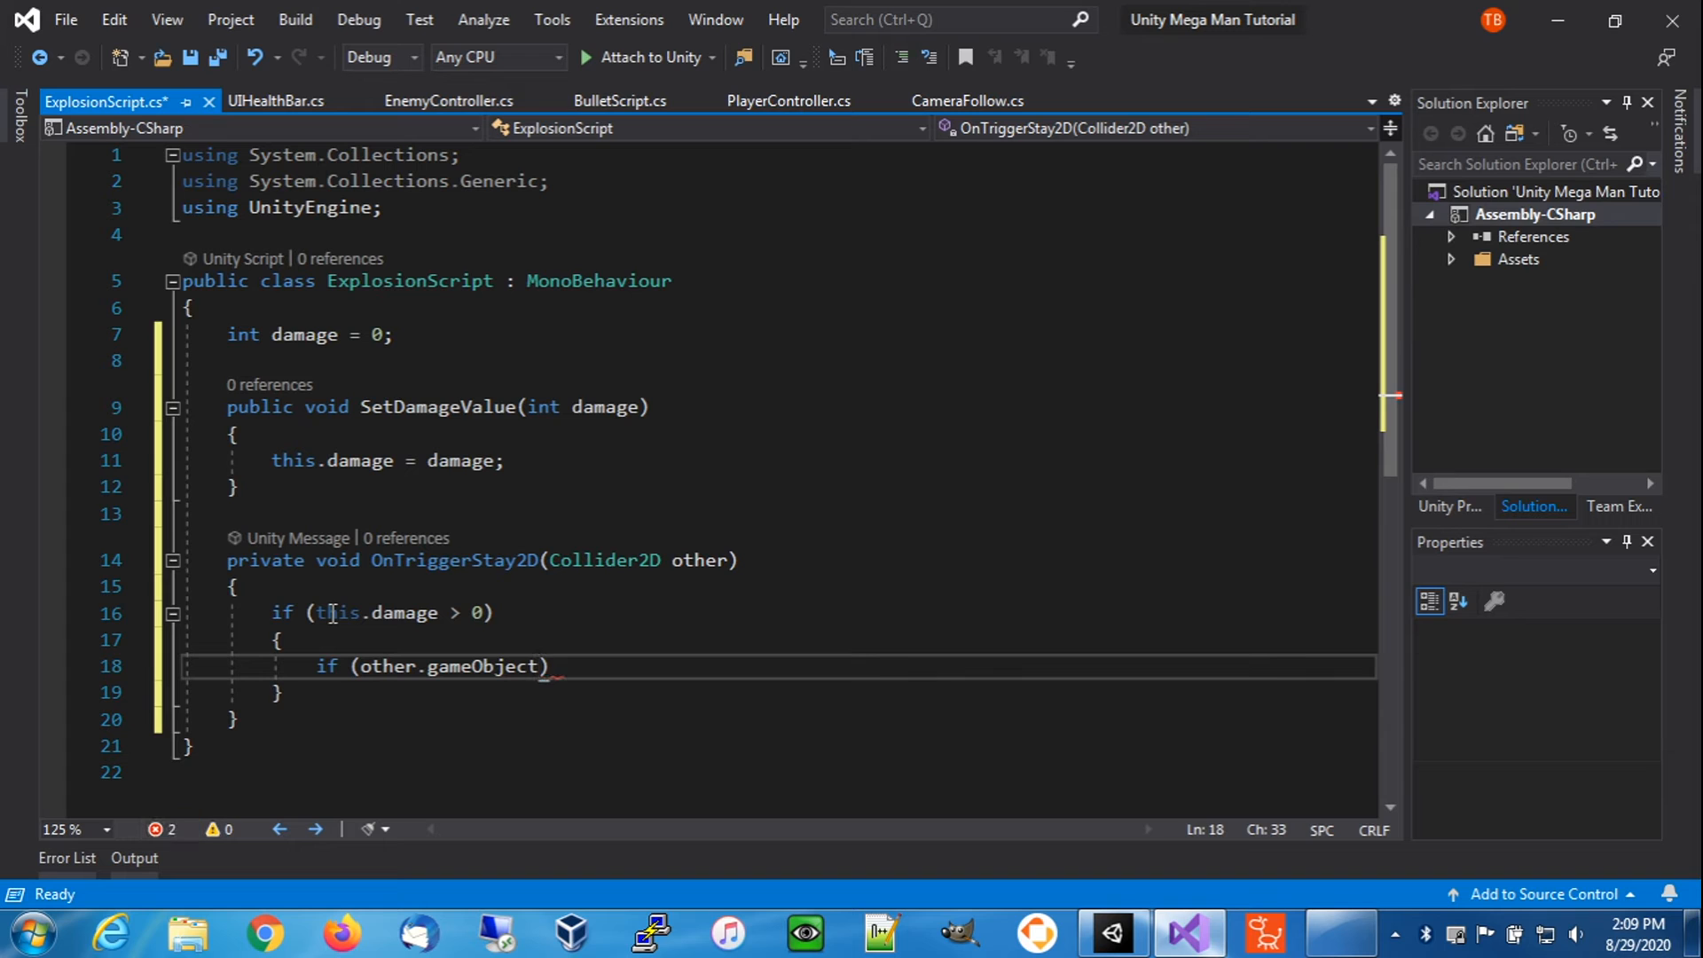
{"action": "type", "text": ".Com"}
{"action": "key", "text": "Tab"}
{"action": "type", "text": "(\"Player"}
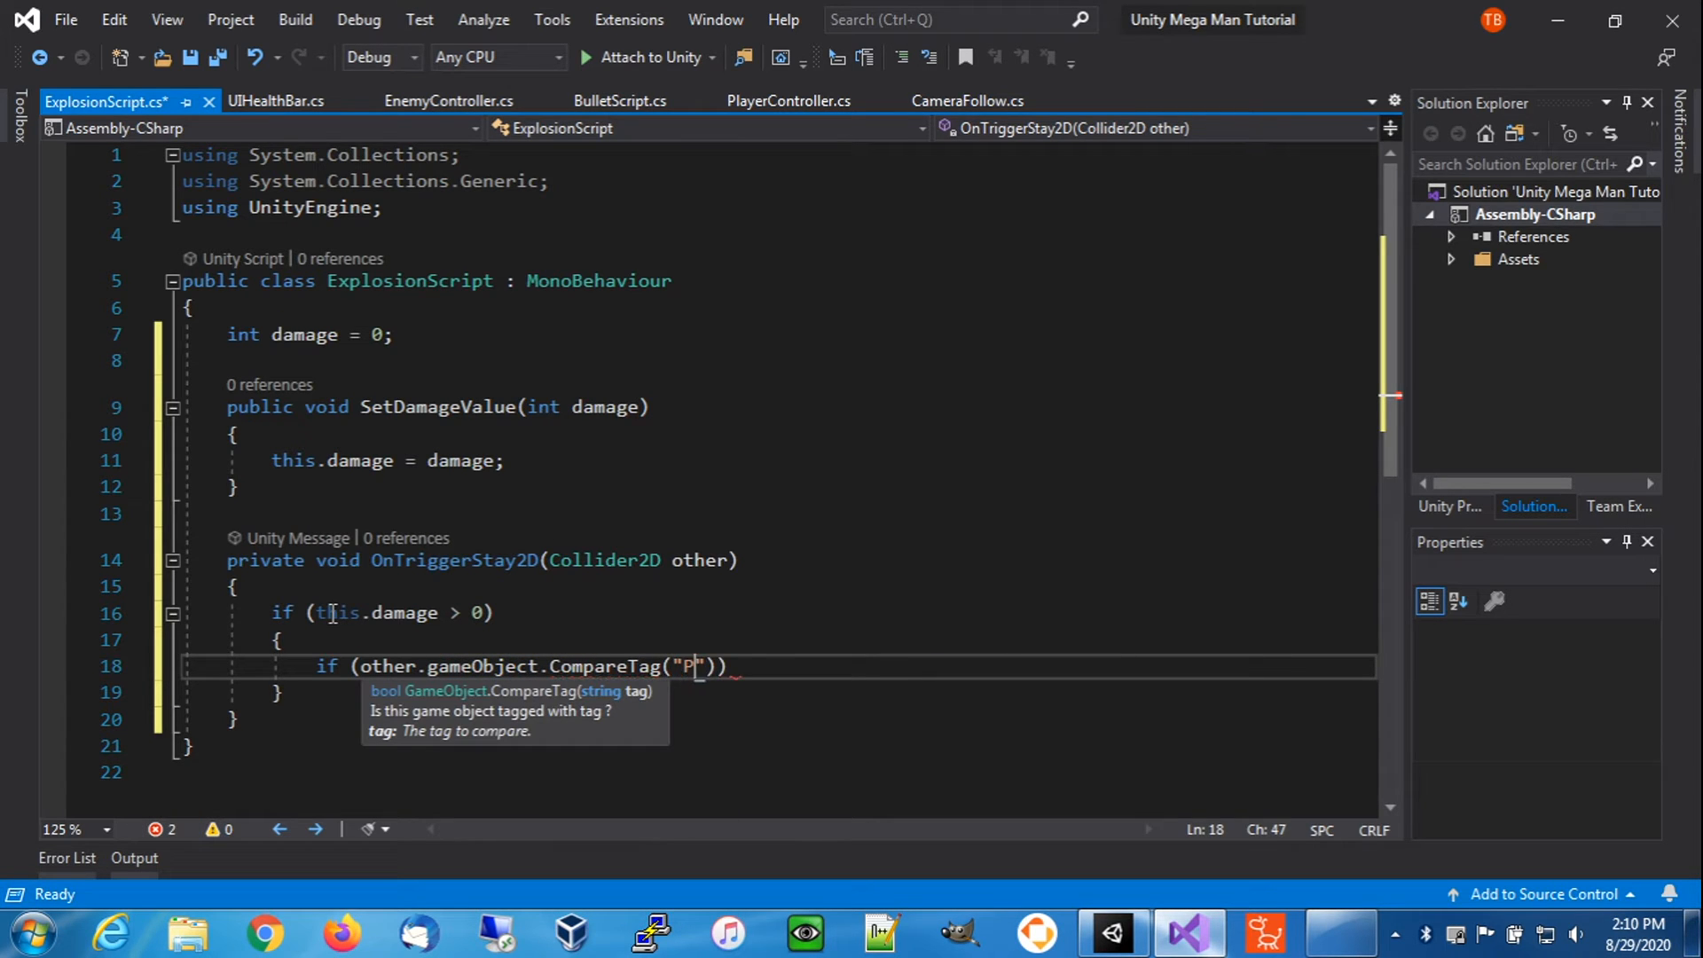
{"action": "key", "text": "End"}
{"action": "type", "text": "{"}
{"action": "key", "text": "Return"}
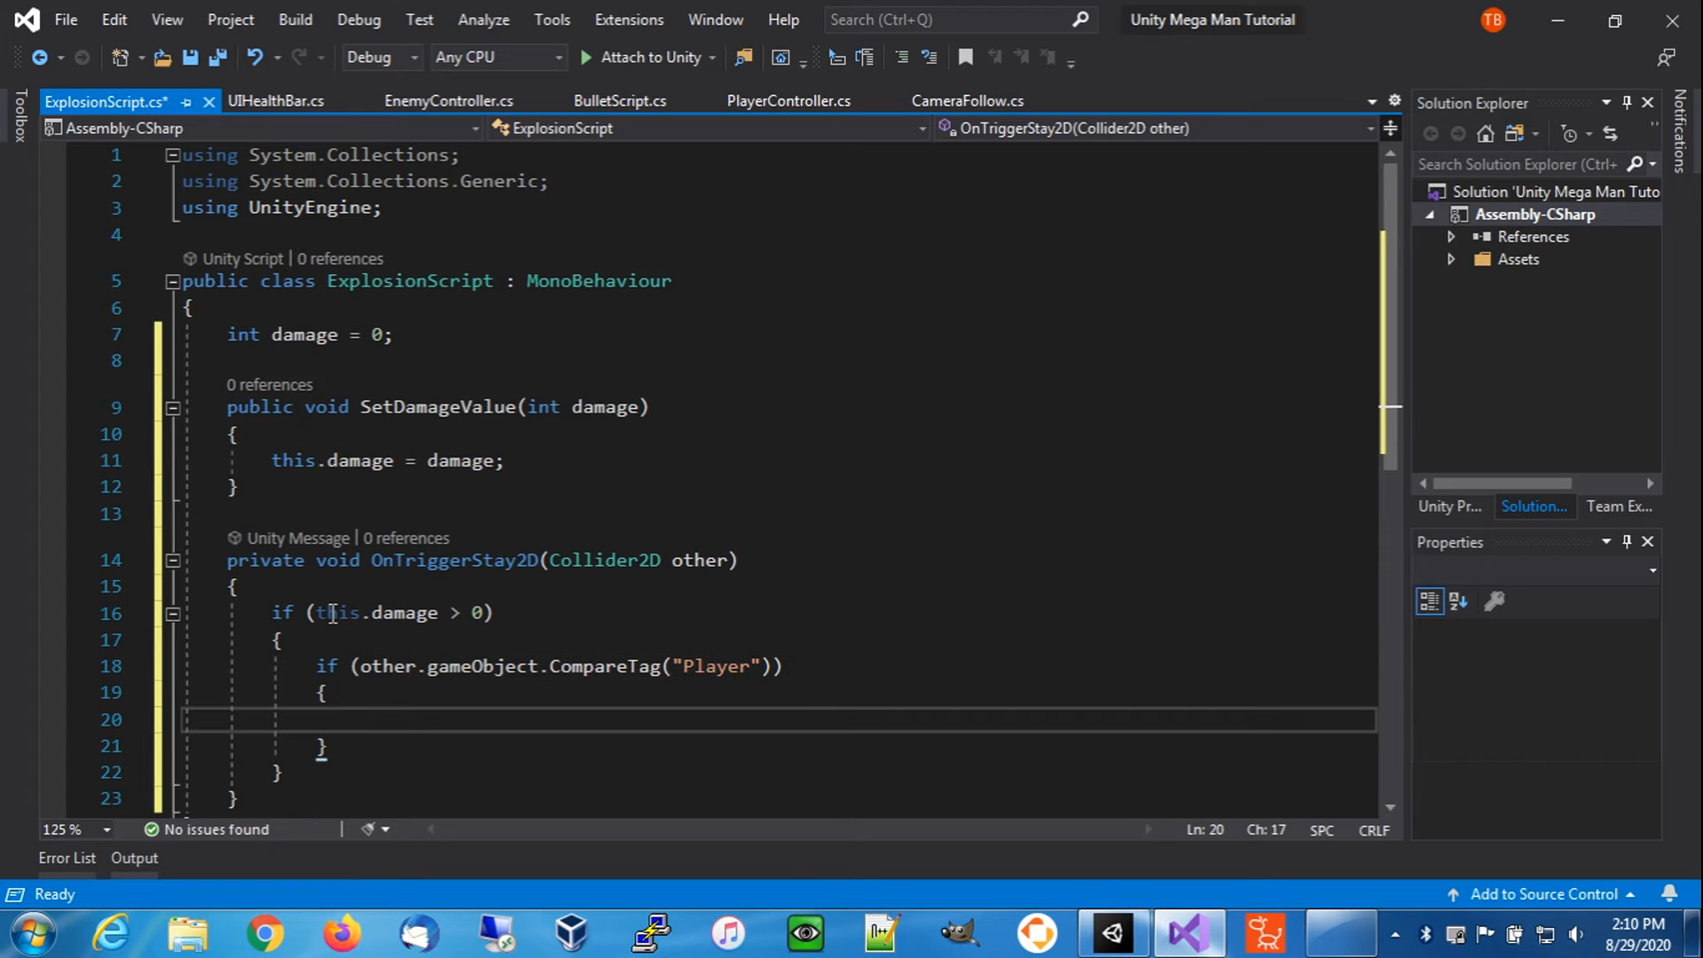
- Inside the Player tag block, declare PlayerController player = other.gameObject.GetComponent<PlayerController>();
{"action": "type", "text": "PlayerController"}
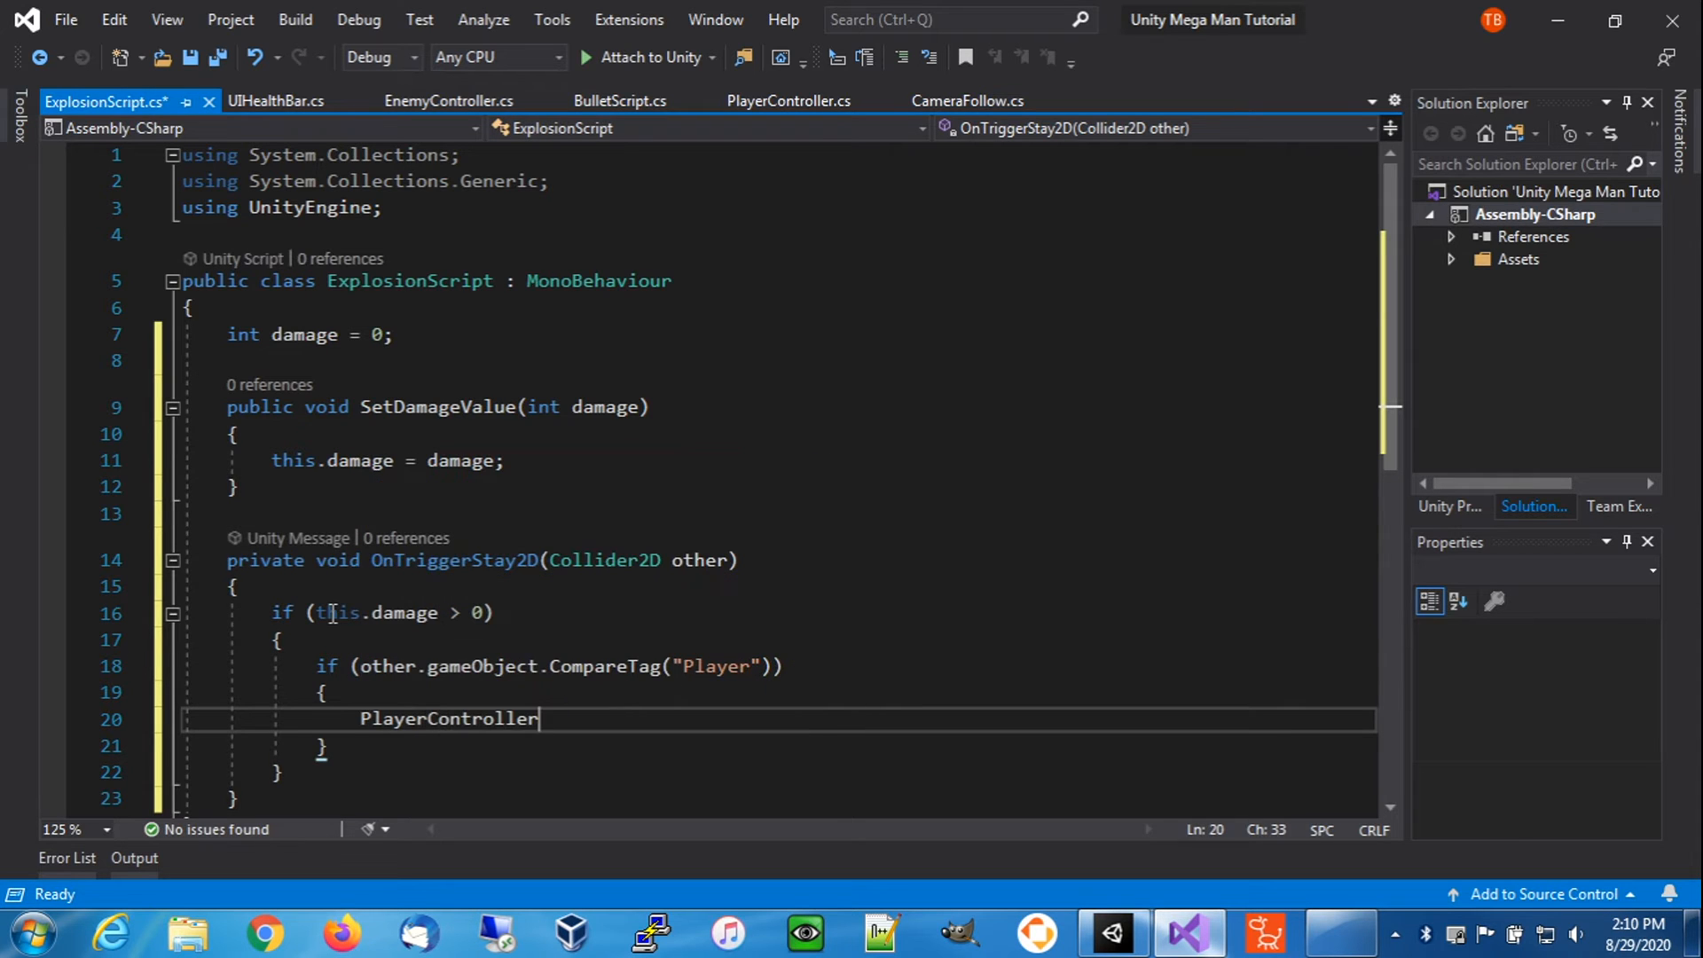
{"action": "type", "text": " player"}
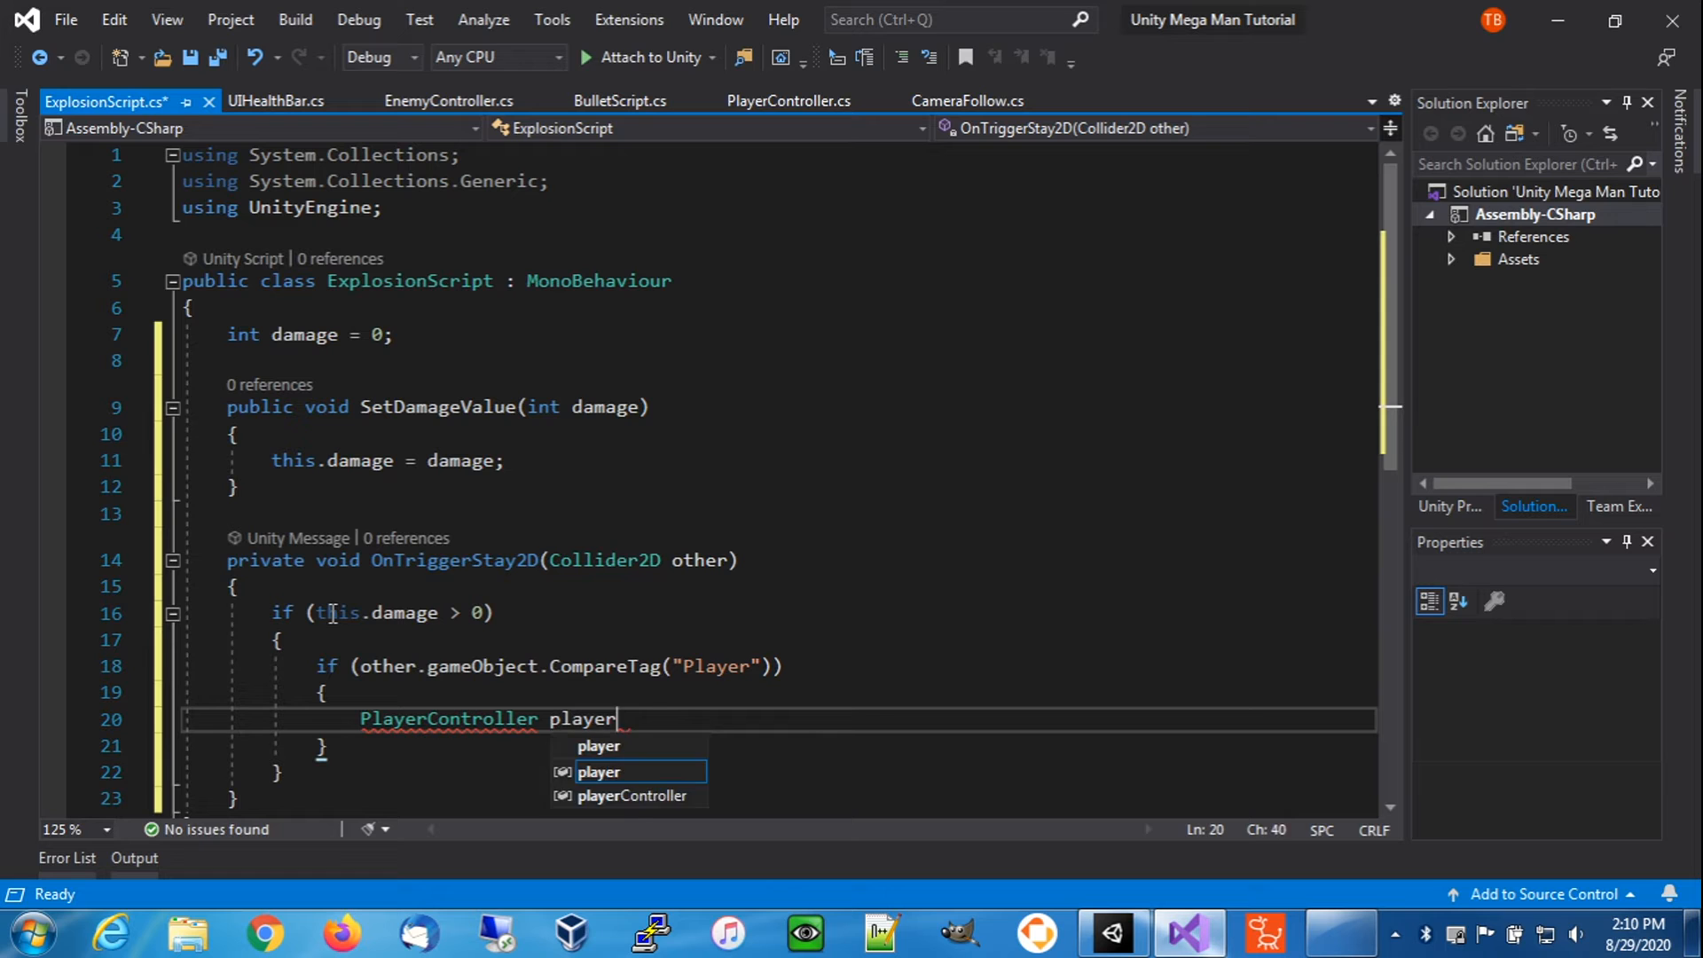
{"action": "type", "text": " = other"}
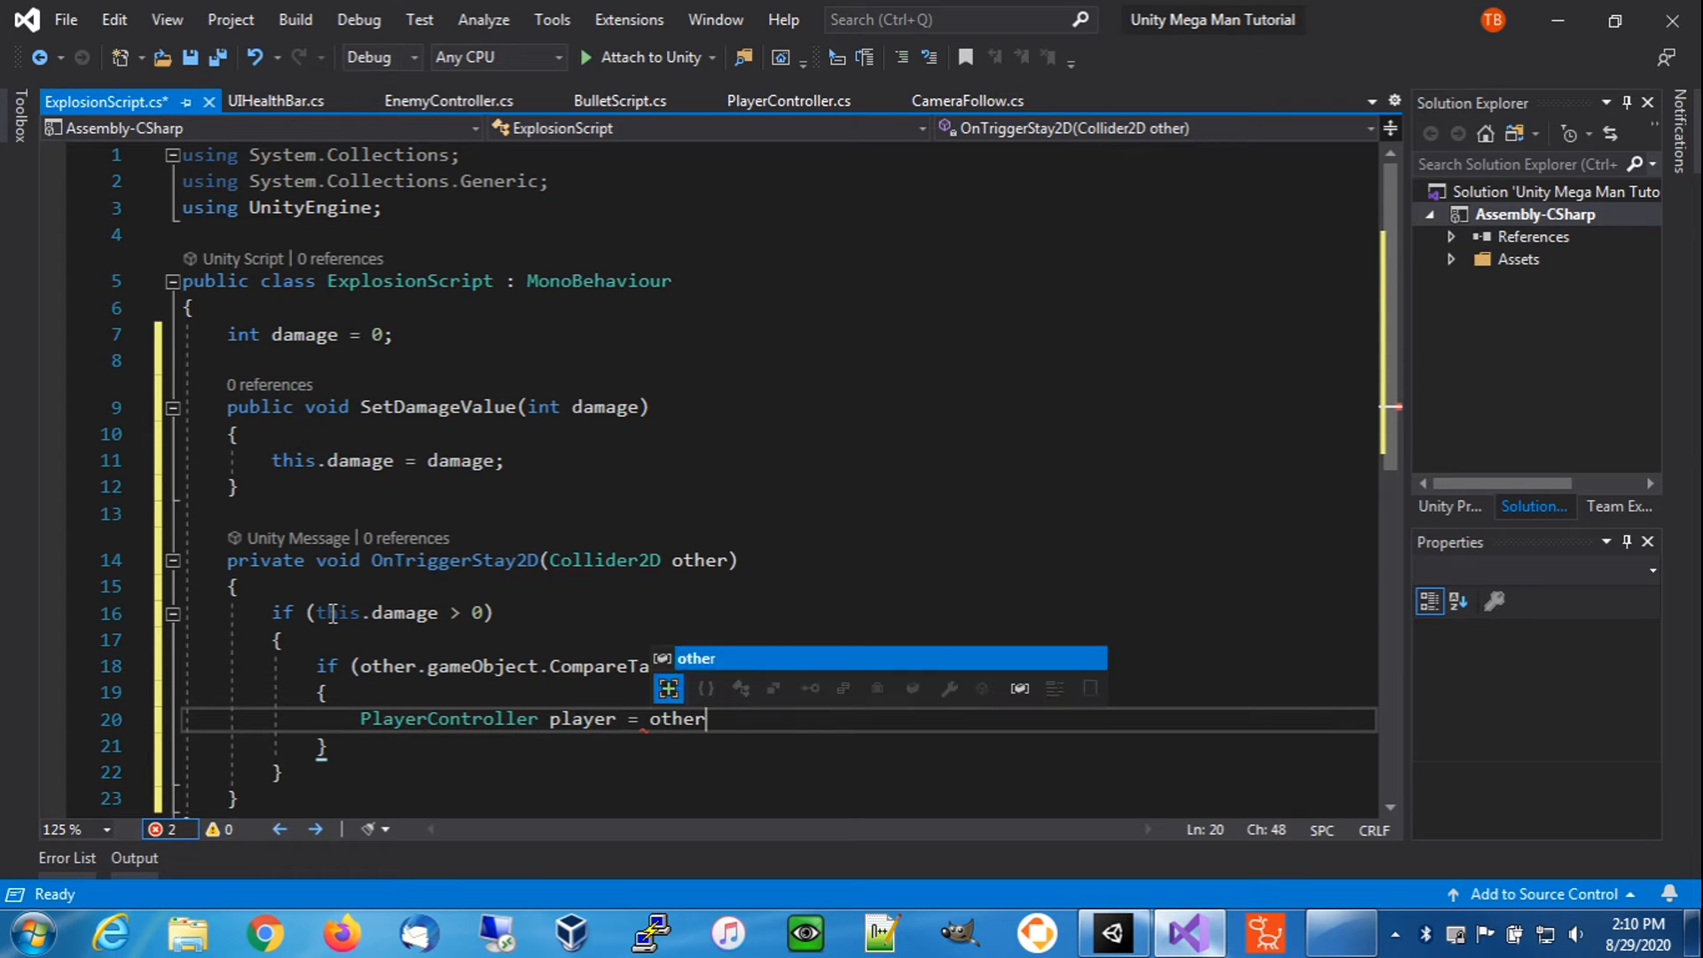
{"action": "type", "text": ".get"}
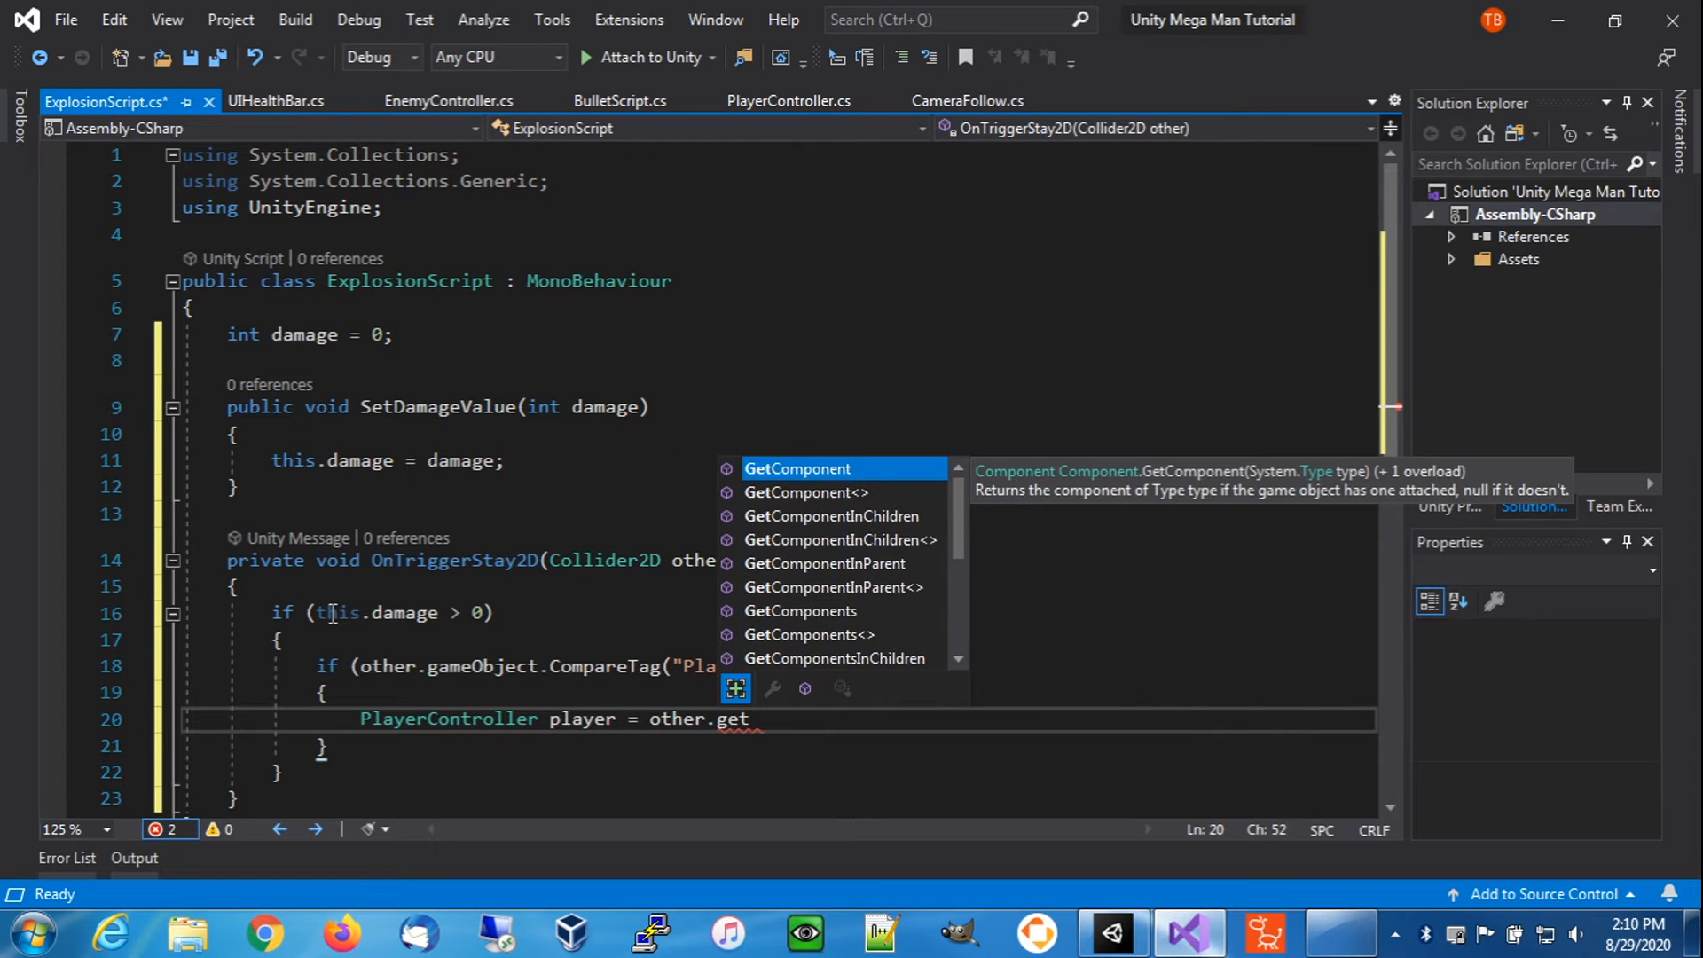
{"action": "key", "text": "BackSpace"}
{"action": "key", "text": "BackSpace"}
{"action": "type", "text": "ameO"}
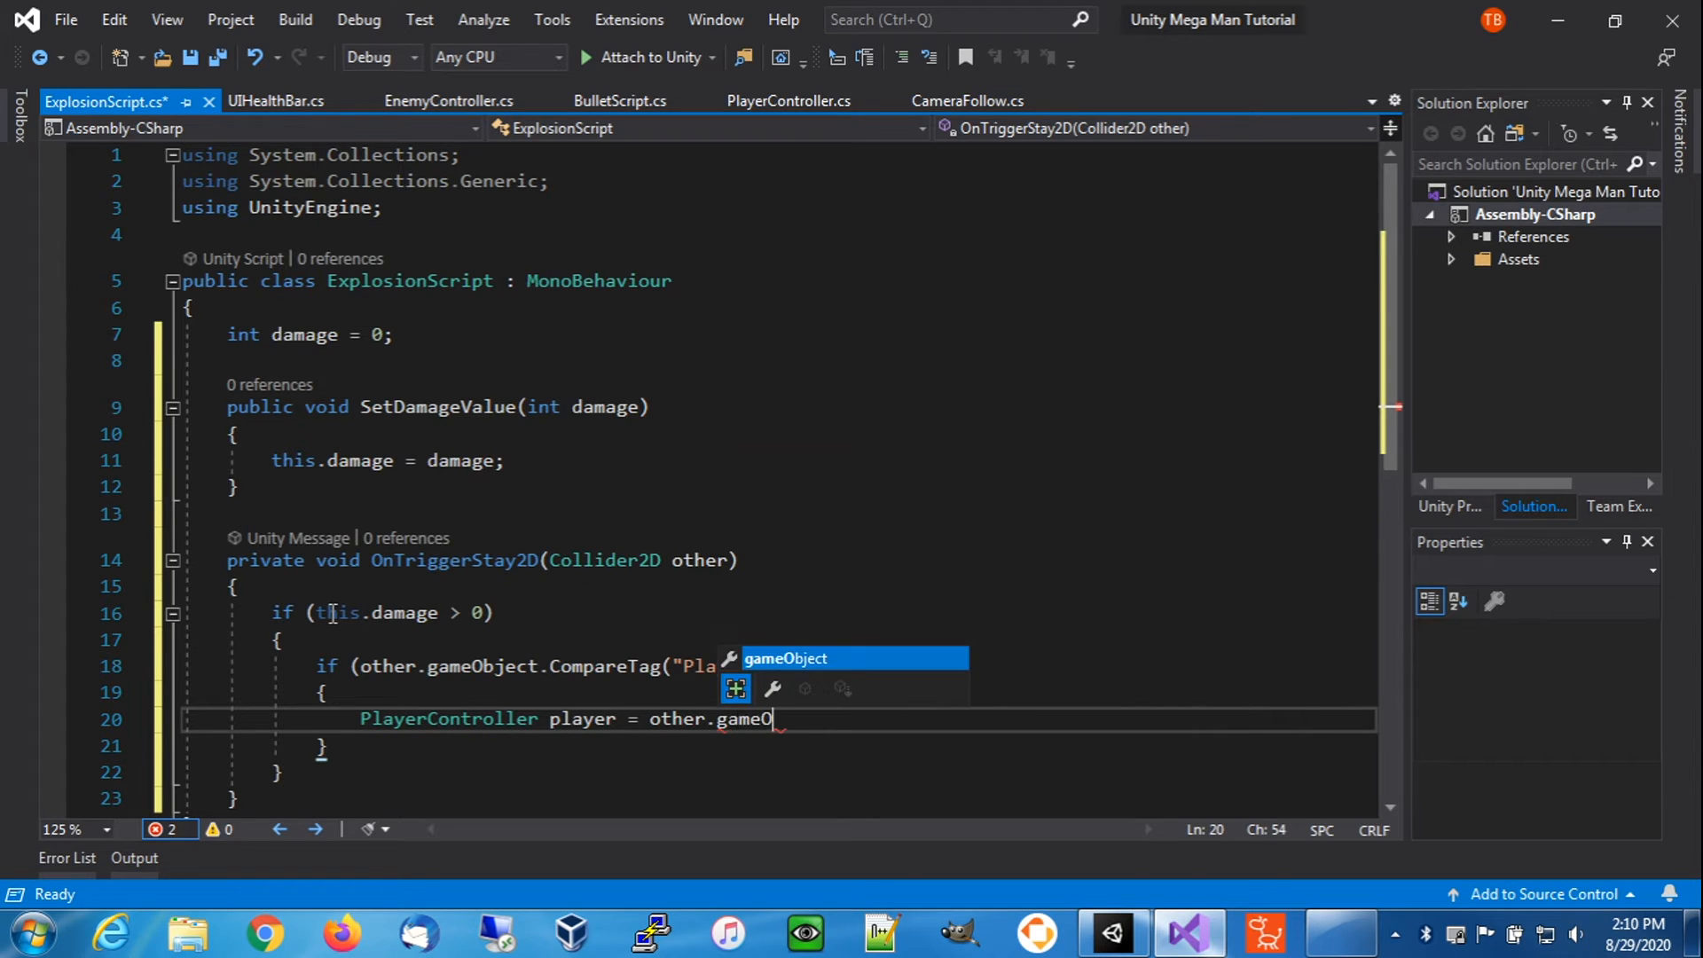
{"action": "type", "text": "bject.Ge"}
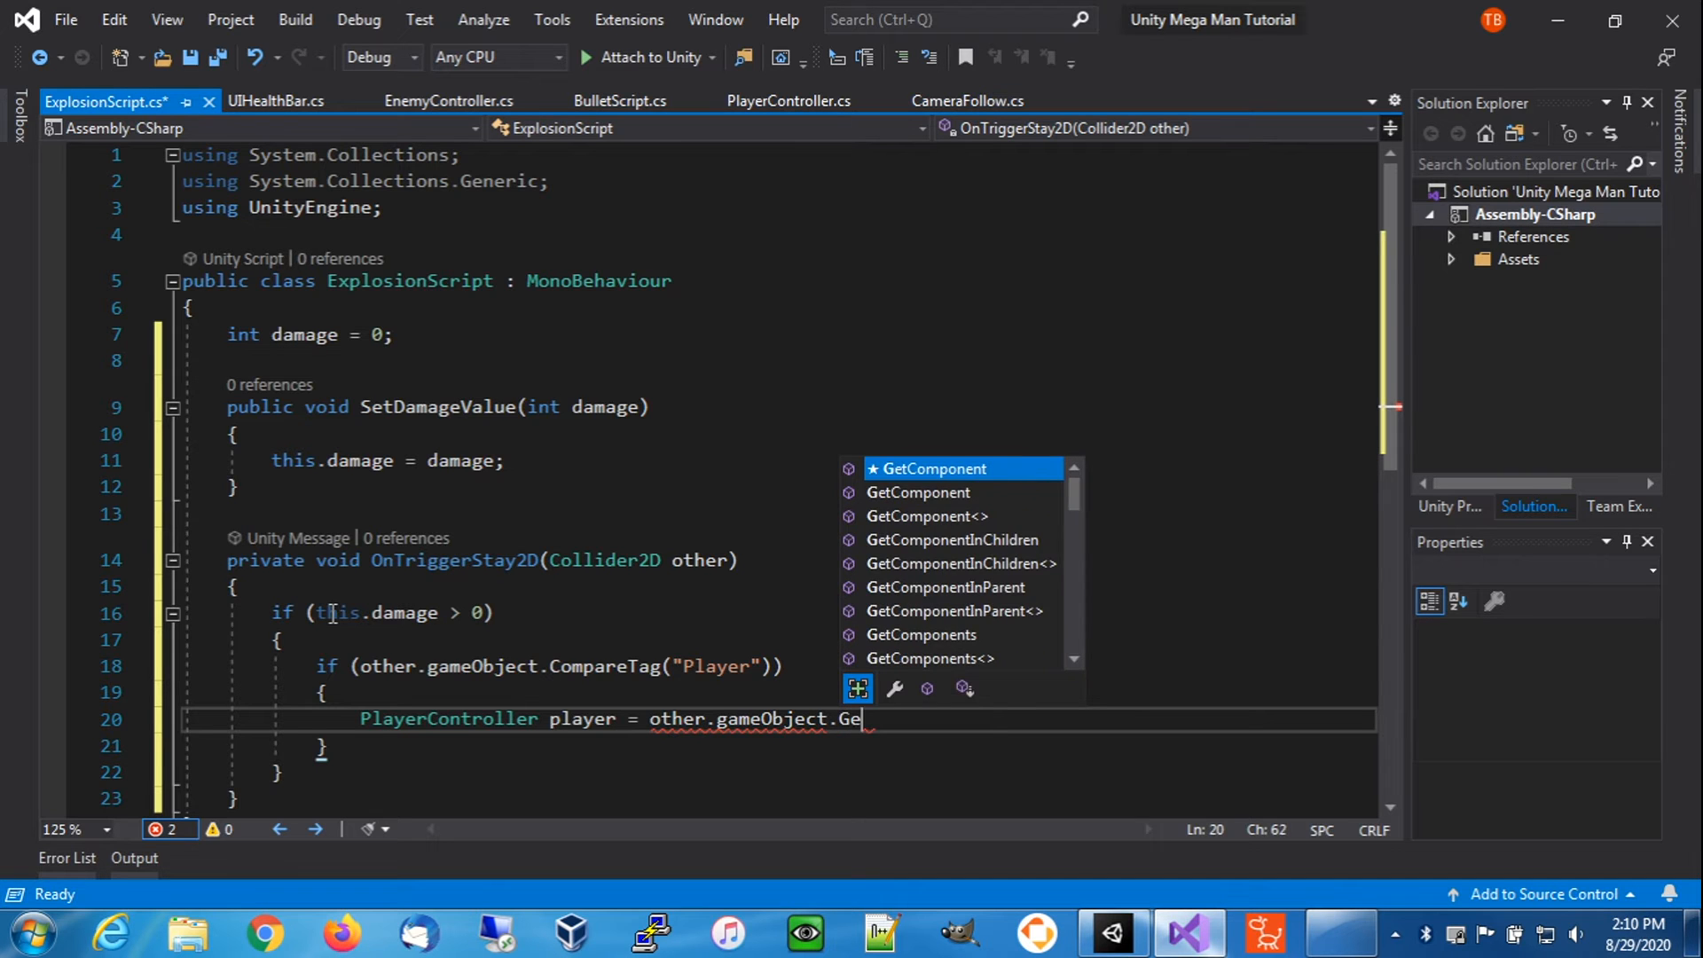
{"action": "type", "text": "tComponent<Player>"}
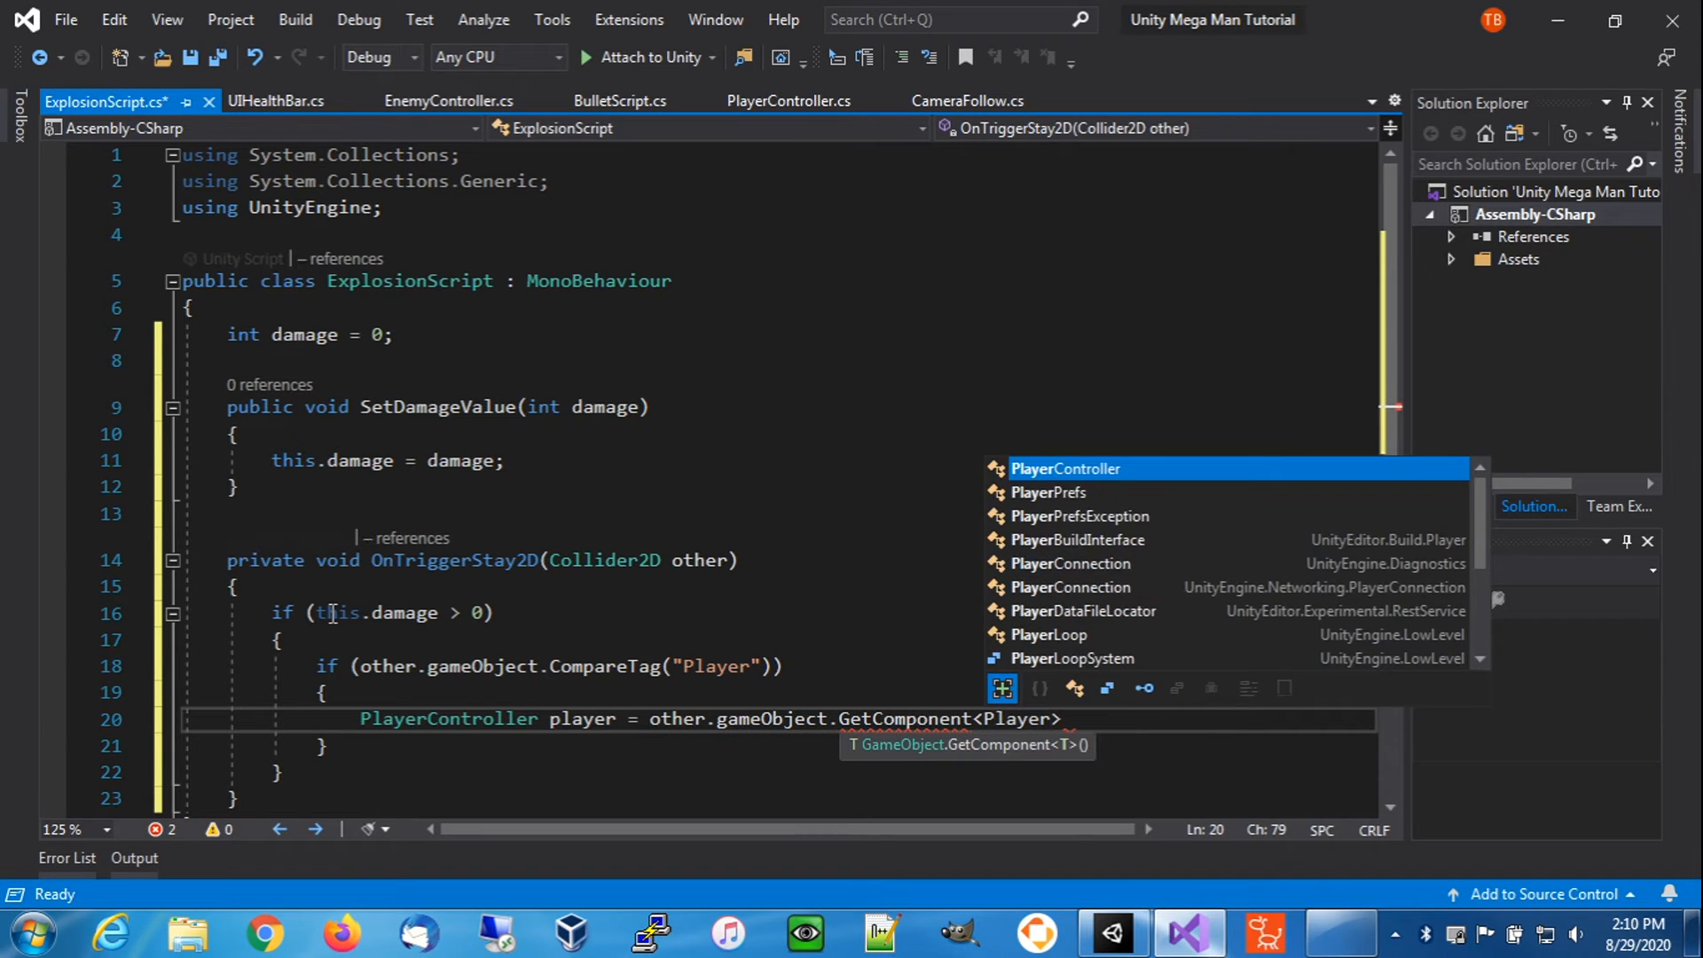
{"action": "key", "text": "Tab"}
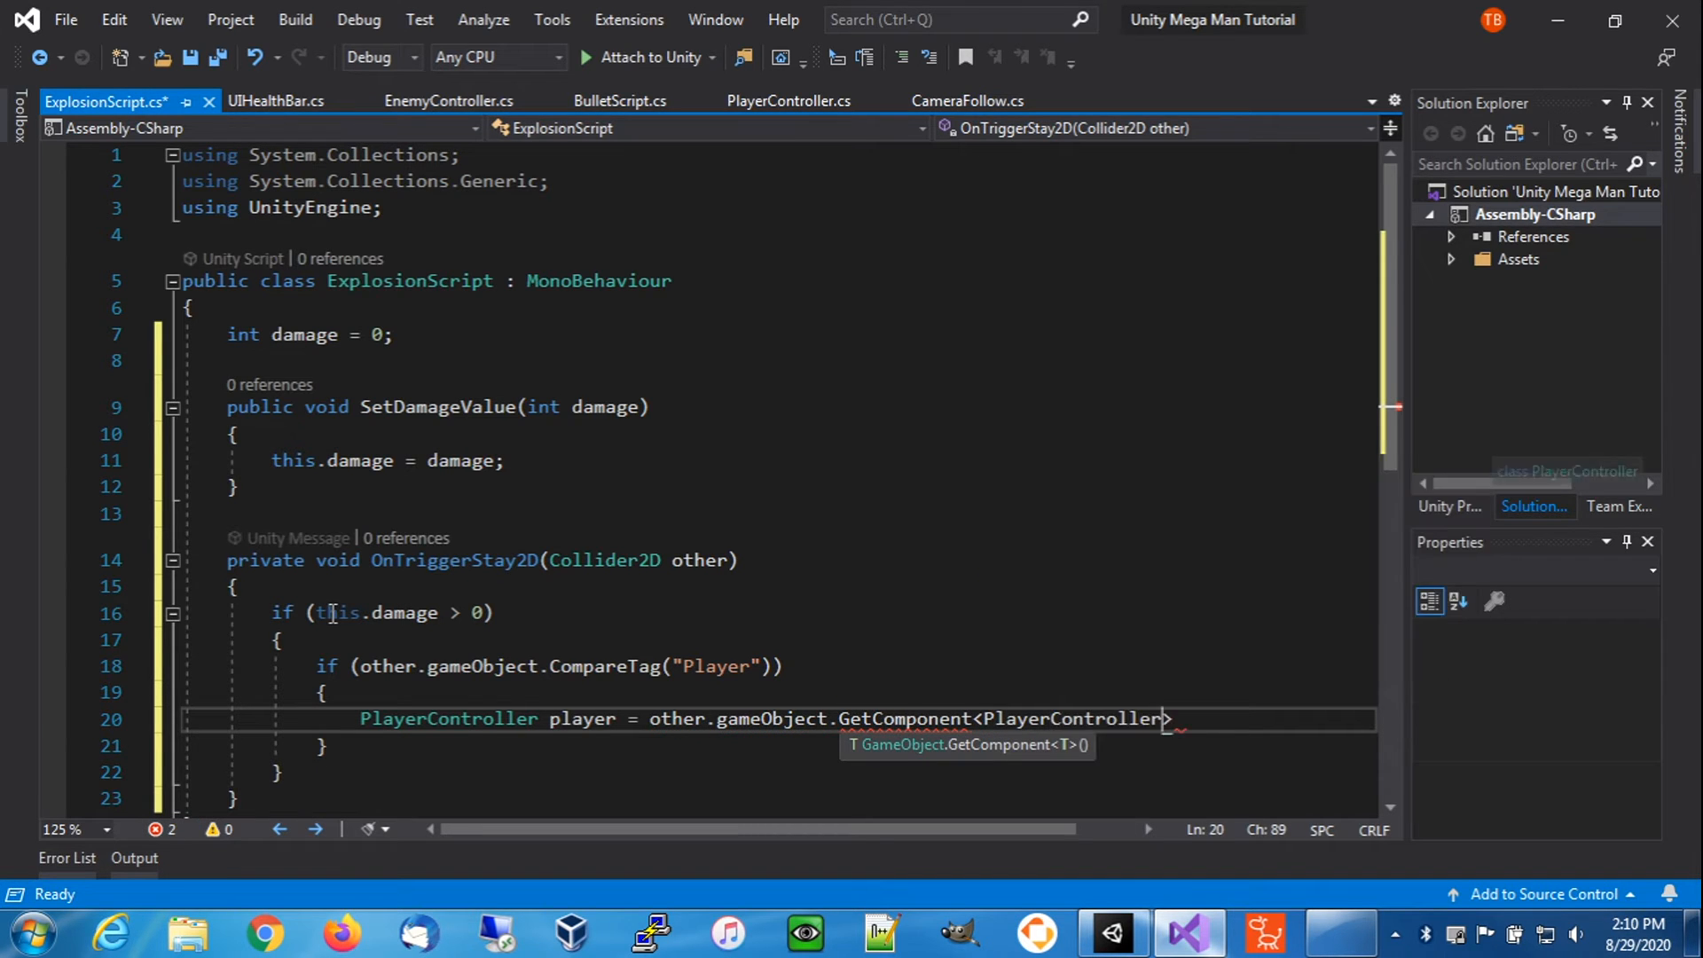
{"action": "type", "text": ">();"}
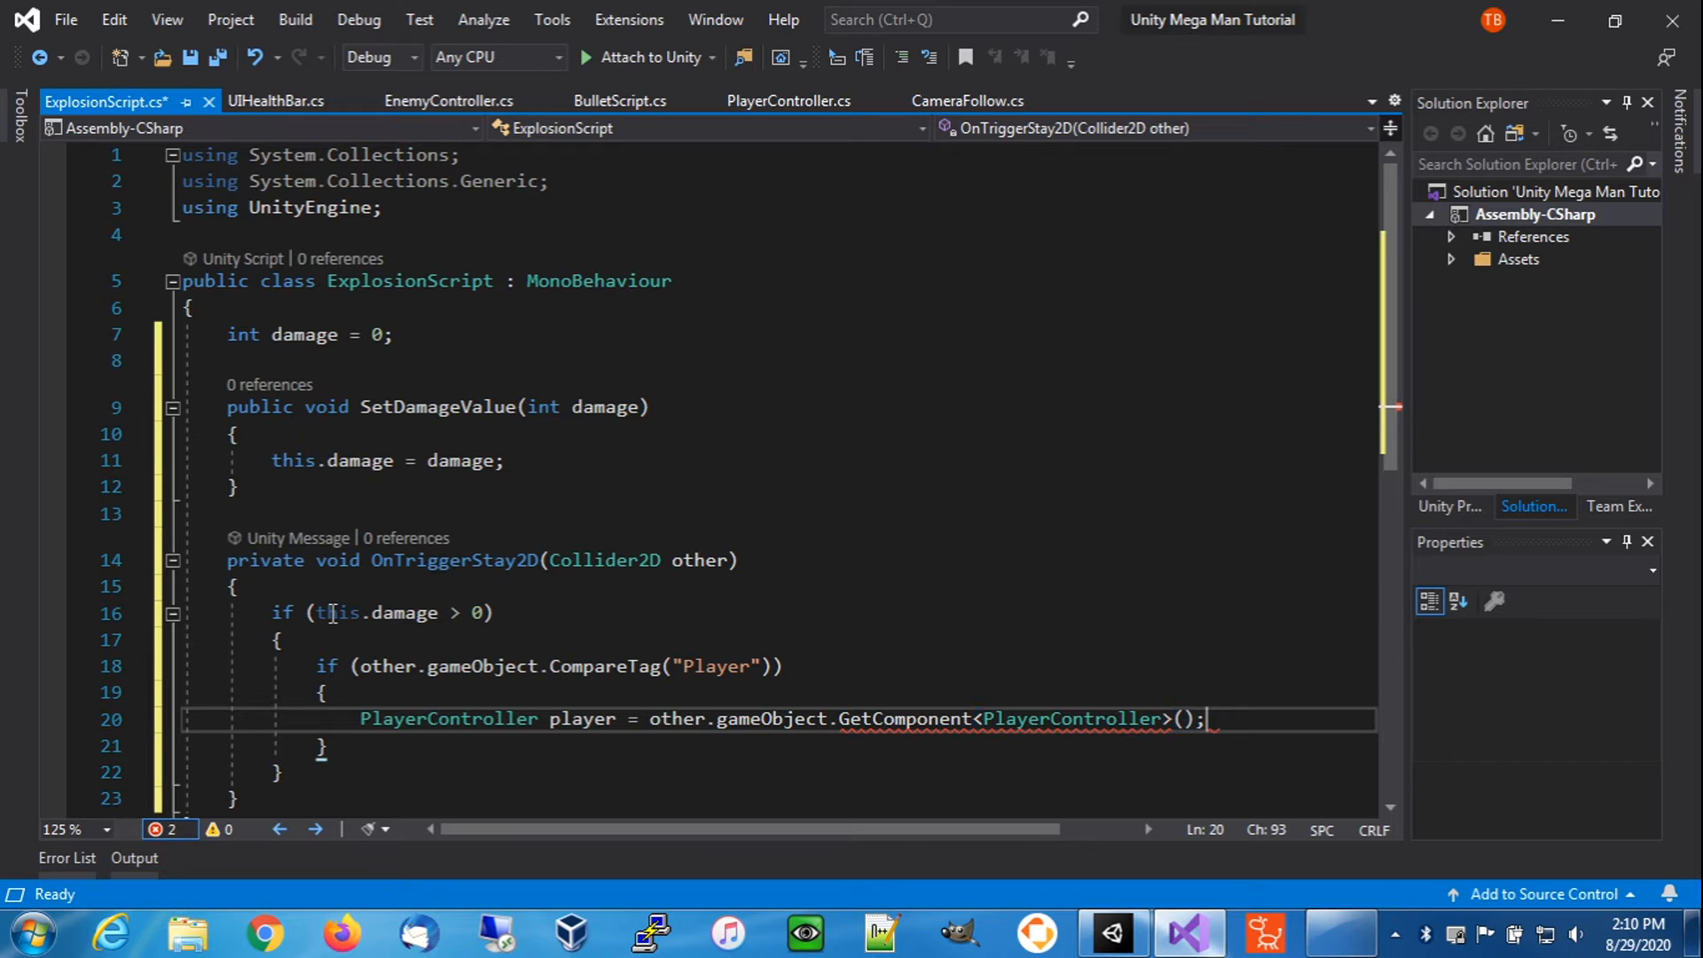
{"action": "key", "text": "Return"}
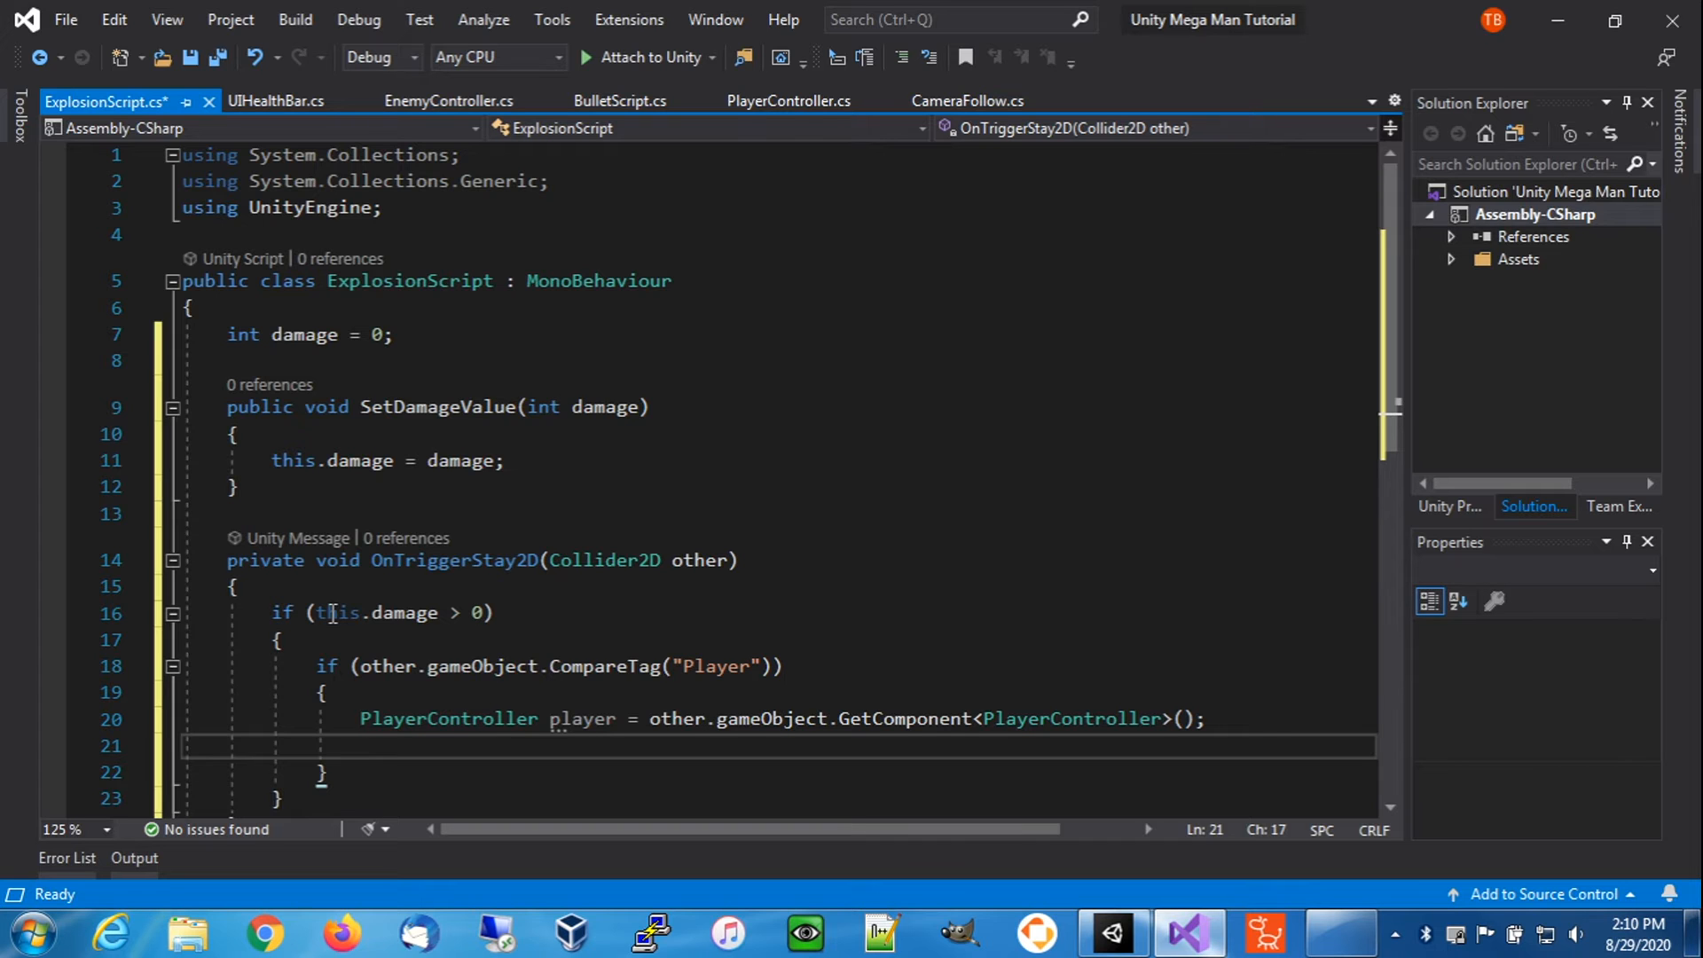
- Below the player declaration, add the call player.HitSide(transform.position.x > player.transform.position.x);
{"action": "type", "text": "player"}
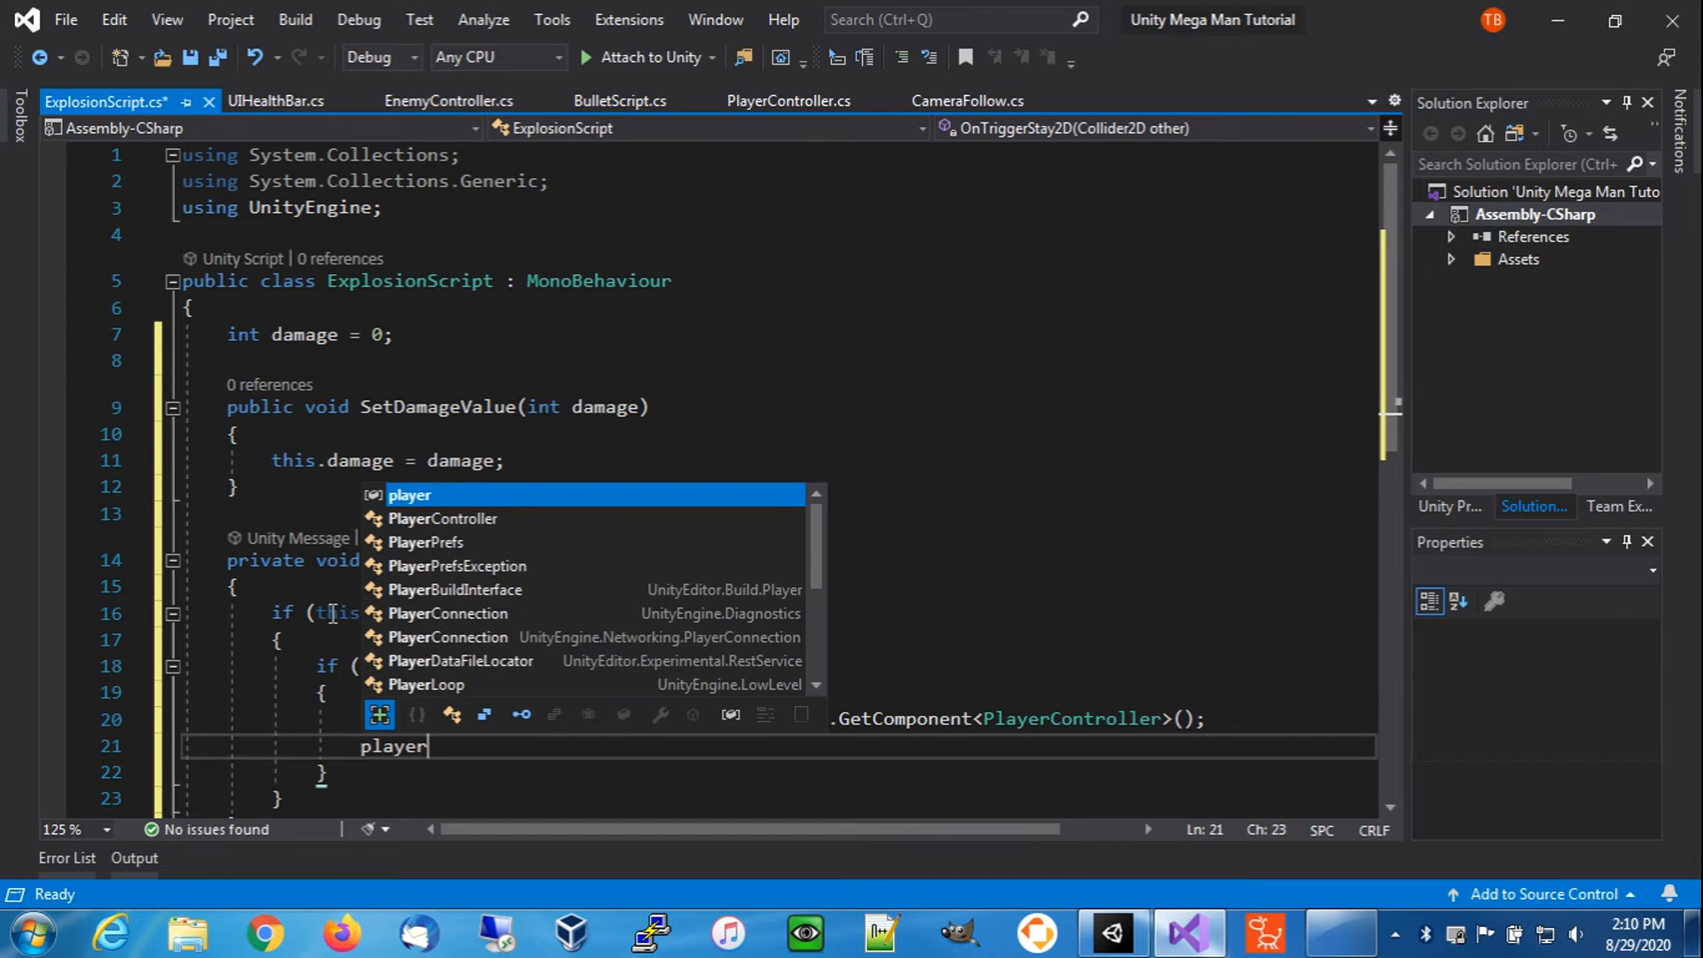
{"action": "type", "text": ".Hit"}
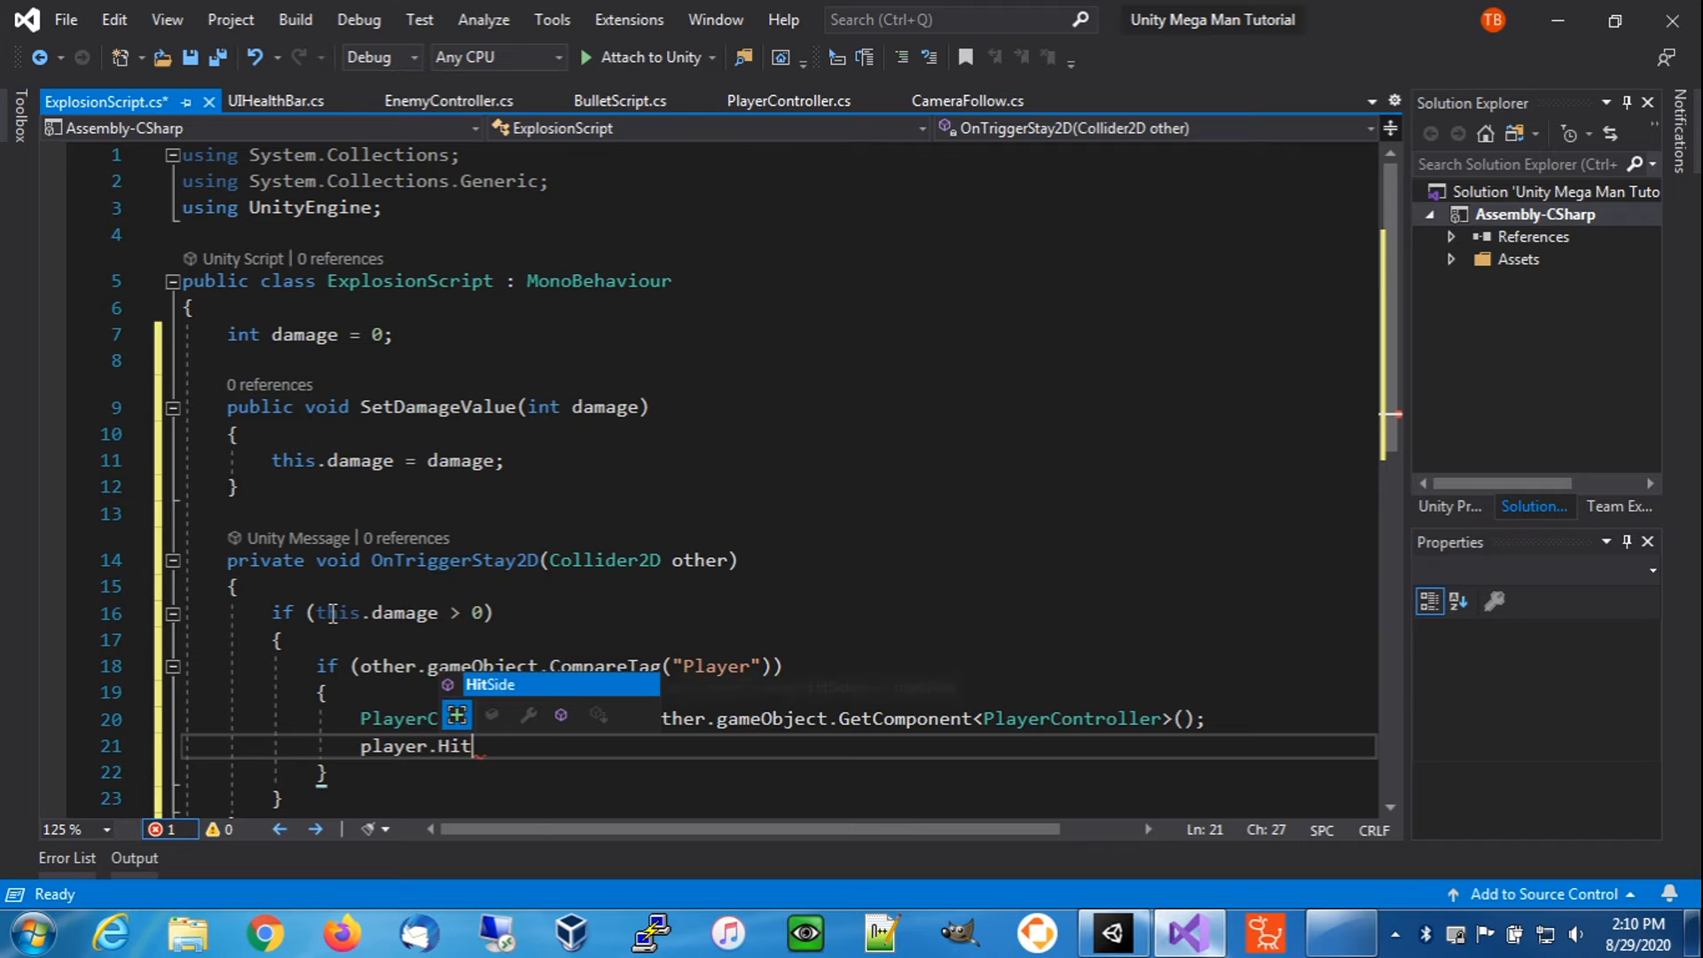
{"action": "type", "text": "Side("}
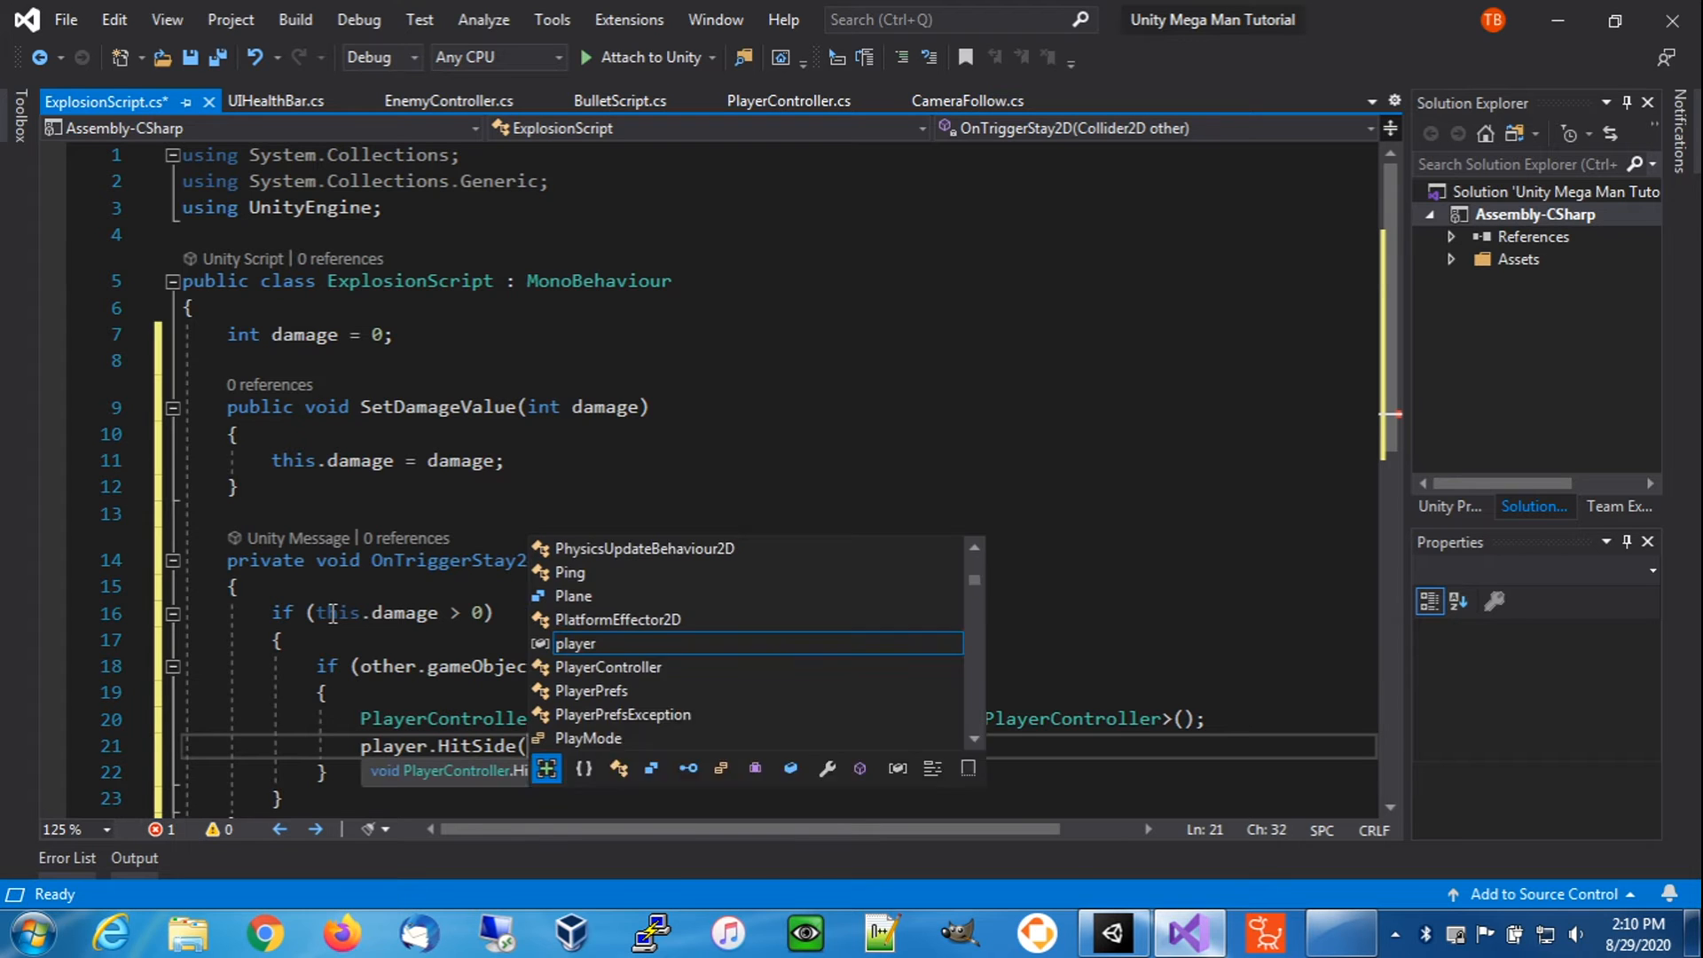
{"action": "type", "text": "transform.position"}
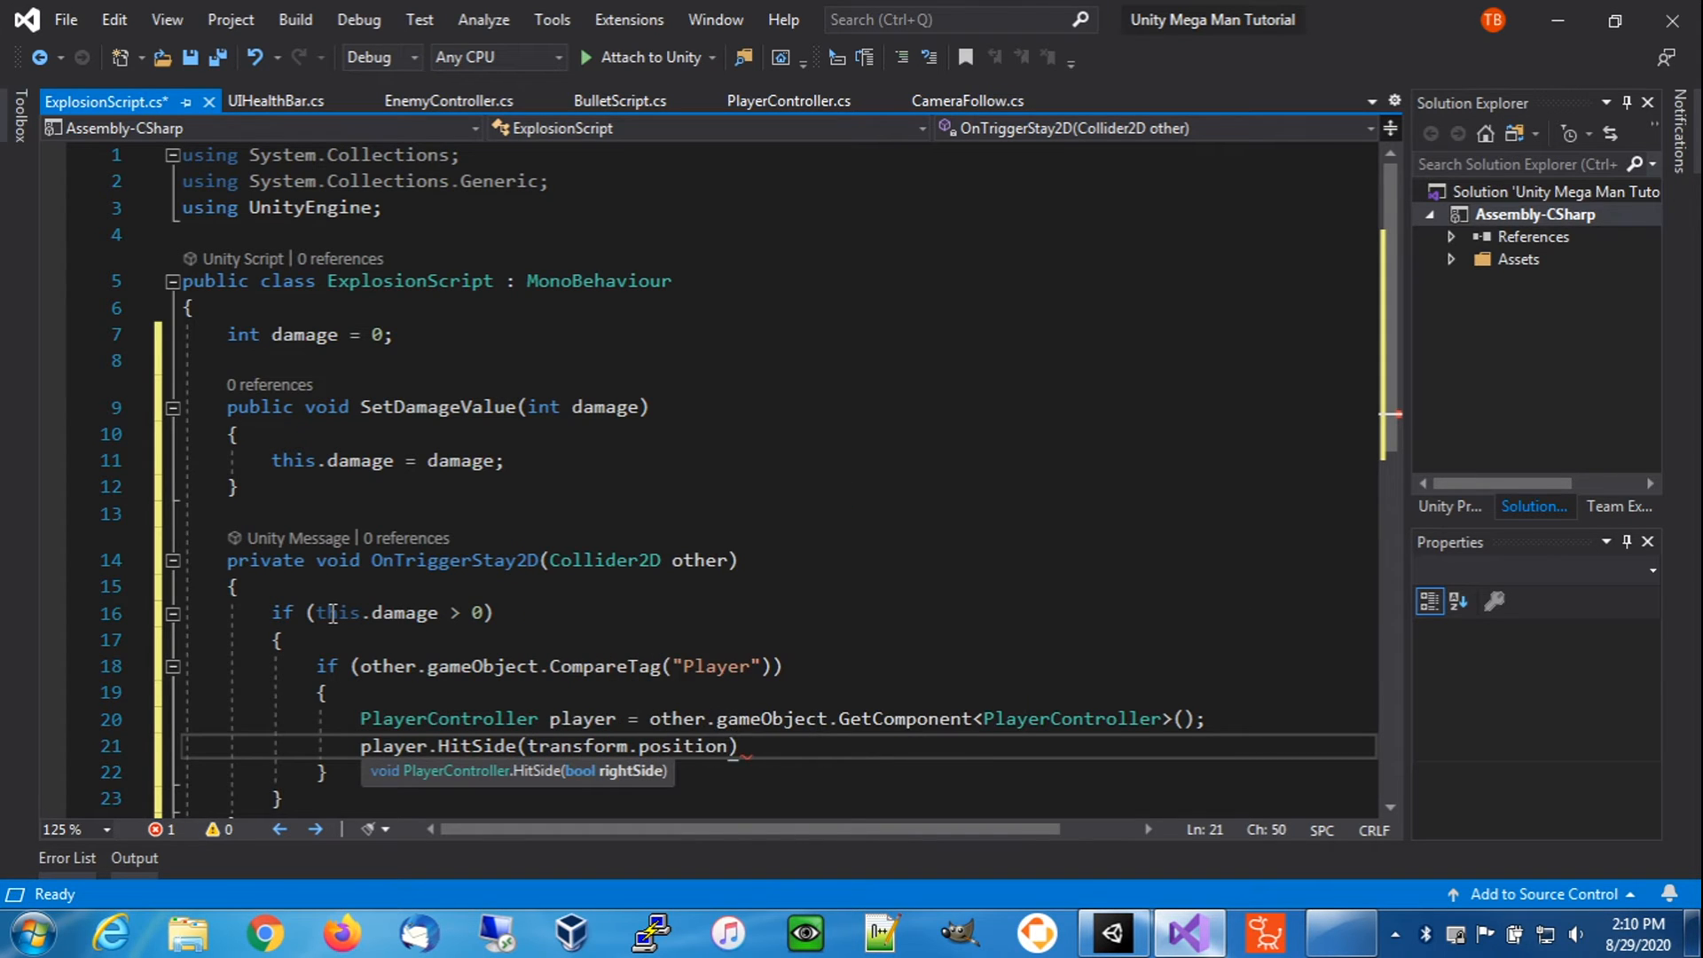
{"action": "type", "text": ".x > player"}
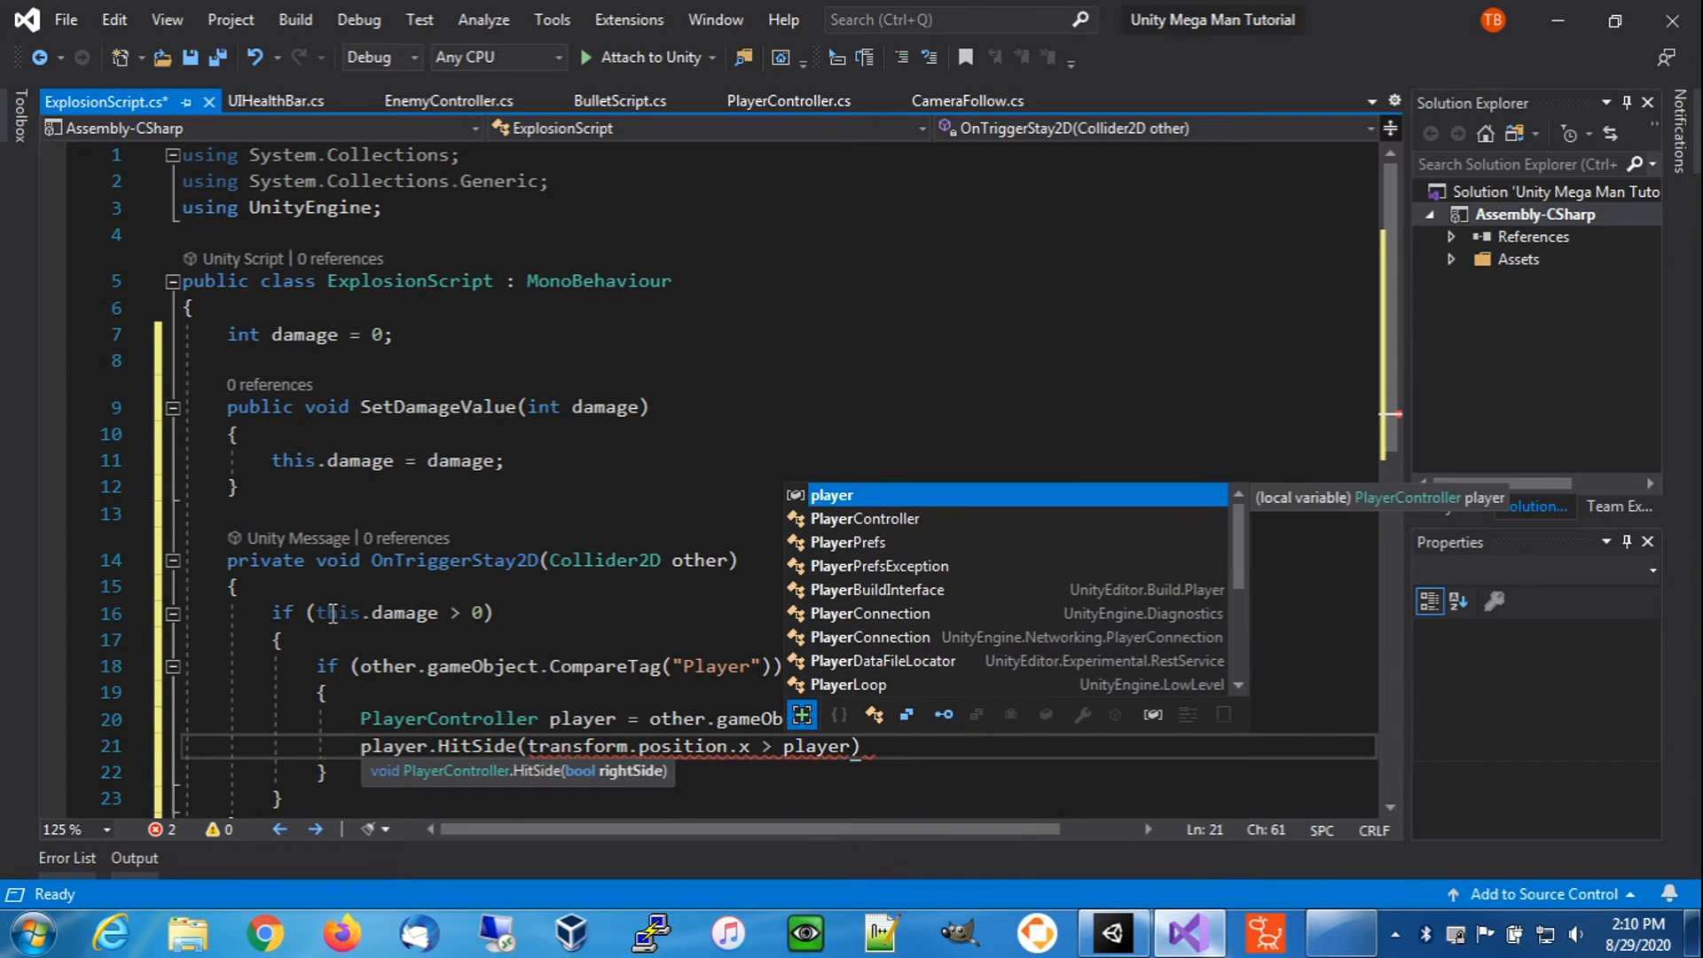
{"action": "type", "text": ".transform"}
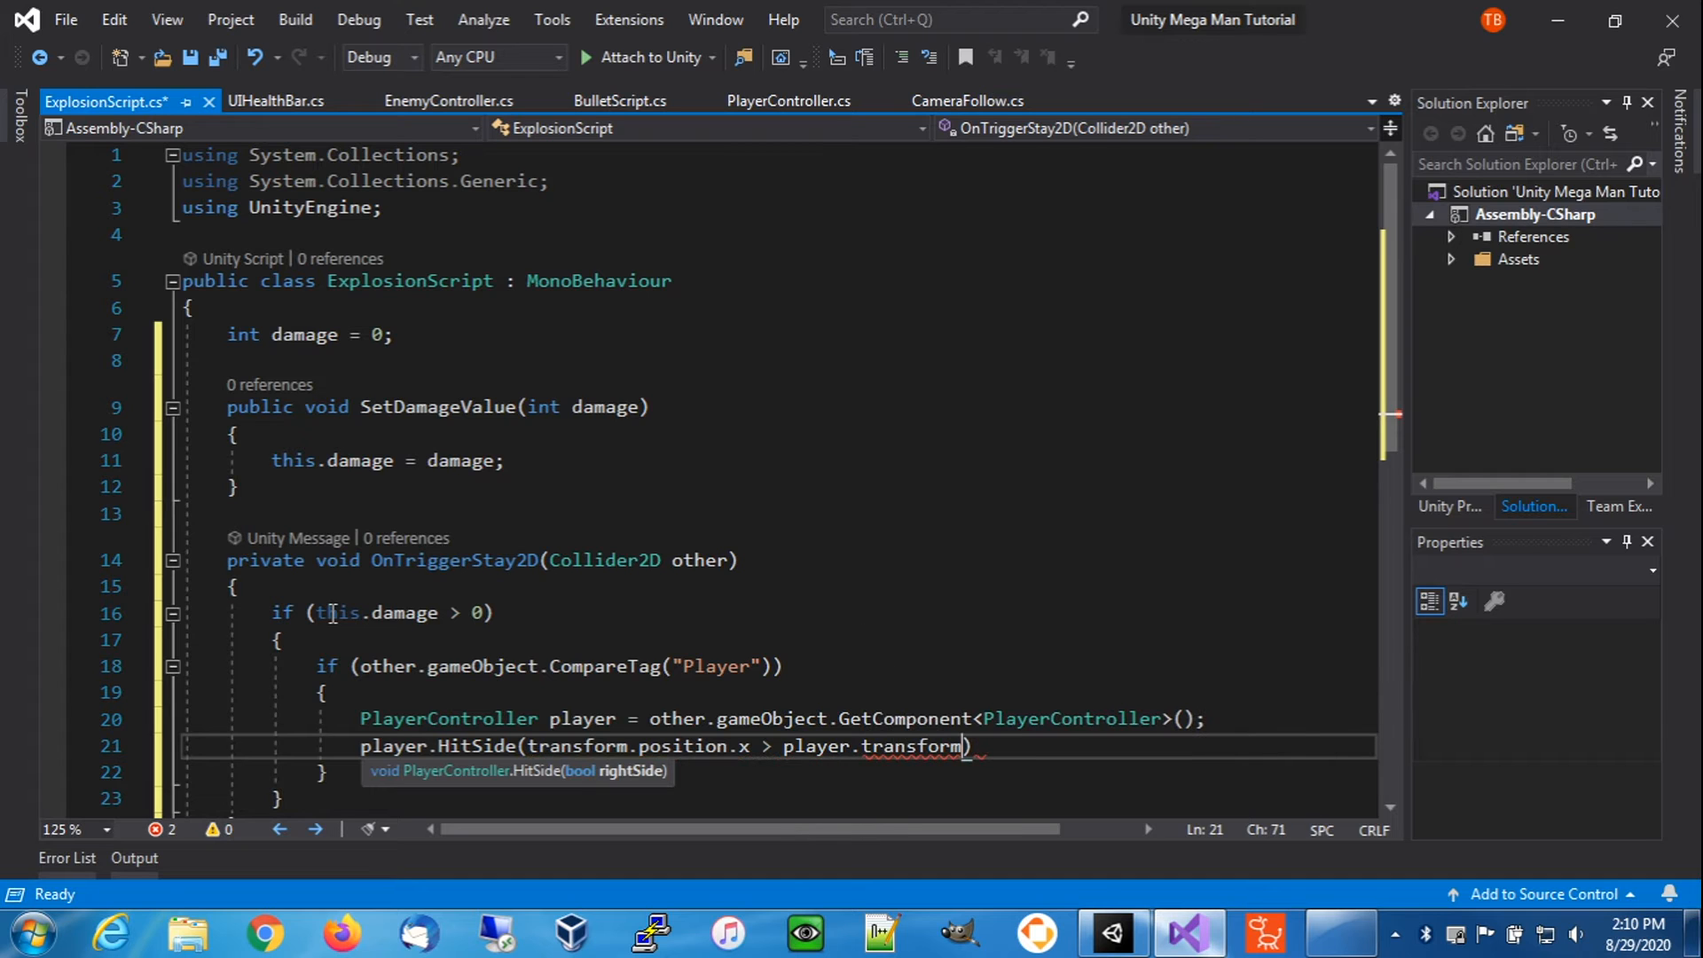
{"action": "type", "text": ".position."}
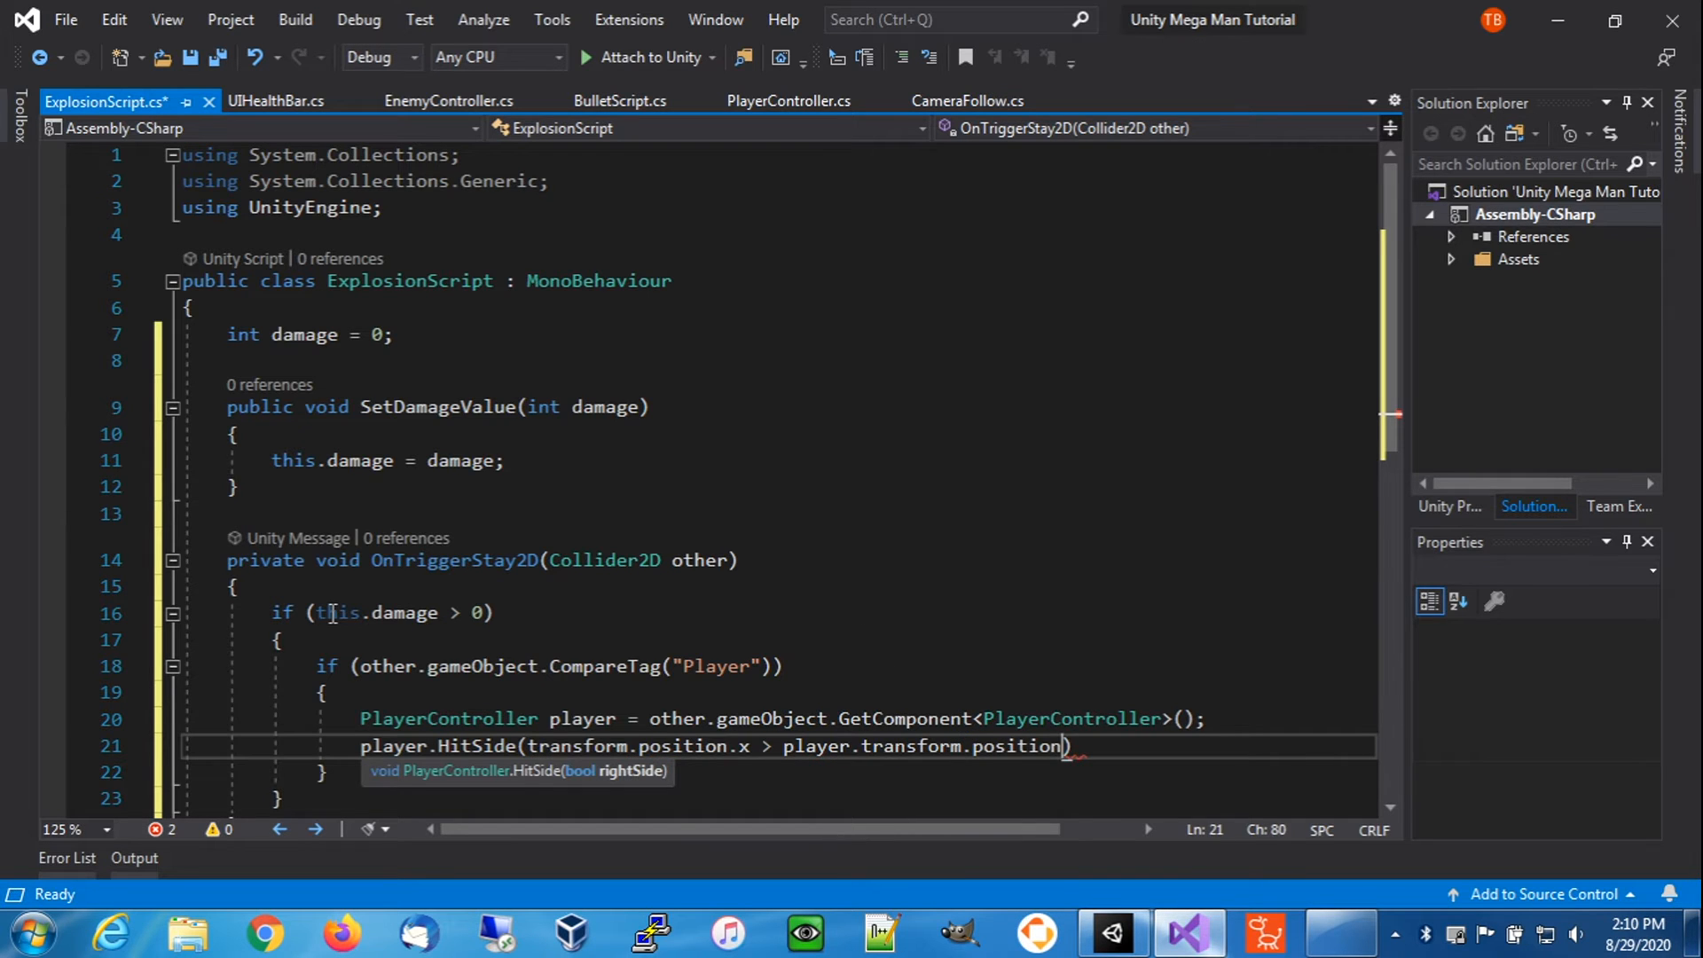
{"action": "type", "text": "x)"}
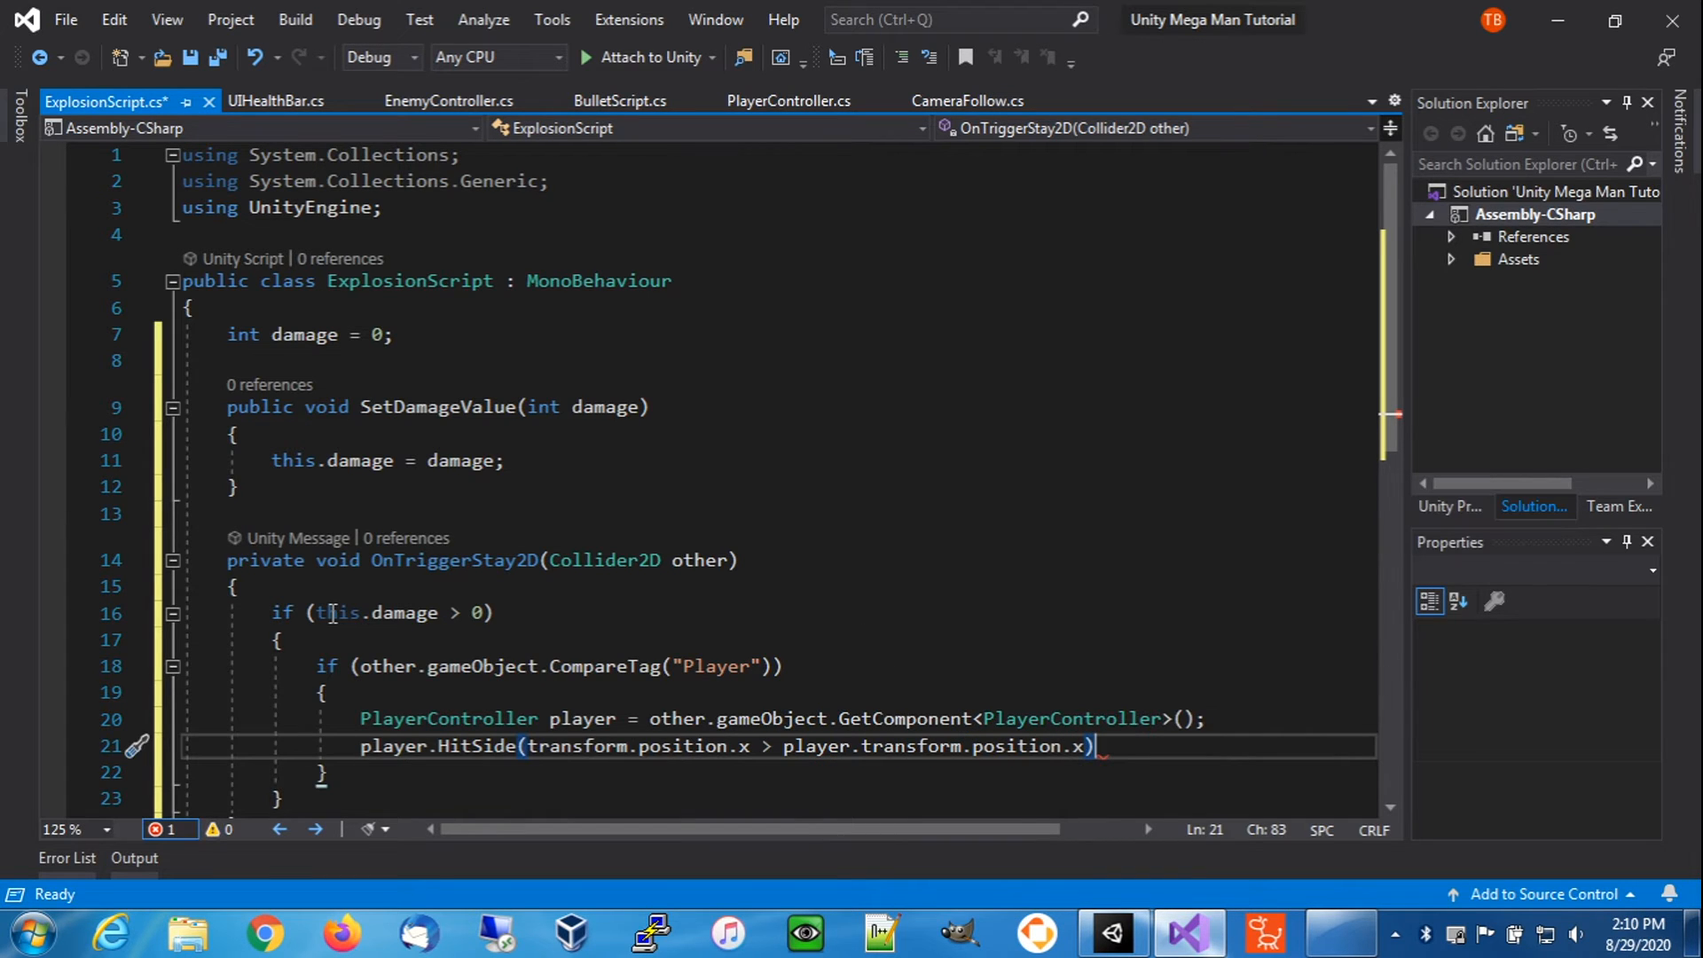
{"action": "type", "text": ";"}
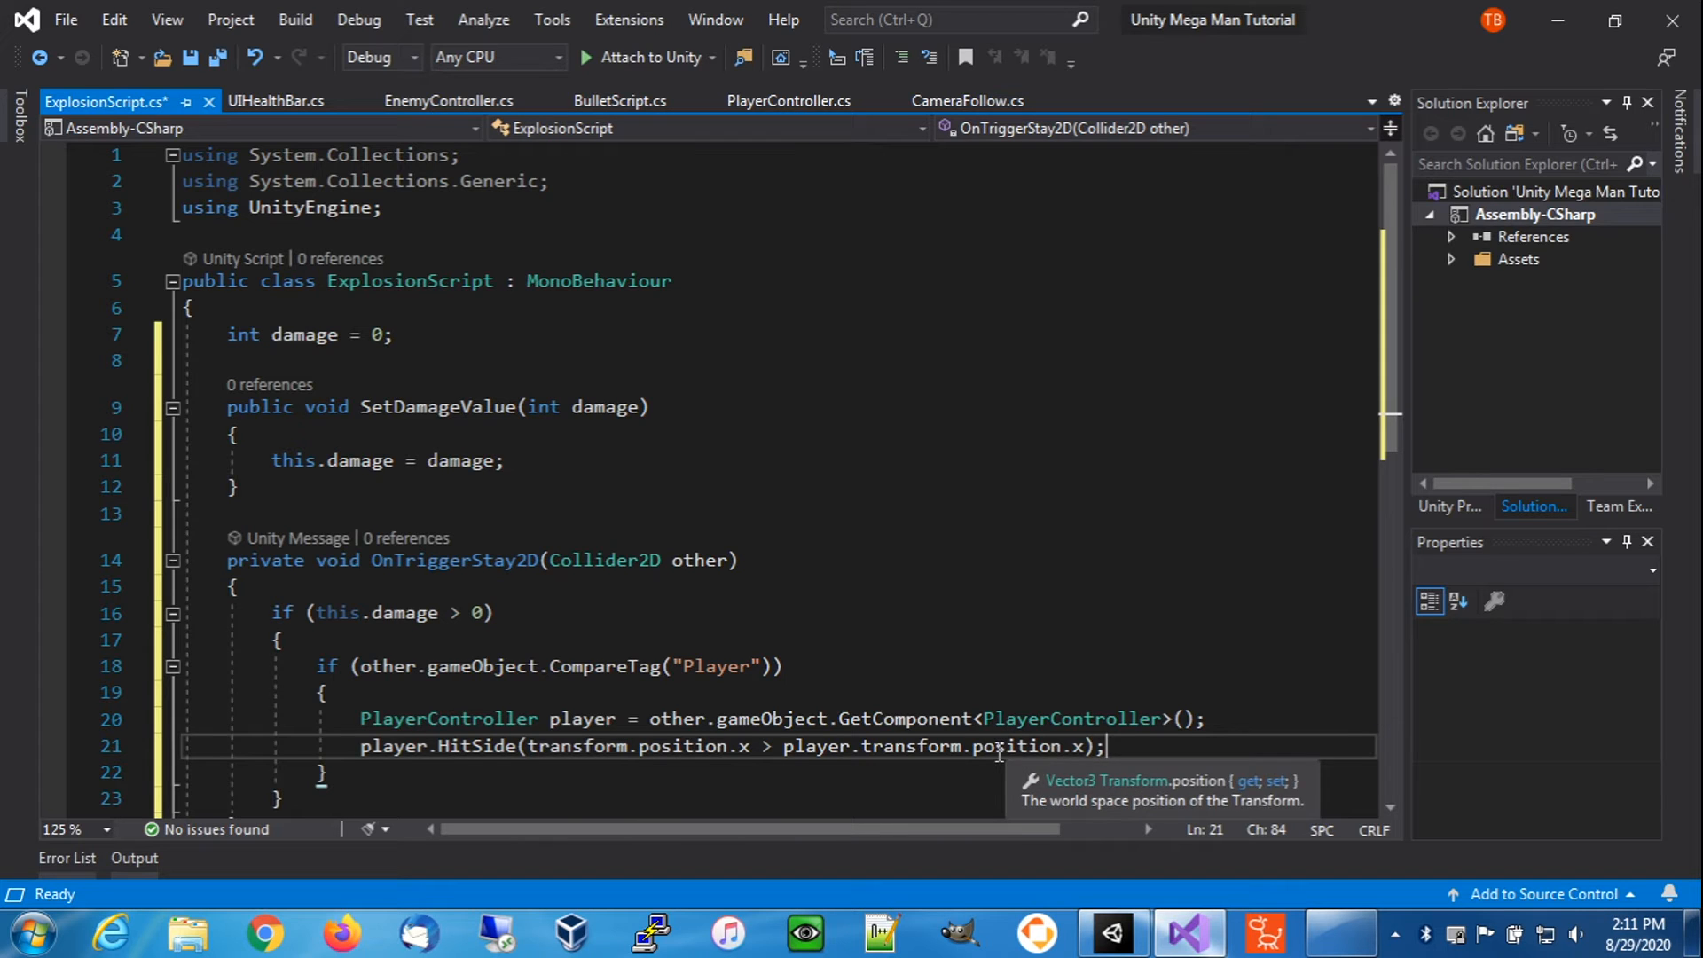
{"action": "key", "text": "Return"}
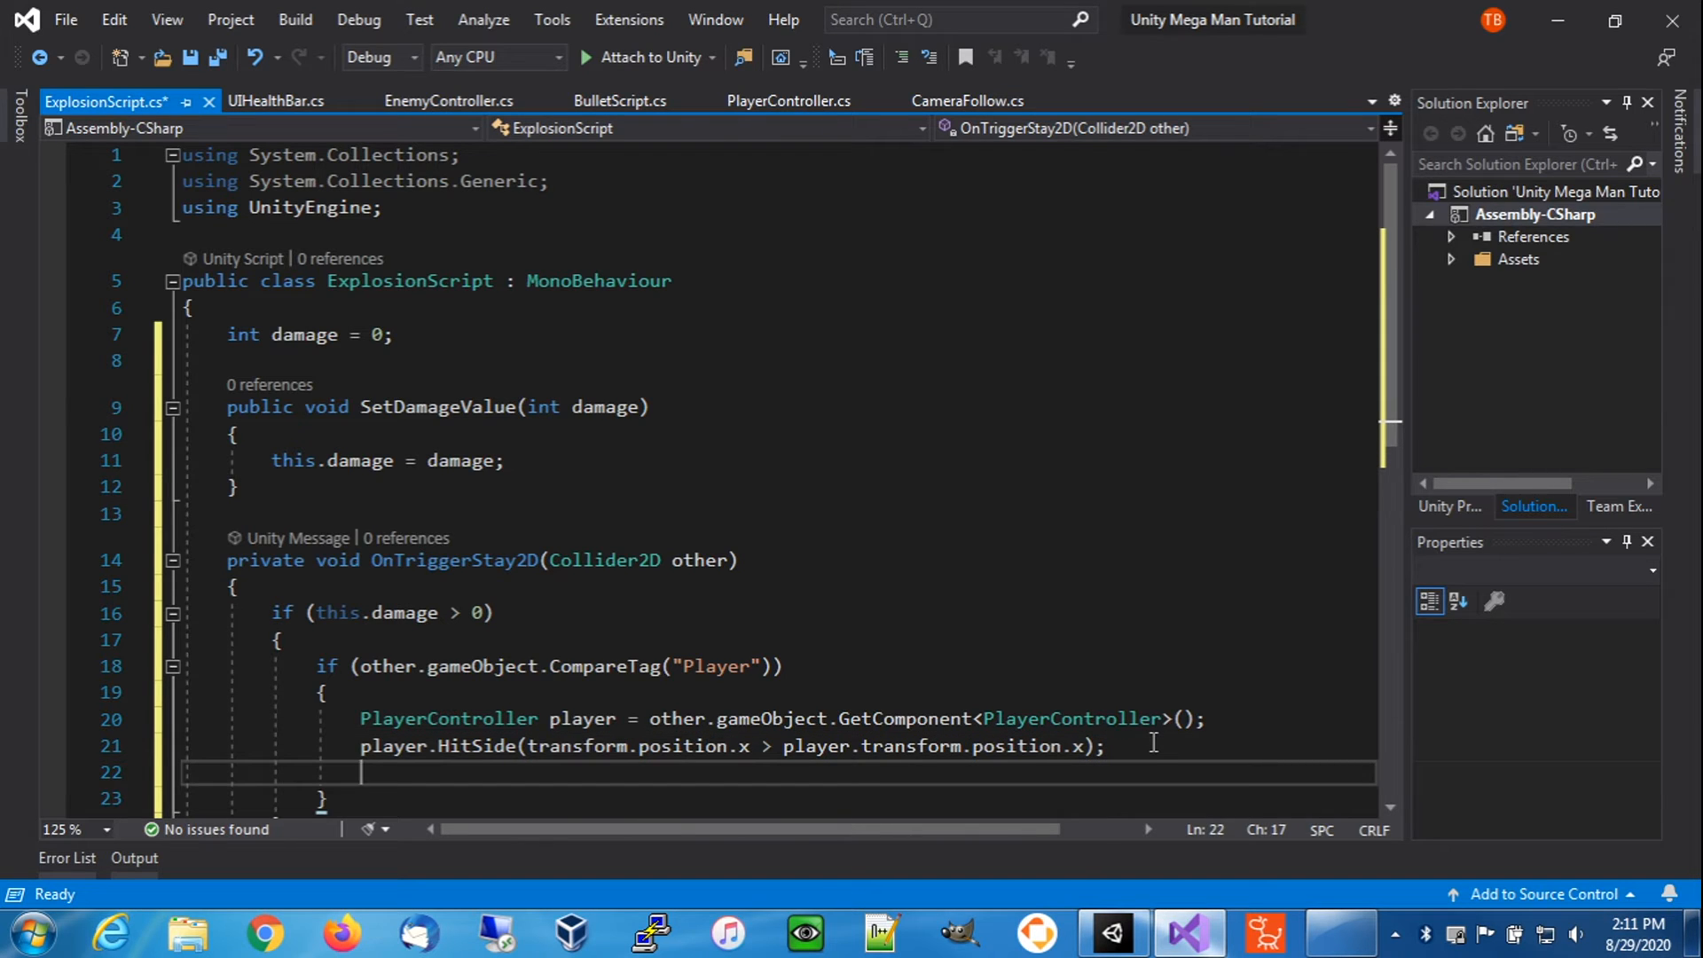
- Add player.TakeDamage(this.damage); below the HitSide call and save ExplosionScript.cs
{"action": "type", "text": "player"}
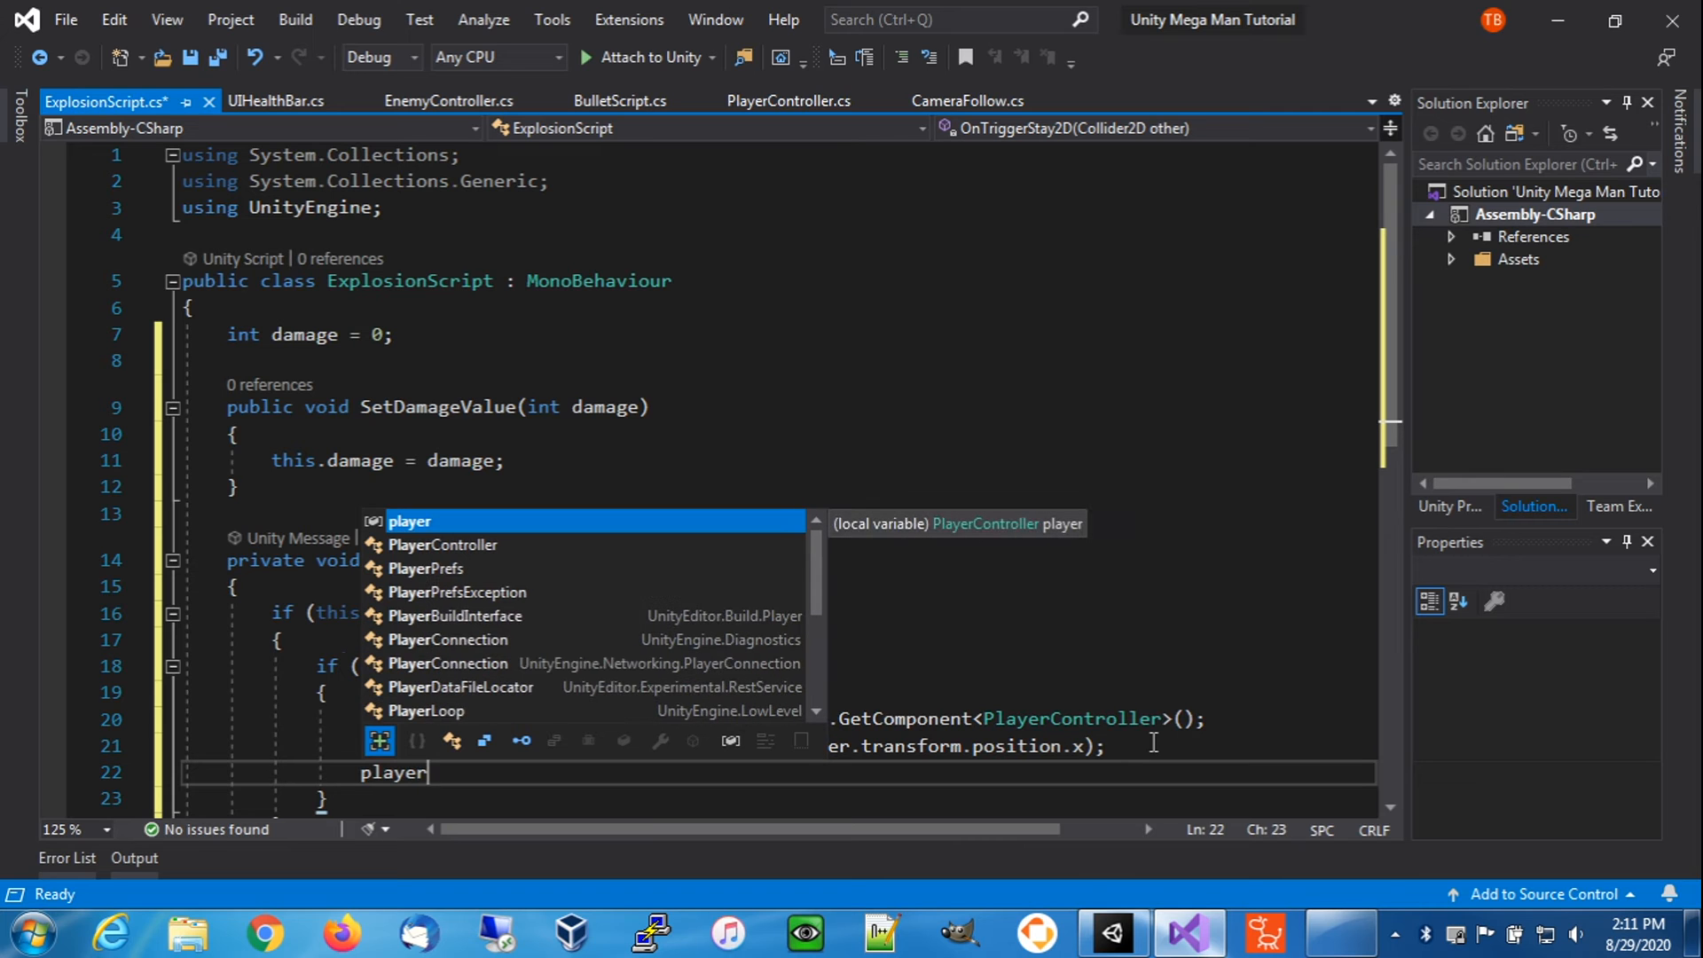
{"action": "type", "text": ".Ta"}
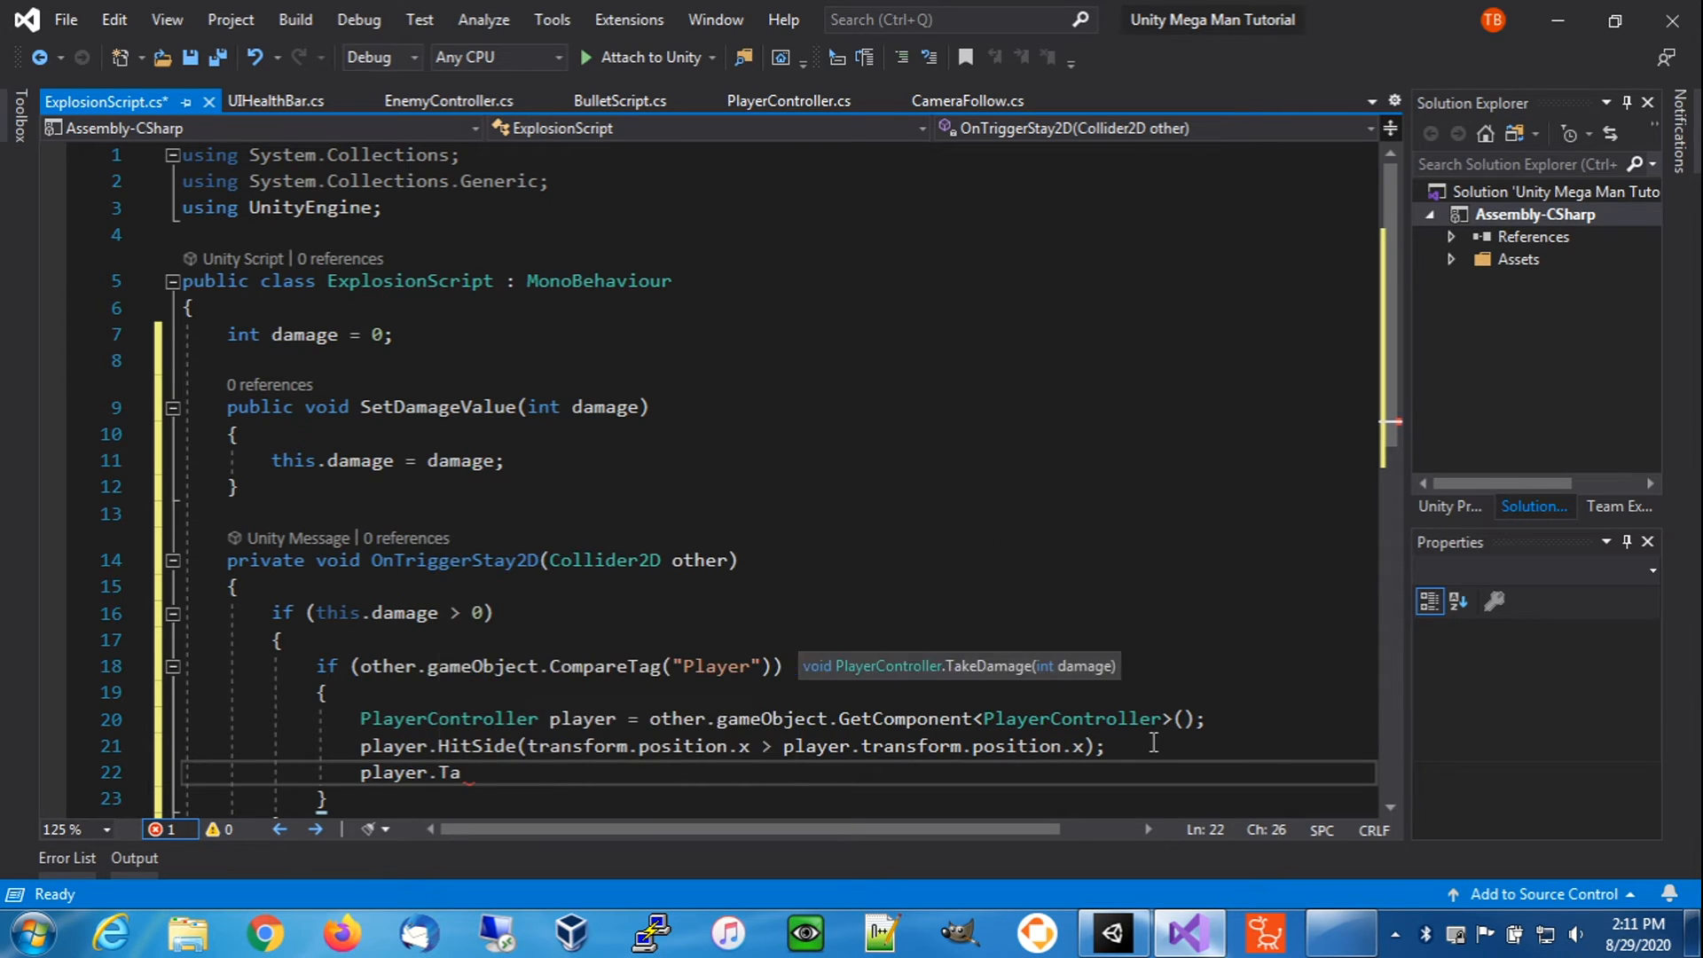
{"action": "key", "text": "Tab"}
{"action": "type", "text": "(this.damage"}
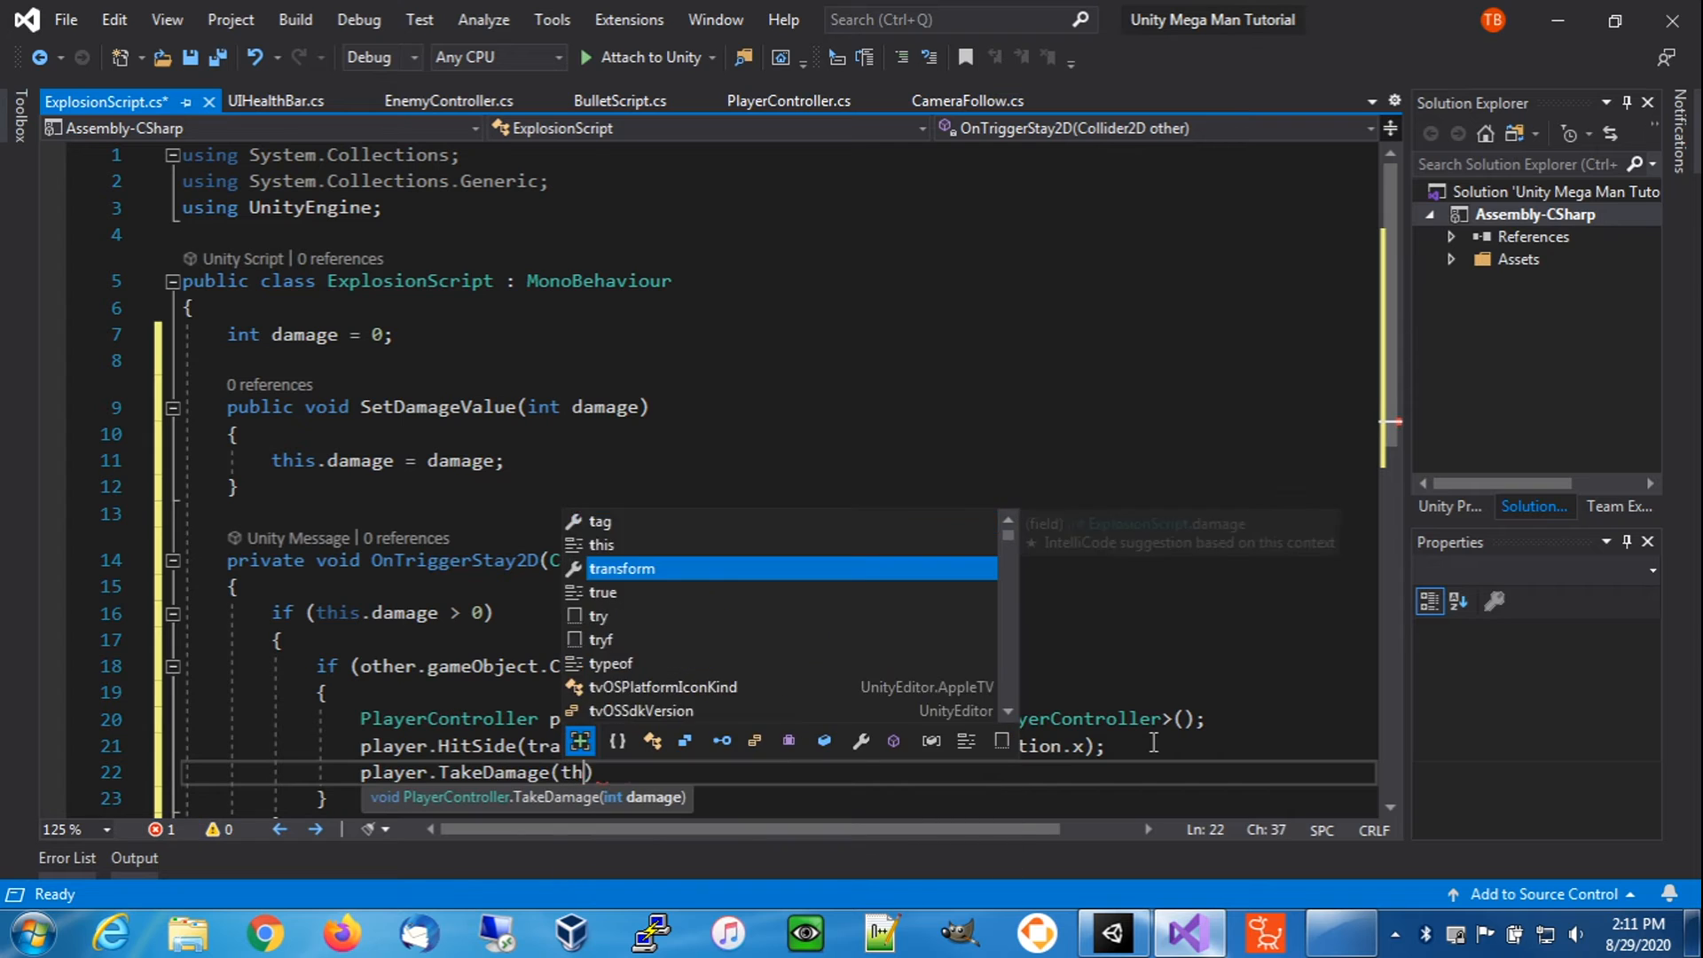
{"action": "type", "text": ");"}
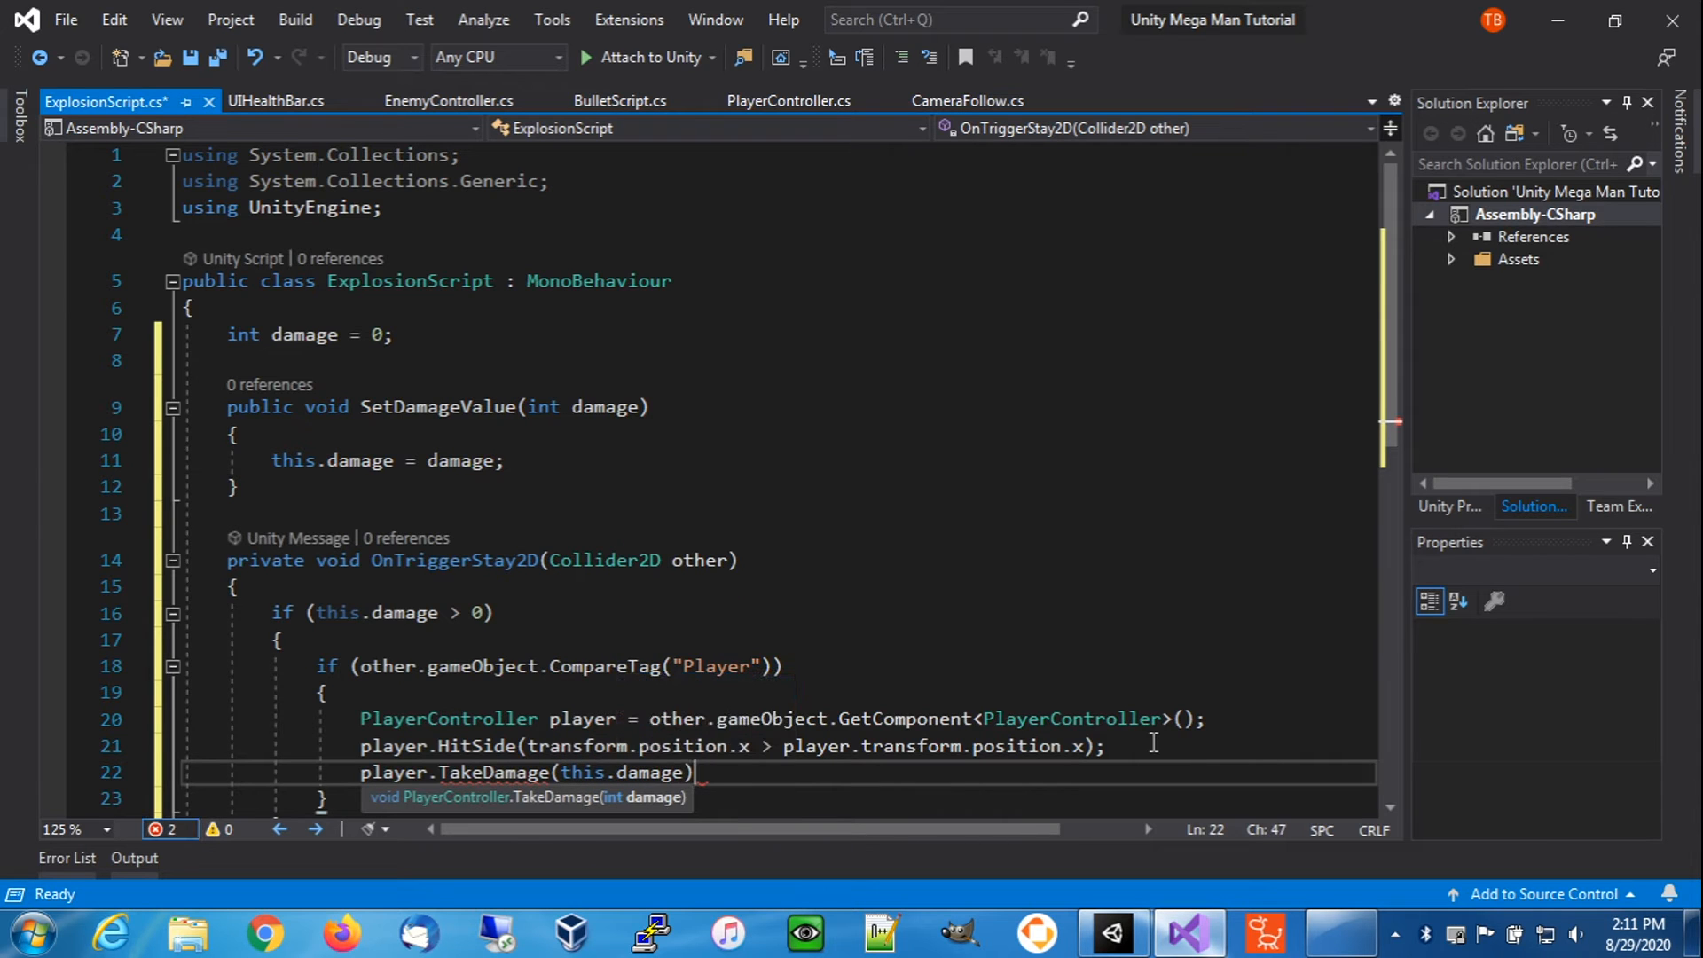
{"action": "scroll", "coordinate": [1063, 675], "scroll_direction": "down", "scroll_amount": 2}
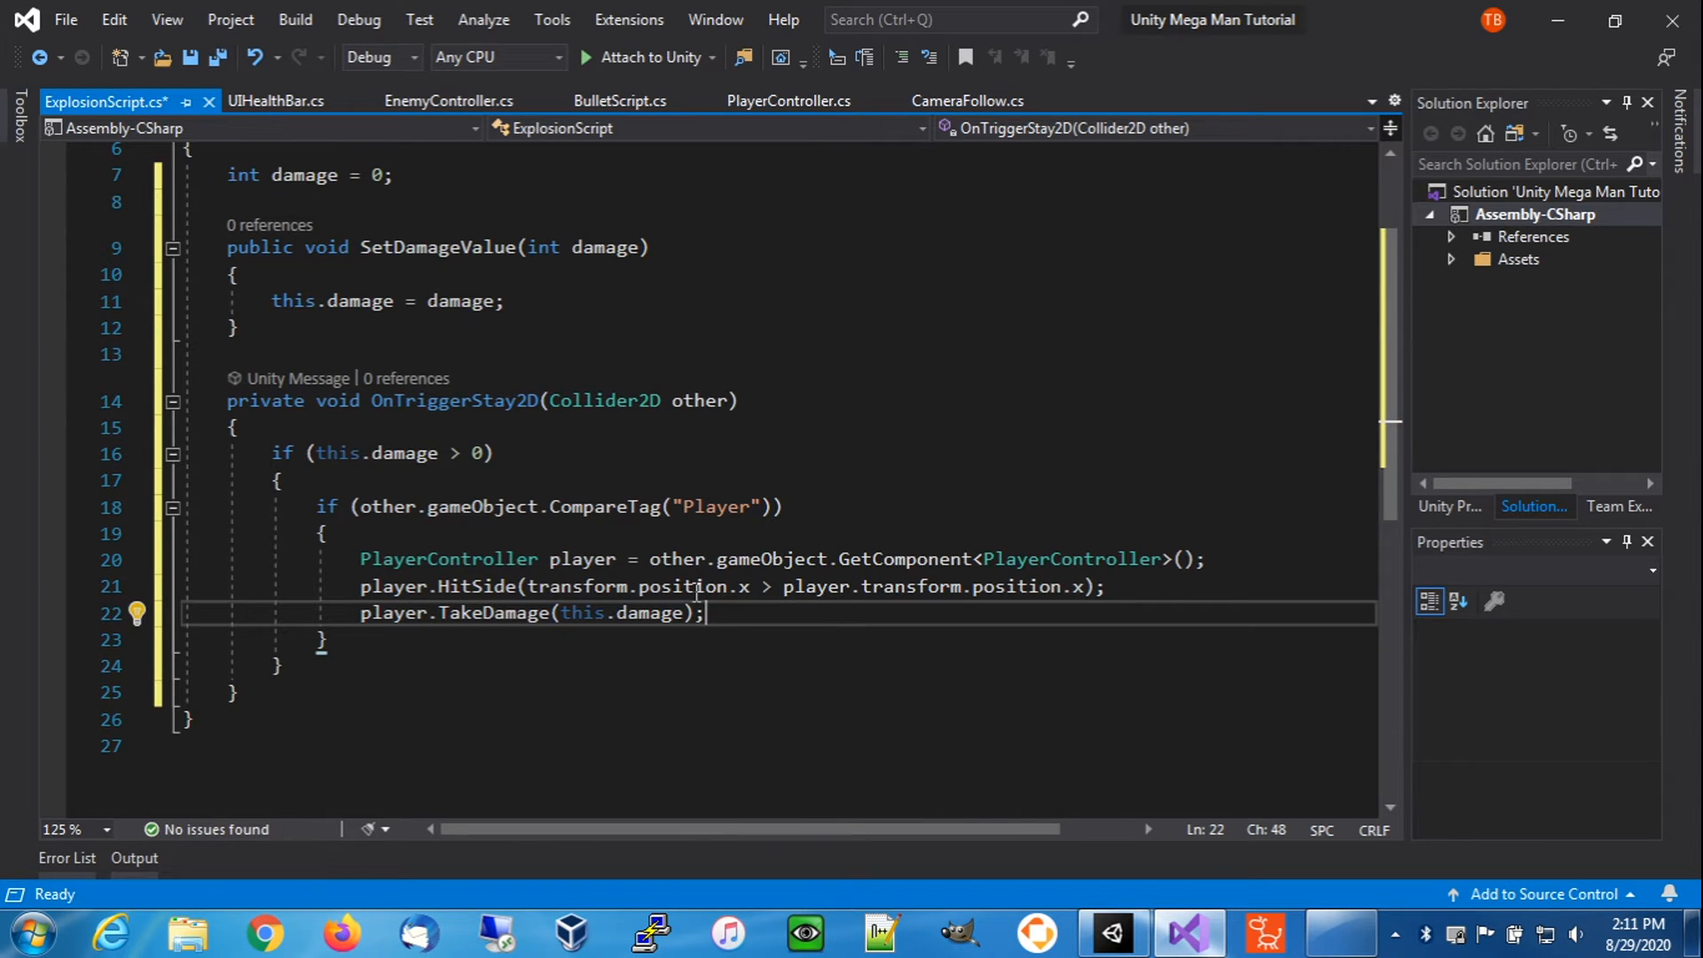
{"action": "left_click", "coordinate": [190, 57]}
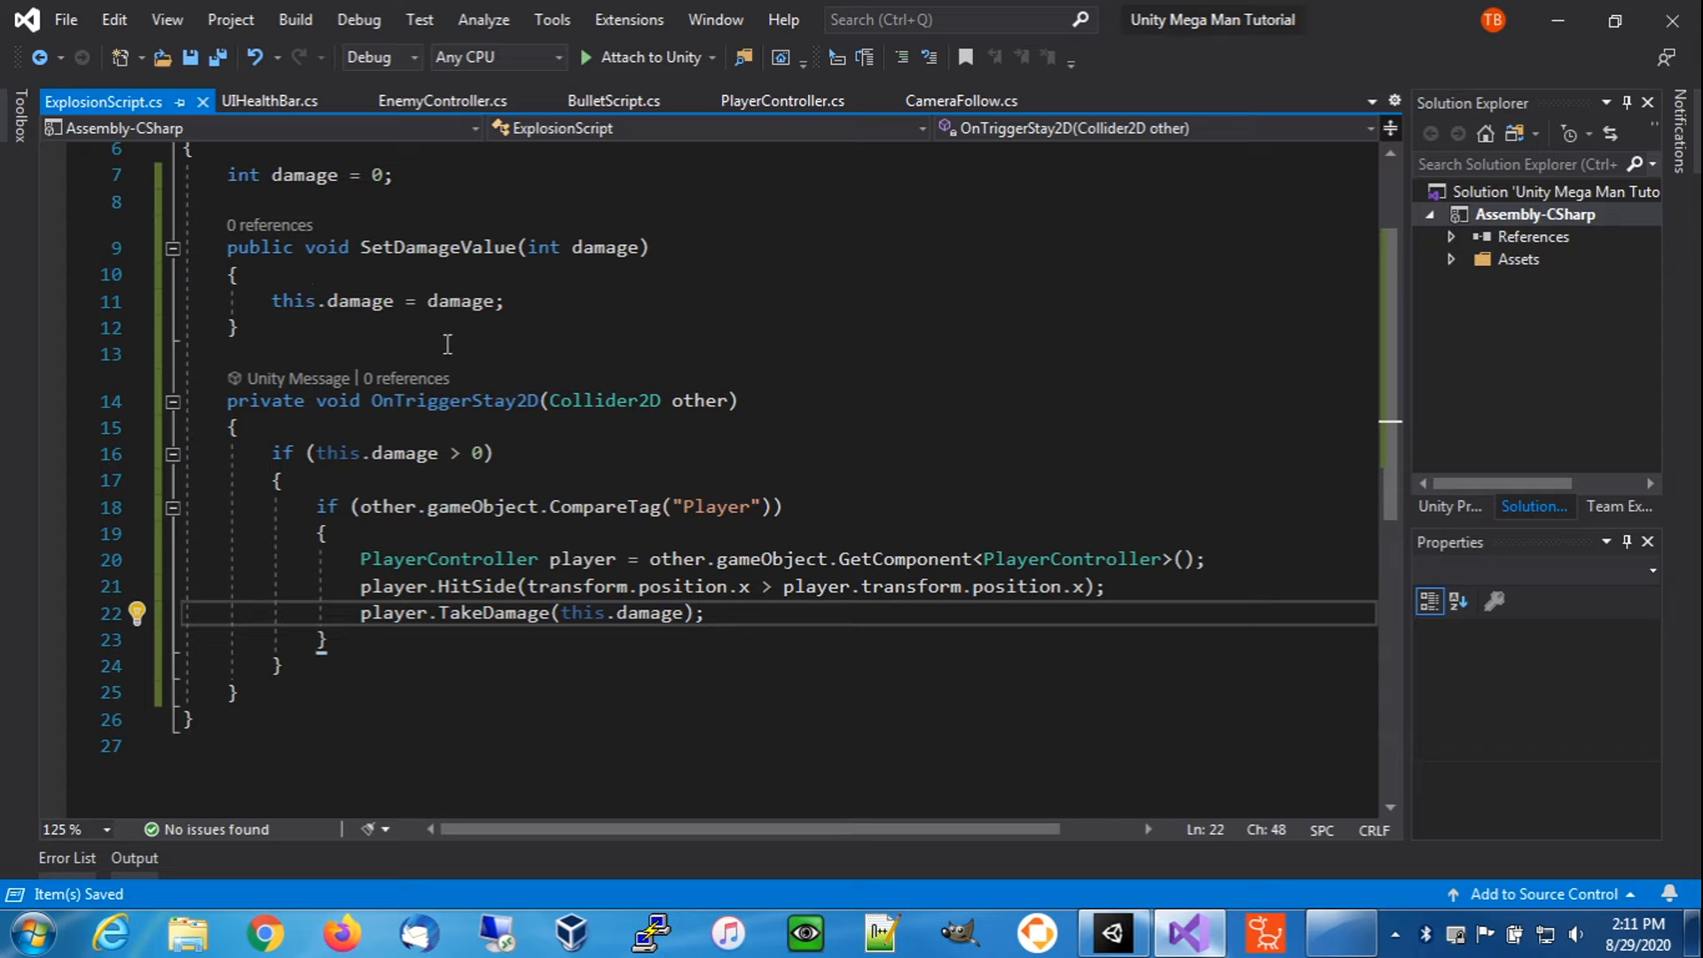
{"action": "scroll", "coordinate": [429, 294], "scroll_direction": "up", "scroll_amount": 1}
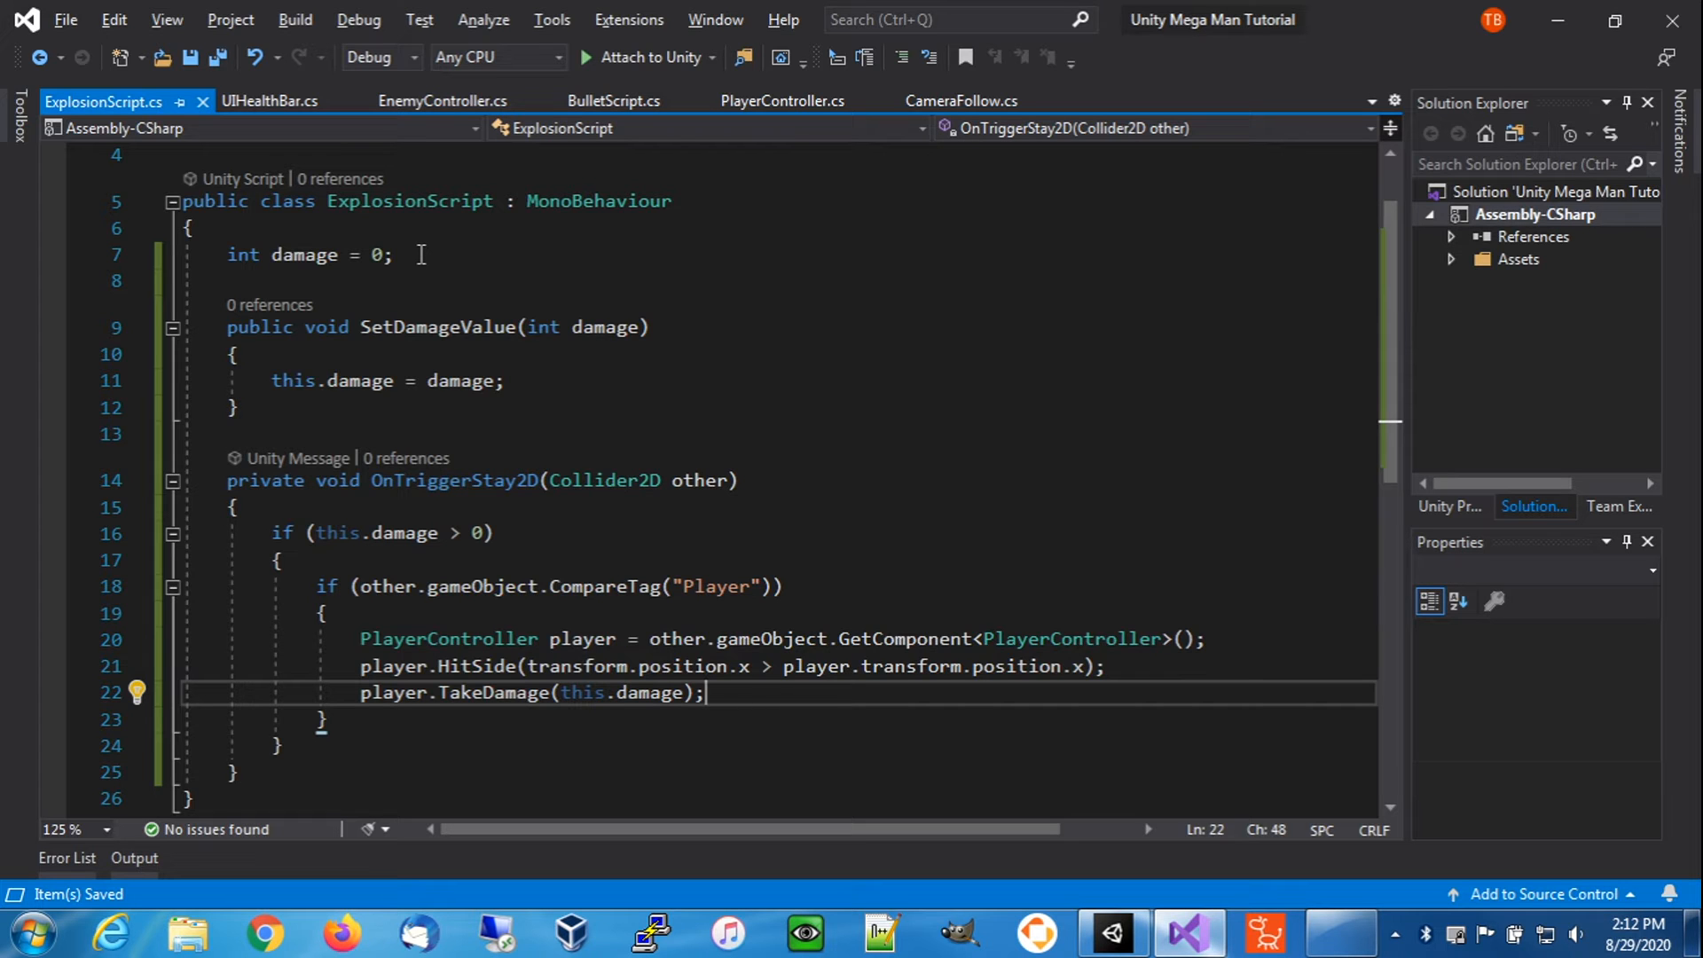
- In EnemyController.cs, add a [RequireComponent(typeof())] attribute on its own line above the EnemyController class
{"action": "left_click", "coordinate": [417, 100]}
{"action": "scroll", "coordinate": [456, 230], "scroll_direction": "up", "scroll_amount": 2}
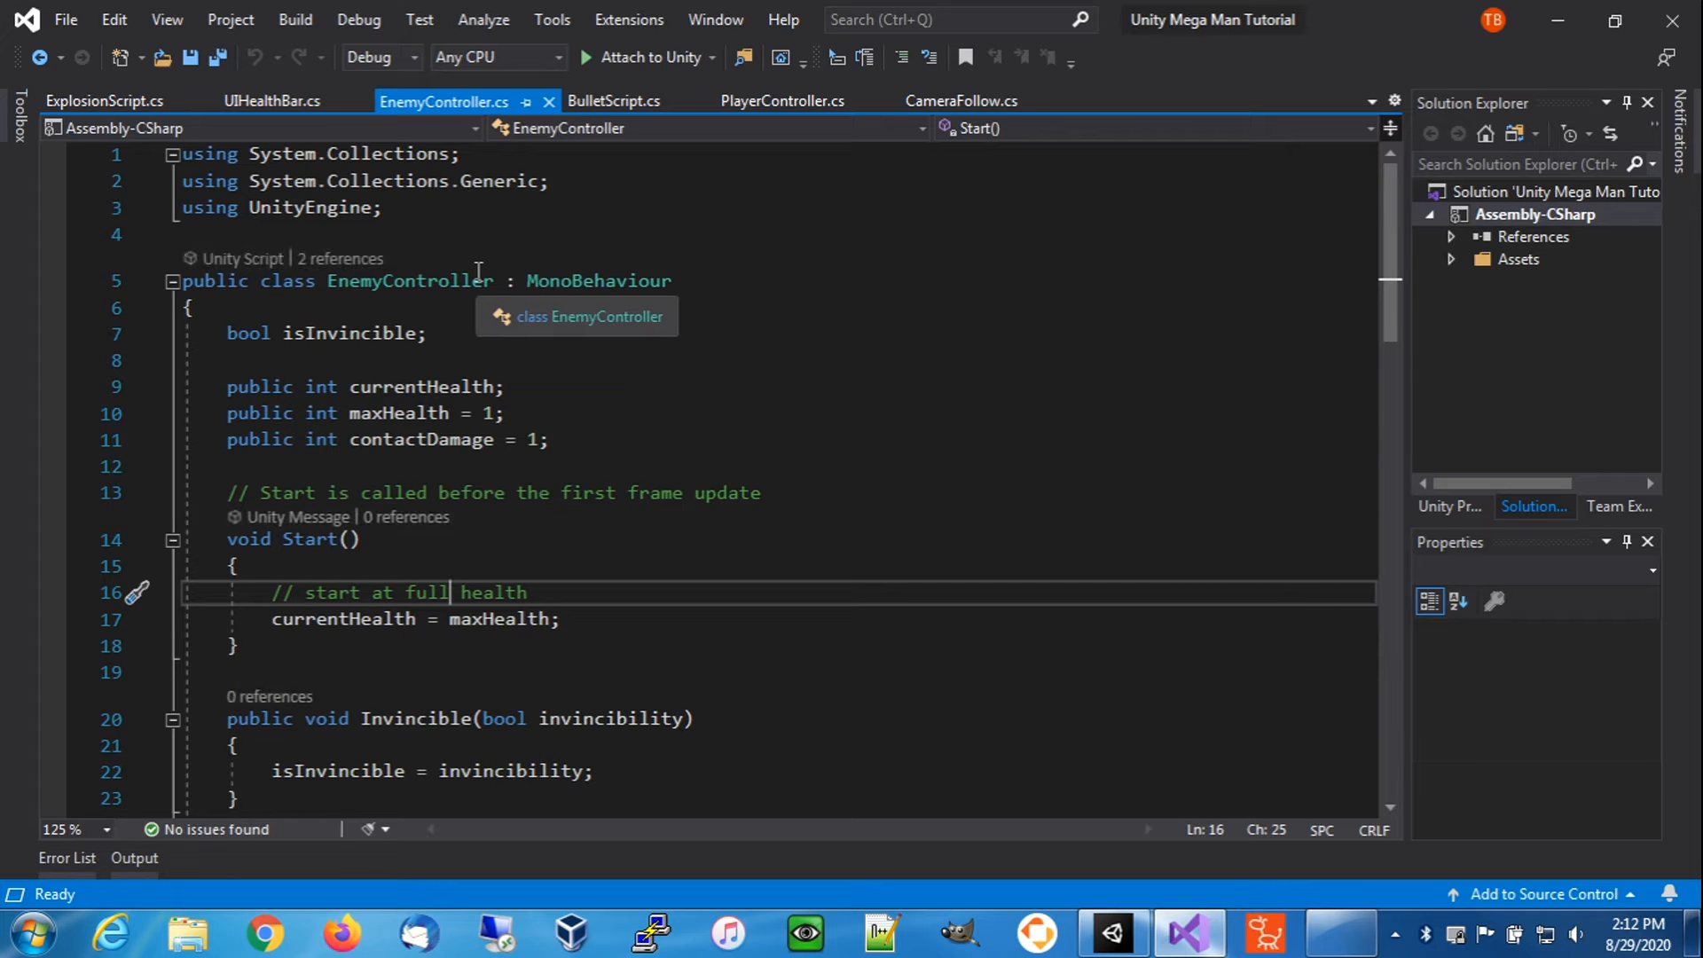
{"action": "left_click", "coordinate": [384, 233]}
{"action": "key", "text": "Return"}
{"action": "key", "text": "Return"}
{"action": "key", "text": "Up"}
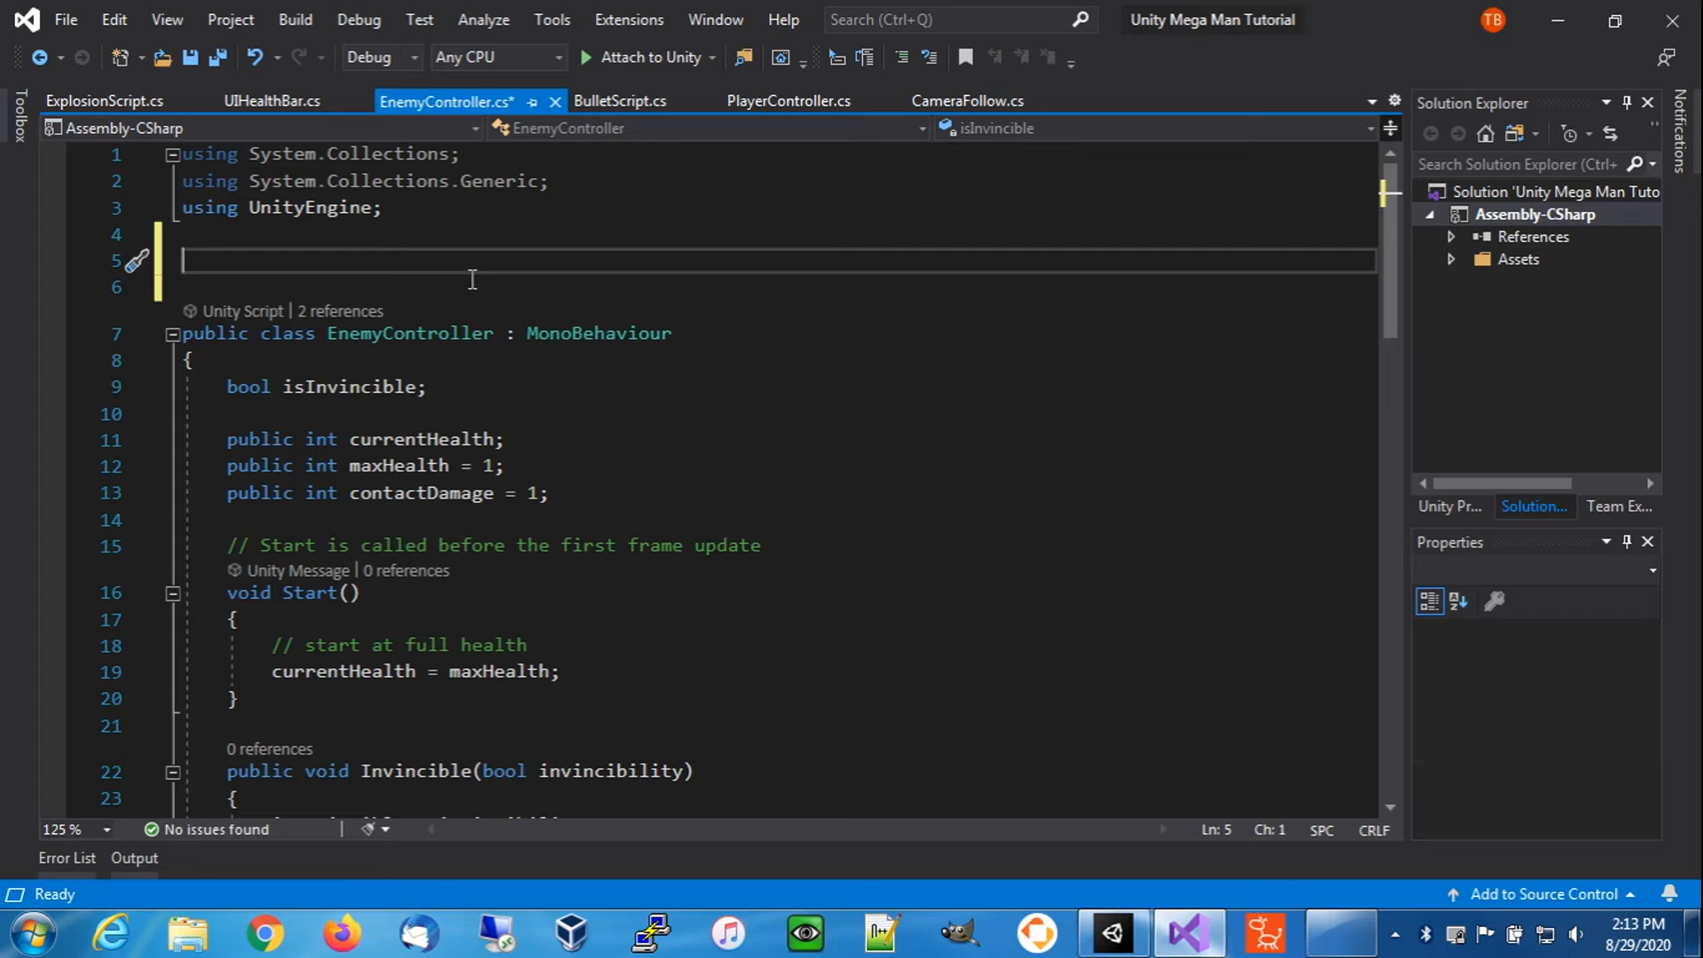
{"action": "type", "text": "[RequireComponent"}
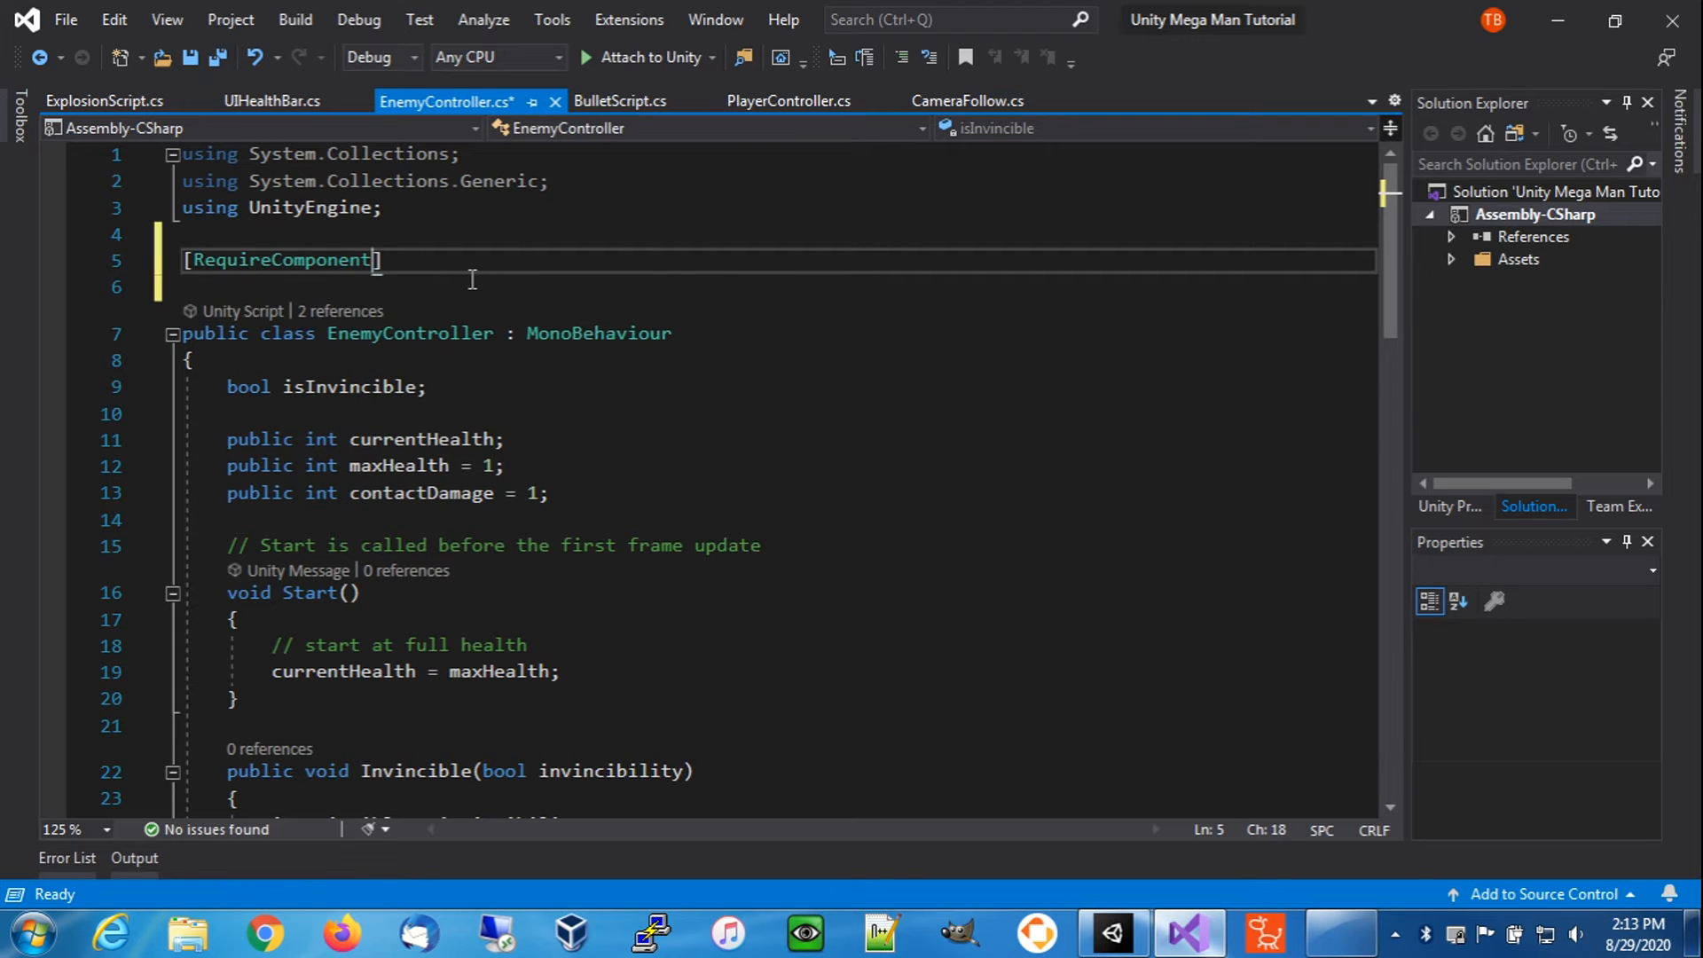
{"action": "type", "text": "(typeof"}
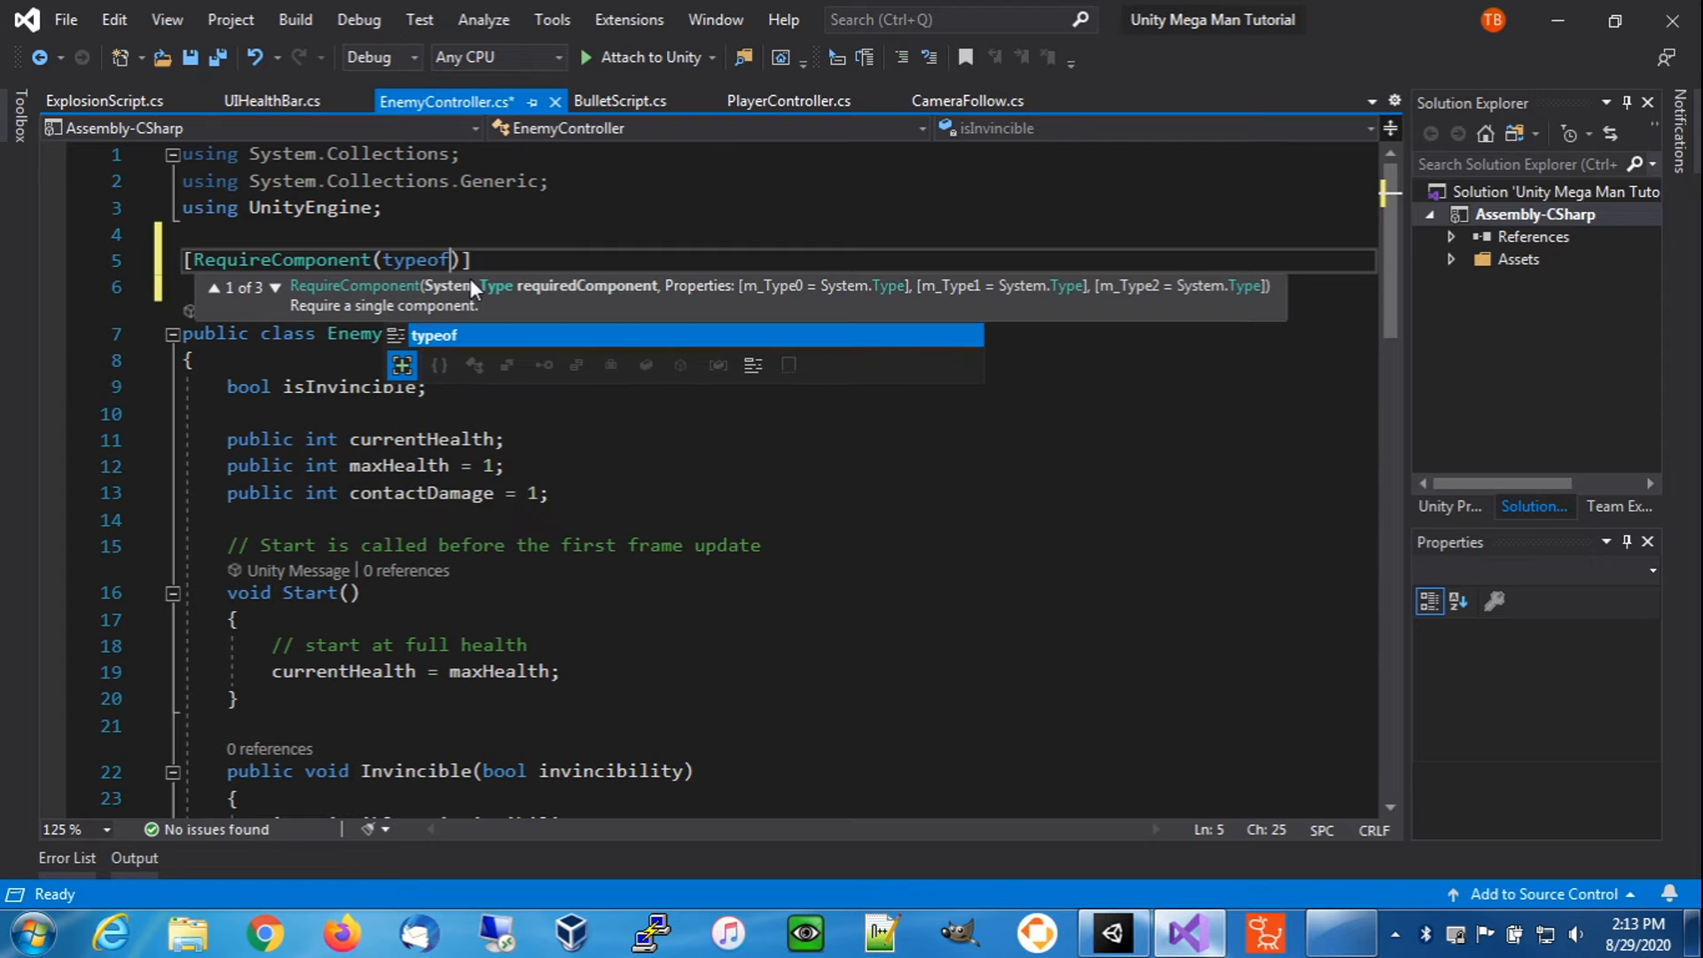
{"action": "type", "text": "("}
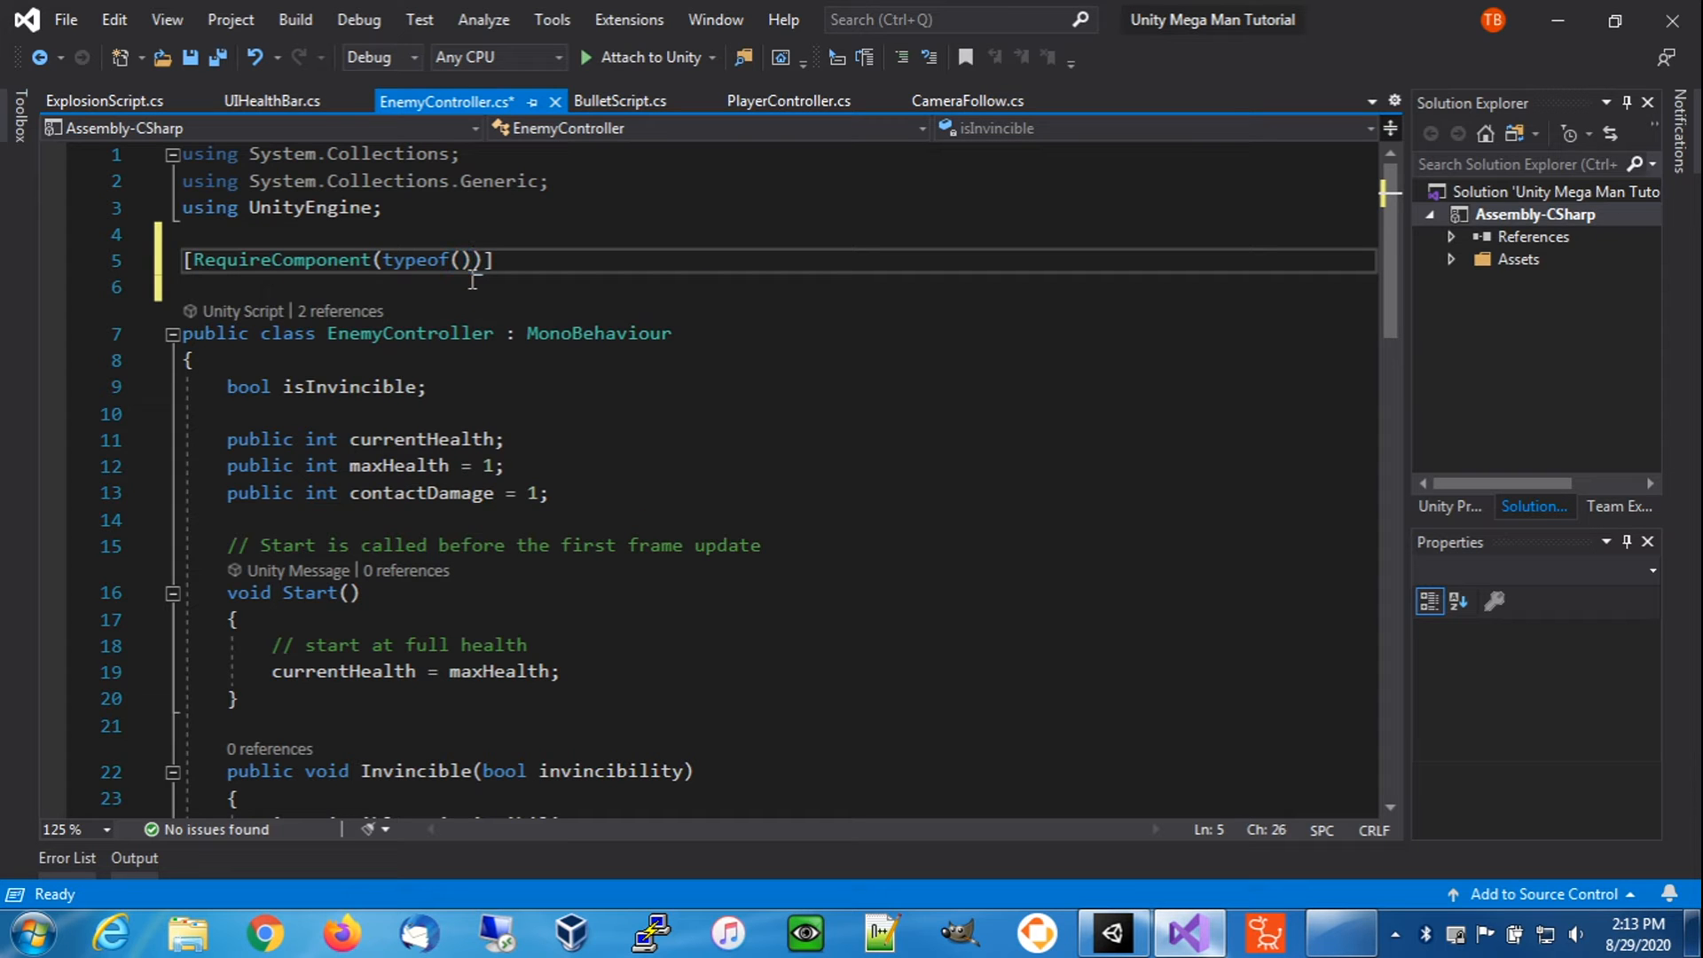
- Duplicate the empty RequireComponent attribute line until four stand above the class, and place the caret inside the first typeof parentheses
{"action": "key", "text": "Home"}
{"action": "key", "text": "shift+Down"}
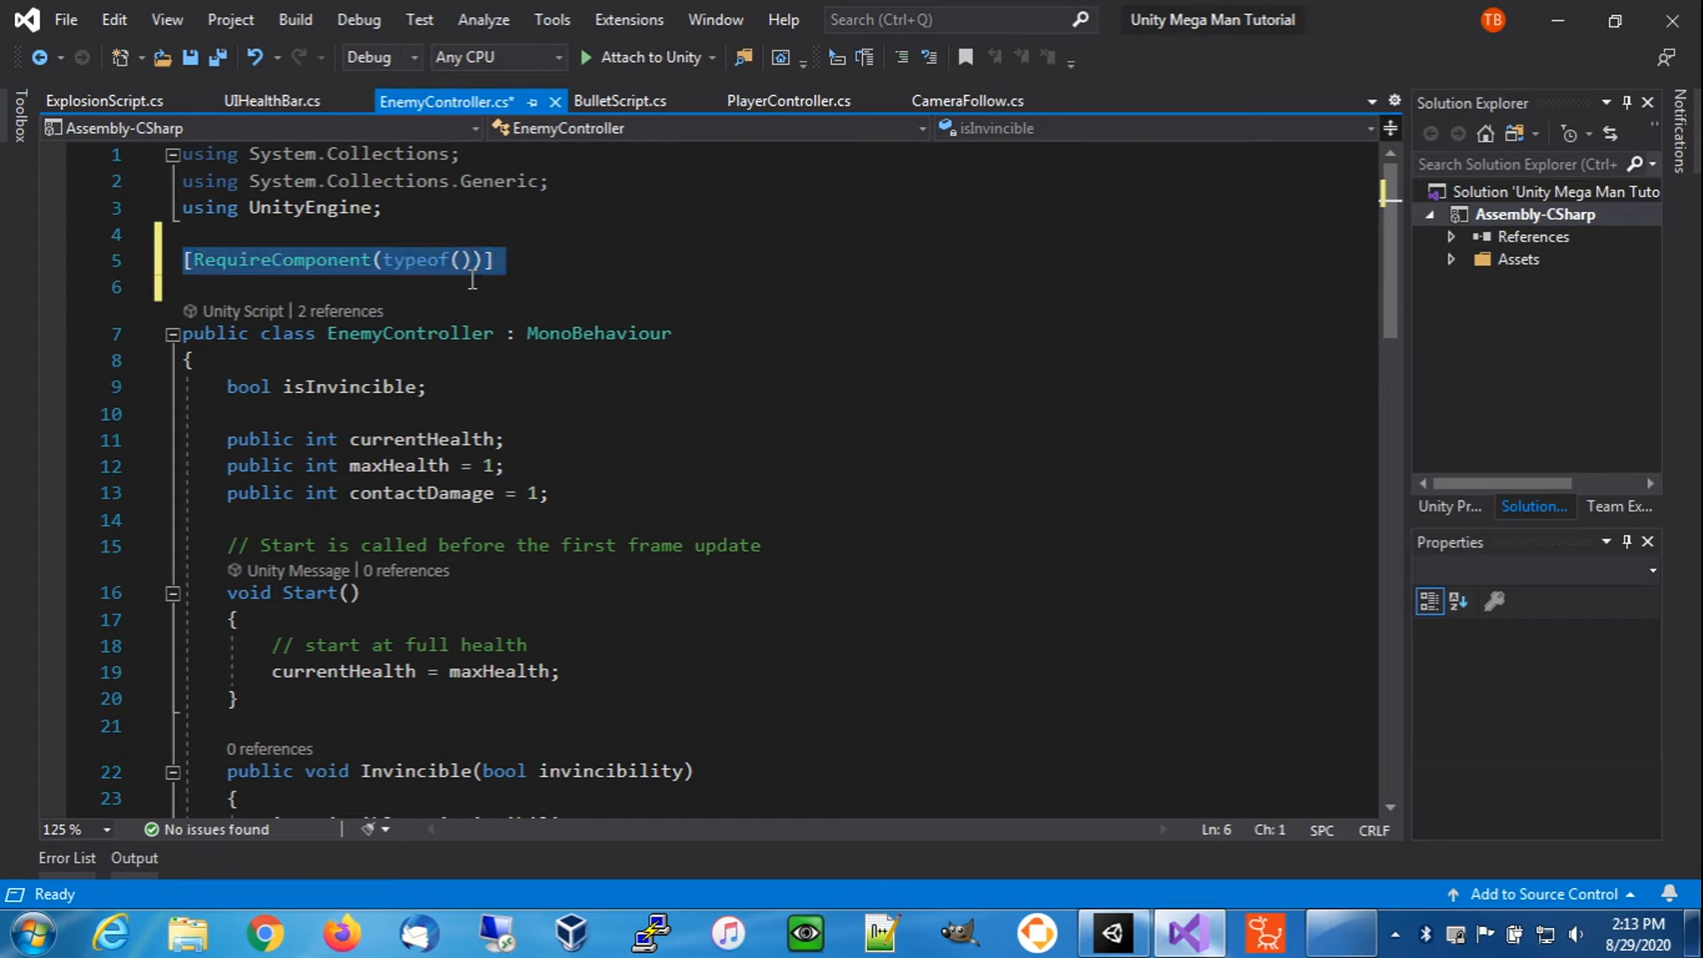
{"action": "key", "text": "Down"}
{"action": "key", "text": "Up"}
{"action": "key", "text": "ctrl+v"}
{"action": "key", "text": "ctrl+v"}
{"action": "key", "text": "ctrl+v"}
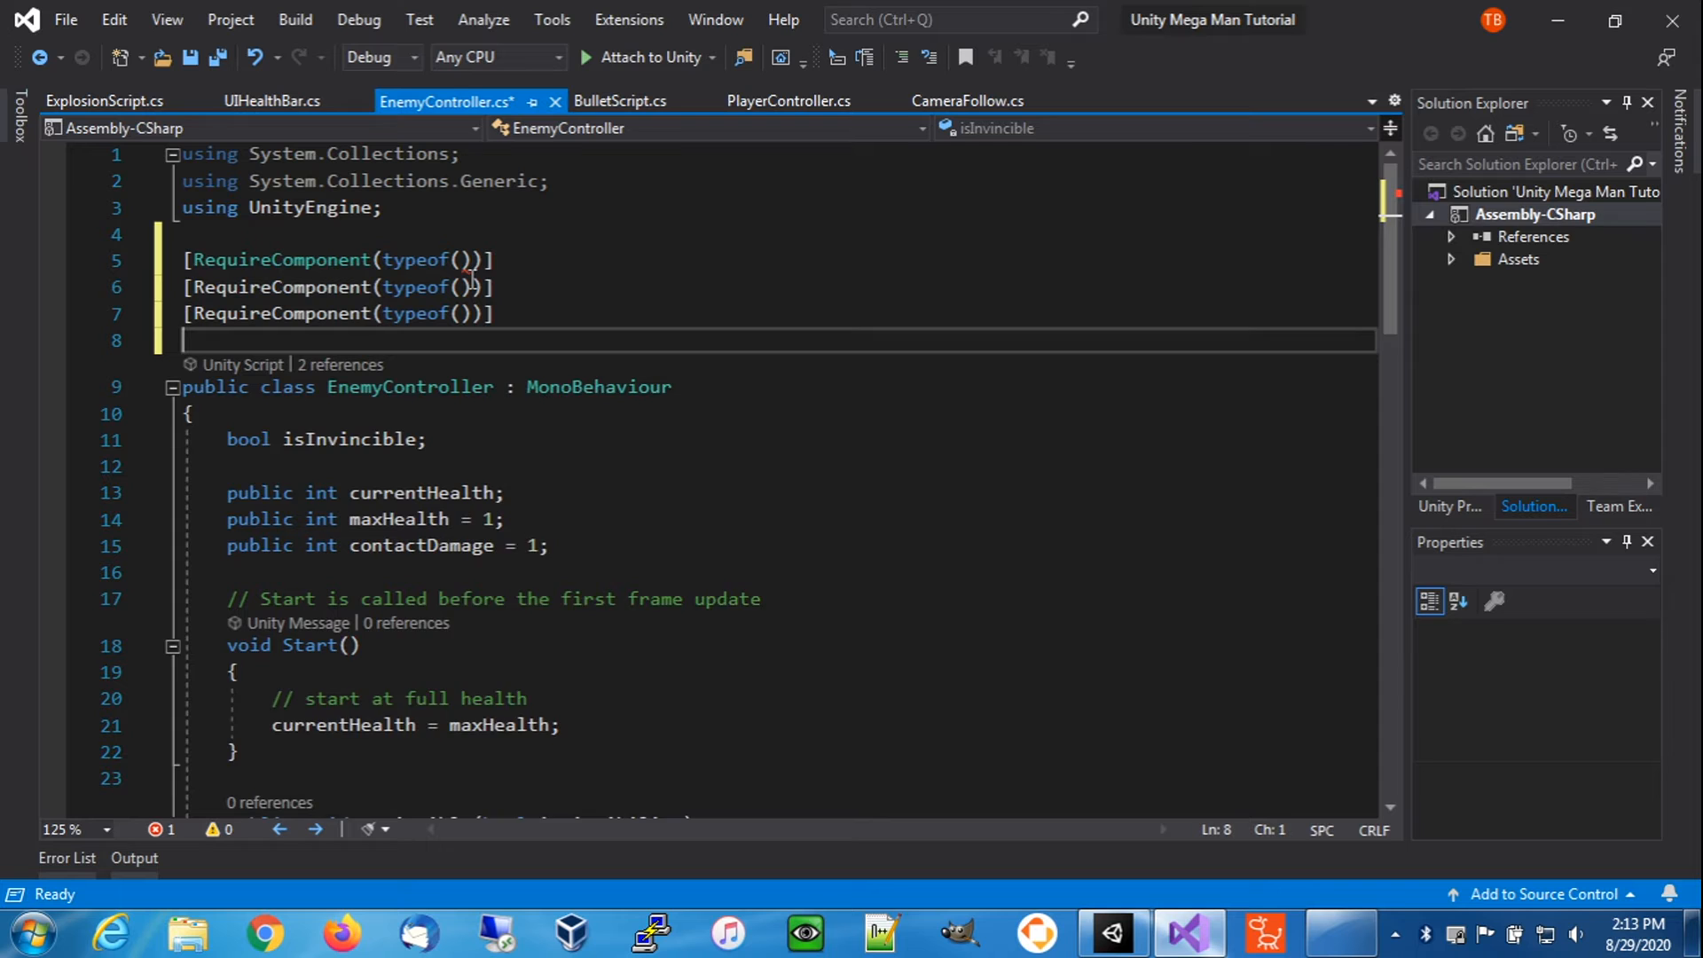
{"action": "left_click", "coordinate": [462, 259]}
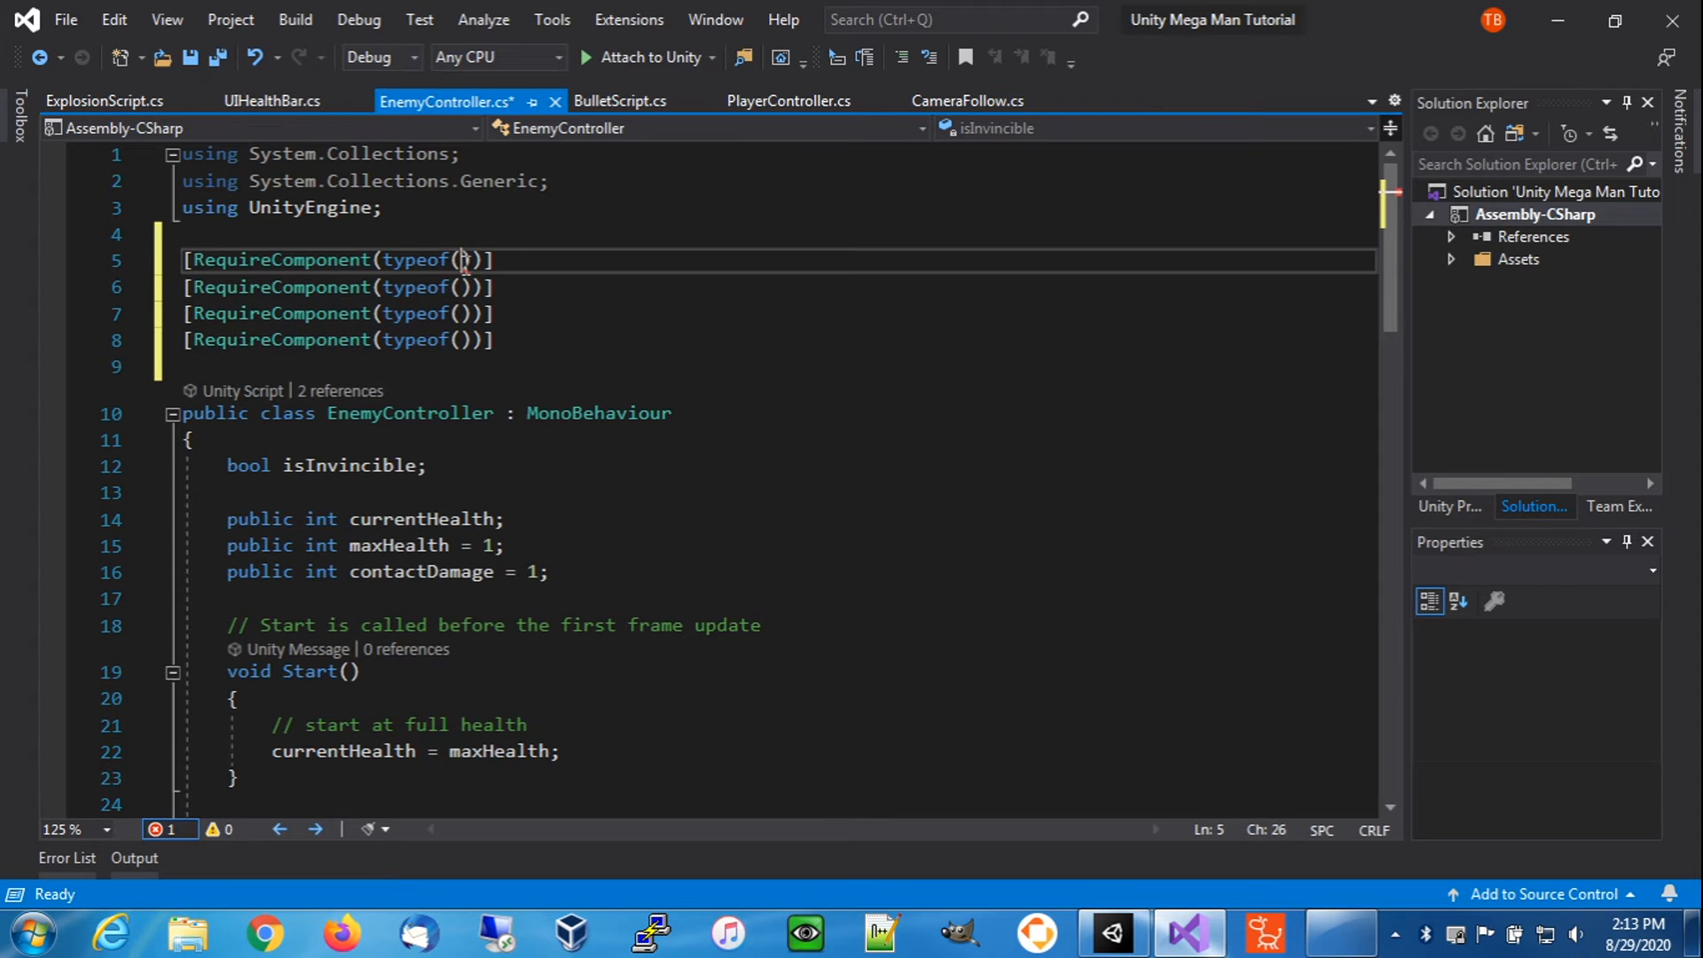
- Fill the first two RequireComponent attributes above the class with the types Animator and BoxCollider2D
{"action": "type", "text": "Anima"}
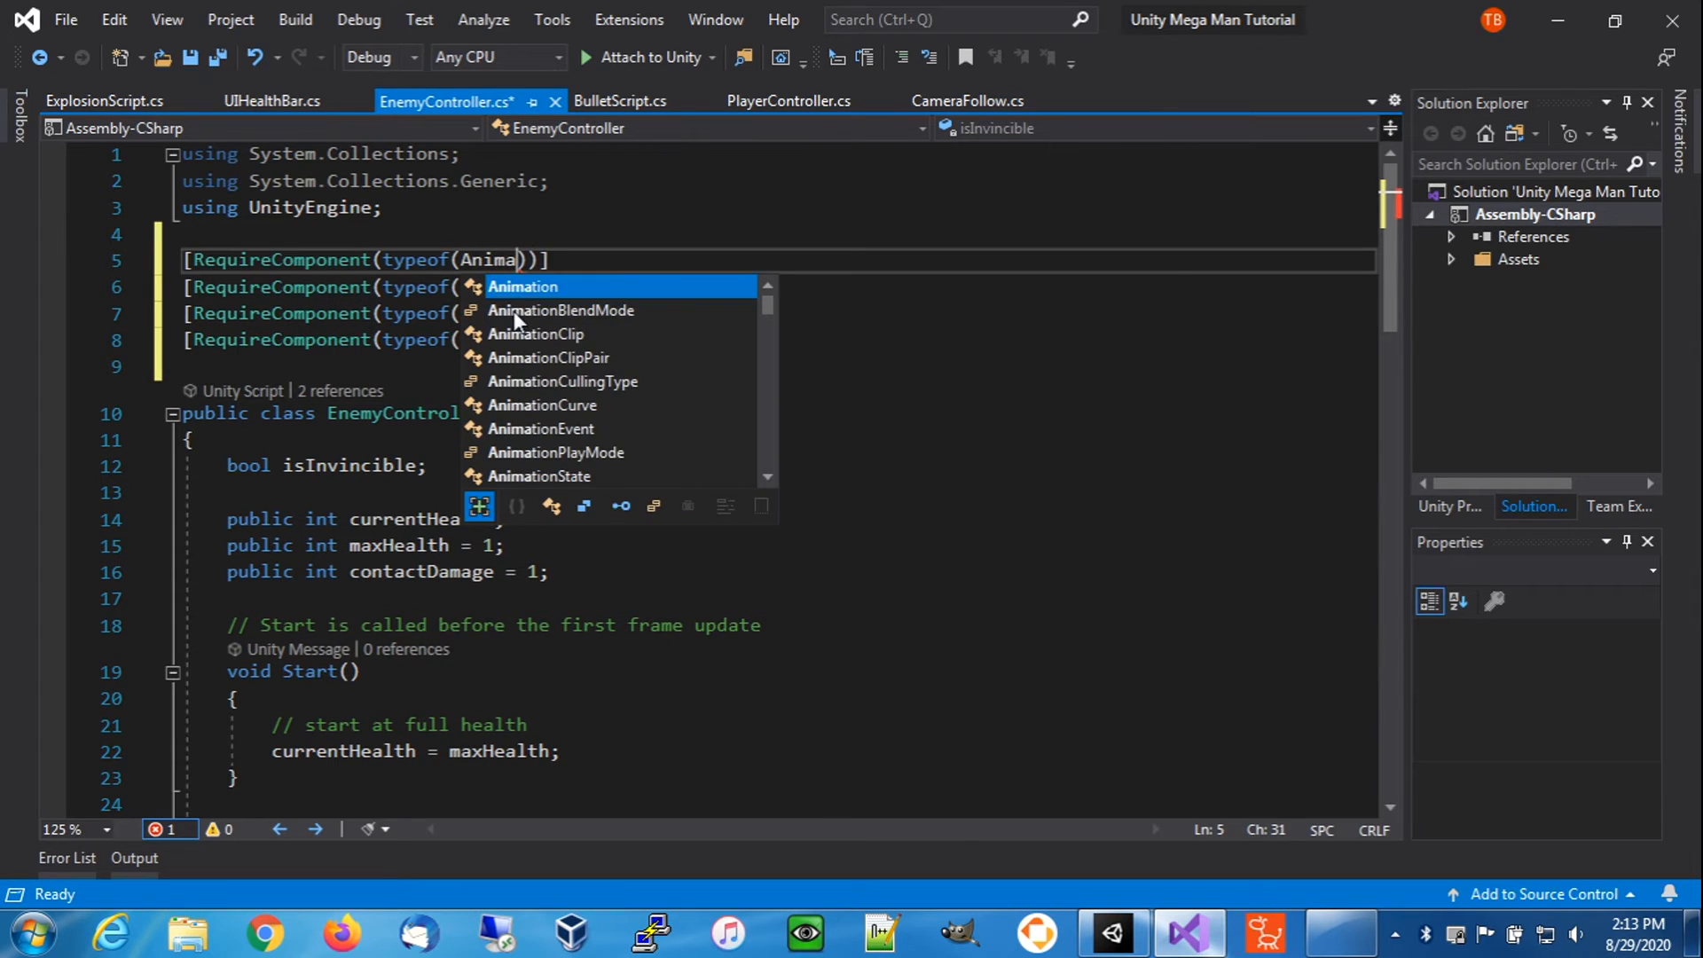
{"action": "left_click", "coordinate": [515, 312]}
{"action": "type", "text": "to"}
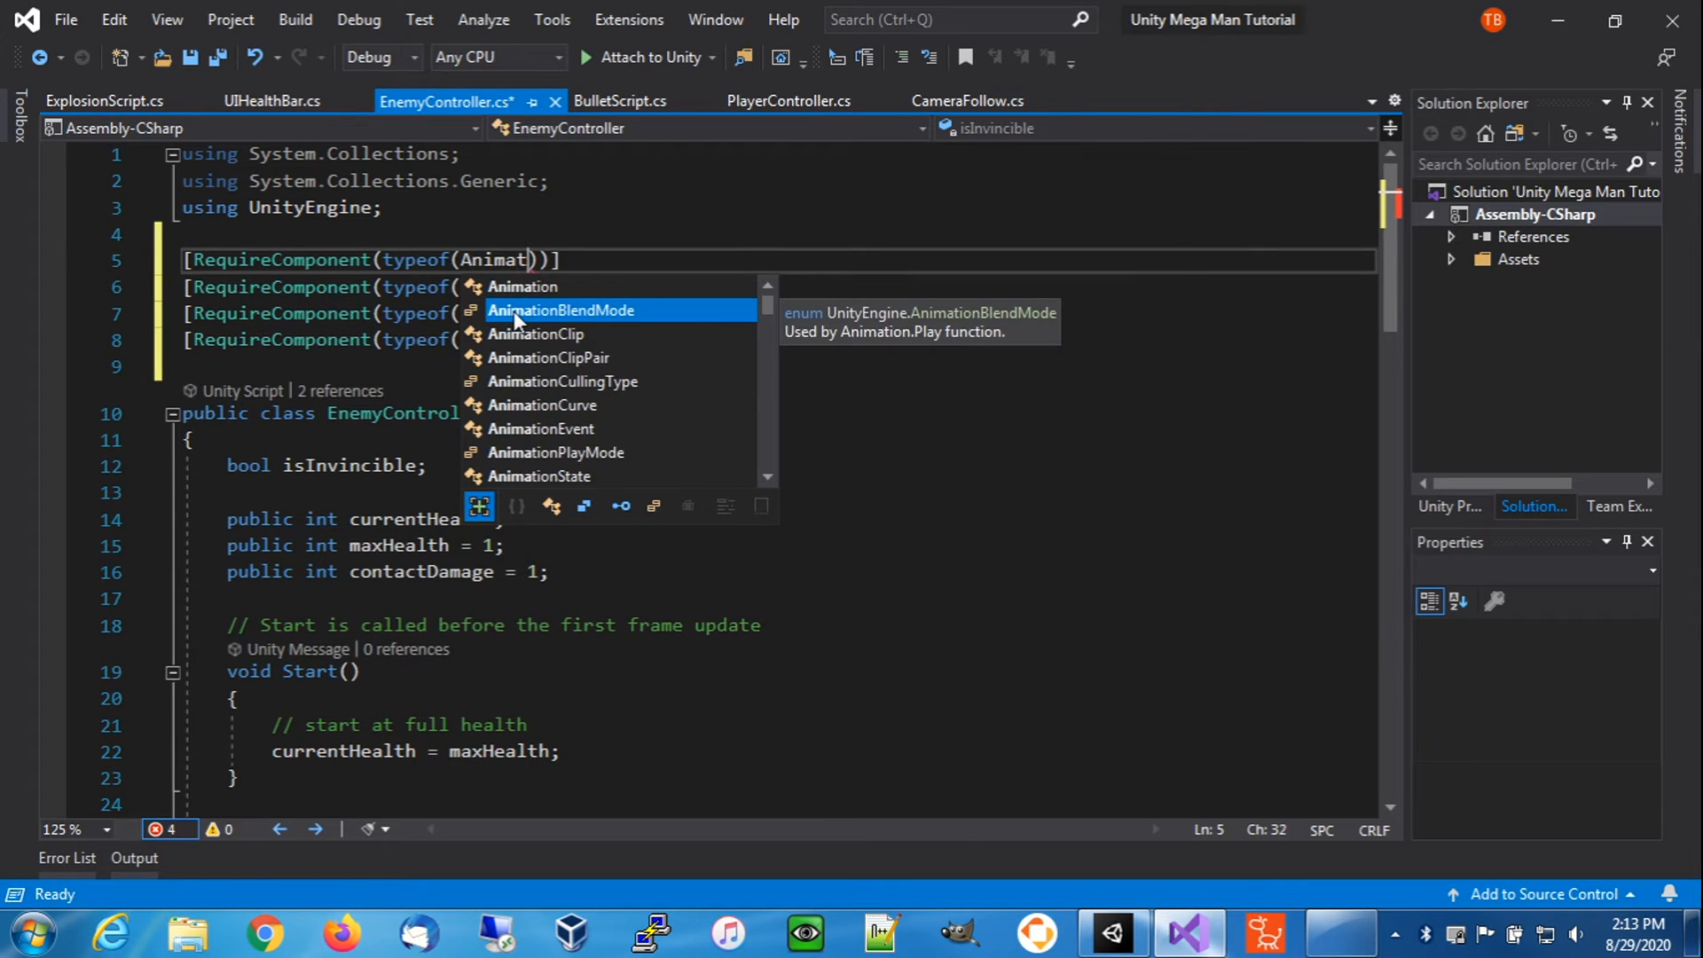
{"action": "key", "text": "Tab"}
{"action": "key", "text": "Down"}
{"action": "key", "text": "Left"}
{"action": "key", "text": "Left"}
{"action": "key", "text": "Left"}
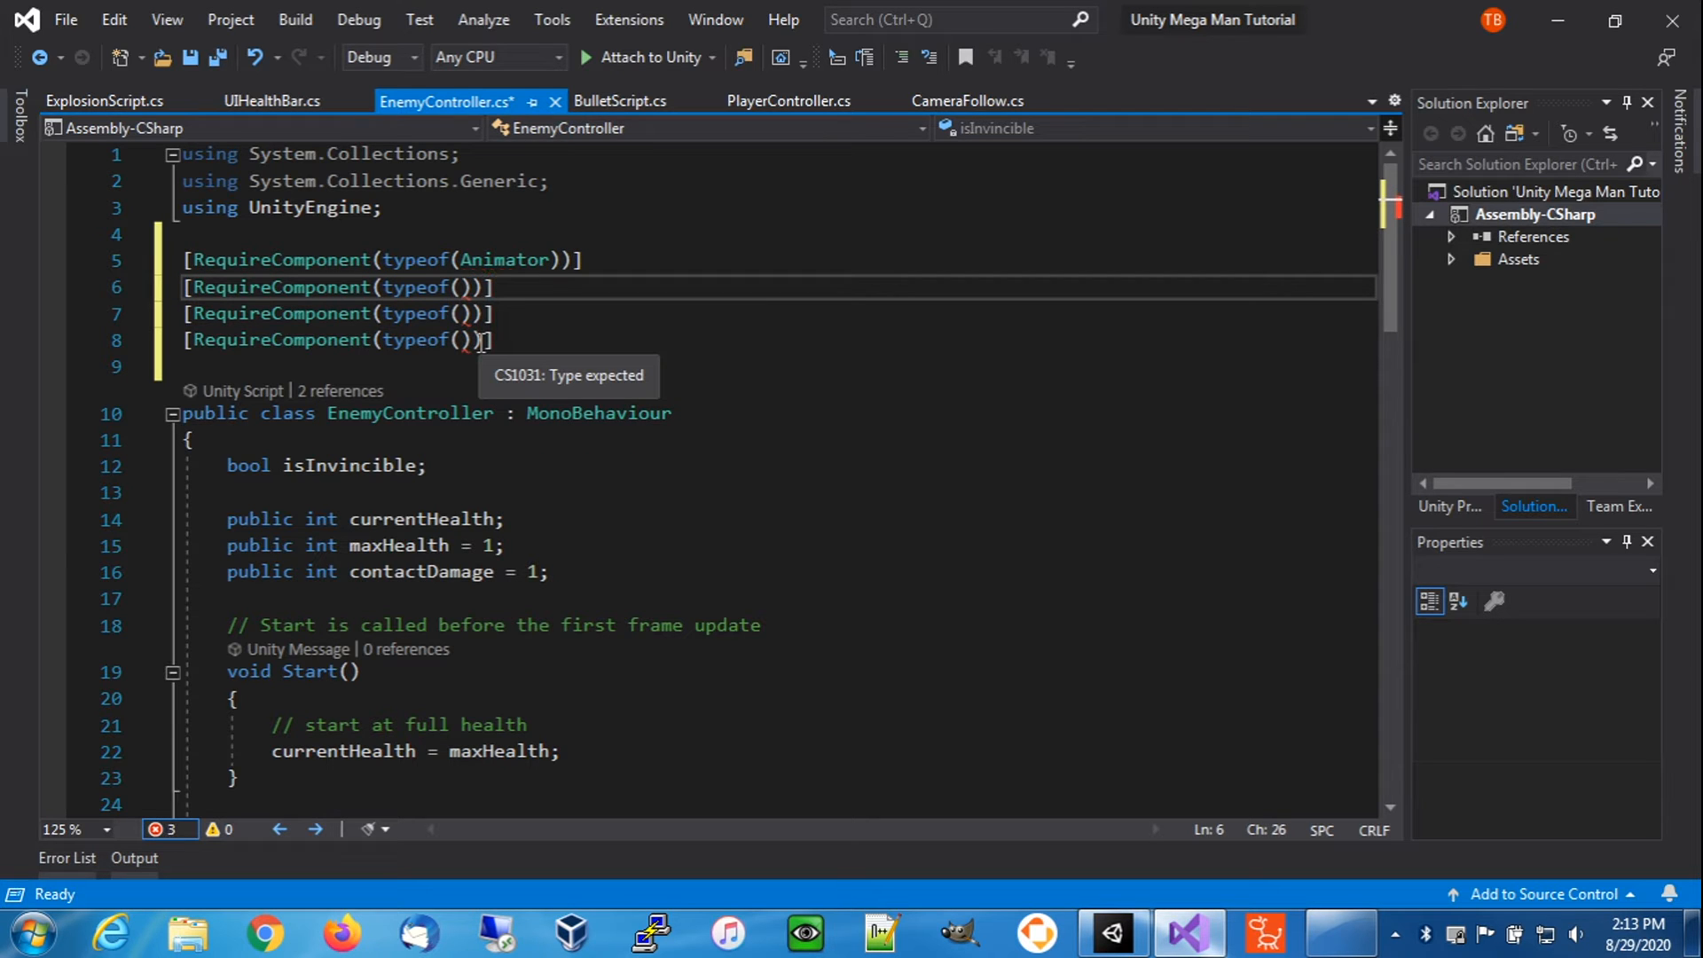
{"action": "type", "text": "Box"}
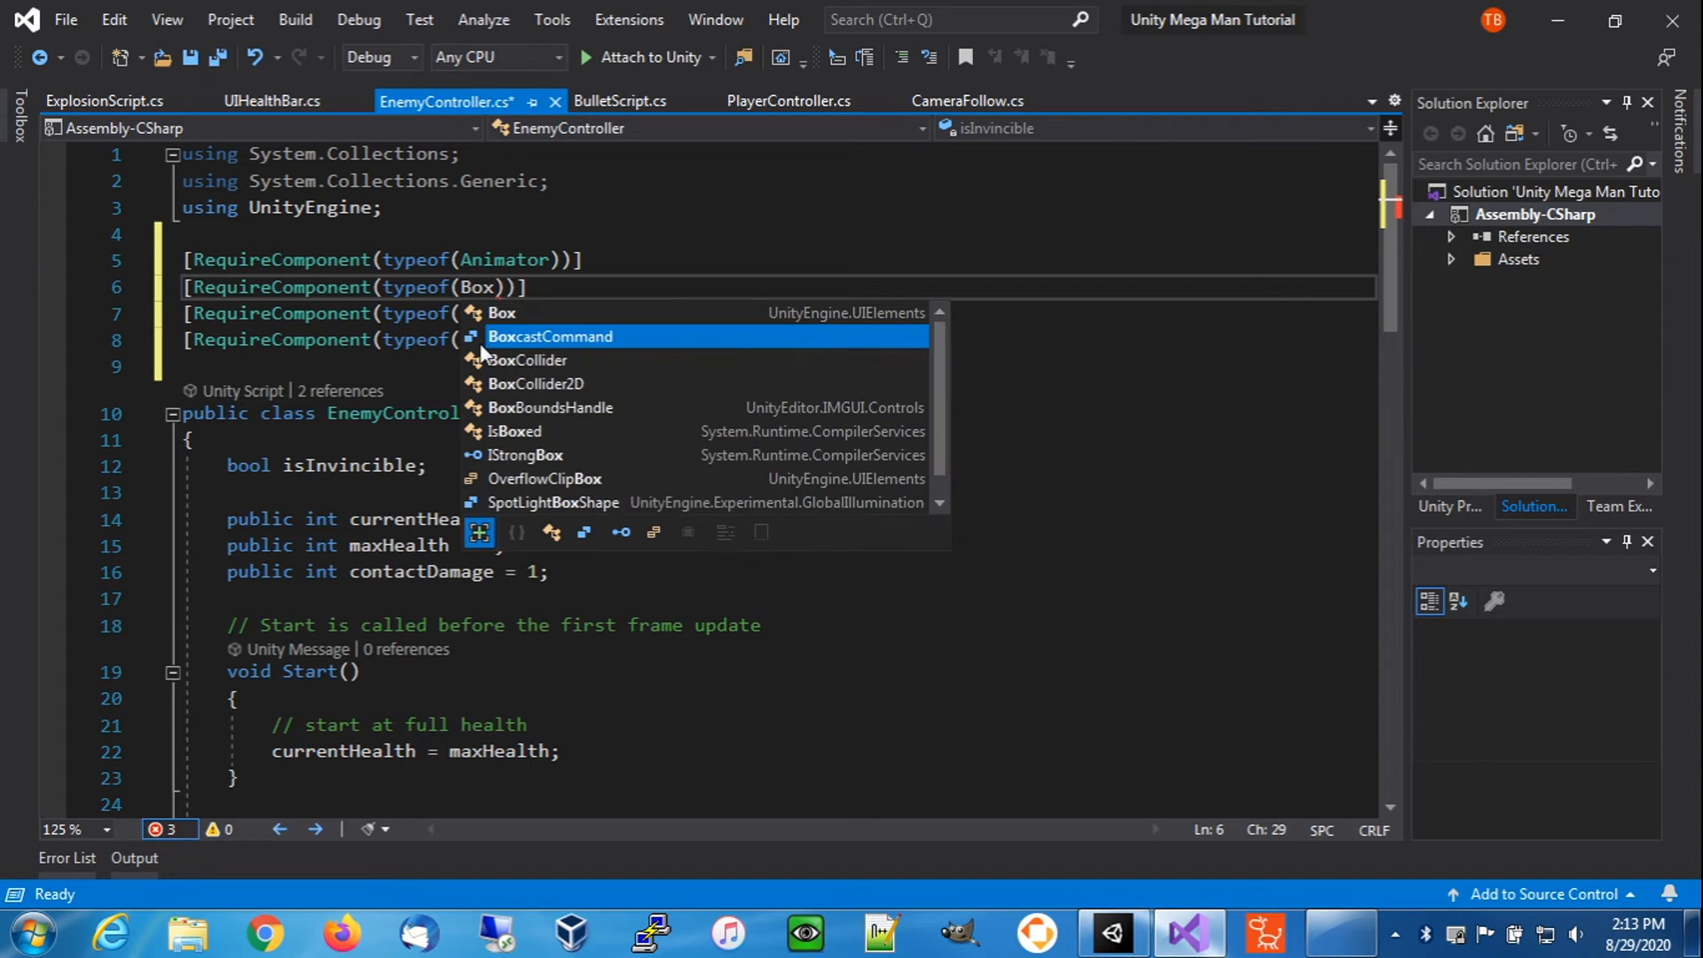
{"action": "key", "text": "Tab"}
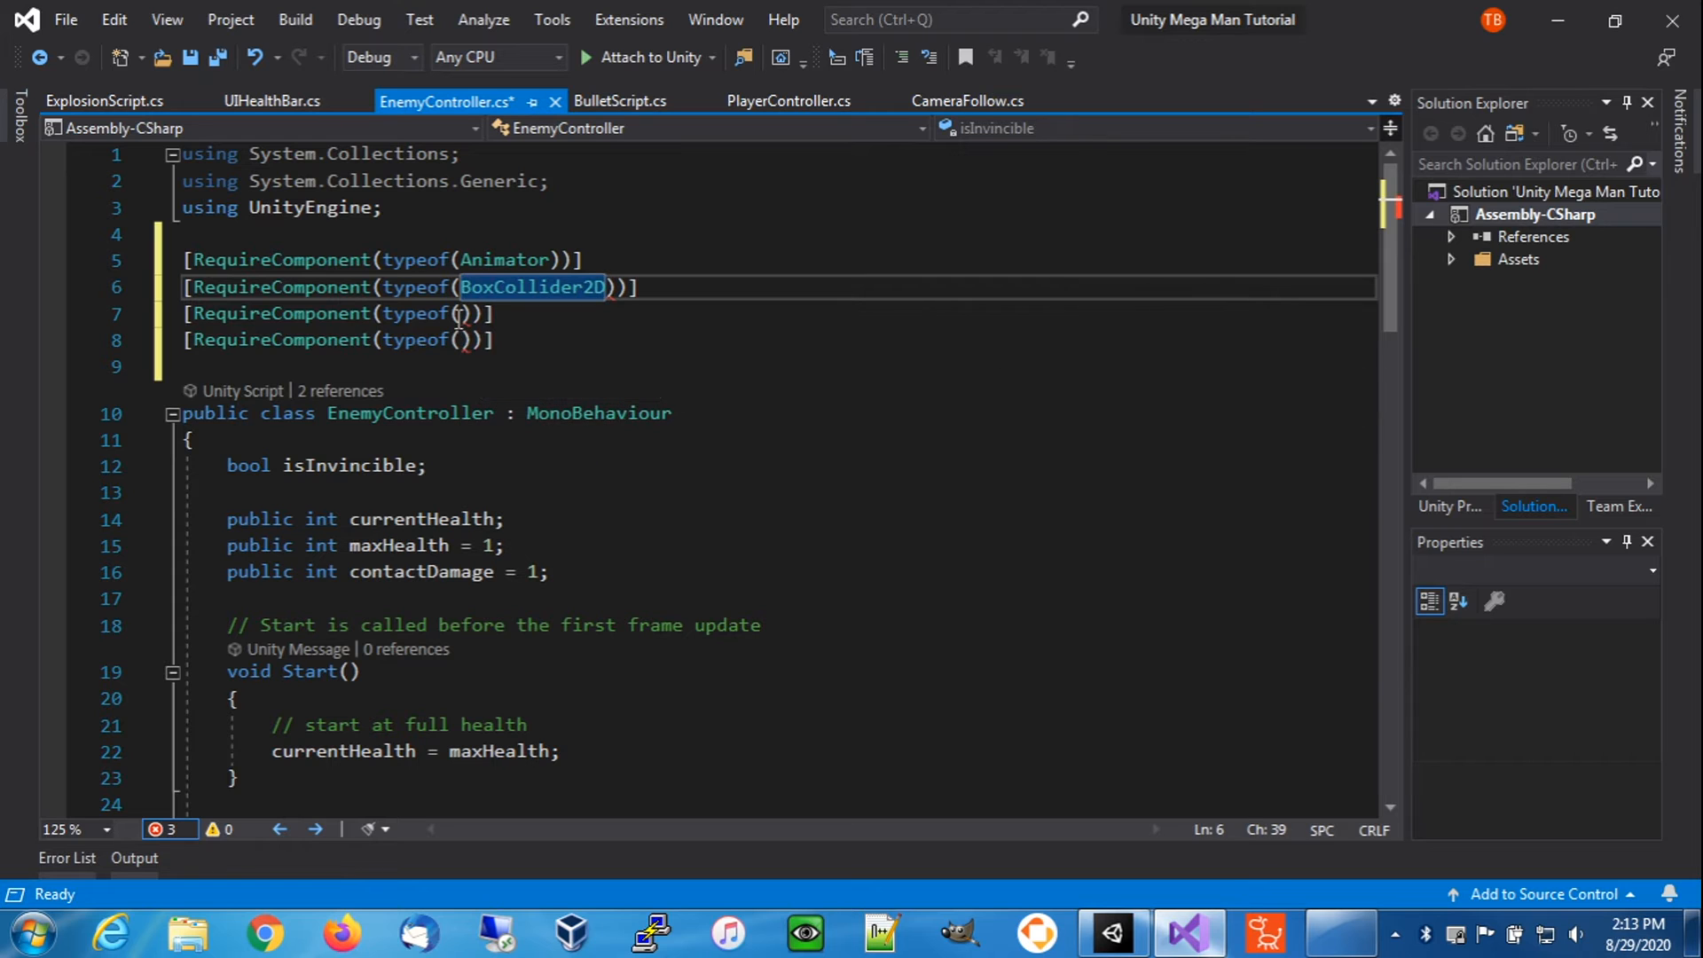
- Fill the third and fourth RequireComponent attributes with the types Rigidbody2D and SpriteRenderer
{"action": "left_click", "coordinate": [463, 313]}
{"action": "type", "text": "Rigi"}
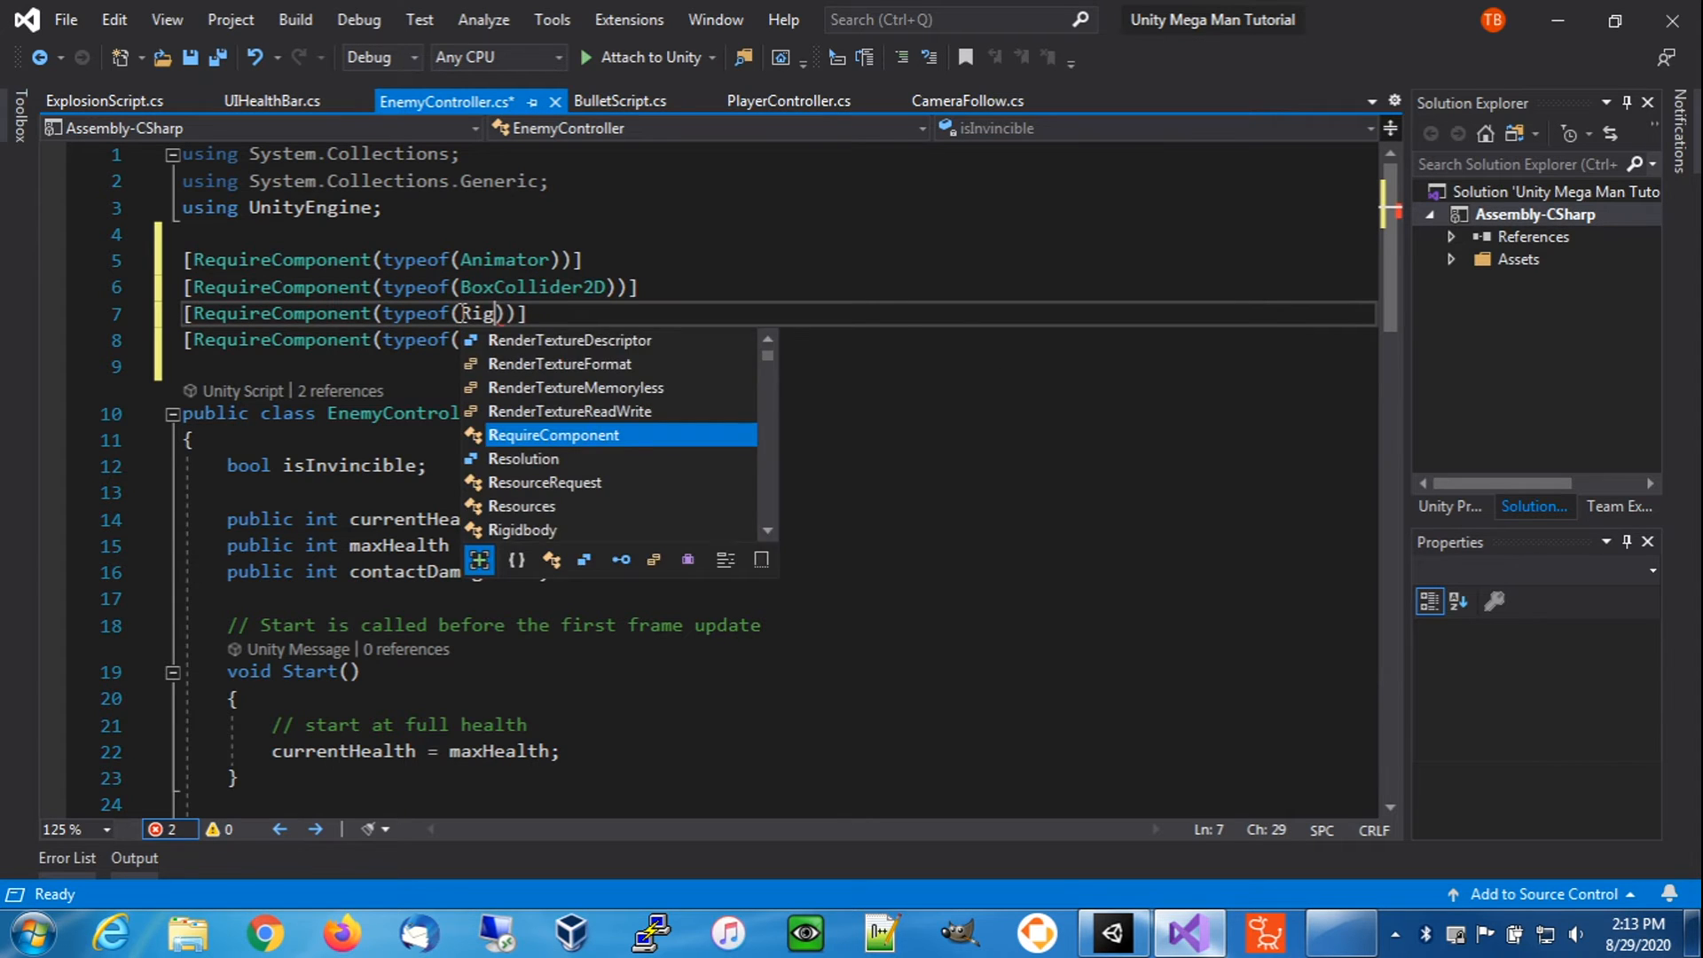
{"action": "key", "text": "Down"}
{"action": "key", "text": "Tab"}
{"action": "key", "text": "Left"}
{"action": "key", "text": "Left"}
{"action": "key", "text": "Left"}
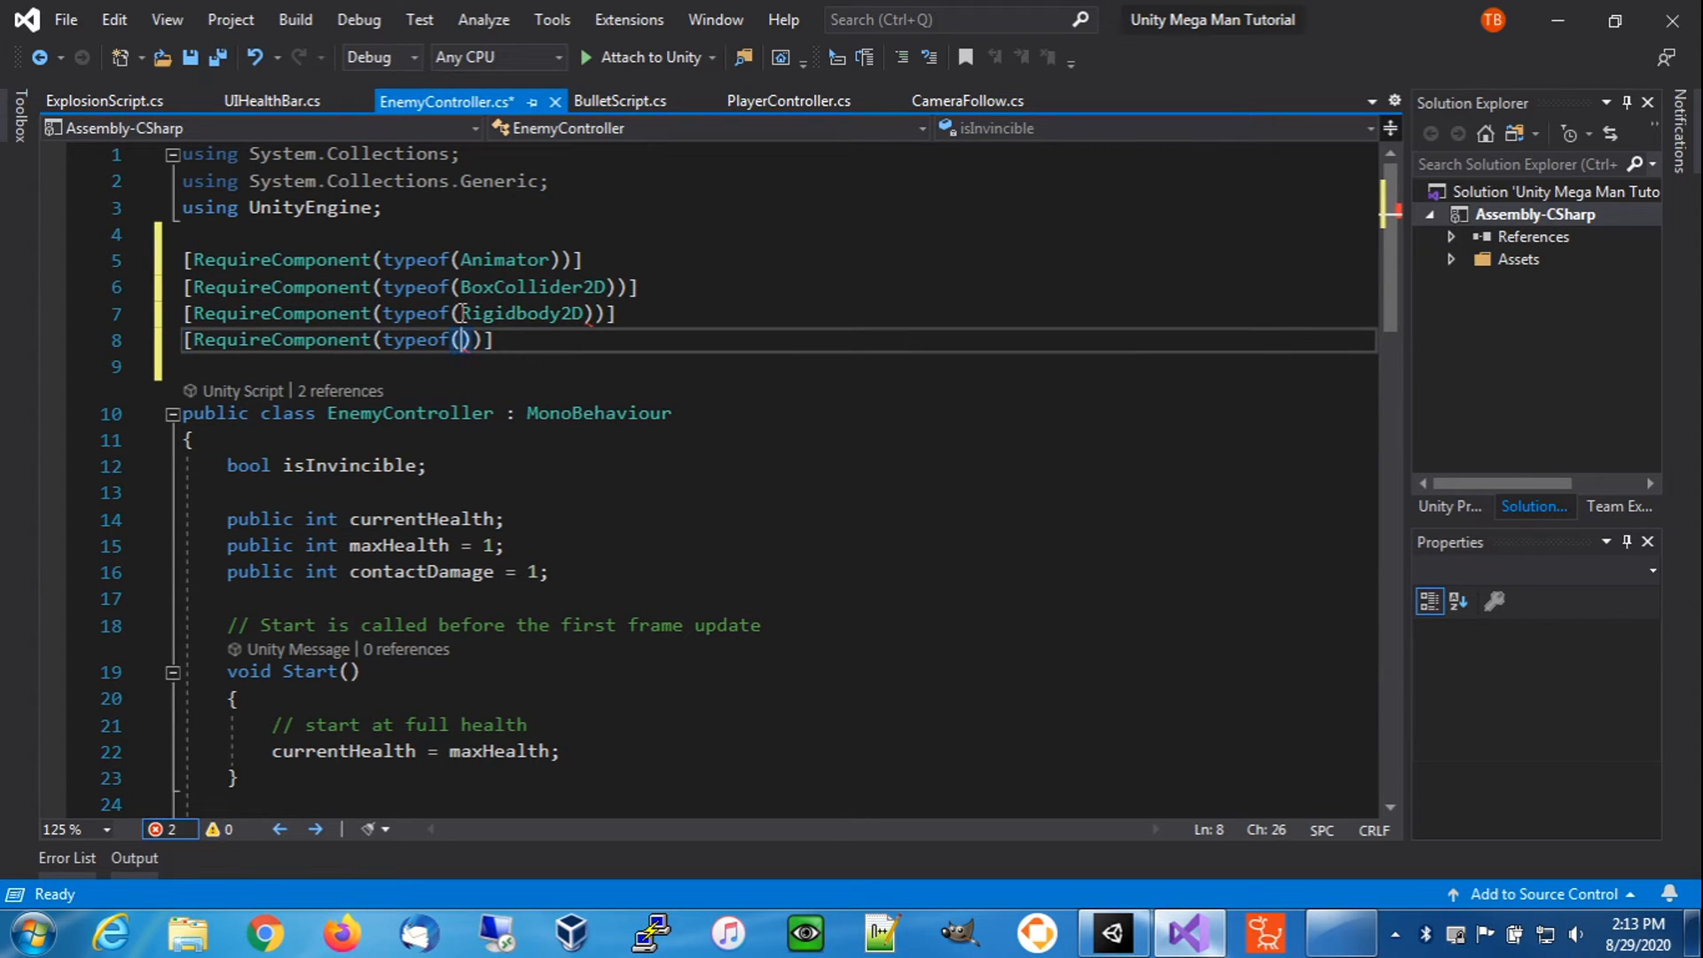
{"action": "type", "text": "Spri"}
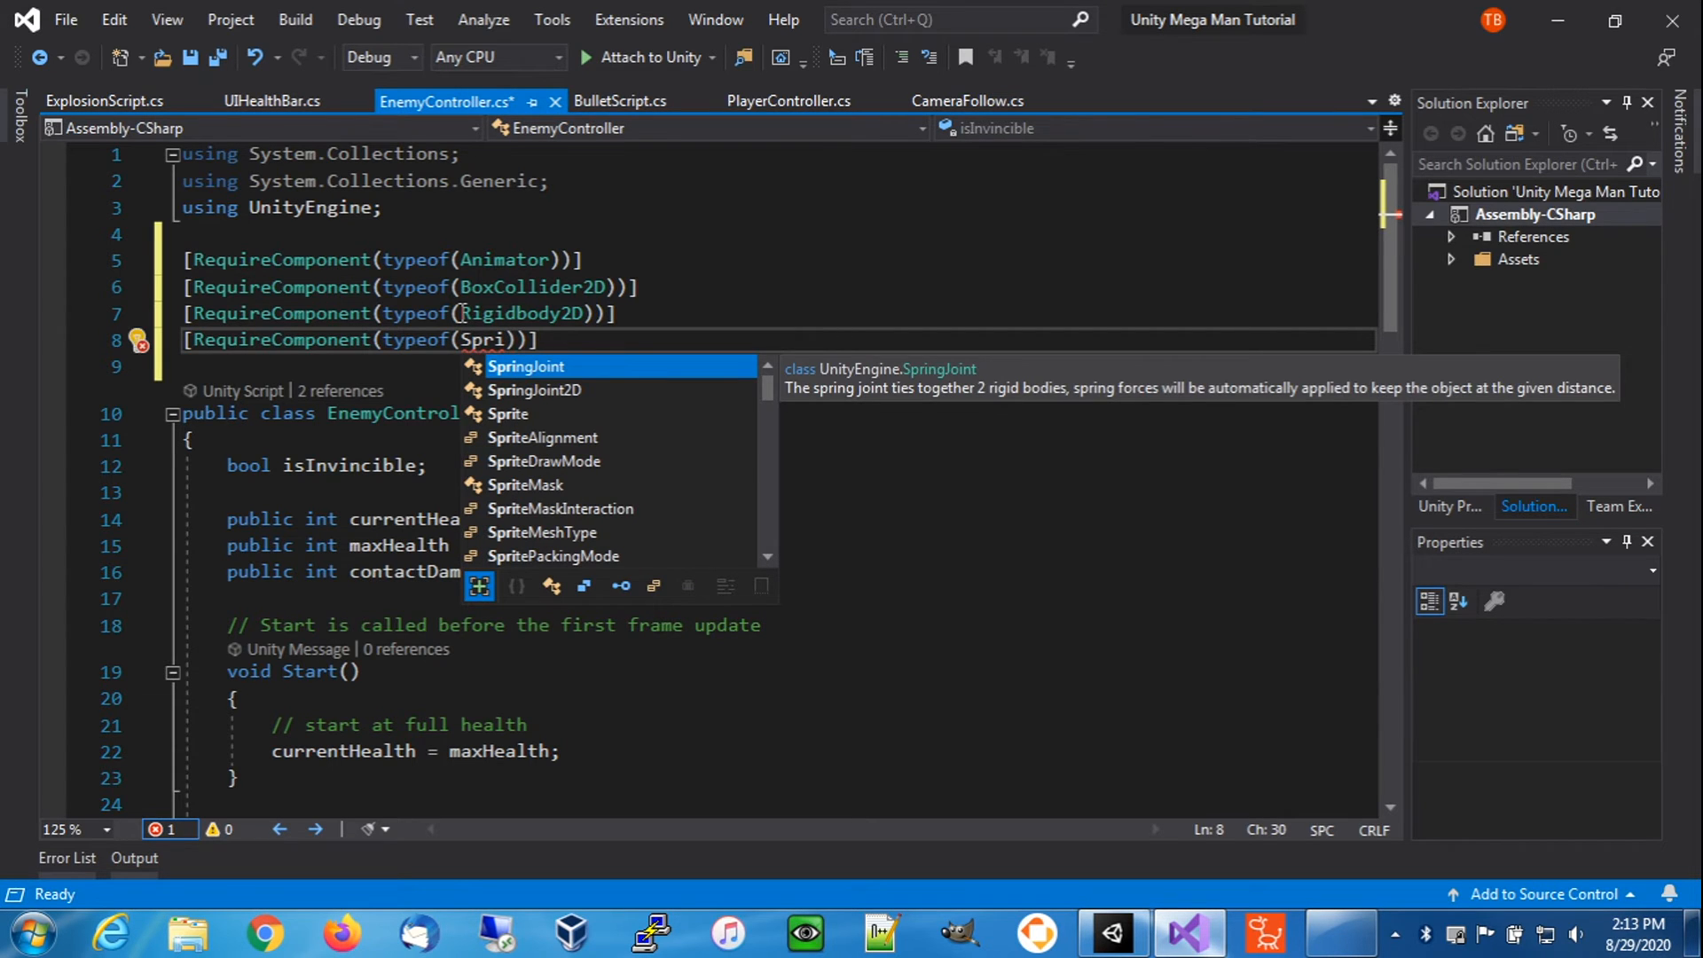
{"action": "type", "text": "teRenderer"}
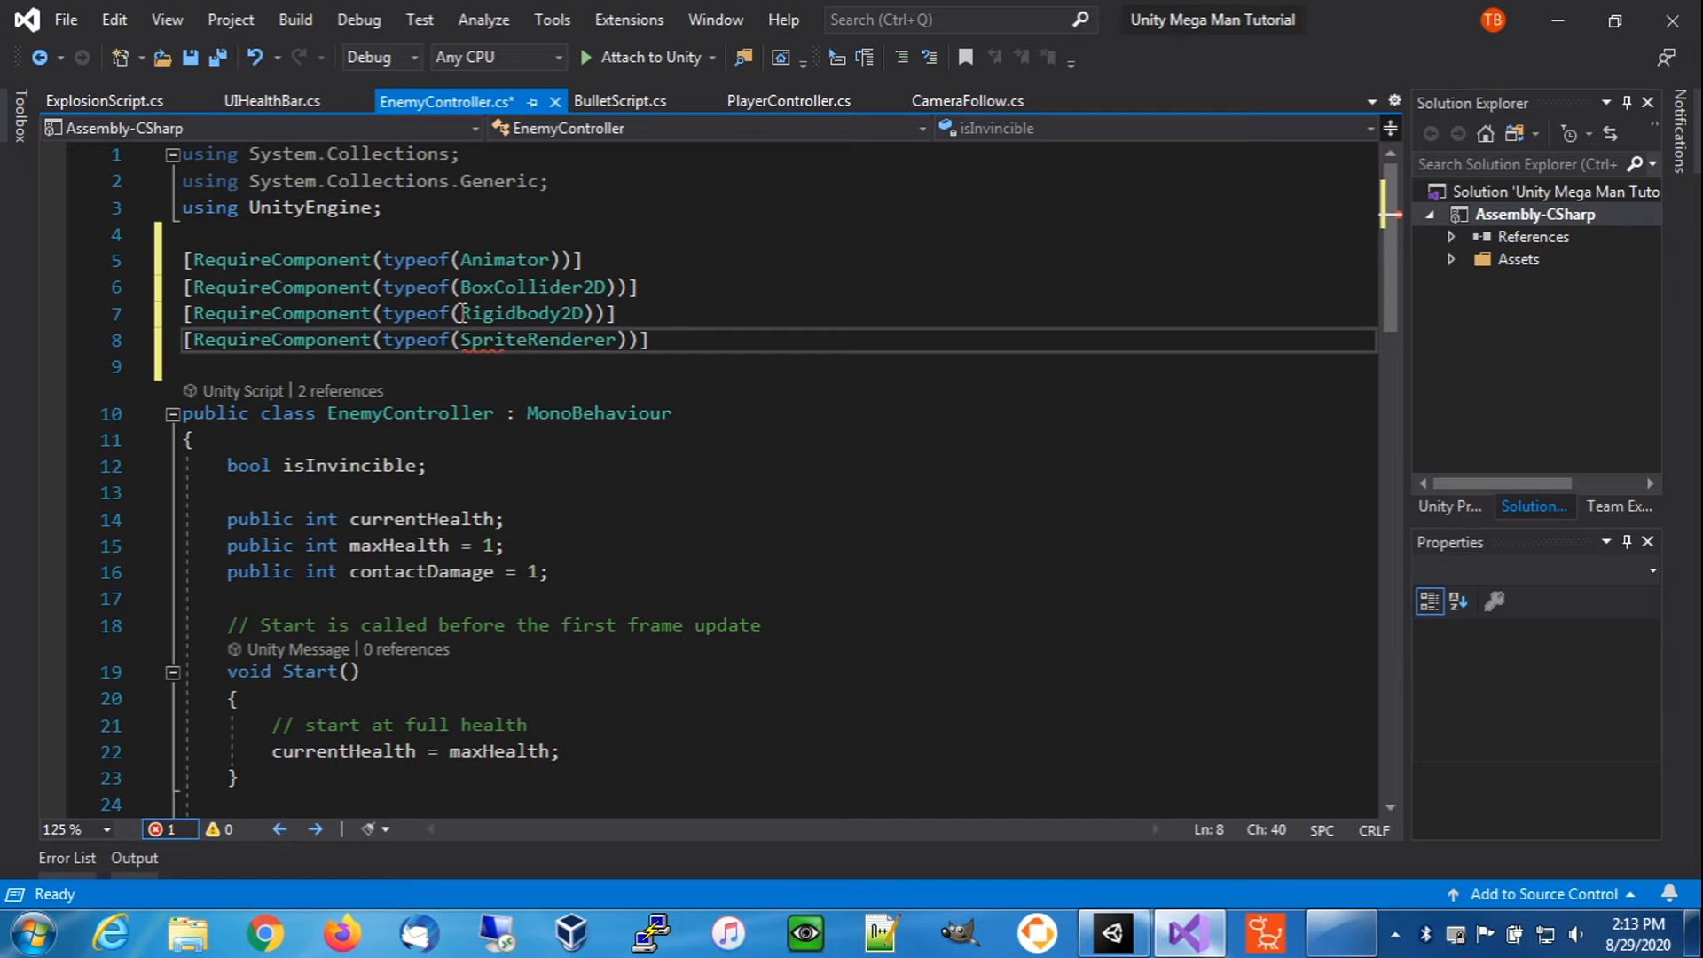
{"action": "double_click", "coordinate": [543, 338]}
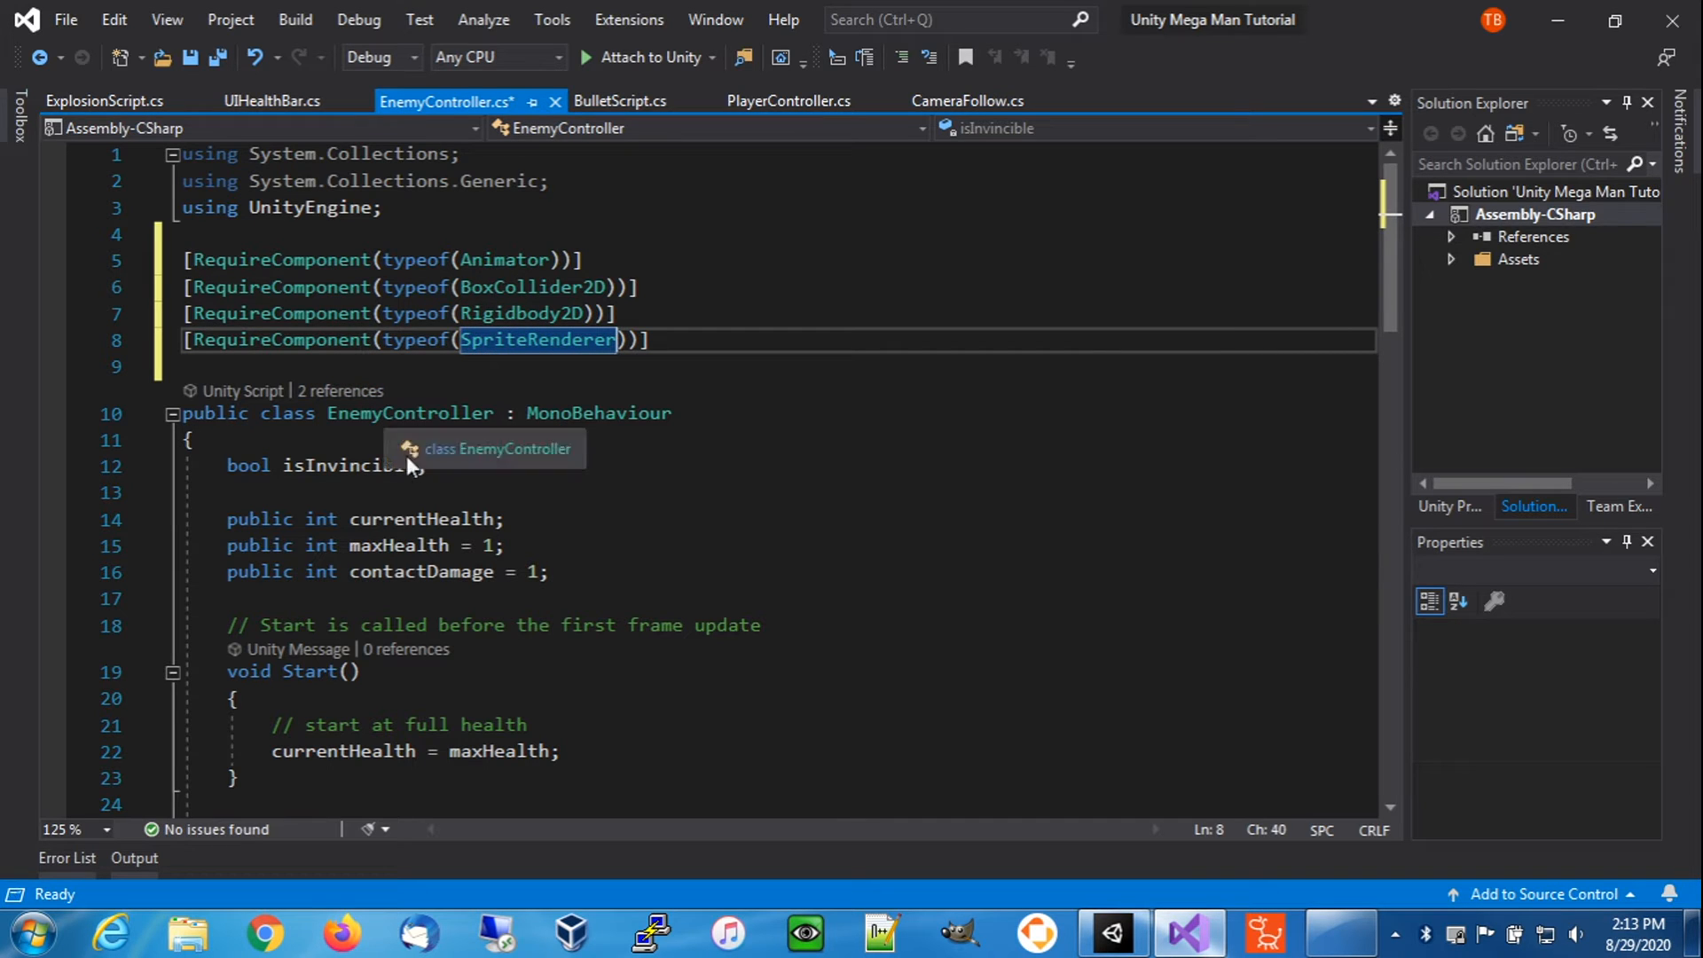
- At the start of the EnemyController class body, declare the fields Animator animator; and BoxCollider2D box2d; above isInvincible
{"action": "left_click", "coordinate": [344, 445]}
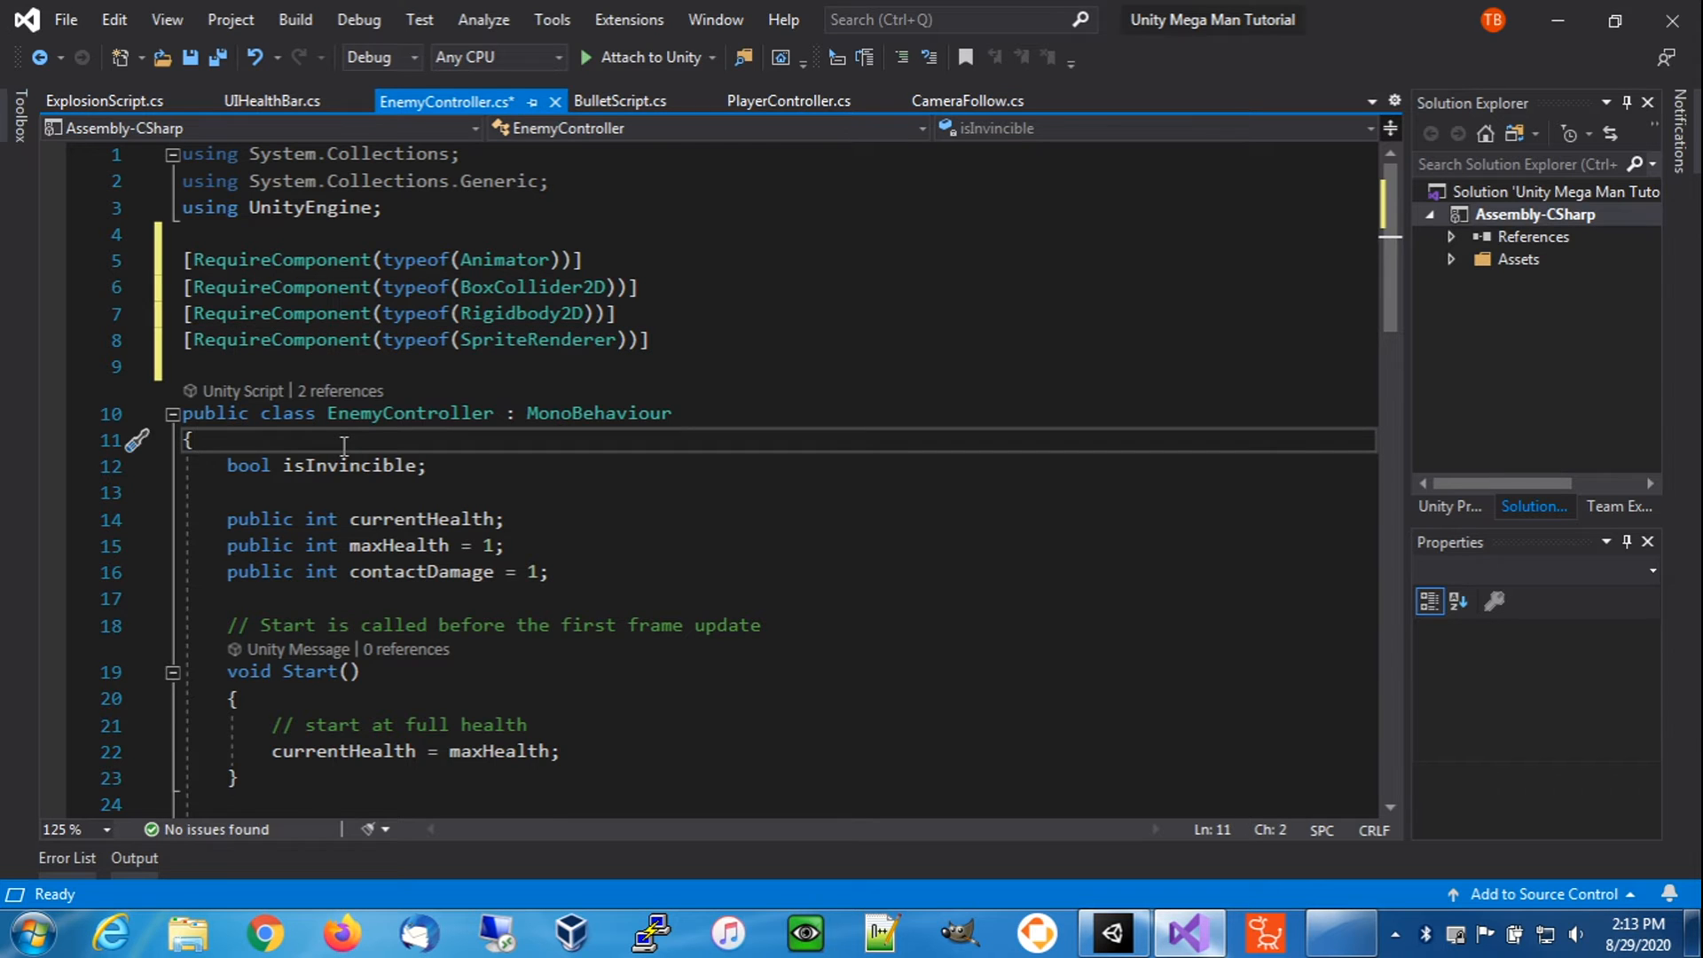
{"action": "key", "text": "Return"}
{"action": "key", "text": "Return"}
{"action": "key", "text": "Up"}
{"action": "type", "text": "Anim"}
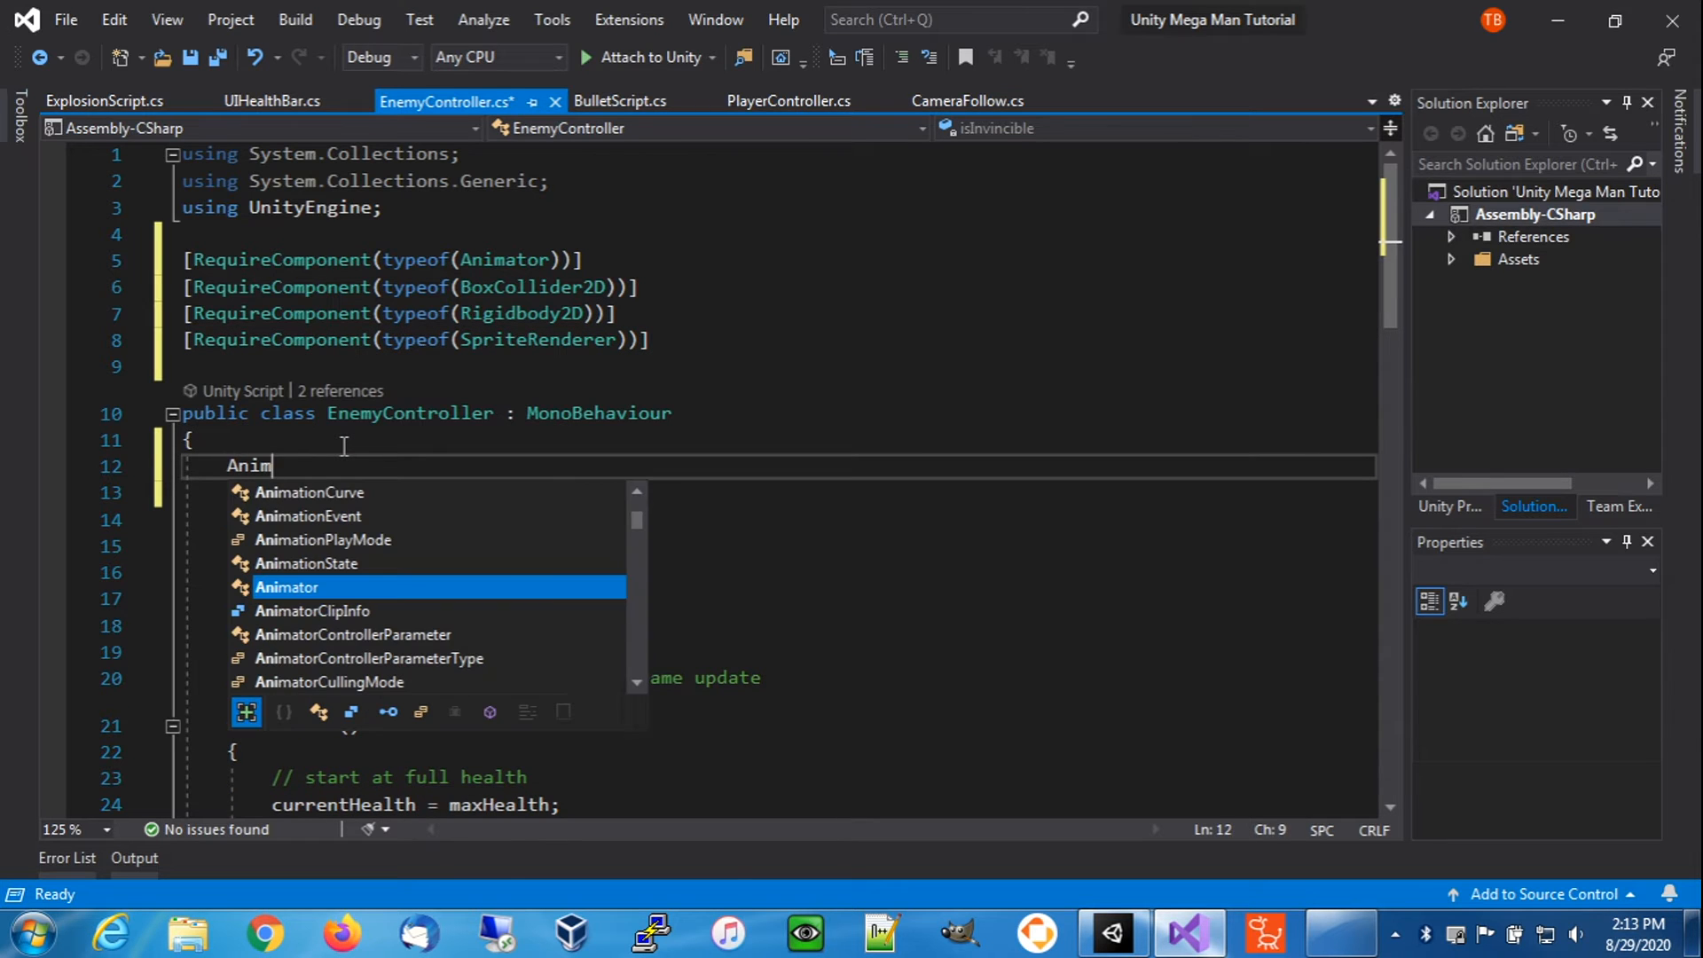
{"action": "type", "text": "ator an"}
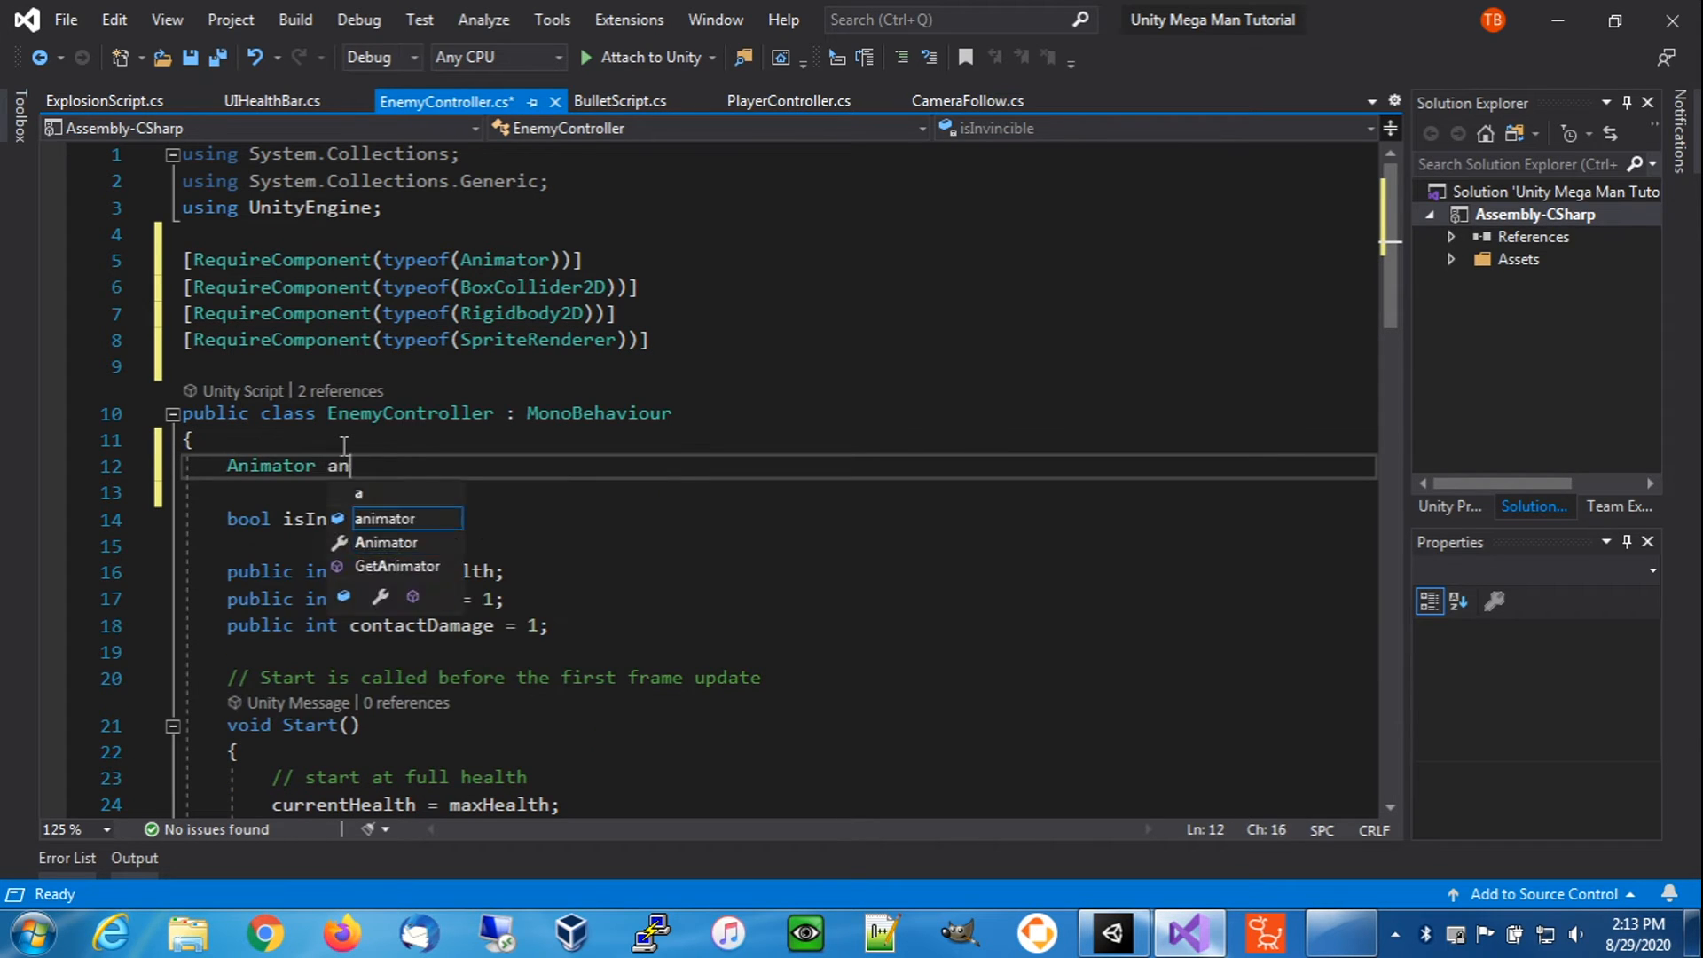
{"action": "type", "text": "imator;"}
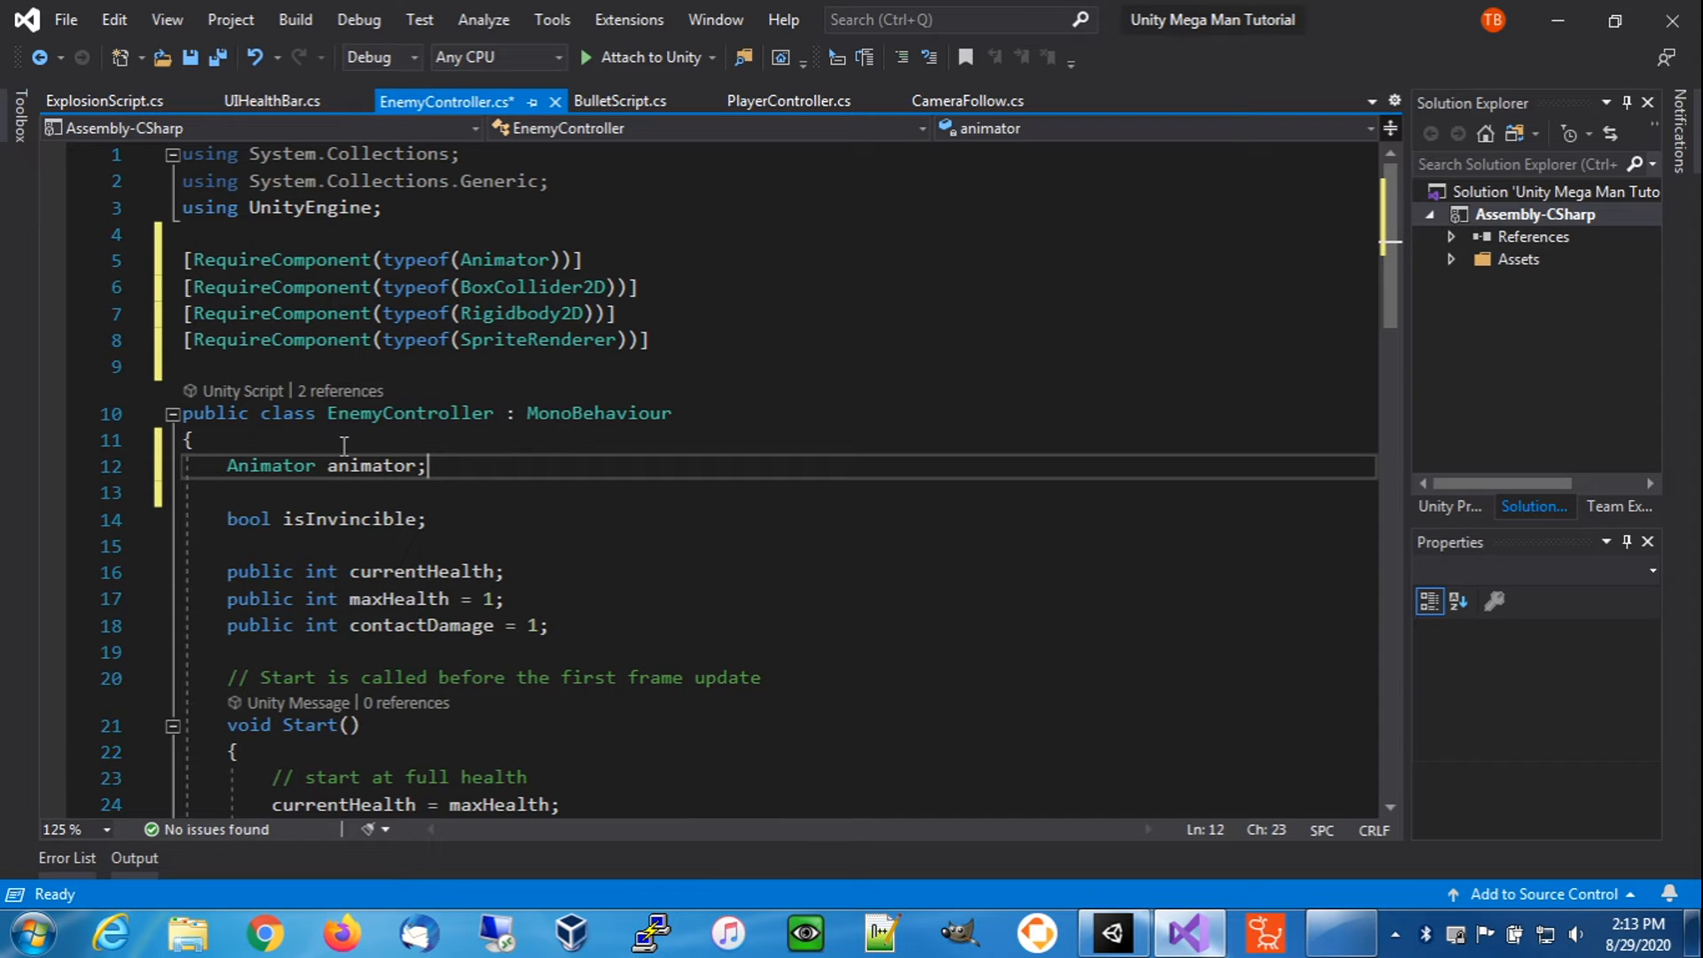
{"action": "key", "text": "Return"}
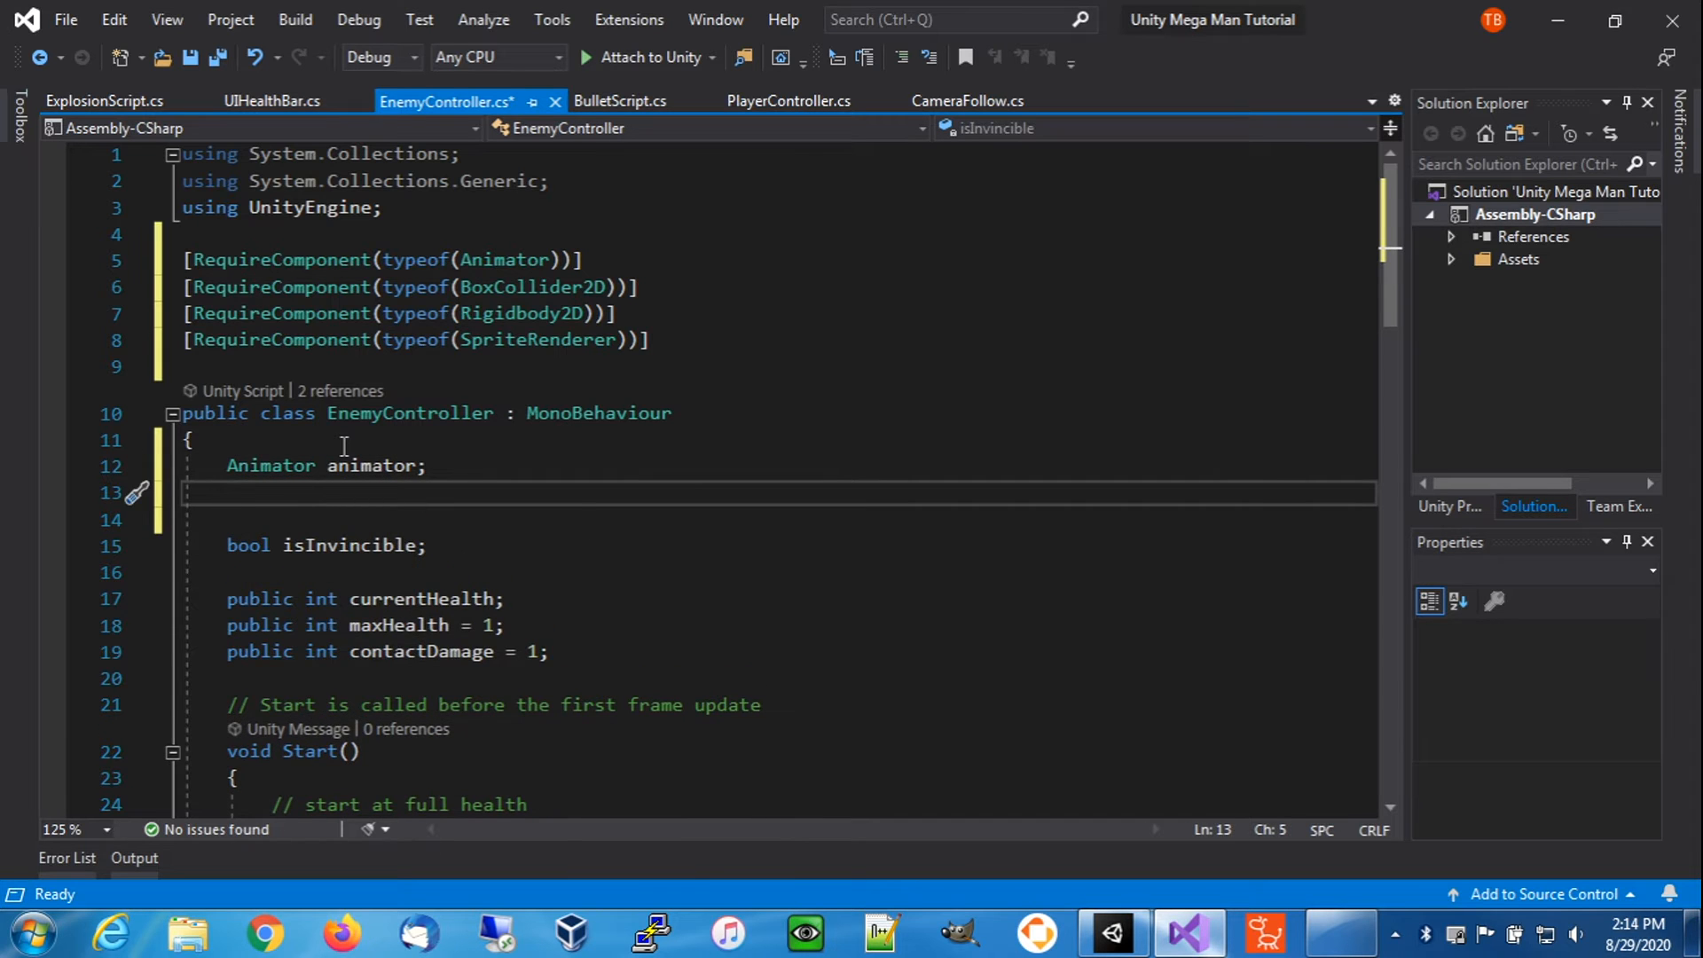
{"action": "type", "text": "Box"}
{"action": "key", "text": "Tab"}
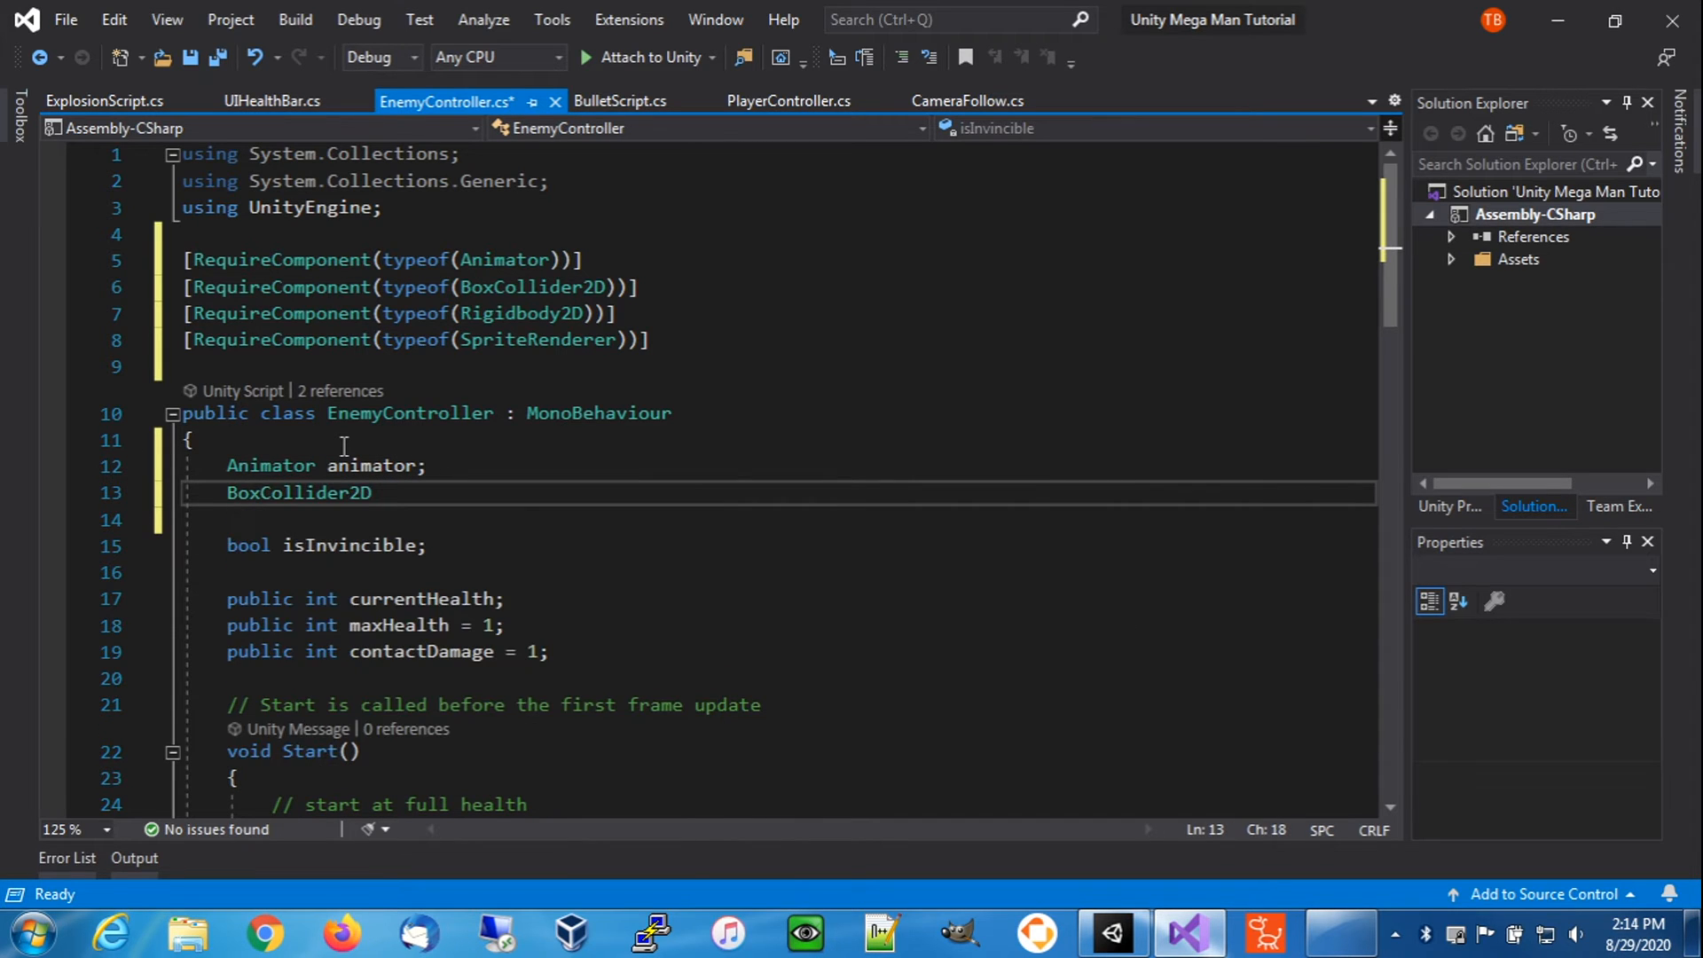
{"action": "type", "text": "box2d;"}
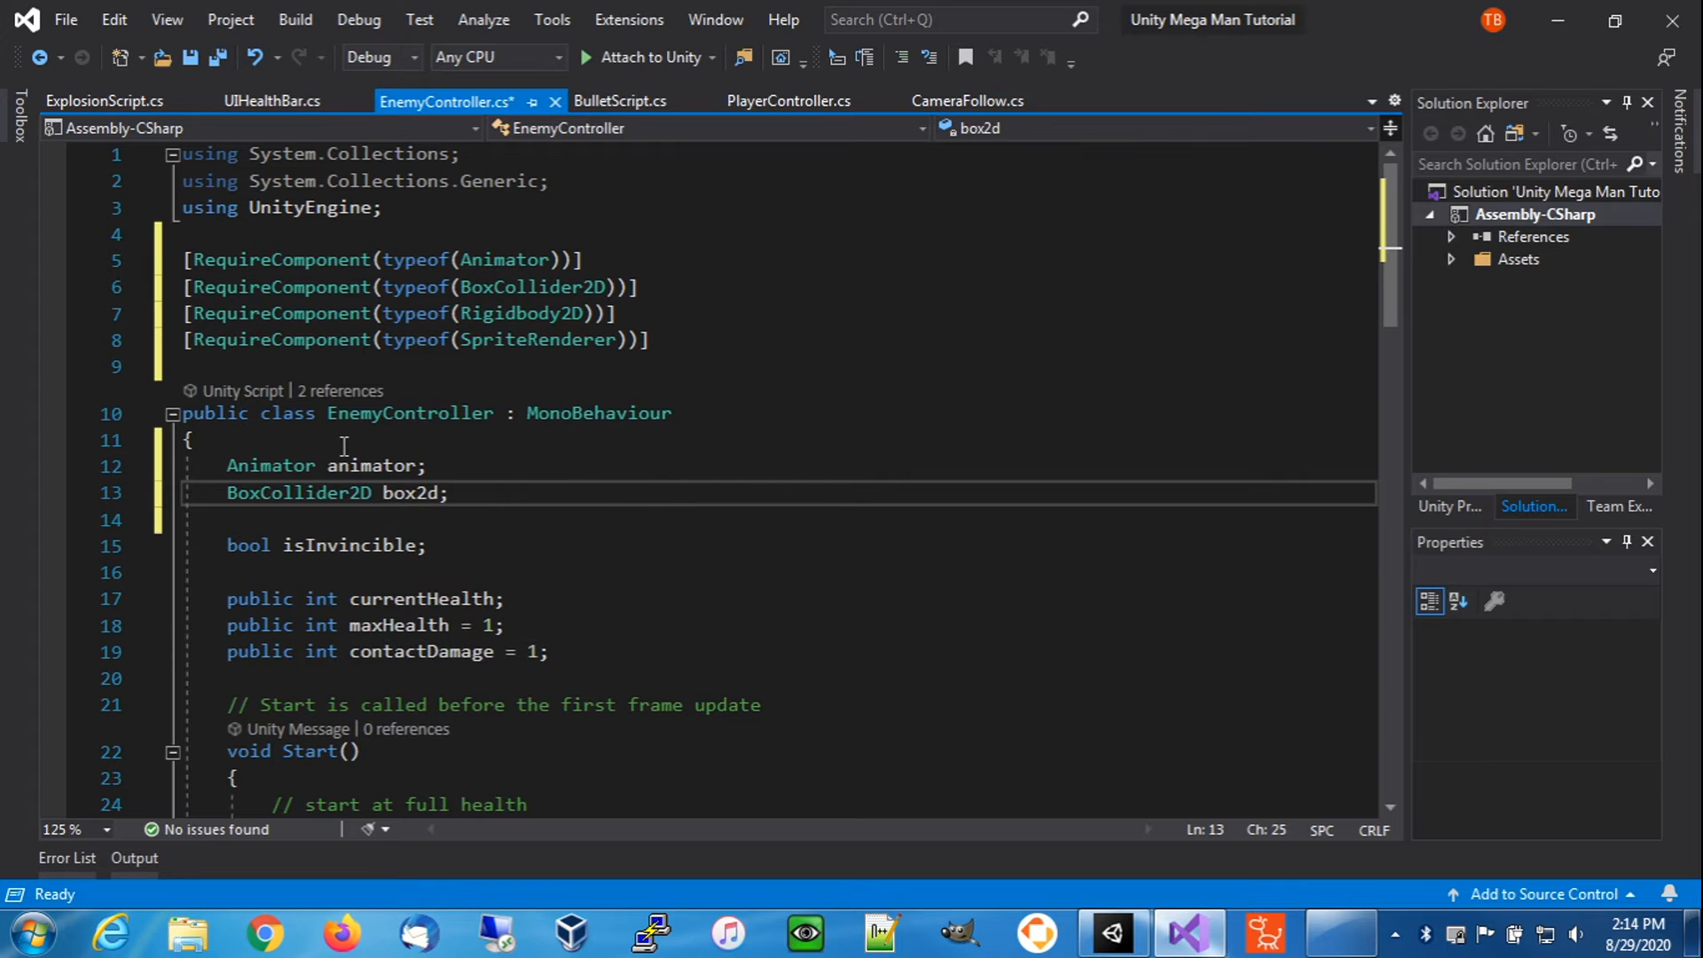
- Below the box2d field, declare Rigidbody2D rb2d; and SpriteRenderer sprite; on separate lines
{"action": "key", "text": "Return"}
{"action": "type", "text": "Rigi"}
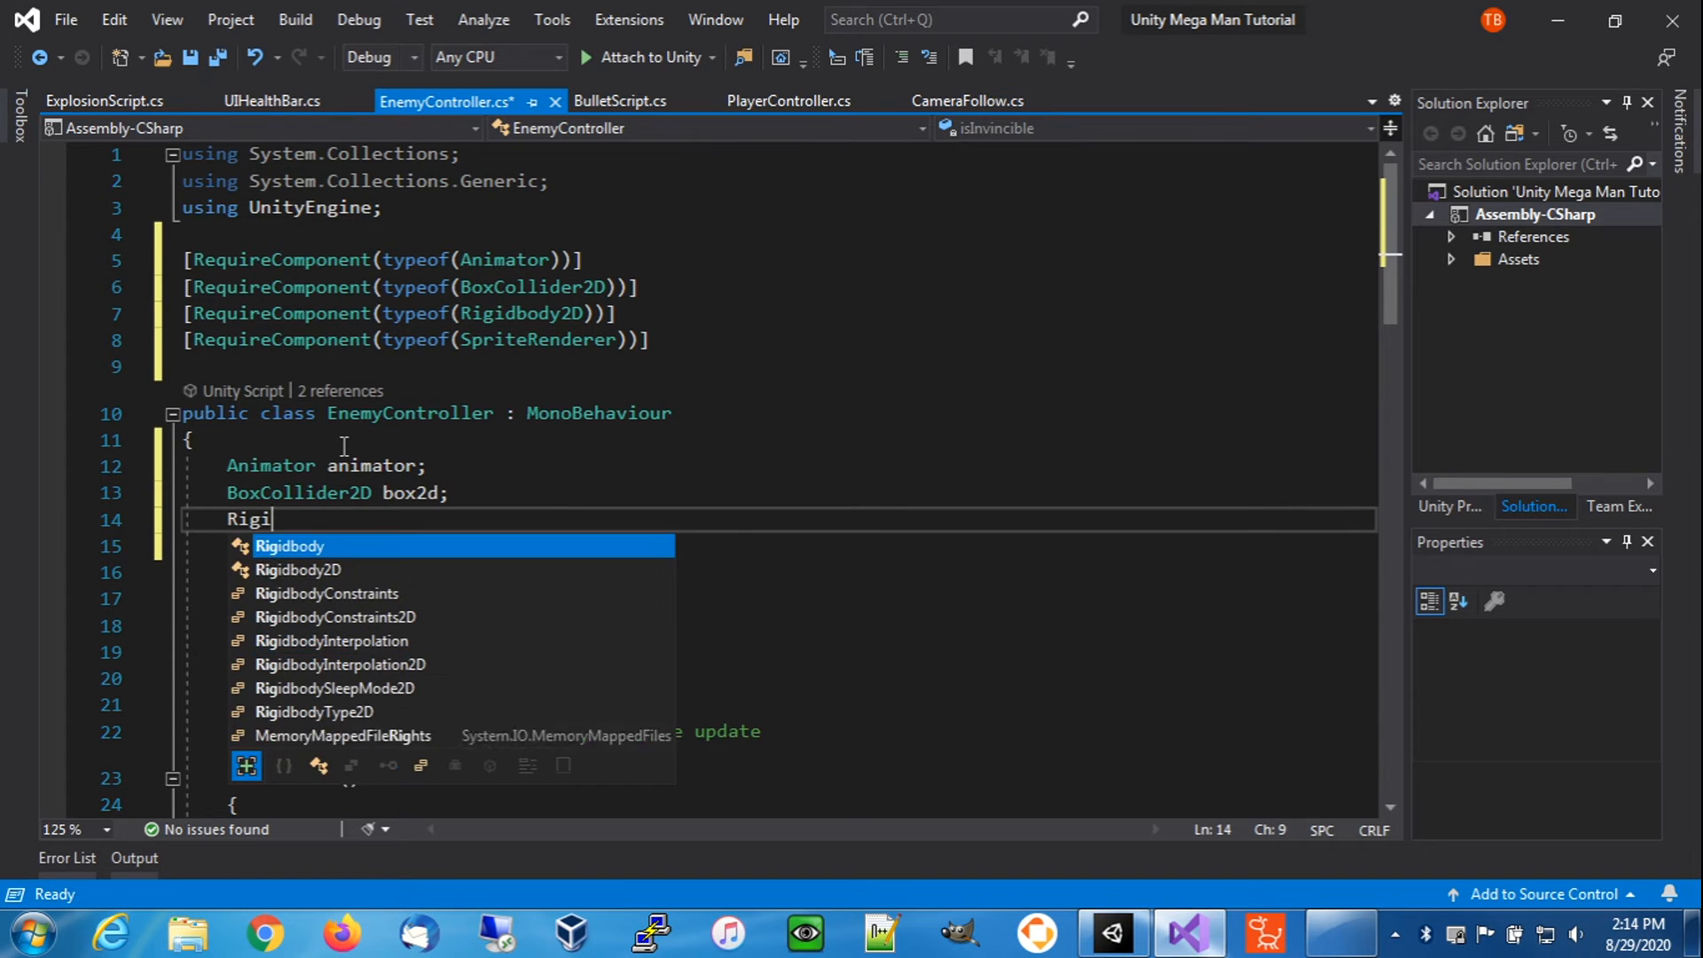
{"action": "key", "text": "Down"}
{"action": "key", "text": "Tab"}
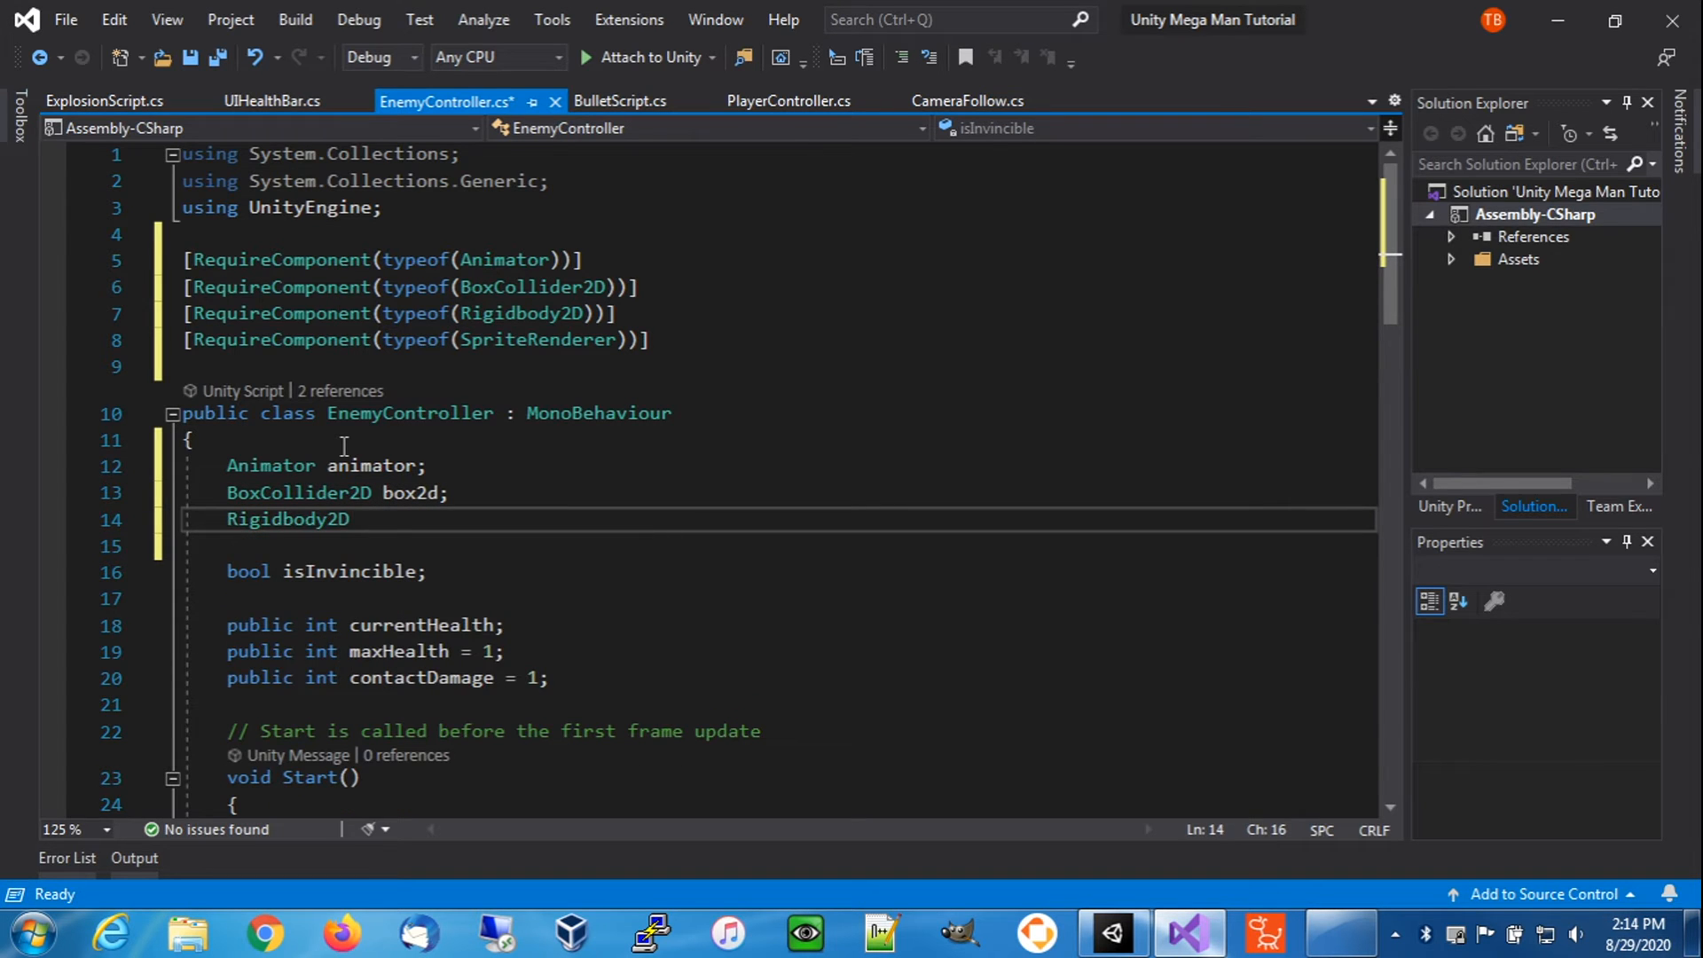
{"action": "type", "text": "rb2d"}
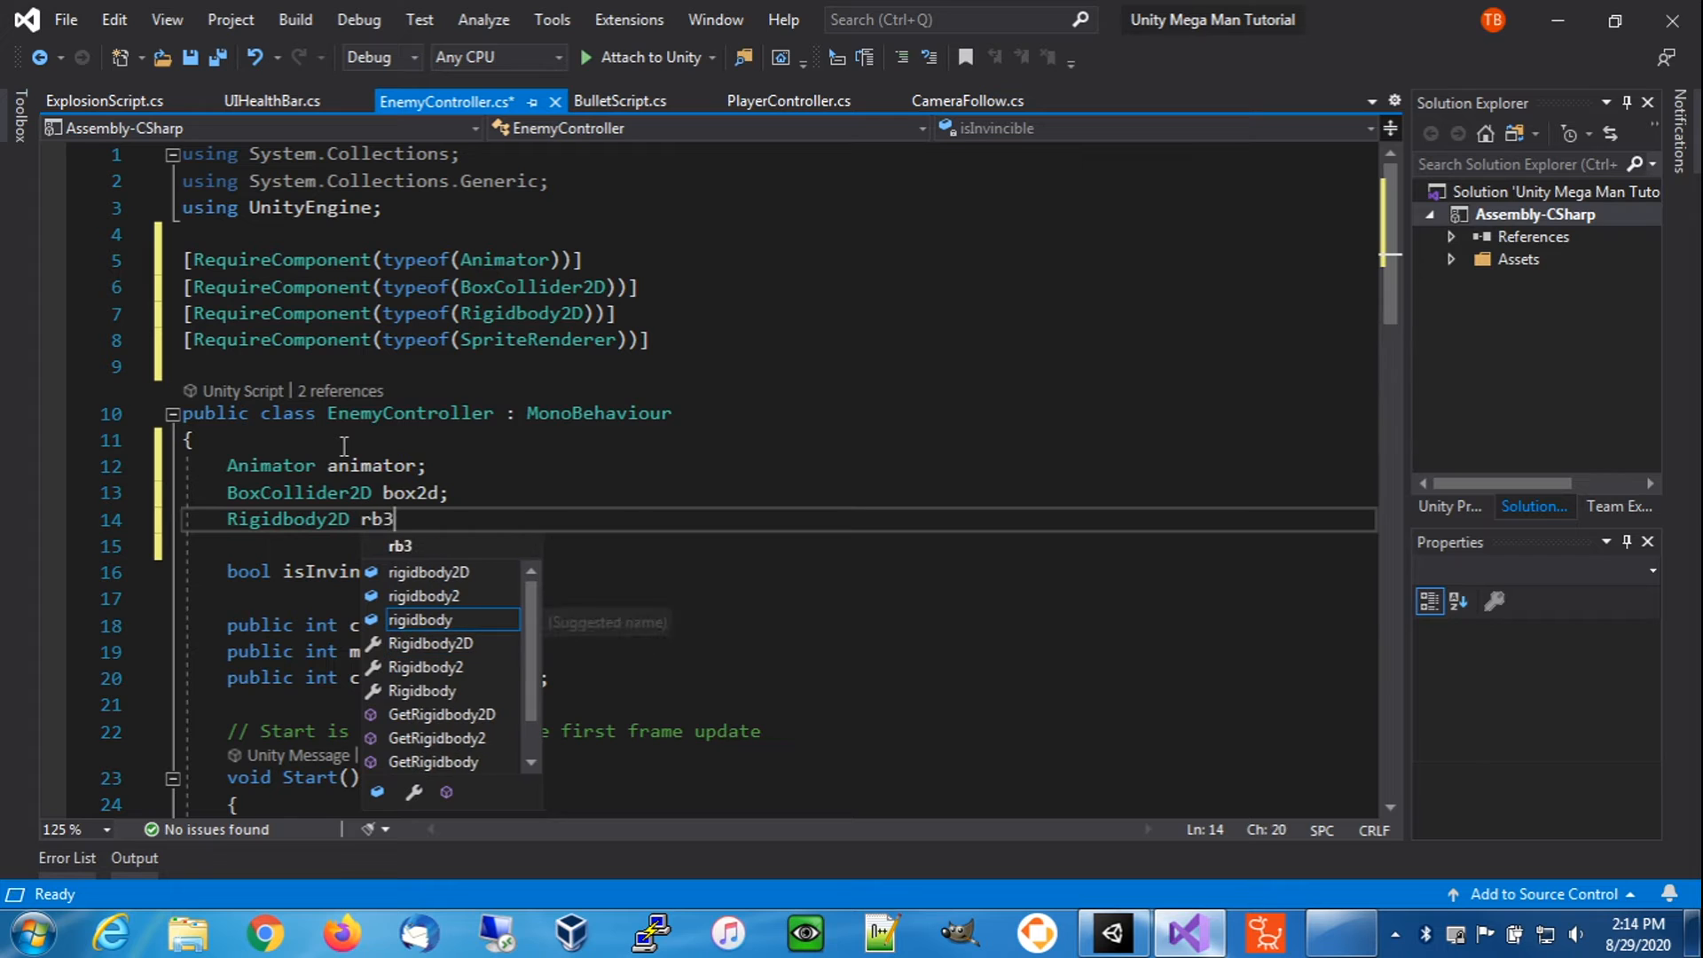
{"action": "type", "text": ";"}
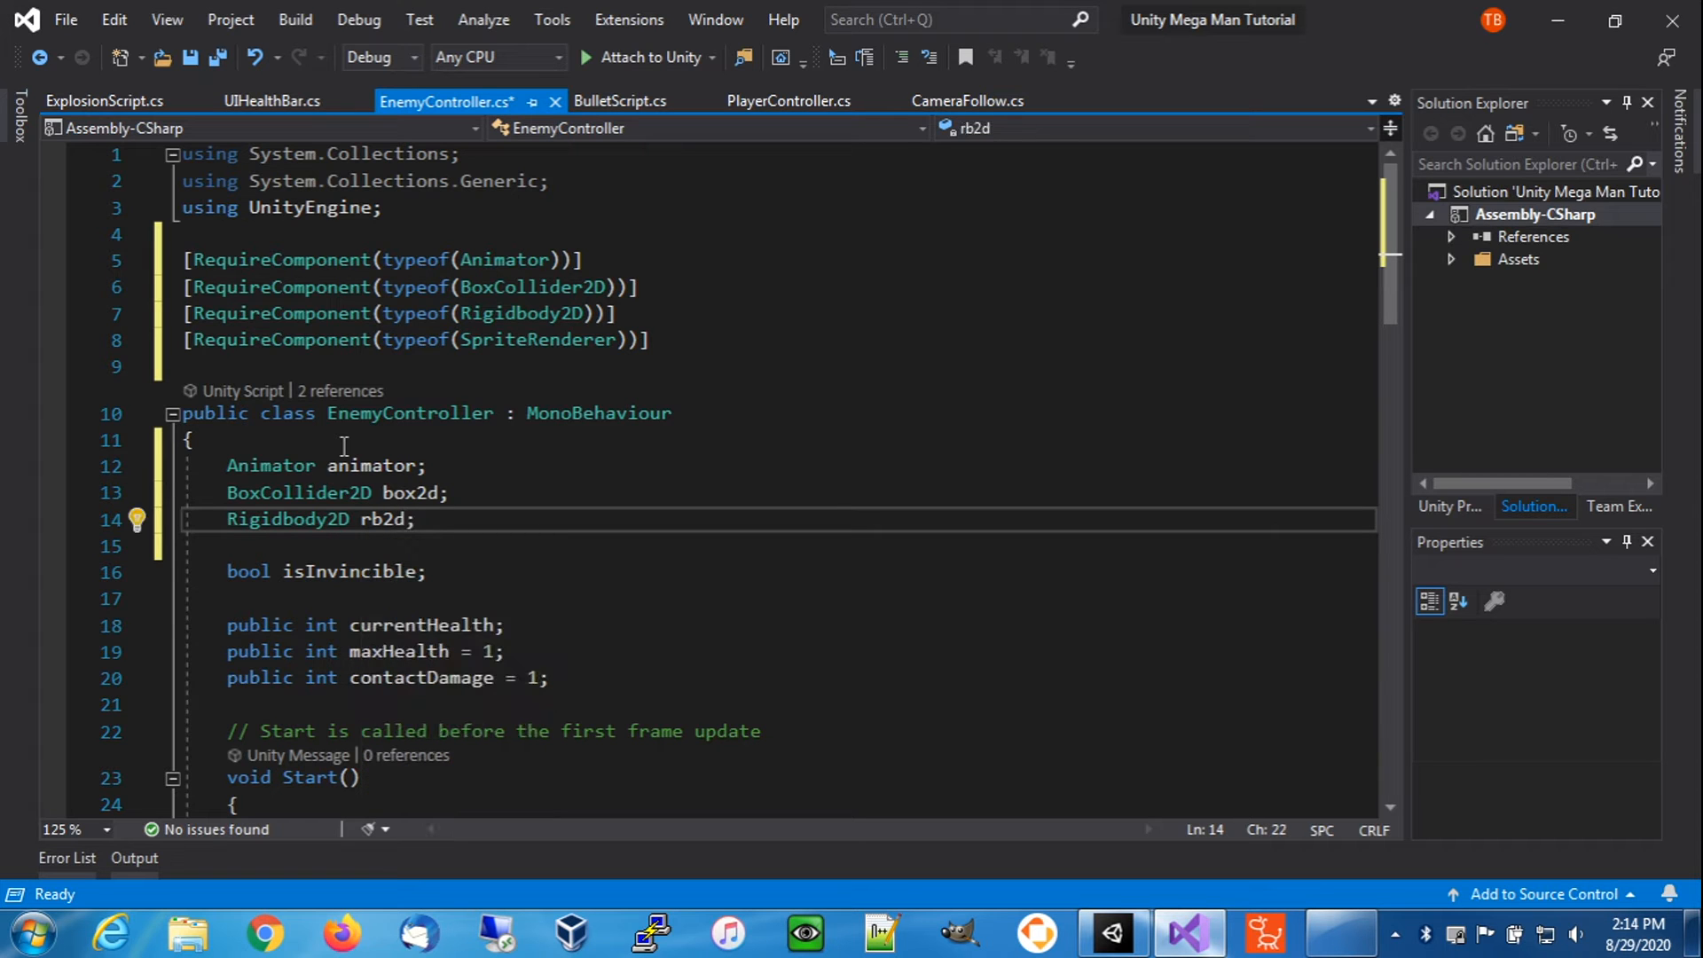
{"action": "key", "text": "Return"}
{"action": "type", "text": "Spri"}
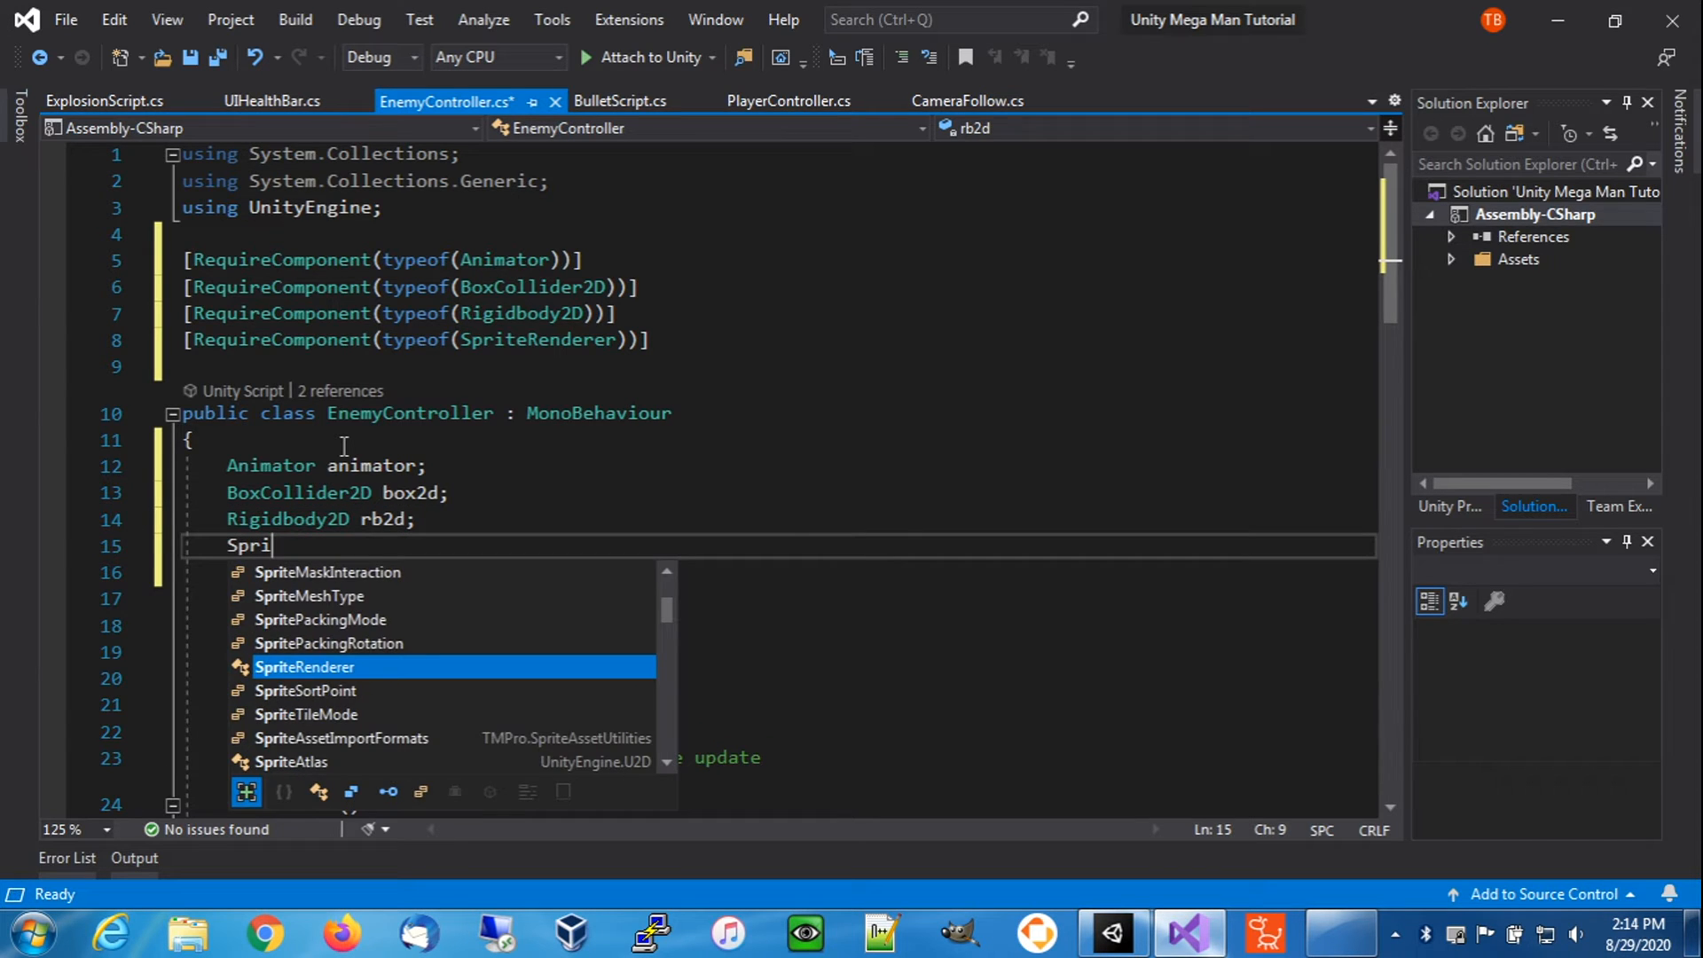
{"action": "key", "text": "Tab"}
{"action": "type", "text": "spri"}
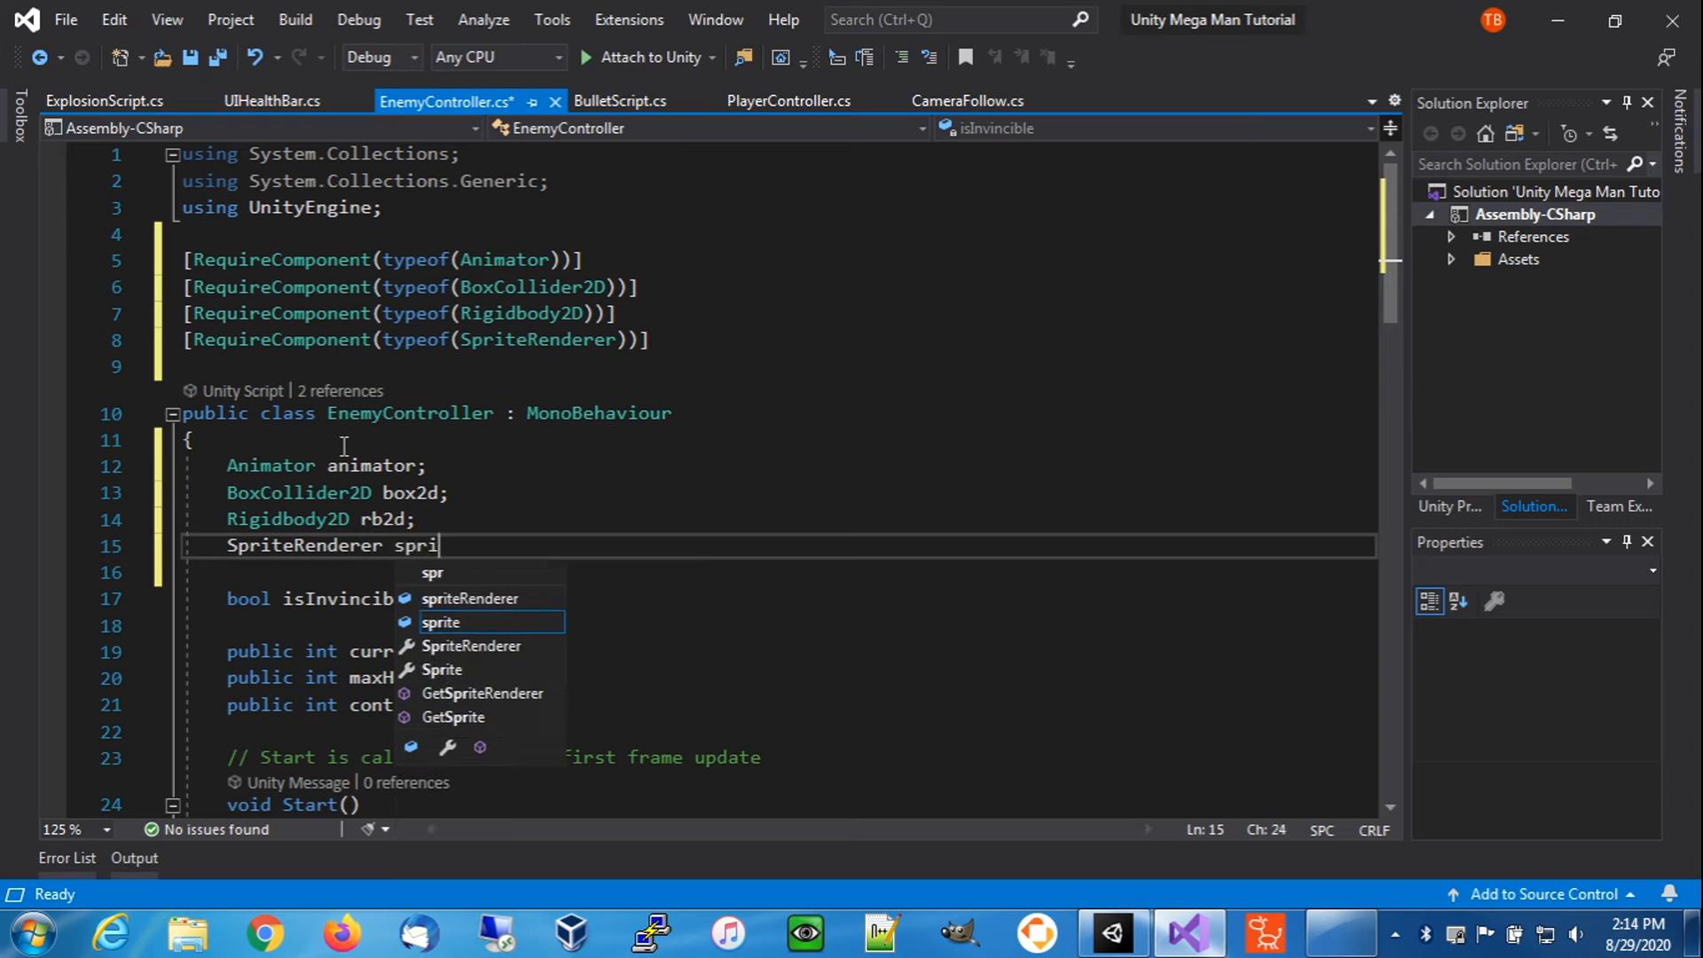
{"action": "type", "text": "te;"}
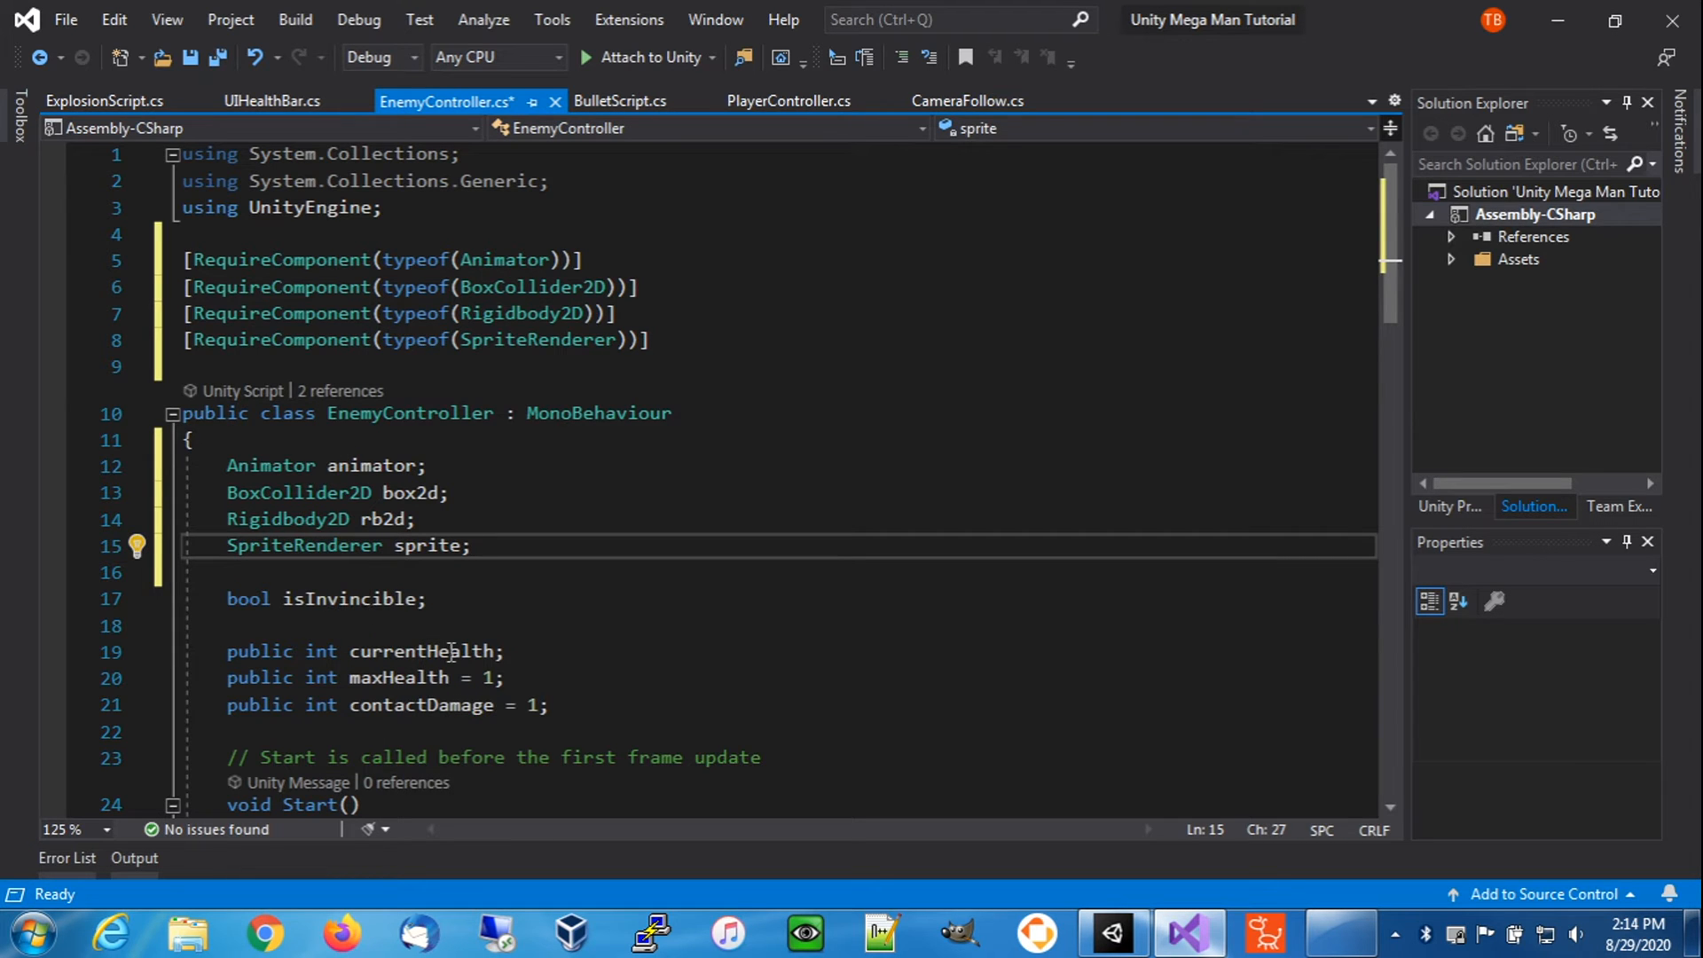
- Declare the field GameObject explodeEffect; between isInvincible and currentHealth, set off by blank lines
{"action": "left_click", "coordinate": [475, 615]}
{"action": "key", "text": "Return"}
{"action": "key", "text": "Up"}
{"action": "key", "text": "Return"}
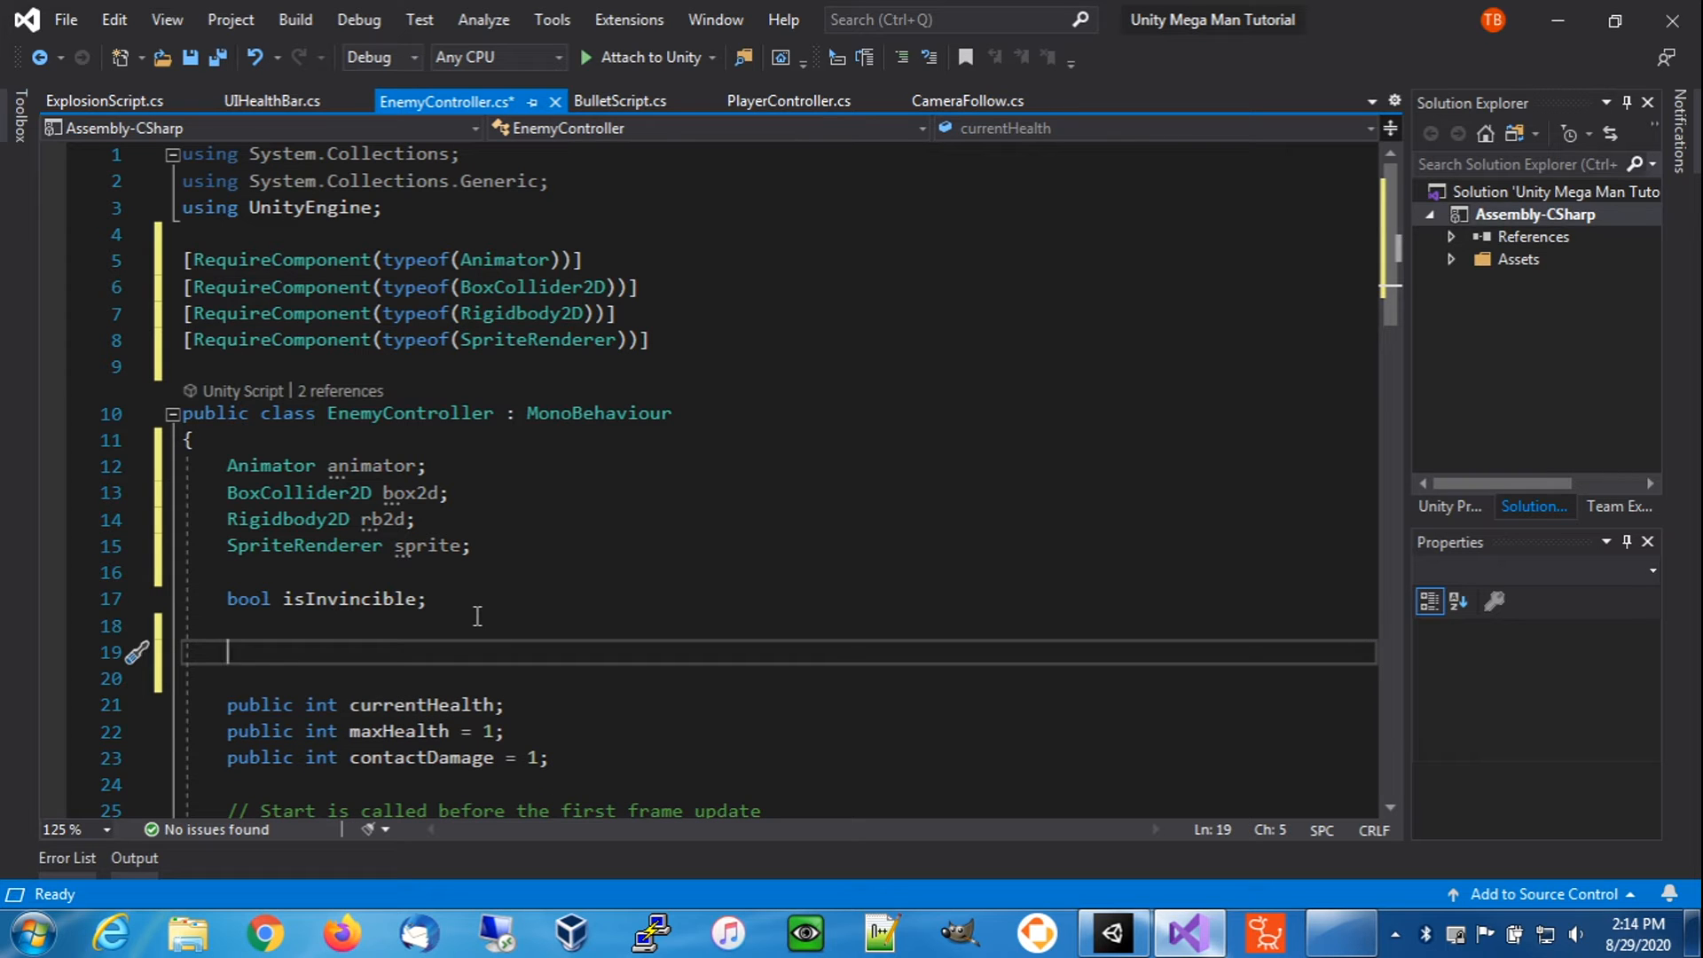
{"action": "type", "text": "Game"}
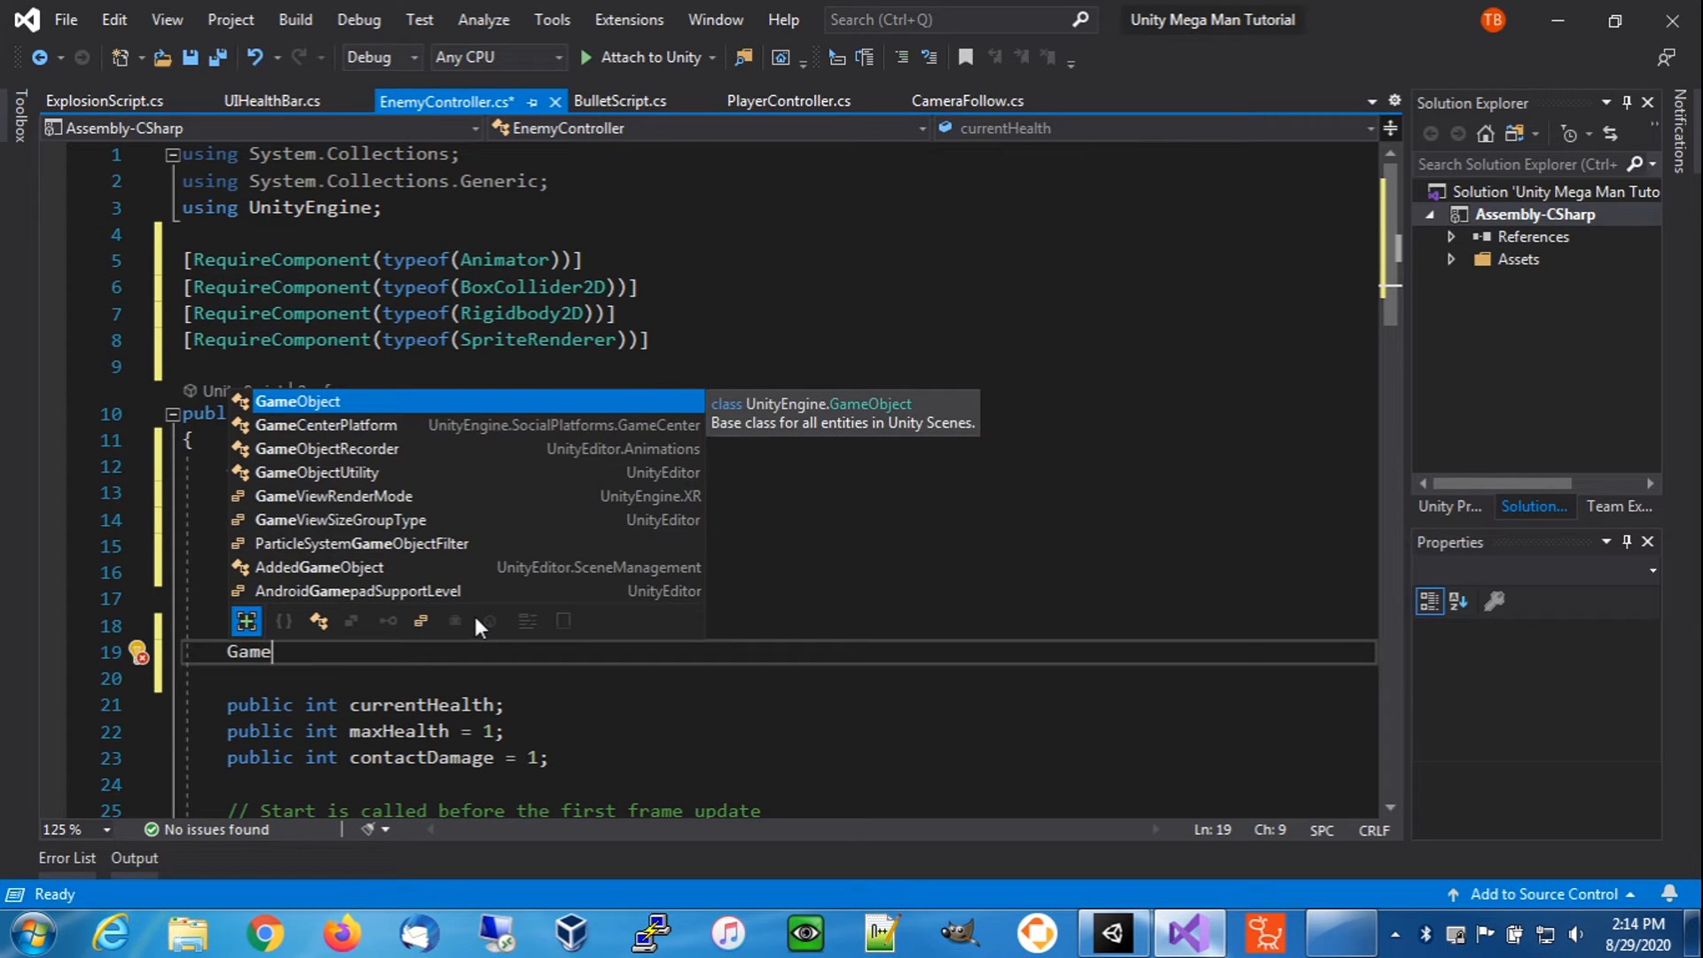
{"action": "type", "text": "Object "}
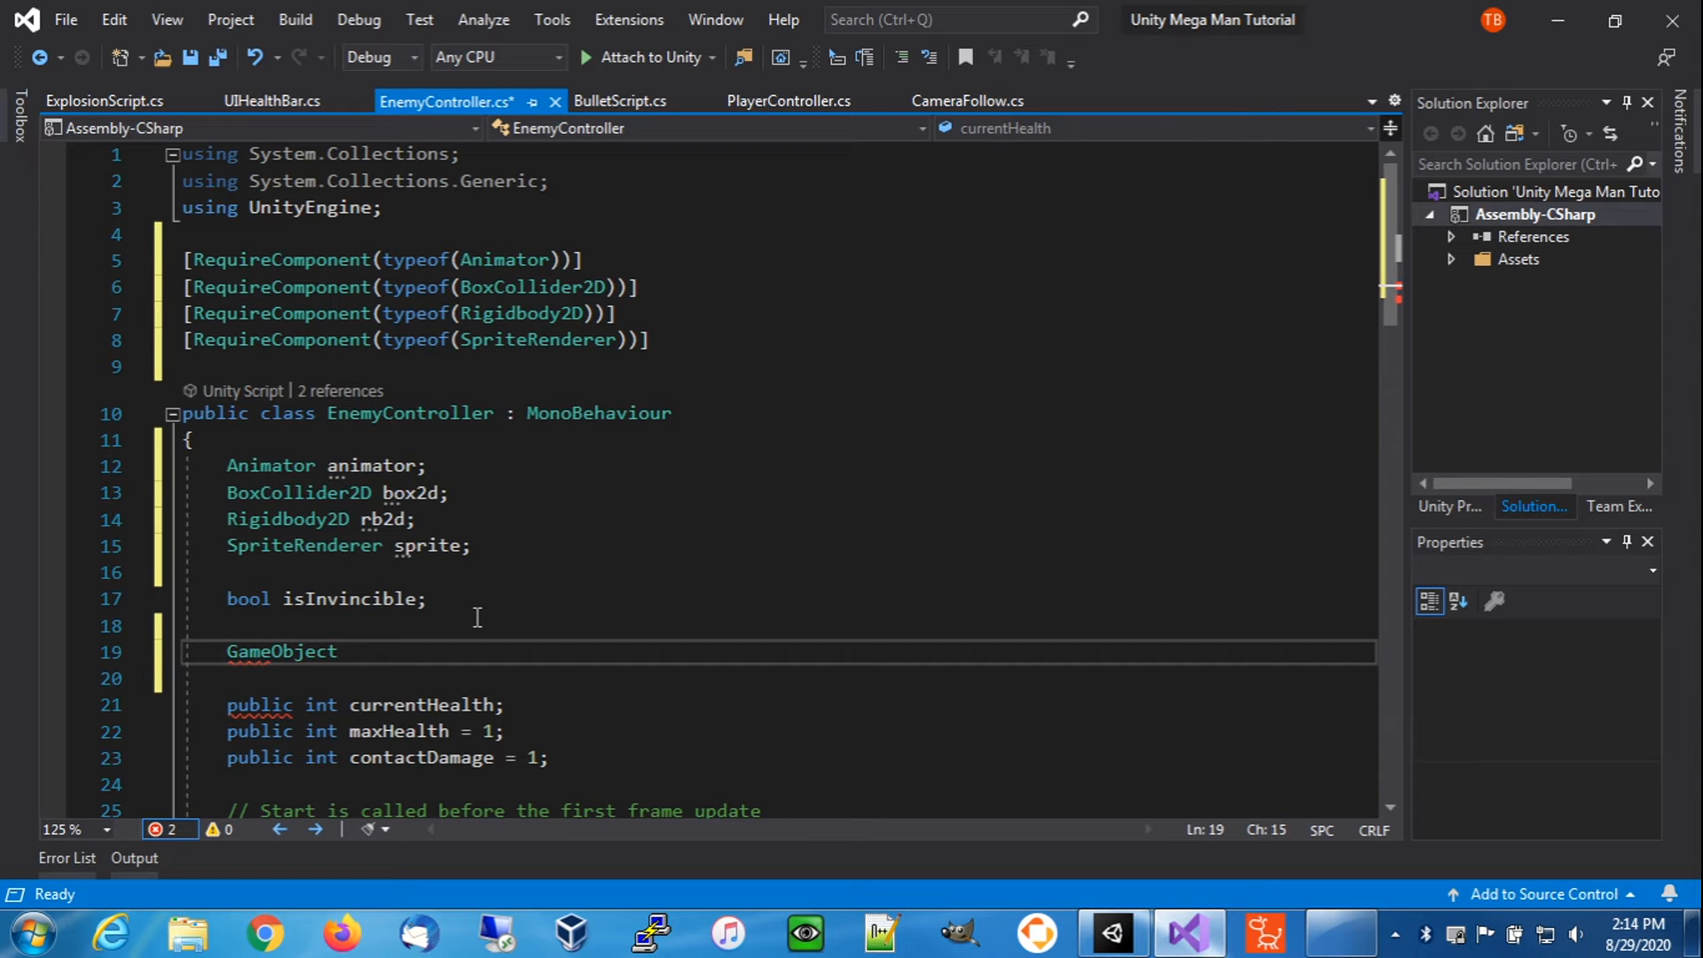
{"action": "type", "text": "explode"}
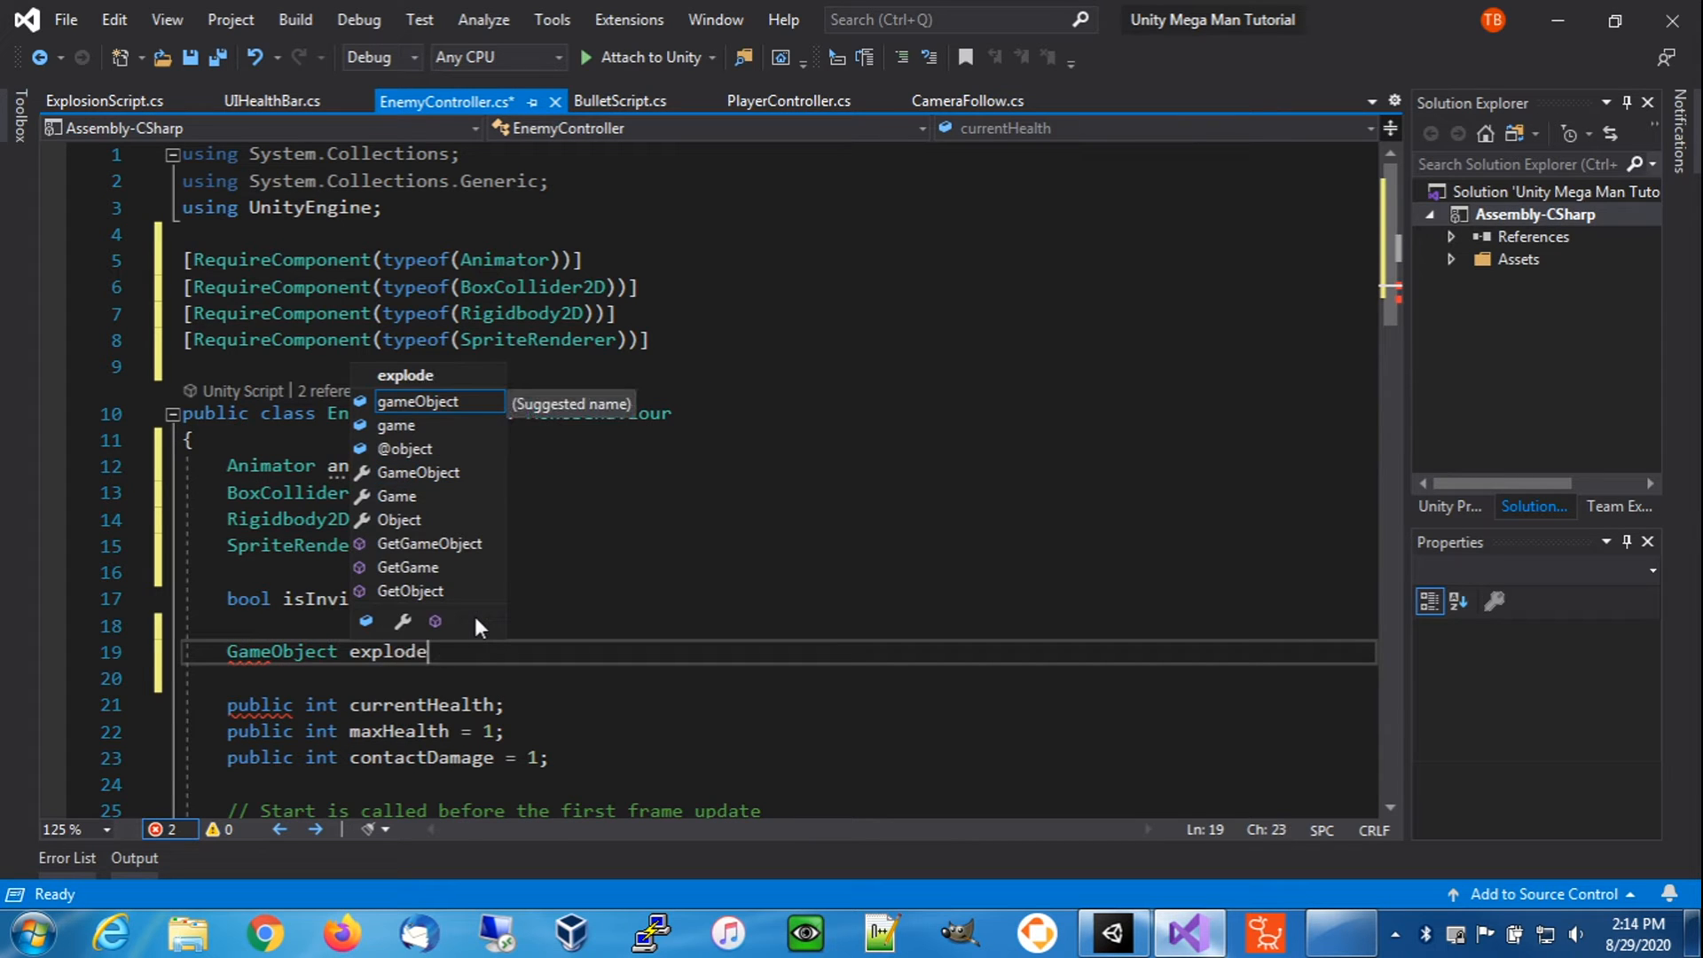
{"action": "type", "text": "Effect;"}
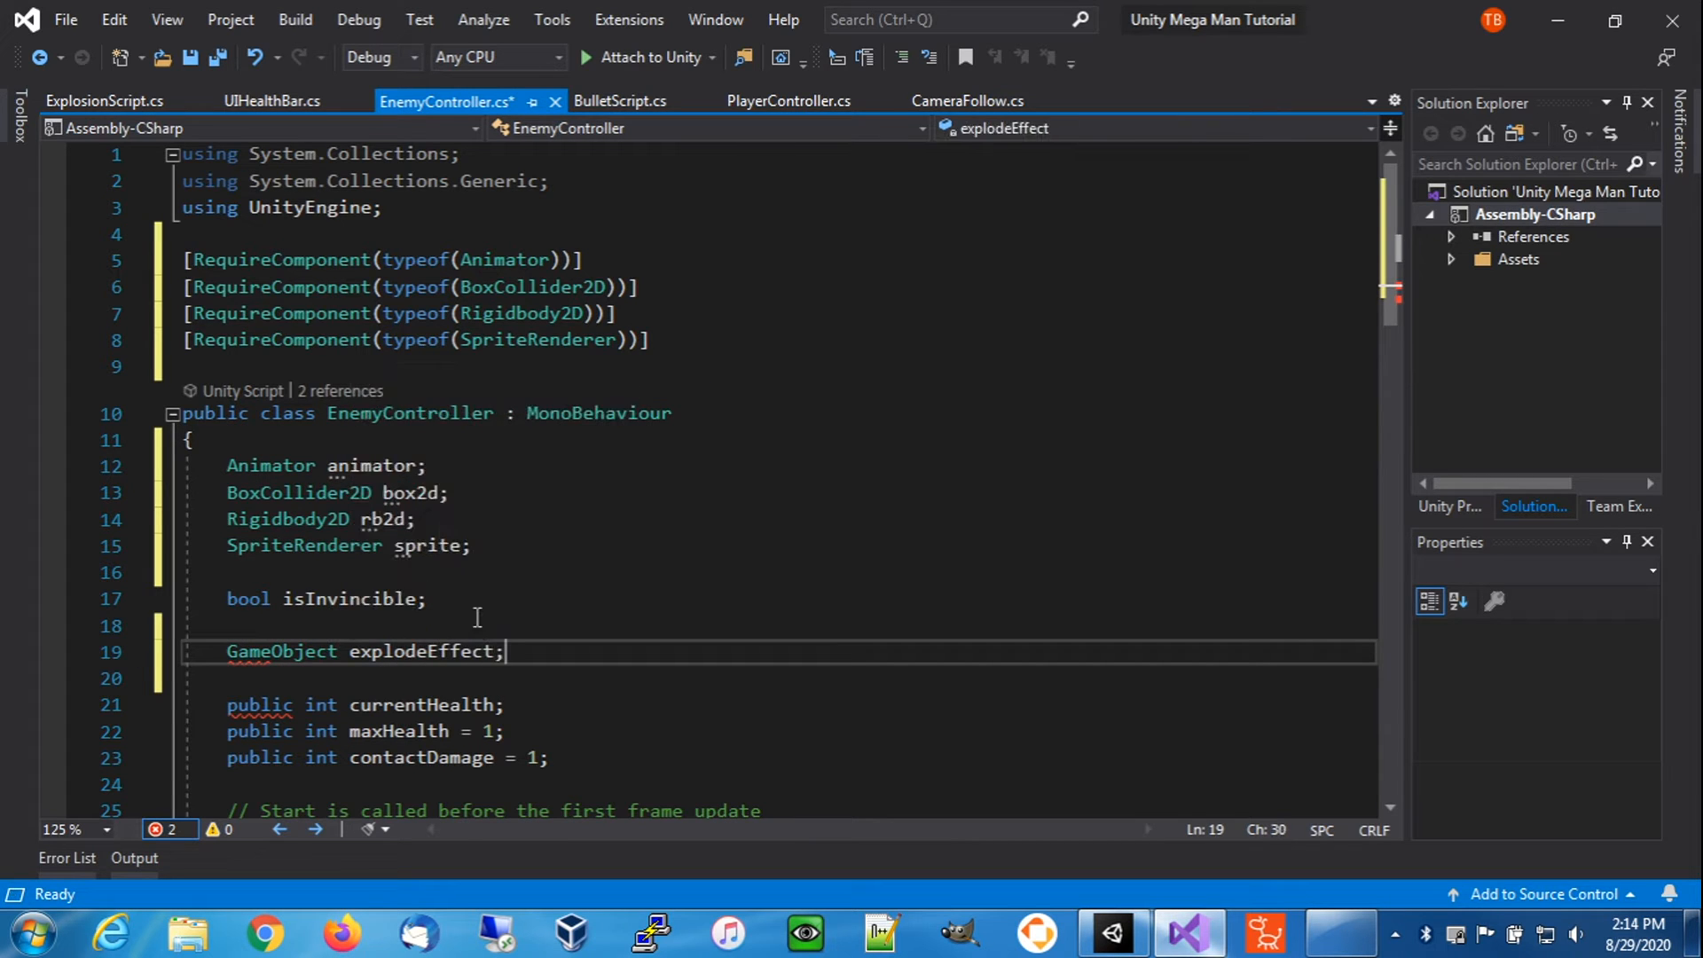
- Add the field public int explosionDamage = 0; directly below the contactDamage declaration
{"action": "scroll", "coordinate": [375, 692], "scroll_direction": "down", "scroll_amount": 1}
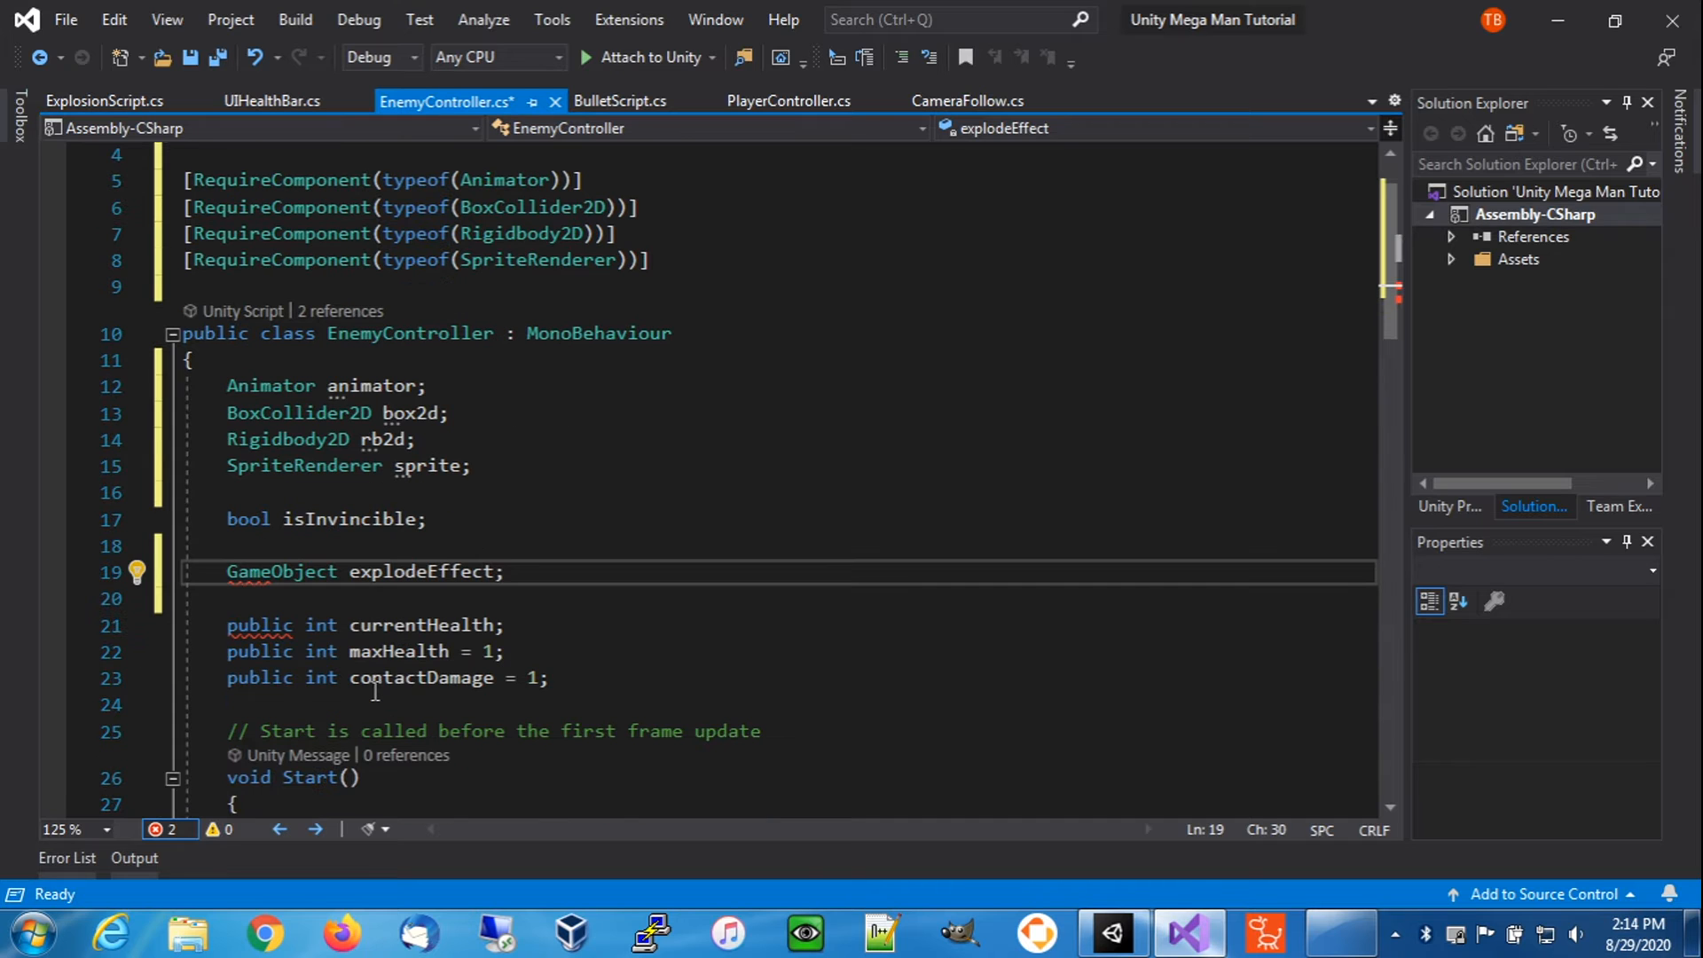
{"action": "scroll", "coordinate": [388, 672], "scroll_direction": "down", "scroll_amount": 1}
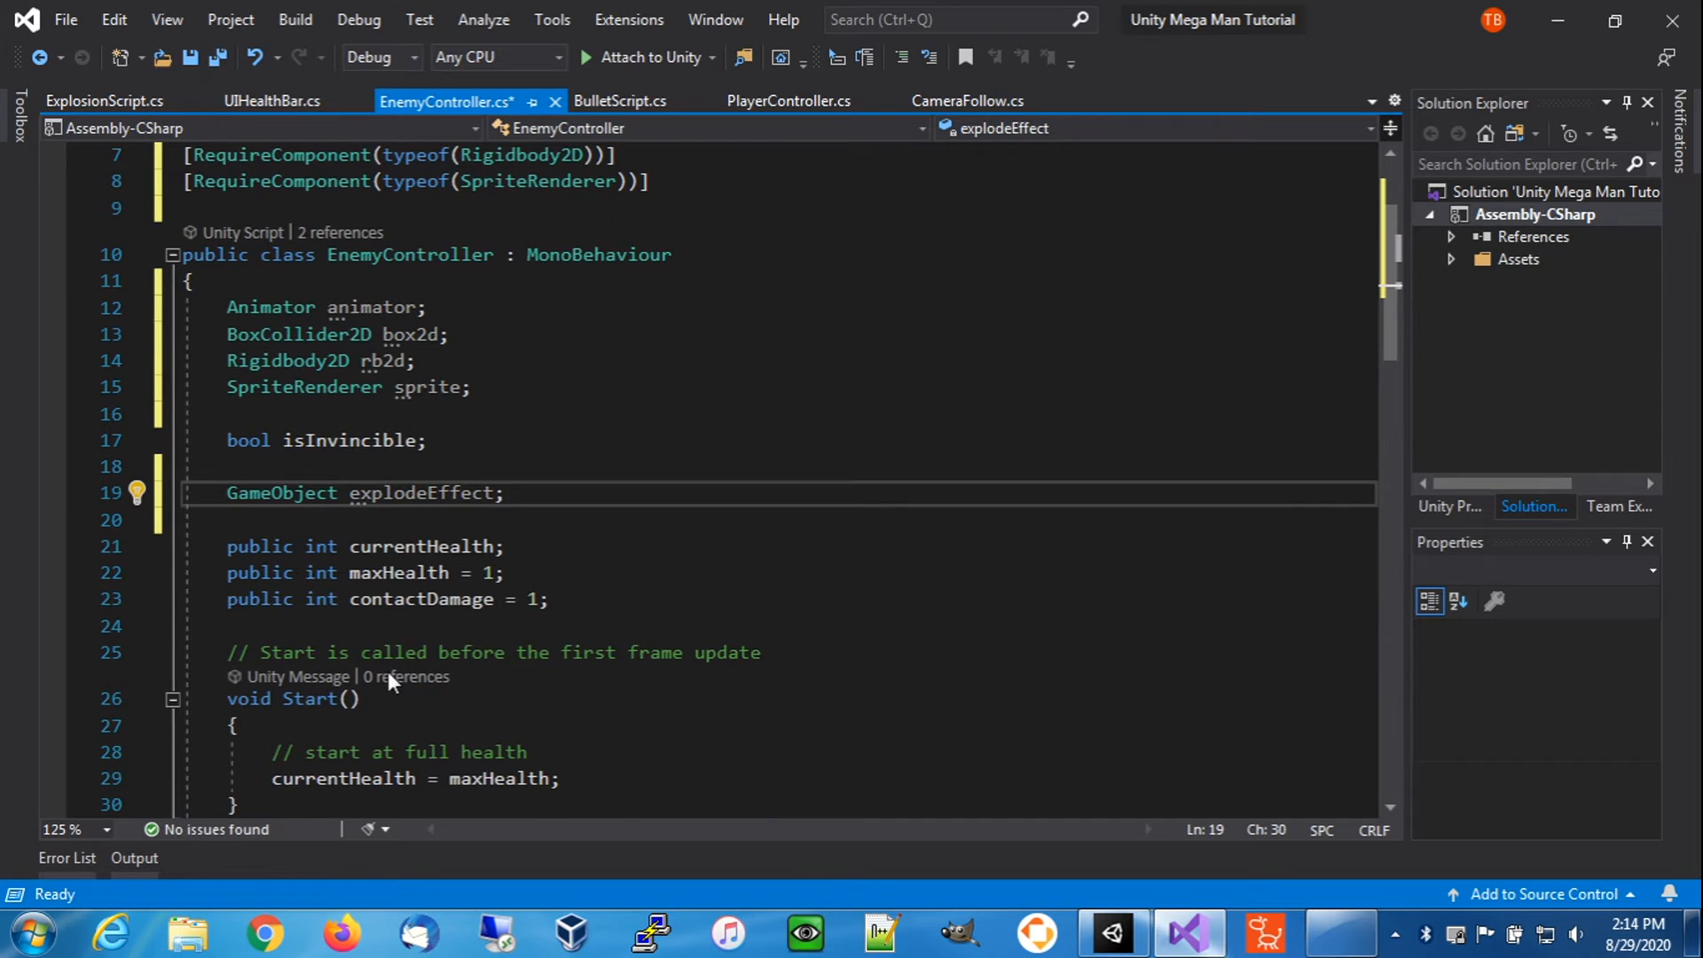
{"action": "left_click", "coordinate": [603, 604]}
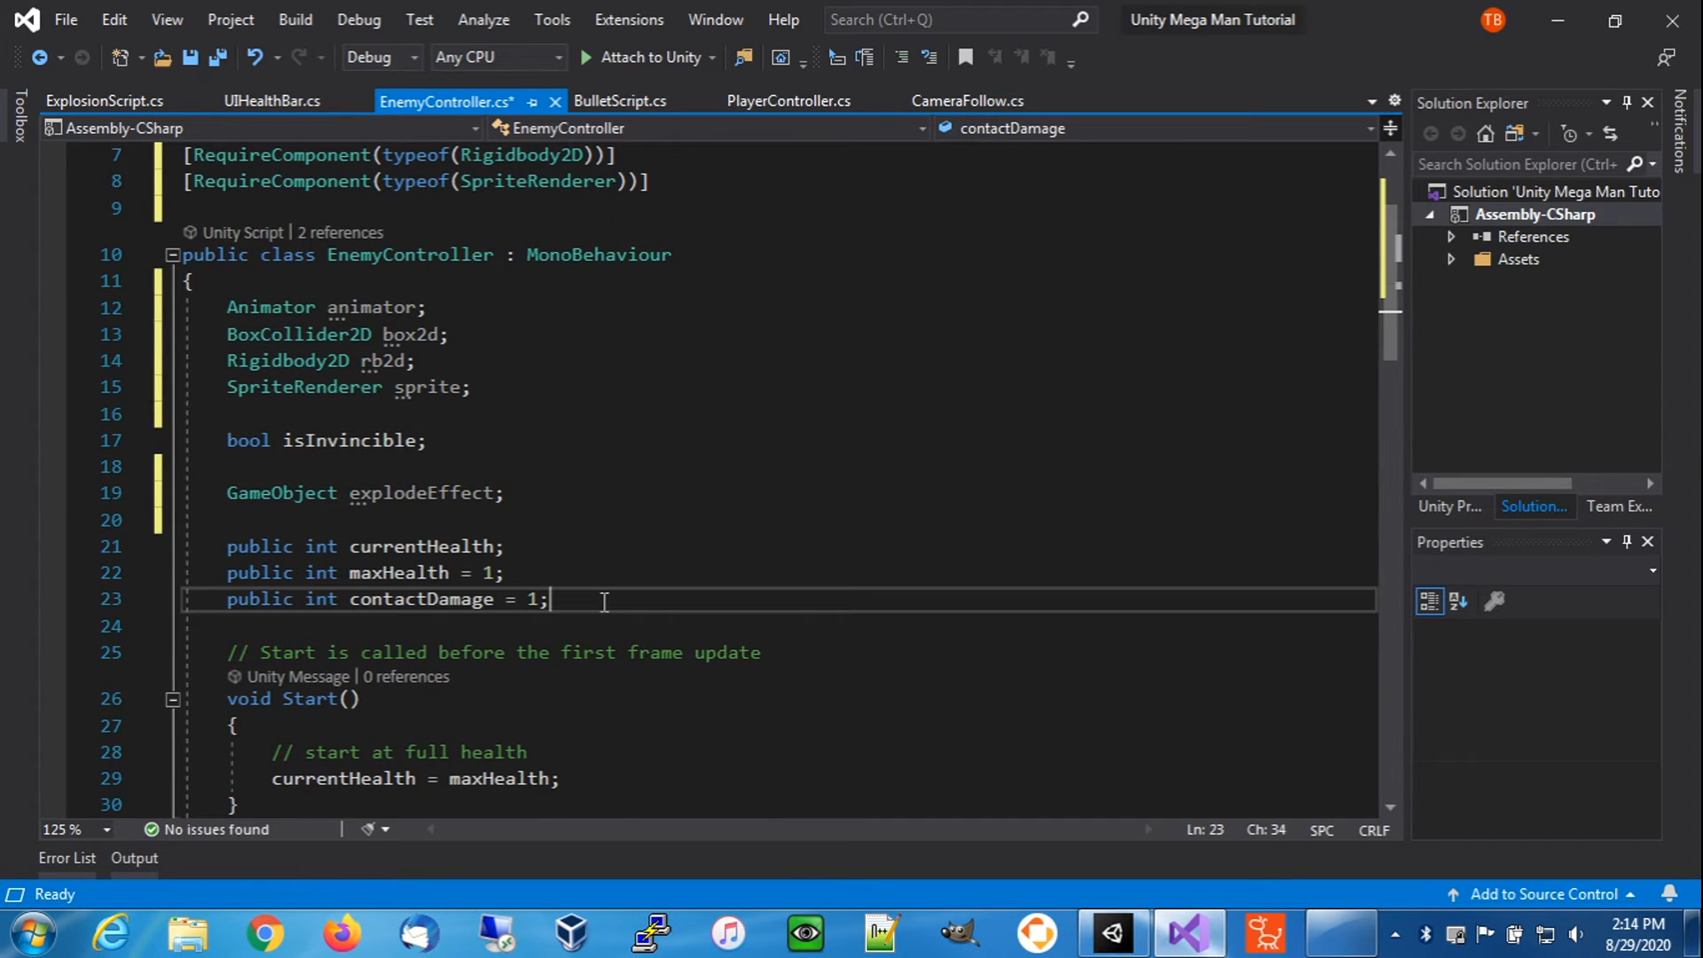
{"action": "key", "text": "Return"}
{"action": "type", "text": "pub"}
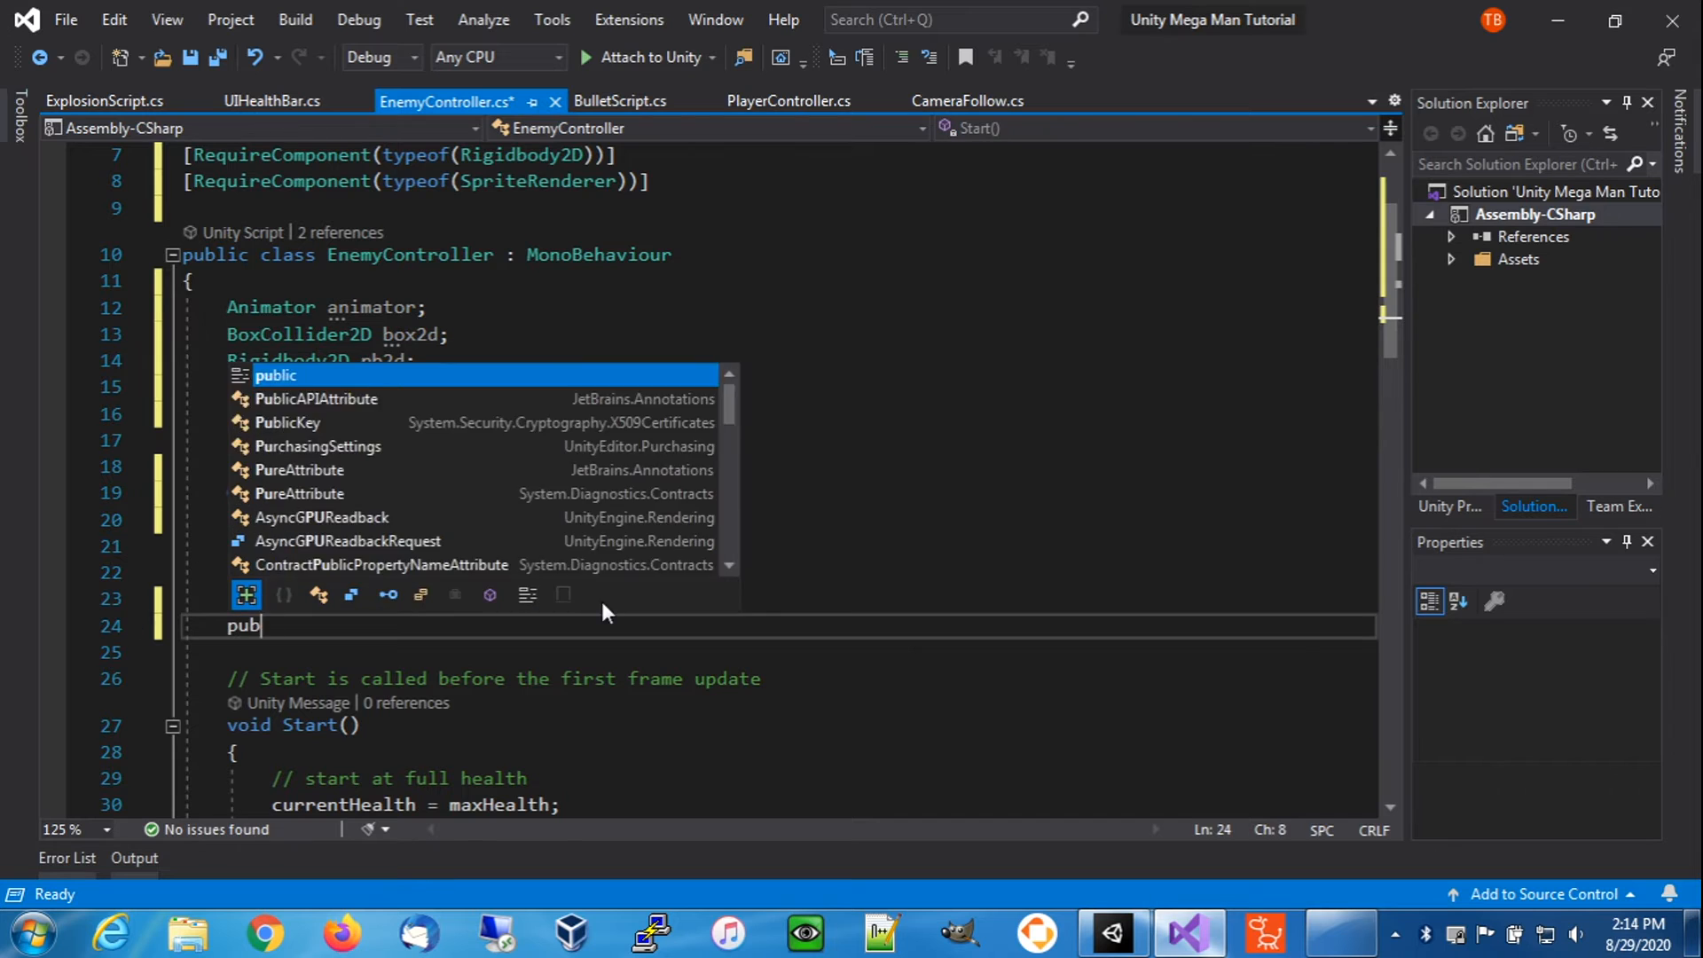
{"action": "type", "text": "lic int "}
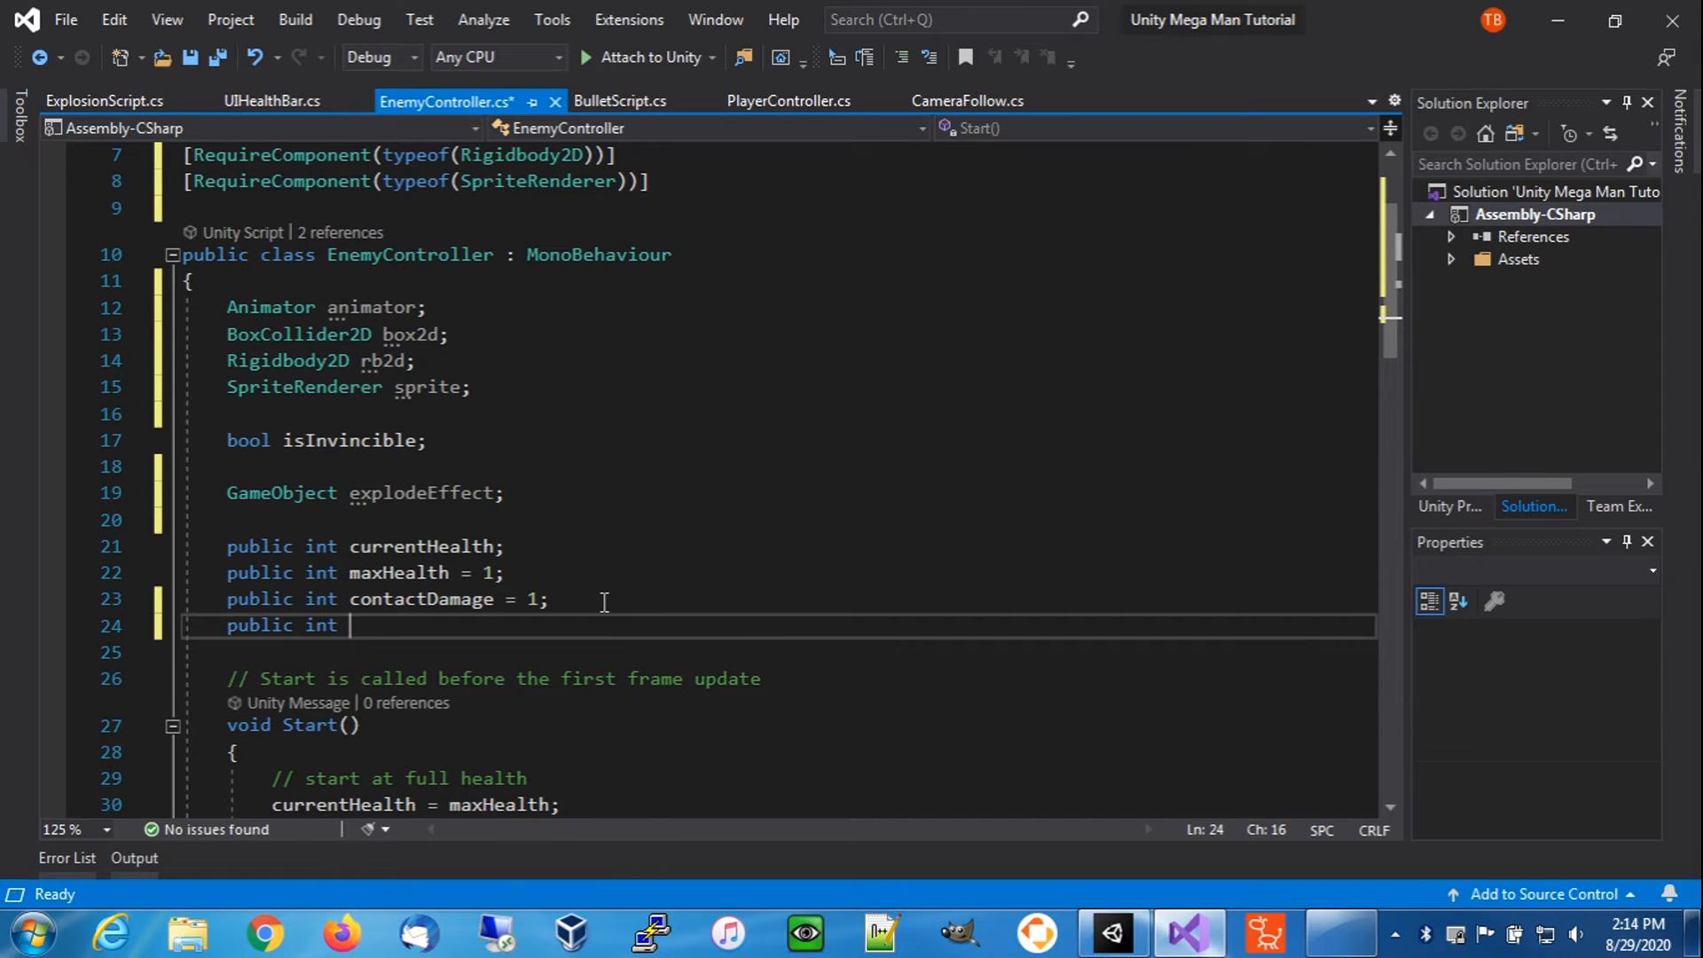
{"action": "type", "text": "explosionDamage = 0;"}
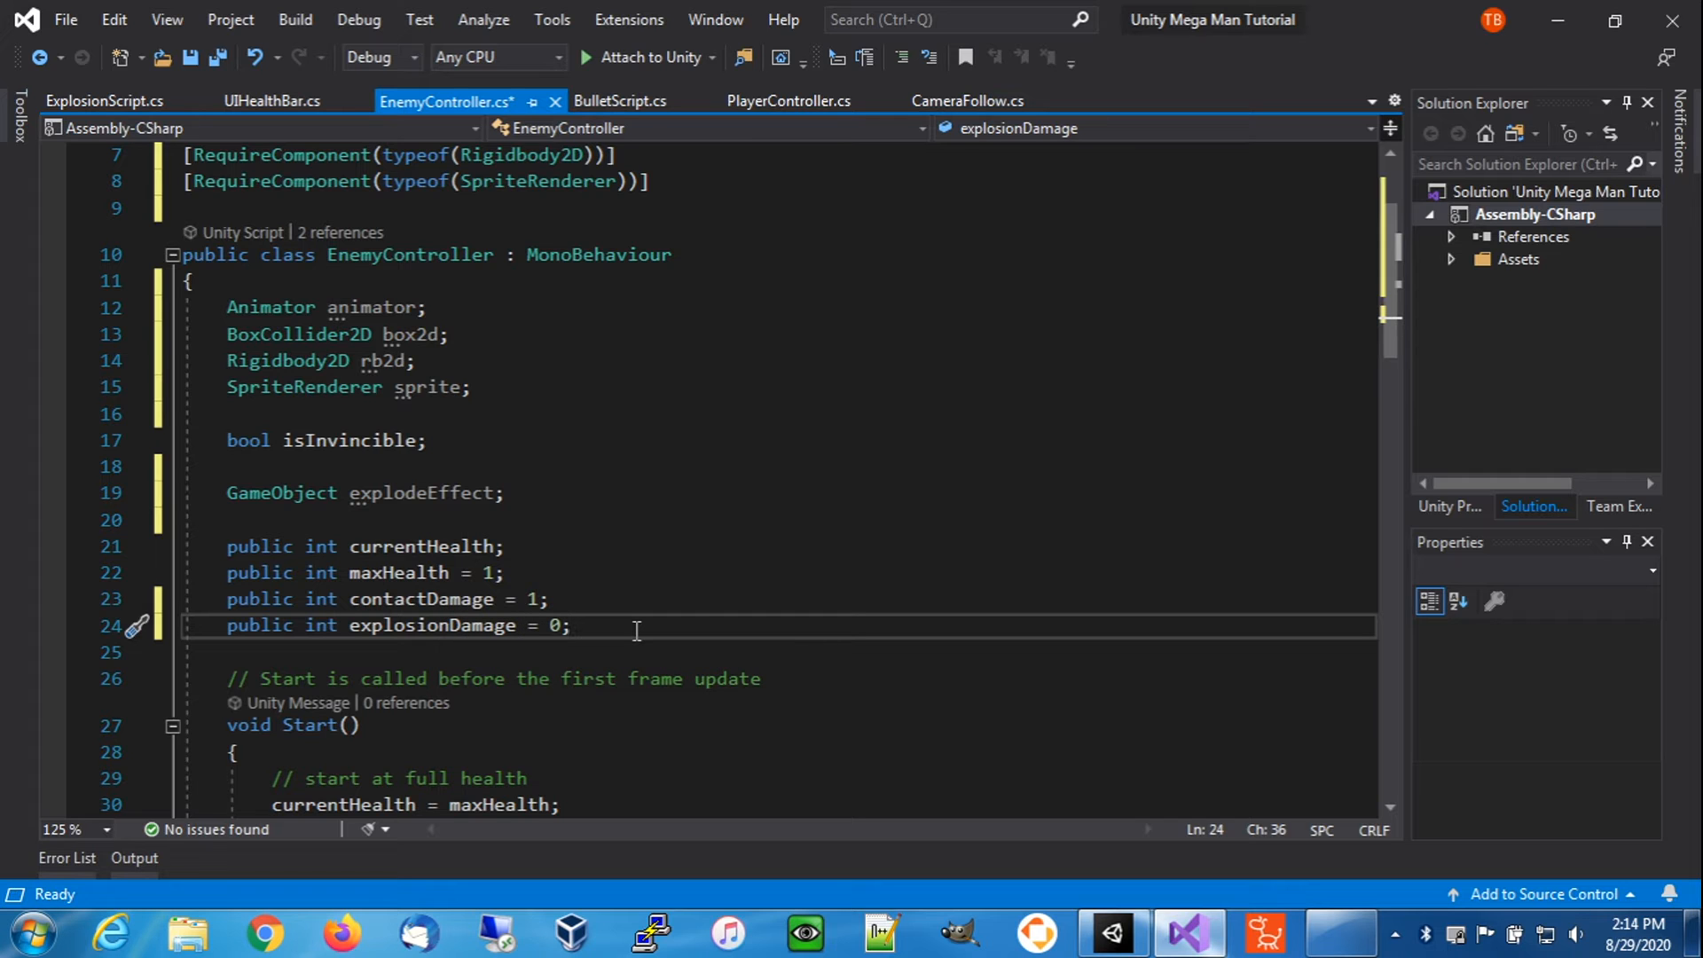
- Declare the field [SerializeField] GameObject explodeEffectPrefab; below explosionDamage, separated from it by a blank line
{"action": "key", "text": "Return"}
{"action": "key", "text": "Return"}
{"action": "type", "text": "[Seri"}
{"action": "key", "text": "Tab"}
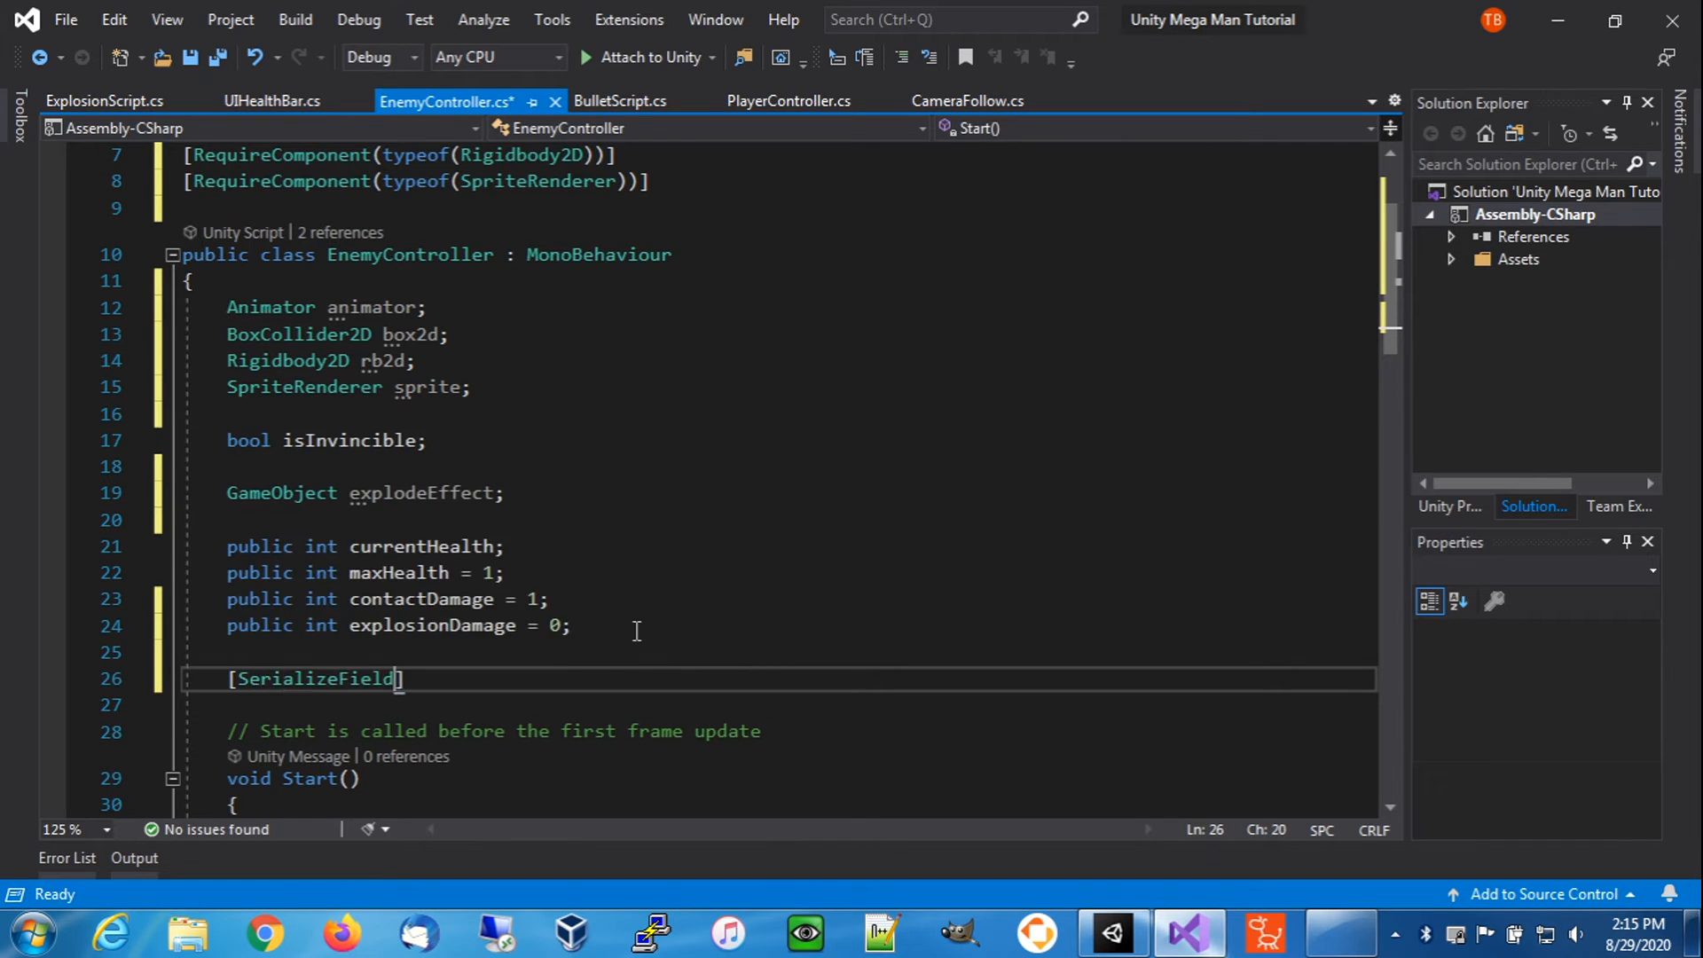
{"action": "type", "text": "] Game"}
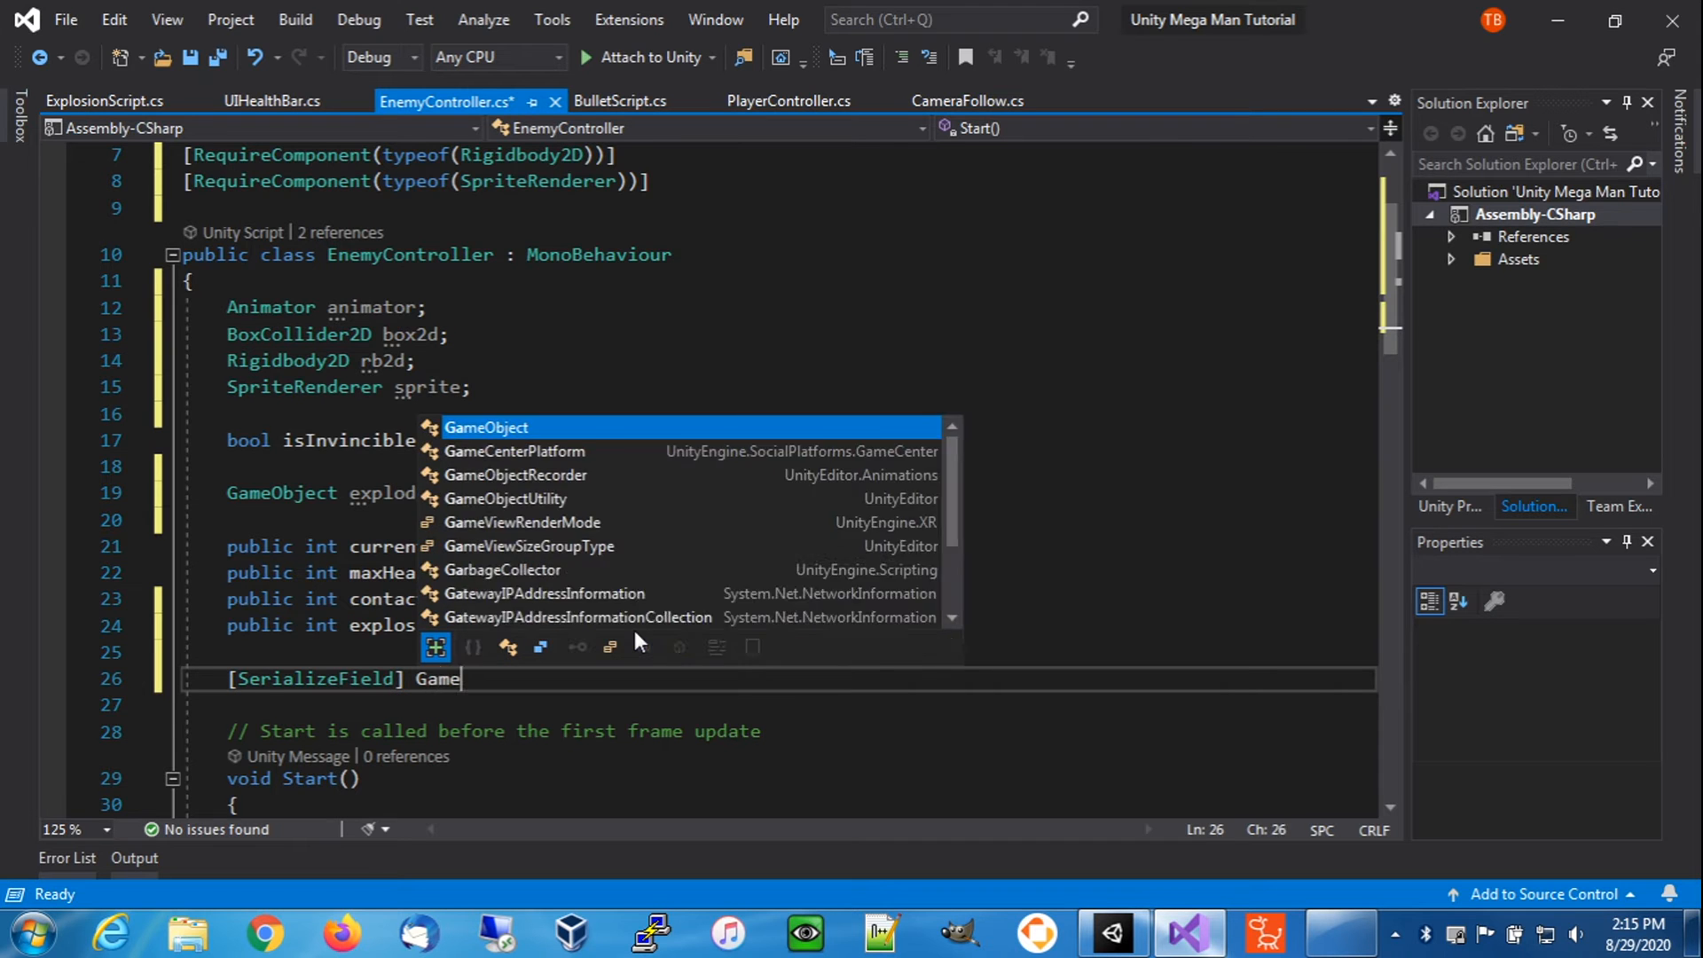
{"action": "type", "text": "Object "}
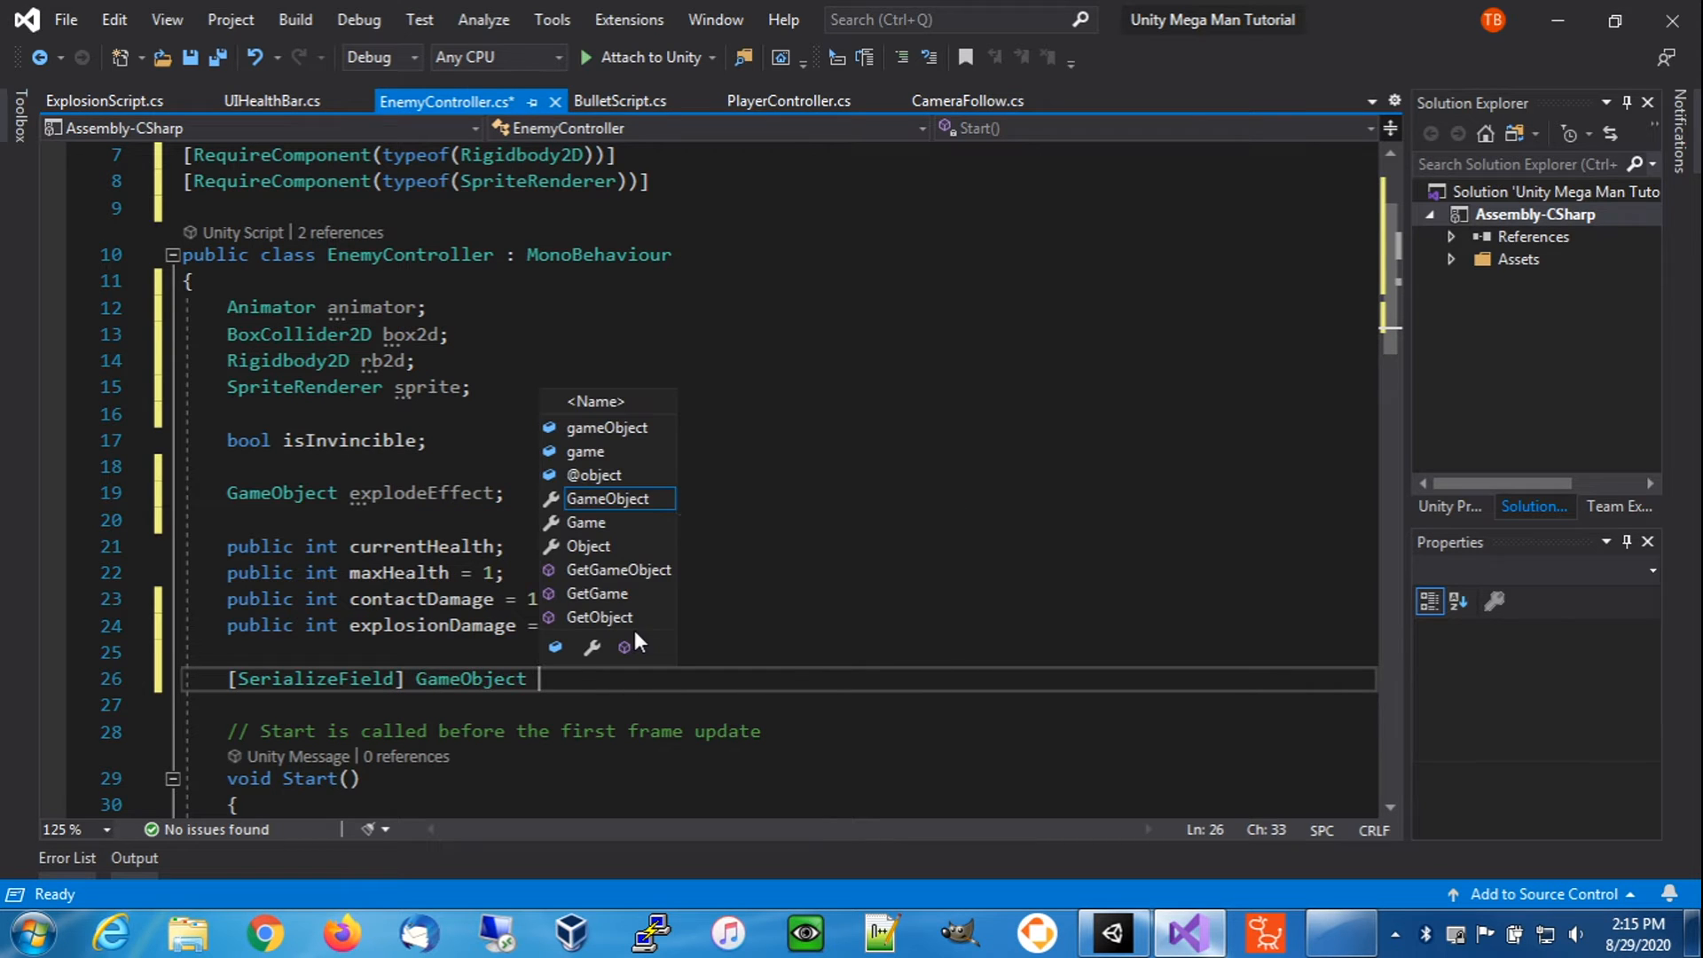
{"action": "type", "text": "explode"}
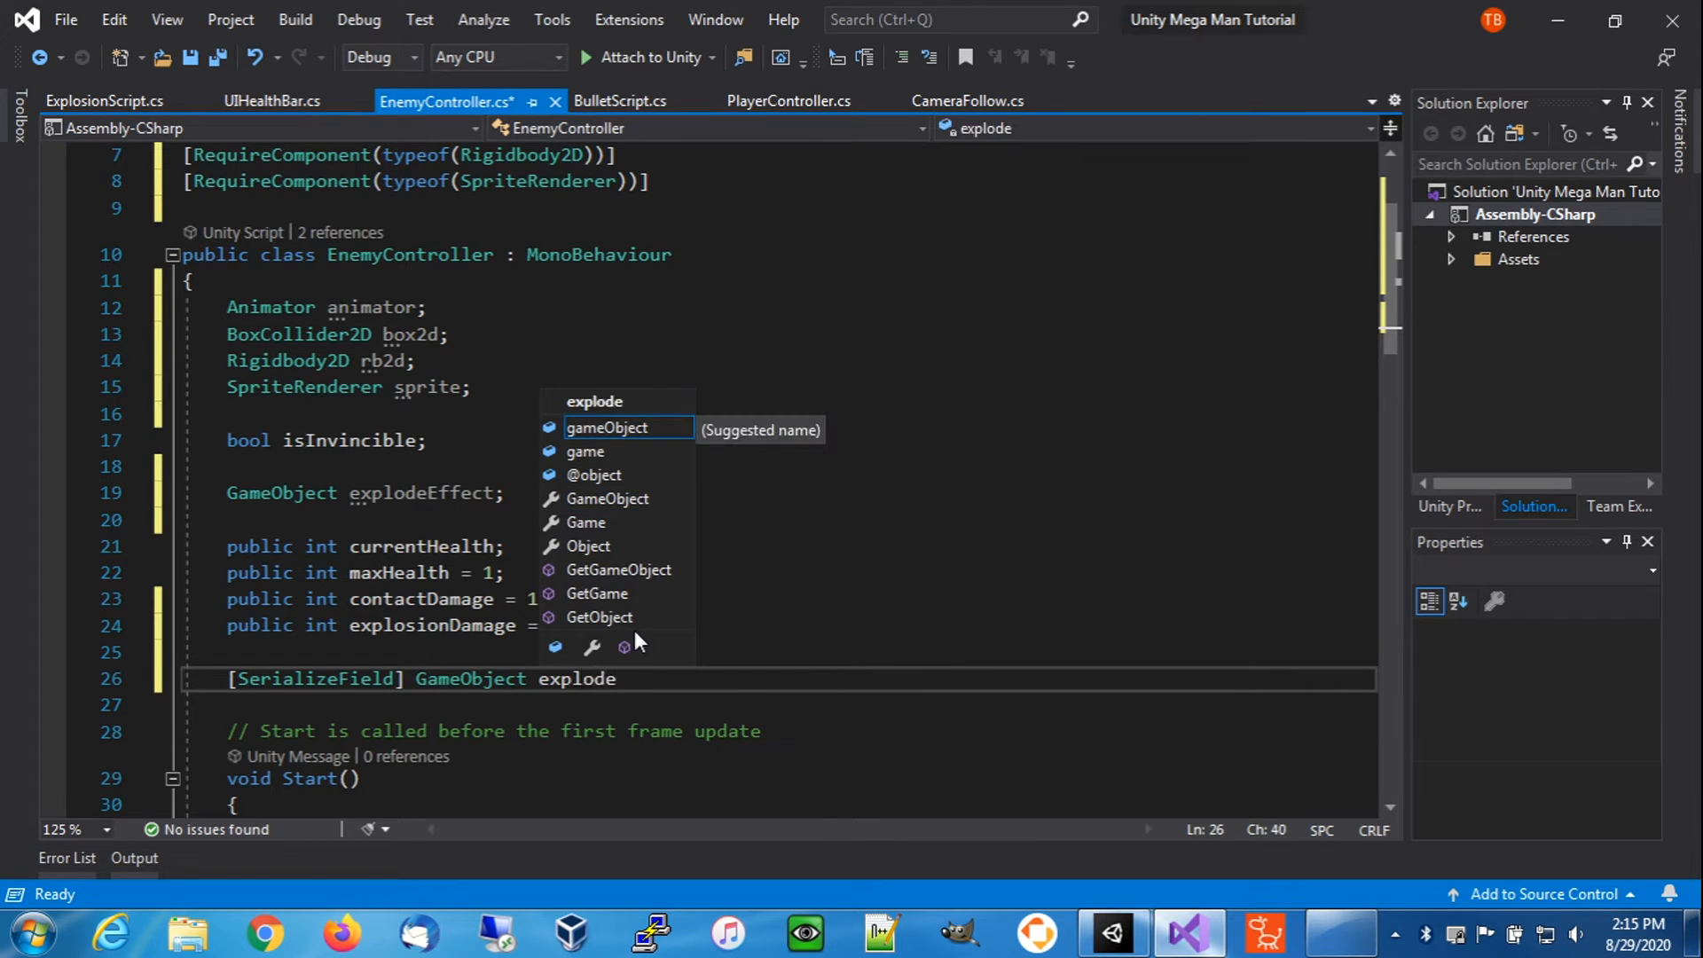
{"action": "type", "text": "Effect"}
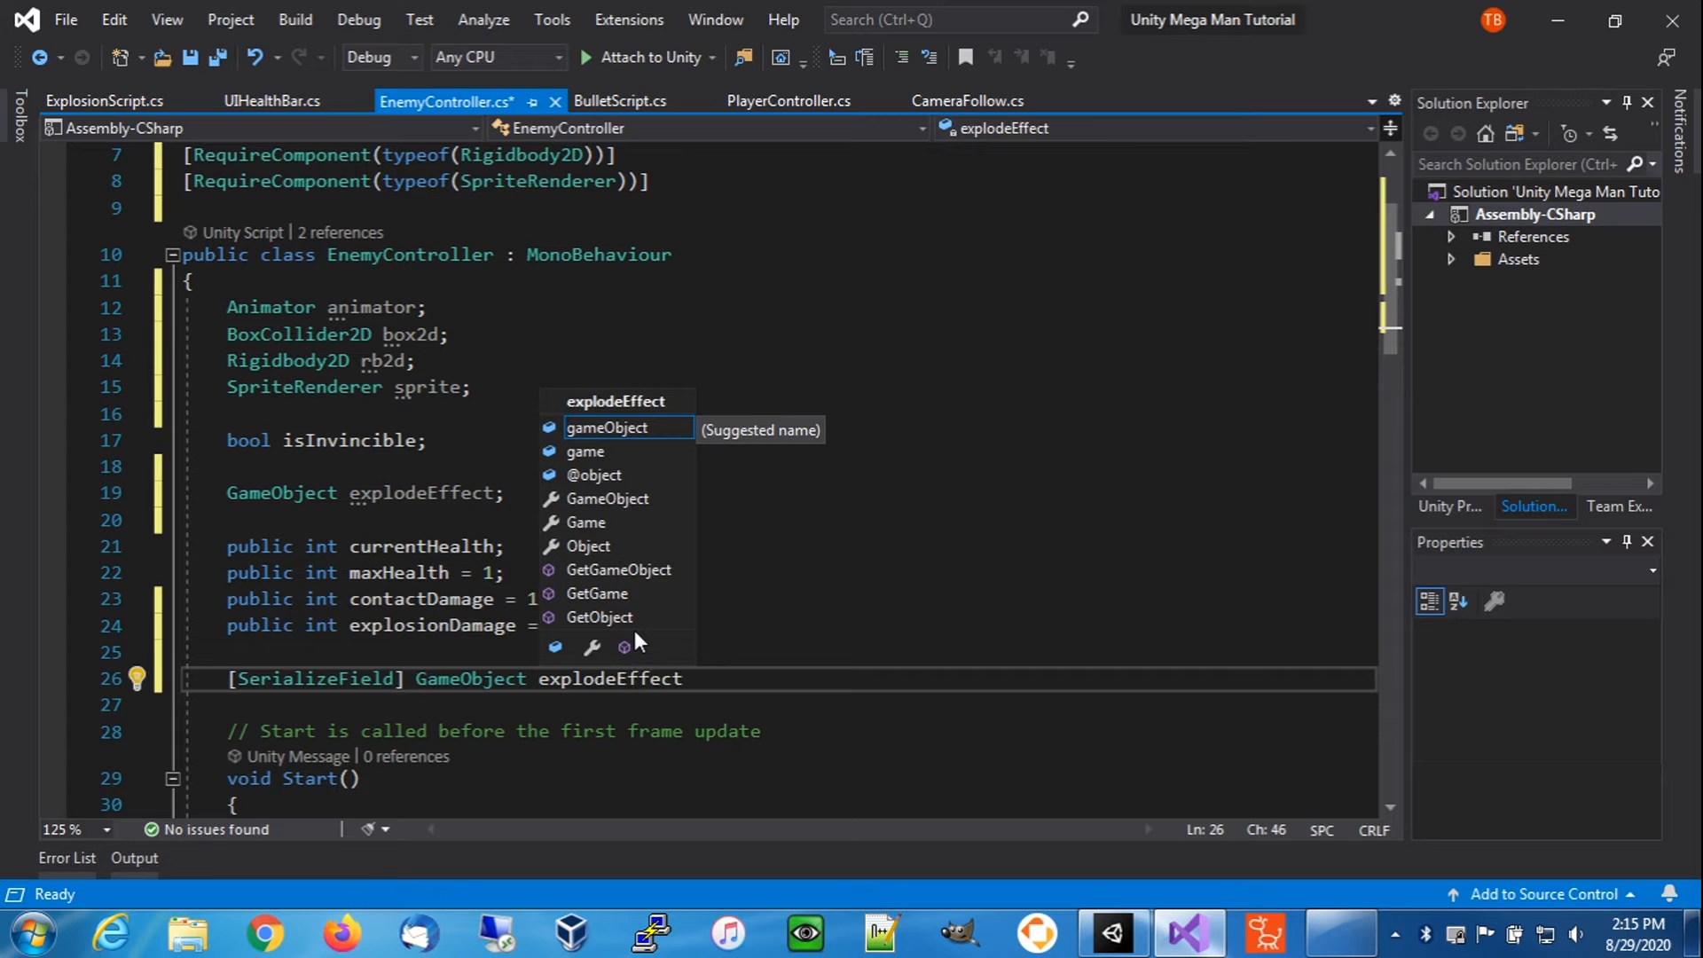
{"action": "type", "text": "Prefab;"}
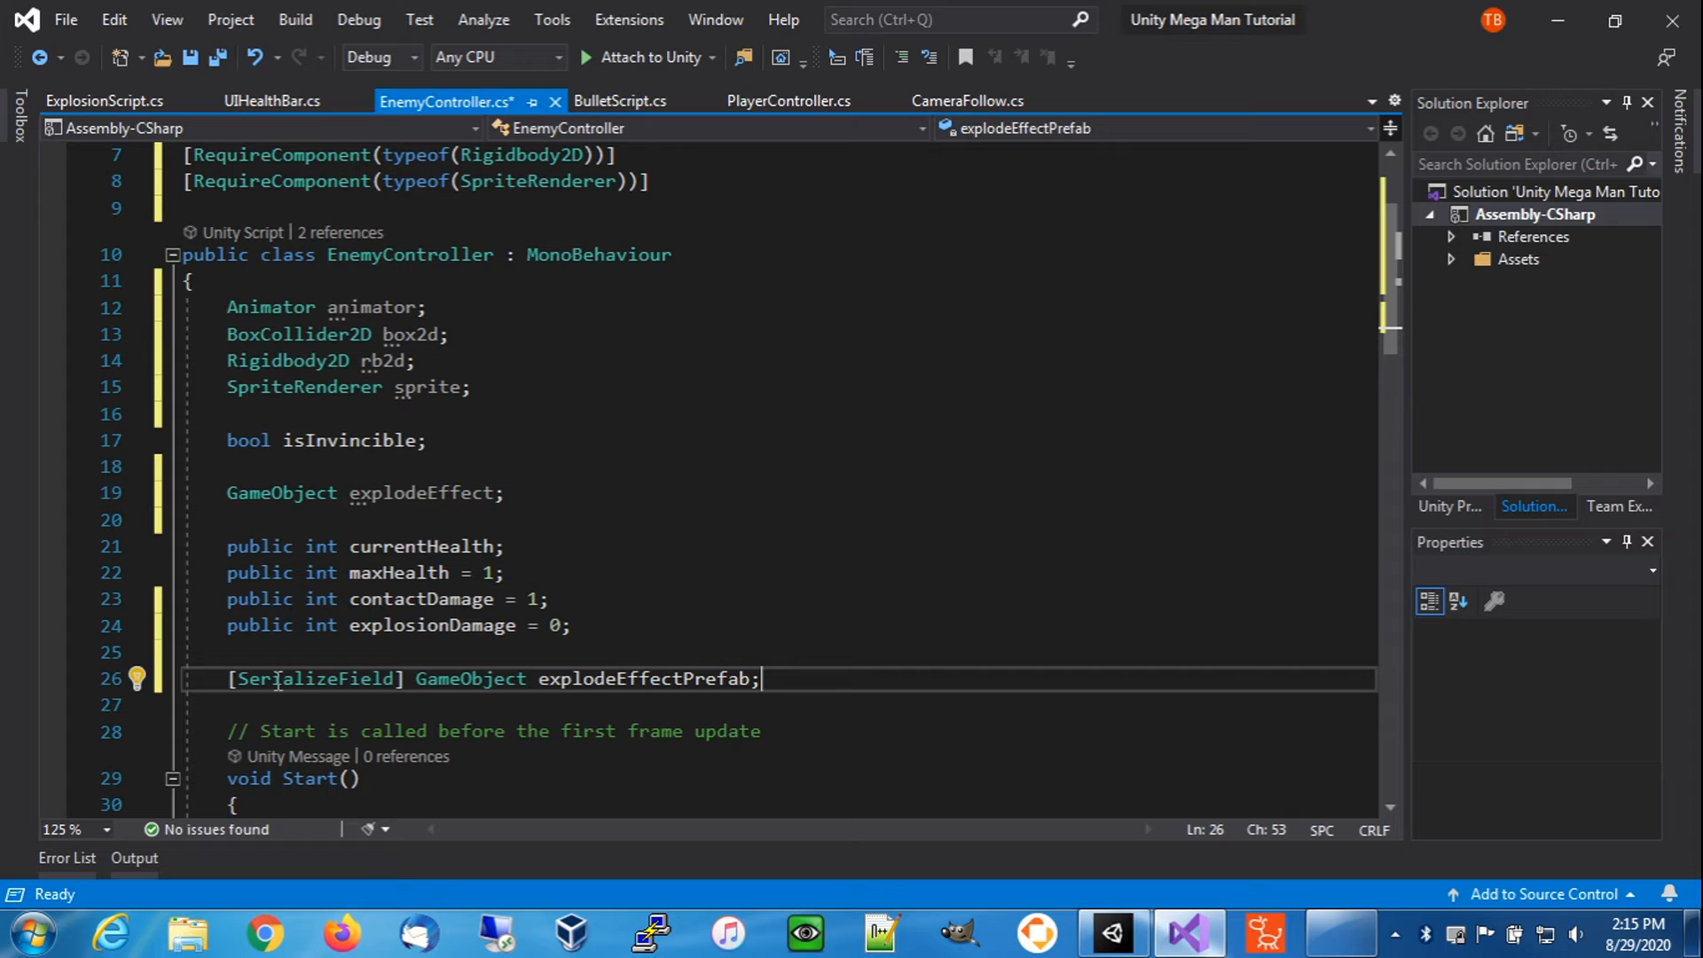
- At the start of the Start() method, add animator = GetComponent<Animator>(); with a blank line before the full-health comment
{"action": "scroll", "coordinate": [589, 518], "scroll_direction": "down", "scroll_amount": 1}
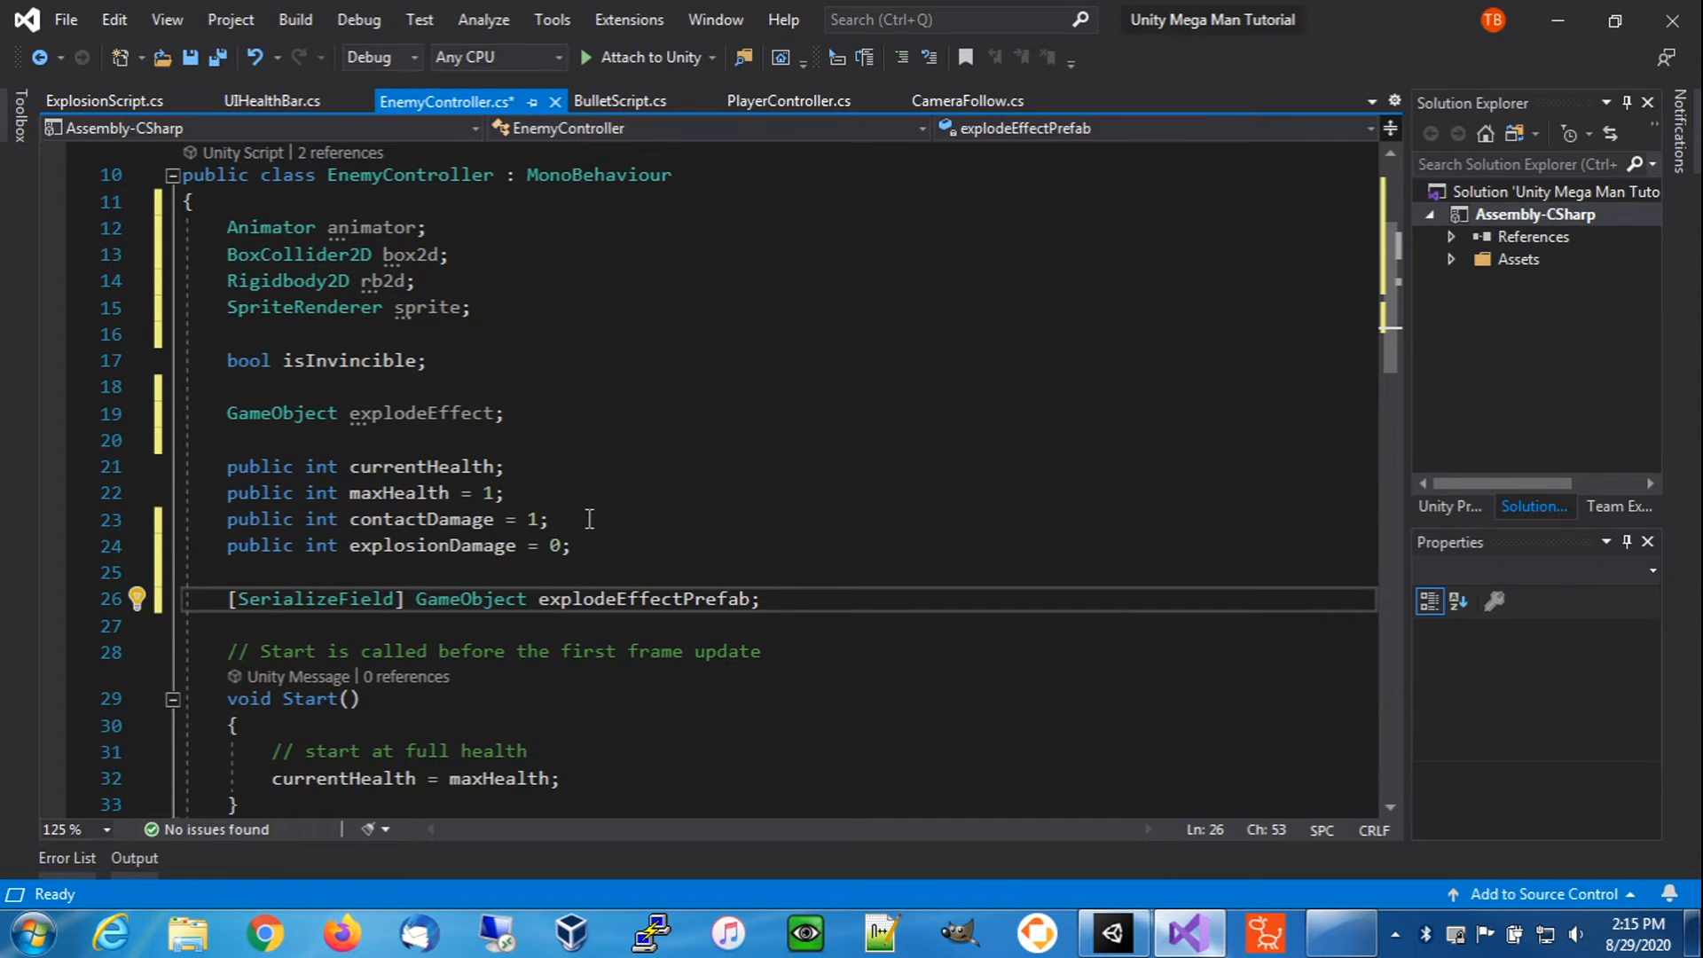
{"action": "scroll", "coordinate": [589, 518], "scroll_direction": "down", "scroll_amount": 3}
{"action": "left_click", "coordinate": [385, 492]}
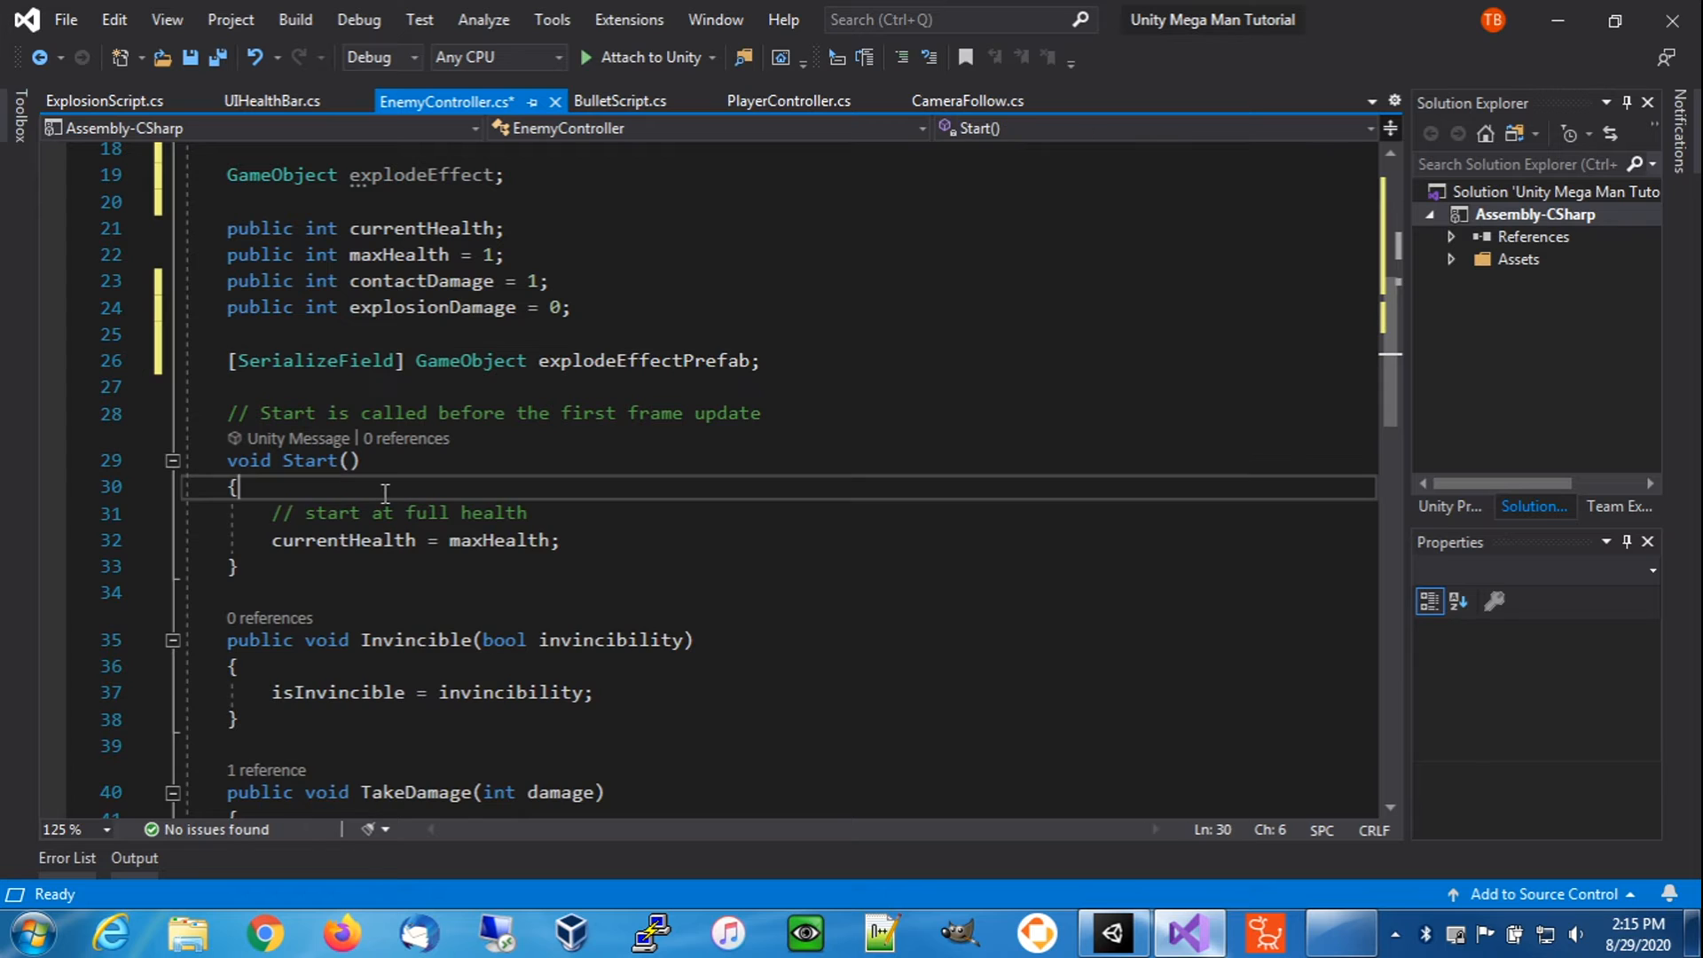
{"action": "key", "text": "Return"}
{"action": "key", "text": "Return"}
{"action": "key", "text": "Up"}
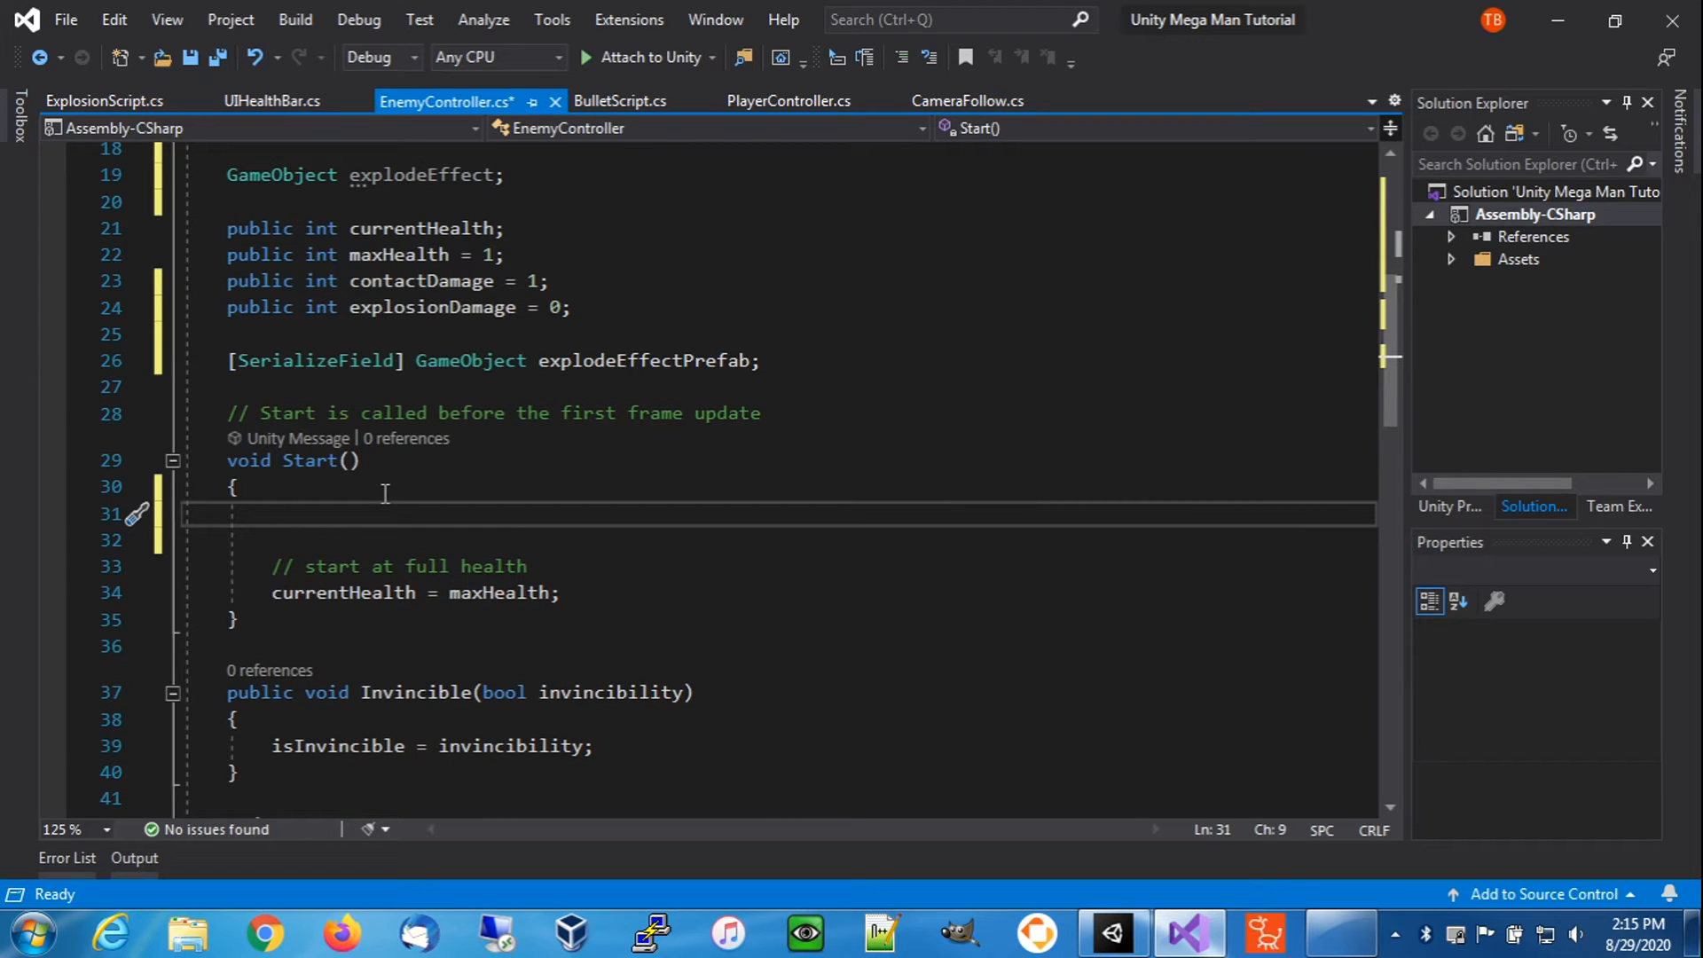
{"action": "type", "text": "animator = "}
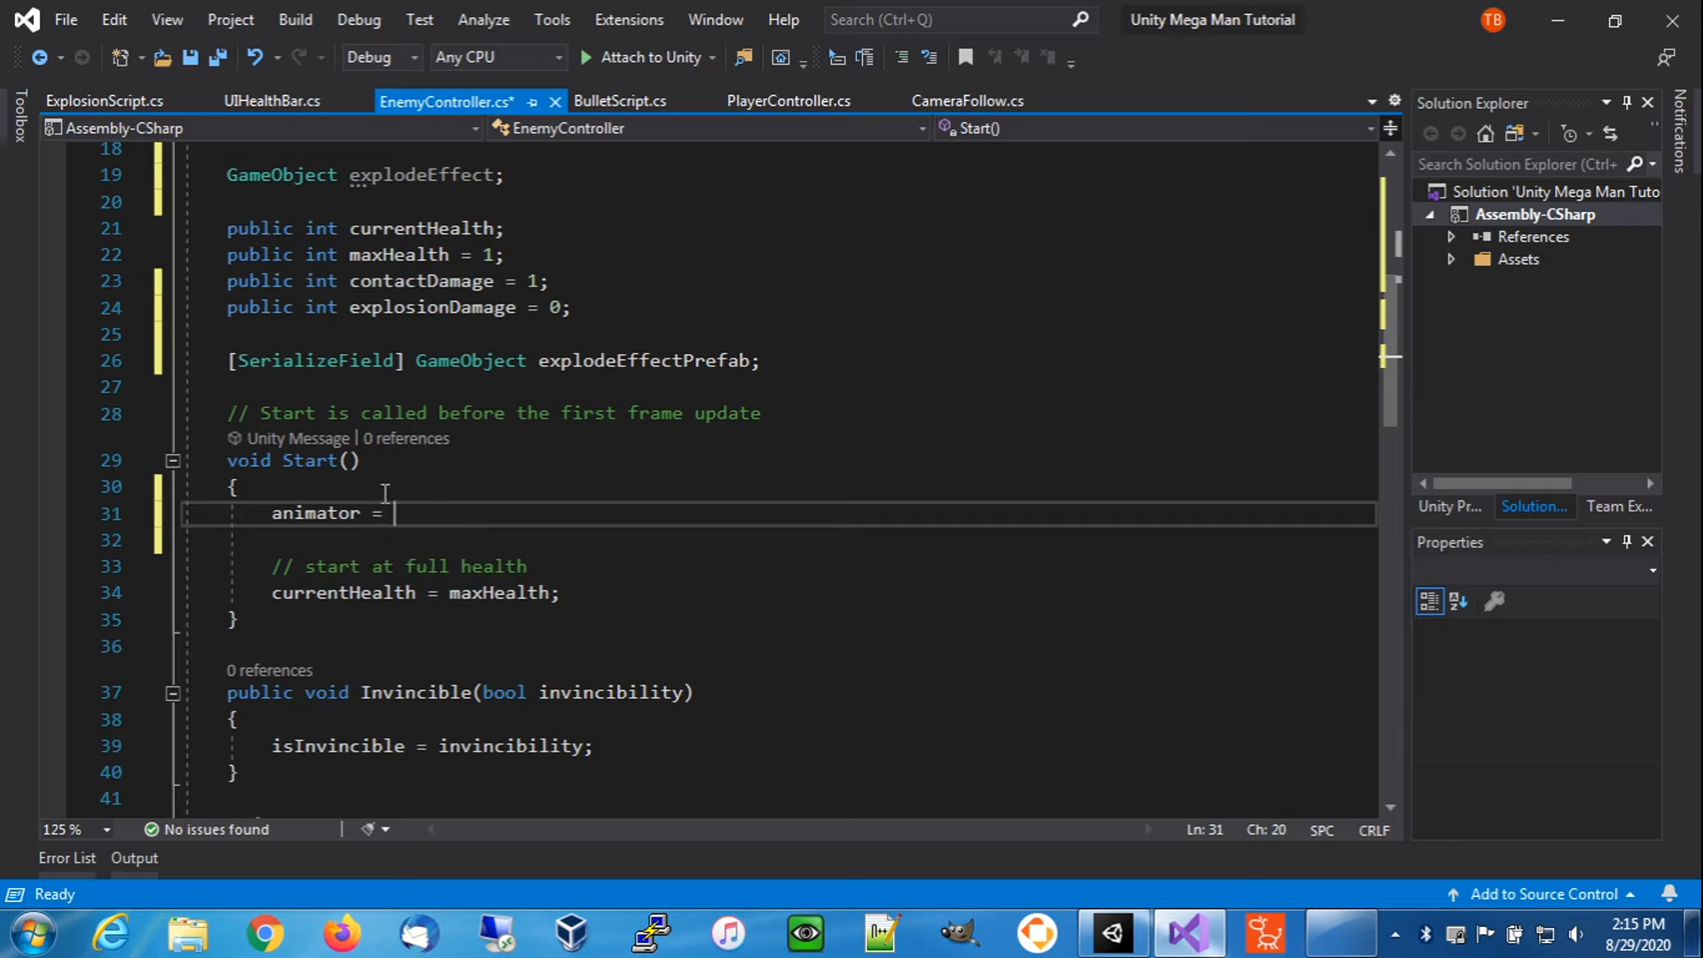
{"action": "type", "text": "GetComponent"}
{"action": "type", "text": "<Animator"}
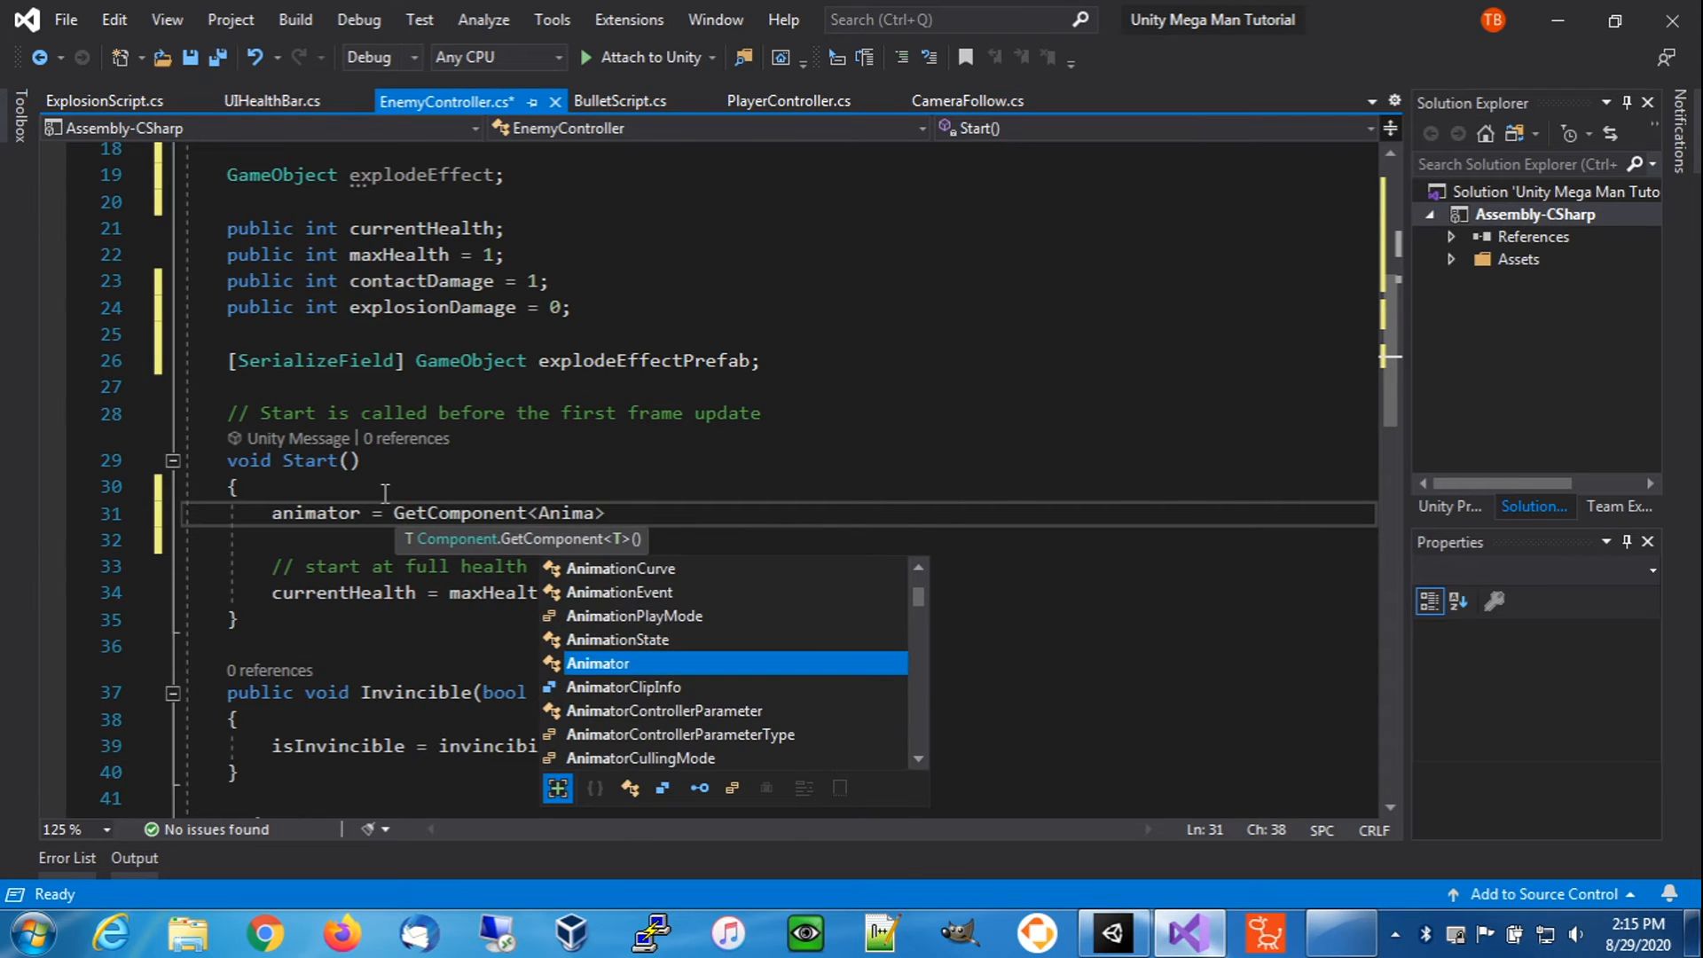
{"action": "type", "text": ">();"}
- Below the animator assignment in Start(), add the line box2d = GetComponent<BoxCollider2D>();
{"action": "key", "text": "Return"}
{"action": "type", "text": "b"}
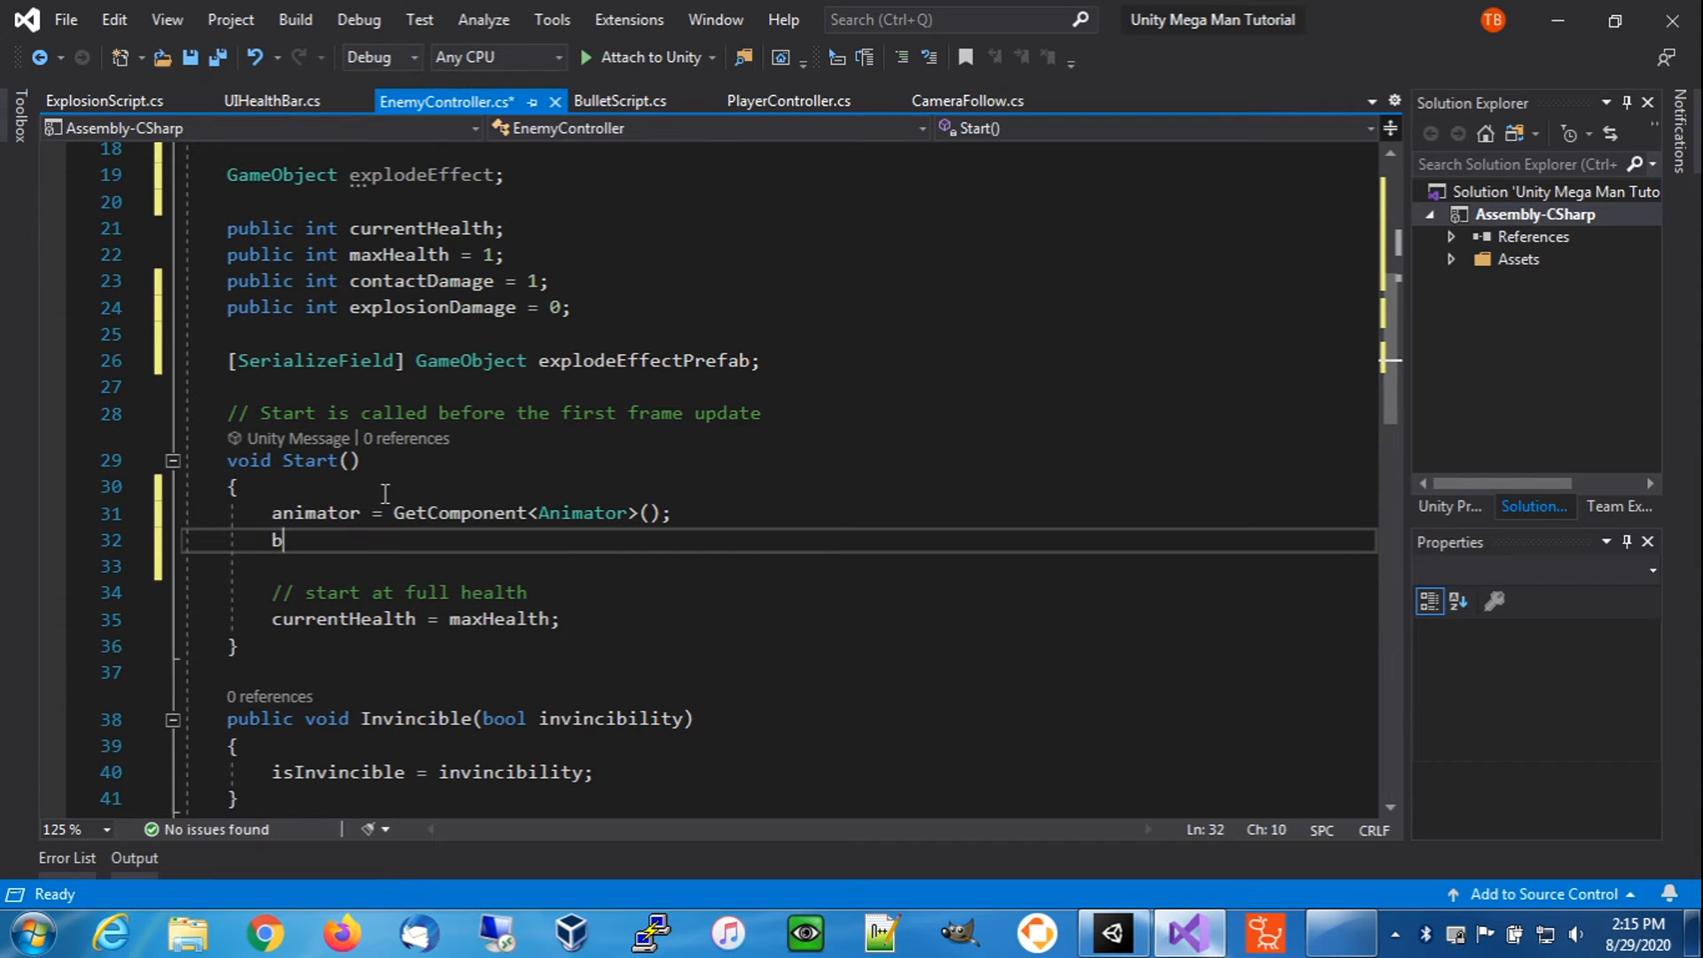
{"action": "type", "text": "ox2d = GetComponent"}
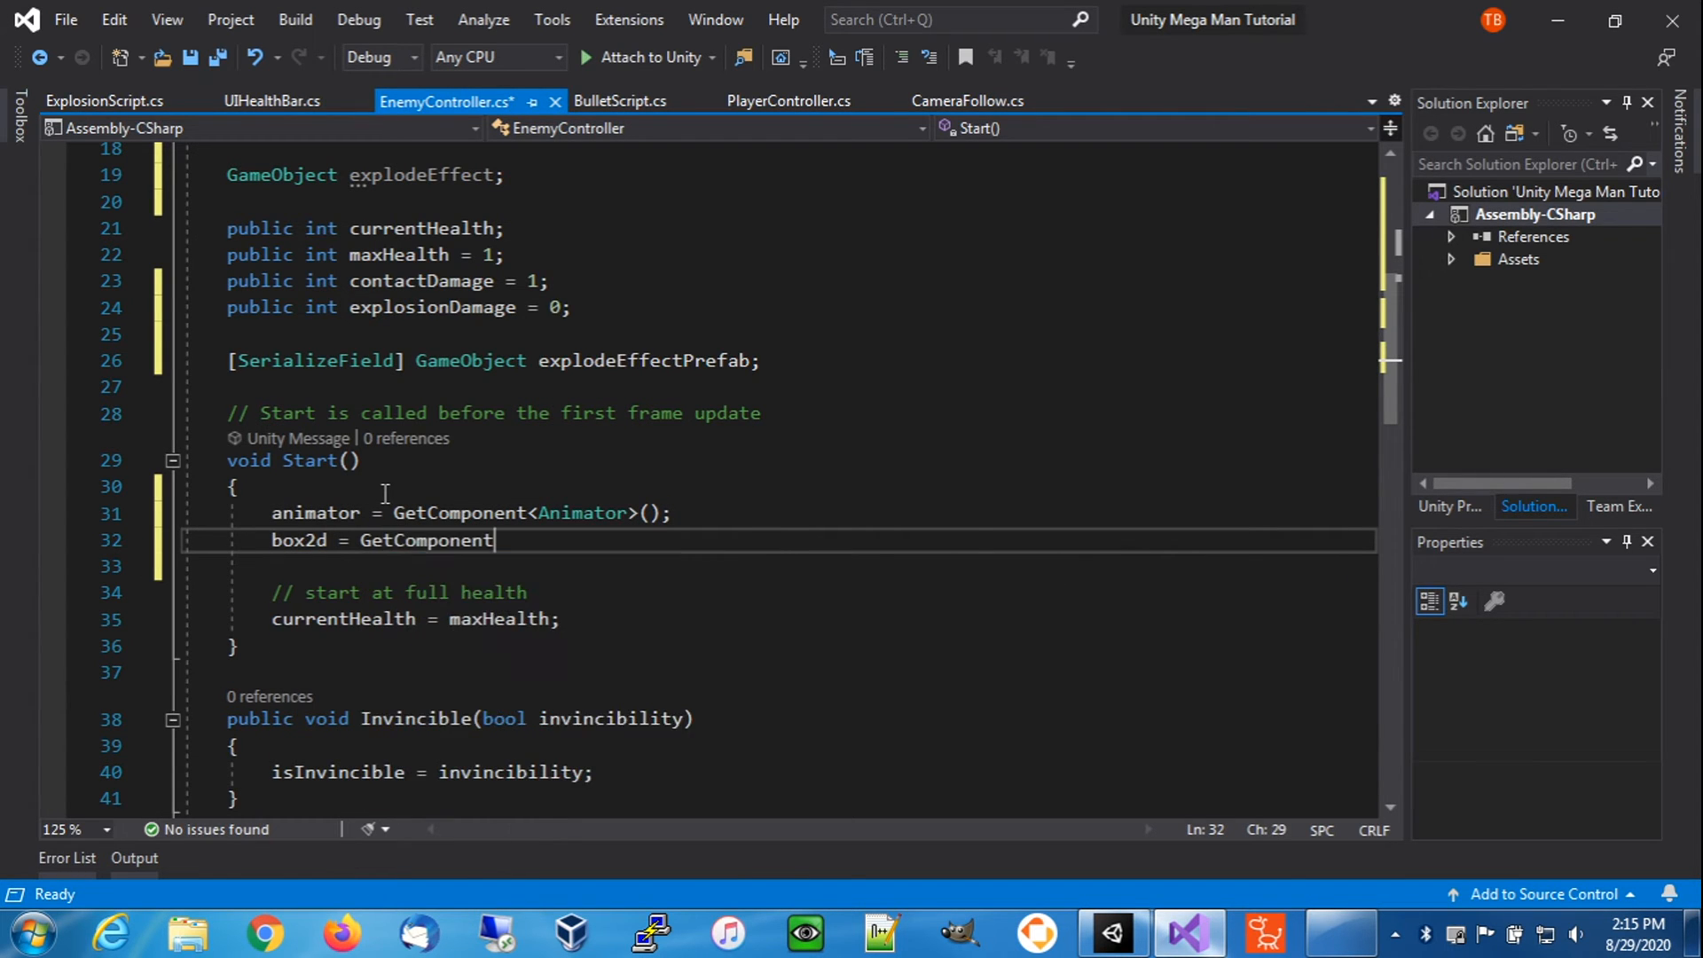
{"action": "type", "text": "<Bo"}
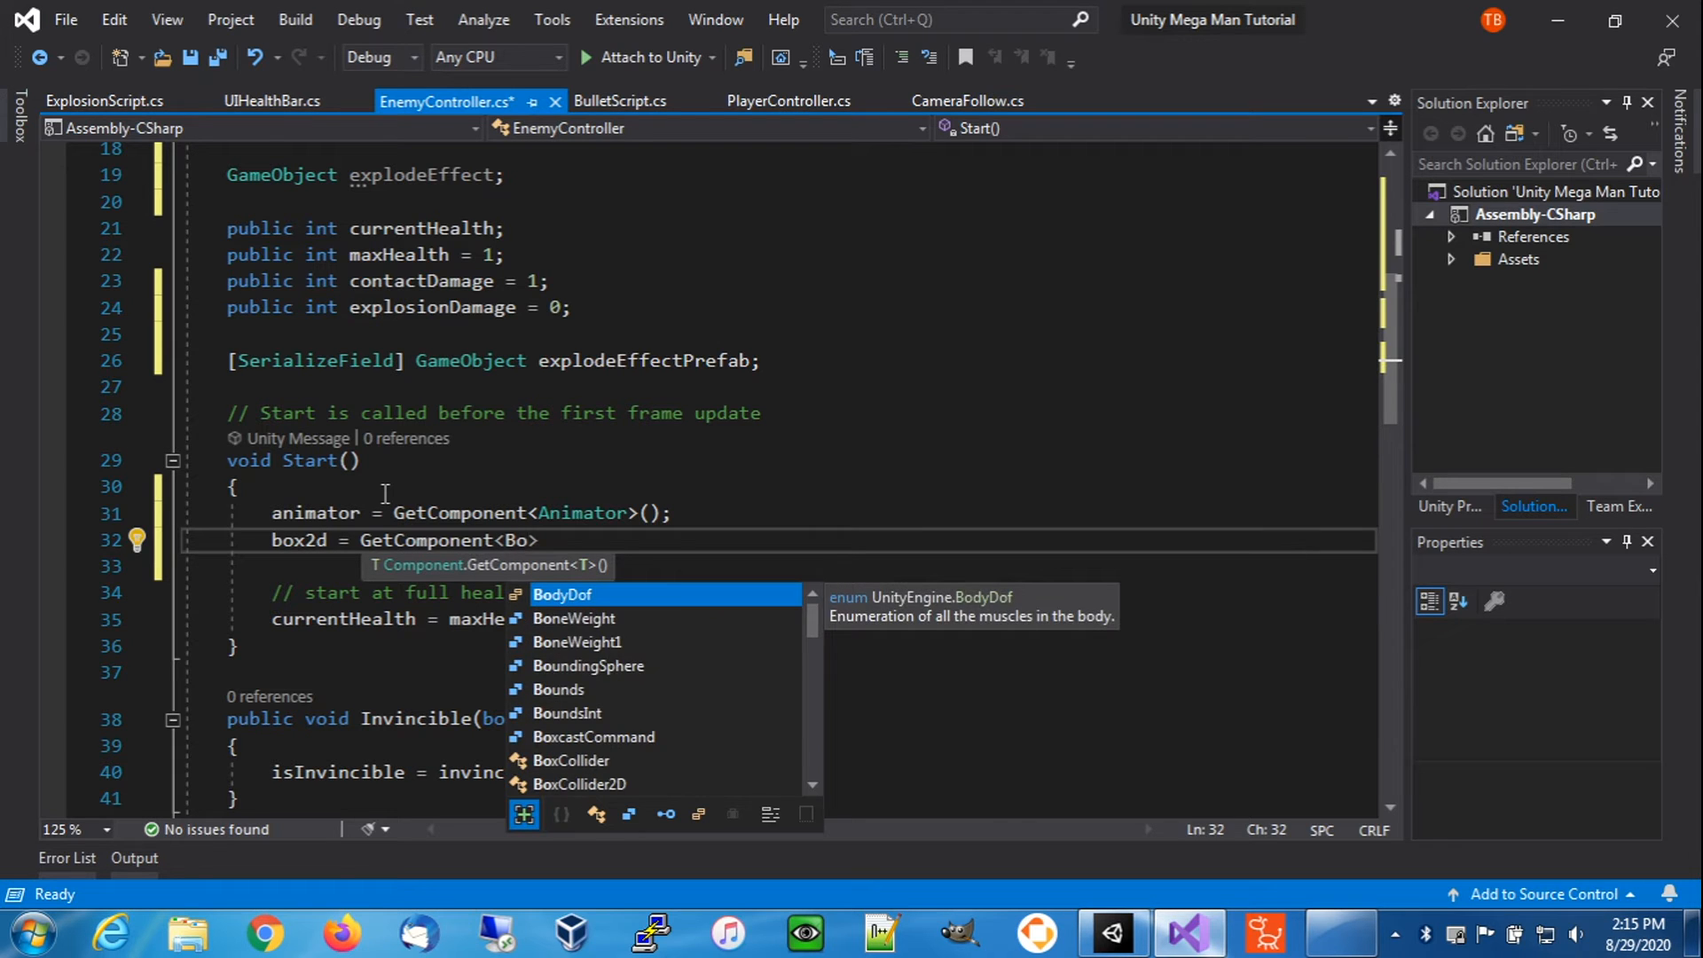
{"action": "type", "text": "x"}
{"action": "key", "text": "Down"}
{"action": "key", "text": "Down"}
{"action": "type", "text": ">"}
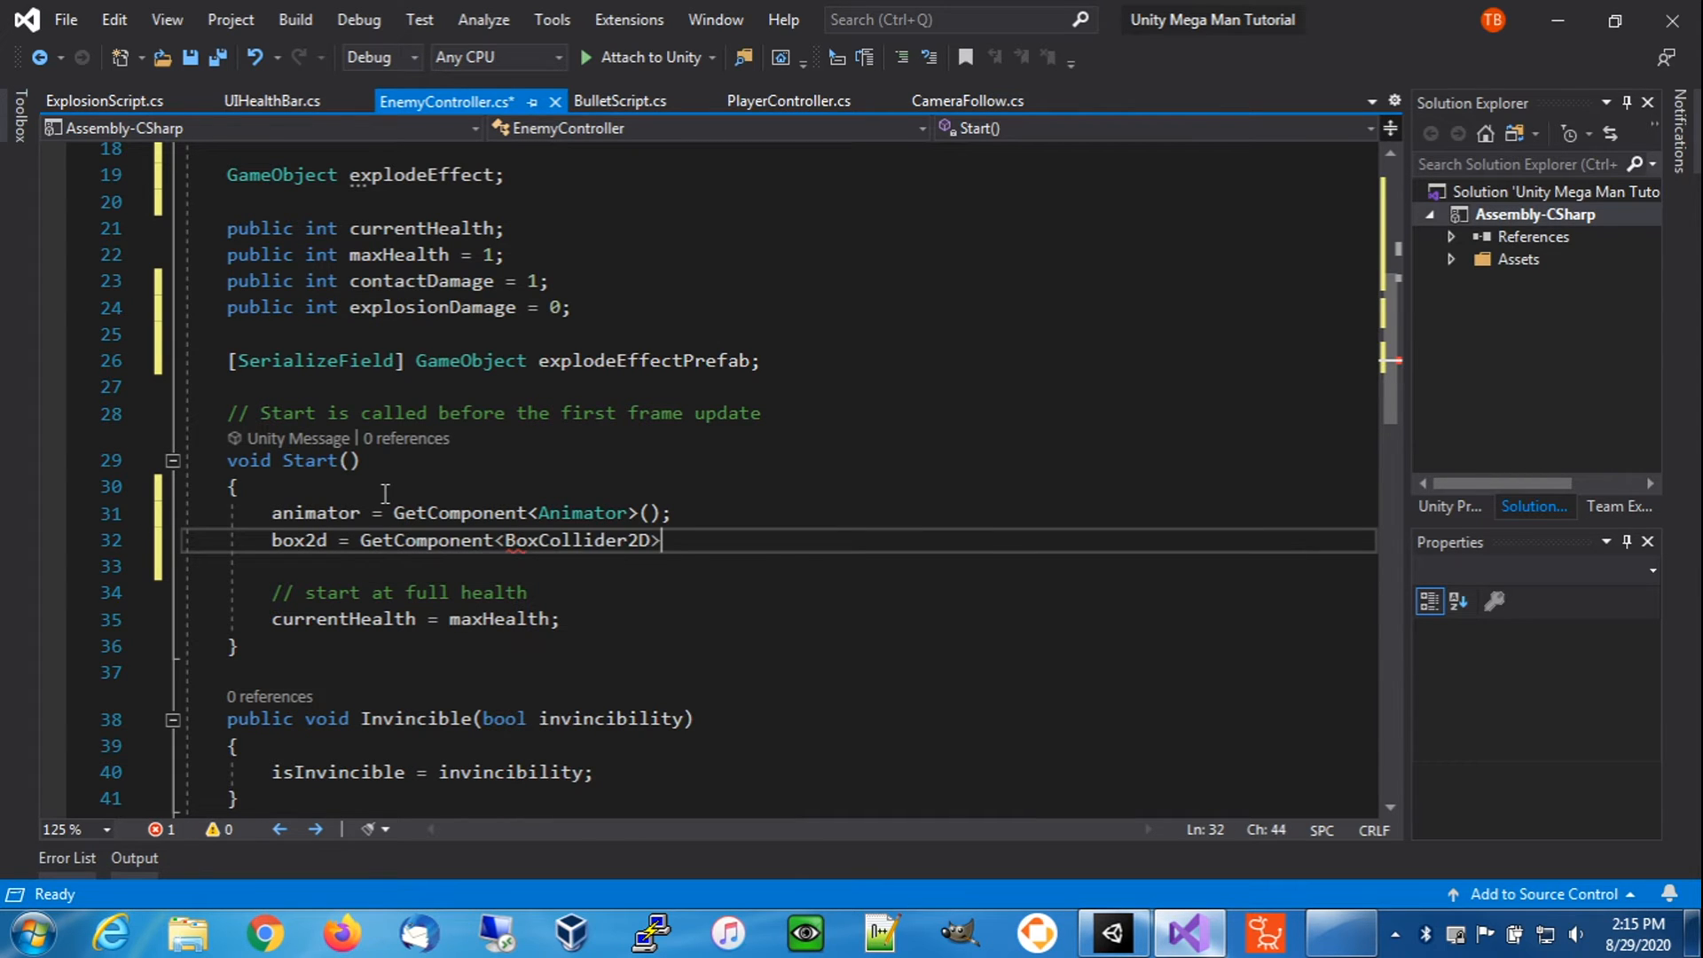
{"action": "type", "text": "();"}
- Below the box2d assignment in Start(), add the line rb2d = GetComponent<Rigidbody2D>();
{"action": "key", "text": "Return"}
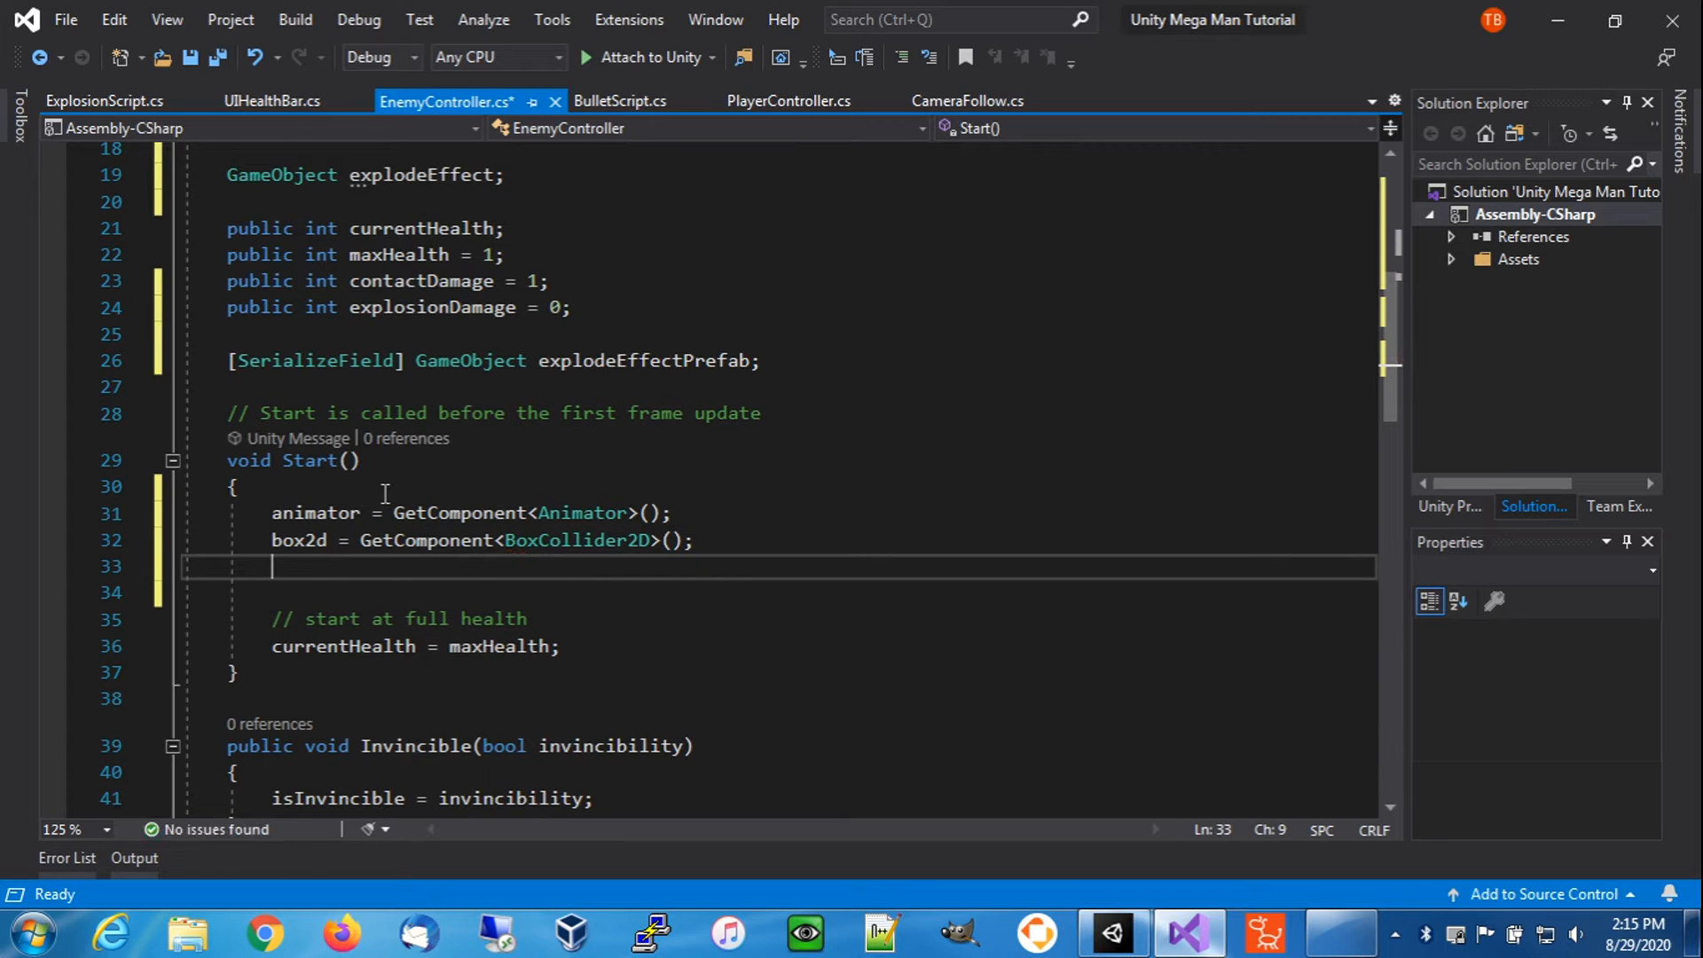
{"action": "type", "text": "r"}
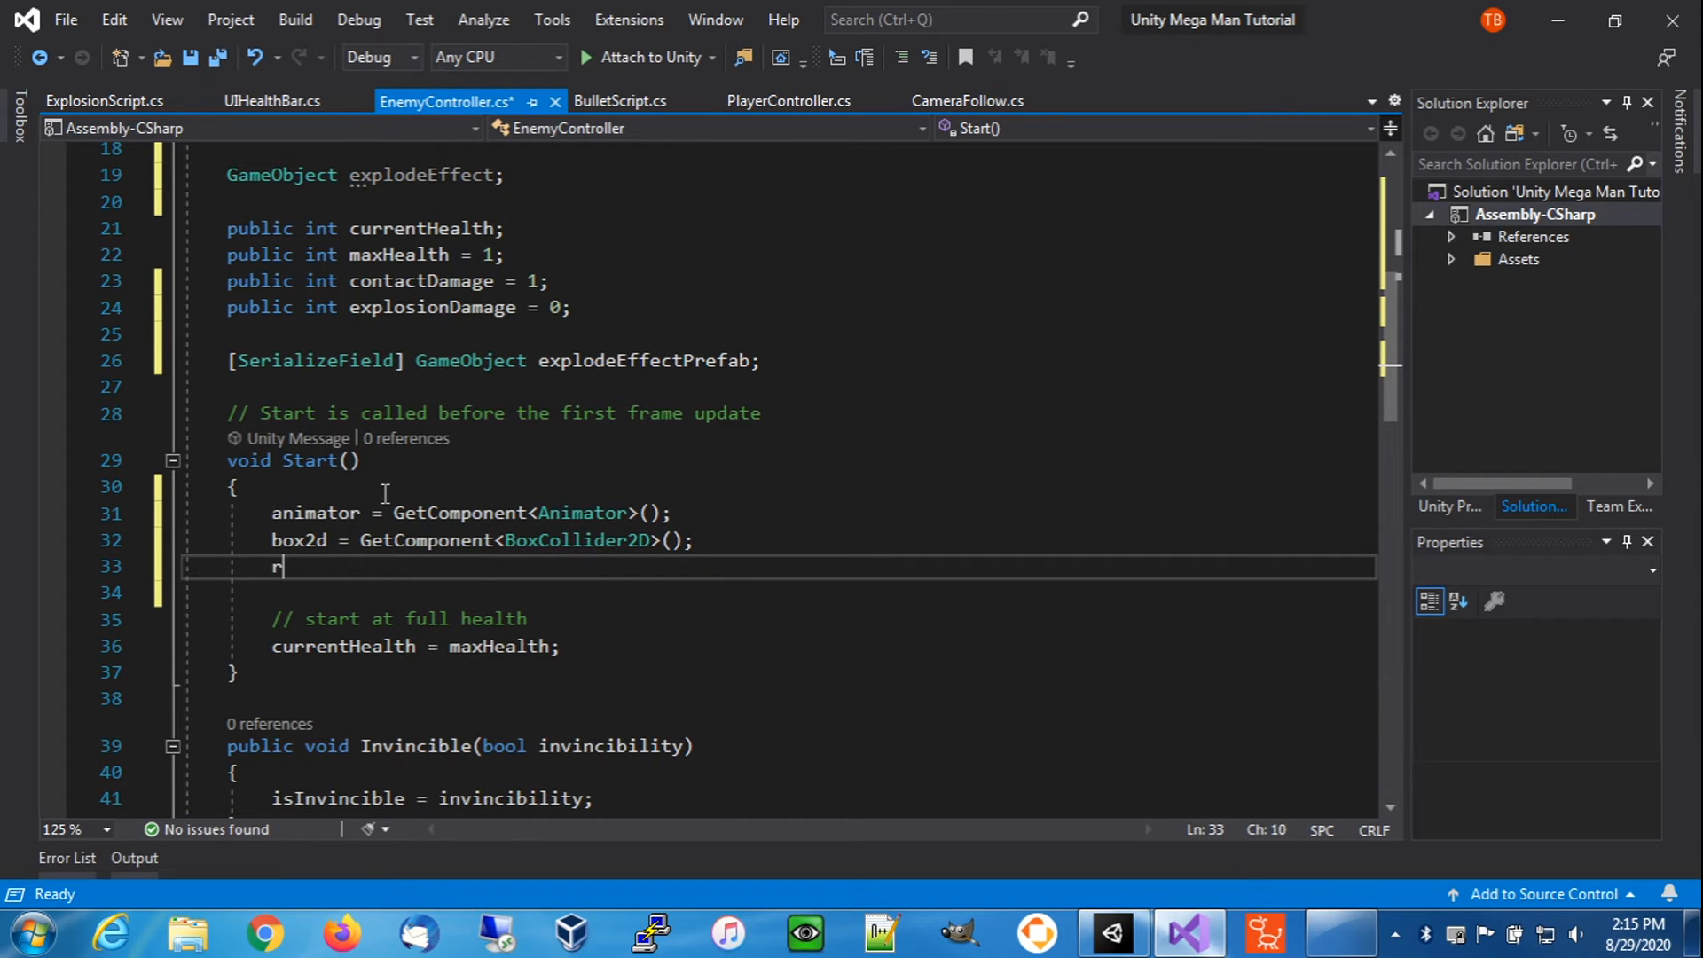
{"action": "type", "text": "b2d = GetCo"}
{"action": "key", "text": "Tab"}
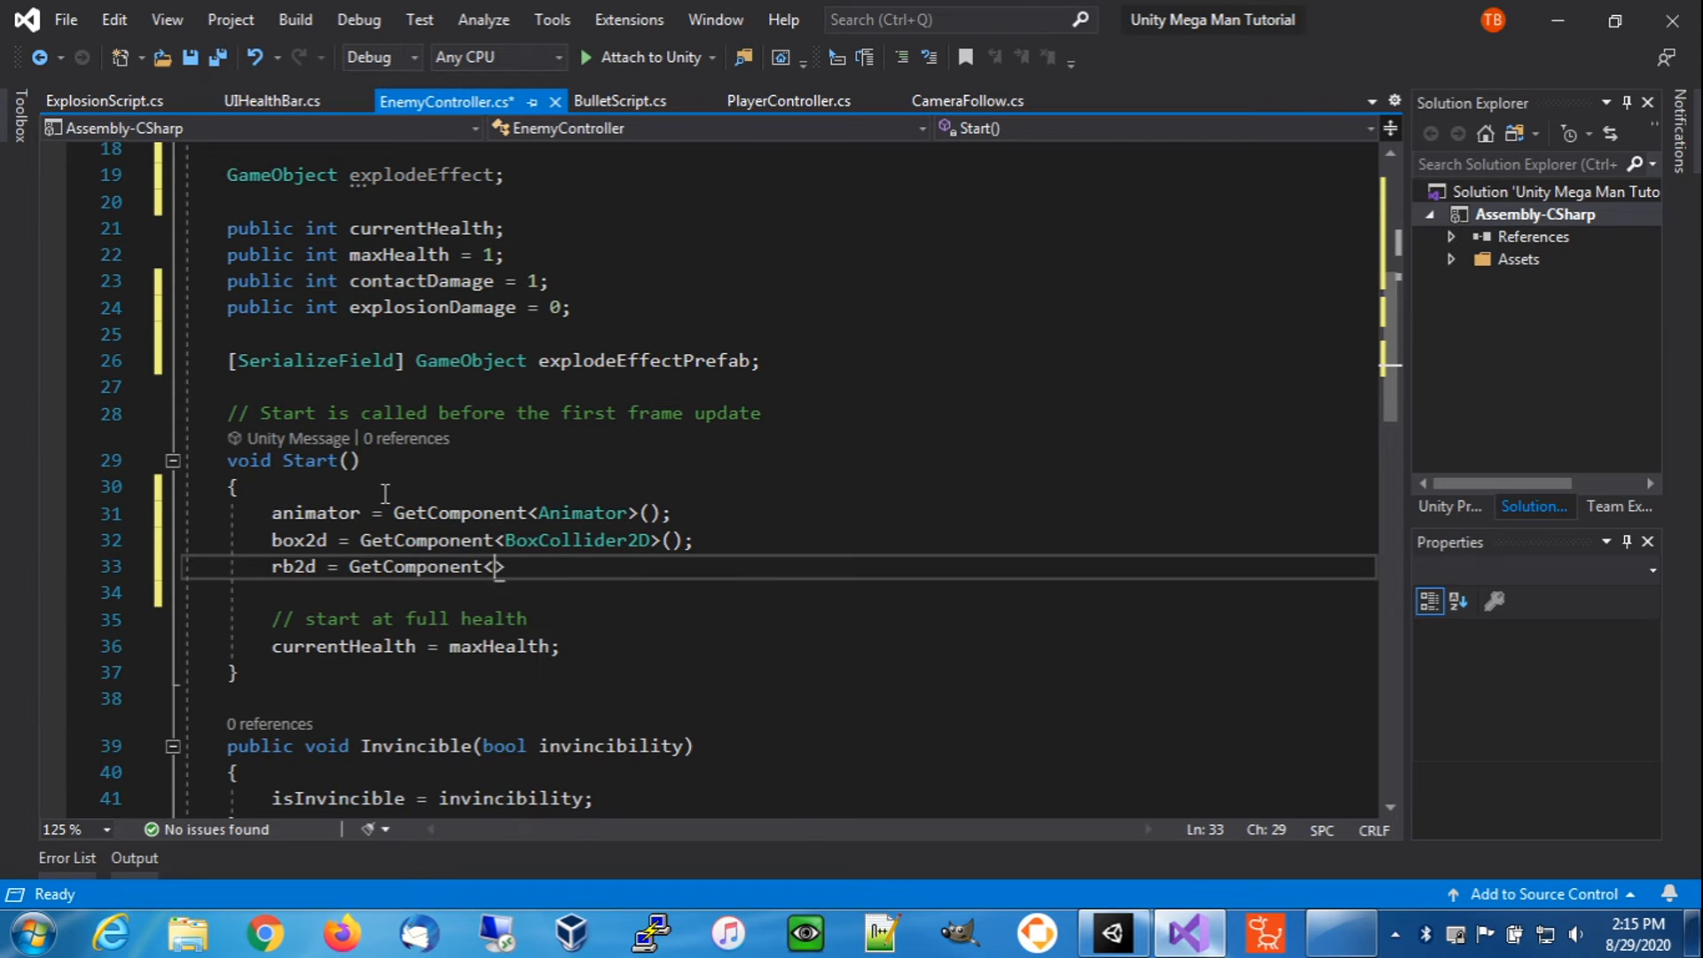
{"action": "type", "text": "<Rigi"}
{"action": "key", "text": "Down"}
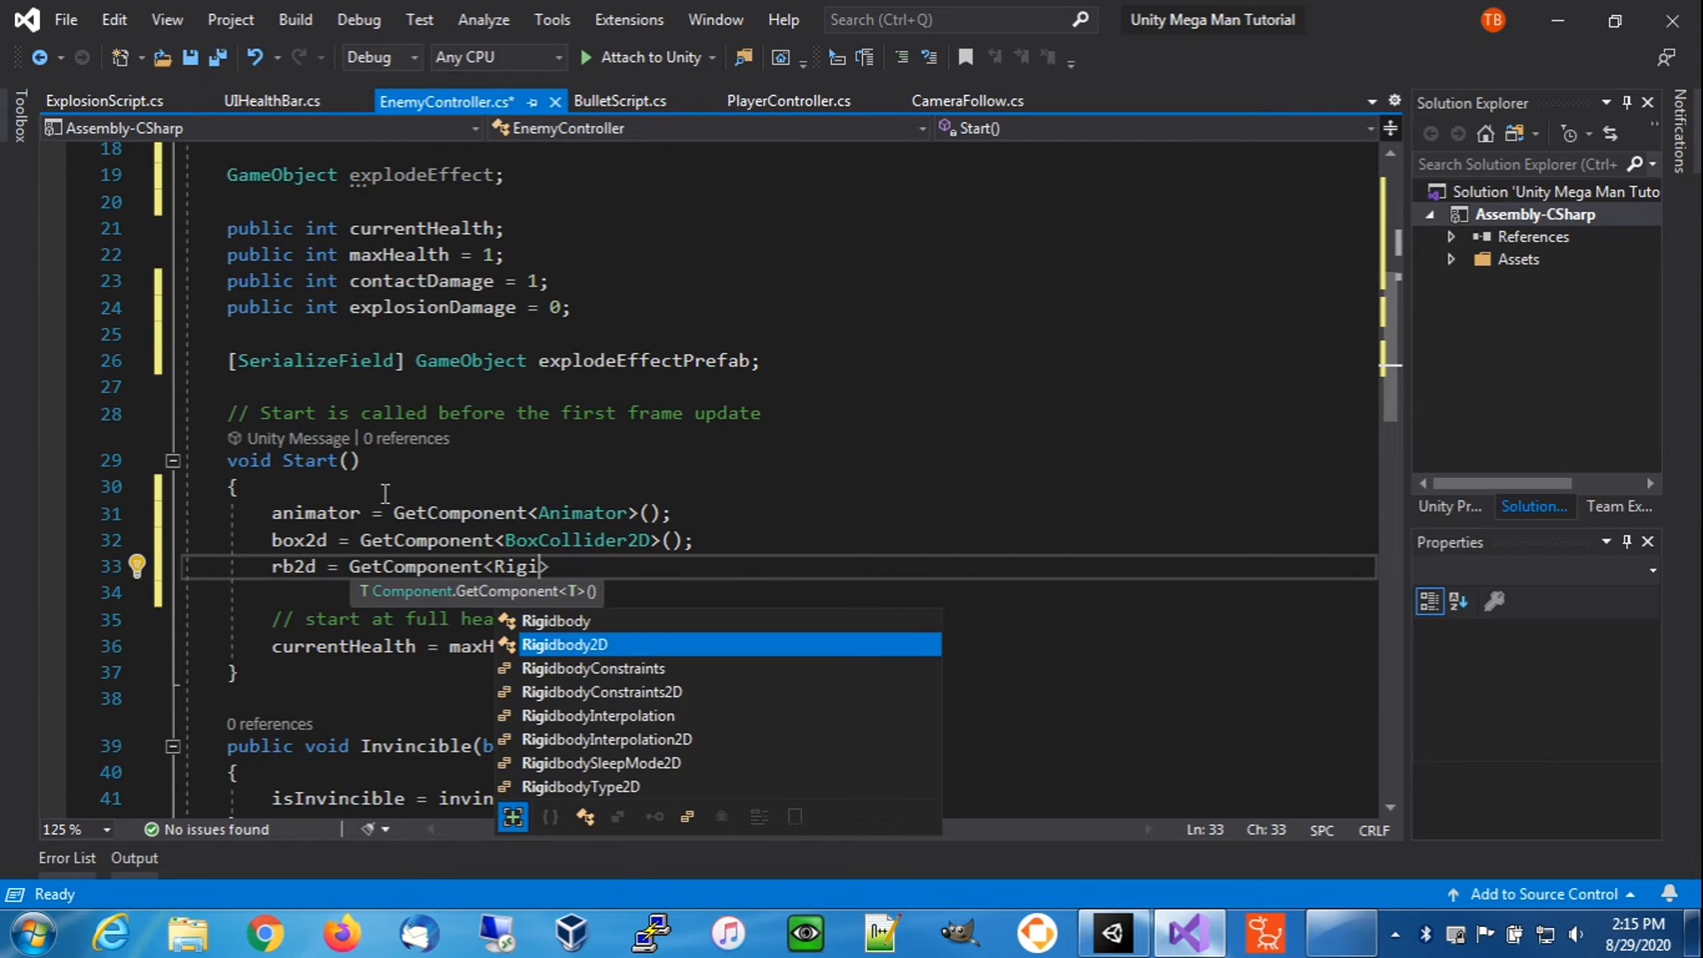
{"action": "type", "text": ">();"}
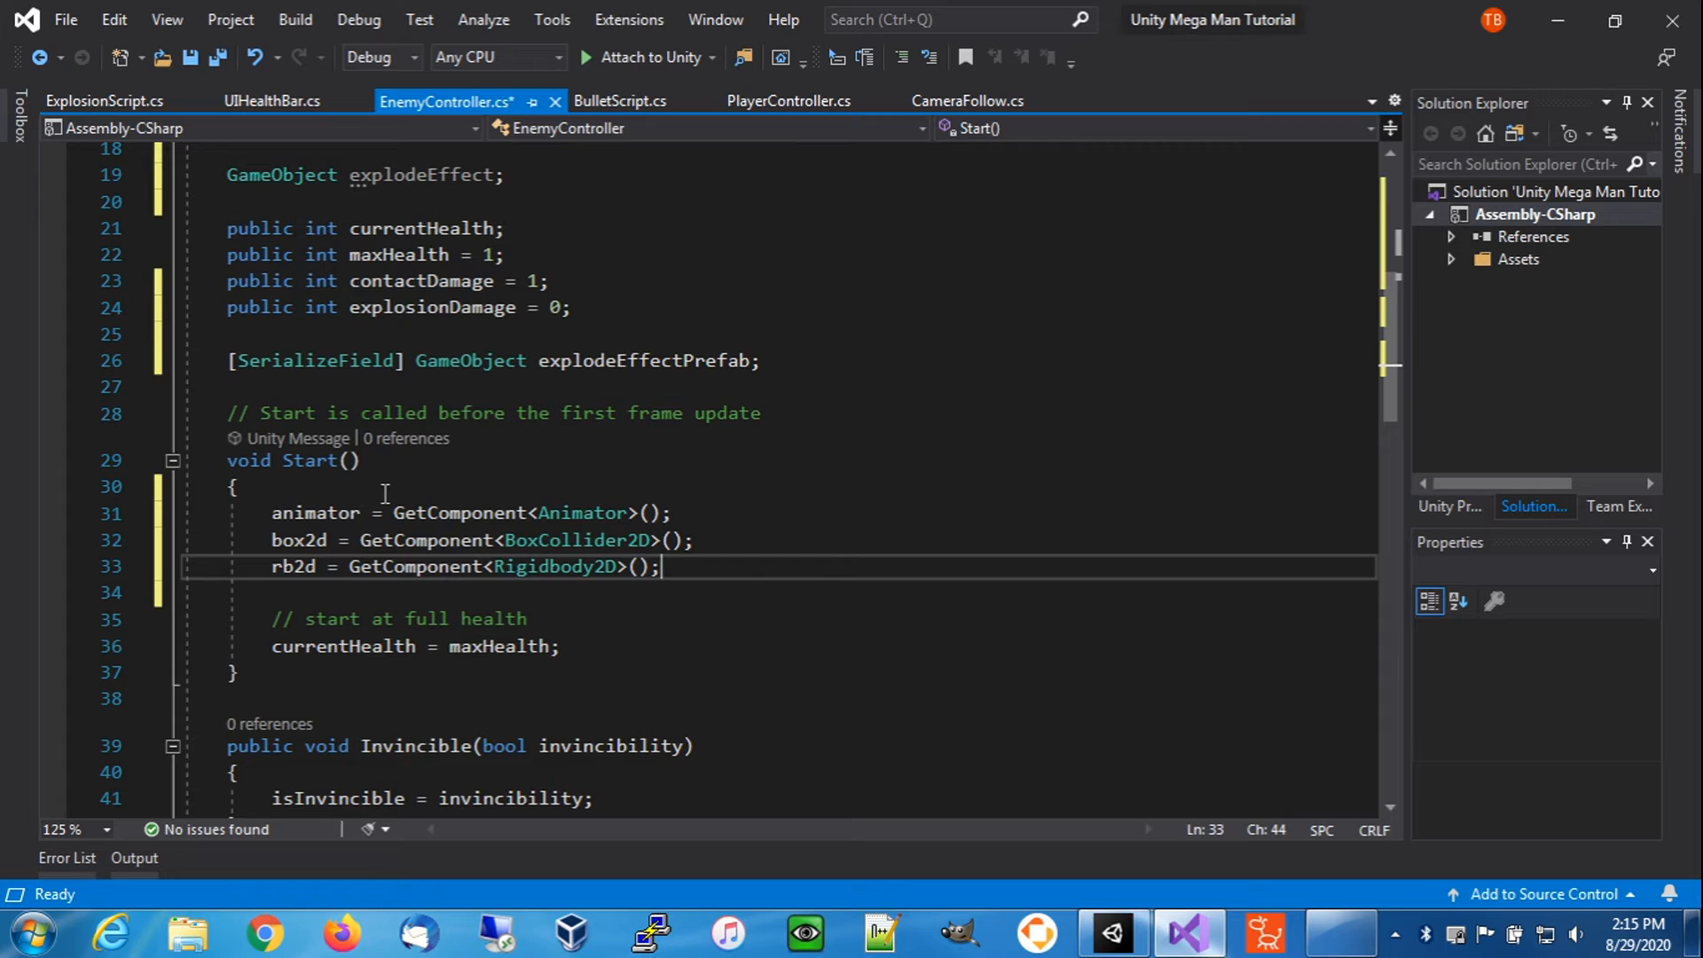
- Below the rb2d assignment in Start(), add sprite = GetComponent<SpriteRenderer>(); and save the EnemyController script
{"action": "key", "text": "Return"}
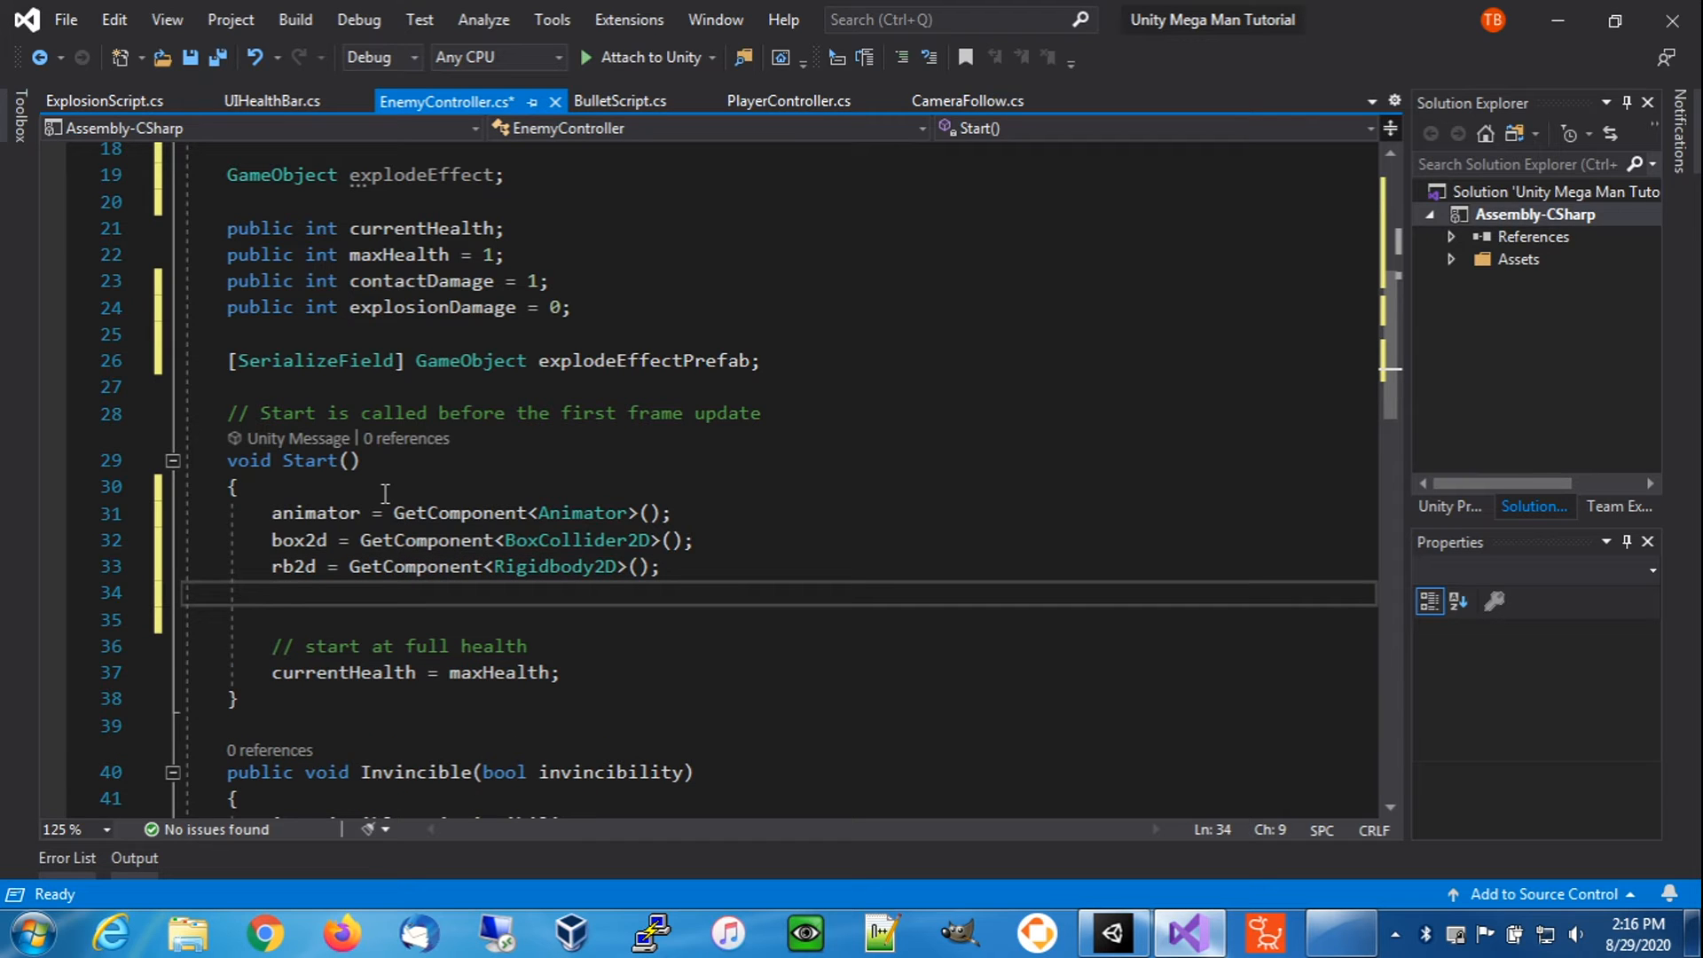
{"action": "type", "text": "sprite "}
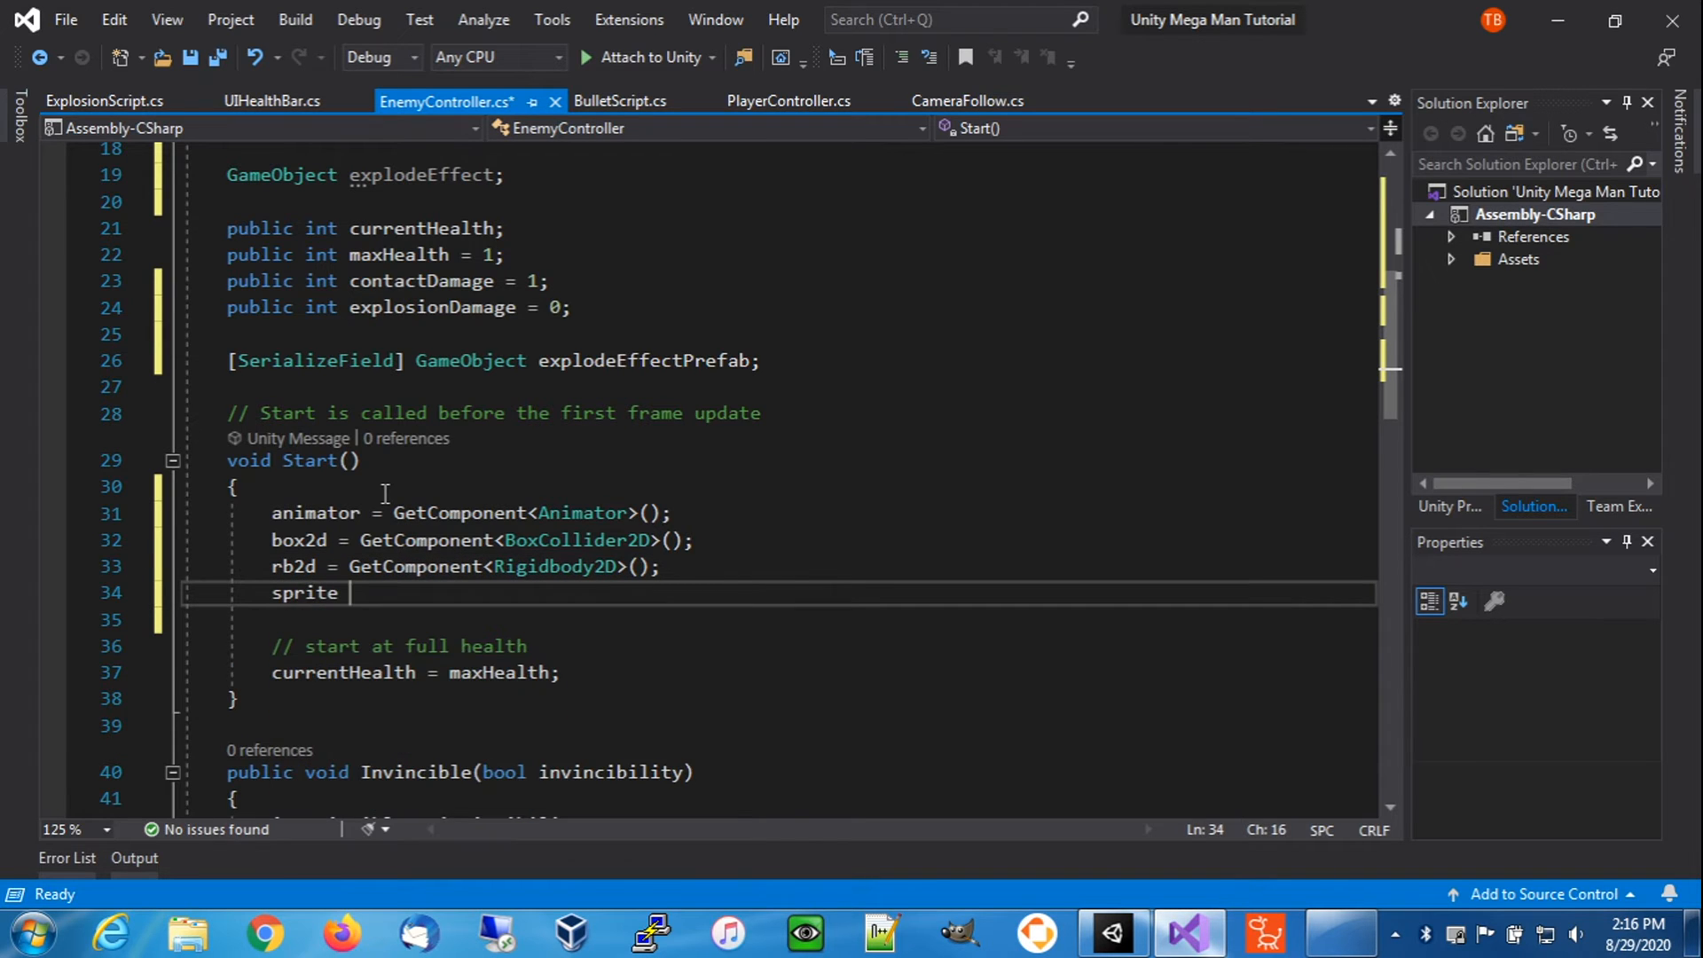
{"action": "type", "text": "= GetComponent"}
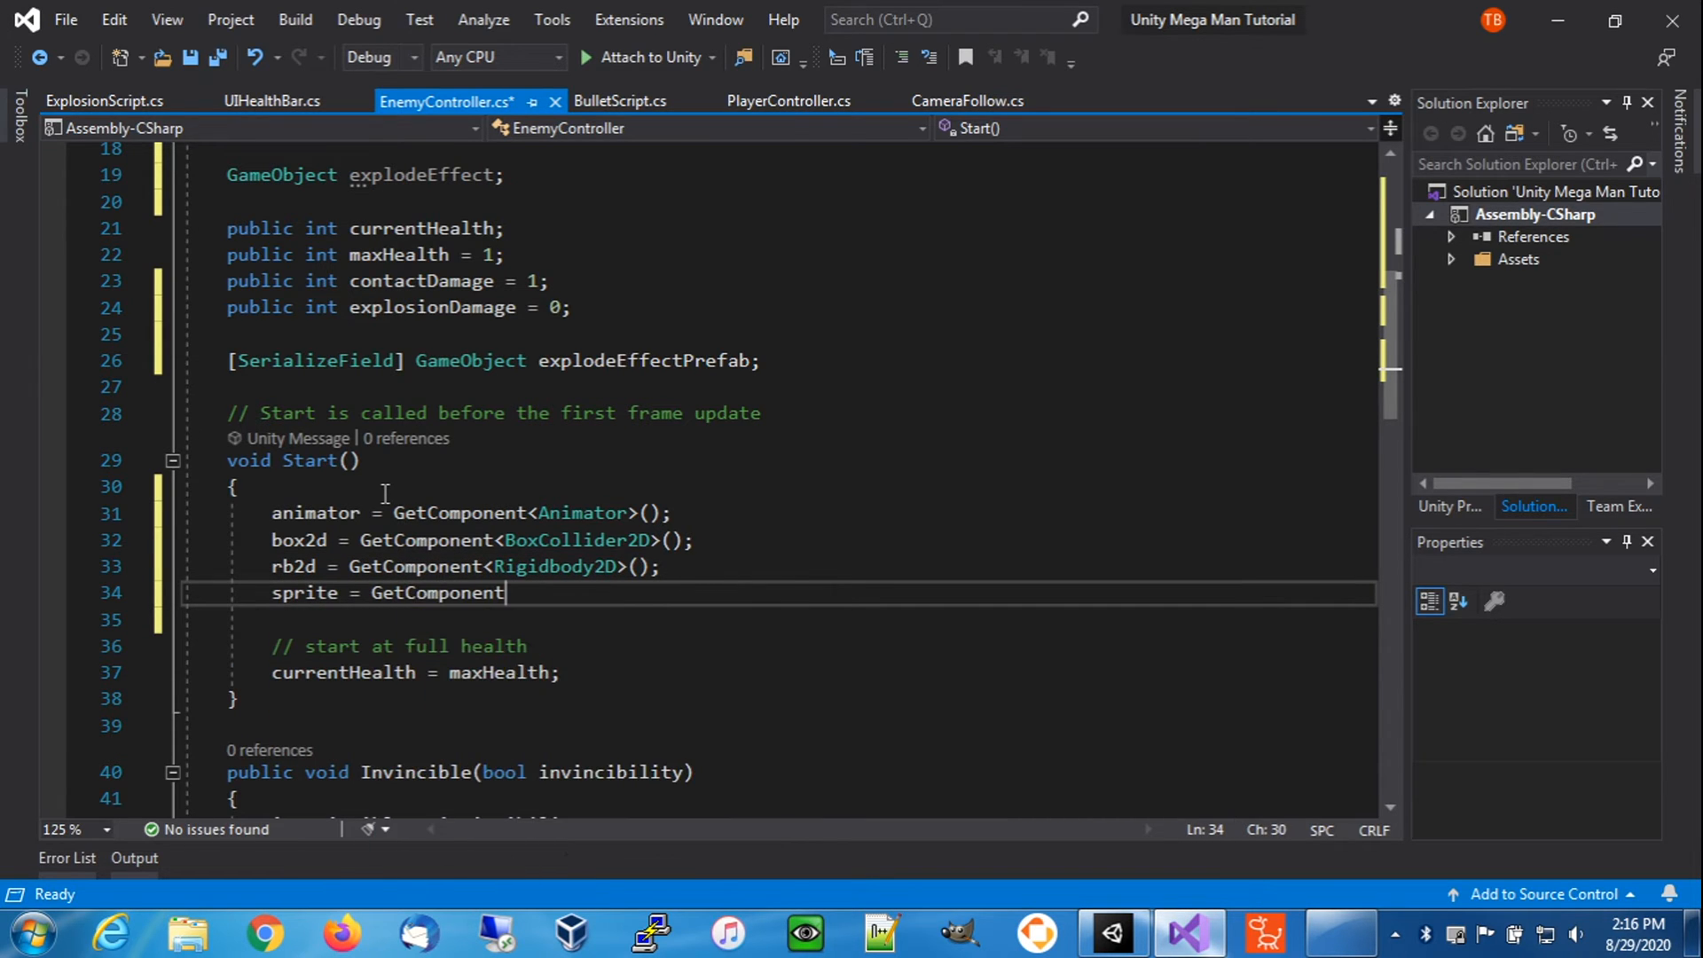
{"action": "type", "text": "<Spri"}
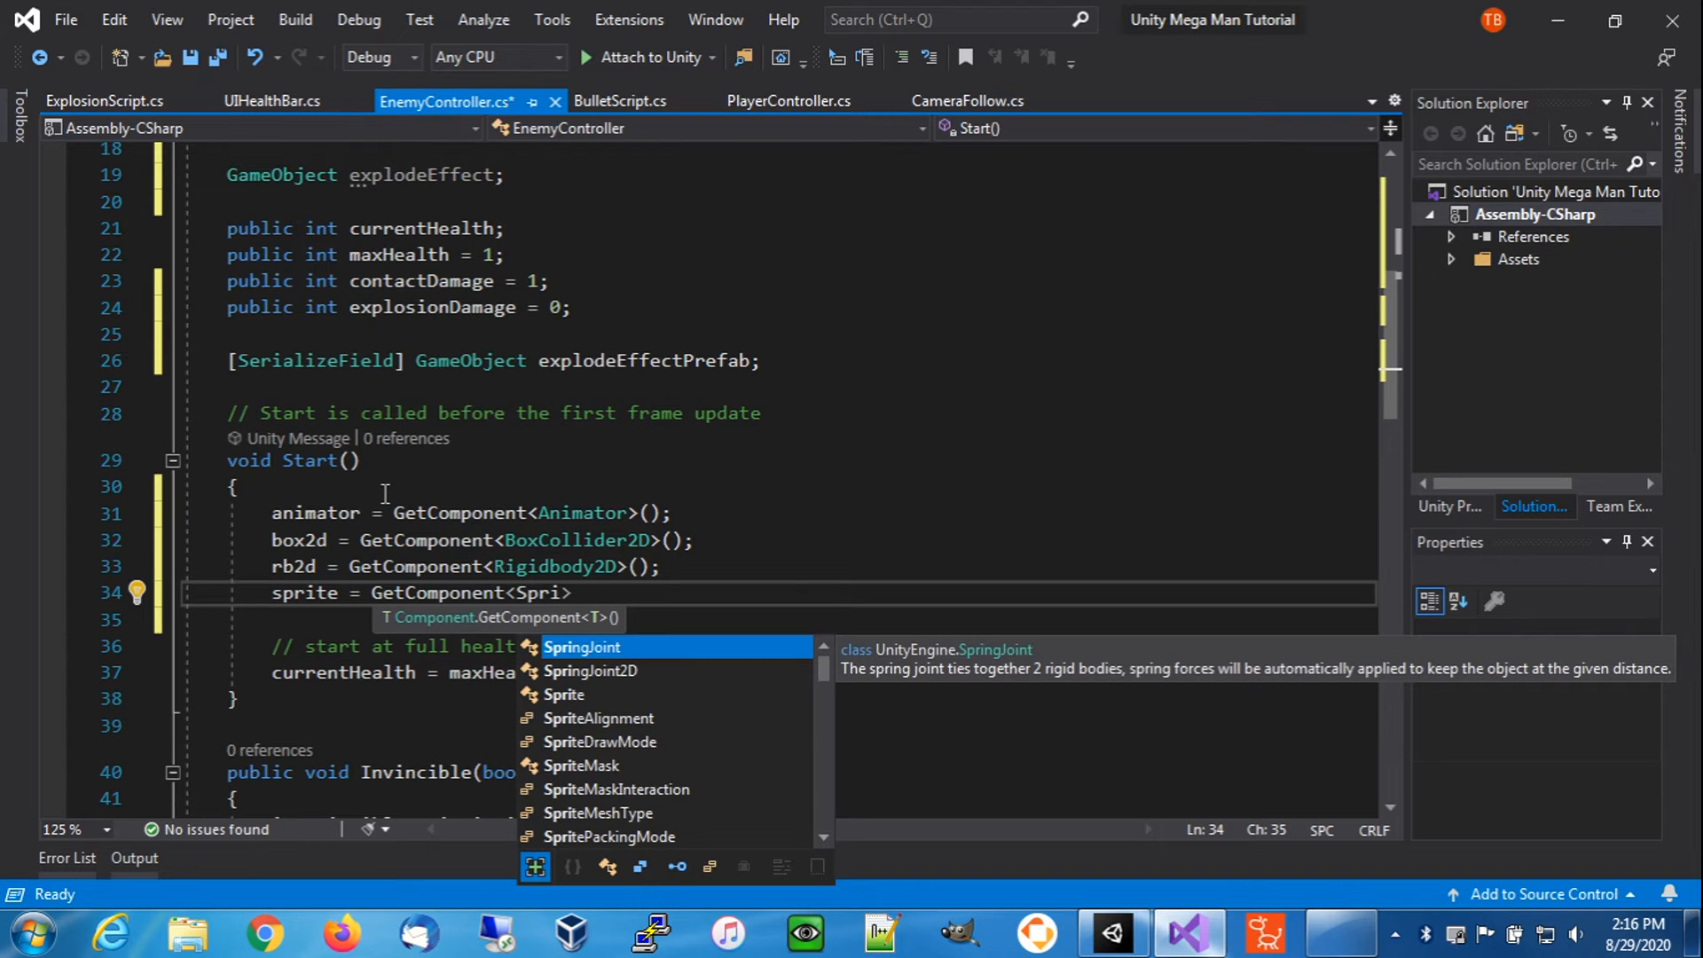
{"action": "type", "text": "teRen"}
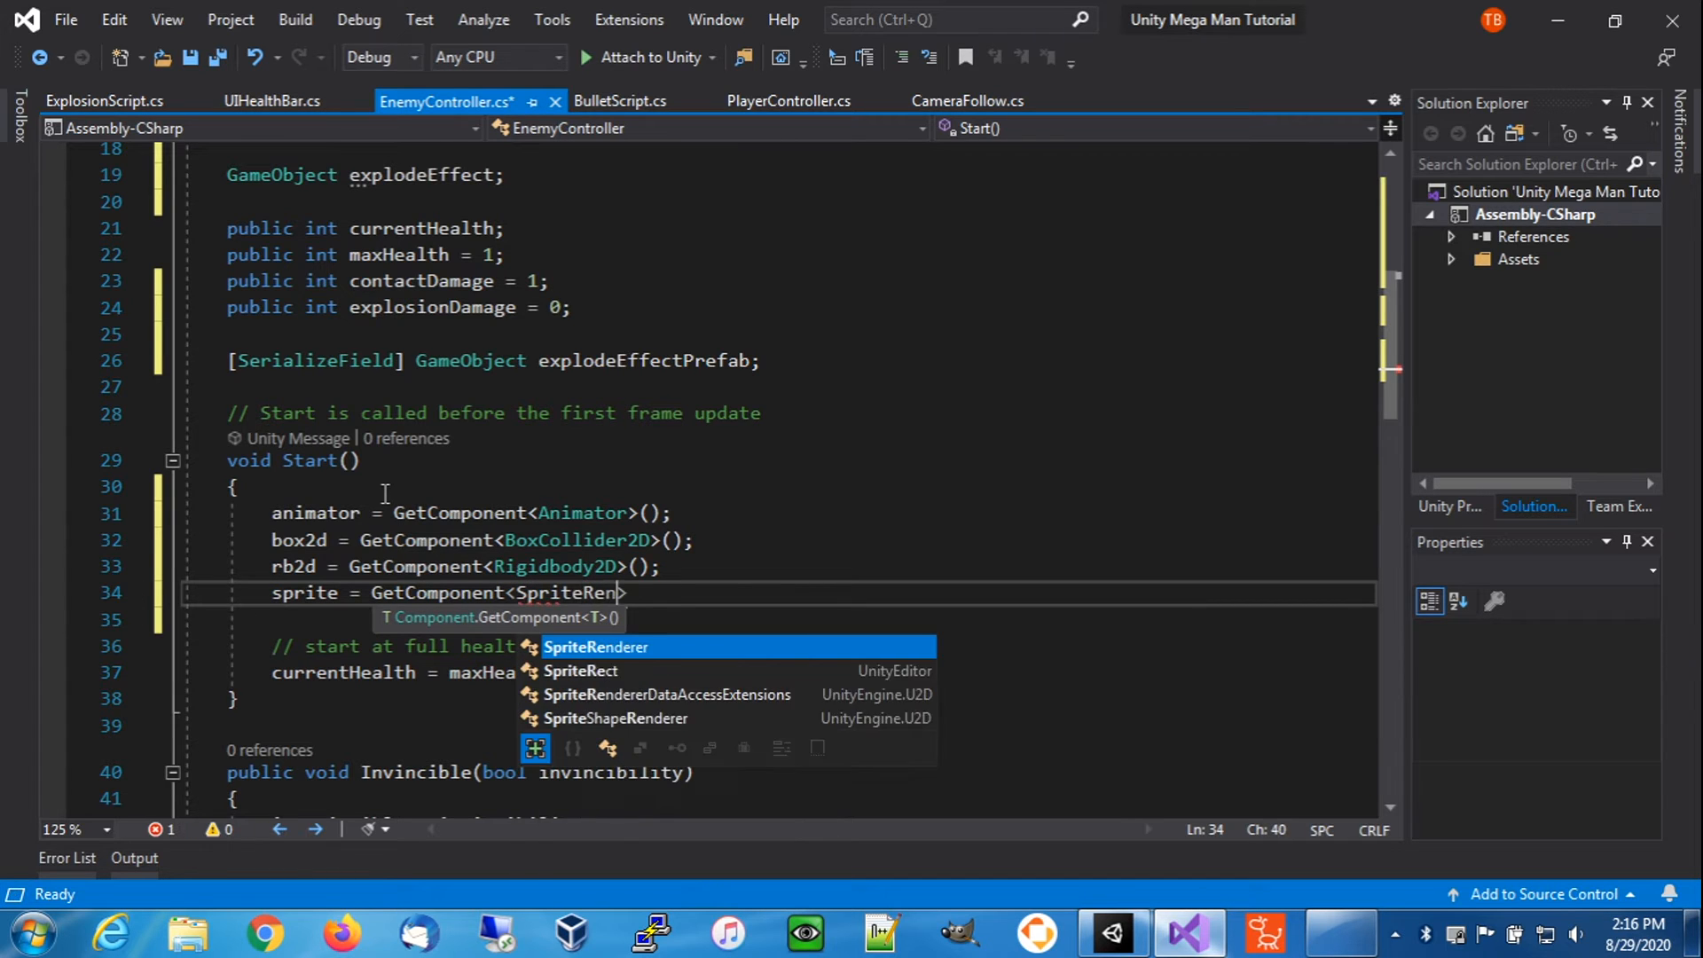
{"action": "key", "text": "Tab"}
{"action": "type", "text": ">();"}
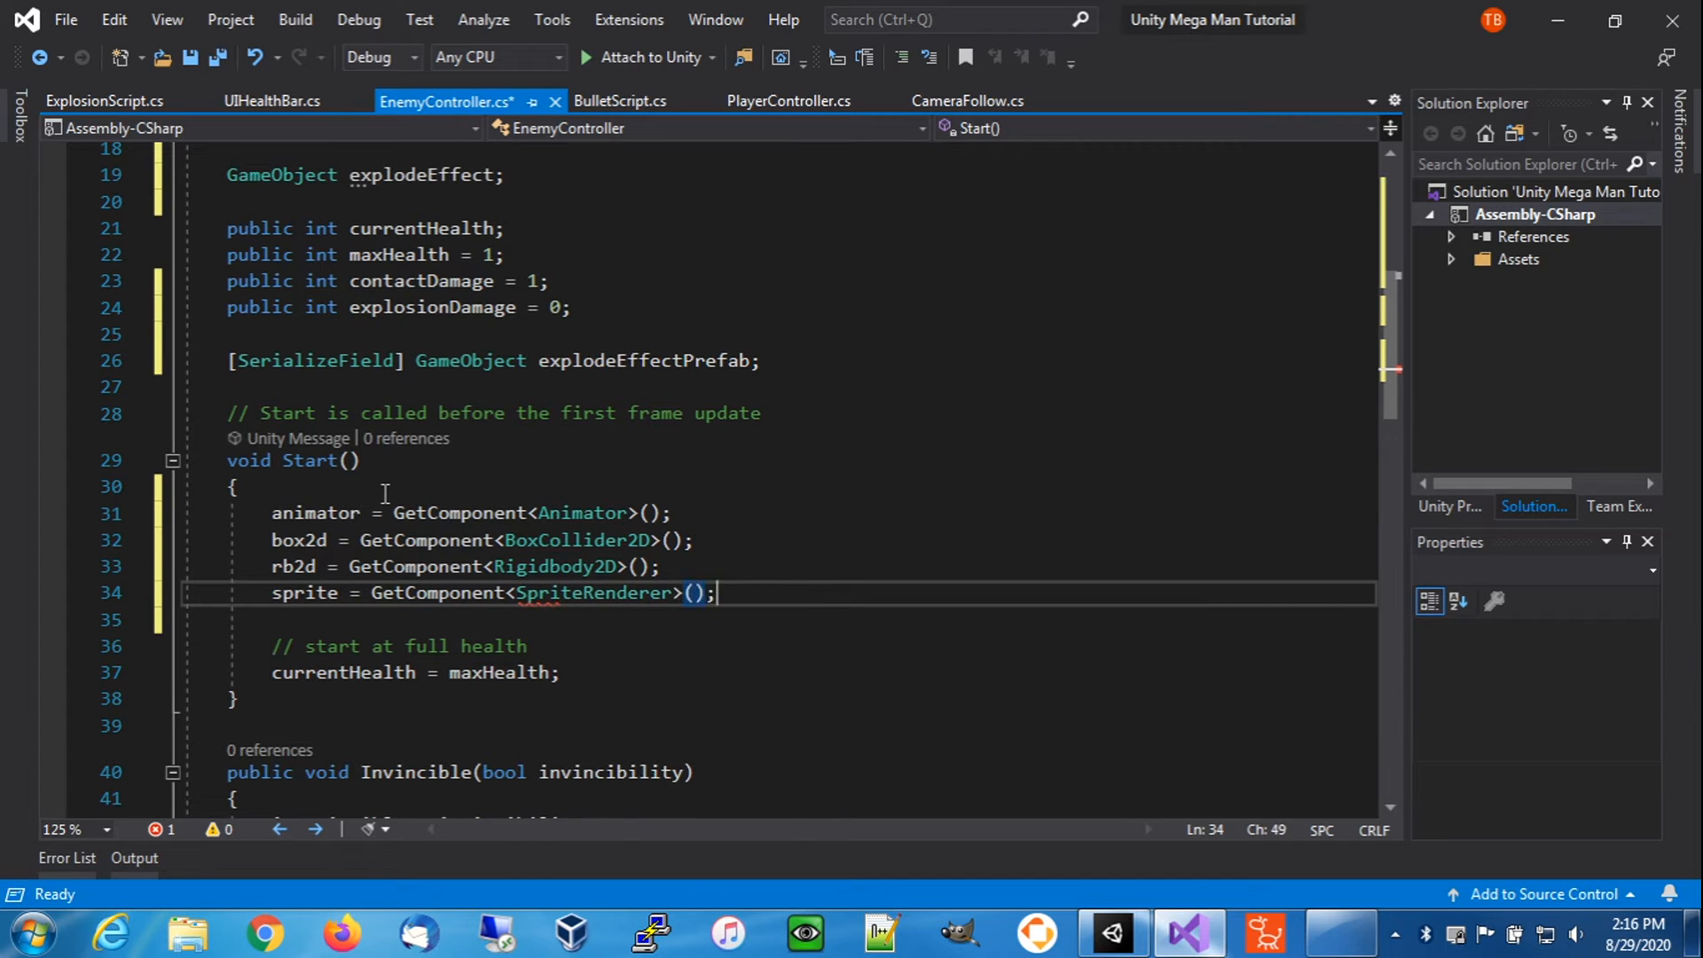
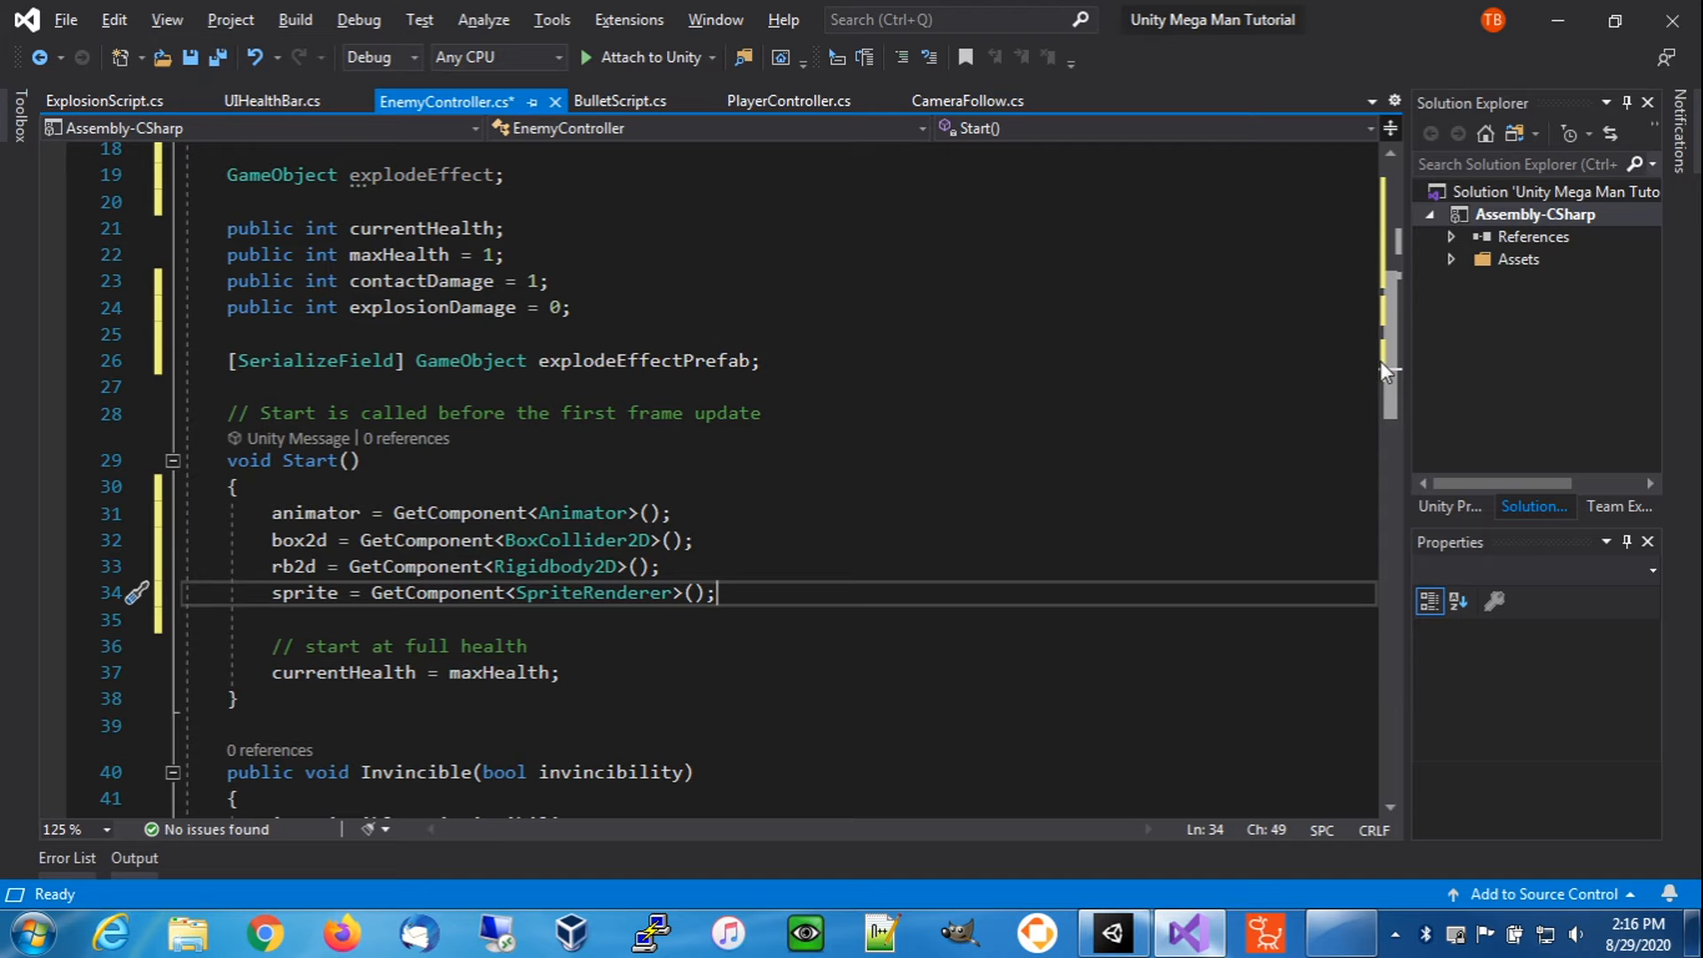
{"action": "scroll", "coordinate": [1388, 399], "scroll_direction": "down", "scroll_amount": 5}
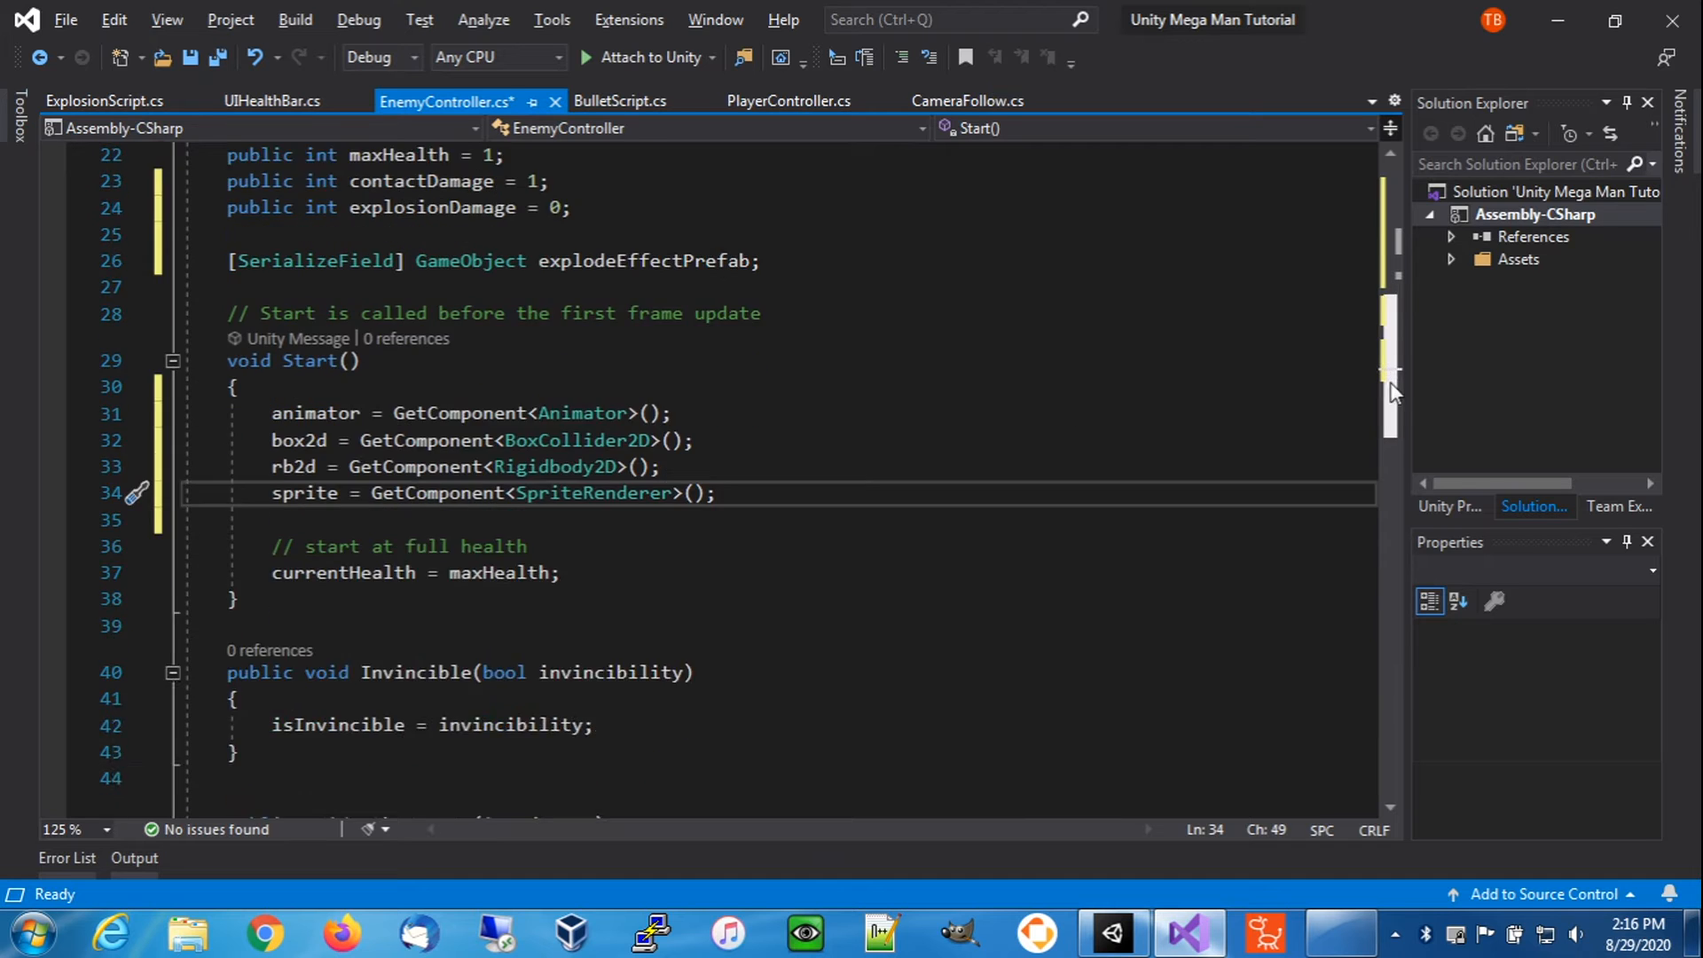
{"action": "left_click", "coordinate": [195, 61]}
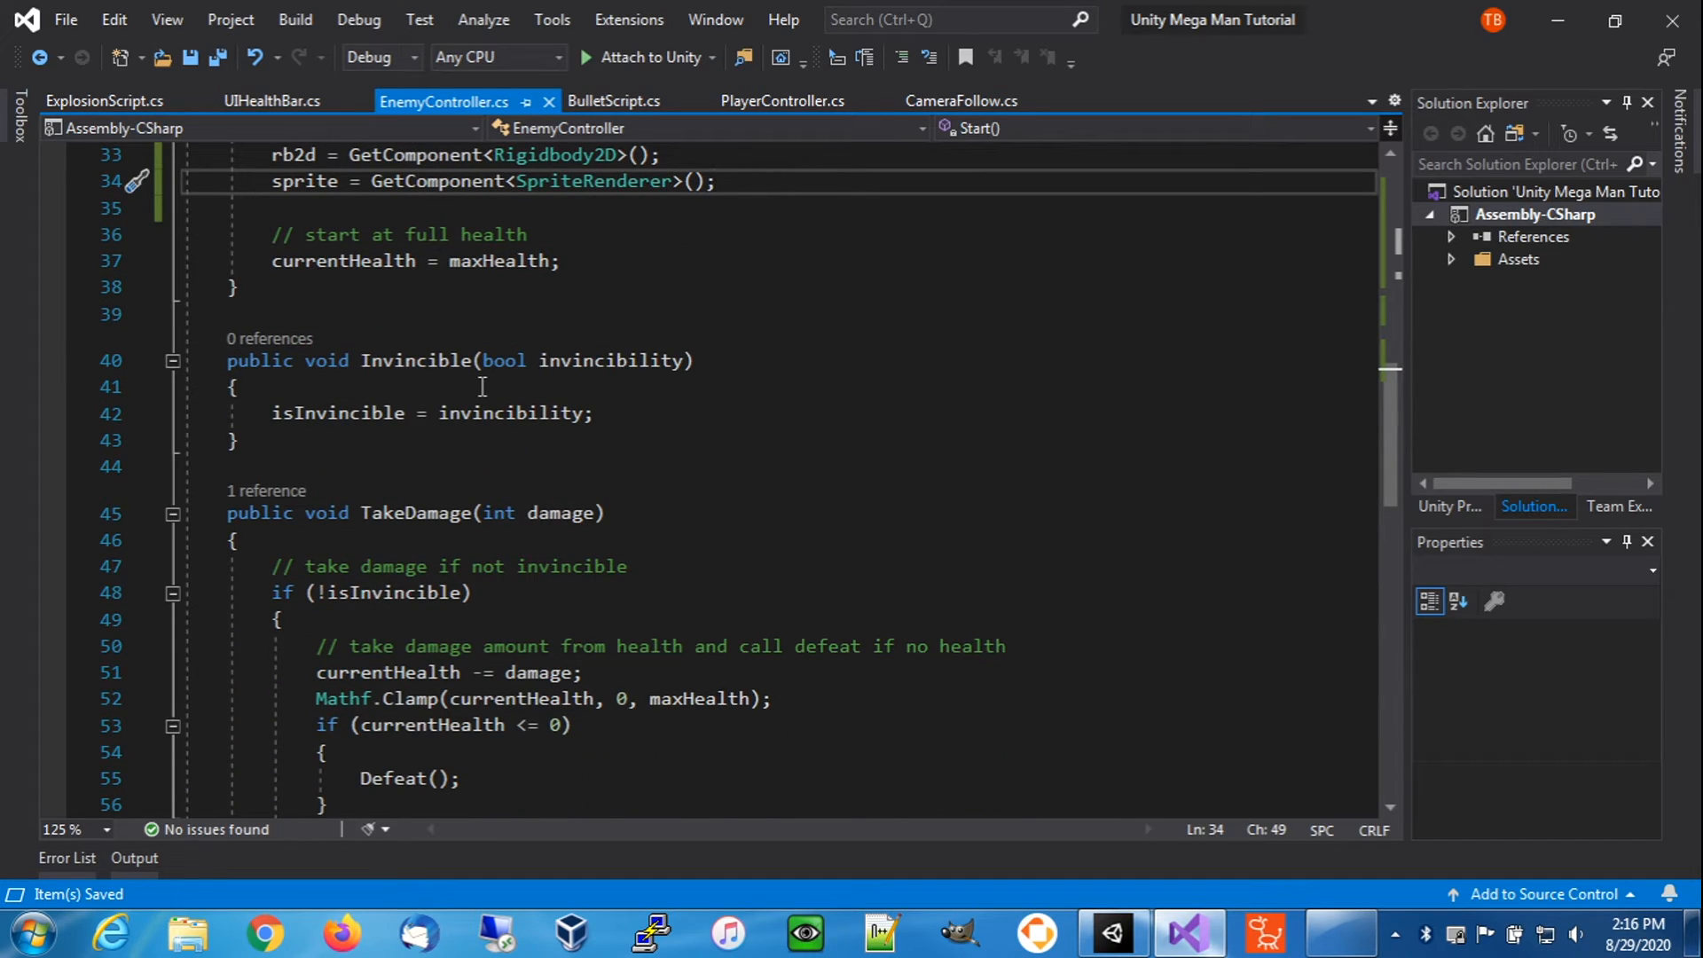
- Add an empty method void StartDefeatAnimation() with braces between TakeDamage() and Defeat() in the EnemyController script
{"action": "scroll", "coordinate": [482, 386], "scroll_direction": "down", "scroll_amount": 3}
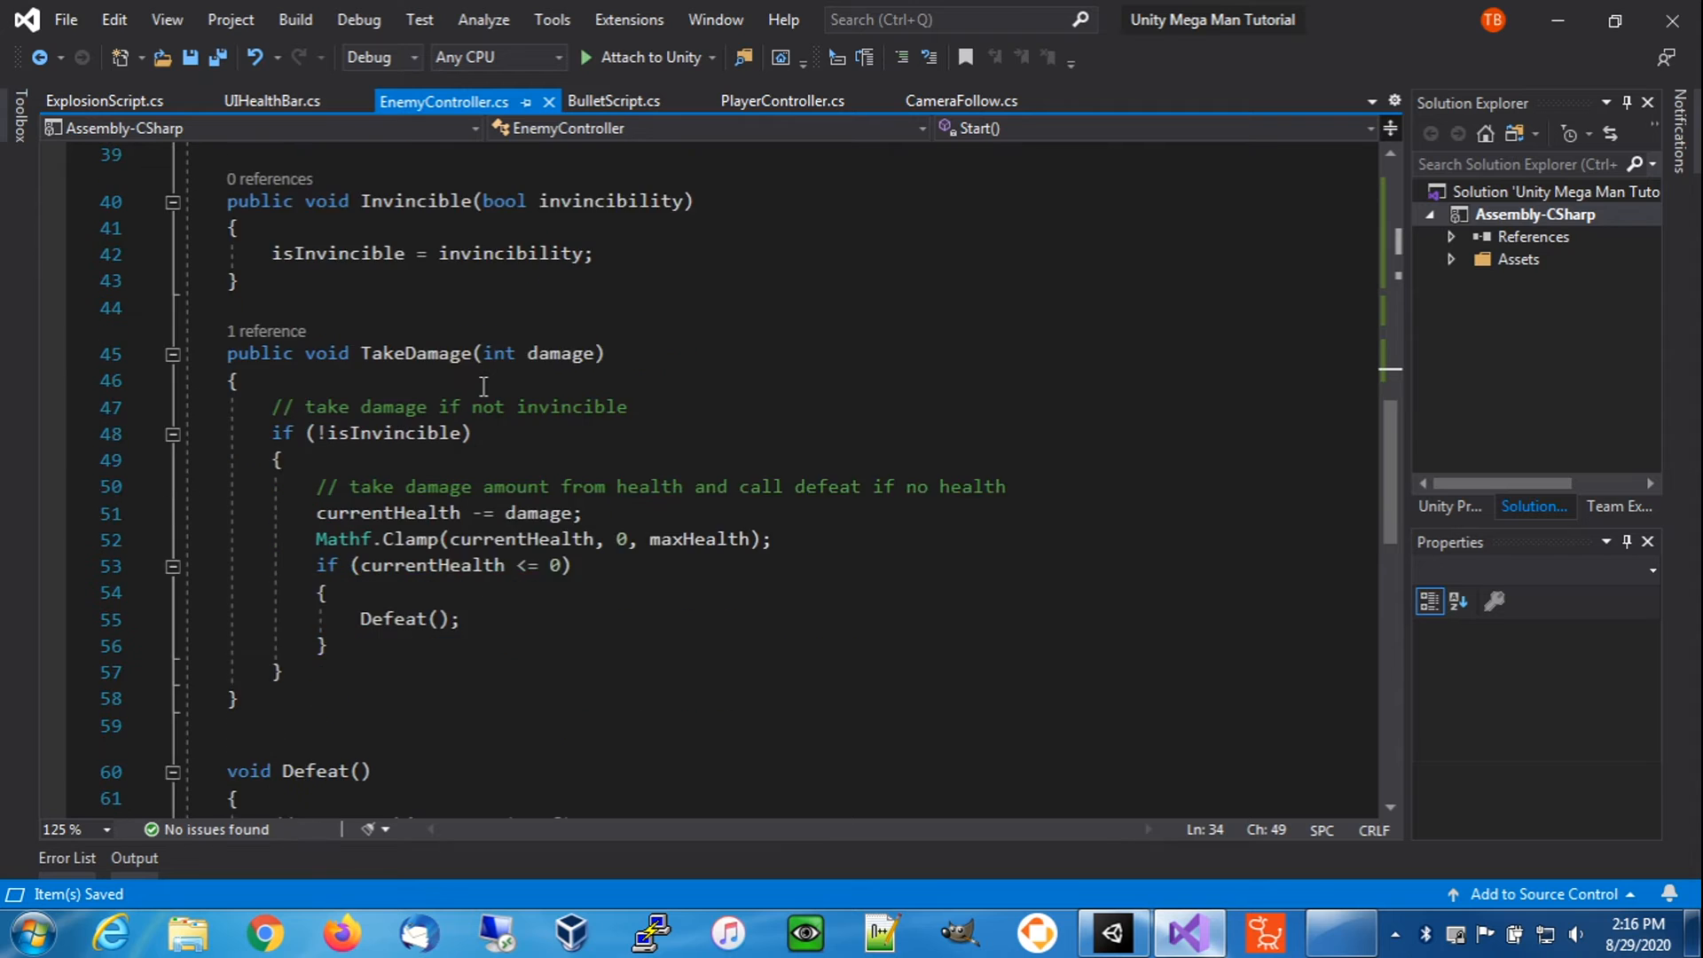
{"action": "scroll", "coordinate": [486, 387], "scroll_direction": "down", "scroll_amount": 2}
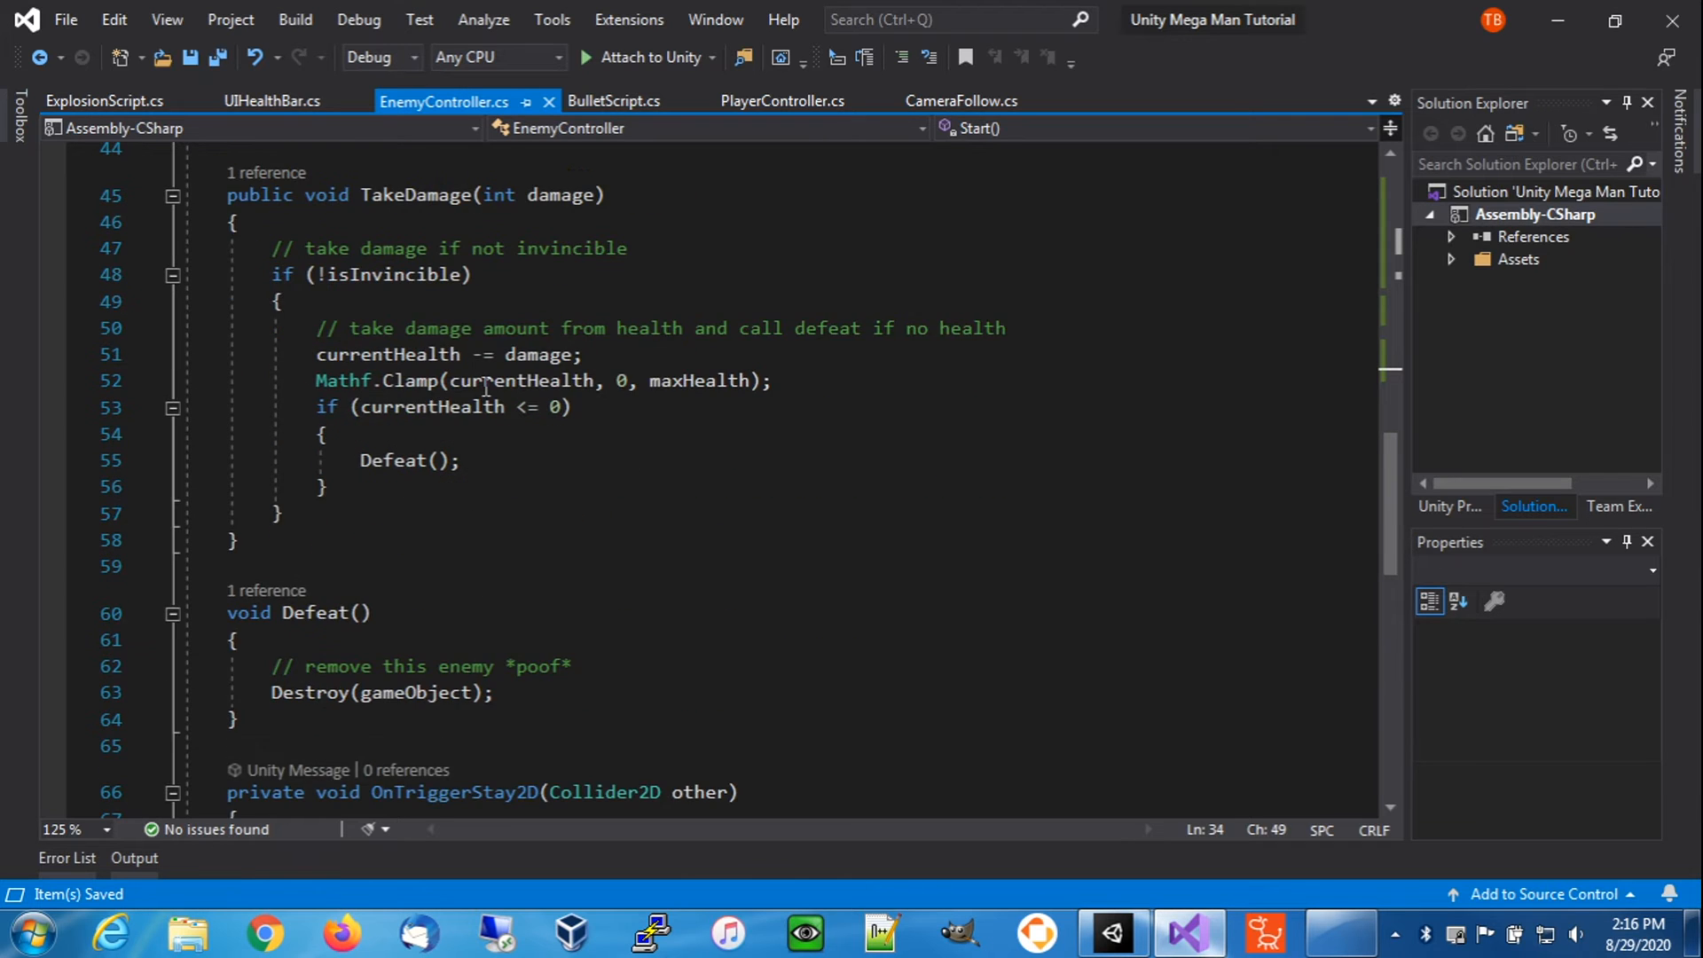
{"action": "left_click", "coordinate": [273, 668]}
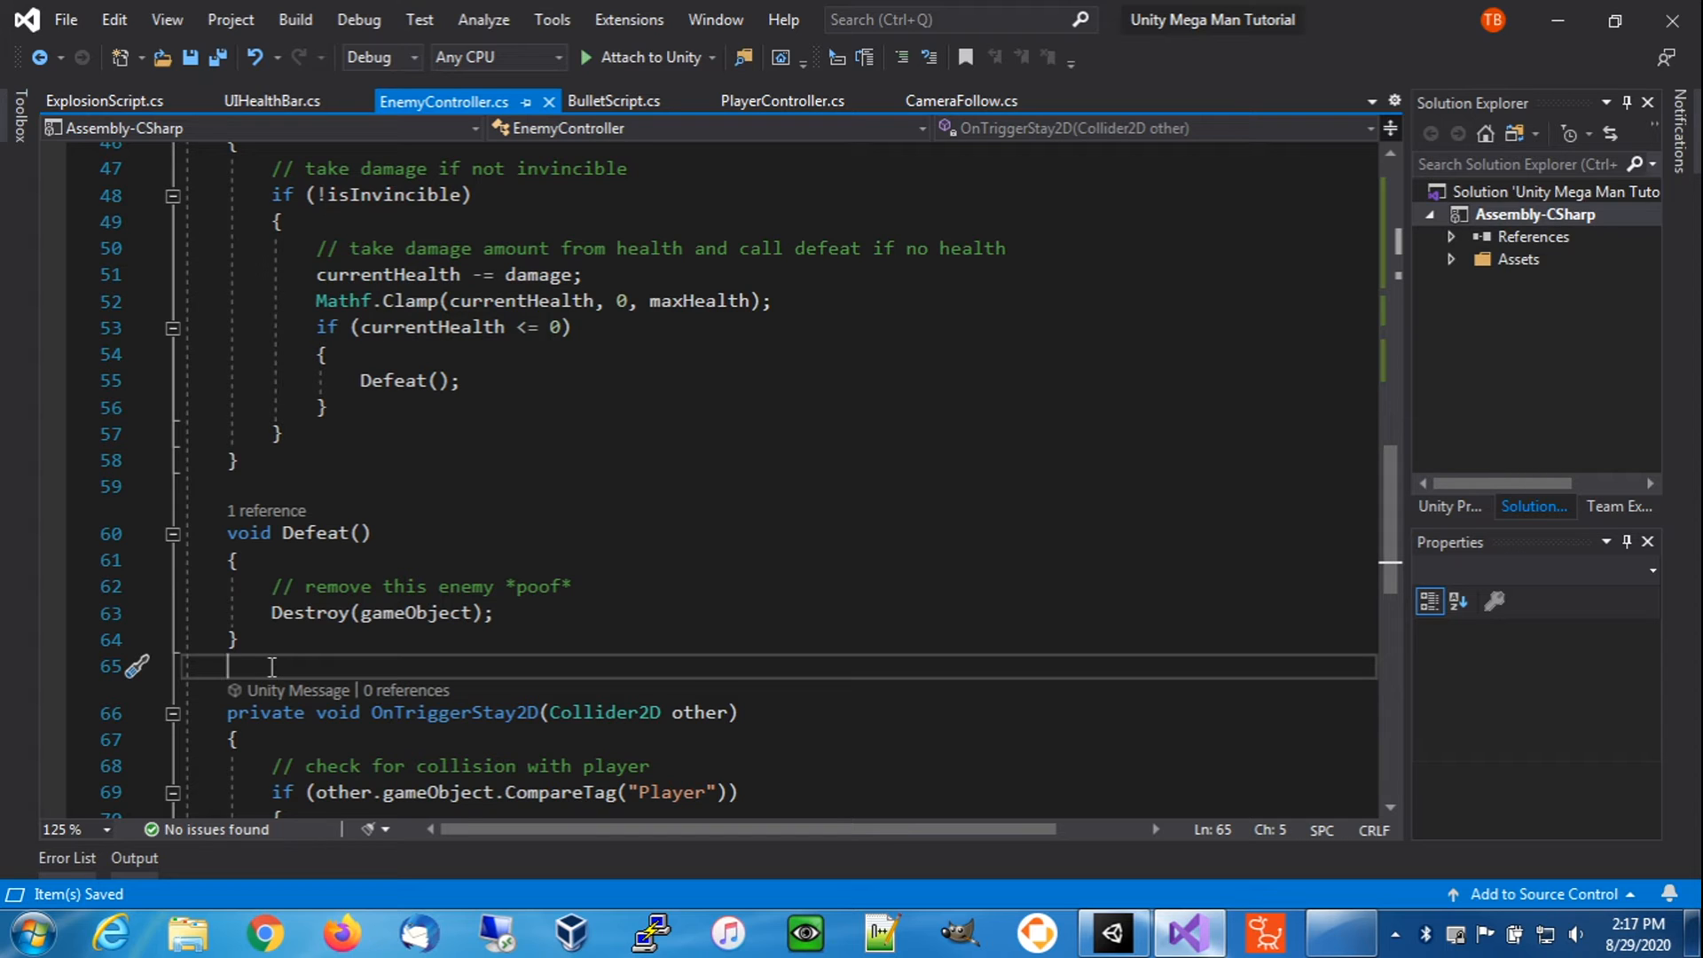
{"action": "left_click", "coordinate": [287, 486]}
{"action": "key", "text": "Return"}
{"action": "key", "text": "Return"}
{"action": "key", "text": "Up"}
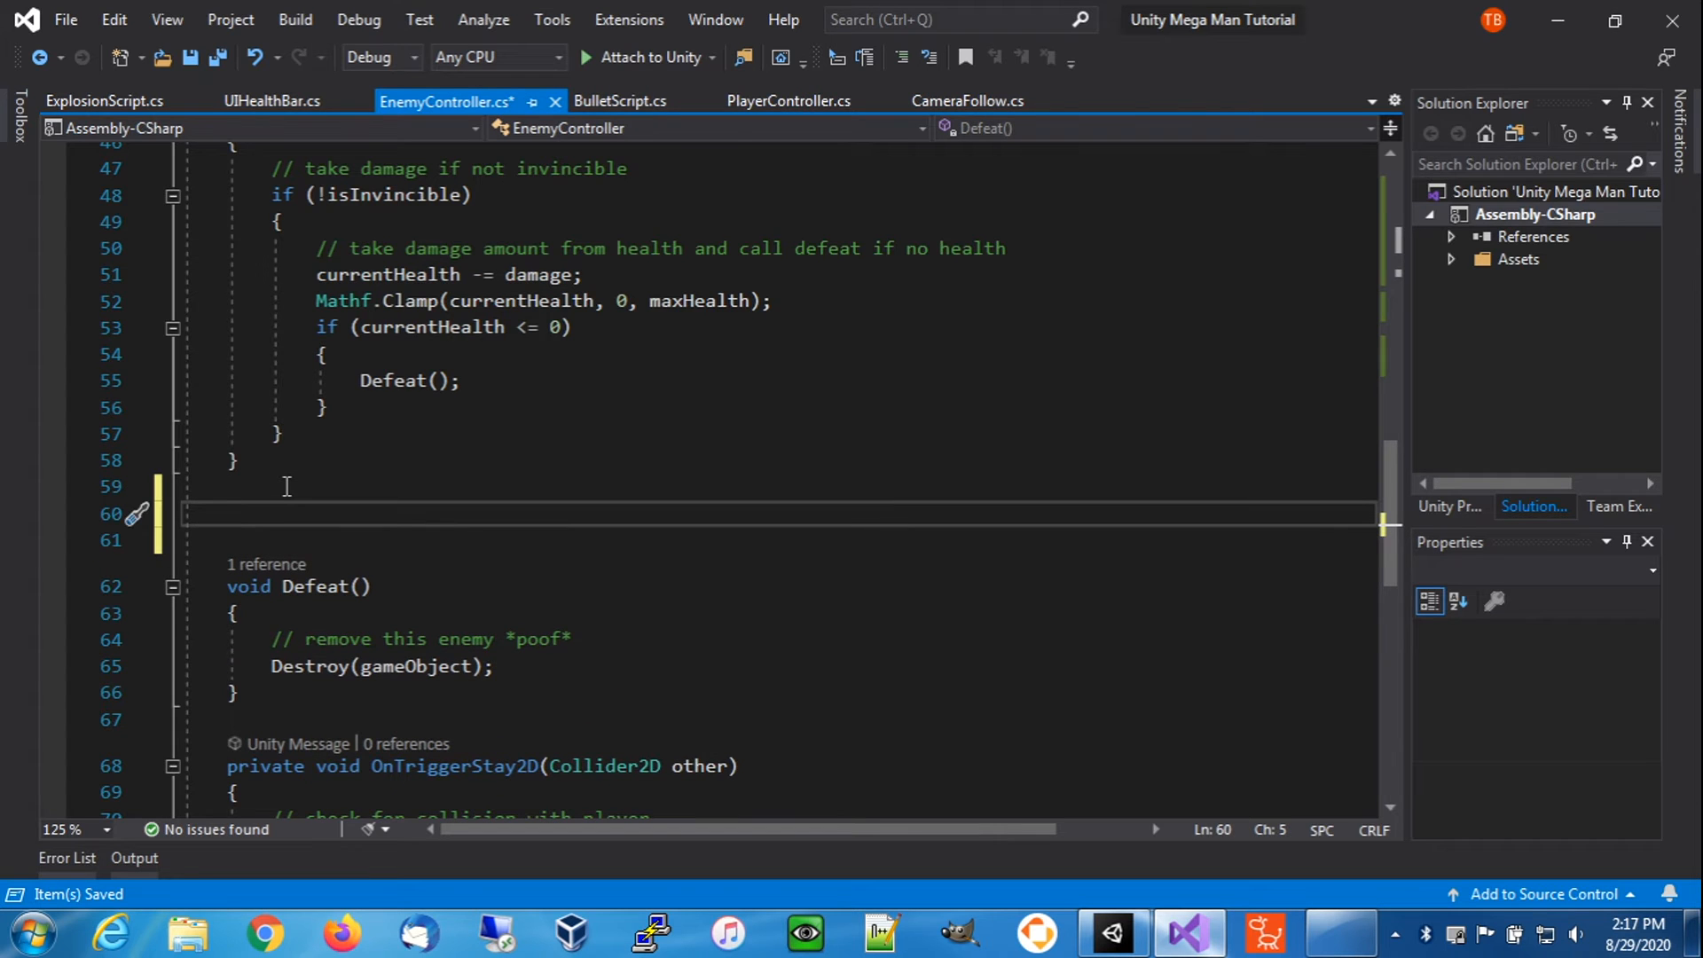
{"action": "type", "text": "void S"}
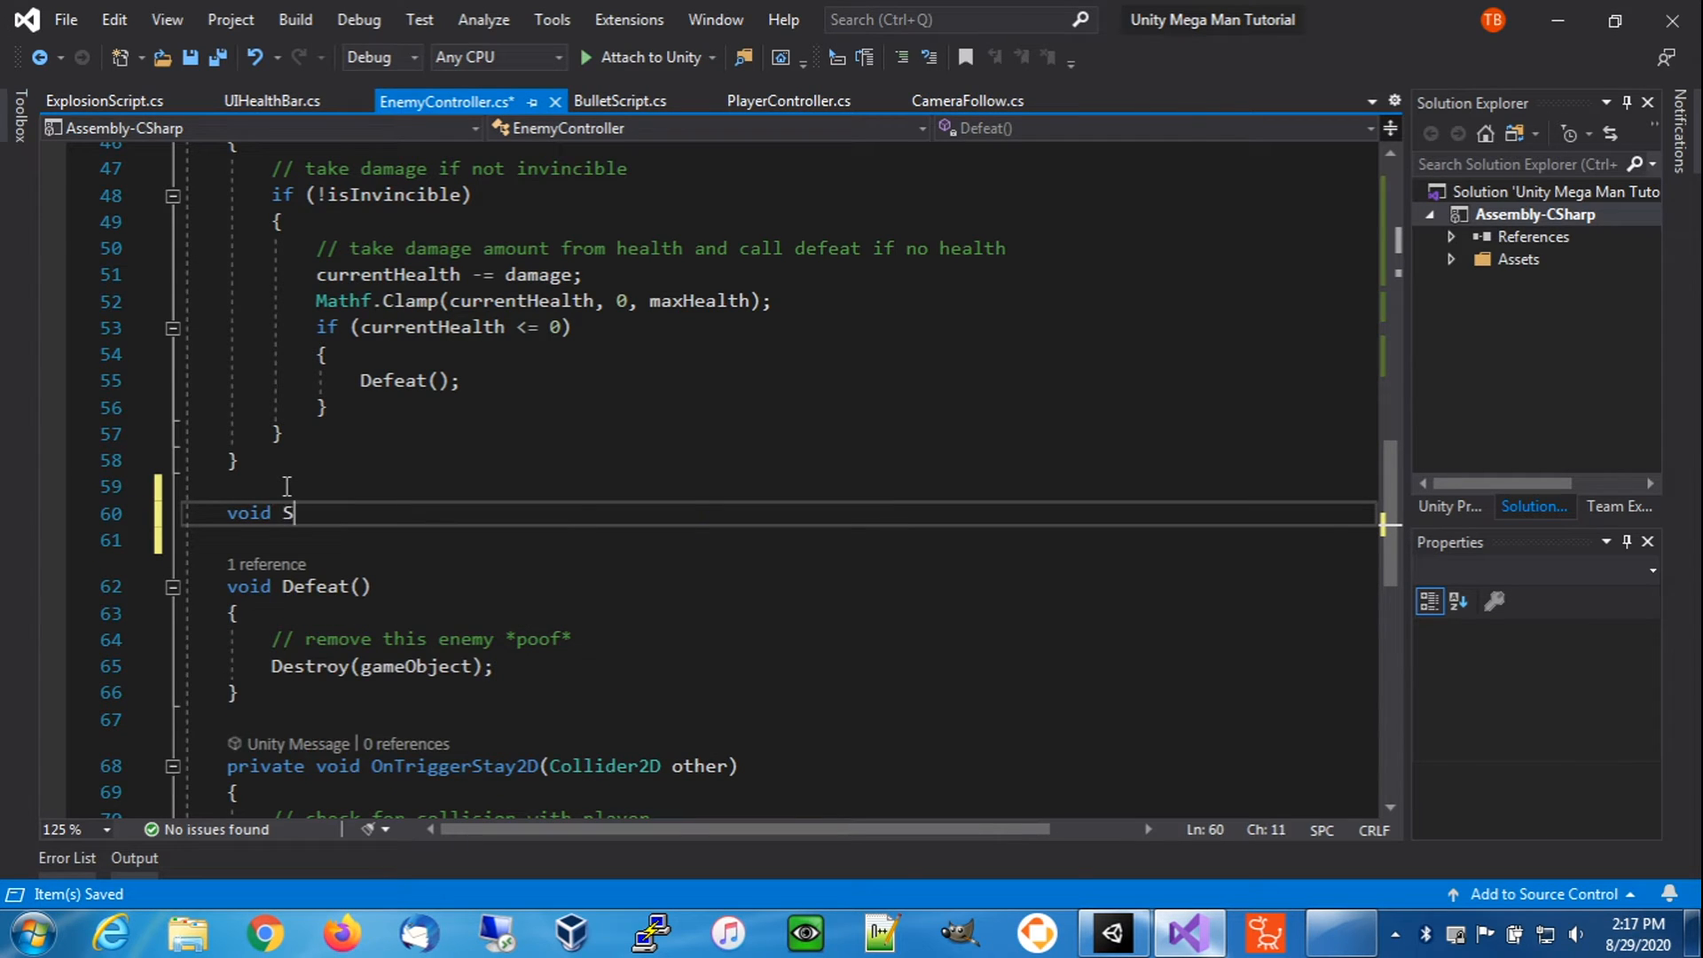
{"action": "type", "text": "tartDefeatAnimation()"}
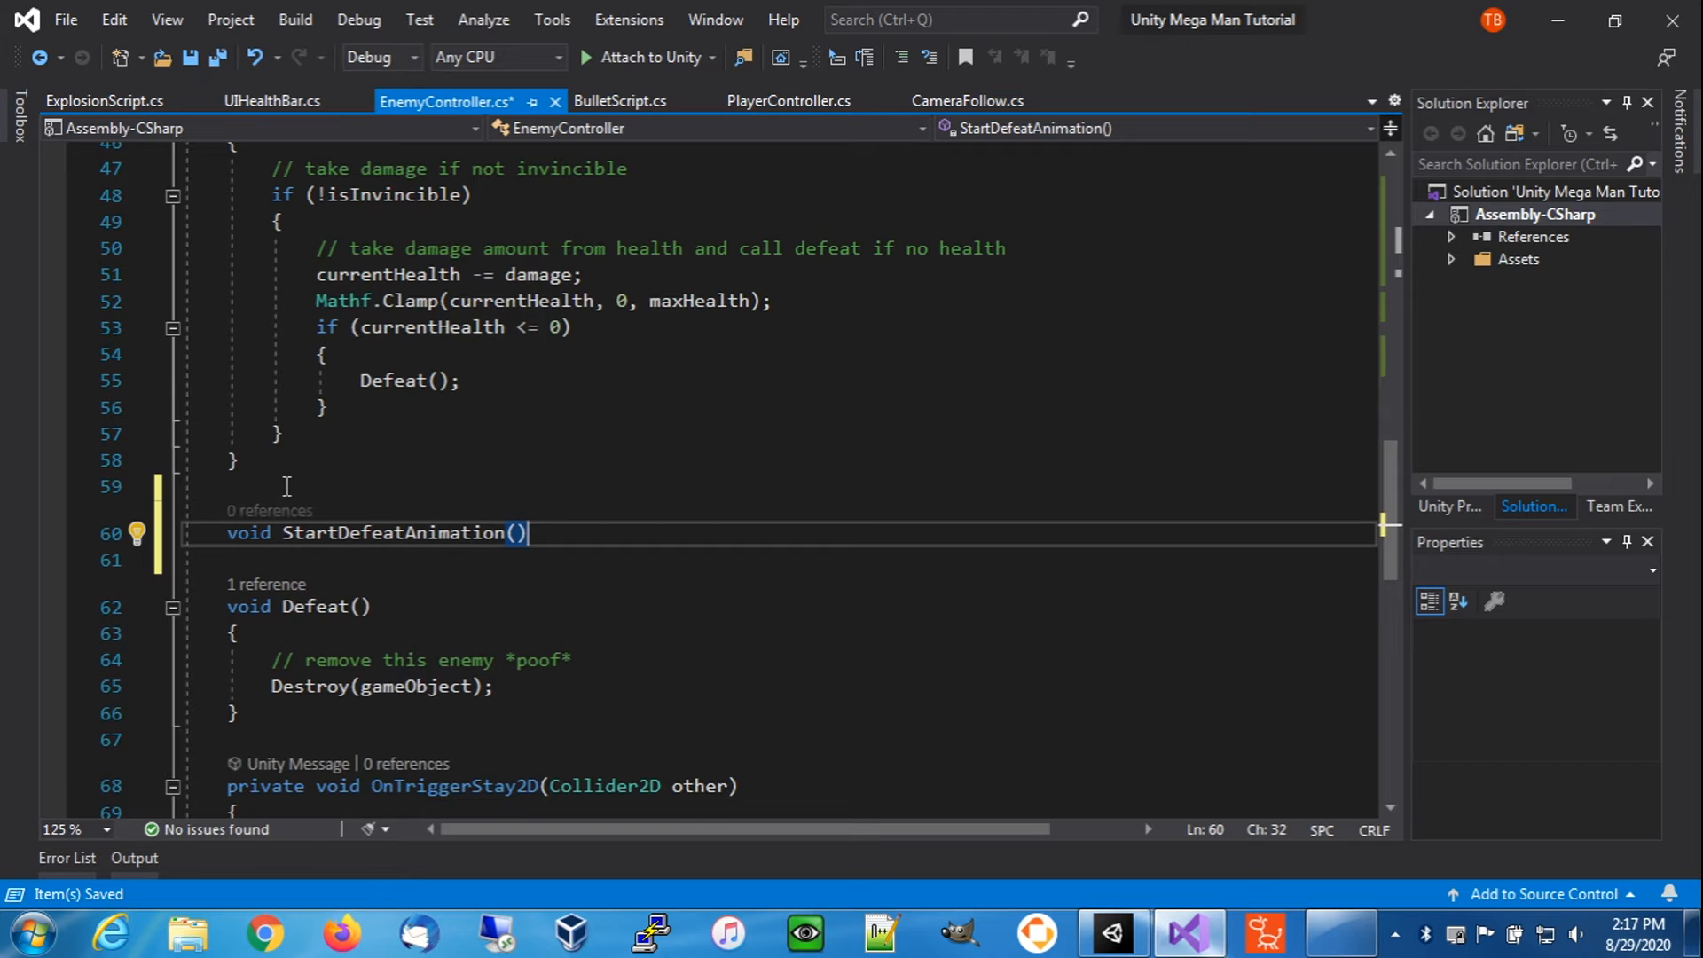
{"action": "key", "text": "Return"}
{"action": "type", "text": "{"}
{"action": "key", "text": "Return"}
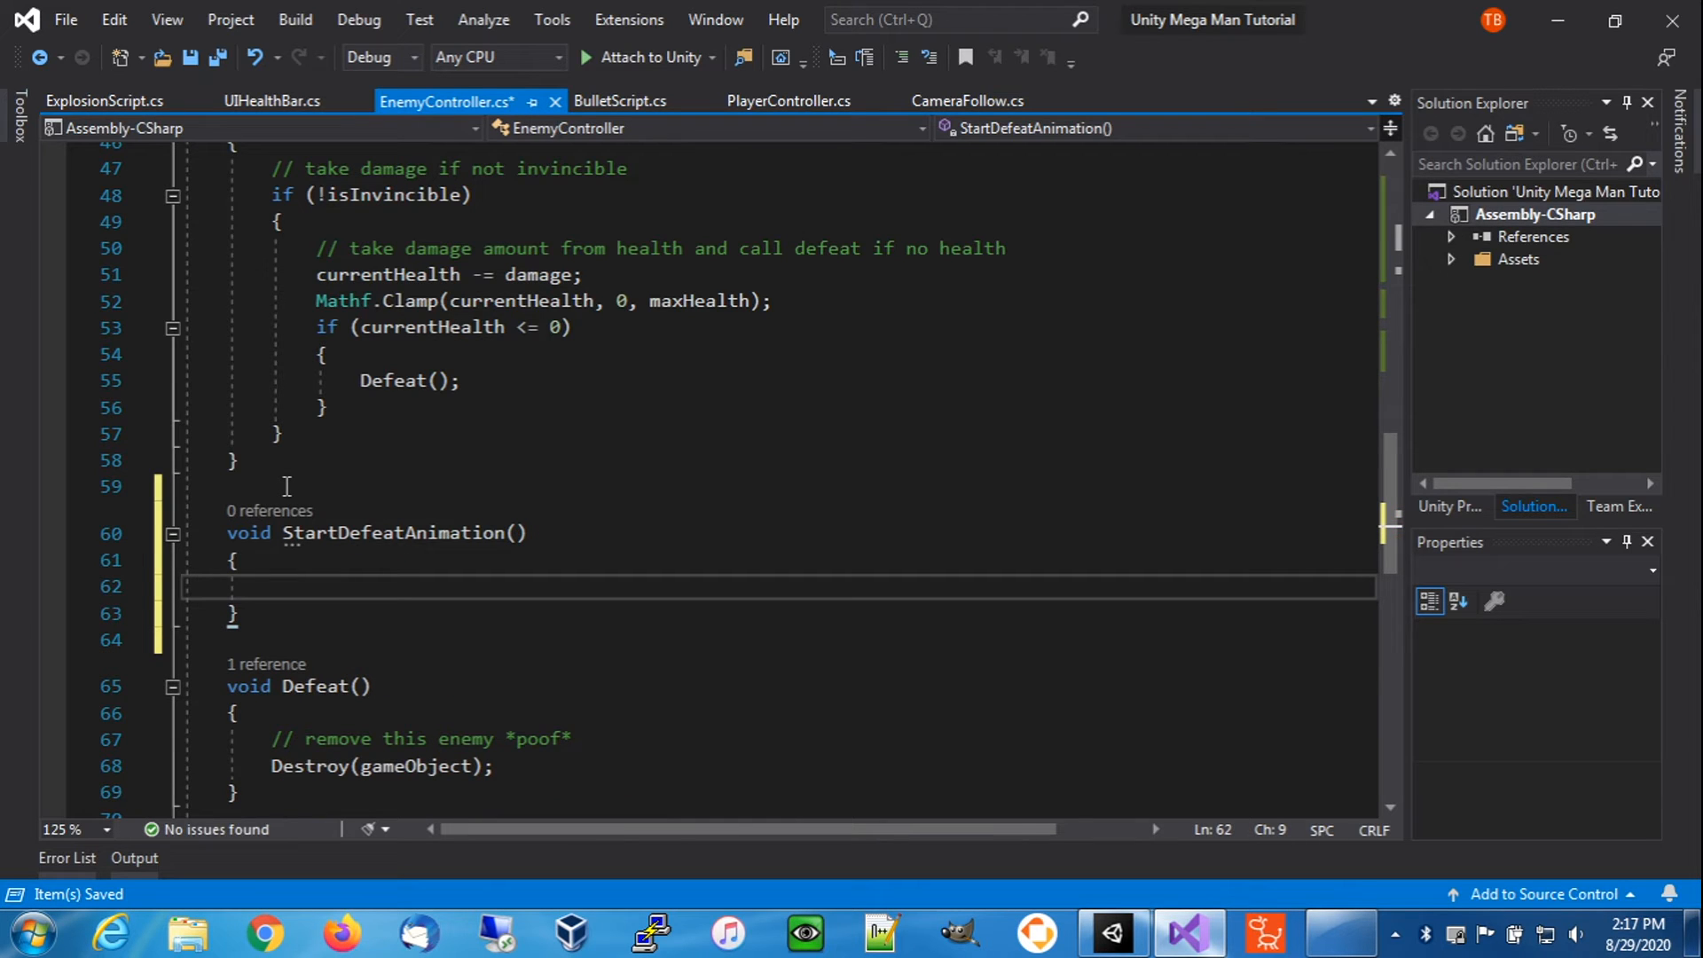
- Below StartDefeatAnimation(), add an empty method void StopDefeatAnimation() with its braces
{"action": "key", "text": "Return"}
{"action": "key", "text": "Return"}
{"action": "key", "text": "Up"}
{"action": "type", "text": "void"}
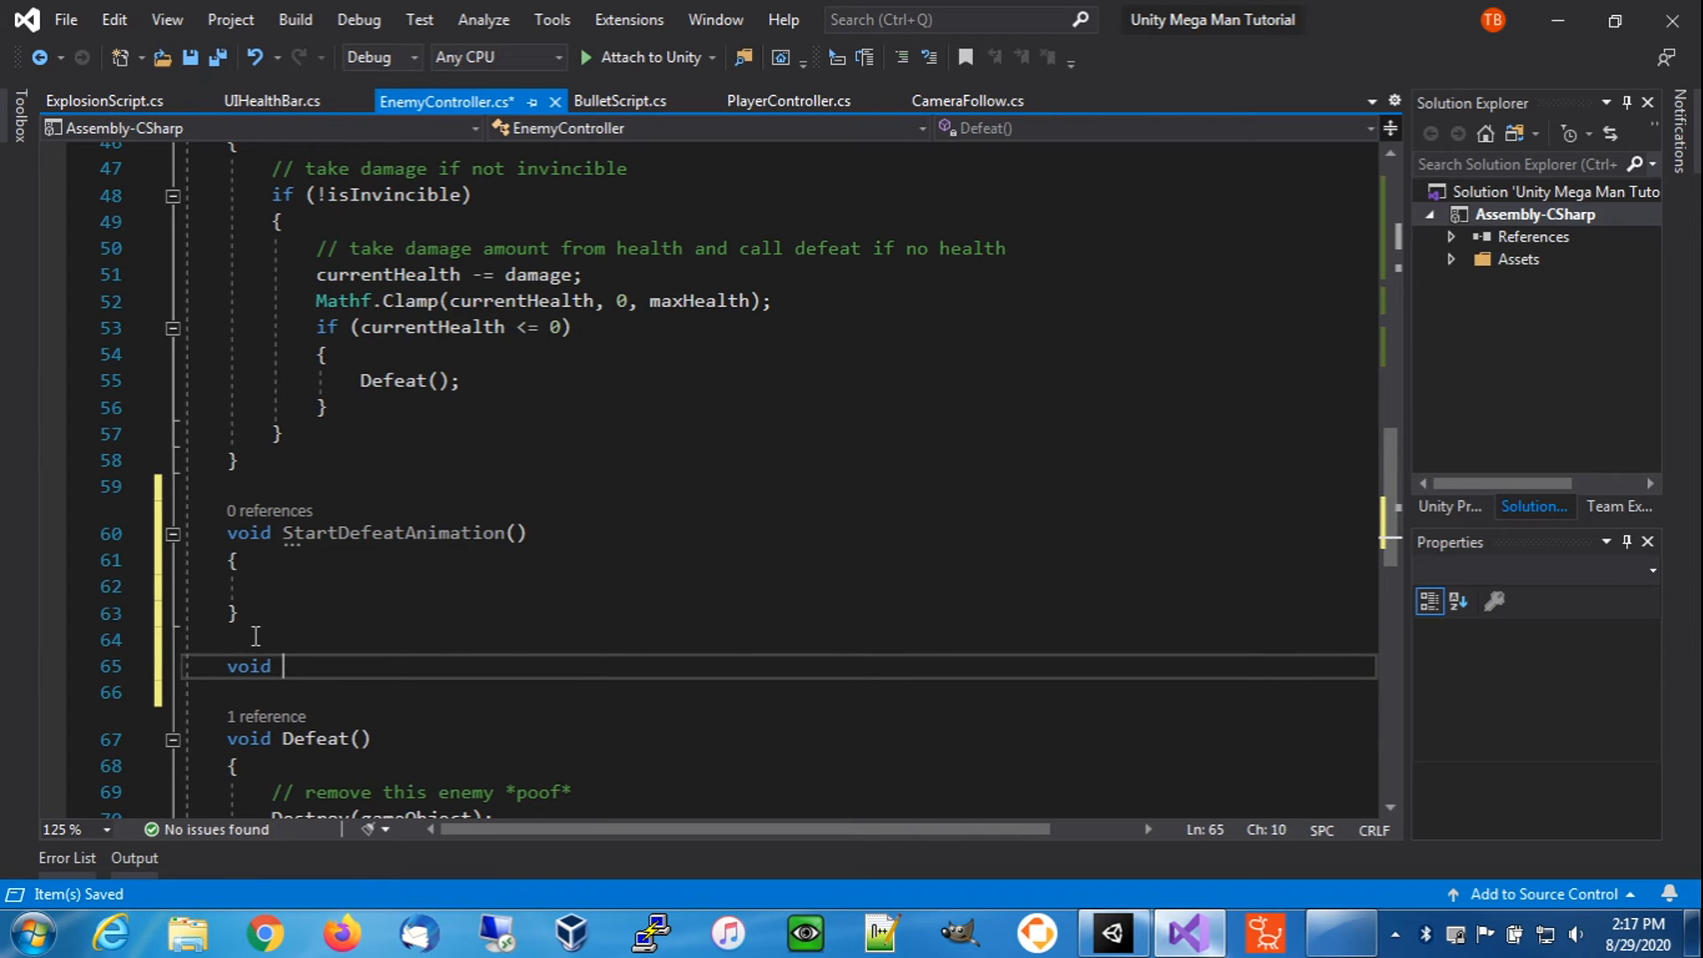
{"action": "type", "text": " Stop"}
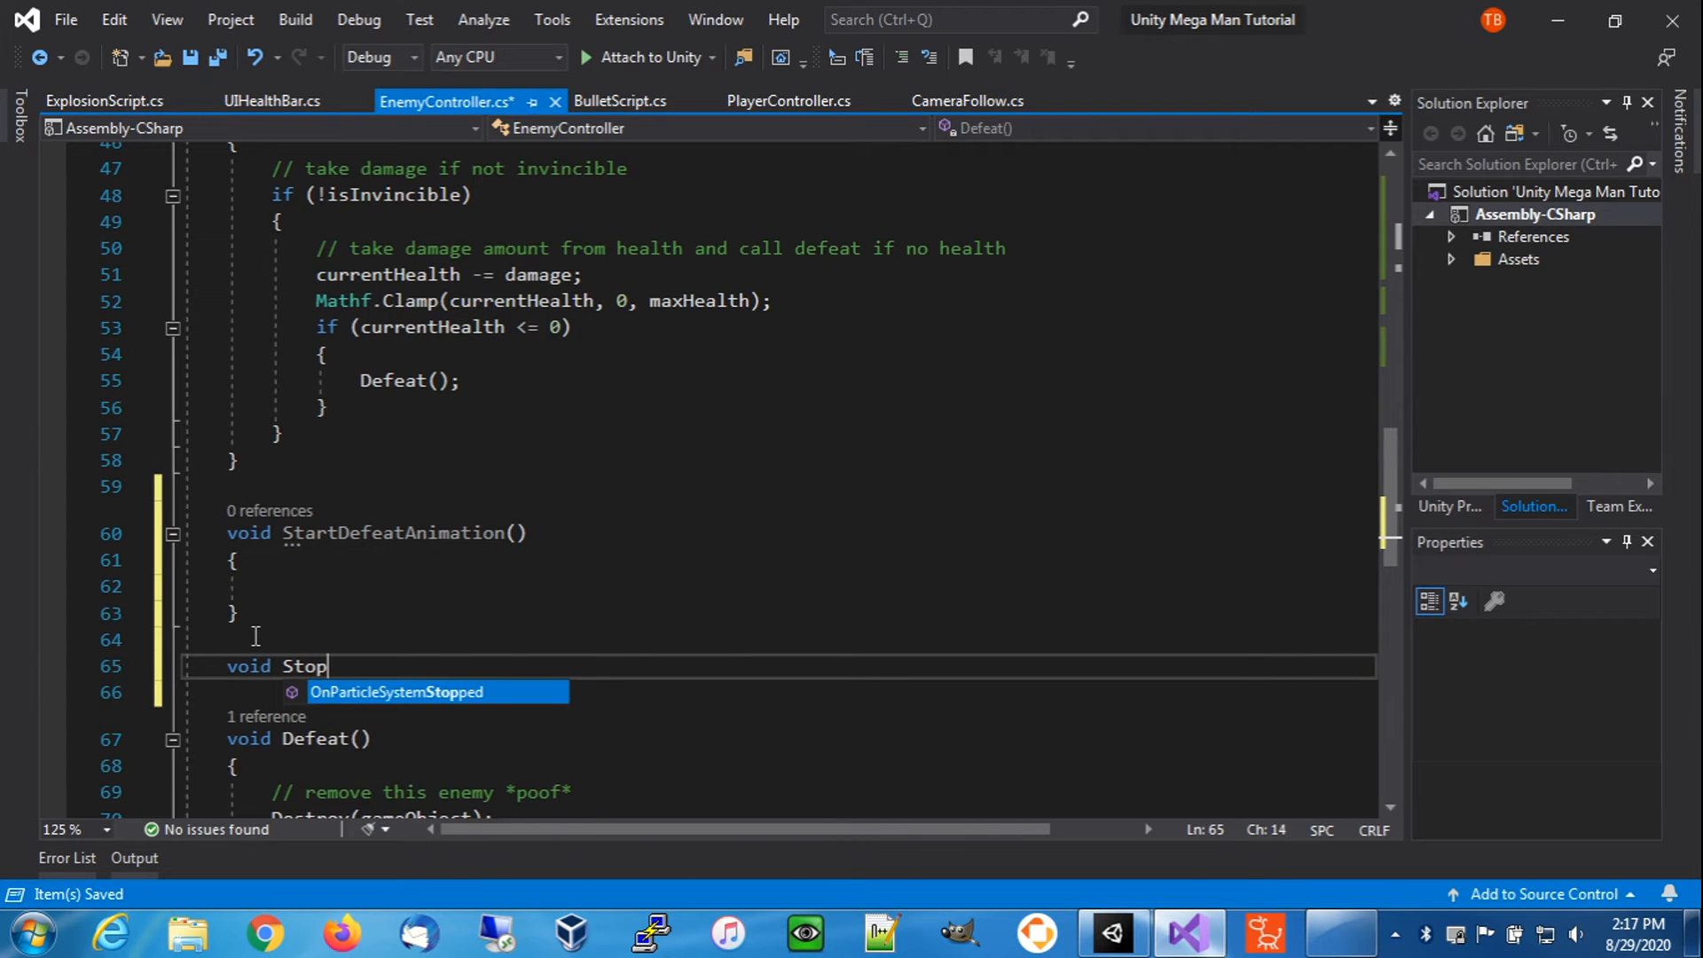
{"action": "type", "text": "DefeatAnima"}
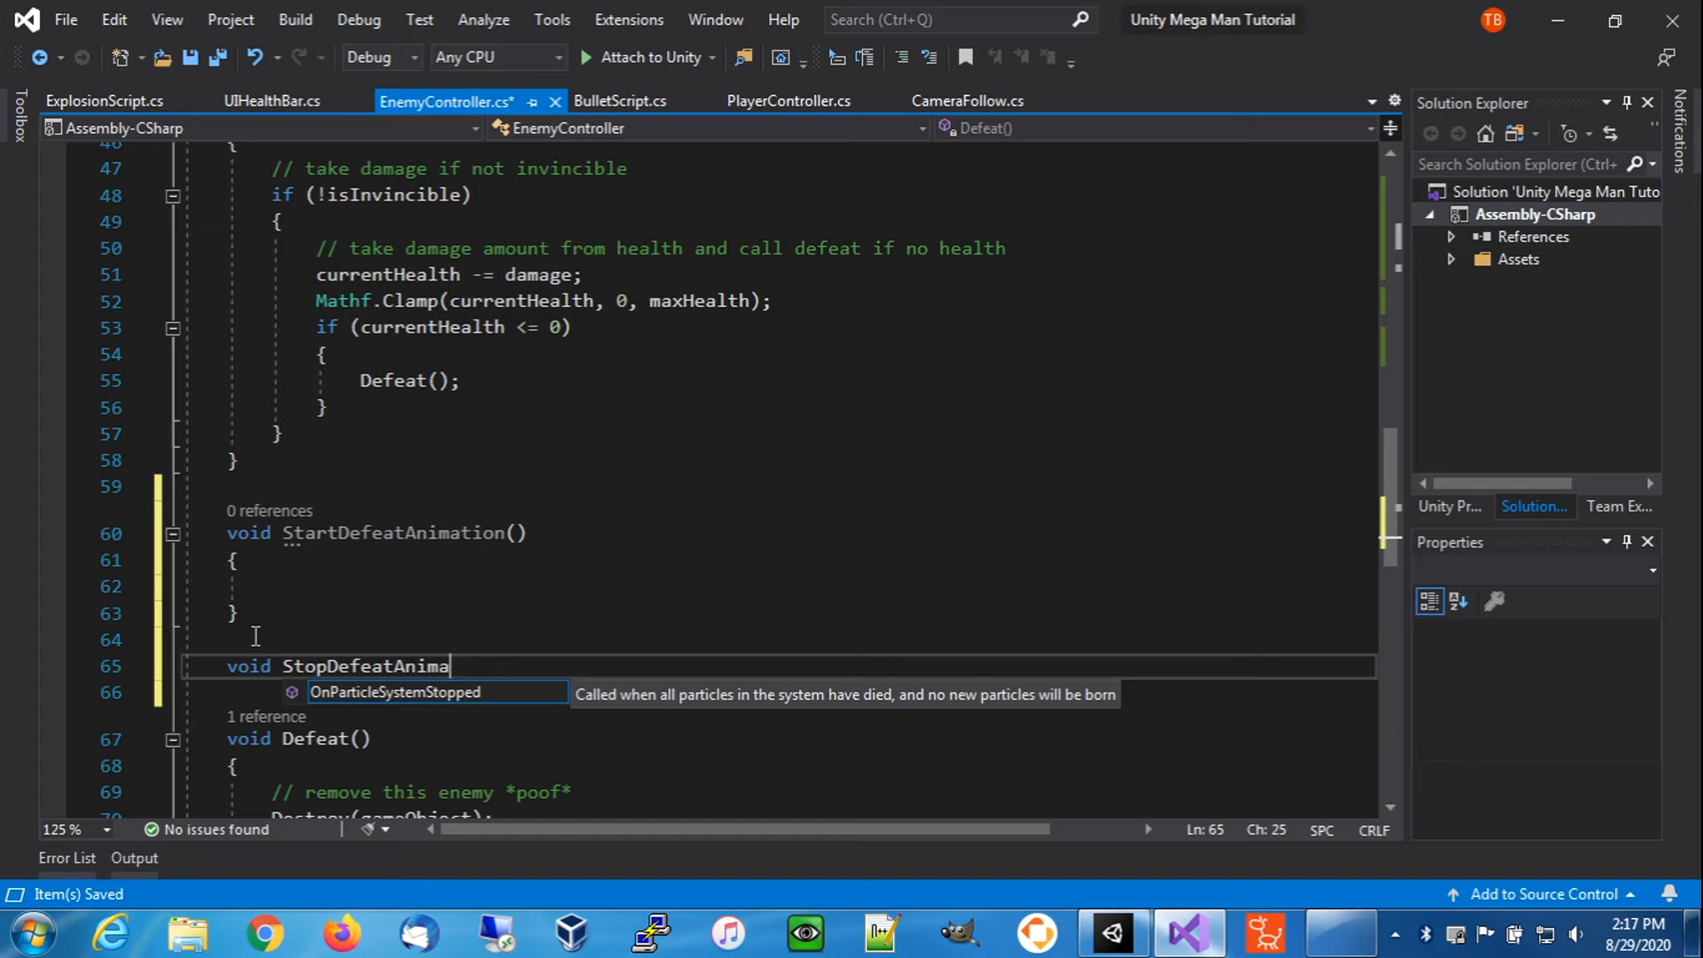
{"action": "type", "text": "tion() {"}
{"action": "key", "text": "Return"}
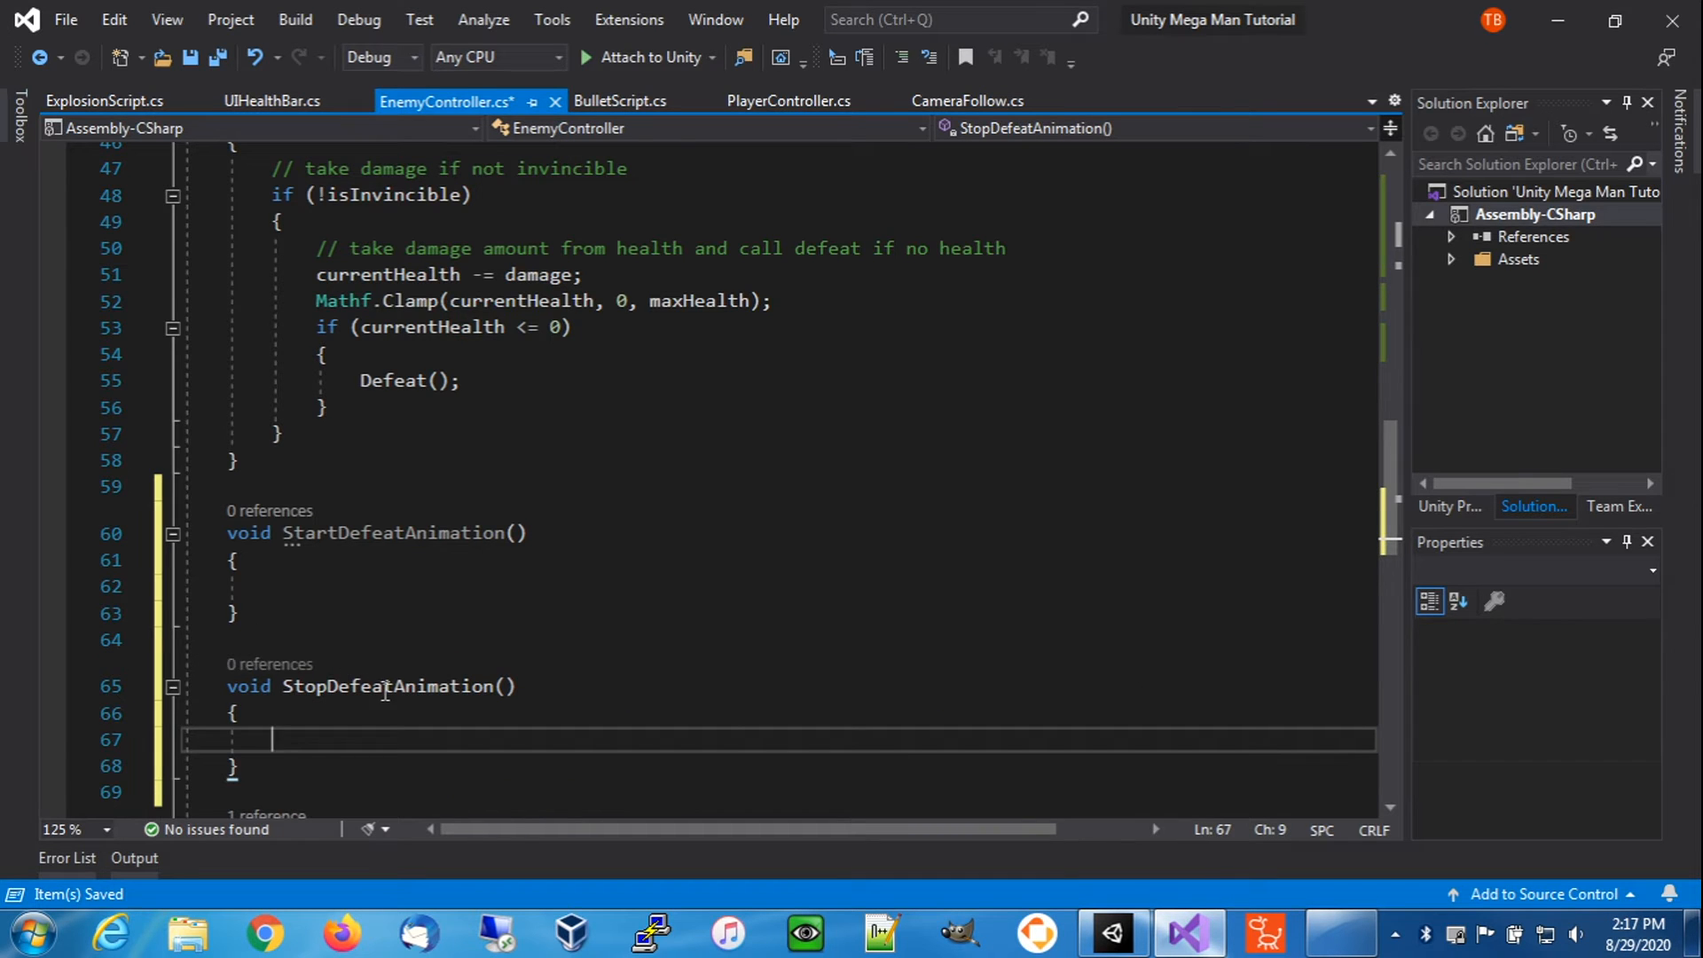
- Inside StartDefeatAnimation(), add the line explodeEffect = Instantiate(explodeEffectPrefab);
{"action": "scroll", "coordinate": [263, 660], "scroll_direction": "down", "scroll_amount": 1}
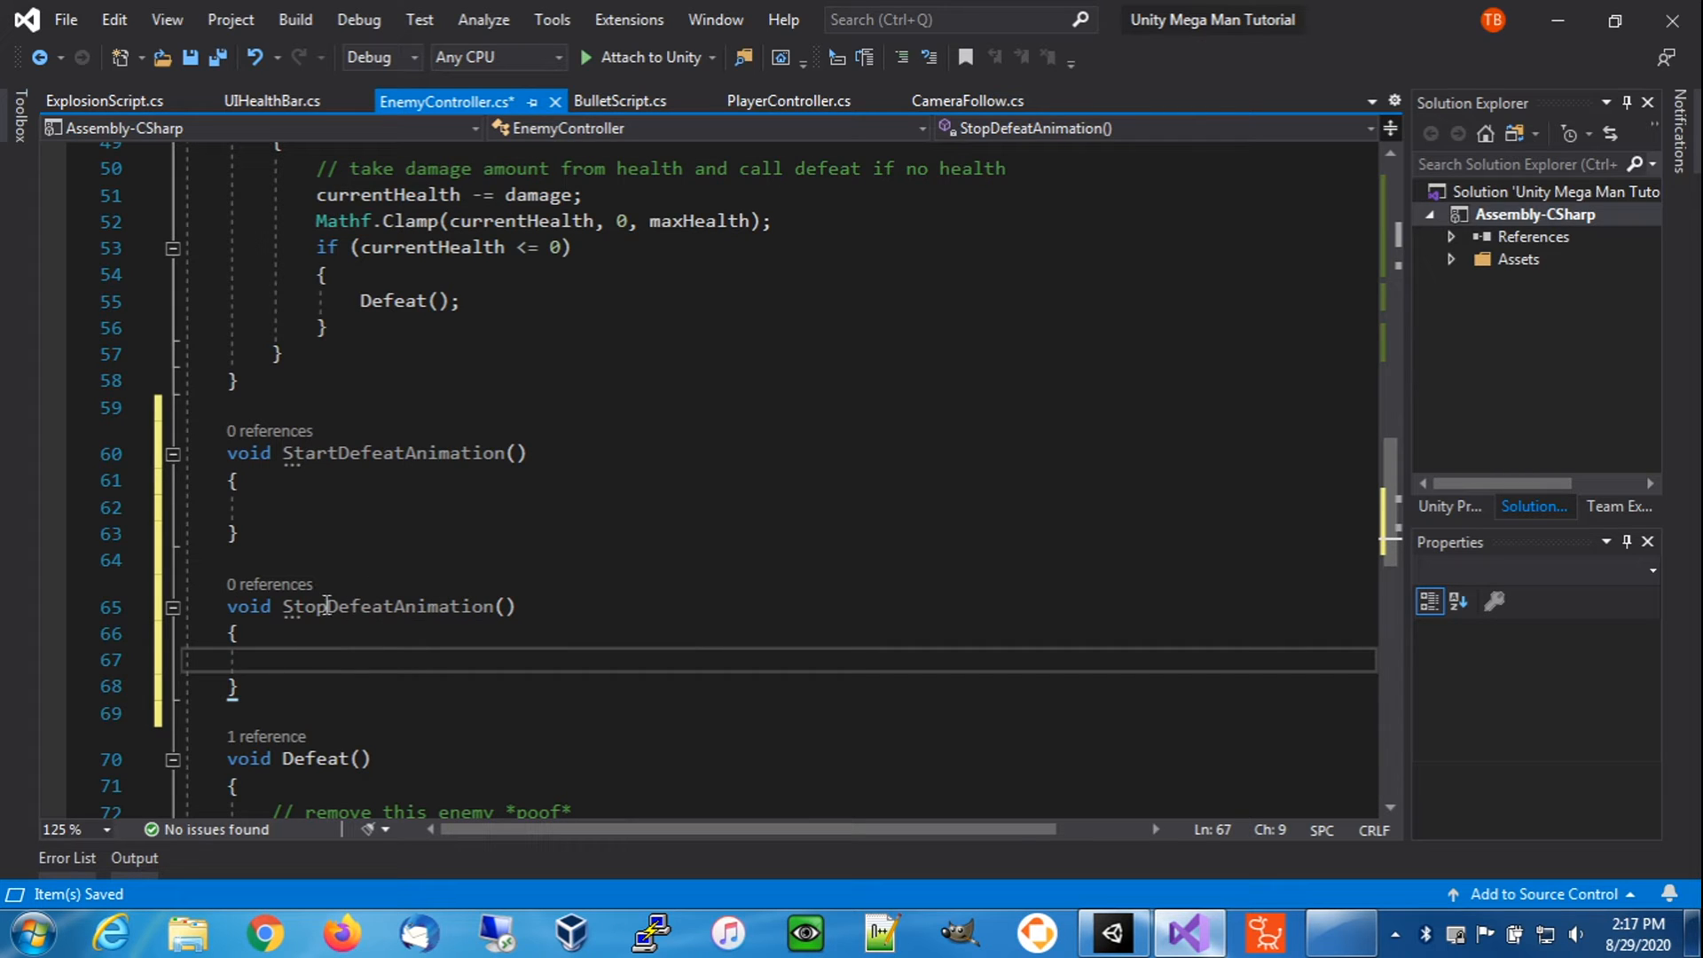
{"action": "left_click", "coordinate": [311, 512]}
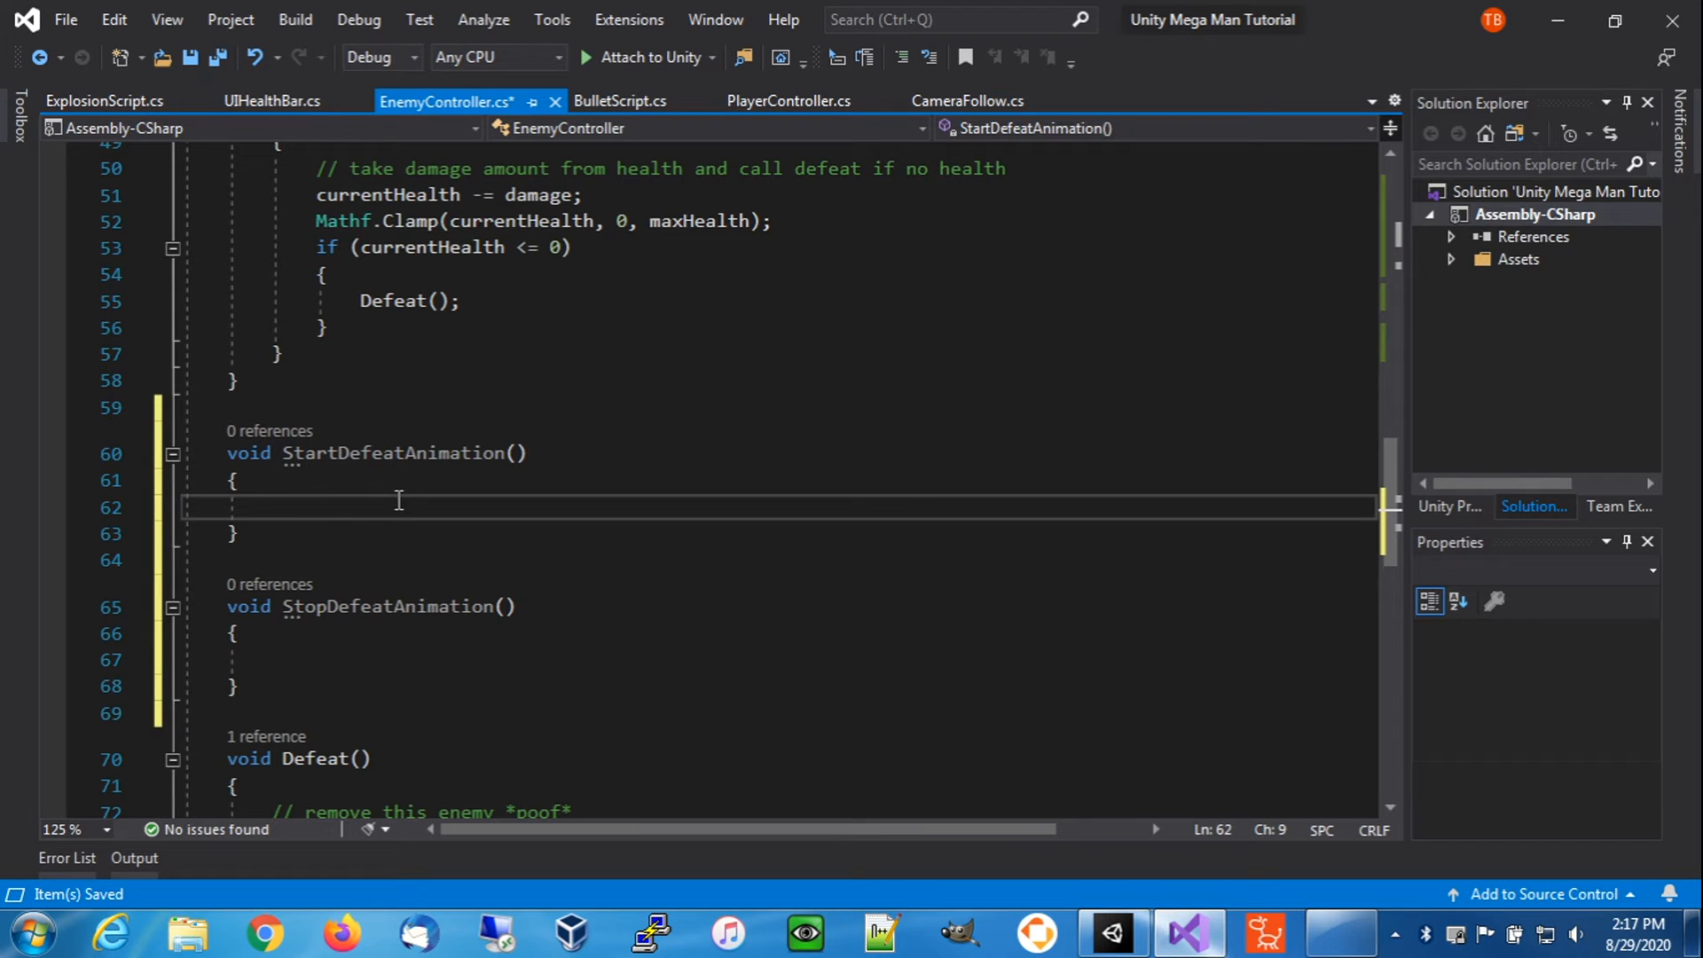
{"action": "type", "text": "explode"}
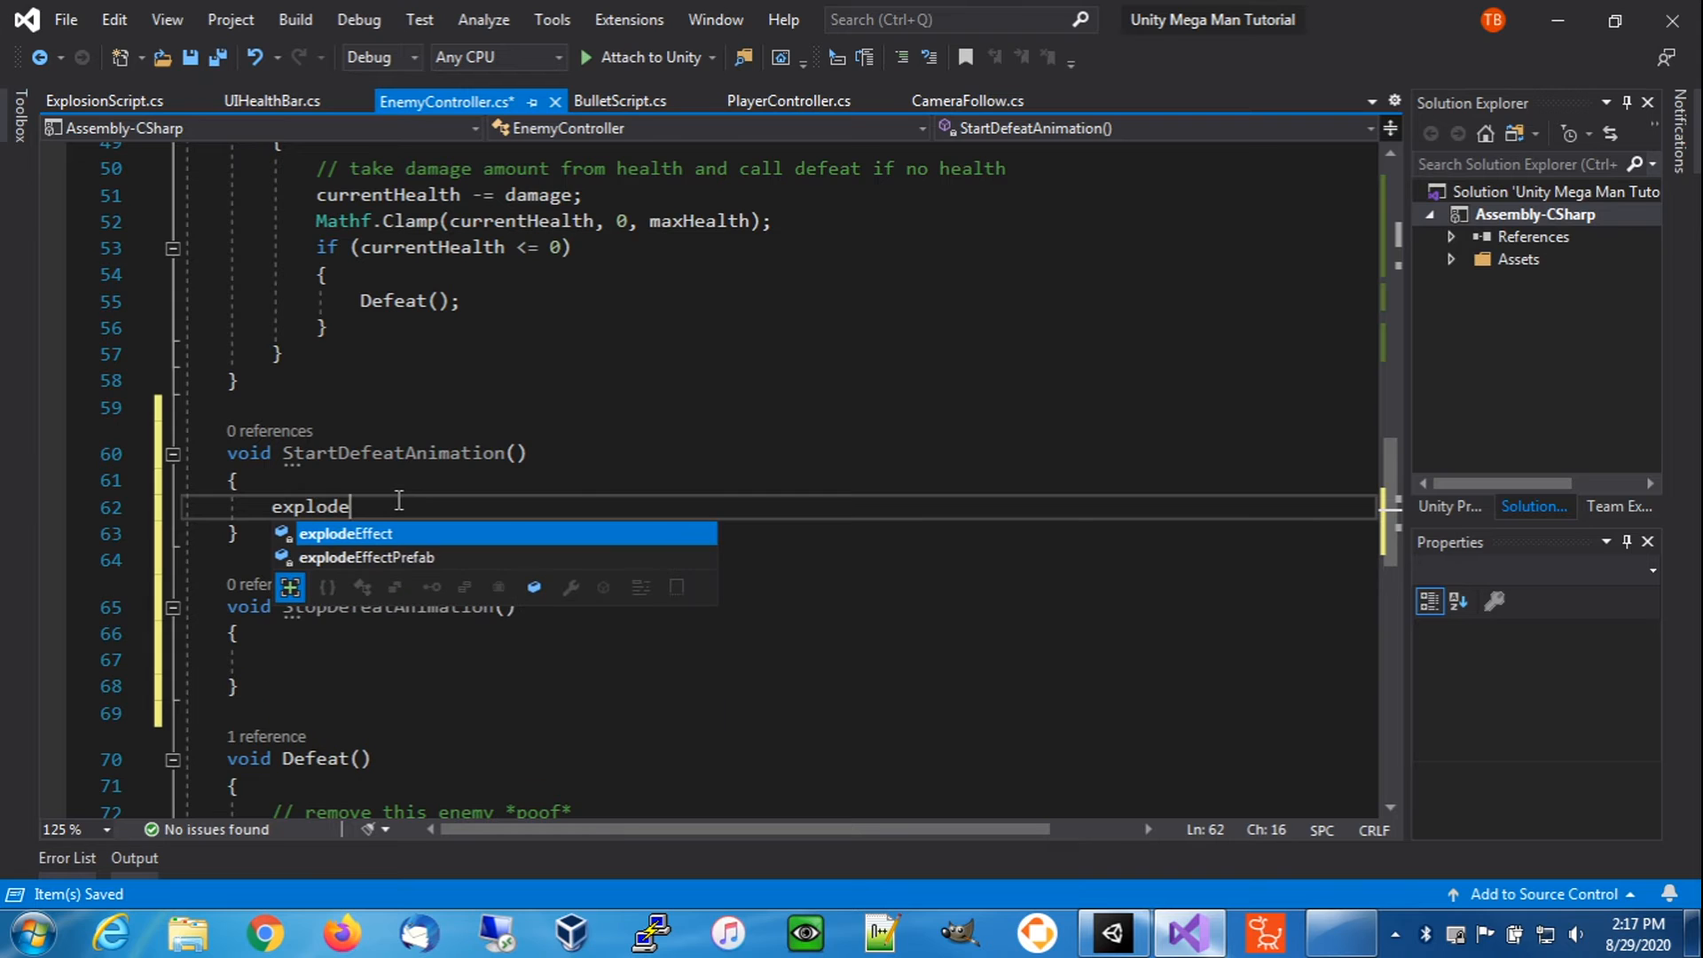
{"action": "type", "text": "Effect"}
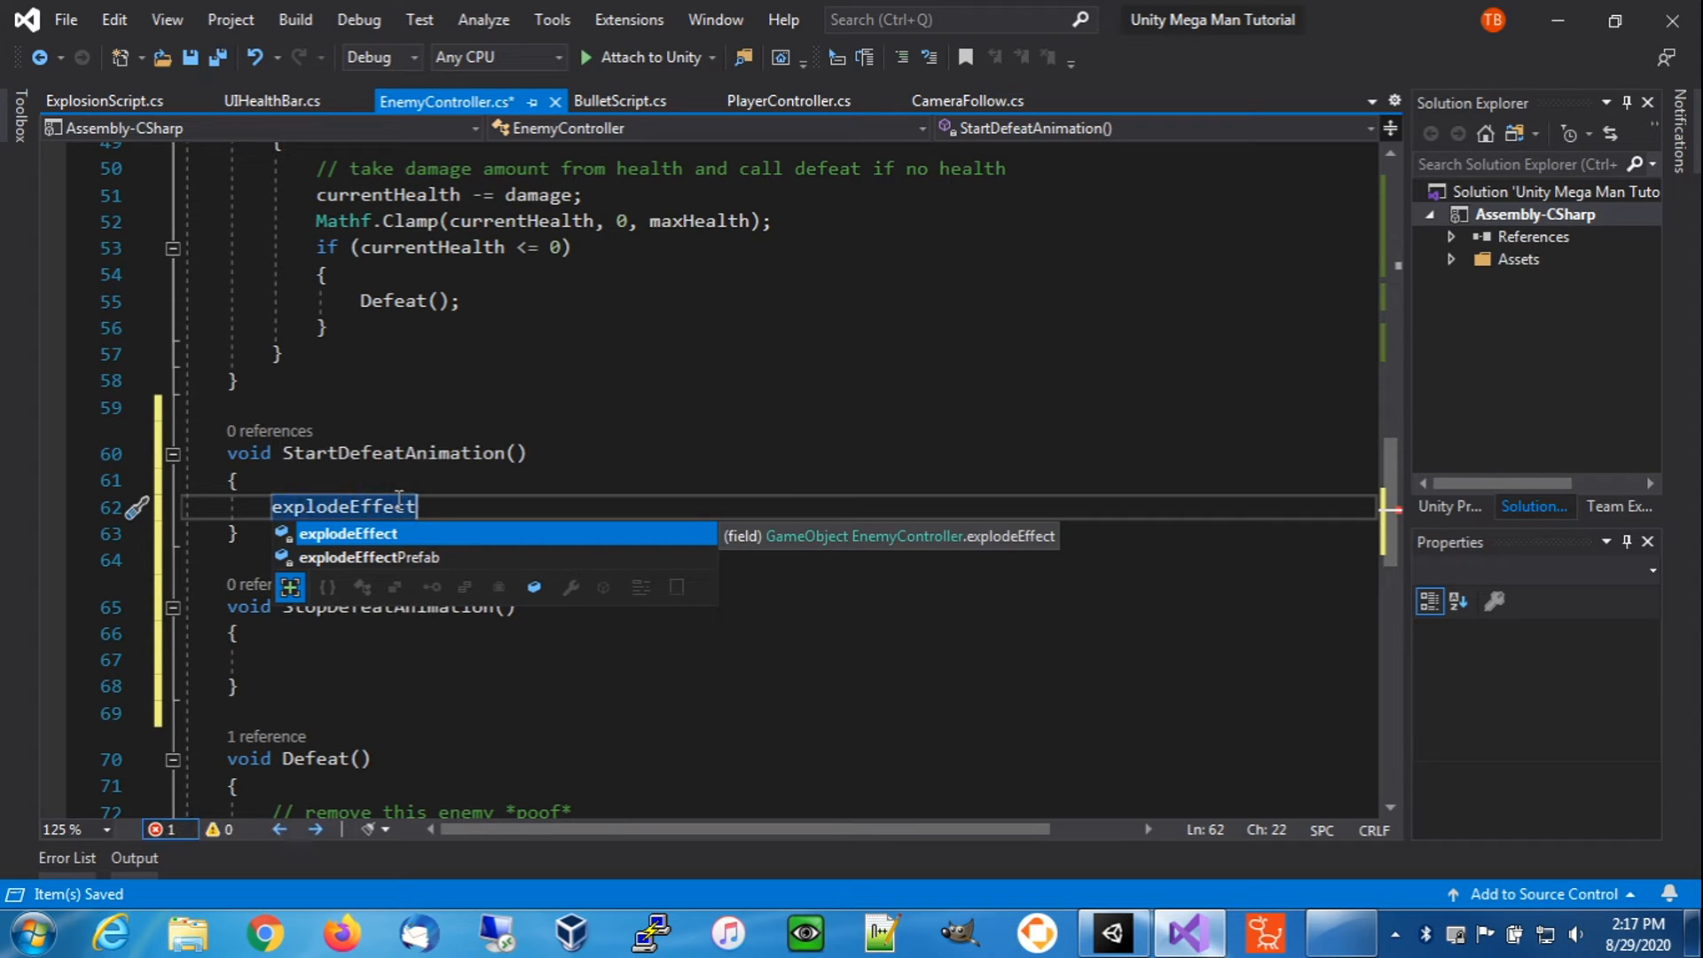
{"action": "key", "text": "Escape"}
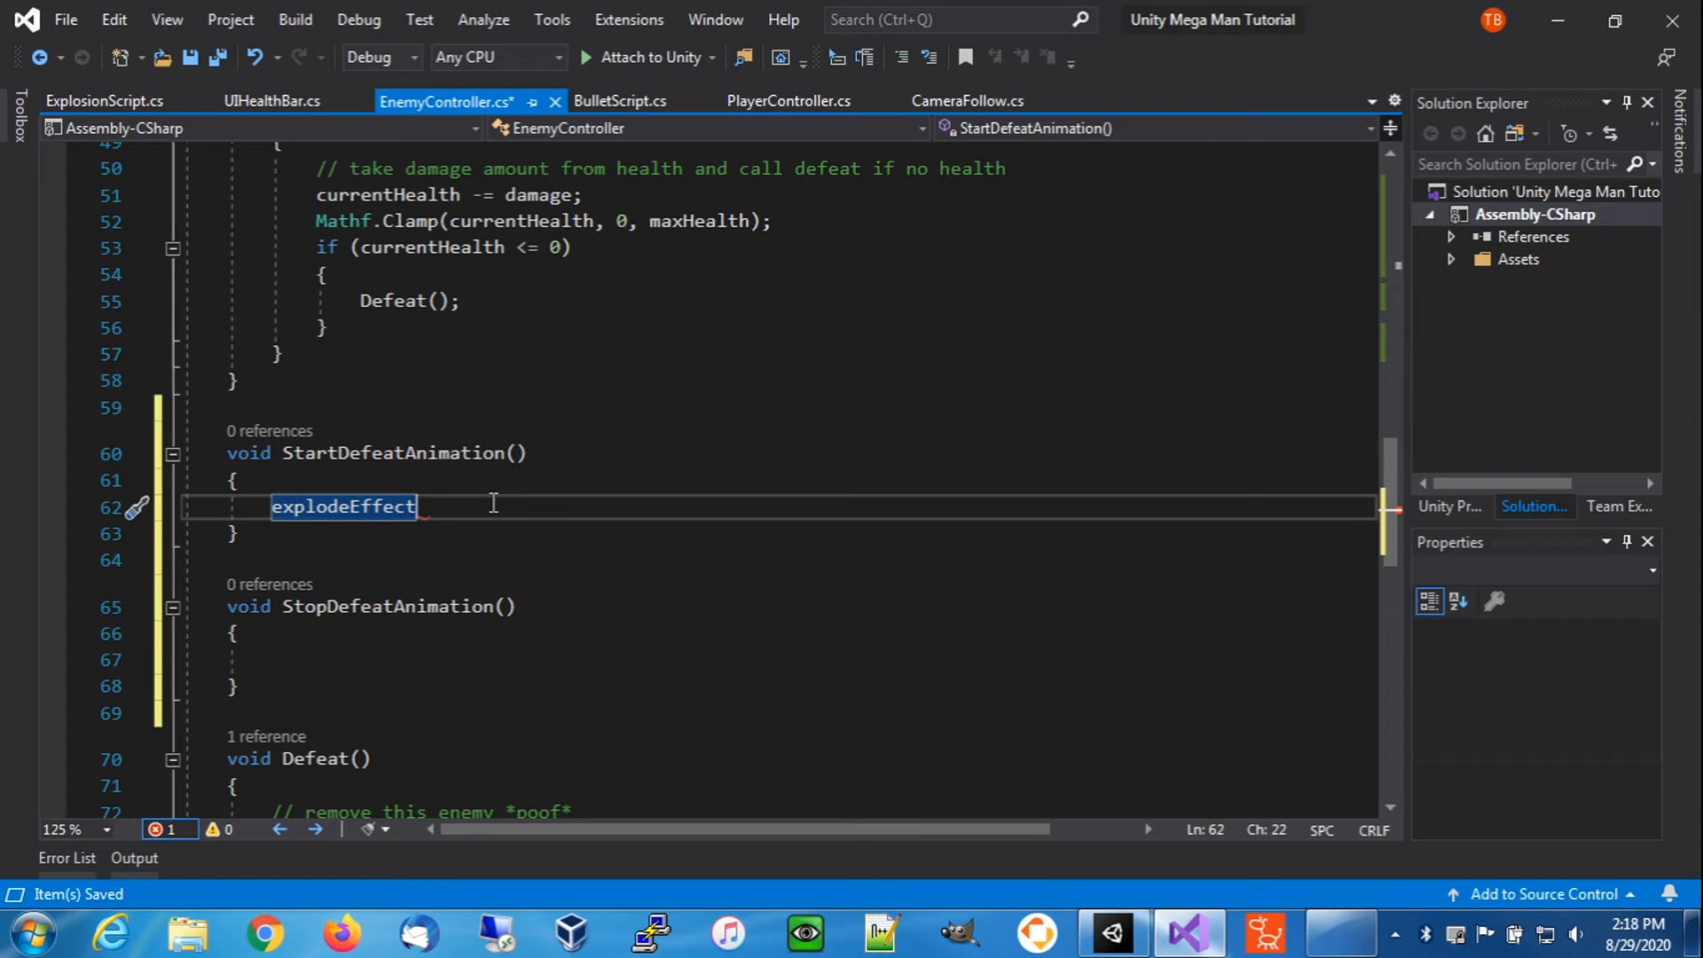
{"action": "type", "text": "= Inst"}
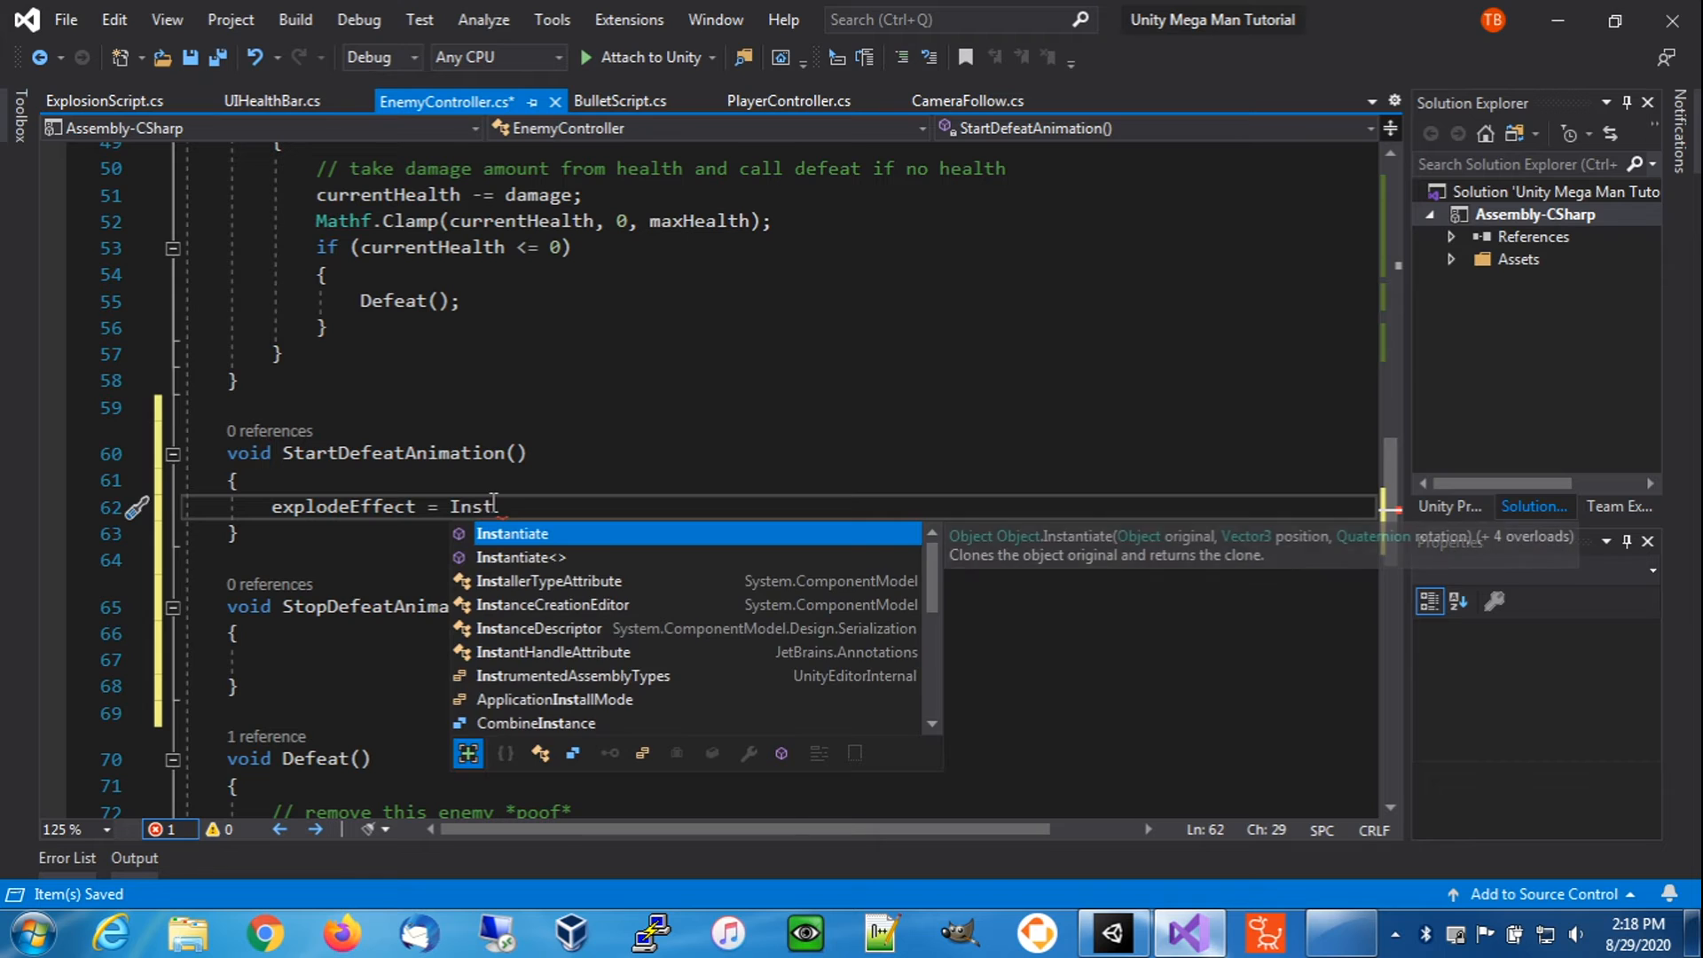
{"action": "key", "text": "Tab"}
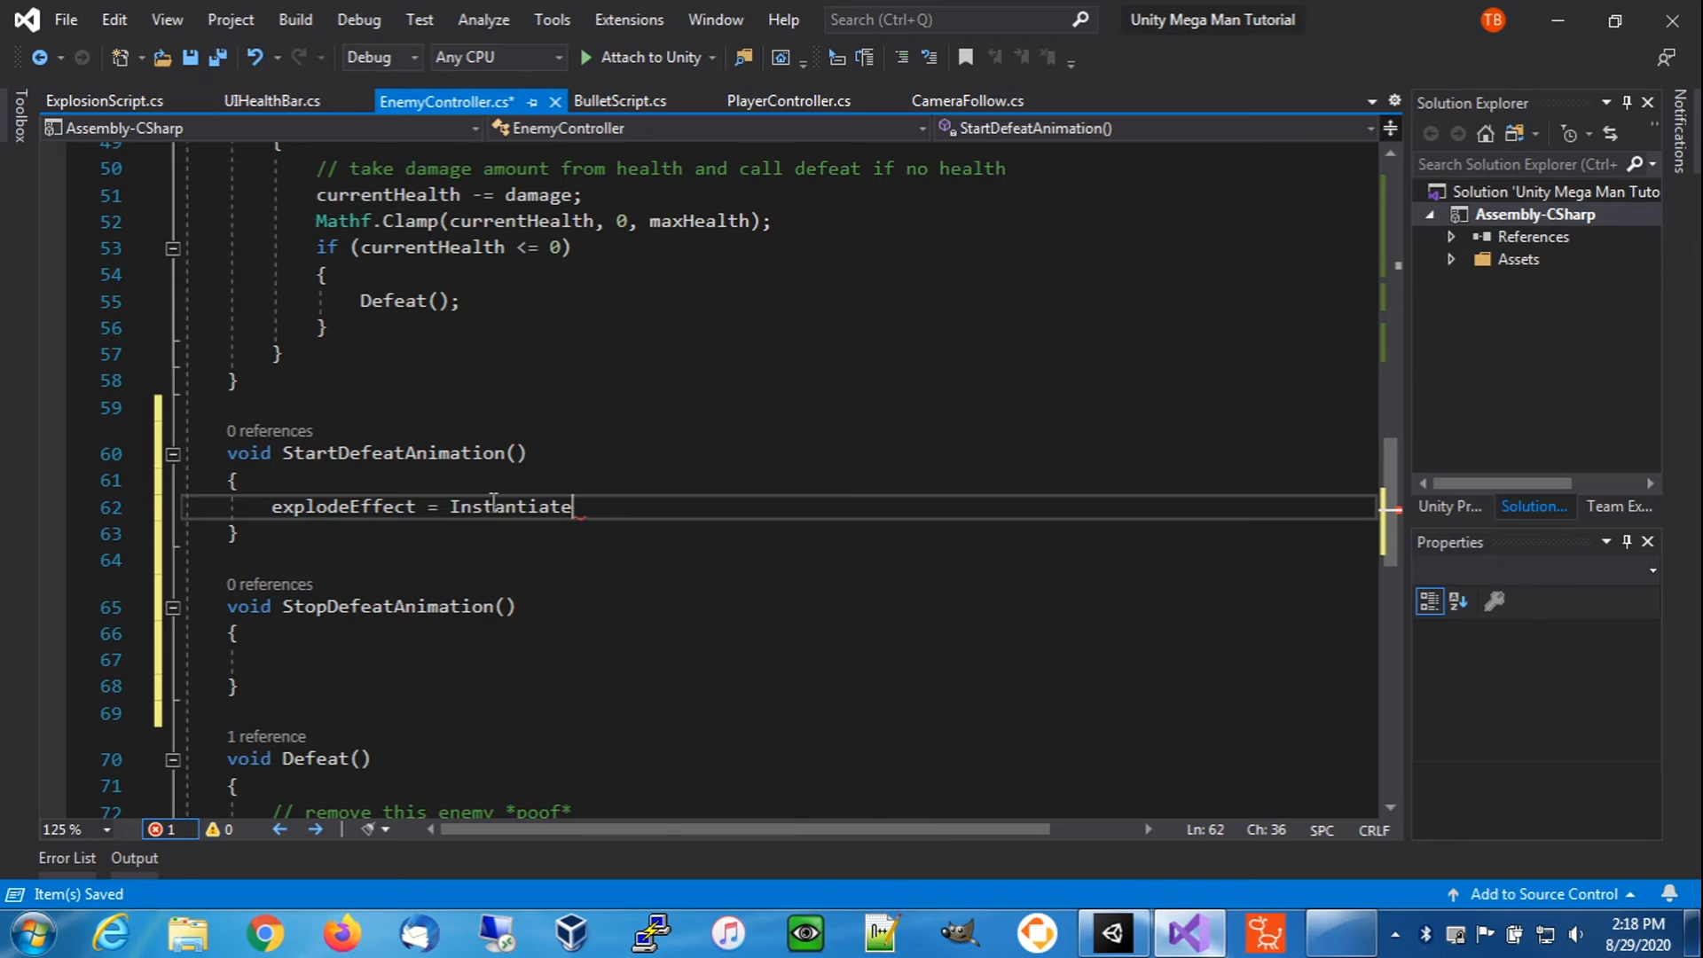
{"action": "type", "text": "("}
{"action": "type", "text": "explo"}
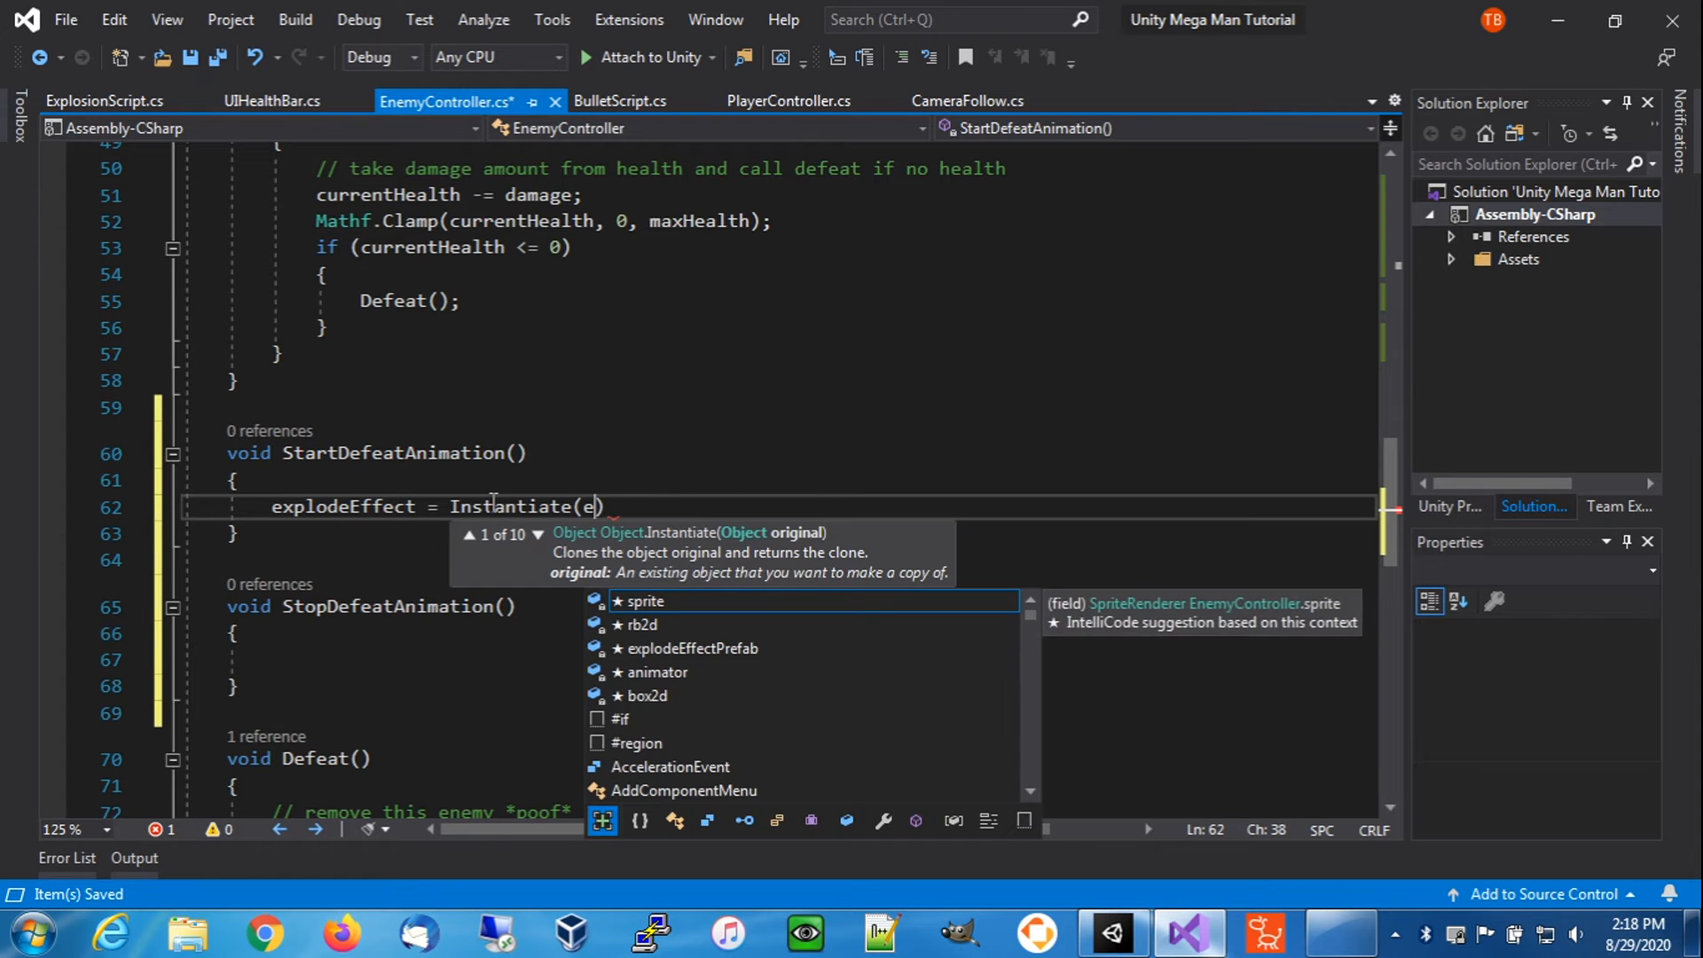
{"action": "key", "text": "Tab"}
{"action": "type", "text": ")"}
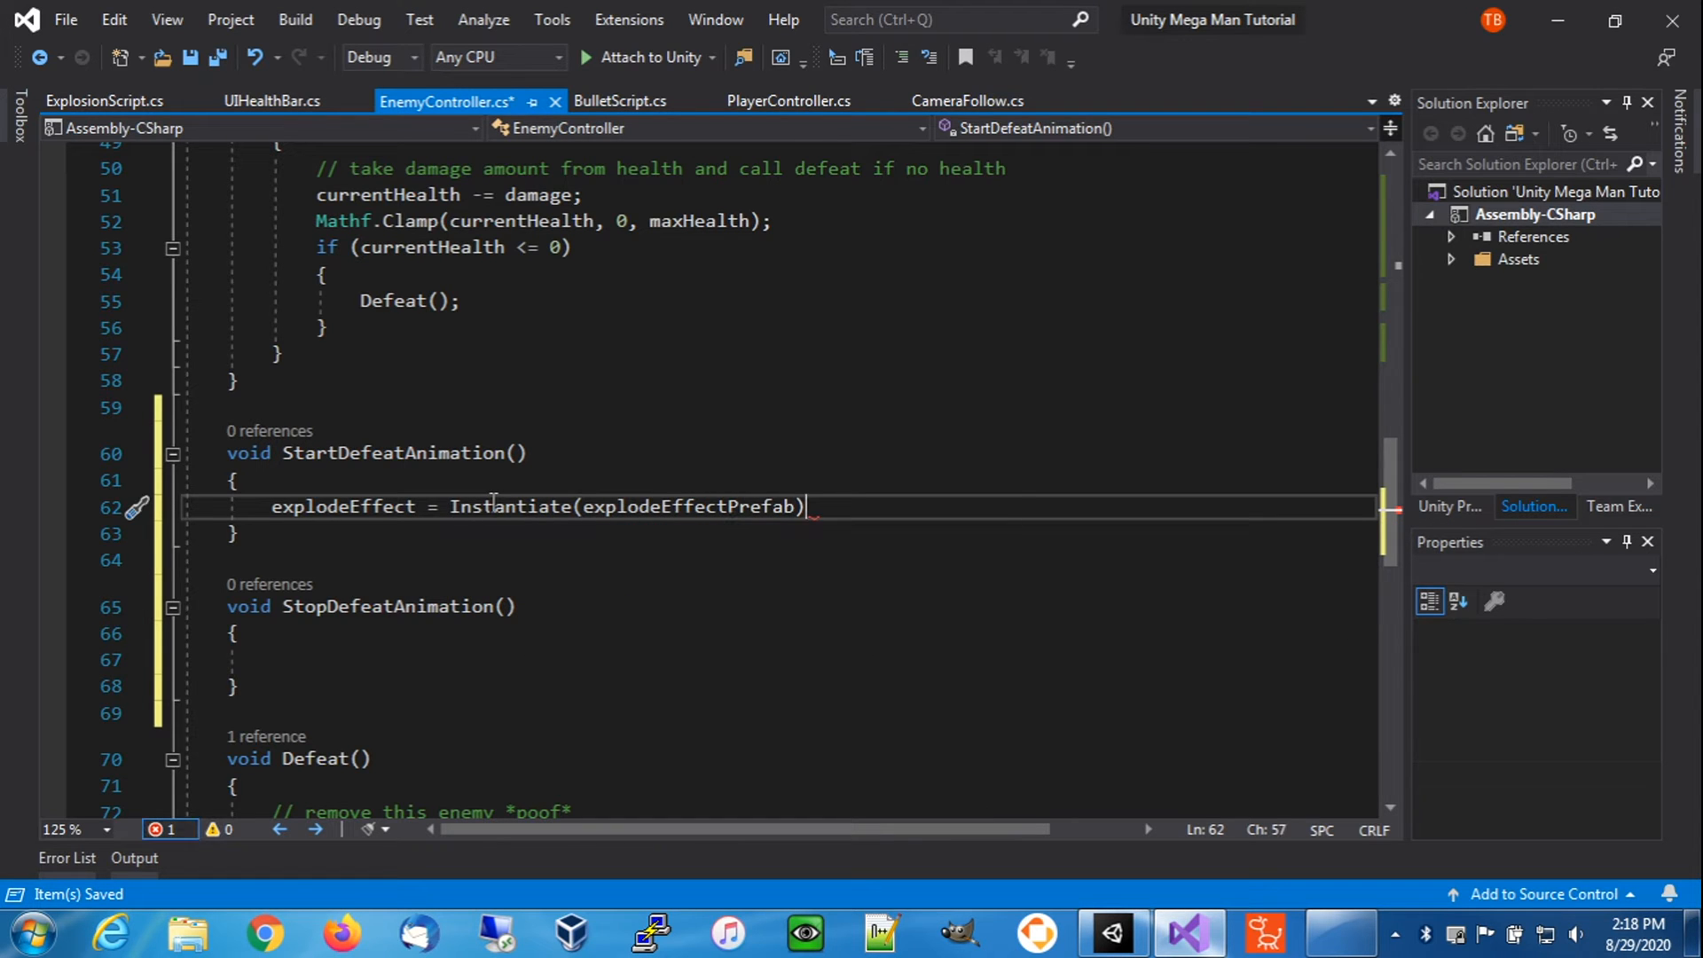
{"action": "type", "text": ";"}
- Below the Instantiate line in StartDefeatAnimation(), add explodeEffect.name = explodeEffectPrefab.name;
{"action": "key", "text": "Return"}
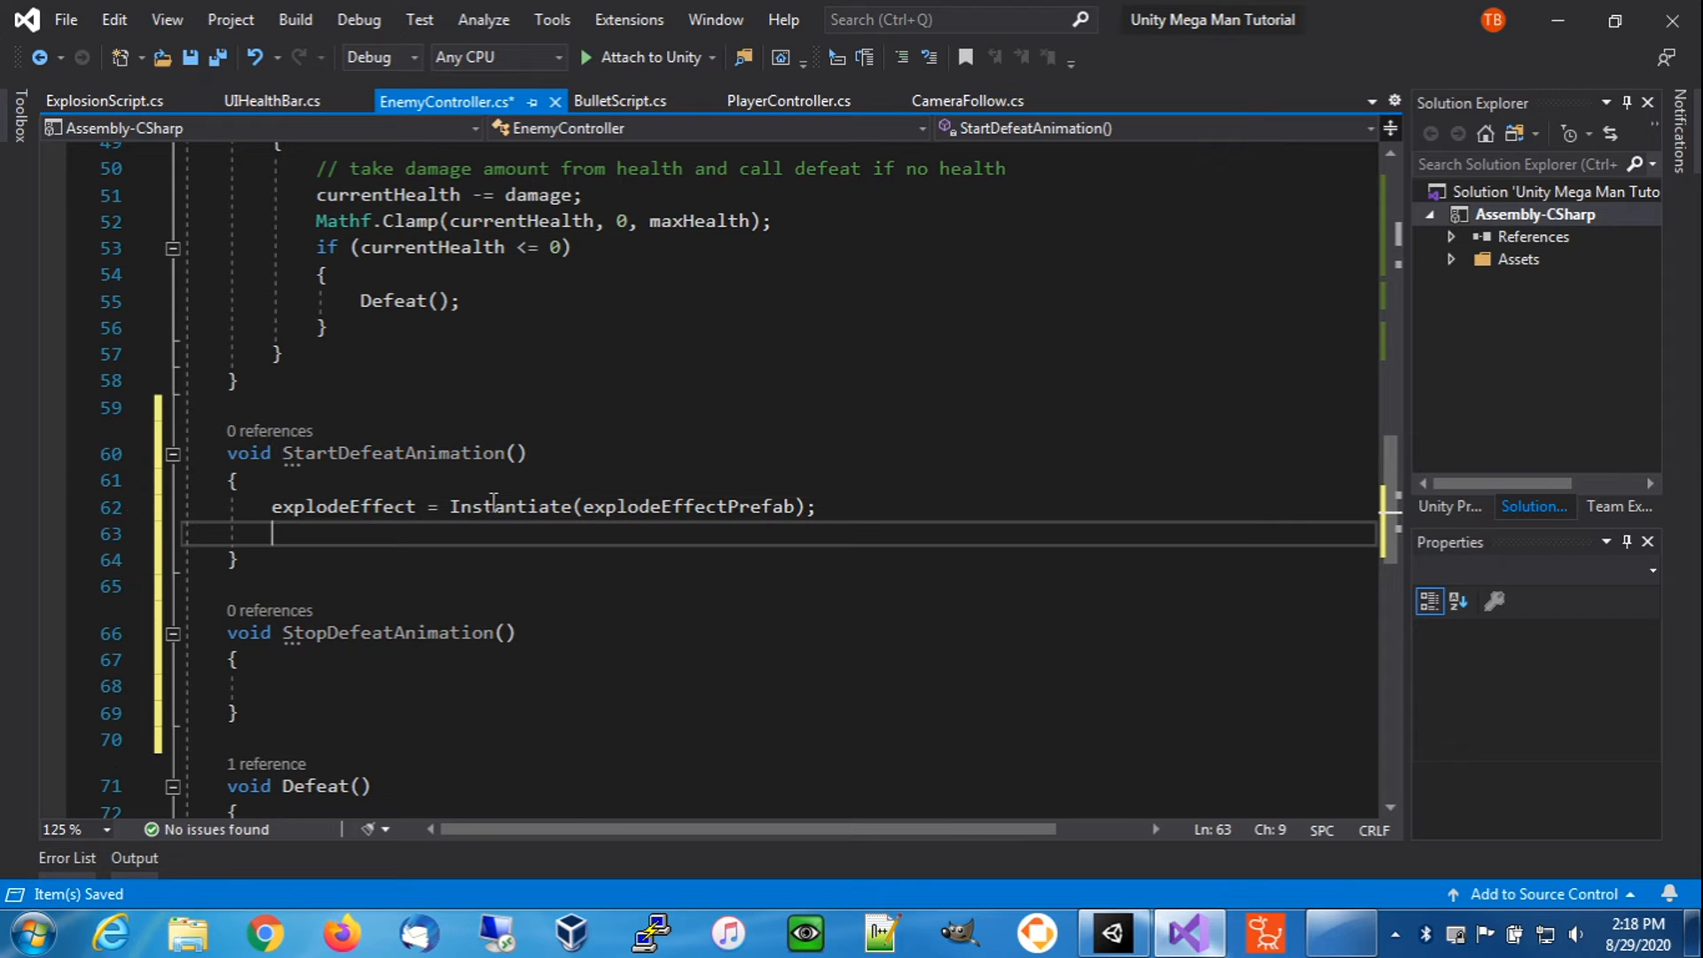
{"action": "type", "text": "explodeEffect"}
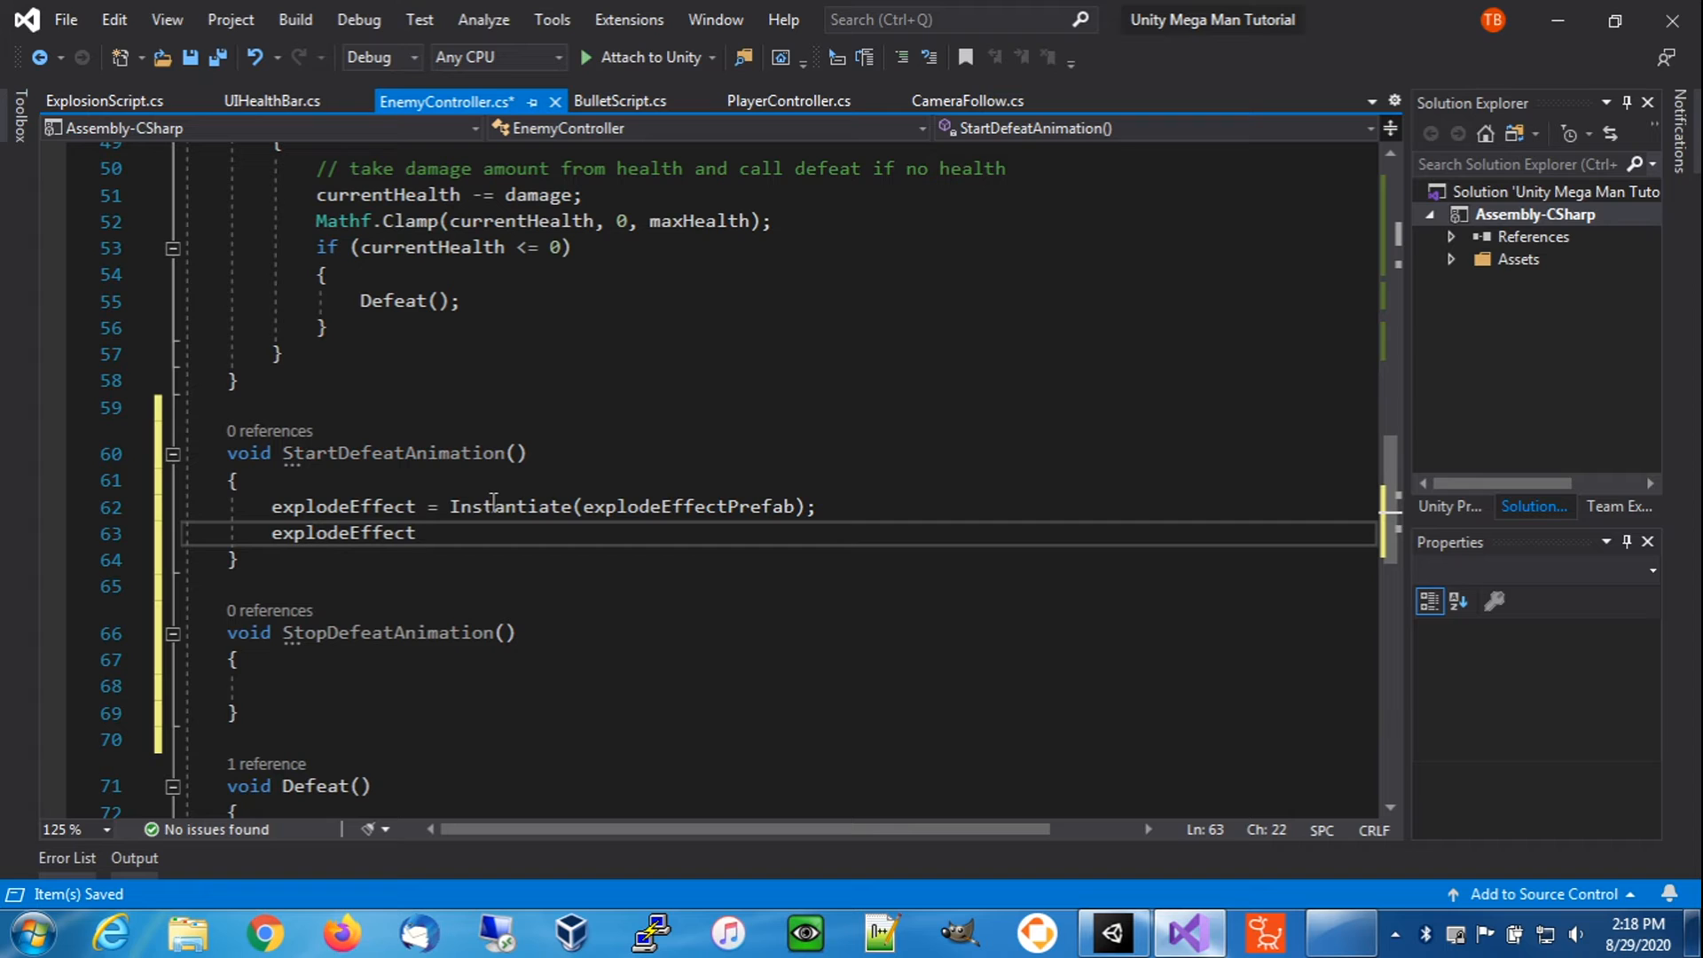
{"action": "type", "text": ".name = "}
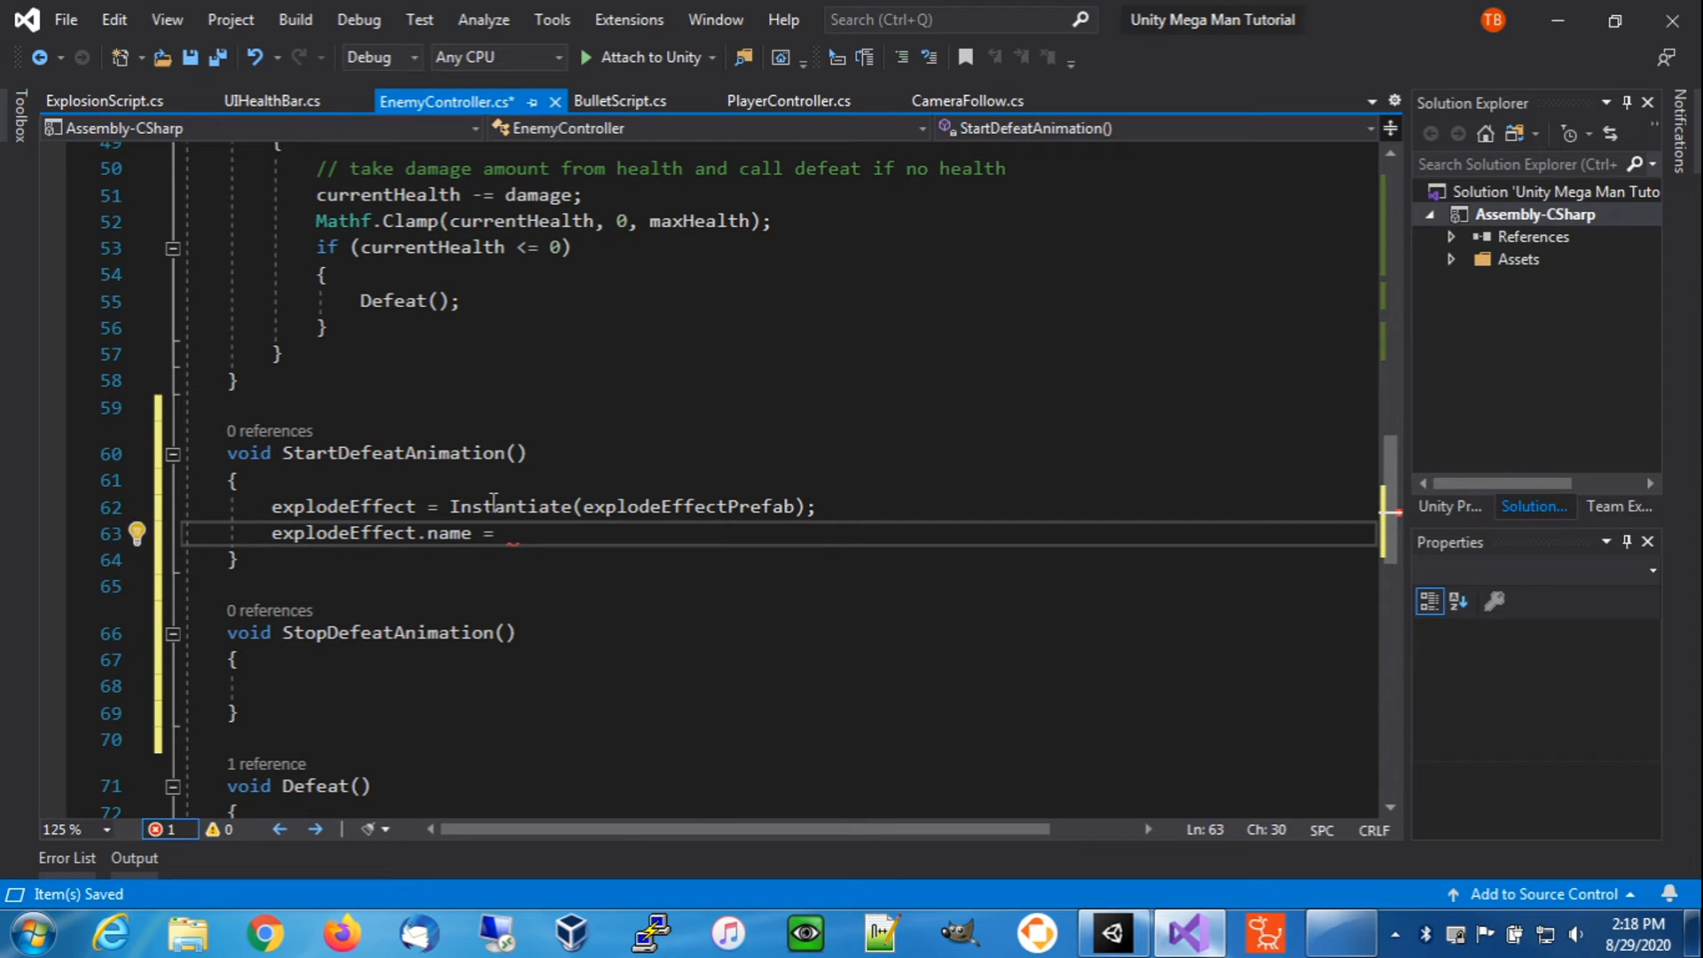
{"action": "type", "text": "explodeEffect"}
{"action": "type", "text": "tPrefab.na"}
{"action": "key", "text": "Tab"}
{"action": "type", "text": ";"}
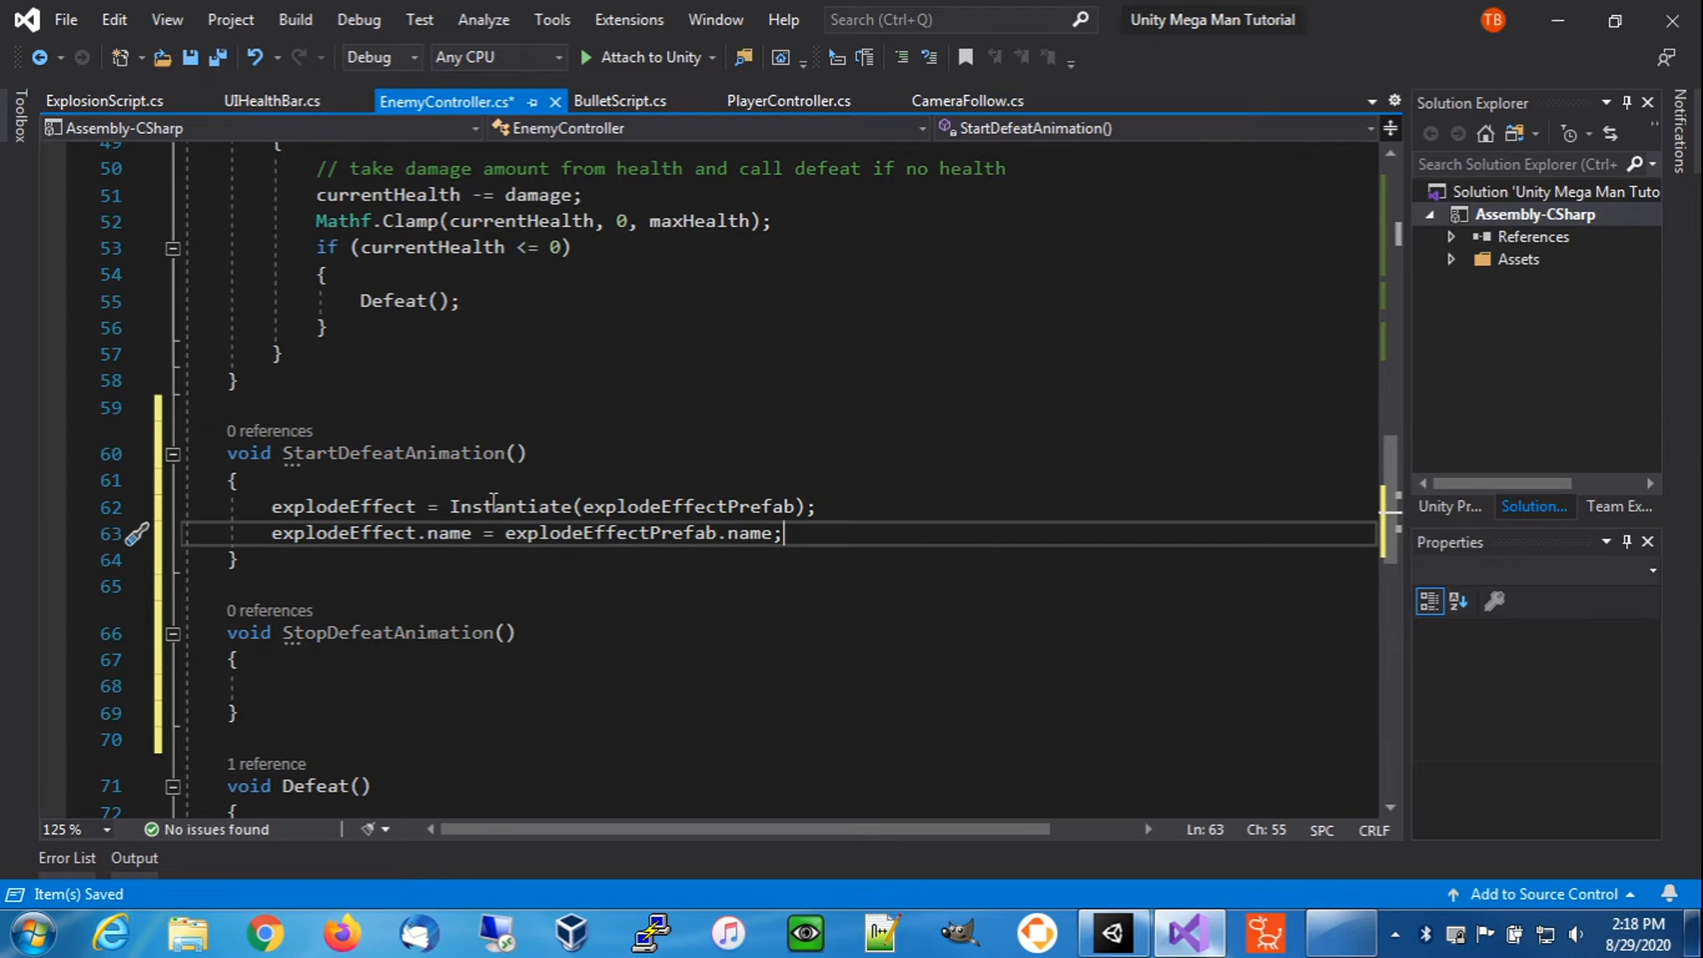
- Below the name assignment in StartDefeatAnimation(), add explodeEffect.transform.position = sprite.bounds.center;
{"action": "key", "text": "Return"}
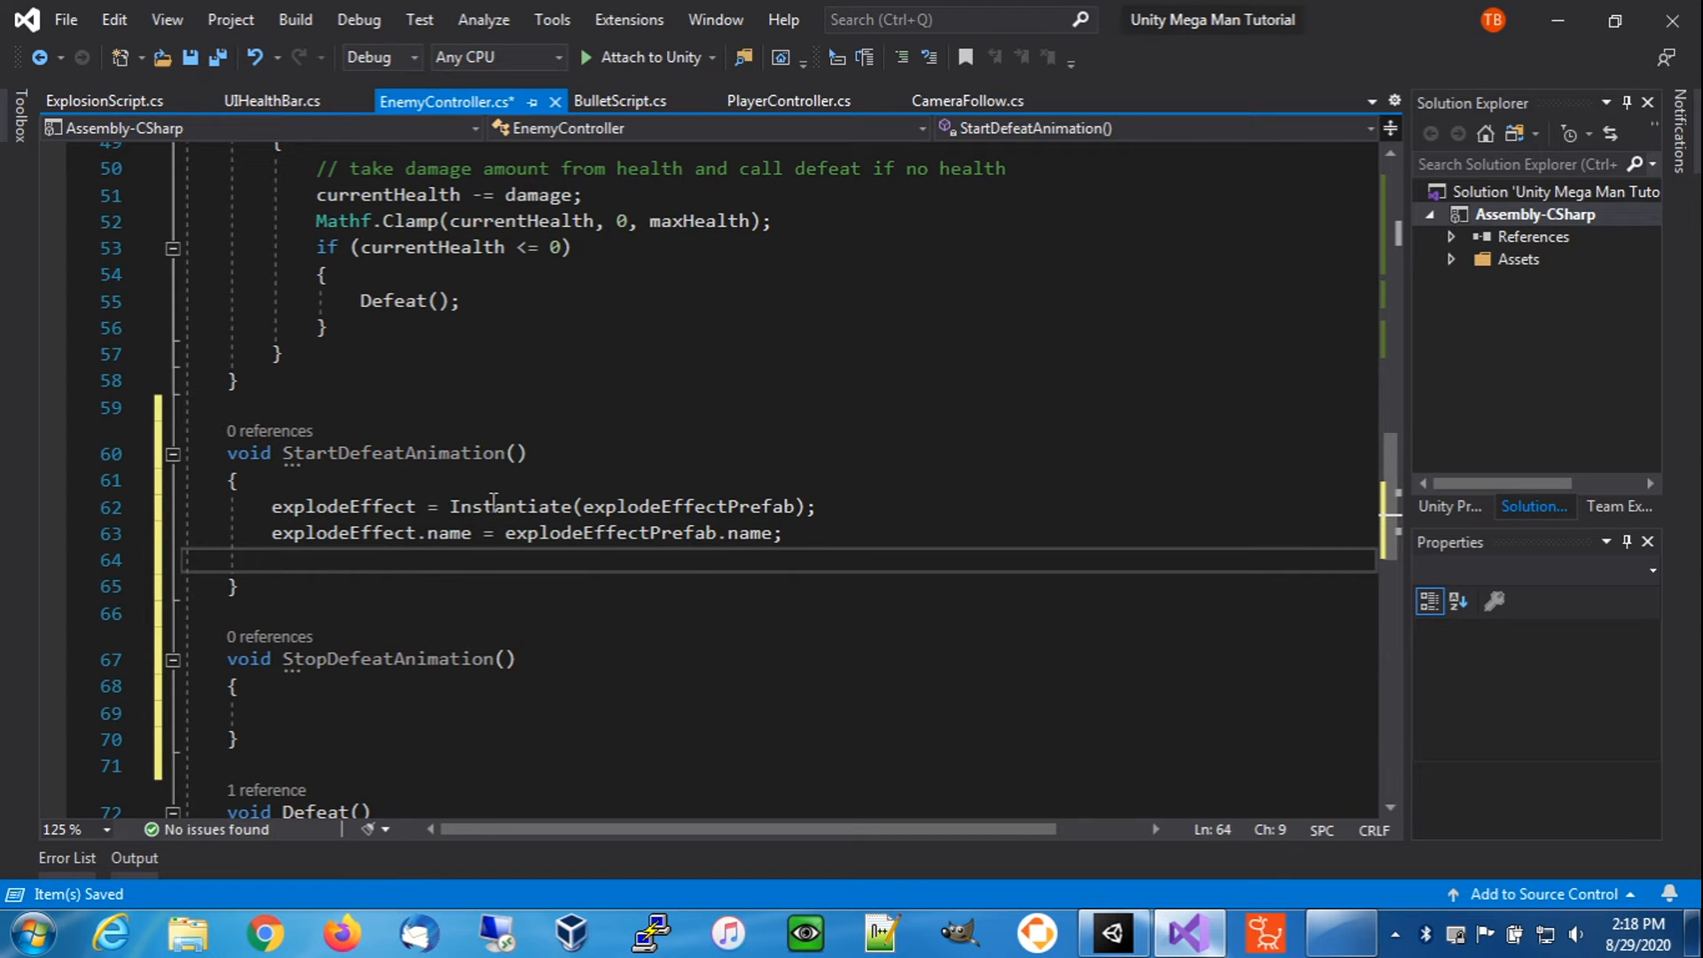
{"action": "type", "text": "explode"}
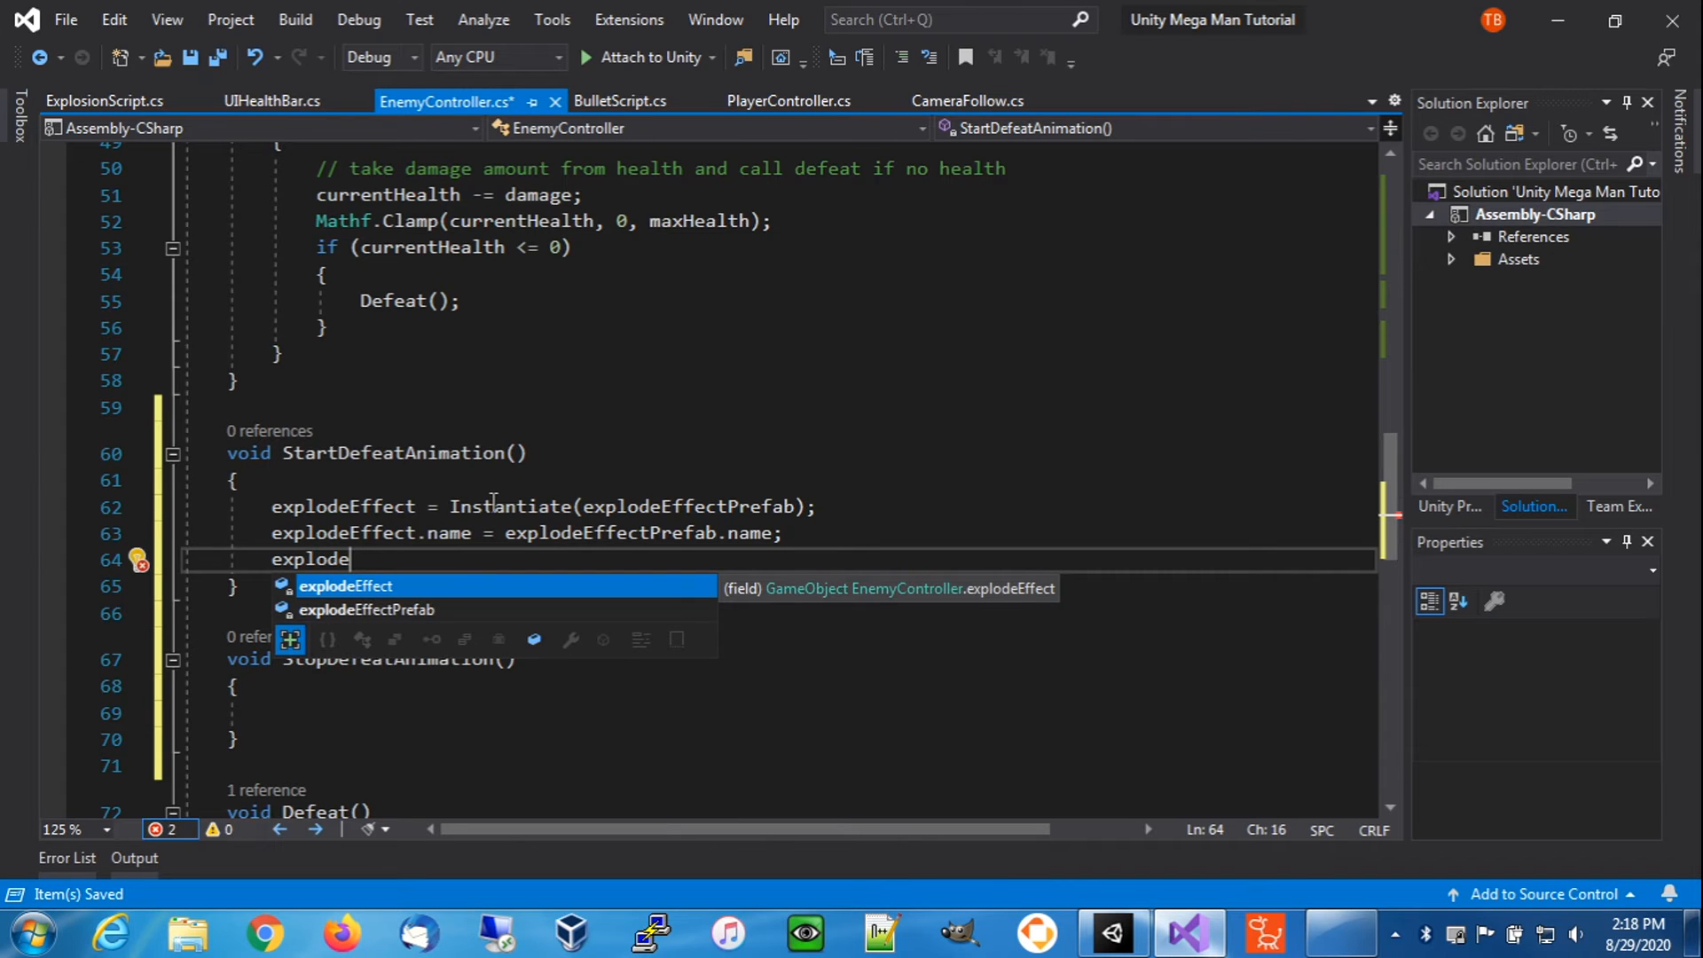
{"action": "type", "text": "Effect.transform"}
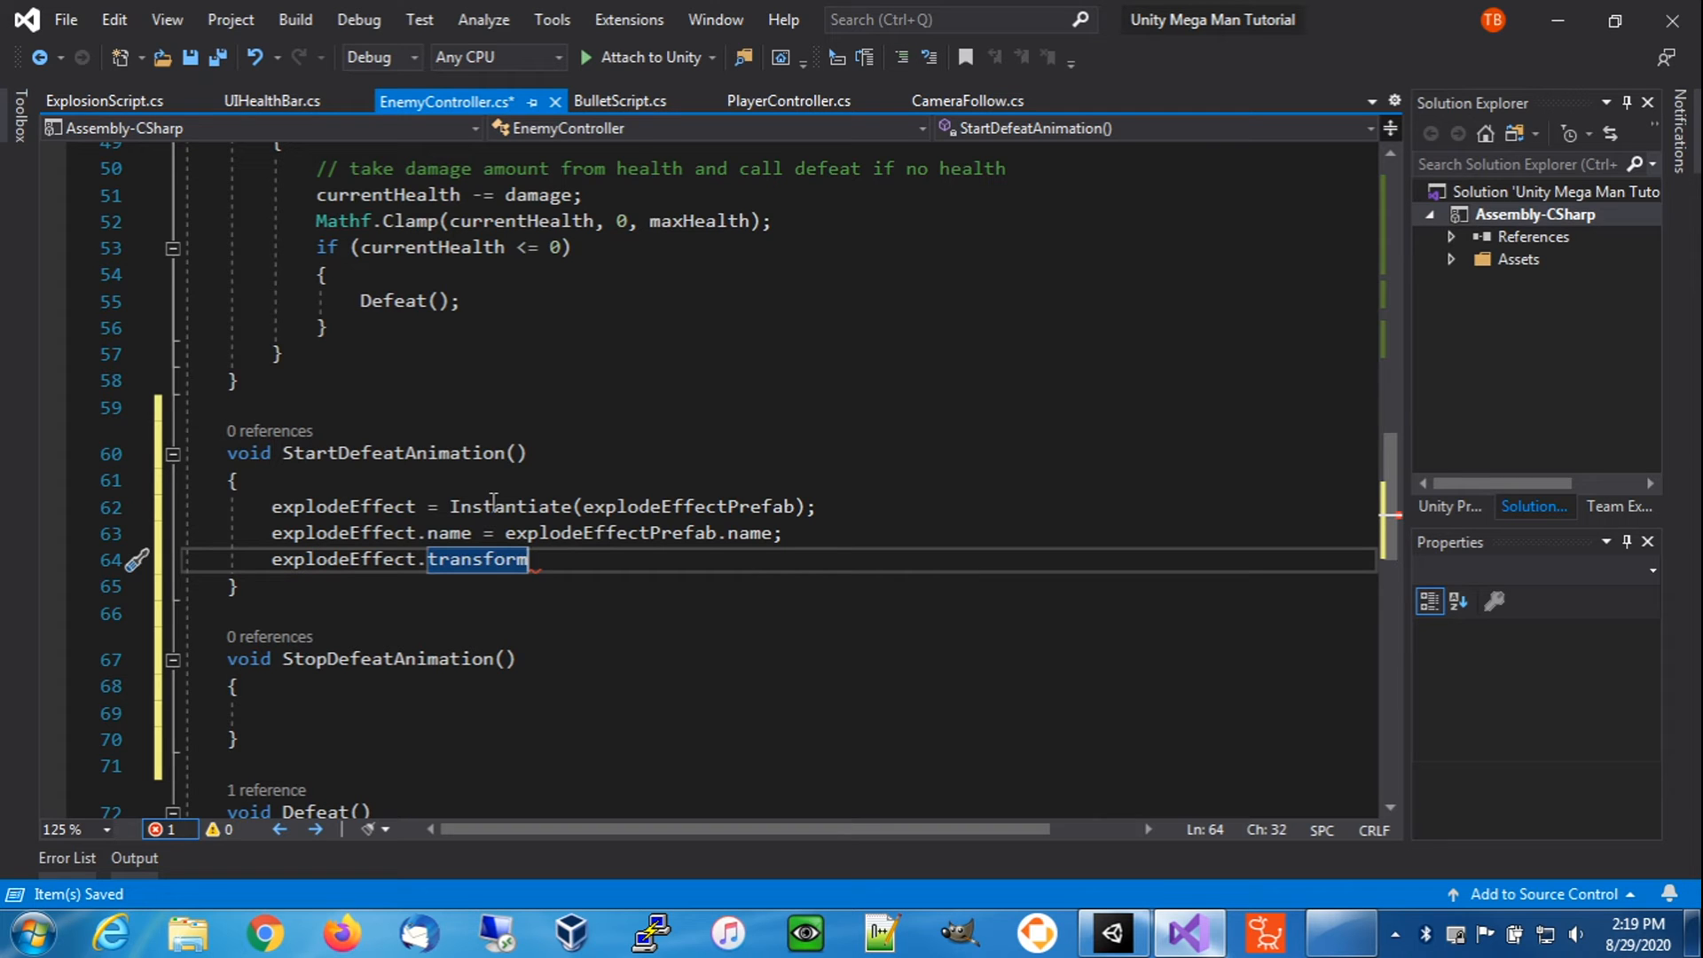
{"action": "type", "text": ".position"}
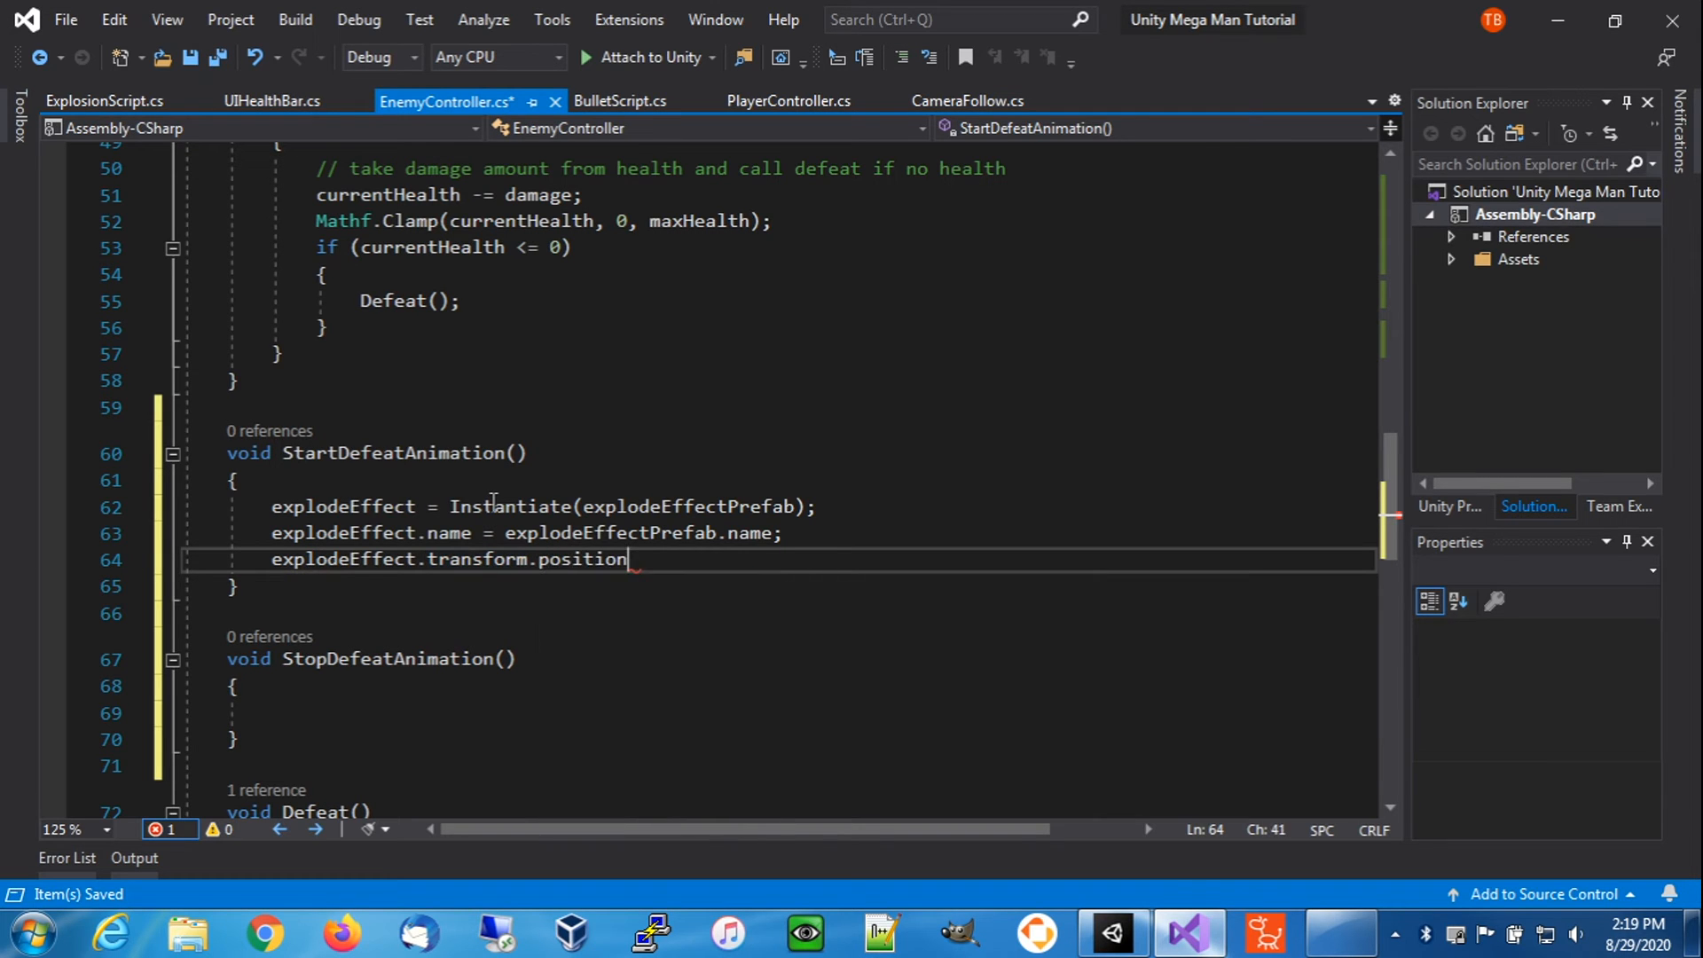
{"action": "type", "text": " ="}
{"action": "type", "text": "sprite.b"}
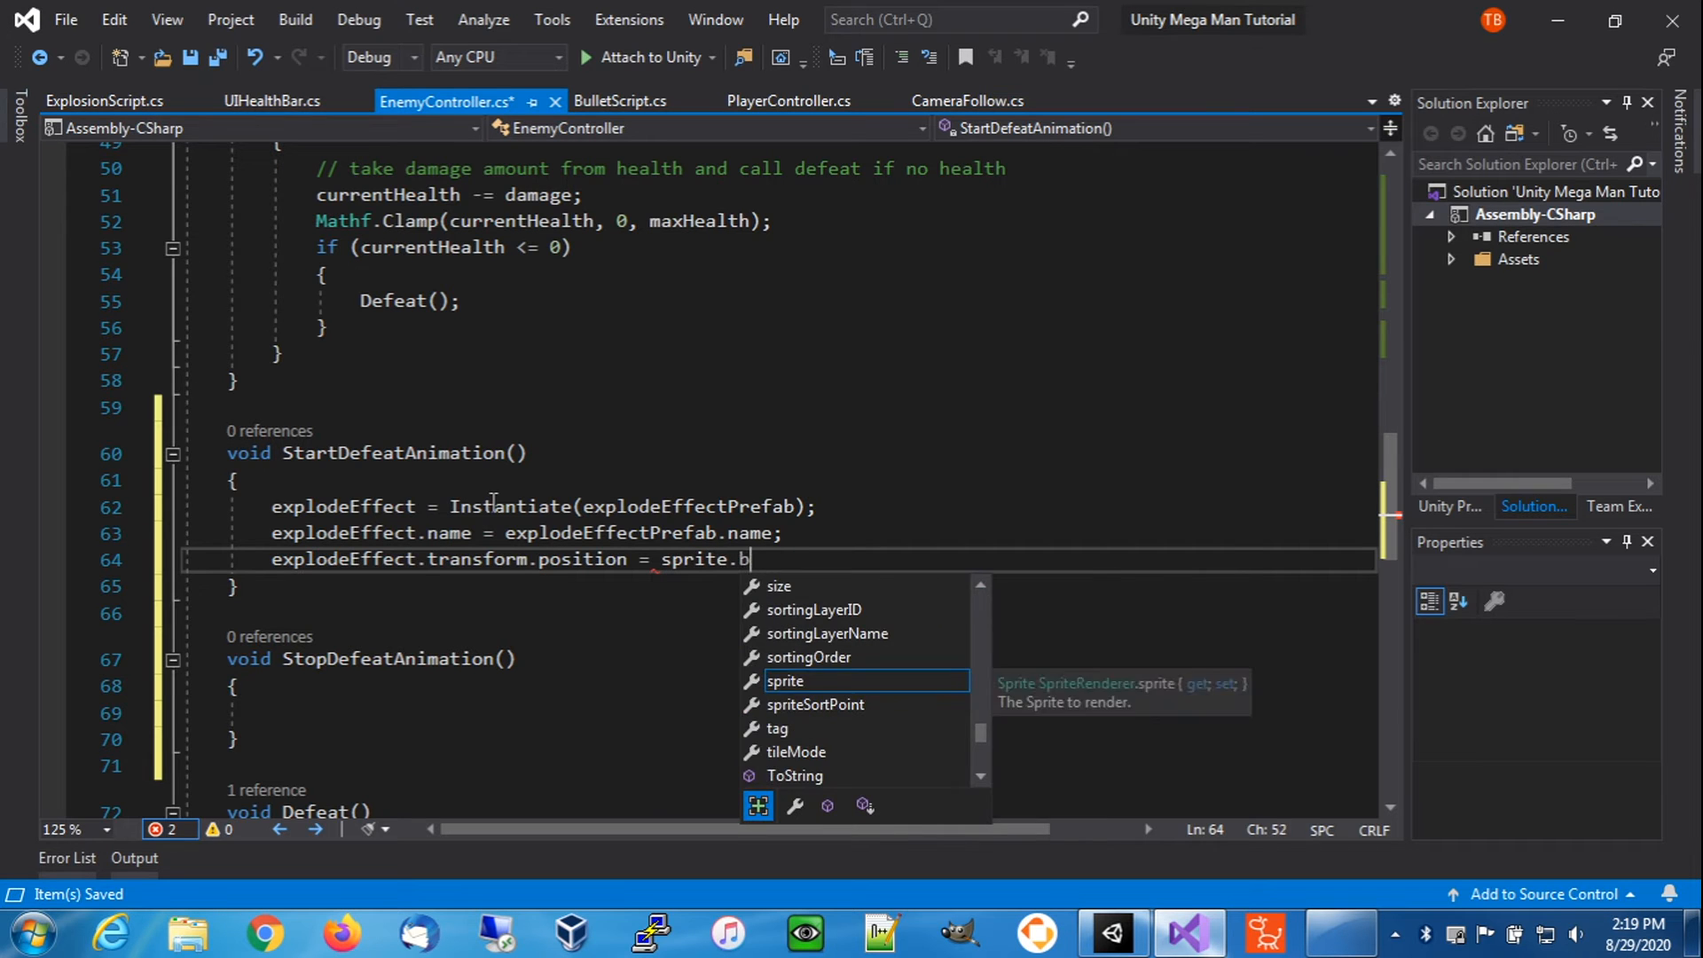
{"action": "type", "text": "ounds.center;"}
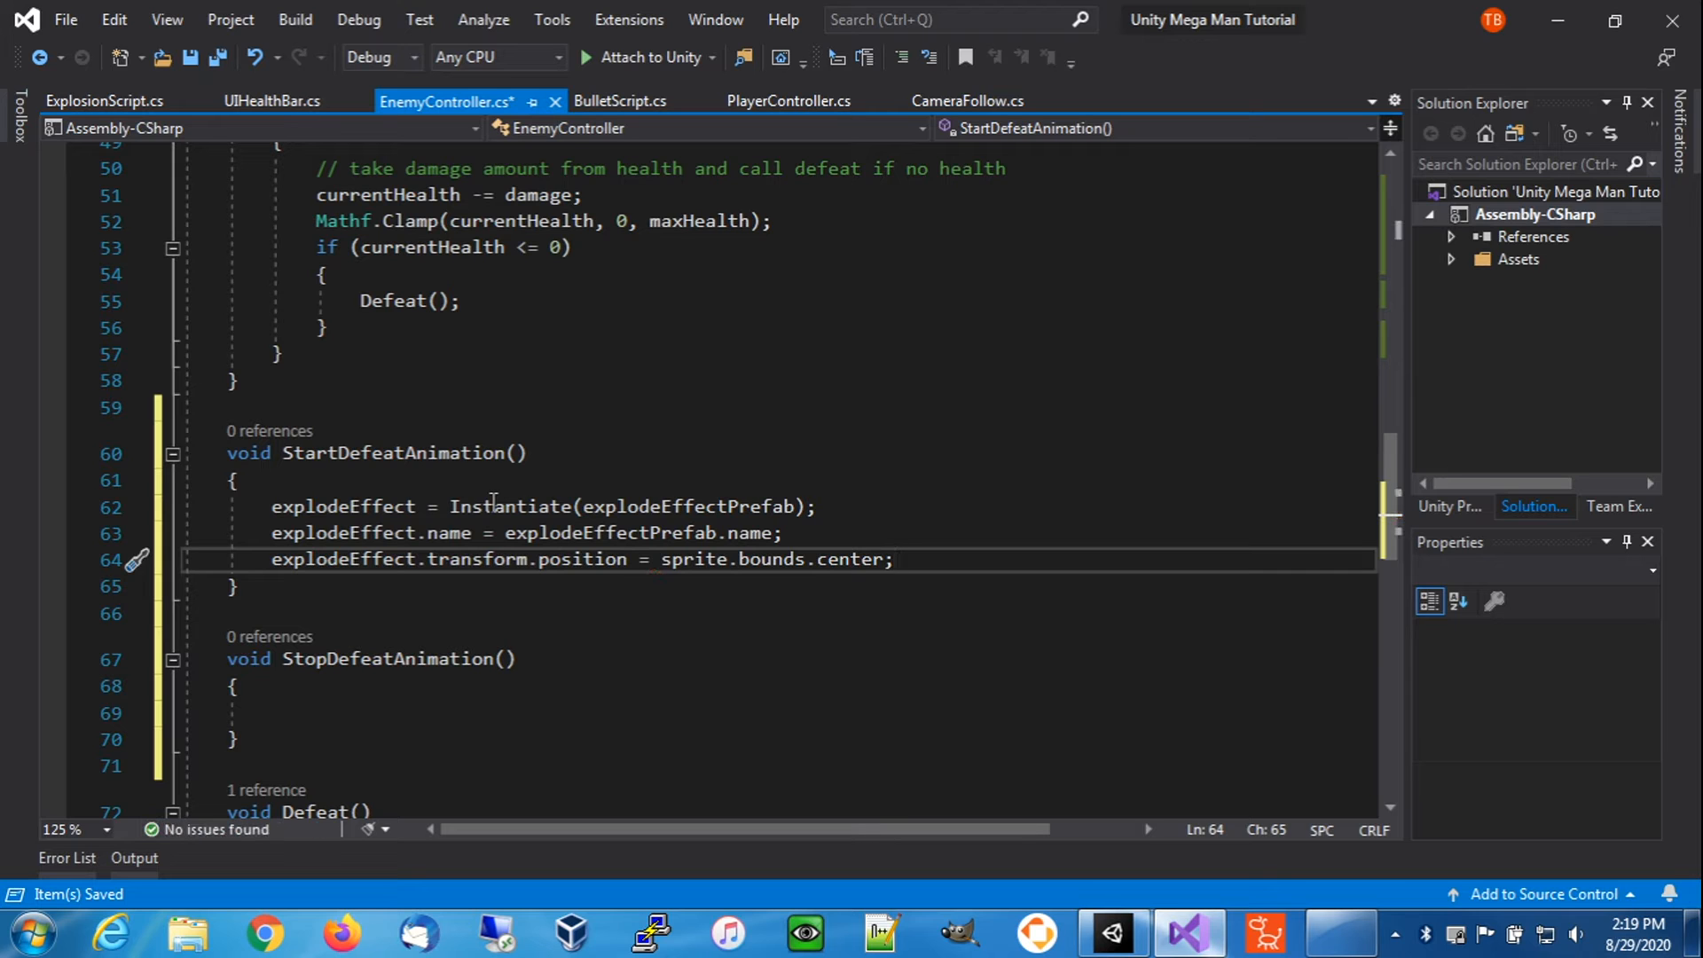
- Below the position assignment in StartDefeatAnimation(), add explodeEffect.GetComponent<ExplosionScript>().SetDamageValue(this.explosionDamage);
{"action": "key", "text": "Return"}
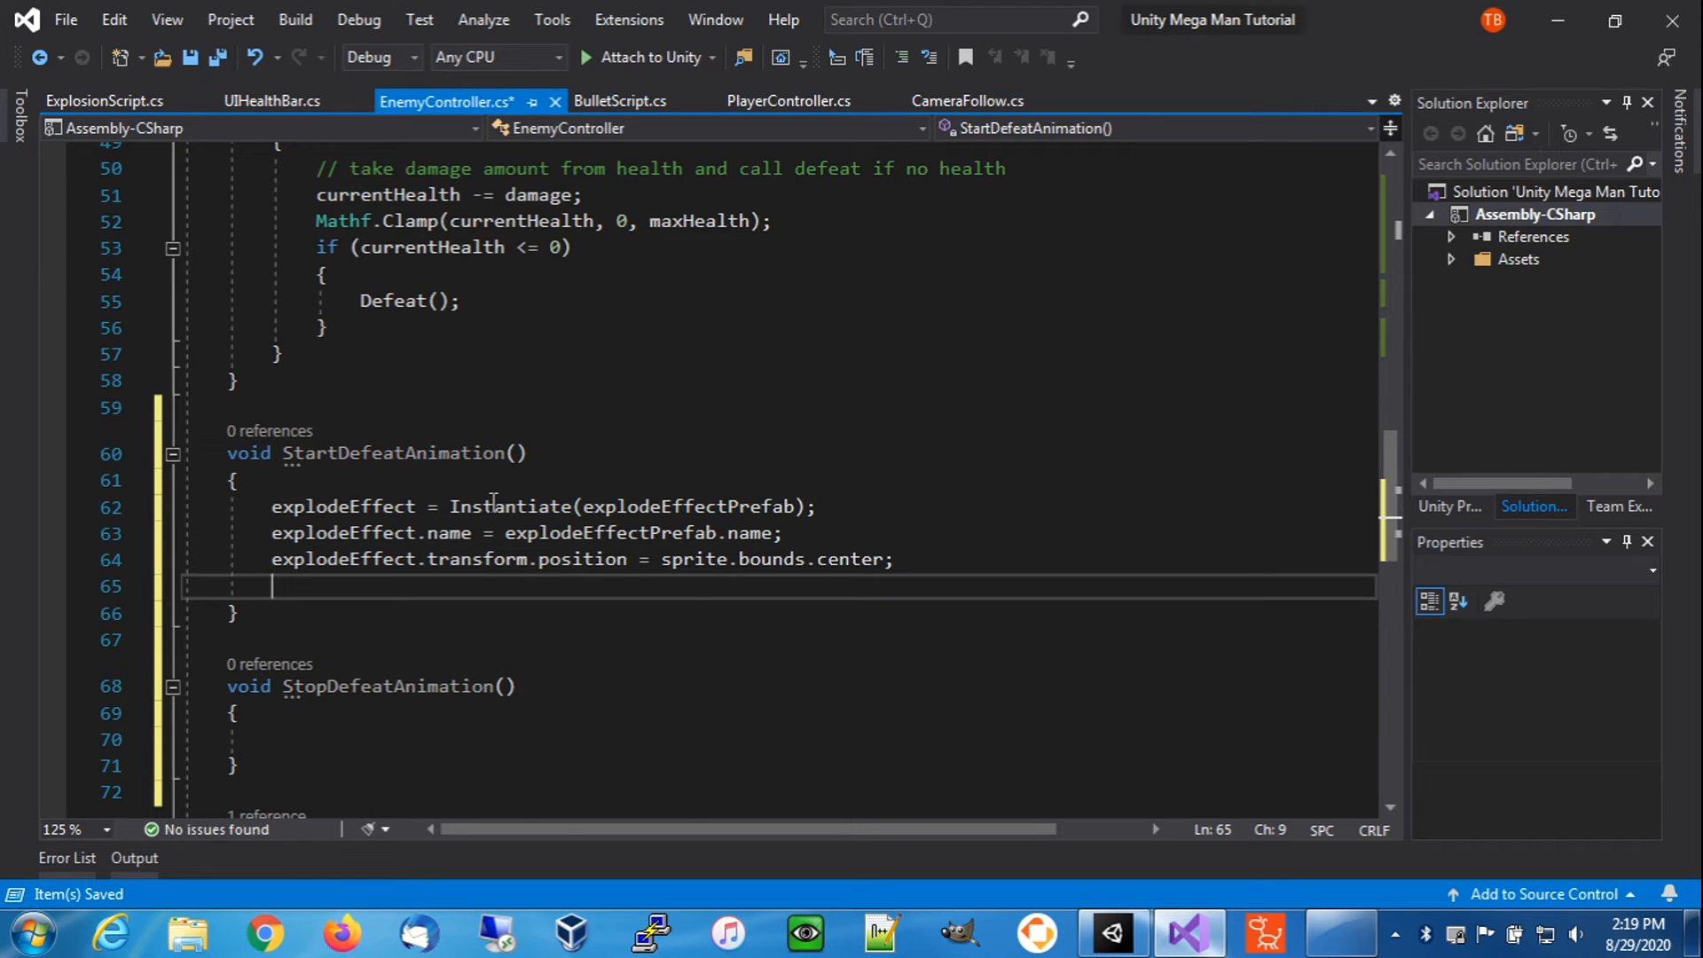
{"action": "type", "text": "explodeEff"}
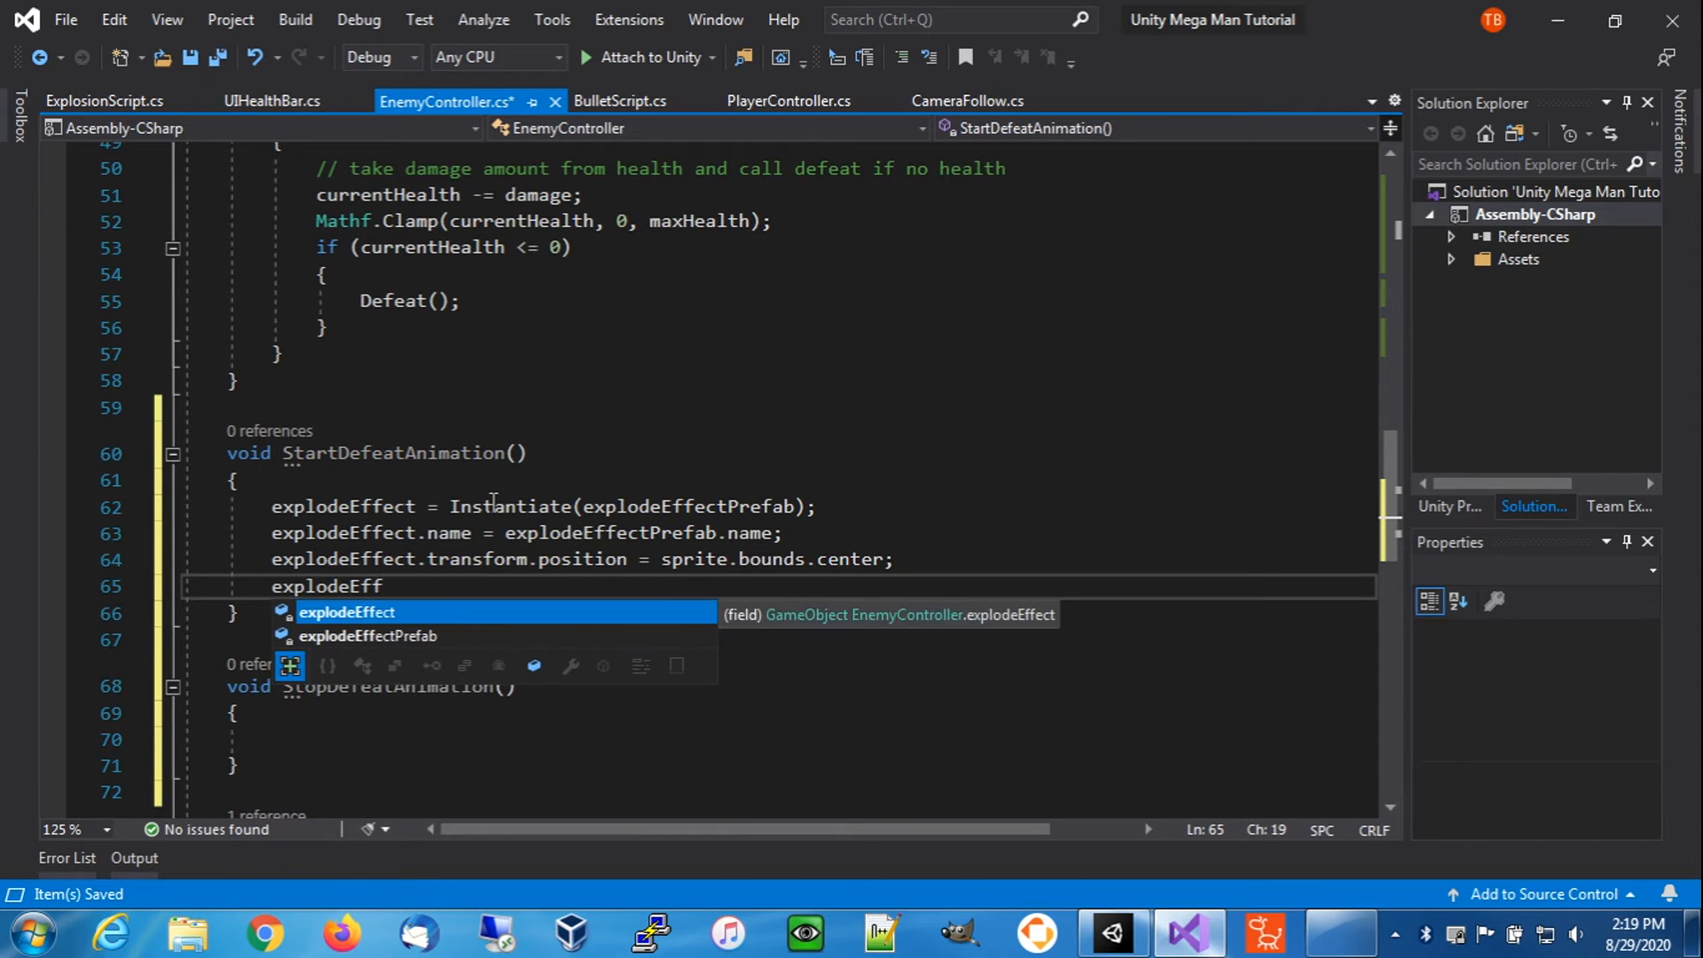
{"action": "key", "text": "Tab"}
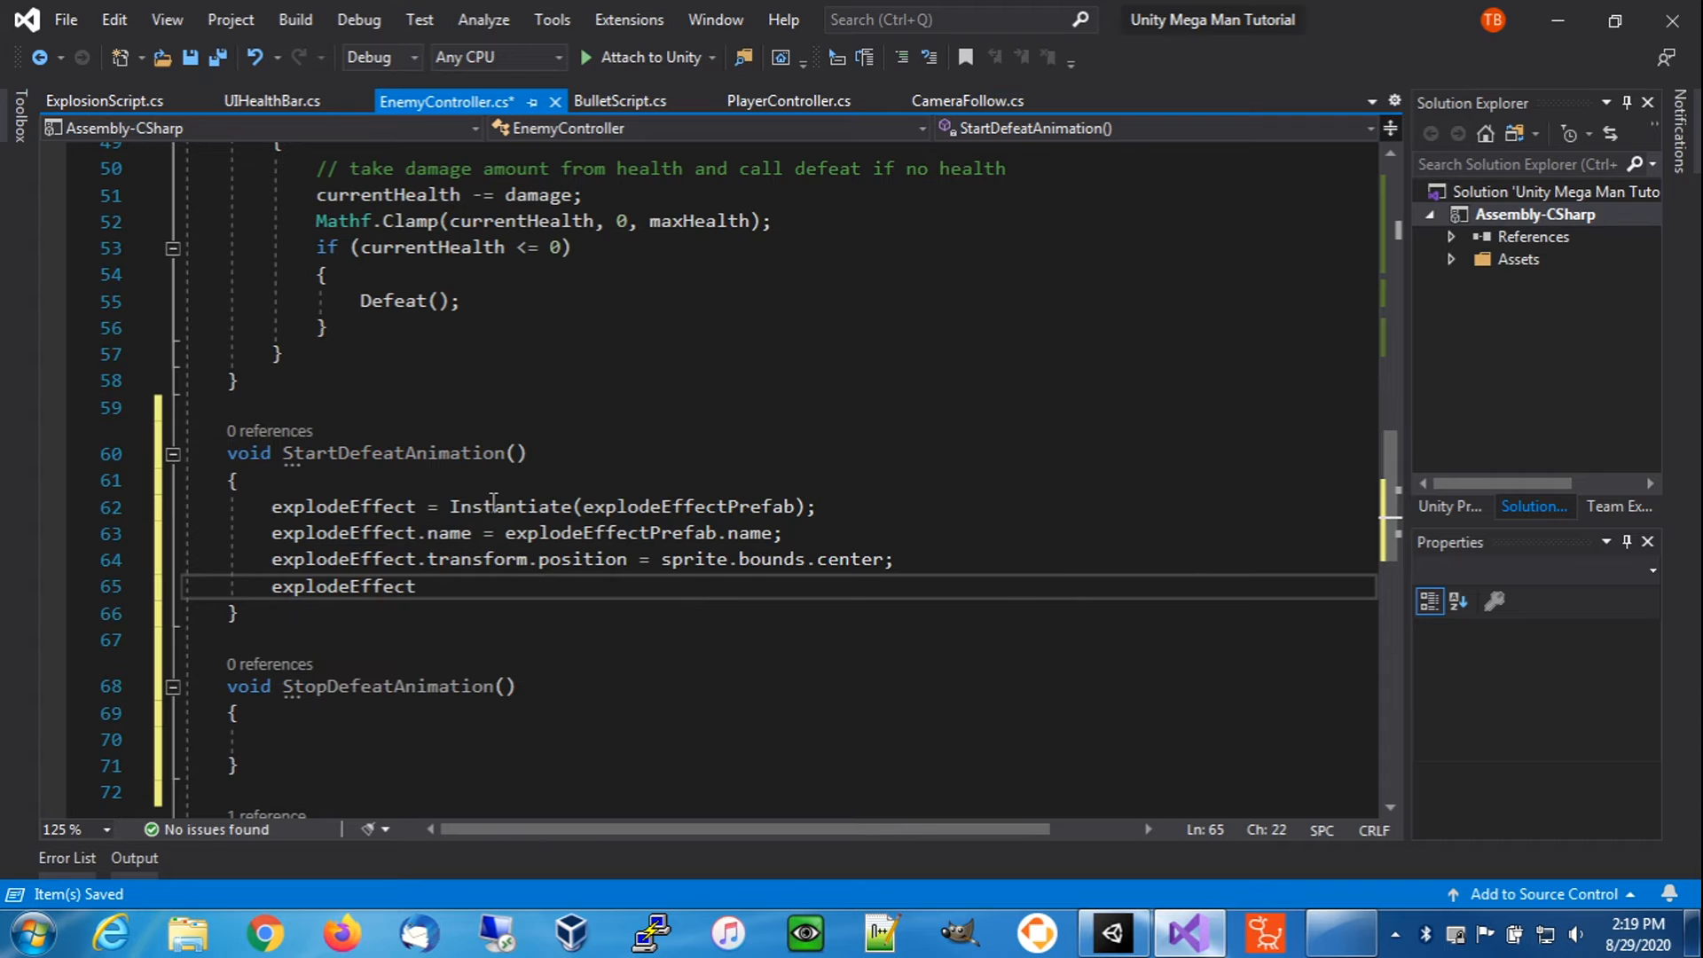
{"action": "type", "text": ".GetCom"}
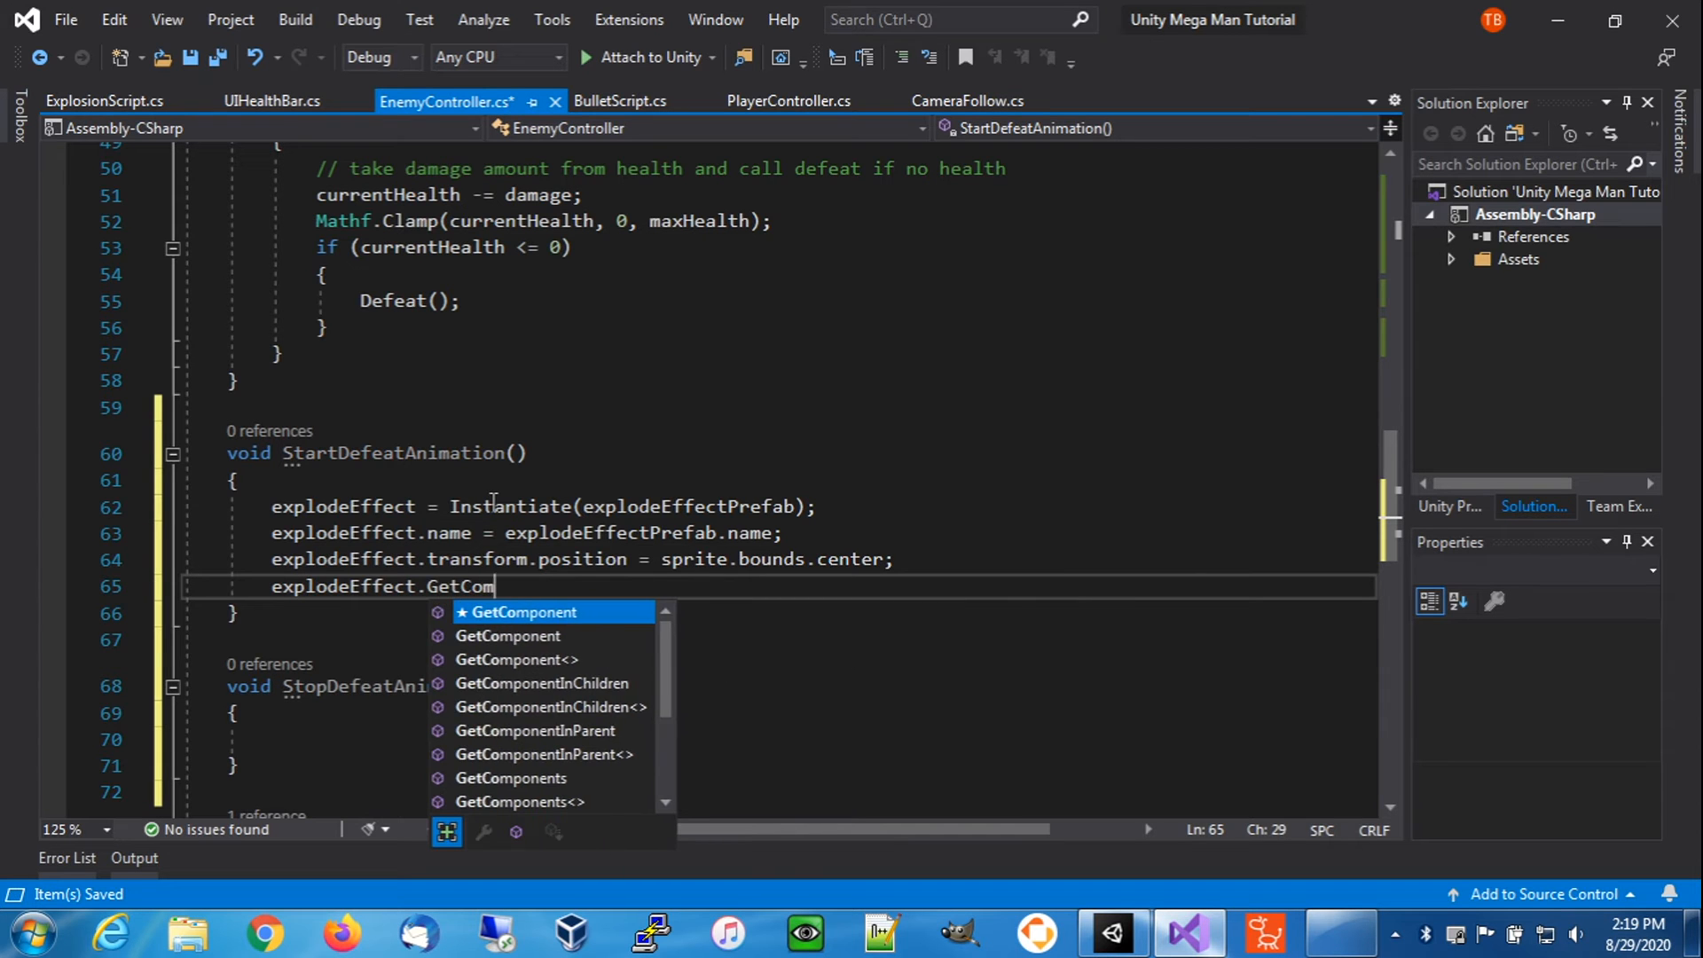
{"action": "key", "text": "Tab"}
{"action": "type", "text": "<Explo"}
{"action": "key", "text": "Tab"}
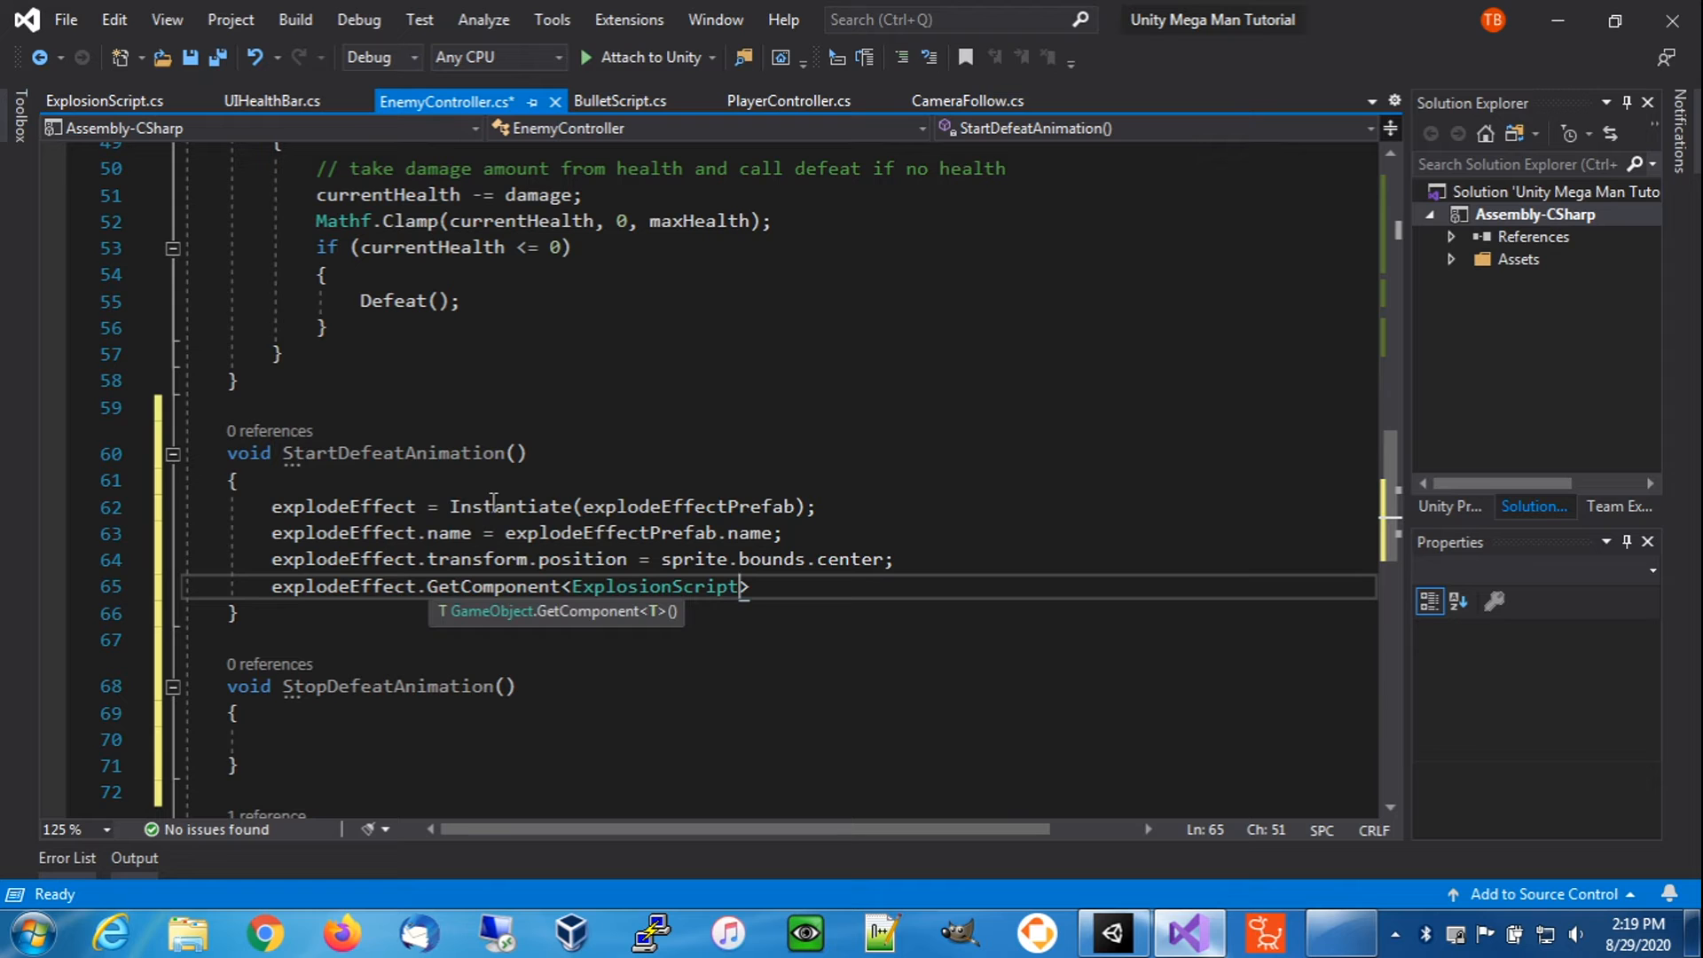
{"action": "type", "text": ">()"}
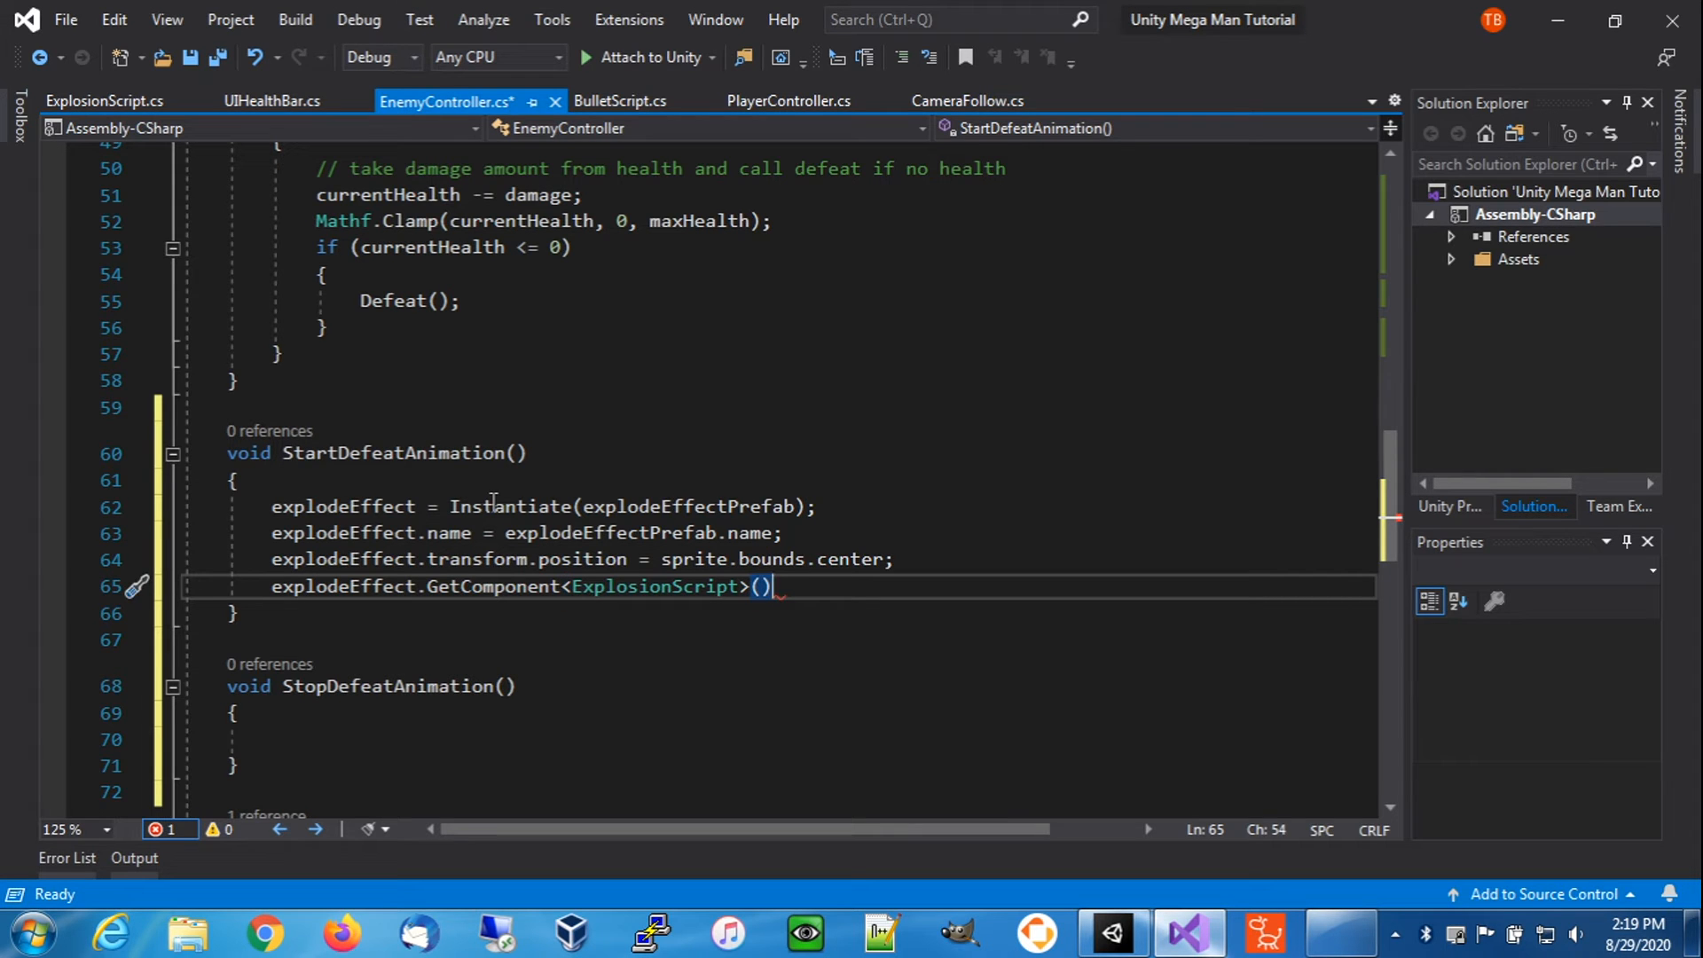
{"action": "type", "text": ".Set"}
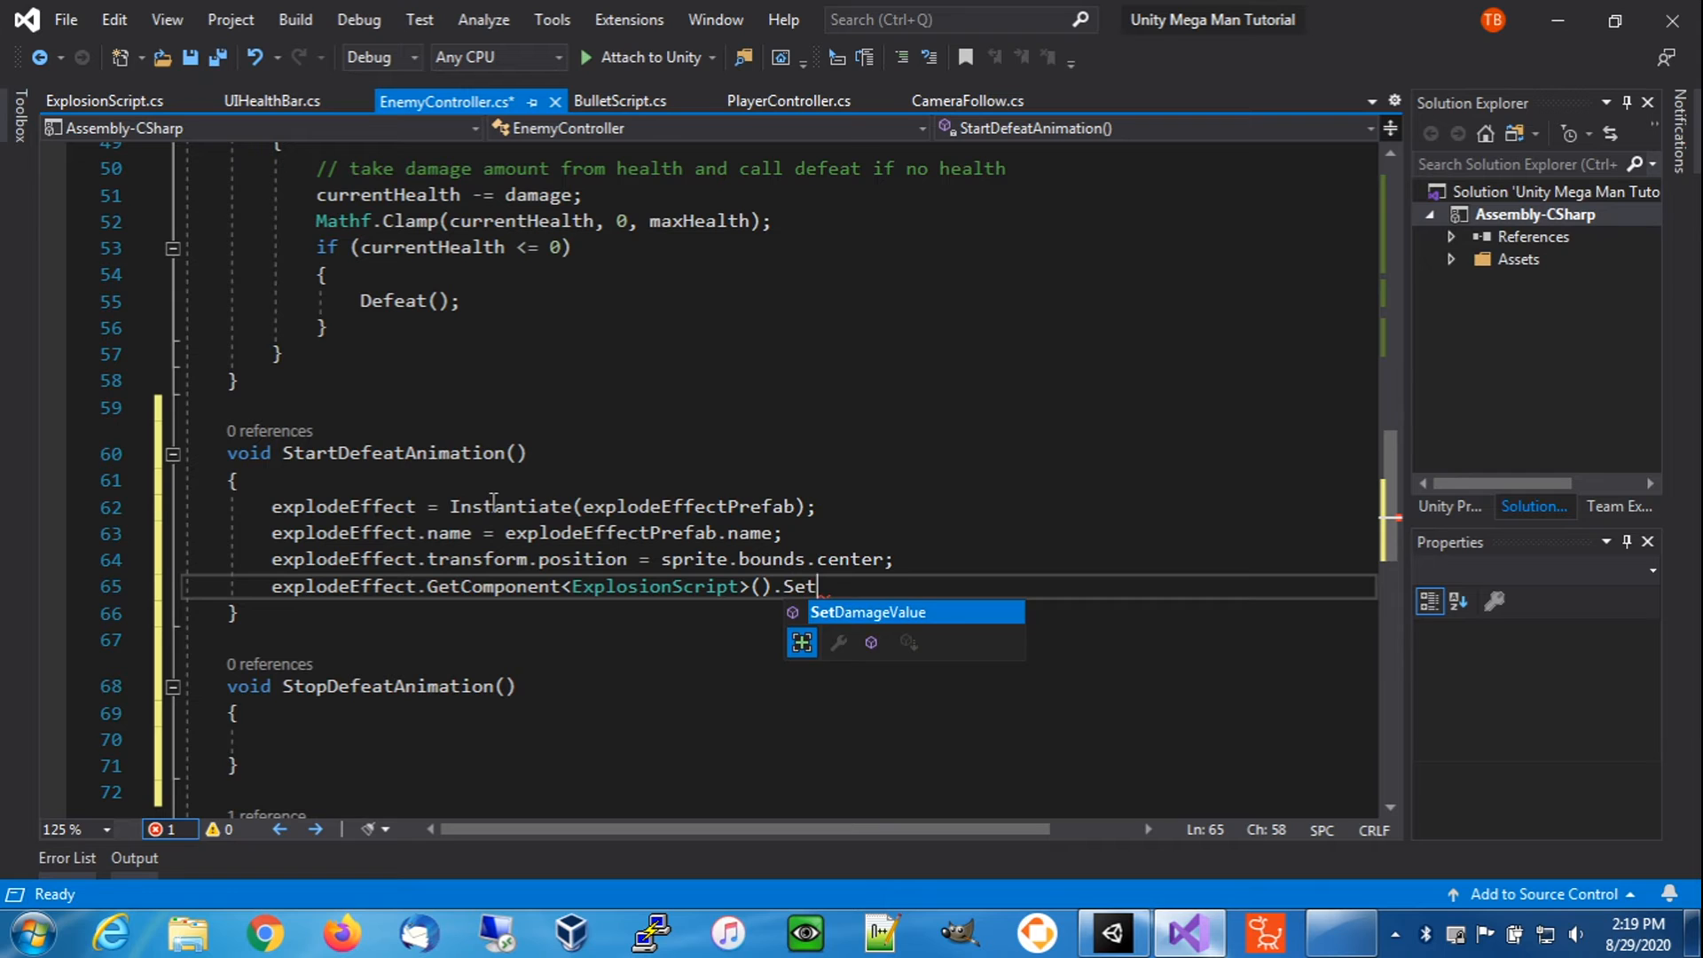
{"action": "key", "text": "Tab"}
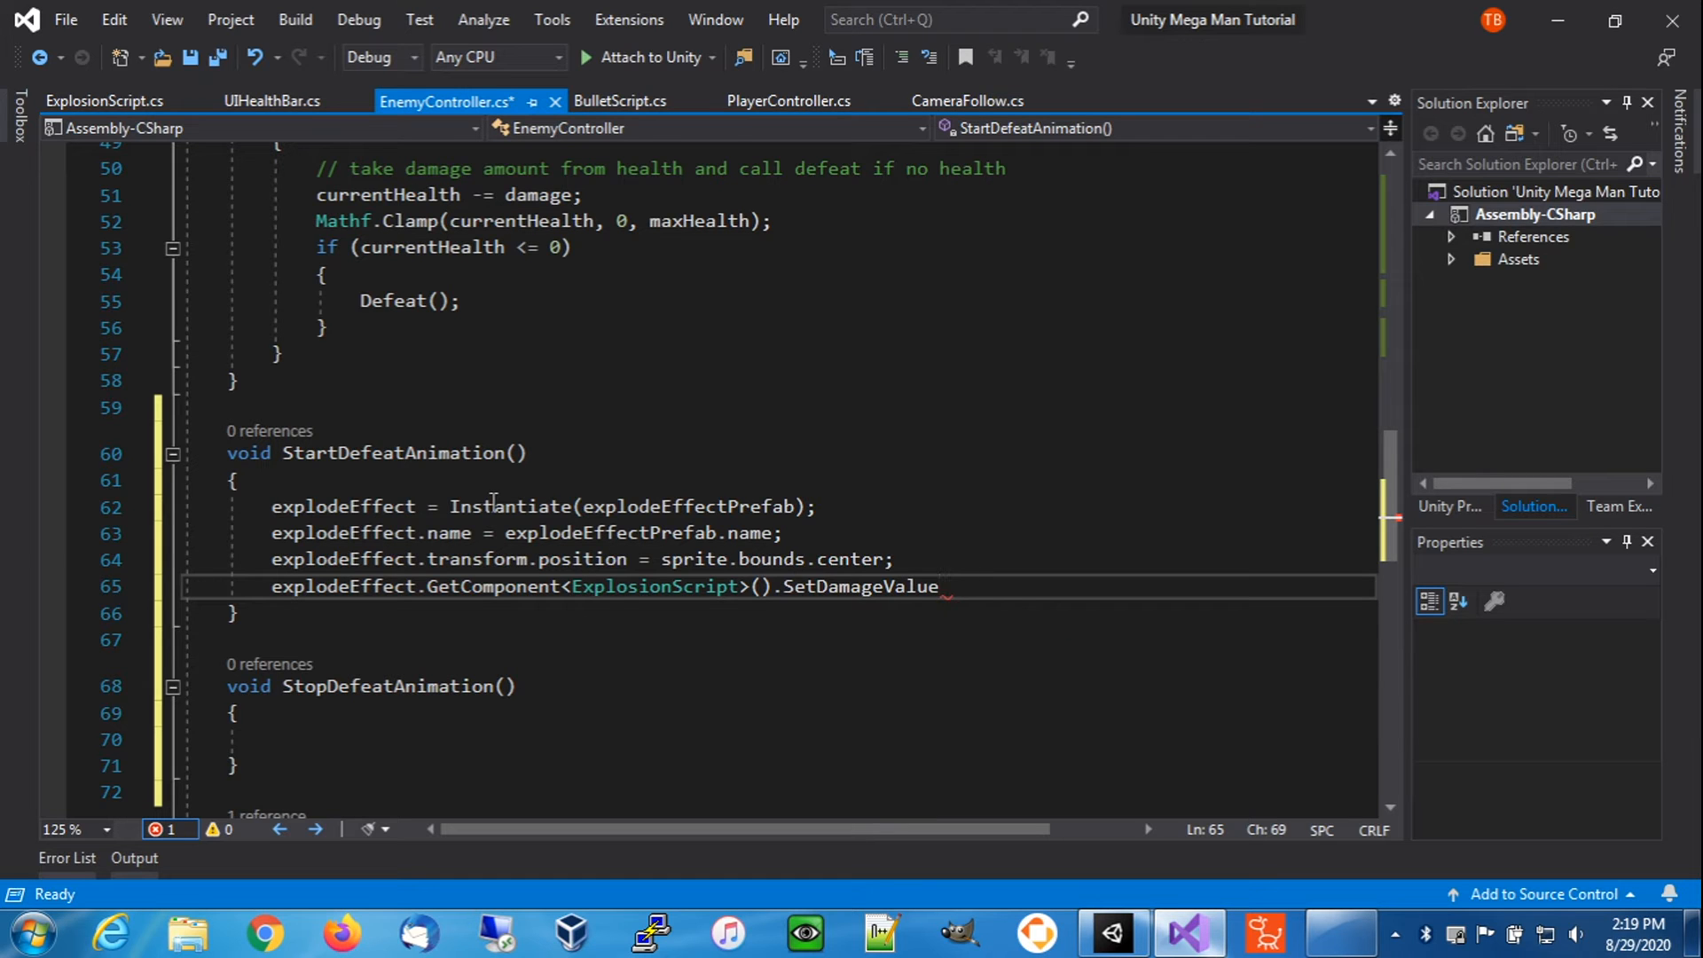
{"action": "type", "text": "("}
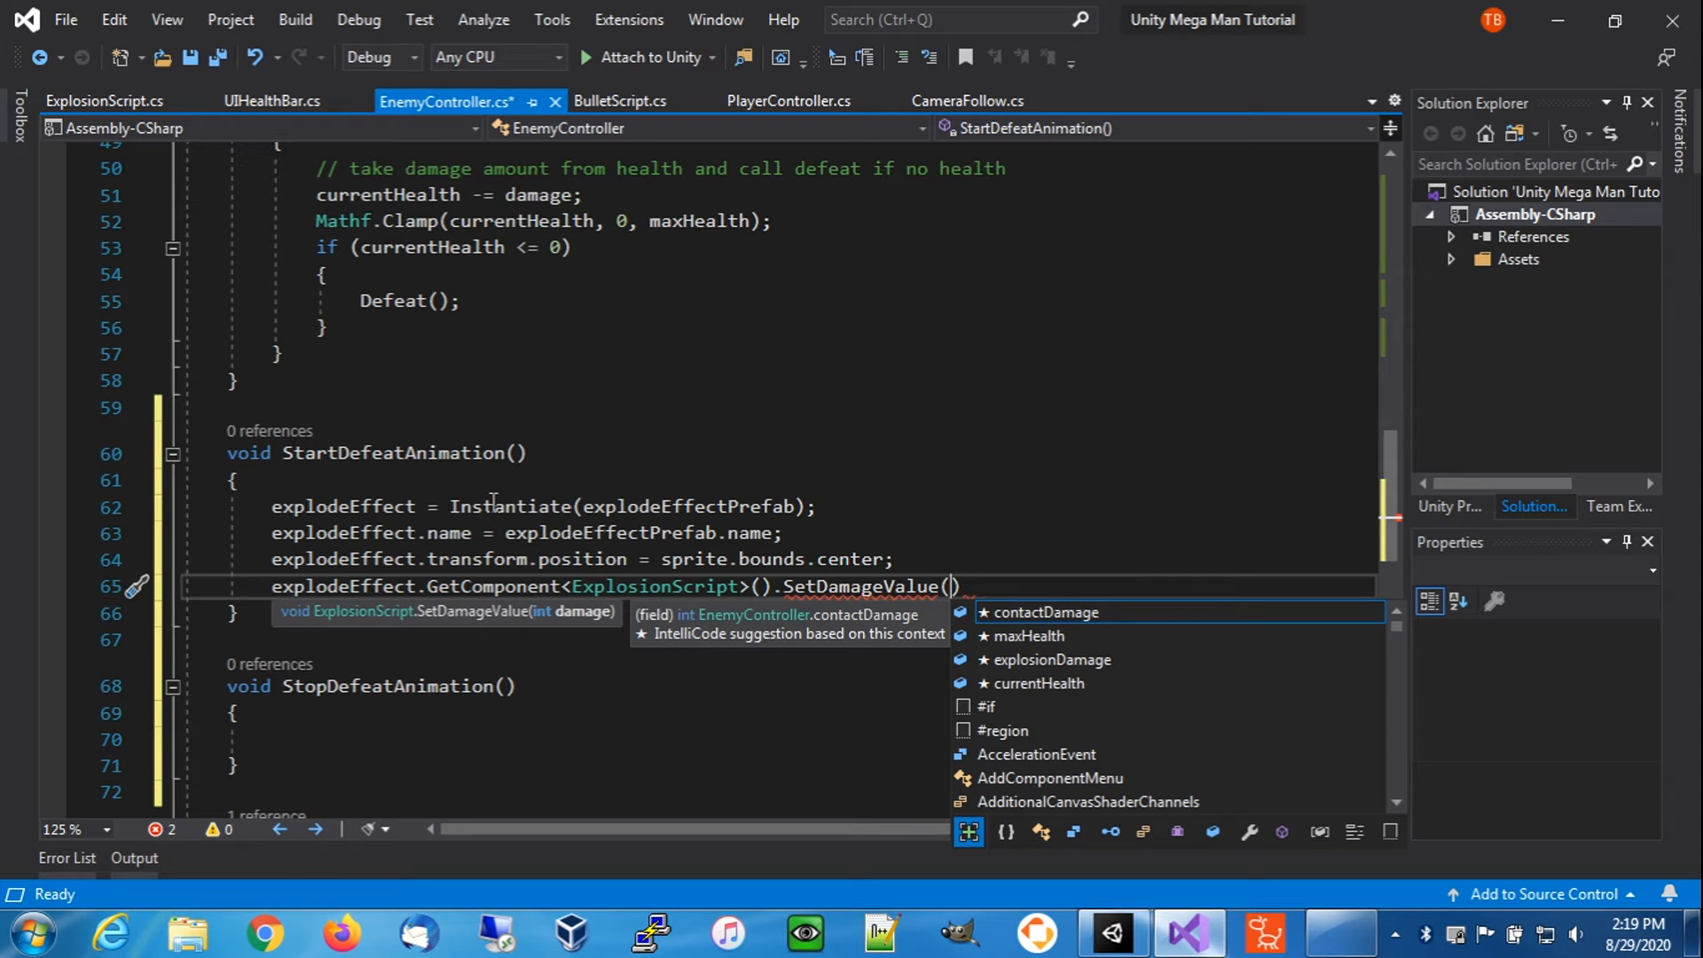
{"action": "type", "text": "this.ex"}
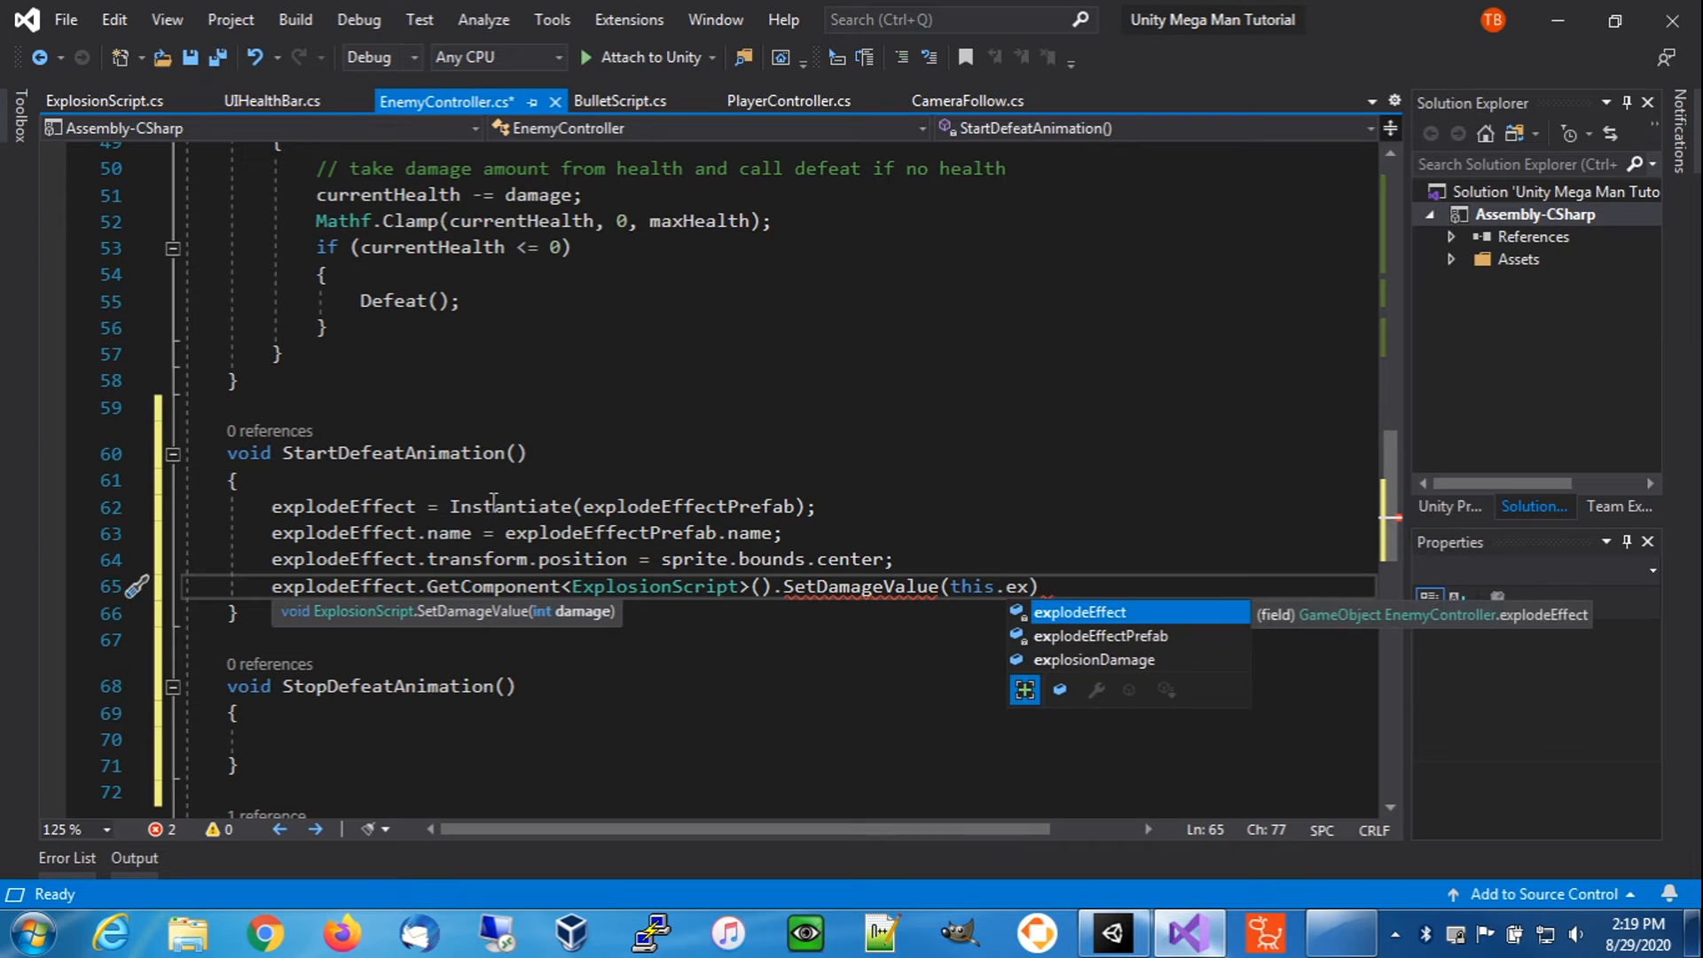
{"action": "key", "text": "Down"}
{"action": "key", "text": "Down"}
{"action": "key", "text": "Tab"}
{"action": "type", "text": ");"}
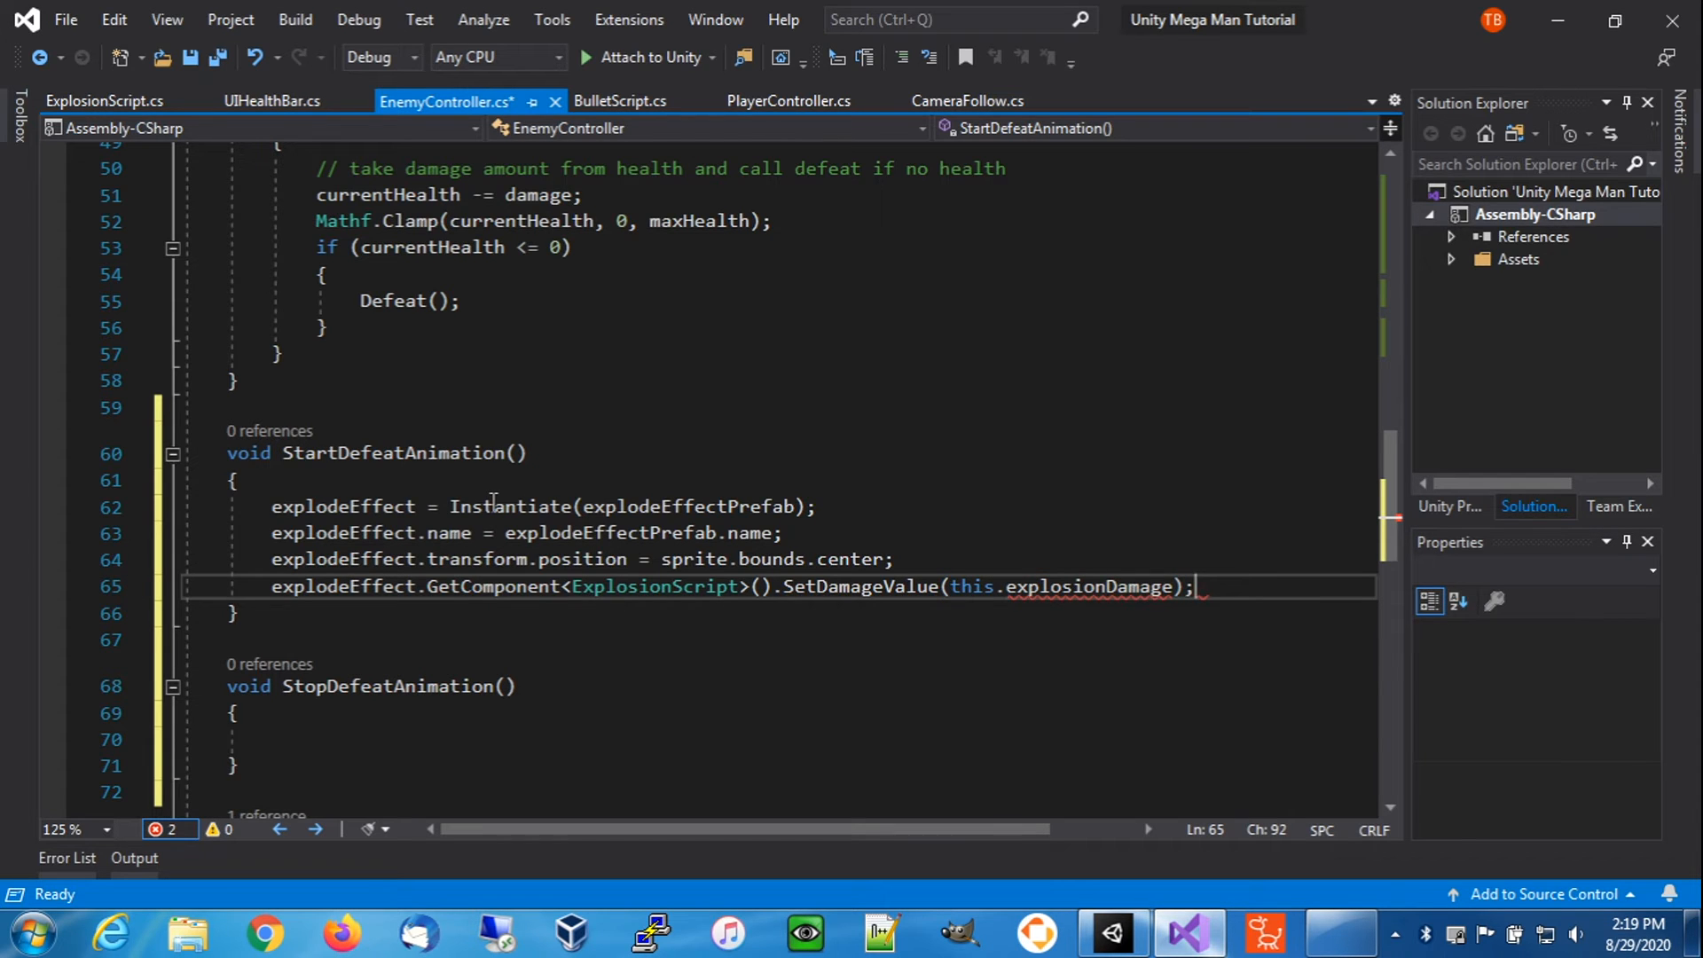
- Add Destroy(explodeEffect, 2f); as the last line of StartDefeatAnimation()
{"action": "key", "text": "Return"}
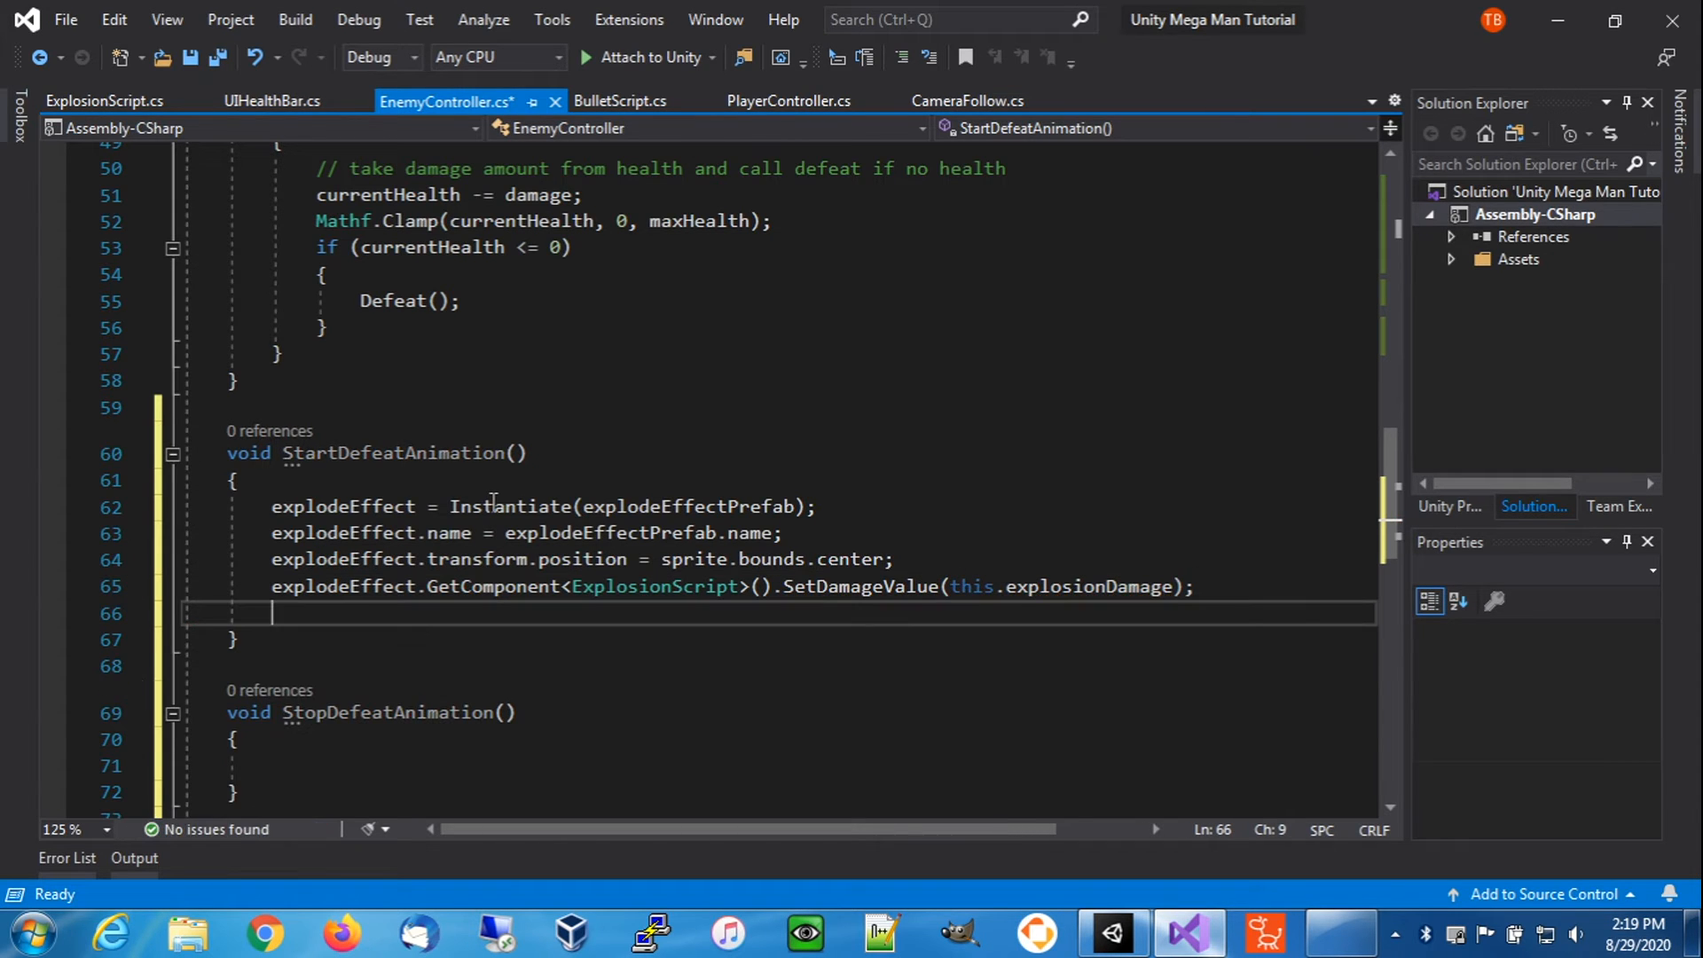
{"action": "type", "text": "Destr"}
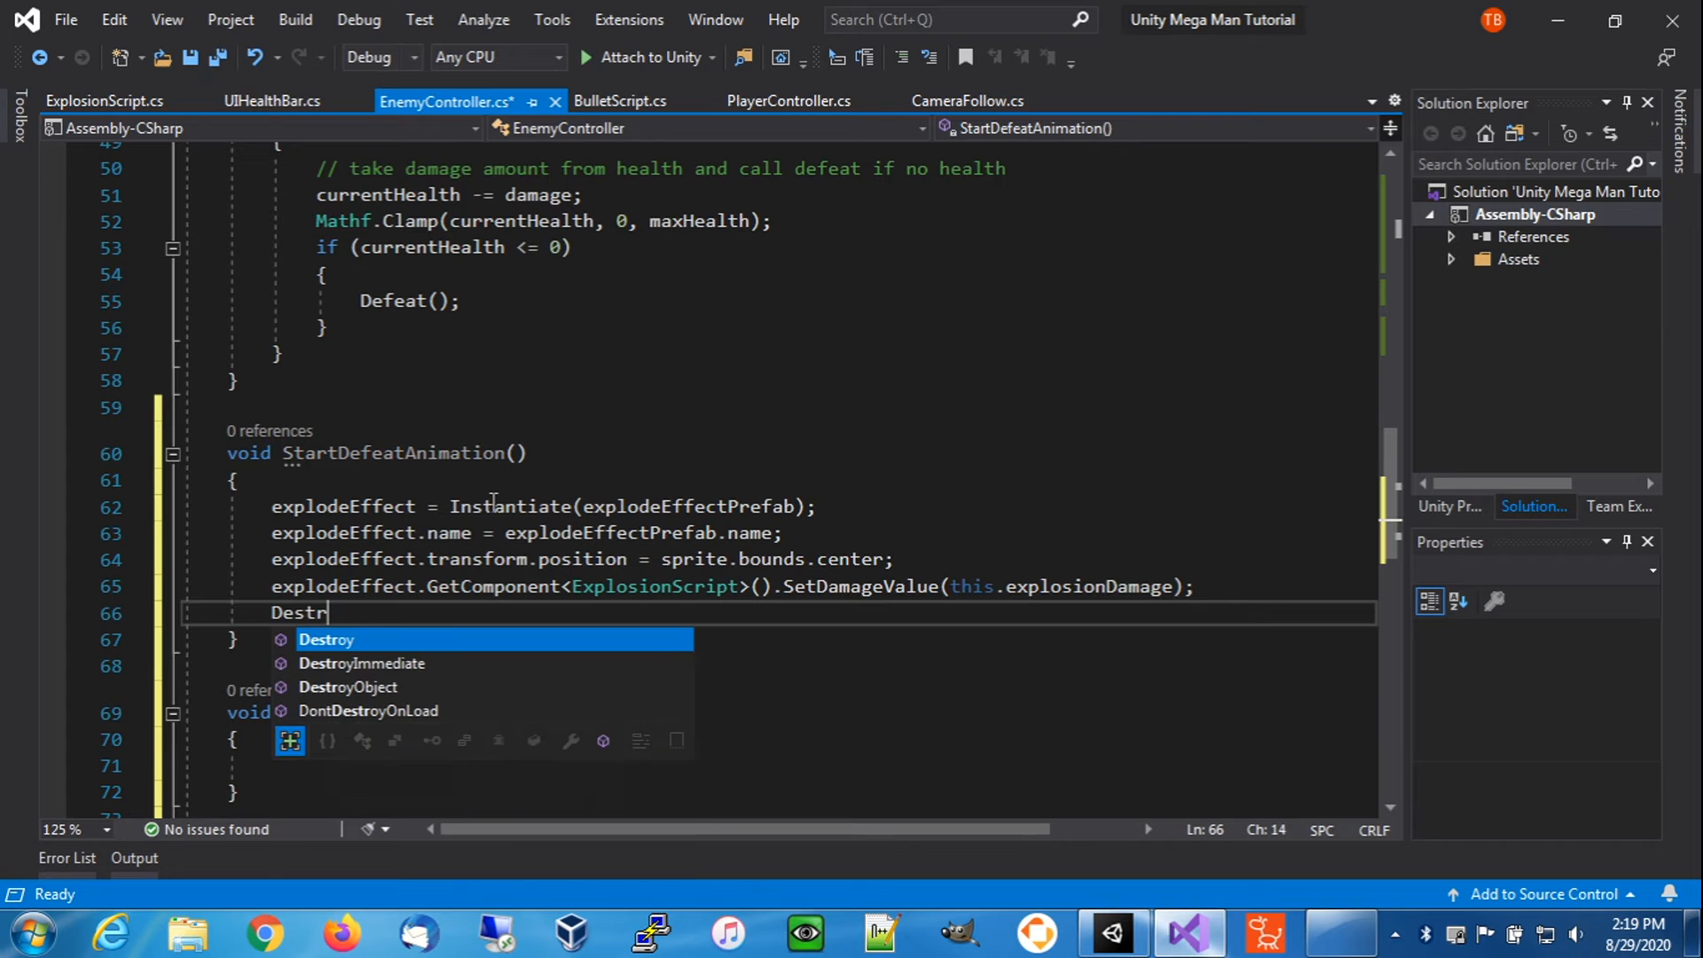
{"action": "type", "text": "oy(explo"}
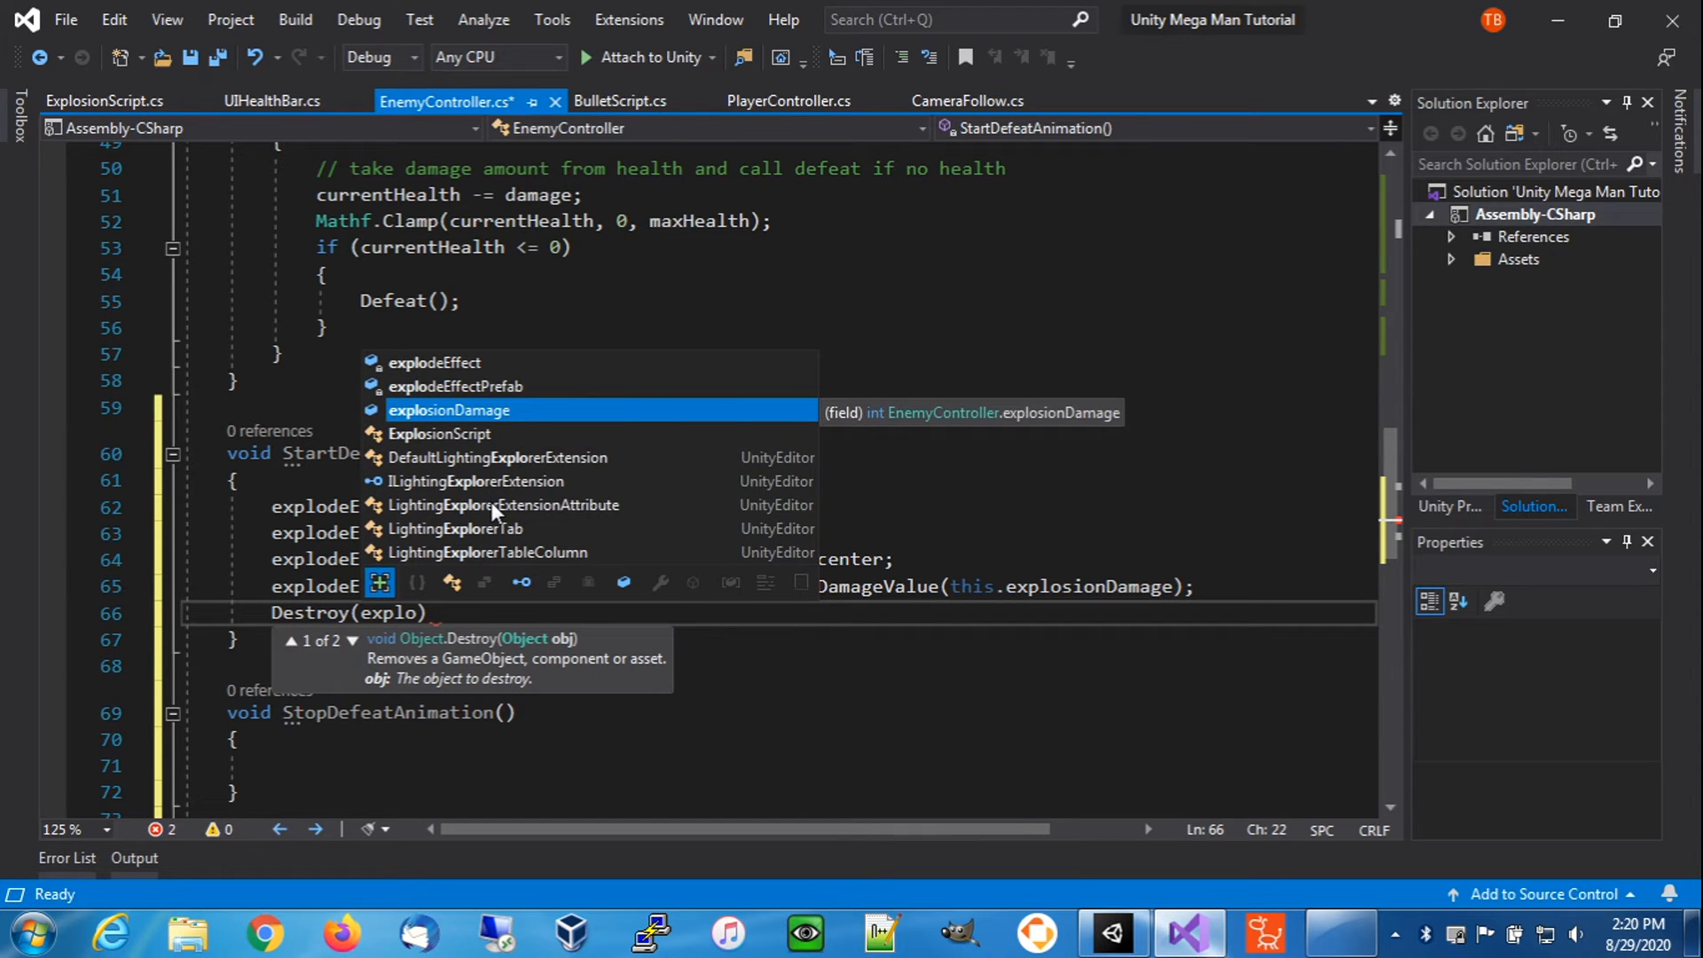
{"action": "key", "text": "Up"}
{"action": "key", "text": "Up"}
{"action": "key", "text": "Tab"}
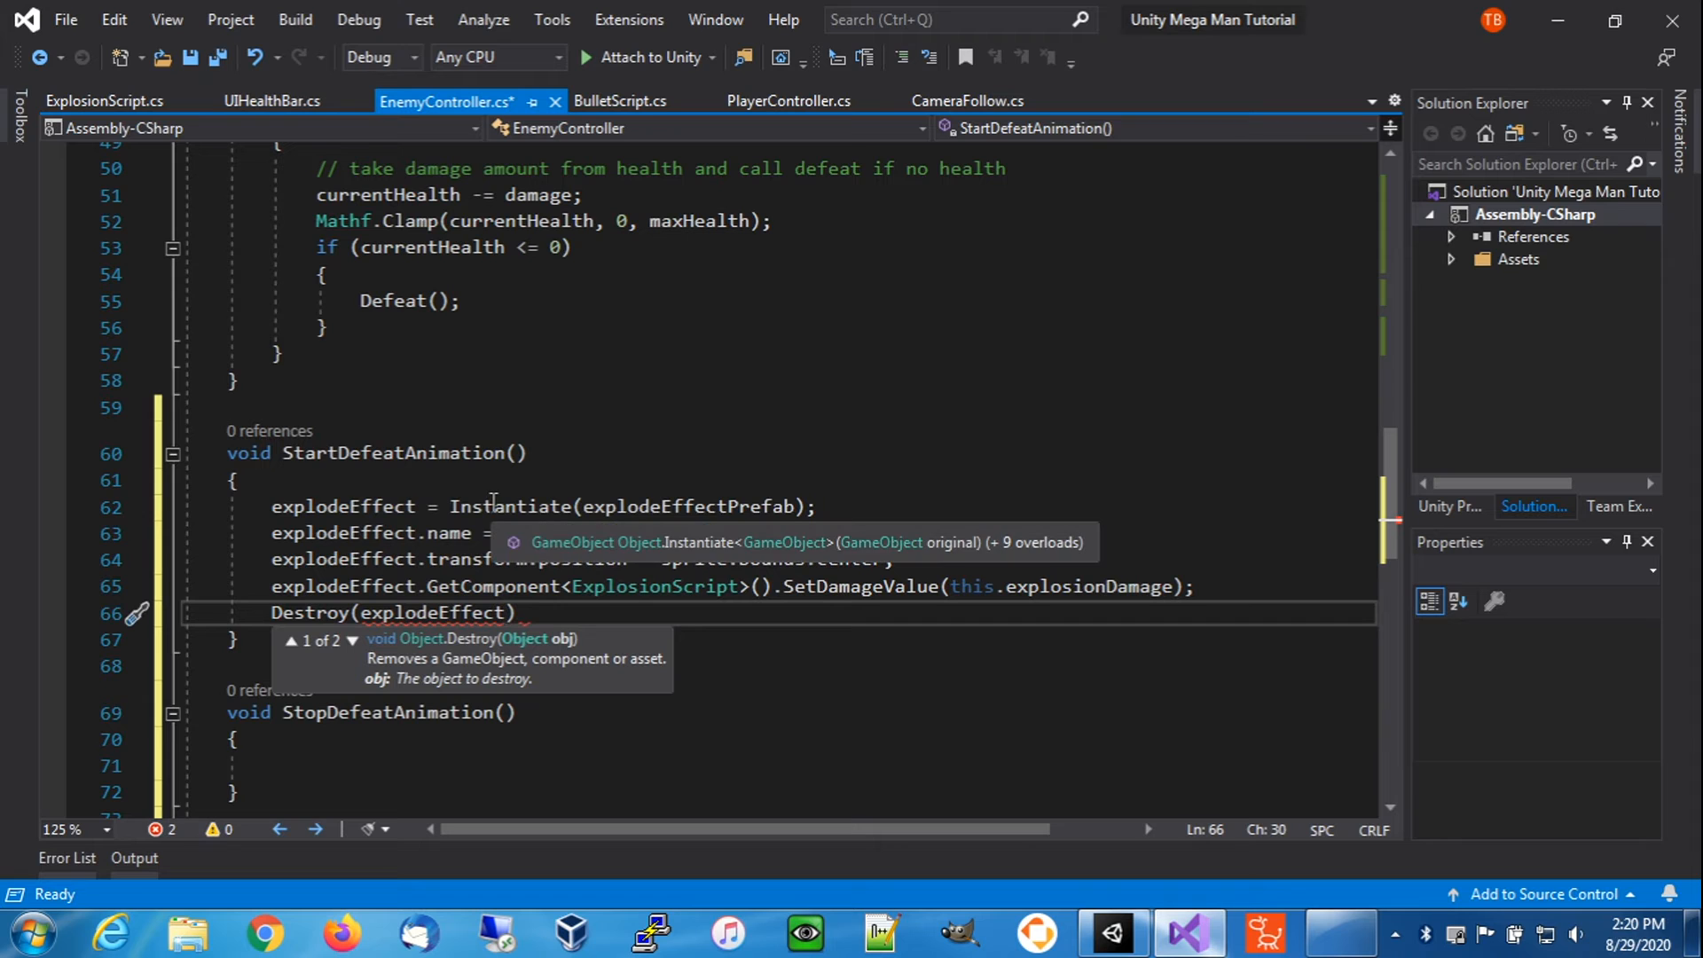
{"action": "type", "text": ", 2f"}
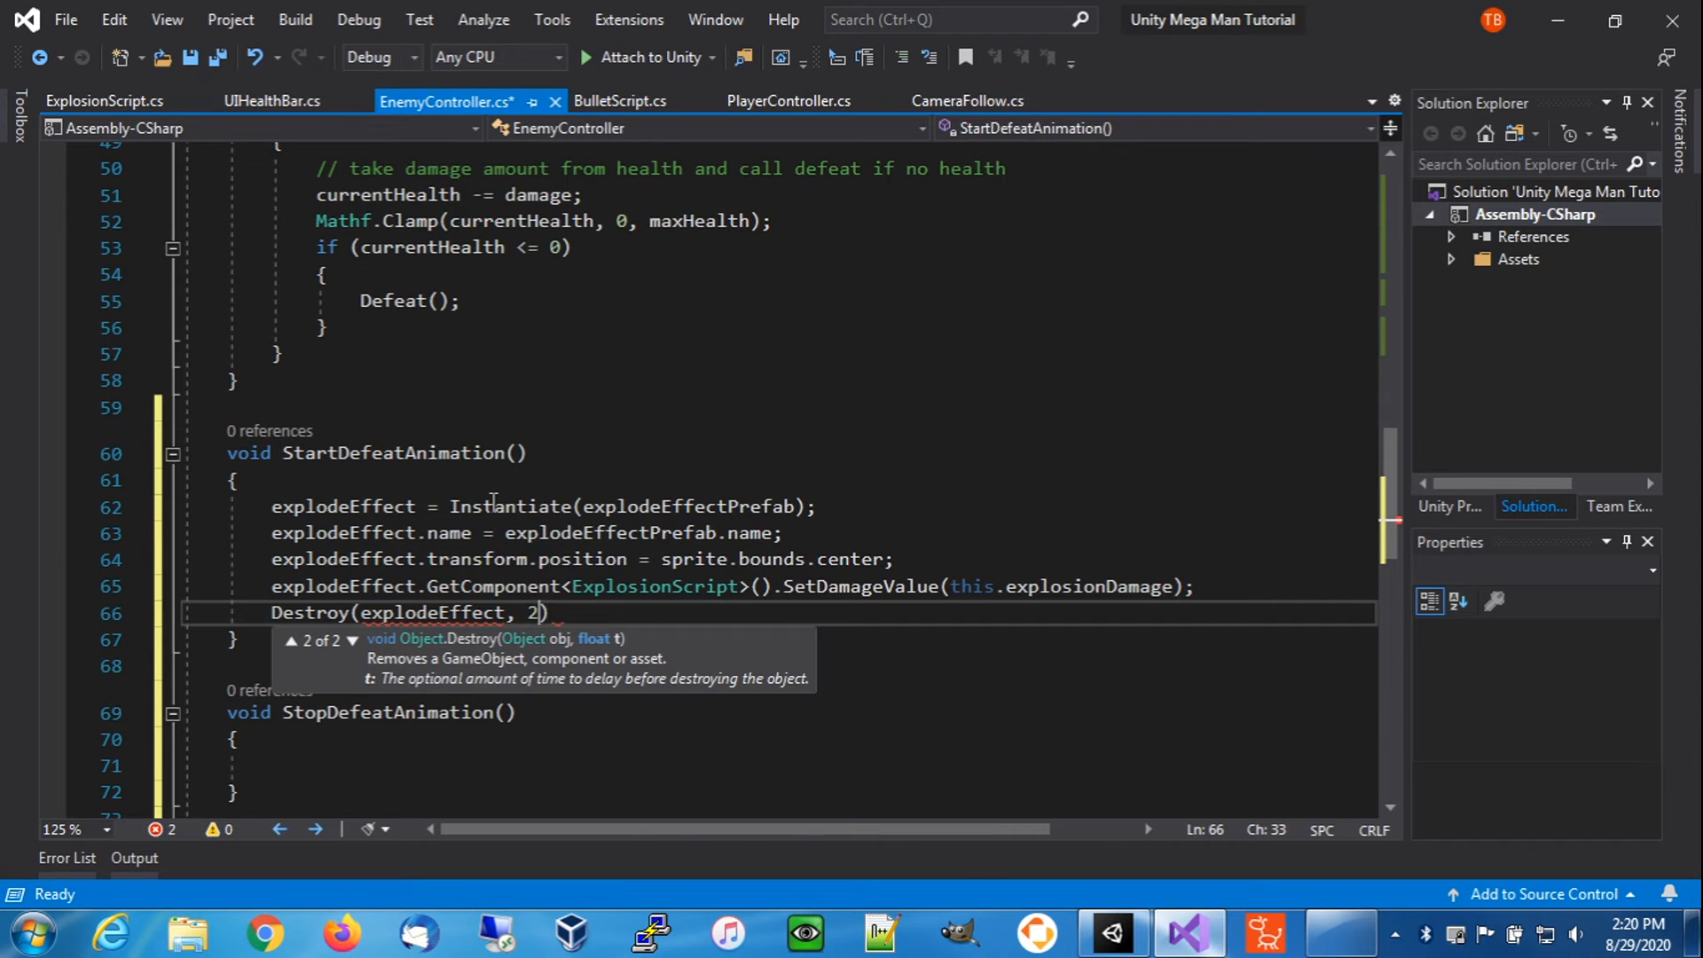
{"action": "type", "text": ")"}
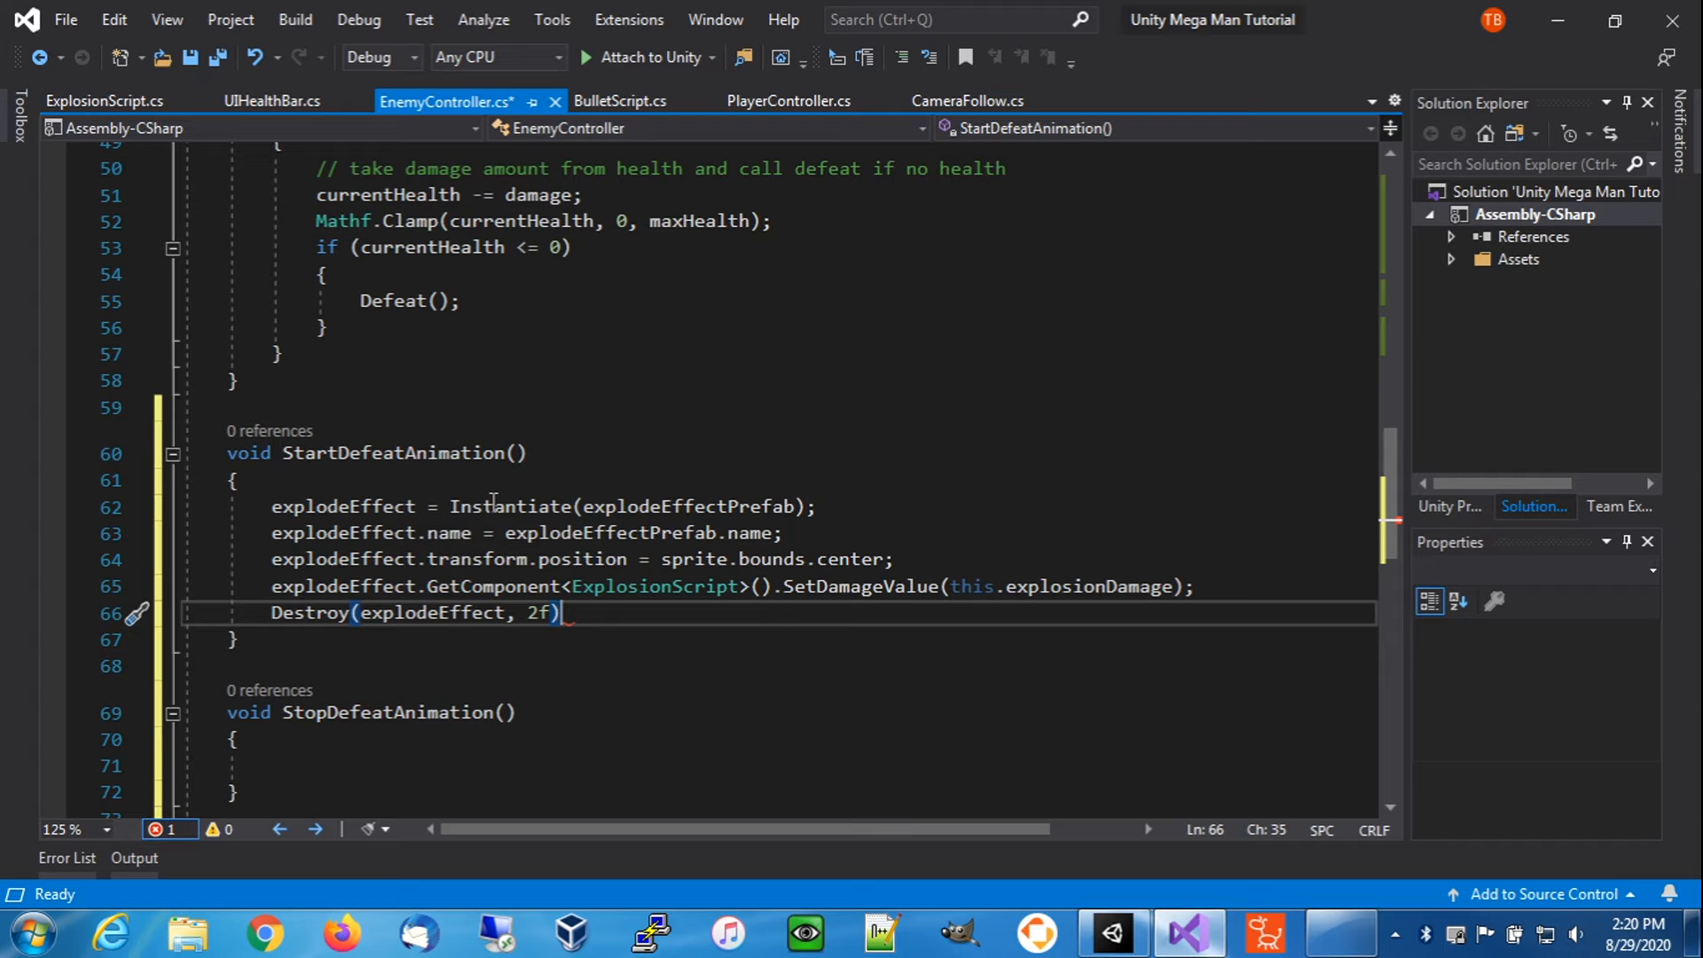
{"action": "type", "text": ";"}
- Inside the empty StopDefeatAnimation() method, add the line Destroy(explodeEffect);
{"action": "left_click", "coordinate": [311, 768]}
{"action": "type", "text": "De"}
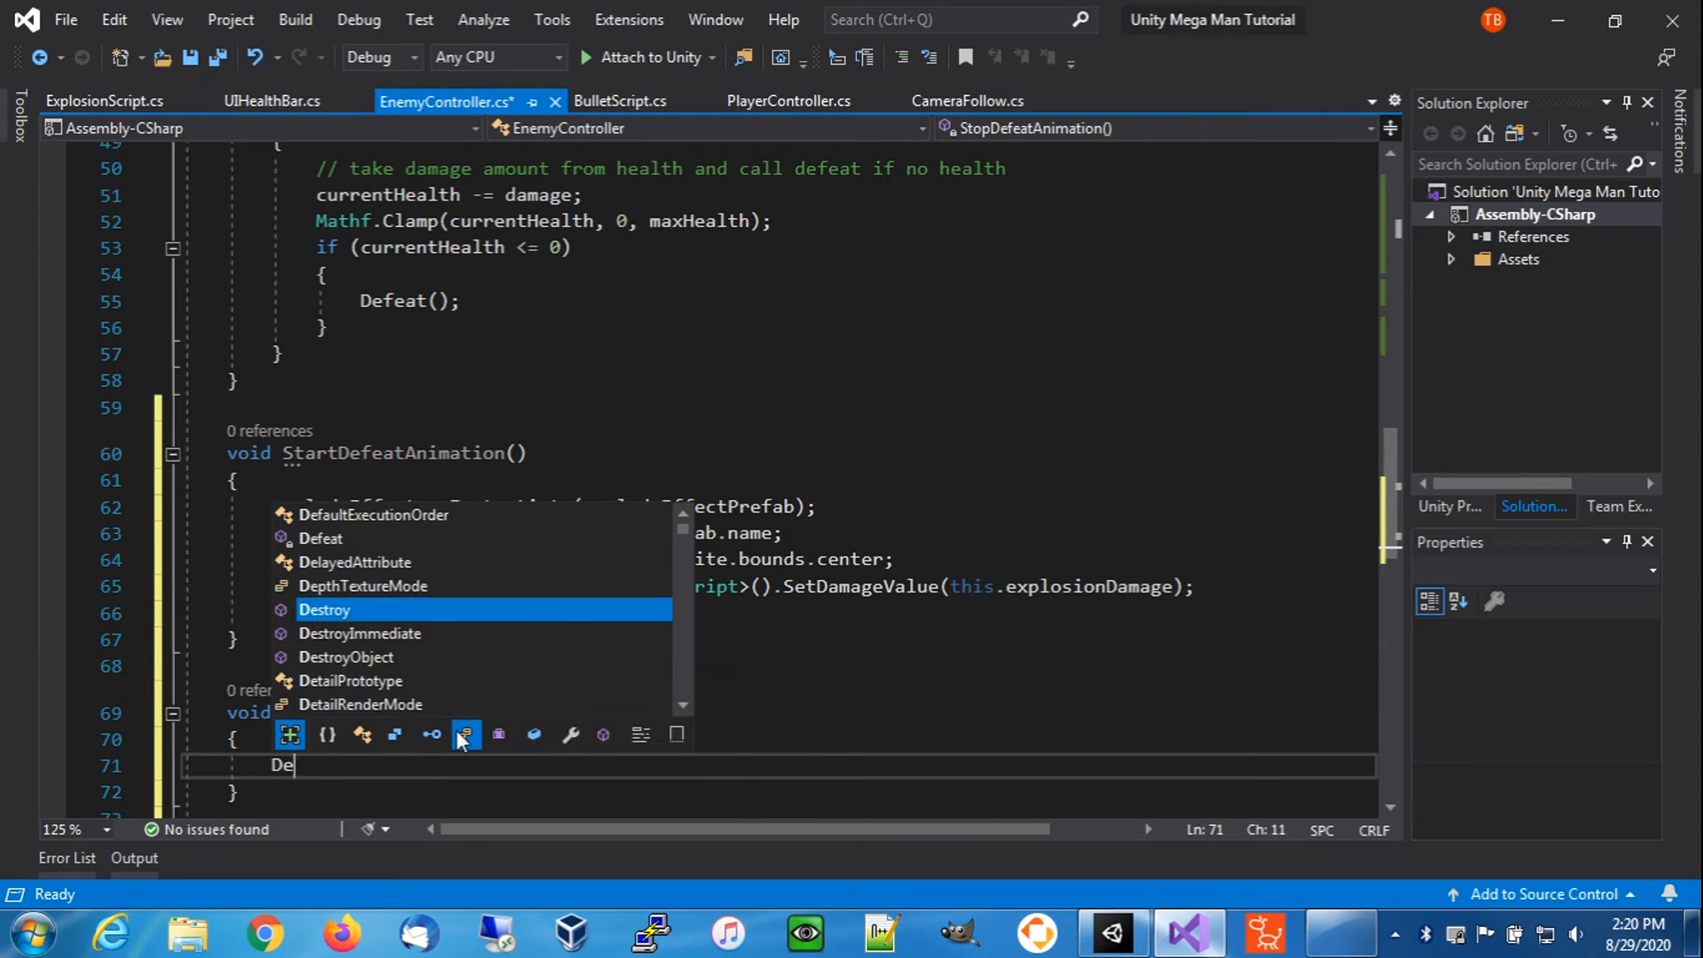
{"action": "type", "text": "stroy(exp"}
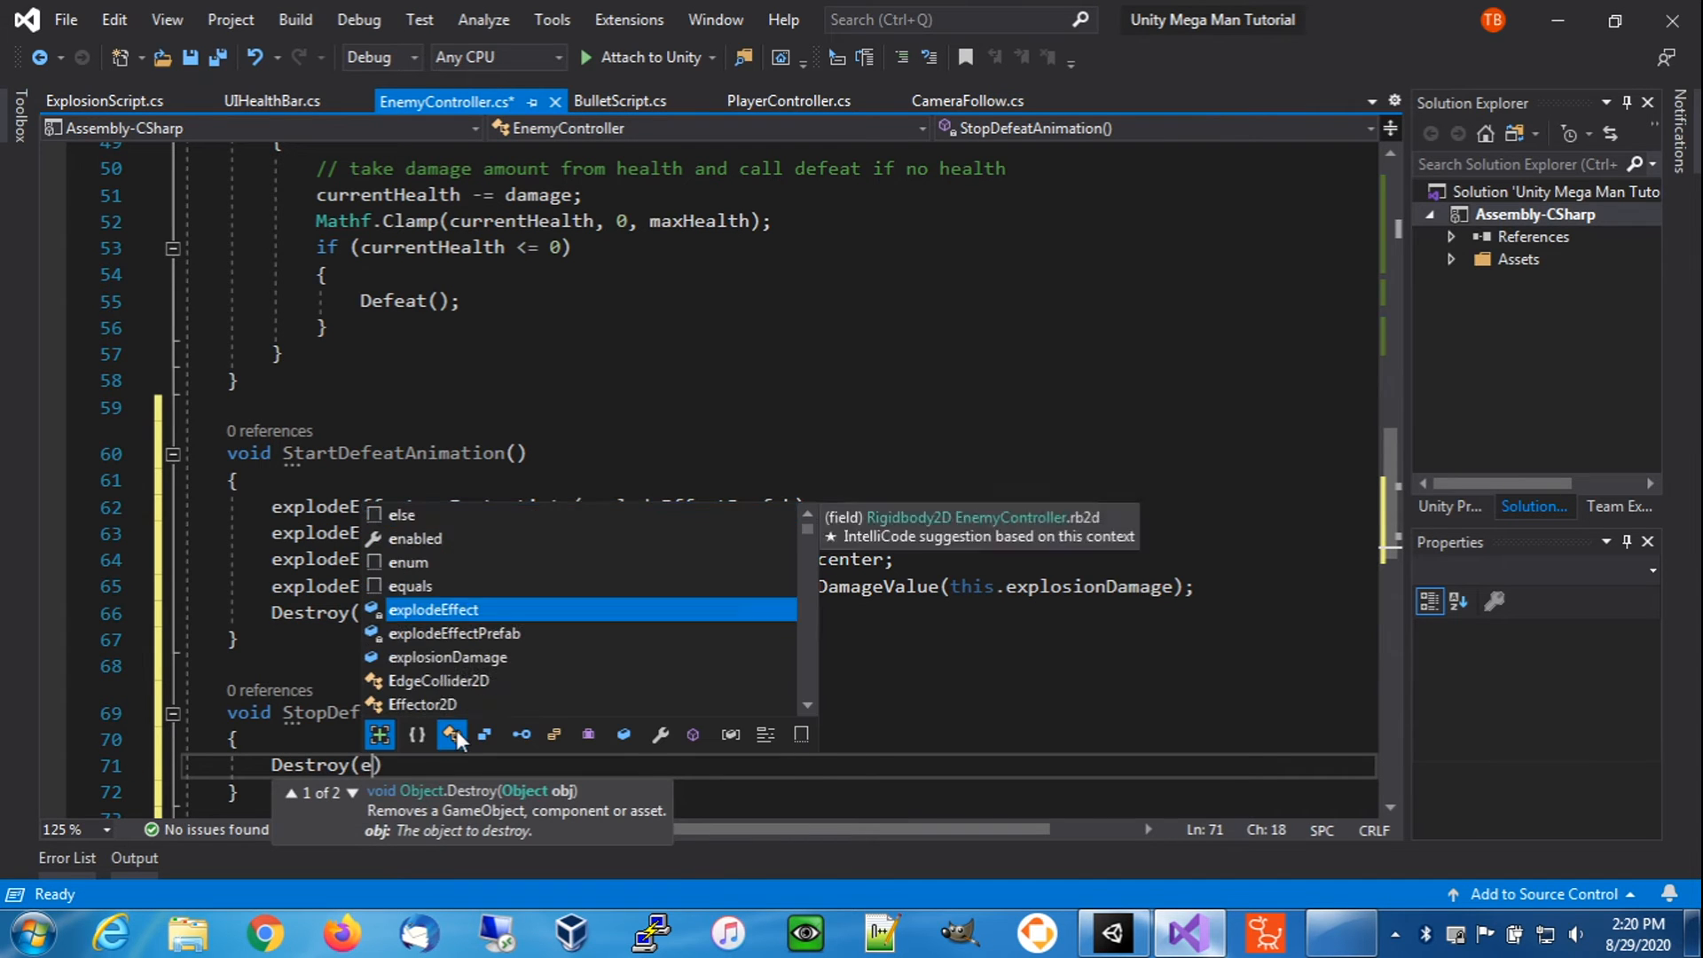
{"action": "key", "text": "Tab"}
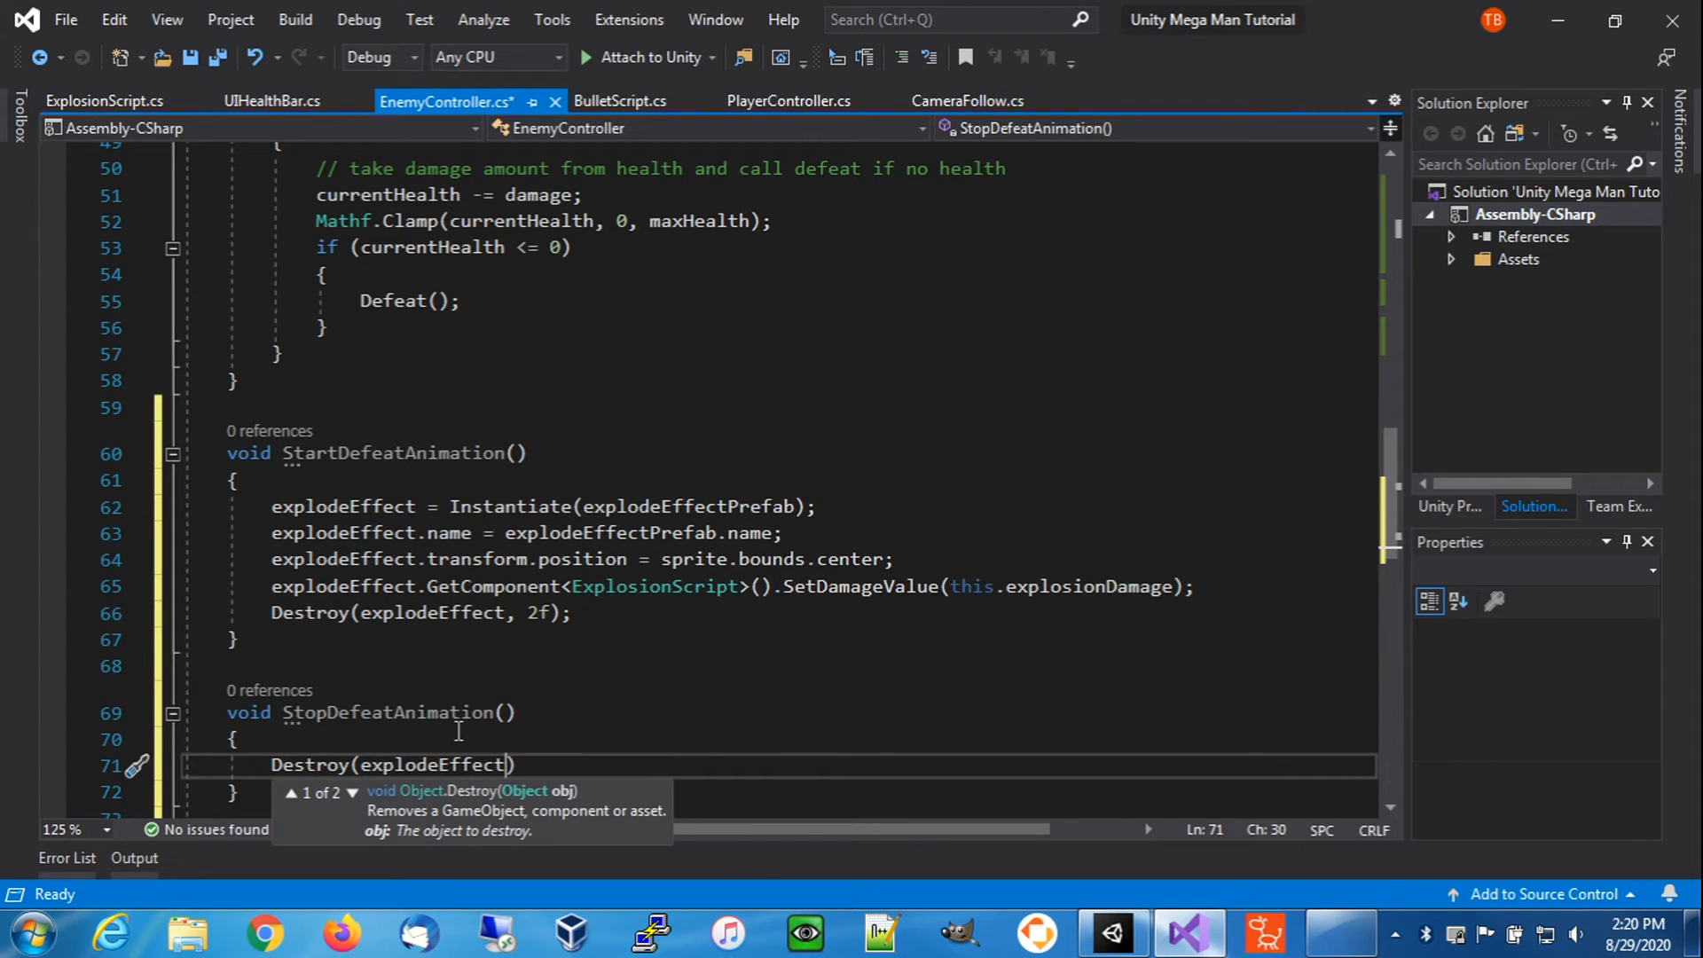
{"action": "type", "text": ");"}
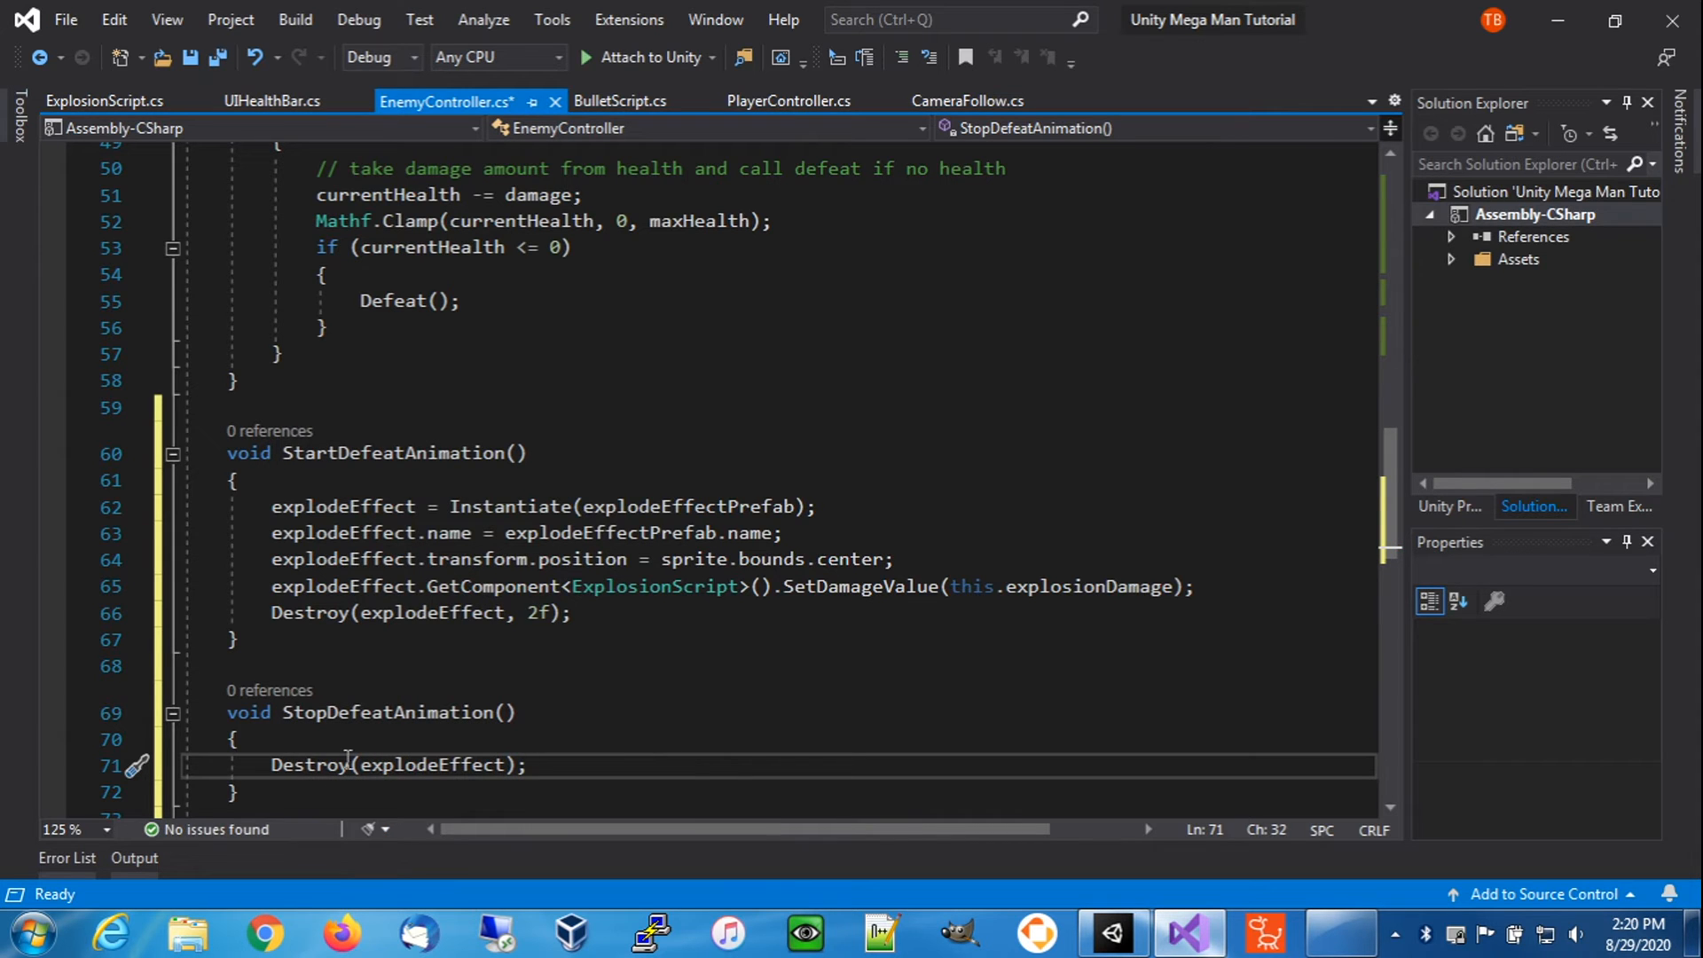
- In Defeat(), replace the "remove this enemy *poof*" comment with the call StartDefeatAnimation(); and save EnemyController.cs
{"action": "scroll", "coordinate": [350, 753], "scroll_direction": "down", "scroll_amount": 2}
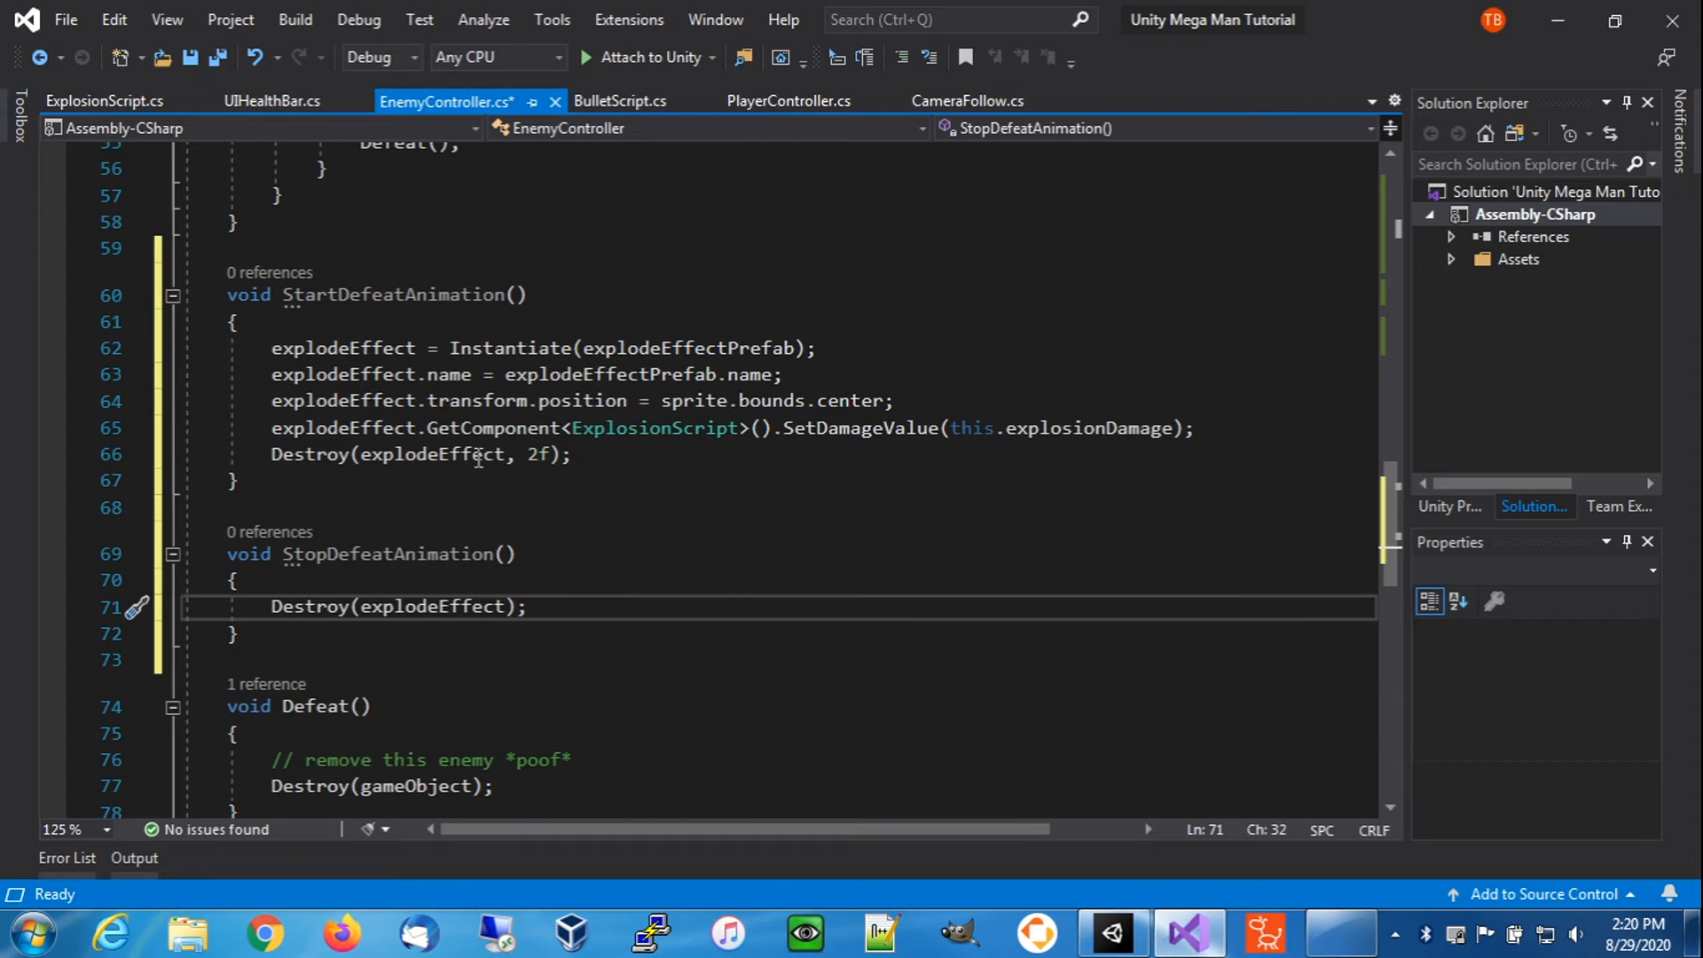
{"action": "scroll", "coordinate": [478, 458], "scroll_direction": "down", "scroll_amount": 2}
{"action": "left_click", "coordinate": [274, 601]}
{"action": "left_click_drag", "start_coordinate": [274, 602], "coordinate": [636, 595]}
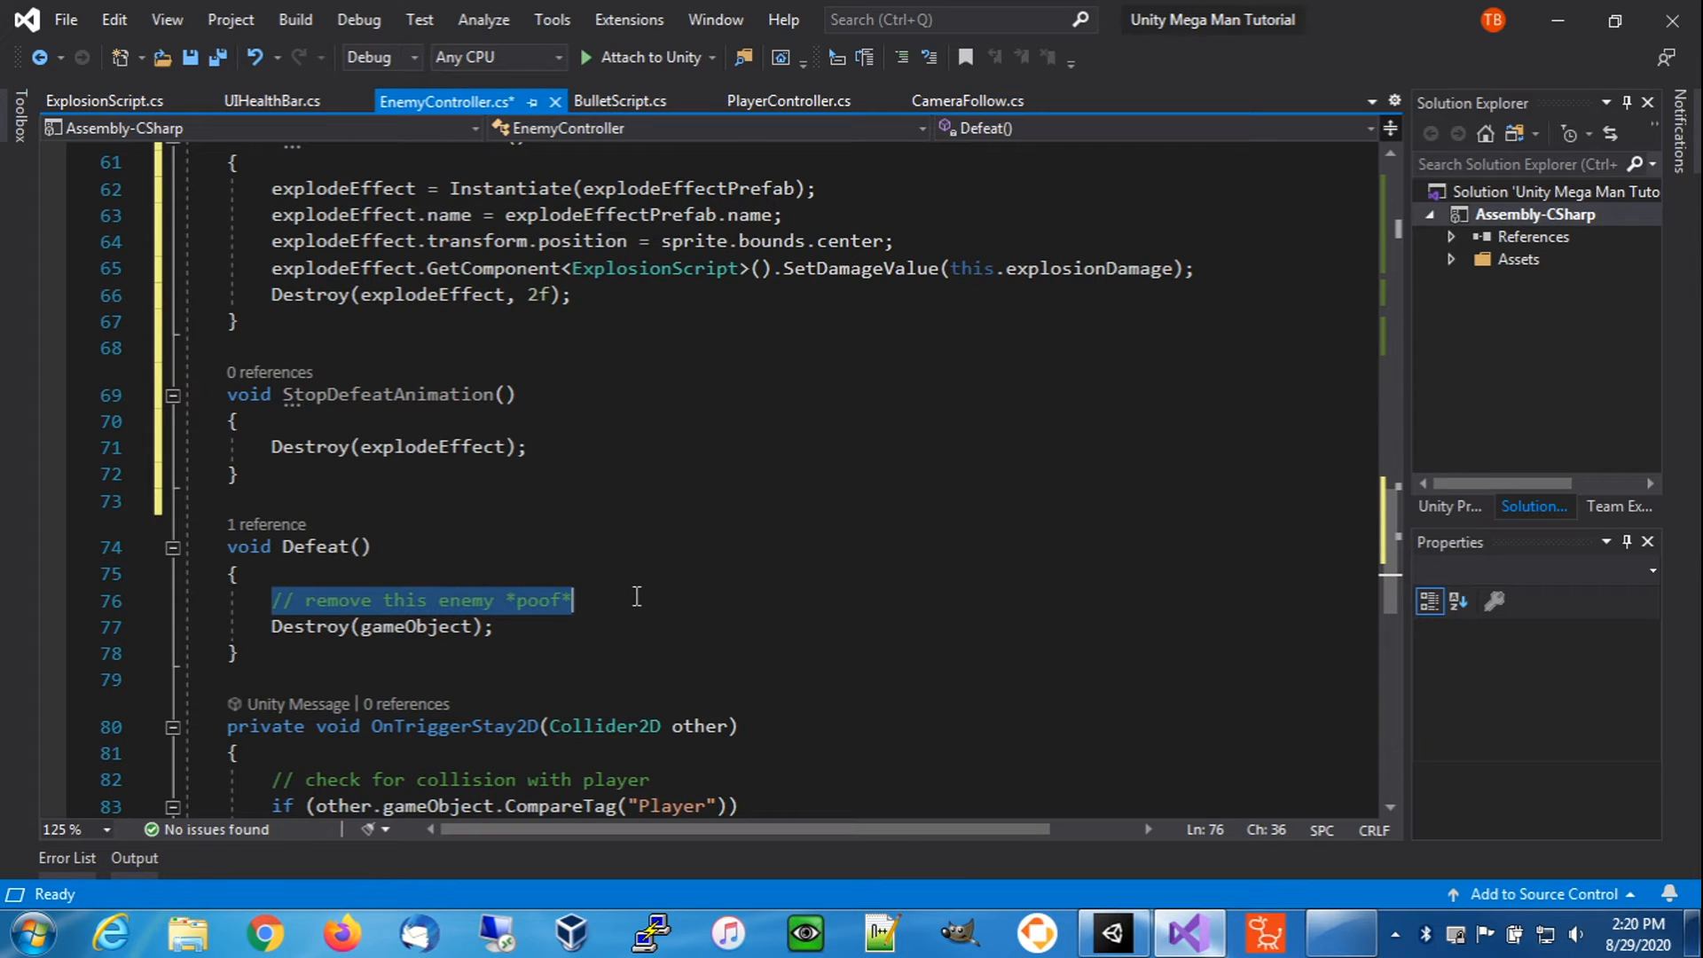
{"action": "key", "text": "BackSpace"}
{"action": "type", "text": "Start"}
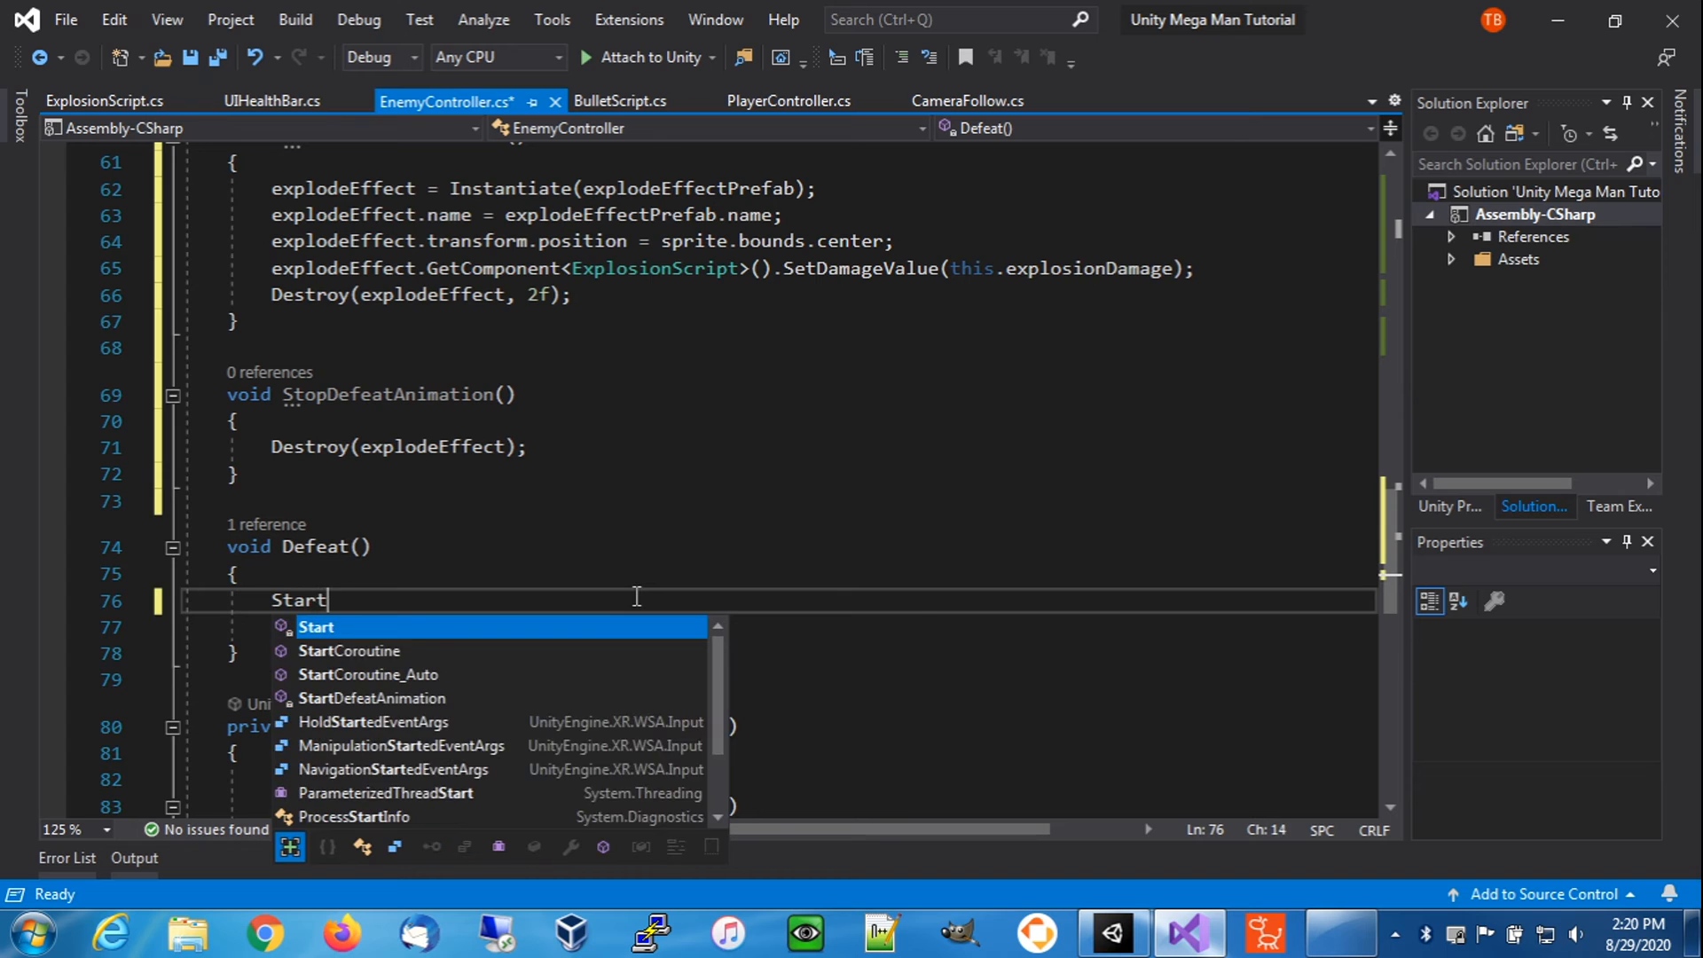
{"action": "key", "text": "Escape"}
{"action": "type", "text": "Defr"}
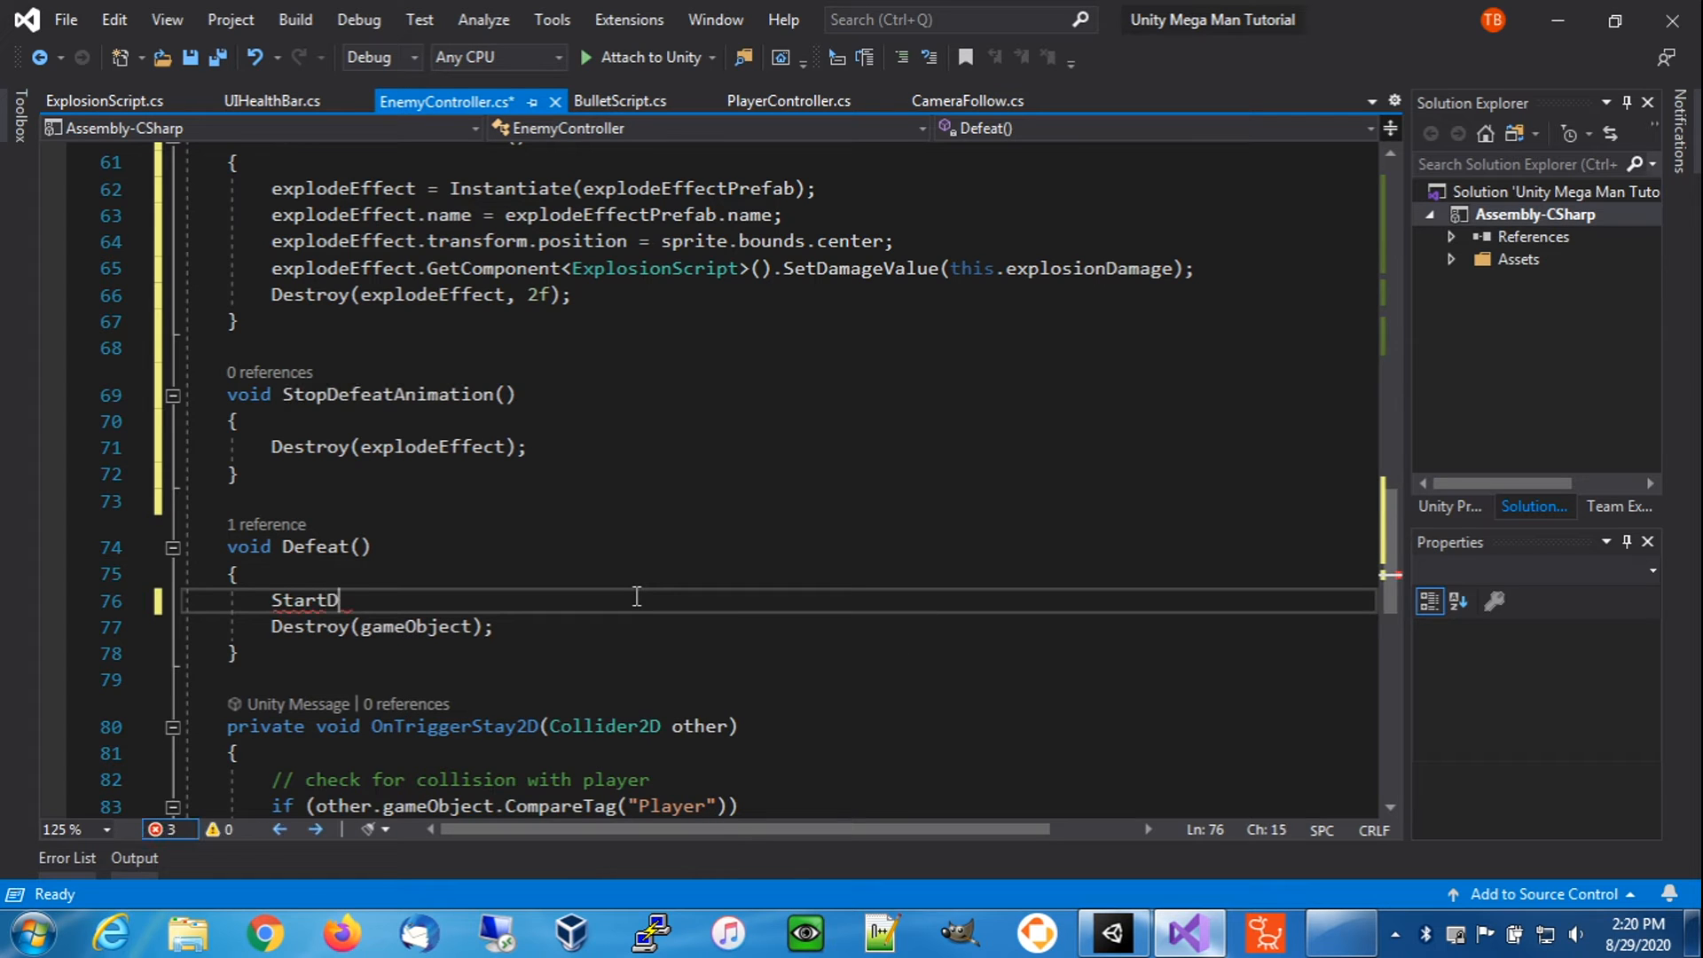
{"action": "key", "text": "BackSpace"}
{"action": "key", "text": "BackSpace"}
{"action": "key", "text": "BackSpace"}
{"action": "key", "text": "BackSpace"}
{"action": "key", "text": "BackSpace"}
{"action": "key", "text": "BackSpace"}
{"action": "key", "text": "BackSpace"}
{"action": "key", "text": "BackSpace"}
{"action": "type", "text": "tartDef"}
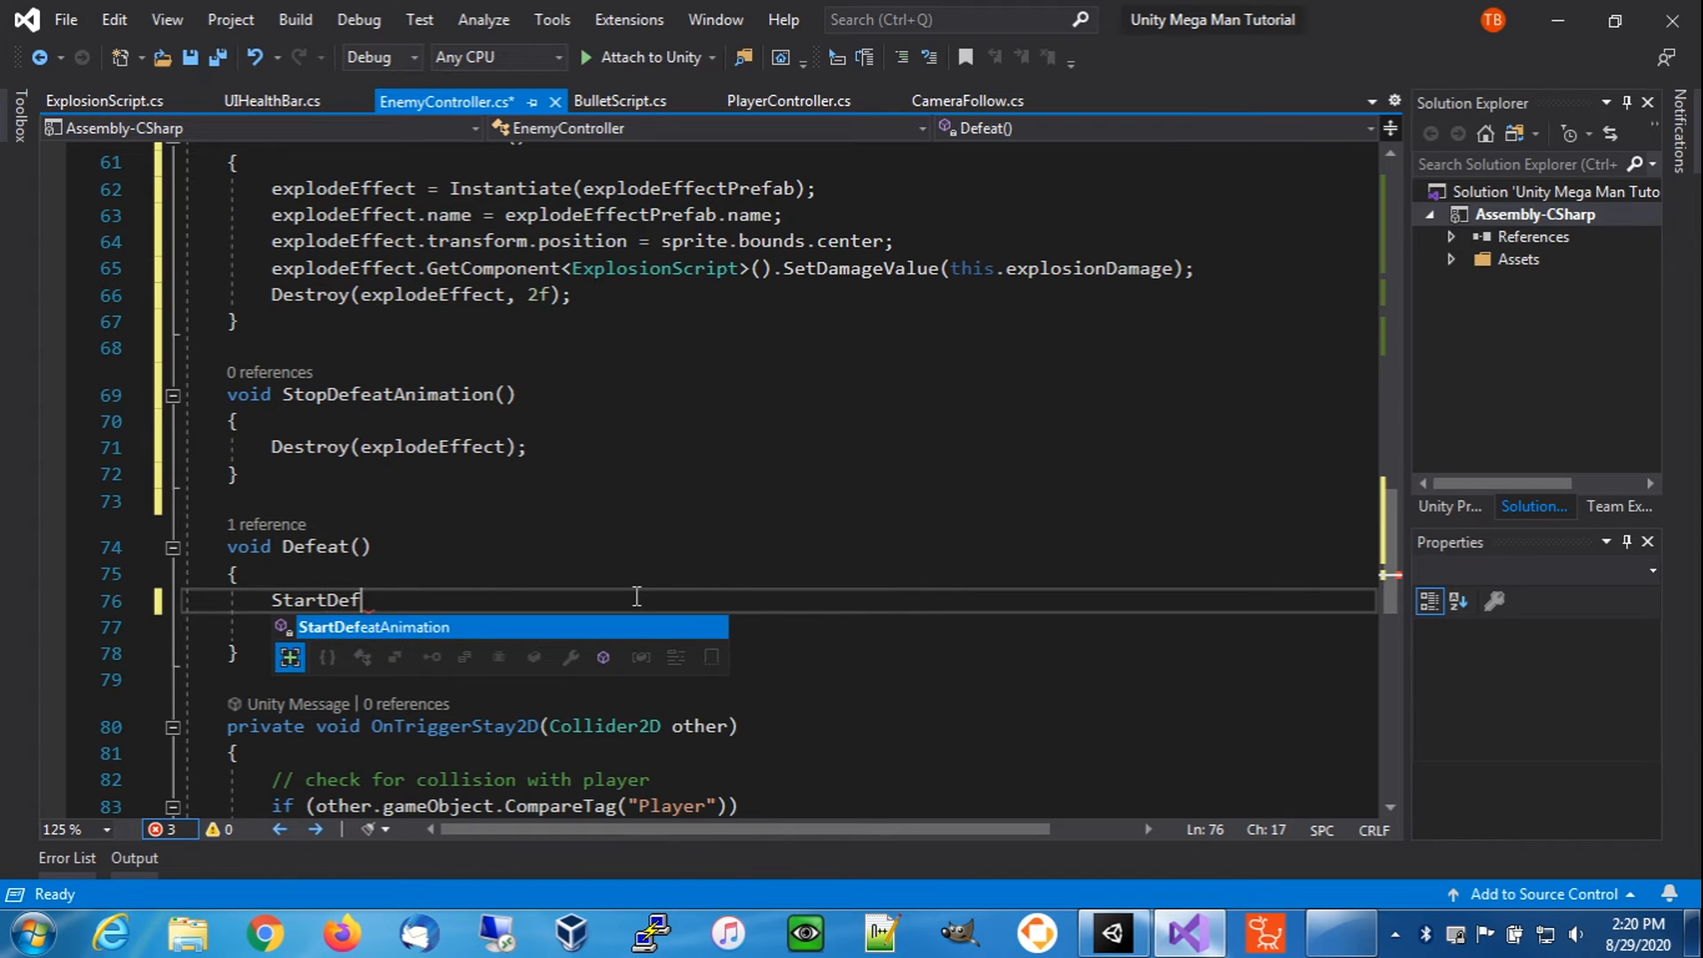
{"action": "key", "text": "Tab"}
{"action": "type", "text": "();"}
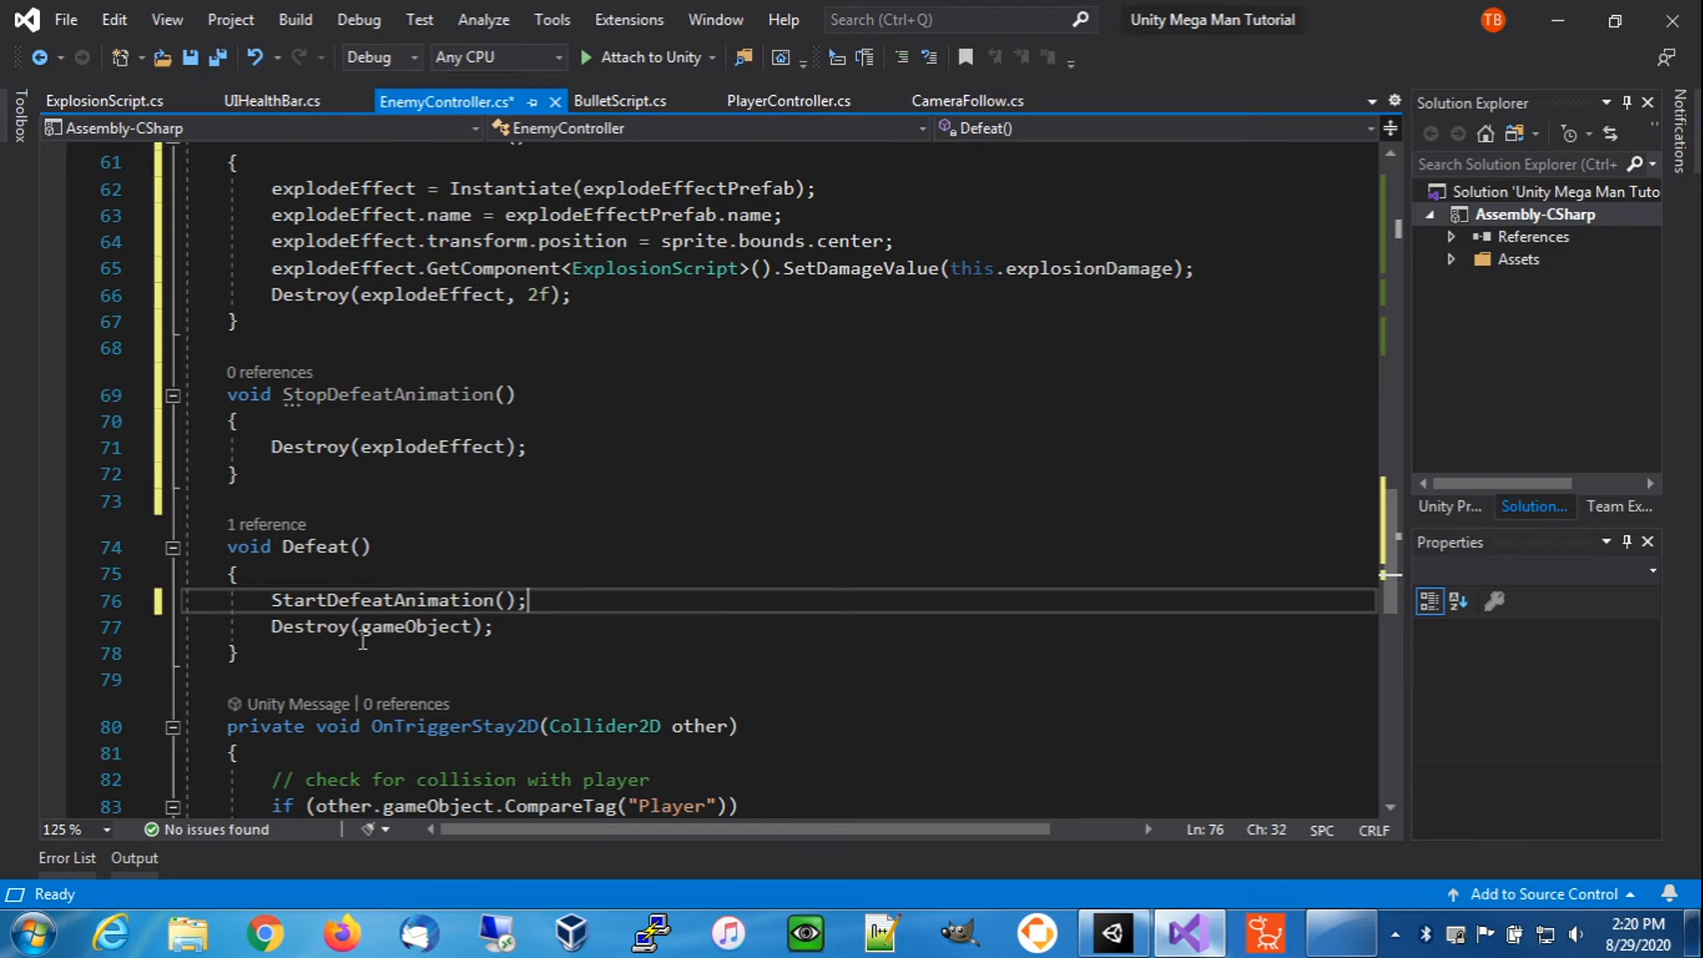
{"action": "left_click", "coordinate": [204, 57]}
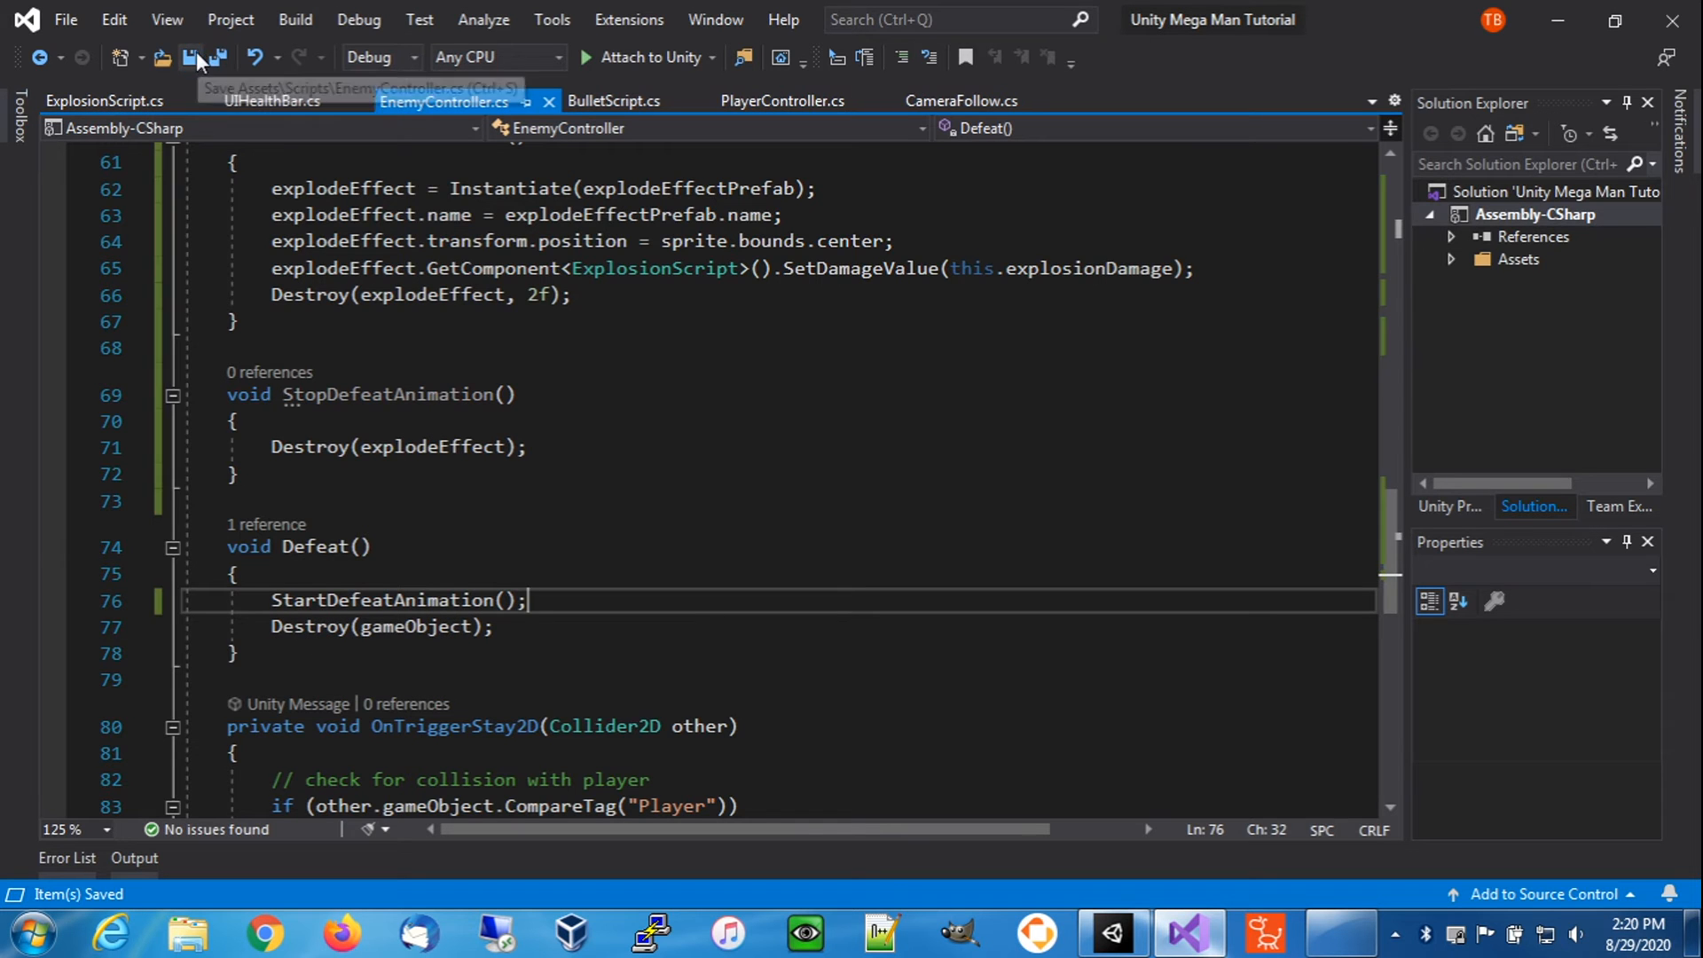
{"action": "scroll", "coordinate": [401, 441], "scroll_direction": "up", "scroll_amount": 9}
{"action": "scroll", "coordinate": [401, 441], "scroll_direction": "down", "scroll_amount": 9}
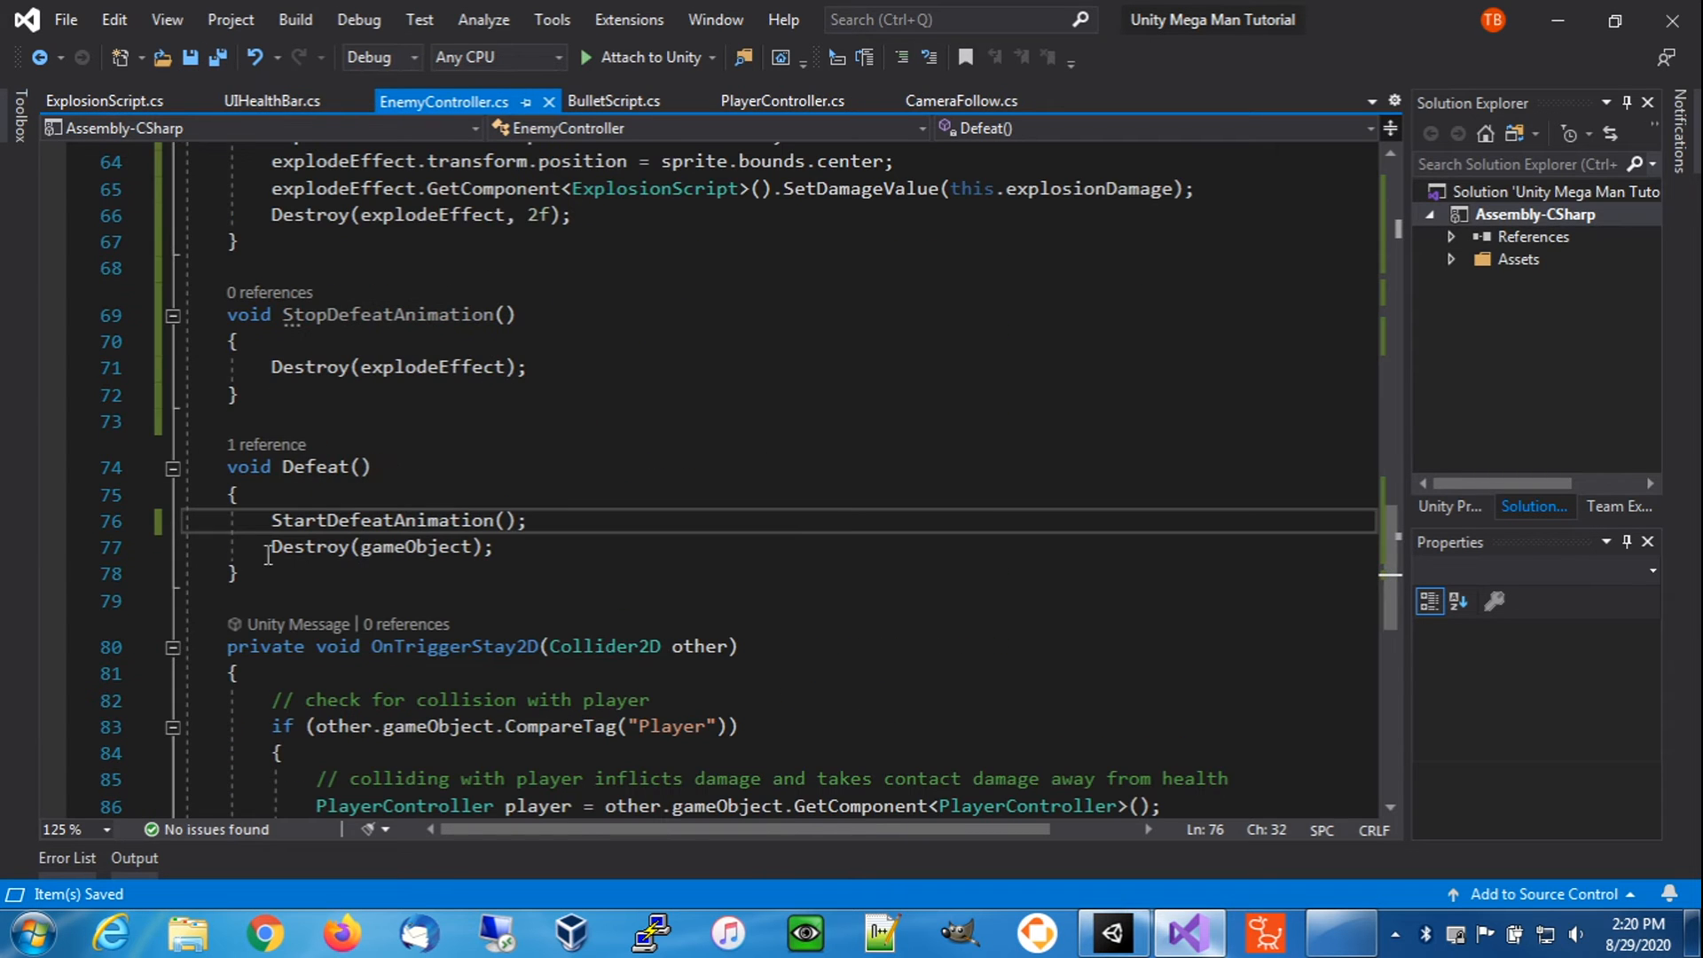
{"action": "scroll", "coordinate": [391, 462], "scroll_direction": "up", "scroll_amount": 10}
{"action": "scroll", "coordinate": [391, 462], "scroll_direction": "up", "scroll_amount": 2}
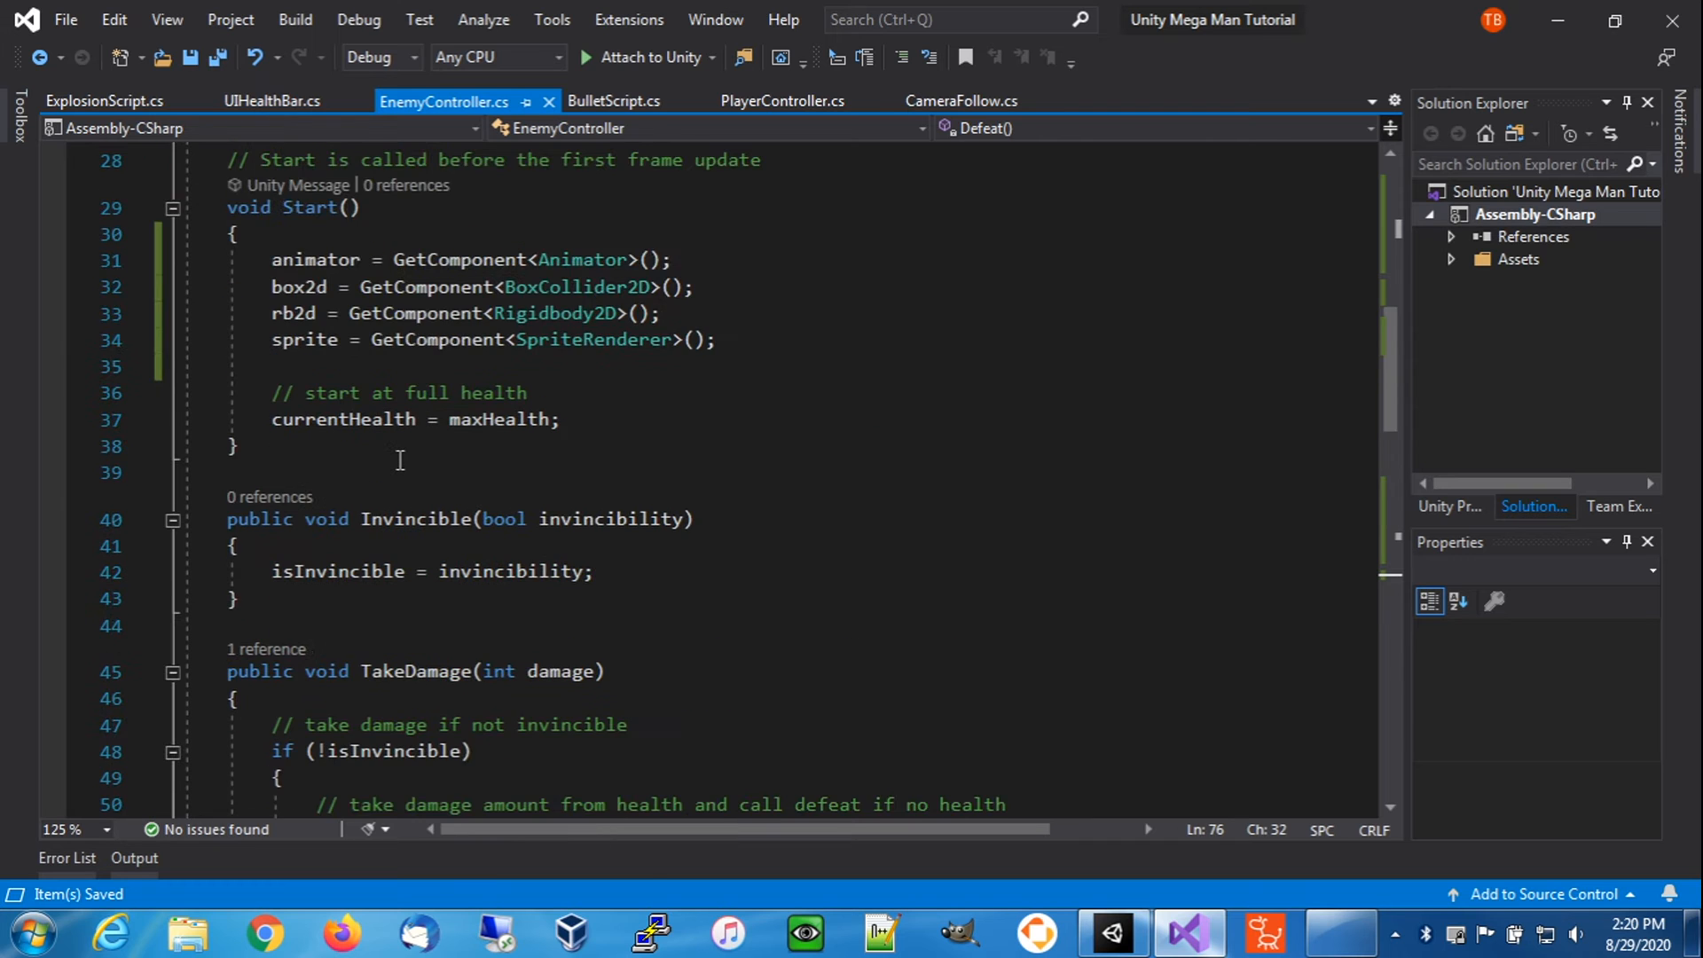
{"action": "scroll", "coordinate": [391, 462], "scroll_direction": "down", "scroll_amount": 4}
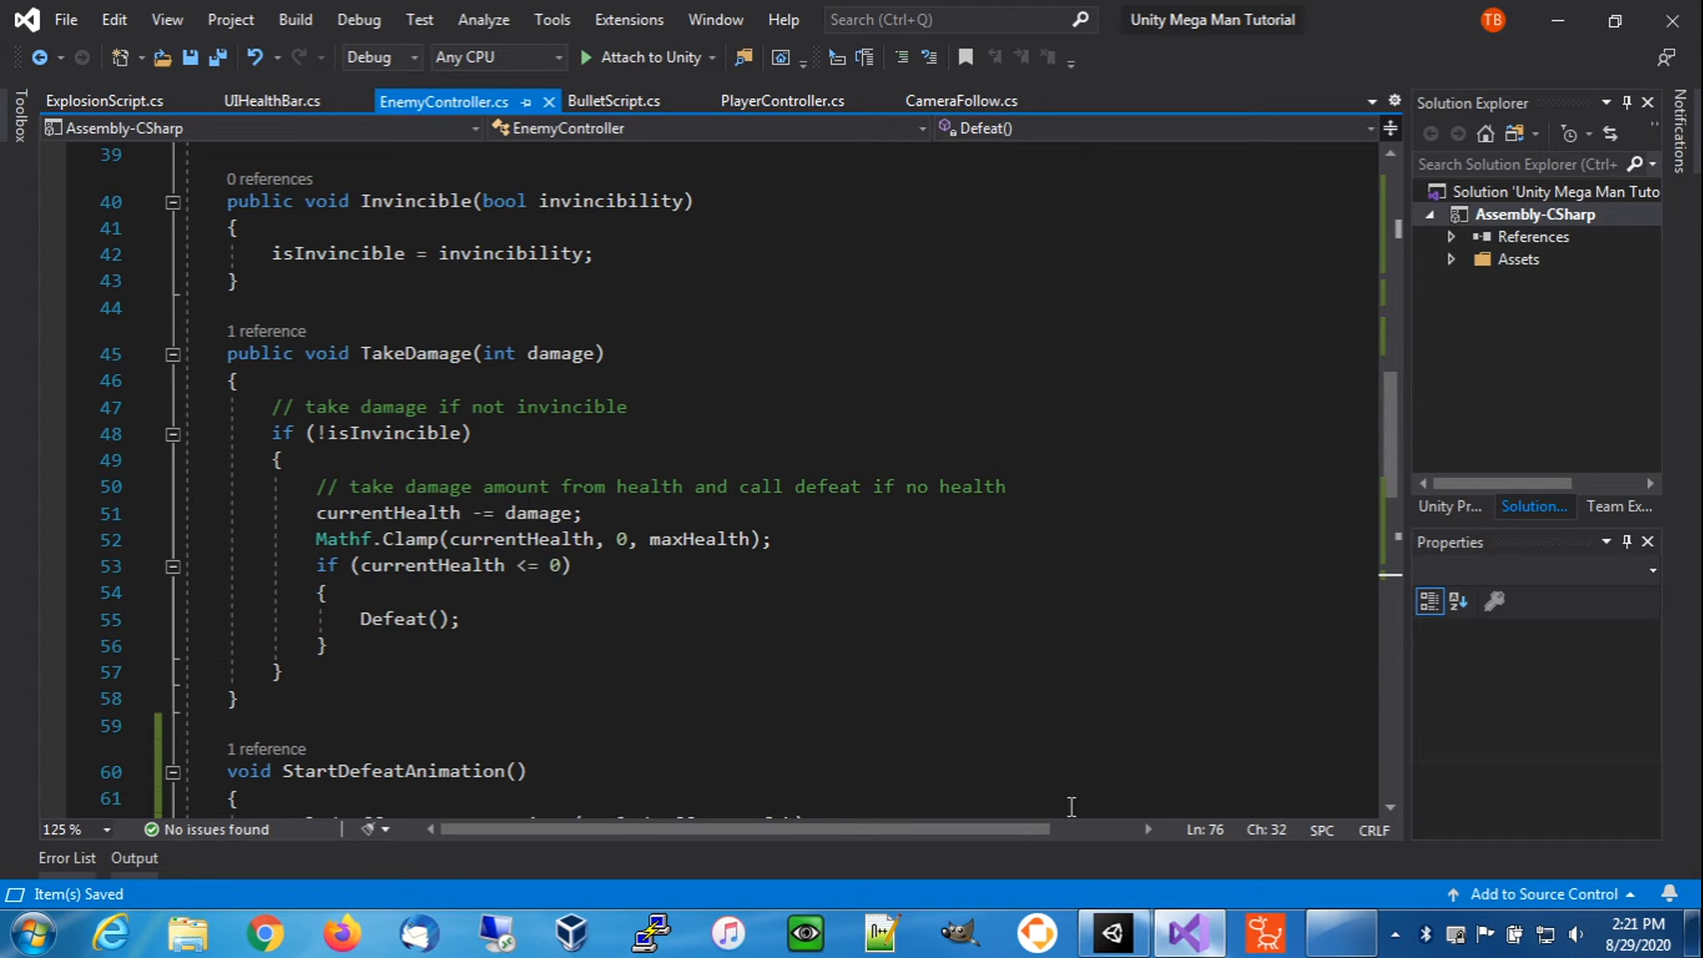
- Switch to Unity and assign the ExplodeEffect1 prefab to the Explode Effect Prefab of Pepe's Enemy Controller
{"action": "left_click", "coordinate": [1119, 947]}
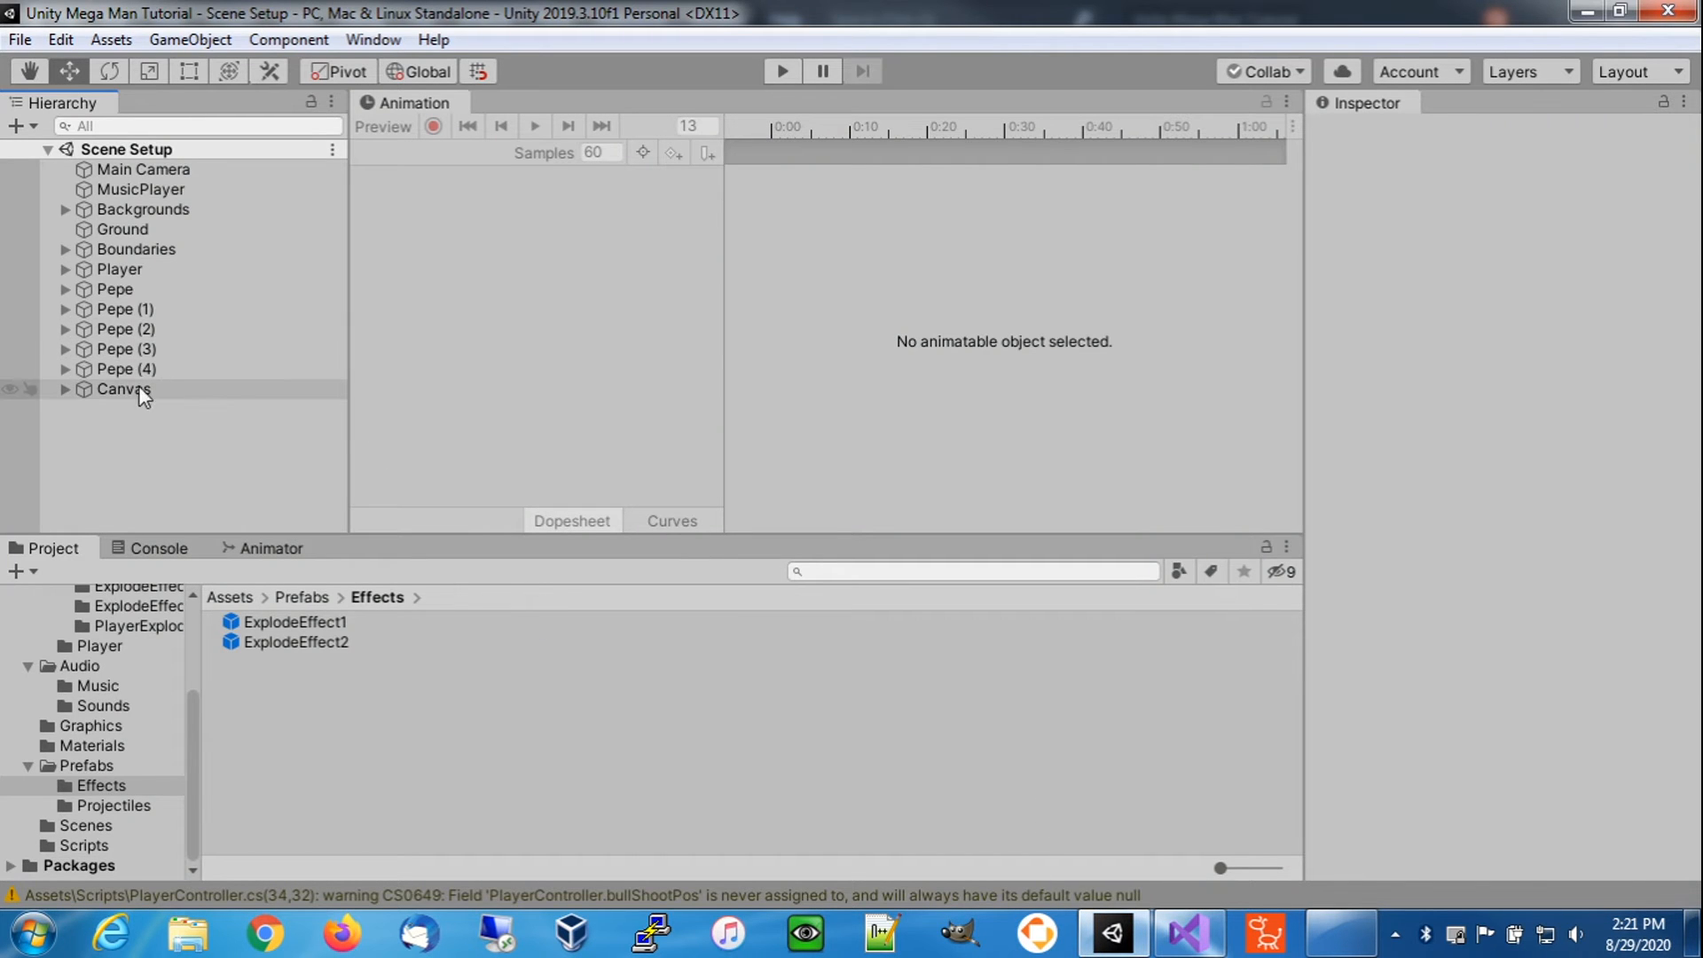
{"action": "left_click", "coordinate": [116, 310]}
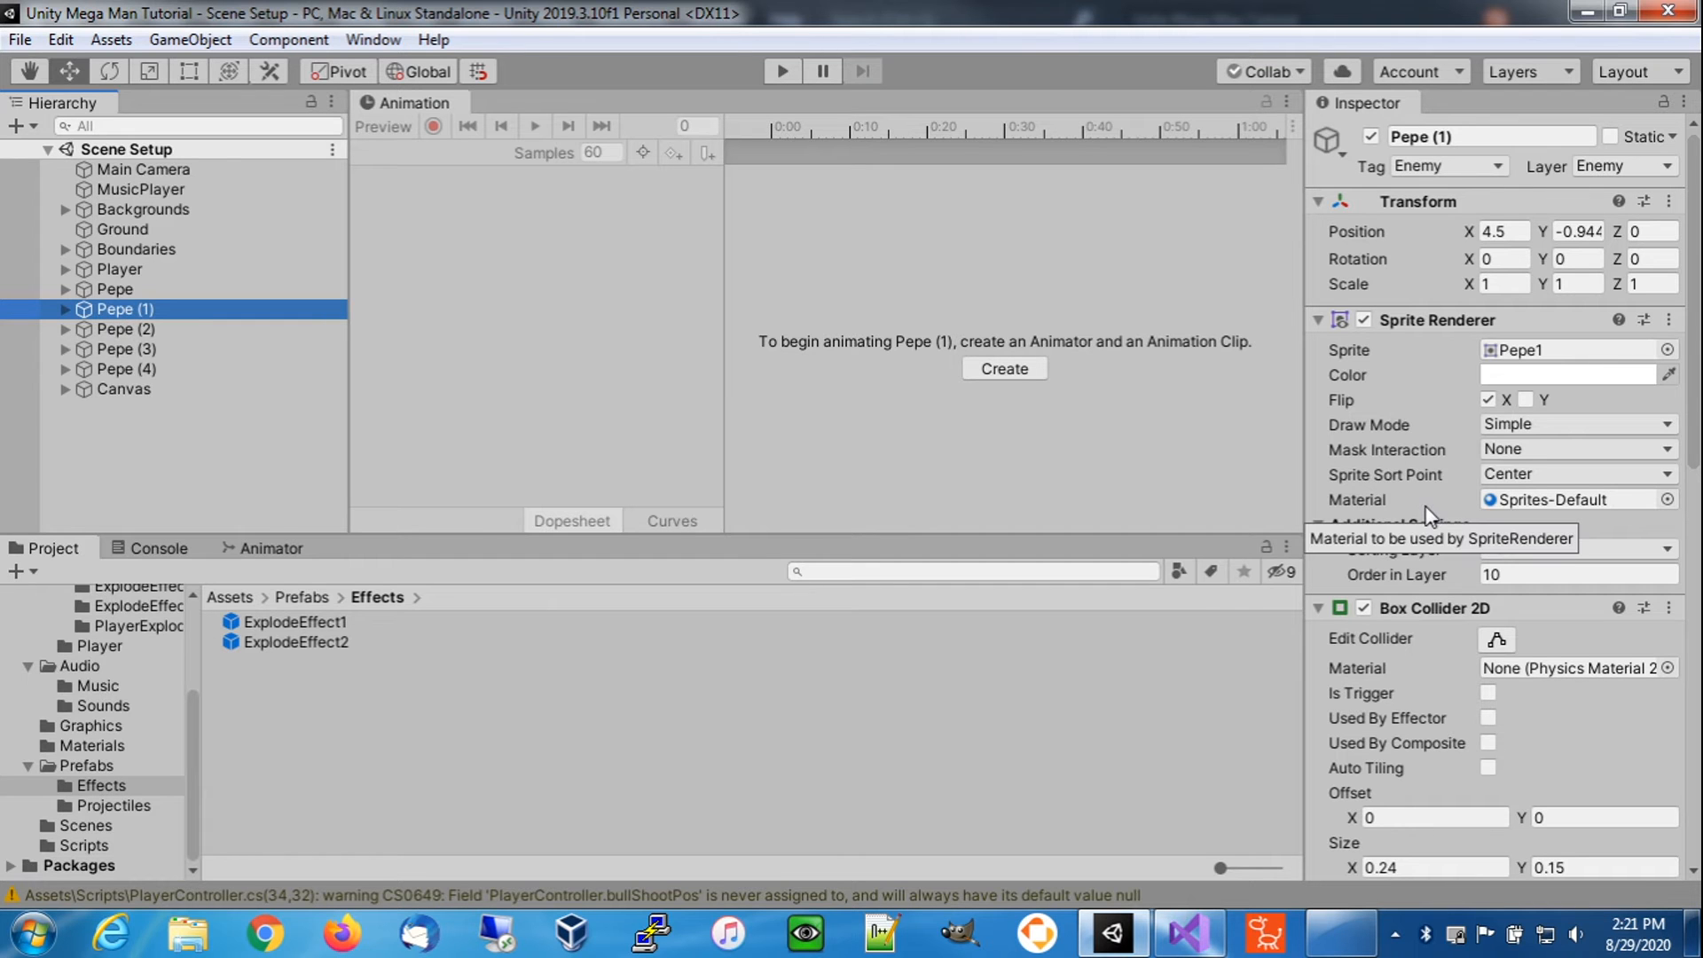
{"action": "left_click", "coordinate": [124, 294]}
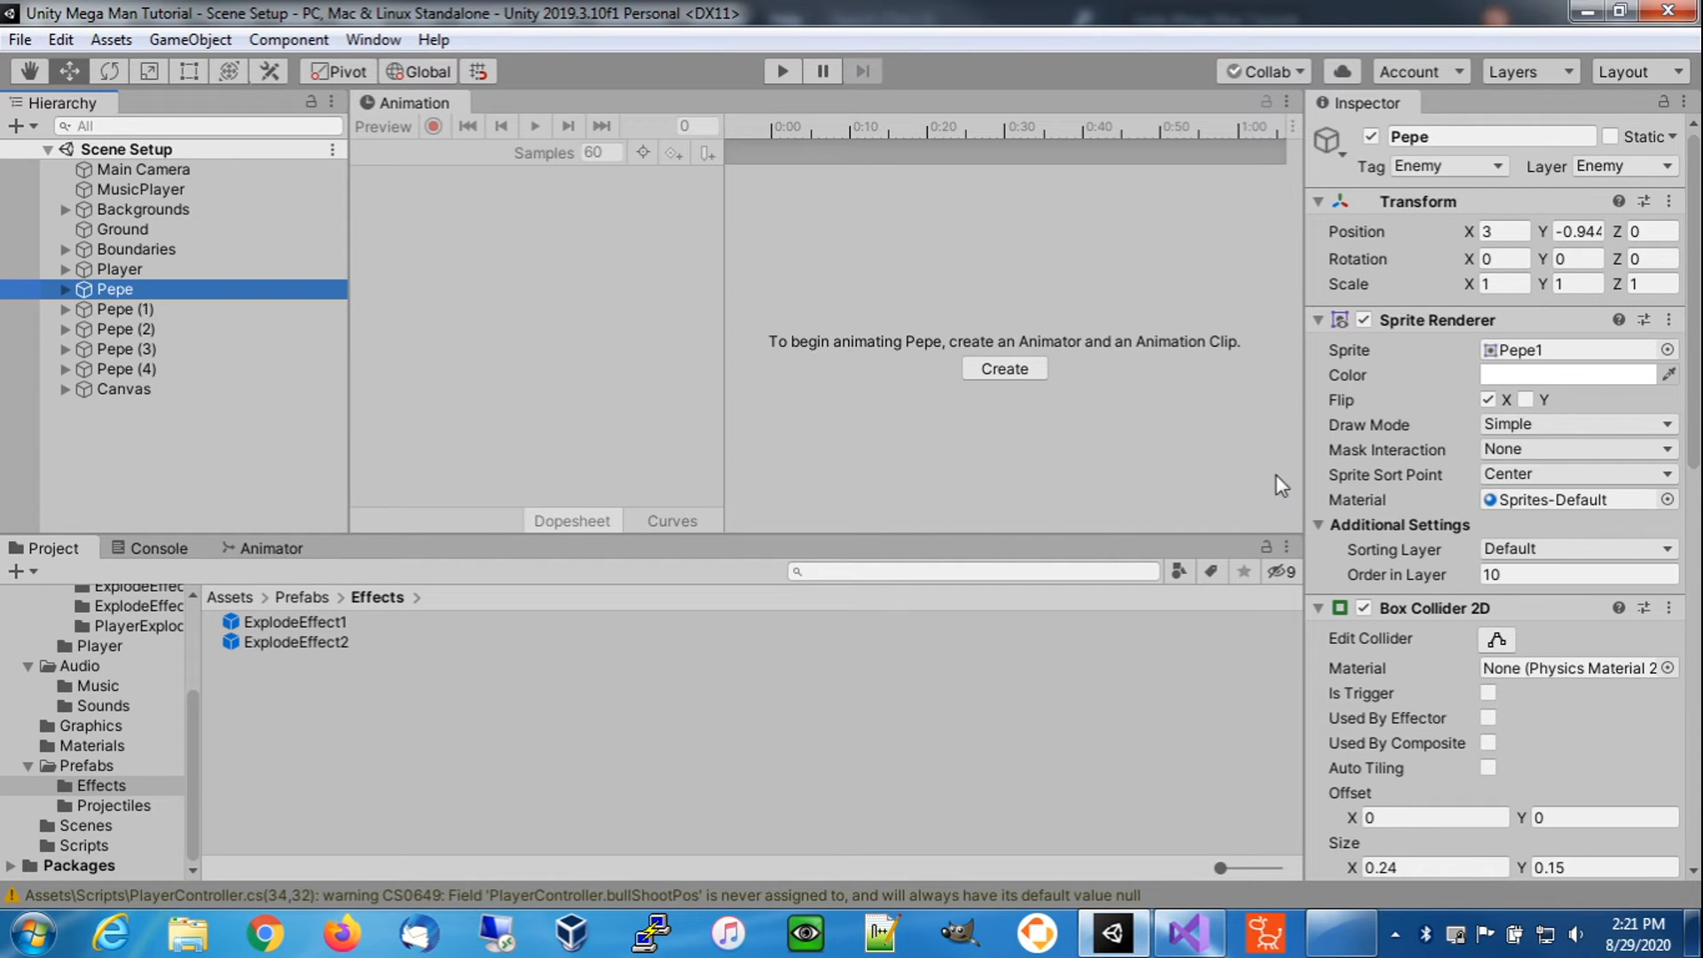
{"action": "scroll", "coordinate": [1458, 517], "scroll_direction": "down", "scroll_amount": 10}
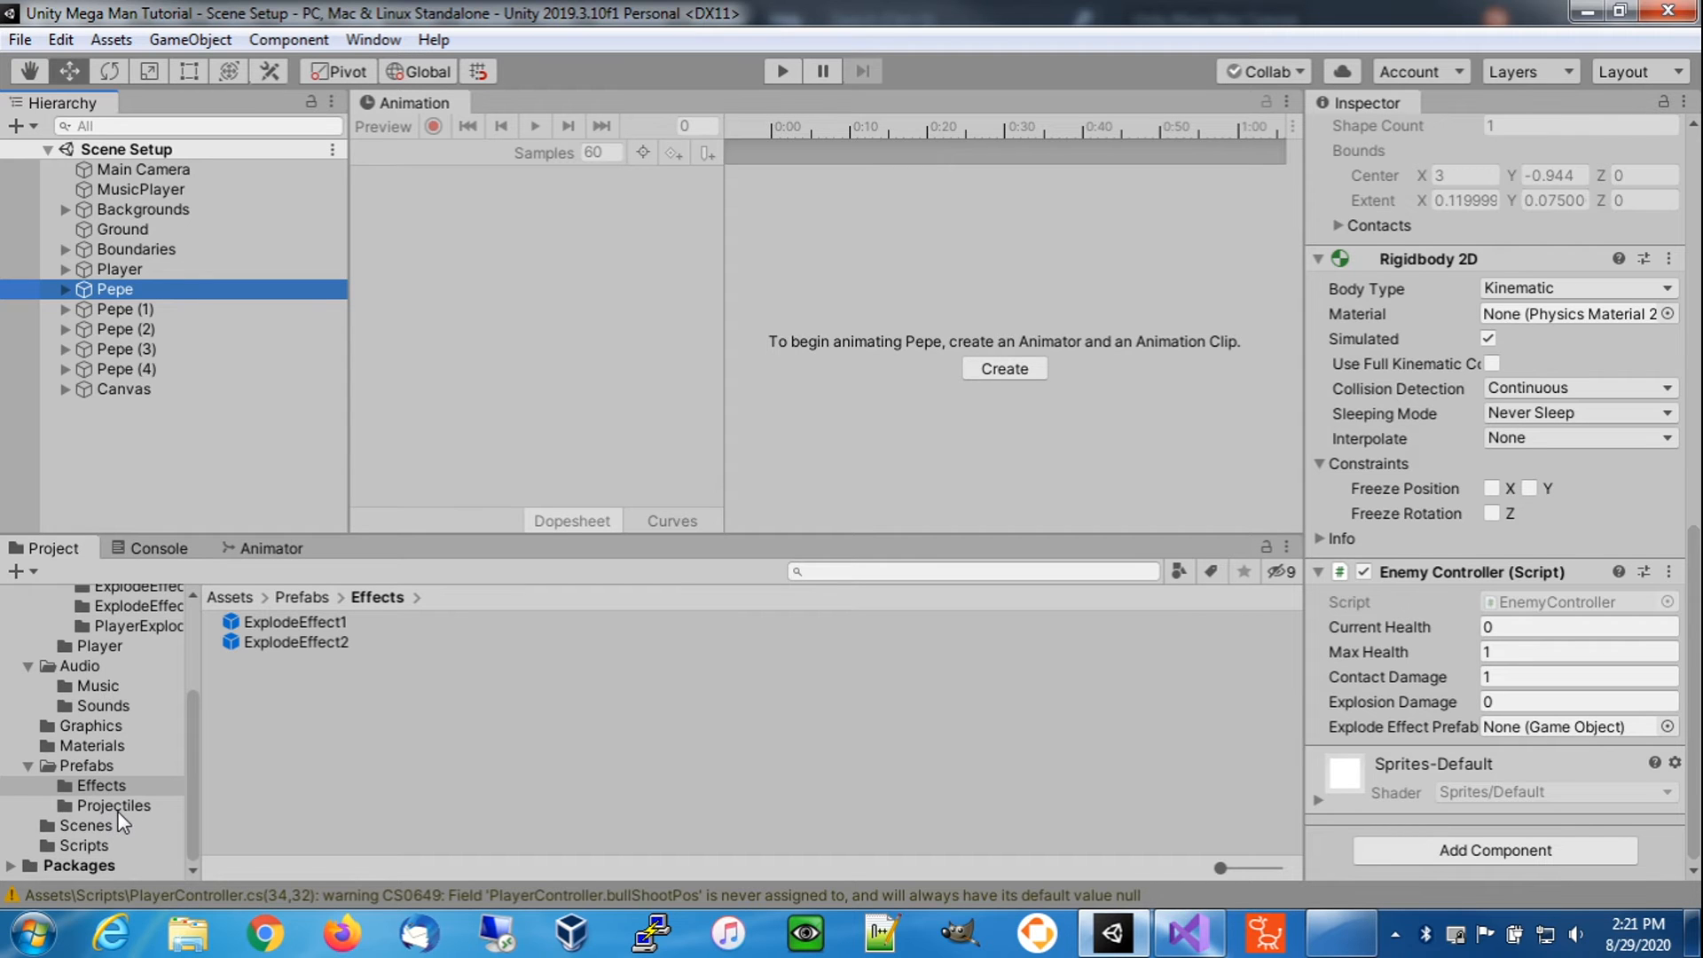
{"action": "left_click", "coordinate": [314, 621]}
{"action": "left_click_drag", "start_coordinate": [314, 619], "coordinate": [1508, 725]}
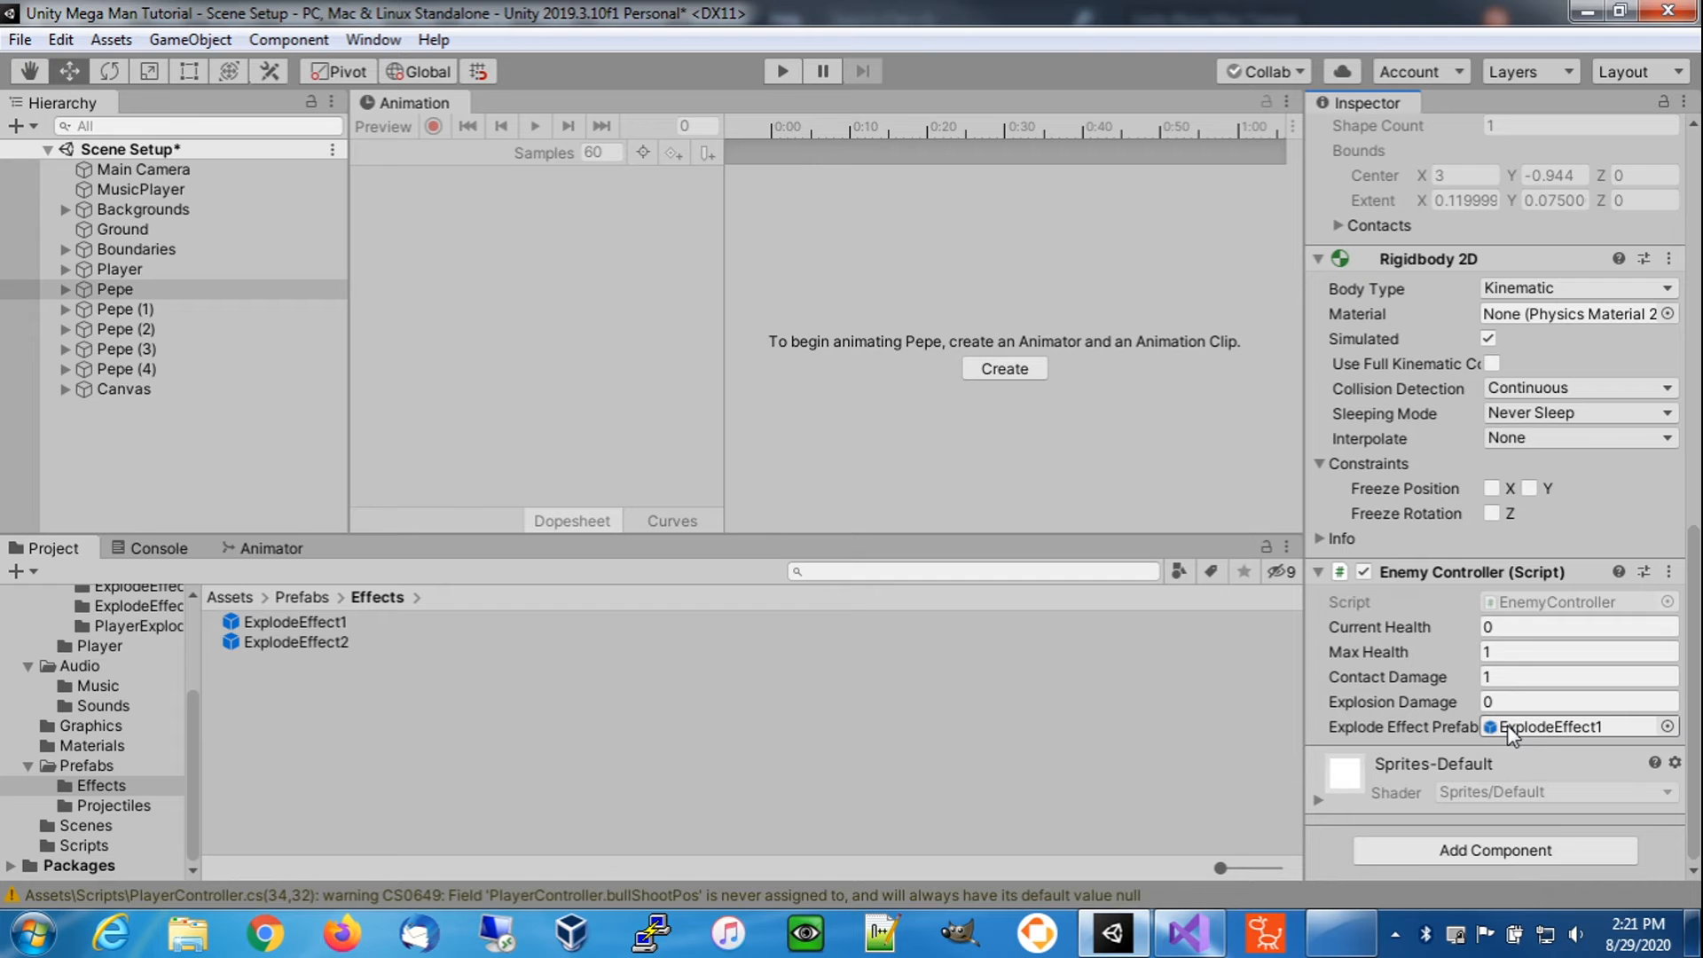
- Place the floating Scene and Game window over the editor with an enlarged Game view, and save the scene
{"action": "left_click", "coordinate": [1490, 701]}
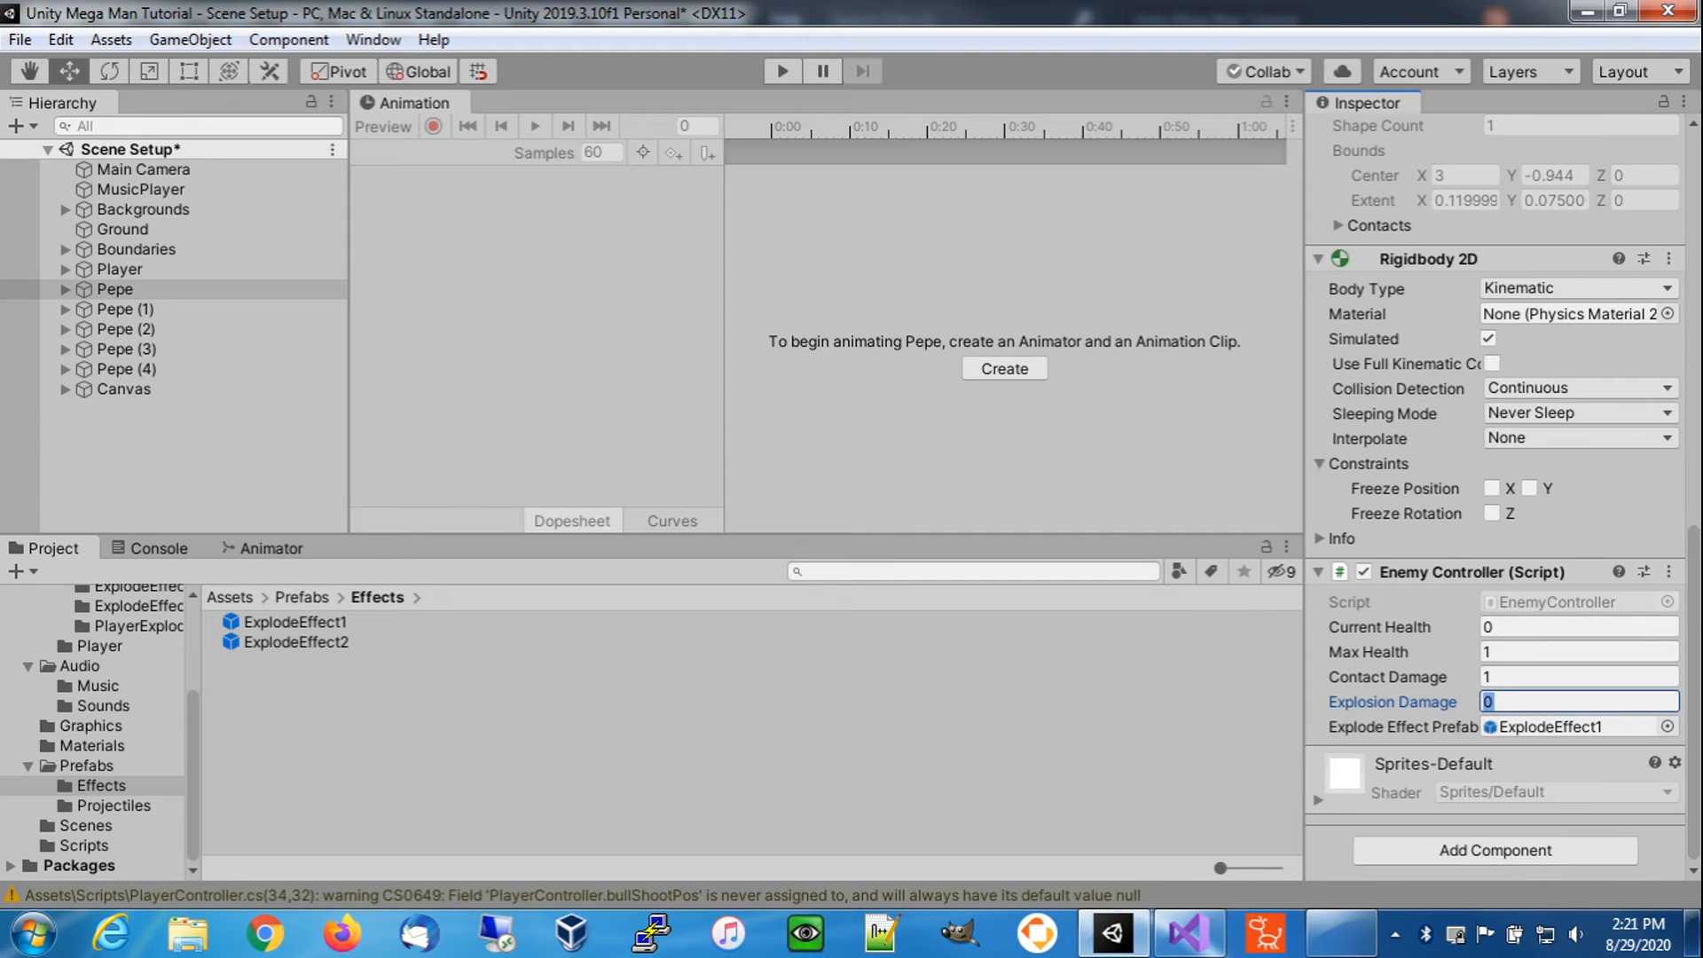
{"action": "left_click_drag", "start_coordinate": [1701, 275], "coordinate": [832, 225]}
{"action": "scroll", "coordinate": [905, 405], "scroll_direction": "down", "scroll_amount": 10}
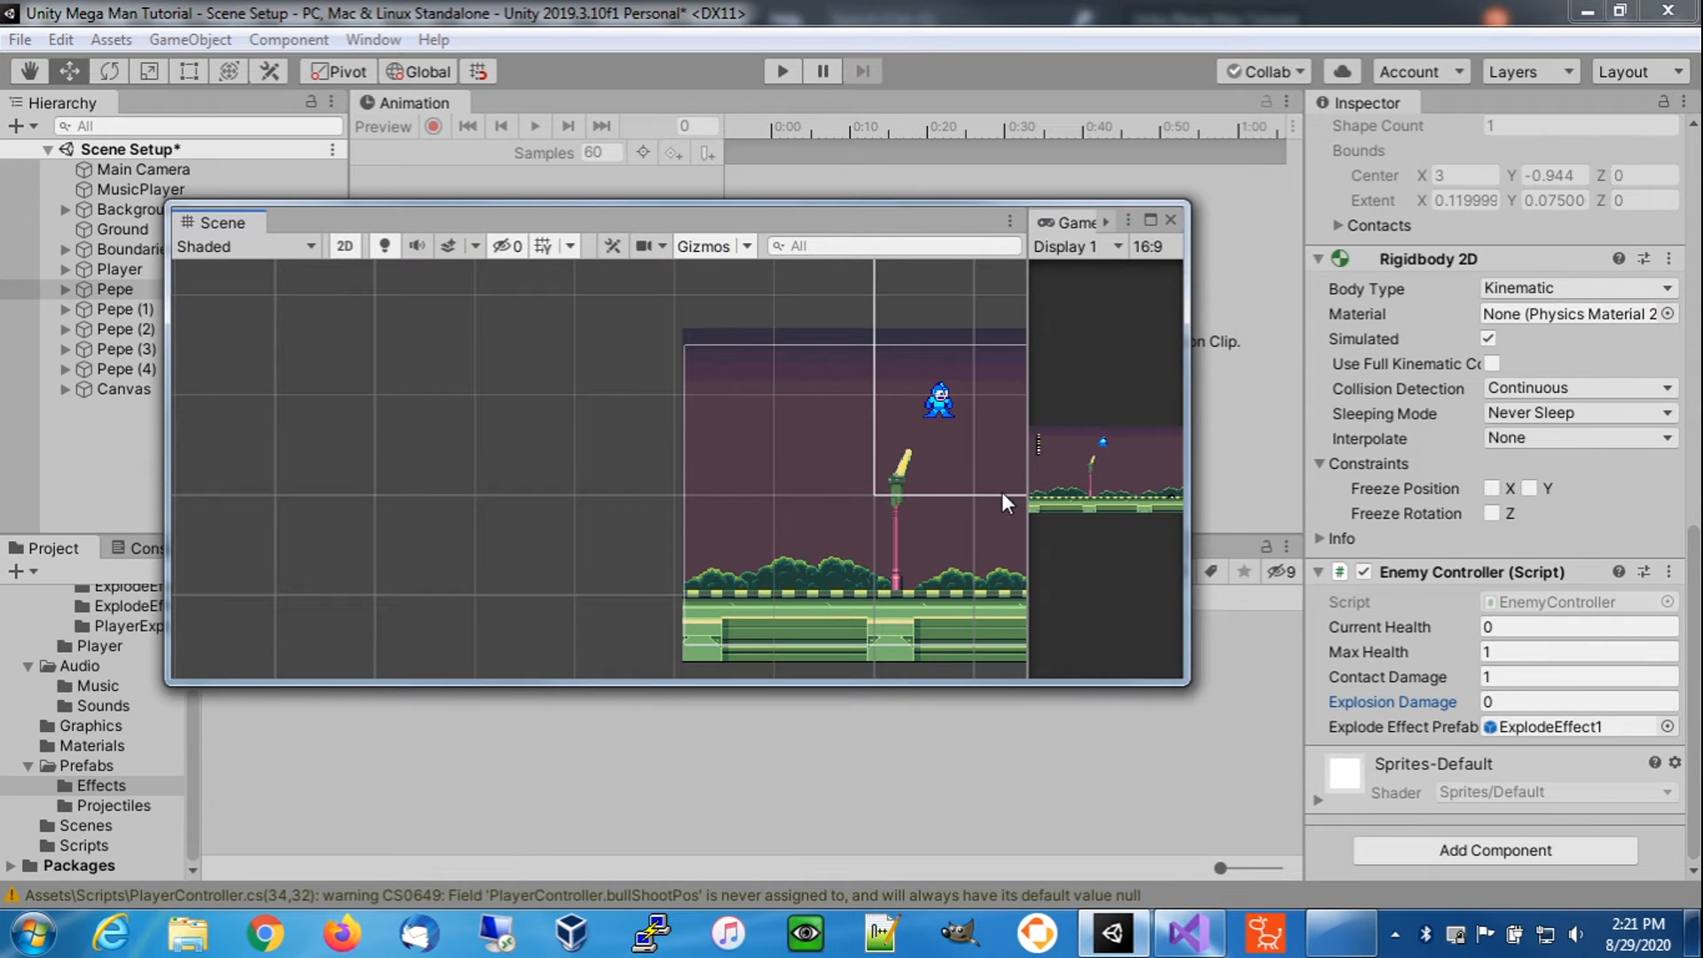
{"action": "left_click_drag", "start_coordinate": [1024, 495], "coordinate": [589, 492]}
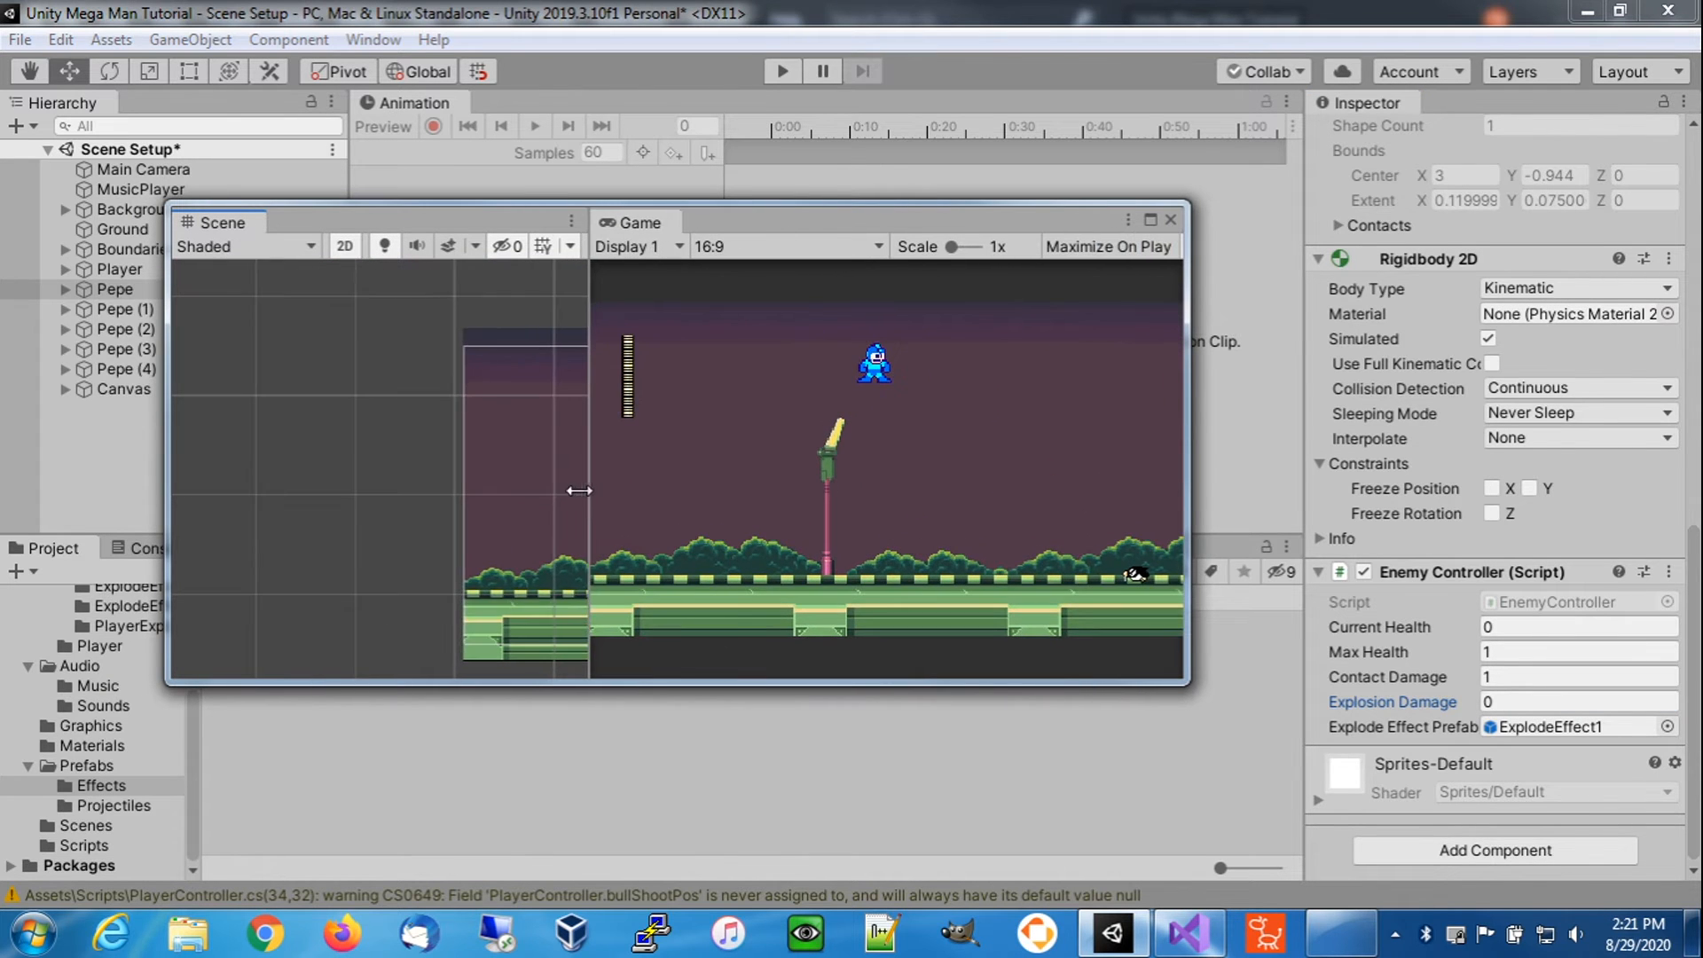
{"action": "middle_click_drag", "start_coordinate": [512, 496], "coordinate": [239, 509]}
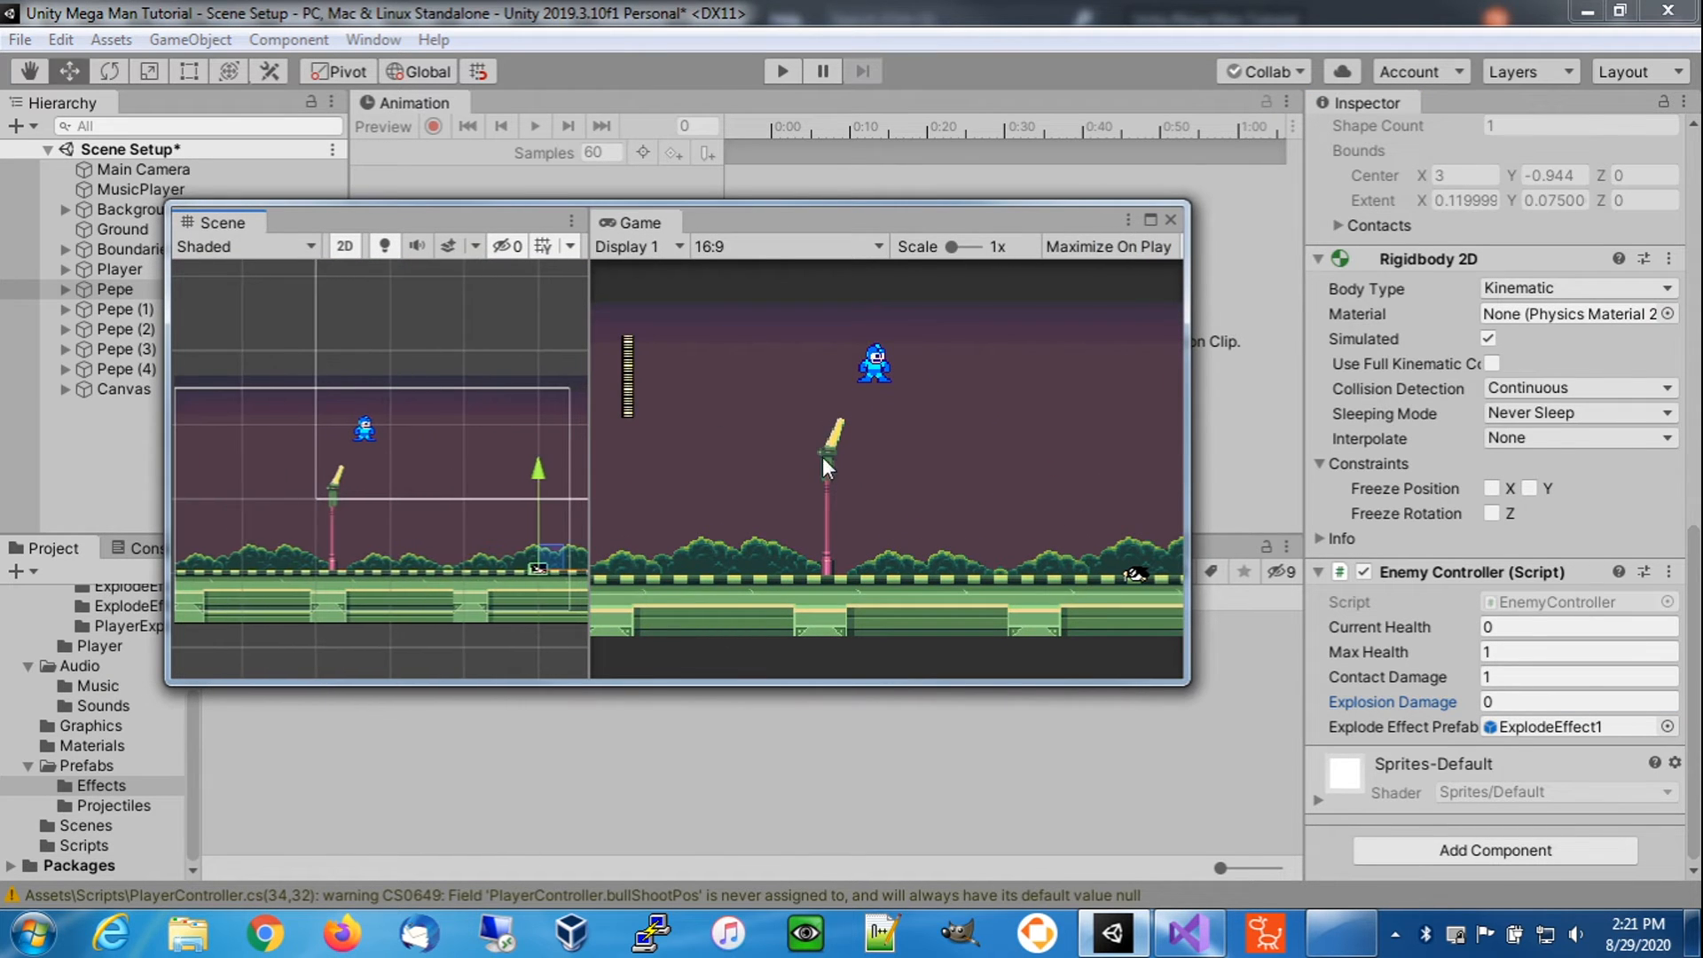
{"action": "left_click_drag", "start_coordinate": [1199, 535], "coordinate": [1468, 535]}
{"action": "left_click_drag", "start_coordinate": [1002, 224], "coordinate": [848, 438]}
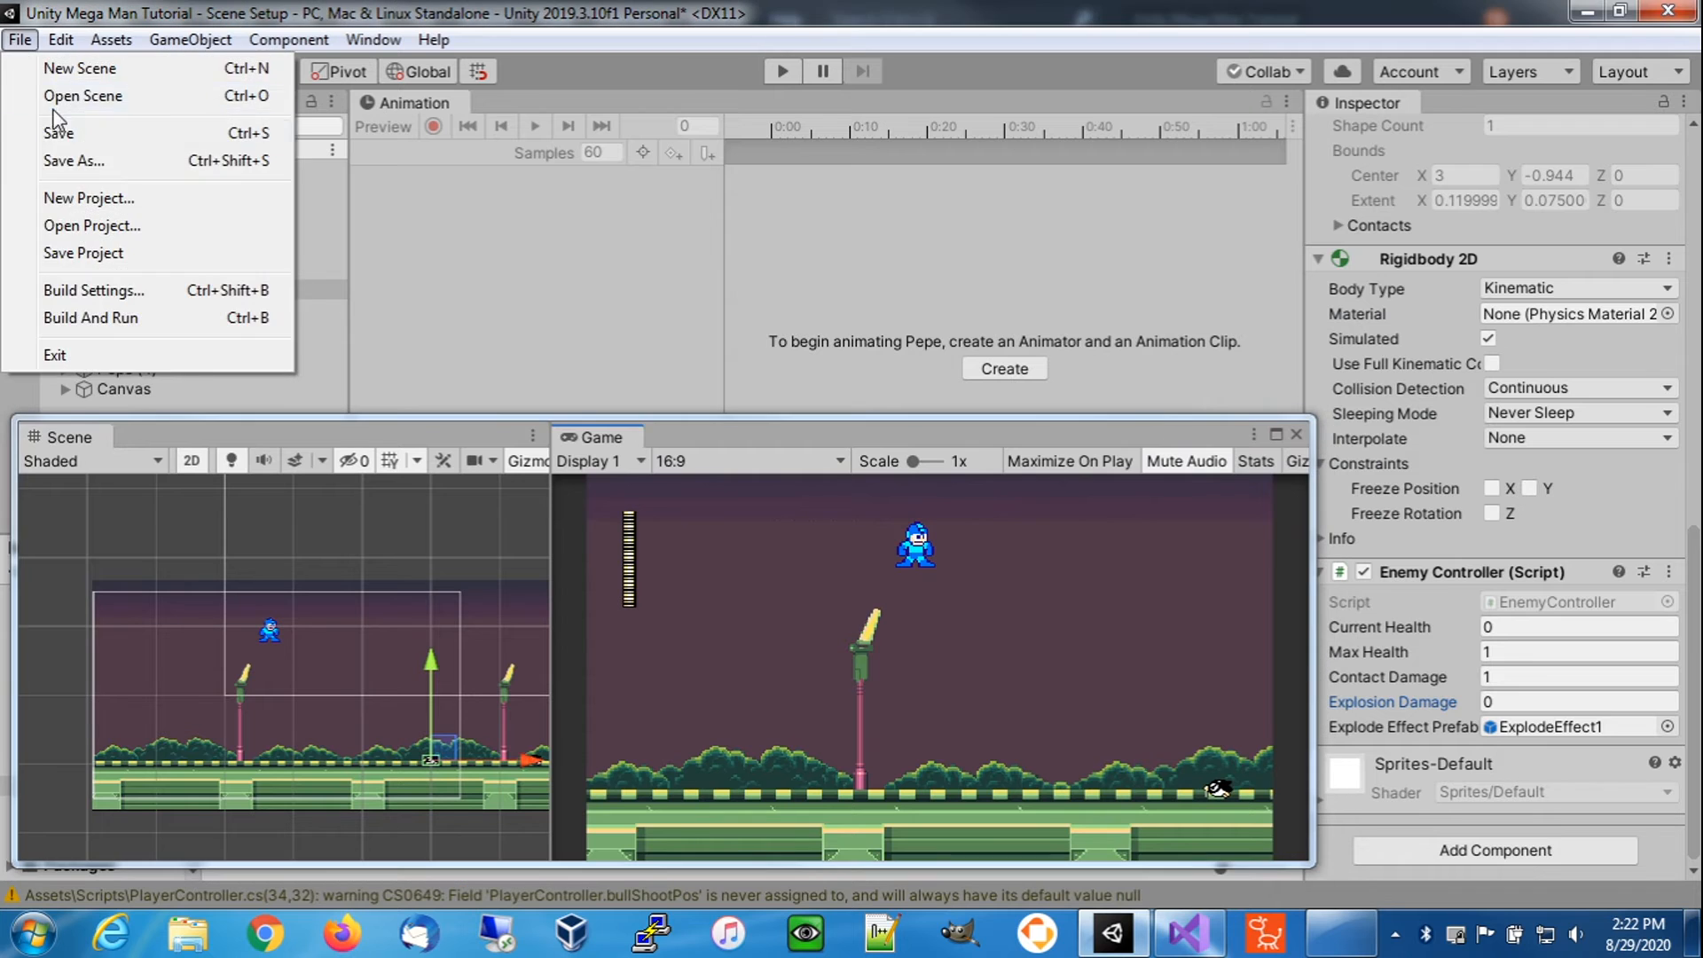
- Run the game, walk Mega Man toward the first Pepe and shoot it to test the explosion effect
{"action": "left_click", "coordinate": [779, 70]}
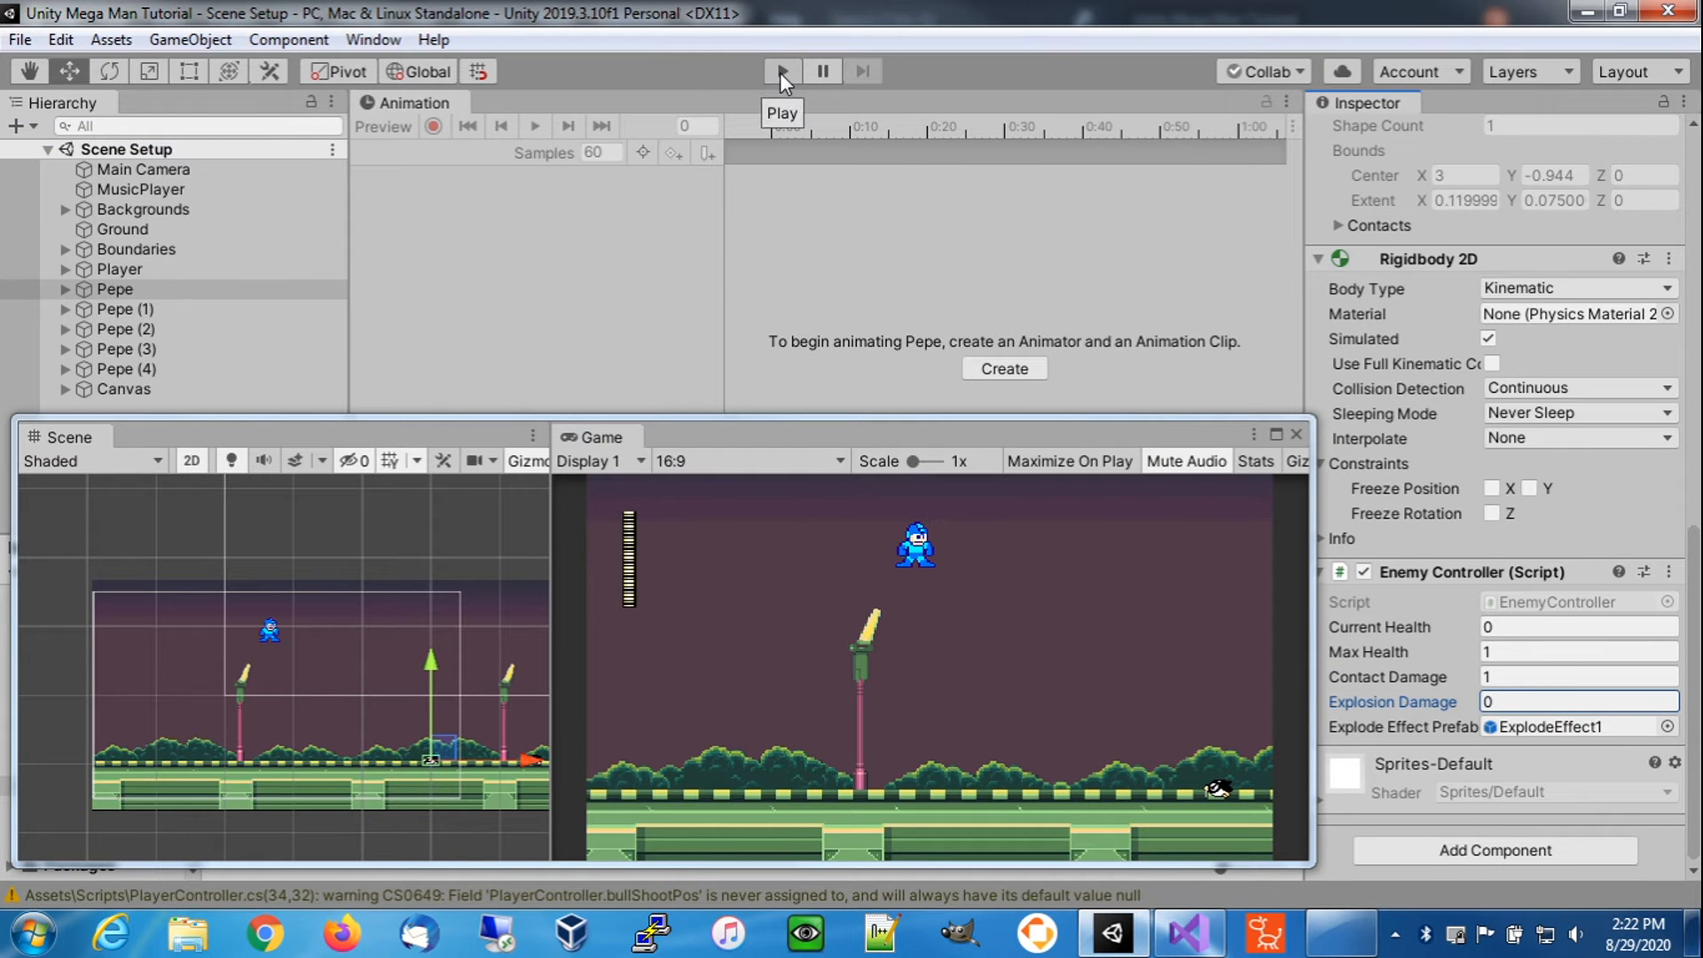
{"action": "left_click", "coordinate": [780, 71]}
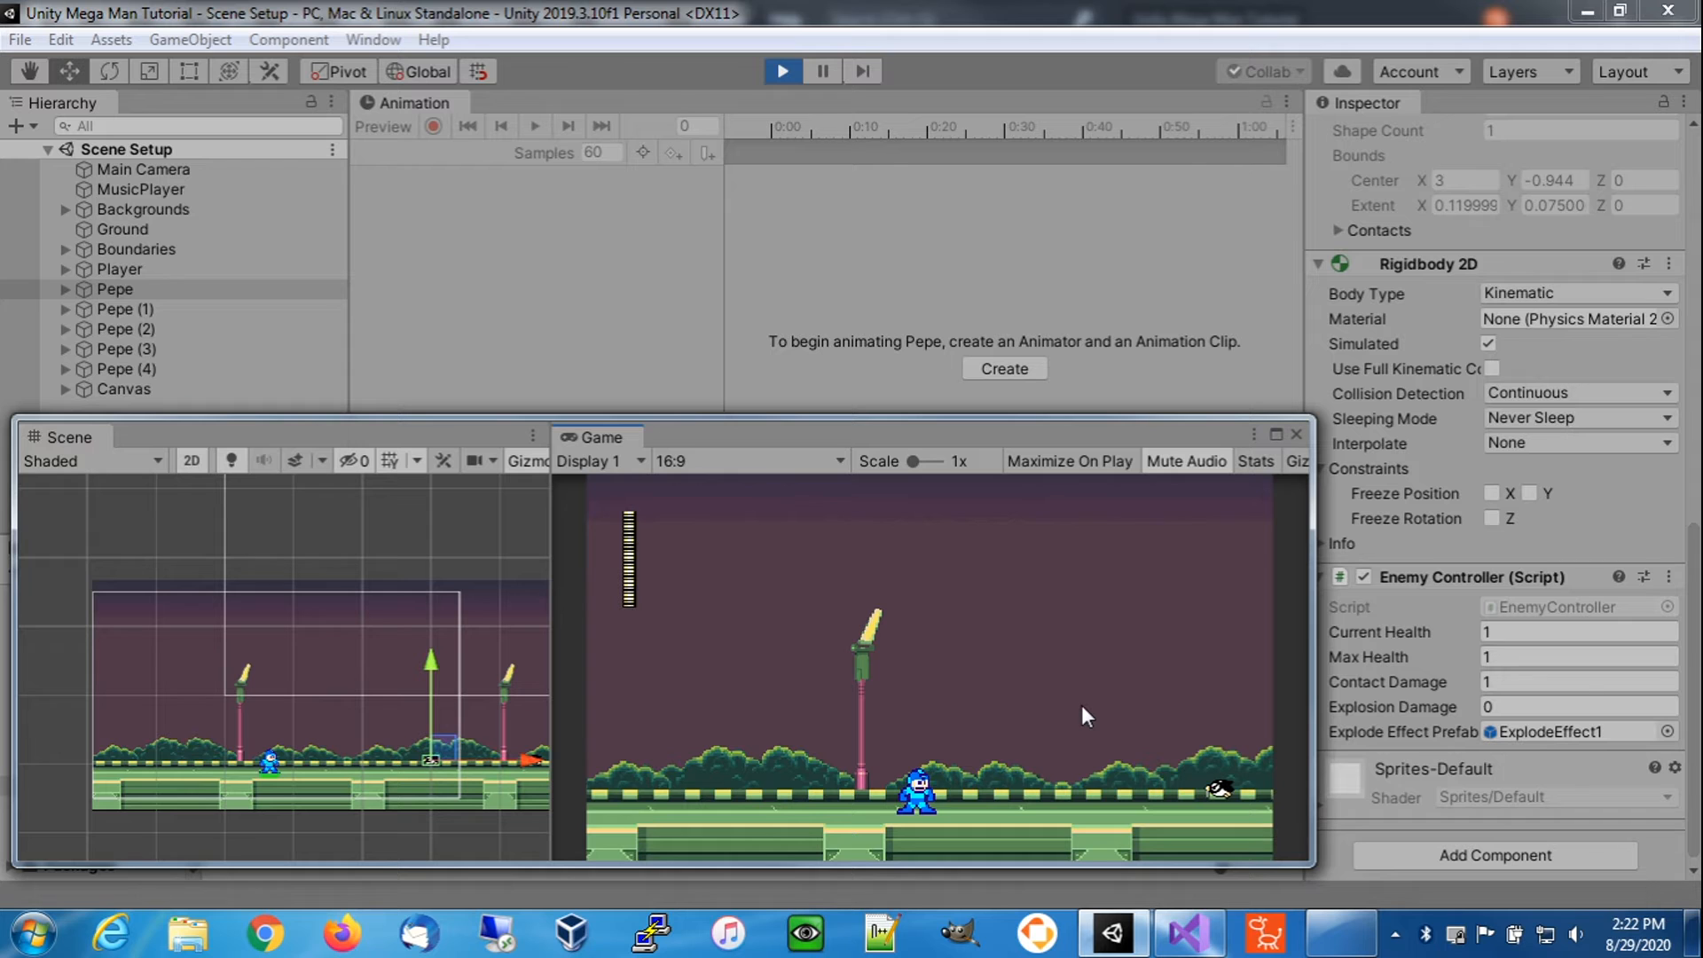
{"action": "key", "text": "Right"}
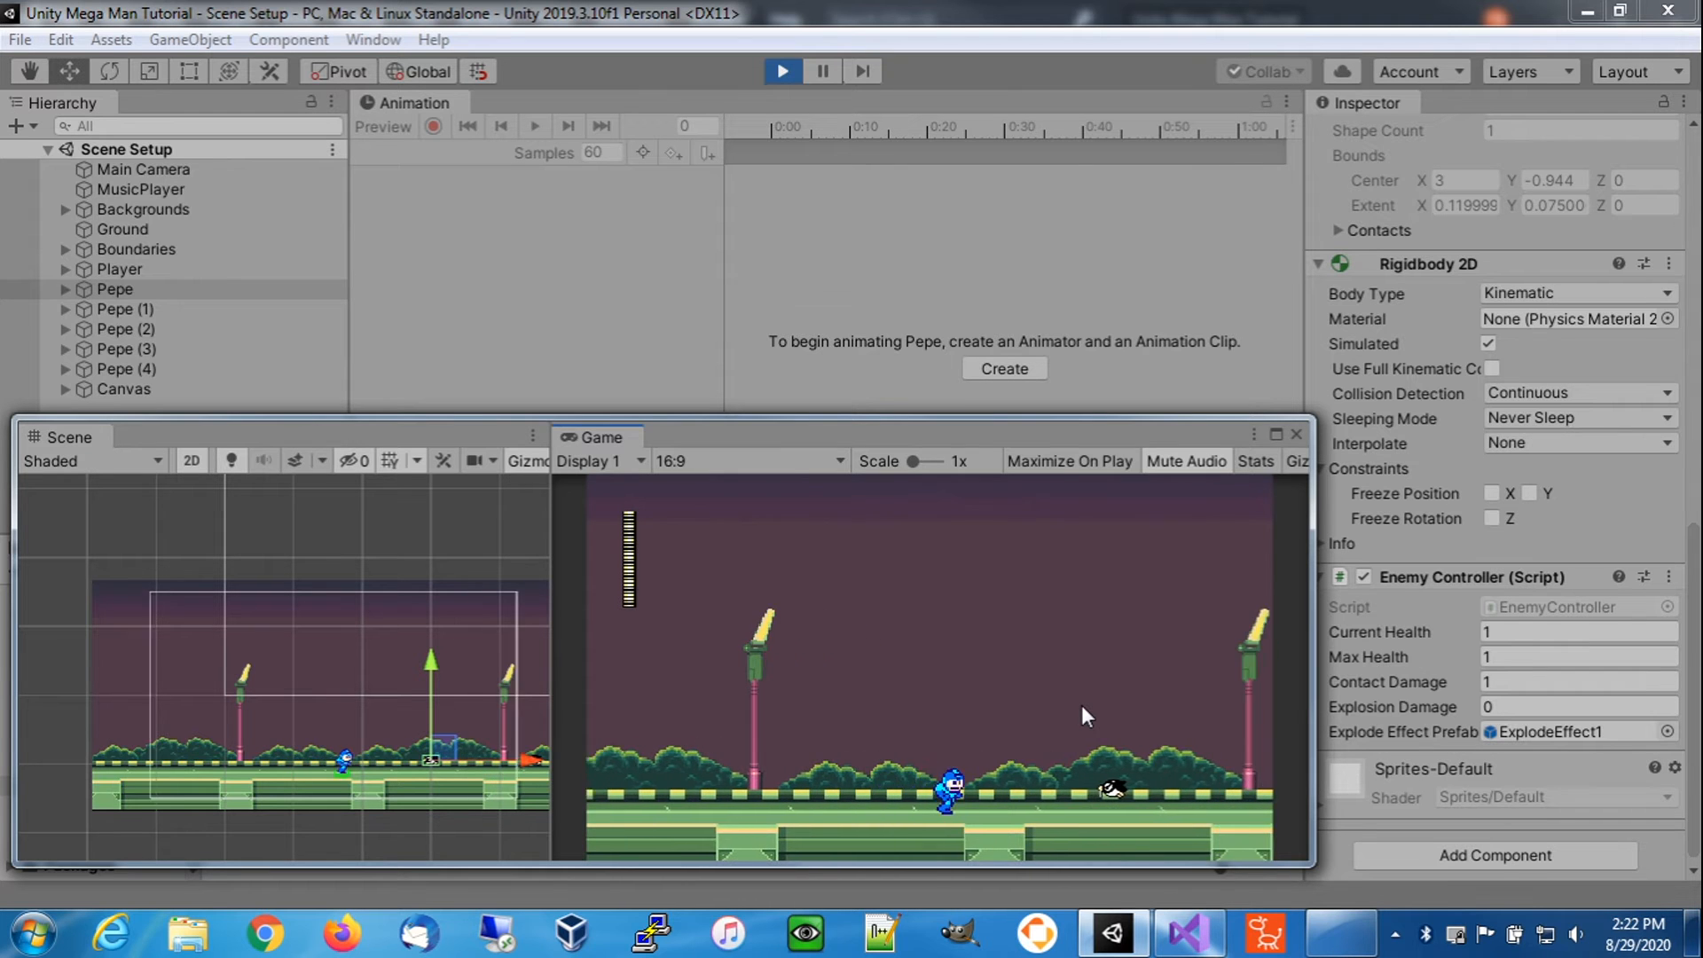
{"action": "key", "text": "c"}
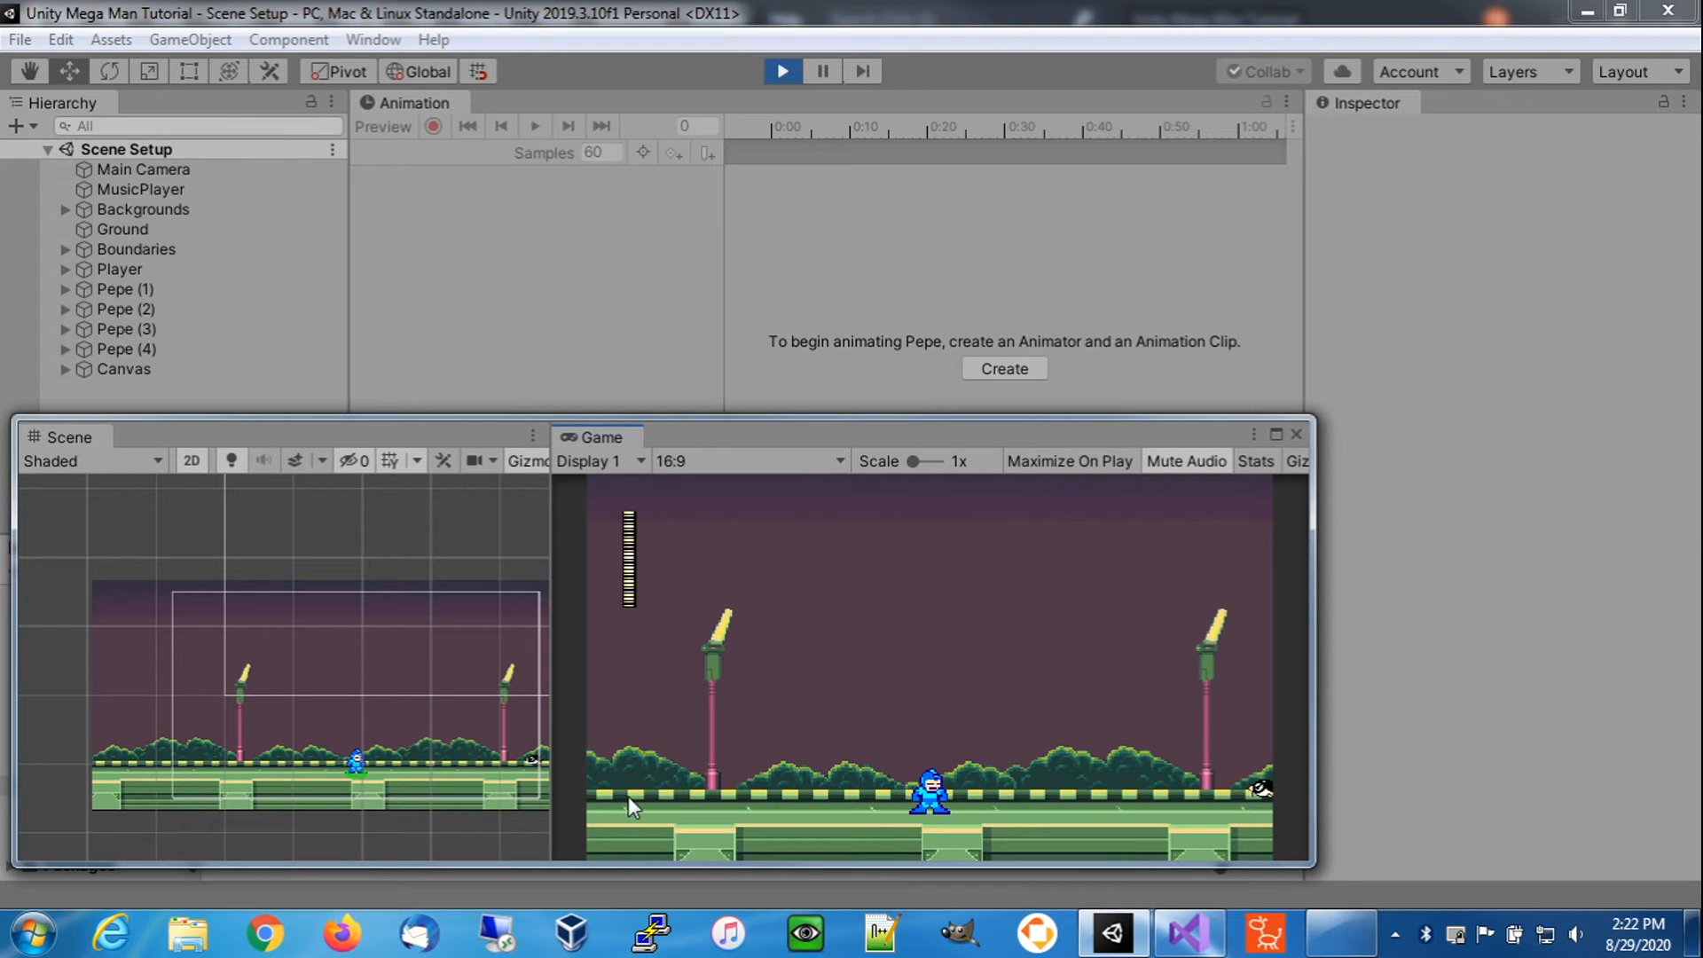
- Enlarge the Scene view around Mega Man and the enemies, rerun the game to shoot the first Pepe, and stop playback
{"action": "scroll", "coordinate": [428, 743], "scroll_direction": "up", "scroll_amount": 10}
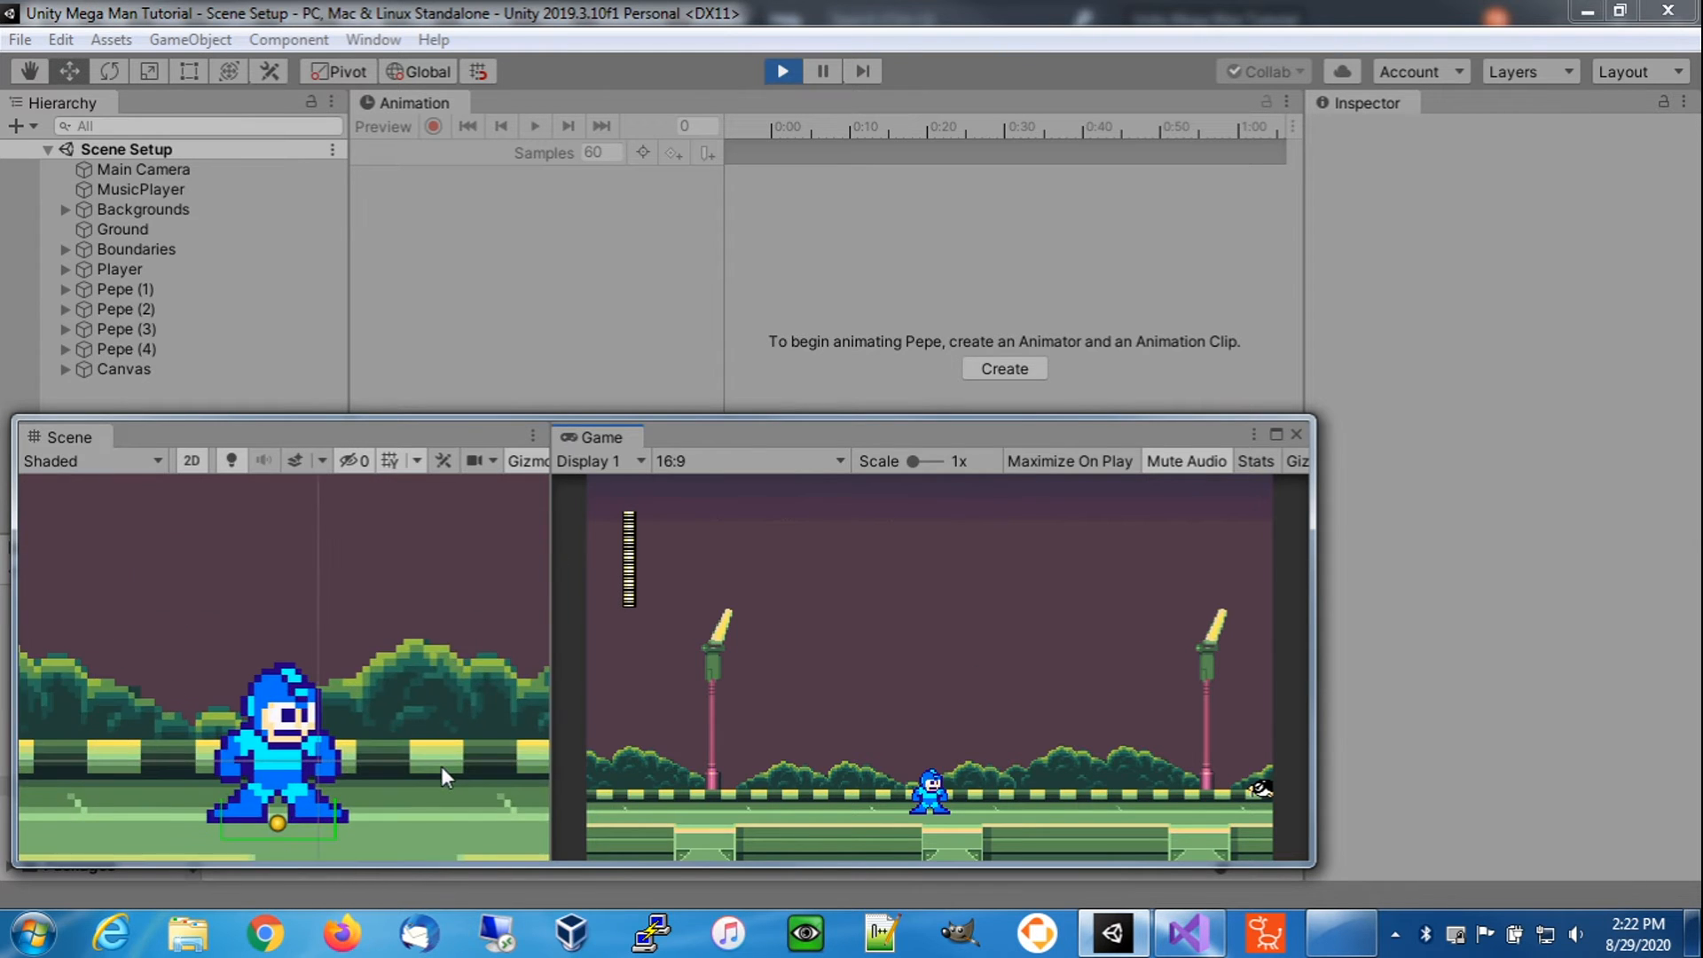
{"action": "middle_click_drag", "start_coordinate": [434, 713], "coordinate": [379, 636]}
{"action": "left_click_drag", "start_coordinate": [549, 681], "coordinate": [1169, 670]}
{"action": "scroll", "coordinate": [782, 653], "scroll_direction": "down", "scroll_amount": 2}
{"action": "scroll", "coordinate": [782, 653], "scroll_direction": "down", "scroll_amount": 4}
{"action": "middle_click_drag", "start_coordinate": [956, 683], "coordinate": [677, 768]}
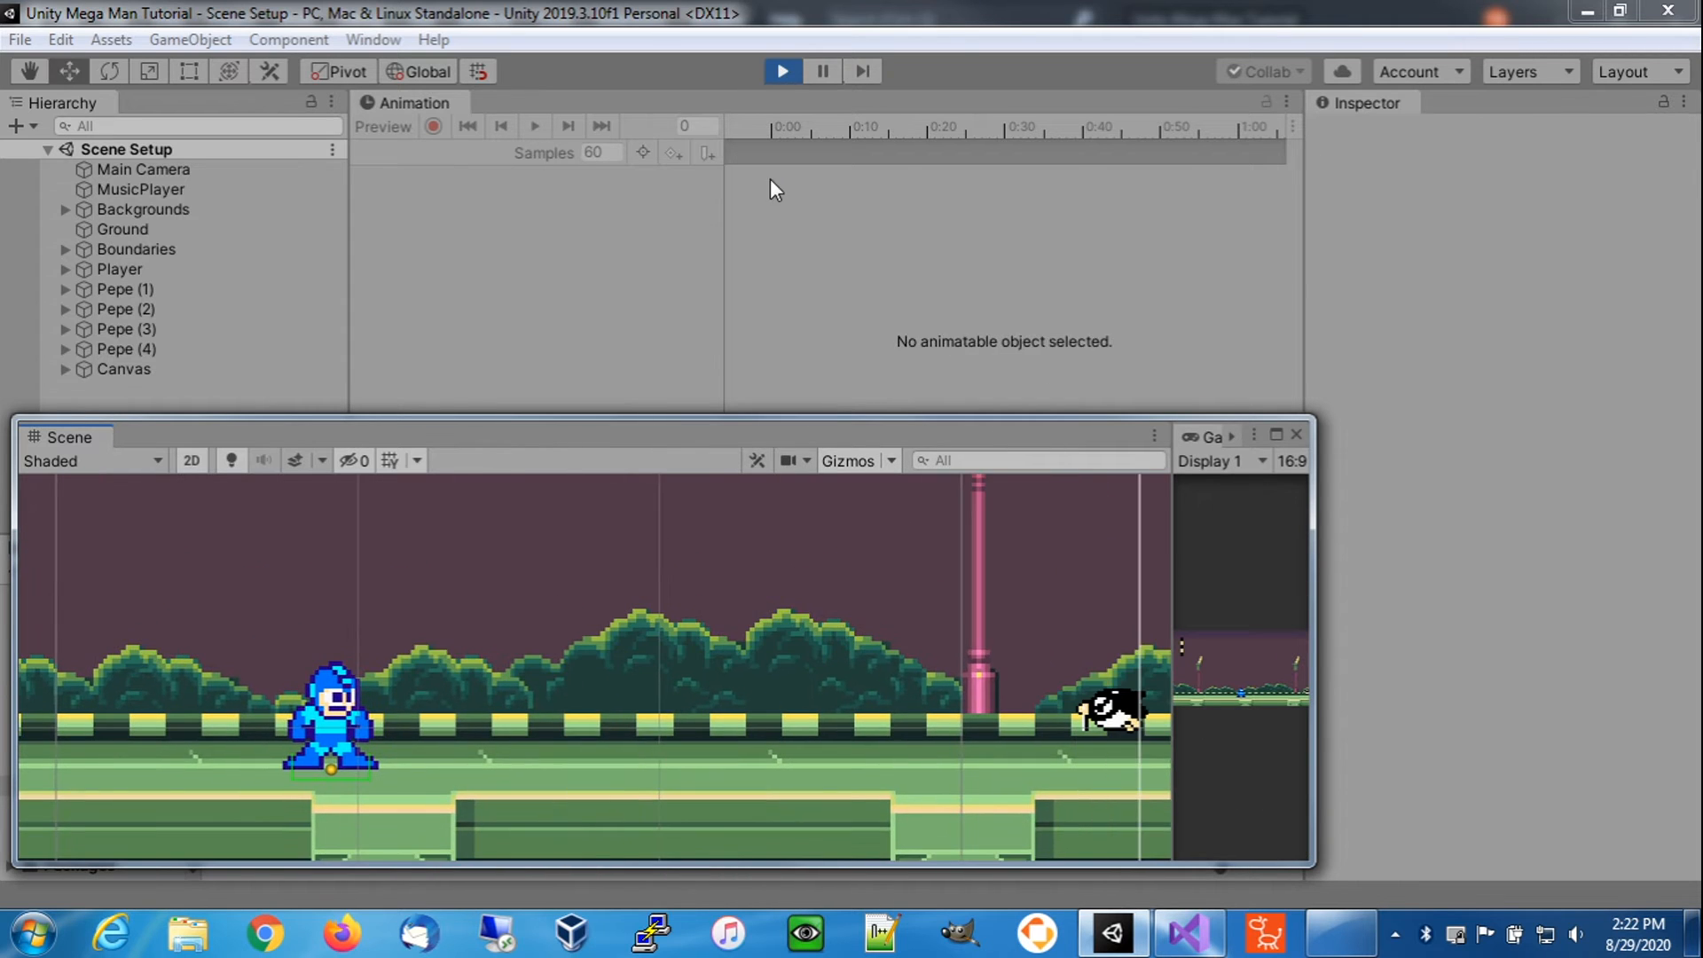
{"action": "left_click", "coordinate": [784, 72]}
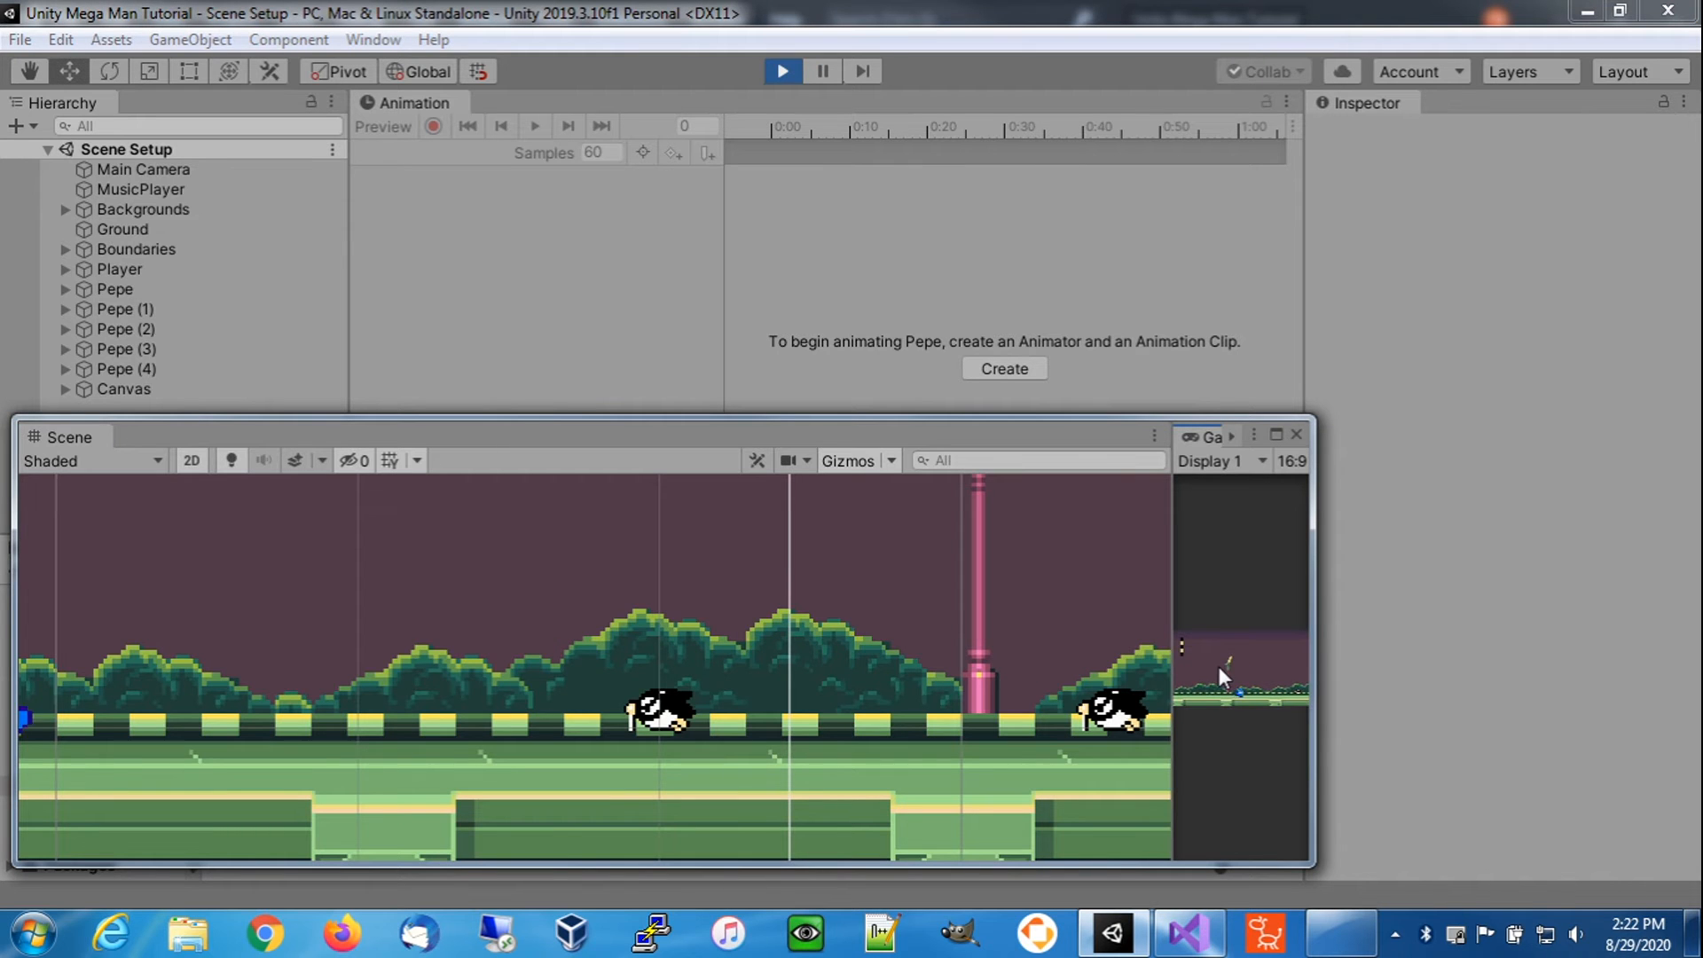
{"action": "key", "text": "Right"}
{"action": "key", "text": "c"}
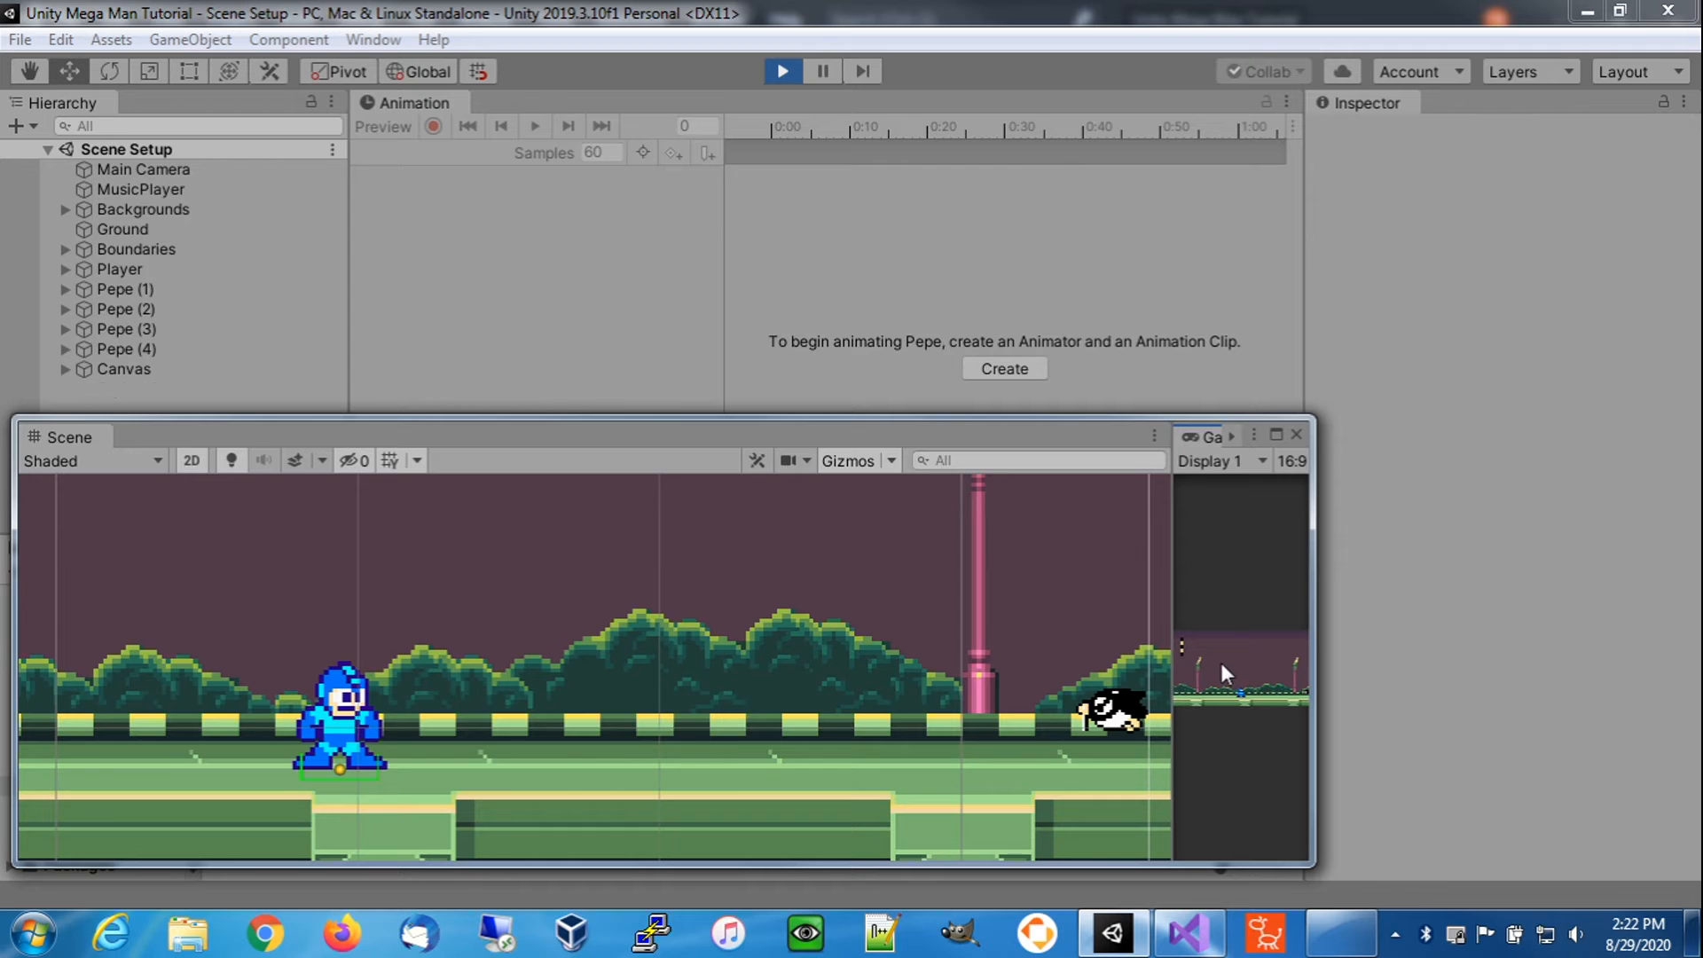
{"action": "left_click", "coordinate": [782, 71]}
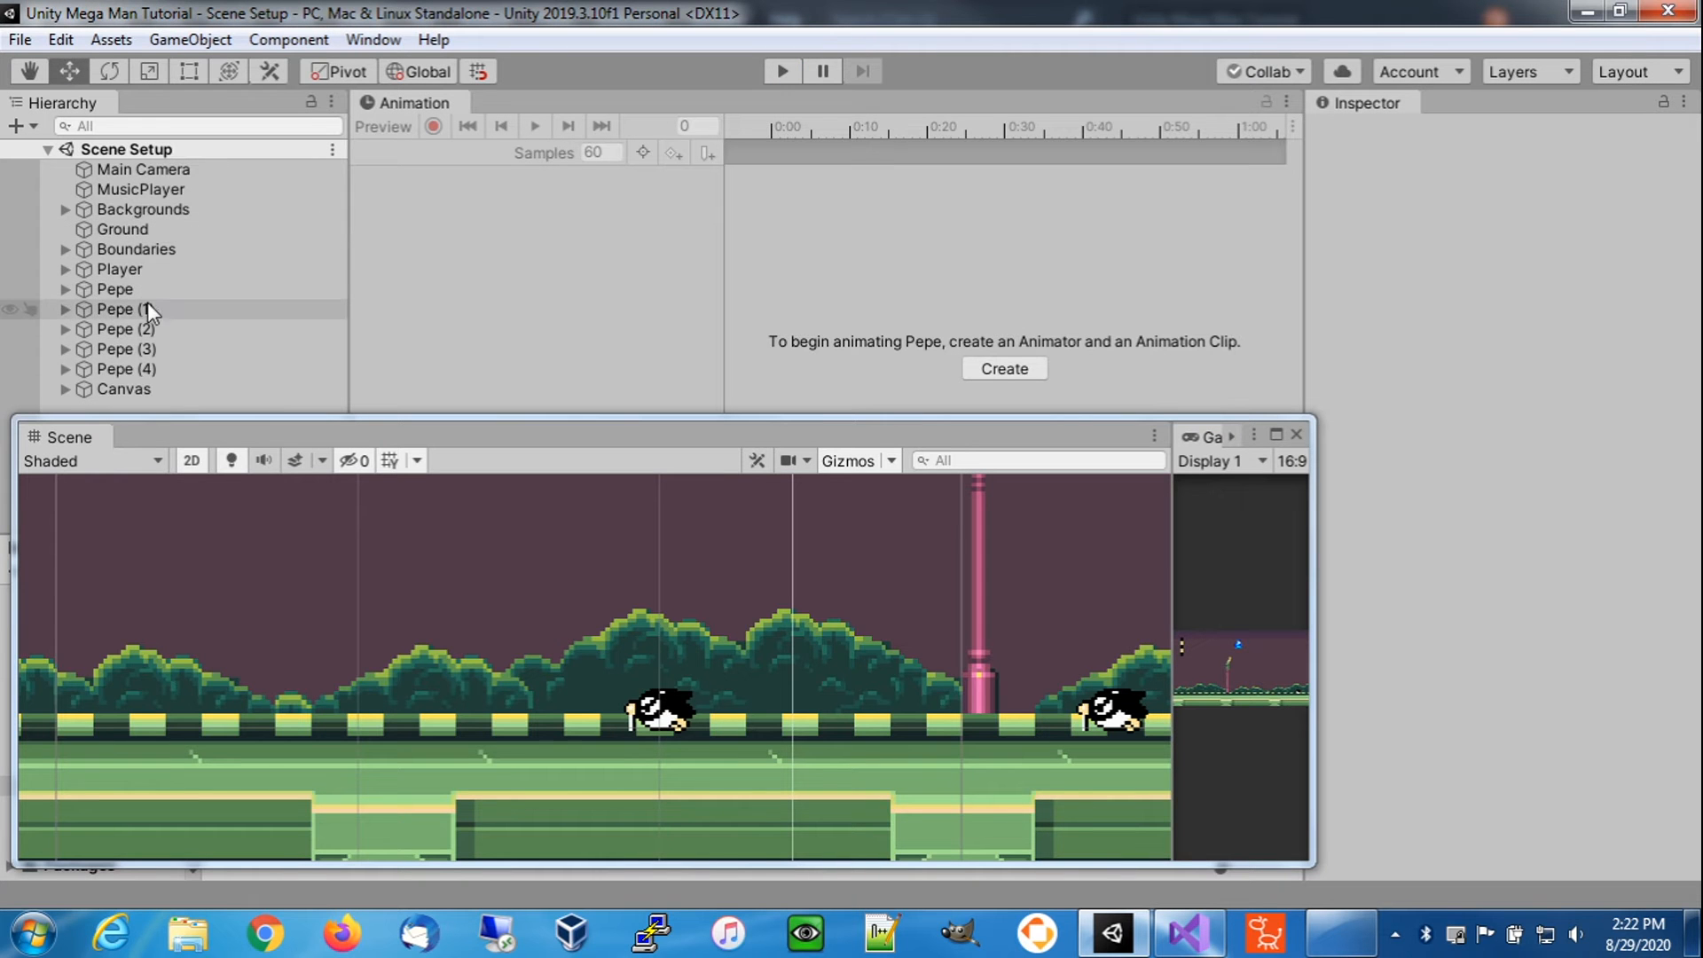
- Set the Explosion Damage of Pepe's Enemy Controller to 5
{"action": "left_click", "coordinate": [119, 287]}
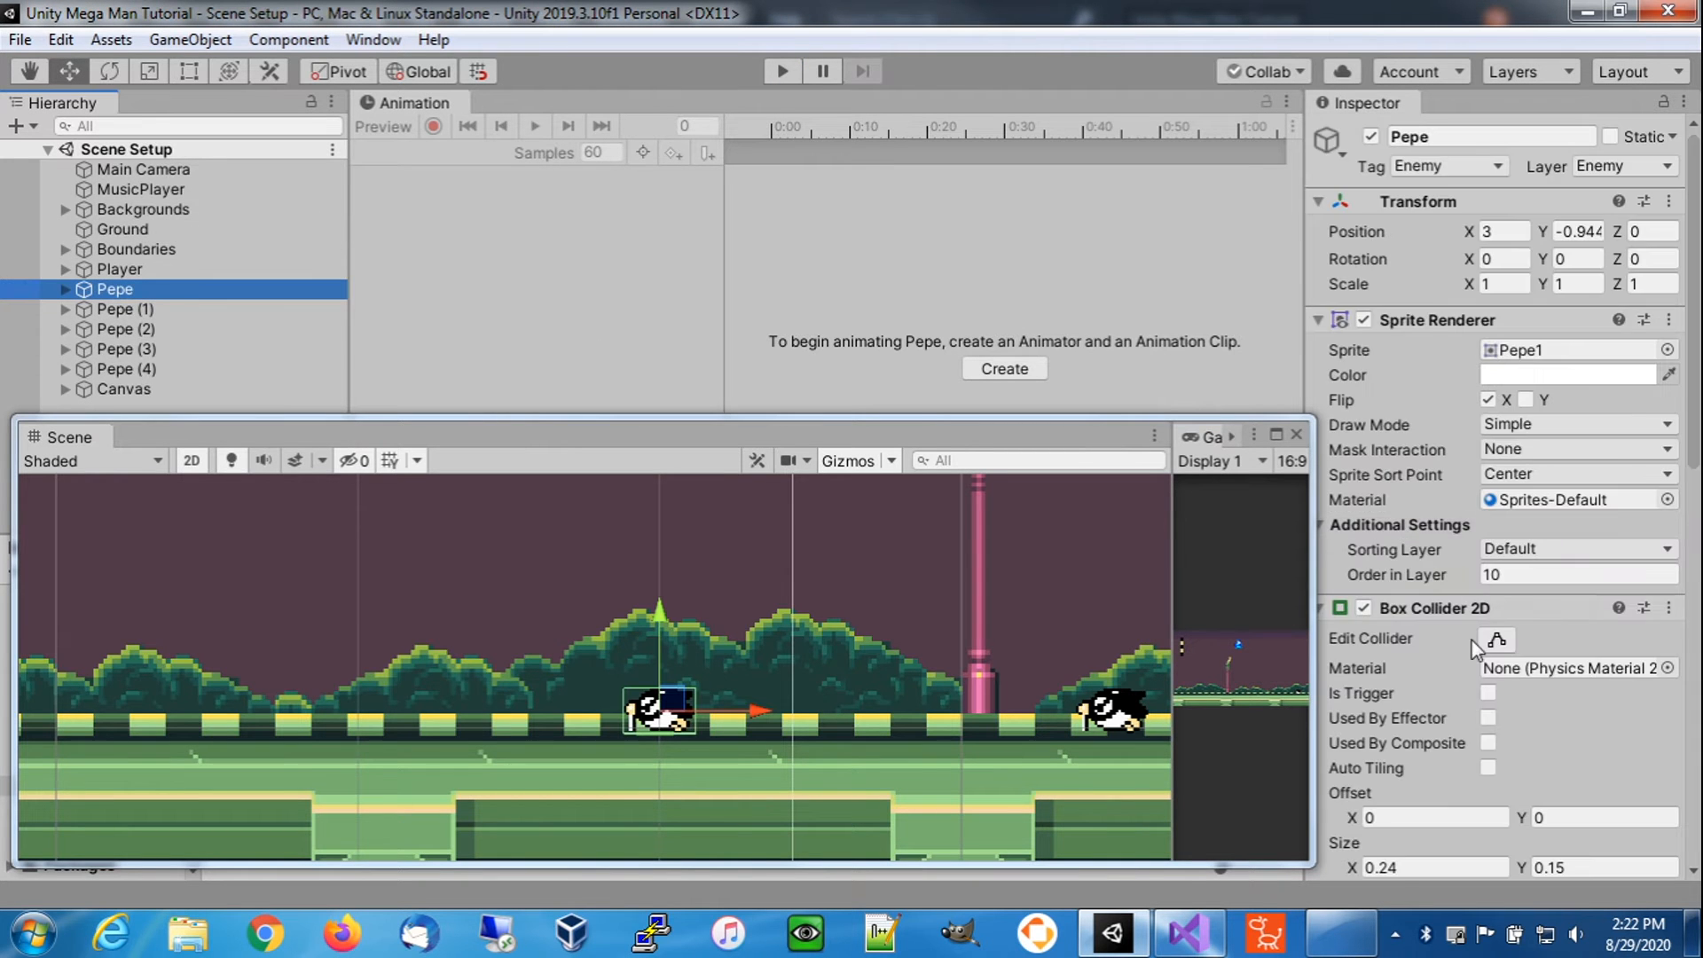
{"action": "scroll", "coordinate": [1401, 532], "scroll_direction": "down", "scroll_amount": 10}
{"action": "left_click", "coordinate": [1512, 701]}
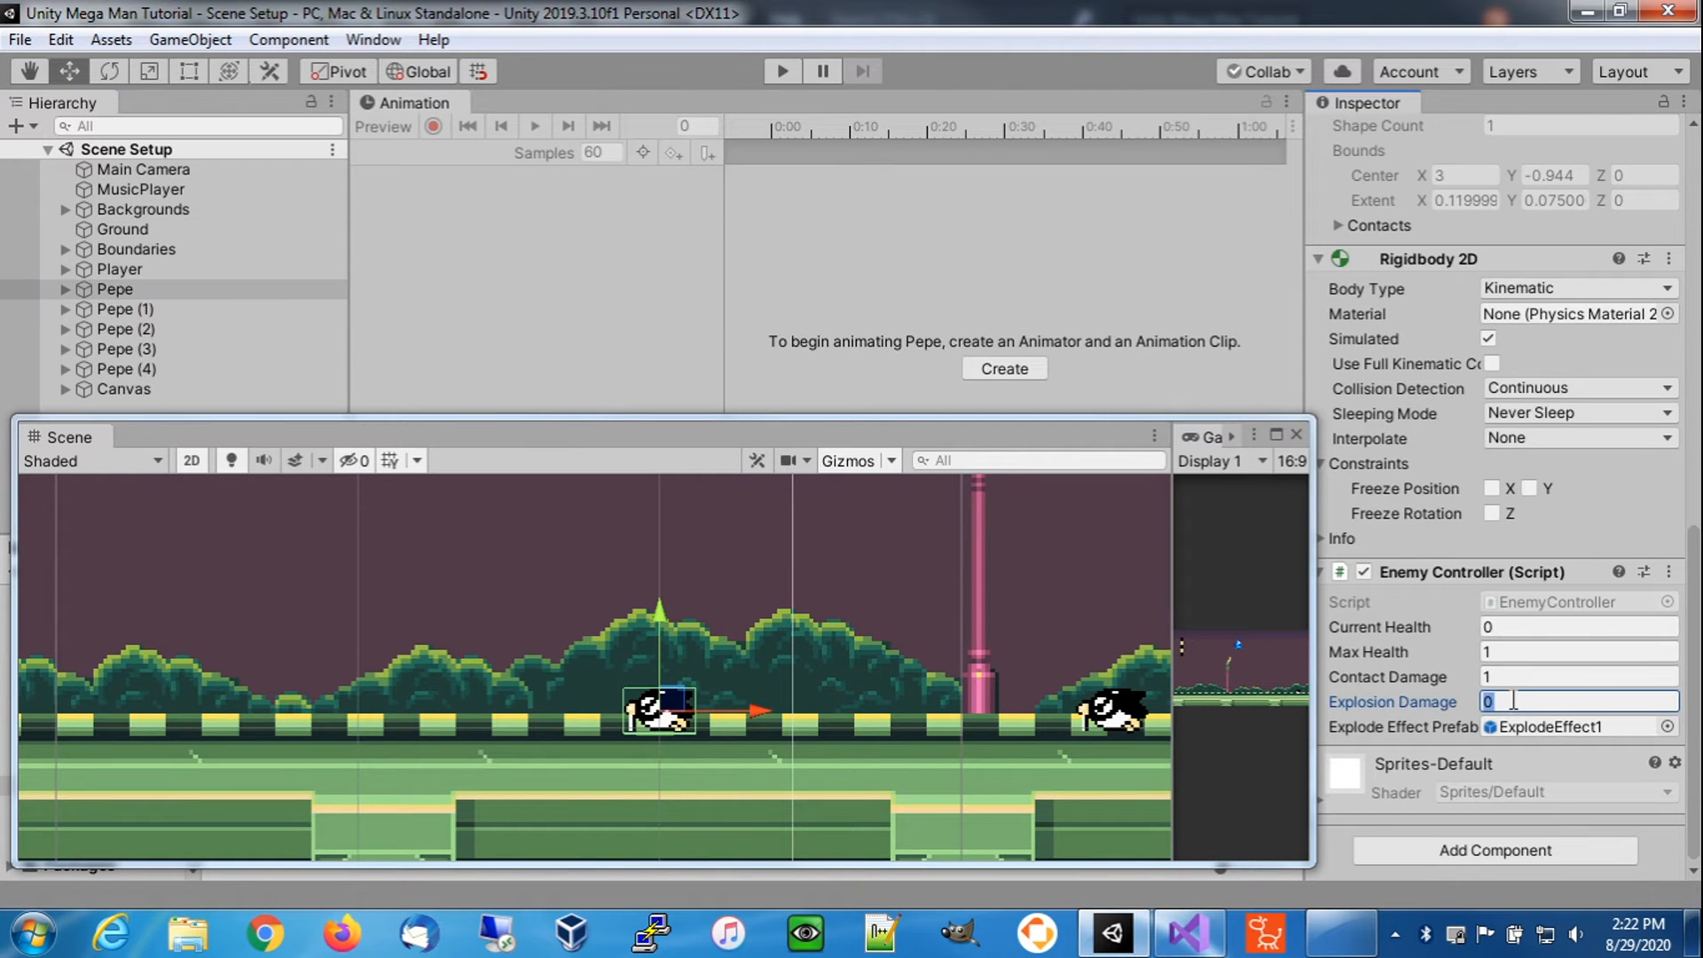
{"action": "type", "text": "5"}
- Play the game to test Pepe's explosion damage, check the player's health bar in an enlarged Game view, and stop playback
{"action": "left_click", "coordinate": [779, 73]}
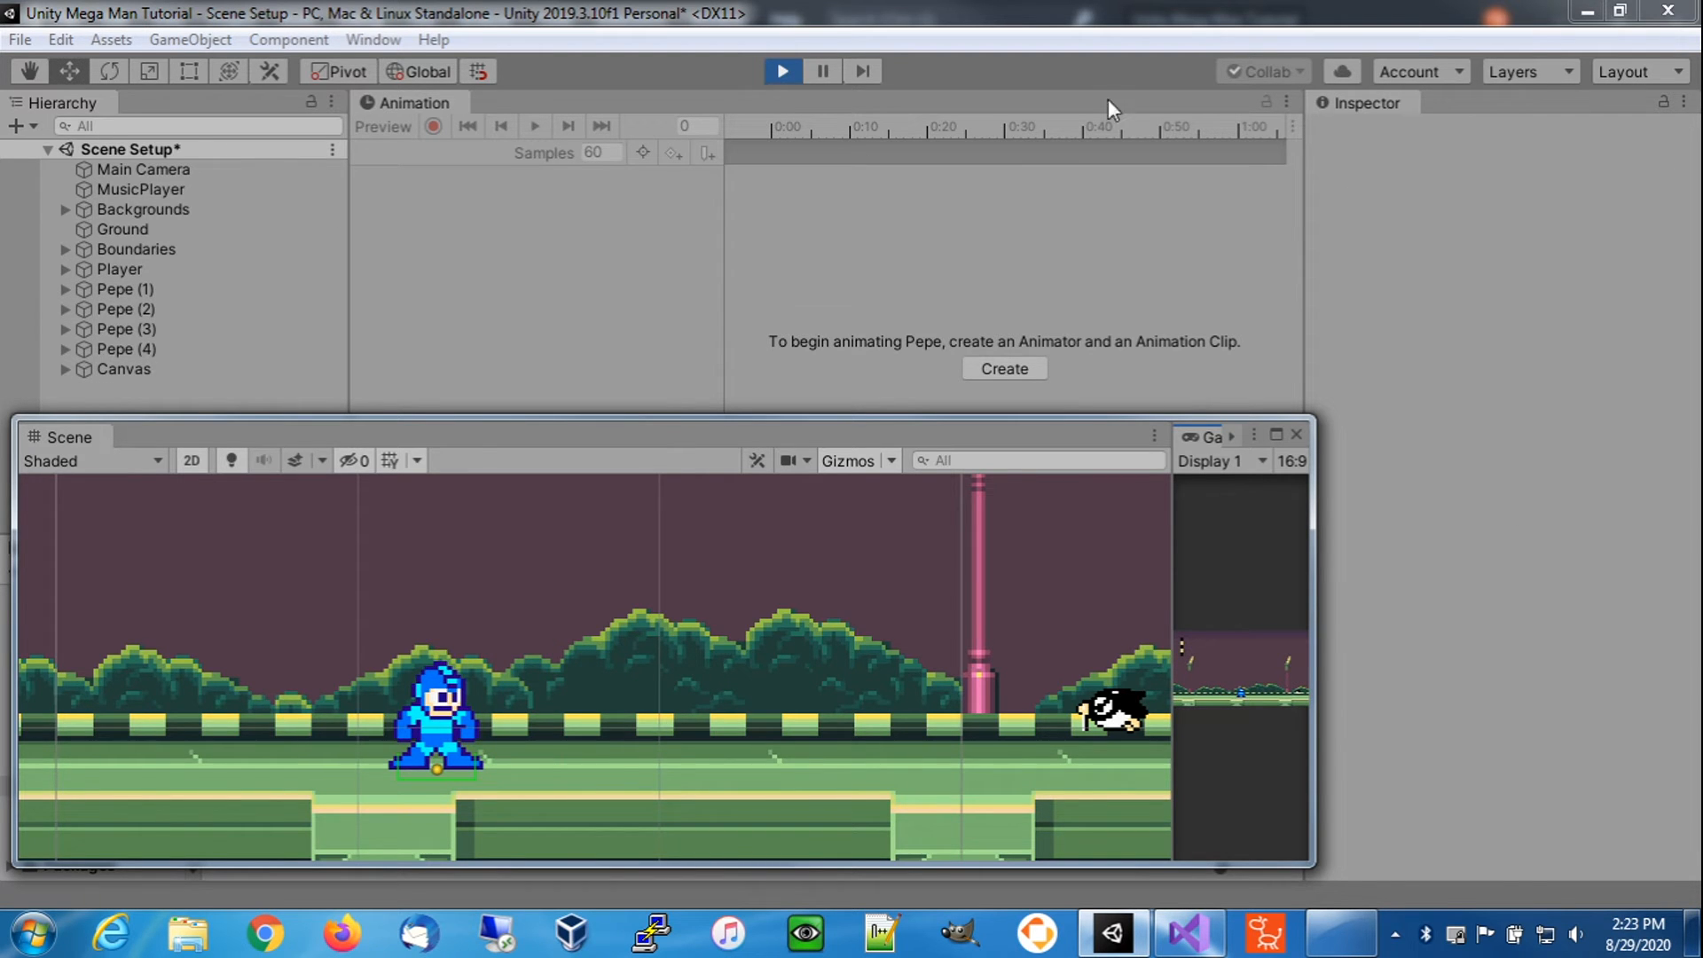
{"action": "scroll", "coordinate": [816, 578], "scroll_direction": "up", "scroll_amount": 2}
{"action": "scroll", "coordinate": [816, 578], "scroll_direction": "down", "scroll_amount": 5}
{"action": "middle_click_drag", "start_coordinate": [356, 576], "coordinate": [747, 717]}
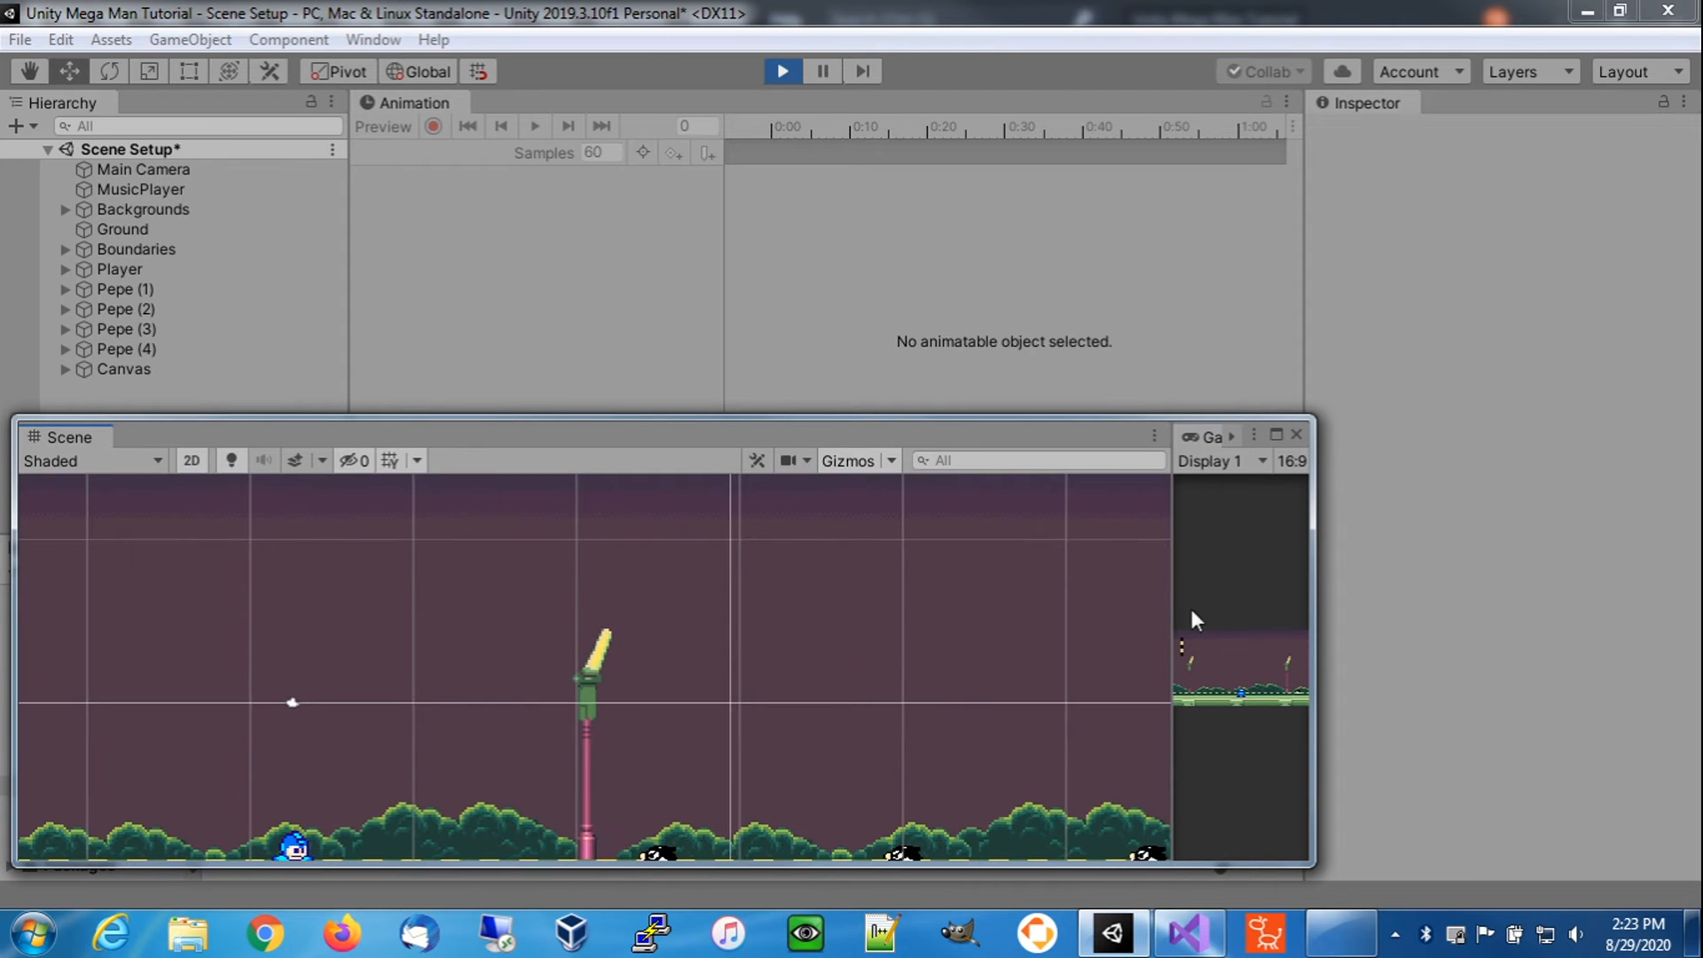
{"action": "left_click_drag", "start_coordinate": [1169, 608], "coordinate": [149, 609]}
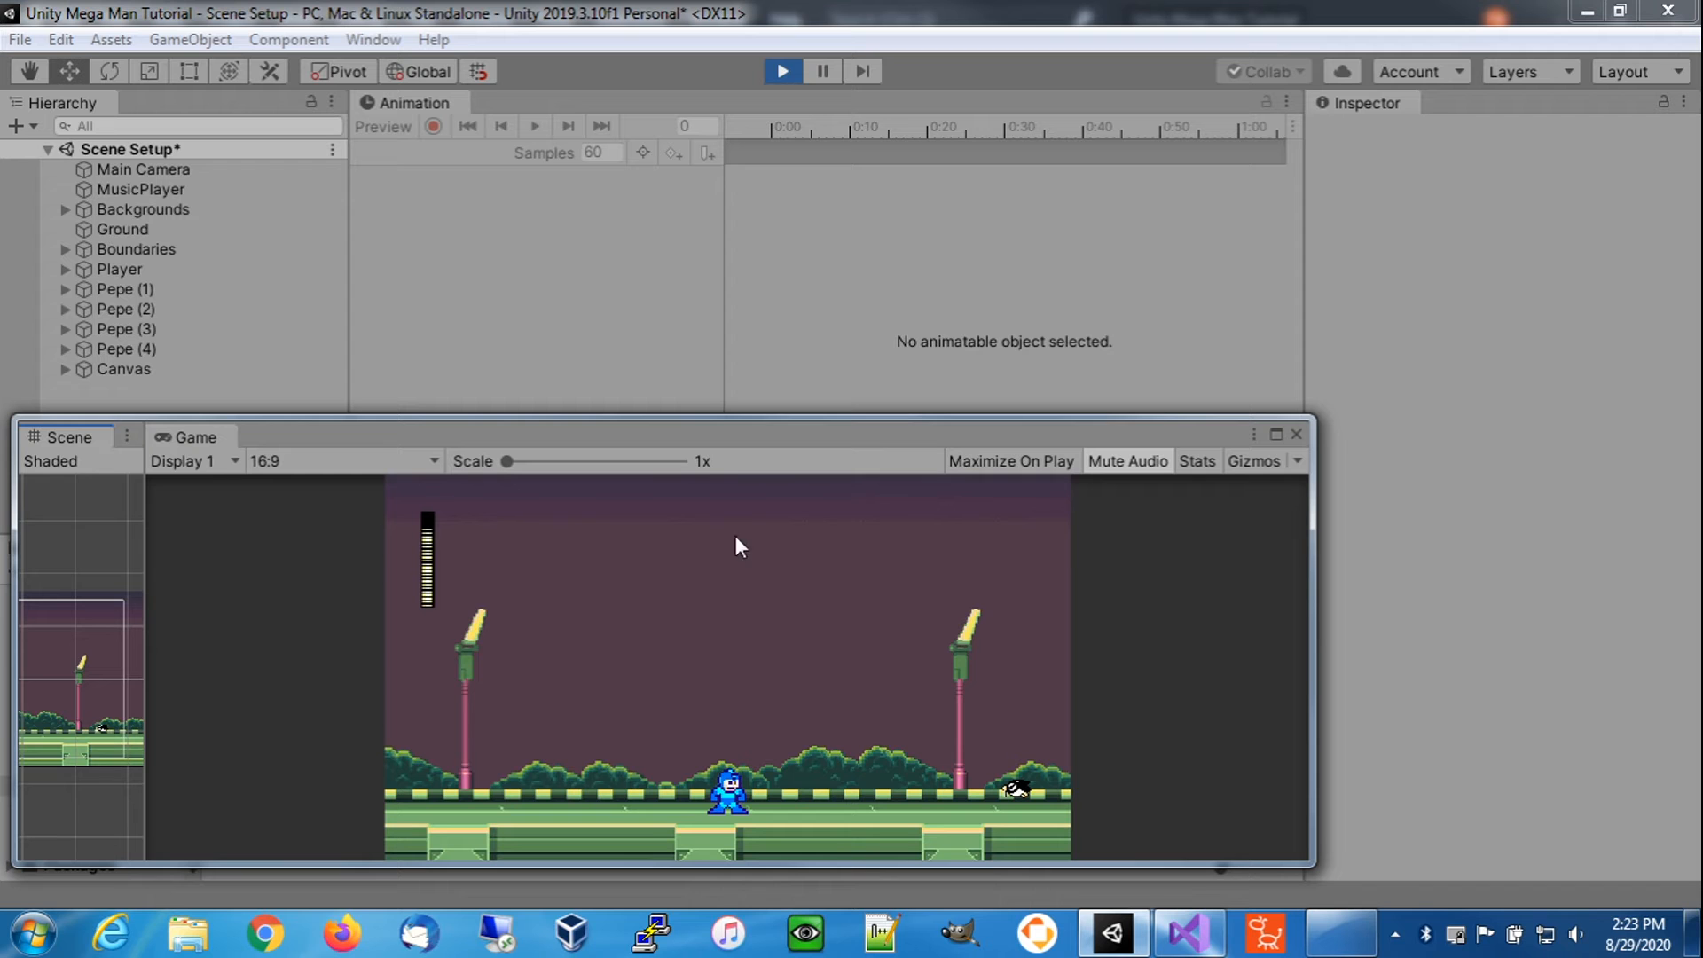
{"action": "left_click_drag", "start_coordinate": [142, 590], "coordinate": [764, 608]}
{"action": "left_click", "coordinate": [779, 73]}
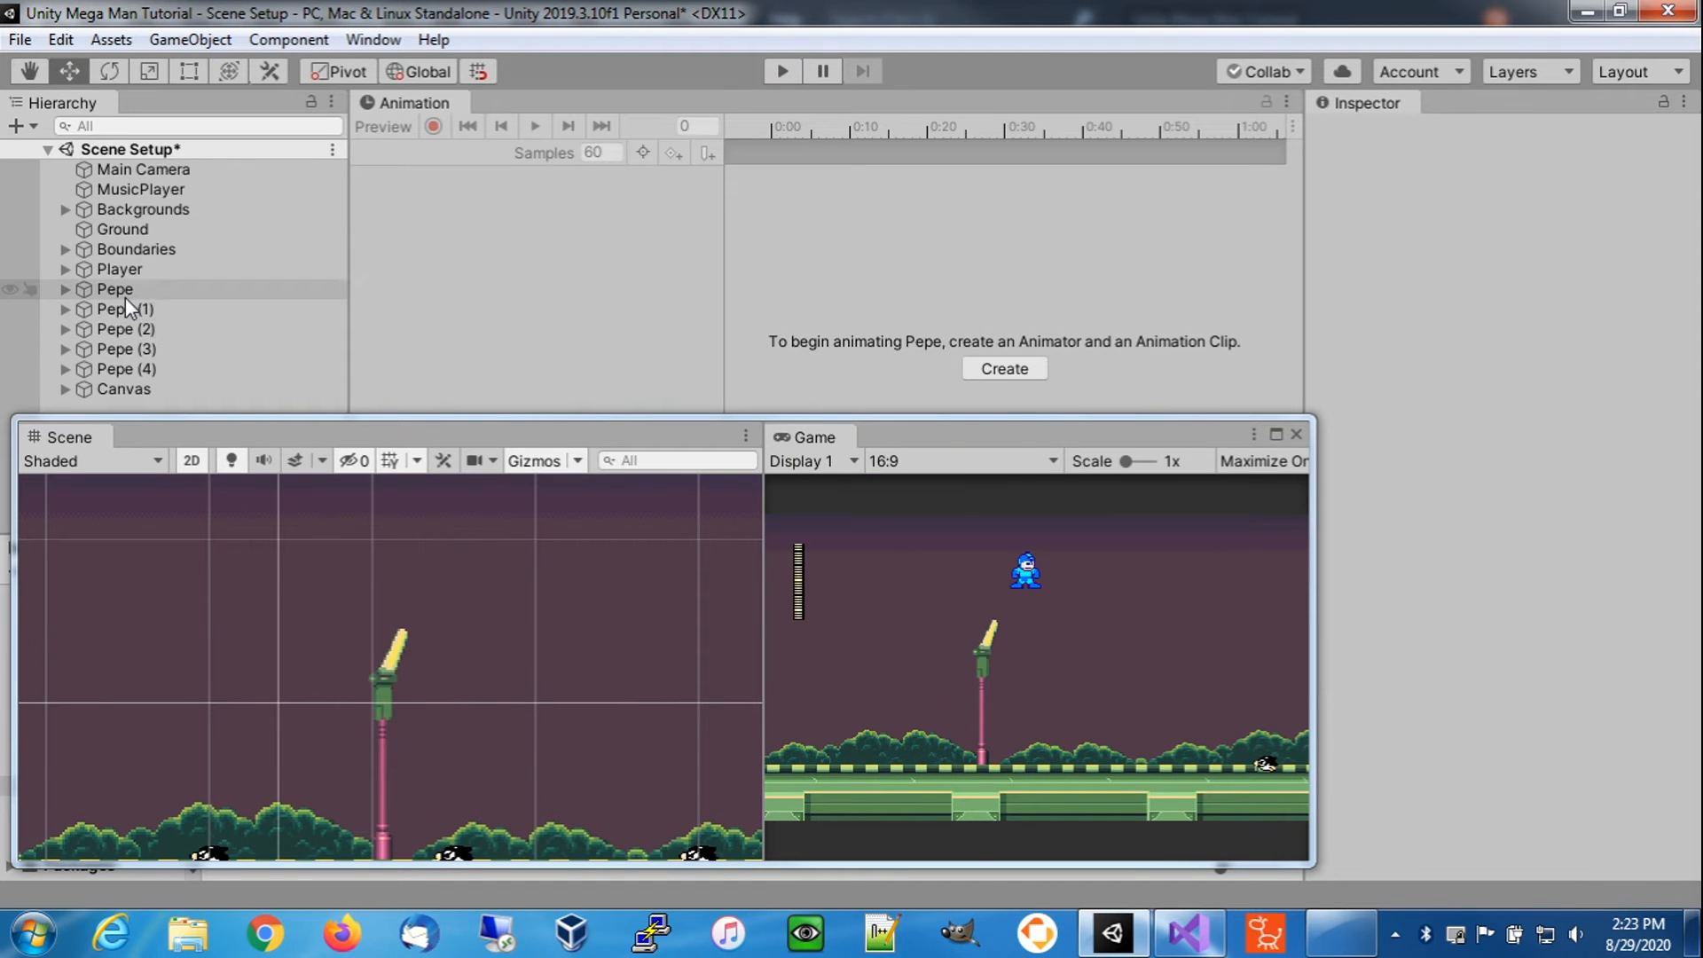
- In Pepe's Enemy Controller, assign ExplodeEffect2 as the Explode Effect Prefab and set Explosion Damage to 10
{"action": "left_click", "coordinate": [125, 293]}
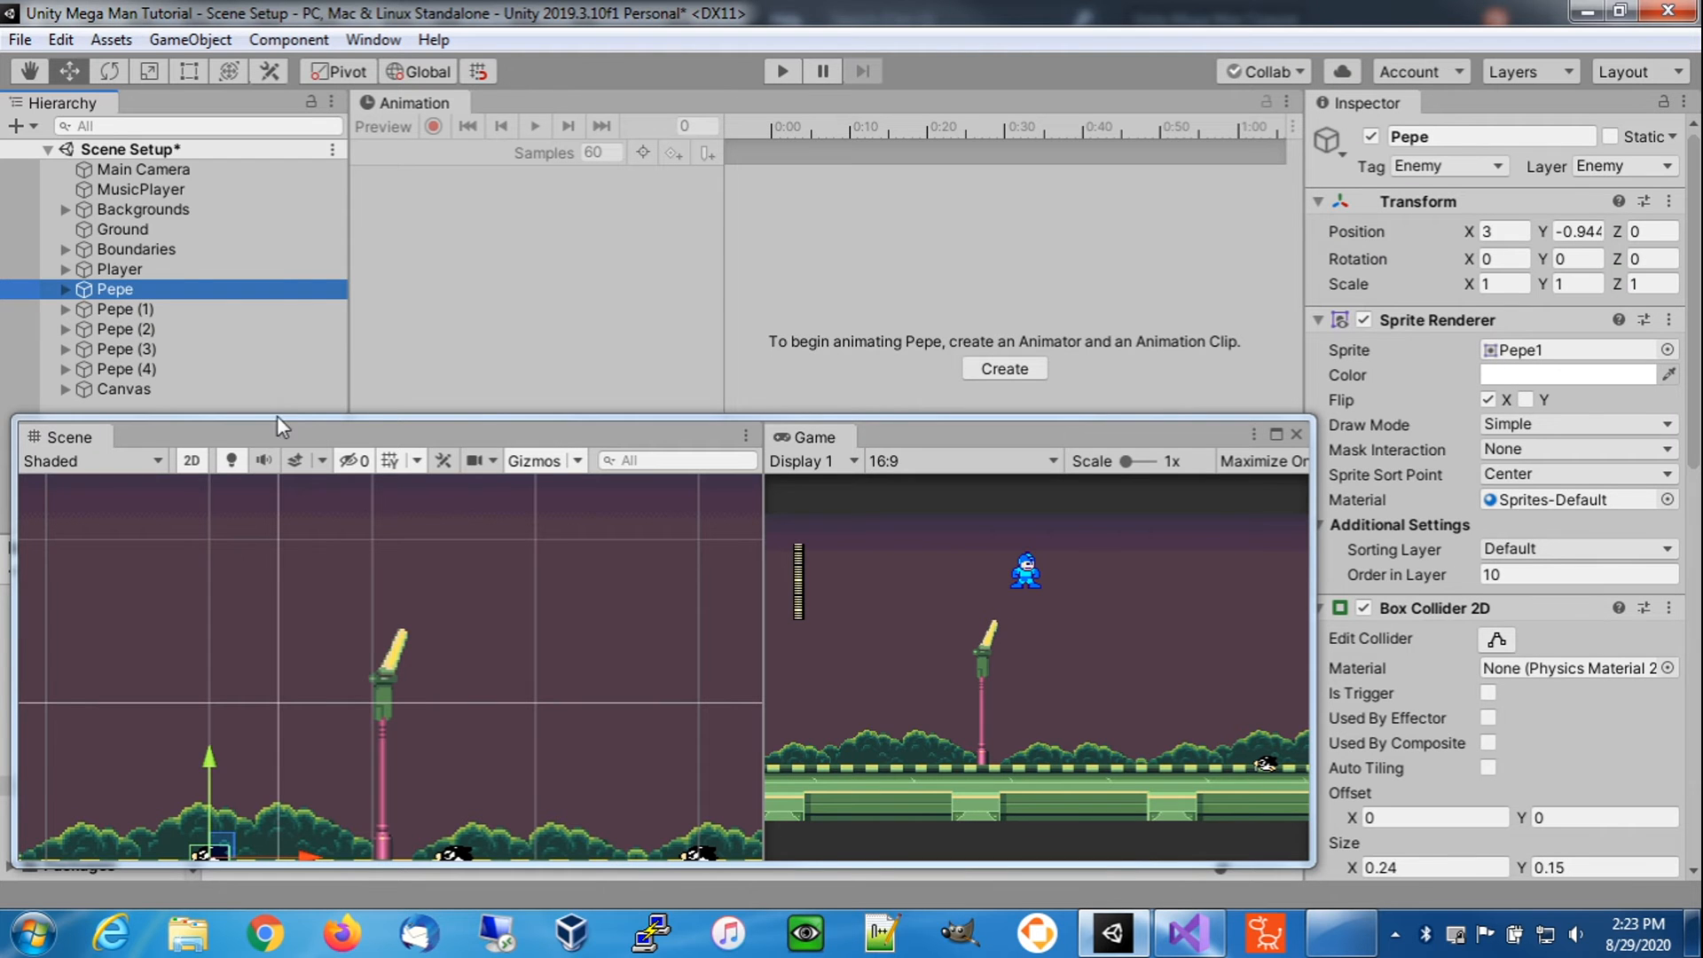
{"action": "left_click_drag", "start_coordinate": [940, 443], "coordinate": [1026, 137]}
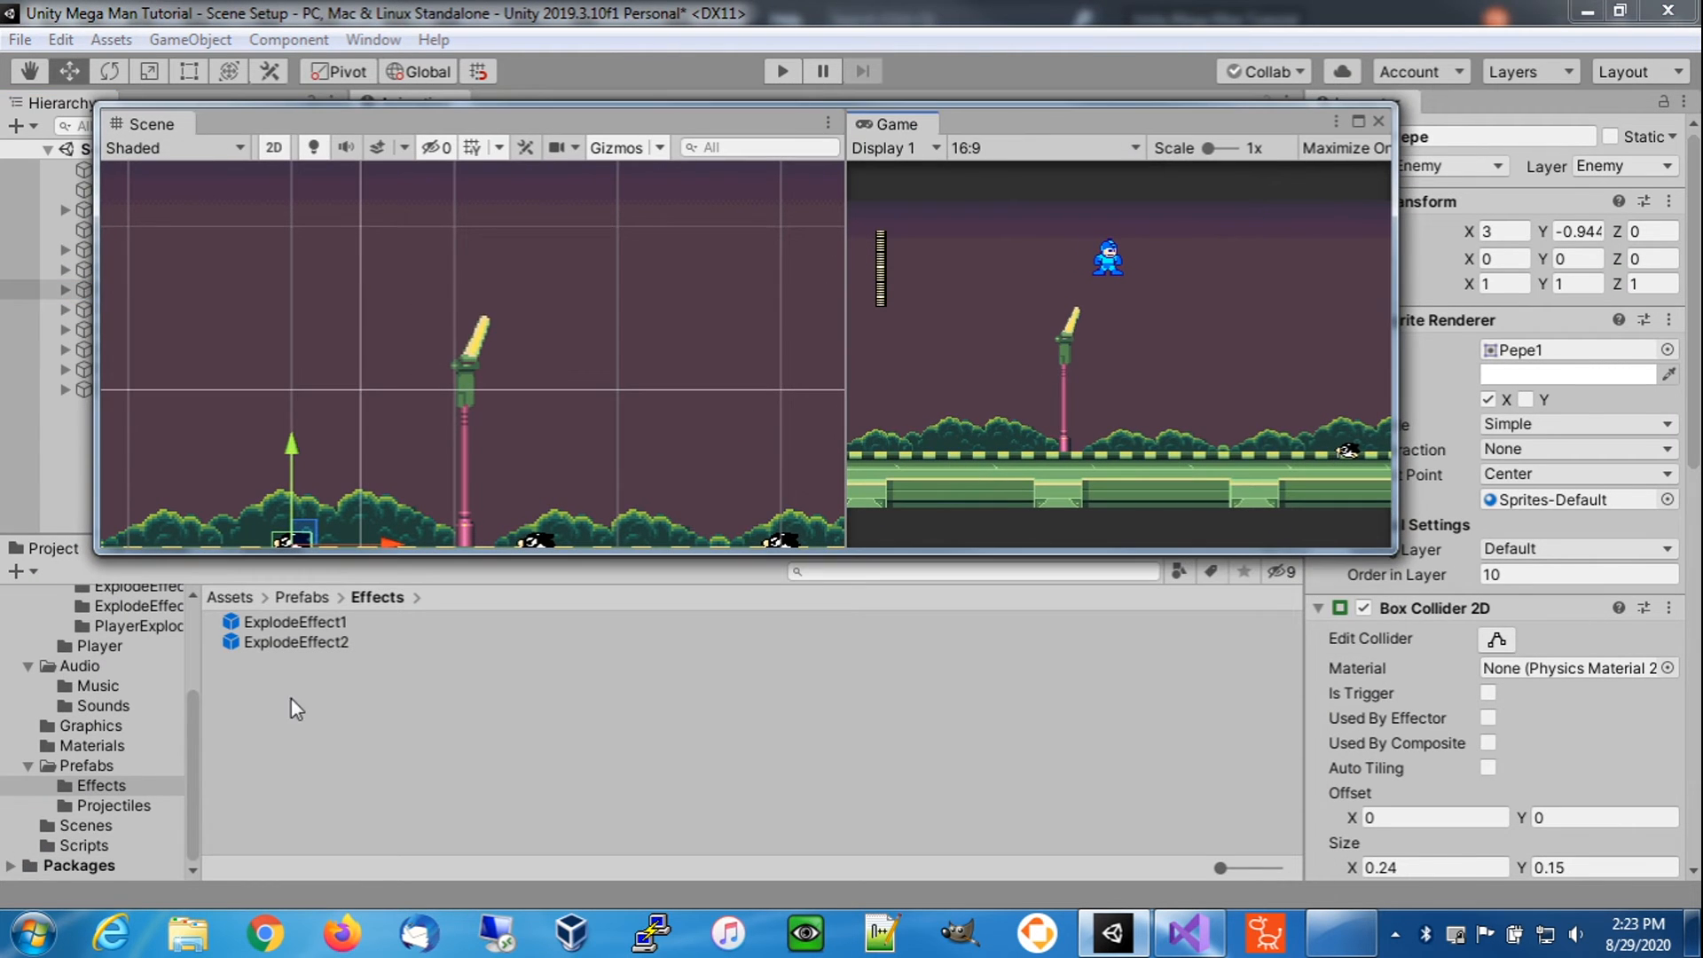
{"action": "left_click", "coordinate": [324, 644]}
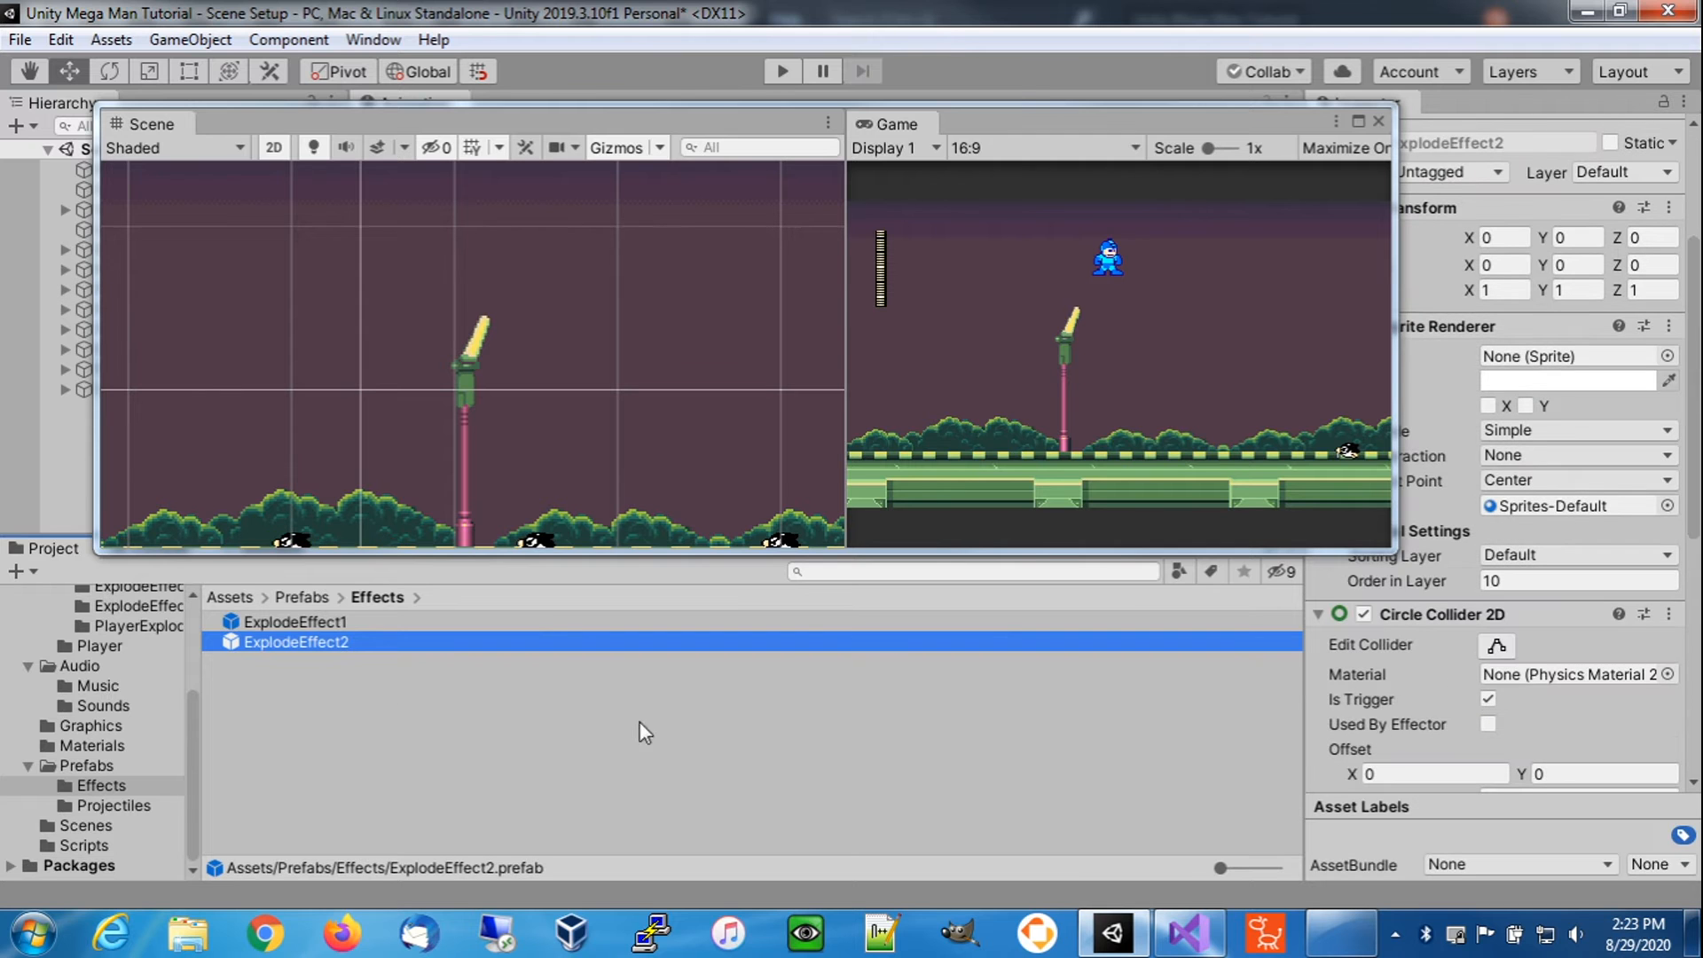
{"action": "left_click_drag", "start_coordinate": [583, 128], "coordinate": [661, 155]}
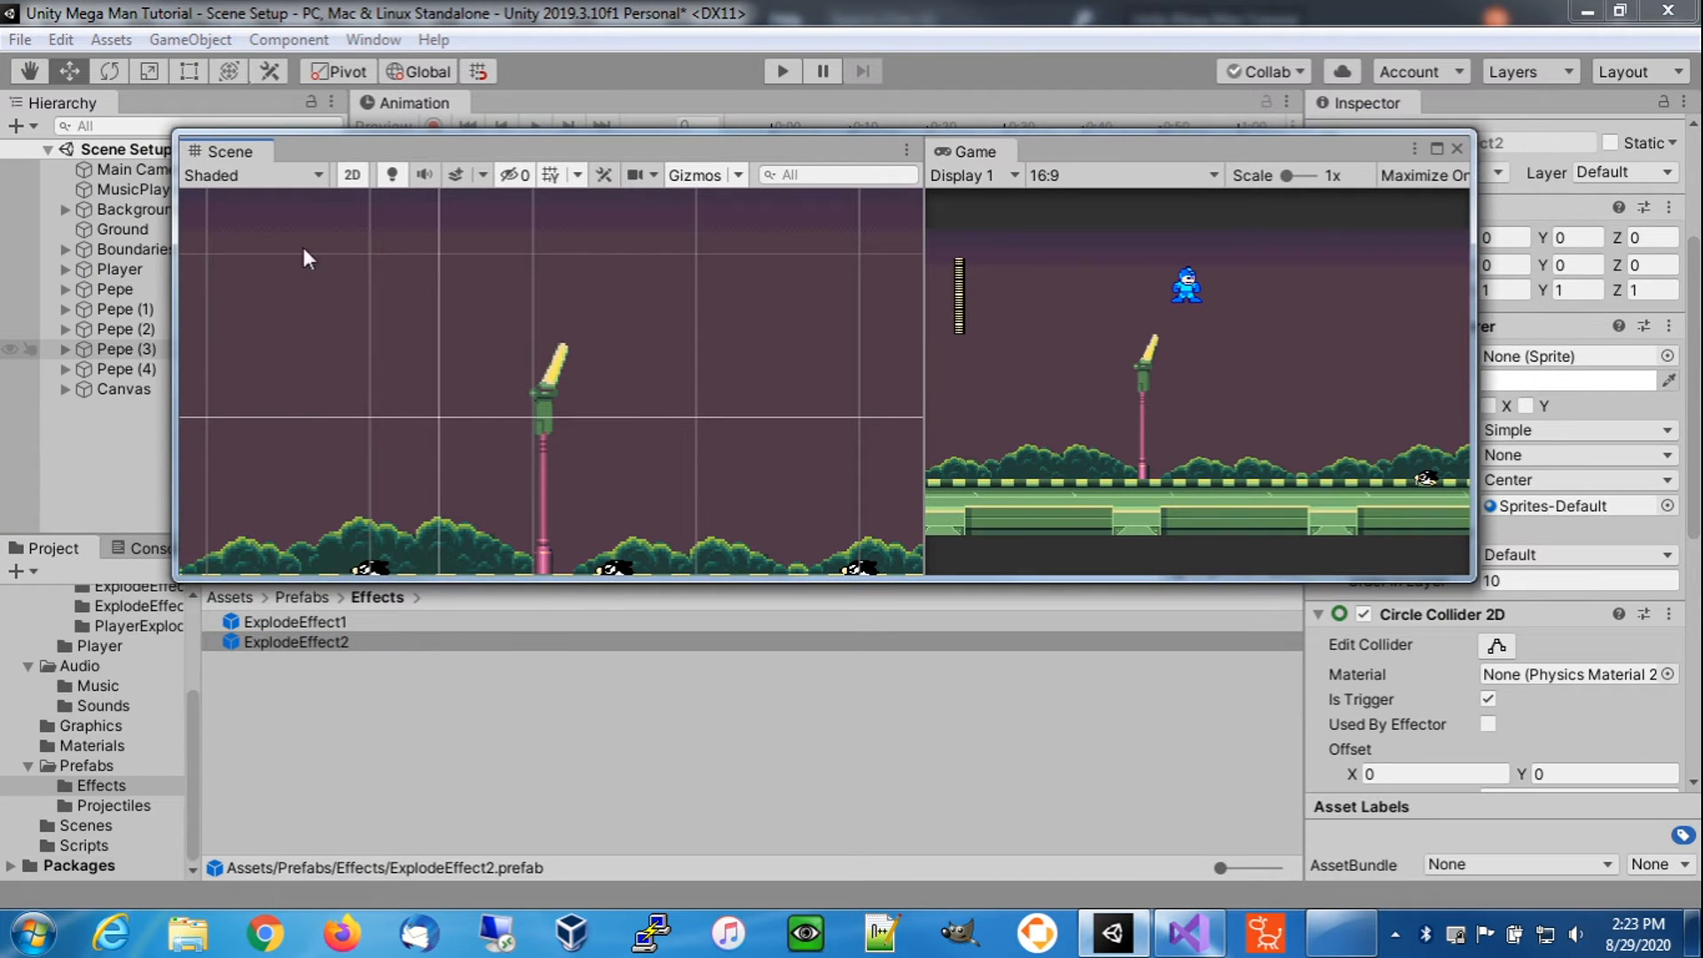
{"action": "left_click", "coordinate": [115, 289]}
{"action": "left_click_drag", "start_coordinate": [1222, 147], "coordinate": [1014, 140]}
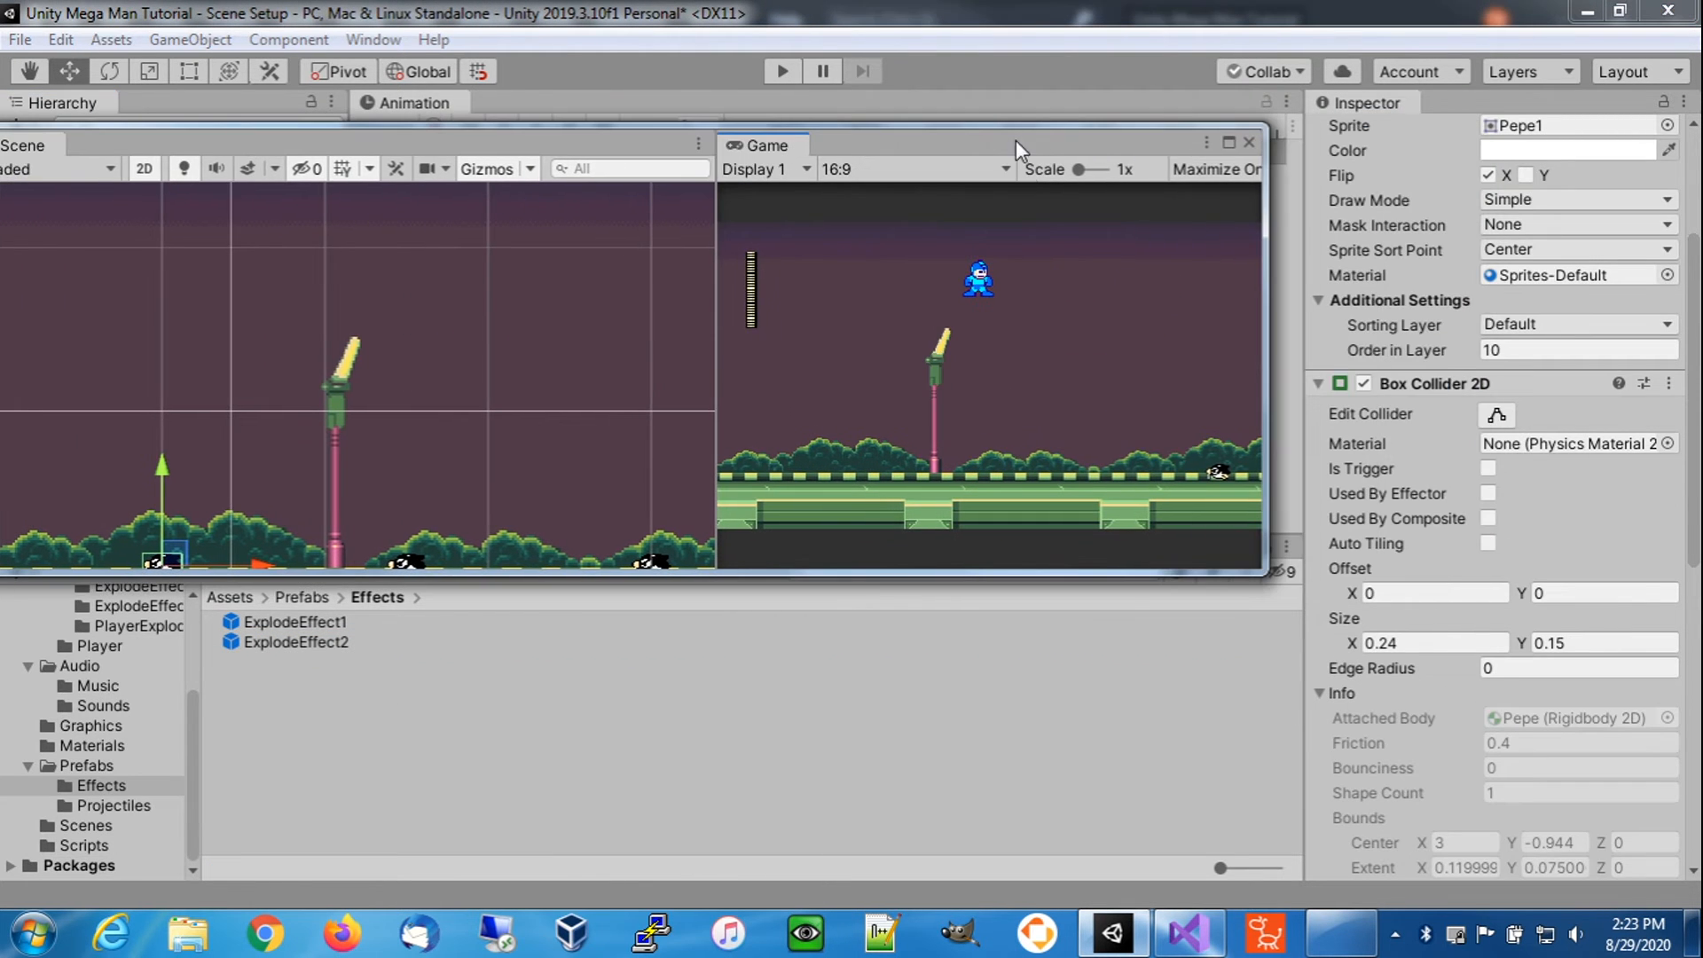
{"action": "scroll", "coordinate": [1558, 558], "scroll_direction": "down", "scroll_amount": 9}
{"action": "left_click_drag", "start_coordinate": [348, 646], "coordinate": [1550, 723]}
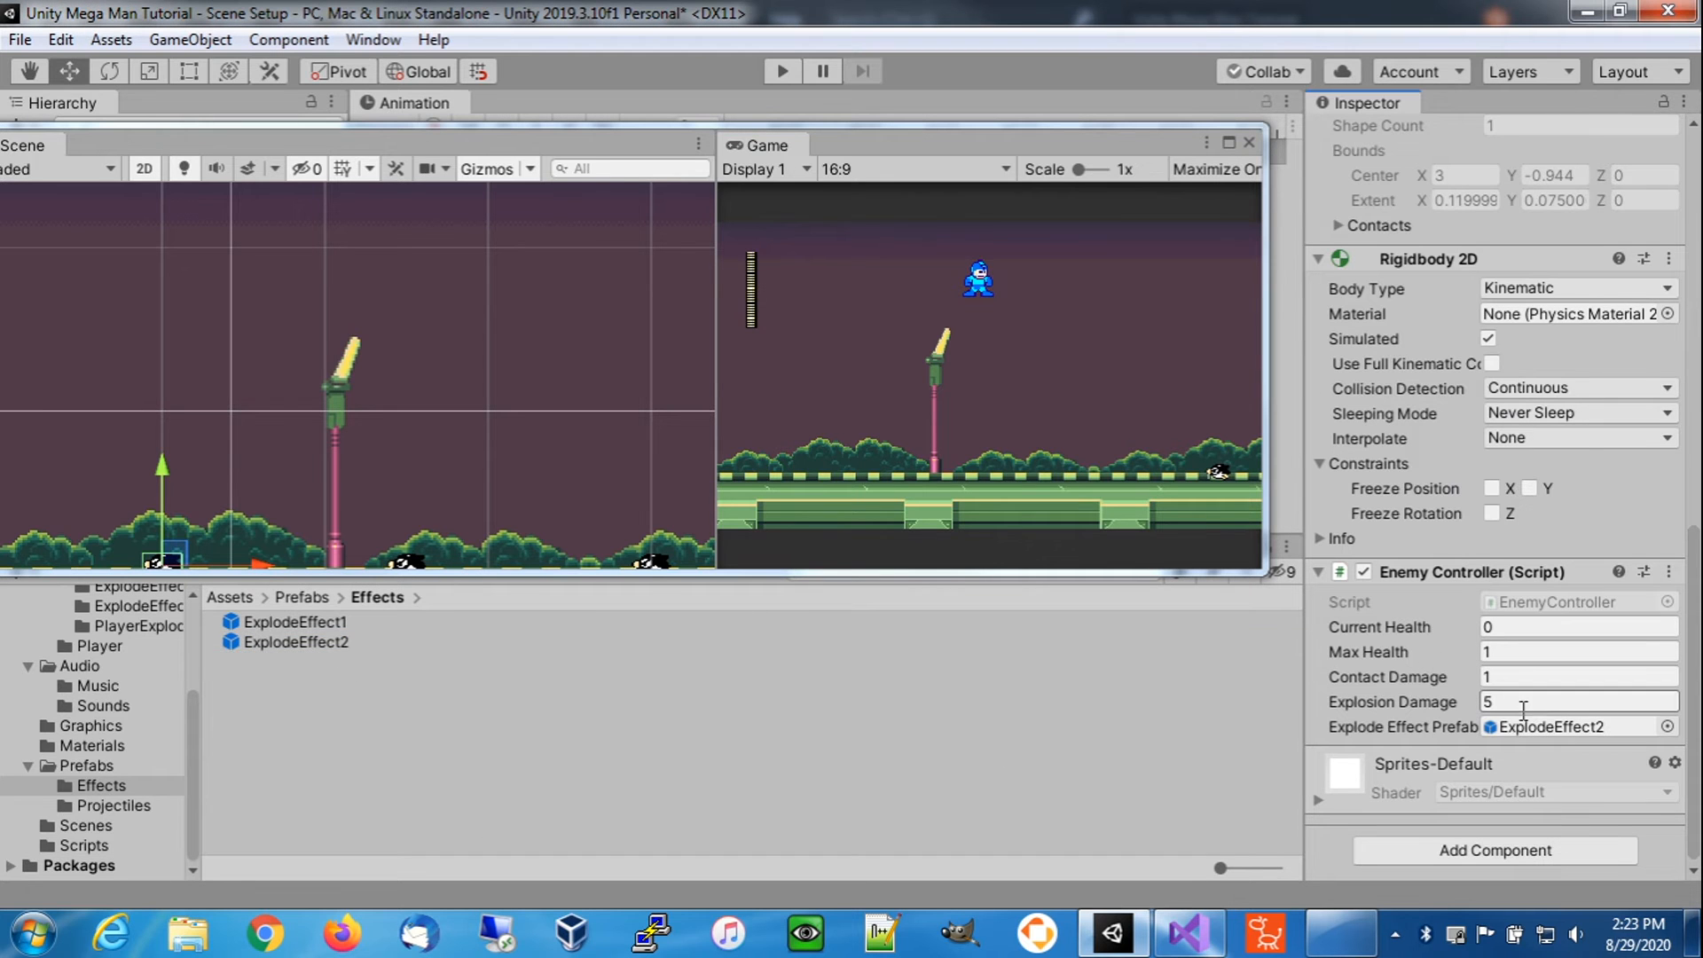
{"action": "left_click", "coordinate": [1519, 702]}
{"action": "type", "text": "10"}
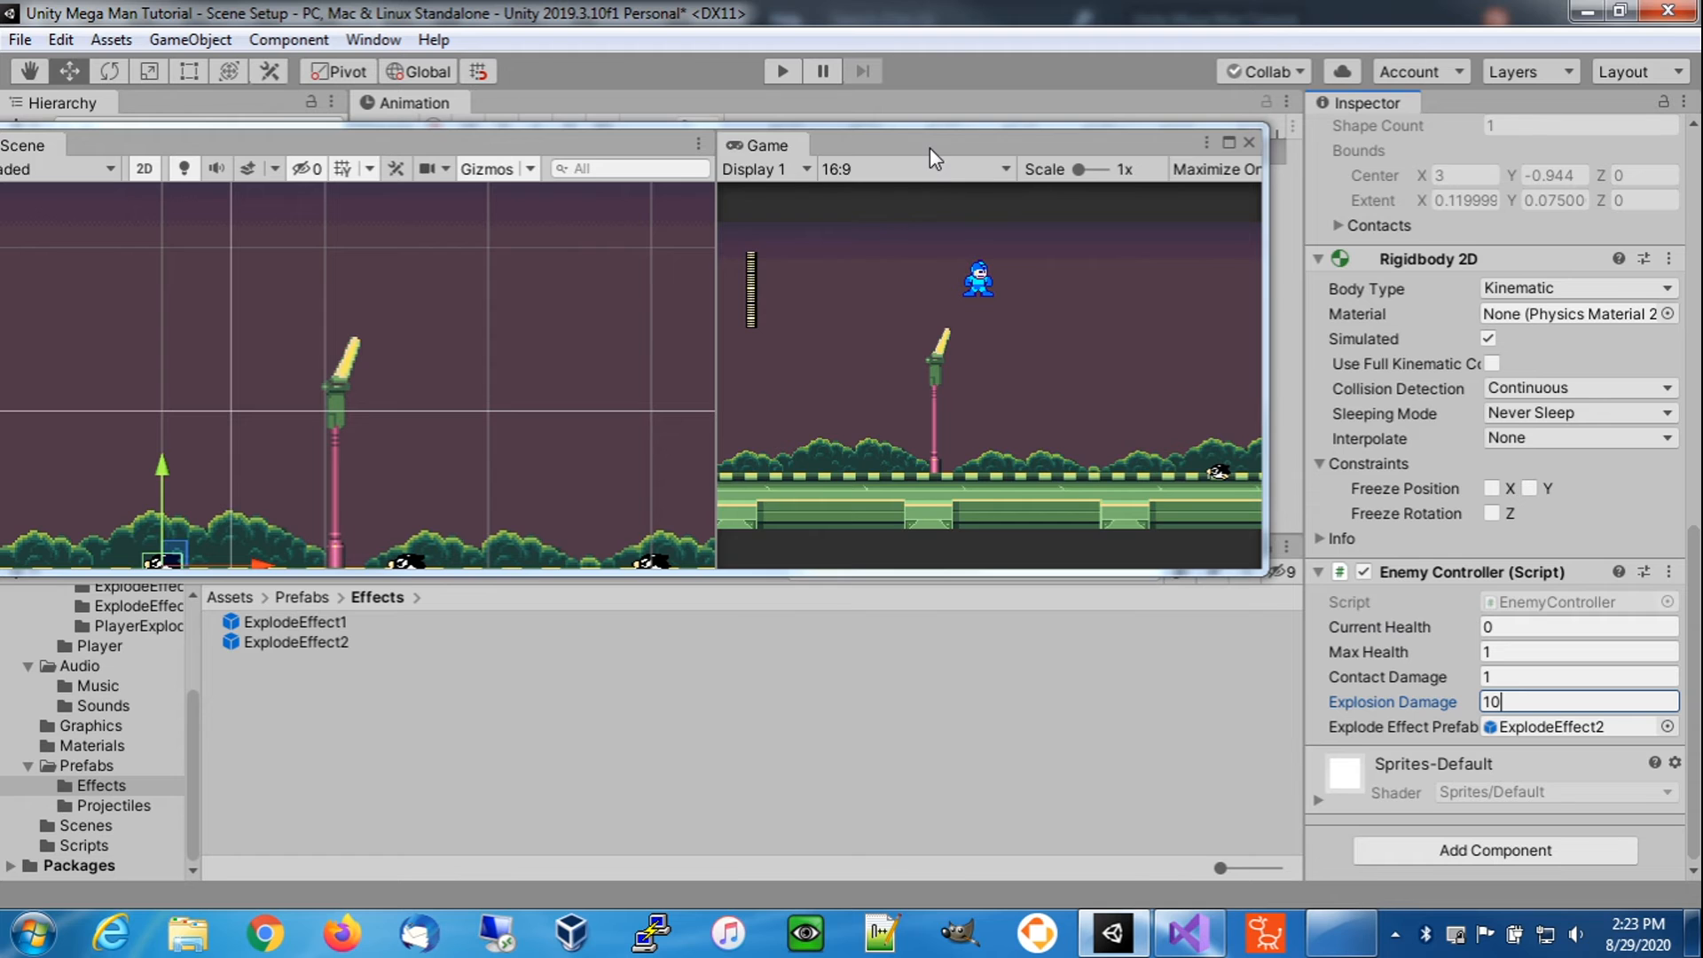
- Enlarge the Scene view around the enemies, play the game to shoot the first Pepe from a distance, and stop playback
{"action": "left_click_drag", "start_coordinate": [930, 148], "coordinate": [1061, 244]}
{"action": "left_click_drag", "start_coordinate": [1387, 664], "coordinate": [1601, 869]}
{"action": "scroll", "coordinate": [576, 790], "scroll_direction": "down", "scroll_amount": 3}
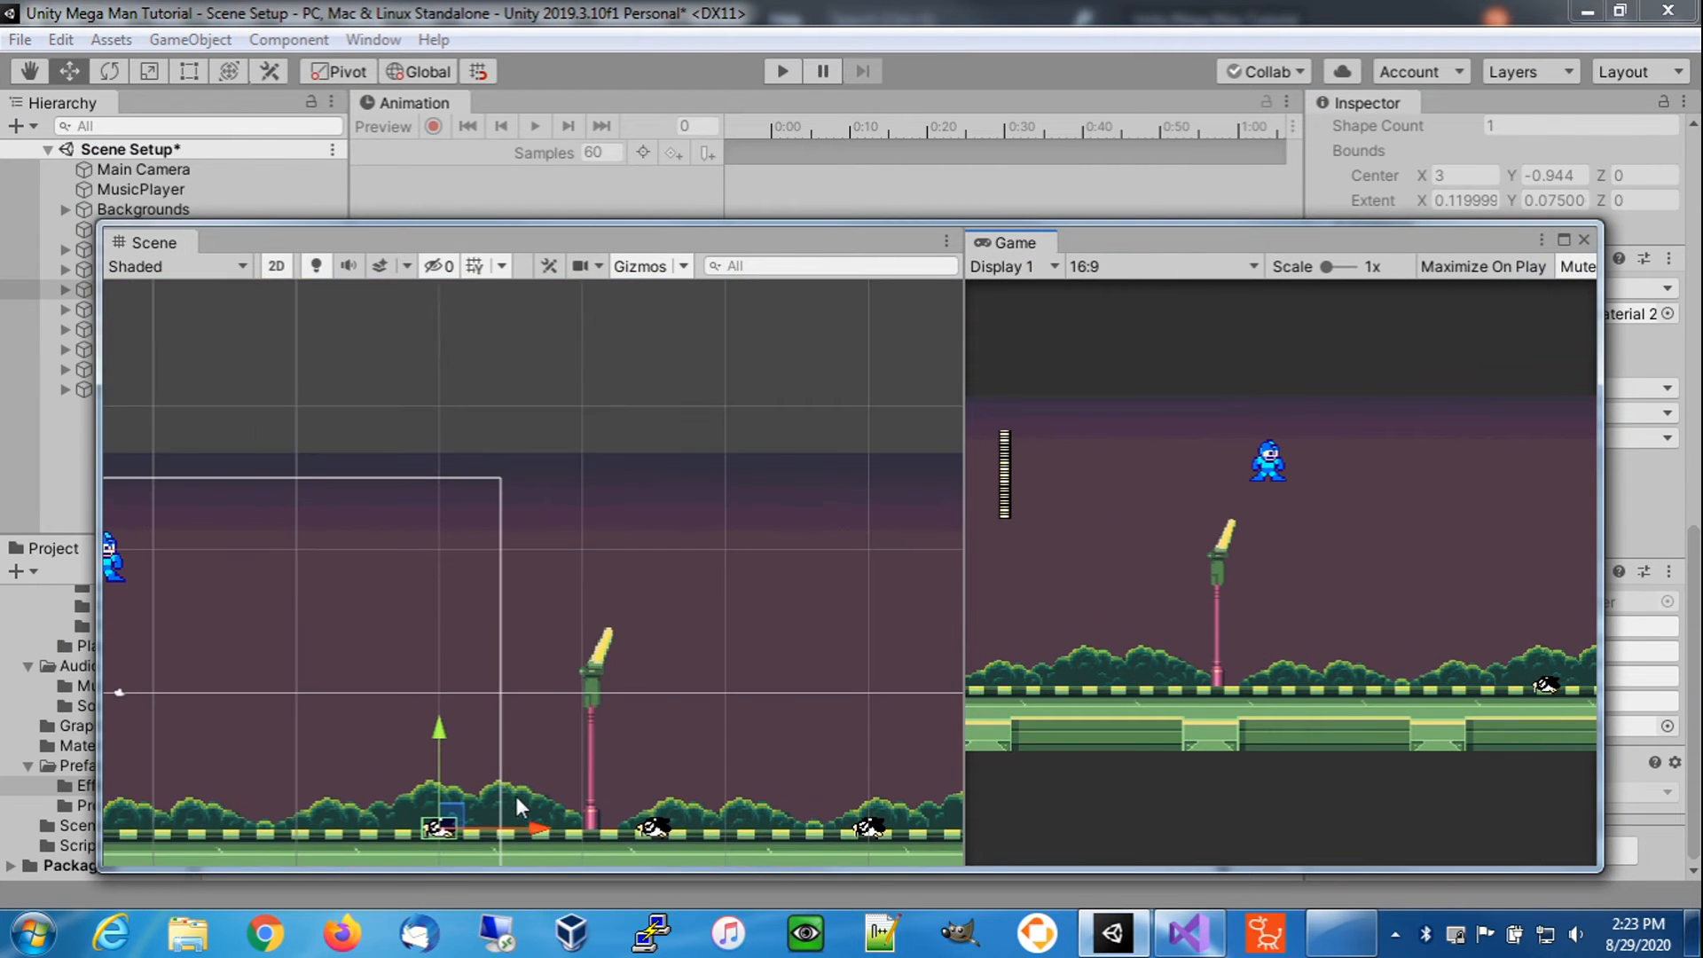
{"action": "scroll", "coordinate": [543, 578], "scroll_direction": "up", "scroll_amount": 5}
{"action": "scroll", "coordinate": [535, 582], "scroll_direction": "down", "scroll_amount": 3}
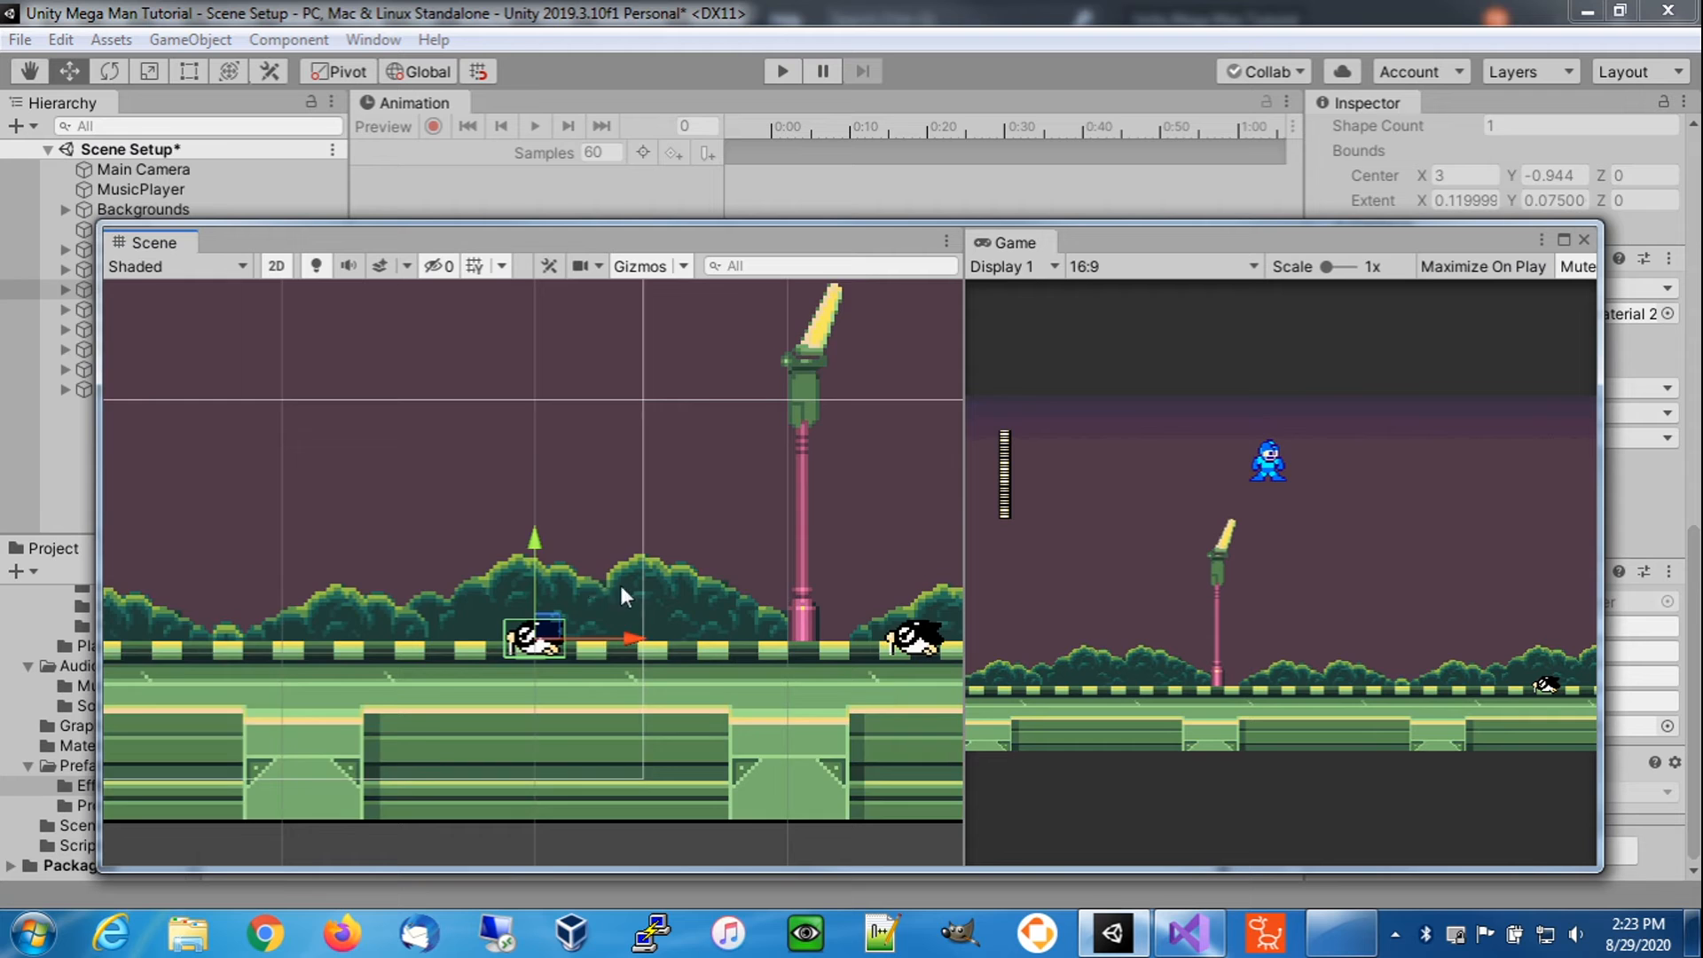
{"action": "left_click_drag", "start_coordinate": [964, 651], "coordinate": [1302, 670]}
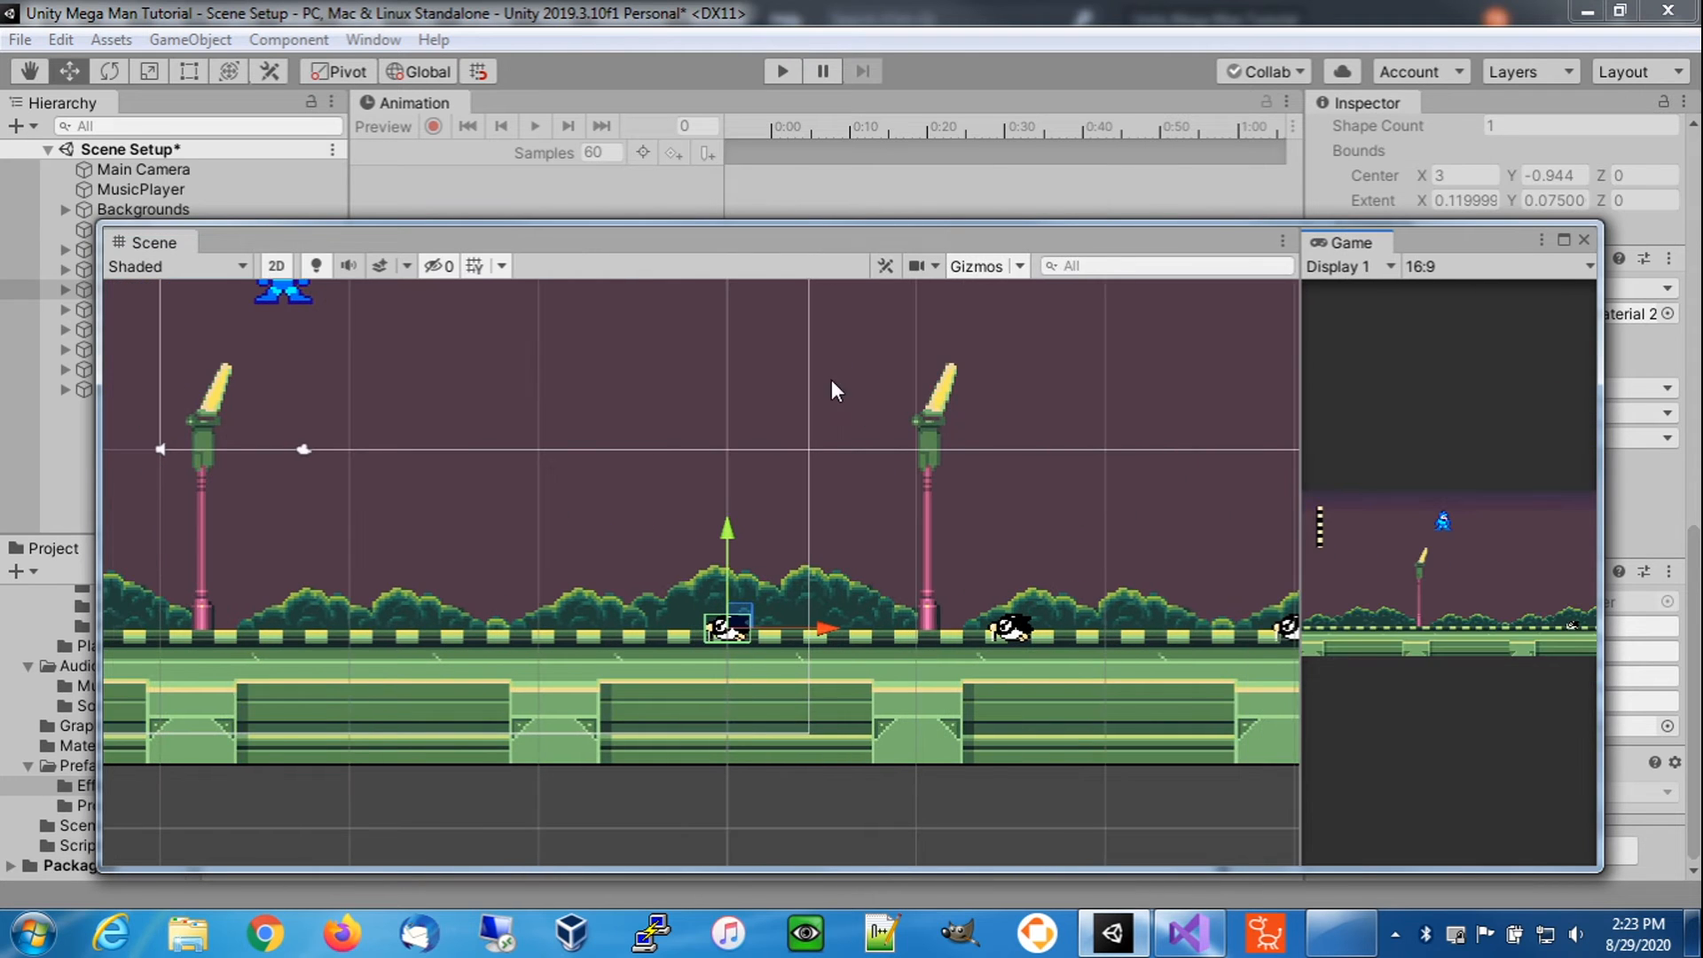
{"action": "left_click", "coordinate": [779, 79]}
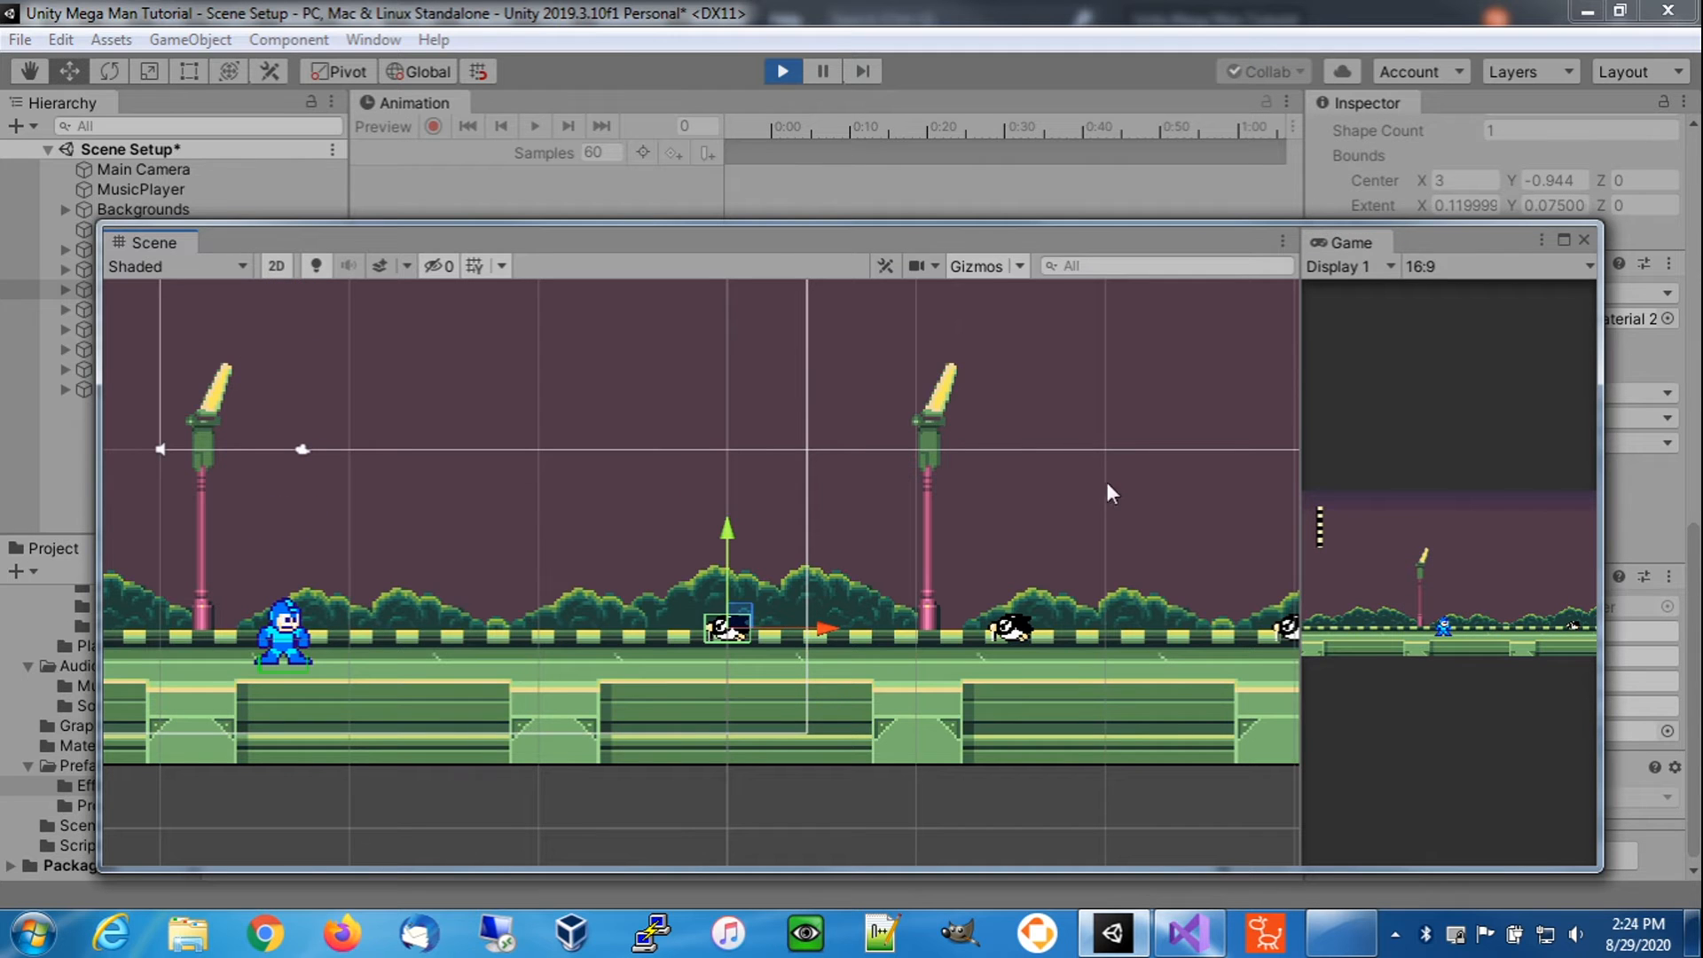
{"action": "key", "text": "c"}
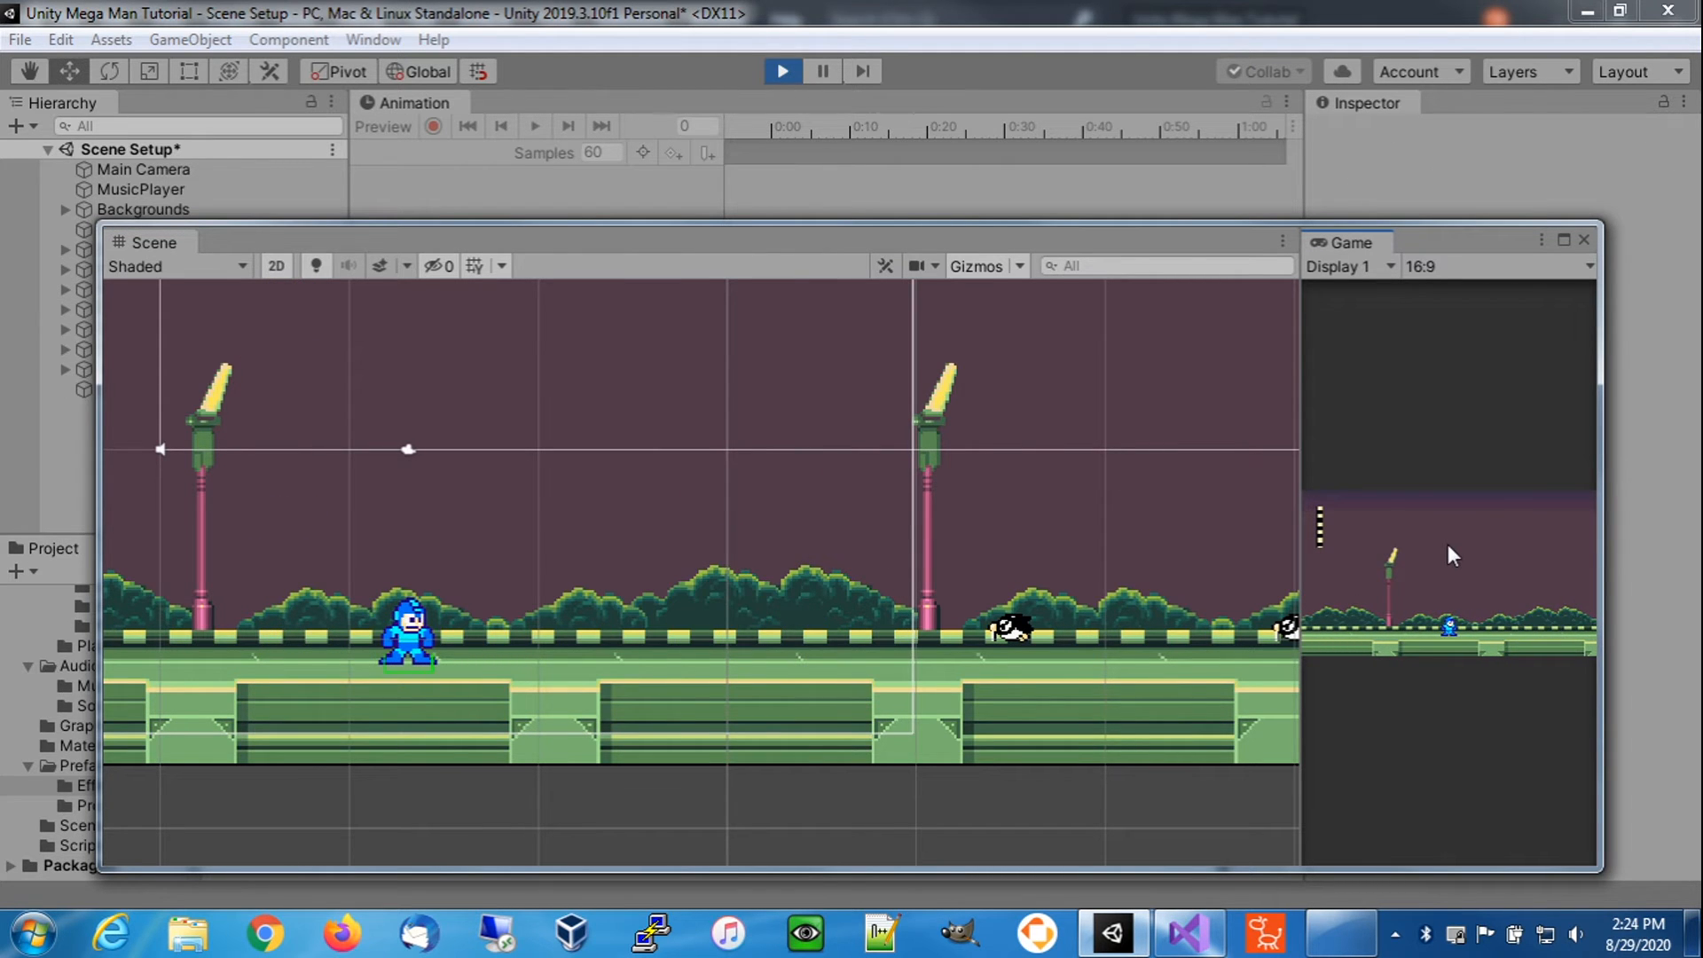
{"action": "left_click", "coordinate": [784, 73]}
- Rerun the game to shoot the first Pepe at close range, check the health bar in an enlarged Game view, and stop playback
{"action": "left_click", "coordinate": [784, 74]}
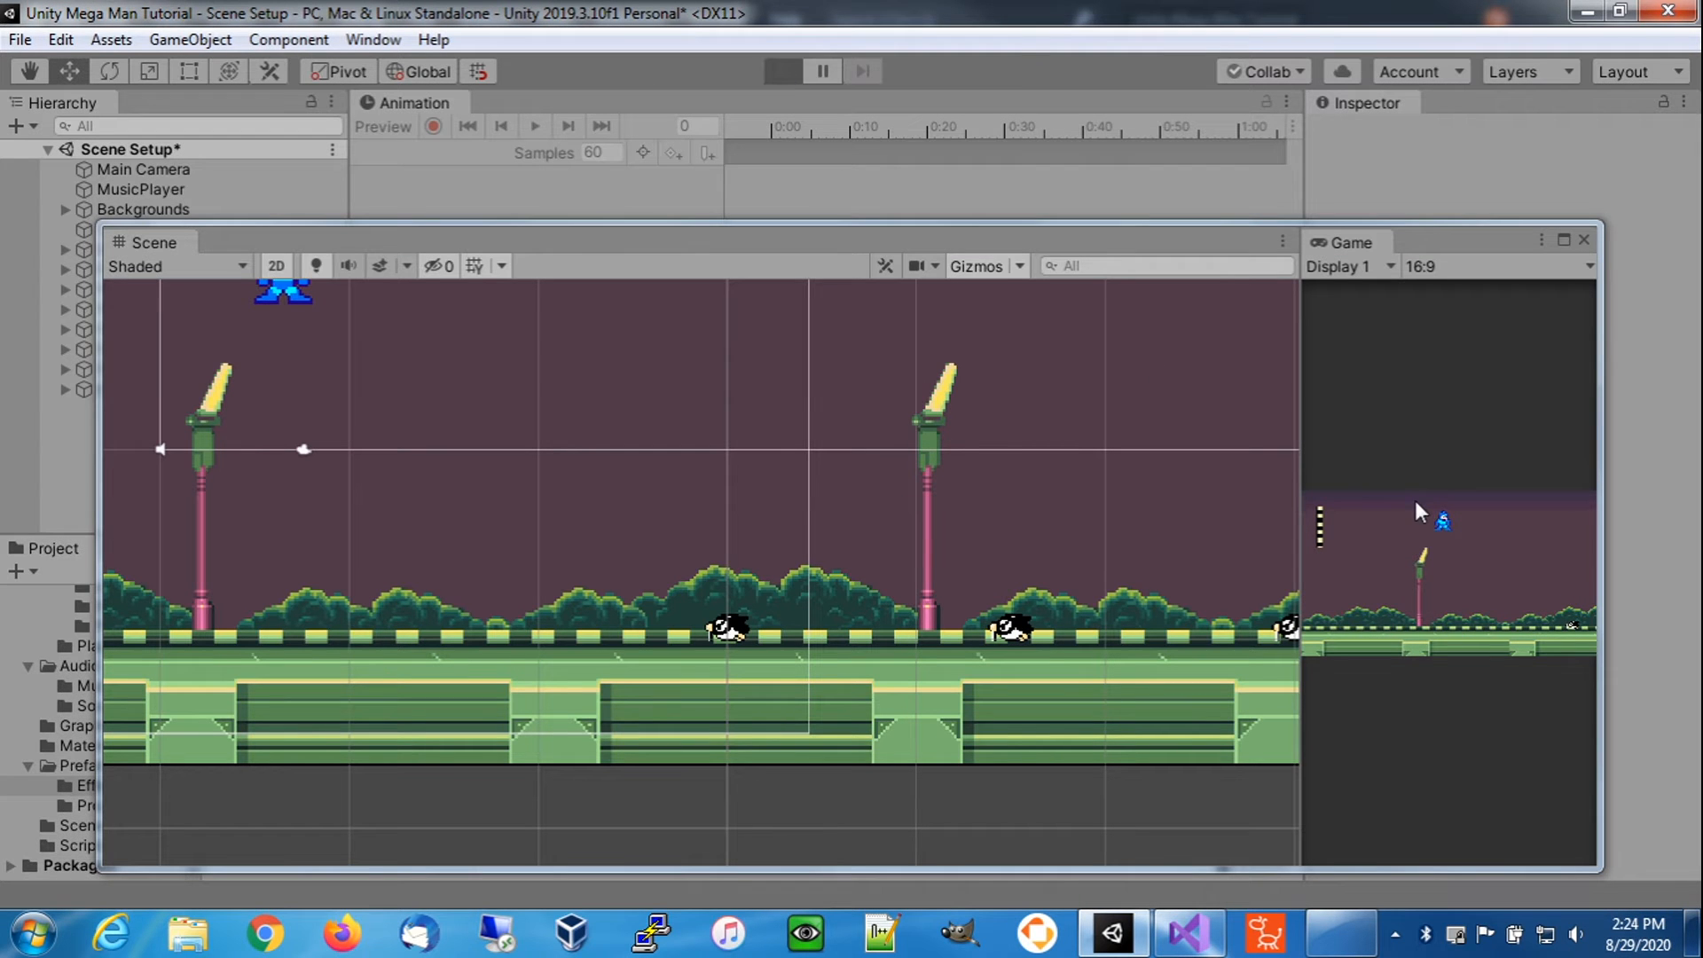
{"action": "key", "text": "Right"}
{"action": "key", "text": "c"}
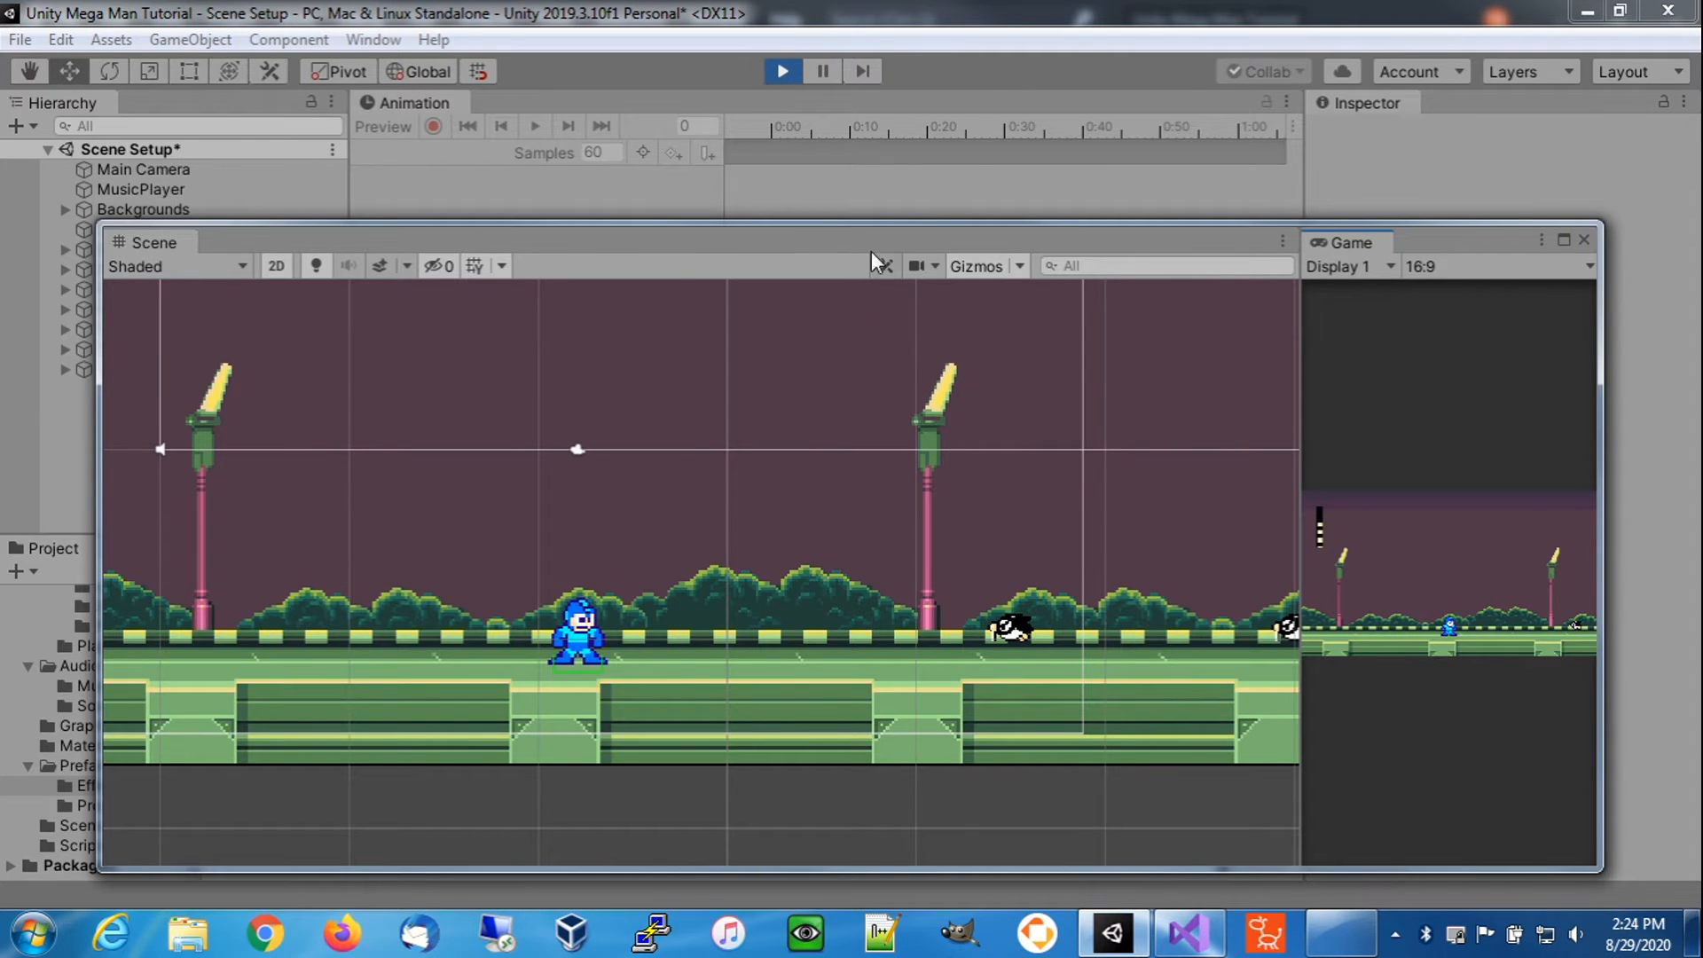
{"action": "left_click_drag", "start_coordinate": [1299, 459], "coordinate": [231, 443]}
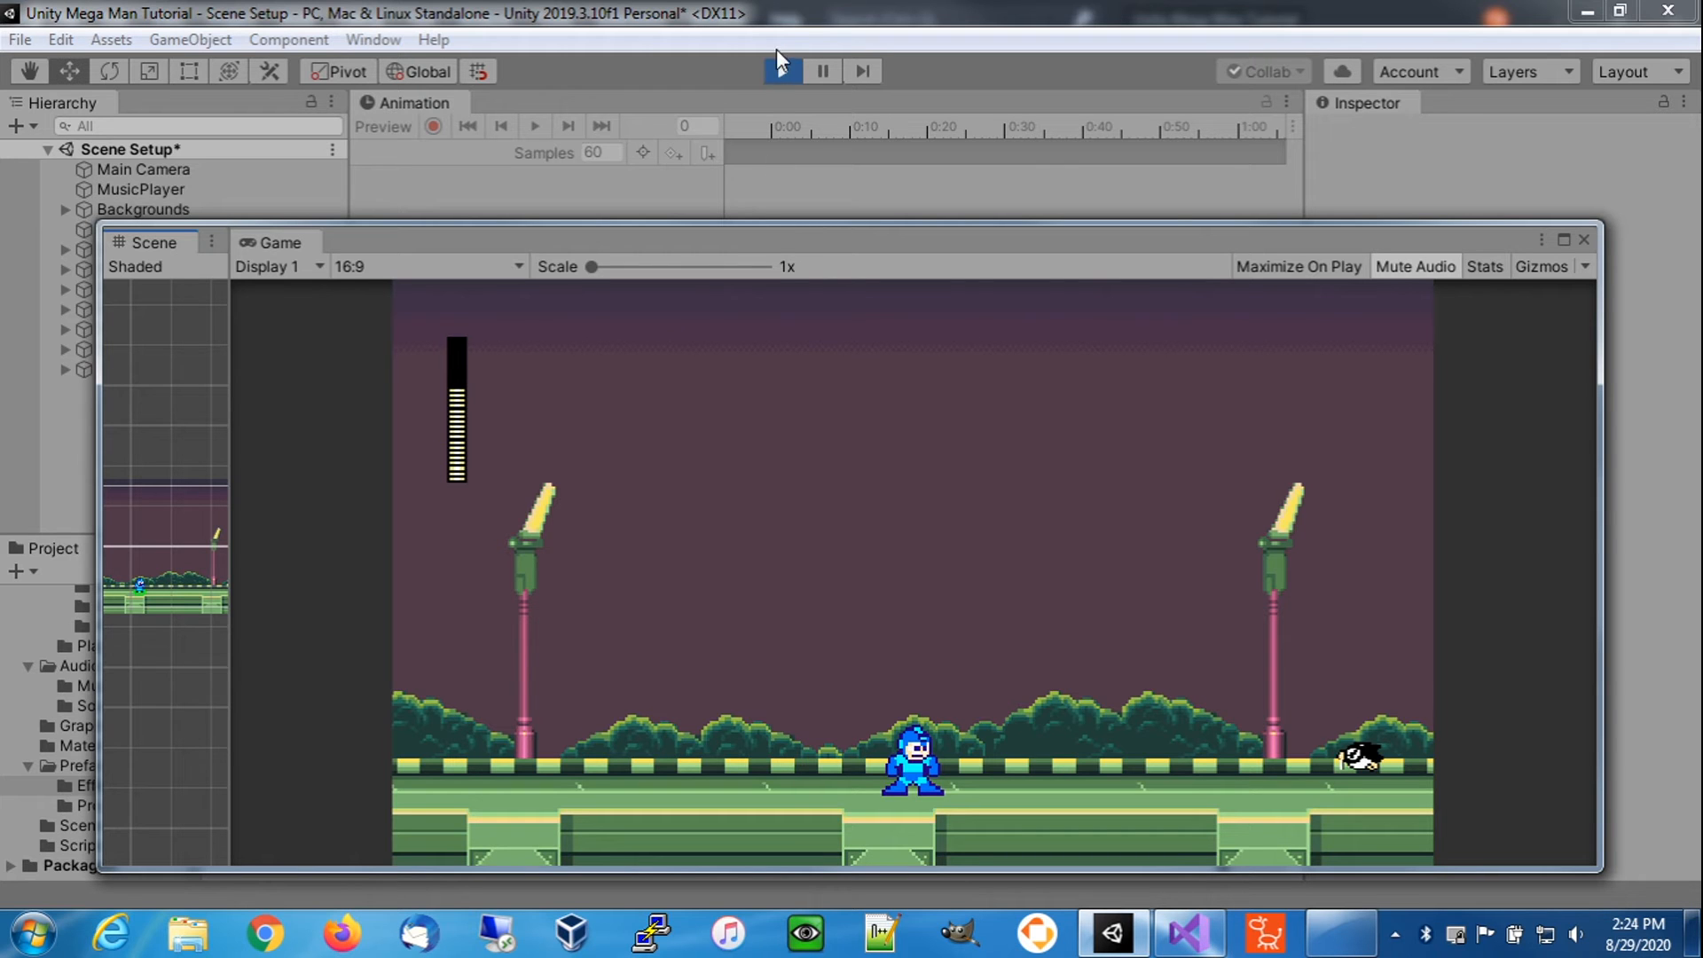
{"action": "left_click_drag", "start_coordinate": [226, 503], "coordinate": [858, 493]}
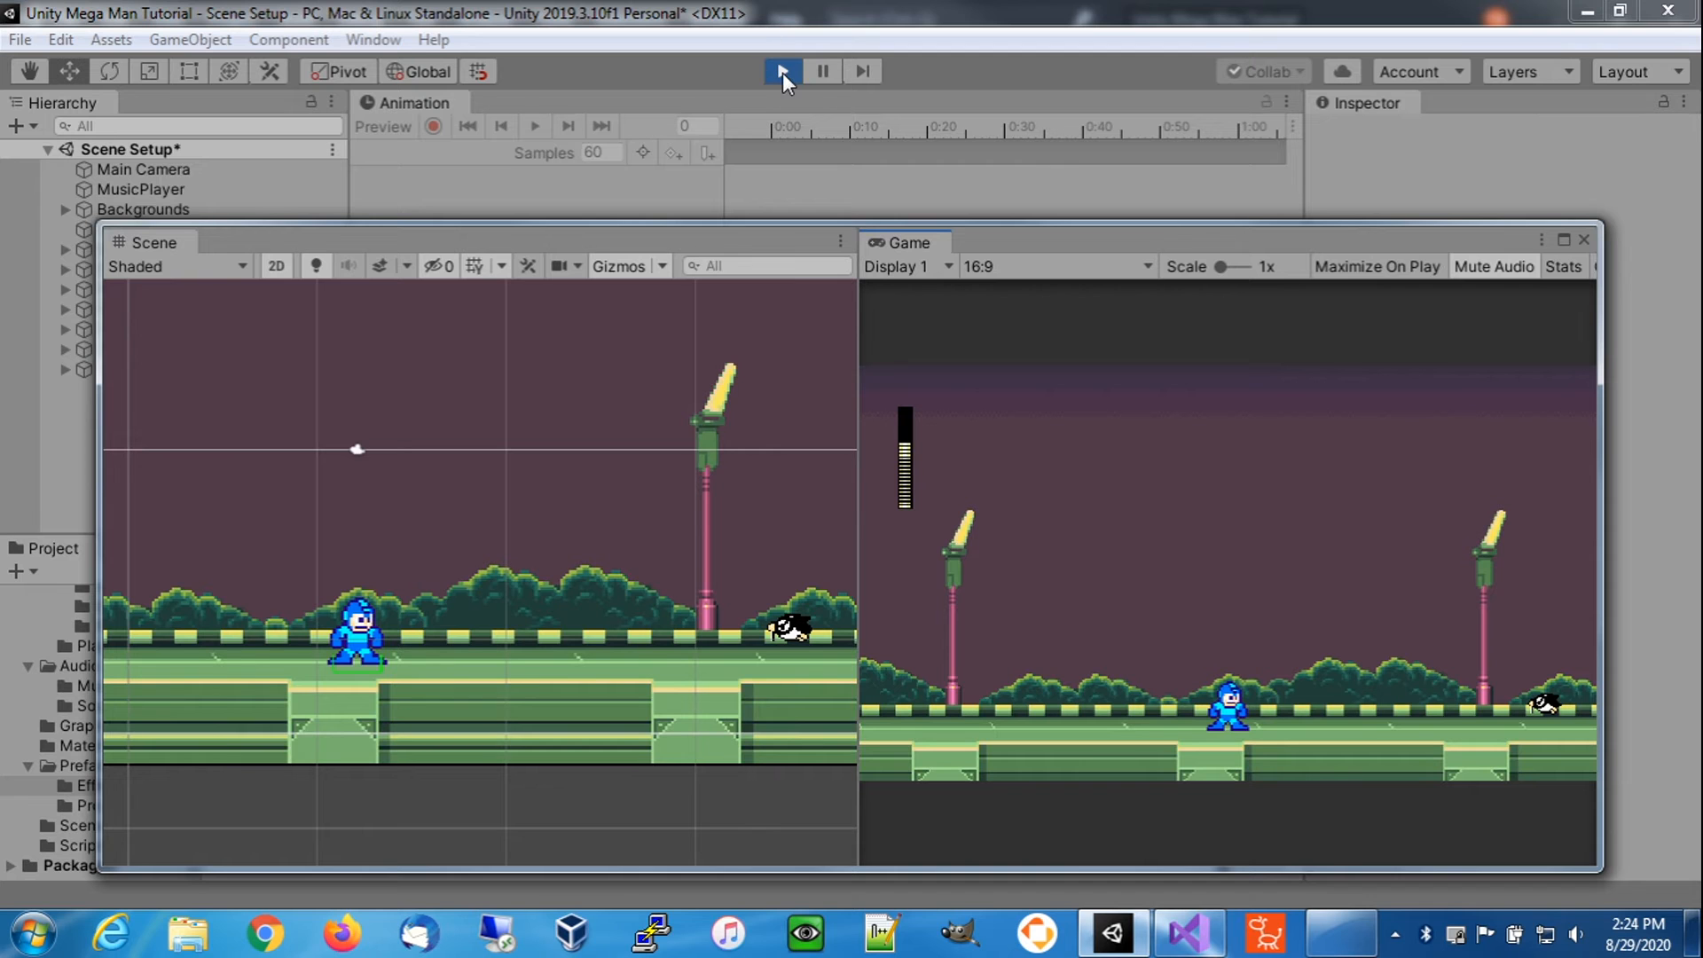
{"action": "left_click", "coordinate": [782, 73]}
{"action": "left_click_drag", "start_coordinate": [1007, 243], "coordinate": [1702, 247]}
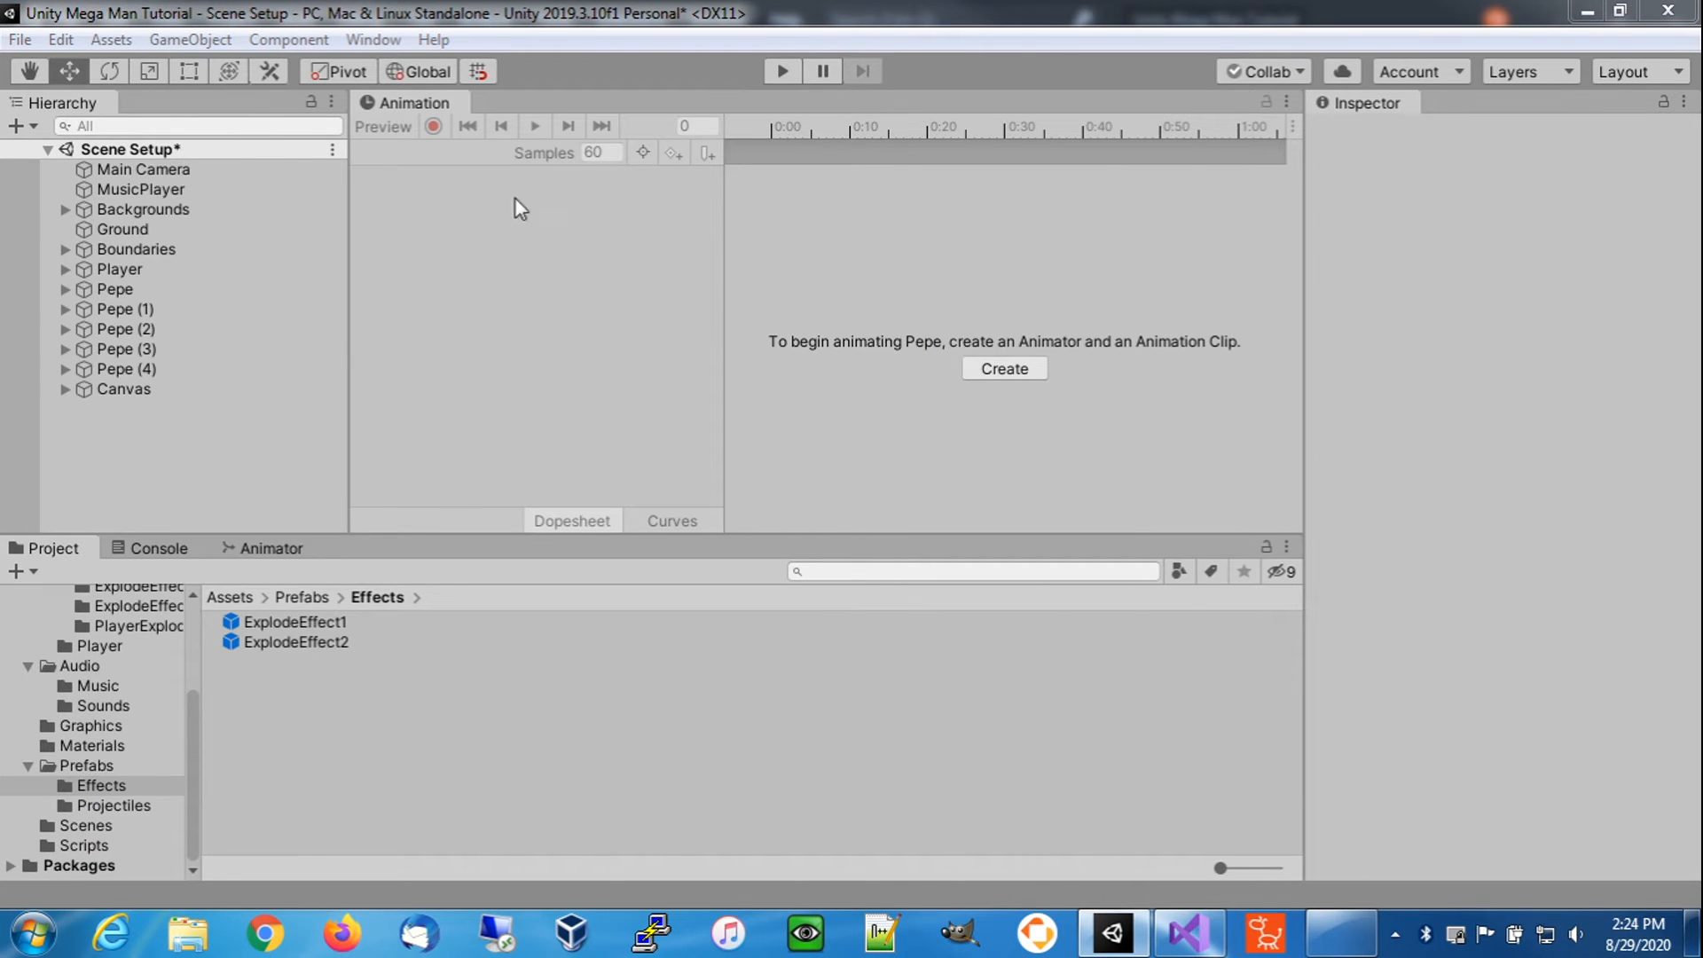
- For all five Pepe enemies together, set Explosion Damage to 0 and assign ExplodeEffect1 as the Explode Effect Prefab
{"action": "left_click", "coordinate": [145, 289]}
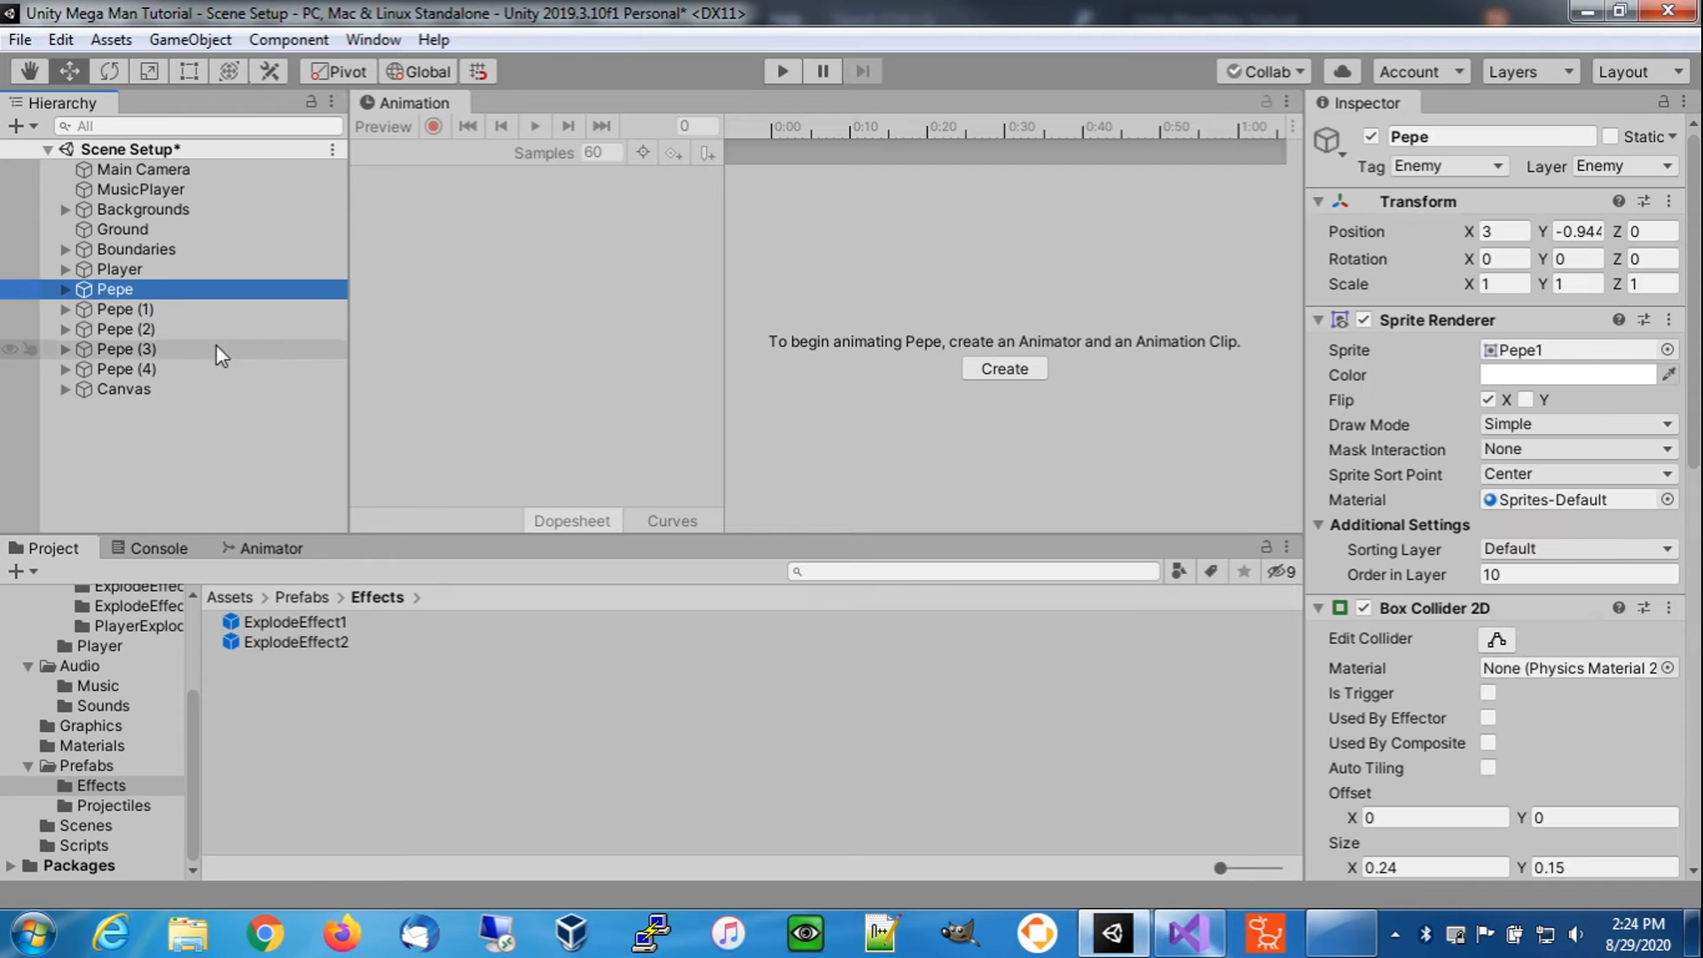
{"action": "left_click", "coordinate": [141, 369], "text": "shift"}
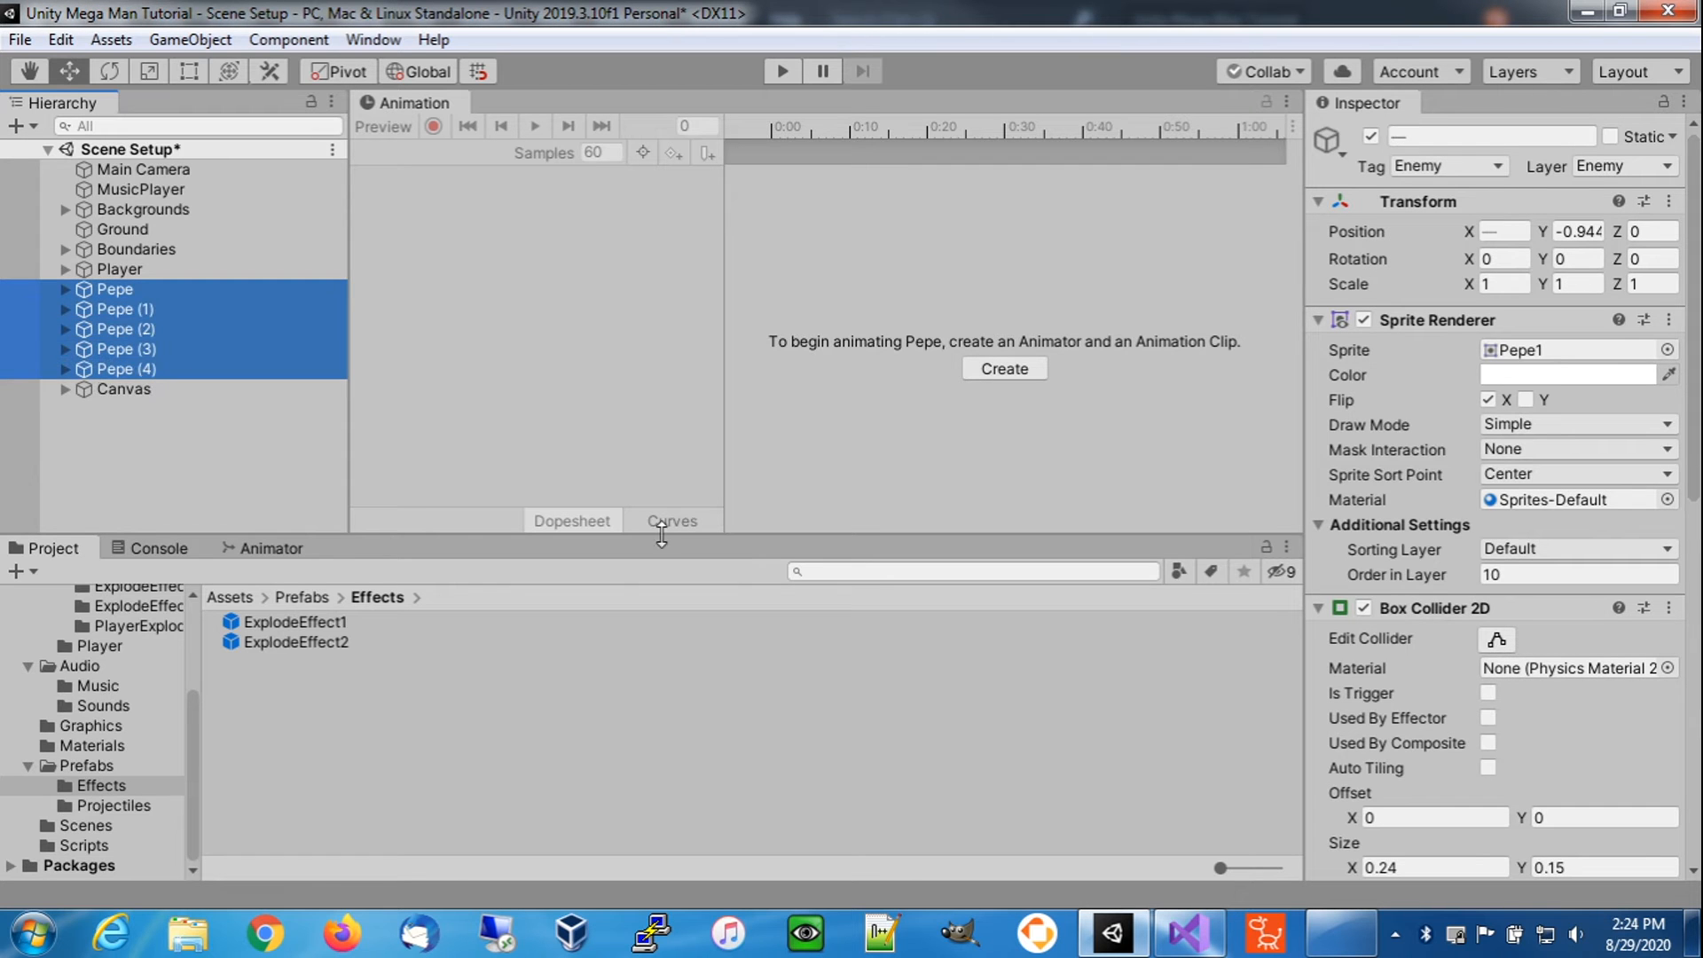
{"action": "scroll", "coordinate": [1448, 635], "scroll_direction": "down", "scroll_amount": 10}
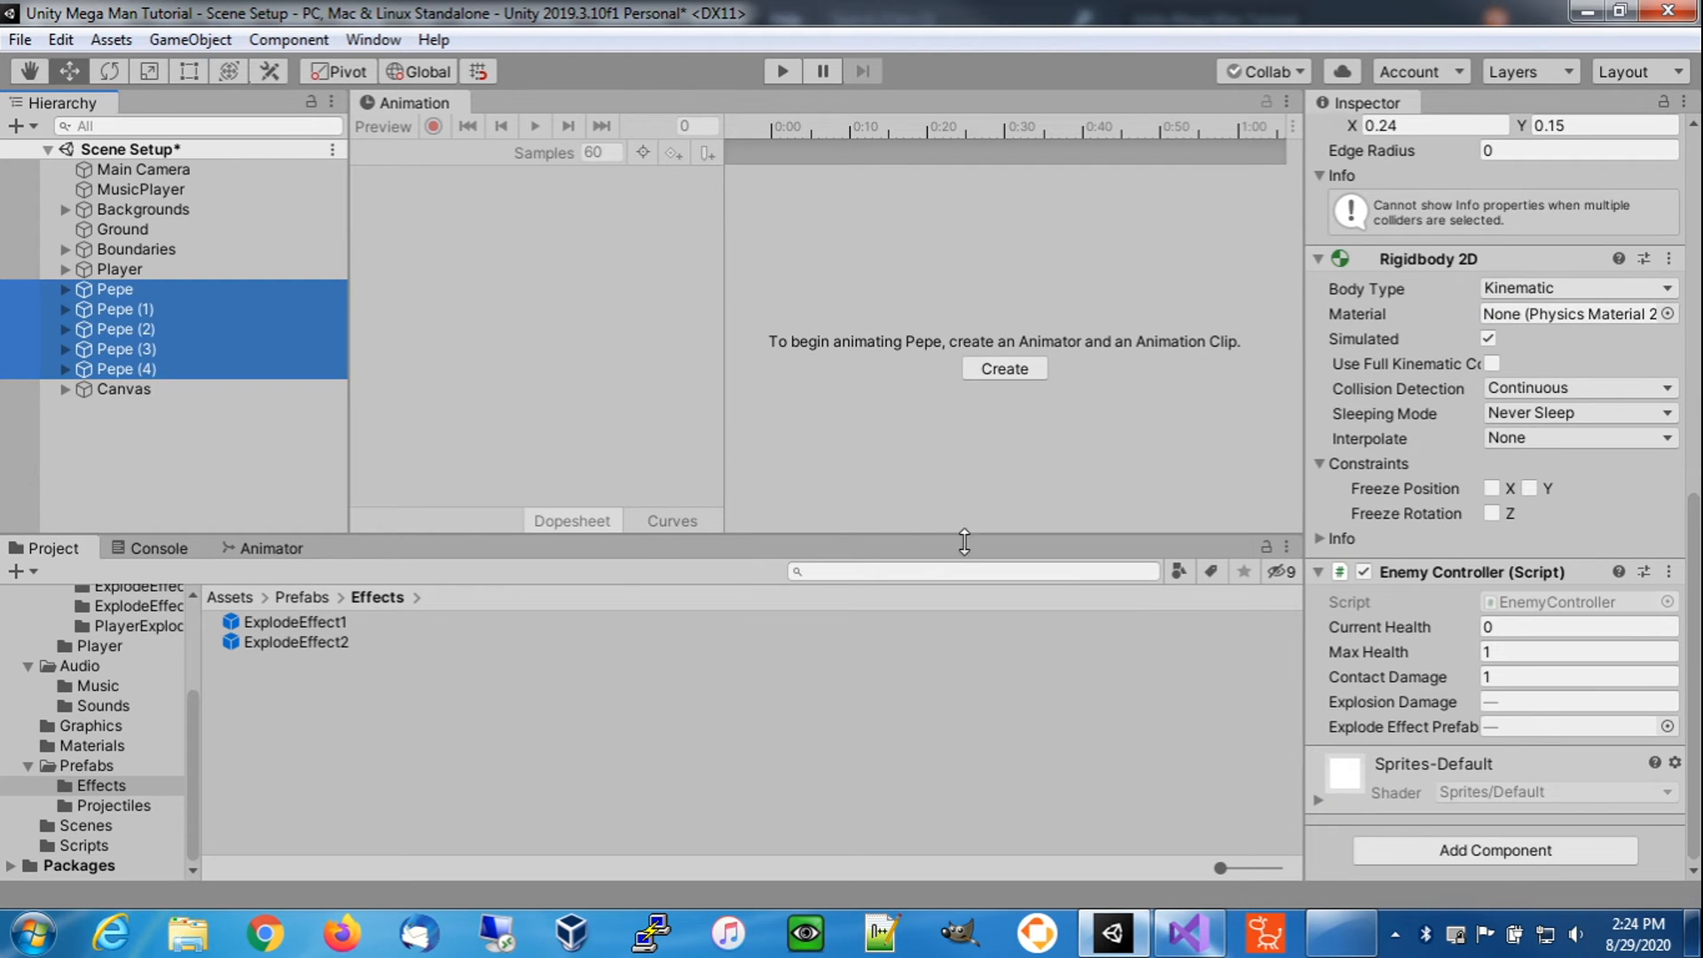
{"action": "left_click", "coordinate": [1532, 702]}
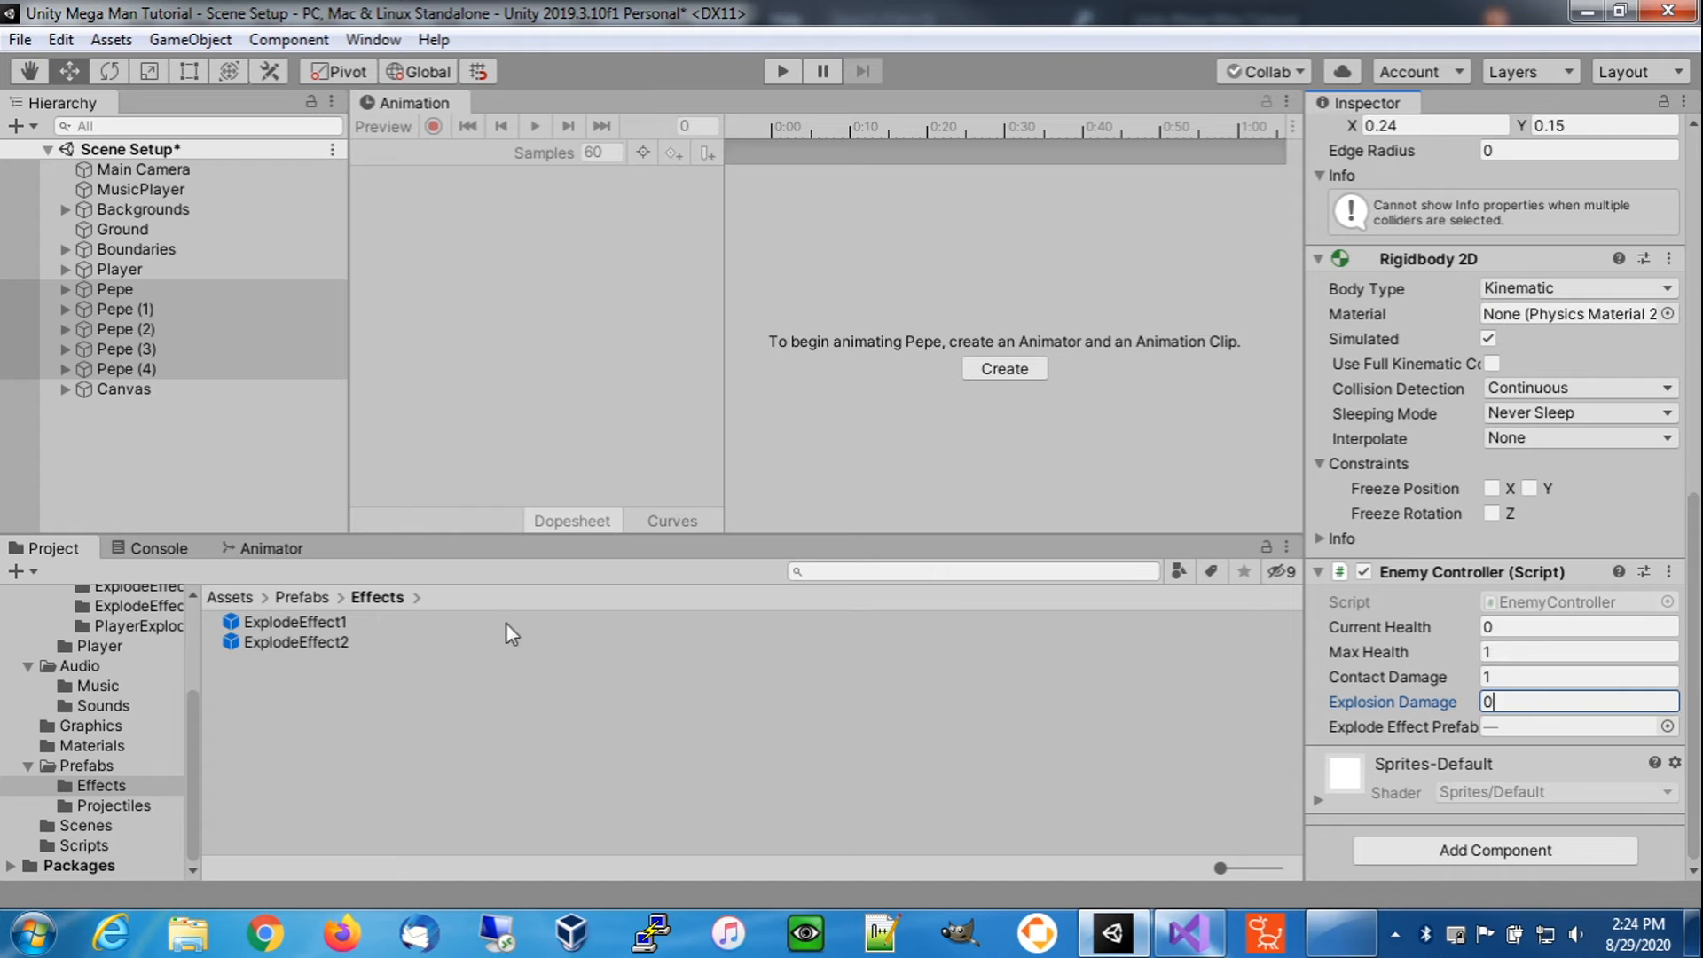
{"action": "left_click", "coordinate": [323, 630]}
{"action": "left_click_drag", "start_coordinate": [323, 629], "coordinate": [1518, 727]}
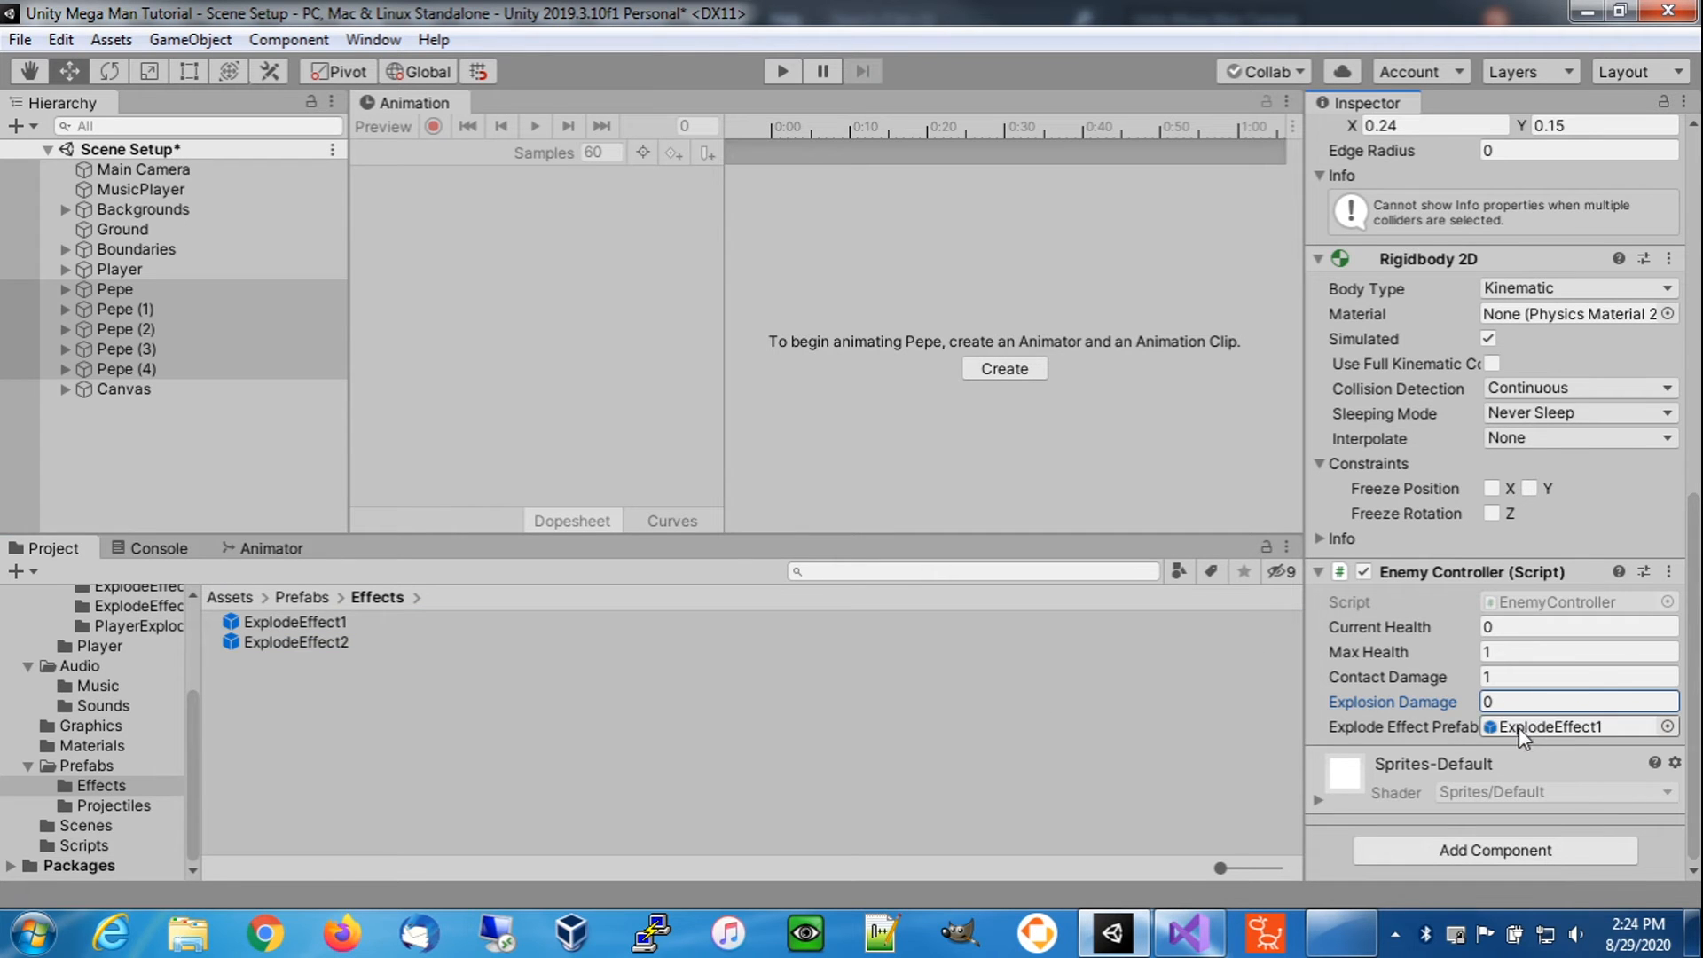
- Assign ExplodeEffect2 as the Explode Effect Prefab on Pepe, Pepe (2) and Pepe (4)
{"action": "left_click", "coordinate": [130, 290]}
{"action": "left_click", "coordinate": [133, 328], "text": "ctrl"}
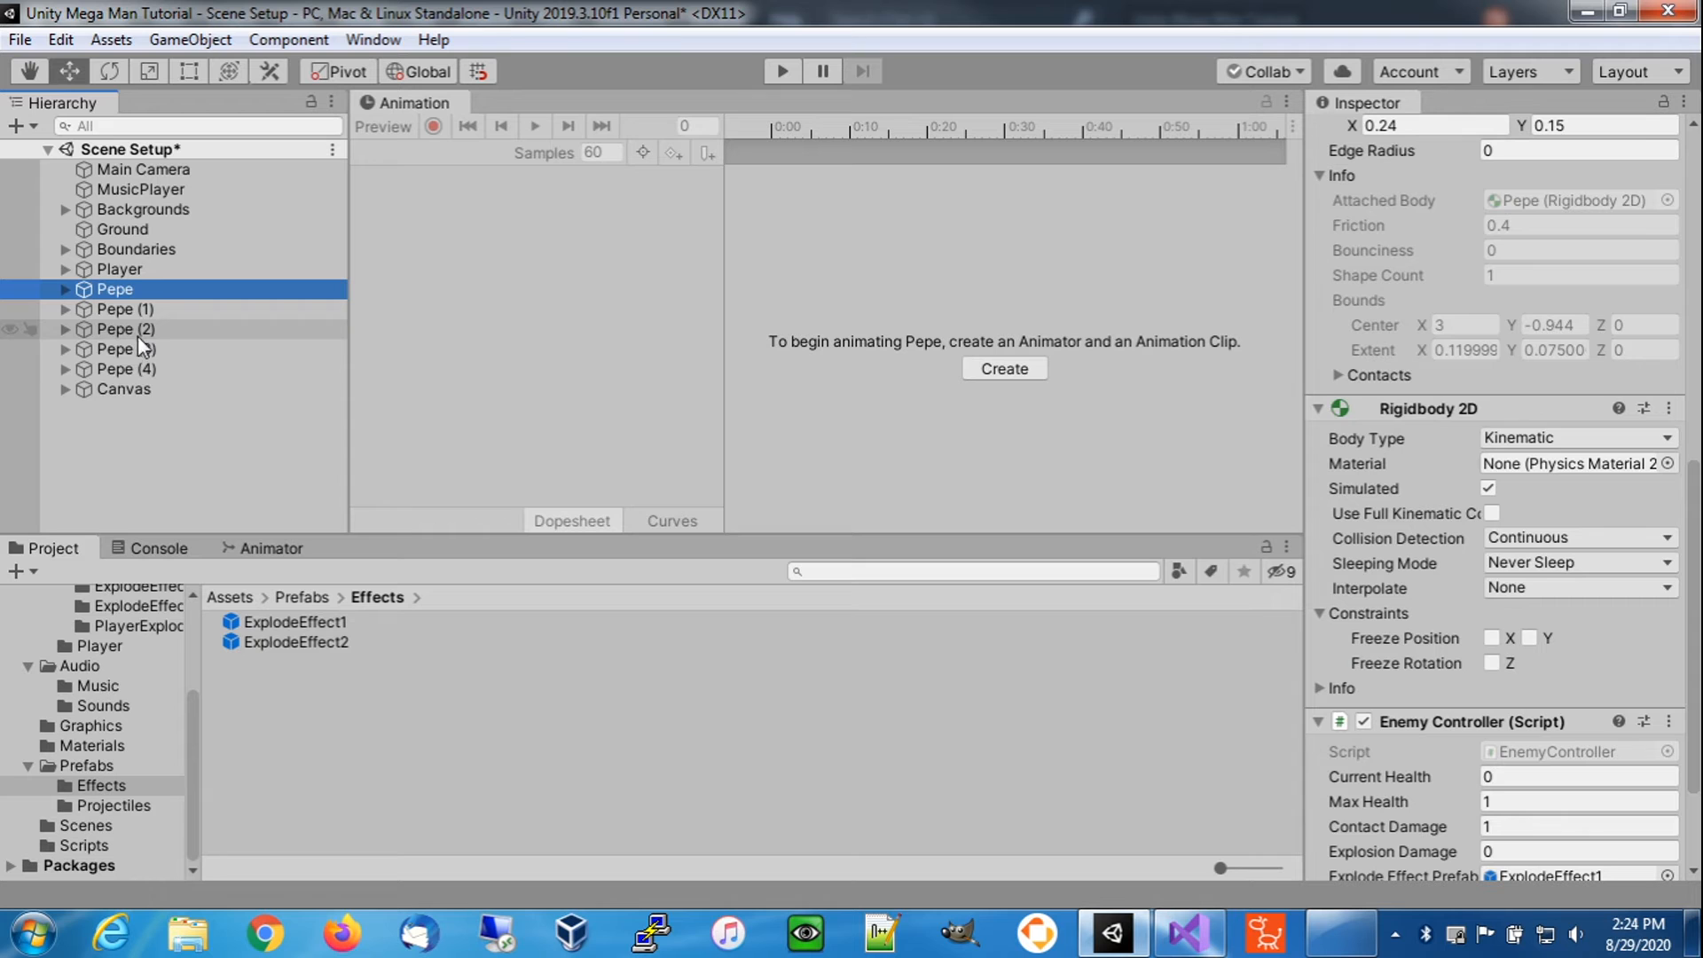
{"action": "left_click", "coordinate": [142, 368], "text": "ctrl"}
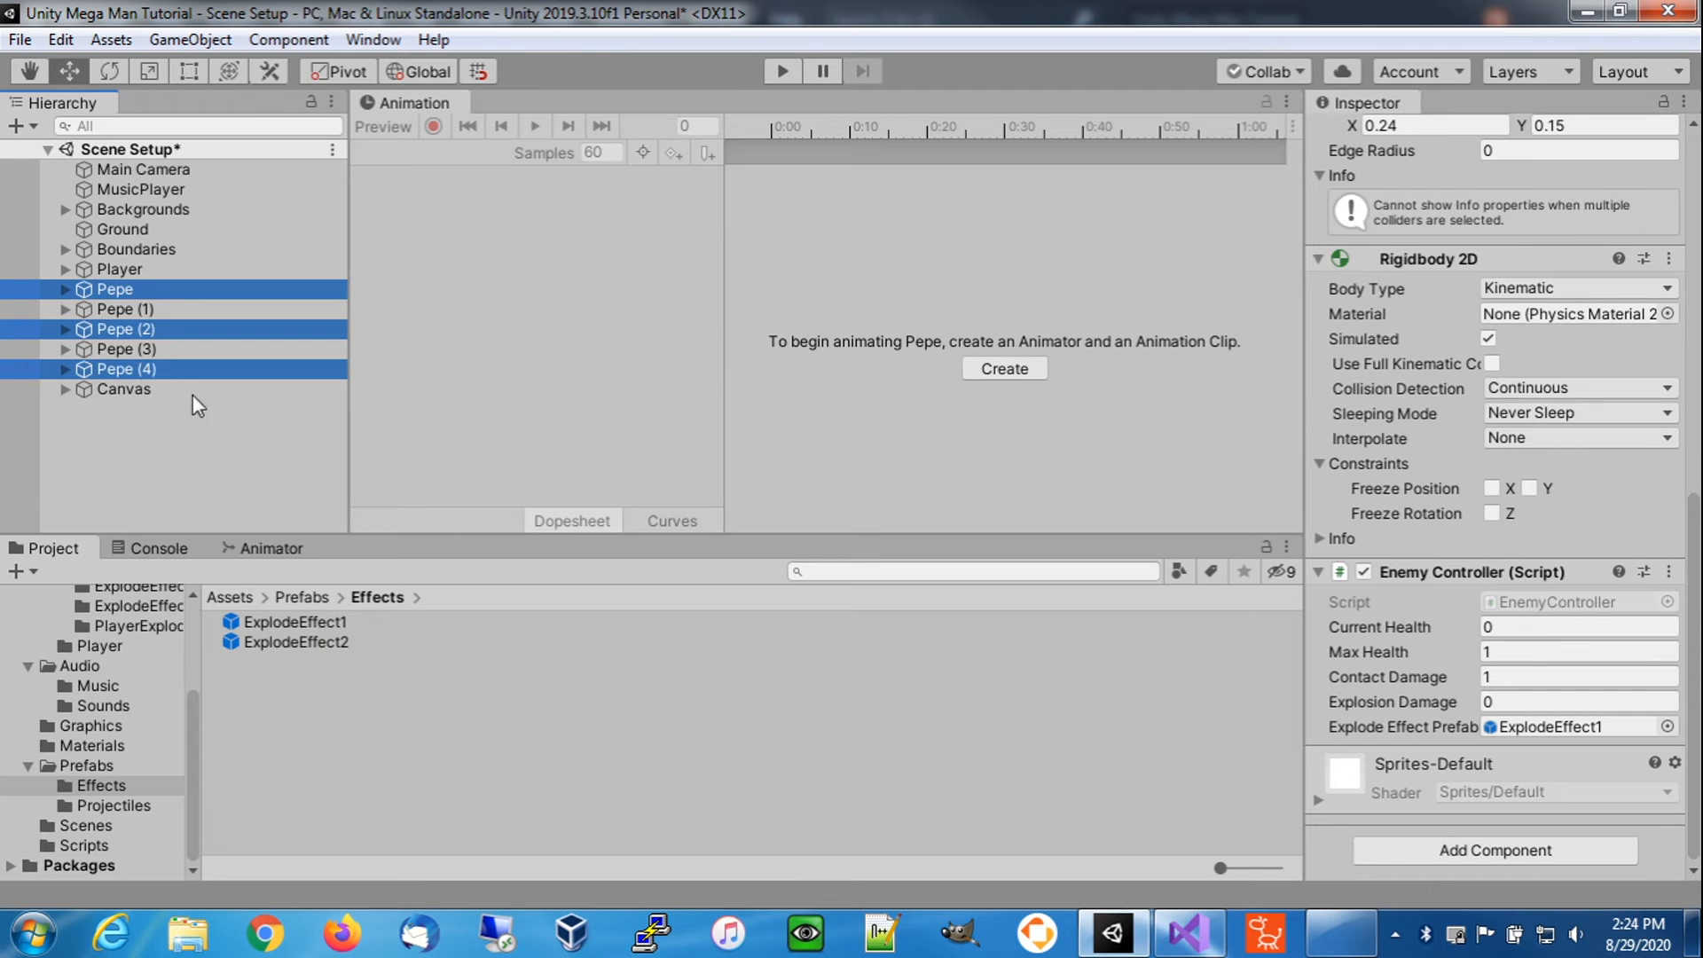
{"action": "left_click_drag", "start_coordinate": [342, 640], "coordinate": [1623, 727]}
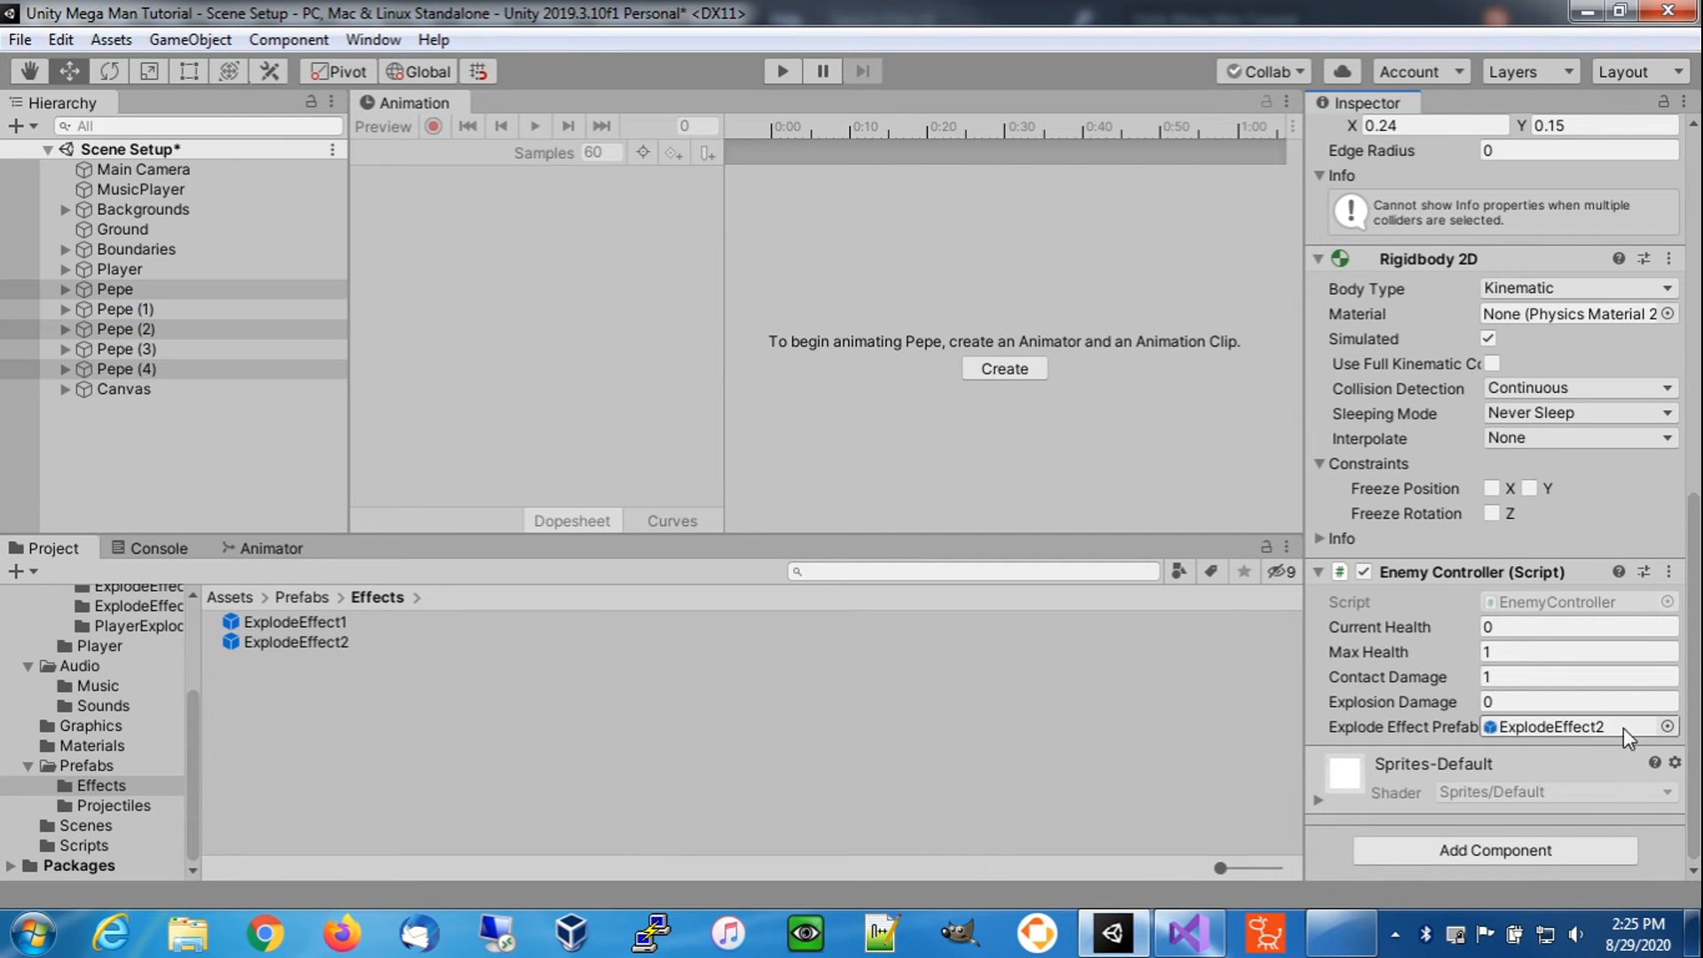
- Set Explosion Damage to 5 on Pepe, 10 on Pepe (2) and 15 on Pepe (4), and save the scene
{"action": "left_click", "coordinate": [162, 290]}
{"action": "scroll", "coordinate": [1516, 674], "scroll_direction": "down", "scroll_amount": 3}
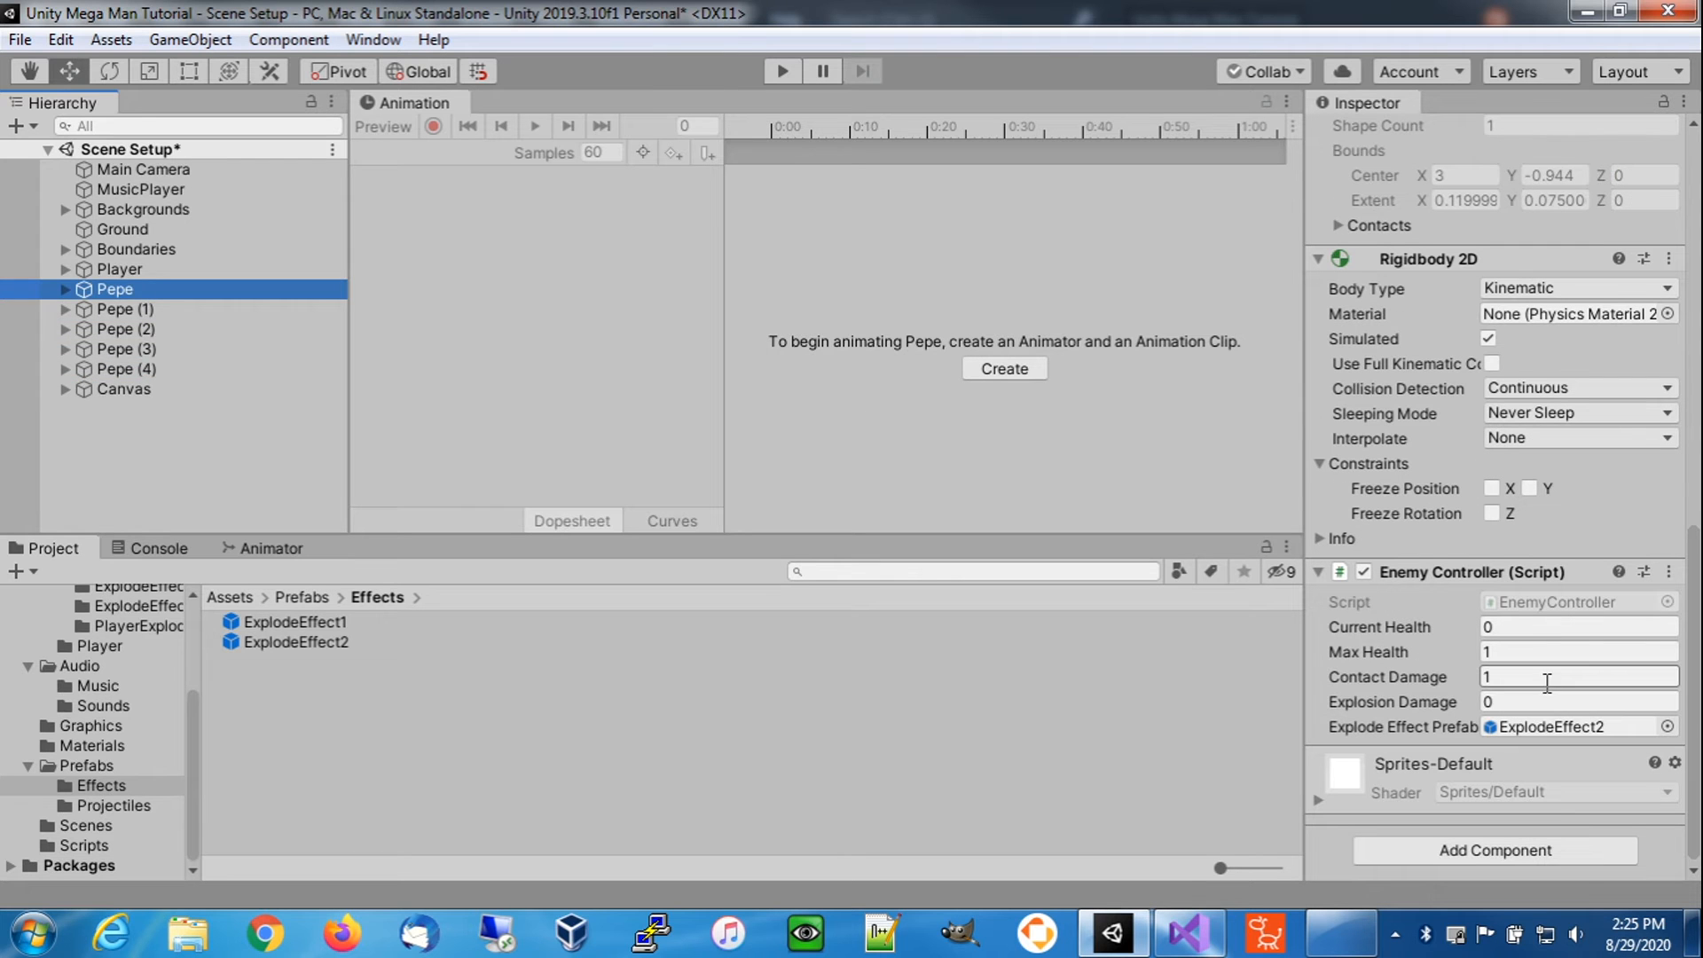
{"action": "left_click", "coordinate": [1524, 702]}
{"action": "type", "text": "5"}
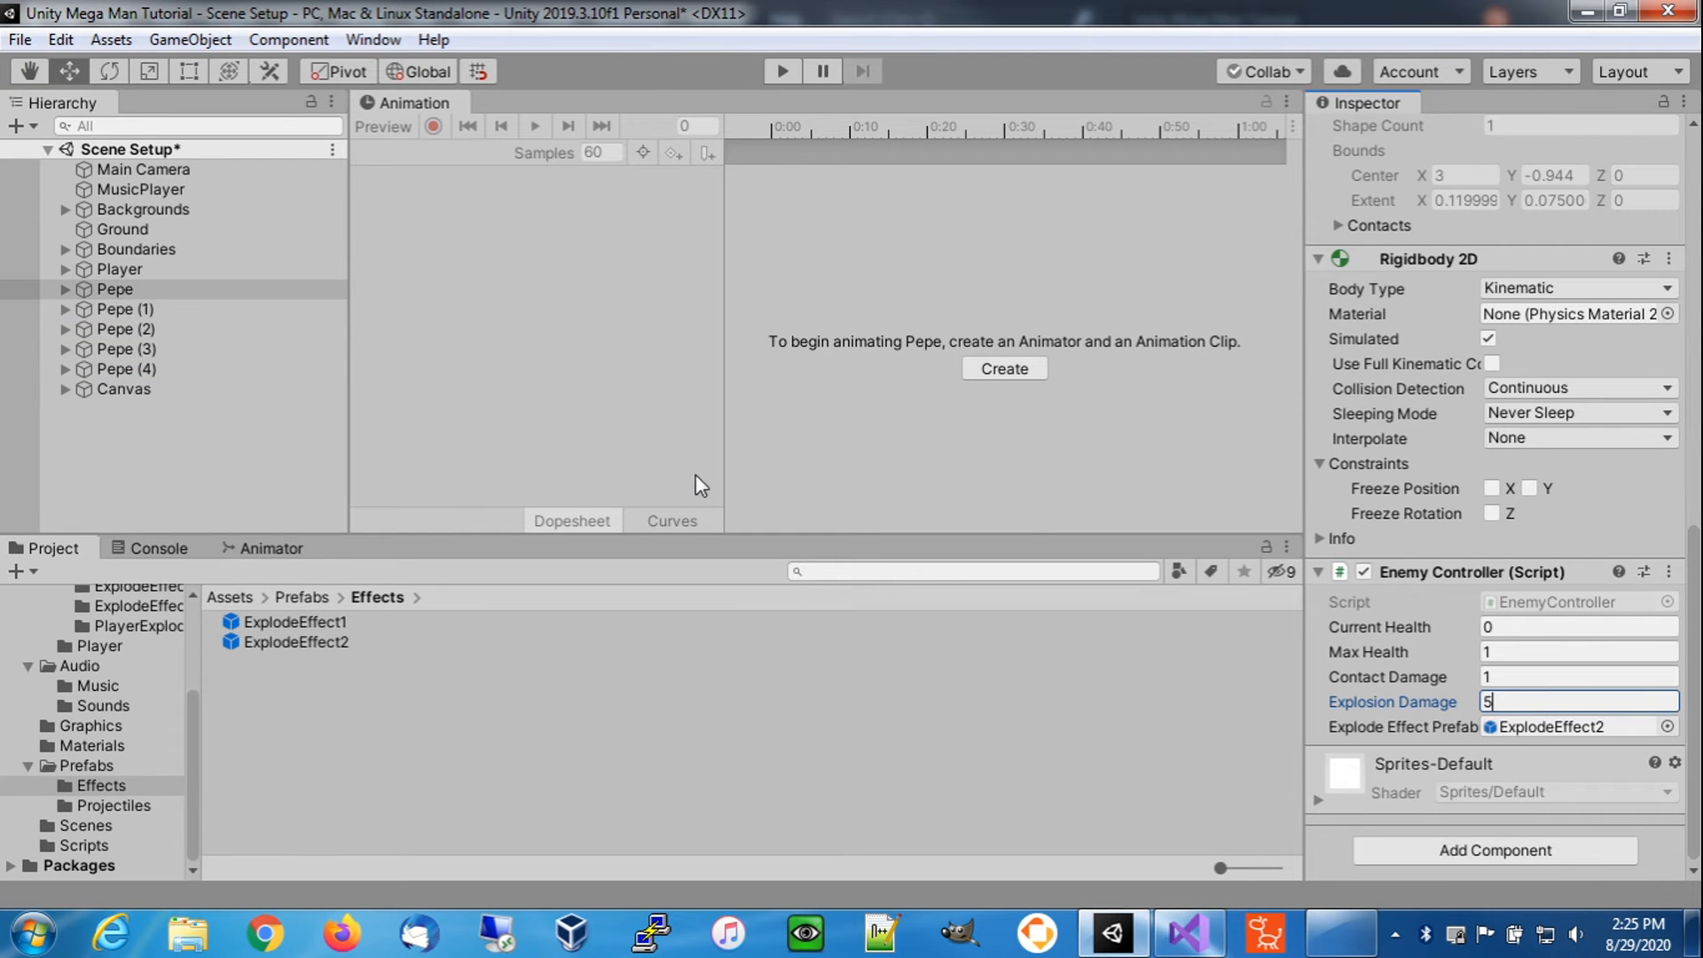
{"action": "left_click", "coordinate": [165, 330]}
{"action": "left_click", "coordinate": [1501, 702]}
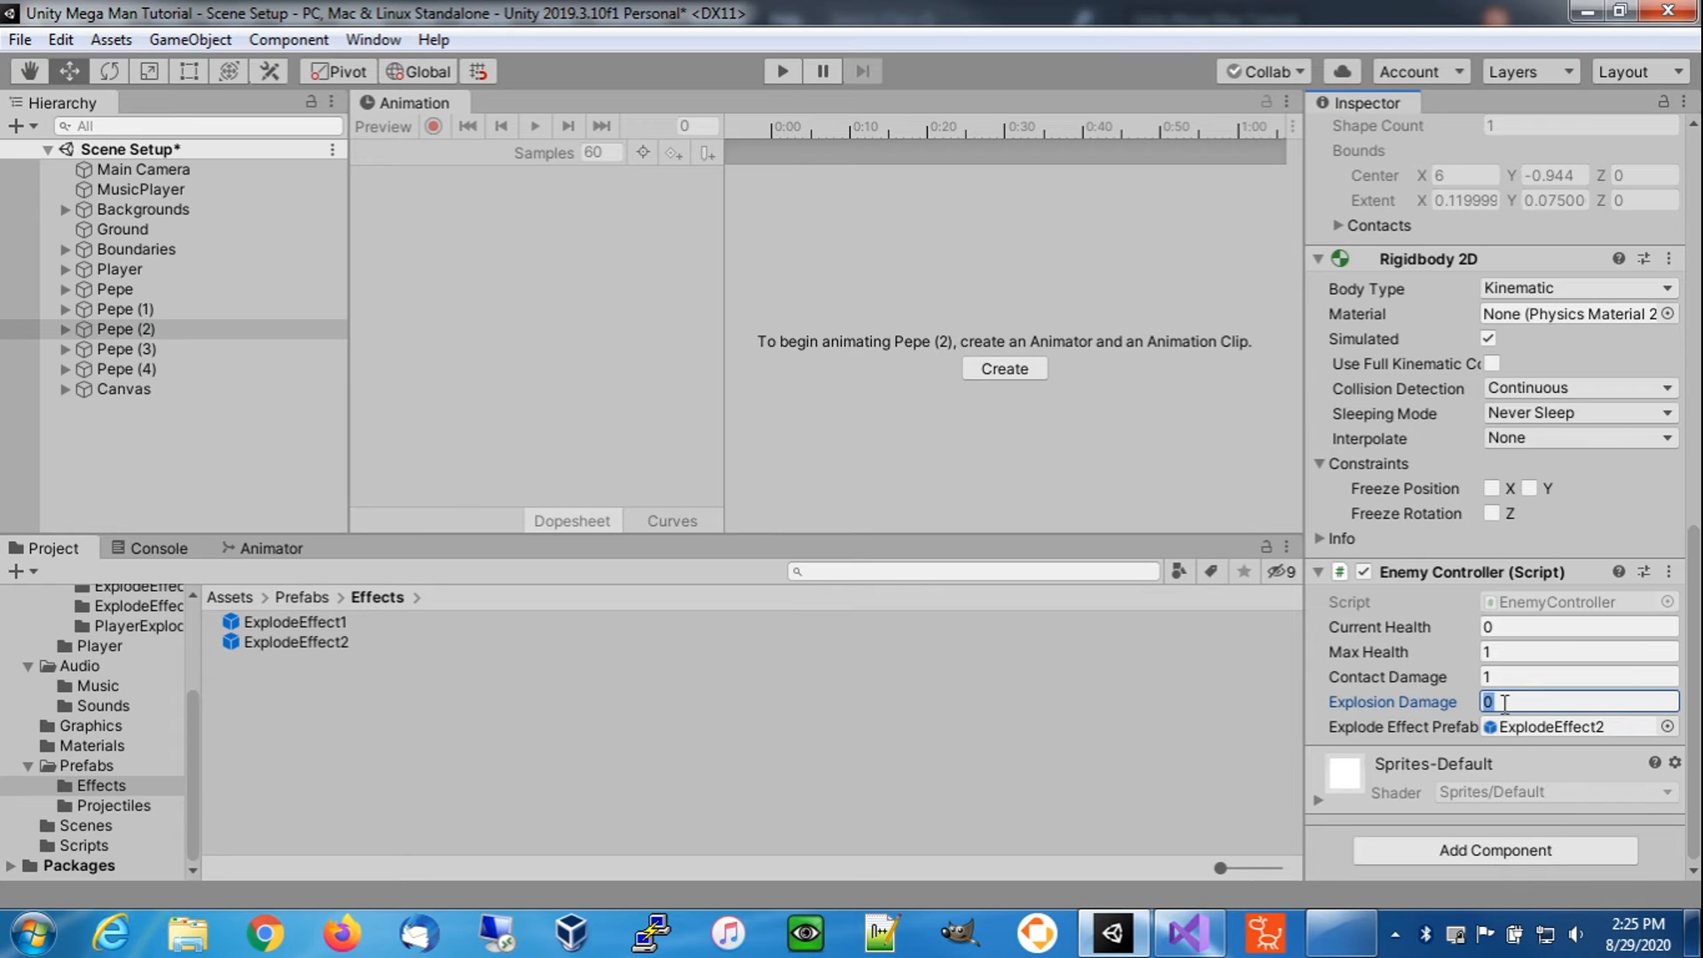
{"action": "type", "text": "10"}
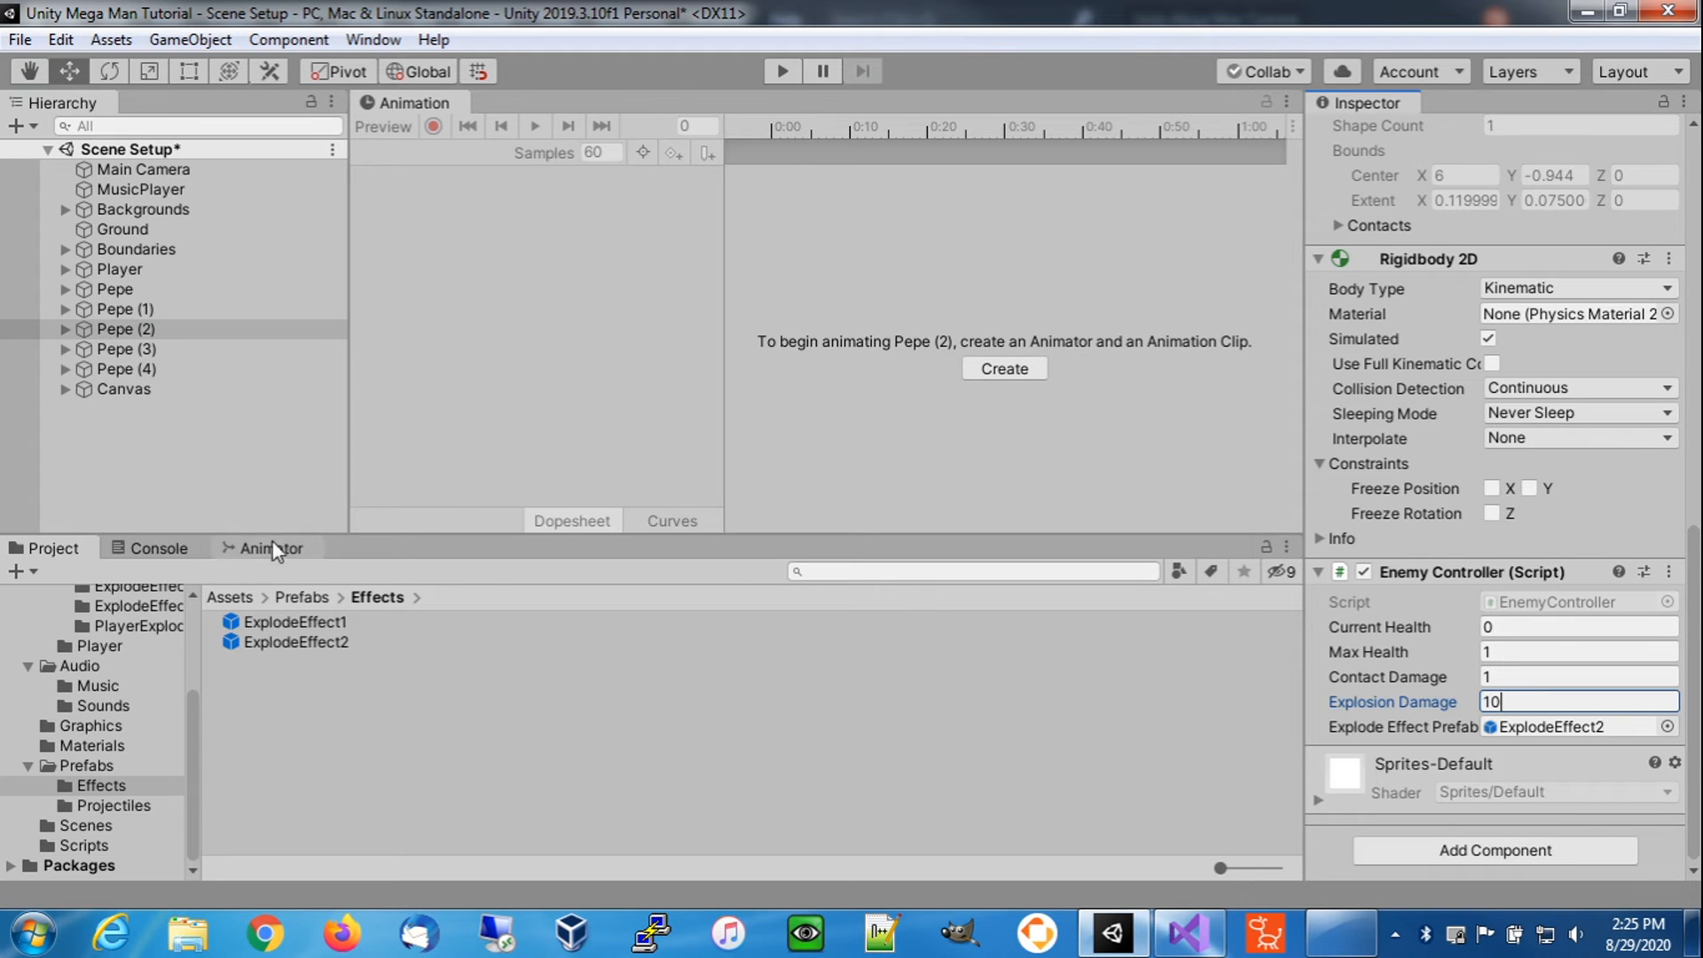
{"action": "left_click", "coordinate": [169, 369]}
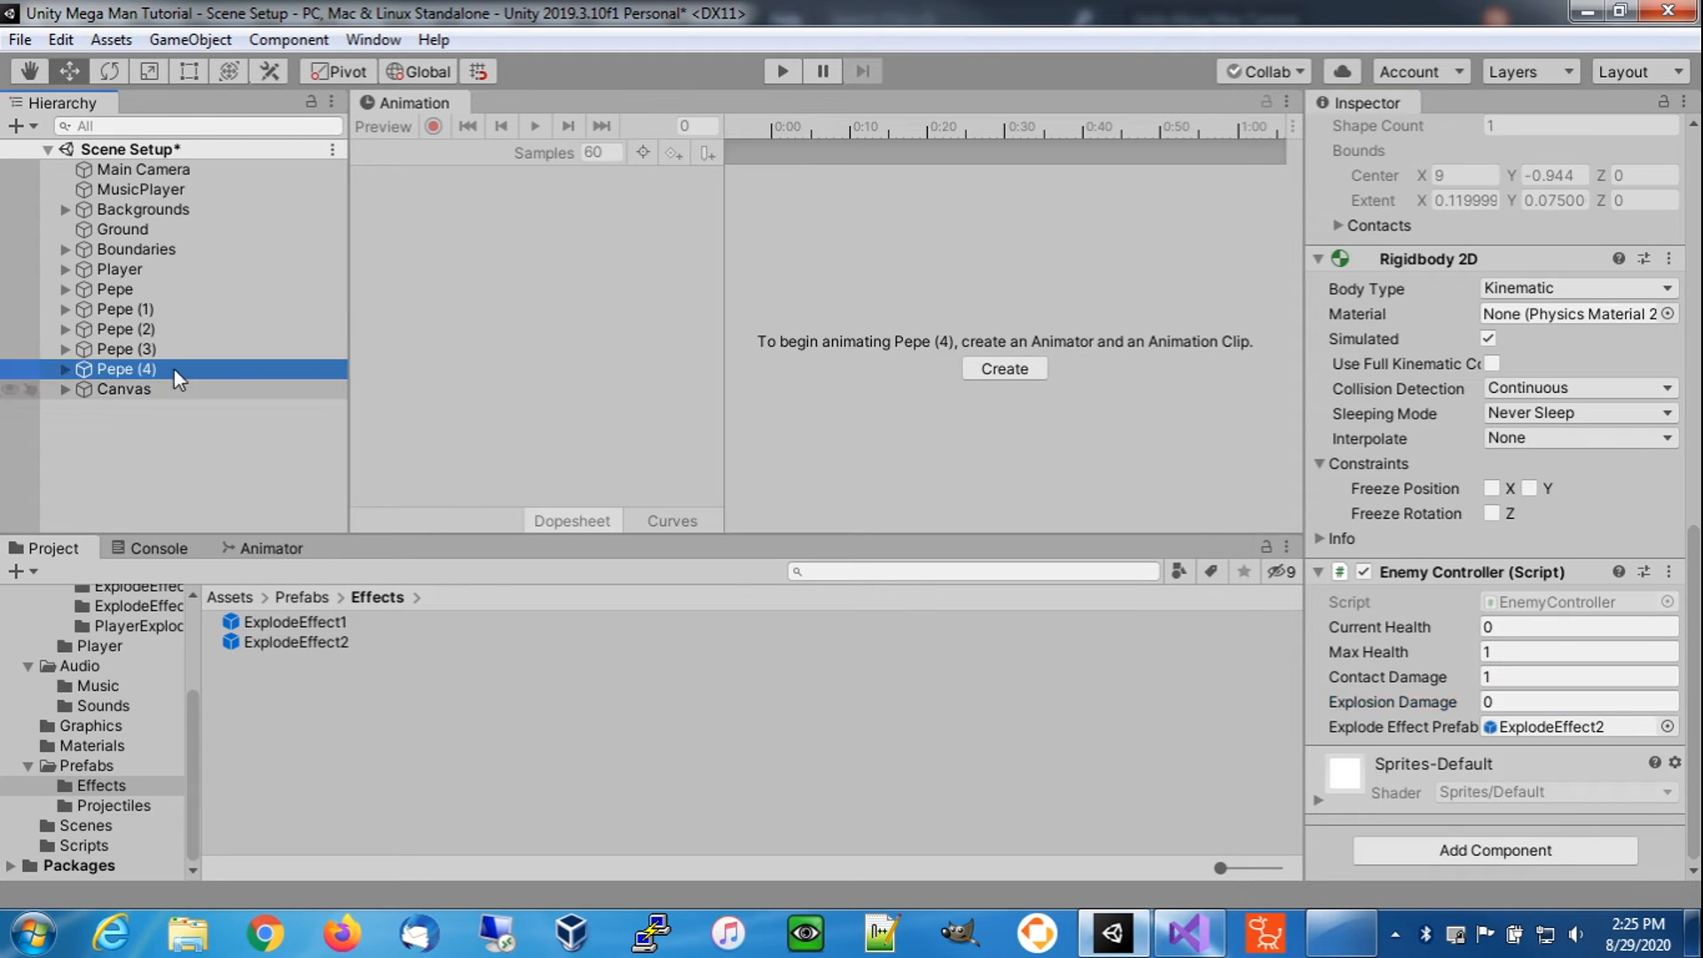
{"action": "left_click", "coordinate": [1555, 702]}
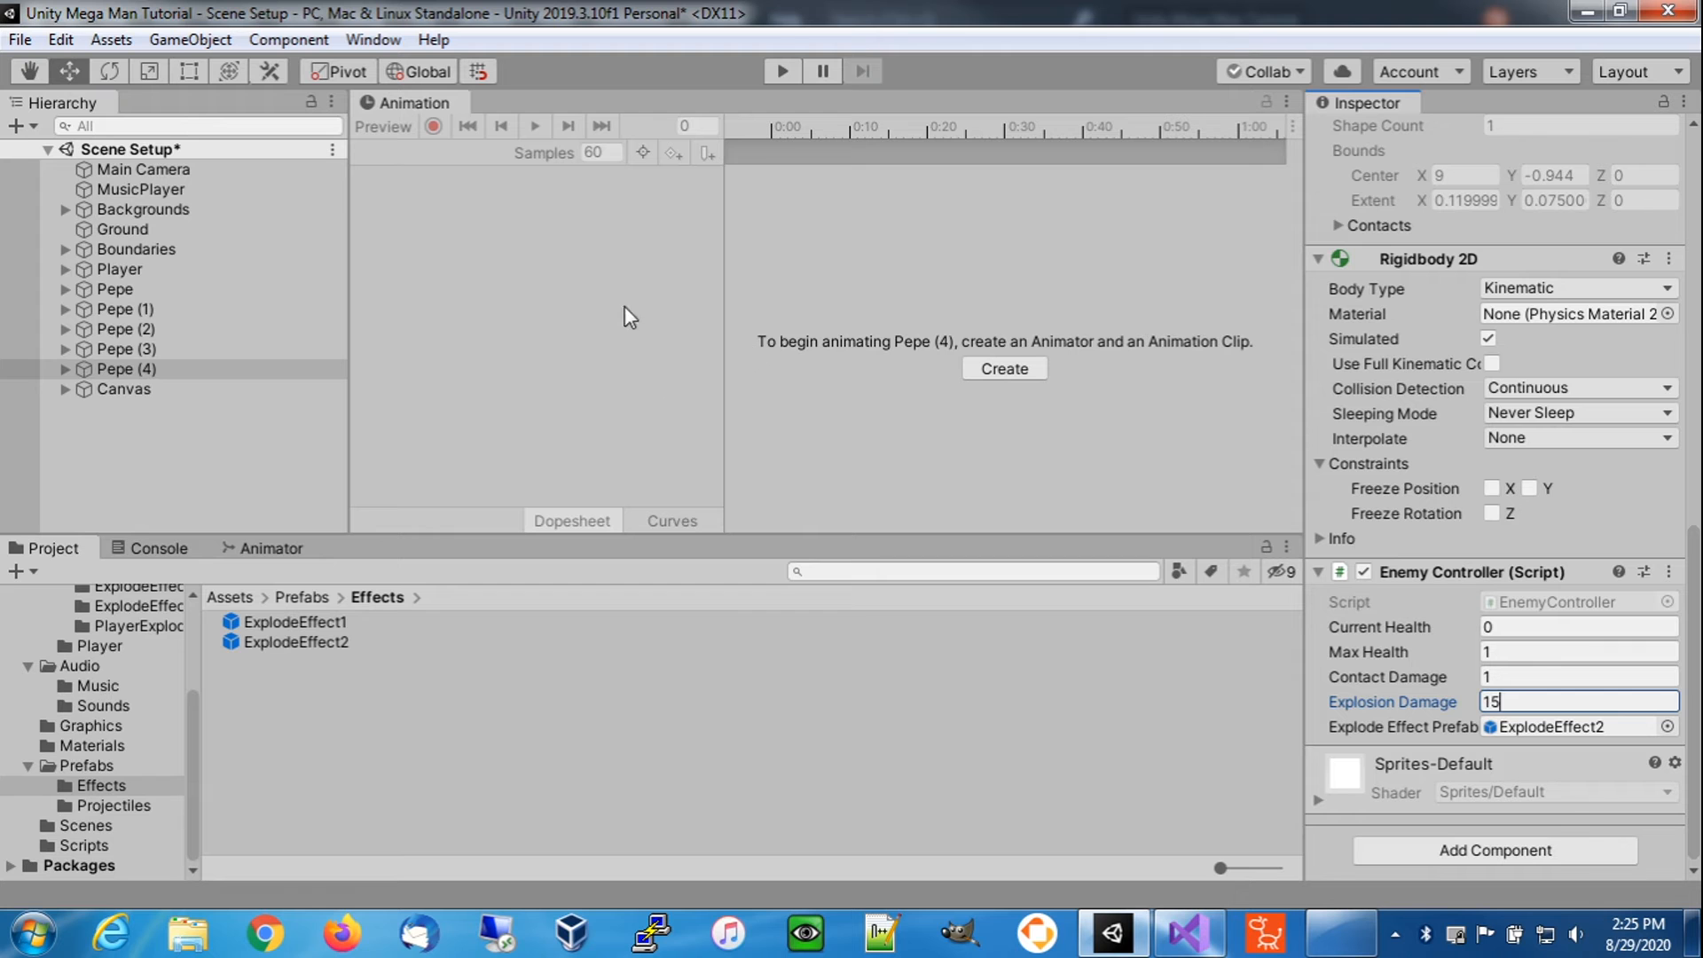
{"action": "left_click", "coordinate": [19, 39]}
{"action": "left_click", "coordinate": [53, 131]}
- Play the game in an enlarged Game view, shoot the row of Pepe enemies from a distance, and stop playback
{"action": "left_click_drag", "start_coordinate": [1702, 206], "coordinate": [1179, 181]}
{"action": "left_click_drag", "start_coordinate": [901, 387], "coordinate": [222, 381]}
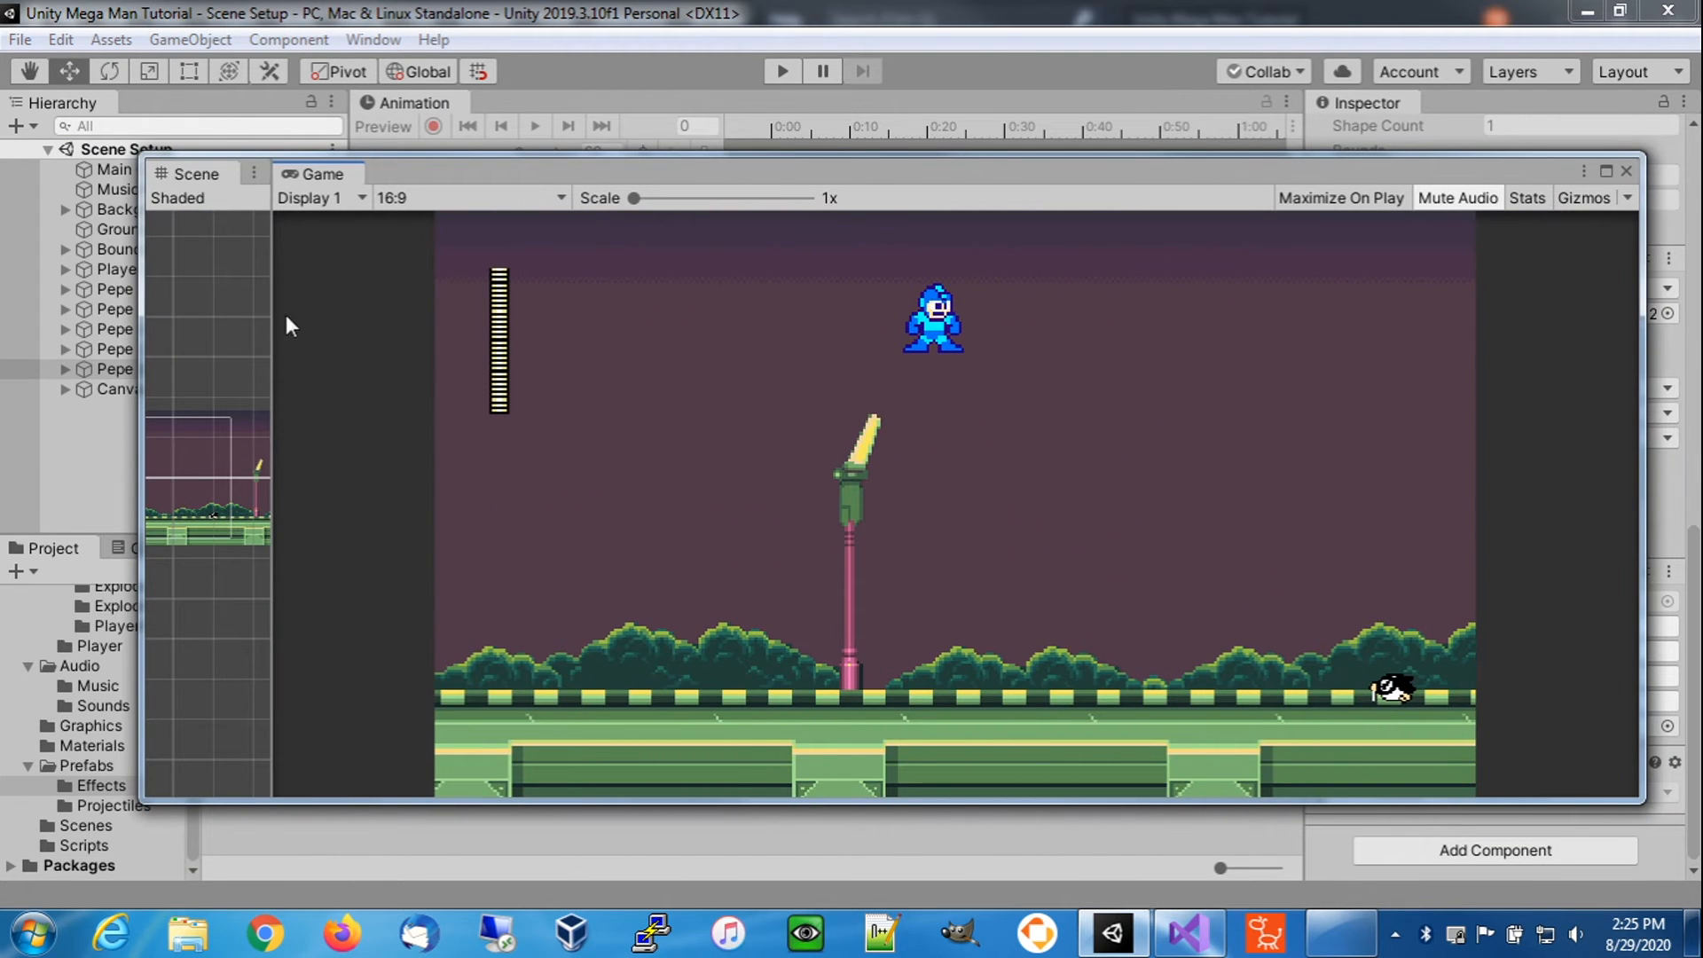
{"action": "left_click", "coordinate": [783, 71]}
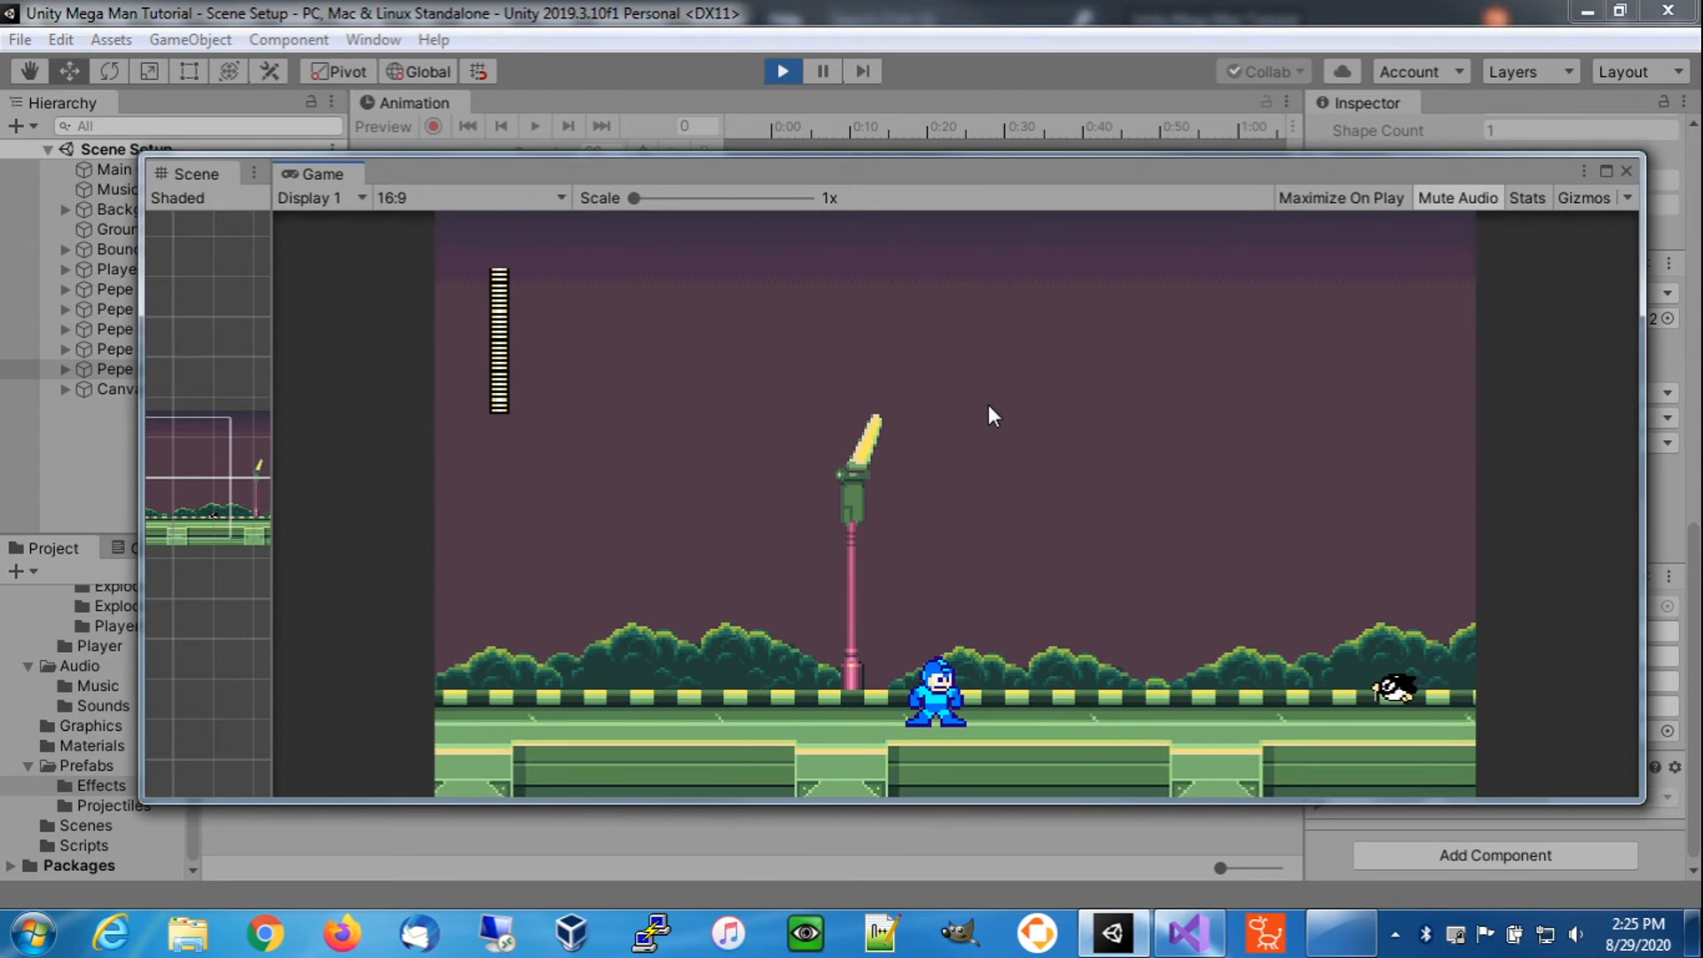
{"action": "key", "text": "Right"}
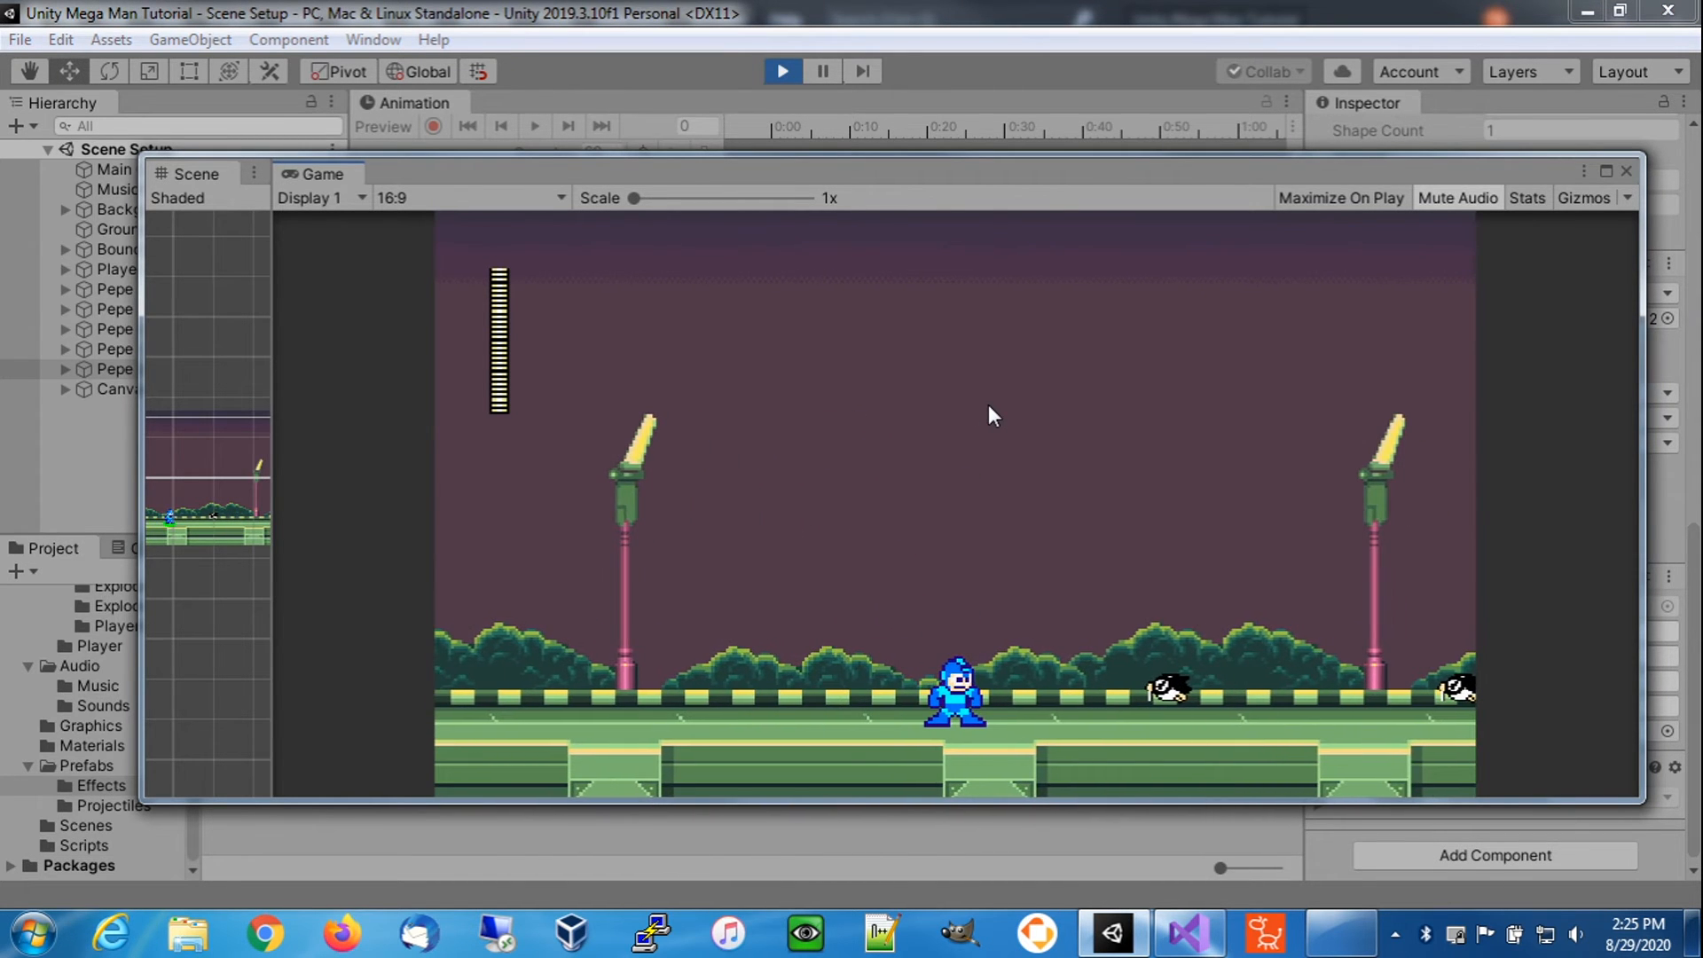
{"action": "key", "text": "Right"}
{"action": "key", "text": "c"}
{"action": "key", "text": "Right"}
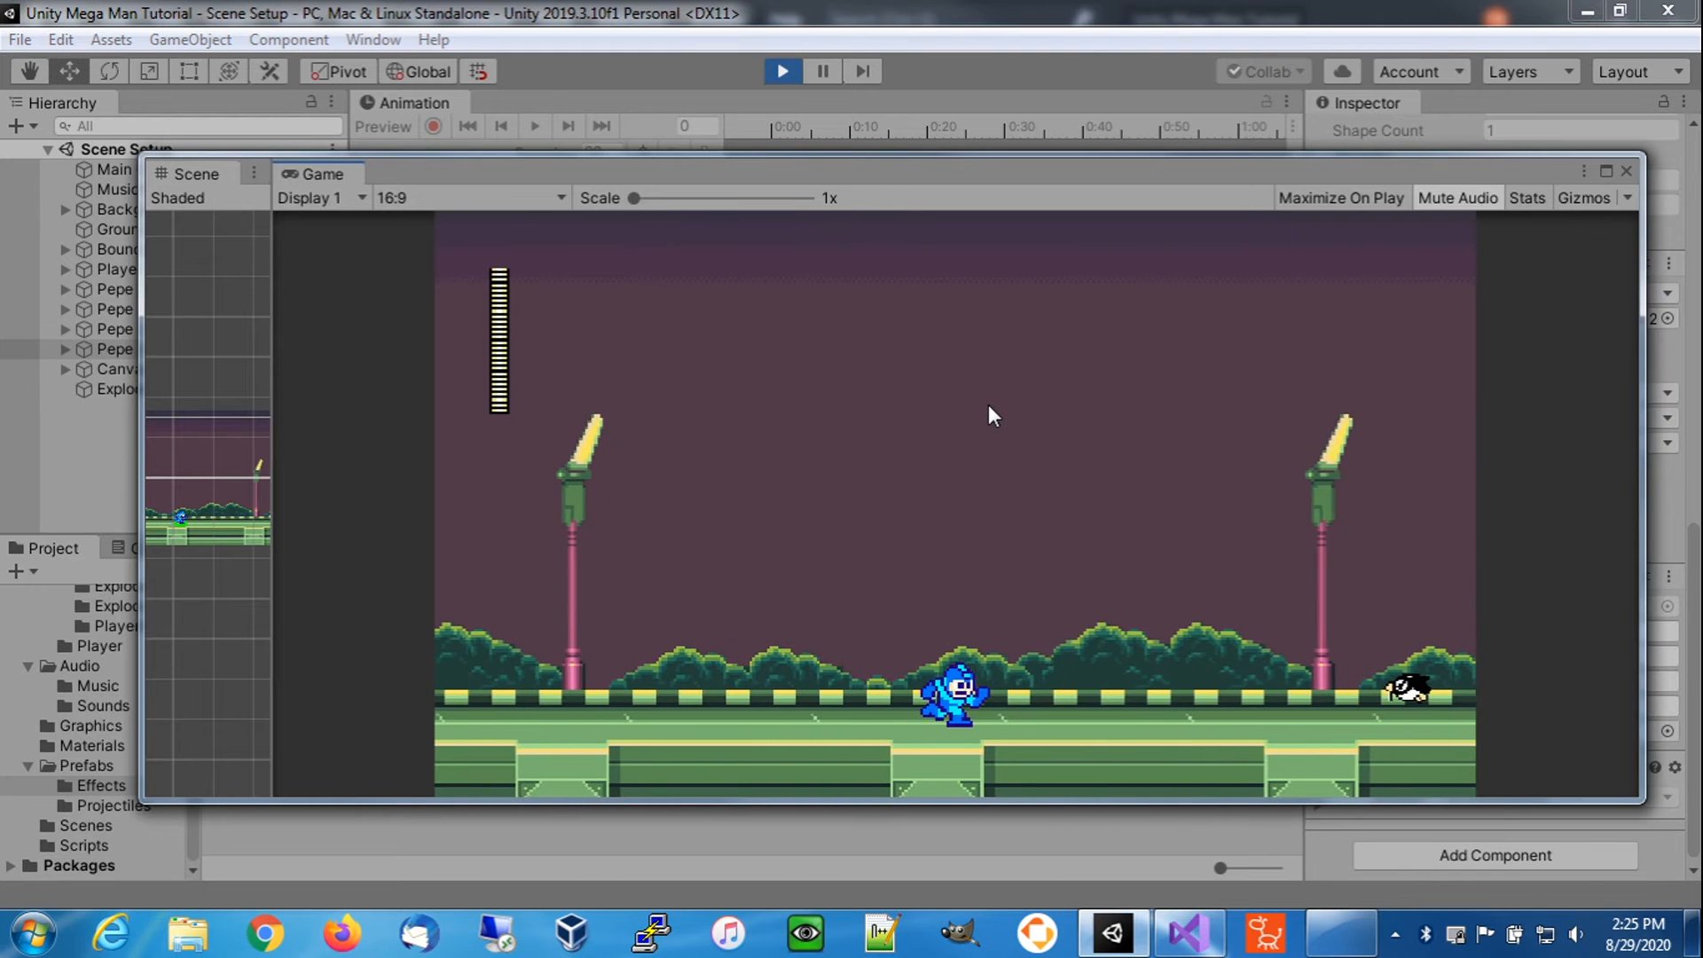
{"action": "key", "text": "Right"}
{"action": "key", "text": "c"}
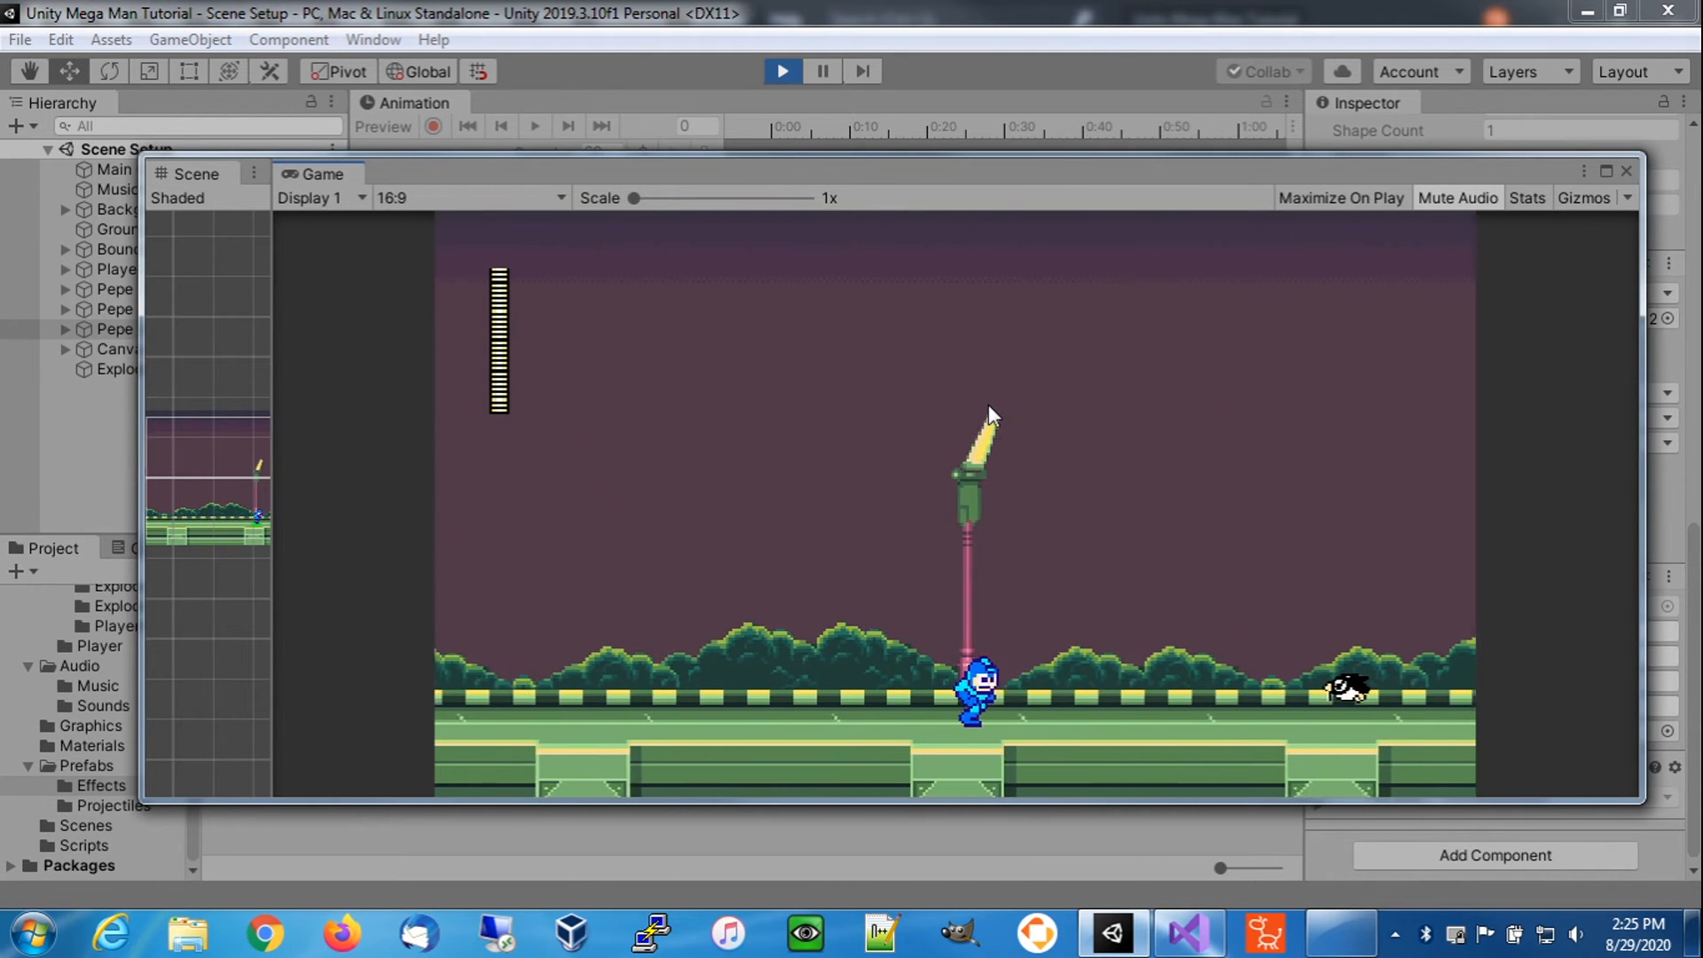
{"action": "key", "text": "Right"}
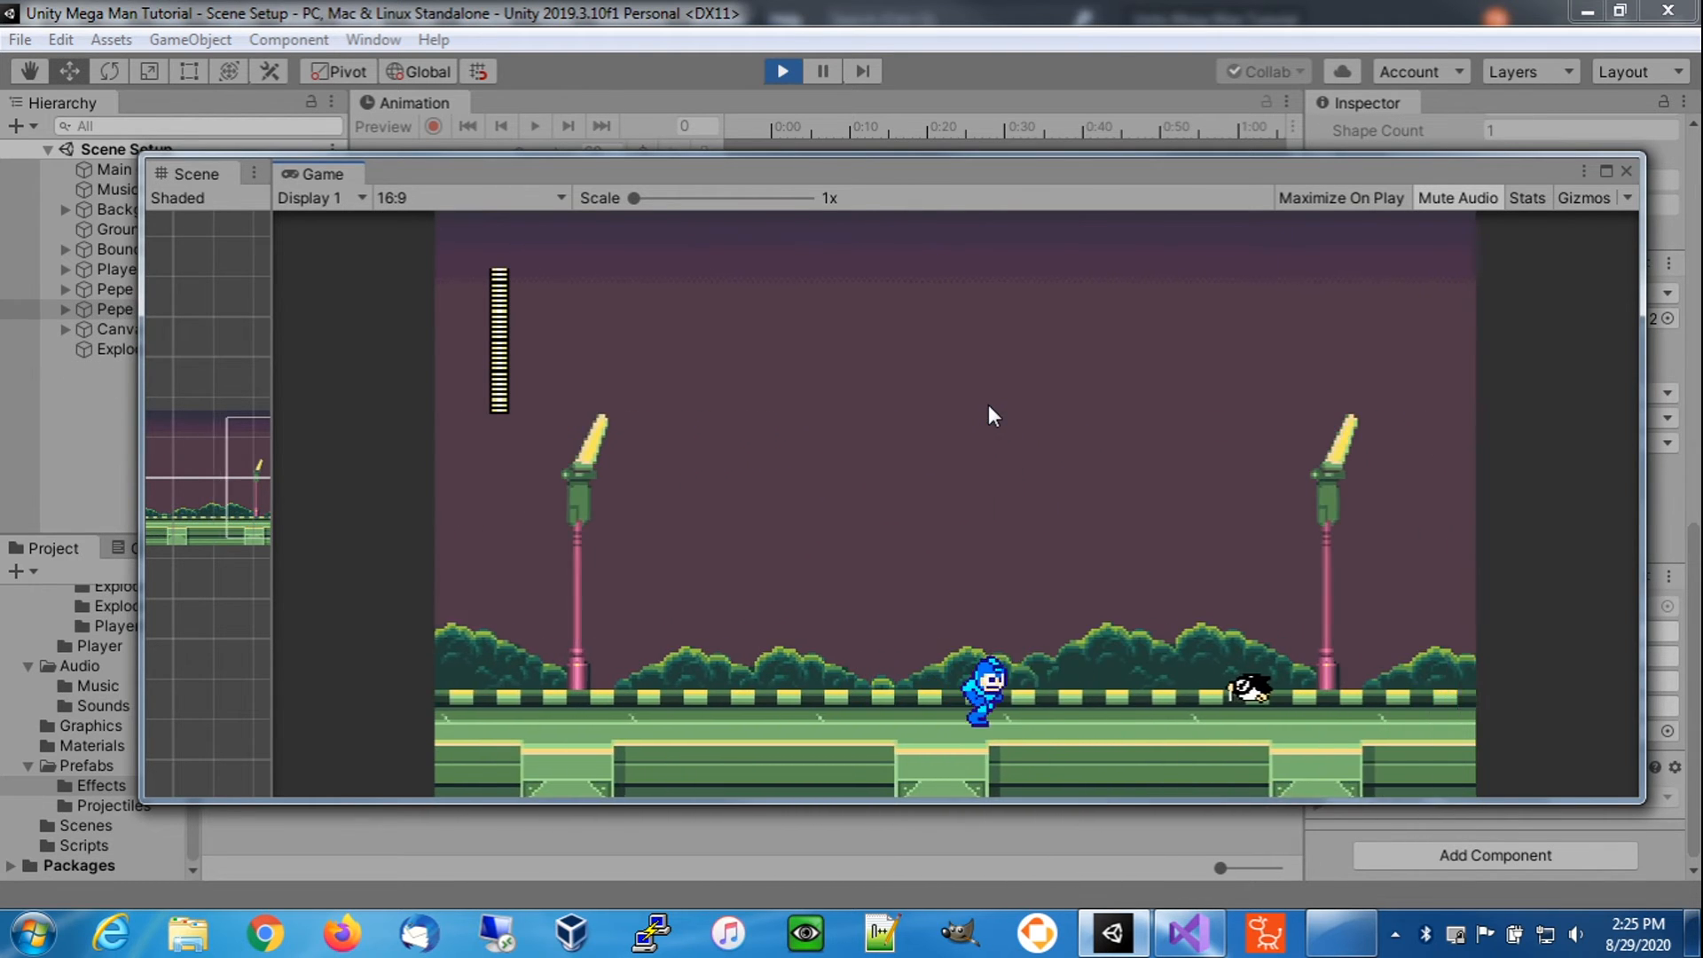
{"action": "key", "text": "c"}
{"action": "key", "text": "Right"}
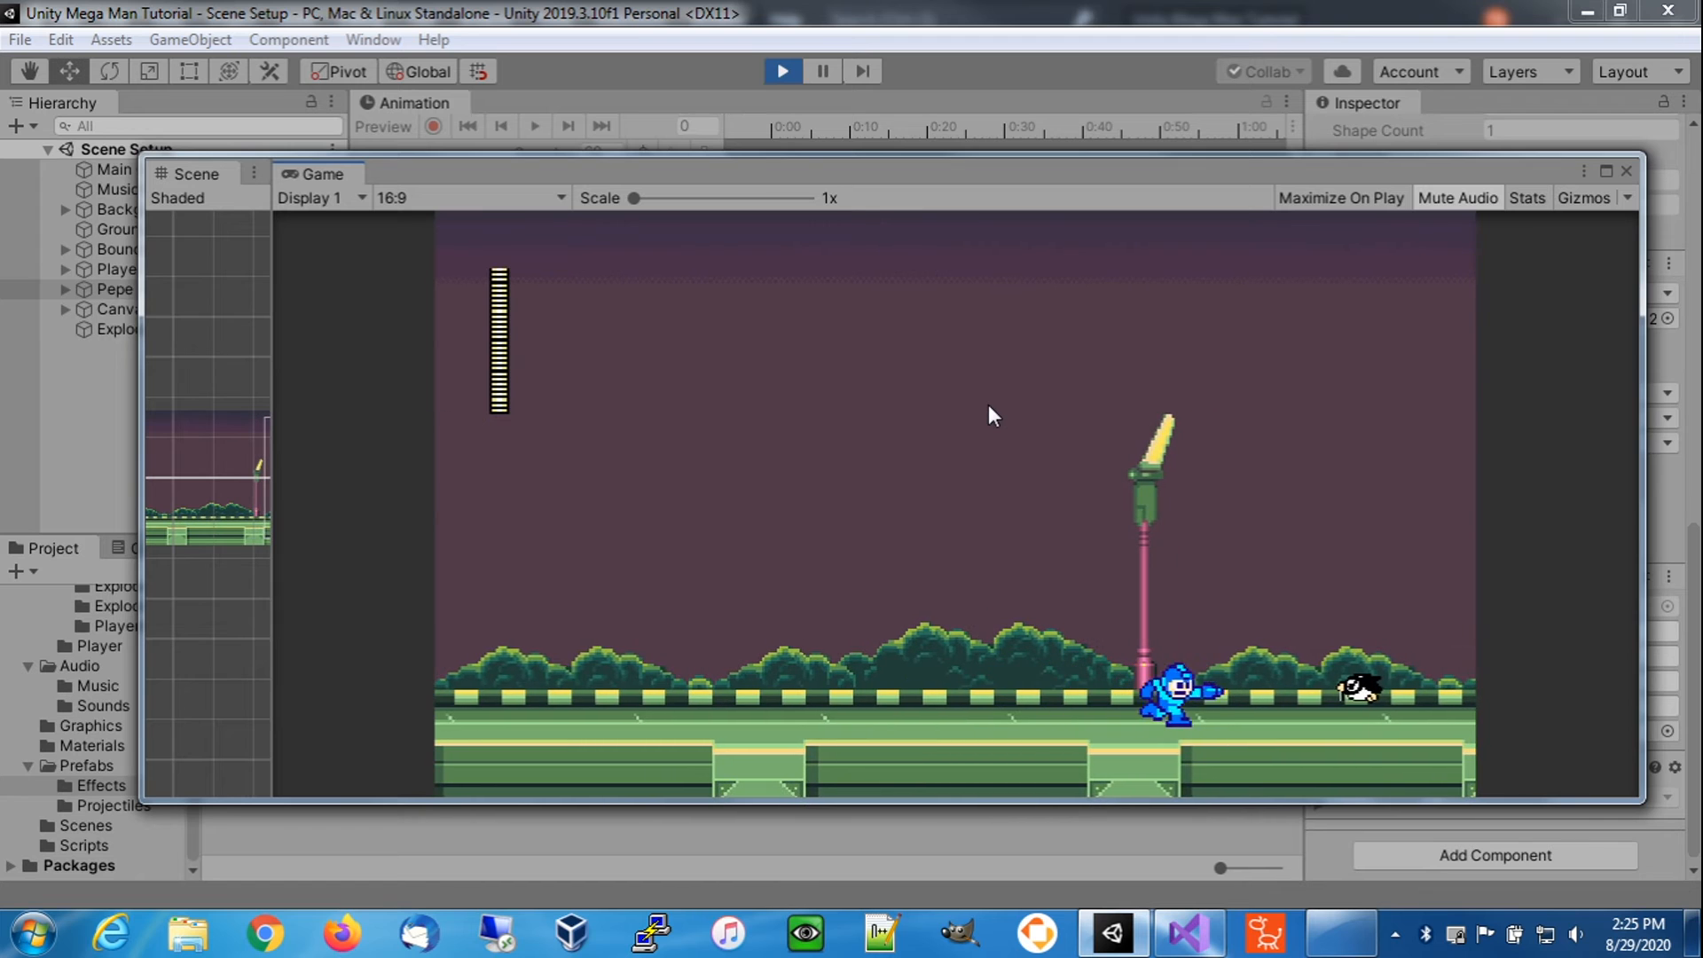
{"action": "left_click", "coordinate": [780, 76]}
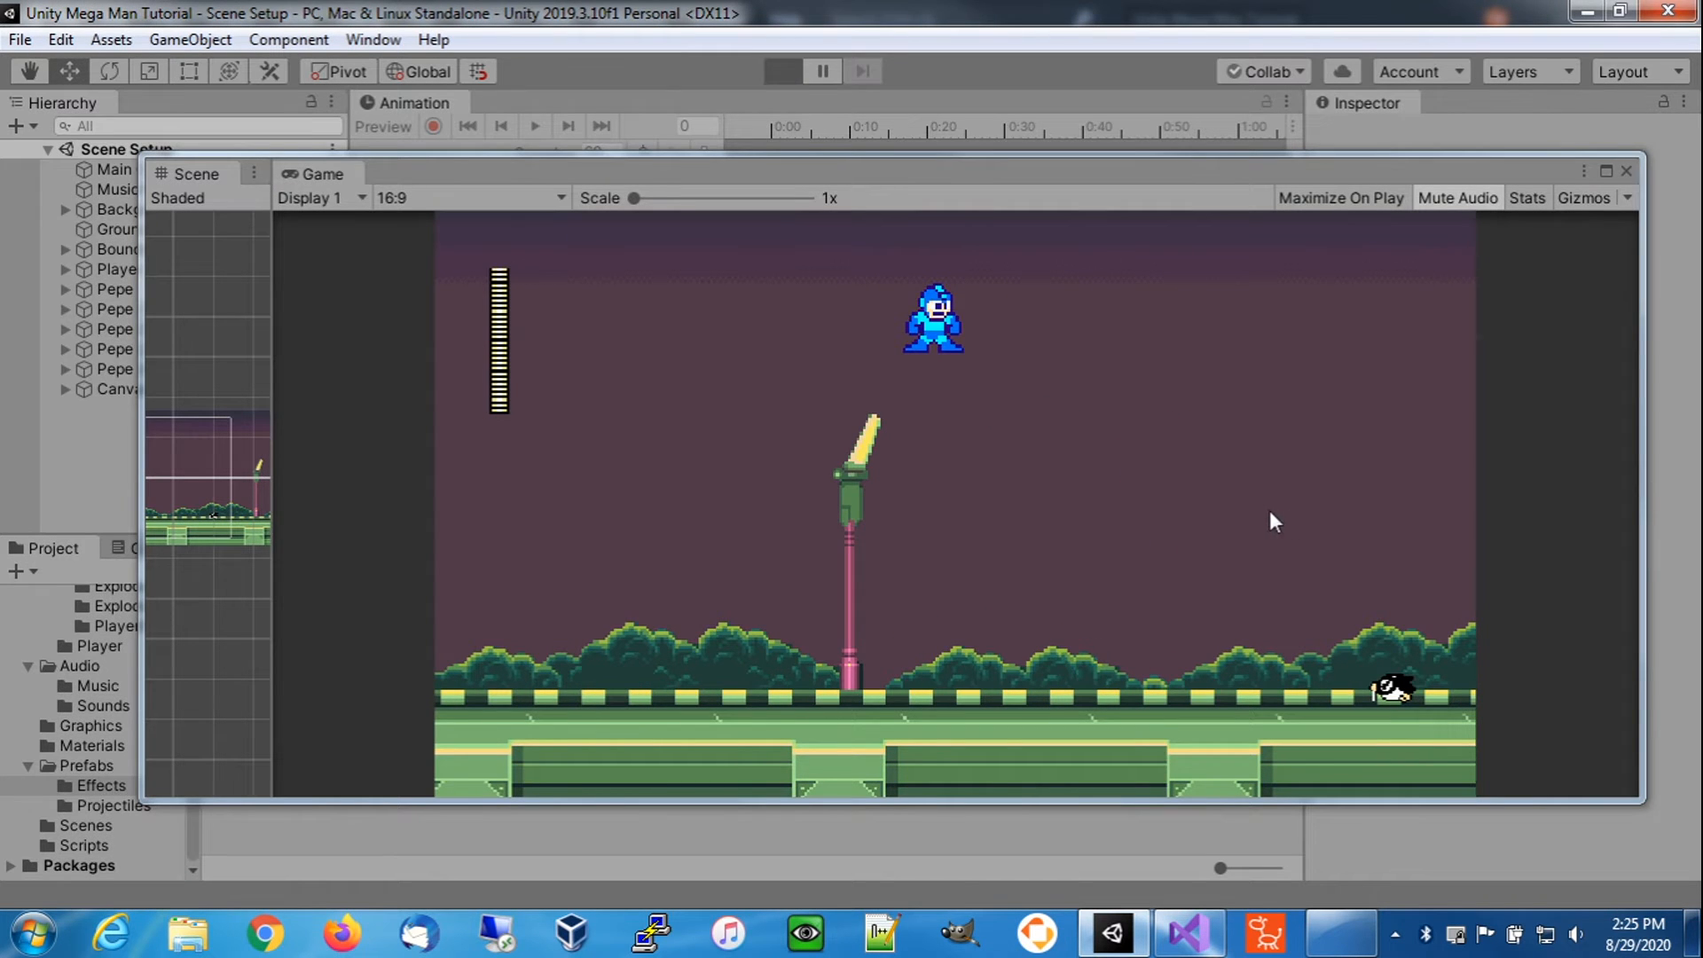
- Play the game, shoot each Pepe enemy while walking the player into the resulting explosions to test their damage, and stop playback
{"action": "key", "text": "ctrl+p"}
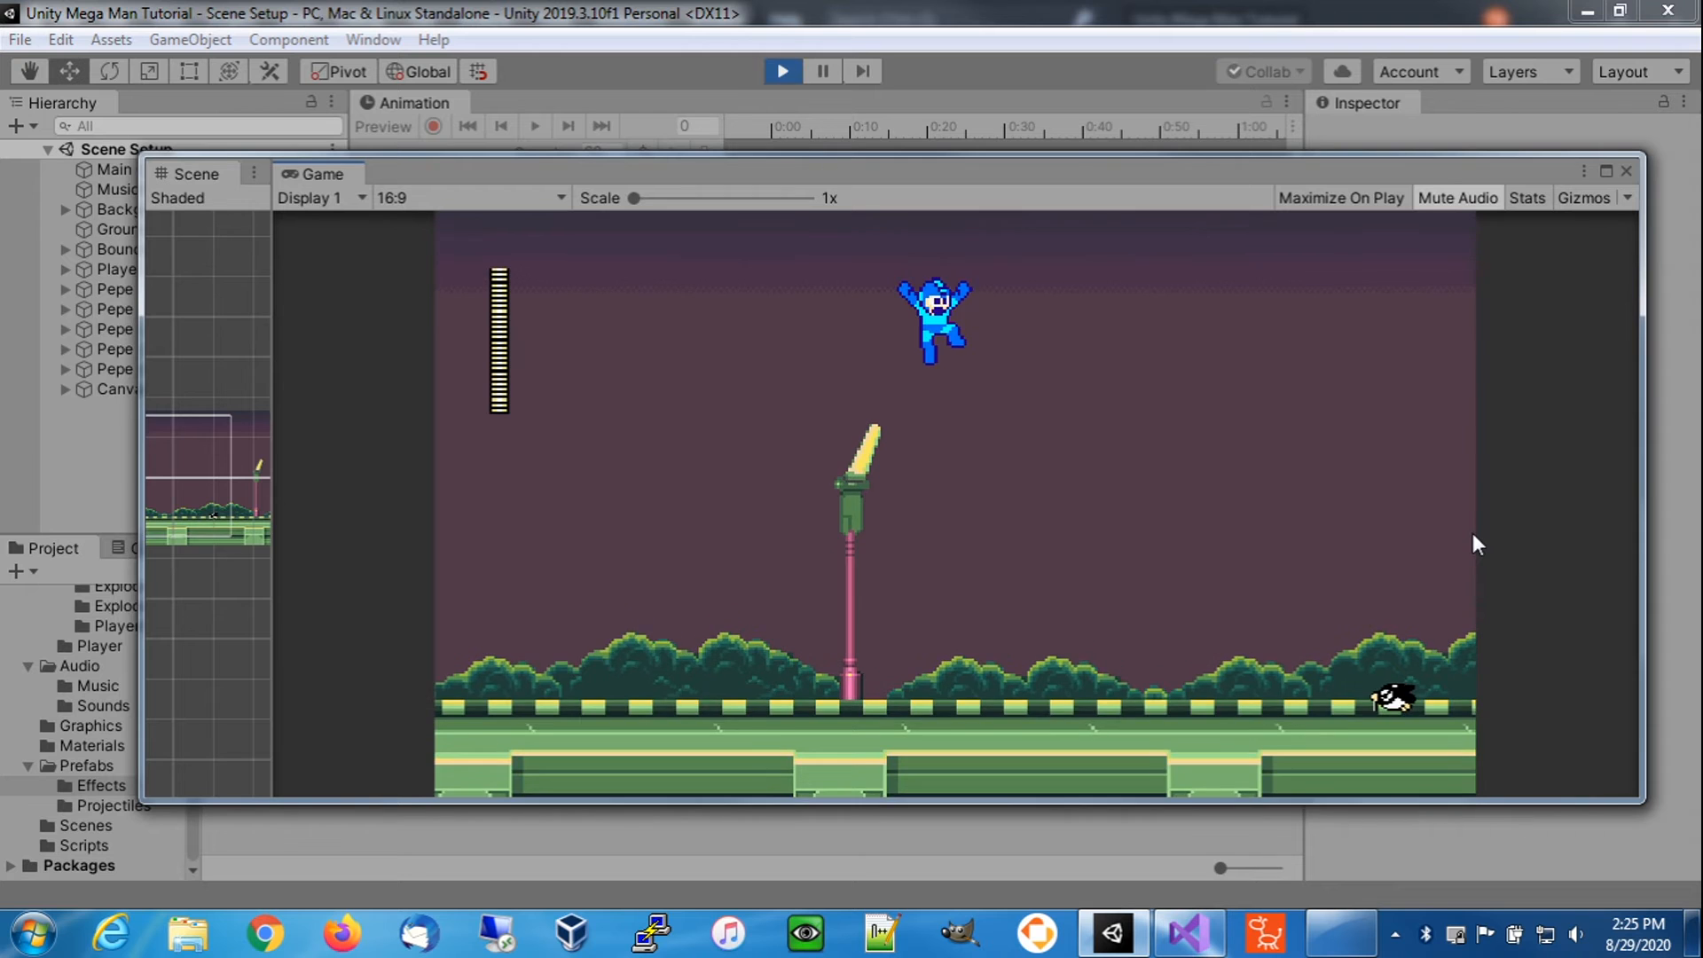
{"action": "key", "text": "Right"}
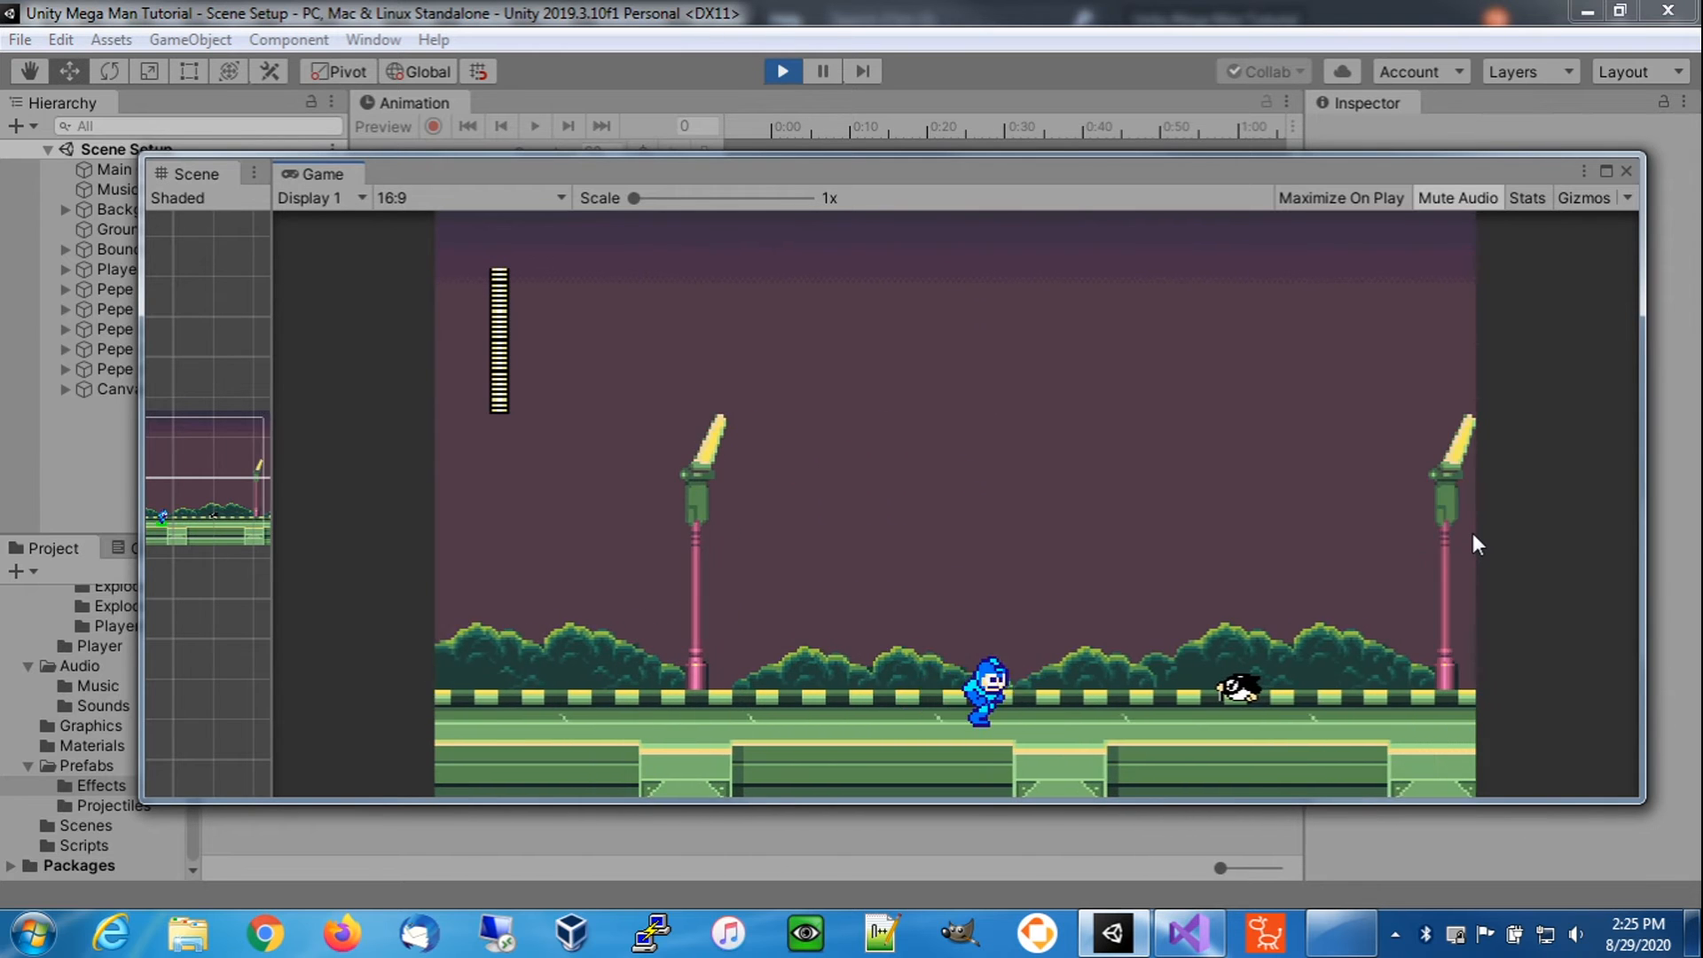
{"action": "key", "text": "c"}
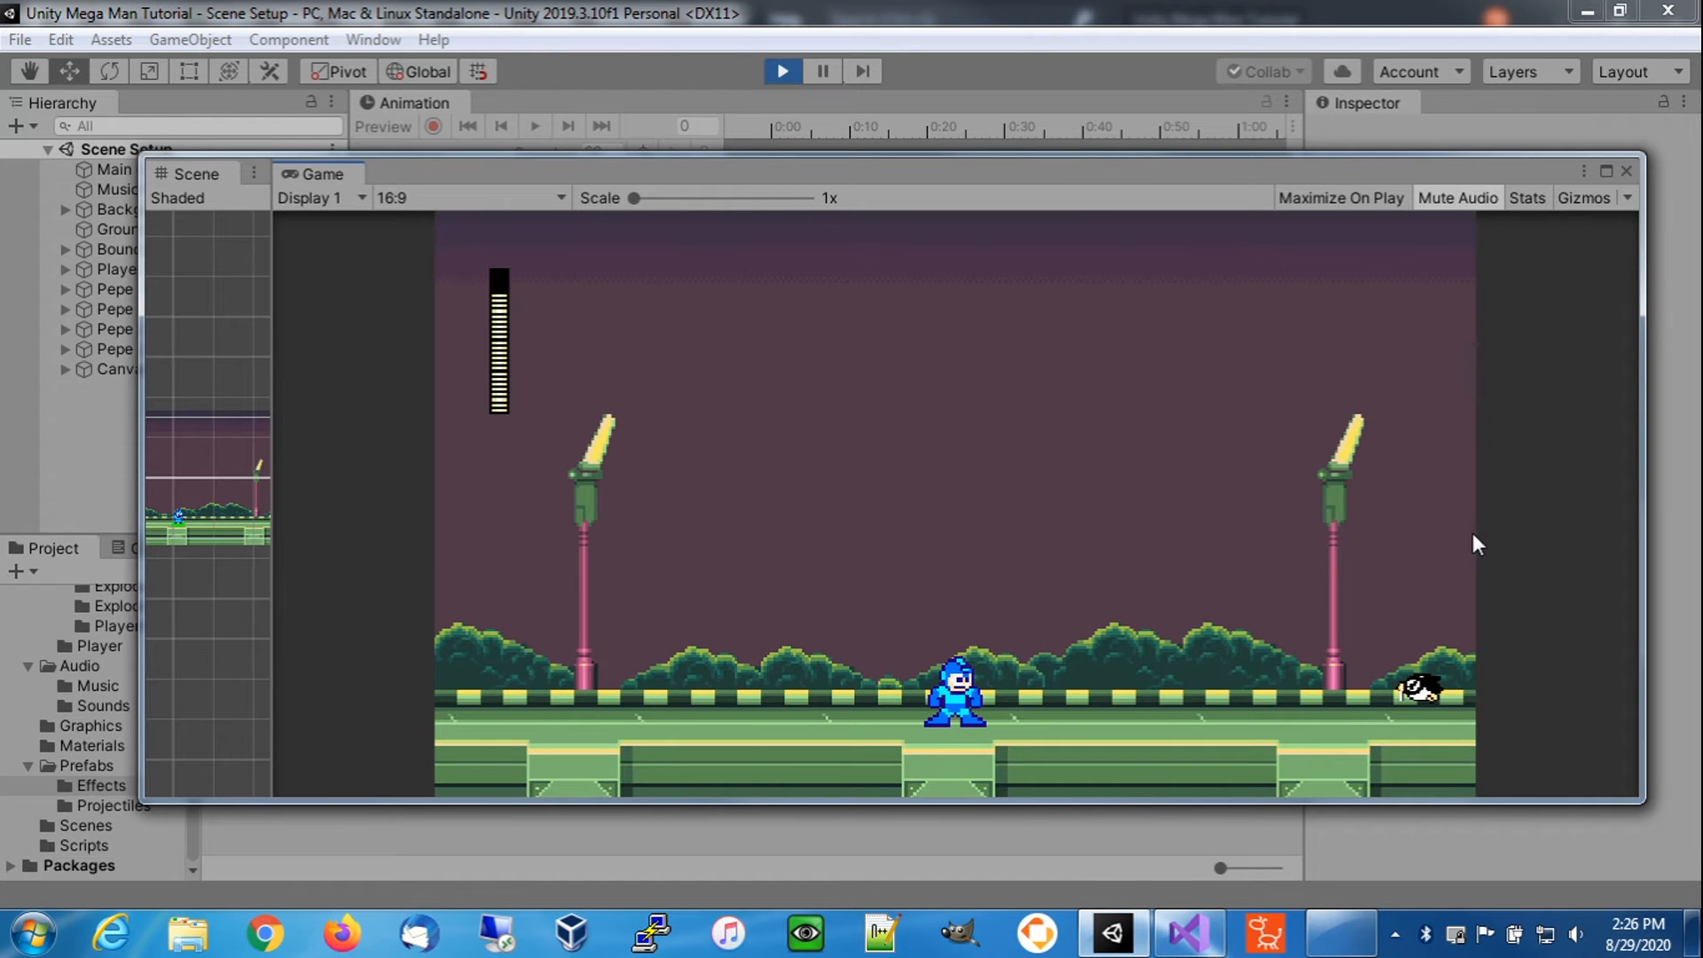
{"action": "key", "text": "Right"}
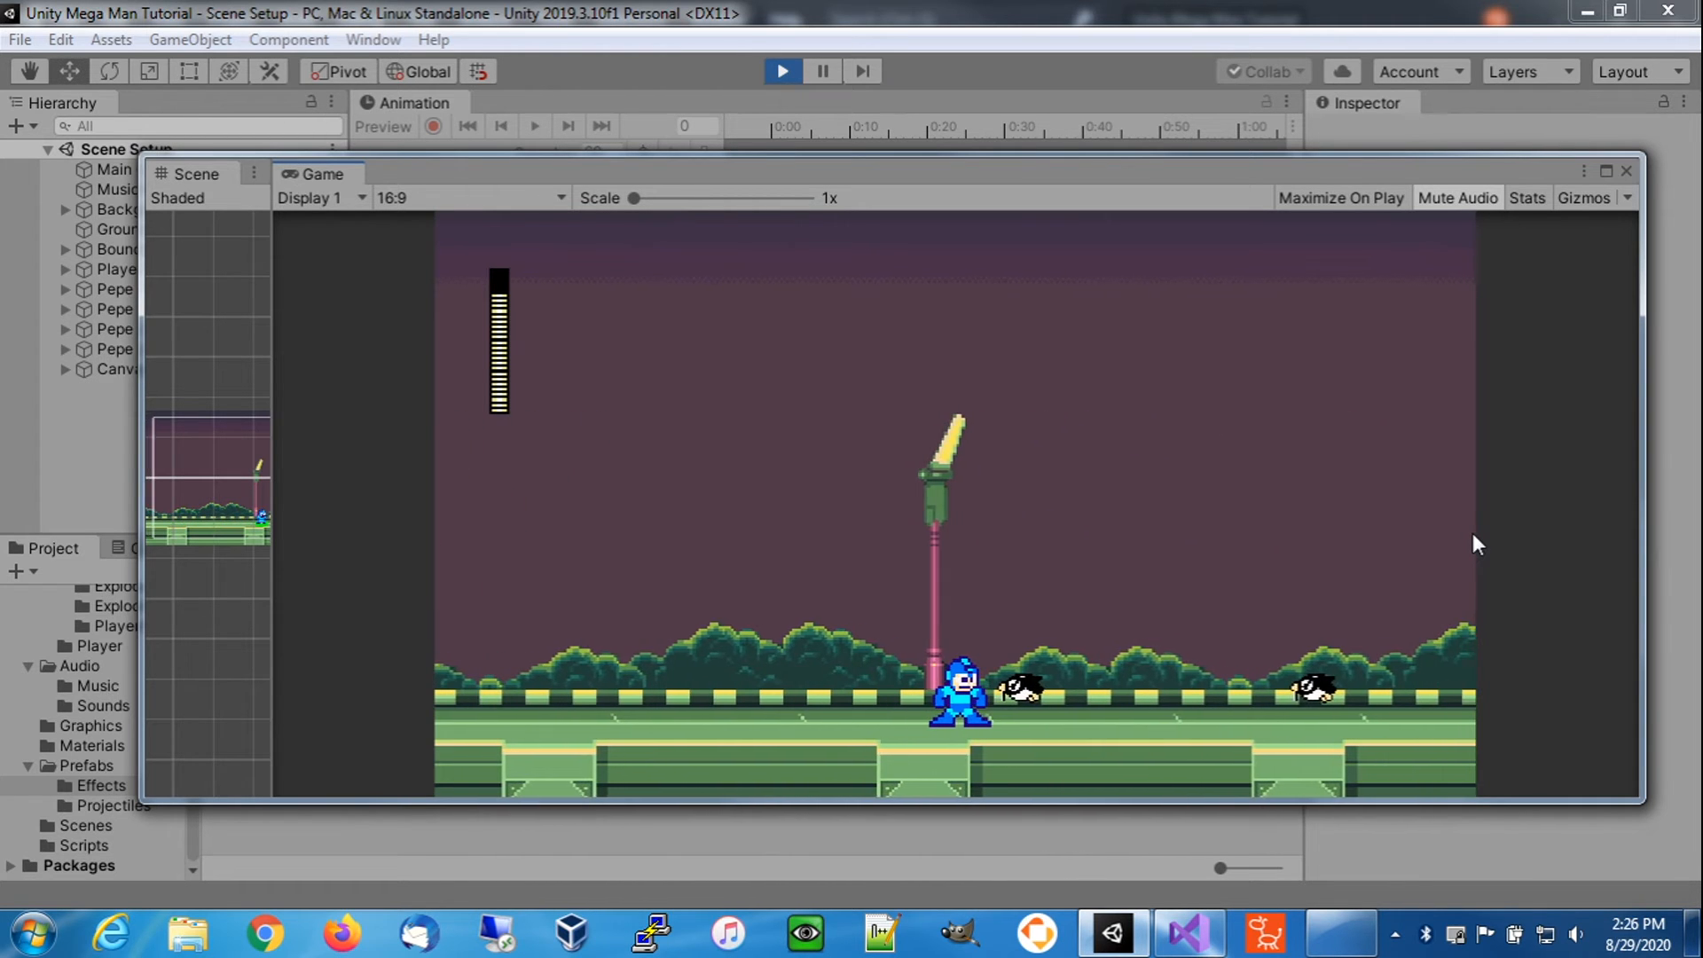
{"action": "key", "text": "Right"}
{"action": "key", "text": "Right"}
{"action": "key", "text": "c"}
{"action": "key", "text": "Right"}
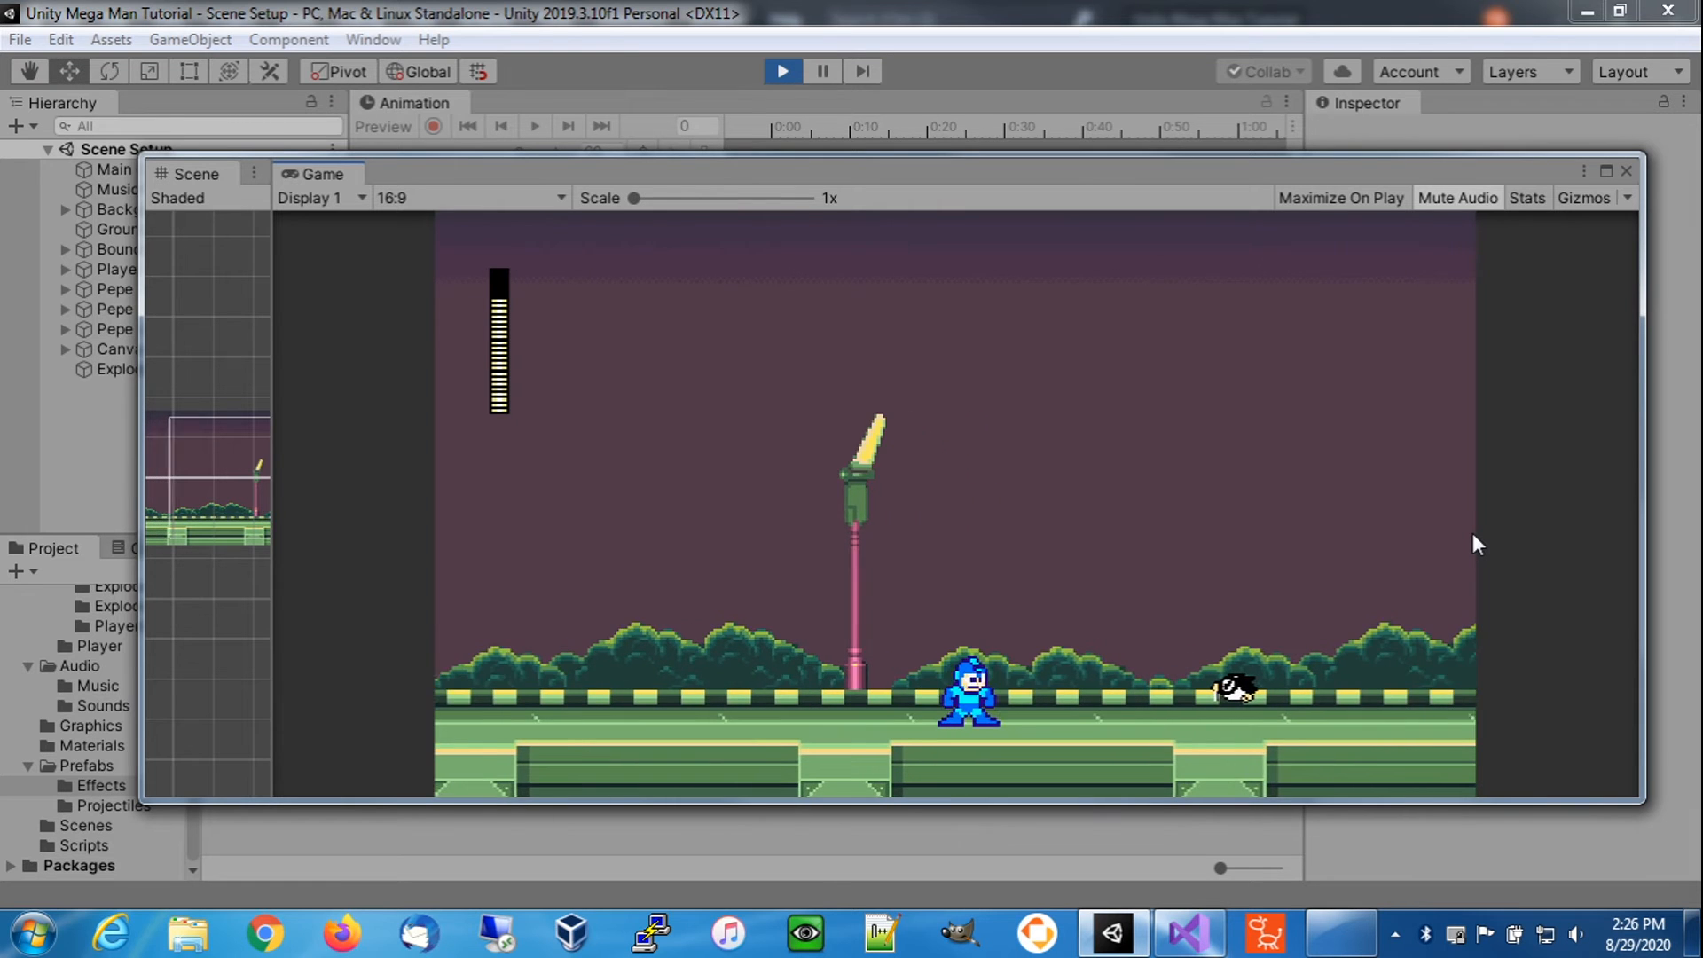
{"action": "key", "text": "Right"}
{"action": "key", "text": "c"}
{"action": "key", "text": "Right"}
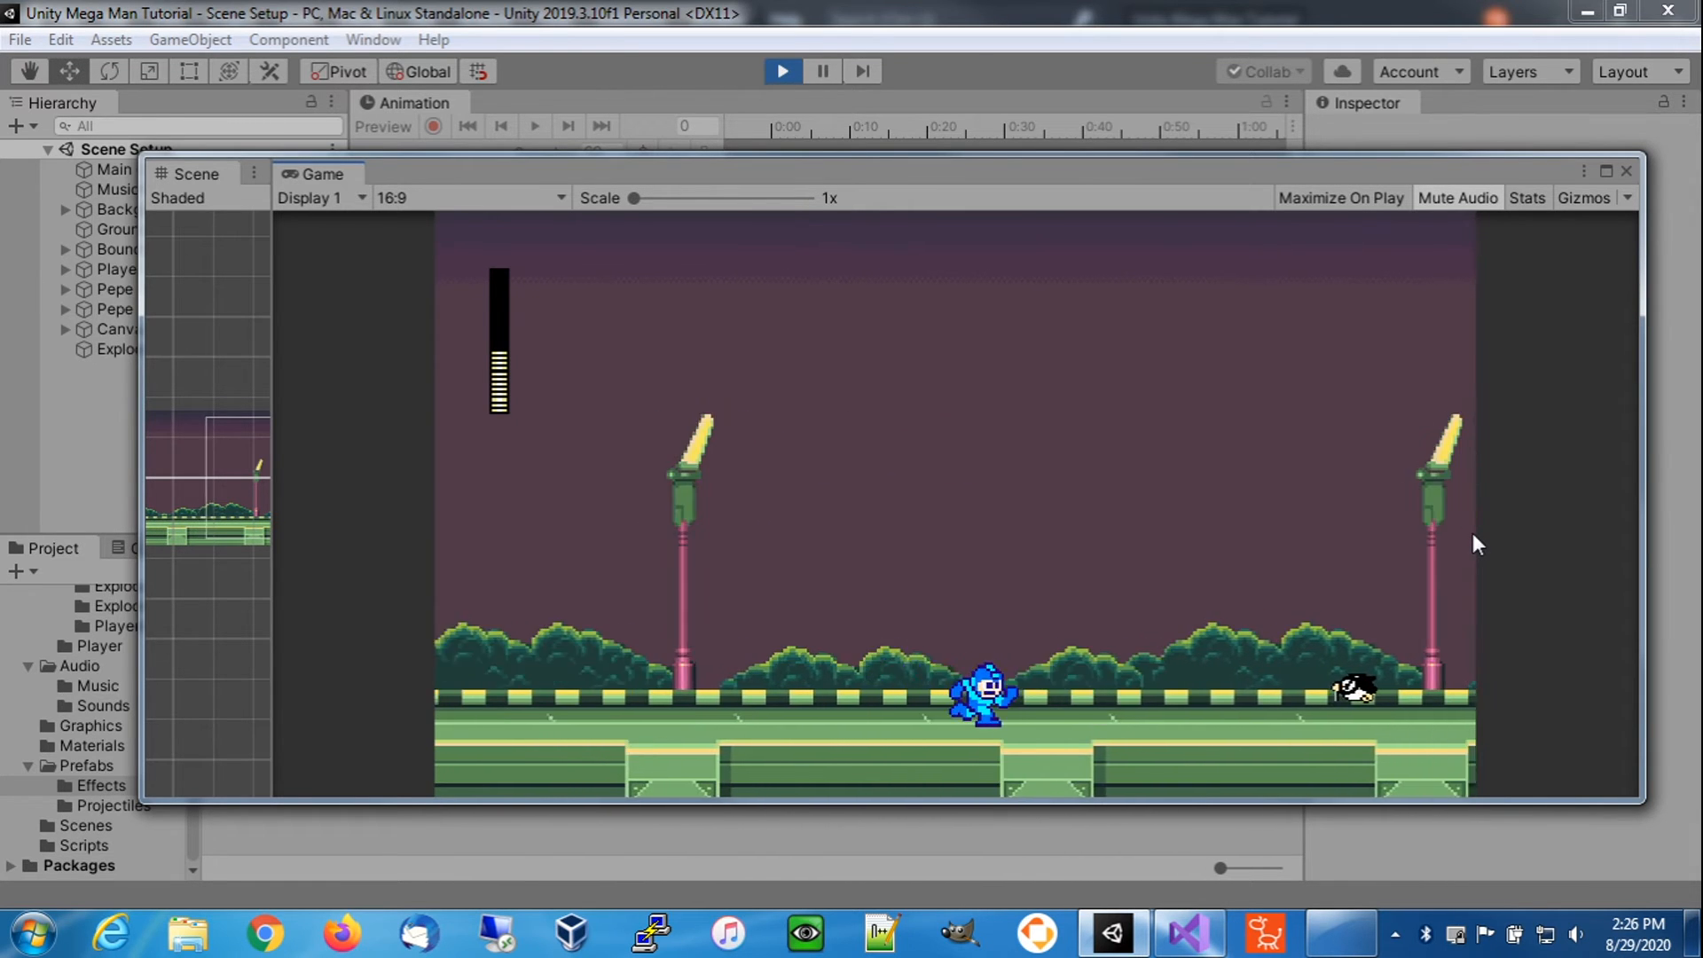
{"action": "key", "text": "c"}
{"action": "key", "text": "Right"}
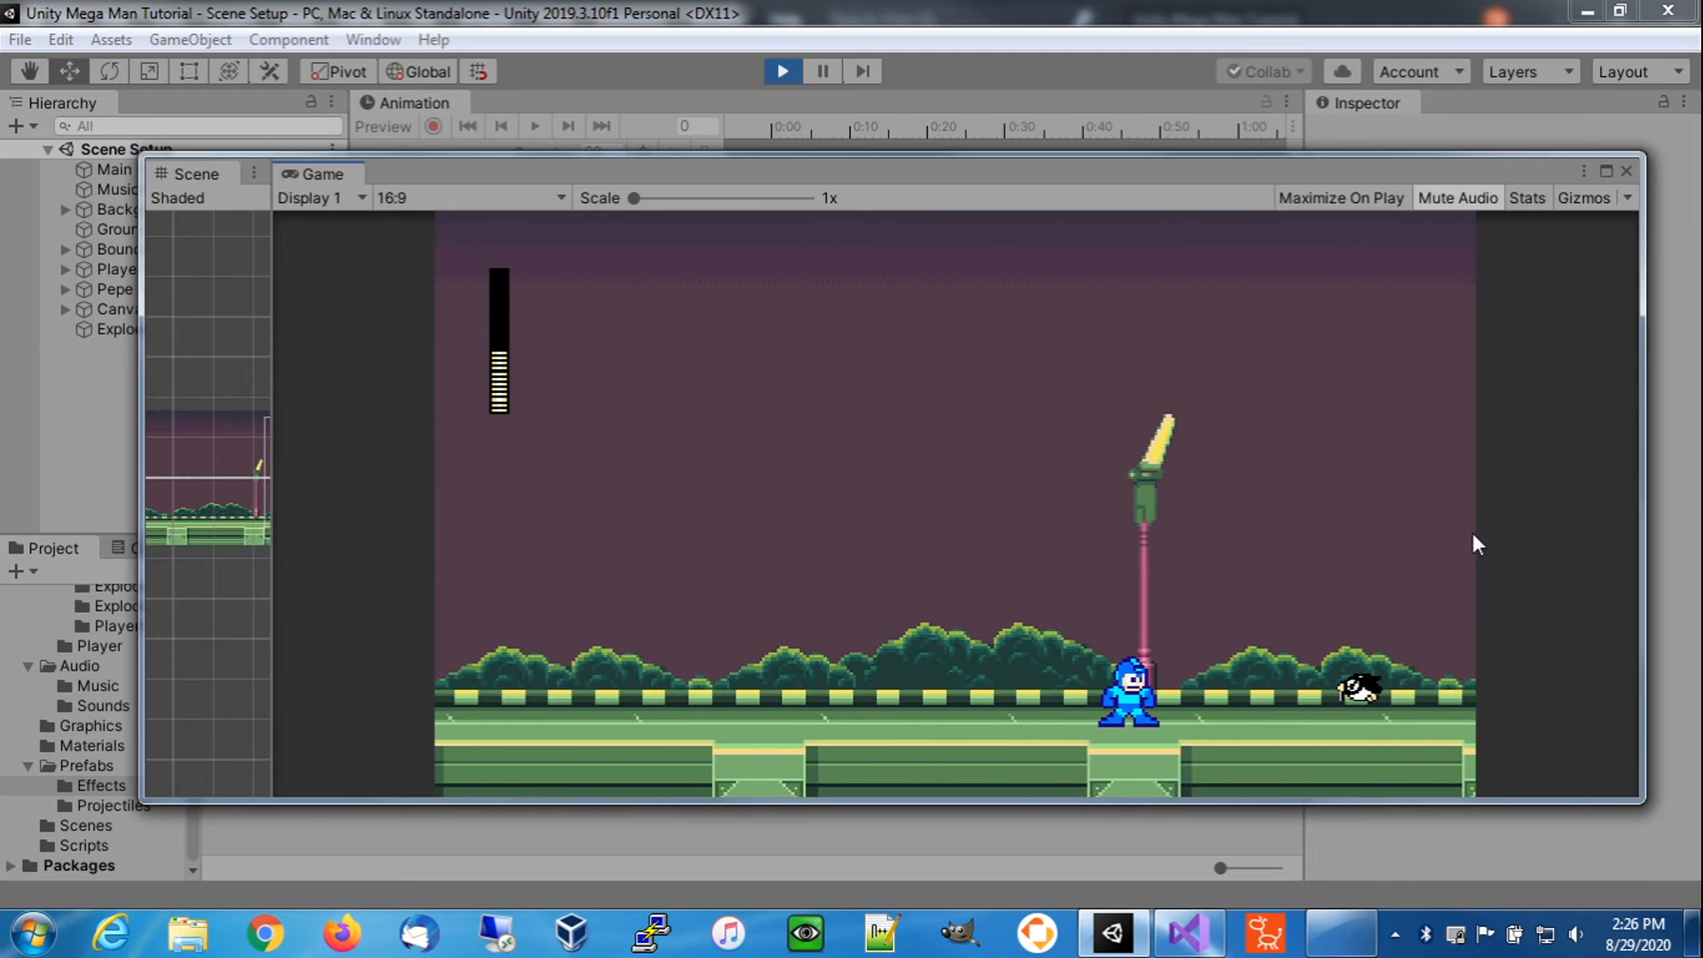
{"action": "key", "text": "Right"}
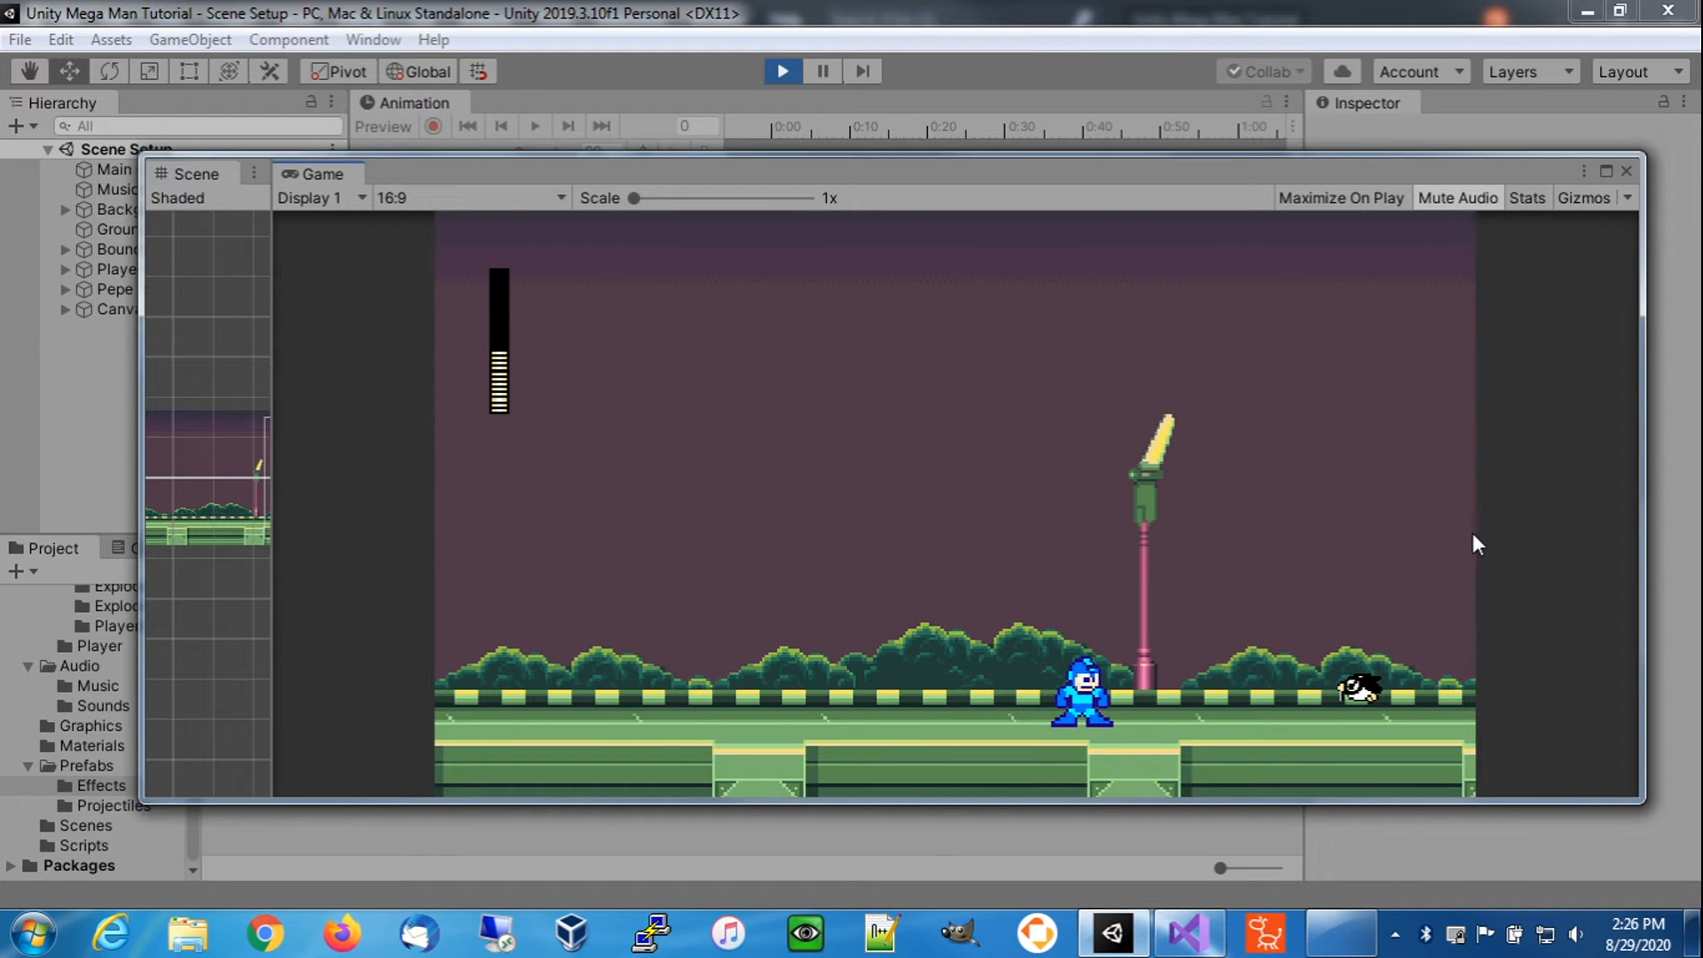
{"action": "key", "text": "Right"}
{"action": "key", "text": "c"}
{"action": "key", "text": "Right"}
{"action": "key", "text": "Left"}
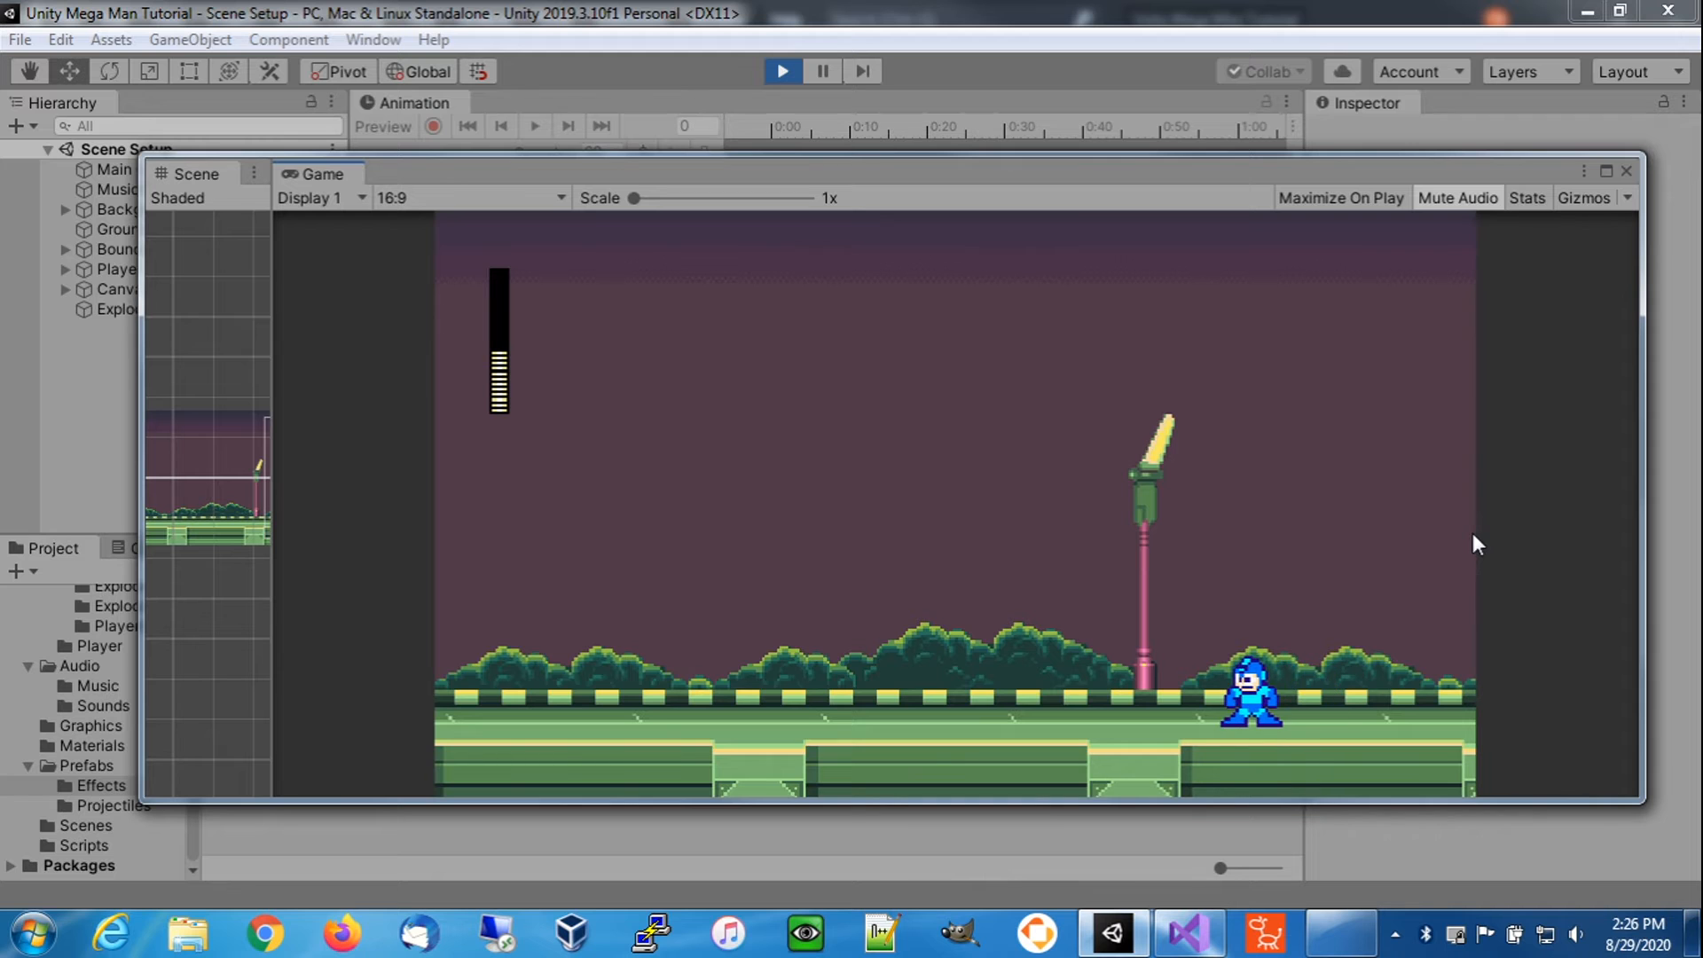
{"action": "left_click", "coordinate": [780, 67]}
- Replay the game, running the player through the row of Pepe enemies until the player is defeated, and stop playback
{"action": "left_click", "coordinate": [785, 74]}
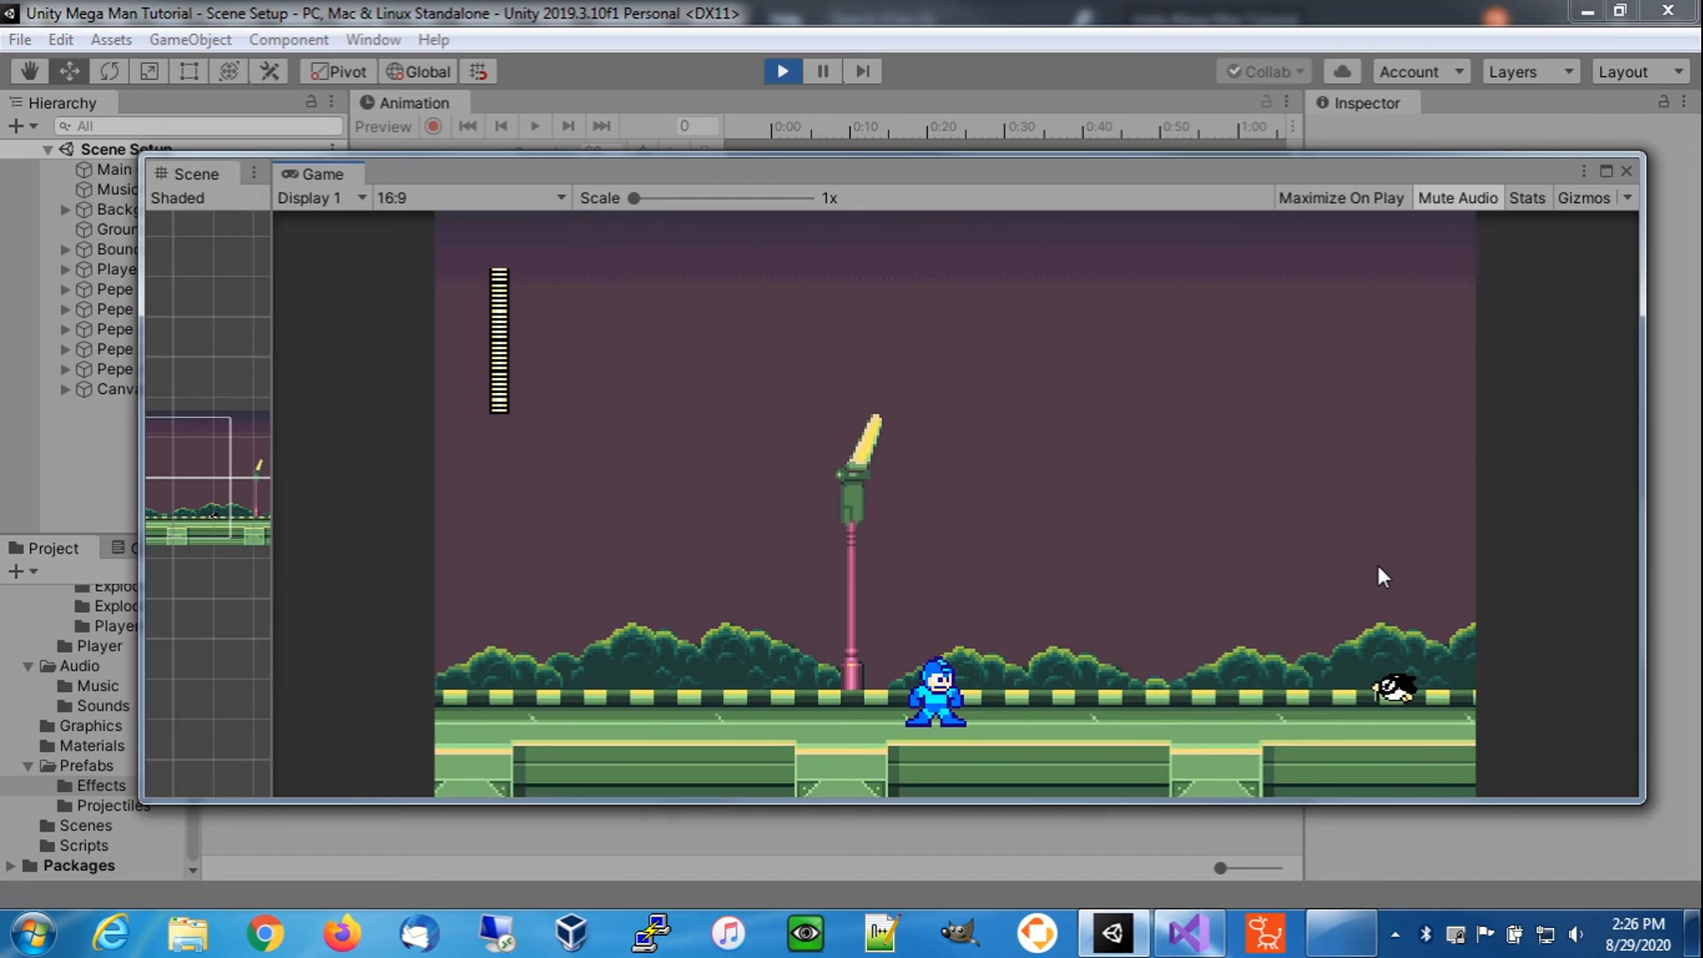
{"action": "key", "text": "Right"}
{"action": "key", "text": "Right"}
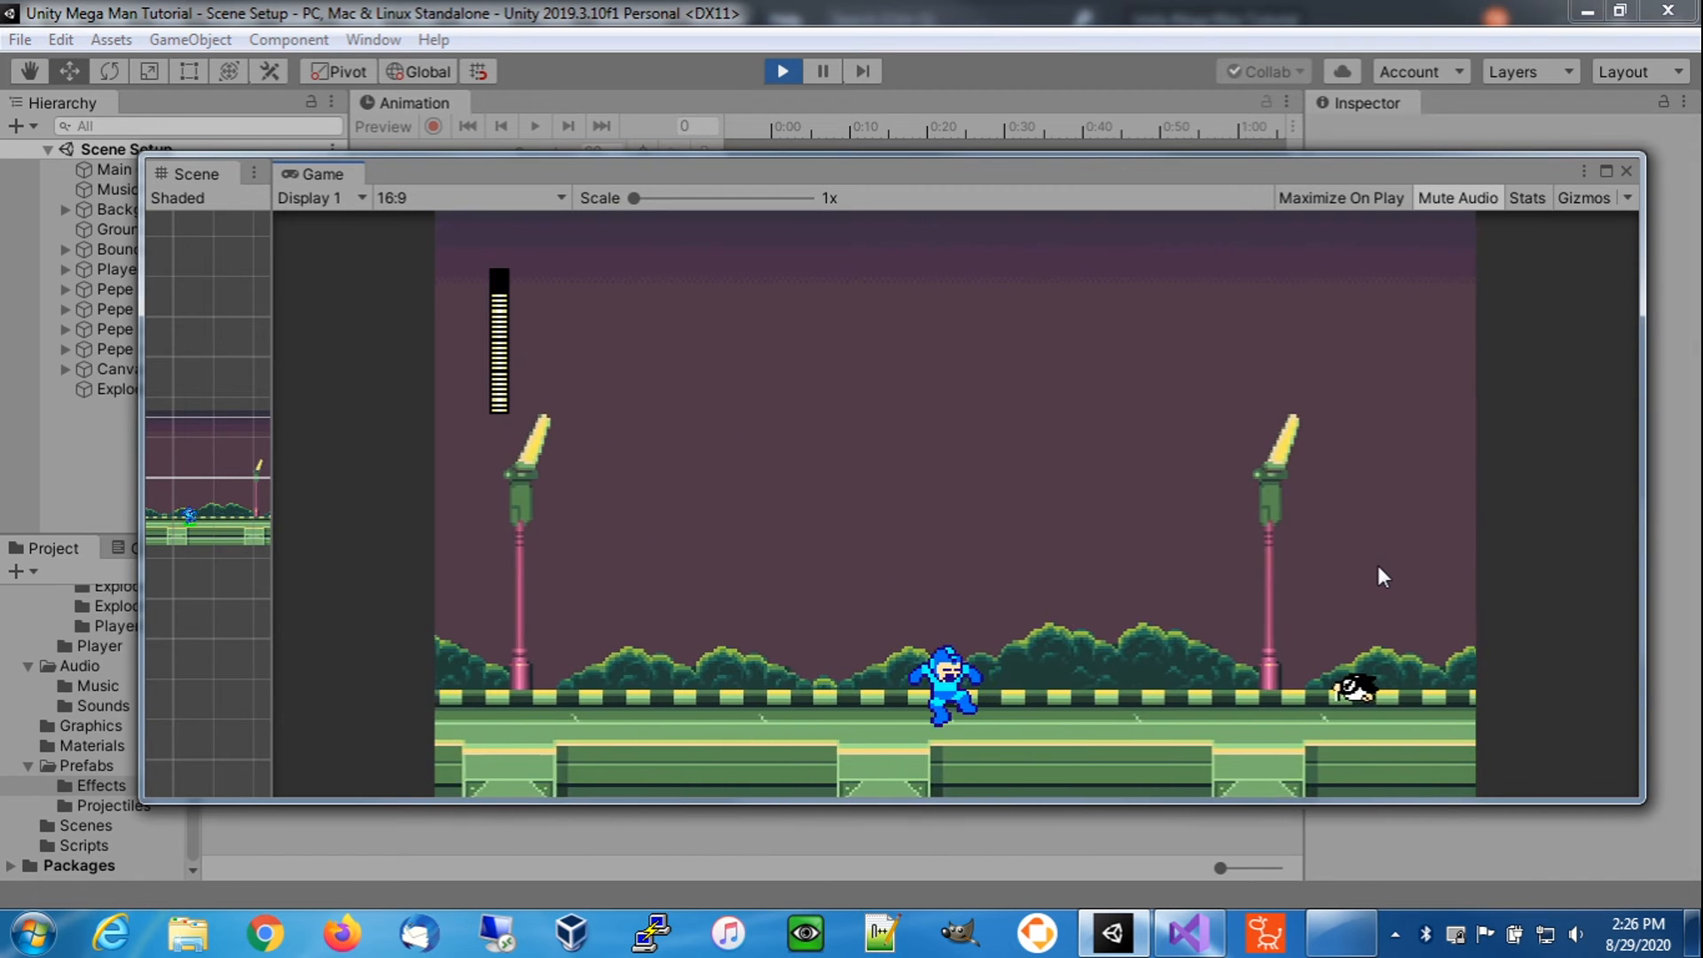
{"action": "key", "text": "Right"}
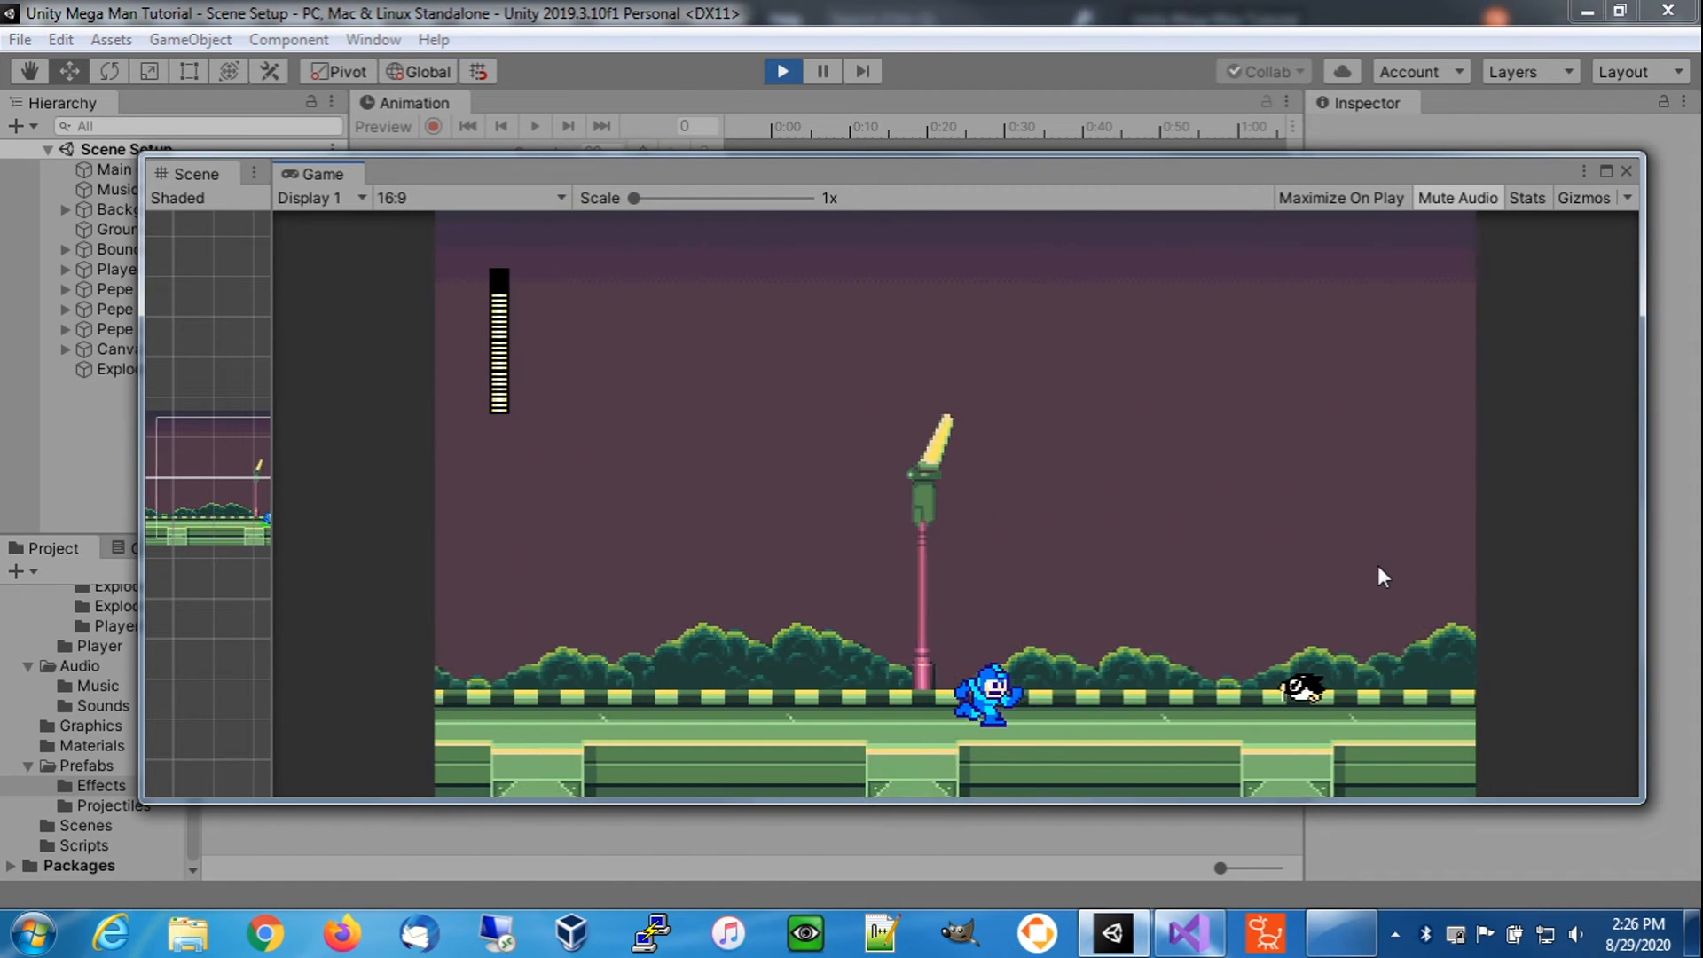
{"action": "key", "text": "Right"}
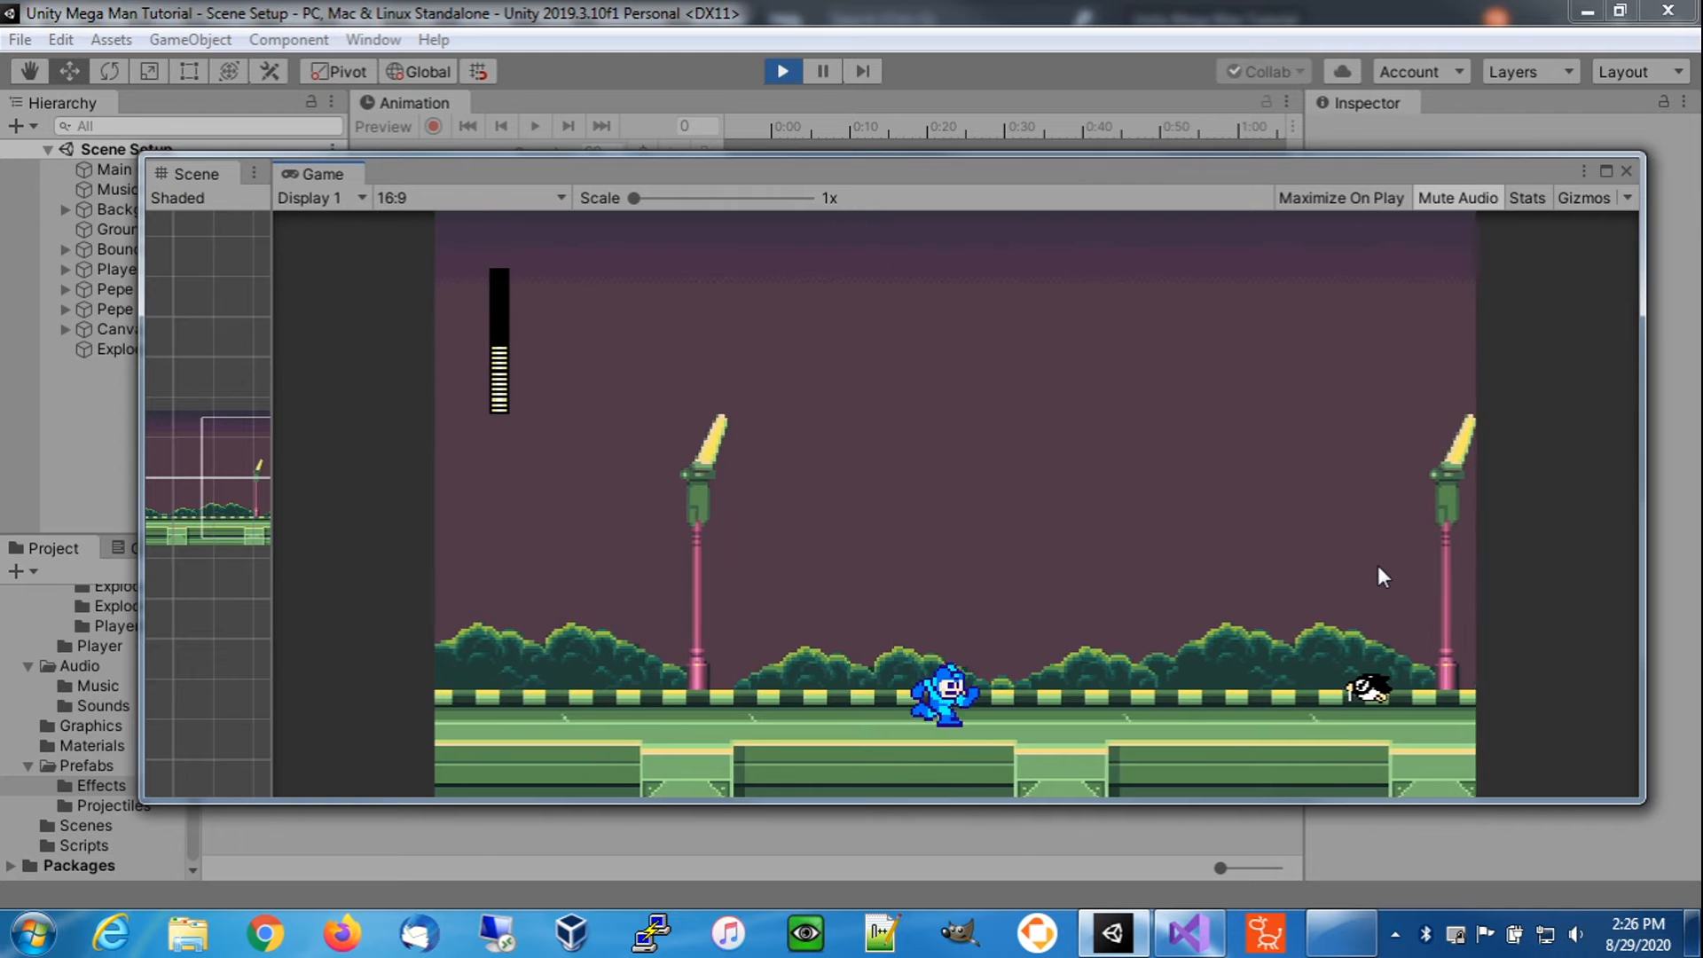
{"action": "key", "text": "Right"}
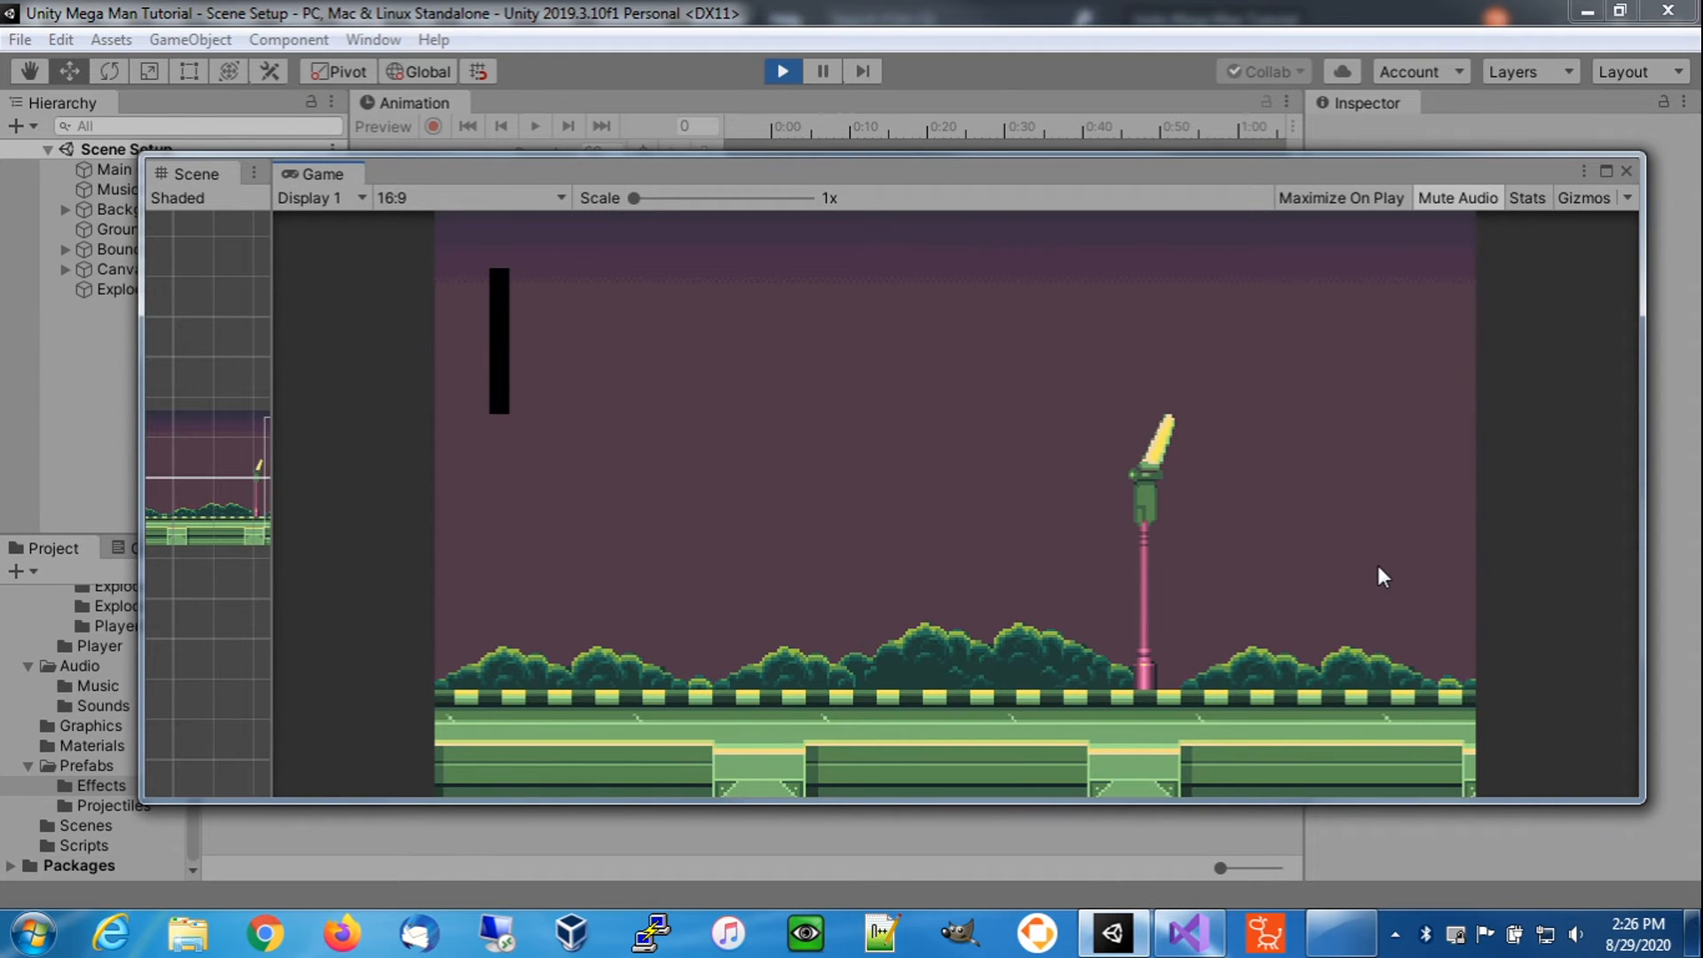
{"action": "left_click", "coordinate": [782, 72]}
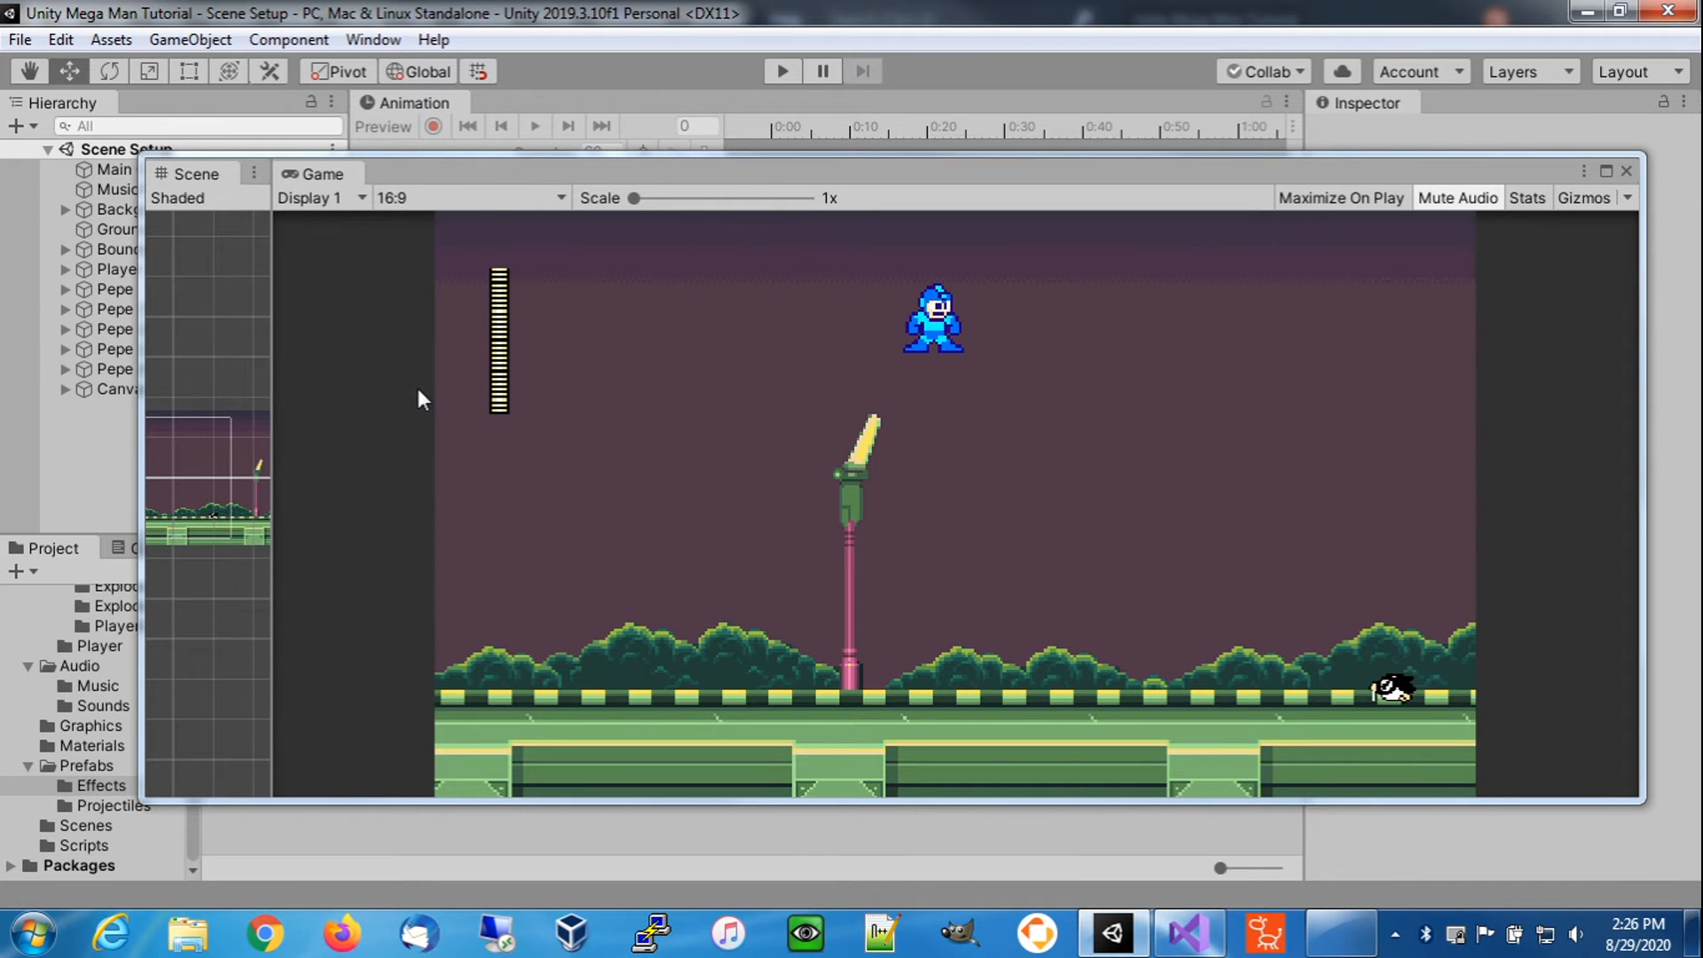
- Enlarge the Scene view beside the Game view and move their floating window clear of the main editor
{"action": "left_click_drag", "start_coordinate": [272, 385], "coordinate": [908, 427]}
{"action": "middle_click_drag", "start_coordinate": [463, 681], "coordinate": [641, 720]}
{"action": "left_click_drag", "start_coordinate": [1133, 182], "coordinate": [1702, 293]}
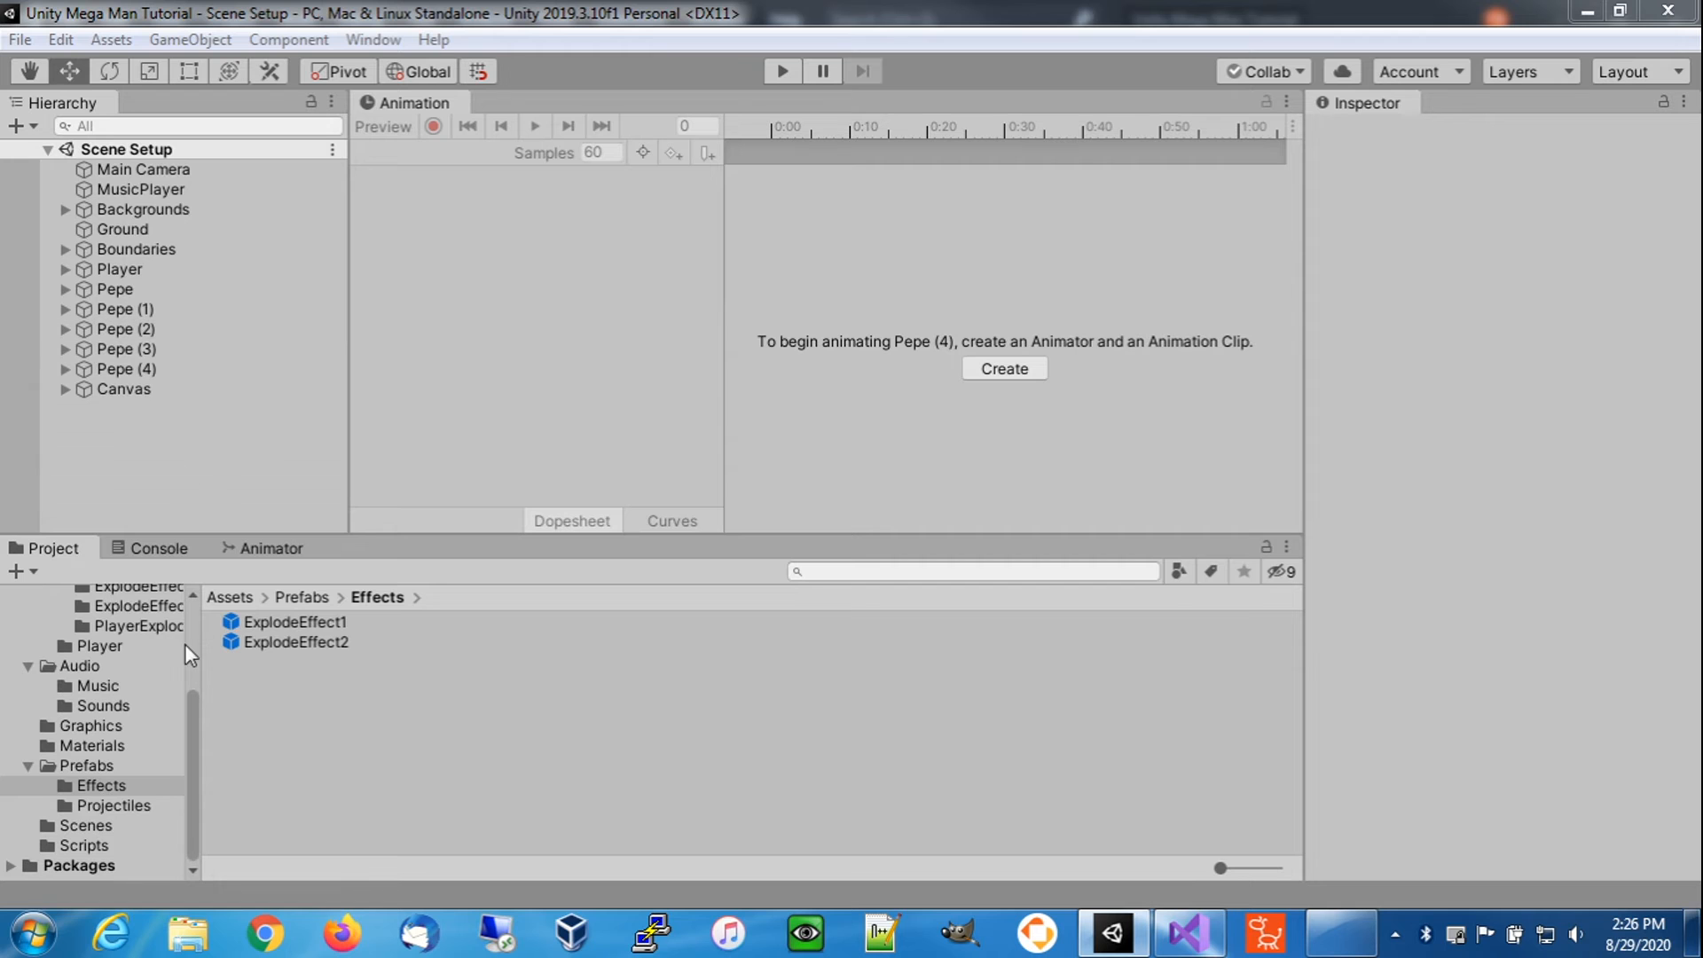
- Create an Animator Controller named PlayerExplodeEffect1 in the Animations/Effects/PlayerExplodeEffect1 folder
{"action": "mouse_move", "coordinate": [188, 743]}
{"action": "left_mouse_down"}
{"action": "mouse_move", "coordinate": [190, 674]}
{"action": "mouse_move", "coordinate": [190, 745]}
{"action": "left_mouse_up"}
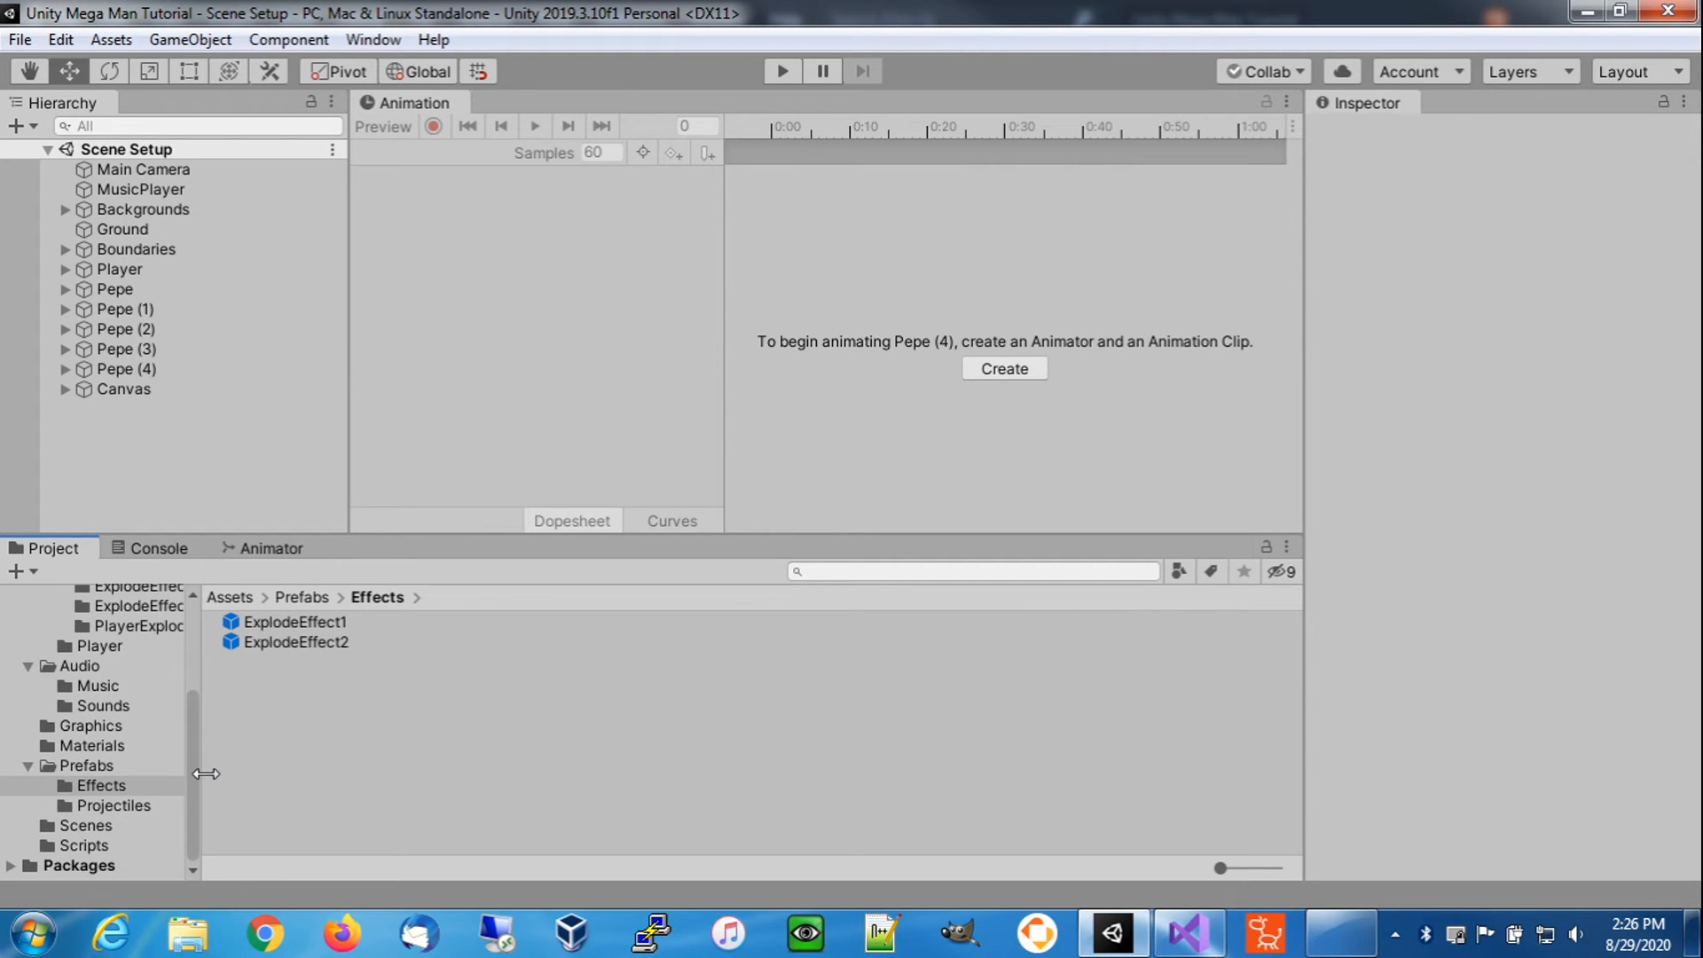
{"action": "scroll", "coordinate": [133, 754], "scroll_direction": "up", "scroll_amount": 3}
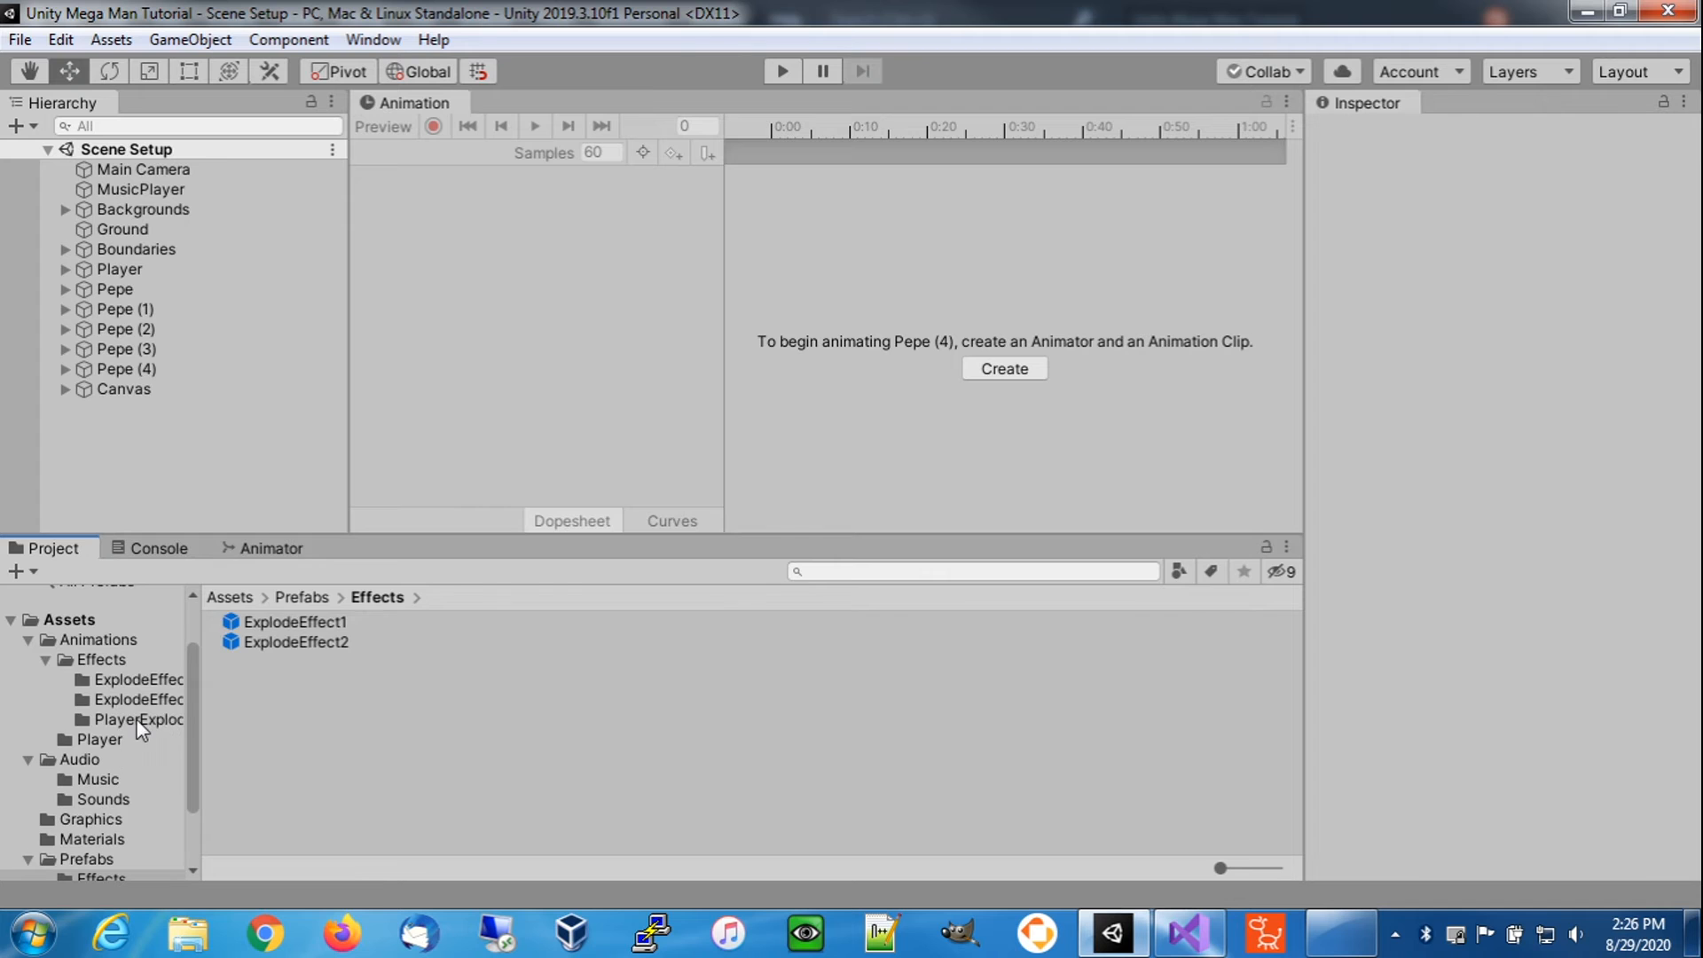
{"action": "left_click", "coordinate": [140, 720]}
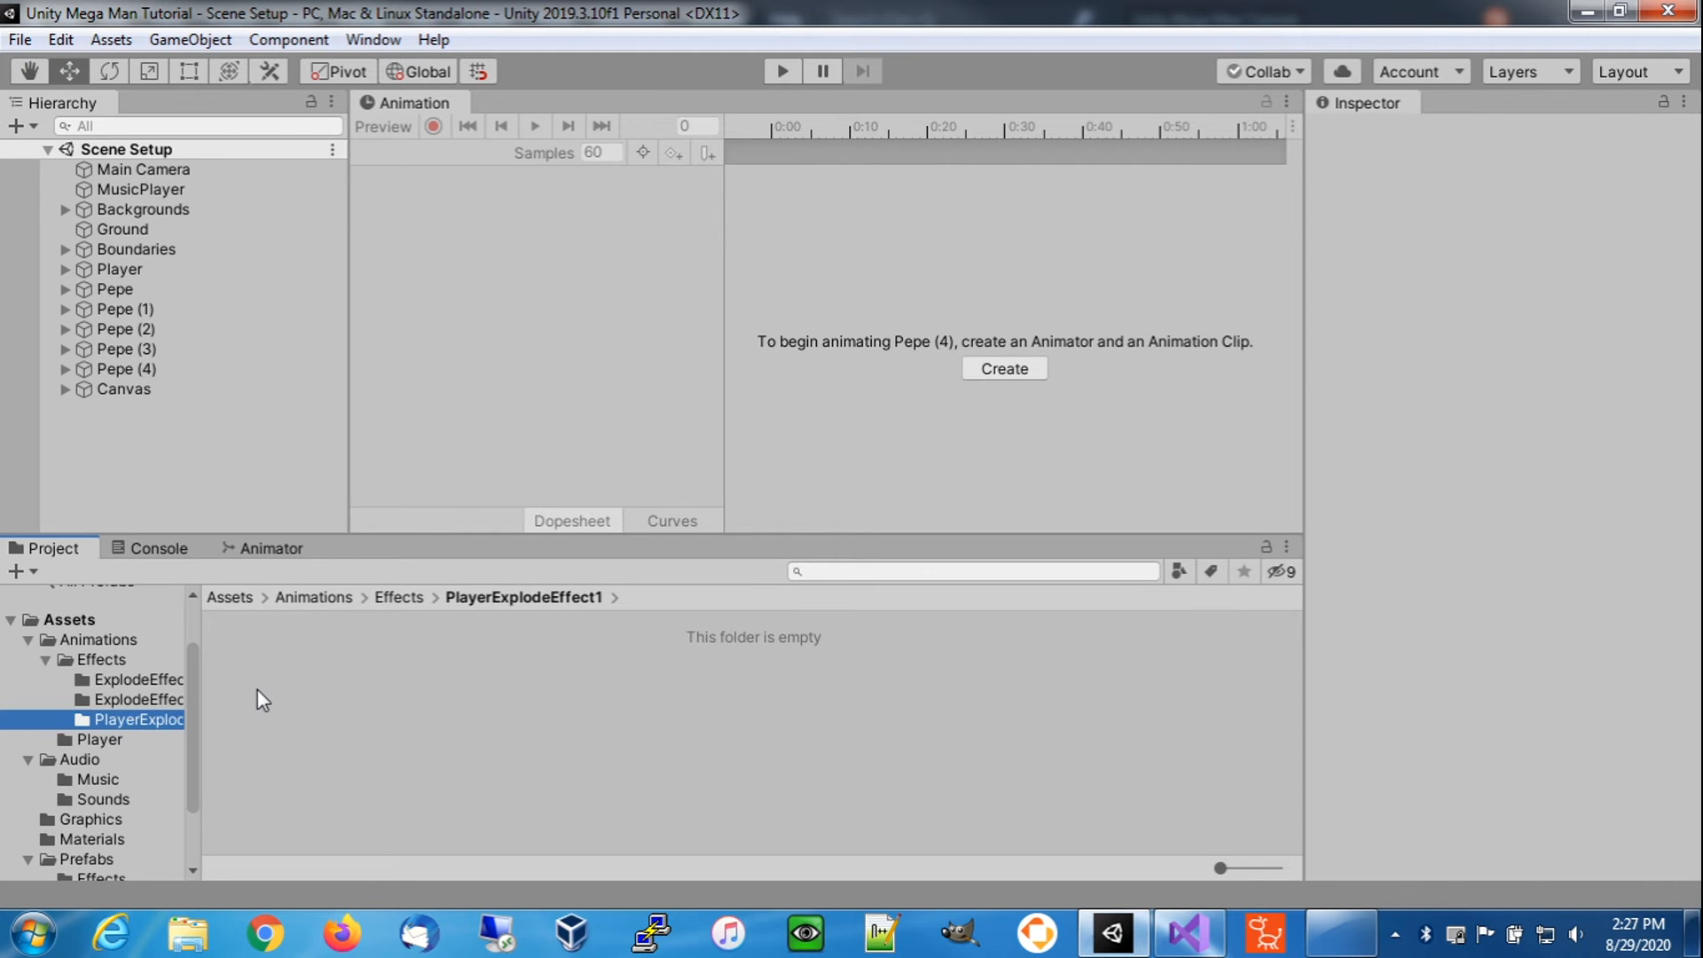
{"action": "right_click", "coordinate": [339, 669]}
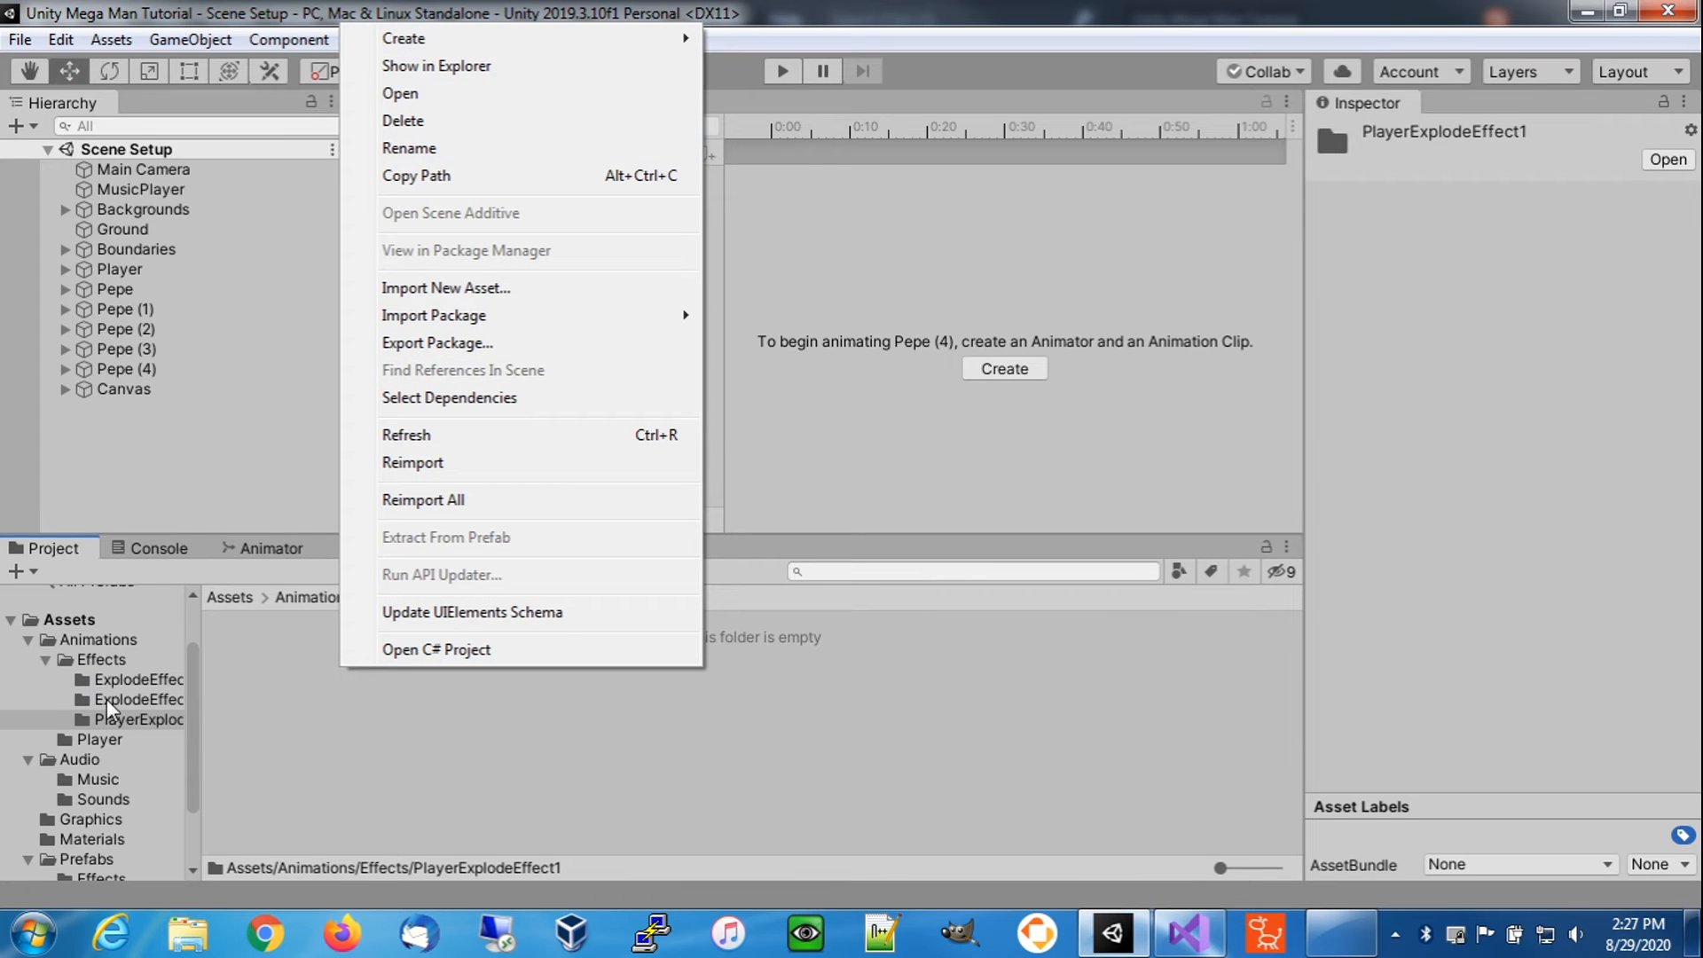
{"action": "mouse_move", "coordinate": [603, 40]}
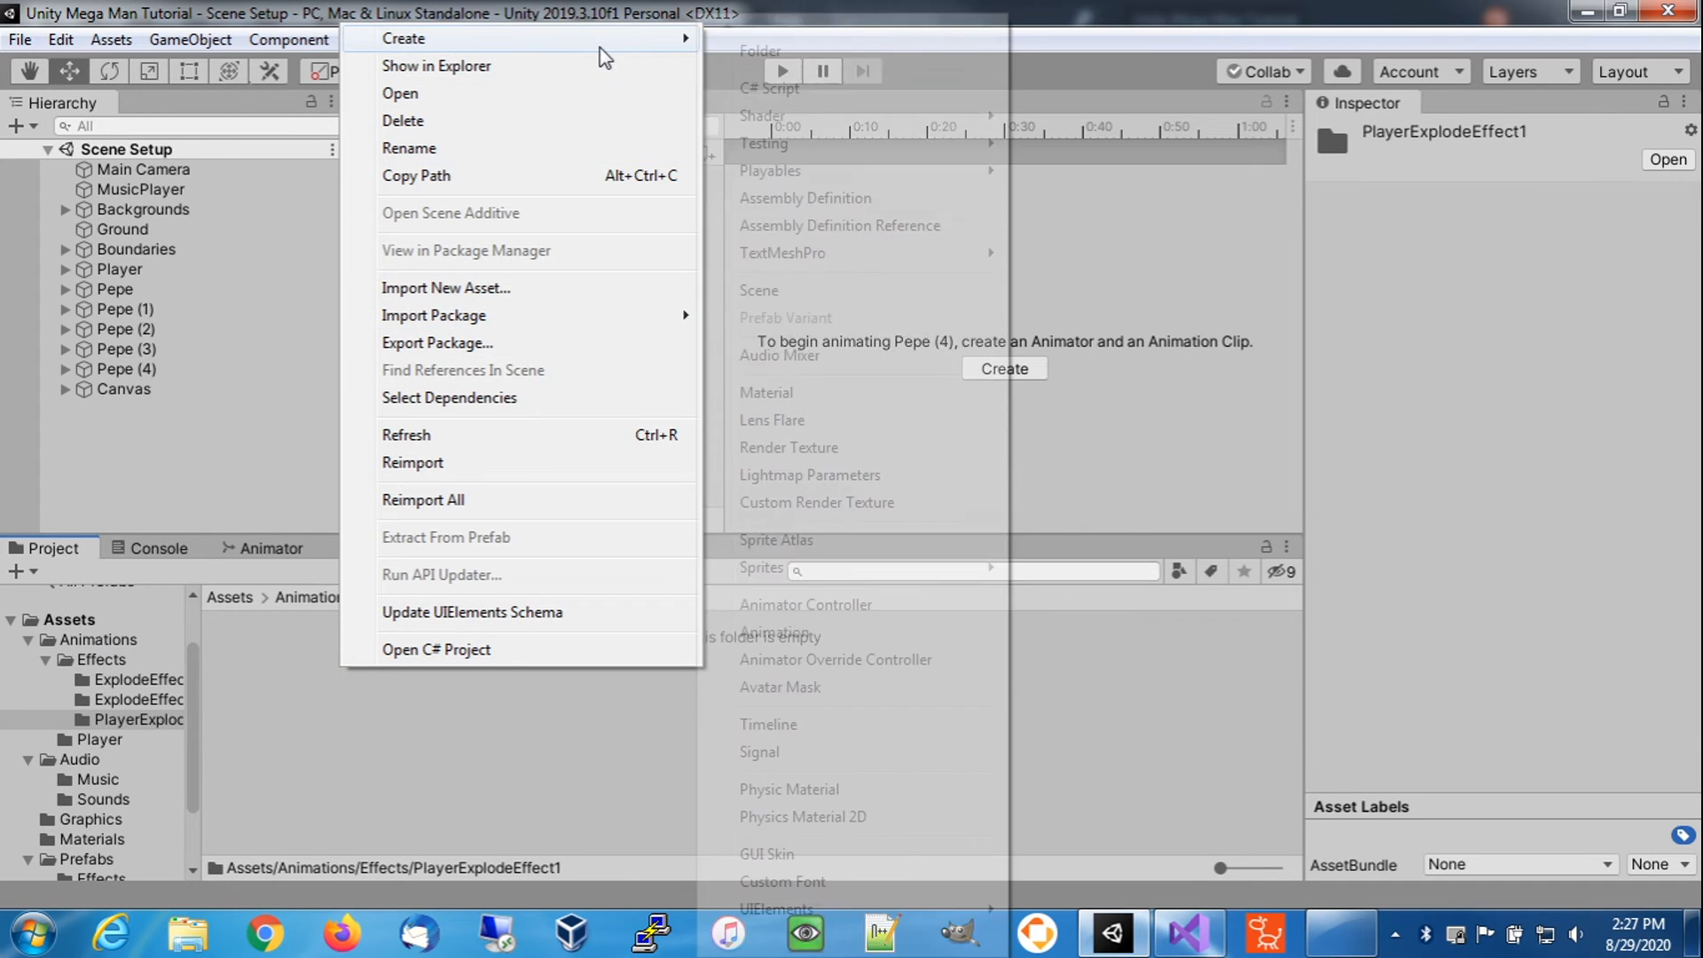
{"action": "left_click", "coordinate": [819, 611]}
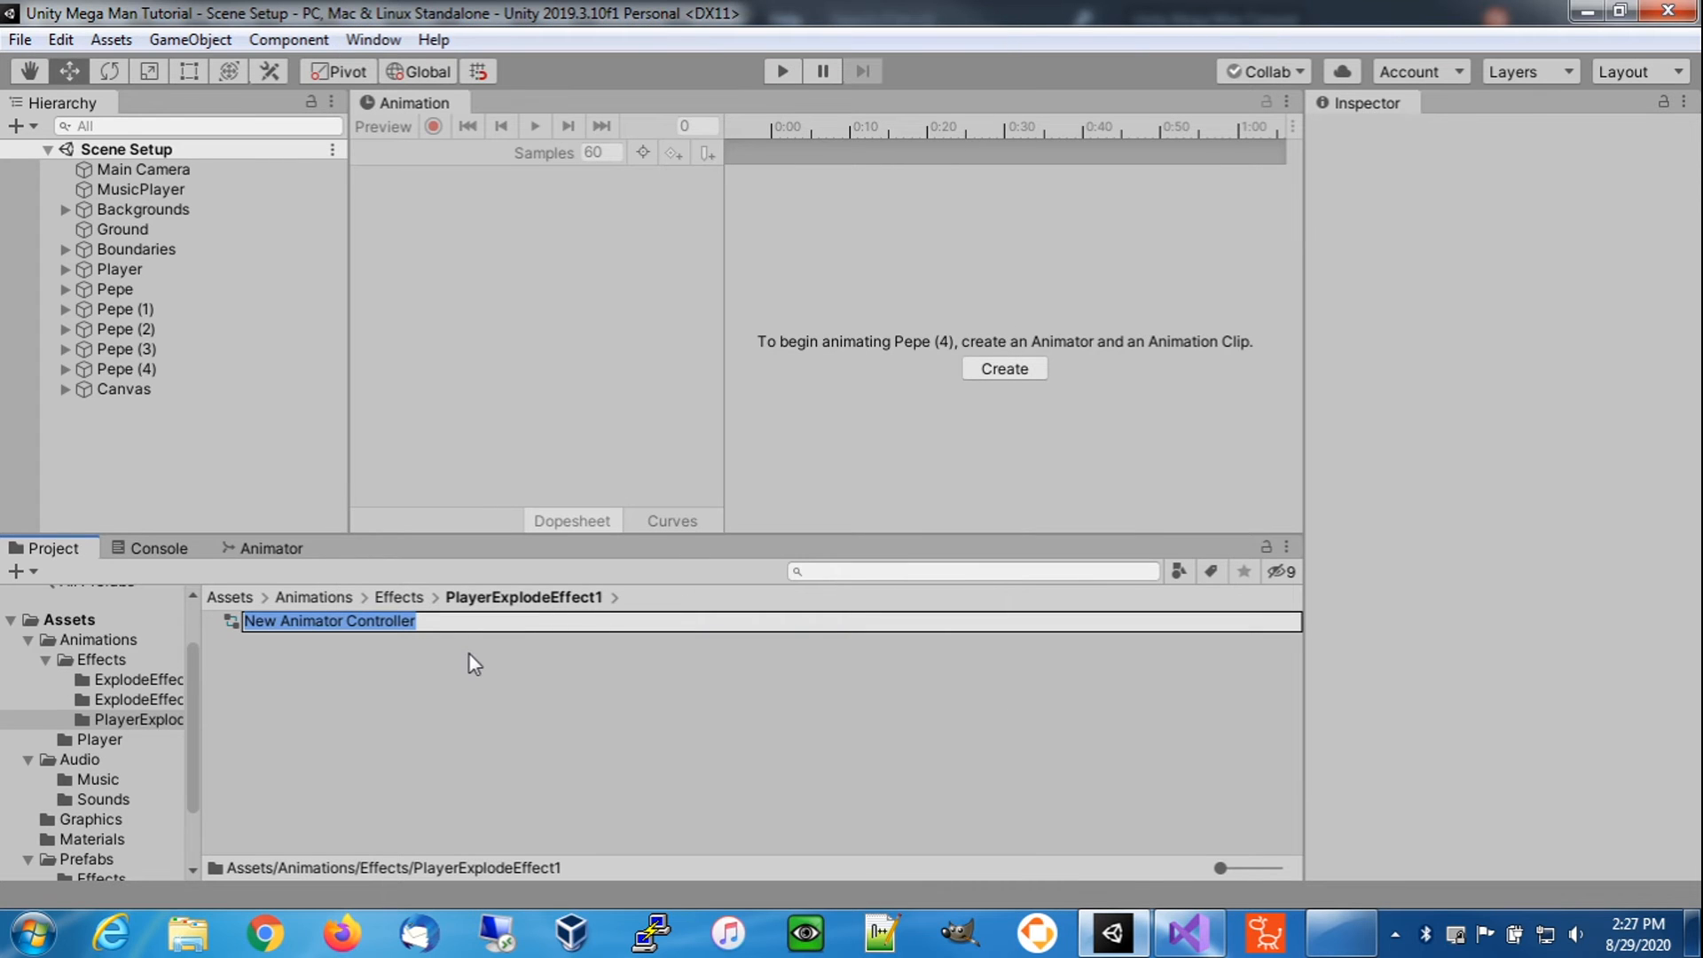
{"action": "type", "text": "PlayerExplodeEffect1"}
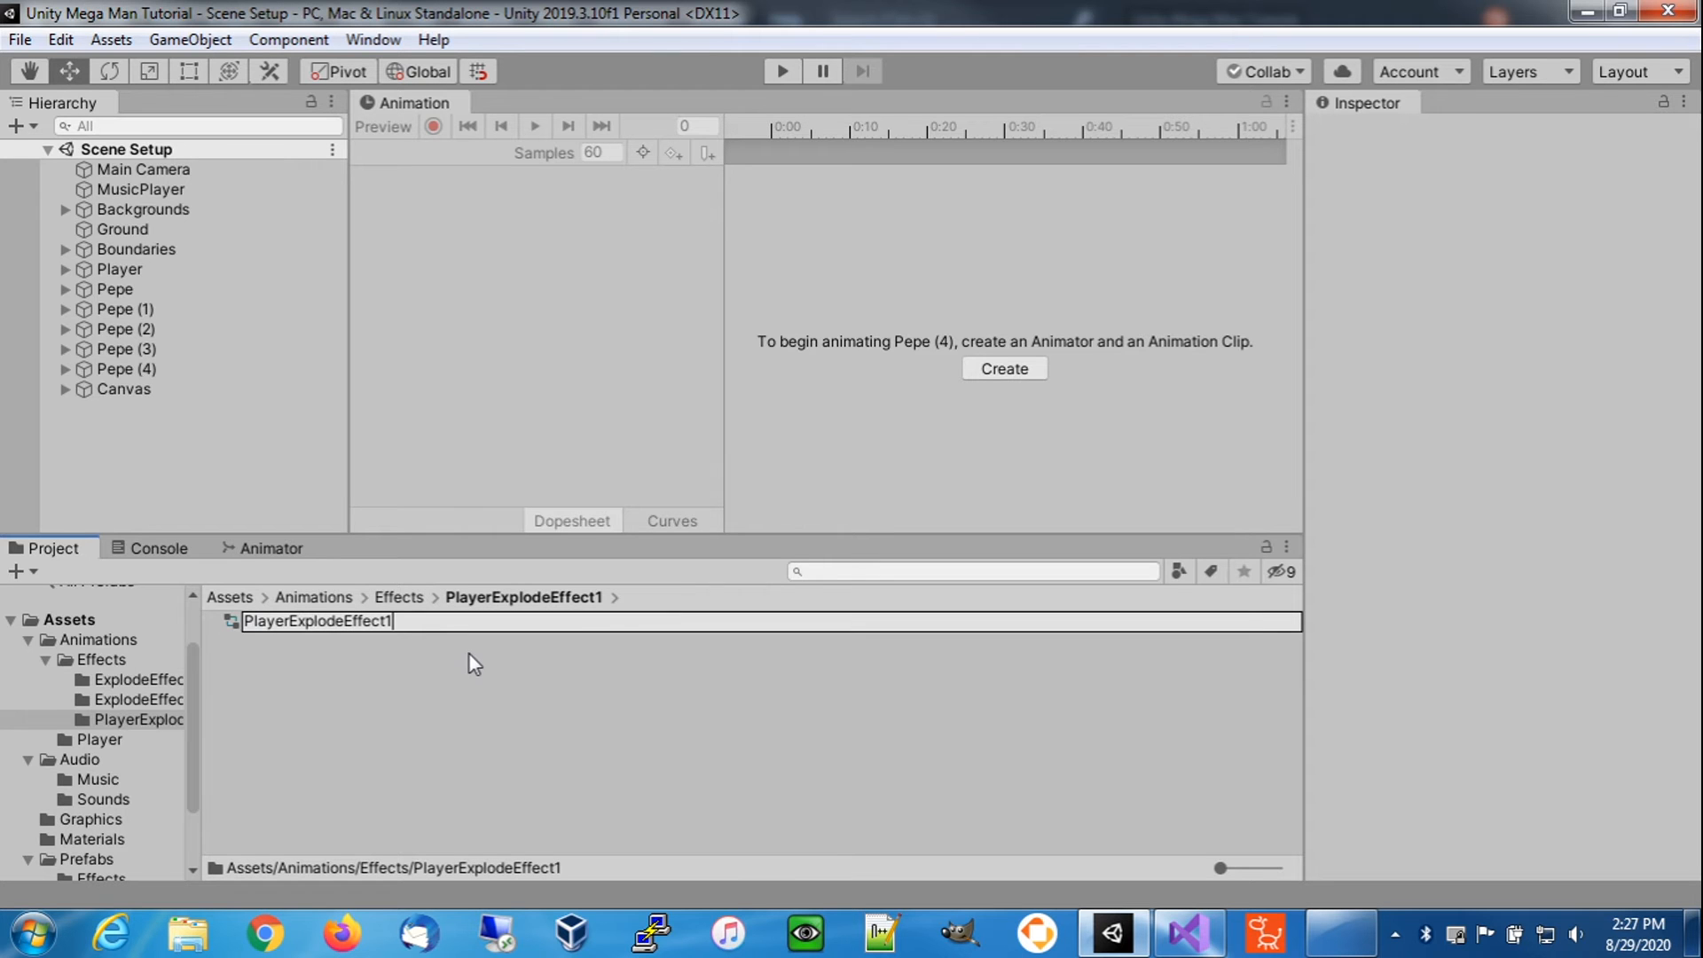
- Confirm the animator controller name PlayerExplodeEffect1 and create an animation clip named Explode beside it with Loop Time enabled
{"action": "key", "text": "Return"}
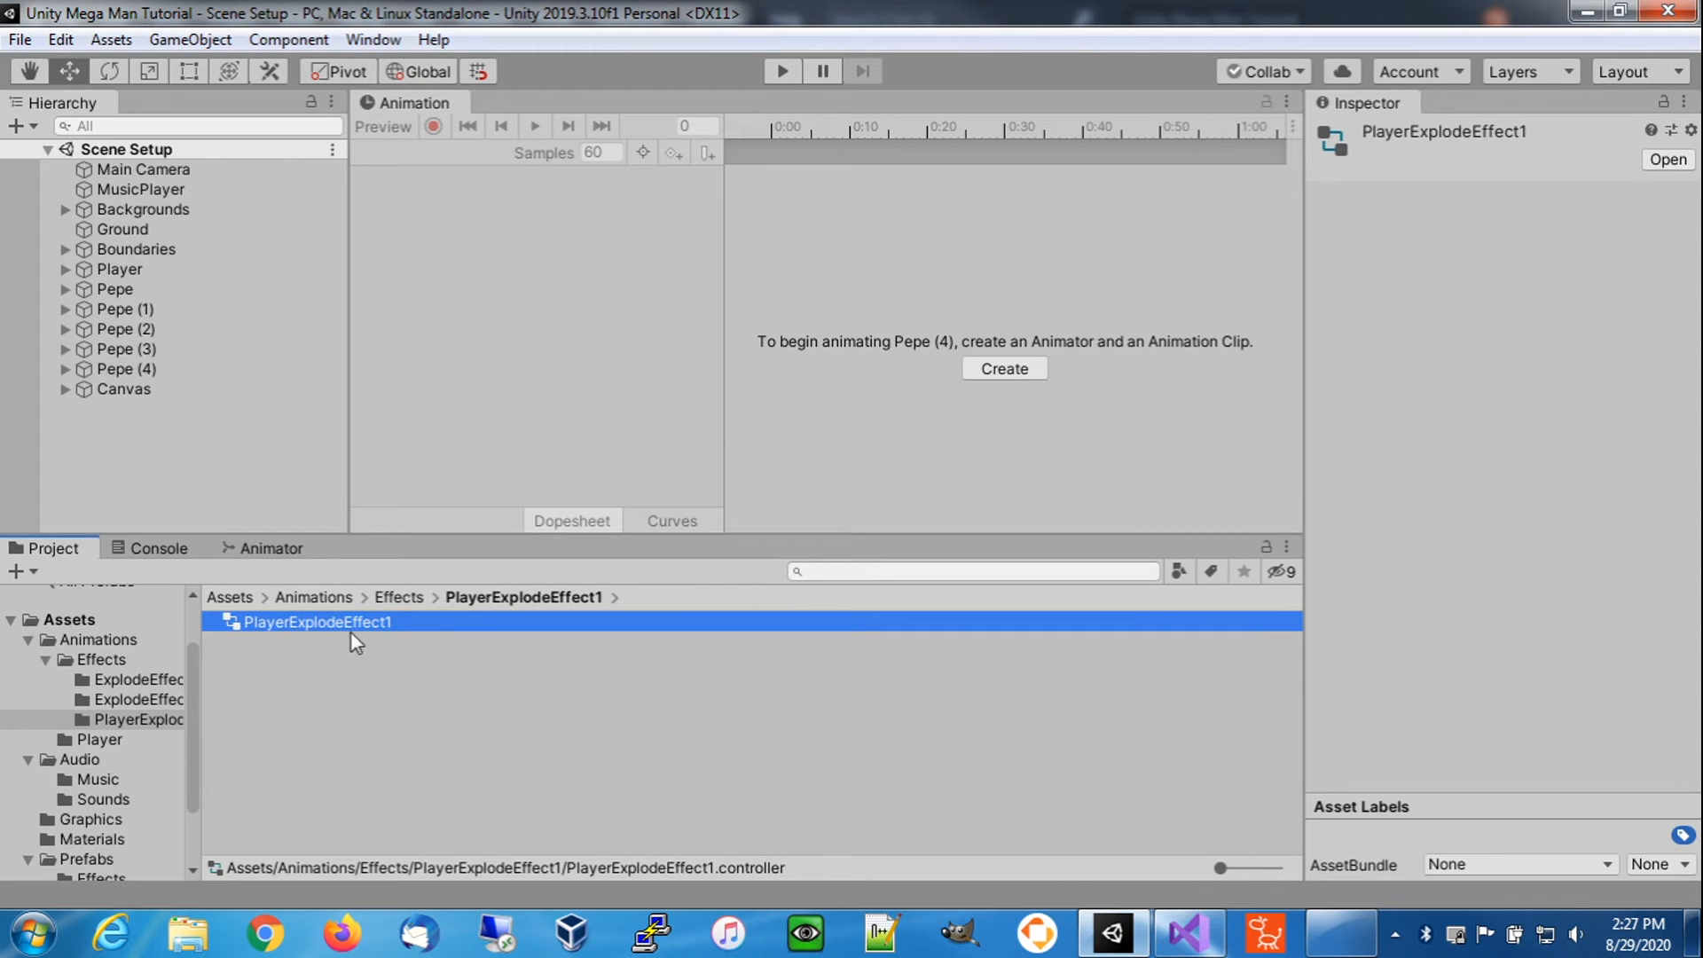
{"action": "right_click", "coordinate": [295, 684]}
{"action": "mouse_move", "coordinate": [558, 62]}
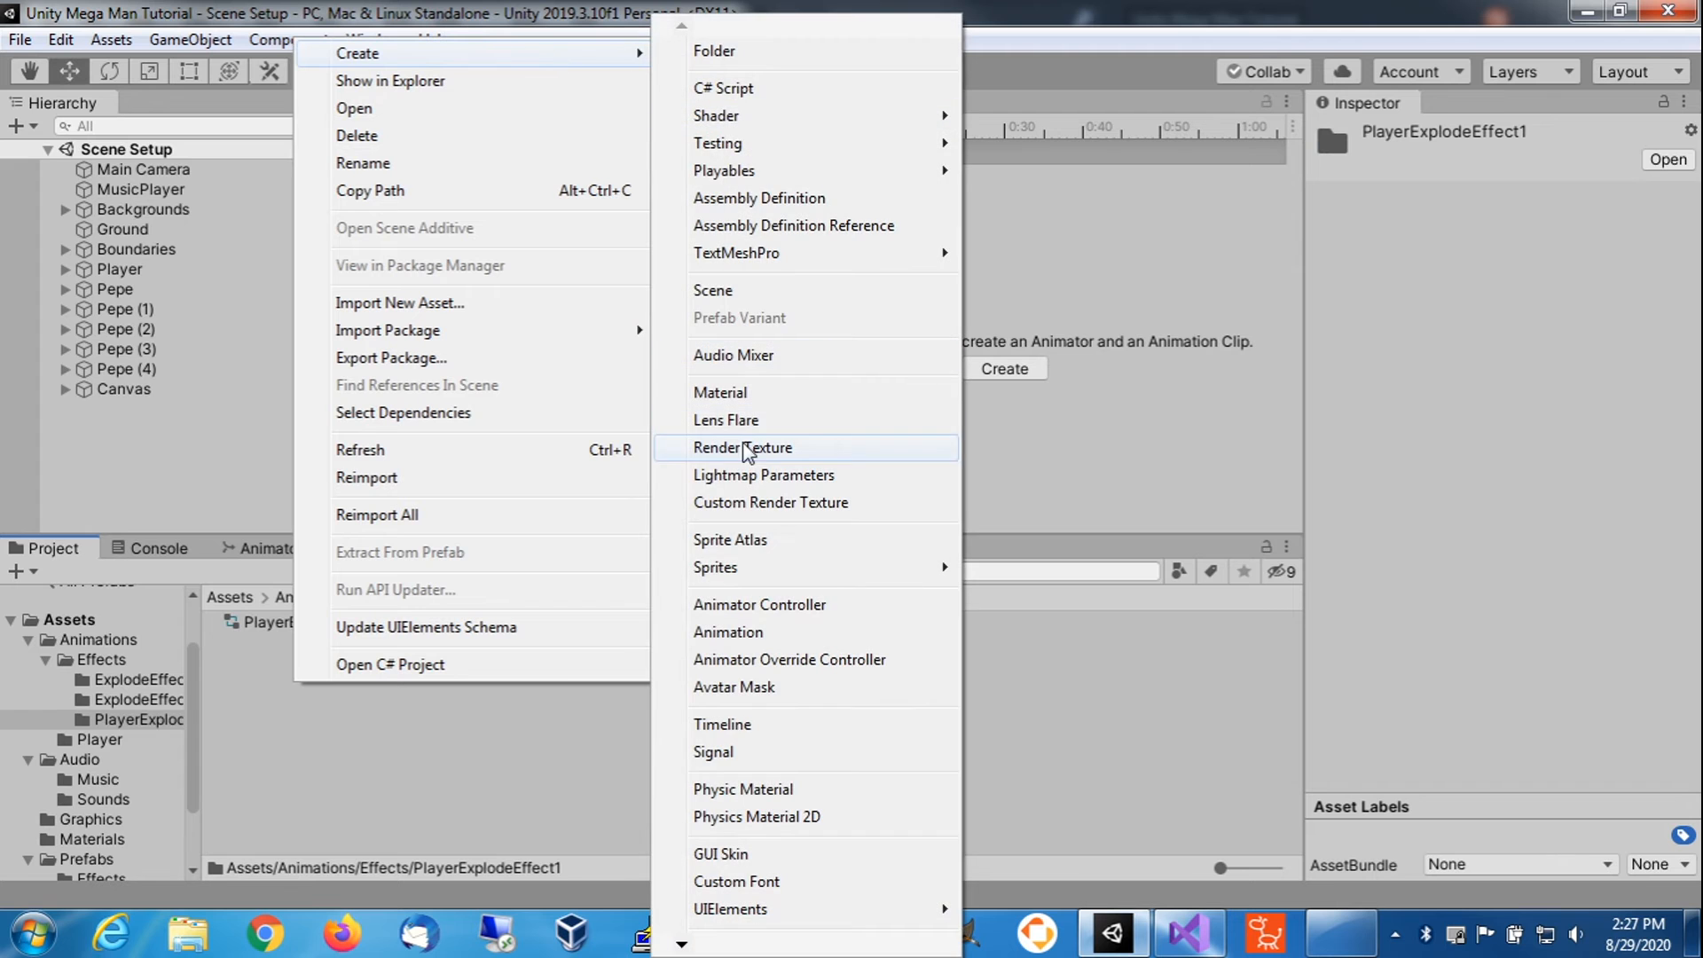
{"action": "left_click", "coordinate": [727, 631]}
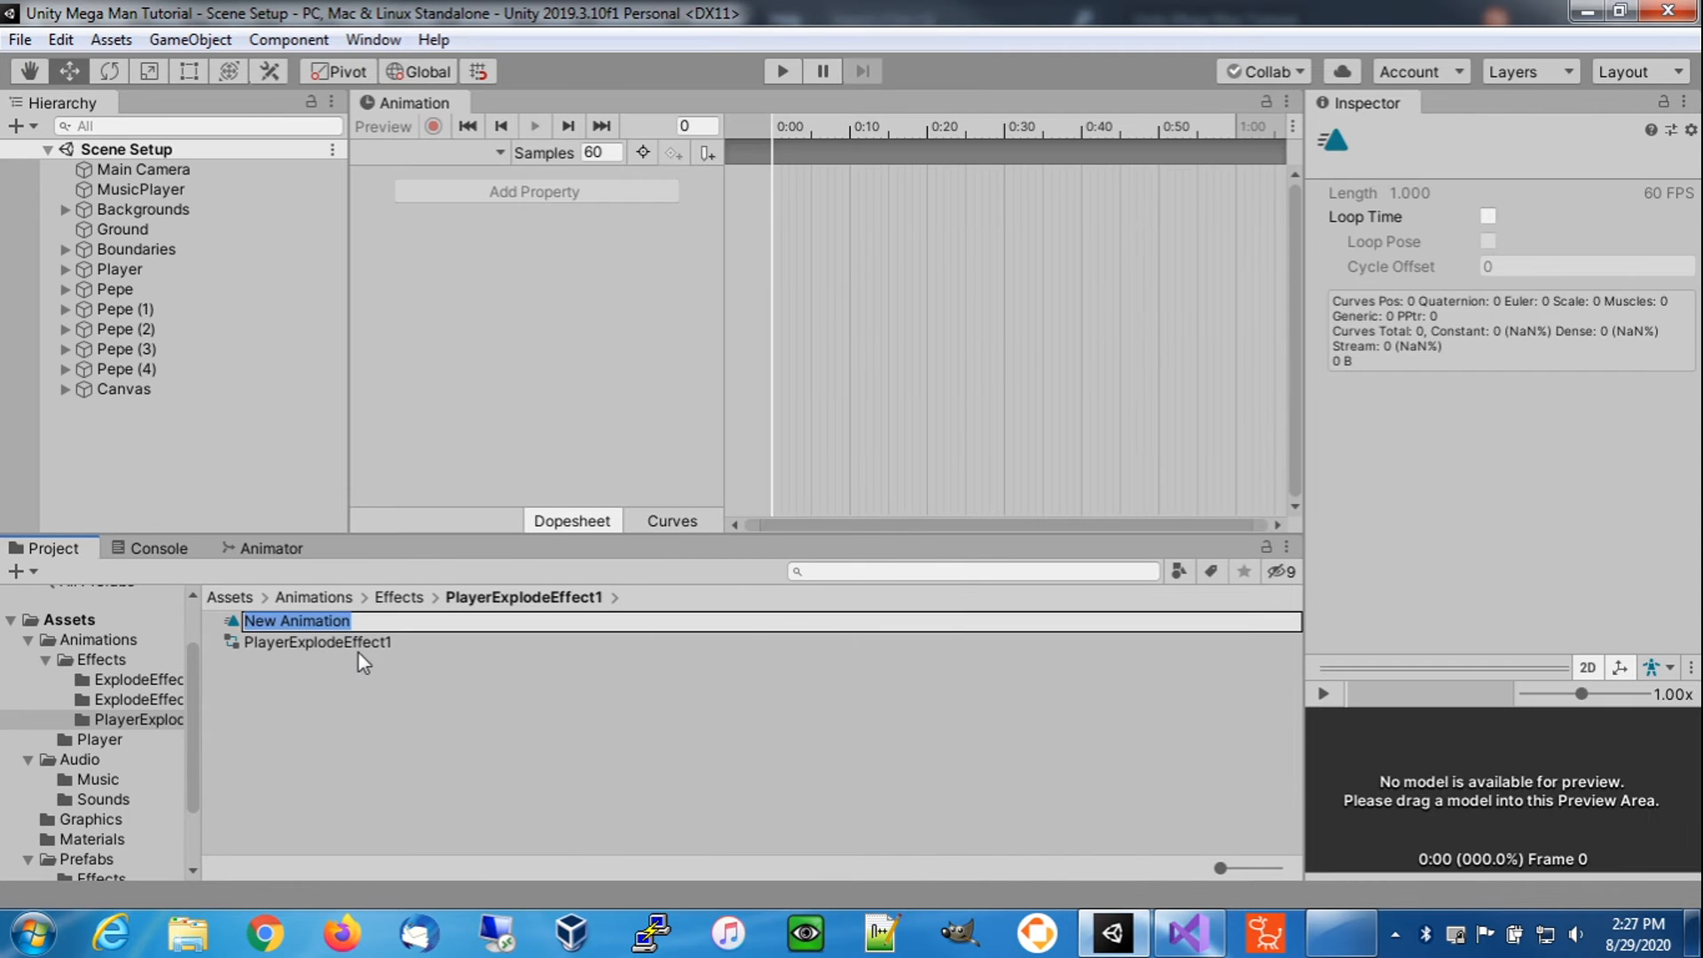
{"action": "type", "text": "Explode"}
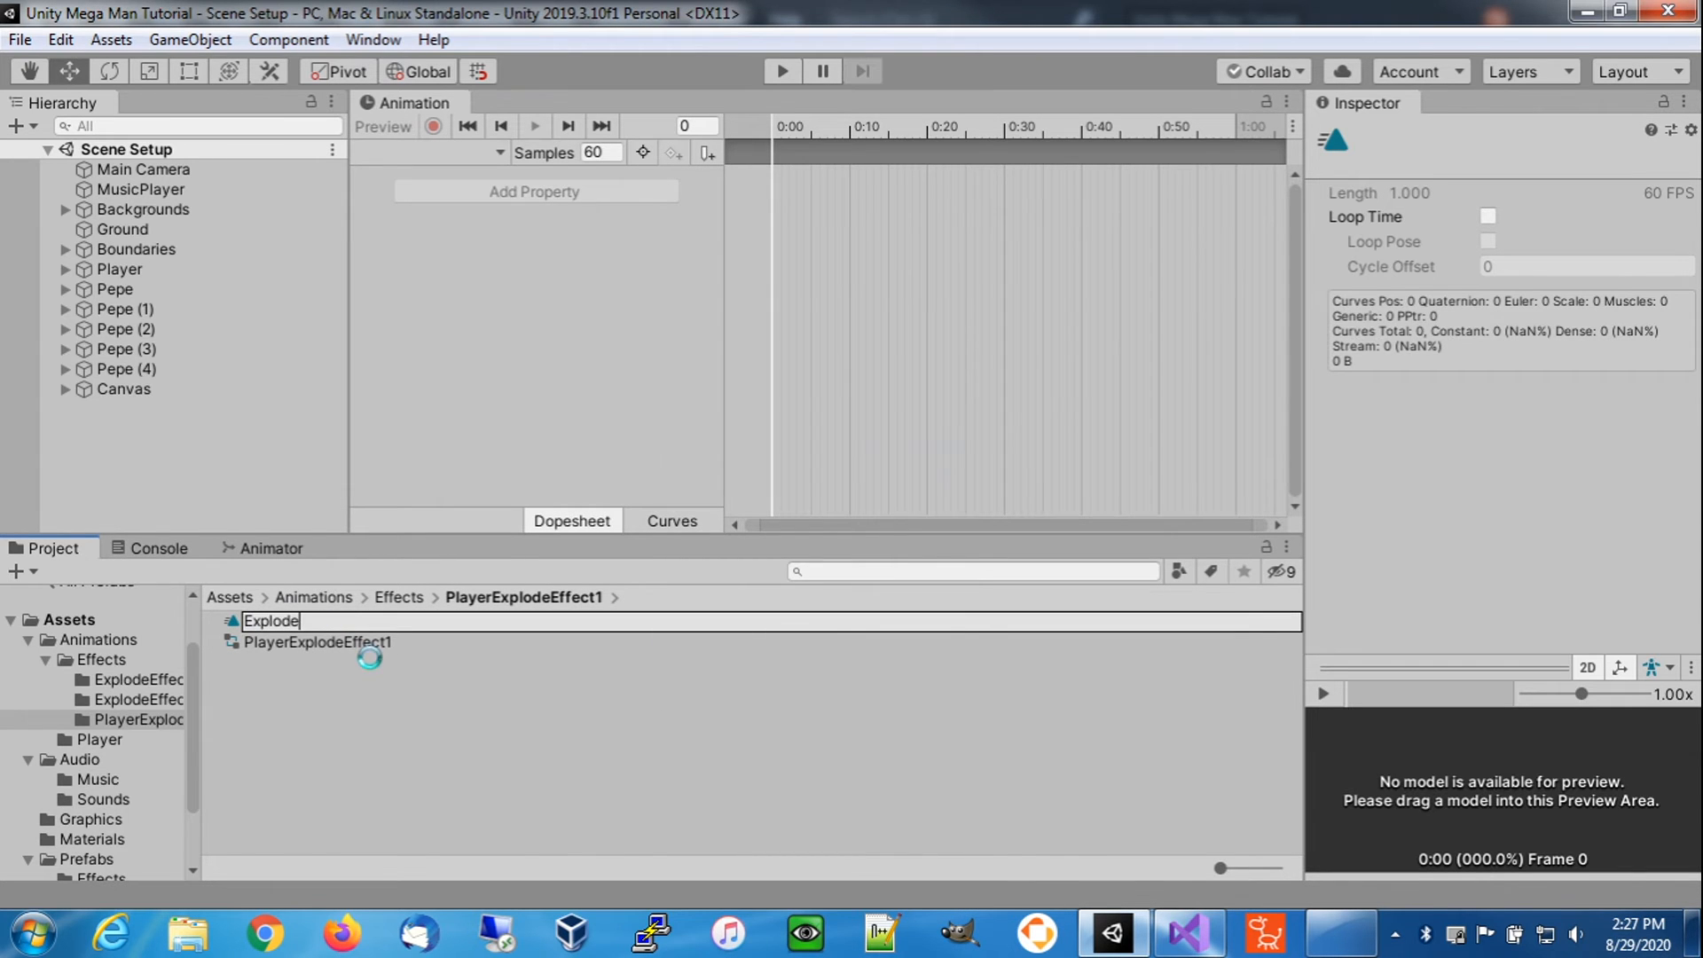
{"action": "key", "text": "Return"}
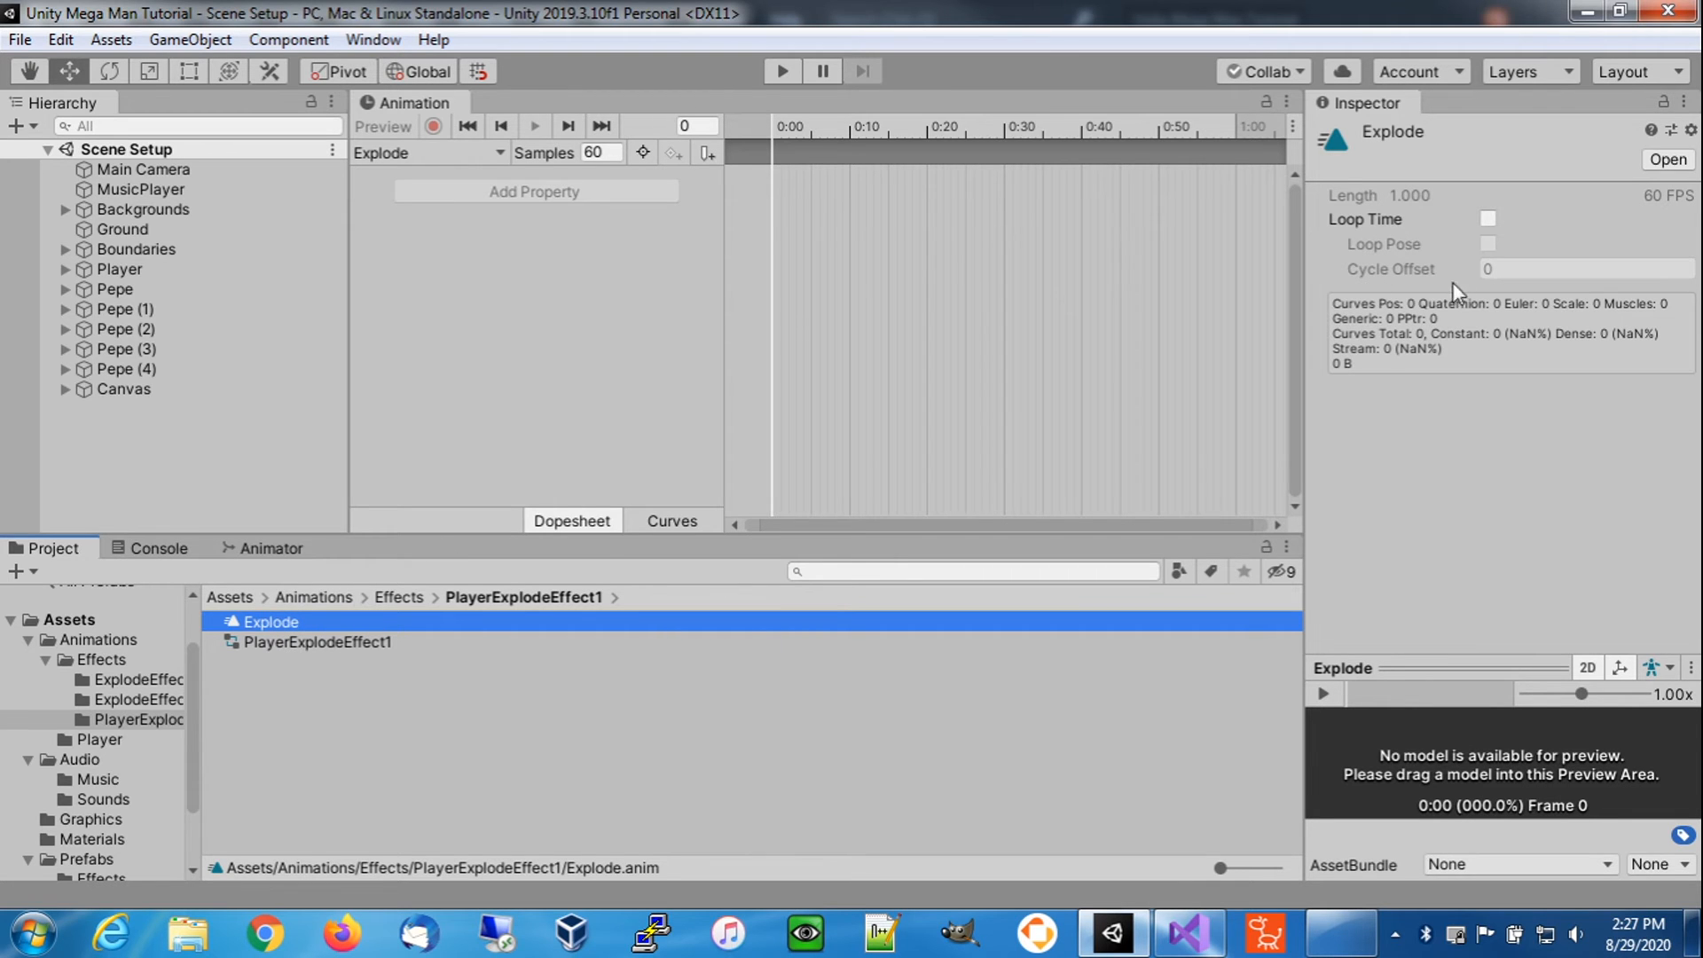
{"action": "left_click", "coordinate": [1488, 219]}
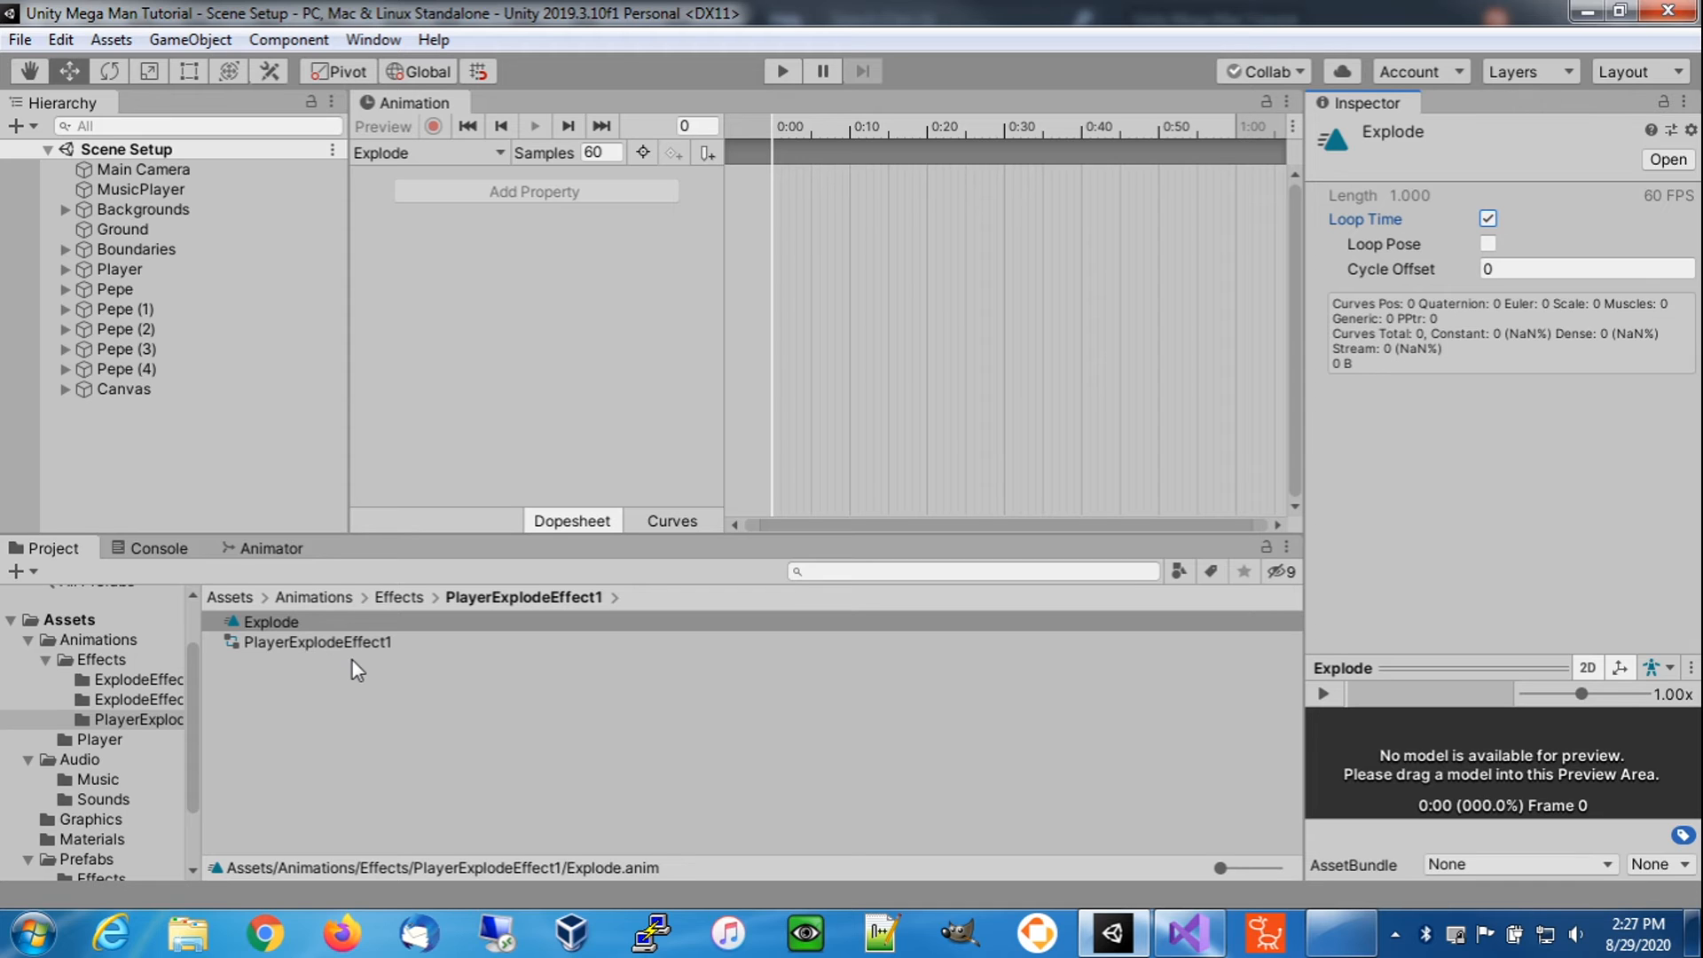
- Add a state from the Explode clip to the PlayerExplodeEffect1 animator controller and place it beside the Entry node
{"action": "double_click", "coordinate": [324, 645]}
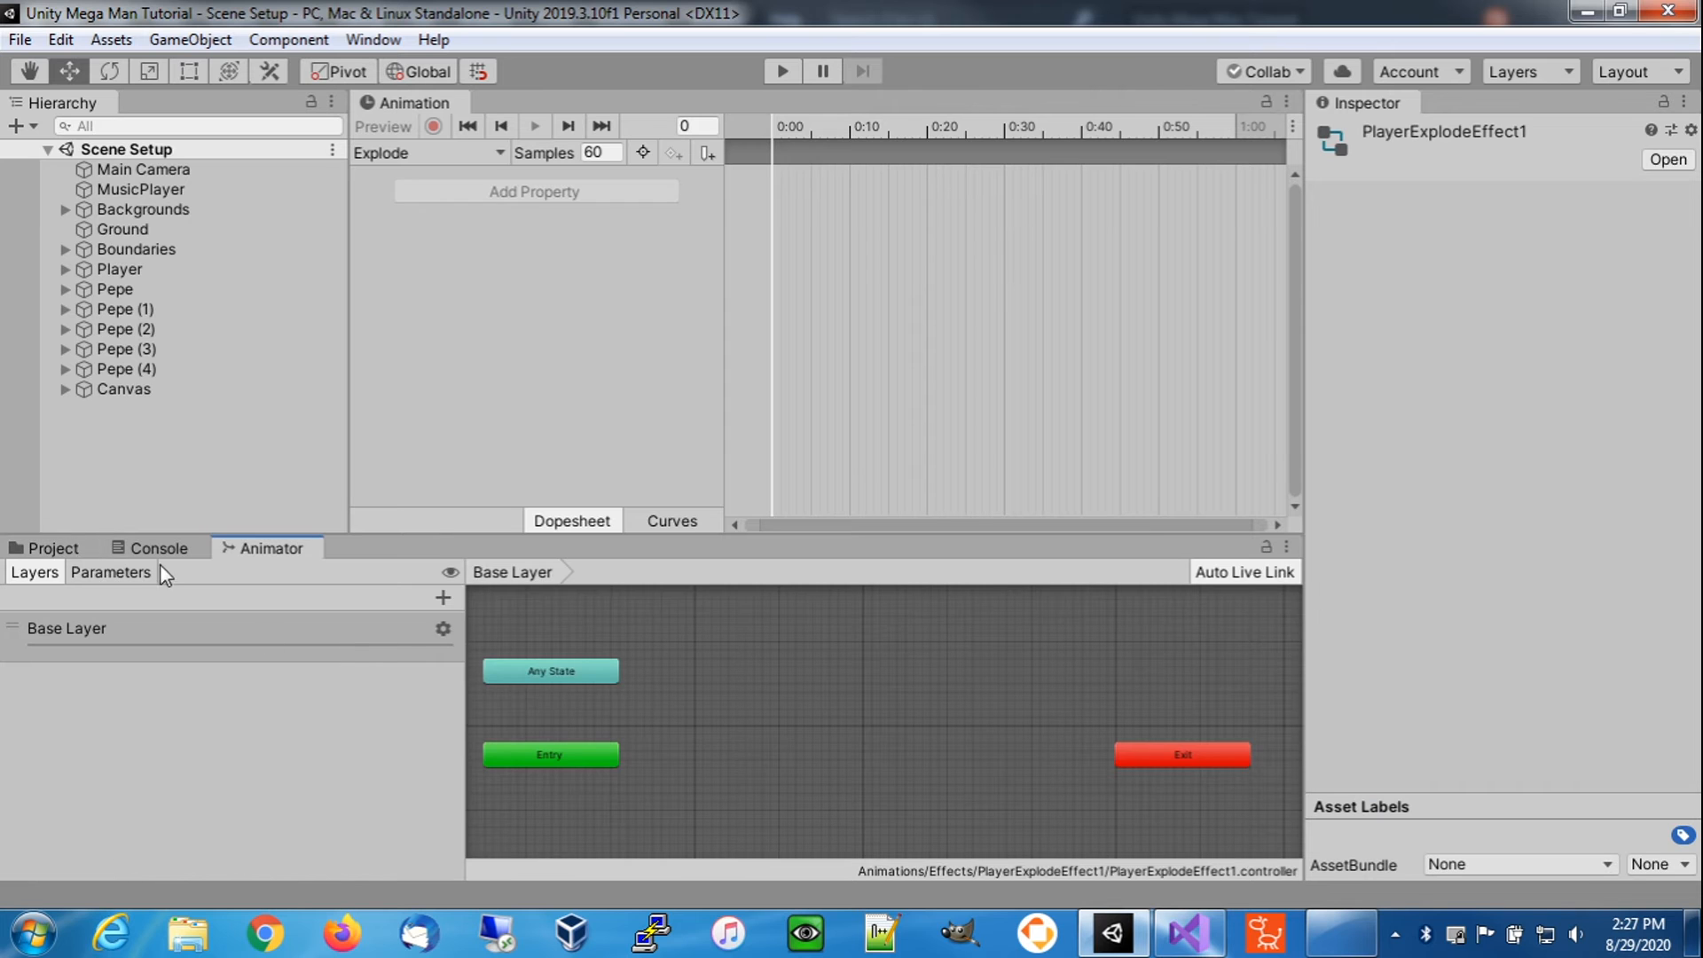
{"action": "left_click", "coordinate": [62, 548]}
{"action": "left_click", "coordinate": [271, 623]}
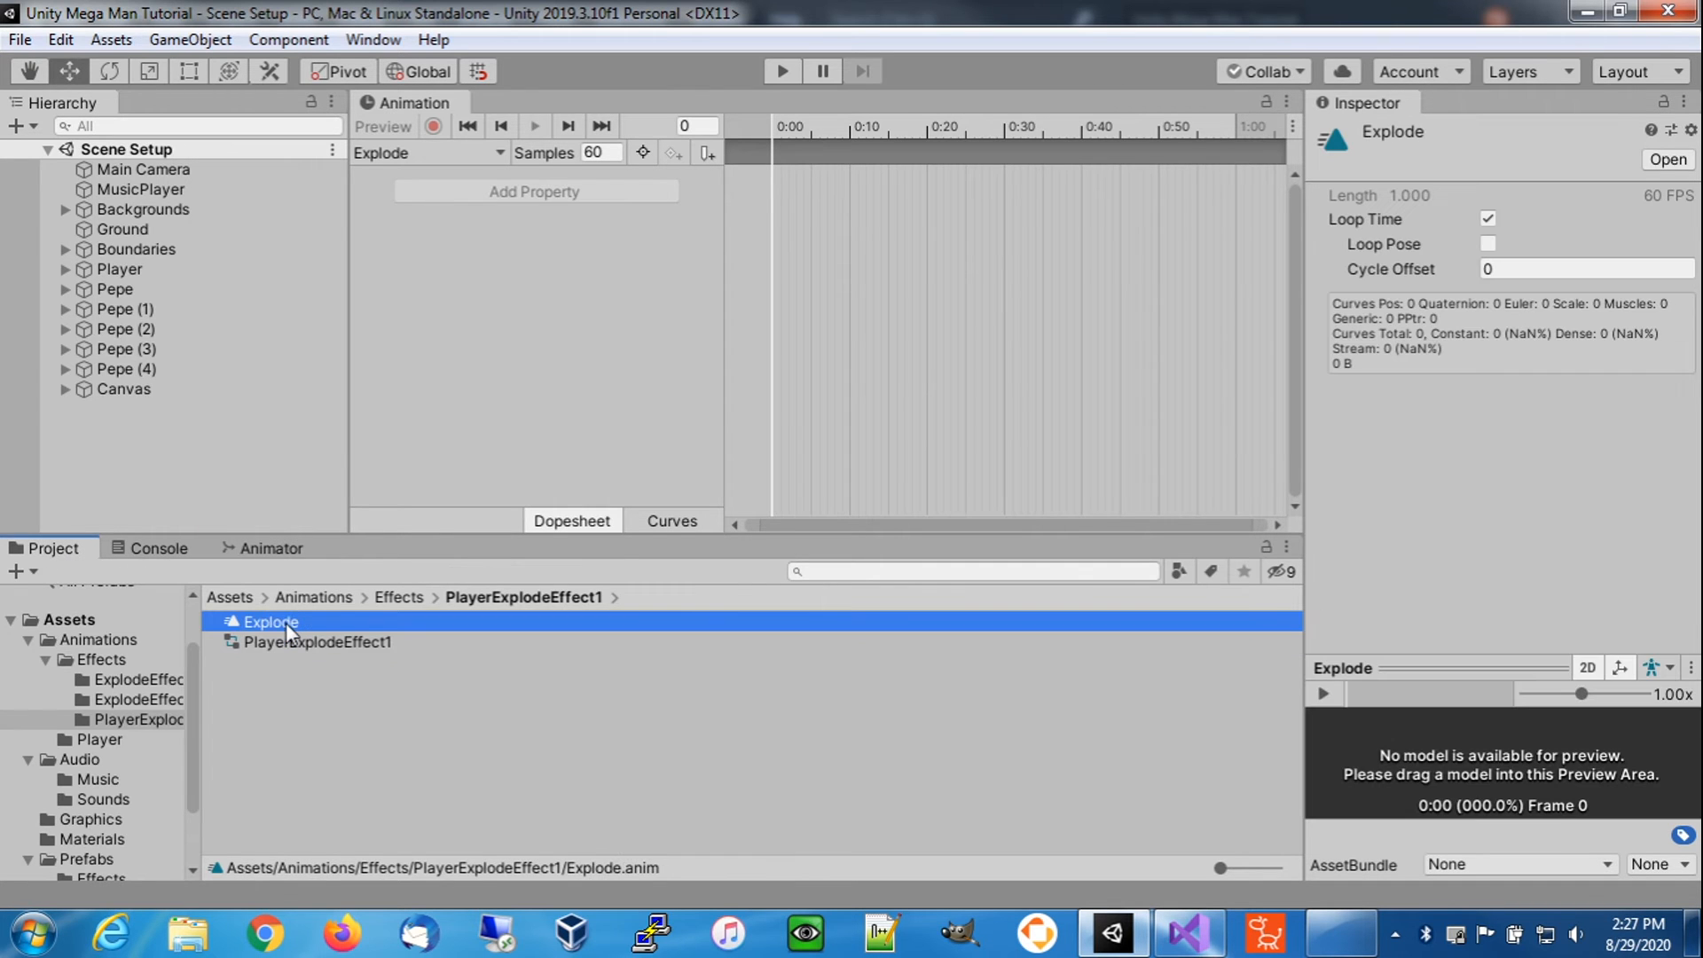
{"action": "left_click", "coordinate": [272, 548]}
{"action": "right_click", "coordinate": [811, 688]}
{"action": "mouse_move", "coordinate": [927, 707]}
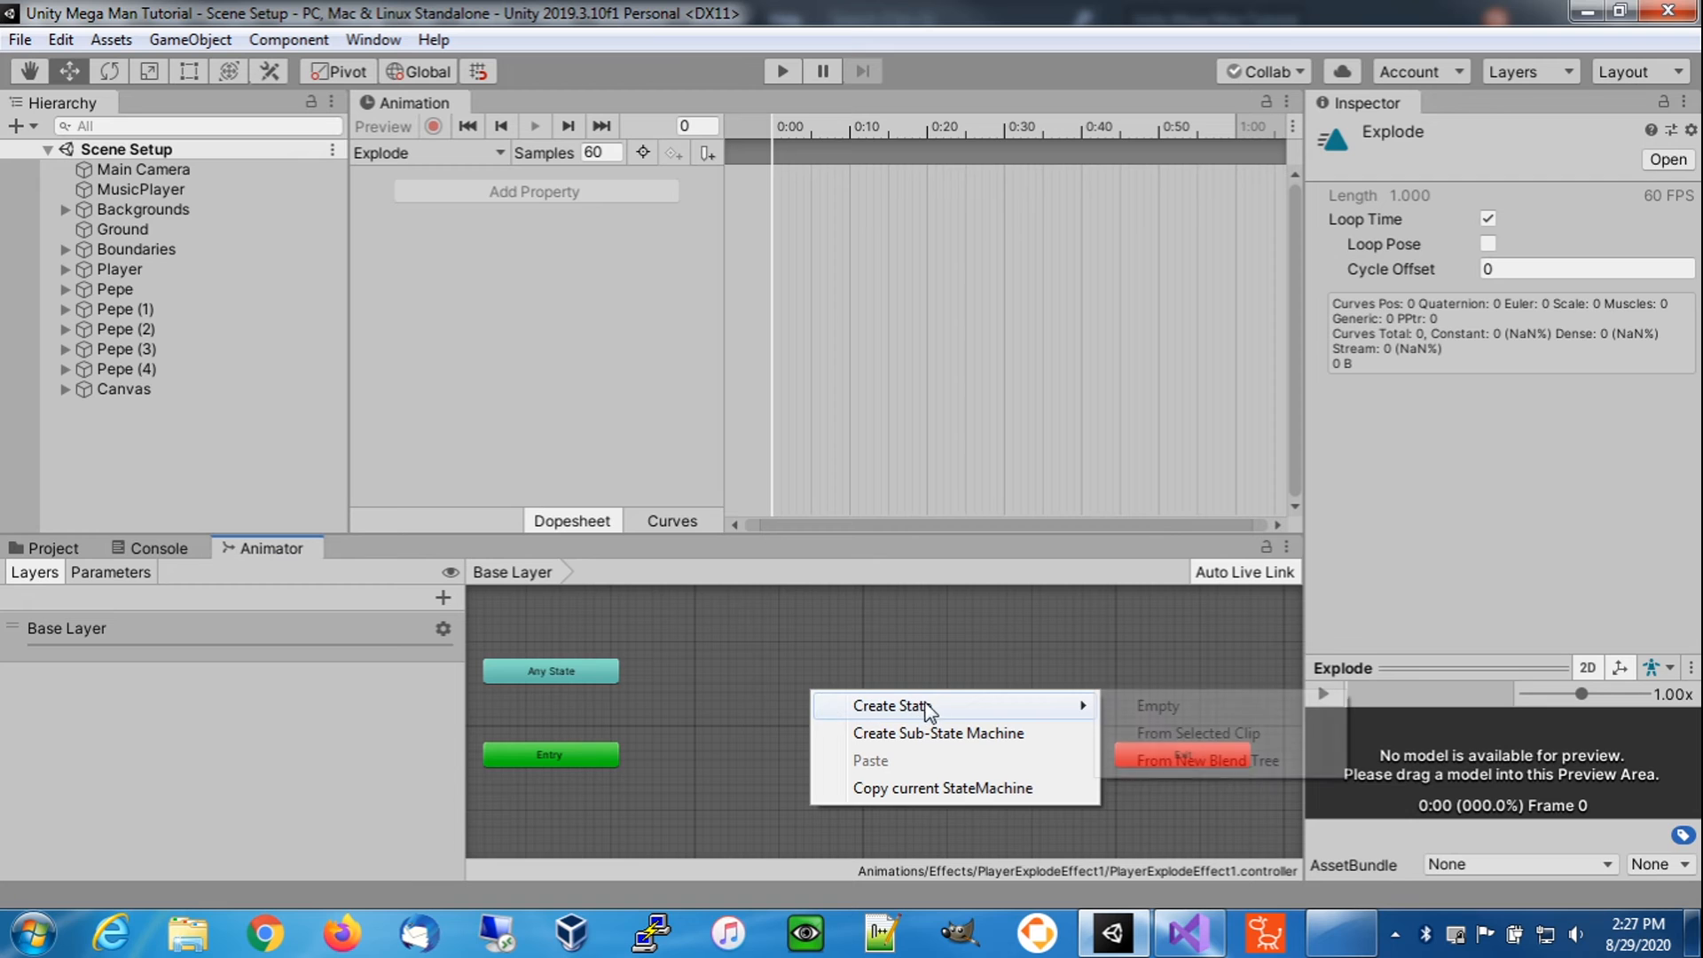
{"action": "left_click", "coordinate": [1155, 734]}
{"action": "left_click_drag", "start_coordinate": [885, 704], "coordinate": [738, 755]}
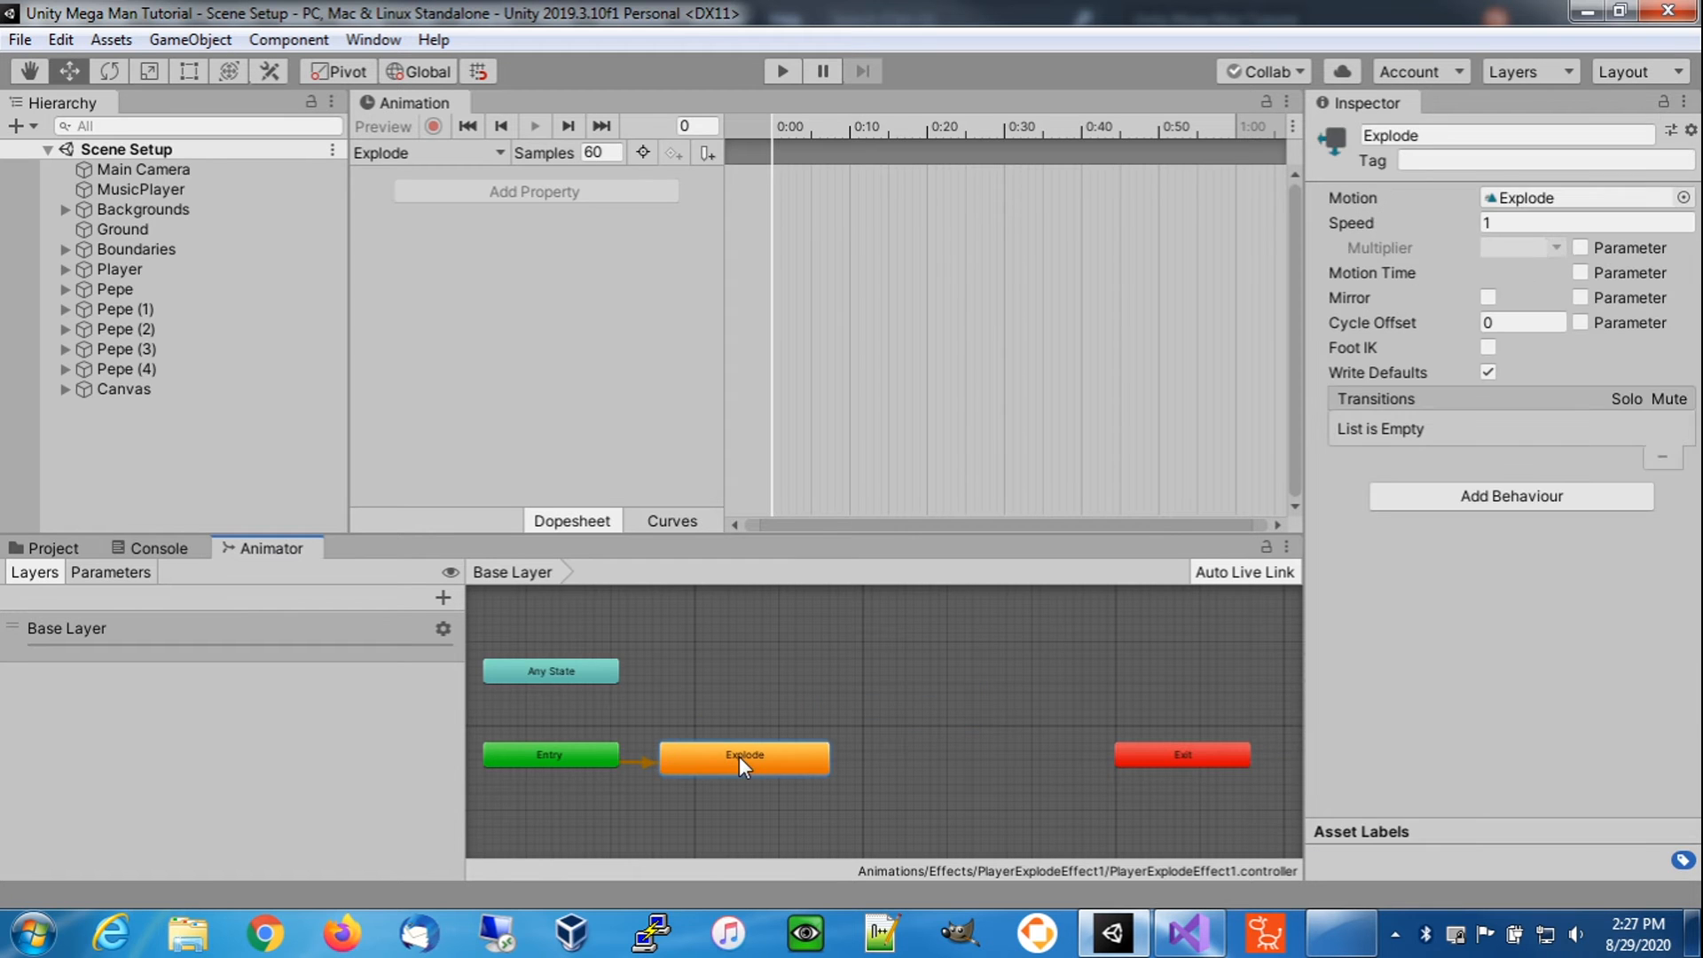
- Create an empty game object at the root of the scene and name it PlayerExplodeEffect1
{"action": "left_click", "coordinate": [52, 549]}
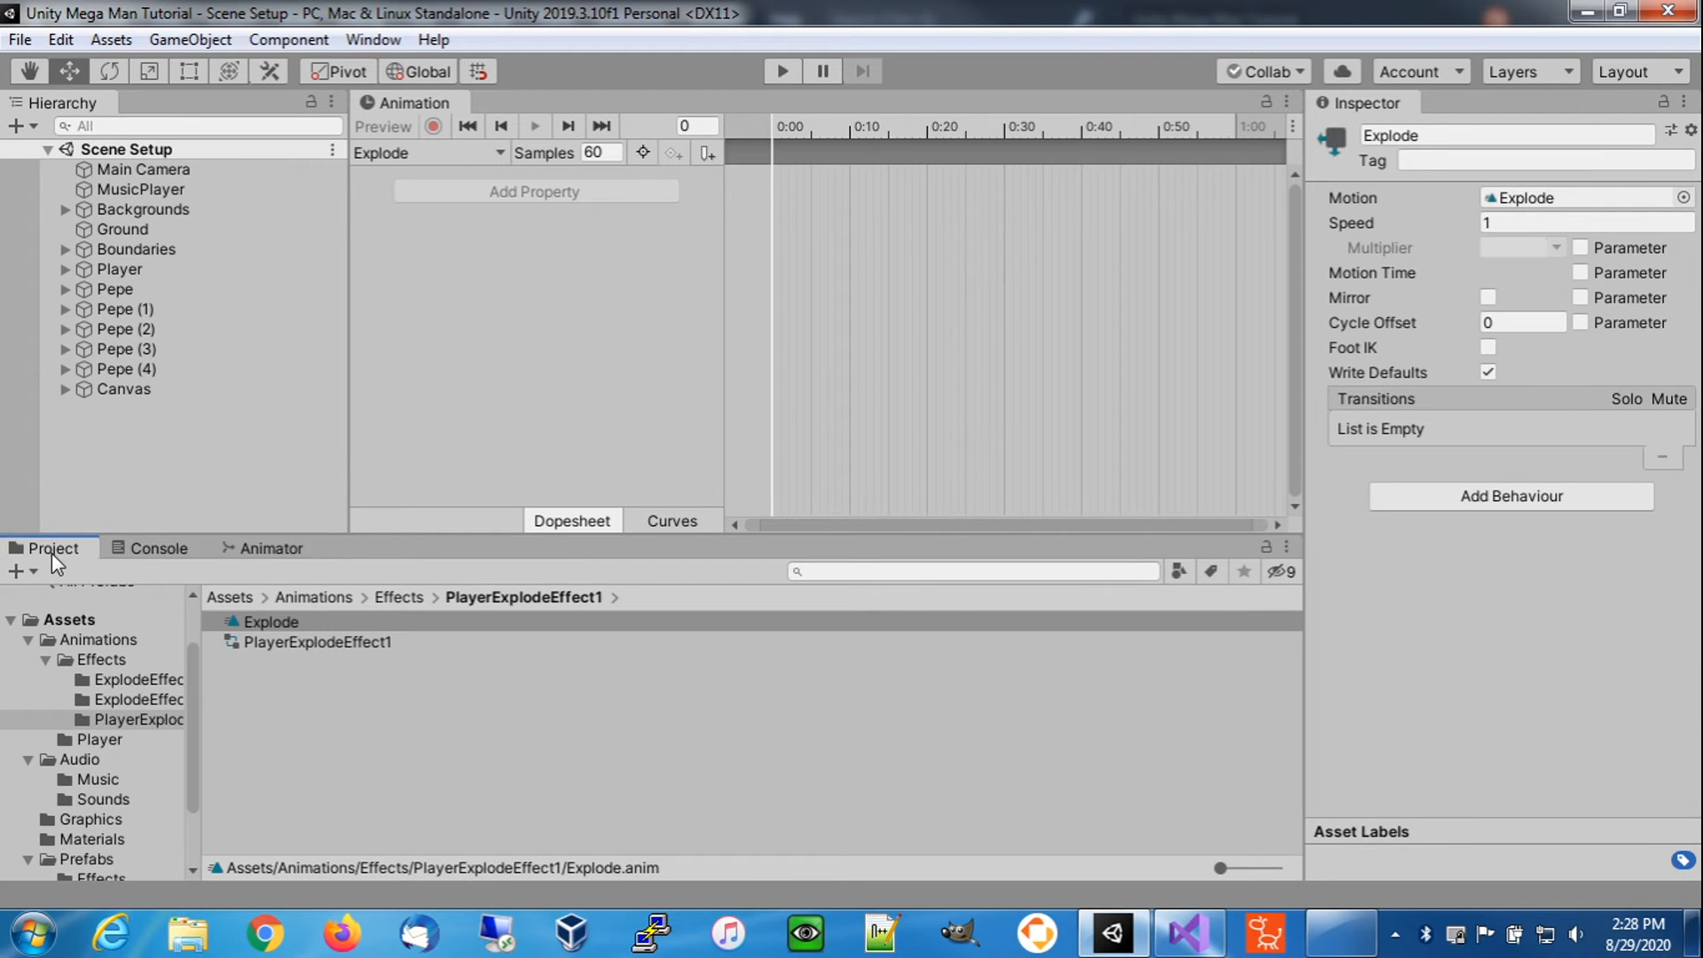
{"action": "right_click", "coordinate": [133, 477]}
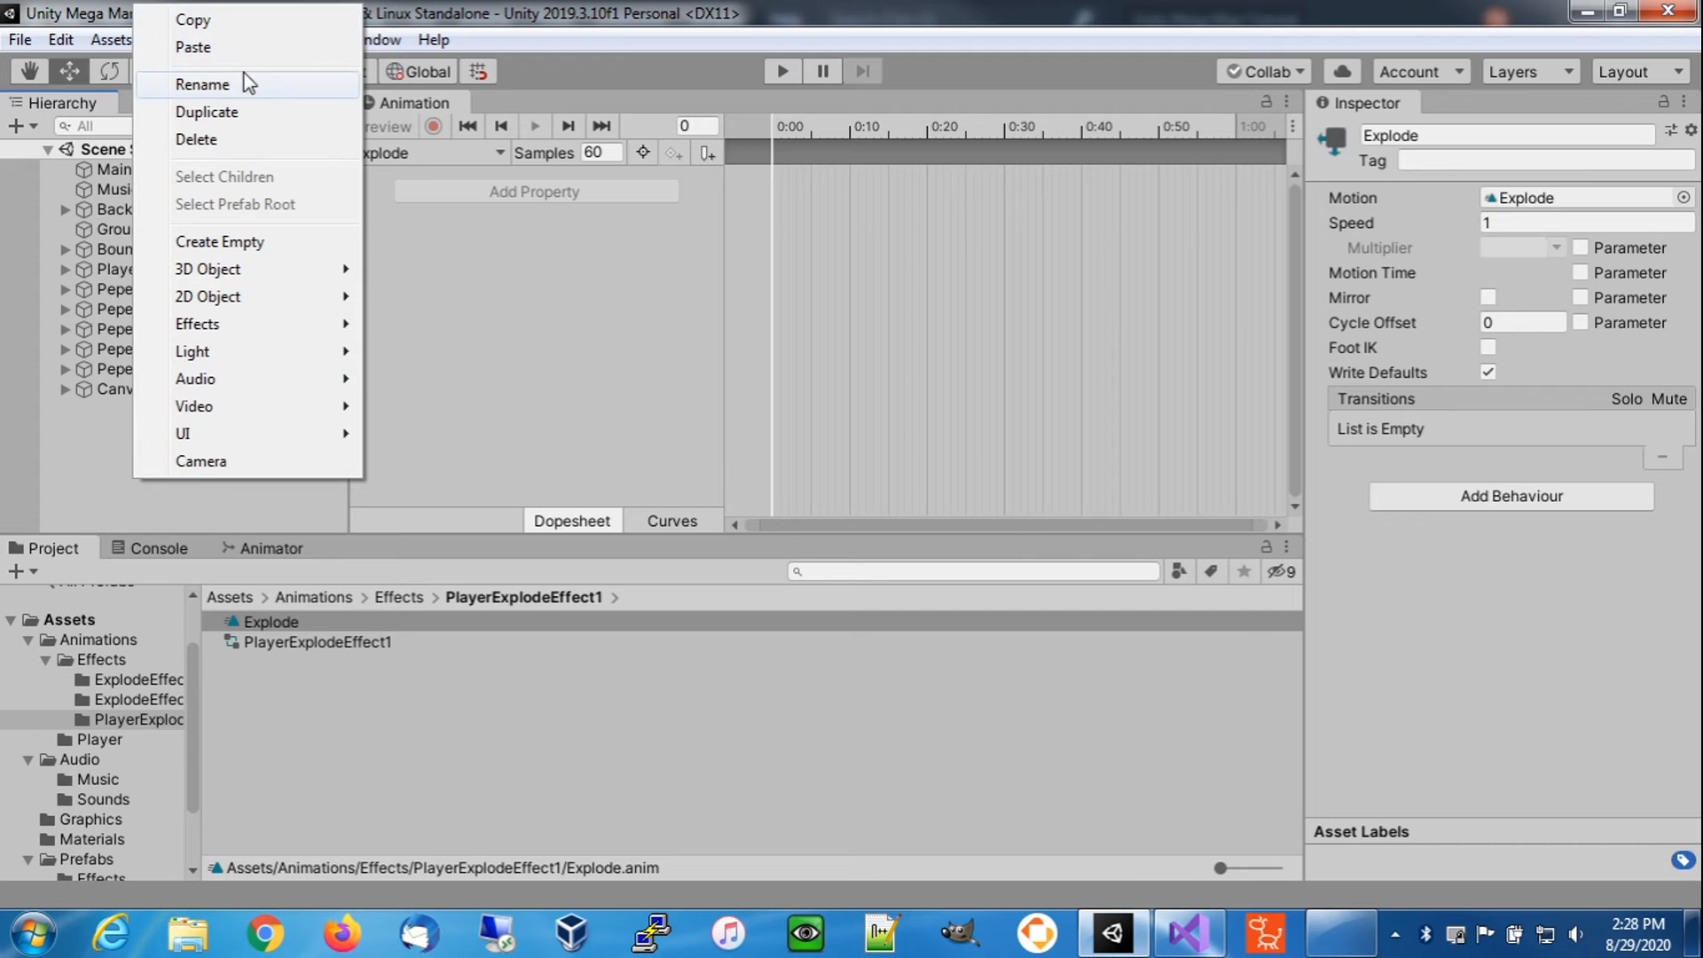
{"action": "left_click", "coordinate": [229, 242]}
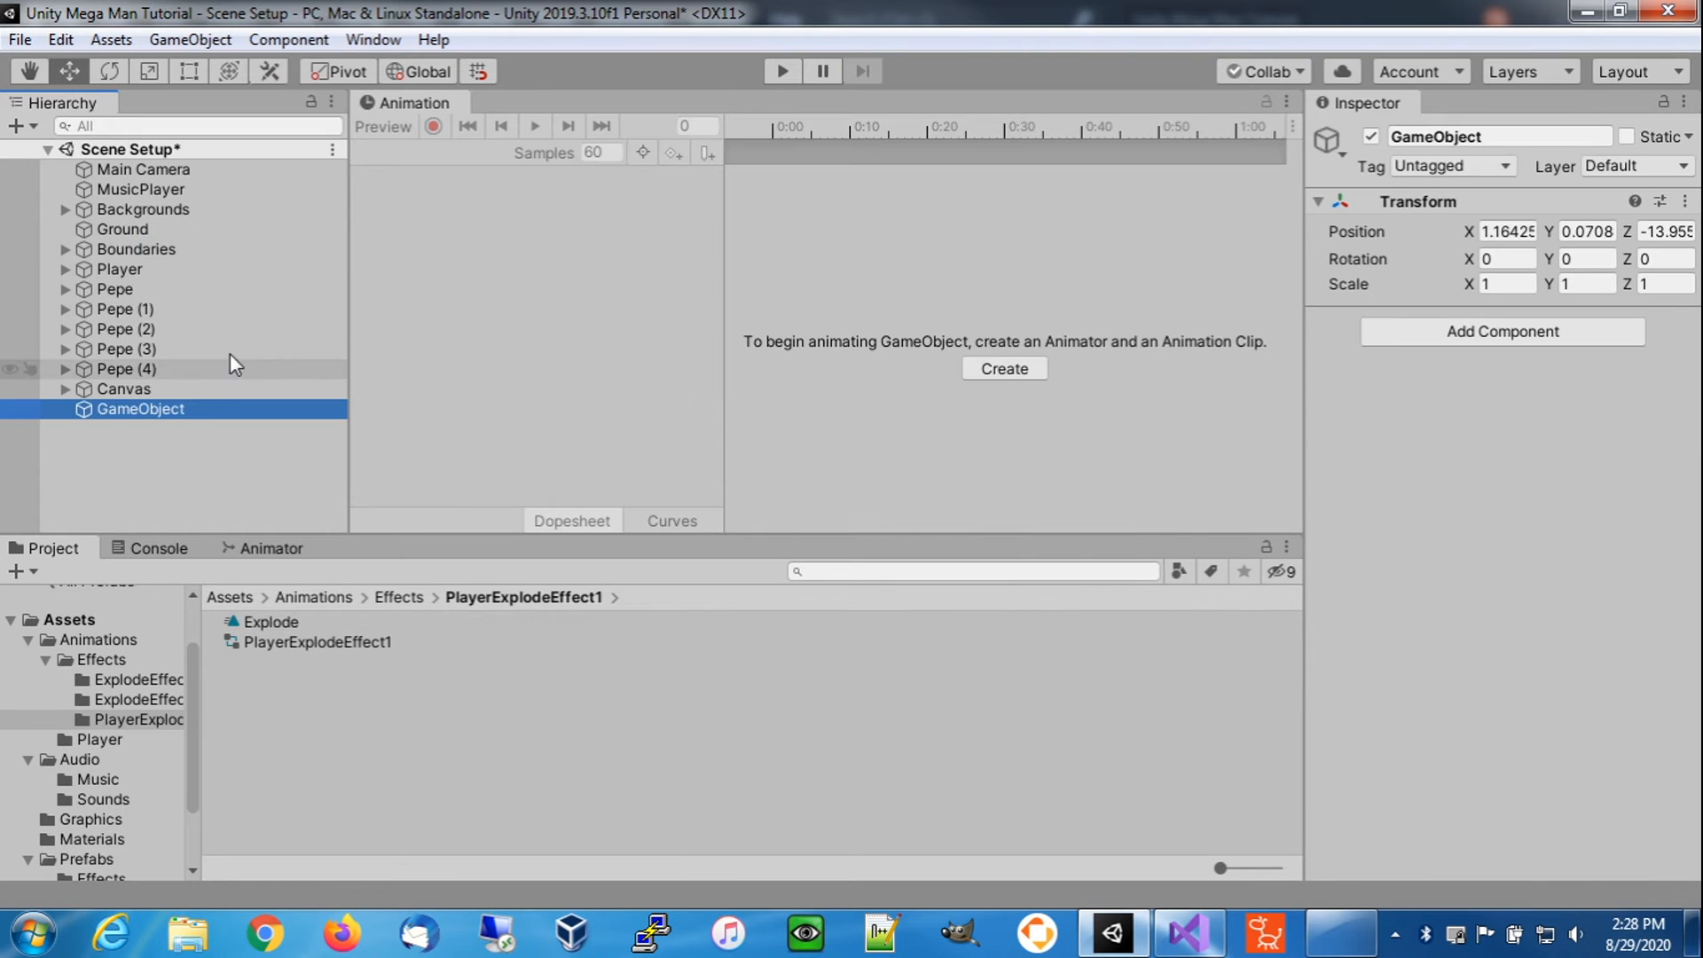
{"action": "left_click", "coordinate": [172, 408]}
{"action": "type", "text": "PlayerExplodeEffect1"}
{"action": "key", "text": "Return"}
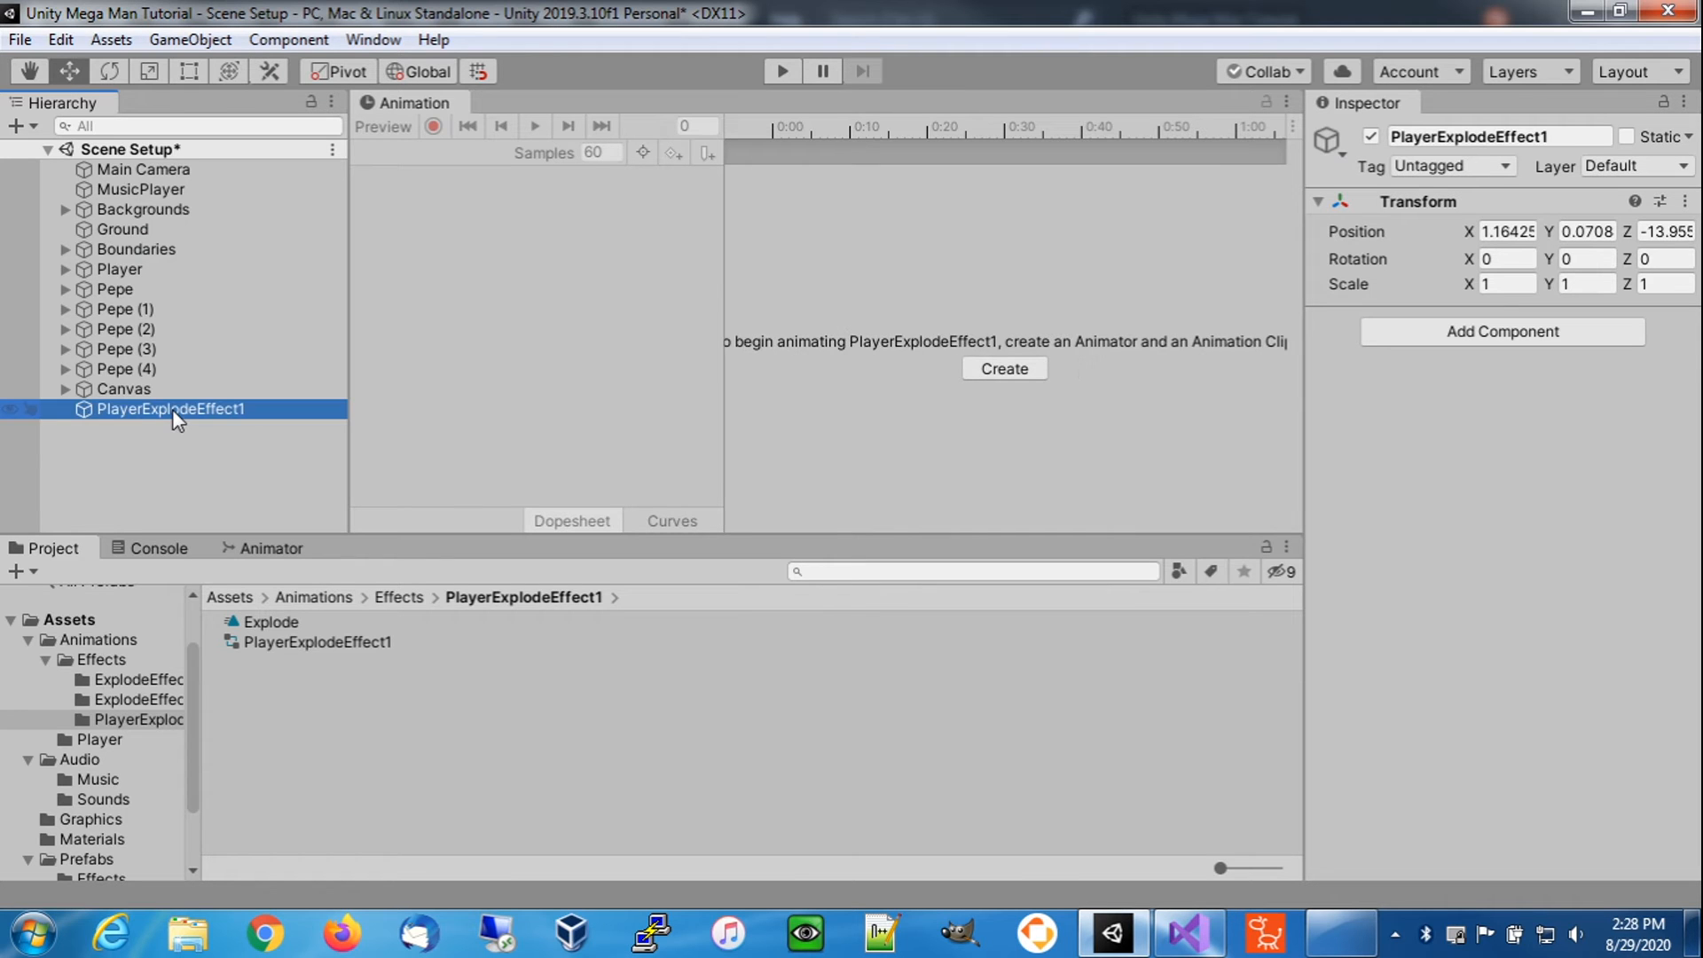
- Set the PlayerExplodeEffect1 object's position to X 0, Y 0, Z 0
{"action": "left_click", "coordinate": [1507, 231]}
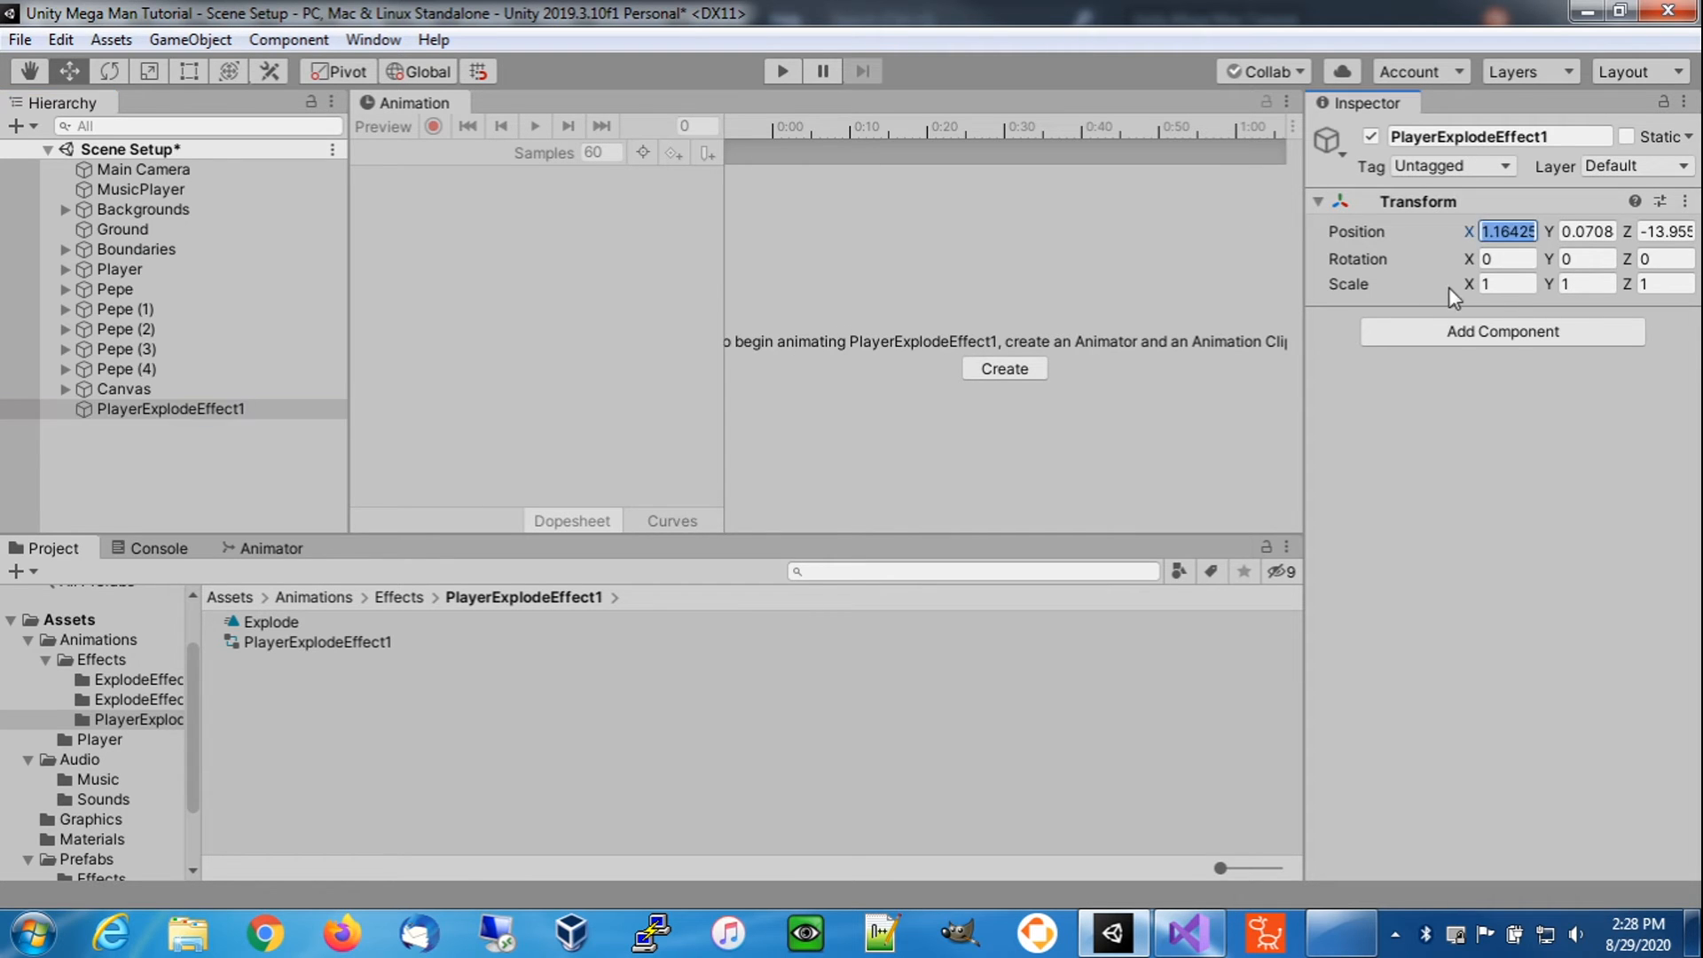
{"action": "type", "text": "0"}
{"action": "left_click", "coordinate": [1586, 231]}
{"action": "type", "text": "0"}
{"action": "left_click", "coordinate": [1670, 231]}
{"action": "type", "text": "0"}
{"action": "left_click", "coordinate": [1462, 429]}
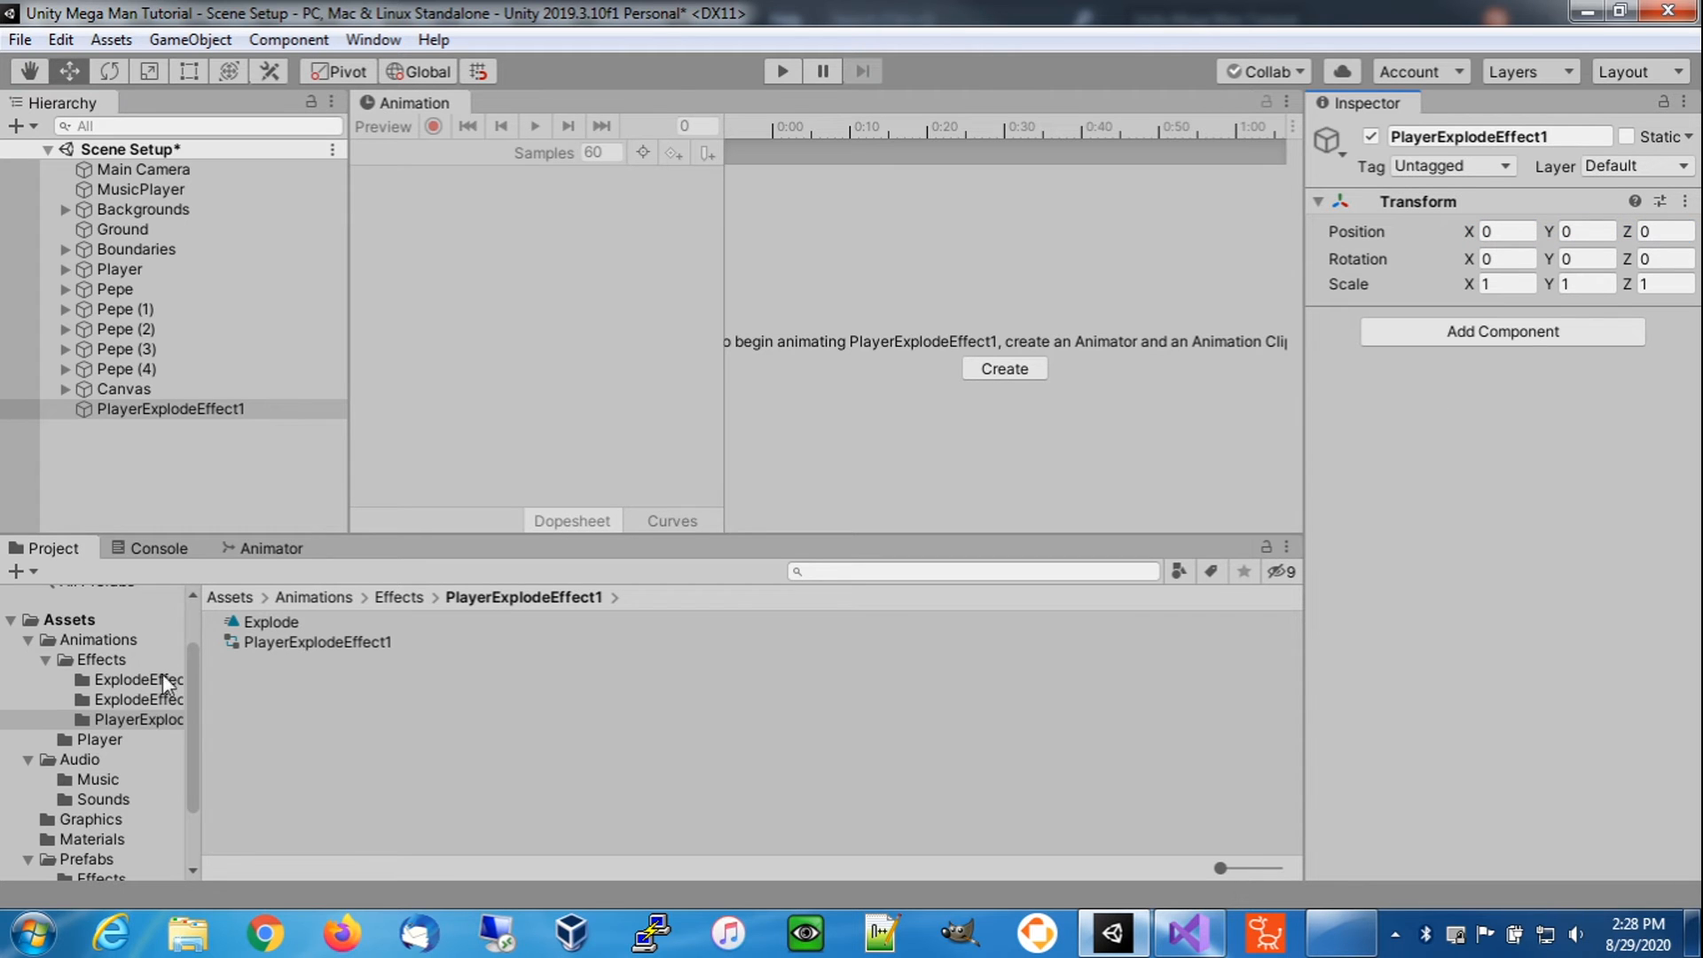
- Create a C# script named PlayerDefeatEffect in the Scripts folder
{"action": "scroll", "coordinate": [115, 775], "scroll_direction": "down", "scroll_amount": 3}
{"action": "left_click", "coordinate": [94, 840]}
{"action": "right_click", "coordinate": [307, 770]}
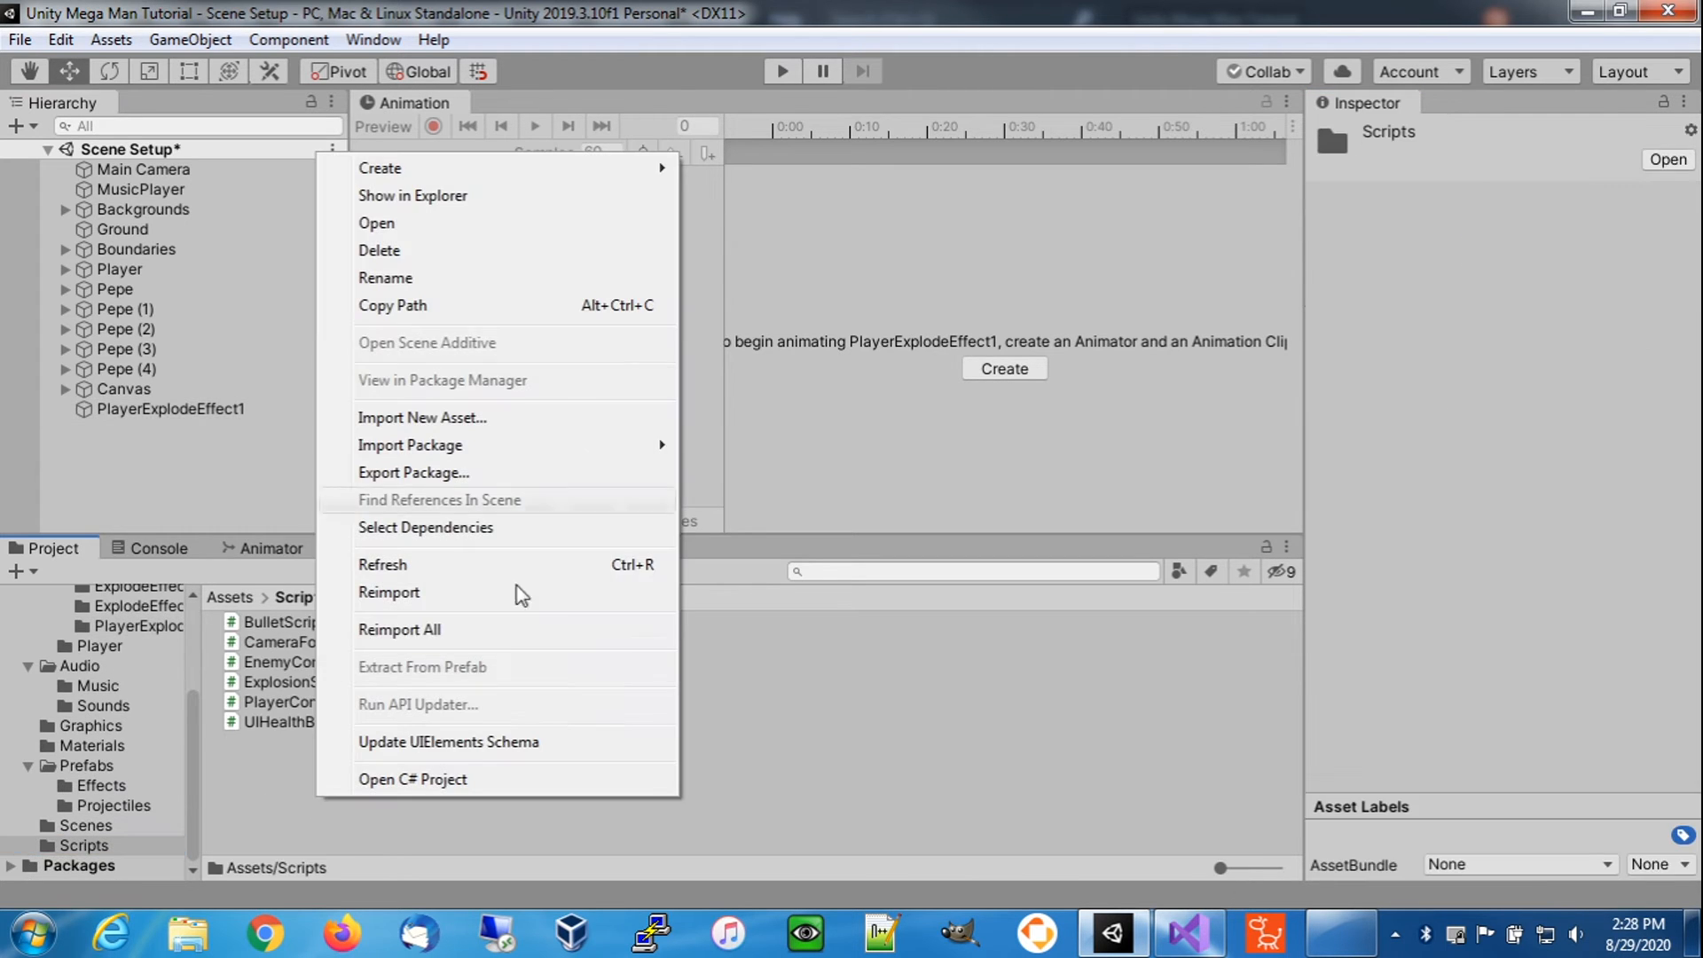
{"action": "mouse_move", "coordinate": [621, 182]}
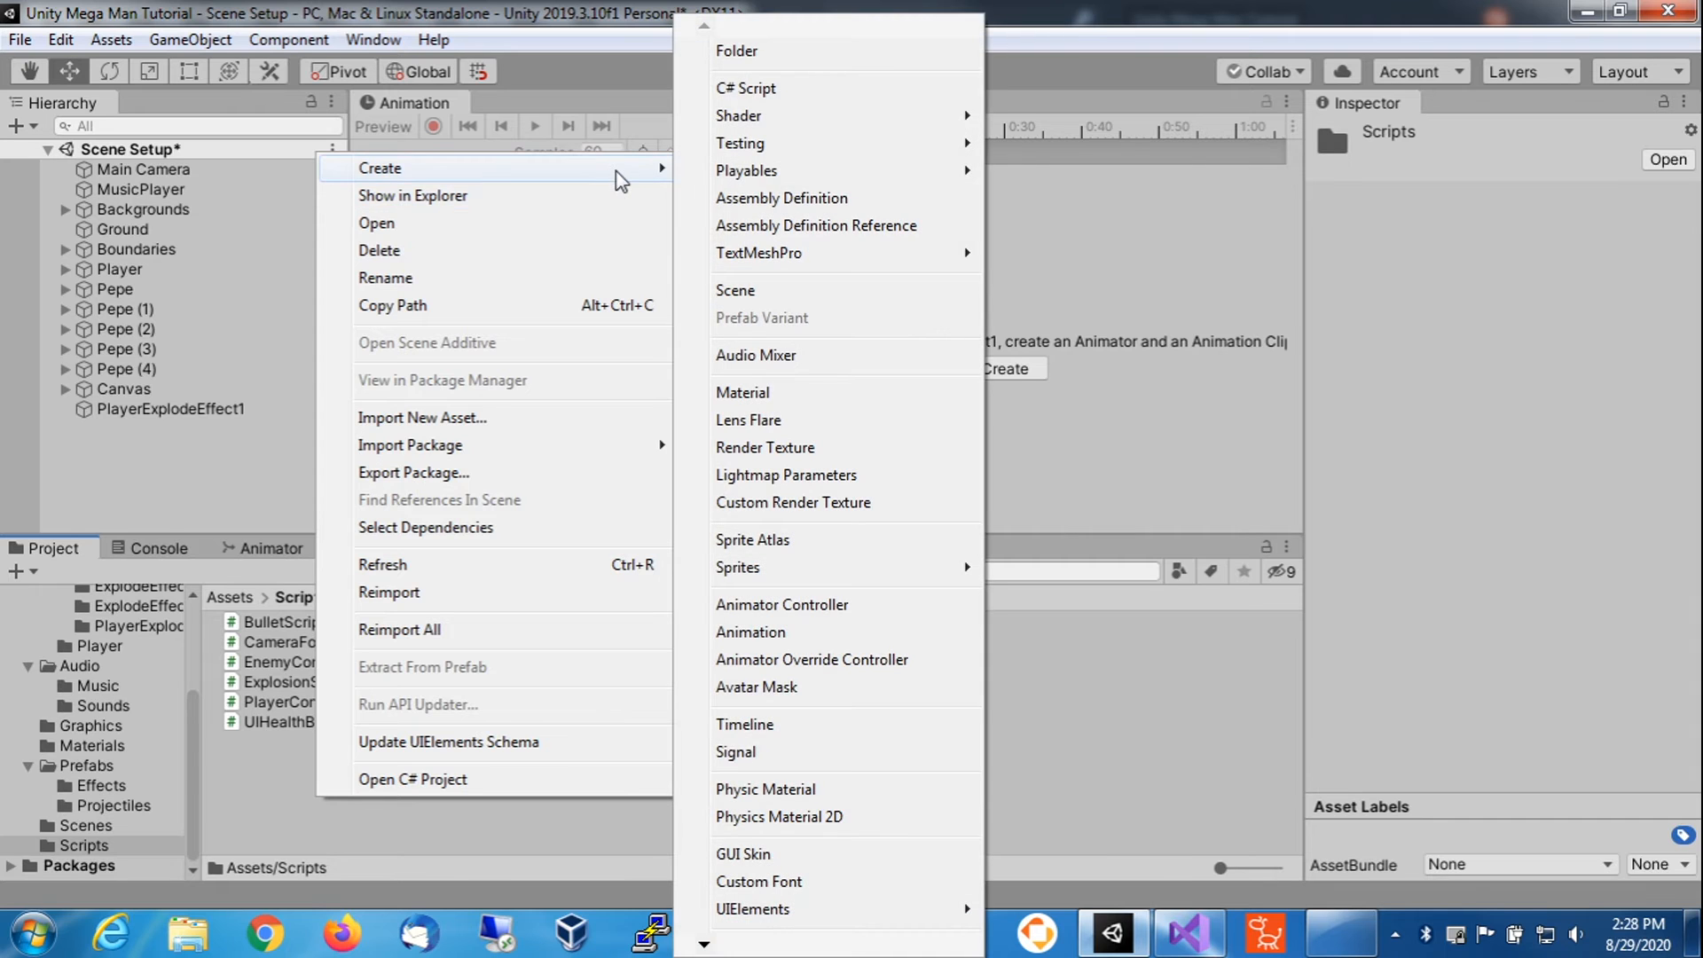
{"action": "left_click", "coordinate": [745, 88]}
{"action": "type", "text": "PlayerExplodeF"}
{"action": "key", "text": "BackSpace"}
{"action": "type", "text": "E"}
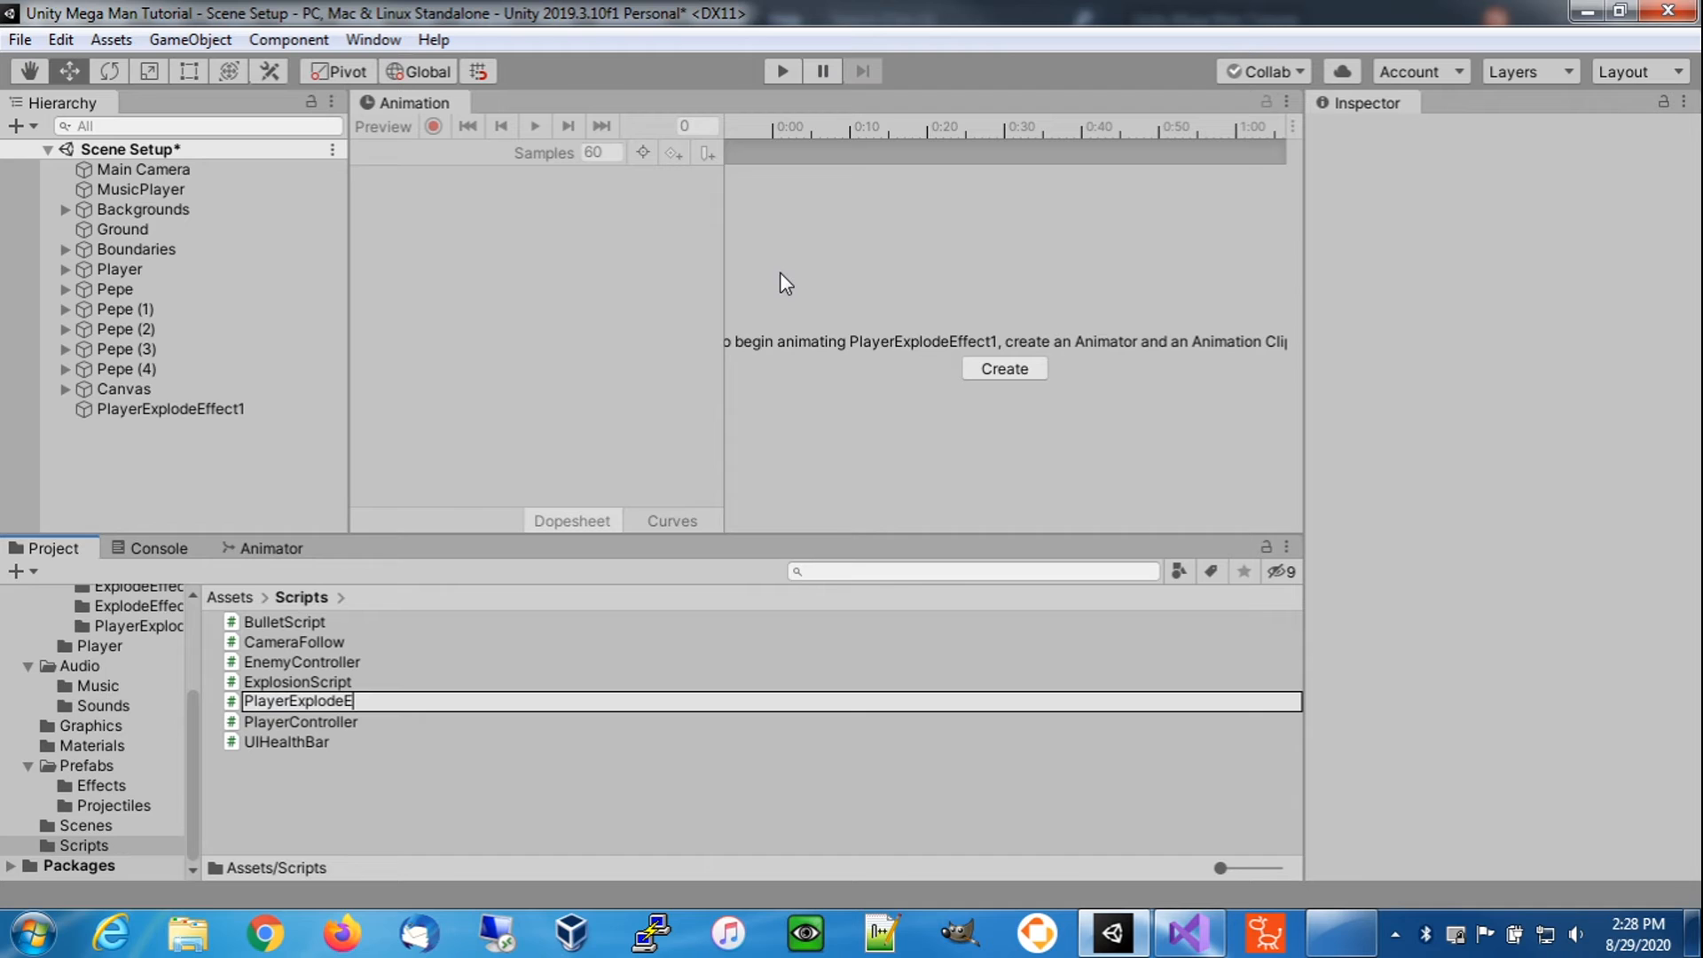
{"action": "type", "text": "ffect"}
{"action": "key", "text": "BackSpace"}
{"action": "key", "text": "BackSpace"}
{"action": "key", "text": "BackSpace"}
{"action": "key", "text": "BackSpace"}
{"action": "key", "text": "BackSpace"}
{"action": "key", "text": "BackSpace"}
{"action": "key", "text": "BackSpace"}
{"action": "type", "text": "Defe"}
{"action": "key", "text": "Return"}
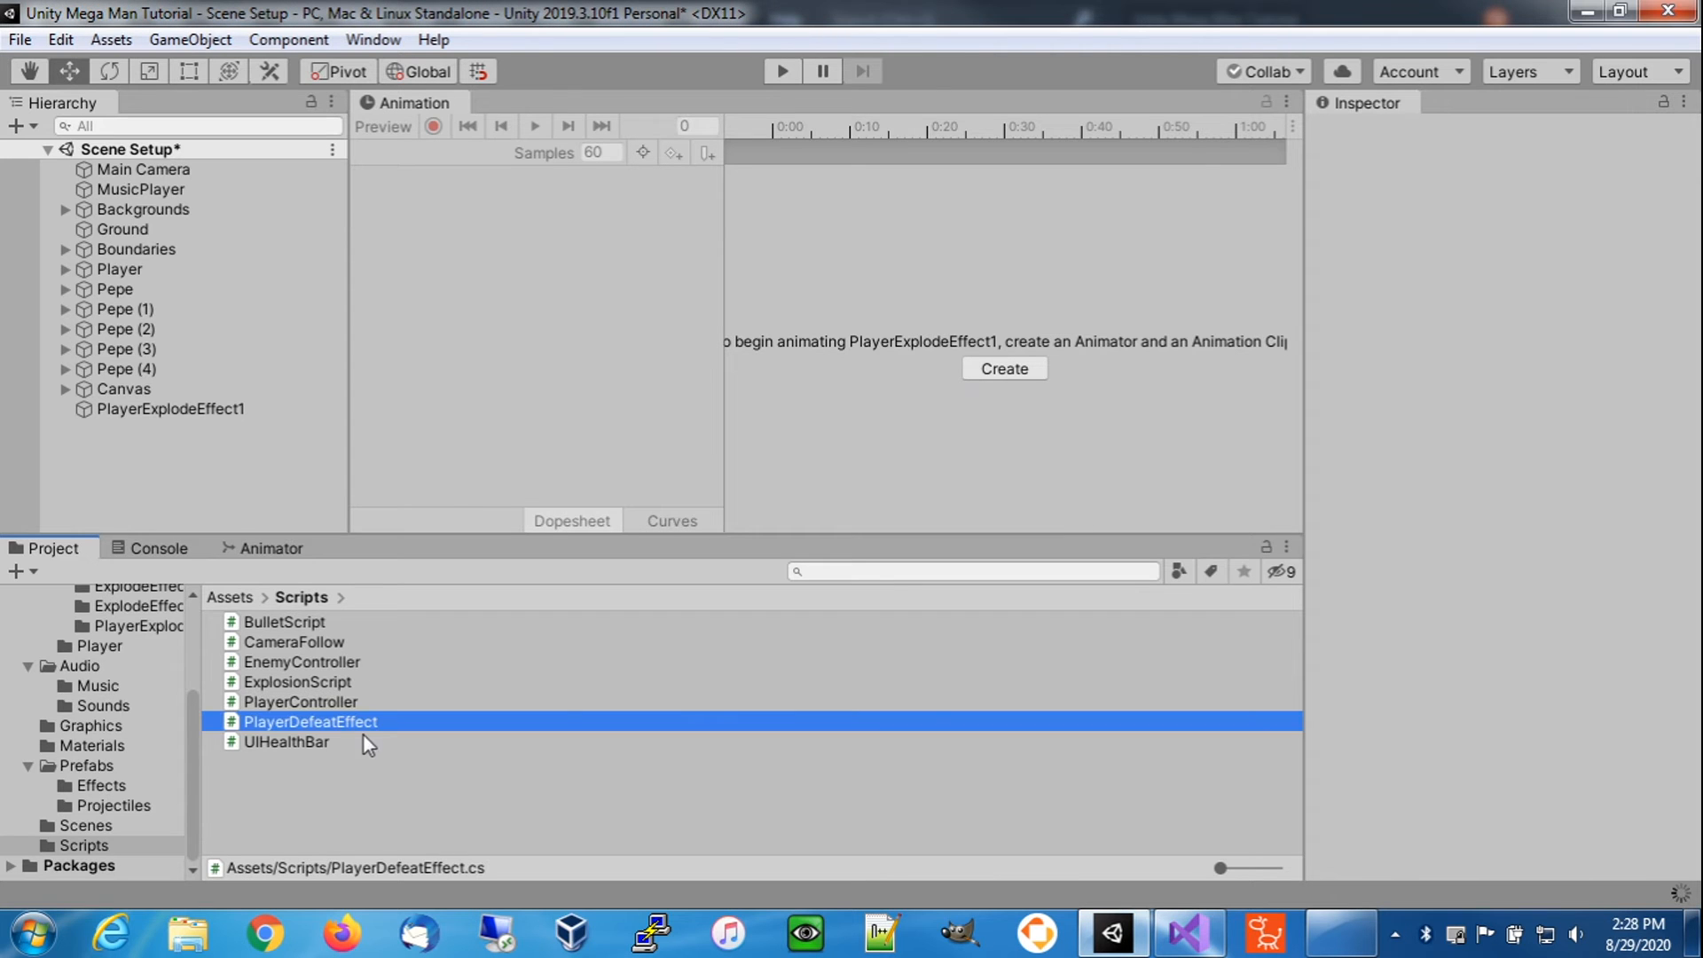
- Attach the PlayerDefeatEffect script to the PlayerExplodeEffect1 object as a component
{"action": "left_click", "coordinate": [167, 410]}
{"action": "left_click", "coordinate": [196, 410]}
{"action": "left_click_drag", "start_coordinate": [322, 718], "coordinate": [1489, 543]}
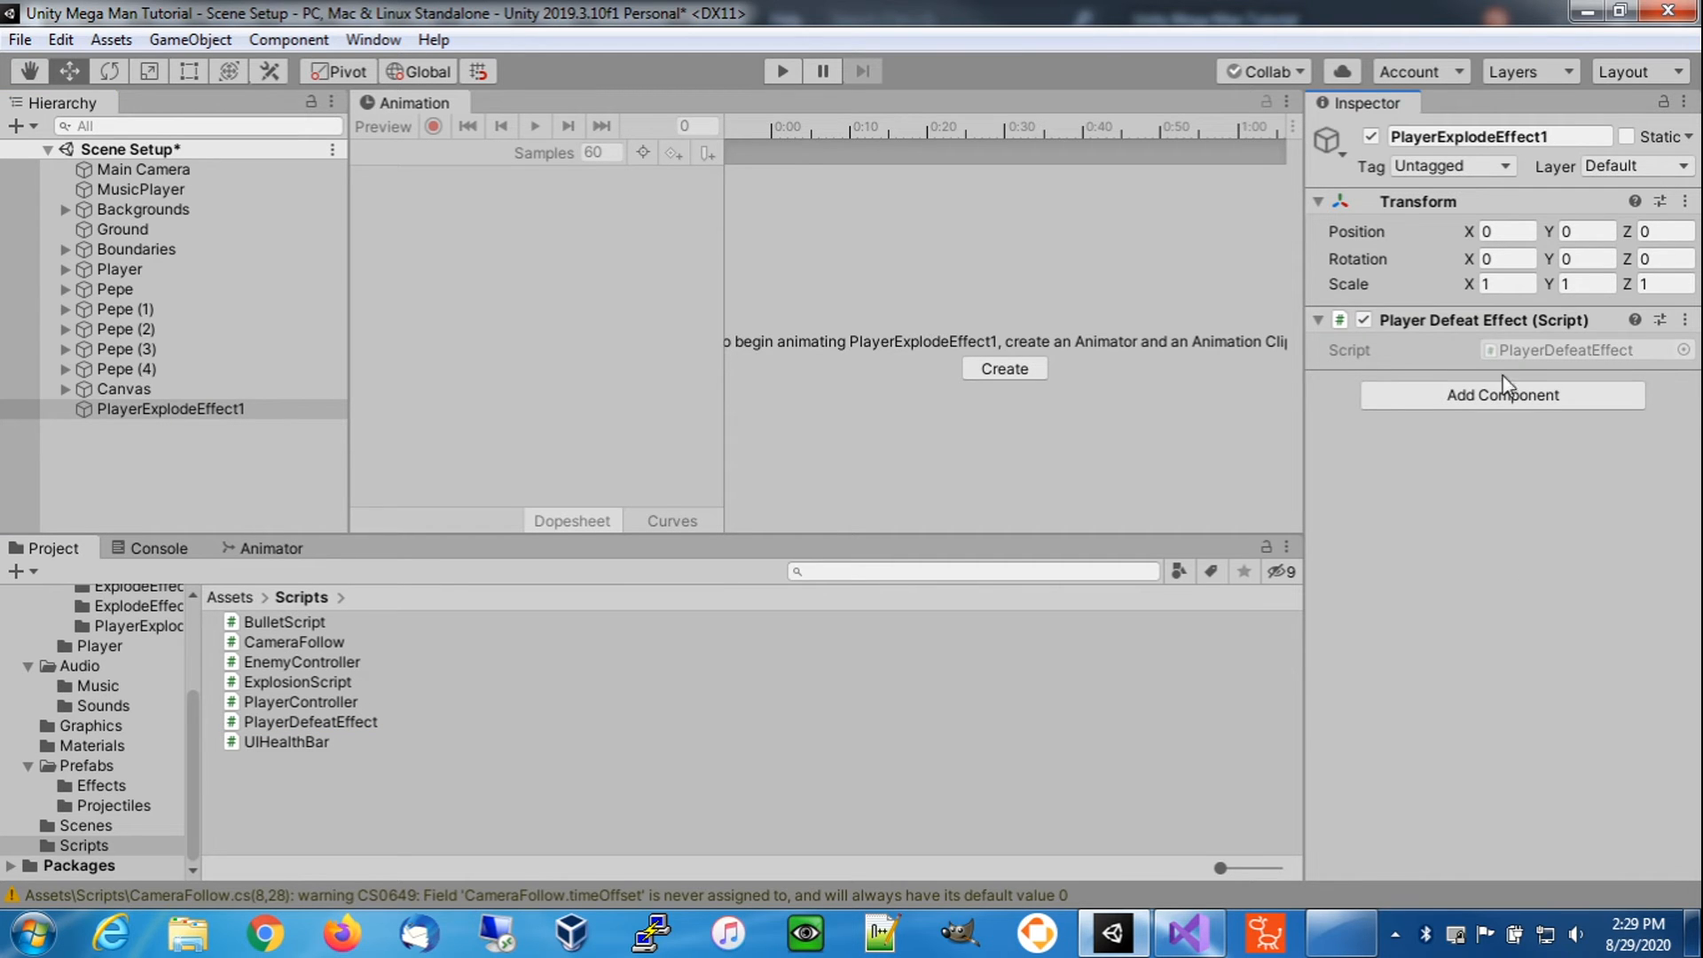
- Set the PlayerExplodeEffect1 object's scale to 1.5 on X and 1.5 on Y
{"action": "left_click", "coordinate": [1508, 284]}
{"action": "type", "text": "1.5"}
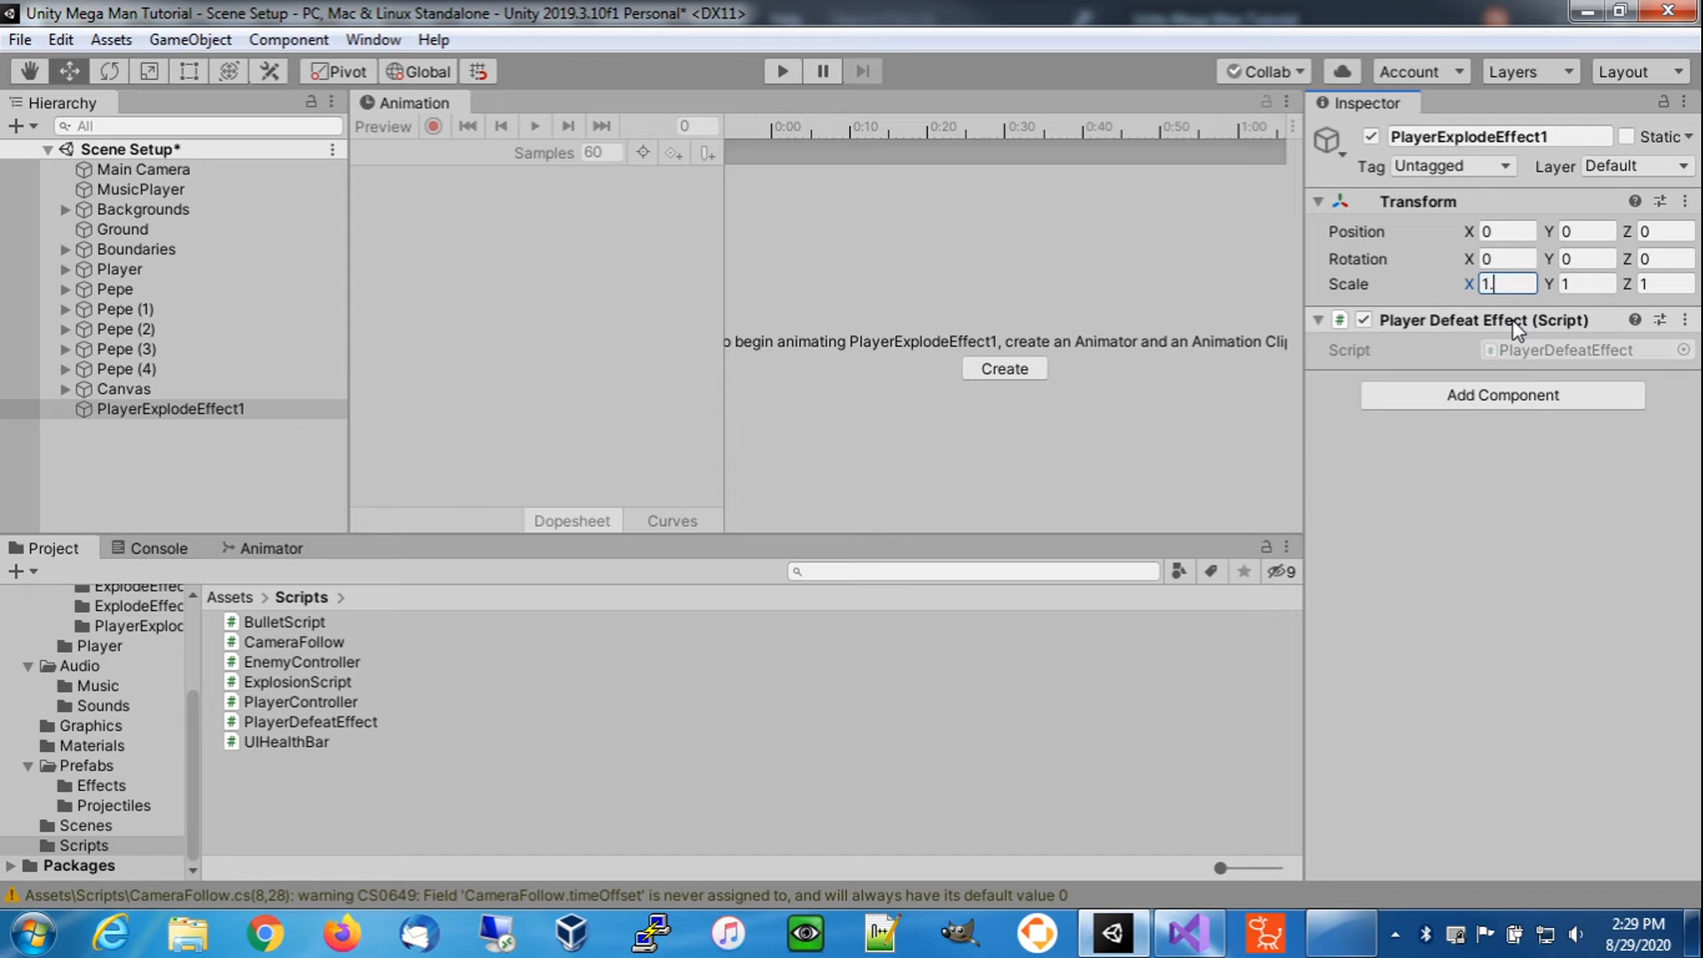
{"action": "left_click", "coordinate": [1586, 285]}
{"action": "type", "text": "1.5"}
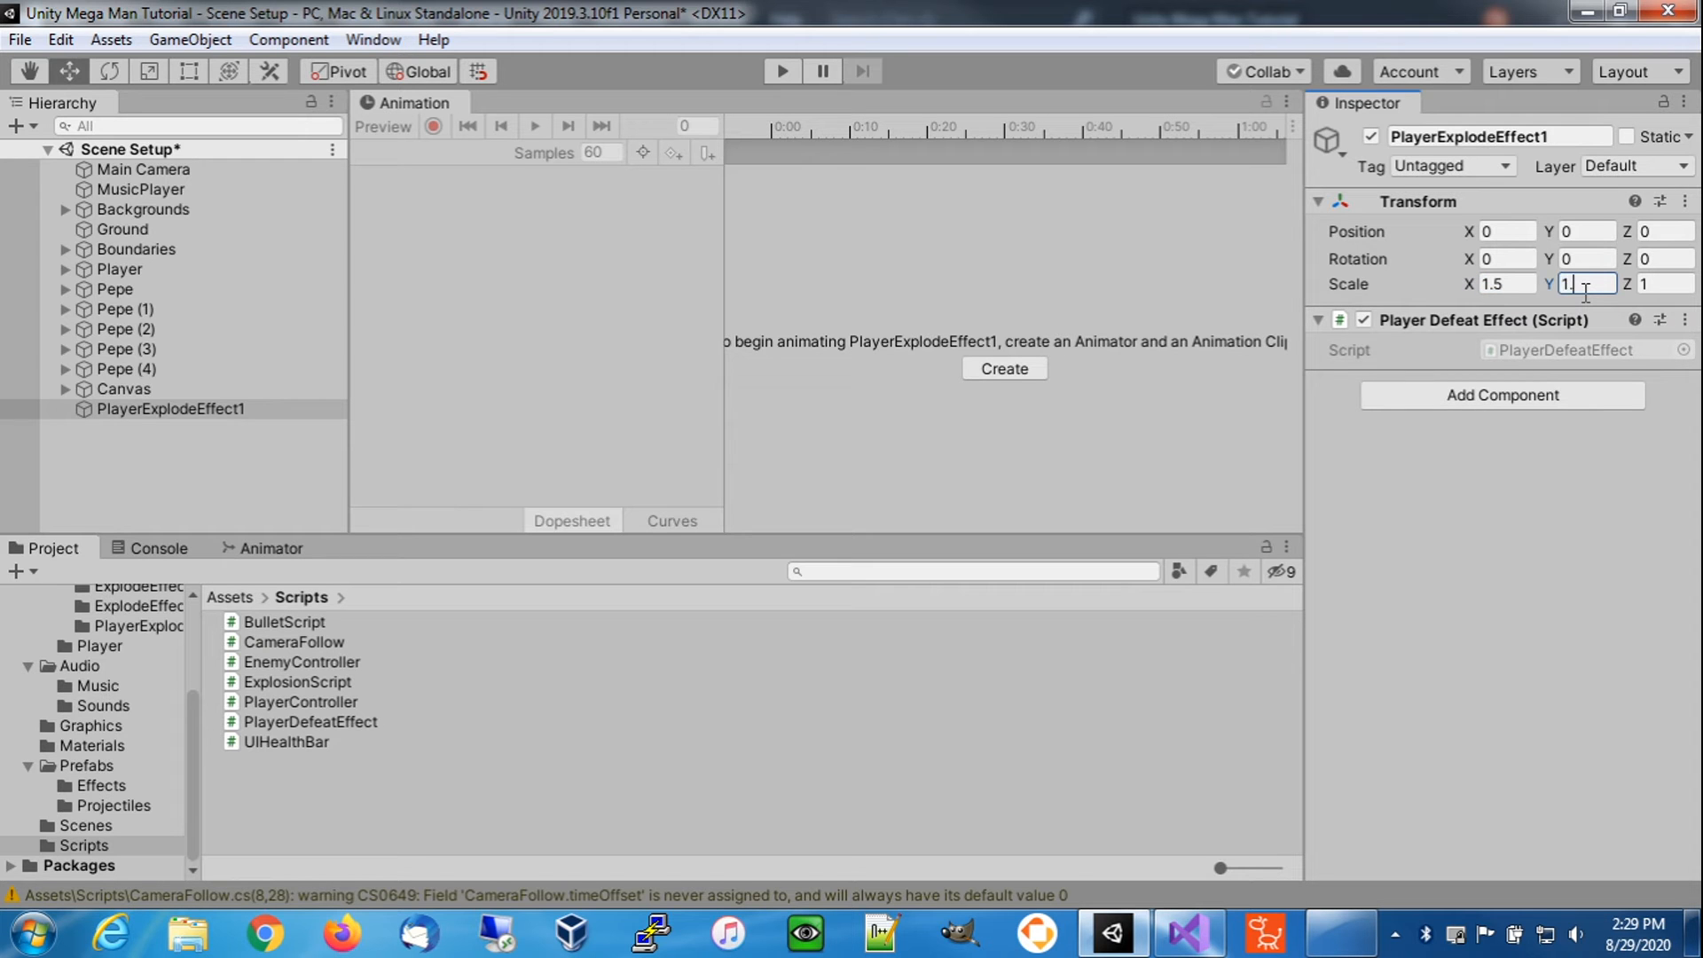
{"action": "left_click", "coordinate": [1507, 285]}
- Save the scene and open the PlayerDefeatEffect script in Visual Studio
{"action": "left_click", "coordinate": [20, 39]}
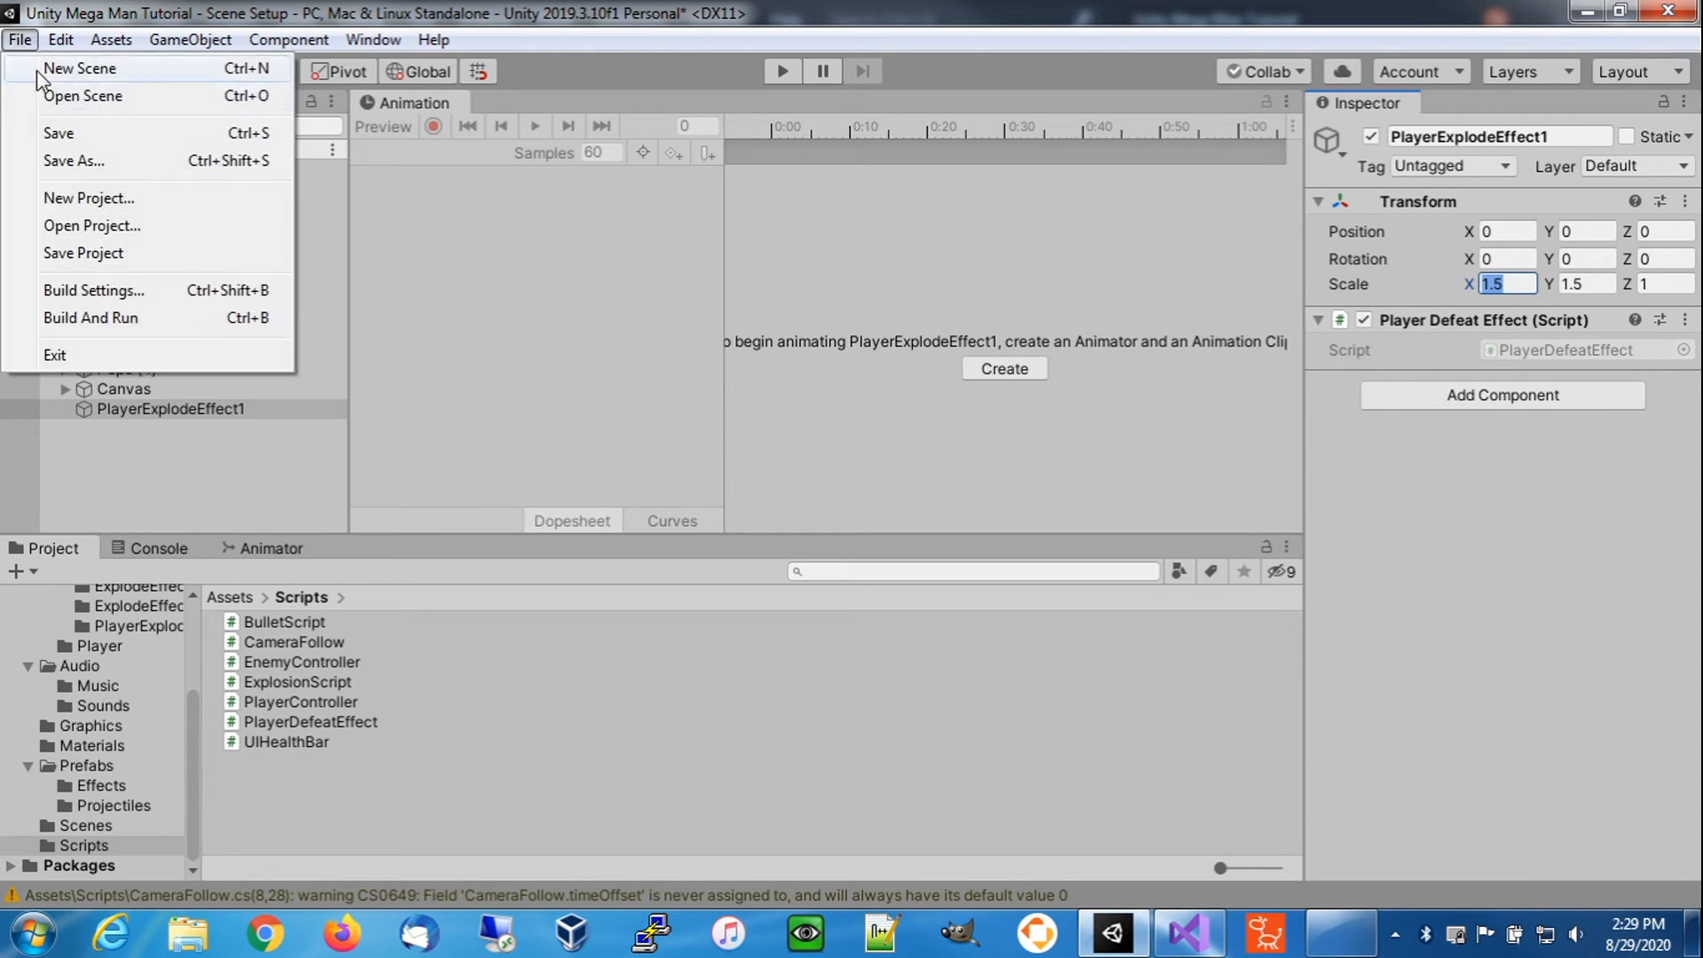
{"action": "left_click", "coordinate": [59, 132]}
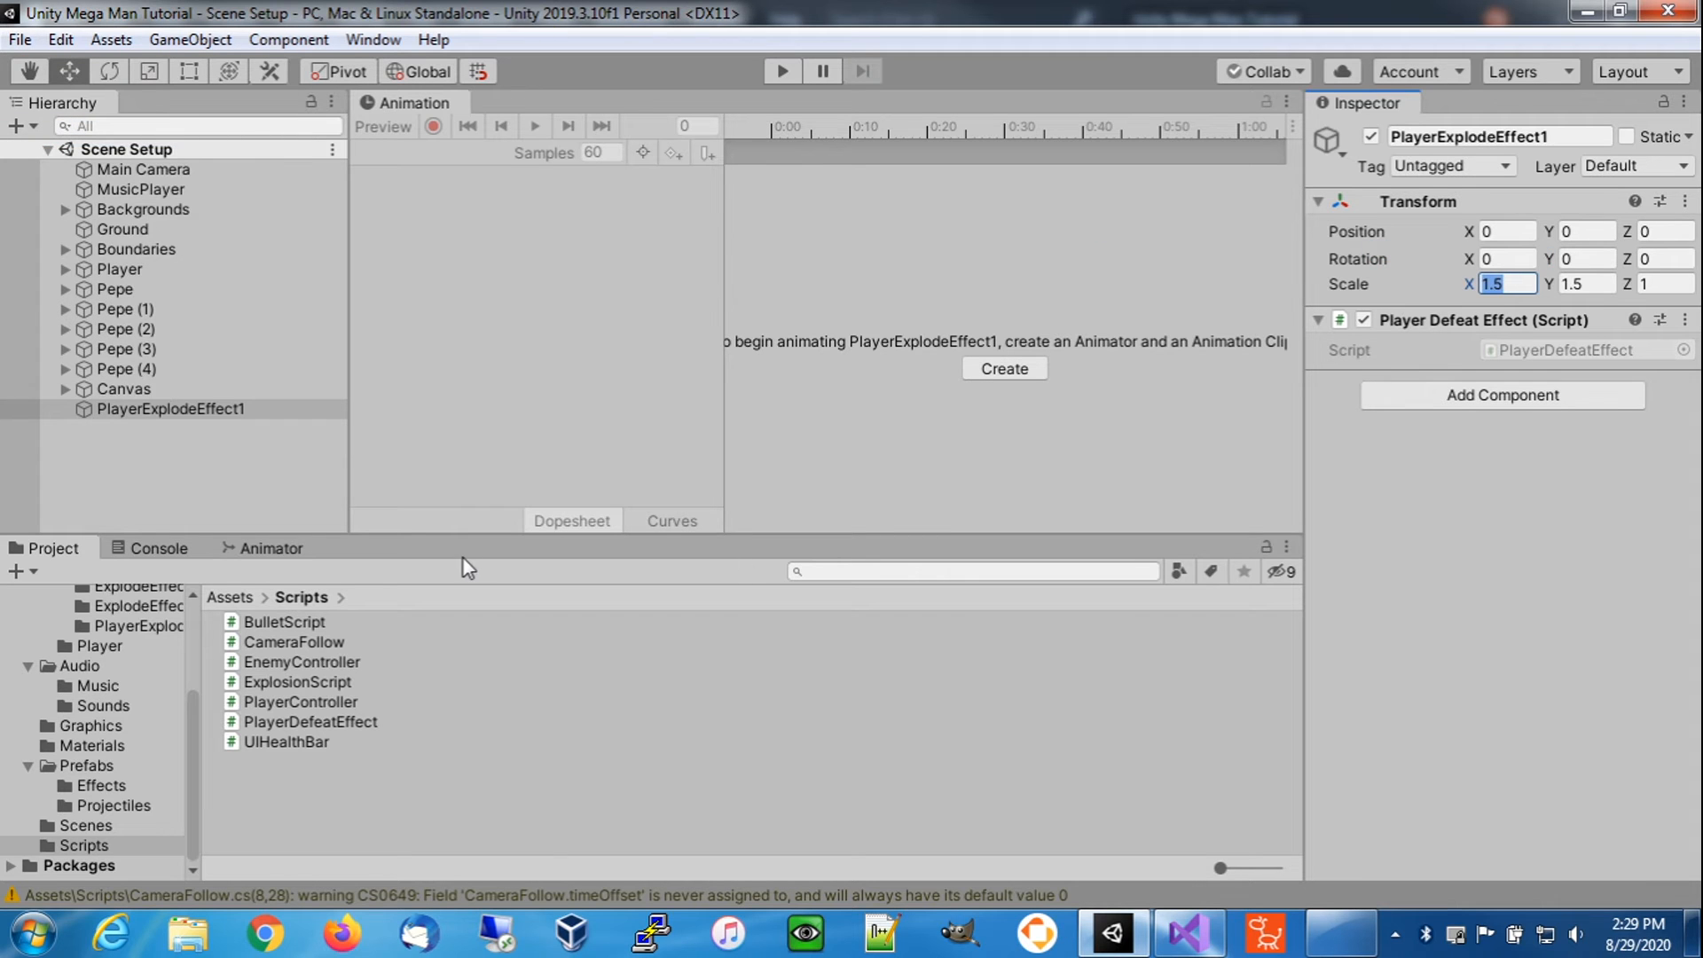
{"action": "double_click", "coordinate": [315, 721]}
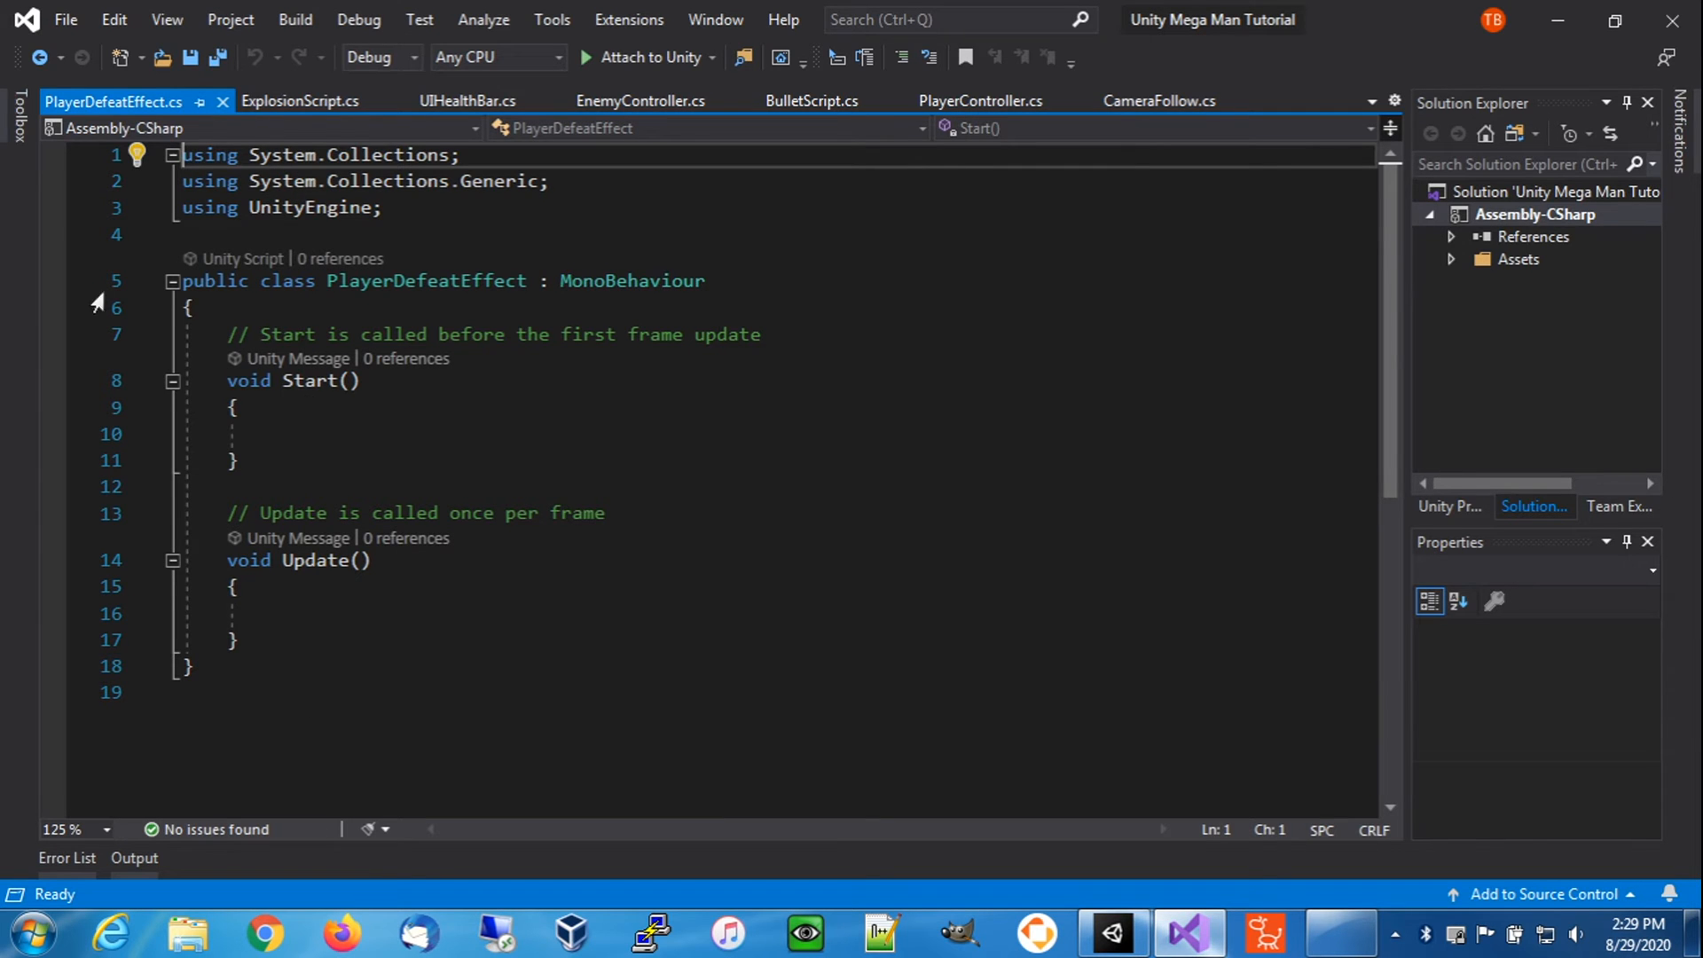
- Switch back to Unity and add an empty child object named Explosion1 under PlayerExplodeEffect1
{"action": "left_click", "coordinate": [1113, 933]}
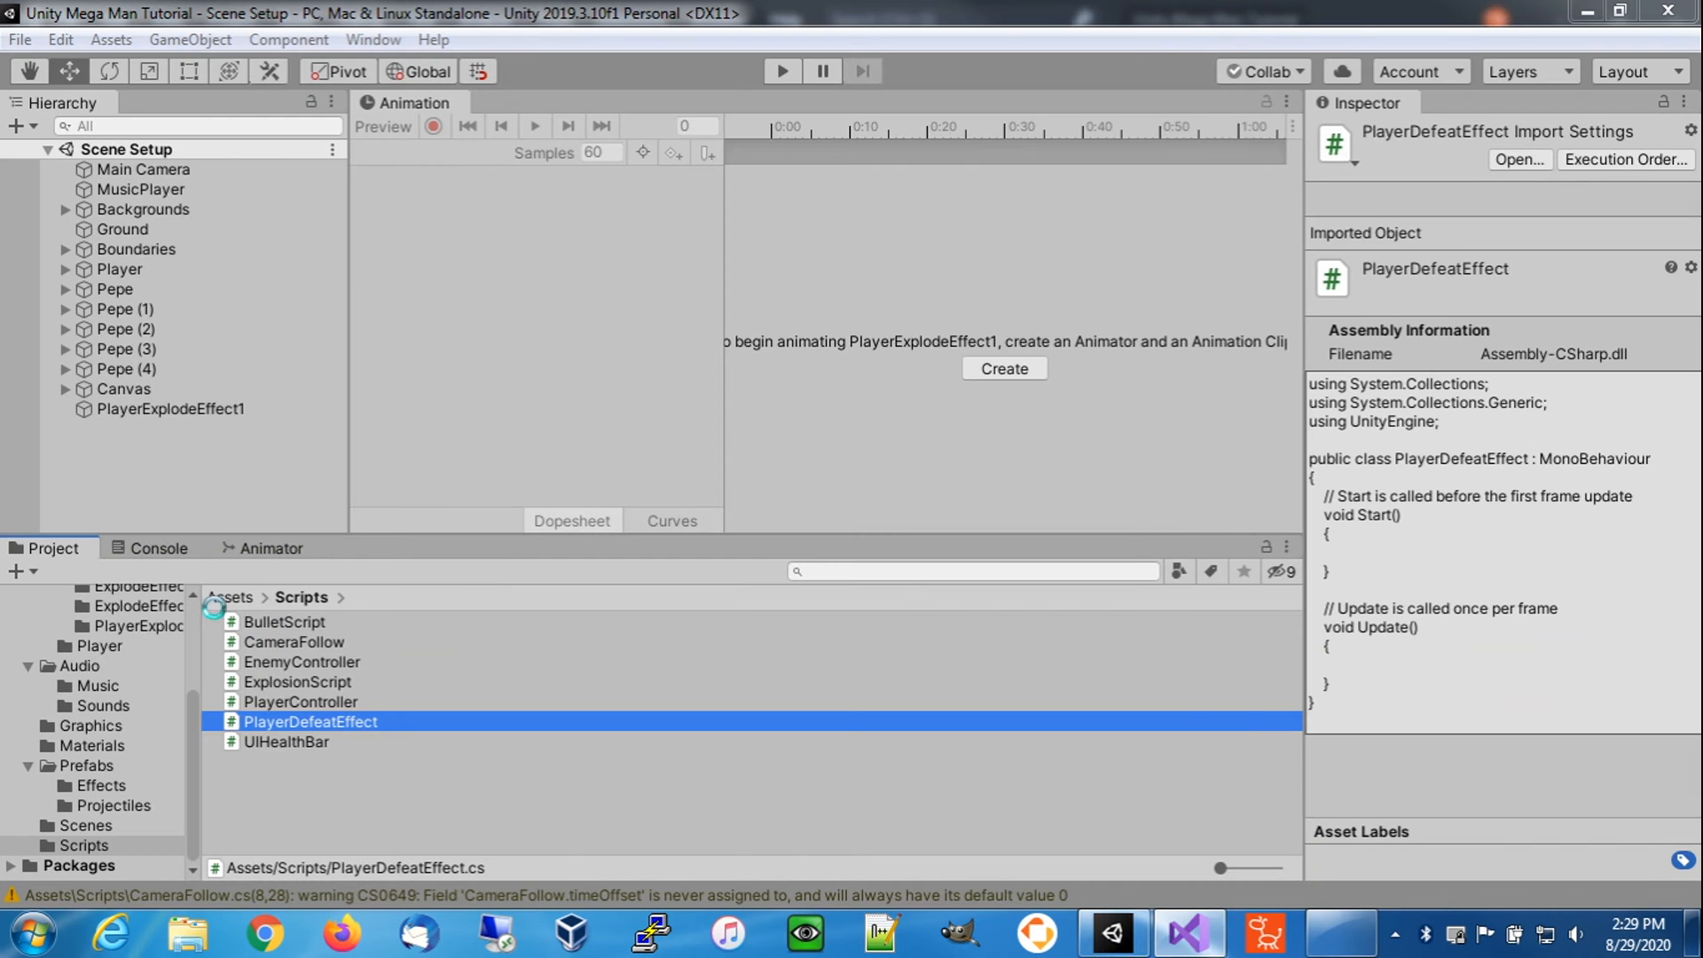
{"action": "left_click", "coordinate": [185, 413]}
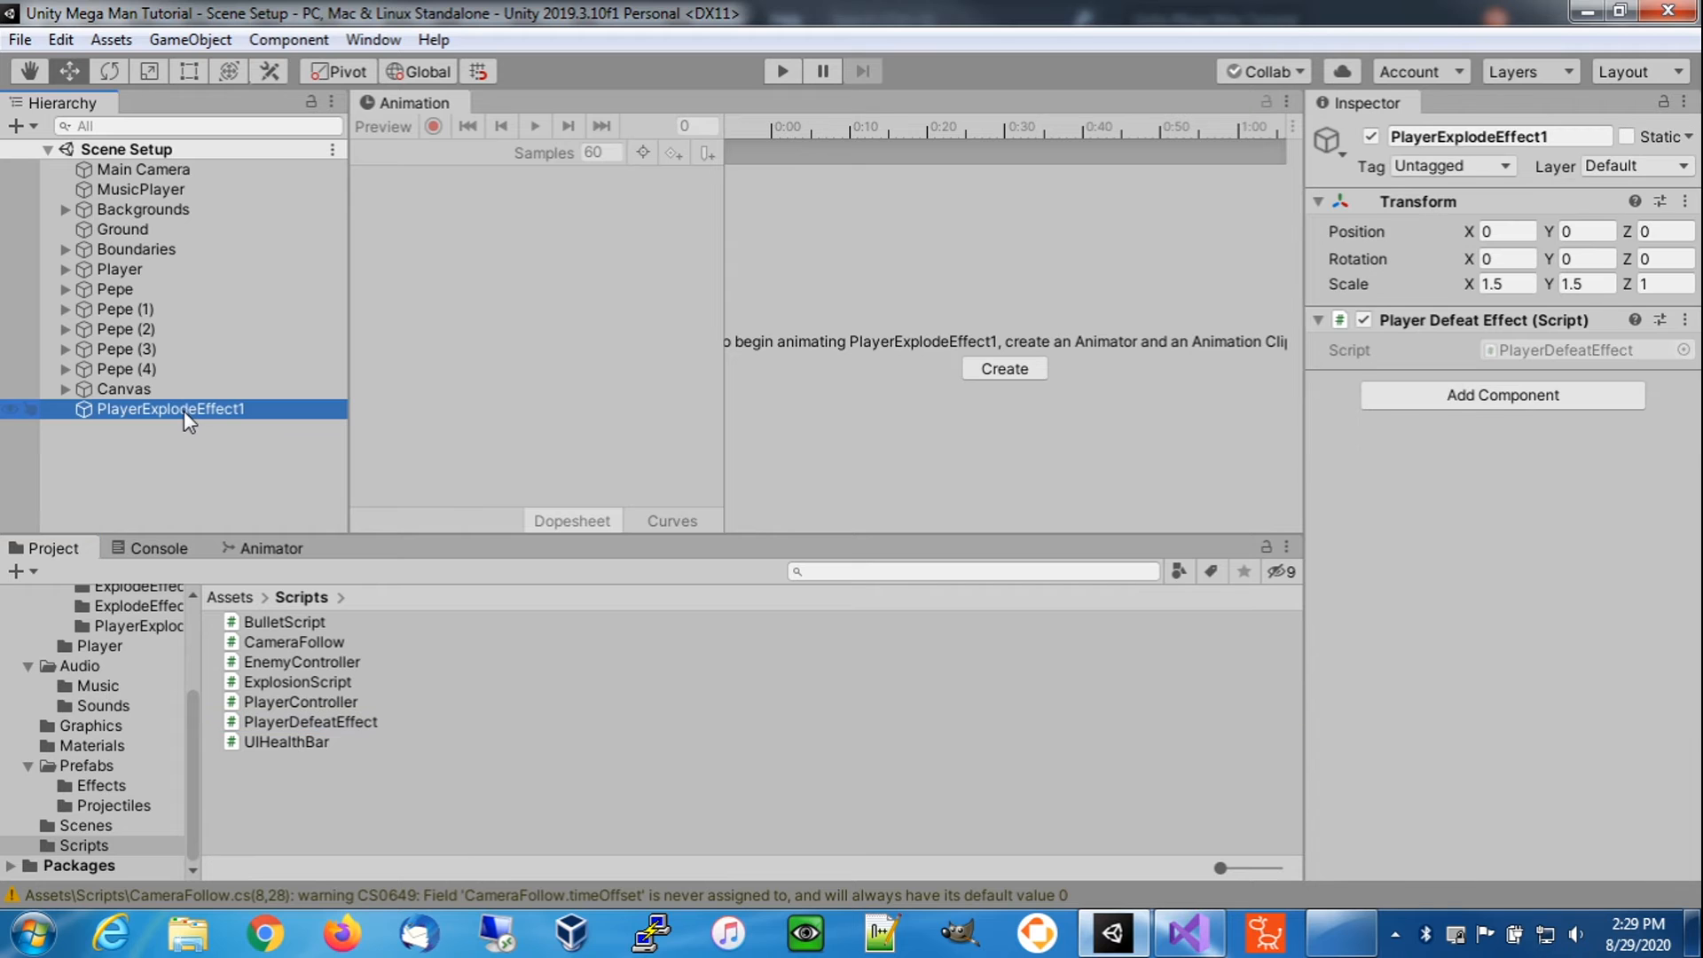
{"action": "right_click", "coordinate": [185, 414]}
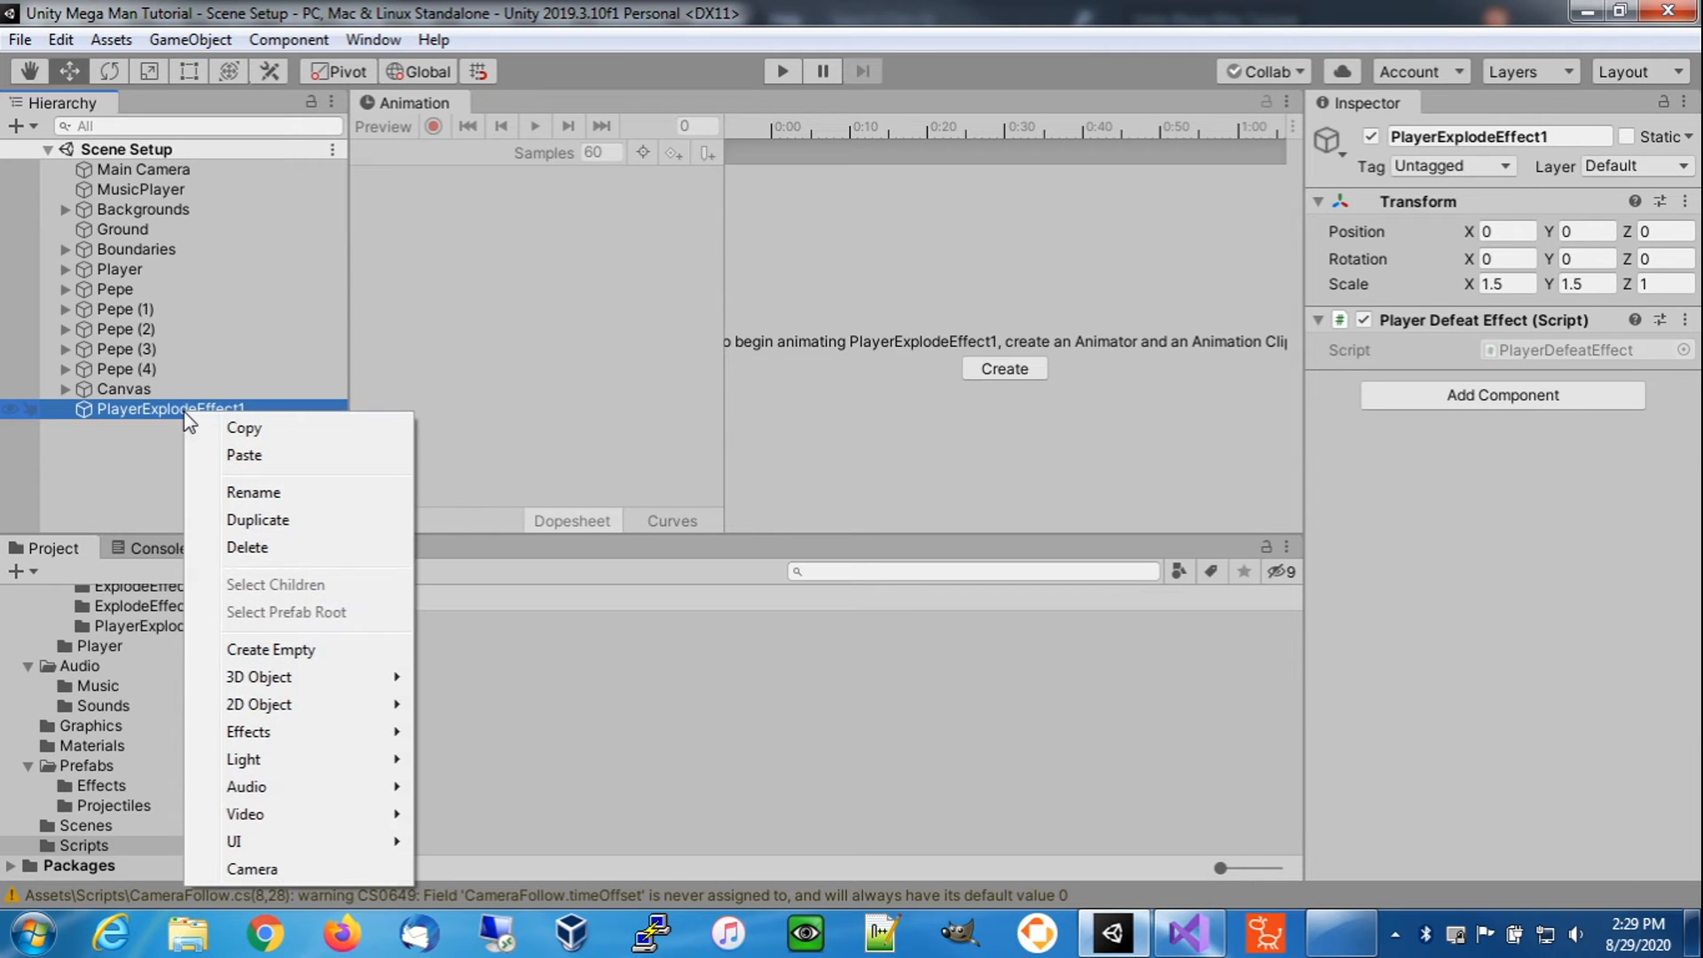
{"action": "left_click", "coordinate": [296, 650]}
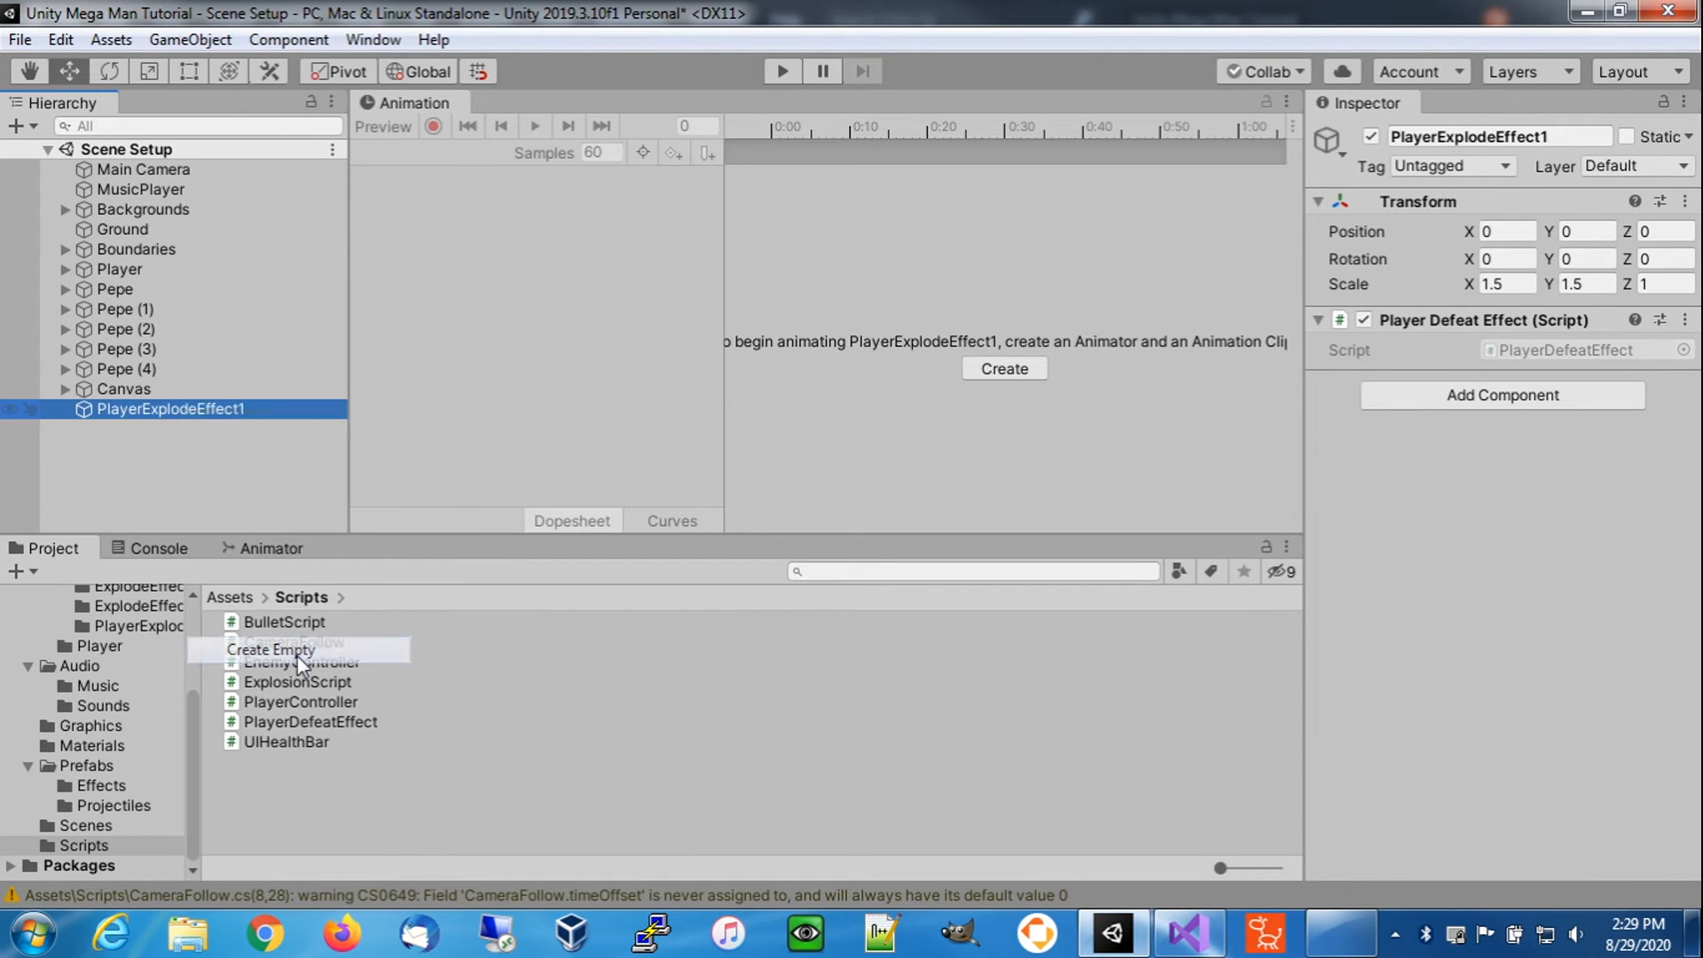
{"action": "left_click", "coordinate": [185, 431]}
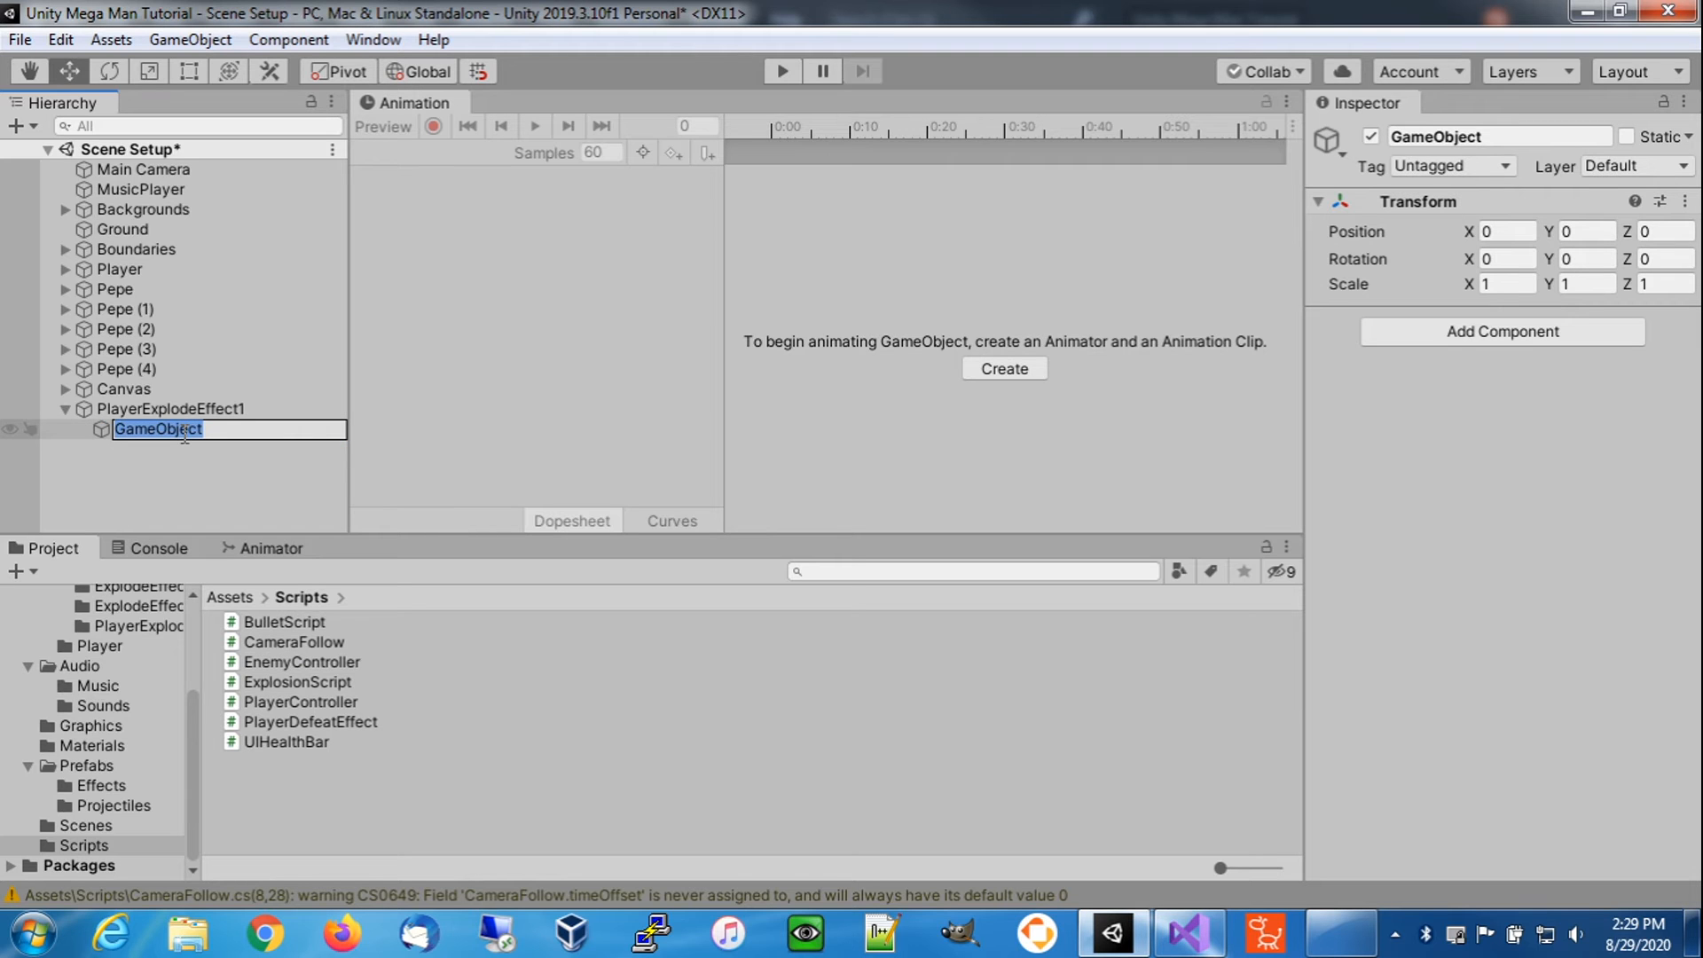
{"action": "type", "text": "Explosion1"}
{"action": "left_click", "coordinate": [185, 477]}
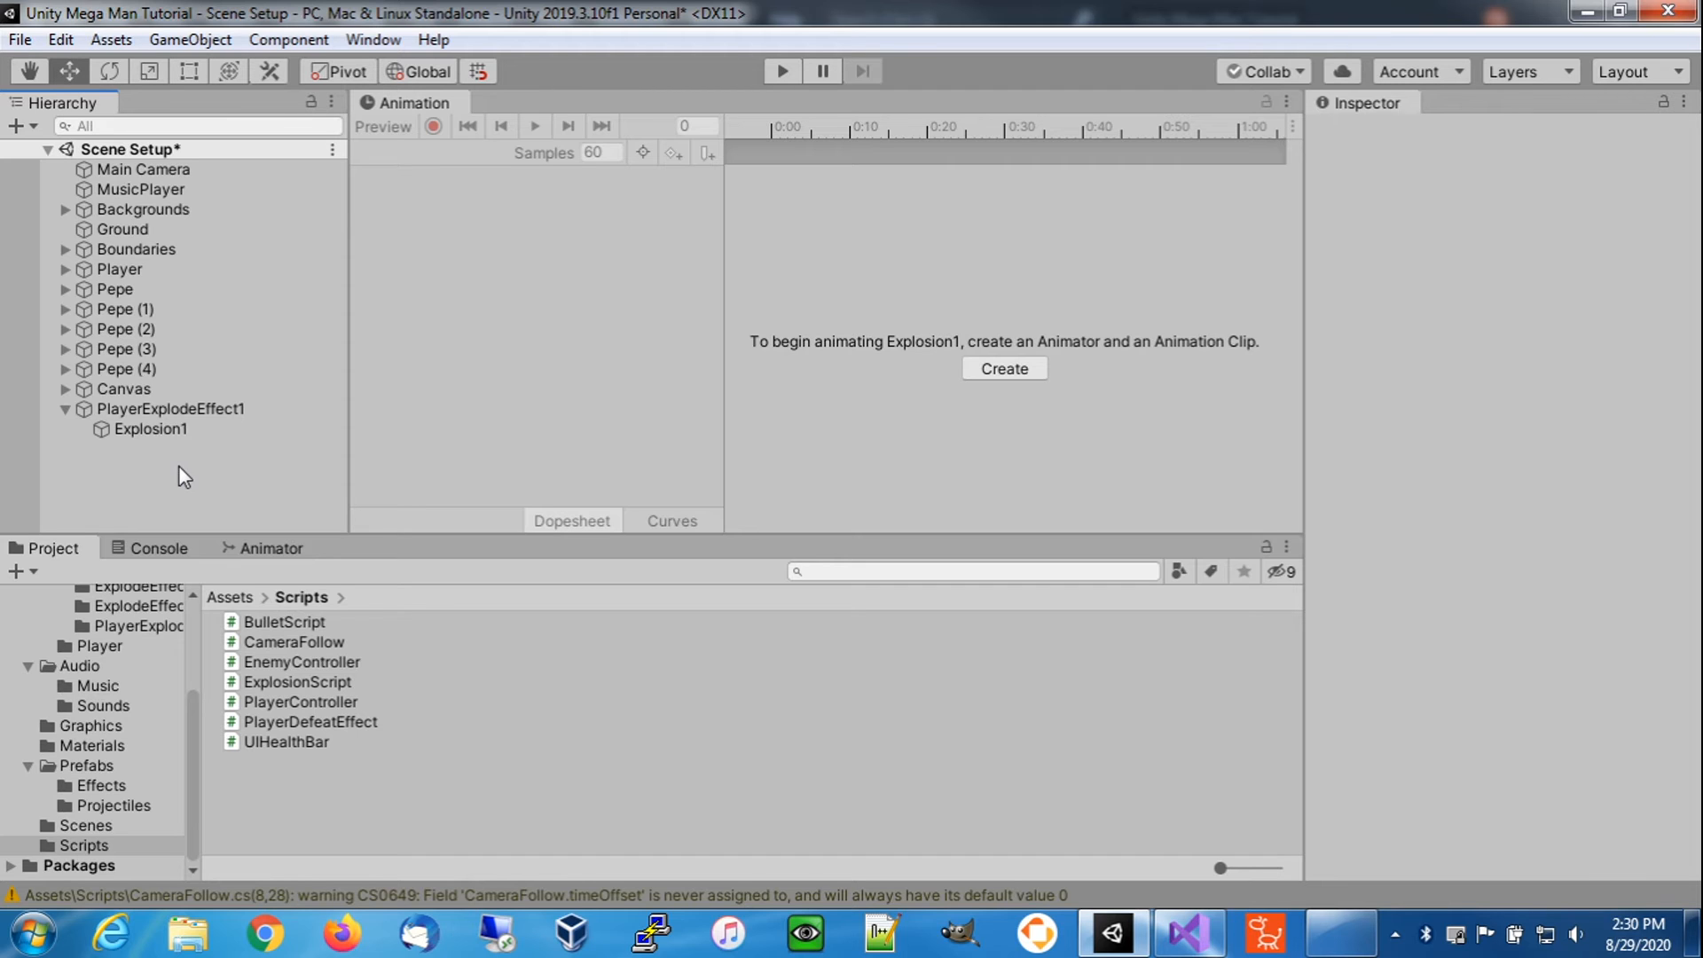
- Add a Sprite Renderer component to the Explosion1 object
{"action": "left_click", "coordinate": [146, 433]}
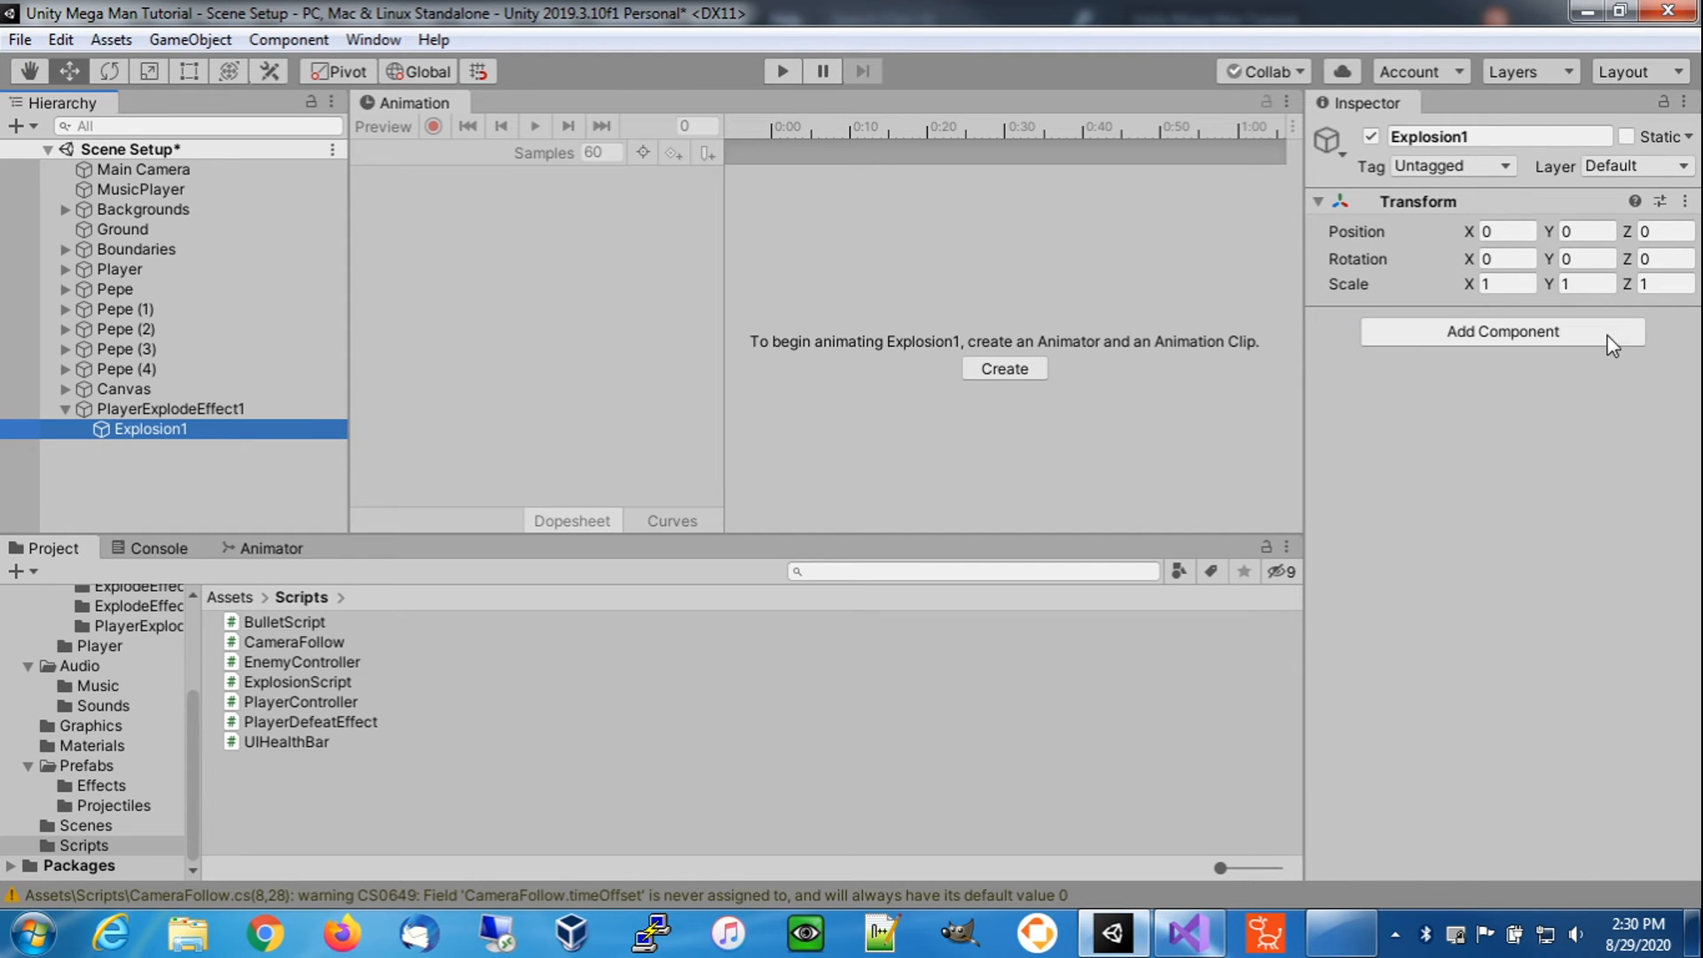
{"action": "left_click", "coordinate": [1497, 335]}
{"action": "type", "text": "sprit"}
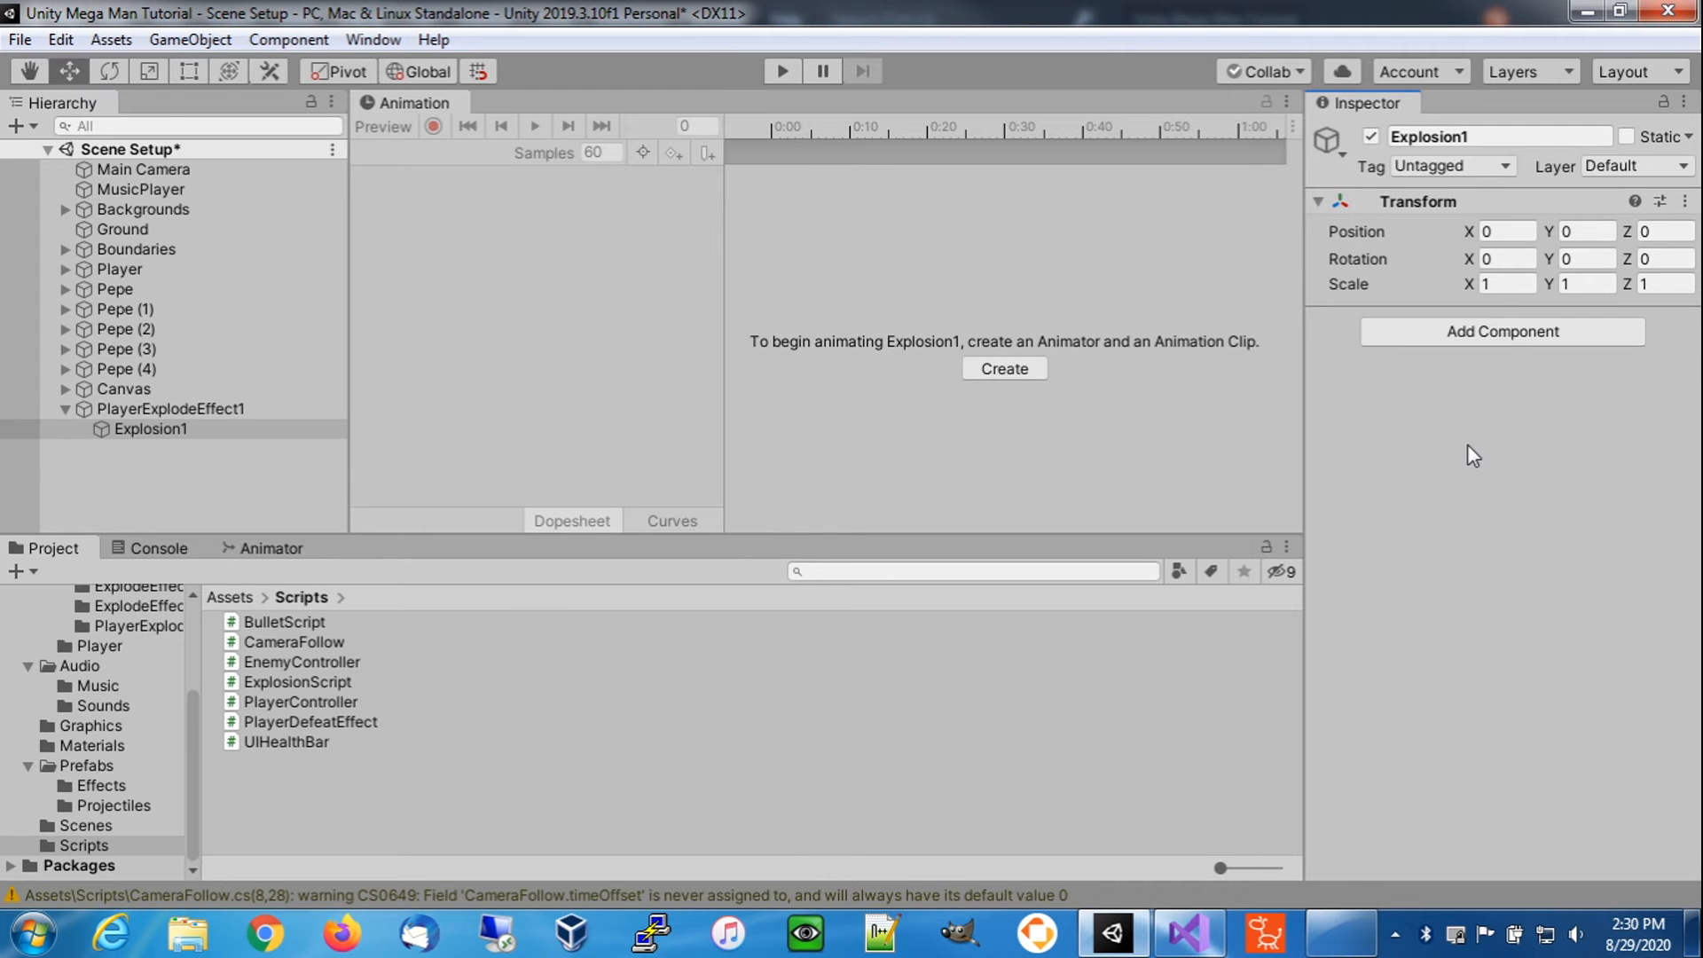
{"action": "left_click", "coordinate": [1497, 334]}
{"action": "left_click", "coordinate": [1433, 444]}
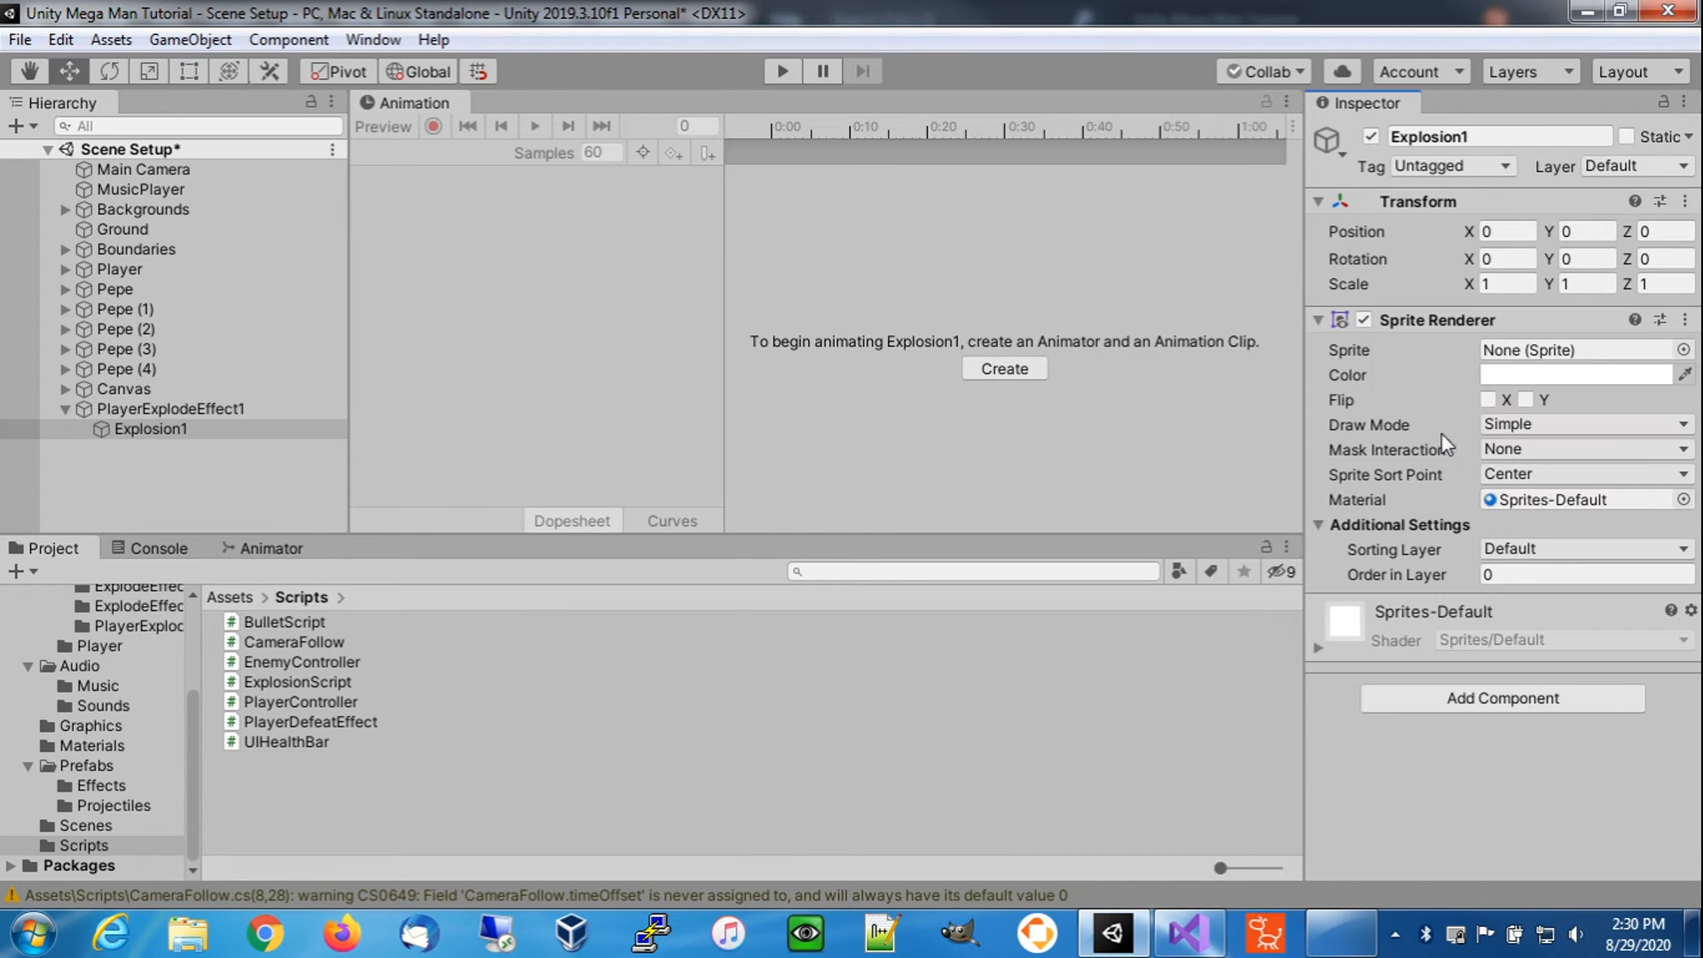
- Add an Animator component to the Explosion1 object and set its Sprite Renderer's order in layer to 15
{"action": "left_click", "coordinate": [1464, 699]}
{"action": "type", "text": "animato"}
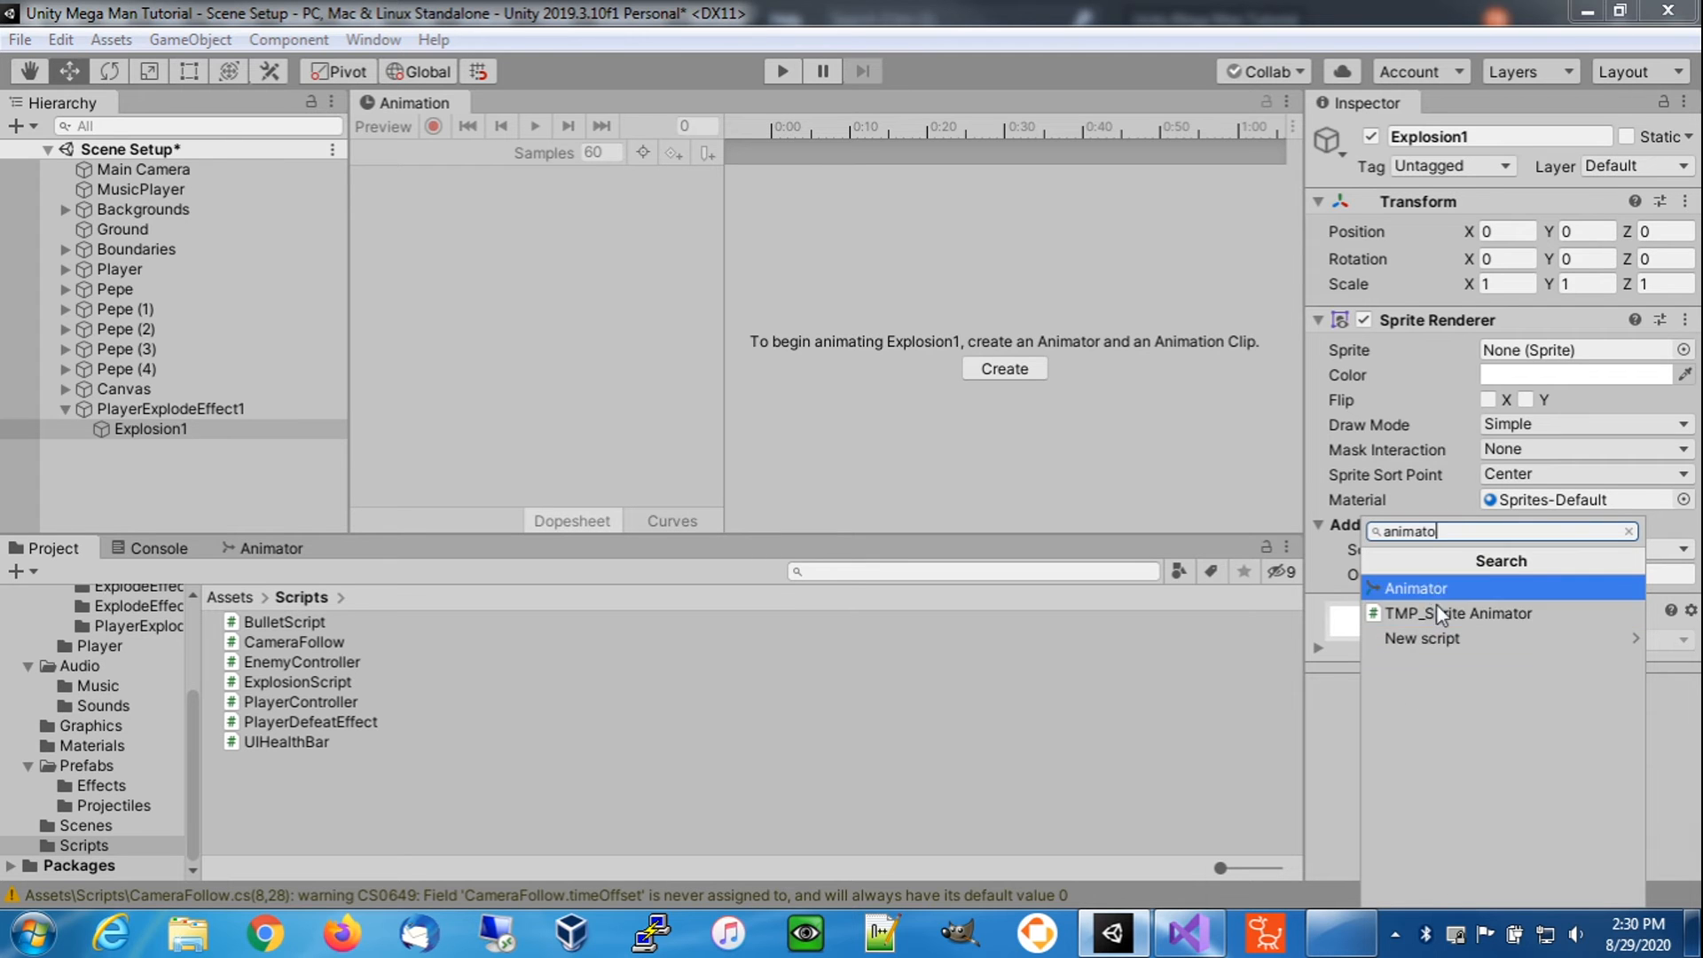
{"action": "left_click", "coordinate": [1430, 586]}
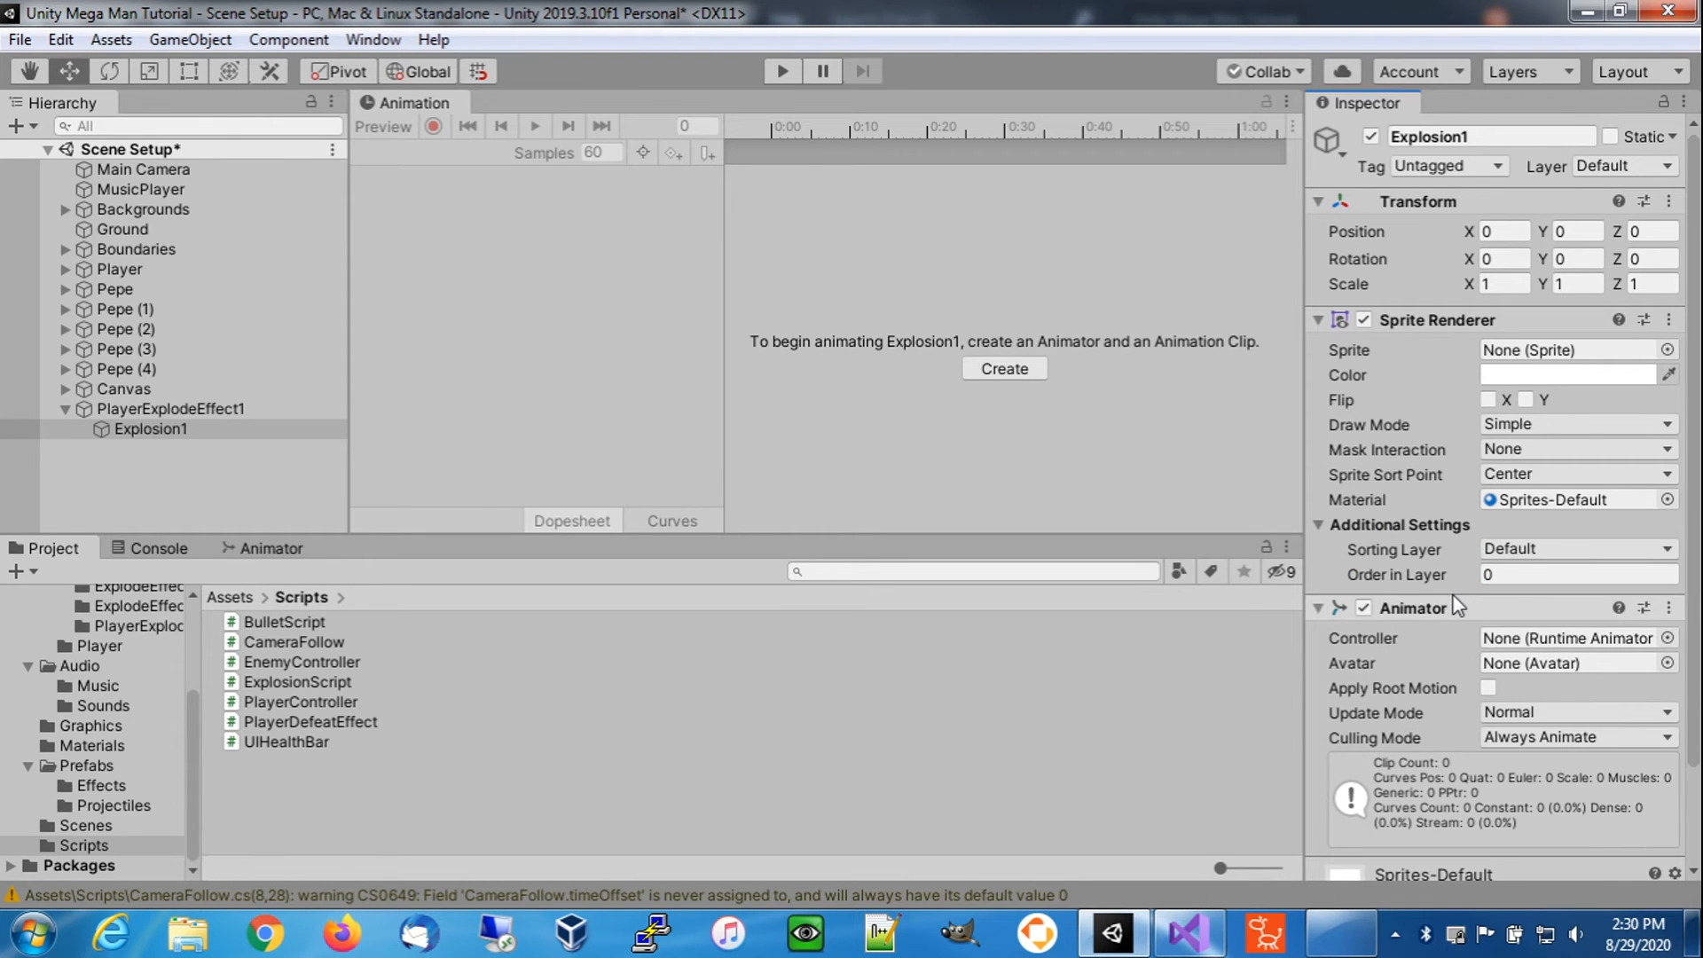
{"action": "left_click", "coordinate": [1508, 577]}
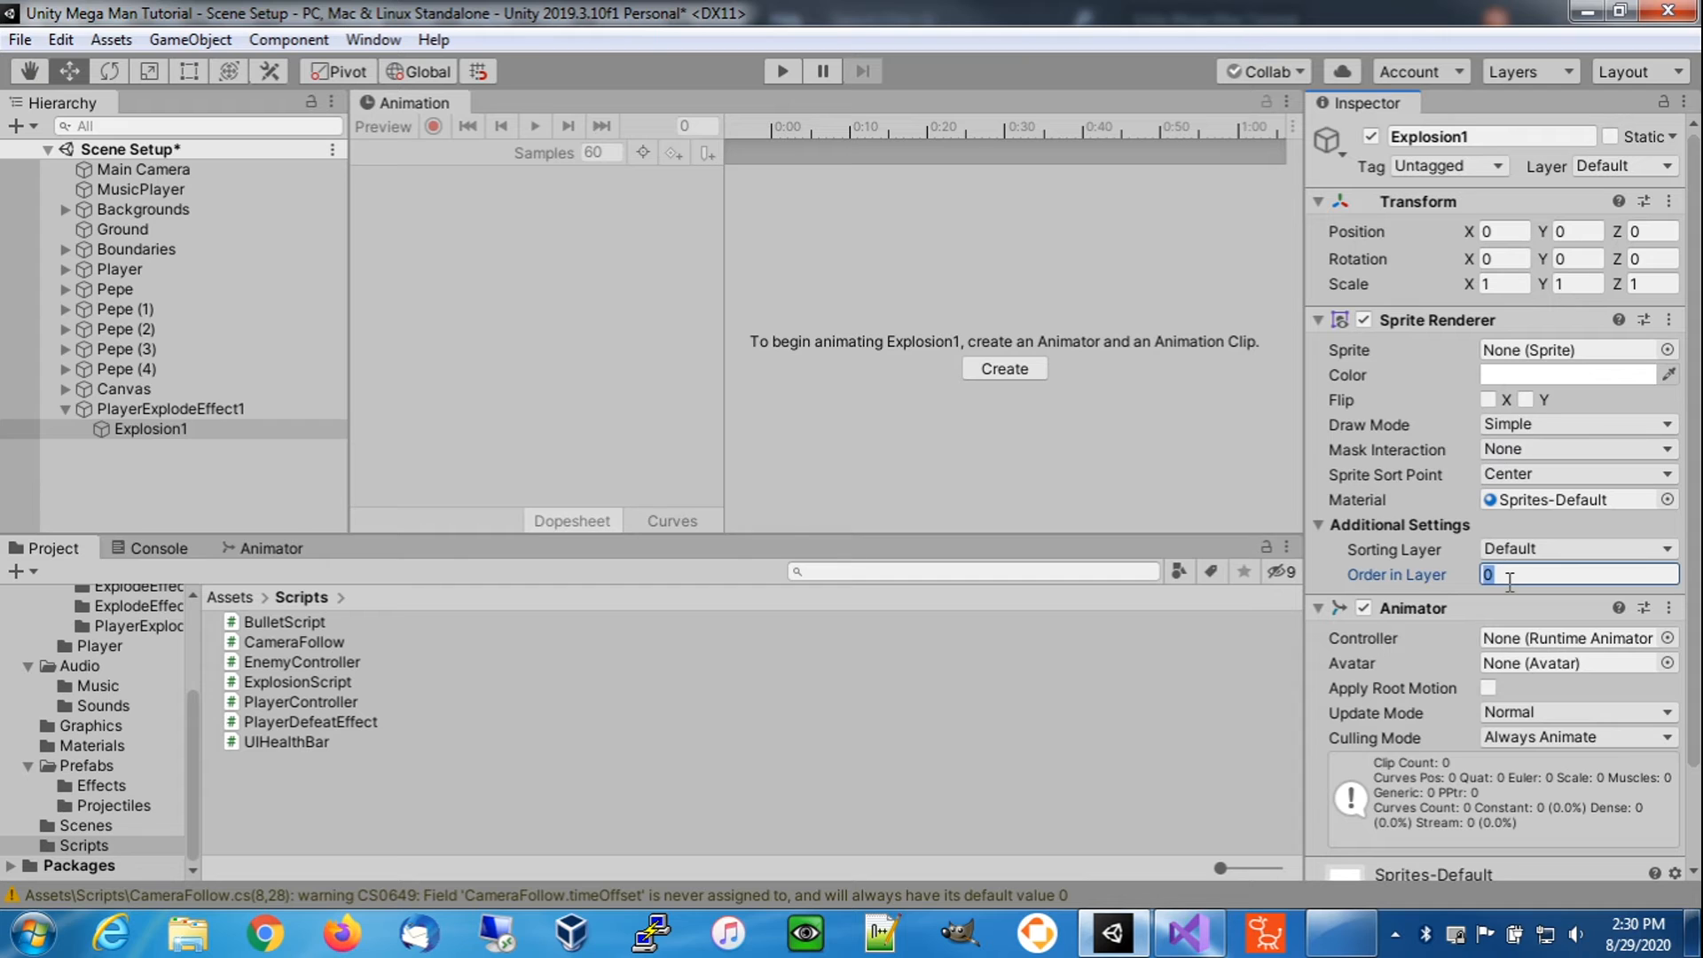
{"action": "type", "text": "15"}
{"action": "scroll", "coordinate": [1525, 559], "scroll_direction": "down", "scroll_amount": 3}
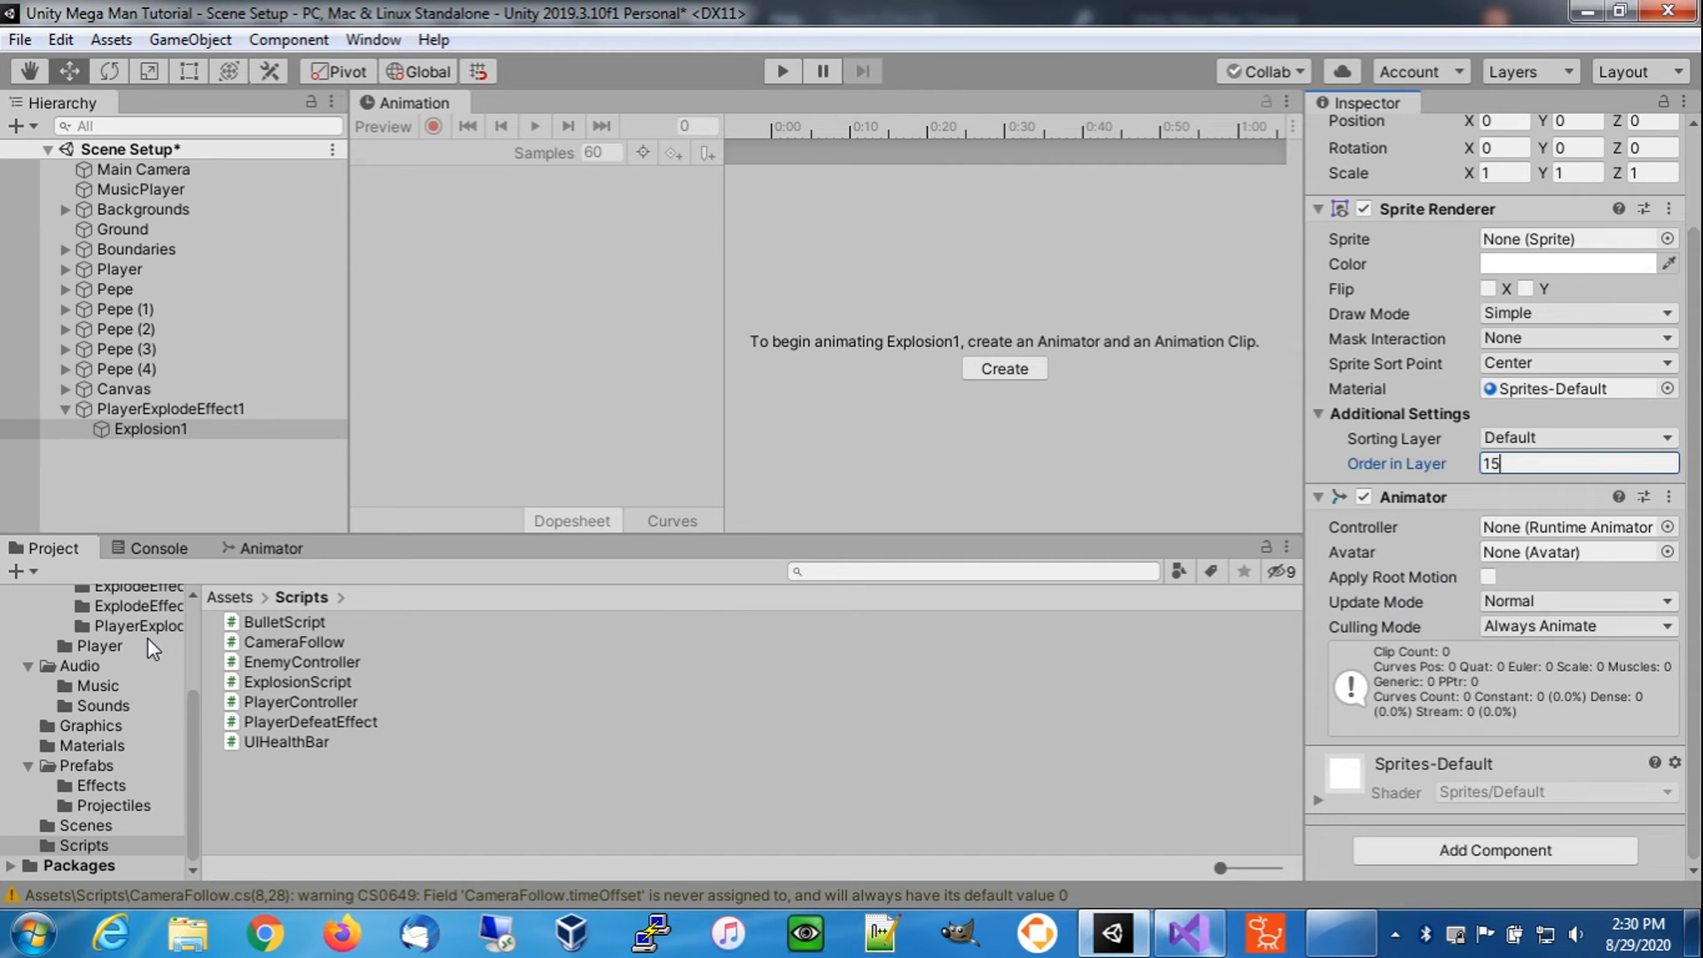
- Assign the PlayerExplodeEffect1 animator controller from the effect's animations folder to the Animator of Explosion1
{"action": "scroll", "coordinate": [149, 638], "scroll_direction": "up", "scroll_amount": 4}
{"action": "left_click", "coordinate": [142, 775]}
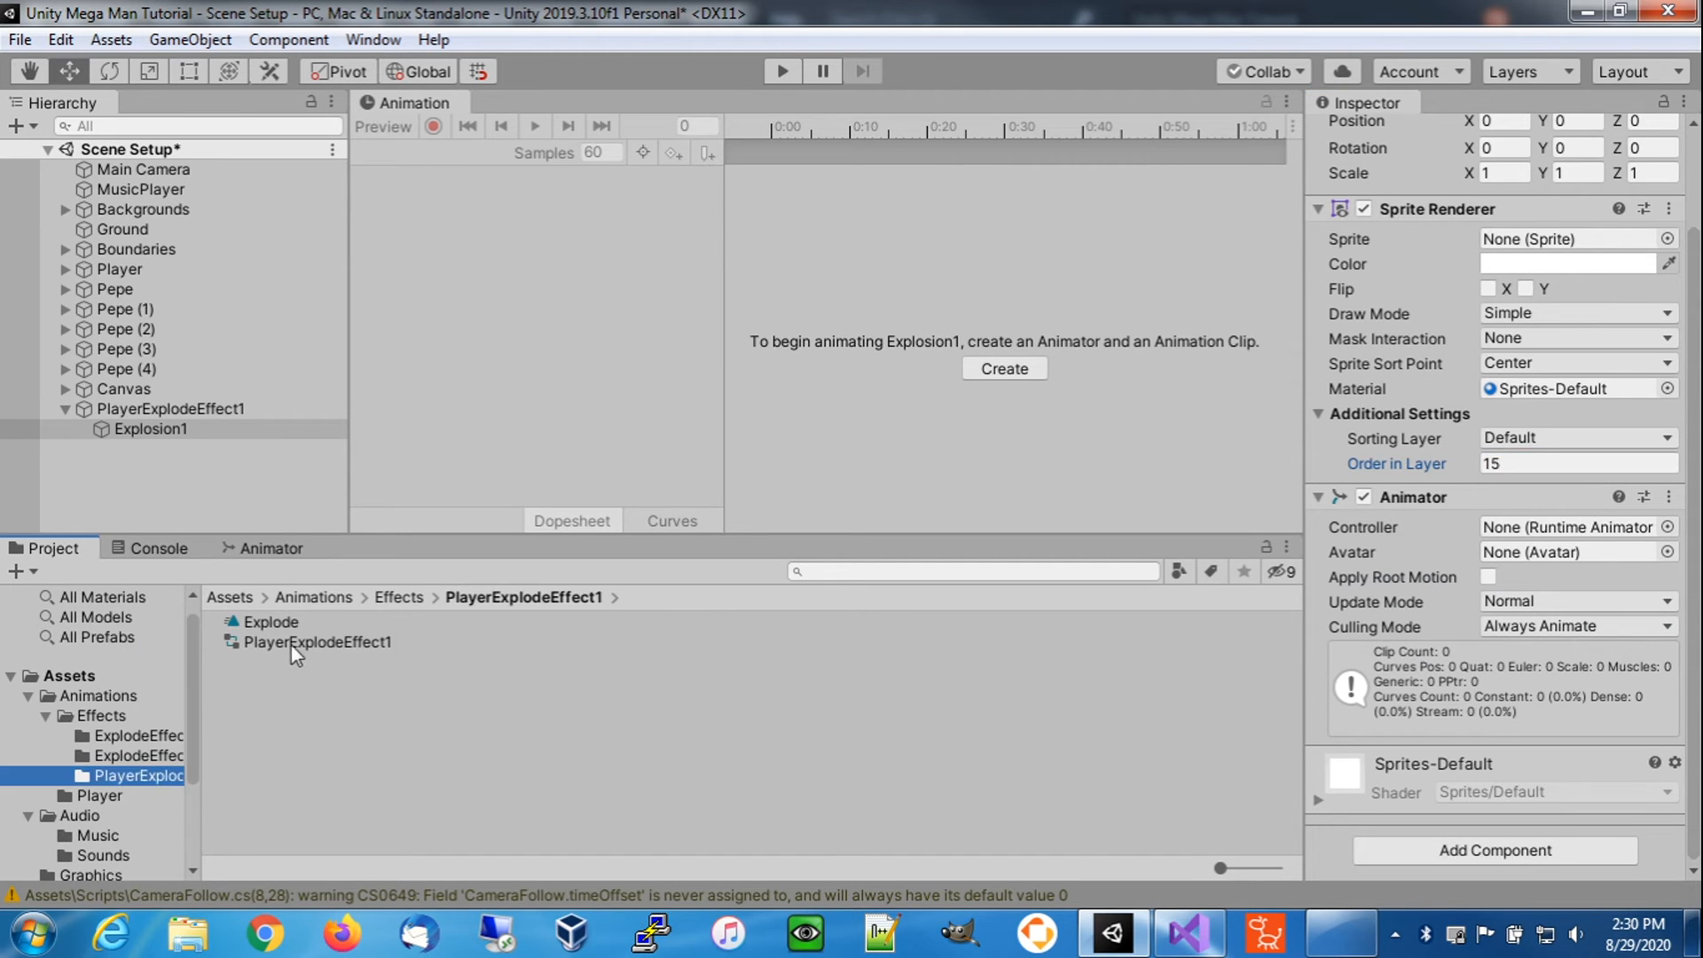
{"action": "left_click_drag", "start_coordinate": [317, 645], "coordinate": [1527, 530]}
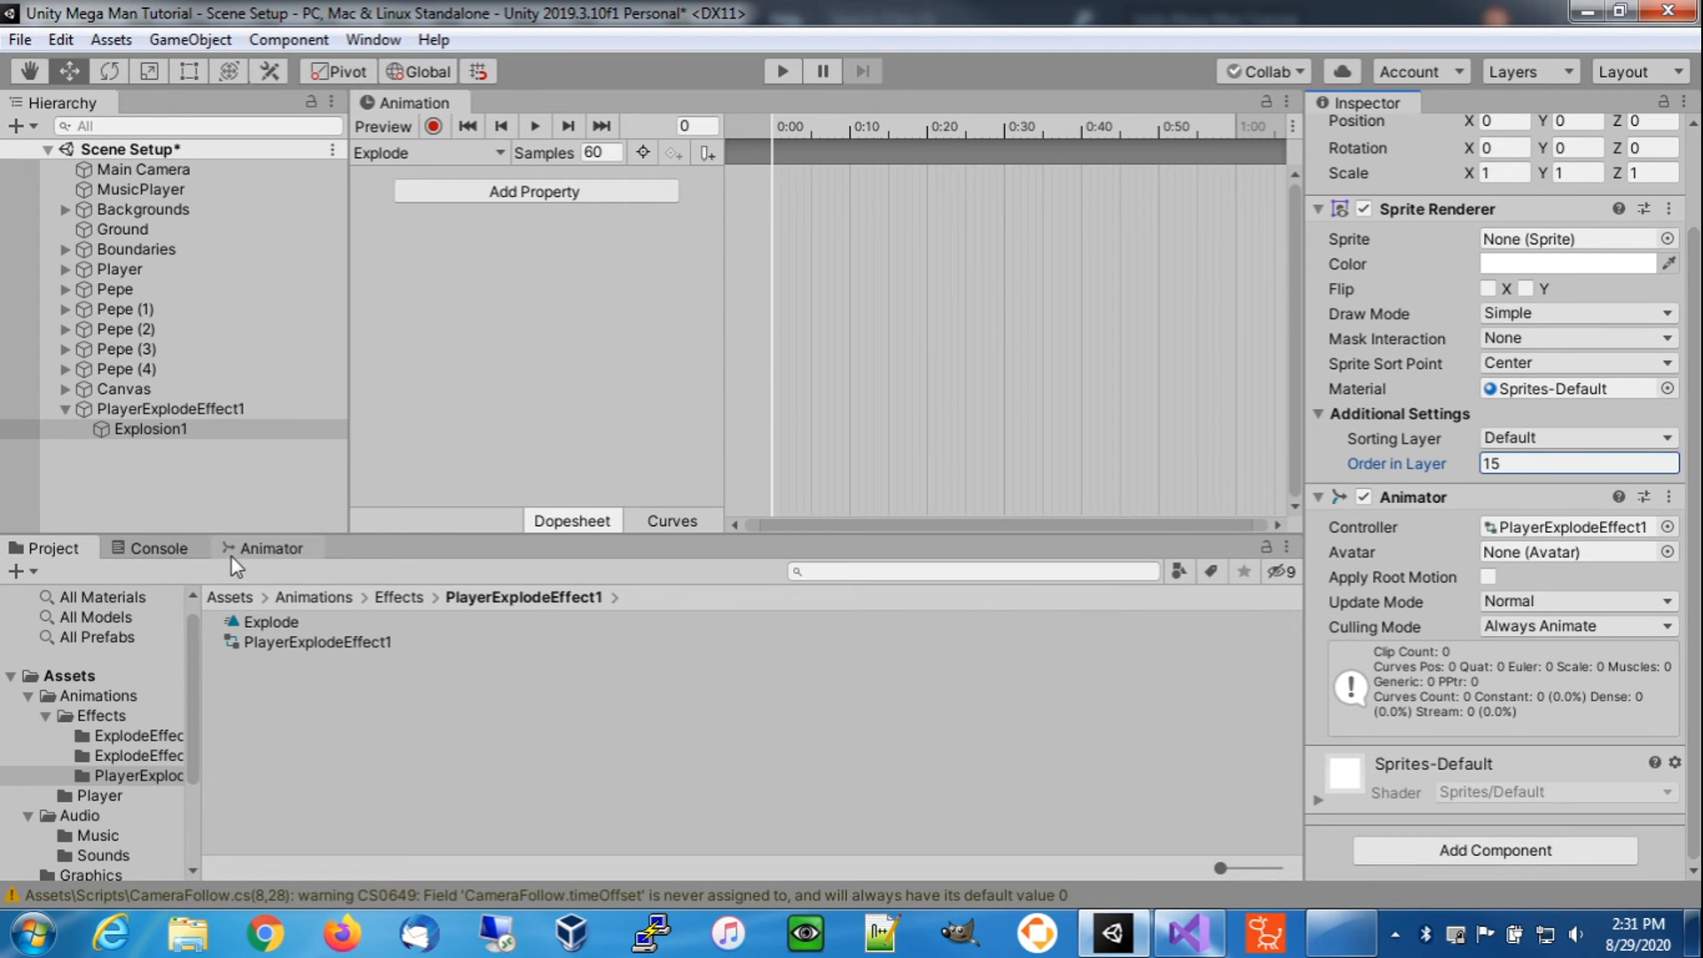
- Duplicate the Explosion1 object eleven times under PlayerExplodeEffect1
{"action": "left_click", "coordinate": [167, 428]}
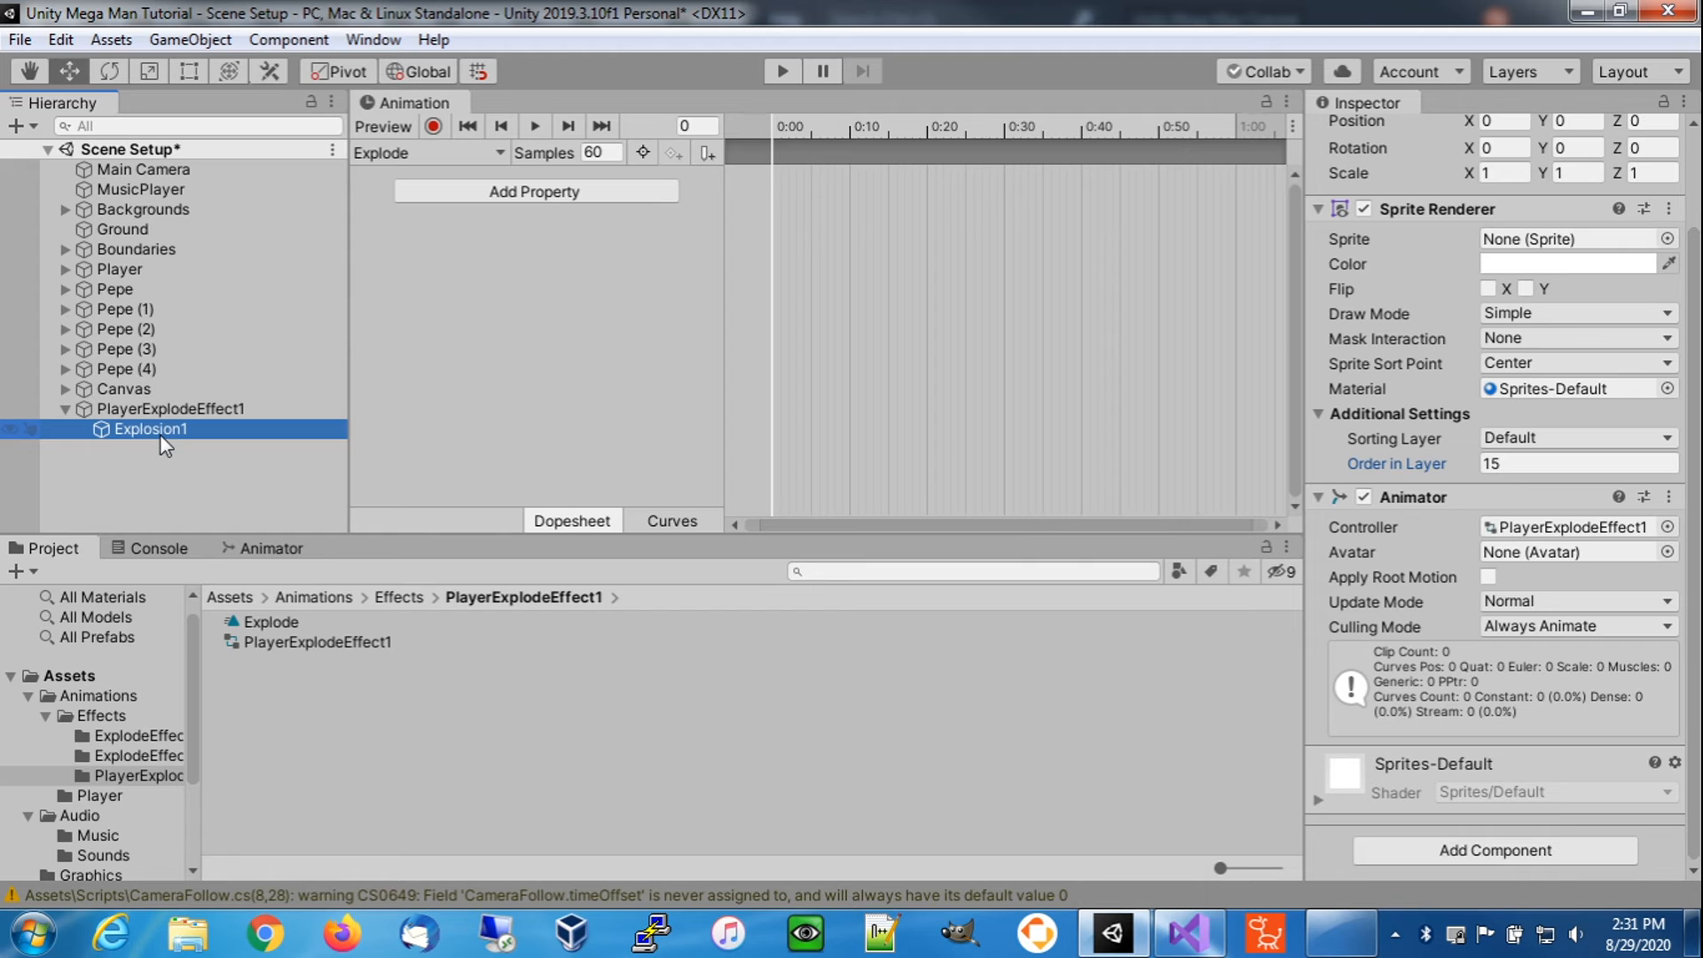
{"action": "key", "text": "ctrl+d"}
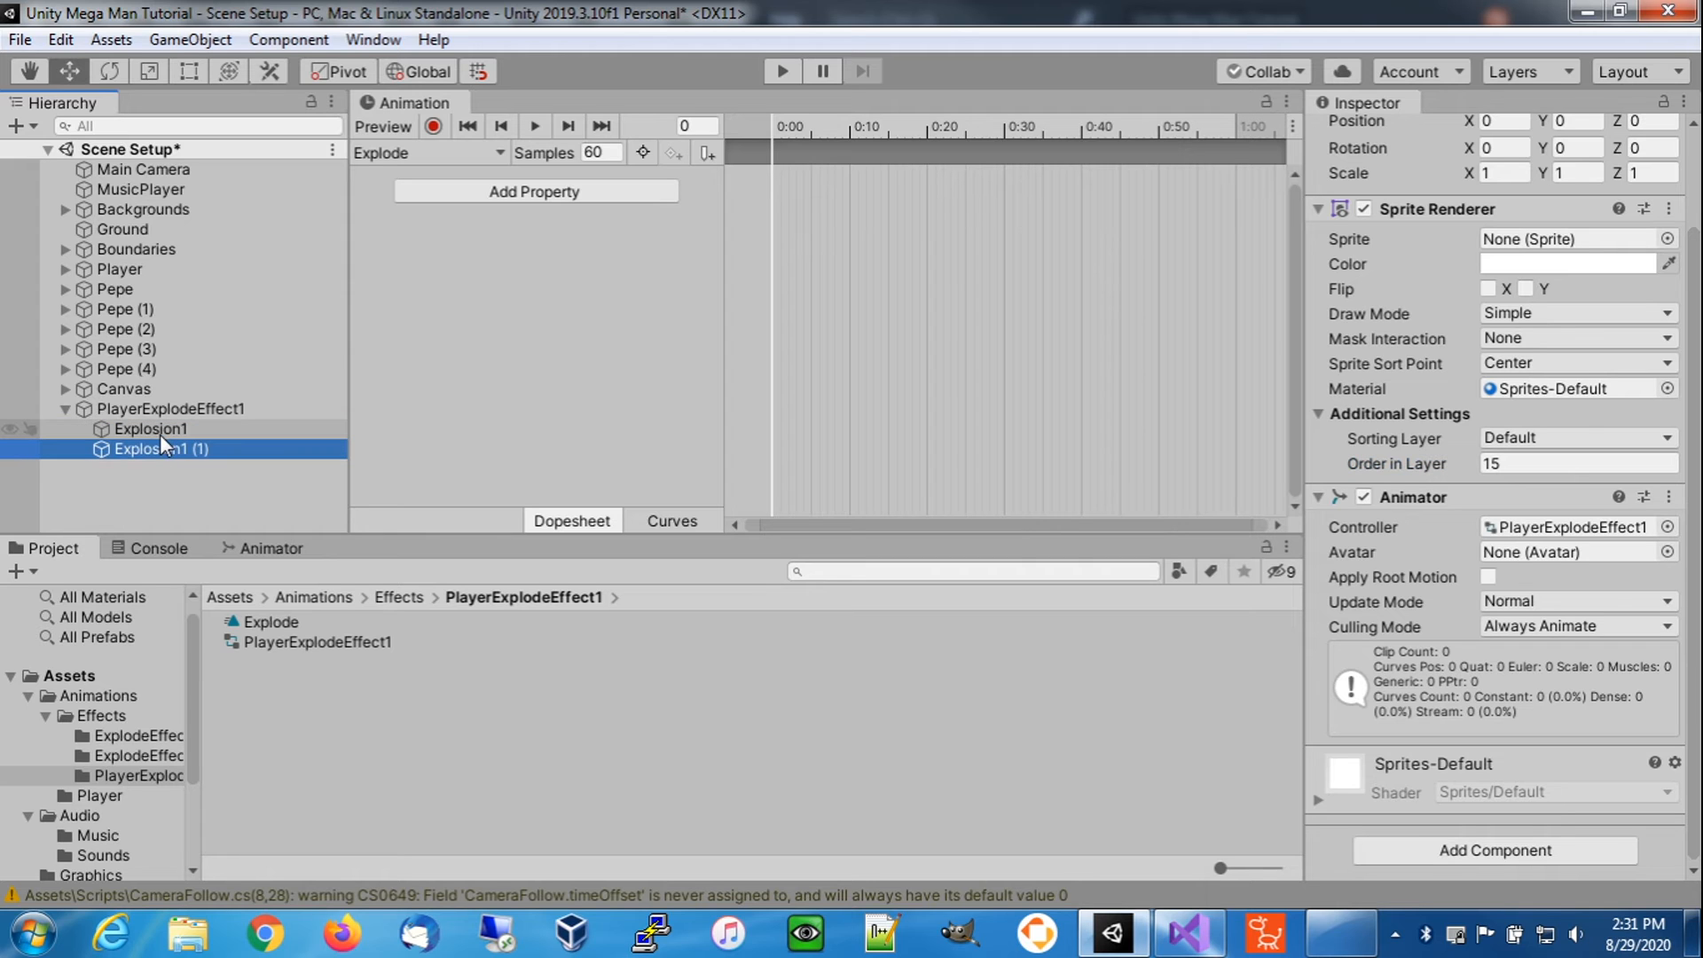
{"action": "key", "text": "ctrl+d"}
{"action": "key", "text": "ctrl+d"}
{"action": "key", "text": "ctrl+d"}
{"action": "key", "text": "ctrl+d"}
{"action": "key", "text": "ctrl+d"}
{"action": "key", "text": "ctrl+d"}
{"action": "key", "text": "ctrl+d"}
{"action": "key", "text": "ctrl+d"}
{"action": "key", "text": "ctrl+d"}
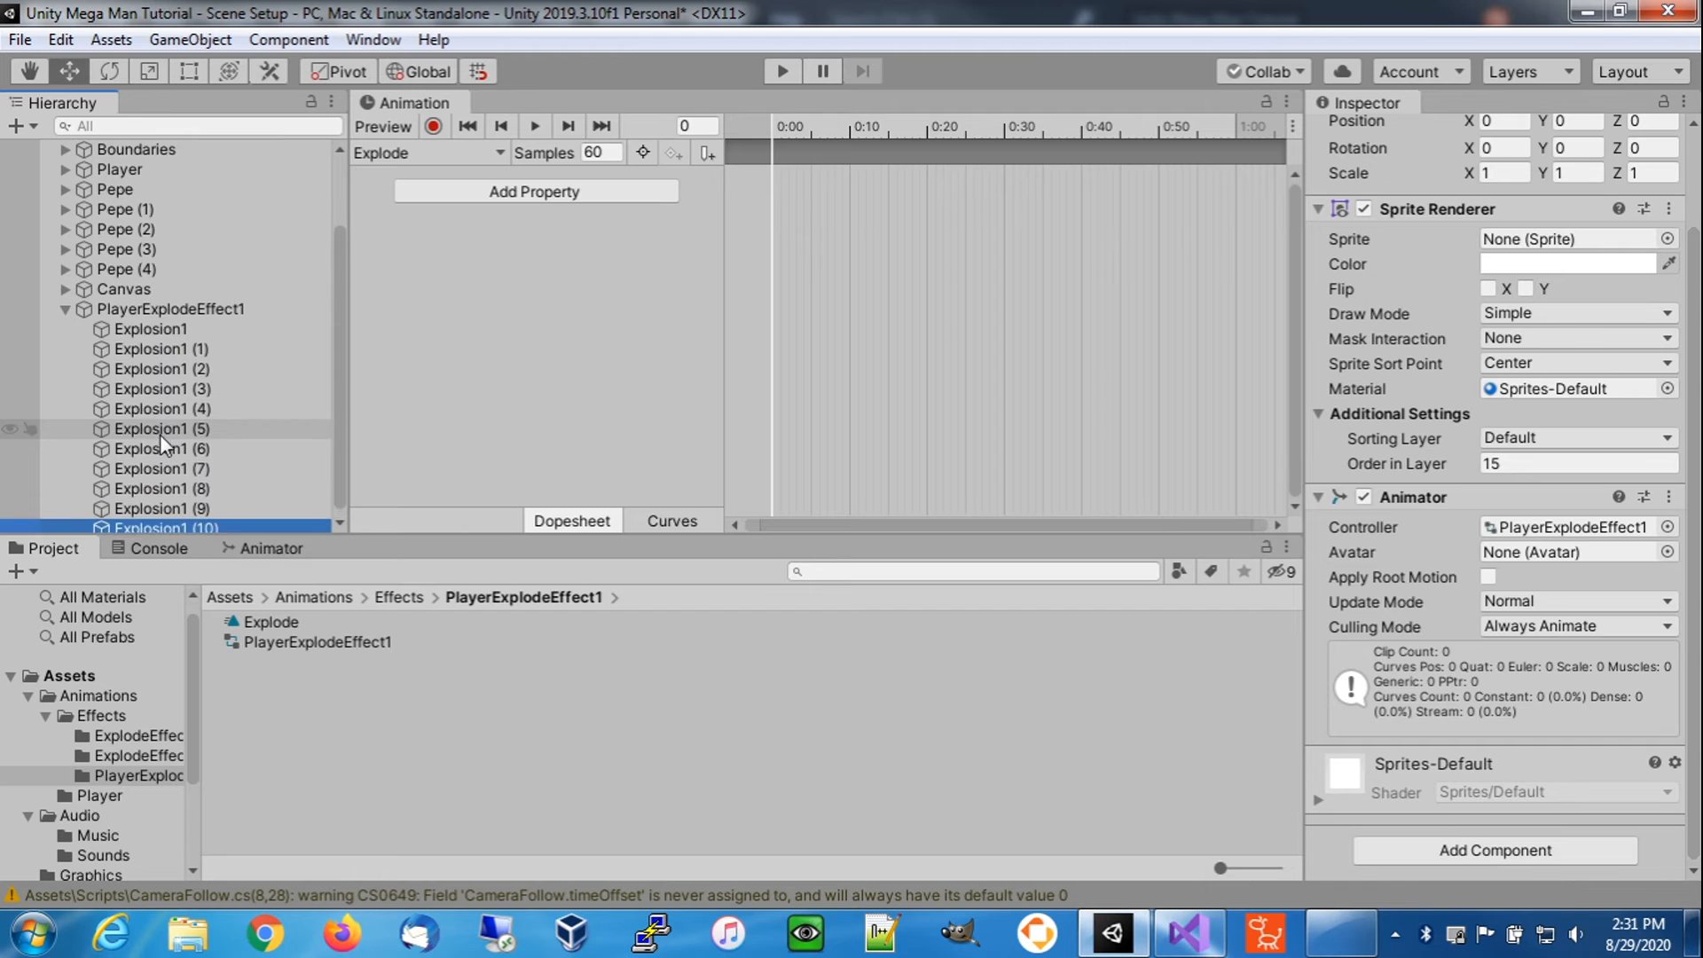
{"action": "key", "text": "ctrl+d"}
- Rename the first three copies of Explosion1 as Explosion2, Explosion3 and Explosion4
{"action": "left_click", "coordinate": [178, 324]}
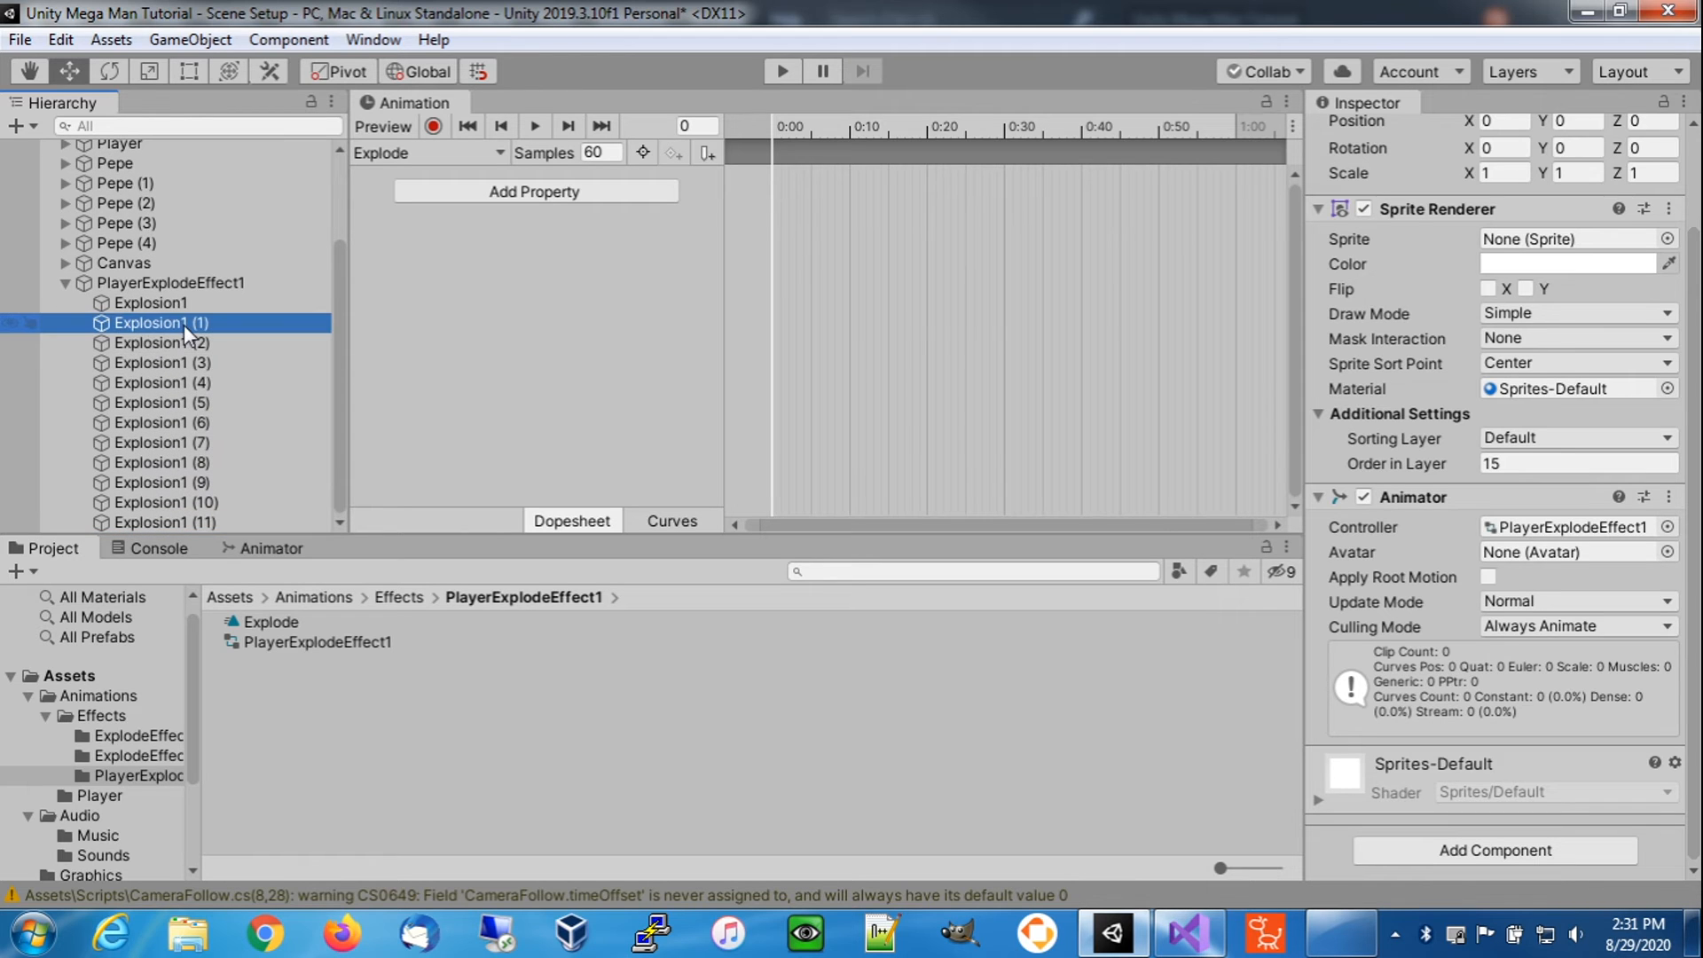
{"action": "left_click", "coordinate": [184, 324]}
{"action": "left_click_drag", "start_coordinate": [180, 324], "coordinate": [196, 326]}
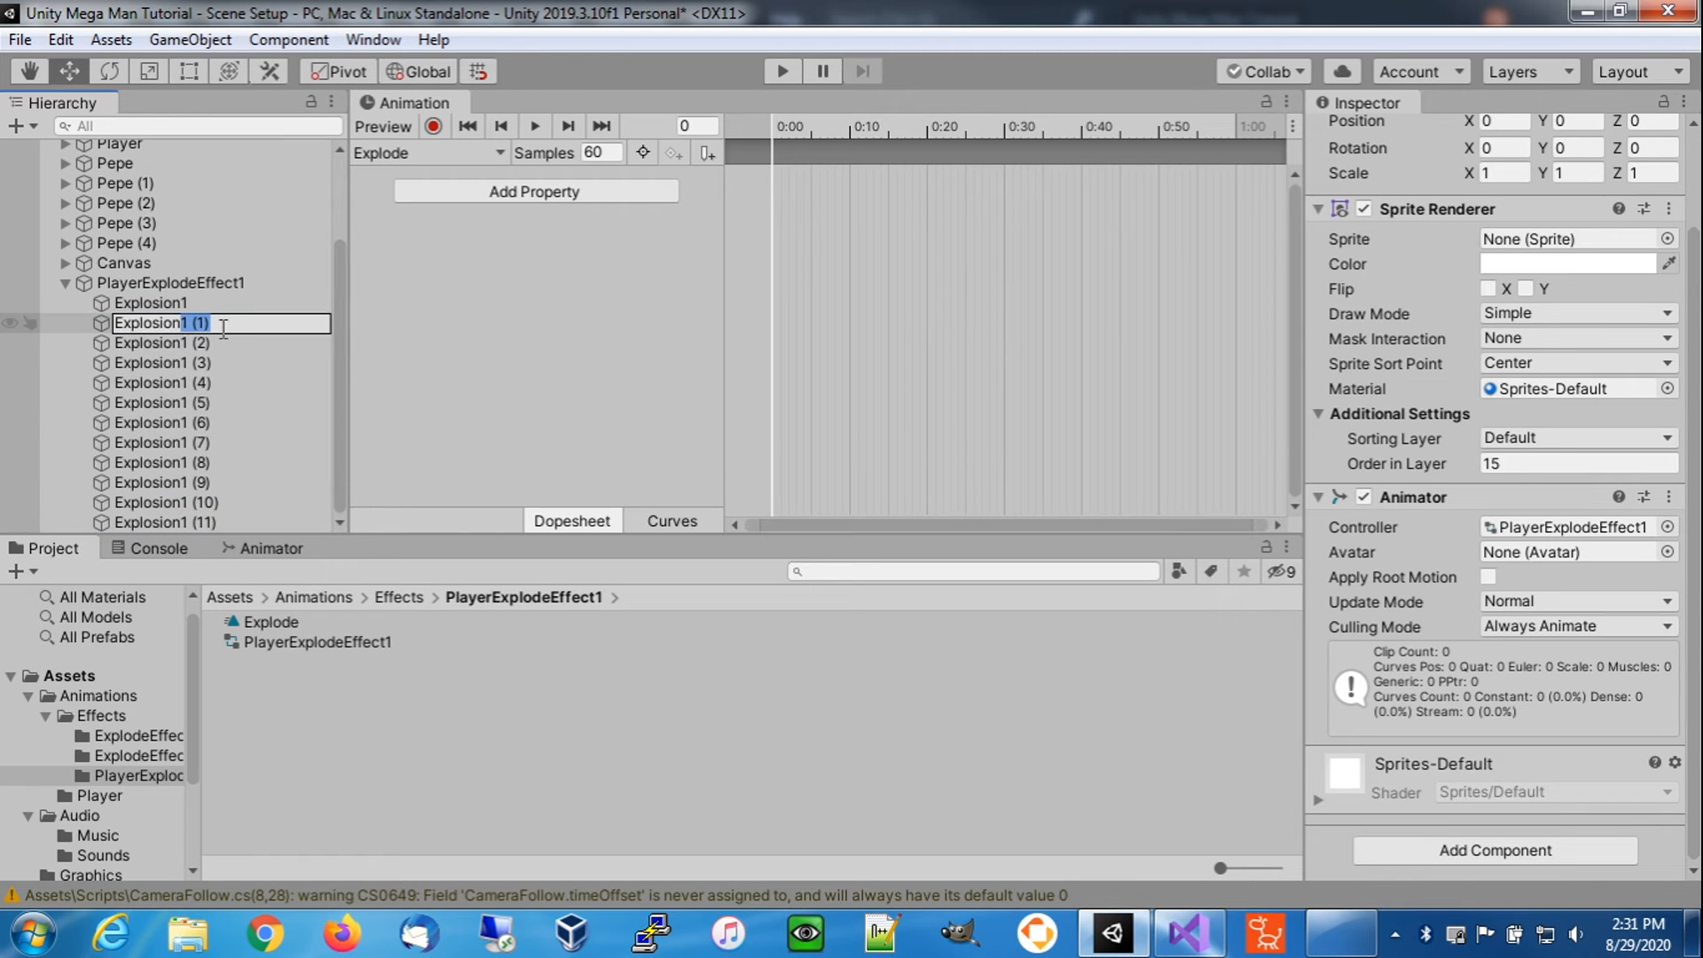
{"action": "type", "text": "2"}
{"action": "left_click", "coordinate": [186, 345]}
{"action": "left_click", "coordinate": [184, 344]}
{"action": "left_click_drag", "start_coordinate": [181, 344], "coordinate": [231, 346]}
{"action": "type", "text": "3"}
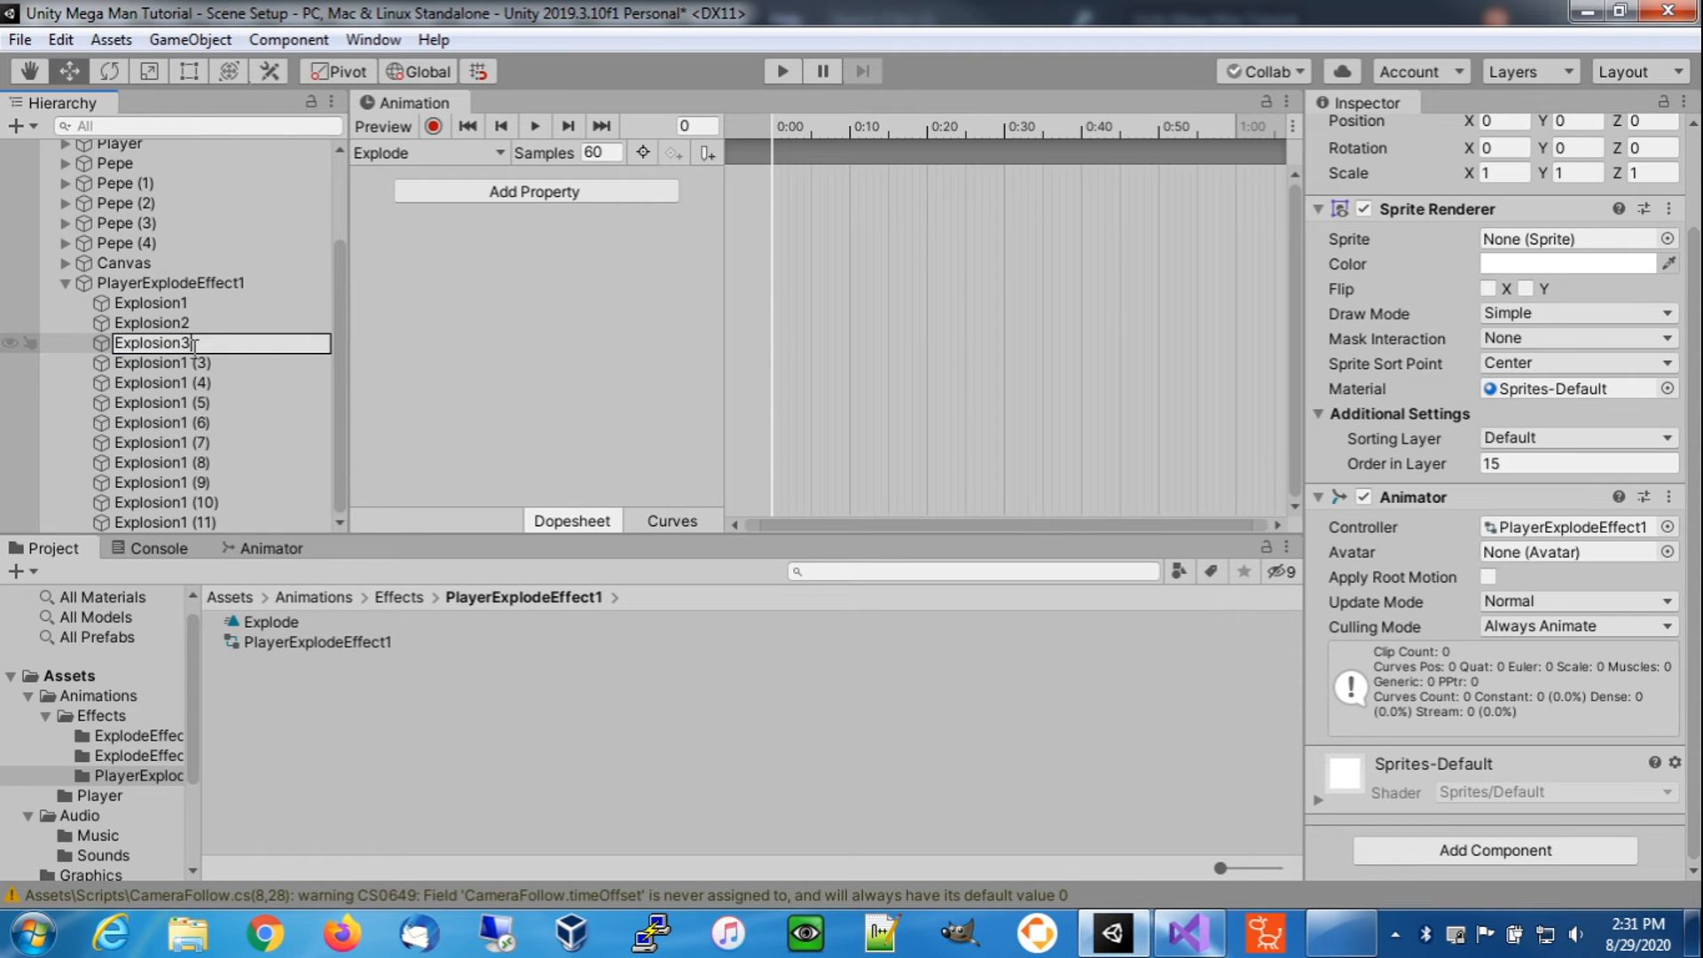
{"action": "left_click", "coordinate": [184, 364]}
{"action": "left_click", "coordinate": [184, 364]}
{"action": "left_click_drag", "start_coordinate": [182, 364], "coordinate": [217, 365]}
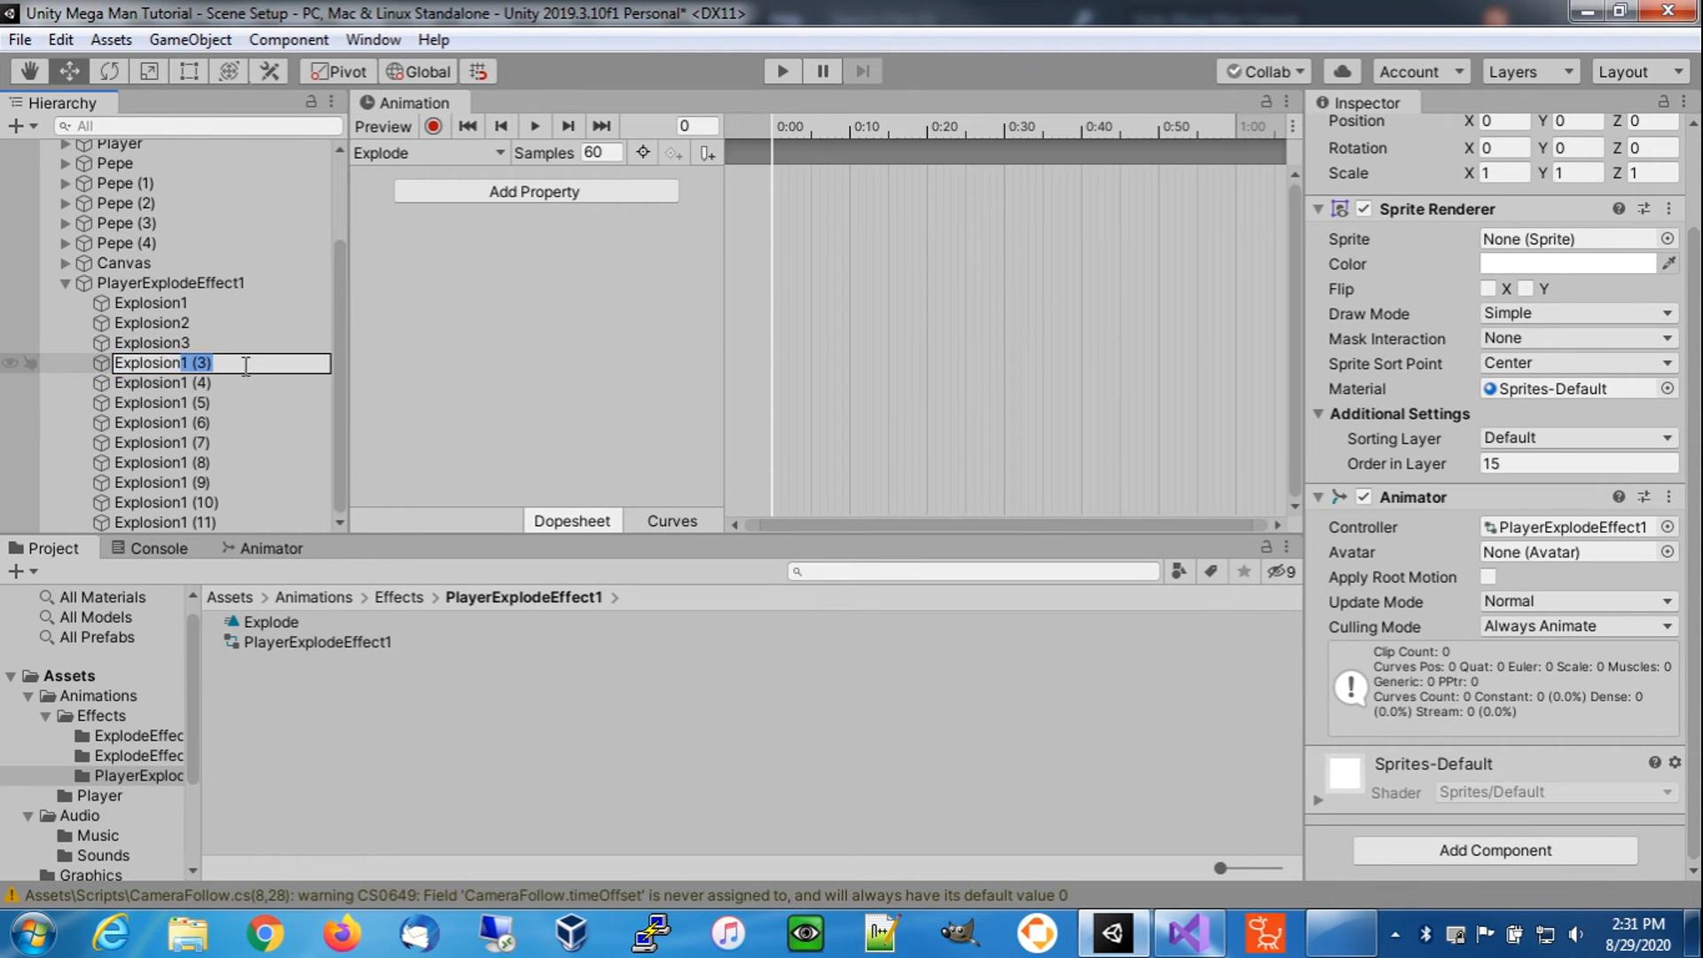
{"action": "type", "text": "4"}
- Rename the copies numbered (4), (5) and (6) as Explosion5, Explosion6 and Explosion7
{"action": "left_click", "coordinate": [186, 386]}
{"action": "left_click", "coordinate": [179, 384]}
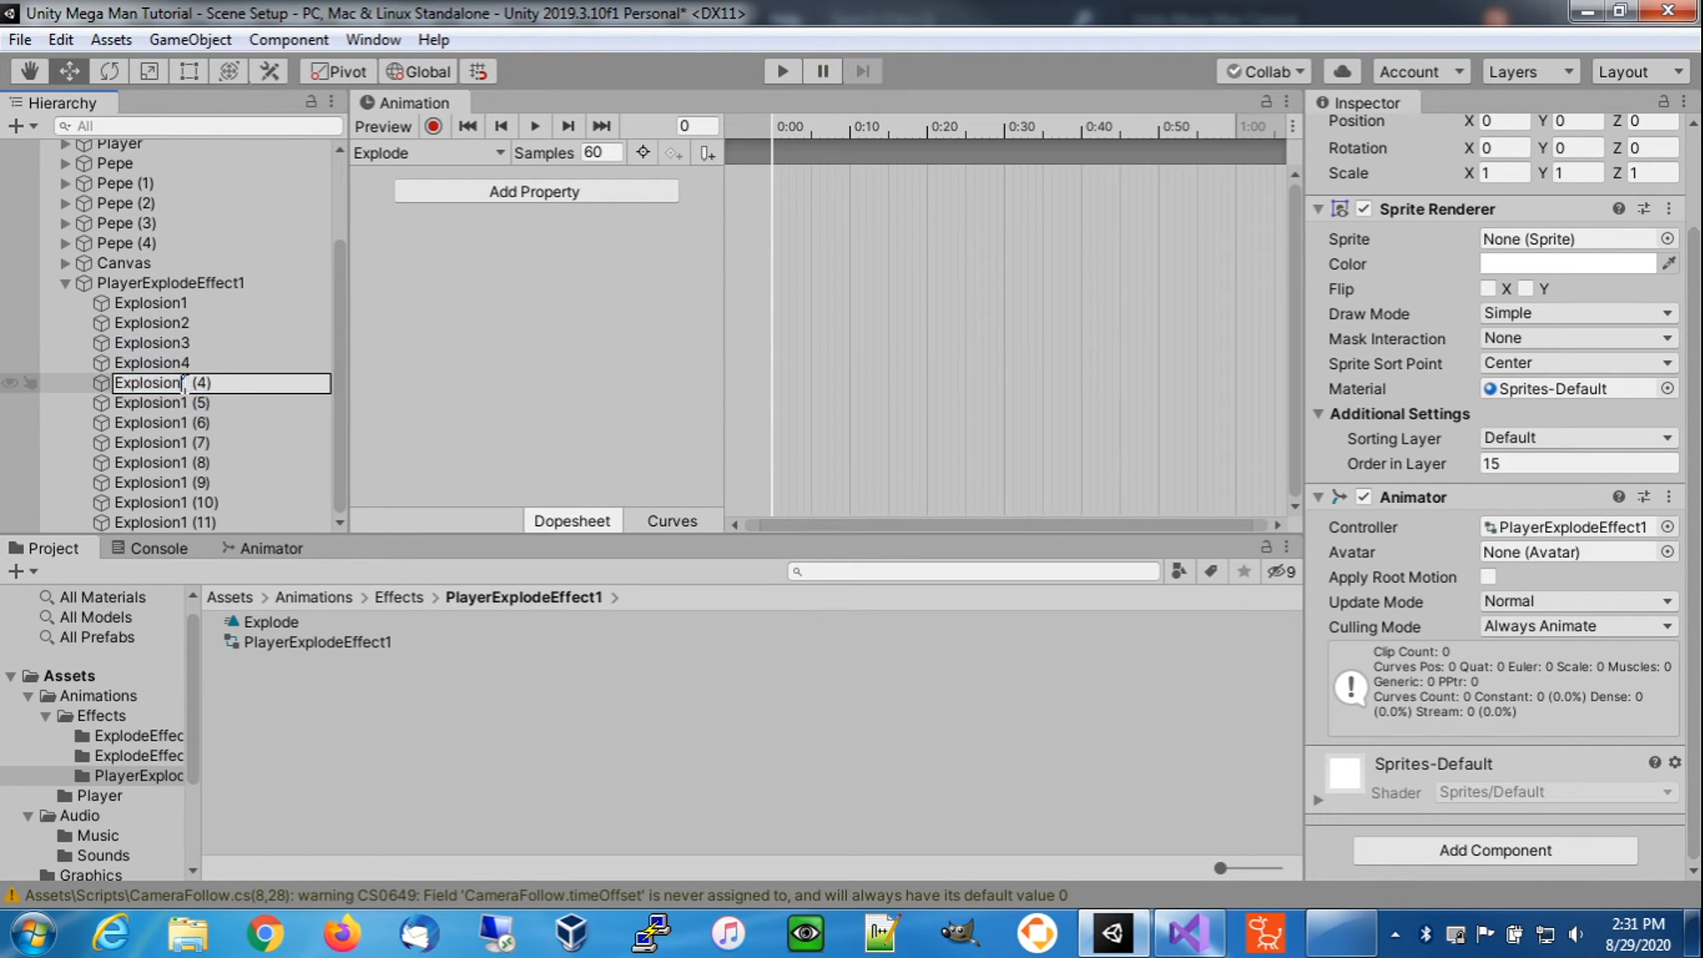
{"action": "type", "text": "5"}
{"action": "left_click", "coordinate": [190, 401]}
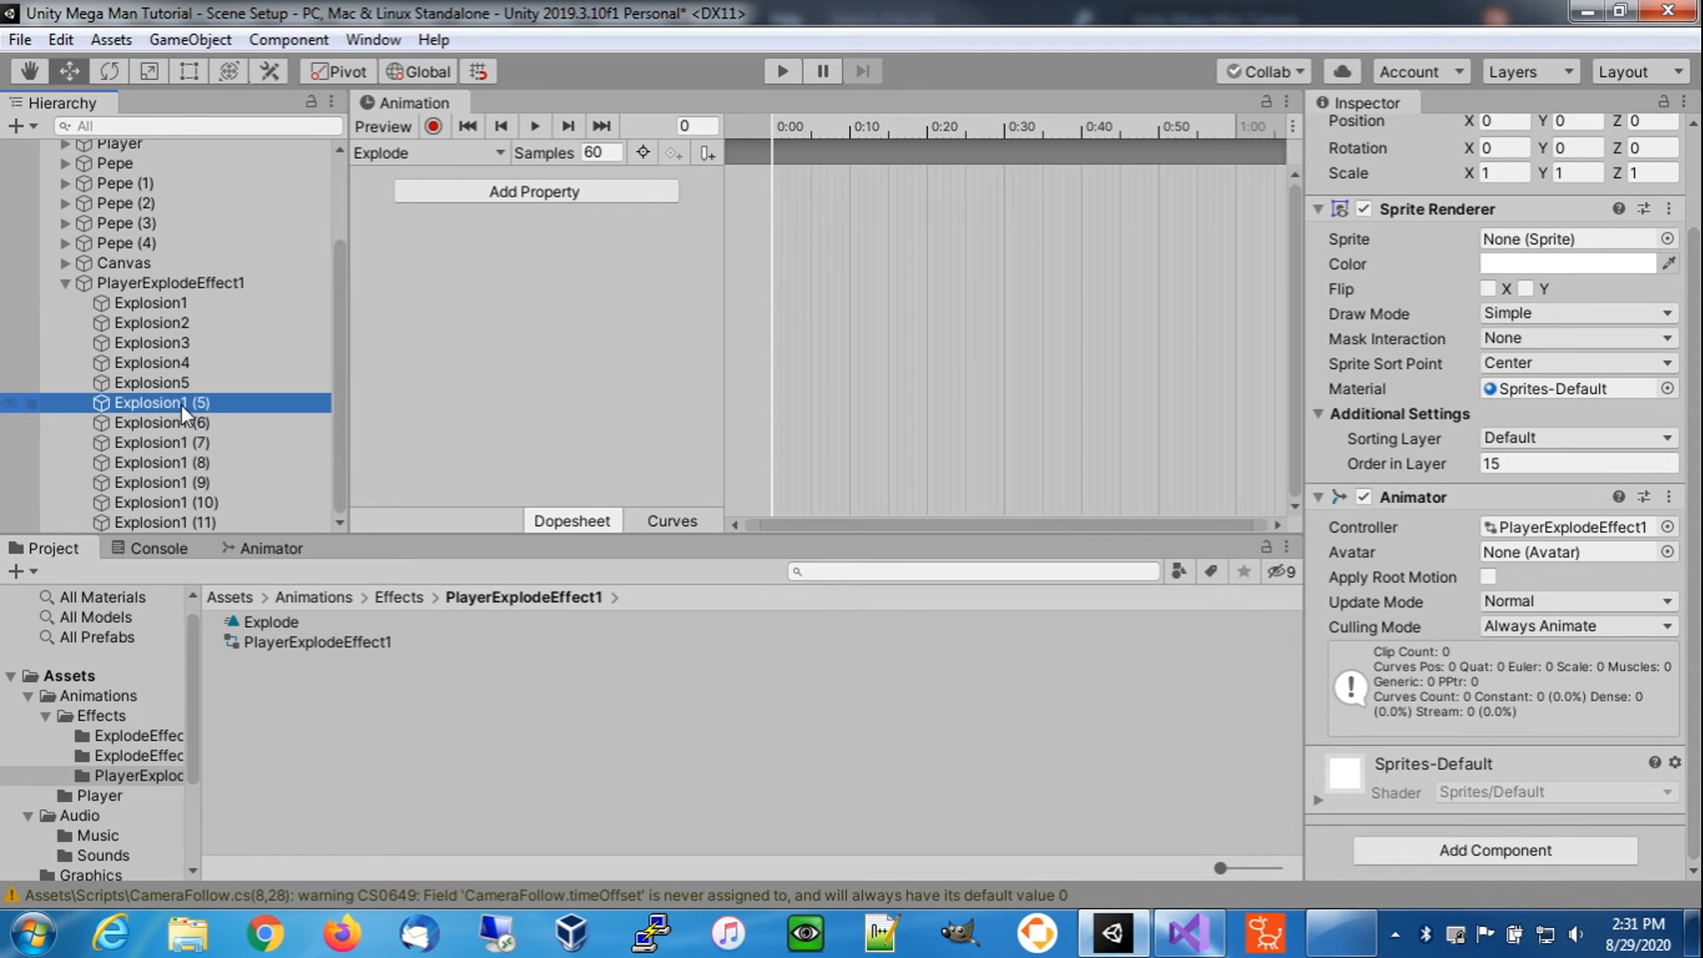
{"action": "left_click", "coordinate": [181, 404]}
{"action": "left_click_drag", "start_coordinate": [181, 404], "coordinate": [251, 423]}
{"action": "type", "text": "6"}
{"action": "left_click", "coordinate": [196, 426]}
{"action": "left_click", "coordinate": [181, 423]}
{"action": "type", "text": "7"}
- Rename the copies numbered (7) and (8) as Explosion8 and Explosion9
{"action": "left_click", "coordinate": [181, 440]}
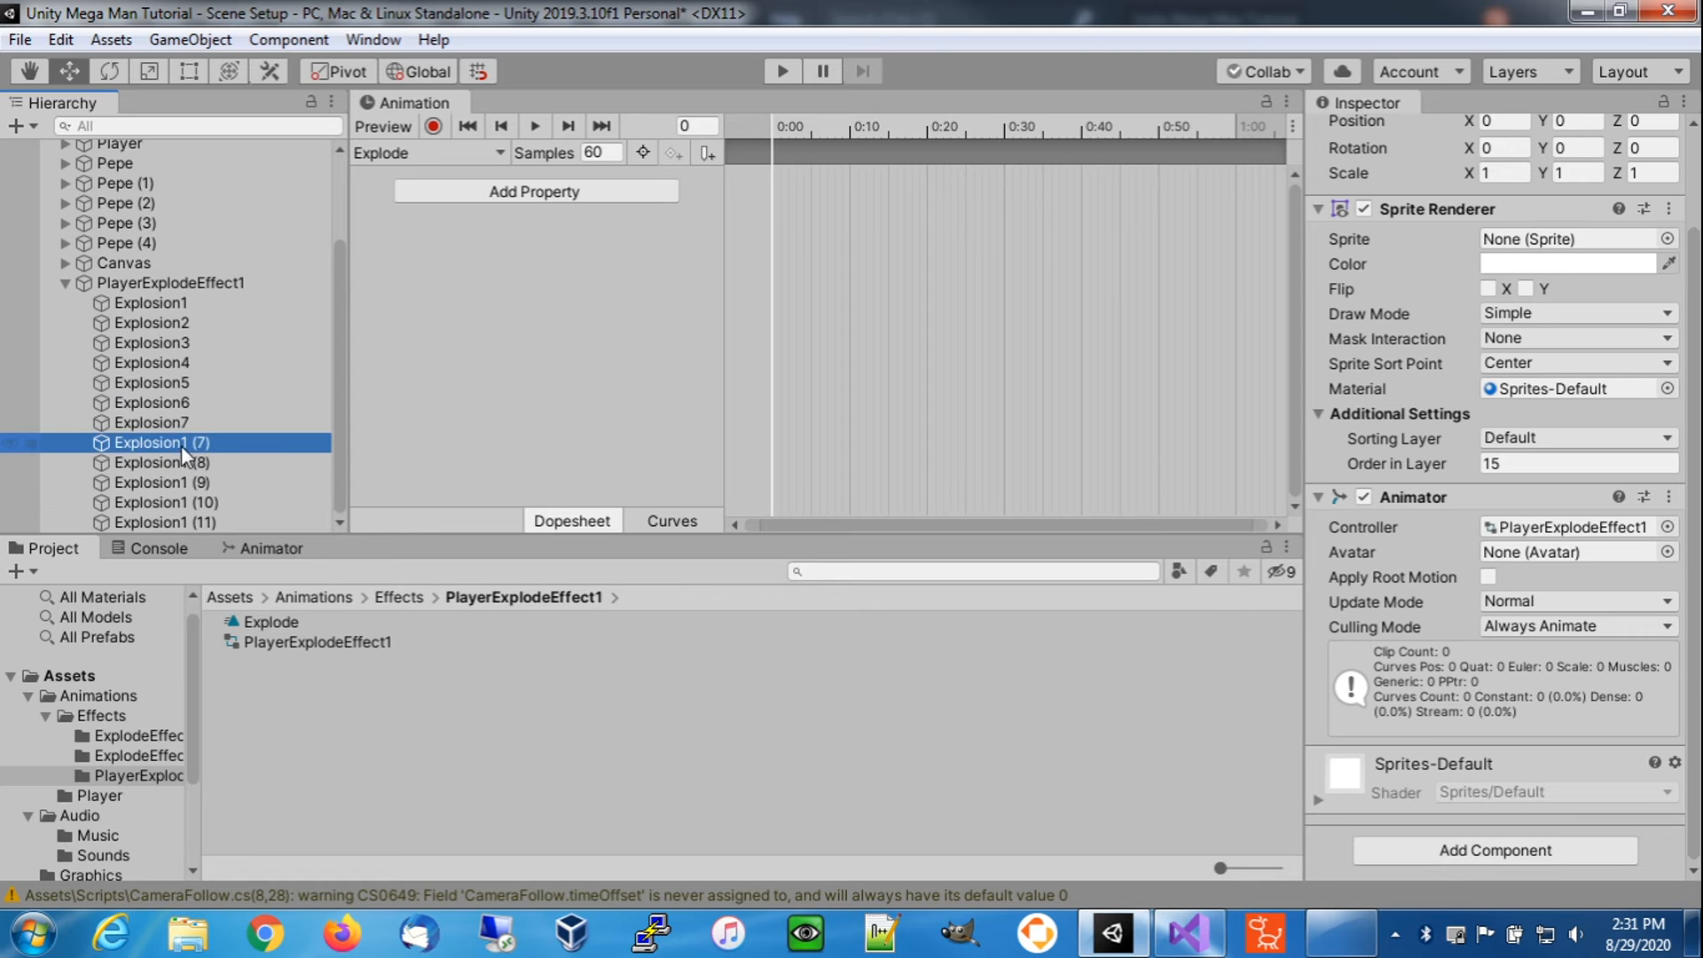
{"action": "left_click", "coordinate": [180, 443]}
{"action": "left_click_drag", "start_coordinate": [181, 442], "coordinate": [213, 444]}
{"action": "type", "text": "8"}
{"action": "left_click", "coordinate": [199, 483]}
{"action": "left_click", "coordinate": [183, 462]}
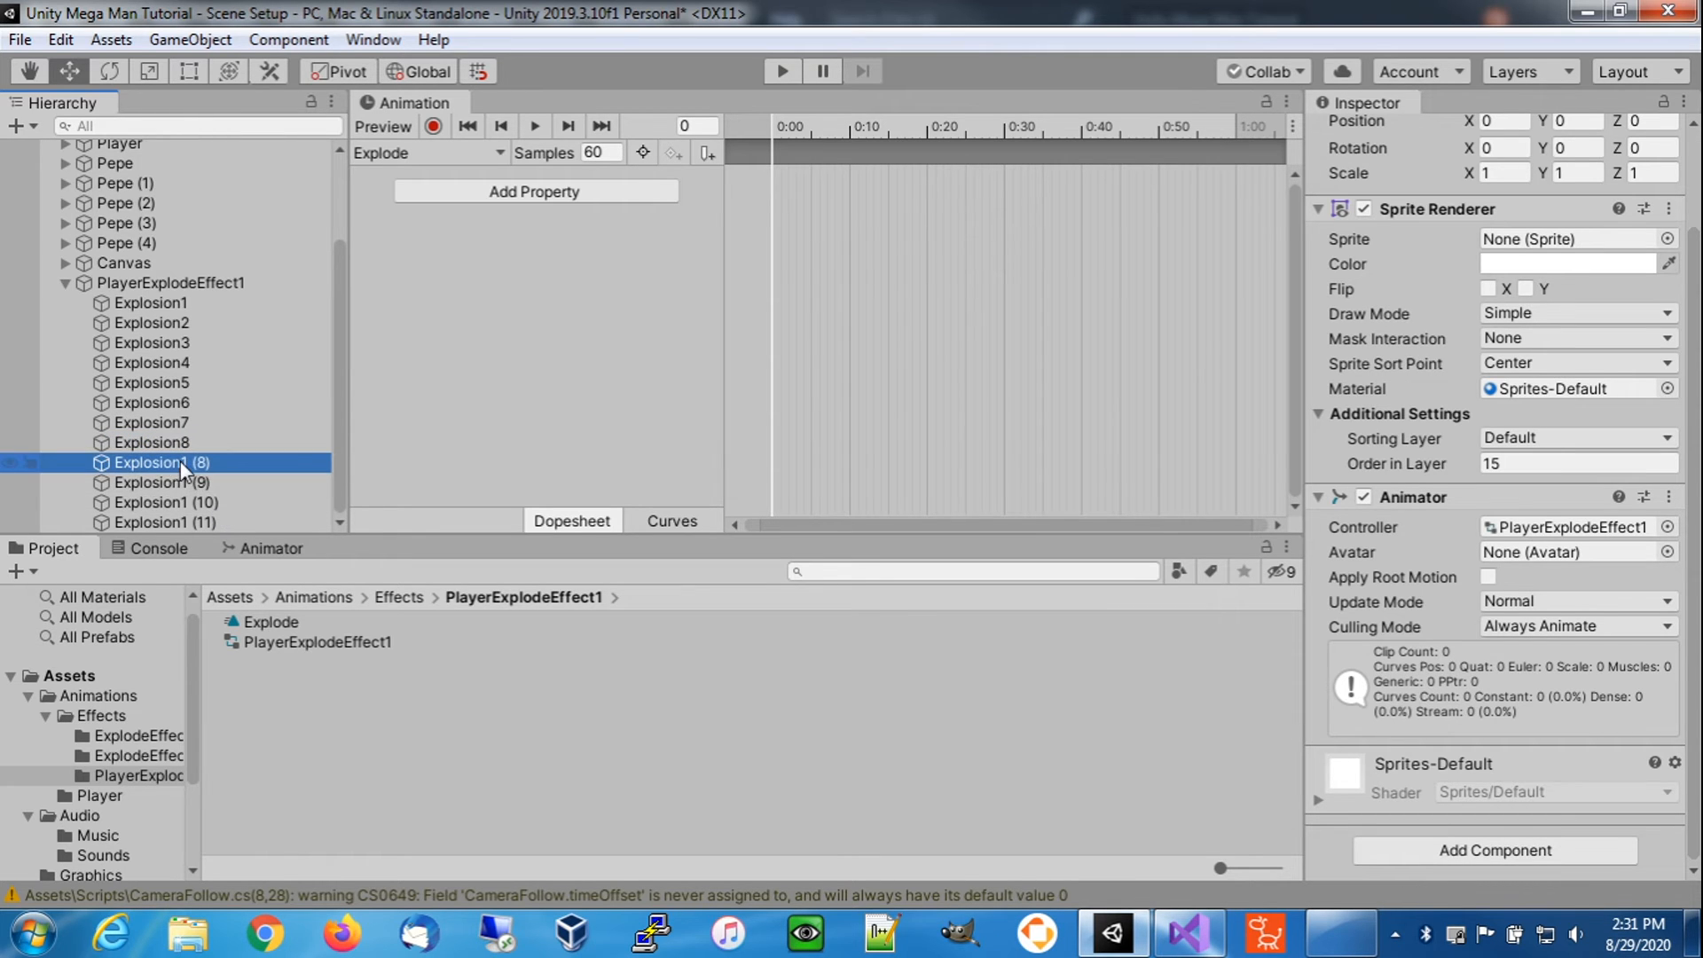
{"action": "left_click", "coordinate": [184, 465]}
{"action": "left_click_drag", "start_coordinate": [182, 463], "coordinate": [218, 482]}
{"action": "type", "text": "9"}
- Rename the copies numbered (9) and (10) as Explosion10 and Explosion11
{"action": "left_click", "coordinate": [188, 482]}
{"action": "left_click", "coordinate": [184, 480]}
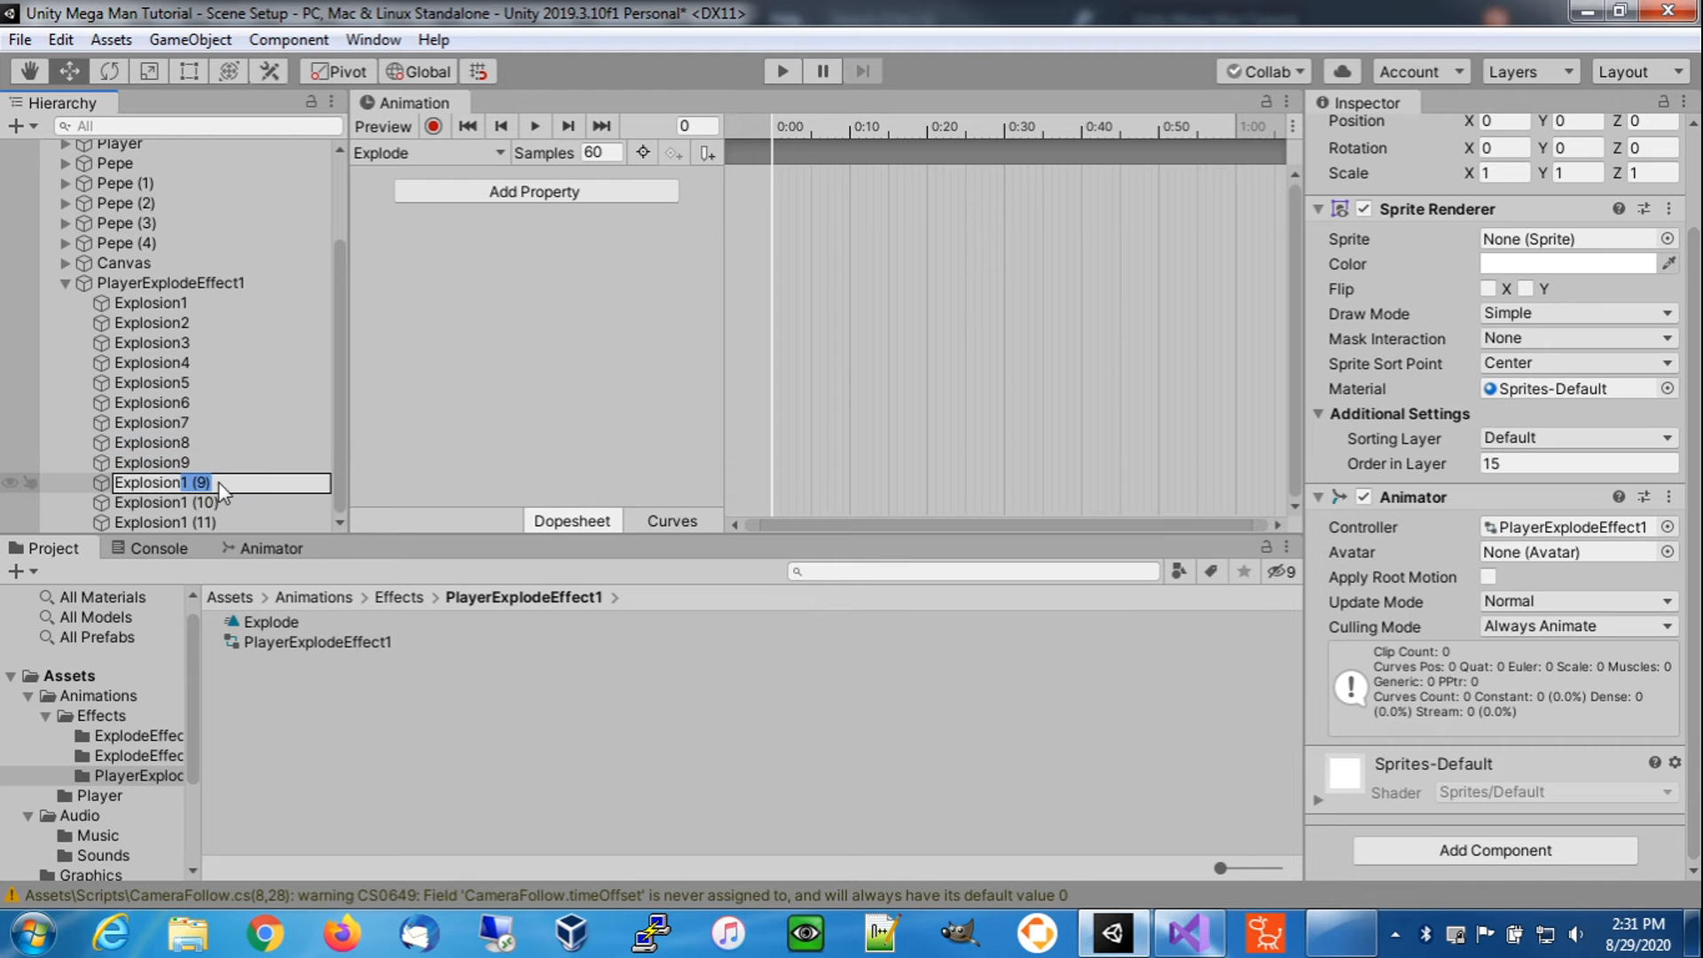
{"action": "type", "text": "10"}
{"action": "key", "text": "Return"}
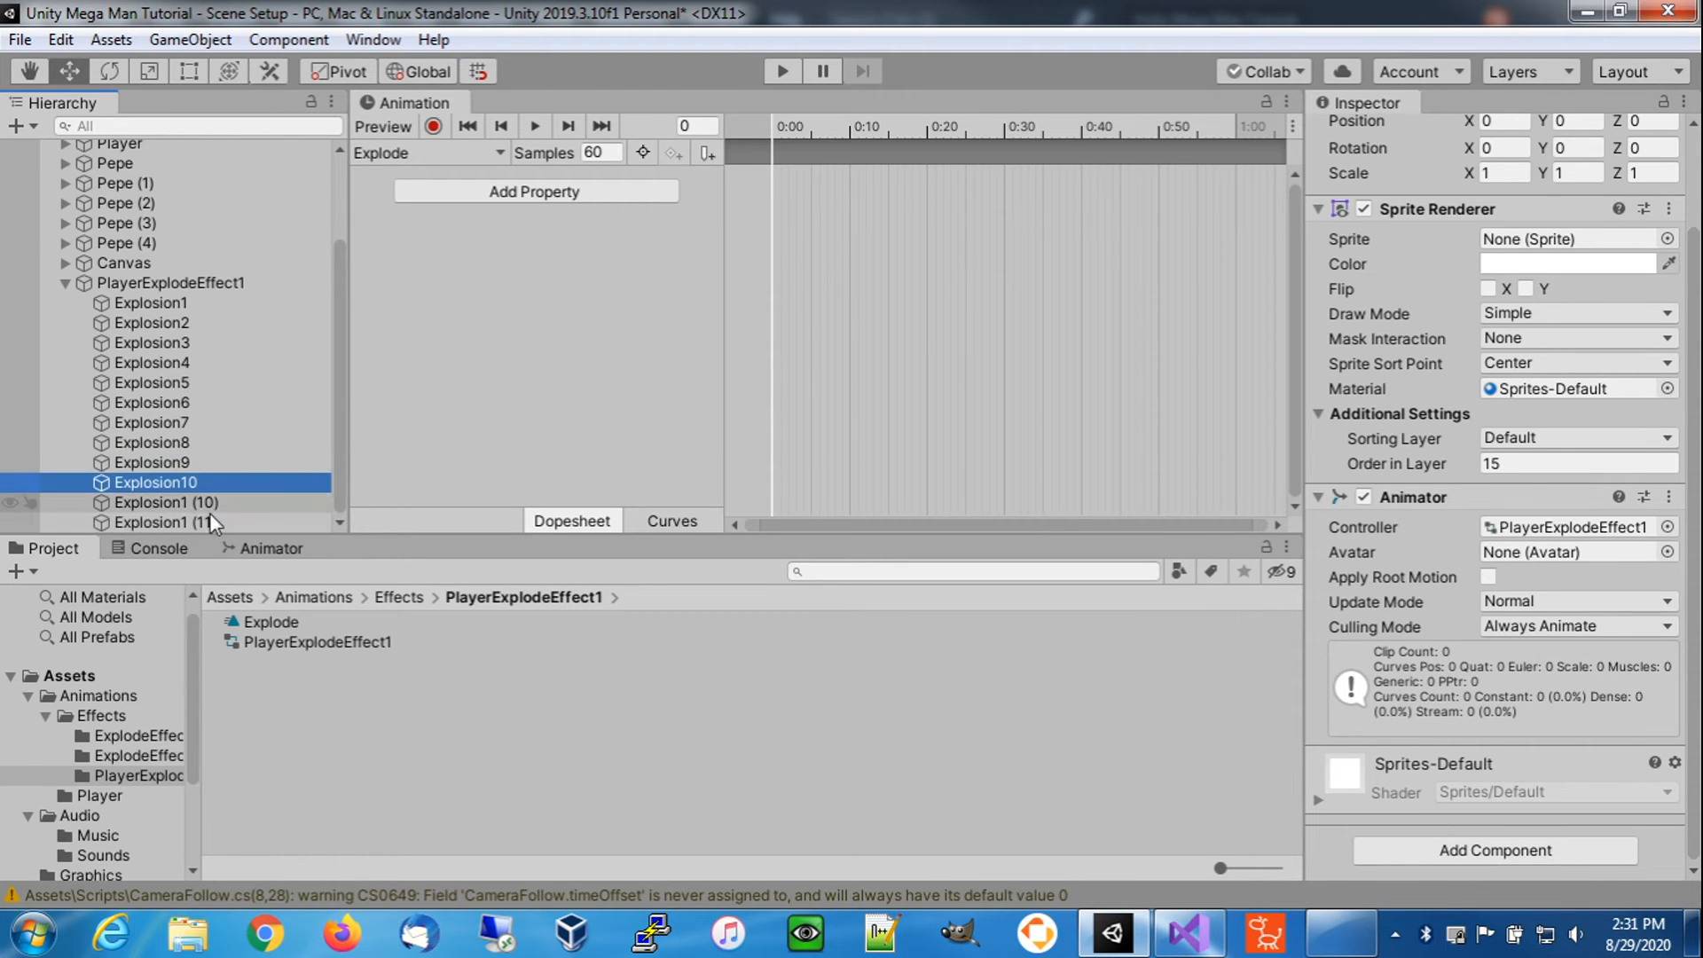
{"action": "left_click", "coordinate": [209, 504]}
{"action": "left_click", "coordinate": [210, 505]}
{"action": "left_click", "coordinate": [229, 504]}
{"action": "key", "text": "BackSpace"}
{"action": "key", "text": "BackSpace"}
{"action": "key", "text": "BackSpace"}
{"action": "key", "text": "BackSpace"}
{"action": "key", "text": "BackSpace"}
{"action": "type", "text": "1"}
{"action": "key", "text": "Return"}
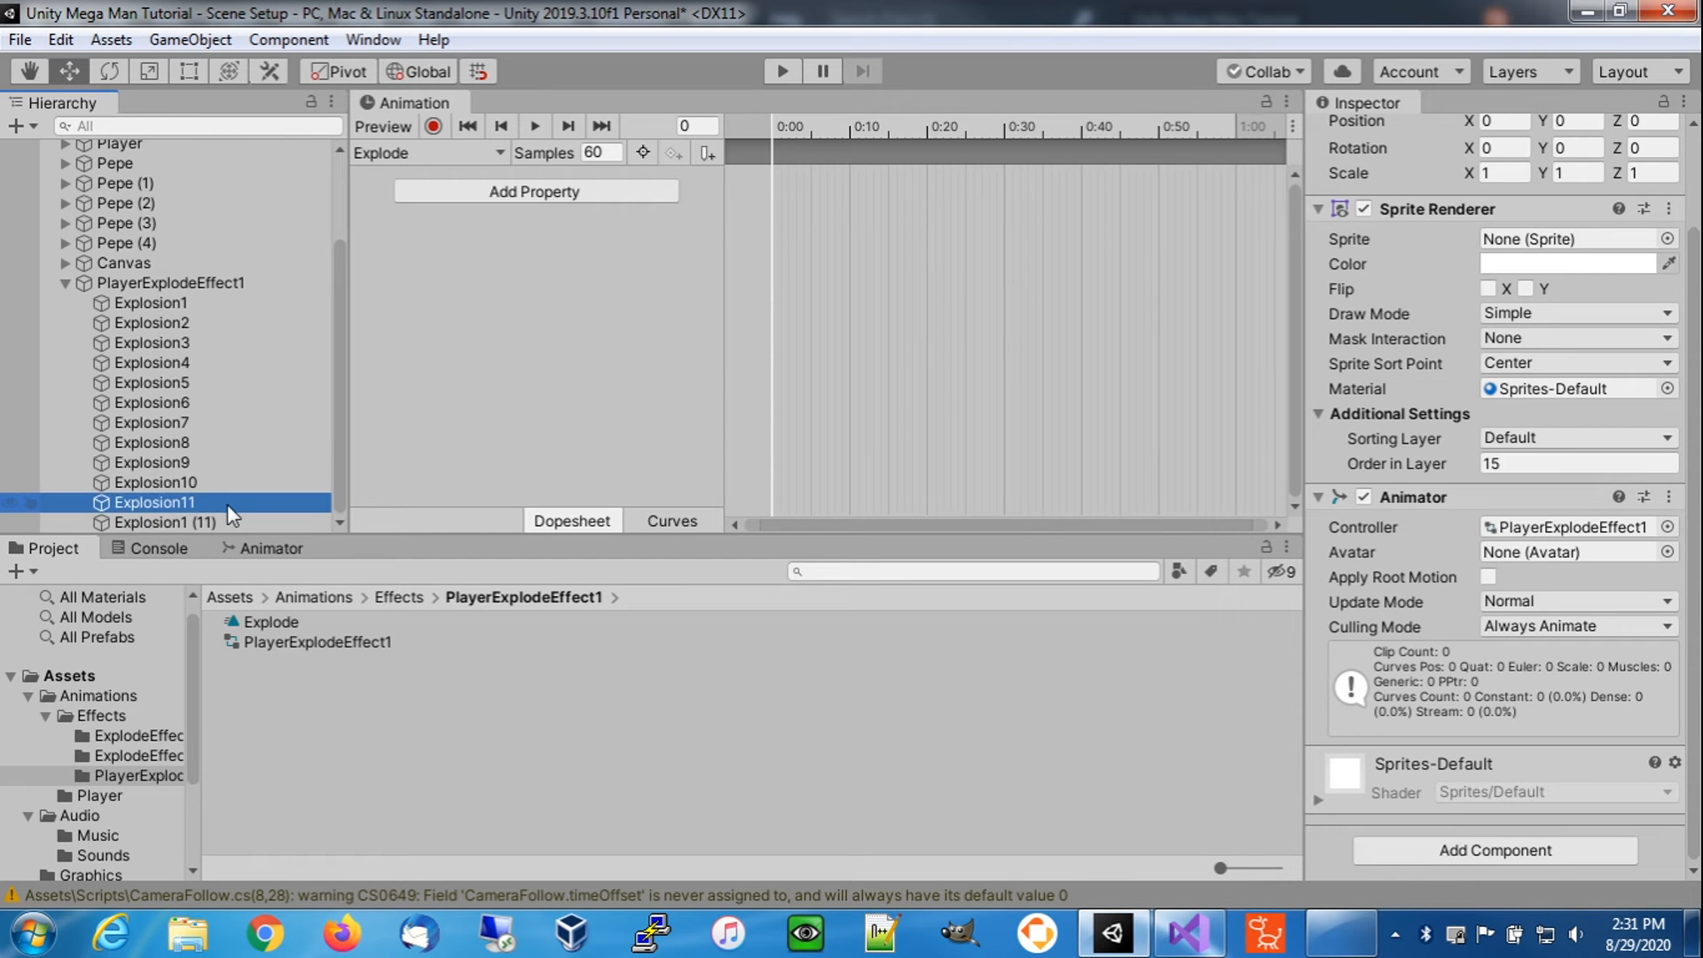
- Rename the last copy, numbered (11), as Explosion12
{"action": "left_click", "coordinate": [195, 523]}
{"action": "left_click", "coordinate": [203, 523]}
{"action": "left_click", "coordinate": [204, 523]}
{"action": "key", "text": "BackSpace"}
{"action": "key", "text": "BackSpace"}
{"action": "key", "text": "BackSpace"}
{"action": "key", "text": "BackSpace"}
{"action": "key", "text": "BackSpace"}
{"action": "type", "text": "2"}
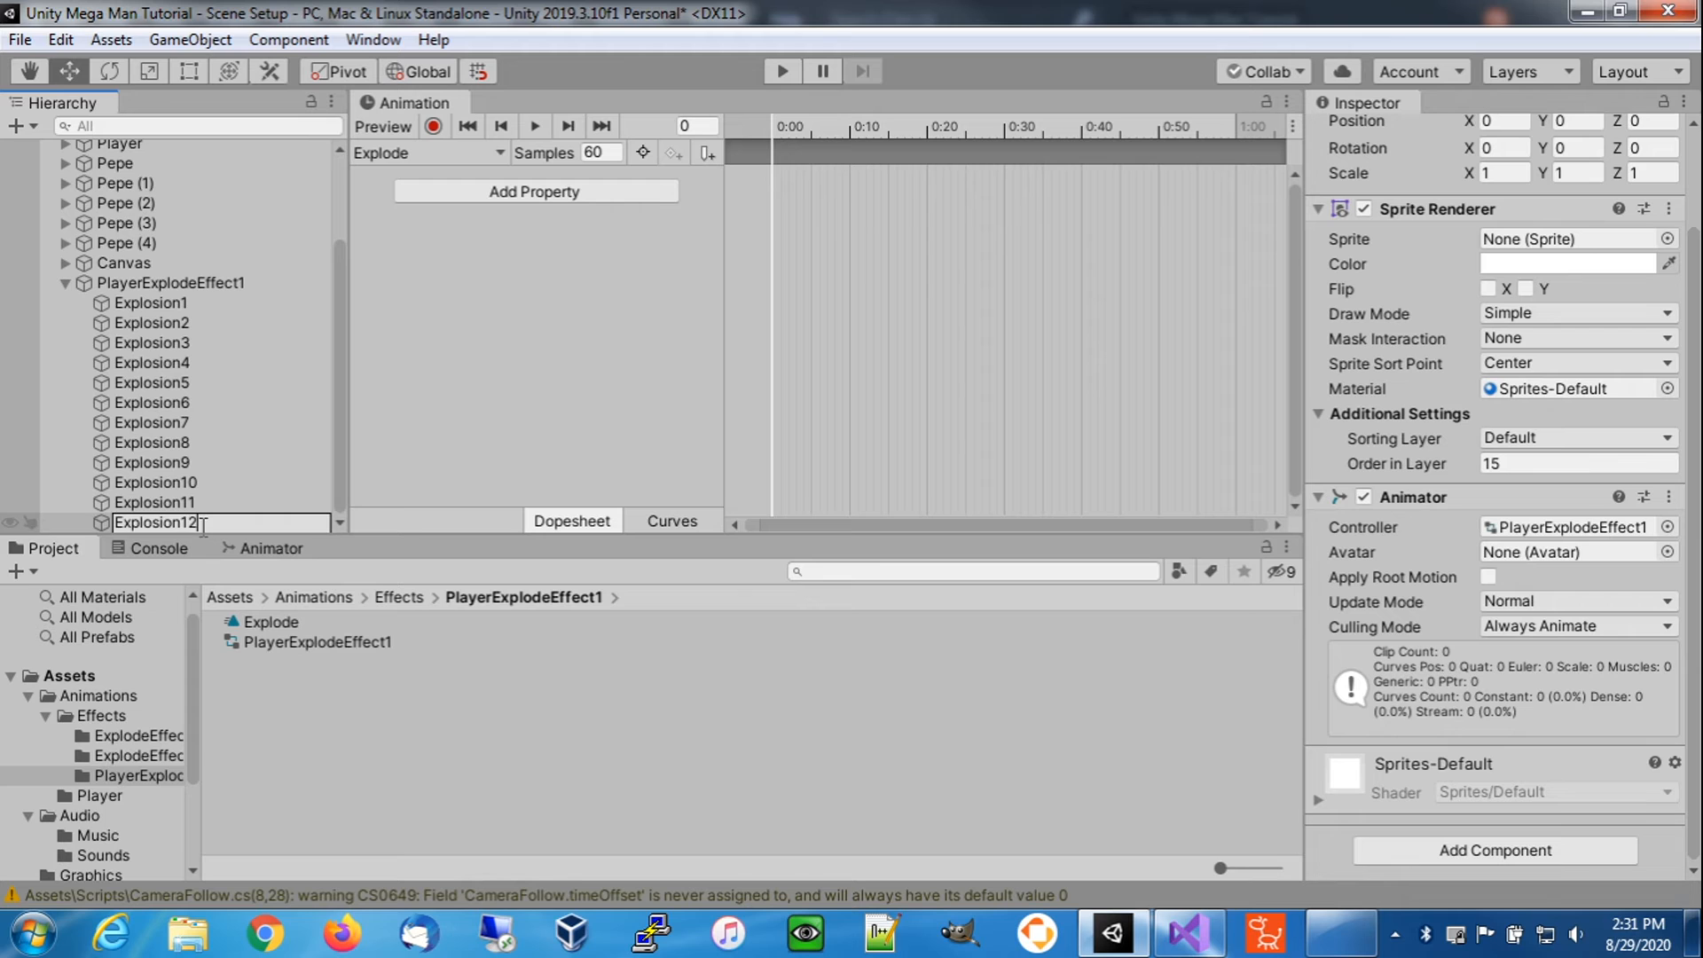
{"action": "key", "text": "Return"}
- Add the Explode1 sprite from the NES_megaman1_enemies sheet at frame 0 of Explosion1's Explode animation
{"action": "left_click", "coordinate": [152, 304]}
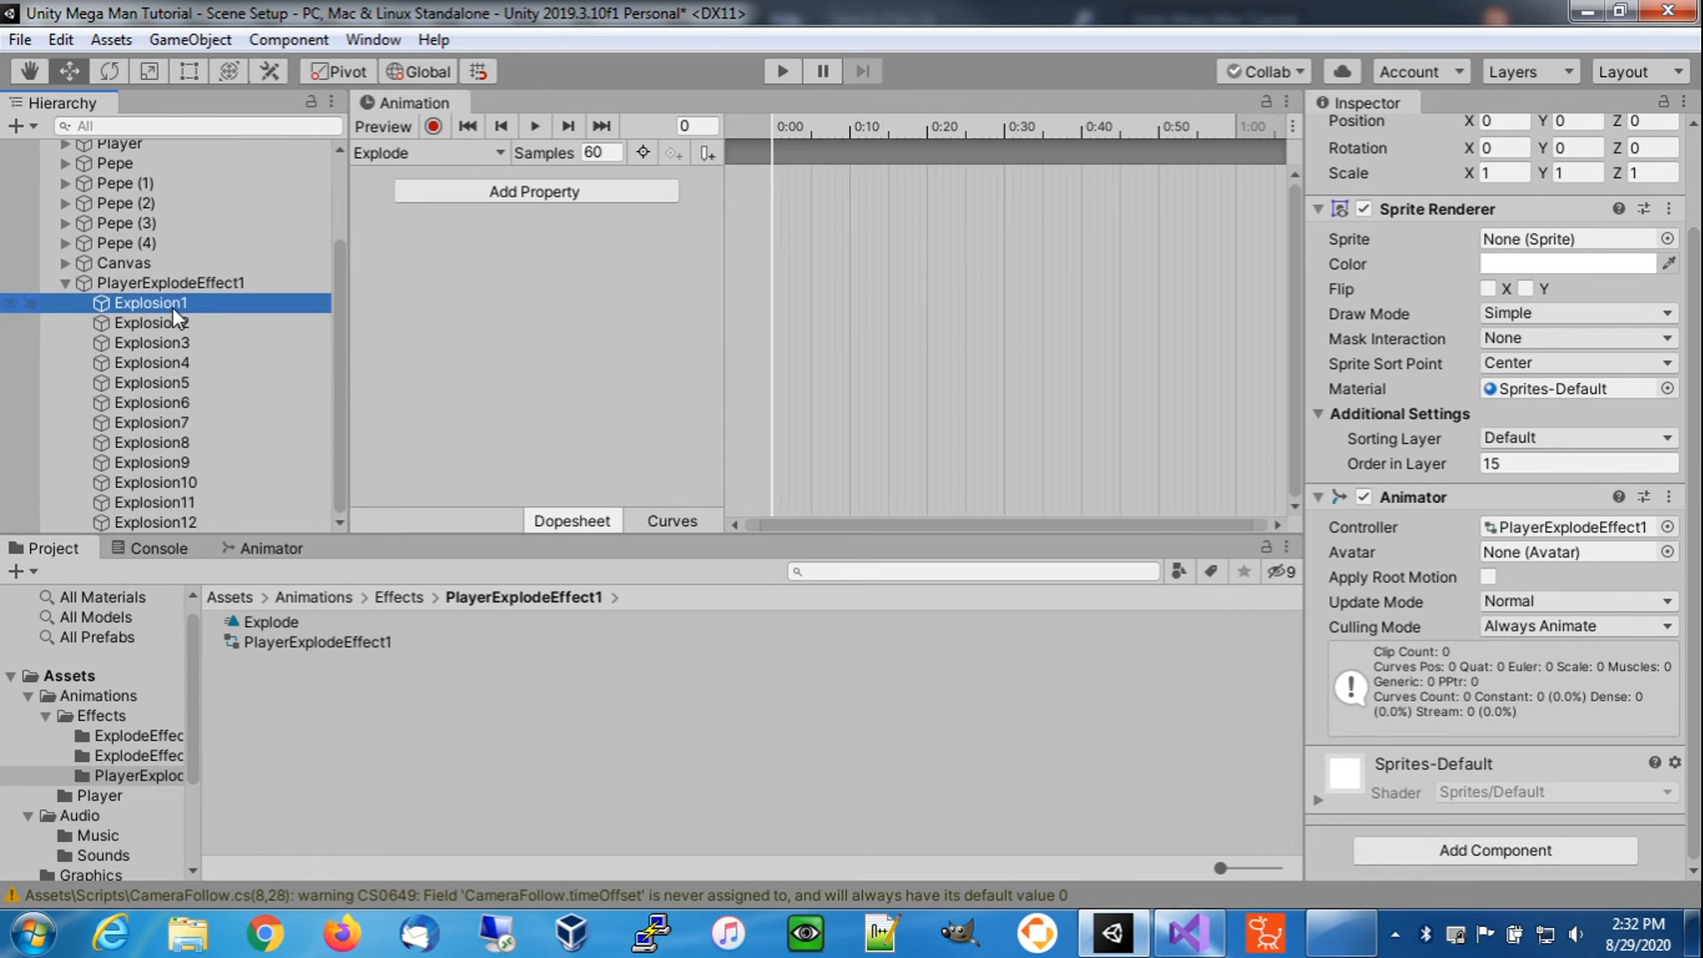
{"action": "left_click", "coordinate": [178, 304]}
{"action": "left_click", "coordinate": [179, 321]}
{"action": "left_click", "coordinate": [179, 301]}
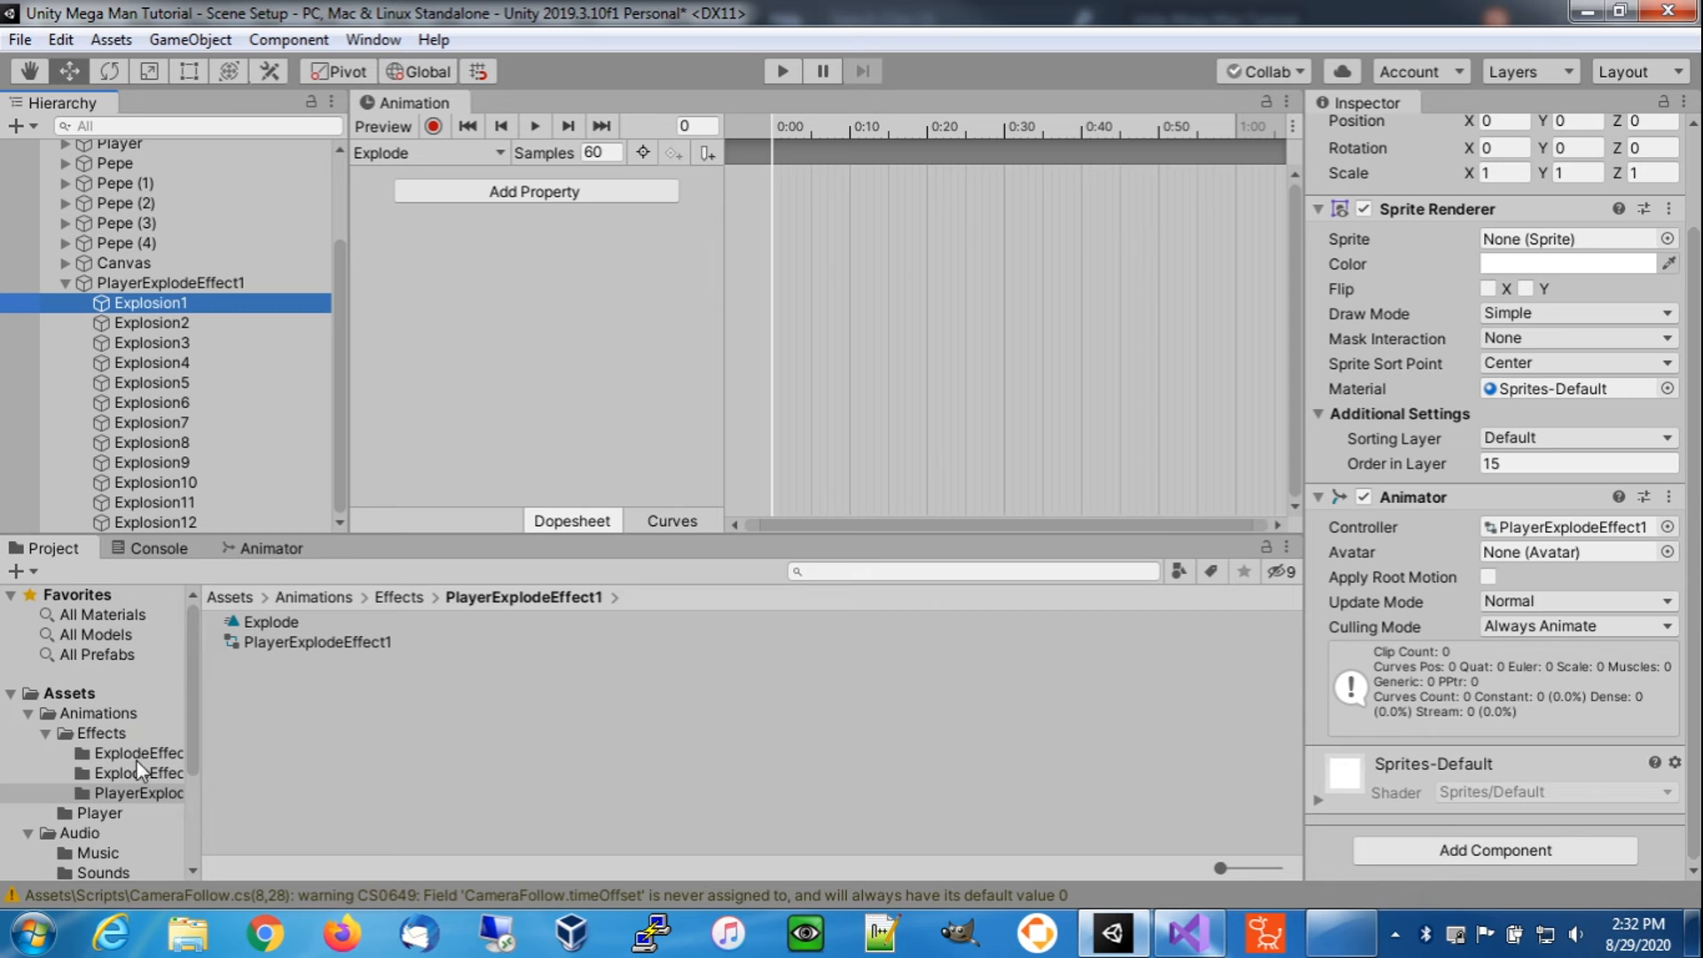
{"action": "scroll", "coordinate": [115, 756], "scroll_direction": "down", "scroll_amount": 3}
{"action": "left_click", "coordinate": [91, 726]}
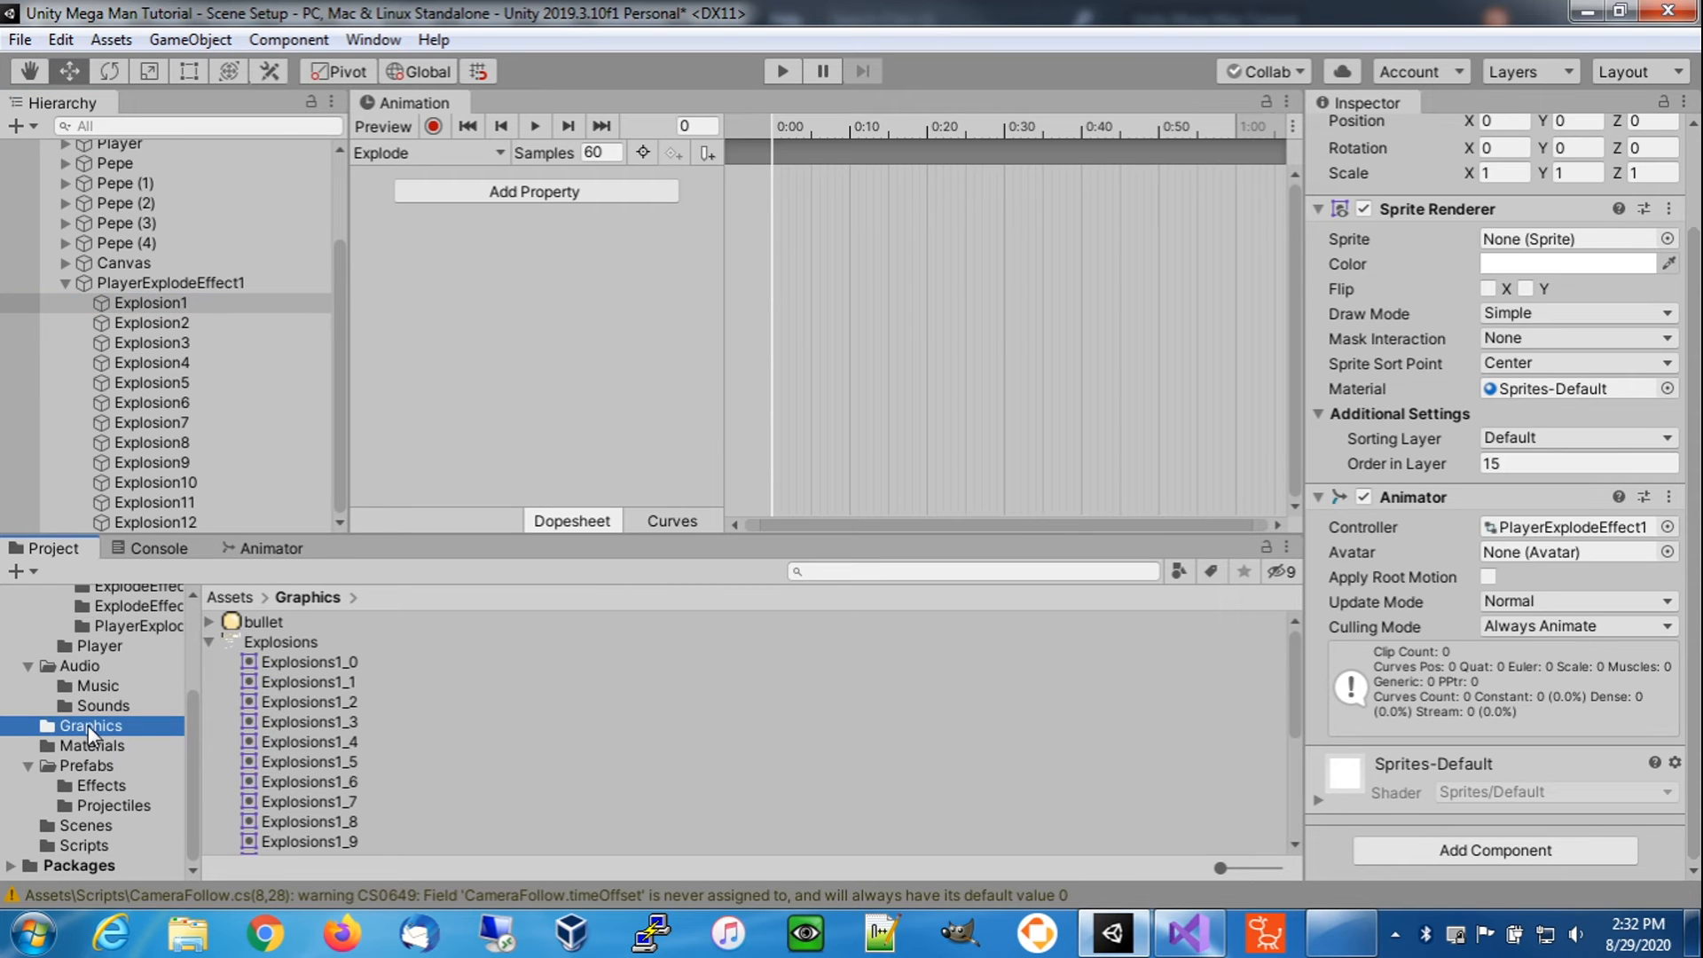
{"action": "left_click", "coordinate": [210, 640]}
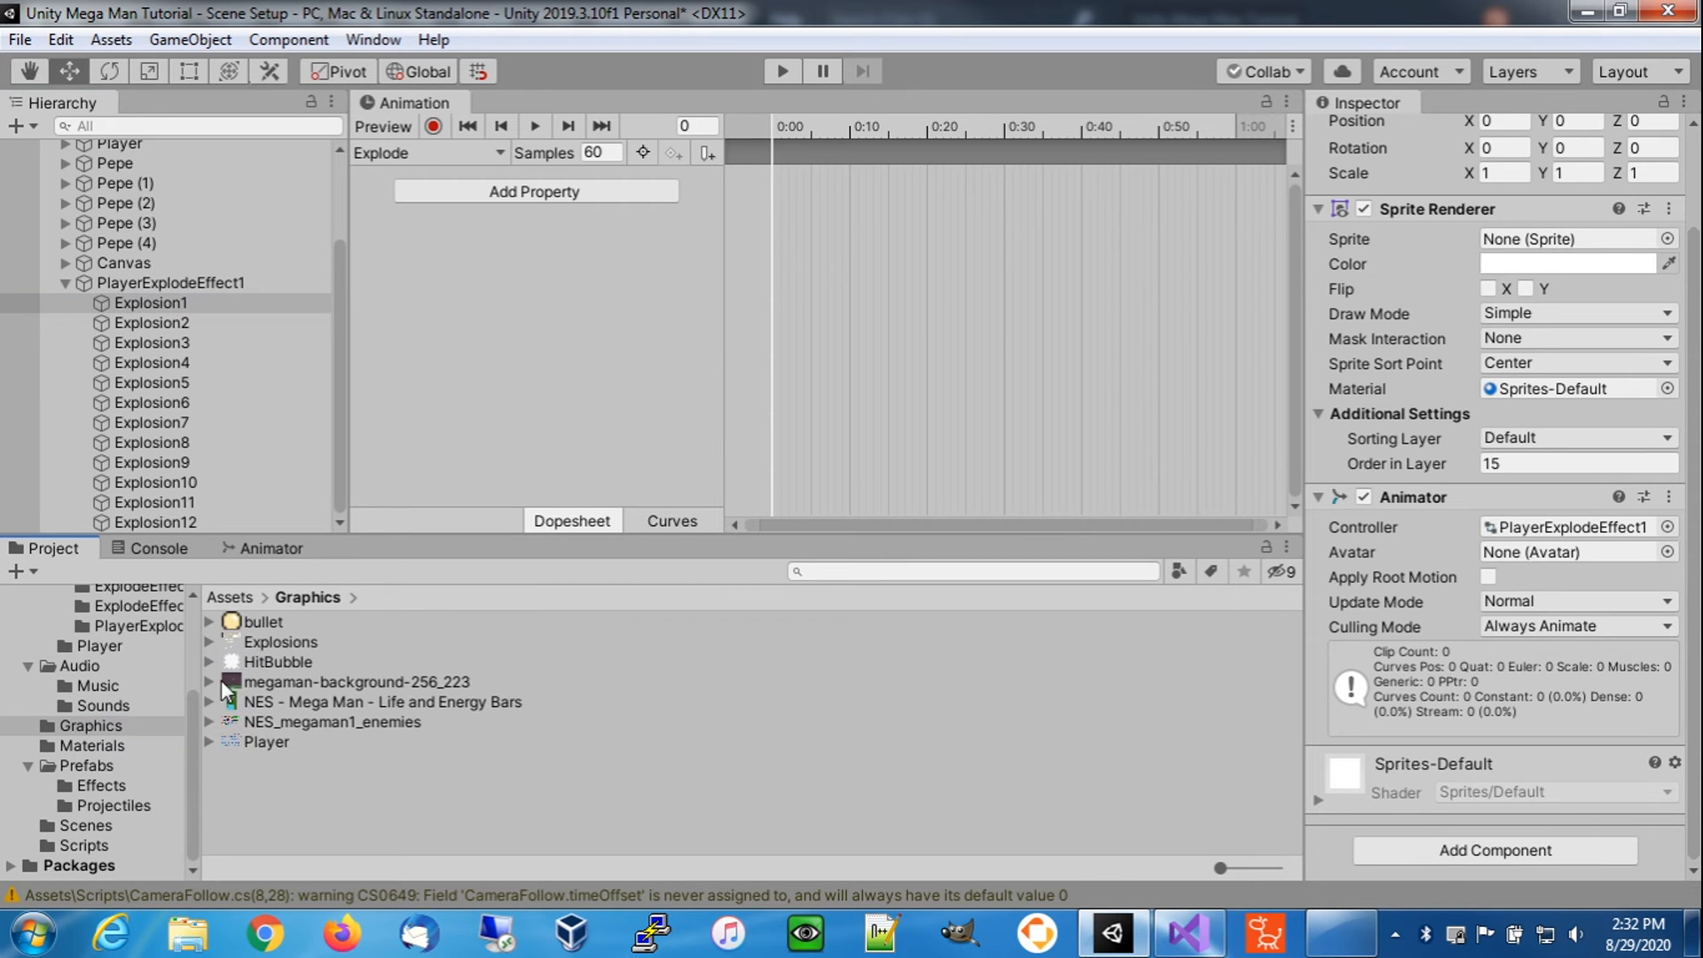
{"action": "left_click", "coordinate": [210, 722]}
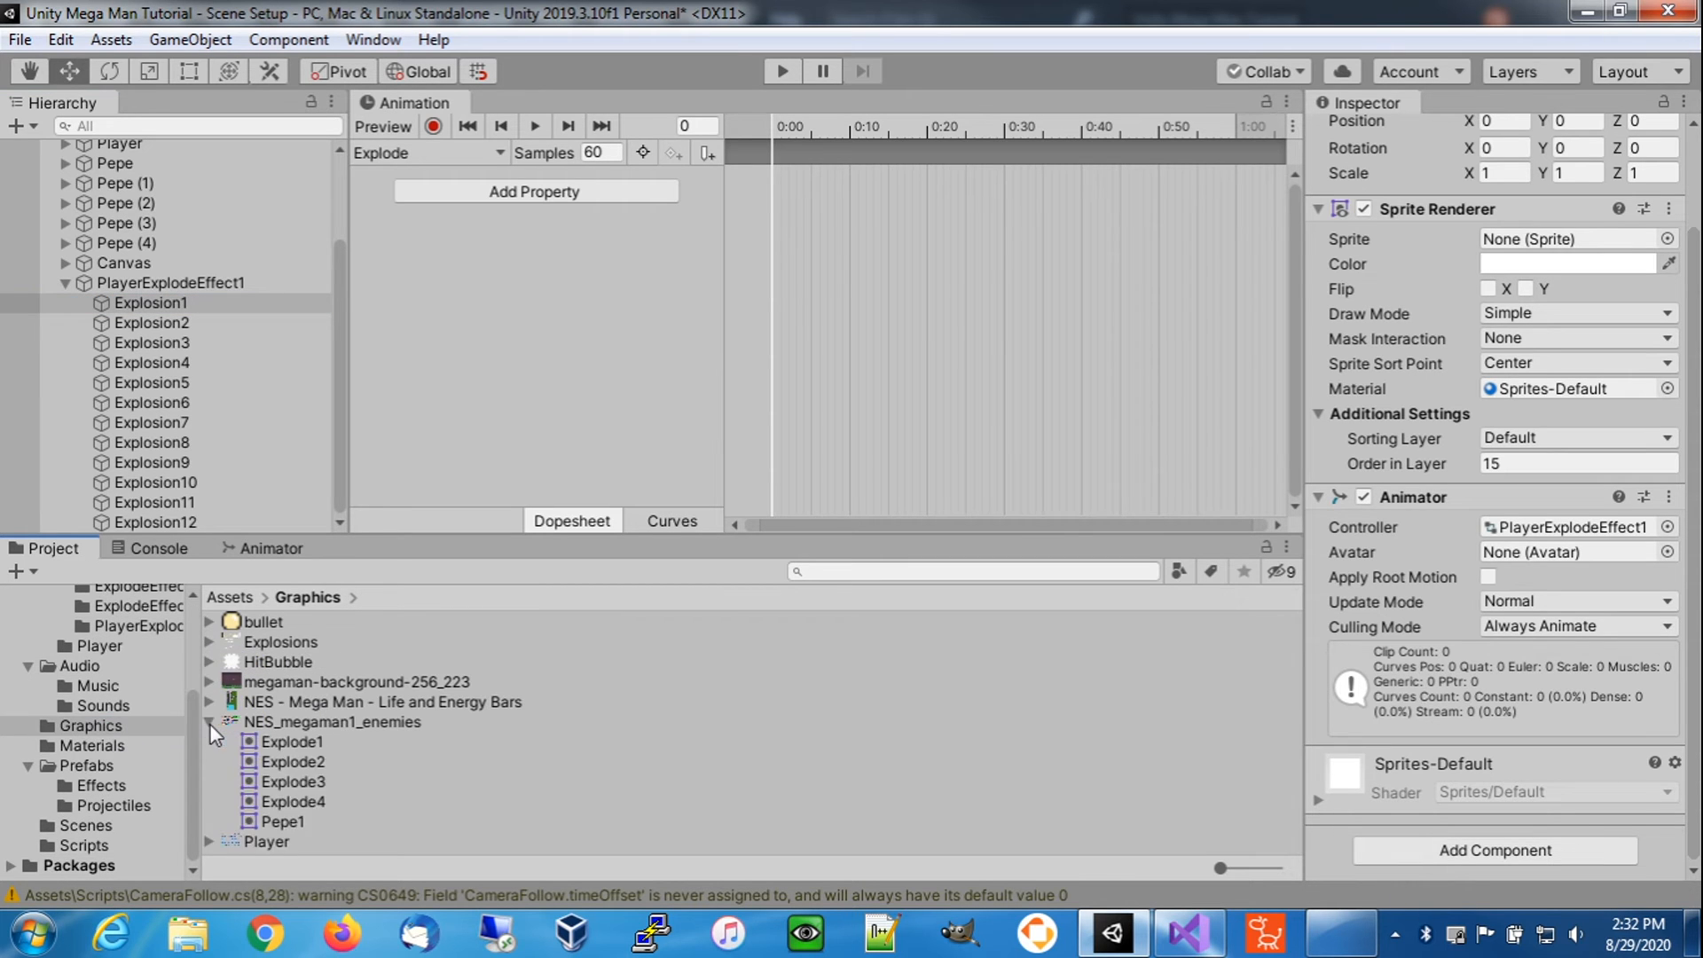
{"action": "left_click", "coordinate": [289, 741]}
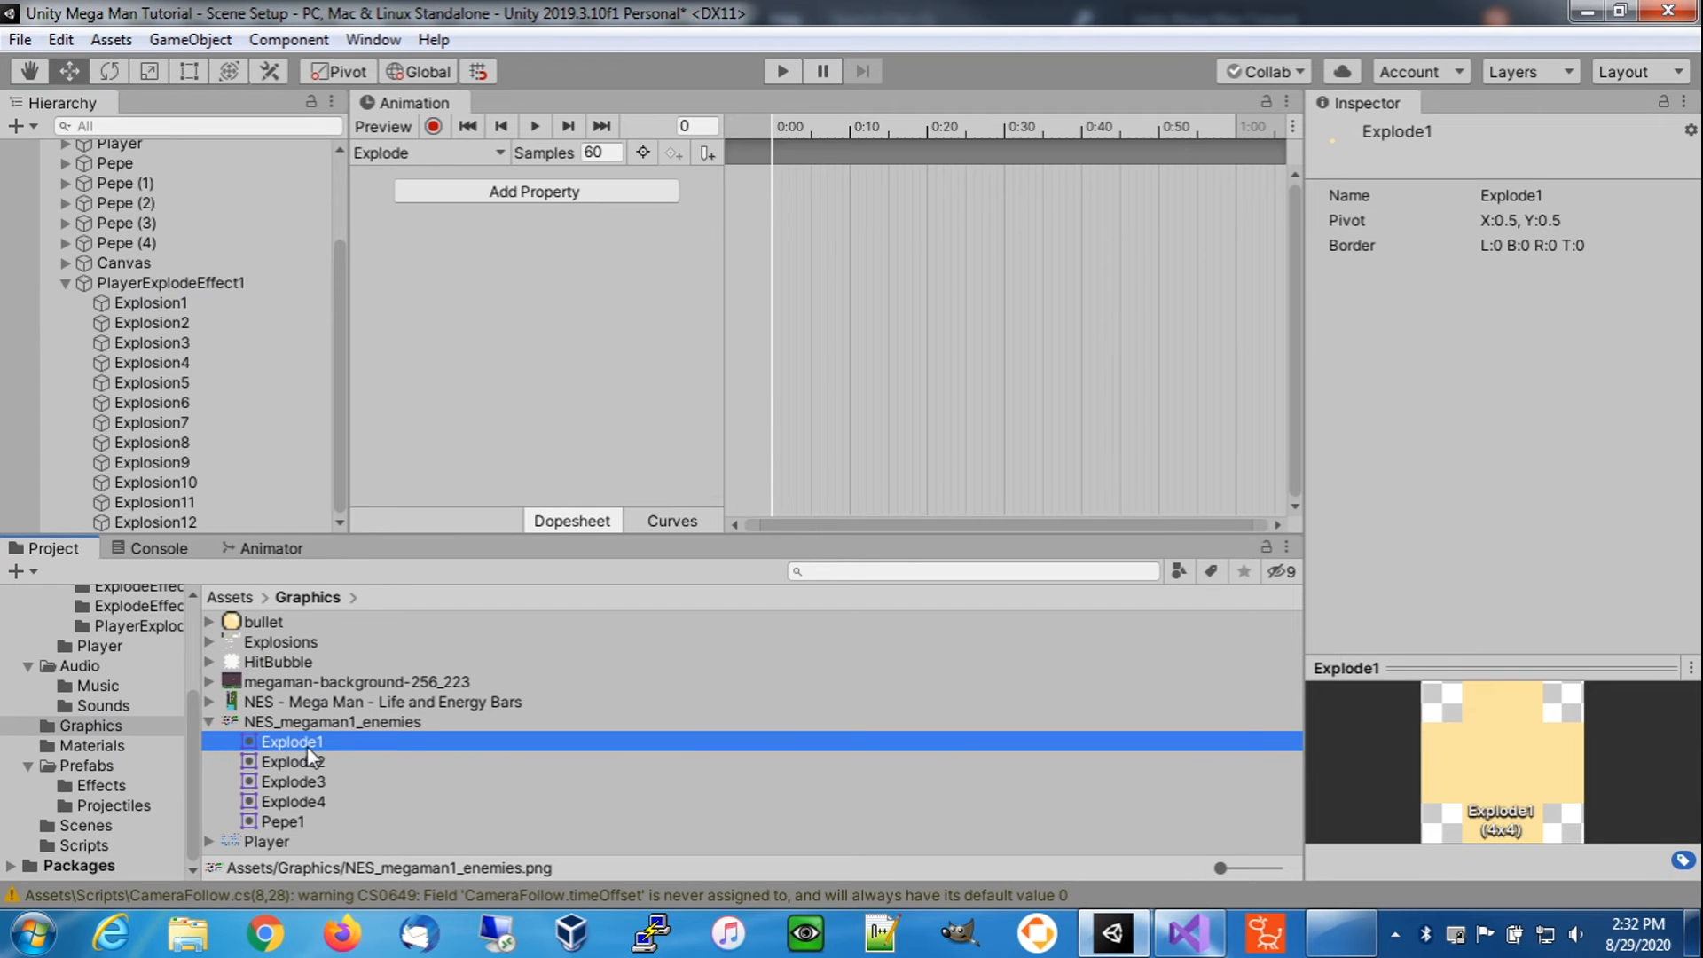
{"action": "left_click_drag", "start_coordinate": [318, 751], "coordinate": [645, 276]}
{"action": "left_click_drag", "start_coordinate": [755, 162], "coordinate": [772, 169]}
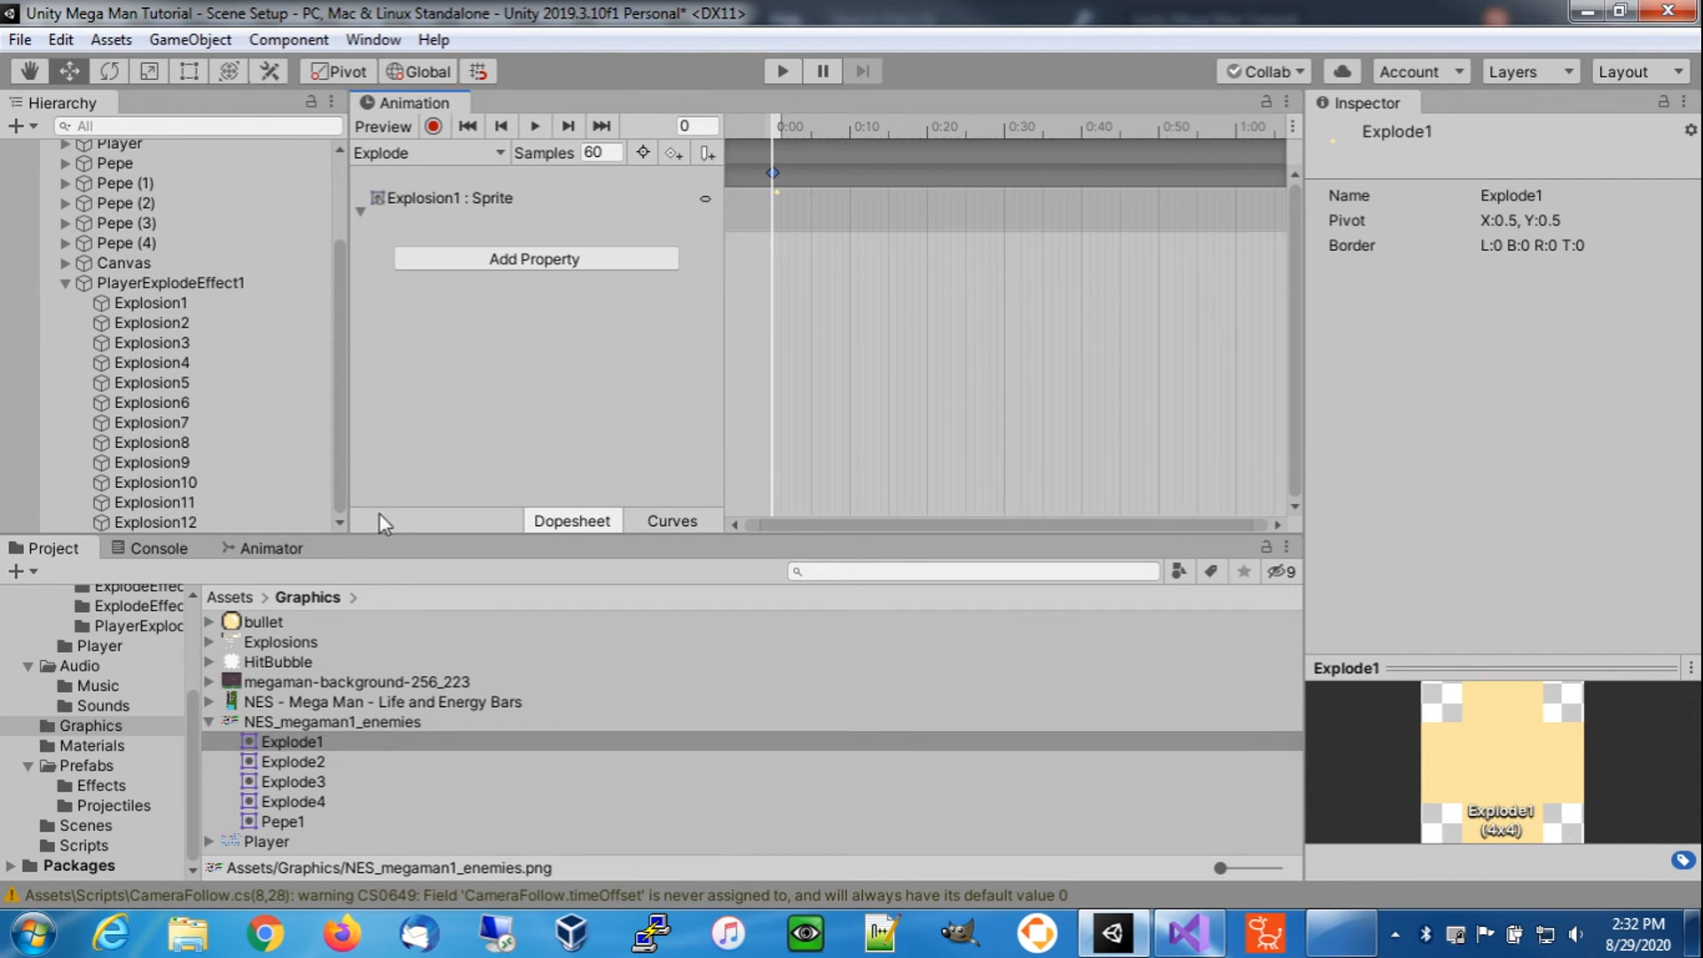
- Add the Explode2, Explode3 and Explode4 sprites at frames 1, 2 and 3 of the Explode animation and save the scene
{"action": "left_click_drag", "start_coordinate": [302, 748], "coordinate": [784, 188]}
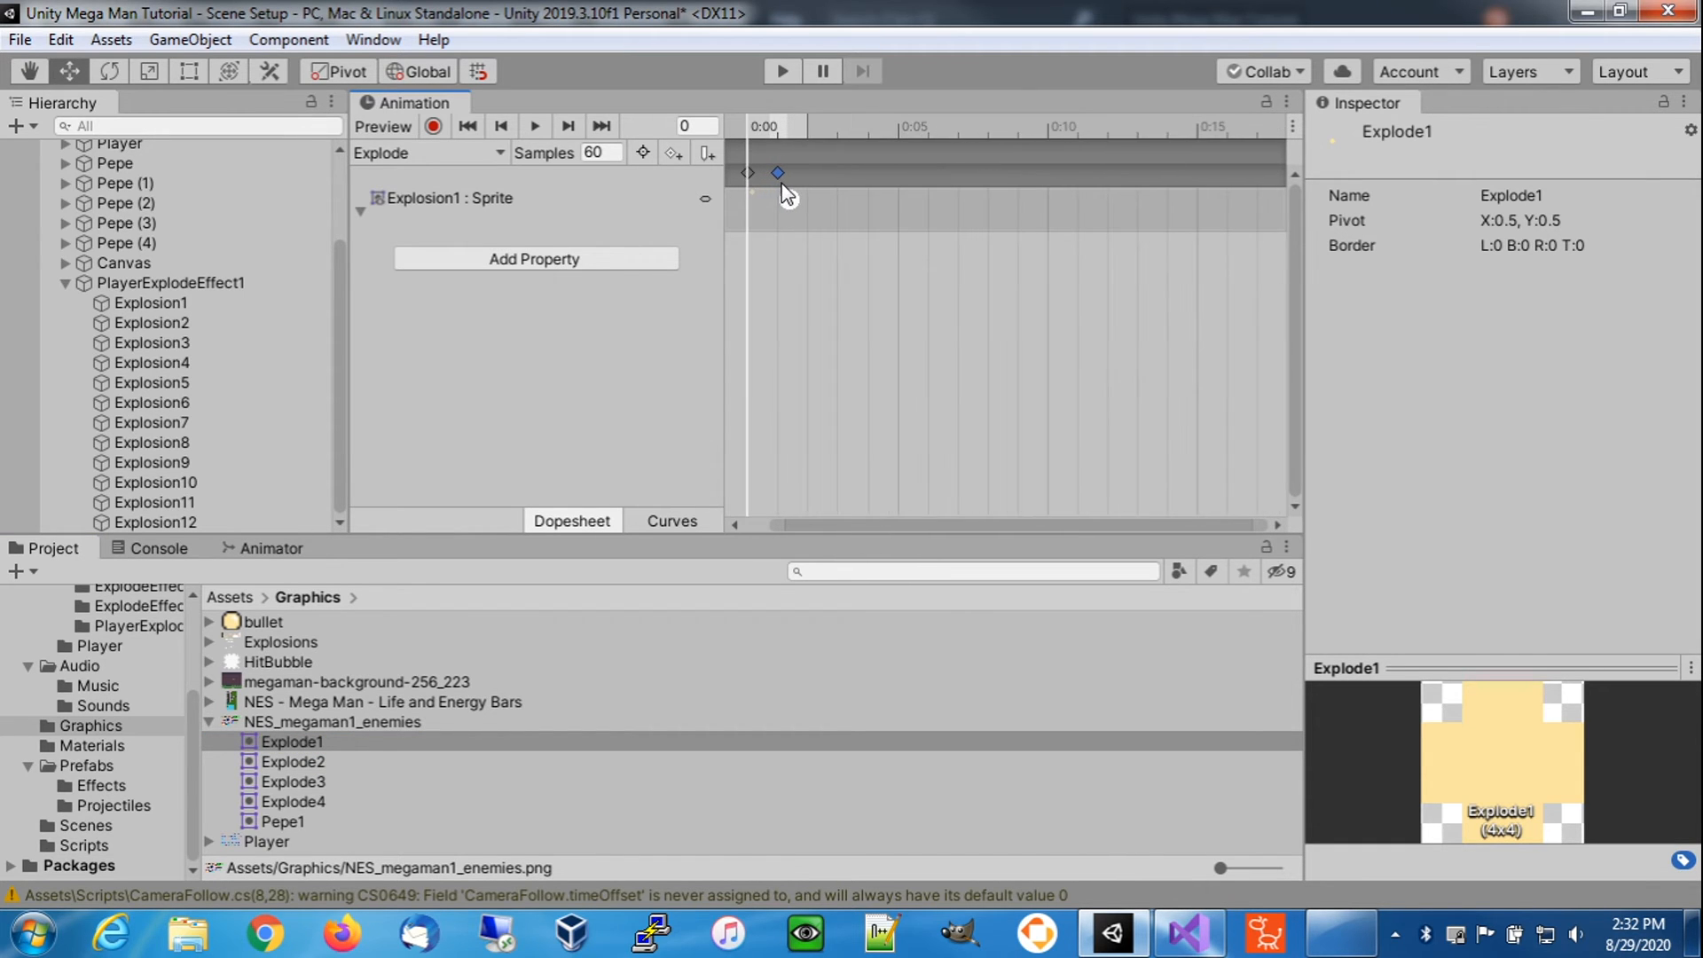
{"action": "left_click_drag", "start_coordinate": [319, 781], "coordinate": [806, 195]}
{"action": "left_click_drag", "start_coordinate": [329, 803], "coordinate": [834, 207]}
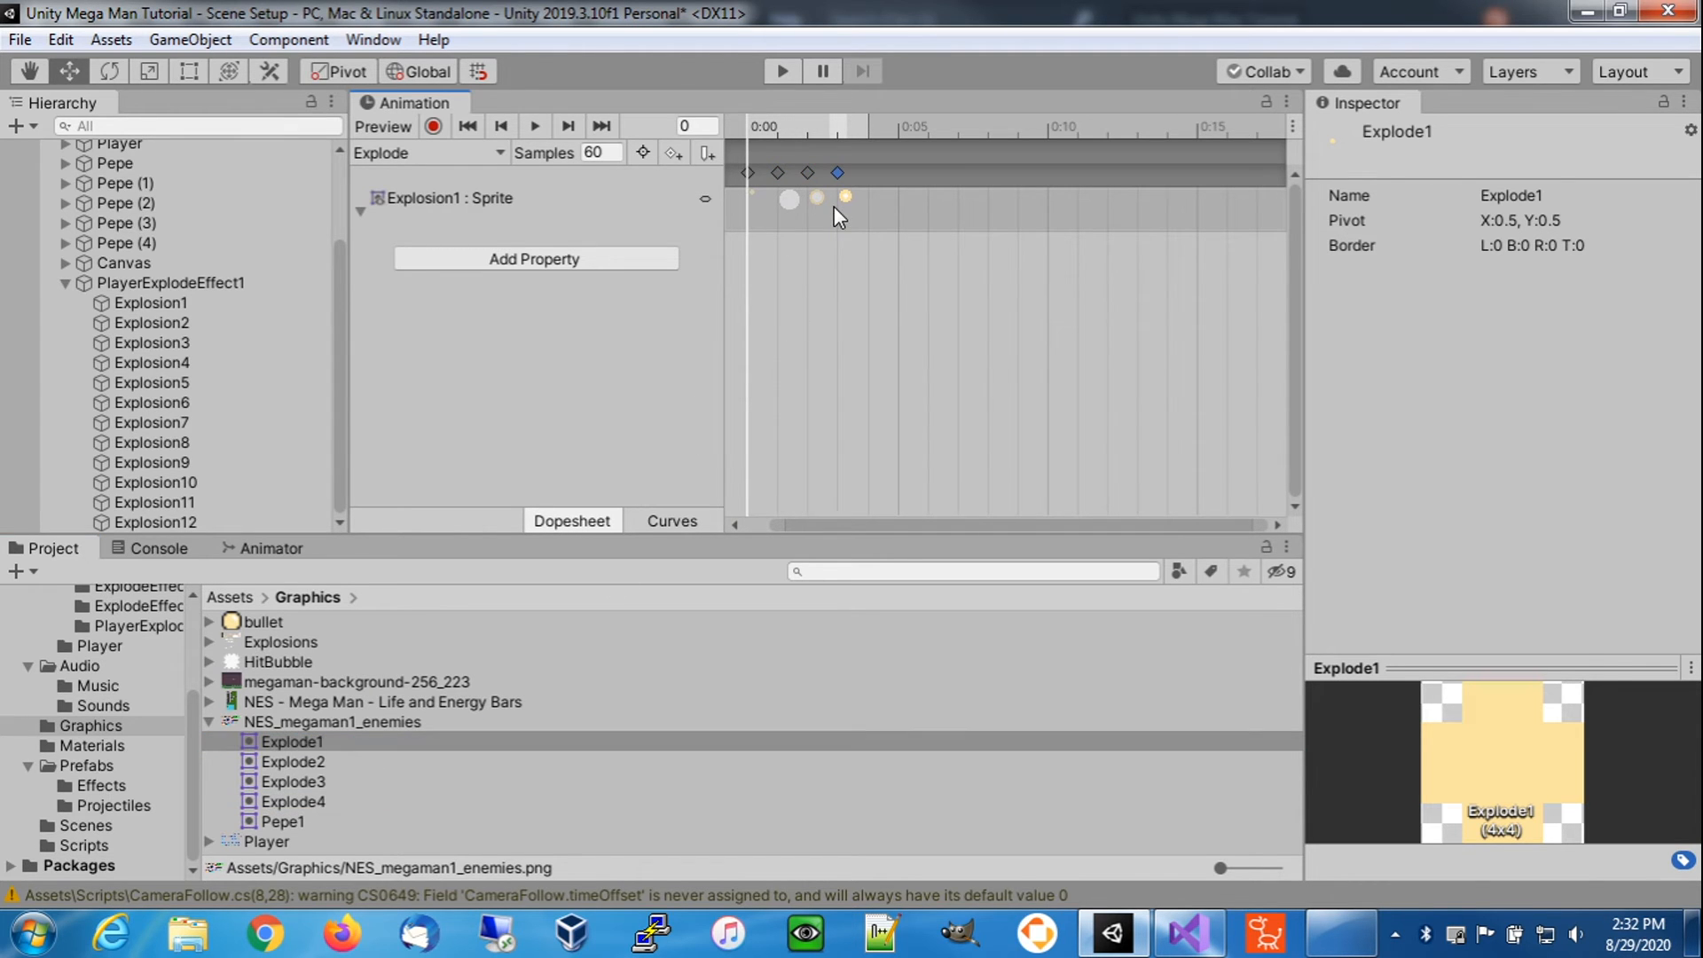
{"action": "left_click_drag", "start_coordinate": [790, 529], "coordinate": [738, 525]}
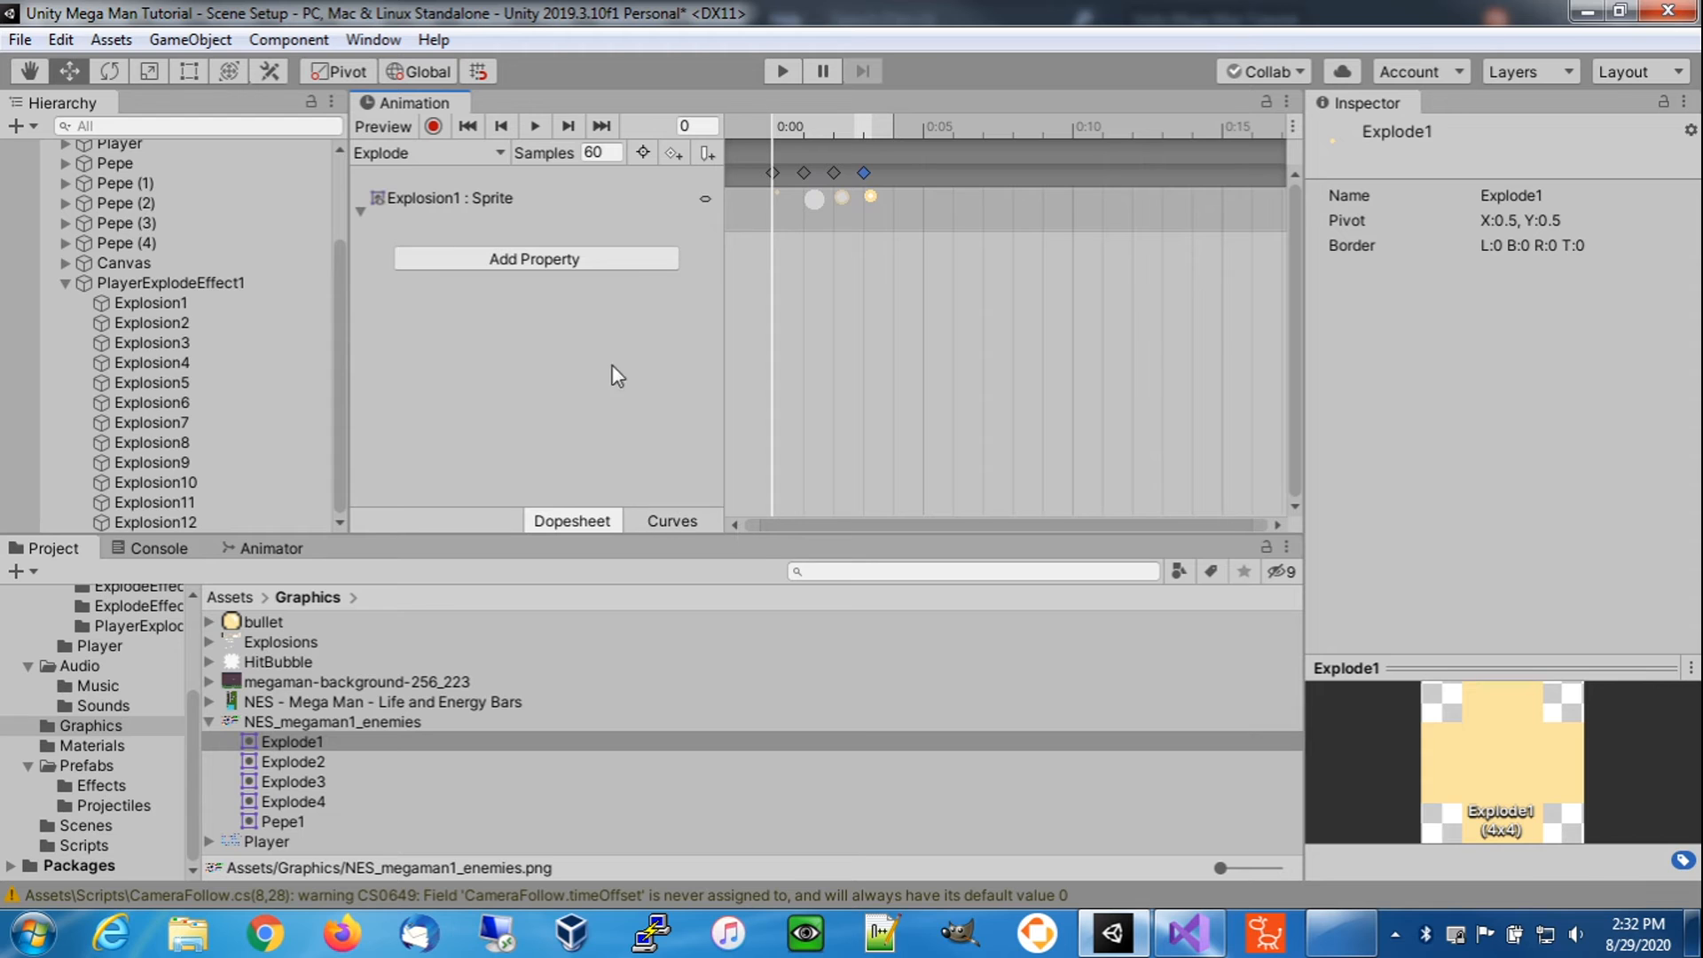
{"action": "left_click", "coordinate": [20, 39]}
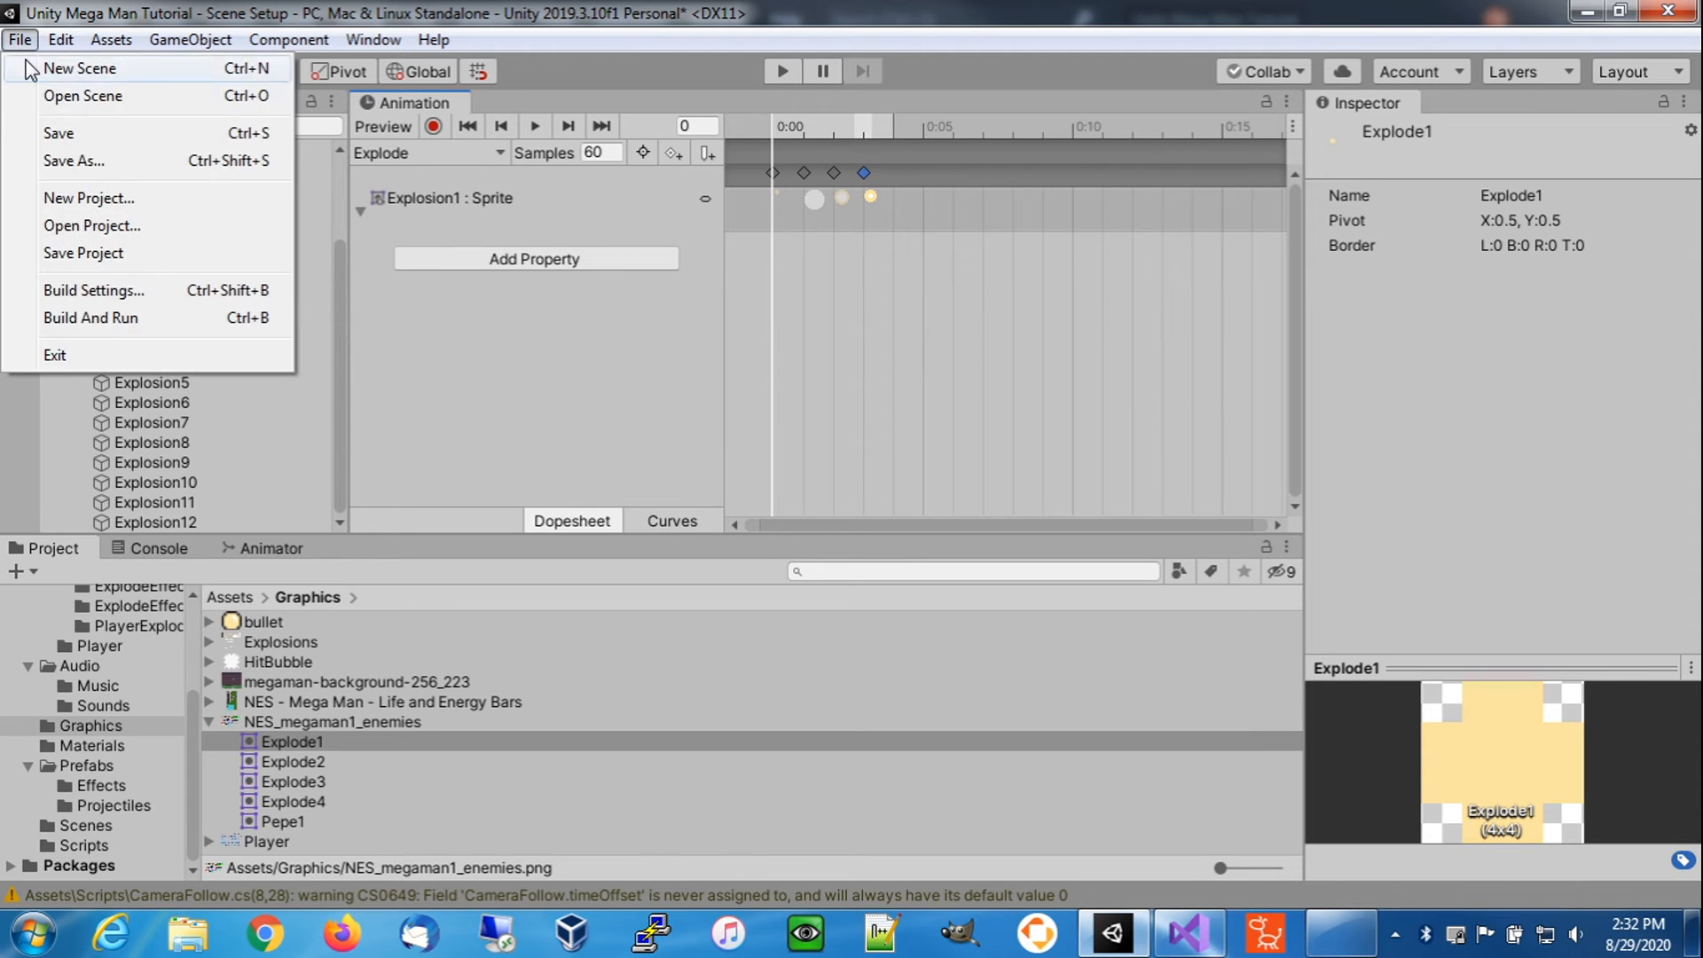
{"action": "left_click", "coordinate": [58, 135]}
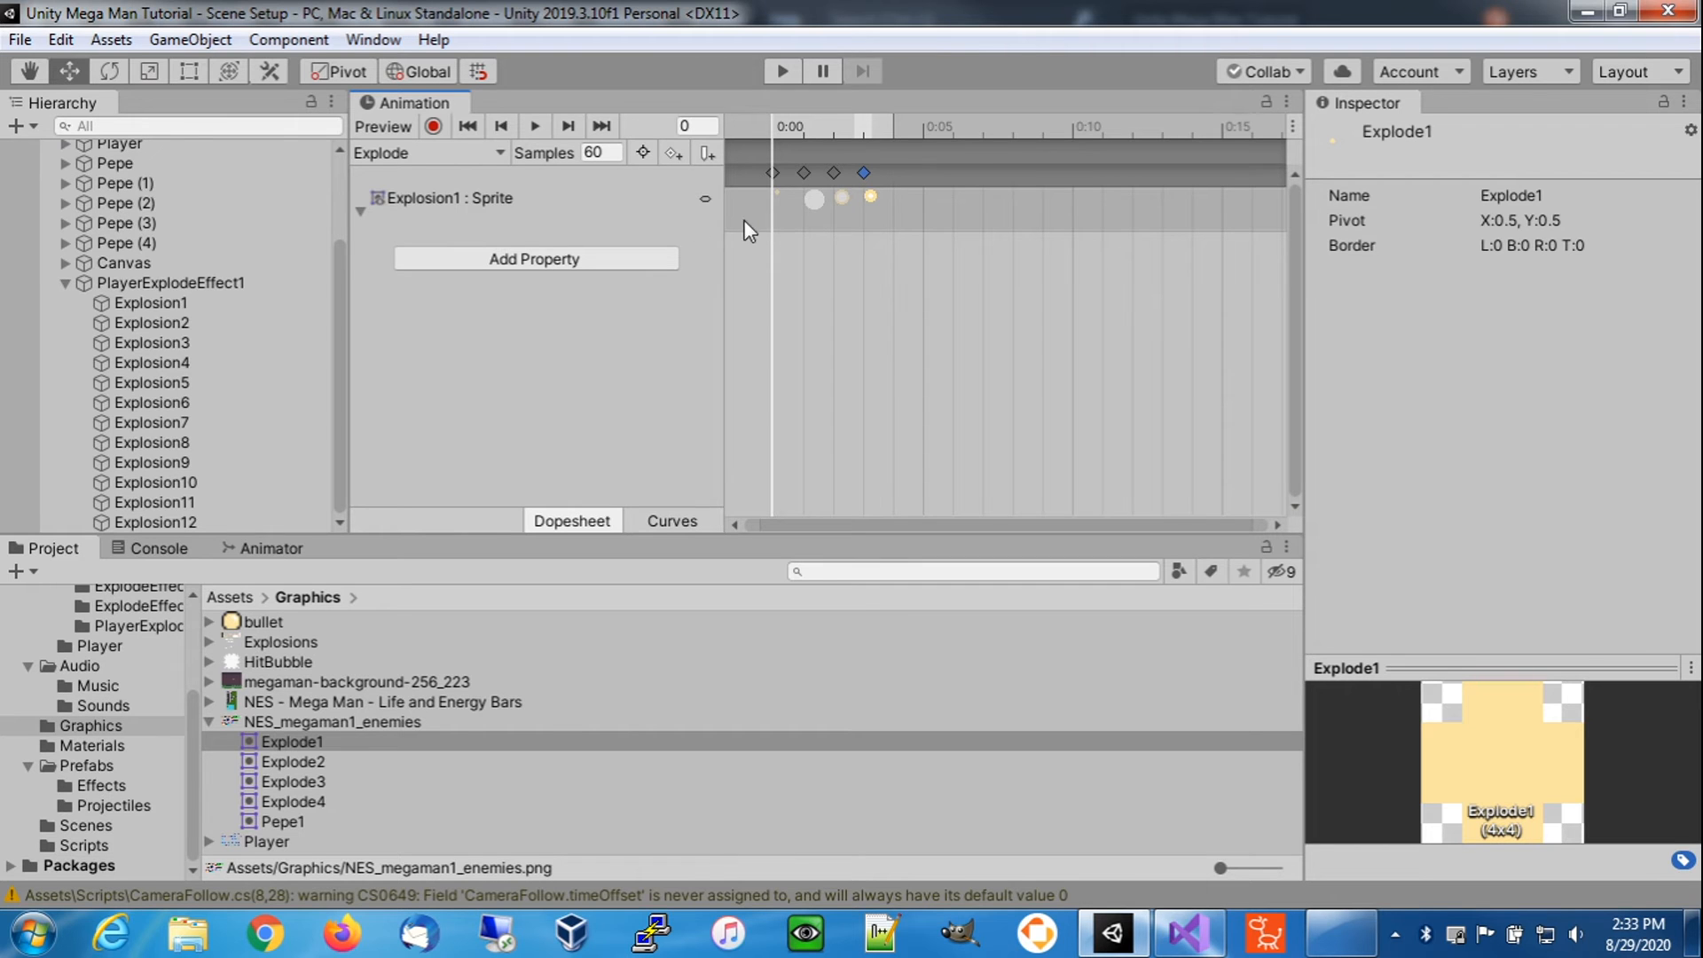
- Set the Explode animation's sample rate to 6 and save the scene
{"action": "left_click", "coordinate": [614, 150]}
{"action": "type", "text": "6"}
{"action": "scroll", "coordinate": [957, 332], "scroll_direction": "down", "scroll_amount": 5}
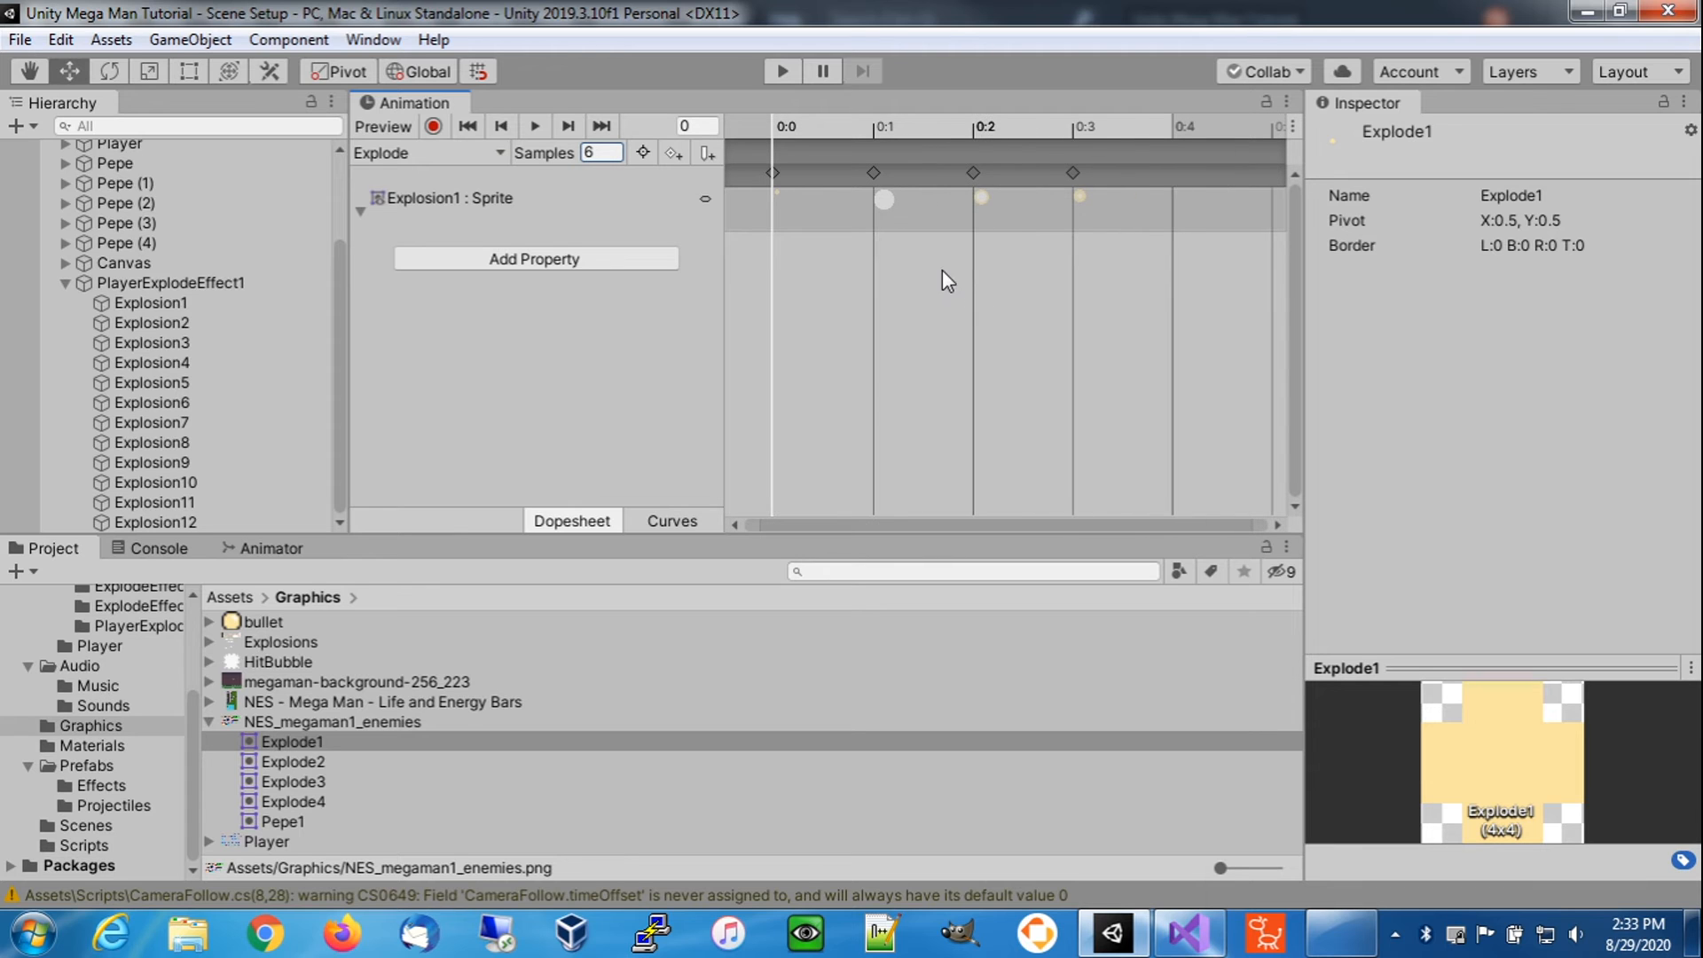
{"action": "scroll", "coordinate": [940, 268], "scroll_direction": "down", "scroll_amount": 1}
{"action": "left_click", "coordinate": [20, 41]}
{"action": "left_click", "coordinate": [64, 133]}
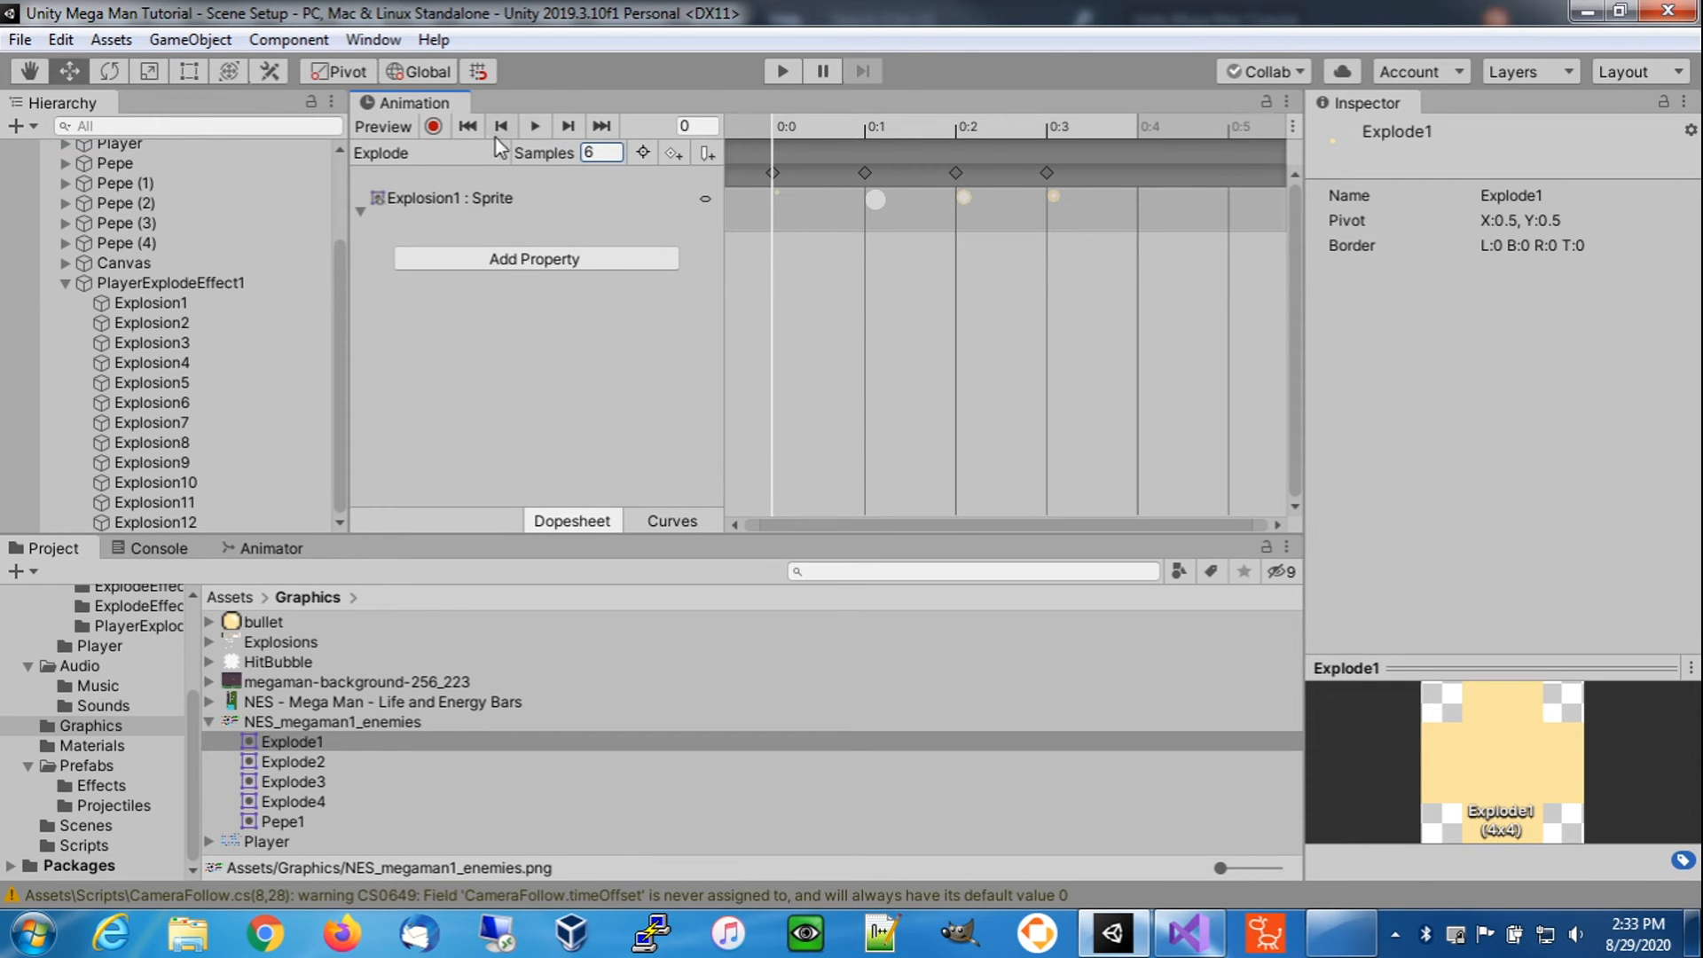
- Play Explosion1's Explode animation at 6 samples with the explosion framed up close in the Scene view
{"action": "left_click", "coordinate": [153, 282]}
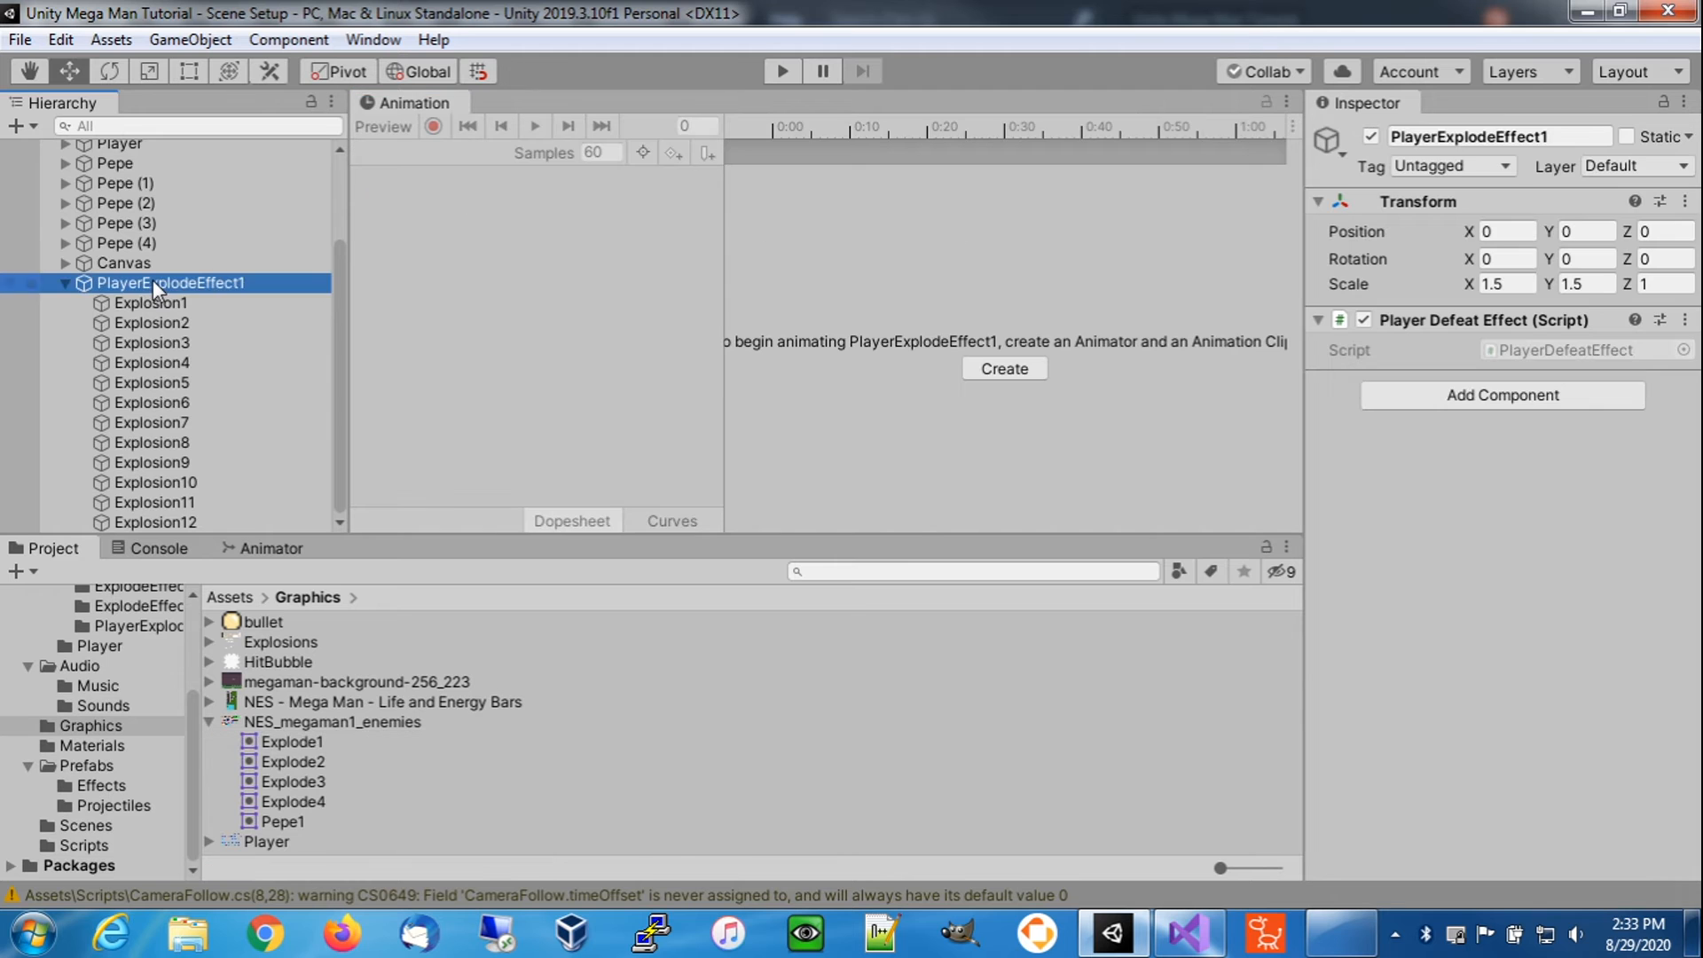
{"action": "left_click", "coordinate": [158, 301]}
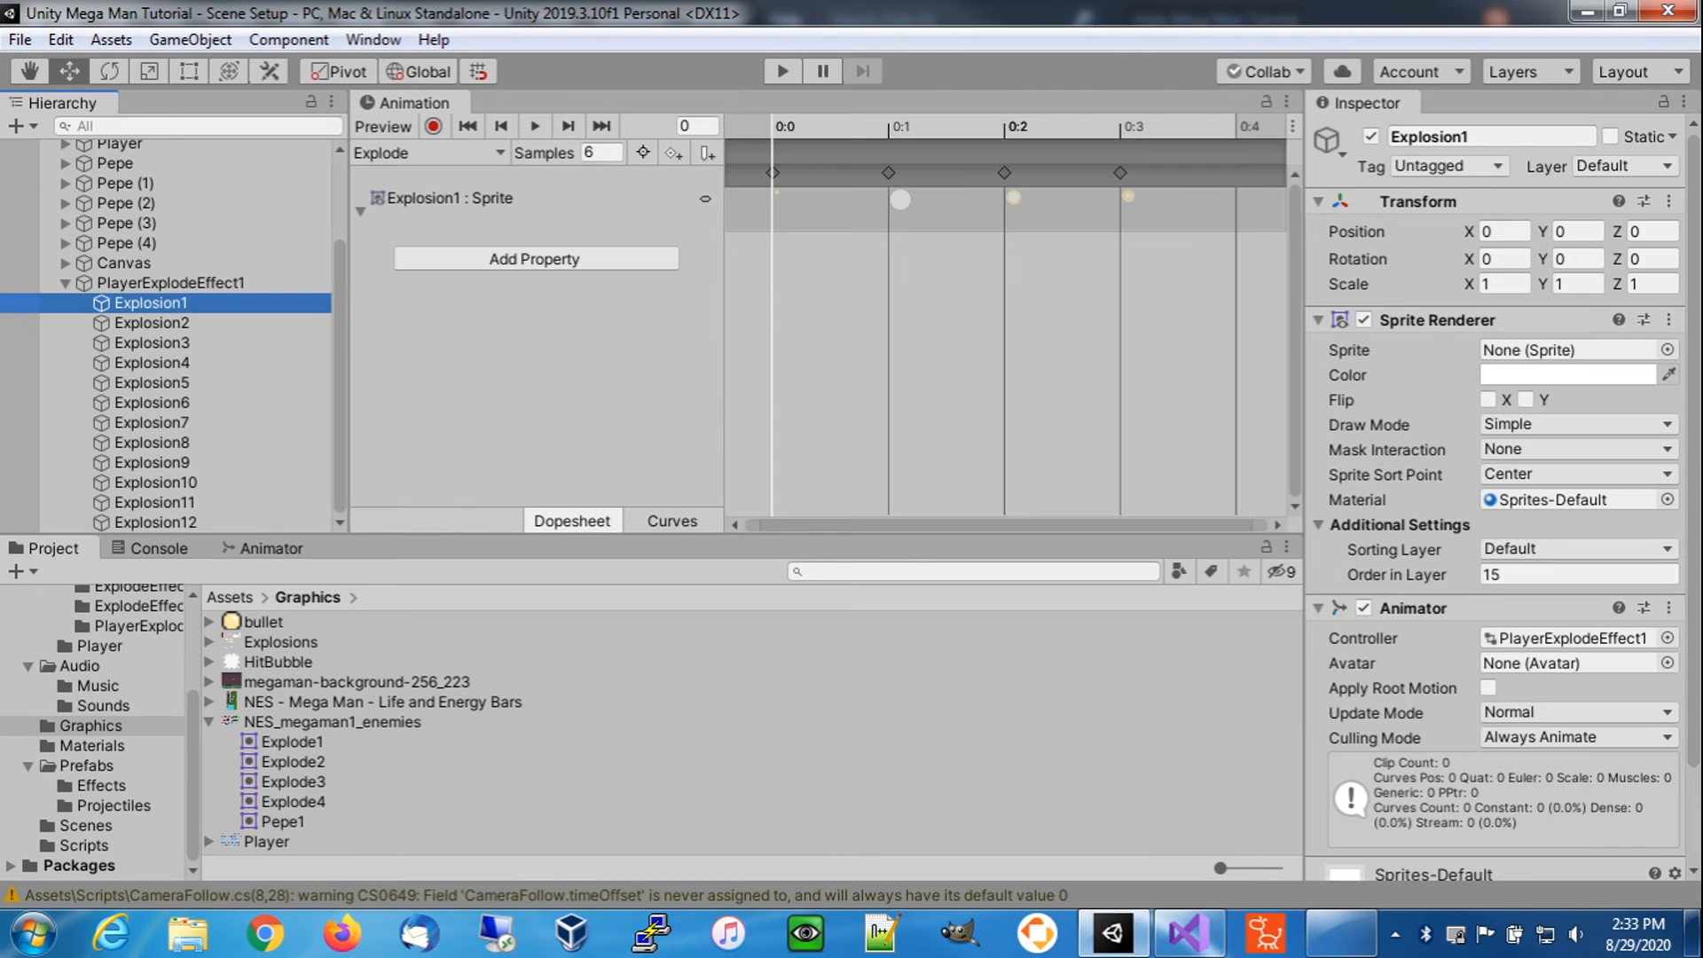
{"action": "left_click_drag", "start_coordinate": [1702, 266], "coordinate": [1615, 227]}
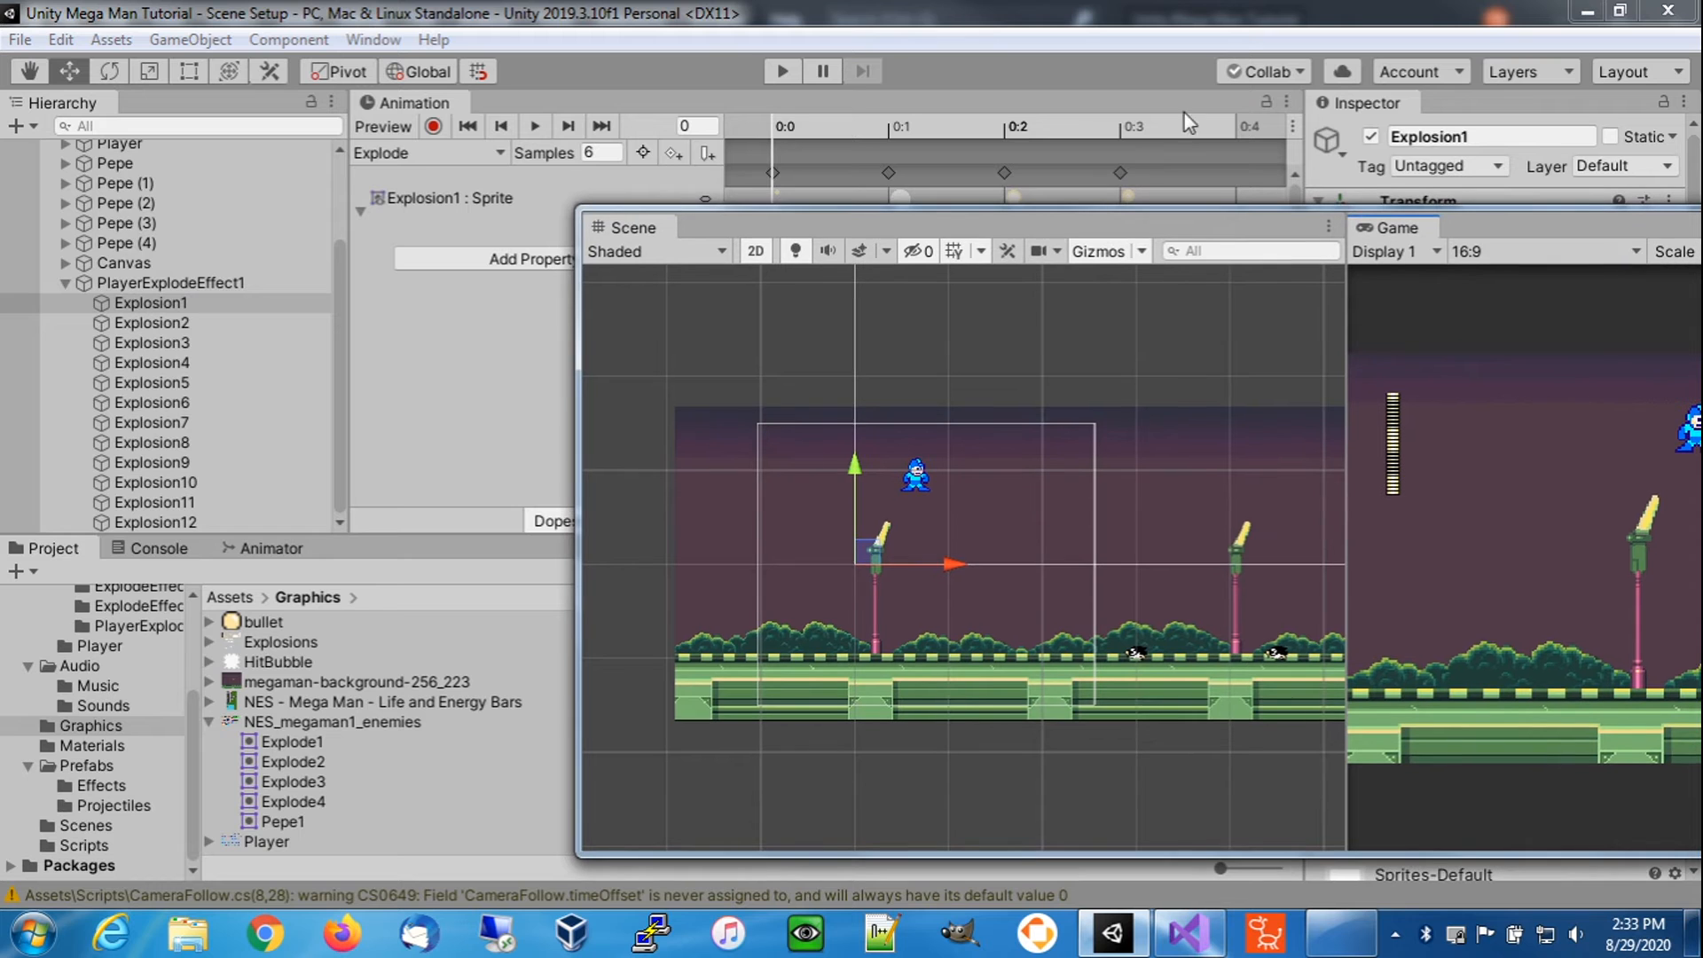
{"action": "left_click", "coordinate": [390, 126]}
{"action": "scroll", "coordinate": [856, 564], "scroll_direction": "up", "scroll_amount": 6}
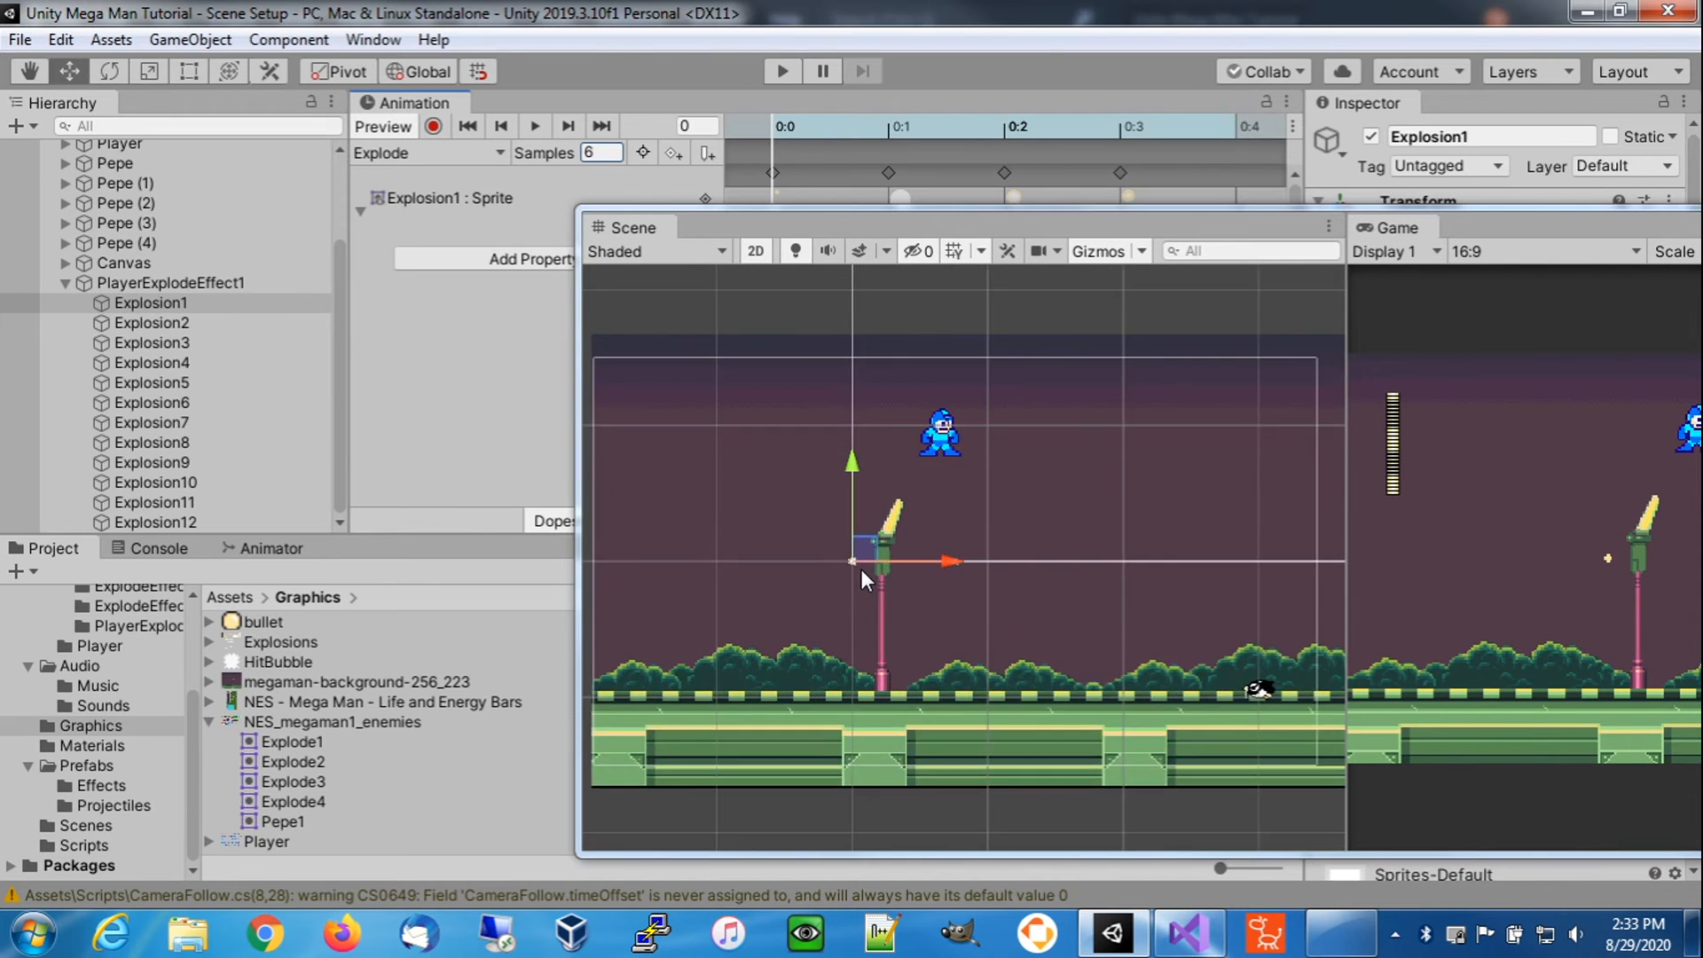
{"action": "scroll", "coordinate": [853, 551], "scroll_direction": "up", "scroll_amount": 3}
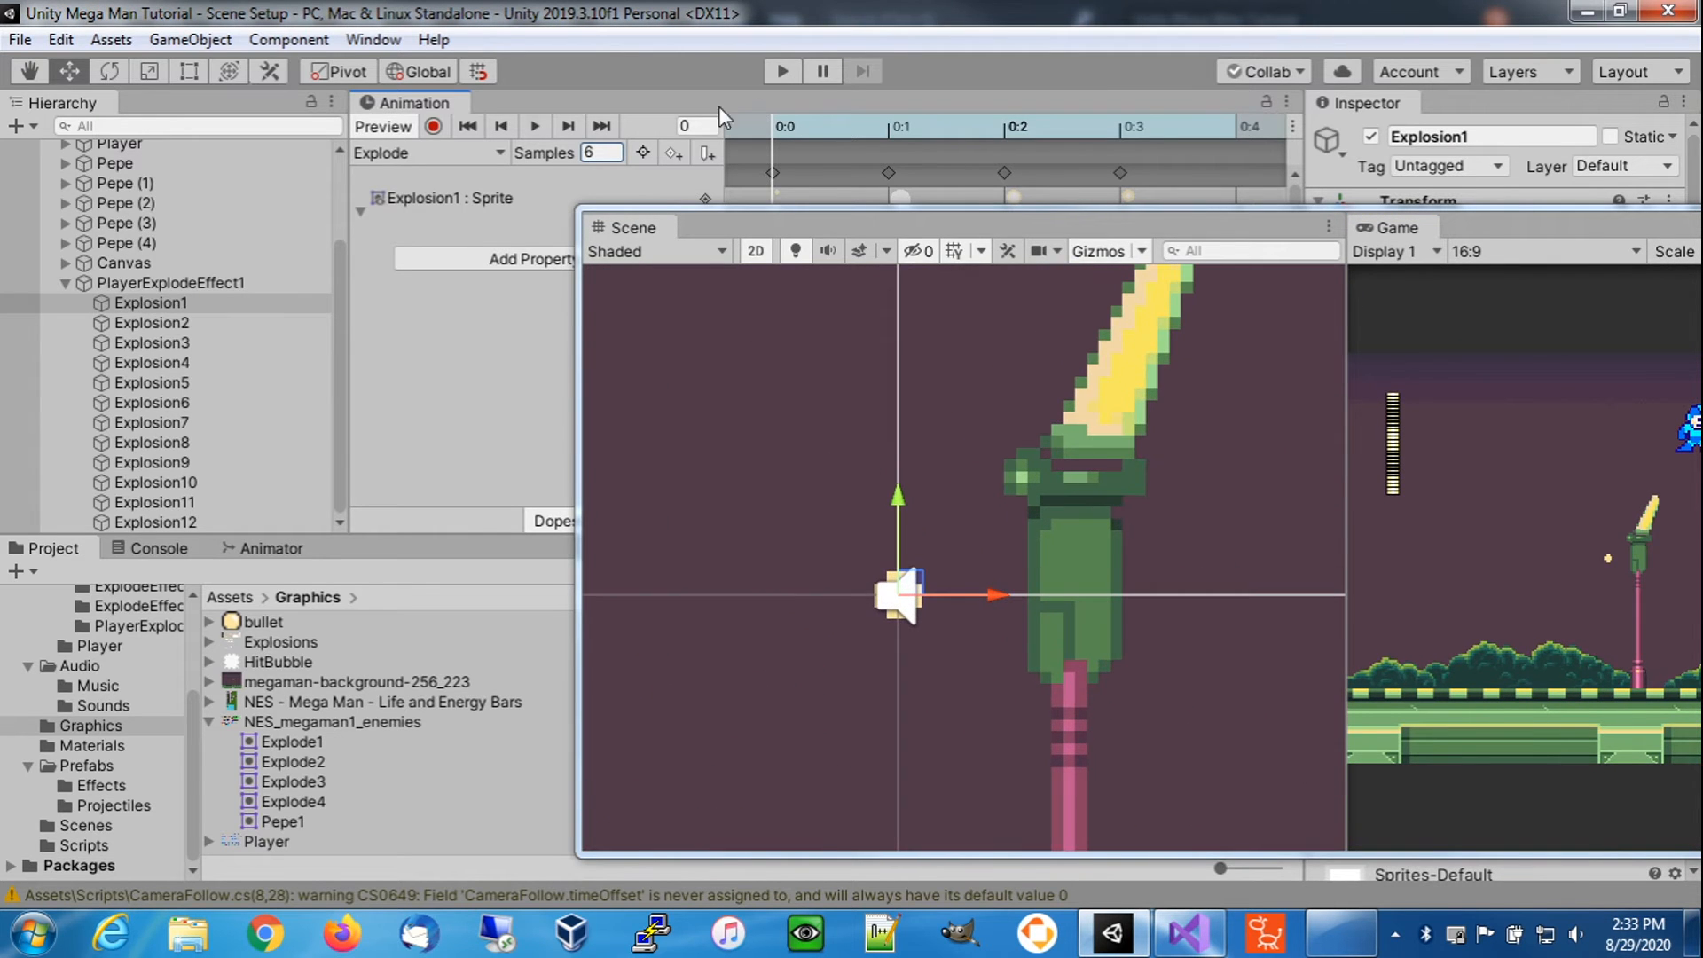
{"action": "left_click", "coordinate": [539, 127]}
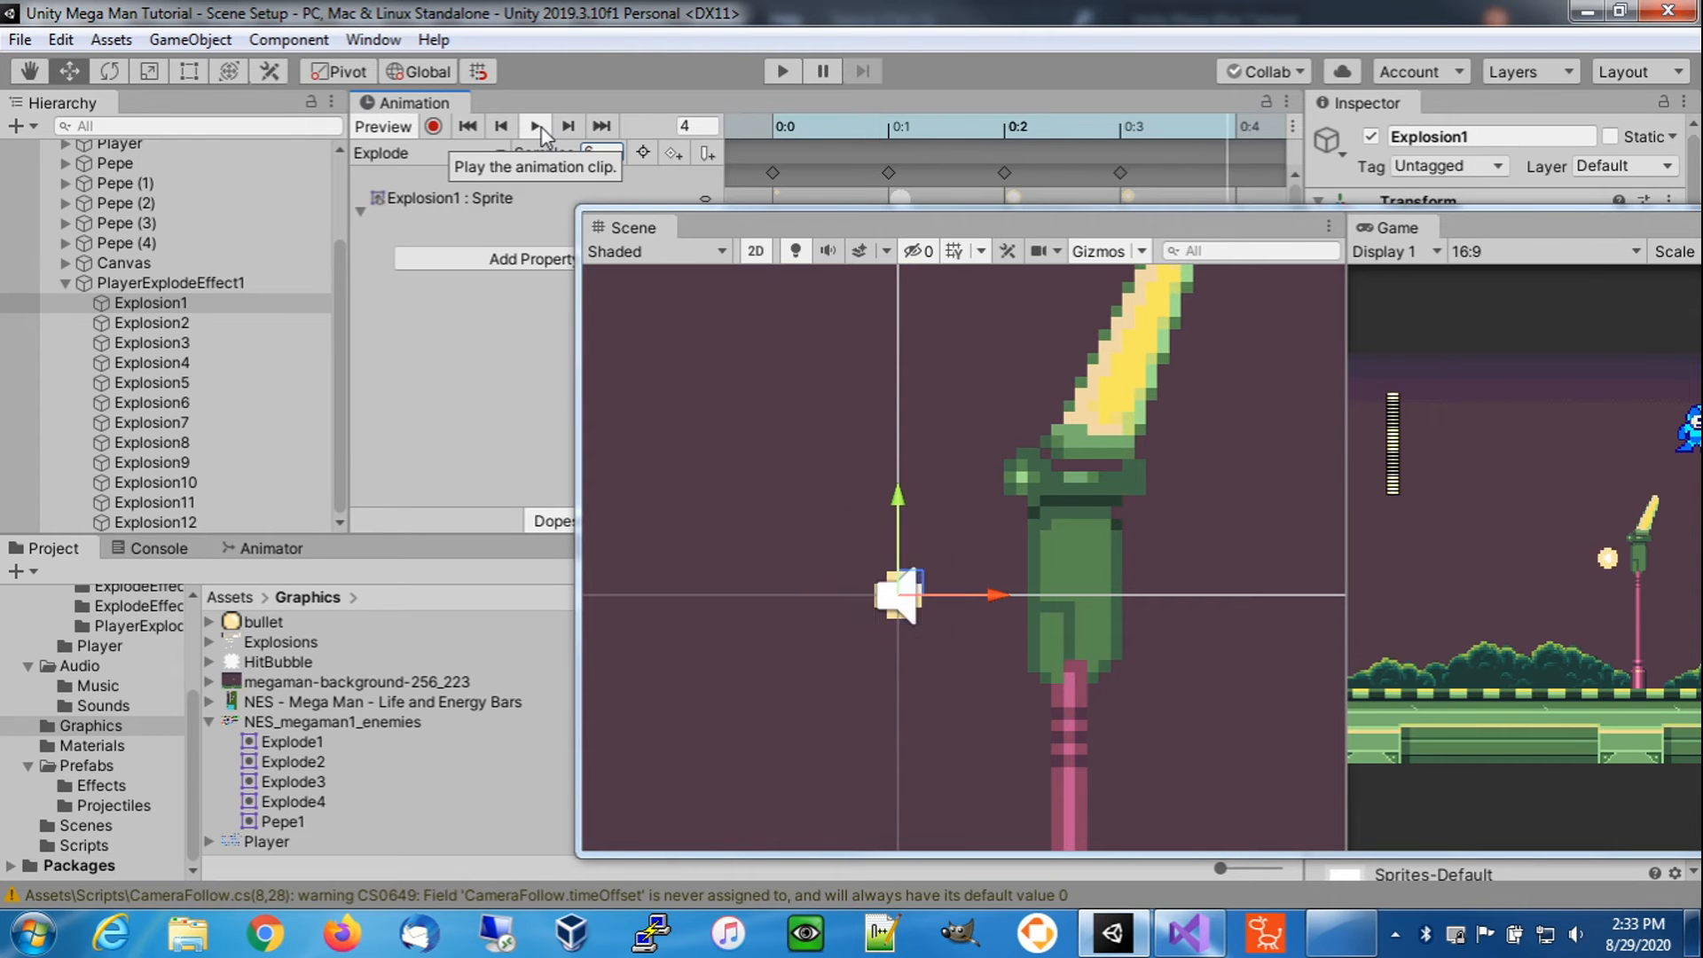
{"action": "left_click", "coordinate": [538, 127]}
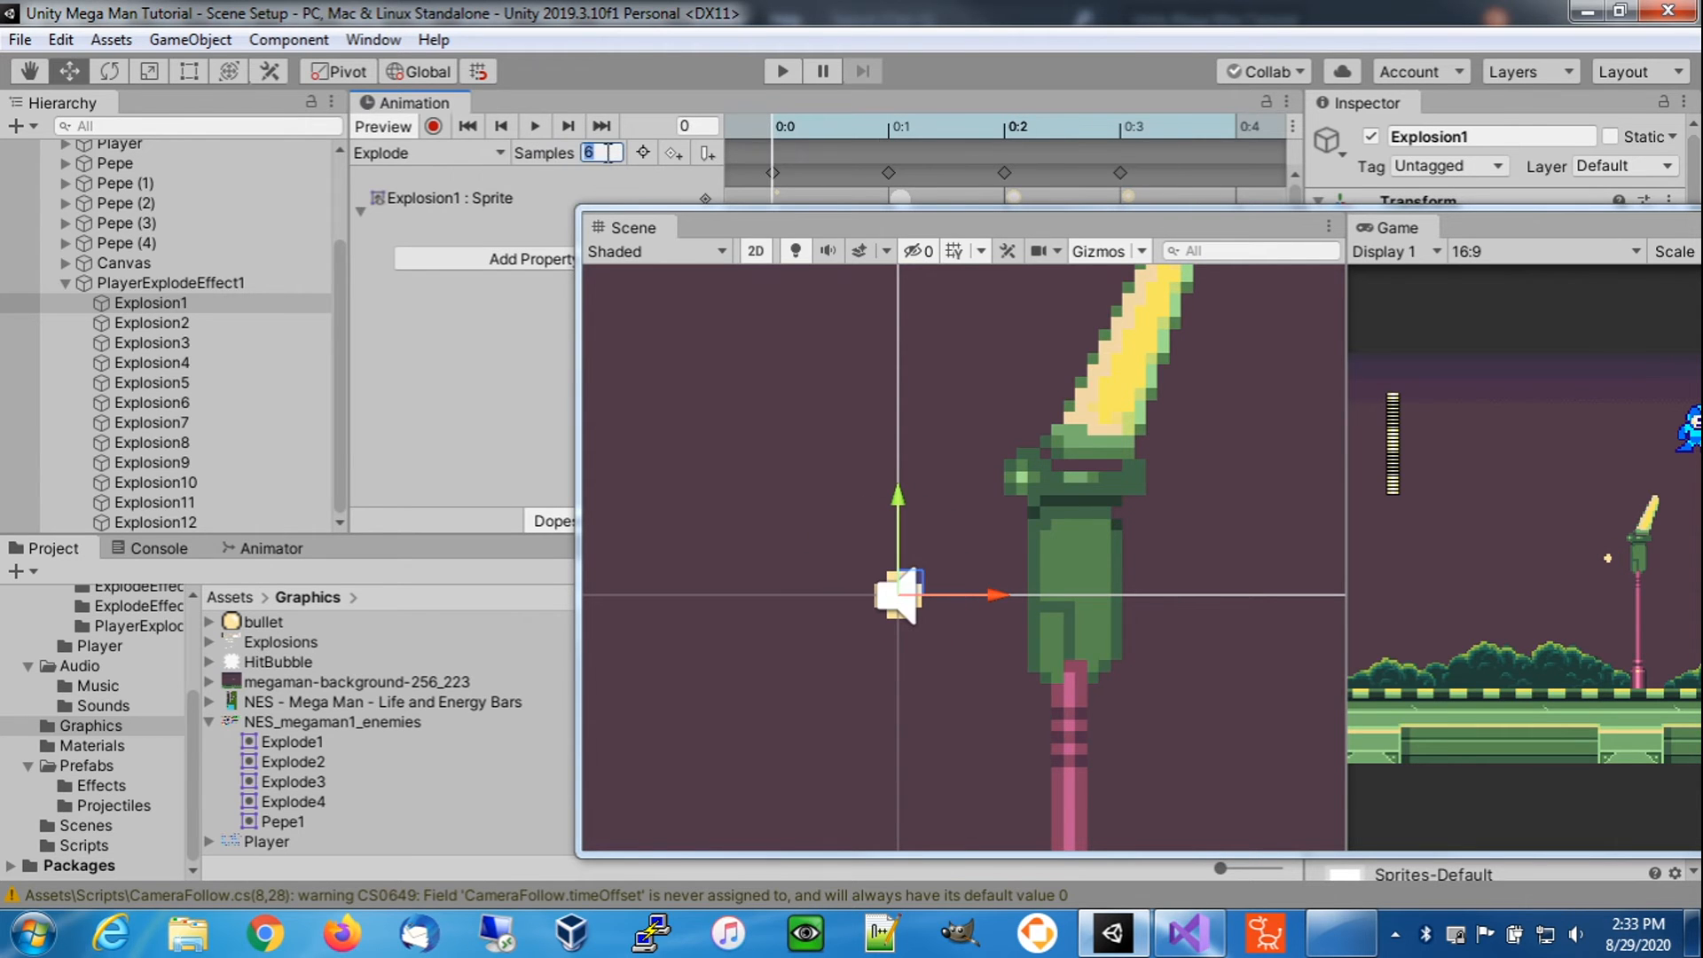
- Set the Explode animation's sample rate to 12 and play the clip on Explosion1
{"action": "type", "text": "12"}
{"action": "key", "text": "Return"}
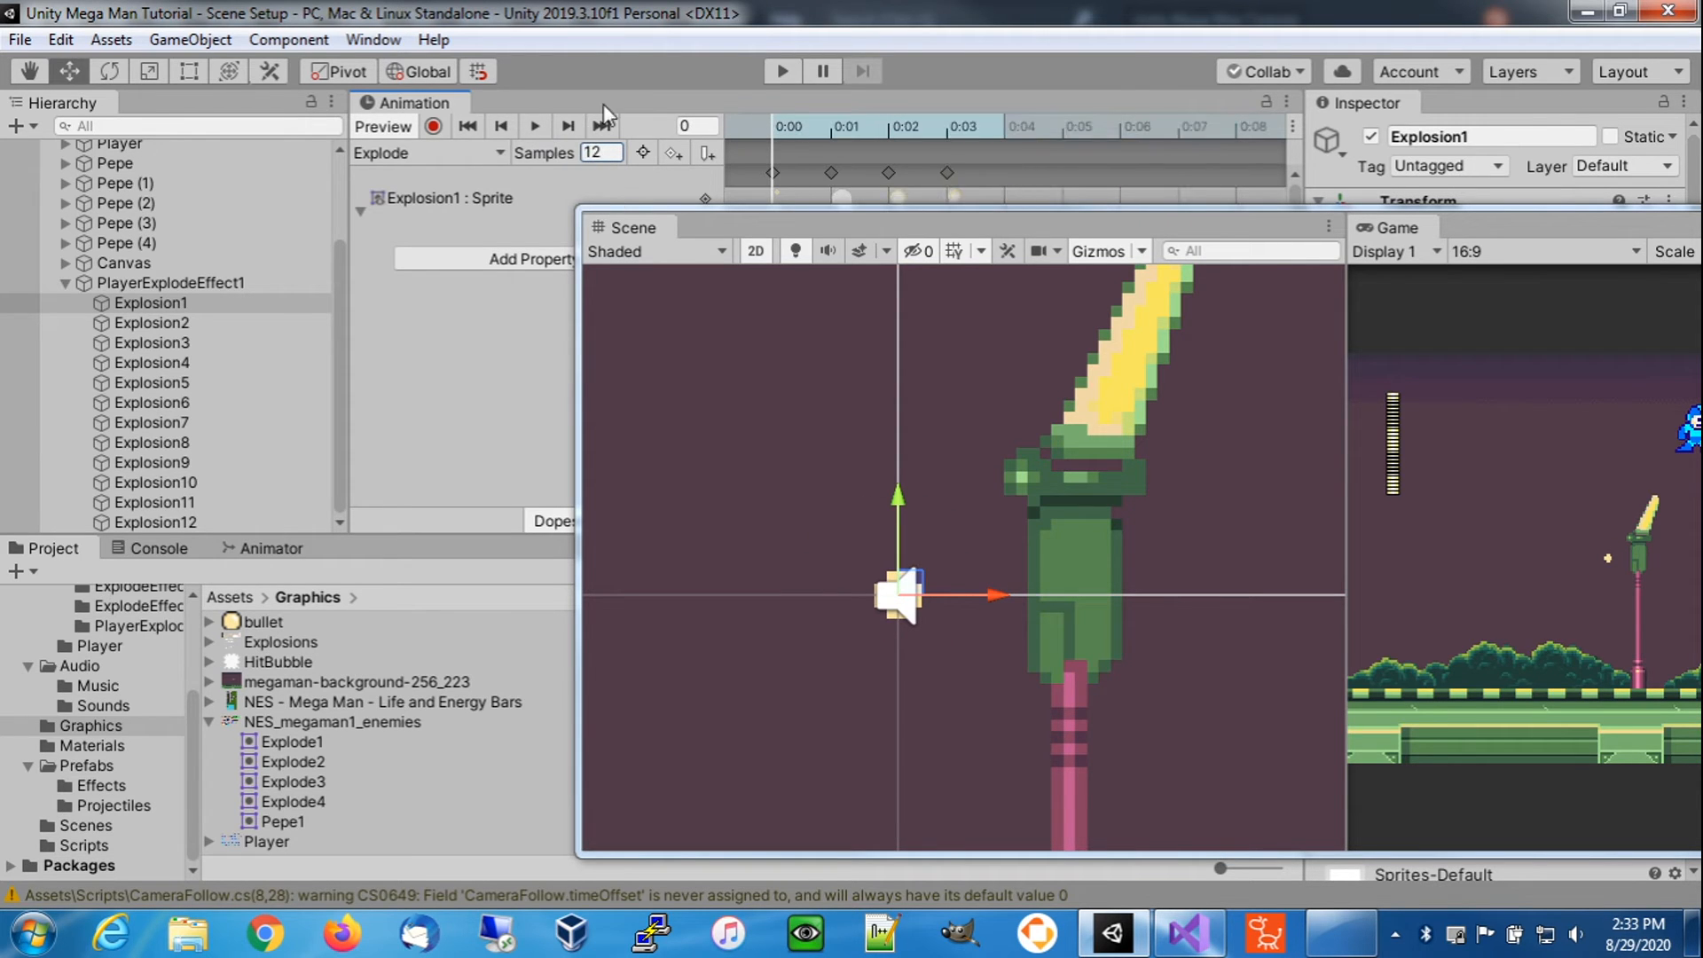
{"action": "left_click", "coordinate": [534, 127]}
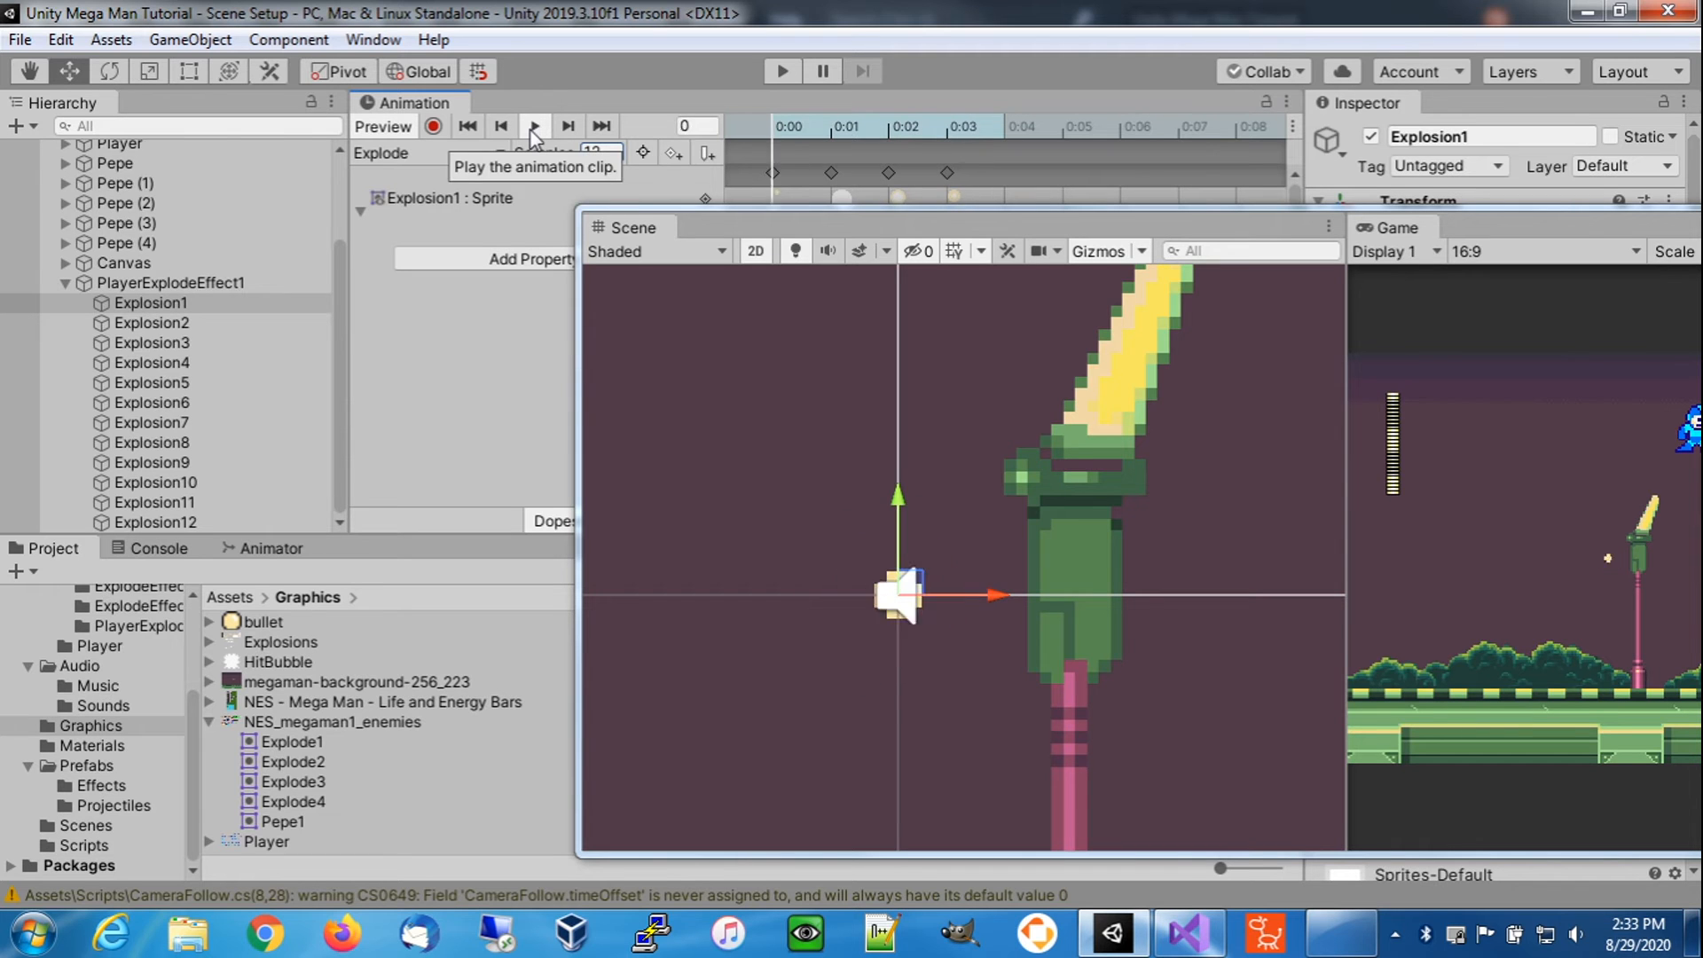
{"action": "left_click", "coordinate": [600, 152]}
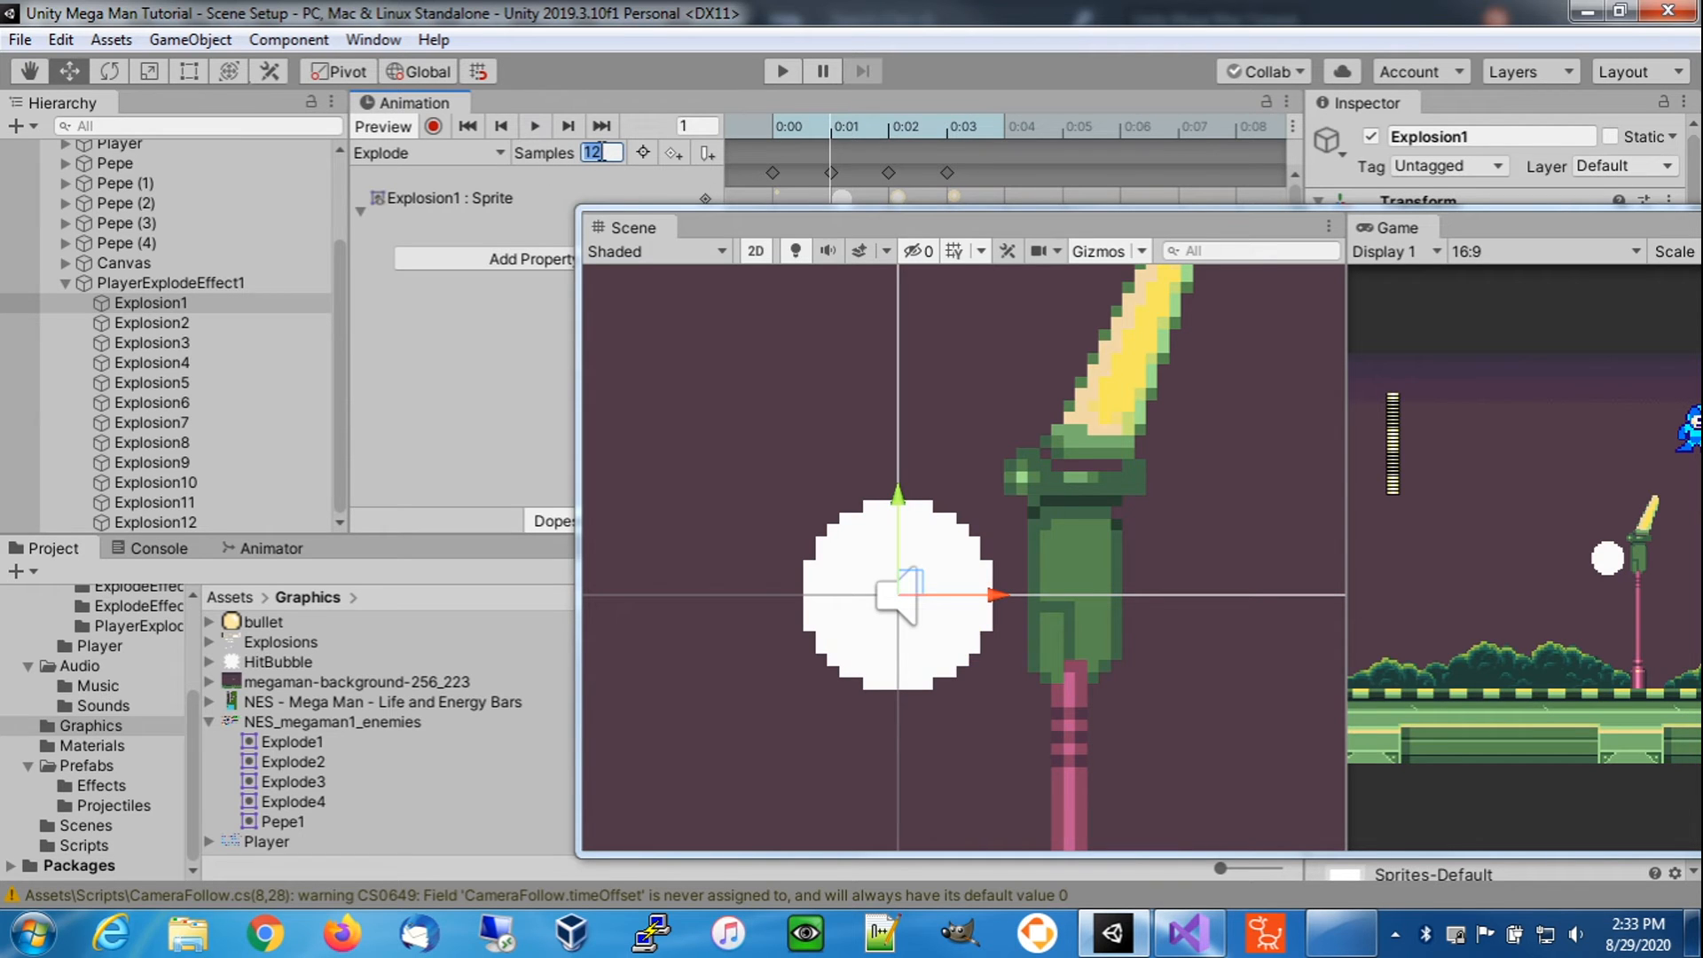
{"action": "type", "text": "4"}
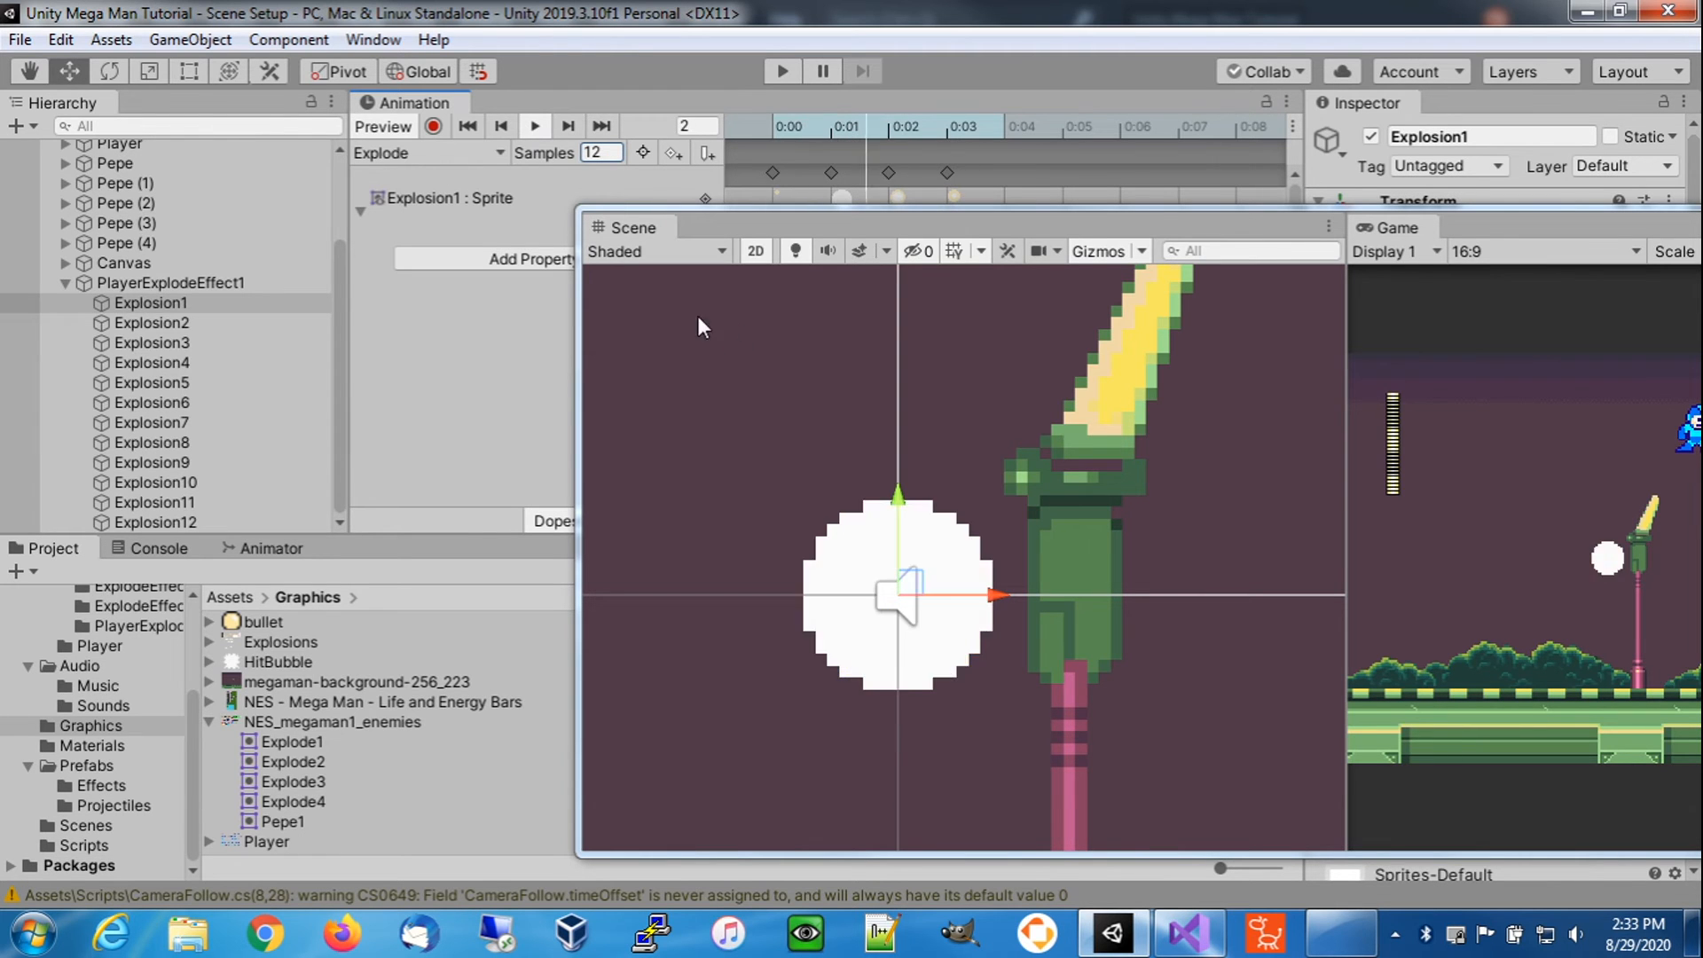
{"action": "left_click", "coordinate": [601, 152]}
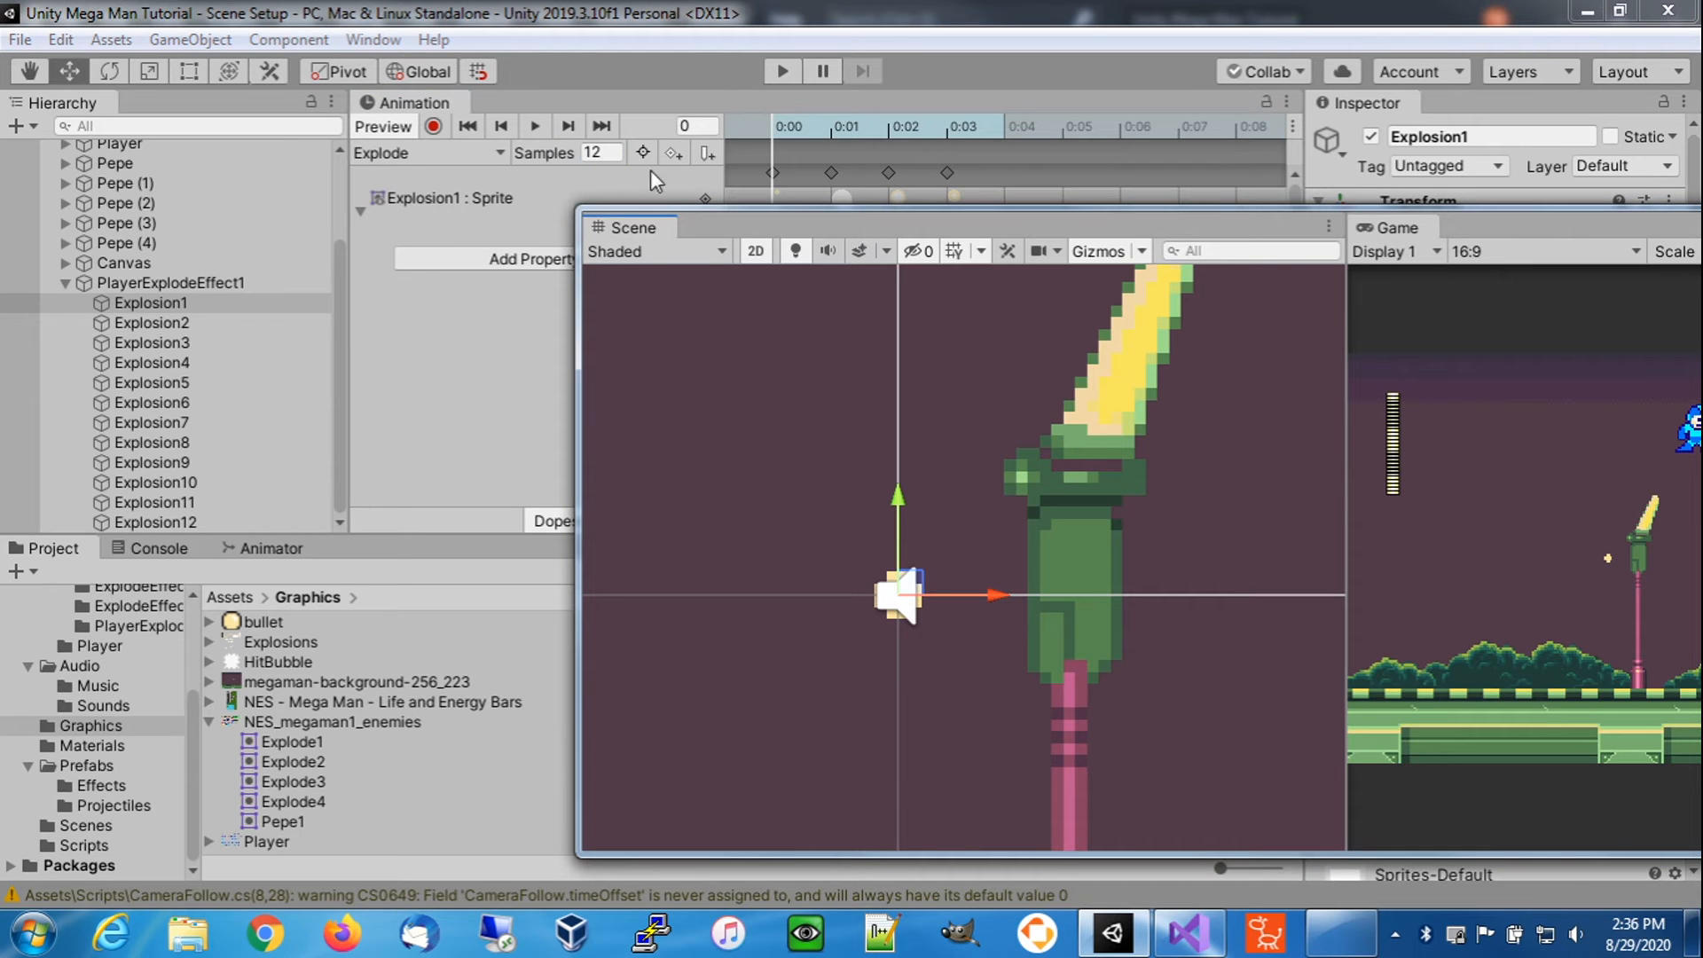
{"action": "left_click", "coordinate": [611, 154]}
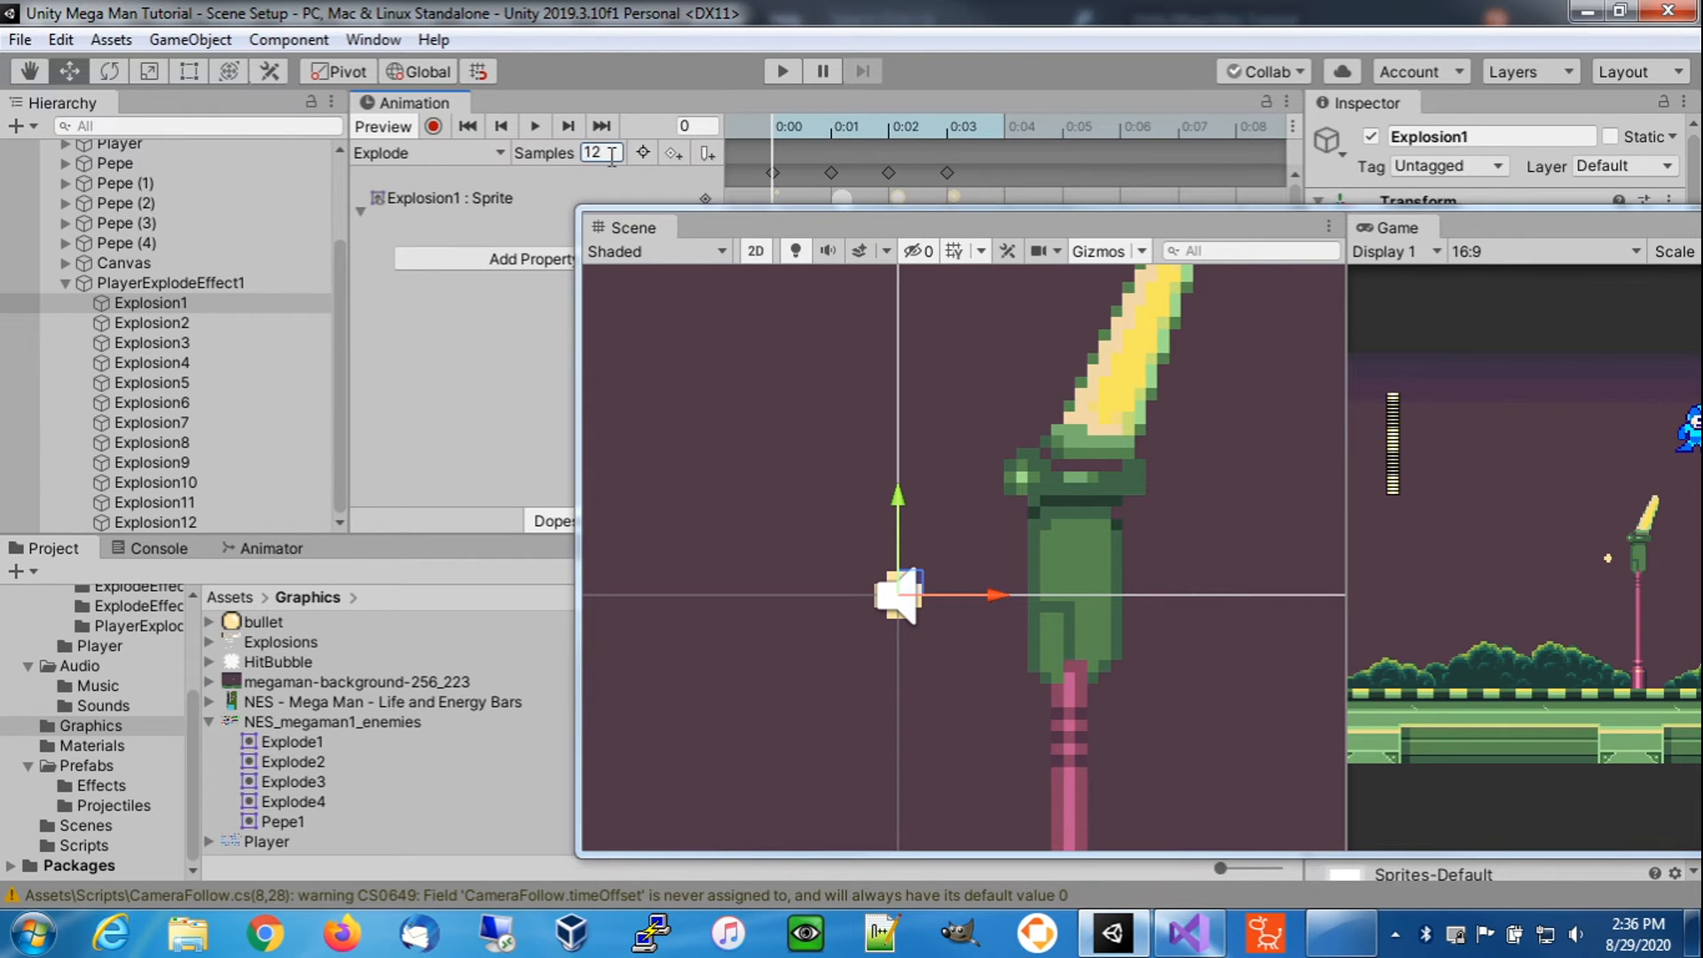
{"action": "left_click", "coordinate": [534, 126]}
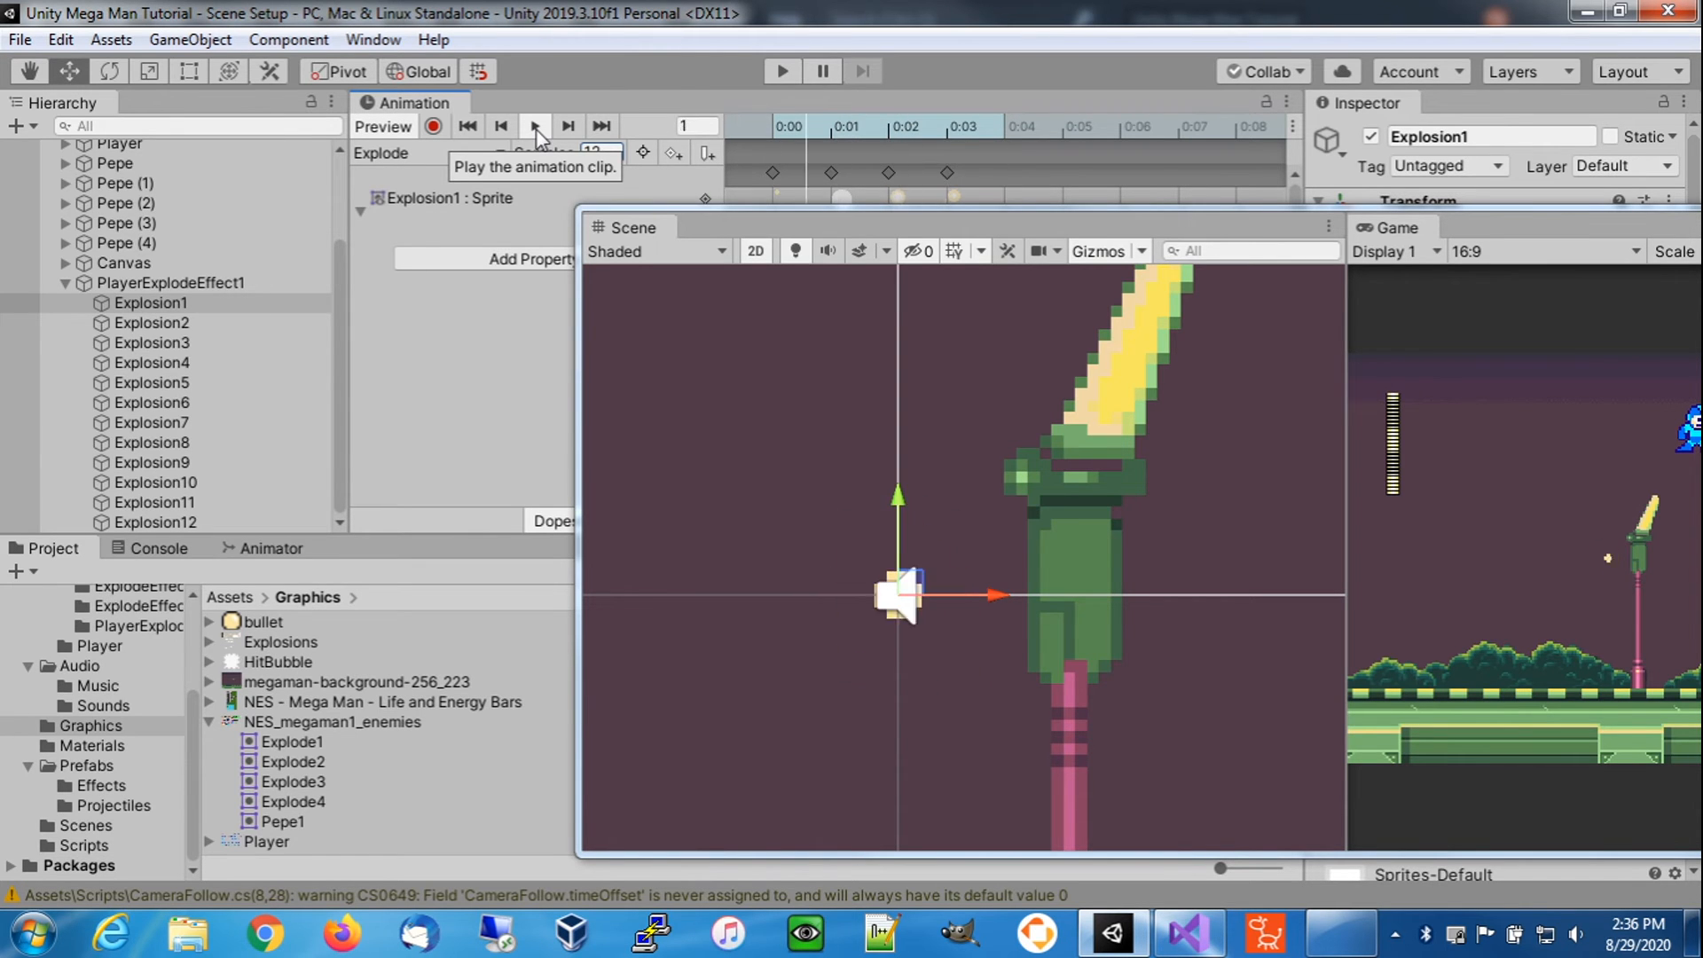
{"action": "left_click", "coordinate": [535, 126]}
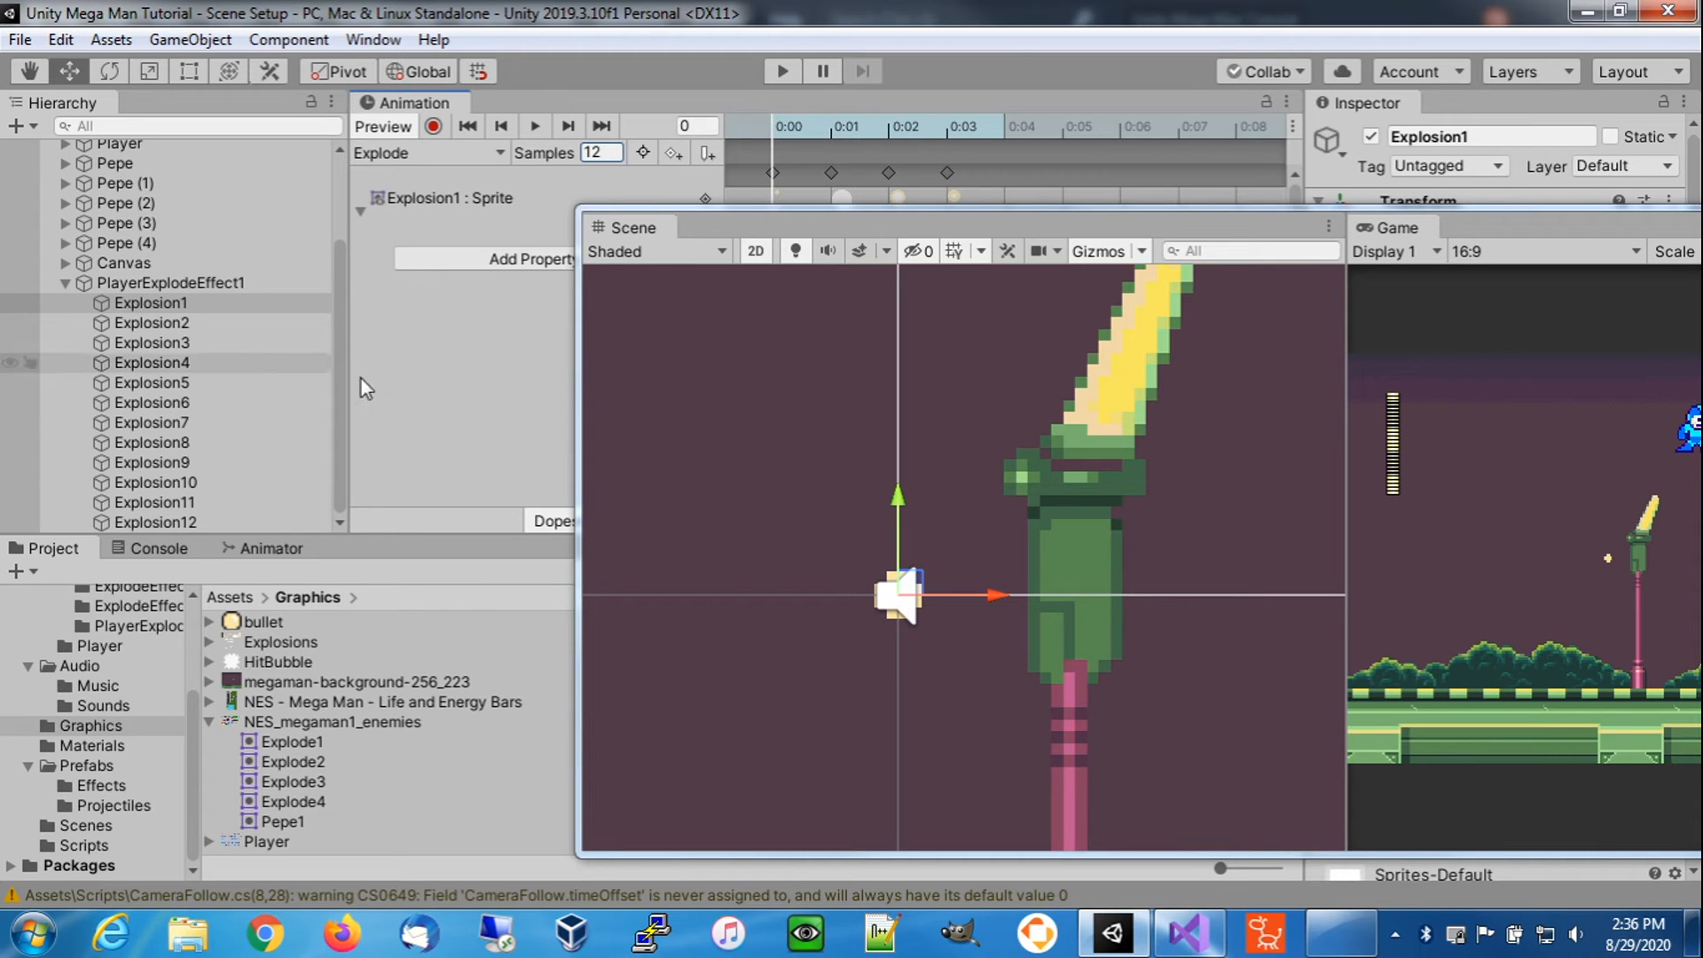
- Play the Explode animation on Explosion2 and Explosion3 and check its size against Mega Man in the Scene view
{"action": "left_click", "coordinate": [218, 324]}
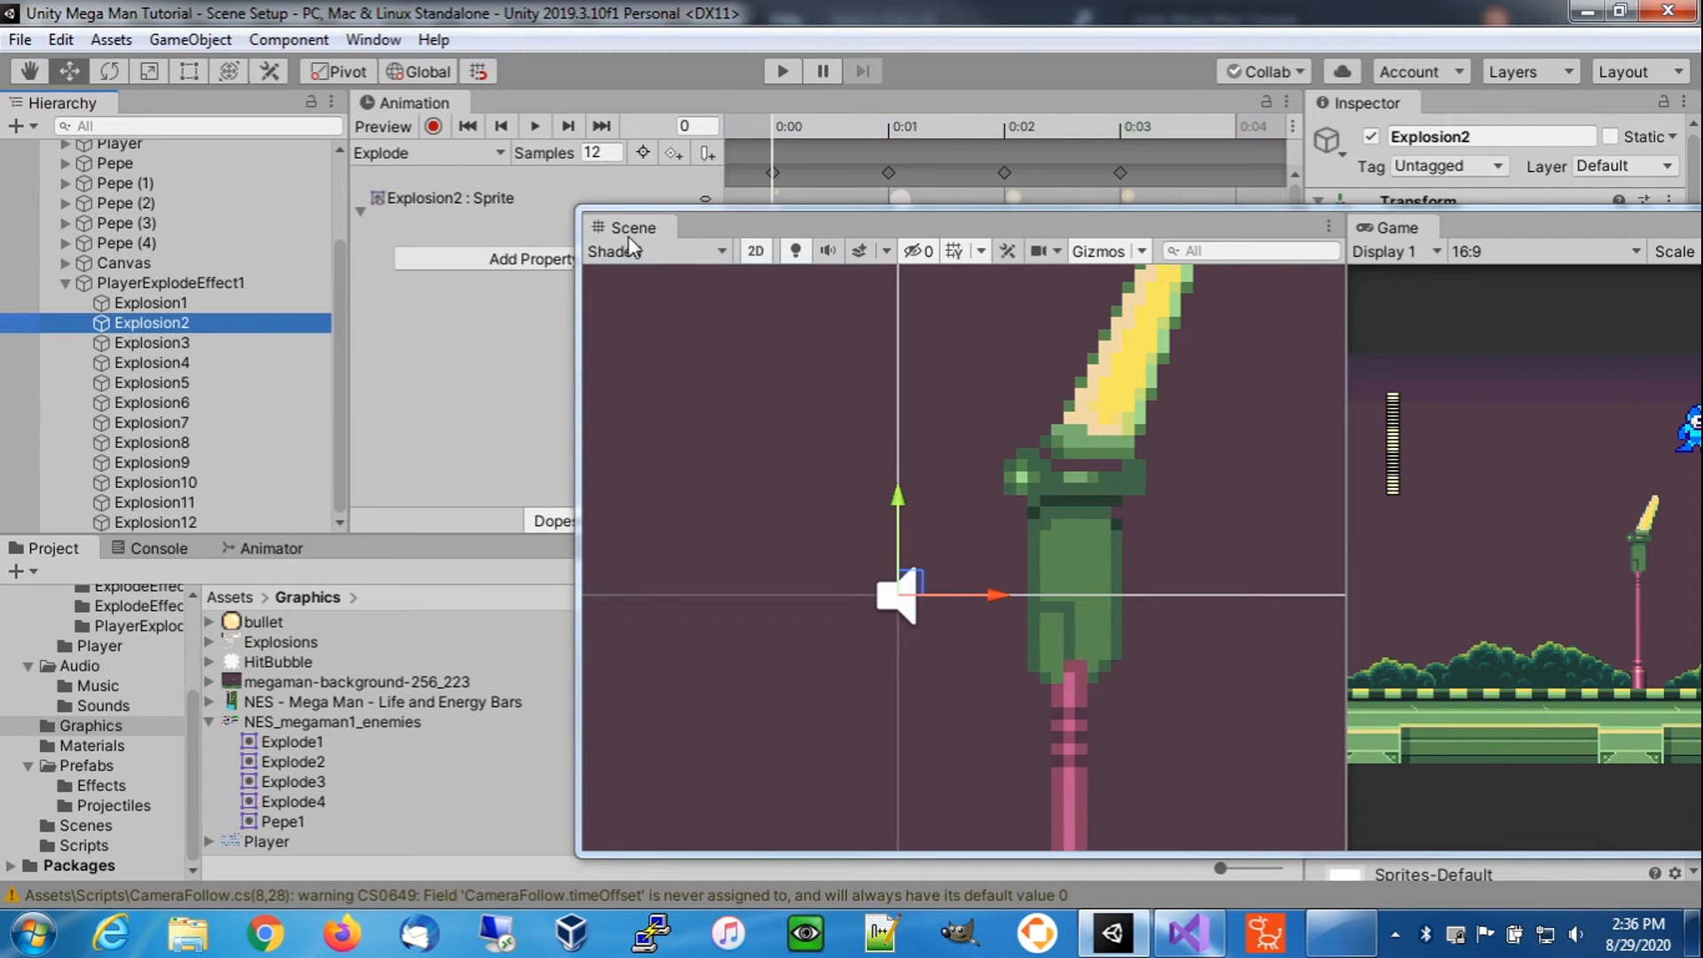
{"action": "left_click", "coordinate": [534, 125]}
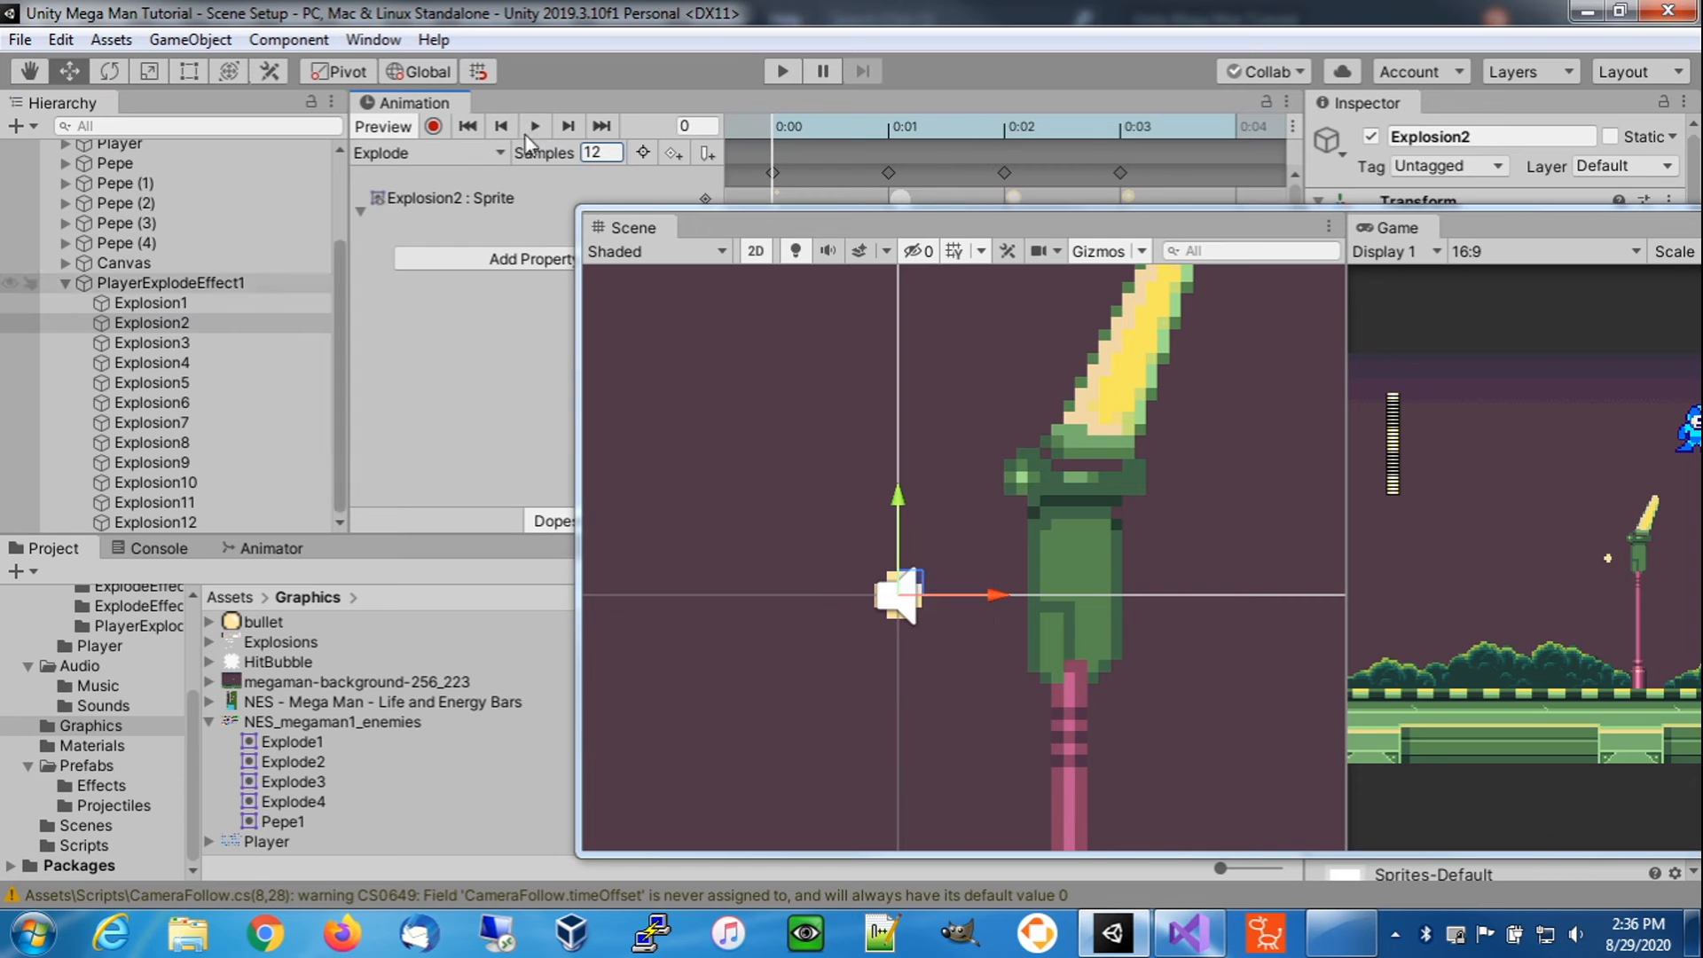
{"action": "left_click", "coordinate": [151, 342]}
{"action": "left_click", "coordinate": [535, 126]}
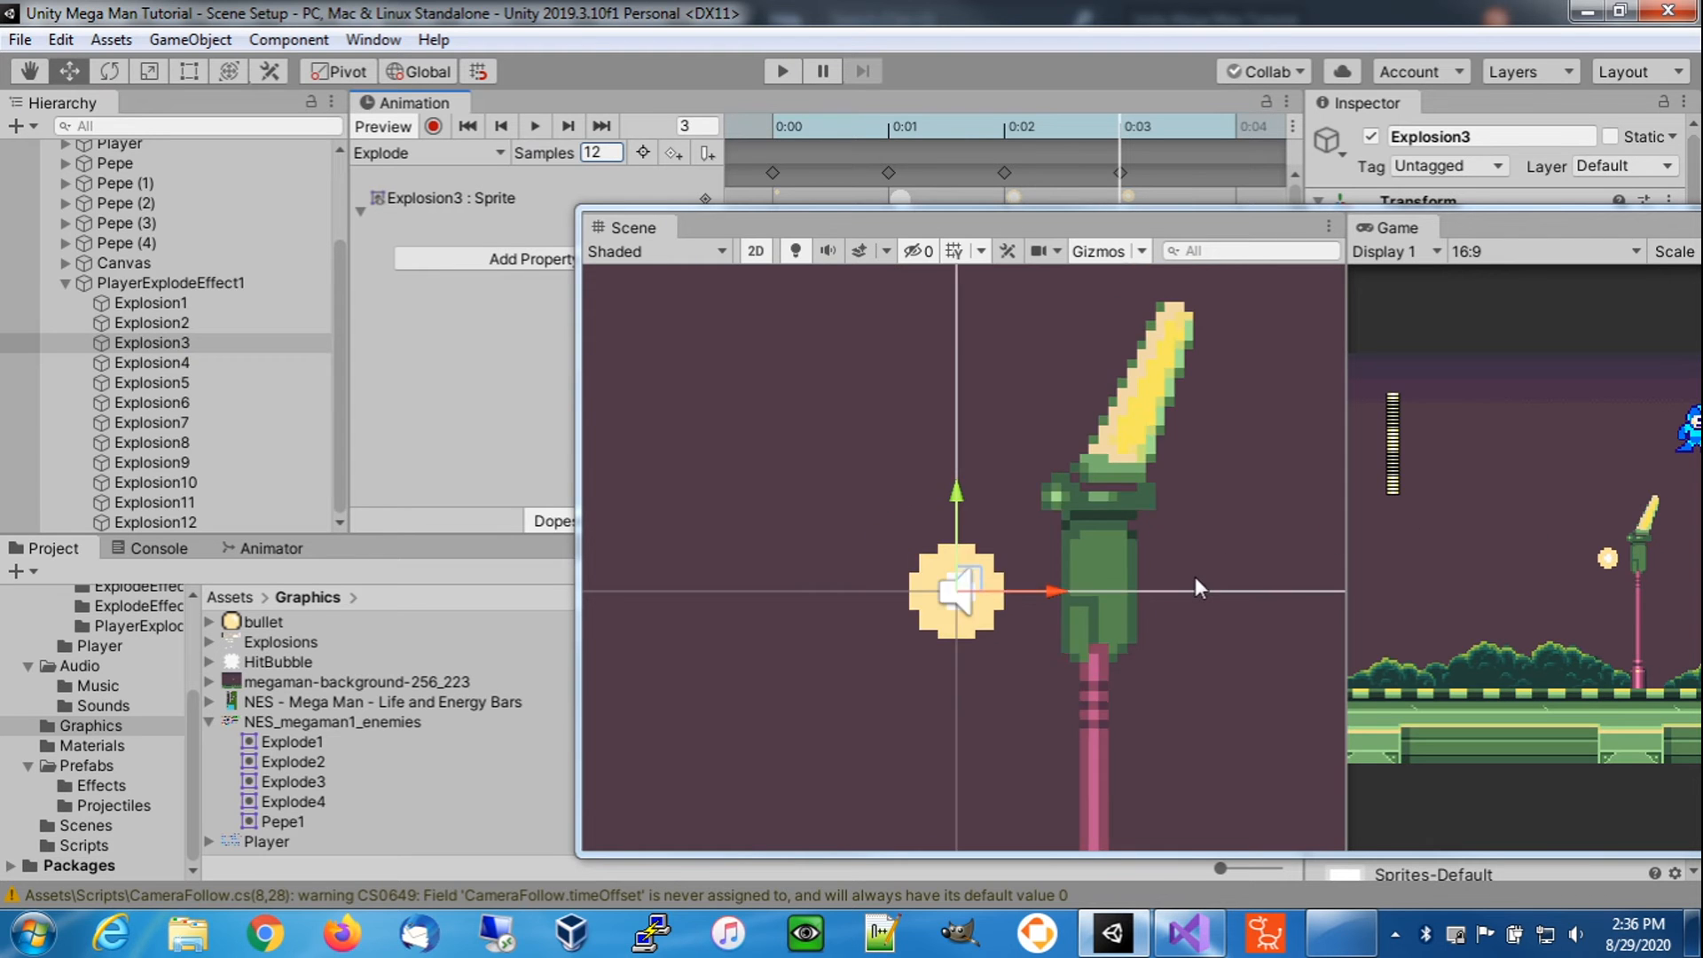
{"action": "scroll", "coordinate": [1206, 571], "scroll_direction": "down", "scroll_amount": 10}
{"action": "scroll", "coordinate": [958, 548], "scroll_direction": "down", "scroll_amount": 15}
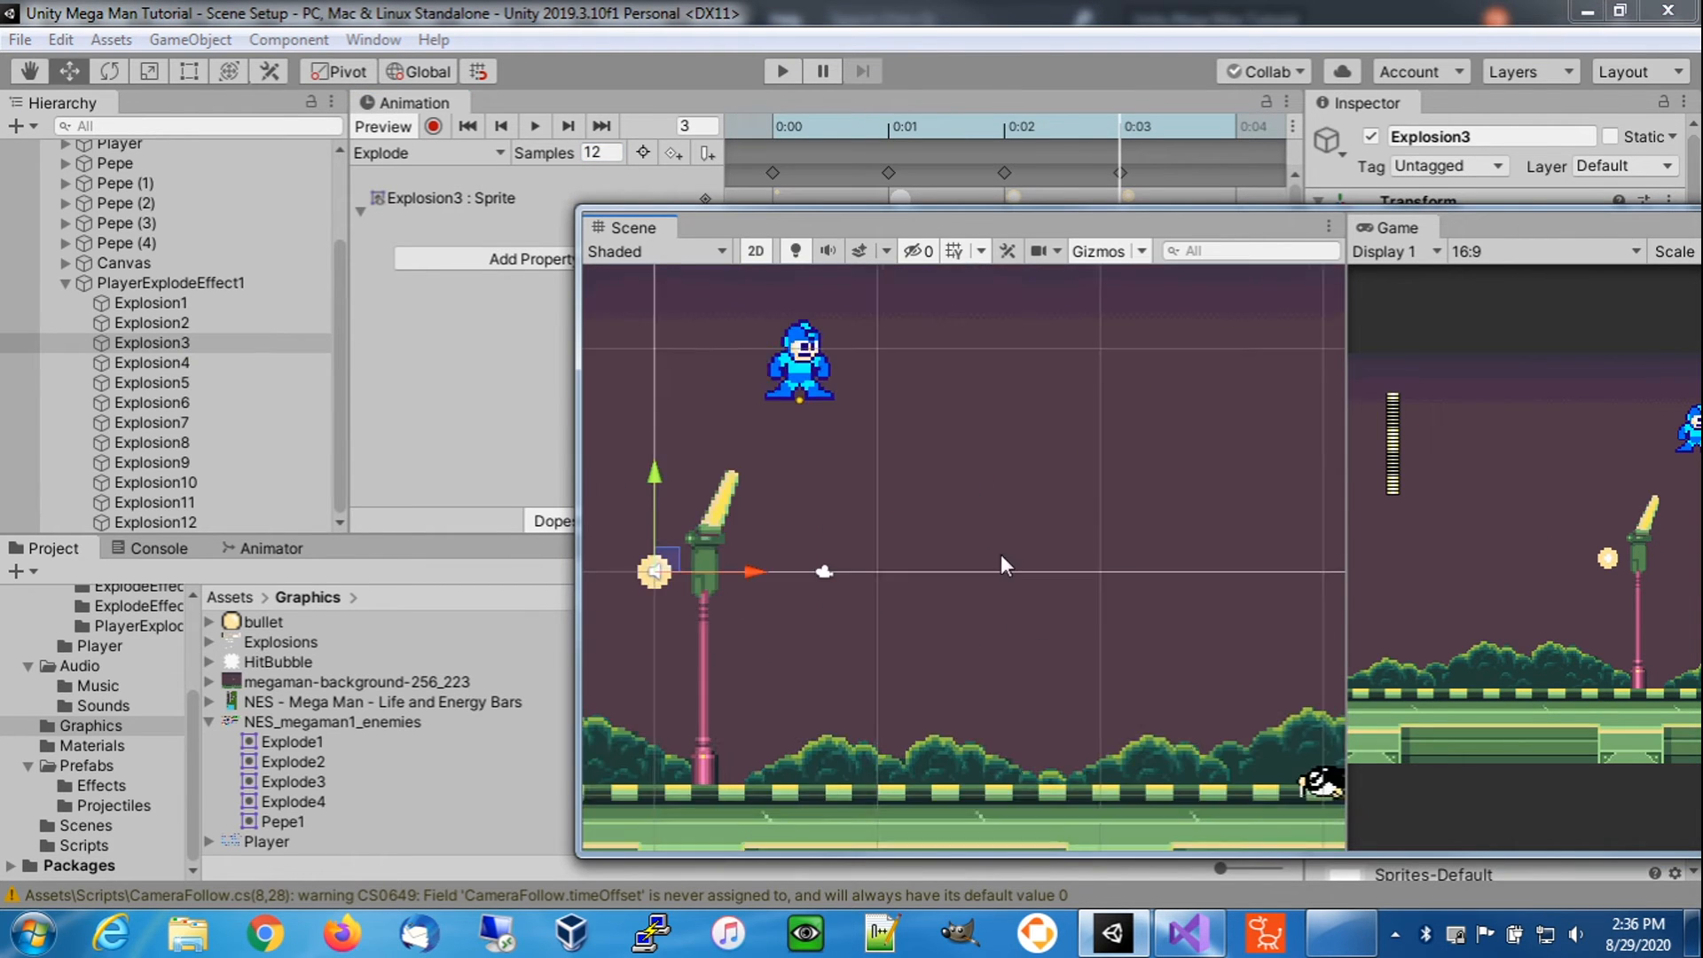
{"action": "middle_click_drag", "start_coordinate": [926, 434], "coordinate": [951, 570]}
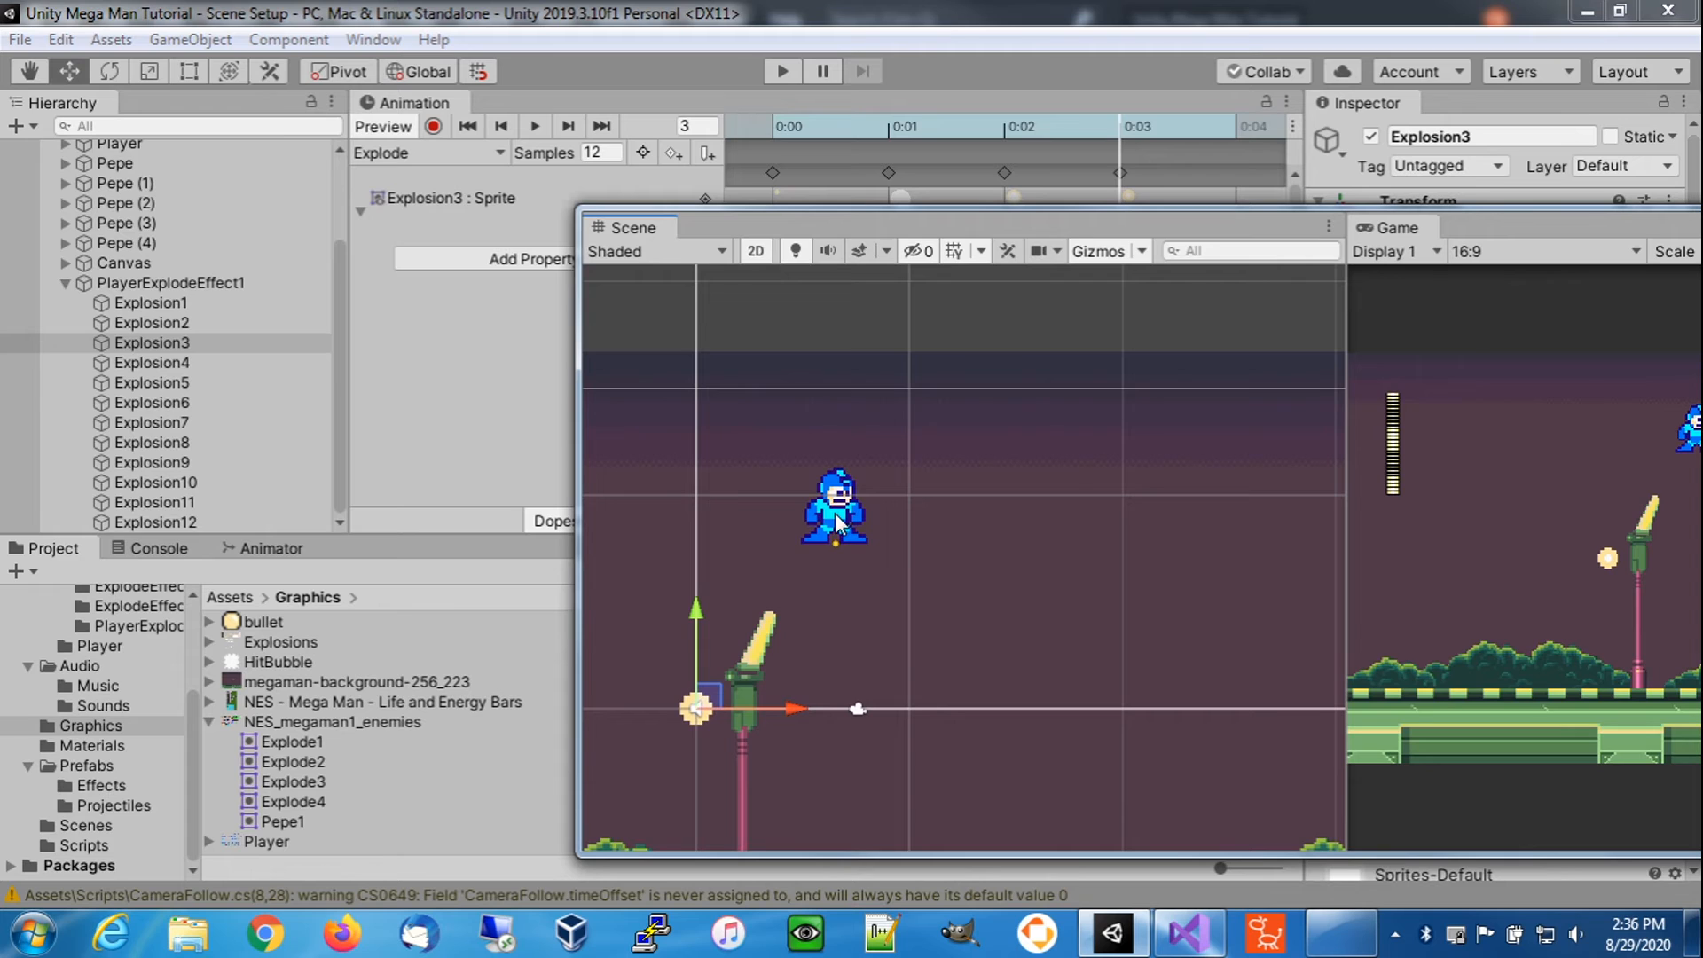
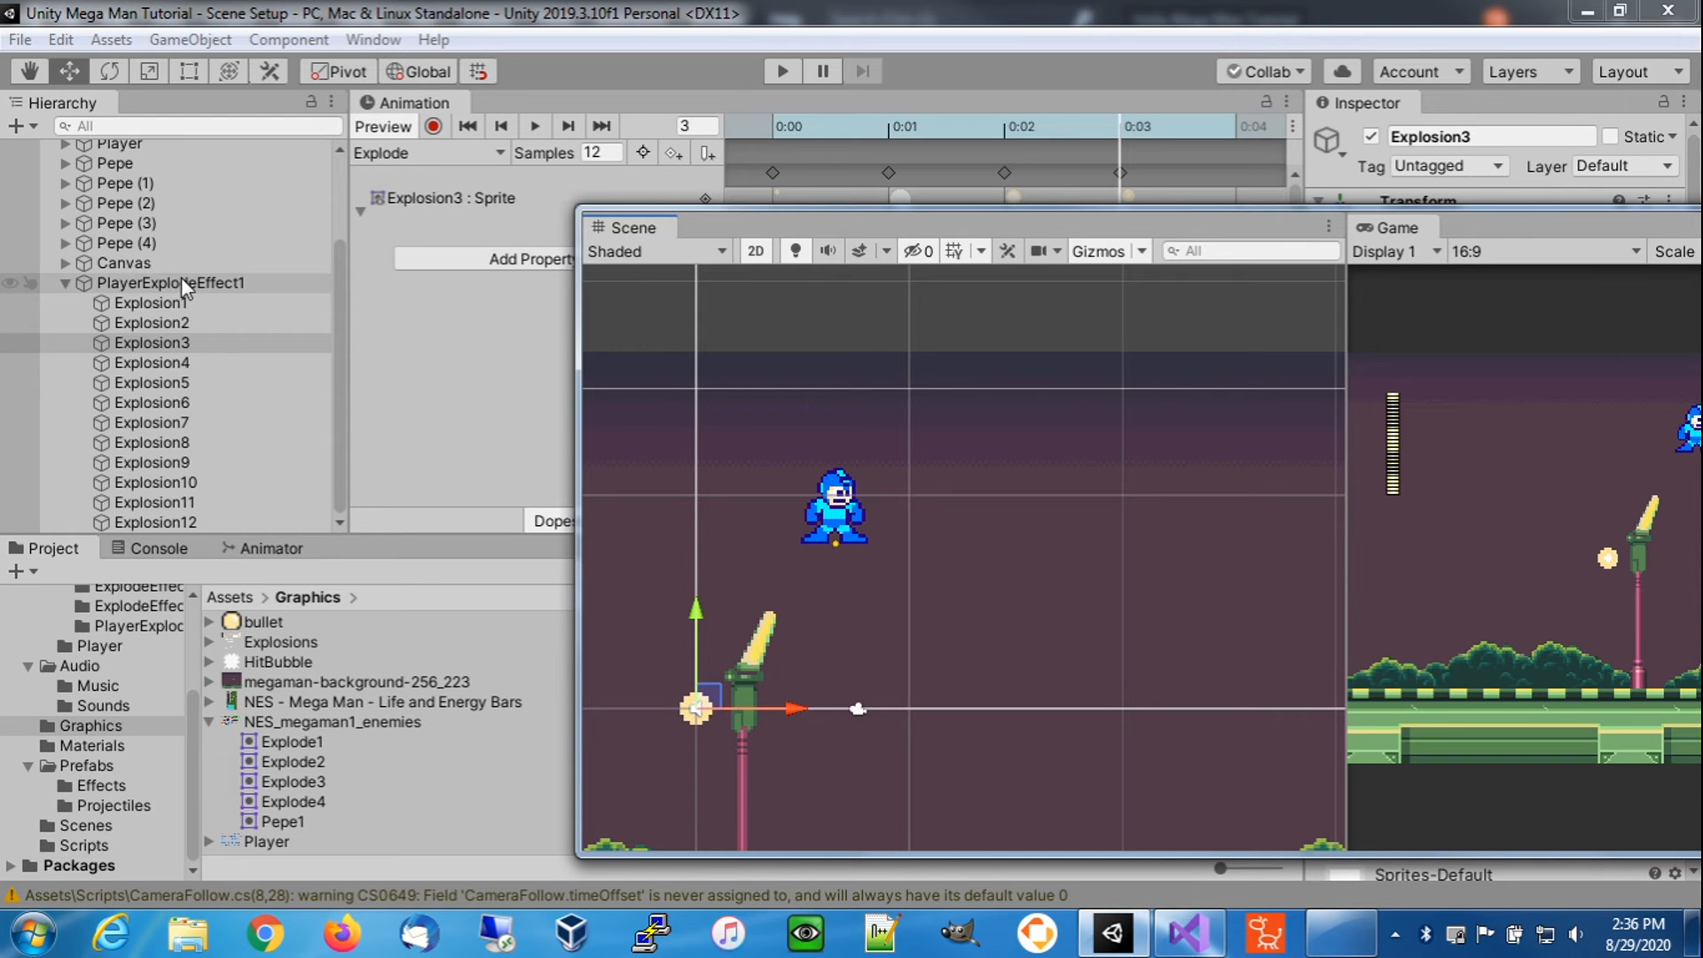
- Make PlayerExplodeEffect1 a prefab in the Prefabs/Effects folder
{"action": "left_click_drag", "start_coordinate": [855, 222], "coordinate": [999, 220]}
{"action": "left_click", "coordinate": [127, 286]}
{"action": "left_click", "coordinate": [66, 283]}
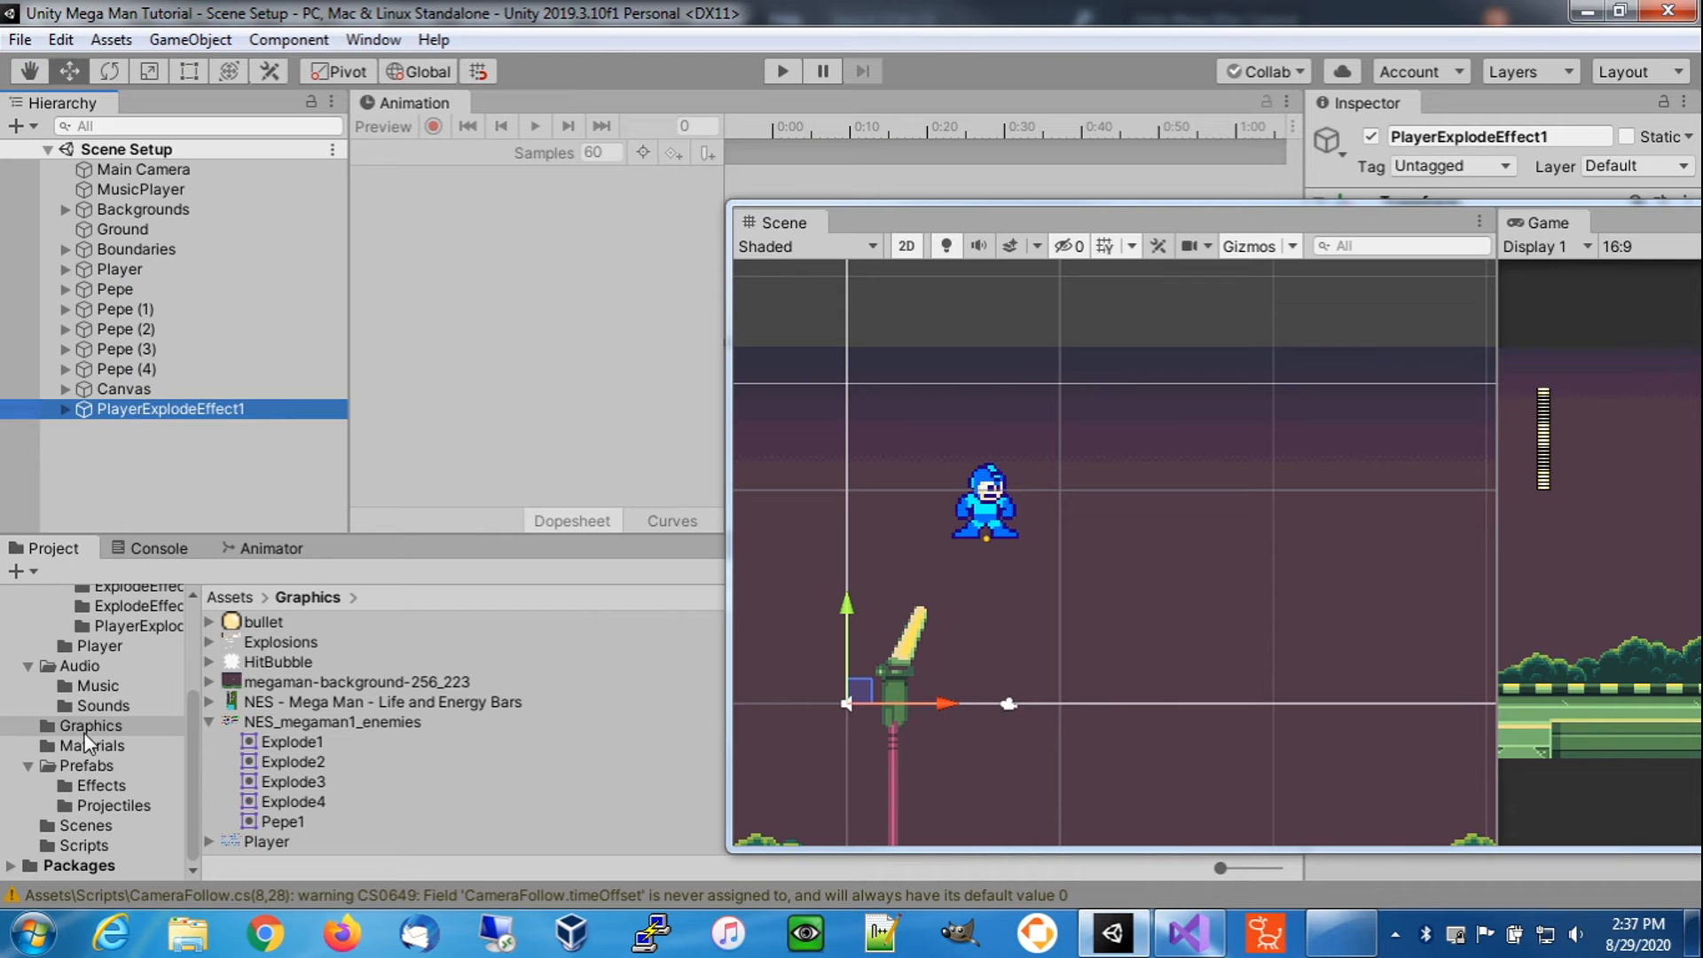
{"action": "left_click", "coordinate": [101, 785]}
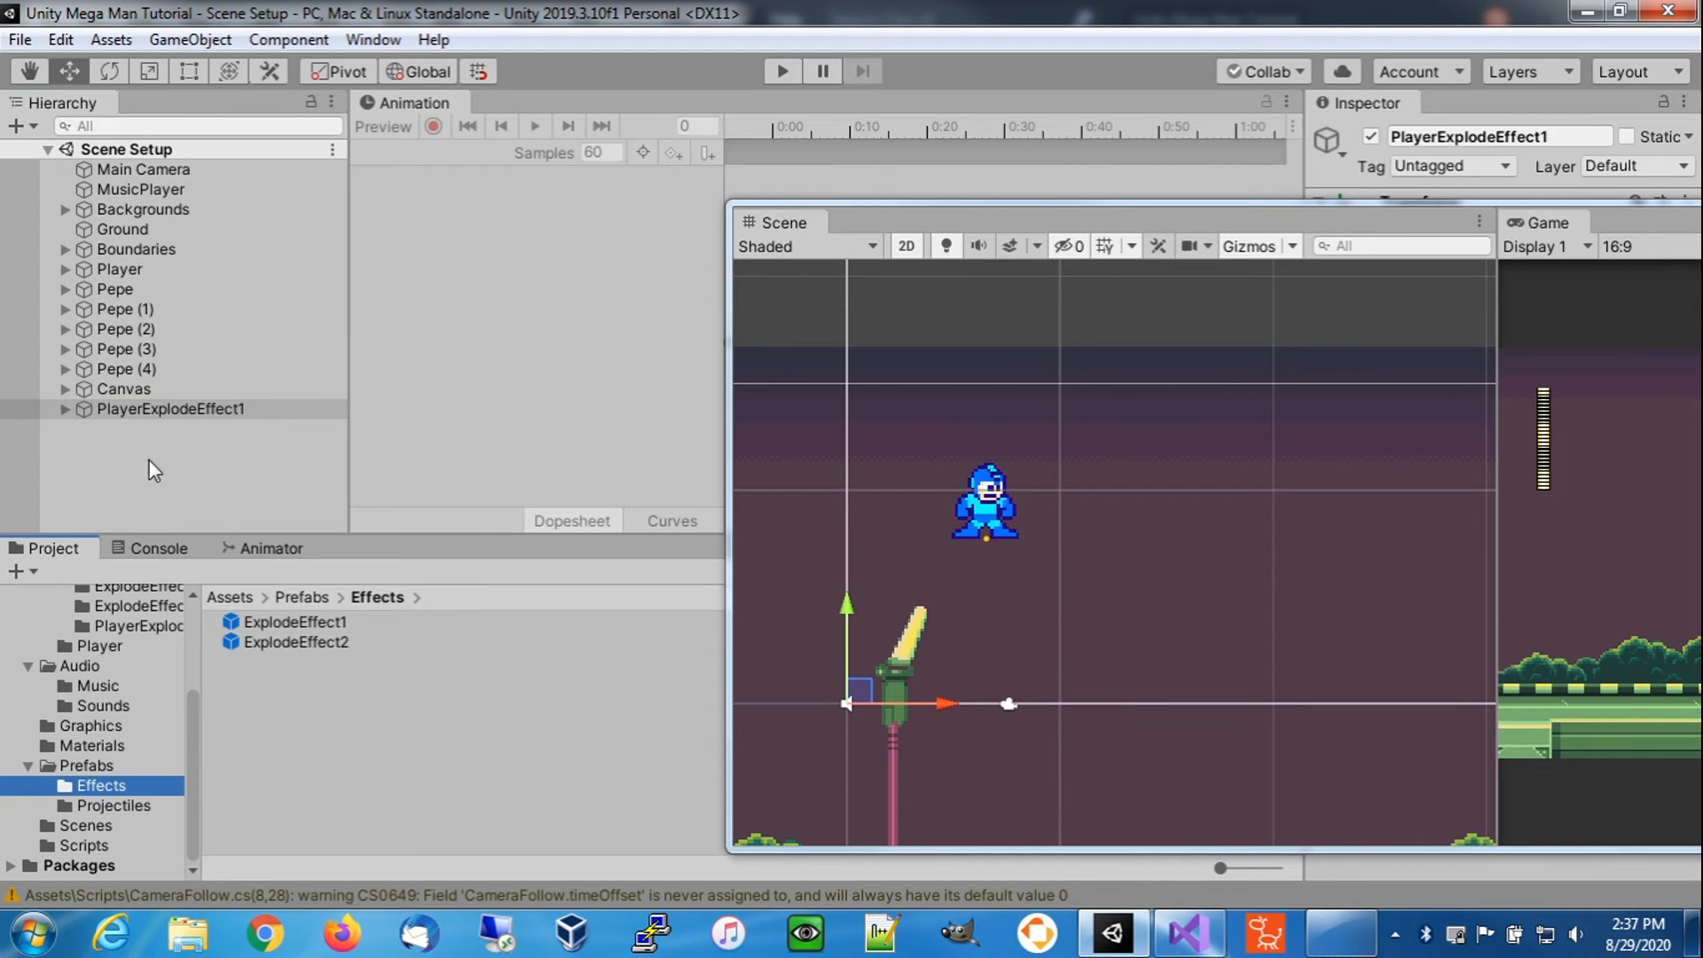
{"action": "left_click_drag", "start_coordinate": [148, 414], "coordinate": [267, 623]}
{"action": "left_click_drag", "start_coordinate": [288, 692], "coordinate": [290, 691]}
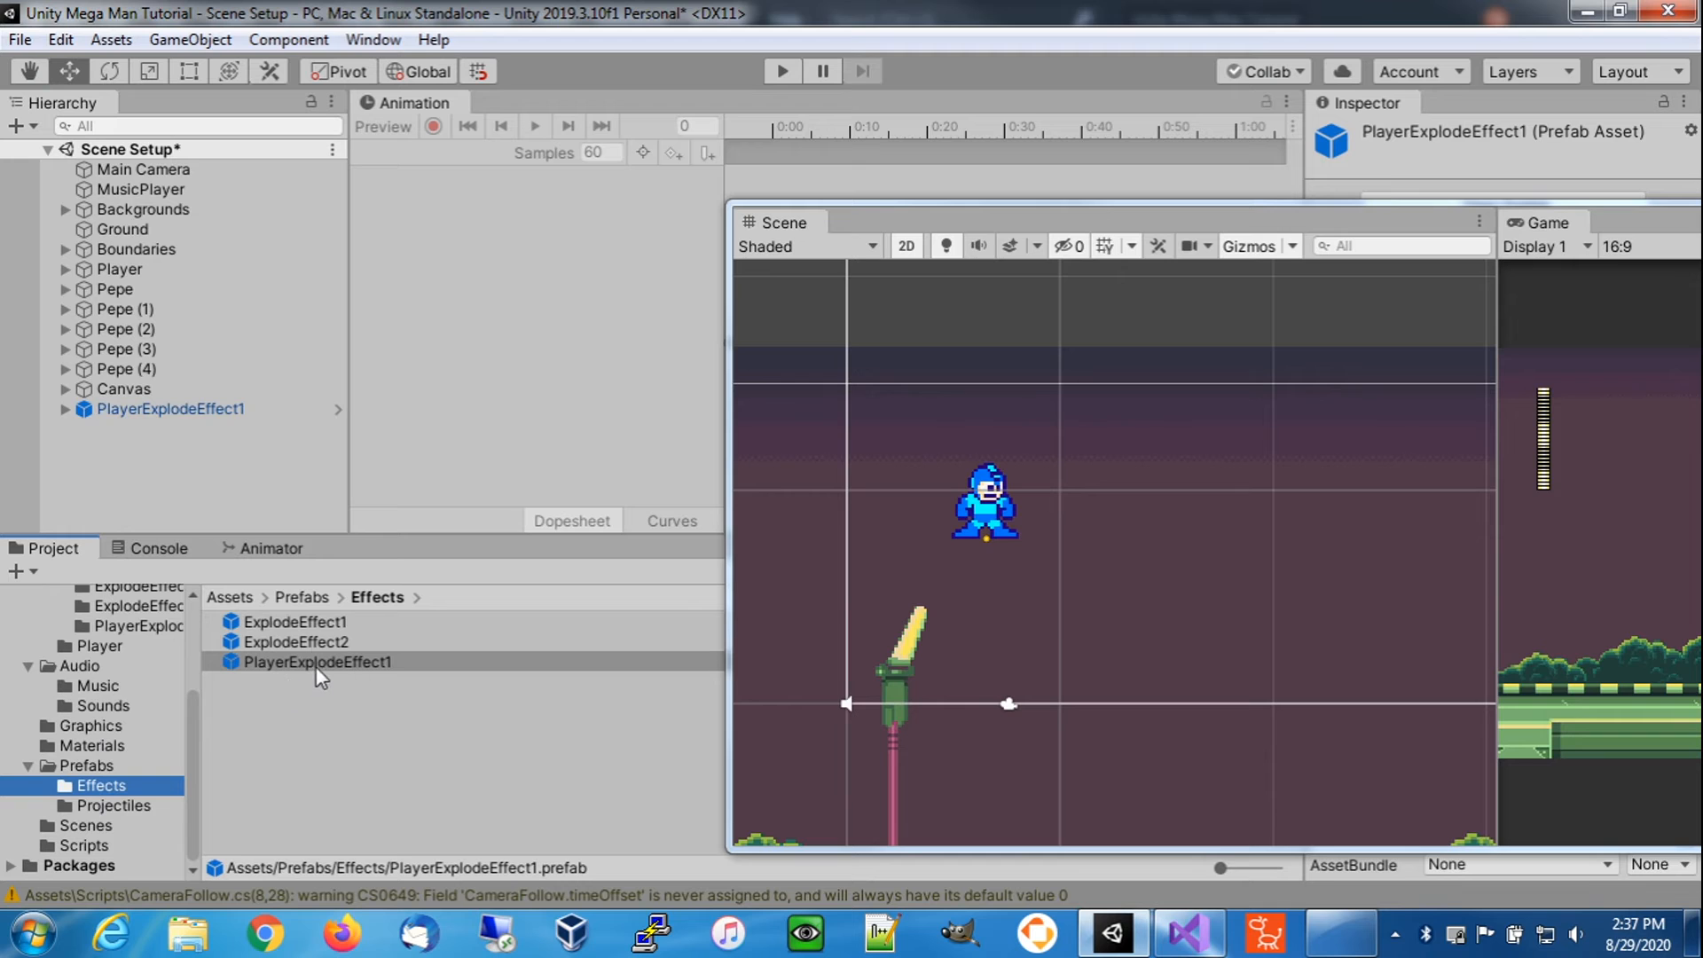
- Delete the PlayerExplodeEffect1 object from the scene and save the scene
{"action": "left_click", "coordinate": [174, 411]}
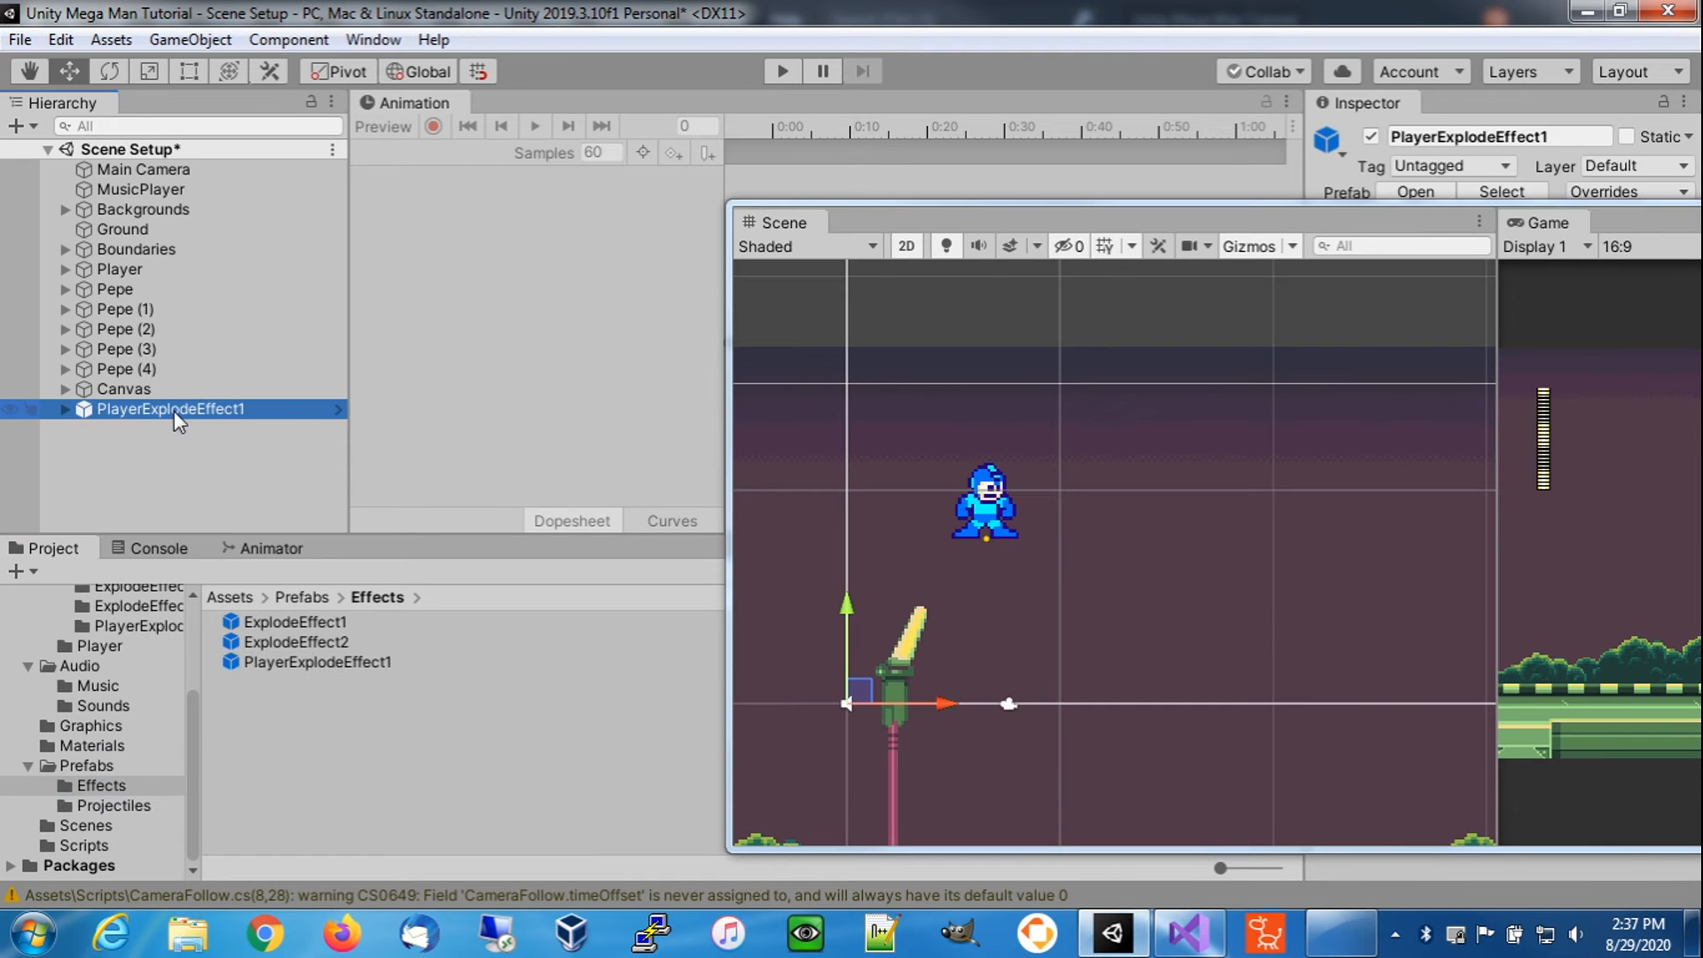
{"action": "key", "text": "Delete"}
{"action": "left_click", "coordinate": [19, 39]}
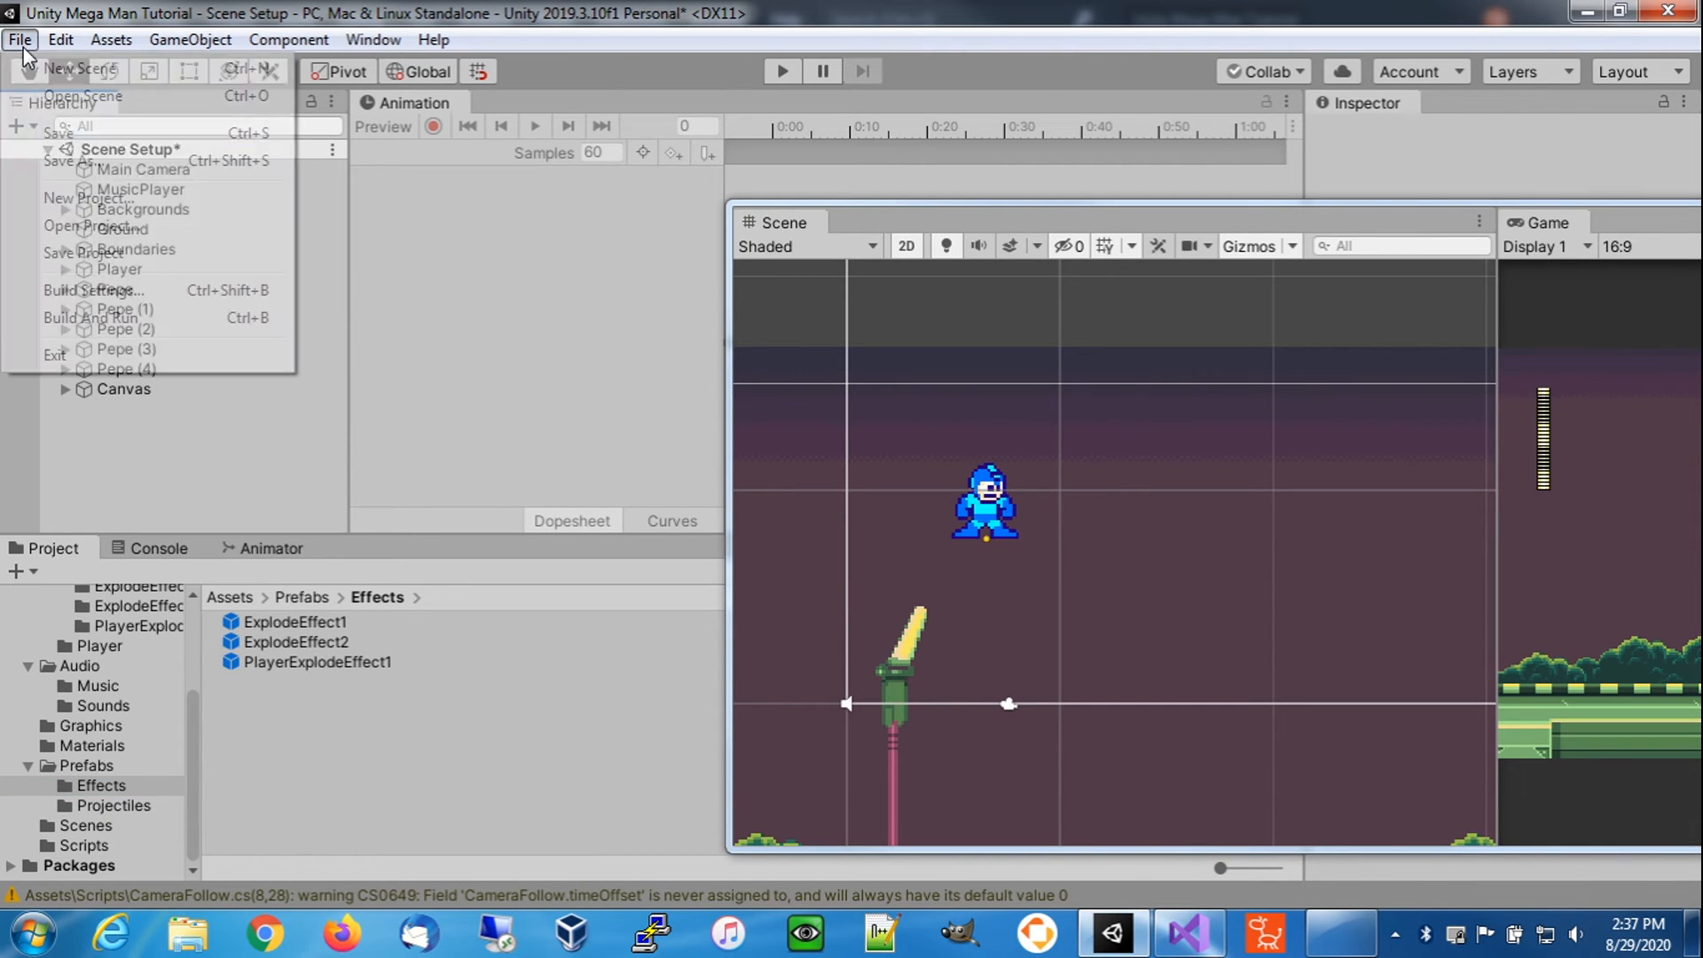
{"action": "left_click", "coordinate": [81, 129]}
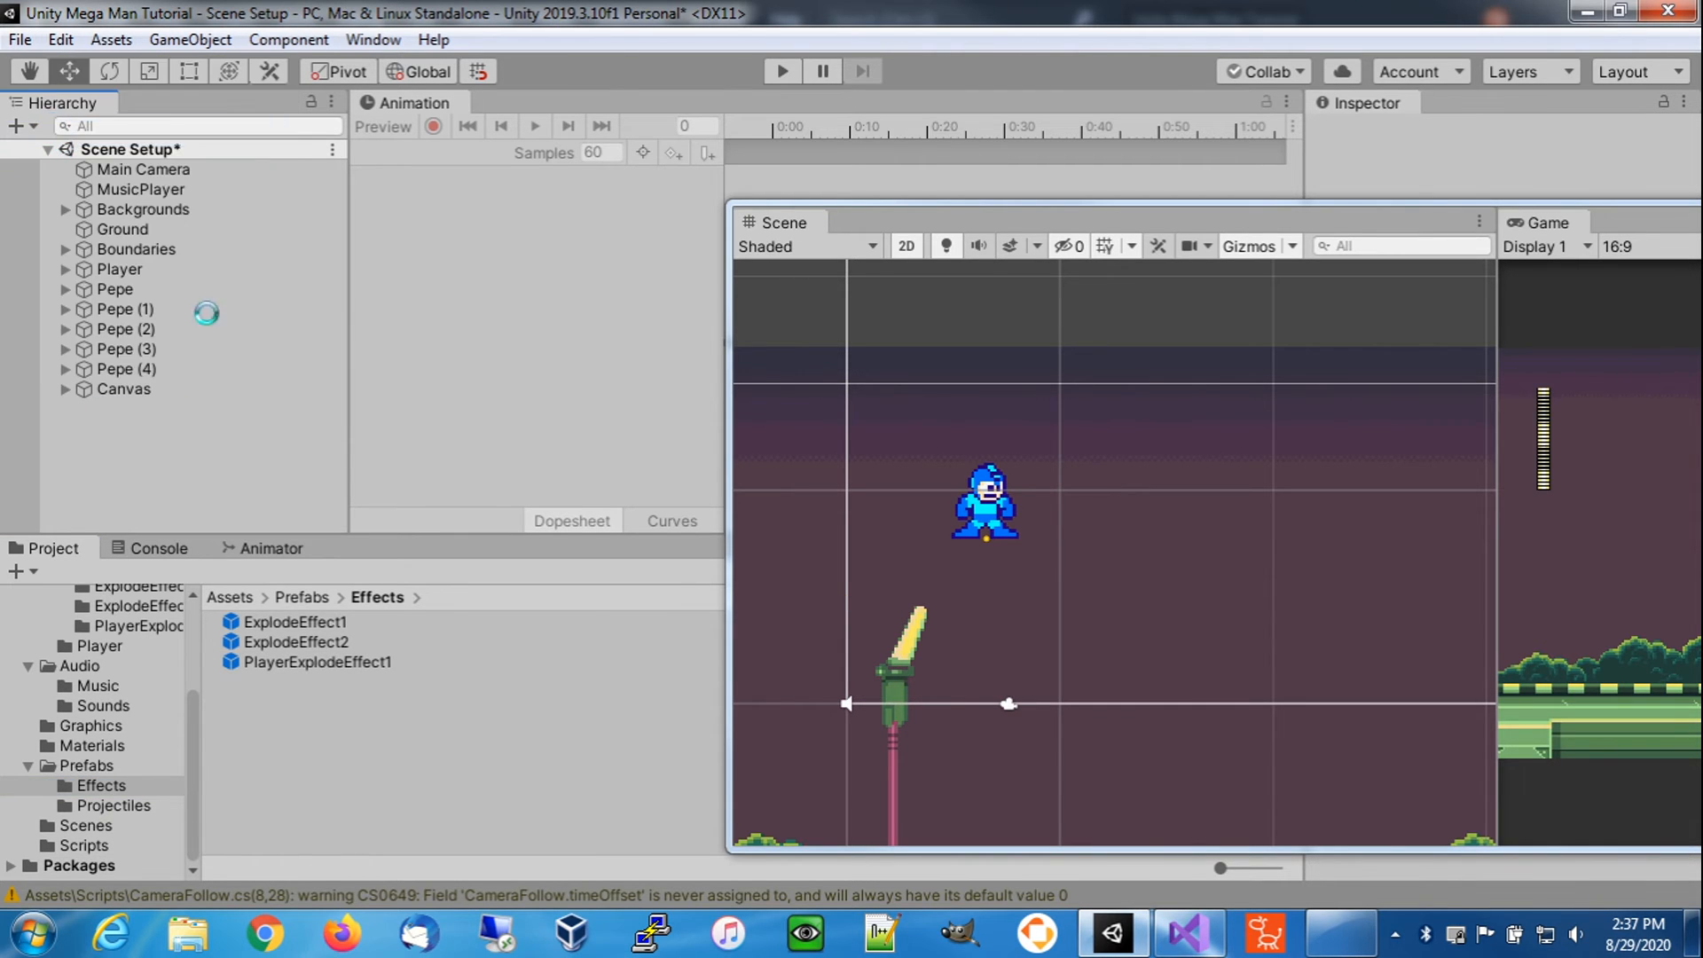
- Switch to Visual Studio and declare "public float explosionSpeed = 0.75f;" at the start of the PlayerDefeatEffect class
{"action": "left_click", "coordinate": [1206, 946]}
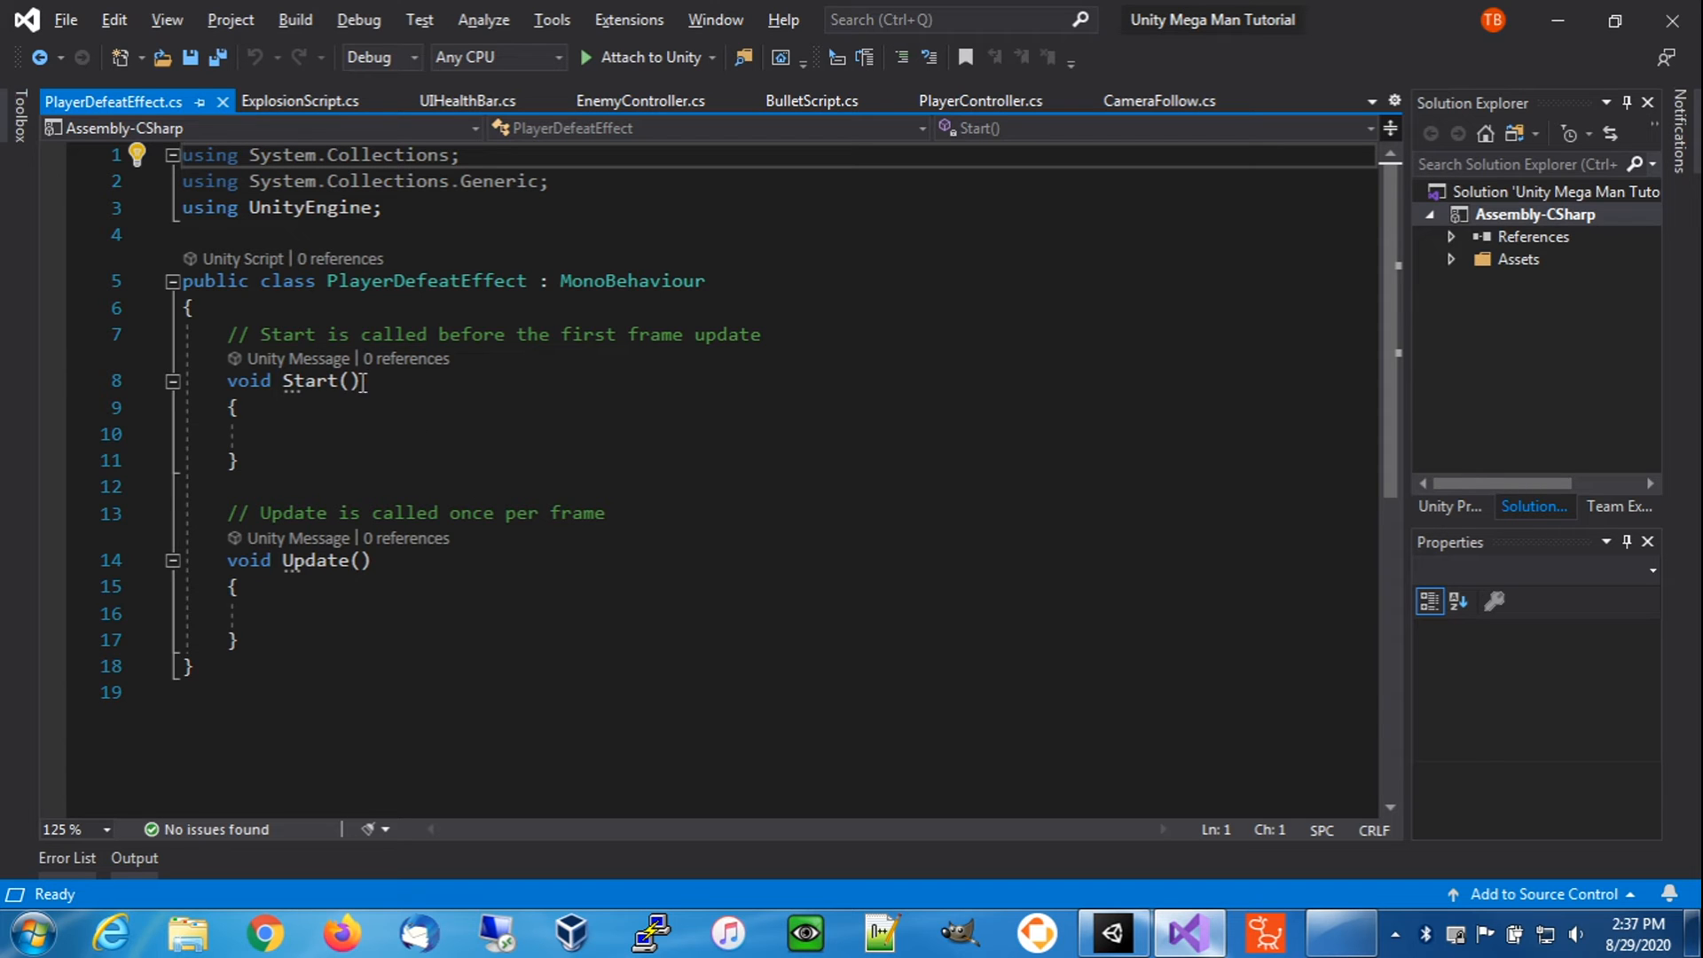
{"action": "left_click", "coordinate": [312, 308]}
{"action": "key", "text": "Return"}
{"action": "key", "text": "Return"}
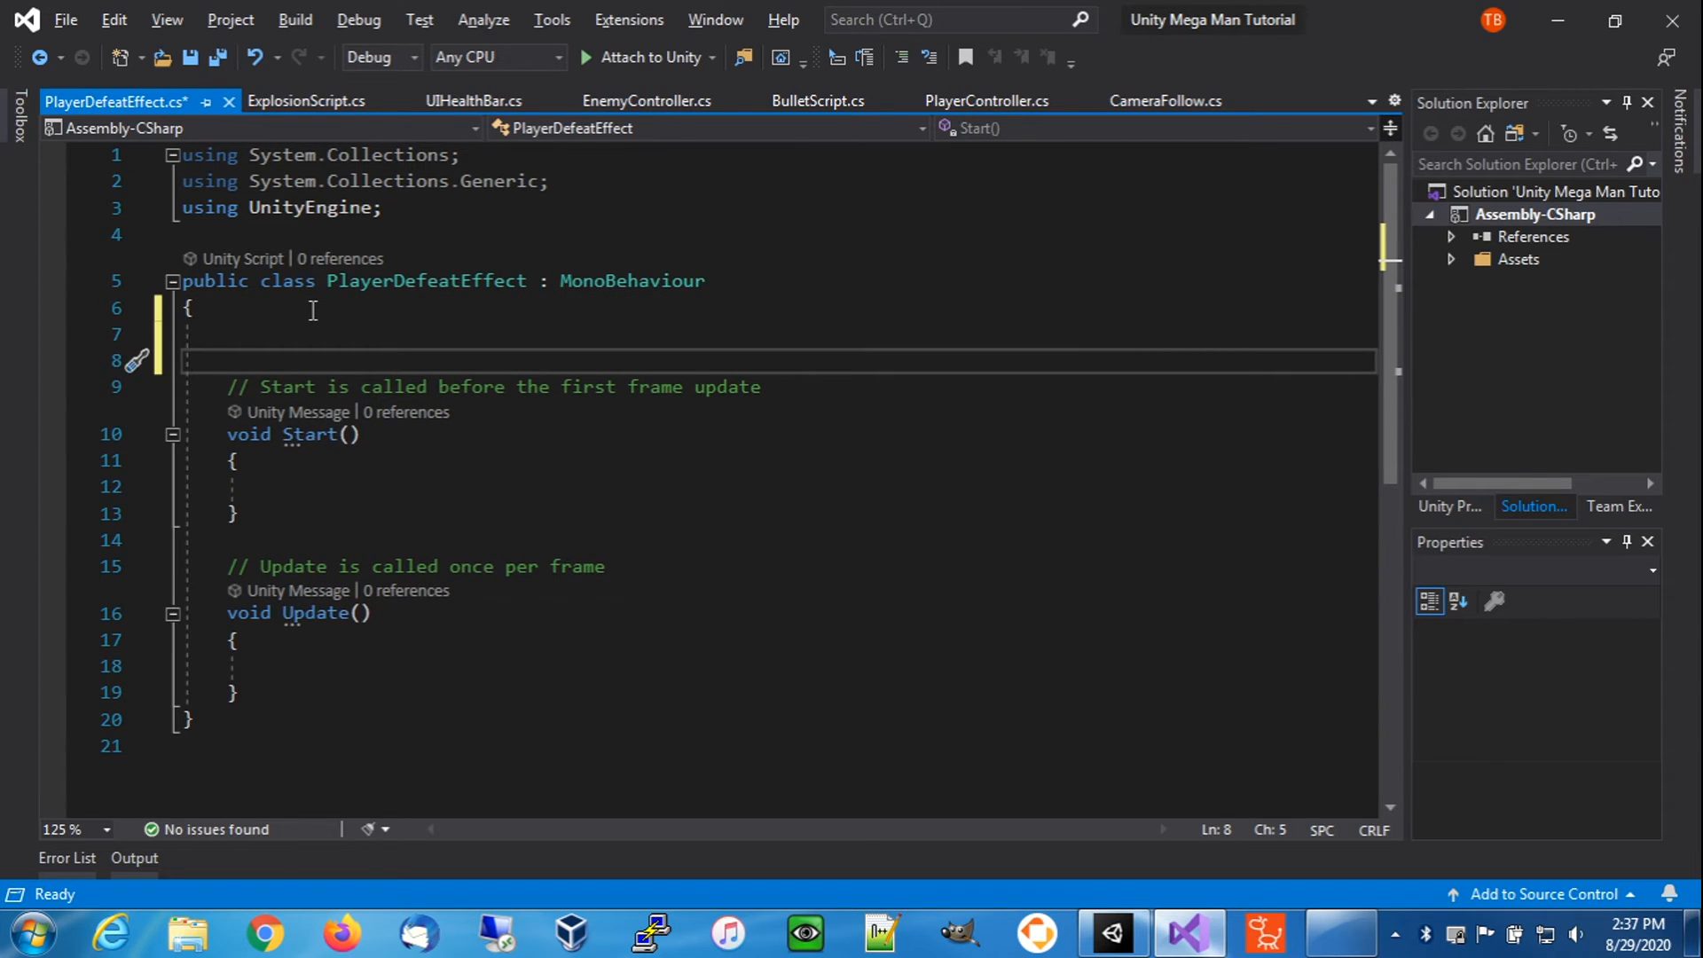
{"action": "key", "text": "Up"}
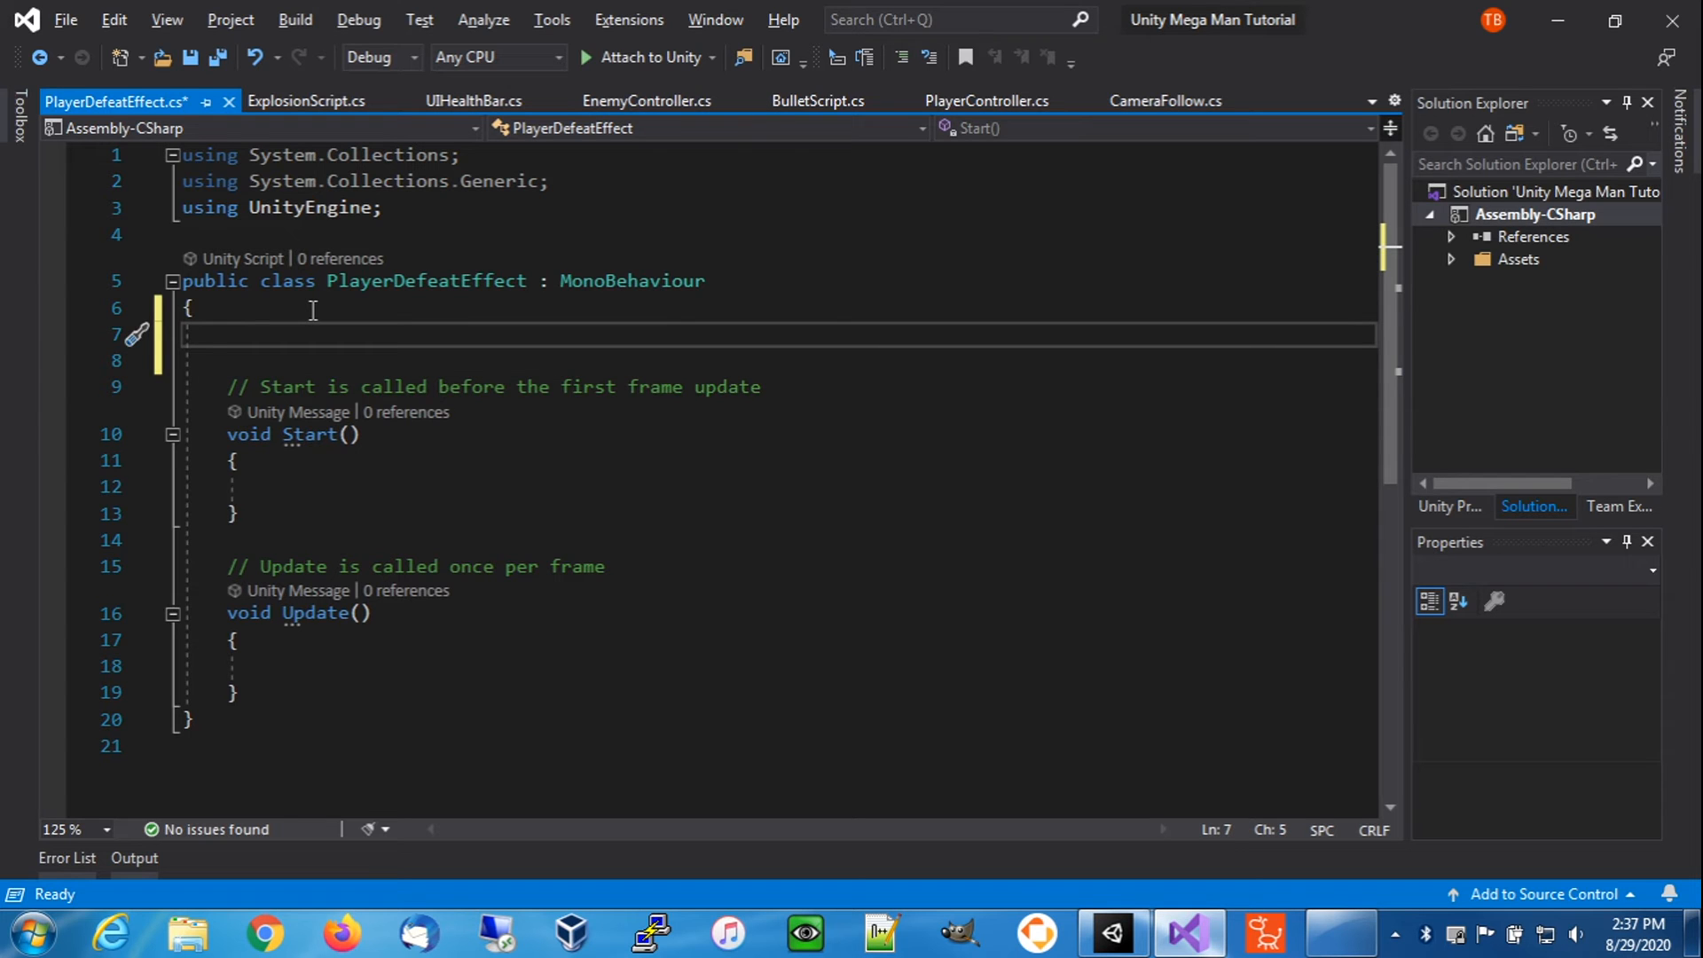
{"action": "type", "text": "public fl"}
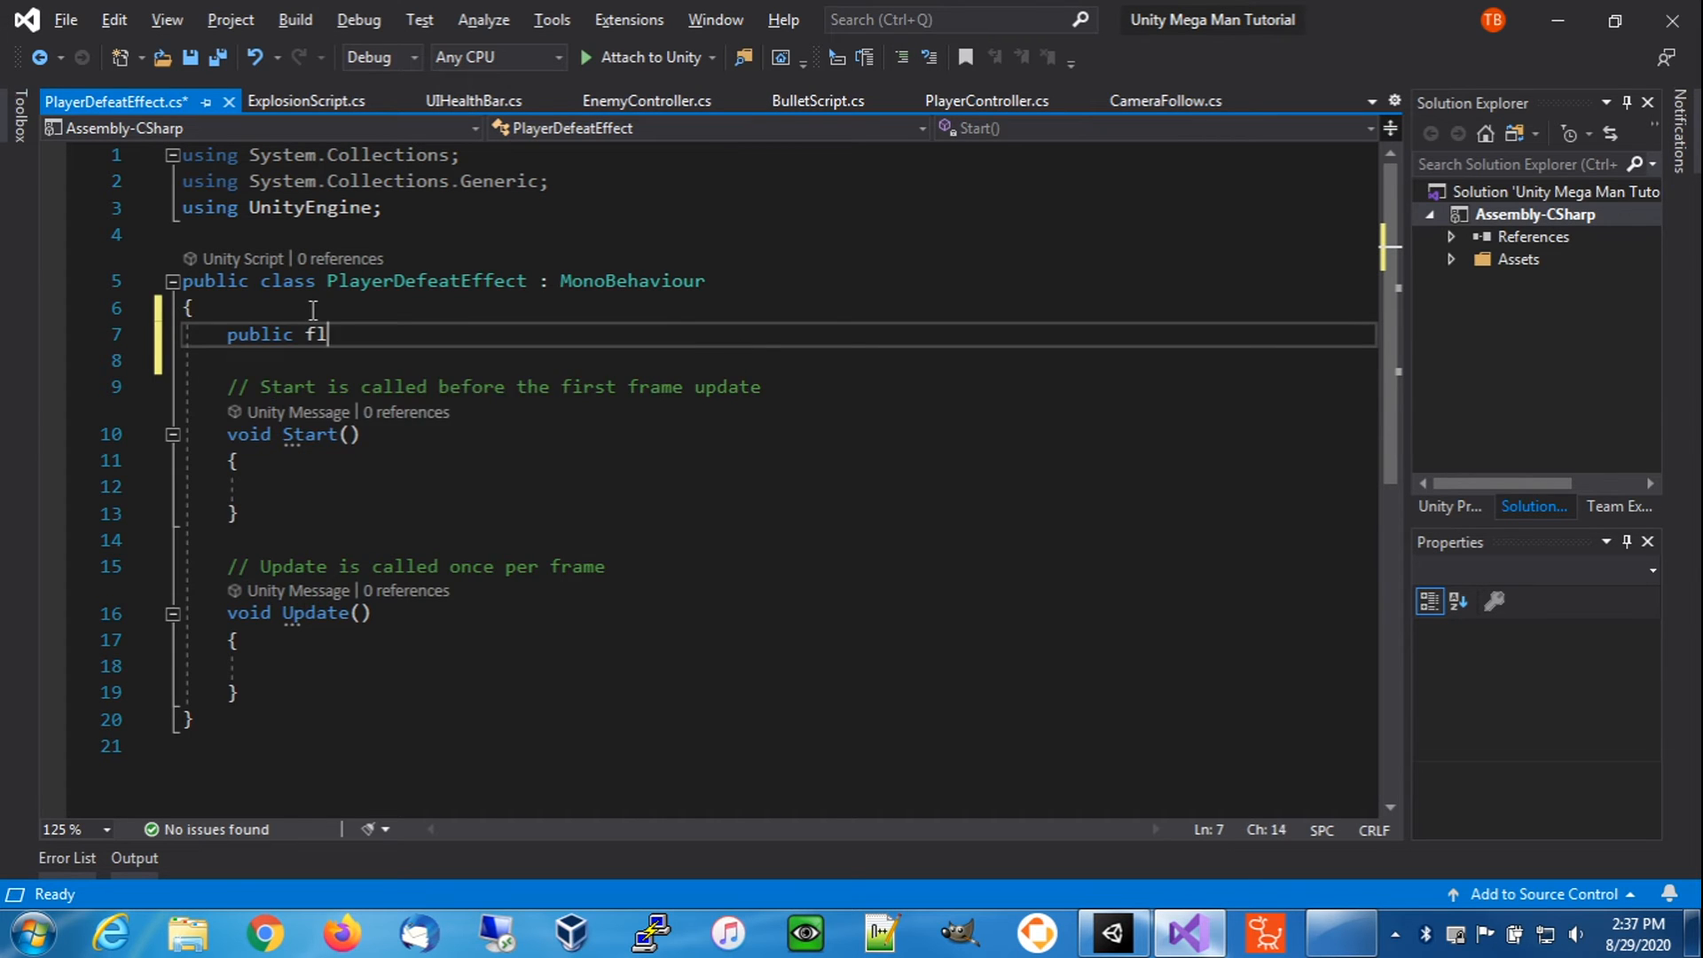
{"action": "type", "text": "oat explosionSpeed"}
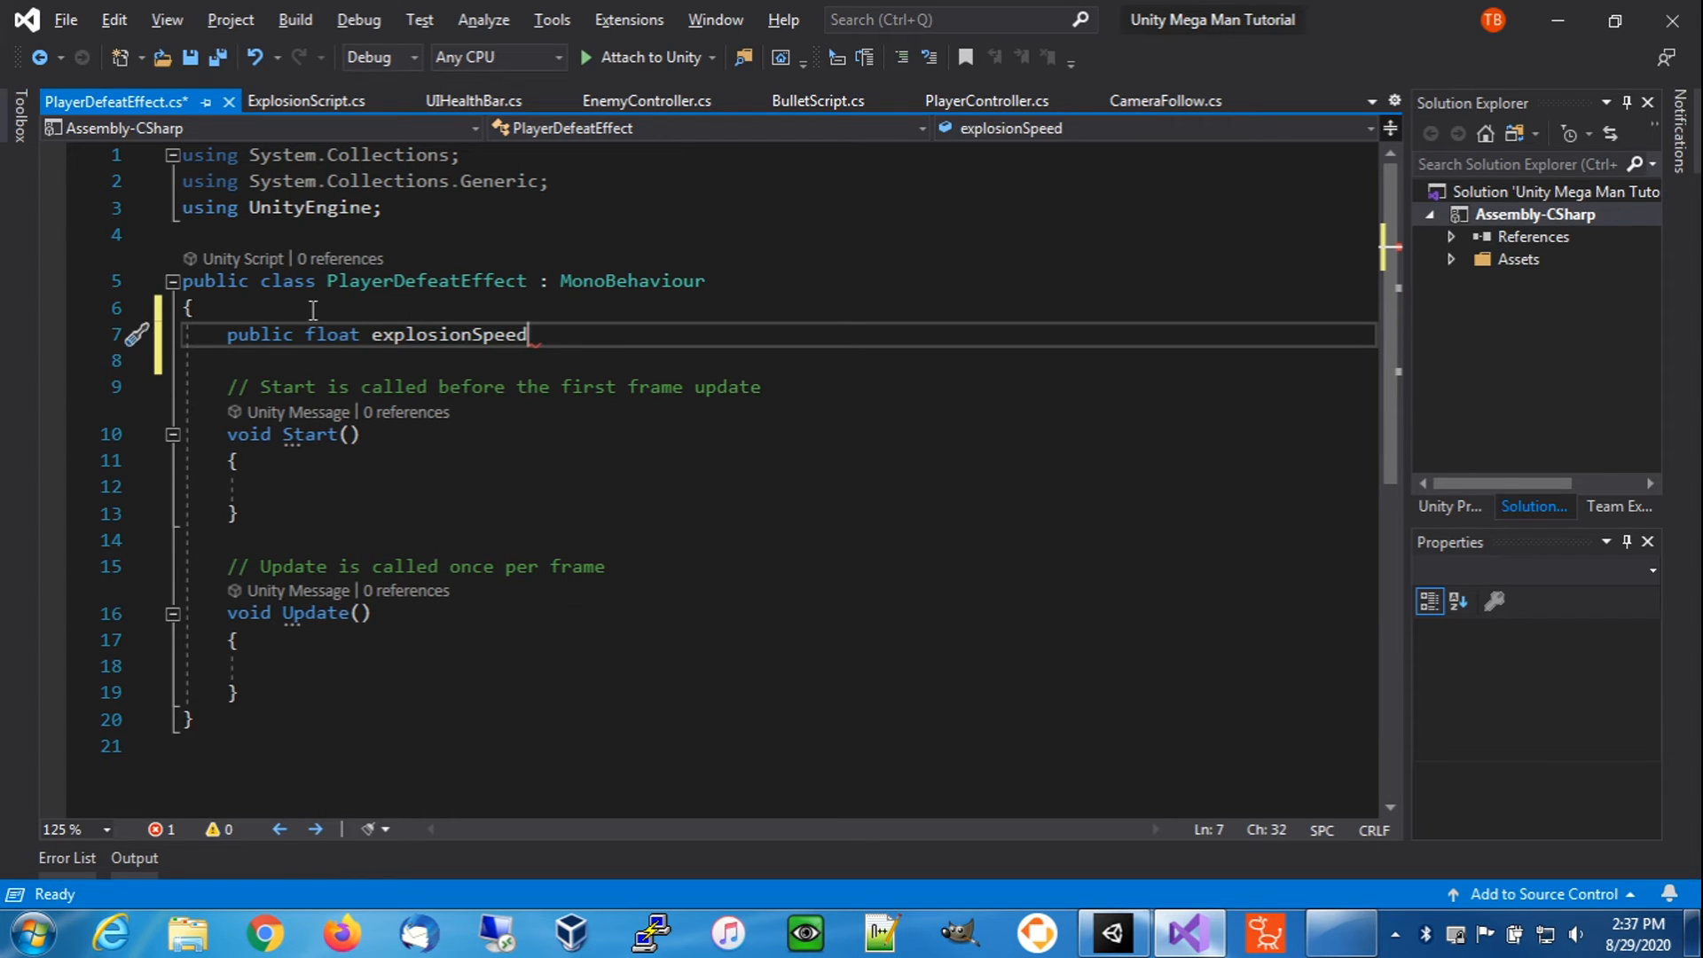
{"action": "type", "text": " = 0.7"}
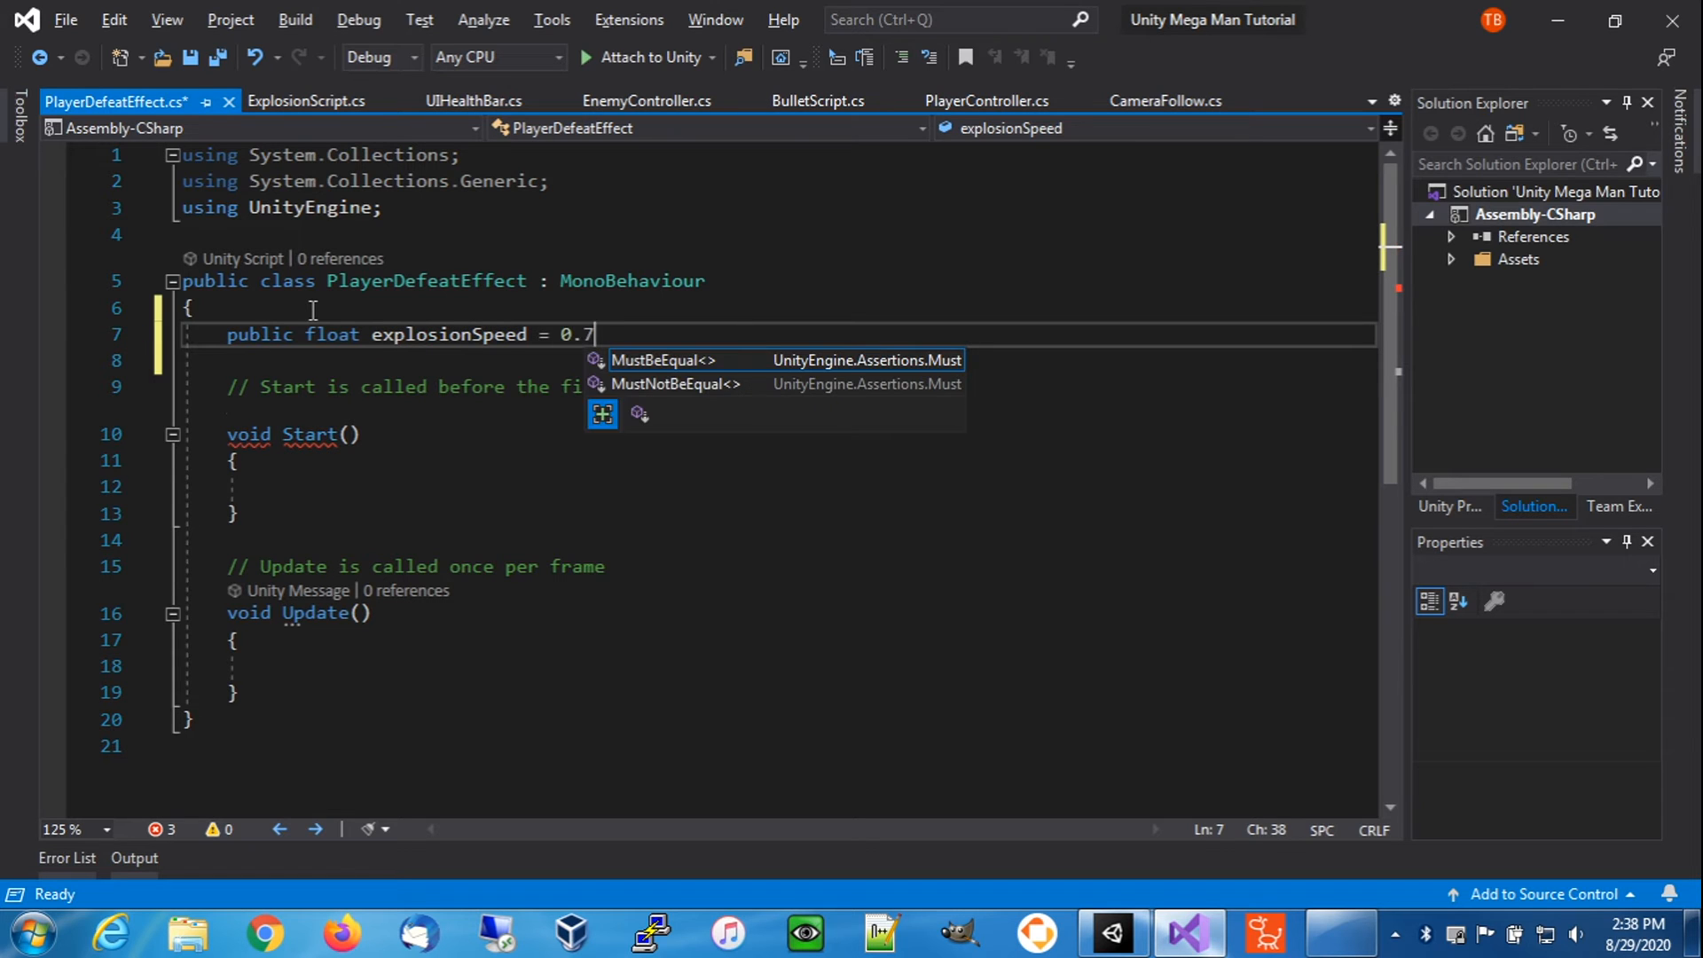
{"action": "type", "text": "5f;"}
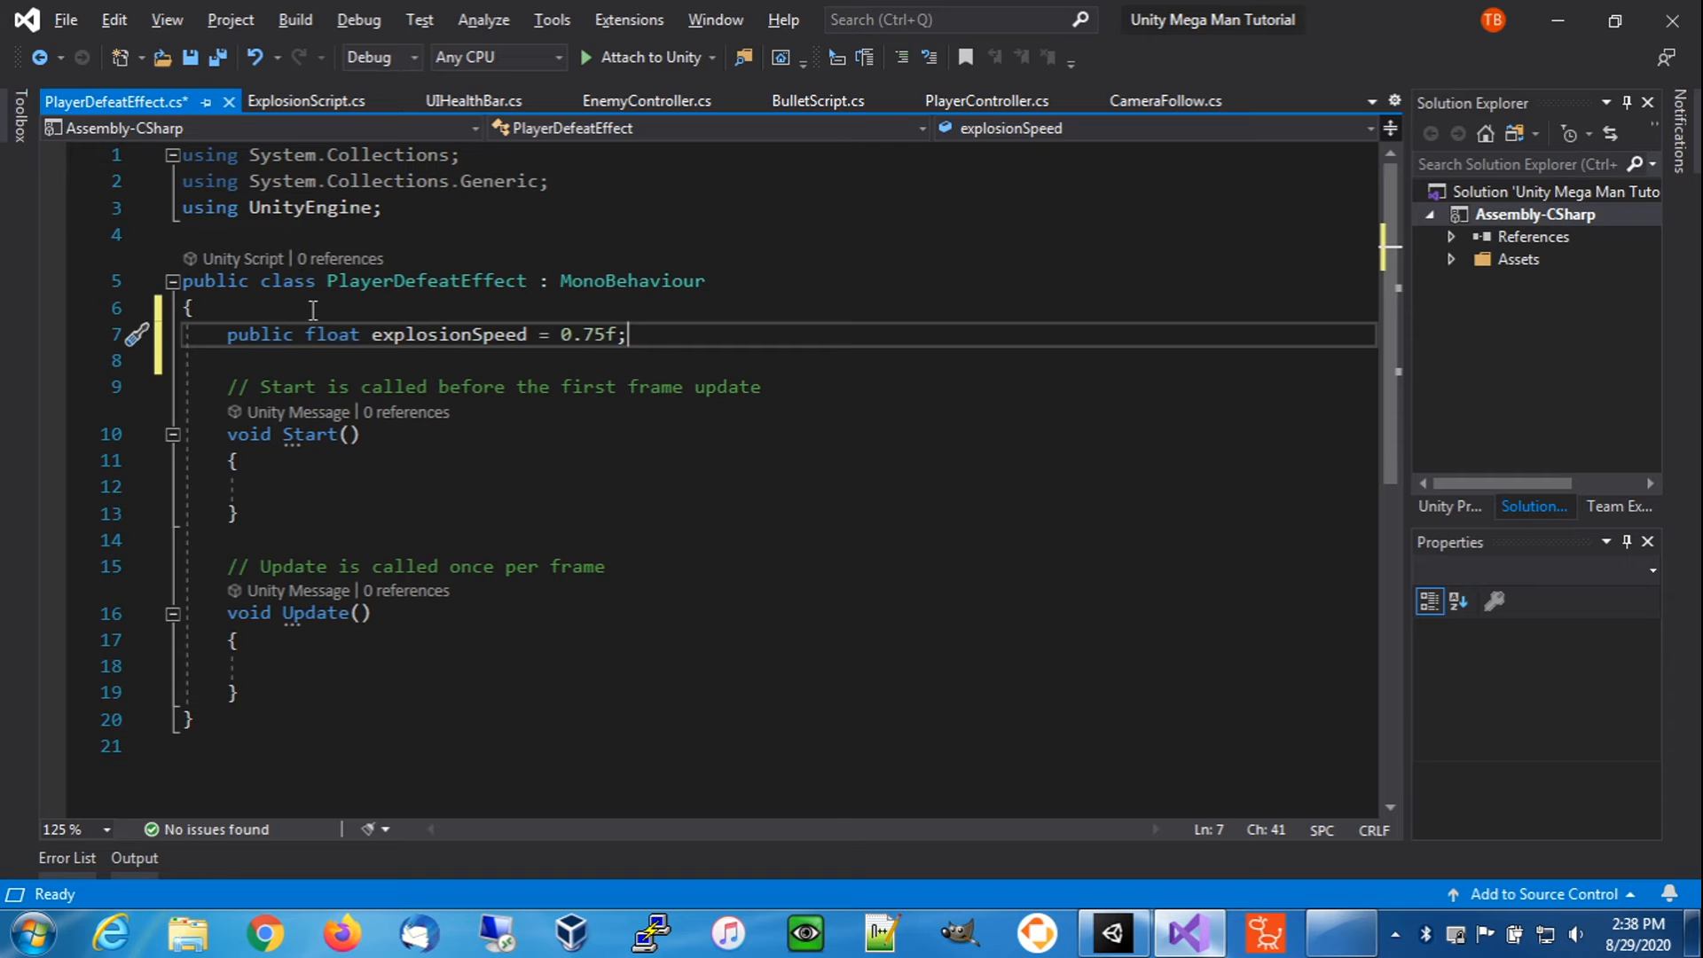
- Declare "GameObject[] explosions = new GameObject[12];" below the explosionSpeed field
{"action": "key", "text": "Return"}
{"action": "type", "text": "G"}
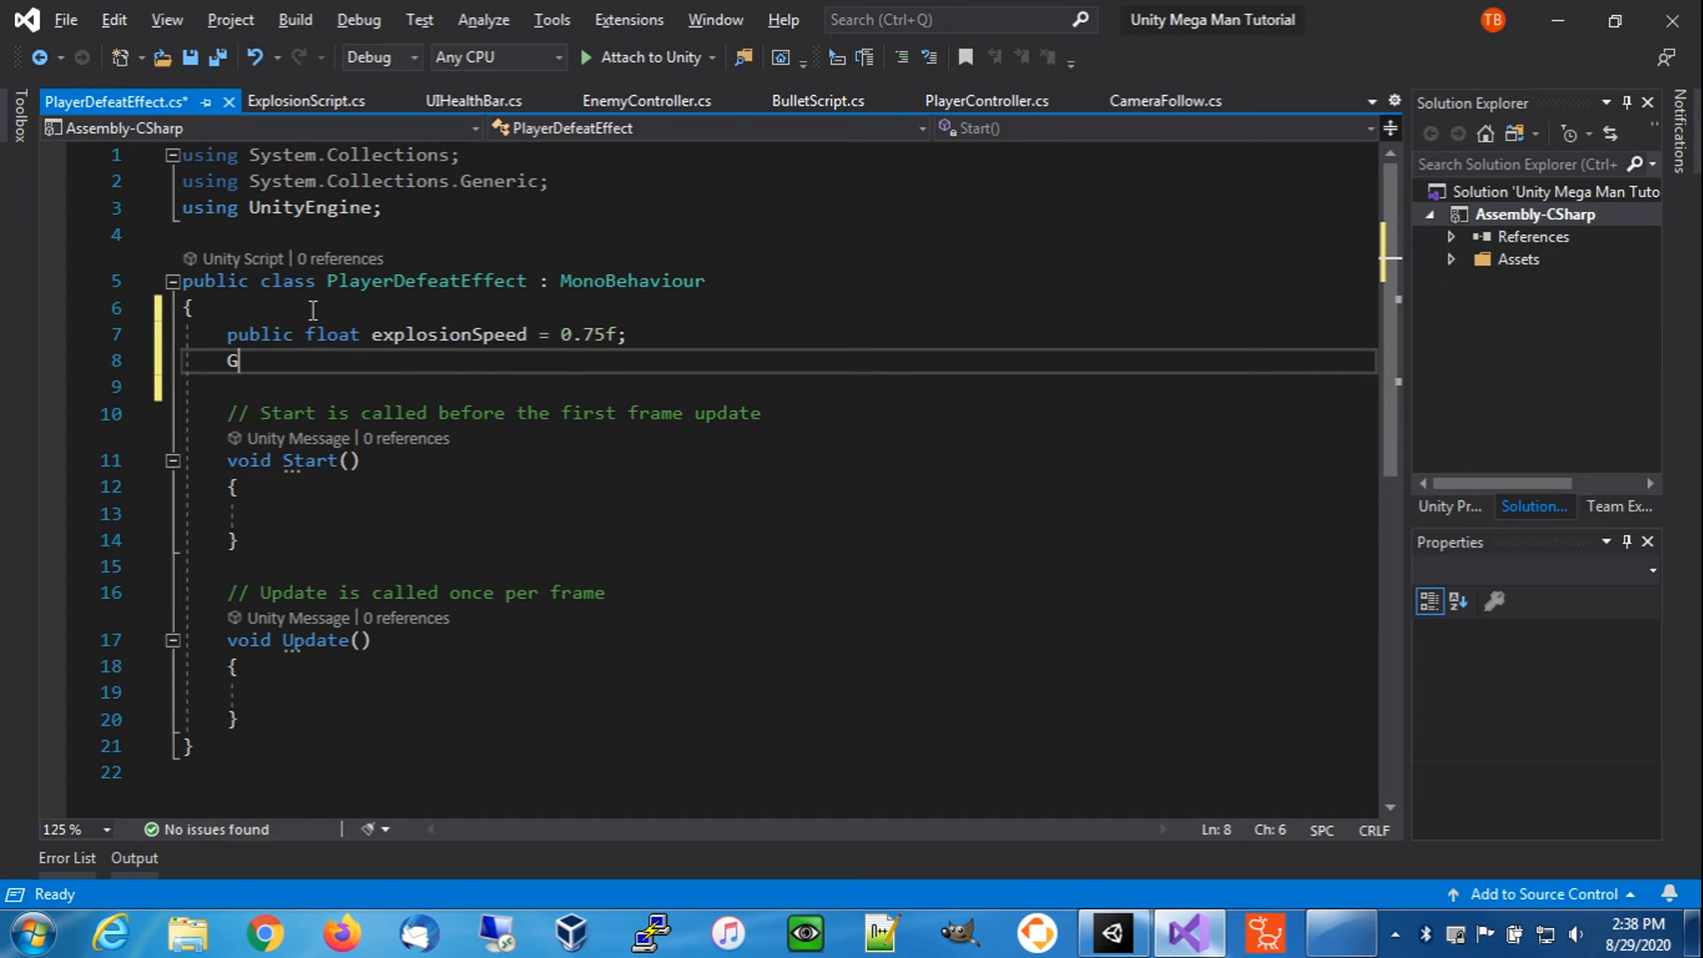
{"action": "type", "text": "ameObj"}
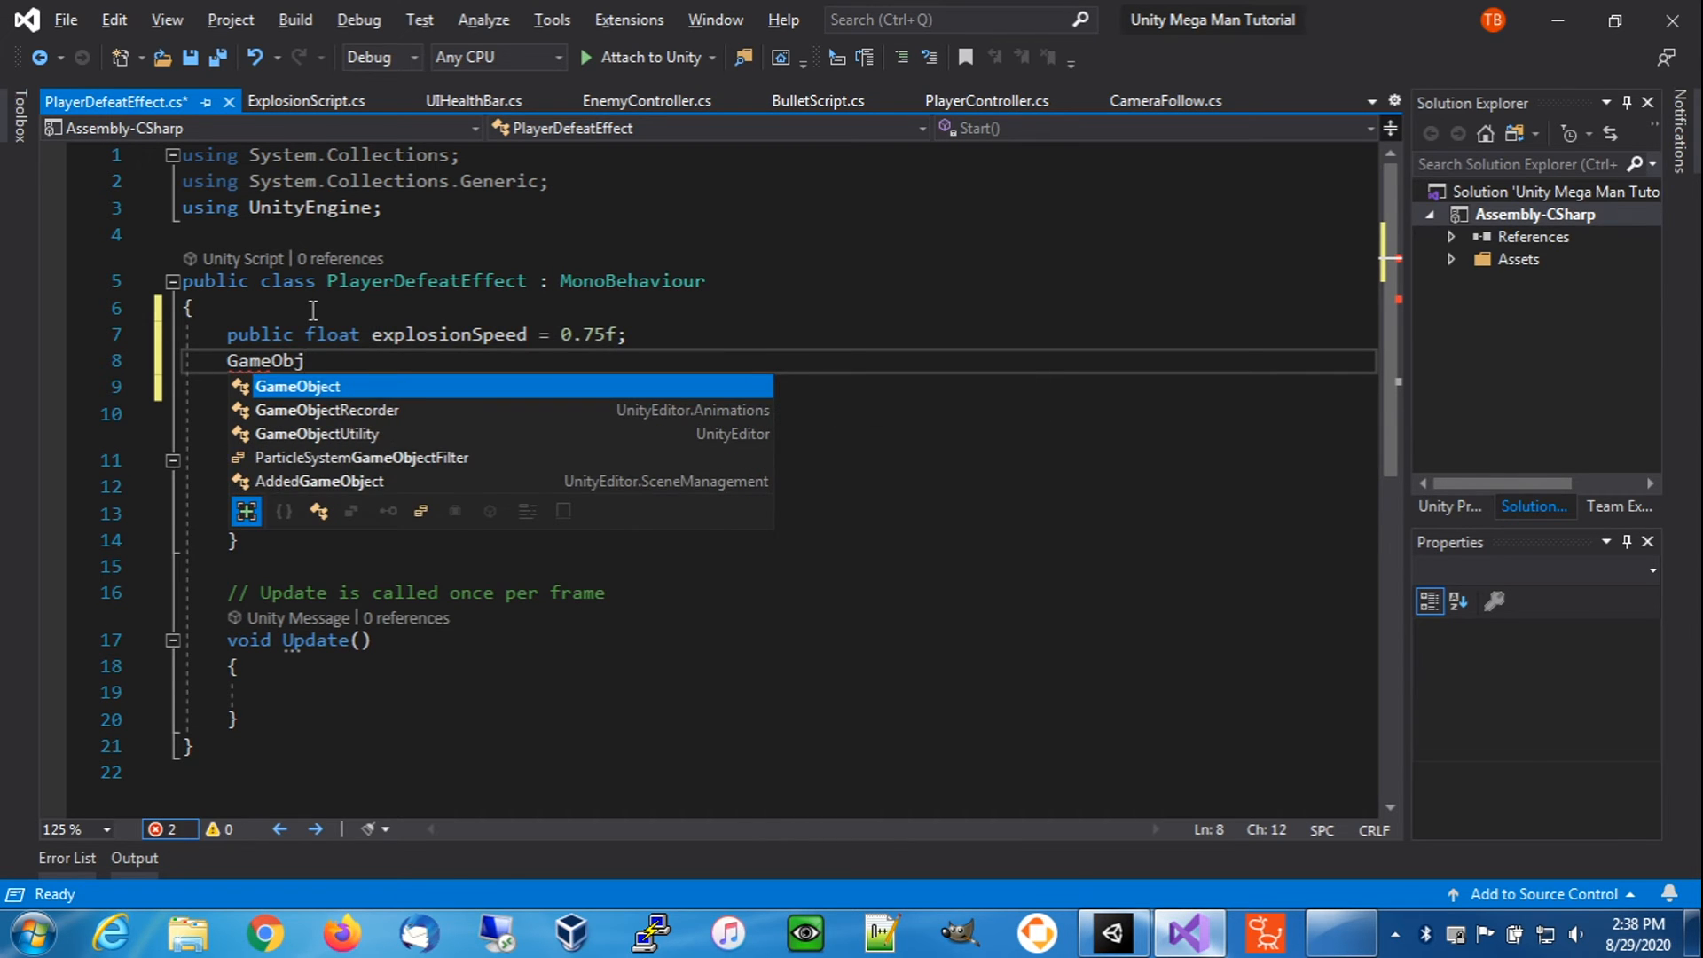
{"action": "key", "text": "Tab"}
{"action": "type", "text": "[] expl"}
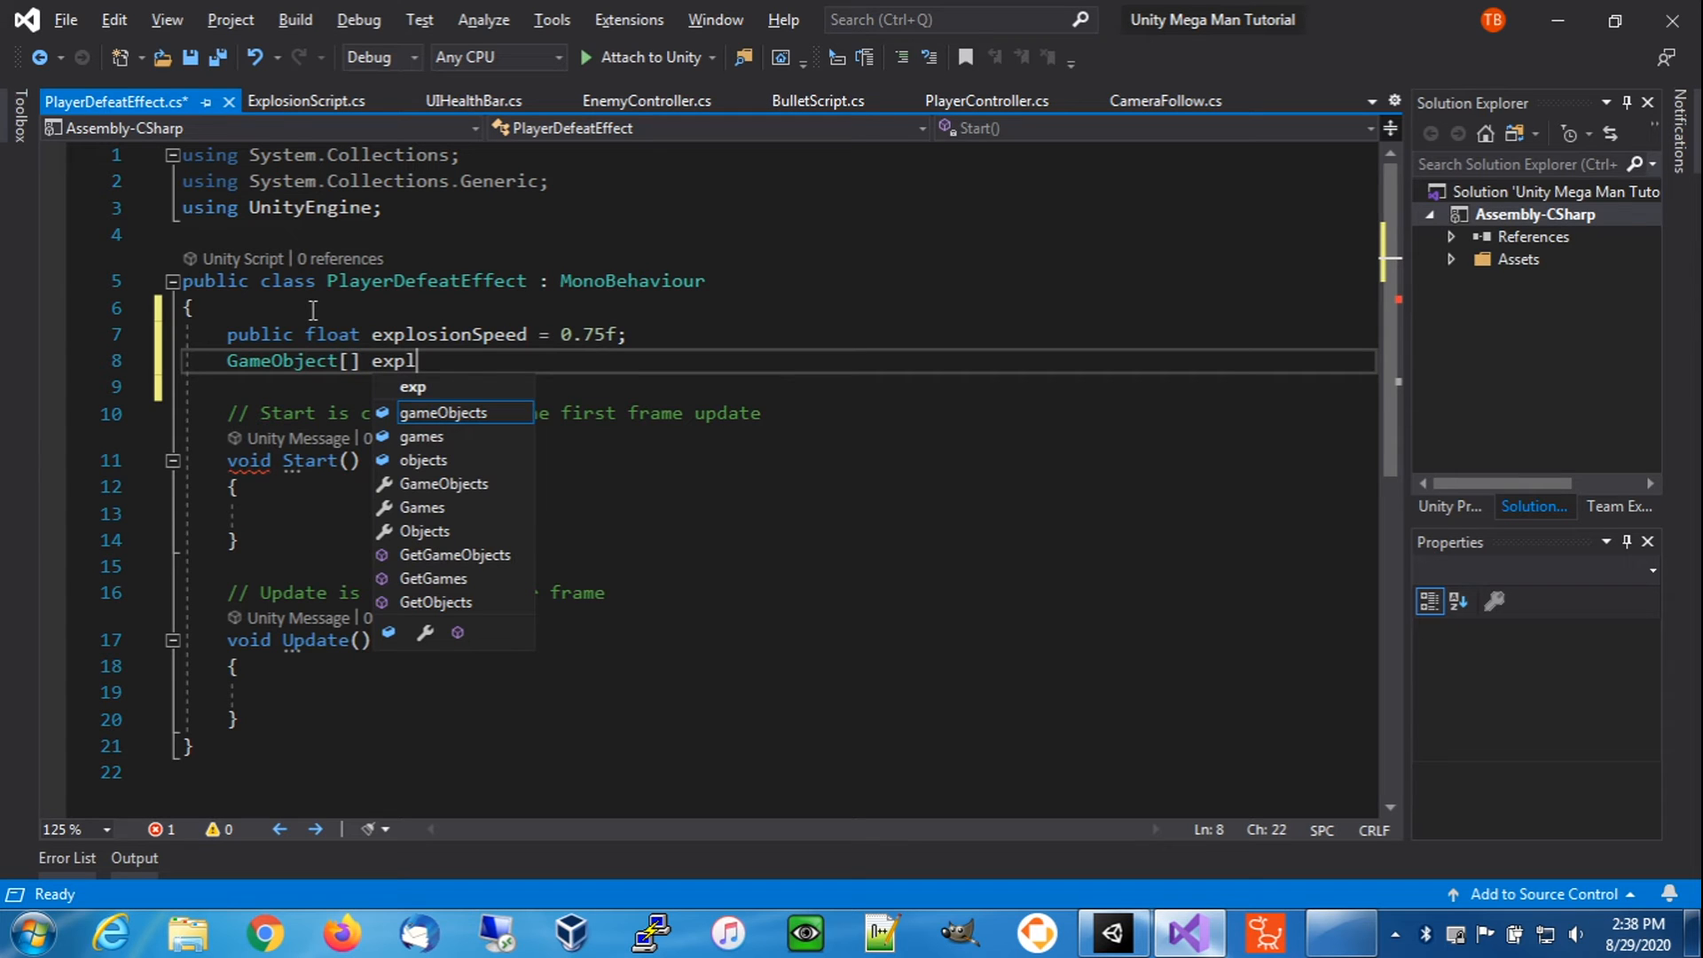
{"action": "type", "text": "osions = new "}
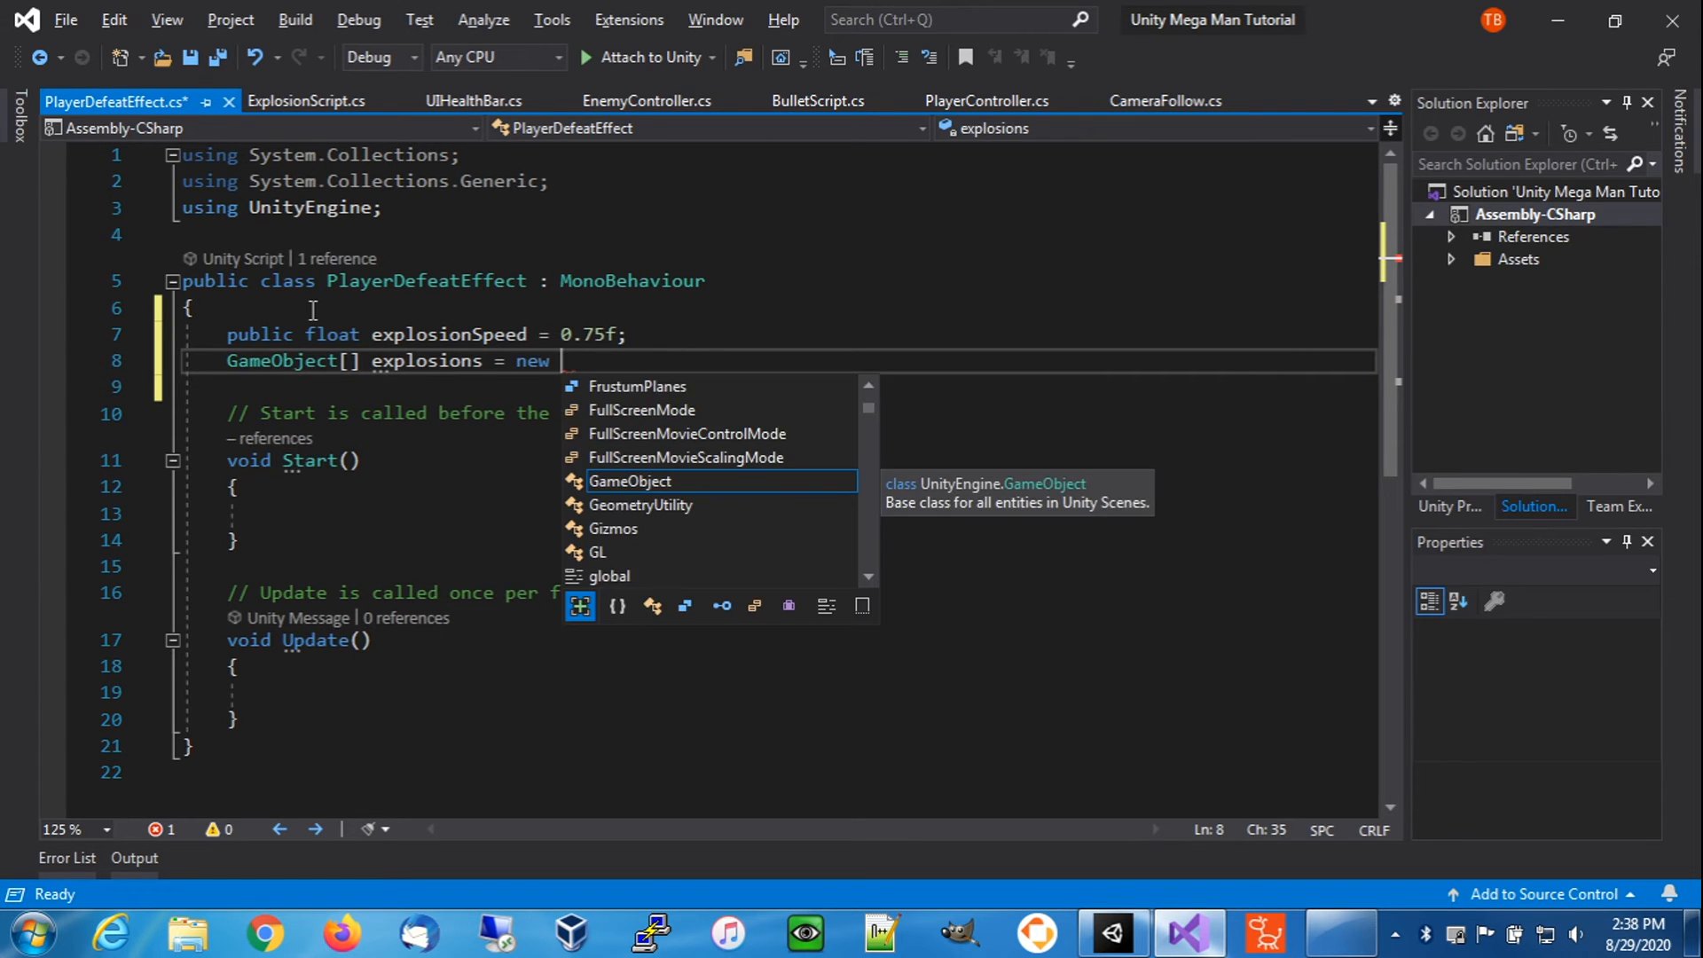
{"action": "type", "text": "Game"}
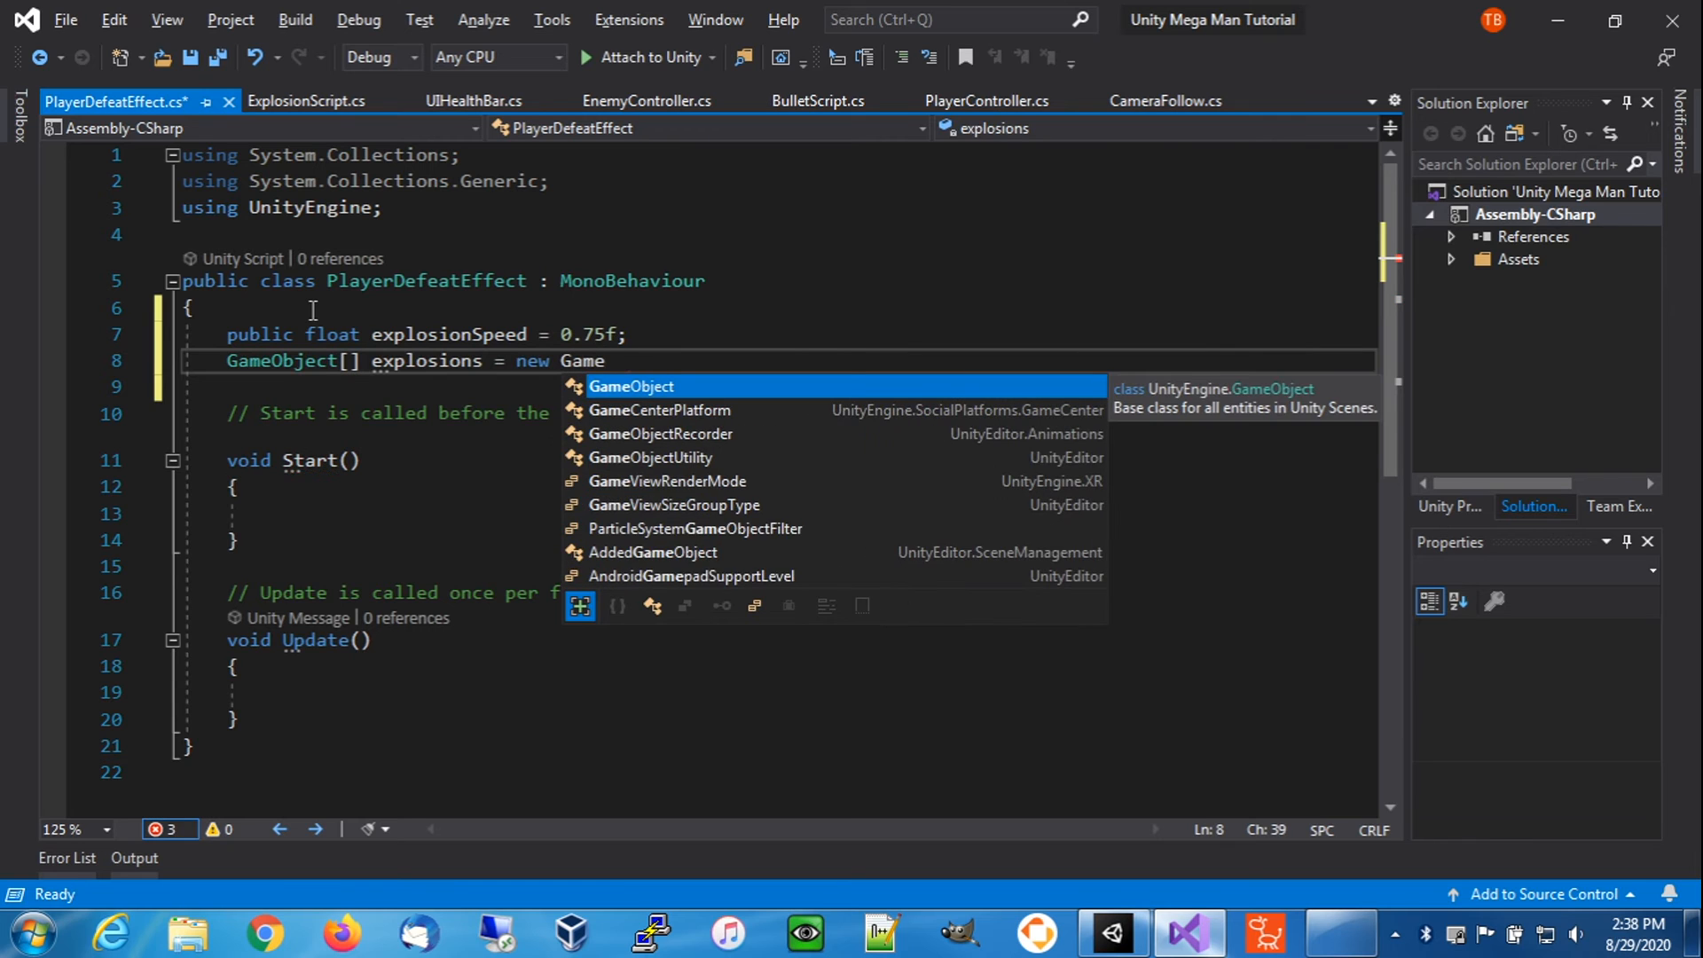
{"action": "type", "text": "Object"}
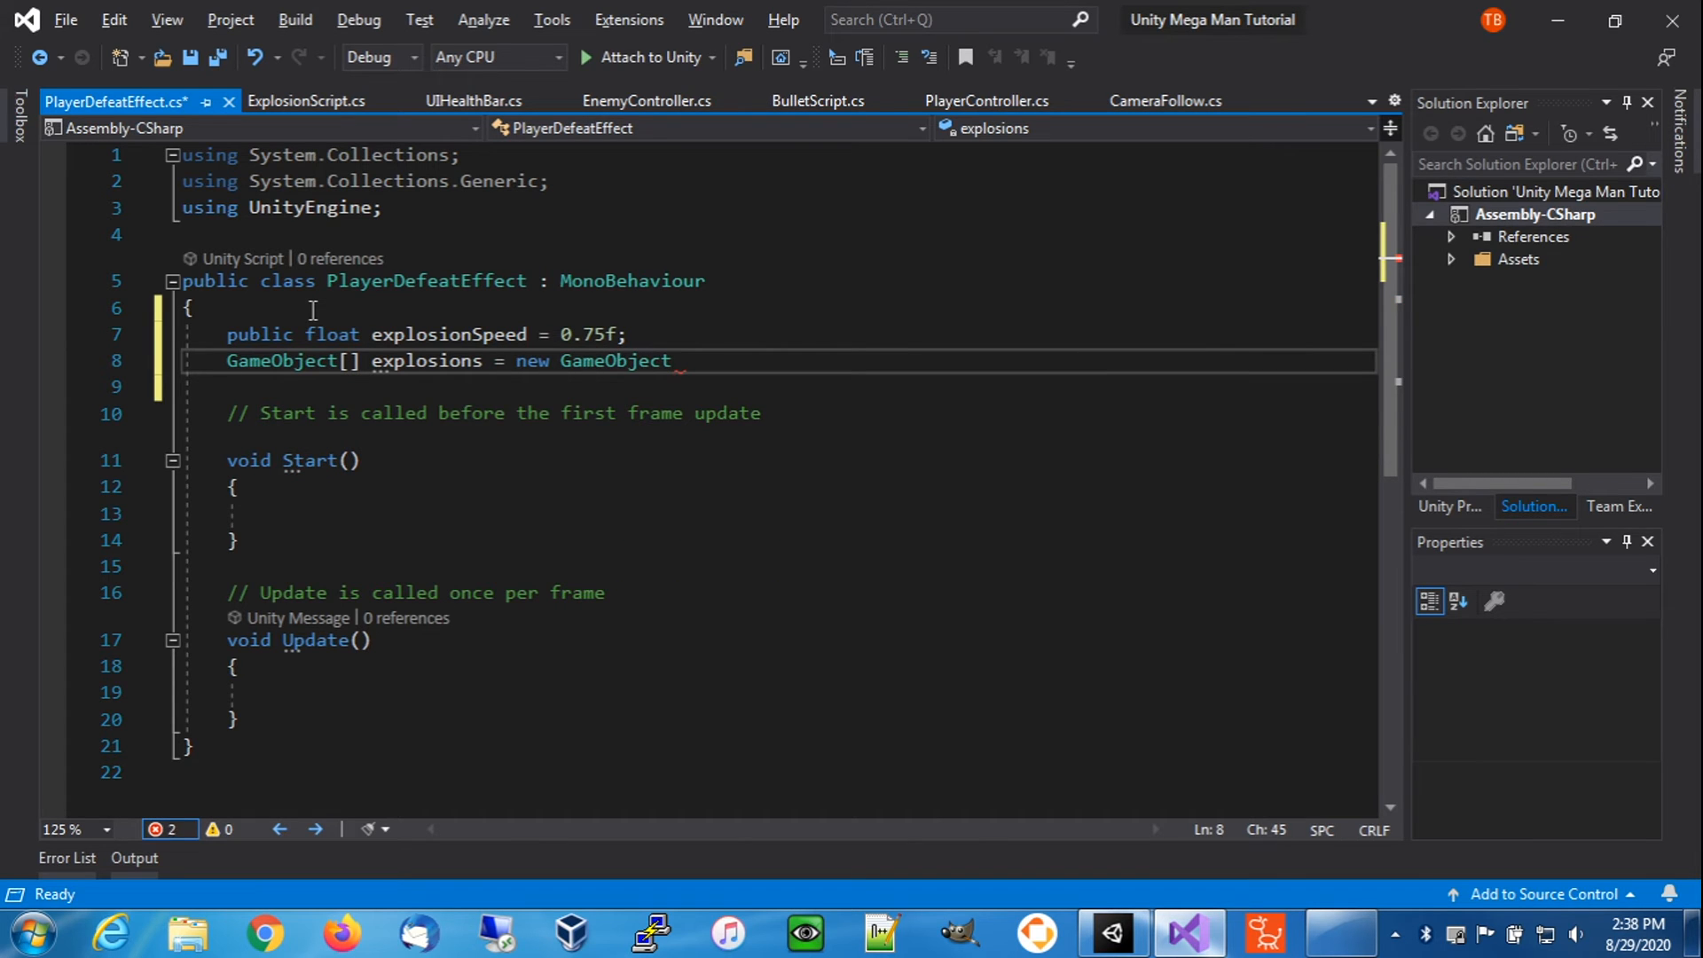
{"action": "type", "text": "[12];"}
- Declare a Vector3[] field named explosionVectors below the explosions array, with an empty brace initializer closed by a semicolon
{"action": "key", "text": "Return"}
{"action": "type", "text": "Vector"}
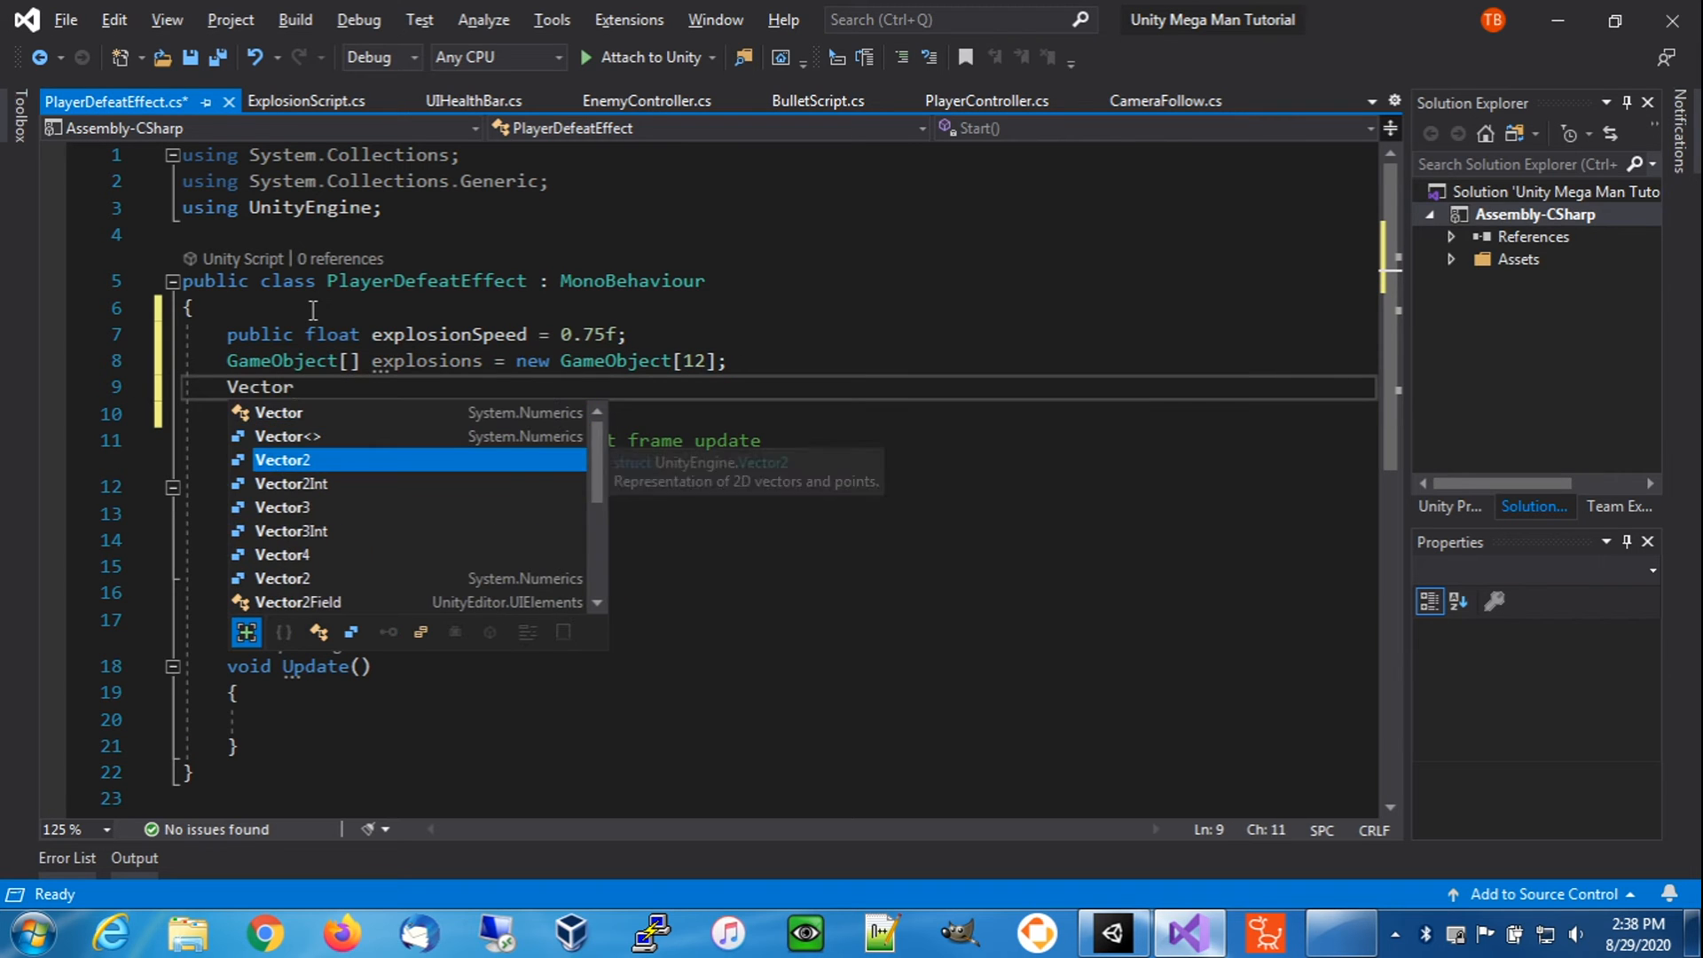
{"action": "type", "text": "3[] e"}
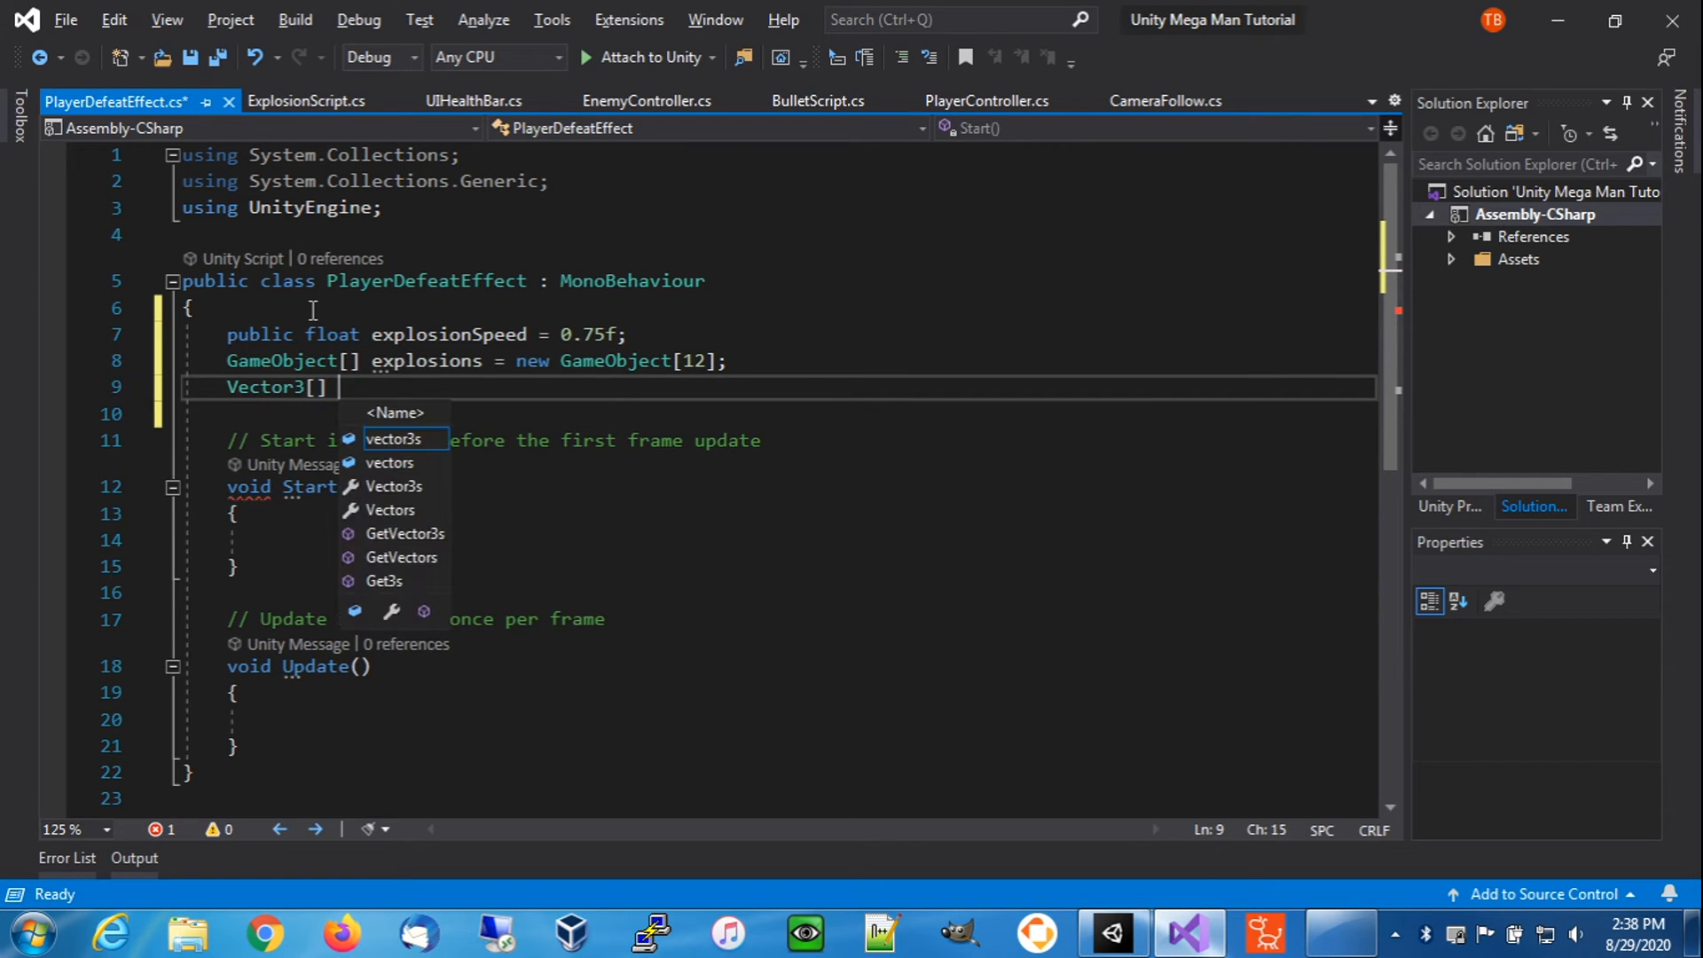
{"action": "type", "text": "xplosio"}
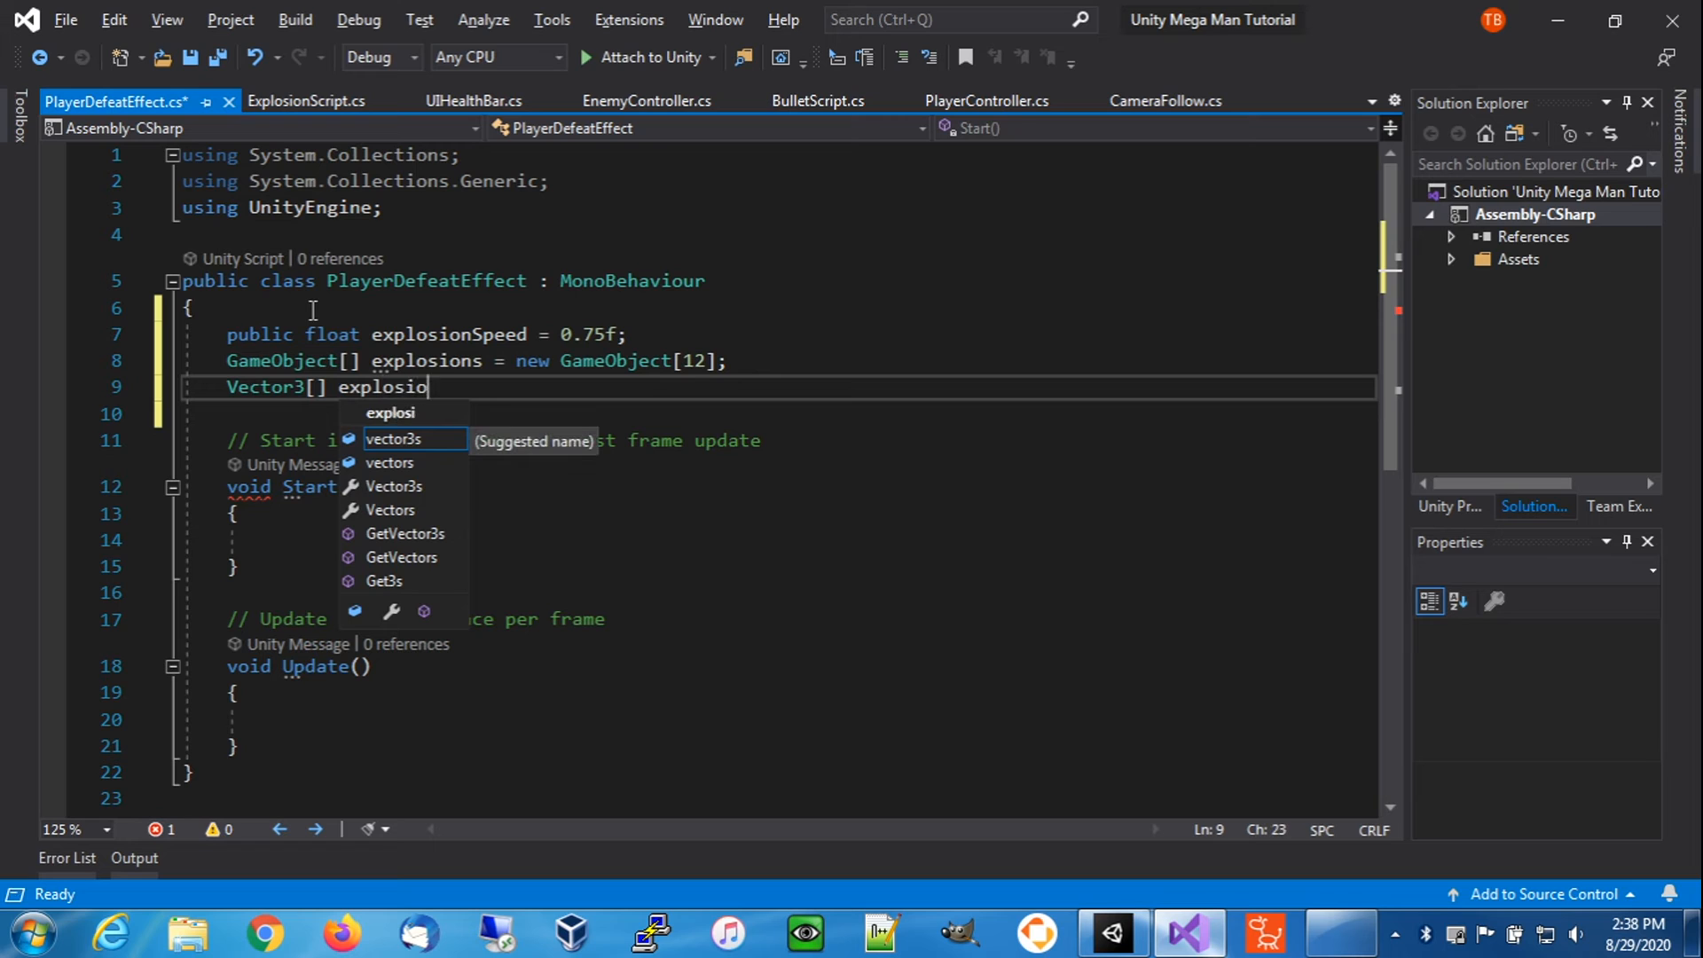
{"action": "type", "text": "nVect"}
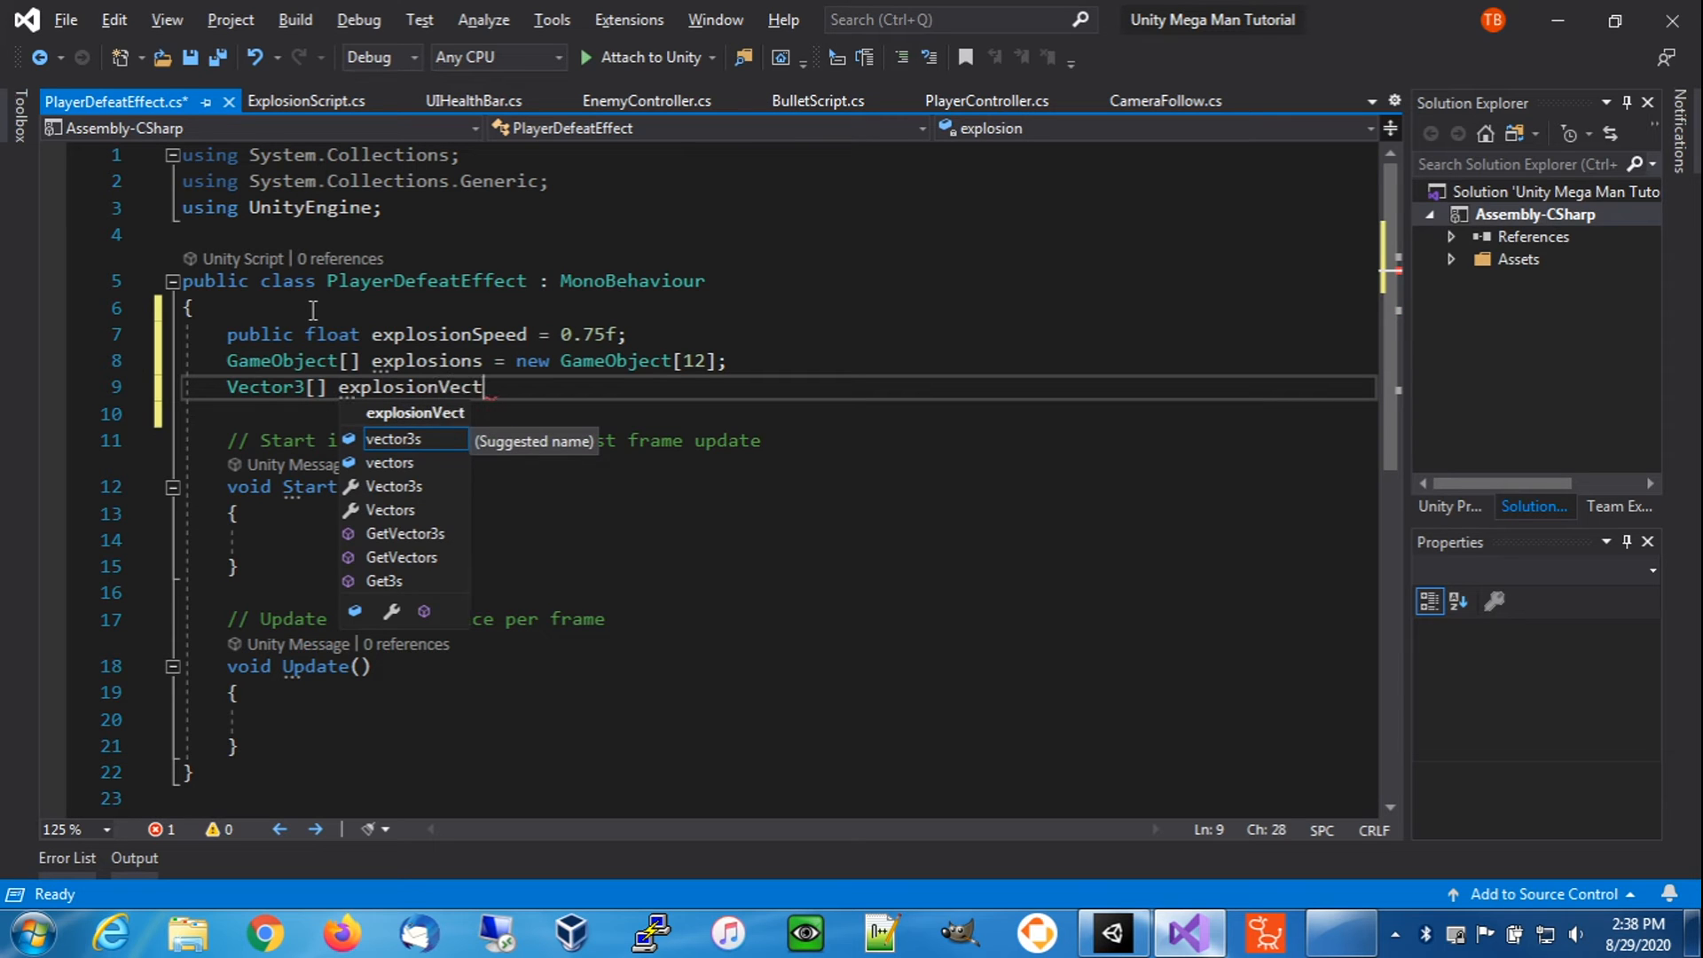
{"action": "type", "text": "ors"}
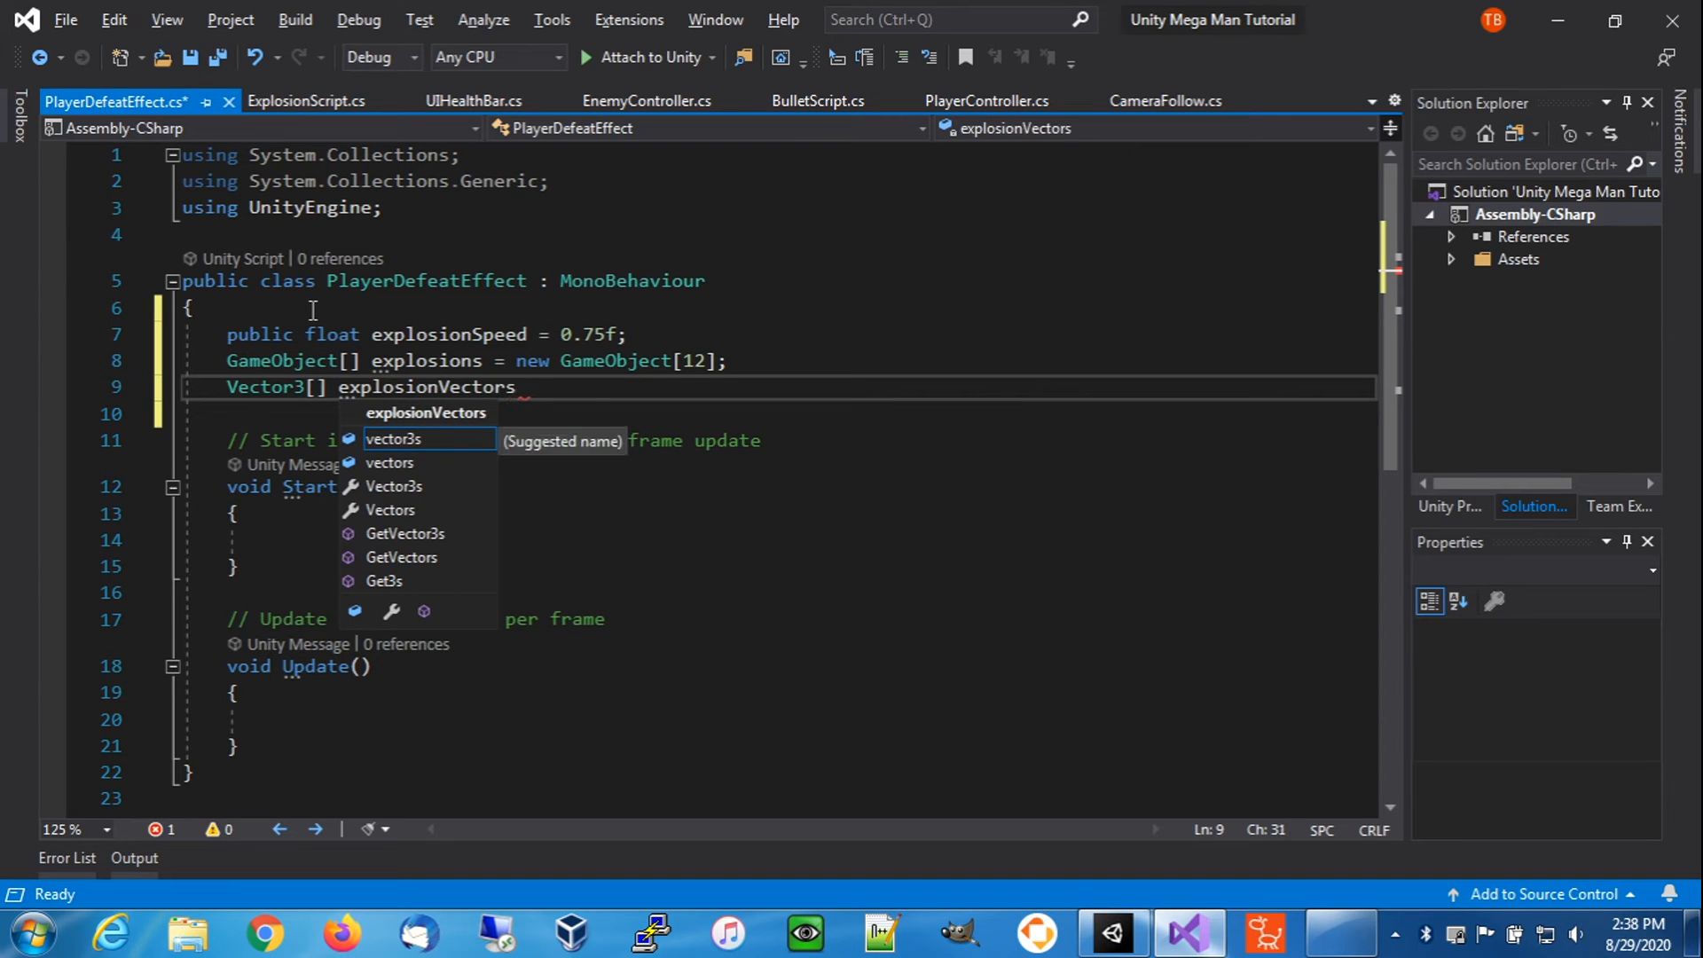
{"action": "type", "text": " = "}
{"action": "type", "text": "{"}
{"action": "key", "text": "Return"}
{"action": "key", "text": "Return"}
{"action": "key", "text": "Down"}
{"action": "key", "text": "Down"}
{"action": "key", "text": "Up"}
{"action": "type", "text": ";"}
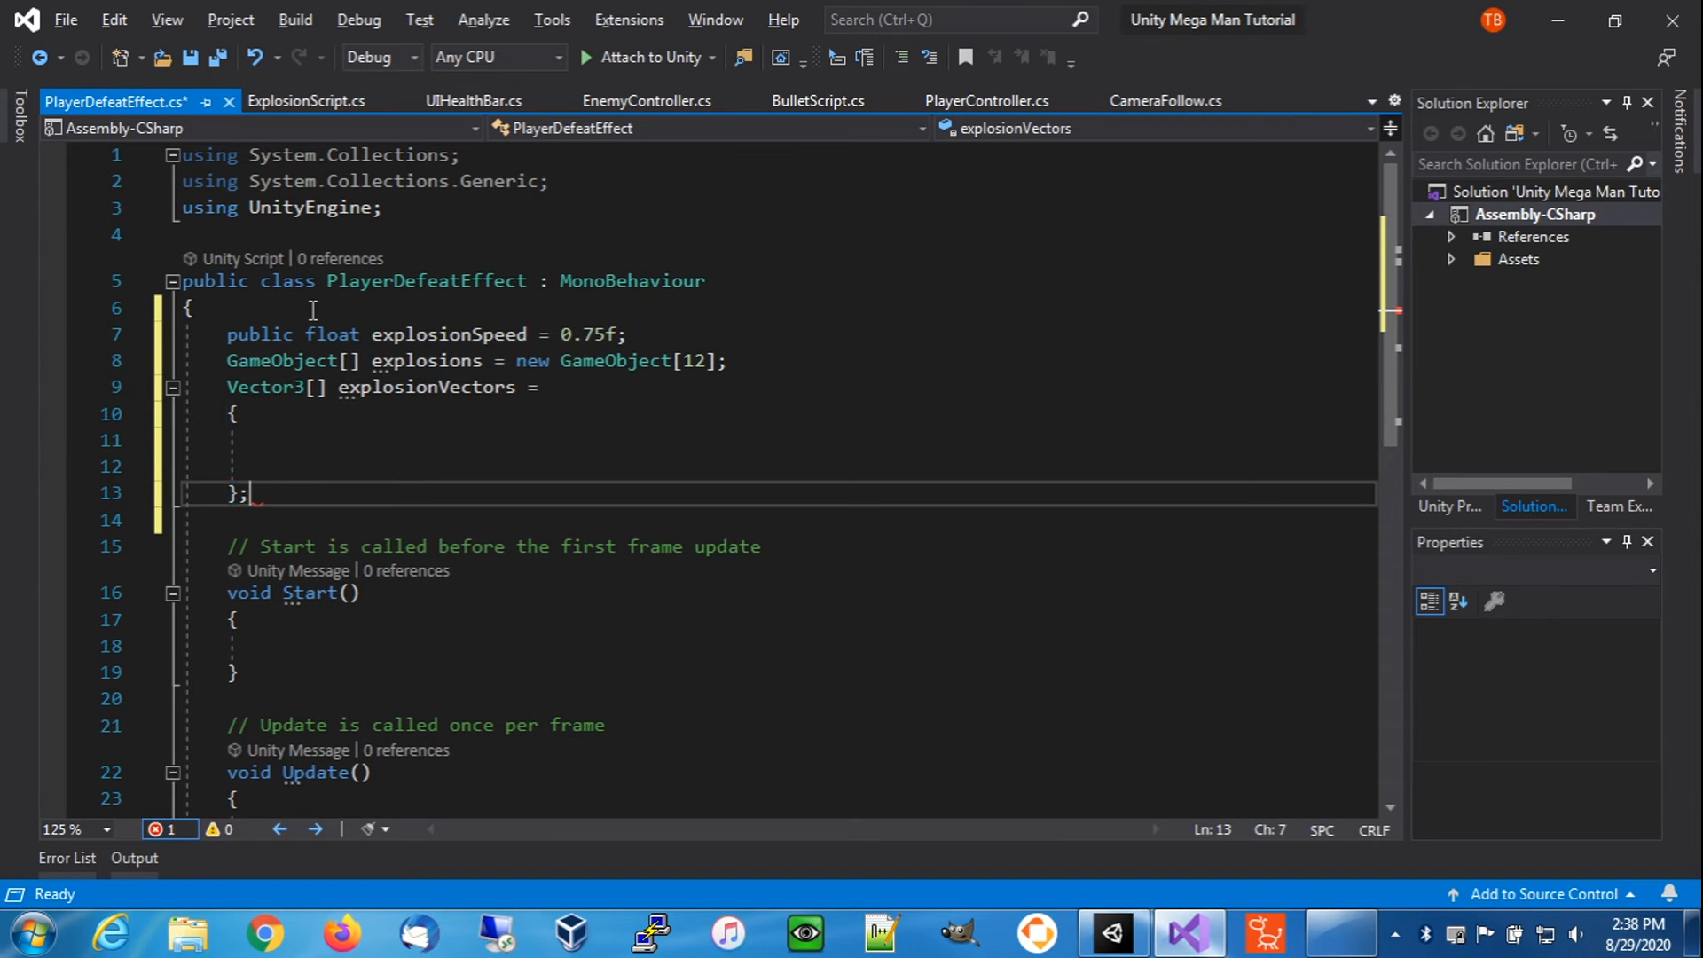
{"action": "key", "text": "Up"}
{"action": "key", "text": "Up"}
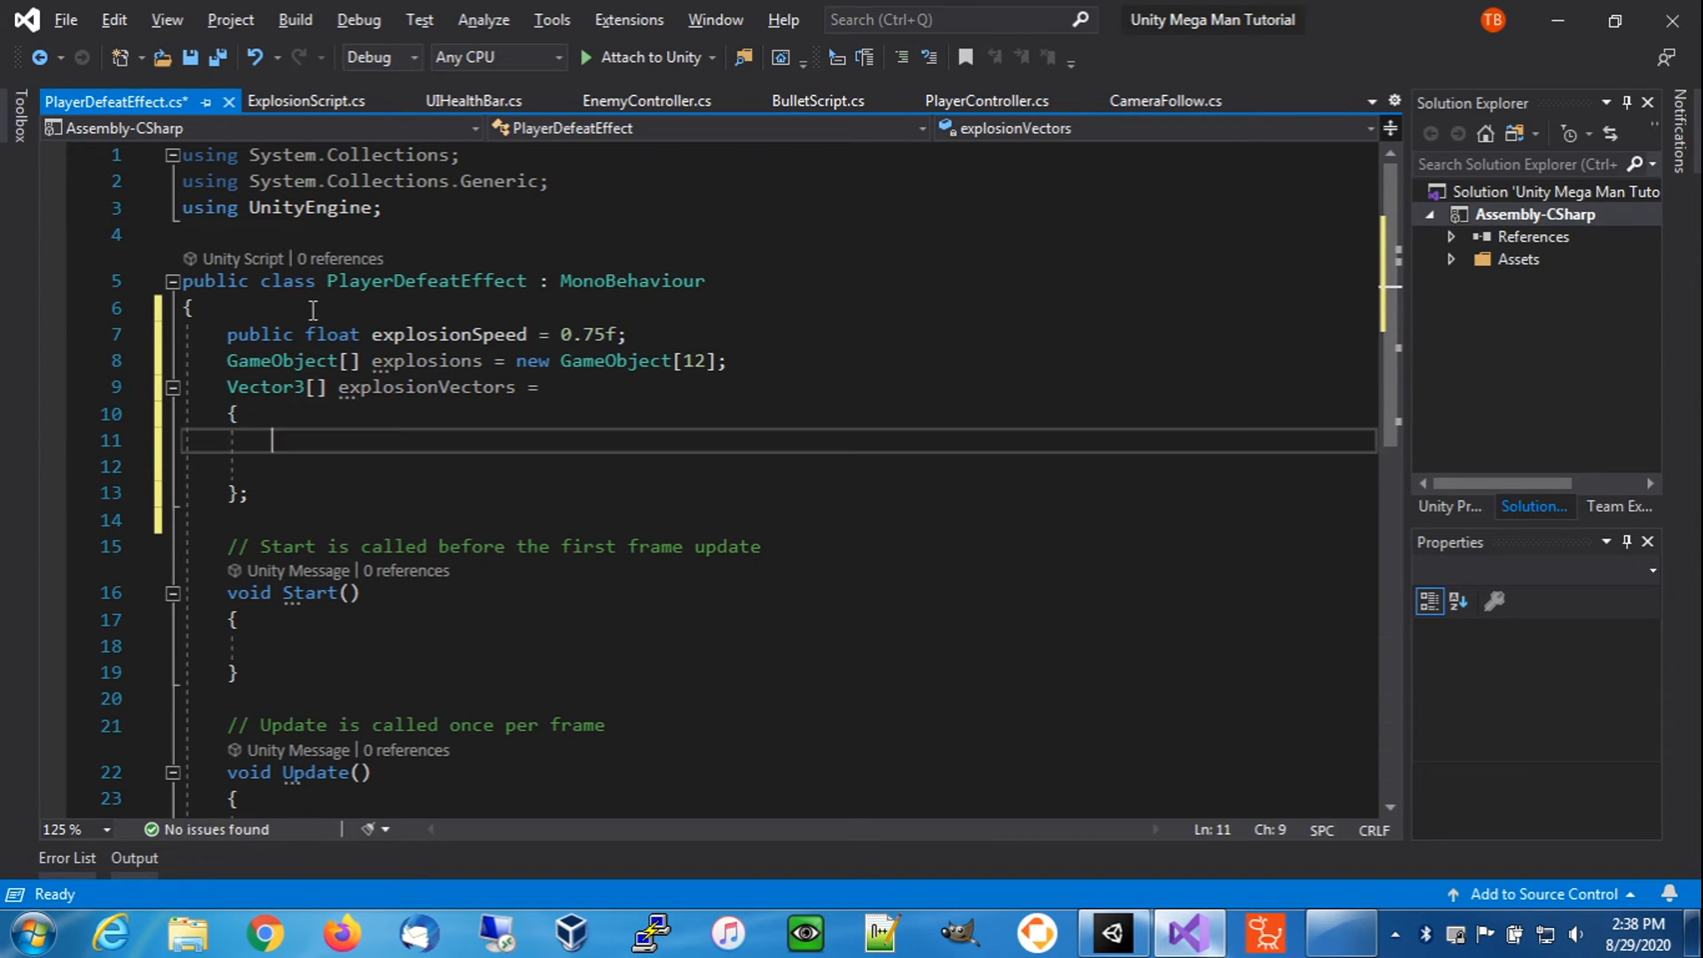
- Add the entry "new Vector3(0, 0, 0)," inside the explosionVectors initializer
{"action": "type", "text": "new Vector3"}
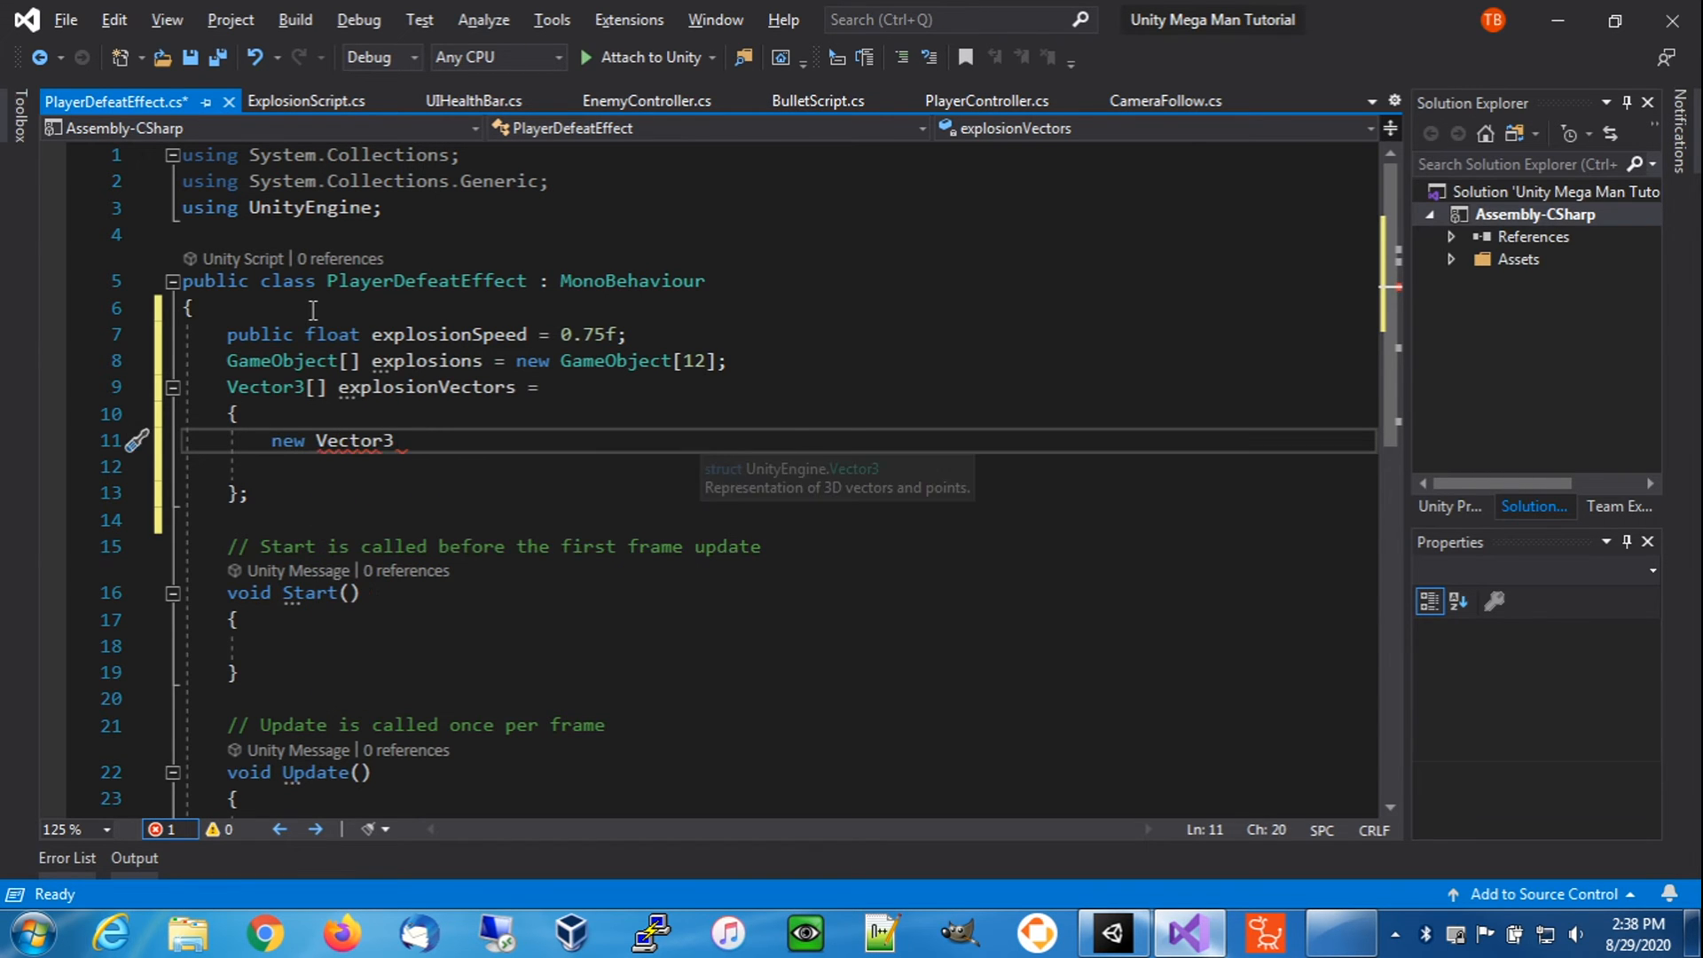
{"action": "type", "text": "(0, 0"}
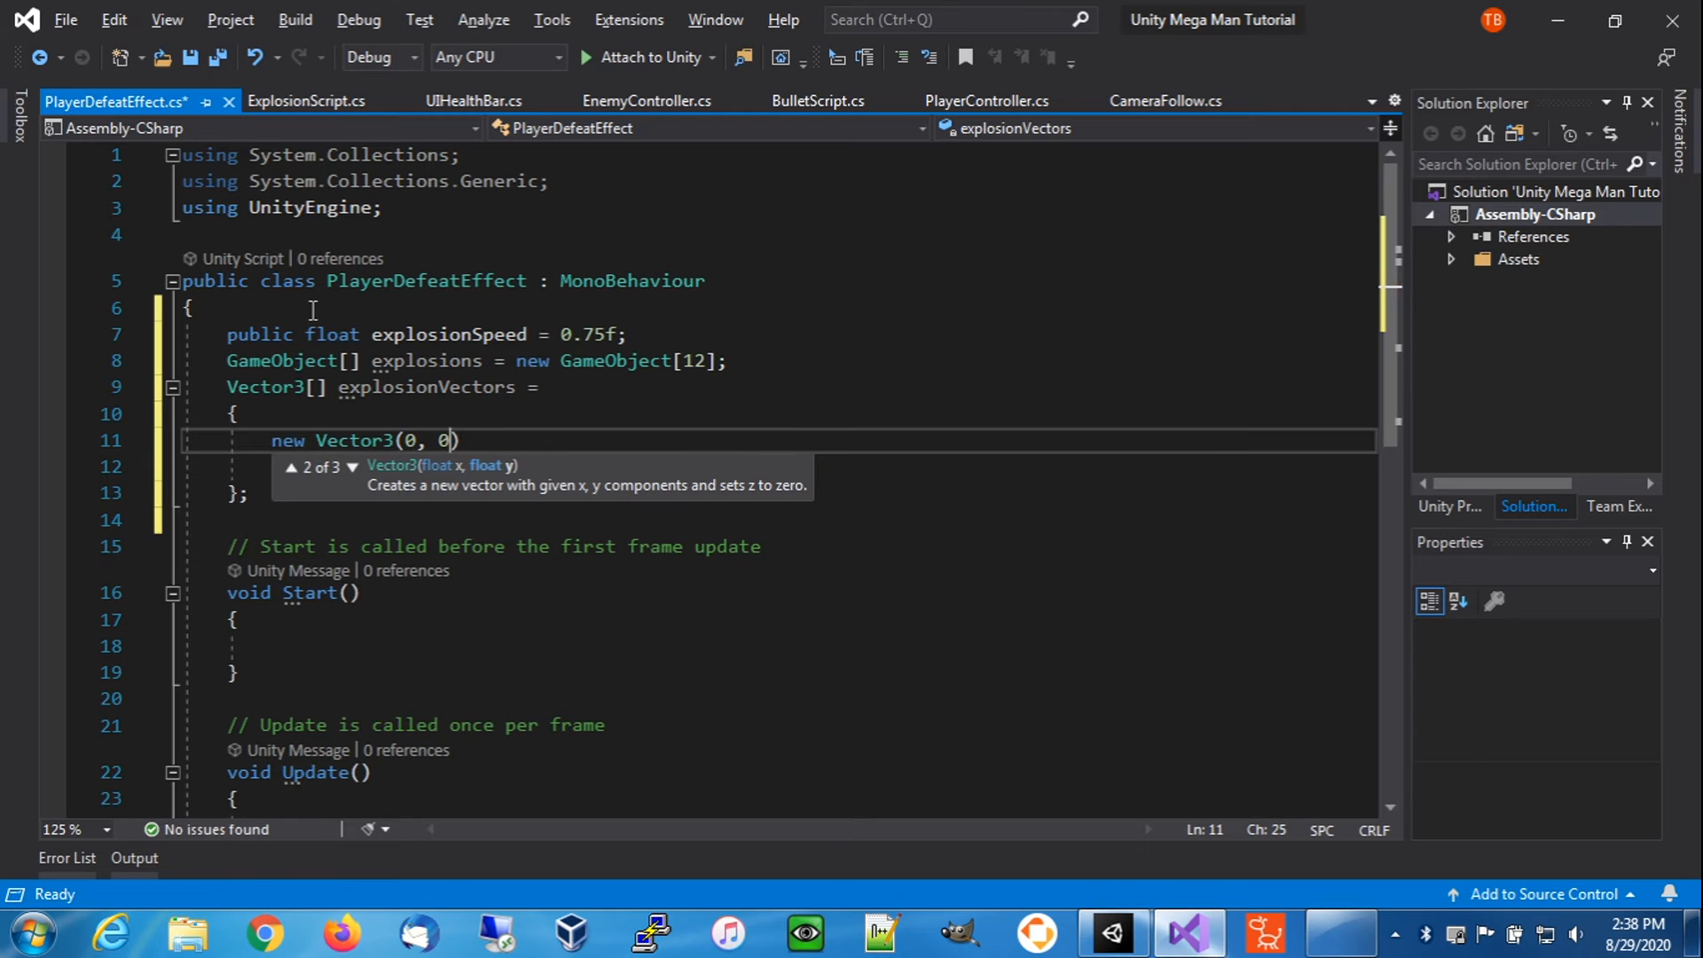
{"action": "key", "text": "BackSpace"}
{"action": "type", "text": ", 0),"}
- Duplicate the Vector3(0, 0, 0) entry until explosionVectors has twelve entries, leaving no comma after the last one
{"action": "key", "text": "Home"}
{"action": "key", "text": "Home"}
{"action": "key", "text": "shift+Down"}
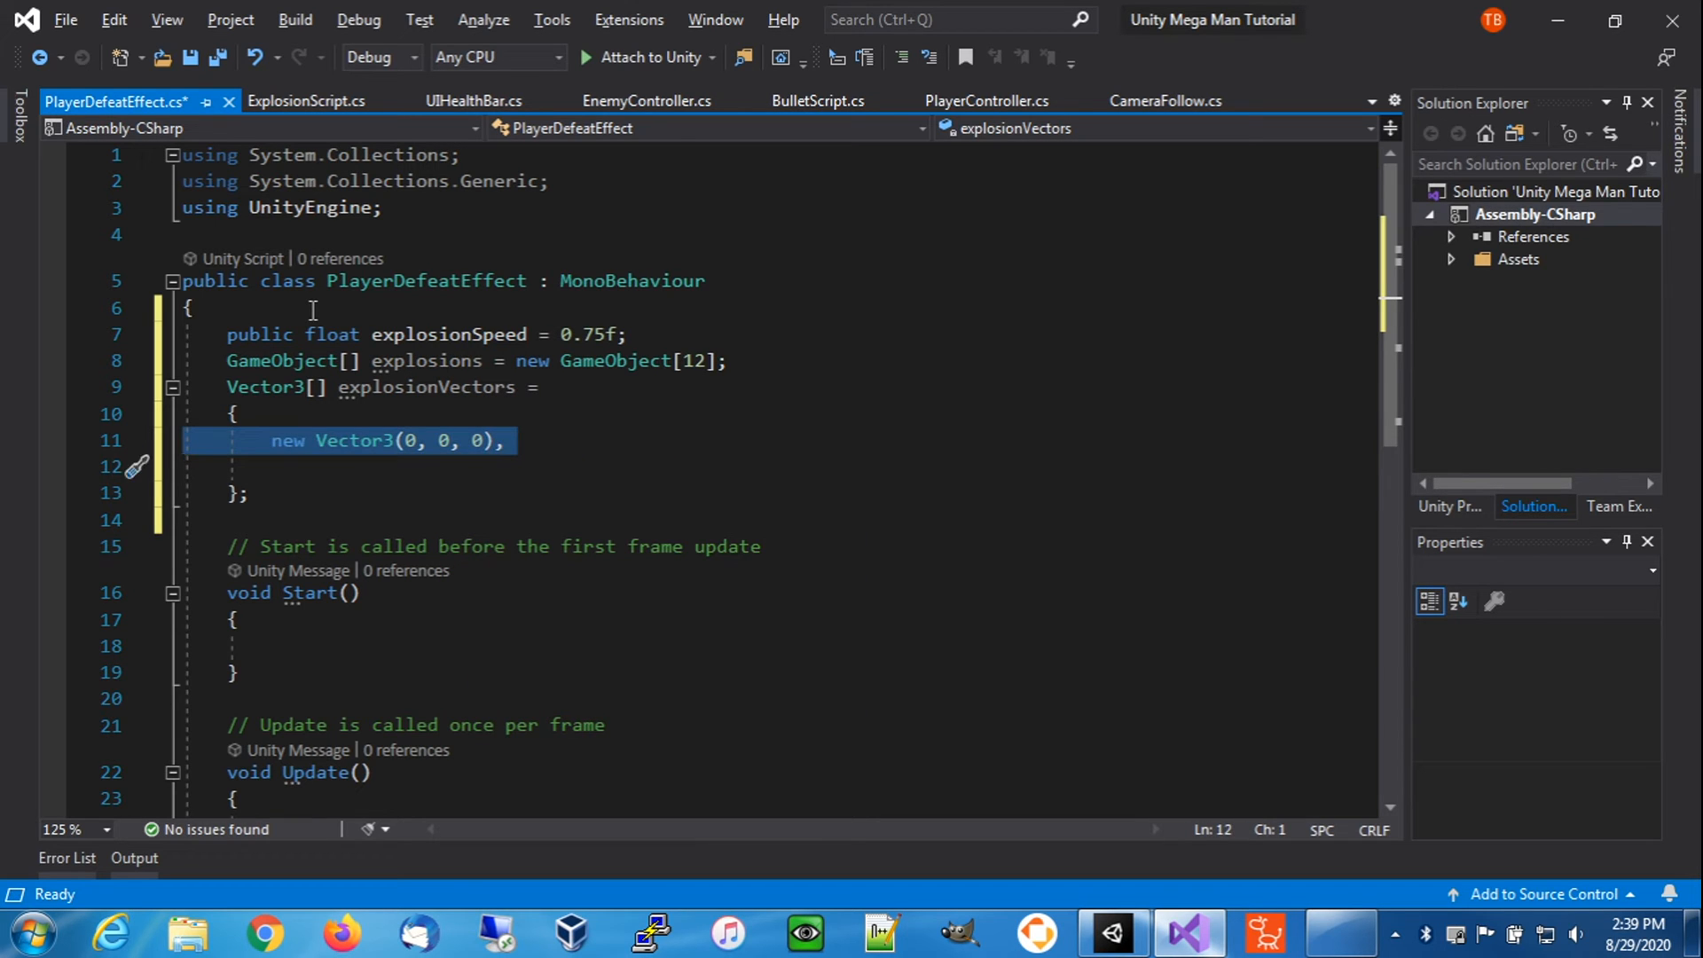
{"action": "key", "text": "Down"}
{"action": "key", "text": "Up"}
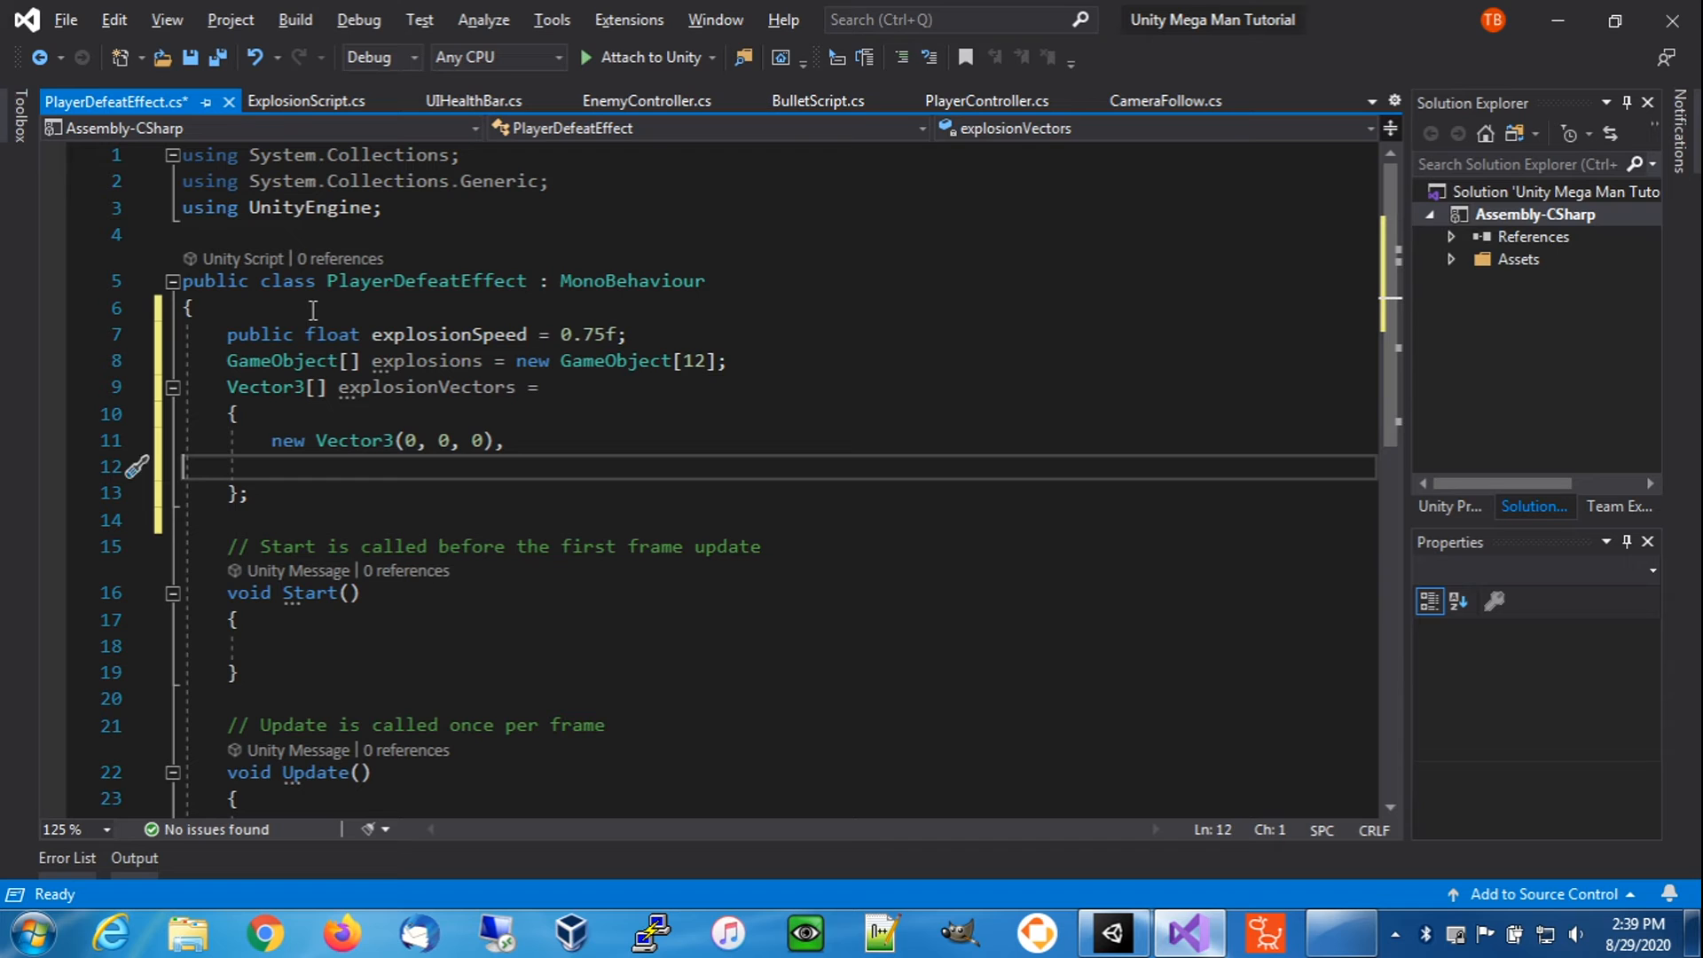
{"action": "key", "text": "ctrl+v"}
{"action": "key", "text": "ctrl+v"}
{"action": "key", "text": "ctrl+v"}
{"action": "key", "text": "ctrl+v"}
{"action": "key", "text": "ctrl+v"}
{"action": "key", "text": "ctrl+v"}
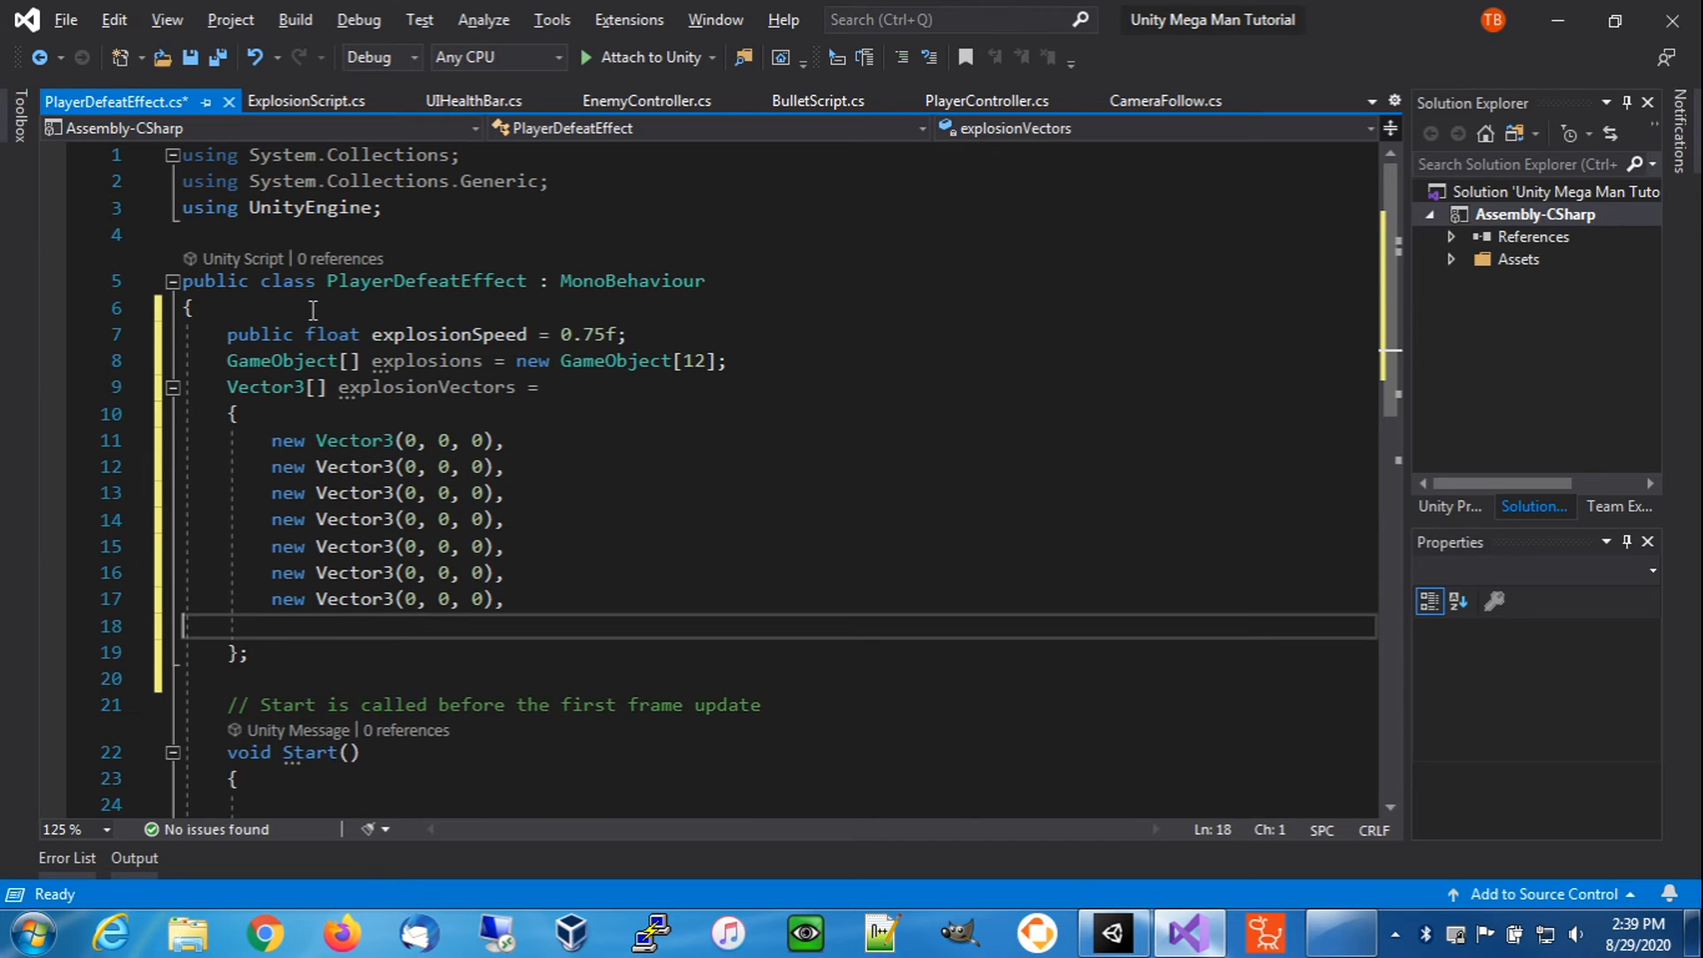
{"action": "key", "text": "ctrl+v"}
{"action": "key", "text": "ctrl+v"}
{"action": "key", "text": "ctrl+v"}
{"action": "key", "text": "ctrl+v"}
{"action": "key", "text": "ctrl+v"}
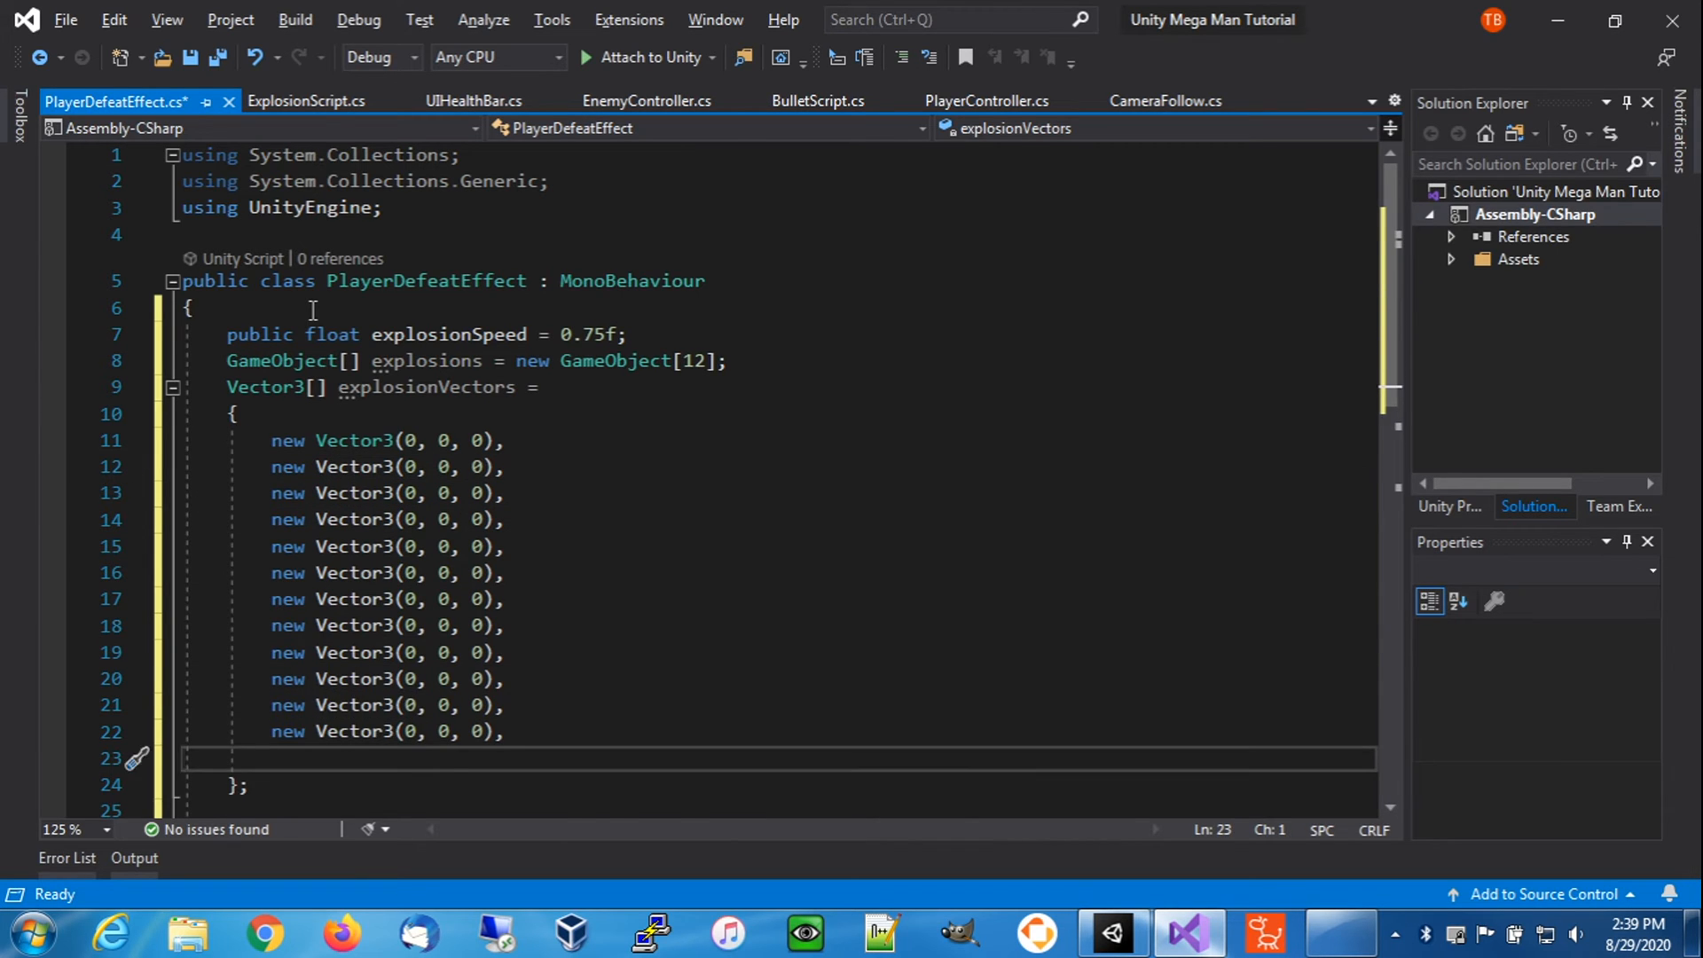
{"action": "key", "text": "BackSpace"}
{"action": "key", "text": "BackSpace"}
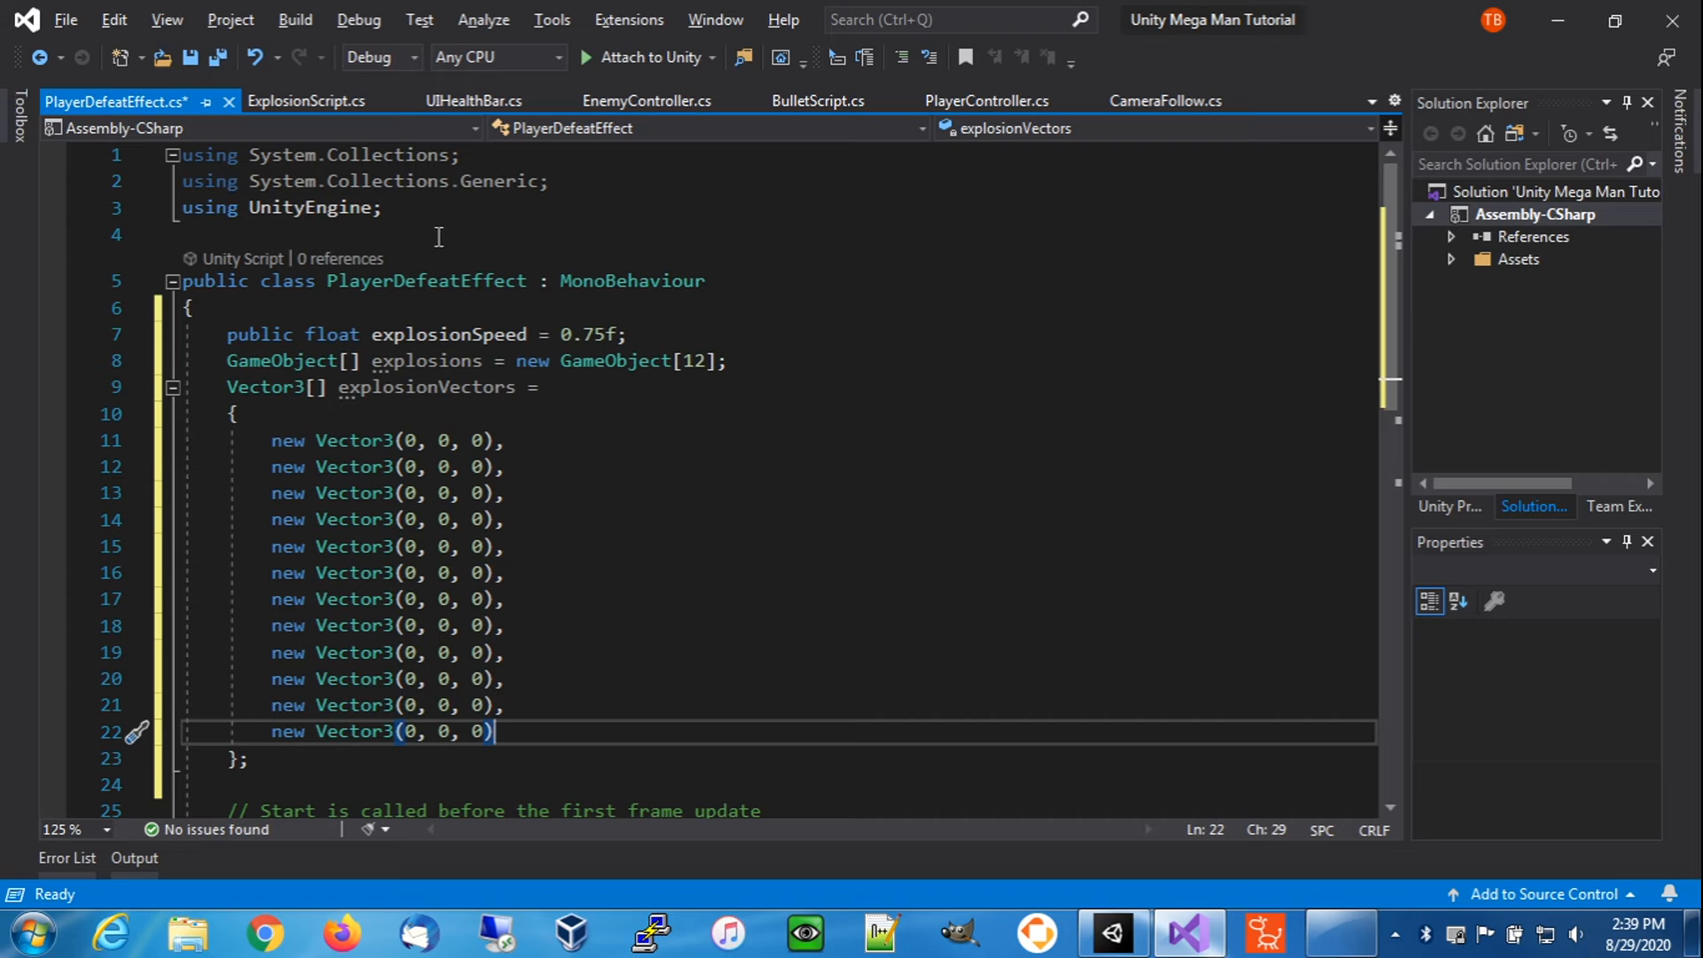
- Set the x values of the first two explosion vectors to -1f and 1f
{"action": "left_click", "coordinate": [414, 440]}
{"action": "key", "text": "BackSpace"}
{"action": "type", "text": "-1f"}
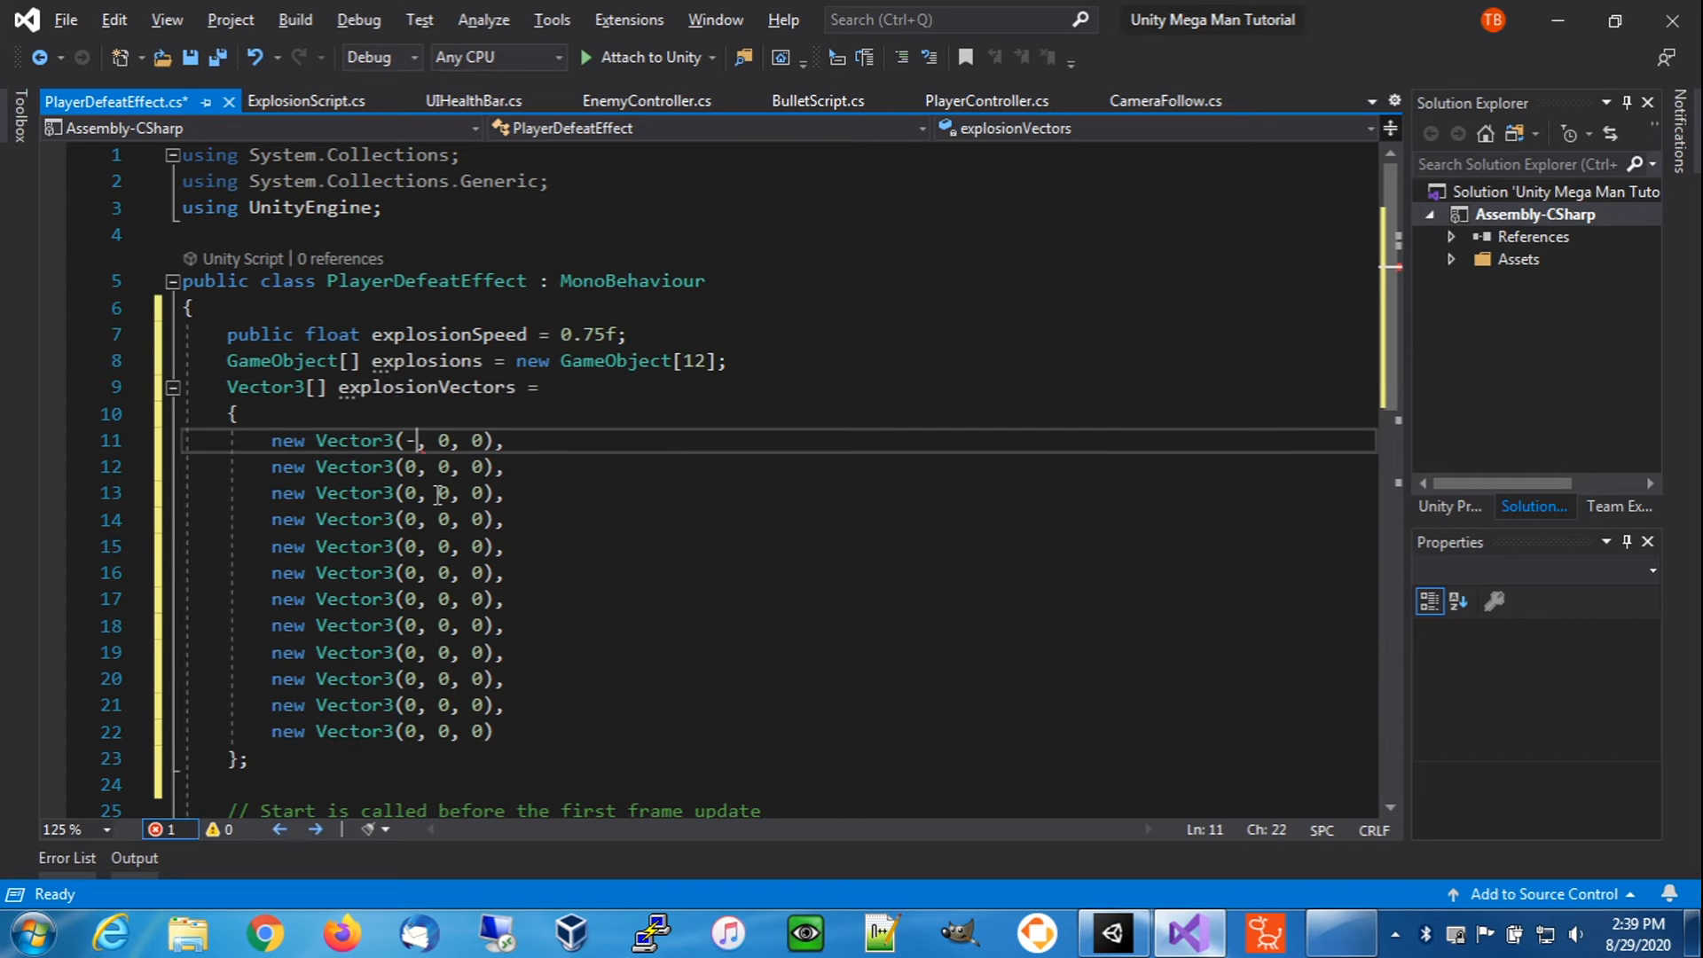
{"action": "key", "text": "Down"}
{"action": "key", "text": "BackSpace"}
{"action": "type", "text": "1f"}
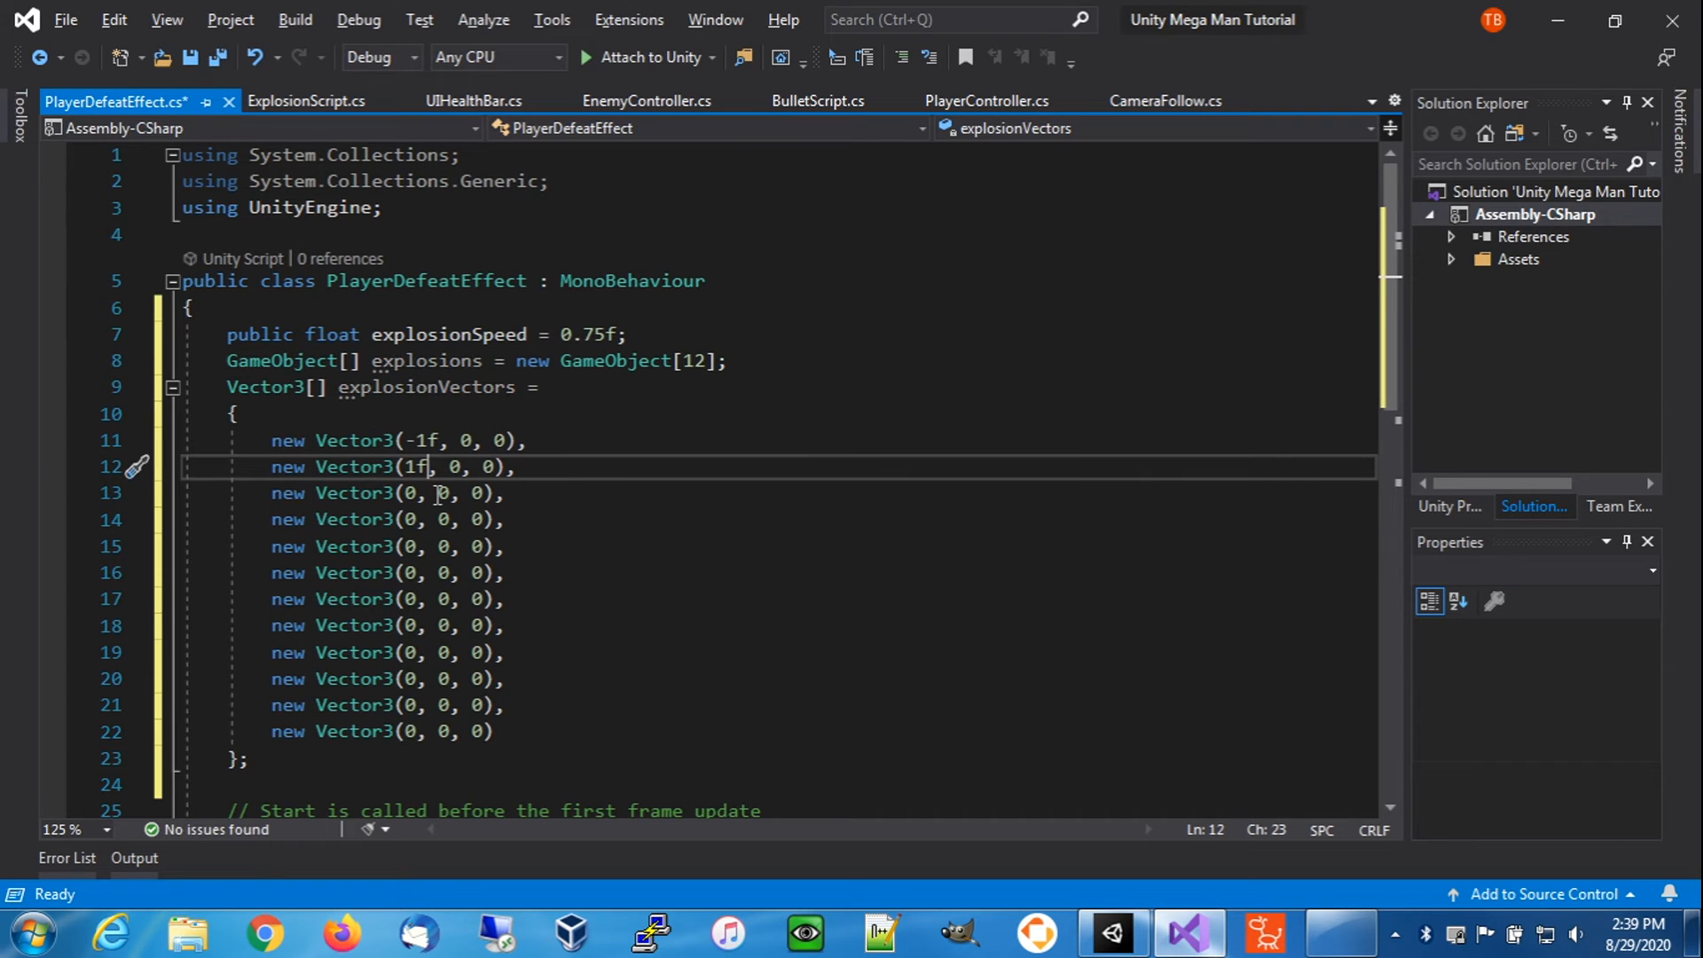
- Set the y values of the third and fourth explosion vectors to -1f and 1f
{"action": "key", "text": "Down"}
{"action": "key", "text": "Right"}
{"action": "key", "text": "Right"}
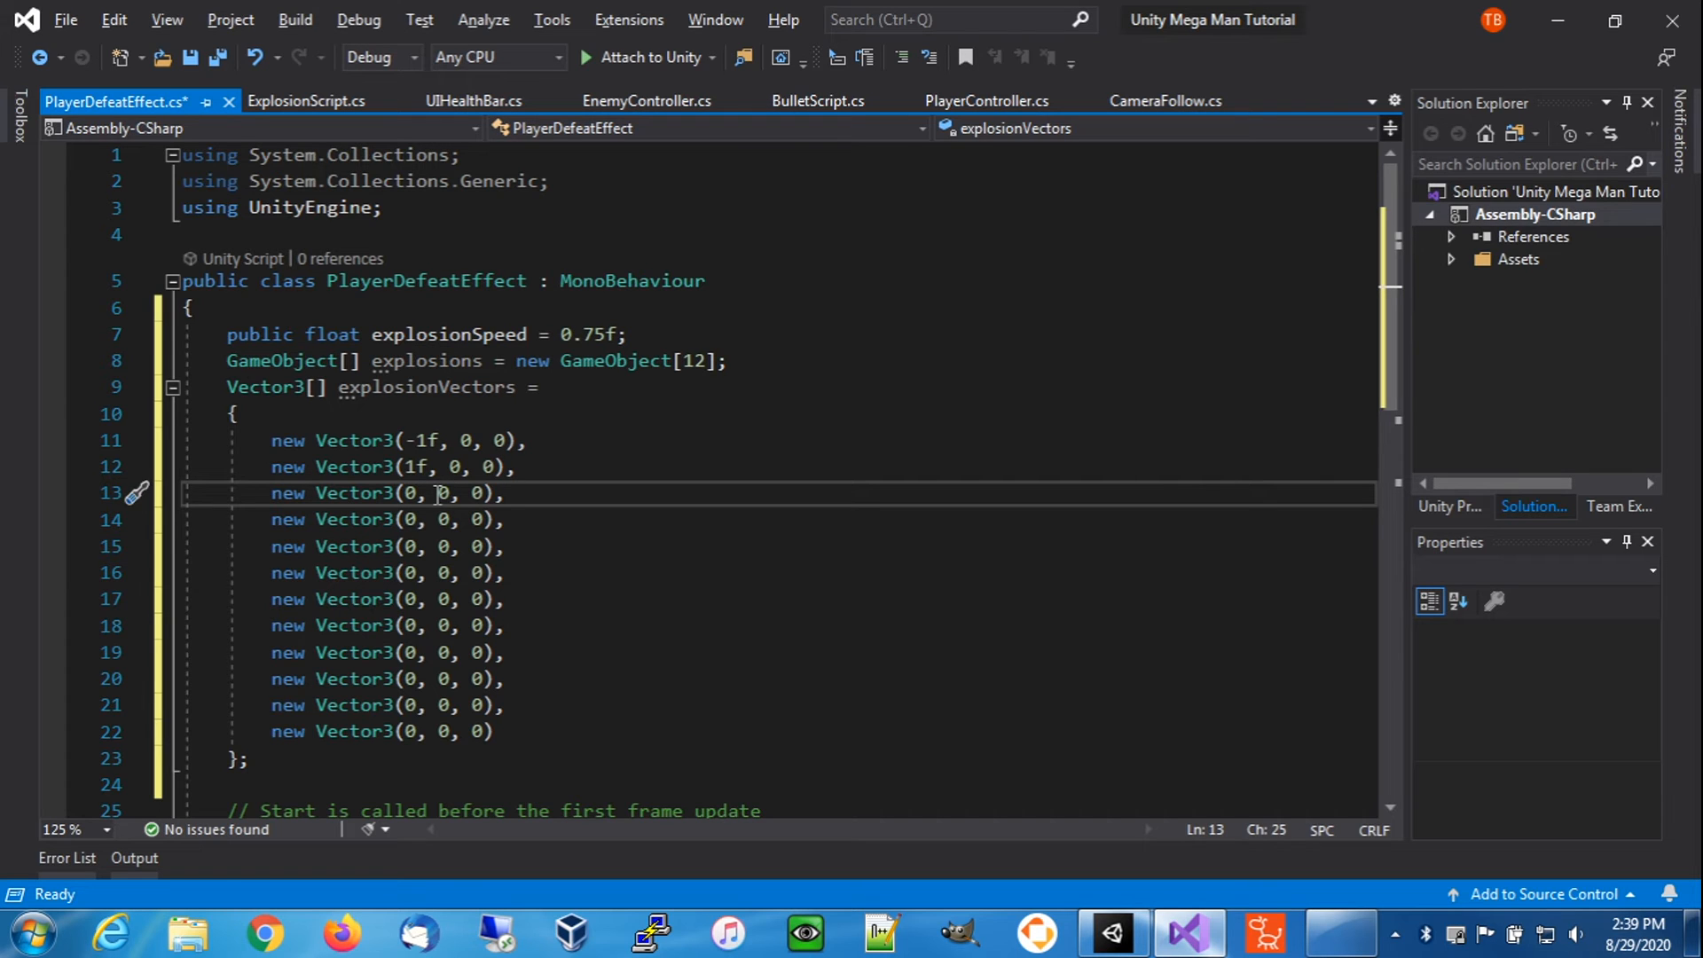
{"action": "key", "text": "BackSpace"}
{"action": "type", "text": "-1f"}
{"action": "key", "text": "Down"}
{"action": "key", "text": "Left"}
{"action": "key", "text": "Left"}
{"action": "key", "text": "BackSpace"}
{"action": "type", "text": "1f"}
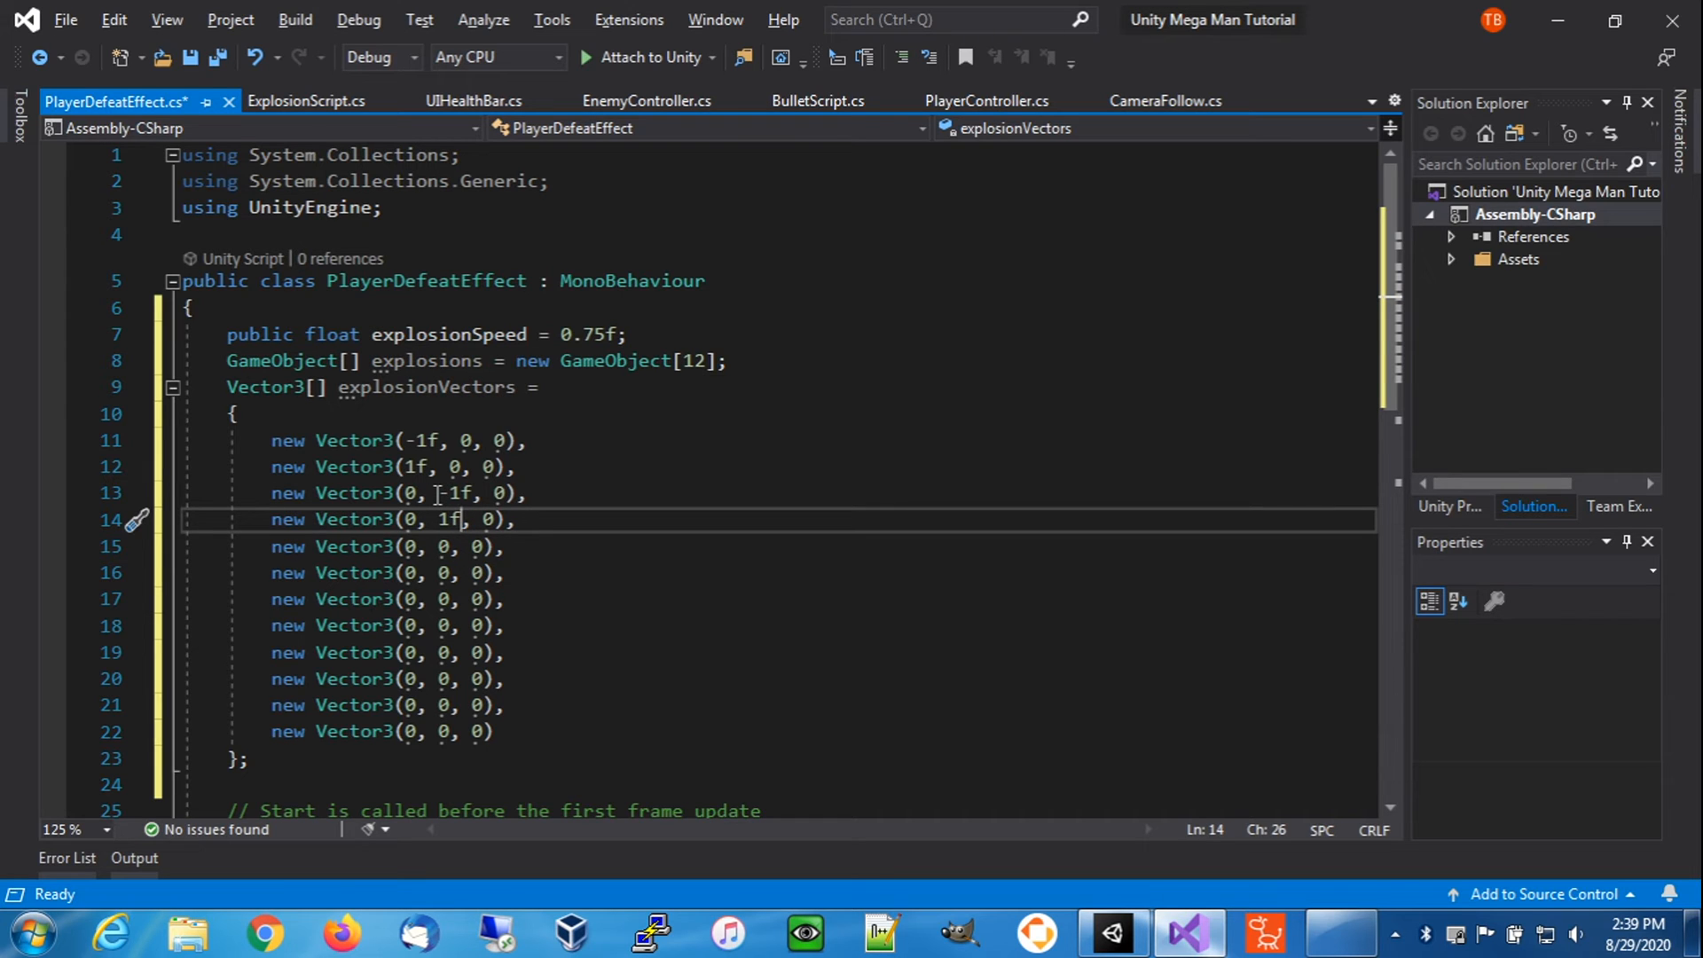
- Set both the x and y values of the fifth explosion vector to -0.75f
{"action": "key", "text": "Down"}
{"action": "key", "text": "Left"}
{"action": "key", "text": "Left"}
{"action": "key", "text": "Left"}
{"action": "key", "text": "Left"}
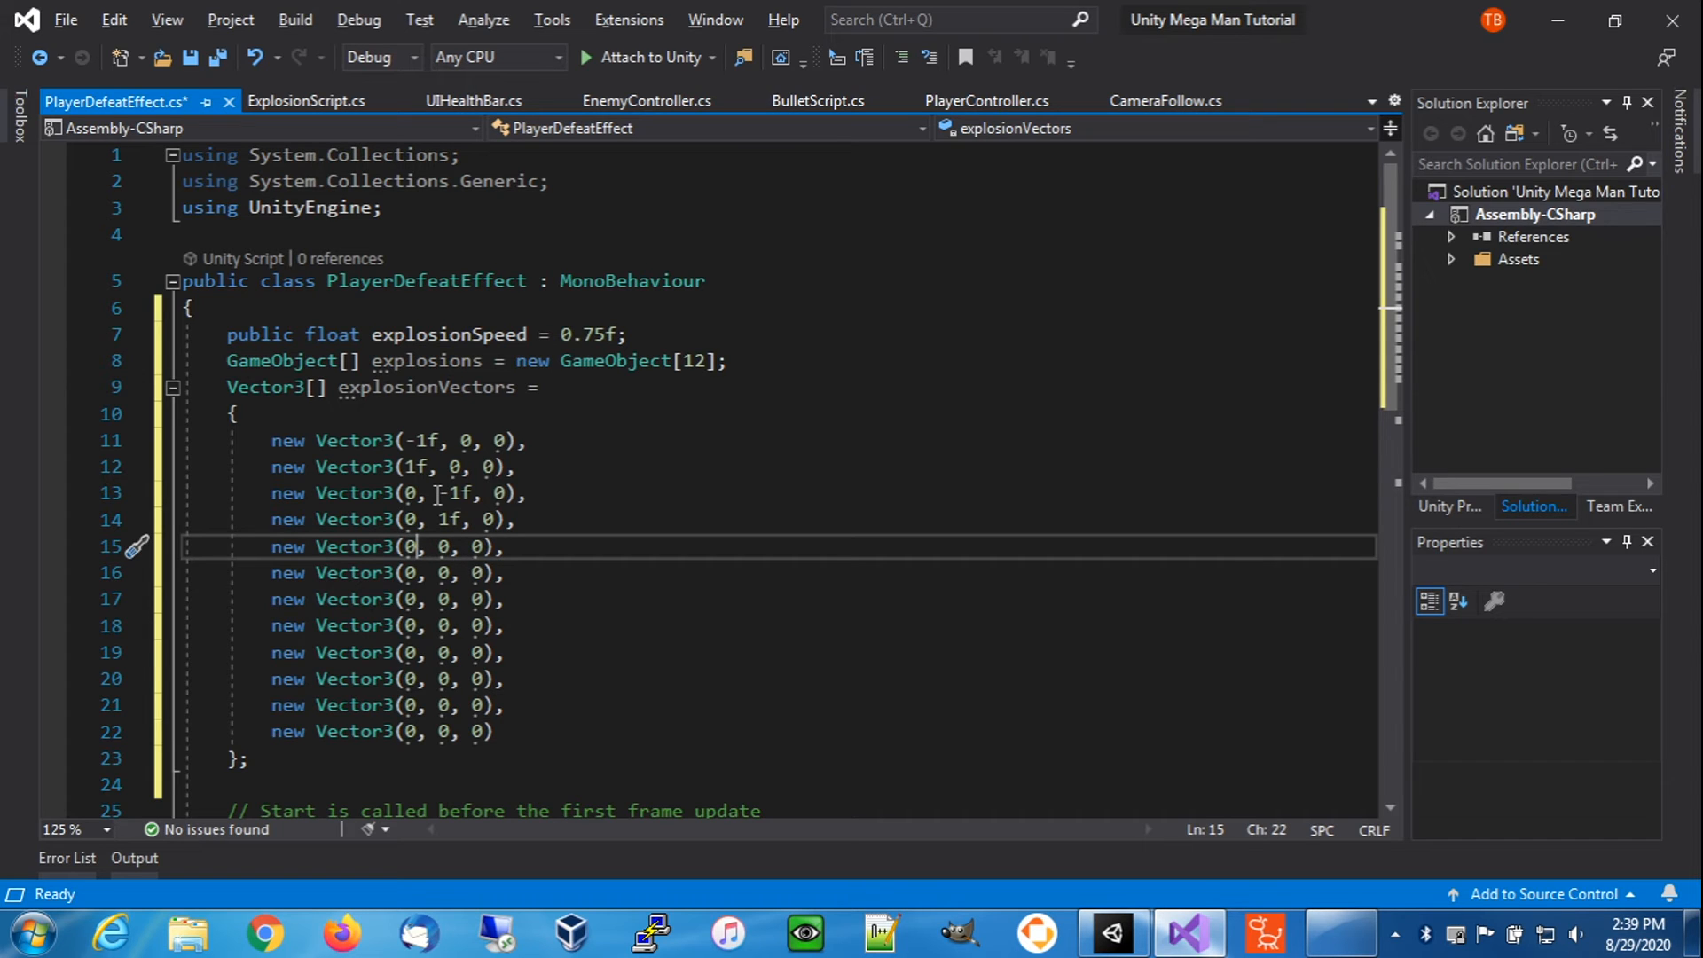
{"action": "key", "text": "BackSpace"}
{"action": "type", "text": "-0.7"}
{"action": "type", "text": "5f"}
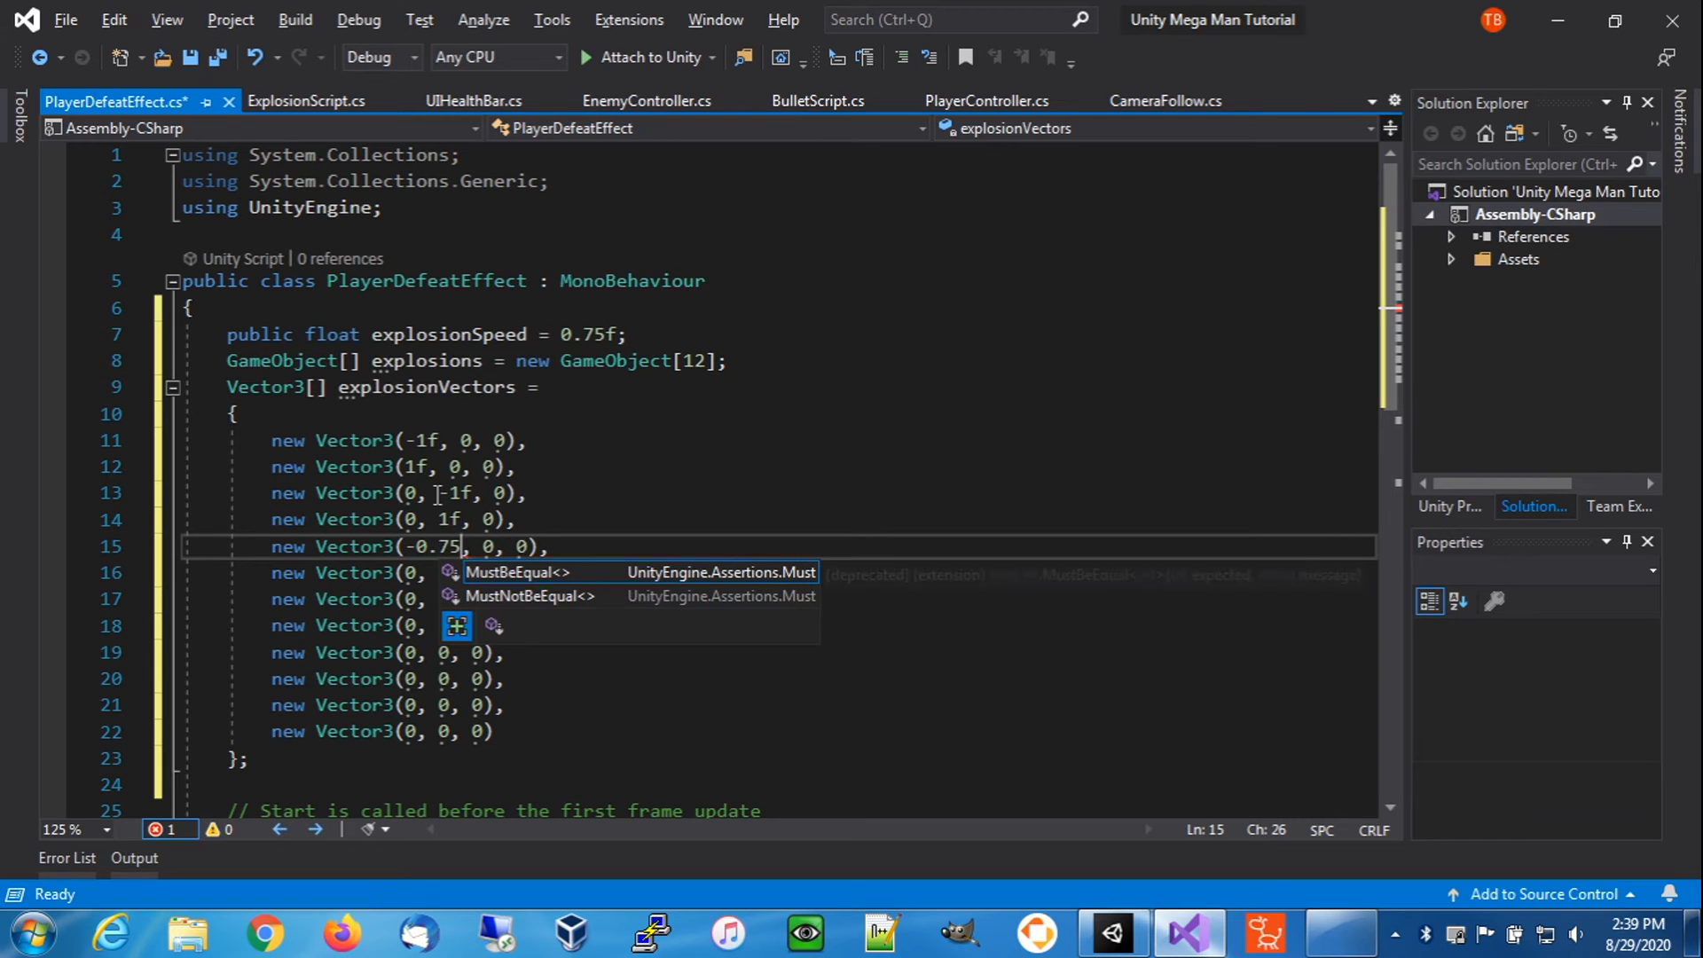
{"action": "key", "text": "Right"}
{"action": "key", "text": "Right"}
{"action": "key", "text": "Right"}
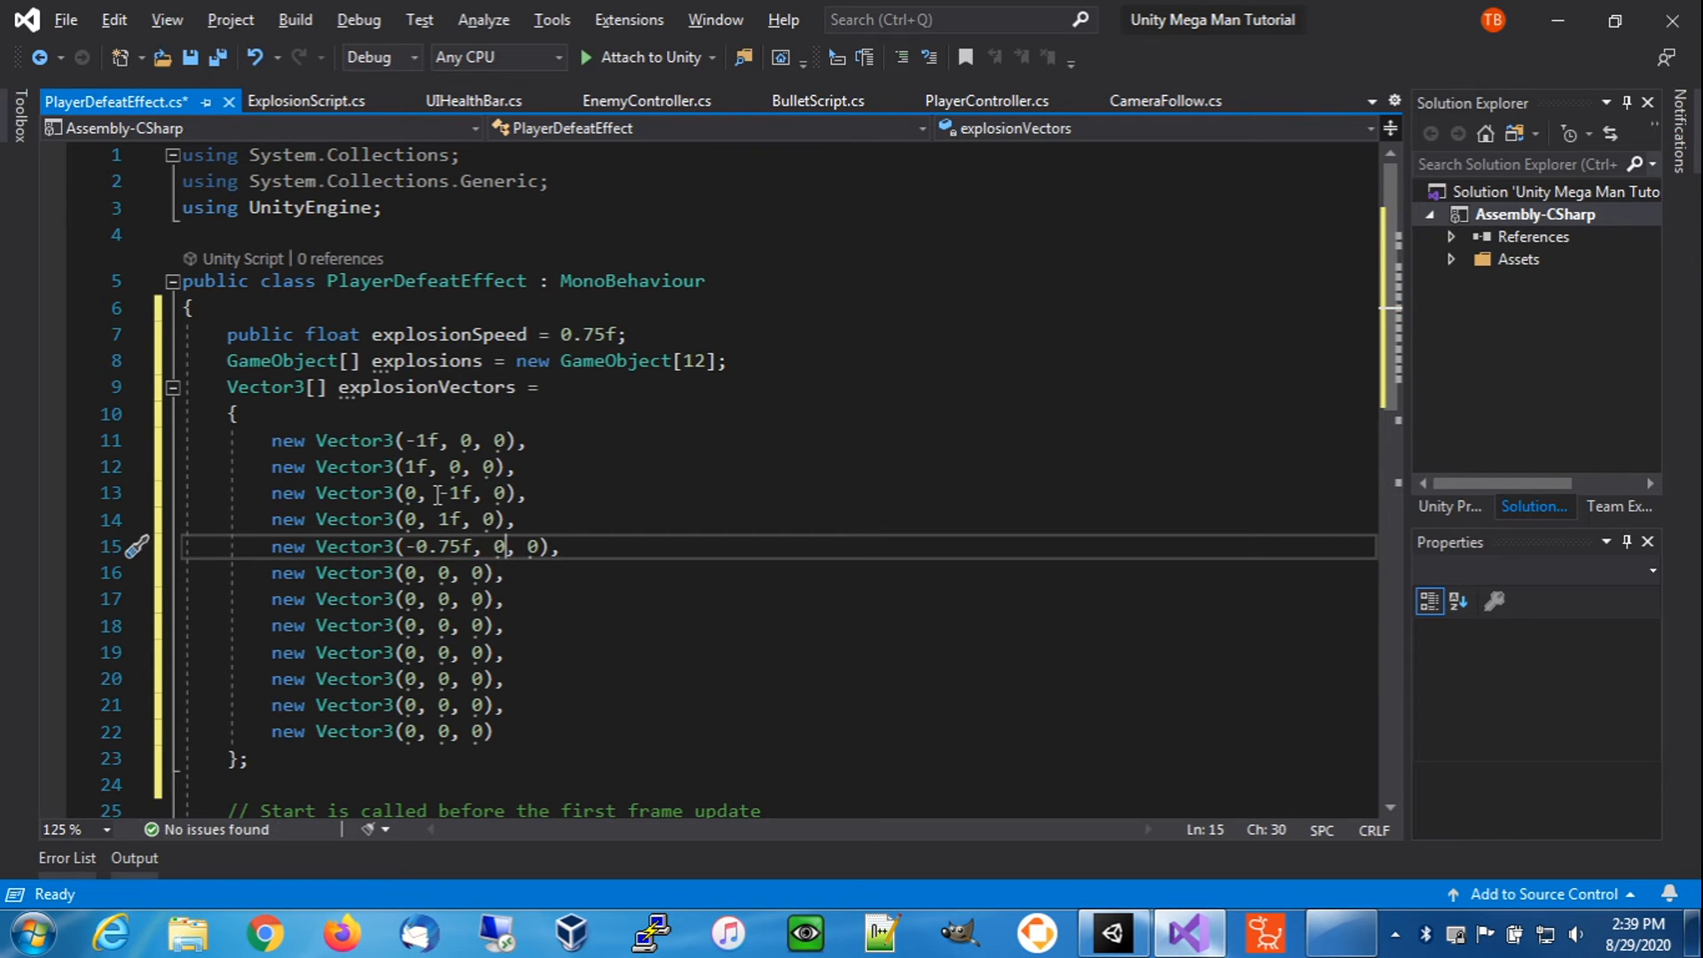
{"action": "key", "text": "BackSpace"}
{"action": "type", "text": "-0."}
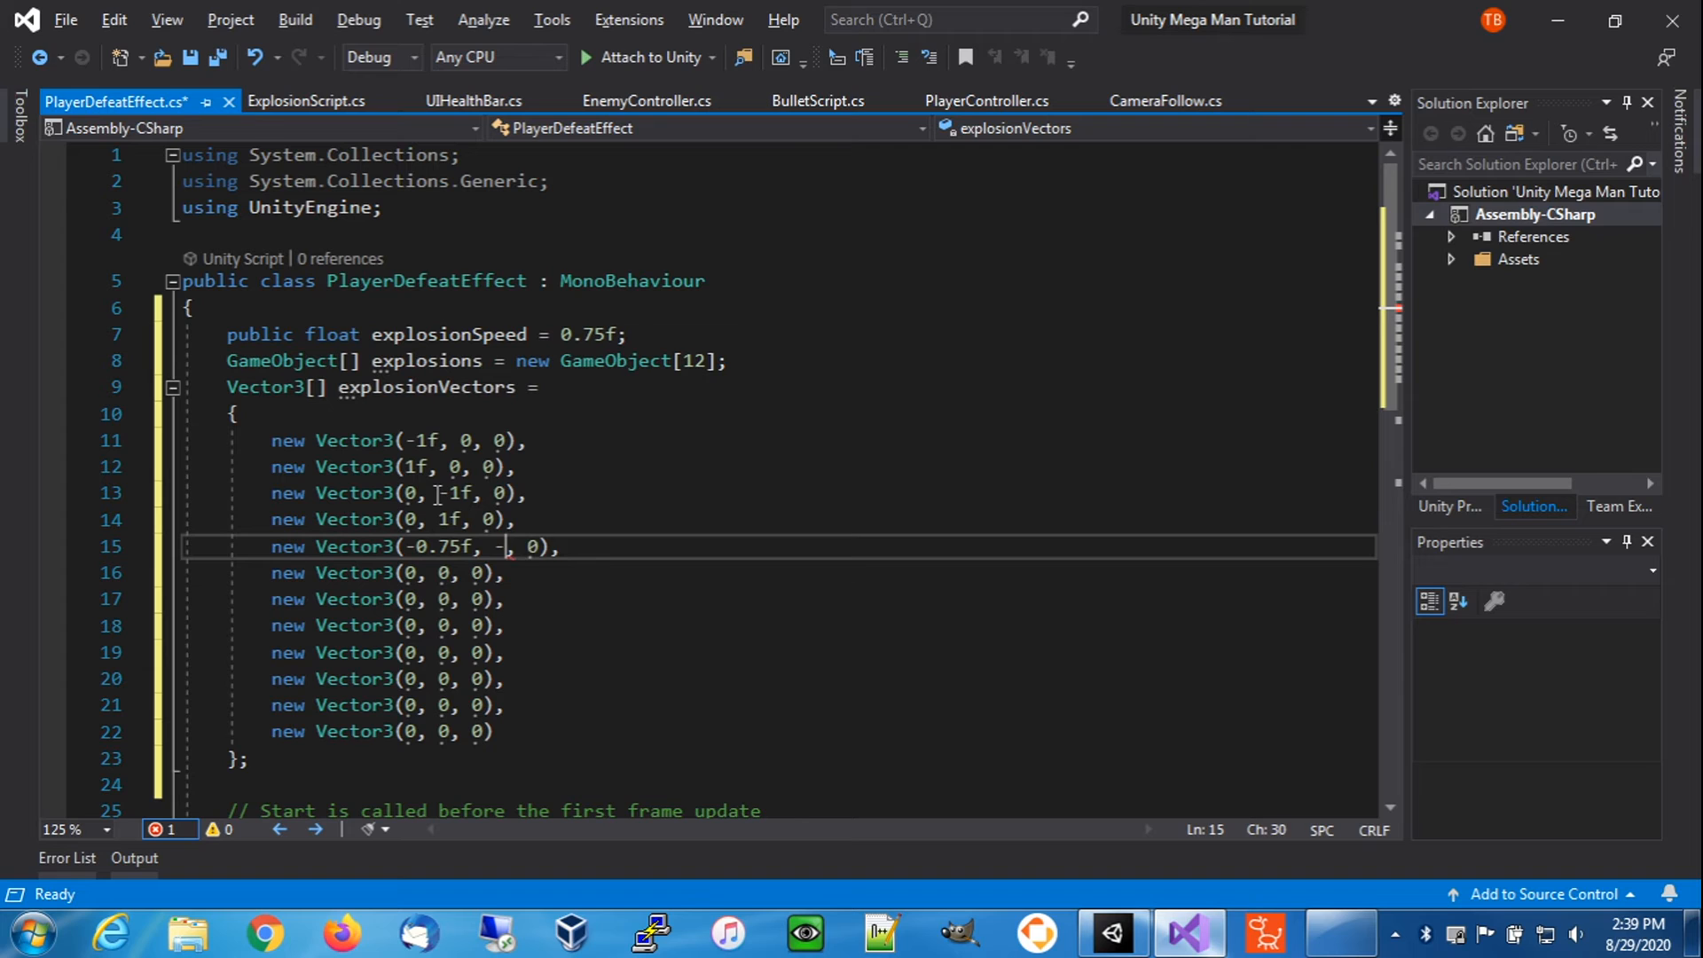
{"action": "type", "text": "75f"}
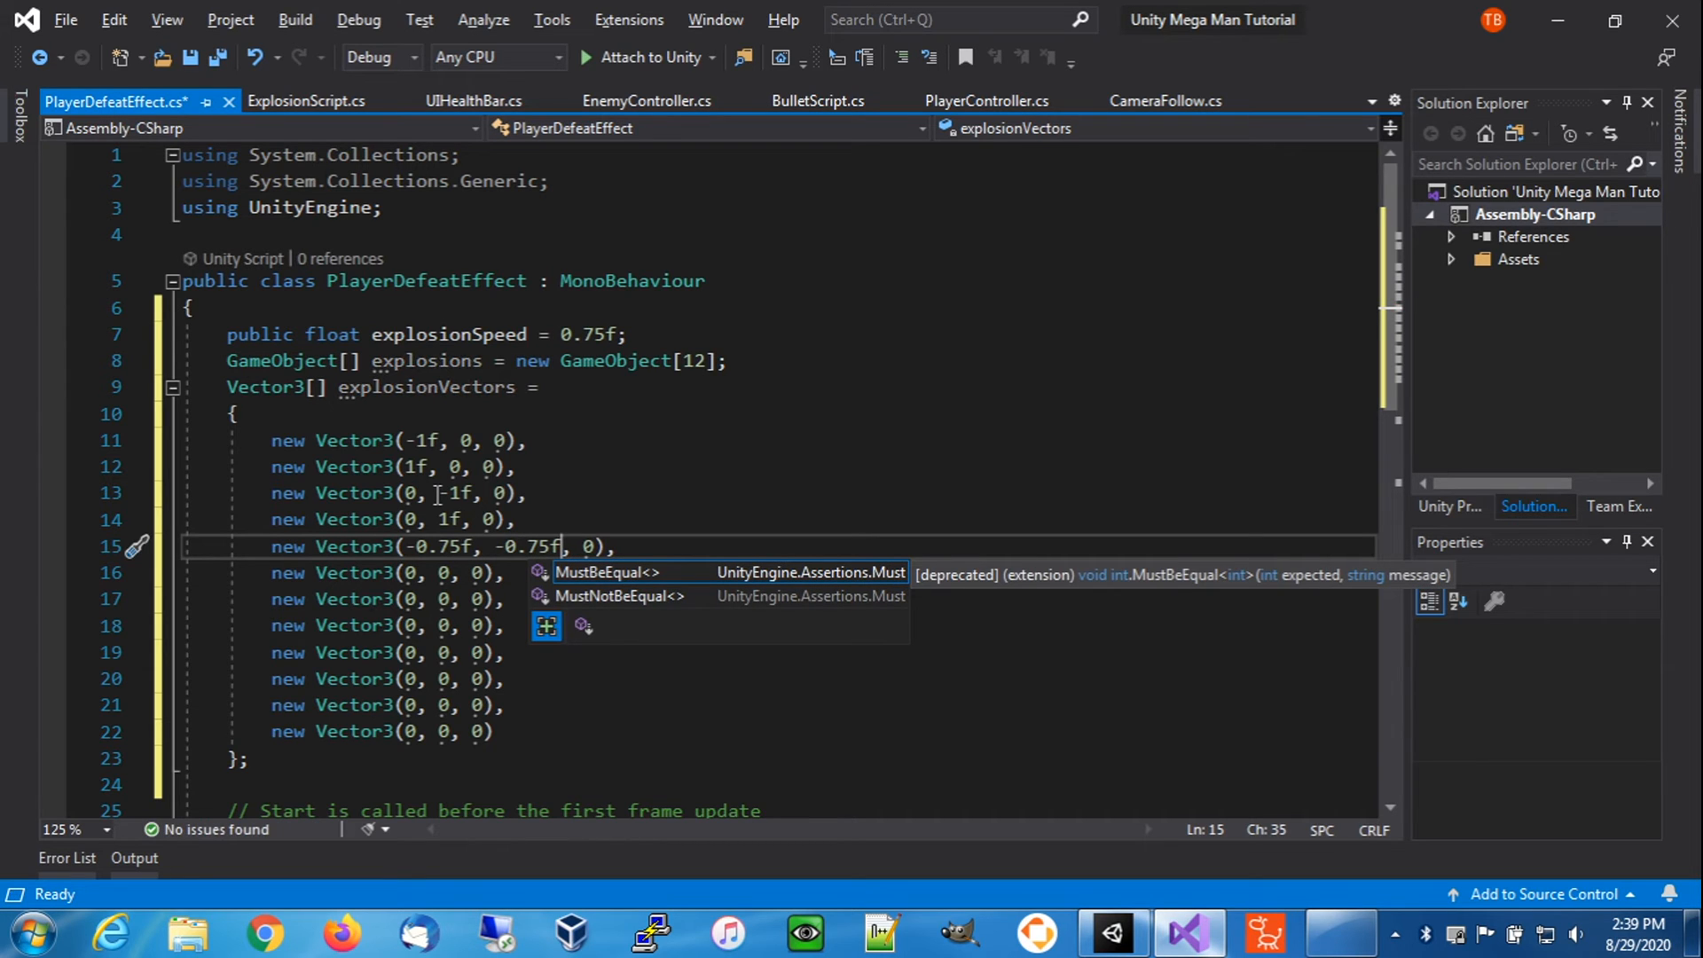
- Replace the sixth, seventh and eighth explosion vectors with copies of the fifth entry, Vector3(-0.75f, -0.75f, 0)
{"action": "key", "text": "Left"}
{"action": "key", "text": "Left"}
{"action": "key", "text": "Left"}
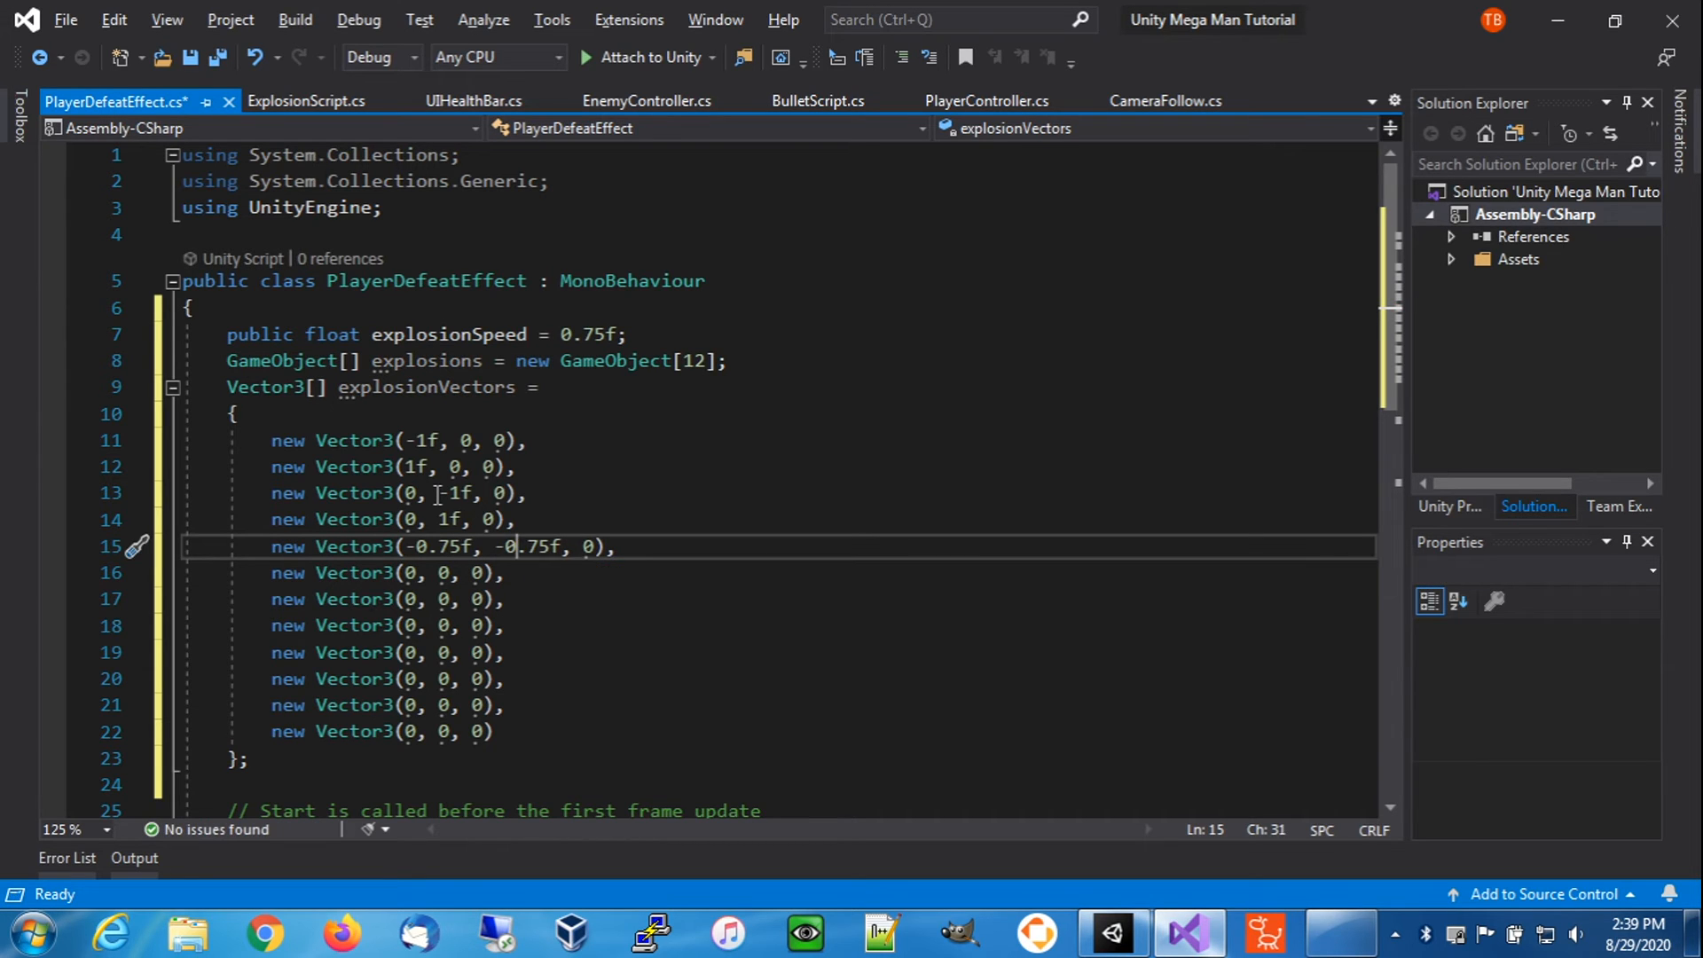
{"action": "key", "text": "Home"}
{"action": "key", "text": "Home"}
{"action": "key", "text": "shift+Down"}
{"action": "key", "text": "ctrl+c"}
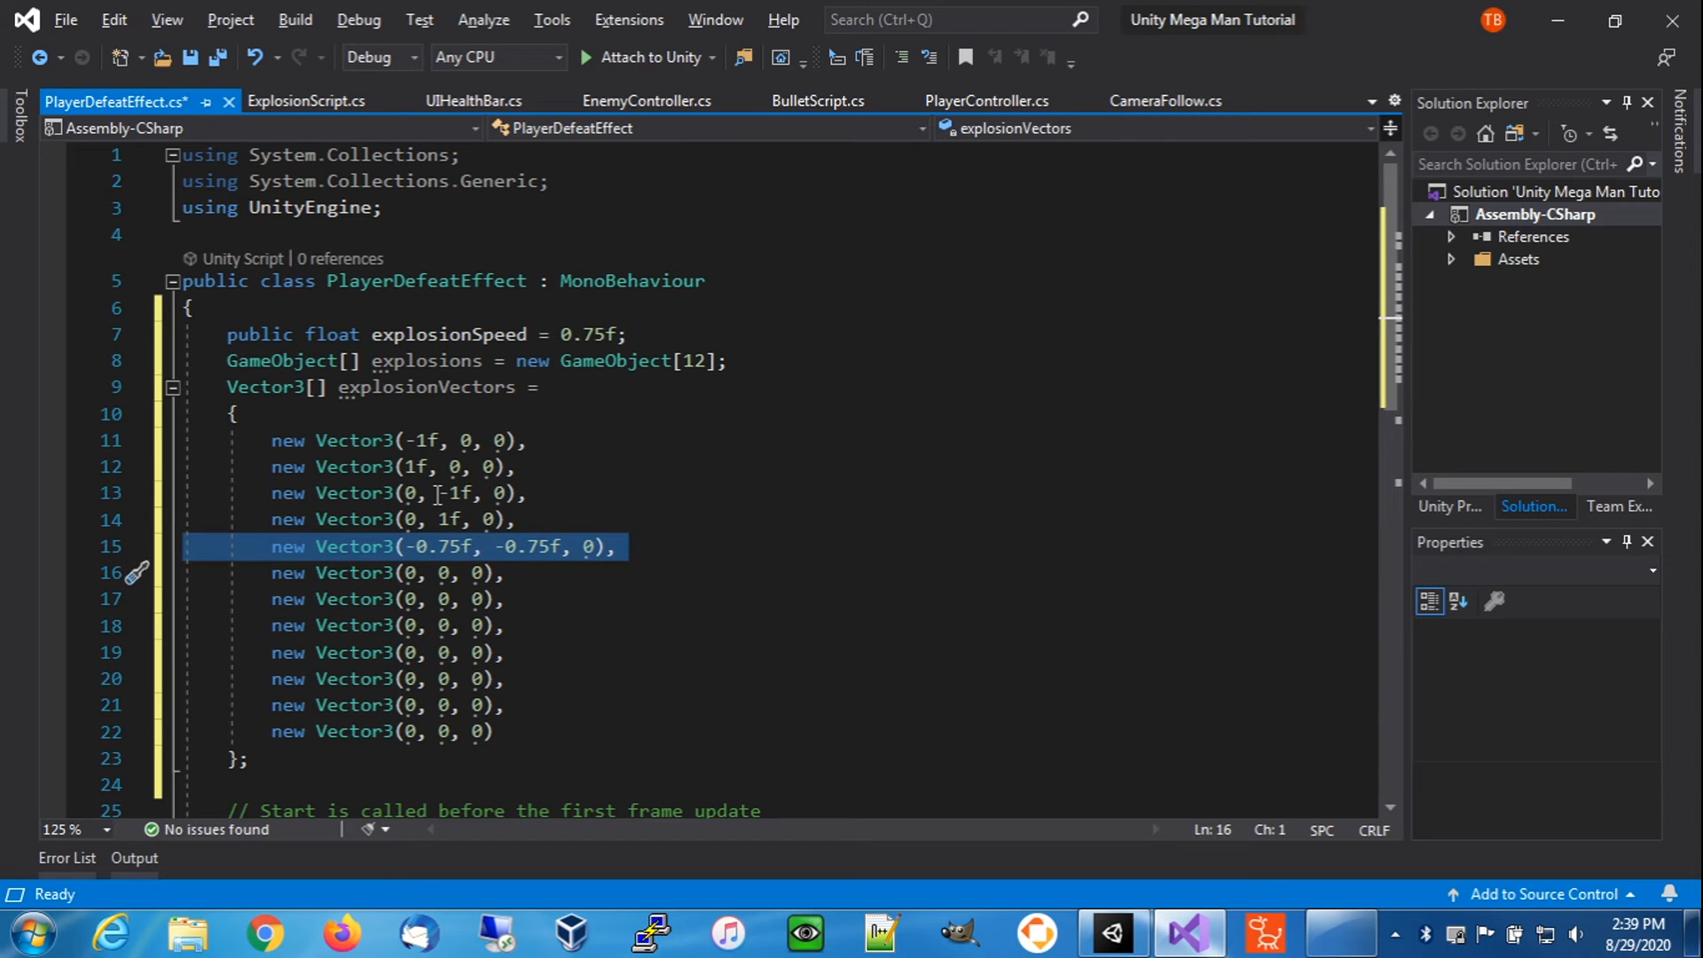
{"action": "key", "text": "Down"}
{"action": "key", "text": "Up"}
{"action": "key", "text": "shift+Down"}
{"action": "key", "text": "shift+Down"}
{"action": "key", "text": "shift+Down"}
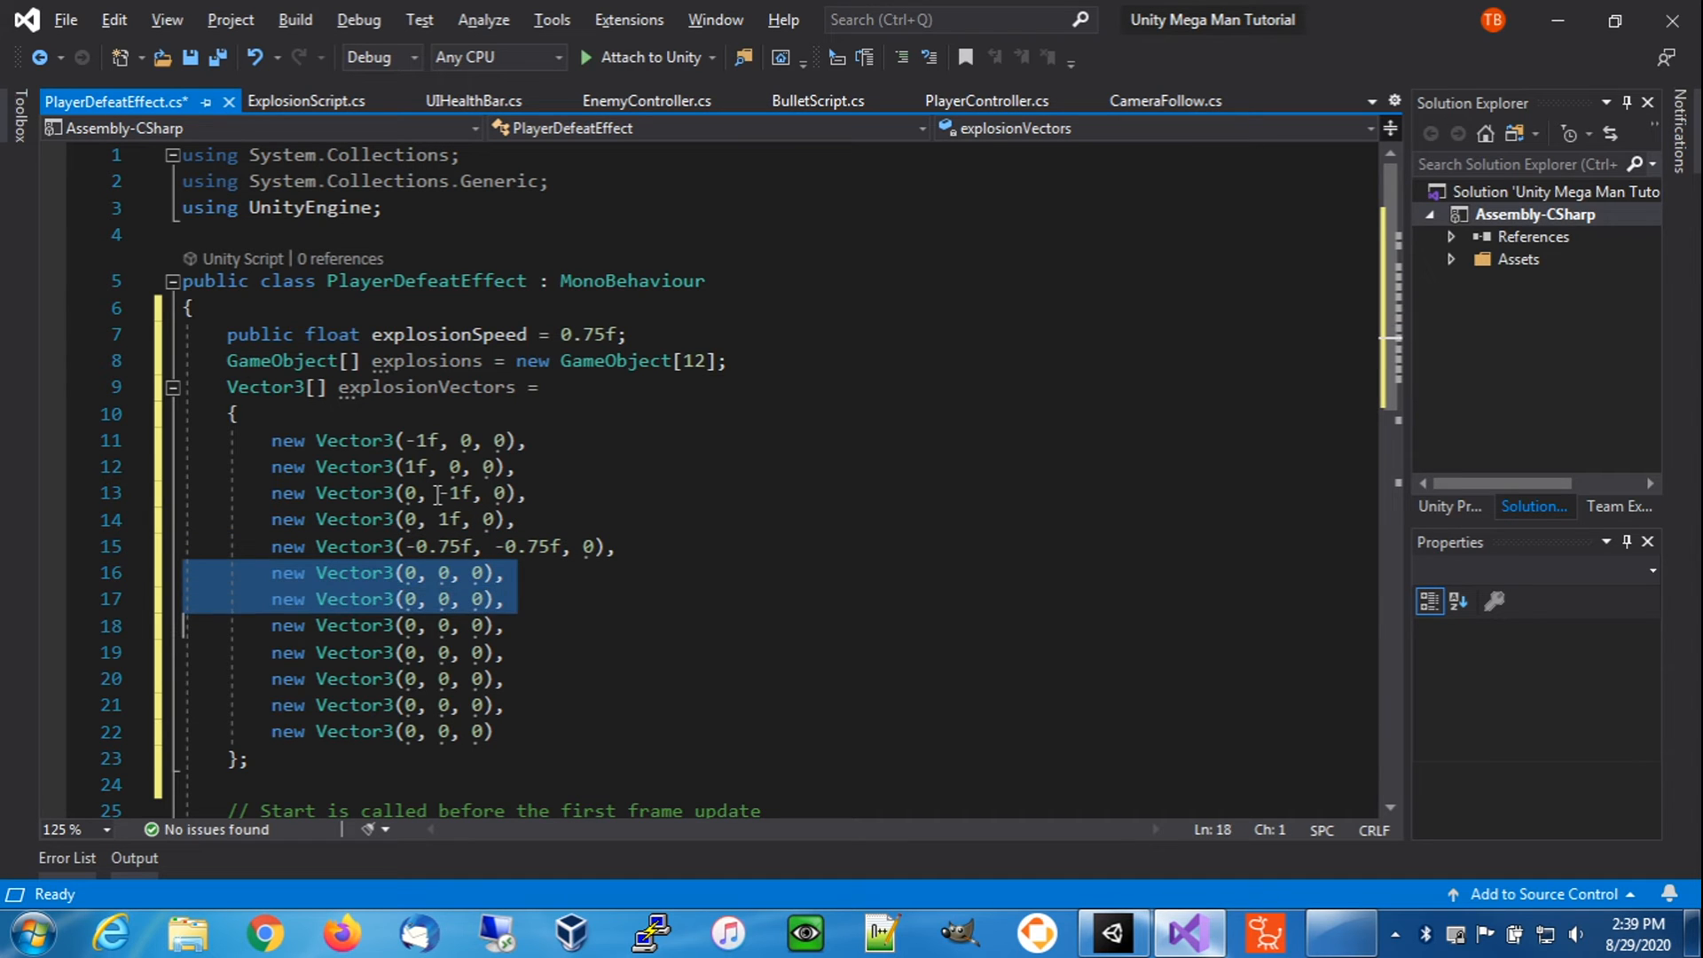
{"action": "key", "text": "Delete"}
{"action": "key", "text": "ctrl+v"}
{"action": "key", "text": "ctrl+v"}
{"action": "key", "text": "ctrl+v"}
- Make the y value of the sixth explosion vector positive, 0.75f
{"action": "key", "text": "Up"}
{"action": "key", "text": "Up"}
{"action": "key", "text": "Up"}
{"action": "key", "text": "End"}
{"action": "key", "text": "Left"}
{"action": "key", "text": "Left"}
{"action": "key", "text": "Left"}
{"action": "key", "text": "Left"}
{"action": "key", "text": "Left"}
{"action": "key", "text": "Left"}
{"action": "key", "text": "Left"}
{"action": "key", "text": "Left"}
{"action": "key", "text": "Left"}
{"action": "key", "text": "Left"}
{"action": "key", "text": "Left"}
{"action": "key", "text": "Left"}
{"action": "key", "text": "Left"}
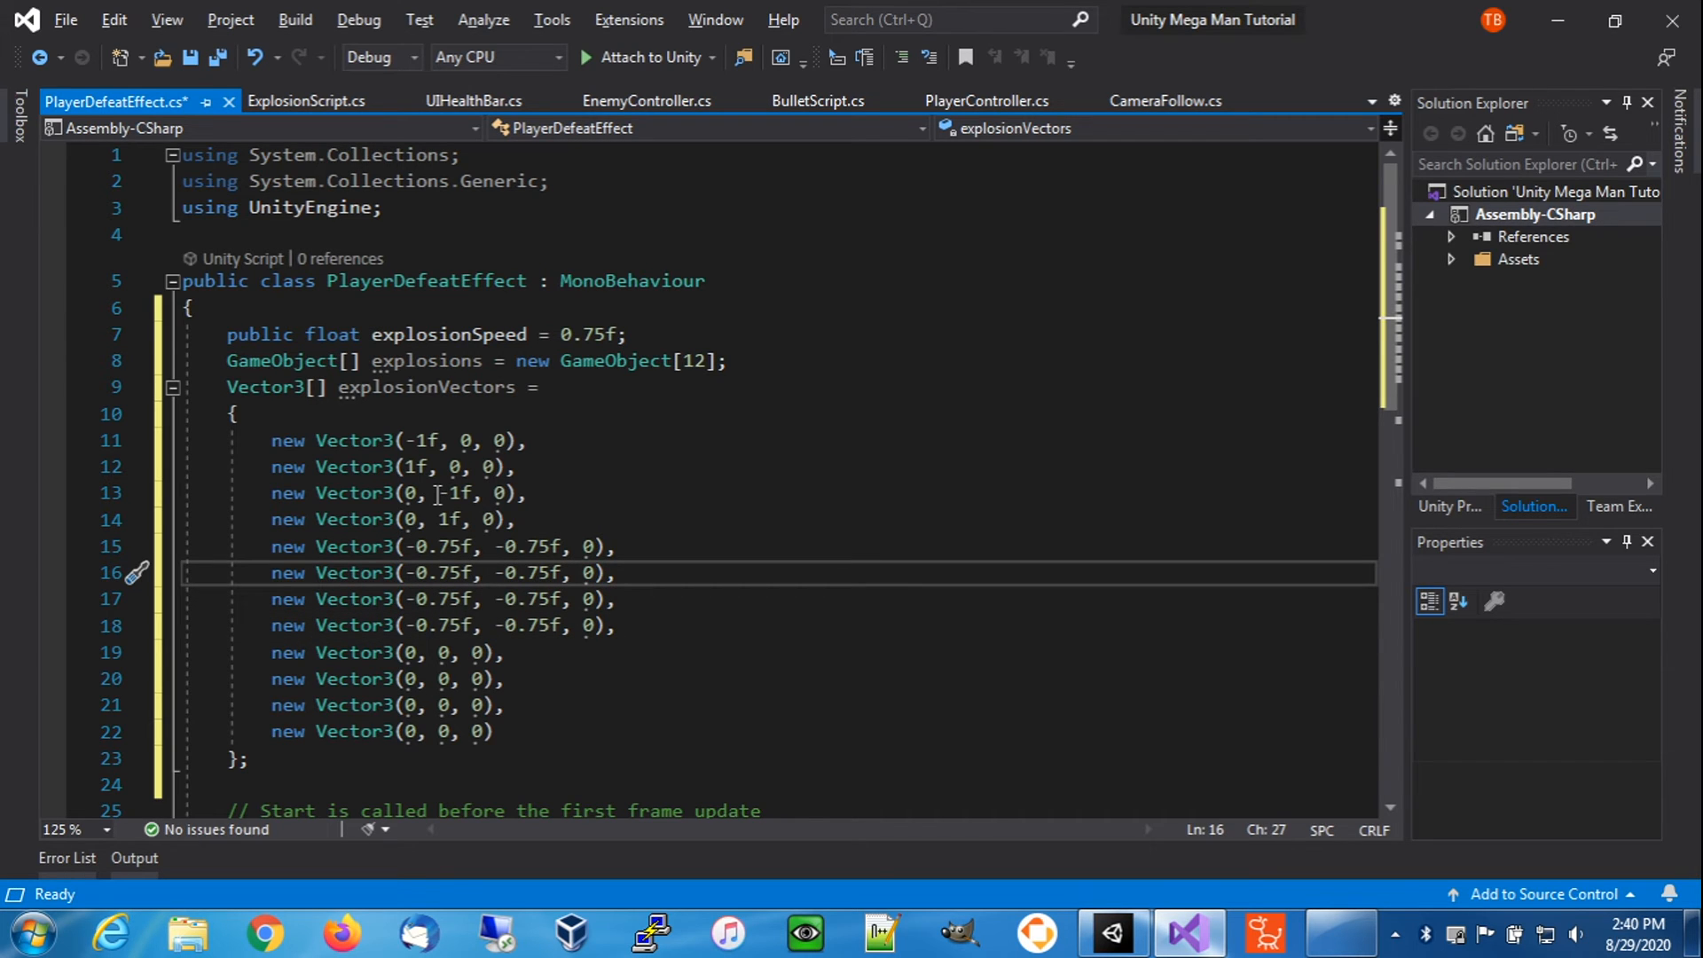
{"action": "key", "text": "Up"}
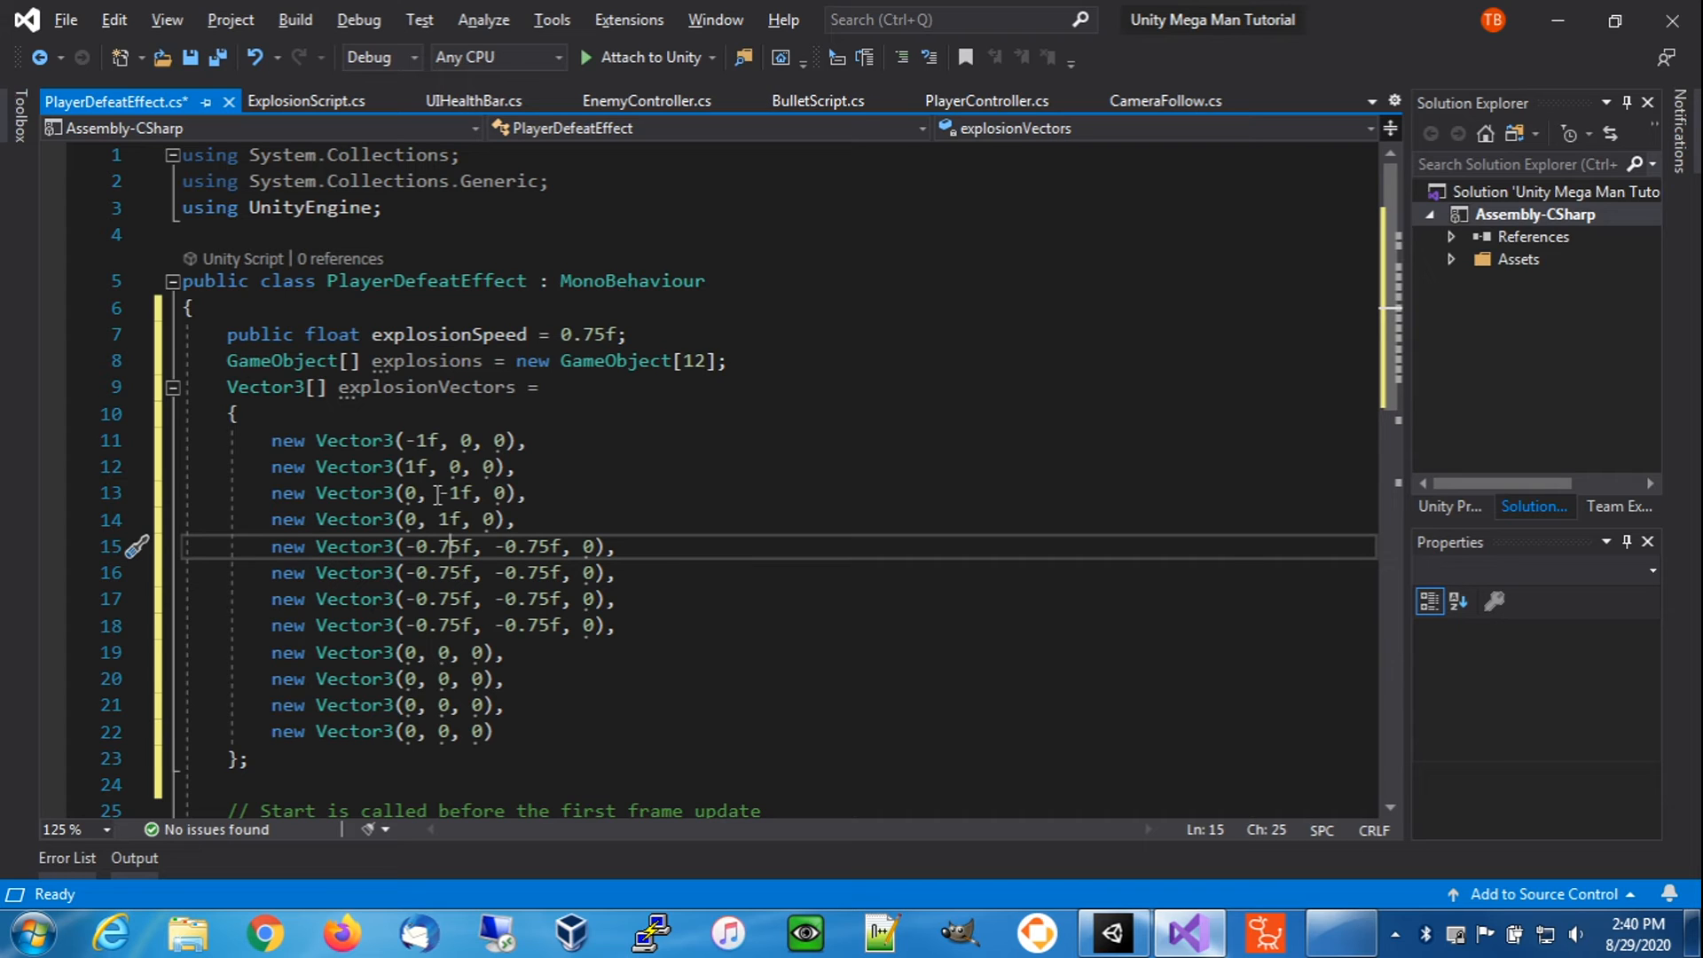
{"action": "key", "text": "Down"}
{"action": "key", "text": "Right"}
{"action": "key", "text": "Right"}
{"action": "key", "text": "Right"}
{"action": "key", "text": "Right"}
{"action": "key", "text": "Right"}
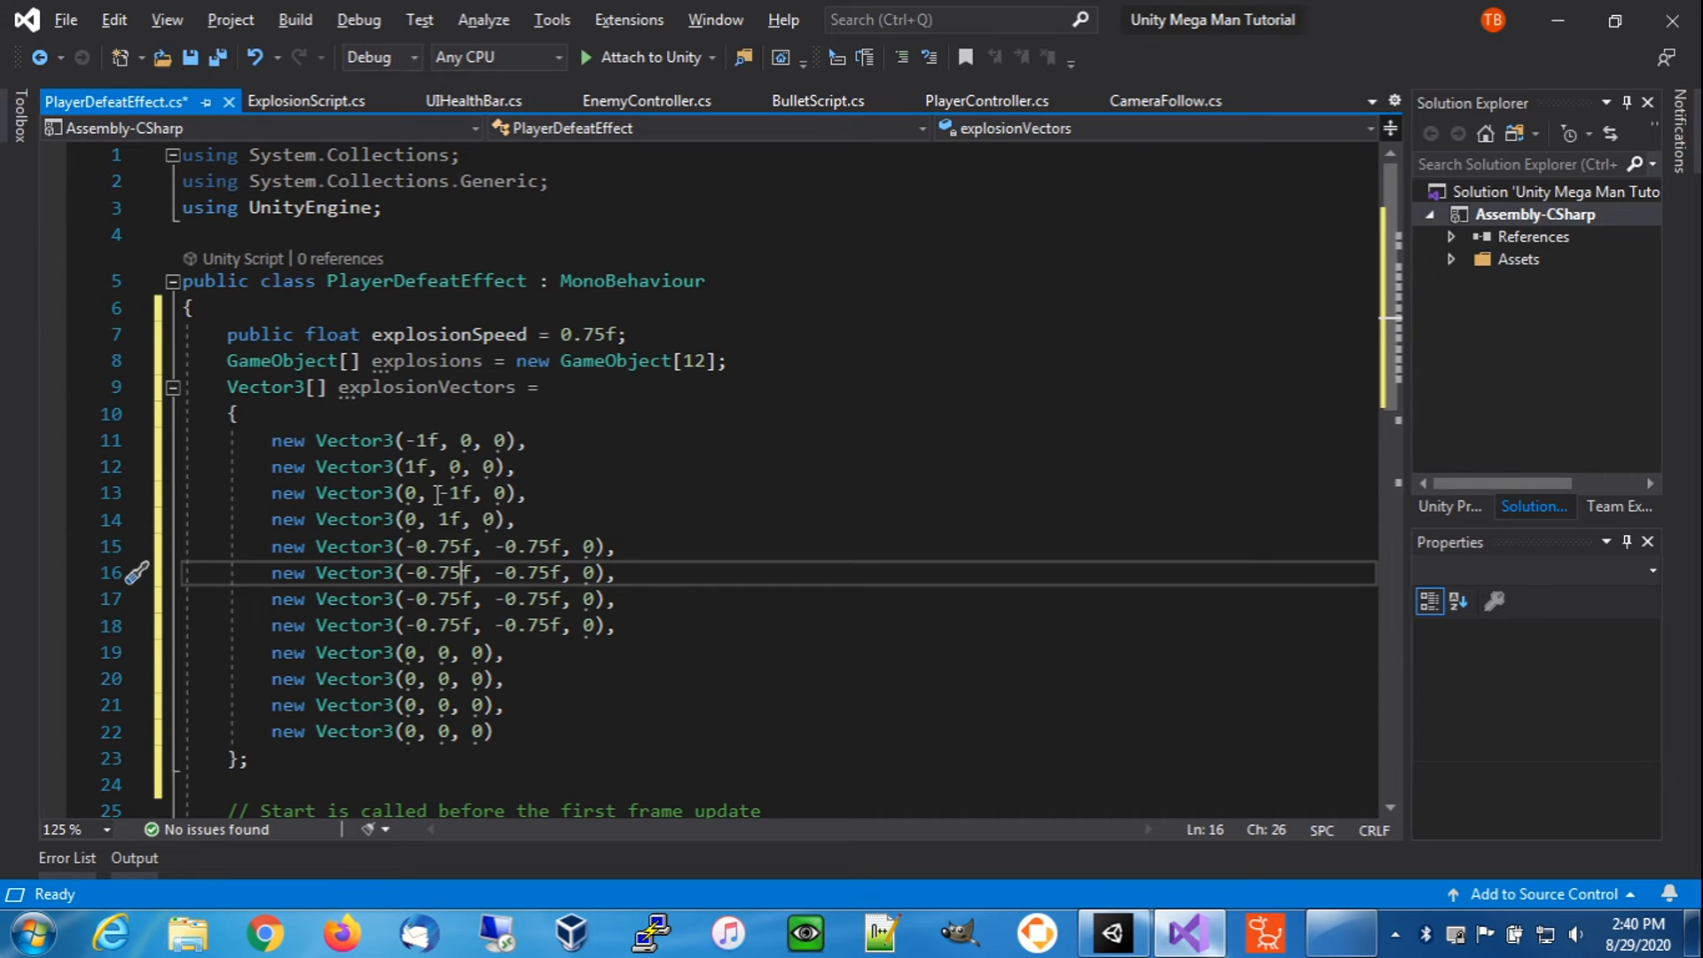
{"action": "key", "text": "BackSpace"}
- Make the x value of the seventh explosion vector positive, 0.75f
{"action": "key", "text": "Down"}
{"action": "key", "text": "Left"}
{"action": "key", "text": "Left"}
{"action": "key", "text": "Left"}
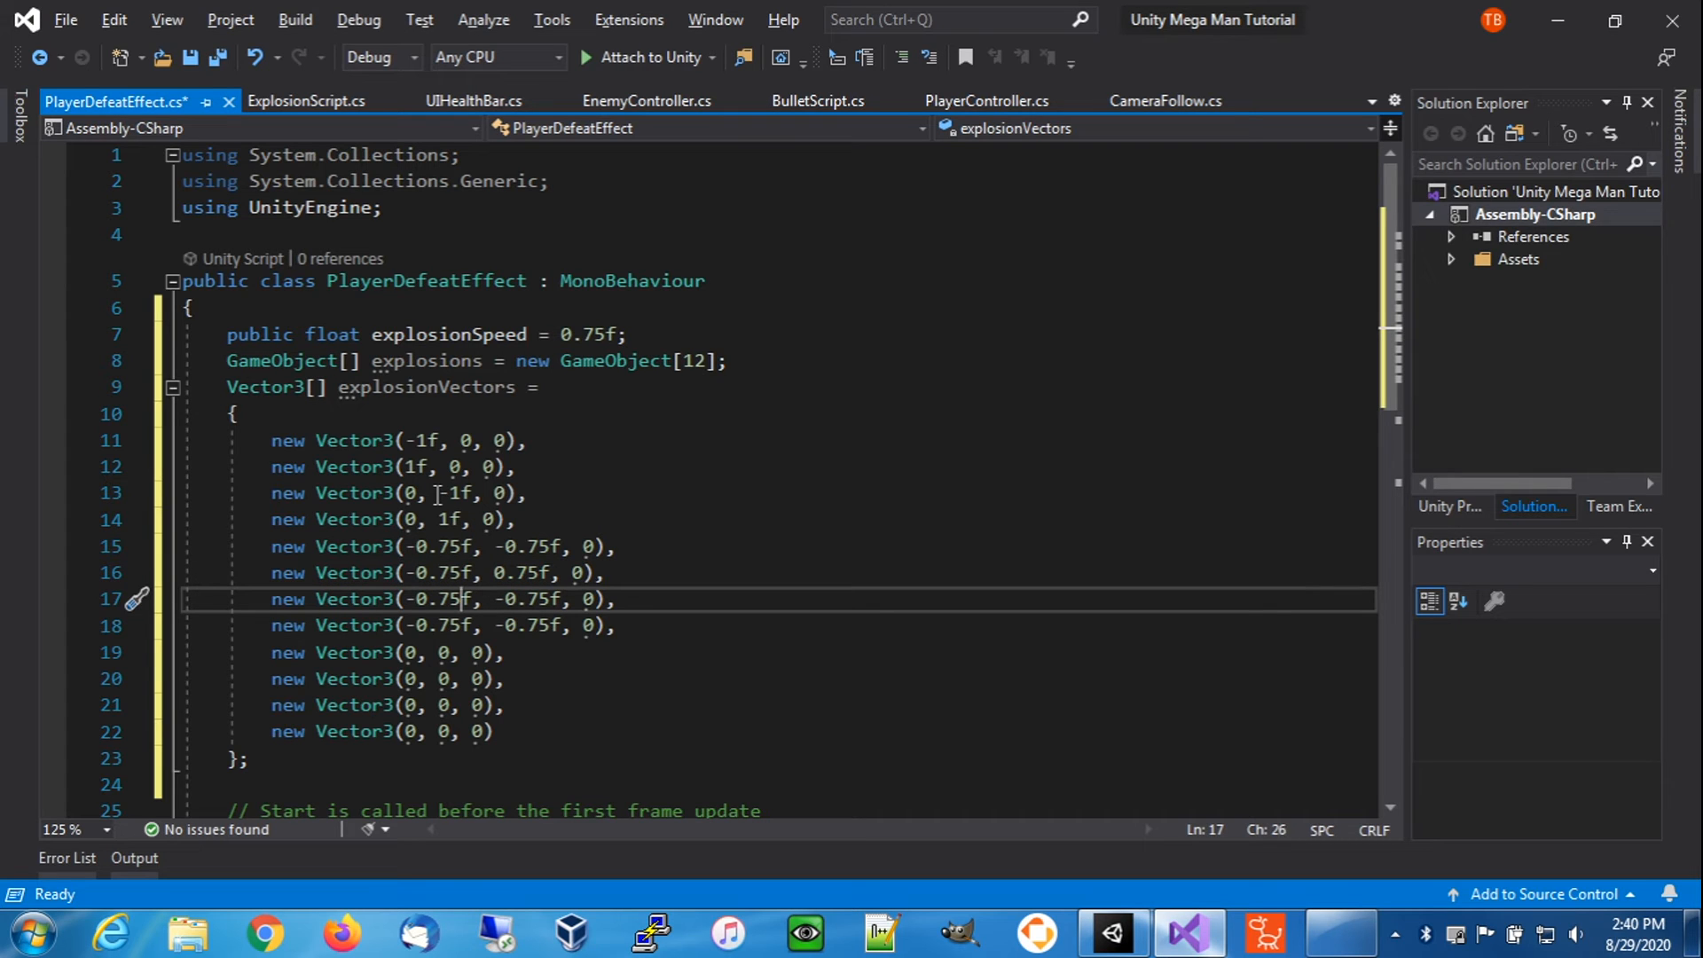
{"action": "key", "text": "Left"}
{"action": "key", "text": "Left"}
{"action": "key", "text": "Left"}
{"action": "key", "text": "BackSpace"}
{"action": "key", "text": "Right"}
{"action": "key", "text": "Right"}
{"action": "key", "text": "Right"}
- Make both the x and y values of the eighth explosion vector positive, 0.75f
{"action": "key", "text": "Down"}
{"action": "key", "text": "Left"}
{"action": "key", "text": "Left"}
{"action": "key", "text": "Left"}
{"action": "key", "text": "BackSpace"}
{"action": "key", "text": "Right"}
{"action": "key", "text": "Right"}
{"action": "key", "text": "Right"}
{"action": "key", "text": "Right"}
{"action": "key", "text": "Right"}
{"action": "key", "text": "Right"}
{"action": "key", "text": "Right"}
{"action": "key", "text": "Right"}
{"action": "key", "text": "BackSpace"}
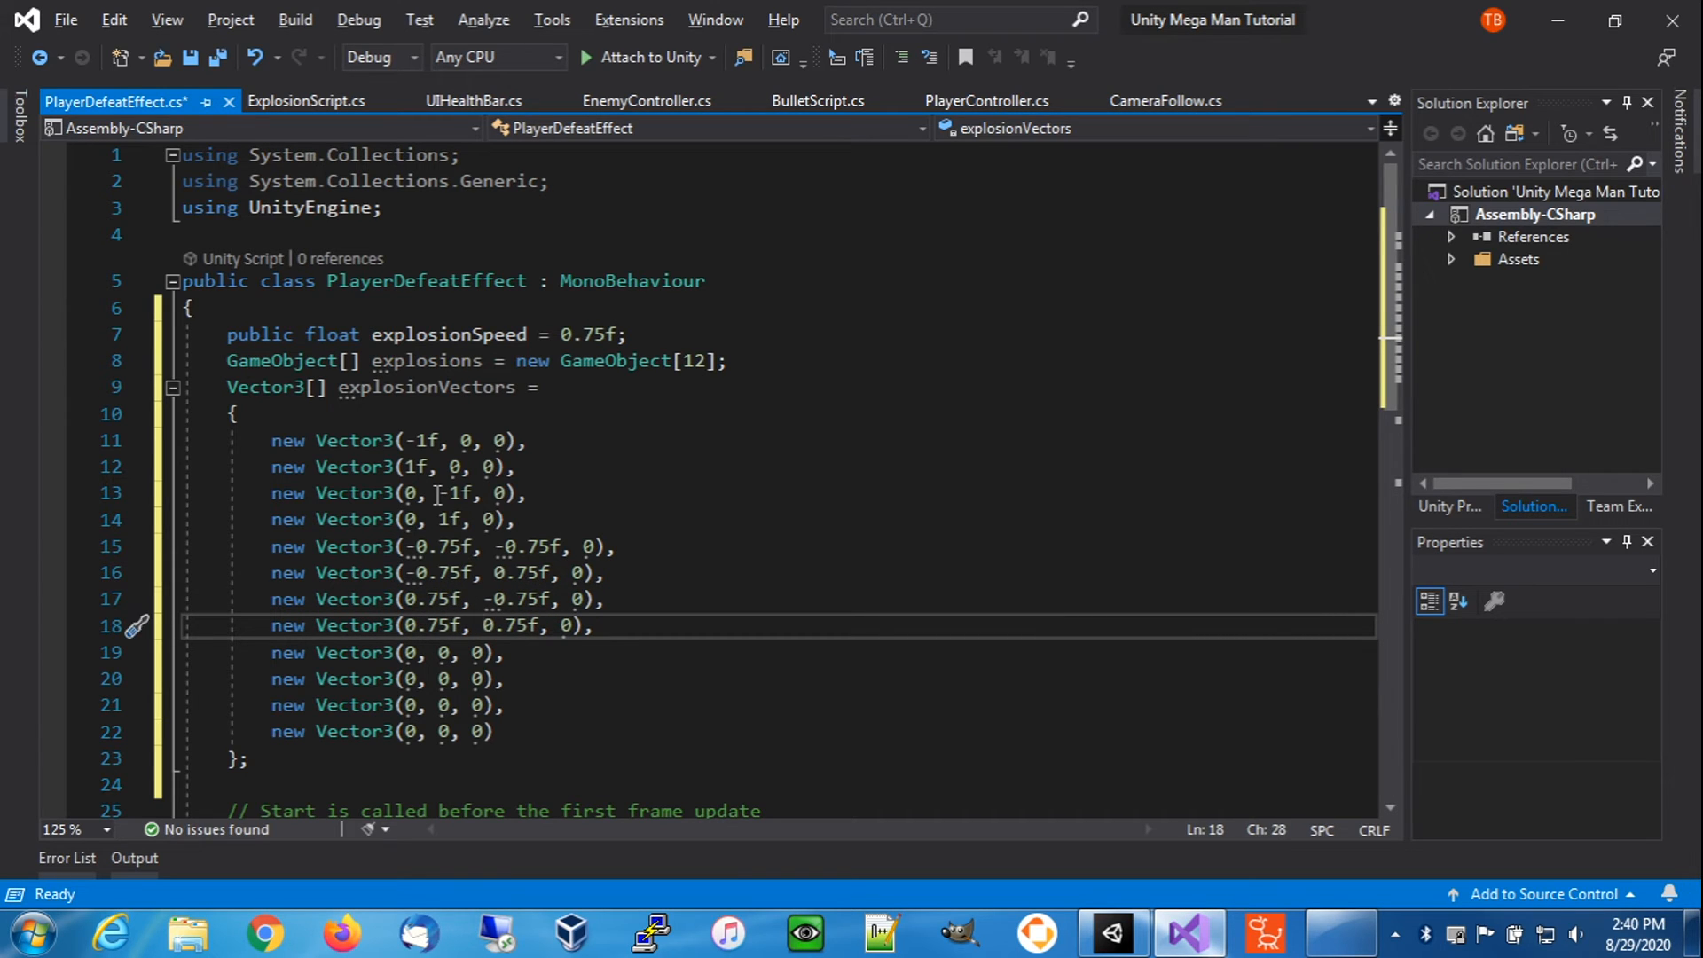
- Set the x values of the ninth and tenth explosion vectors to -0.5f and 0.5f
{"action": "left_click", "coordinate": [418, 654]}
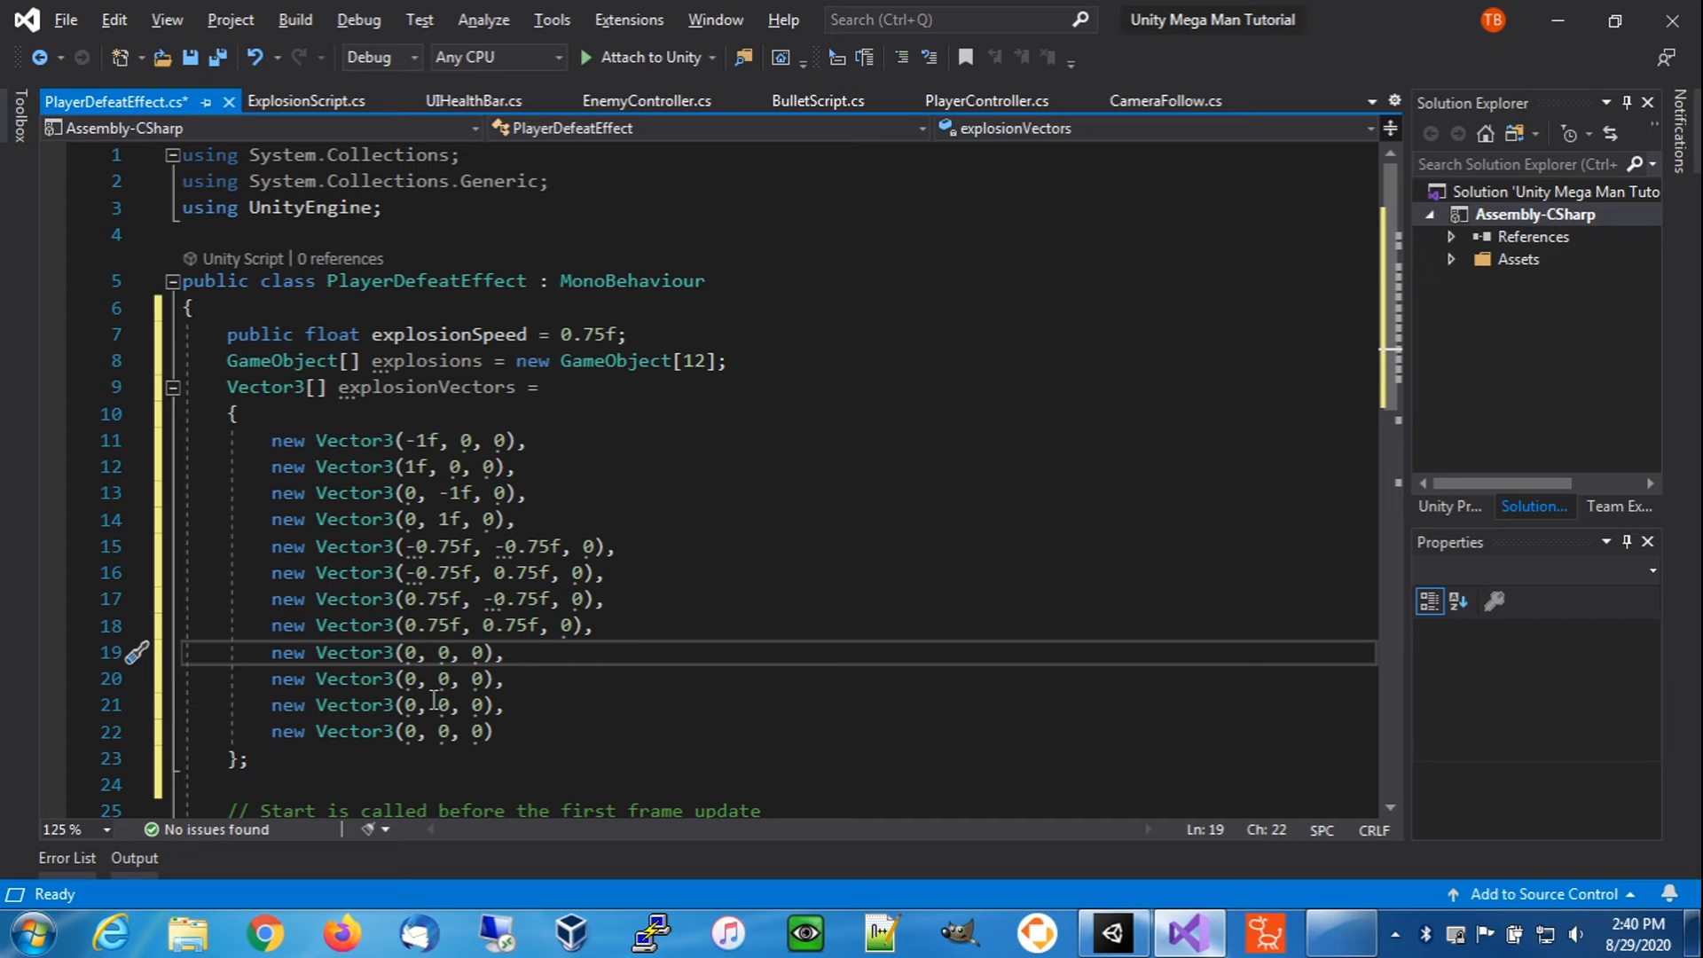
{"action": "key", "text": "BackSpace"}
{"action": "type", "text": "-0.5f"}
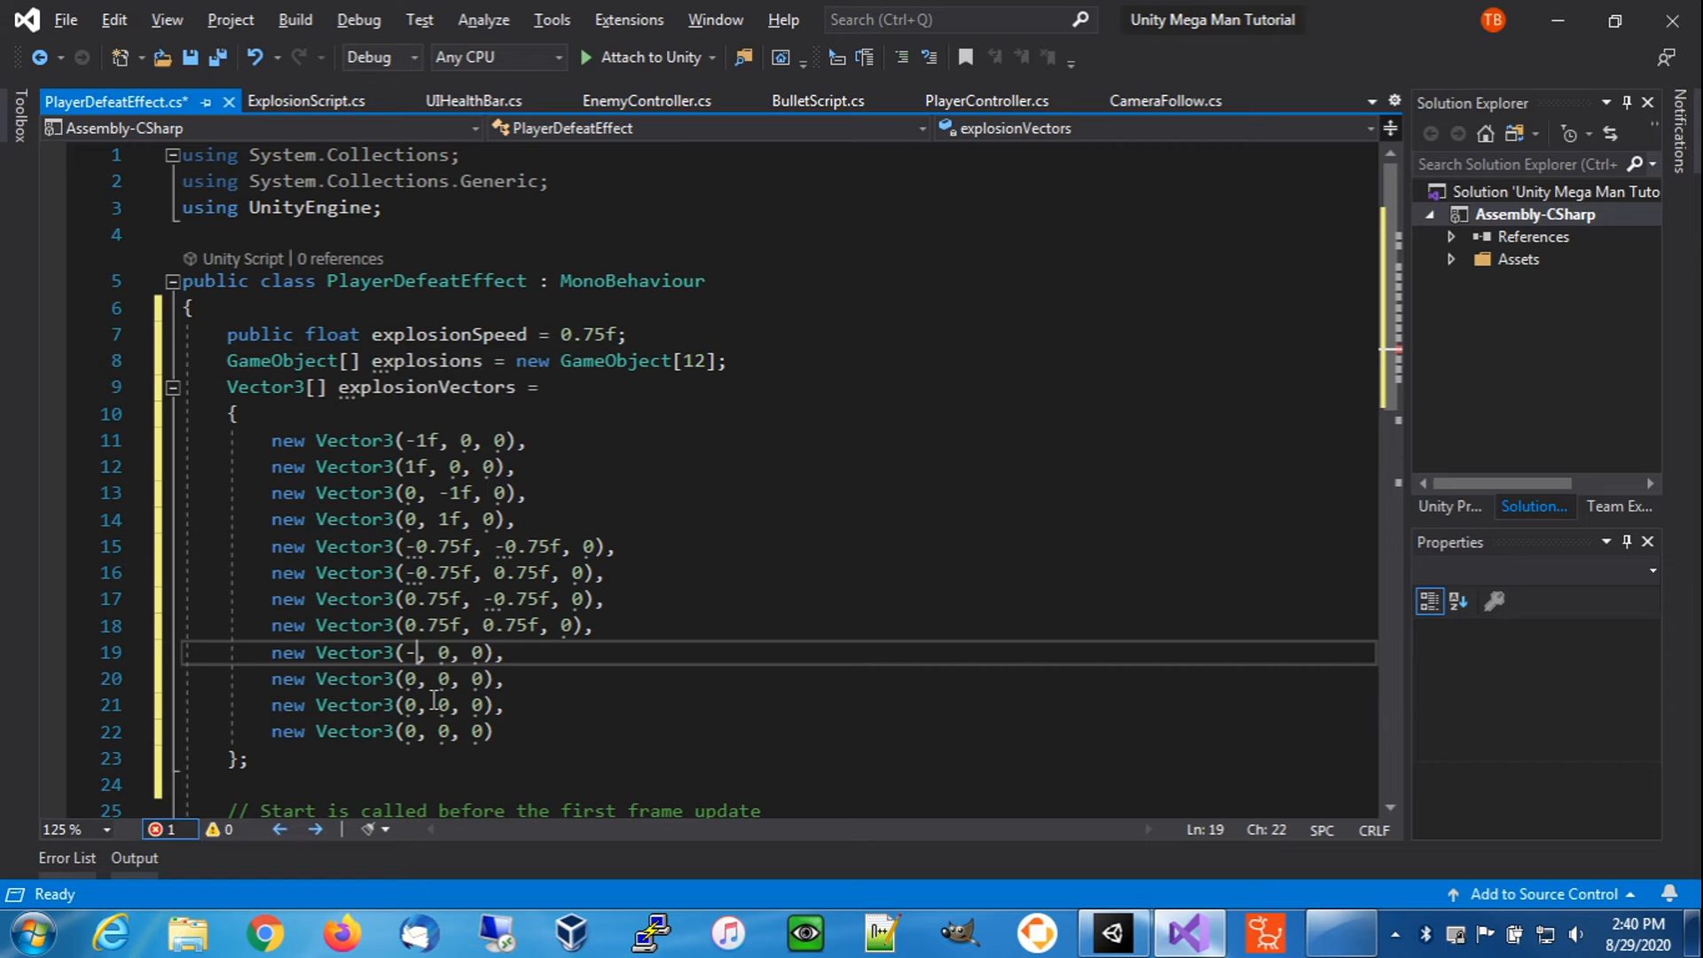
{"action": "key", "text": "Left"}
{"action": "key", "text": "Left"}
{"action": "key", "text": "Left"}
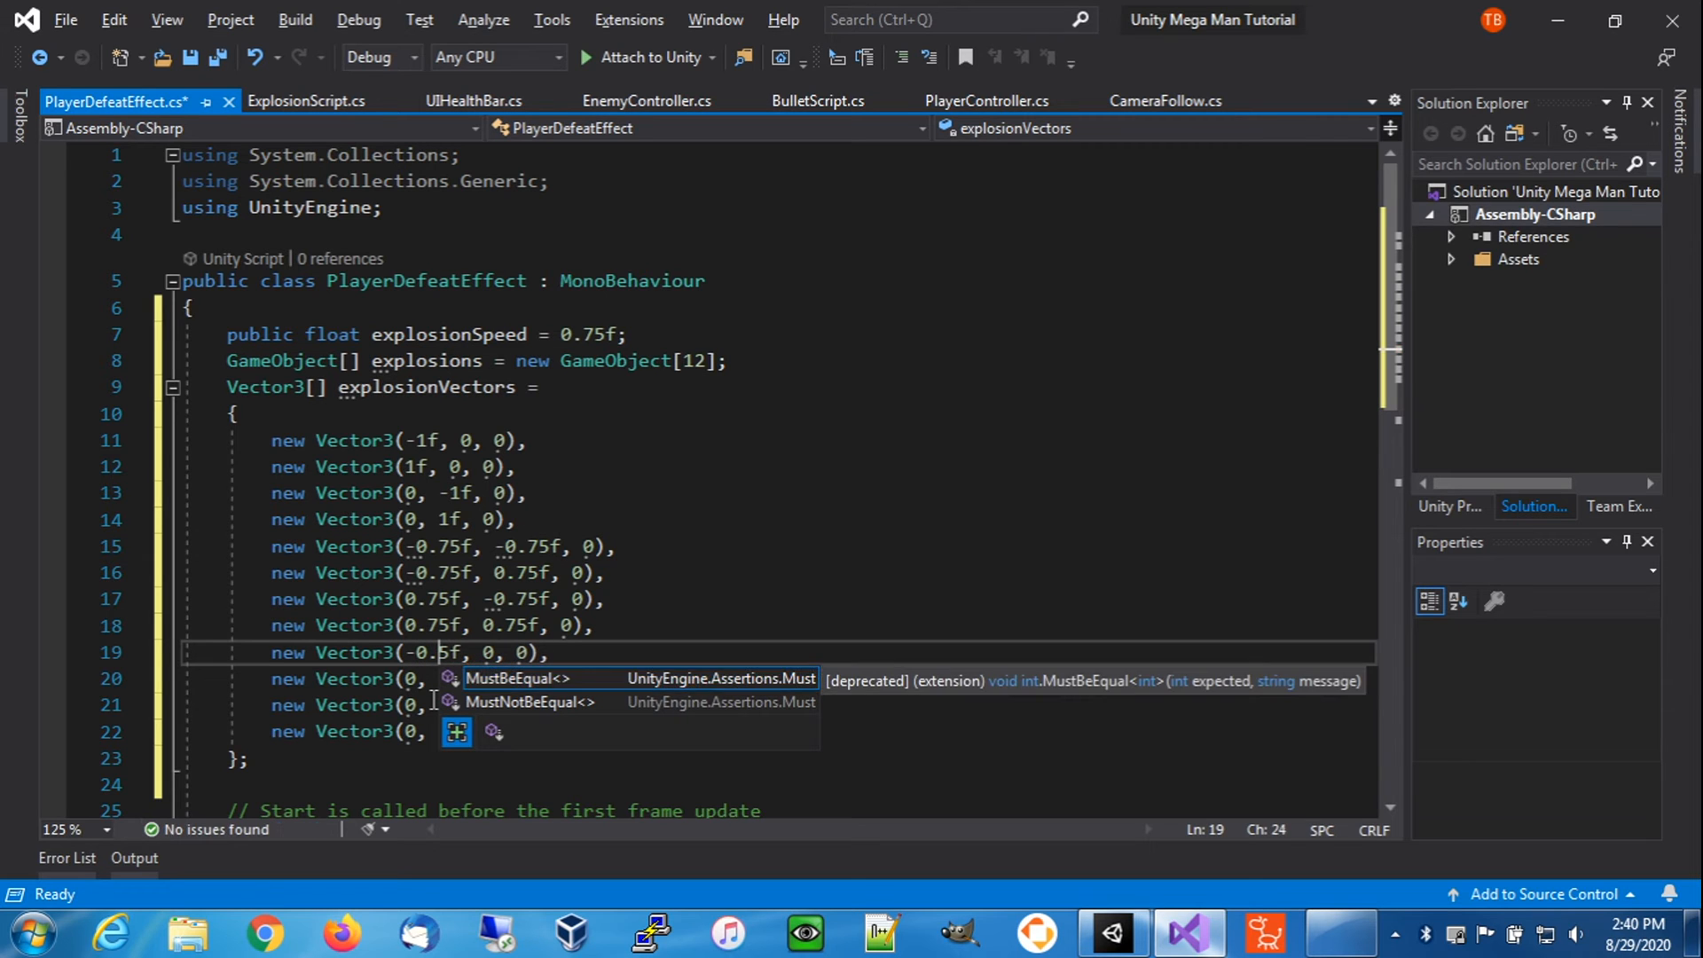
{"action": "left_click", "coordinate": [420, 678]}
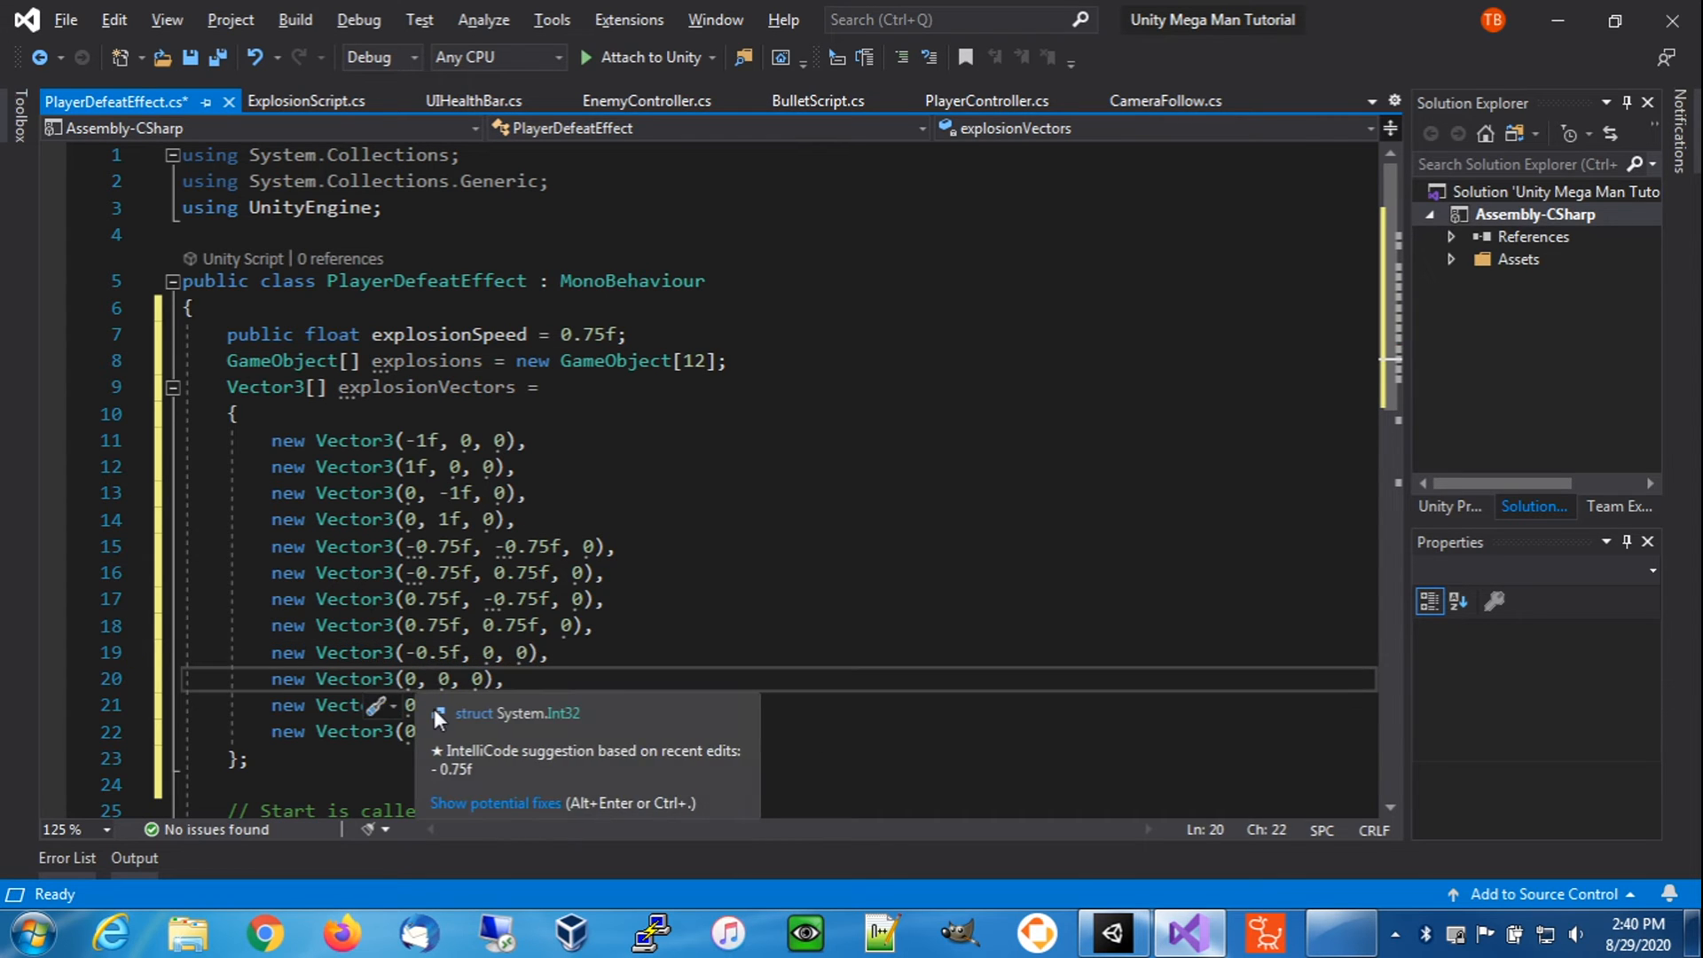
{"action": "type", "text": ".5f"}
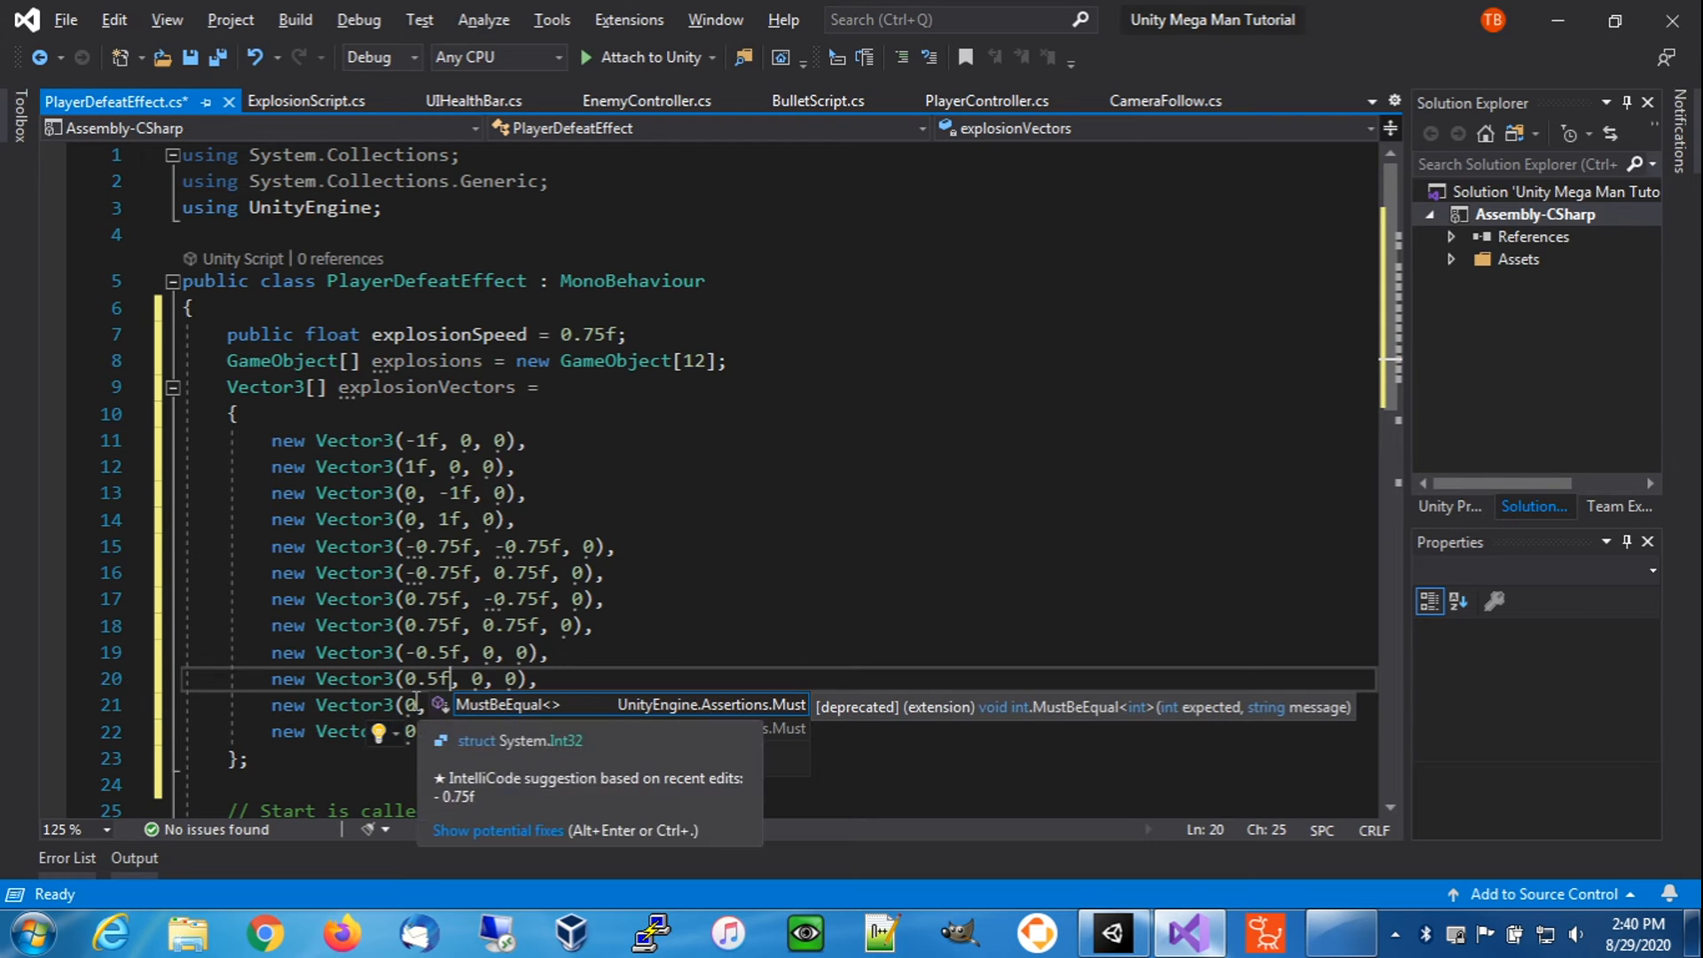
- Set the y values of the eleventh and twelfth explosion vectors to -0.5f and 0.5f, and save the script
{"action": "left_click", "coordinate": [451, 705]}
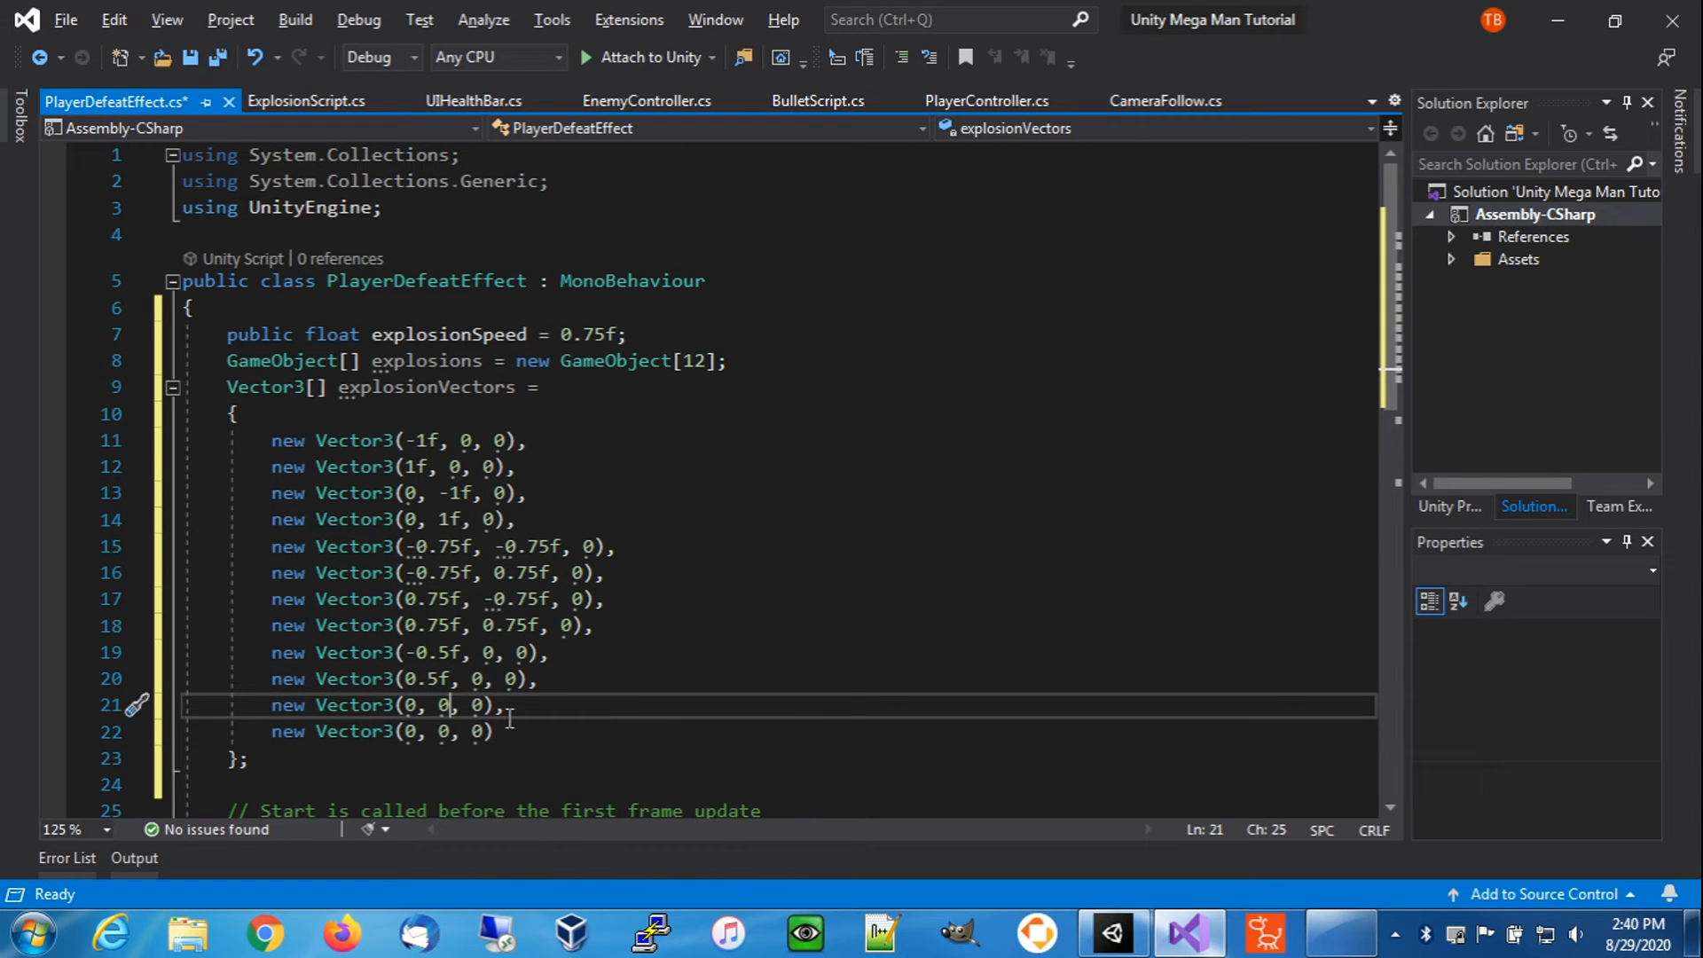
{"action": "key", "text": "BackSpace"}
{"action": "type", "text": "-0."}
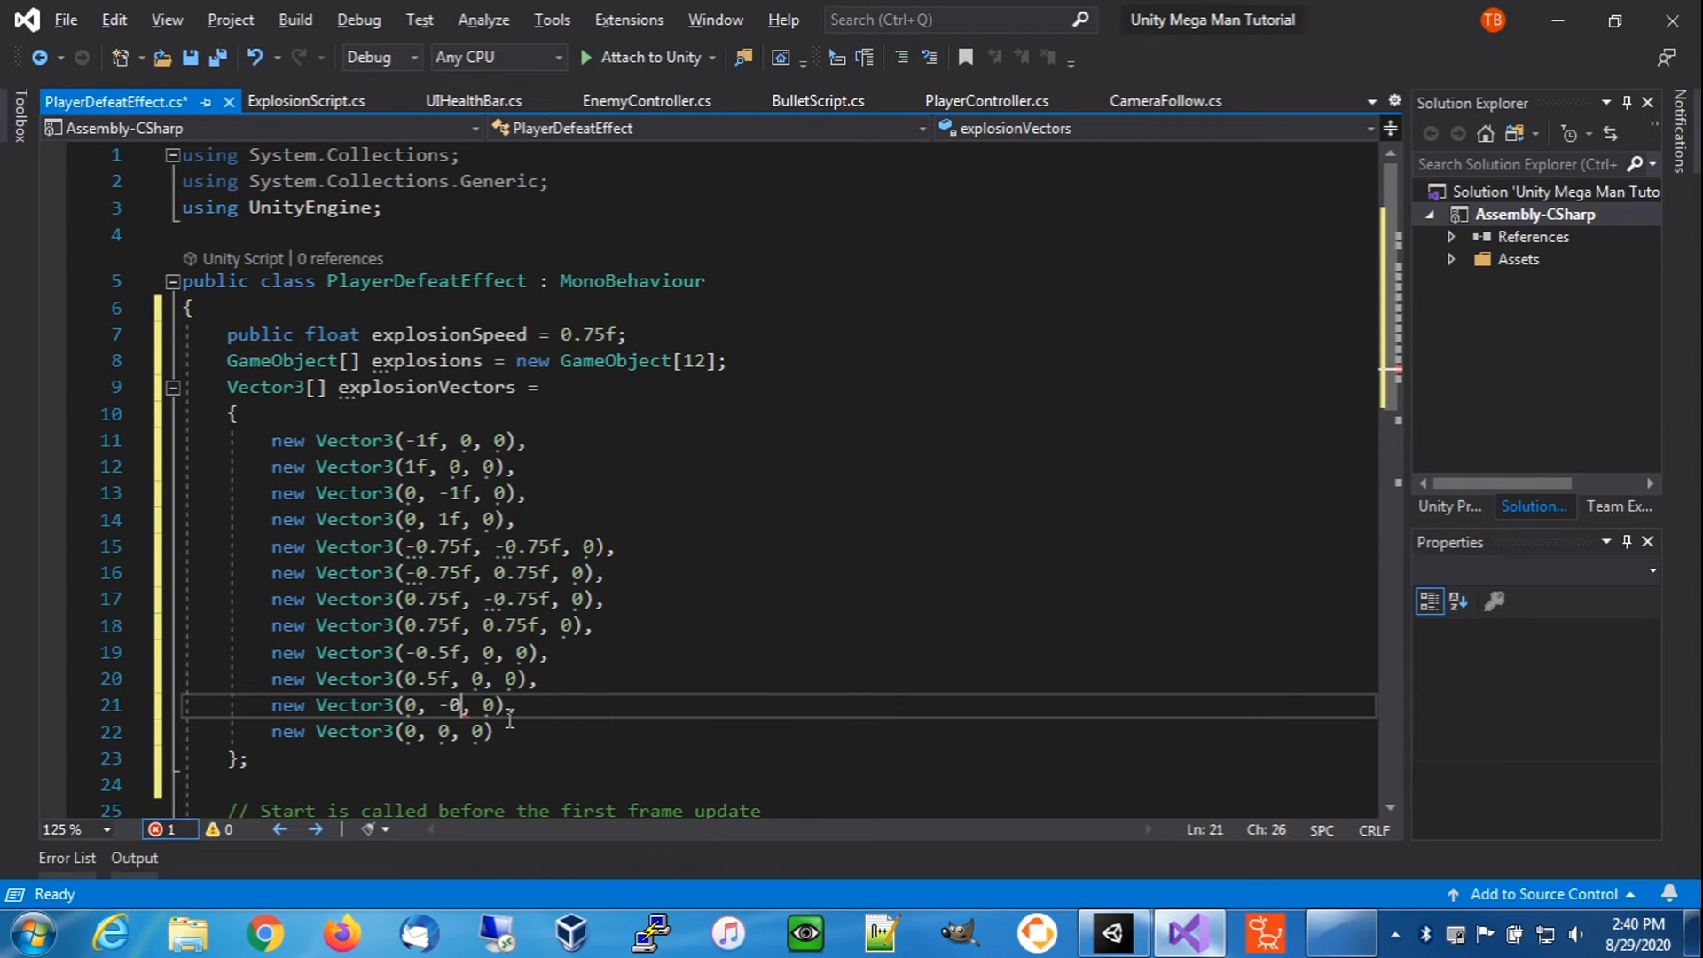
{"action": "type", "text": "5f"}
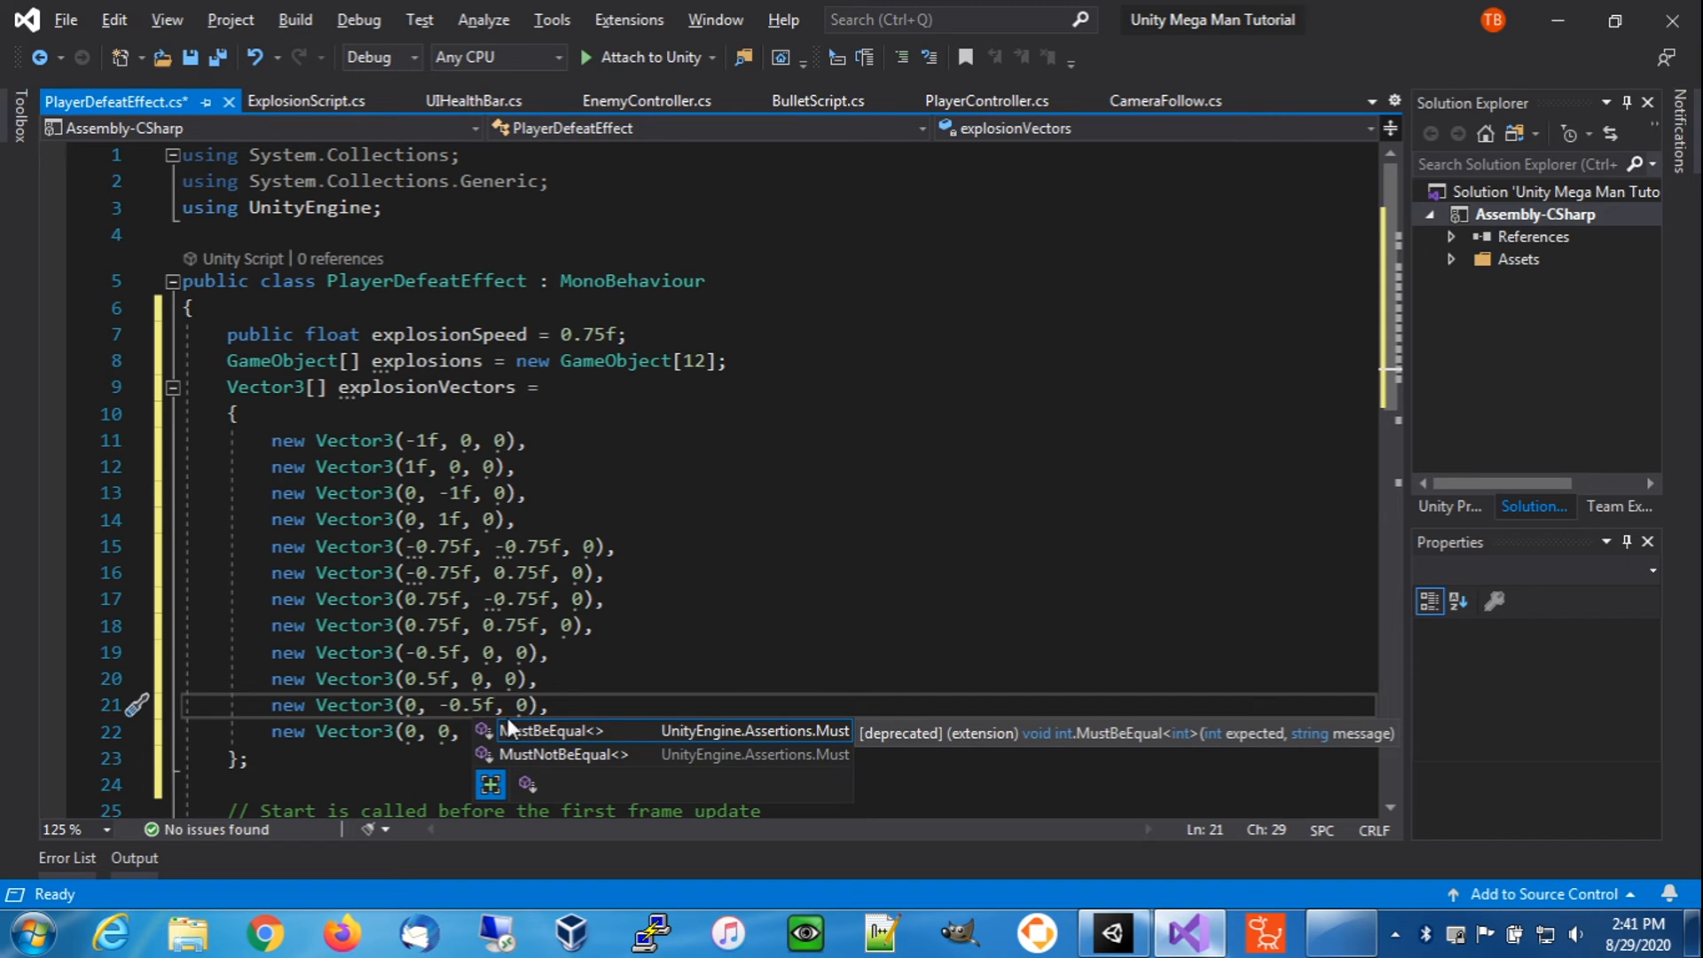
{"action": "left_click", "coordinate": [445, 729]}
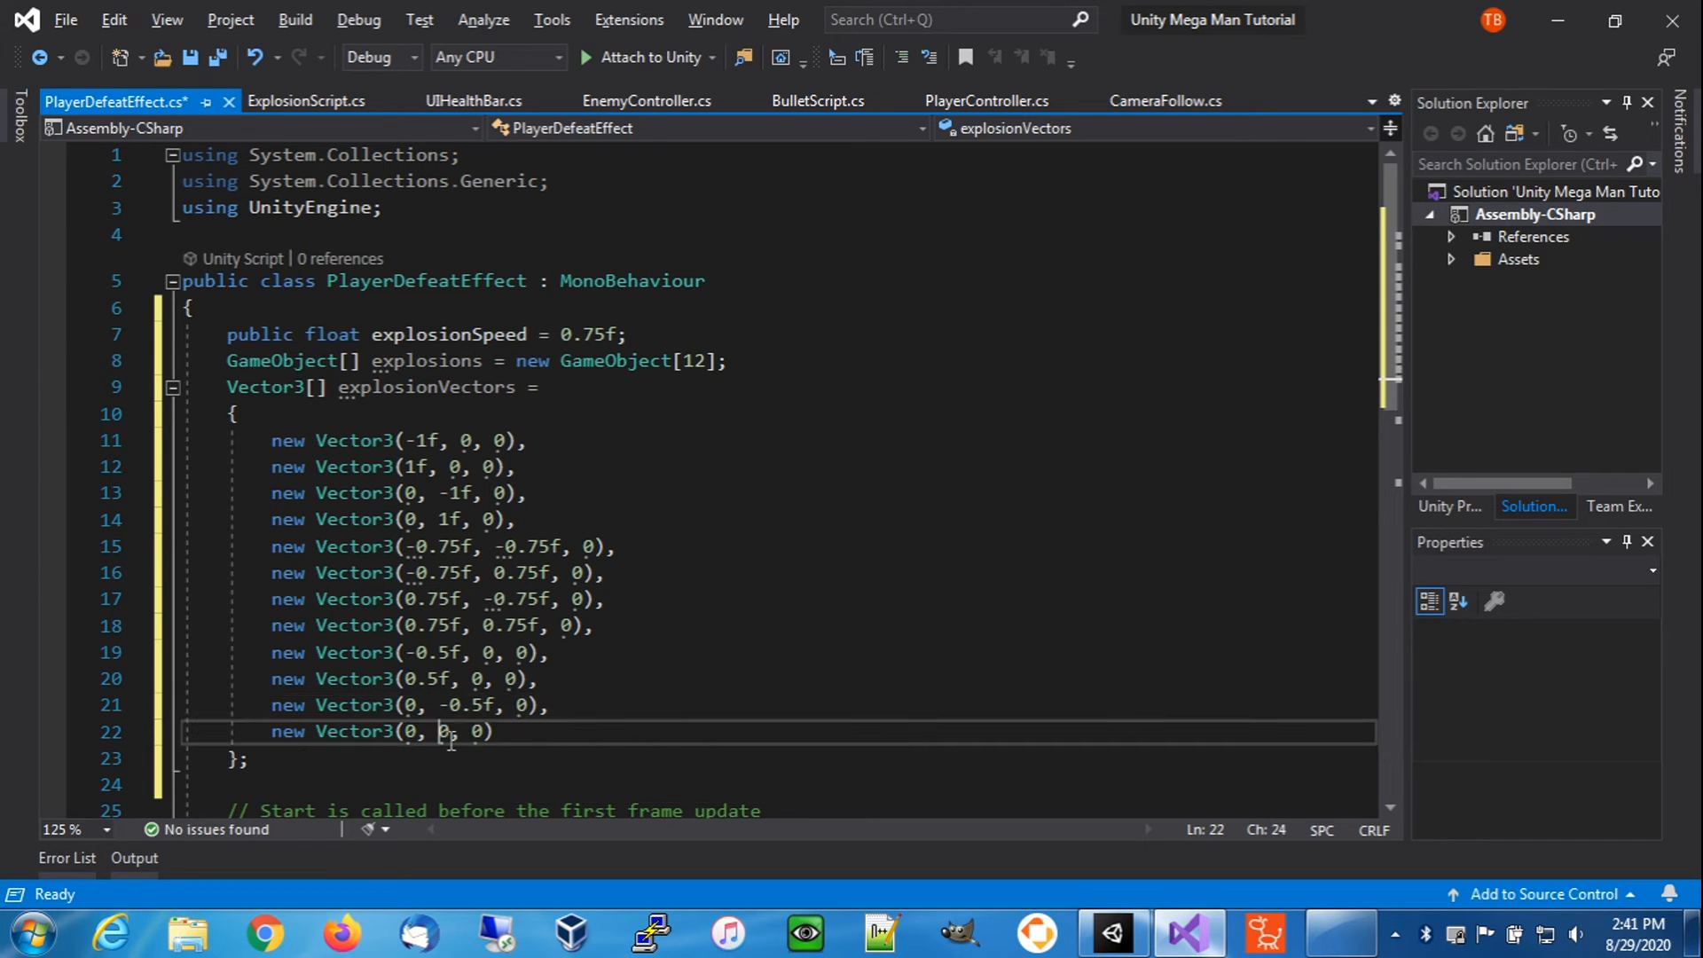
{"action": "type", "text": ".5f"}
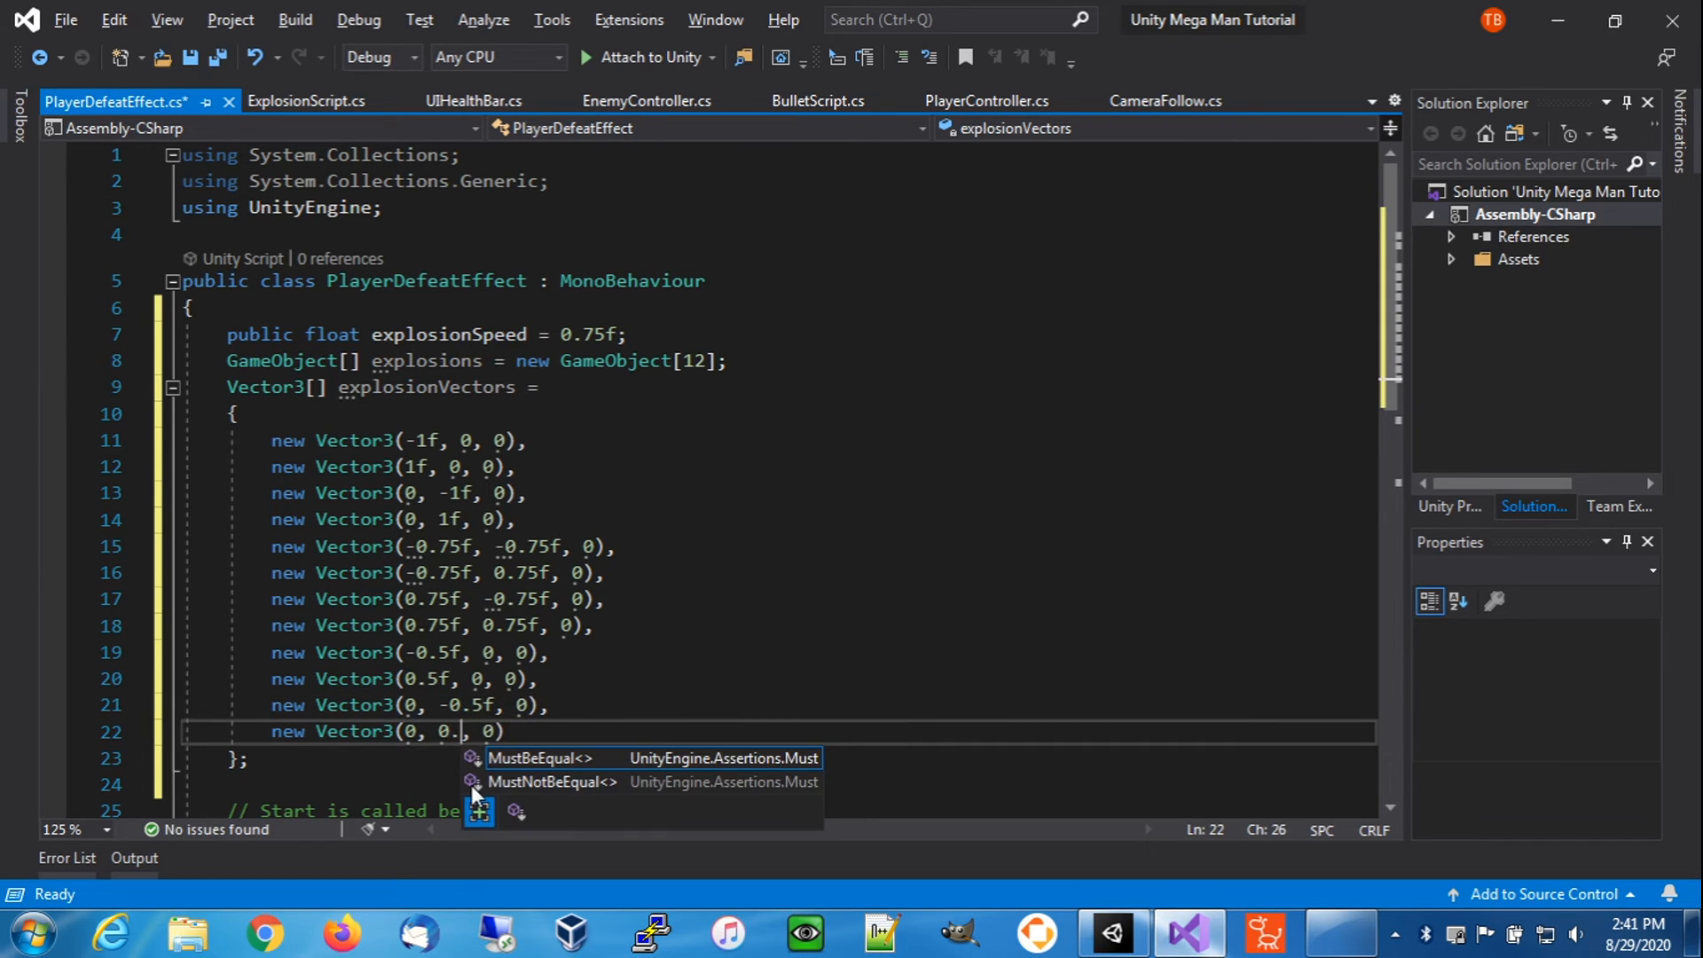
{"action": "left_click", "coordinate": [513, 653]}
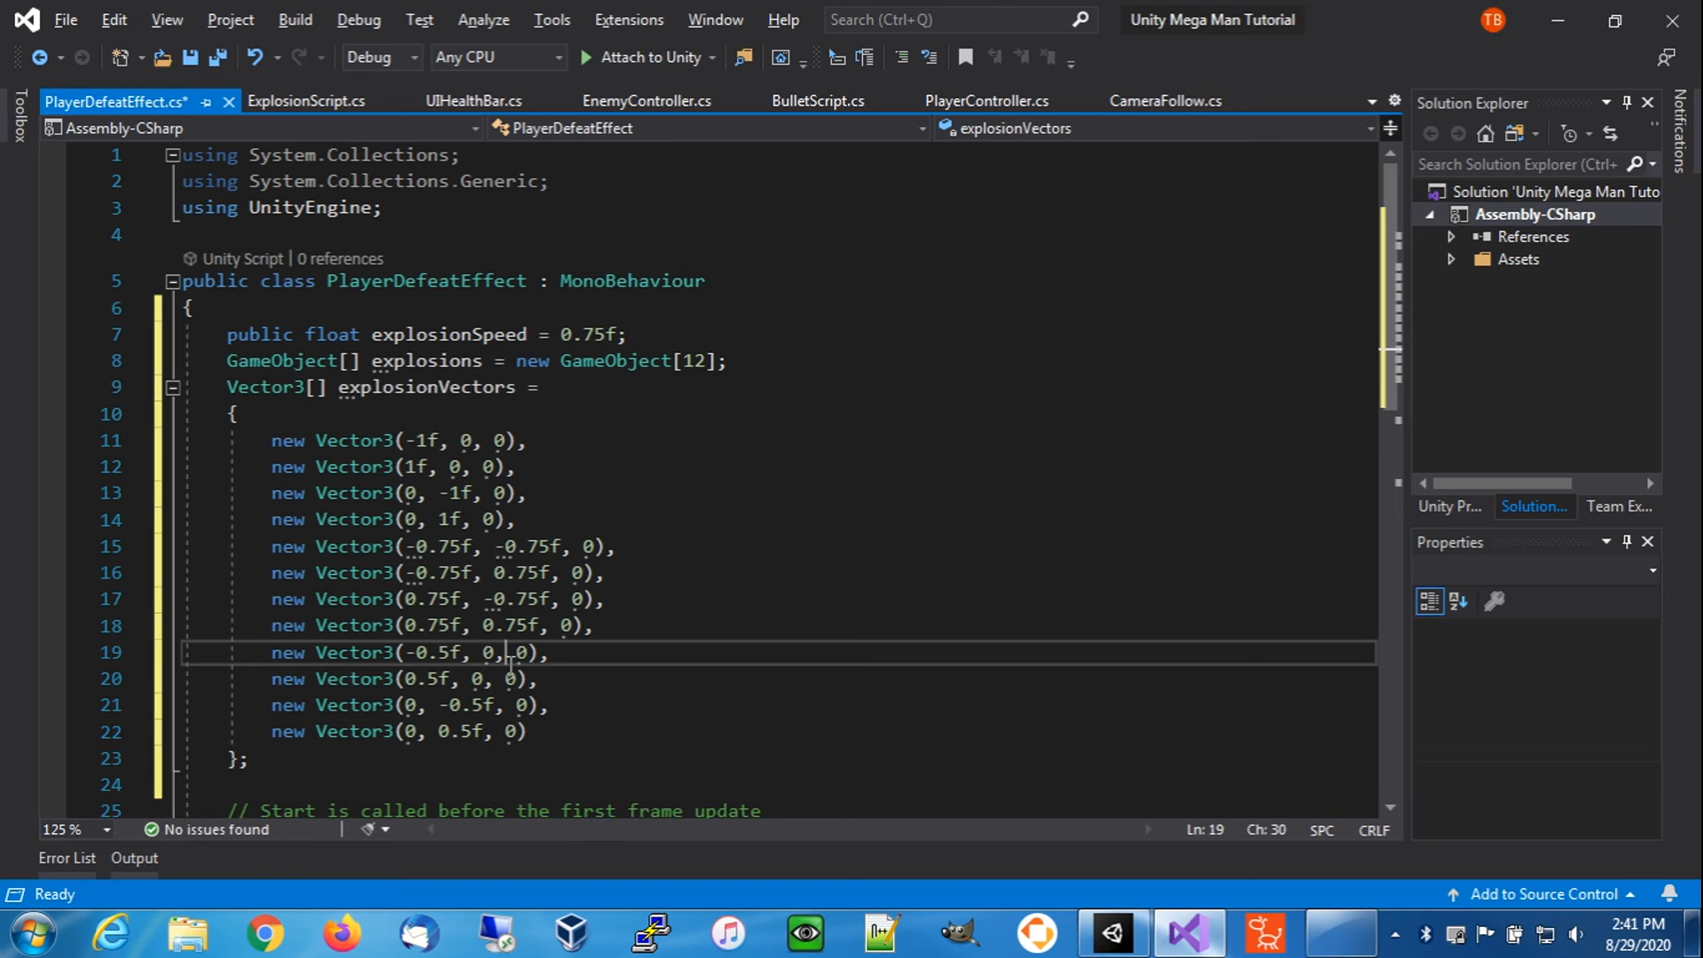
{"action": "left_click", "coordinate": [193, 56]}
- Begin a for loop in the Start method with the initializer int i = 0 and explosions.Length as its limit
{"action": "scroll", "coordinate": [427, 385], "scroll_direction": "down", "scroll_amount": 1}
{"action": "scroll", "coordinate": [428, 386], "scroll_direction": "down", "scroll_amount": 4}
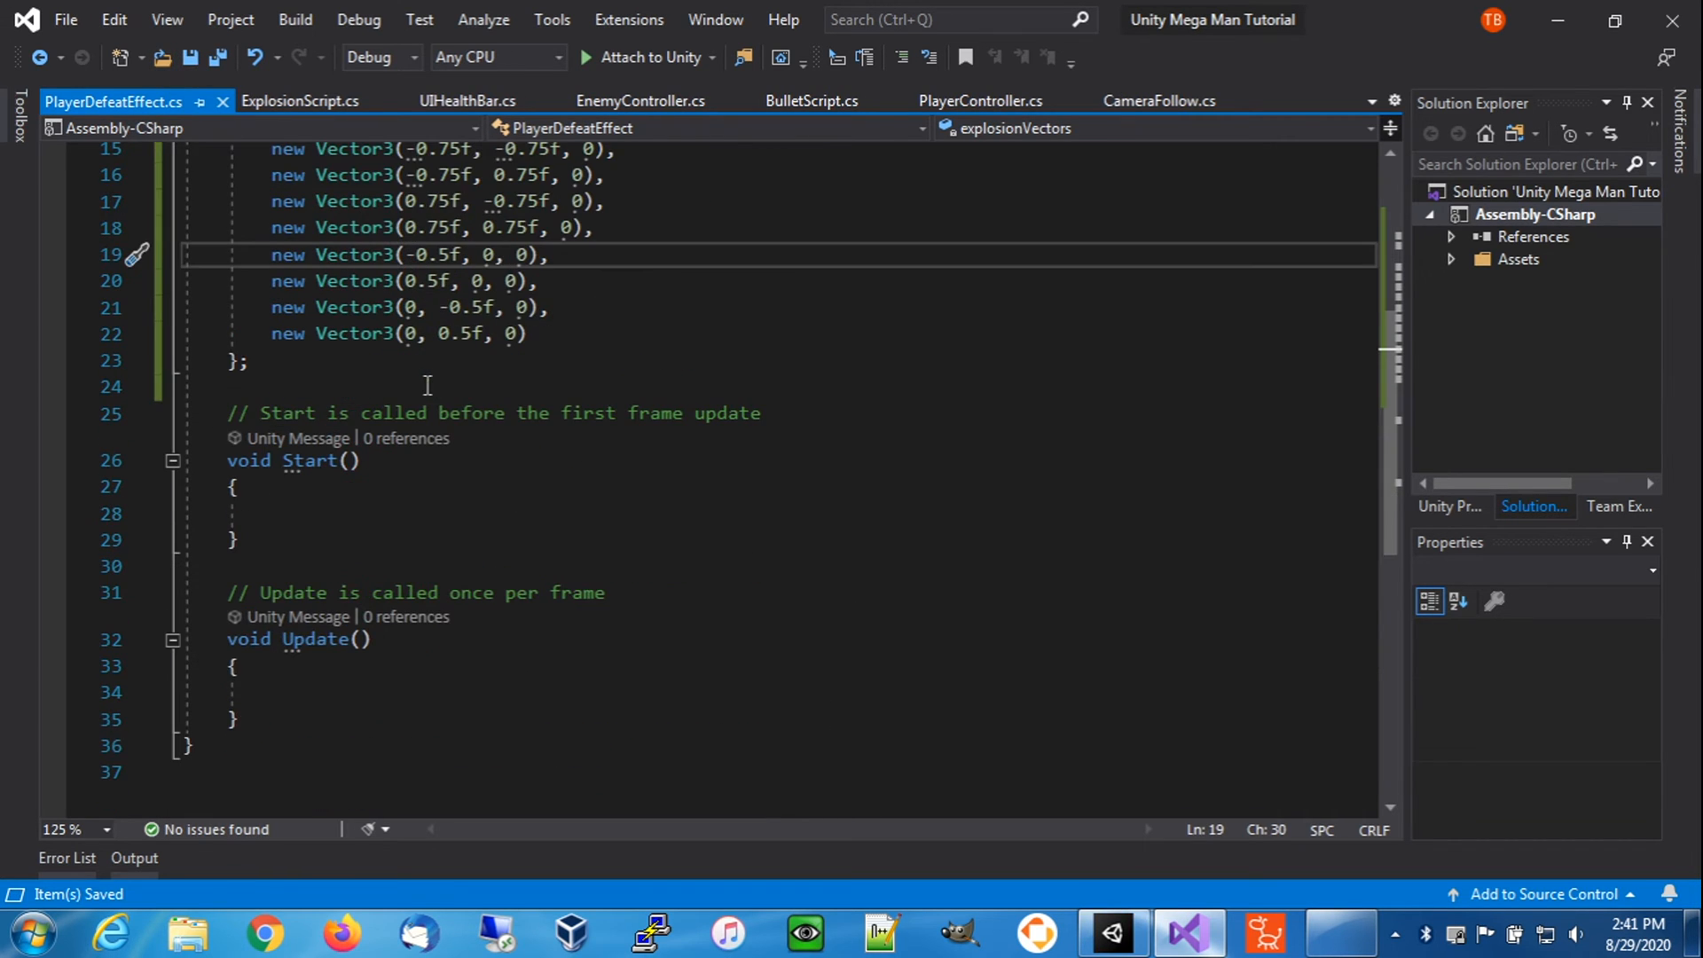
{"action": "left_click", "coordinate": [295, 515]}
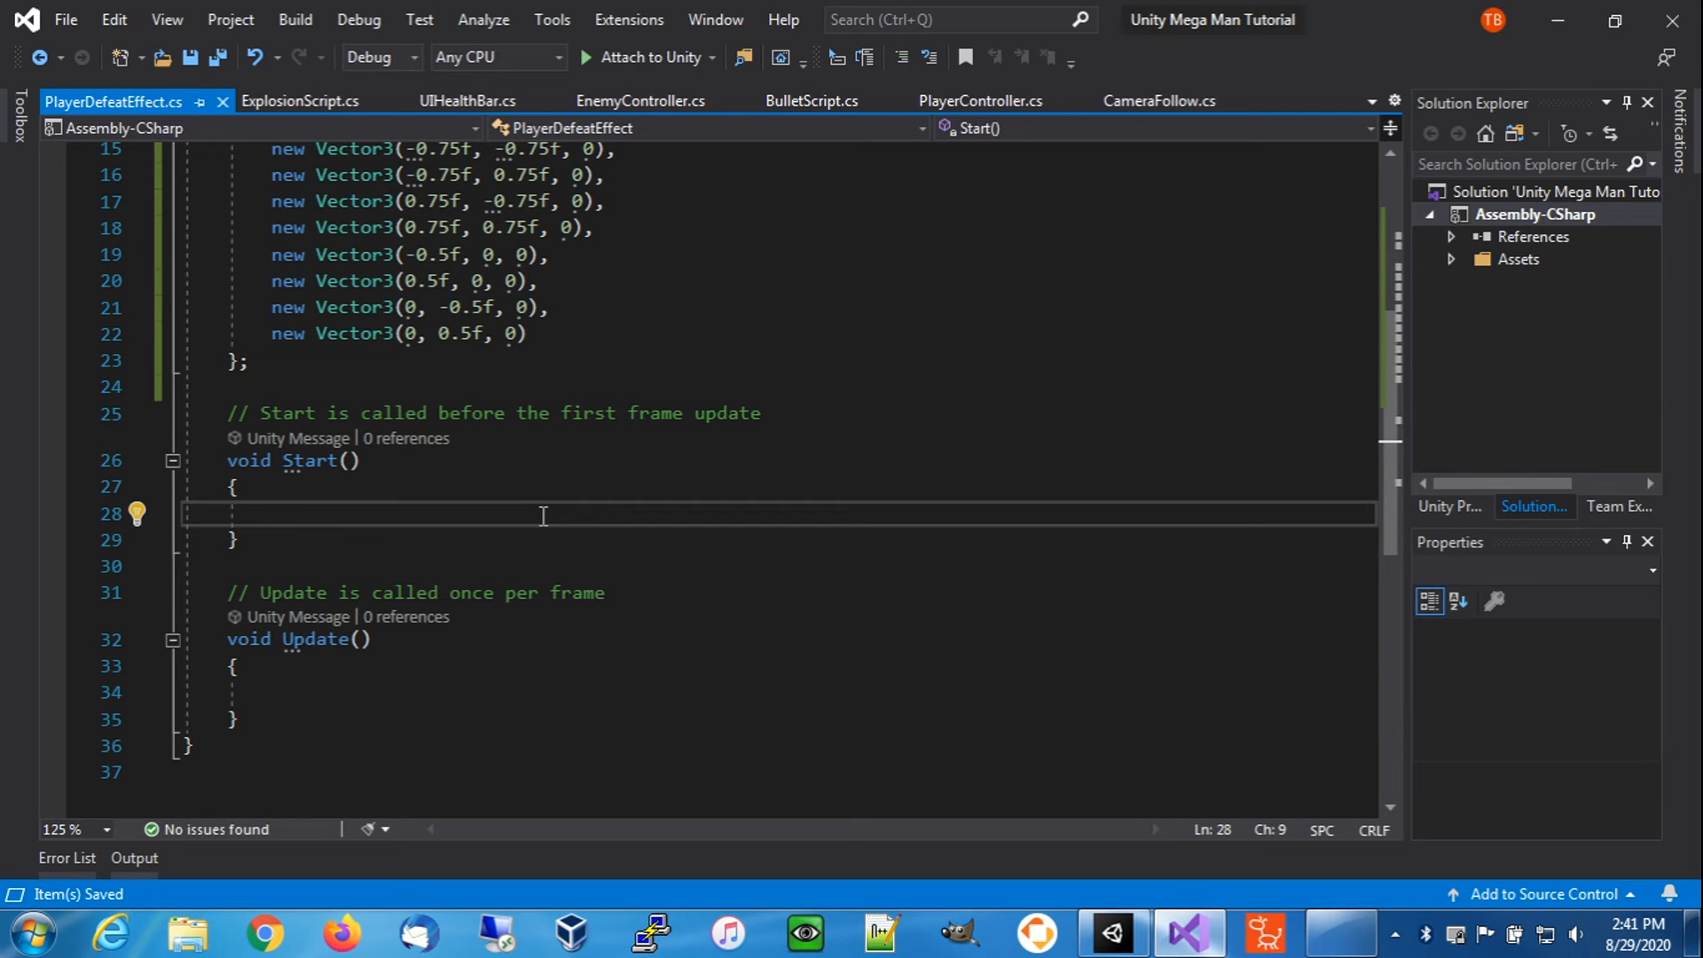
{"action": "type", "text": "for ("}
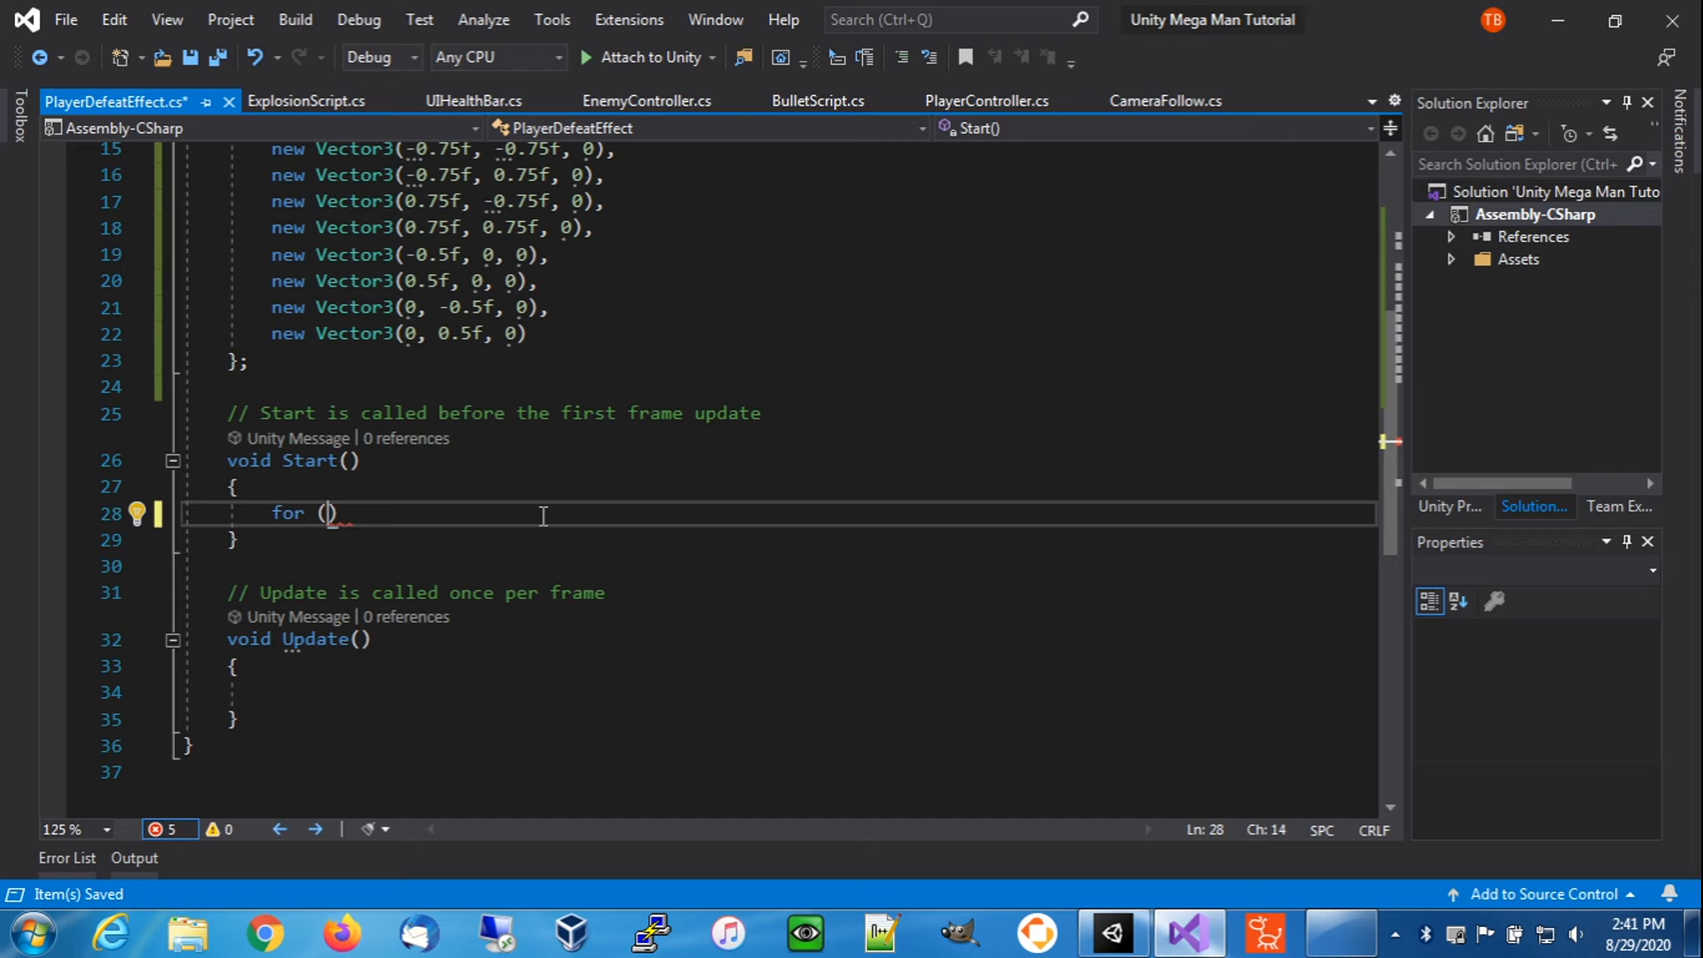
{"action": "type", "text": "int i"}
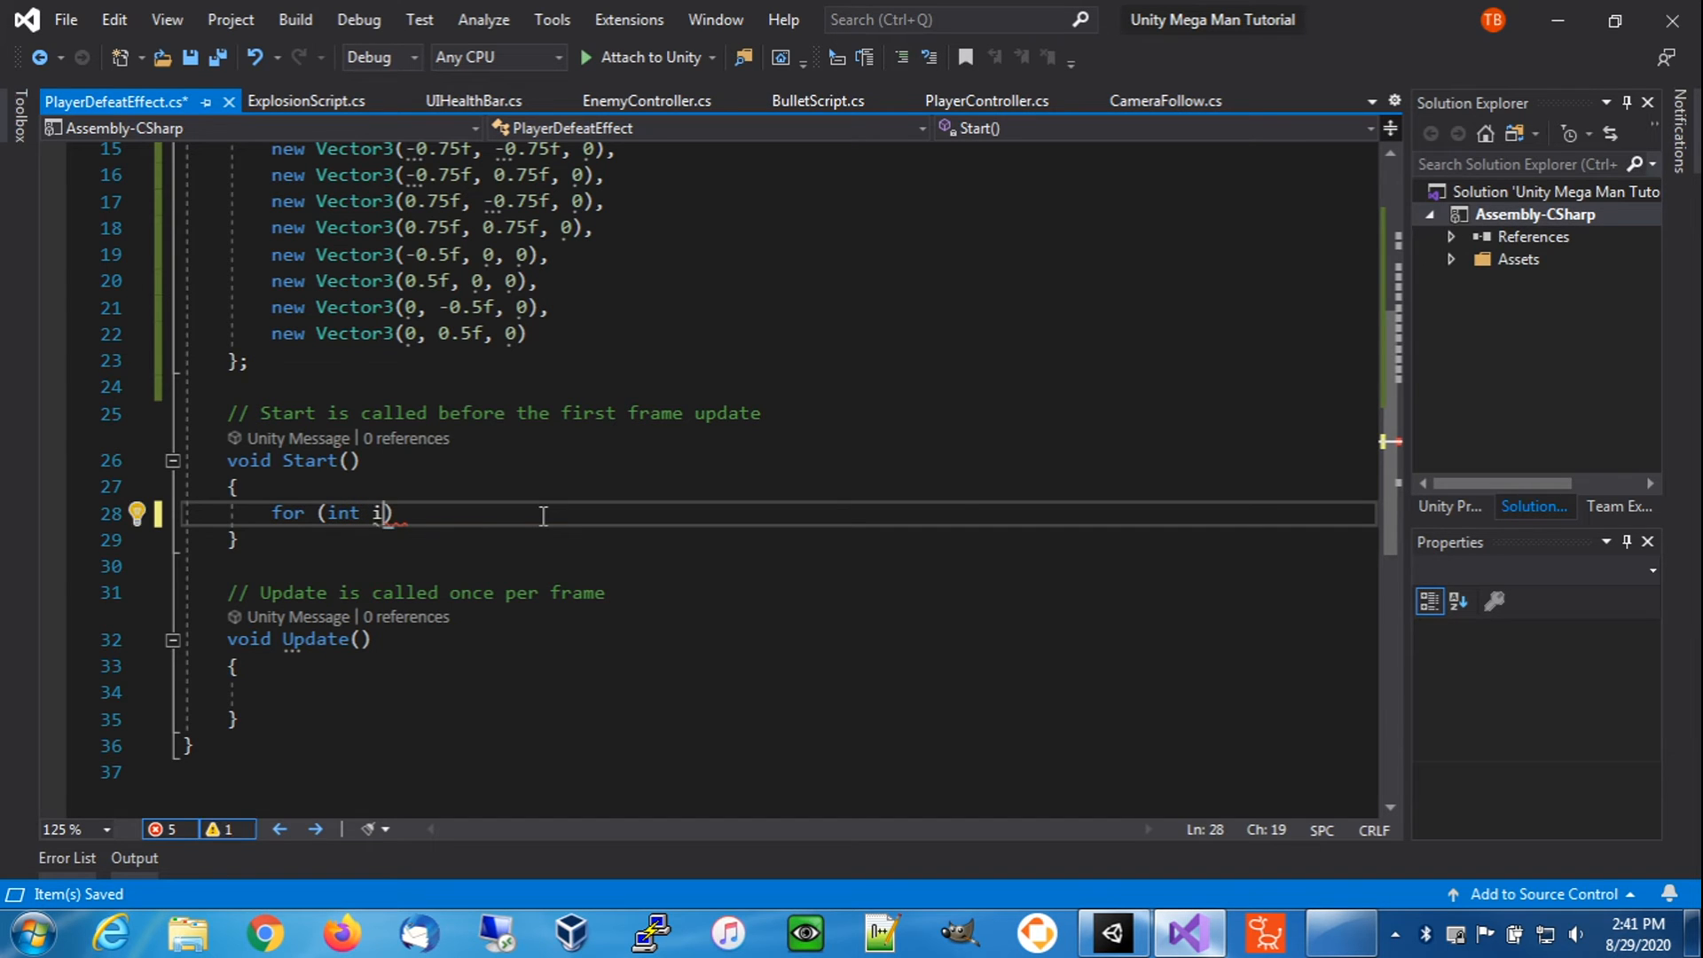
{"action": "type", "text": " = "}
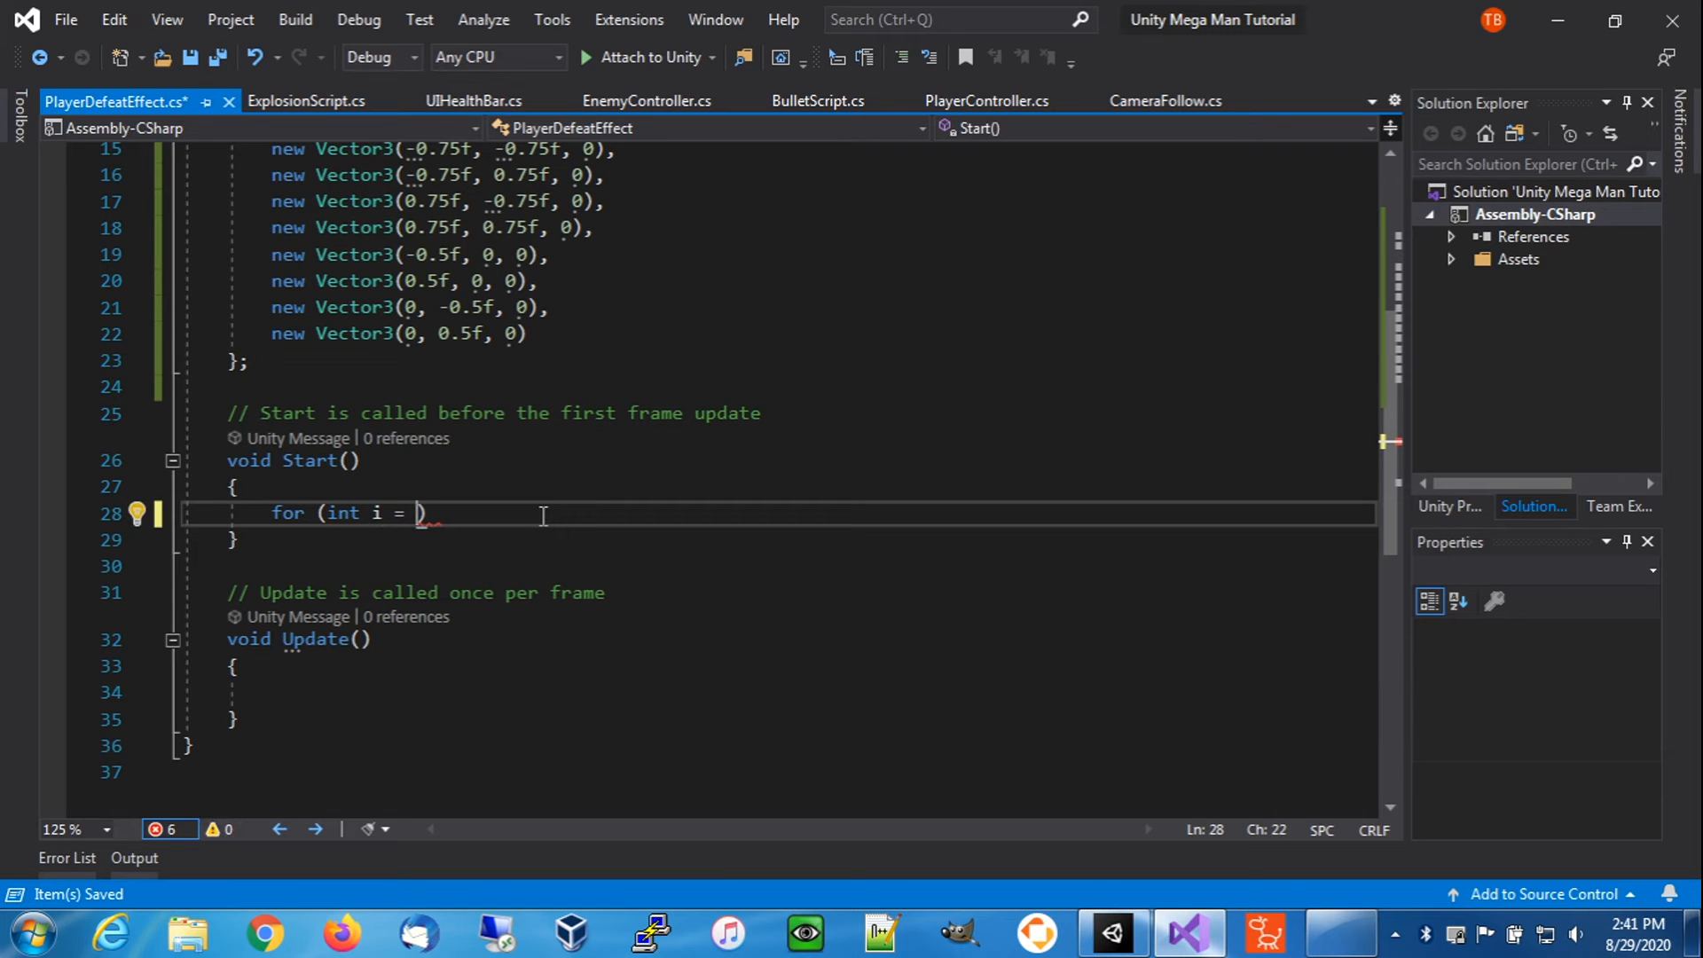
{"action": "type", "text": "0; explosio"}
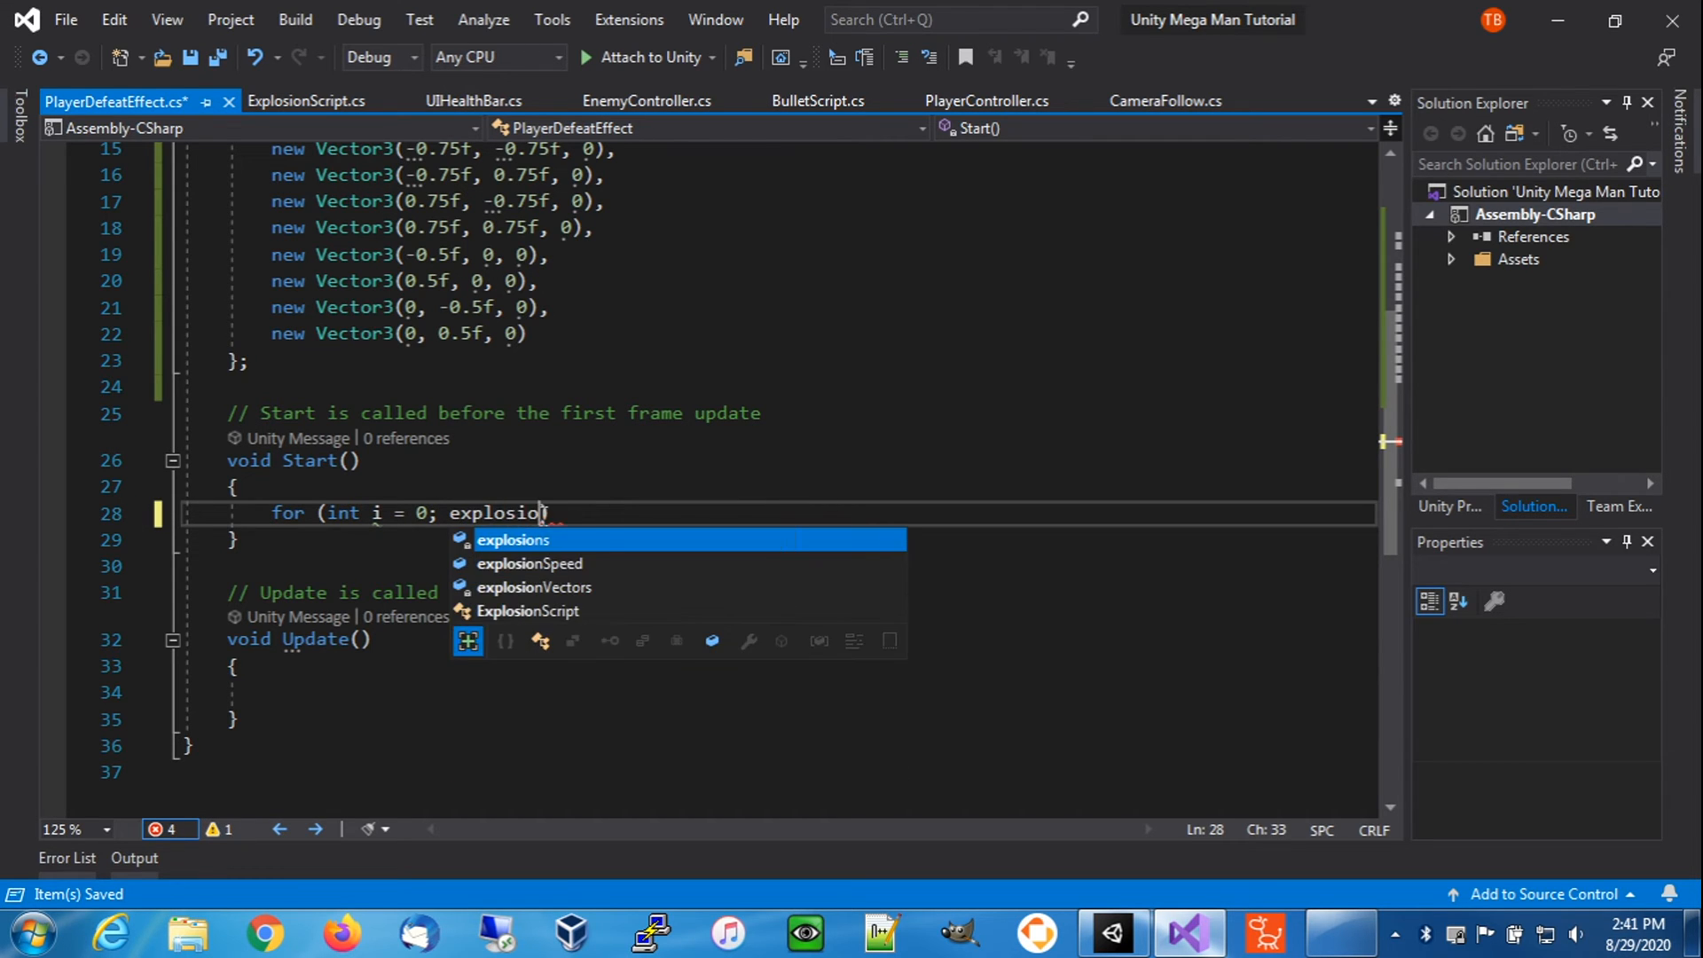
{"action": "type", "text": "ns.Length"}
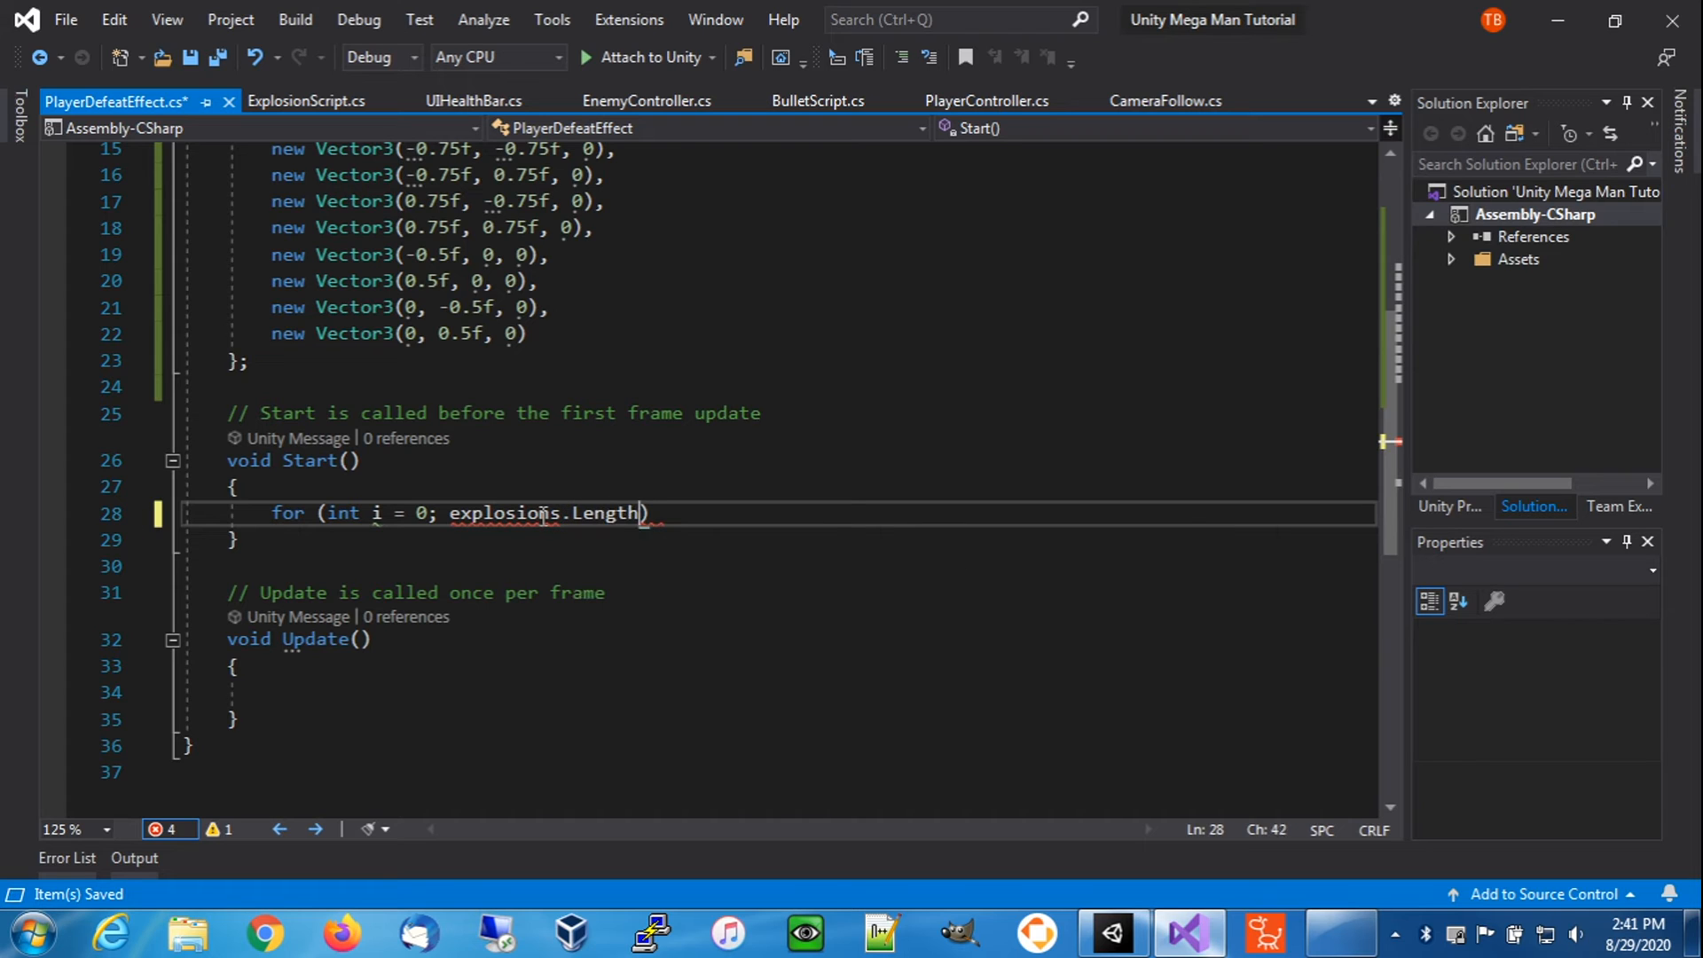
{"action": "type", "text": ";"}
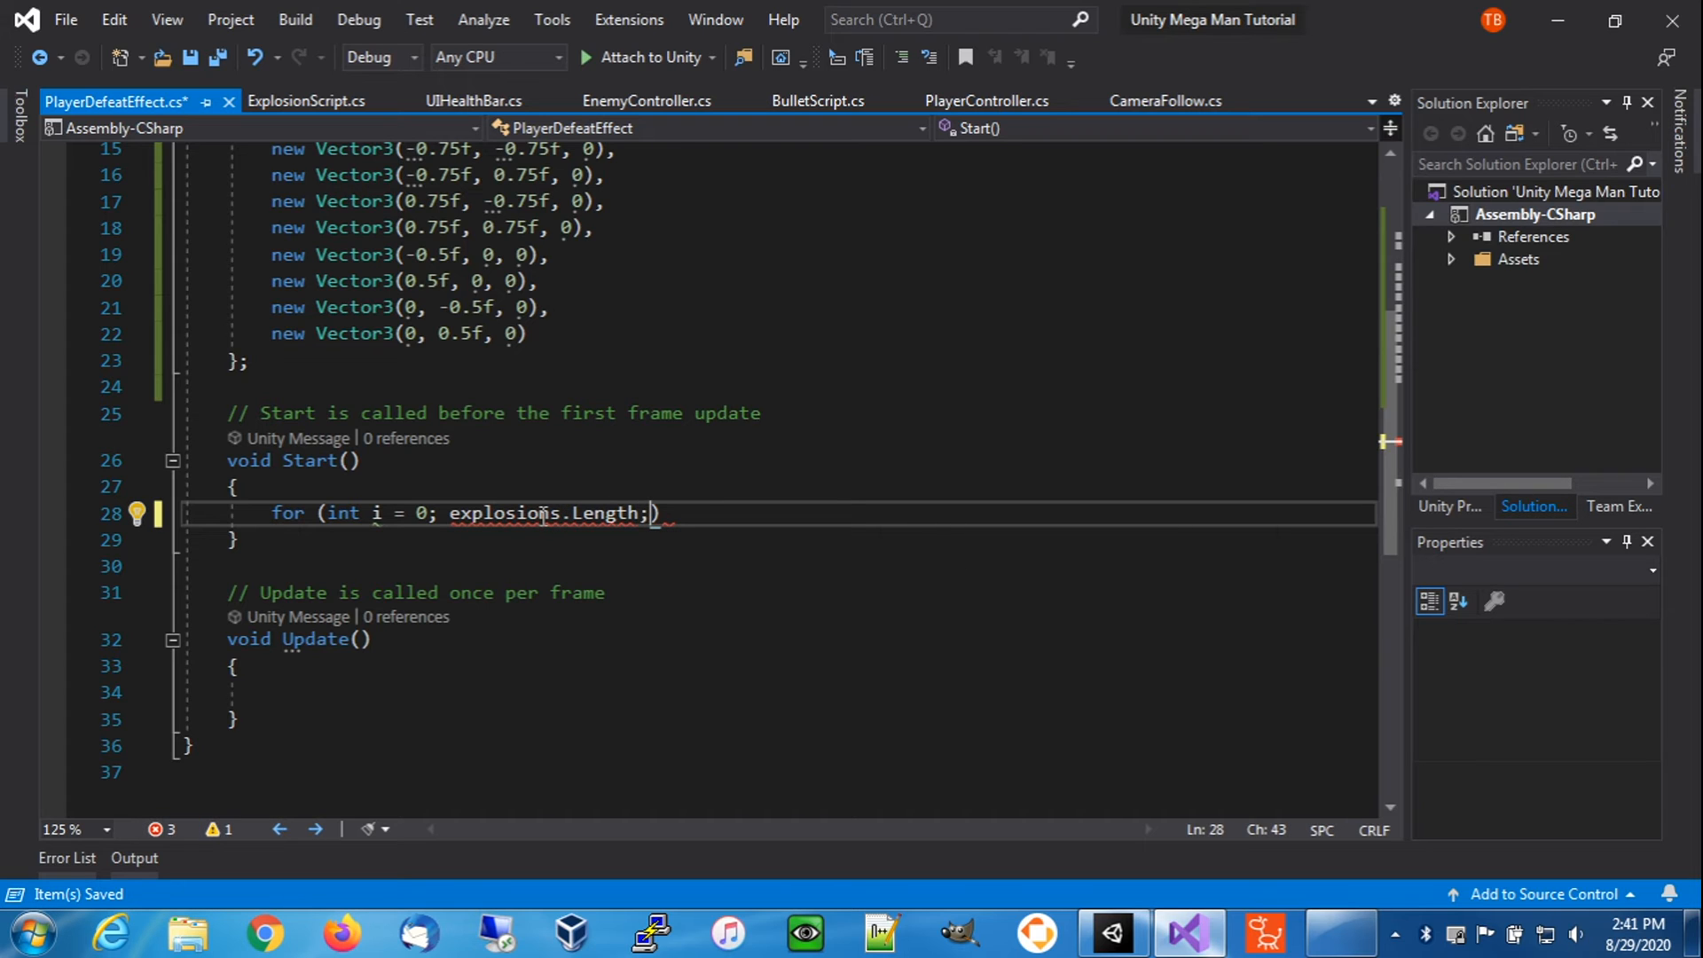
- Complete the for loop's condition as i < explosions.Length
{"action": "key", "text": "Left"}
{"action": "key", "text": "Left"}
{"action": "key", "text": "Left"}
{"action": "key", "text": "Left"}
{"action": "key", "text": "Left"}
{"action": "key", "text": "Left"}
{"action": "key", "text": "Left"}
{"action": "key", "text": "Left"}
{"action": "key", "text": "Left"}
{"action": "key", "text": "Left"}
{"action": "key", "text": "Left"}
{"action": "key", "text": "Left"}
{"action": "key", "text": "Left"}
{"action": "key", "text": "Left"}
{"action": "key", "text": "Left"}
{"action": "key", "text": "Left"}
{"action": "key", "text": "Left"}
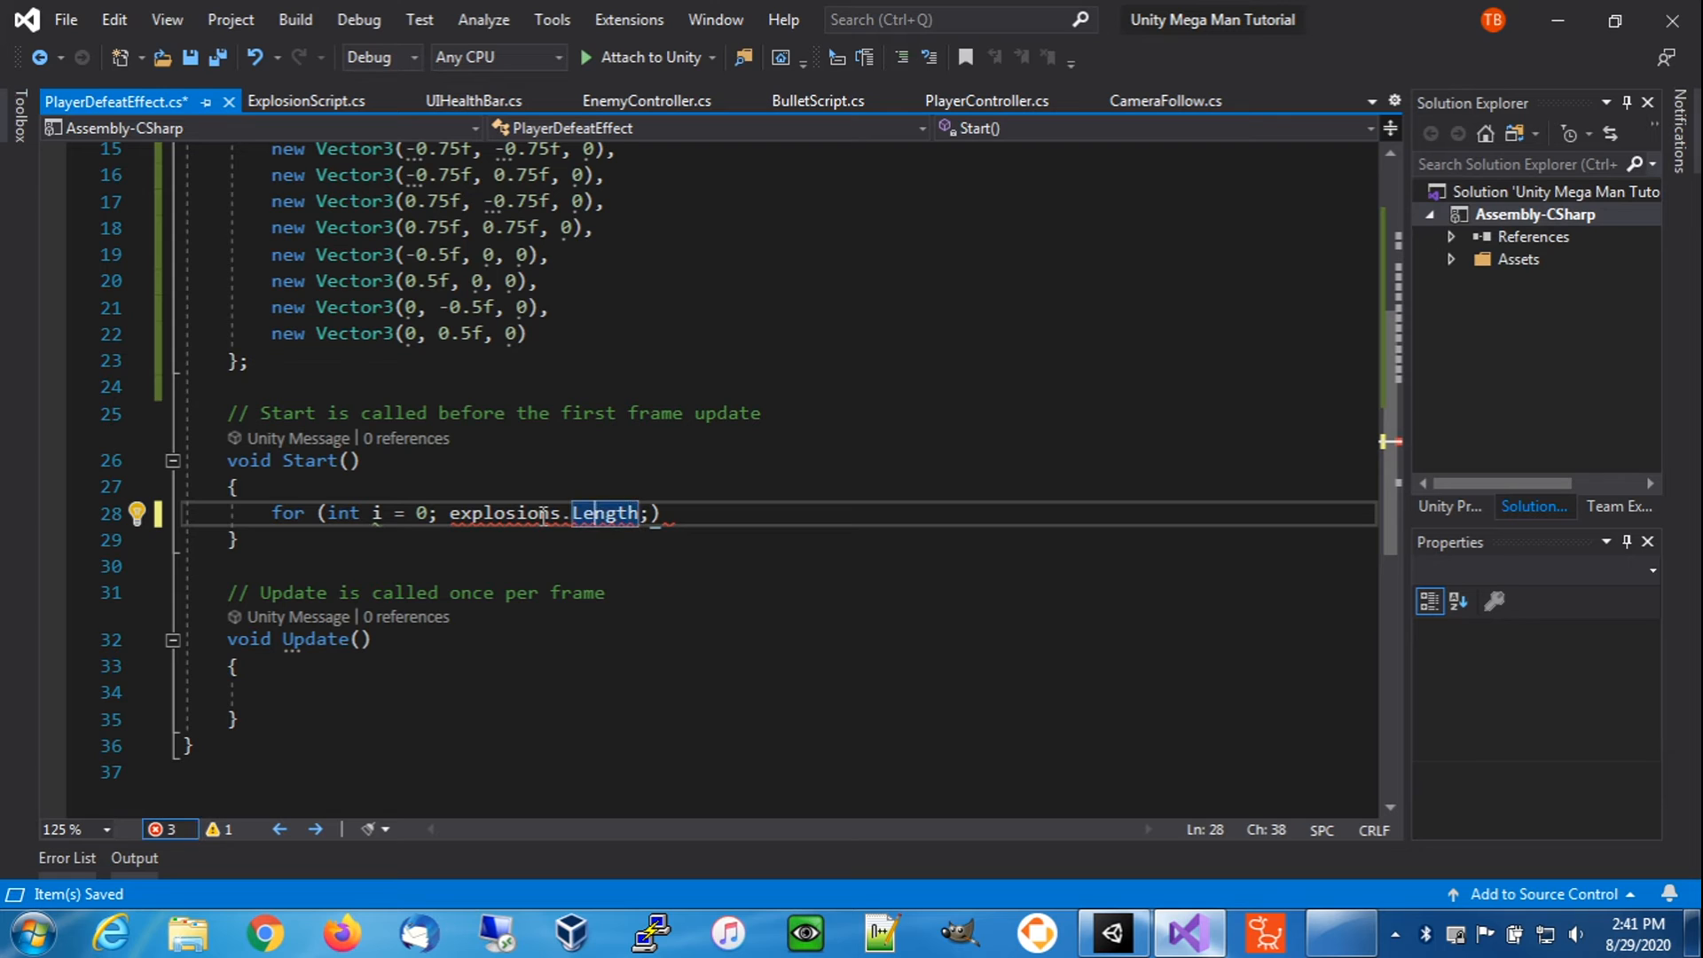
{"action": "key", "text": "Left"}
{"action": "type", "text": "i <"}
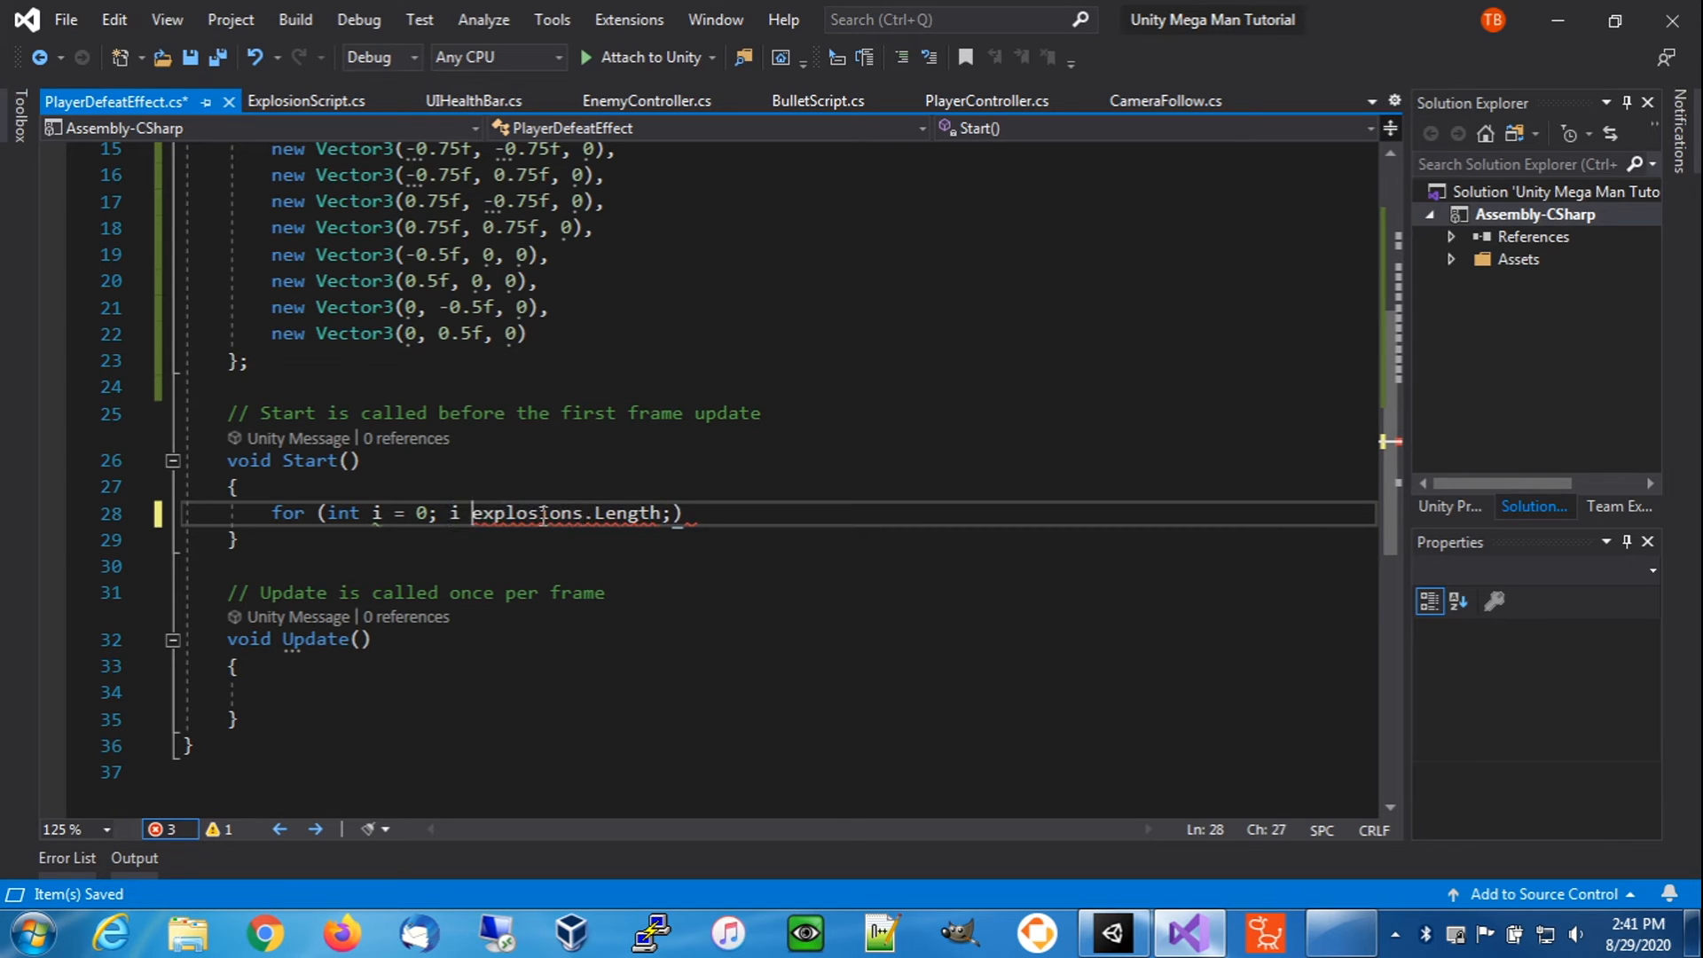
- Finish the for loop header with the i++ increment and add an empty braced body
{"action": "key", "text": "Right"}
{"action": "key", "text": "Right"}
{"action": "key", "text": "Right"}
{"action": "key", "text": "Right"}
{"action": "key", "text": "Right"}
{"action": "key", "text": "Right"}
{"action": "key", "text": "Right"}
{"action": "key", "text": "Right"}
{"action": "key", "text": "Right"}
{"action": "key", "text": "Right"}
{"action": "key", "text": "Right"}
{"action": "key", "text": "Right"}
{"action": "key", "text": "Right"}
{"action": "key", "text": "Right"}
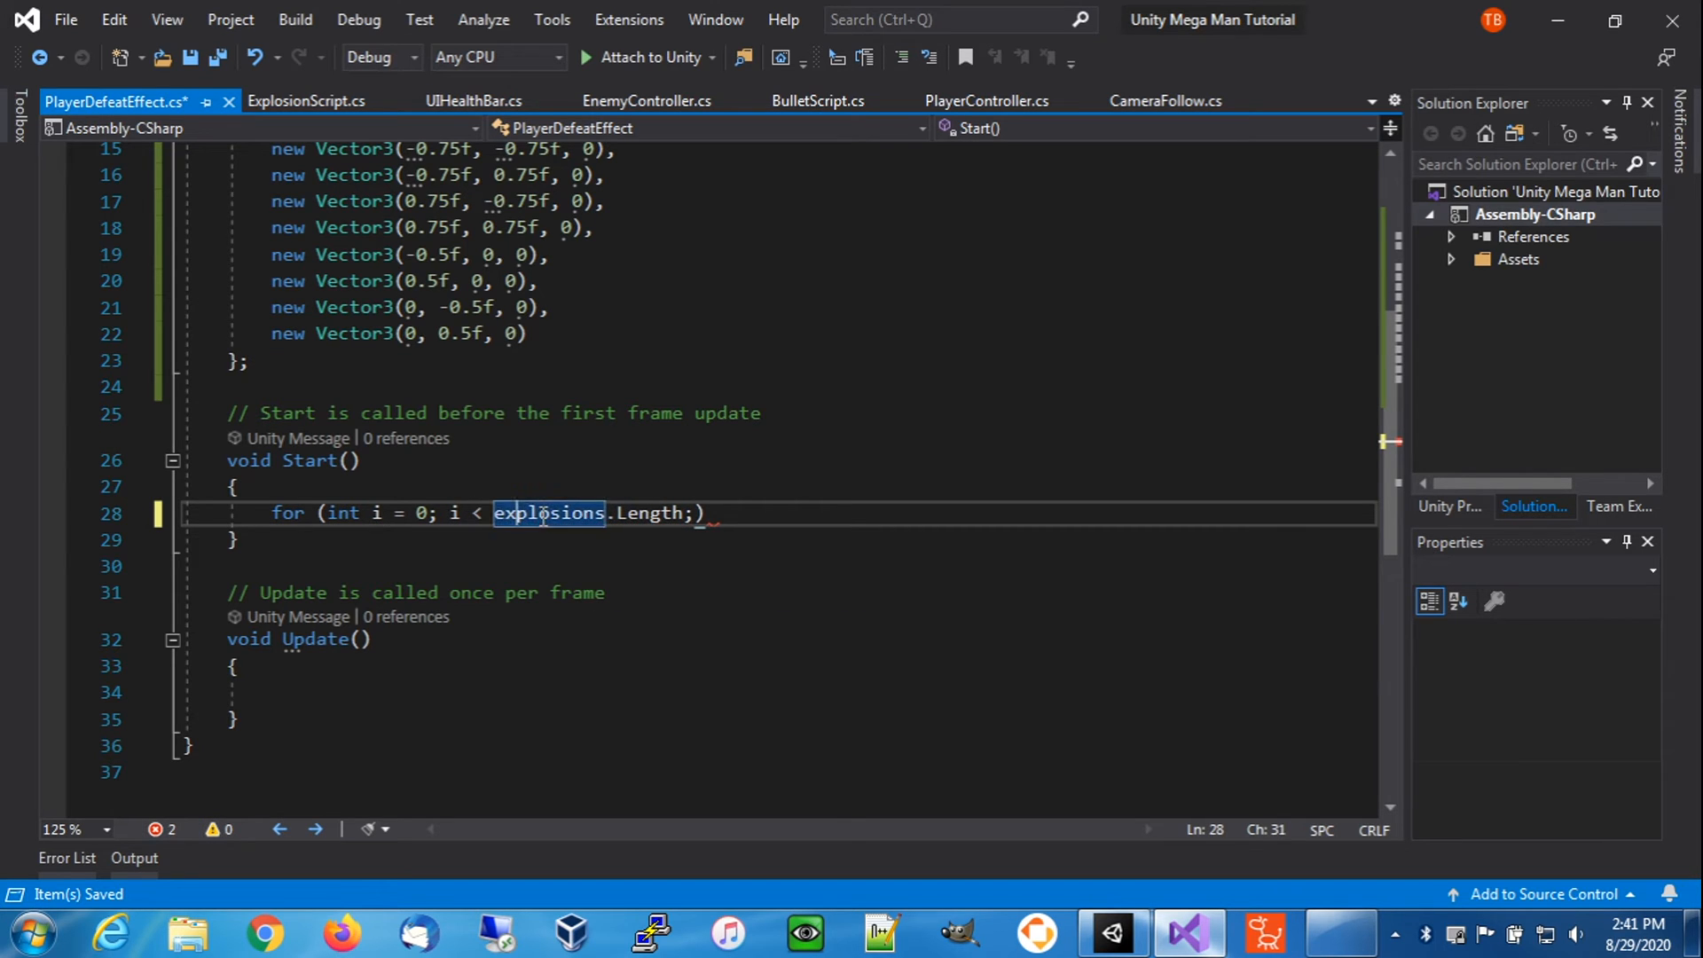
{"action": "type", "text": "i"}
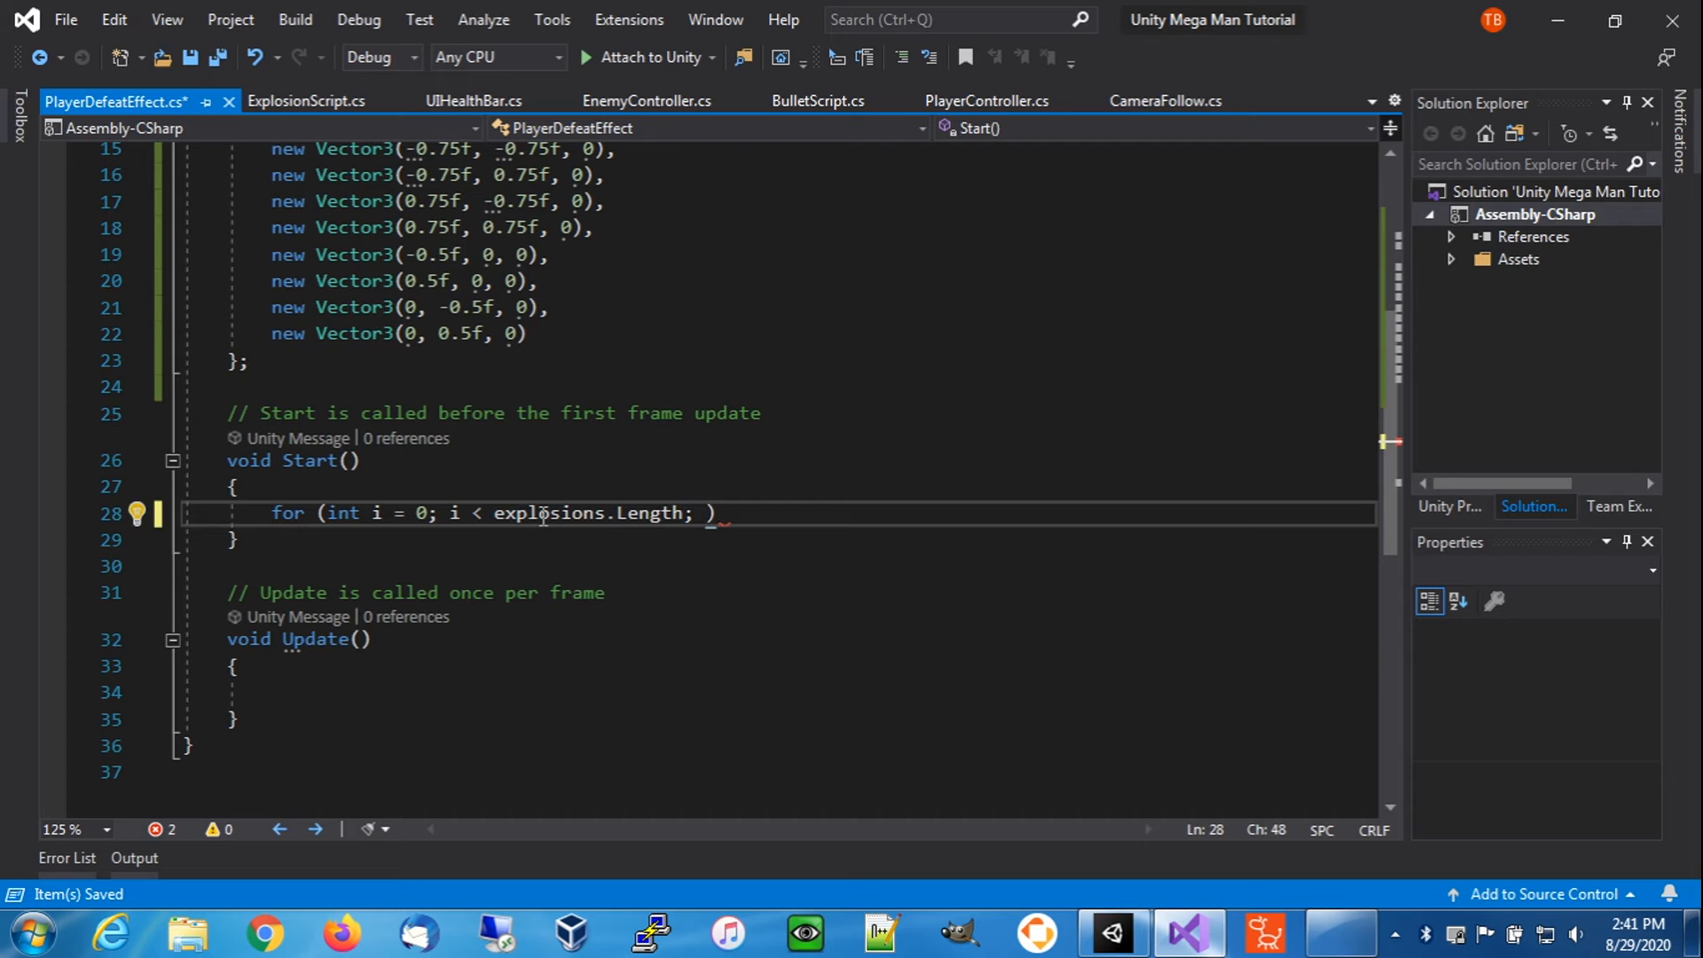
{"action": "type", "text": "++) {"}
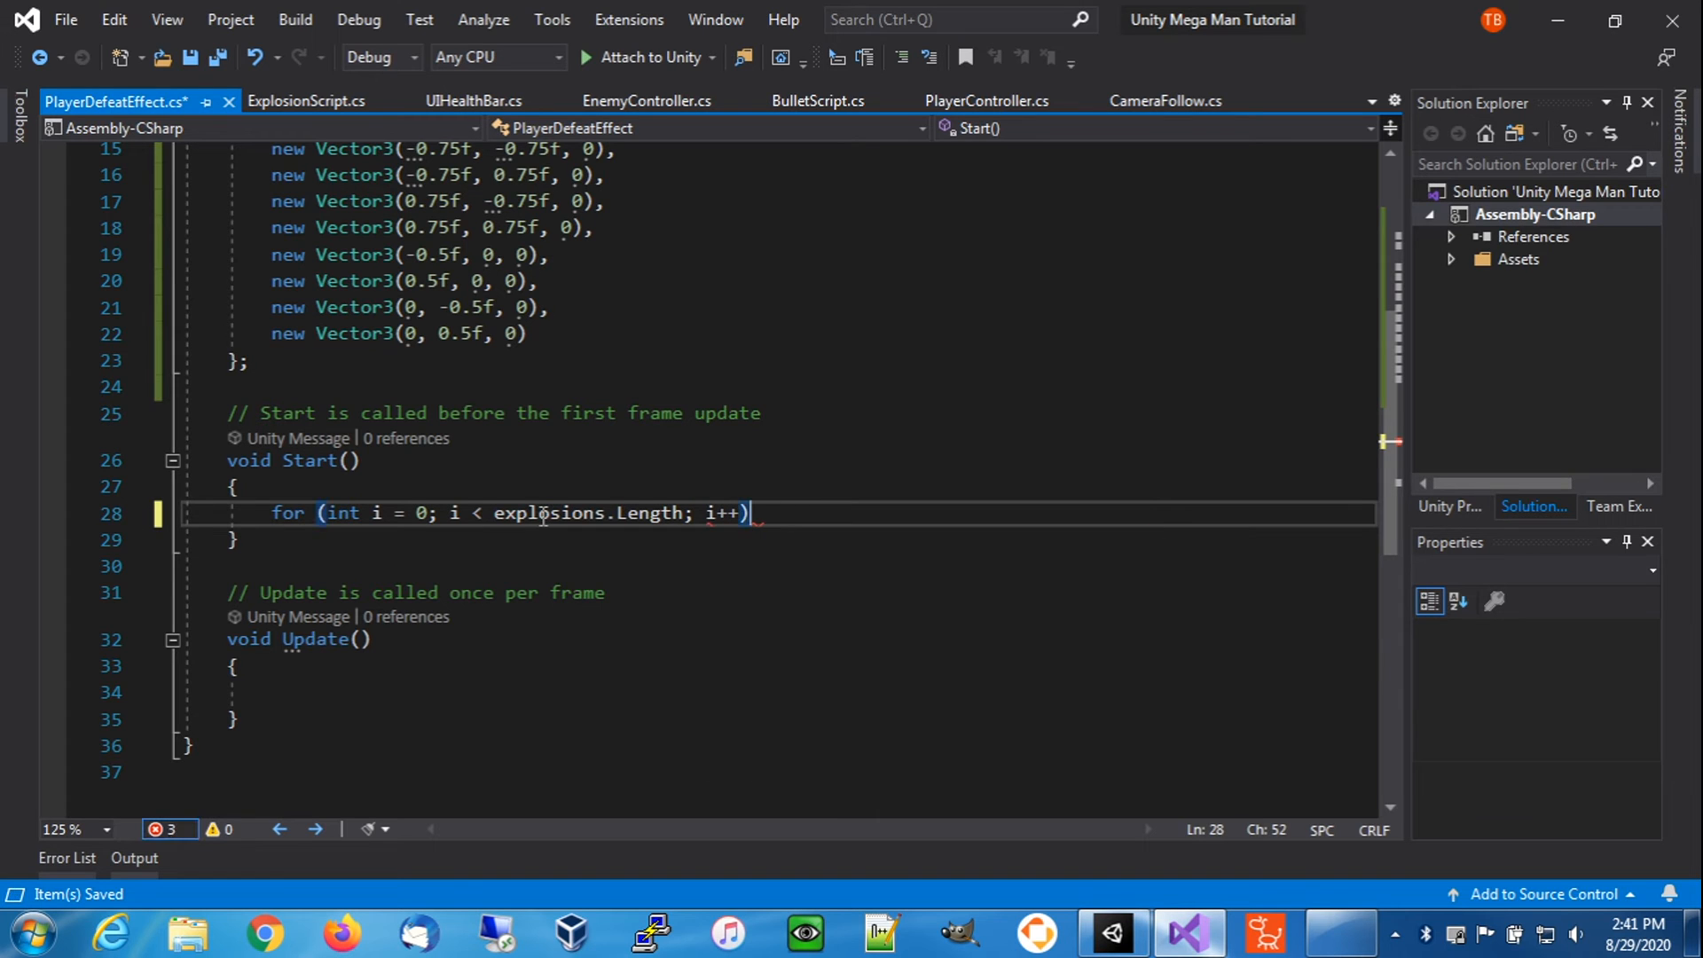
{"action": "key", "text": "Return"}
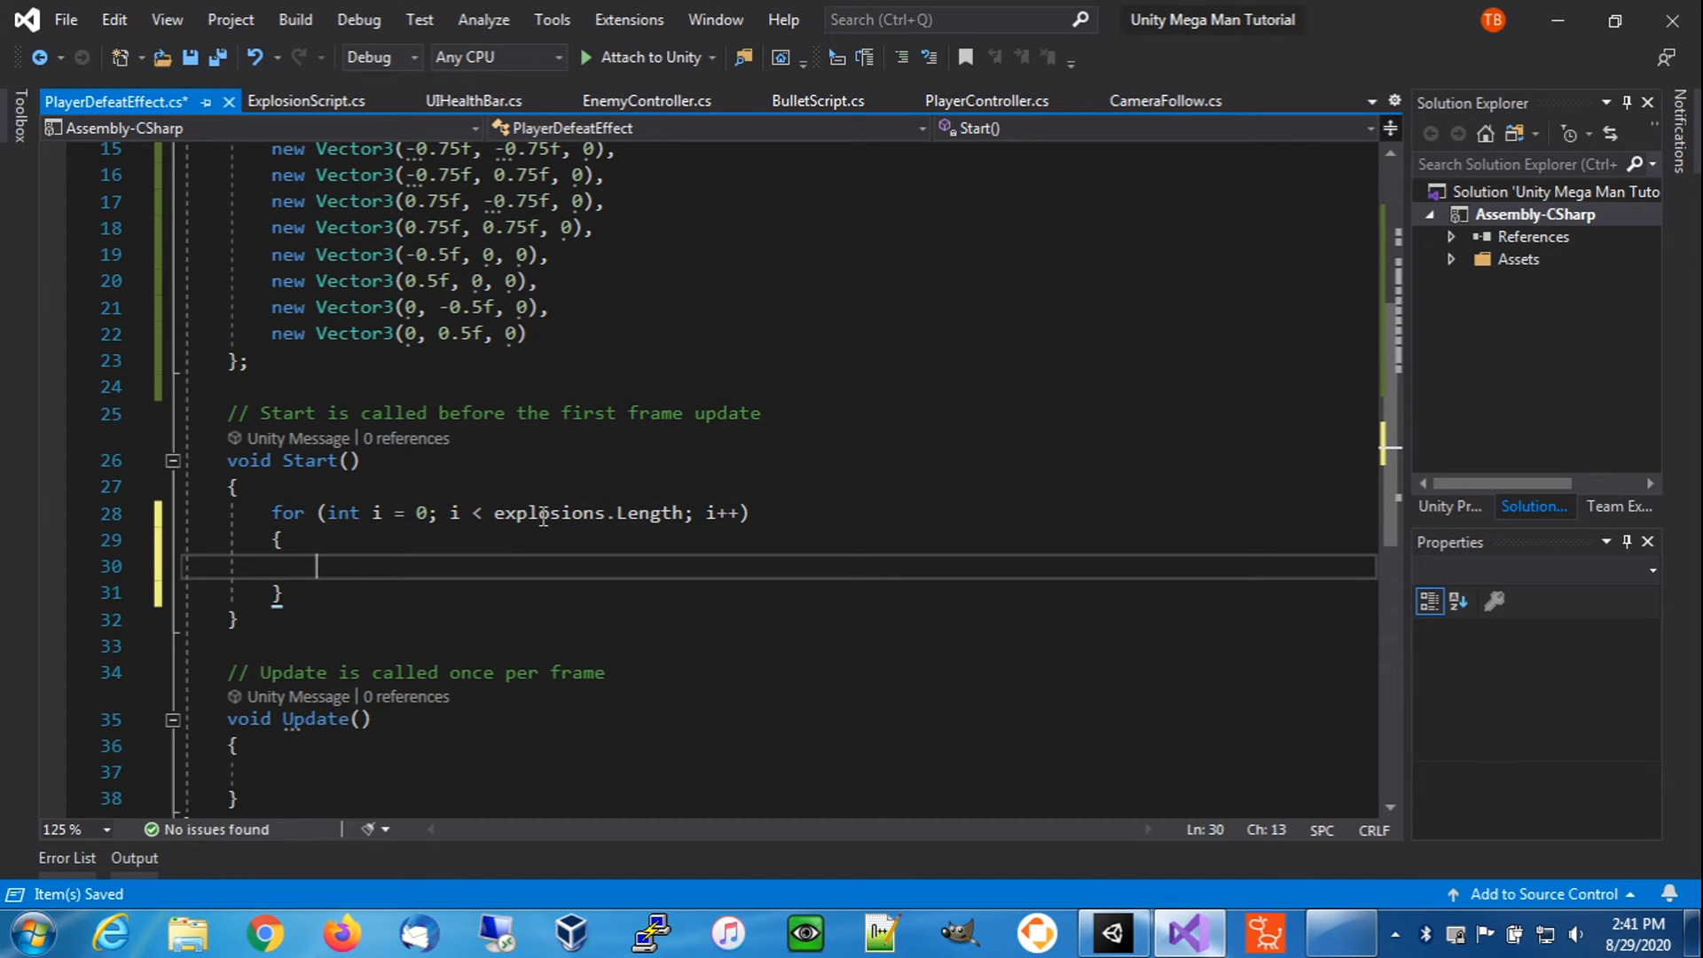
- Inside the Start loop, declare string explosionName as "Explosion" + (i + 1).ToString();
{"action": "type", "text": "string expl"}
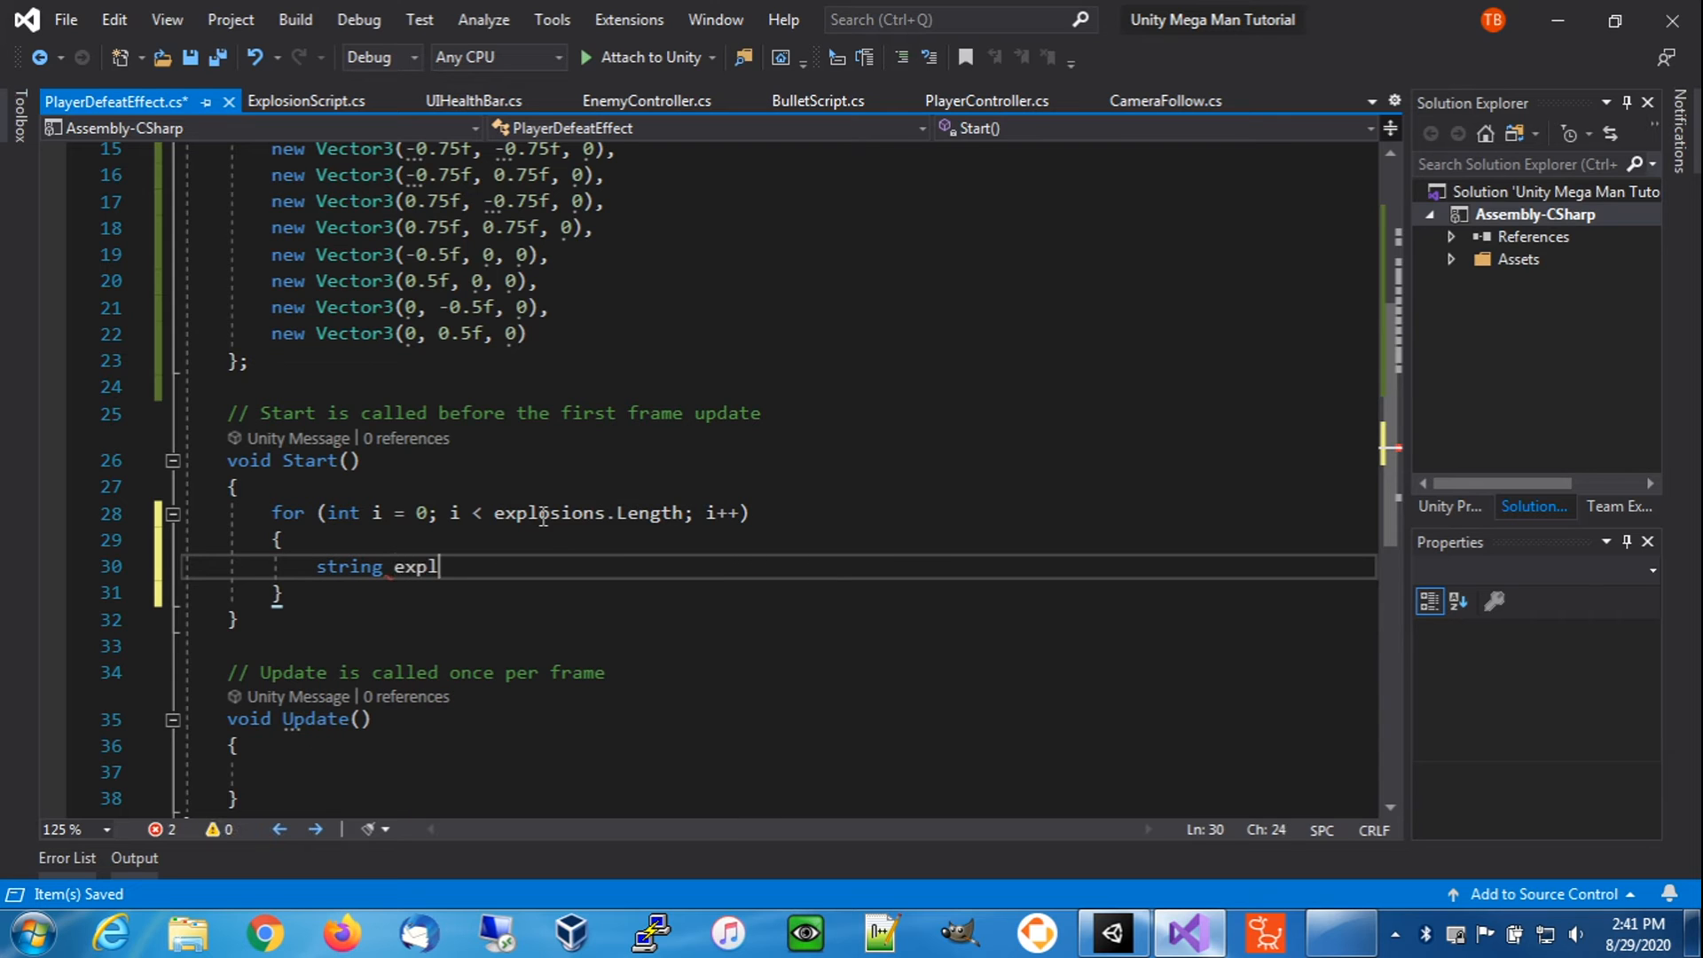
{"action": "type", "text": "osionName"}
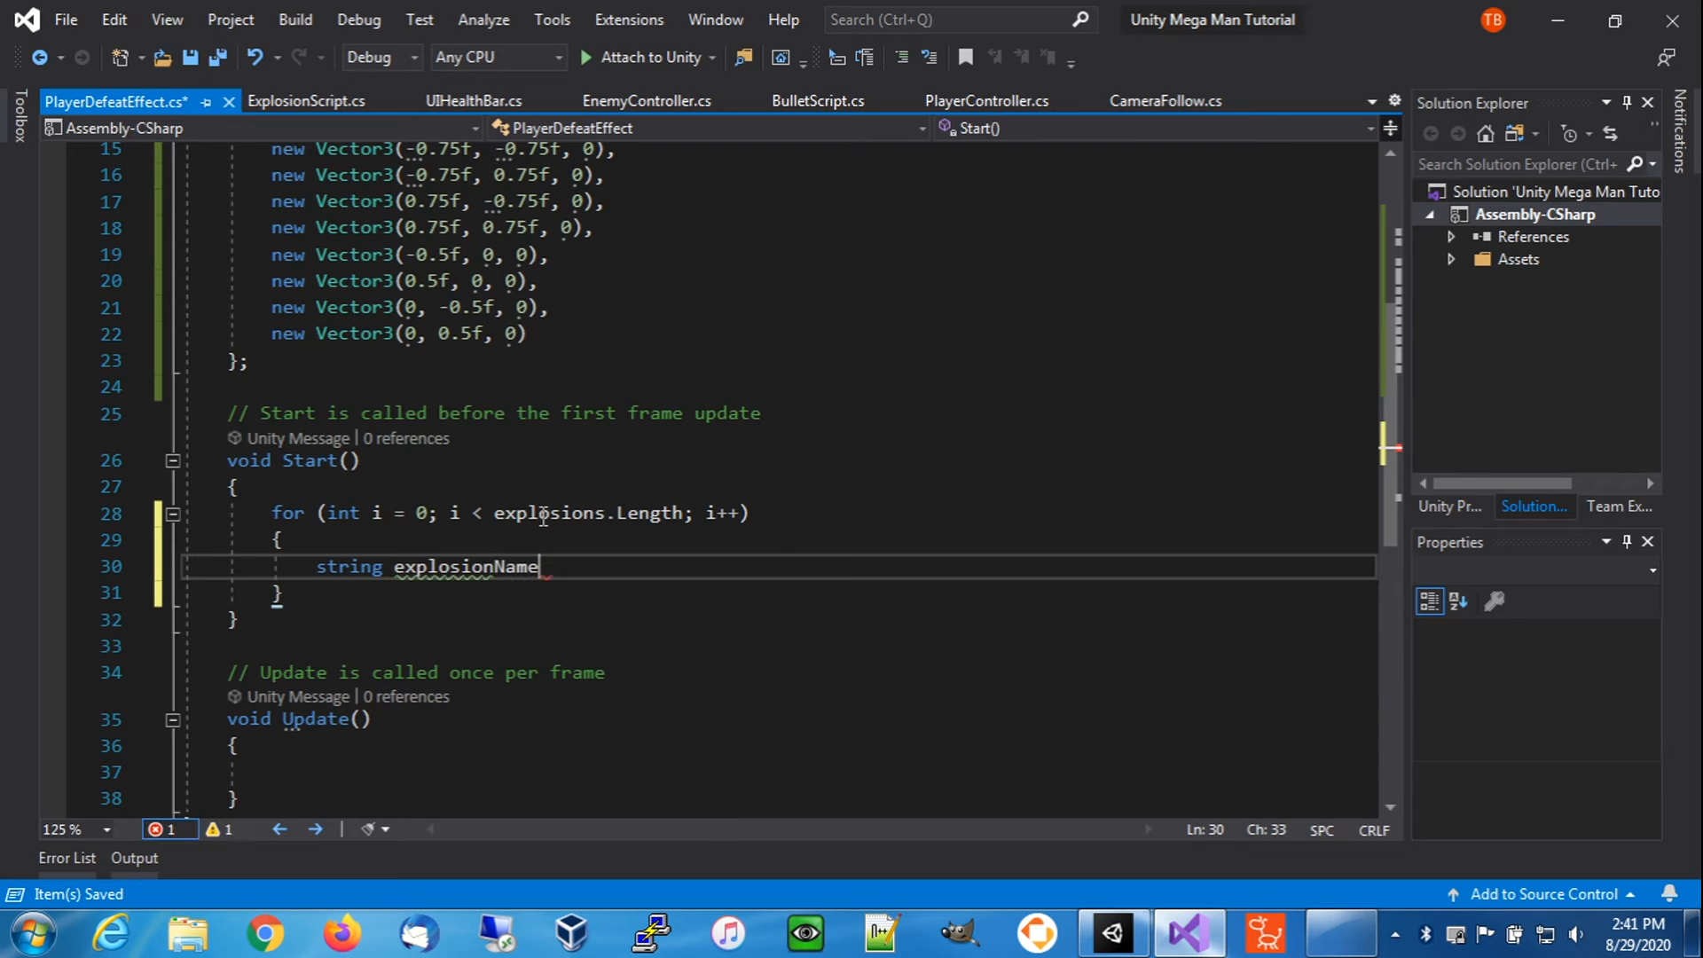
{"action": "type", "text": " = \"Exp"}
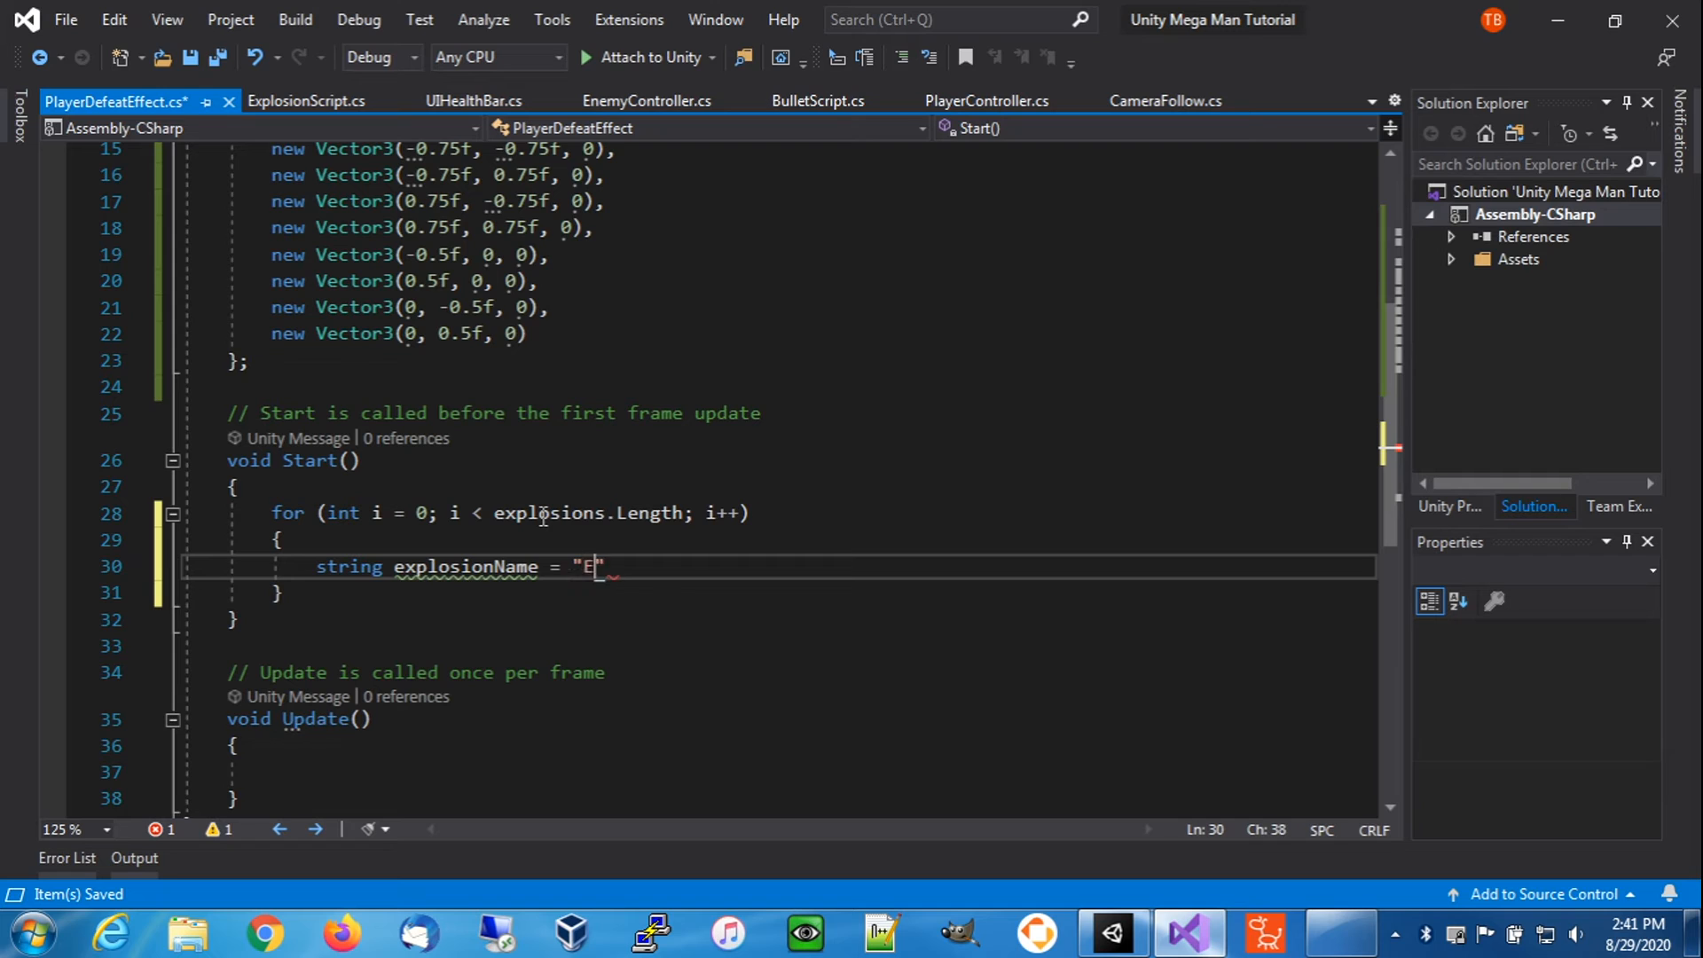
{"action": "type", "text": "losion"}
{"action": "type", "text": "\" + (i + 1"}
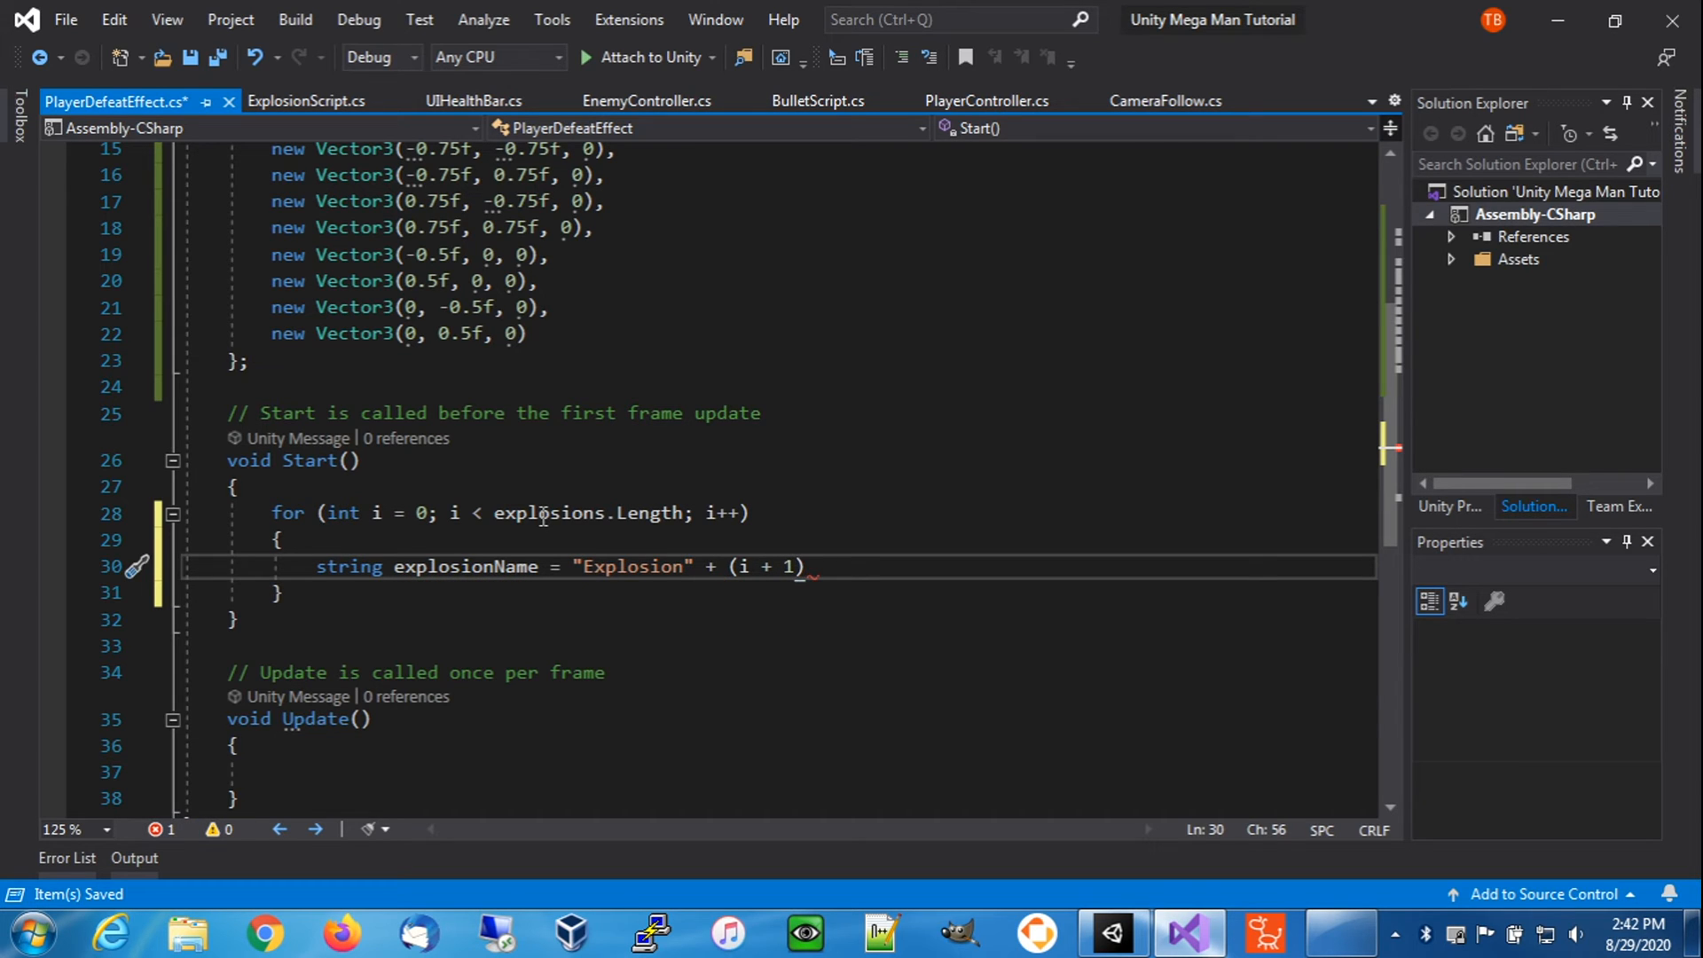
{"action": "type", "text": ").ToString"}
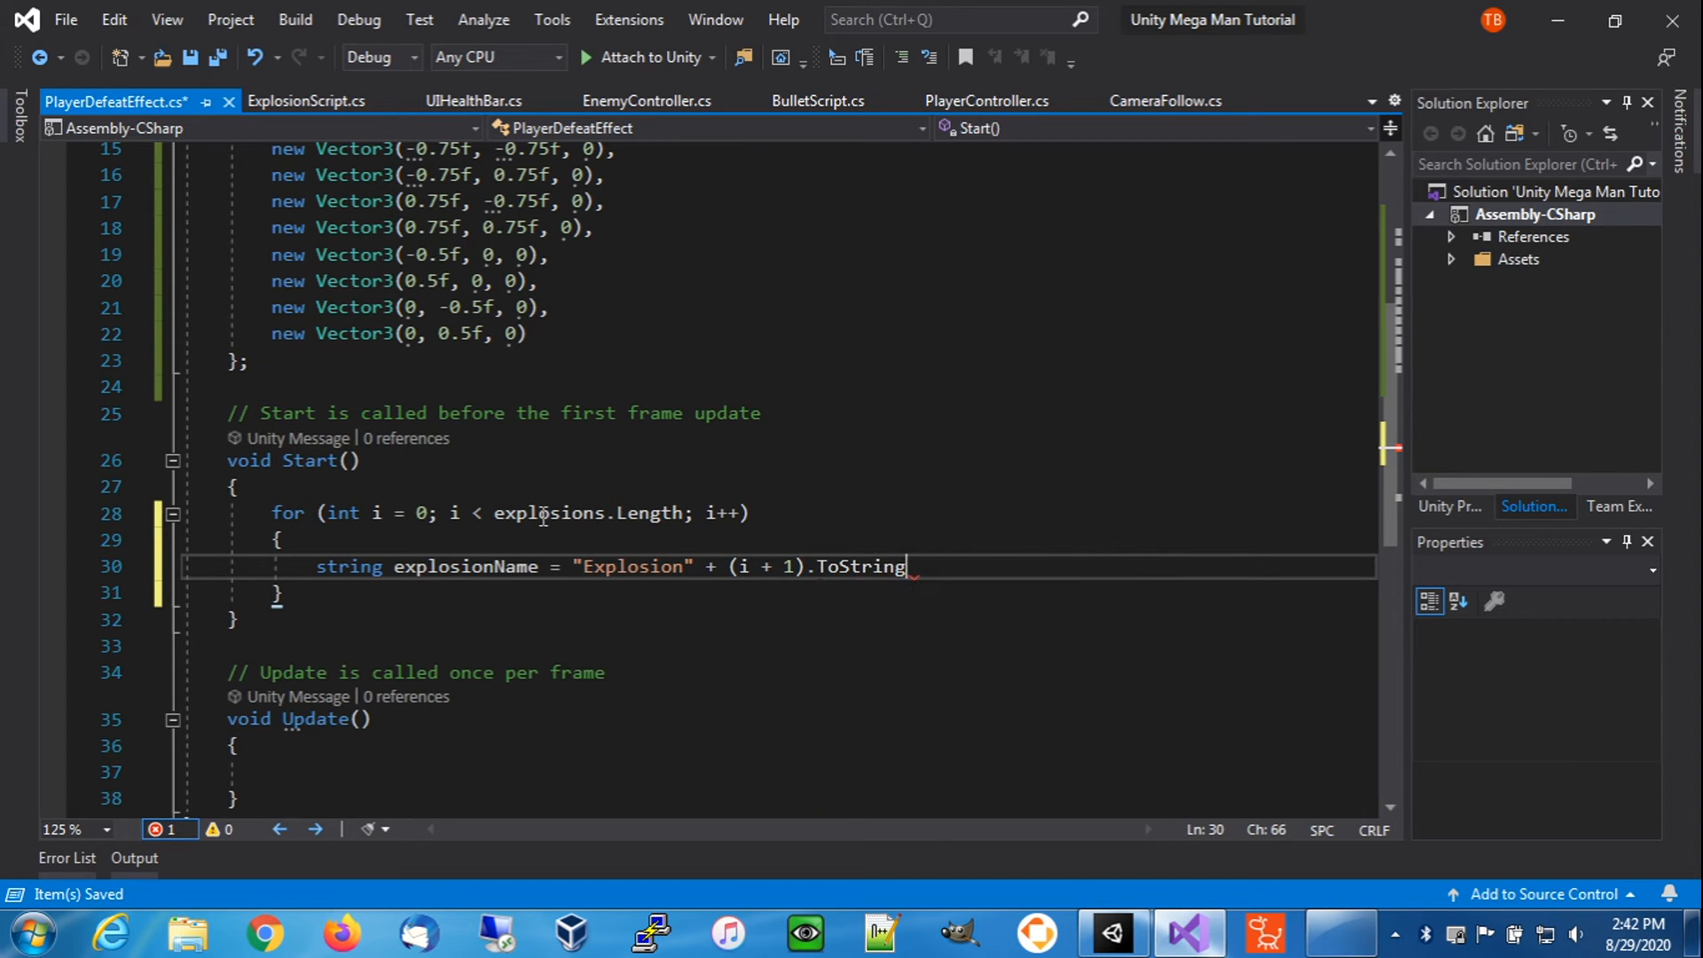
{"action": "type", "text": "();"}
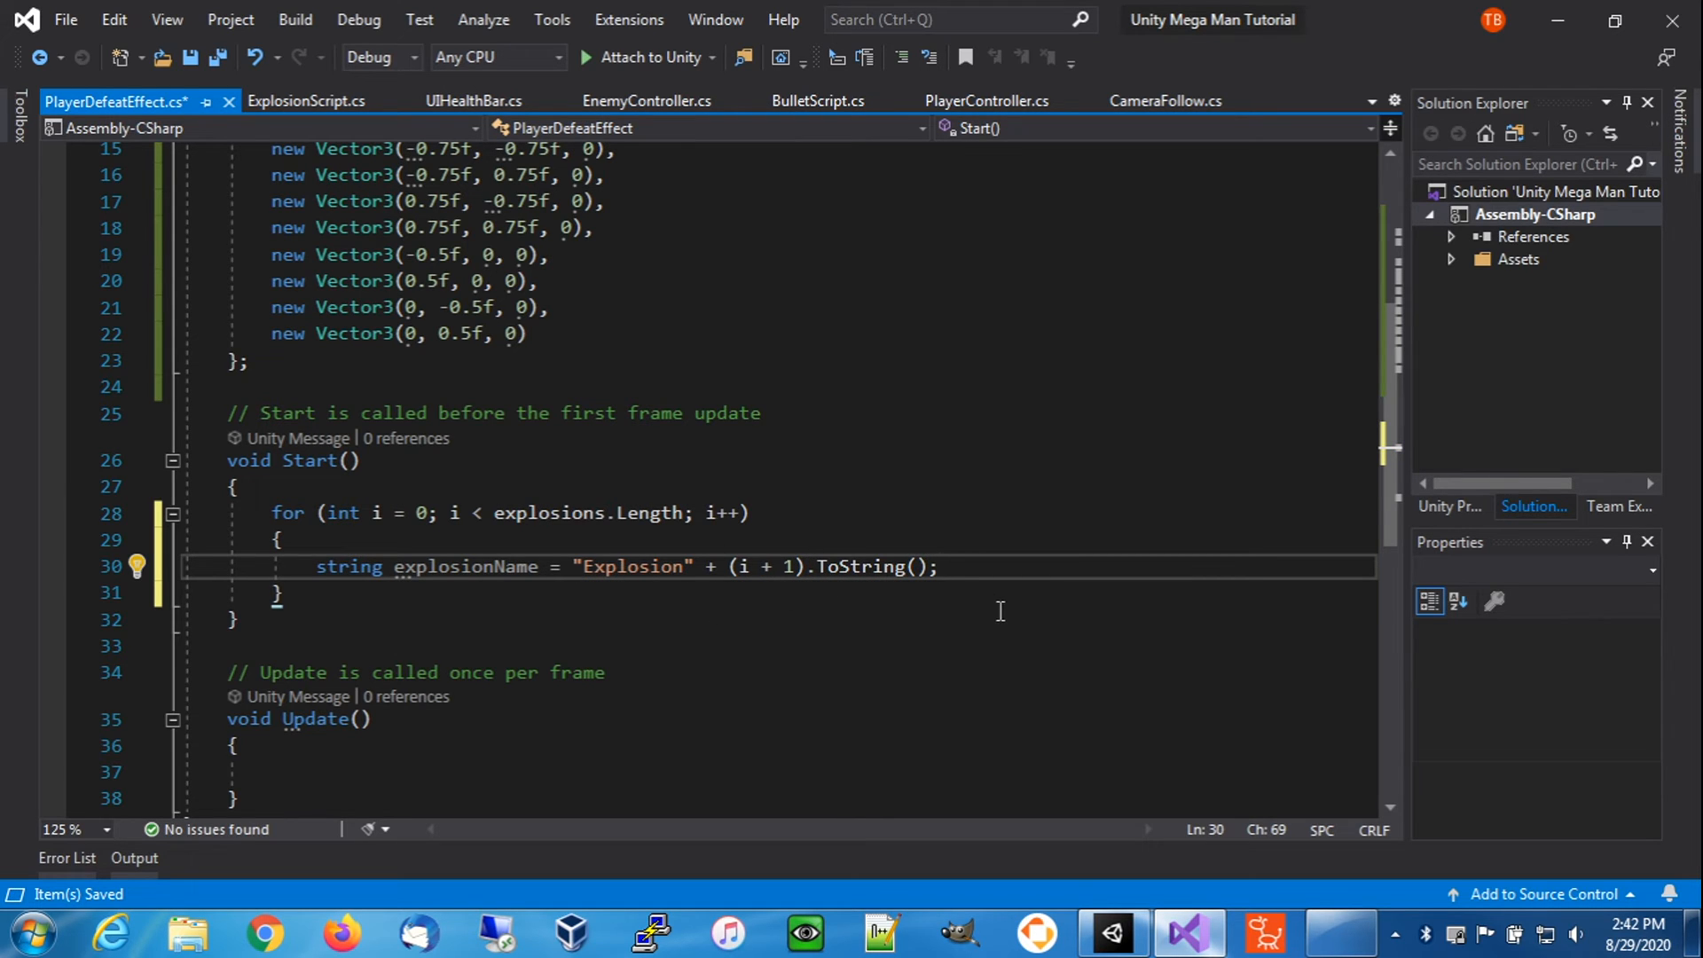
- On the line below, assign explosions[i] = transform.Find(explosionName).gameObject; and save the script
{"action": "key", "text": "Return"}
{"action": "type", "text": "explos"}
{"action": "key", "text": "Tab"}
{"action": "type", "text": "[i] = tran"}
{"action": "key", "text": "Tab"}
{"action": "type", "text": ".F"}
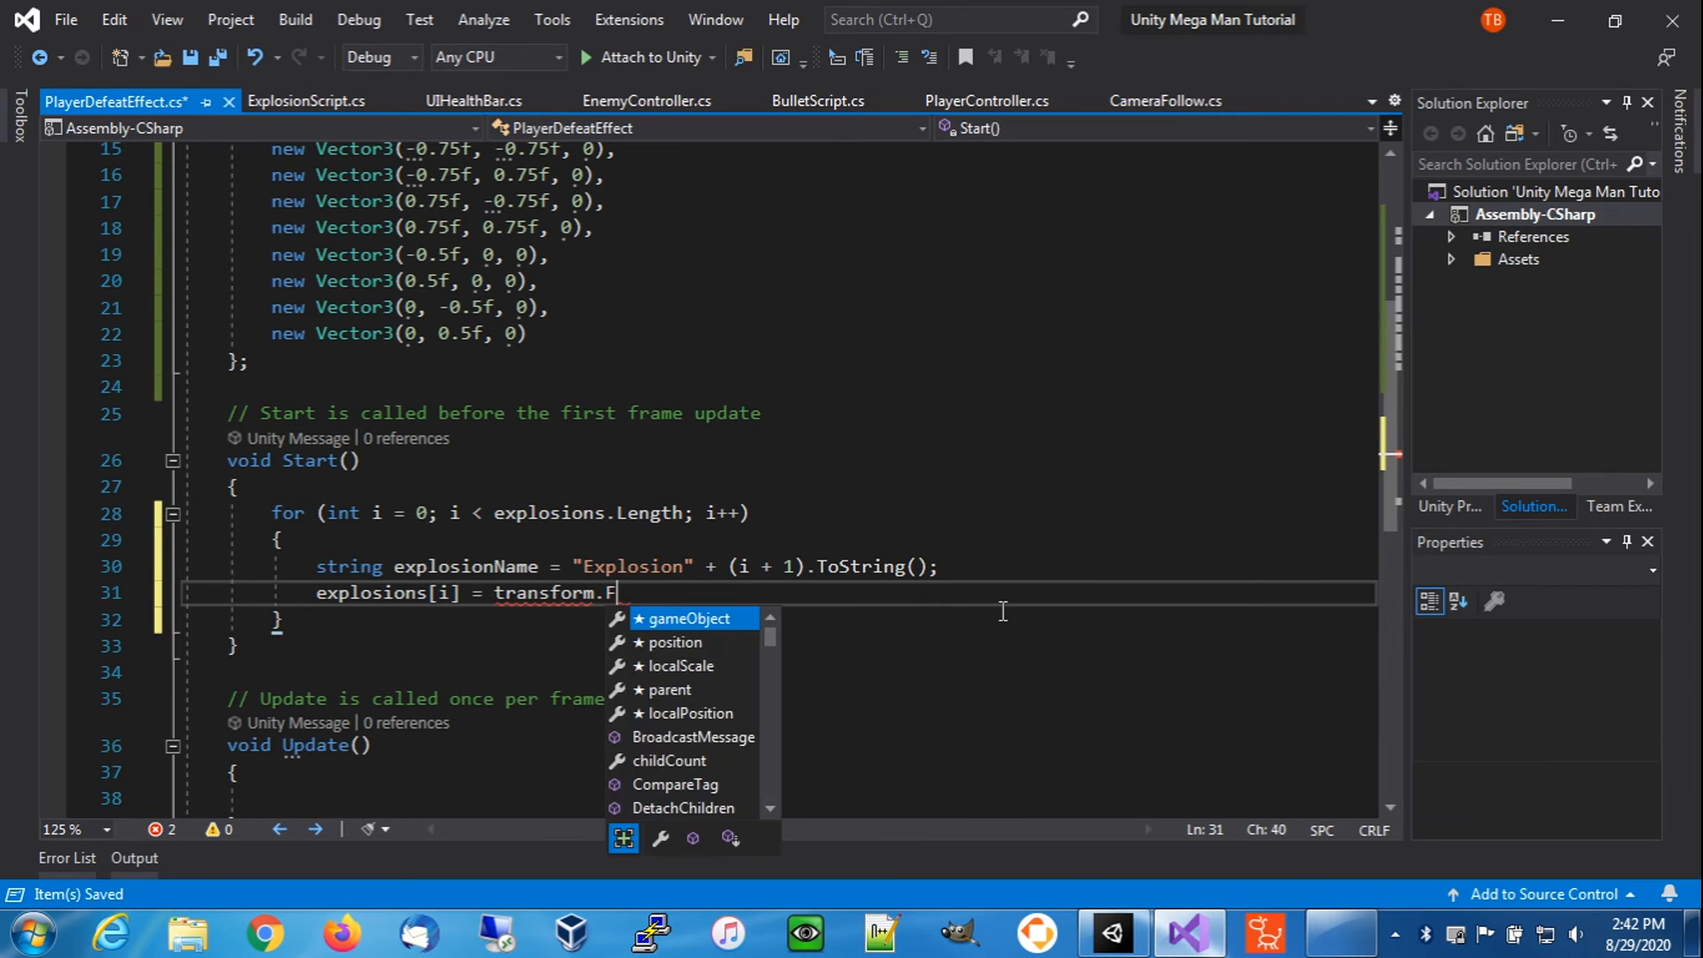
{"action": "type", "text": "ind"}
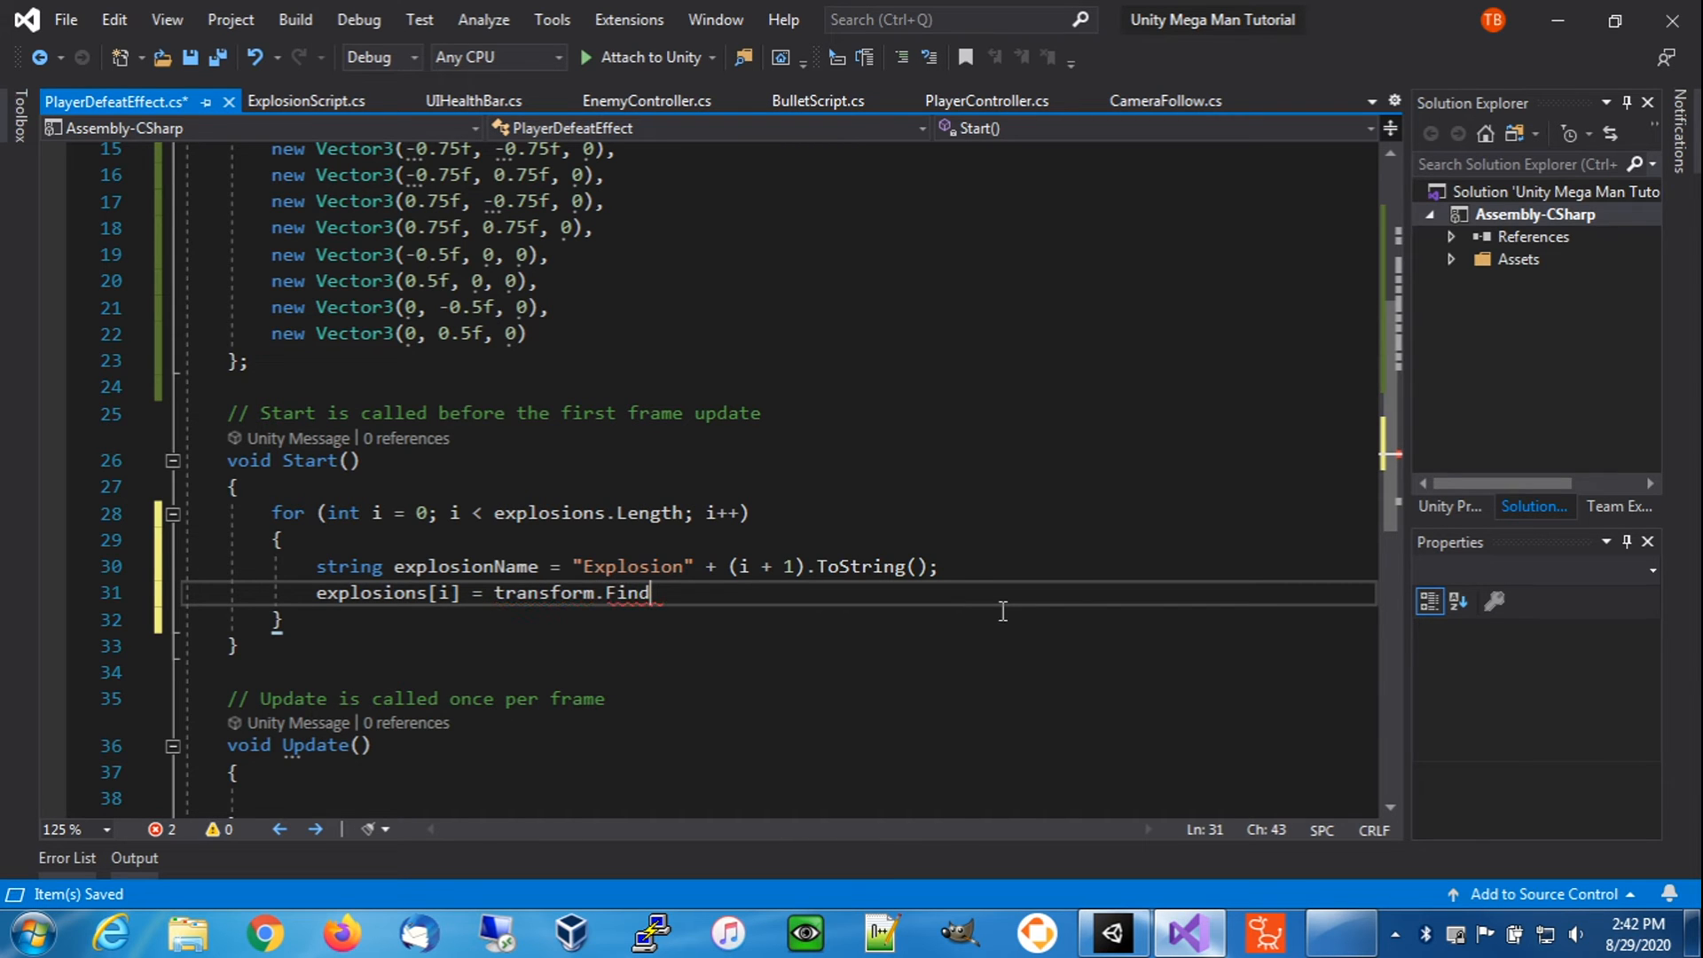
{"action": "type", "text": "(exp"}
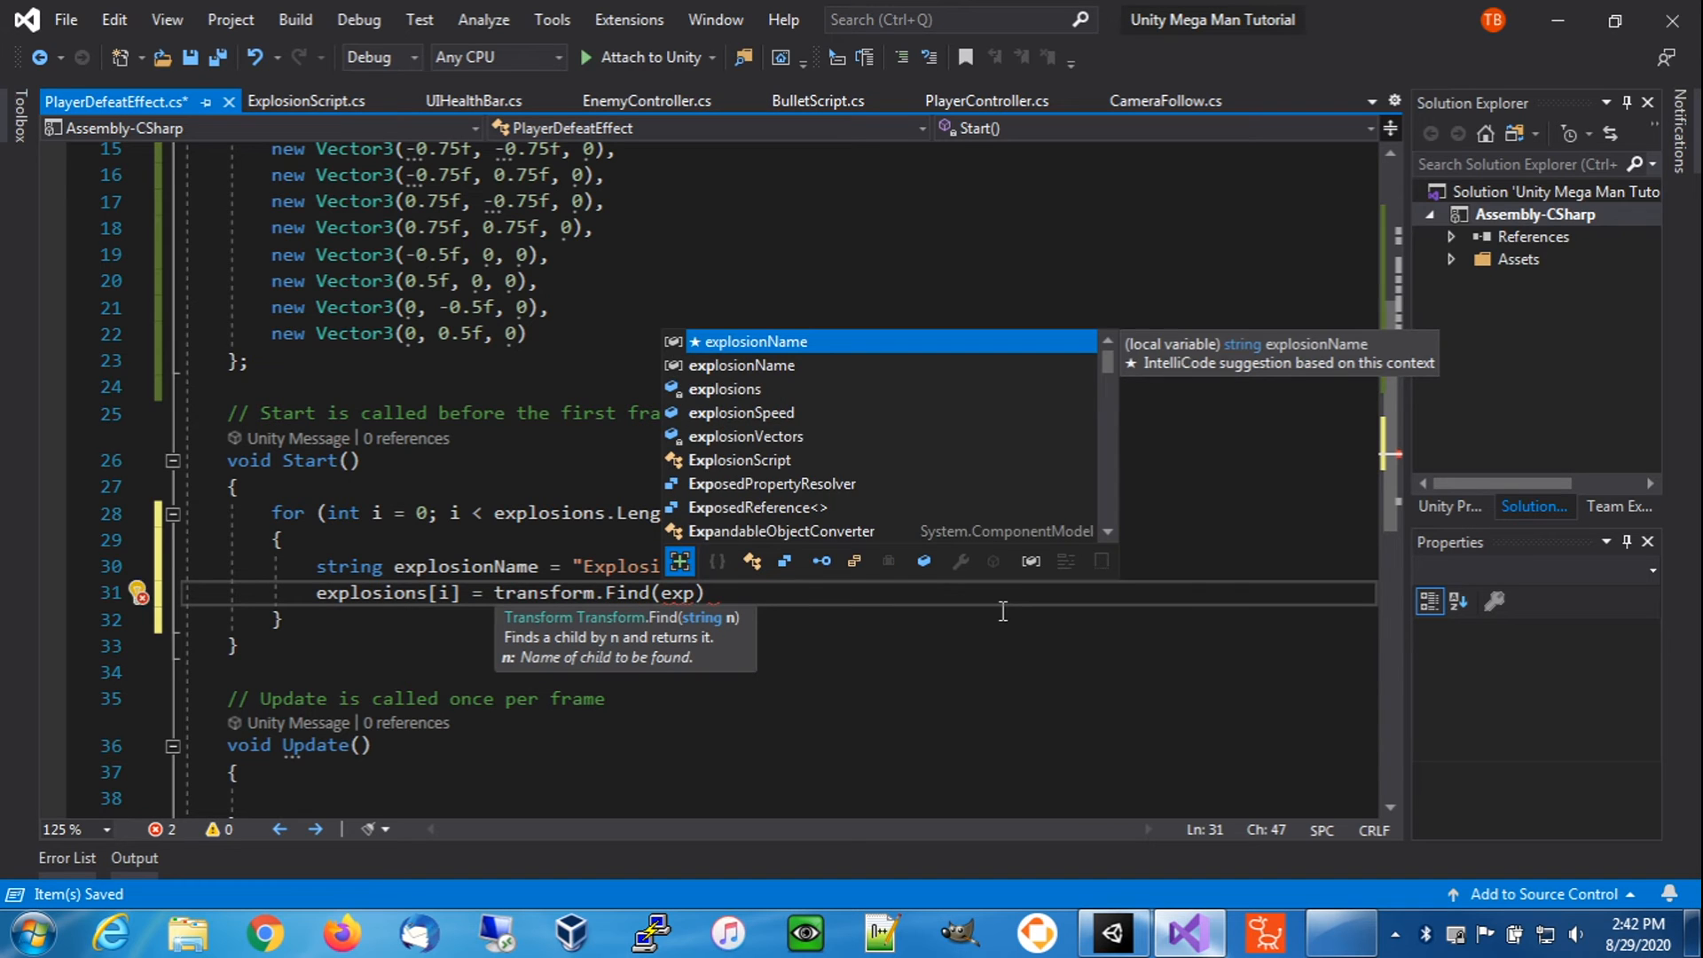
{"action": "key", "text": "Tab"}
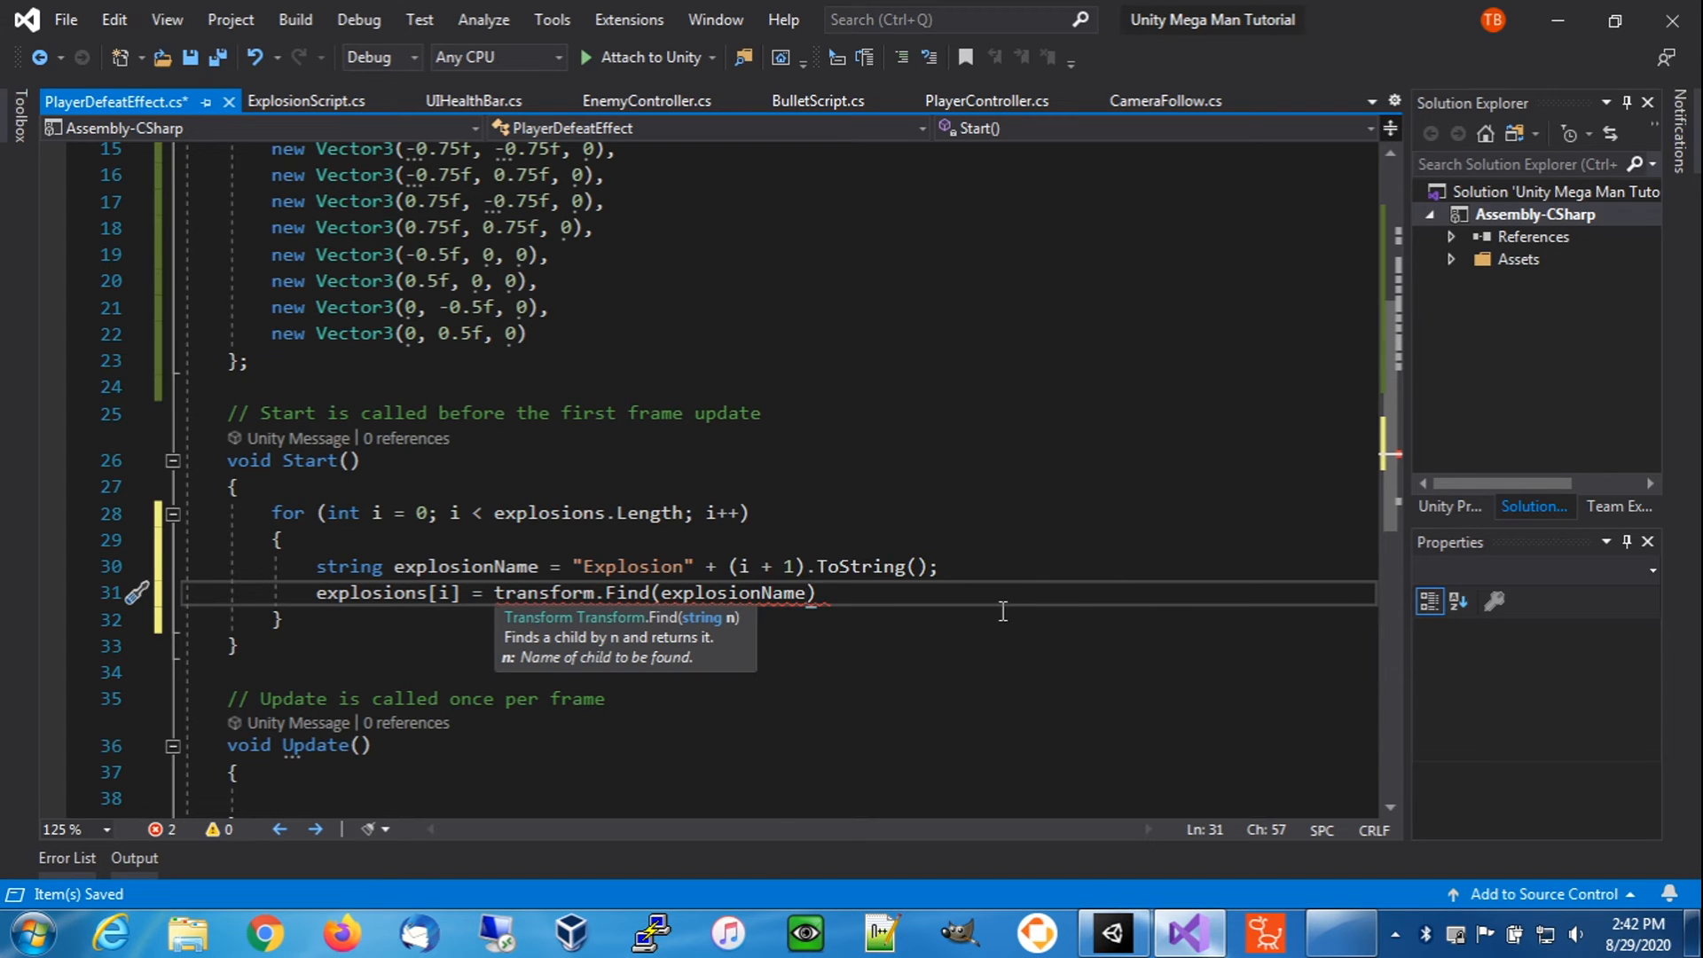
{"action": "type", "text": ").game"}
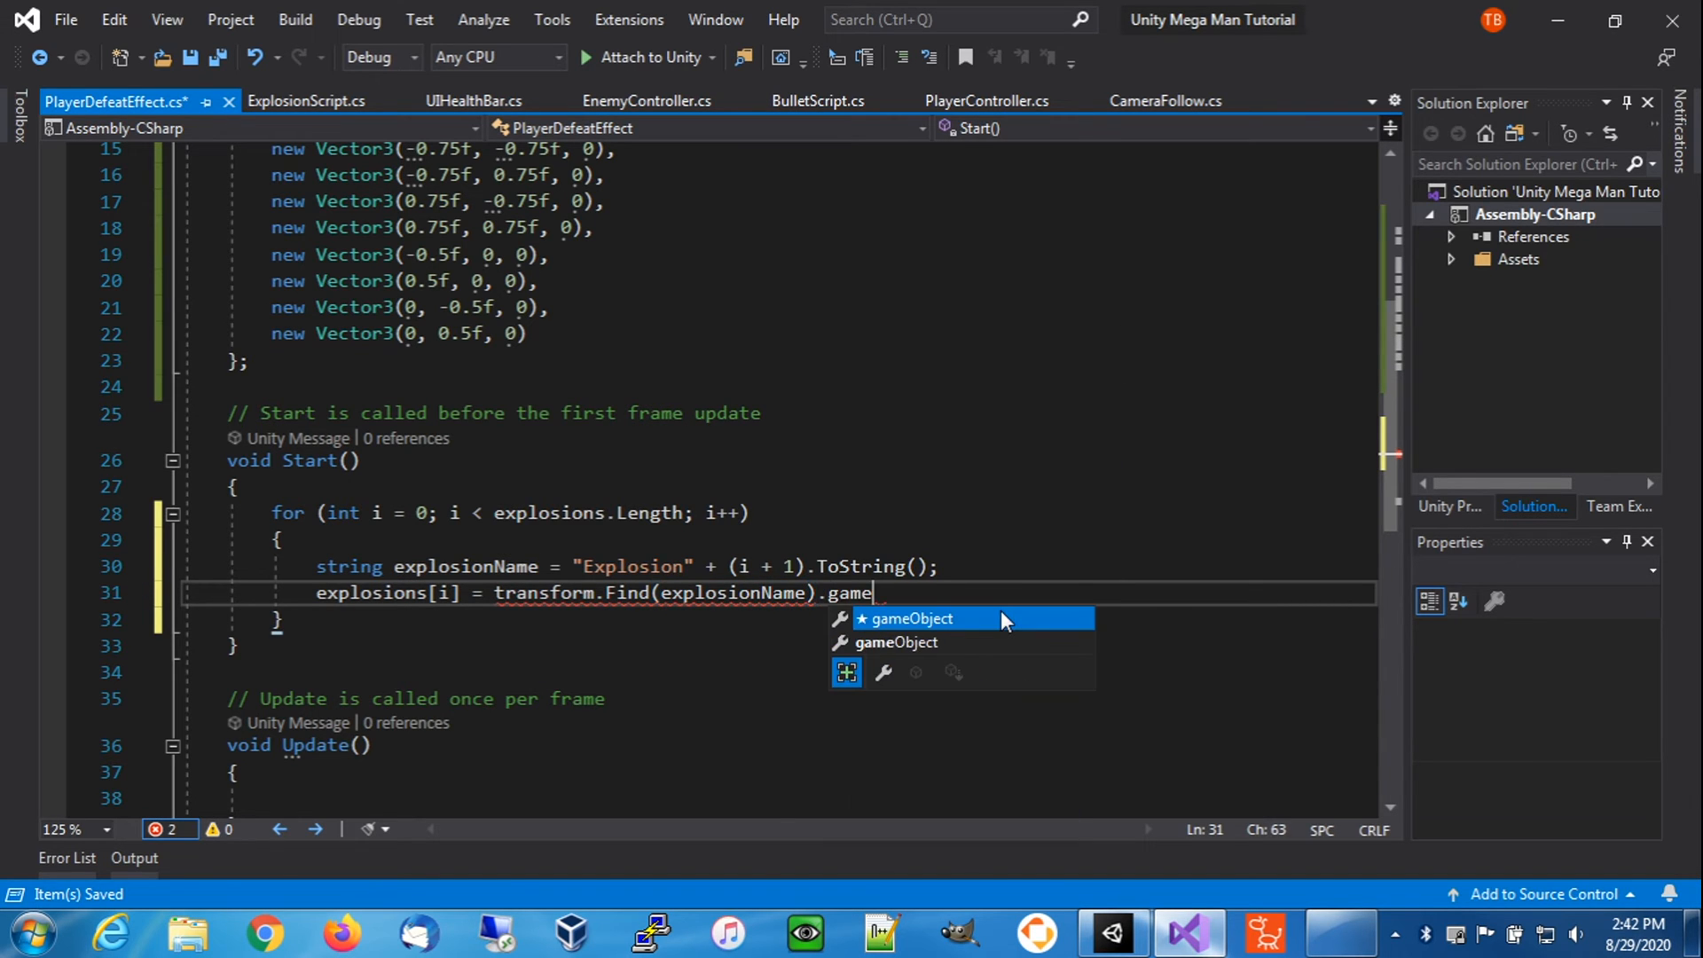
{"action": "key", "text": "Tab"}
{"action": "type", "text": ";"}
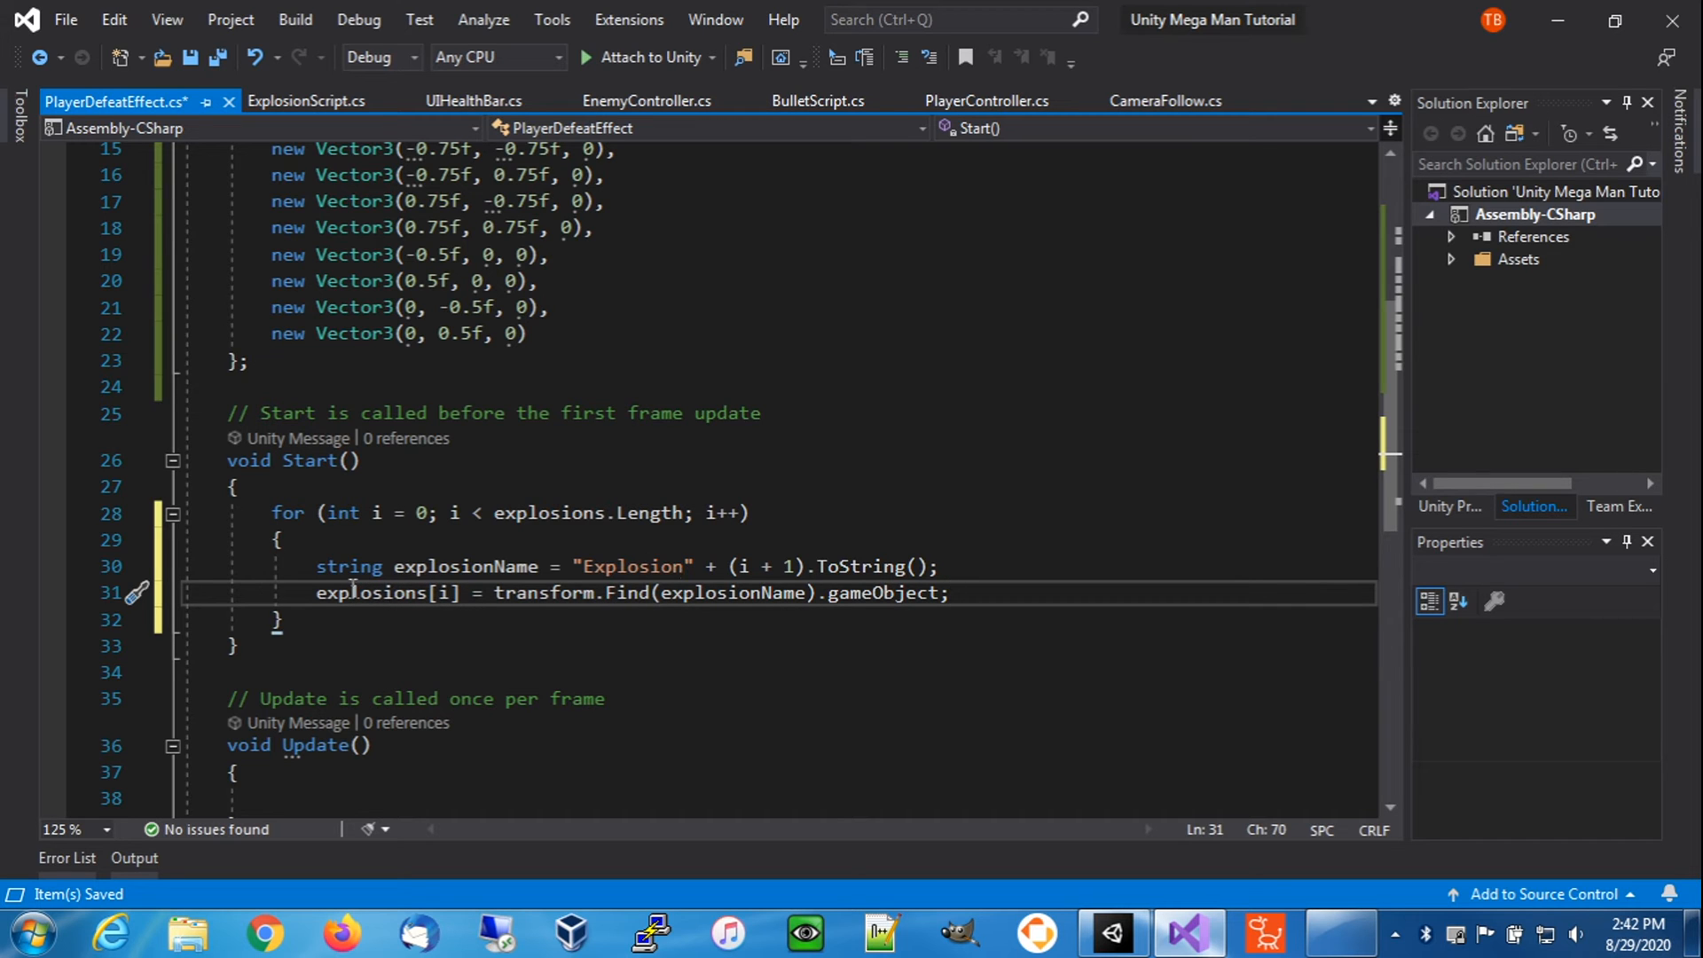
{"action": "left_click", "coordinate": [202, 61]}
- Add a for loop with an empty braced body to the Update method, using int i = 0; i < explosions.Length; i++
{"action": "scroll", "coordinate": [298, 501], "scroll_direction": "down", "scroll_amount": 4}
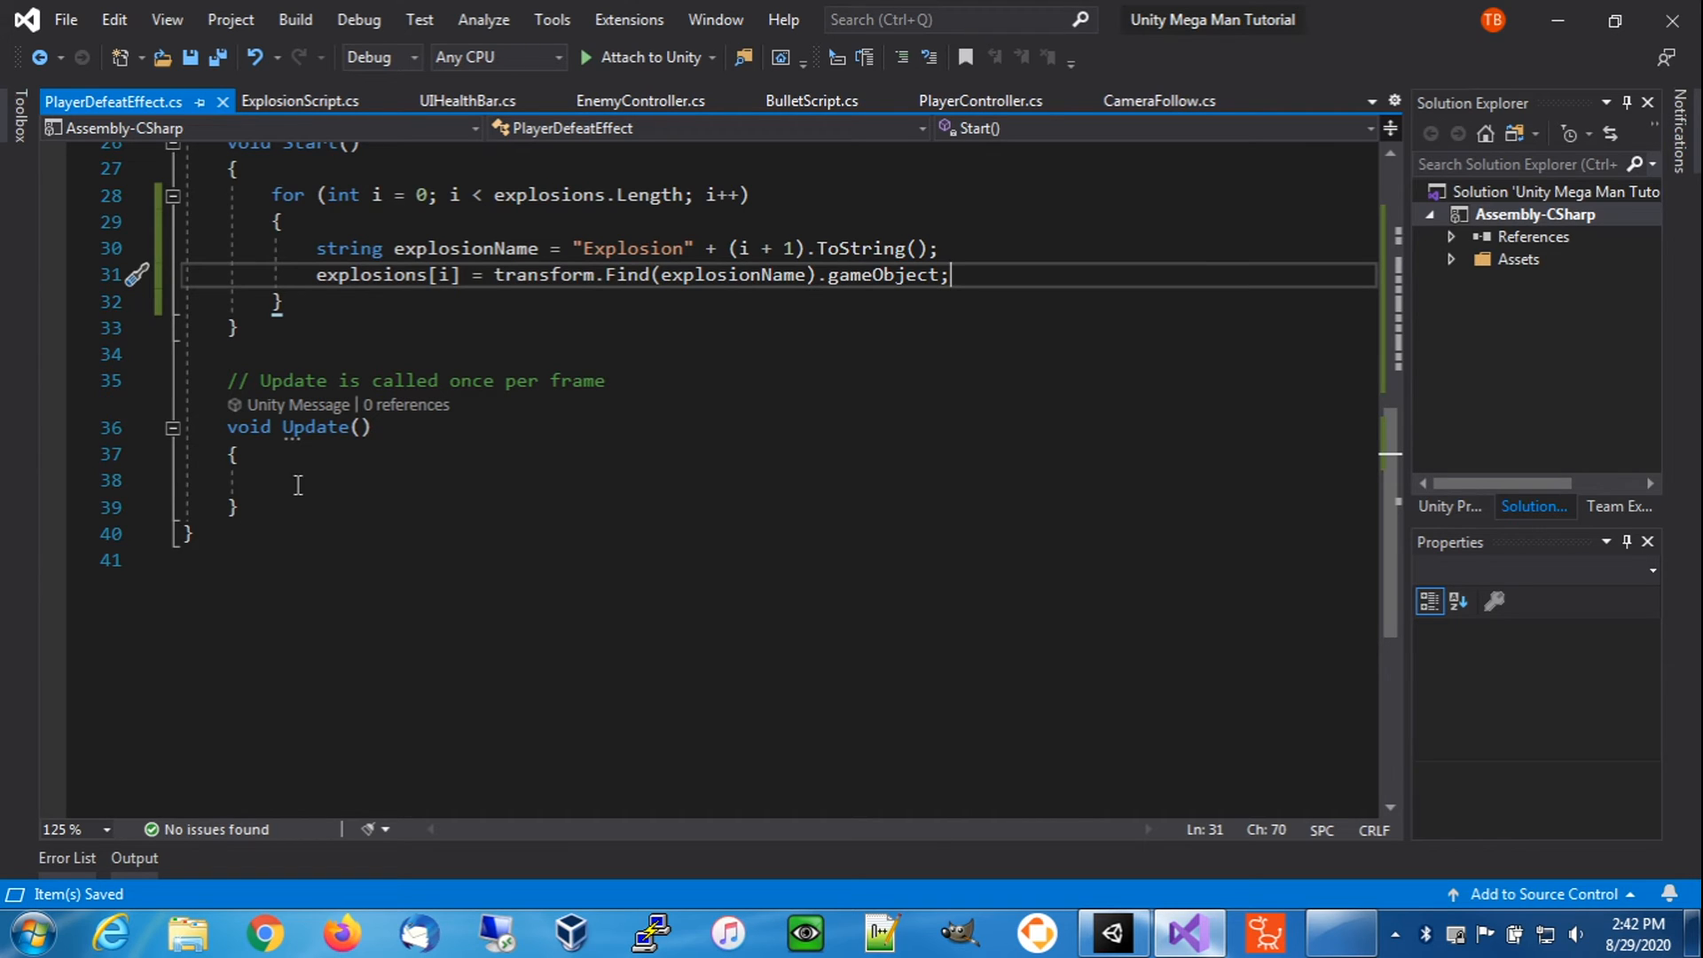
{"action": "left_click", "coordinate": [278, 479]}
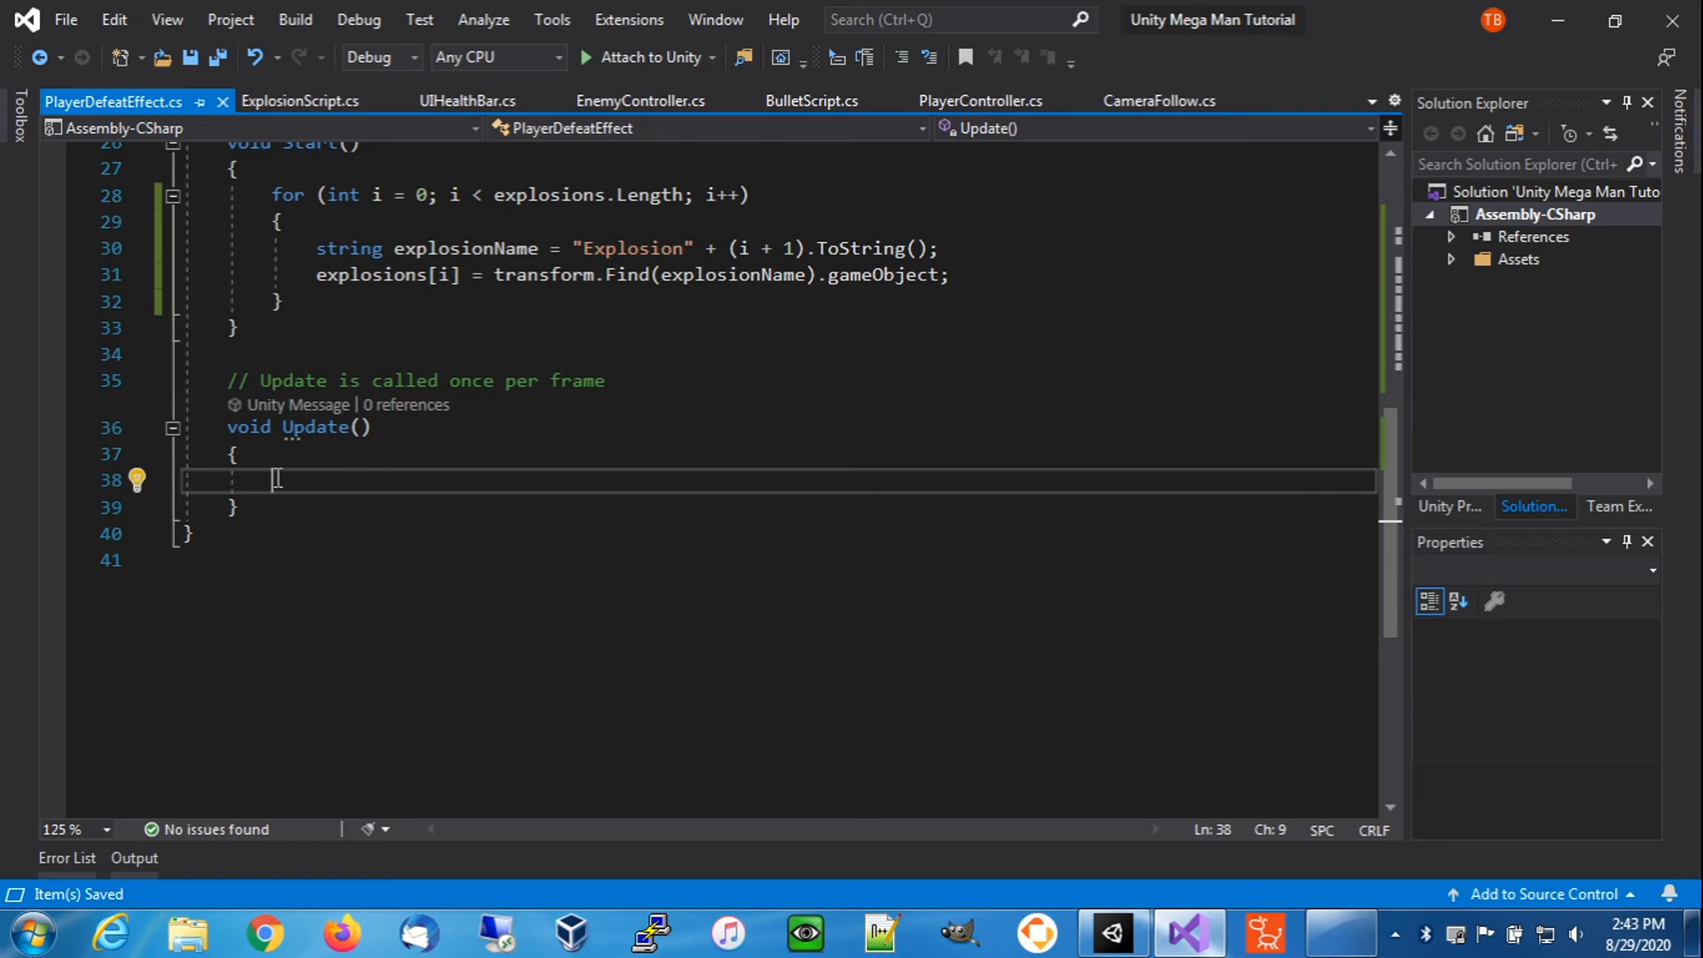
{"action": "type", "text": "for ("}
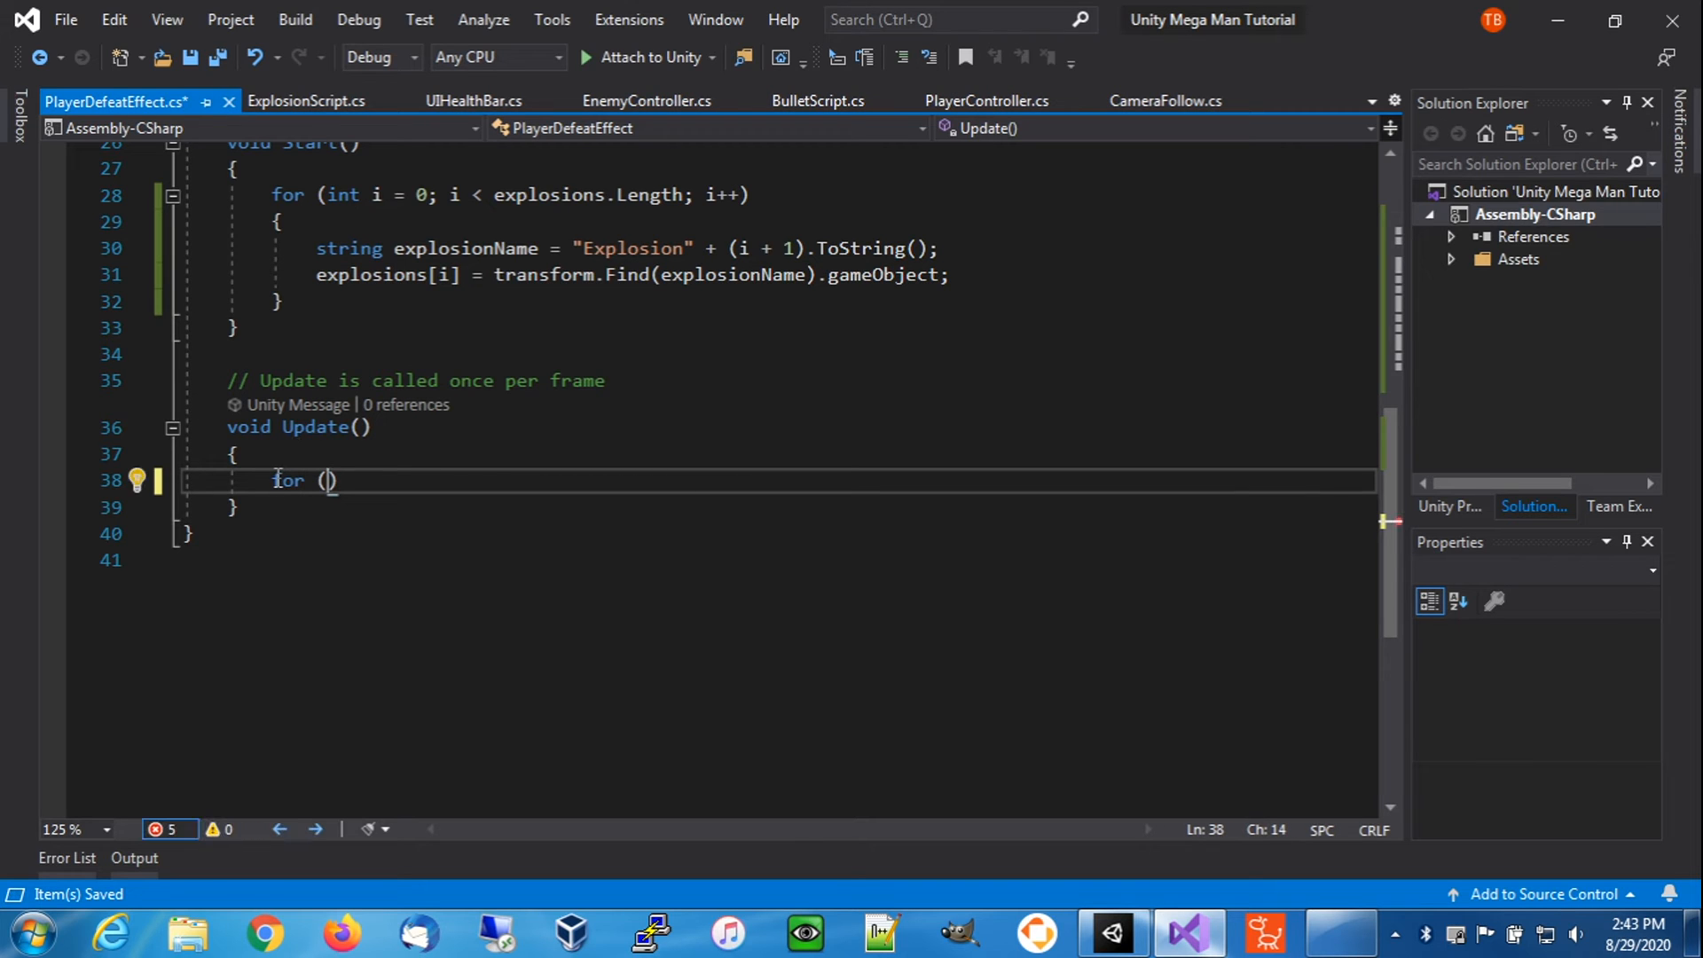
{"action": "type", "text": "int ="}
{"action": "key", "text": "BackSpace"}
{"action": "key", "text": "BackSpace"}
{"action": "type", "text": "i = 0;"}
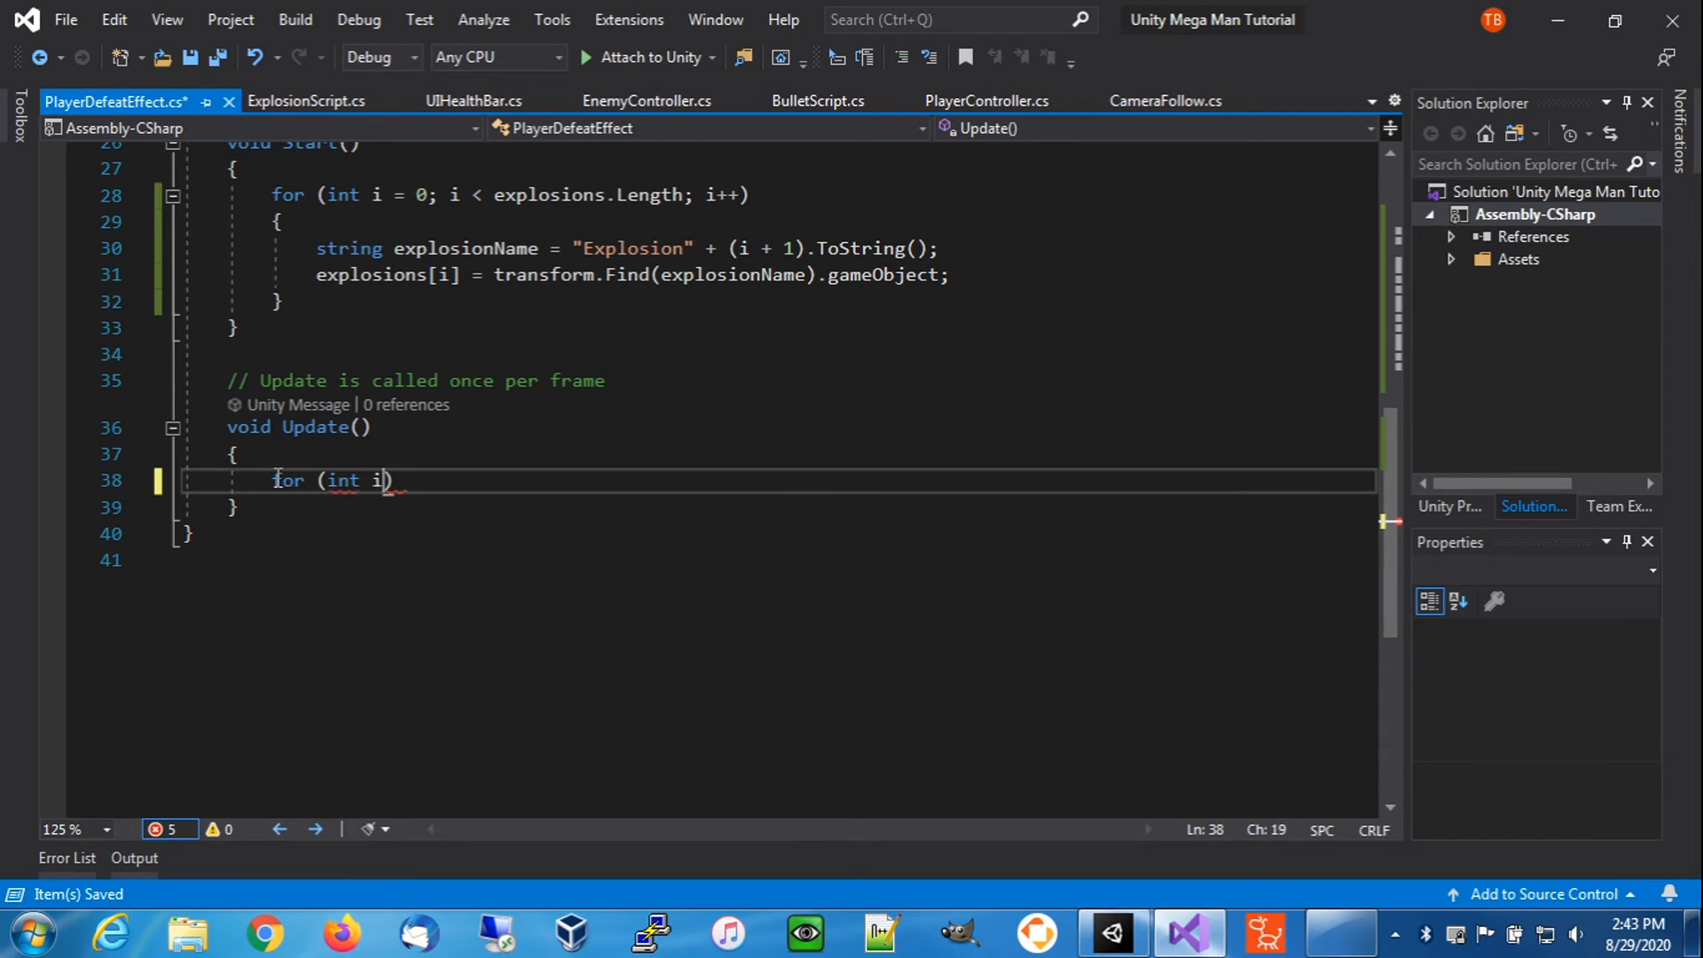
{"action": "type", "text": " i < "}
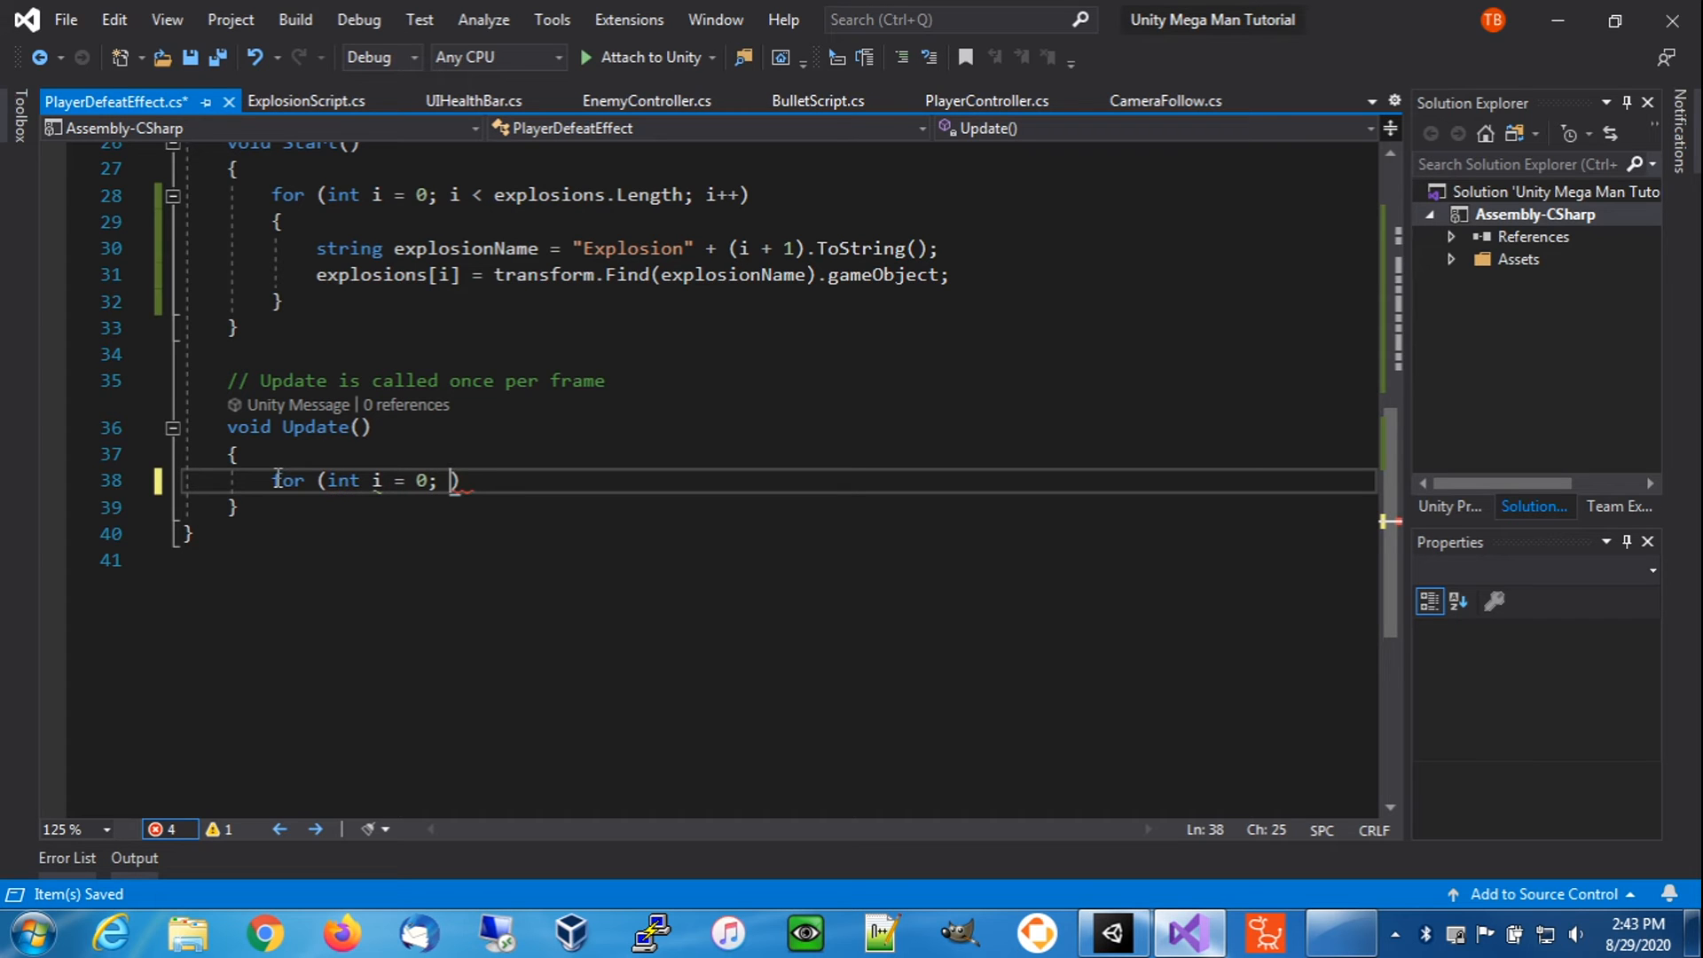
{"action": "type", "text": "explo"}
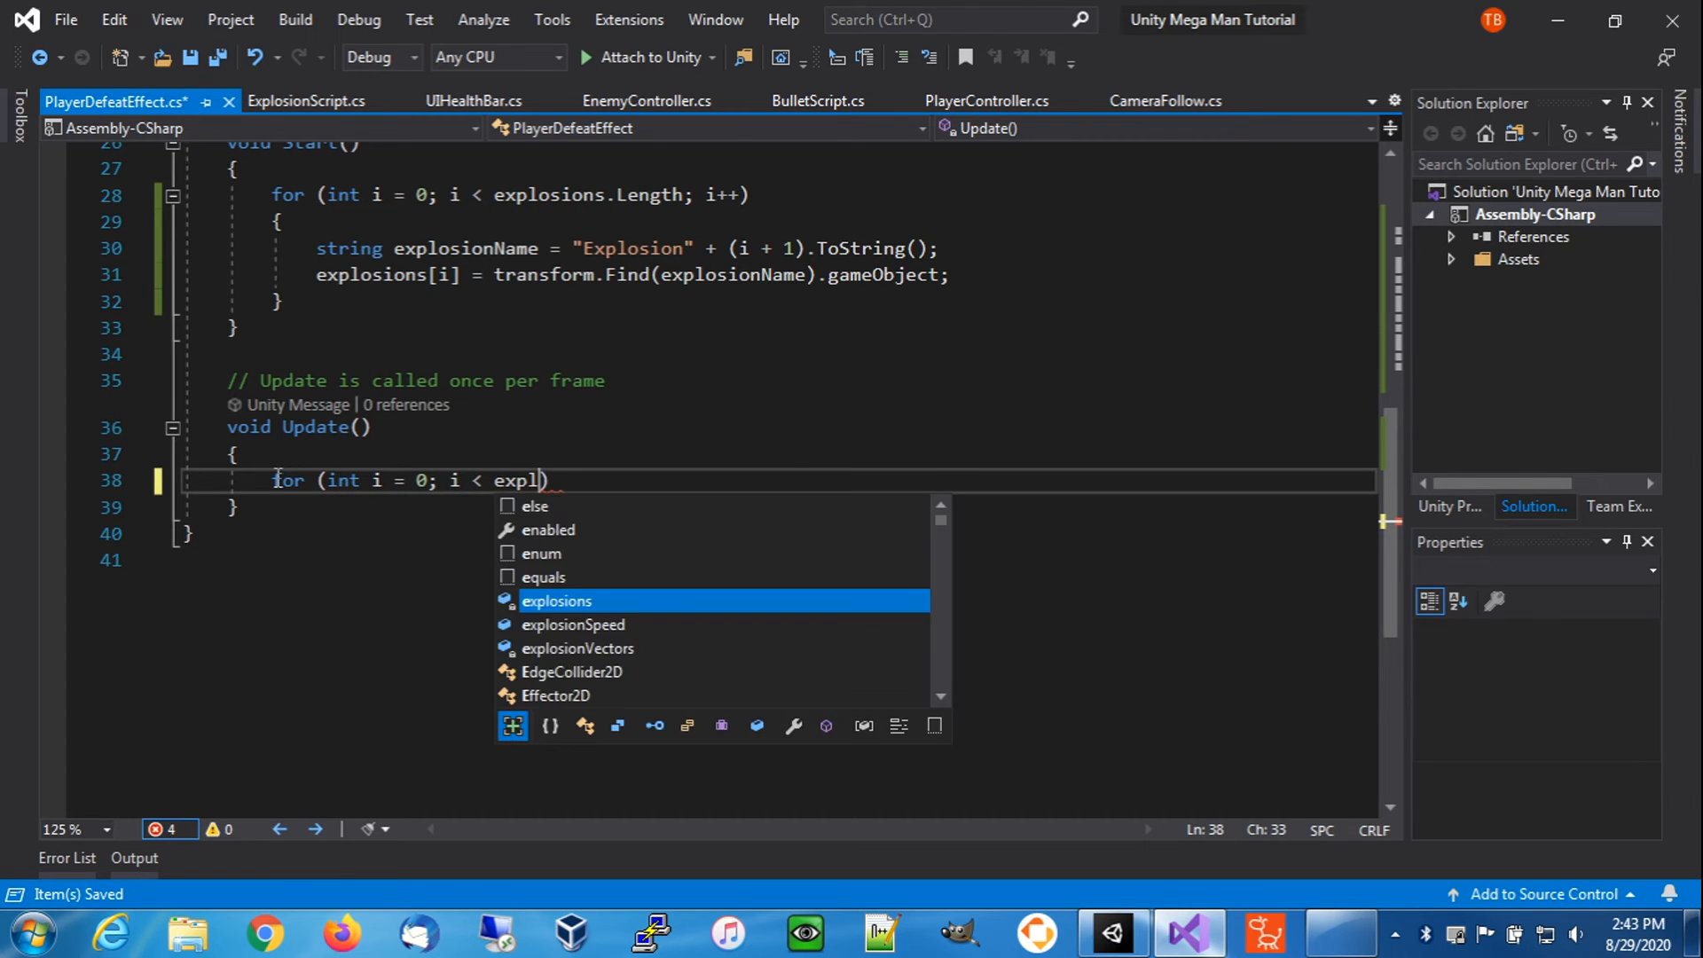
{"action": "key", "text": "Escape"}
{"action": "type", "text": "sions.L"}
{"action": "key", "text": "Tab"}
{"action": "type", "text": "; i++){"}
{"action": "key", "text": "Return"}
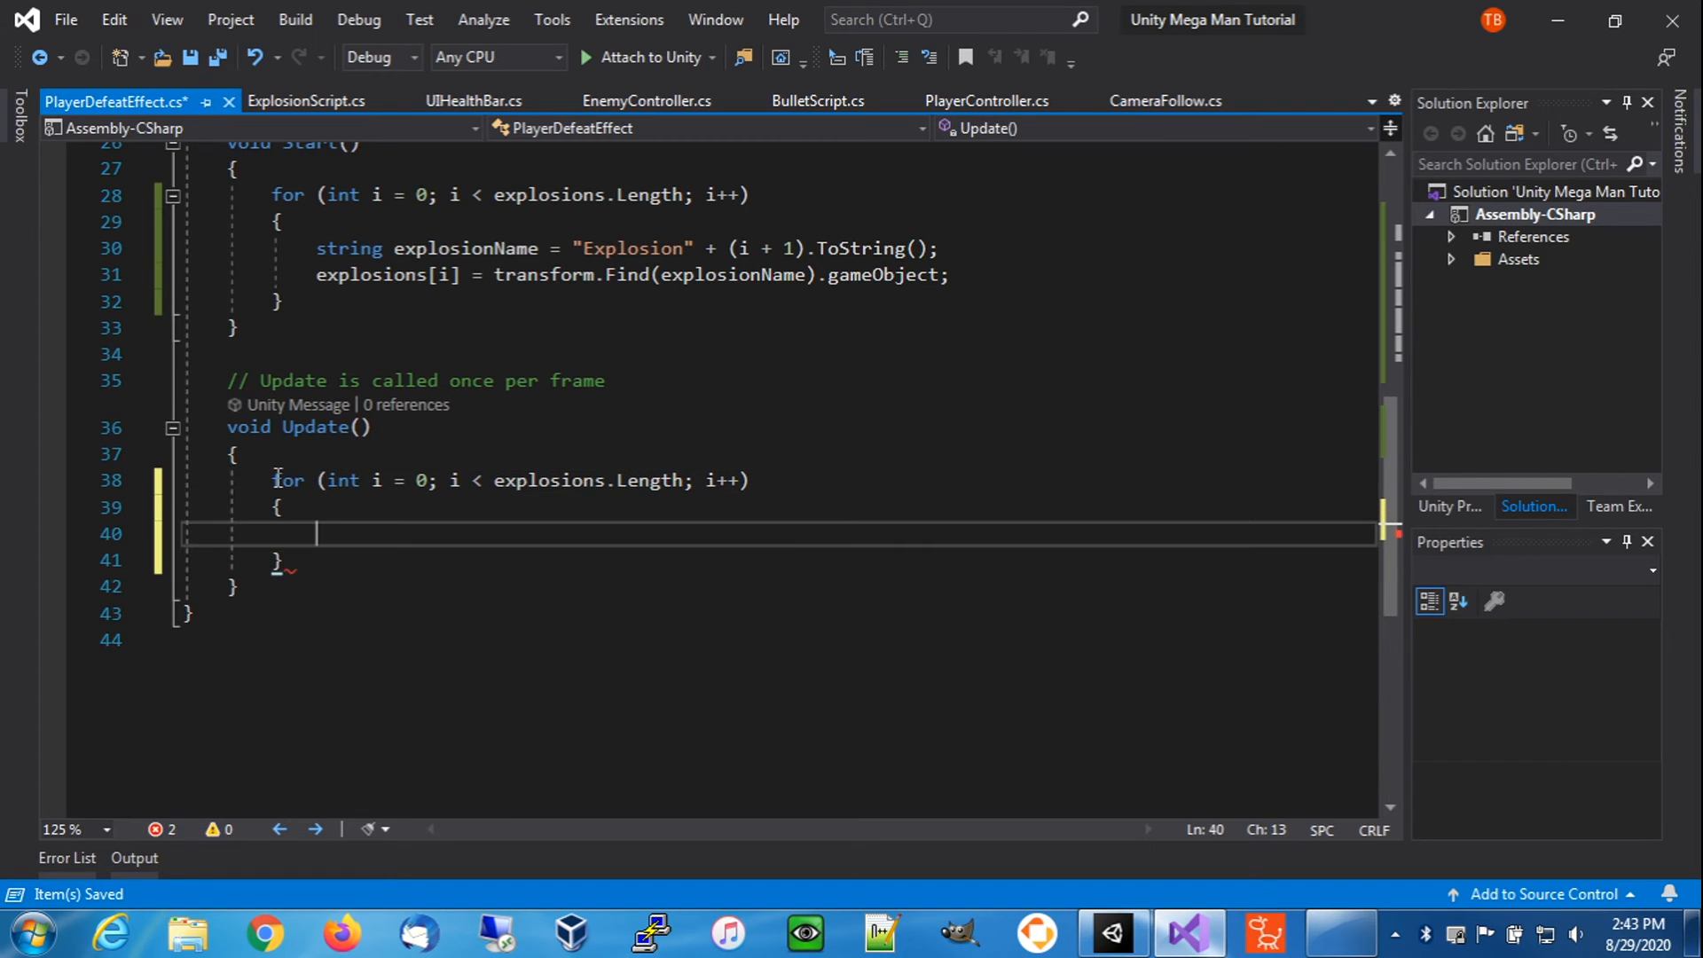
- Inside the Update loop, declare Vector3 position = explosions[i].transform.position;
{"action": "type", "text": "V"}
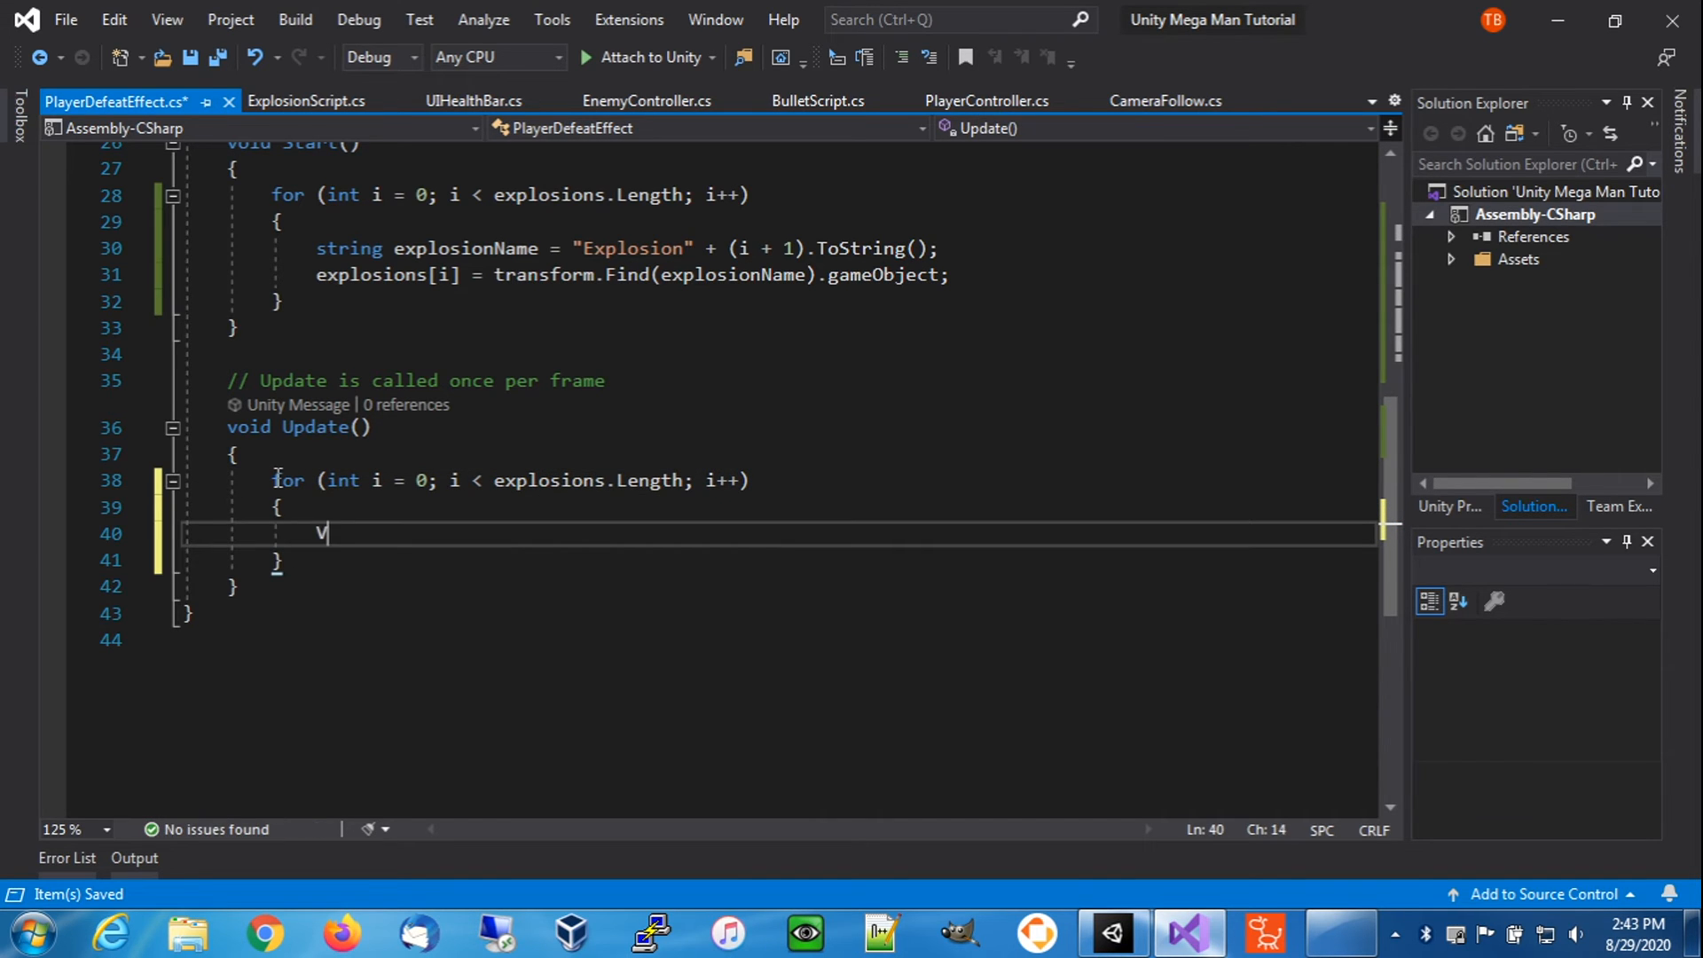
{"action": "type", "text": "ector3 vector3"}
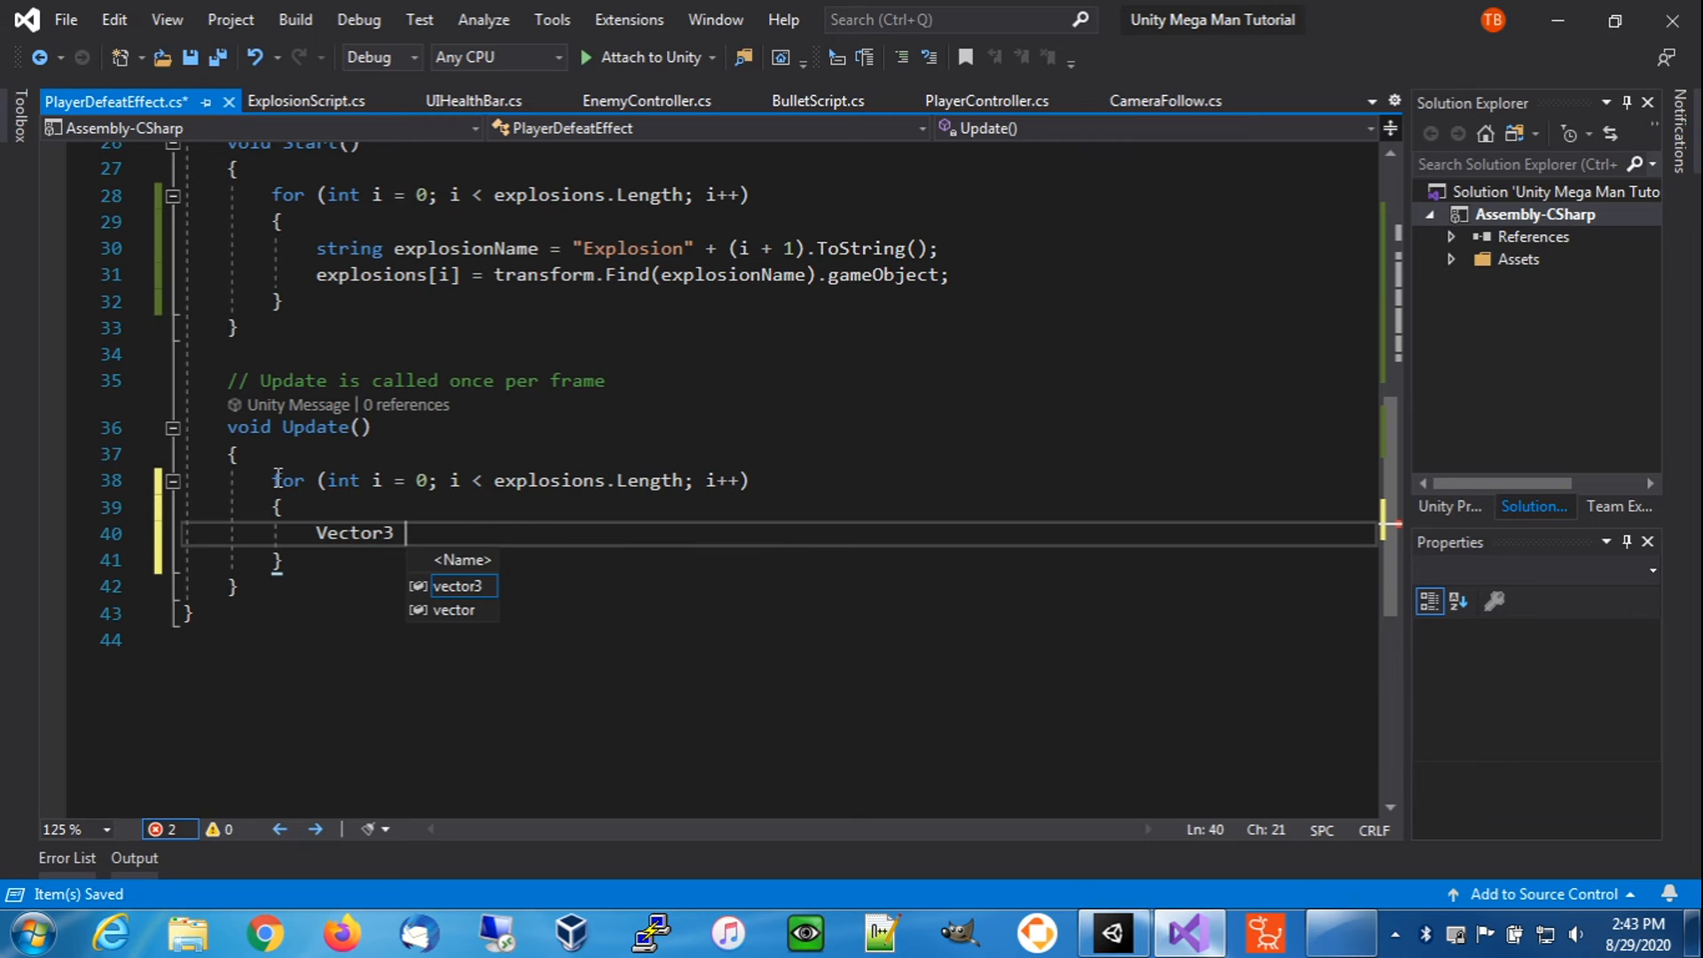
{"action": "key", "text": "BackSpace"}
{"action": "key", "text": "BackSpace"}
{"action": "key", "text": "BackSpace"}
{"action": "key", "text": "BackSpace"}
{"action": "key", "text": "BackSpace"}
{"action": "key", "text": "BackSpace"}
{"action": "key", "text": "BackSpace"}
{"action": "type", "text": "position"}
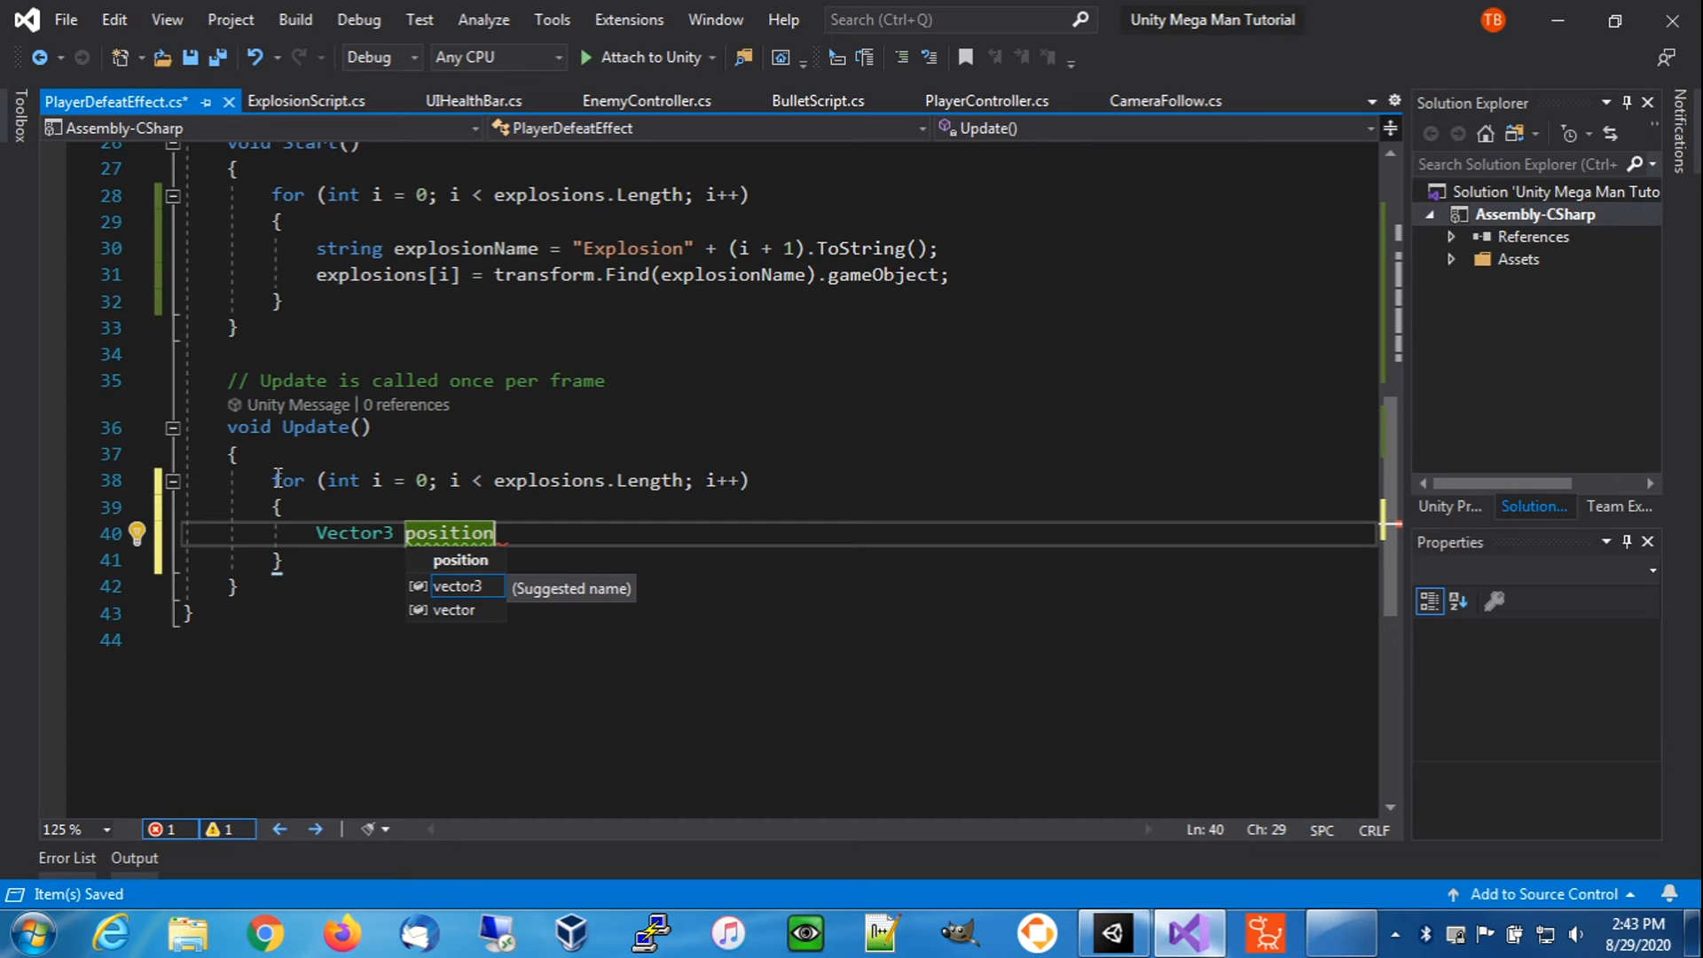
{"action": "type", "text": "= explosions[i]."}
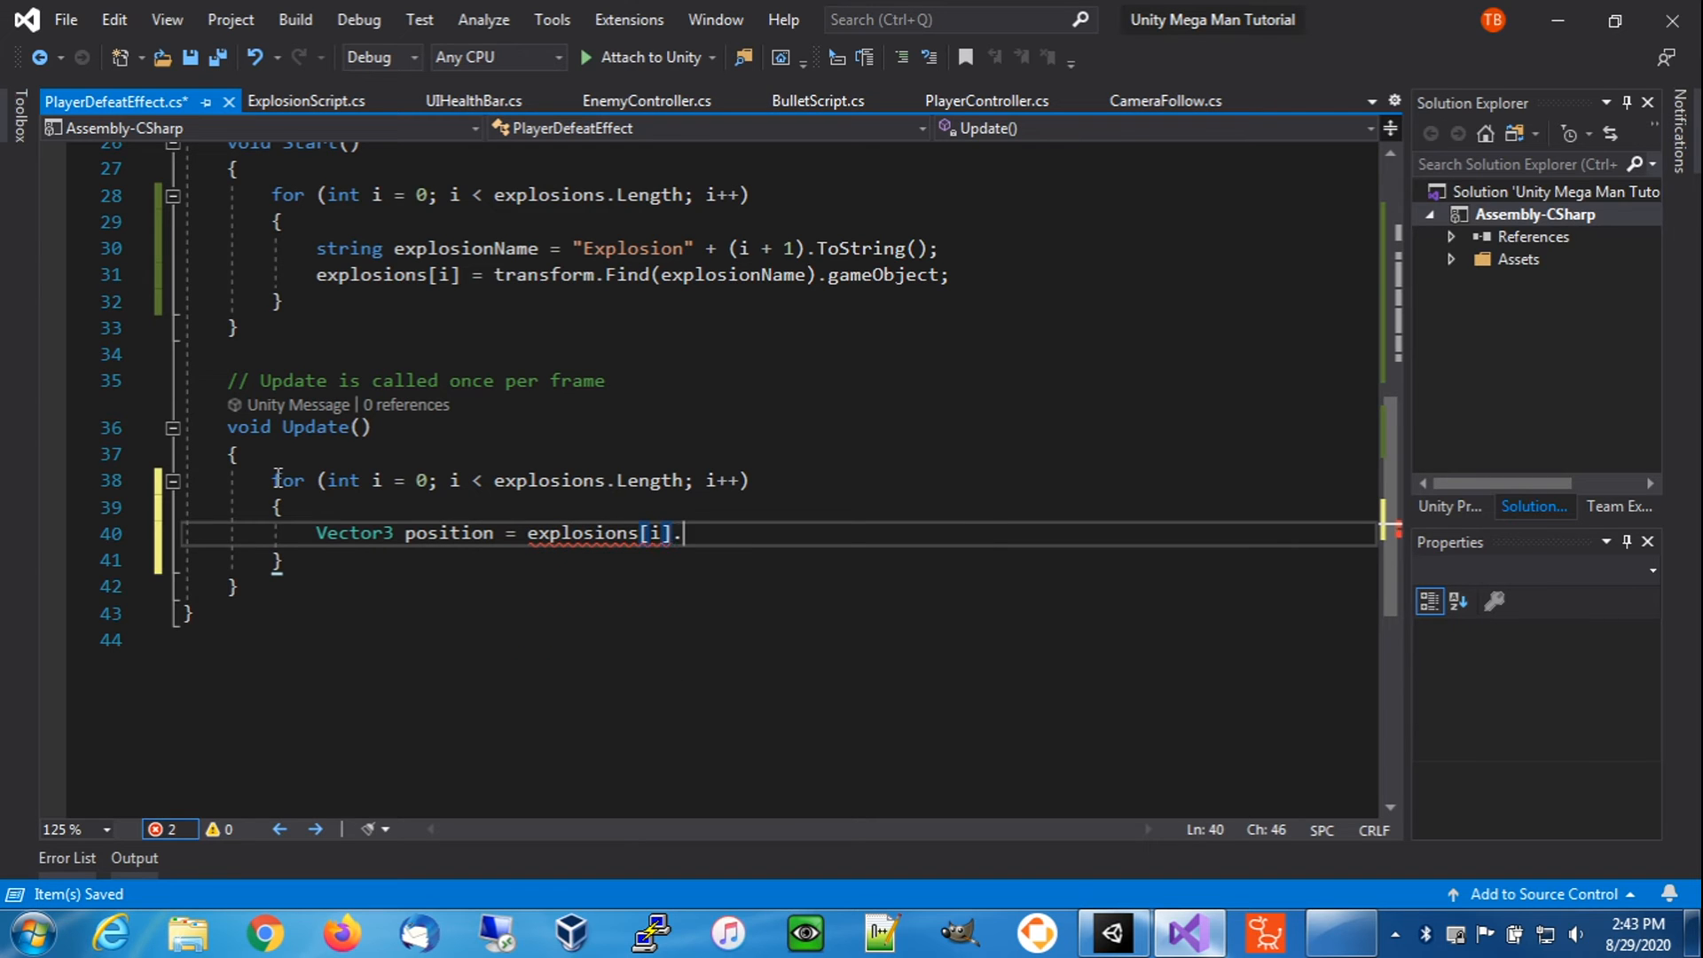
{"action": "type", "text": "transform.position;"}
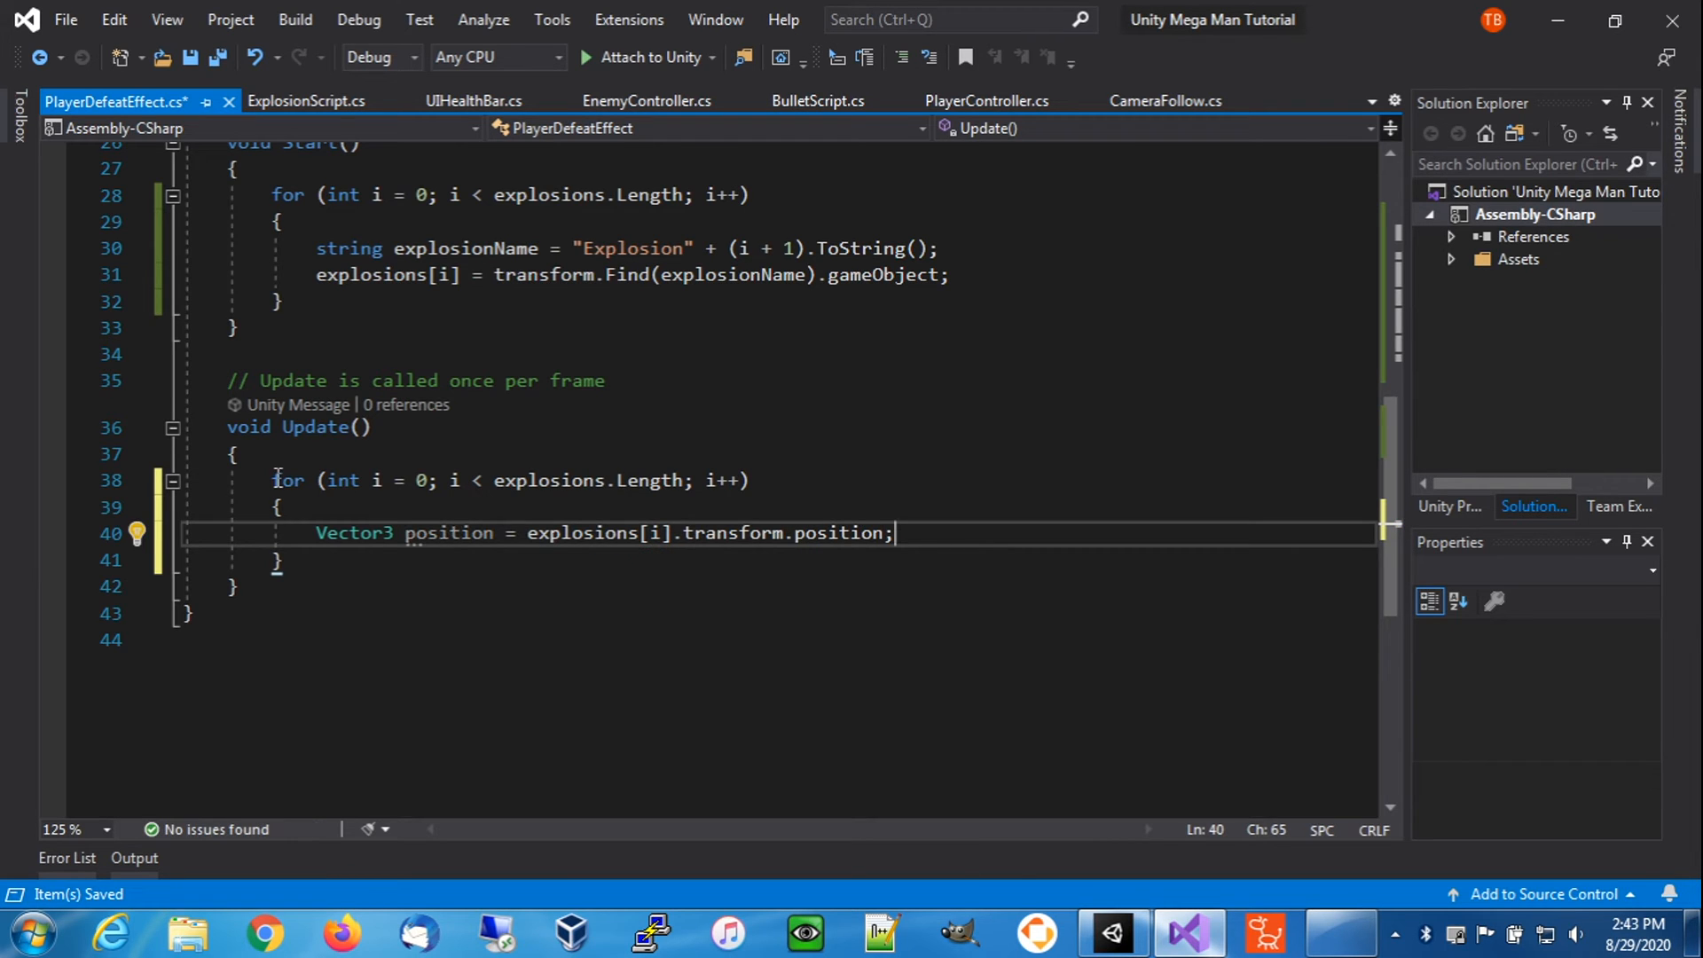
- Below the position declaration in the Update loop, start a line reading position.x + explosionVectors[i].x
{"action": "key", "text": "Return"}
{"action": "type", "text": "po"}
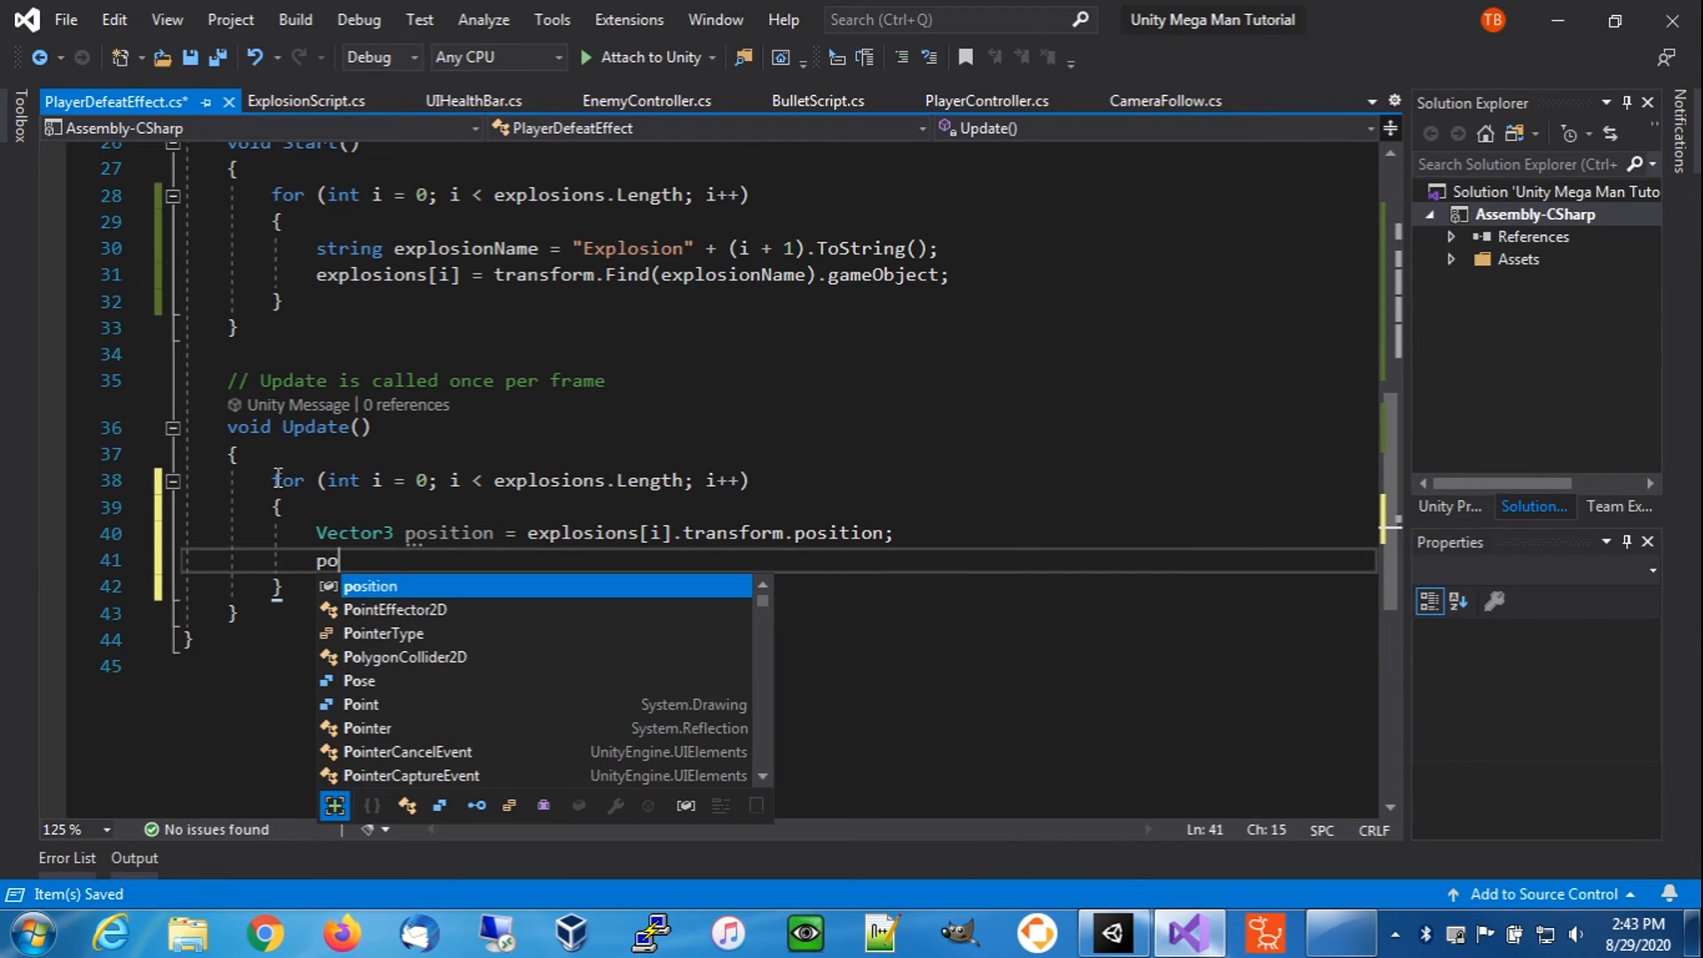
{"action": "type", "text": "sitio"}
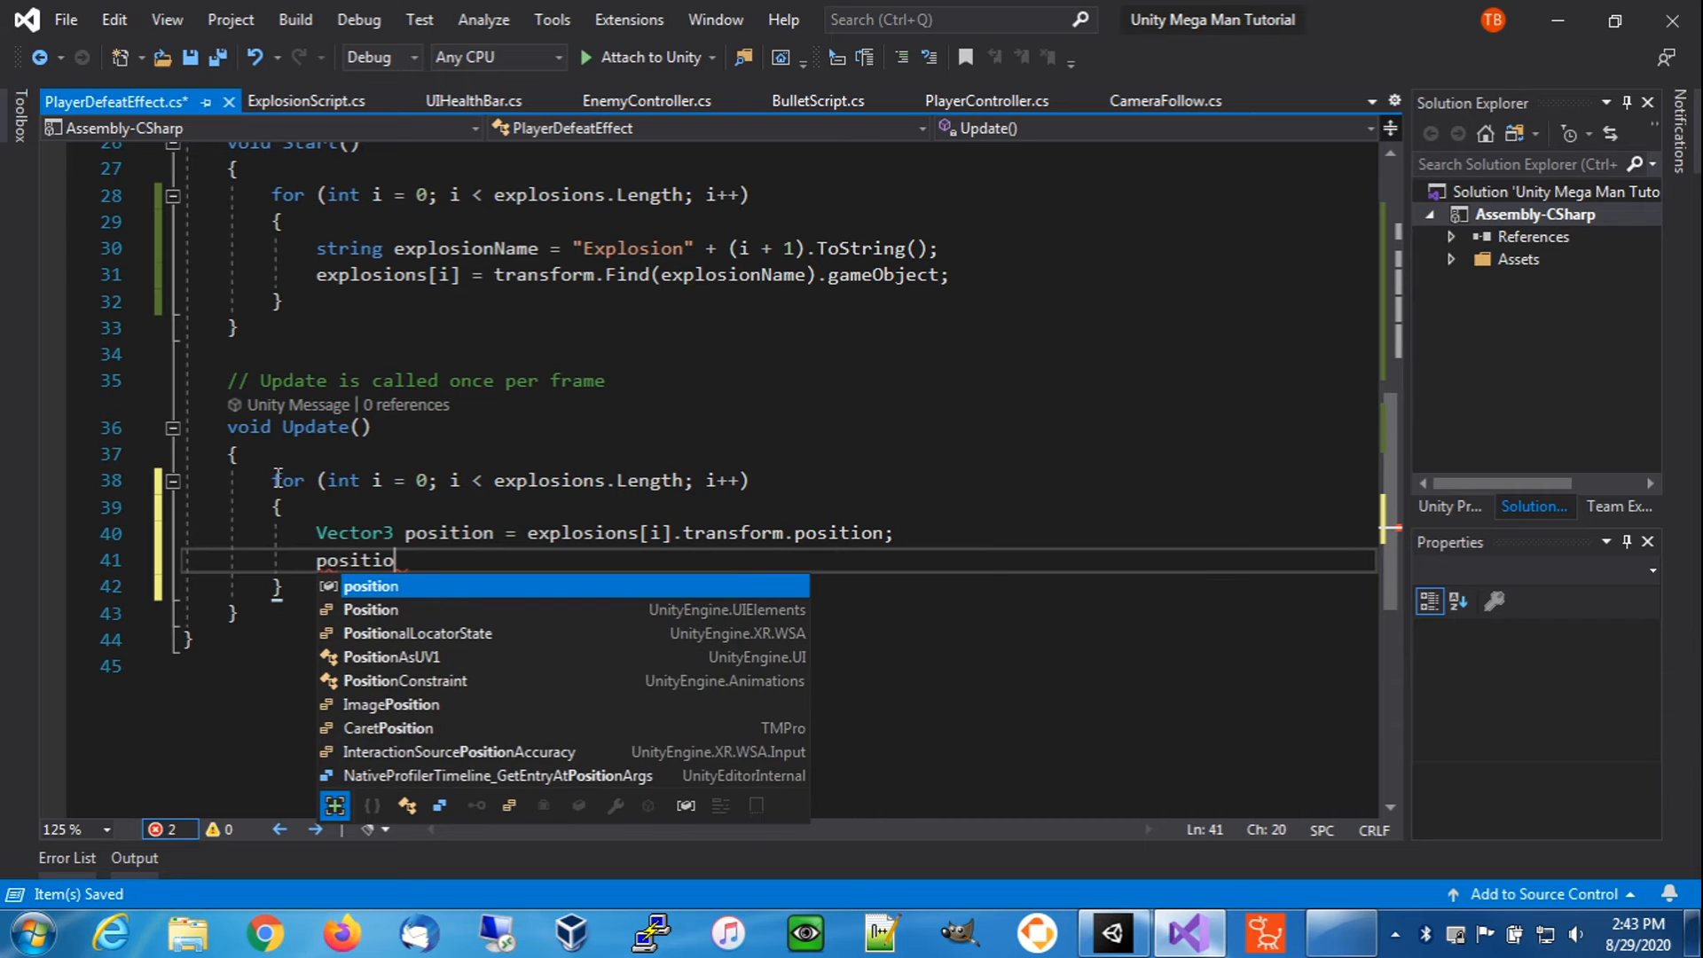
{"action": "type", "text": "n.x"}
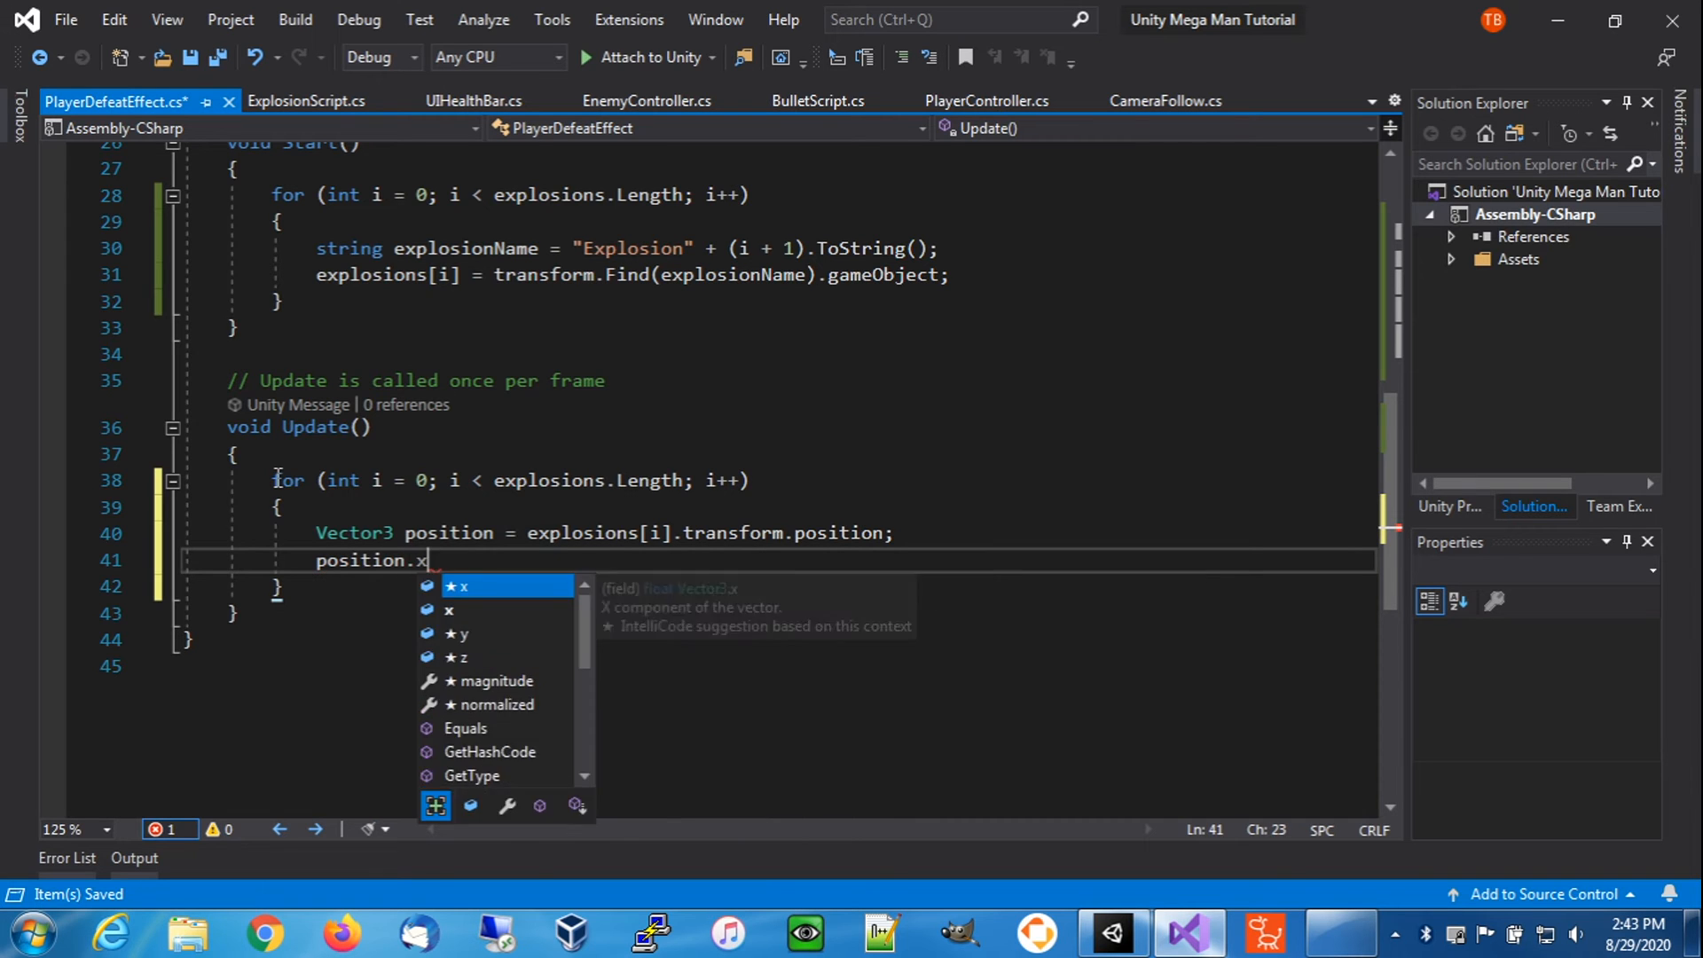
{"action": "type", "text": " + explo"}
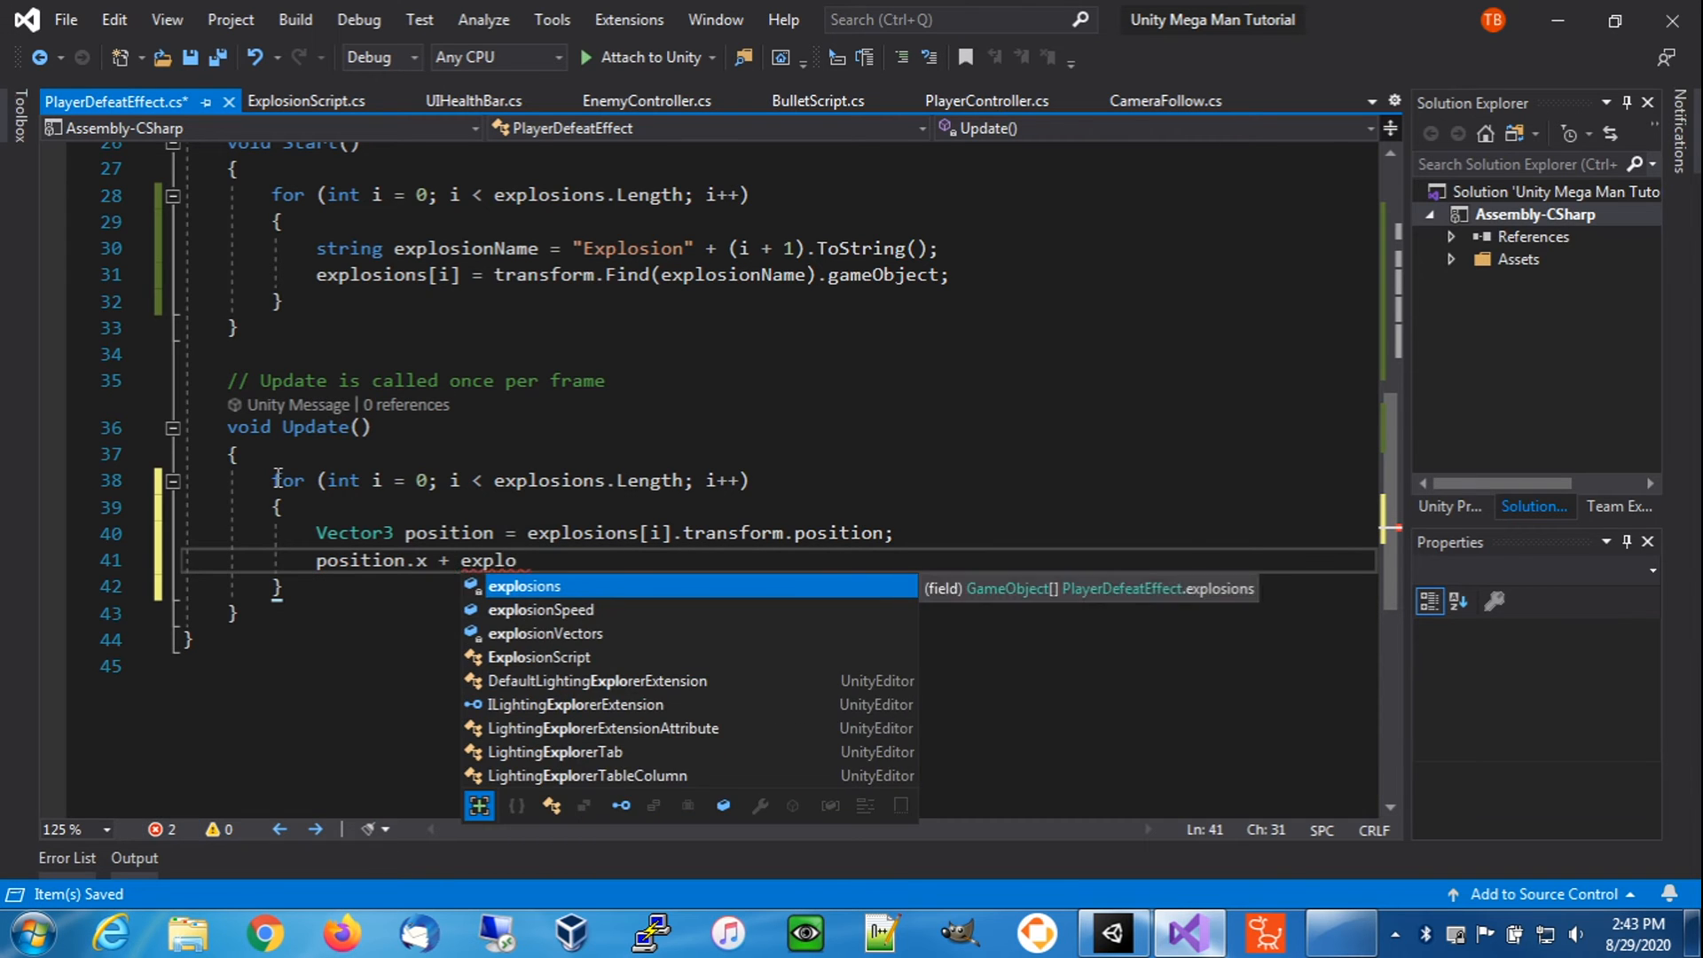
{"action": "key", "text": "Tab"}
{"action": "key", "text": "BackSpace"}
{"action": "type", "text": "Vec"}
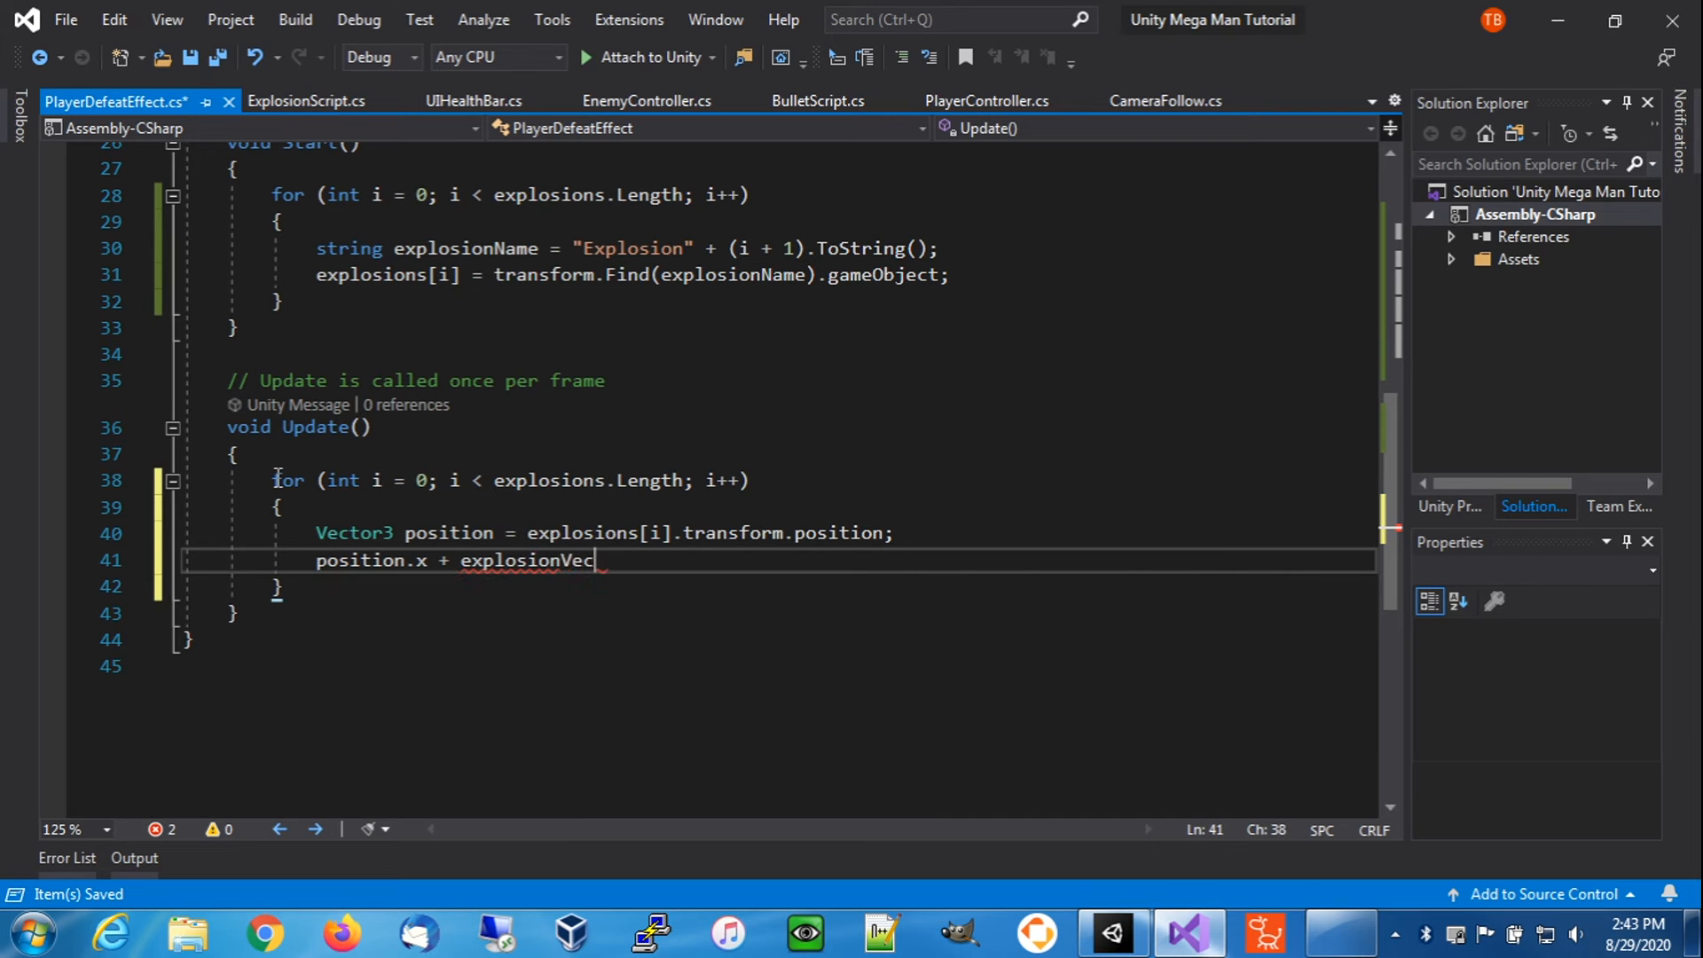
{"action": "type", "text": "tors"}
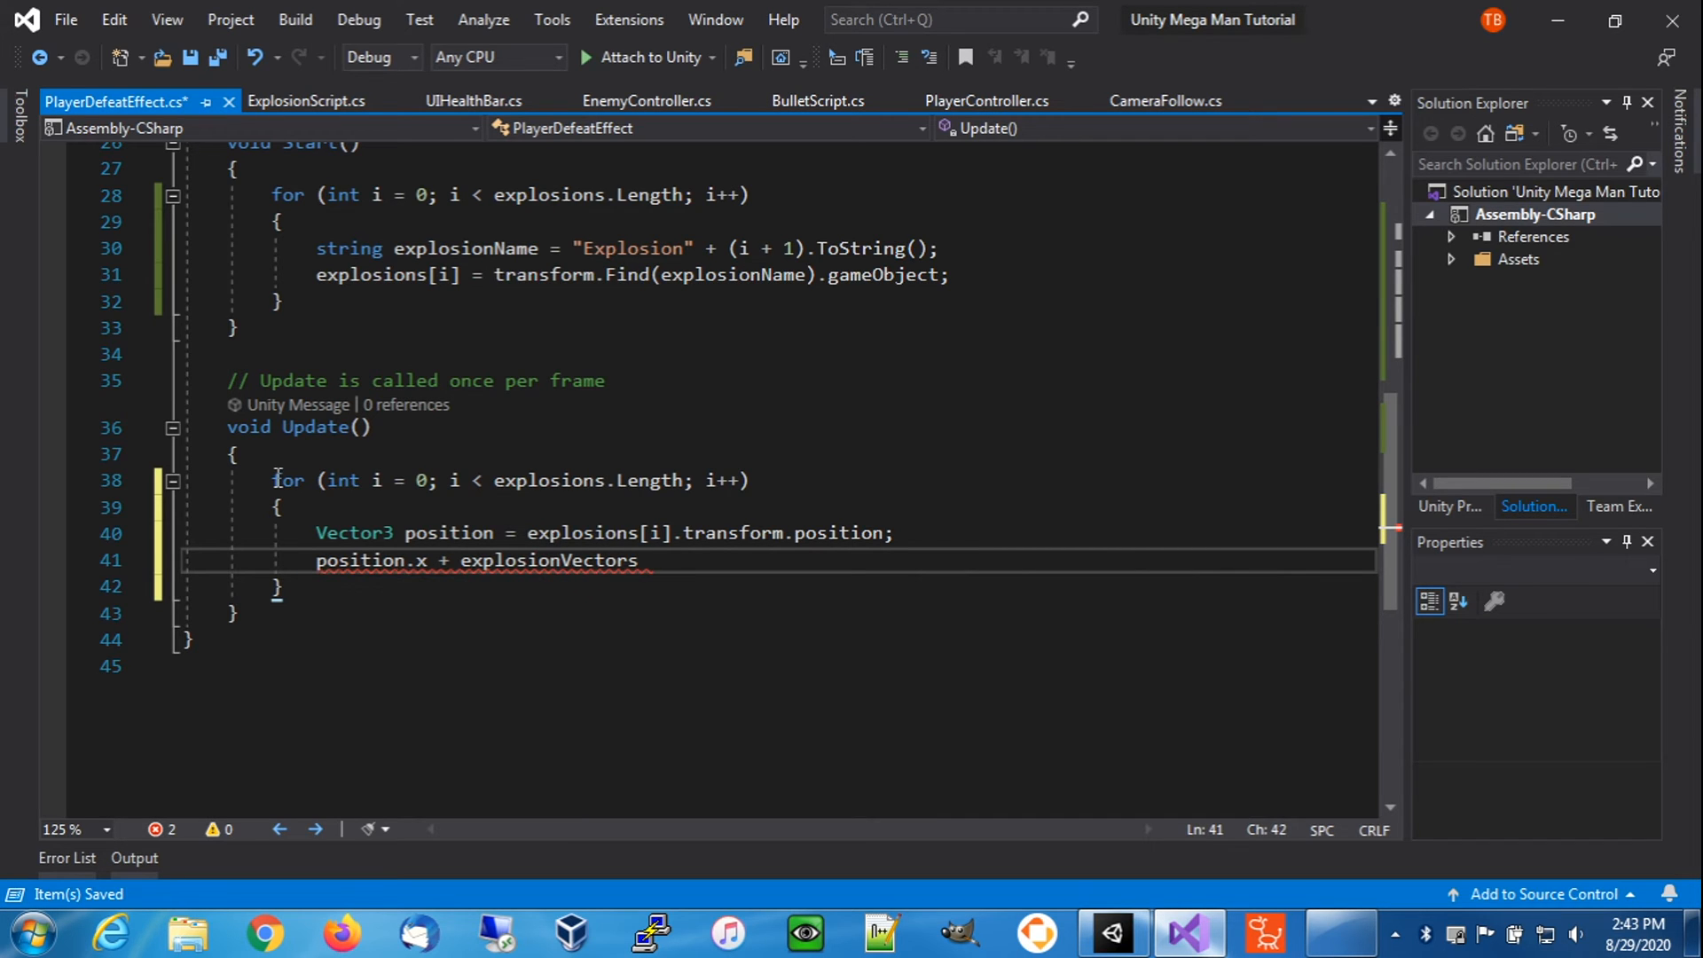
{"action": "type", "text": "[i].x"}
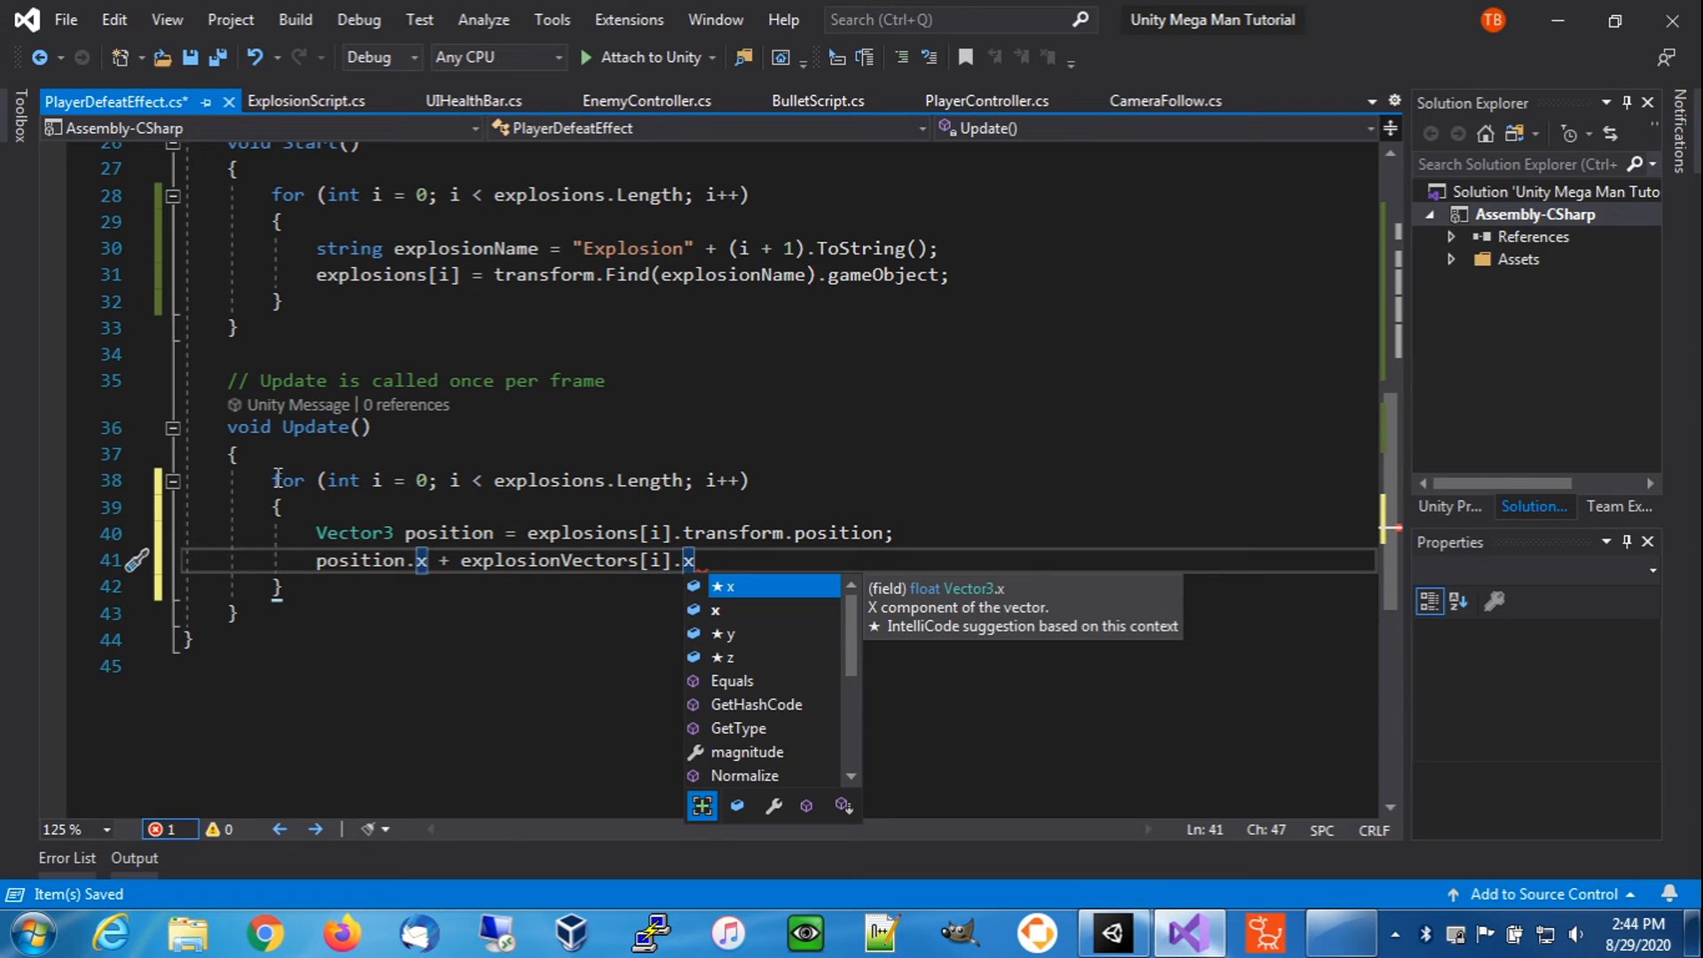
- Finish the position.x line with * explosionSpeed * Time.deltaTime; and change its + operator to +=
{"action": "type", "text": " * "}
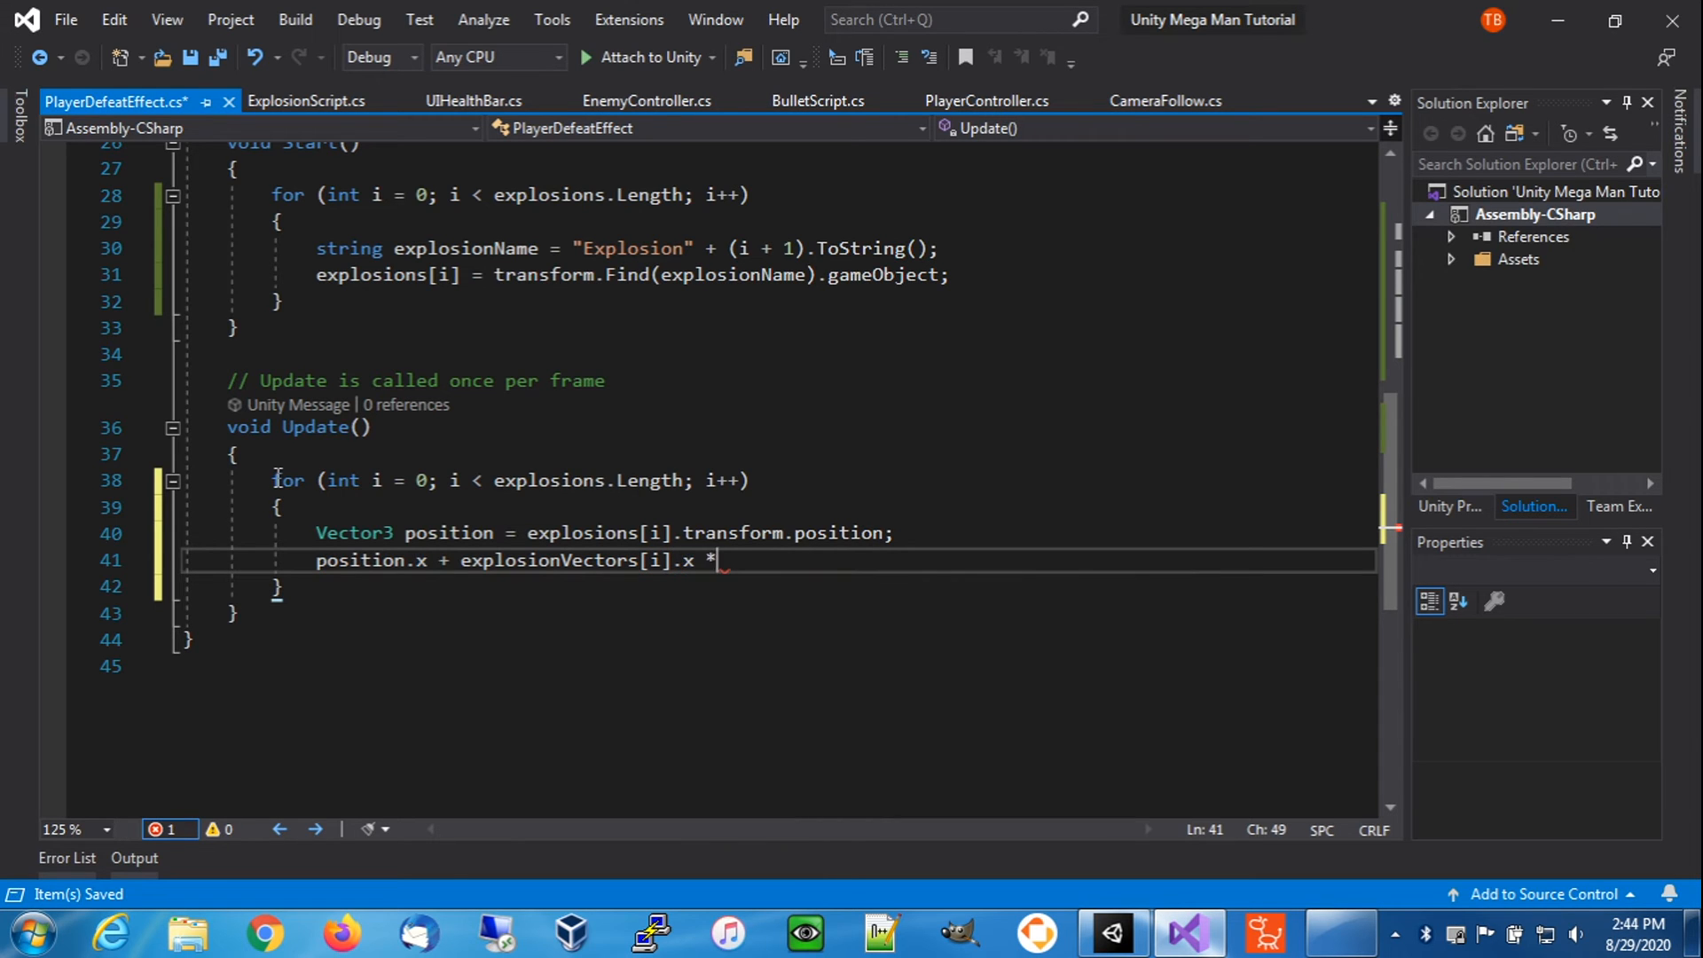
{"action": "type", "text": "expl"}
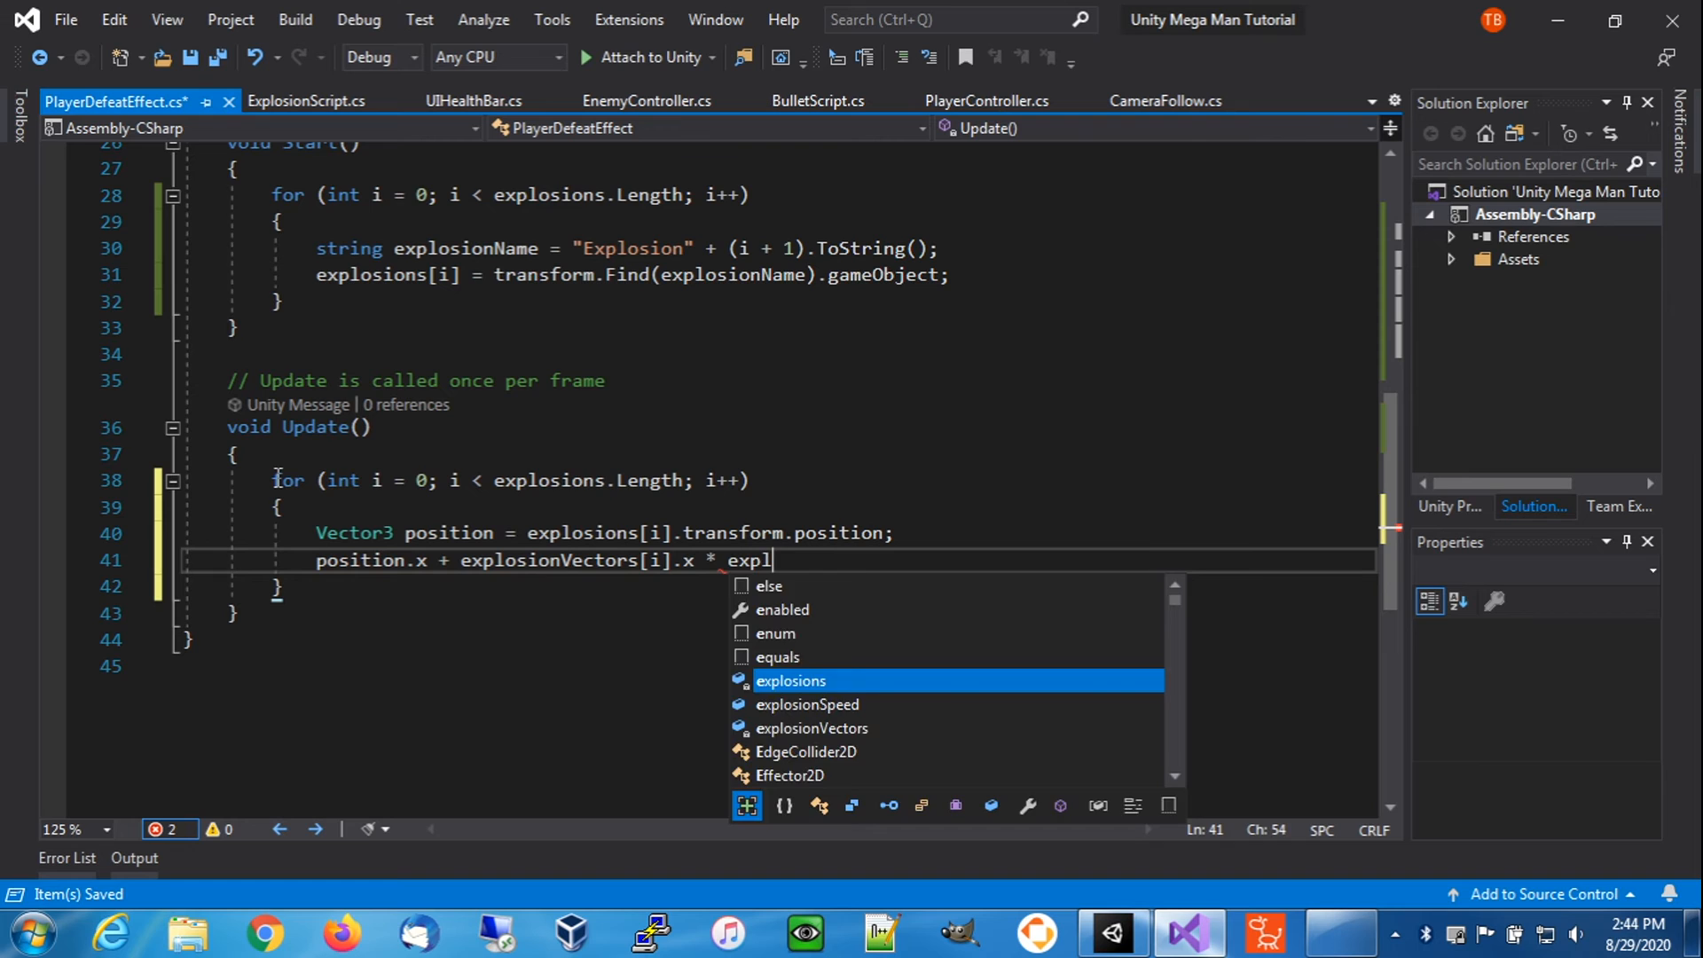
{"action": "type", "text": "osionsSpee"}
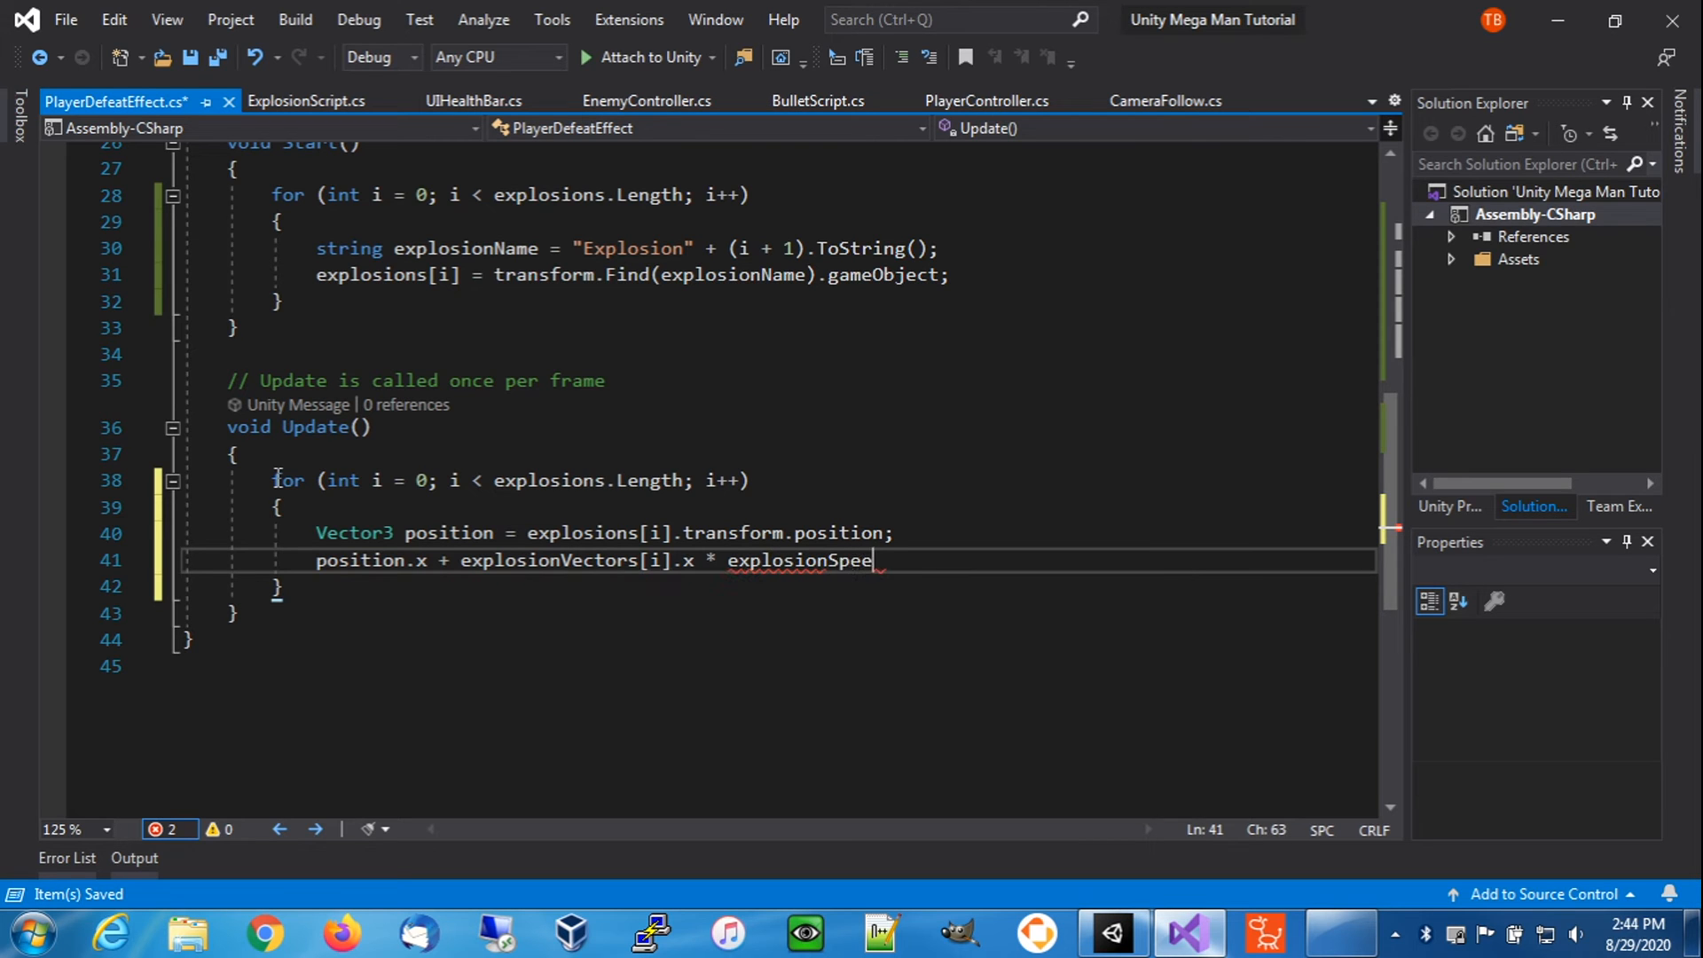
{"action": "type", "text": "d * "}
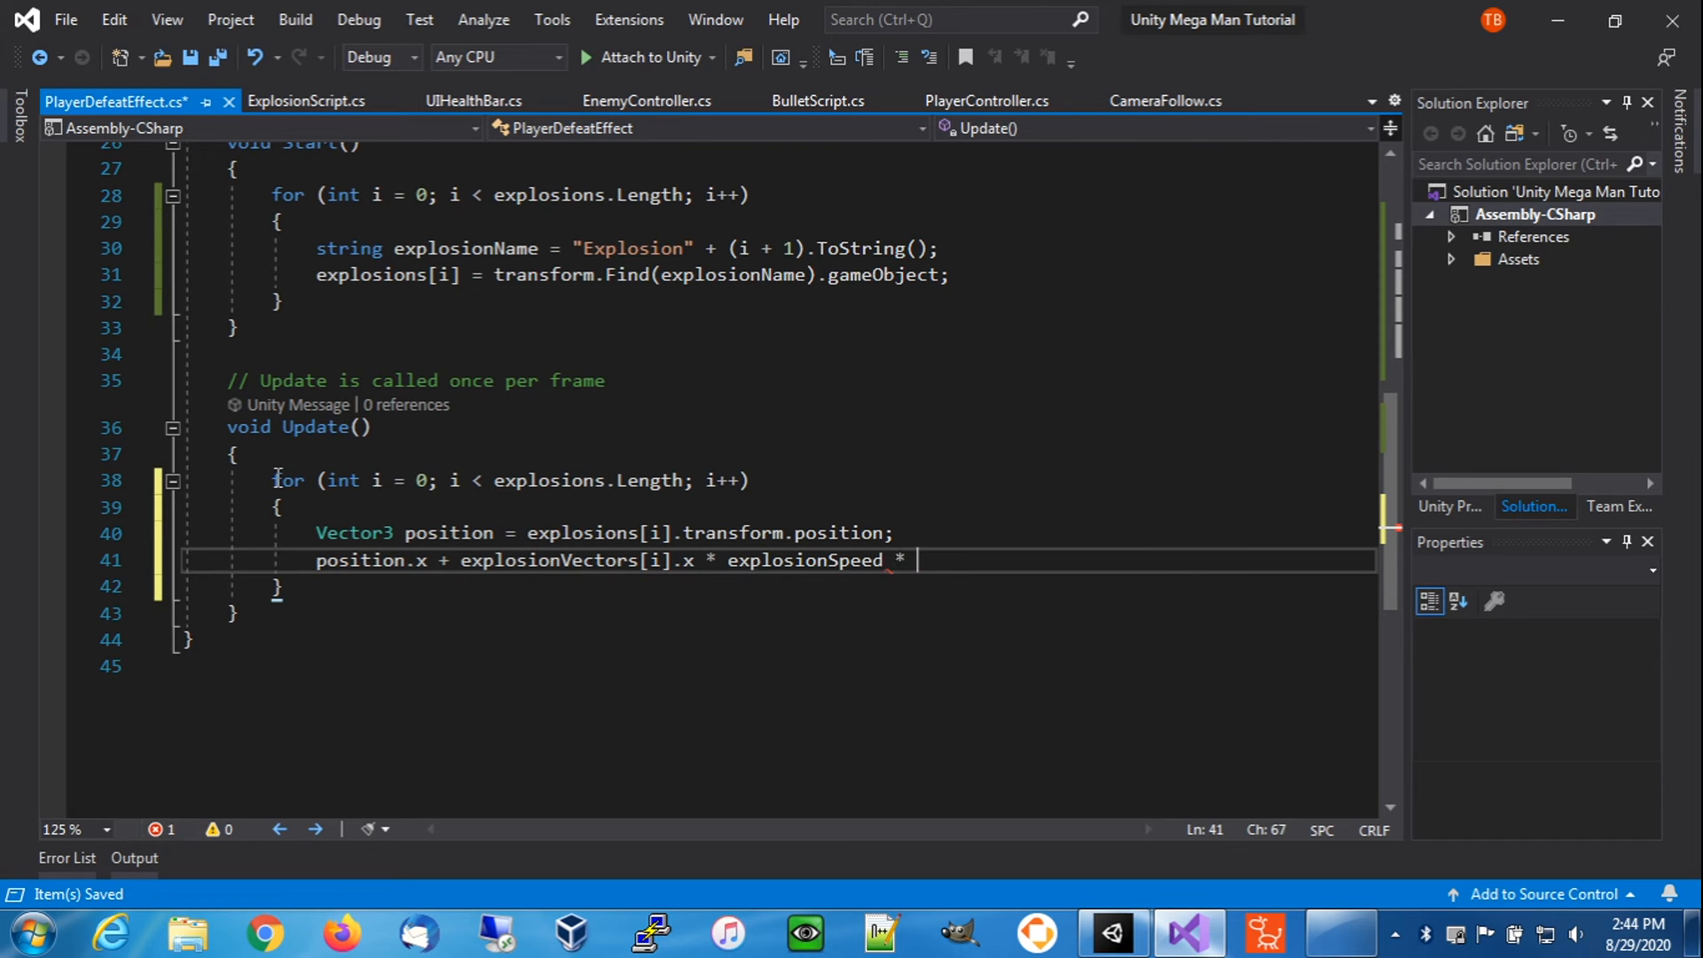
{"action": "type", "text": "Time.del"}
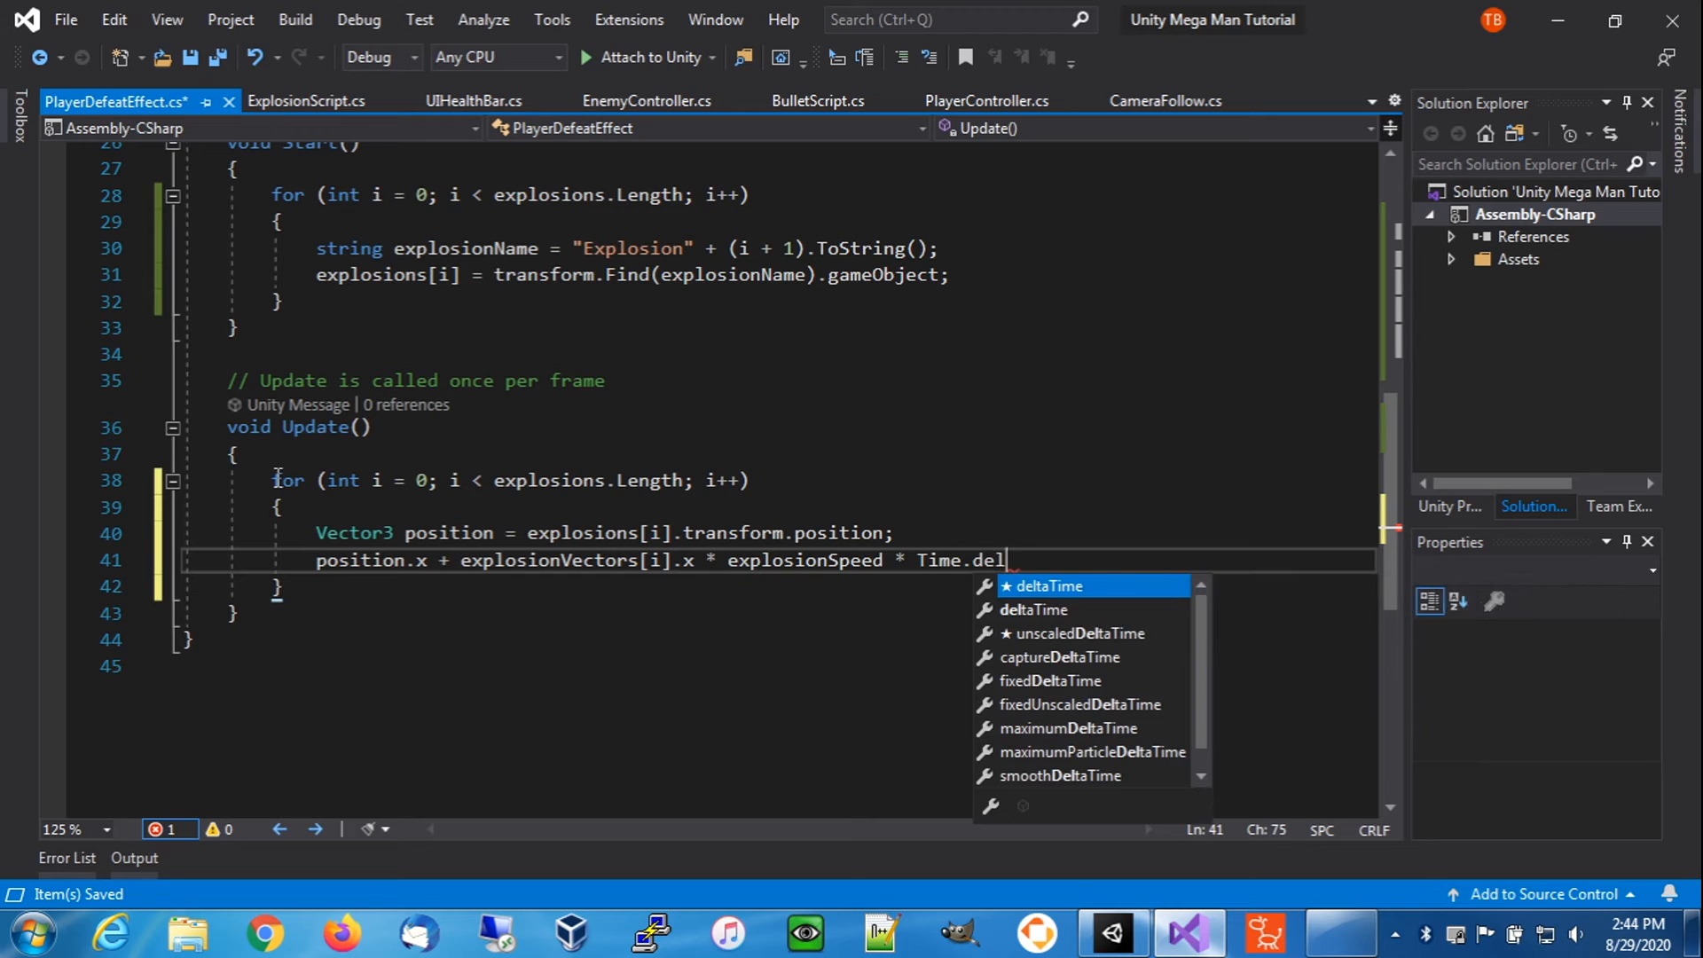
{"action": "key", "text": "Tab"}
{"action": "type", "text": ";"}
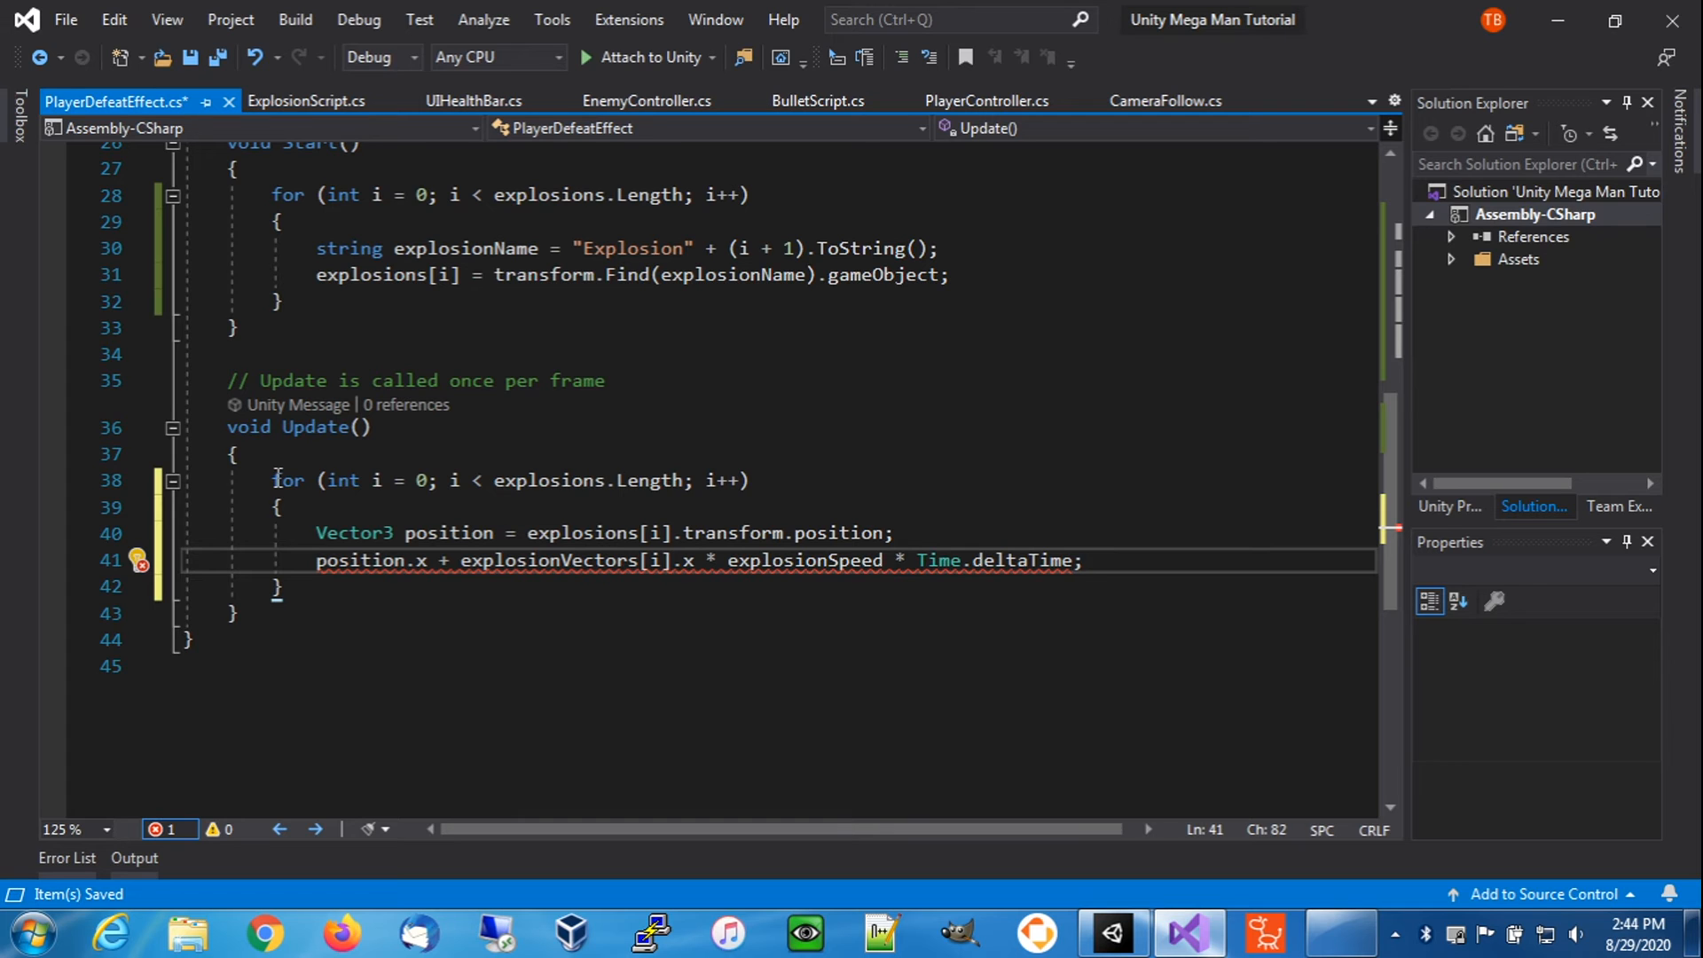
{"action": "left_click", "coordinate": [451, 560]}
{"action": "type", "text": "="}
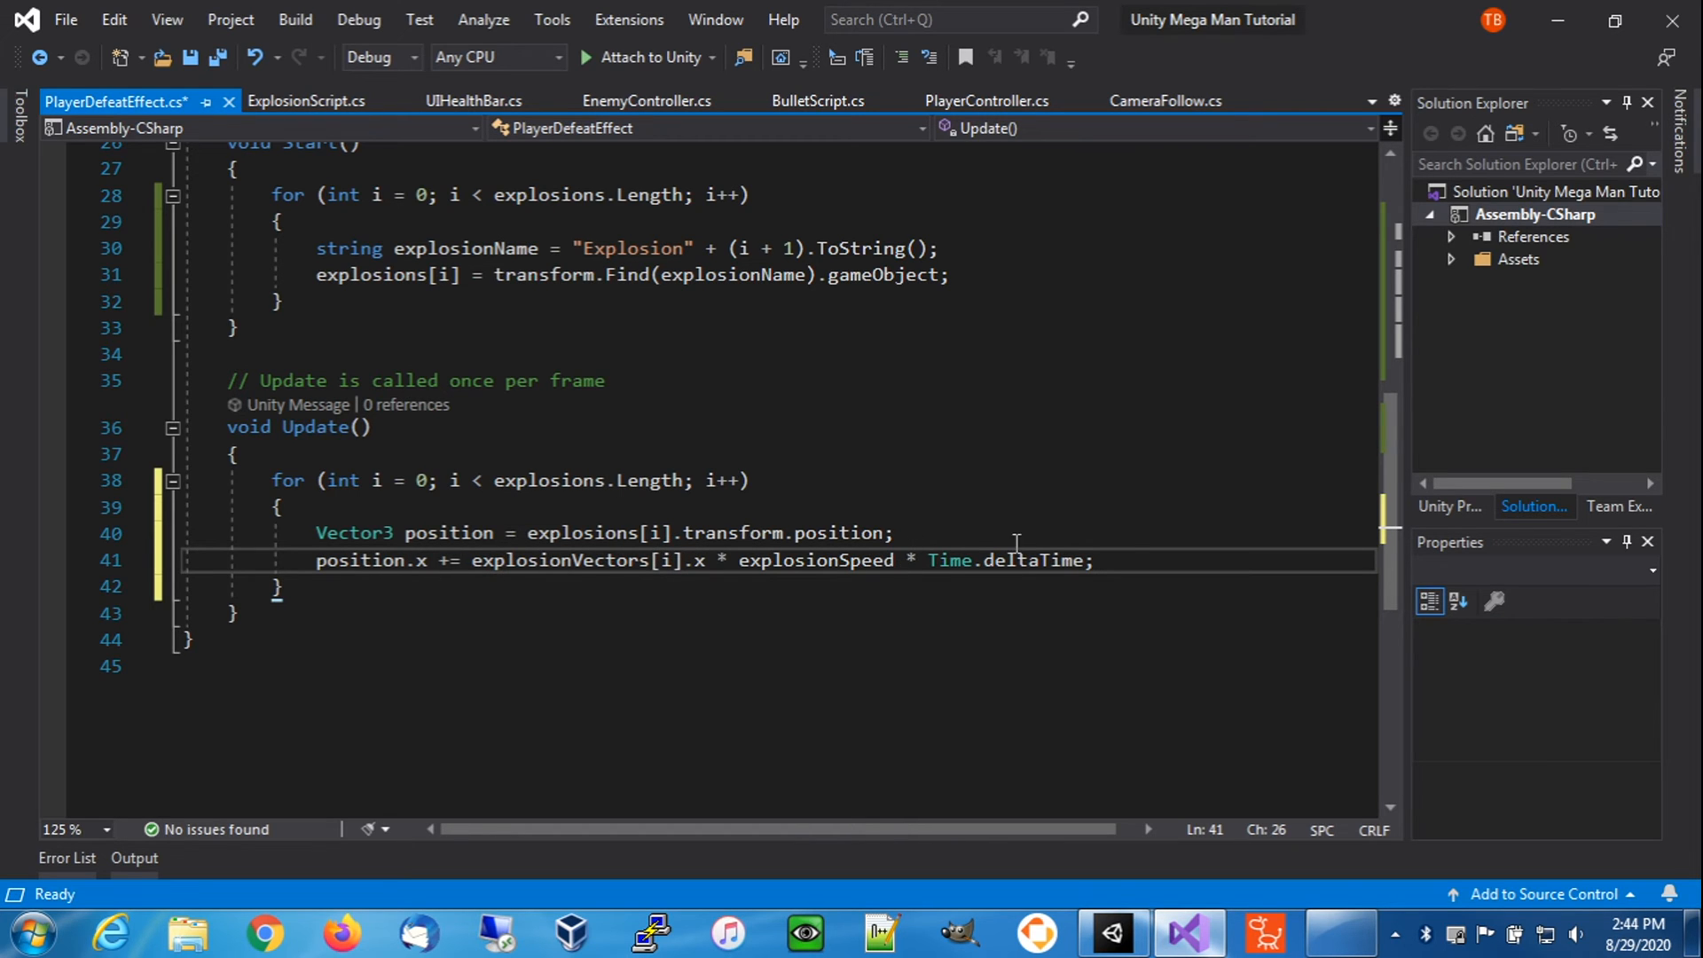
- Duplicate the position.x += explosionVectors[i].x * explosionSpeed * Time.deltaTime; line twice directly below itself
{"action": "key", "text": "Home"}
{"action": "key", "text": "Home"}
{"action": "key", "text": "shift+Down"}
{"action": "key", "text": "ctrl+v"}
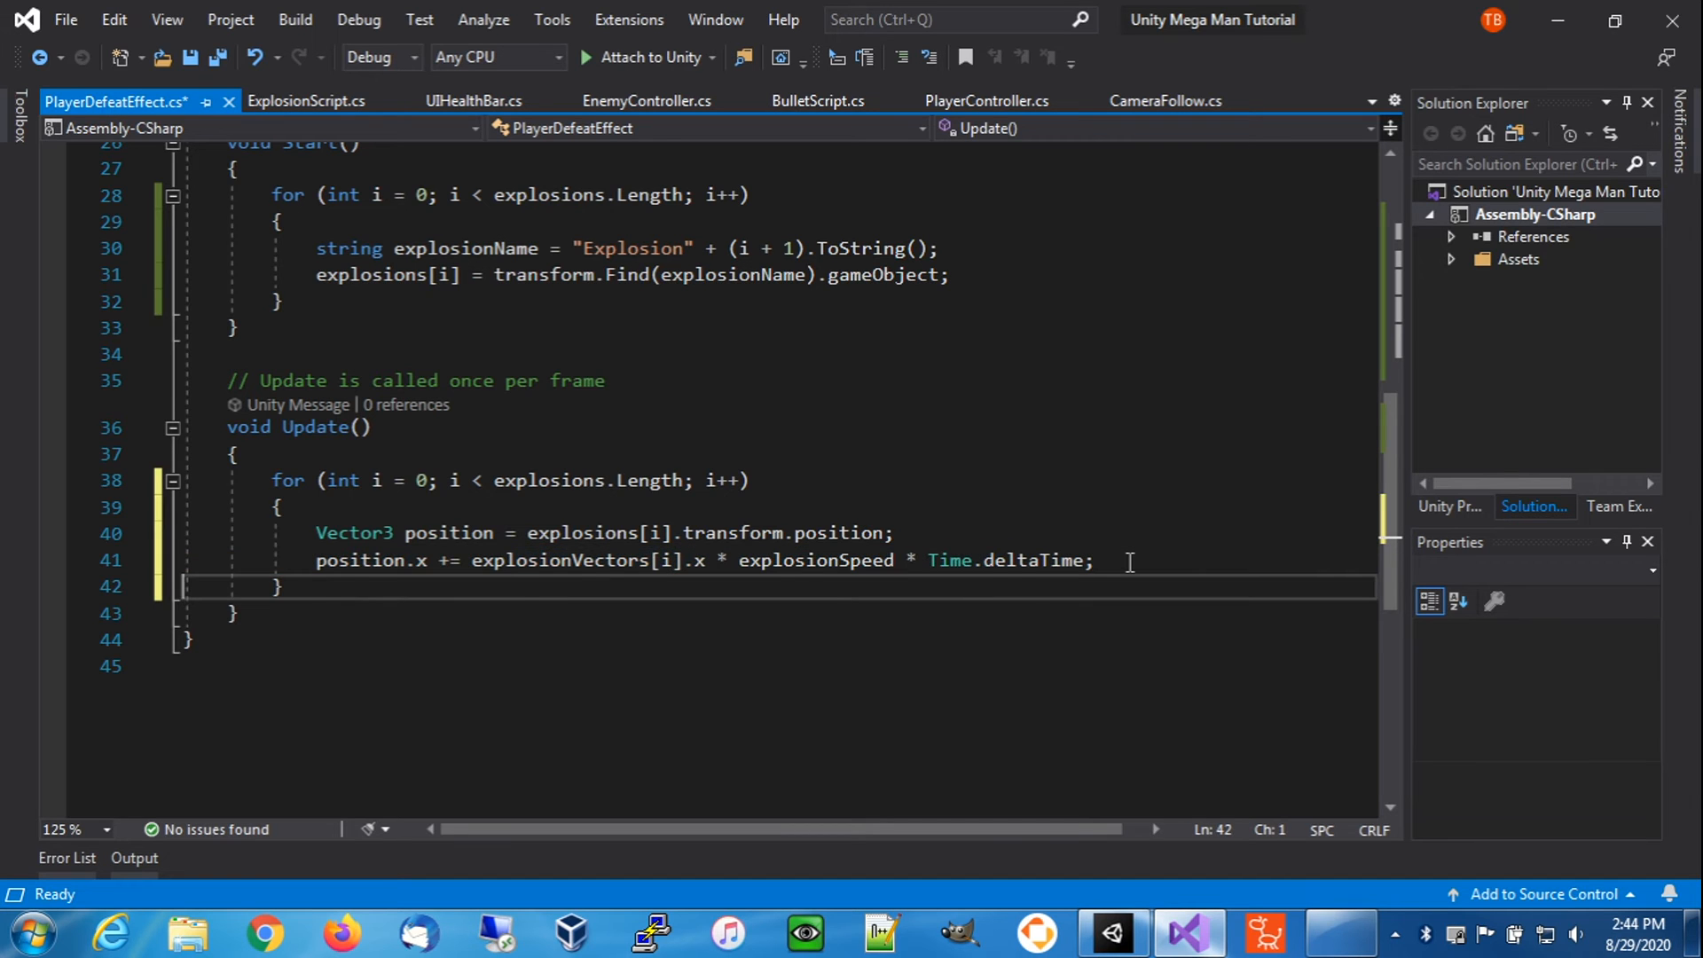
{"action": "type", "text": "position.x += explosionVectors[i].x * explosionSpeed * Time.deltaTime;"}
{"action": "type", "text": "position.x += explosionVectors[i].x * explosionSpeed * Time.deltaTime;"}
- Change both x components to y in the first duplicated line and to z in the second
{"action": "left_click", "coordinate": [425, 588]}
{"action": "key", "text": "BackSpace"}
{"action": "type", "text": "y"}
{"action": "double_click", "coordinate": [700, 587]}
{"action": "type", "text": "y"}
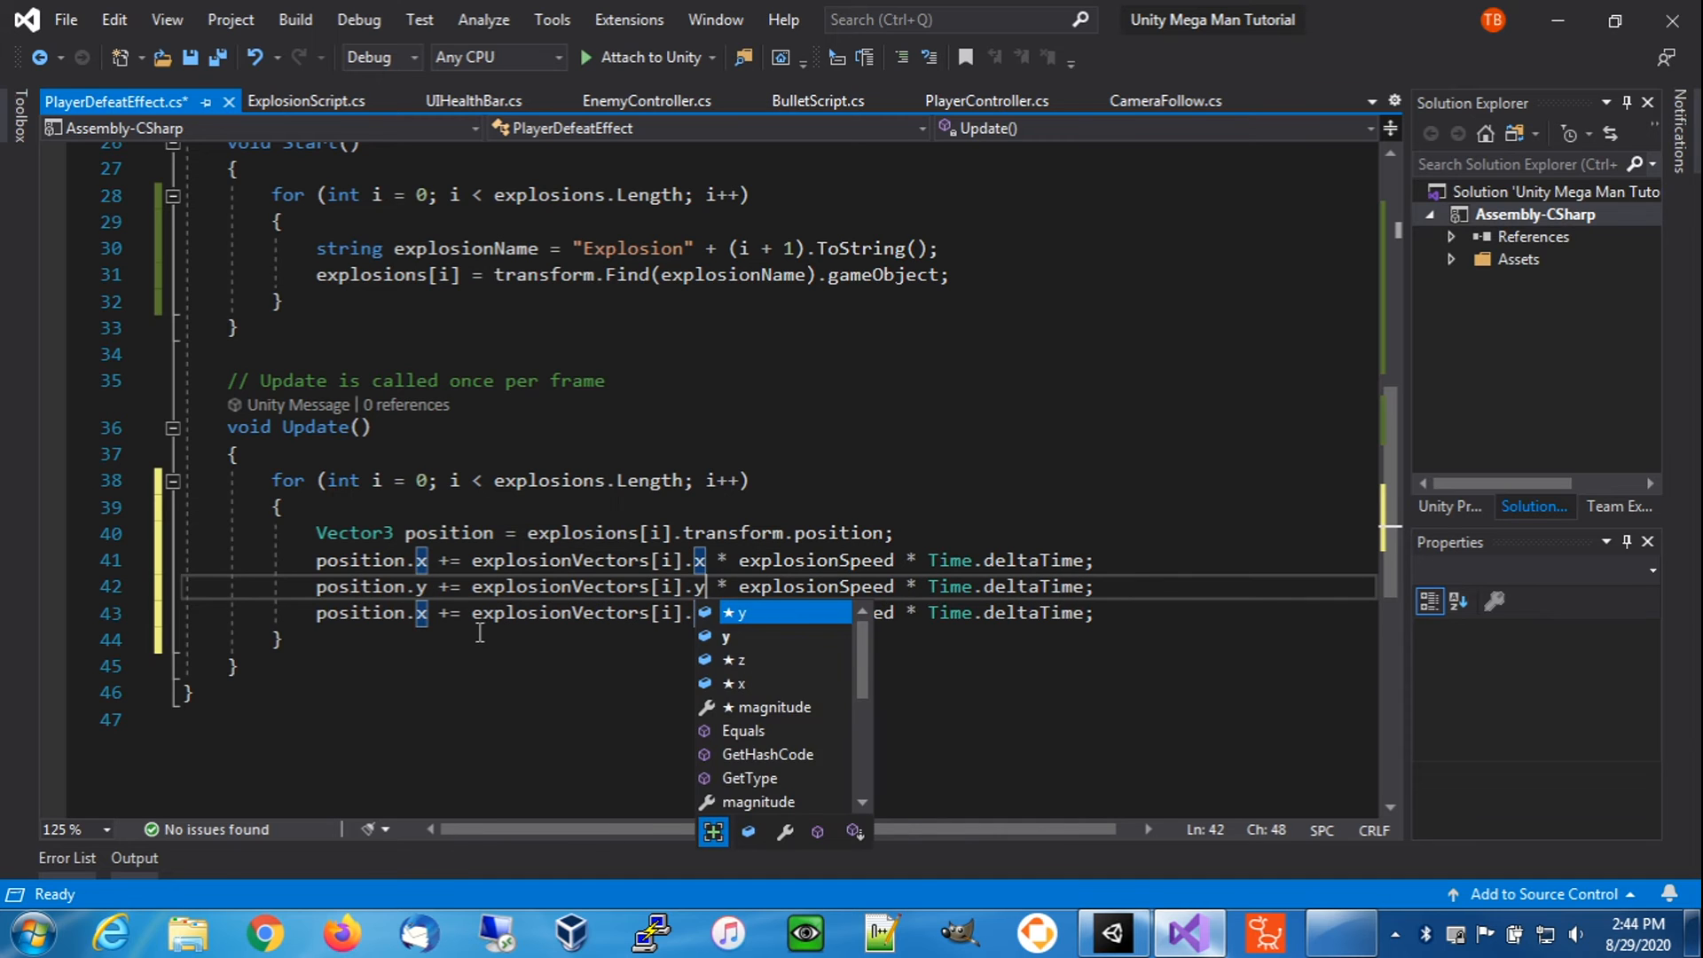
{"action": "left_click", "coordinate": [426, 613]}
{"action": "key", "text": "BackSpace"}
{"action": "type", "text": "z"}
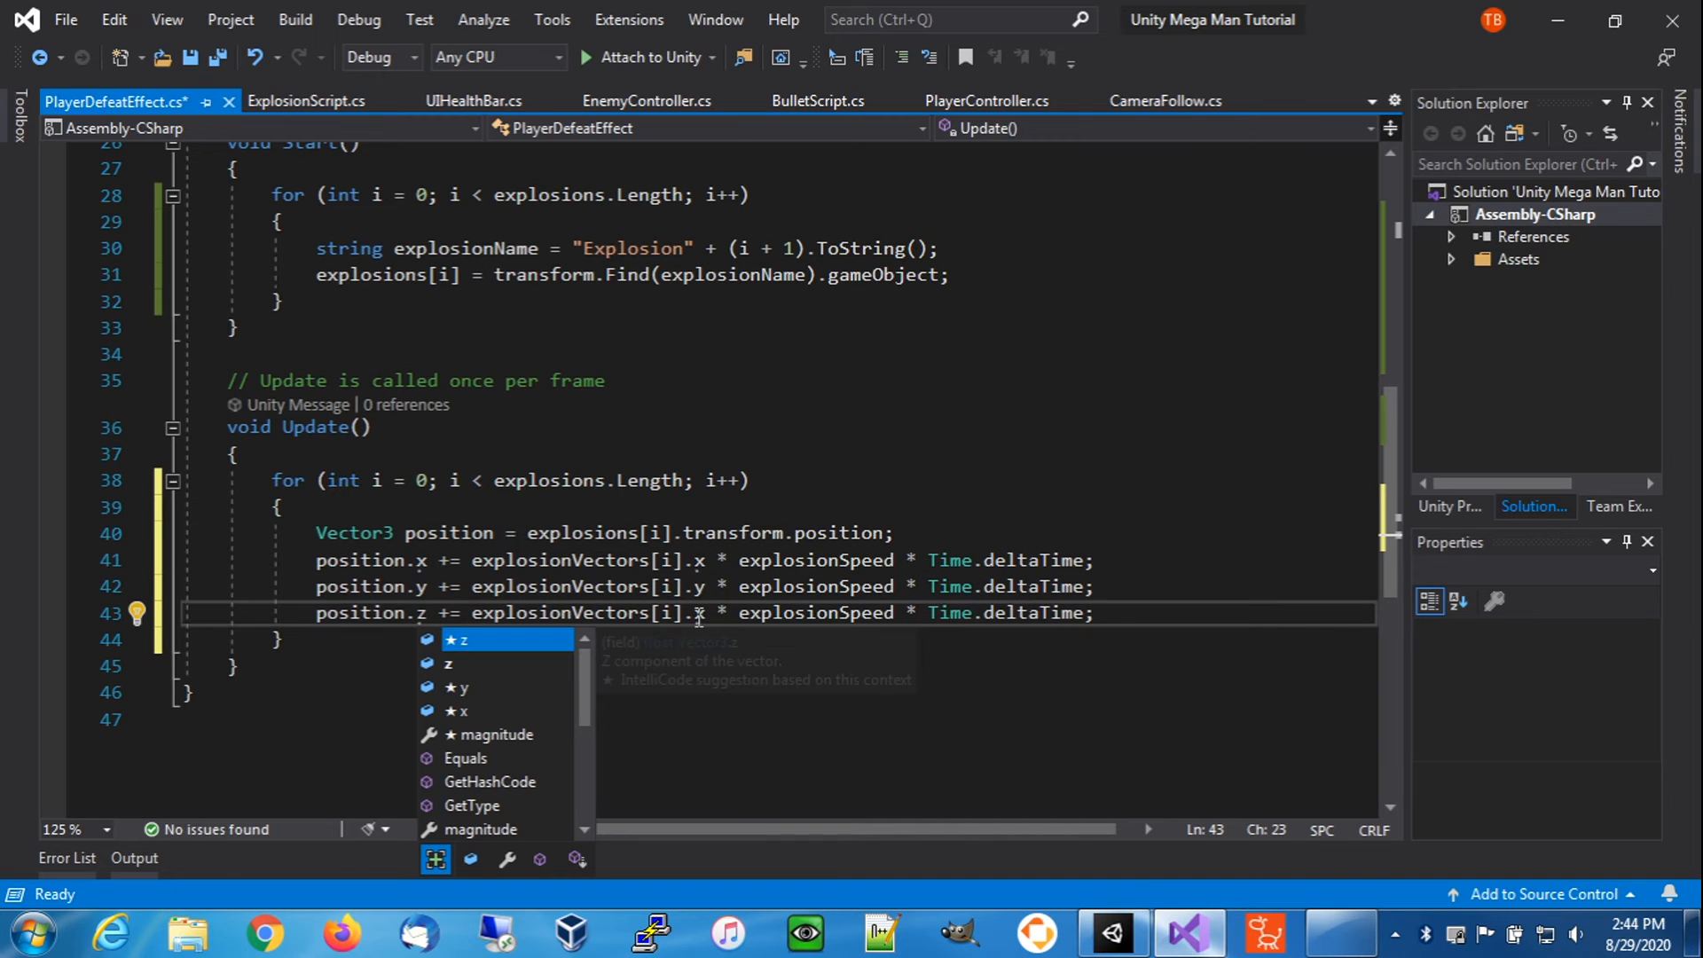
{"action": "double_click", "coordinate": [700, 613]}
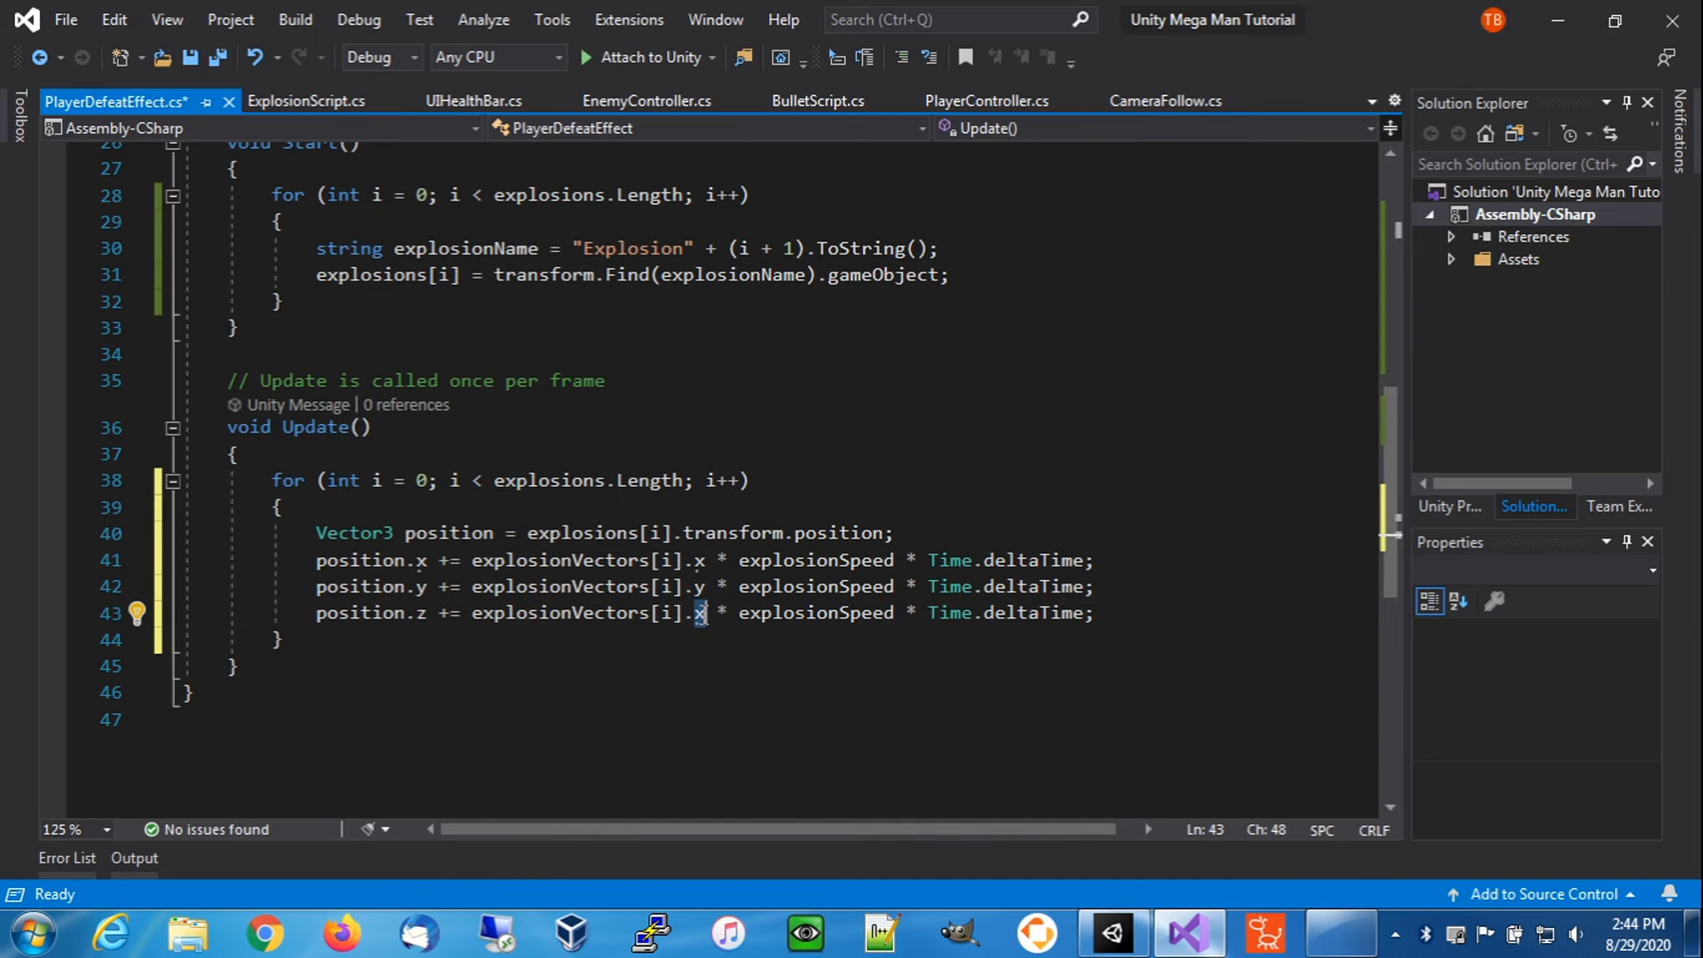
{"action": "type", "text": "z"}
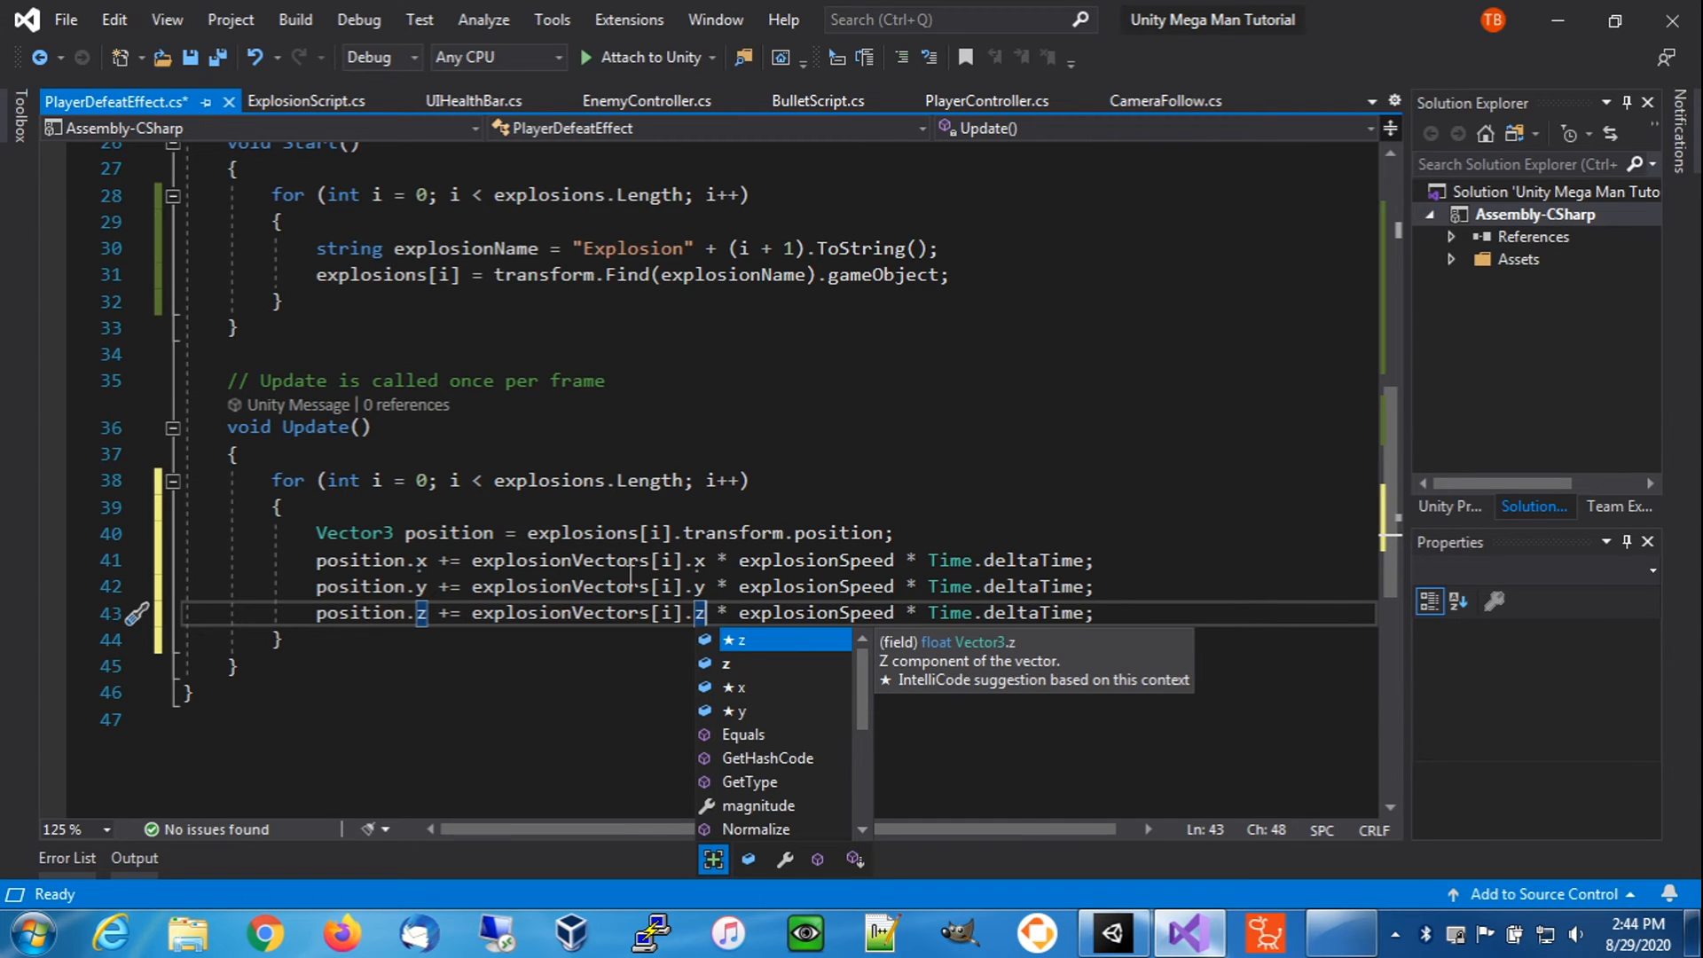
- After the position.z line, add explosions[i].transform.position = position; and save the PlayerDefeatEffect script
{"action": "left_click", "coordinate": [1118, 613]}
{"action": "key", "text": "Return"}
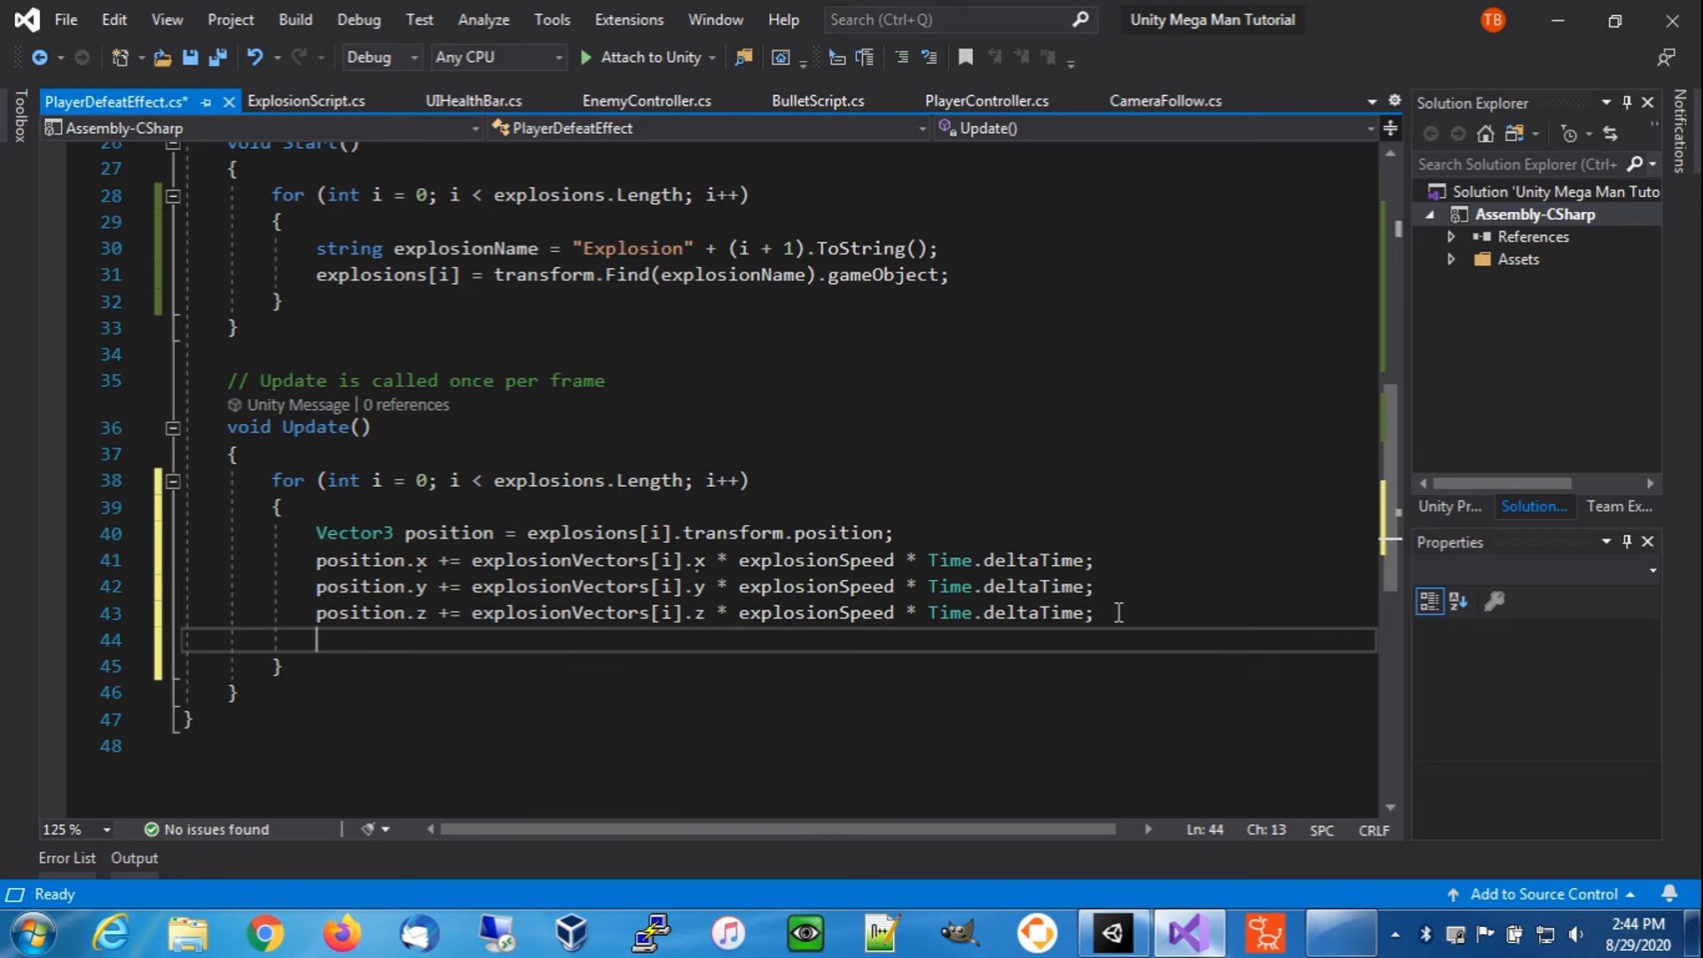
{"action": "type", "text": "explo"}
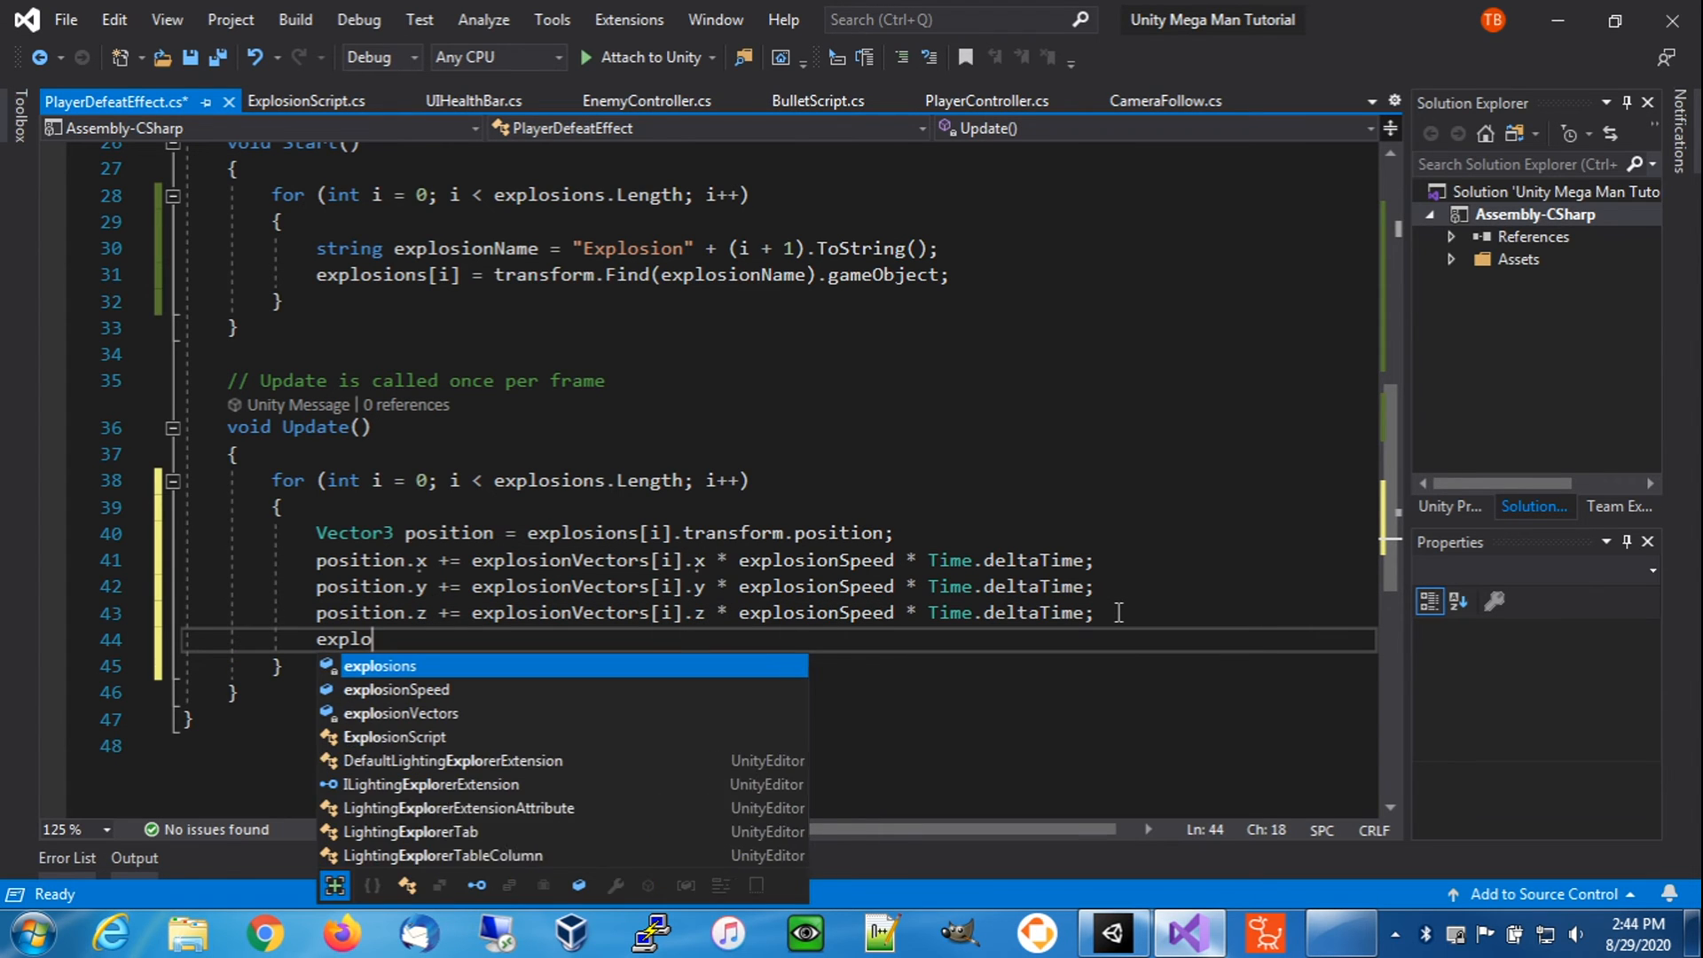
{"action": "key", "text": "Tab"}
{"action": "type", "text": "[i]"}
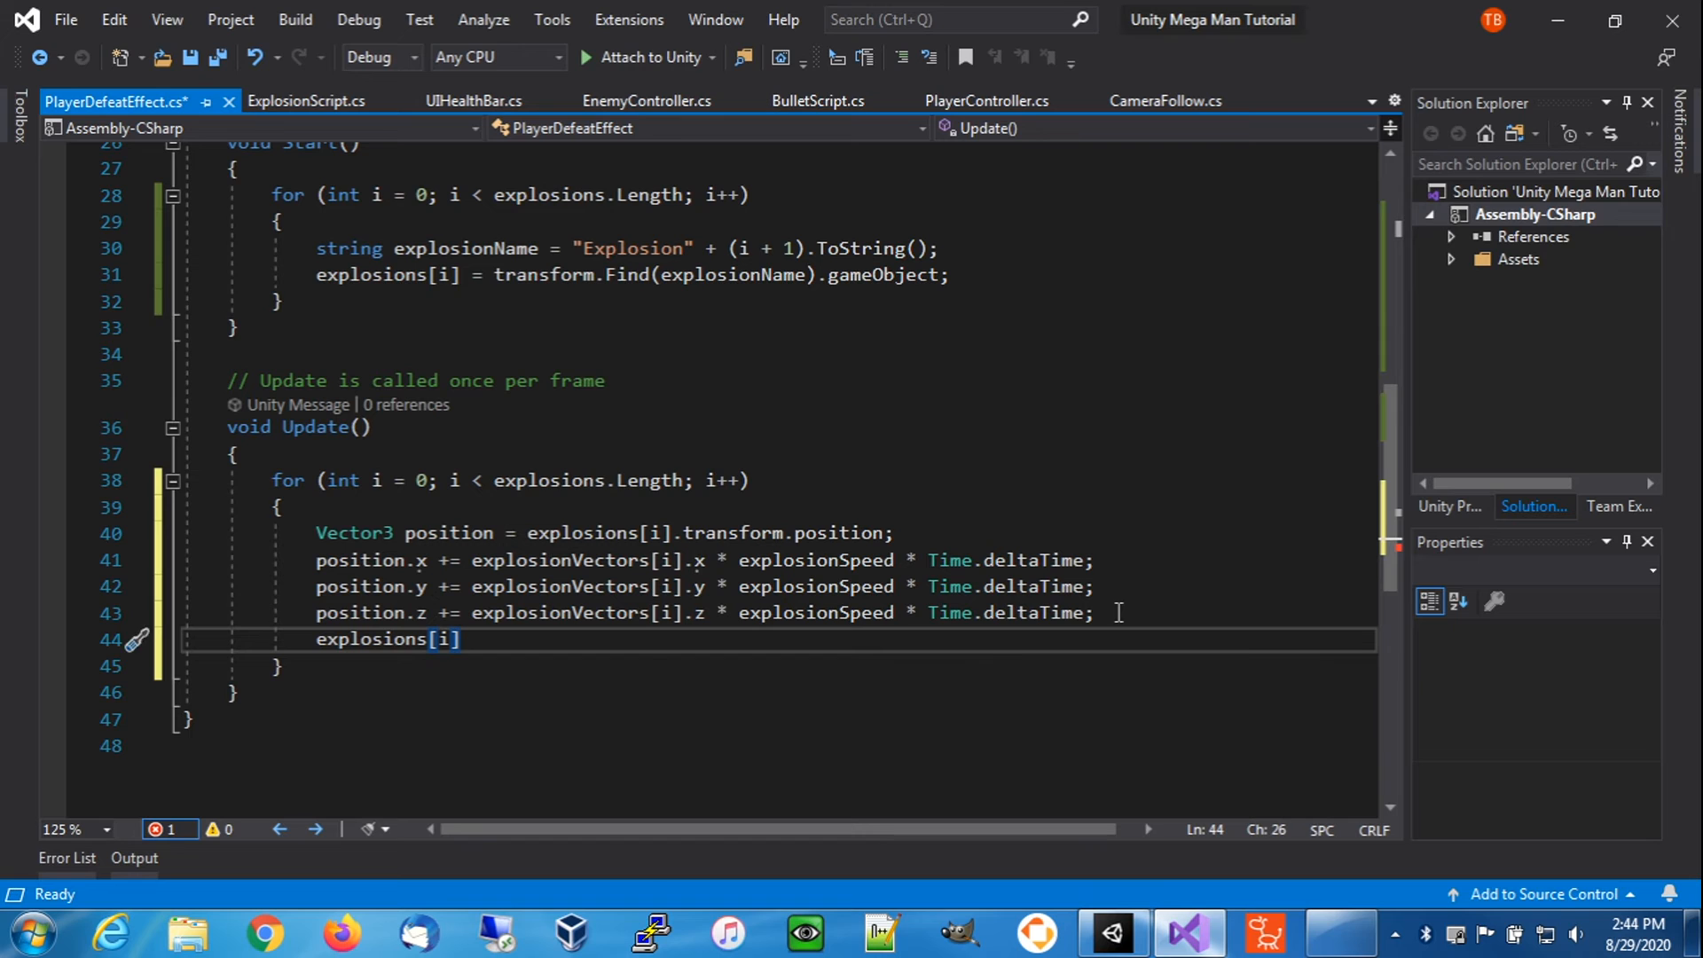
{"action": "type", "text": ".transform.position = position"}
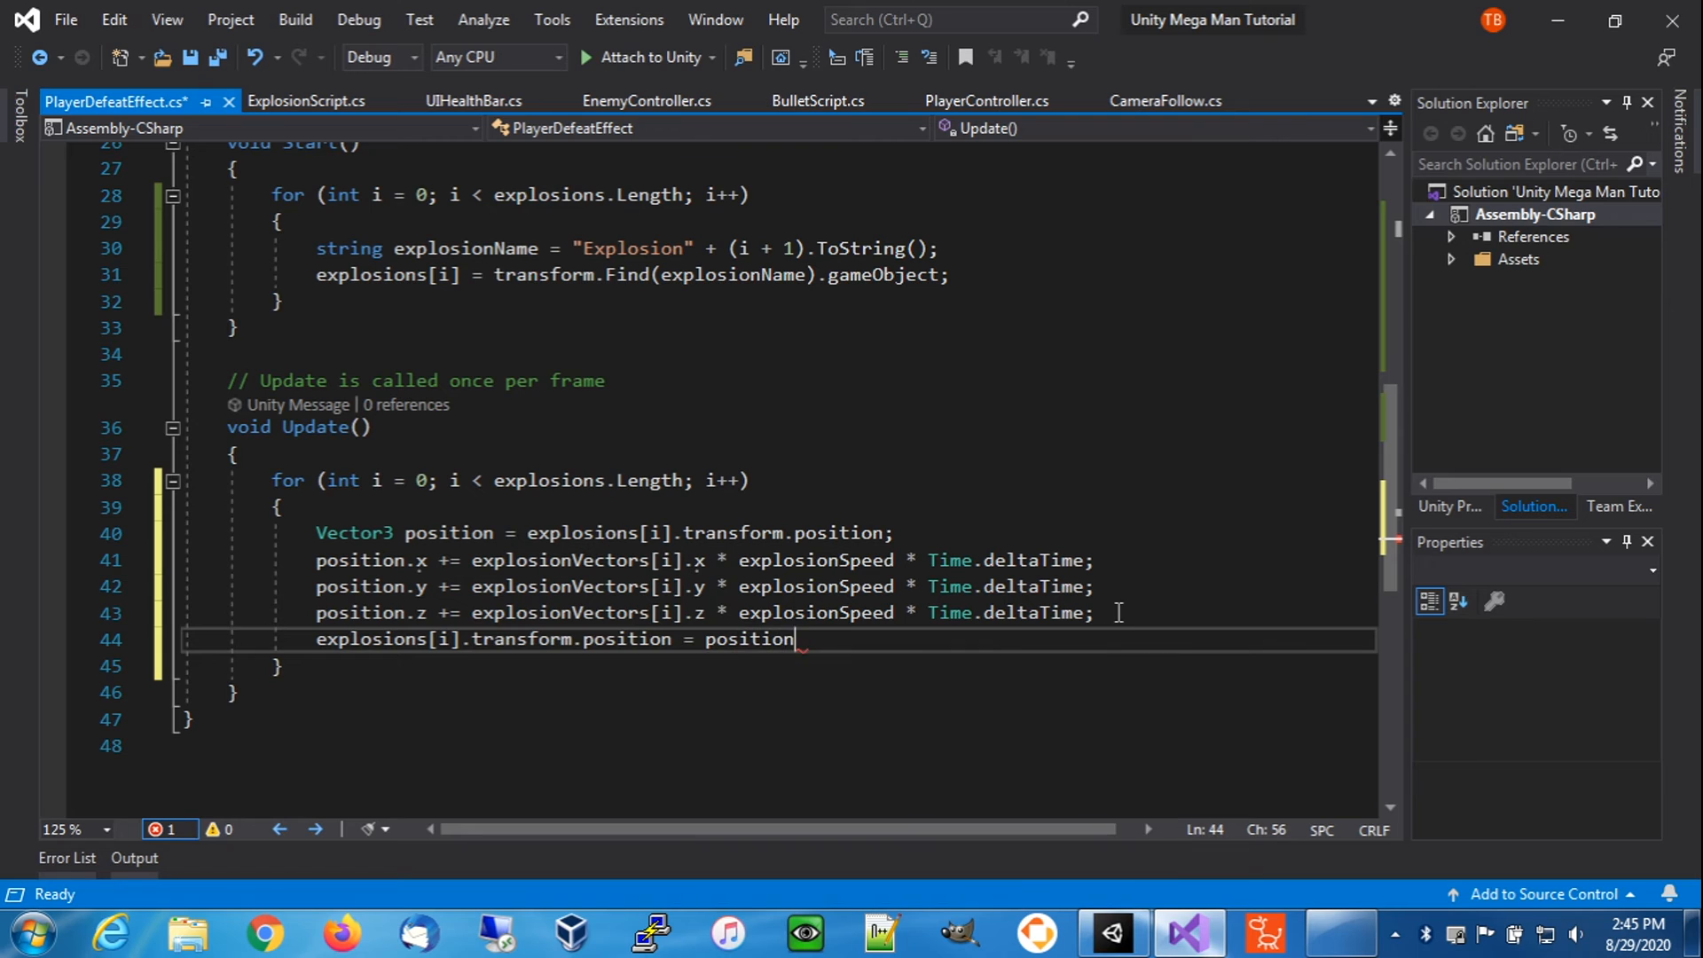
{"action": "type", "text": ";"}
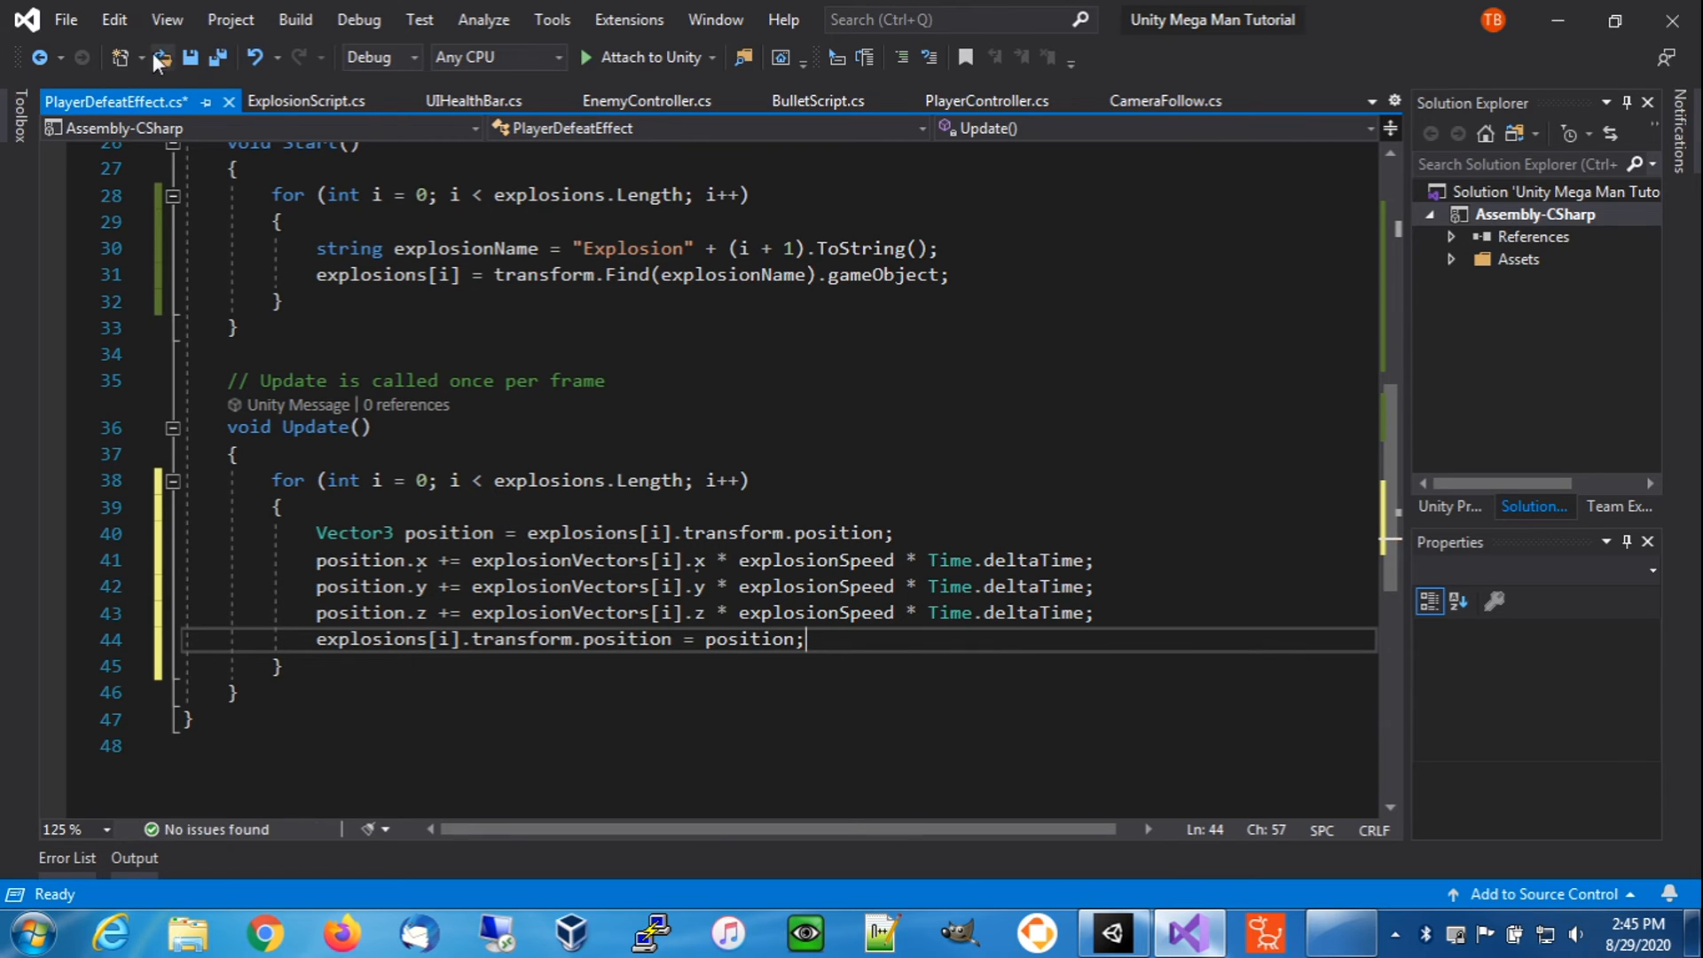
{"action": "left_click", "coordinate": [190, 57]}
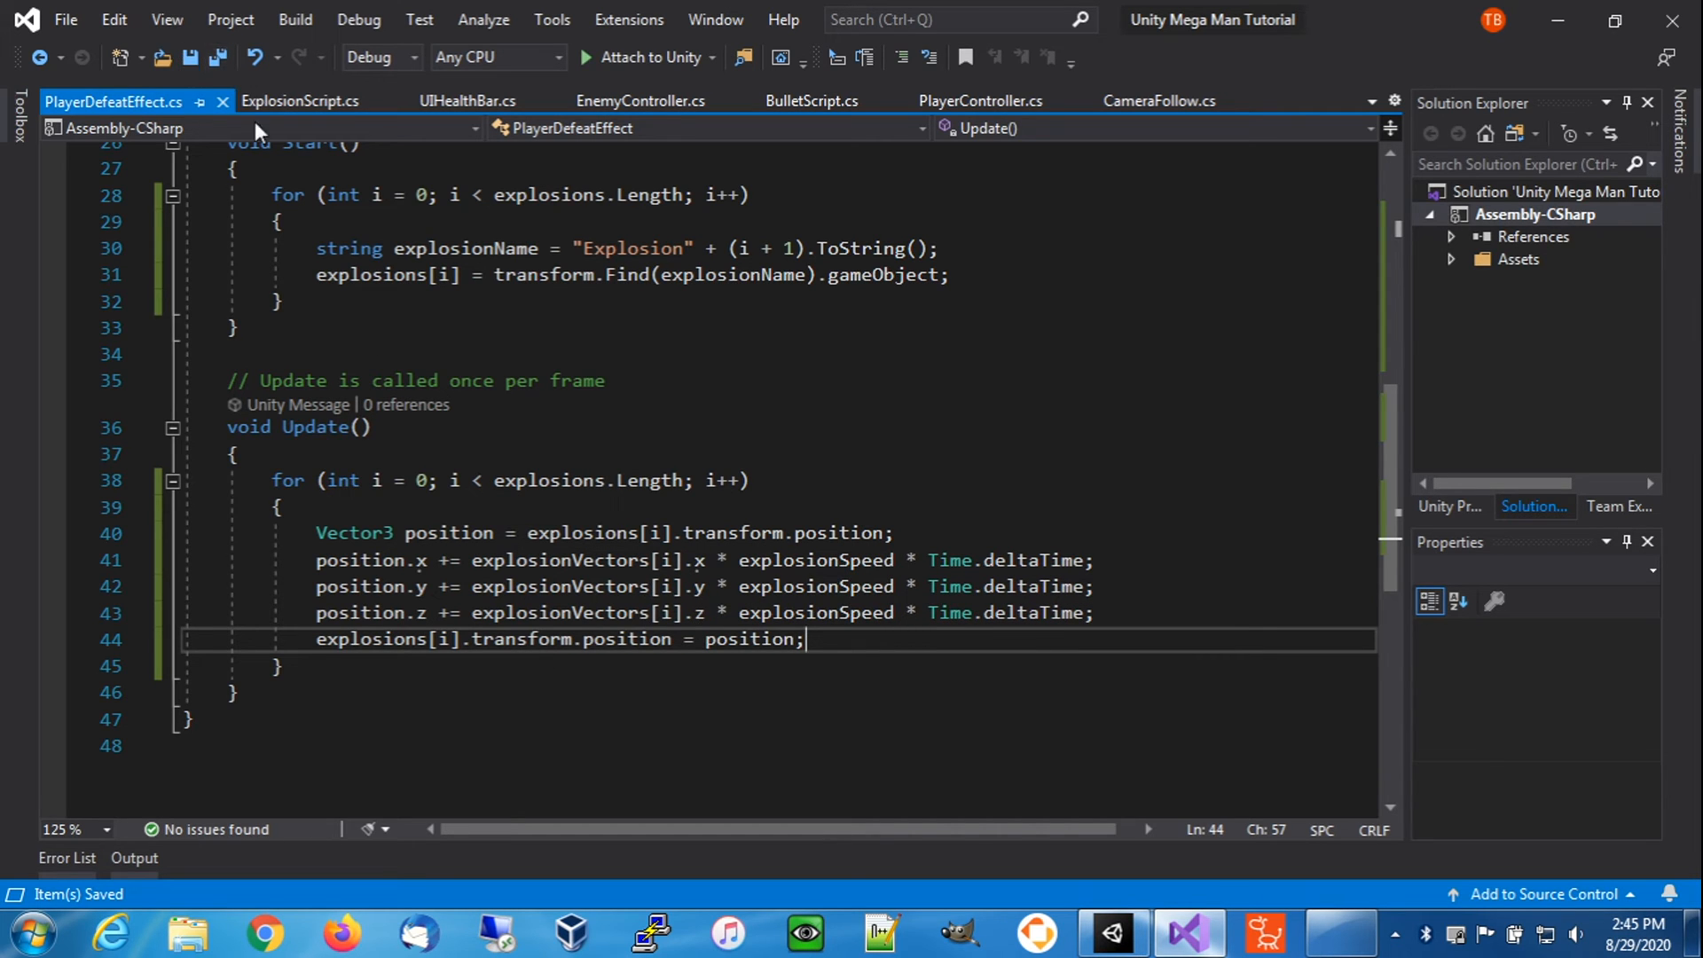
- Switch to Unity, open the PlayerExplodeEffect1 prefab and move the floating Scene window aside to inspect its script component
{"action": "left_click", "coordinate": [1109, 929]}
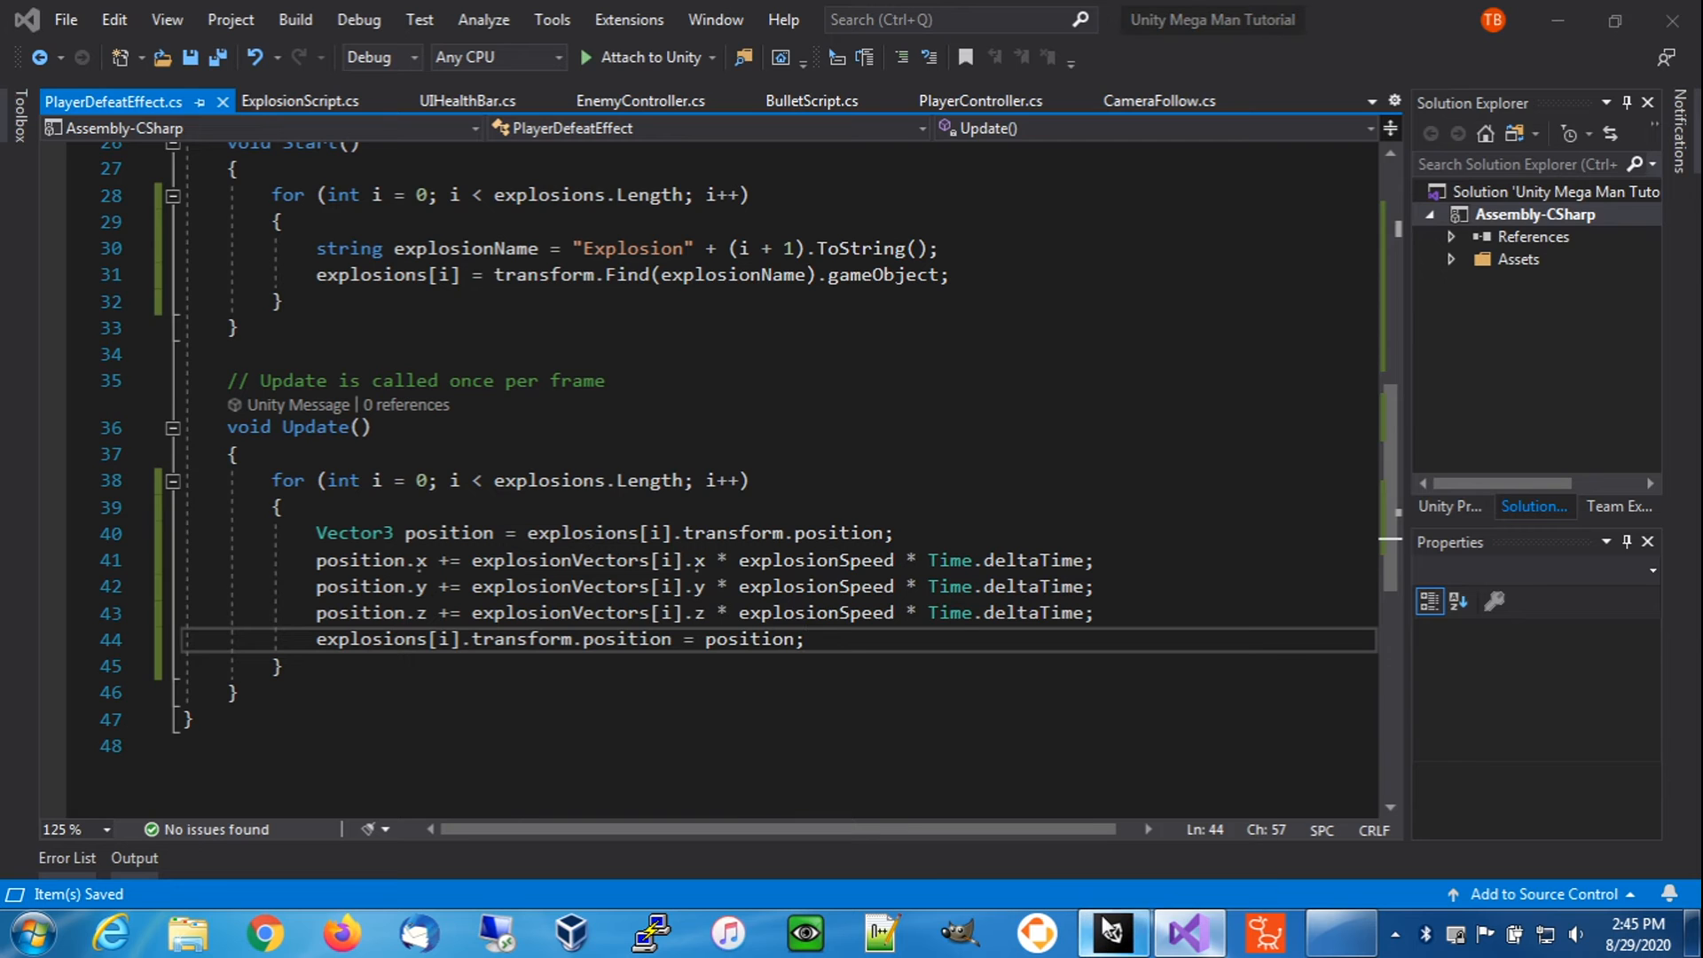
{"action": "double_click", "coordinate": [376, 662]}
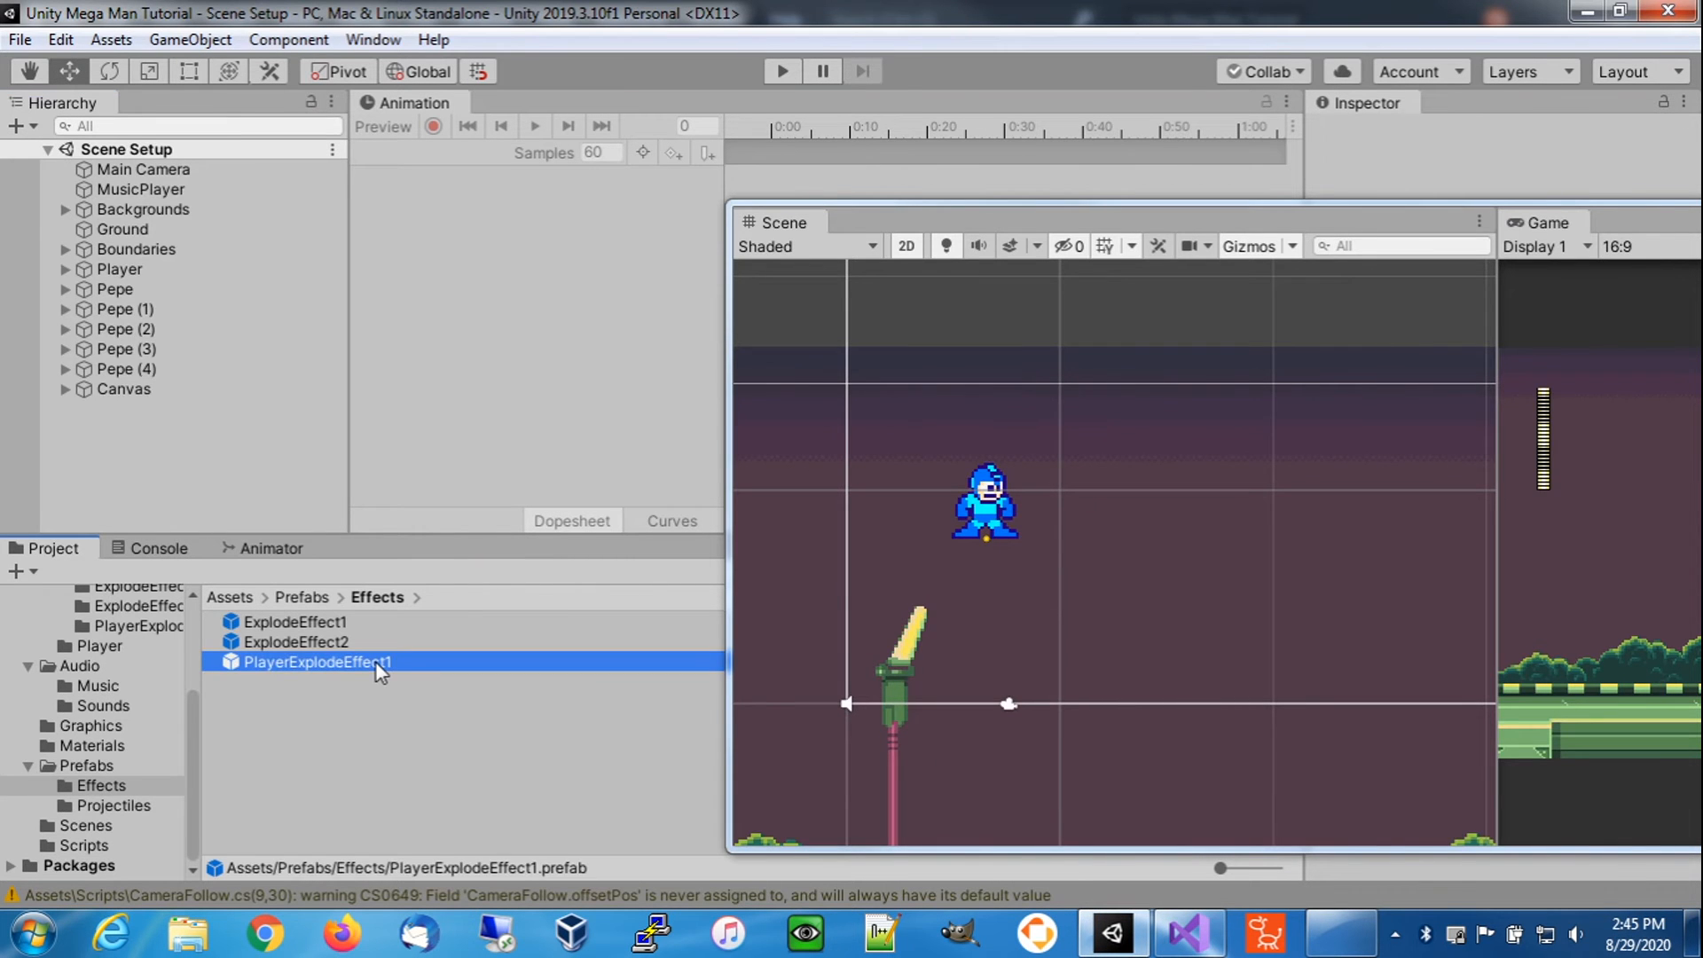
{"action": "left_click_drag", "start_coordinate": [1339, 232], "coordinate": [1702, 266]}
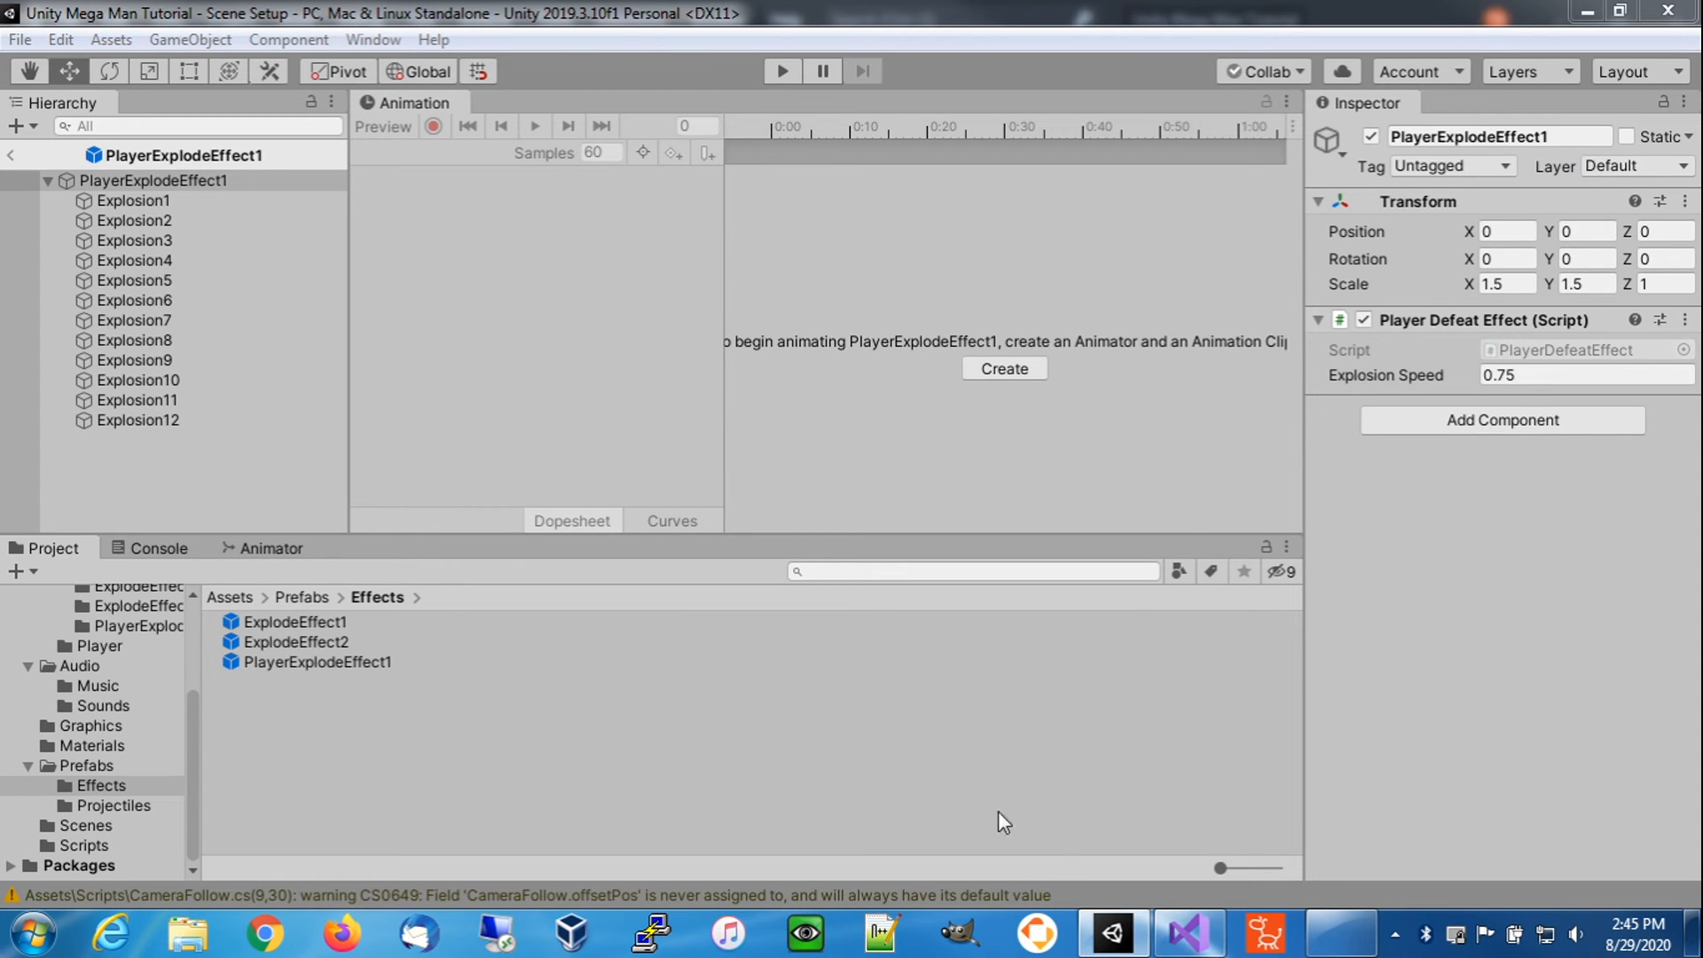
- Open the PlayerController script for editing from the project's Scripts folder in Unity
{"action": "left_click", "coordinate": [1189, 933]}
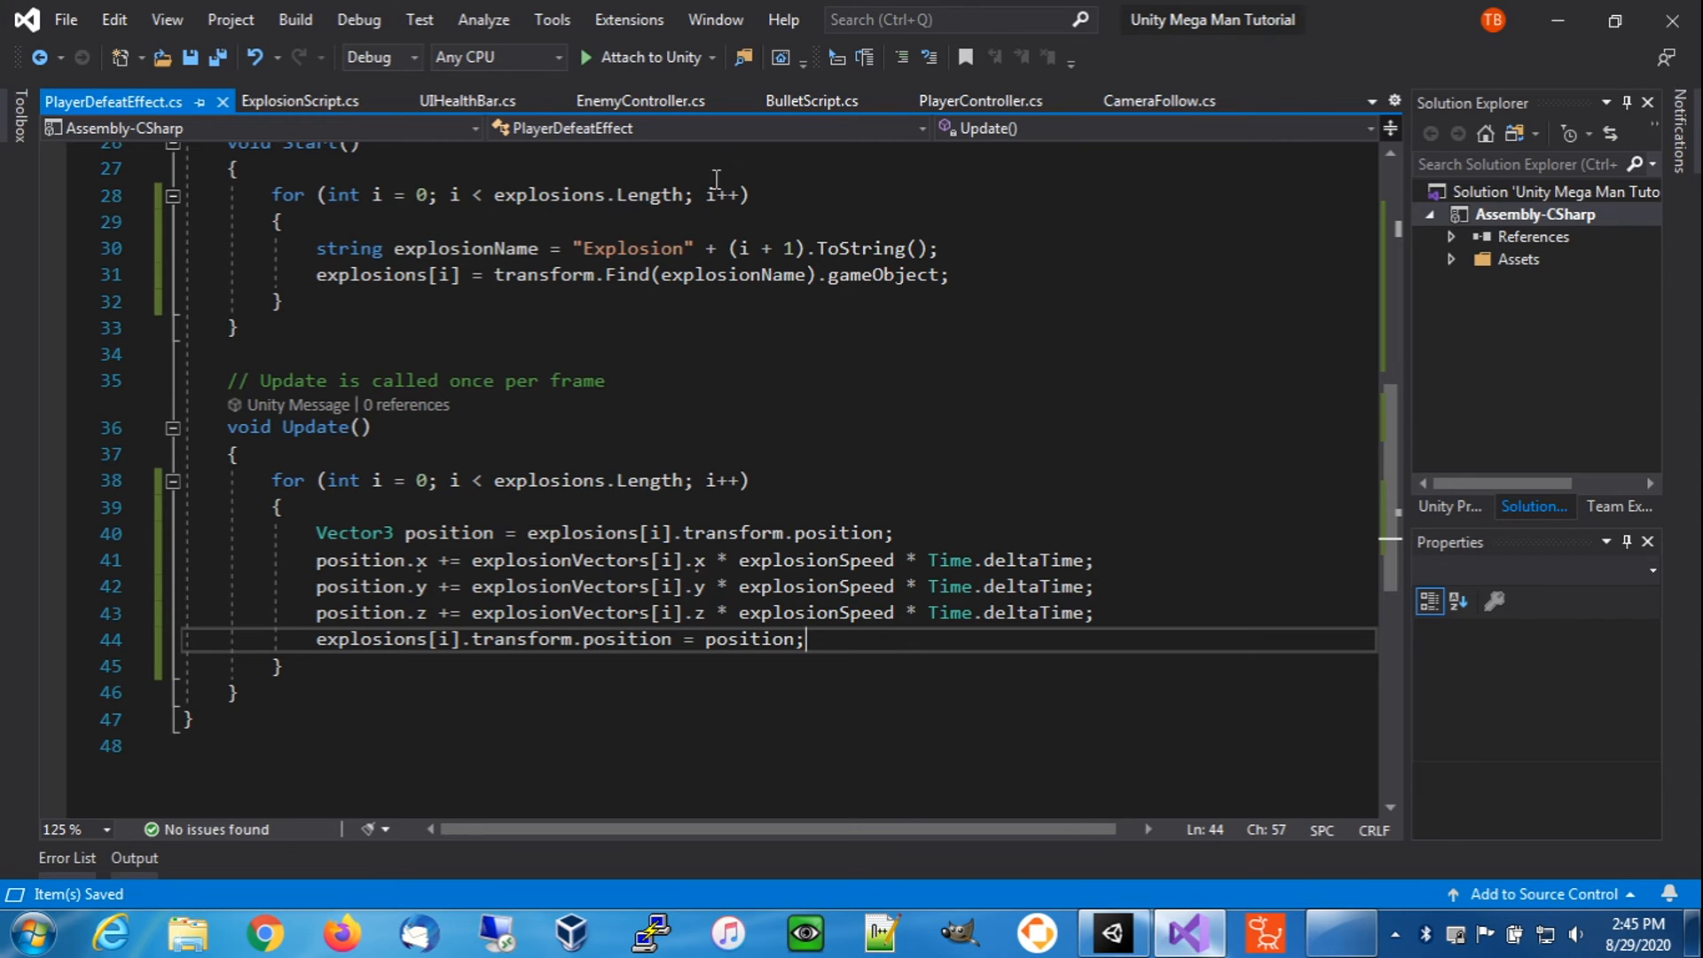
{"action": "left_click", "coordinate": [1002, 108]}
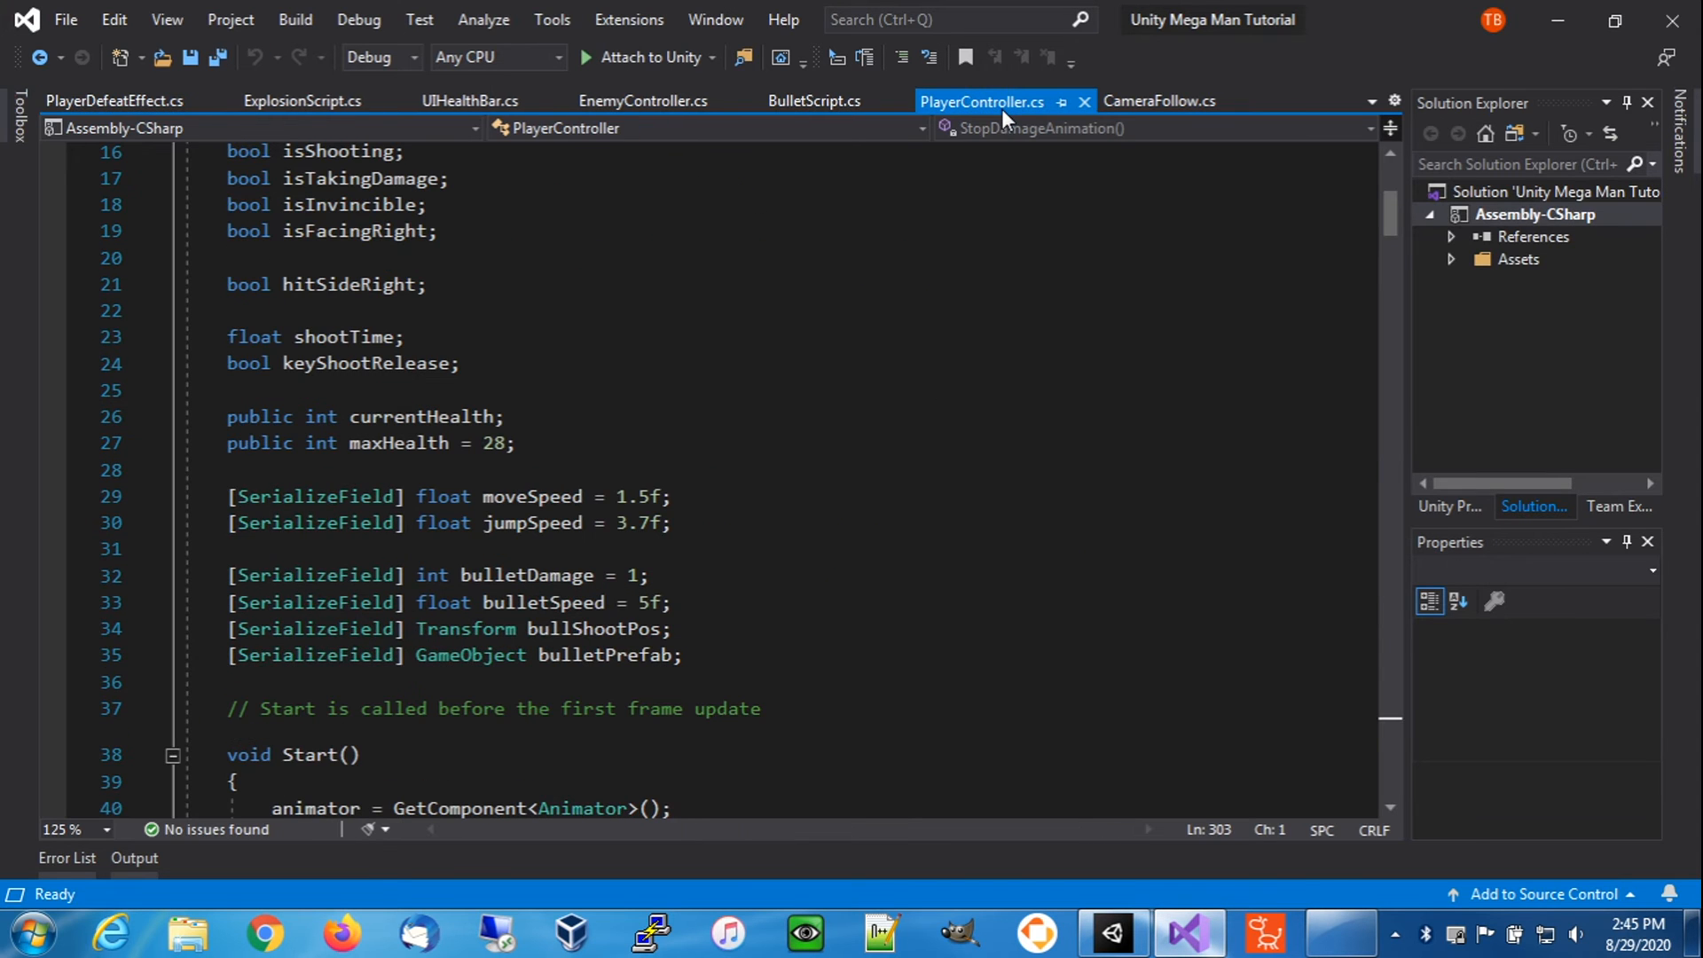
{"action": "left_click", "coordinate": [1113, 933]}
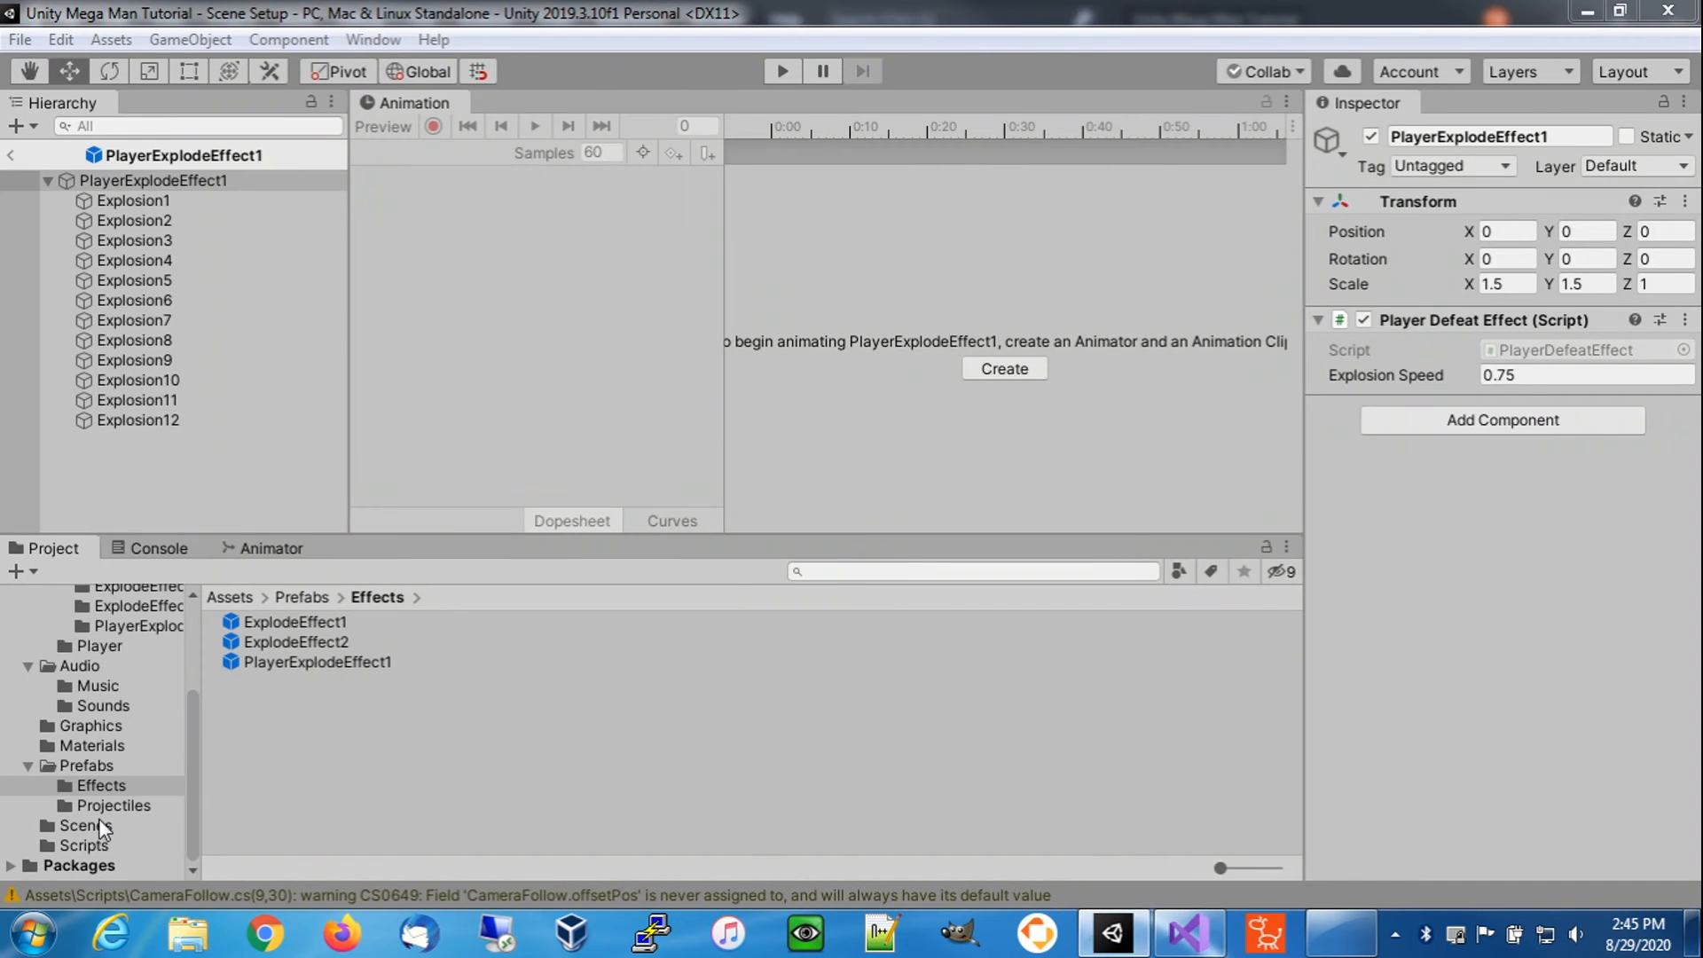
{"action": "left_click", "coordinate": [89, 844]}
{"action": "double_click", "coordinate": [323, 700]}
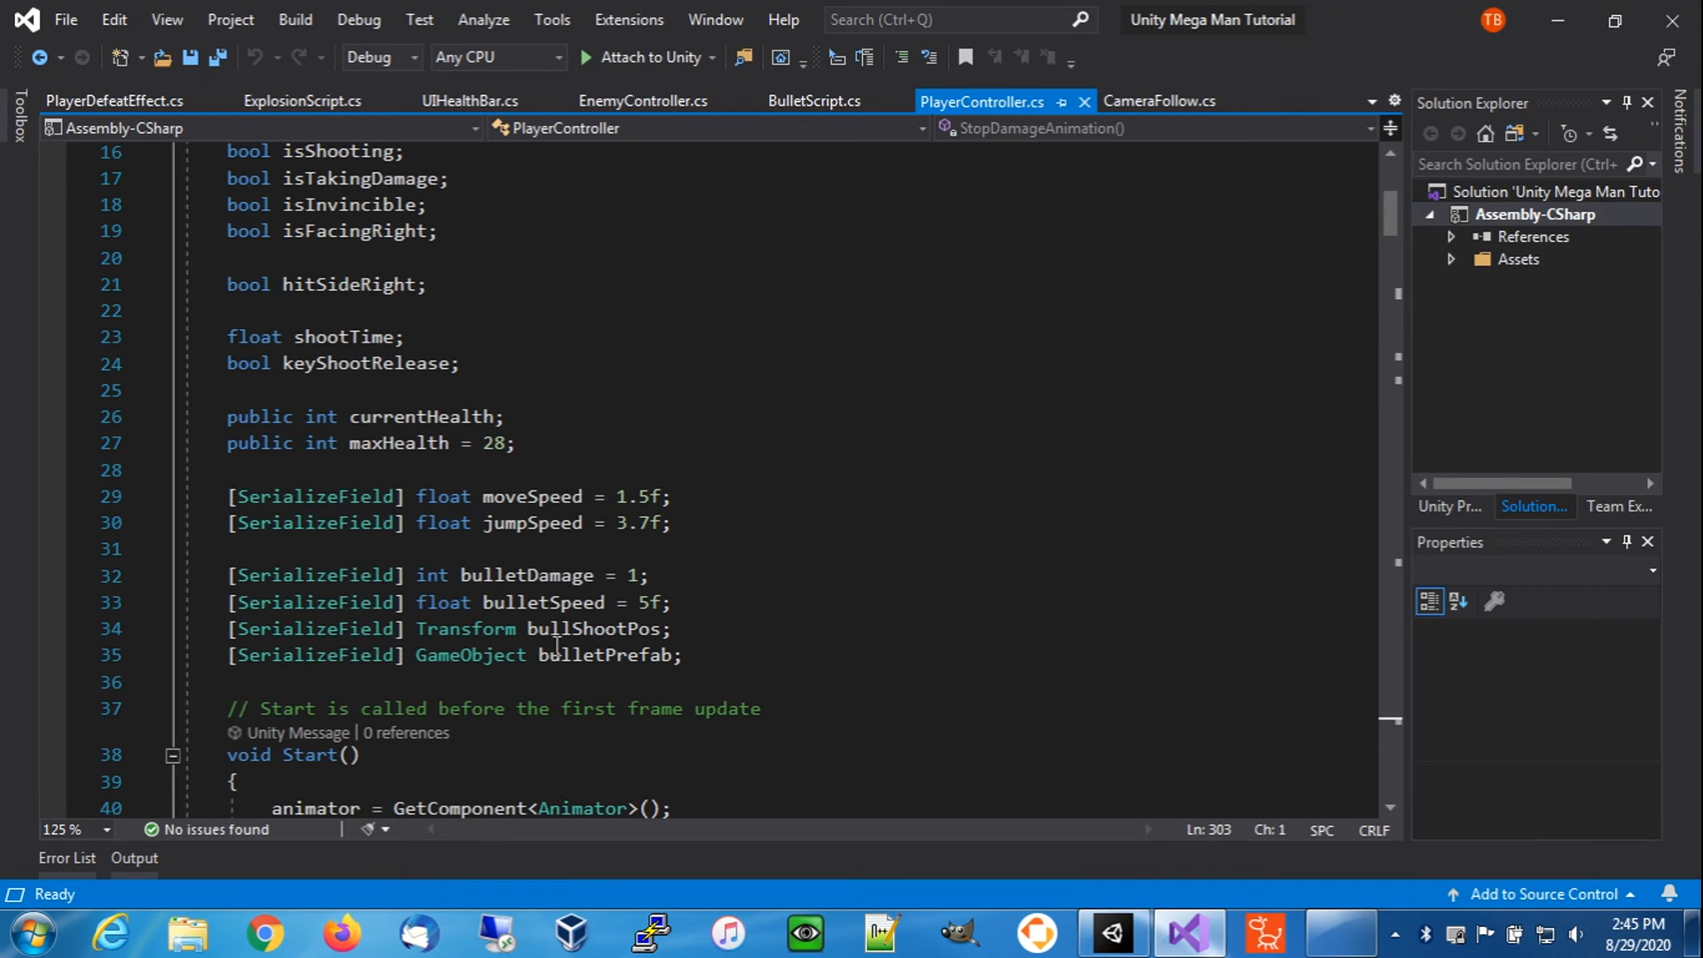
- Declare a SpriteRenderer field named sprite below the rb2d declaration in the PlayerController class
{"action": "scroll", "coordinate": [557, 644], "scroll_direction": "up", "scroll_amount": 5}
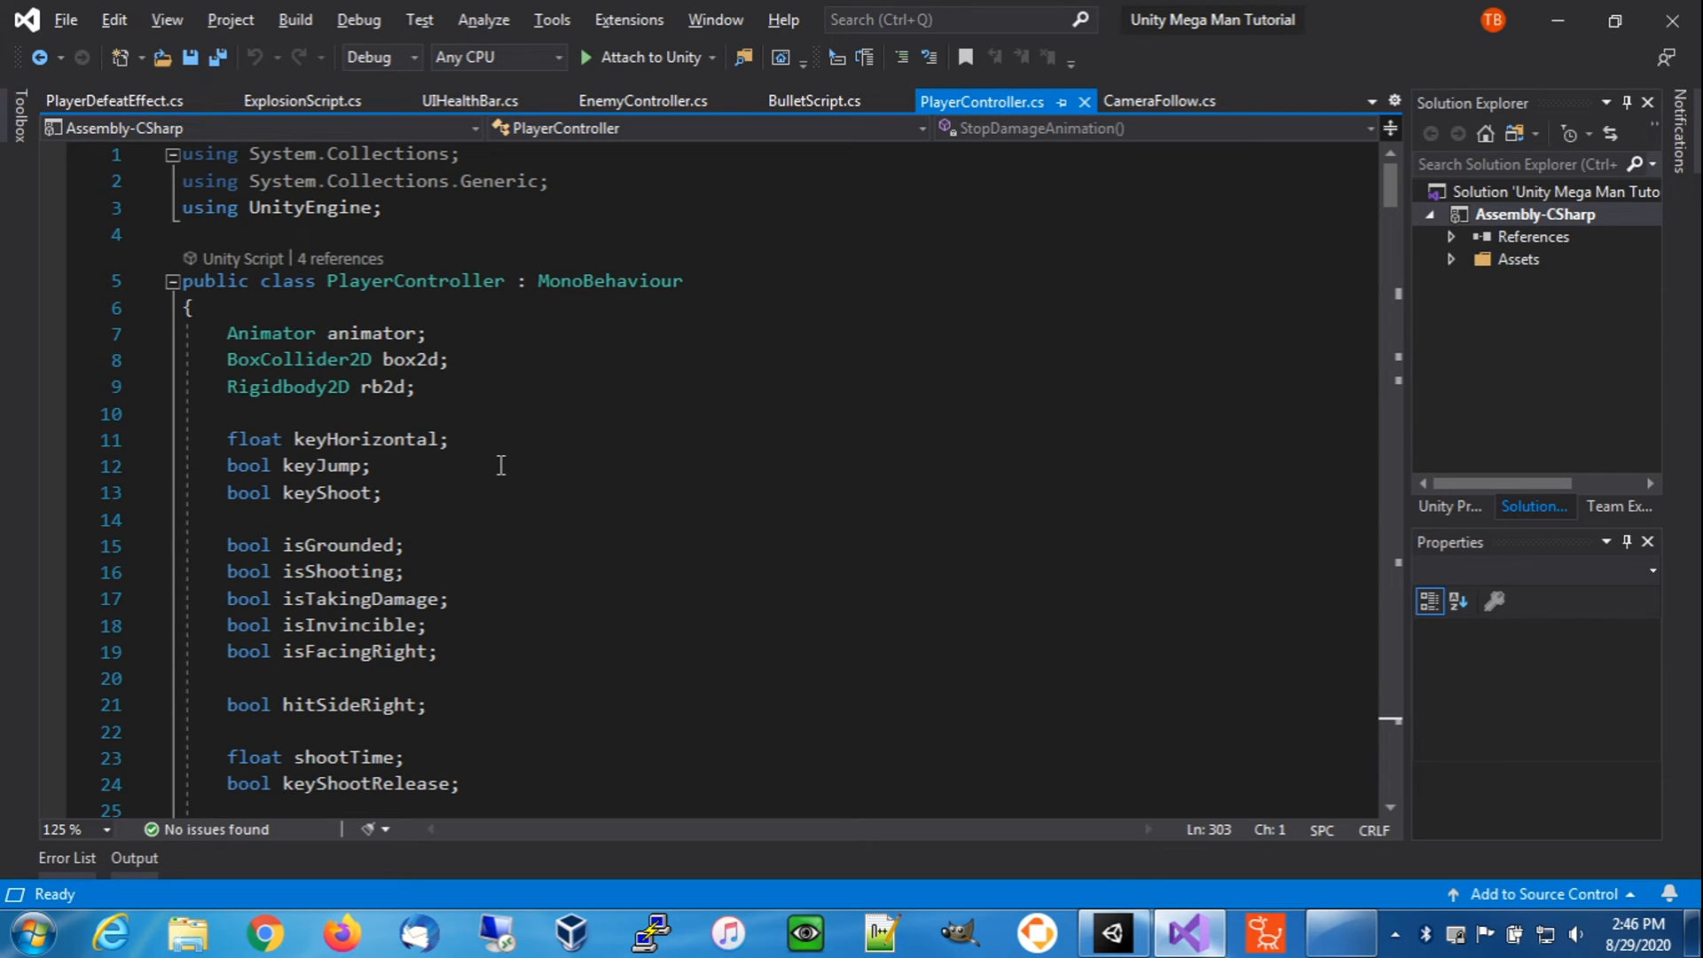
{"action": "left_click", "coordinate": [481, 392]}
{"action": "key", "text": "Return"}
{"action": "type", "text": "Sprite"}
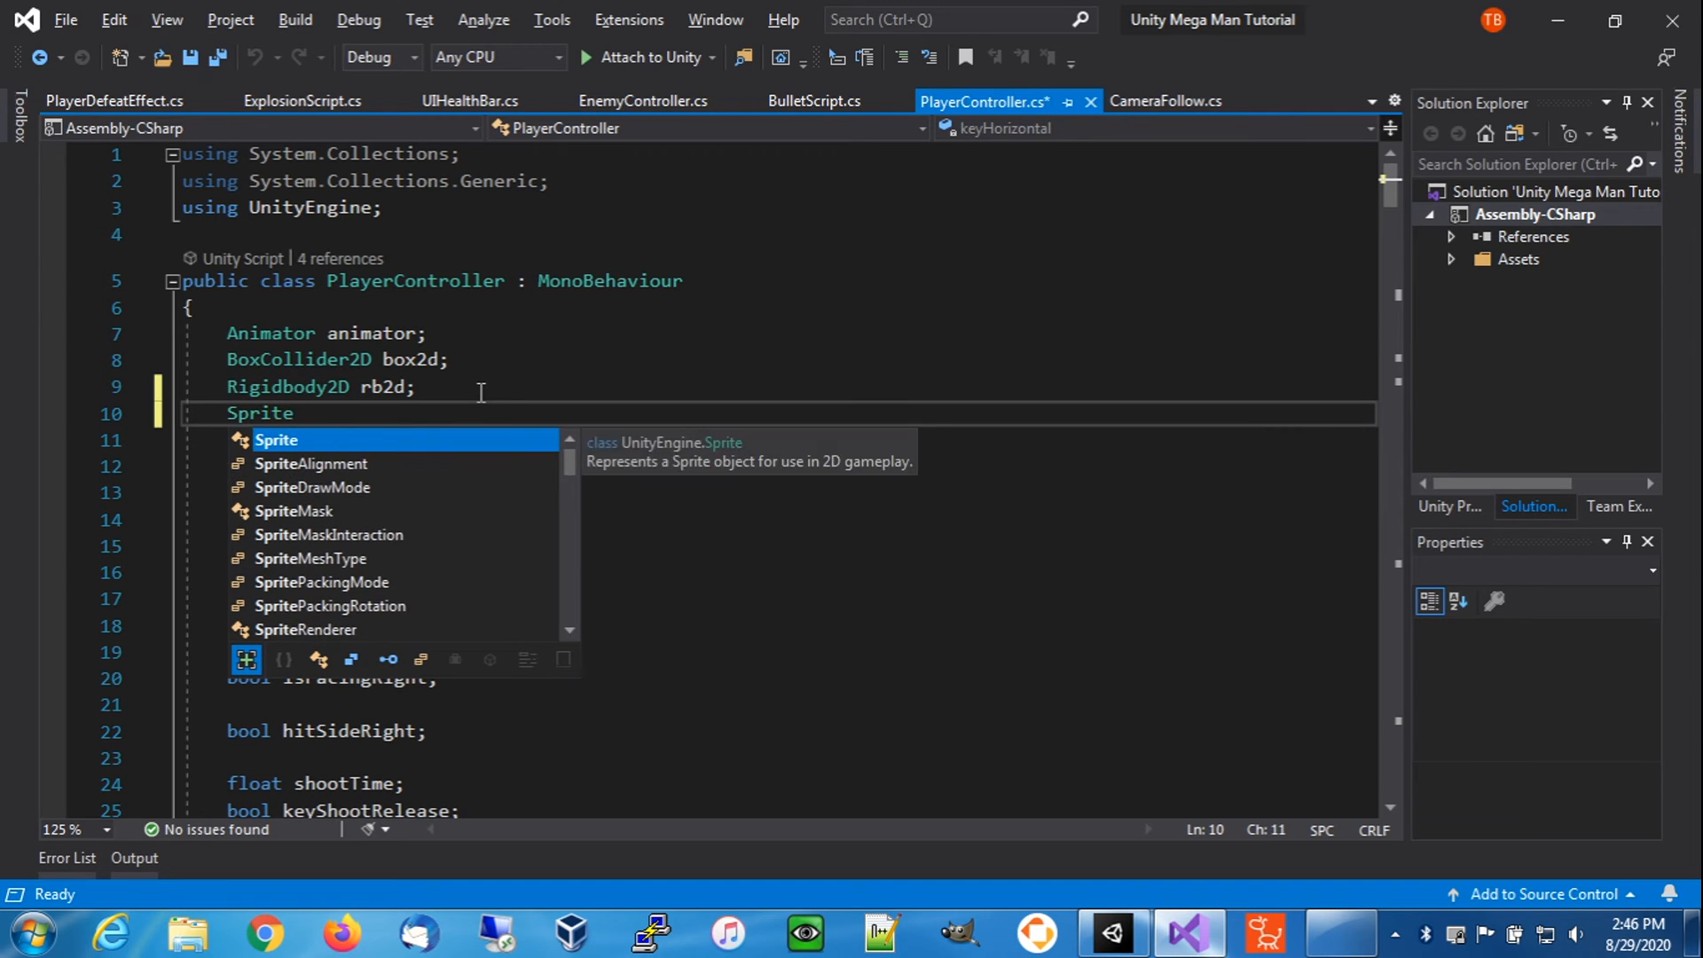
{"action": "type", "text": "Rend"}
{"action": "key", "text": "Tab"}
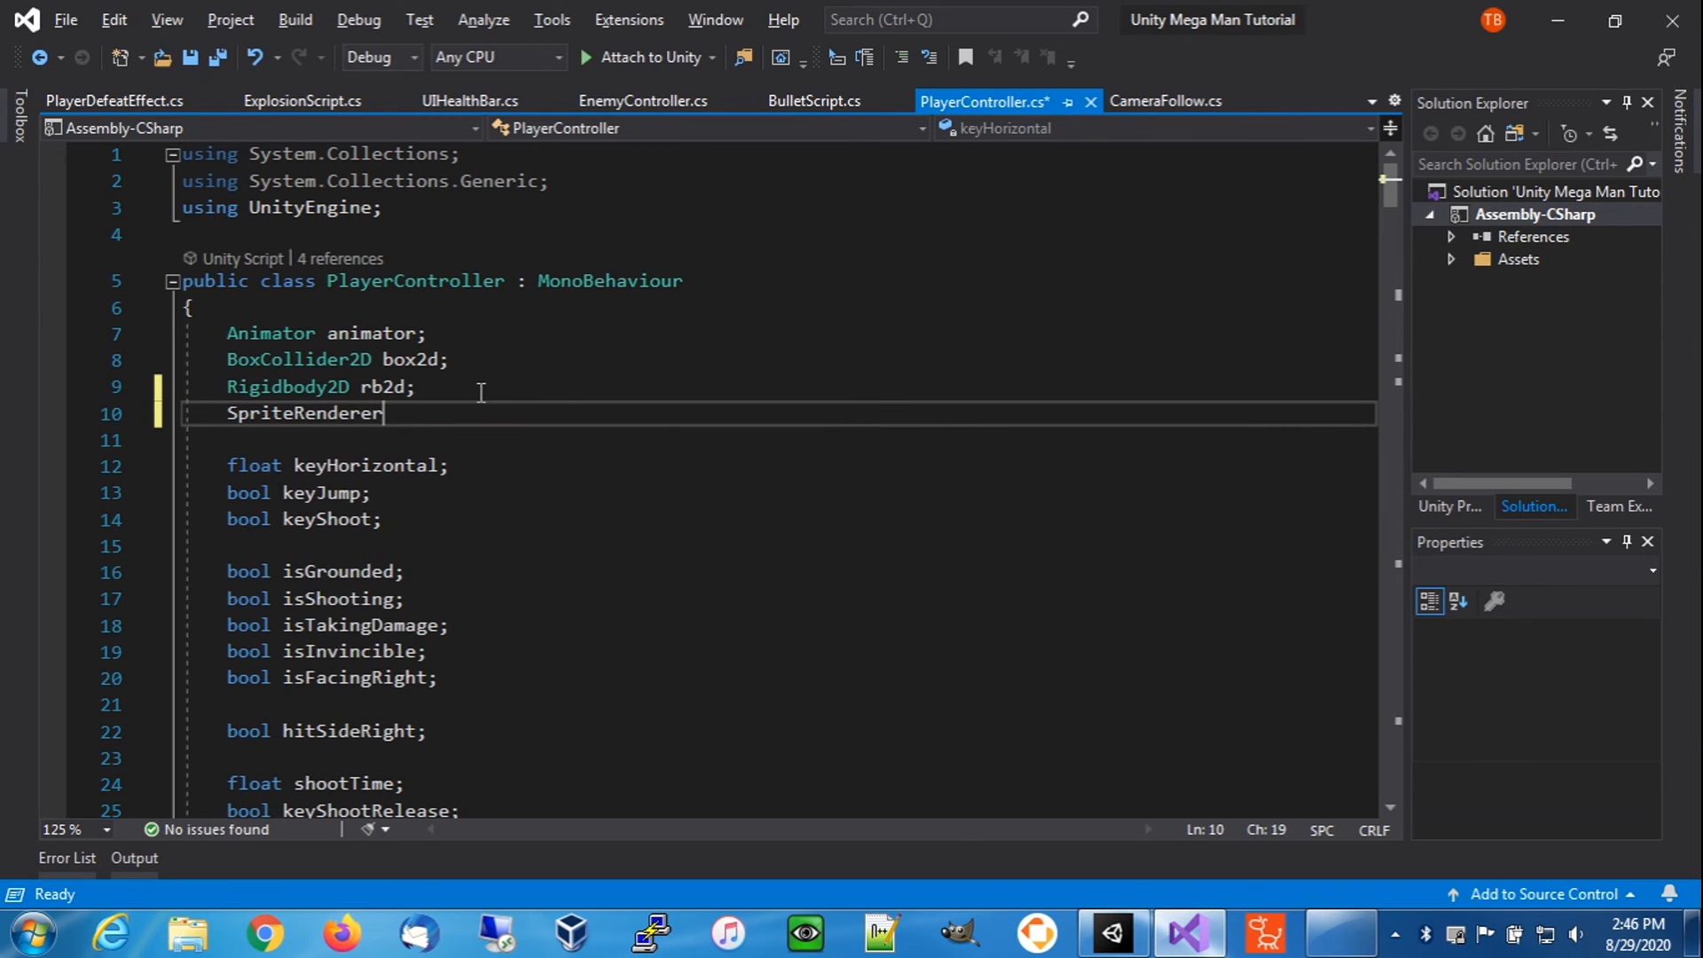
{"action": "type", "text": "sprite;"}
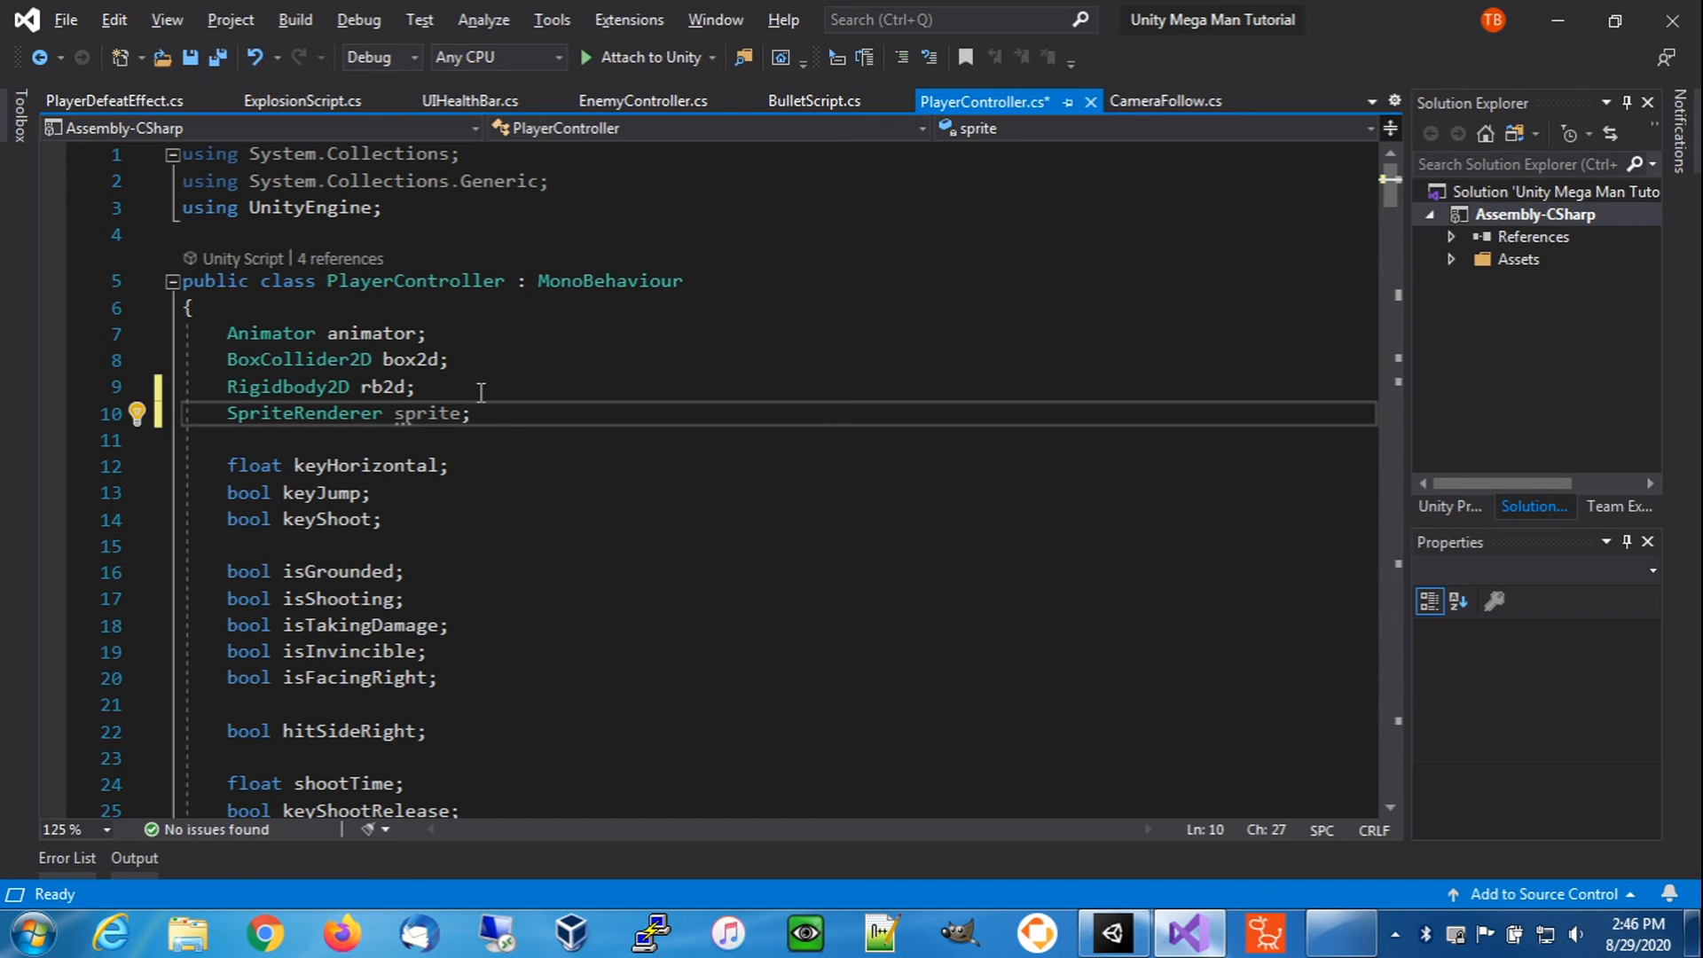
- Add the field [SerializeField] GameObject explodeEffectPrefab; below bulletPrefab, separated by a blank line
{"action": "scroll", "coordinate": [426, 494], "scroll_direction": "down", "scroll_amount": 4}
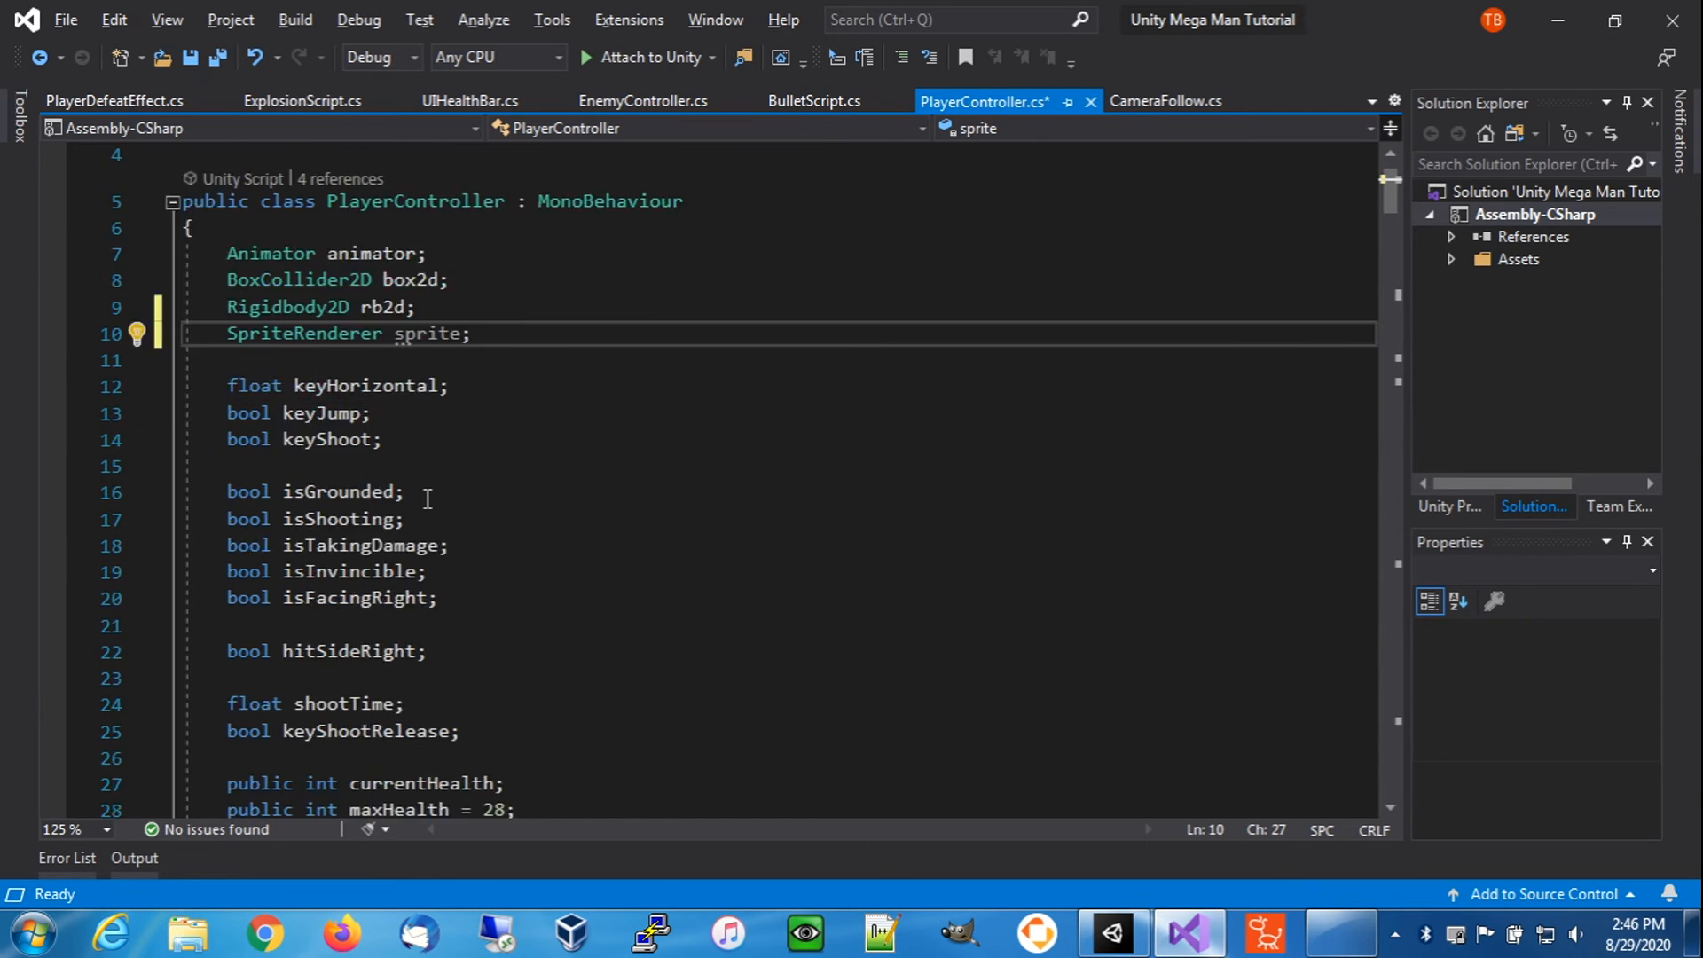
{"action": "scroll", "coordinate": [427, 498], "scroll_direction": "down", "scroll_amount": 3}
{"action": "left_click", "coordinate": [725, 549]}
{"action": "key", "text": "Return"}
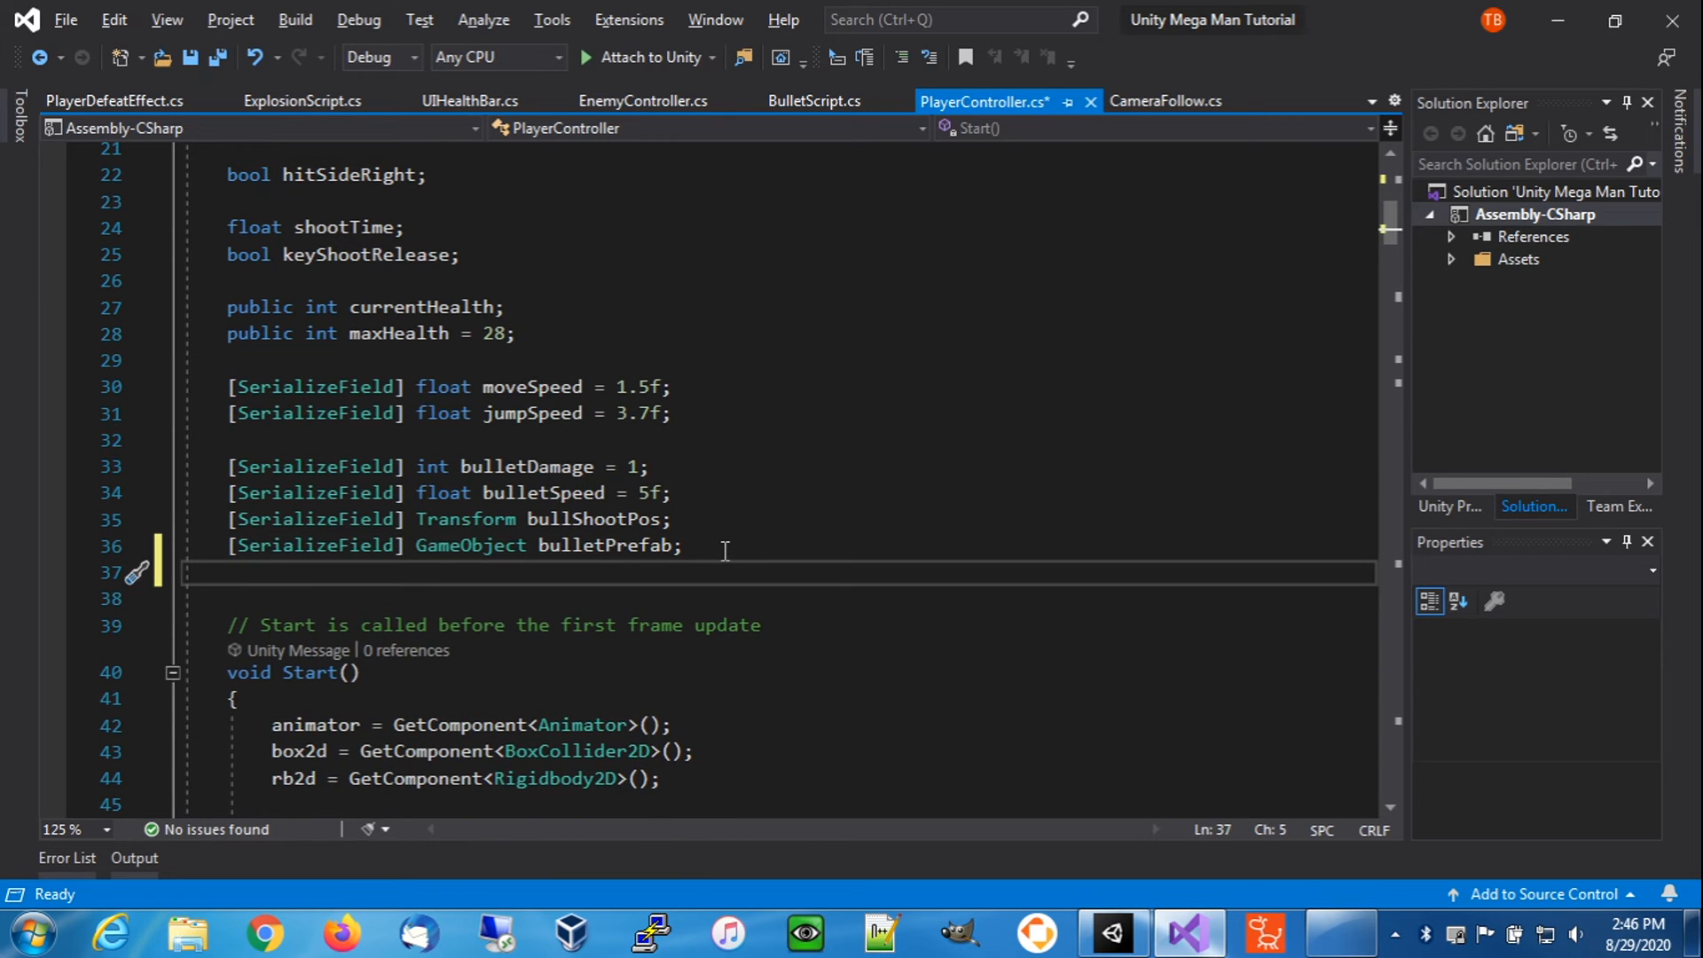
{"action": "key", "text": "Return"}
{"action": "type", "text": "[Seri"}
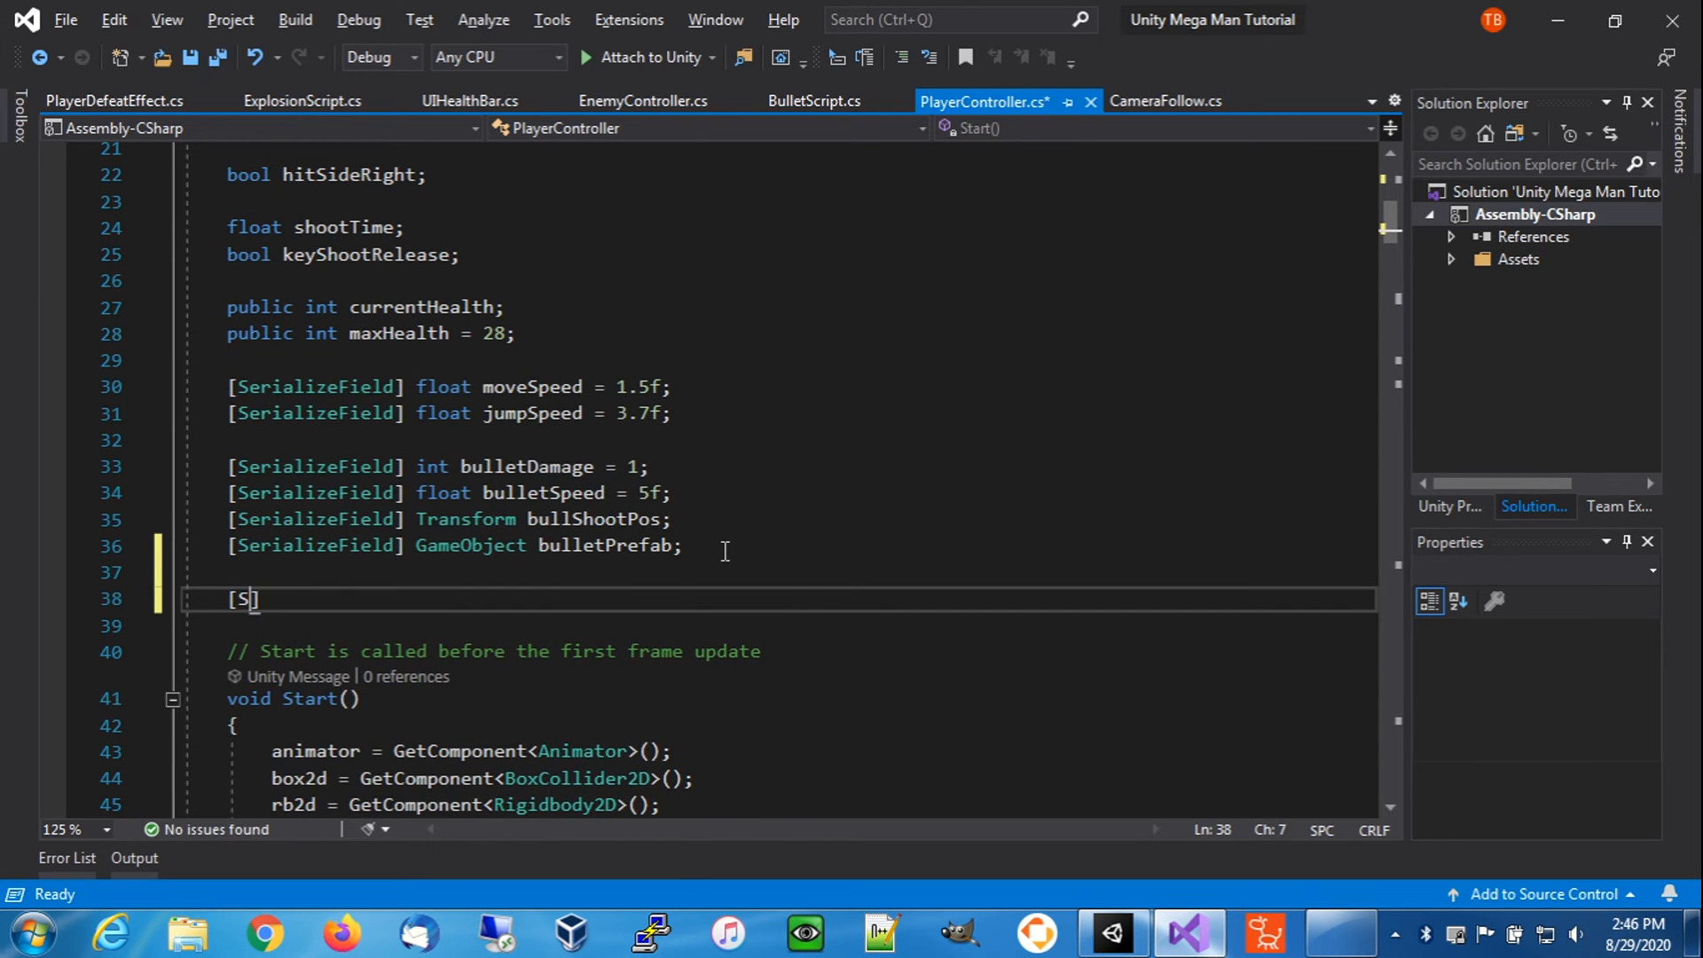
{"action": "key", "text": "Tab"}
{"action": "type", "text": "]"}
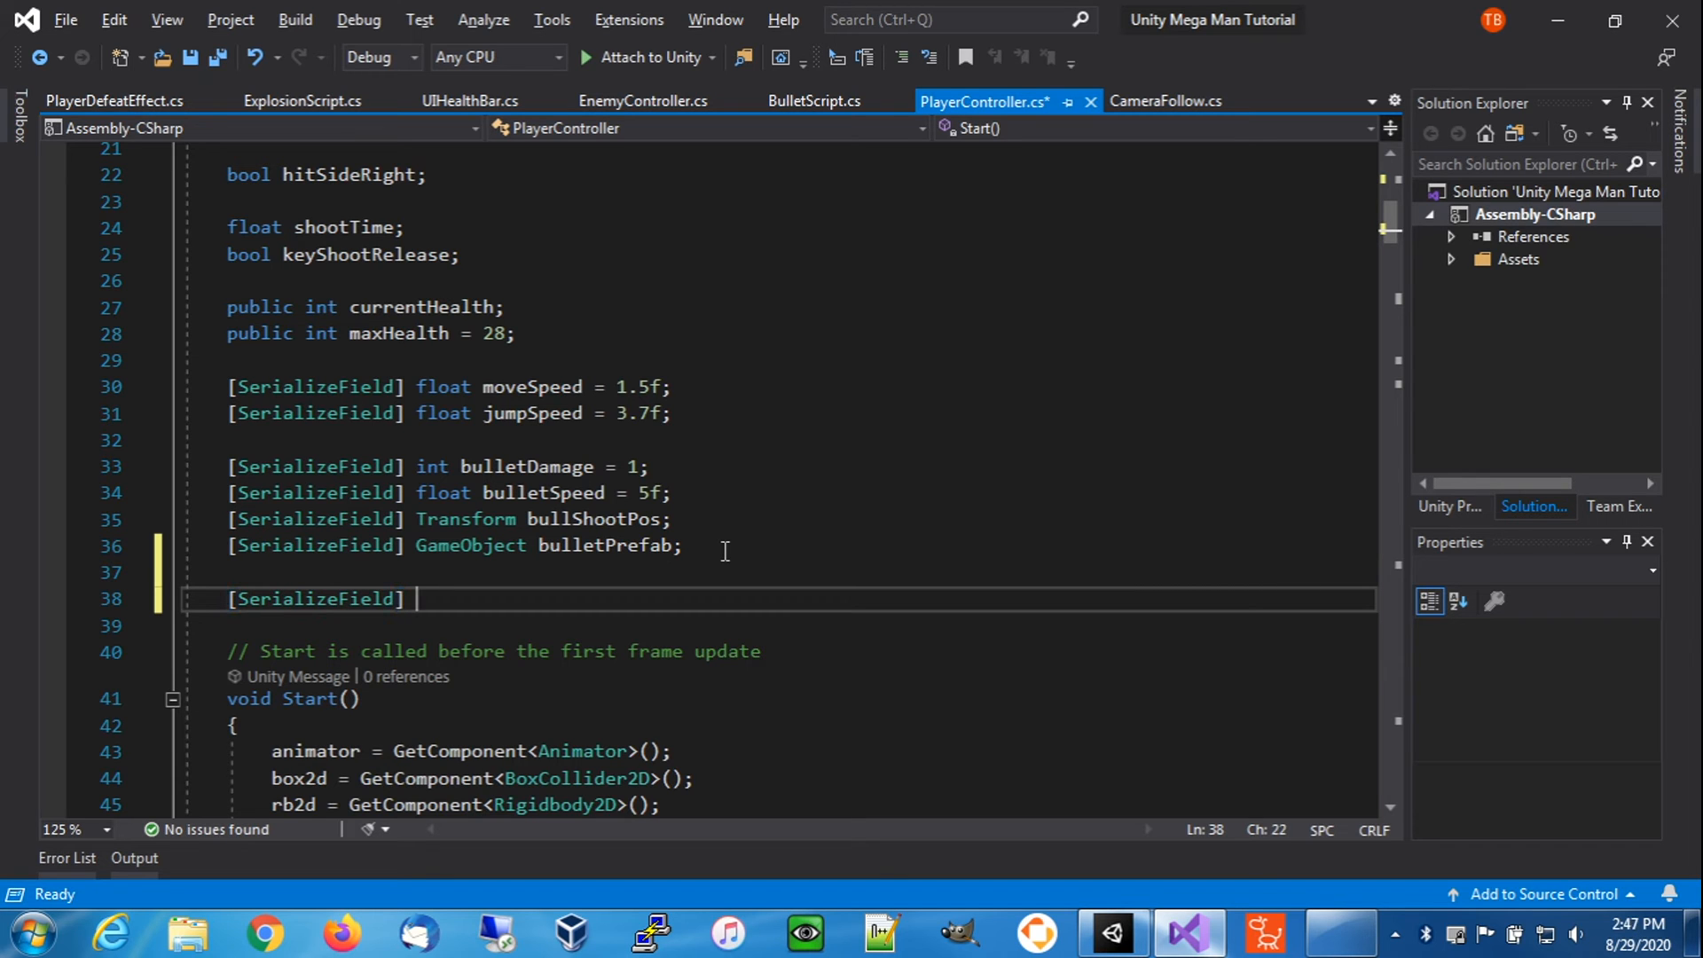
{"action": "type", "text": " Game"}
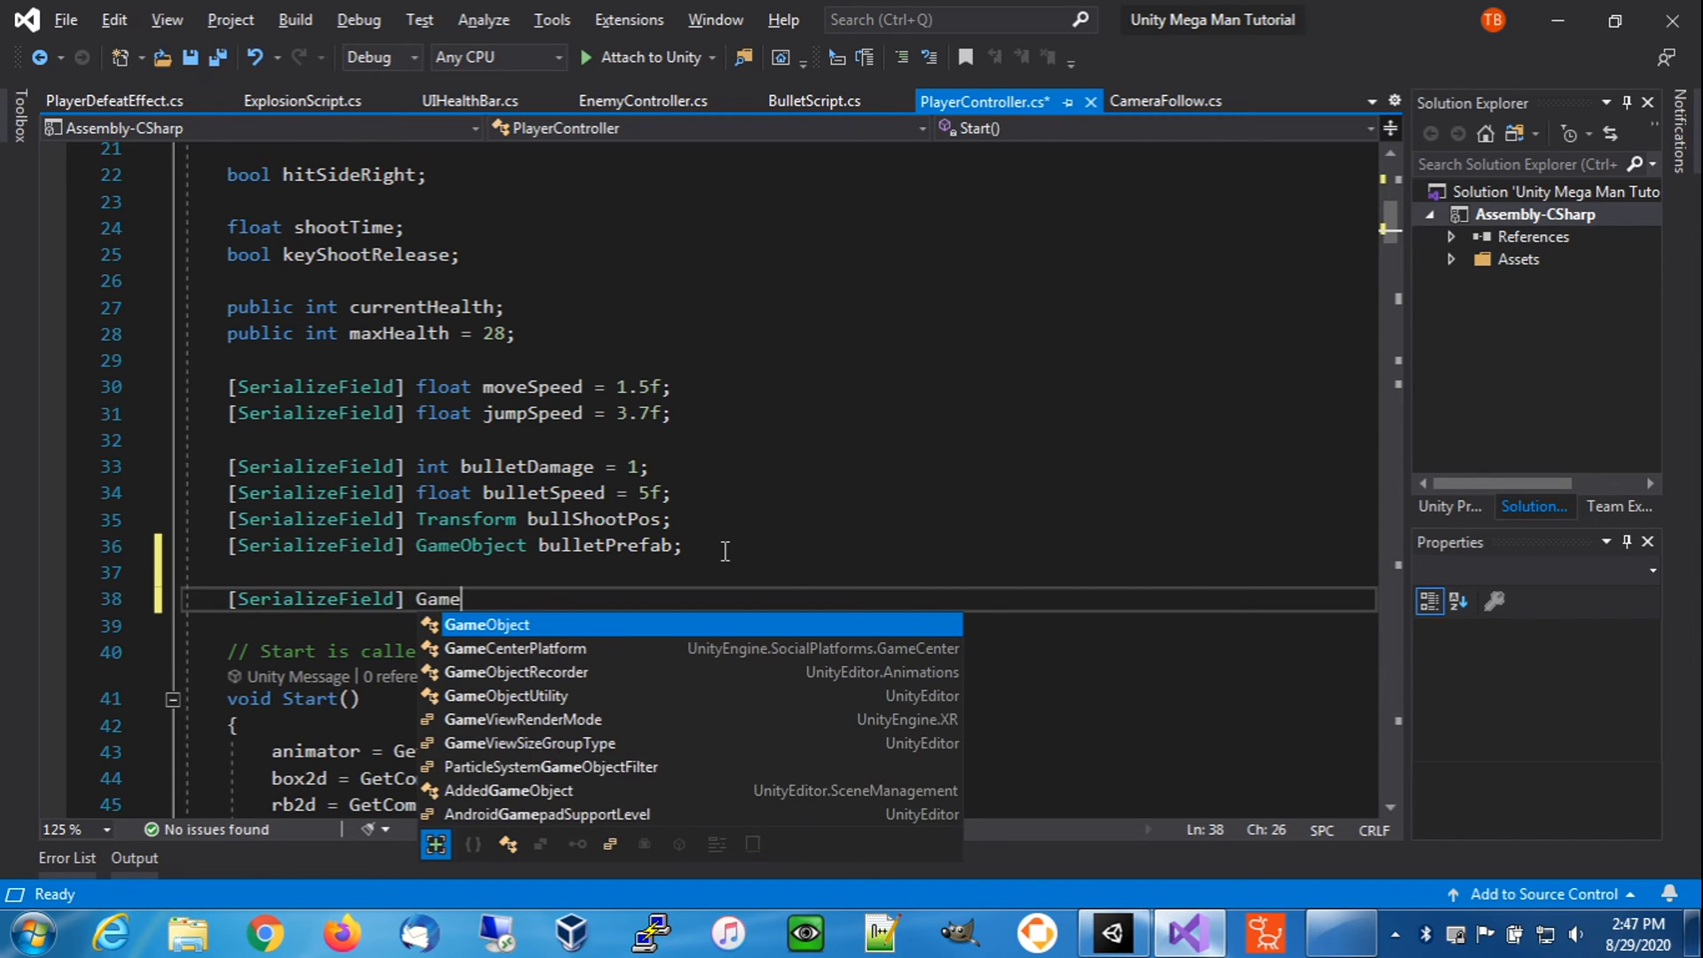
{"action": "key", "text": "Tab"}
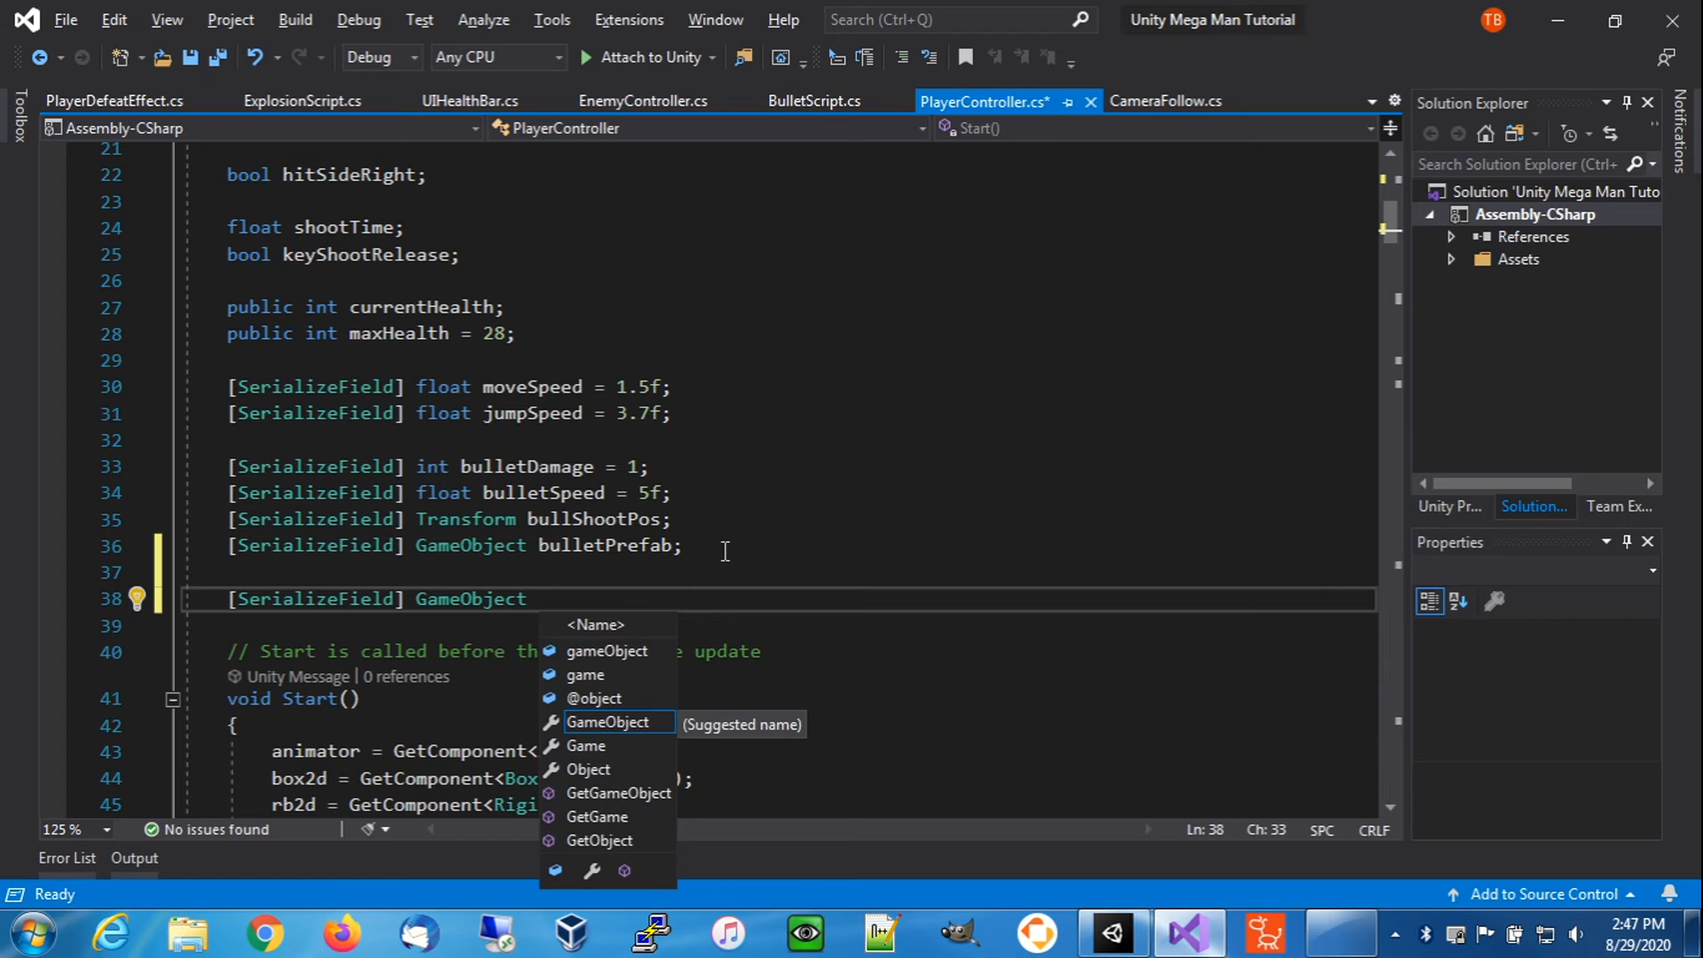
{"action": "type", "text": "exp"}
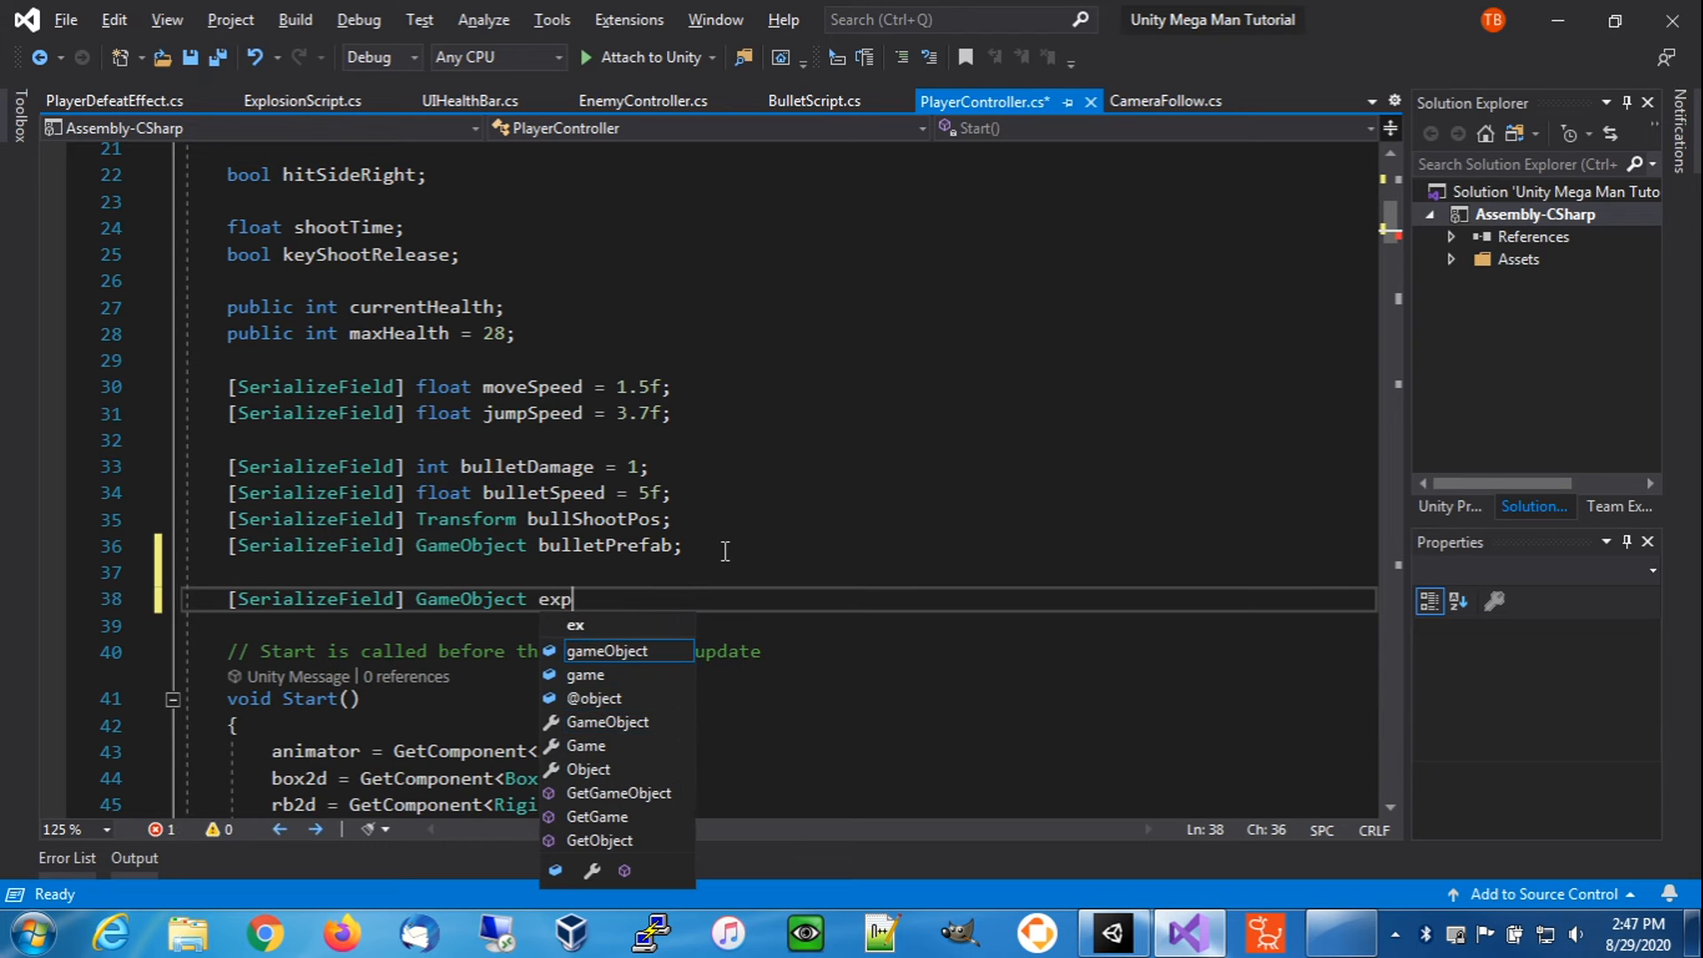
{"action": "type", "text": "lodeEff"}
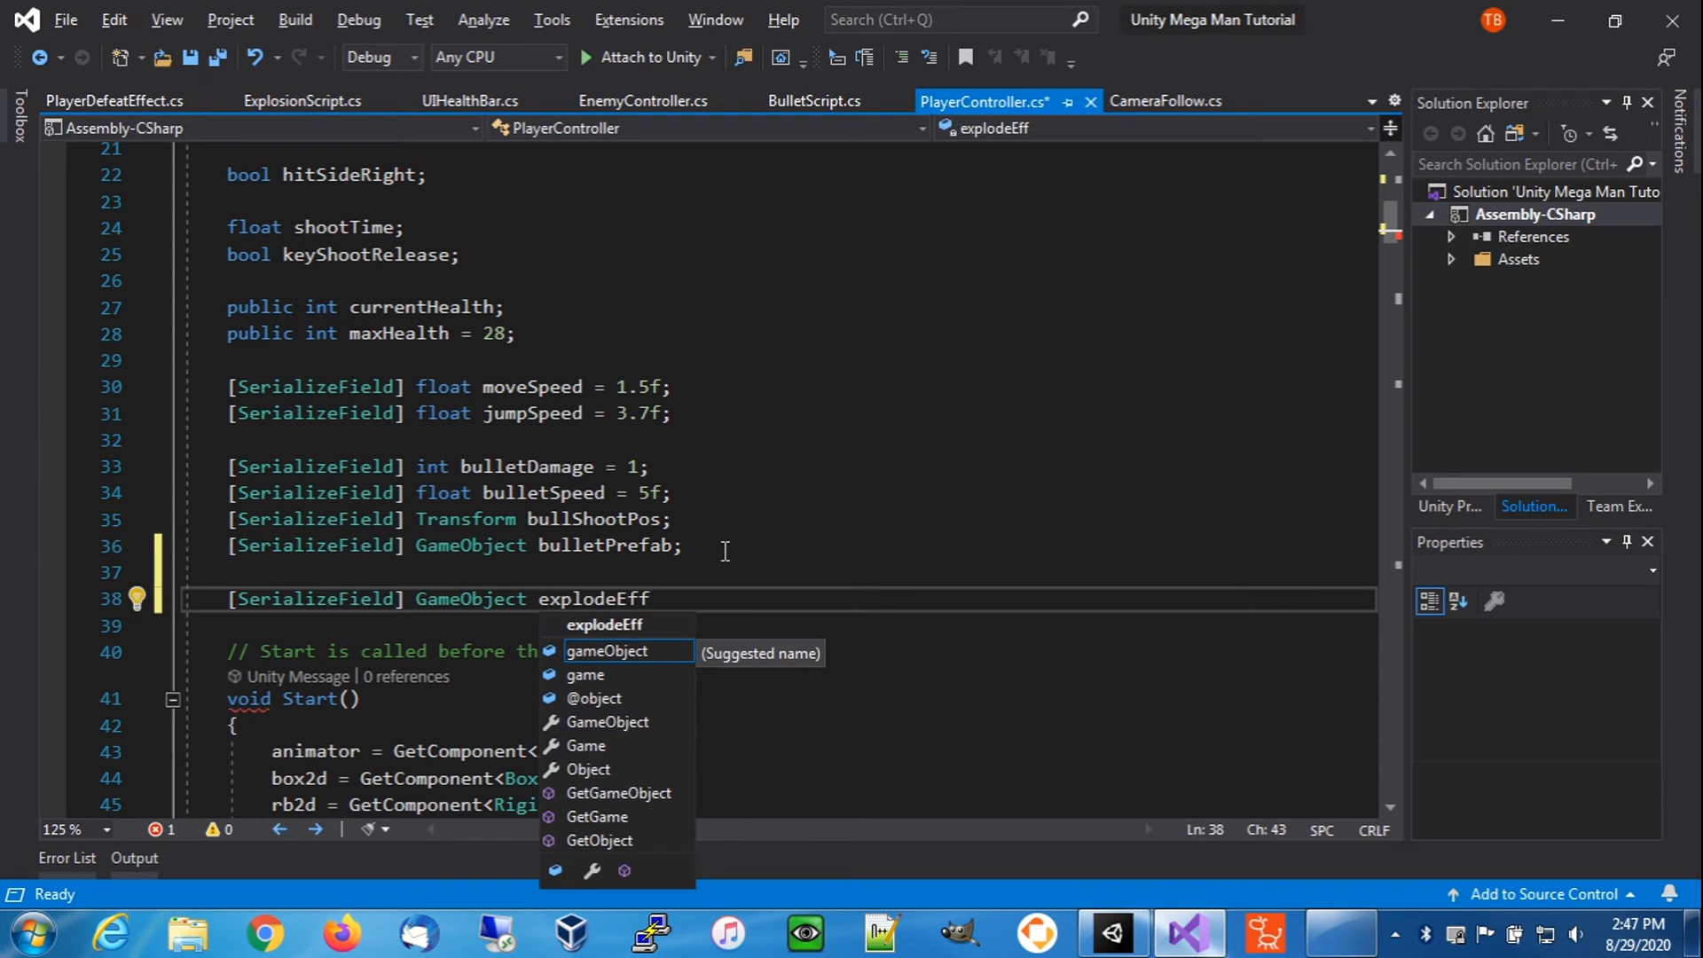
{"action": "type", "text": "ectPrefab;"}
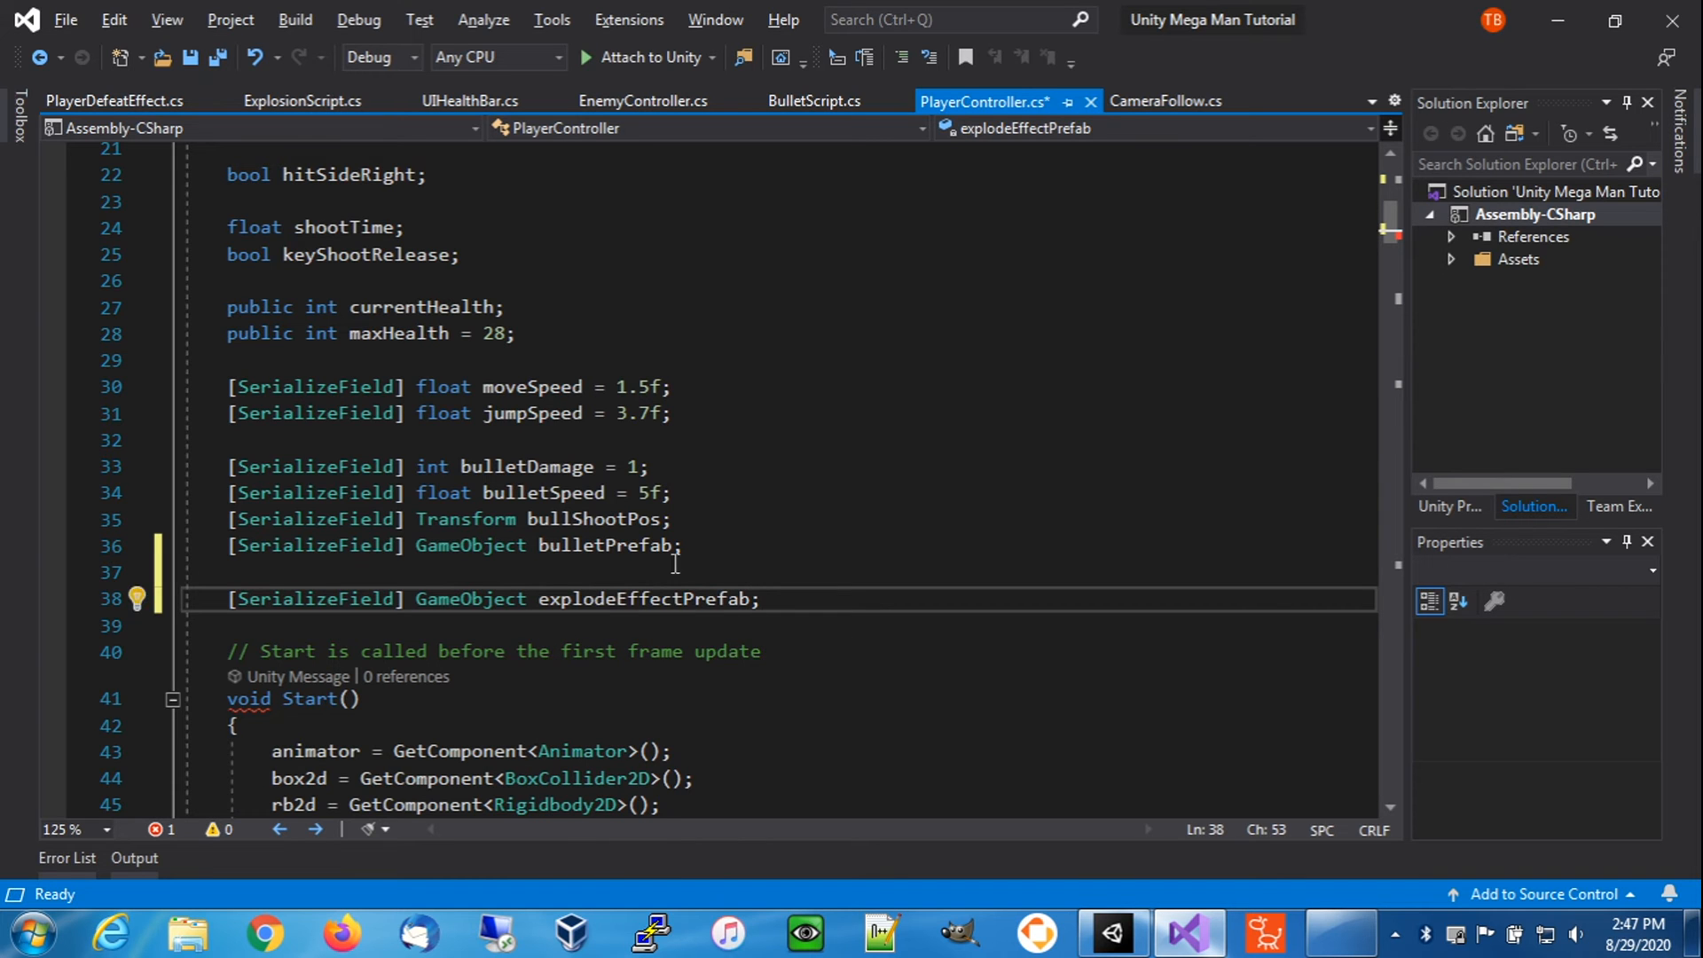
- In Start(), add sprite = GetComponent<SpriteRenderer>(); after the rb2d assignment and save the PlayerController script
{"action": "scroll", "coordinate": [544, 608], "scroll_direction": "down", "scroll_amount": 1}
{"action": "scroll", "coordinate": [544, 609], "scroll_direction": "down", "scroll_amount": 2}
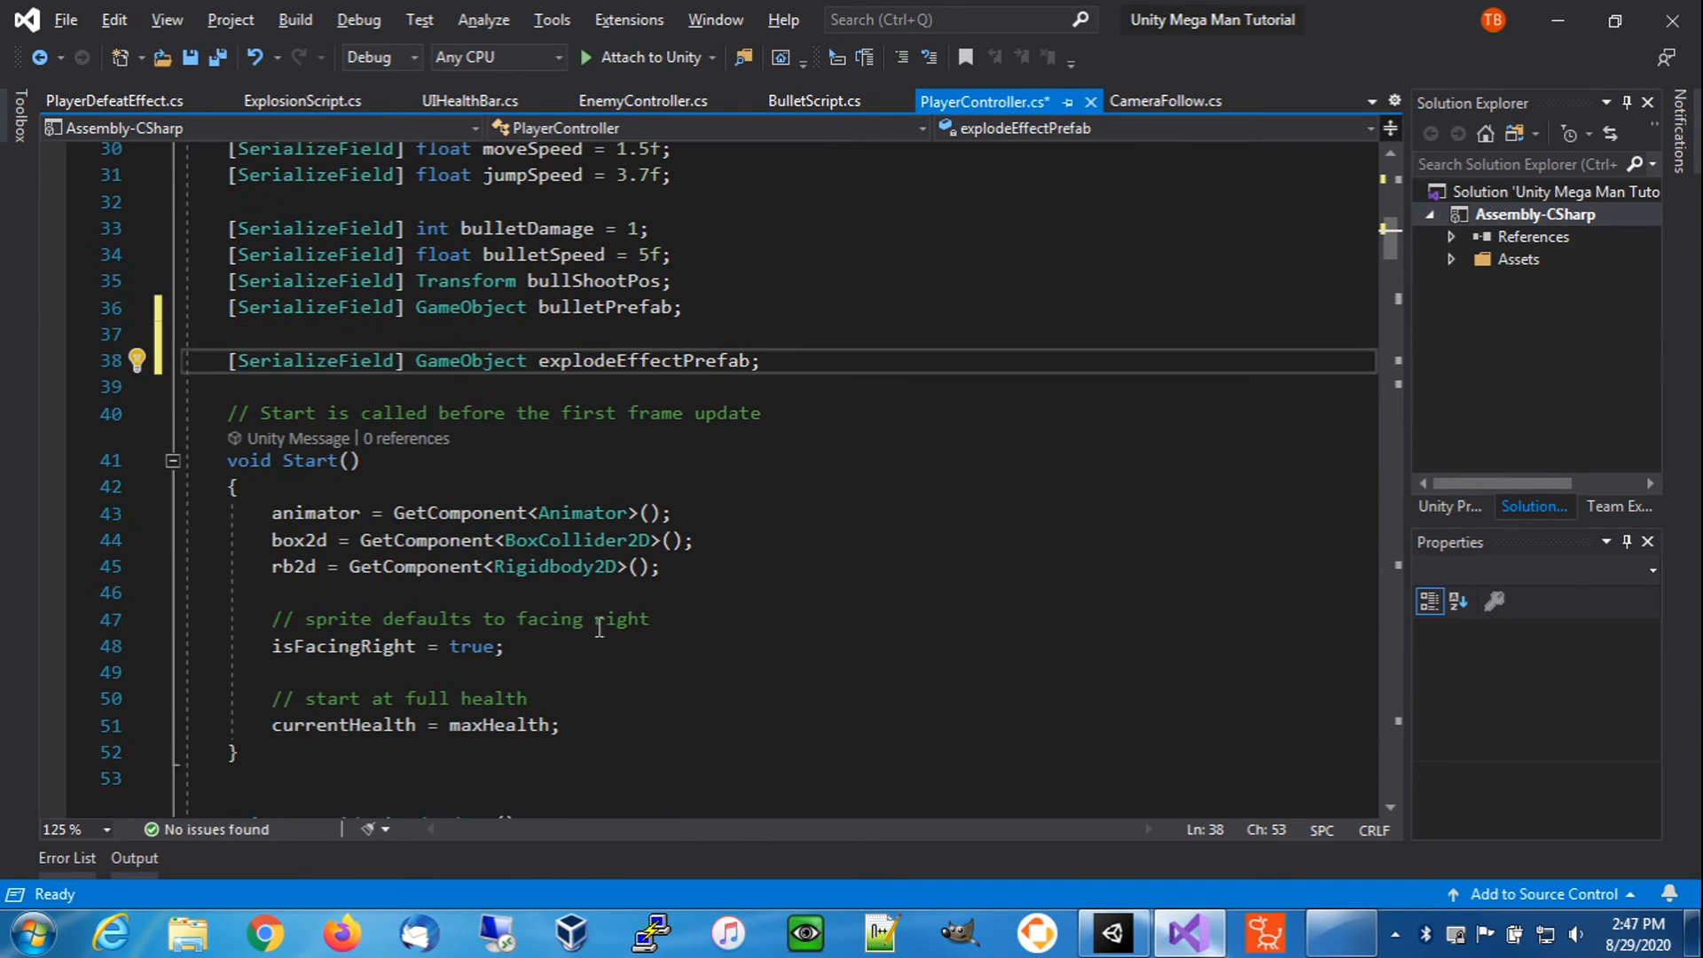
{"action": "left_click", "coordinate": [700, 566]}
{"action": "key", "text": "Return"}
{"action": "type", "text": "sprite"}
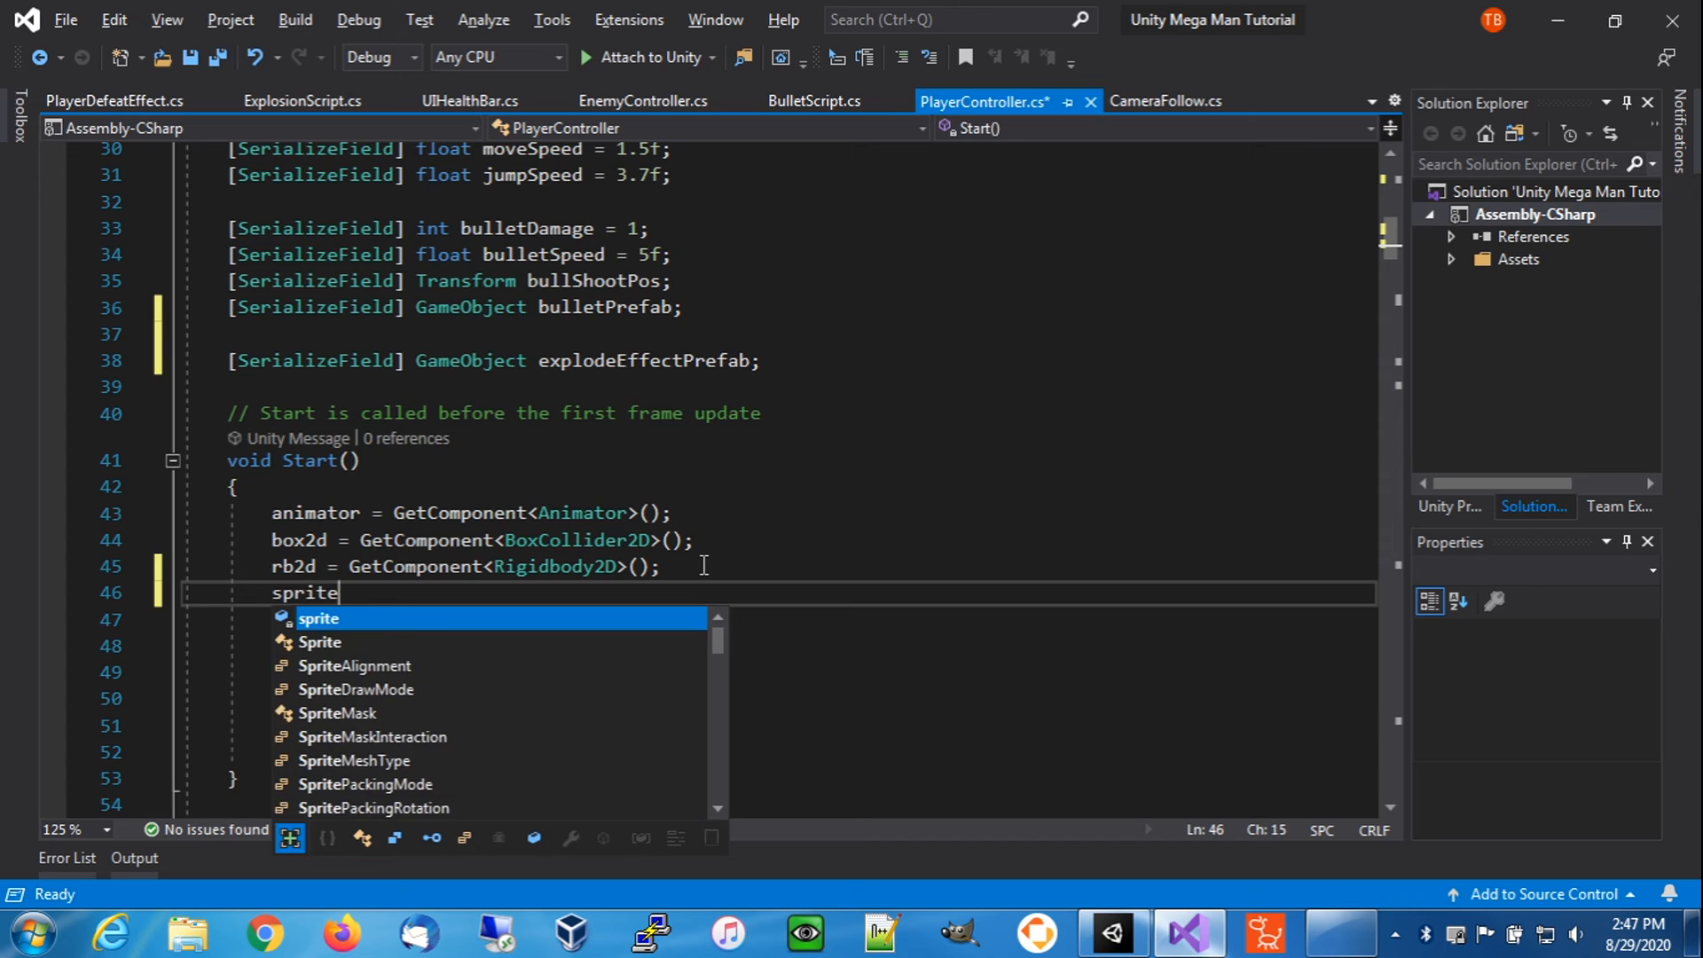
{"action": "key", "text": "Escape"}
{"action": "type", "text": "= GetCom"}
{"action": "key", "text": "Tab"}
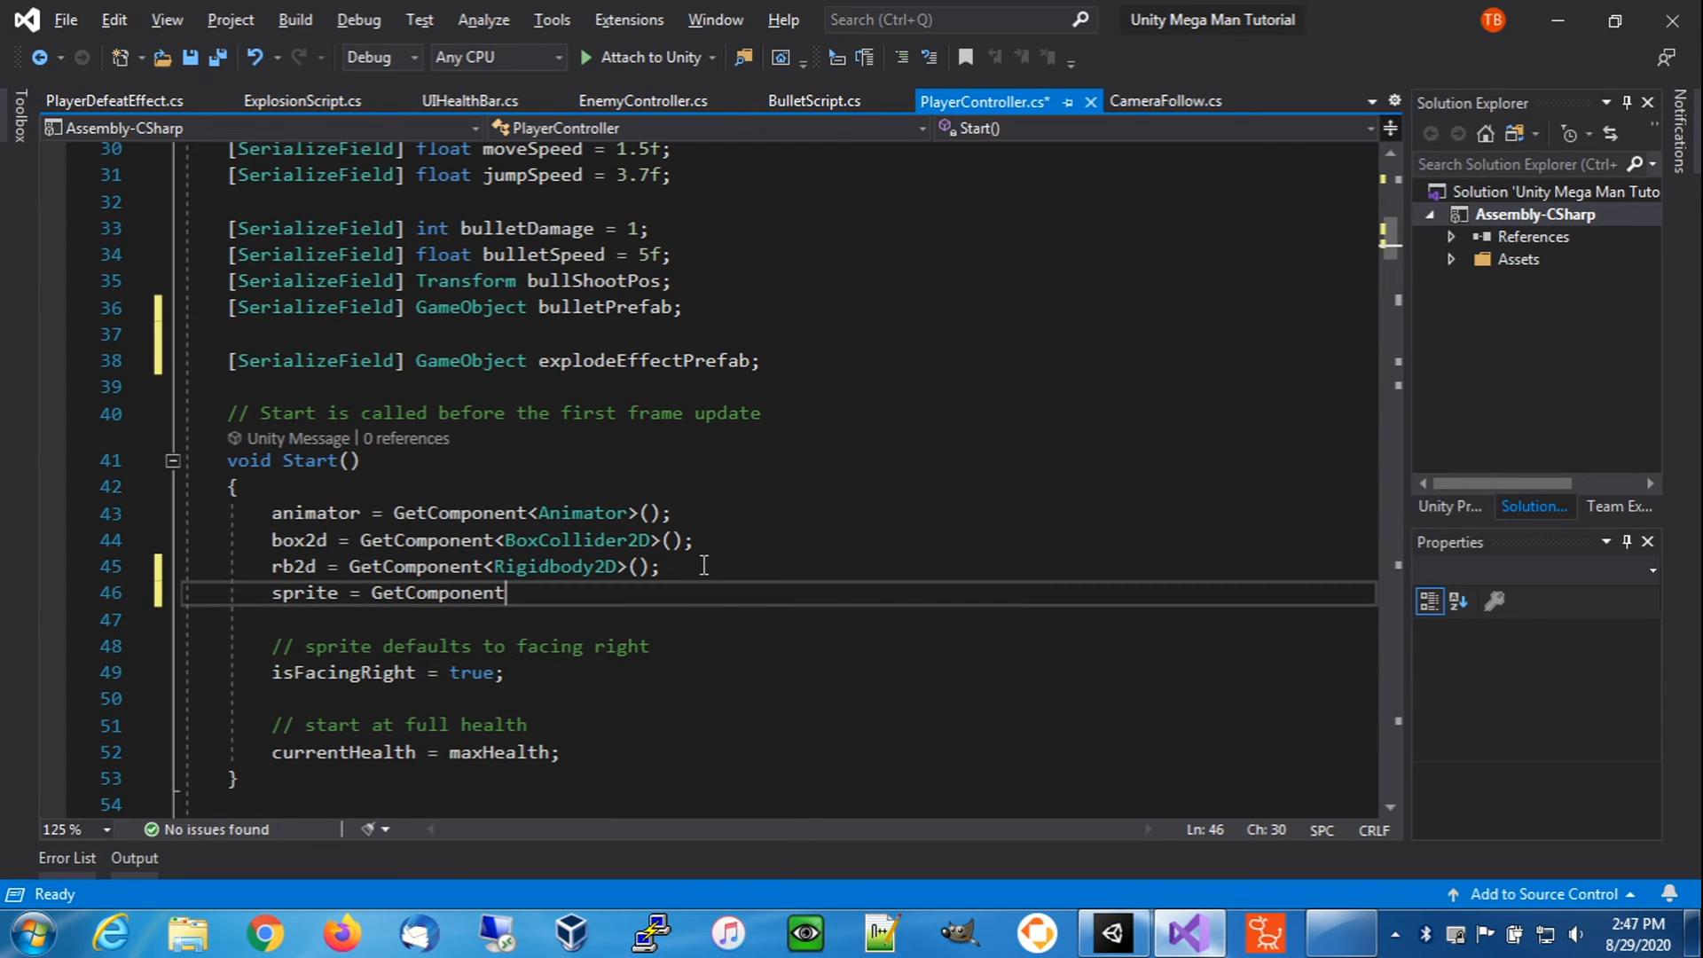
{"action": "type", "text": "<Spri>"}
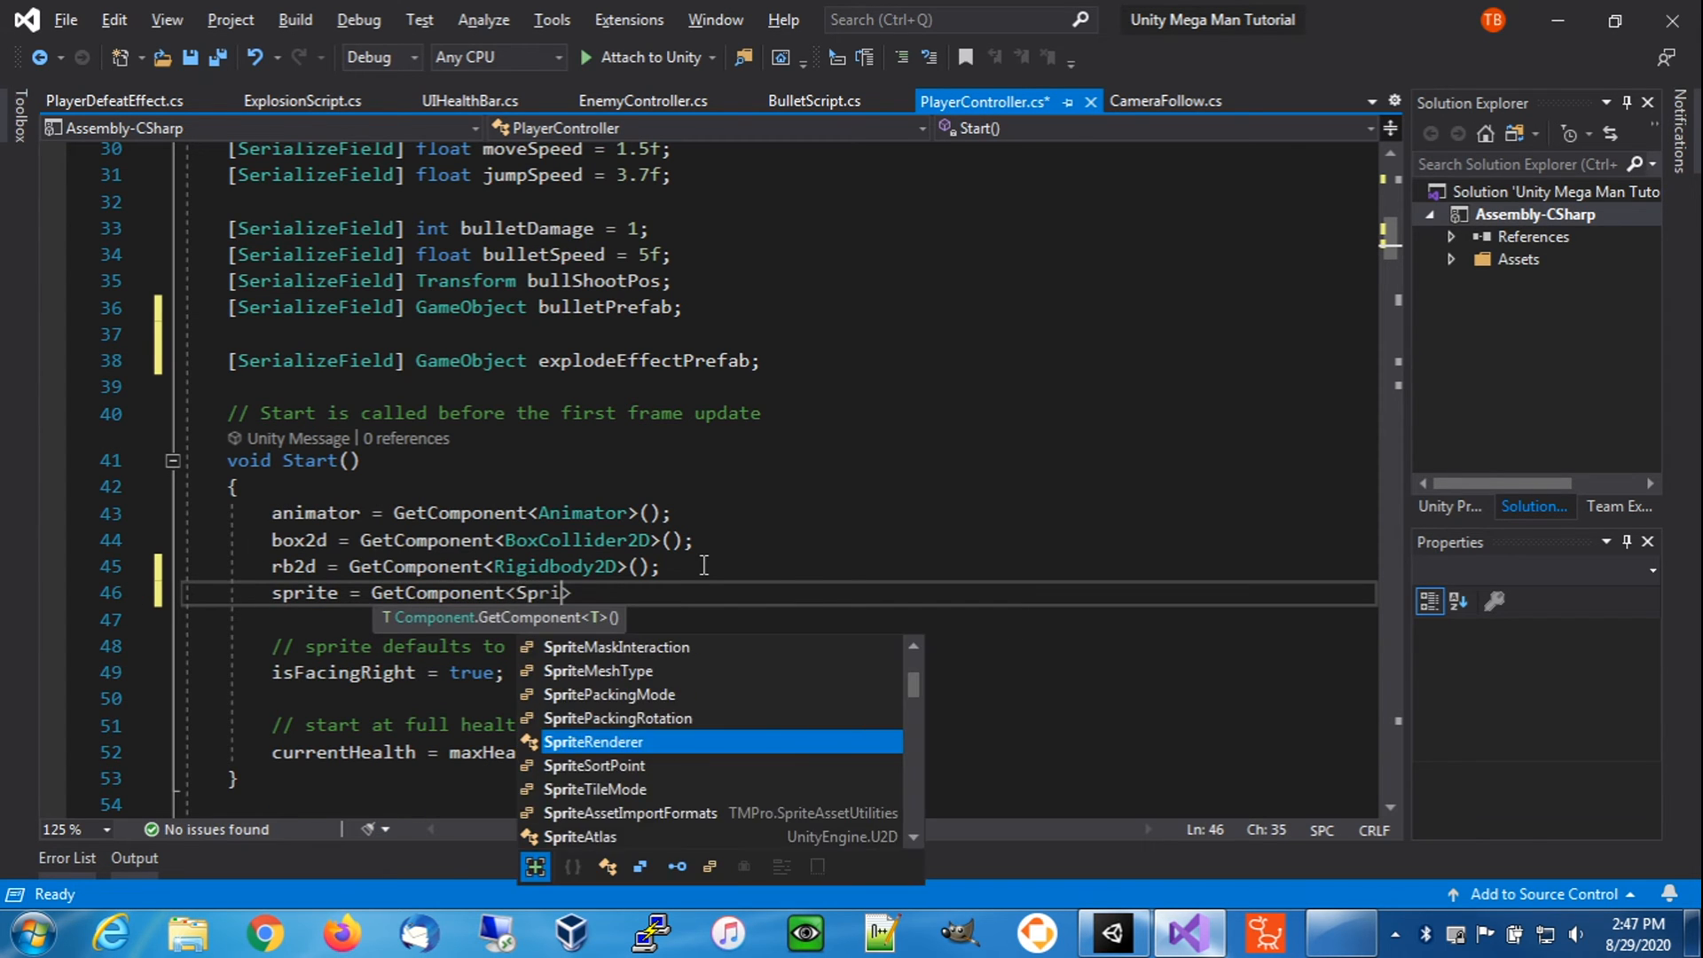
{"action": "key", "text": "Tab"}
{"action": "type", "text": ">();"}
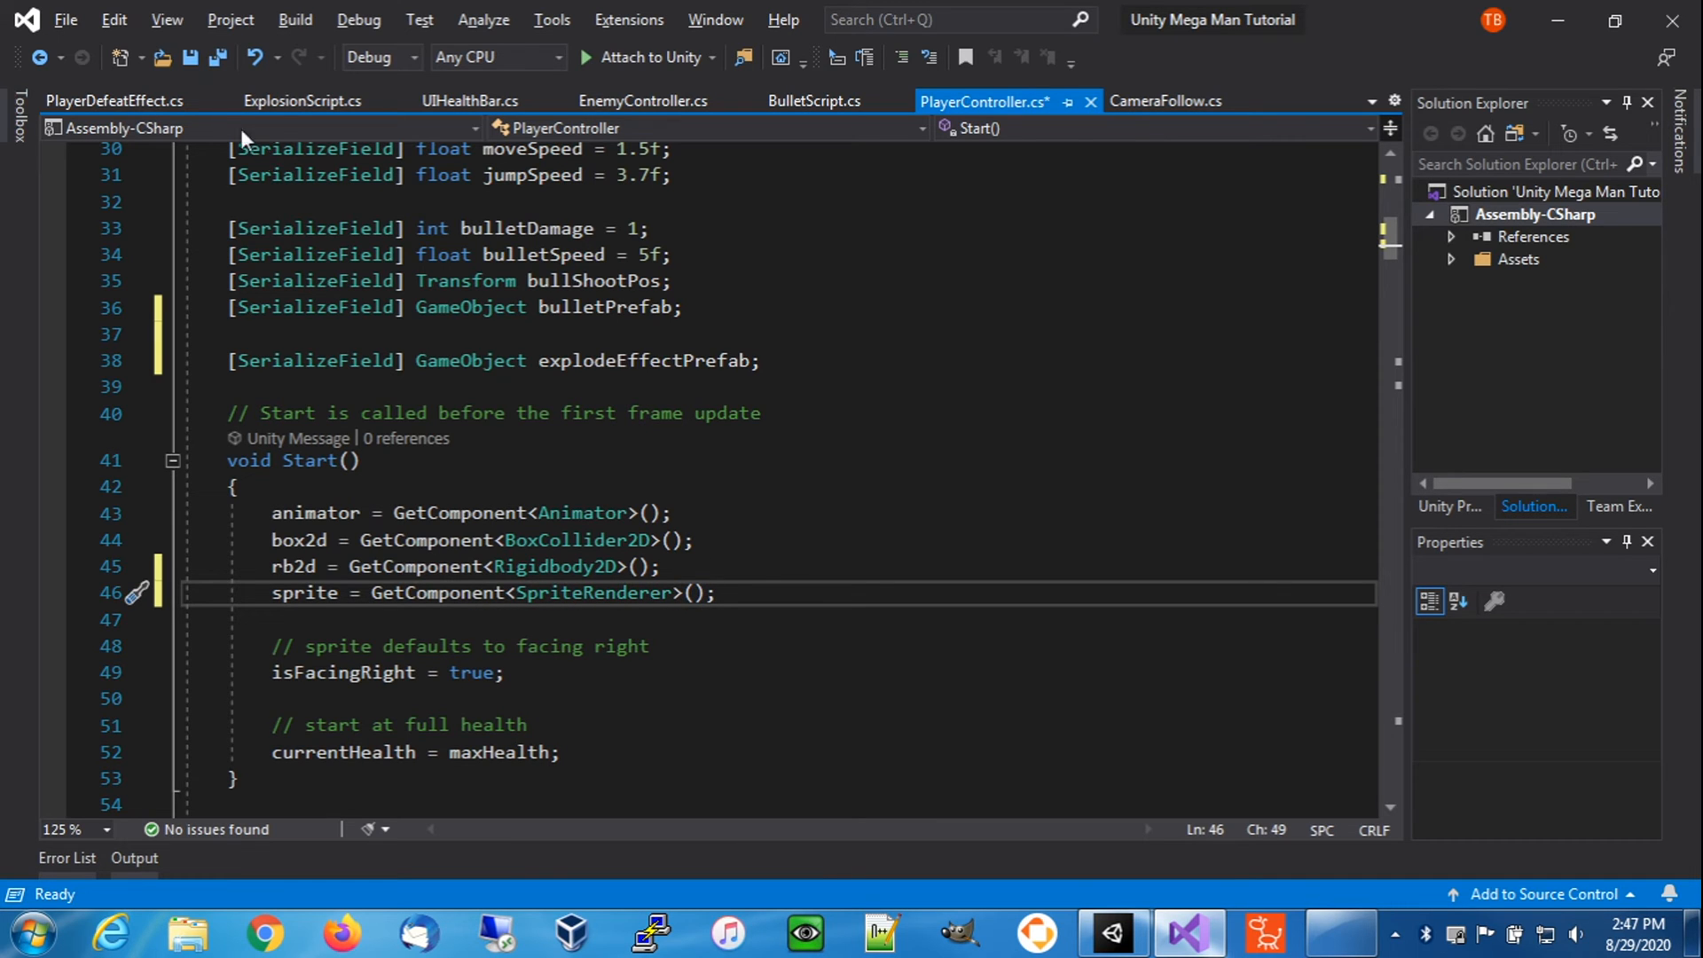
{"action": "left_click", "coordinate": [187, 63]}
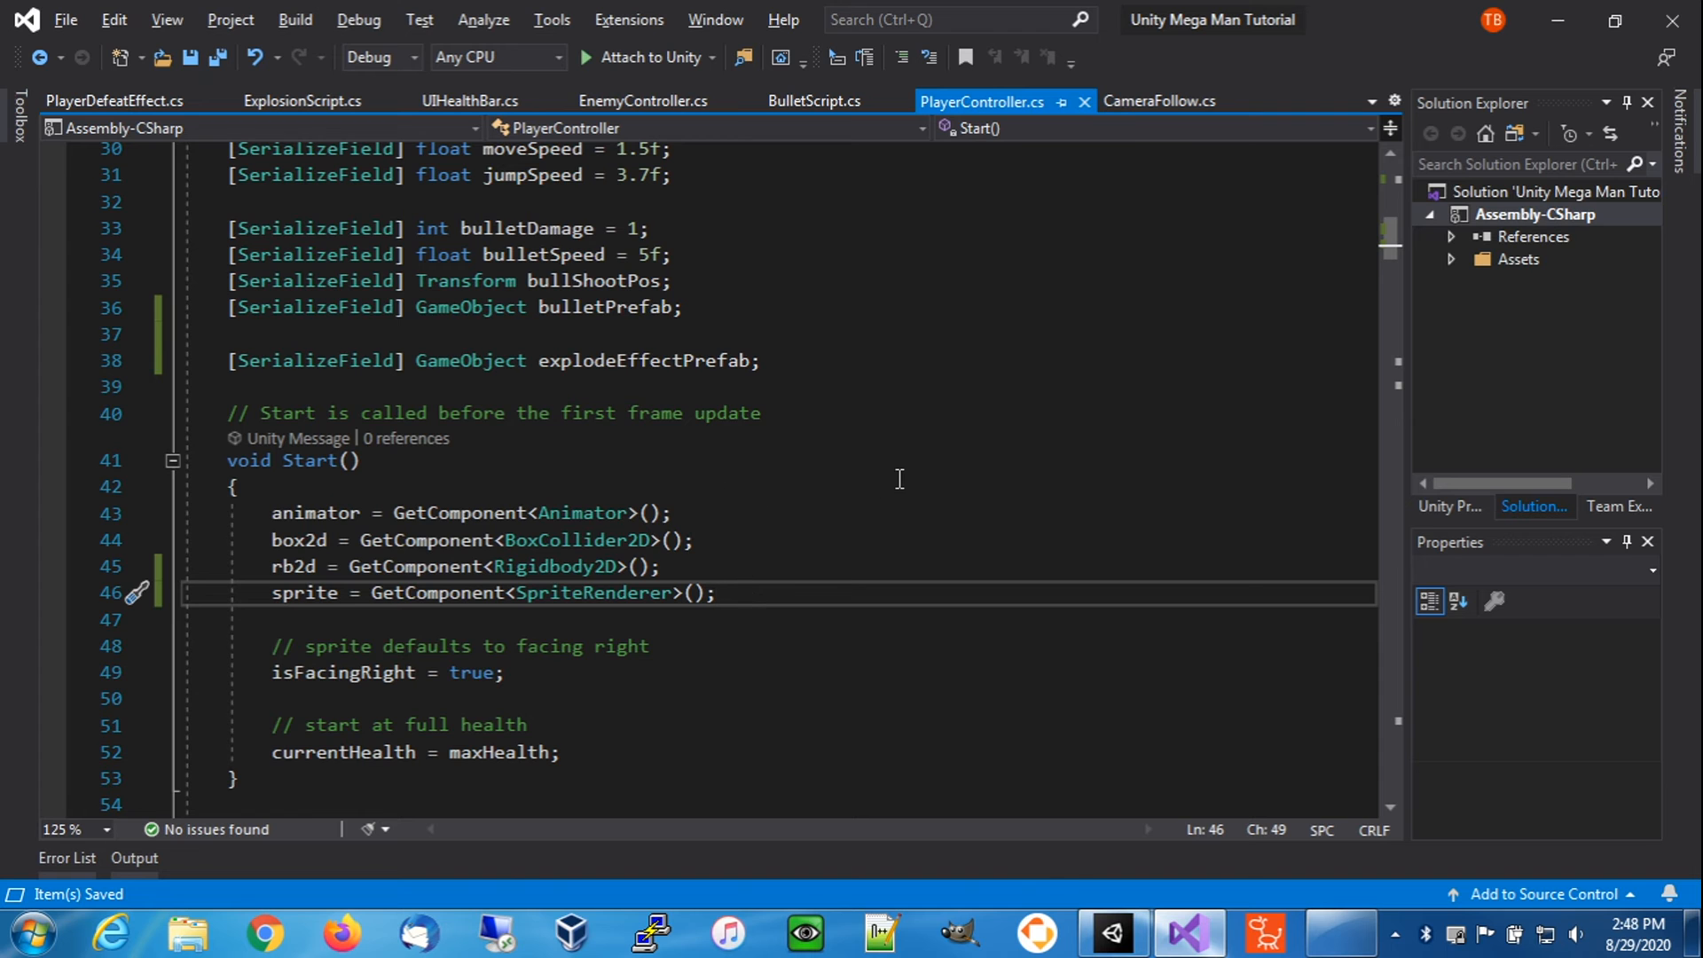
- Review the player's damage handling code from TakeDamage through StopDamageAnimation to the Defeat function at the end of the script
{"action": "scroll", "coordinate": [899, 479], "scroll_direction": "down", "scroll_amount": 17}
{"action": "scroll", "coordinate": [498, 525], "scroll_direction": "down", "scroll_amount": 14}
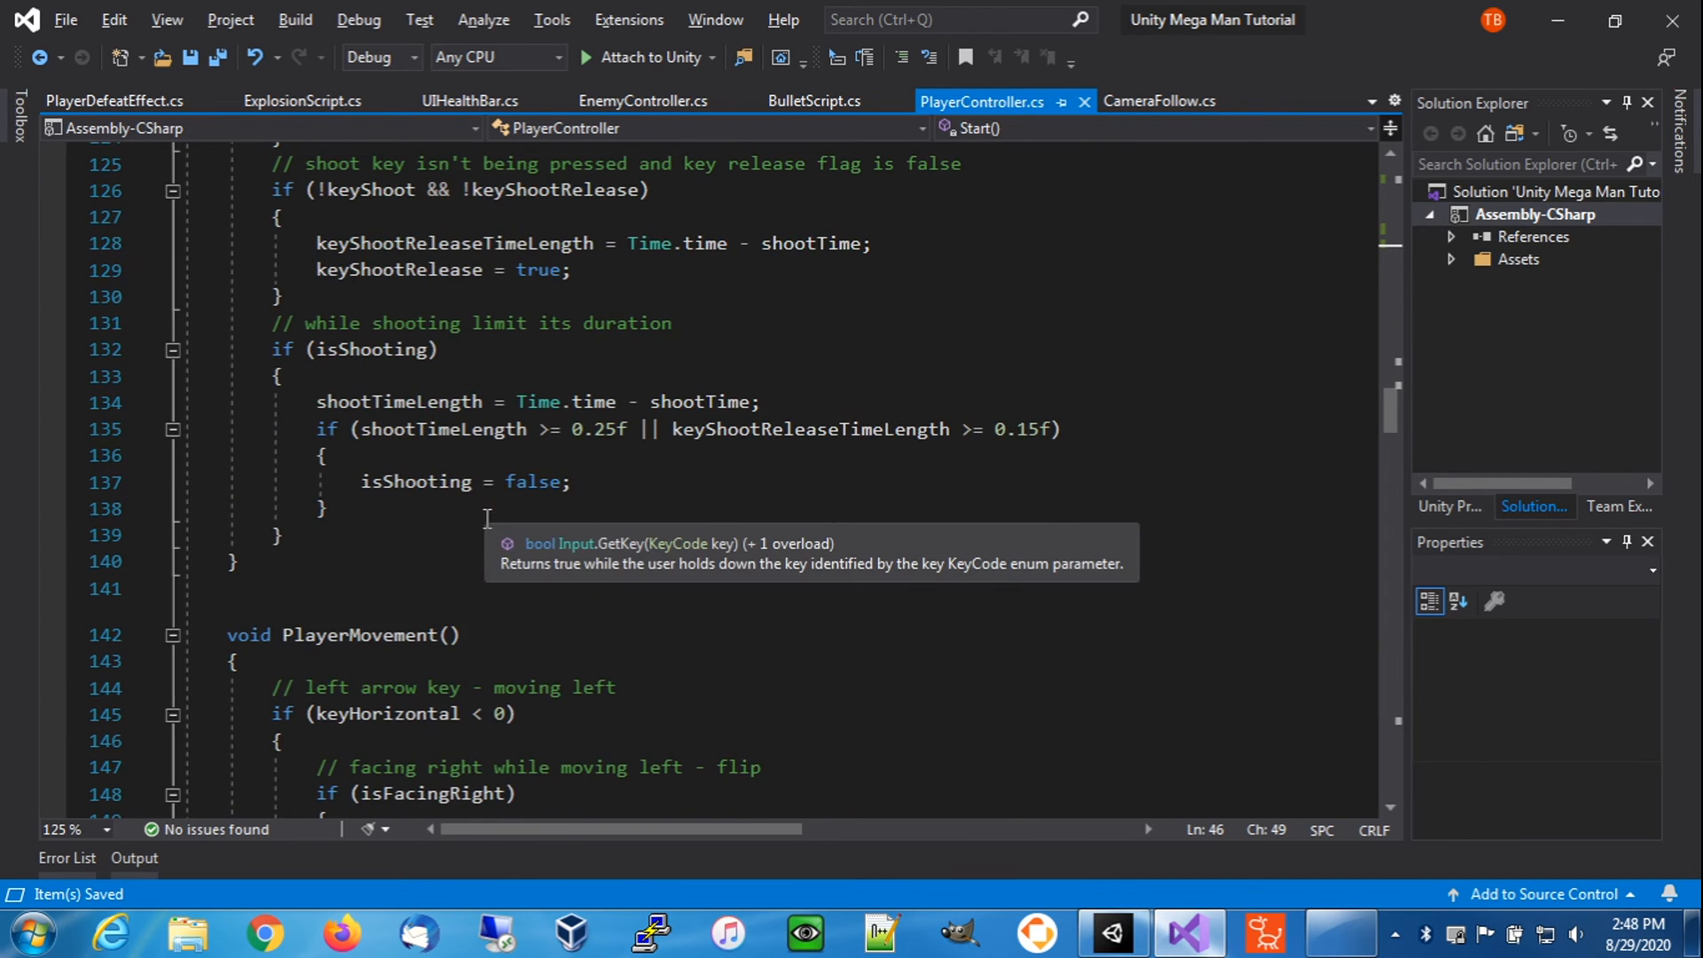
{"action": "scroll", "coordinate": [487, 519], "scroll_direction": "down", "scroll_amount": 20}
{"action": "scroll", "coordinate": [714, 523], "scroll_direction": "down", "scroll_amount": 18}
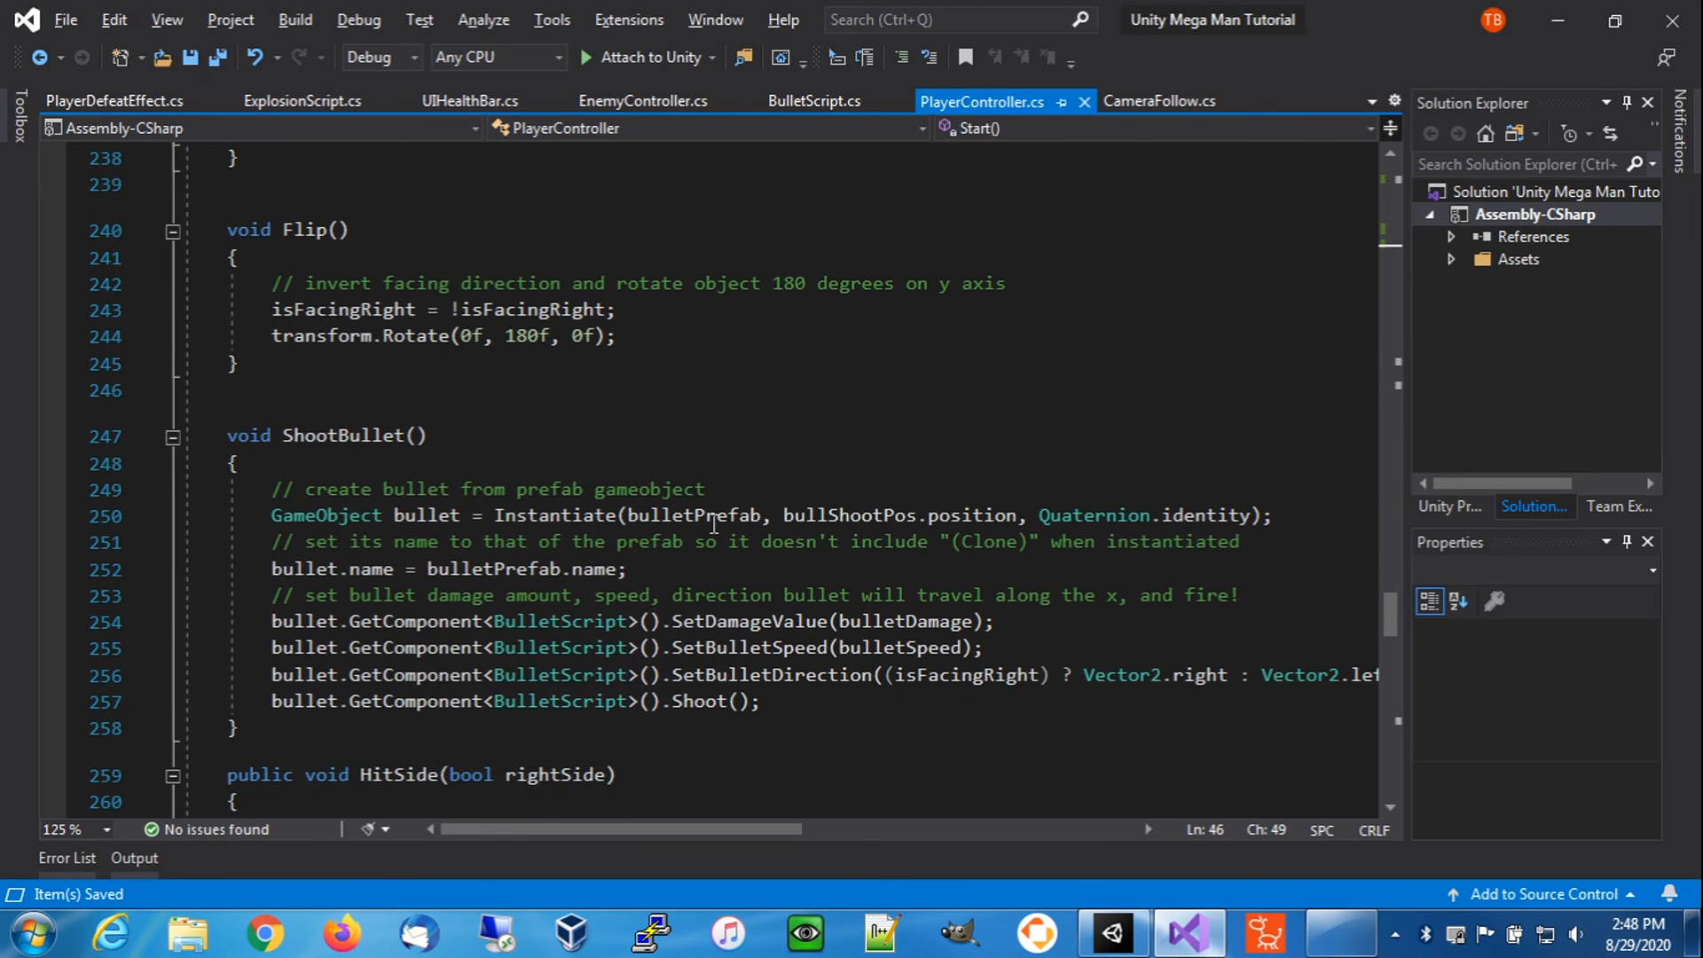
{"action": "scroll", "coordinate": [714, 523], "scroll_direction": "down", "scroll_amount": 3}
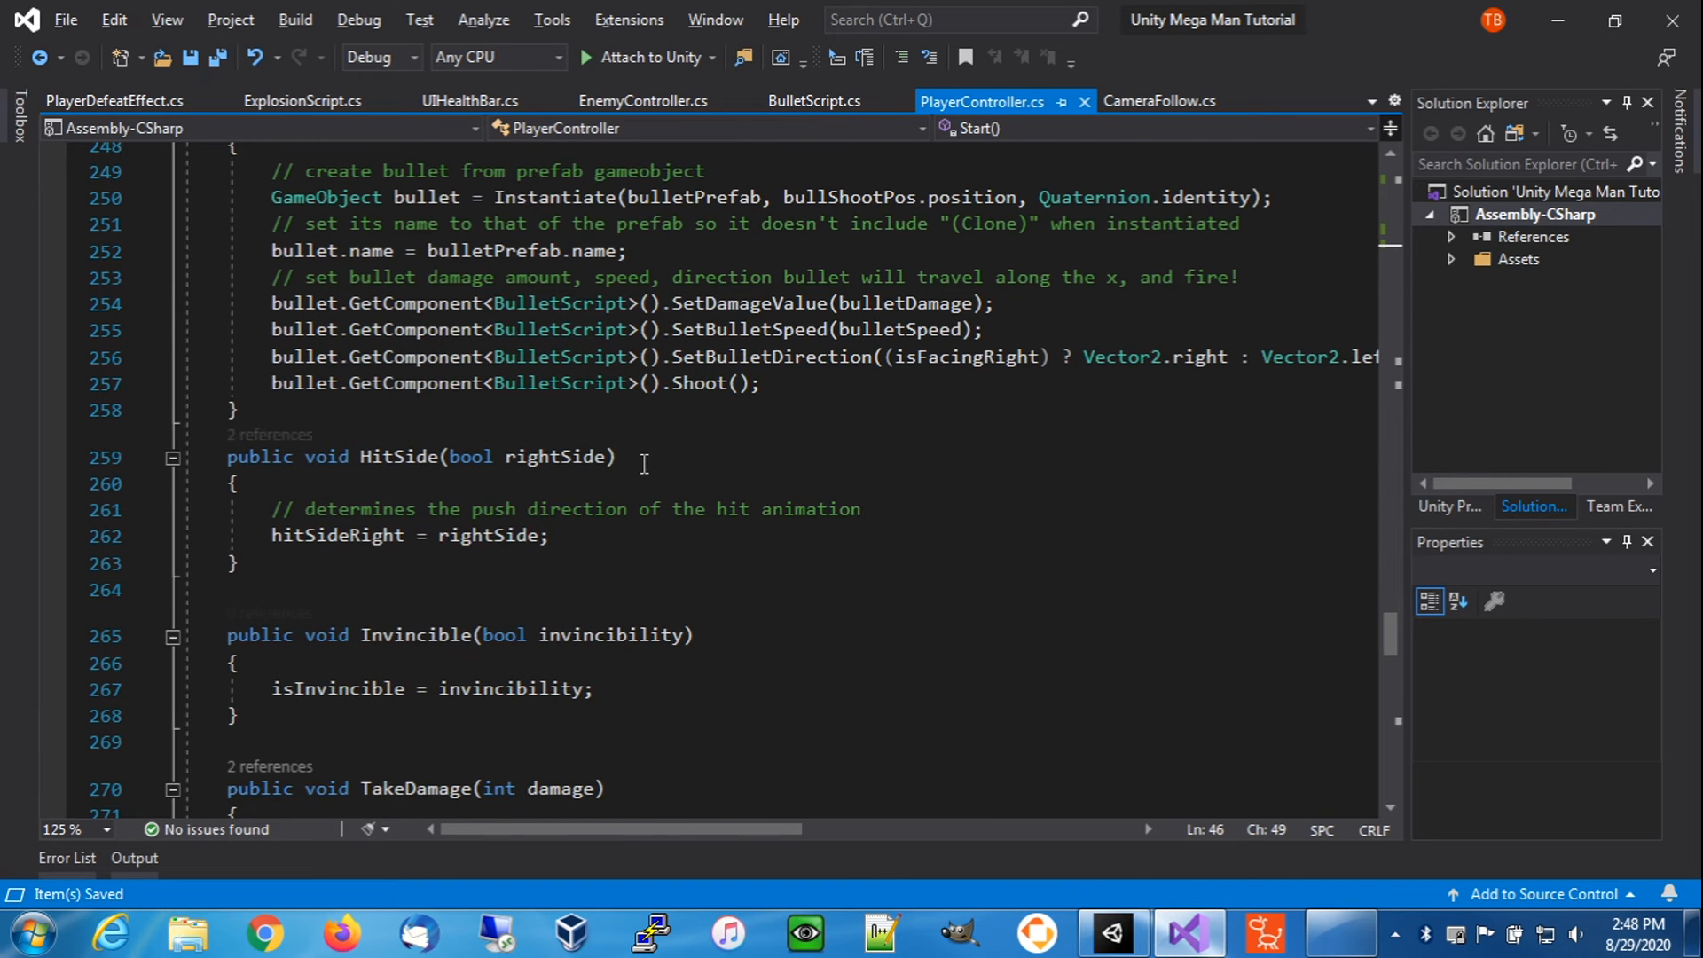
{"action": "scroll", "coordinate": [628, 476], "scroll_direction": "down", "scroll_amount": 2}
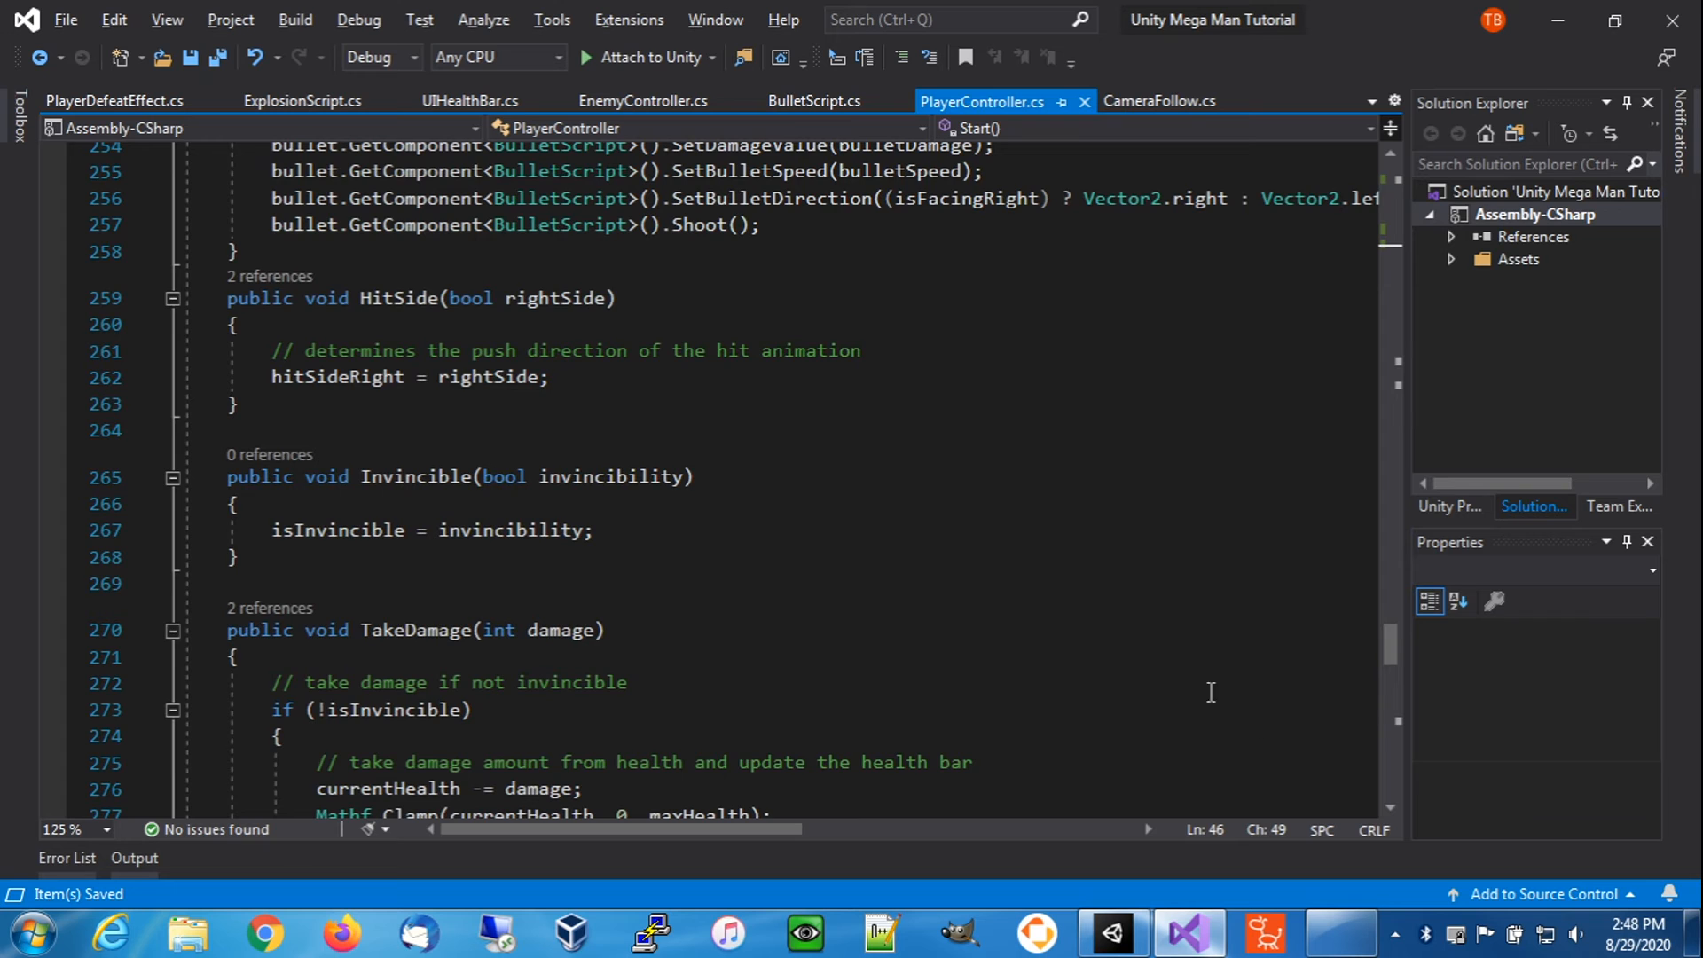
{"action": "scroll", "coordinate": [1391, 807], "scroll_direction": "down", "scroll_amount": 5}
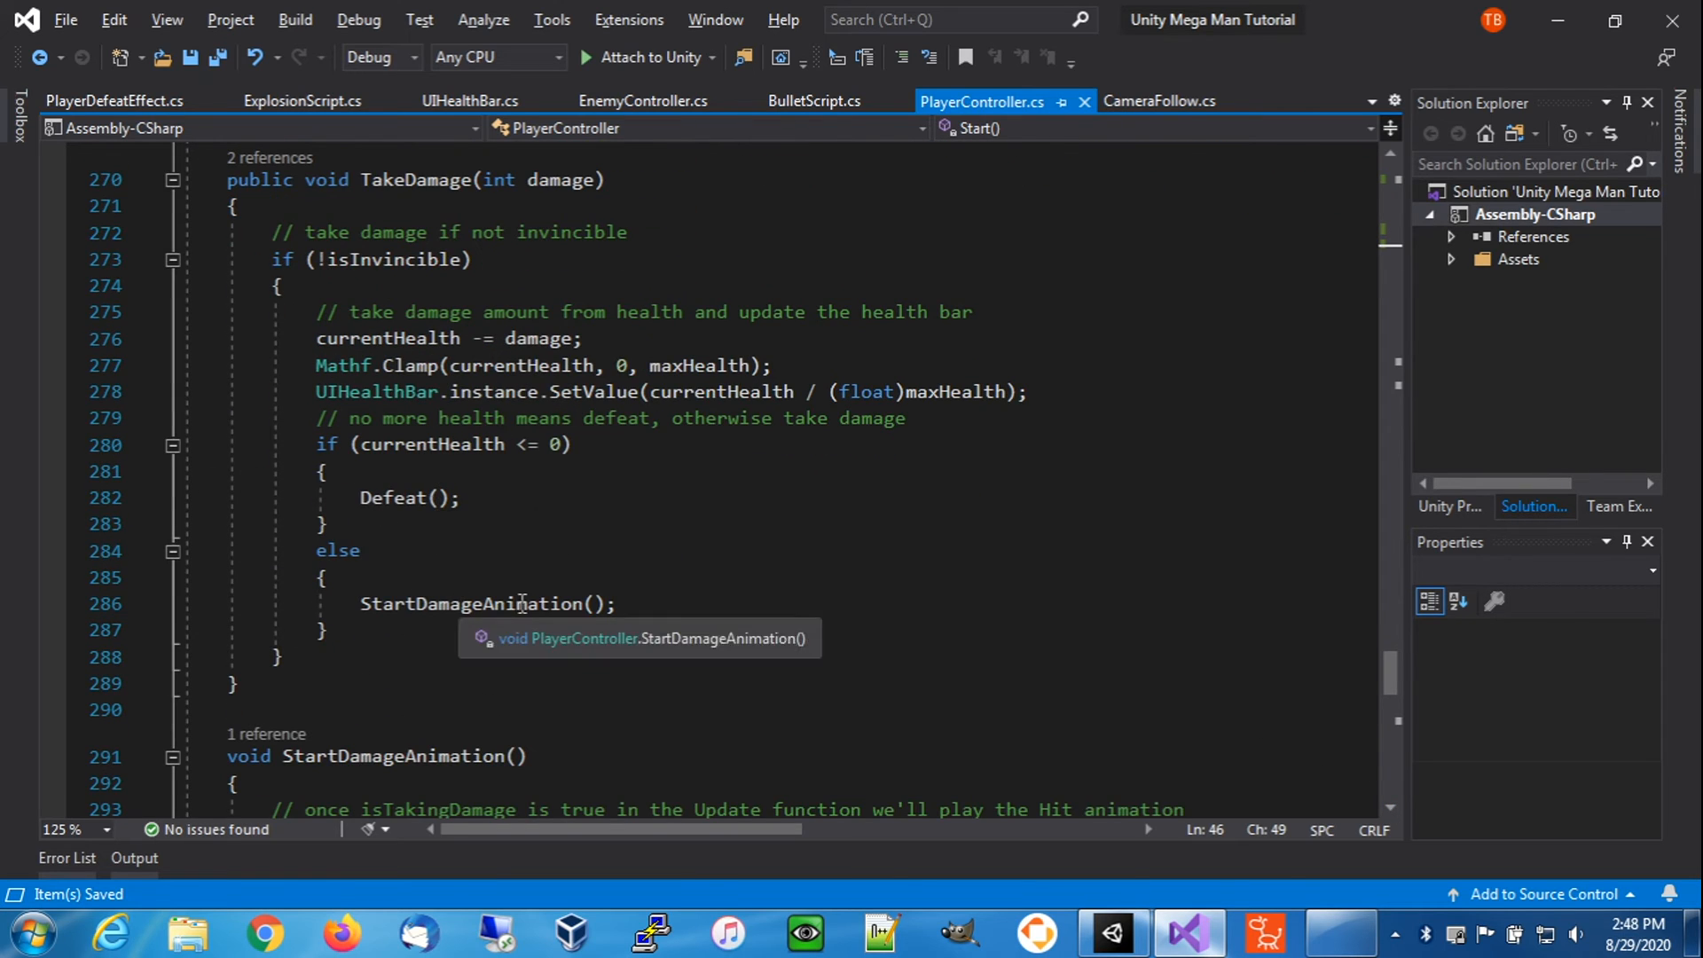
{"action": "scroll", "coordinate": [835, 623], "scroll_direction": "down", "scroll_amount": 3}
{"action": "scroll", "coordinate": [834, 624], "scroll_direction": "down", "scroll_amount": 8}
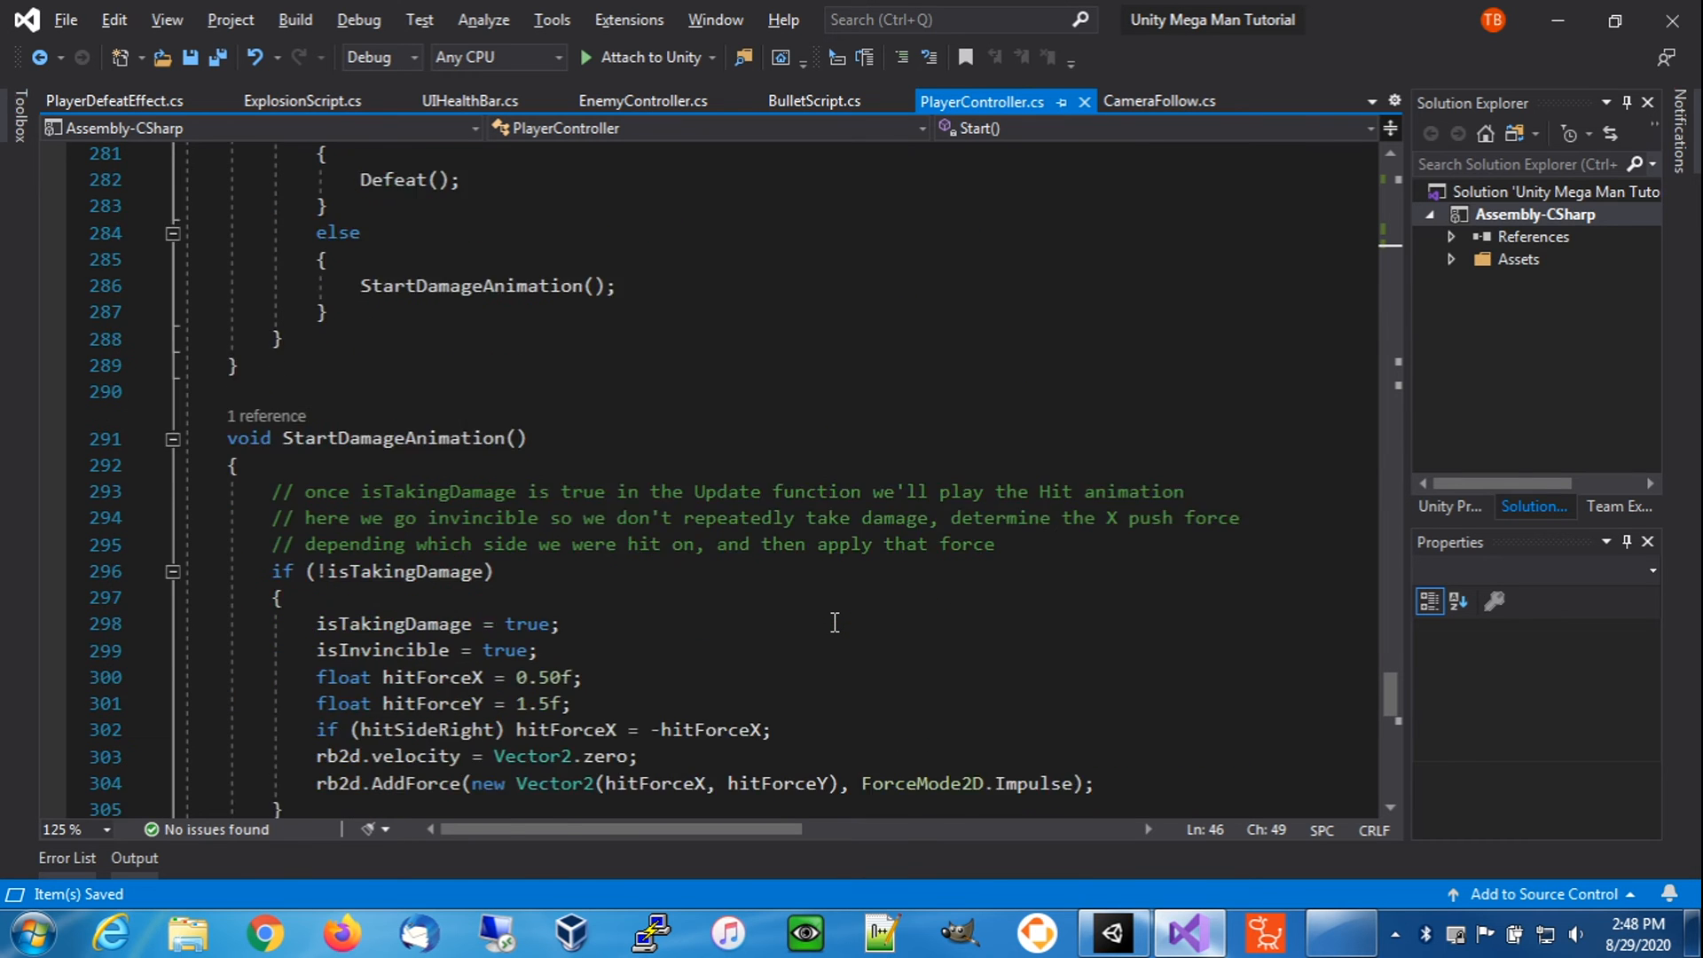
{"action": "scroll", "coordinate": [835, 623], "scroll_direction": "down", "scroll_amount": 1}
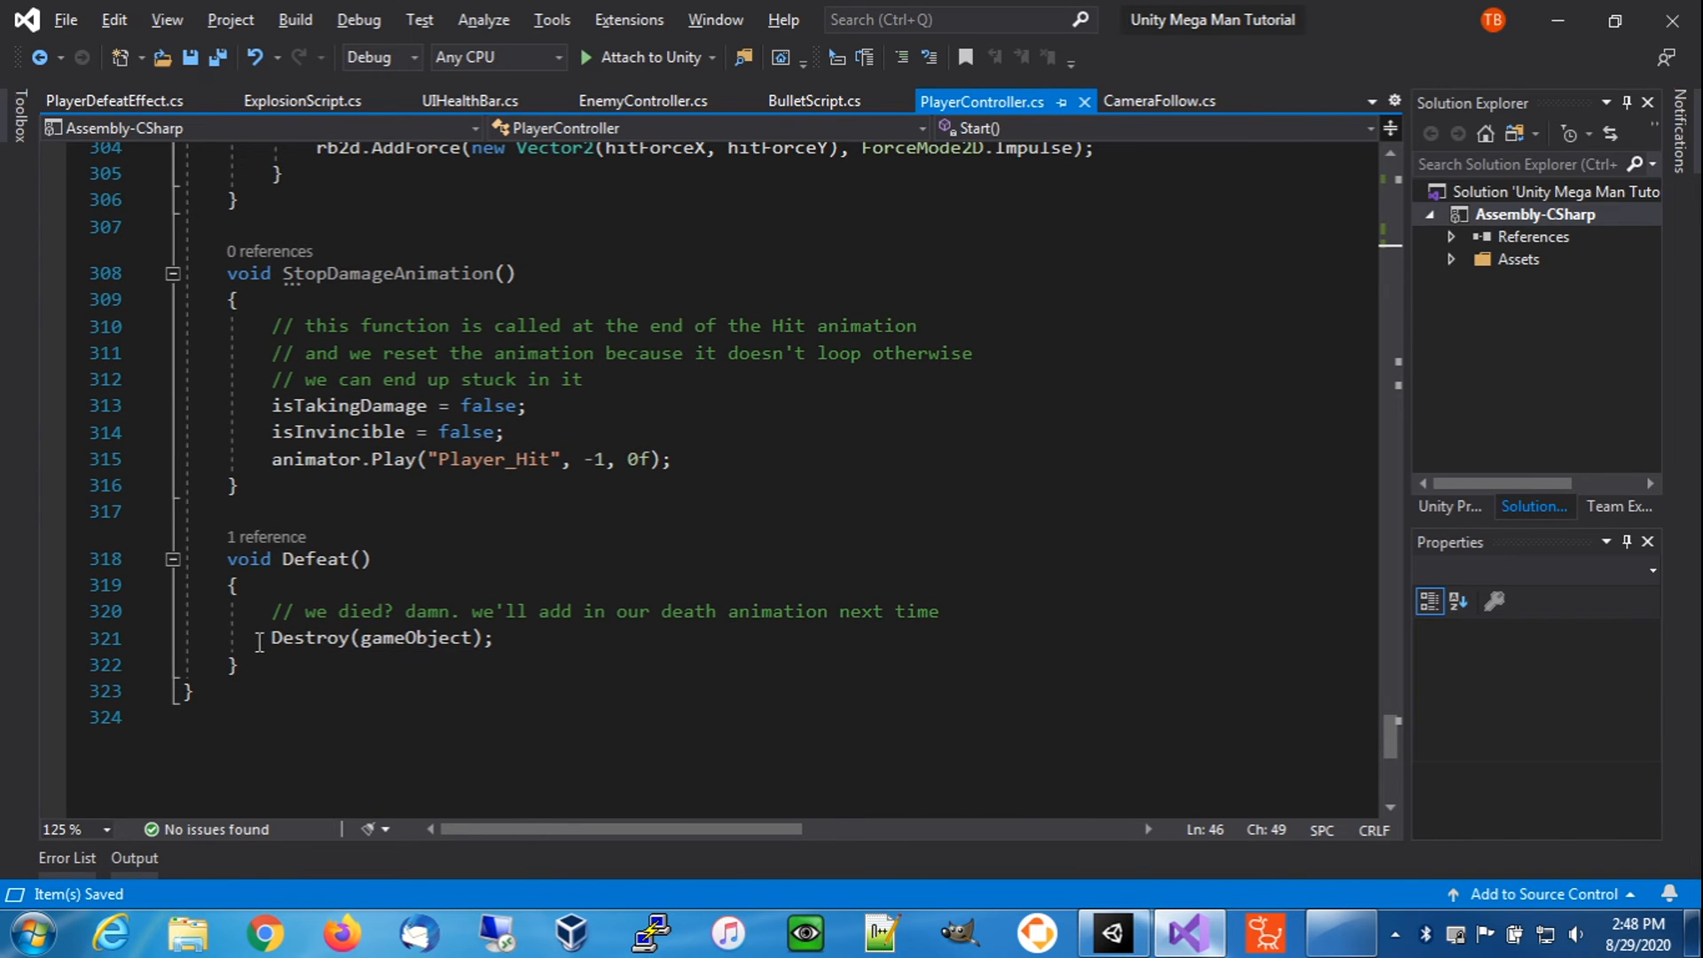
{"action": "mouse_move", "coordinate": [409, 641]}
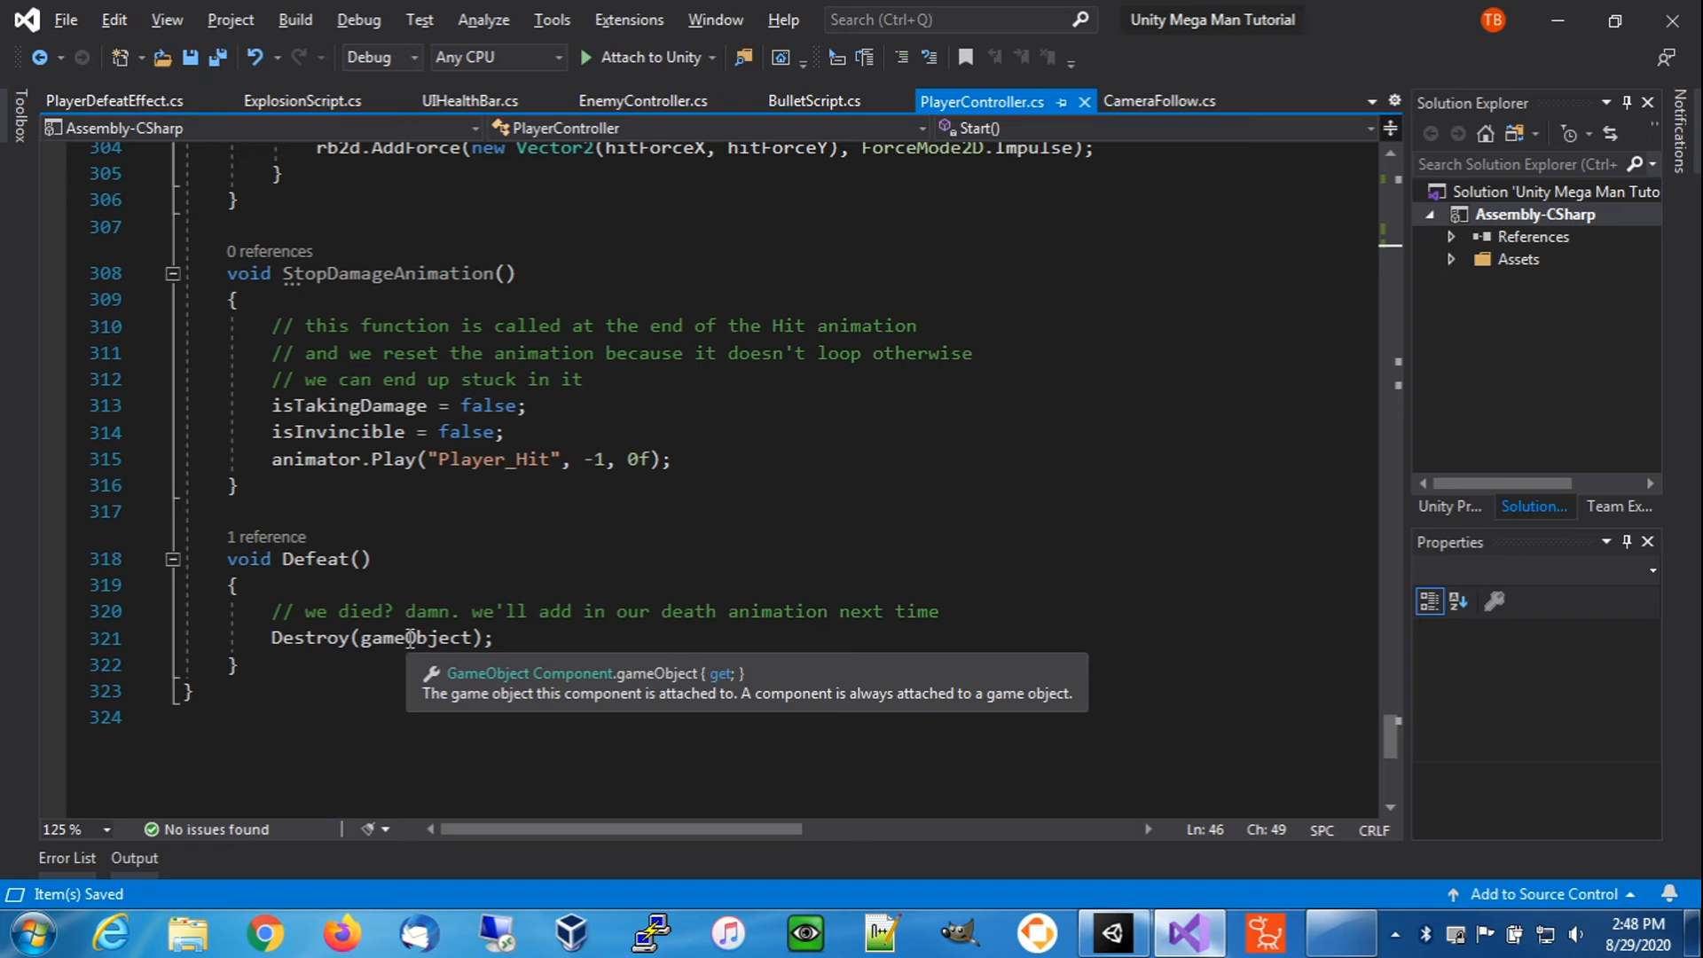
- Add an empty void StartDefeatAnimation() function between StopDamageAnimation and Defeat
{"action": "left_click", "coordinate": [337, 524]}
{"action": "key", "text": "Return"}
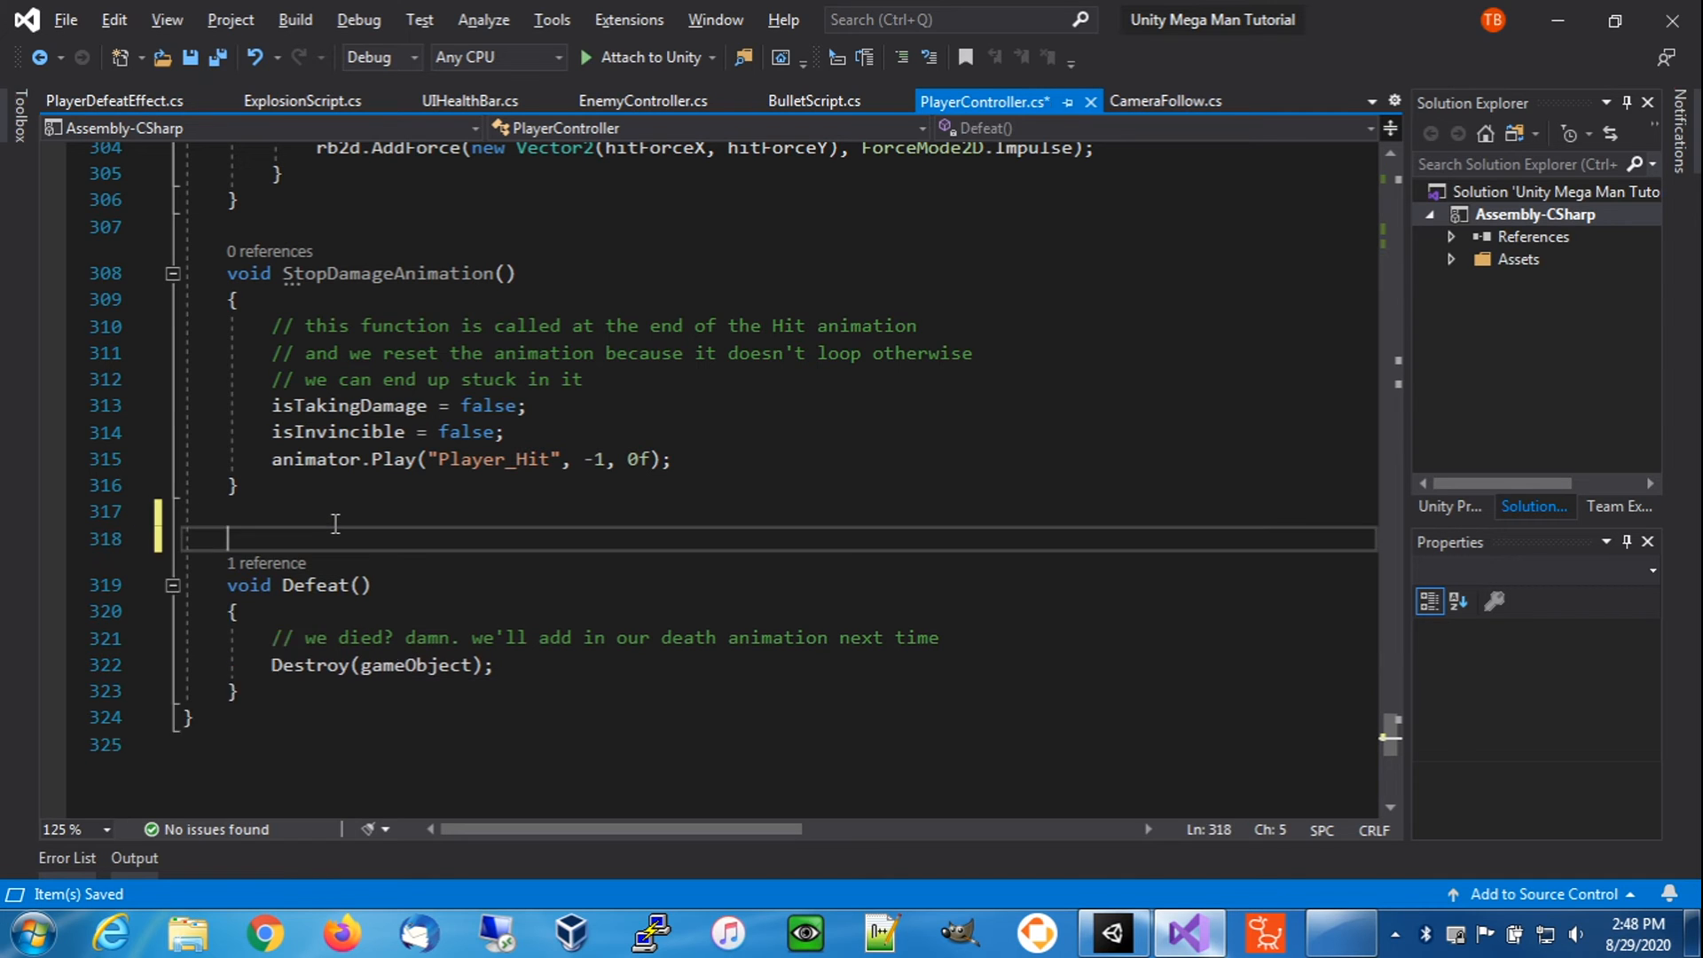
{"action": "key", "text": "Return"}
{"action": "key", "text": "Up"}
{"action": "type", "text": "v"}
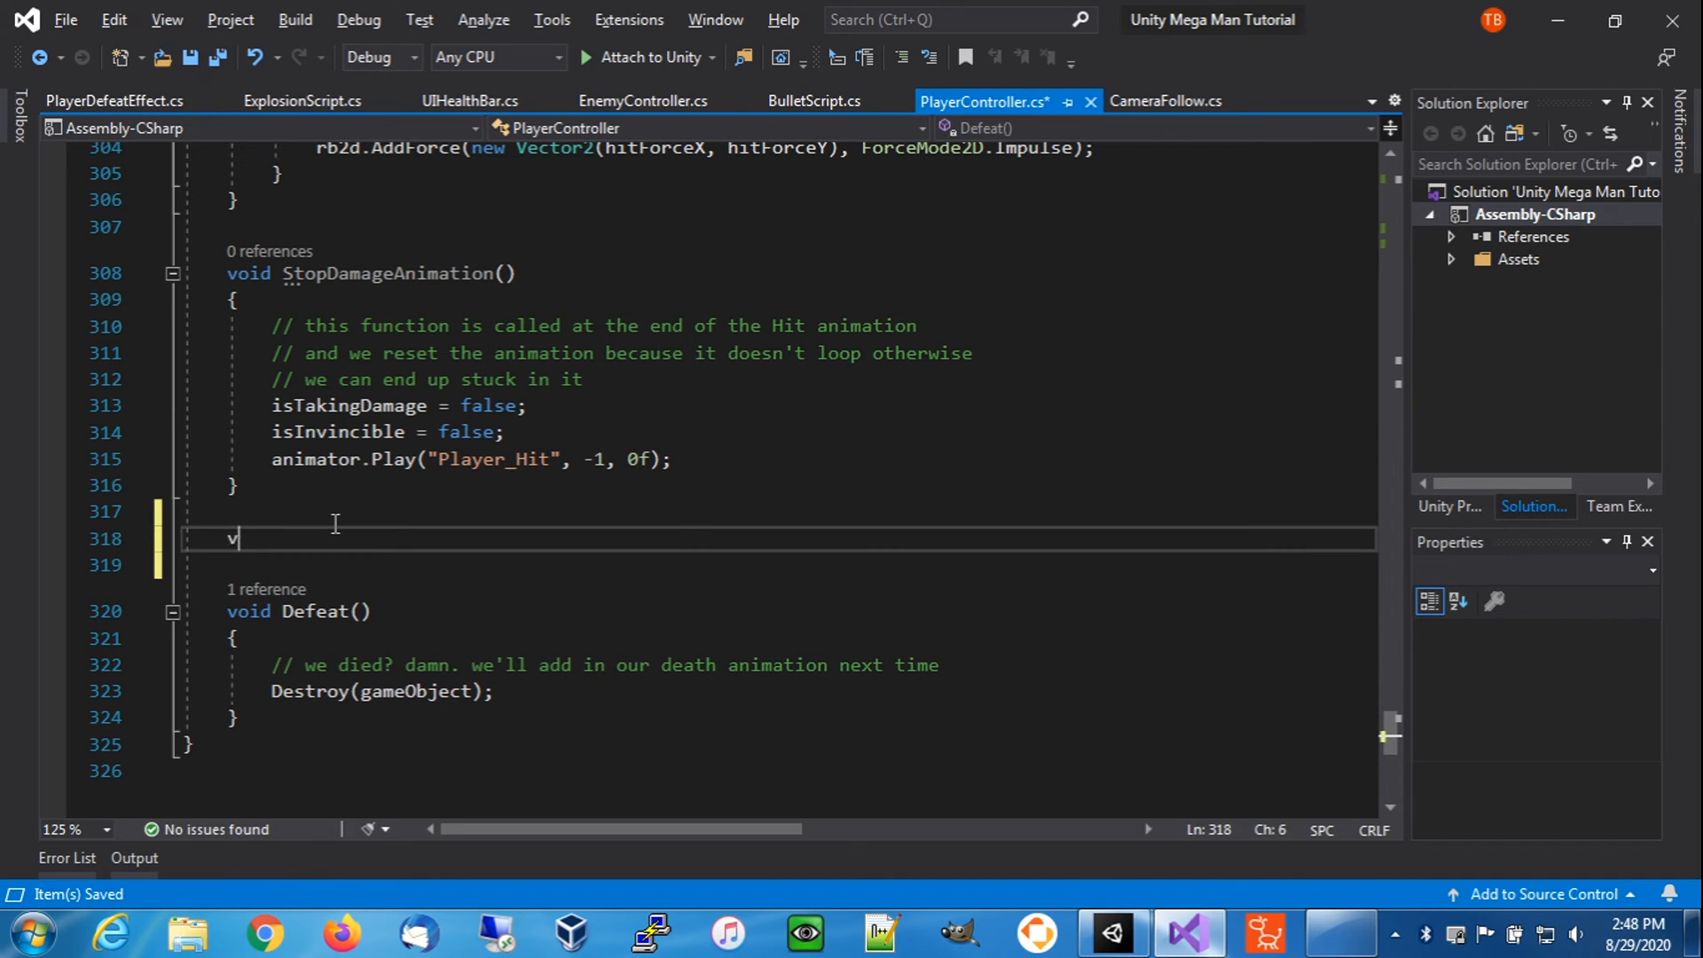
{"action": "type", "text": "oid Start"}
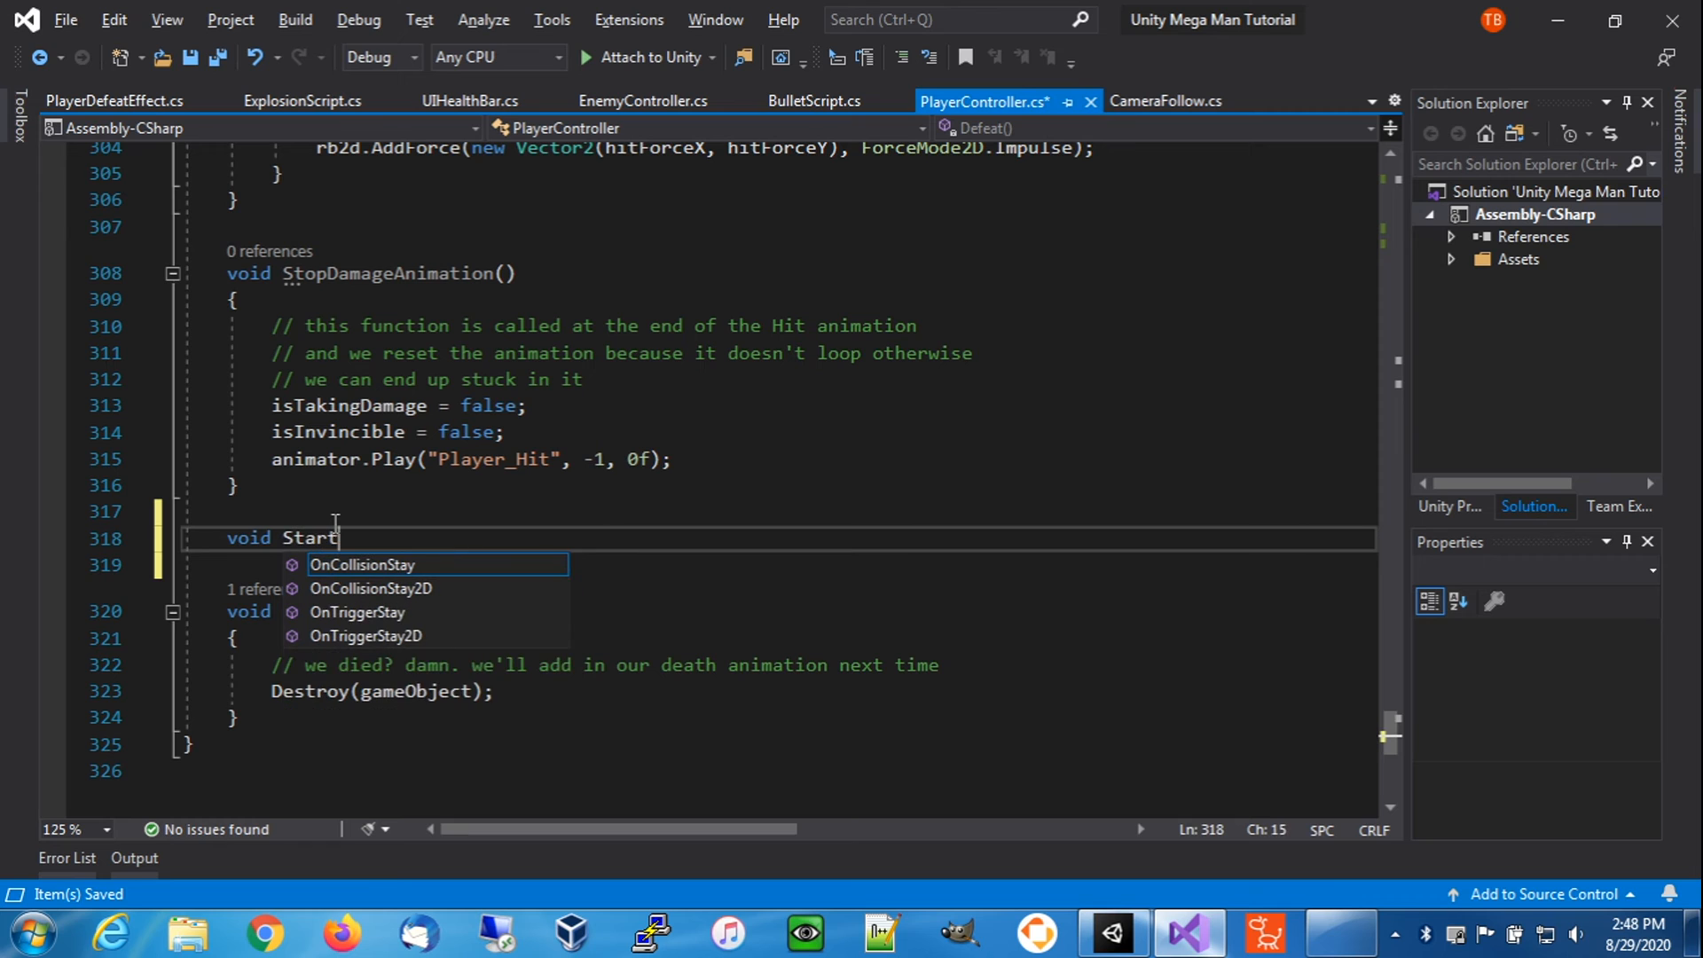
{"action": "type", "text": "Defeat"}
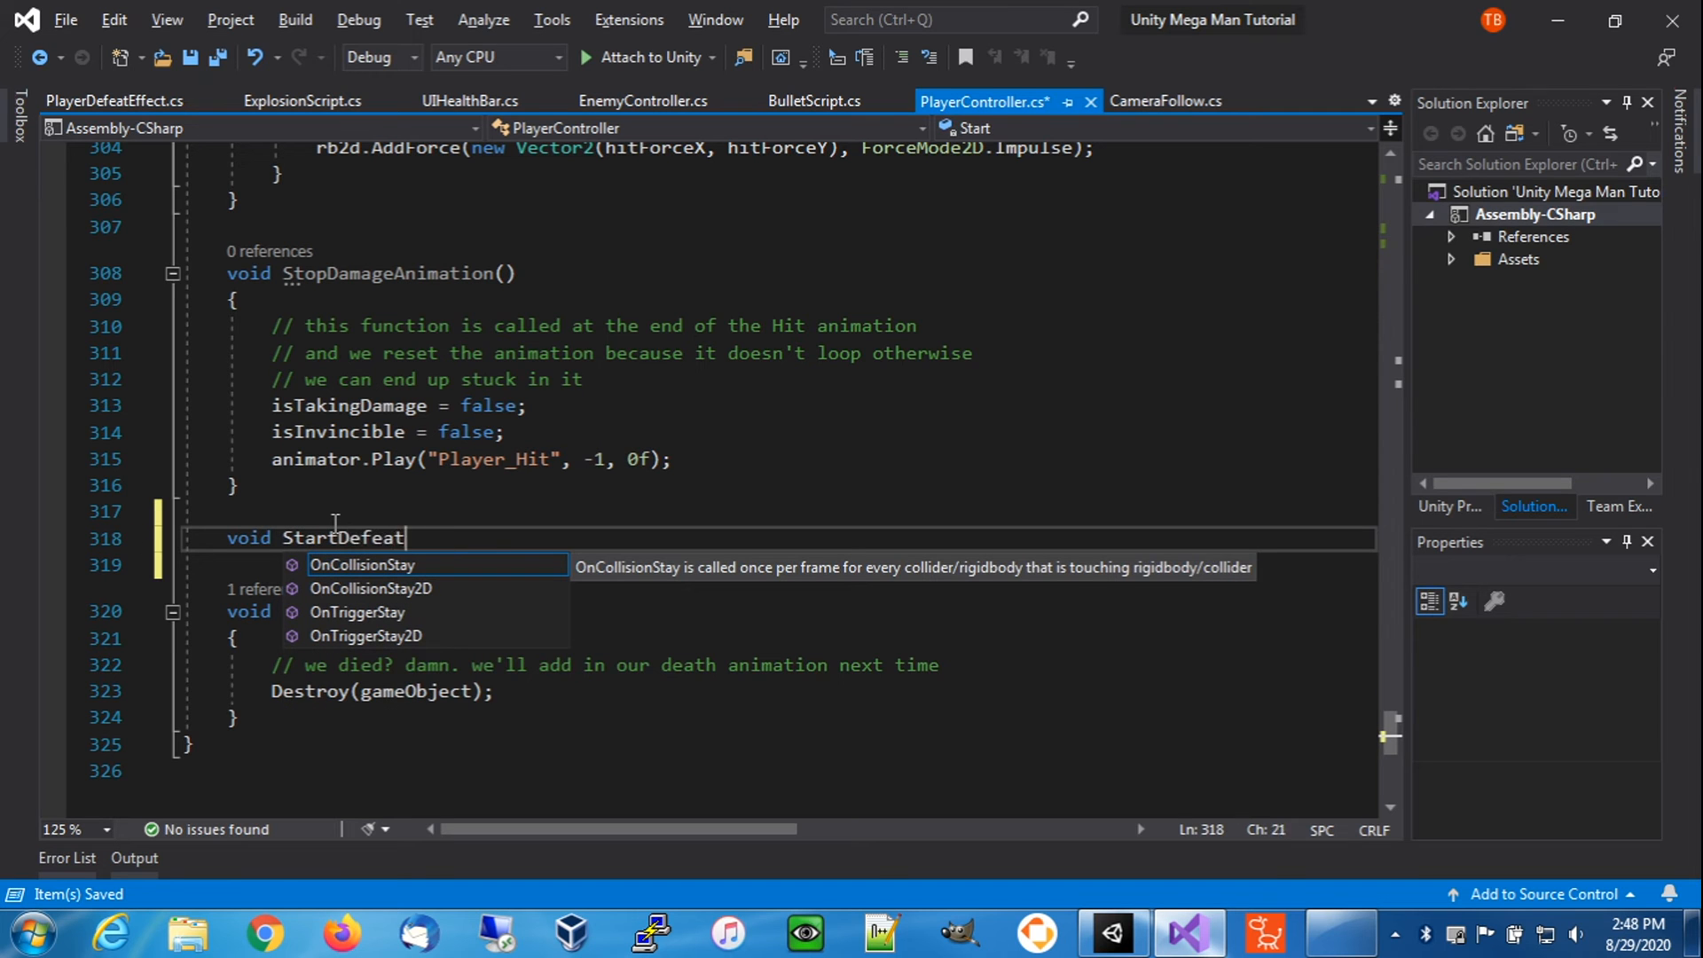
{"action": "type", "text": "Animation() {"}
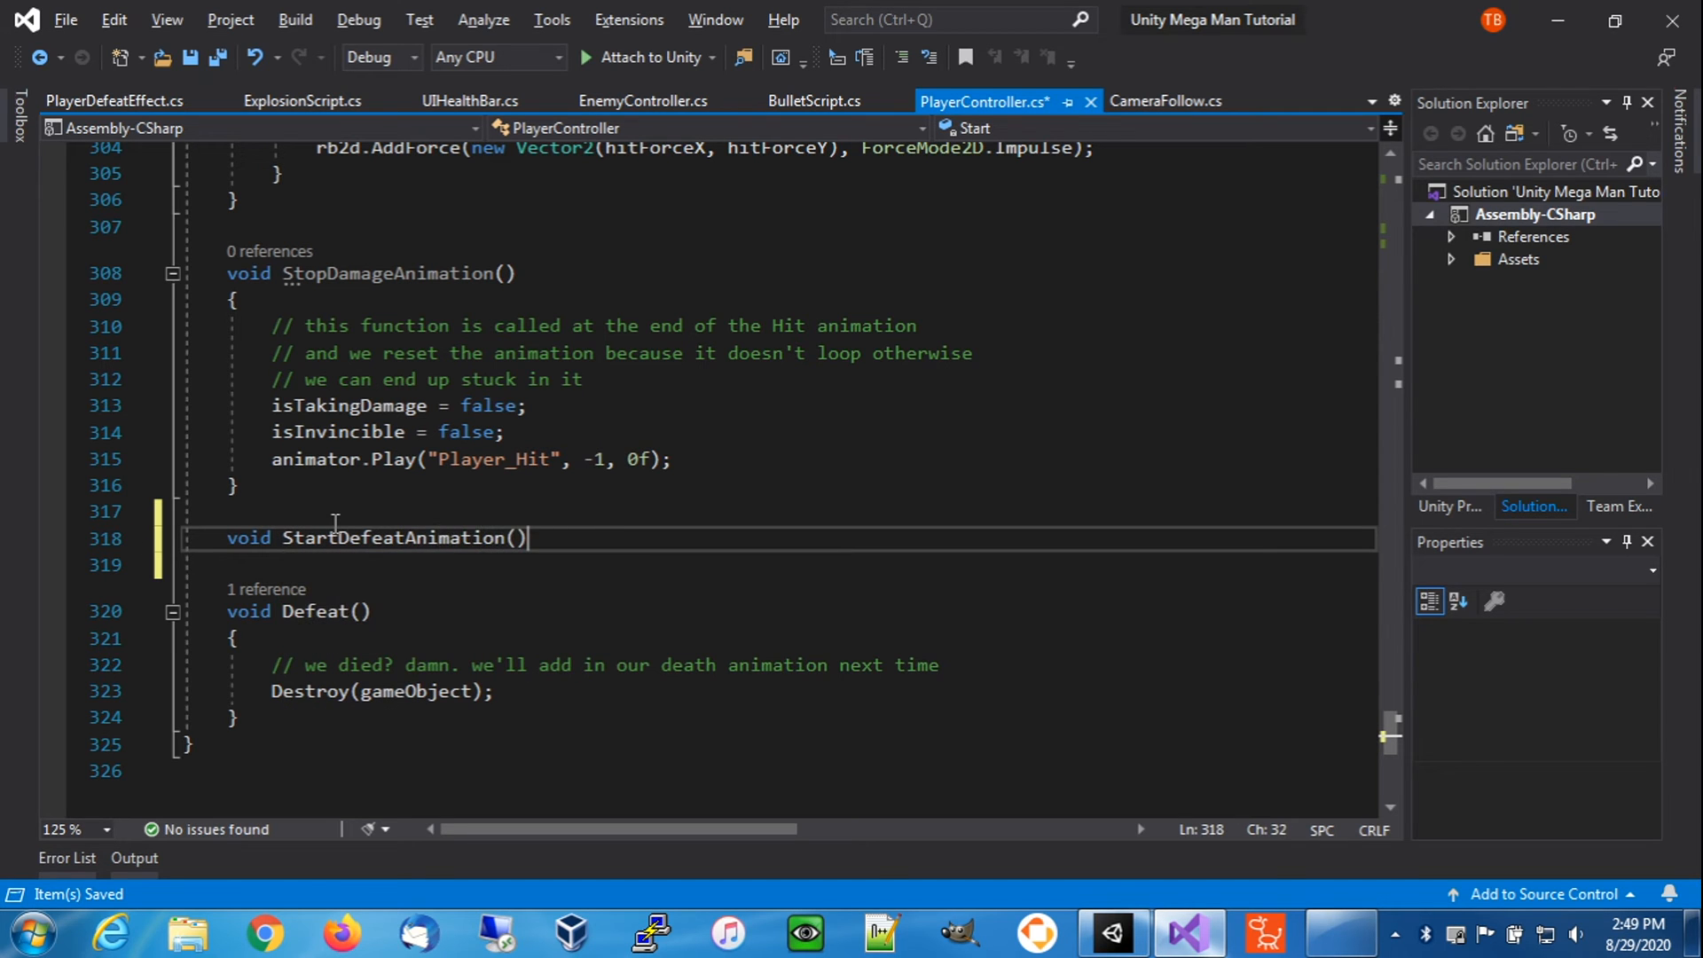
{"action": "key", "text": "Return"}
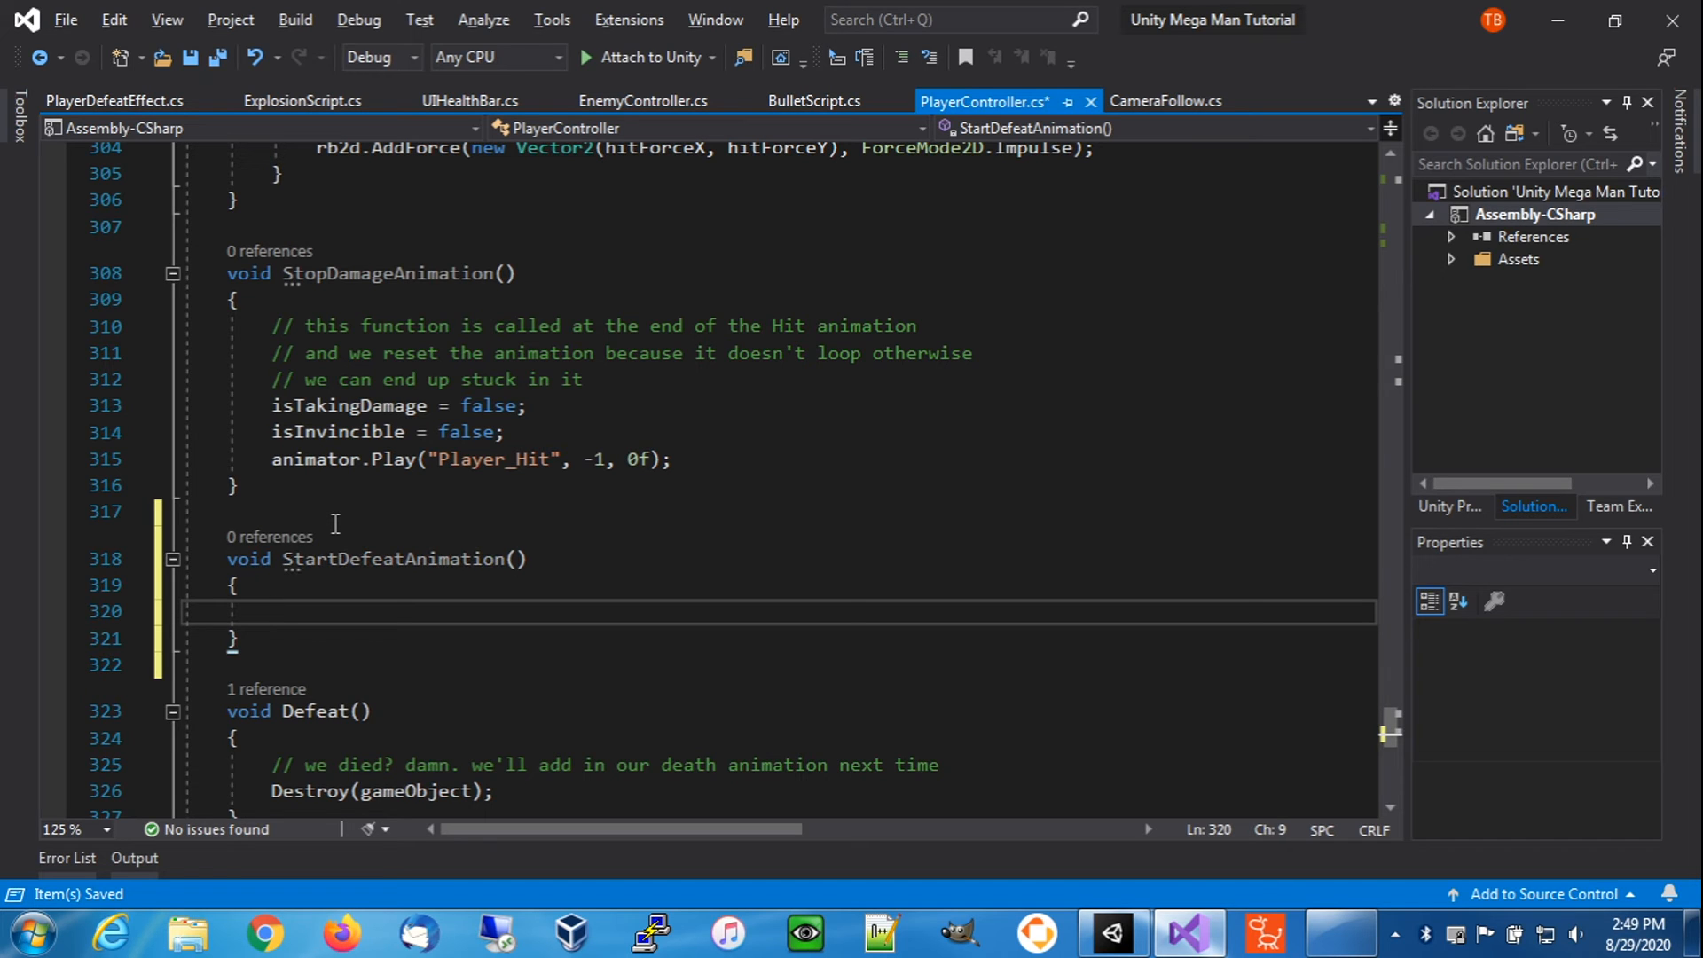
- In StartDefeatAnimation(), declare GameObject explodeEffect = Instantiate(explodeEffectPrefab); as the first line
{"action": "type", "text": "Game"}
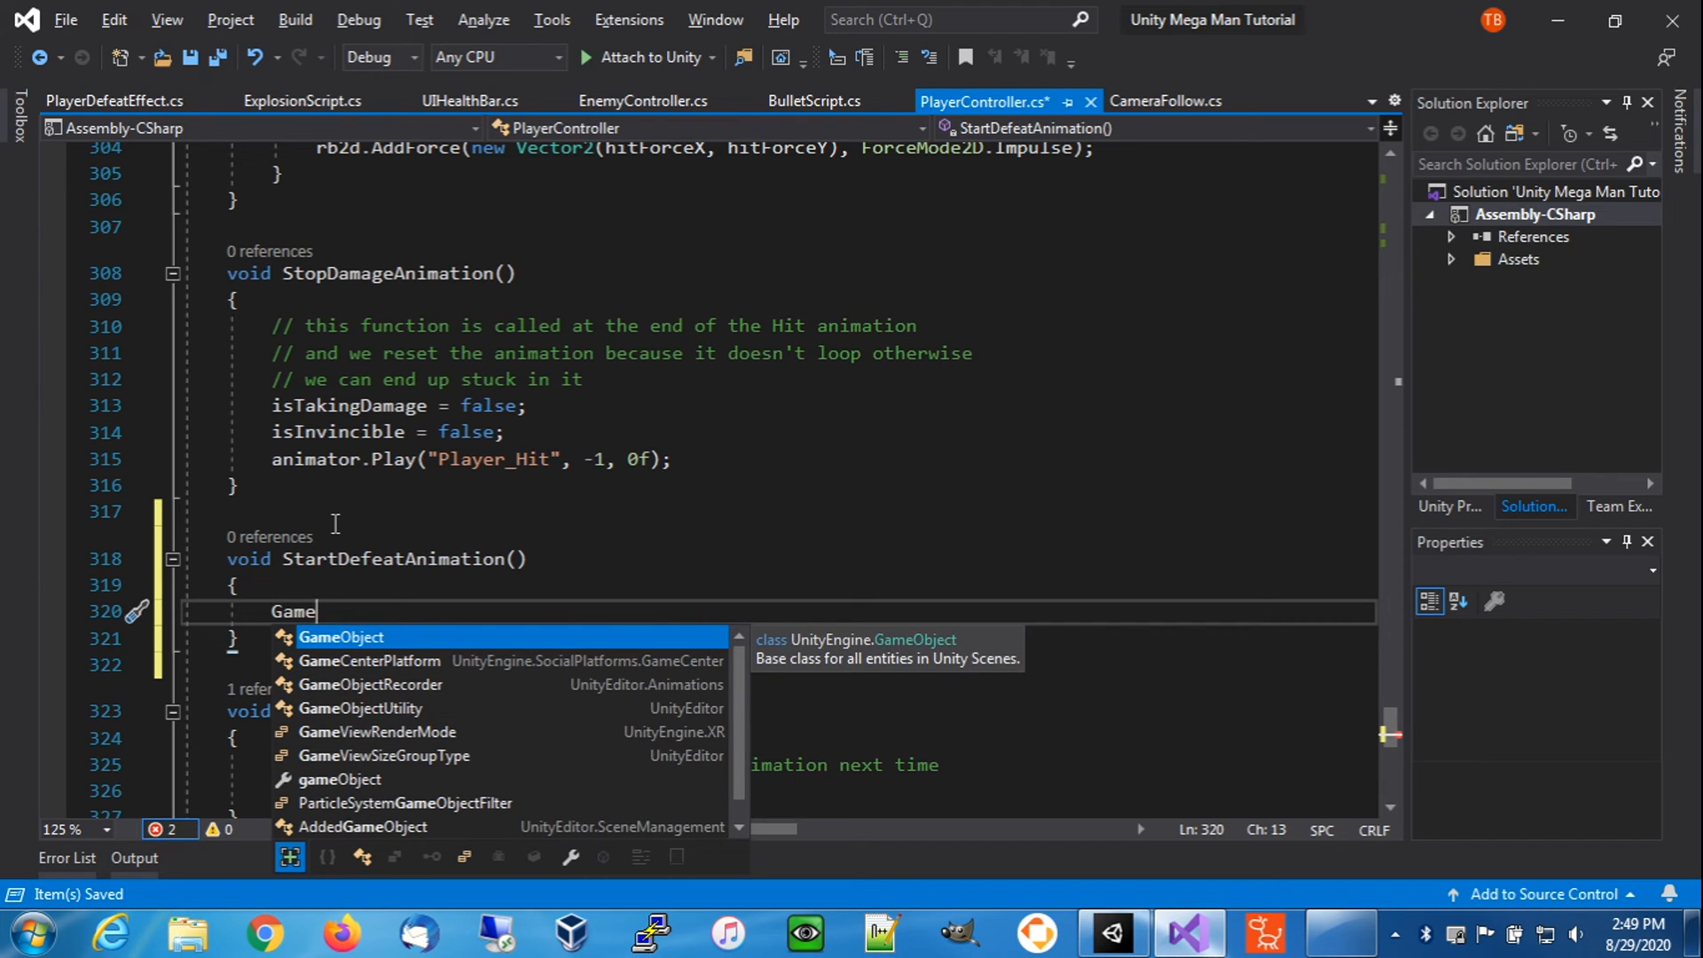
{"action": "type", "text": "Object"}
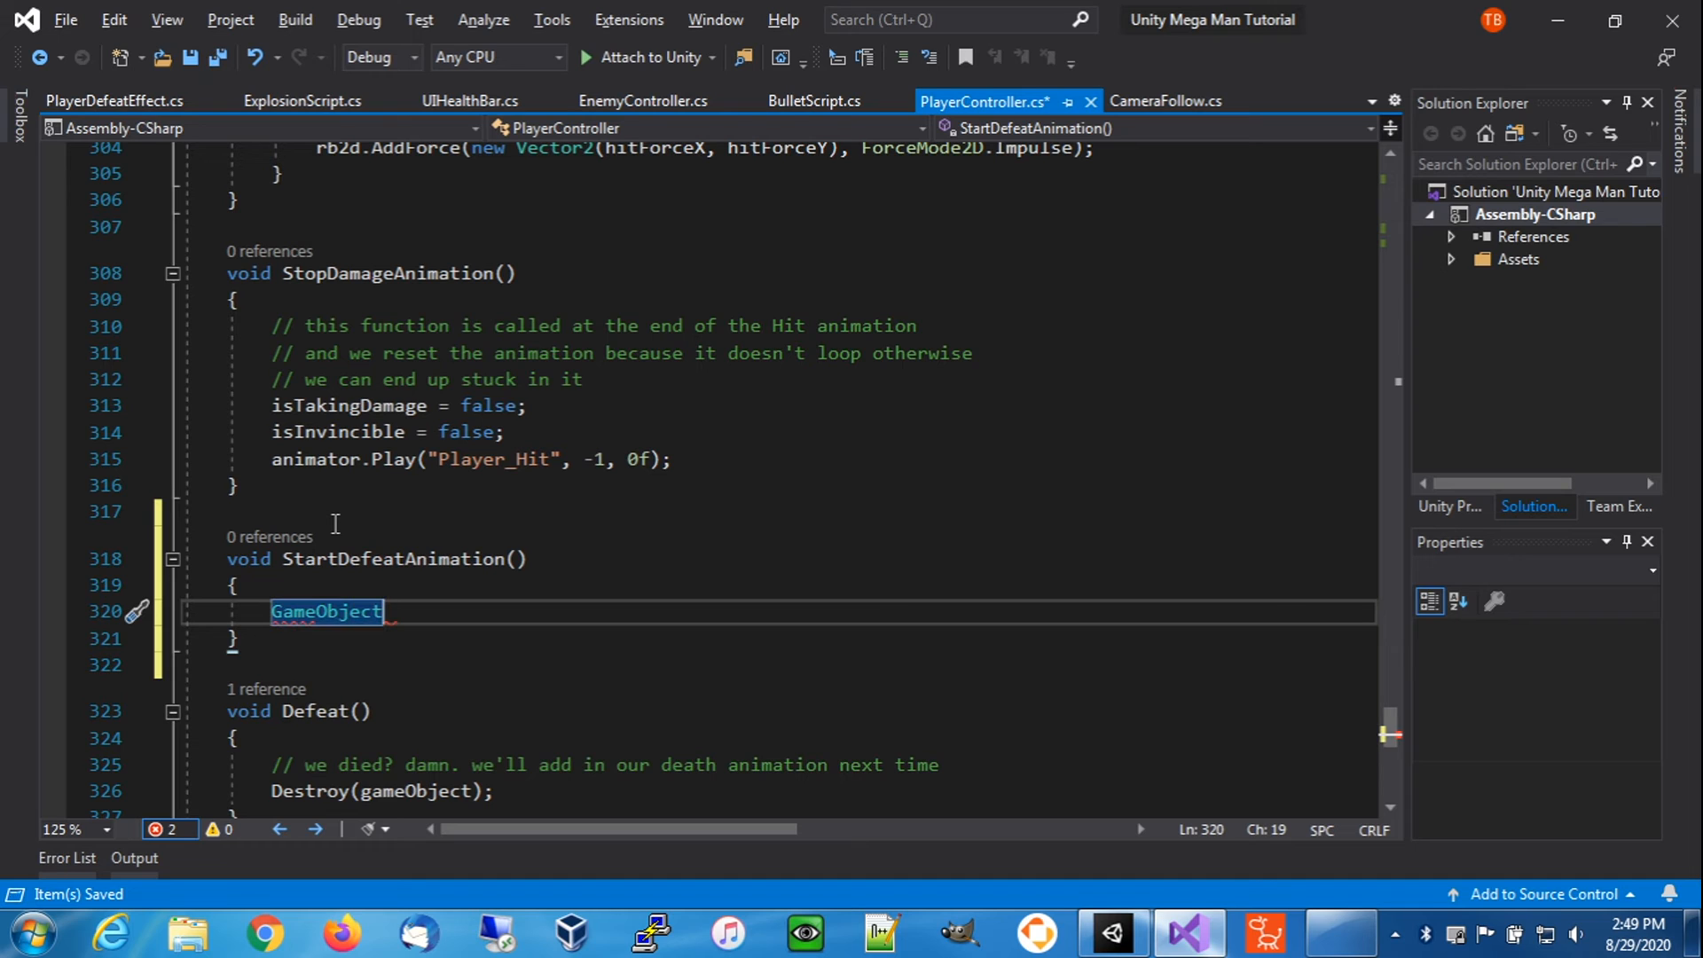
{"action": "type", "text": " explo"}
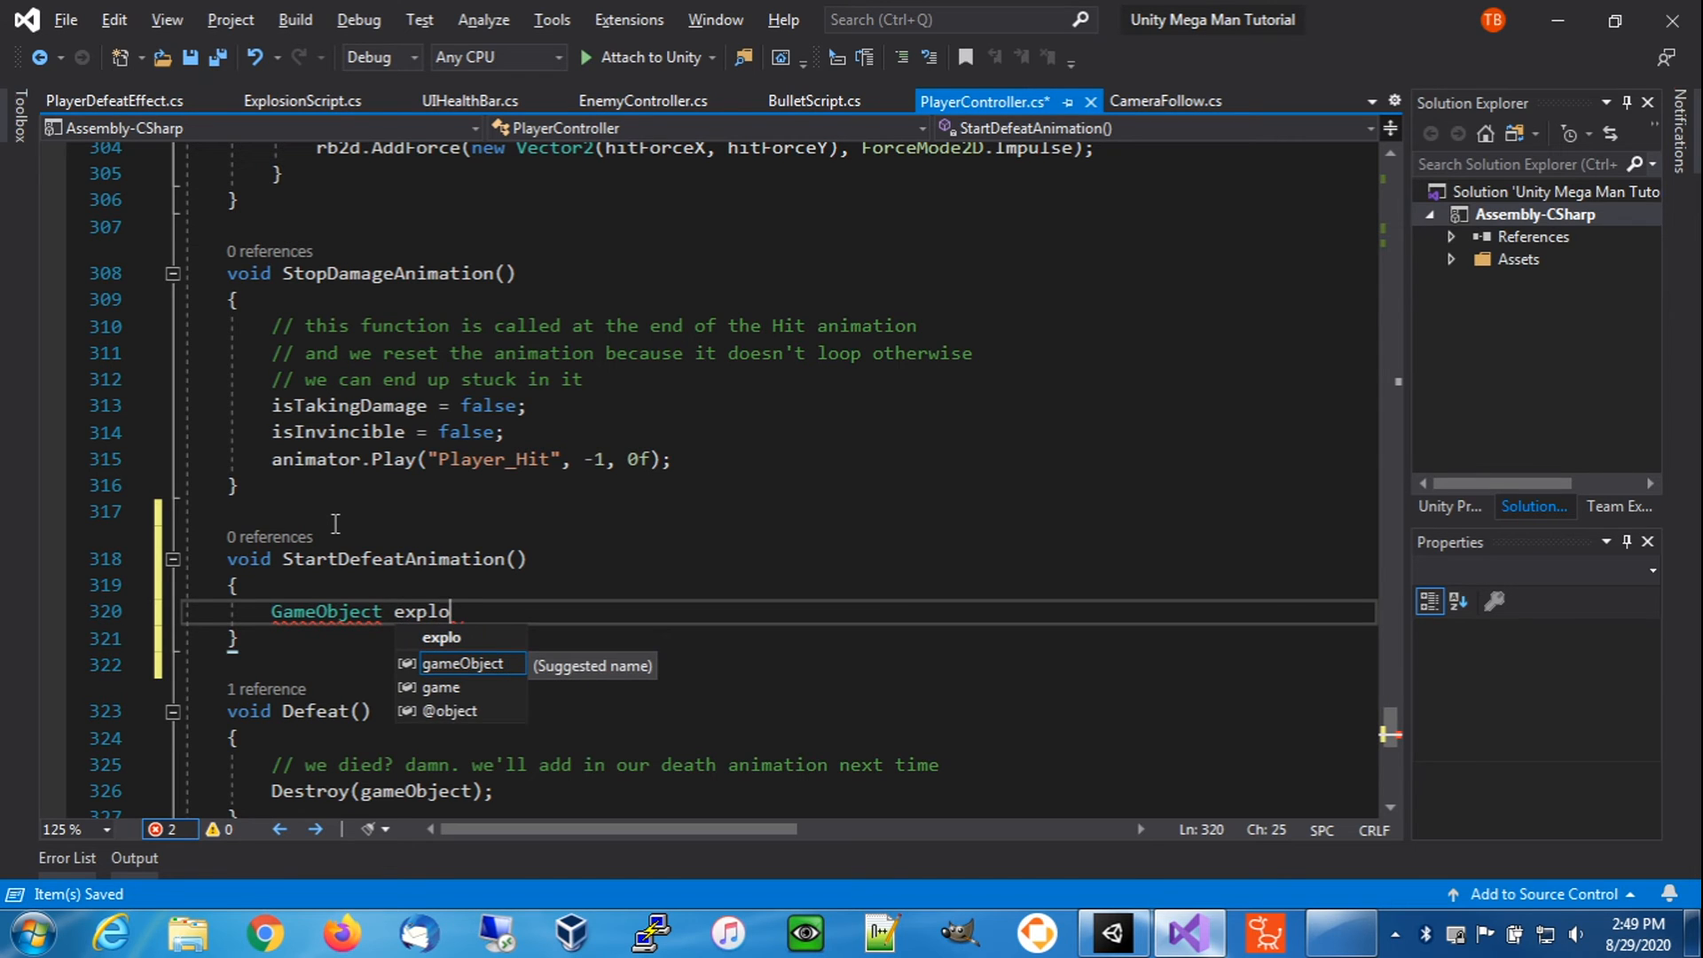
{"action": "type", "text": "deEffect"}
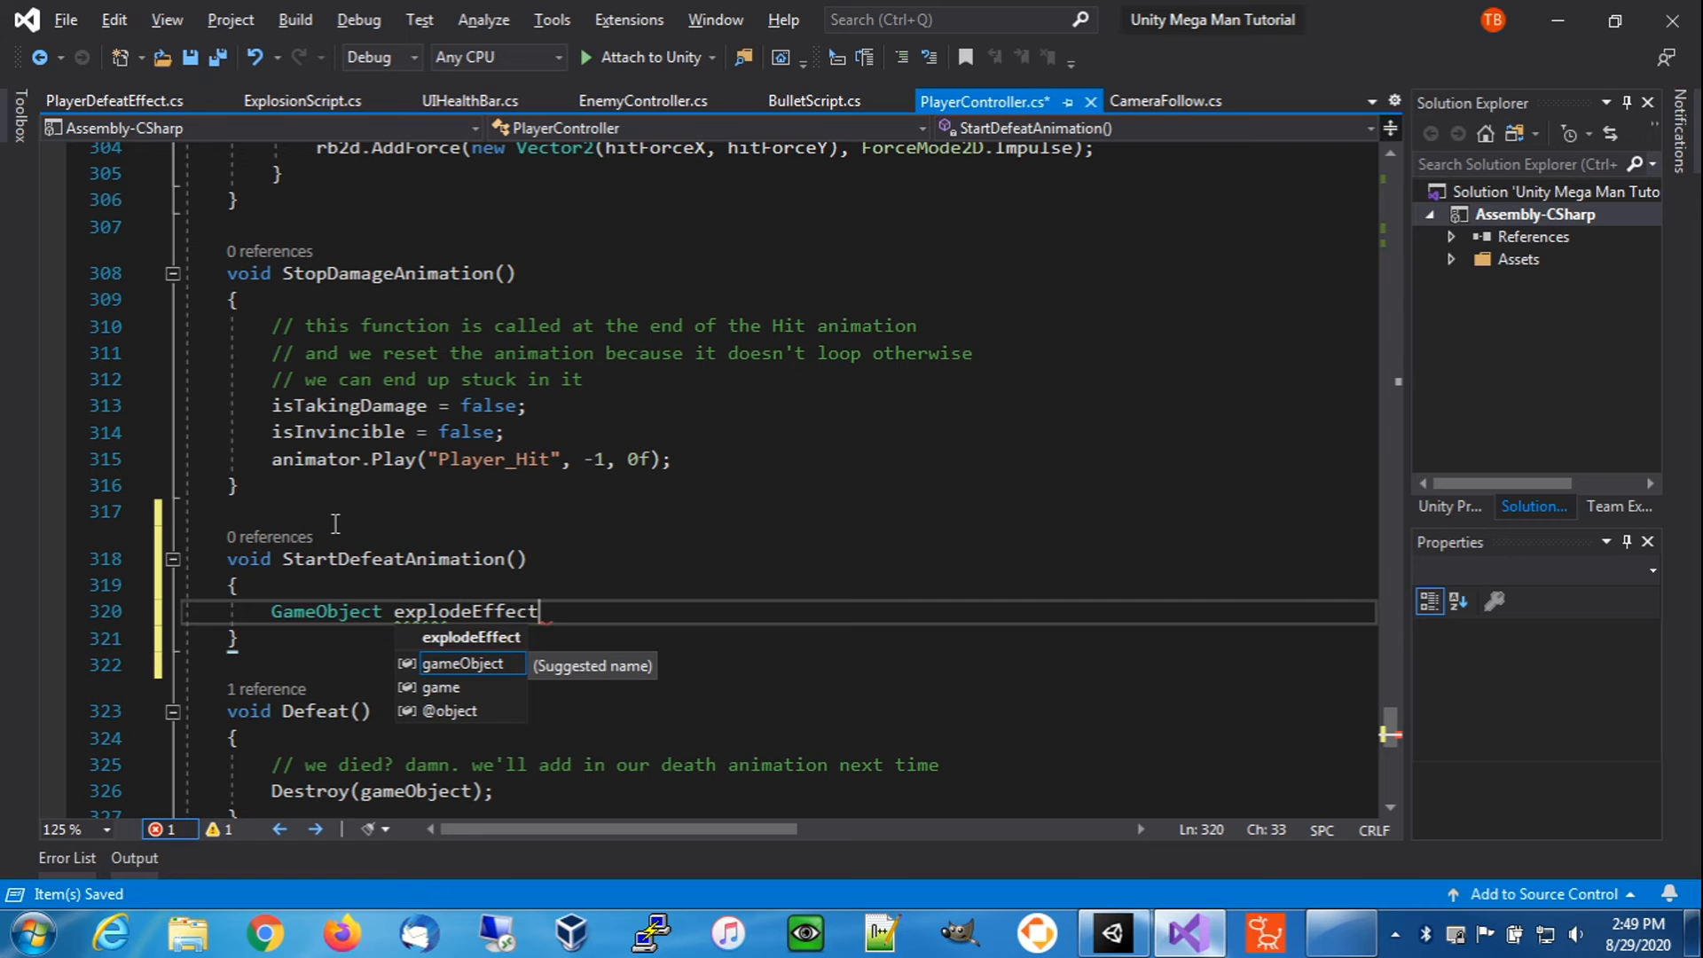
{"action": "type", "text": " = I"}
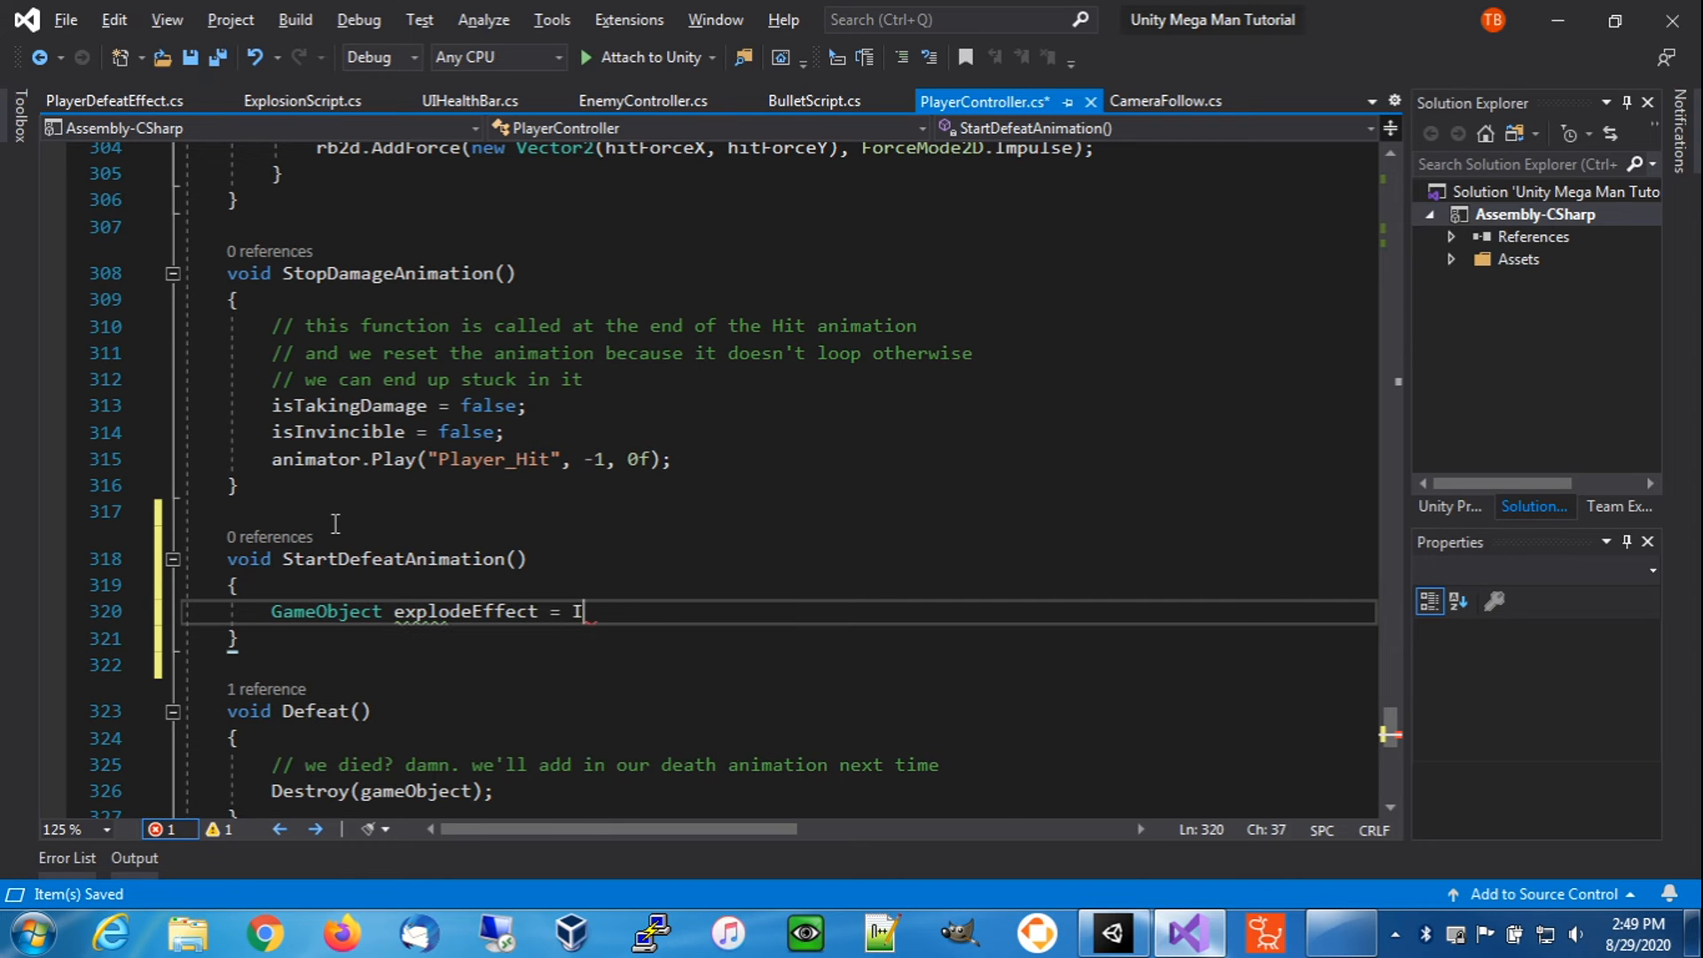
{"action": "type", "text": "nsta"}
{"action": "key", "text": "Tab"}
{"action": "type", "text": "(explo"}
{"action": "key", "text": "Down"}
{"action": "key", "text": "Tab"}
{"action": "type", "text": ")"}
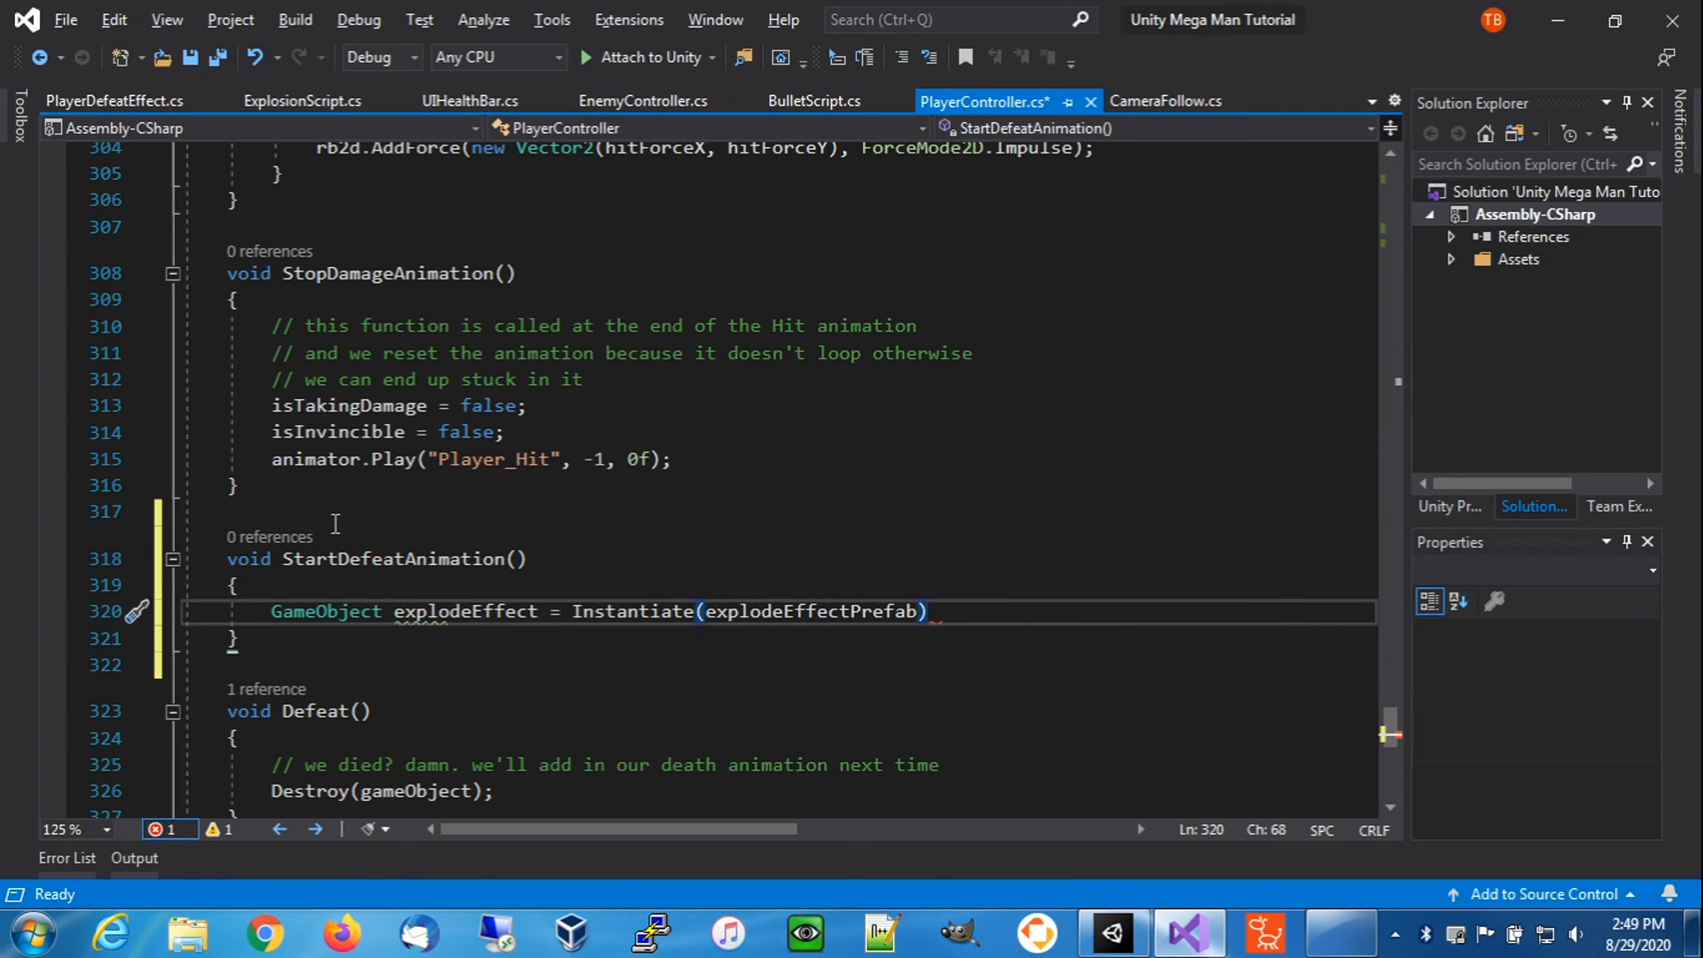
{"action": "type", "text": ";"}
{"action": "key", "text": "Return"}
- Name the instantiated effect after its prefab by adding explodeEffect.name = explodeEffectPrefab.name; below the Instantiate line
{"action": "type", "text": "e"}
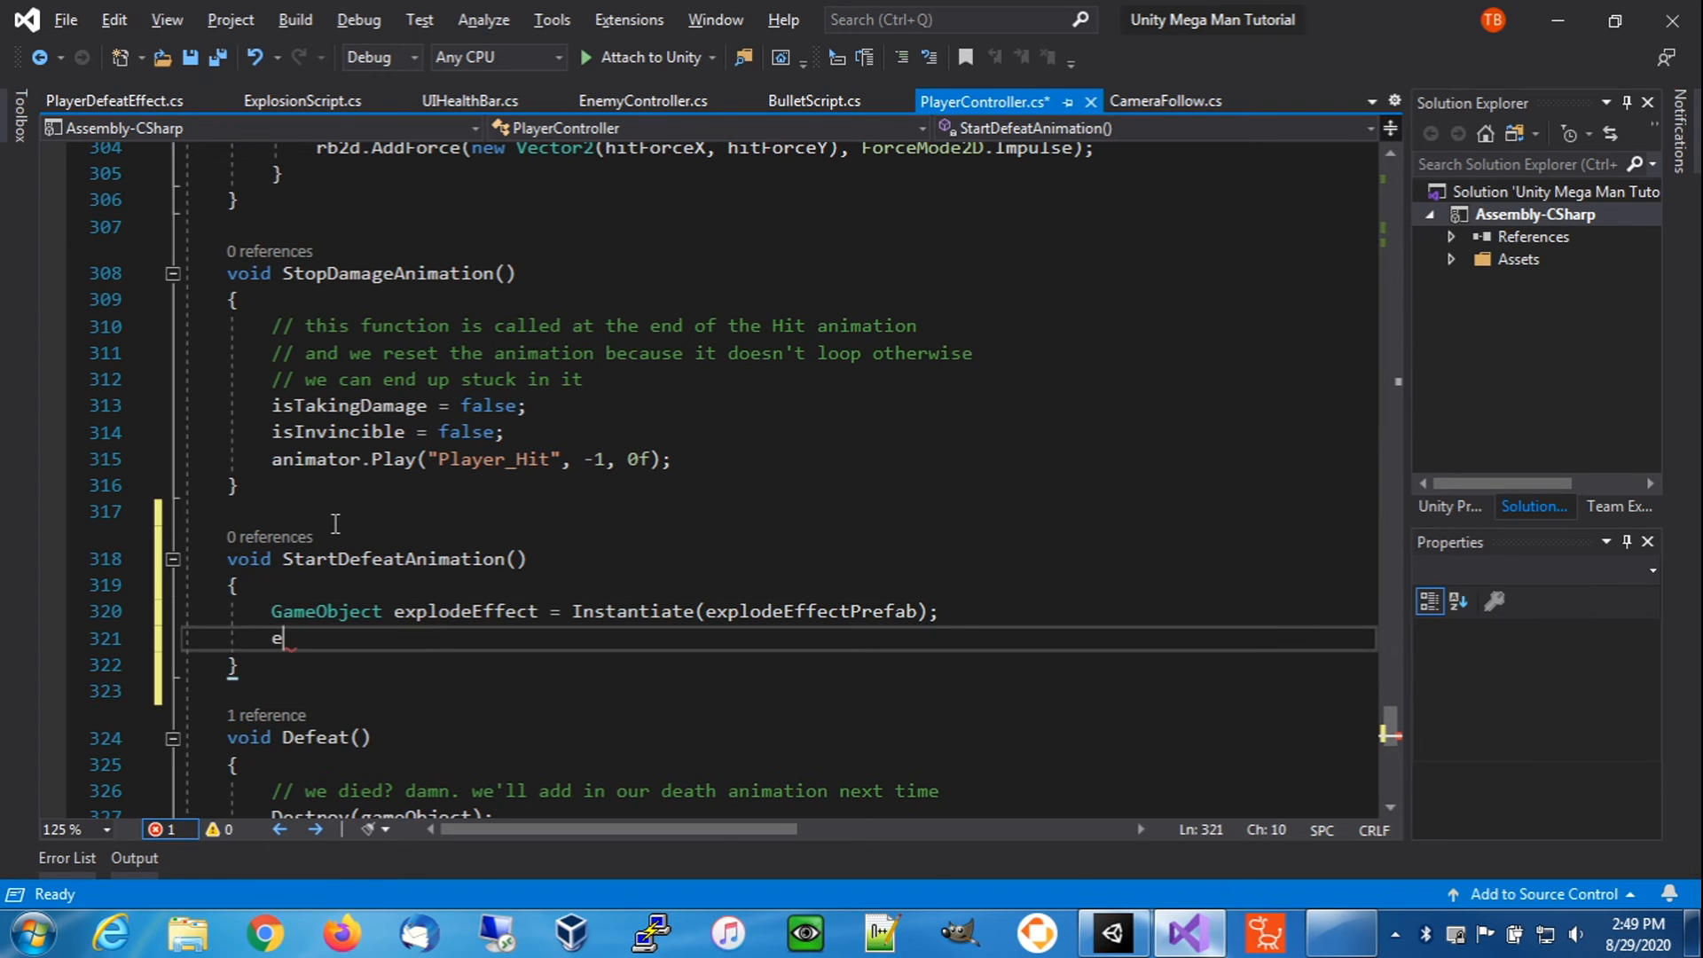
{"action": "type", "text": "xplode"}
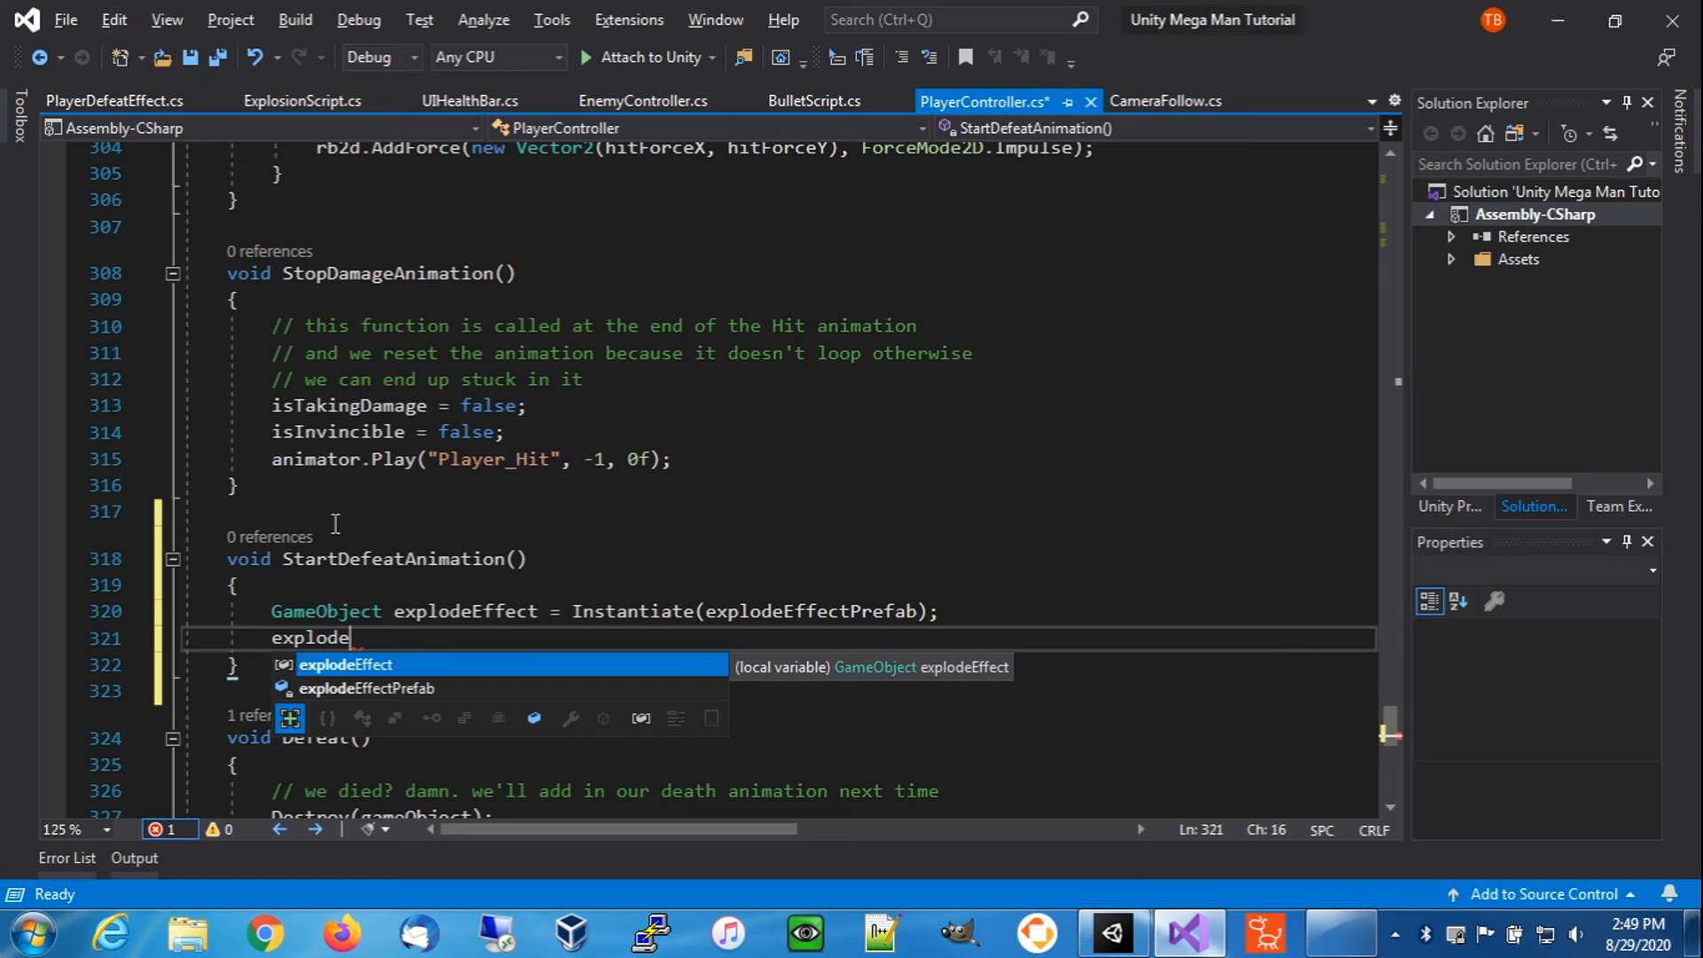
{"action": "type", "text": "Effect"}
{"action": "key", "text": "Escape"}
{"action": "type", "text": ".nam"}
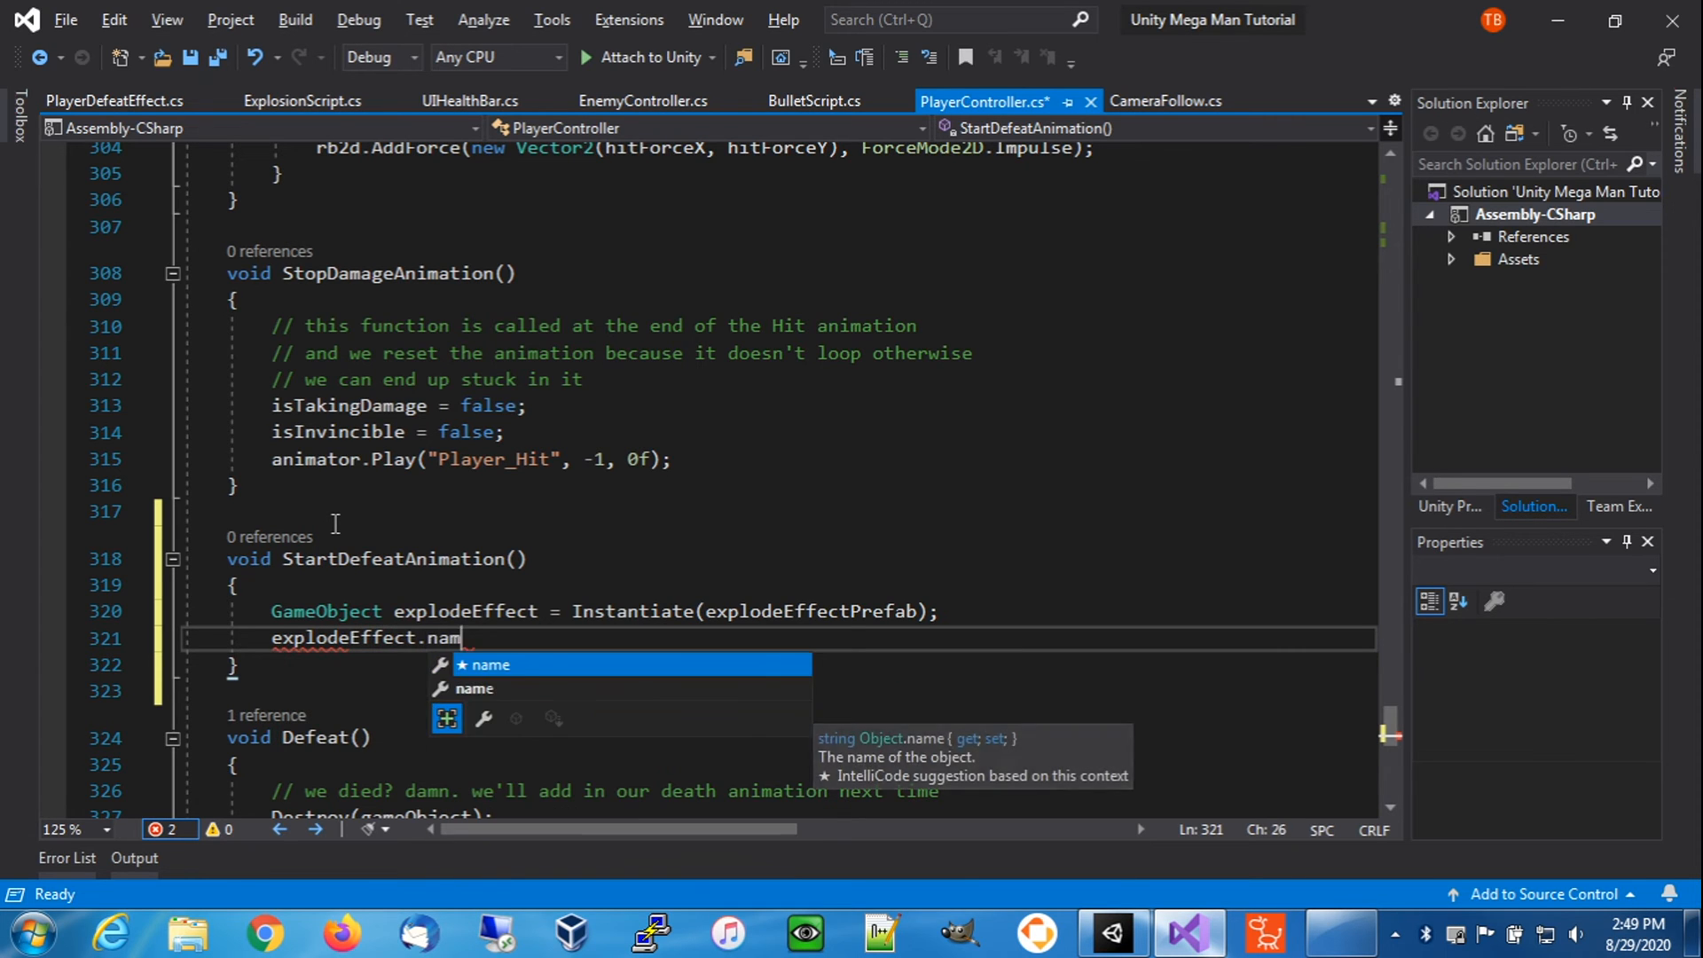
{"action": "type", "text": "e = e"}
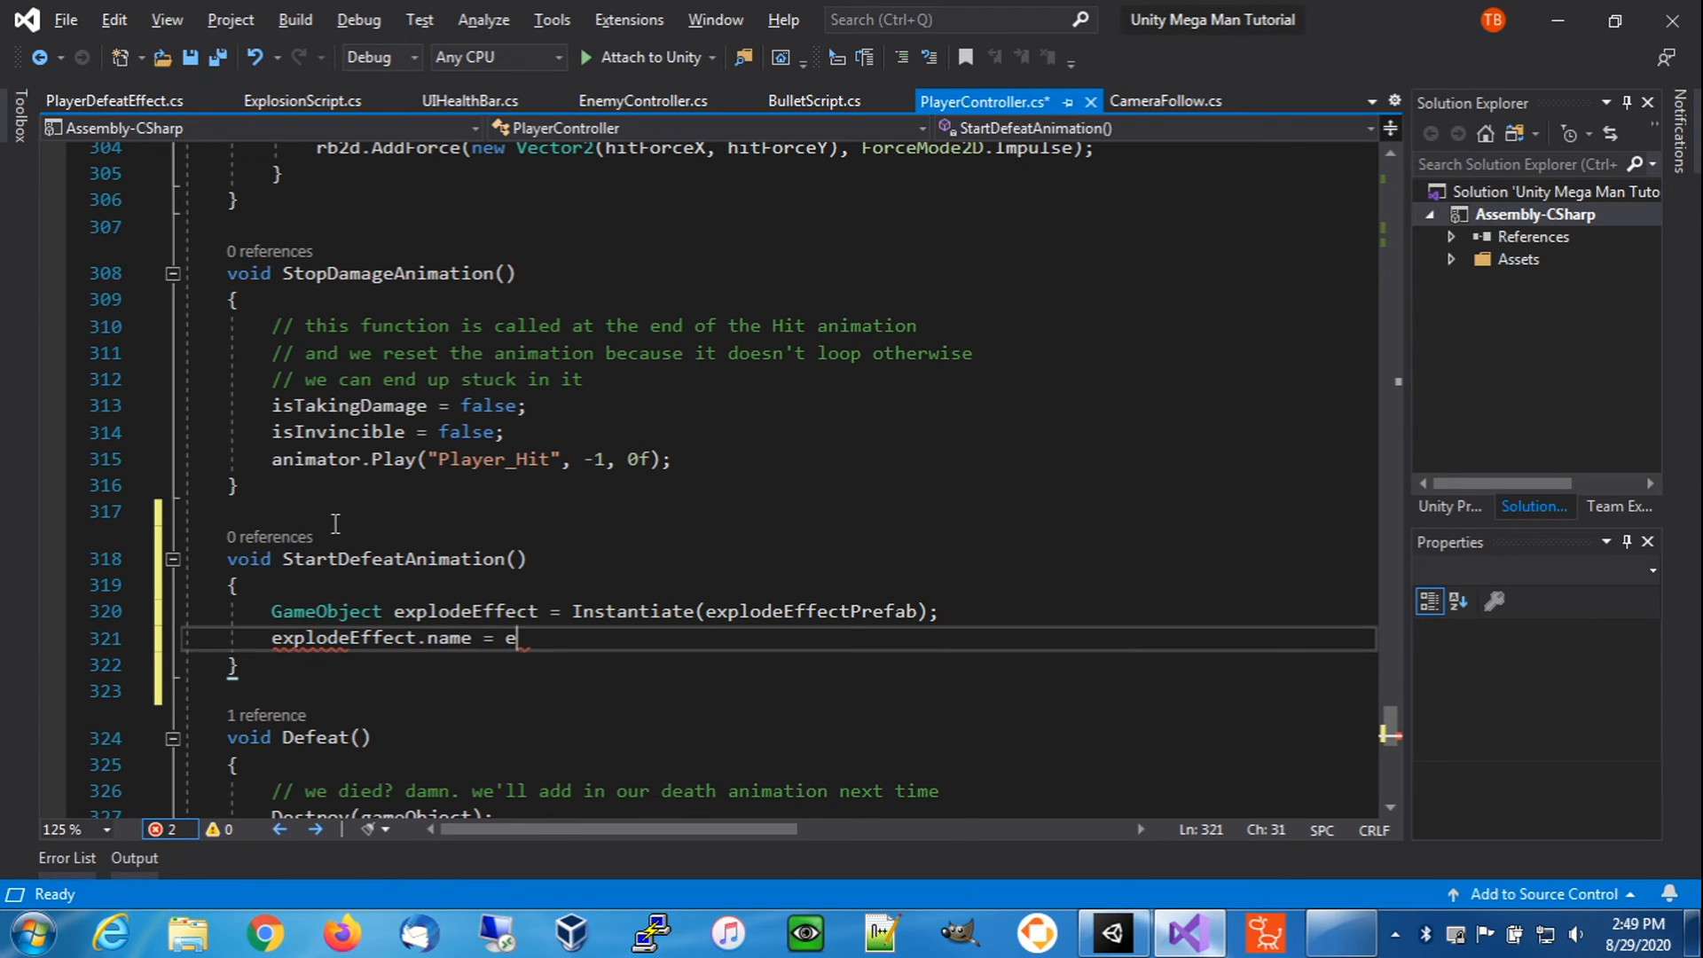
{"action": "type", "text": "xplo"}
{"action": "key", "text": "Down"}
{"action": "key", "text": "Tab"}
{"action": "type", "text": ".name;"}
{"action": "key", "text": "Return"}
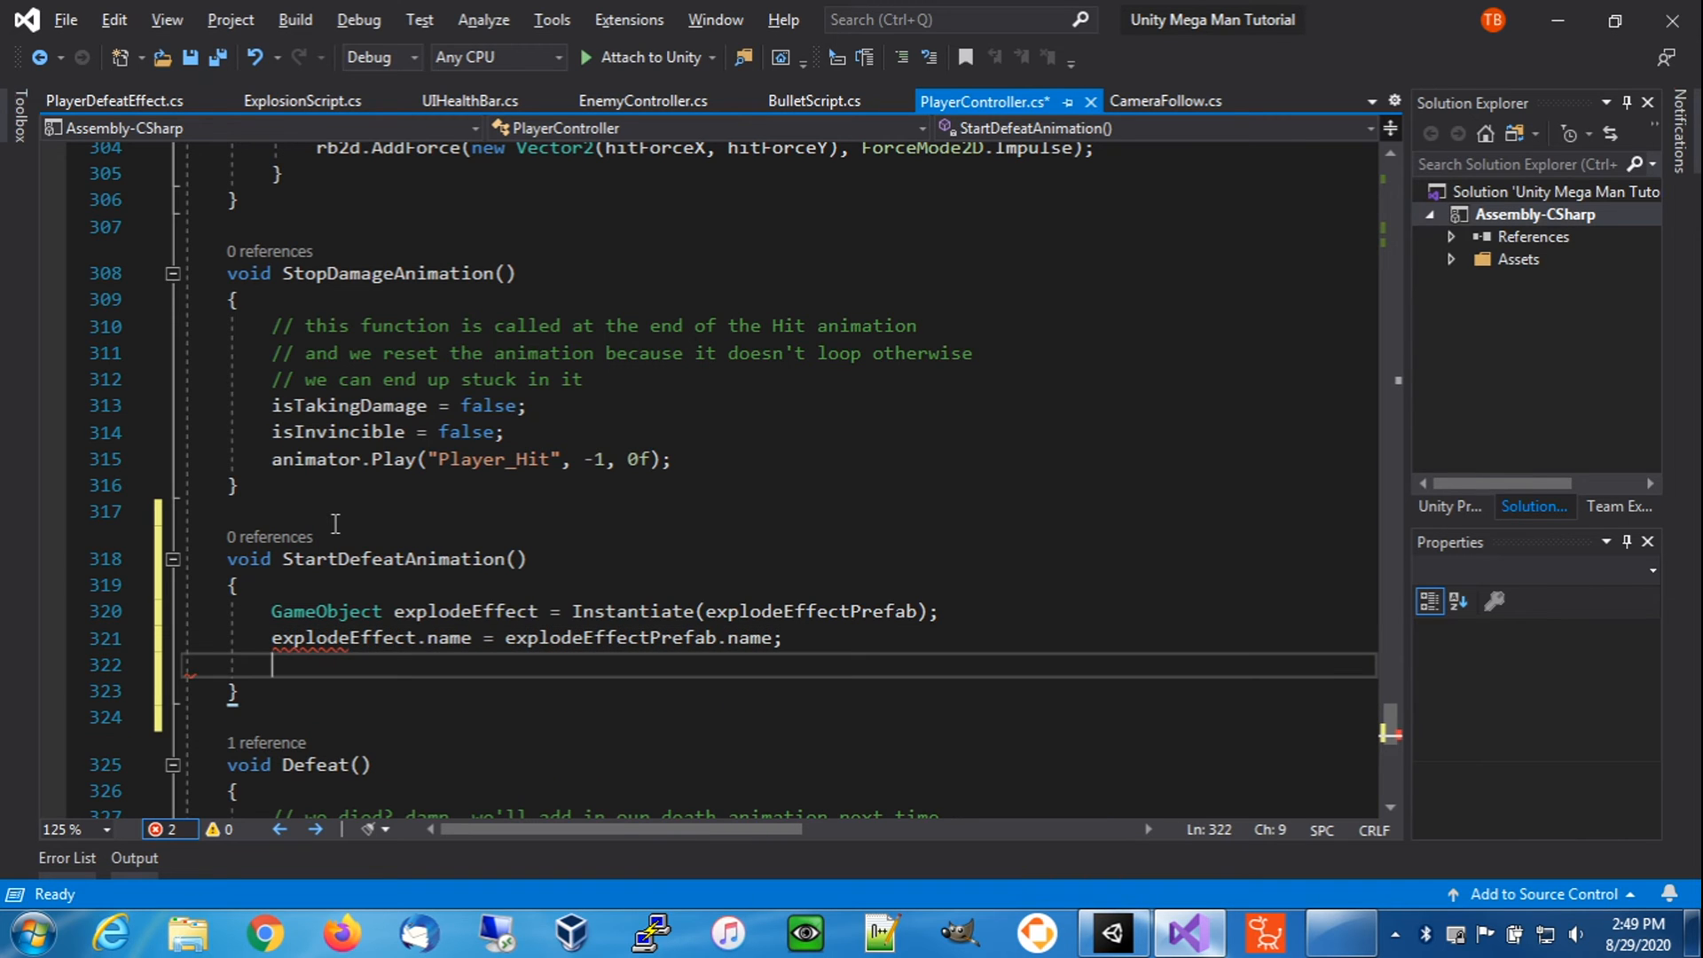
- Place the effect at the player's centre by adding explodeEffect.transform.position = sprite.bounds.center; as the third line of StartDefeatAnimation()
{"action": "type", "text": "explode"}
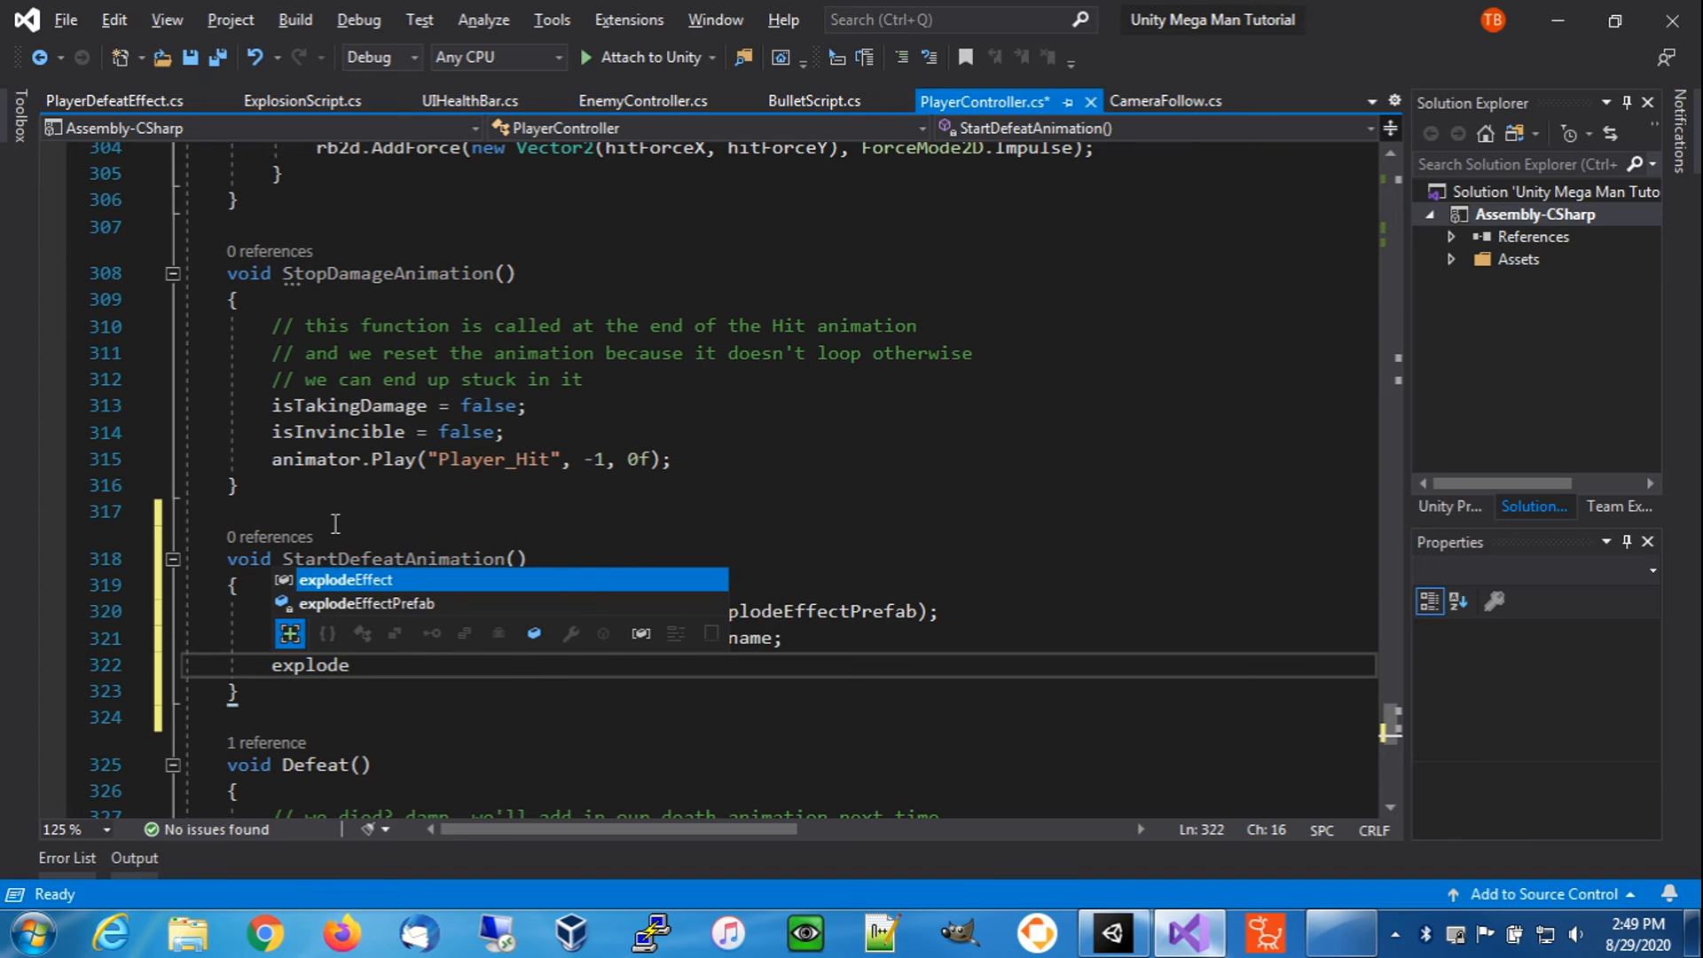
{"action": "key", "text": "Tab"}
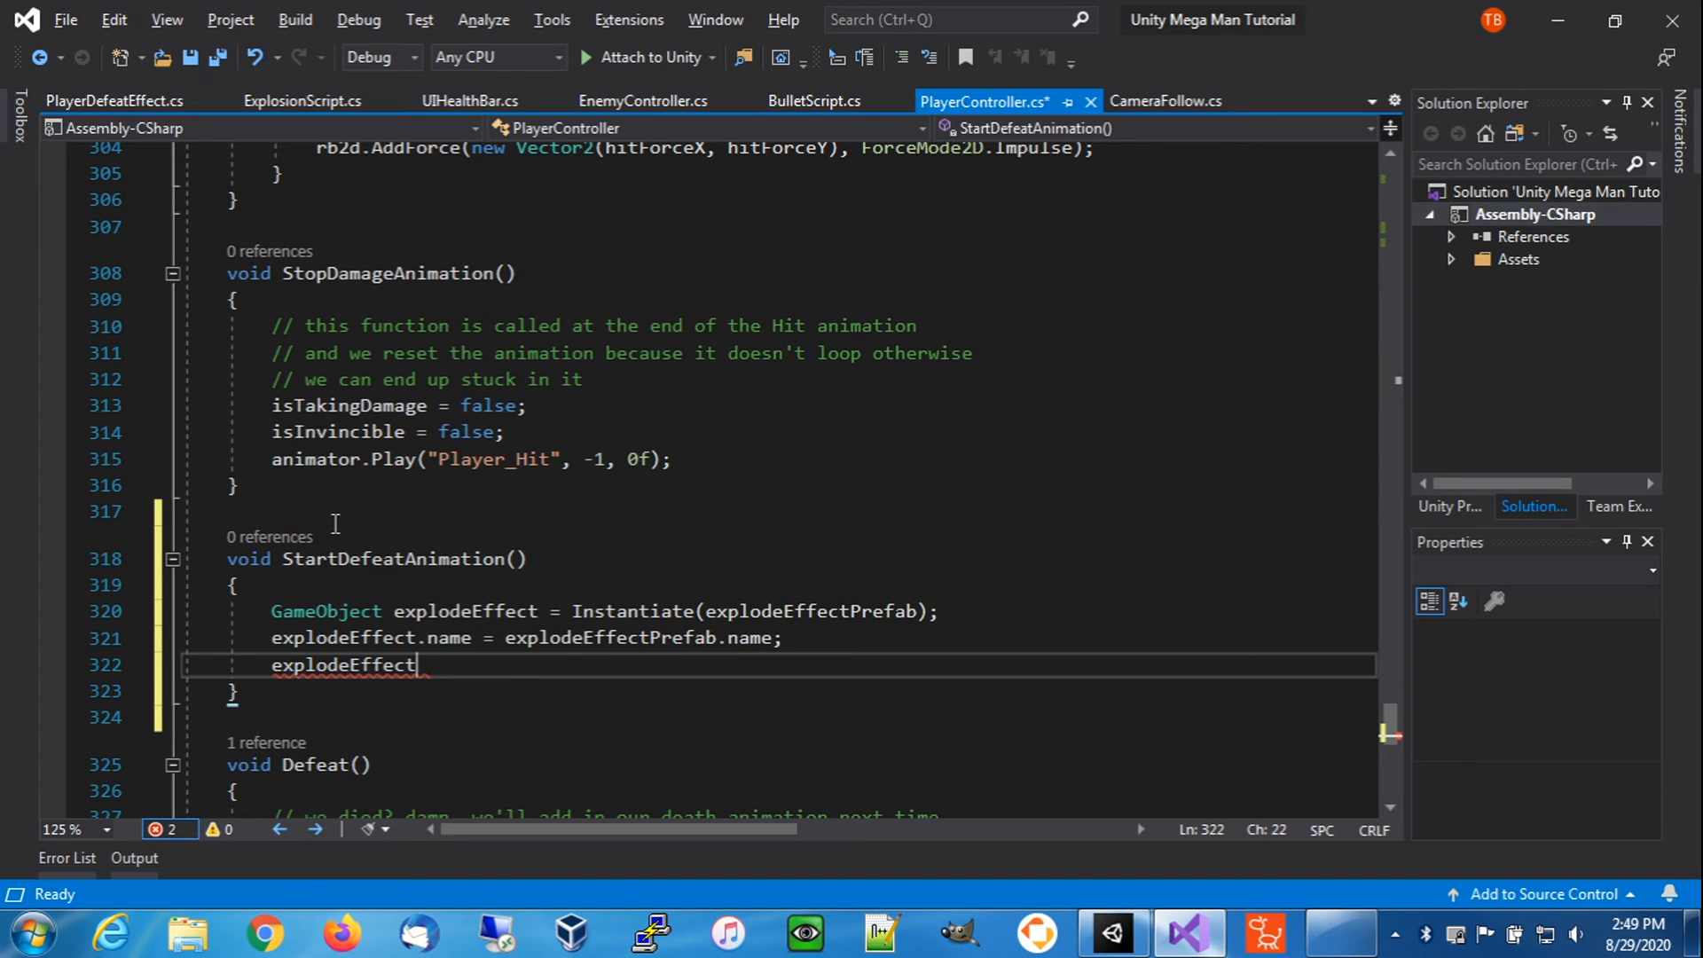
{"action": "type", "text": ".tra"}
{"action": "key", "text": "Tab"}
{"action": "type", "text": ".pos"}
{"action": "key", "text": "Tab"}
{"action": "type", "text": "= sprite"}
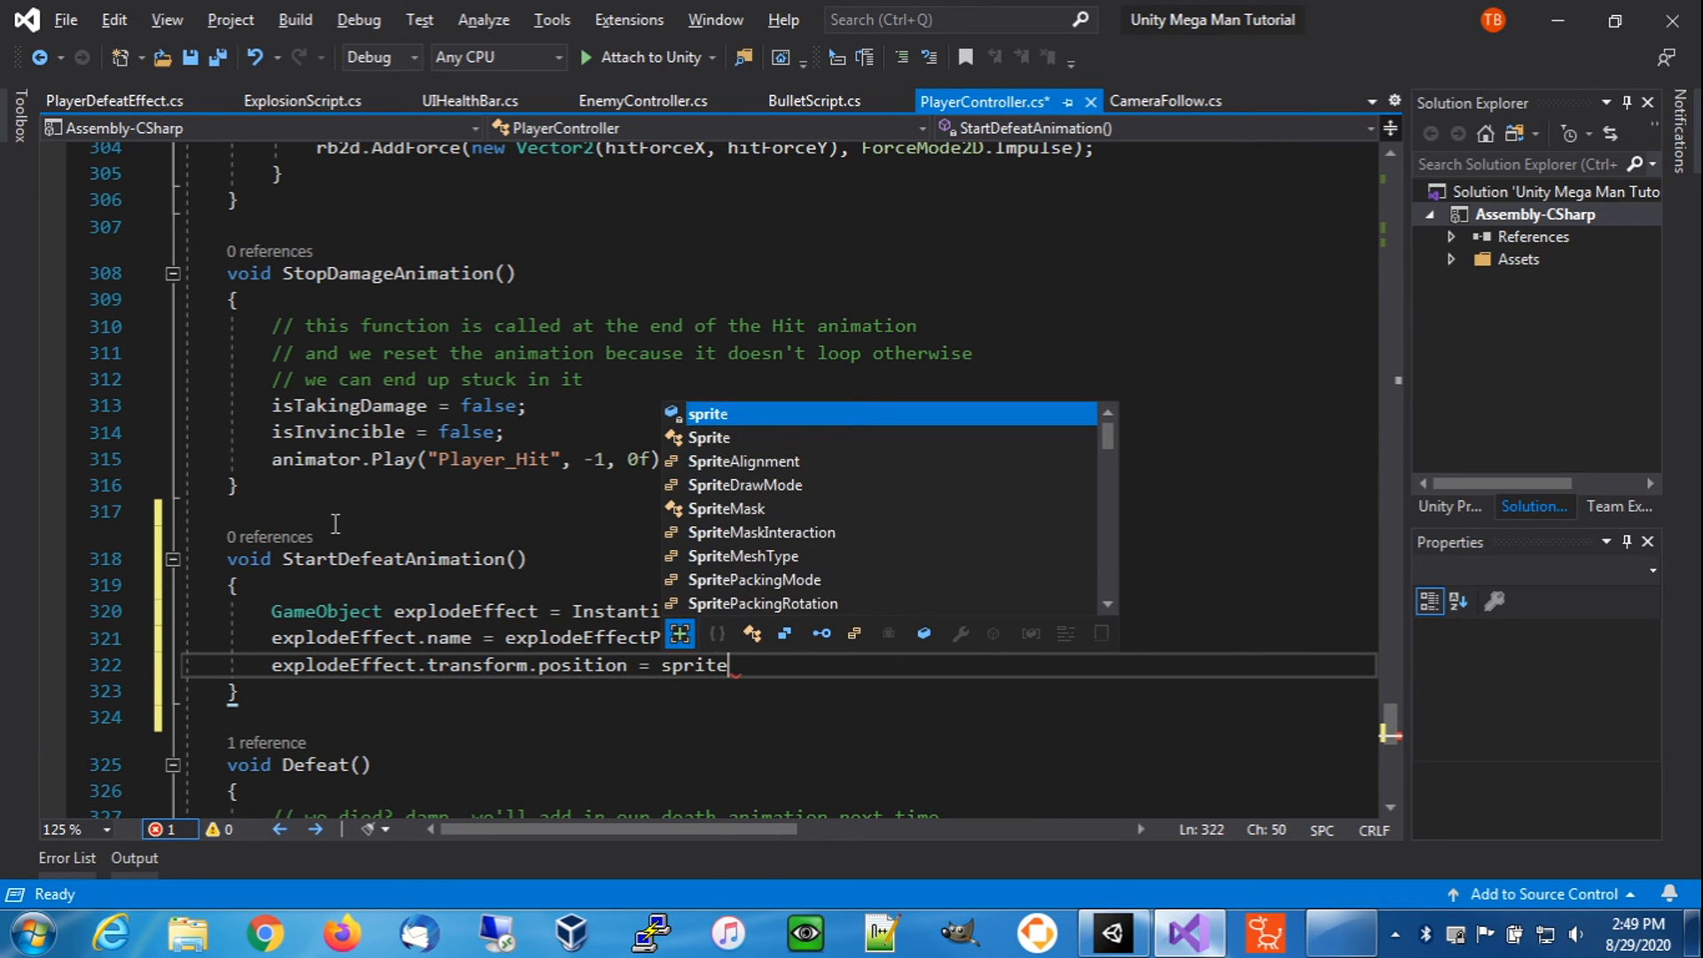
{"action": "type", "text": ".bounds.cen"}
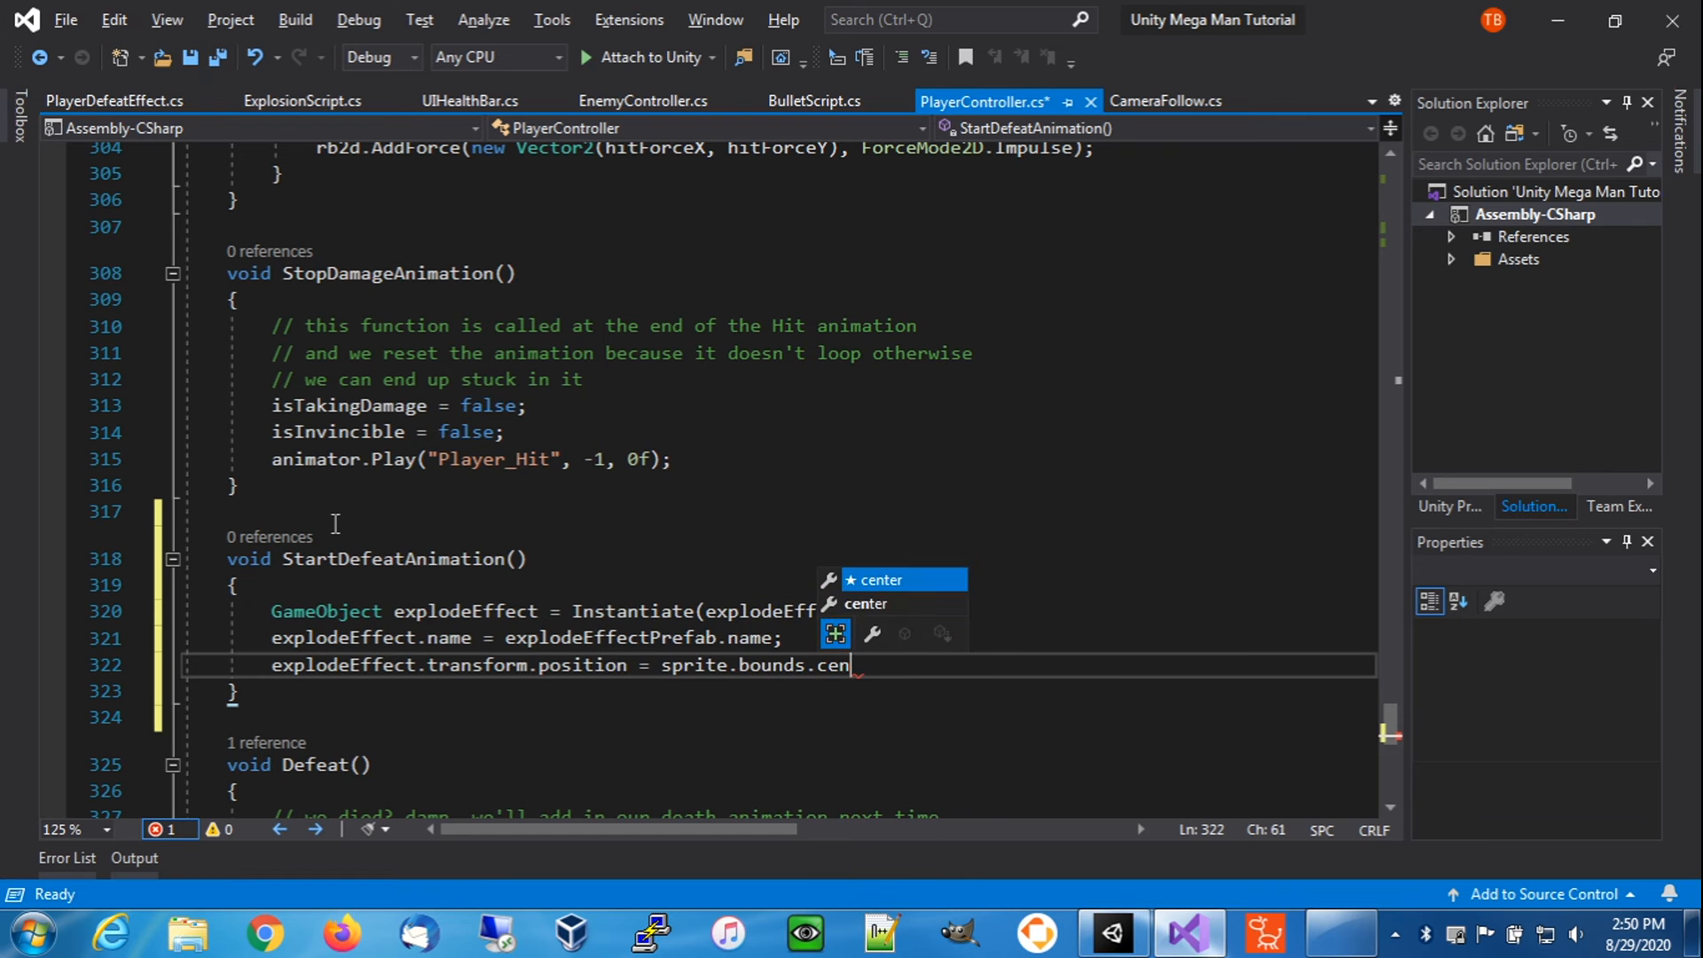
{"action": "key", "text": "Tab"}
{"action": "type", "text": ";"}
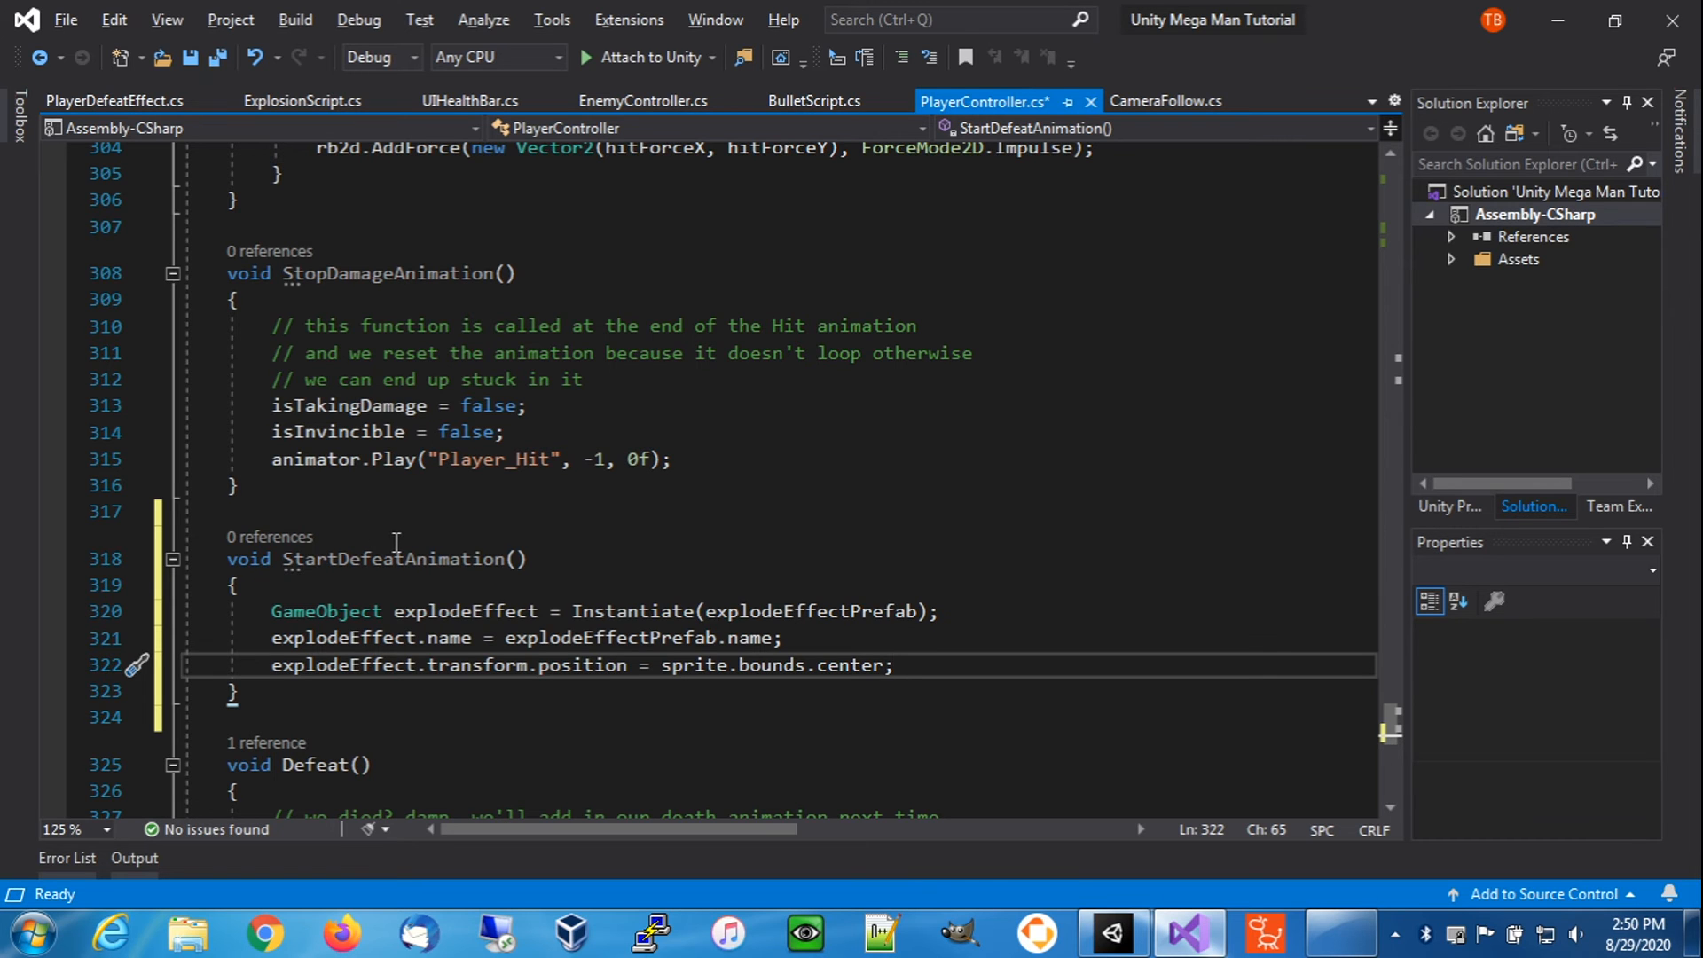
- Move the Destroy(gameObject); line from Defeat() to the end of StartDefeatAnimation()
{"action": "scroll", "coordinate": [395, 550], "scroll_direction": "down", "scroll_amount": 2}
{"action": "left_click", "coordinate": [271, 691]}
{"action": "left_click_drag", "start_coordinate": [271, 692], "coordinate": [515, 686]}
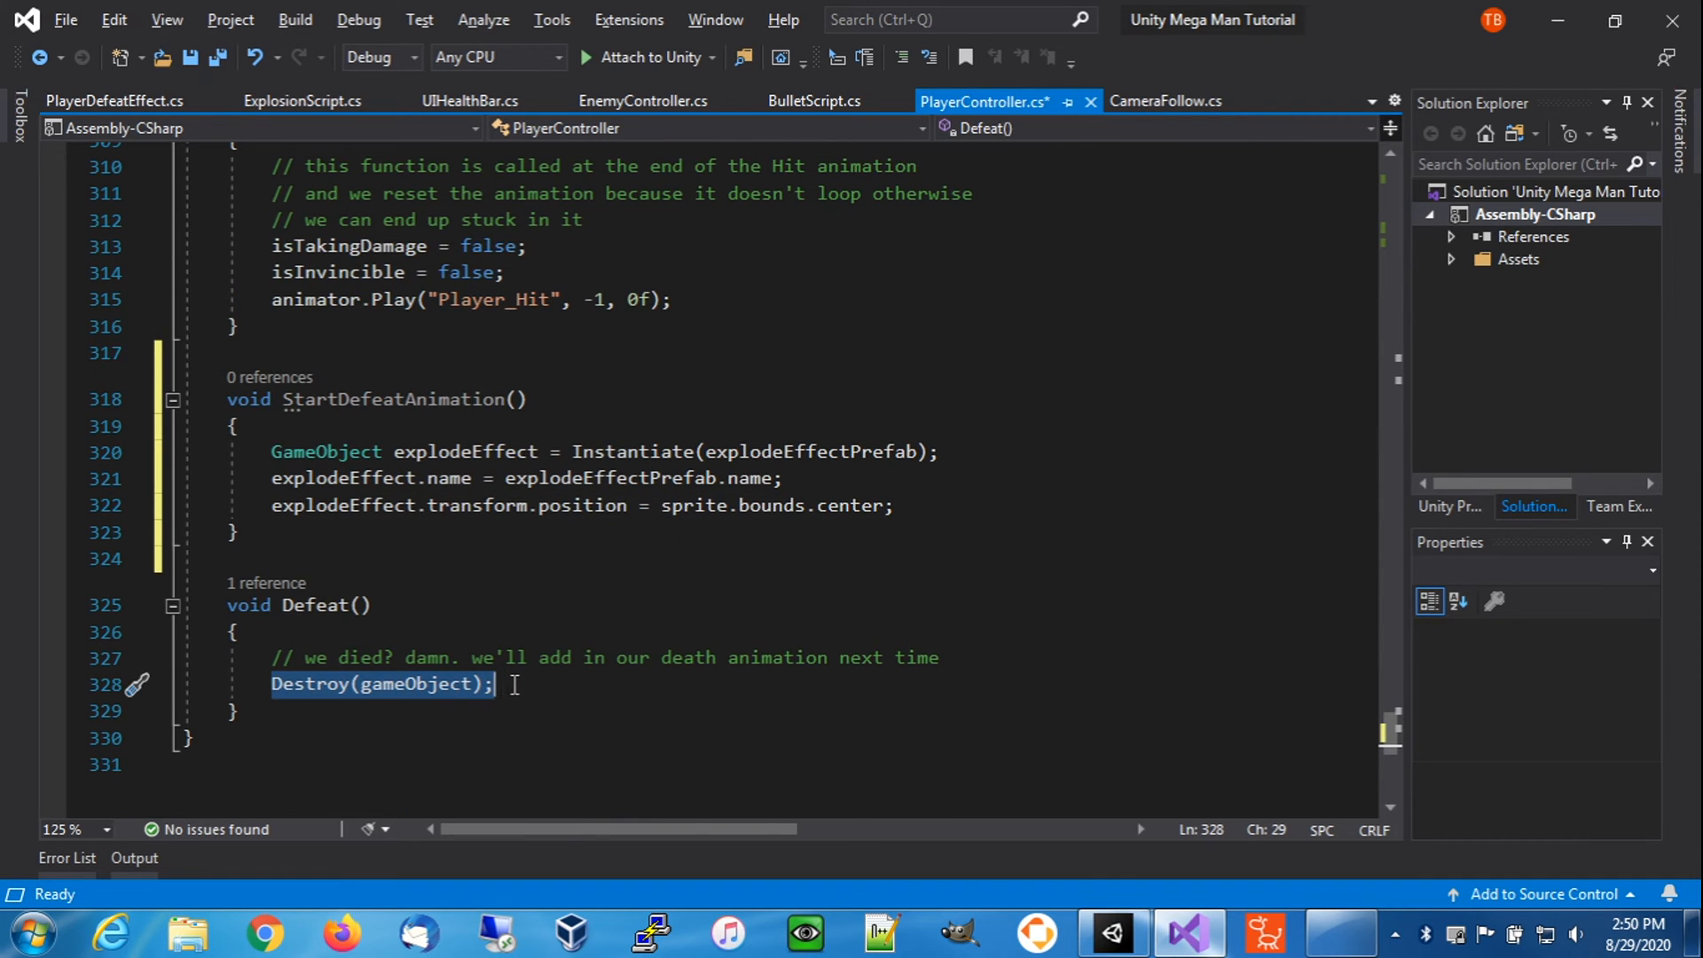
{"action": "key", "text": "ctrl+x"}
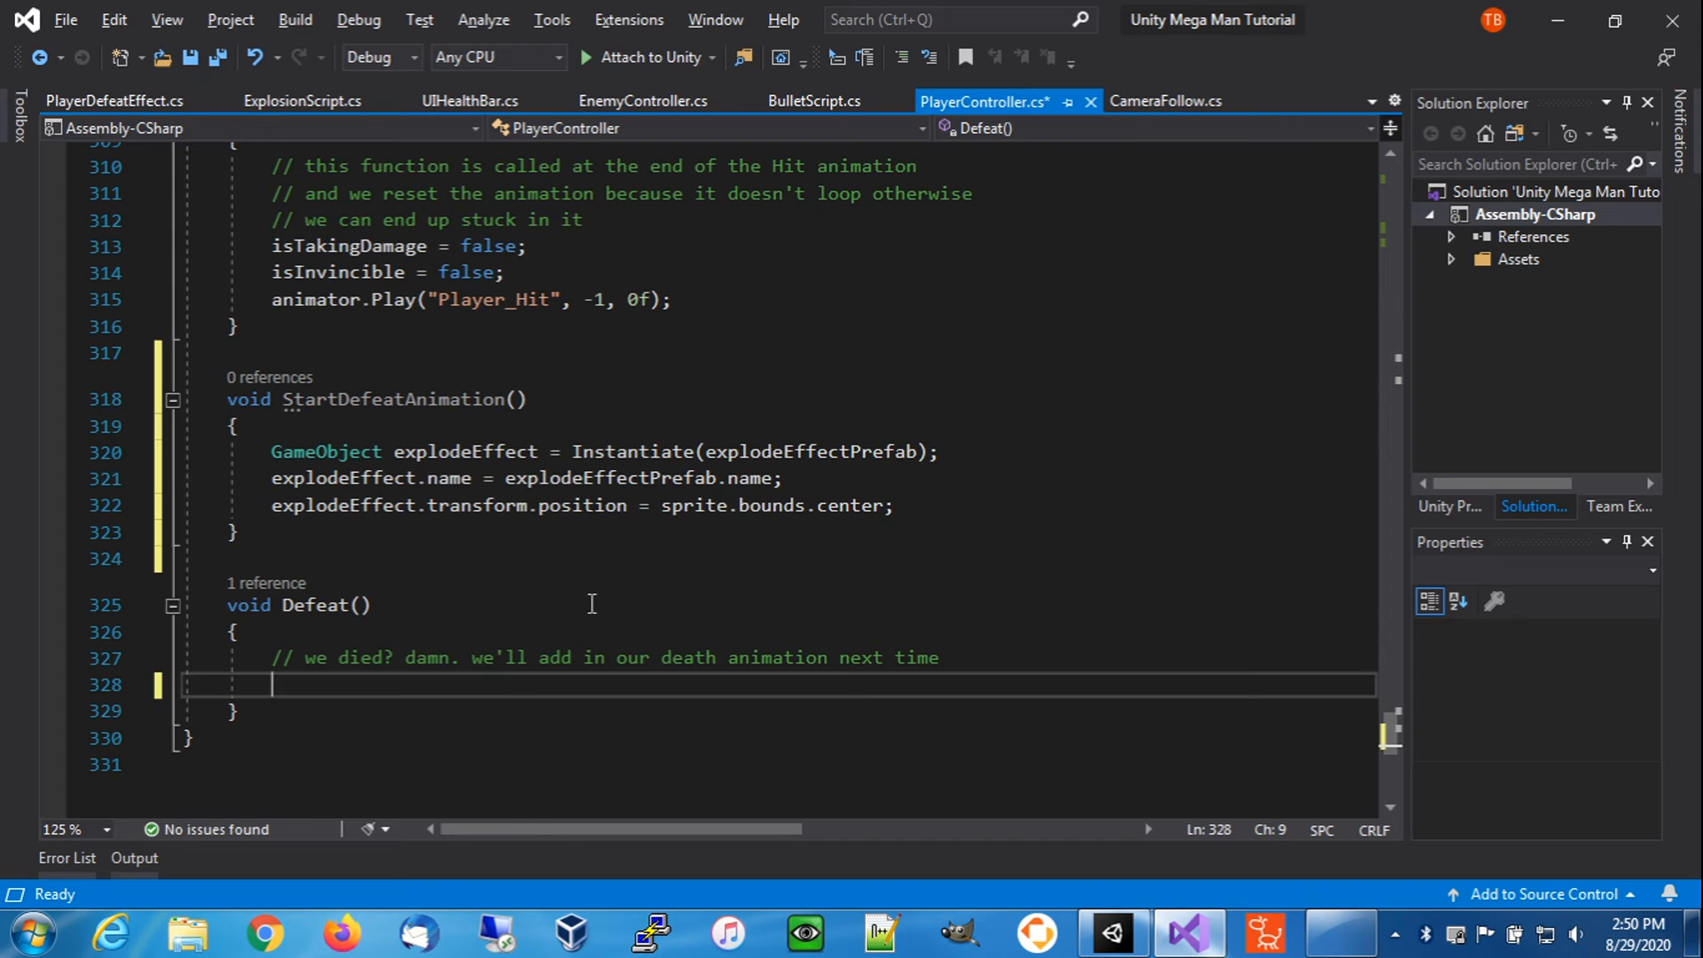
{"action": "left_click", "coordinate": [927, 505]}
{"action": "key", "text": "Return"}
{"action": "key", "text": "ctrl+v"}
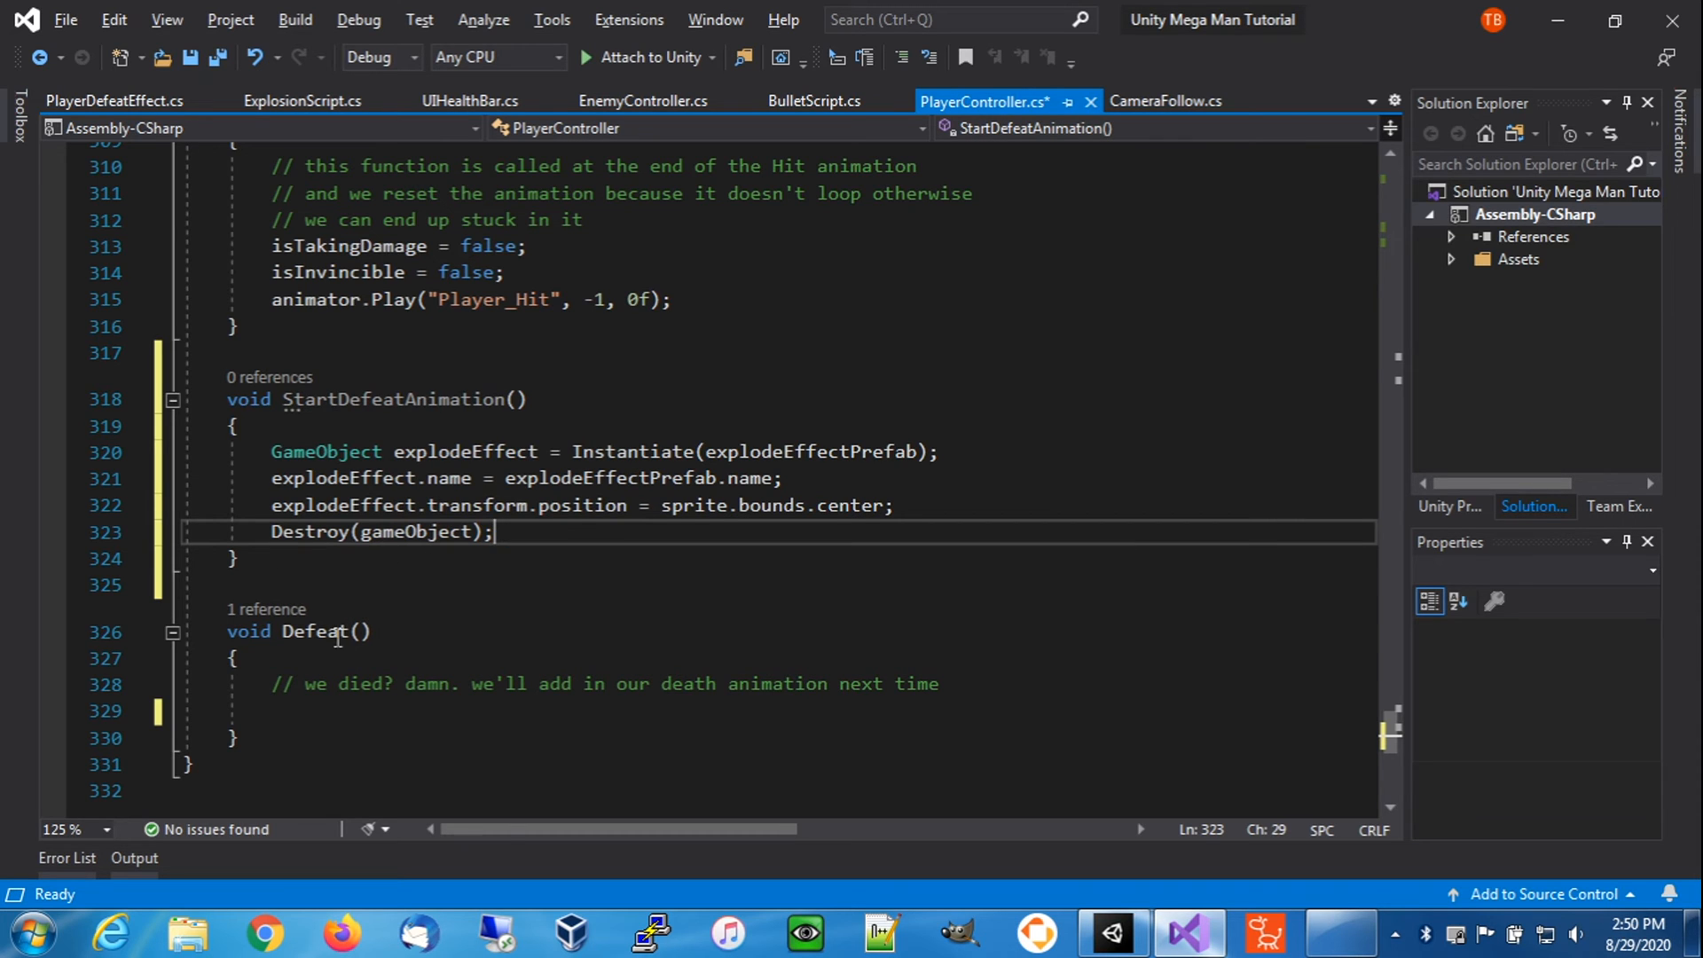
- Remove the leftover blank line and the death animation comment from the body of Defeat()
{"action": "left_click", "coordinate": [291, 706]}
{"action": "key", "text": "BackSpace"}
{"action": "key", "text": "BackSpace"}
{"action": "key", "text": "BackSpace"}
{"action": "key", "text": "BackSpace"}
{"action": "key", "text": "BackSpace"}
{"action": "key", "text": "BackSpace"}
{"action": "key", "text": "BackSpace"}
{"action": "key", "text": "BackSpace"}
{"action": "key", "text": "BackSpace"}
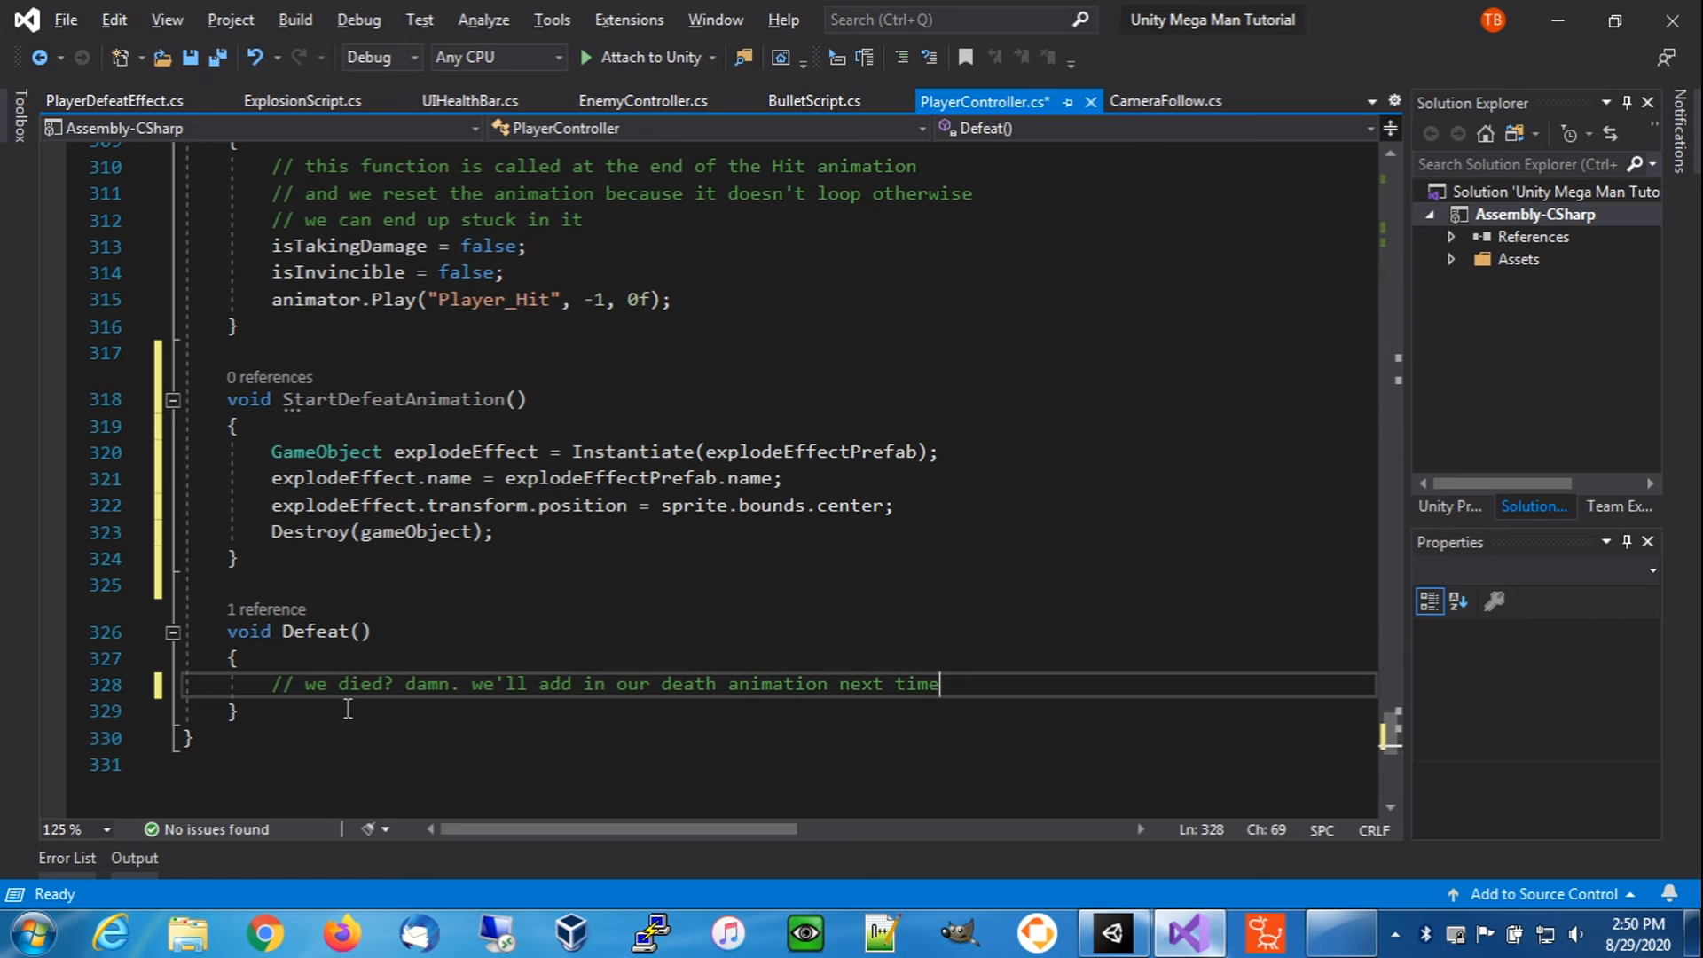
{"action": "left_click_drag", "start_coordinate": [272, 683], "coordinate": [1008, 677]}
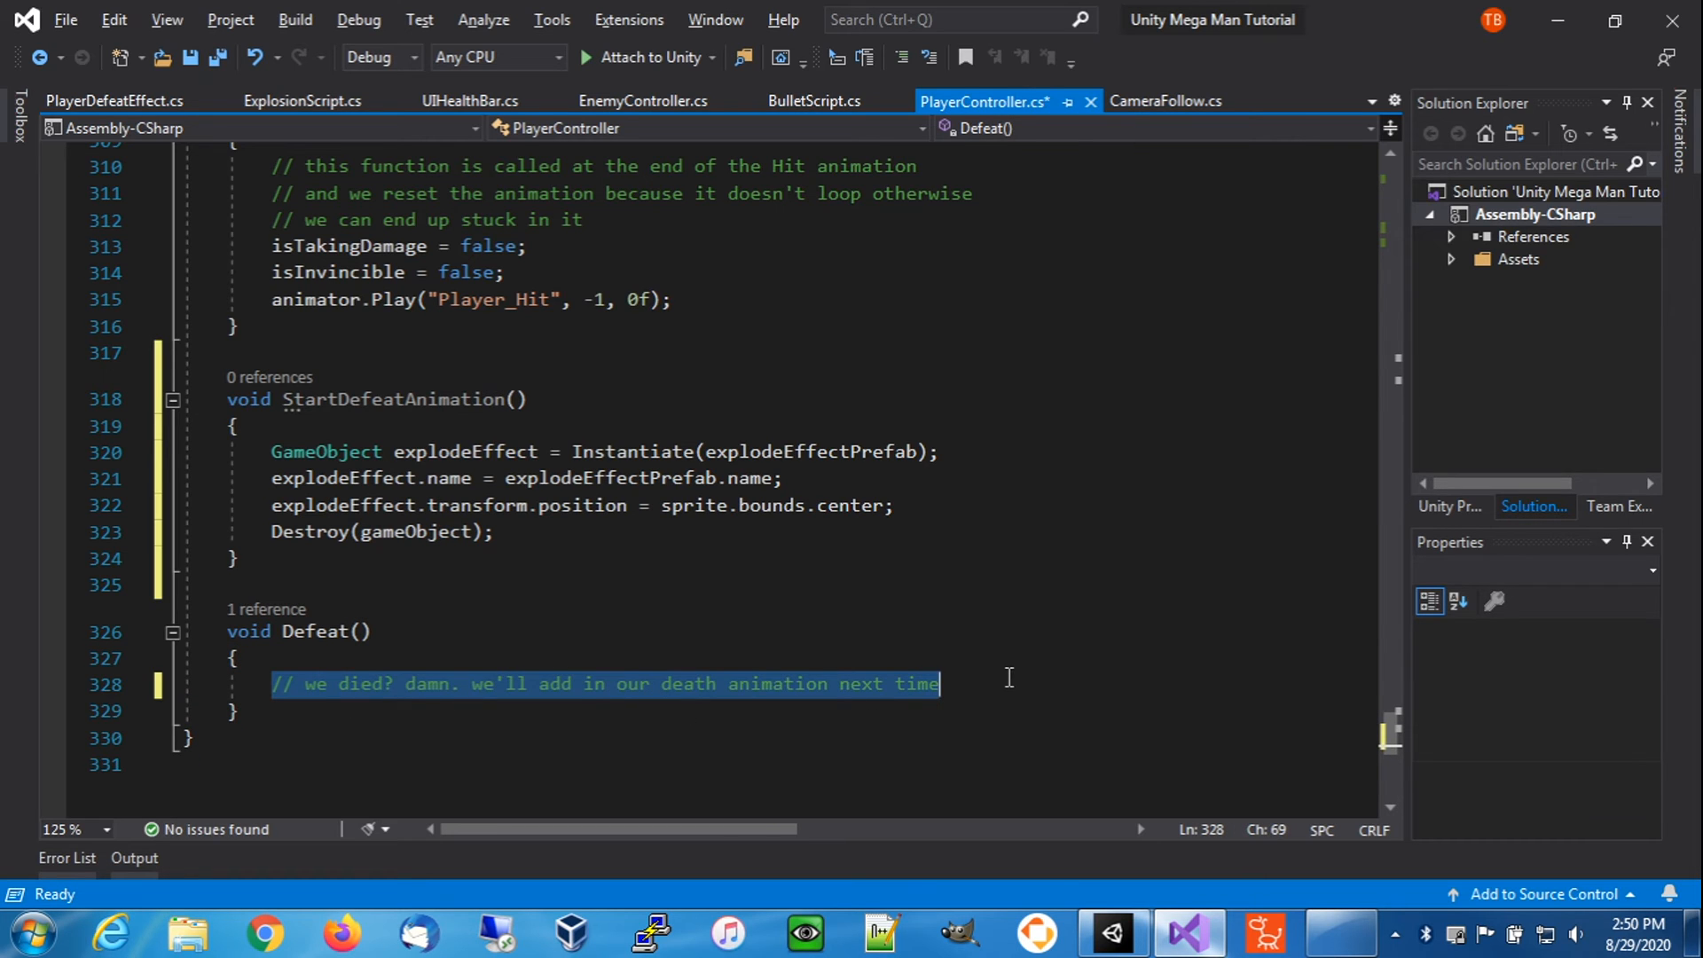
{"action": "key", "text": "BackSpace"}
- Add Invoke("StartDefeatAnimation", 0.5f); to the body of Defeat() and save the PlayerController script
{"action": "type", "text": "Invok"}
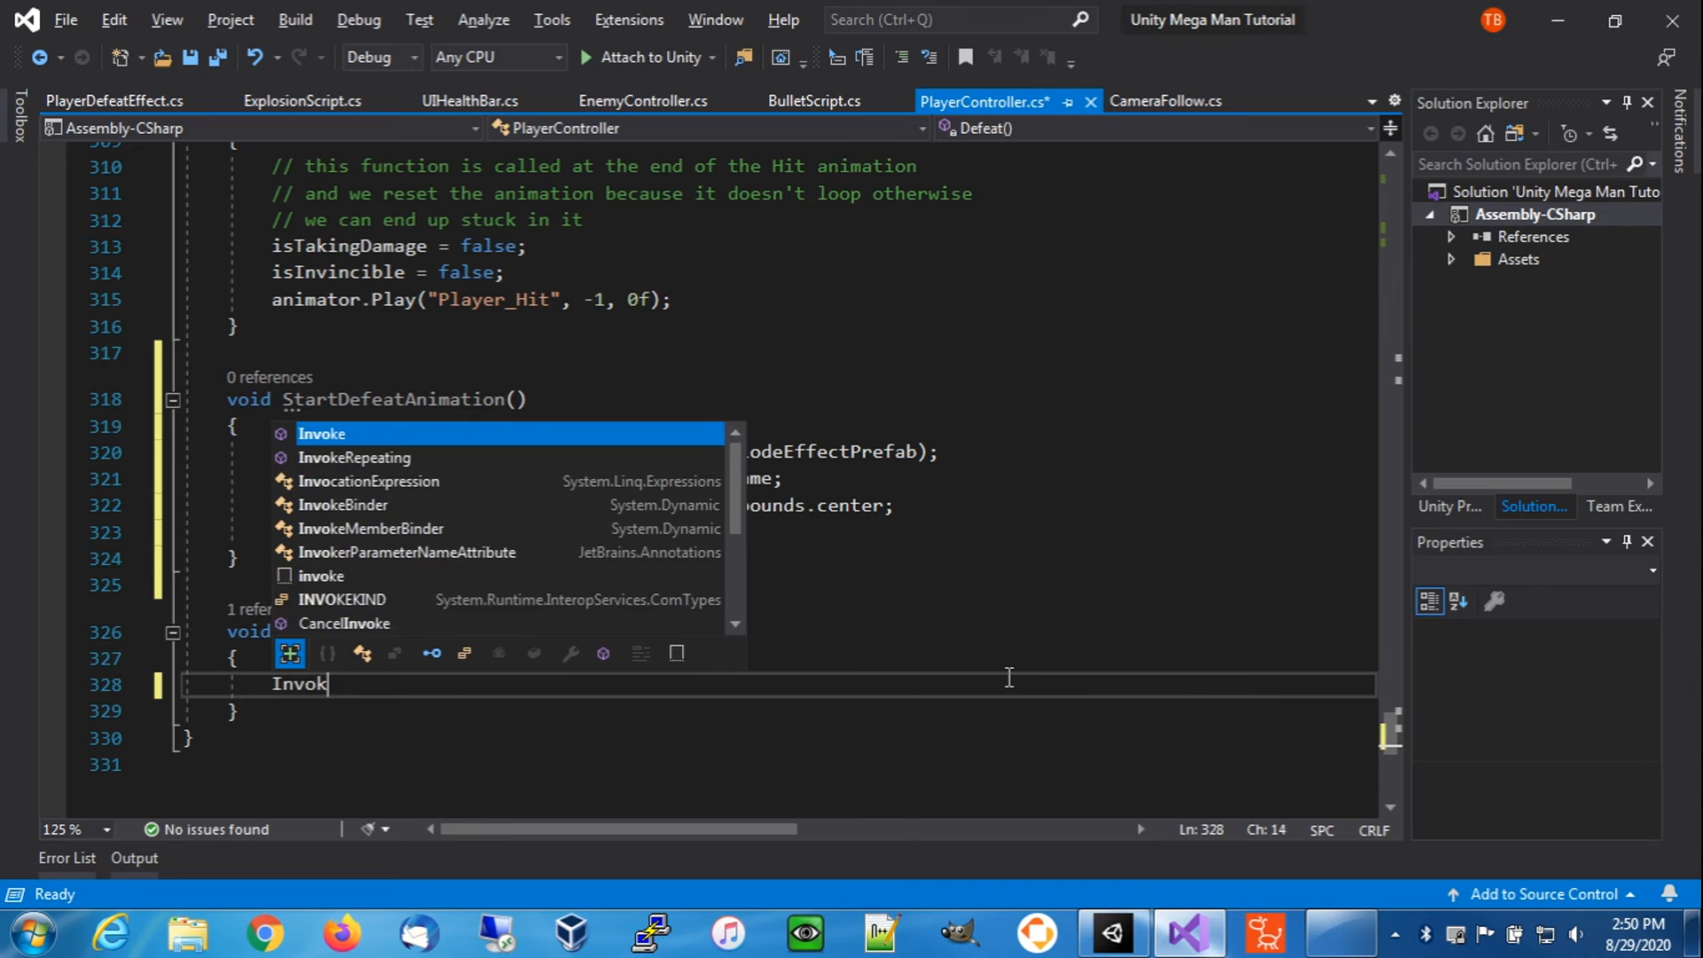
{"action": "type", "text": "e("}
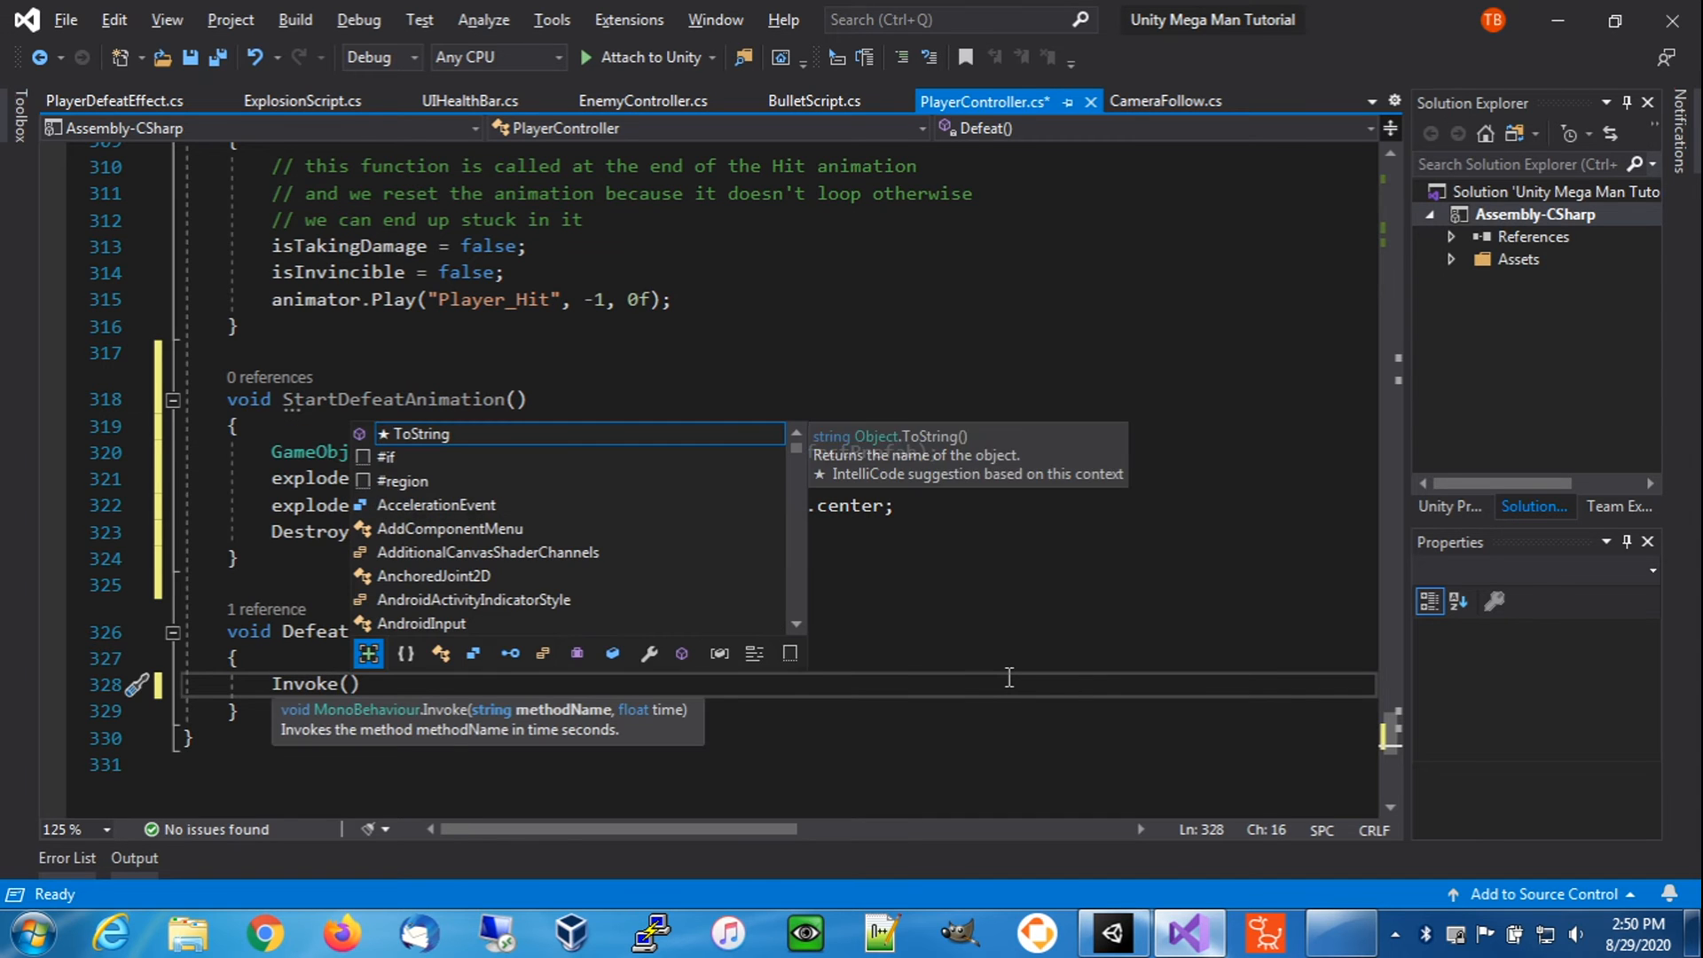
{"action": "type", "text": "\"Start"}
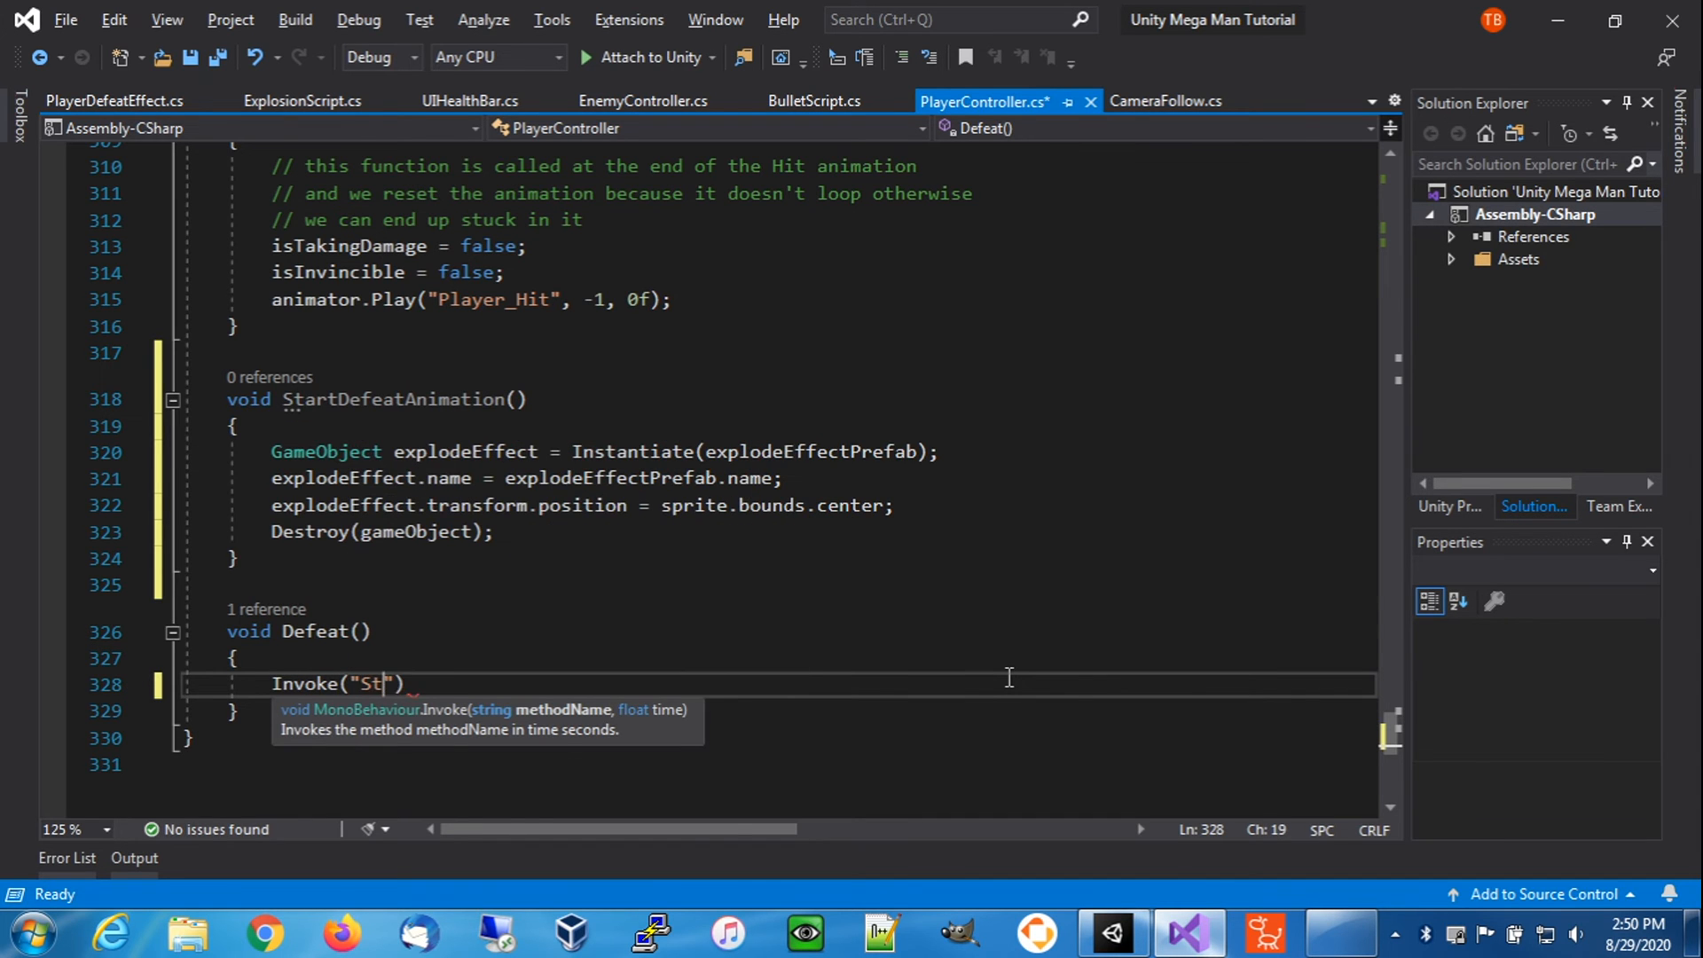
{"action": "type", "text": "DefeatAn"}
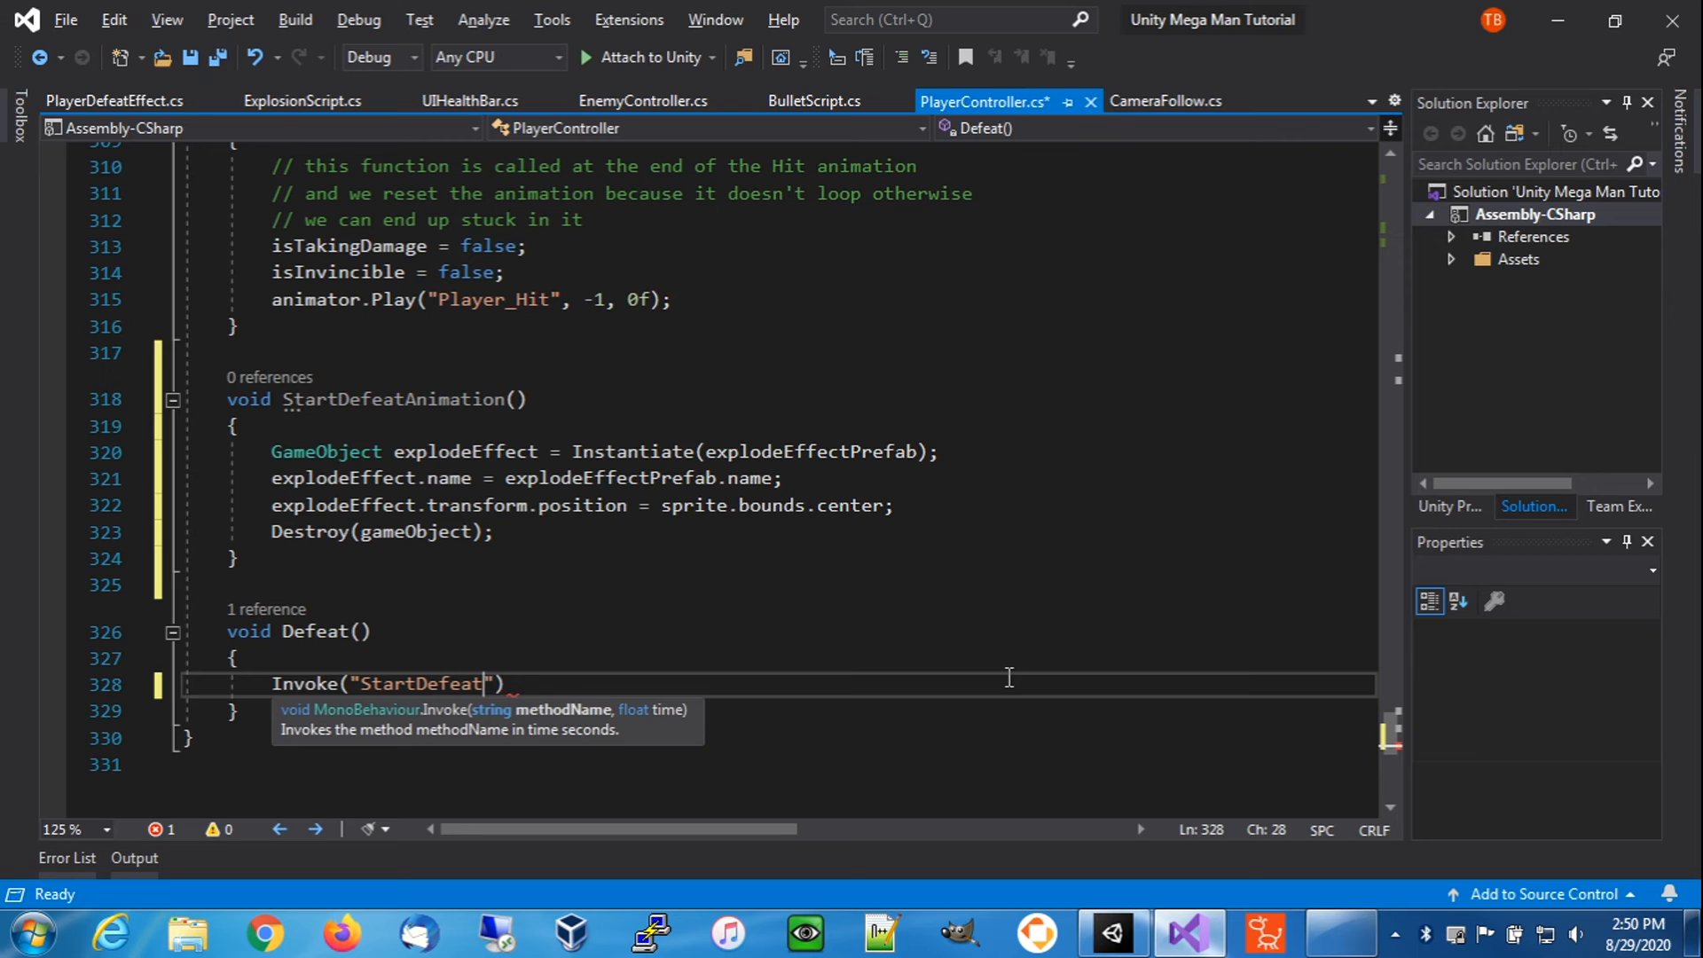
{"action": "type", "text": "imation"}
{"action": "type", "text": "\", 0"}
{"action": "type", "text": ".5f"}
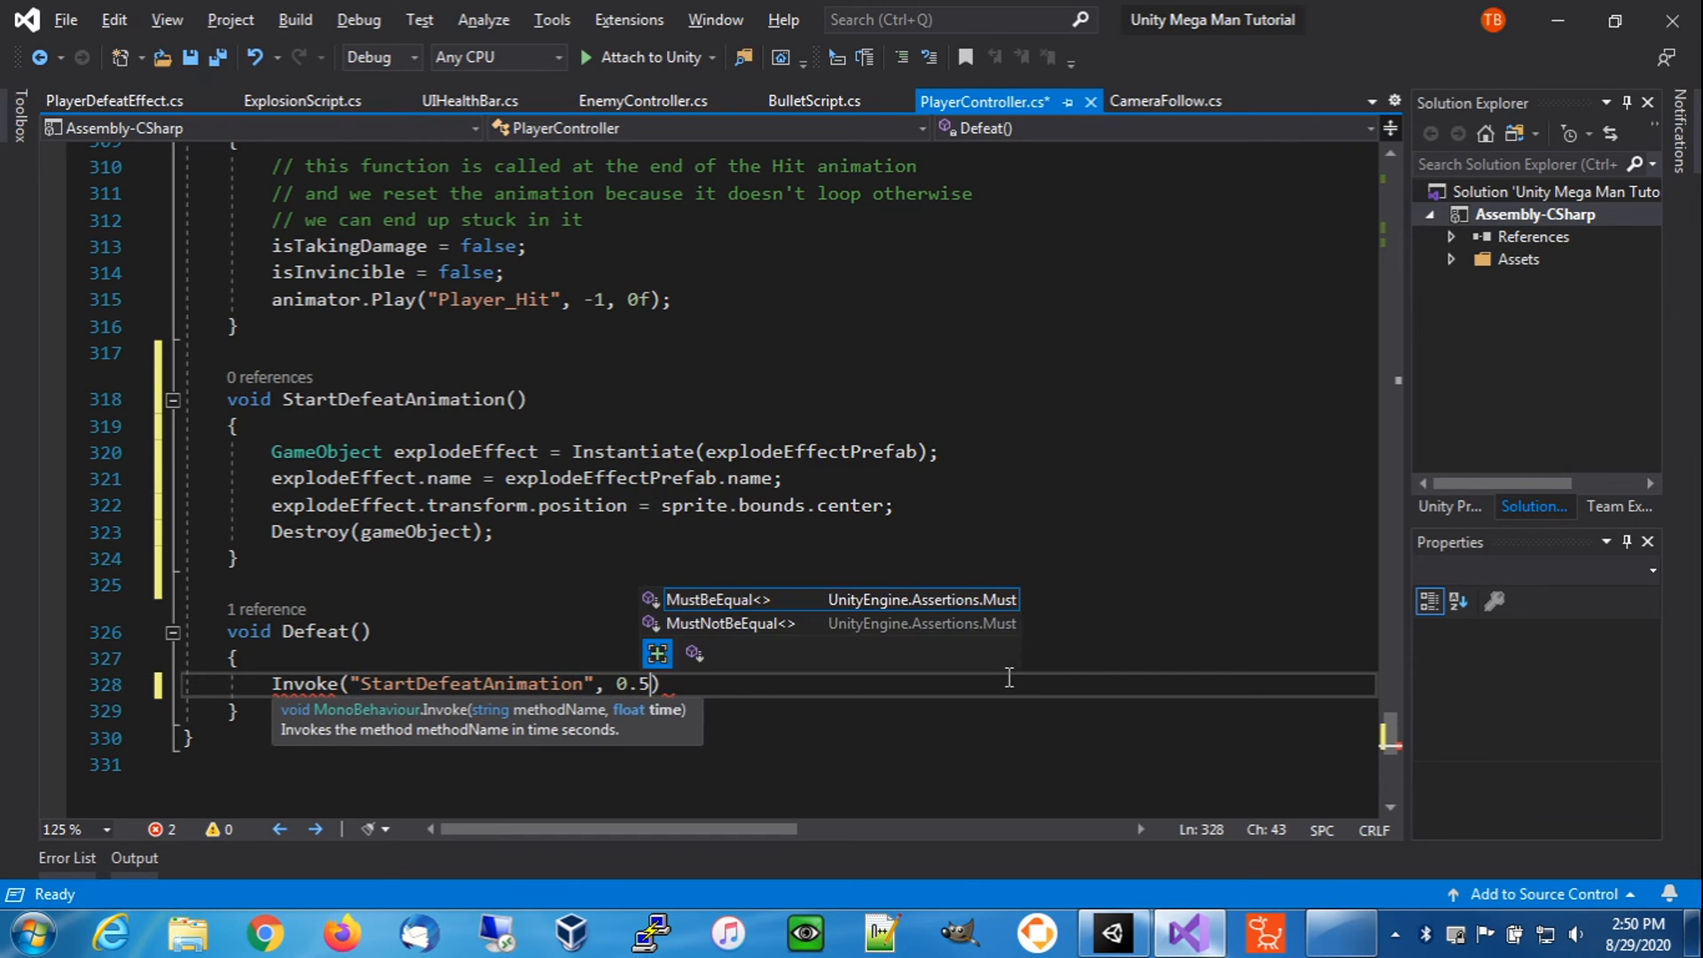
{"action": "type", "text": ");"}
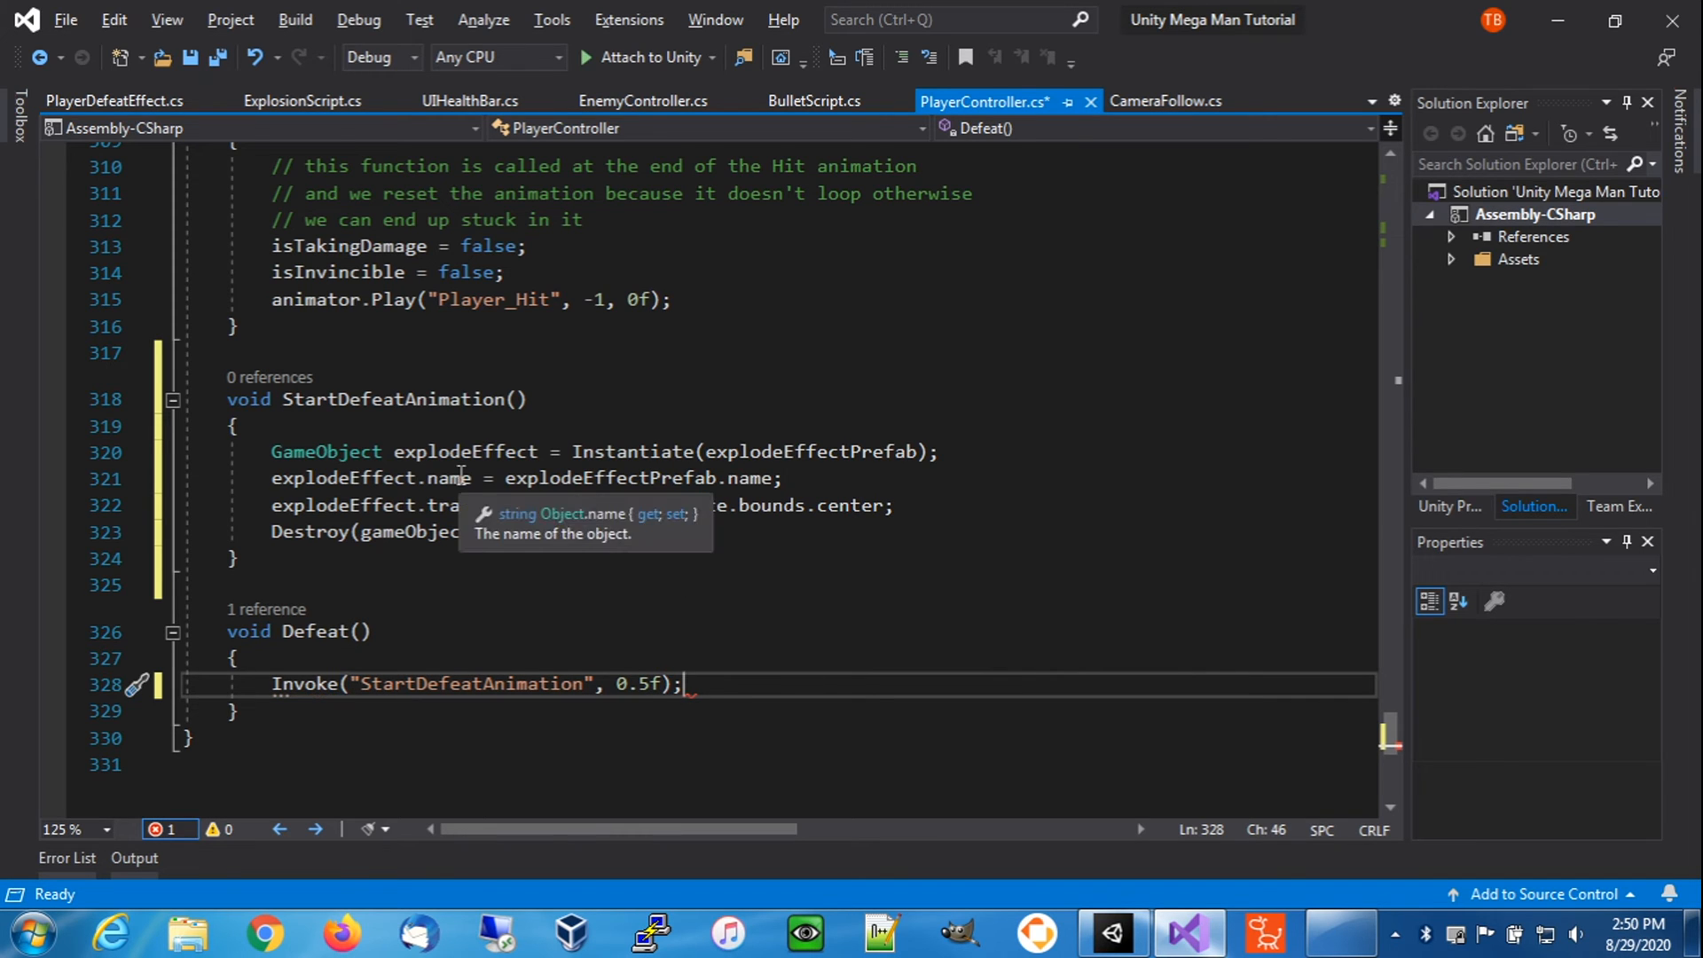
{"action": "left_click", "coordinate": [190, 56]}
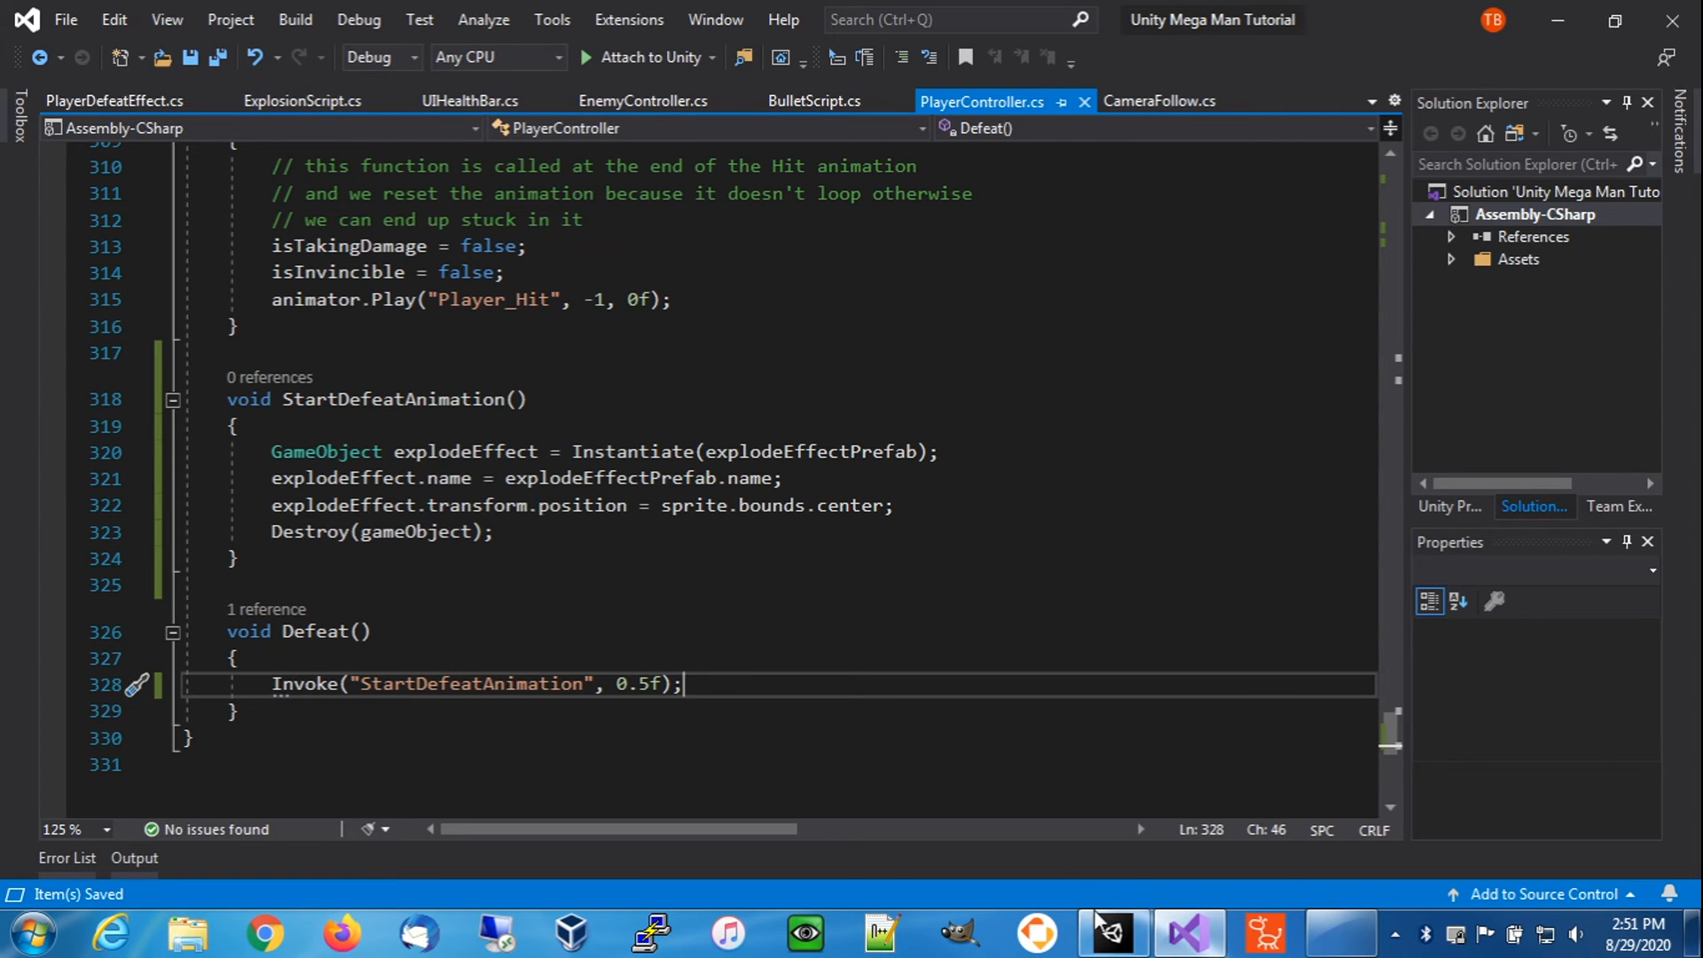
- Switch to Unity, bring the floating Scene and Game window into view, and leave PlayerExplodeEffect1 prefab editing for Scene Setup
{"action": "left_click", "coordinate": [1113, 931]}
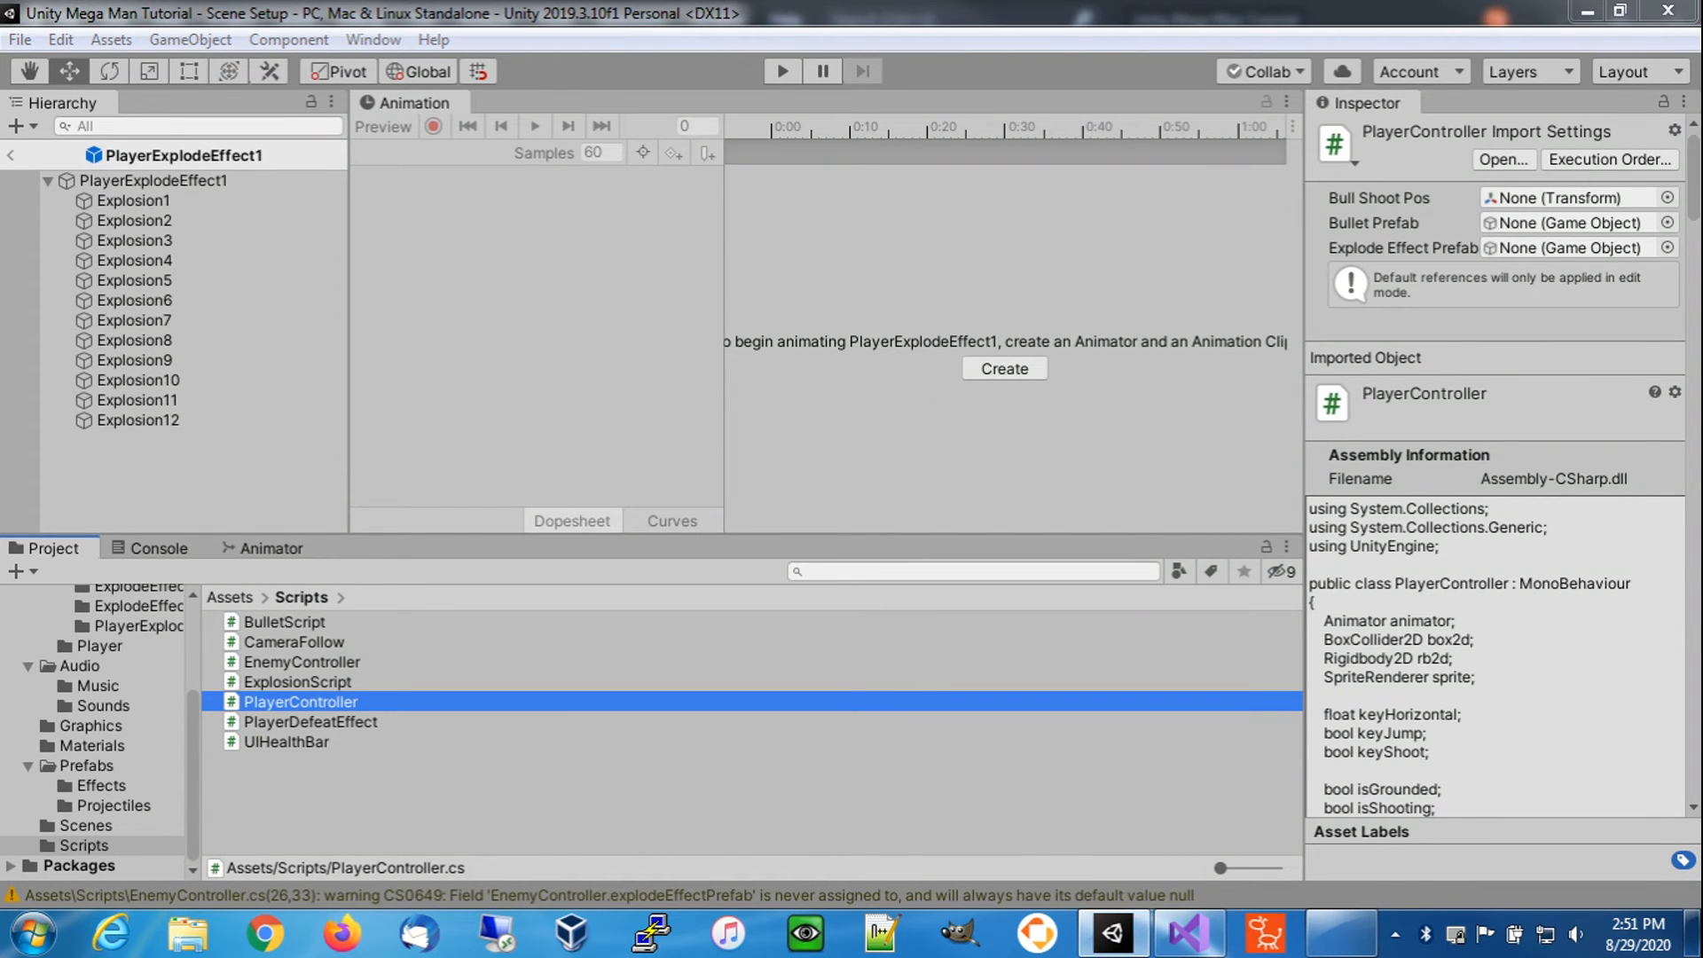
{"action": "left_click_drag", "start_coordinate": [1702, 183], "coordinate": [1370, 174]}
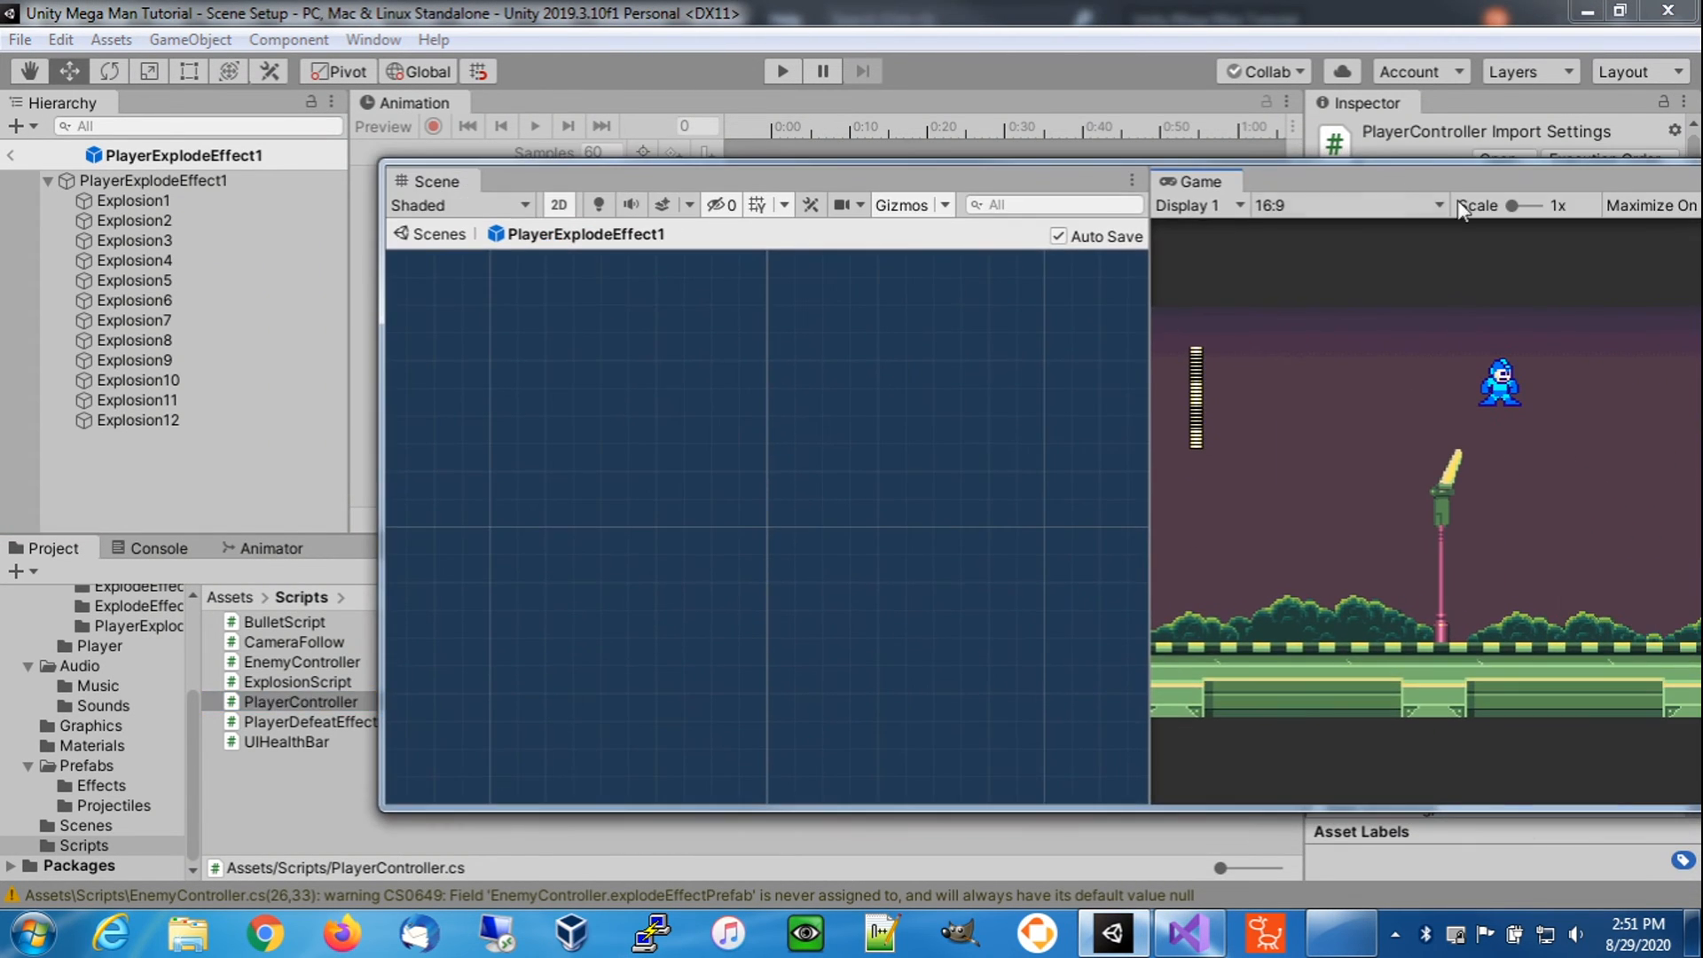
{"action": "left_click", "coordinate": [10, 154]}
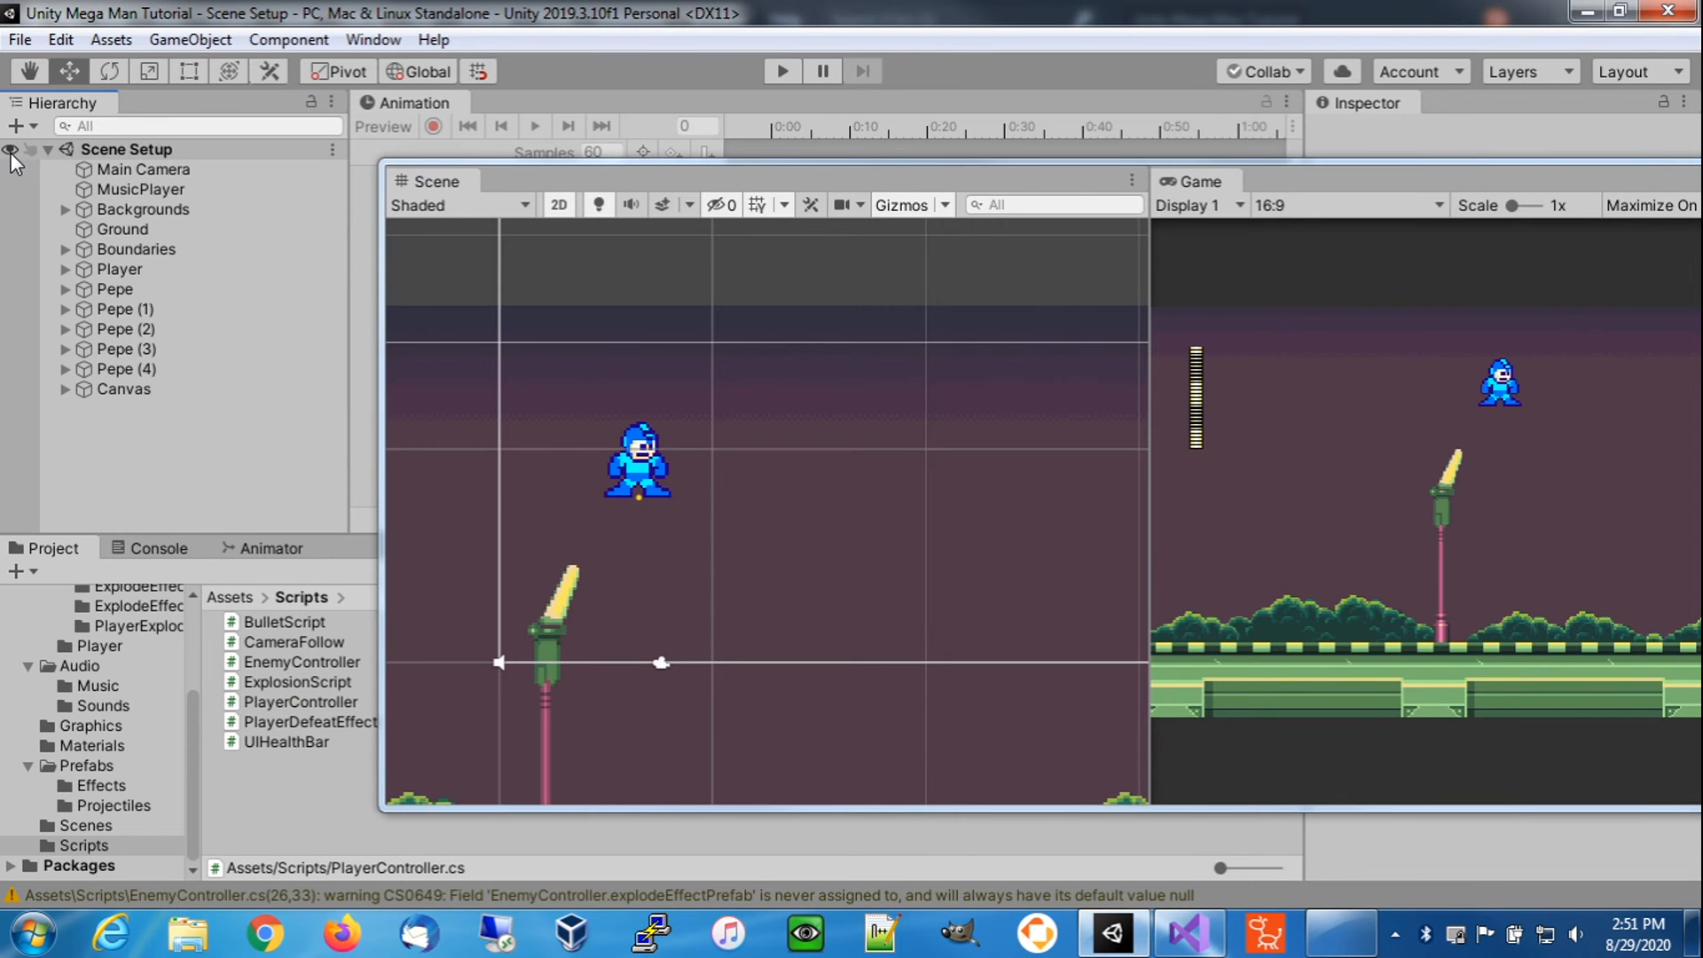
{"action": "scroll", "coordinate": [724, 444], "scroll_direction": "down", "scroll_amount": 5}
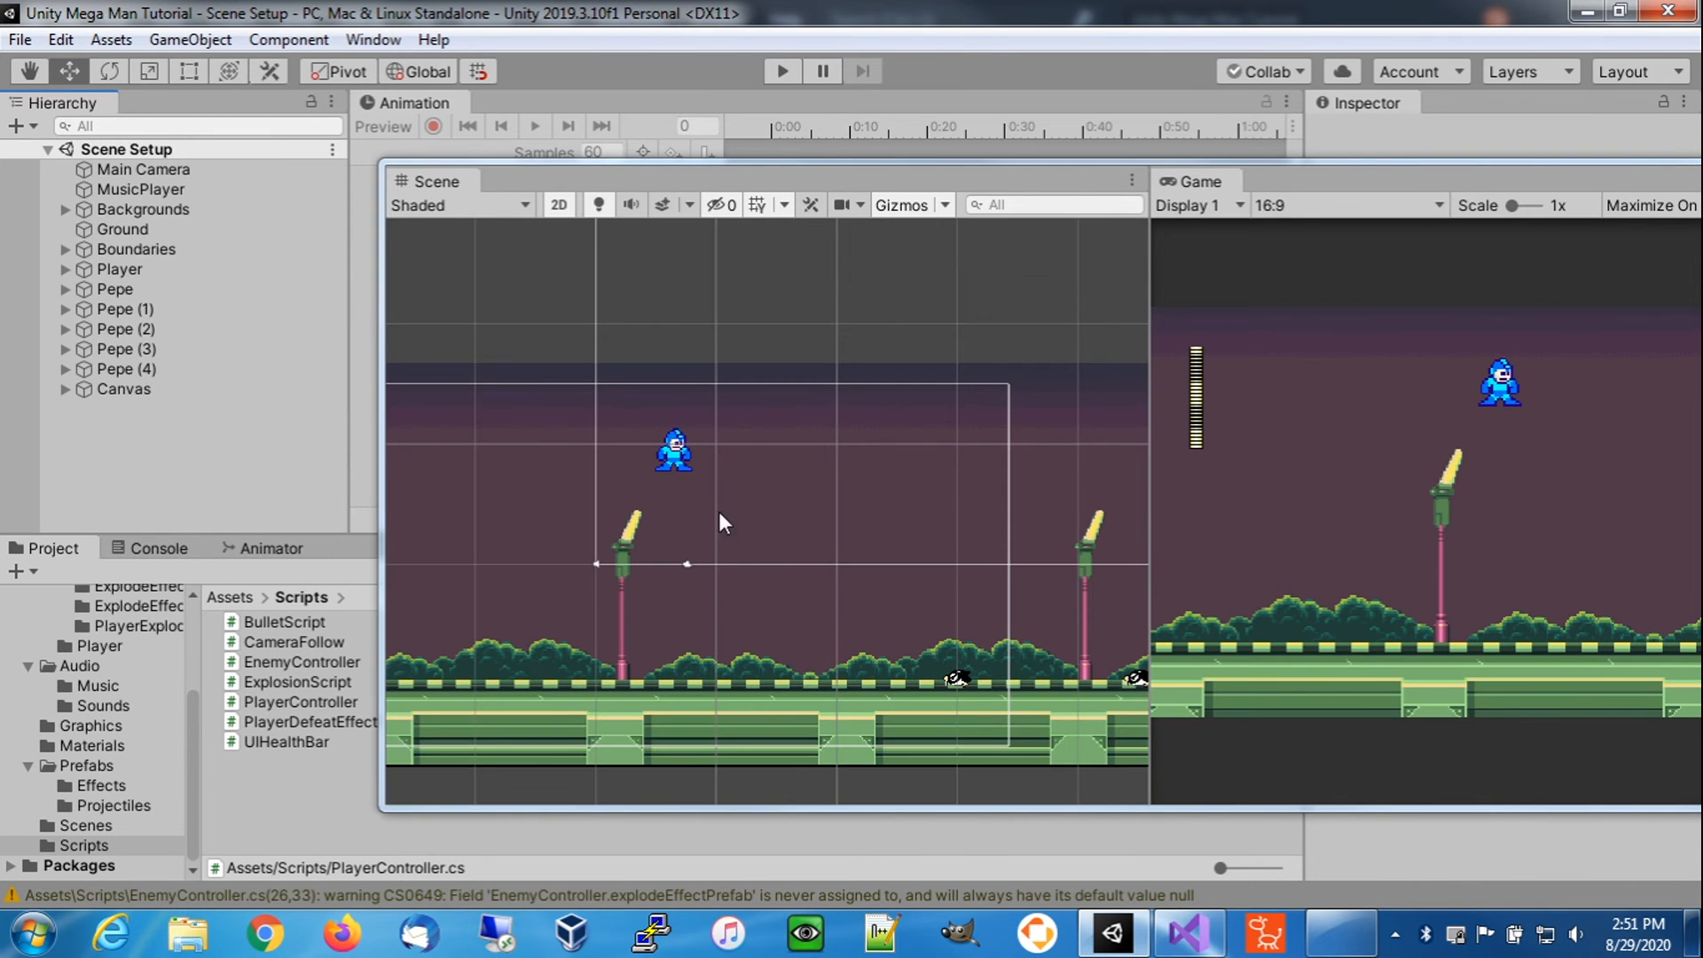
{"action": "mouse_move", "coordinate": [885, 531]}
{"action": "middle_mouse_down"}
{"action": "mouse_move", "coordinate": [557, 547]}
{"action": "mouse_move", "coordinate": [858, 550]}
{"action": "middle_mouse_up"}
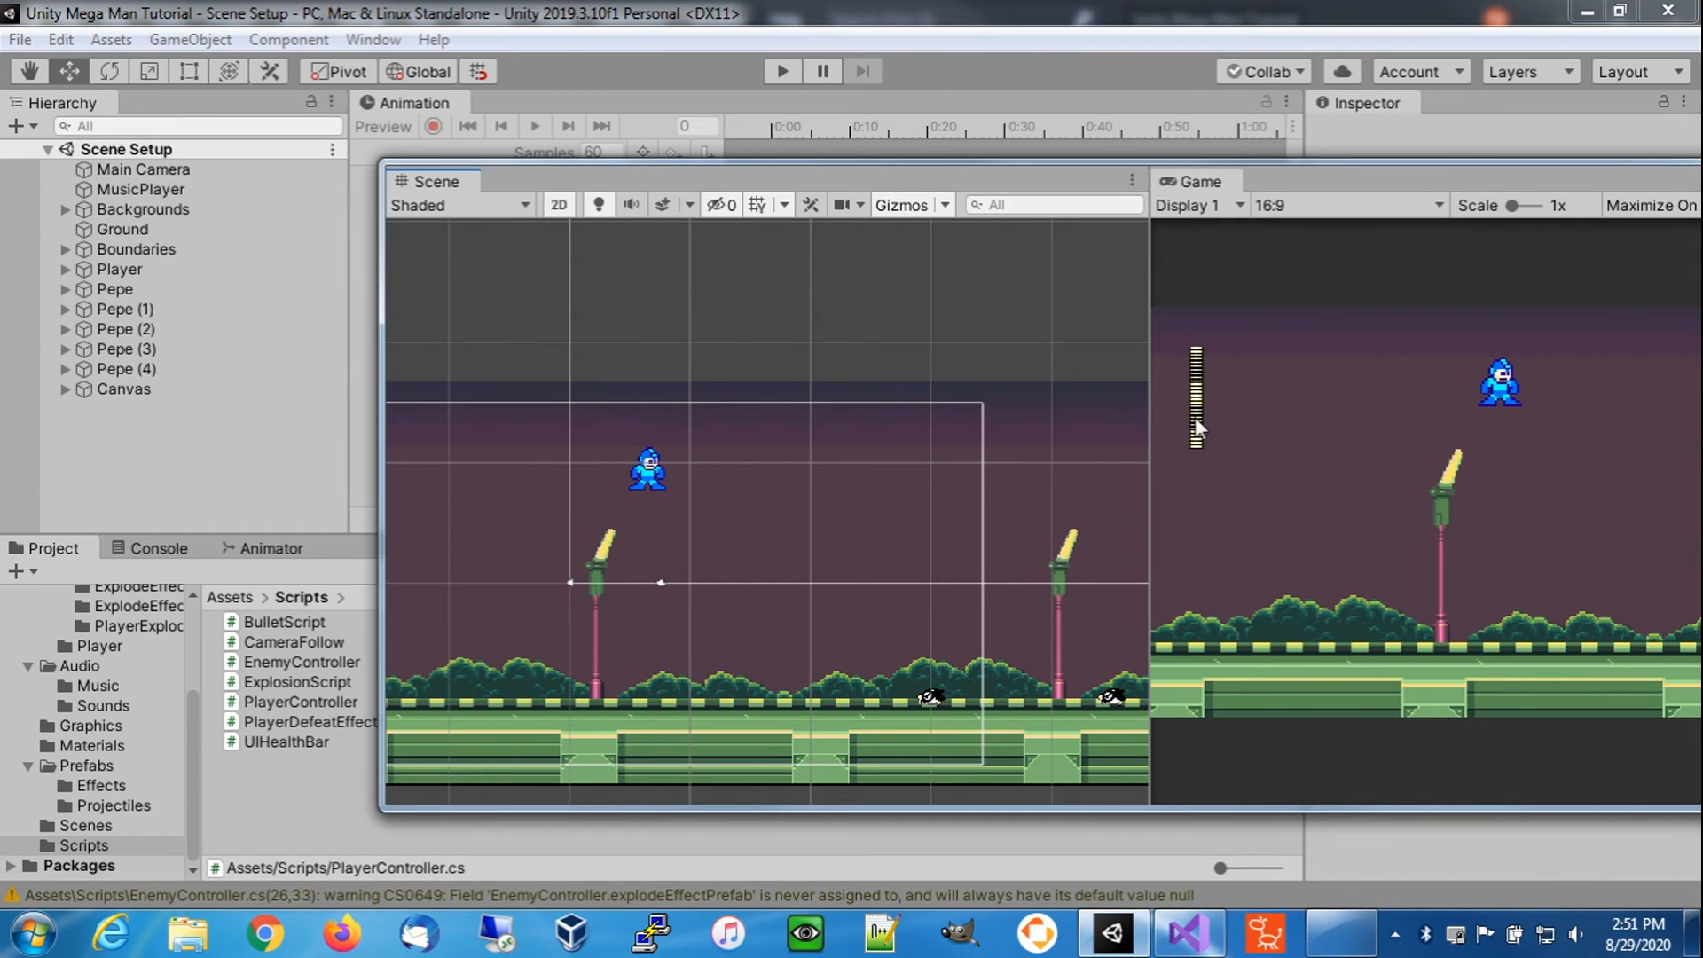
- Widen the Game view, reposition its floating window so it is fully visible, and start play mode
{"action": "left_click_drag", "start_coordinate": [1150, 423], "coordinate": [896, 429]}
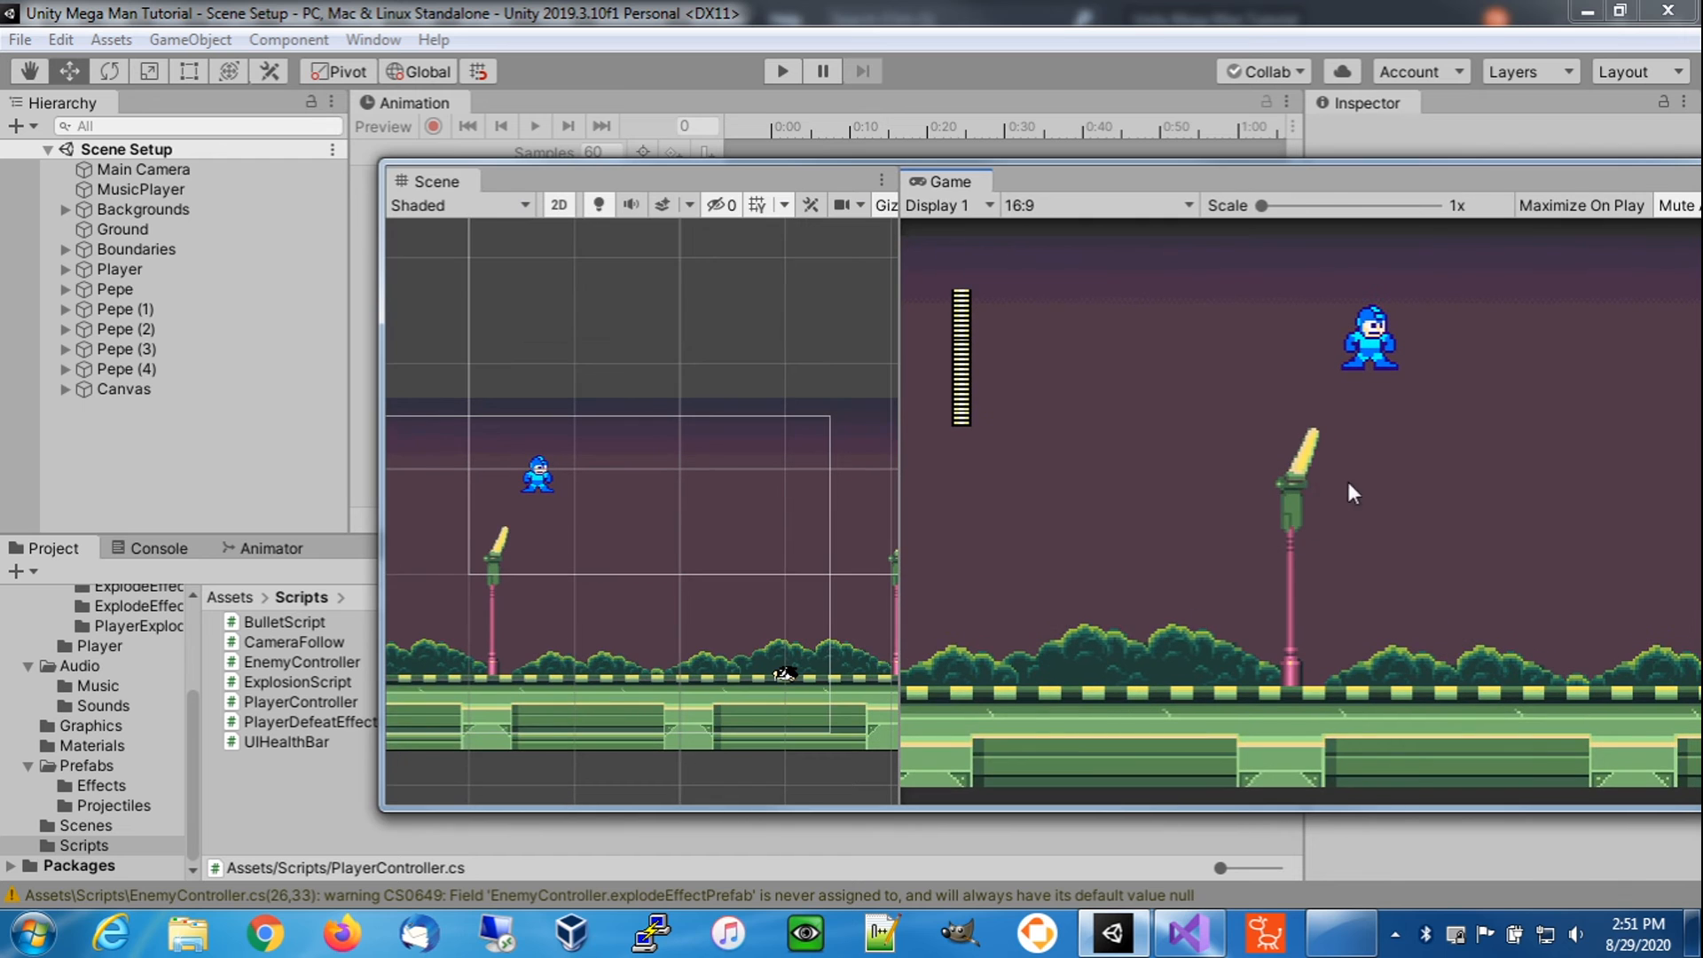
{"action": "left_click_drag", "start_coordinate": [1316, 183], "coordinate": [1003, 248]}
{"action": "left_click", "coordinate": [770, 73]}
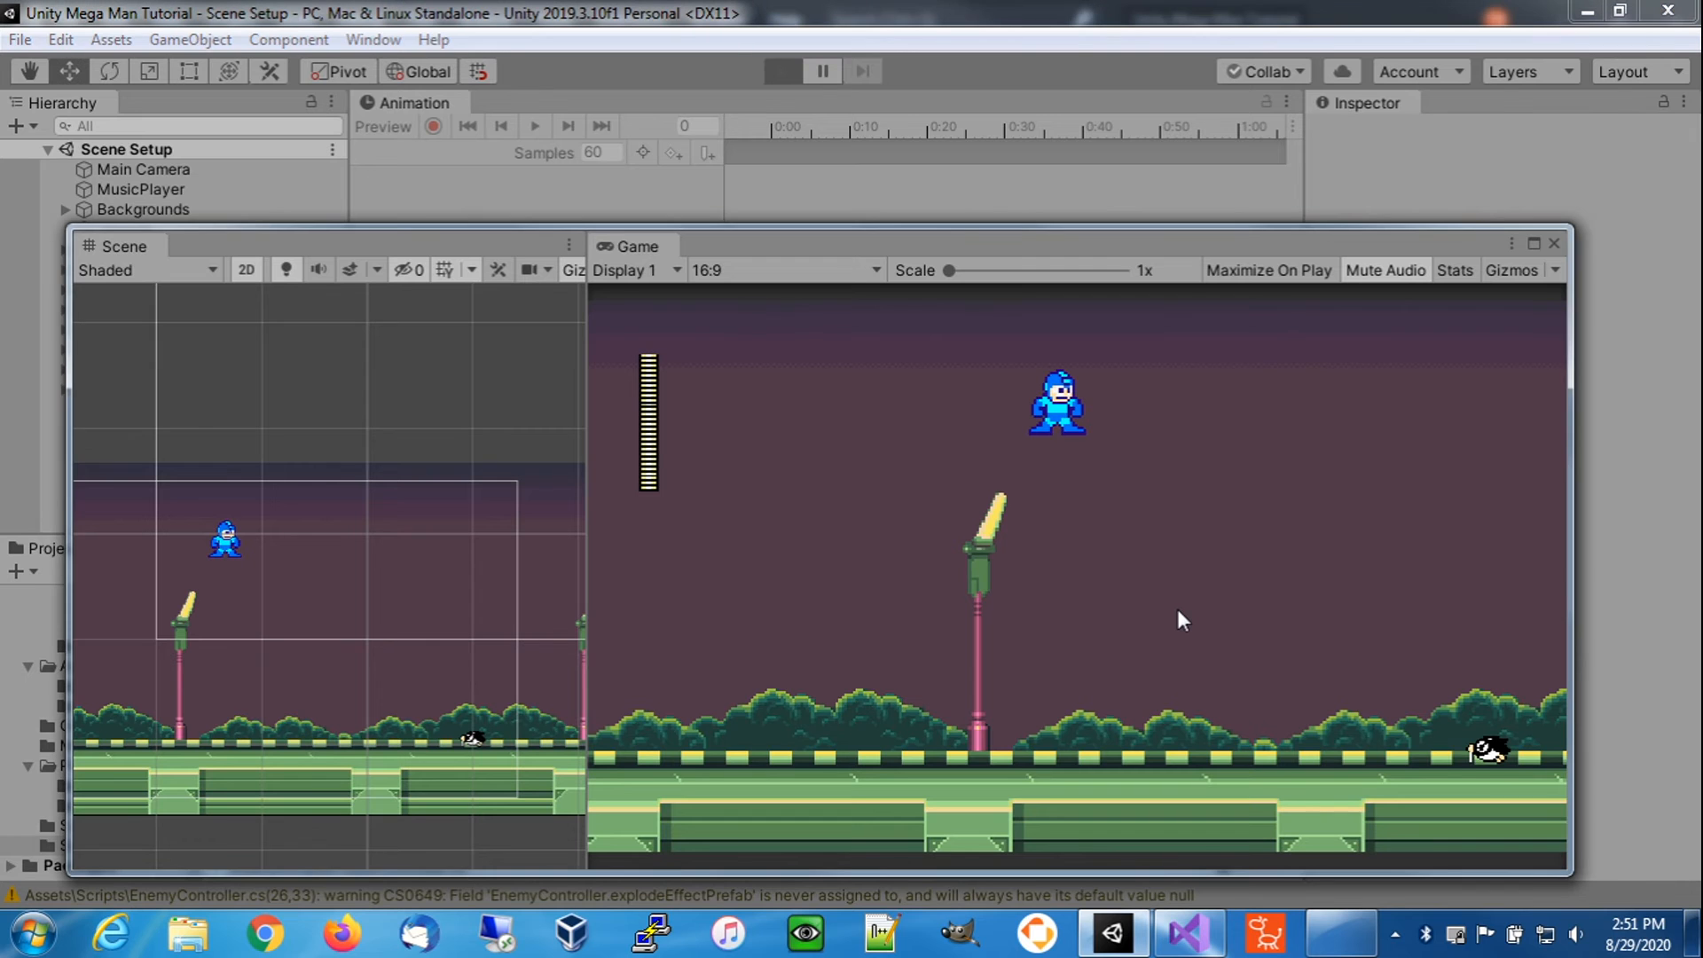
- Play-test the scene by running and shooting forward into the Pepe enemies until the player's health is depleted, and stop play mode
{"action": "key", "text": "Right"}
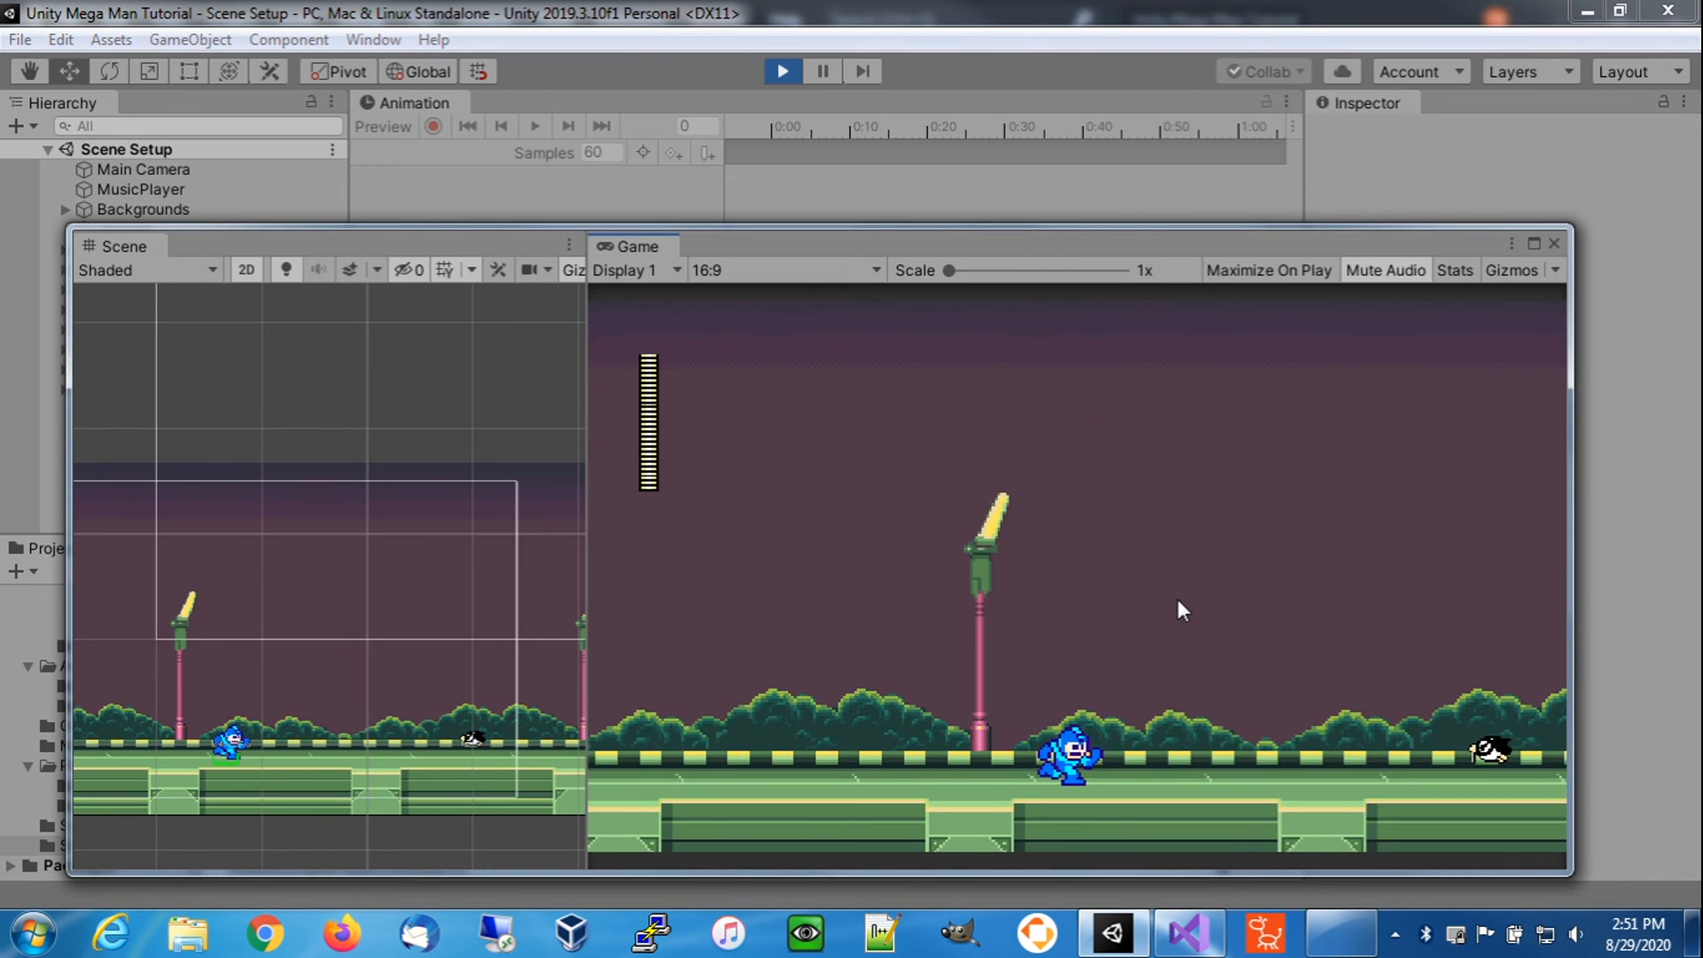
{"action": "key", "text": "c"}
{"action": "key", "text": "Right"}
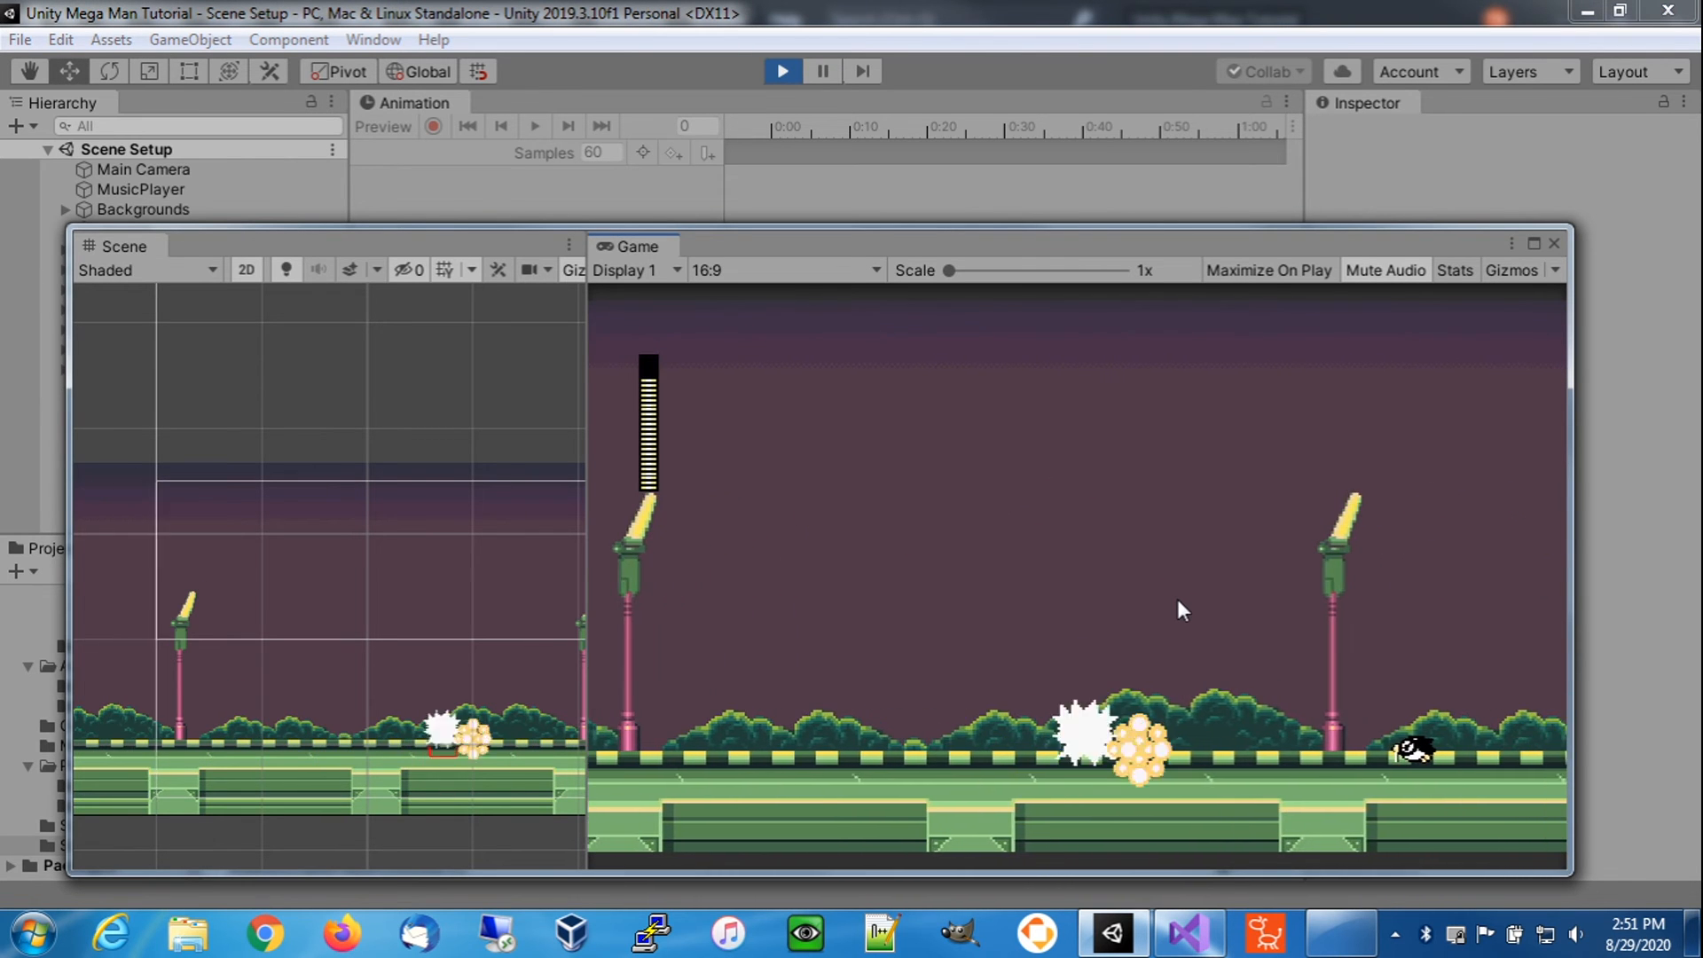
{"action": "key", "text": "Right"}
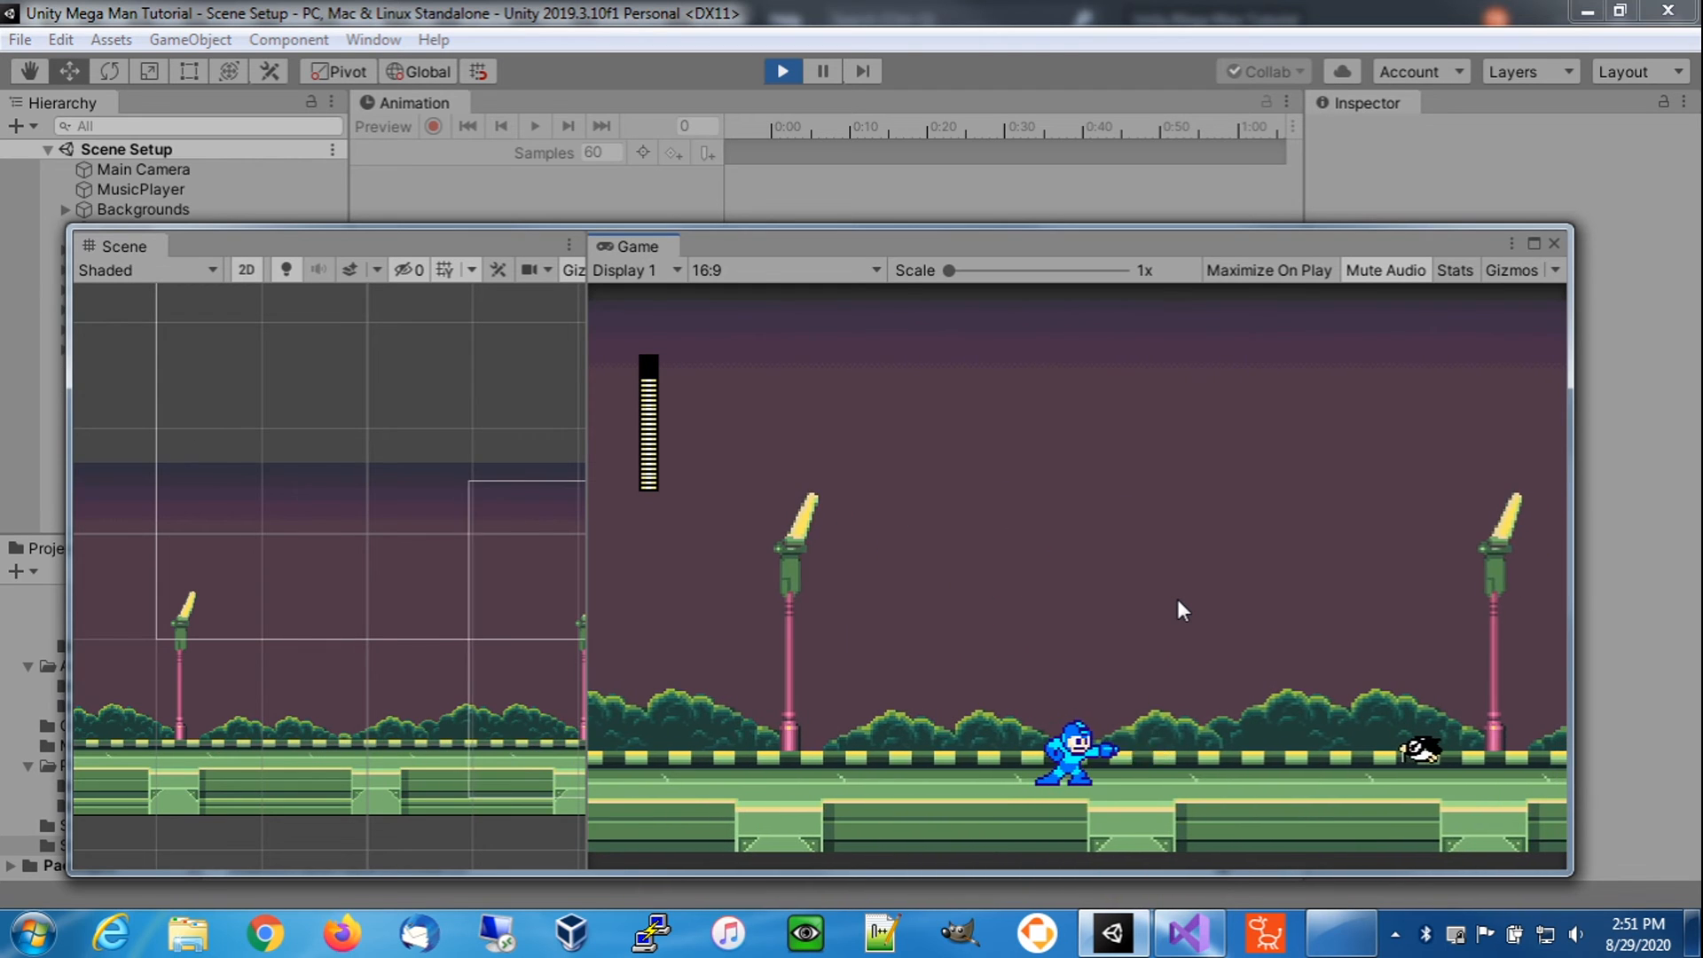
{"action": "key", "text": "Right"}
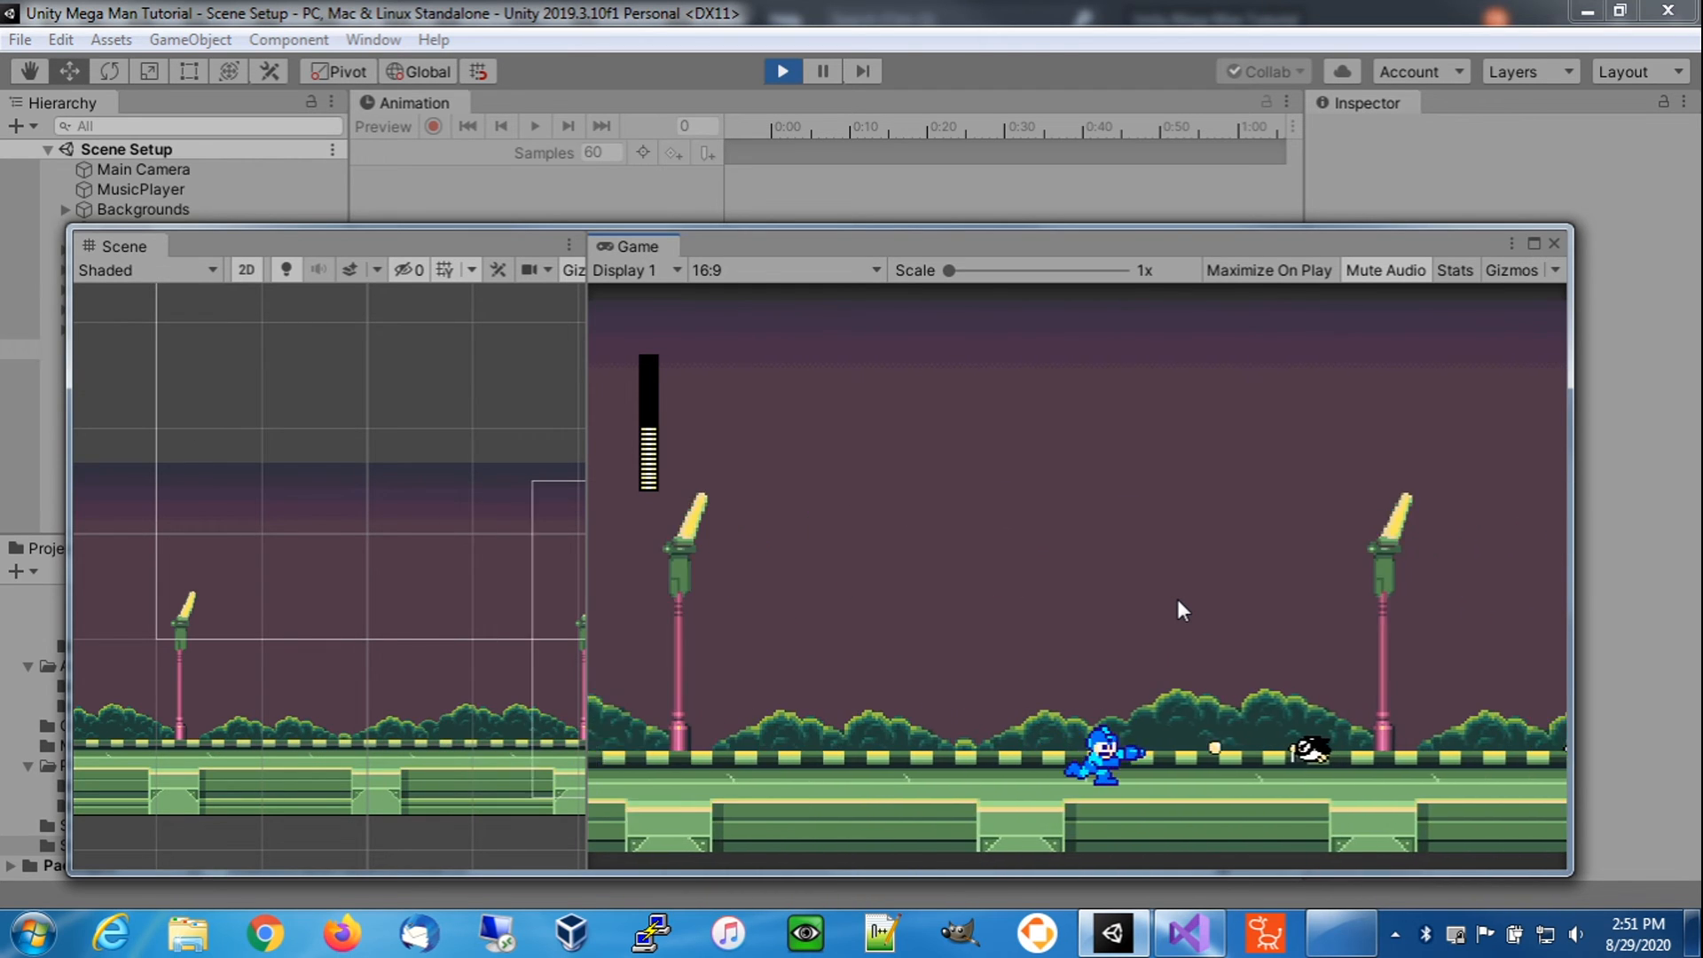
{"action": "key", "text": "Right"}
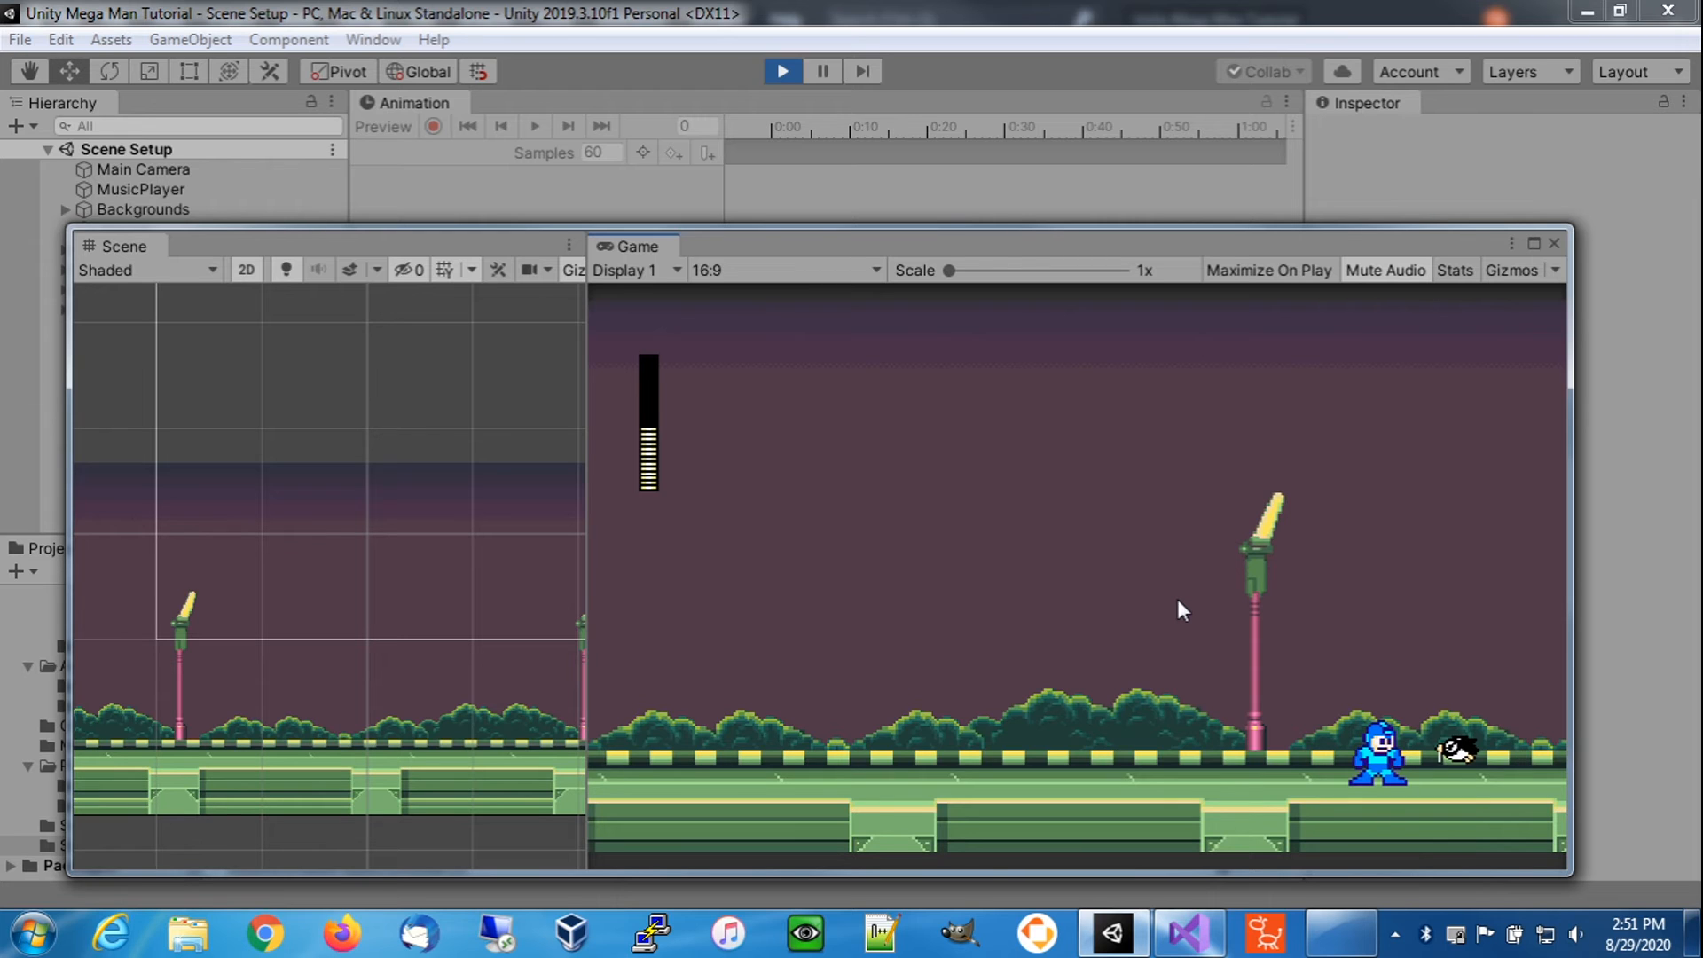
{"action": "key", "text": "Right"}
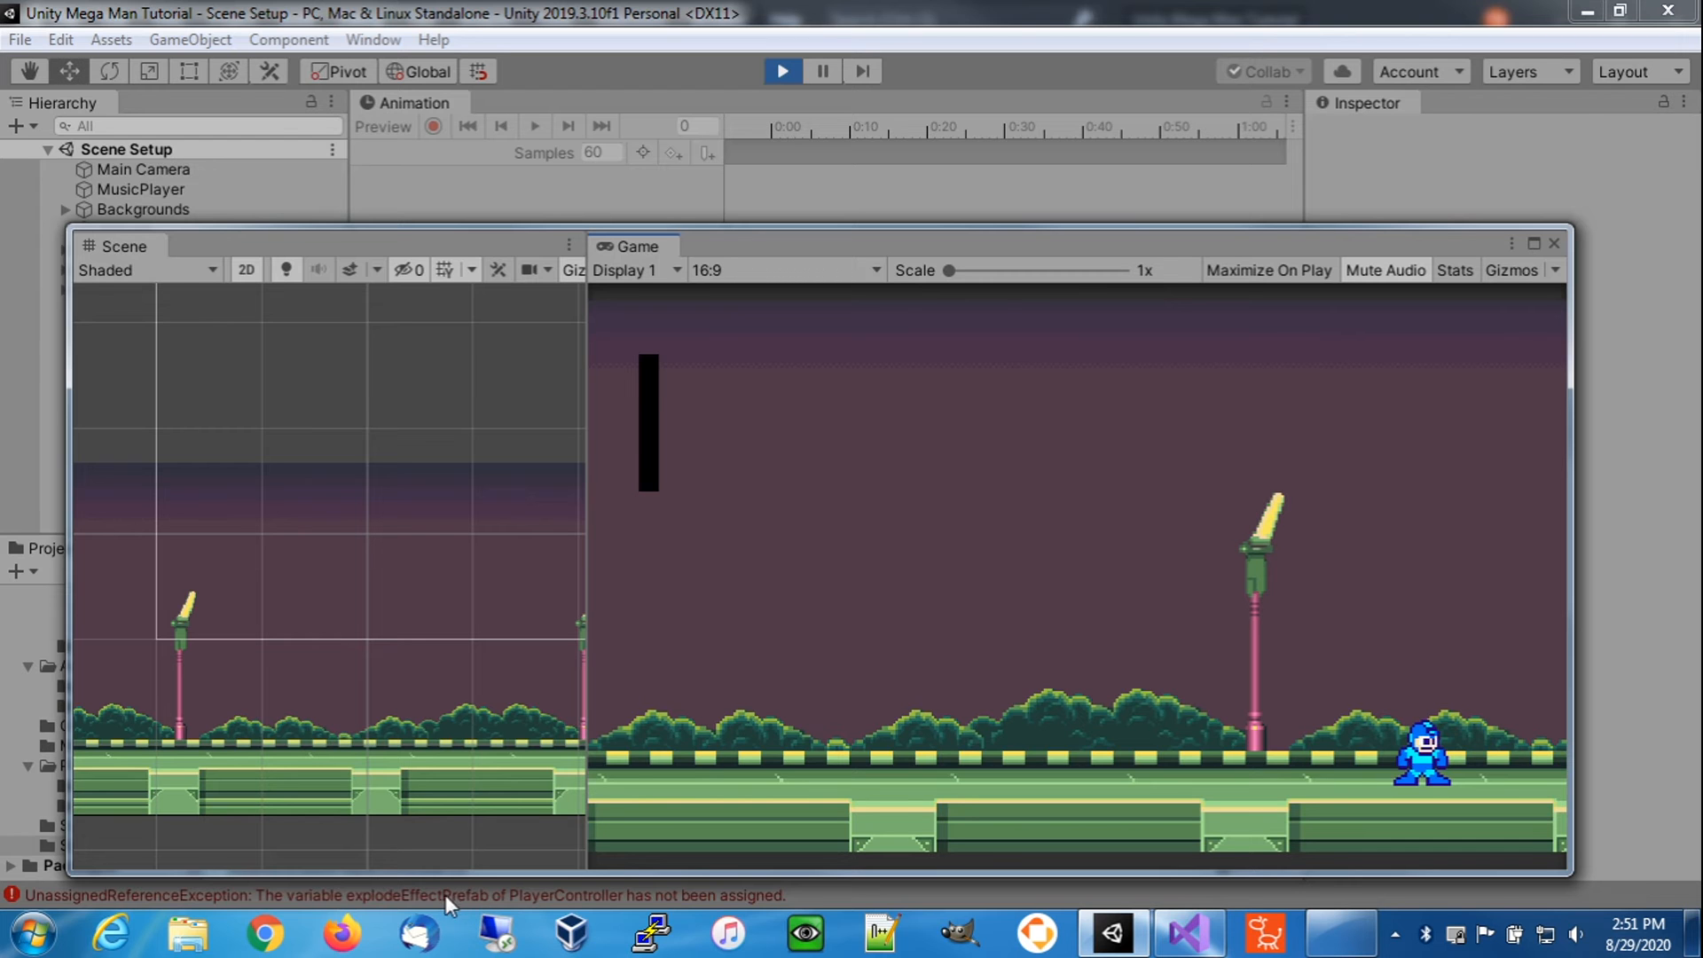
{"action": "left_click", "coordinate": [784, 71]}
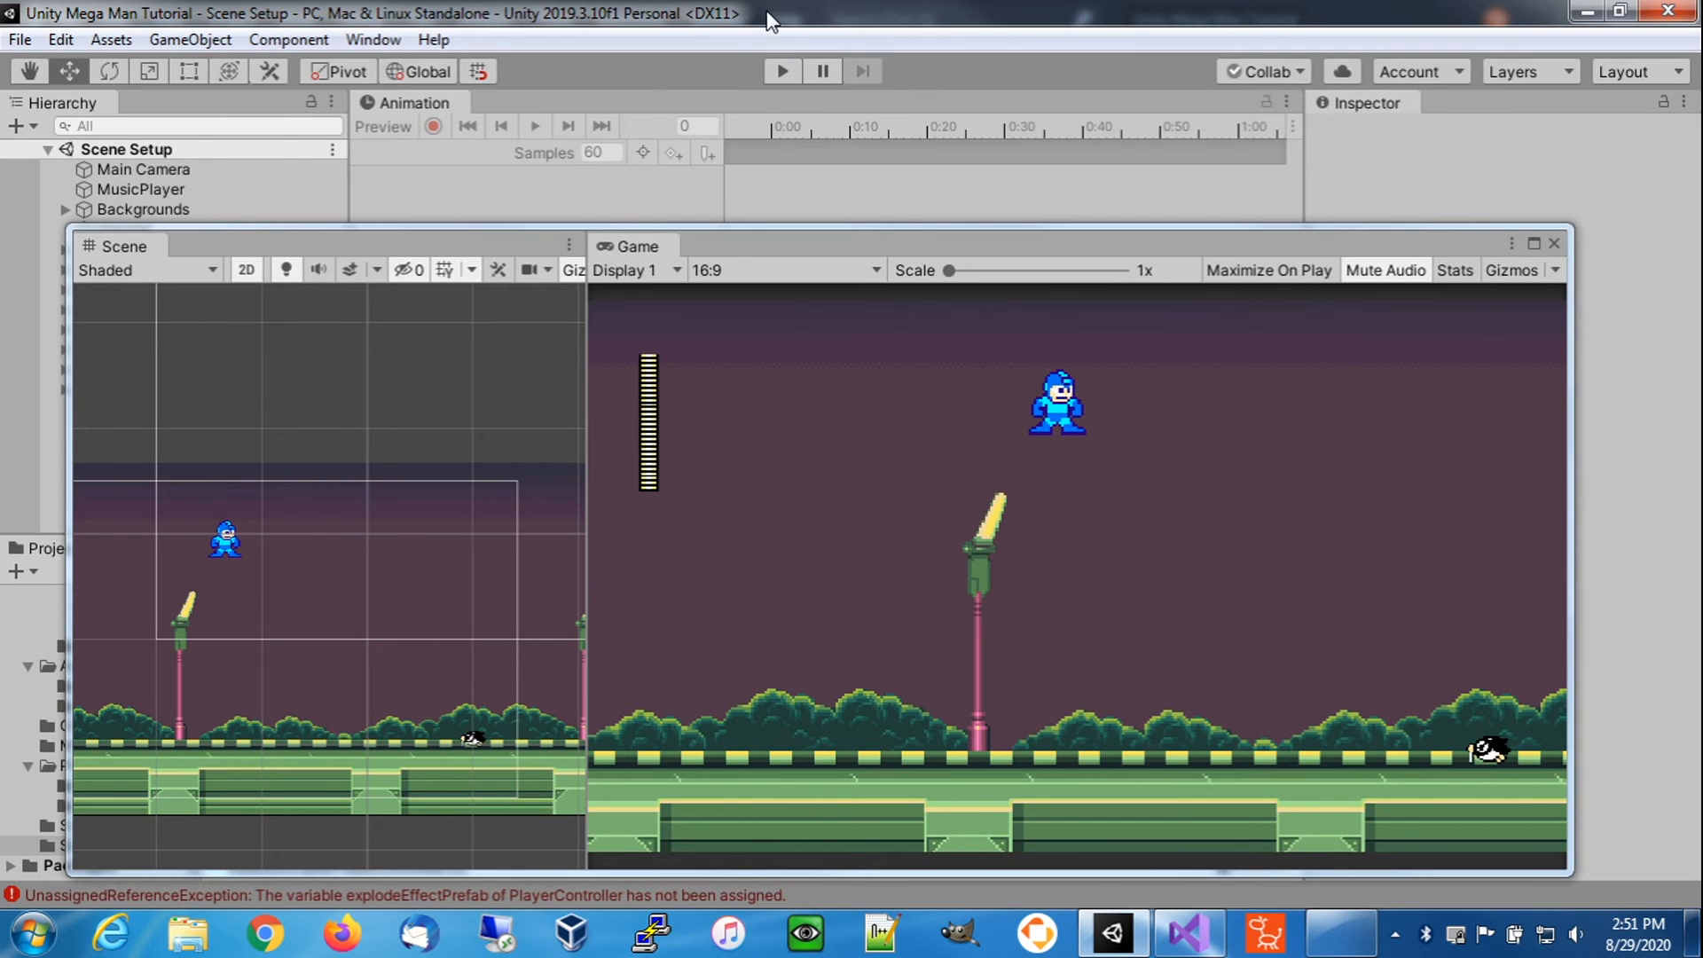
- Clear the floating Scene and Game window away, assign the PlayerExplodeEffect1 prefab to the Player's Explode Effect Prefab, and save the scene
{"action": "left_click_drag", "start_coordinate": [761, 246], "coordinate": [1702, 292]}
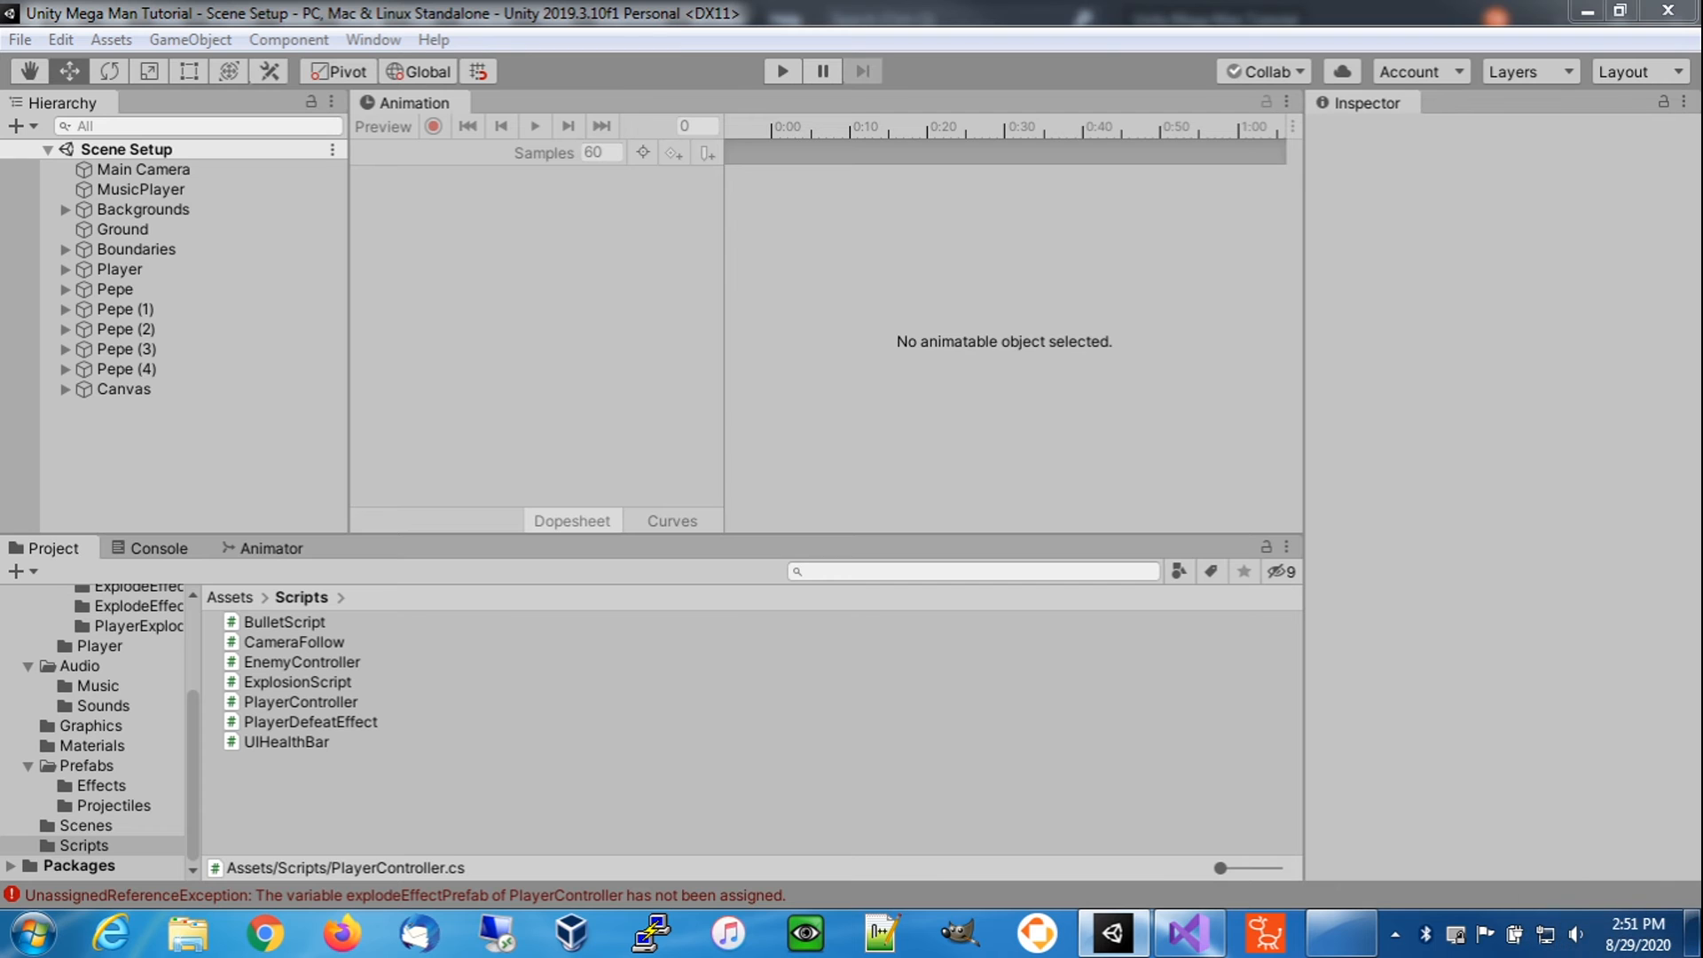
{"action": "left_click", "coordinate": [141, 270]}
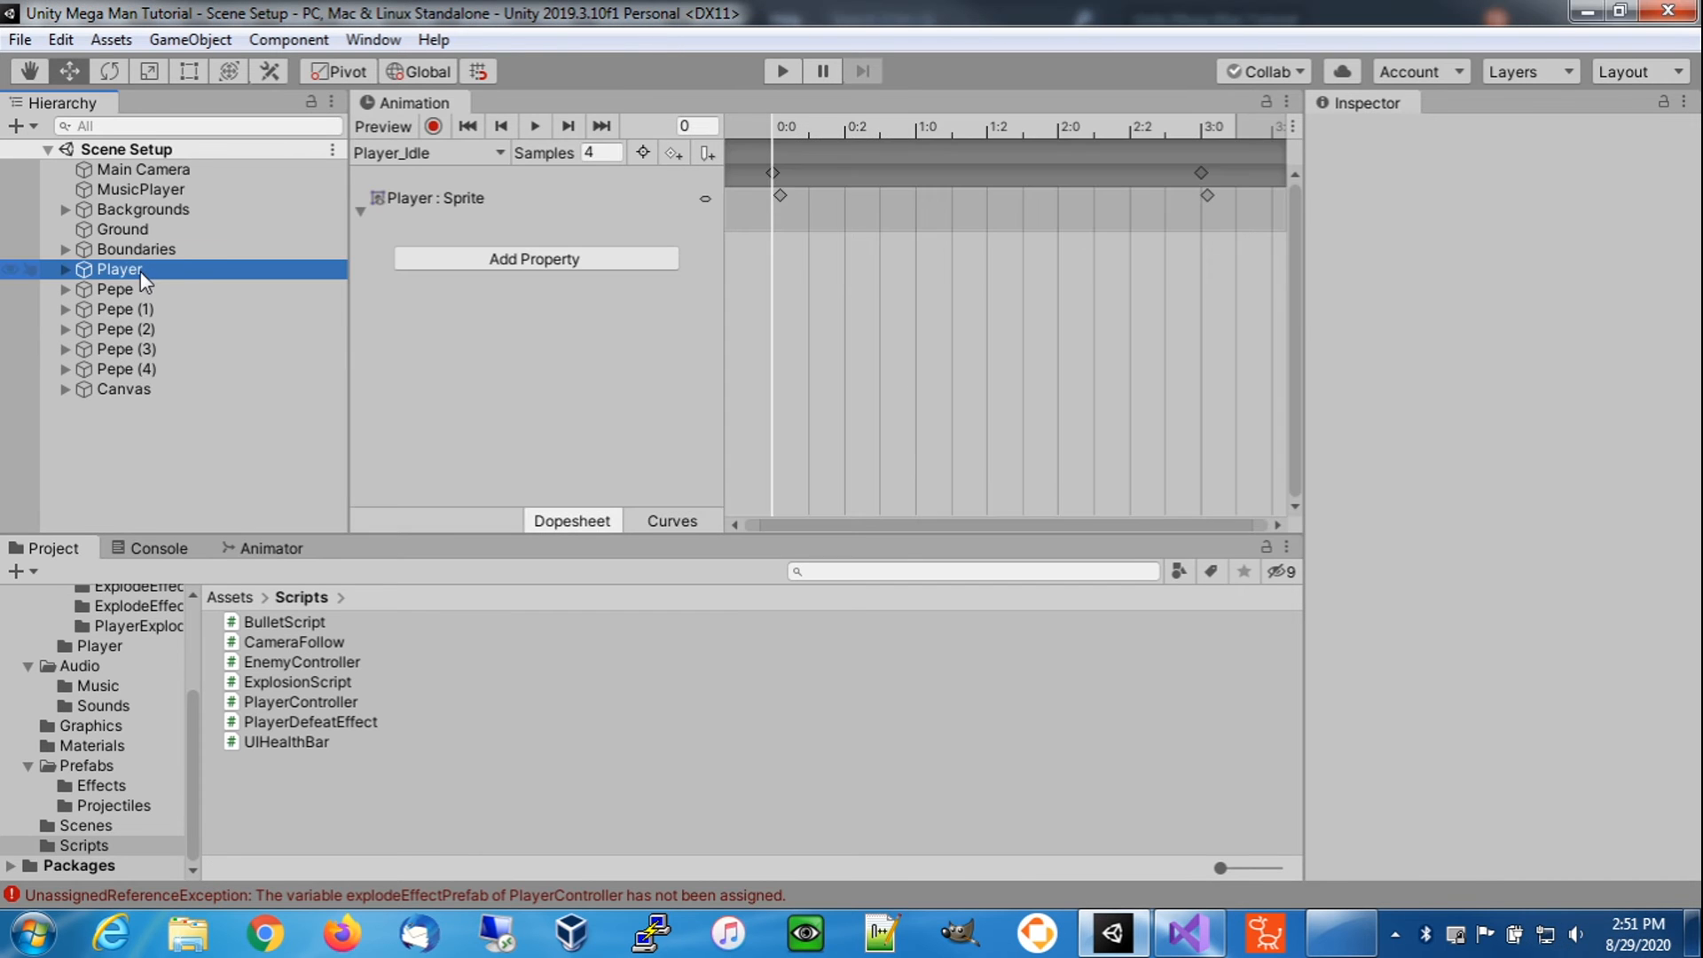
{"action": "scroll", "coordinate": [1385, 454], "scroll_direction": "down", "scroll_amount": 10}
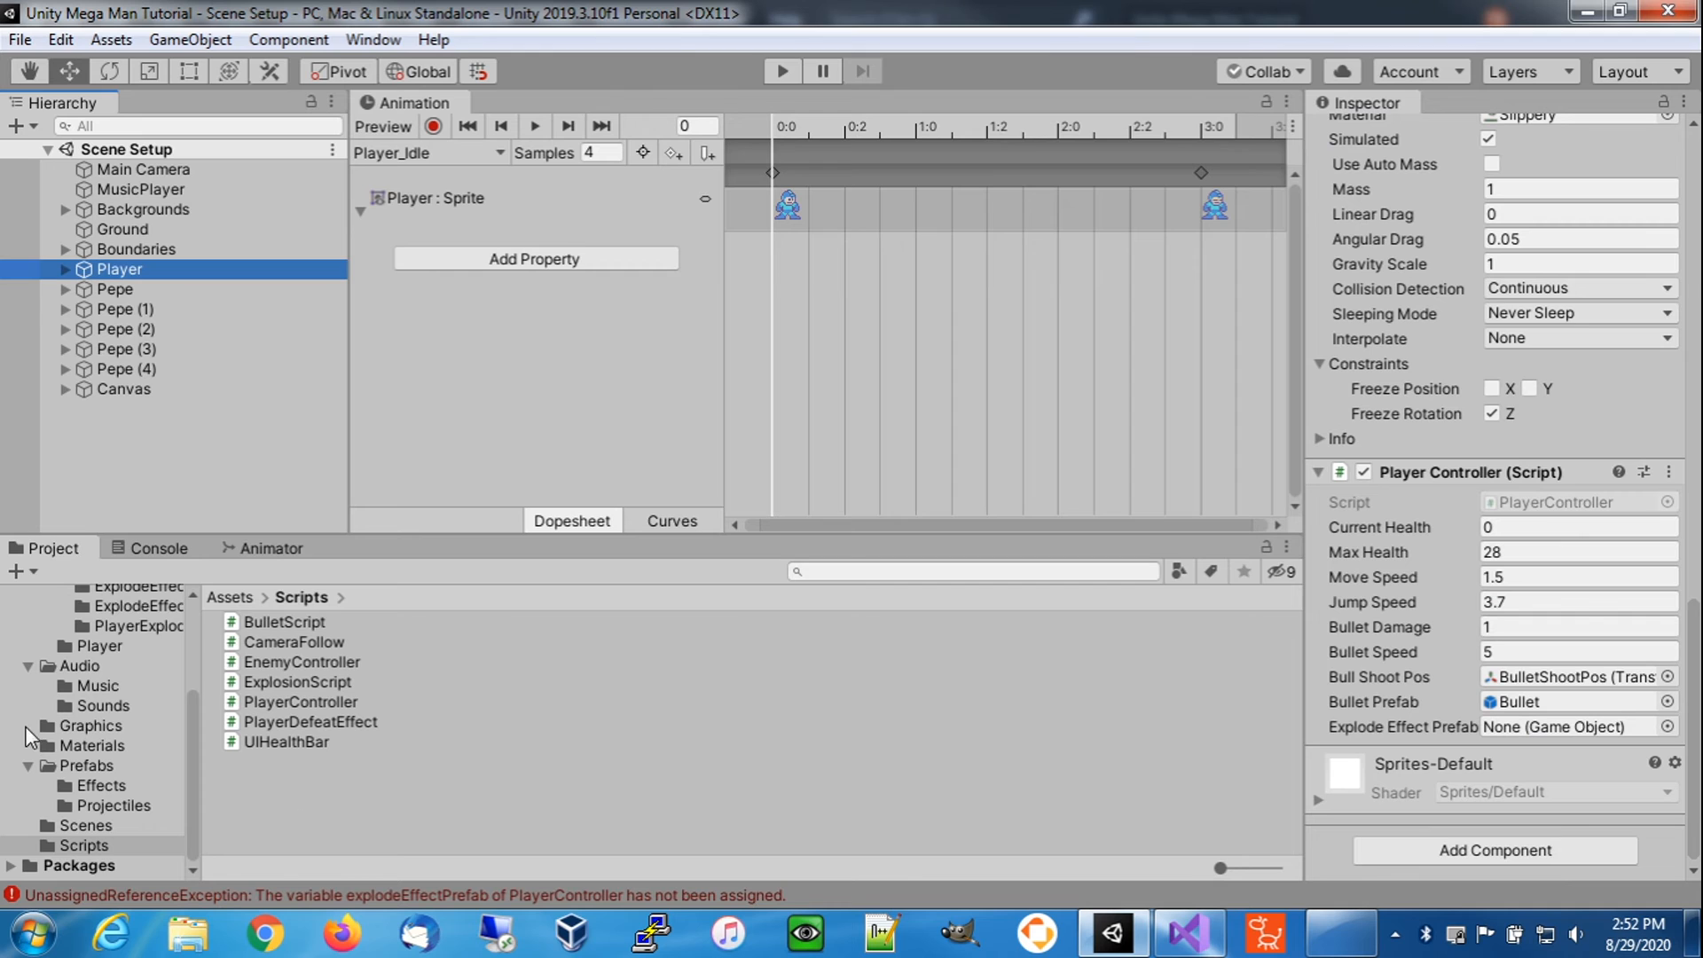
{"action": "left_click", "coordinate": [140, 626]}
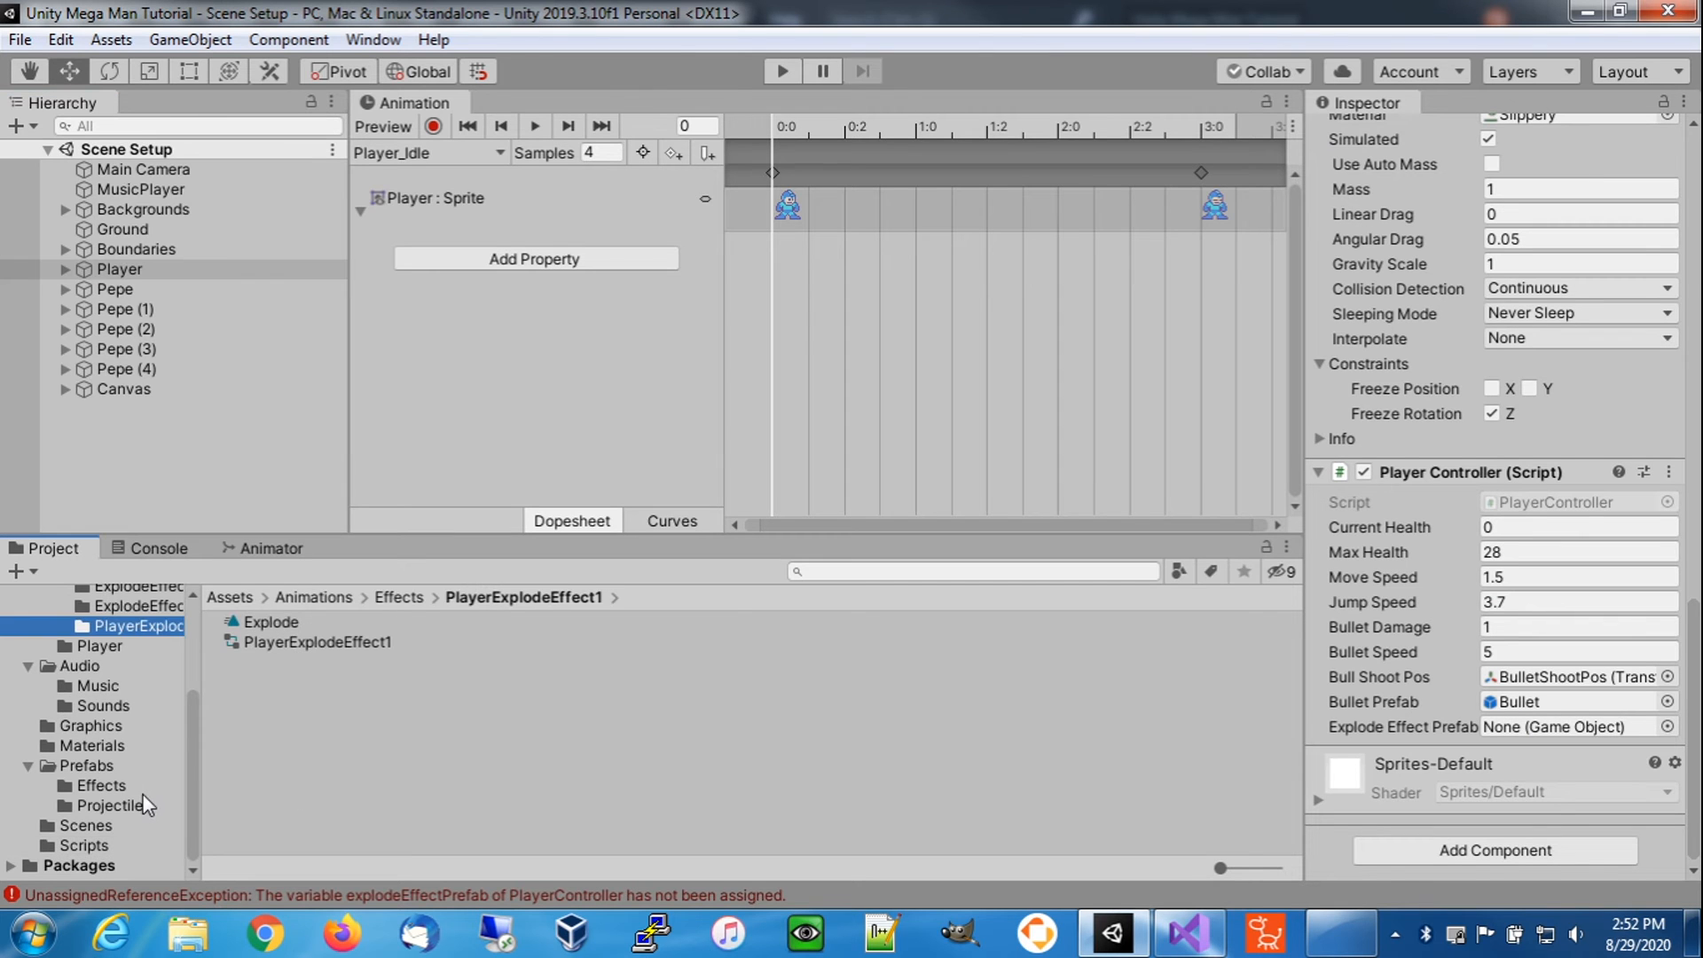
{"action": "left_click", "coordinate": [94, 784]}
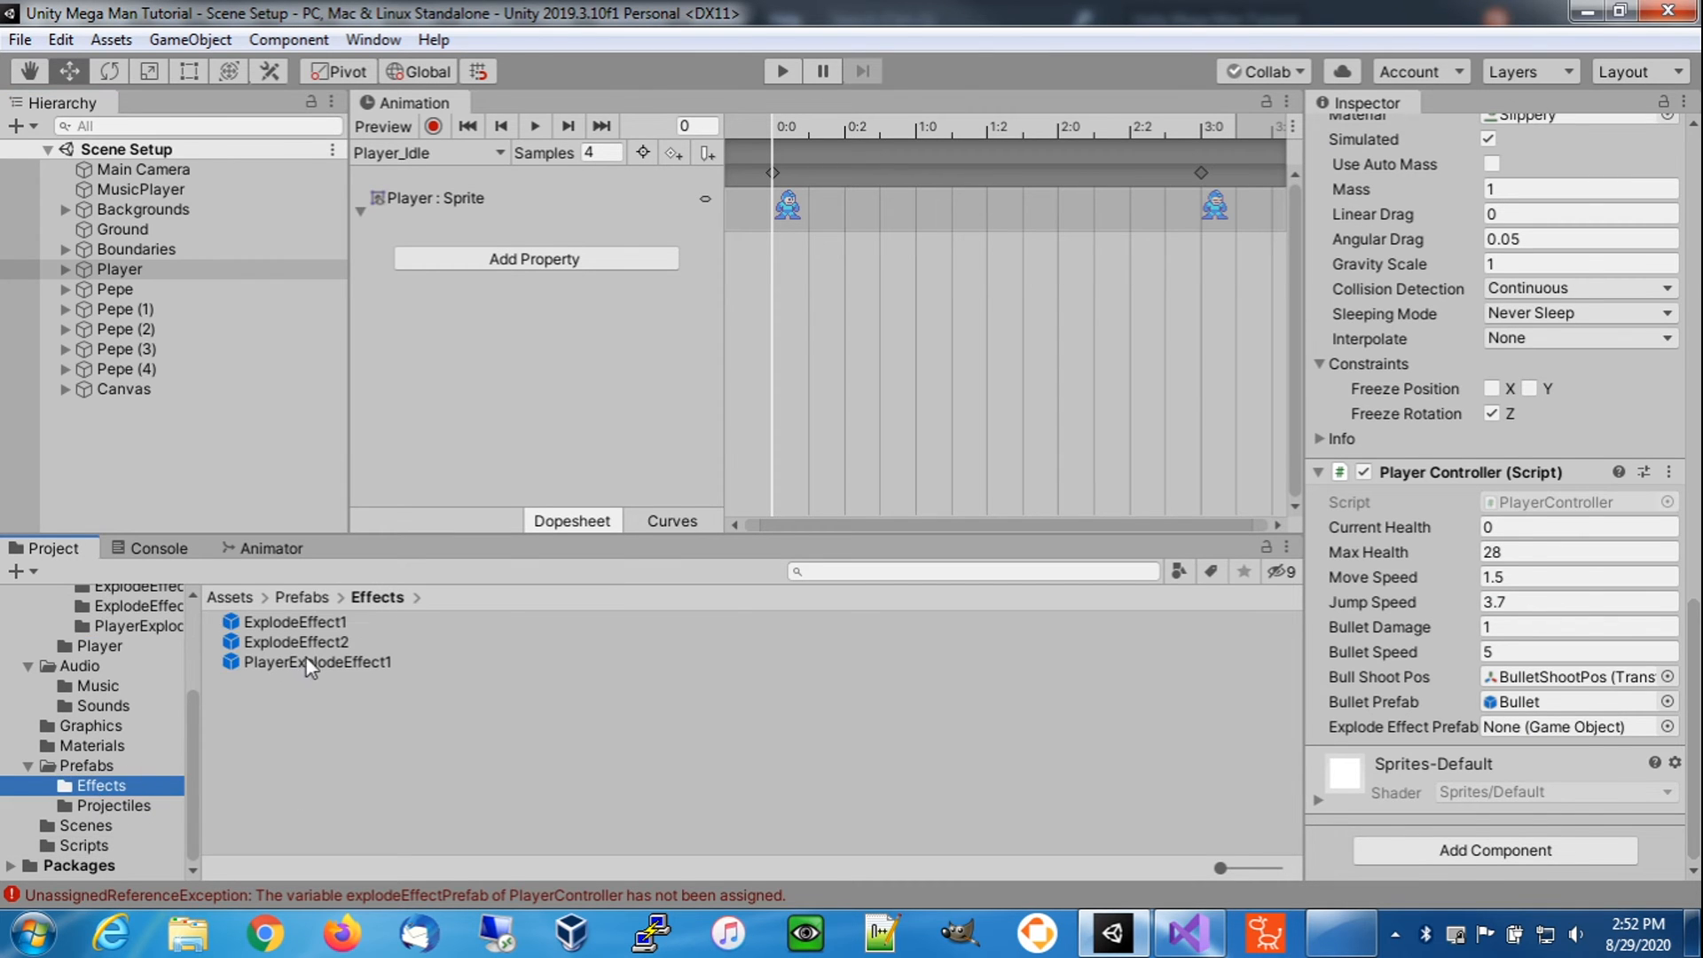
{"action": "left_click", "coordinate": [314, 664]}
{"action": "left_click_drag", "start_coordinate": [1256, 751], "coordinate": [1522, 734]}
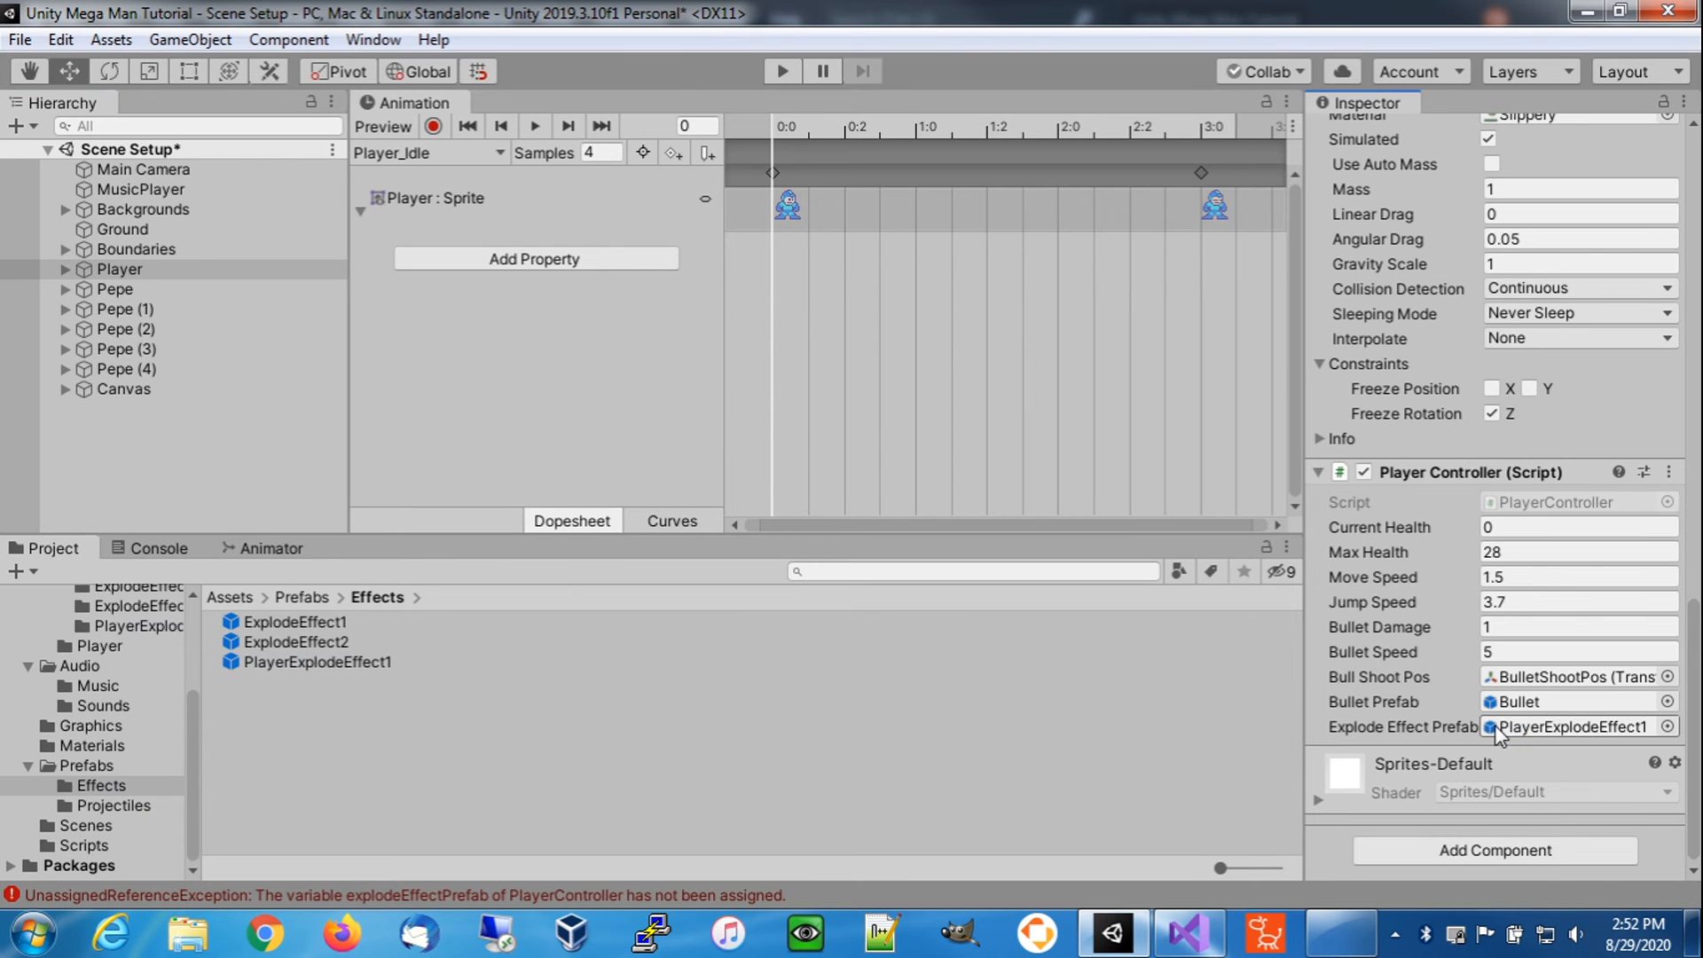
{"action": "left_click", "coordinate": [19, 39]}
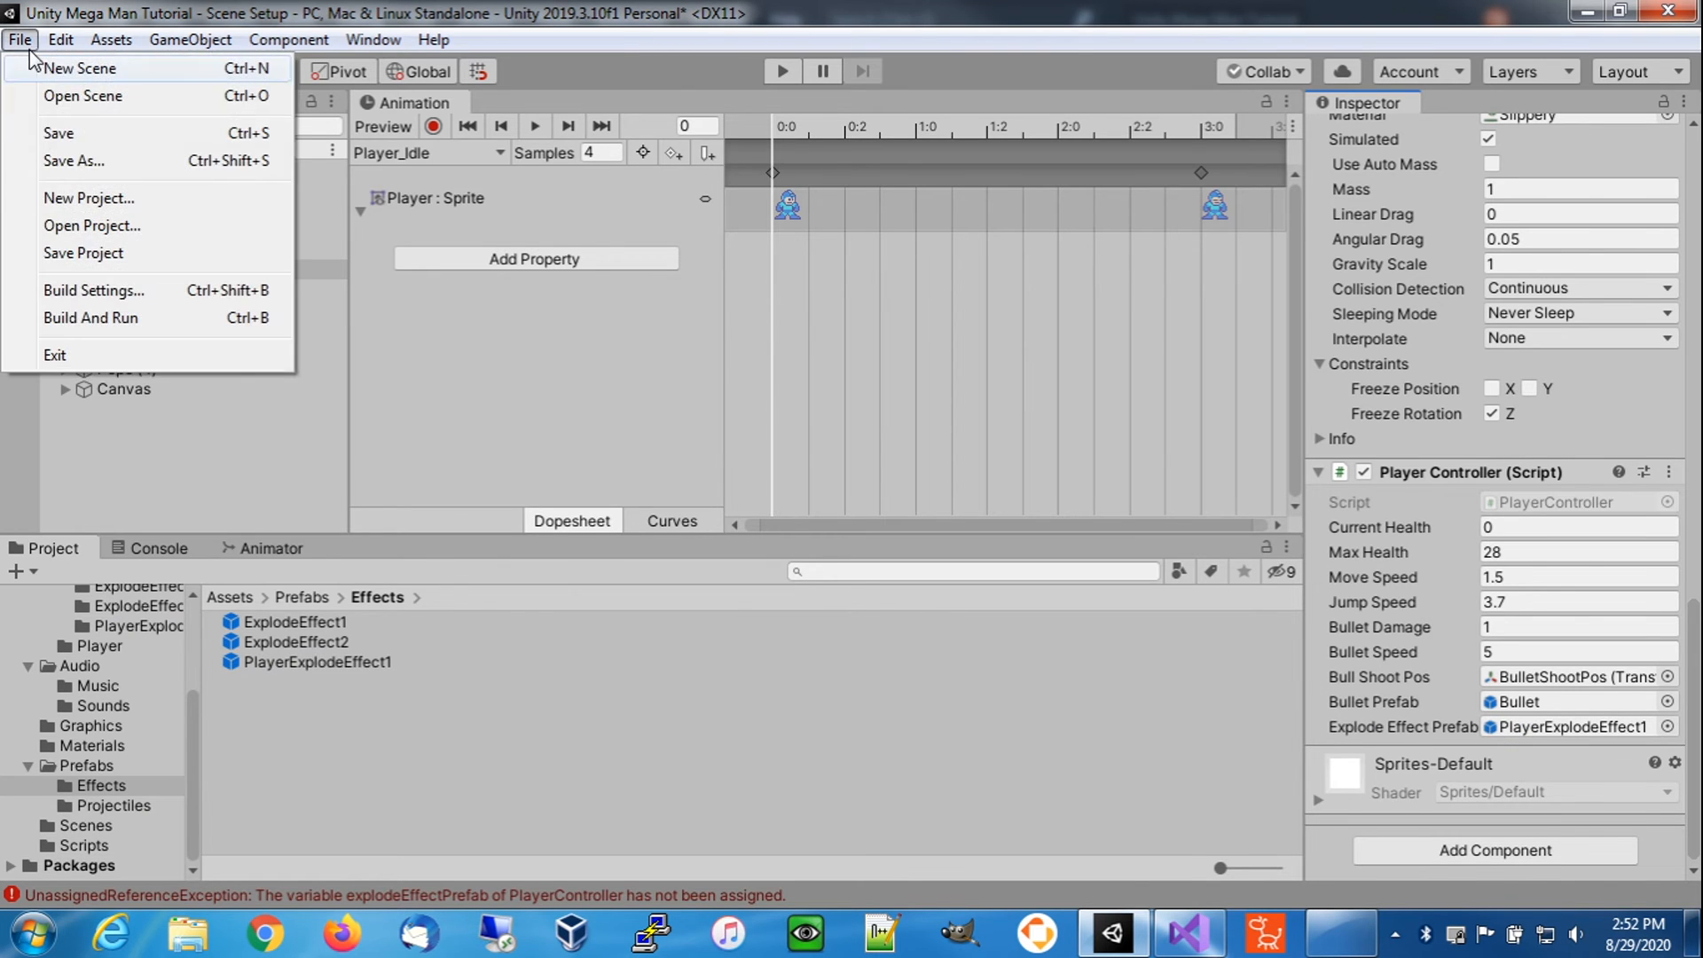
{"action": "left_click", "coordinate": [49, 126]}
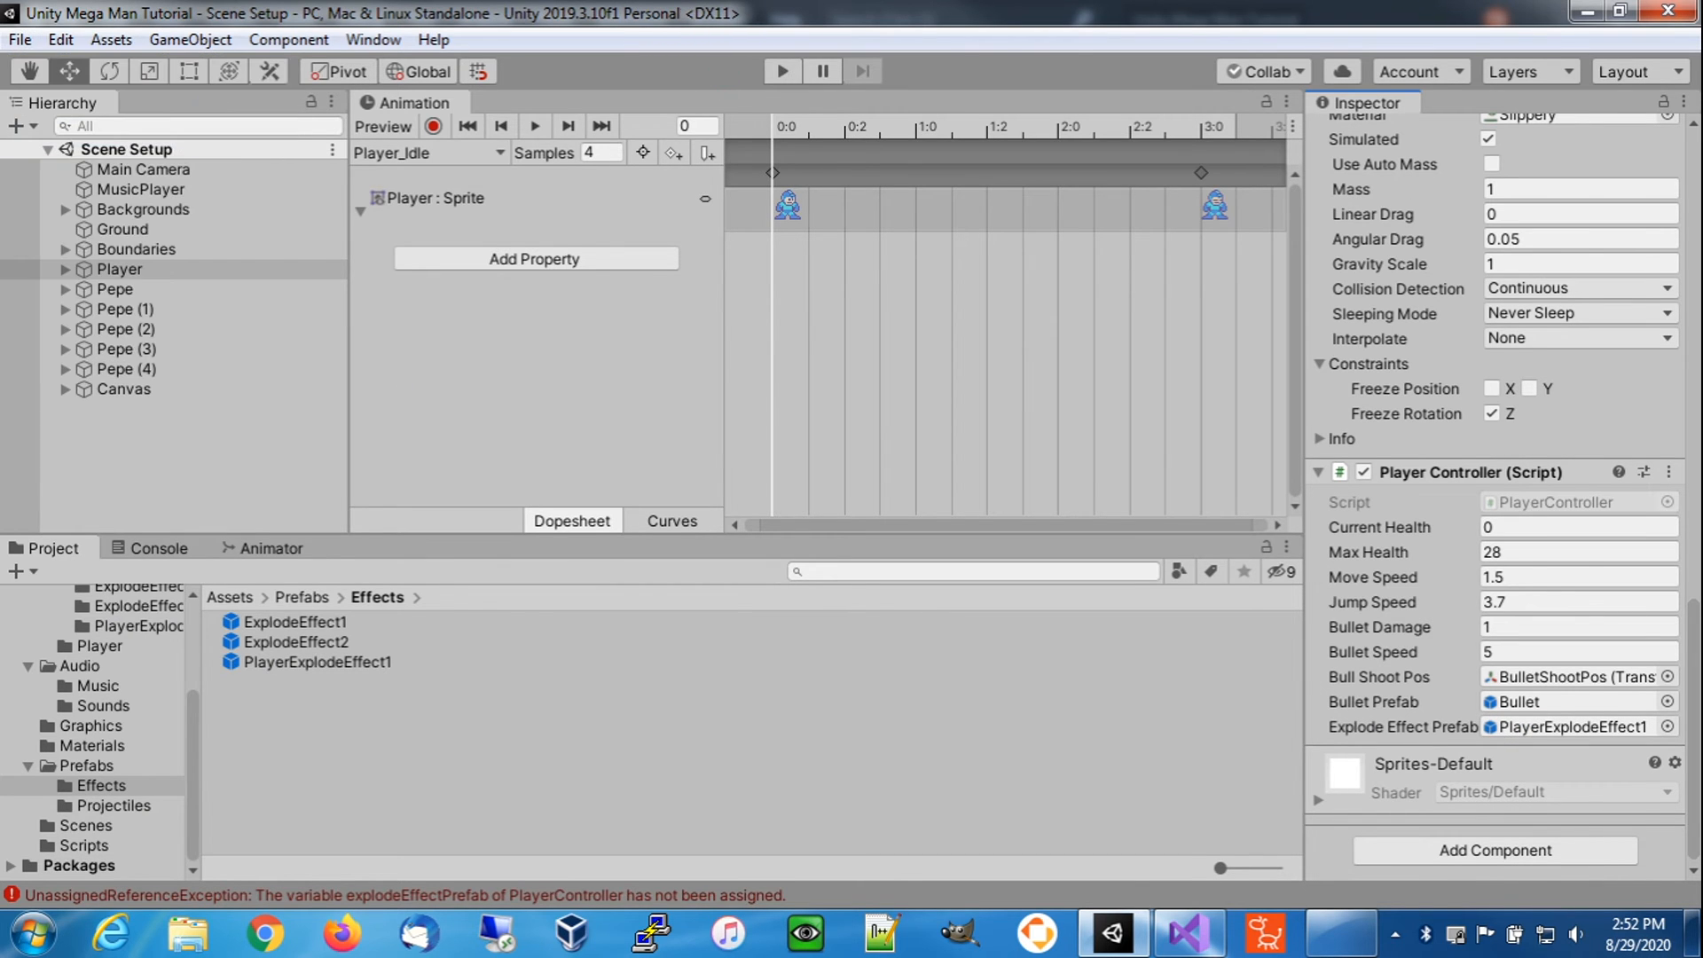
- Bring back the floating Scene and Game window, play-test the player running into and shooting the Pepe enemies, and stop play mode
{"action": "left_click", "coordinate": [782, 71]}
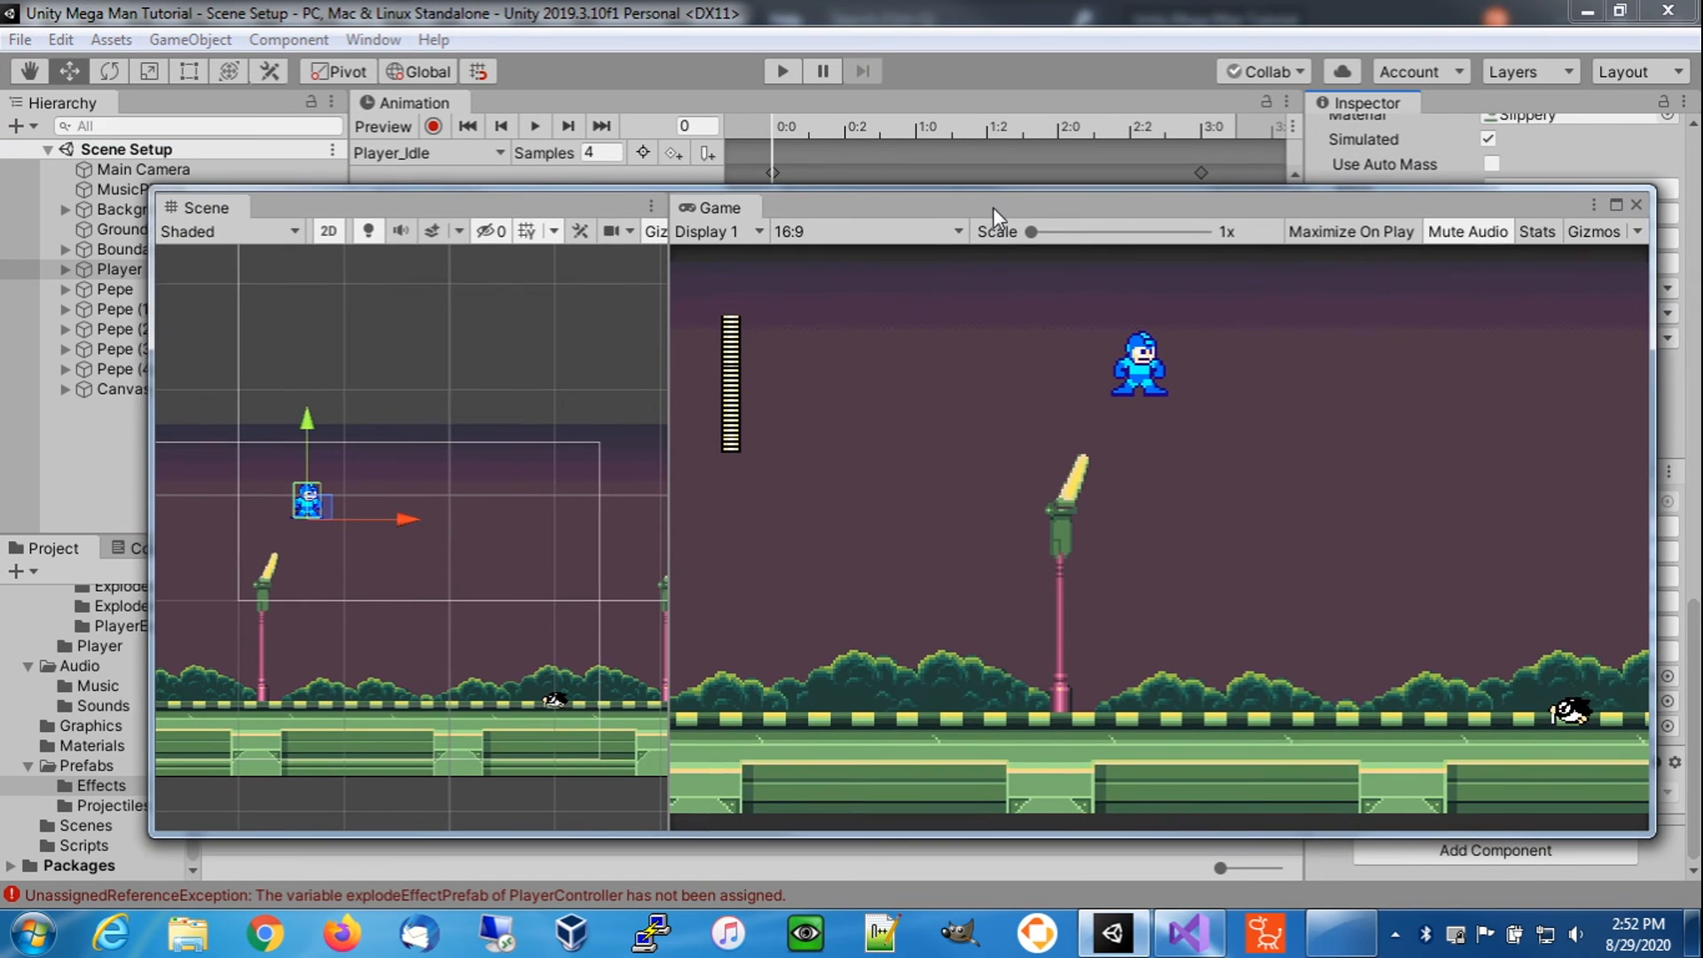
{"action": "left_click", "coordinate": [769, 73]}
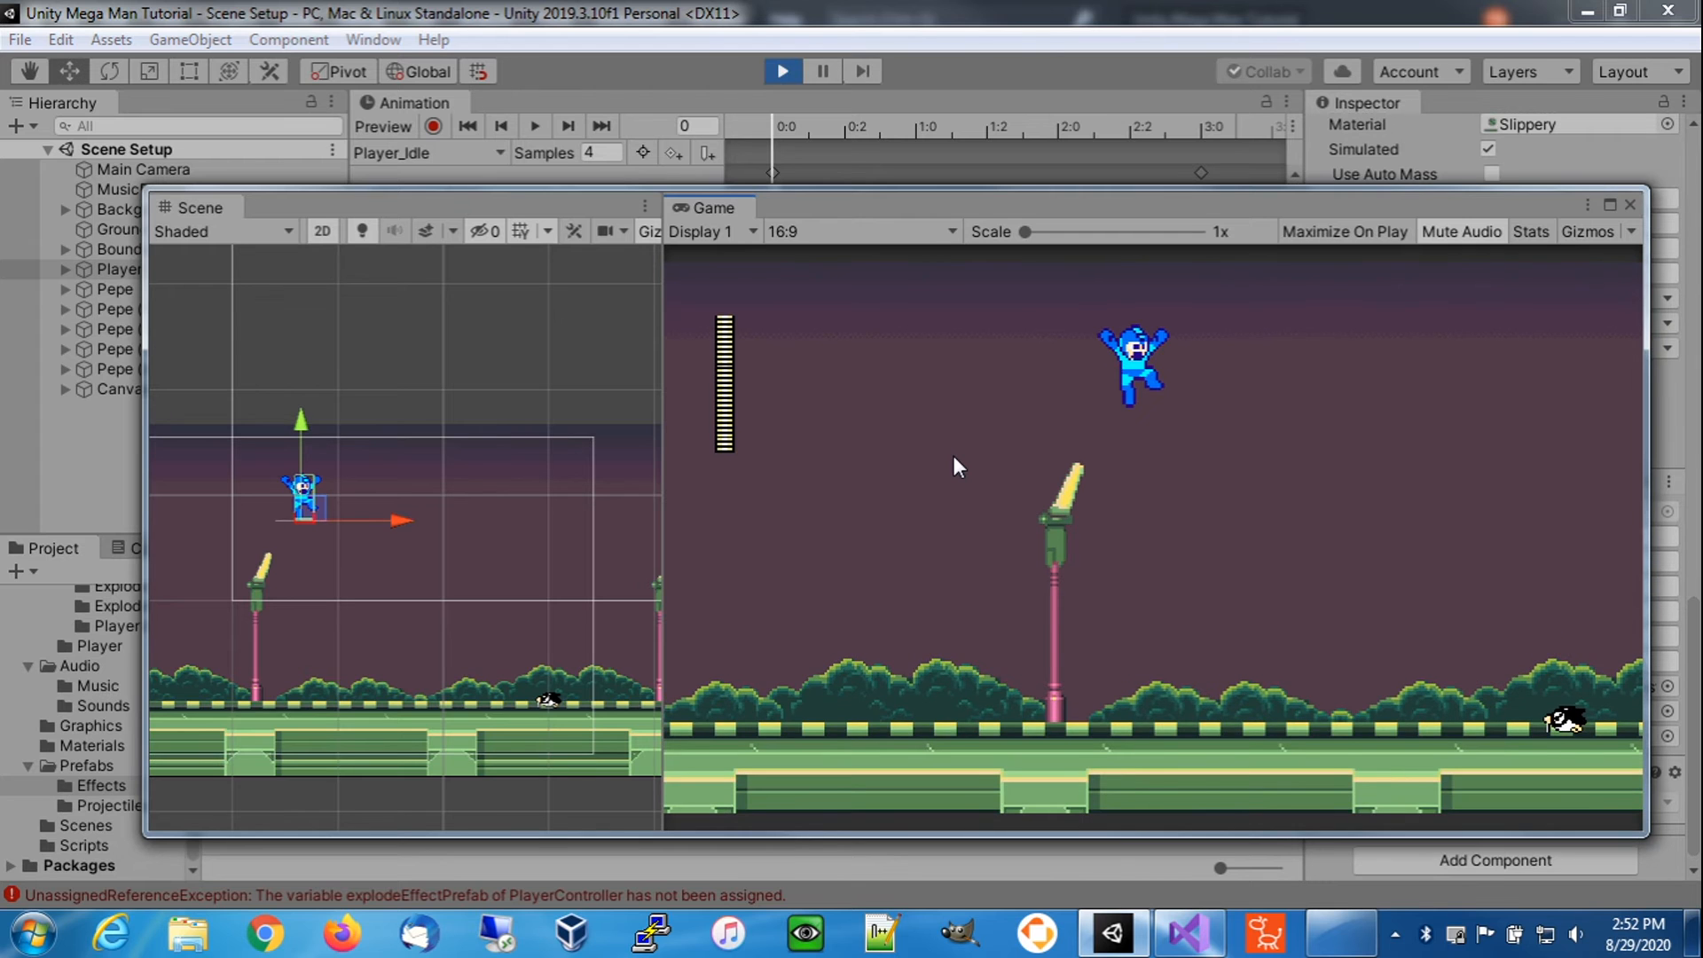
{"action": "key", "text": "Right"}
{"action": "key", "text": "c"}
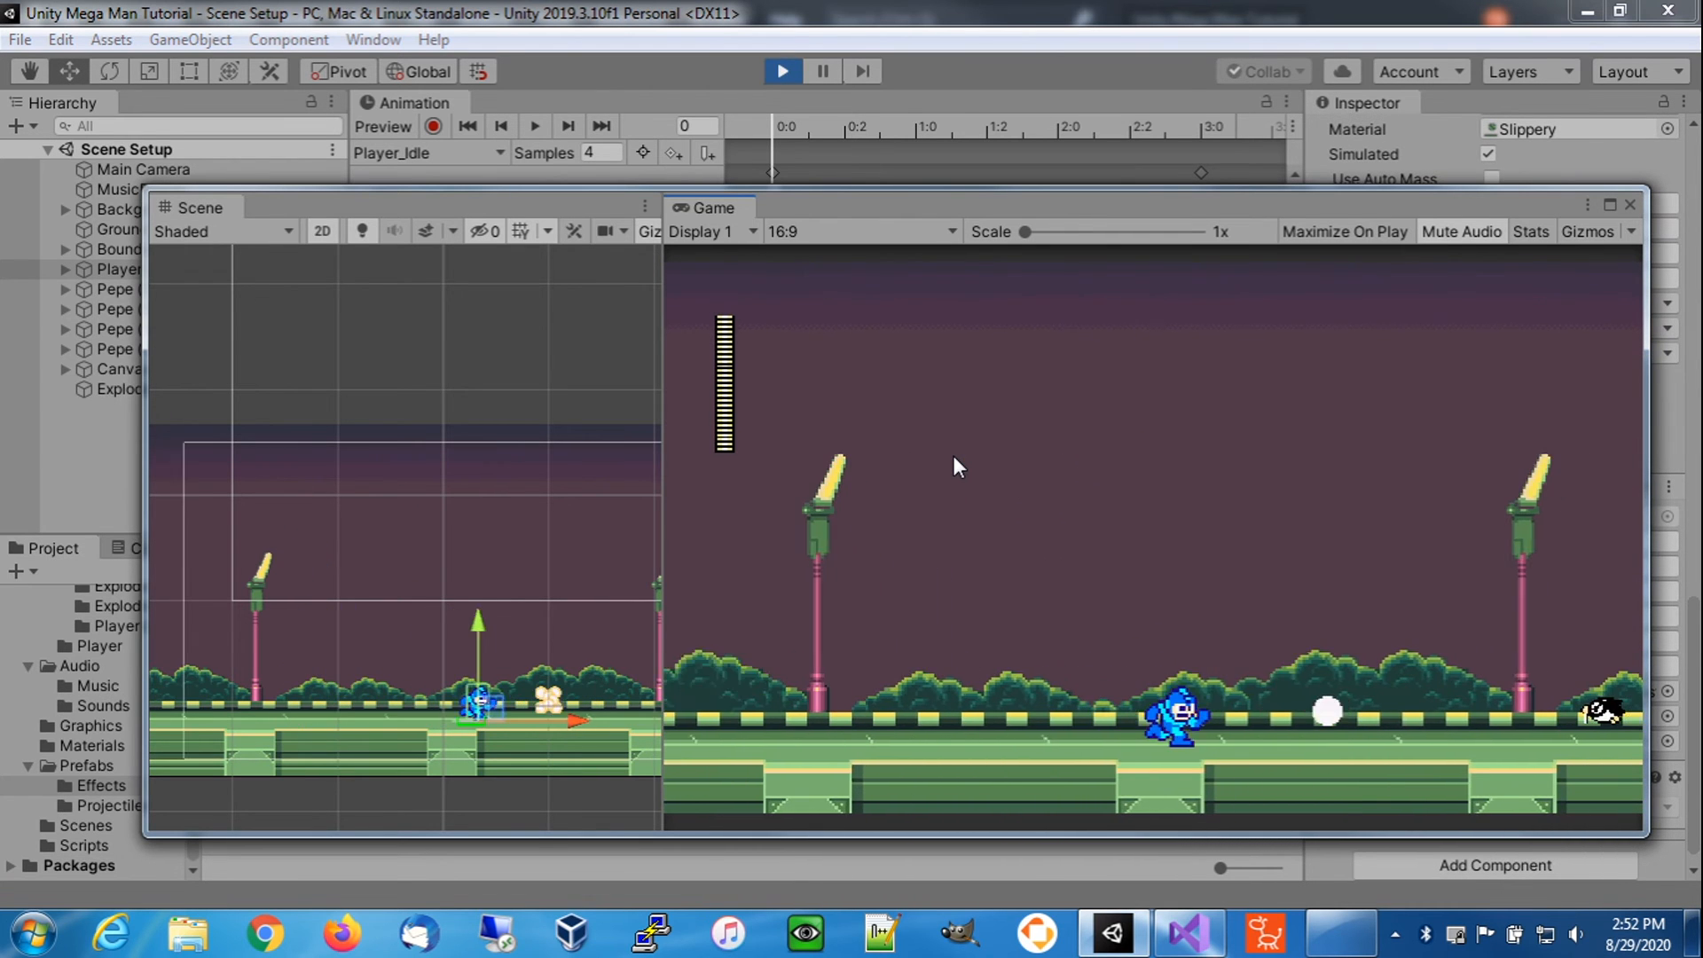
{"action": "key", "text": "Right"}
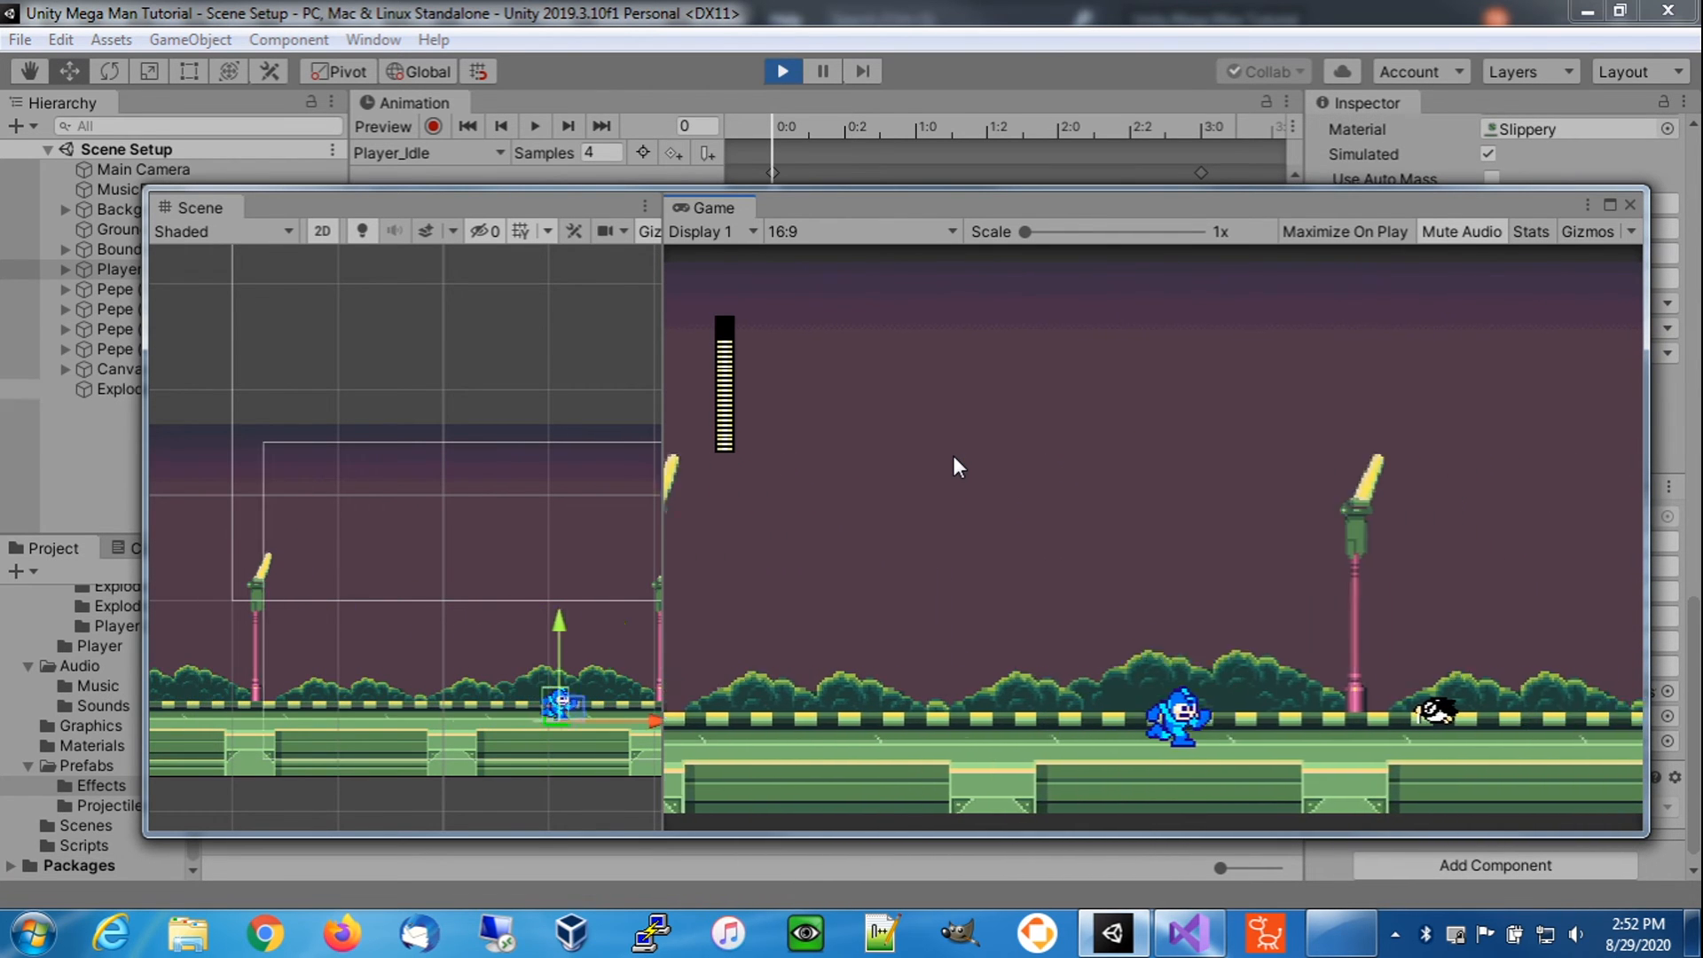
{"action": "key", "text": "Right"}
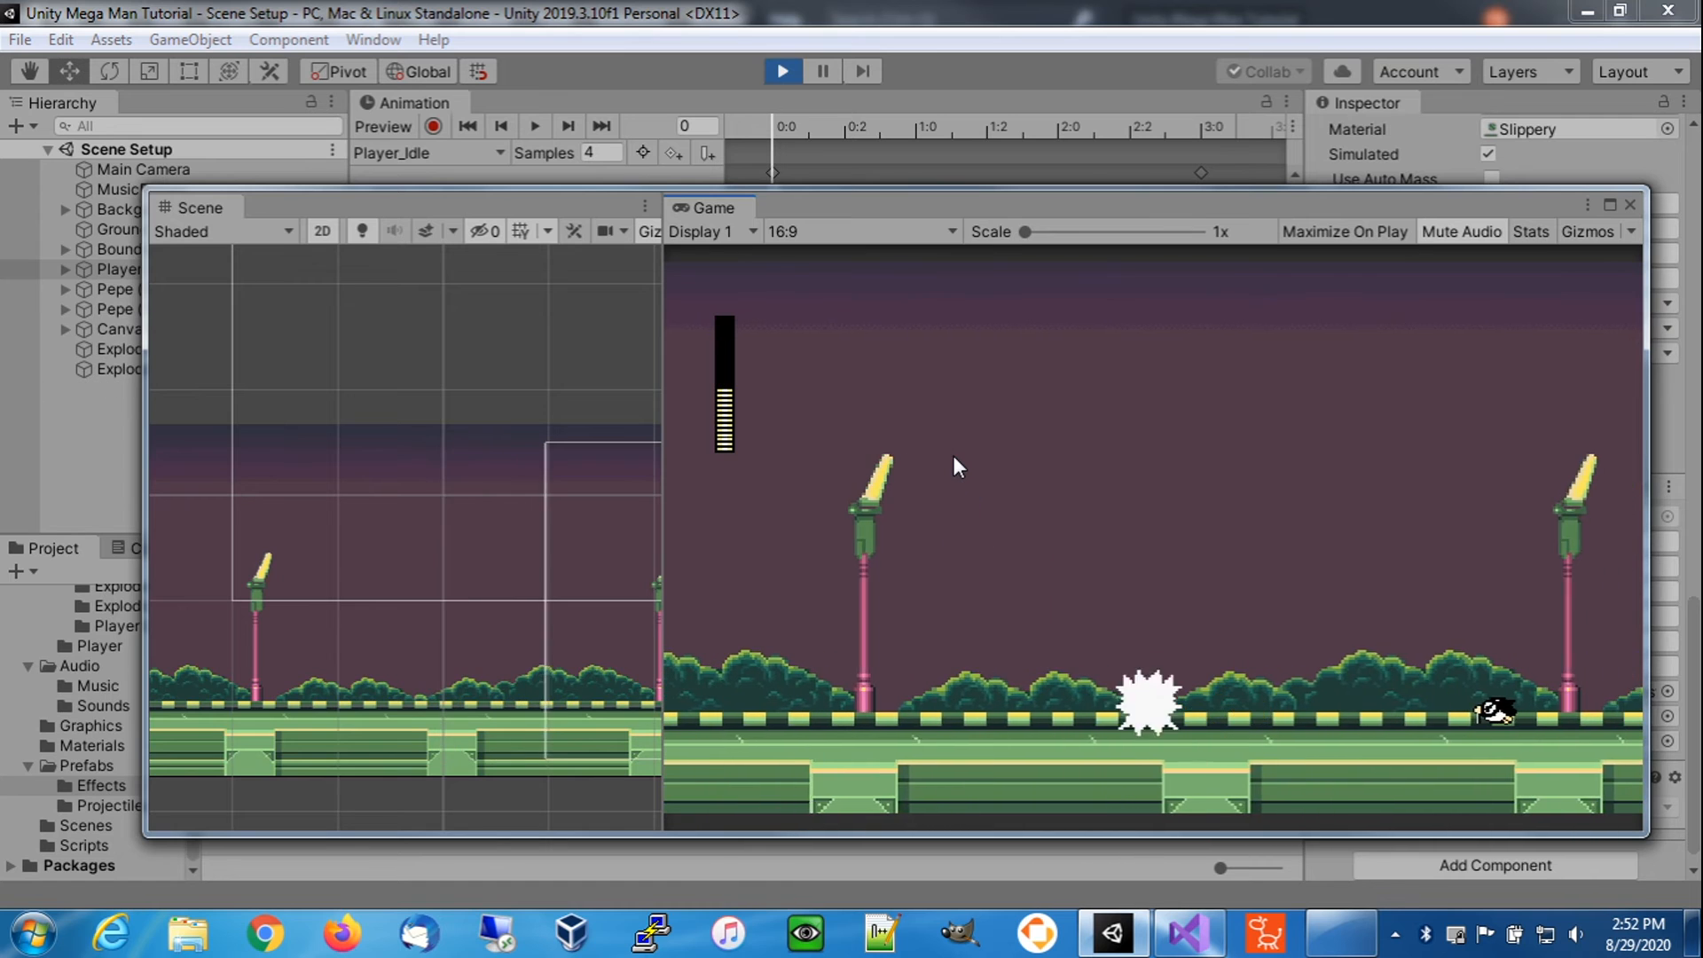
{"action": "key", "text": "Right"}
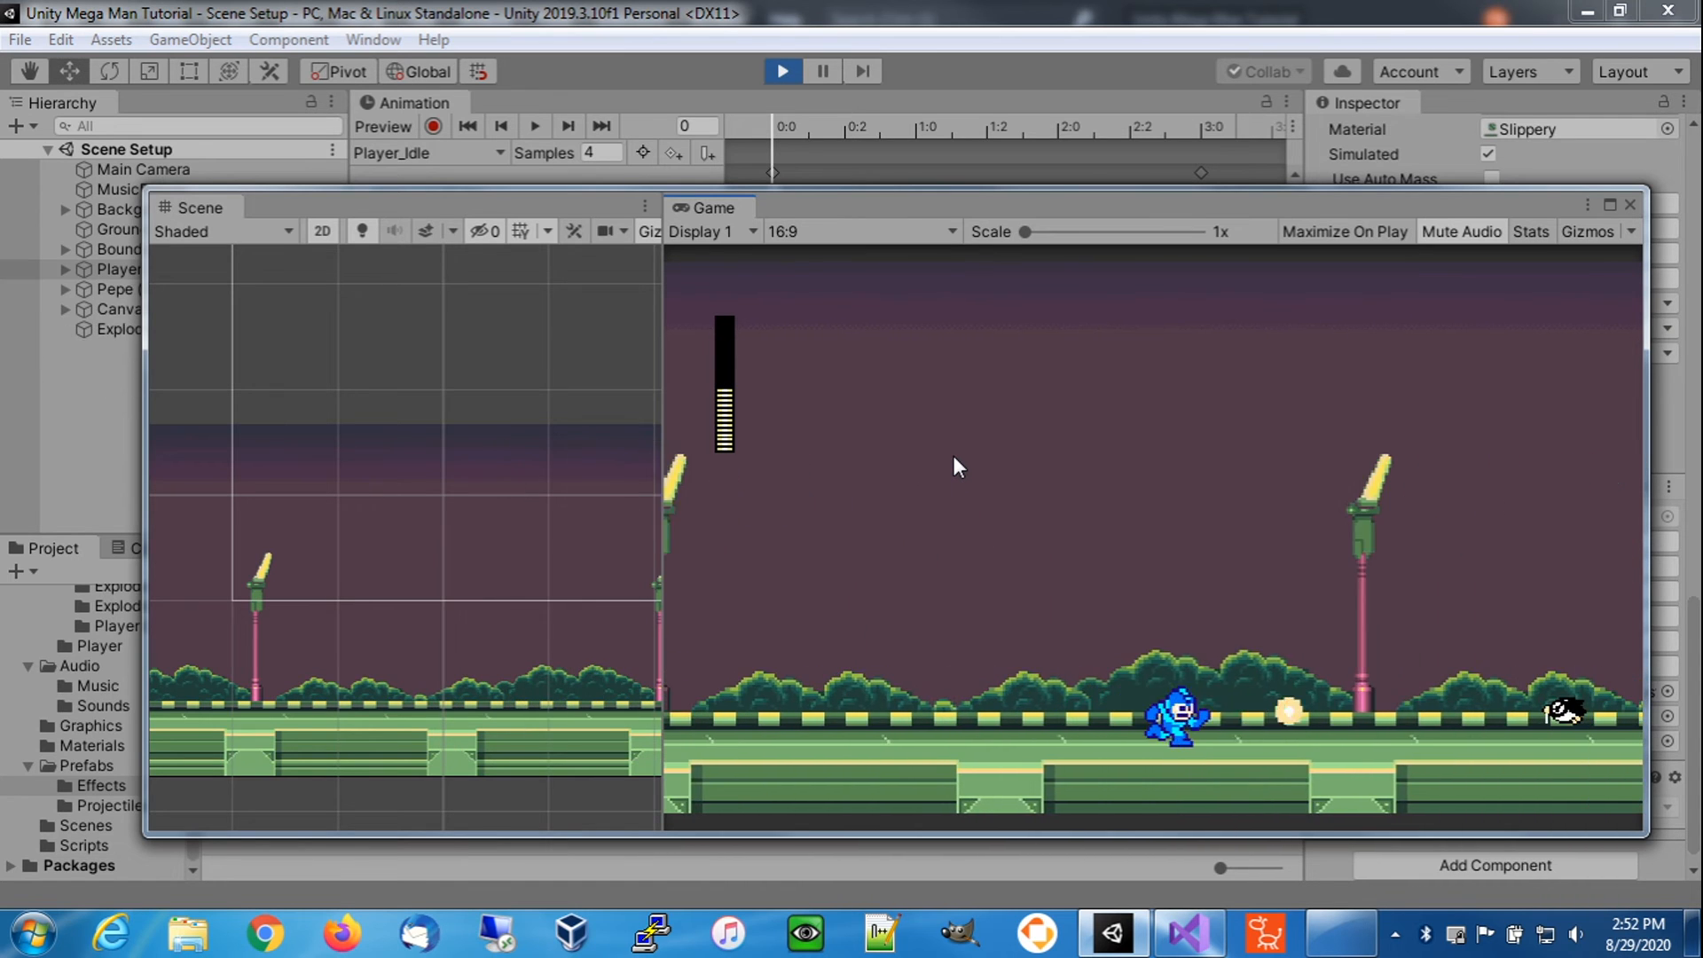
{"action": "key", "text": "c"}
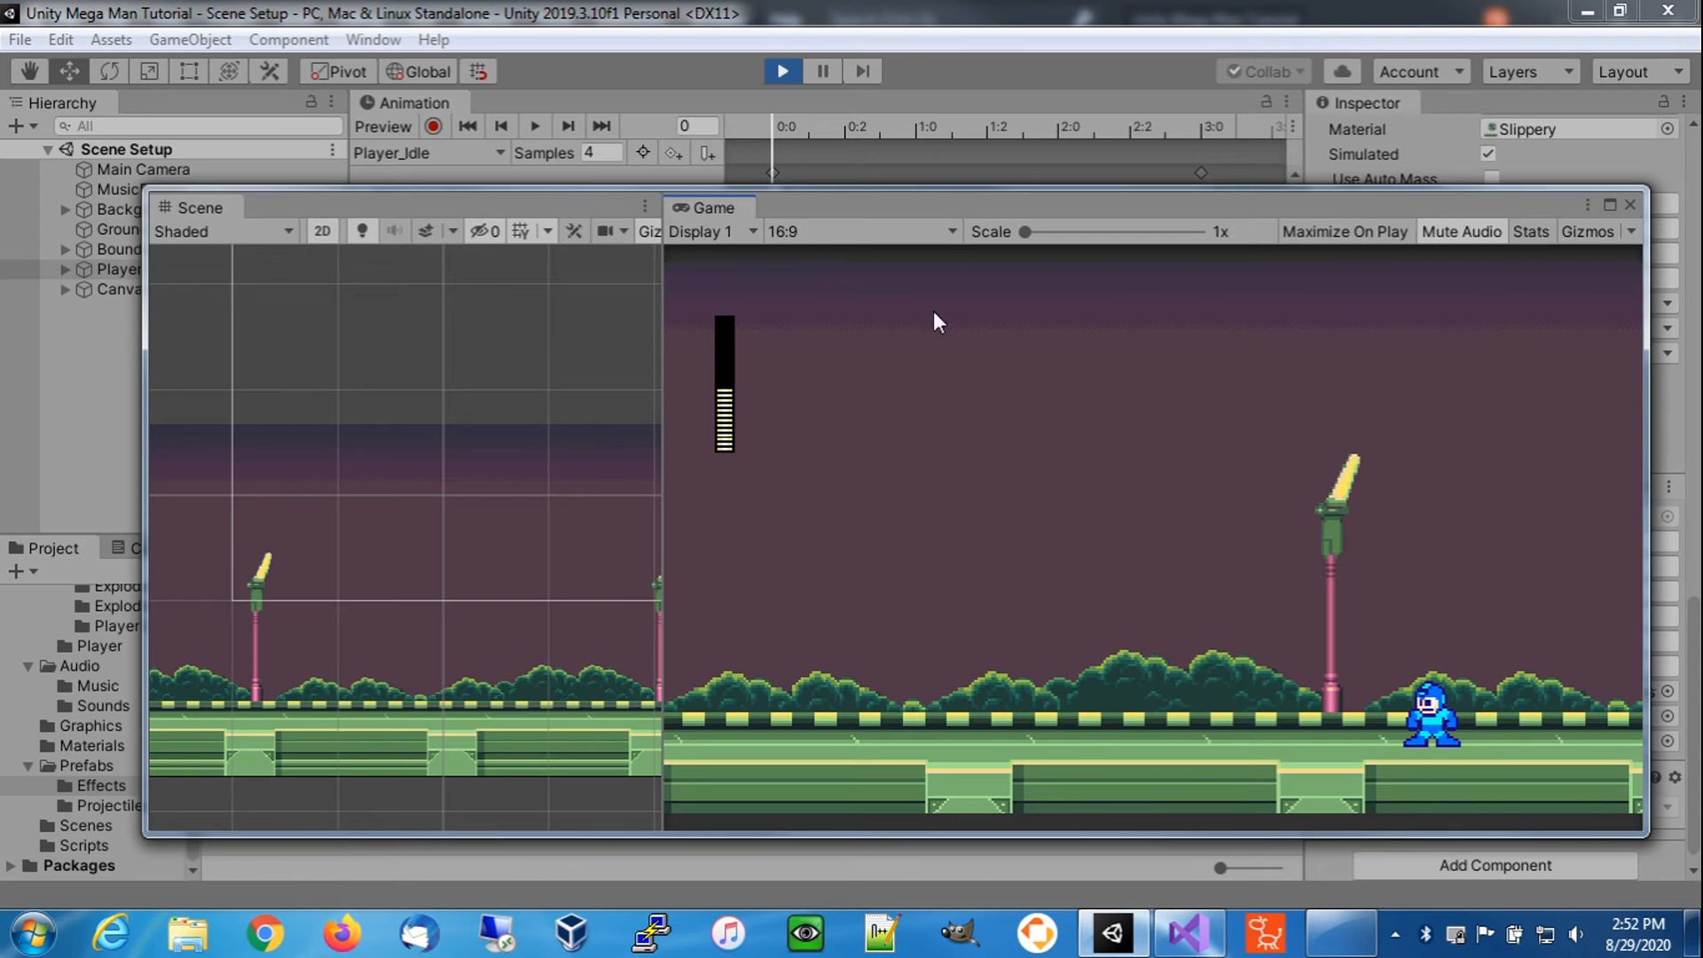
{"action": "left_click", "coordinate": [778, 69]}
- Restart play mode, run the player into enemies until defeated to check the explosion effect, and stop the game
{"action": "left_click", "coordinate": [780, 69]}
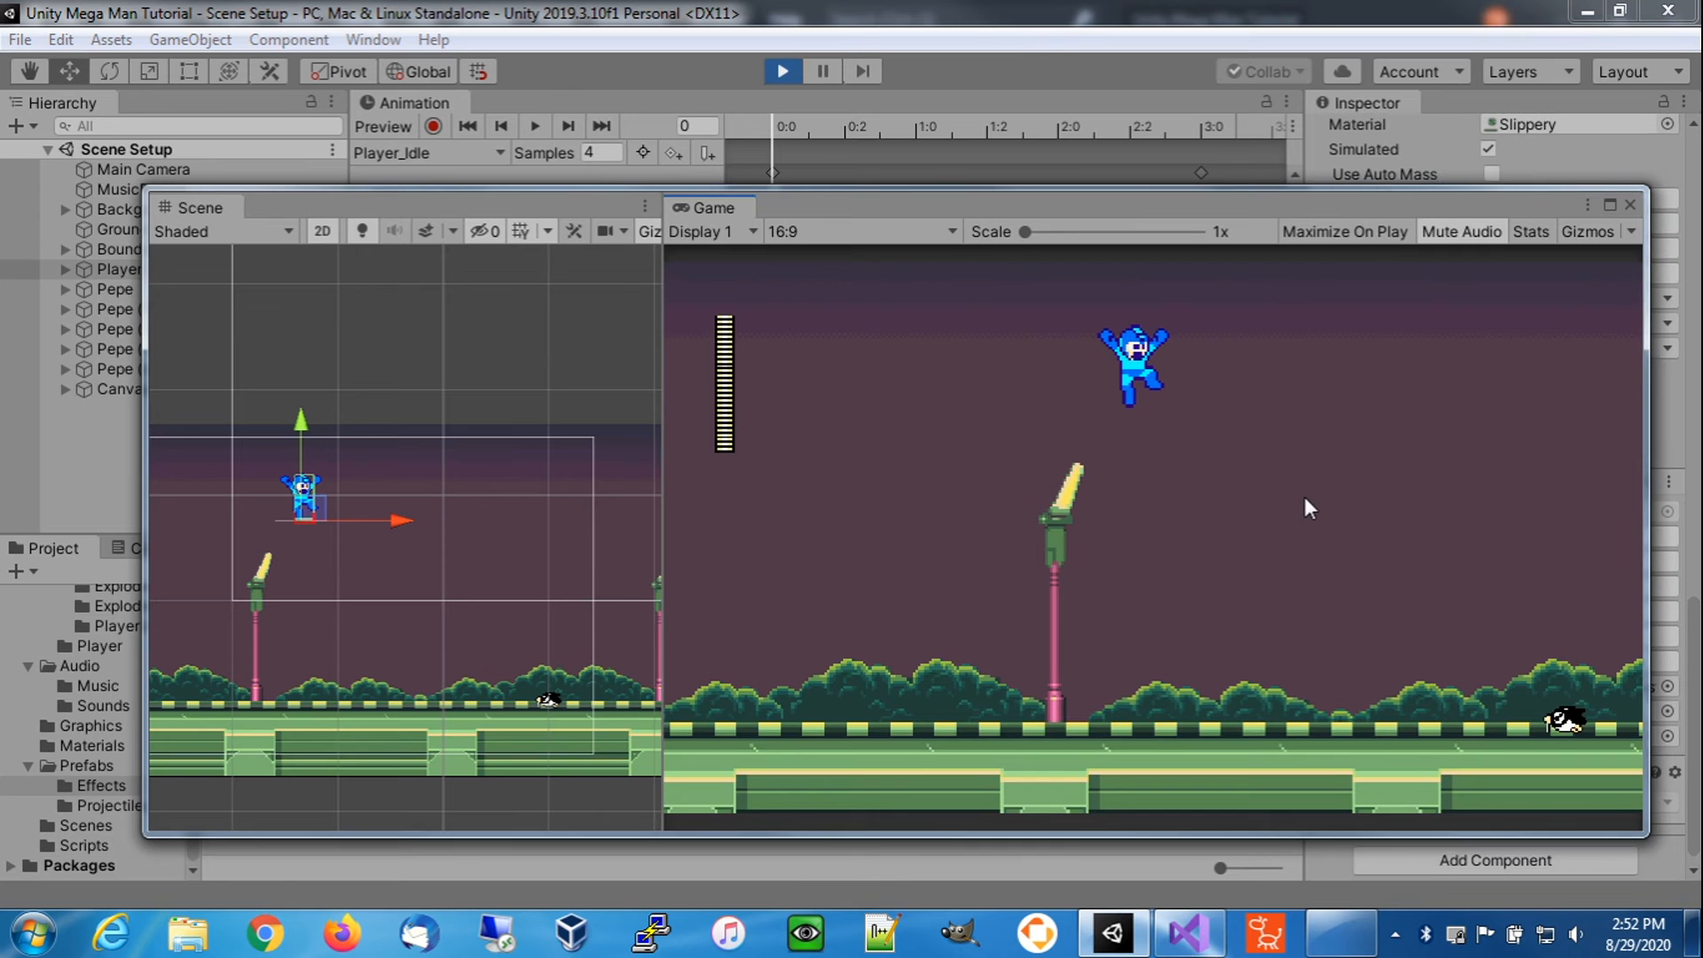
{"action": "key", "text": "Right"}
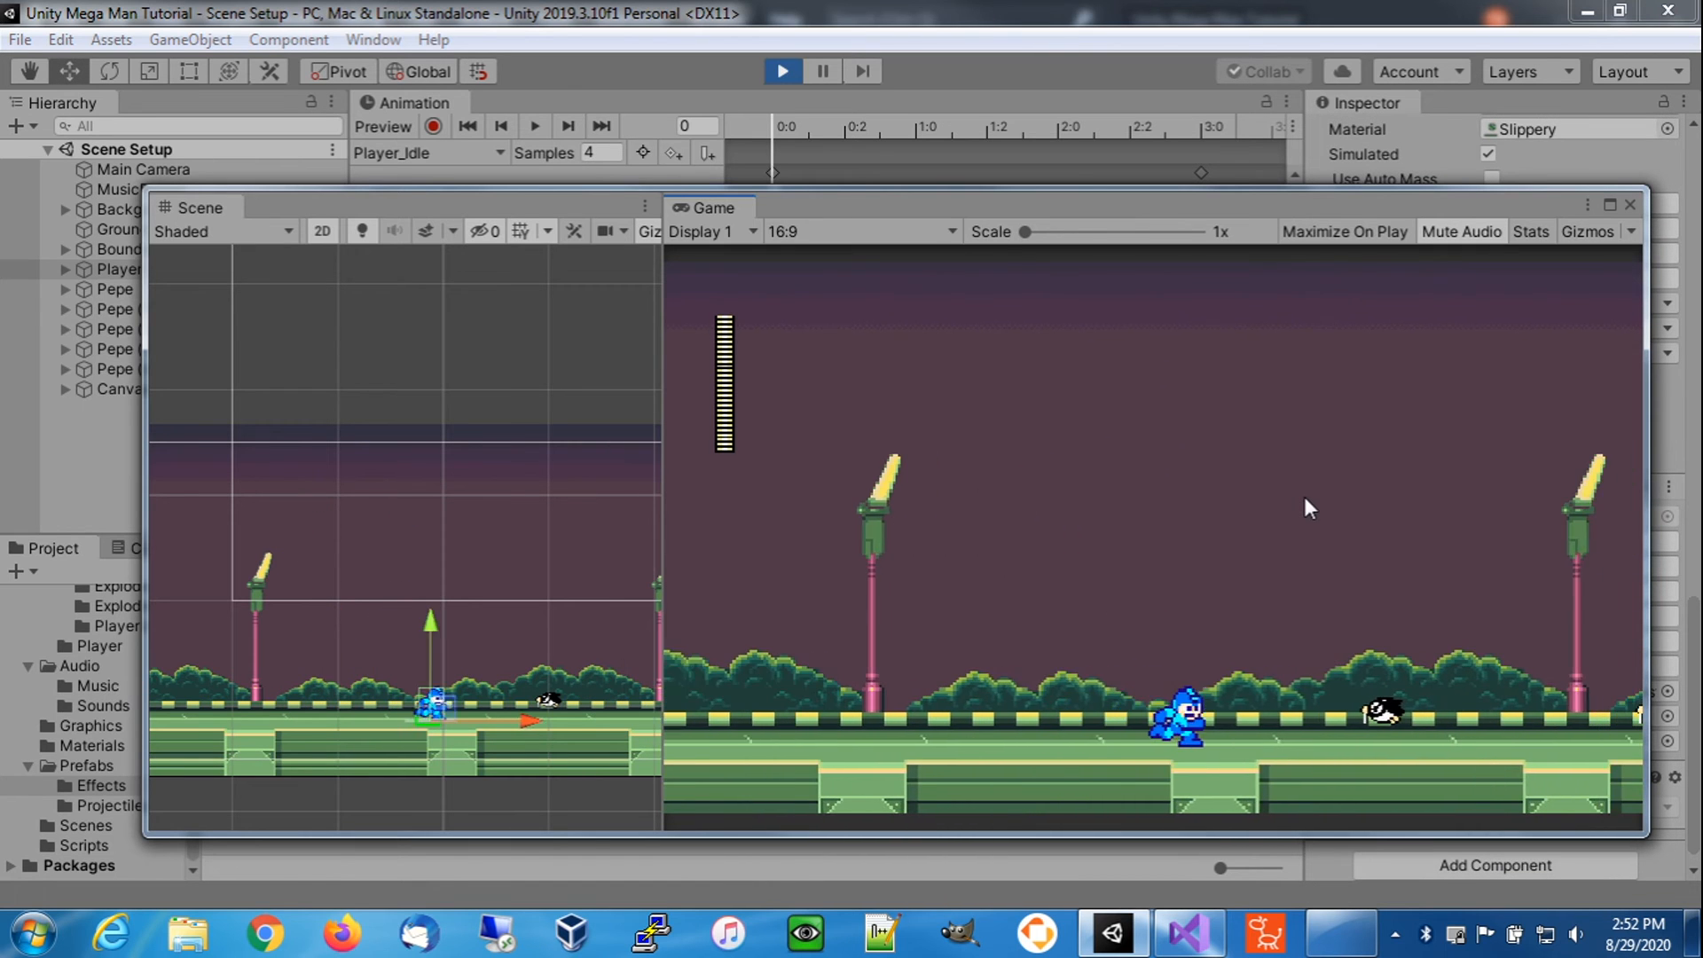
{"action": "key", "text": "Right"}
{"action": "key", "text": "c"}
{"action": "key", "text": "Right"}
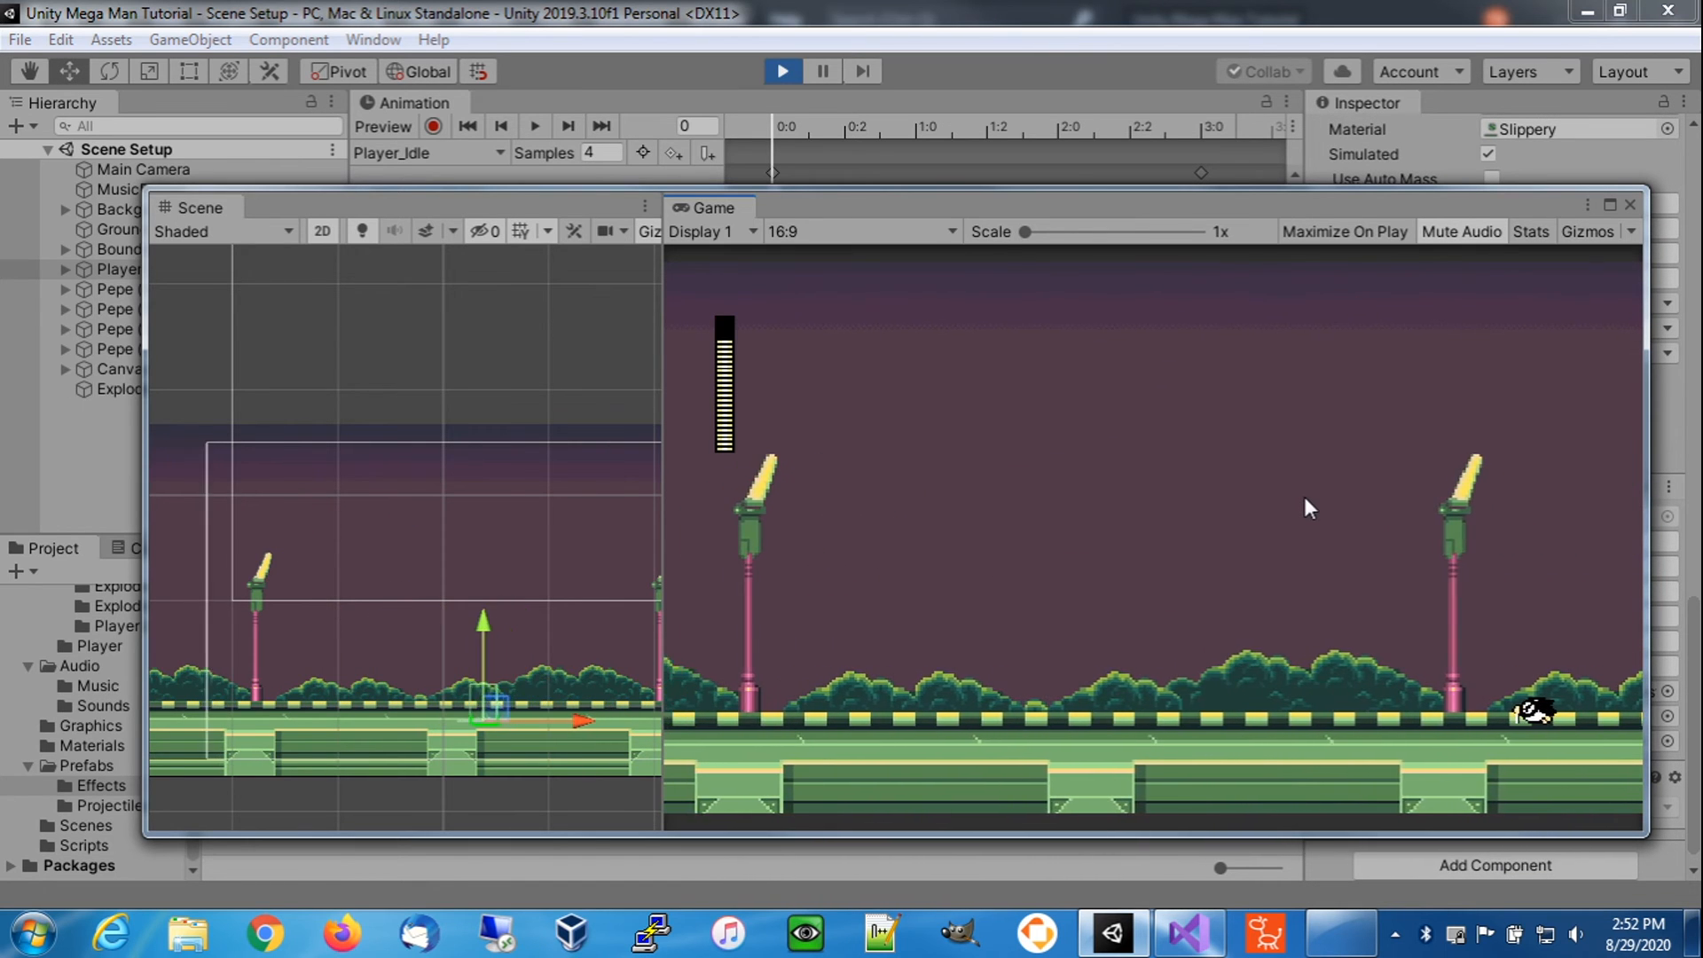
{"action": "key", "text": "Right"}
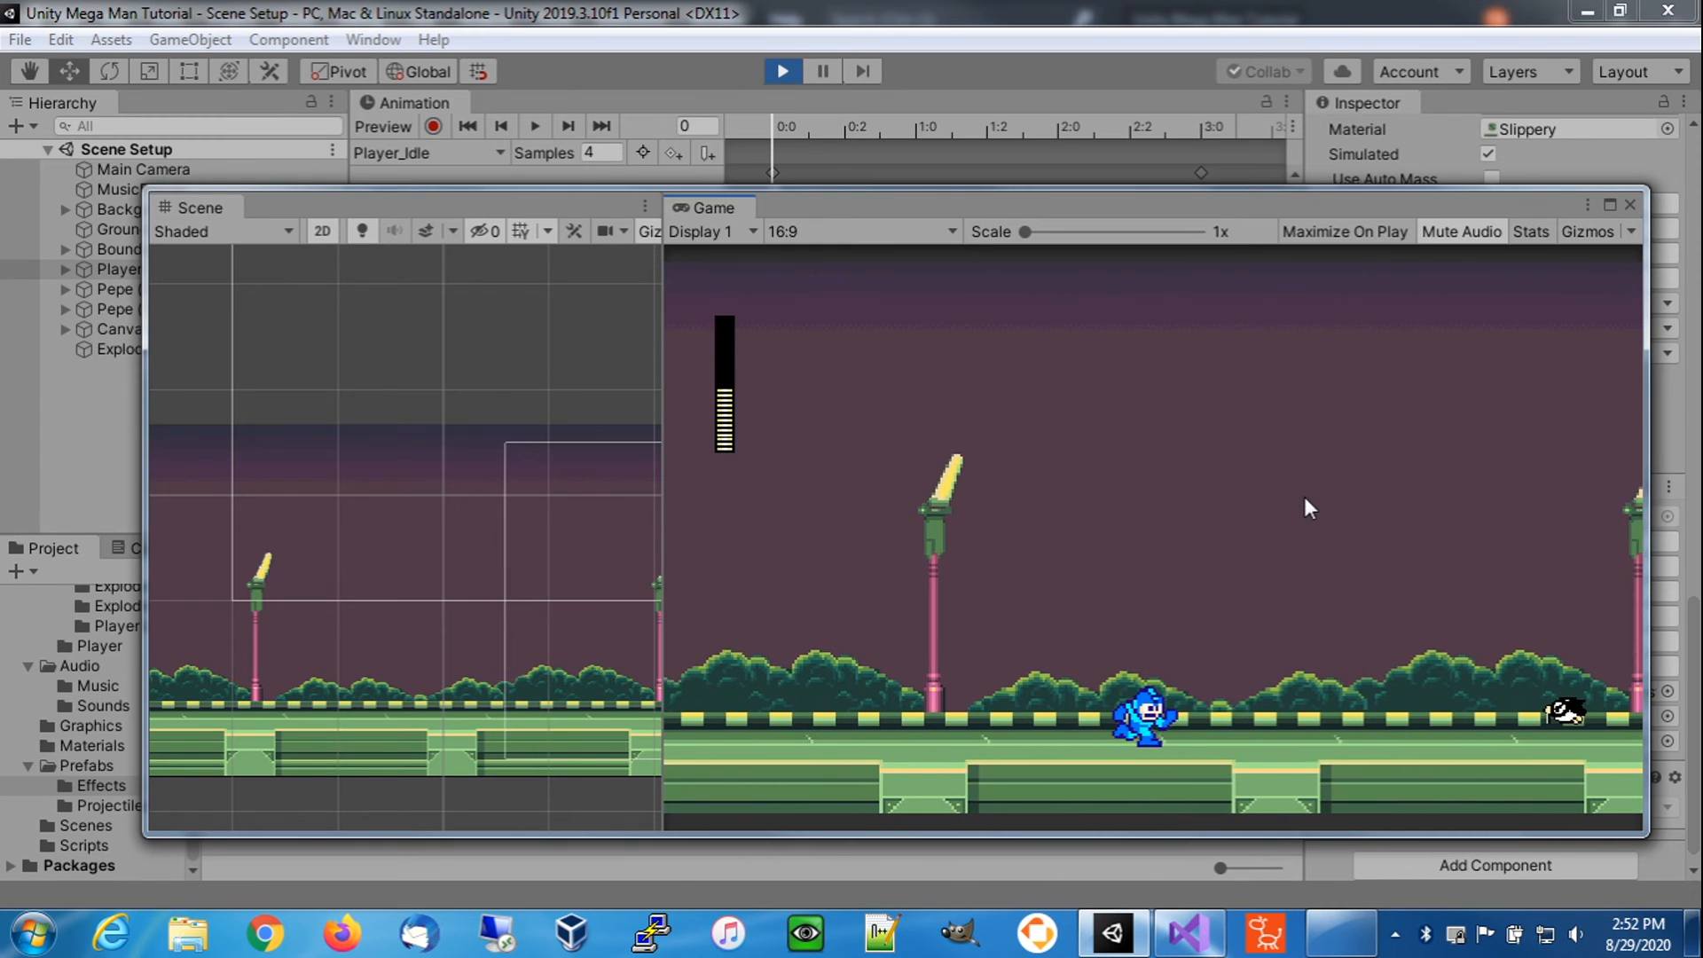
{"action": "key", "text": "Right"}
{"action": "key", "text": "Right"}
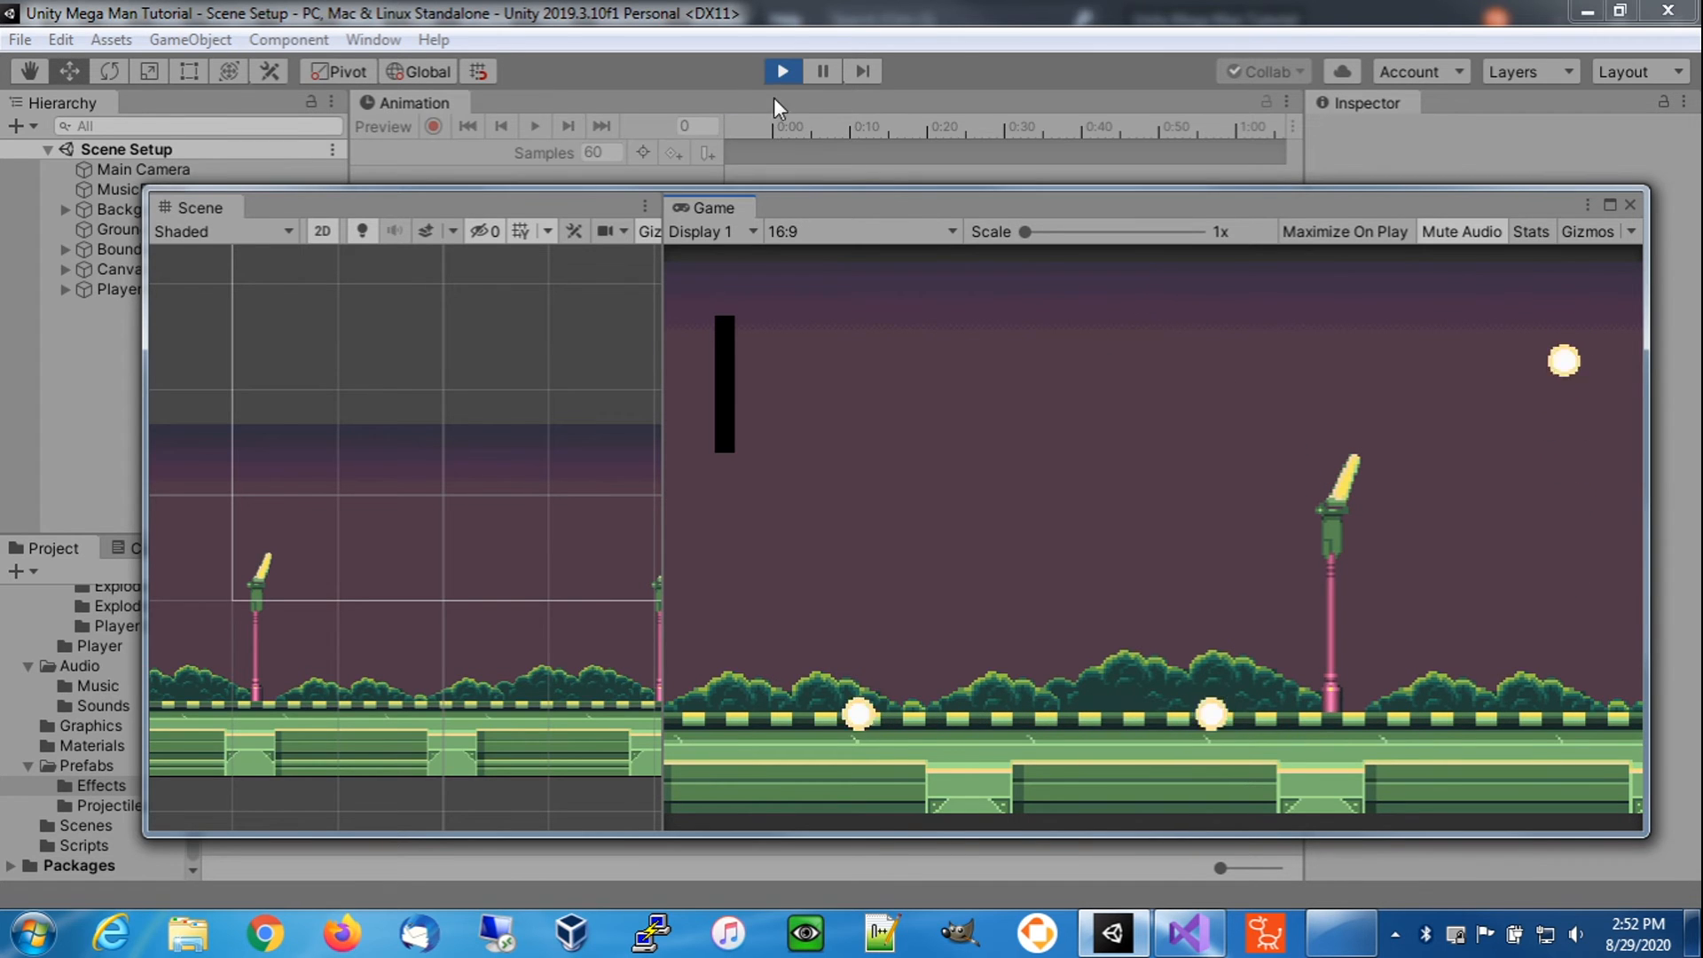
{"action": "left_click", "coordinate": [786, 73]}
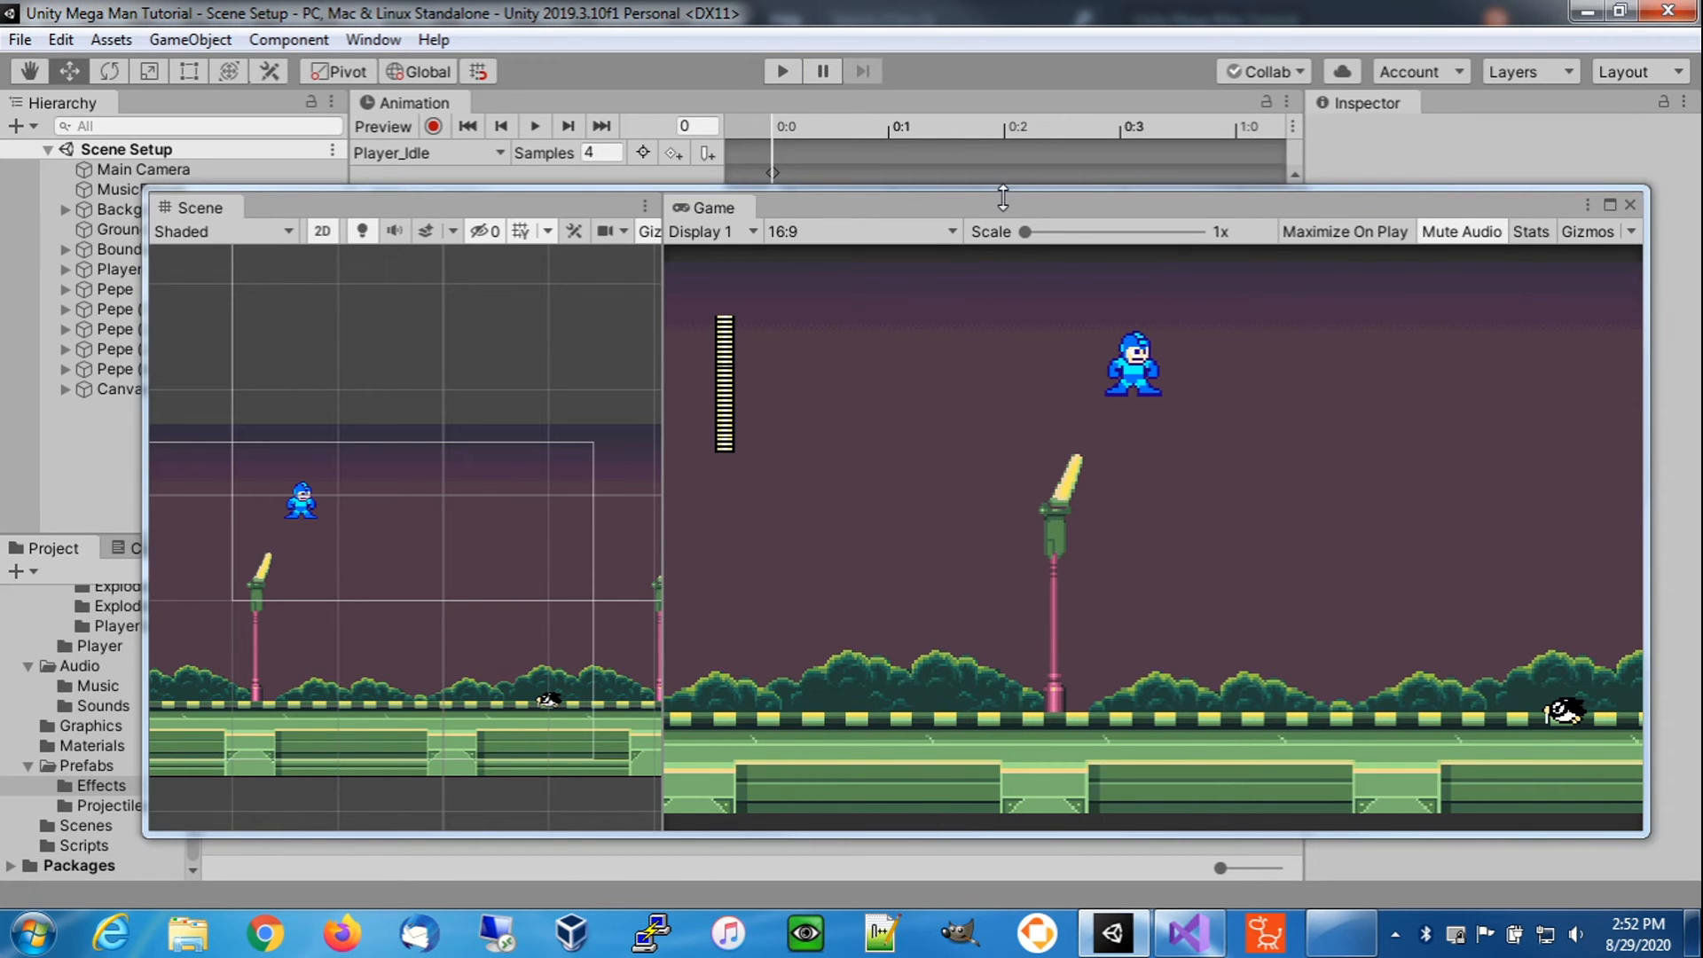
- Move the floating window away, switch to Visual Studio, and add PlayerDebugInput(); above PlayerDirectionInput(); in Update() of PlayerController
{"action": "left_click_drag", "start_coordinate": [979, 205], "coordinate": [1702, 209]}
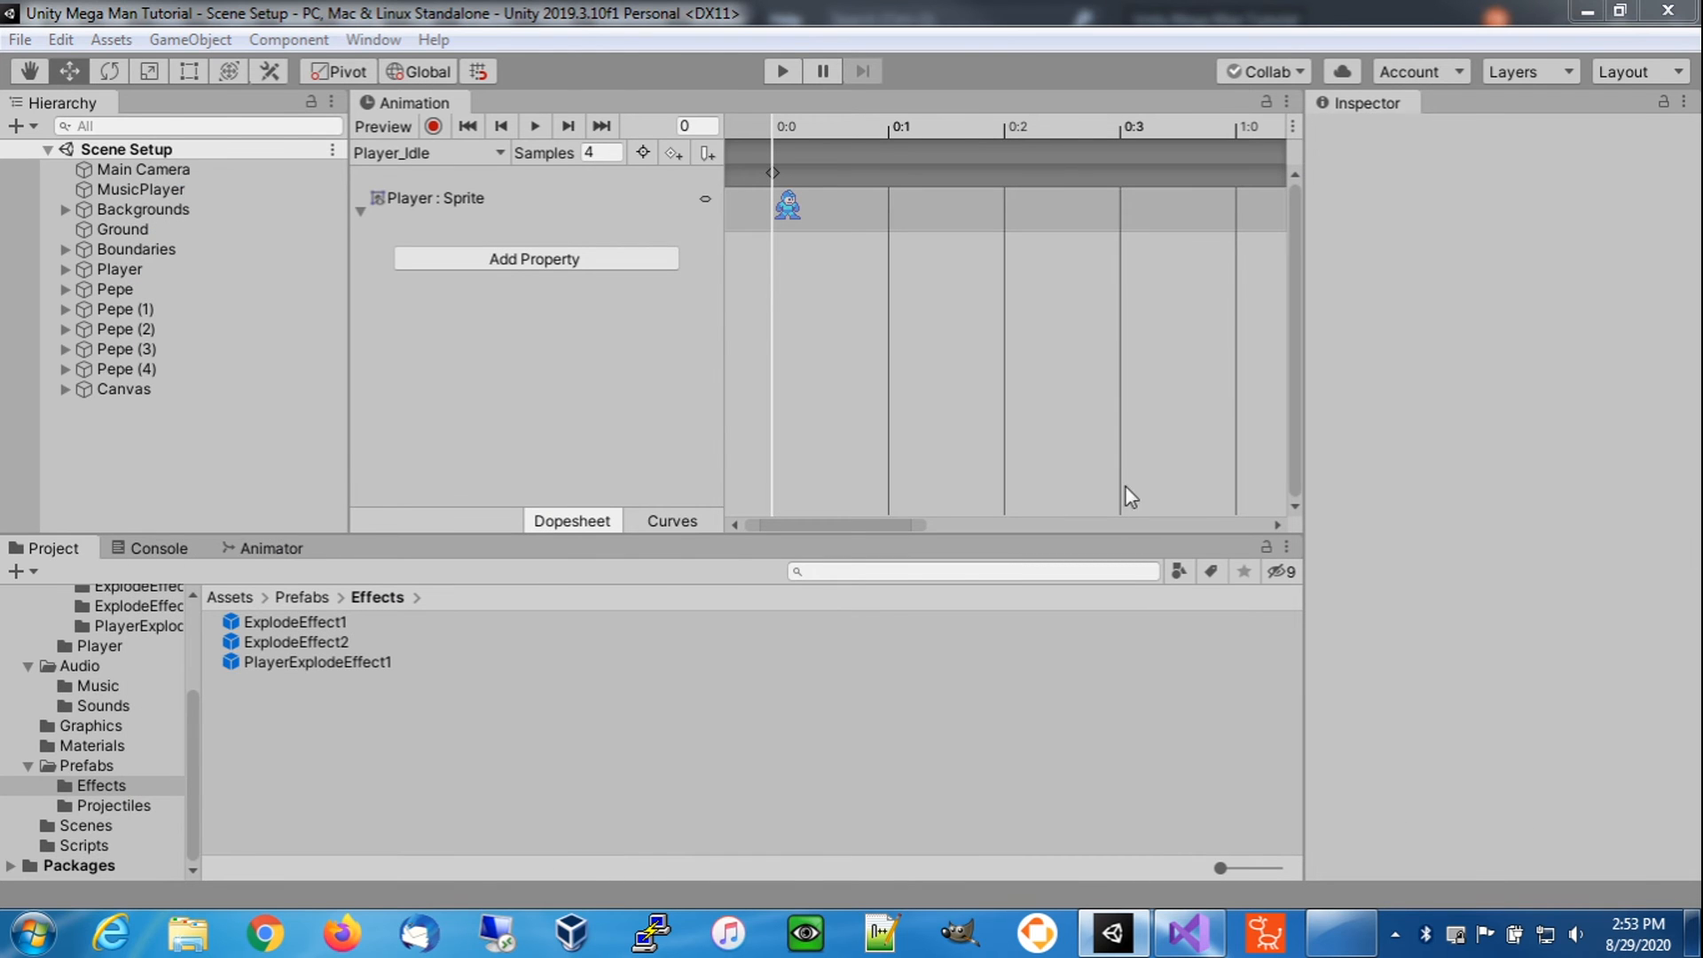
{"action": "left_click", "coordinate": [1188, 933]}
{"action": "scroll", "coordinate": [332, 391], "scroll_direction": "up", "scroll_amount": 20}
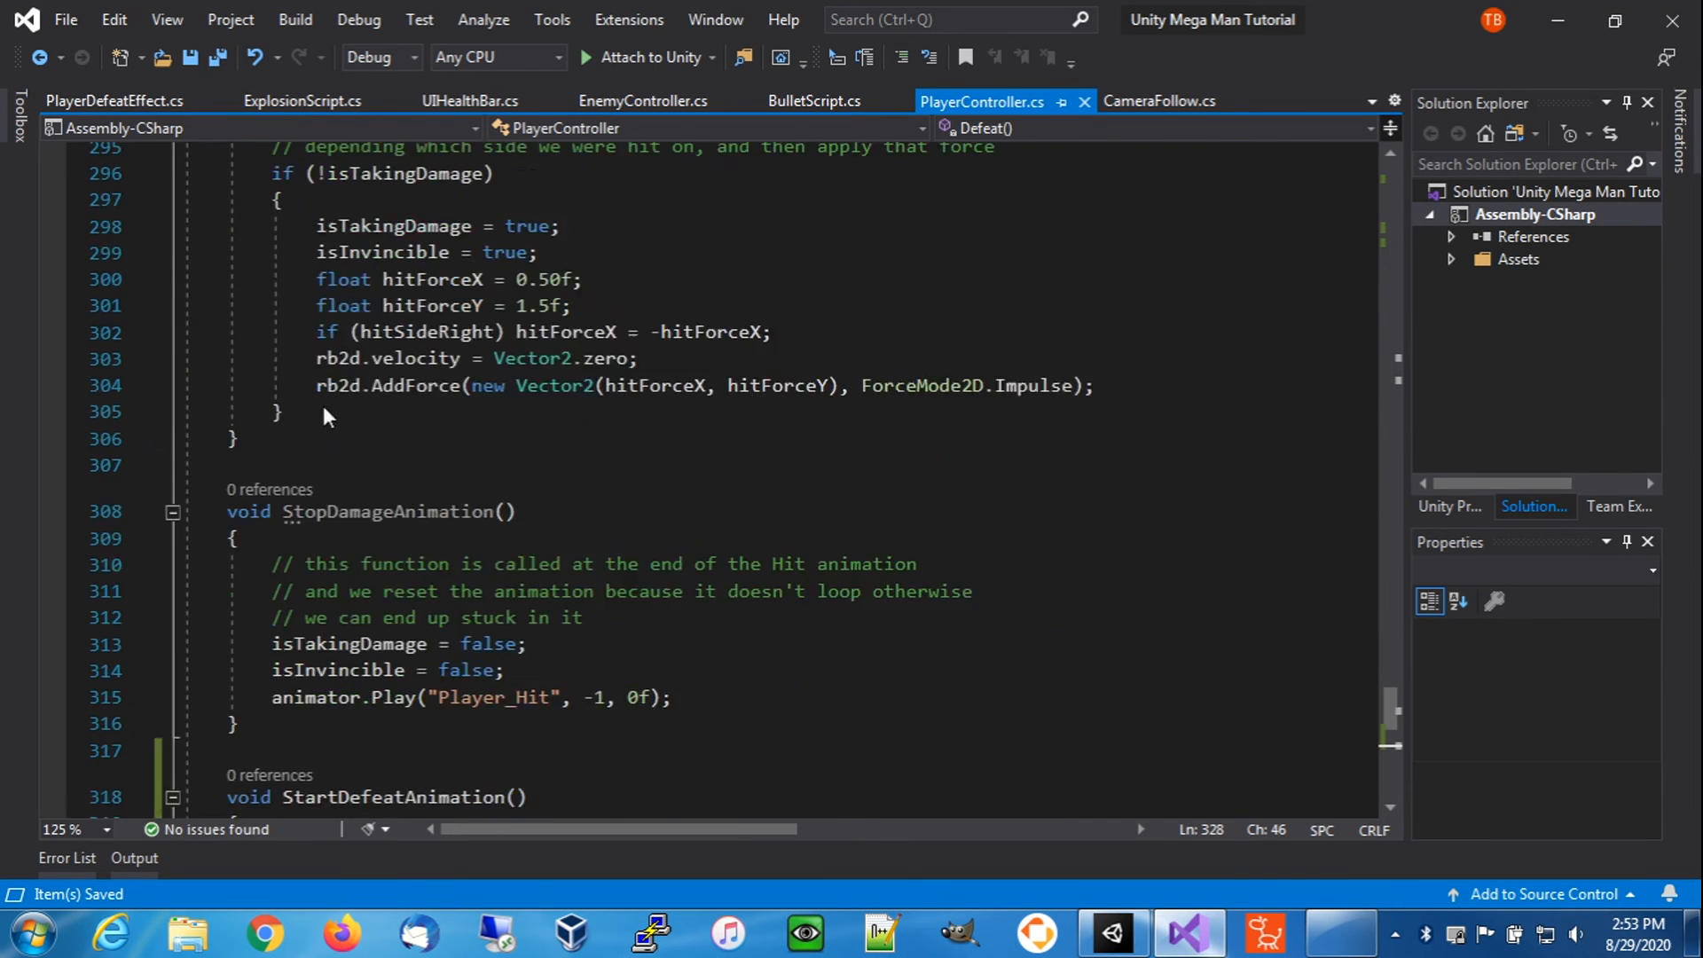
{"action": "scroll", "coordinate": [331, 392], "scroll_direction": "up", "scroll_amount": 20}
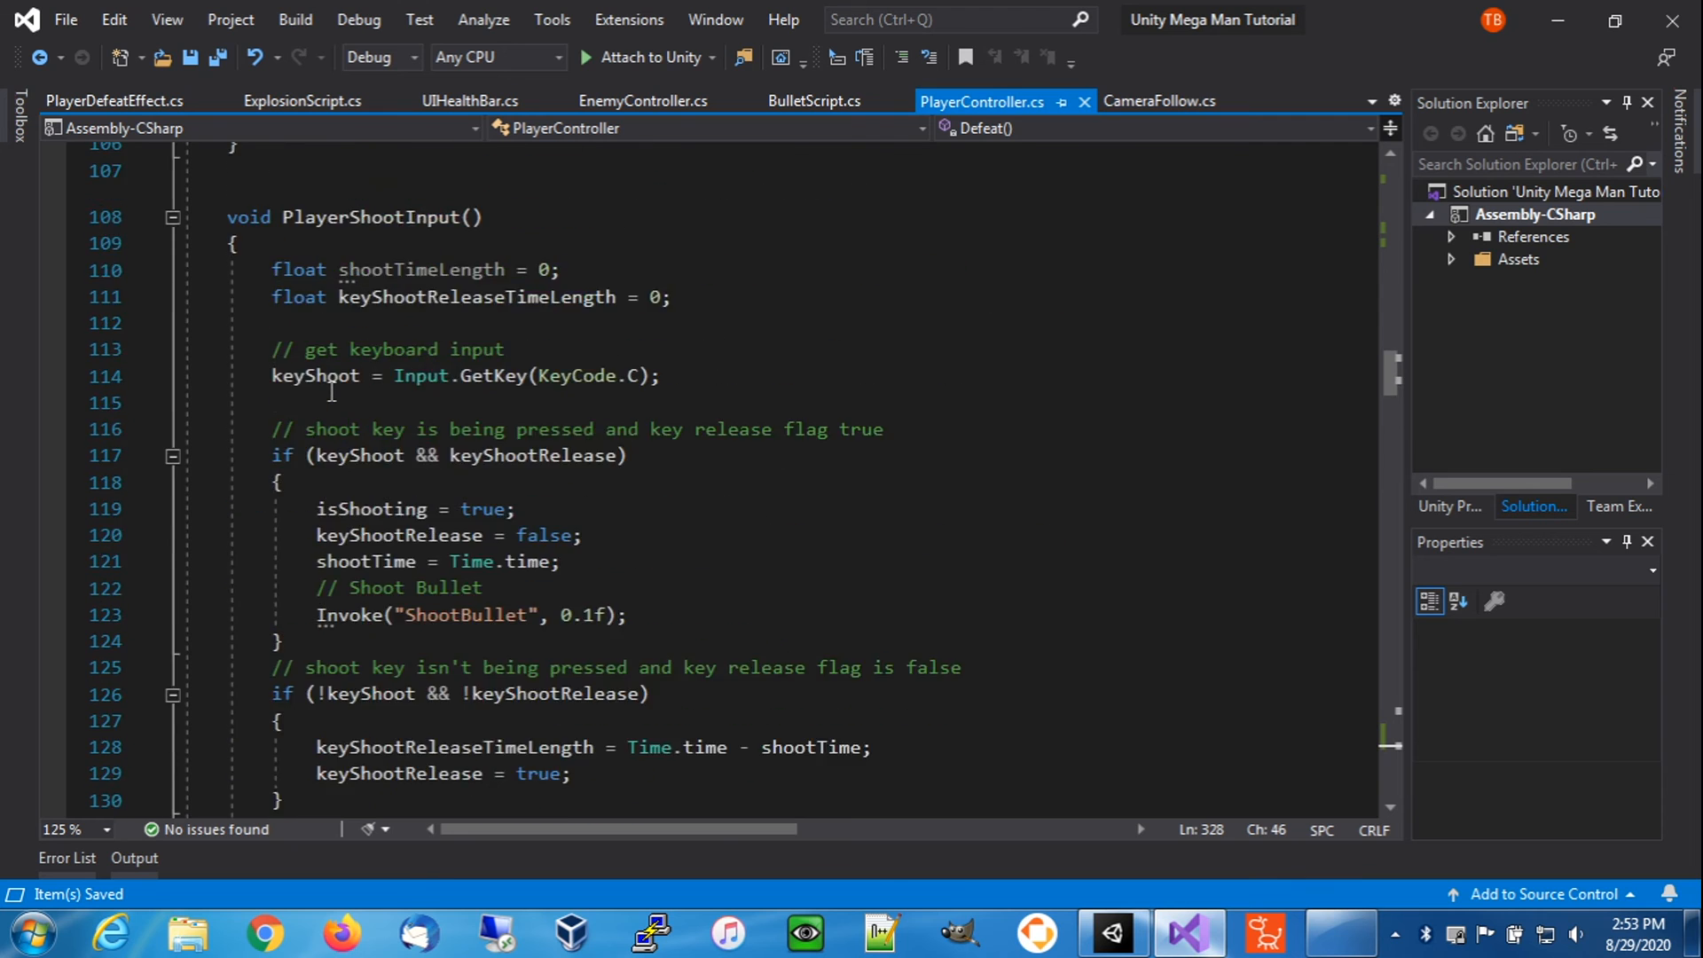
{"action": "scroll", "coordinate": [331, 391], "scroll_direction": "up", "scroll_amount": 4}
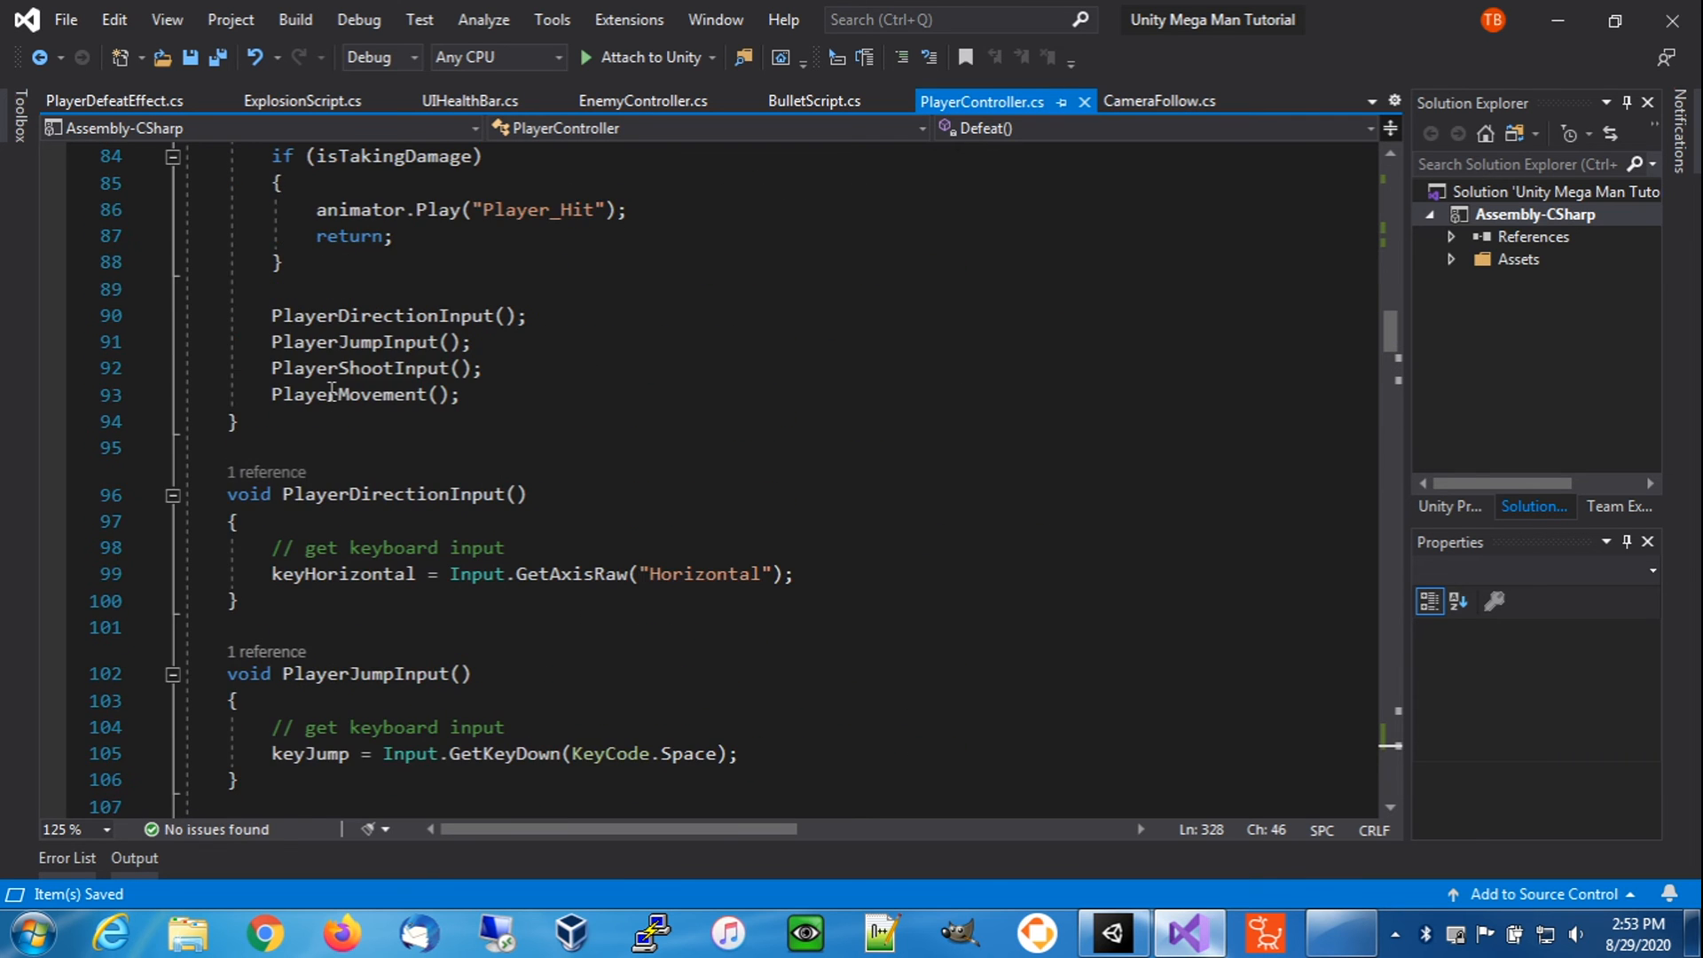
{"action": "left_click", "coordinate": [370, 375]}
{"action": "key", "text": "Return"}
{"action": "type", "text": "Pla"}
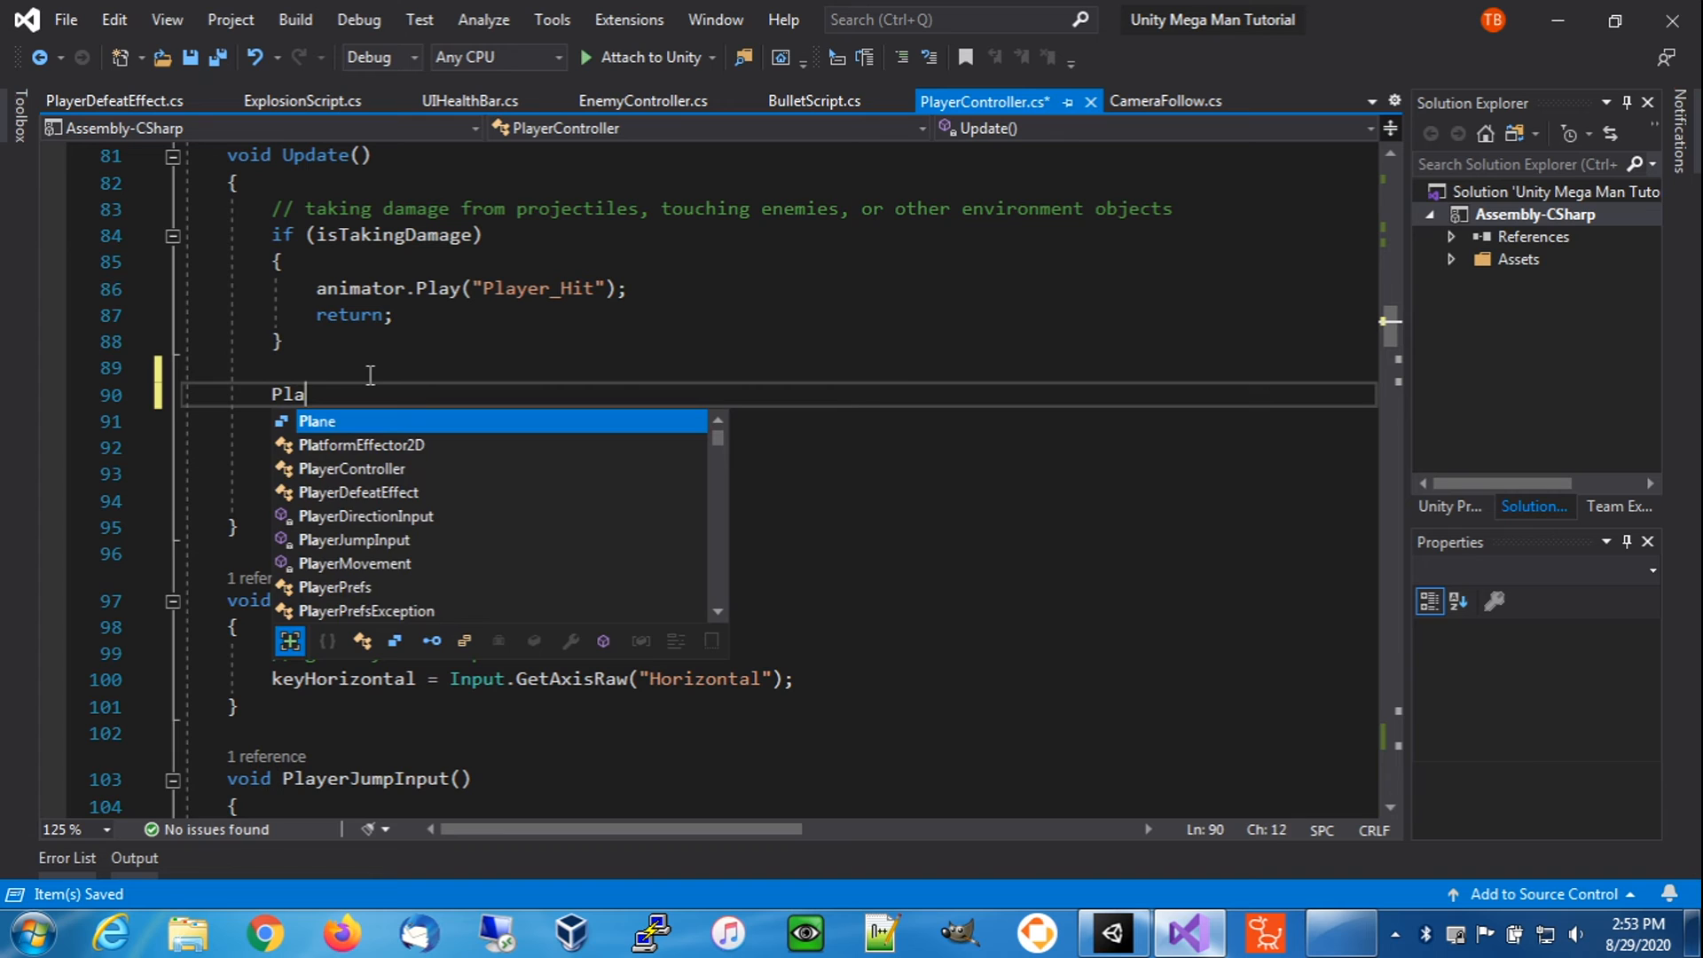
{"action": "type", "text": "yerDebugInput("}
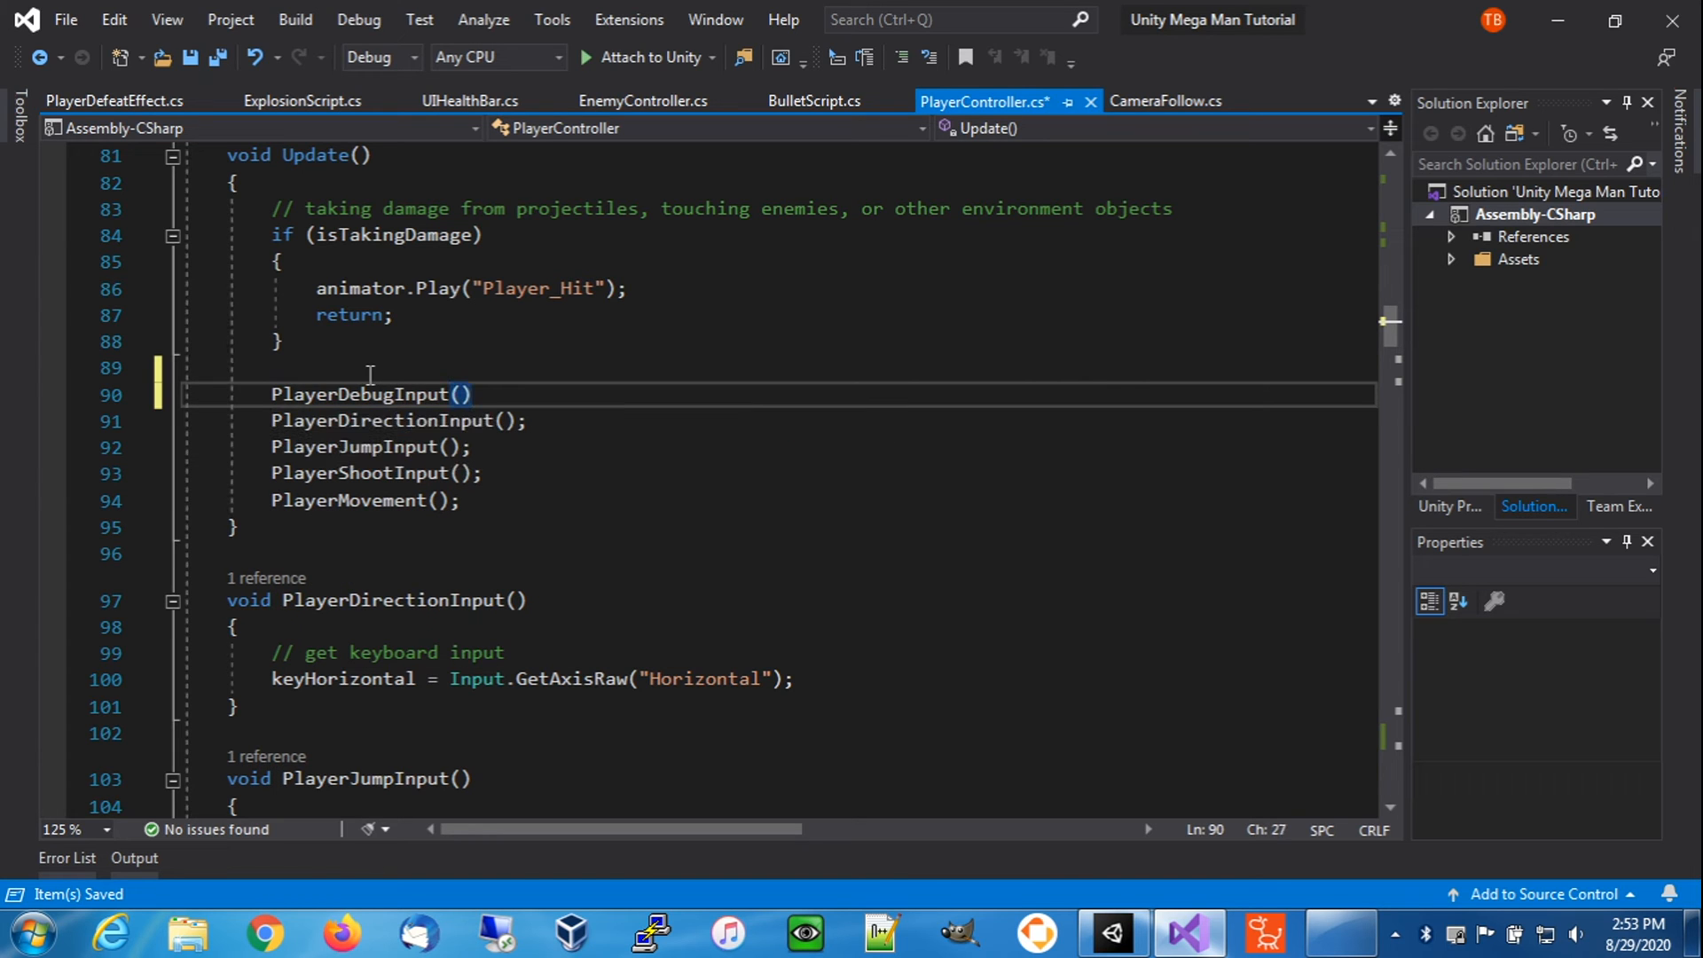
{"action": "left_click", "coordinate": [341, 529]}
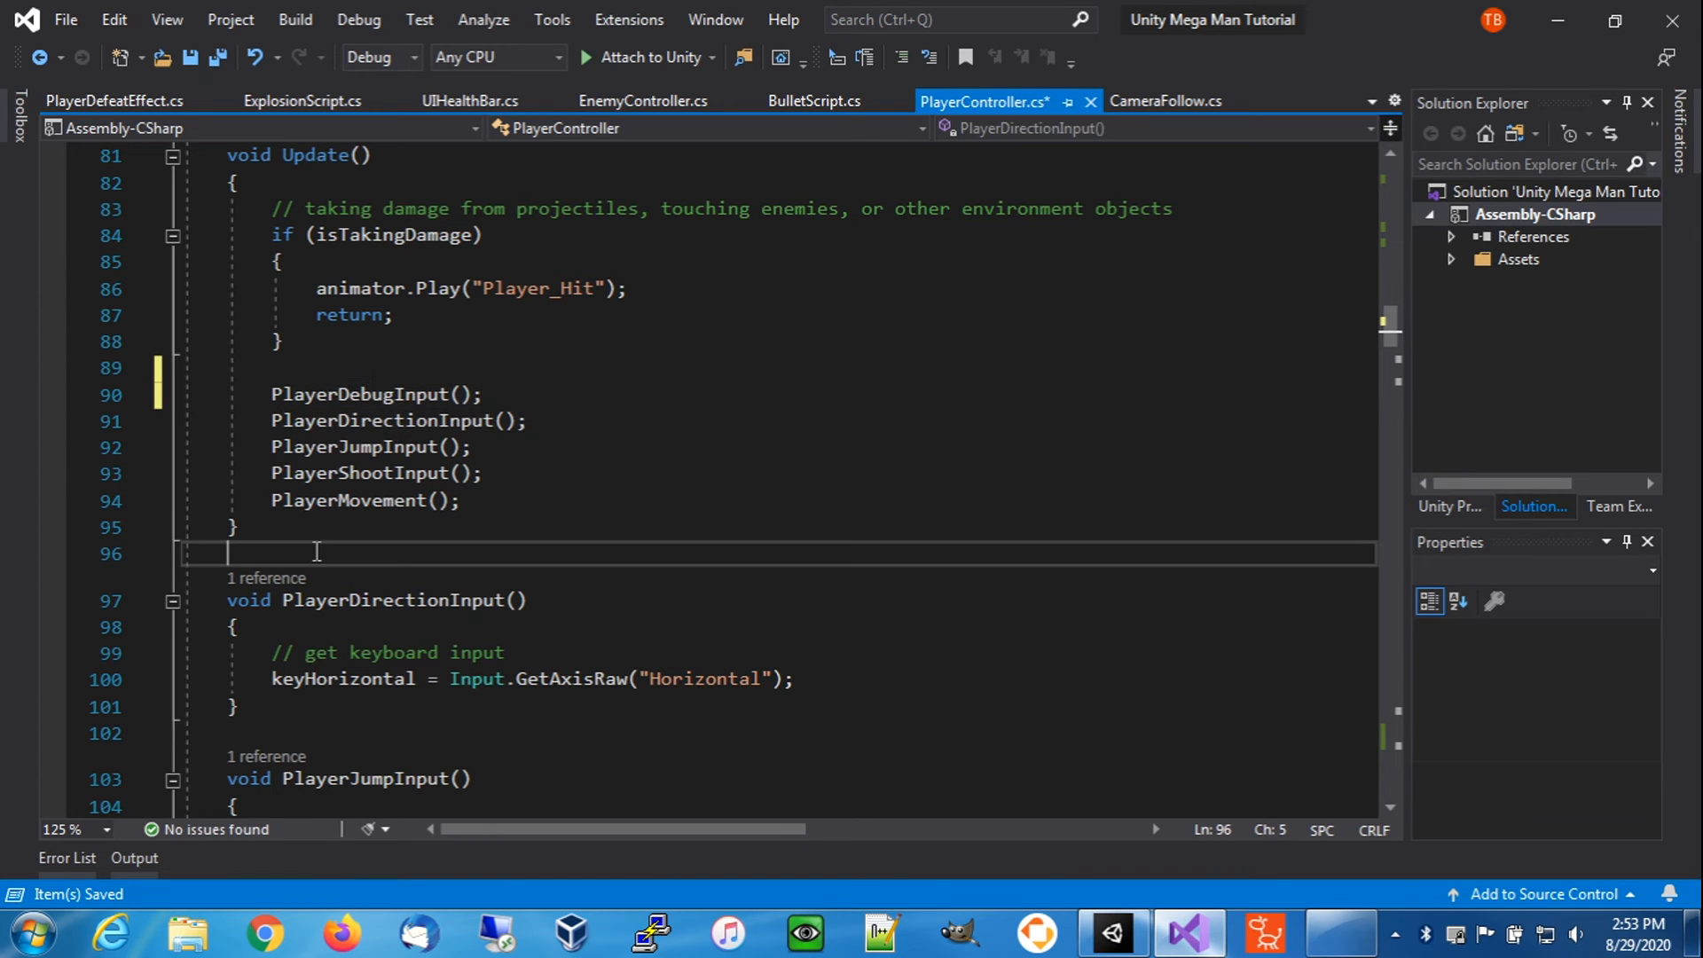
- Declare an empty void PlayerDebugInput() function between Update() and PlayerDirectionInput()
{"action": "key", "text": "Return"}
{"action": "key", "text": "Return"}
{"action": "type", "text": "voi"}
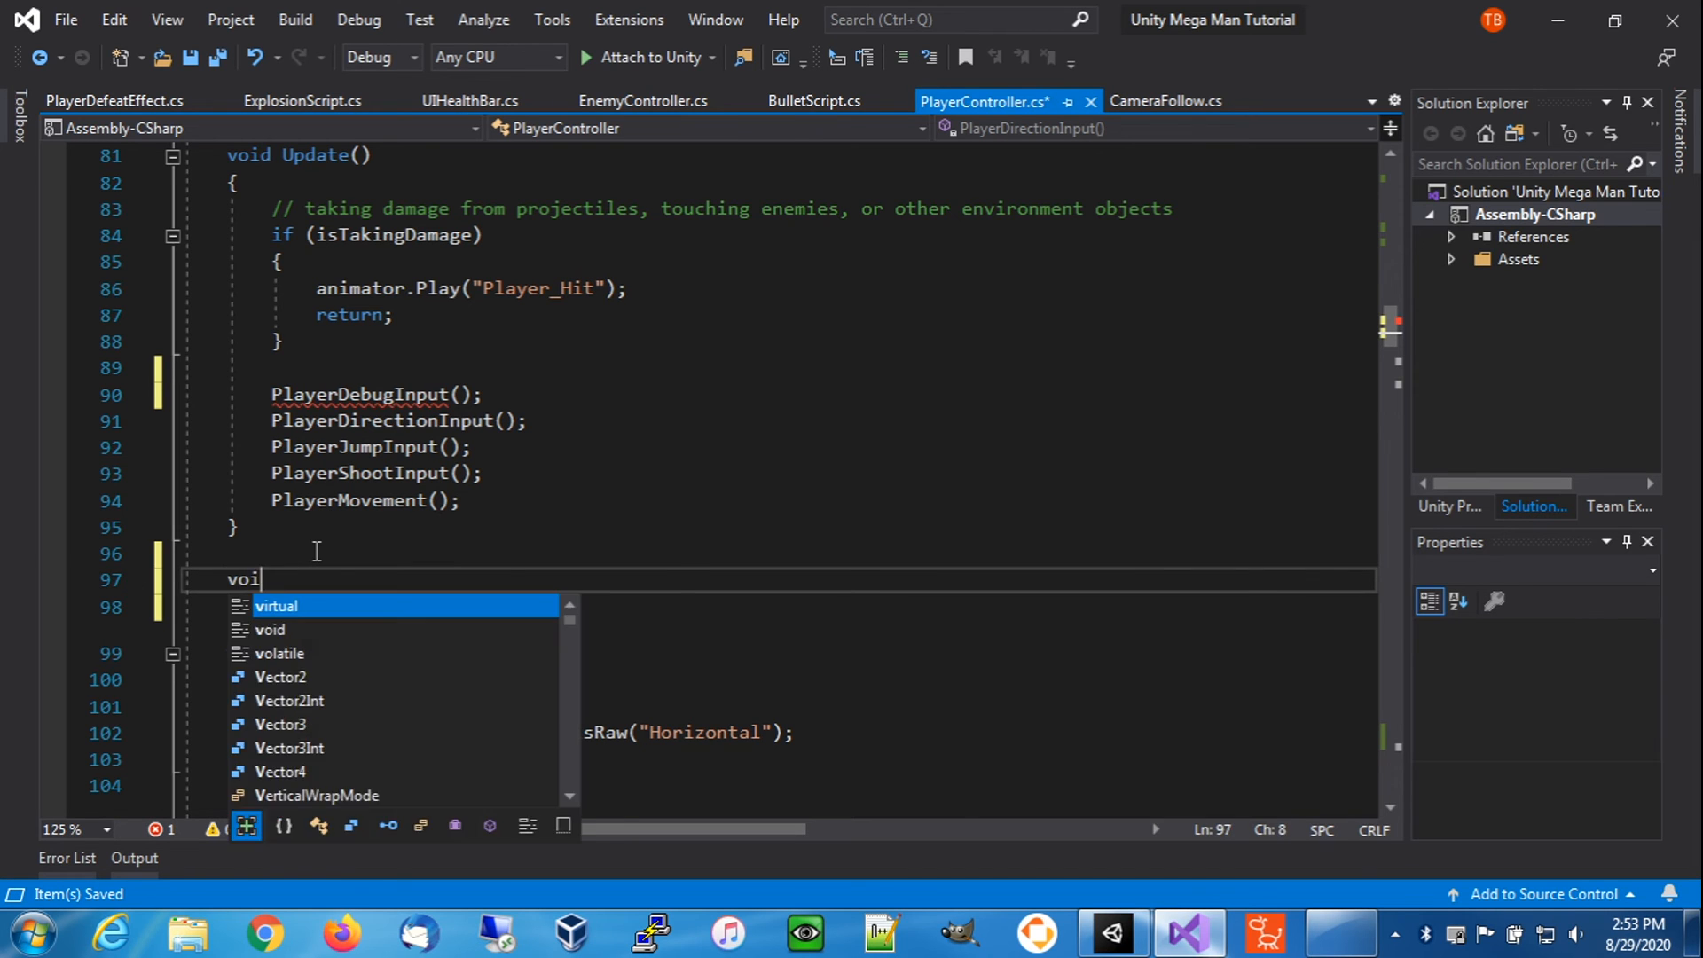
{"action": "type", "text": "d PlayerDe"}
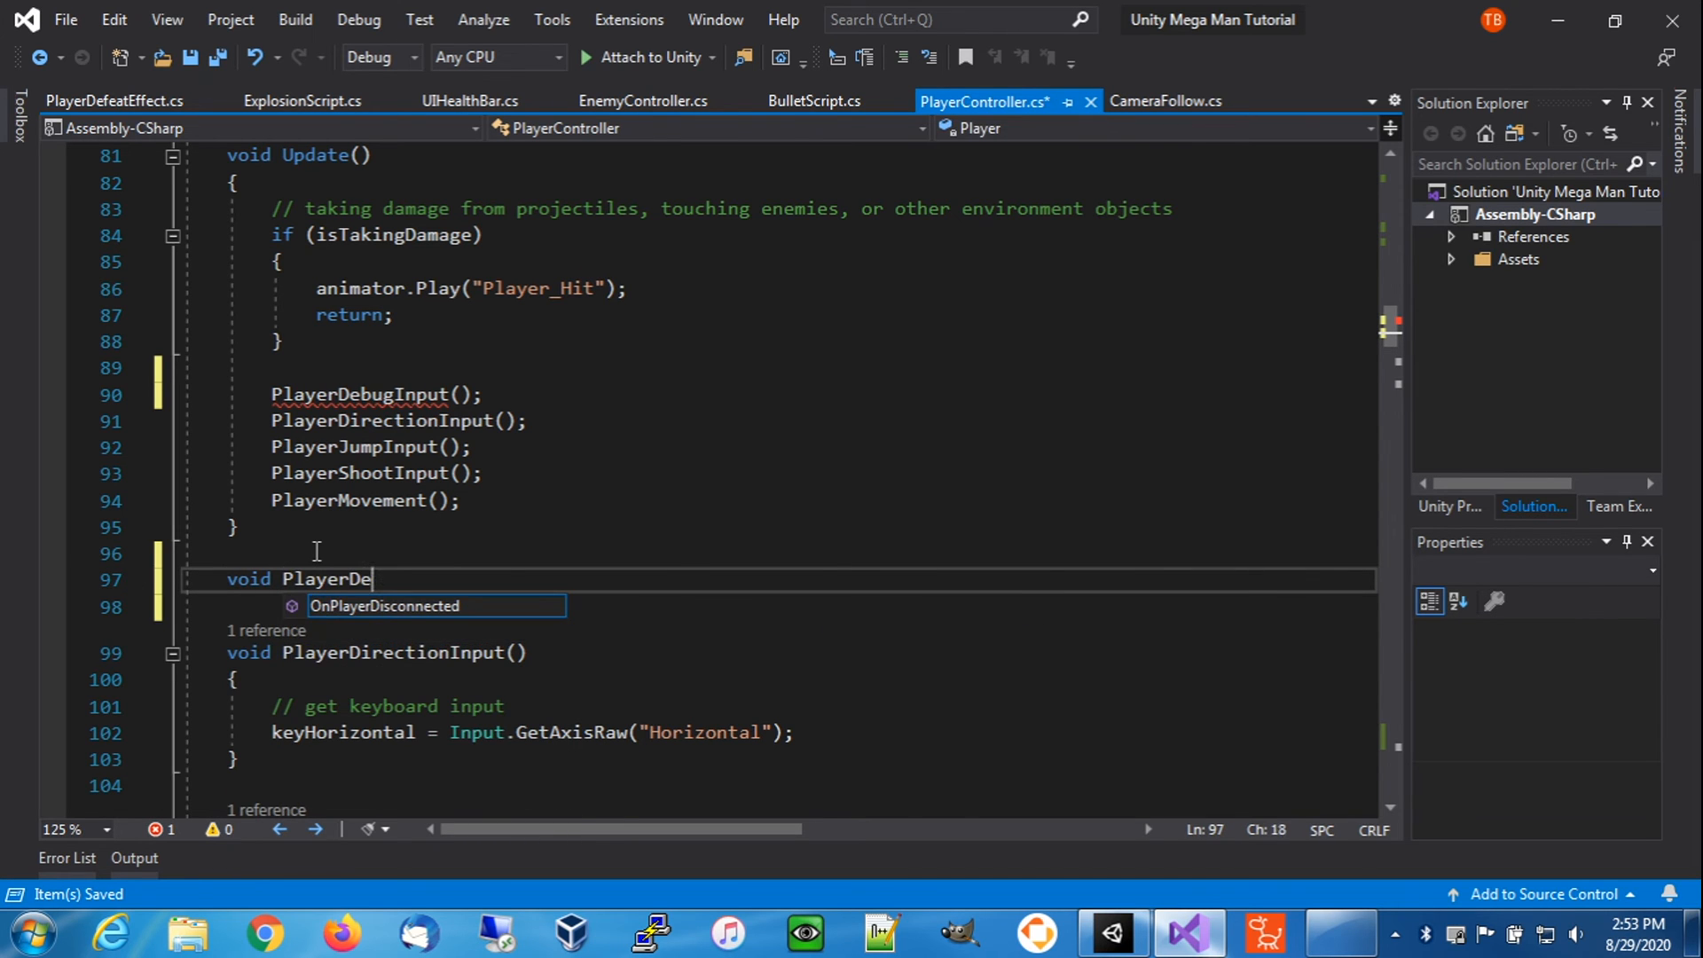
{"action": "type", "text": "bugInput()"}
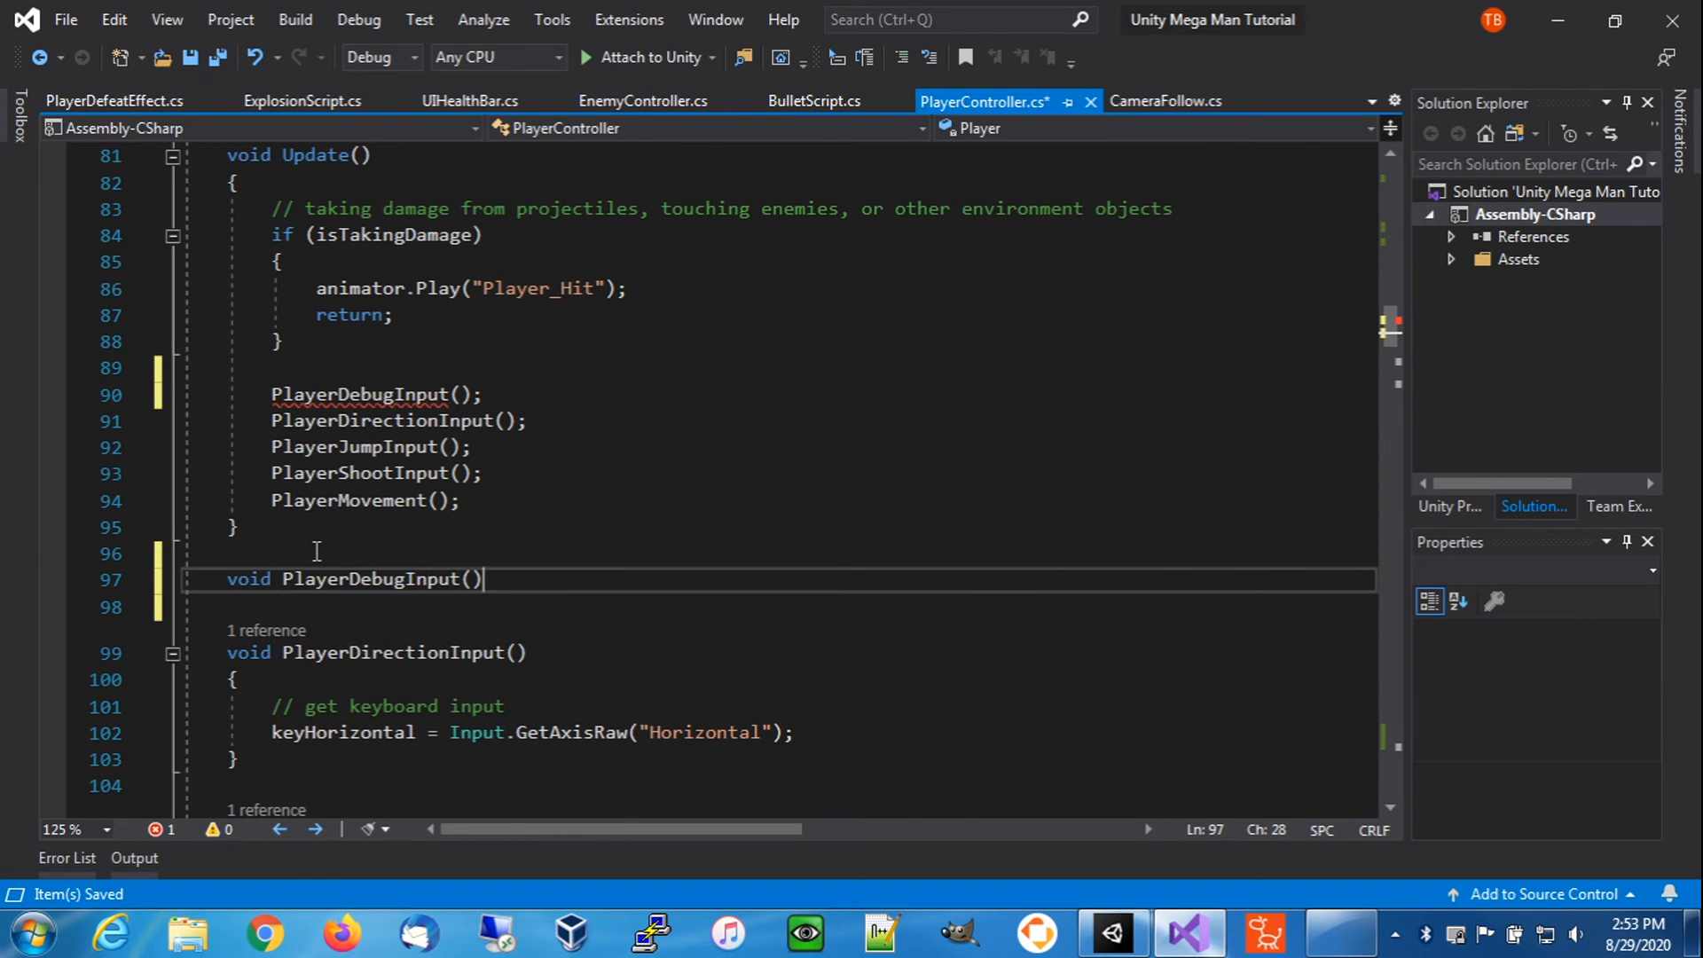
{"action": "type", "text": "{"}
{"action": "key", "text": "Return"}
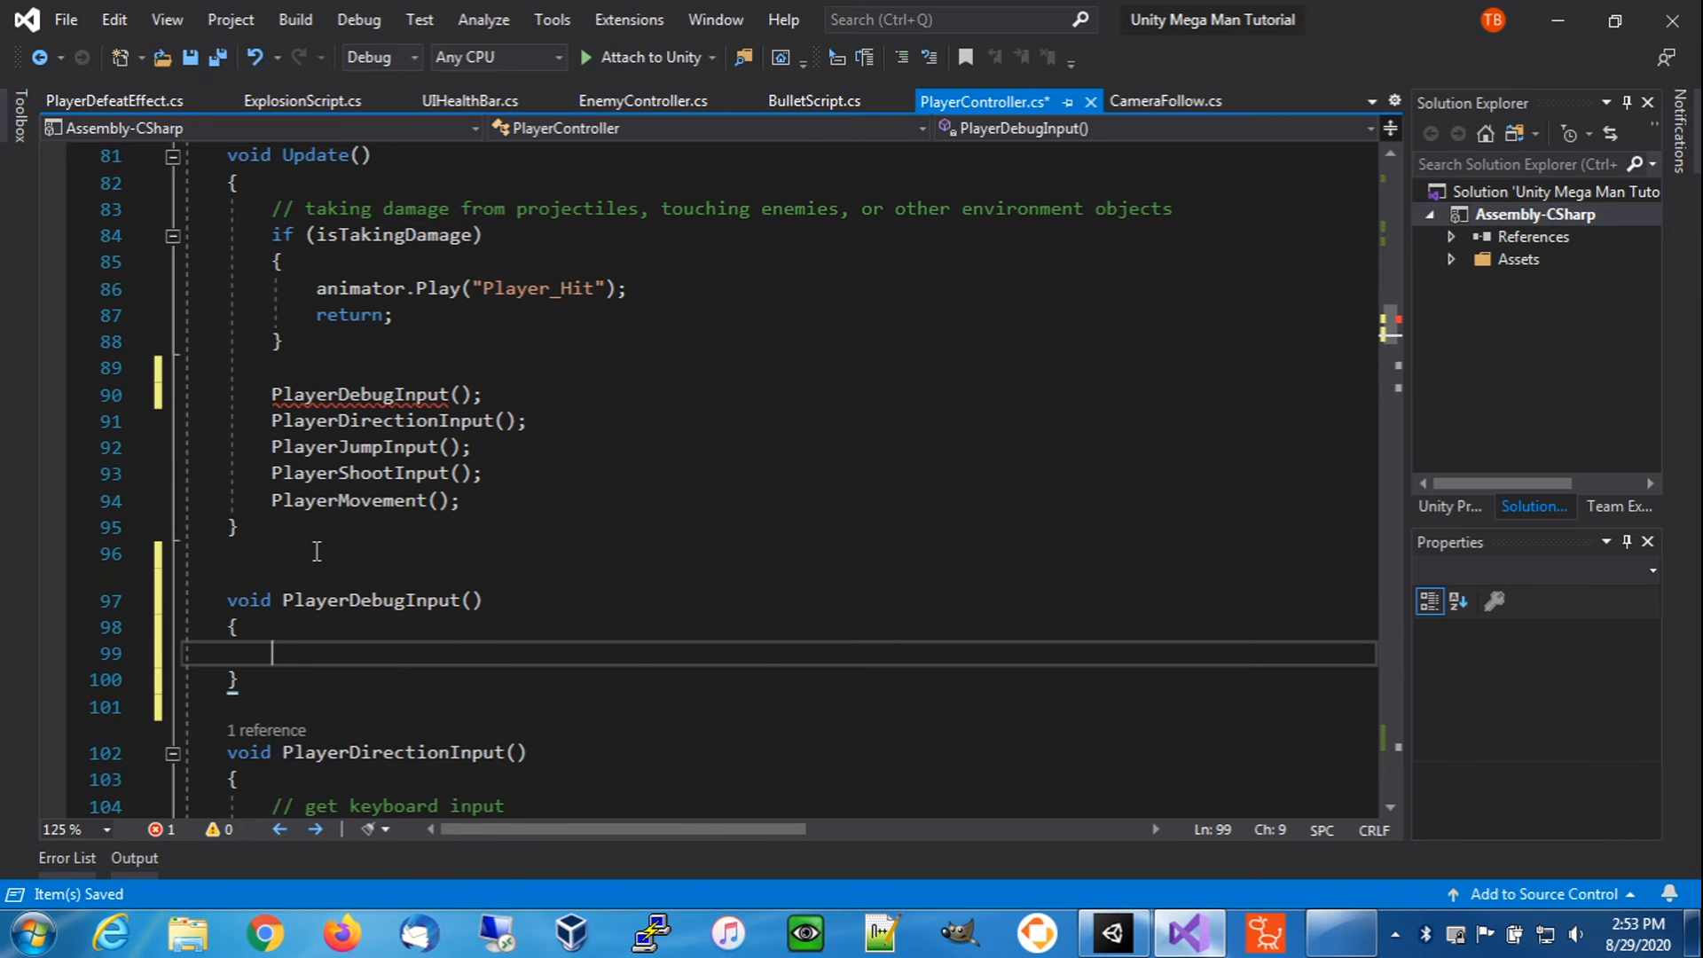
- Review the jump, shoot and movement functions below PlayerDebugInput() and return to its empty body
{"action": "scroll", "coordinate": [410, 462], "scroll_direction": "down", "scroll_amount": 3}
{"action": "scroll", "coordinate": [499, 532], "scroll_direction": "down", "scroll_amount": 5}
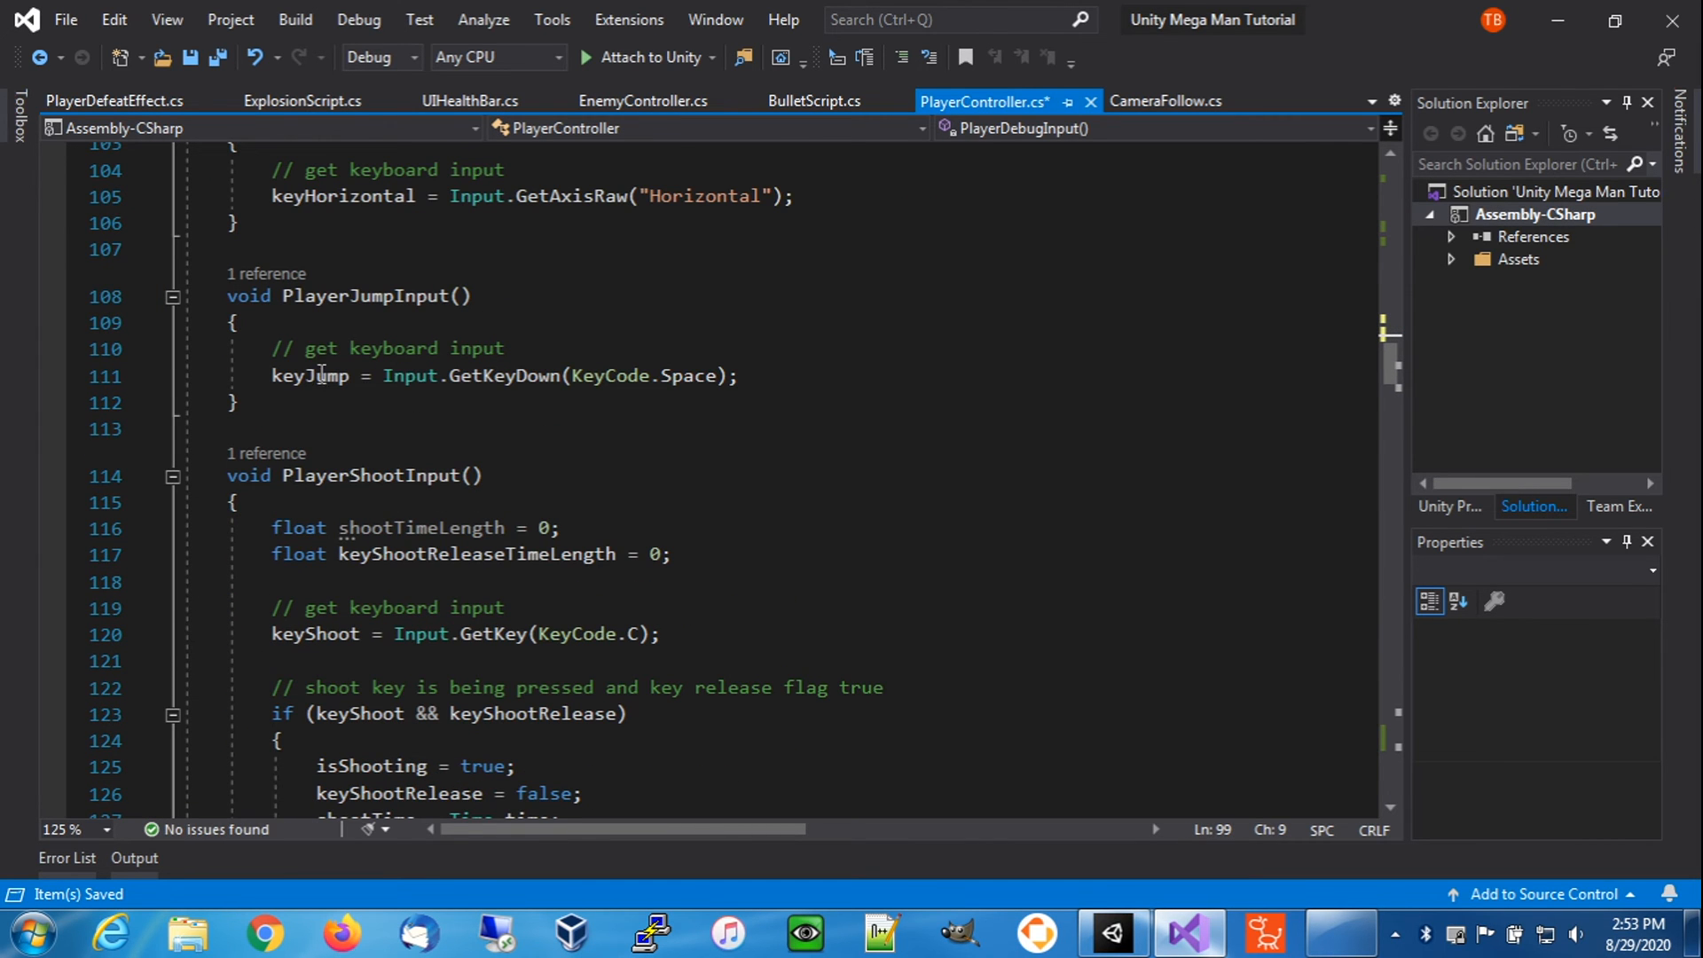
{"action": "scroll", "coordinate": [528, 507], "scroll_direction": "down", "scroll_amount": 3}
{"action": "scroll", "coordinate": [532, 507], "scroll_direction": "down", "scroll_amount": 16}
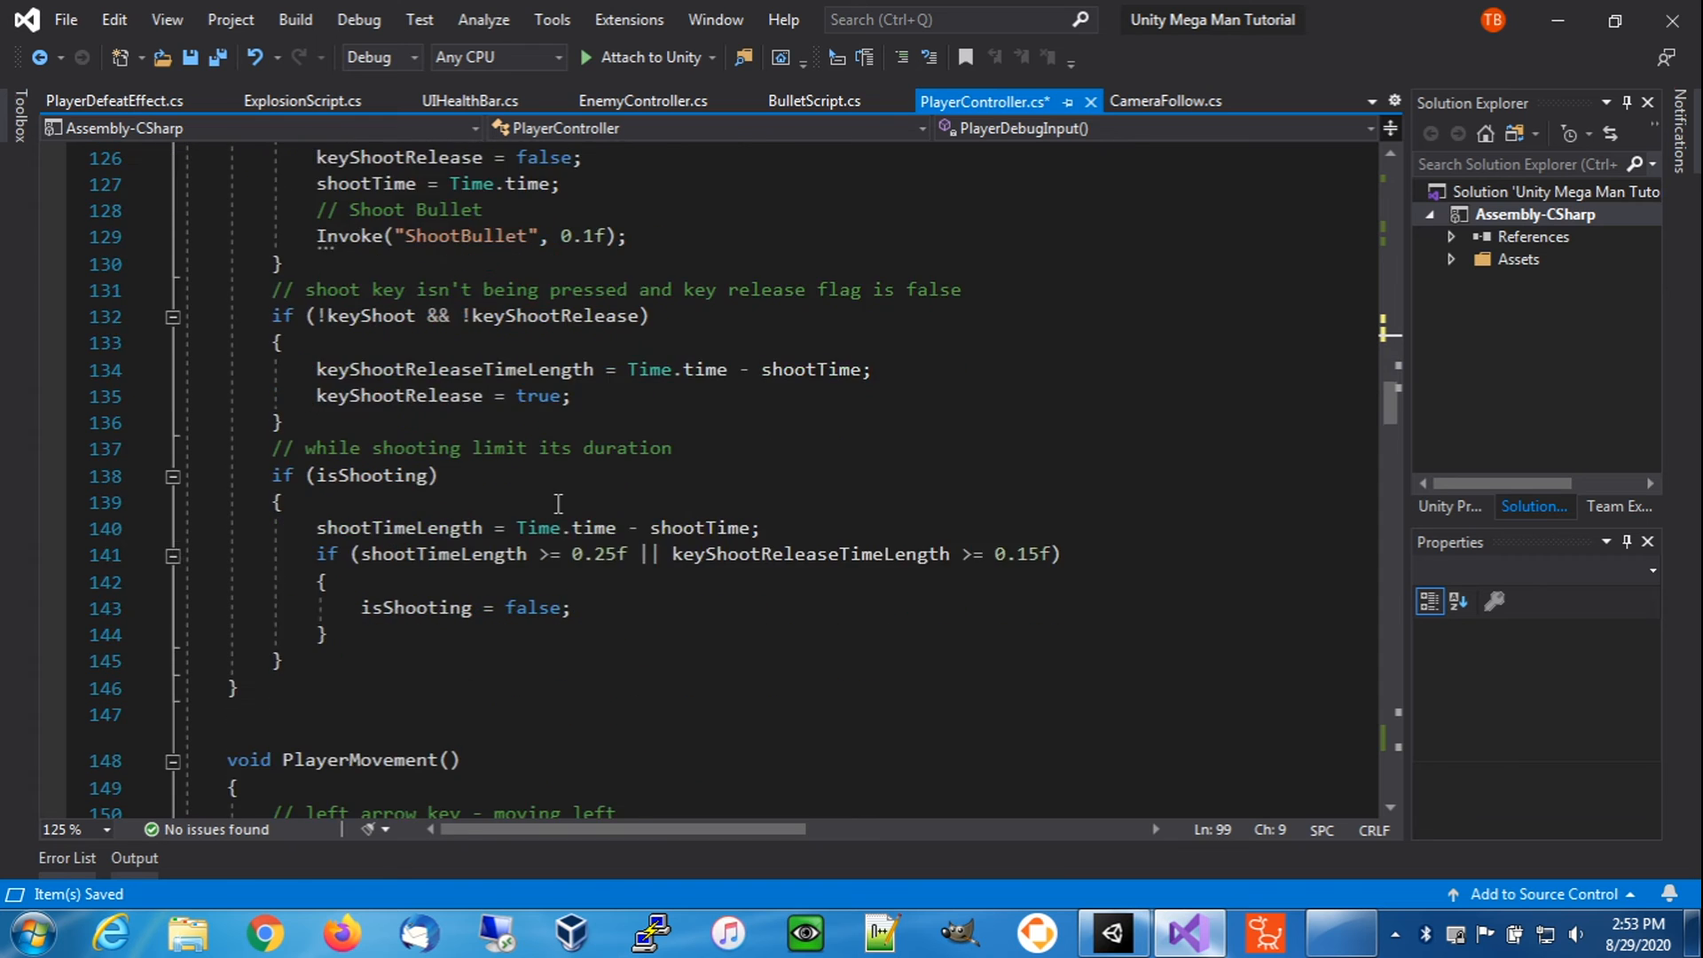
{"action": "scroll", "coordinate": [560, 503], "scroll_direction": "down", "scroll_amount": 17}
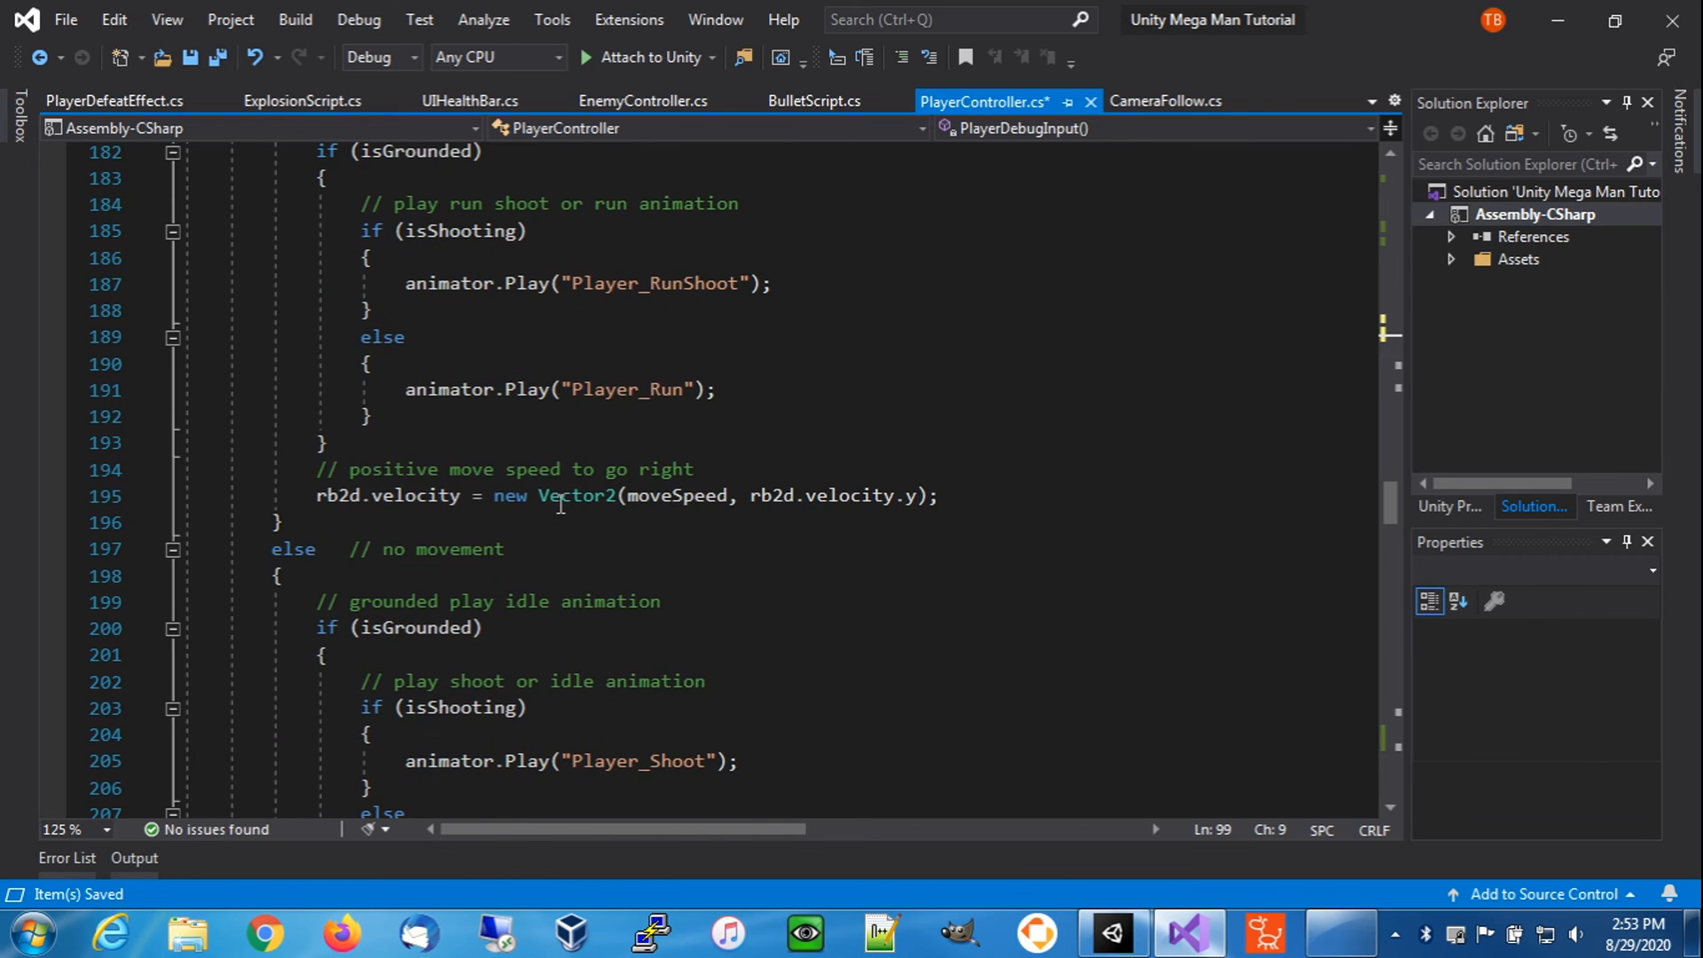
{"action": "scroll", "coordinate": [561, 503], "scroll_direction": "down", "scroll_amount": 2}
{"action": "scroll", "coordinate": [560, 503], "scroll_direction": "up", "scroll_amount": 20}
{"action": "scroll", "coordinate": [561, 503], "scroll_direction": "up", "scroll_amount": 13}
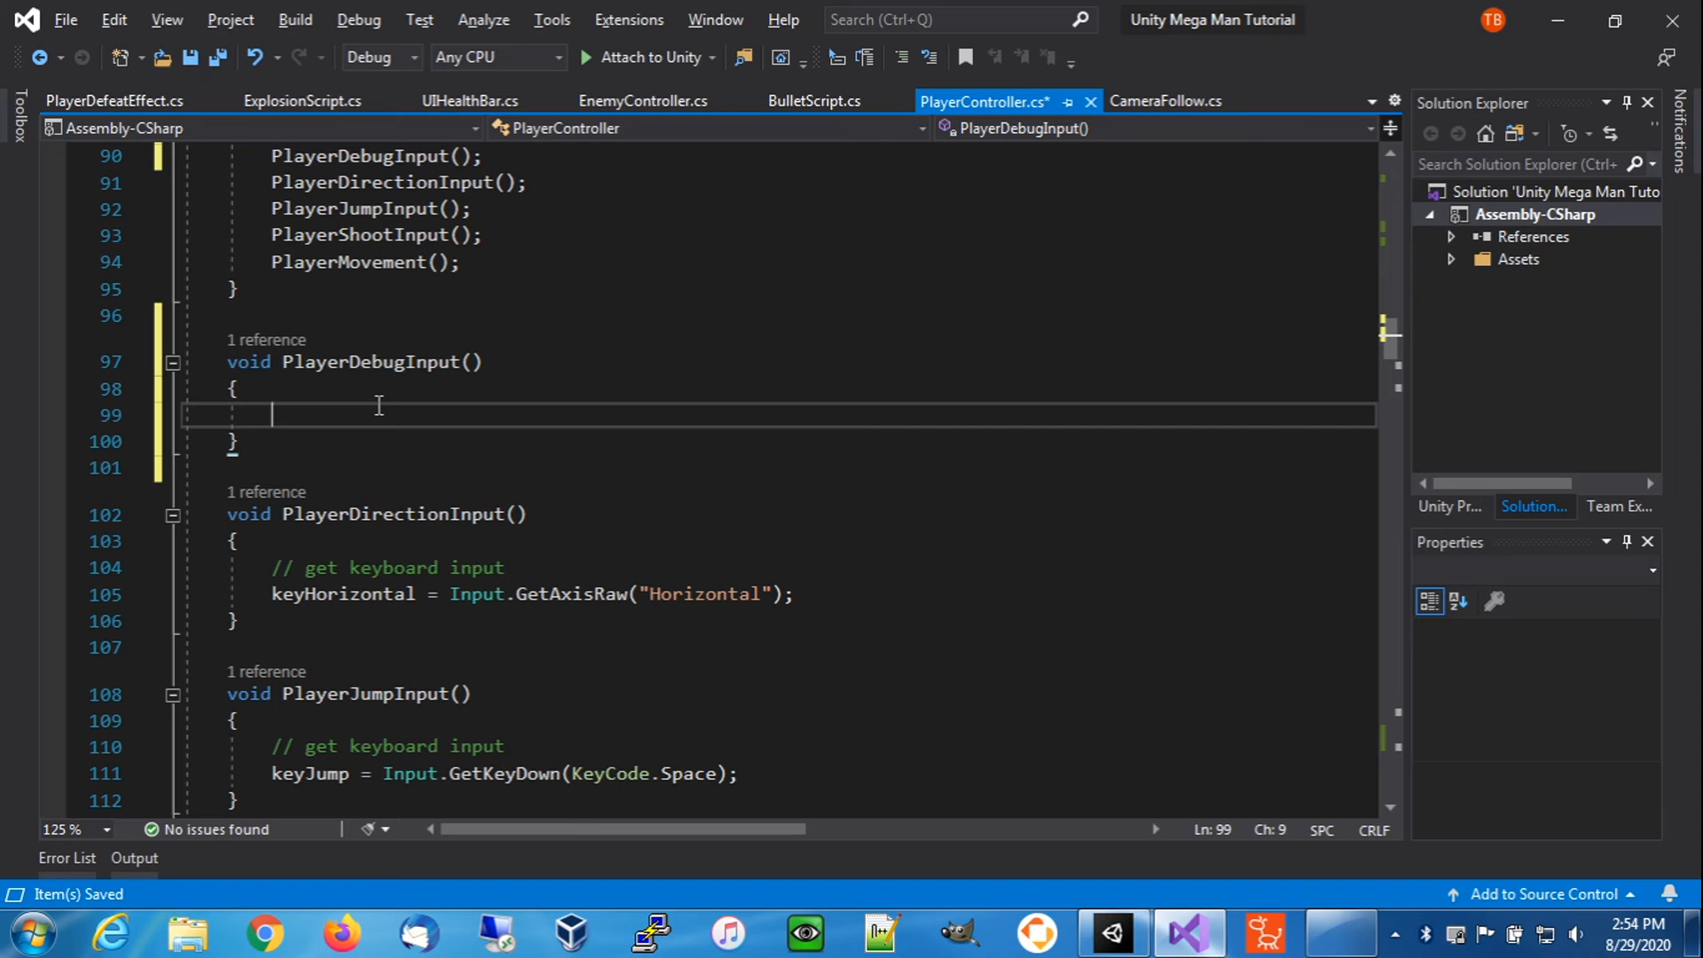
- Add an if (Input.GetKeyDown(KeyCode.E)) block inside PlayerDebugInput()
{"action": "type", "text": "if (Input."}
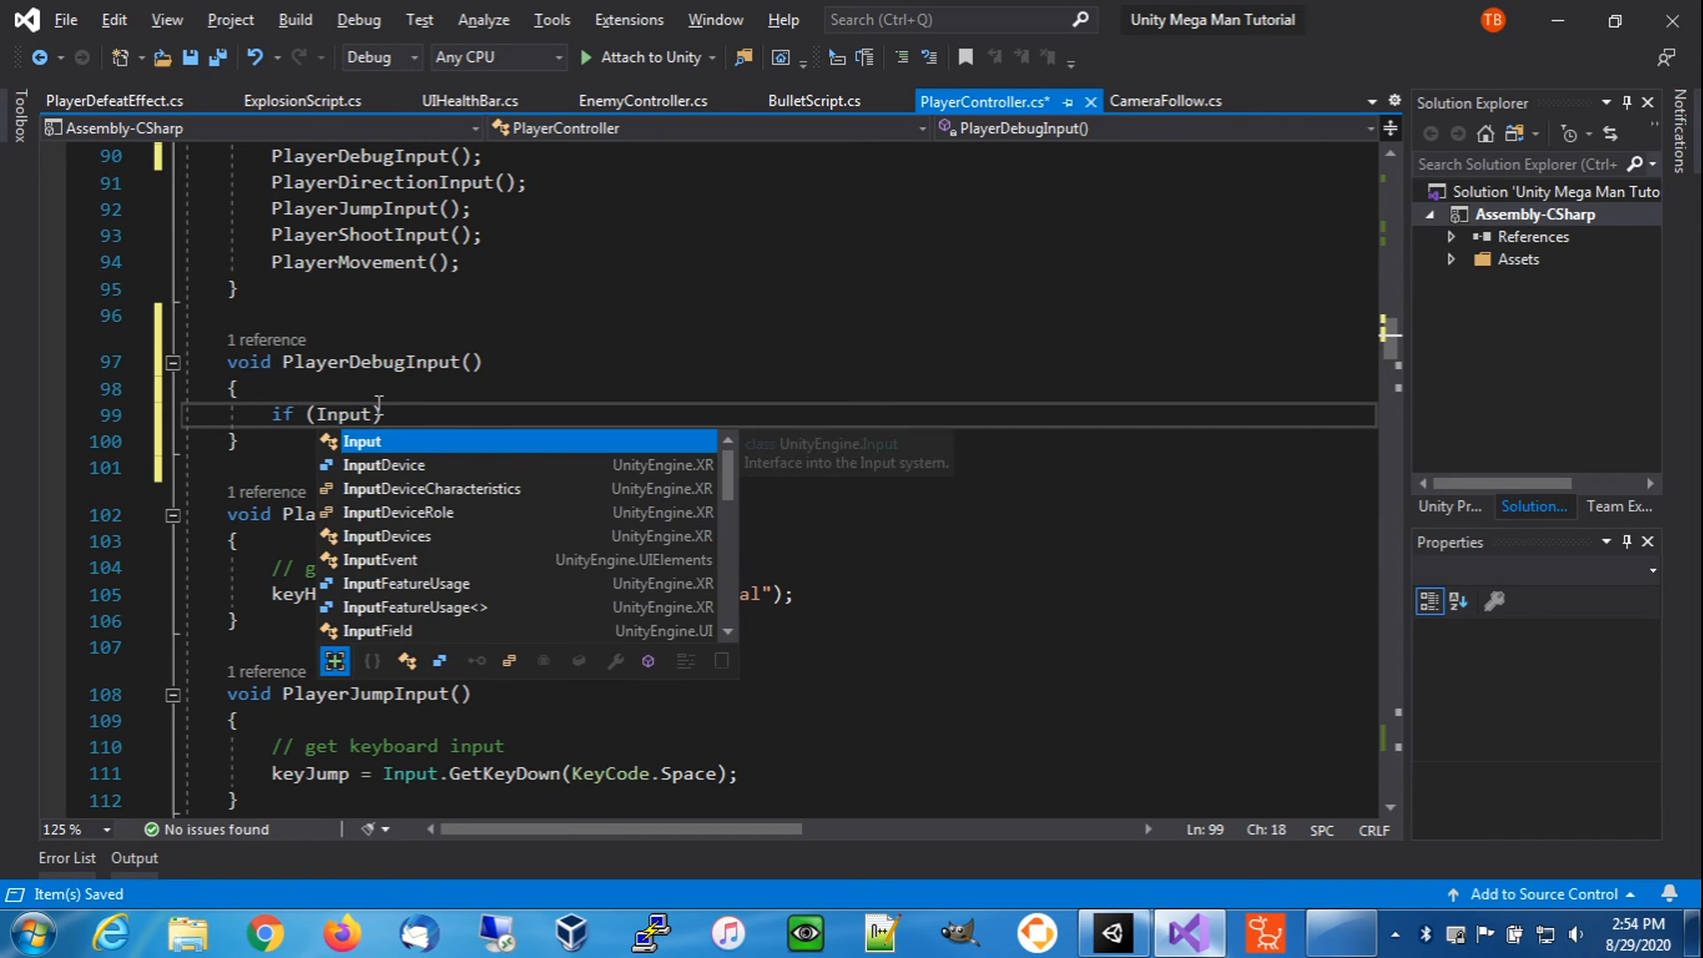
{"action": "type", "text": "GetKeyDown"}
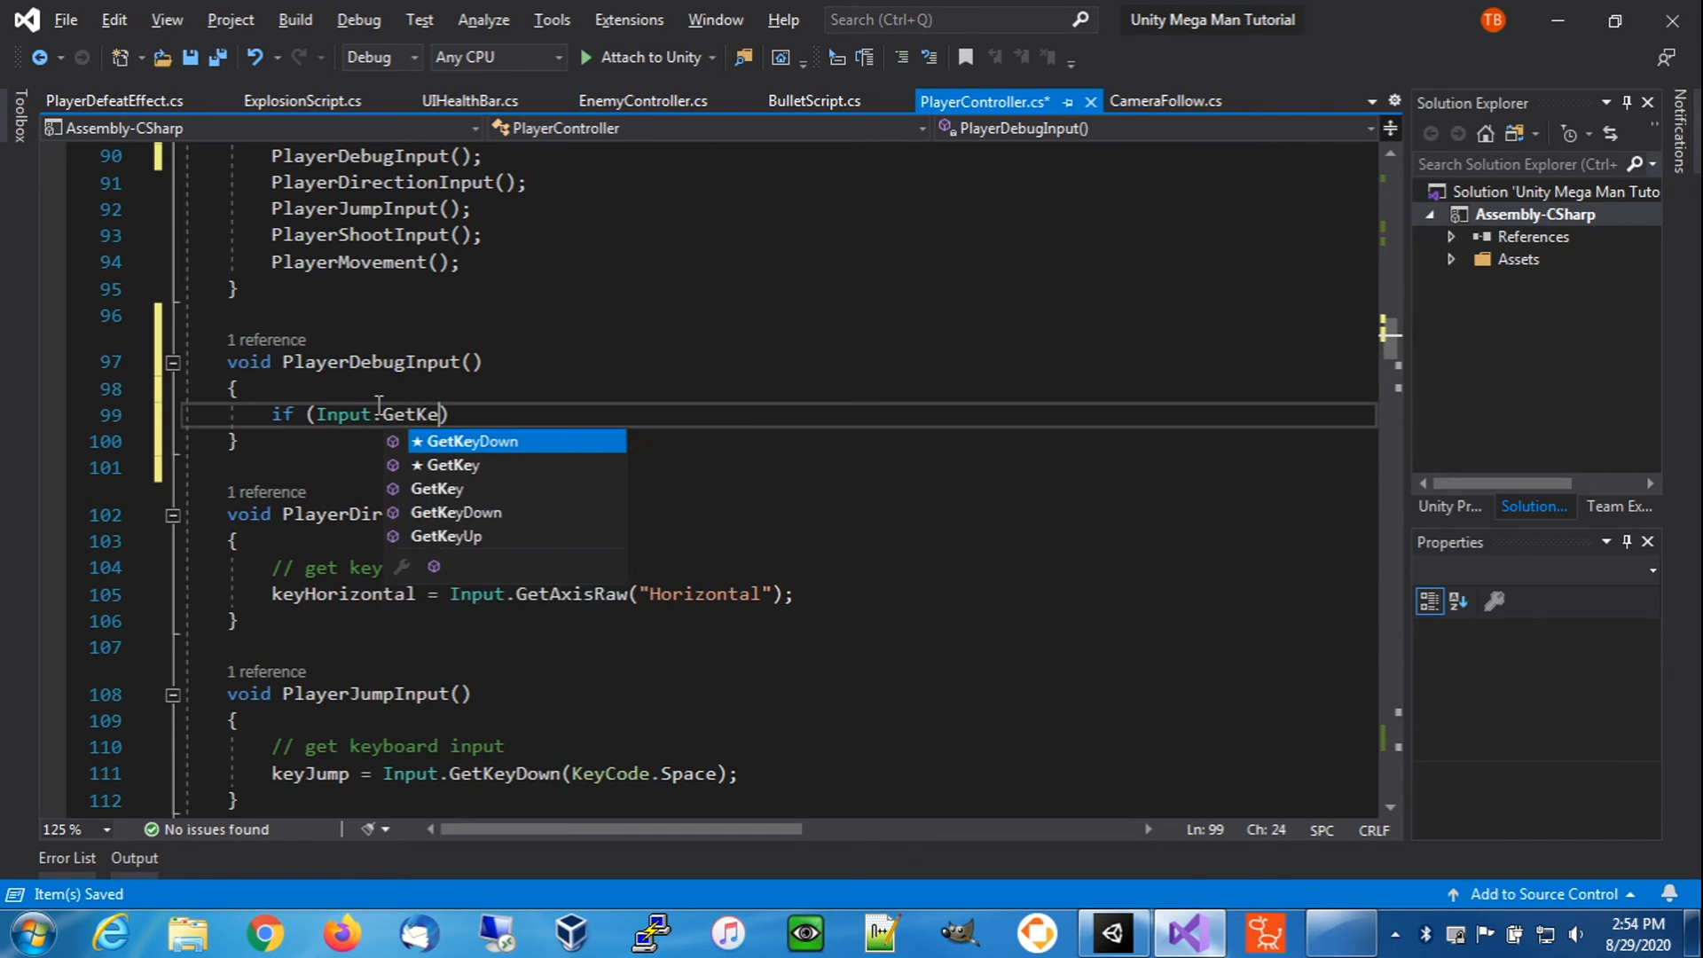
{"action": "type", "text": "(KeyCode"}
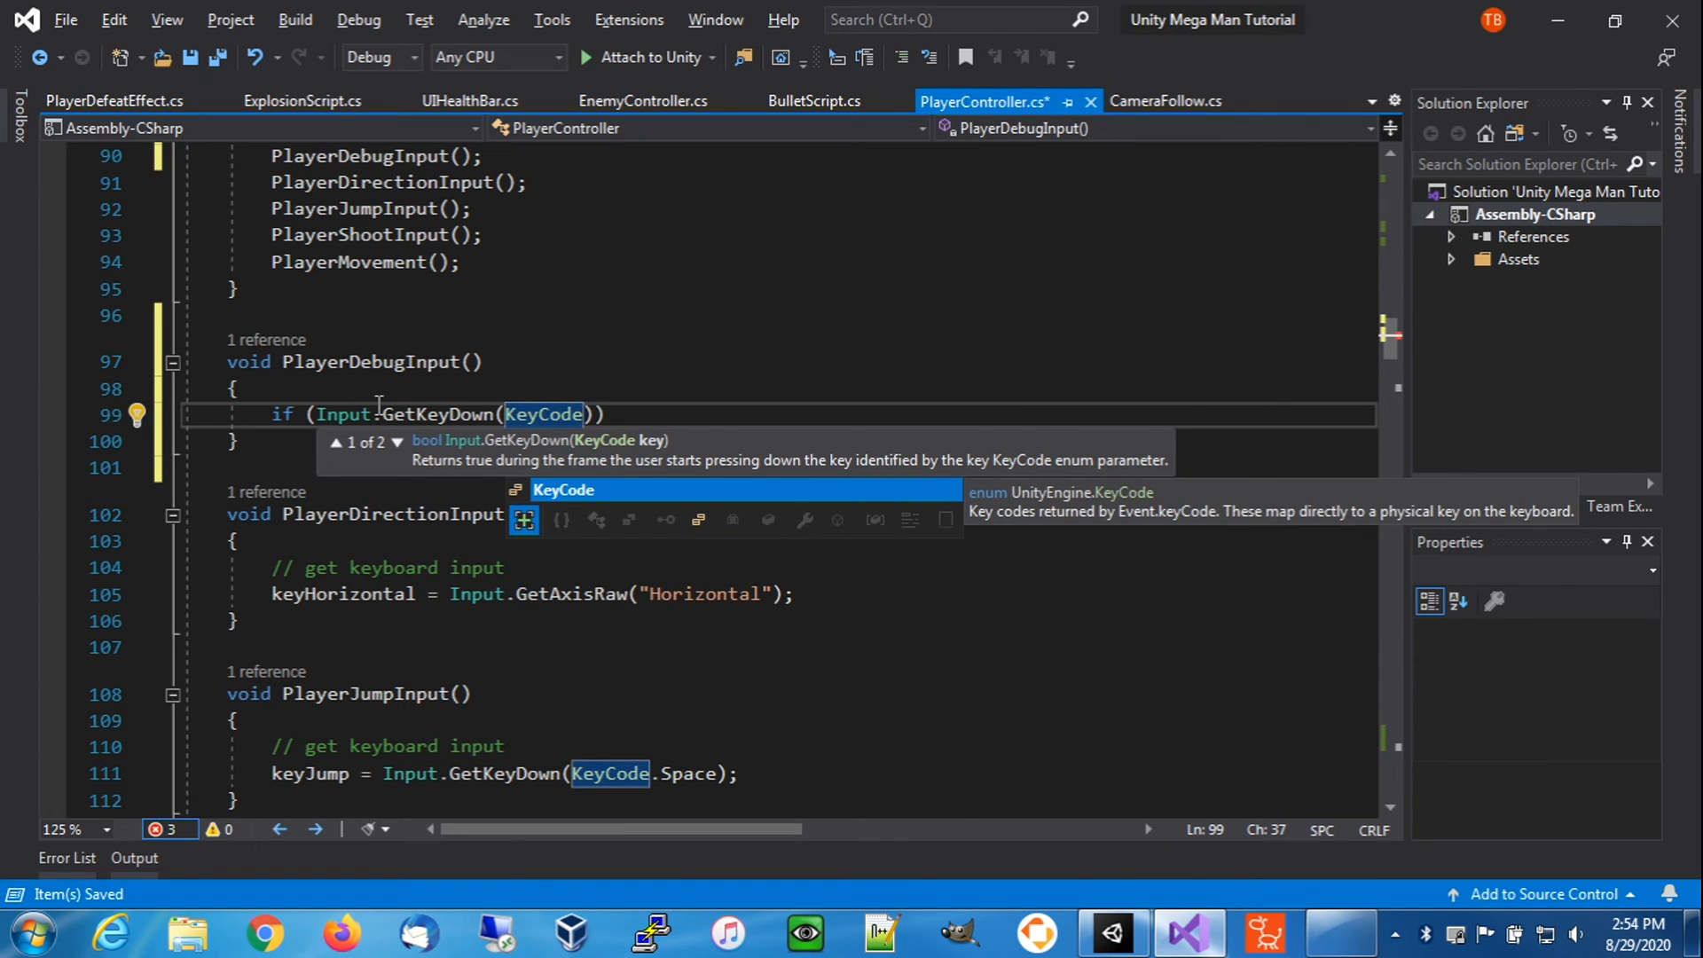
{"action": "key", "text": "Escape"}
{"action": "type", "text": ".E"}
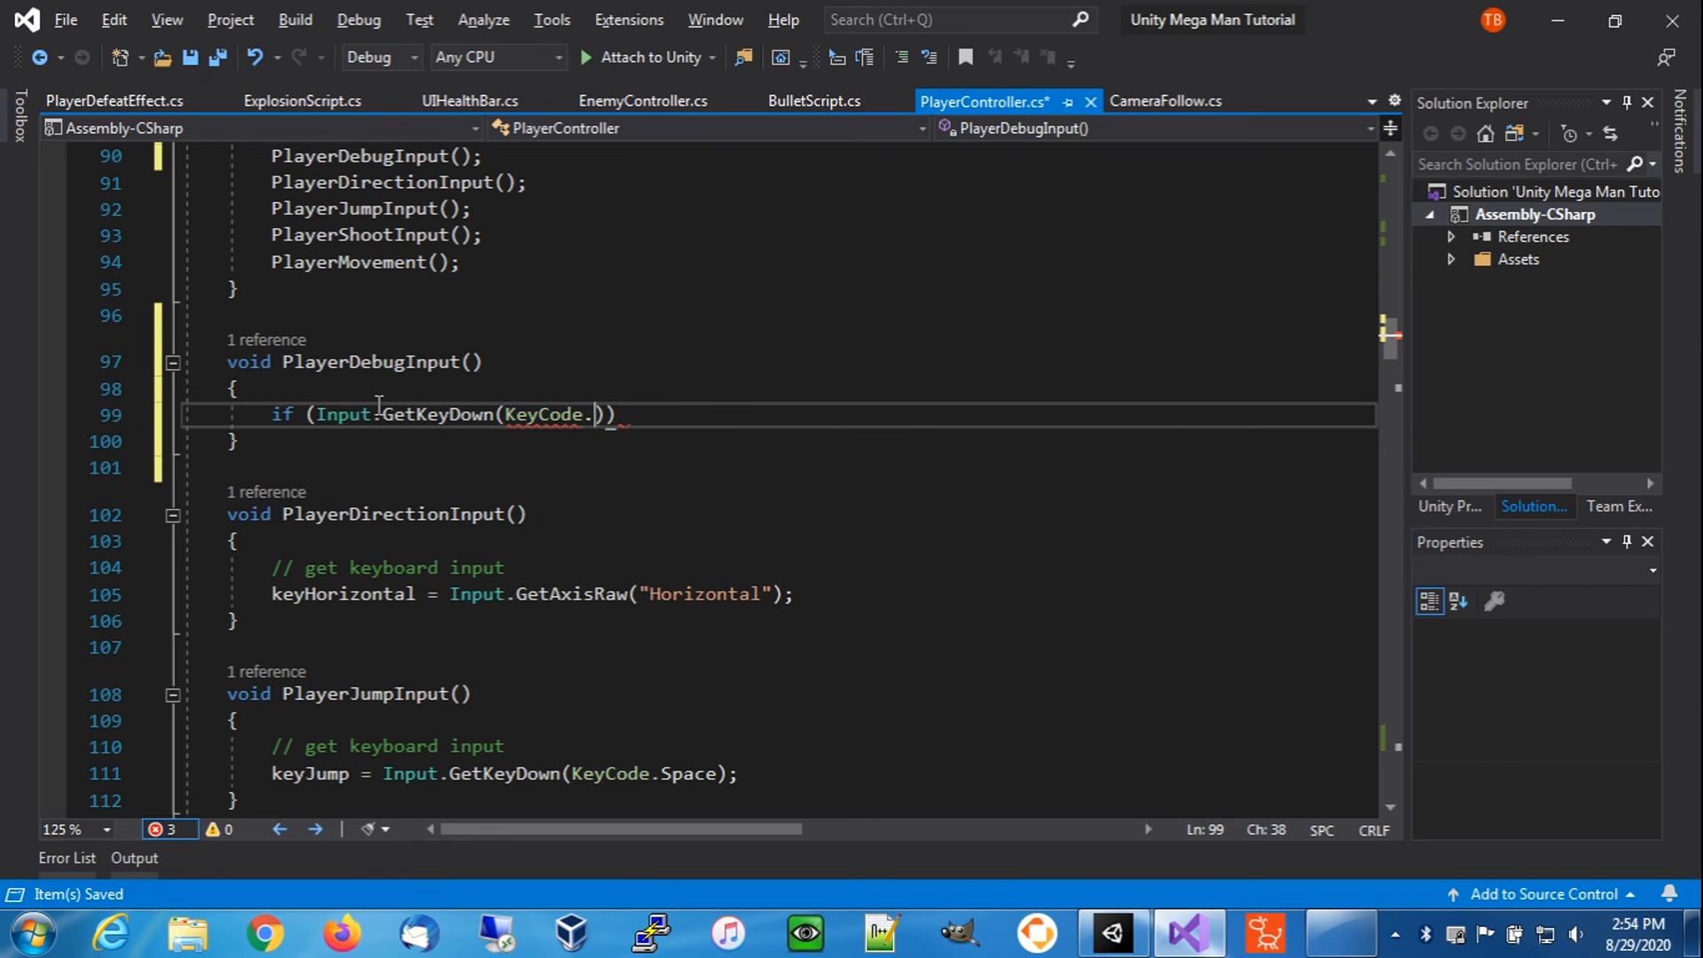
{"action": "key", "text": "Escape"}
{"action": "key", "text": "Right"}
{"action": "key", "text": "Right"}
{"action": "type", "text": "{"}
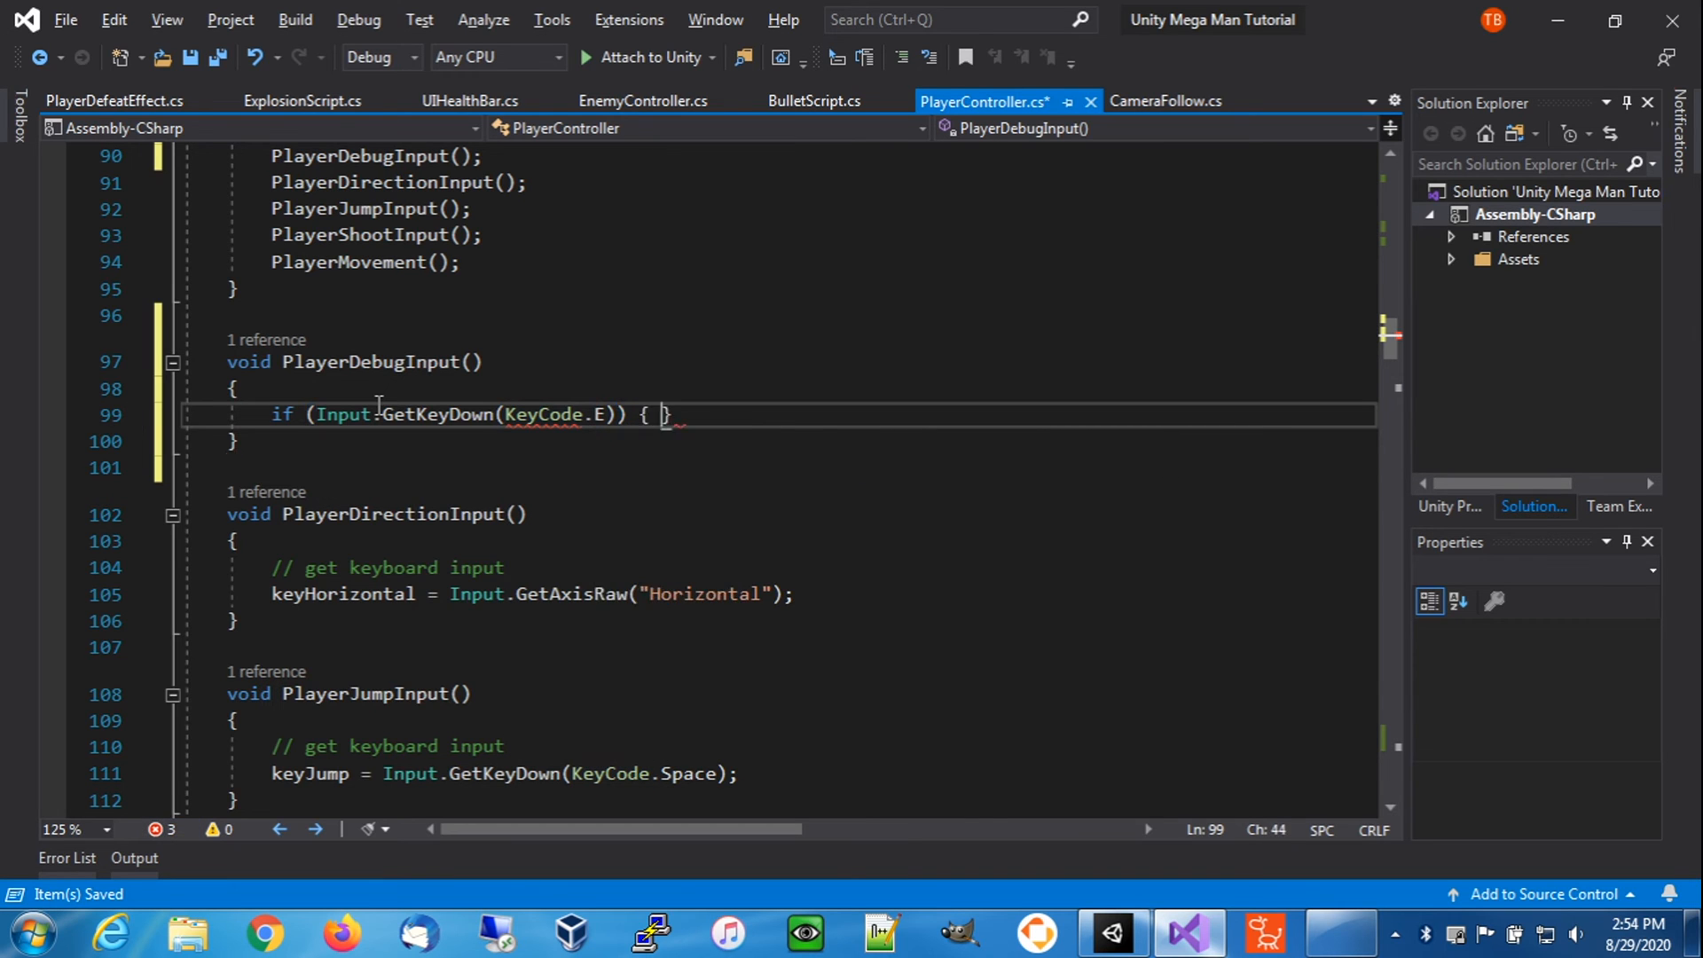
{"action": "key", "text": "Return"}
- Fill the KeyCode.E block with StartDefeatAnimation(); and Debug.Log("StartDefeatAnimation()");
{"action": "type", "text": "StartDefeatAnimation();"}
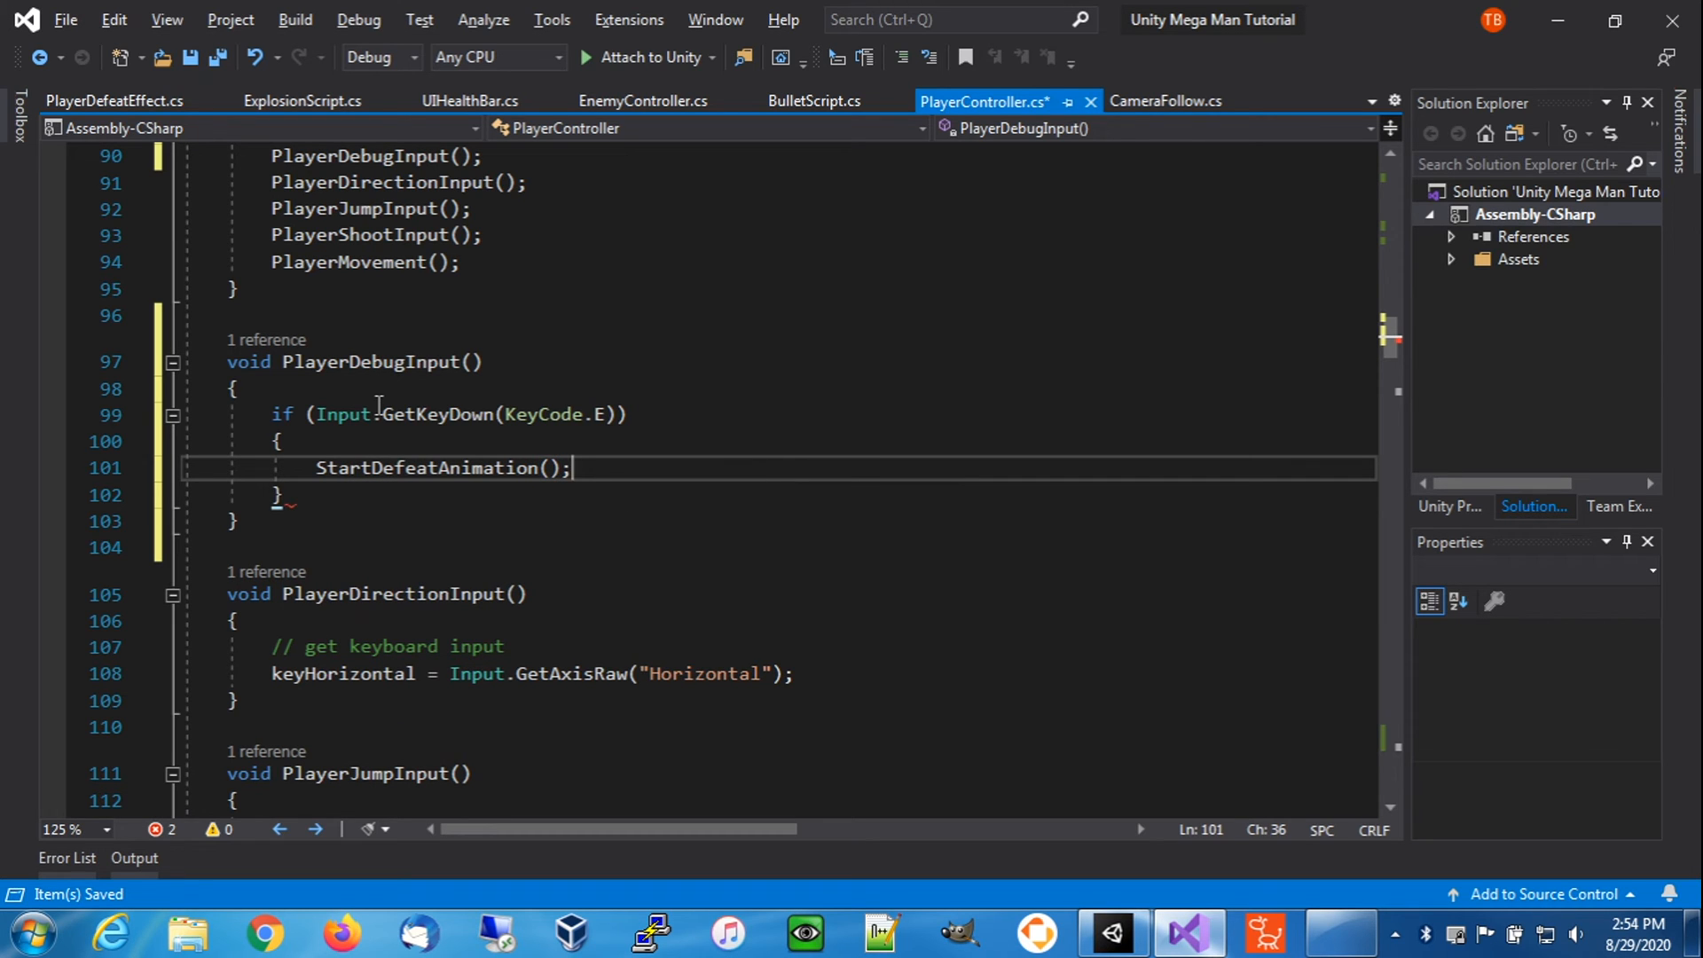
{"action": "key", "text": "Return"}
{"action": "type", "text": "Debug."}
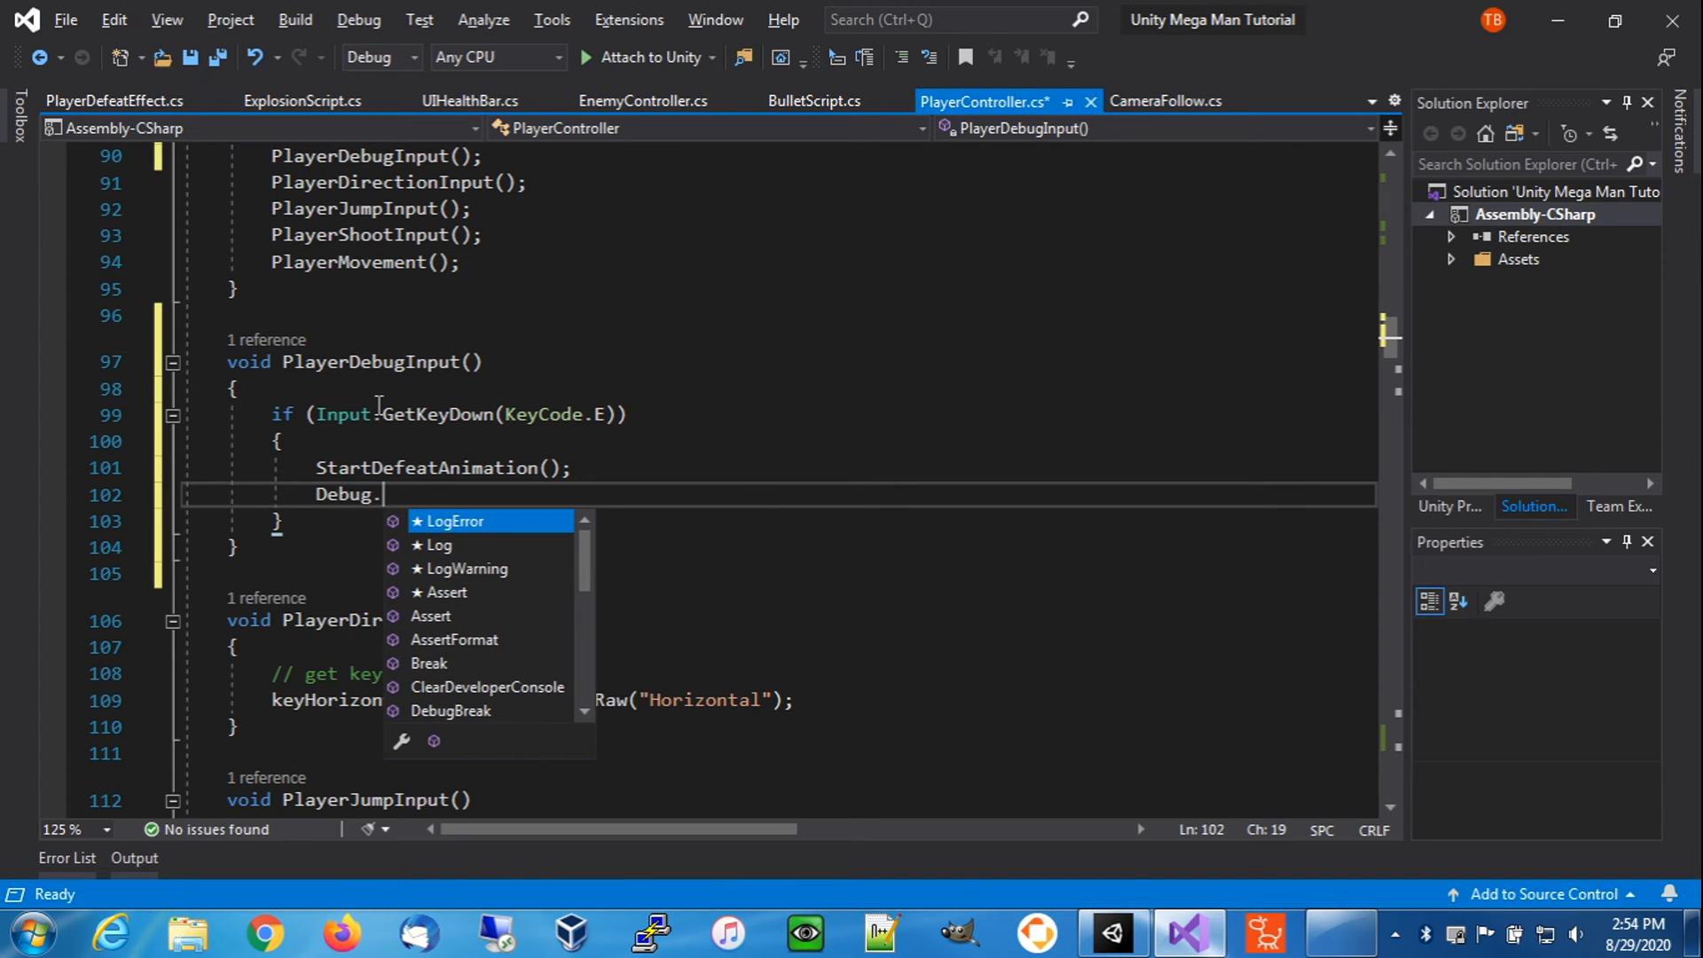
{"action": "type", "text": "Log"}
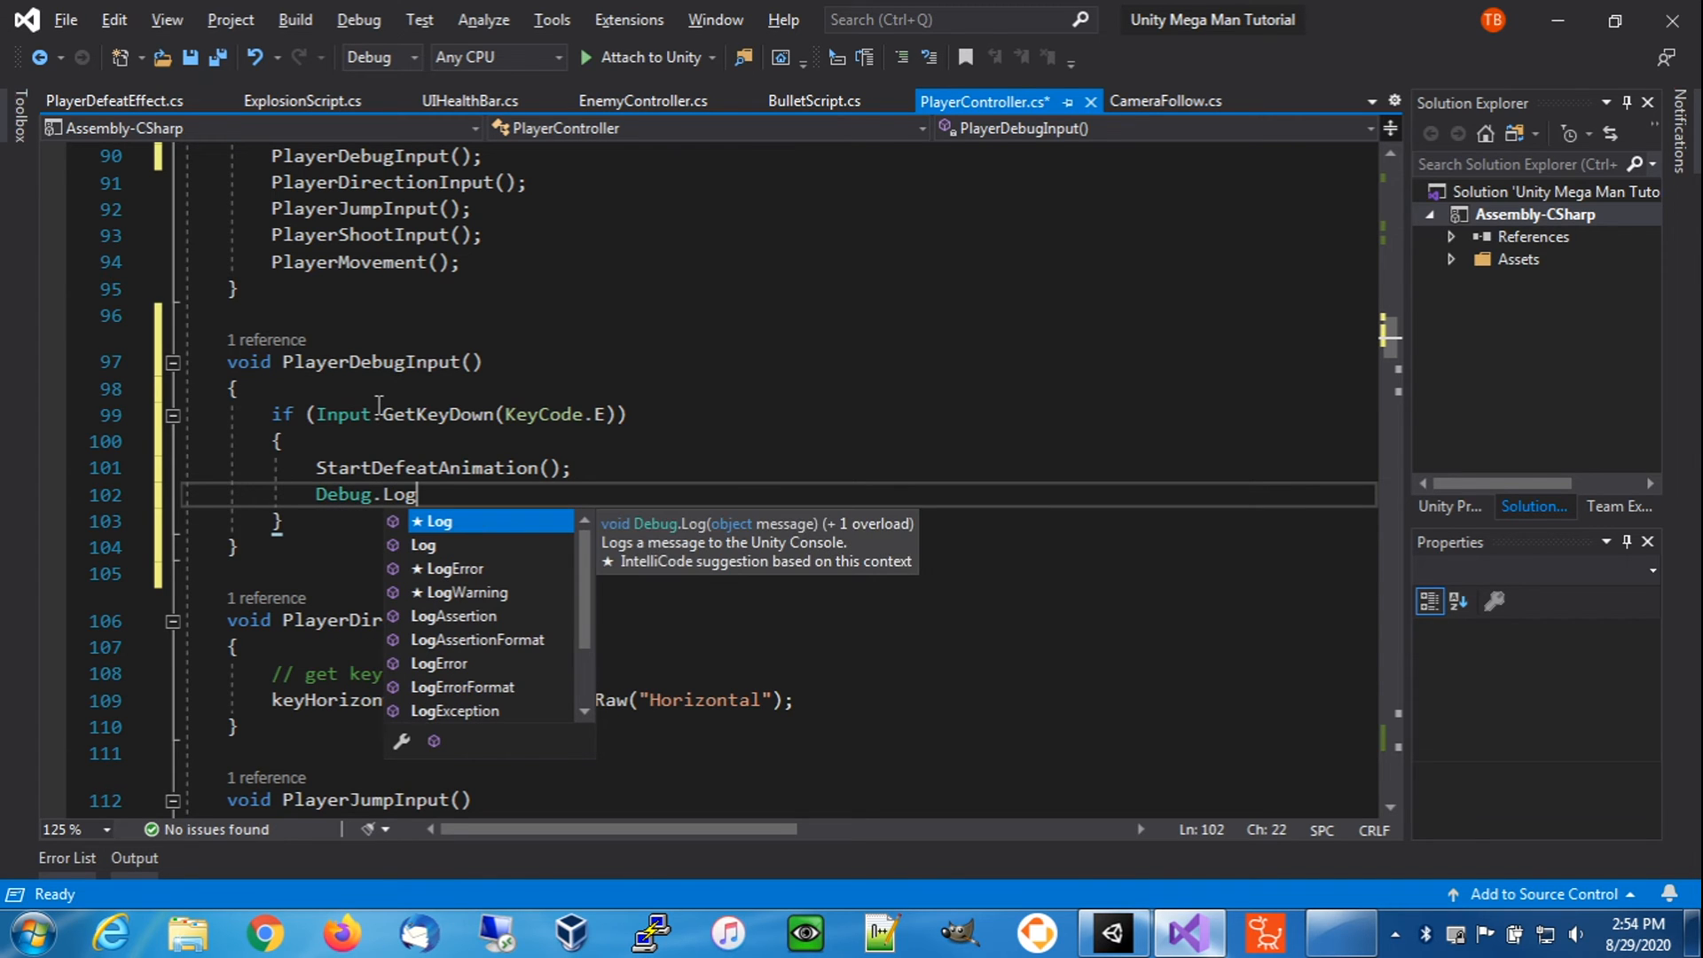
{"action": "type", "text": "(\"StartDefeat"}
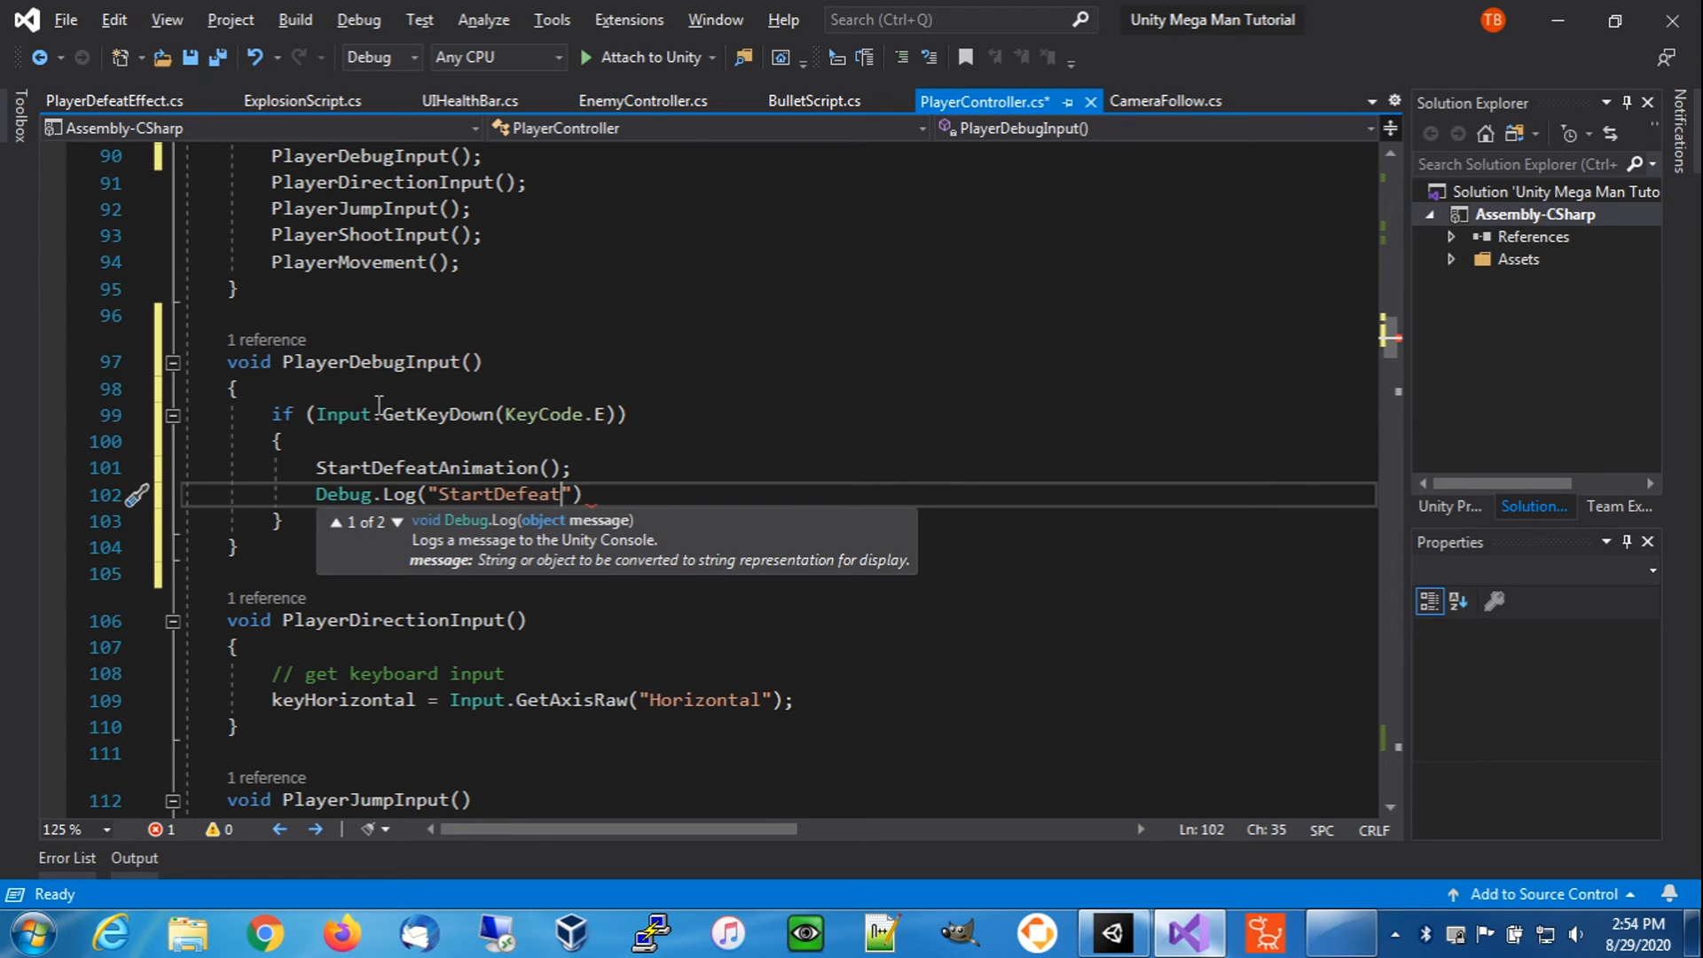
{"action": "type", "text": "Animation()"}
{"action": "key", "text": "Right"}
{"action": "key", "text": "Right"}
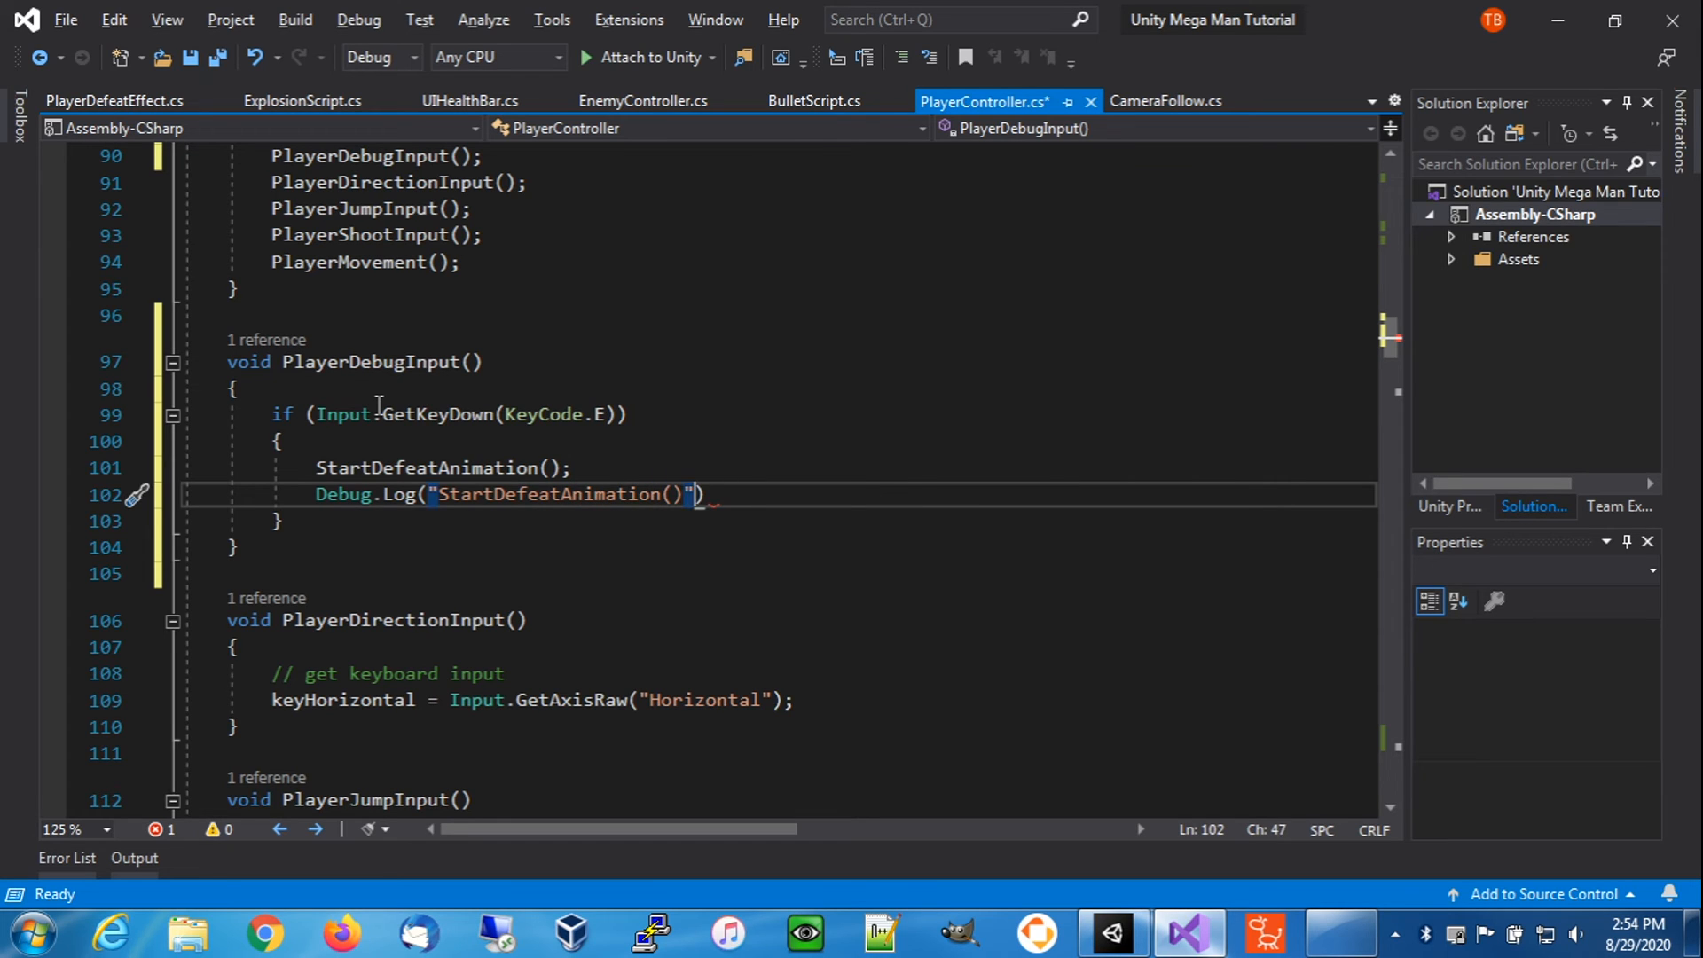
{"action": "key", "text": "Down"}
{"action": "key", "text": "Down"}
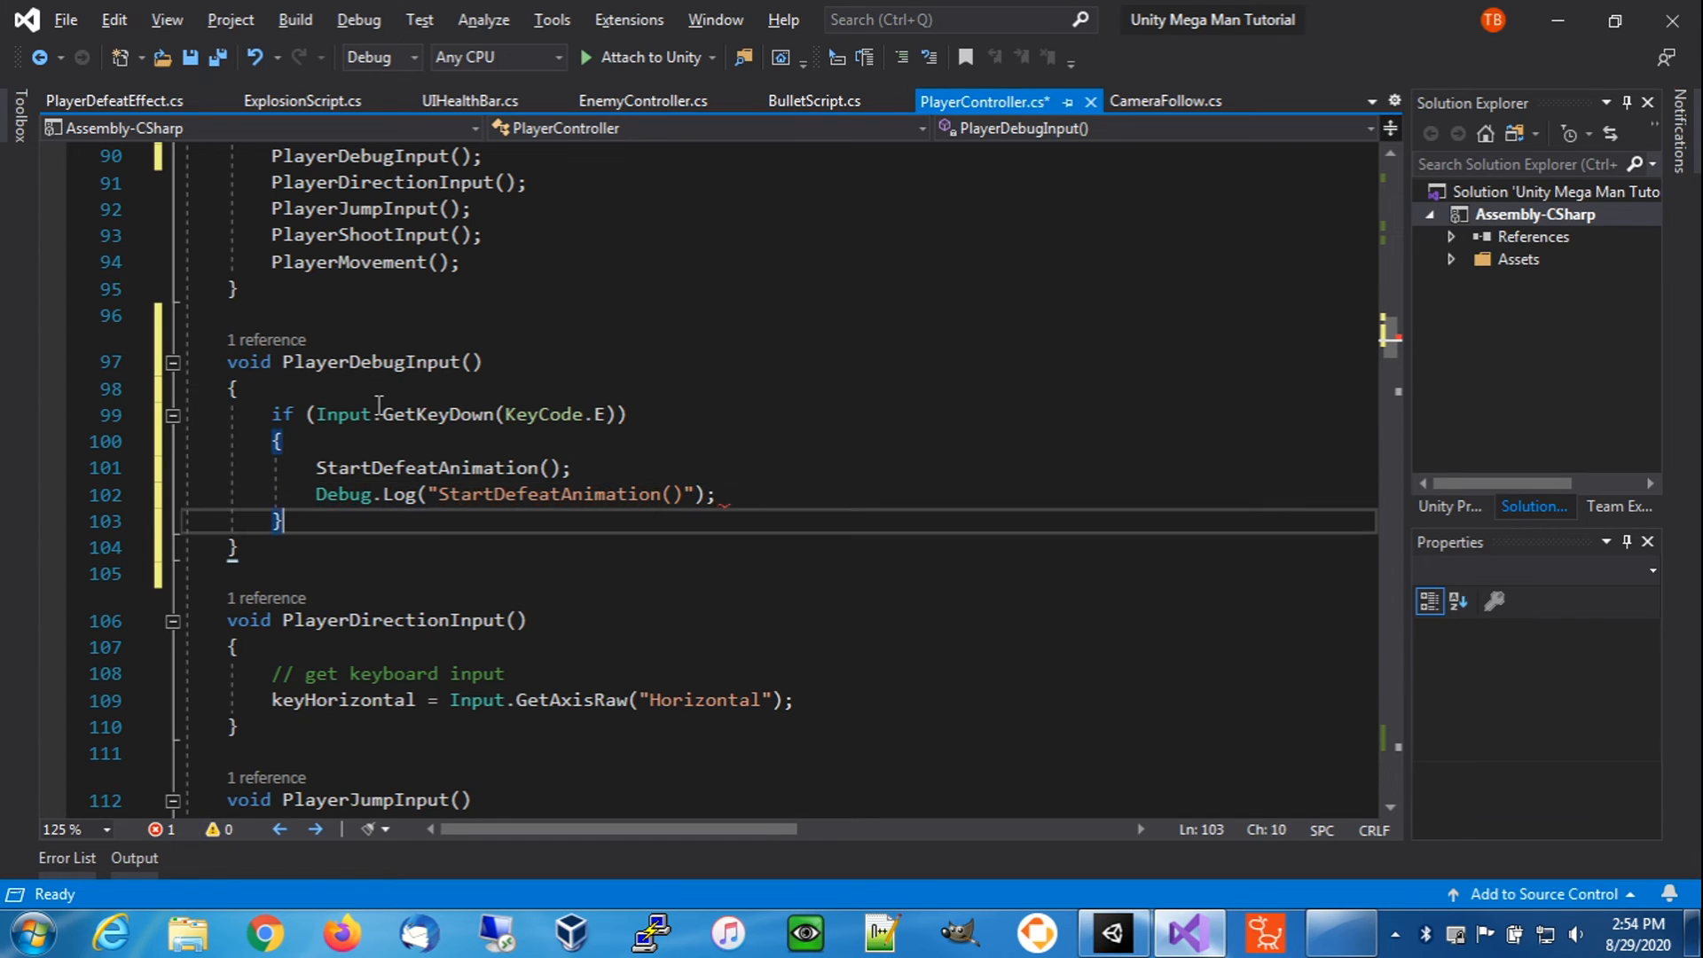
- Add an empty if (Input.GetKeyDown(KeyCode.I)) block below the KeyCode.E block, separated by a blank line
{"action": "key", "text": "Left"}
{"action": "key", "text": "Return"}
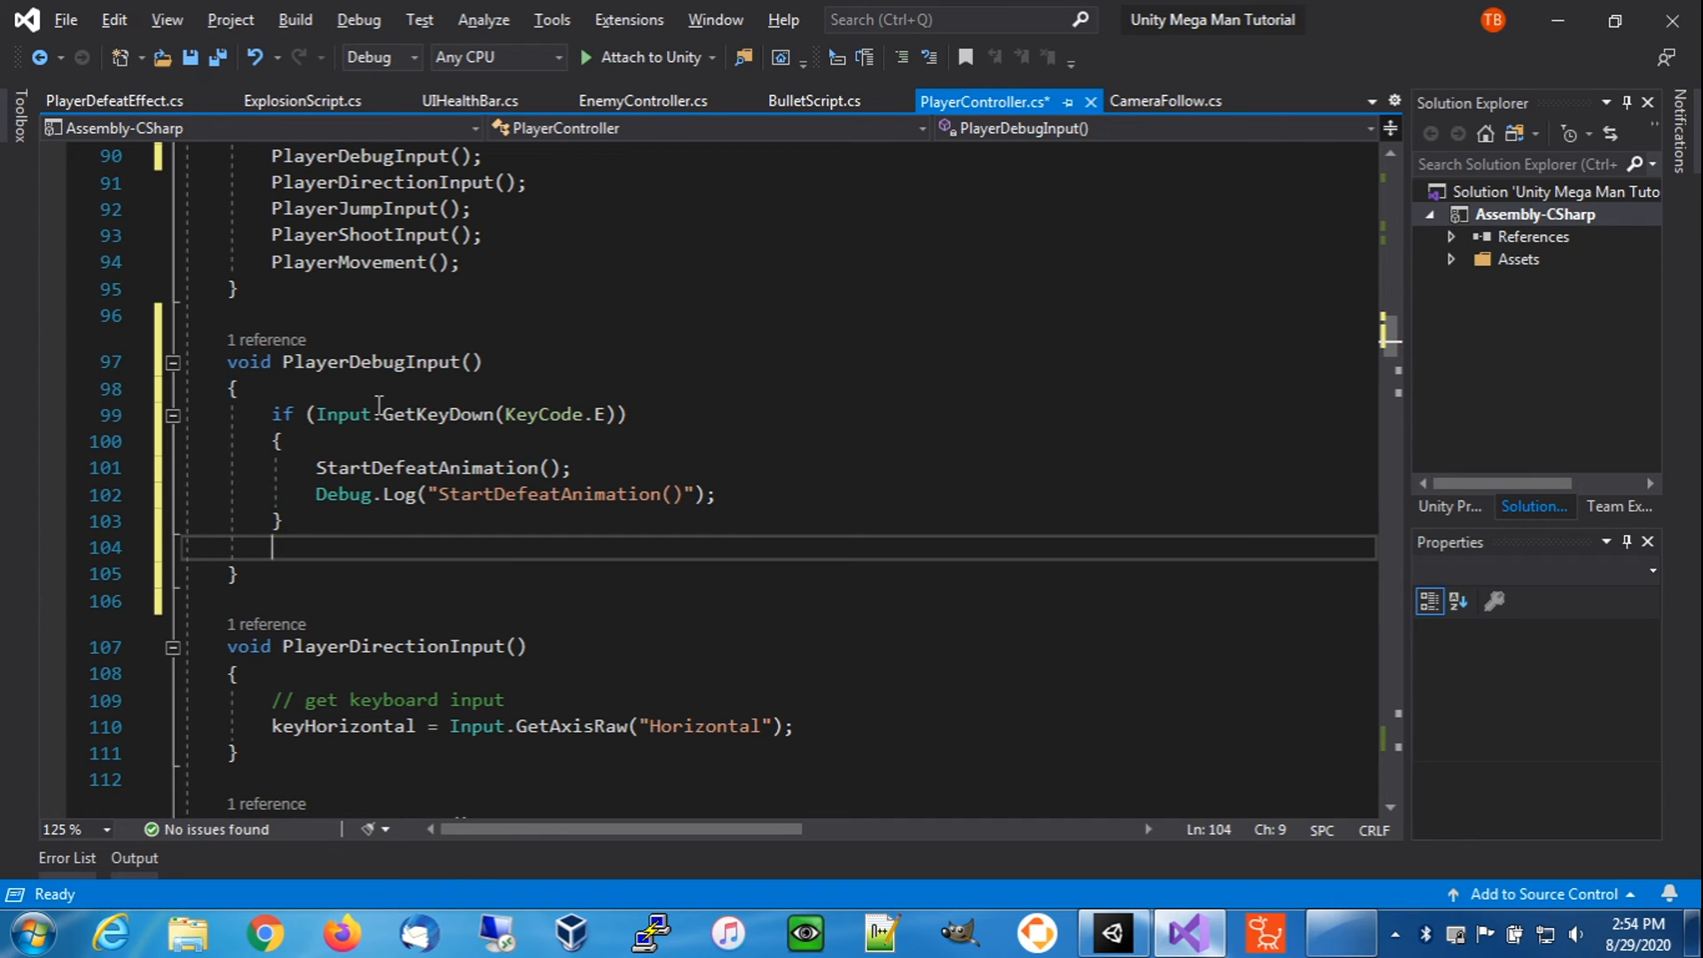
{"action": "key", "text": "Return"}
{"action": "type", "text": "If (Input.G"}
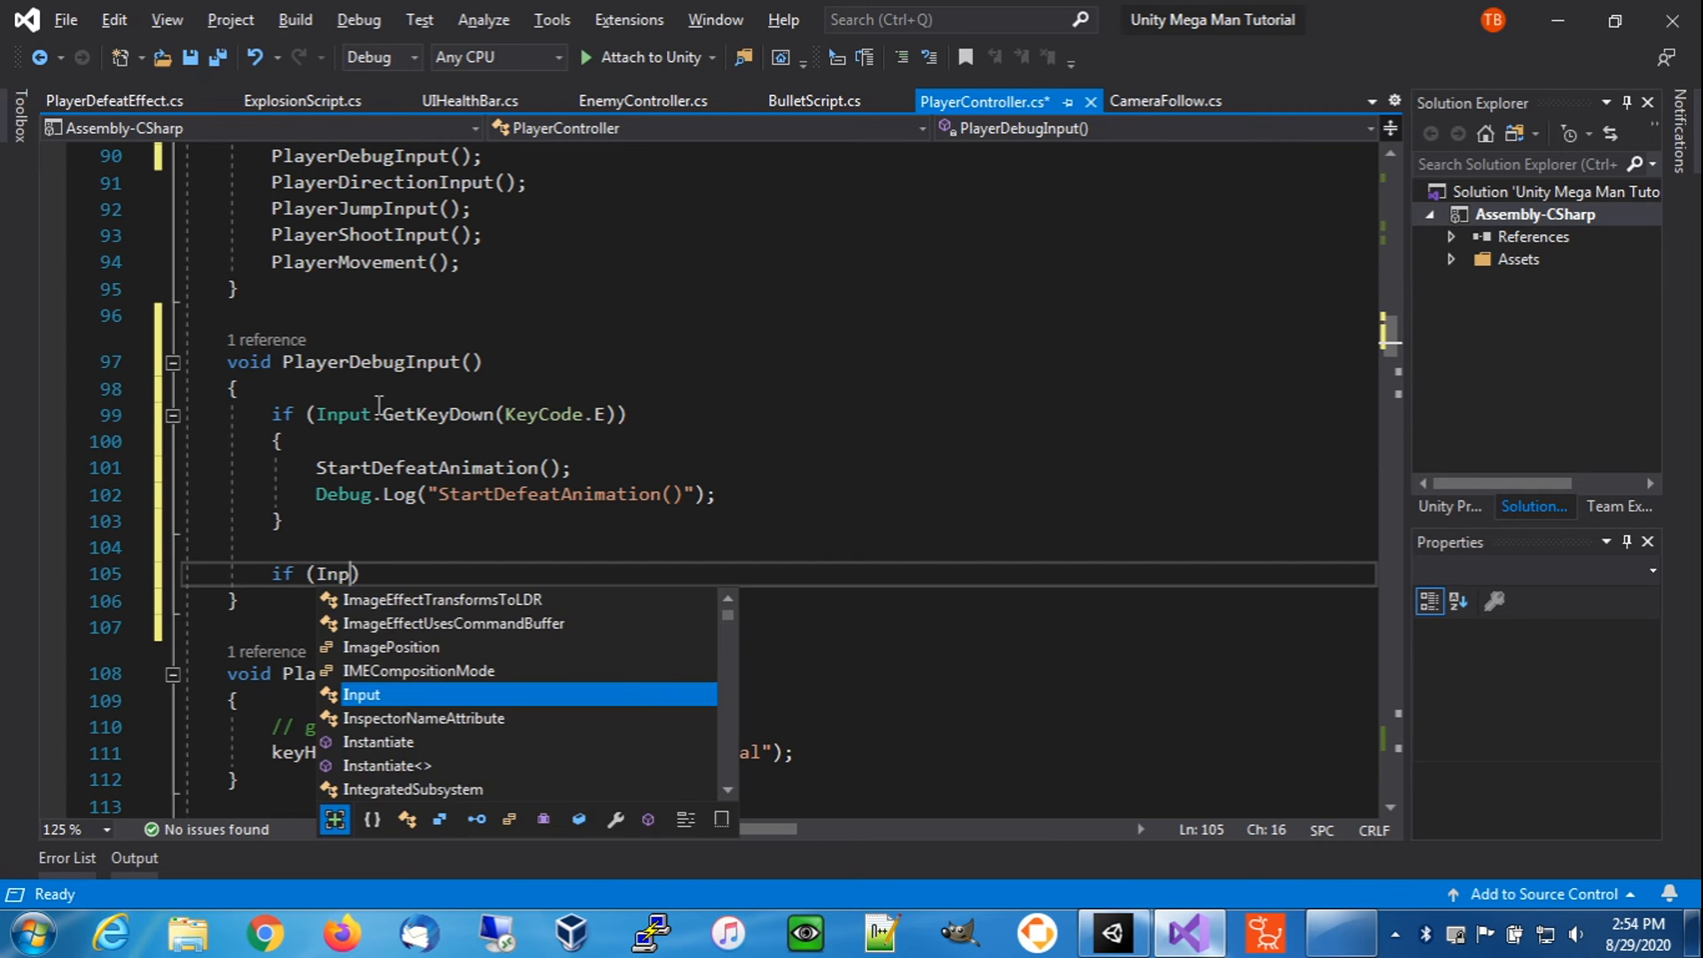
{"action": "type", "text": "etKeyDown"}
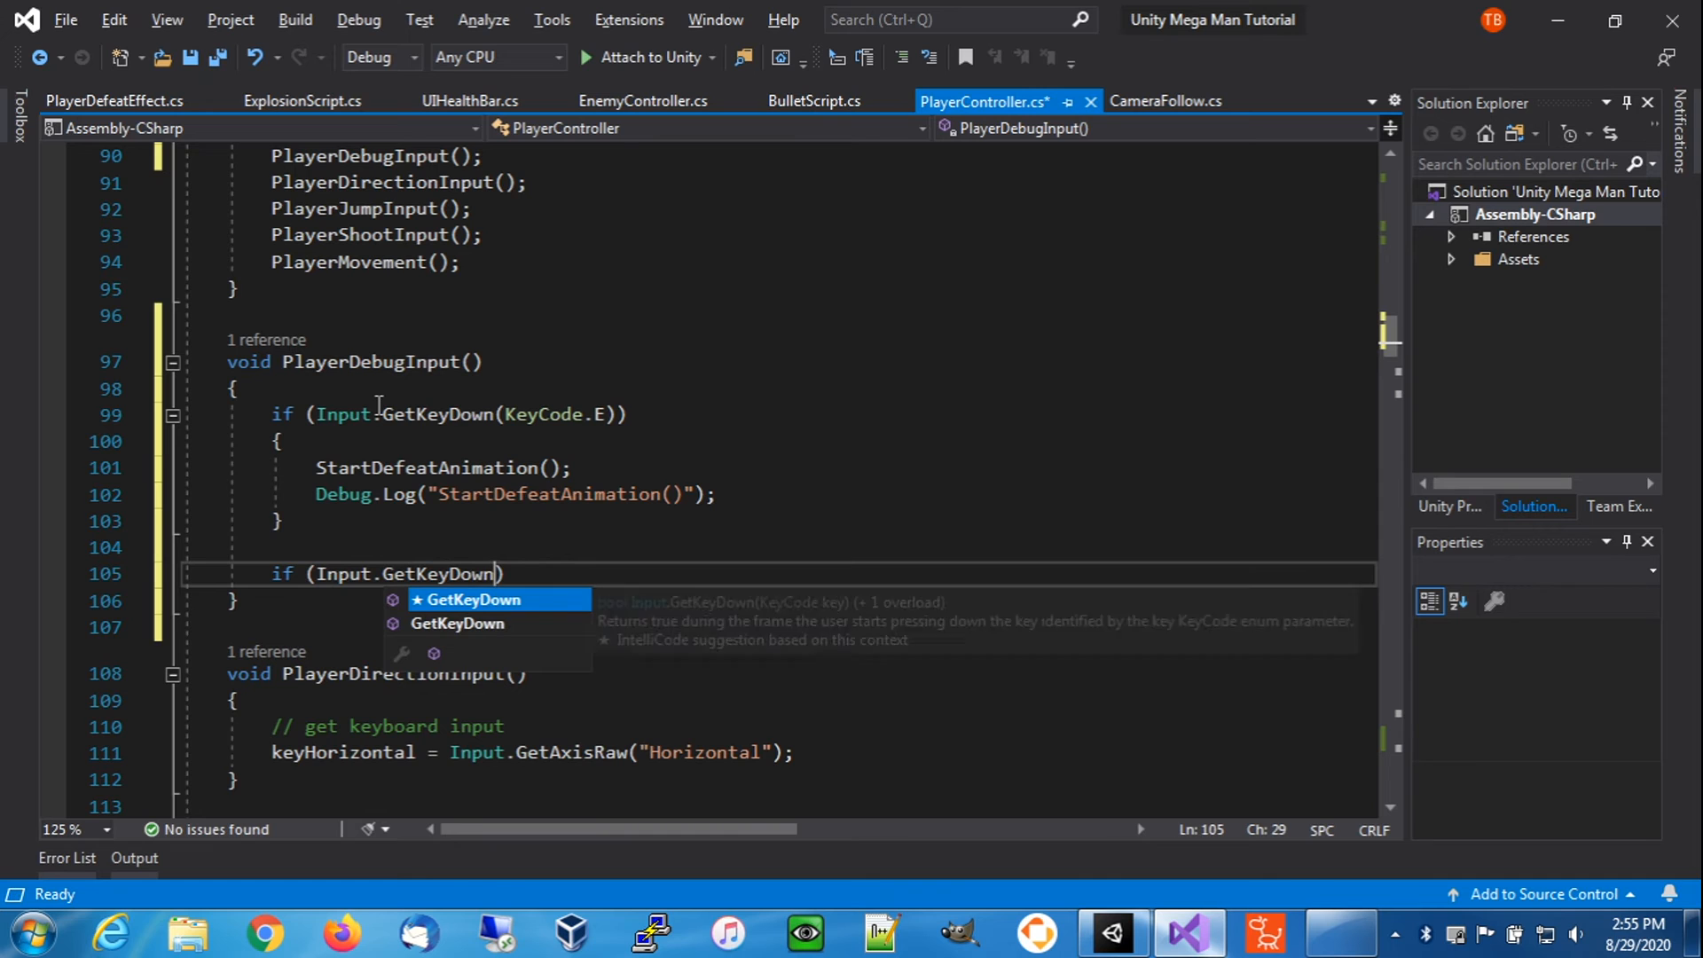
{"action": "type", "text": "(Key"}
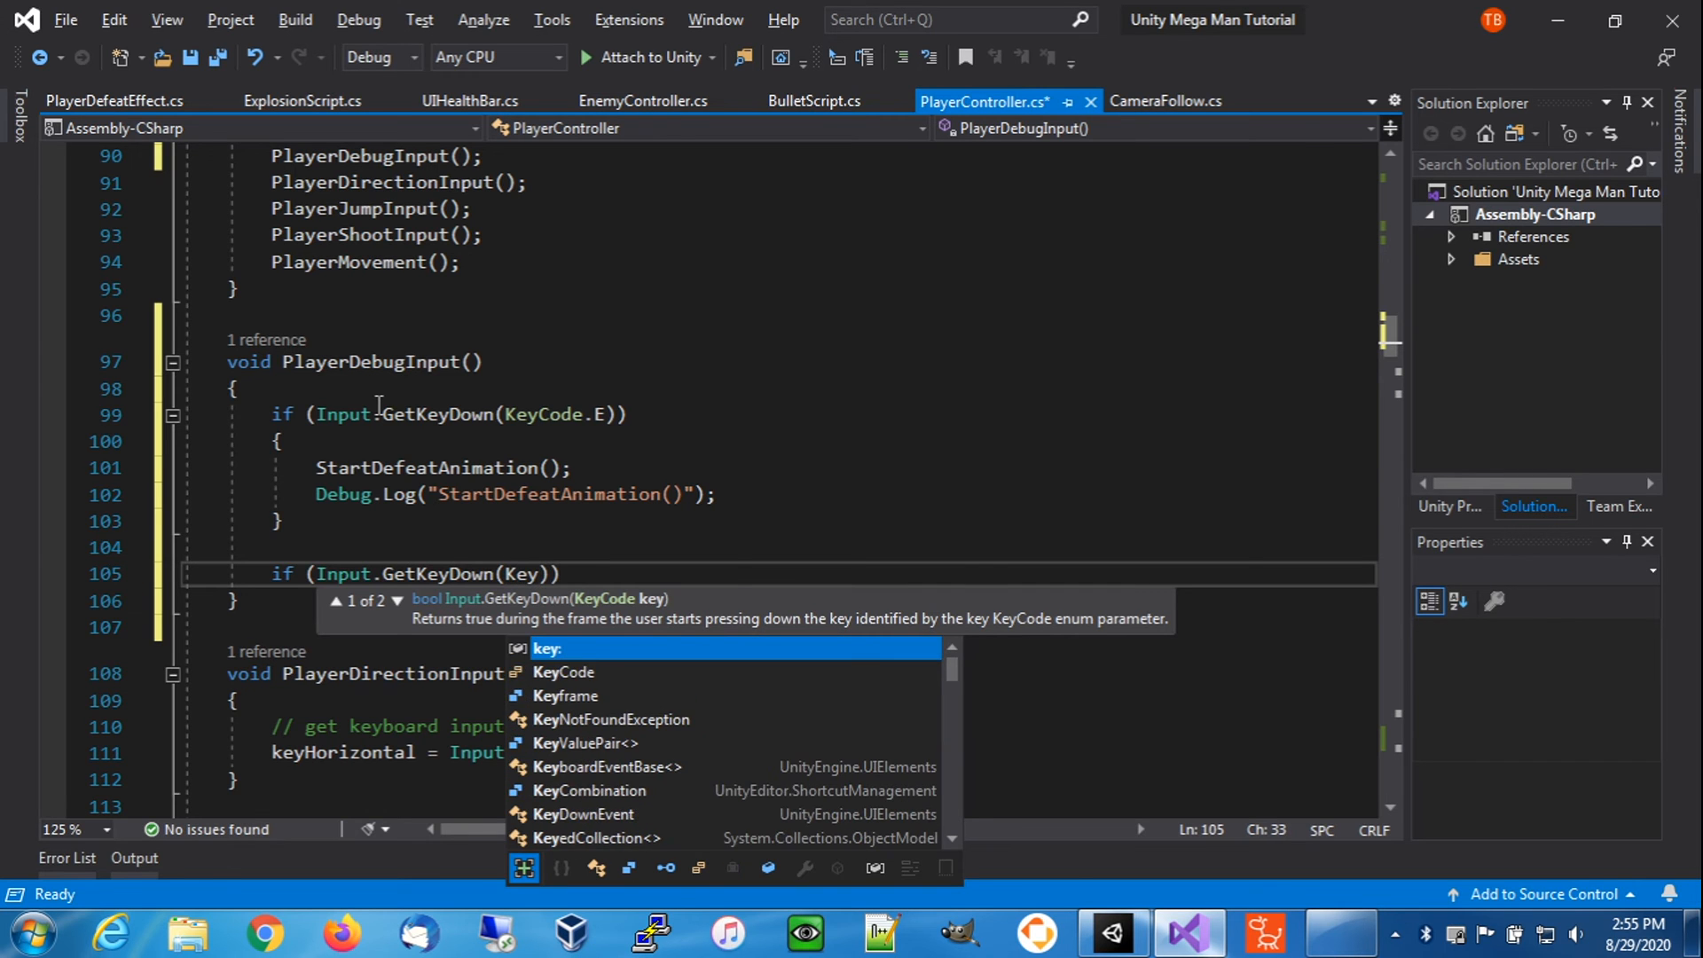
{"action": "key", "text": "Down"}
{"action": "key", "text": "Tab"}
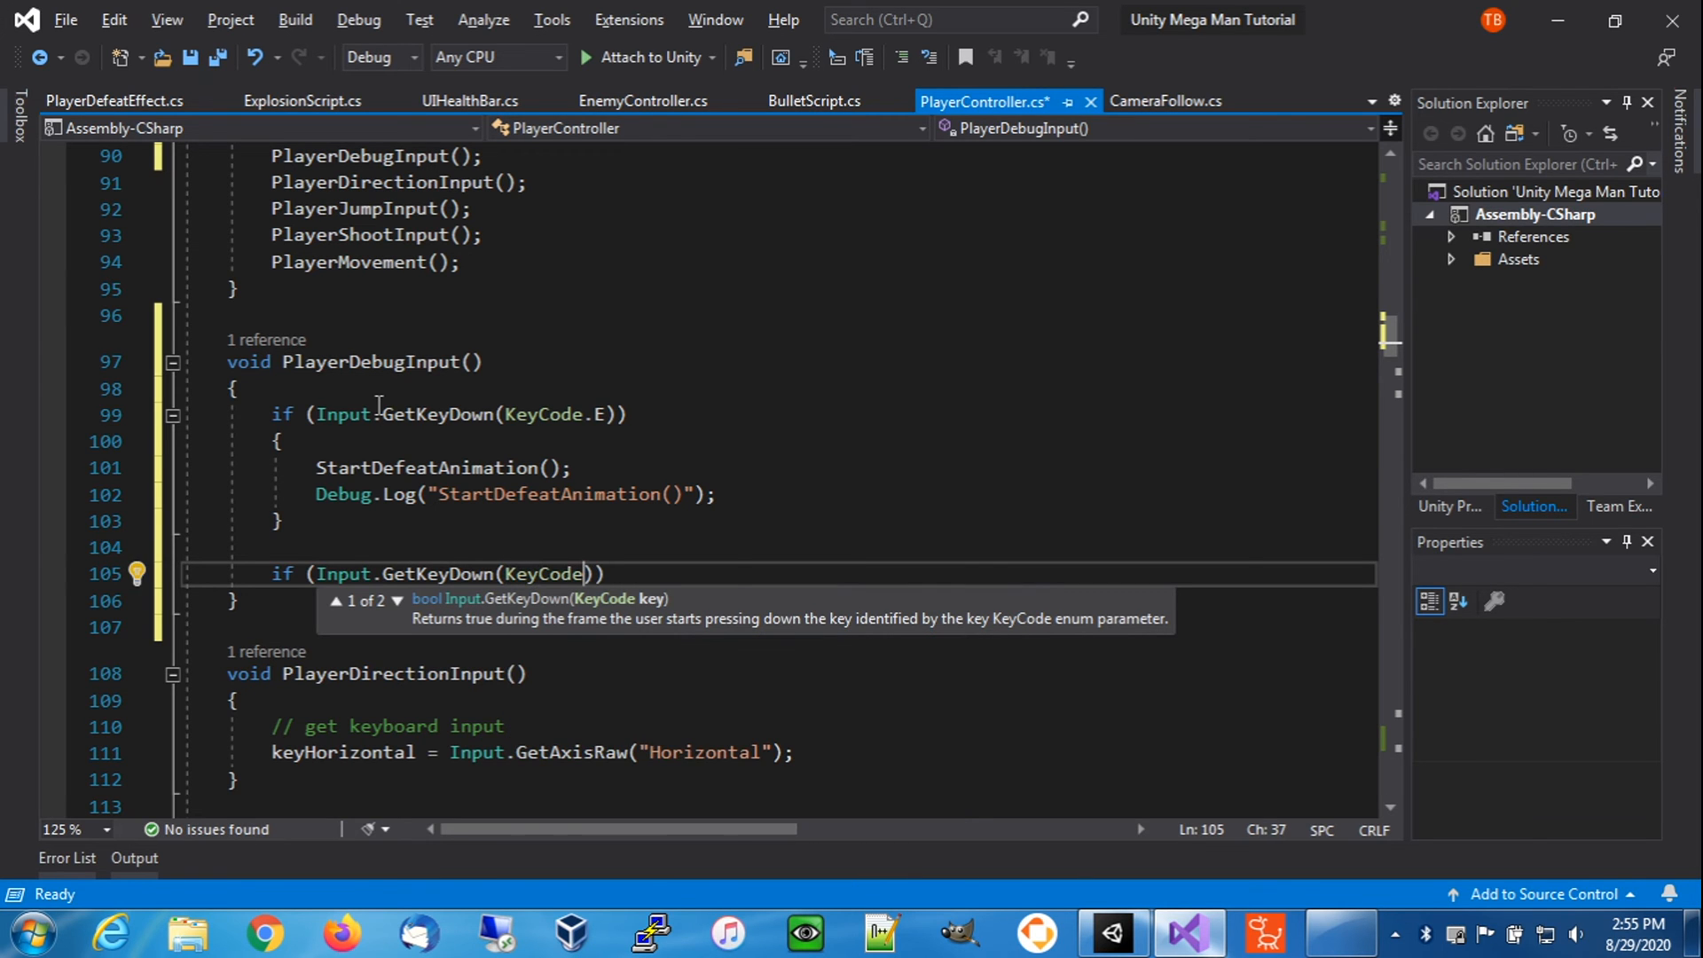
{"action": "type", "text": ".I)) {"}
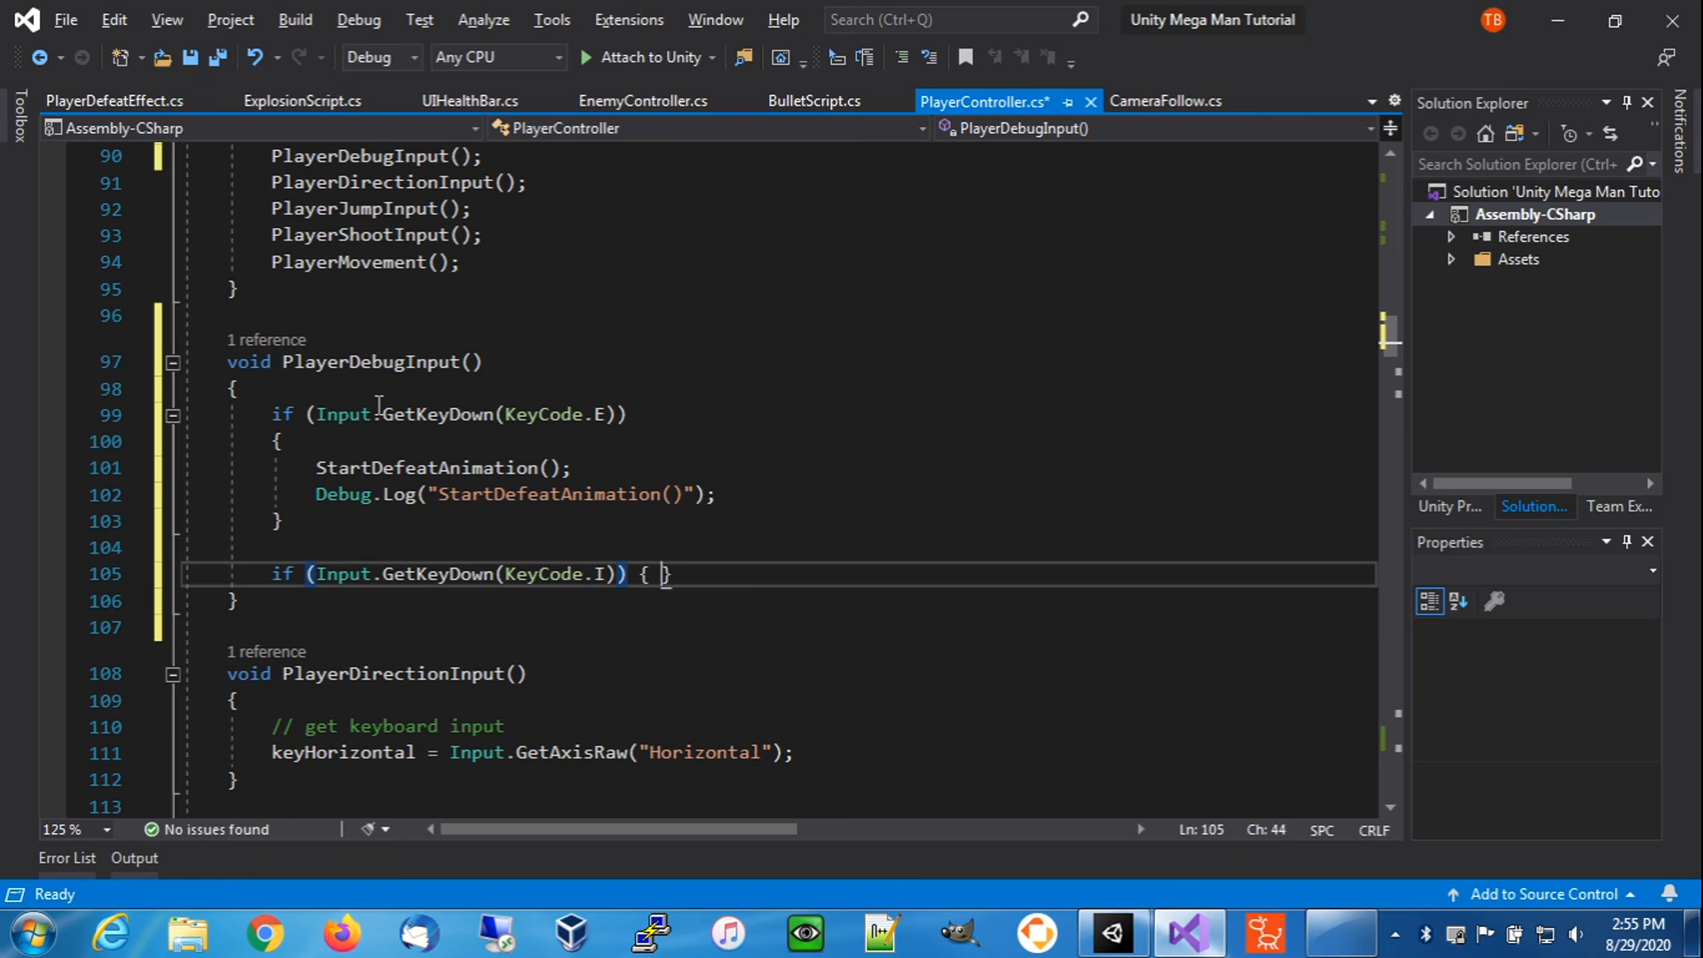
{"action": "key", "text": "Return"}
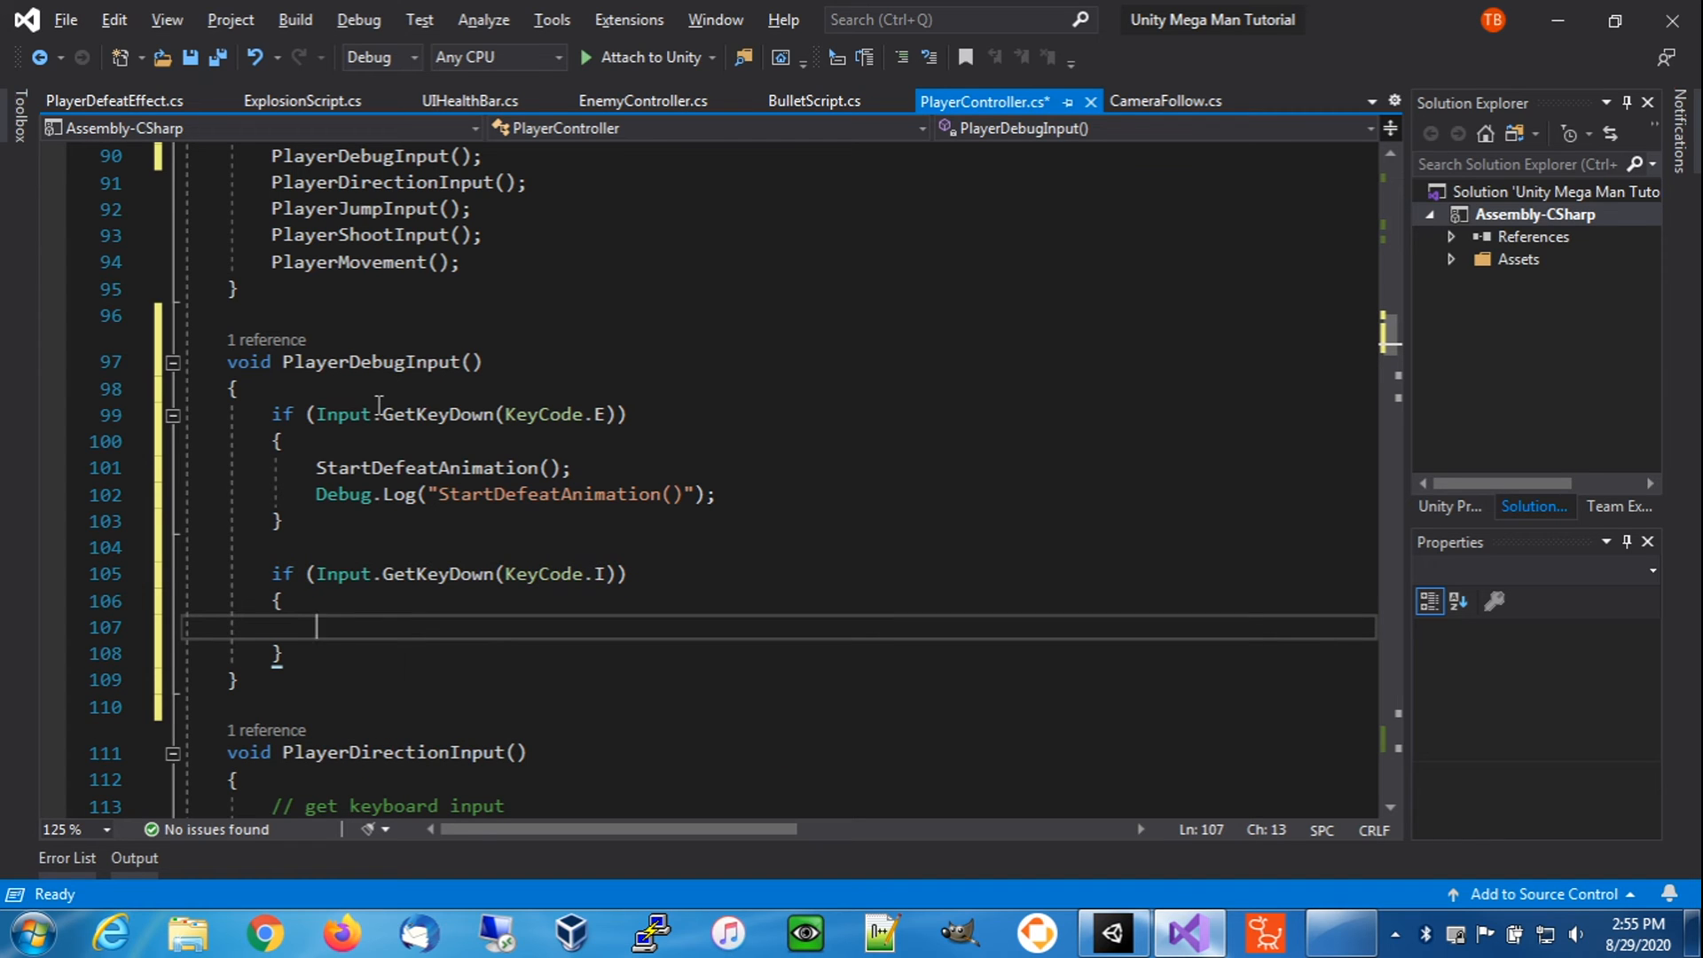
- In PlayerDebugInput, call Invincible(!isInvincible); inside the KeyCode.I block
{"action": "type", "text": "In"}
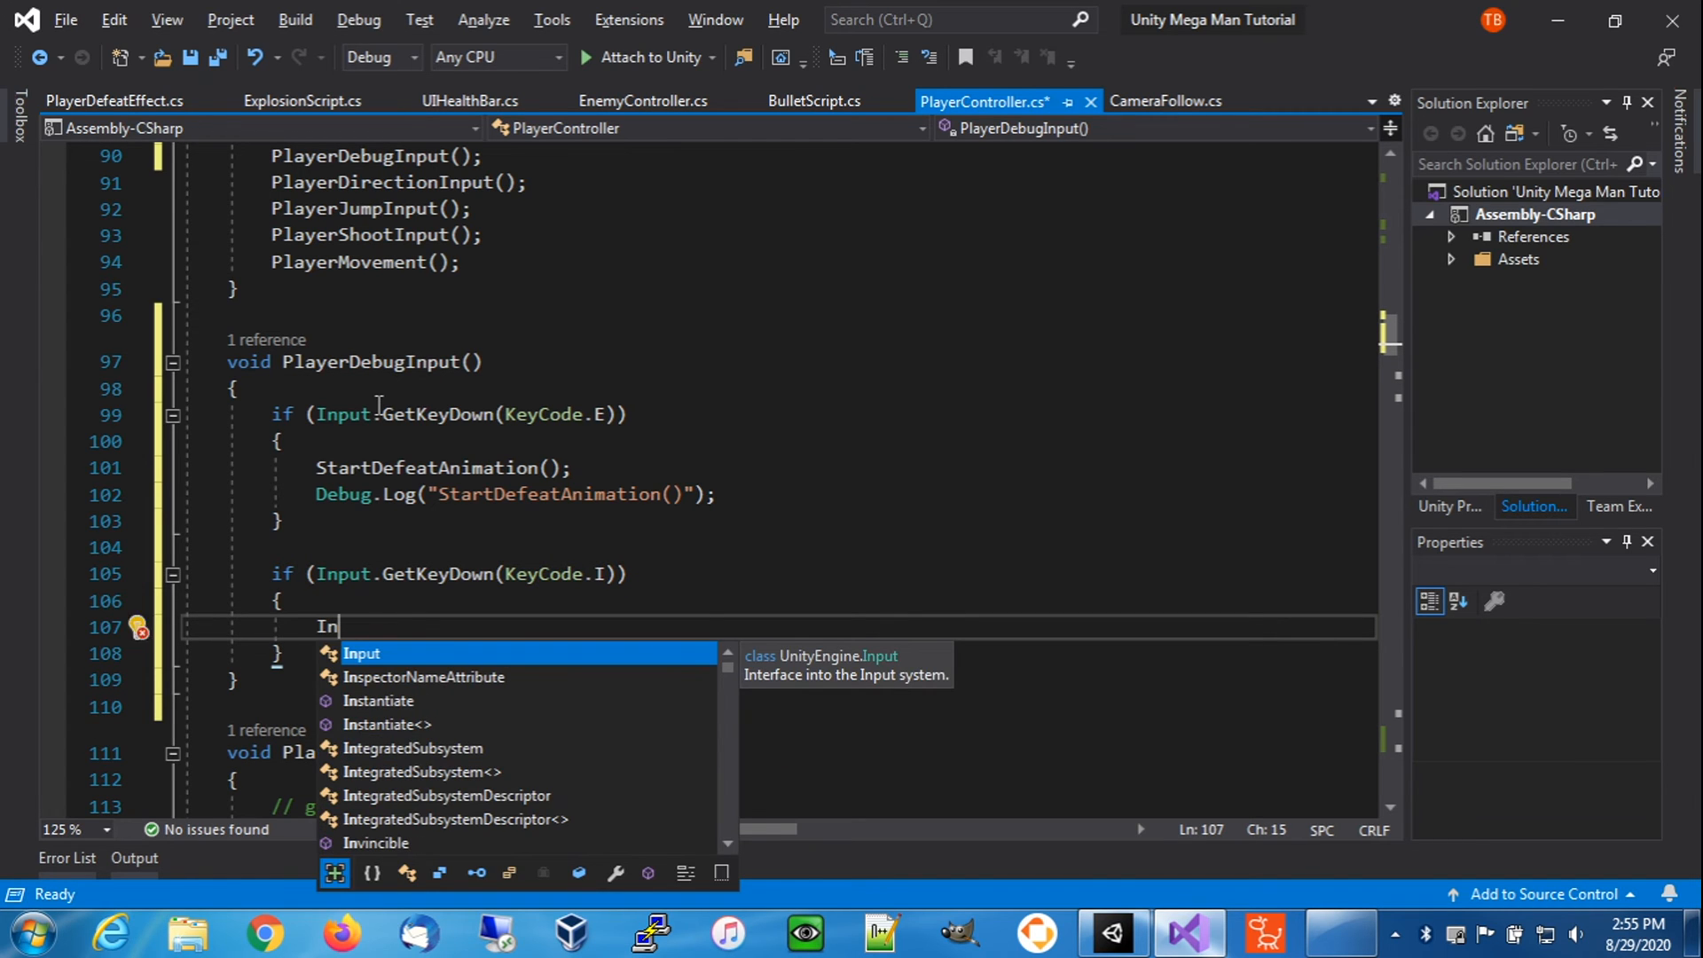
{"action": "type", "text": "vi"}
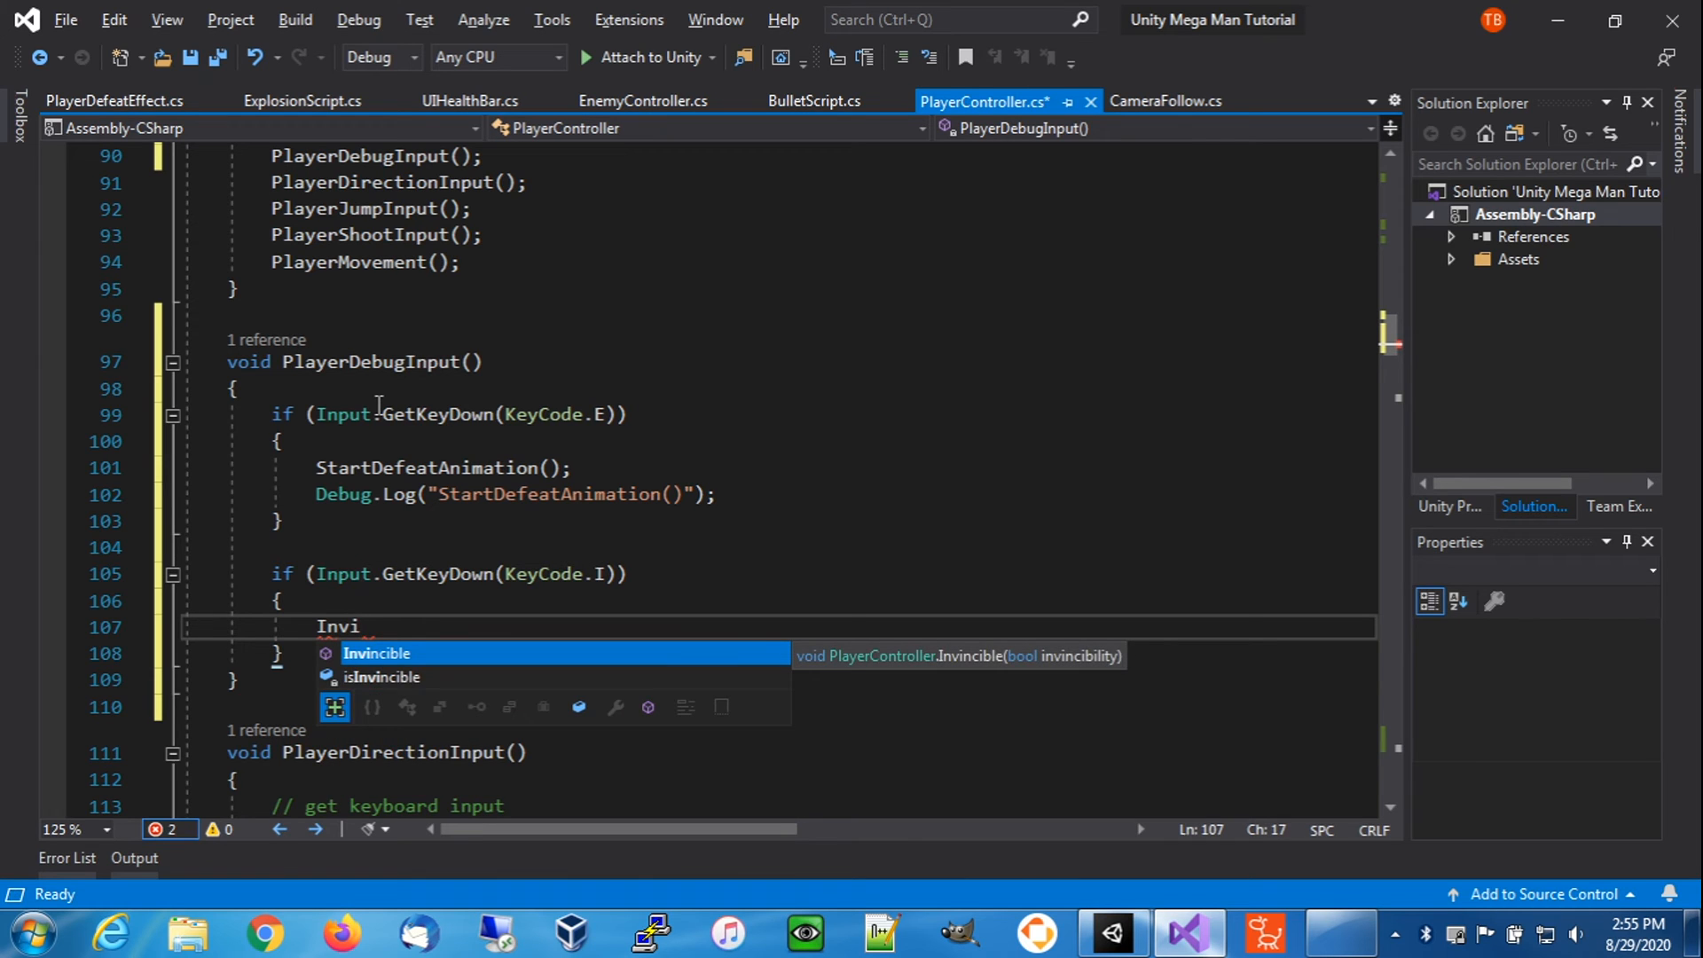
{"action": "key", "text": "Tab"}
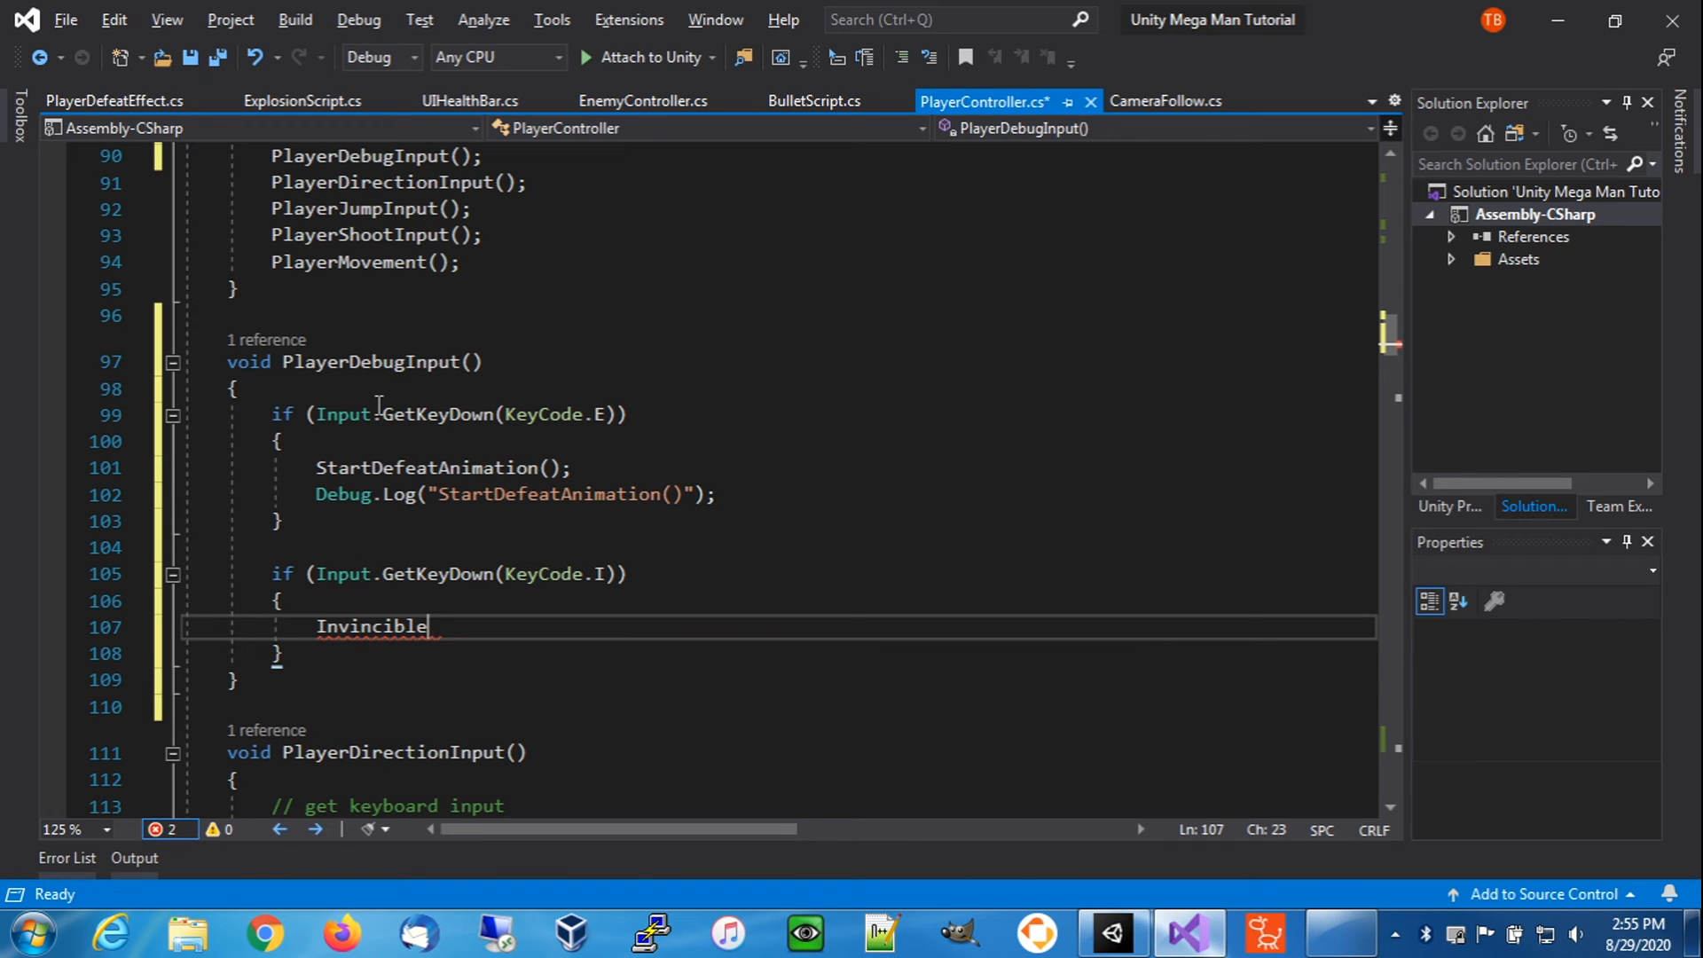
{"action": "type", "text": "(!"}
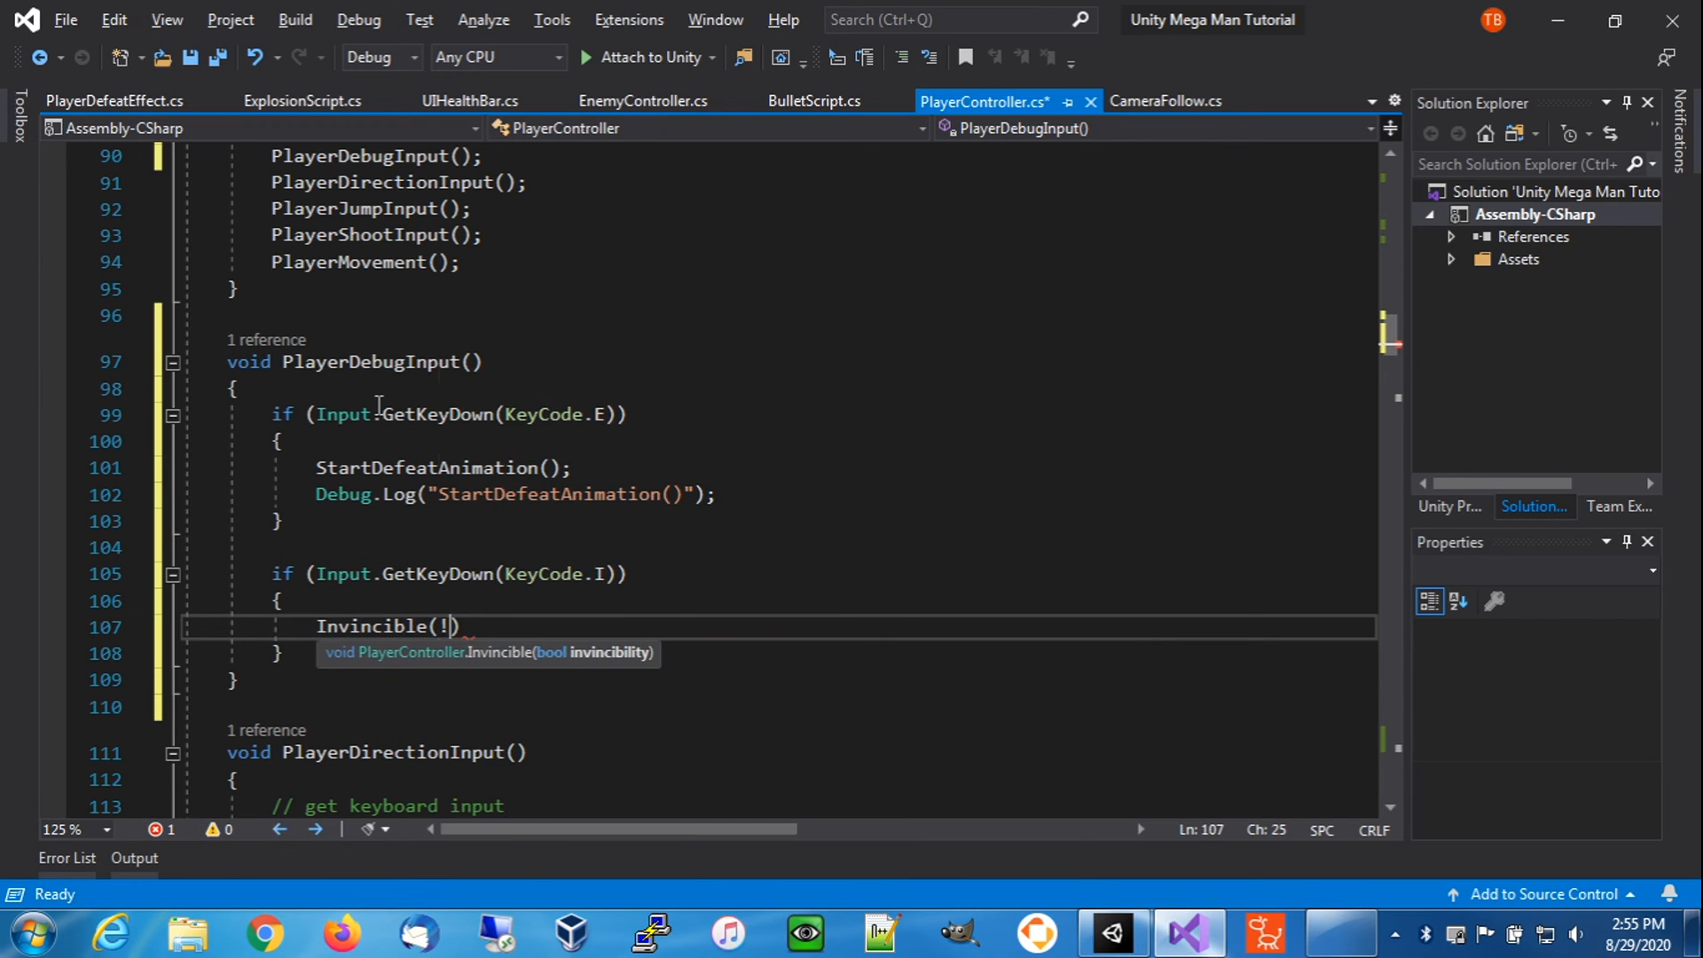
{"action": "type", "text": "is"}
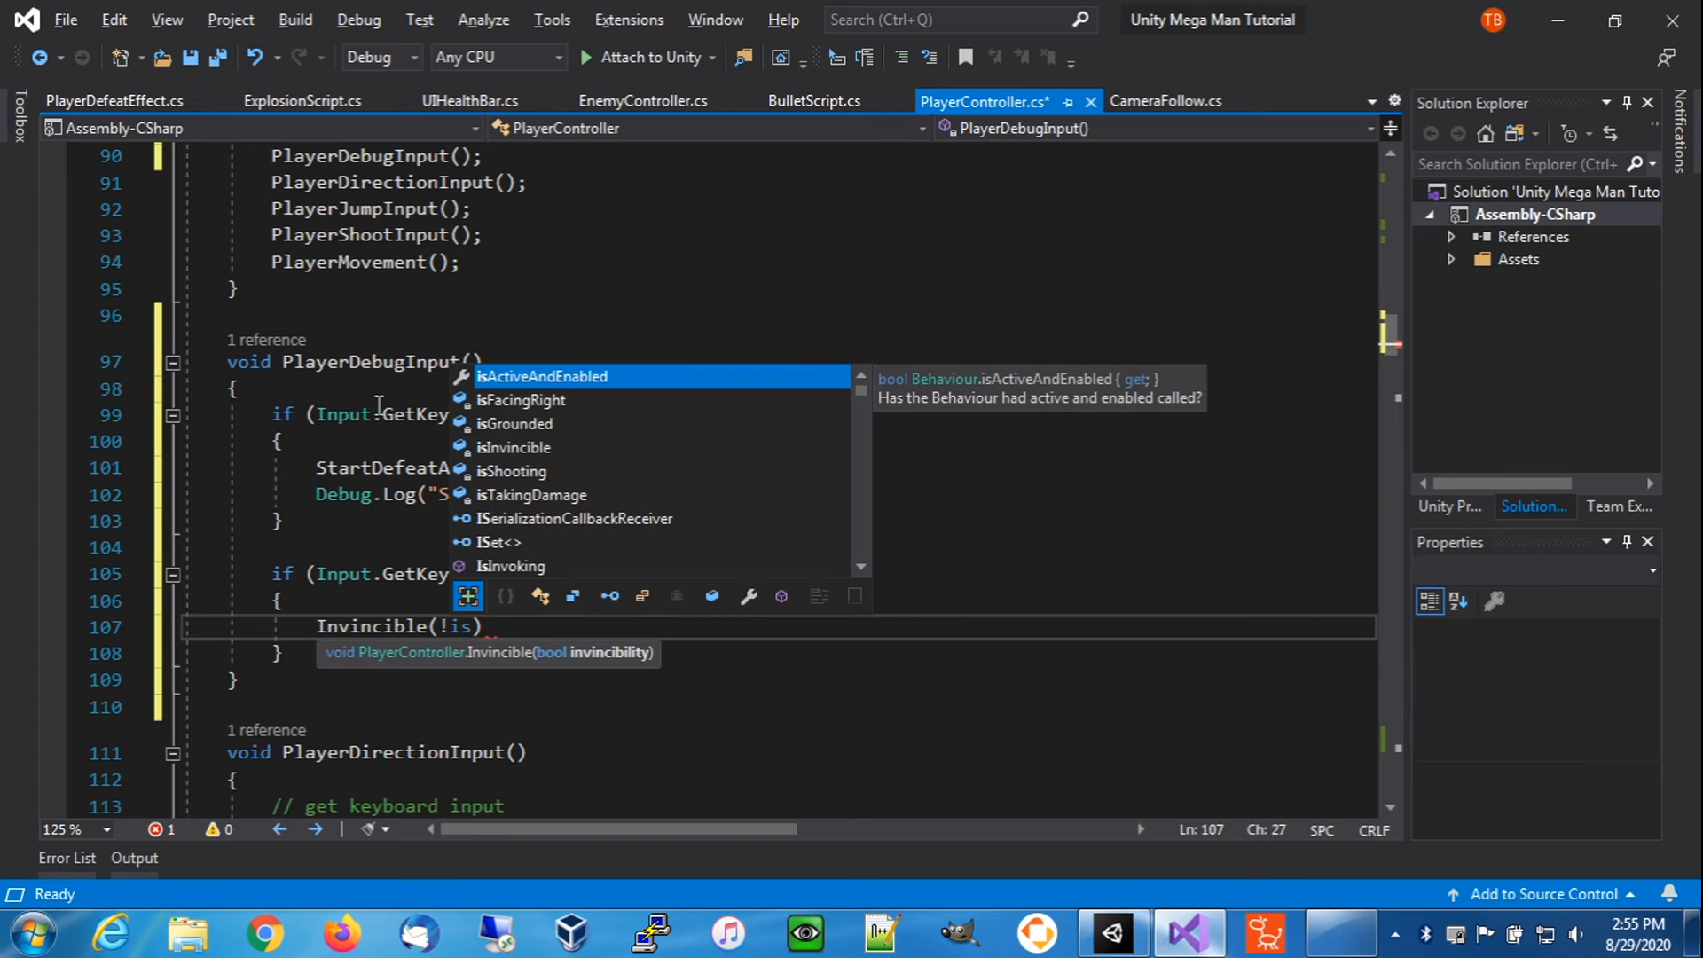
{"action": "type", "text": "Invincible)"}
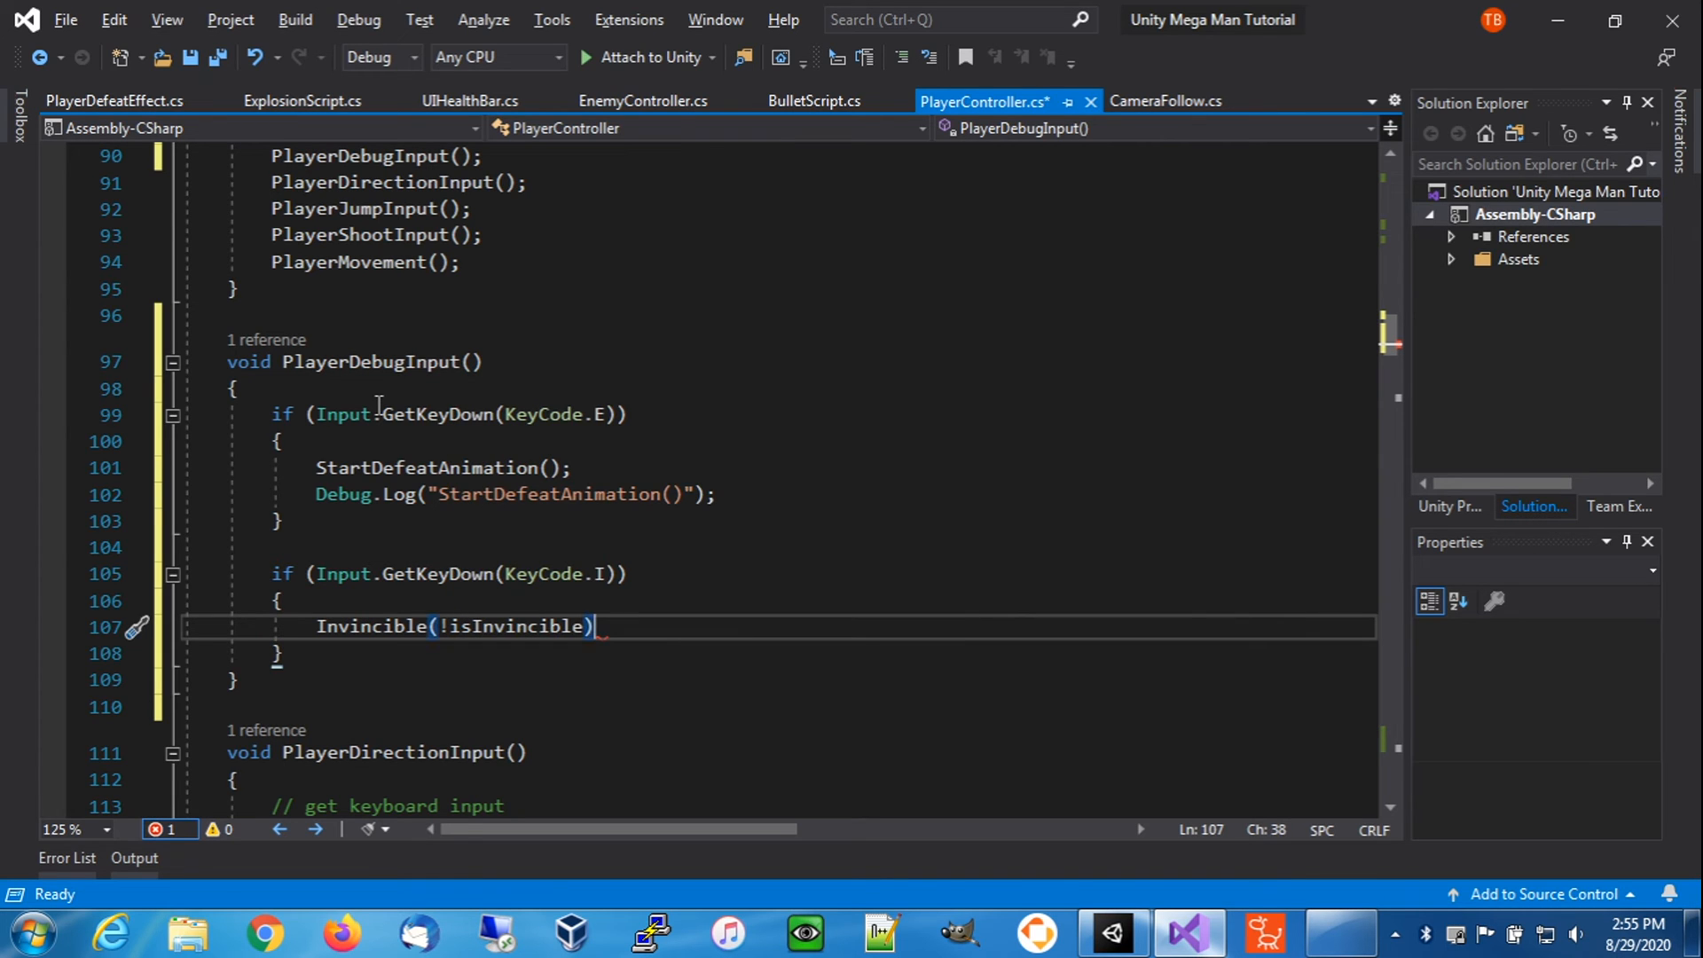
{"action": "type", "text": ";"}
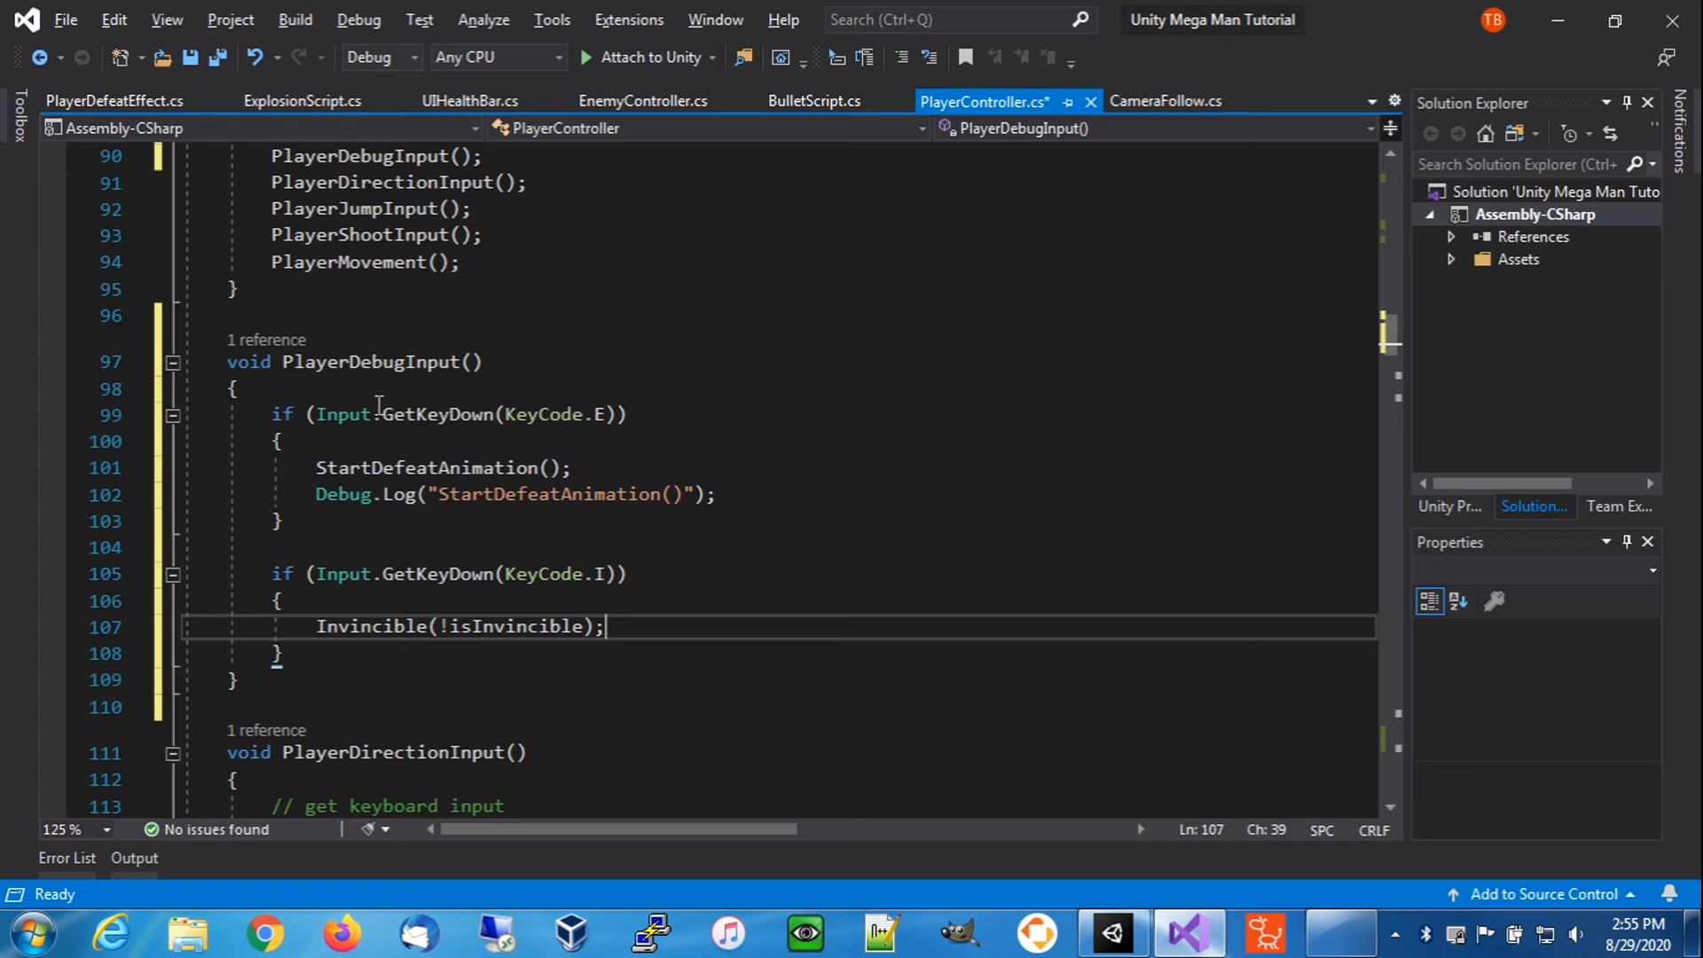
{"action": "key", "text": "Return"}
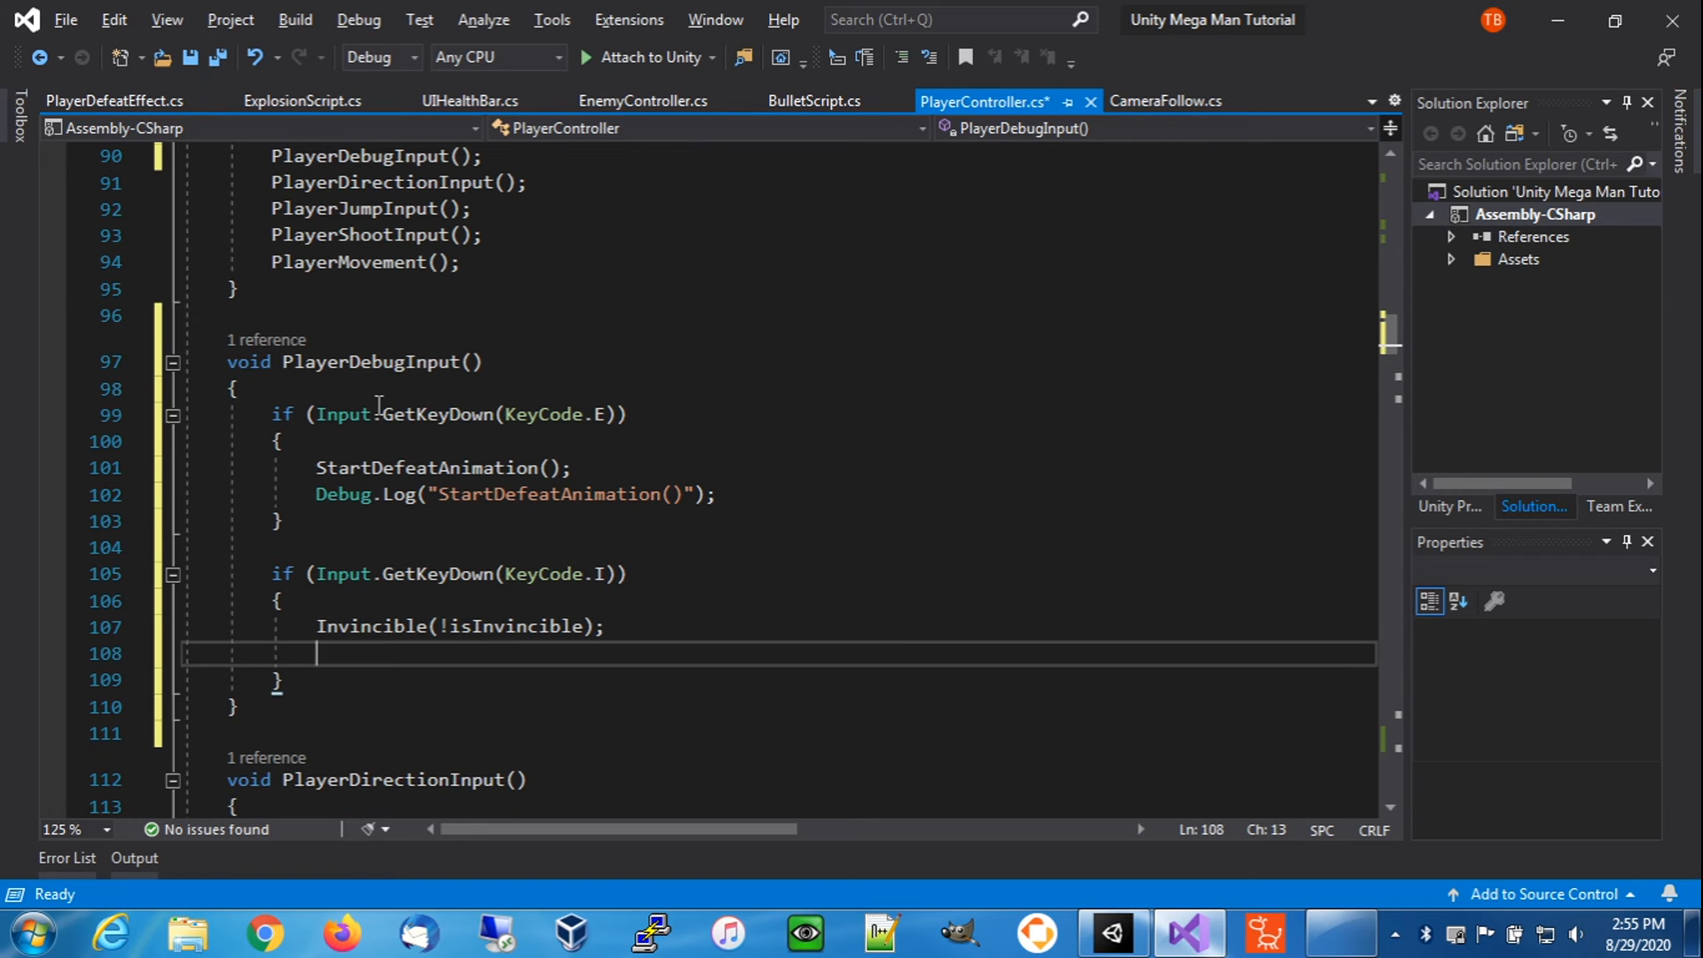
- Below the Invincible call, add Debug.Log("Invincible: " + isInvincible);
{"action": "type", "text": "Debug"}
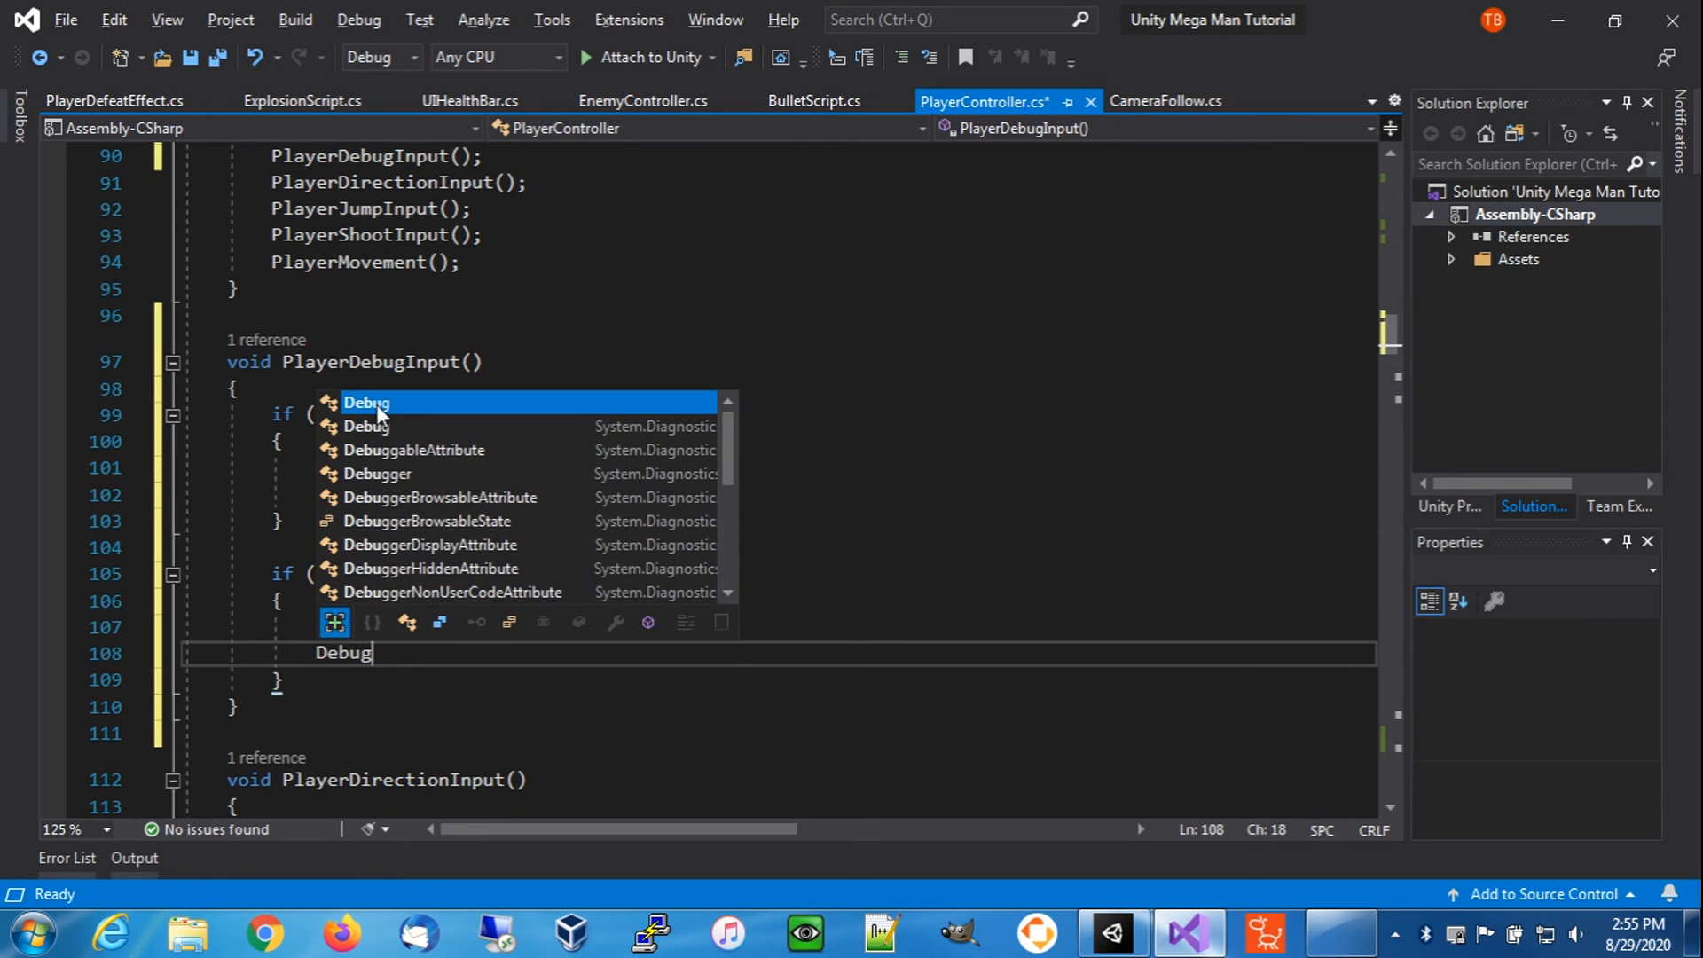
{"action": "type", "text": ".Log("}
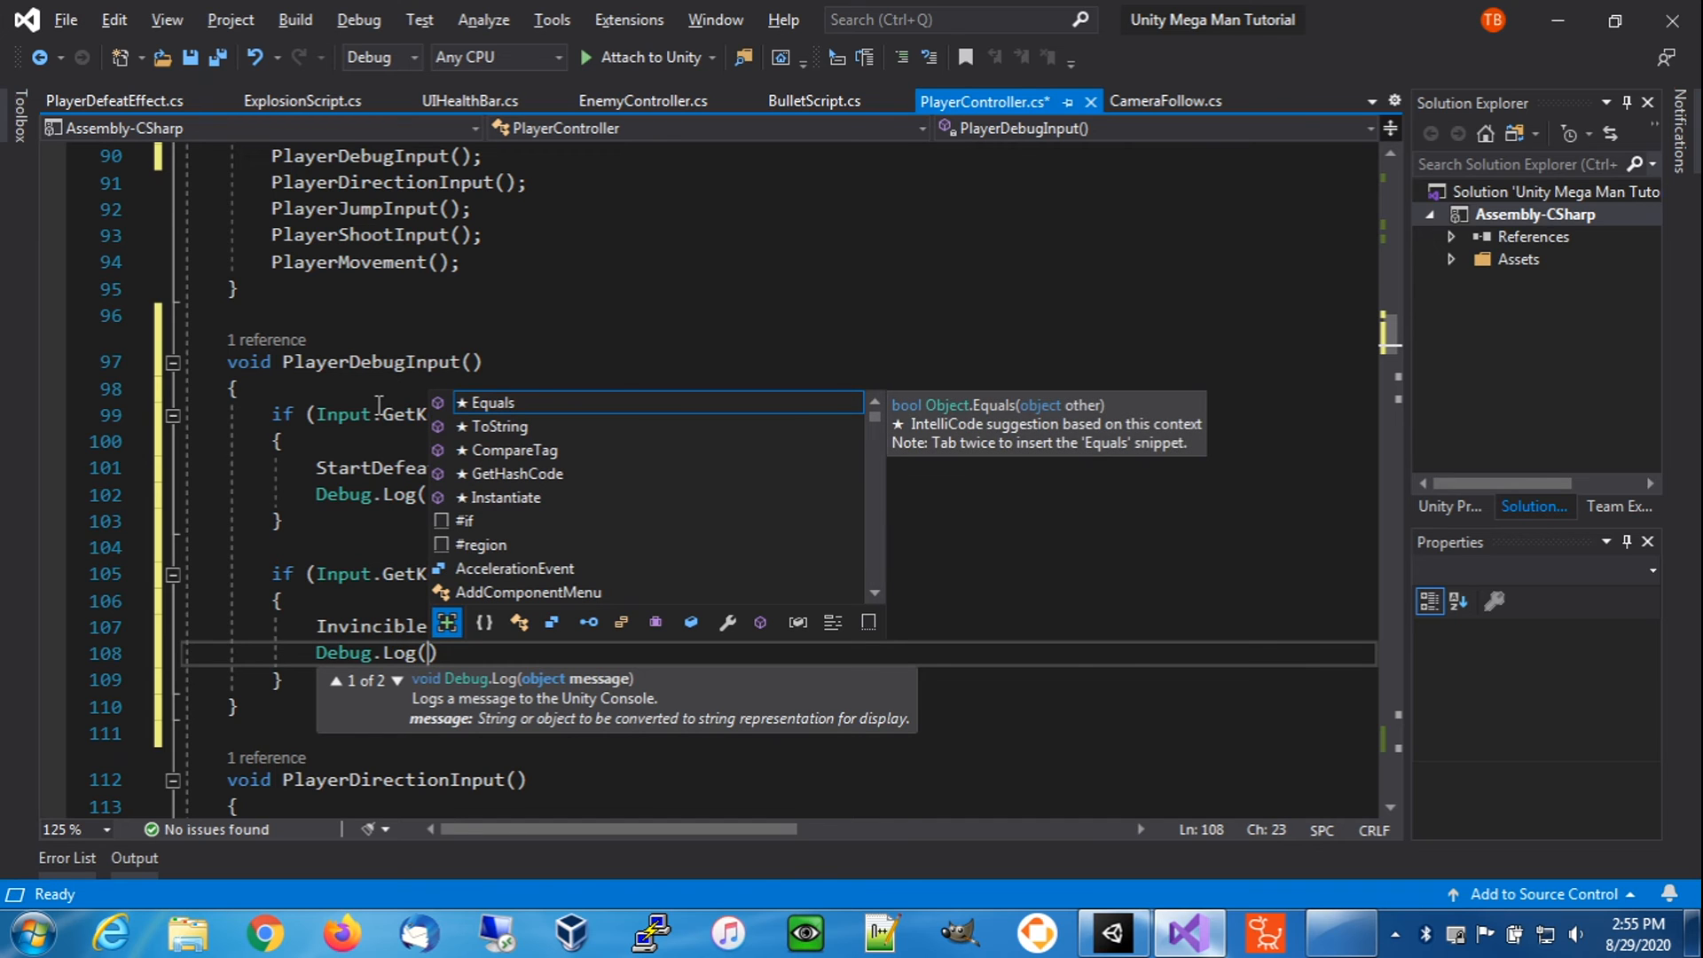
{"action": "type", "text": ");"}
{"action": "key", "text": "Left"}
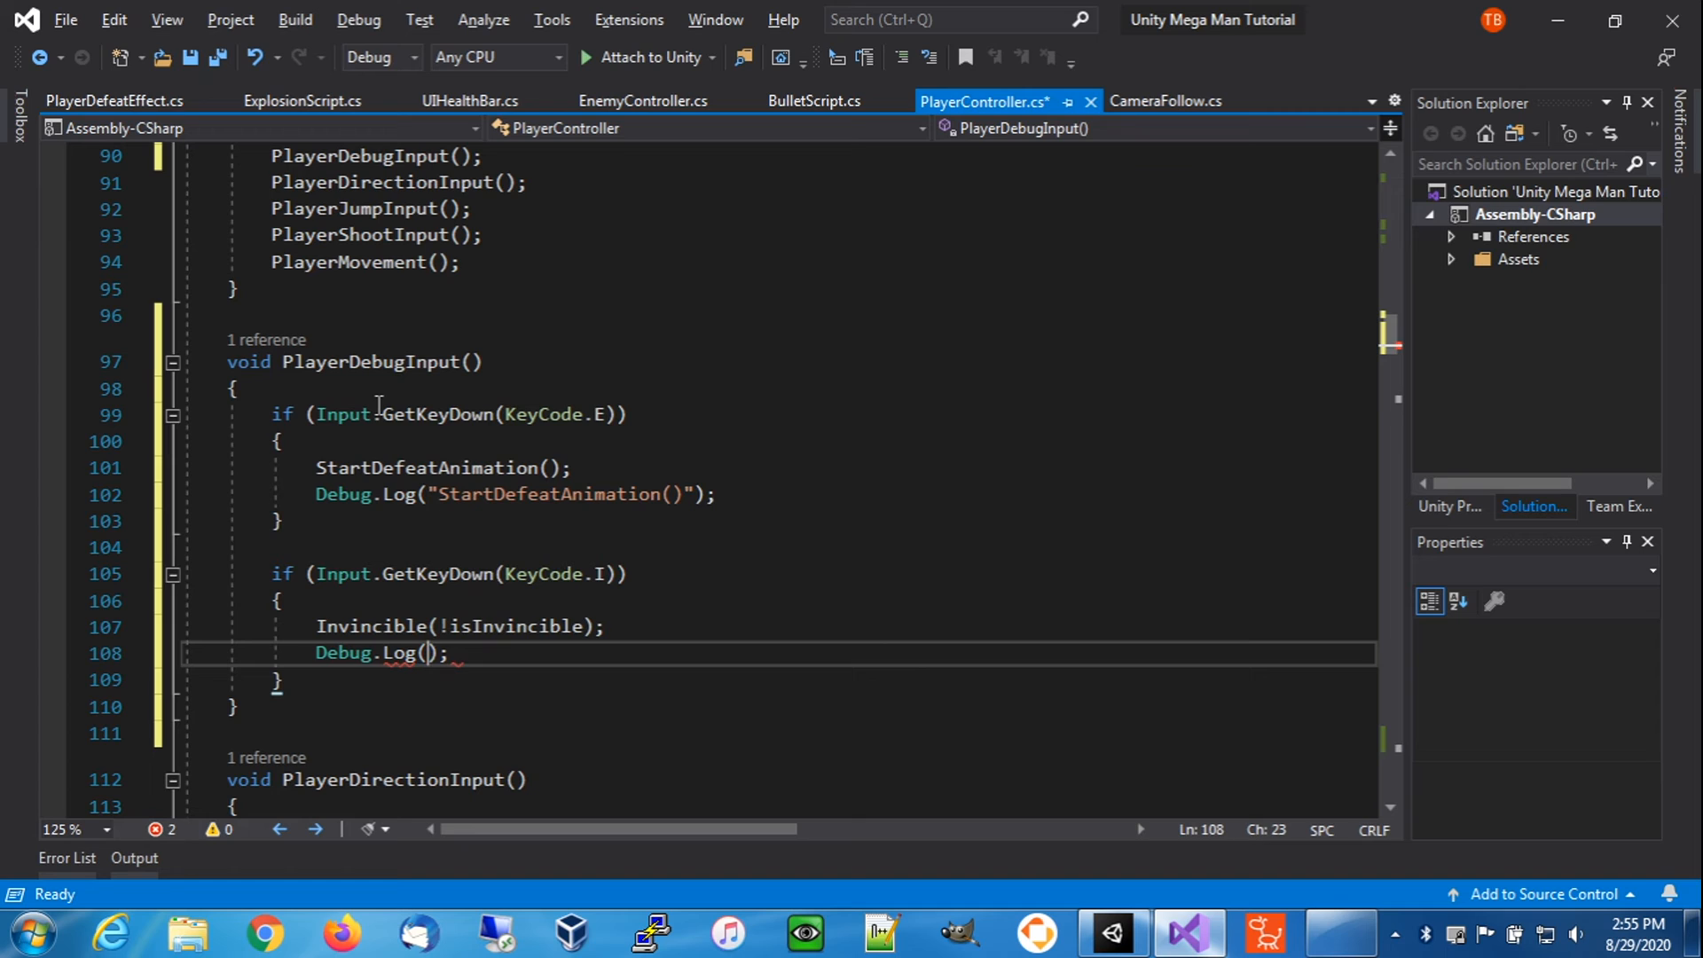
{"action": "type", "text": "\"Invincible: "}
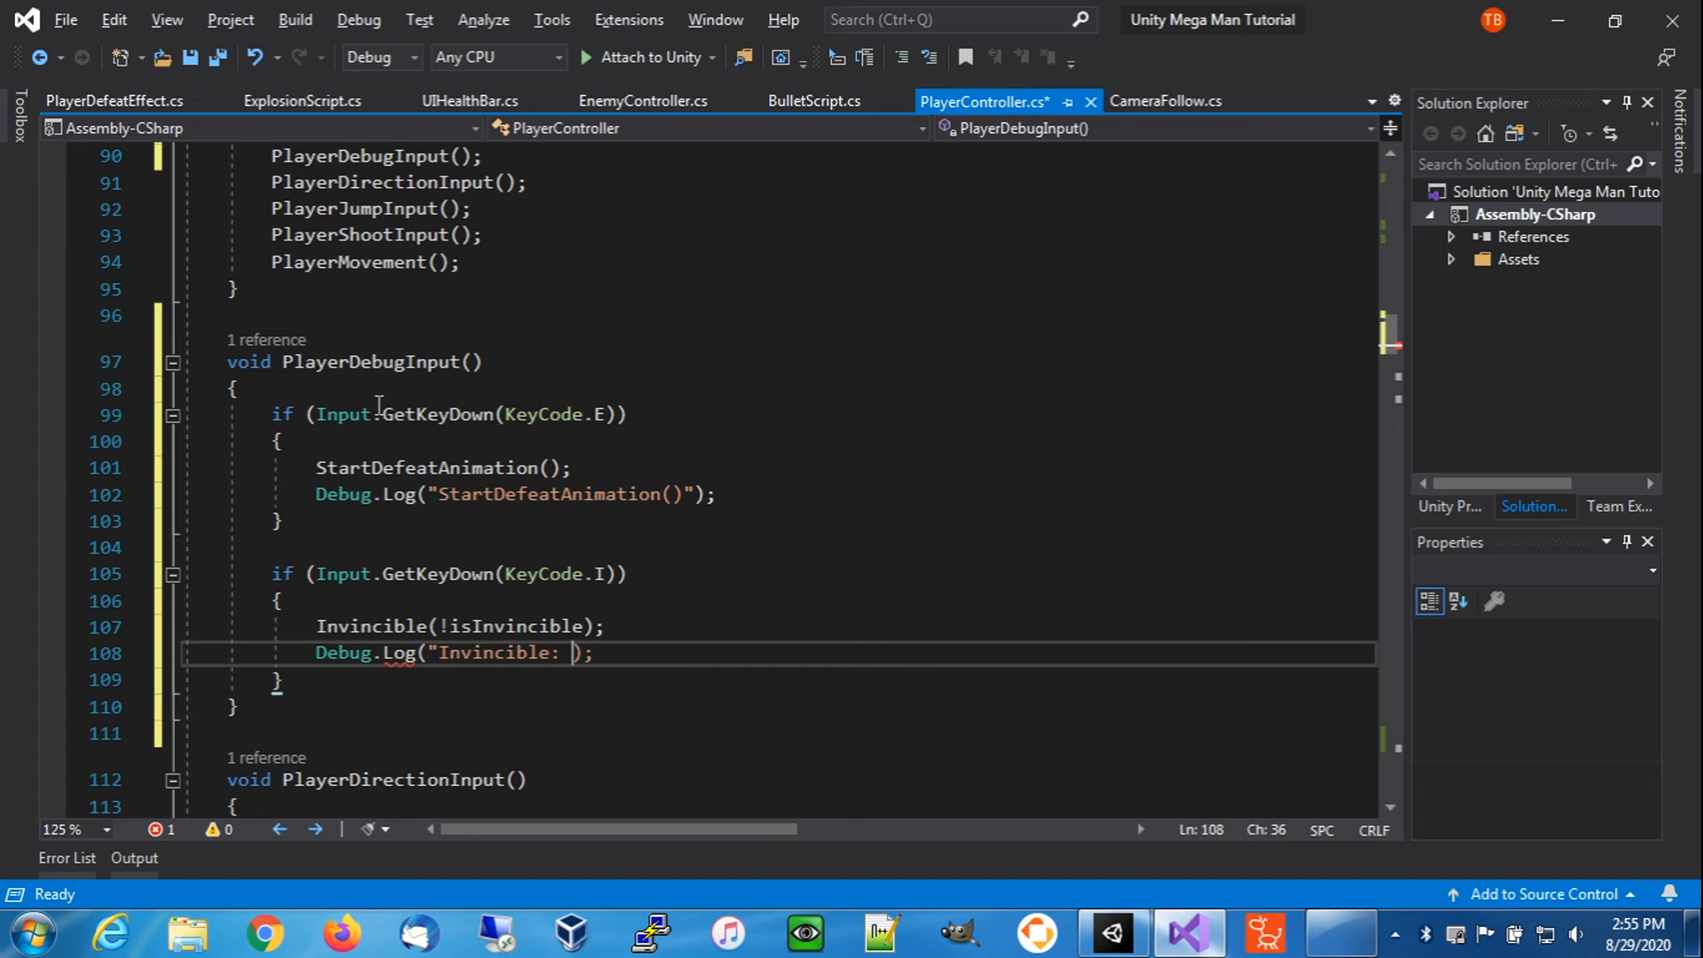
{"action": "type", "text": "\" + isIn"}
{"action": "key", "text": "Tab"}
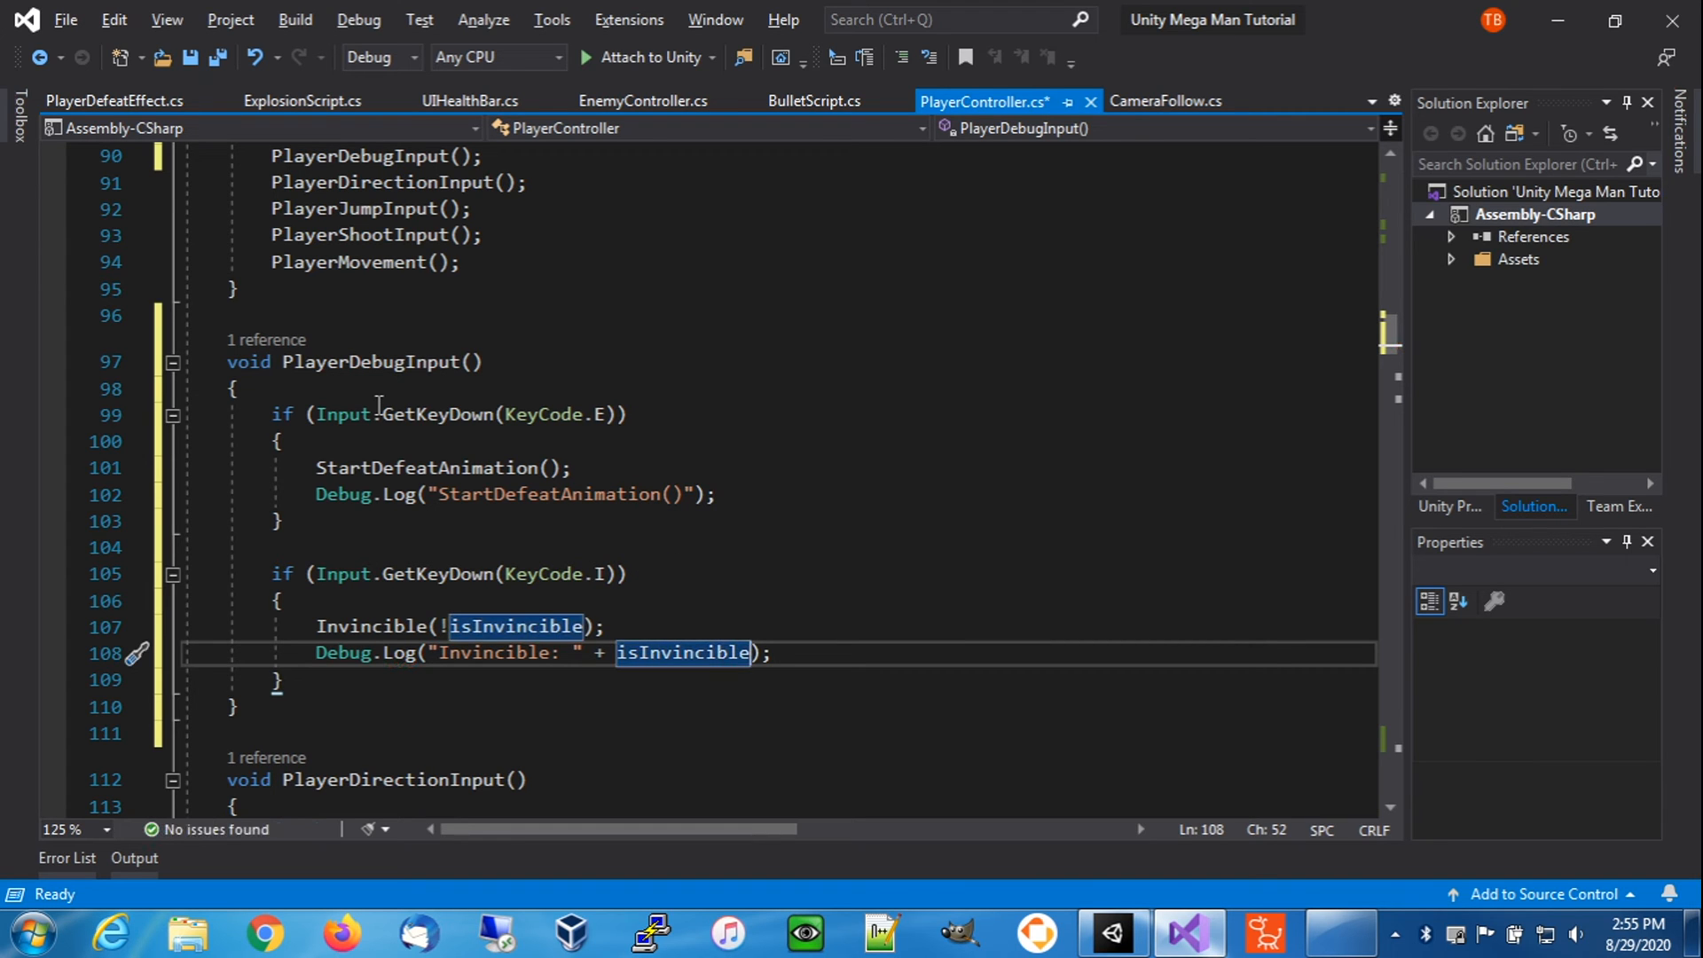
{"action": "key", "text": "Down"}
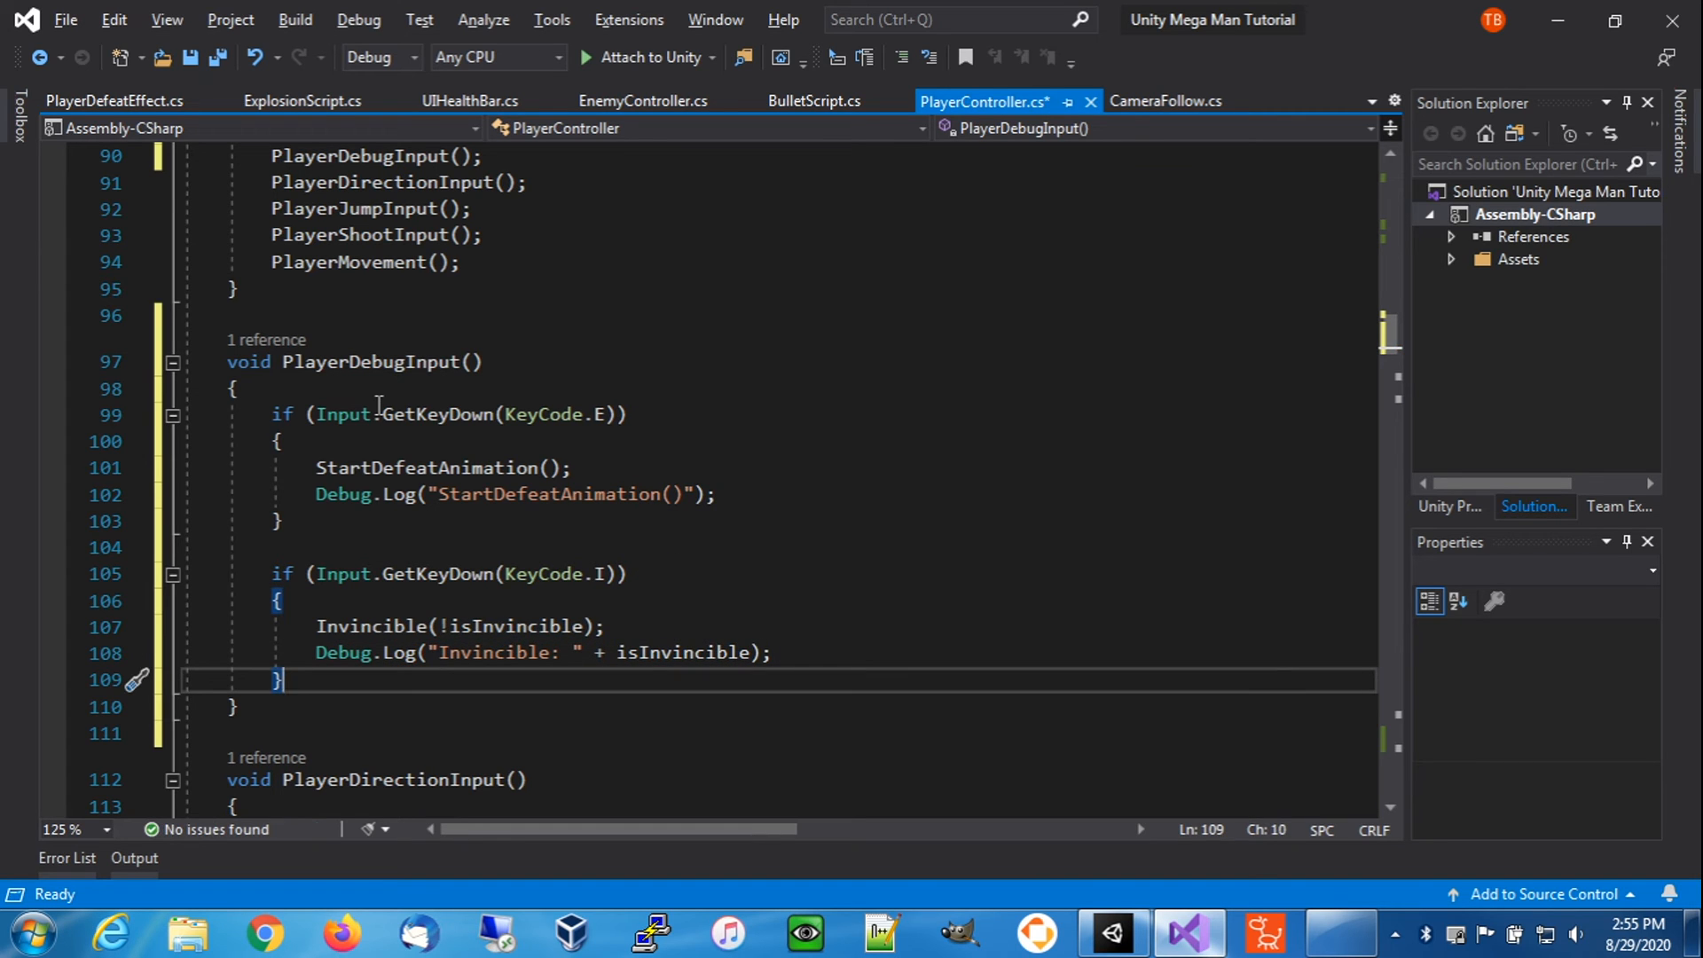
- Add two blank lines after the KeyCode.I block and two more at the start of the PlayerDebugInput body
{"action": "key", "text": "Return"}
{"action": "key", "text": "Return"}
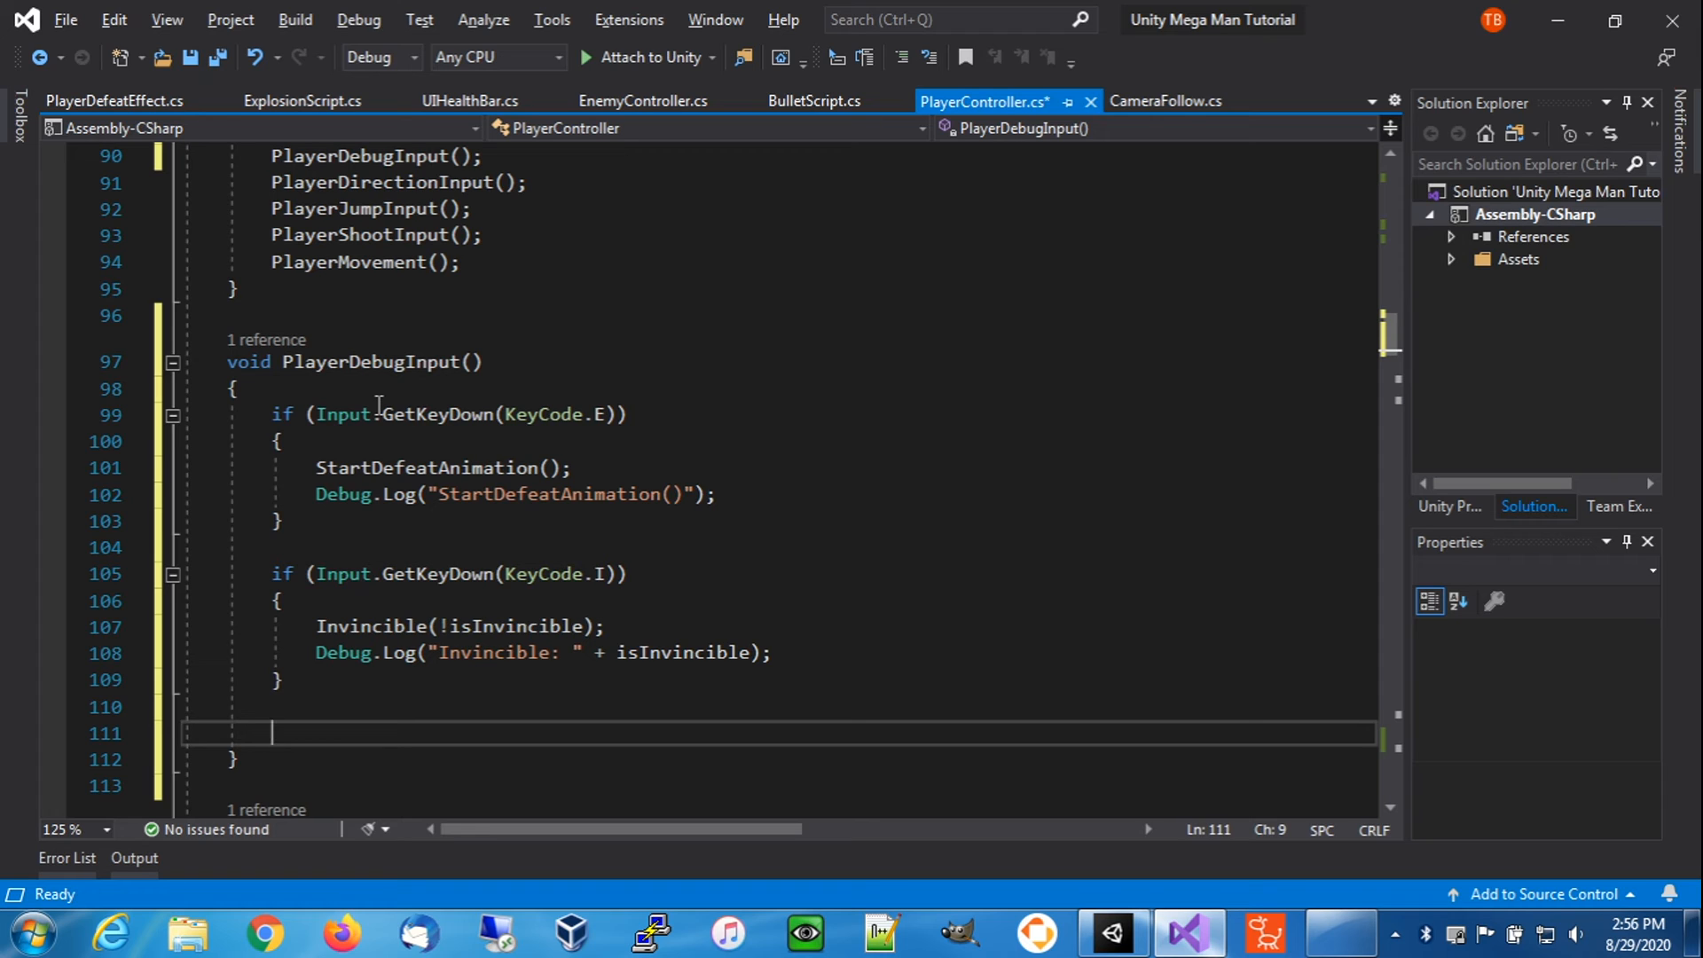
{"action": "left_click", "coordinate": [400, 389]}
{"action": "key", "text": "Return"}
{"action": "key", "text": "Return"}
{"action": "key", "text": "Up"}
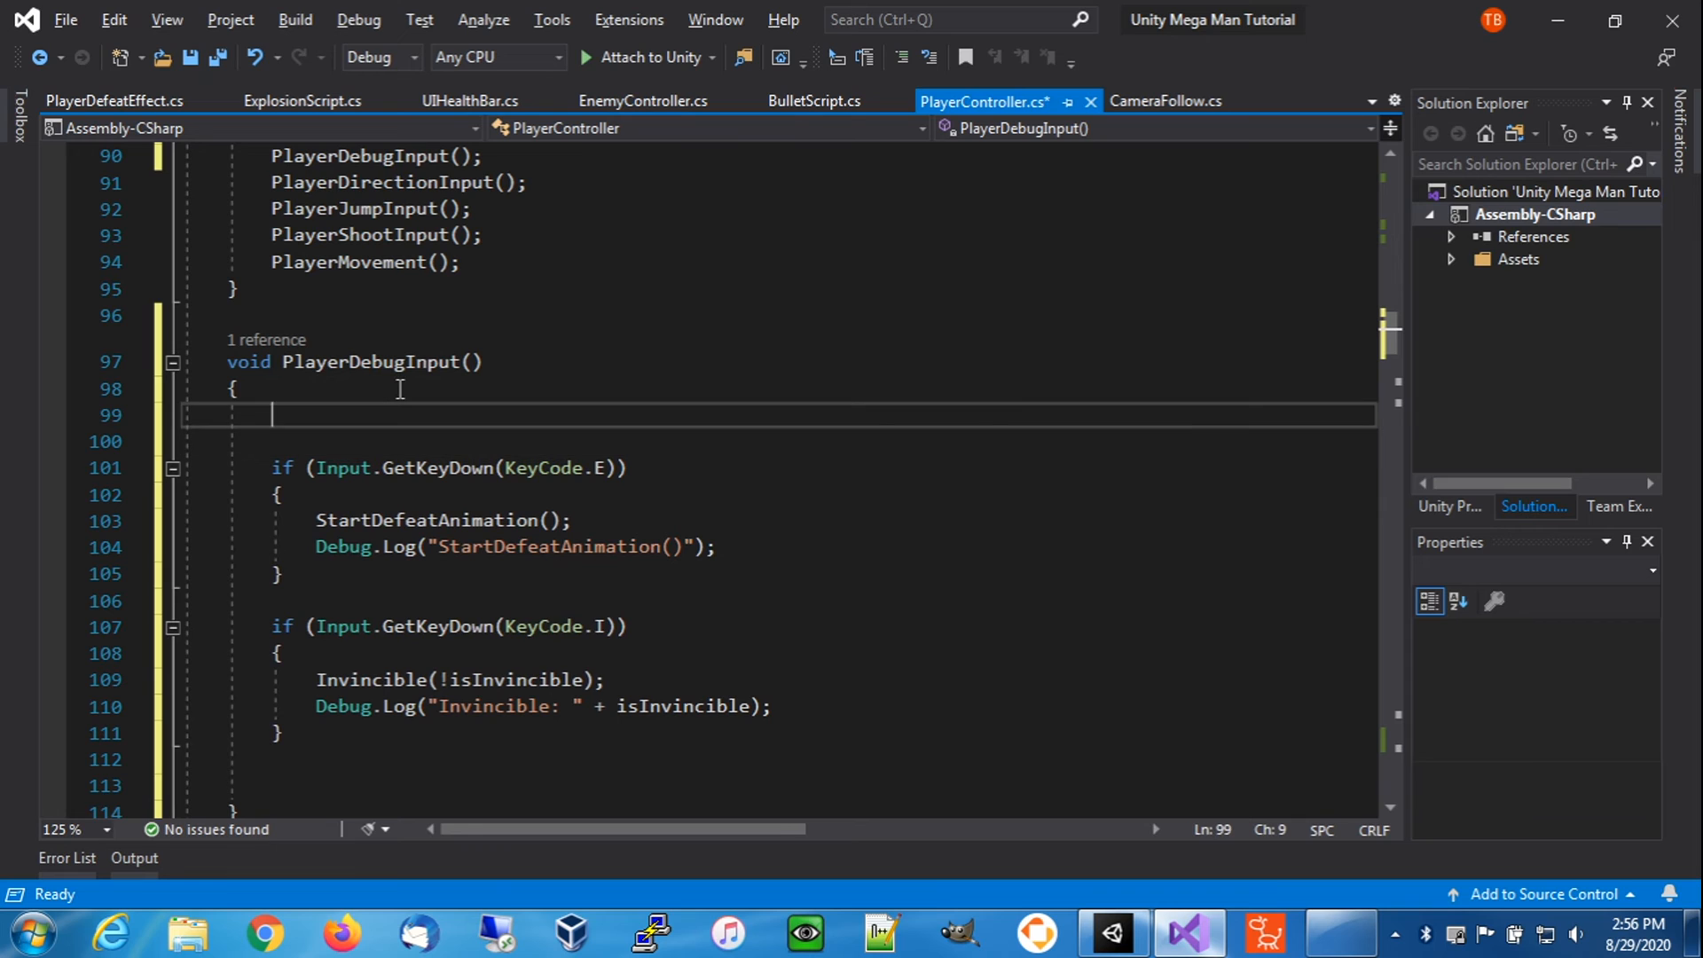
{"action": "type", "text": "if ()"}
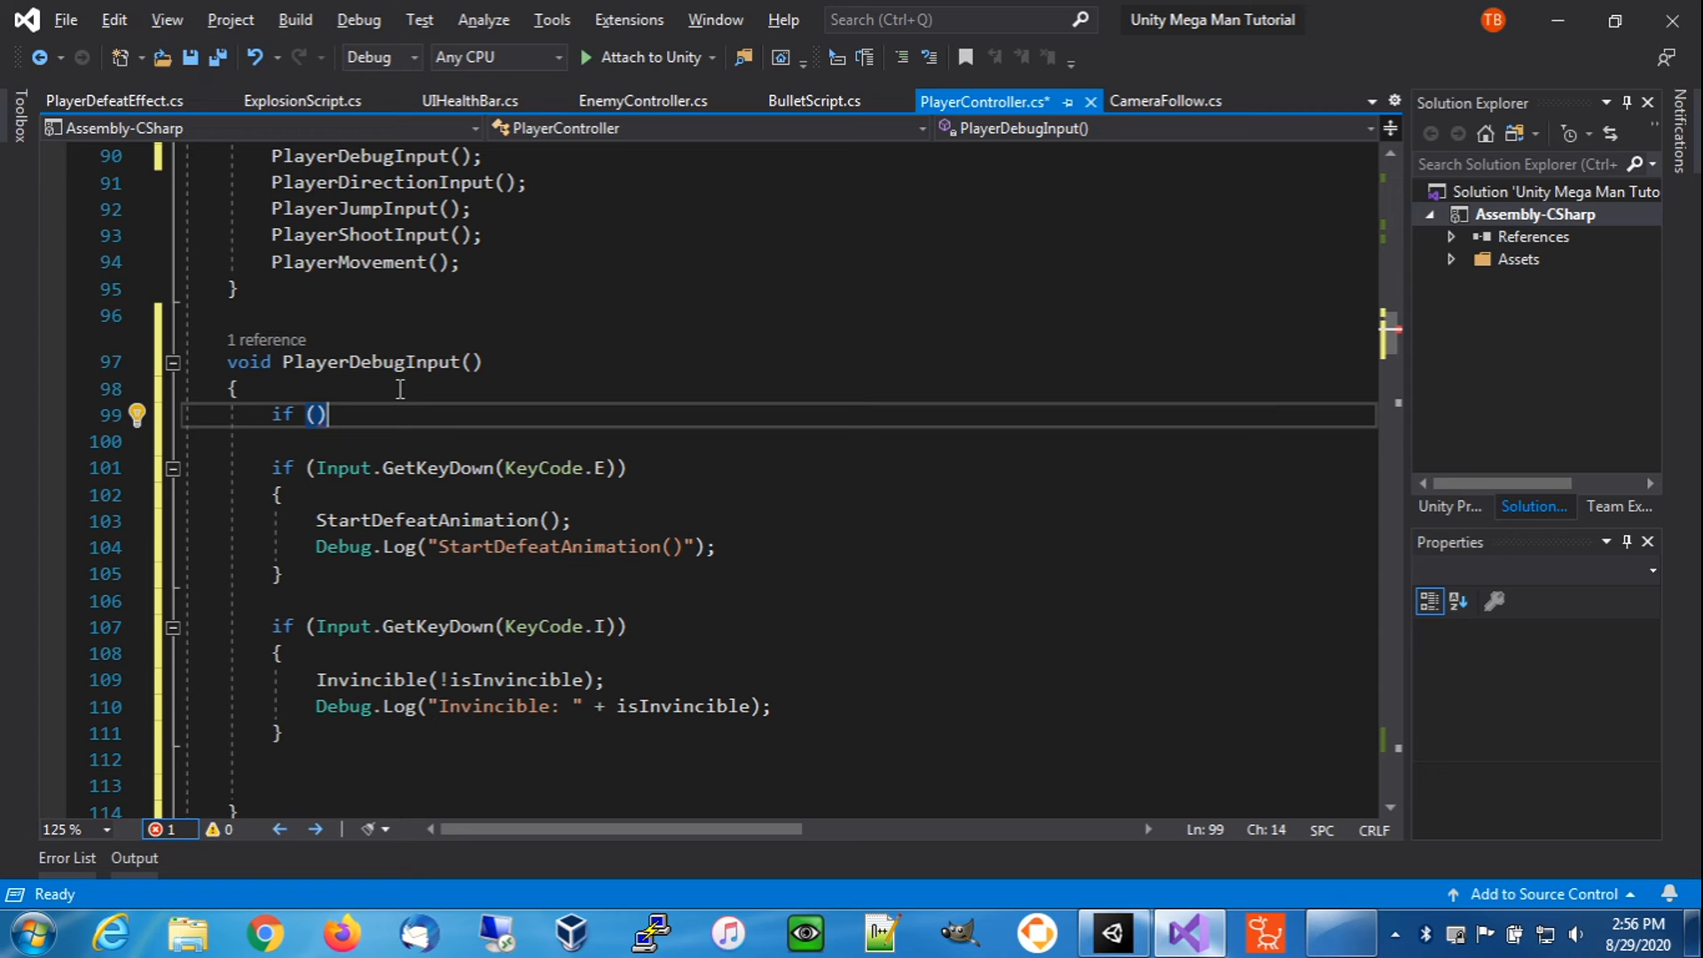
{"action": "key", "text": "BackSpace"}
{"action": "key", "text": "BackSpace"}
{"action": "key", "text": "BackSpace"}
{"action": "key", "text": "BackSpace"}
{"action": "key", "text": "BackSpace"}
- Save PlayerController.cs and switch to Unity with the floating Scene and Game window brought into view
{"action": "left_click", "coordinate": [190, 60]}
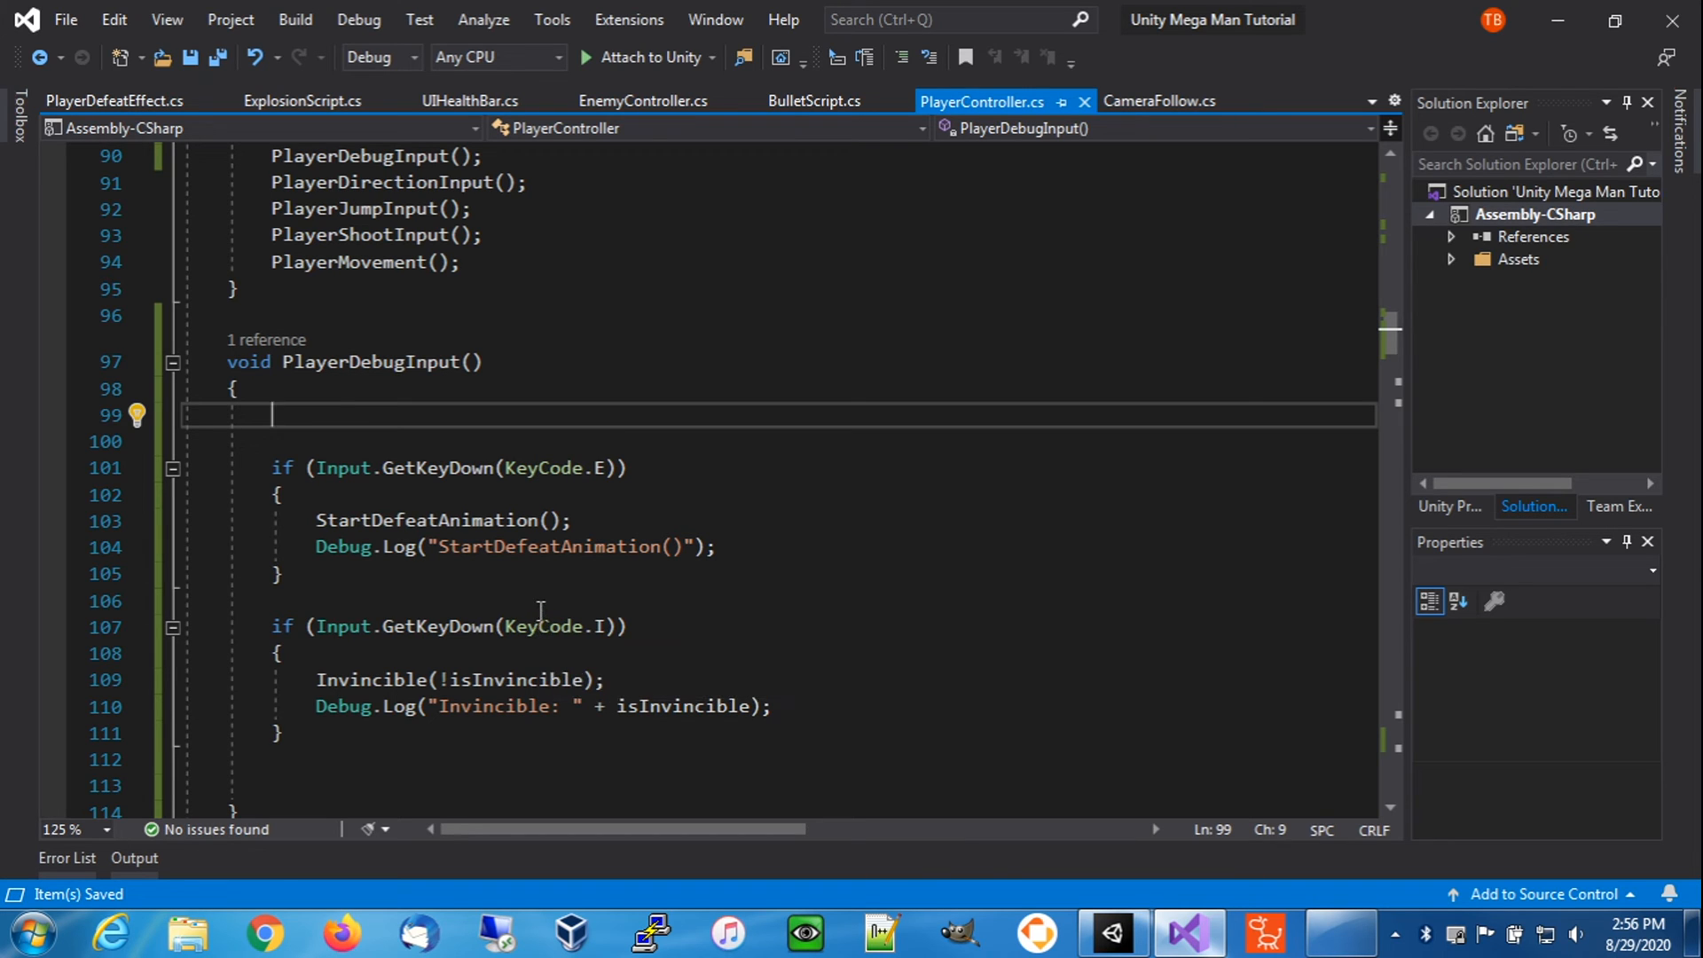
{"action": "left_click", "coordinate": [1129, 938]}
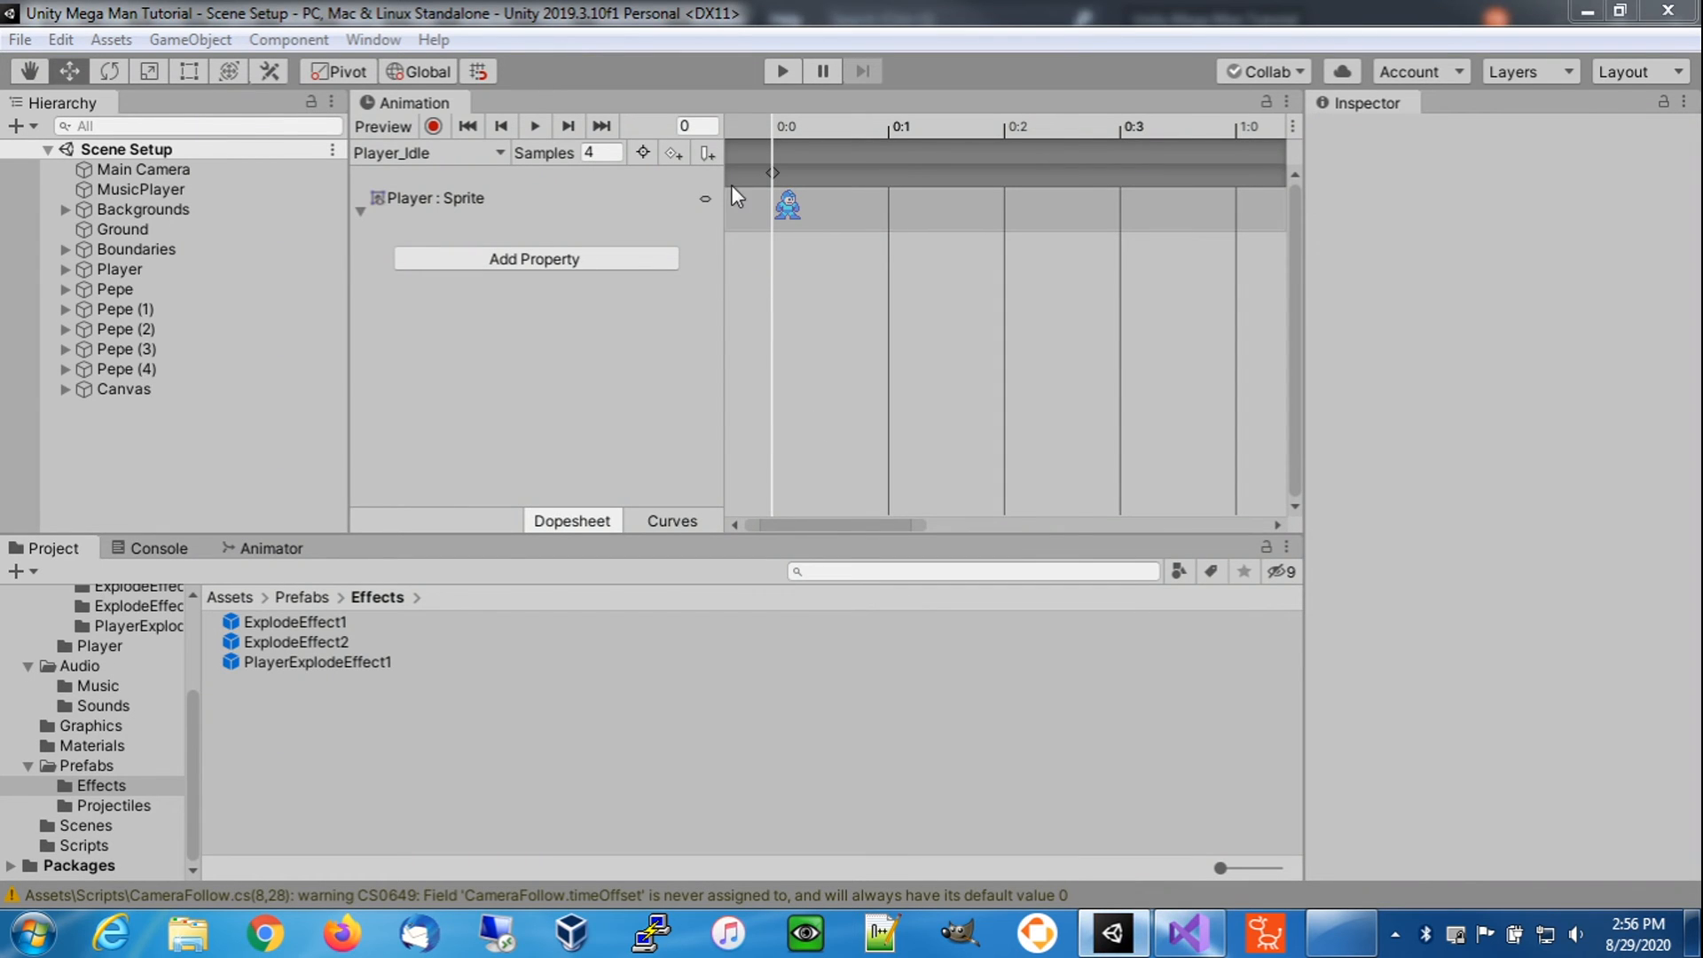
{"action": "left_click_drag", "start_coordinate": [1701, 275], "coordinate": [807, 236]}
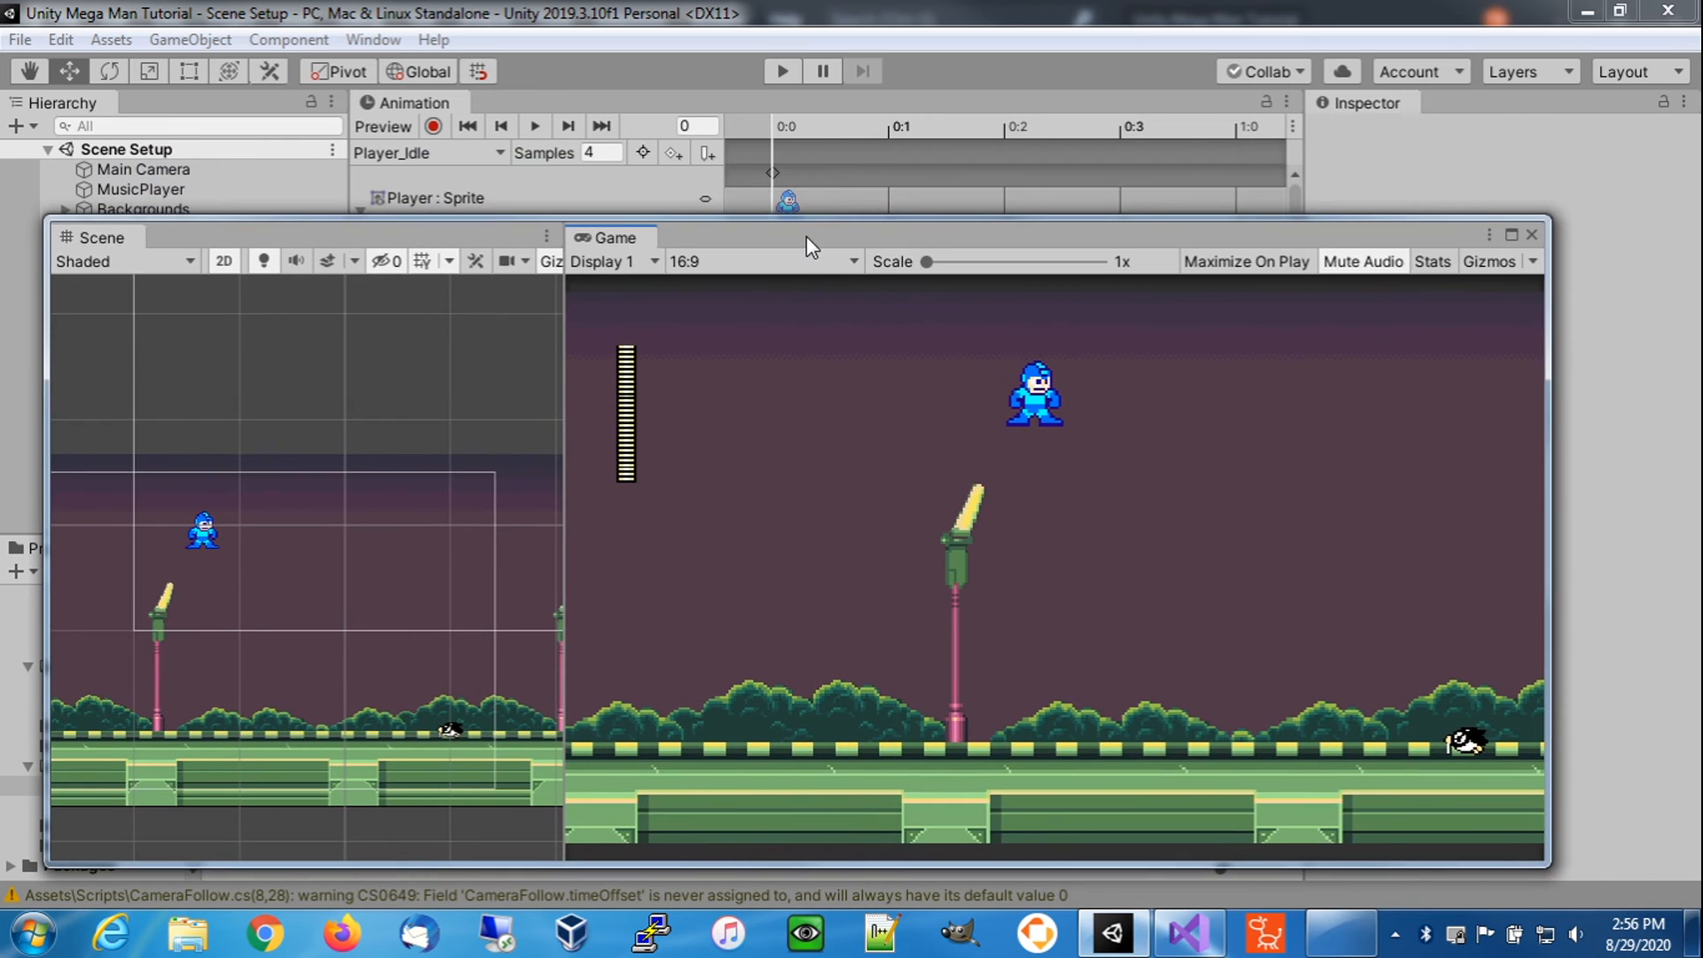
- Run the game twice in Play mode, triggering the player's defeat animation with its debug input, and stop each run
{"action": "left_click", "coordinate": [778, 78]}
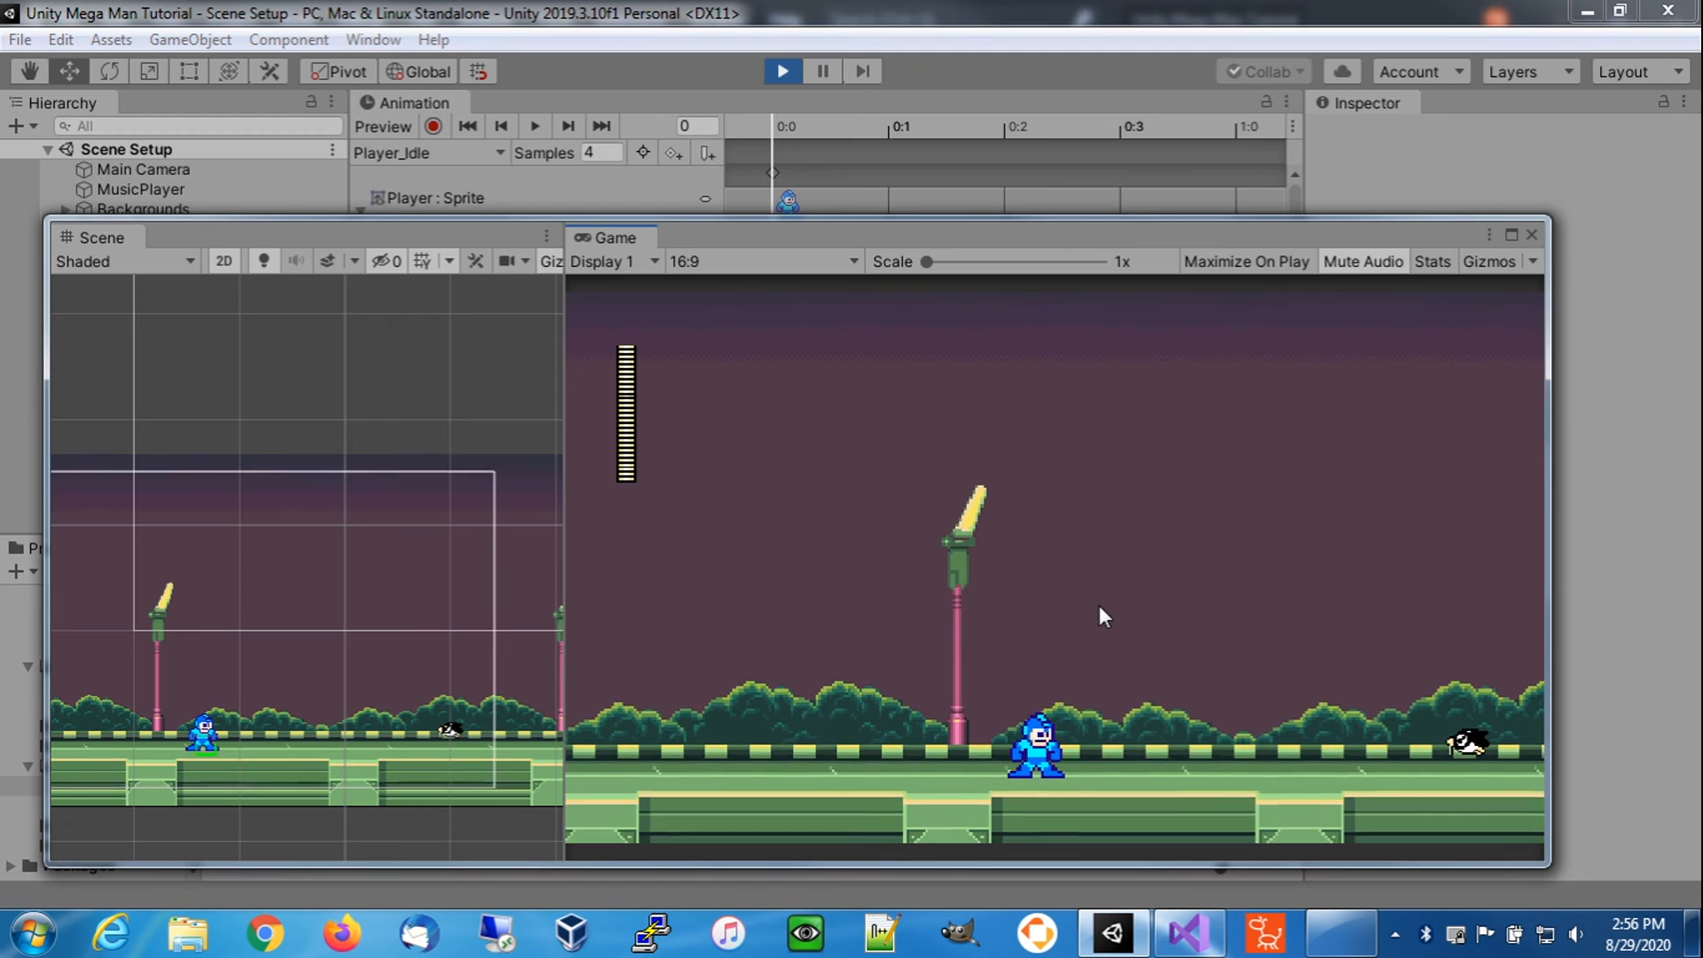
{"action": "key", "text": "space"}
{"action": "key", "text": "e"}
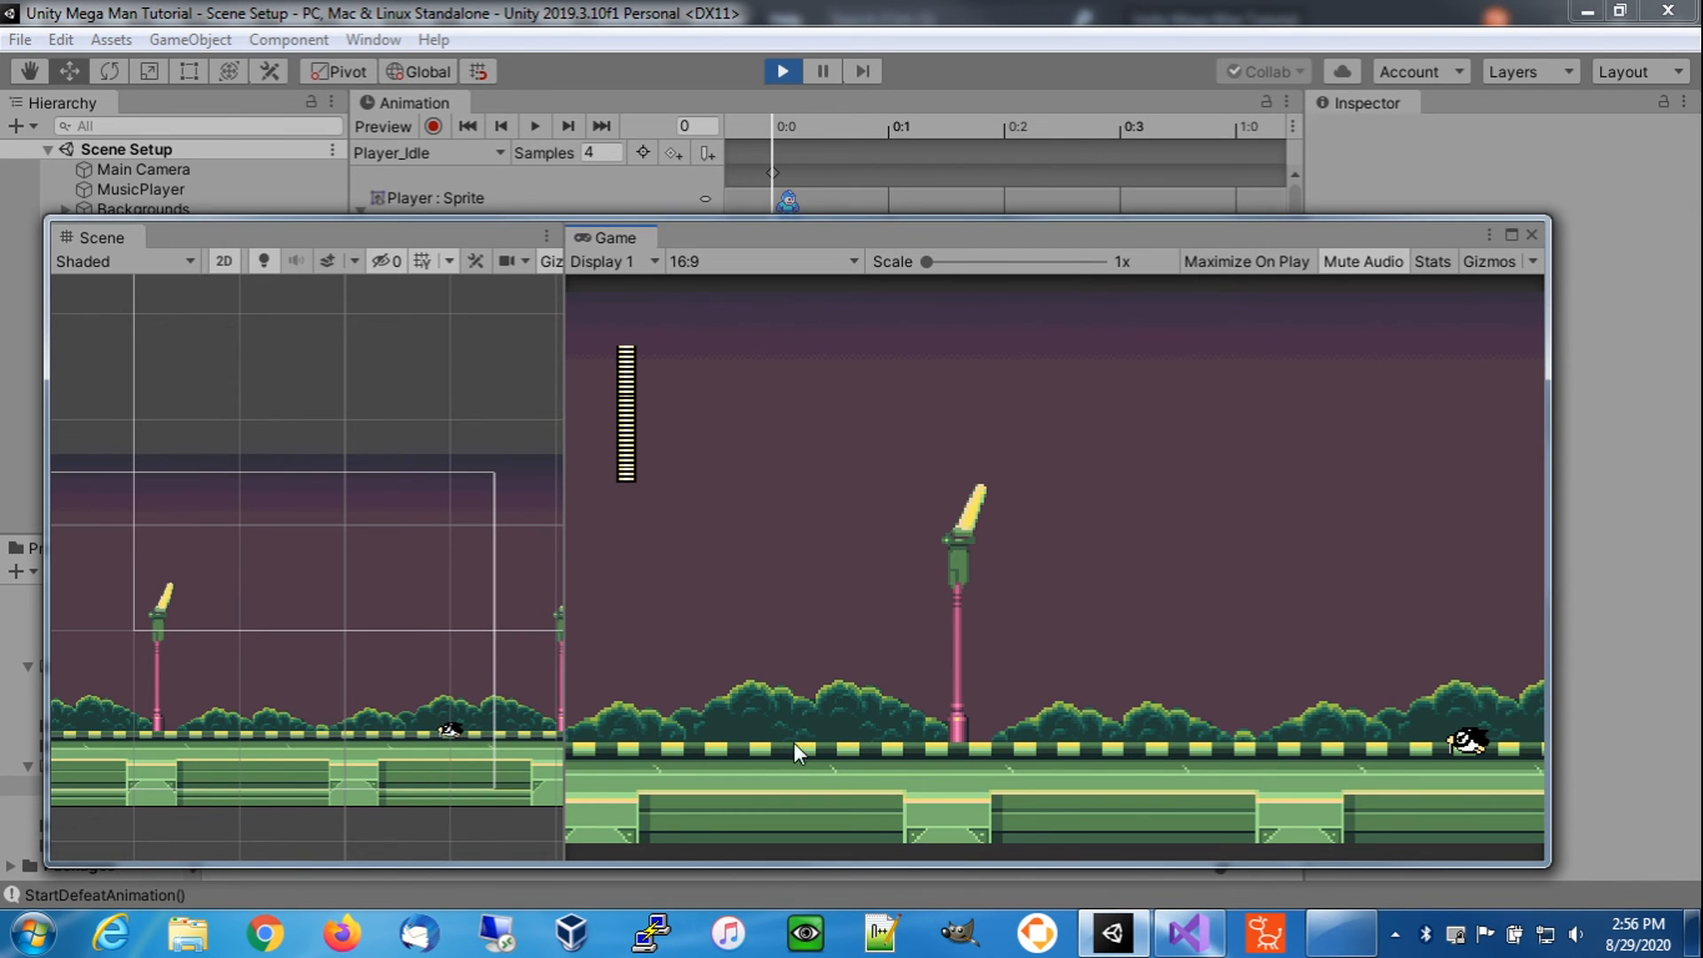
{"action": "left_click", "coordinate": [788, 78]}
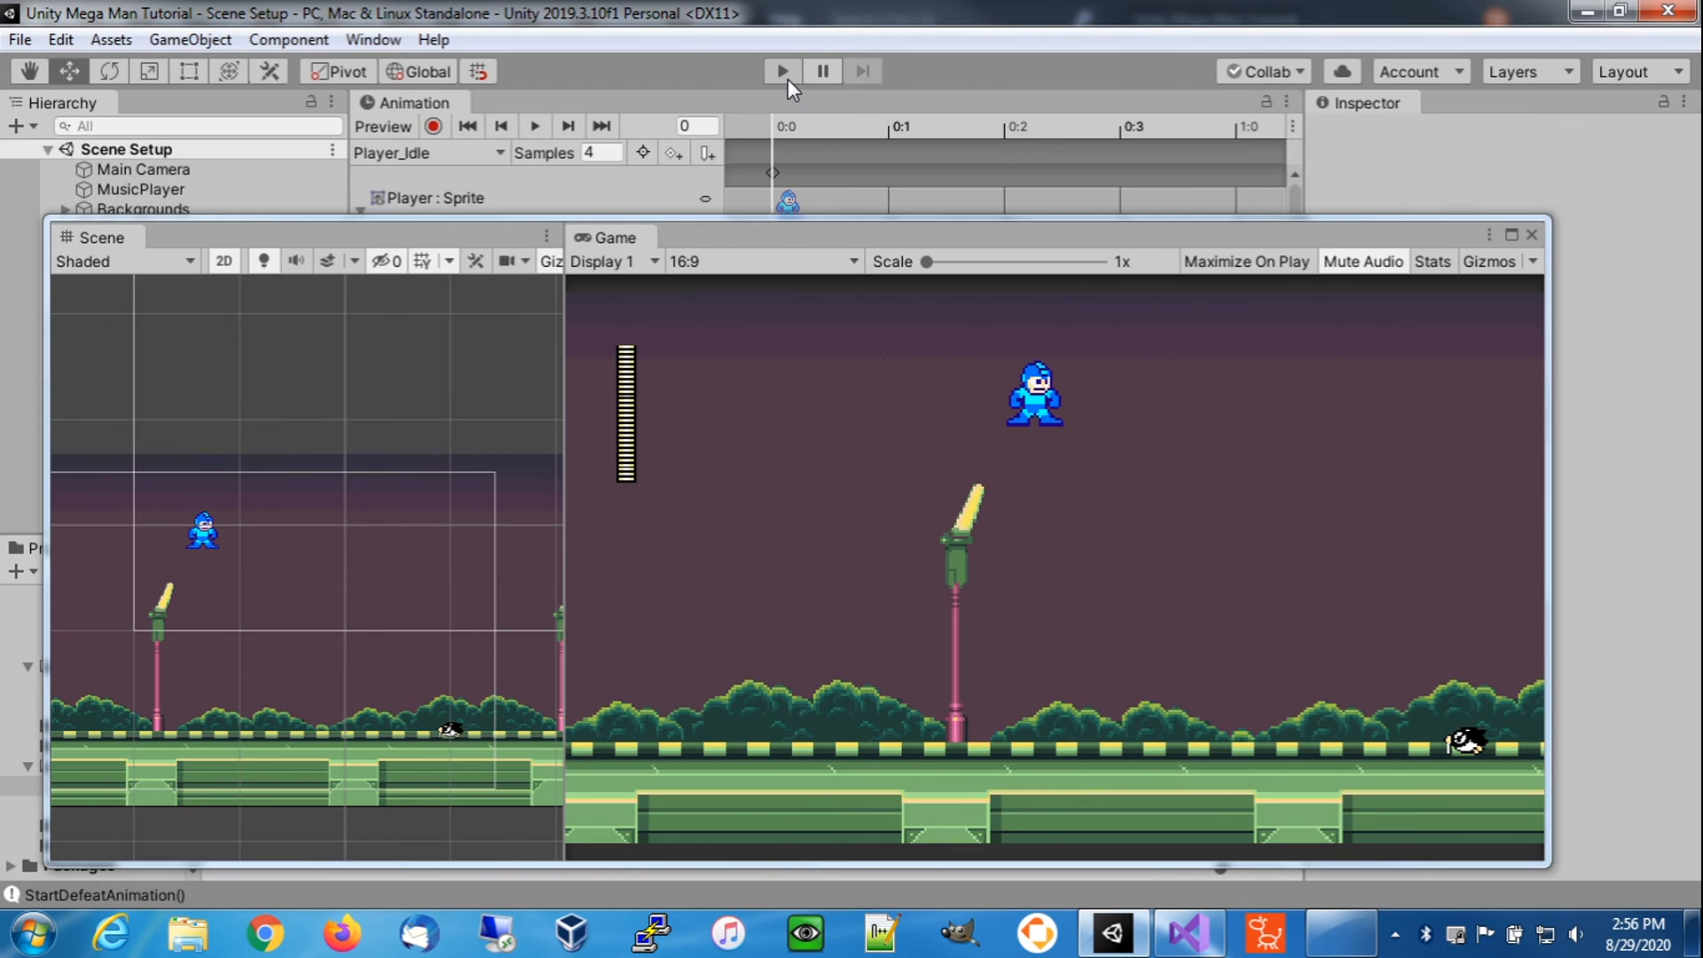
{"action": "left_click", "coordinate": [788, 78]}
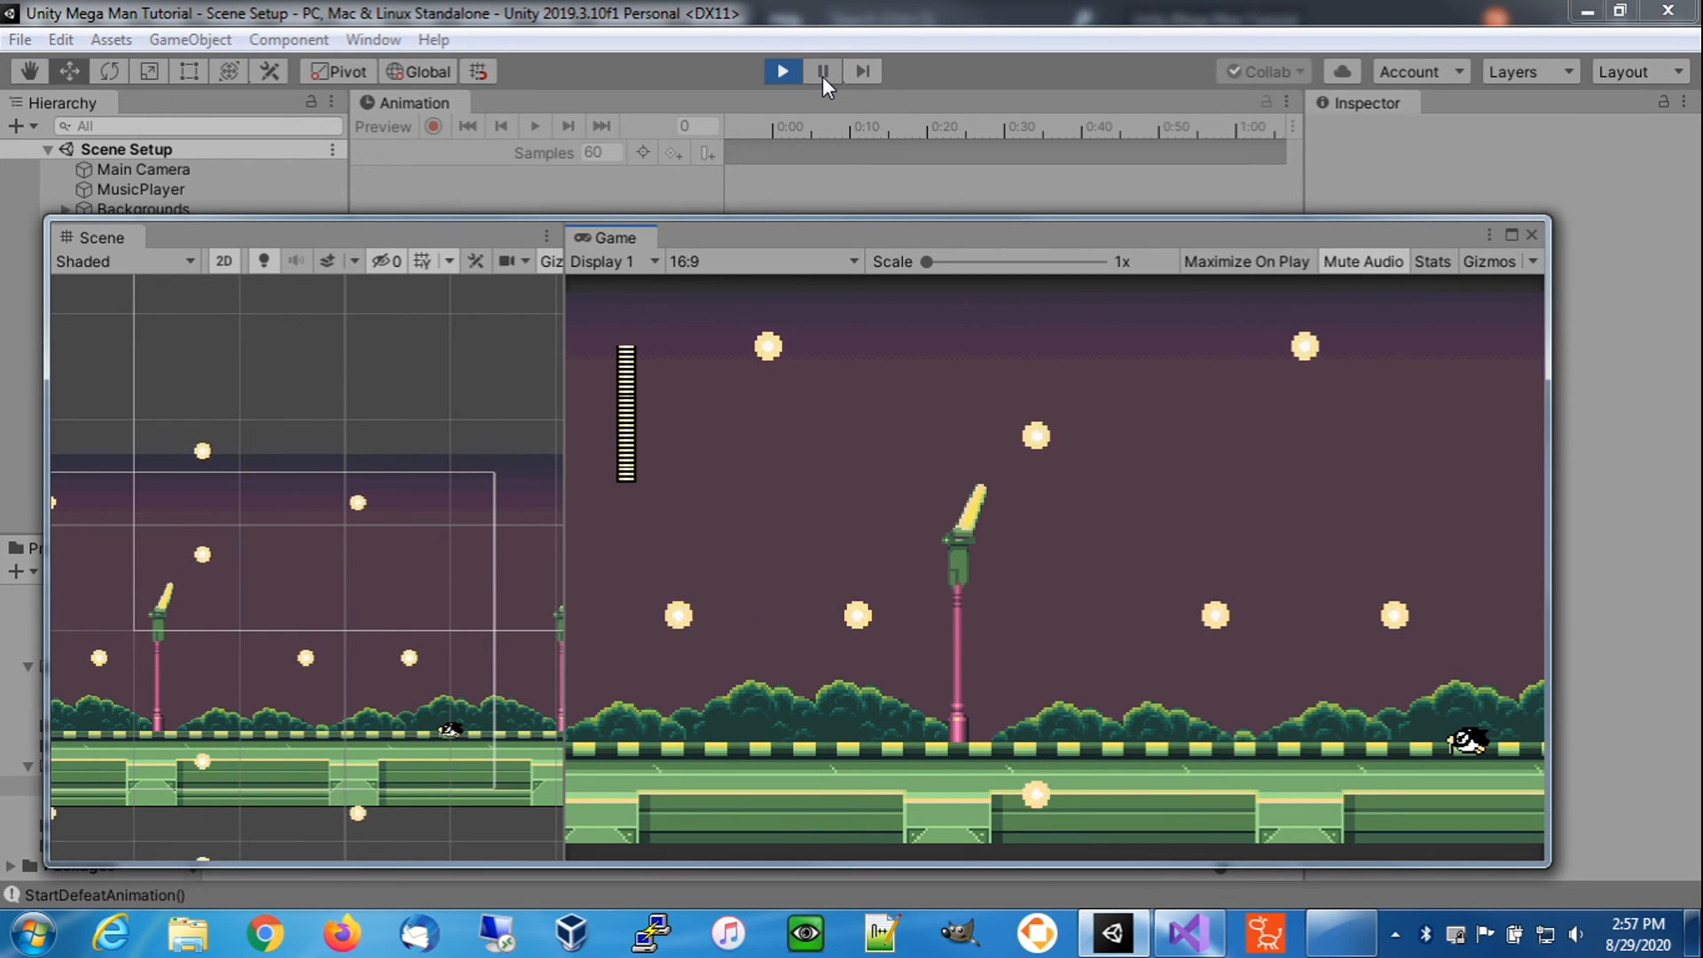
{"action": "left_click", "coordinate": [781, 76]}
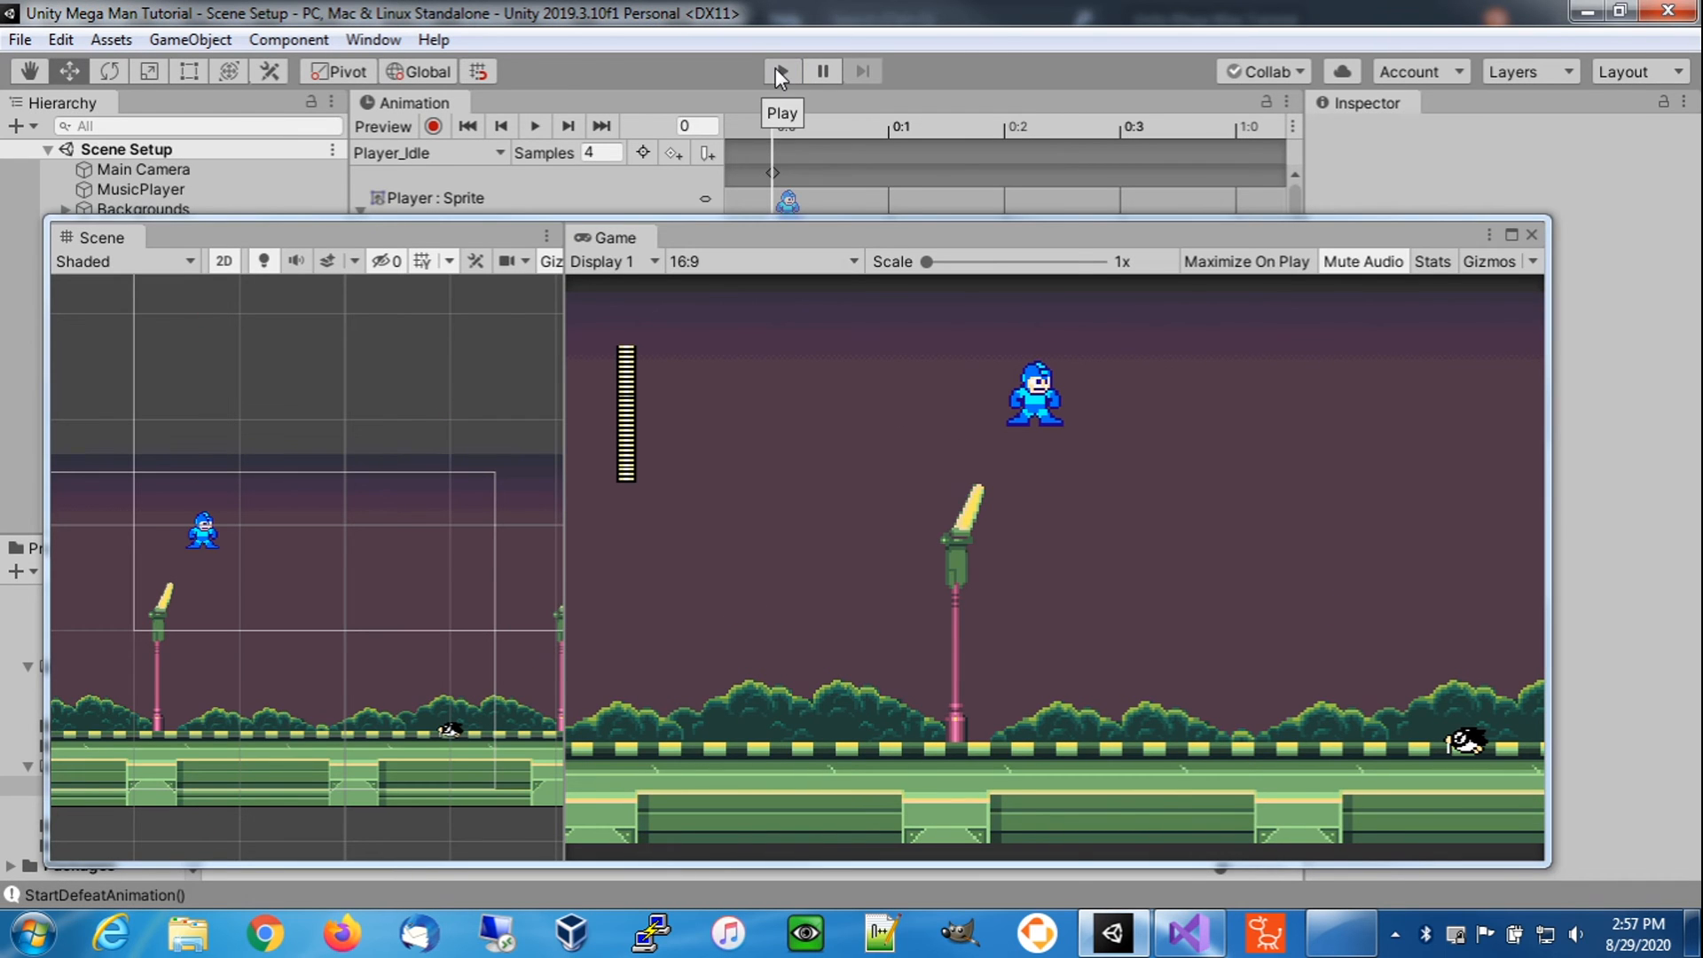
- Start the game again and test the invincibility debug input by walking the player back and forth through the enemies
{"action": "left_click", "coordinate": [777, 71]}
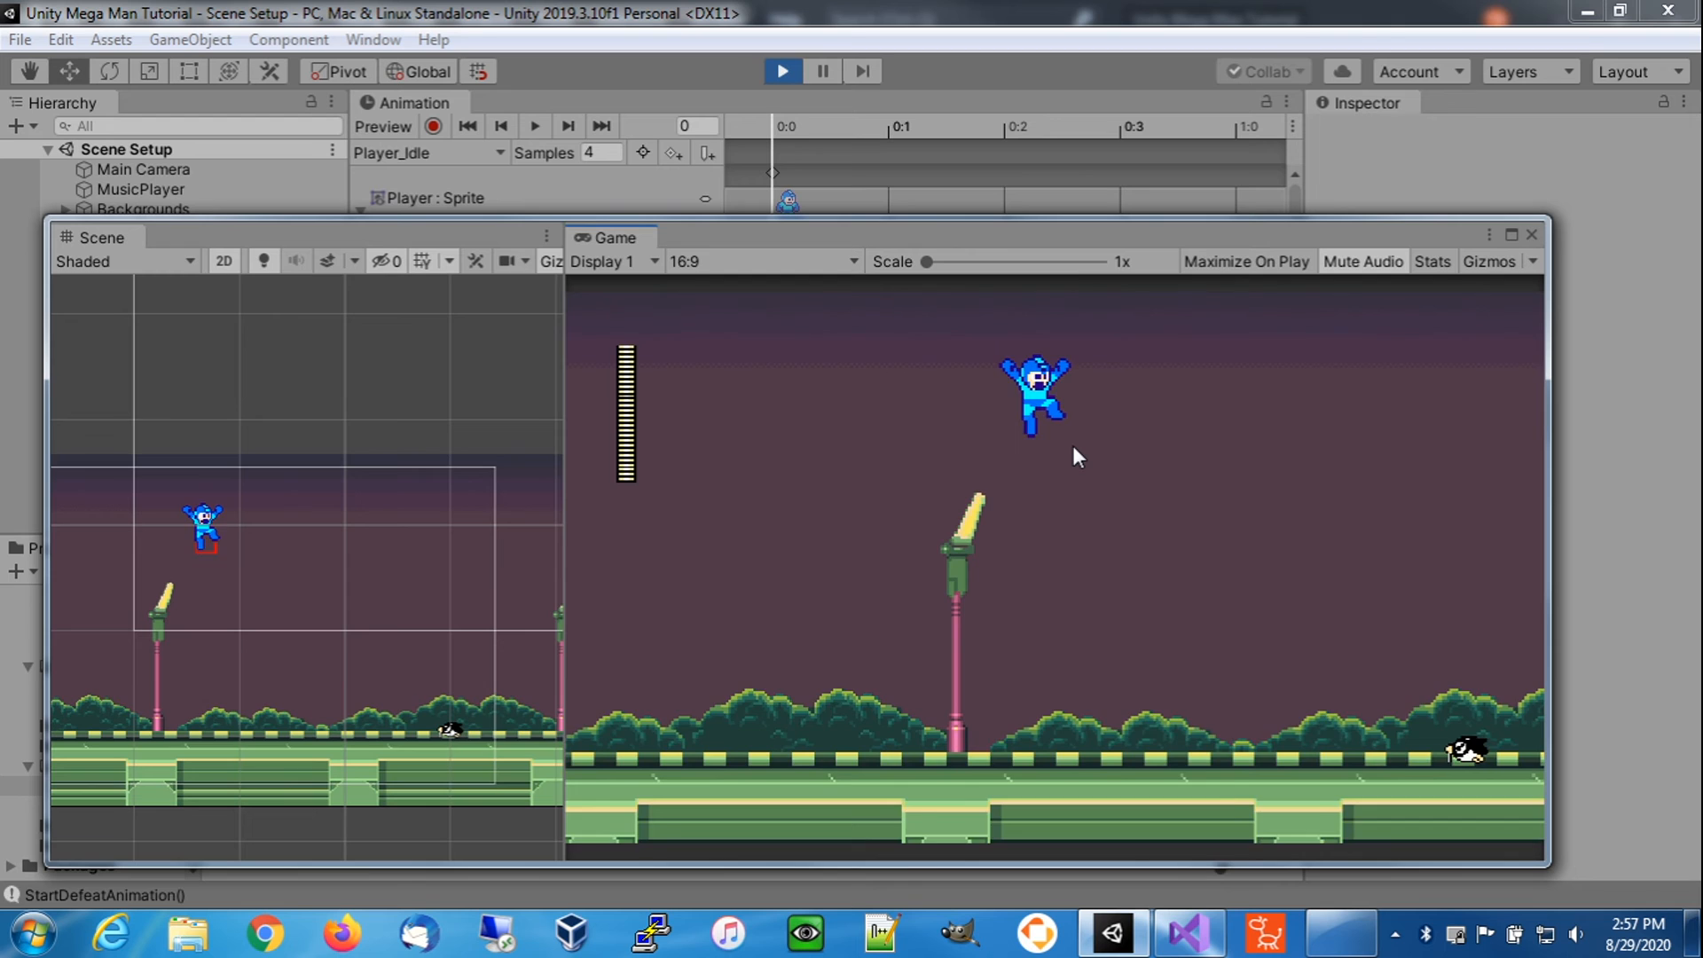
{"action": "key", "text": "Right"}
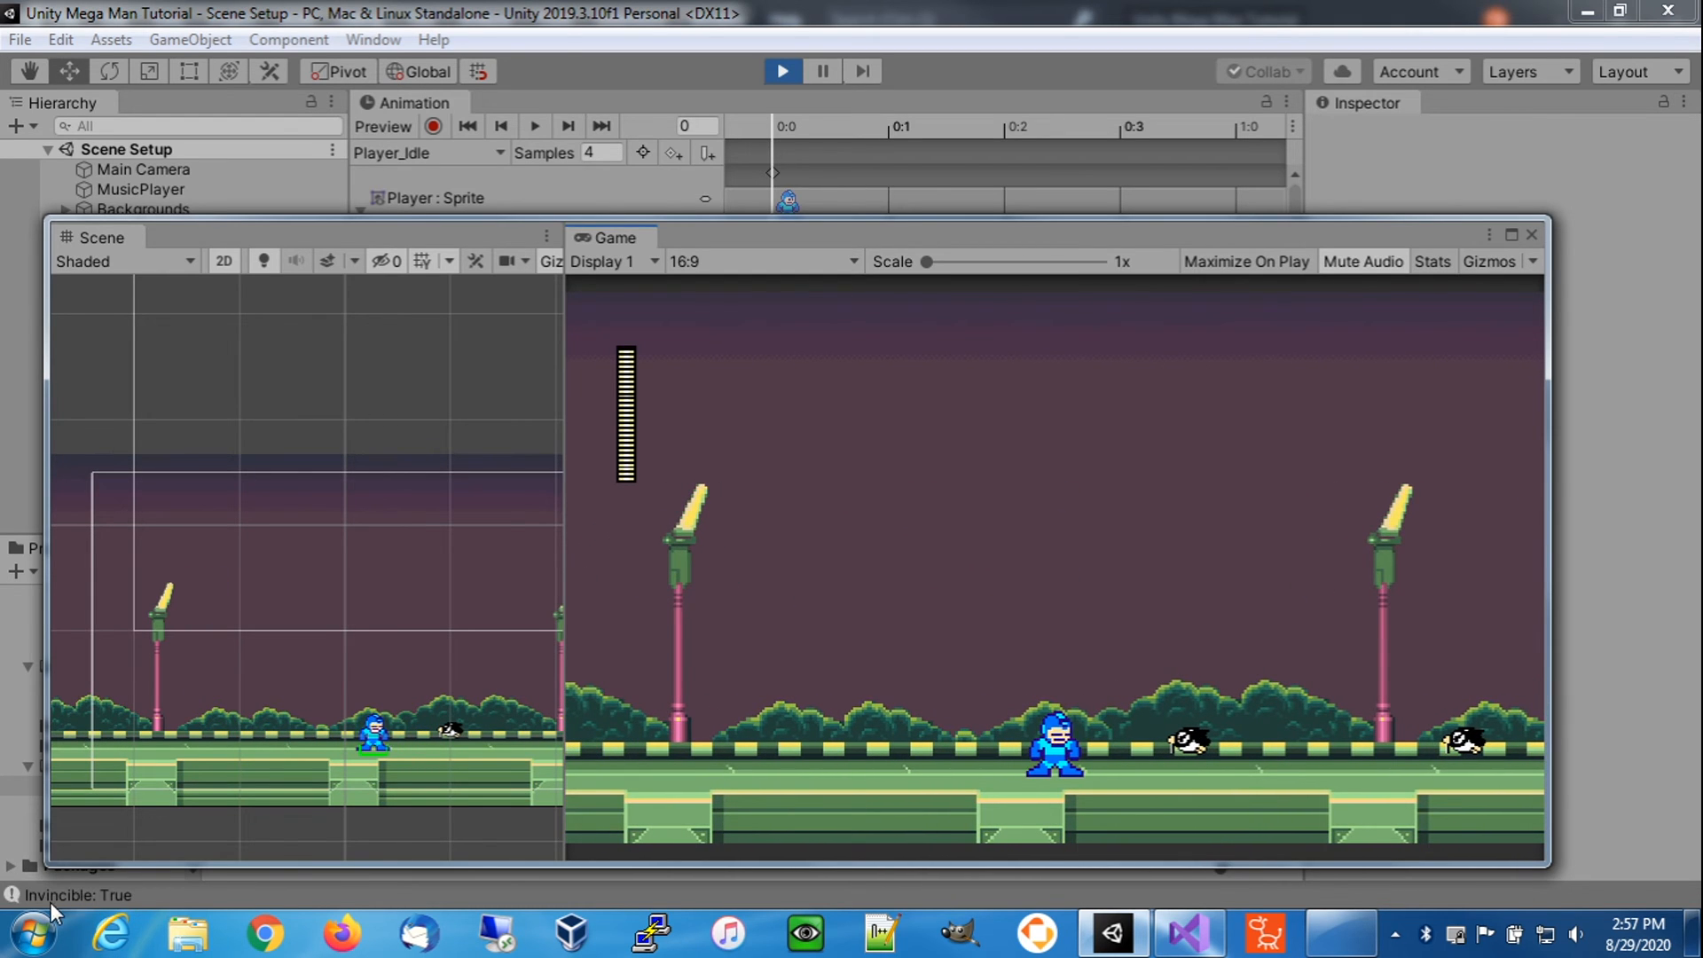
{"action": "key", "text": "Right"}
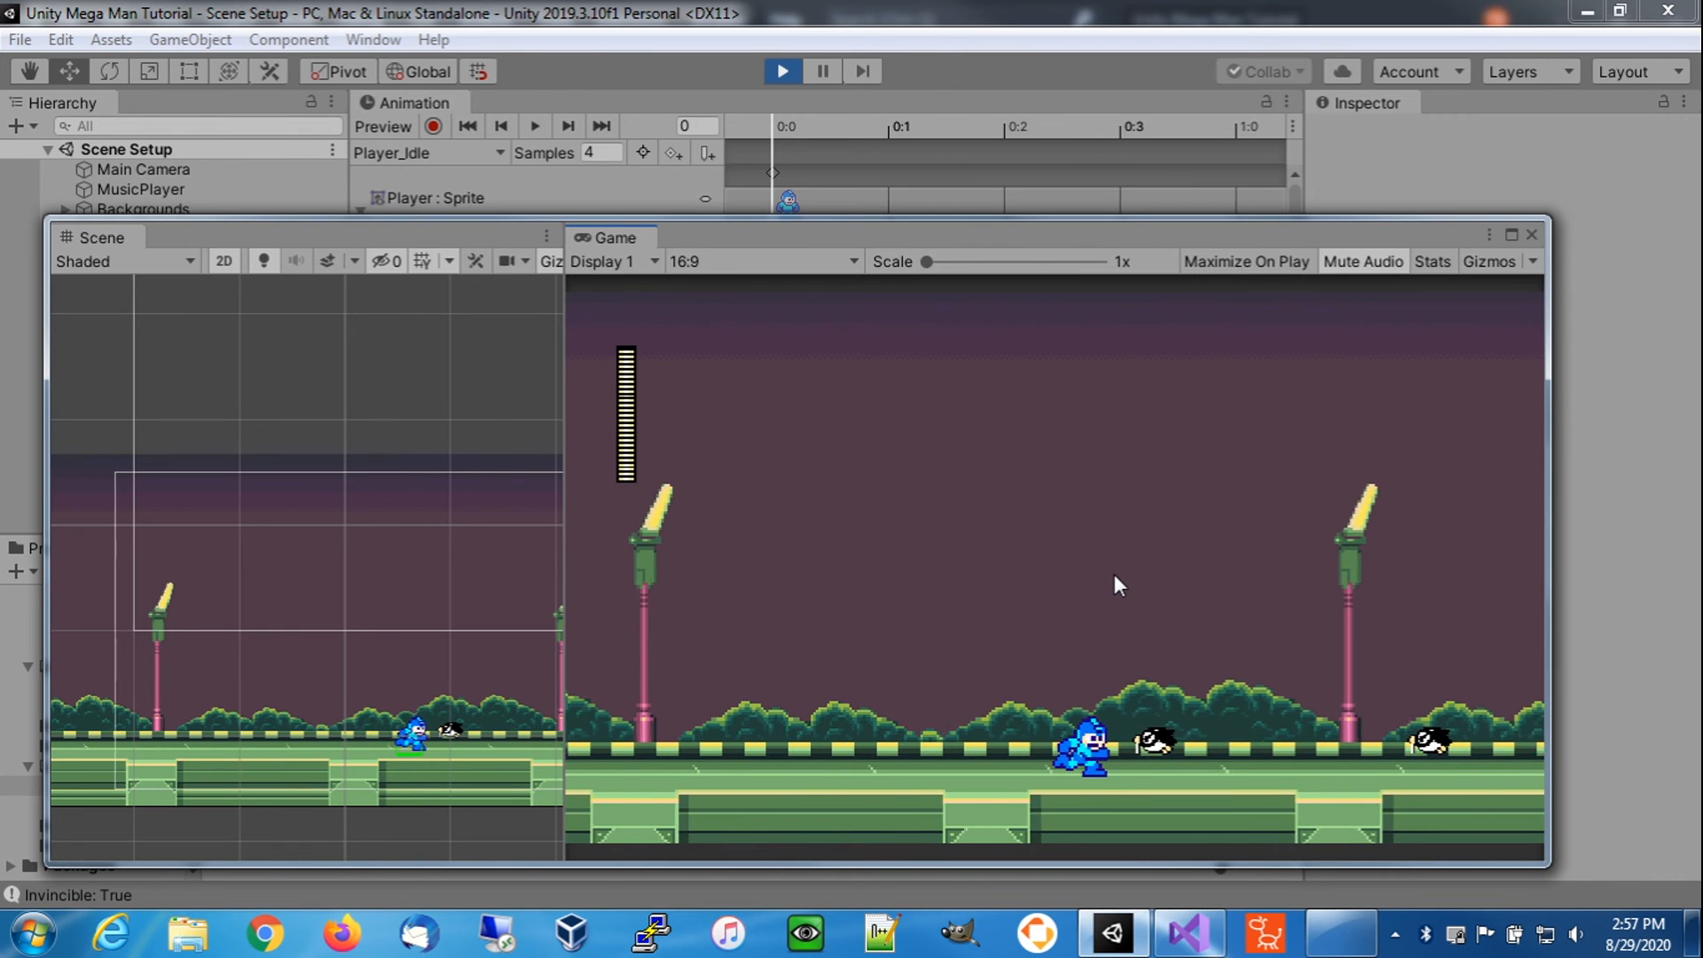
{"action": "key", "text": "Left"}
{"action": "key", "text": "Right"}
{"action": "key", "text": "Left"}
{"action": "key", "text": "Right"}
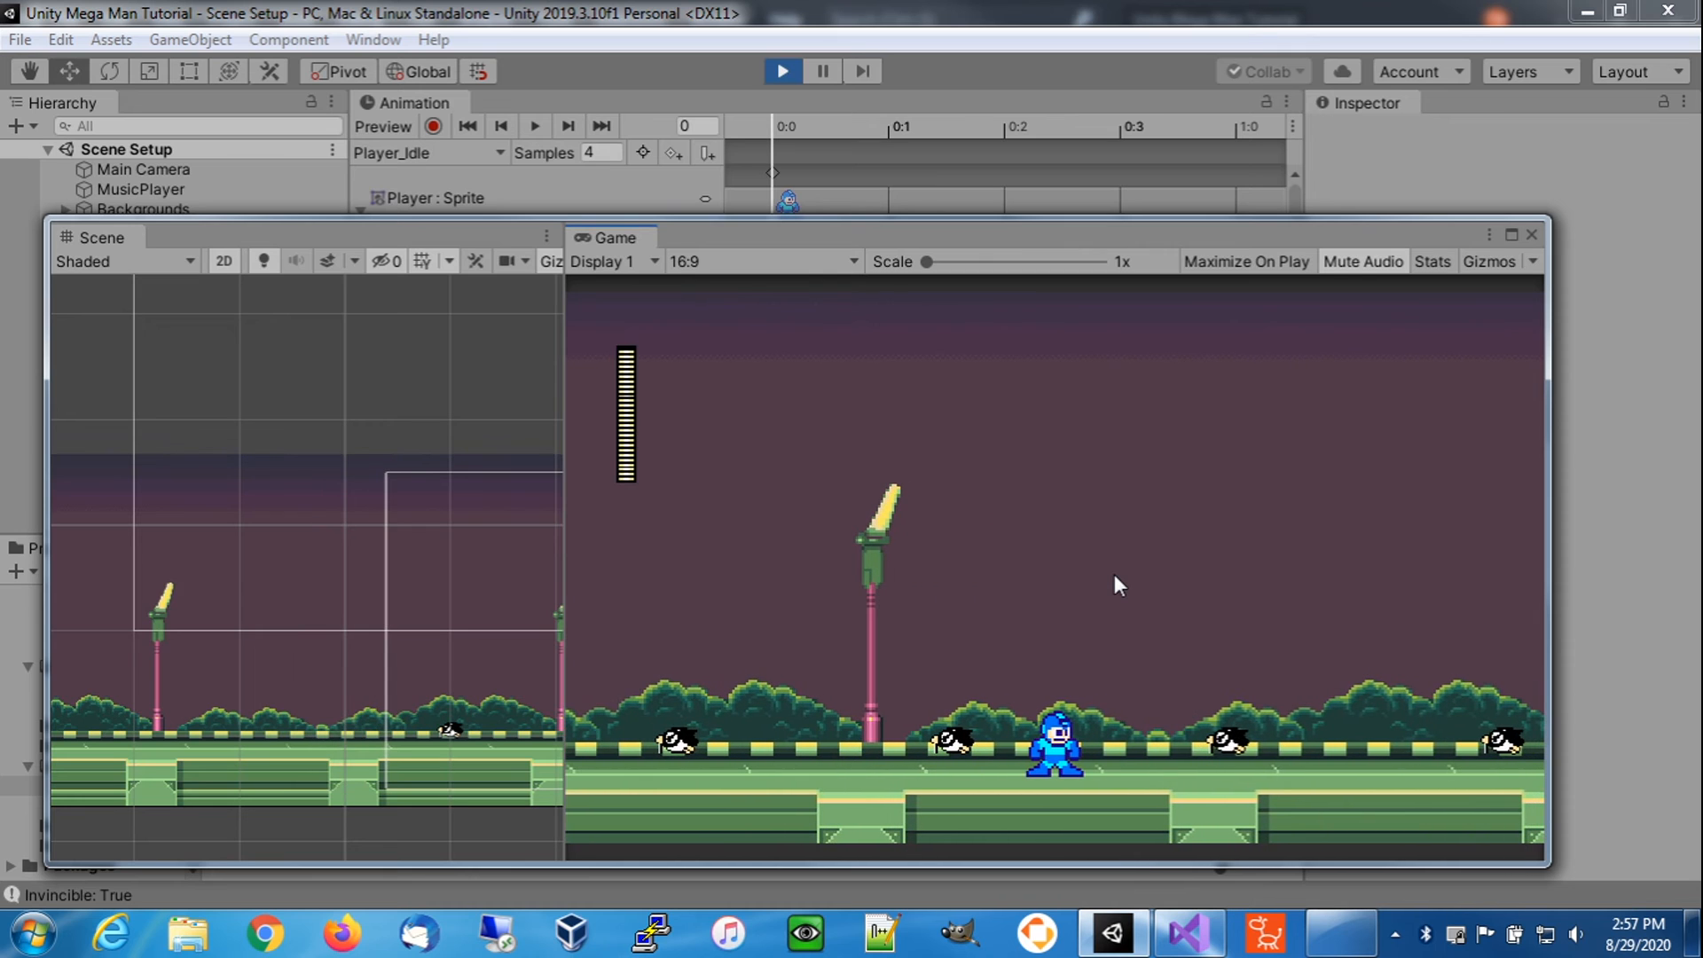
- Walk the player back through the enemies while toggling invincibility, leaving it off for contact with an enemy
{"action": "key", "text": "Left"}
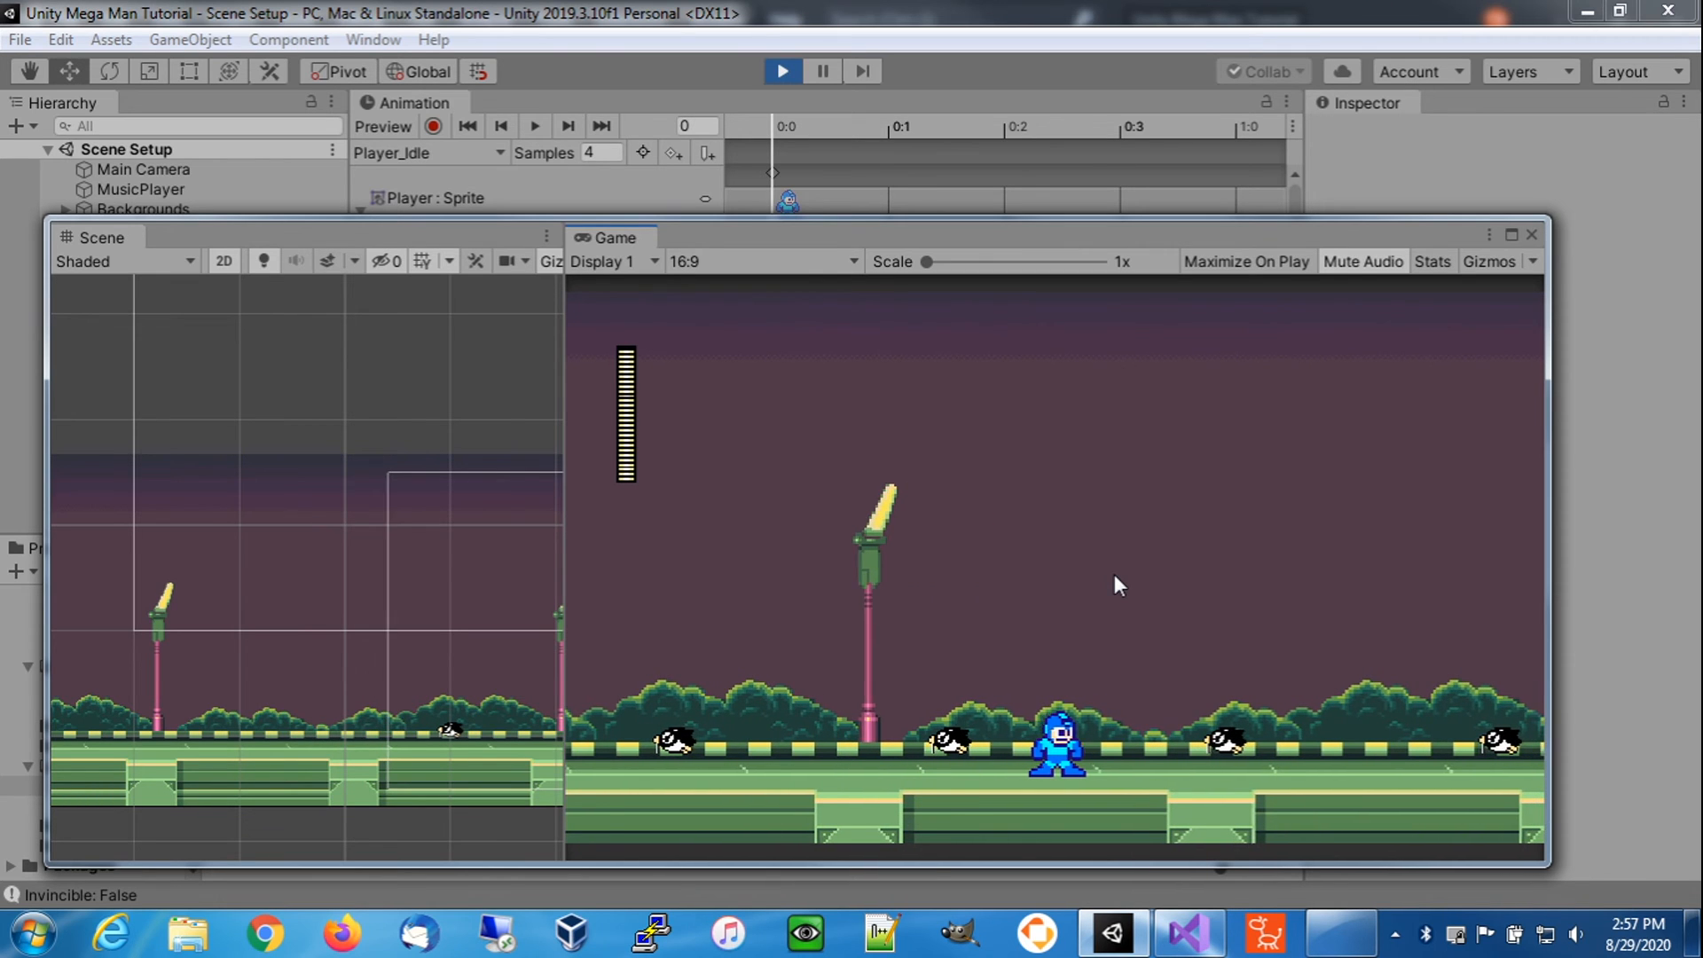
{"action": "key", "text": "Left"}
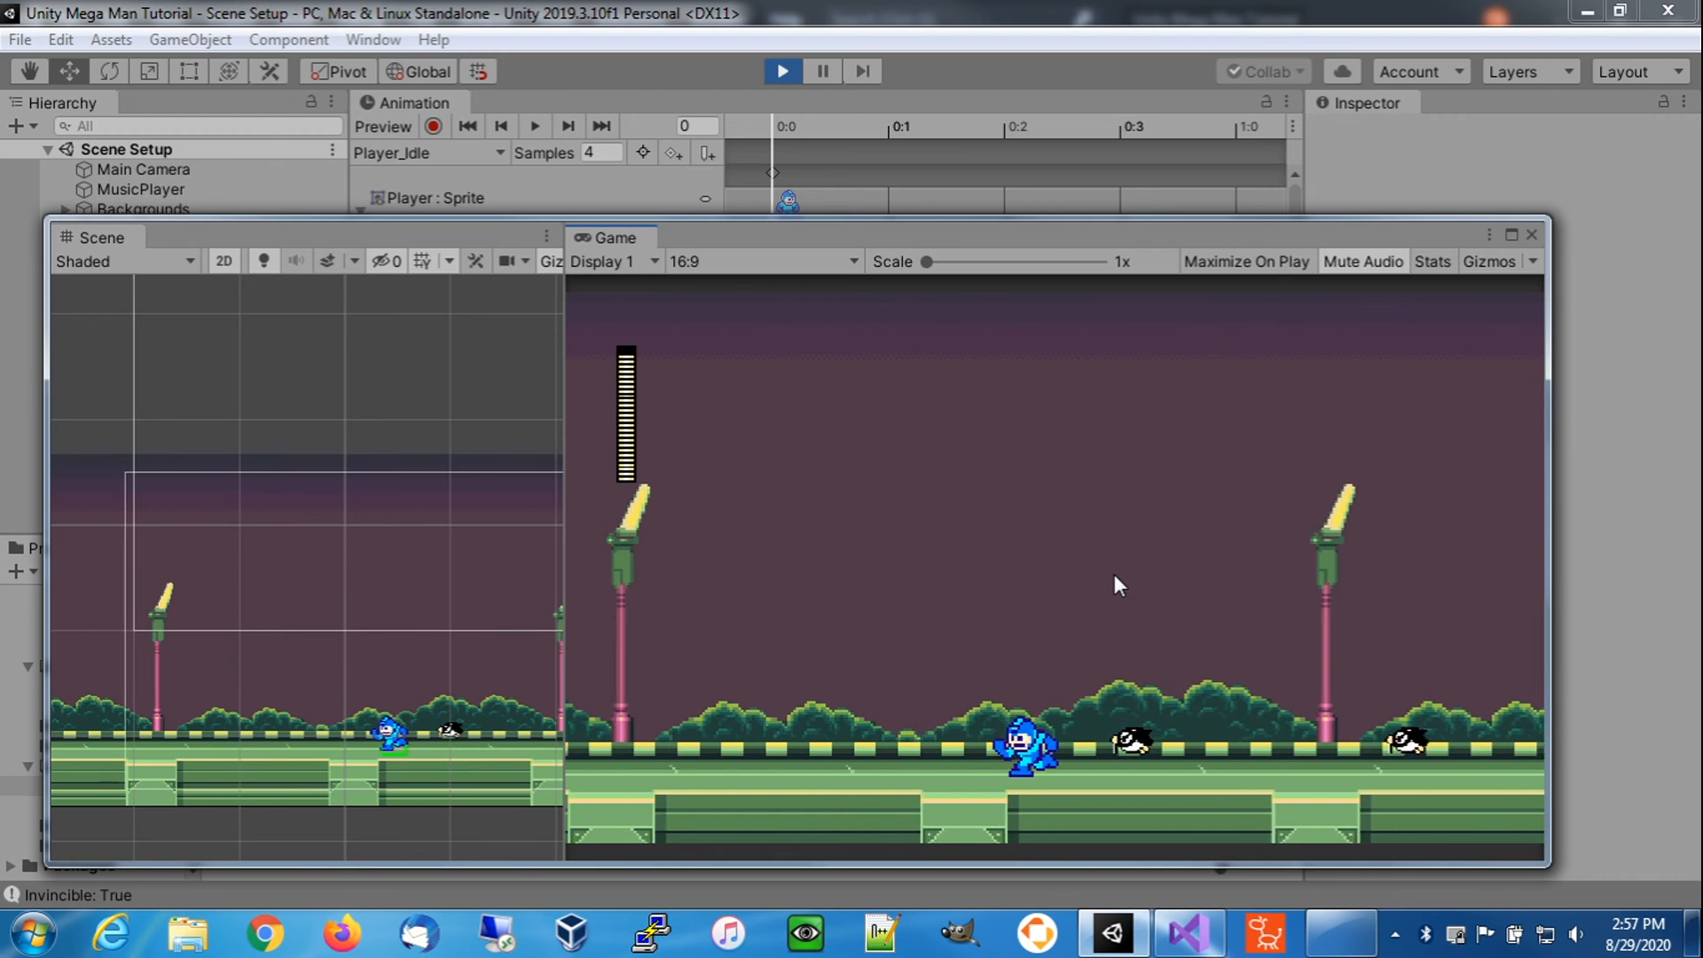
{"action": "key", "text": "Right"}
{"action": "key", "text": "i"}
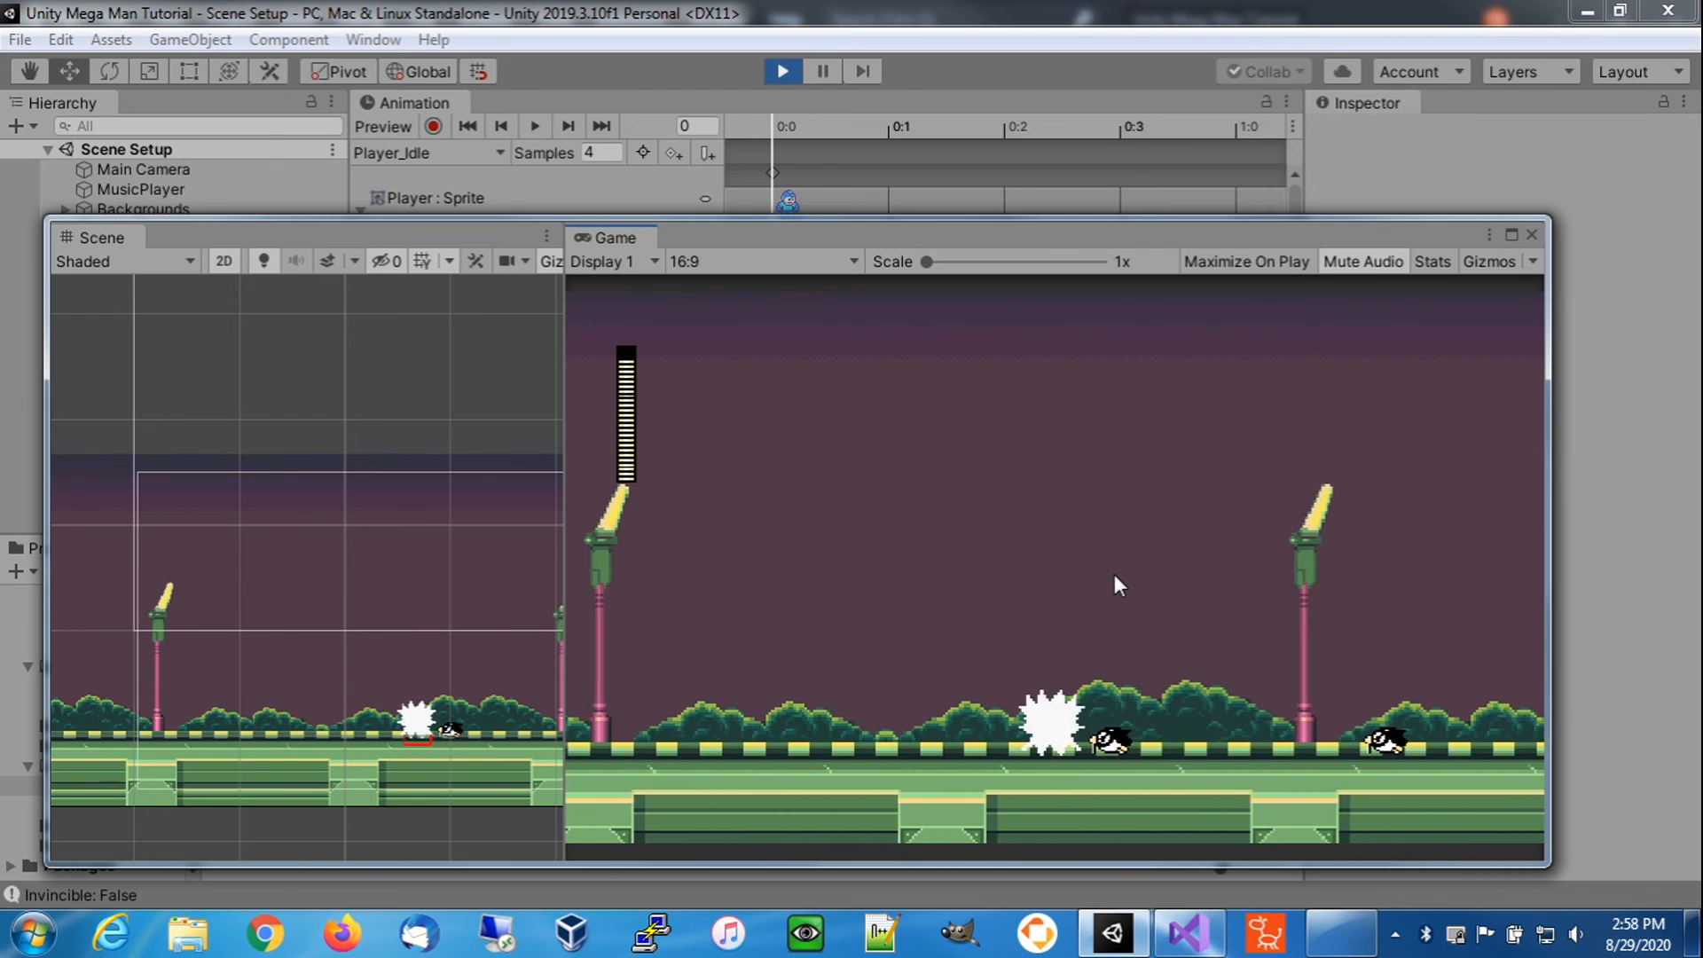
- With invincibility off, shoot the nearest enemy and walk the player on to the right
{"action": "key", "text": "Right"}
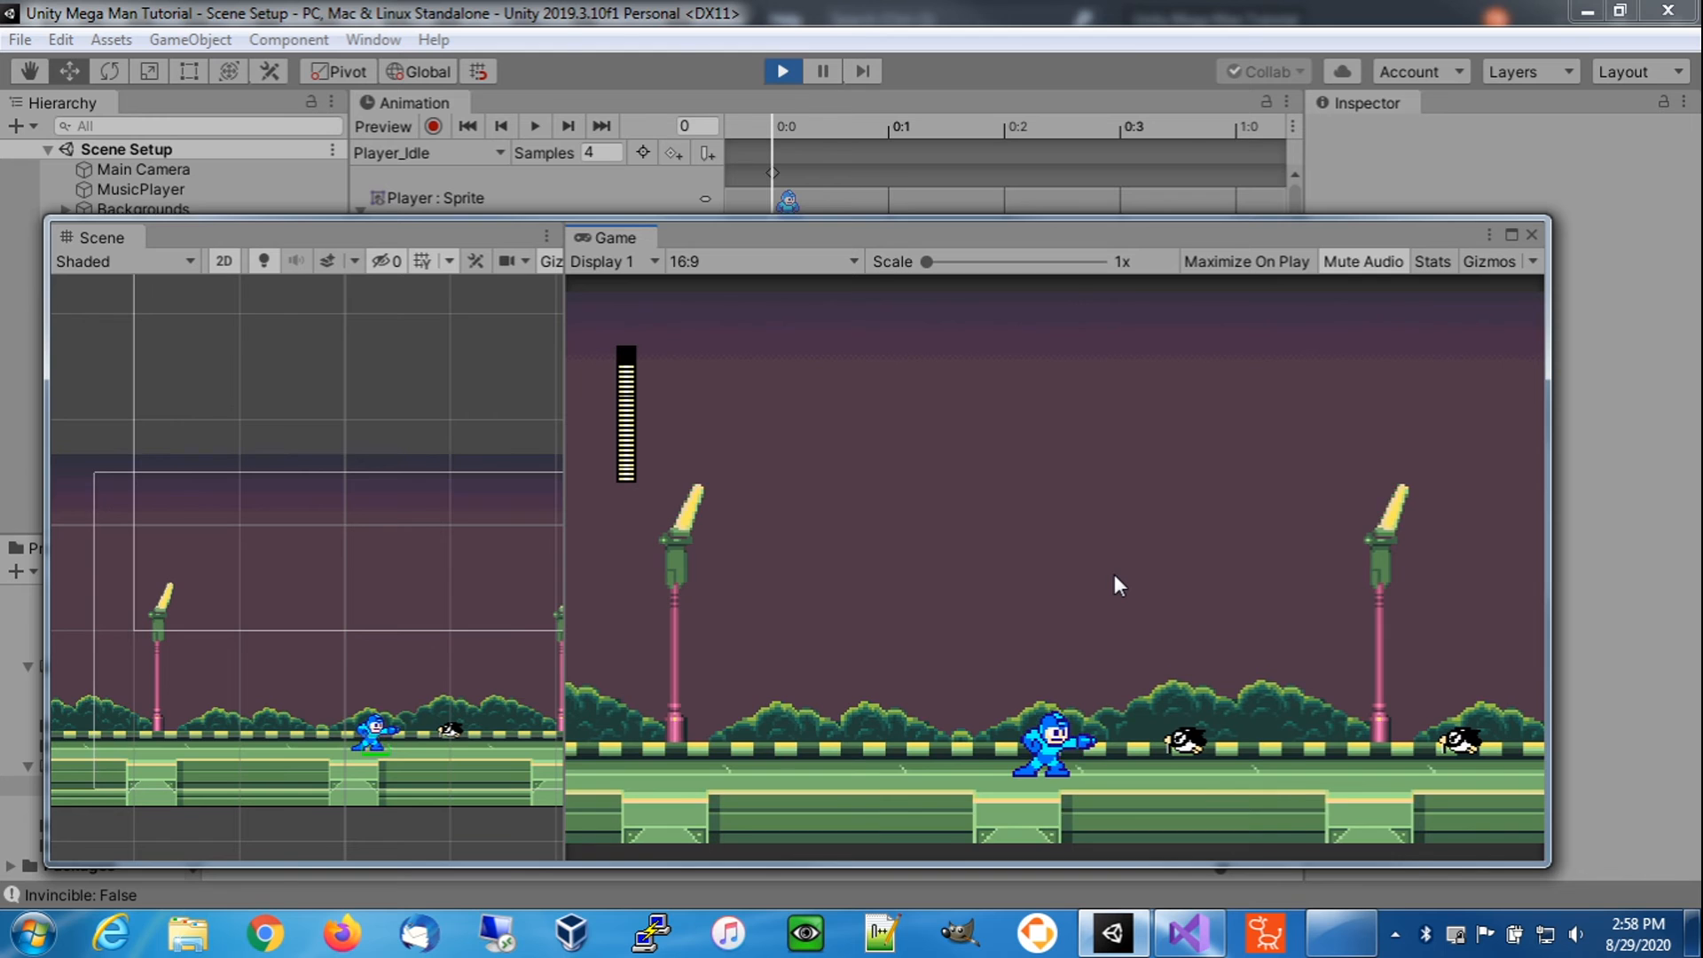
{"action": "key", "text": "Right"}
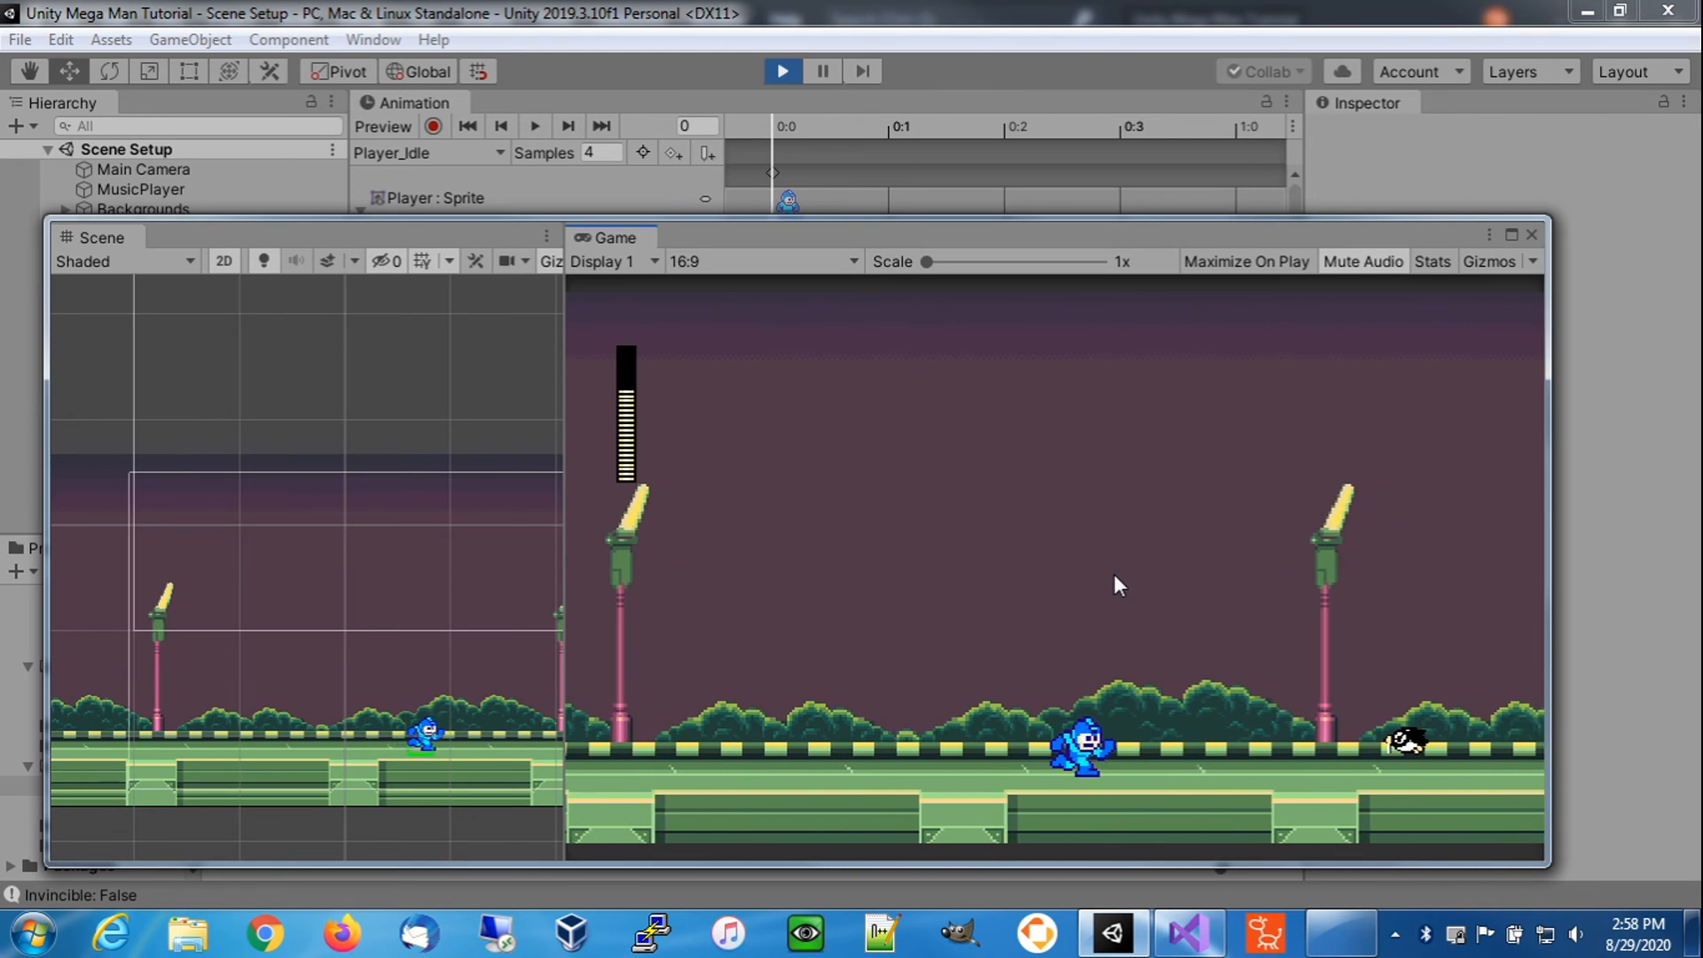
{"action": "key", "text": "c"}
{"action": "key", "text": "Right"}
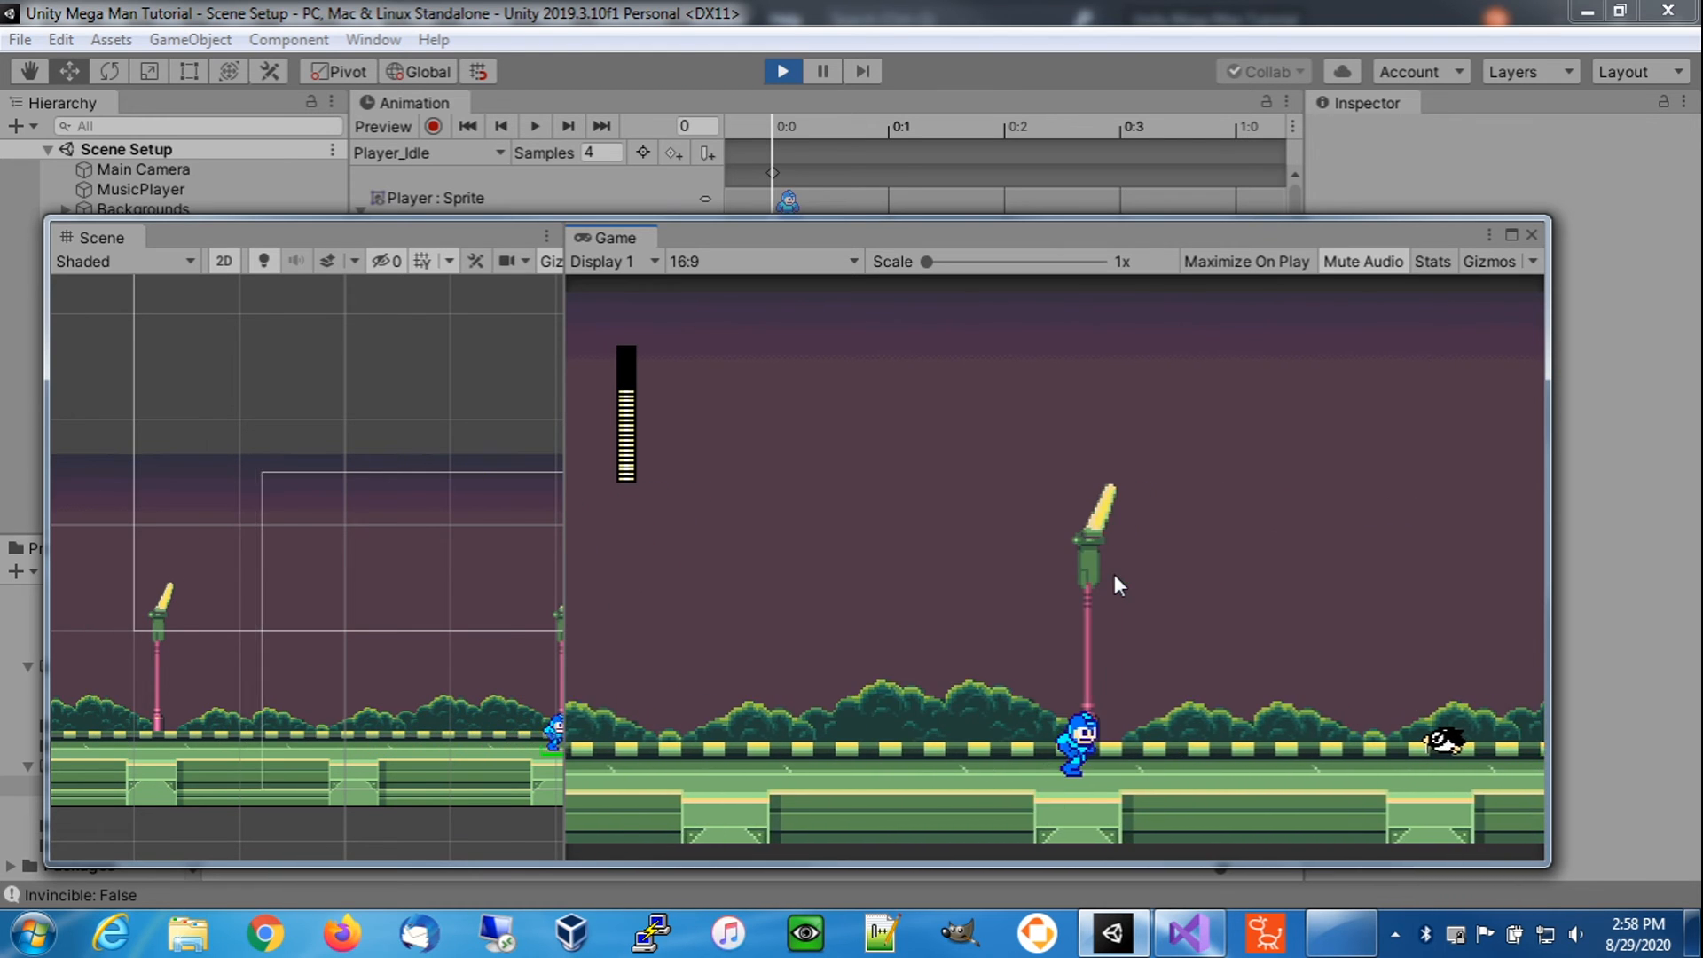
- Walk the player into the enemies with invincibility off until it is defeated, and stop the run
{"action": "key", "text": "Right"}
{"action": "key", "text": "Right"}
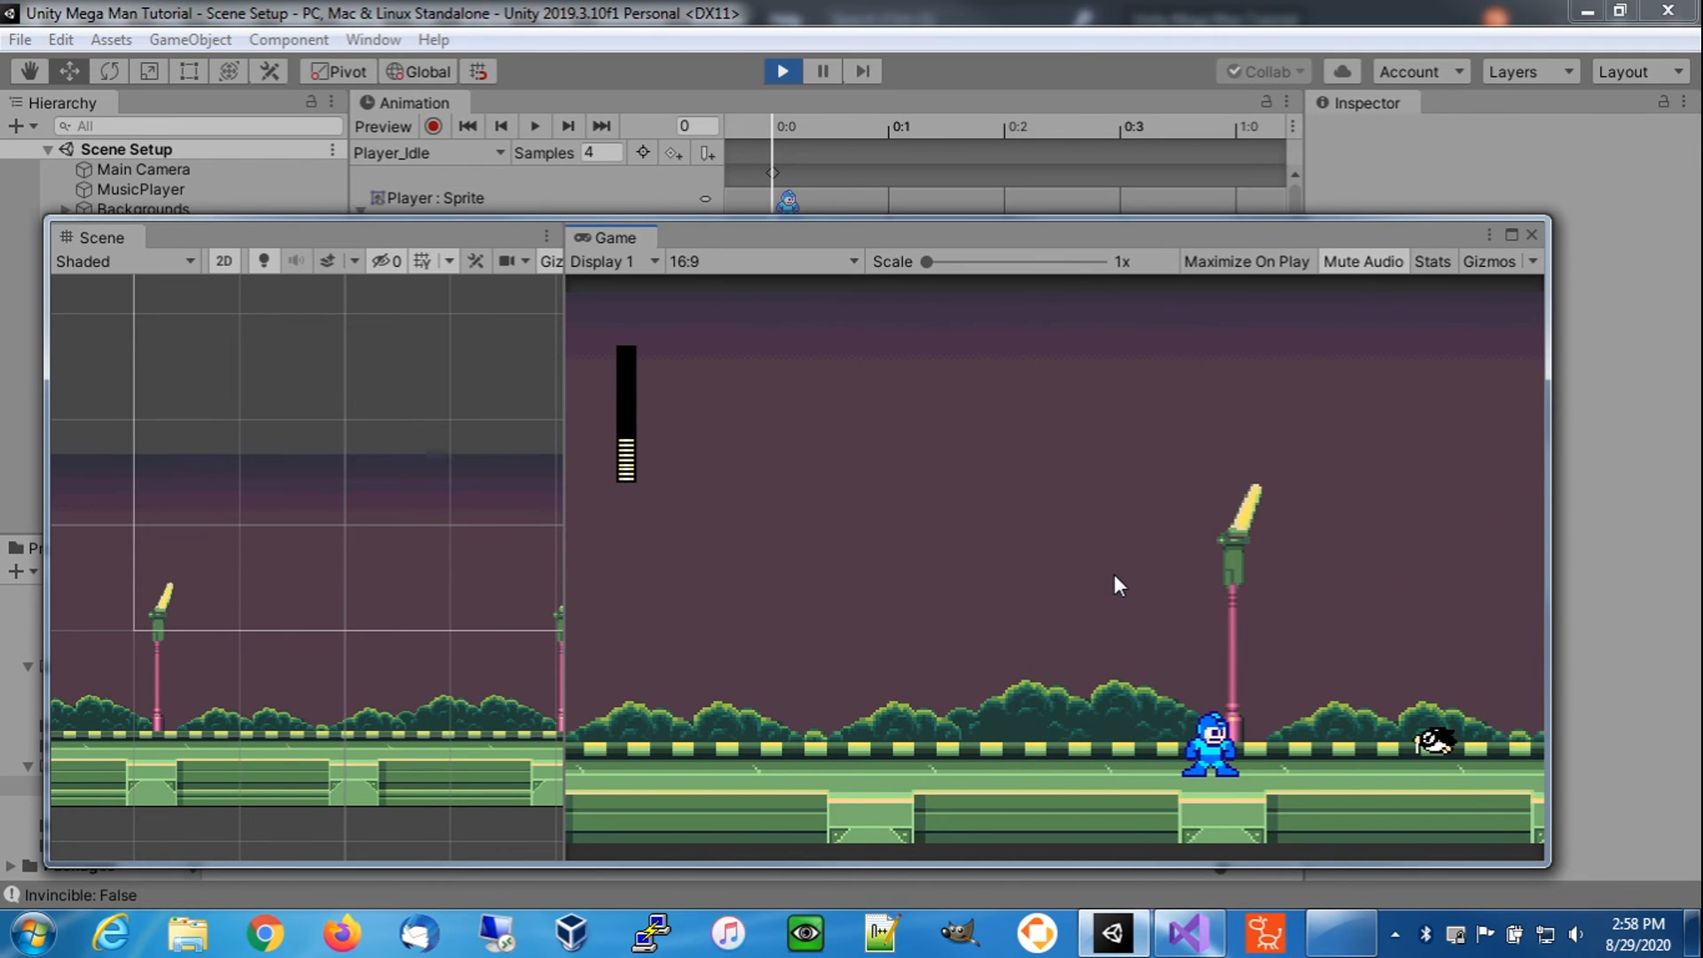
{"action": "key", "text": "Right"}
{"action": "key", "text": "space"}
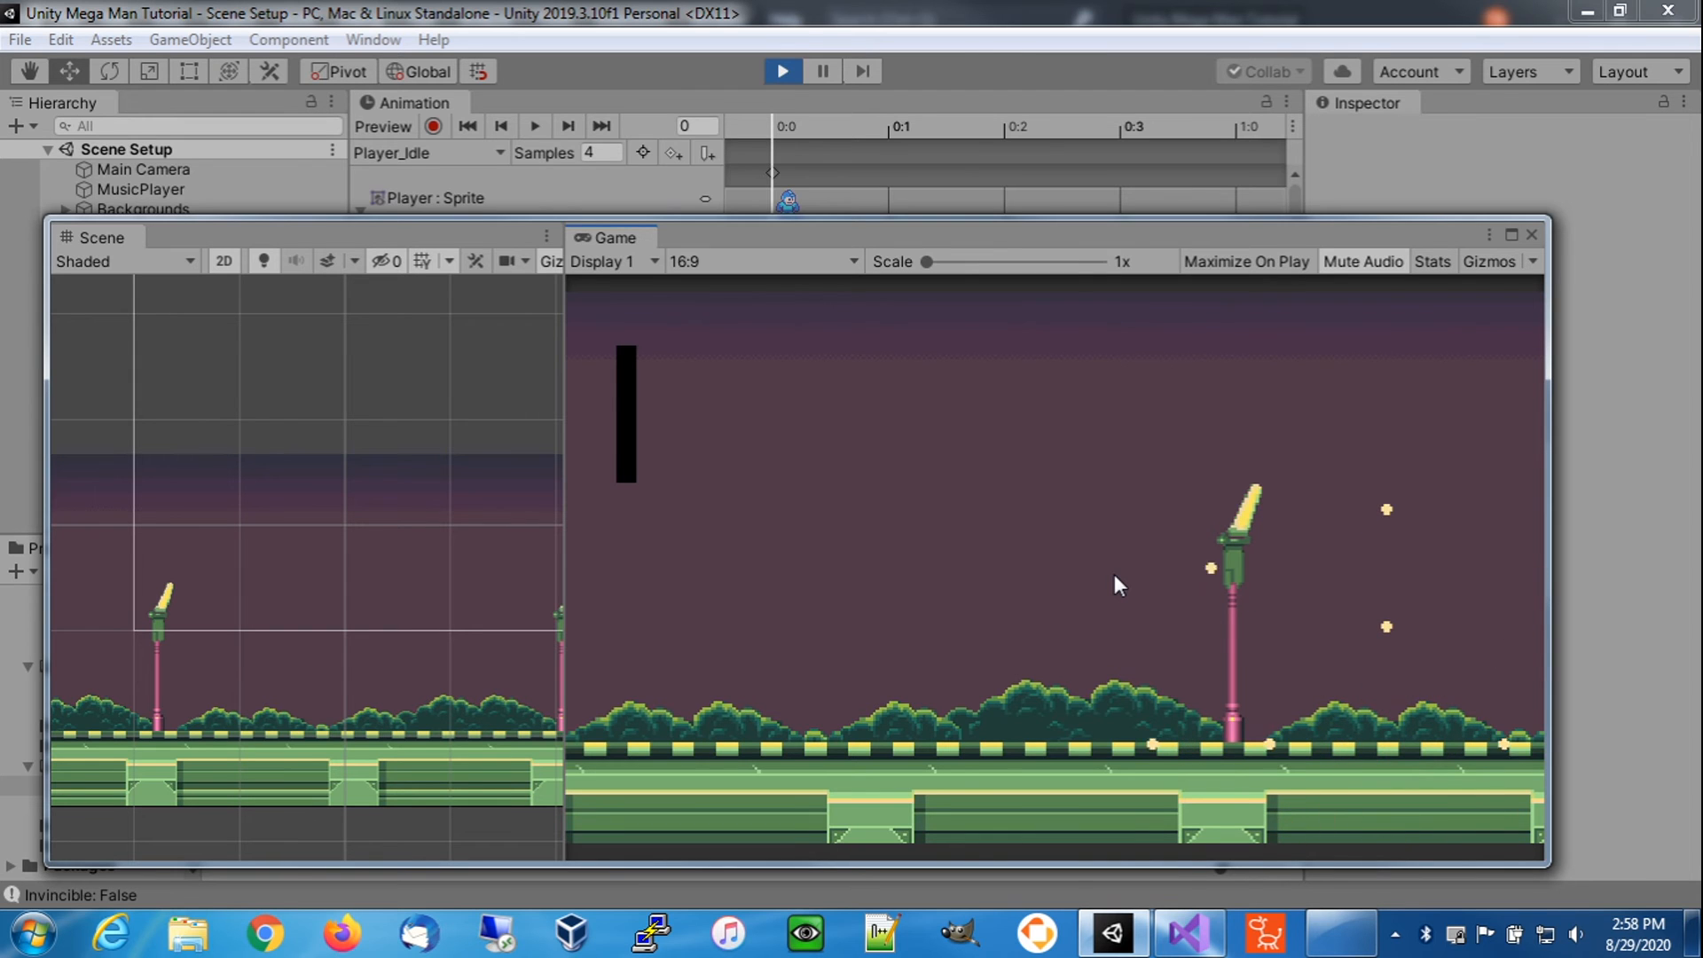
{"action": "left_click", "coordinate": [780, 72]}
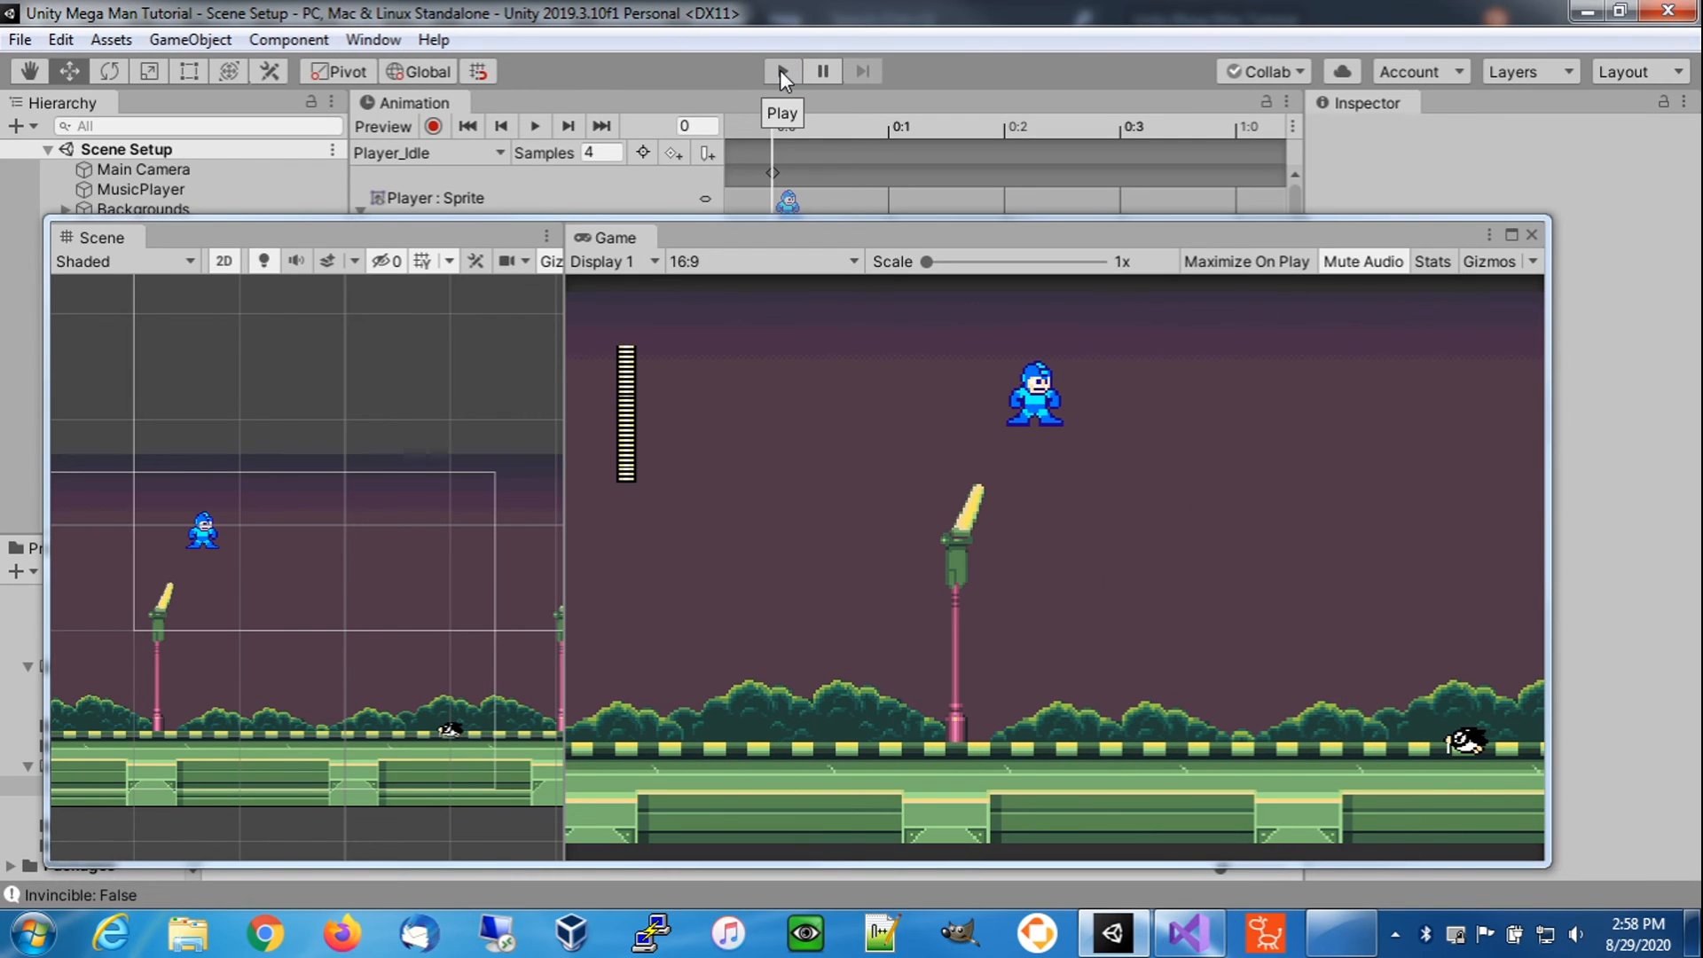
- Start the game again and advance the player to the right, jumping and shooting at the first enemies
{"action": "left_click", "coordinate": [779, 71]}
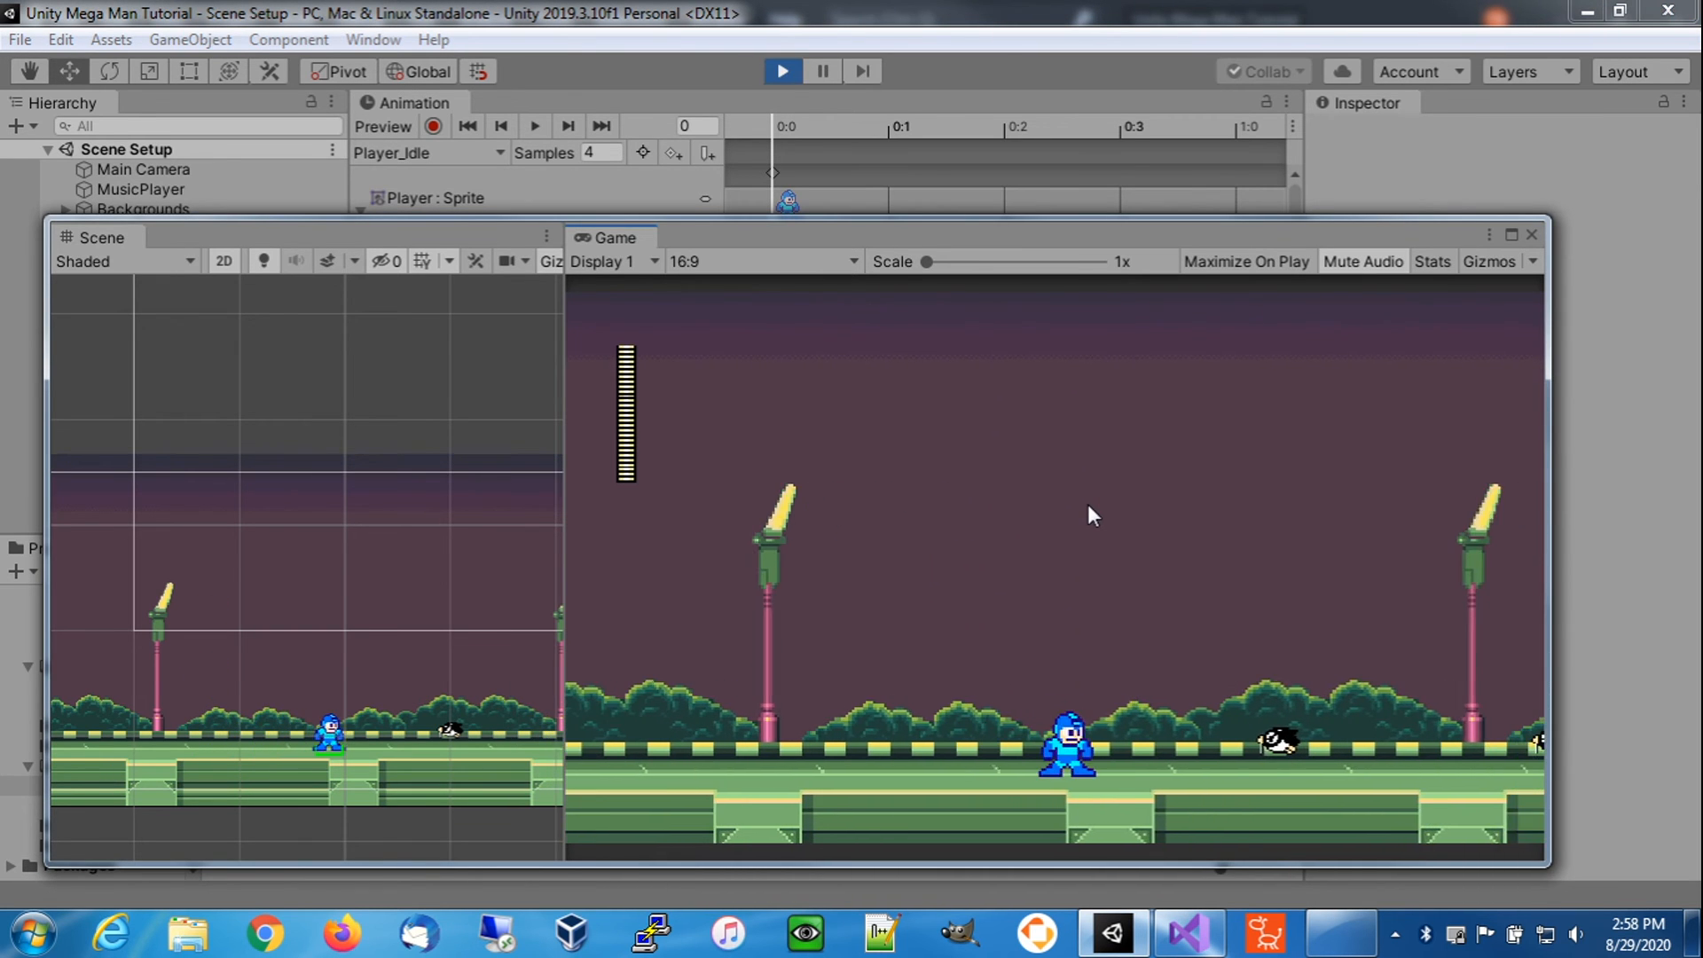
{"action": "key", "text": "Right"}
{"action": "key", "text": "c"}
{"action": "key", "text": "Right"}
{"action": "key", "text": "space"}
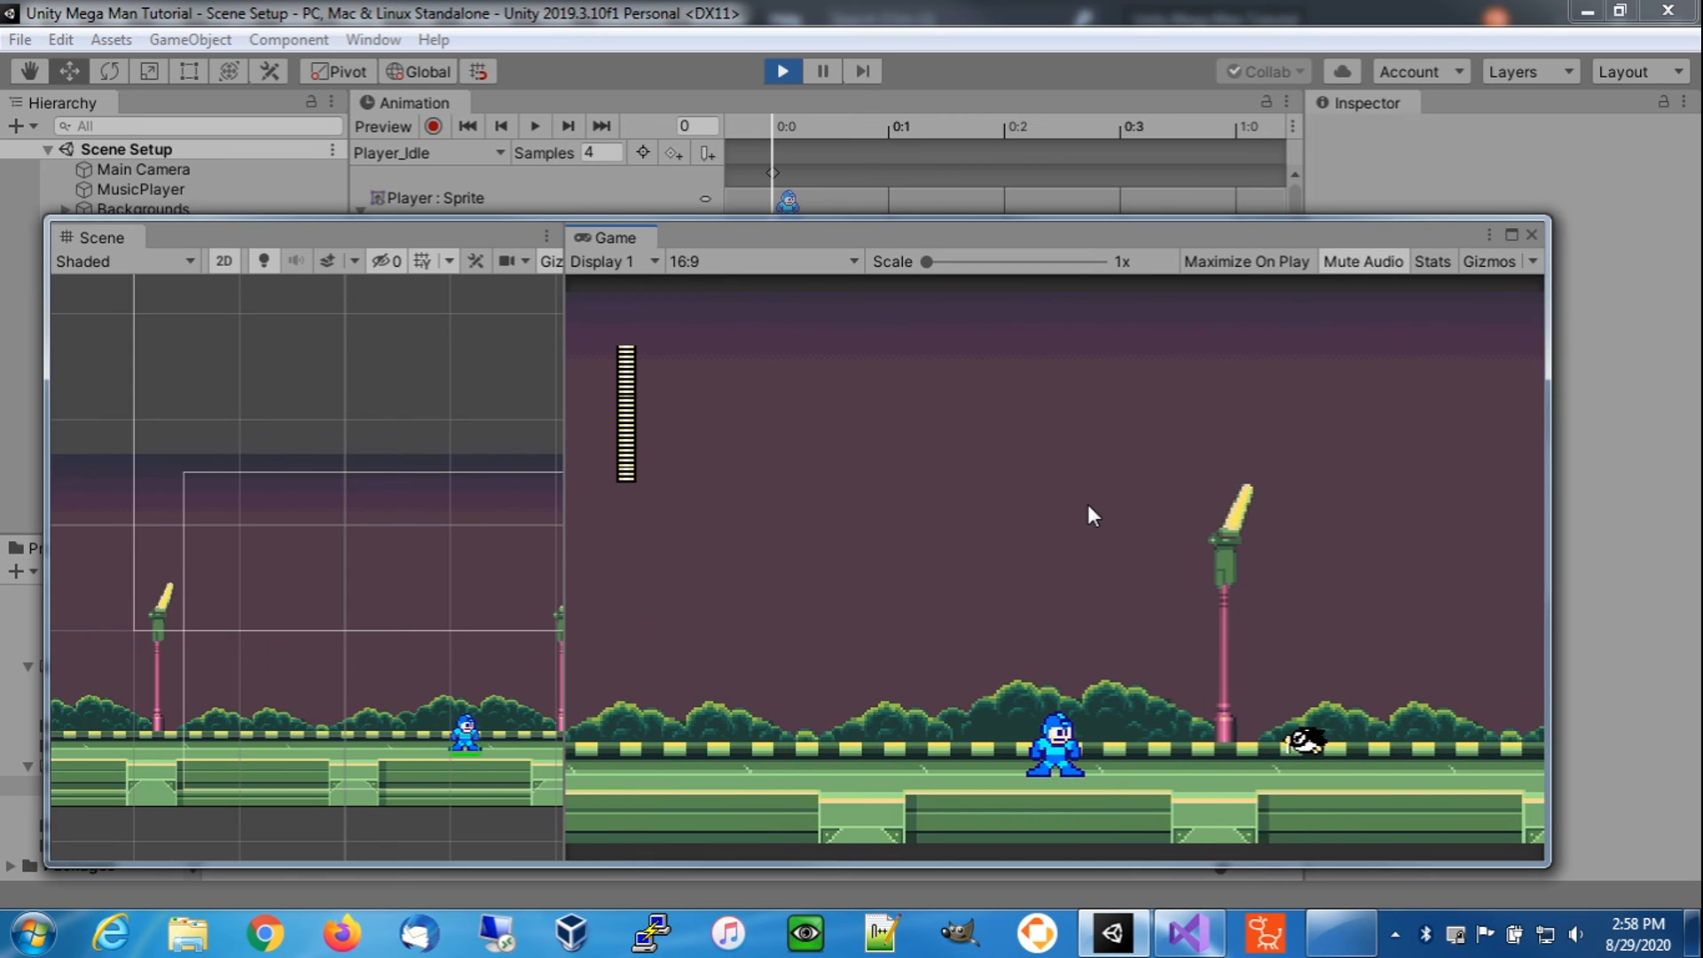
{"action": "key", "text": "Right"}
{"action": "key", "text": "c"}
{"action": "key", "text": "space"}
{"action": "key", "text": "Left"}
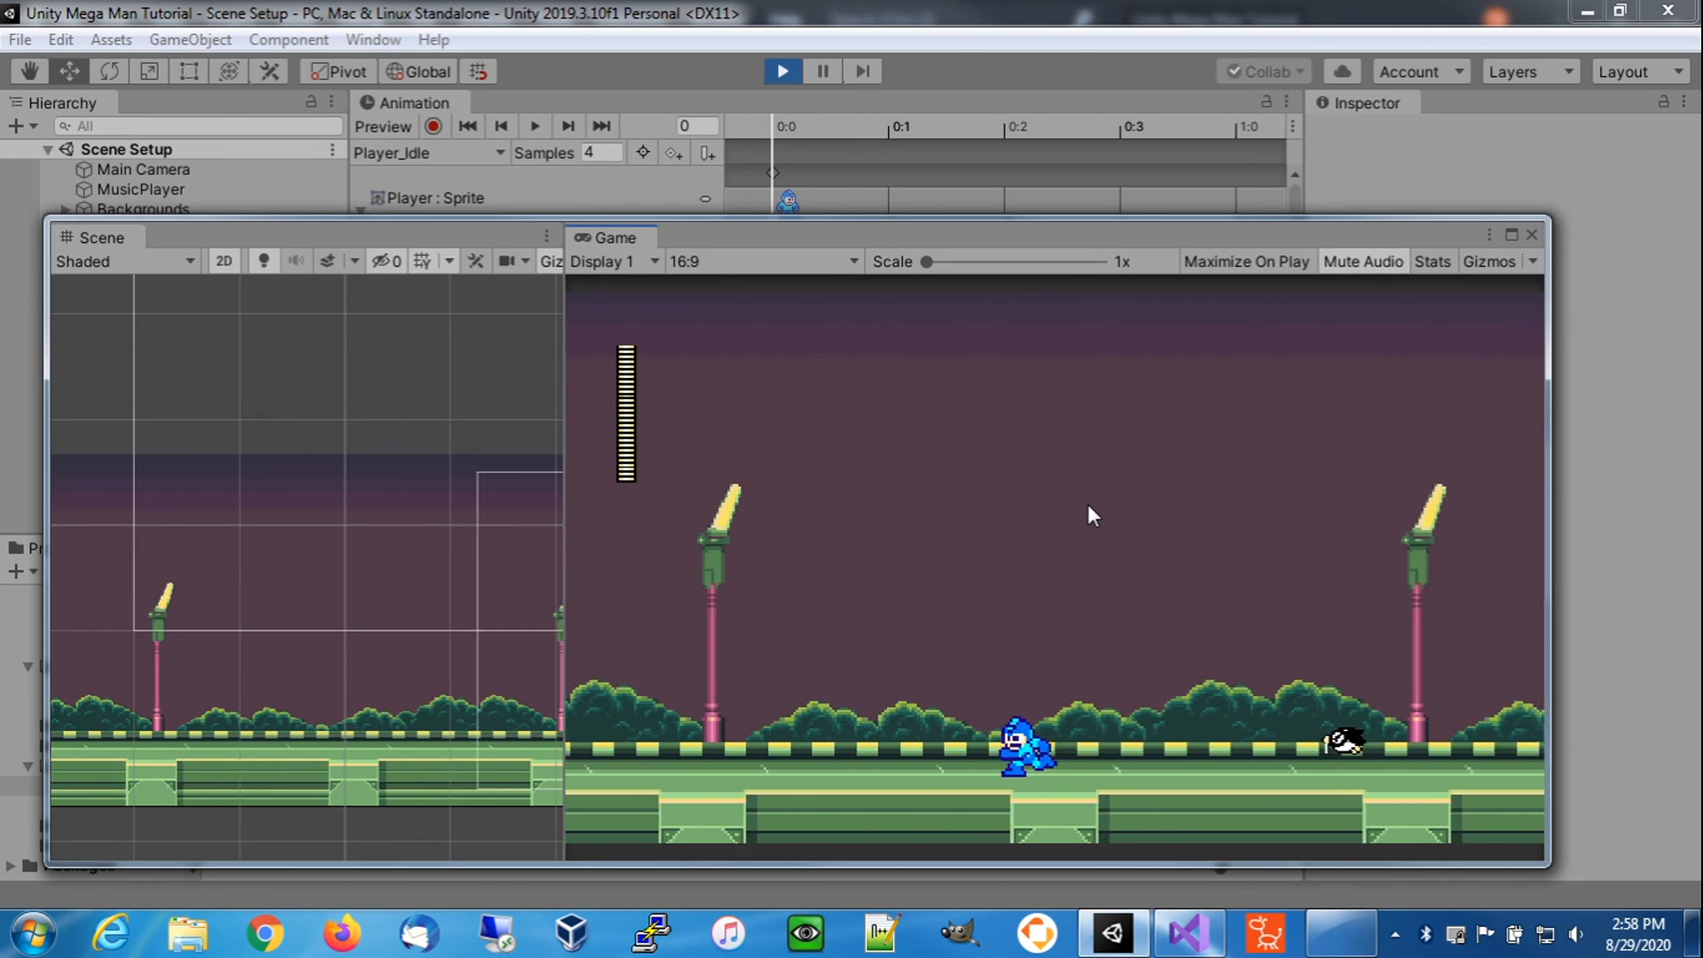
- Shoot the remaining enemy near the stage's right end, walk the player past its spot, and stop the run
{"action": "key", "text": "Right"}
{"action": "key", "text": "c"}
{"action": "key", "text": "Right"}
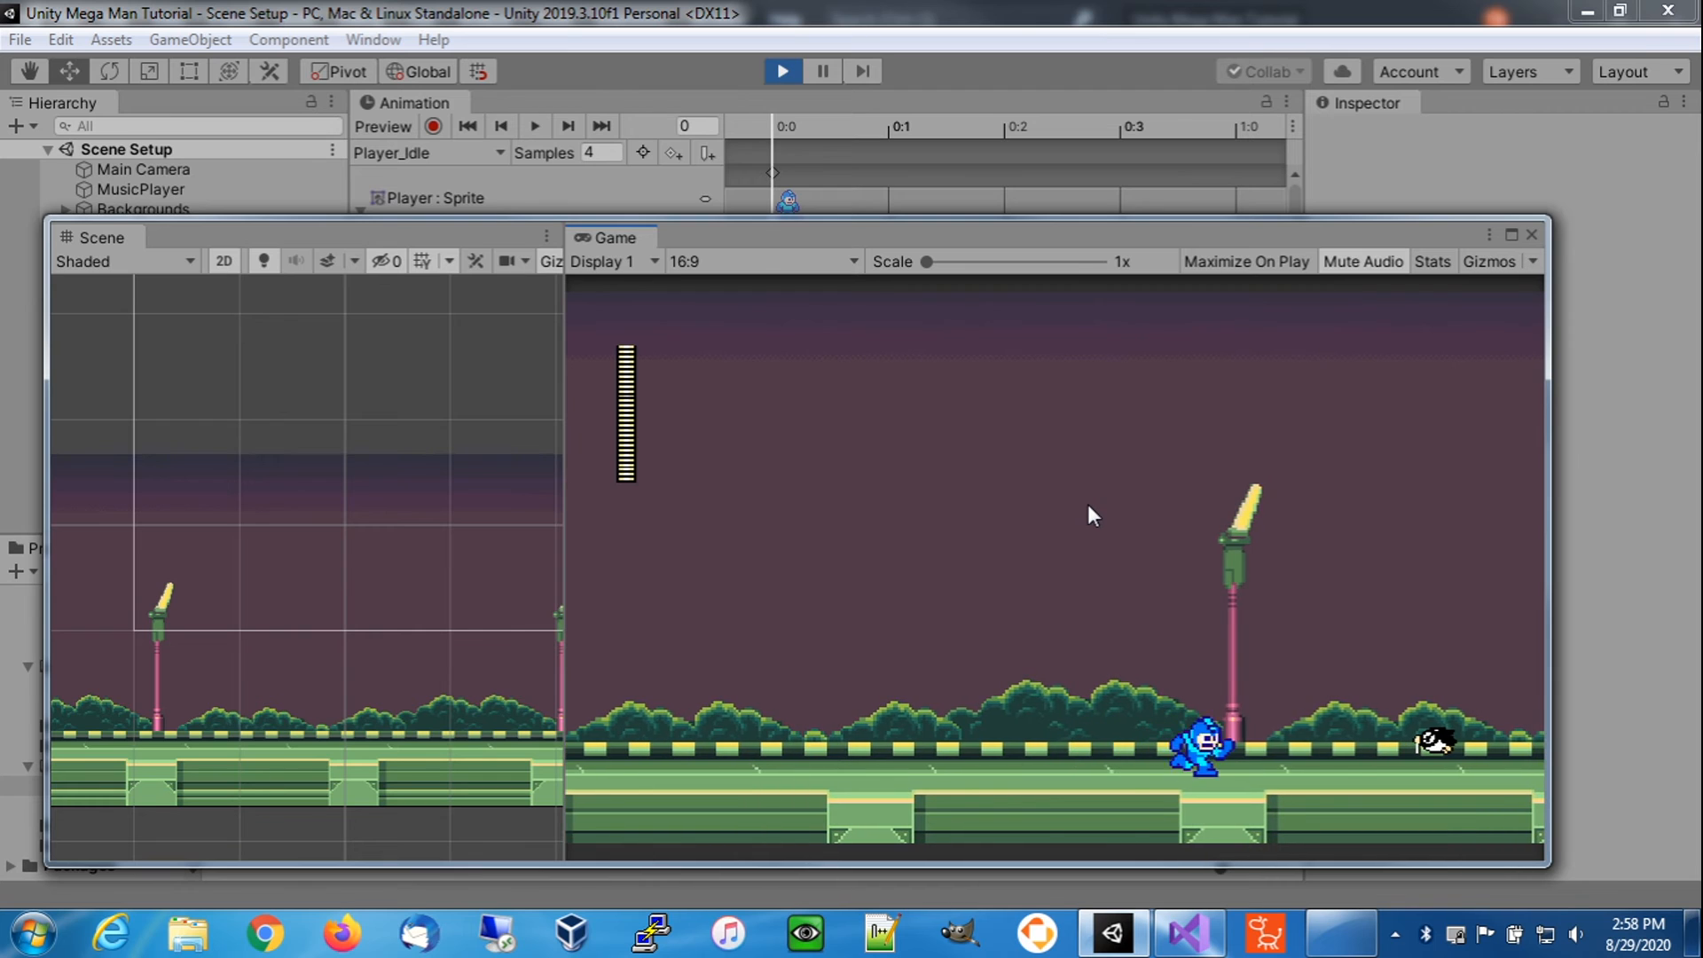
{"action": "key", "text": "c"}
{"action": "key", "text": "space"}
{"action": "key", "text": "Right"}
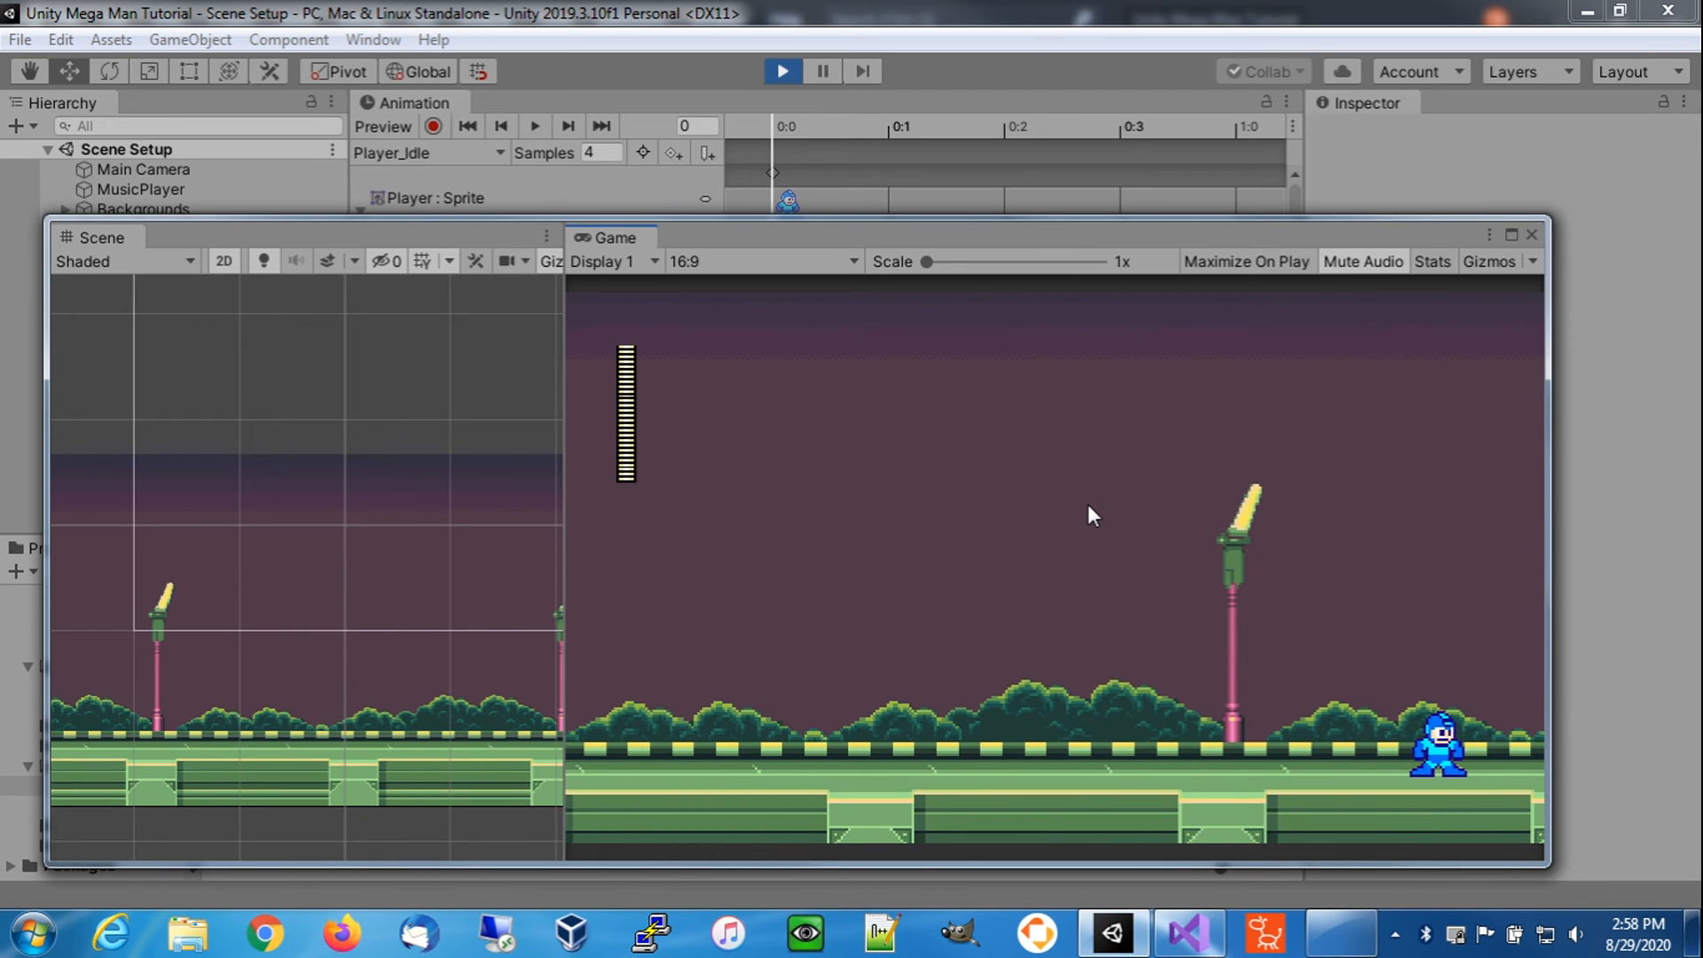
{"action": "left_click", "coordinate": [781, 70]}
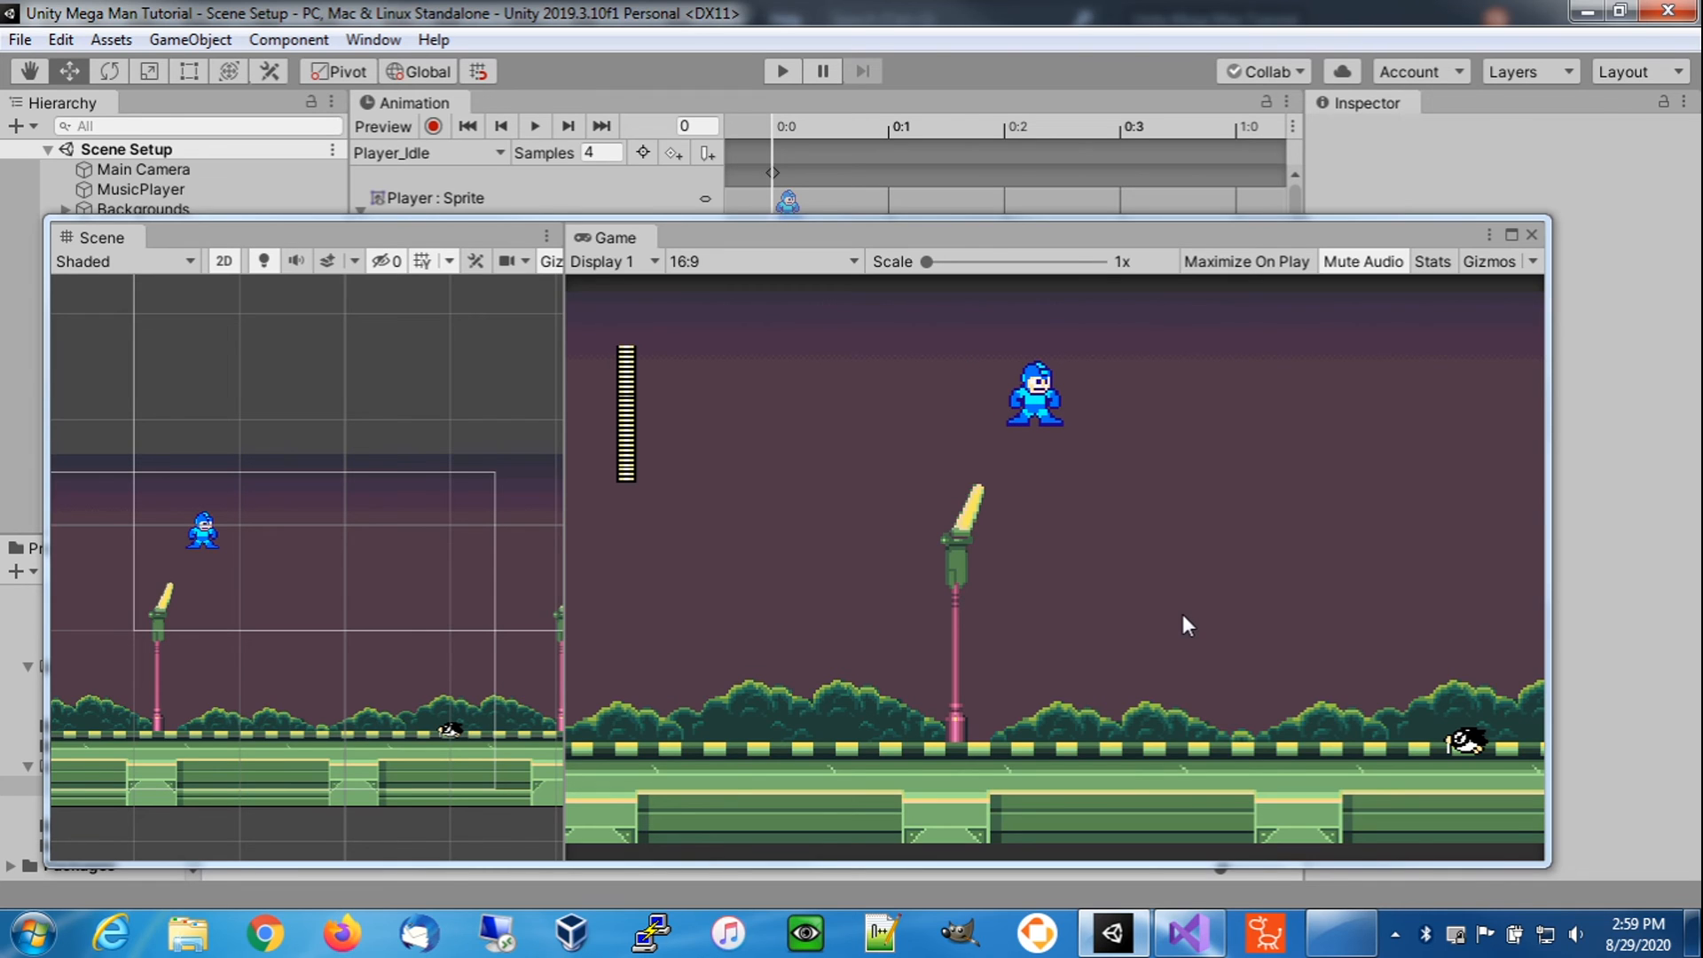
- Switch to Visual Studio, bring up BulletScript.cs, and save it with the Awake code free of stray characters
{"action": "left_click", "coordinate": [1198, 945]}
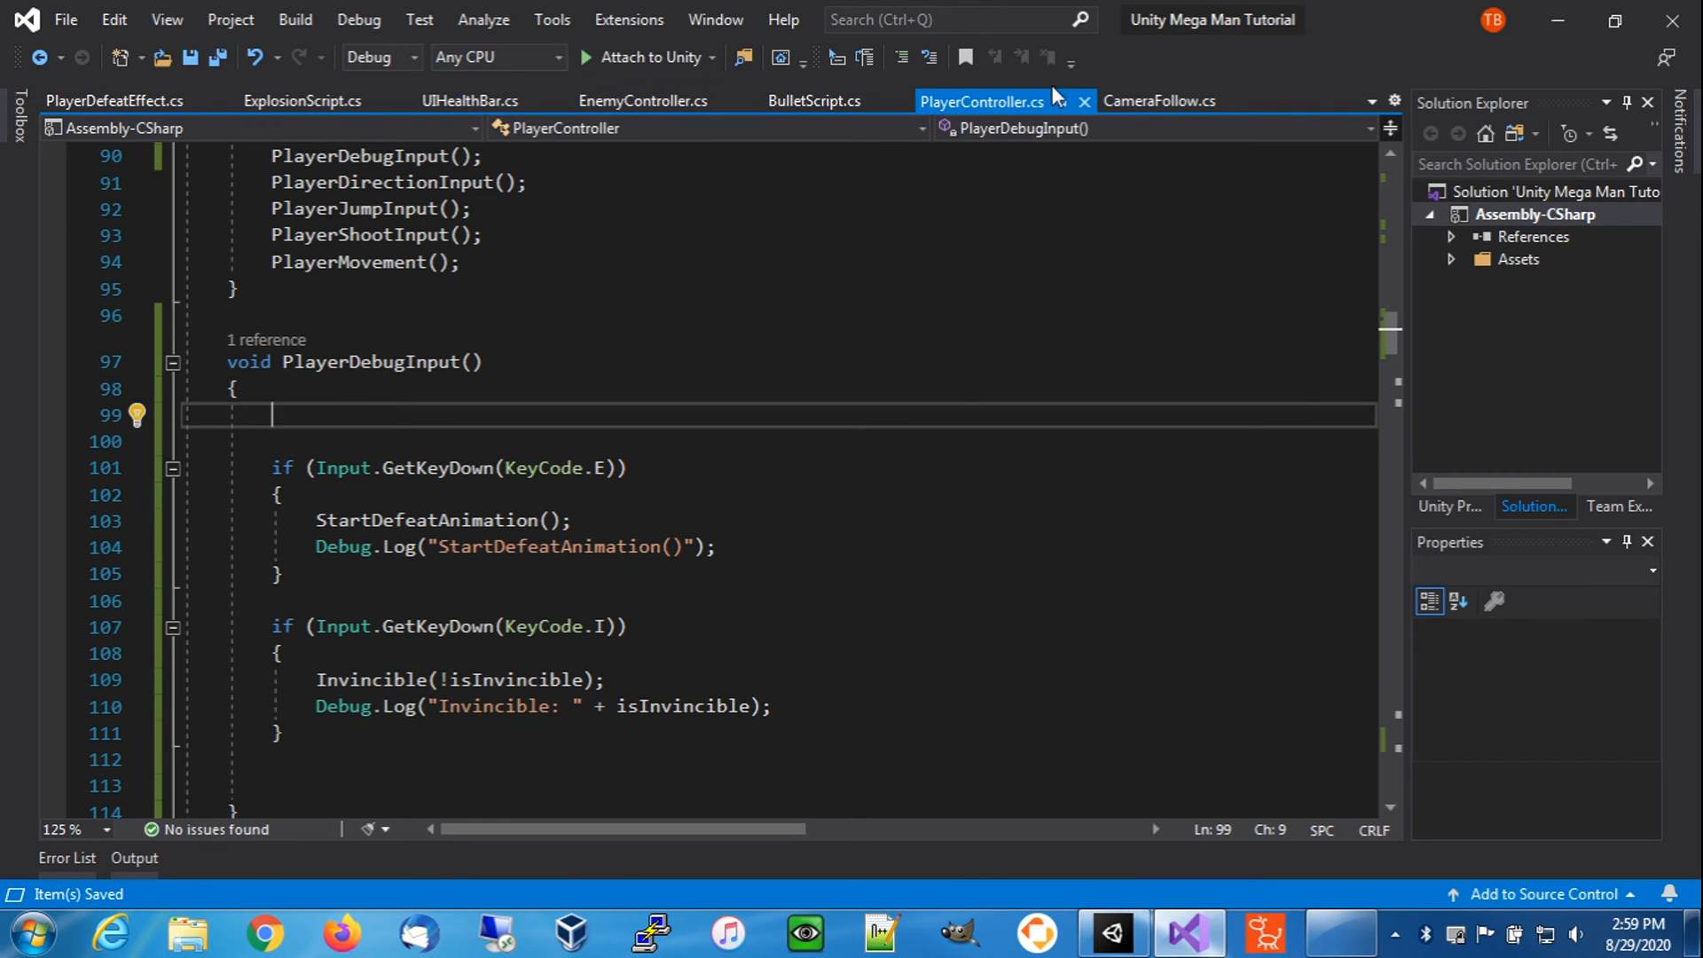
{"action": "left_click", "coordinate": [829, 102]}
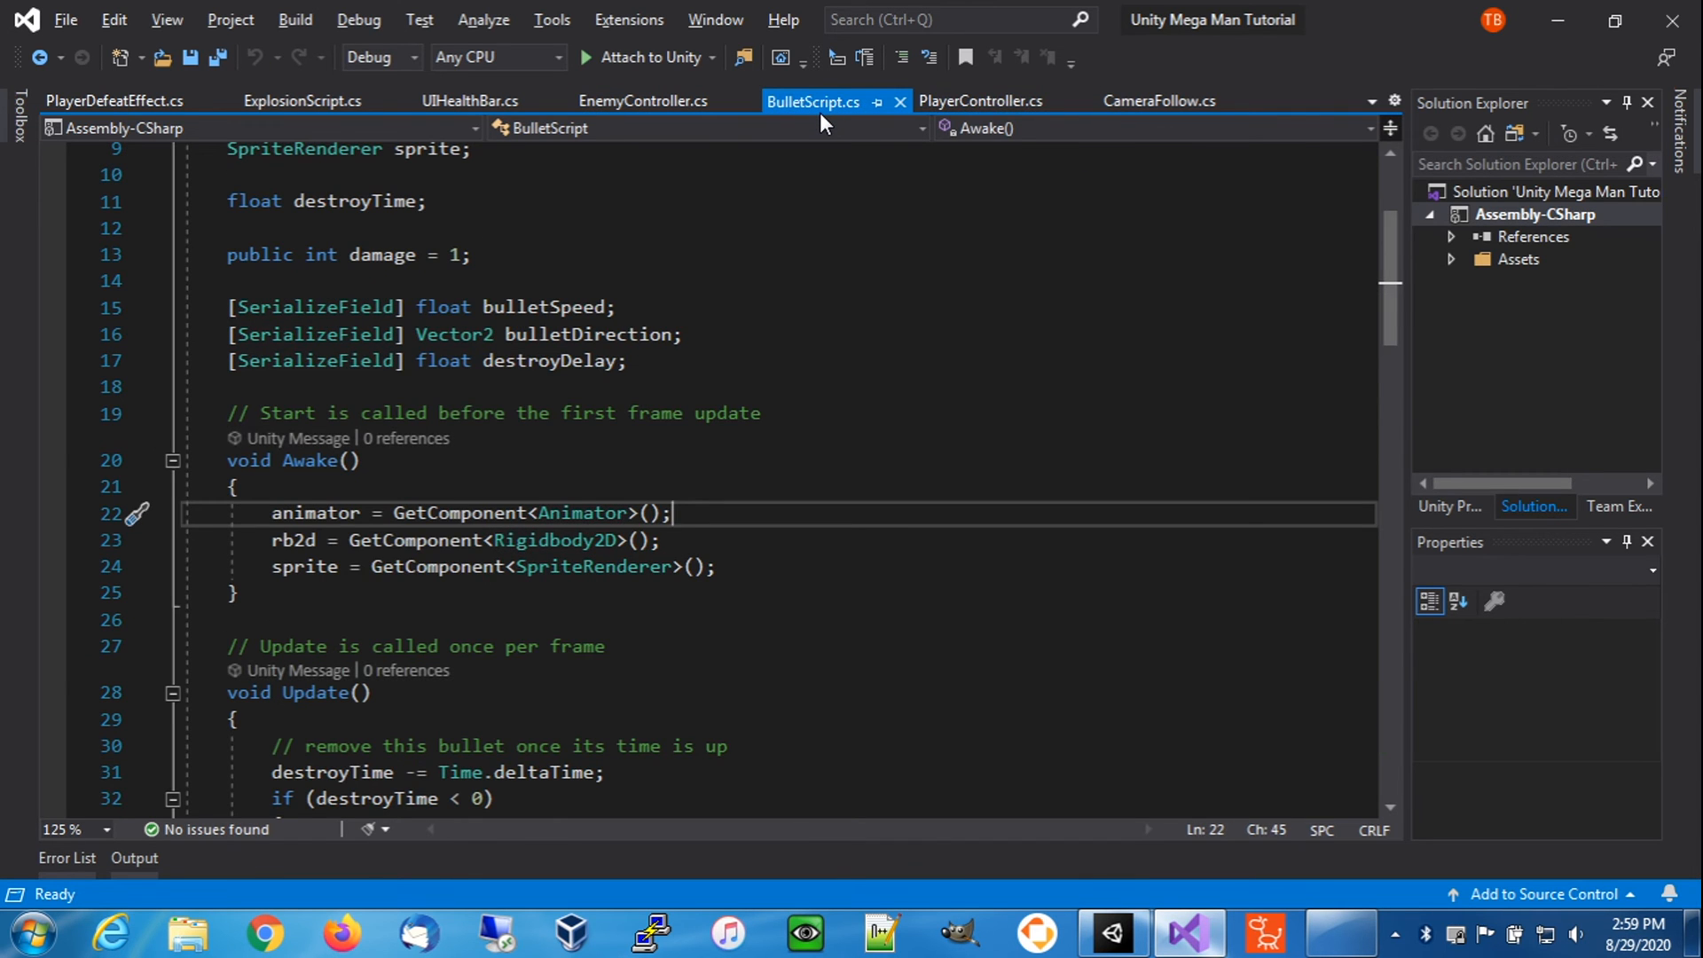
{"action": "type", "text": "p"}
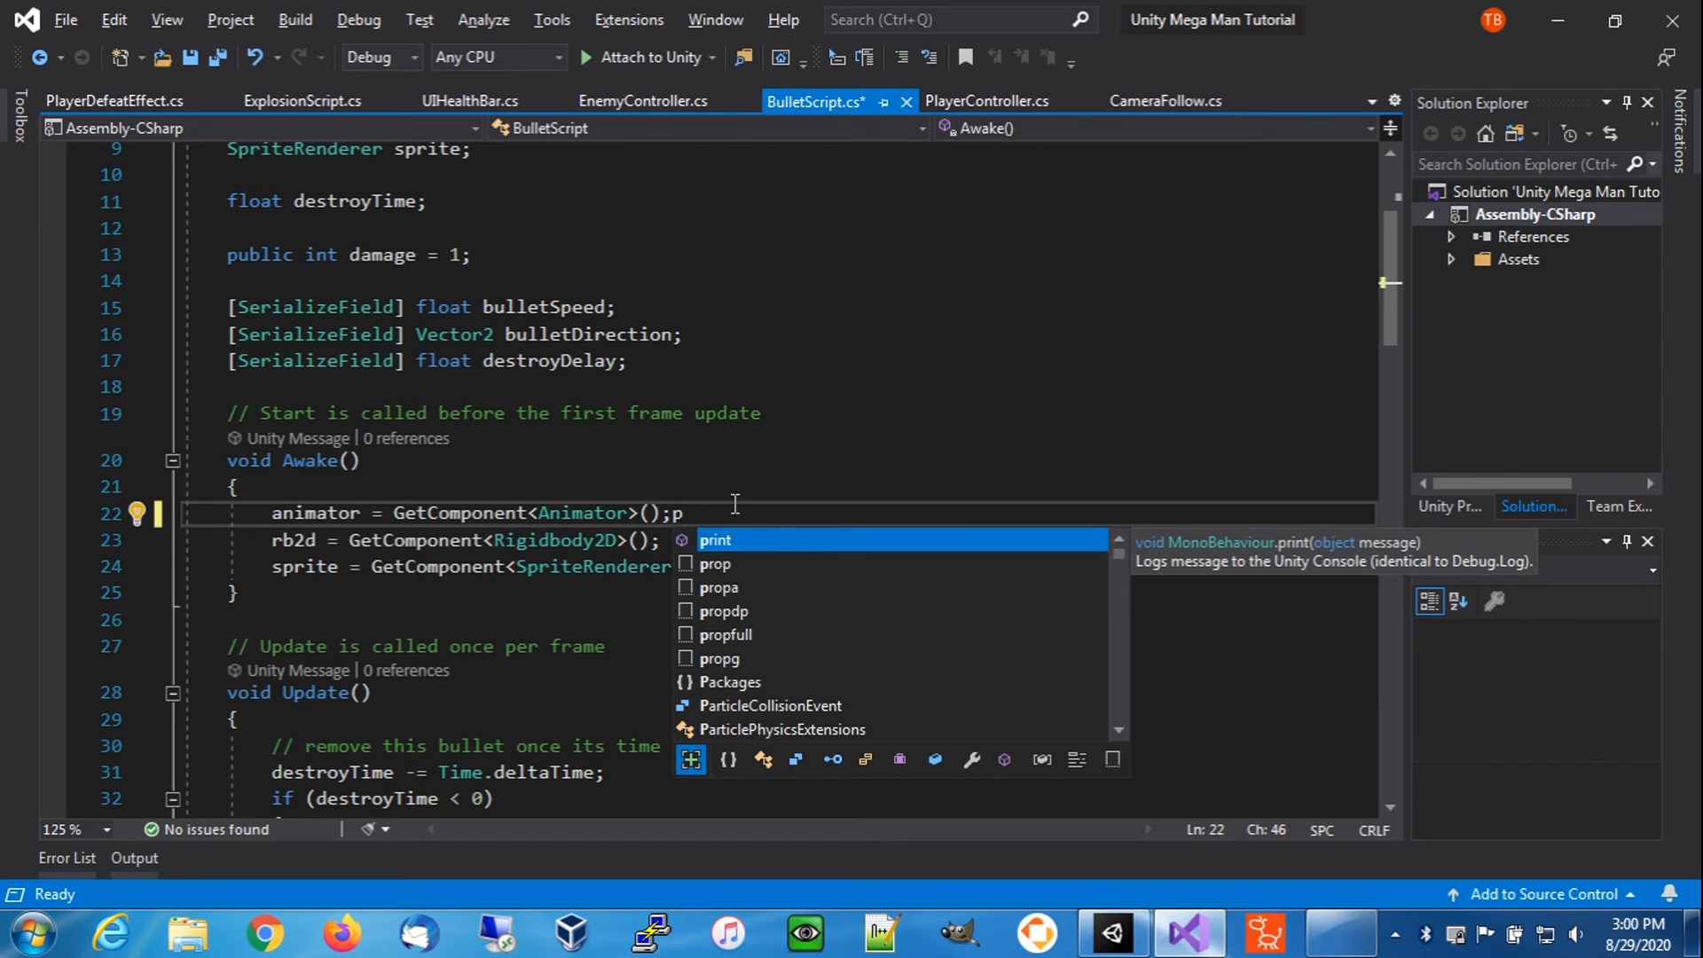
{"action": "key", "text": "BackSpace"}
{"action": "left_click", "coordinate": [661, 461]}
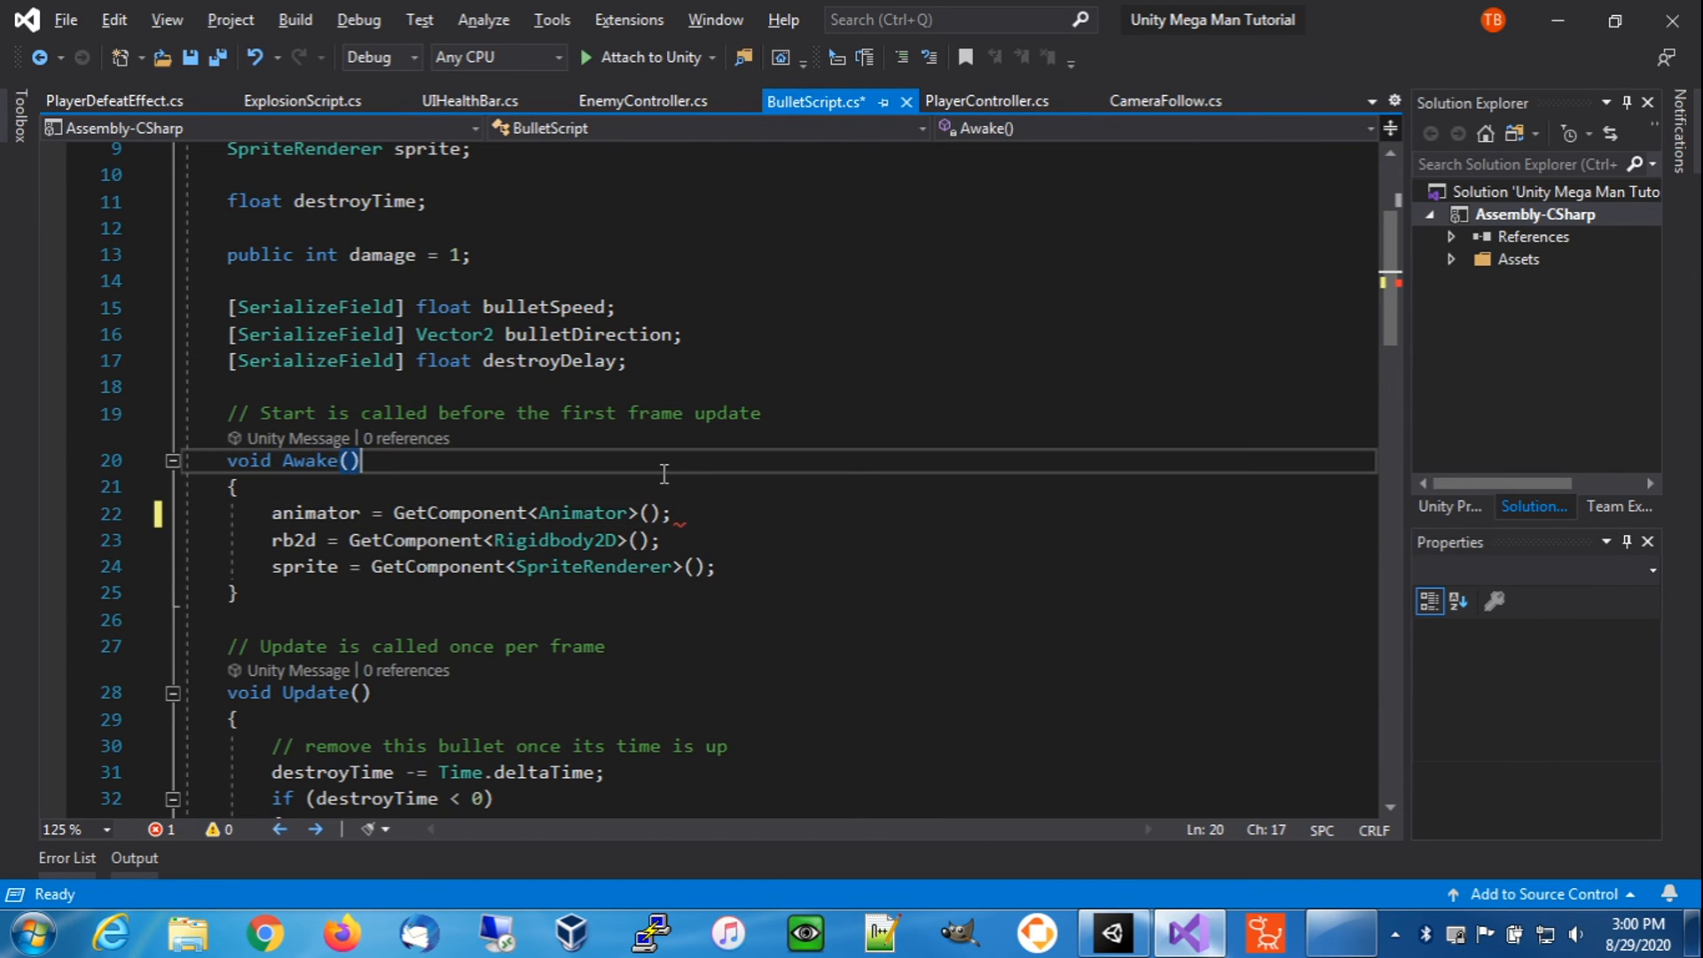
{"action": "left_click", "coordinate": [190, 57]}
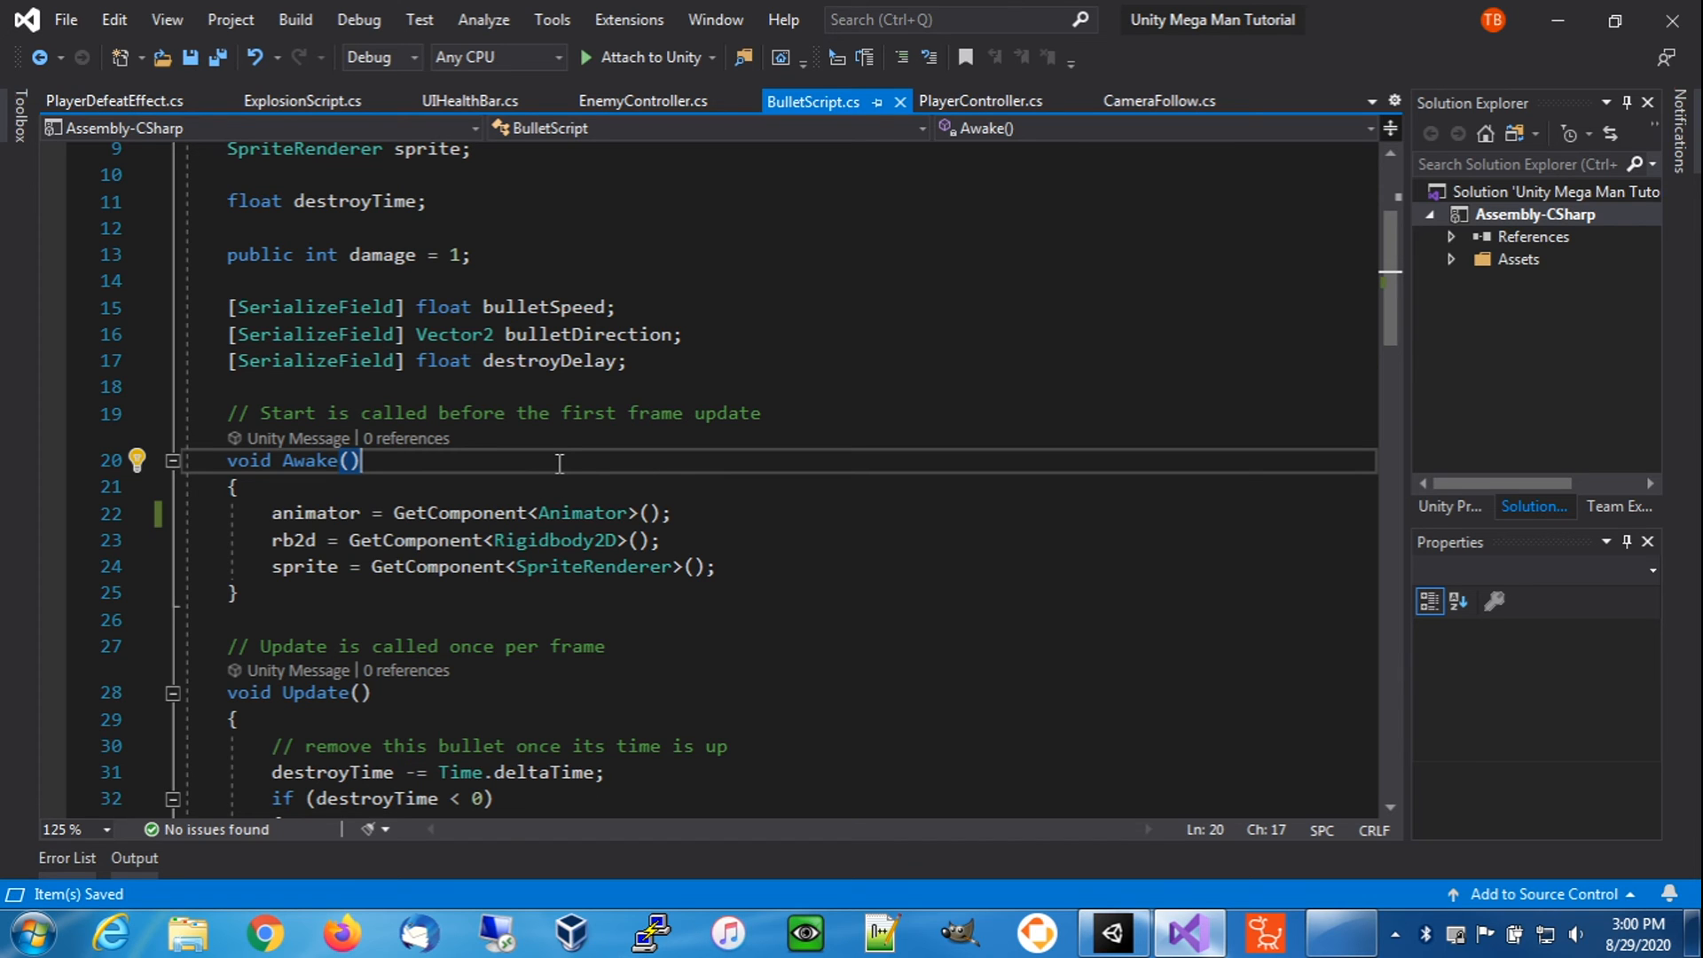
- Declare a bool field named freezeBullet below destroyTime in the BulletScript class
{"action": "scroll", "coordinate": [431, 298], "scroll_direction": "up", "scroll_amount": 2}
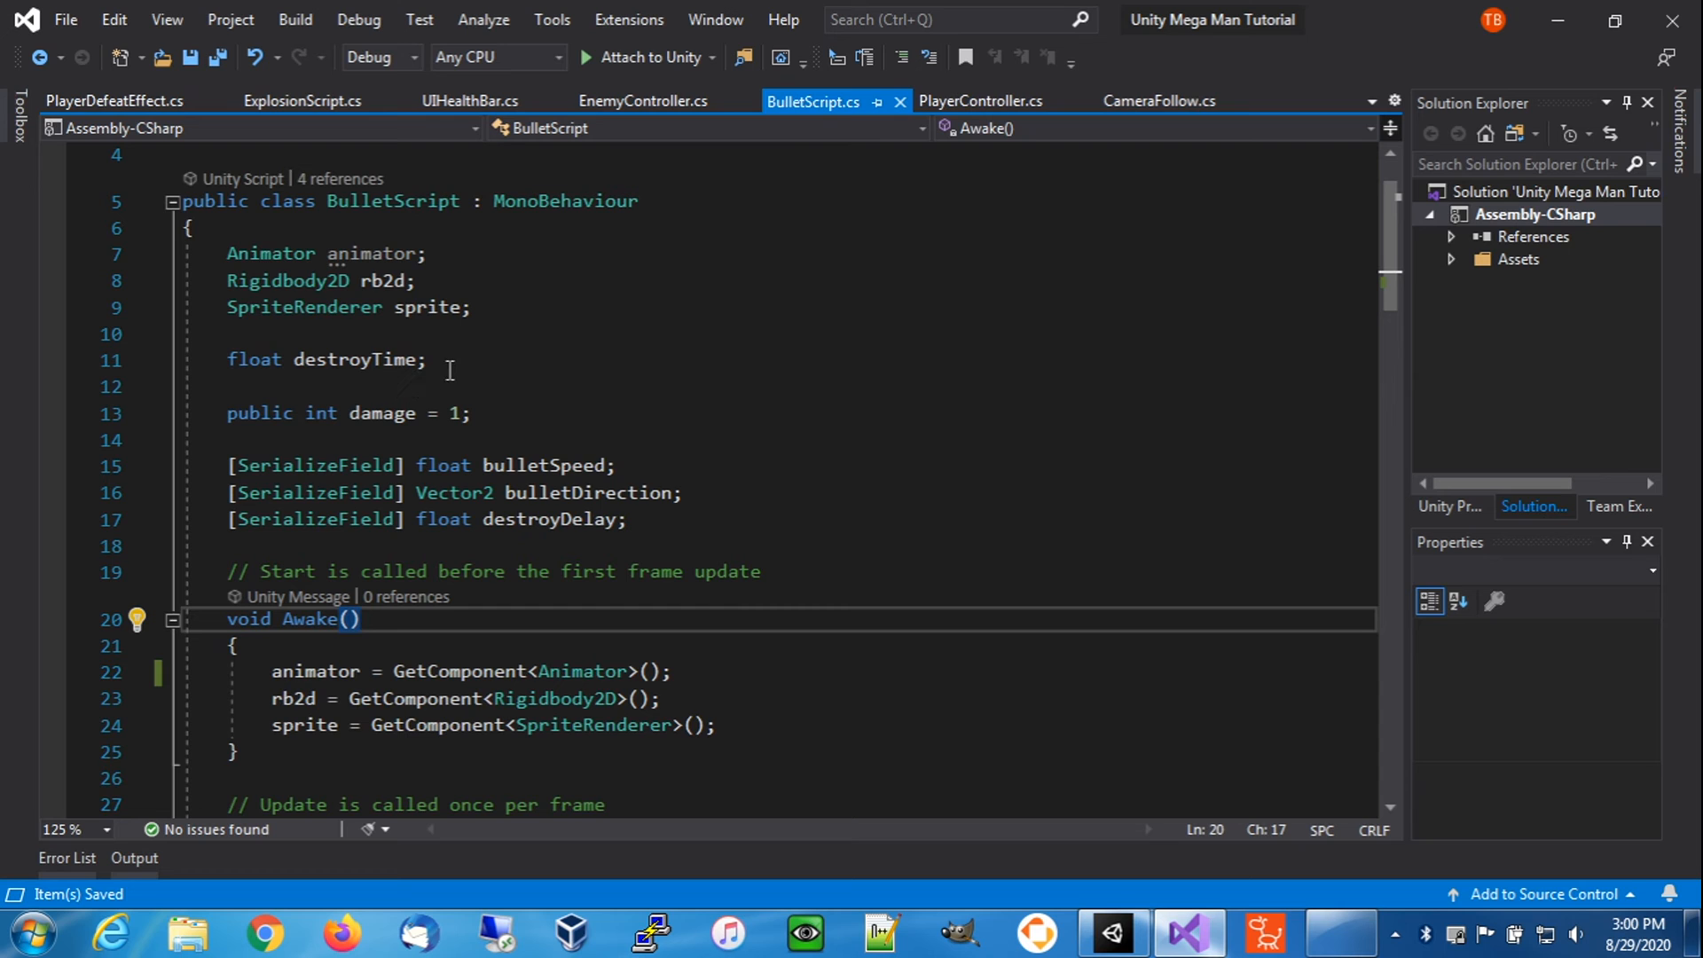
{"action": "left_click", "coordinate": [467, 369]}
{"action": "key", "text": "Return"}
{"action": "key", "text": "Return"}
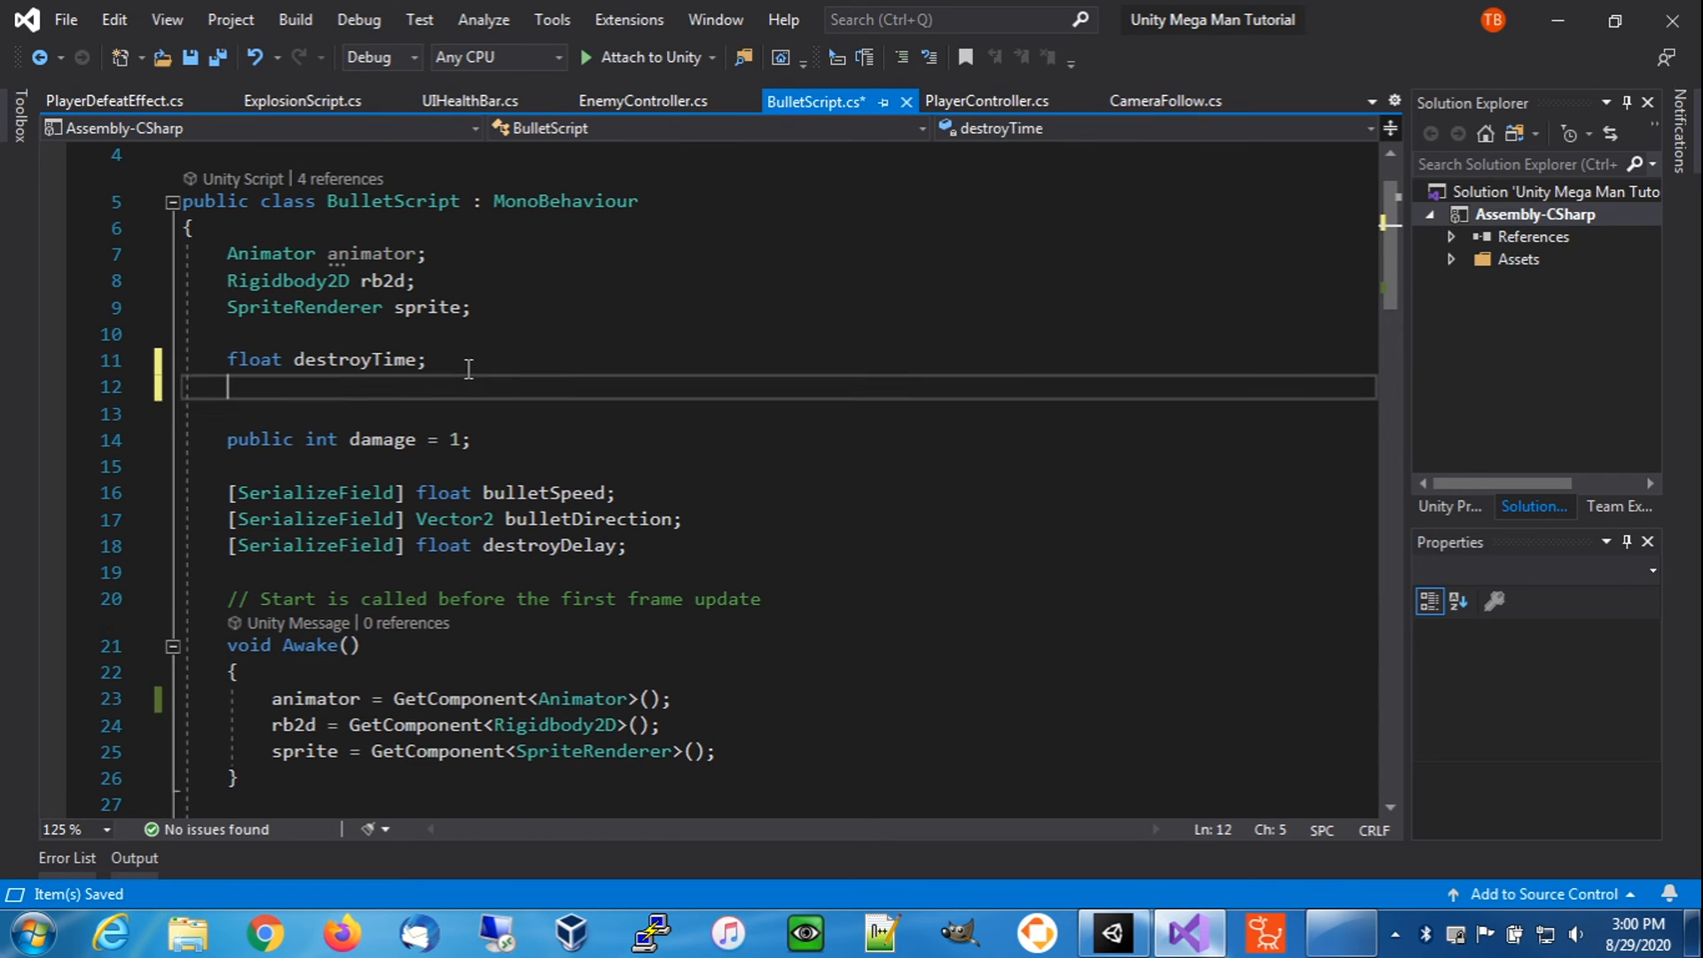
{"action": "type", "text": "bool"}
{"action": "key", "text": "Escape"}
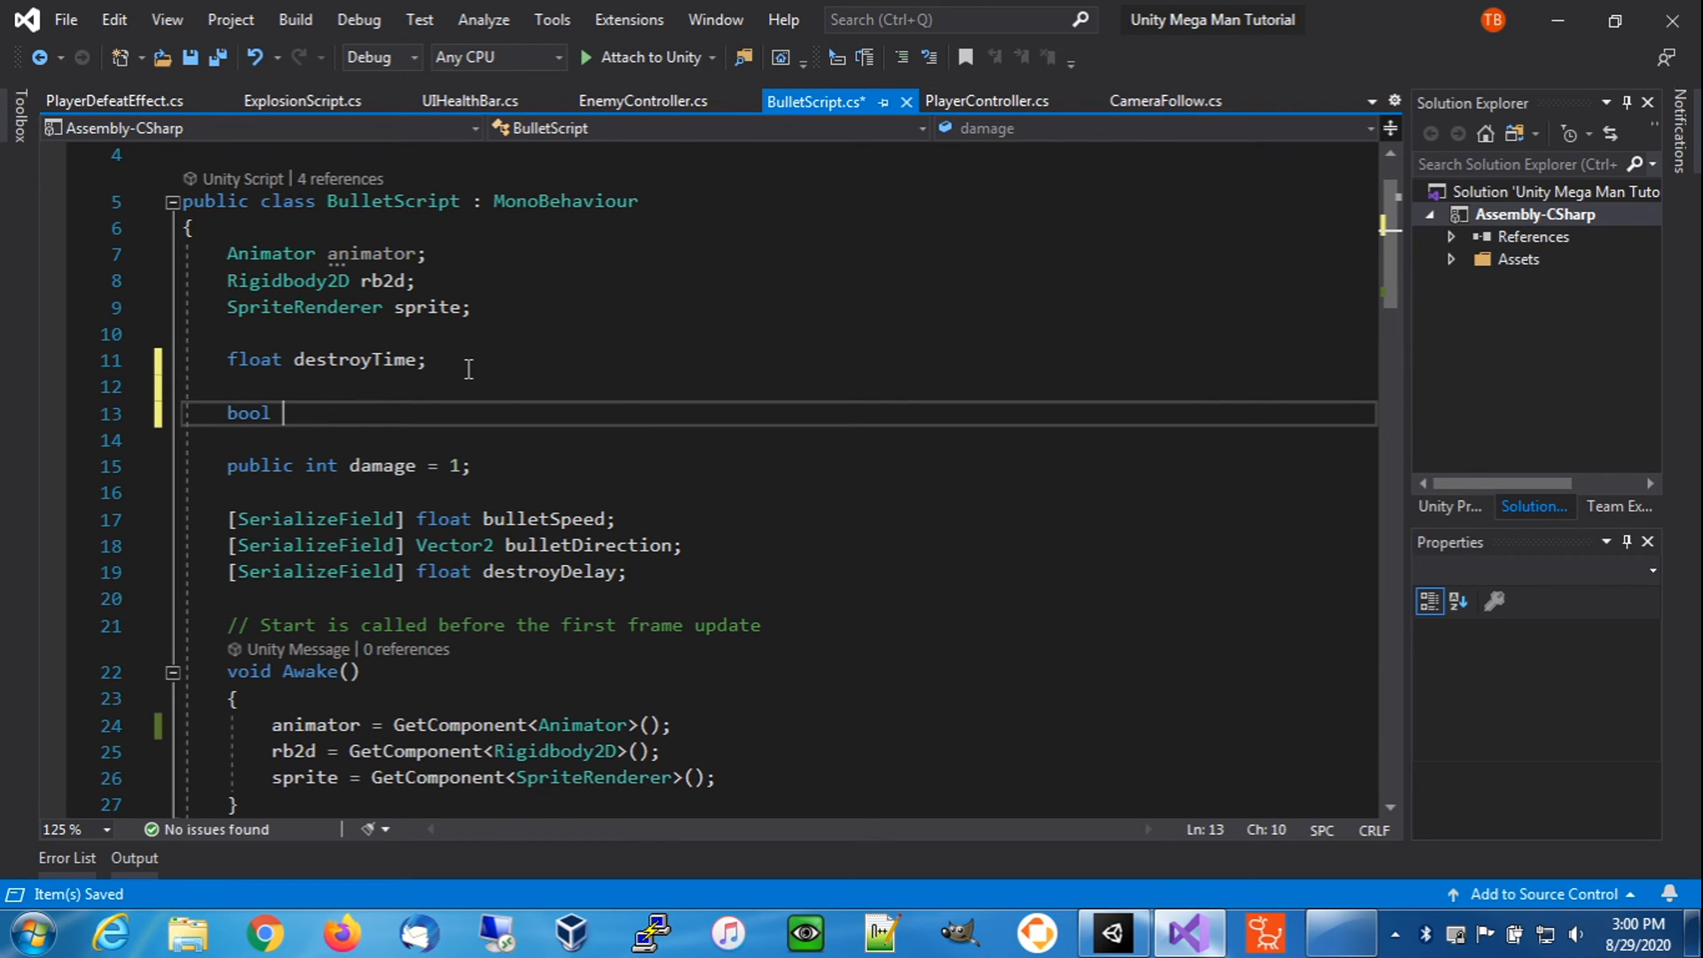
{"action": "type", "text": "freezeBullet;"}
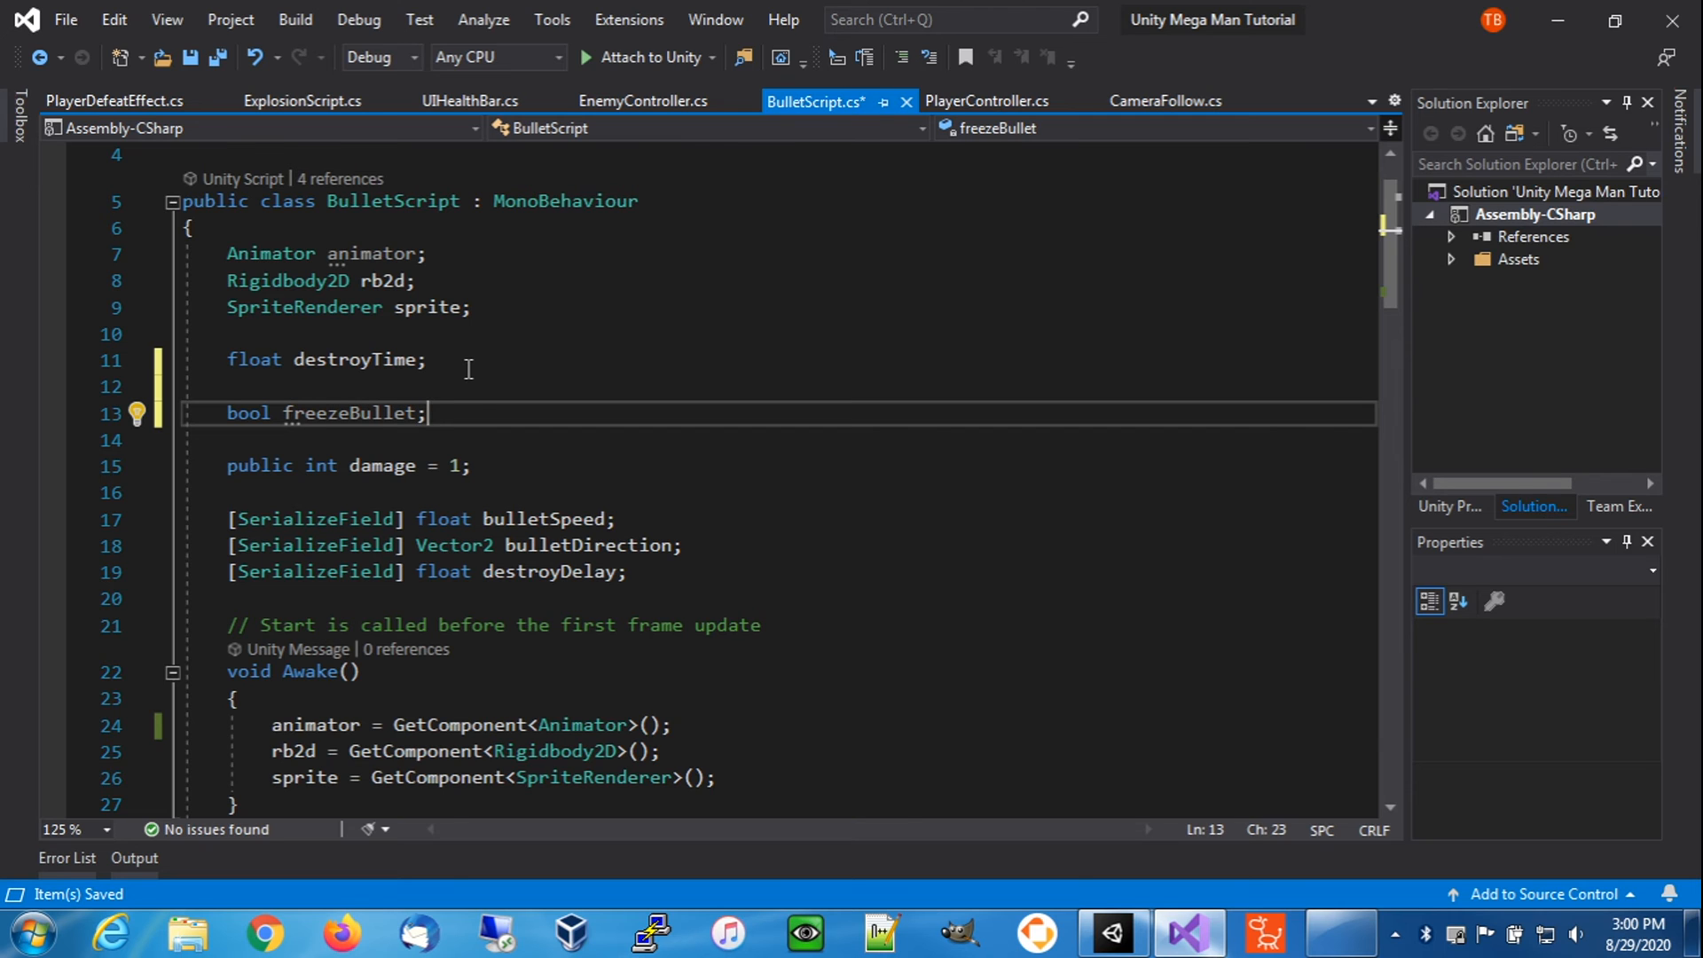
- Declare a RigidbodyConstraints2D field named rb2dConstraints below freezeBullet and save the script
{"action": "key", "text": "Return"}
{"action": "key", "text": "Return"}
{"action": "type", "text": "Rigi"}
{"action": "key", "text": "Down"}
{"action": "key", "text": "Down"}
{"action": "key", "text": "Down"}
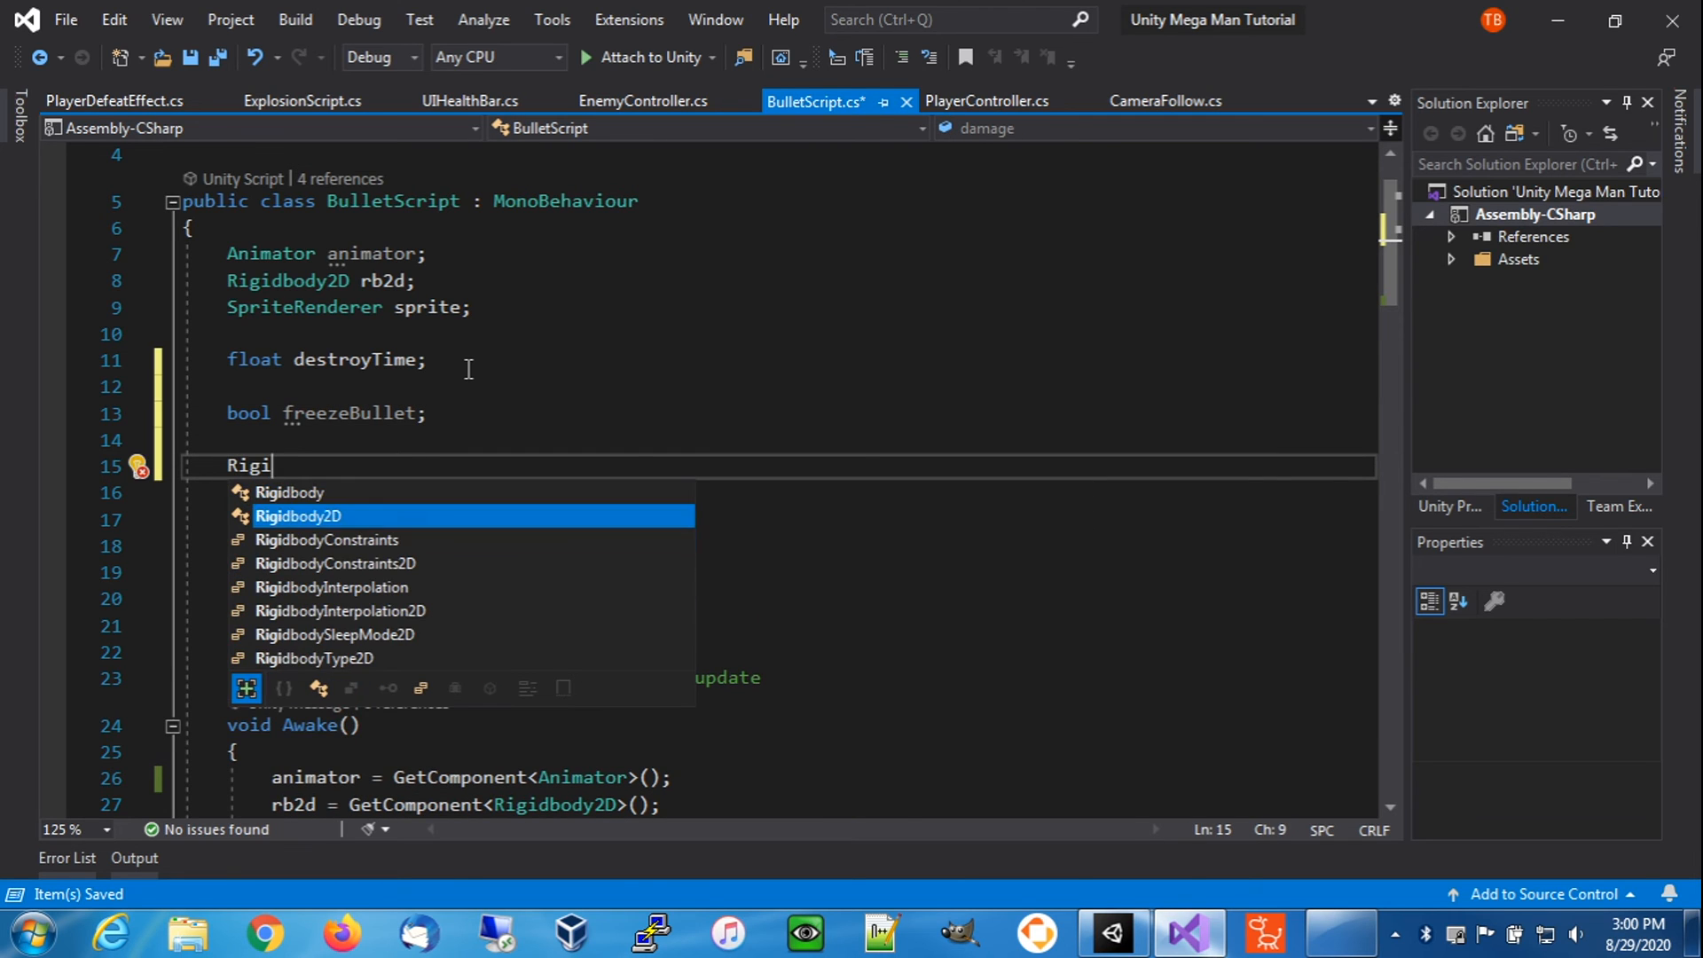
{"action": "key", "text": "Tab"}
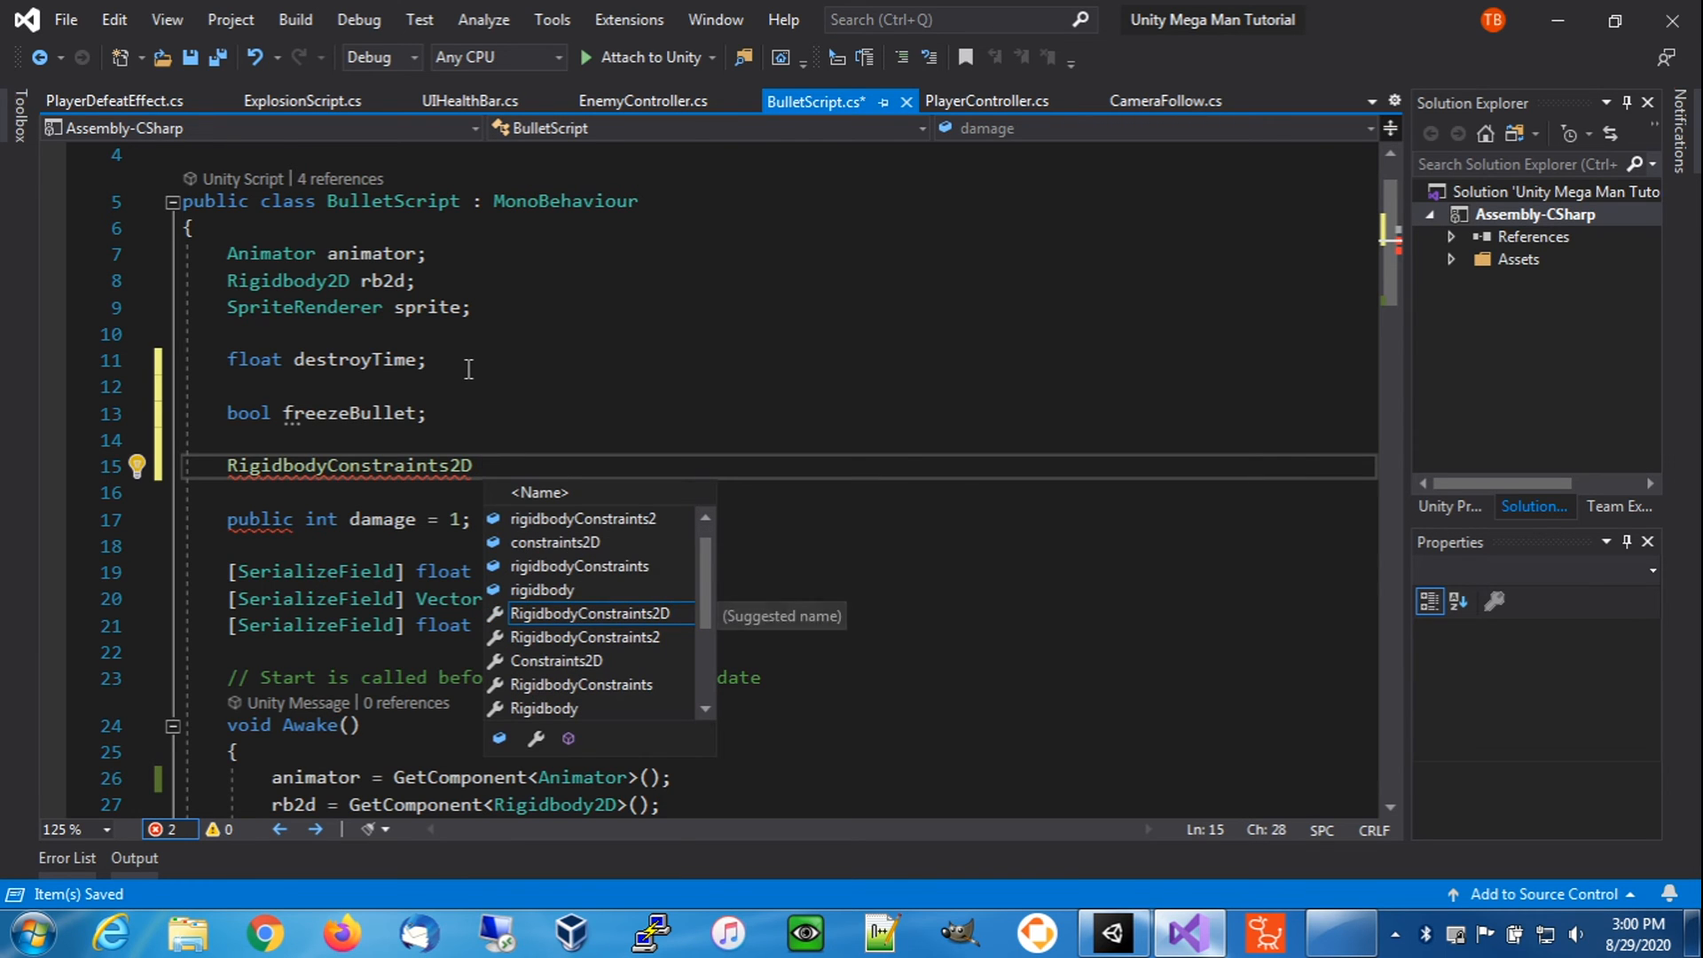
{"action": "type", "text": "rb2"}
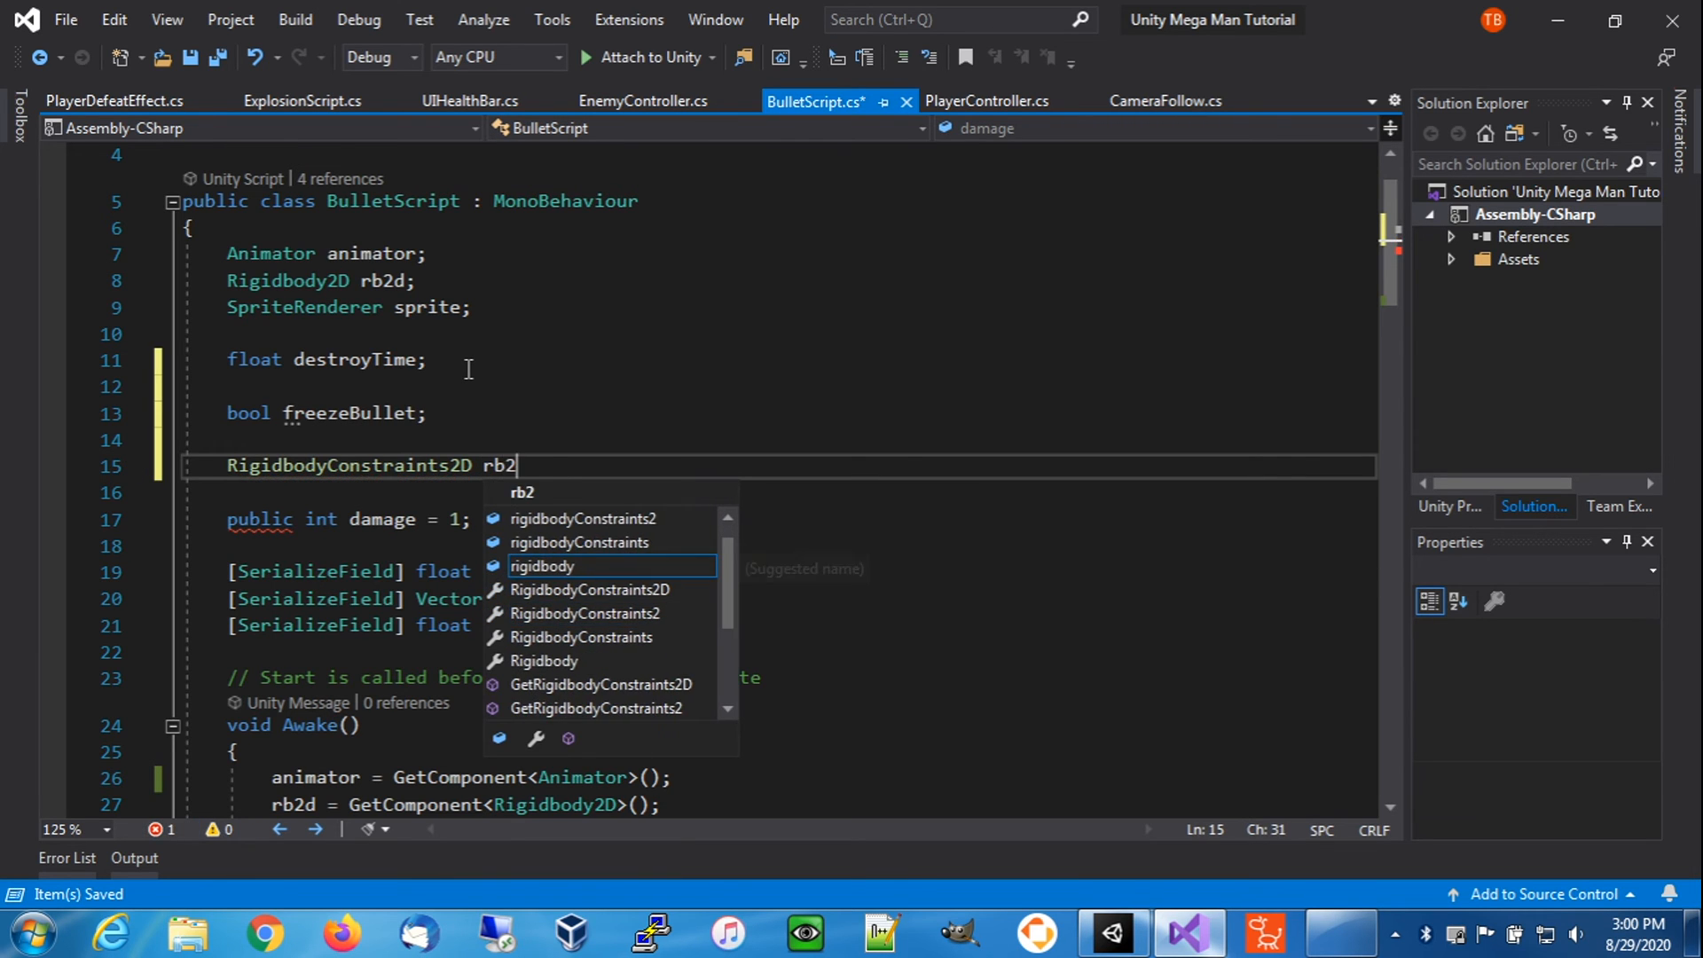
{"action": "type", "text": "dCon"}
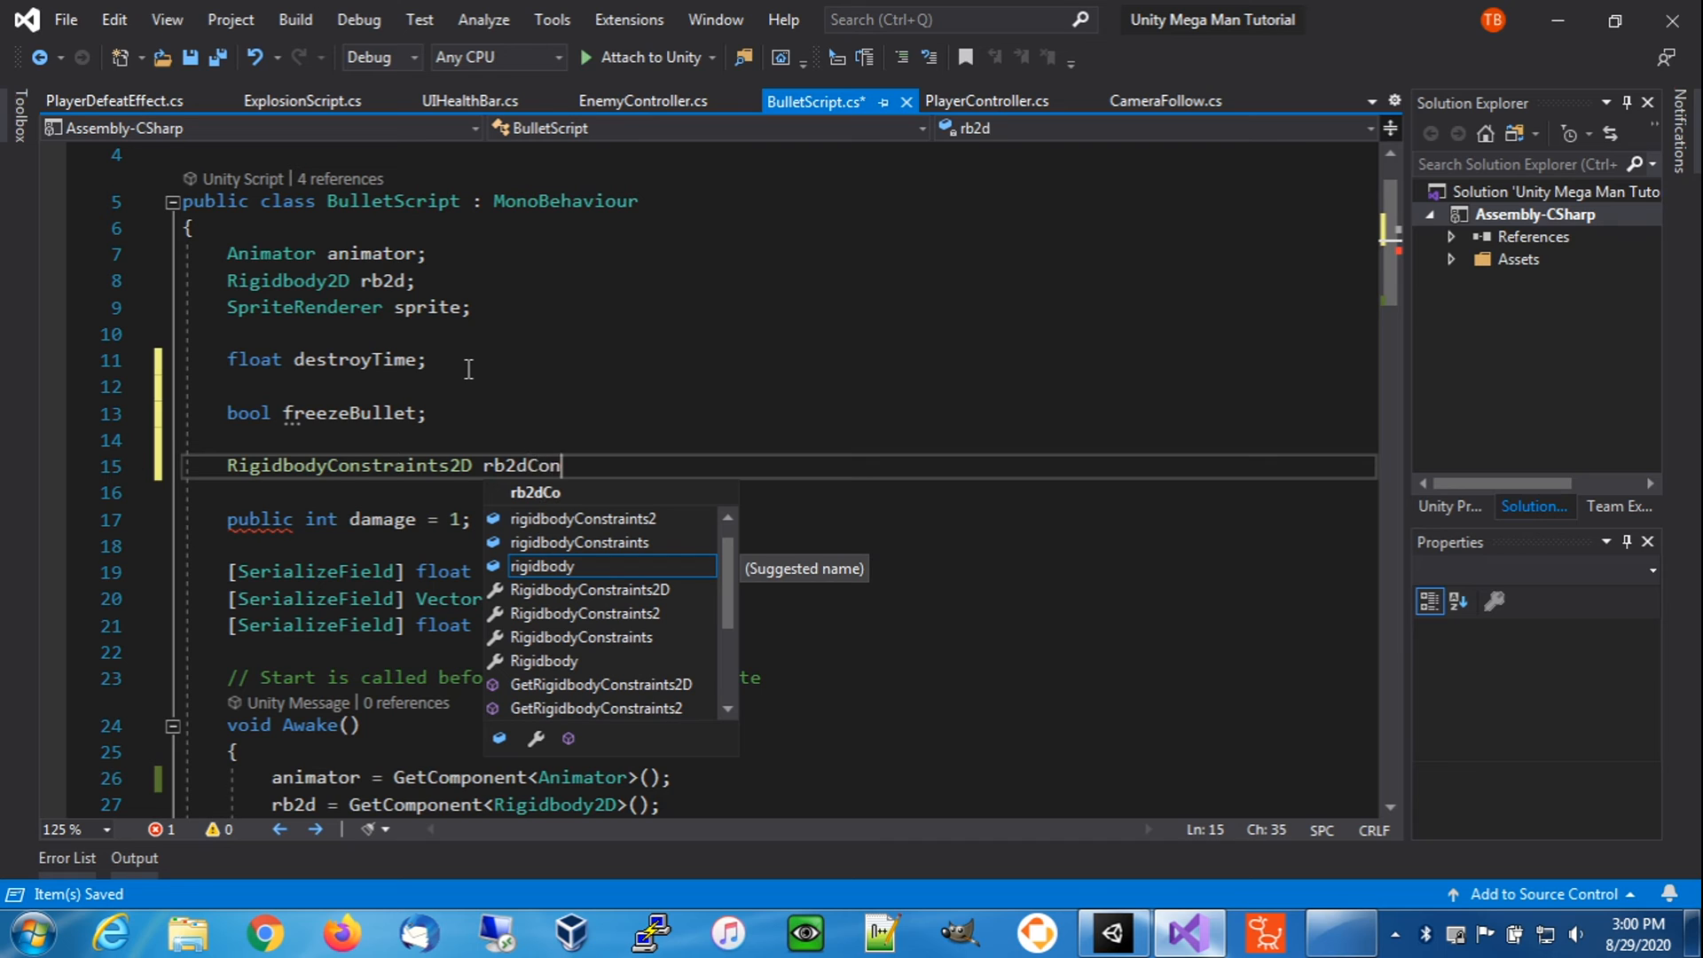
{"action": "type", "text": "straints;"}
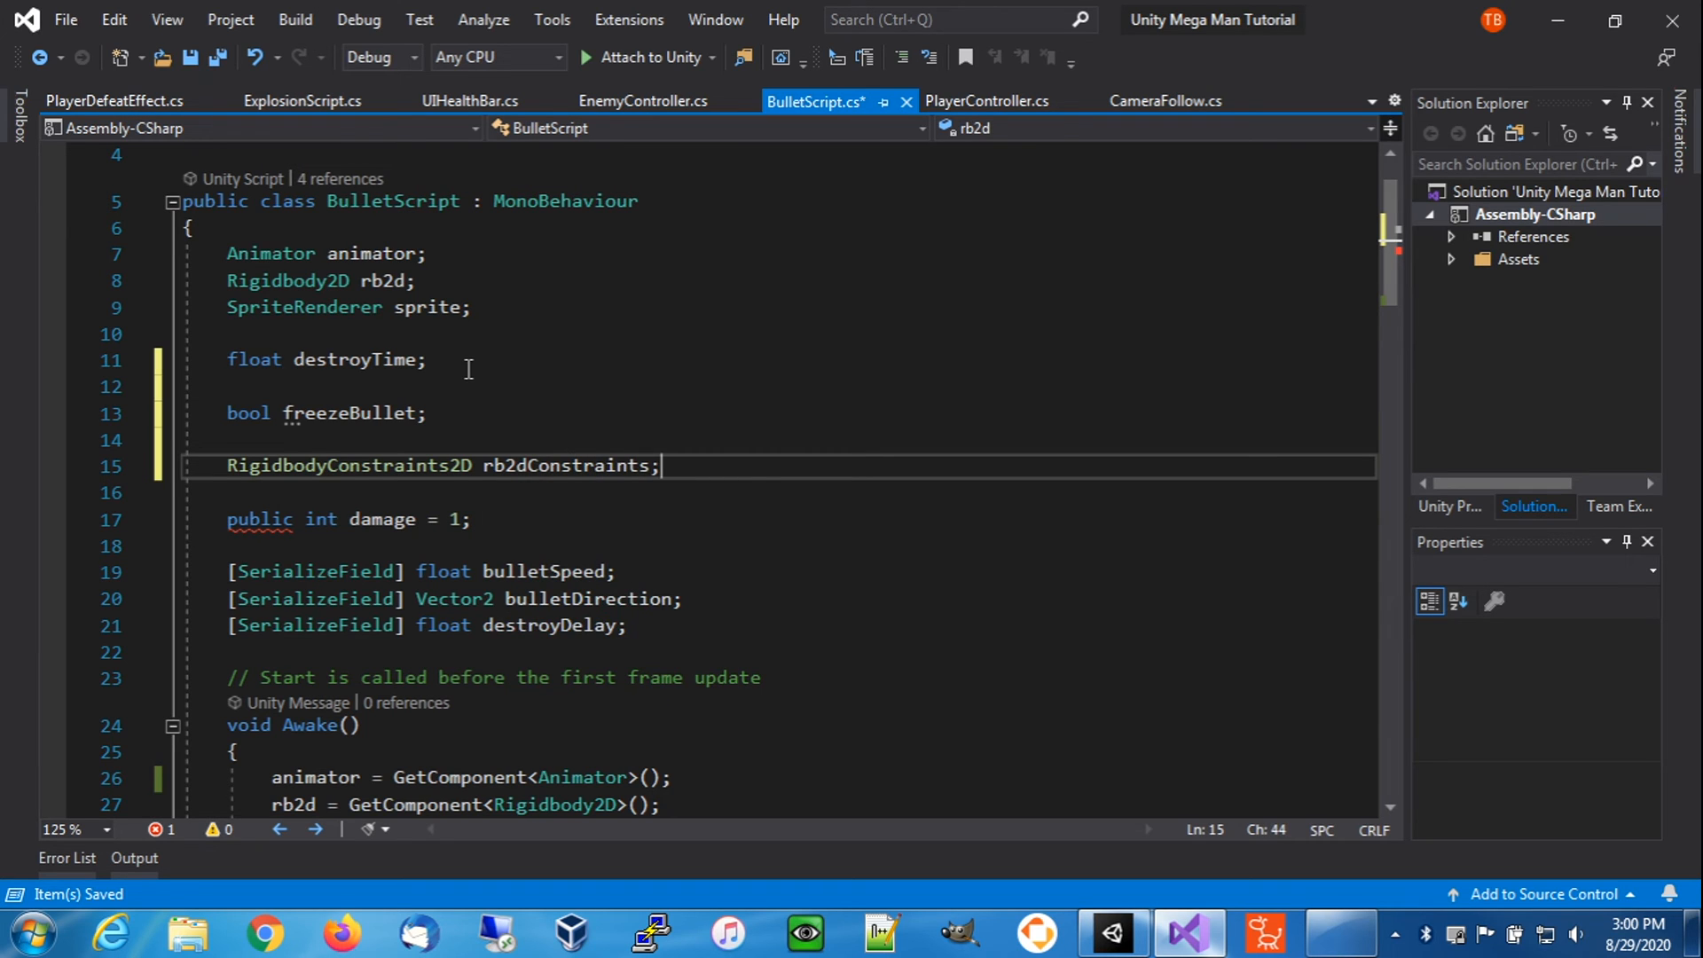
{"action": "left_click", "coordinate": [192, 59]}
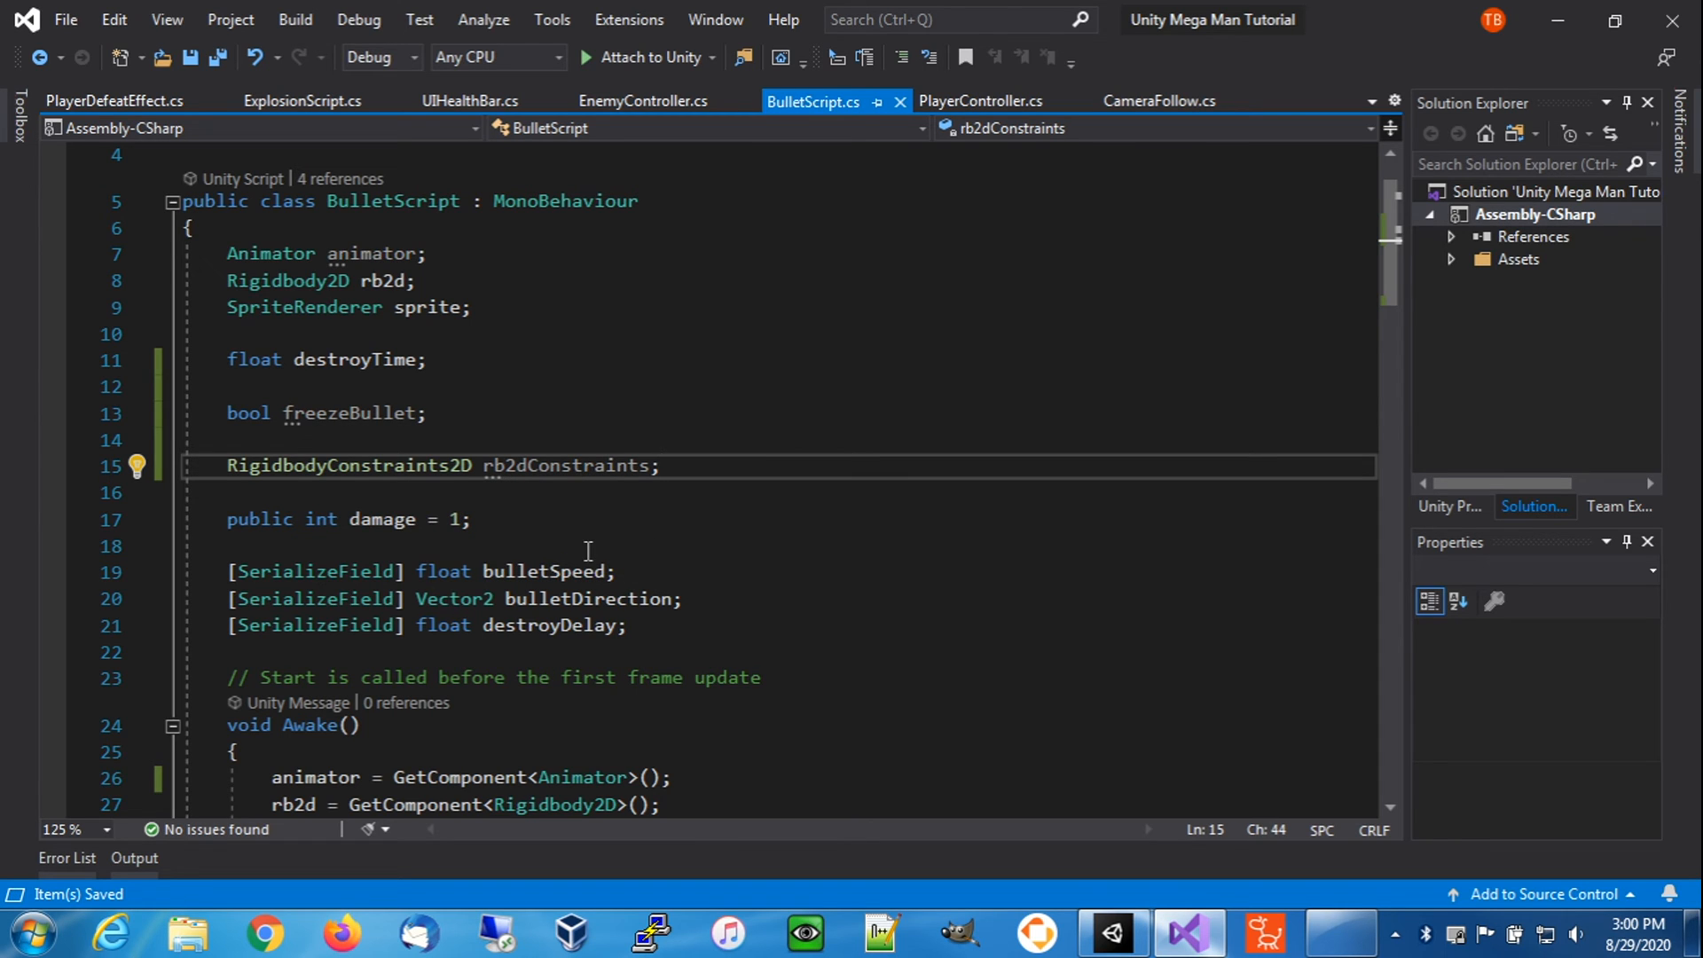
- Add a public void FreezeBullet(bool freeze) method with an empty body between Shoot and OnTriggerEnter2D
{"action": "scroll", "coordinate": [533, 549], "scroll_direction": "down", "scroll_amount": 5}
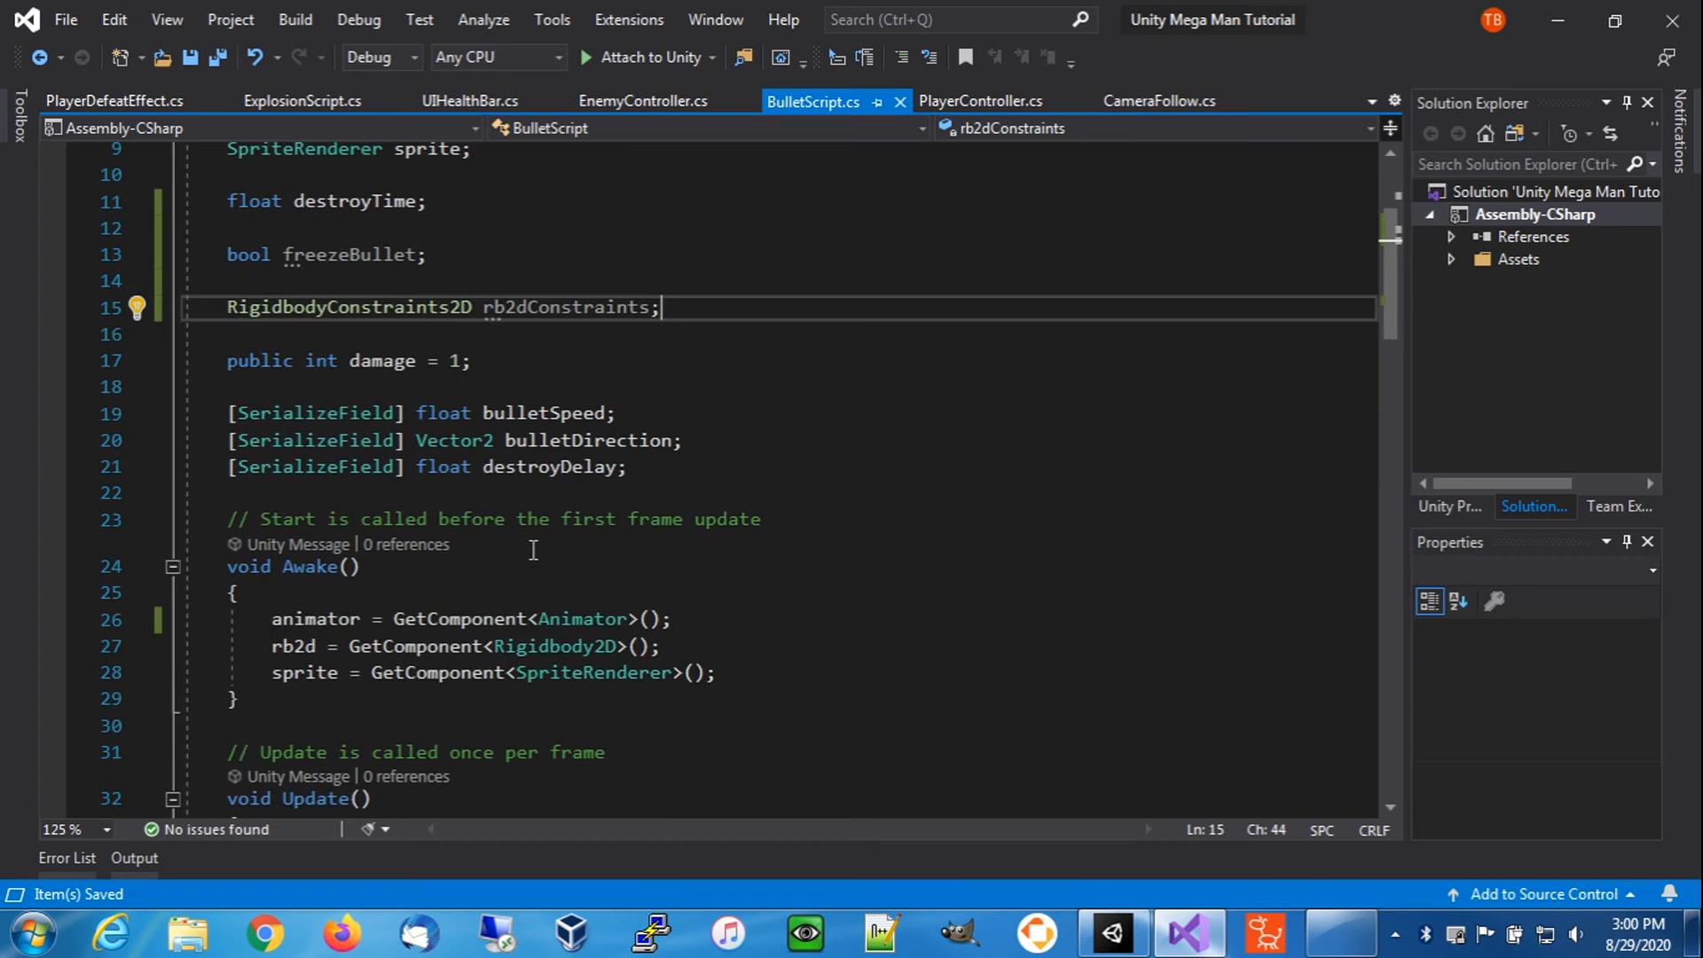
{"action": "scroll", "coordinate": [533, 549], "scroll_direction": "down", "scroll_amount": 7}
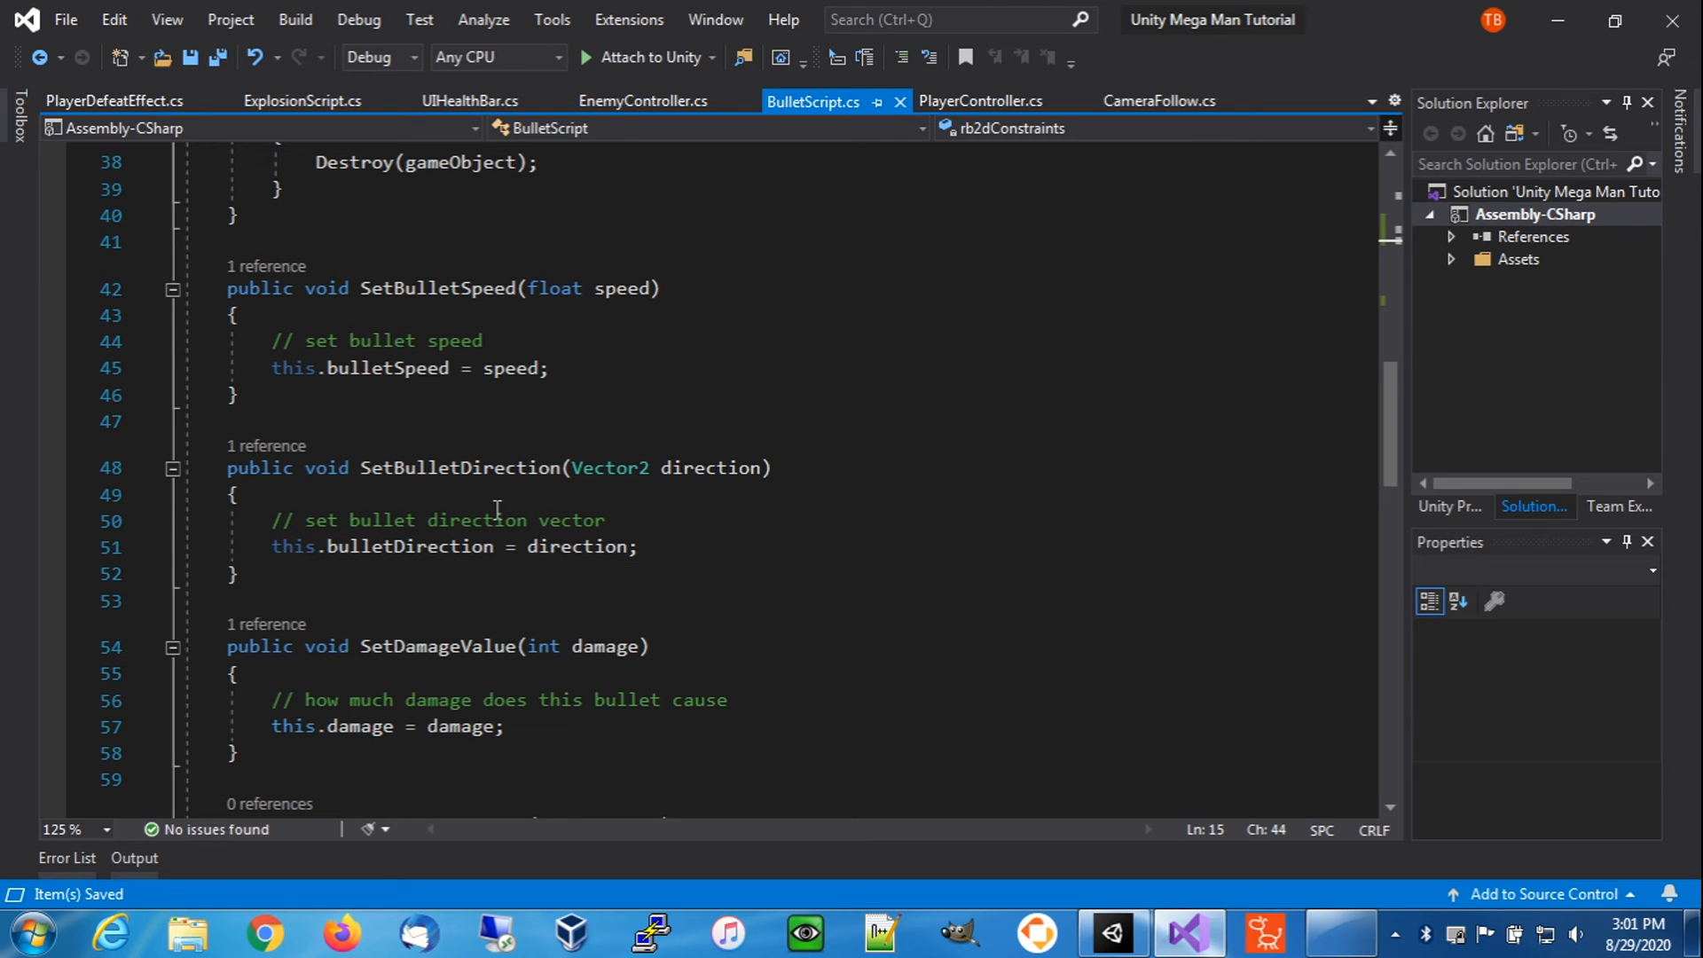
{"action": "left_click_drag", "start_coordinate": [1396, 438], "coordinate": [1395, 564]}
{"action": "left_click", "coordinate": [340, 496]}
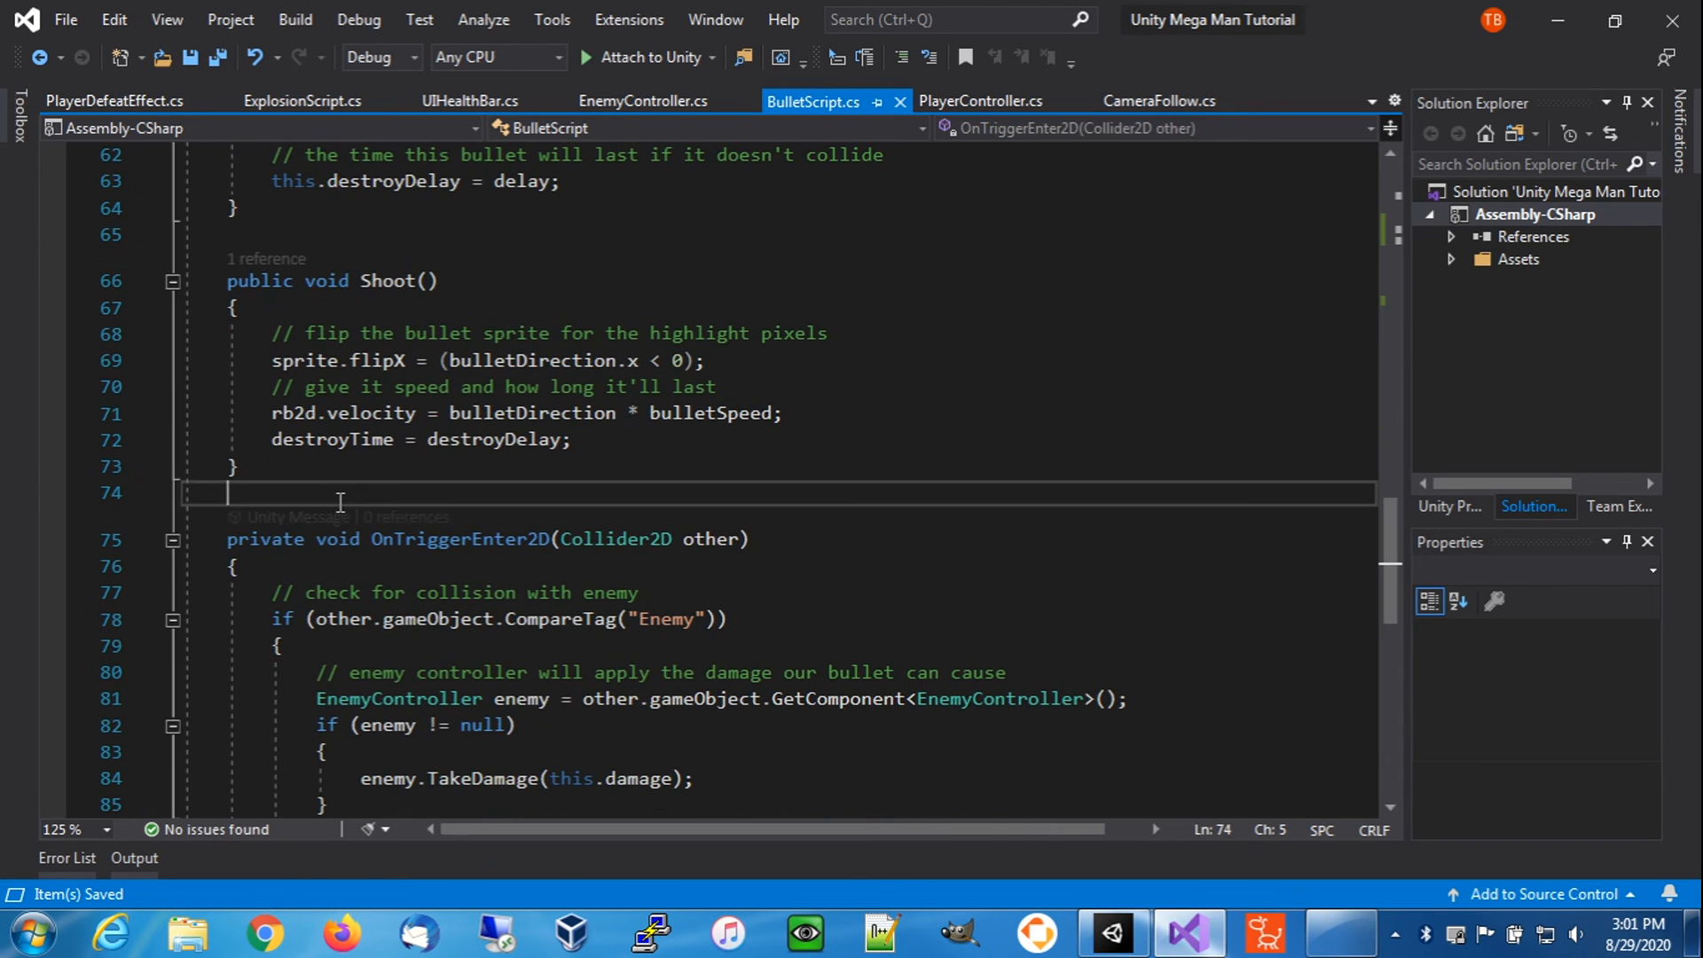
{"action": "key", "text": "Return"}
{"action": "key", "text": "Return"}
{"action": "key", "text": "Up"}
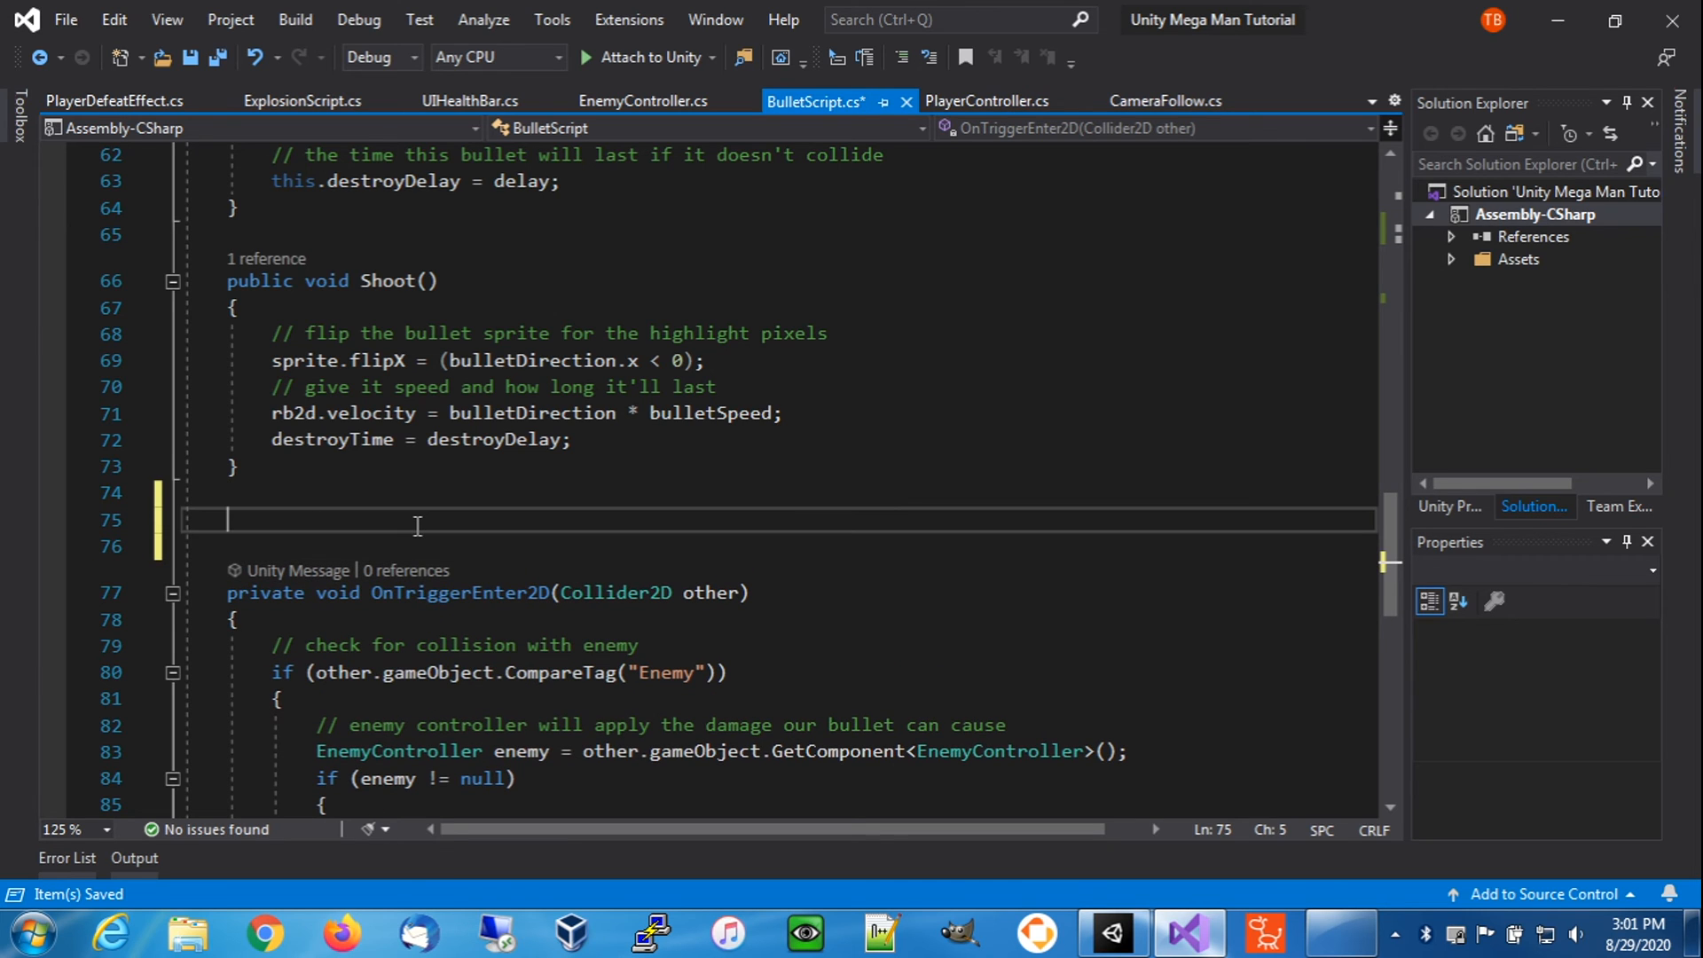
{"action": "type", "text": "public "}
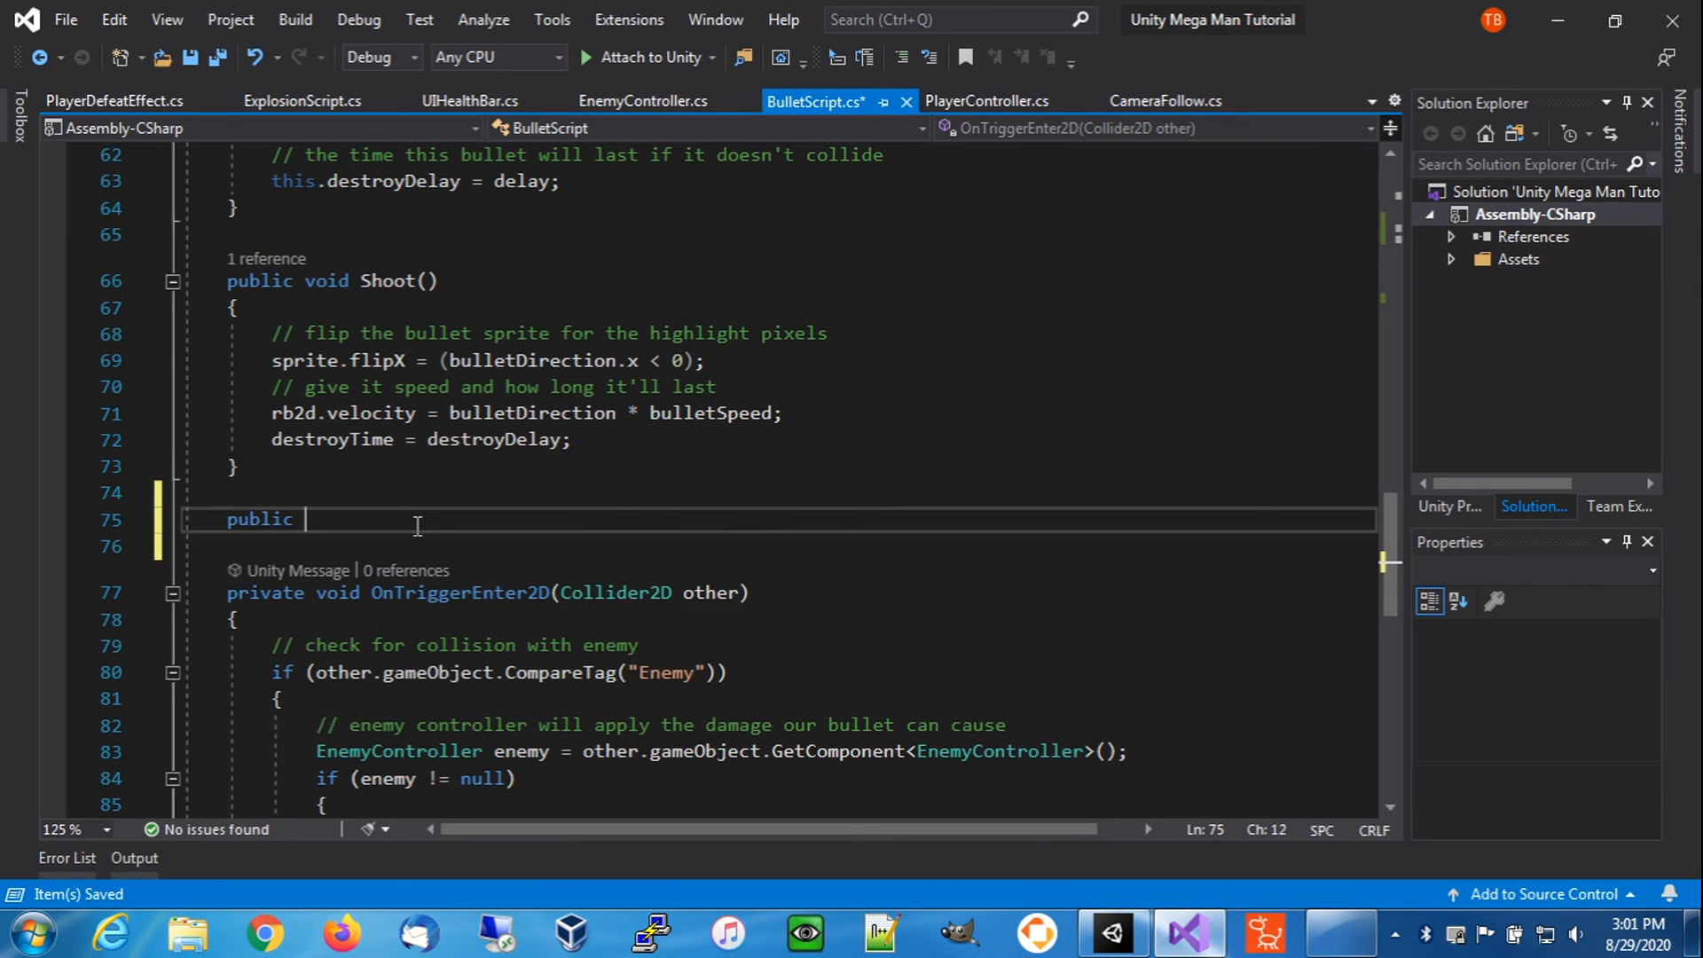
{"action": "type", "text": "void Free"}
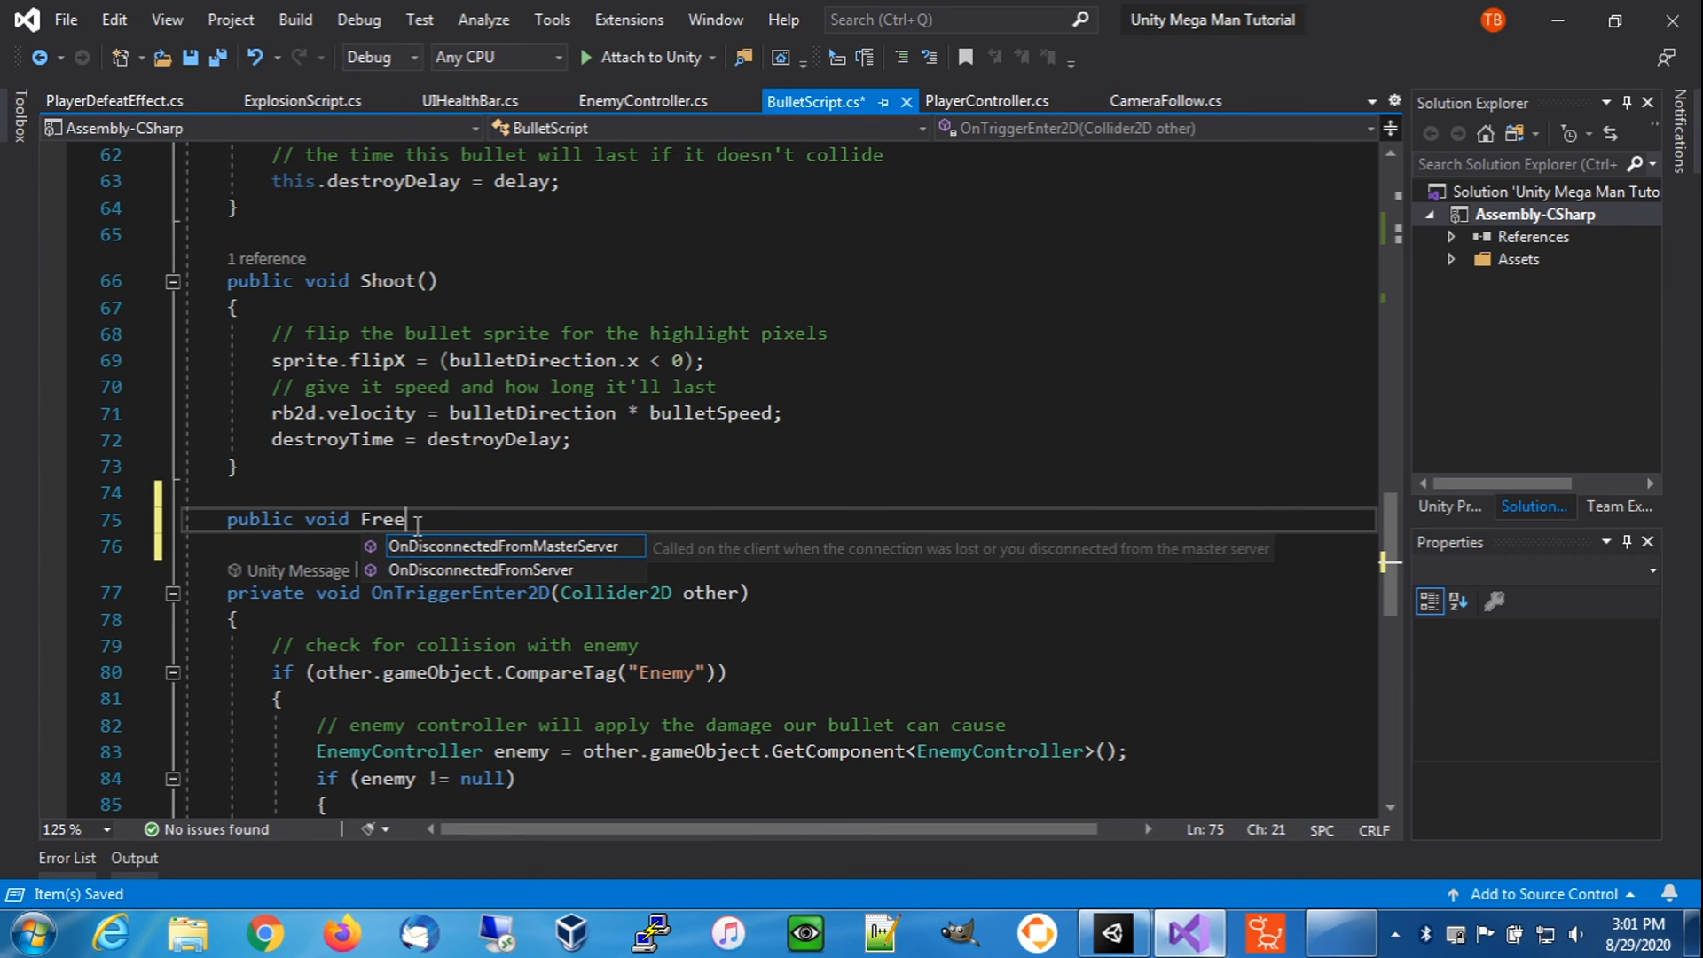
{"action": "type", "text": "zeBullet("}
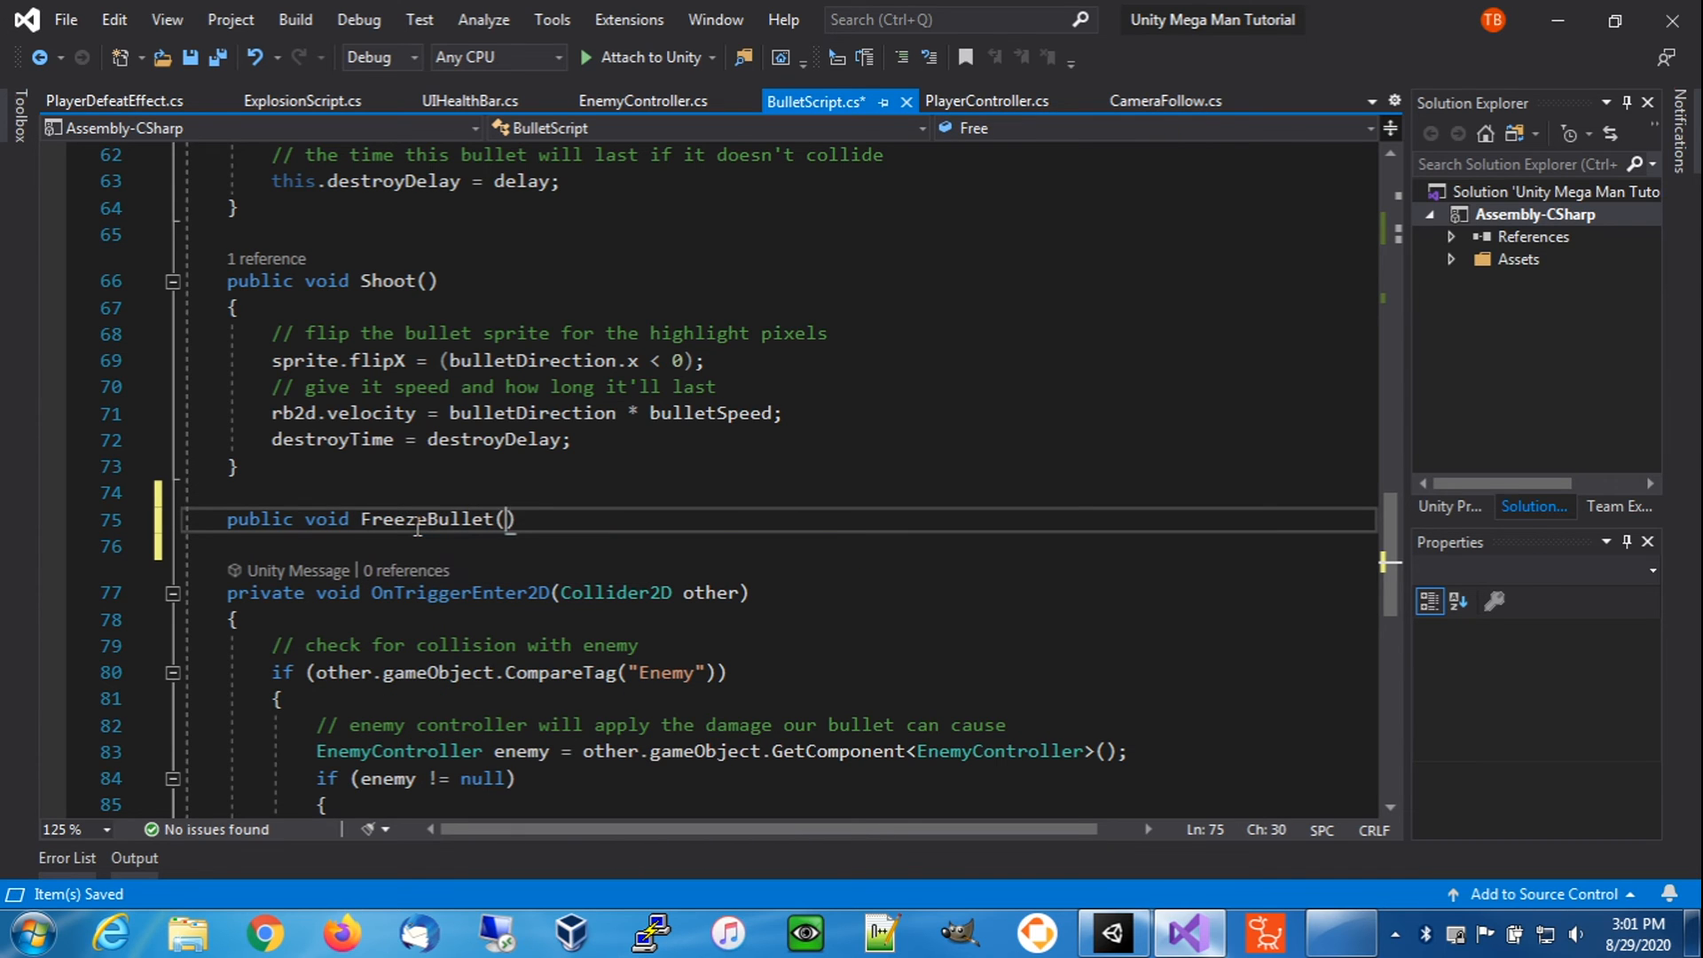
{"action": "type", "text": "bool freeze) {"}
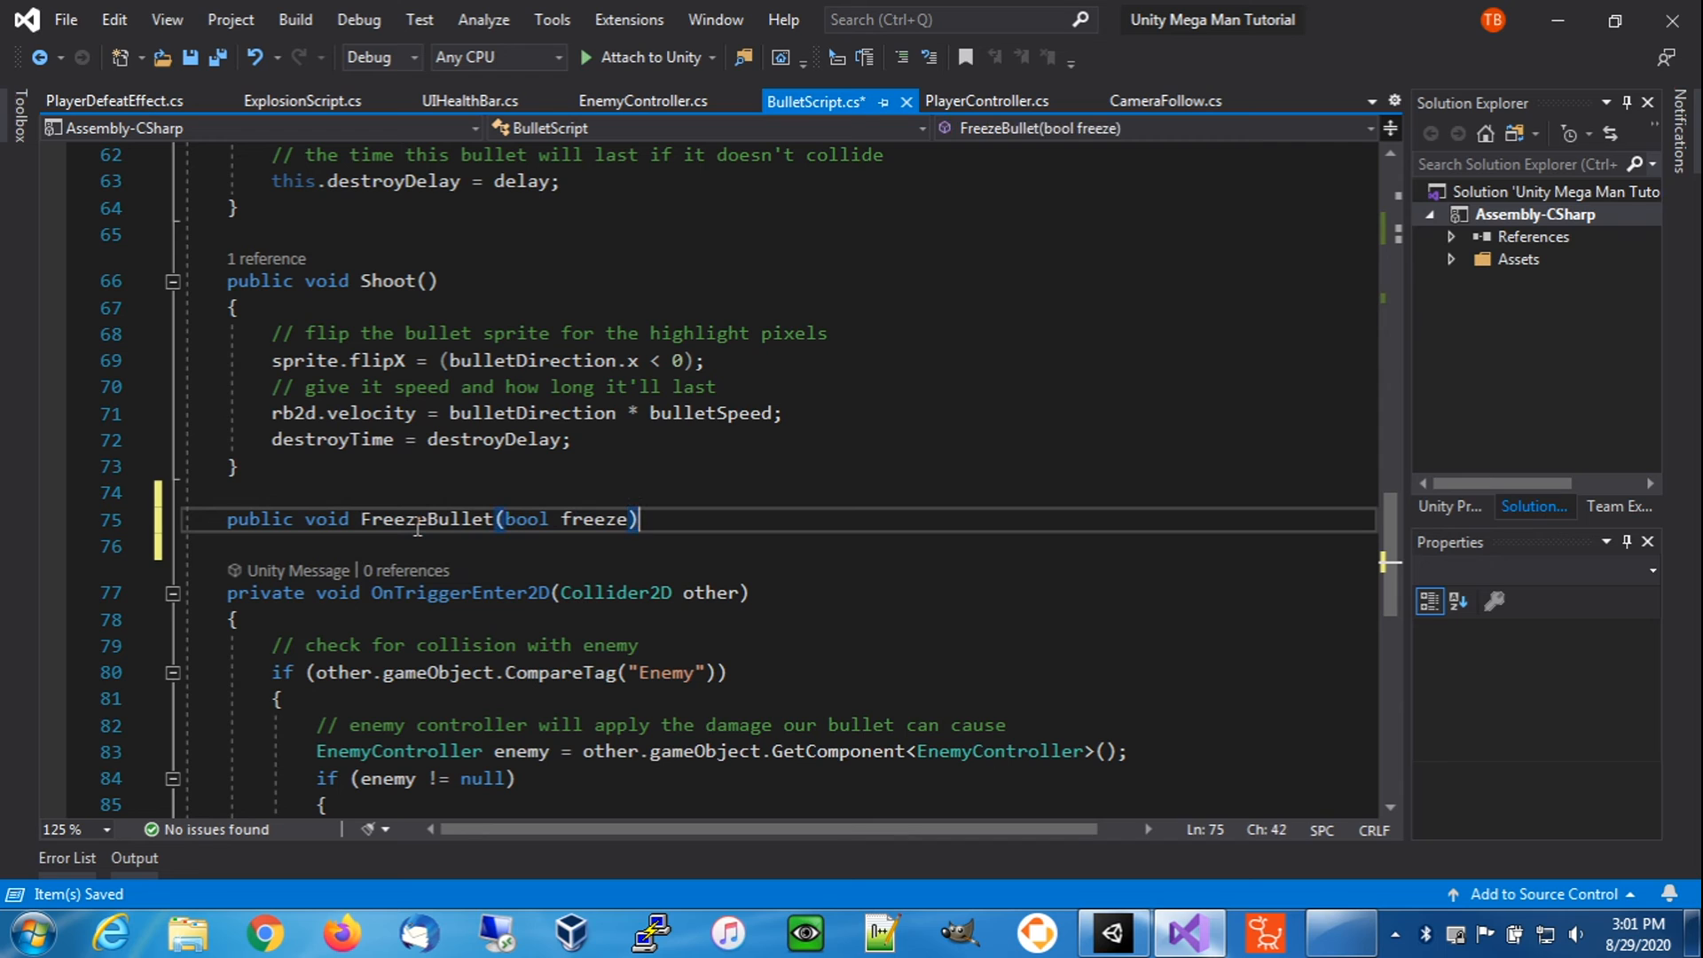
{"action": "key", "text": "Return"}
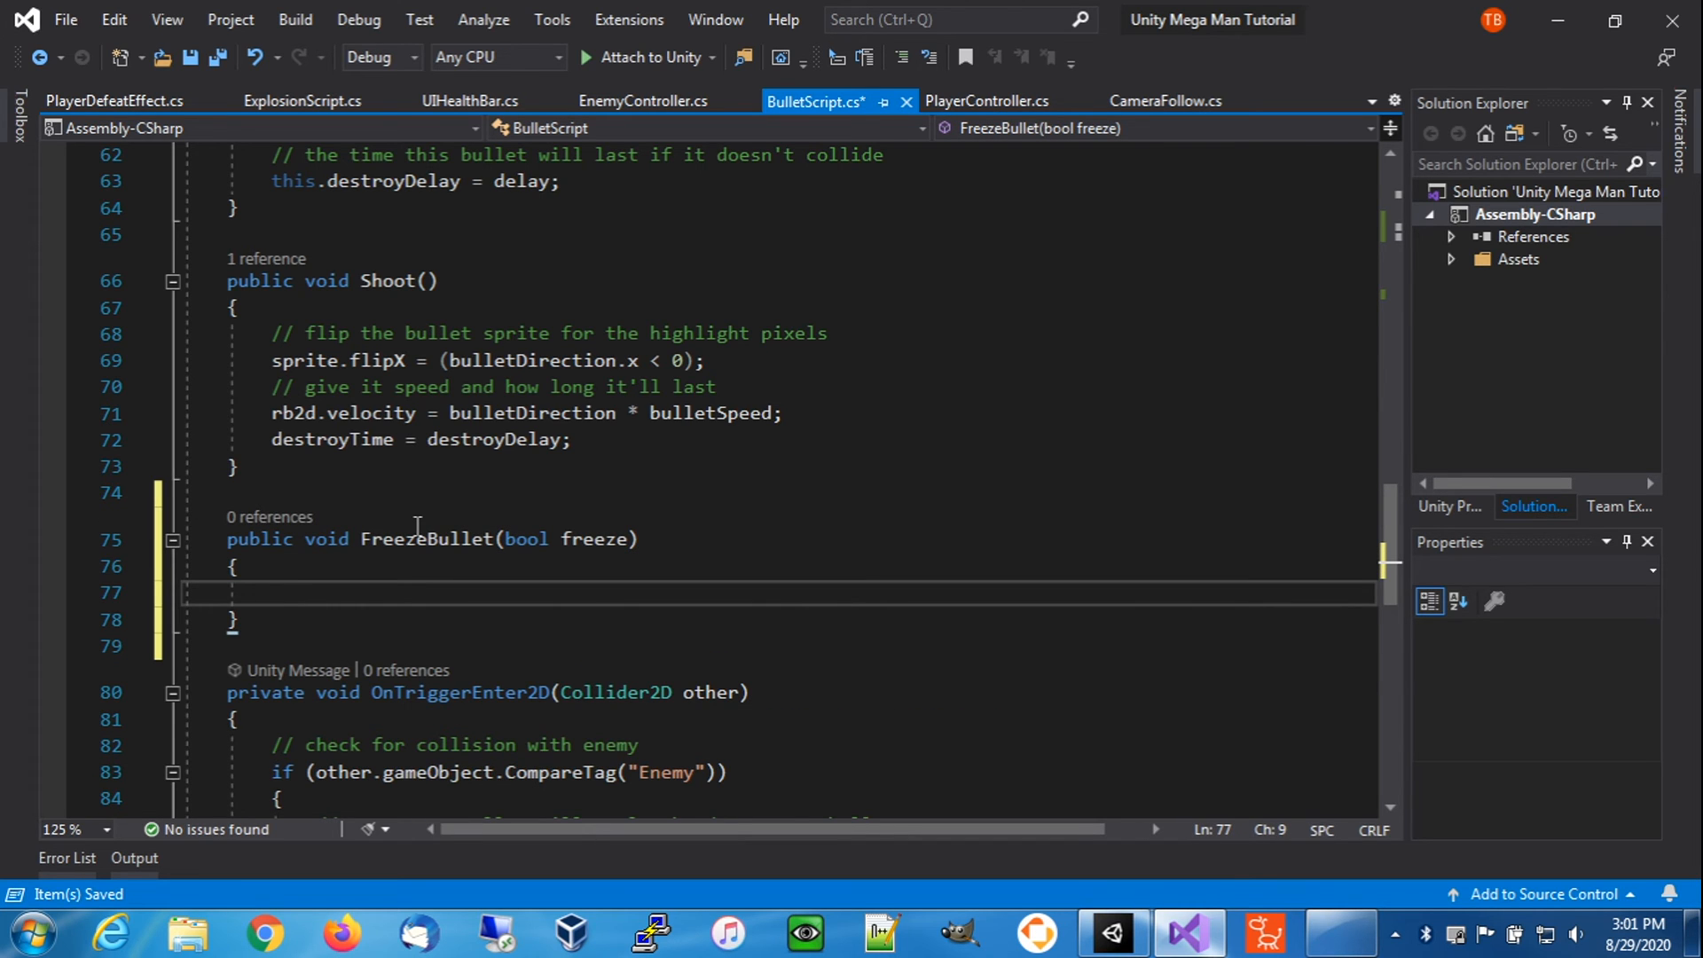
- Add an empty if (freeze) block inside the FreezeBullet method
{"action": "type", "text": "if (freez"}
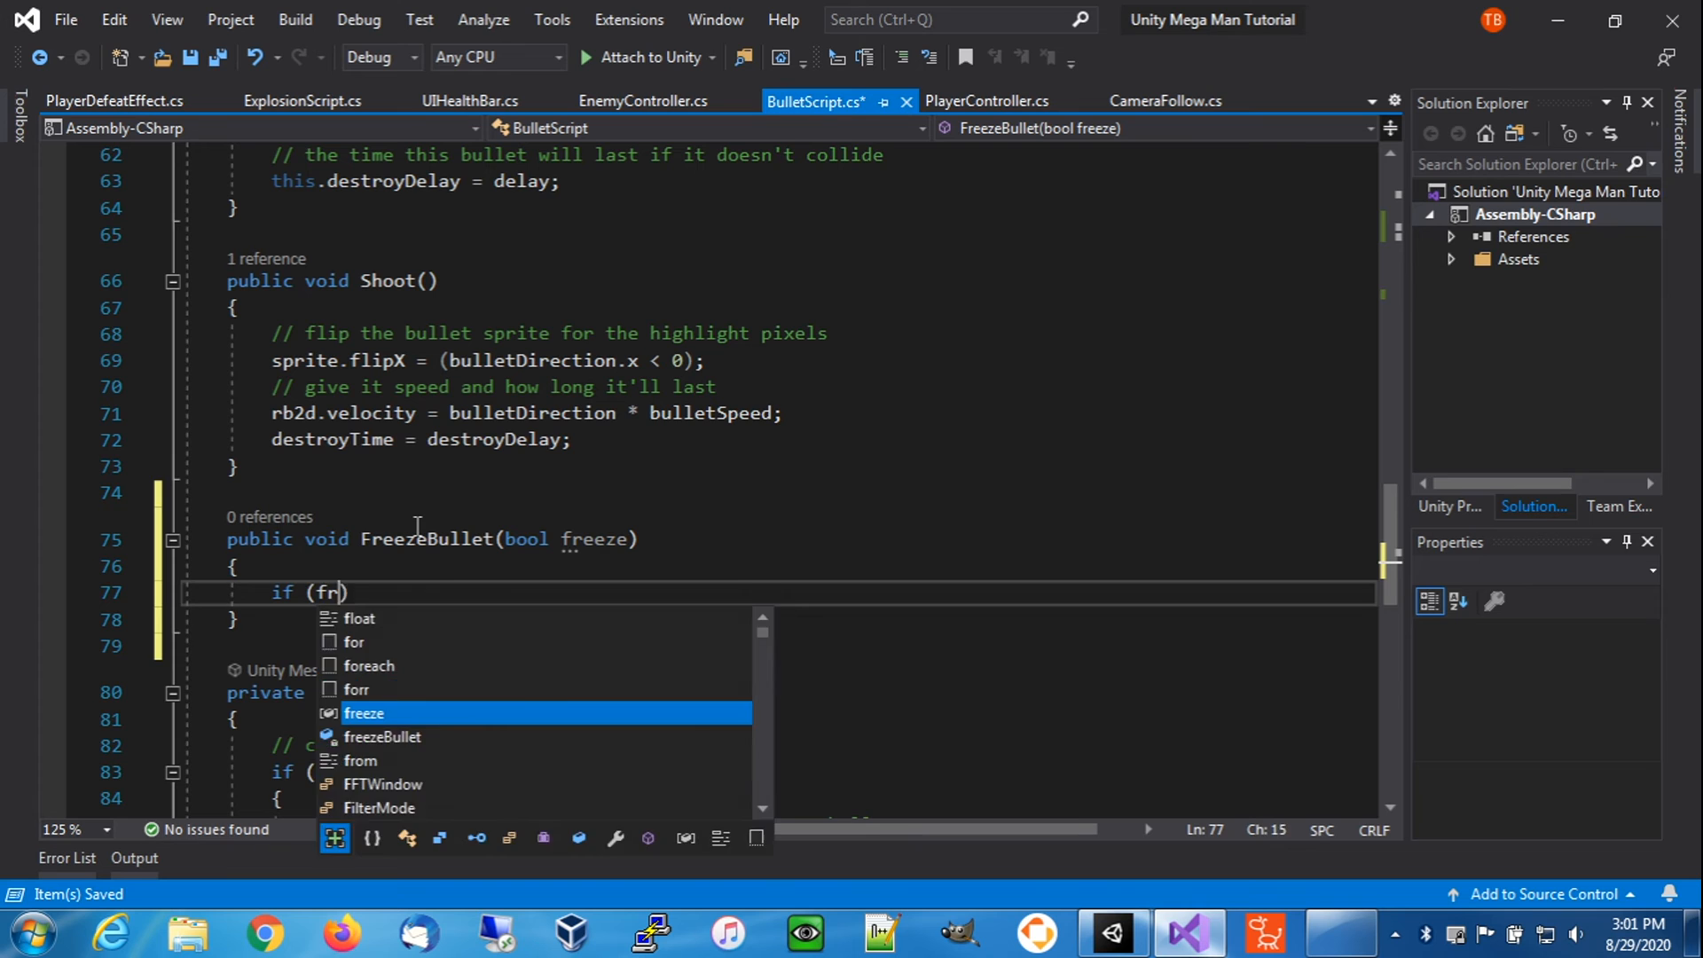
{"action": "type", "text": "e) {"}
{"action": "key", "text": "Return"}
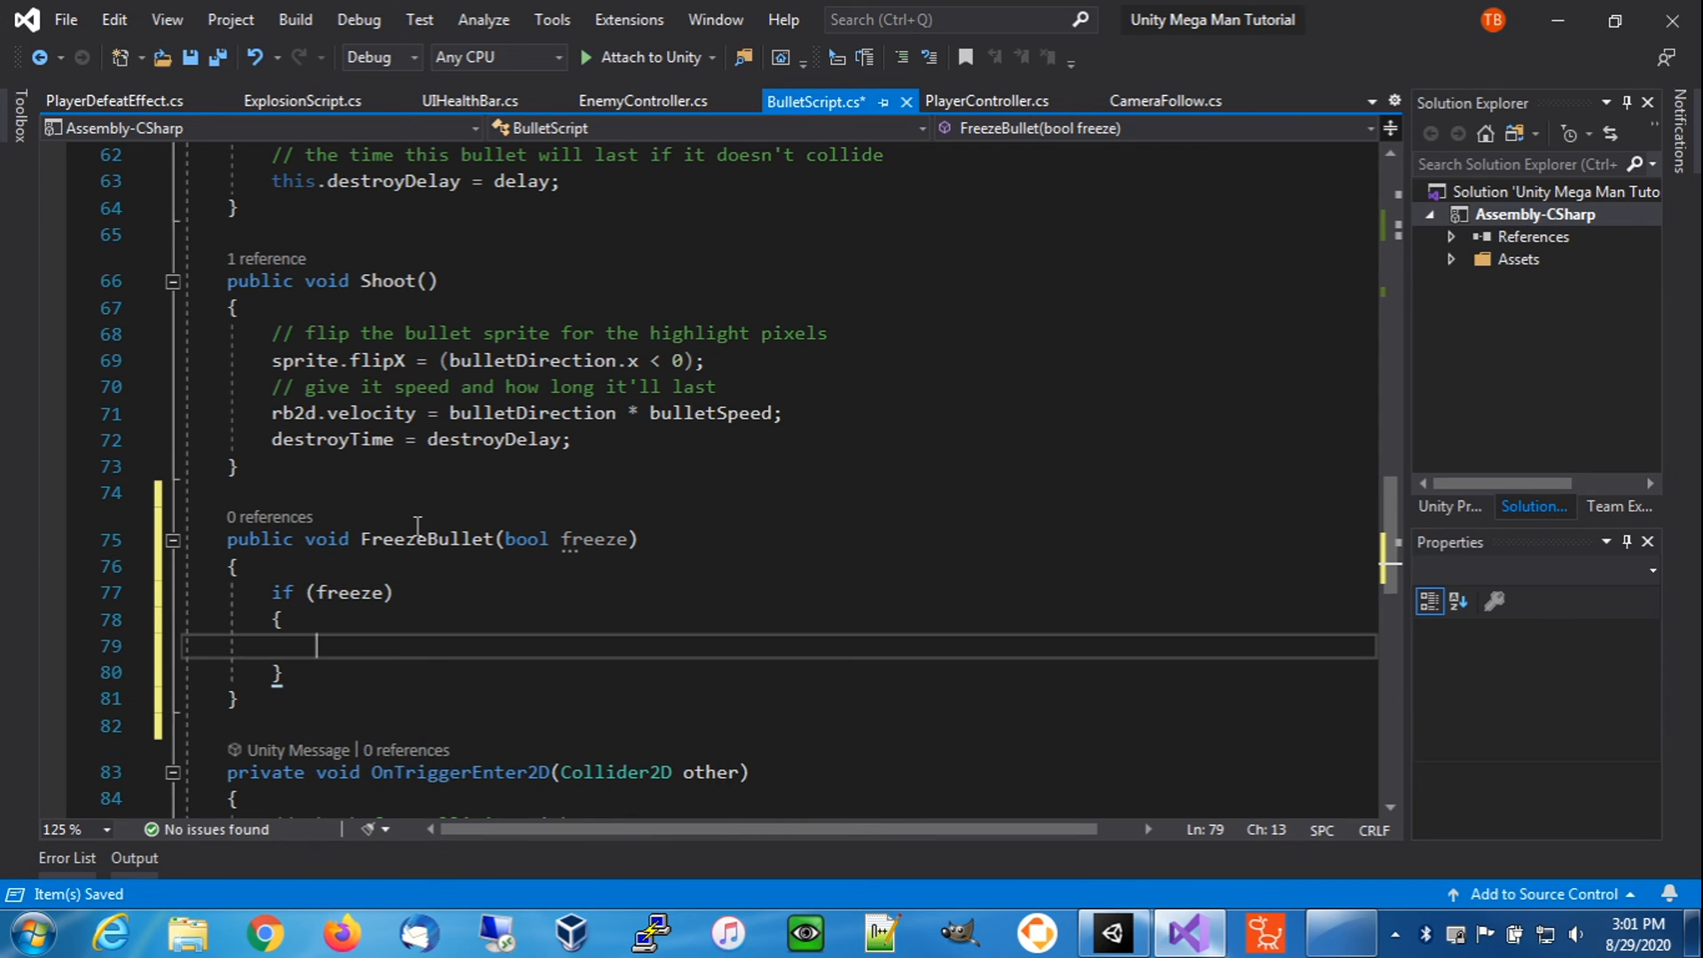
- Add an empty else block after the if (freeze) block in the FreezeBullet method
{"action": "key", "text": "Down"}
{"action": "key", "text": "Return"}
{"action": "type", "text": "else {"}
{"action": "key", "text": "Return"}
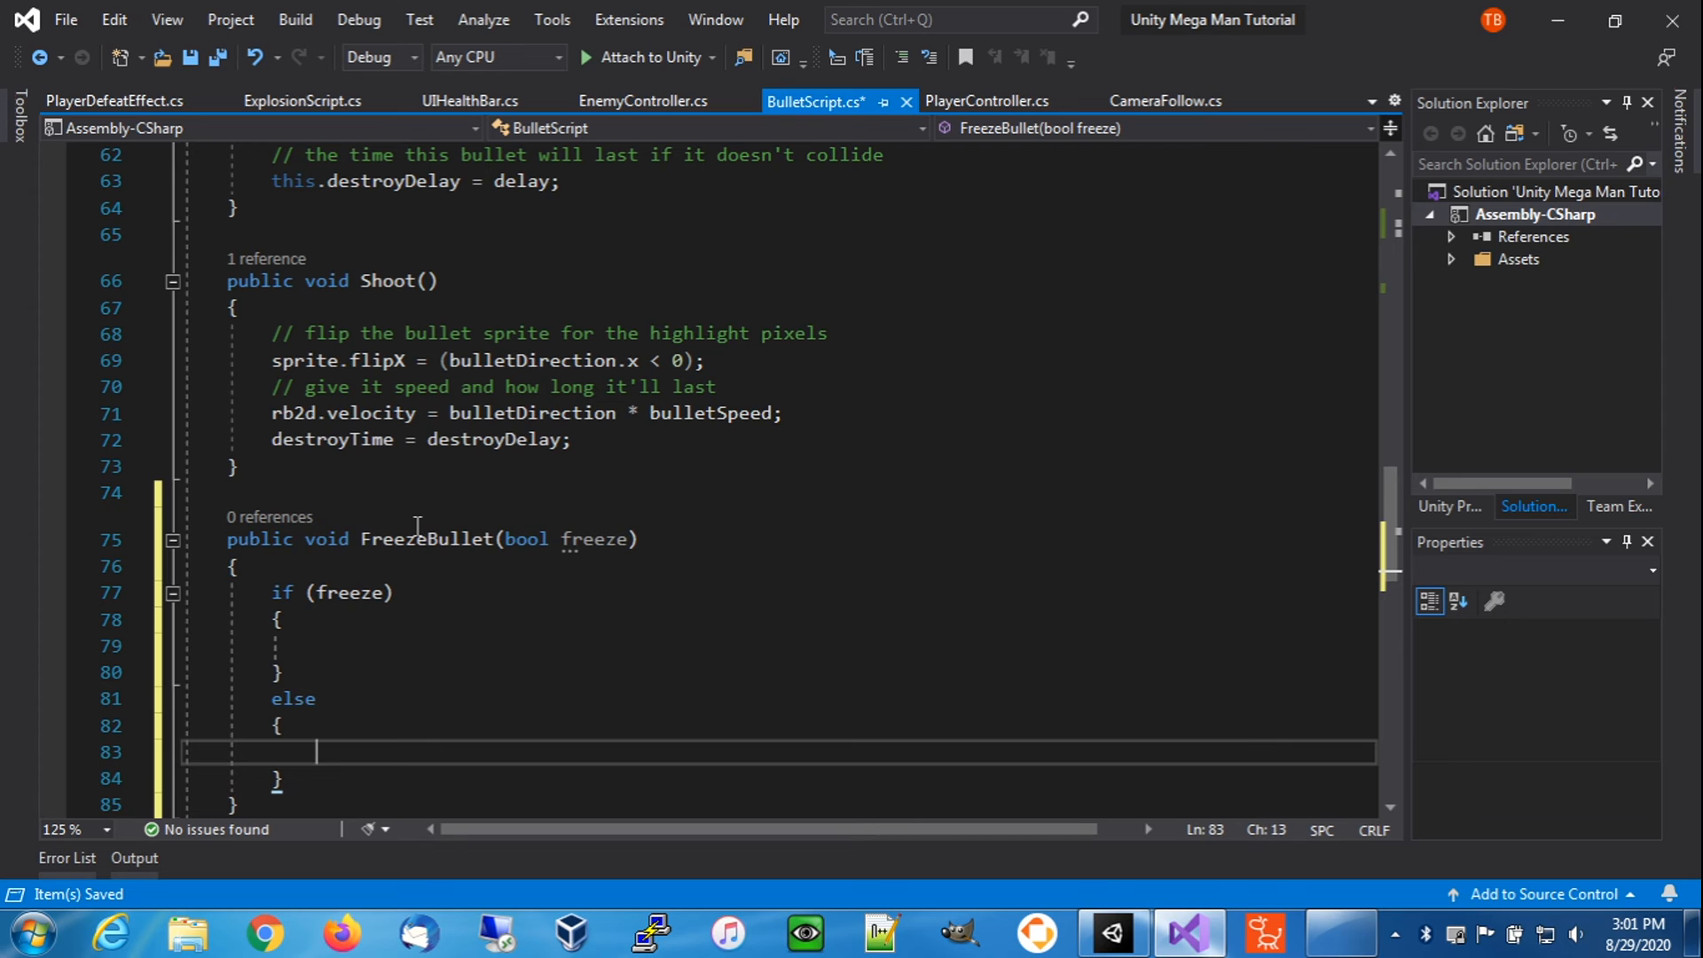
- Set freezeBullet to true inside the if (freeze) block of FreezeBullet
{"action": "left_click", "coordinate": [335, 647]}
{"action": "type", "text": "freezeBu"}
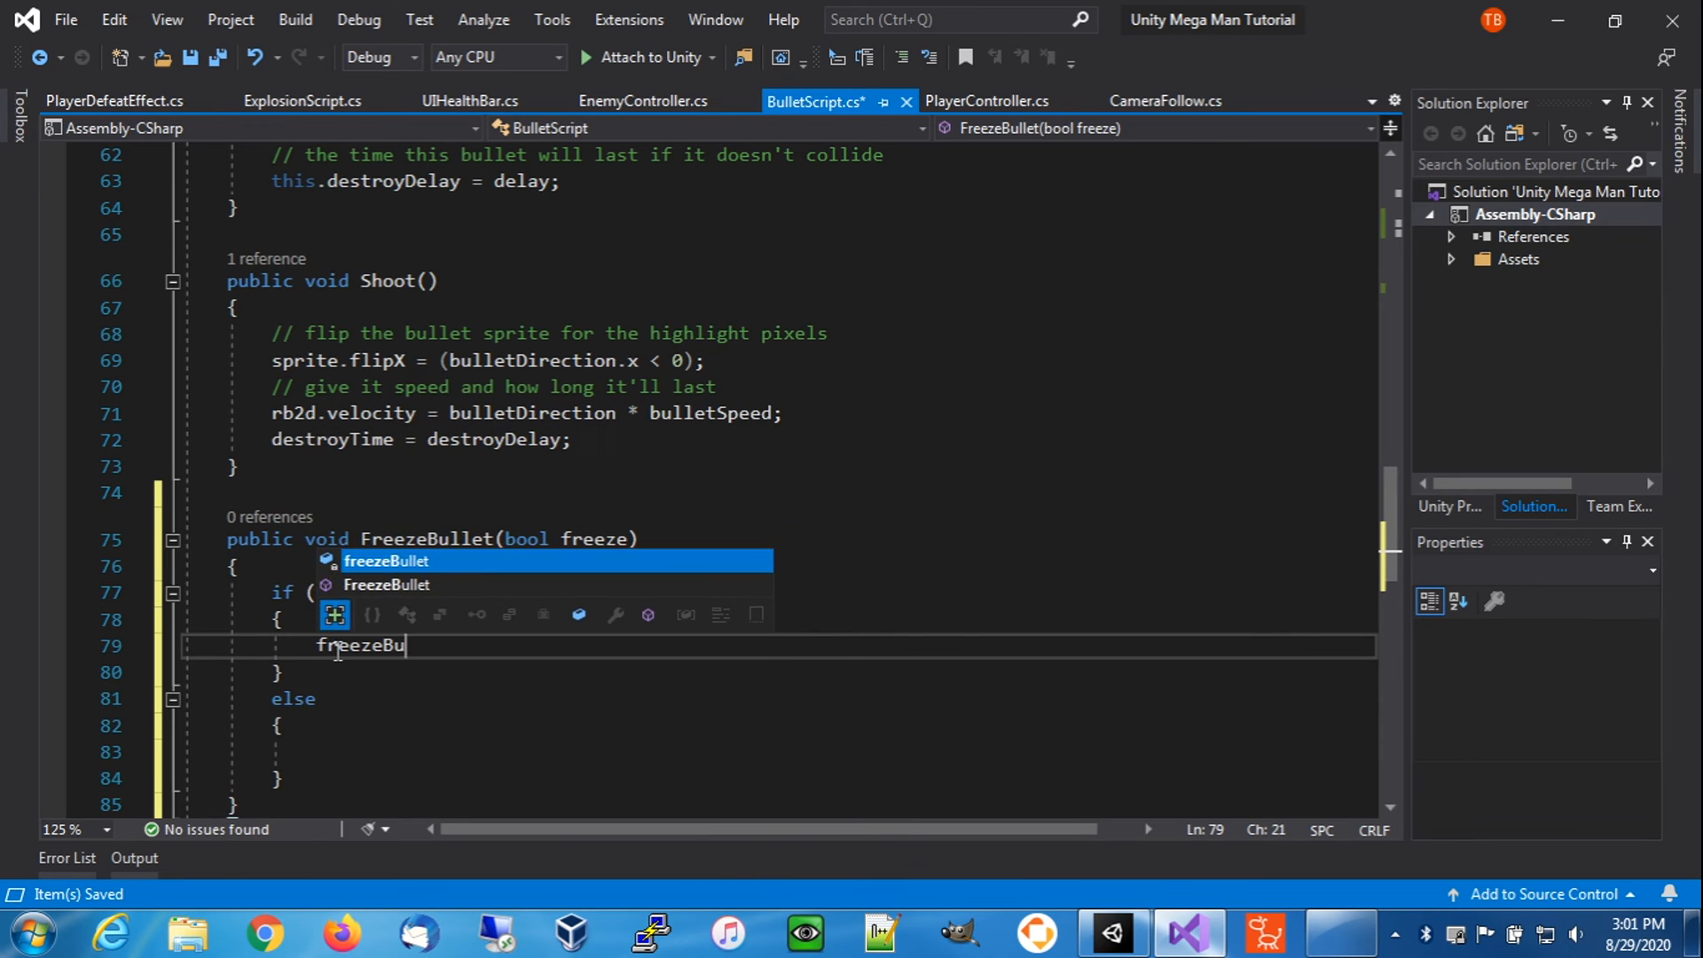
{"action": "type", "text": "llet = true;"}
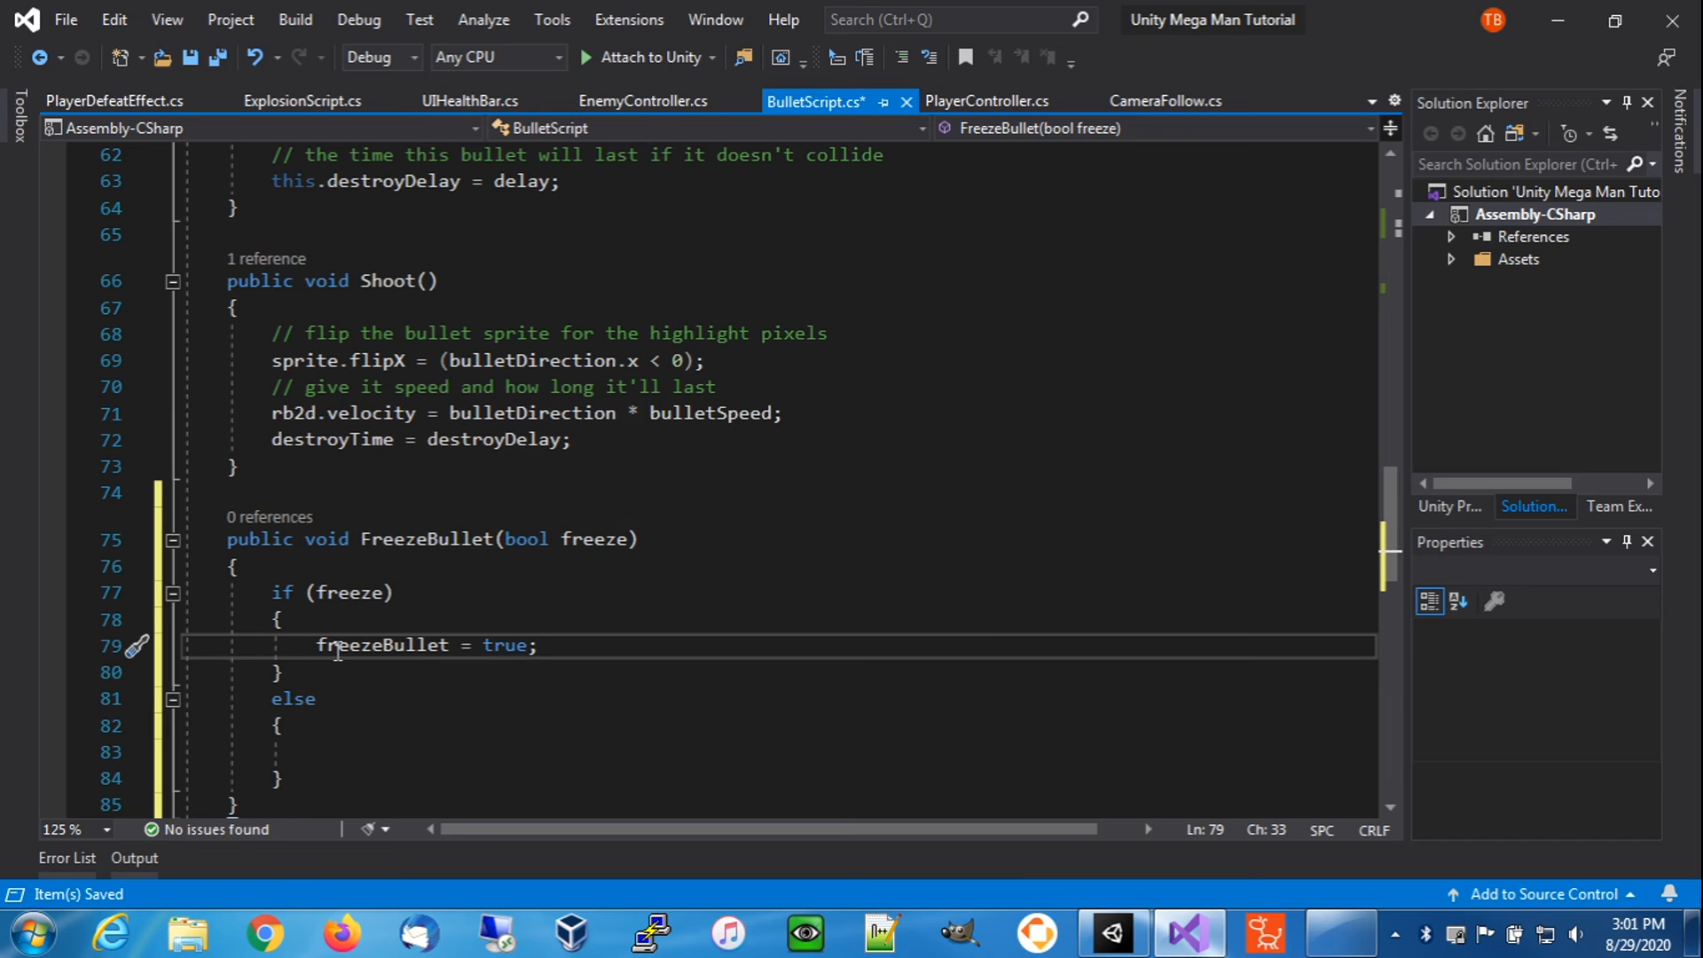
- In the if (freeze) block, store rb2d.constraints in rb2dConstraints and set animator.speed to 0
{"action": "key", "text": "Return"}
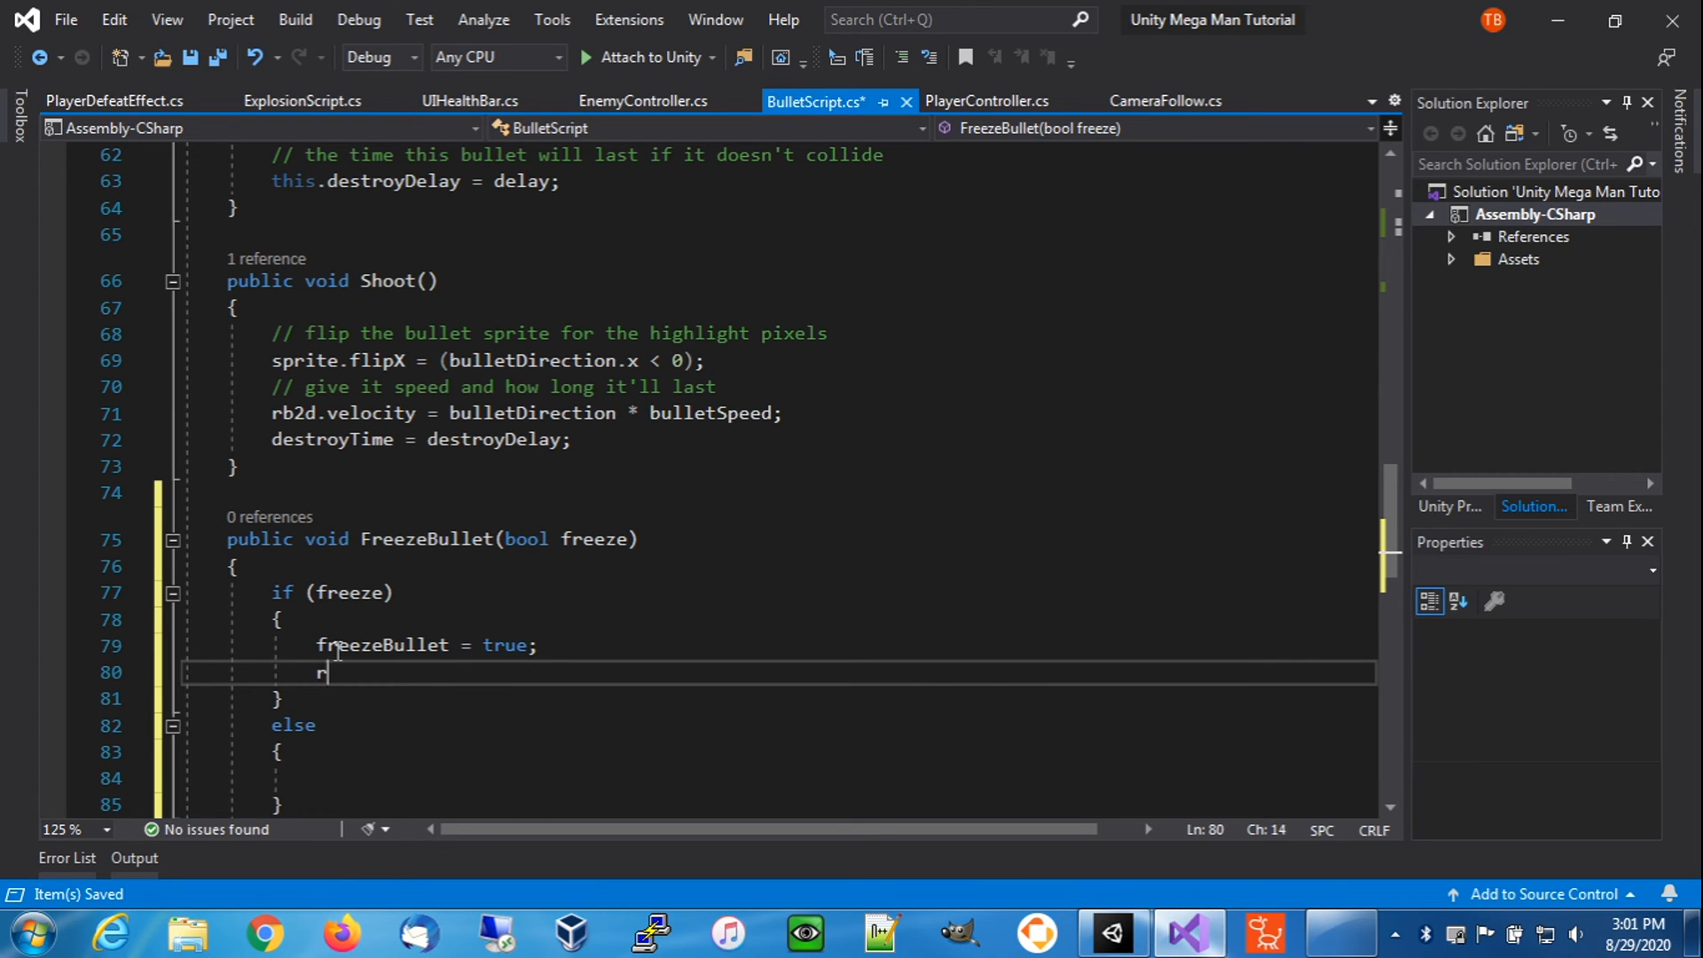
{"action": "type", "text": "rb2d"}
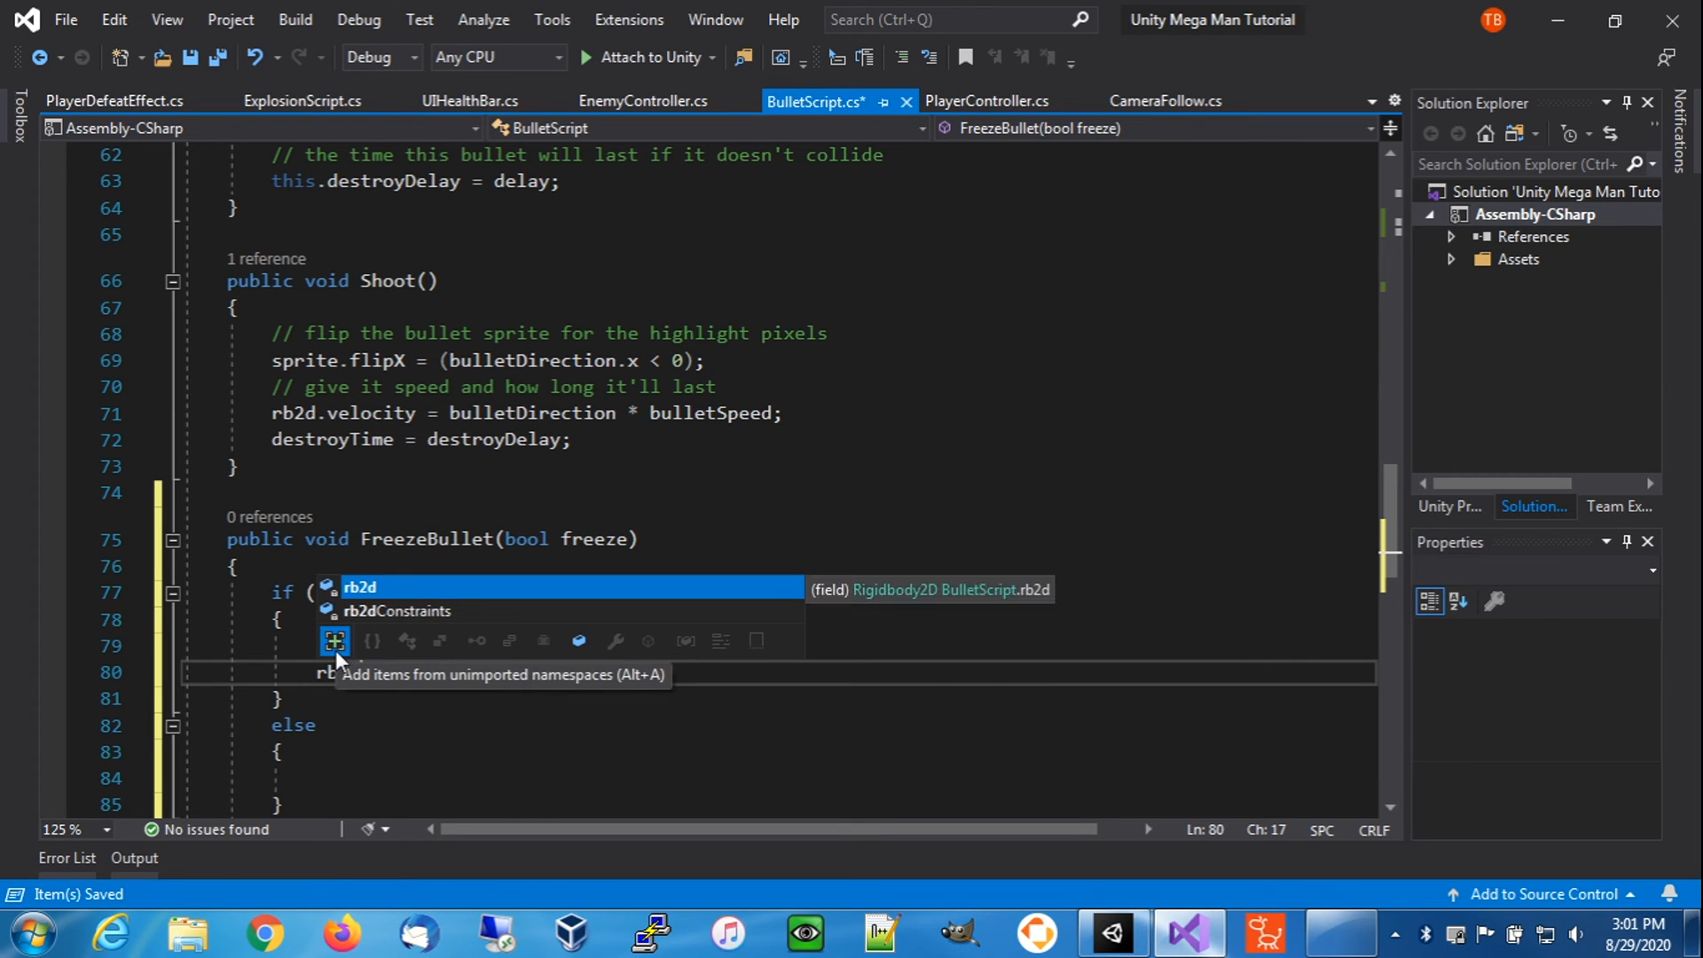
{"action": "key", "text": "Down"}
{"action": "key", "text": "Tab"}
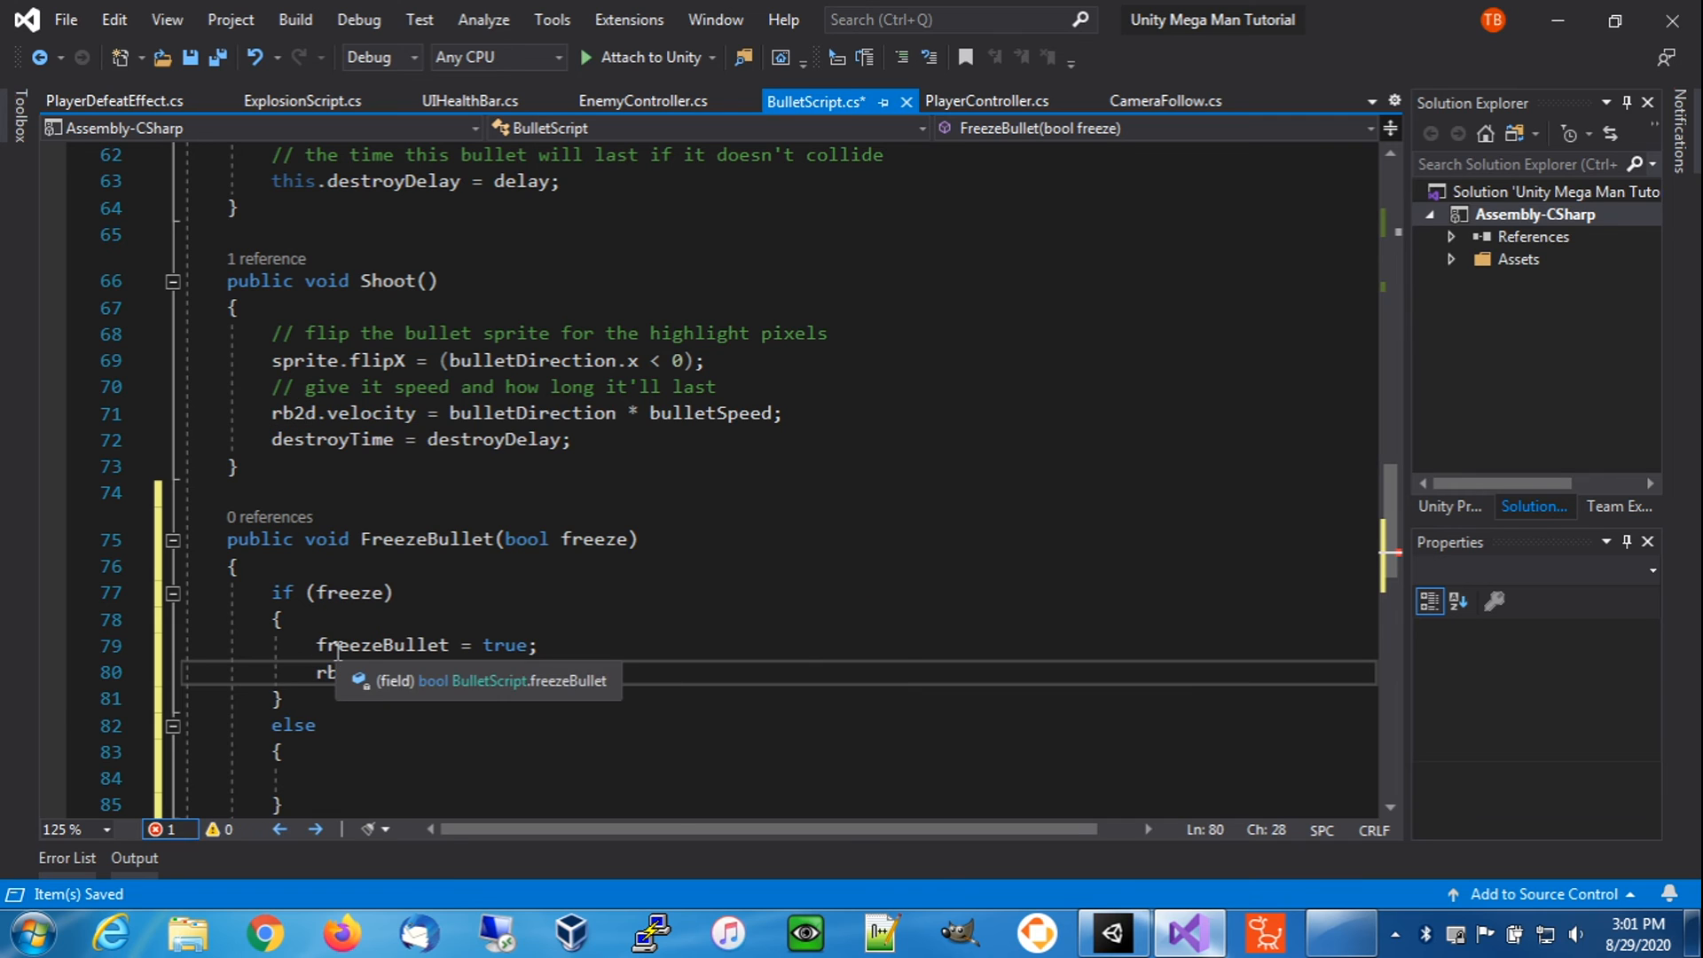
{"action": "type", "text": "= "}
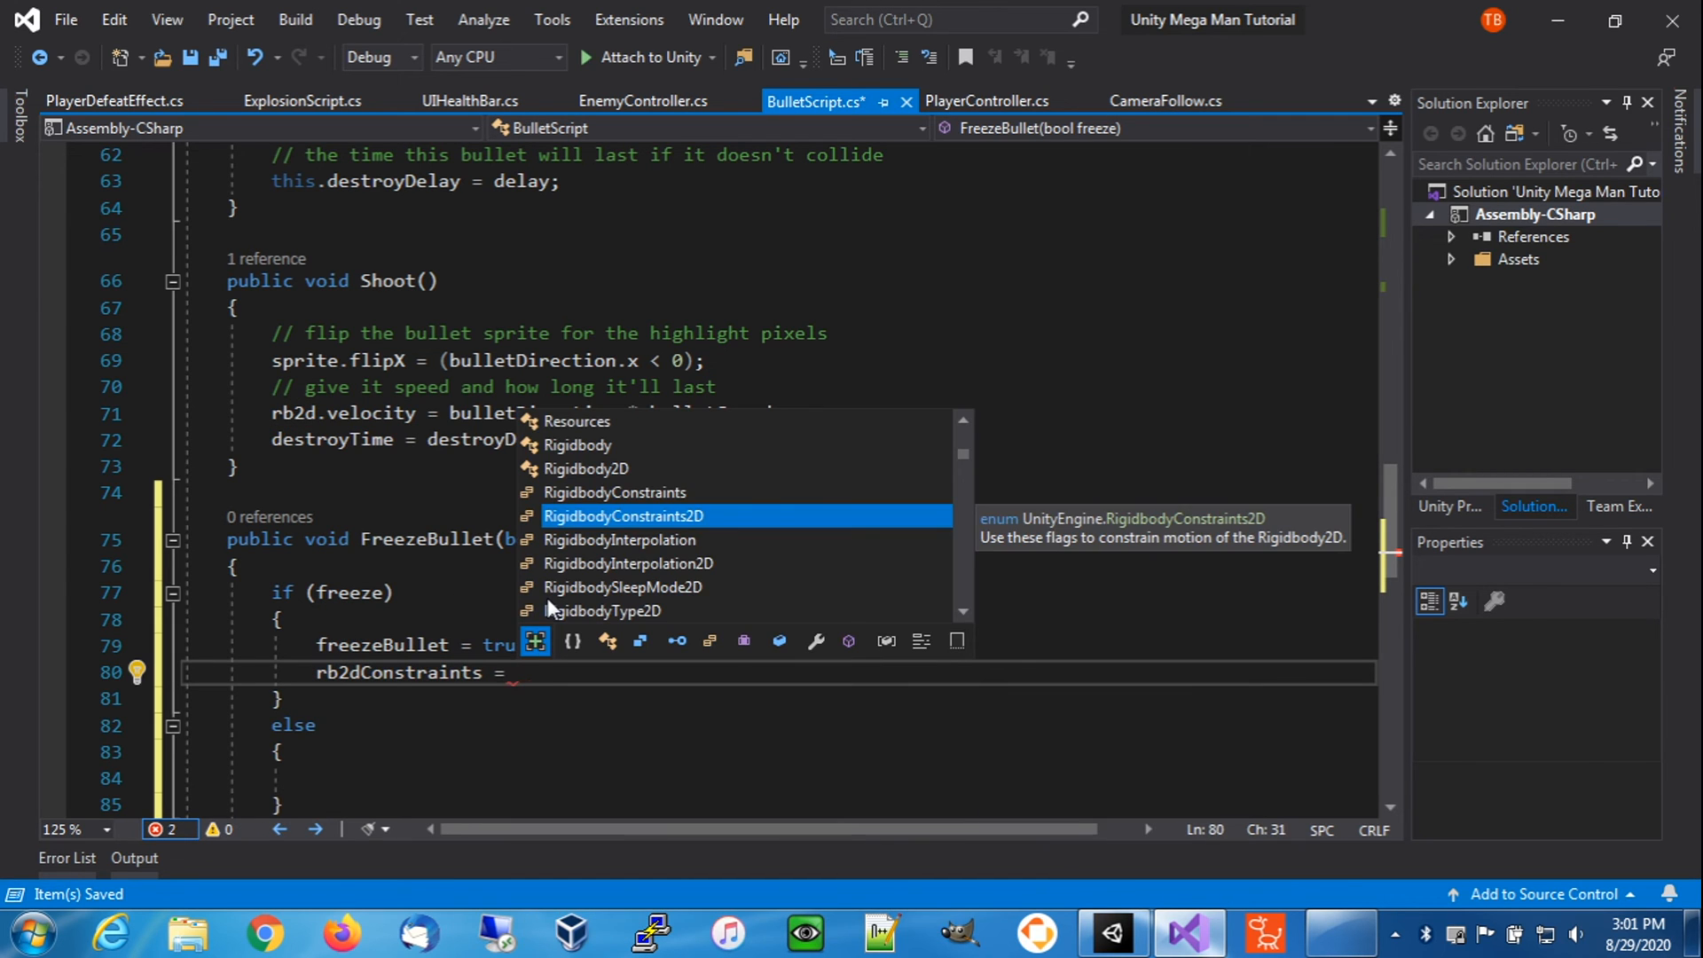
{"action": "type", "text": "rb2d"}
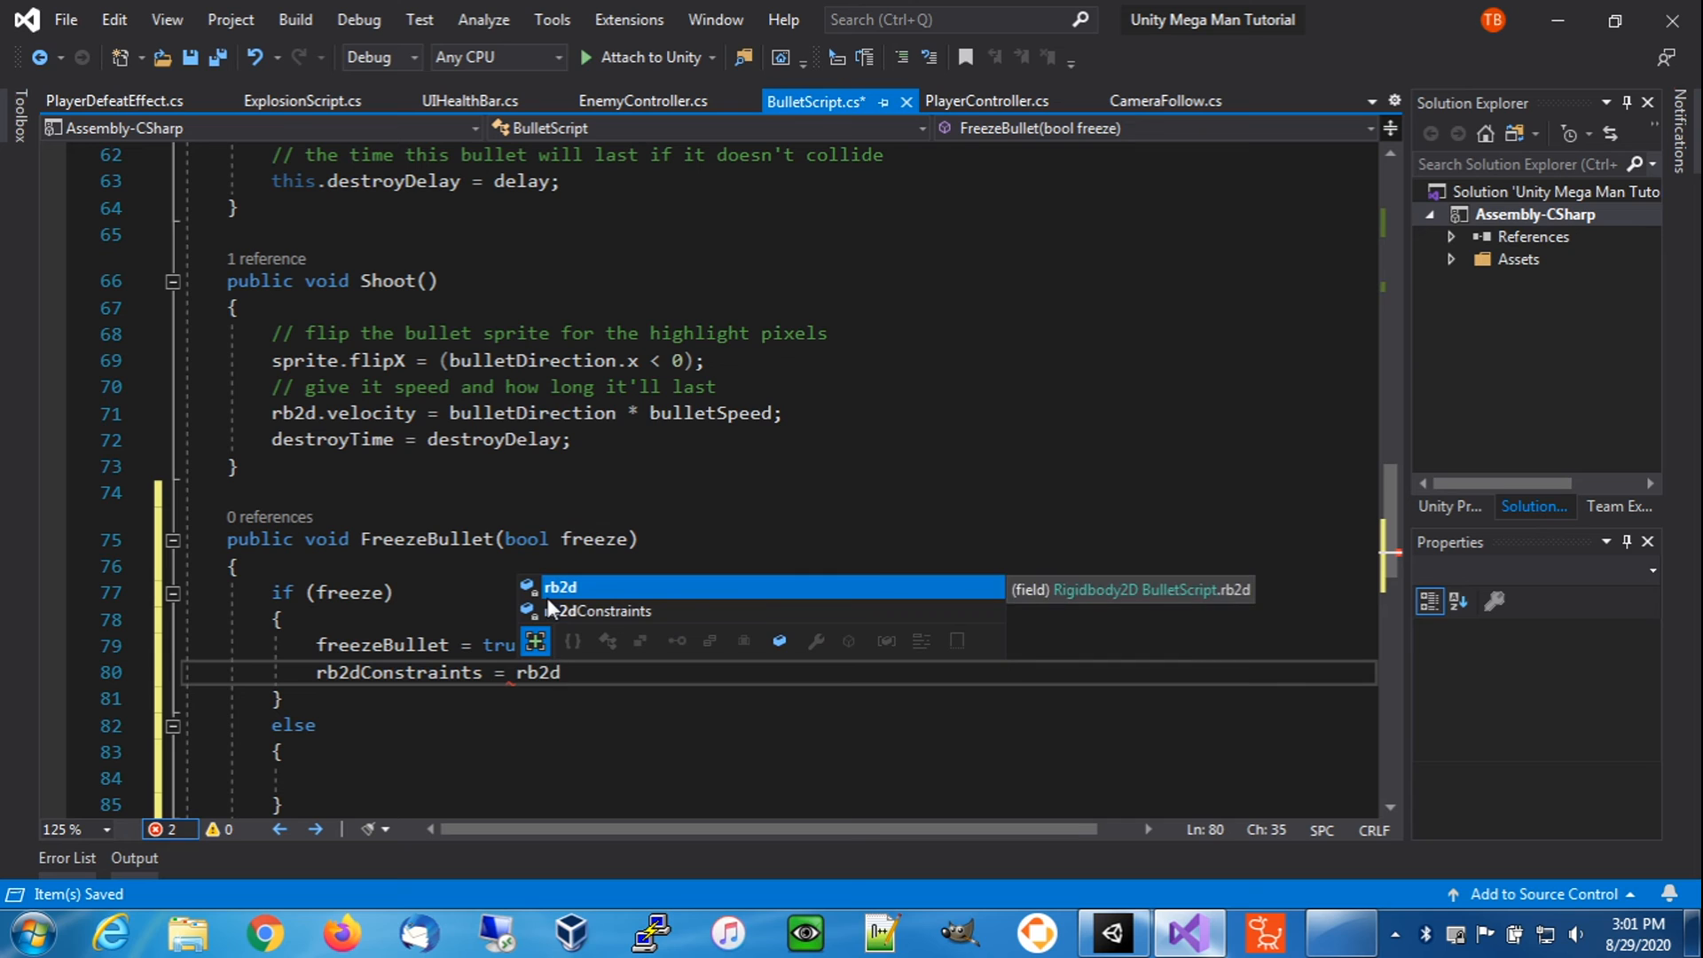
{"action": "key", "text": "Escape"}
{"action": "type", "text": ".co"}
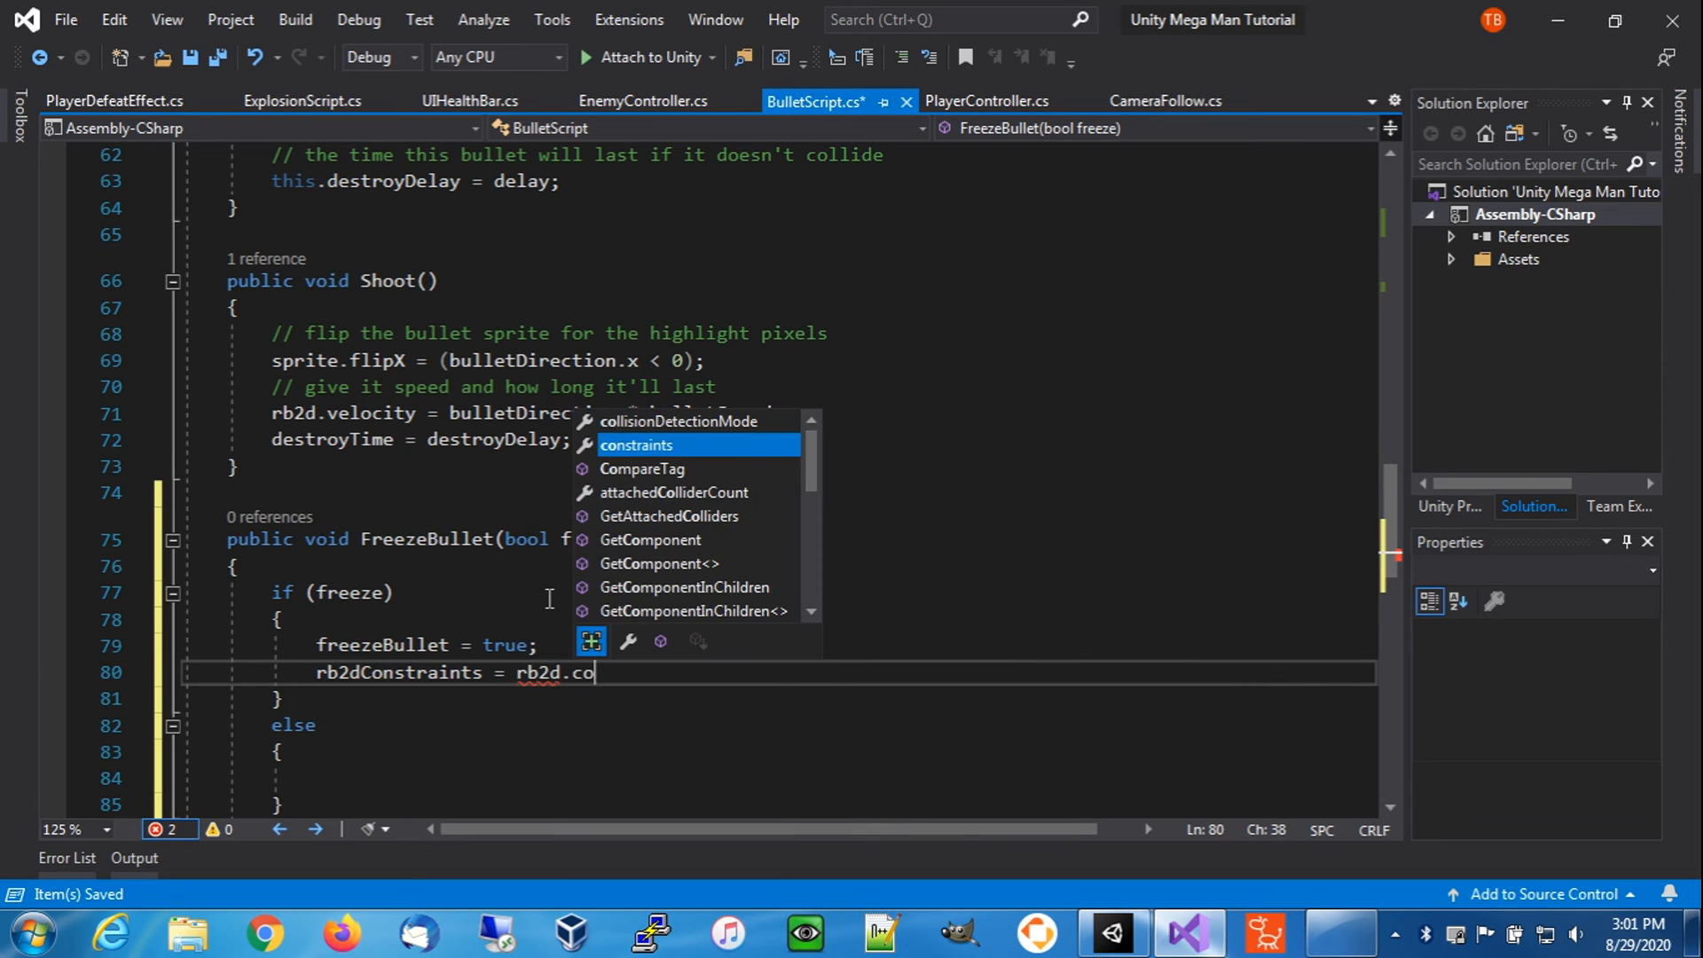
{"action": "key", "text": "Tab"}
{"action": "type", "text": ";"}
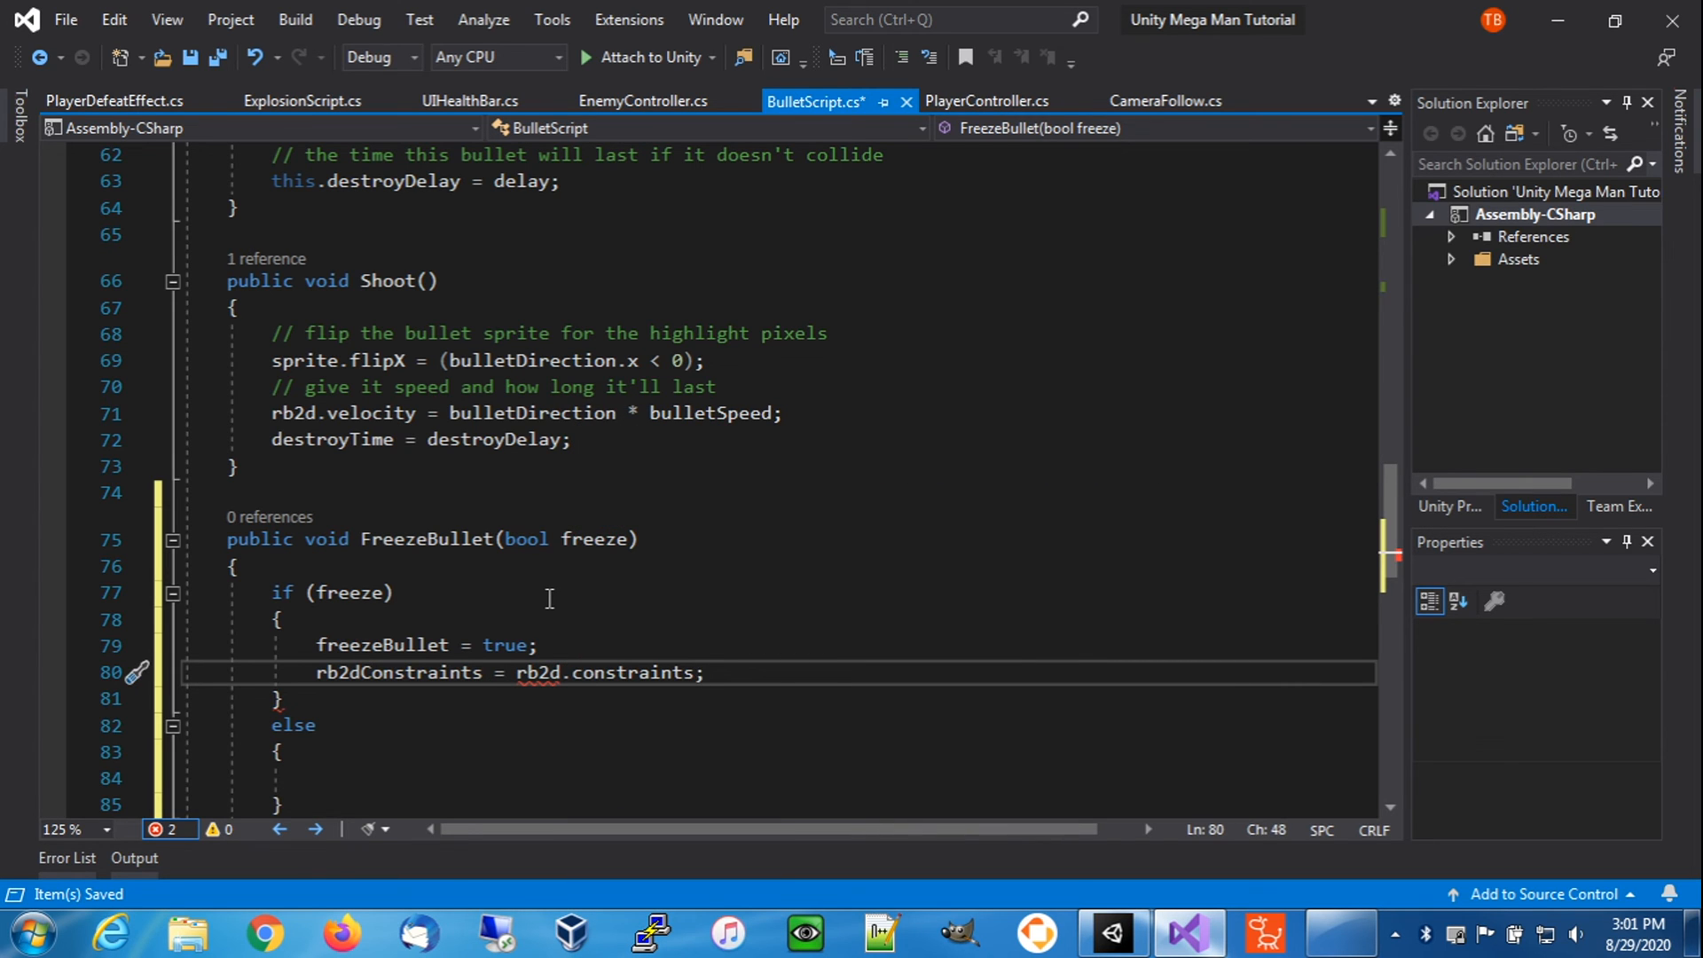
{"action": "key", "text": "Return"}
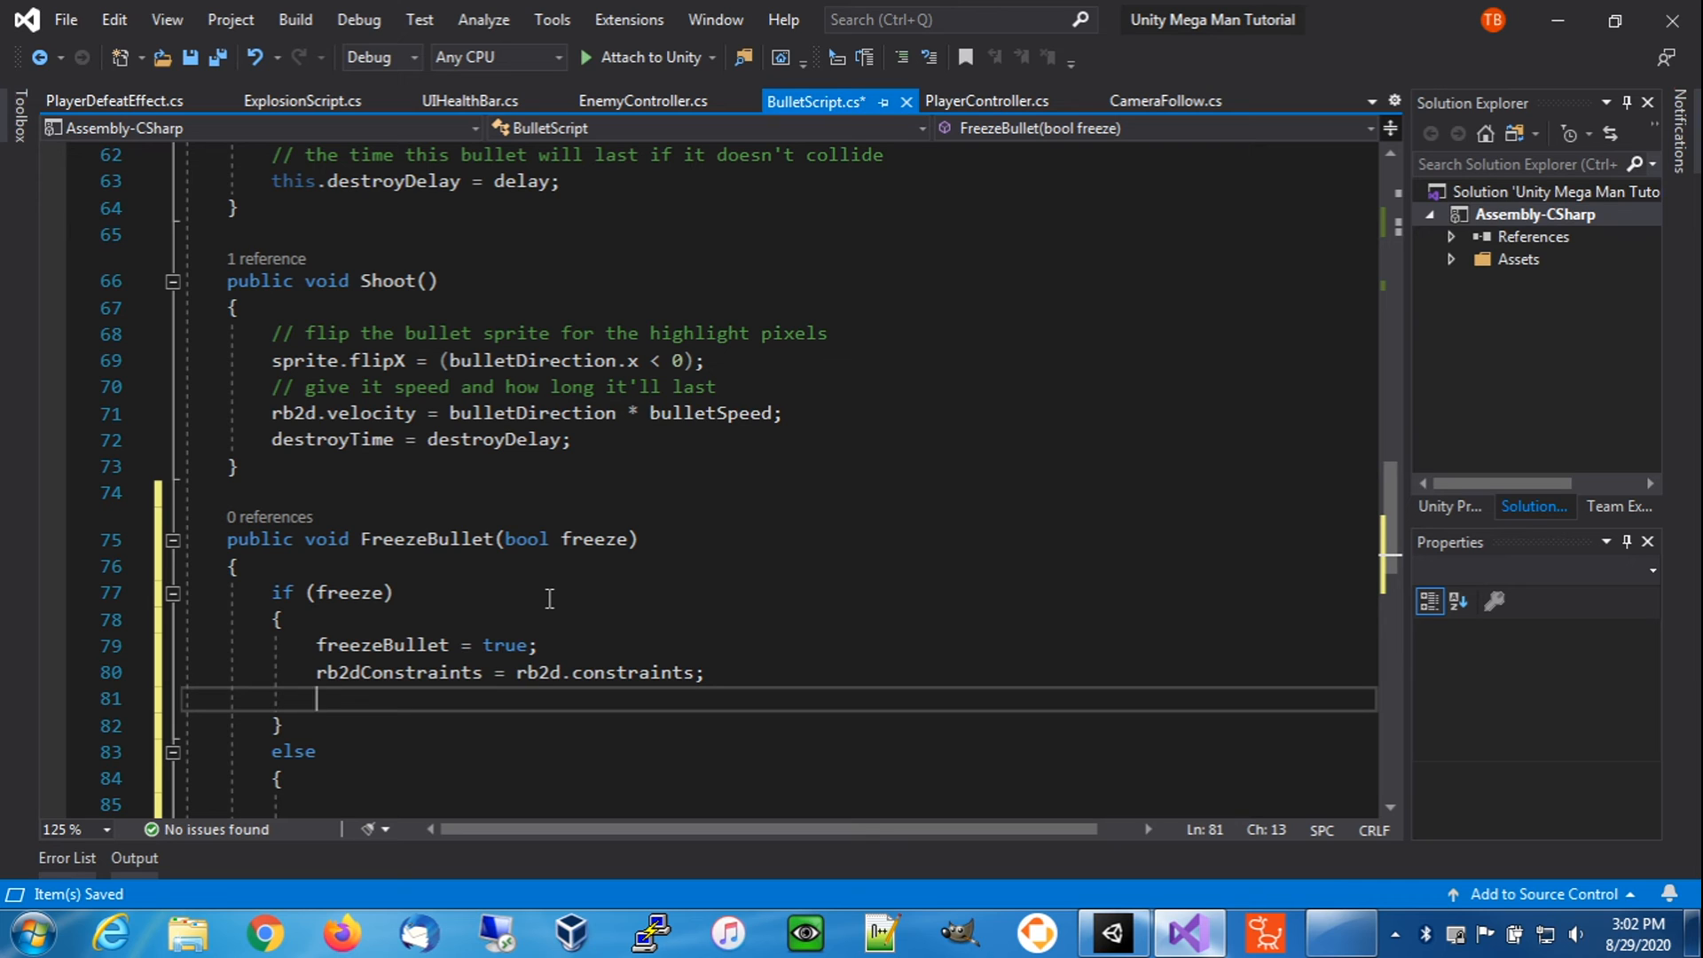
{"action": "type", "text": "nimator.speed = 0;"}
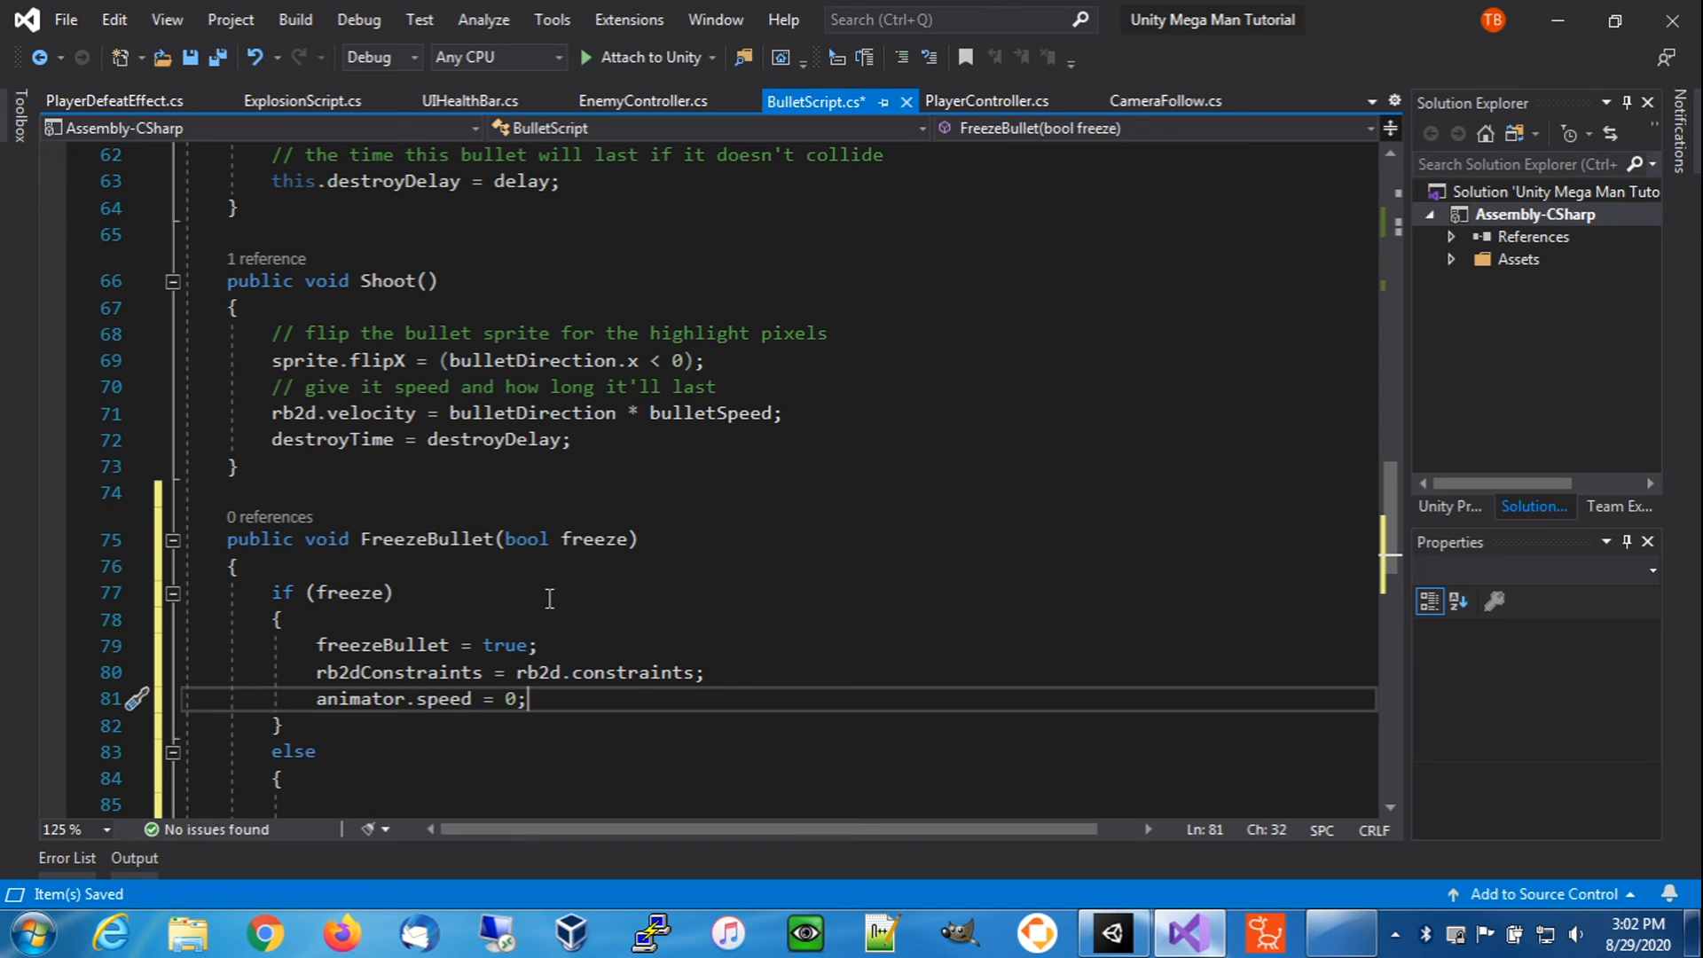
- Set rb2d.constraints to RigidbodyConstraints2D.FreezeAll below the animator.speed line in the if (freeze) block
{"action": "key", "text": "Return"}
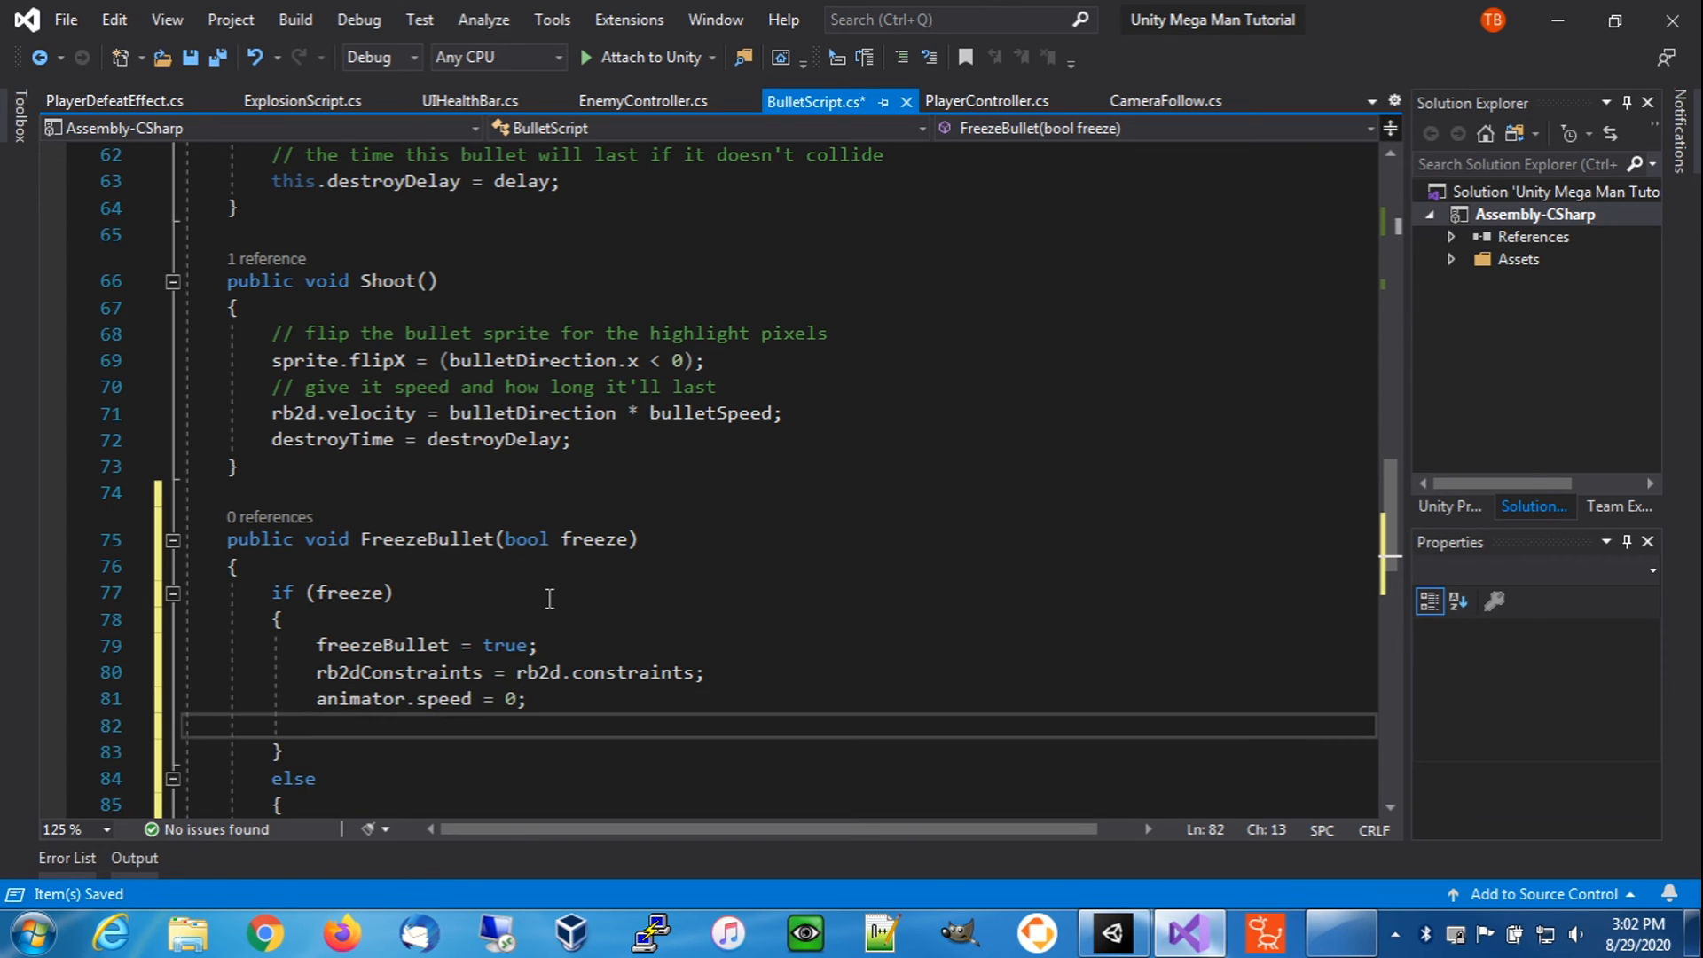
{"action": "type", "text": "rb2"}
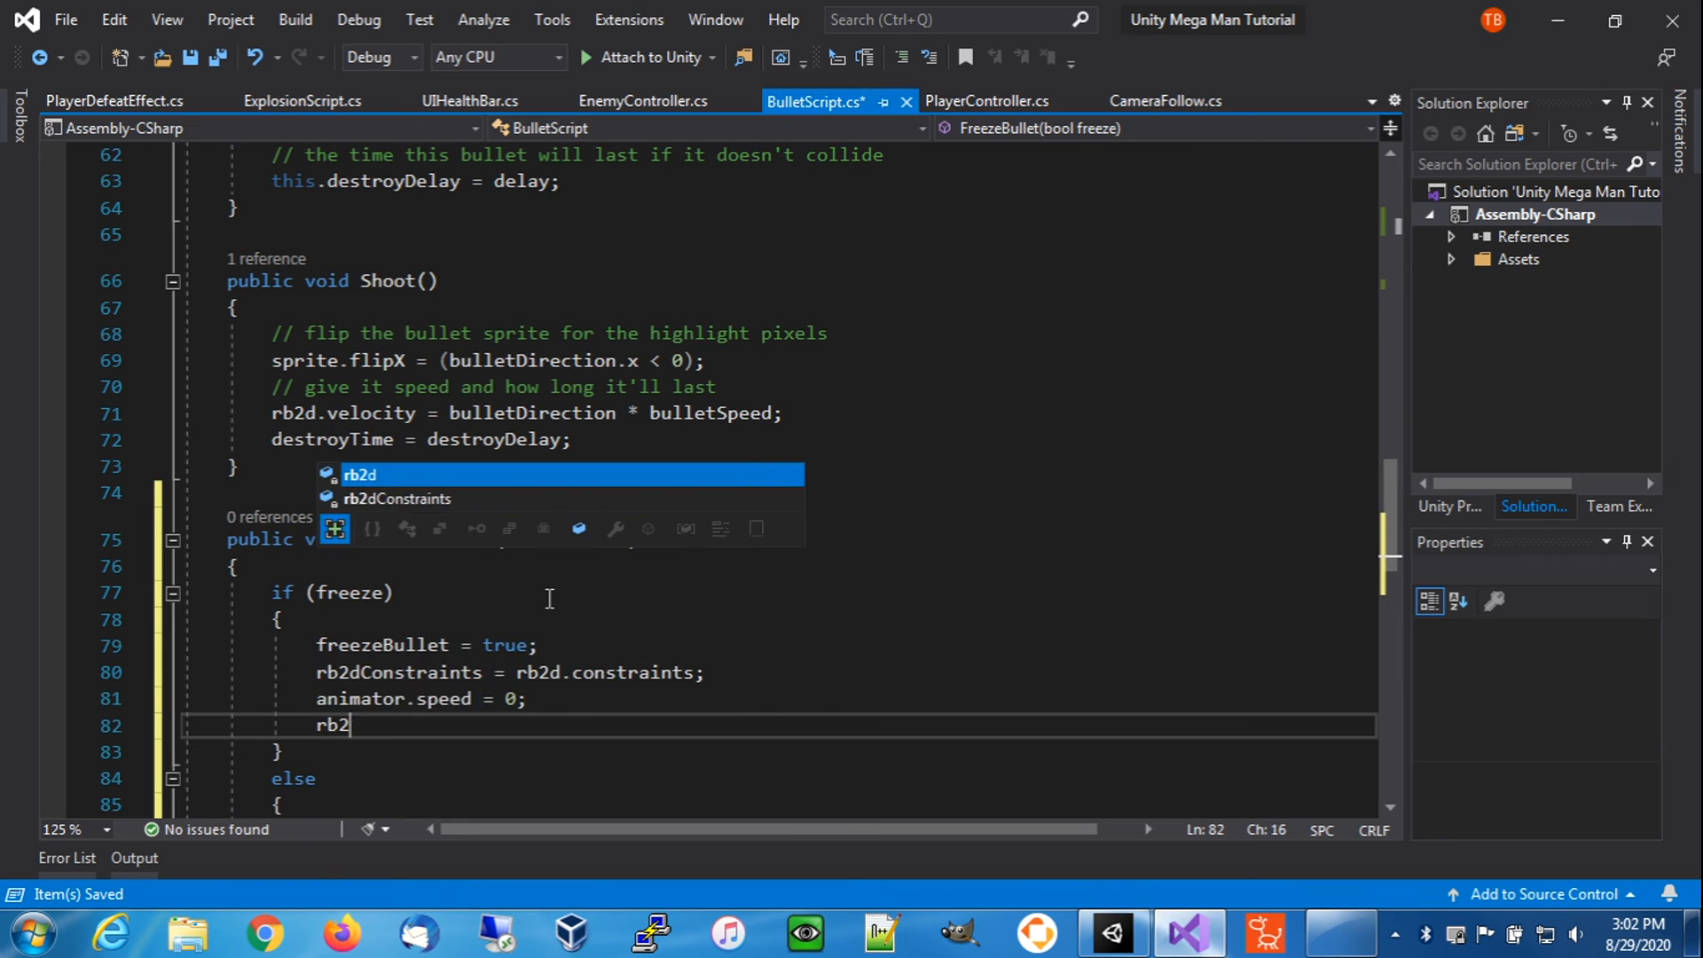
{"action": "type", "text": "d.co"}
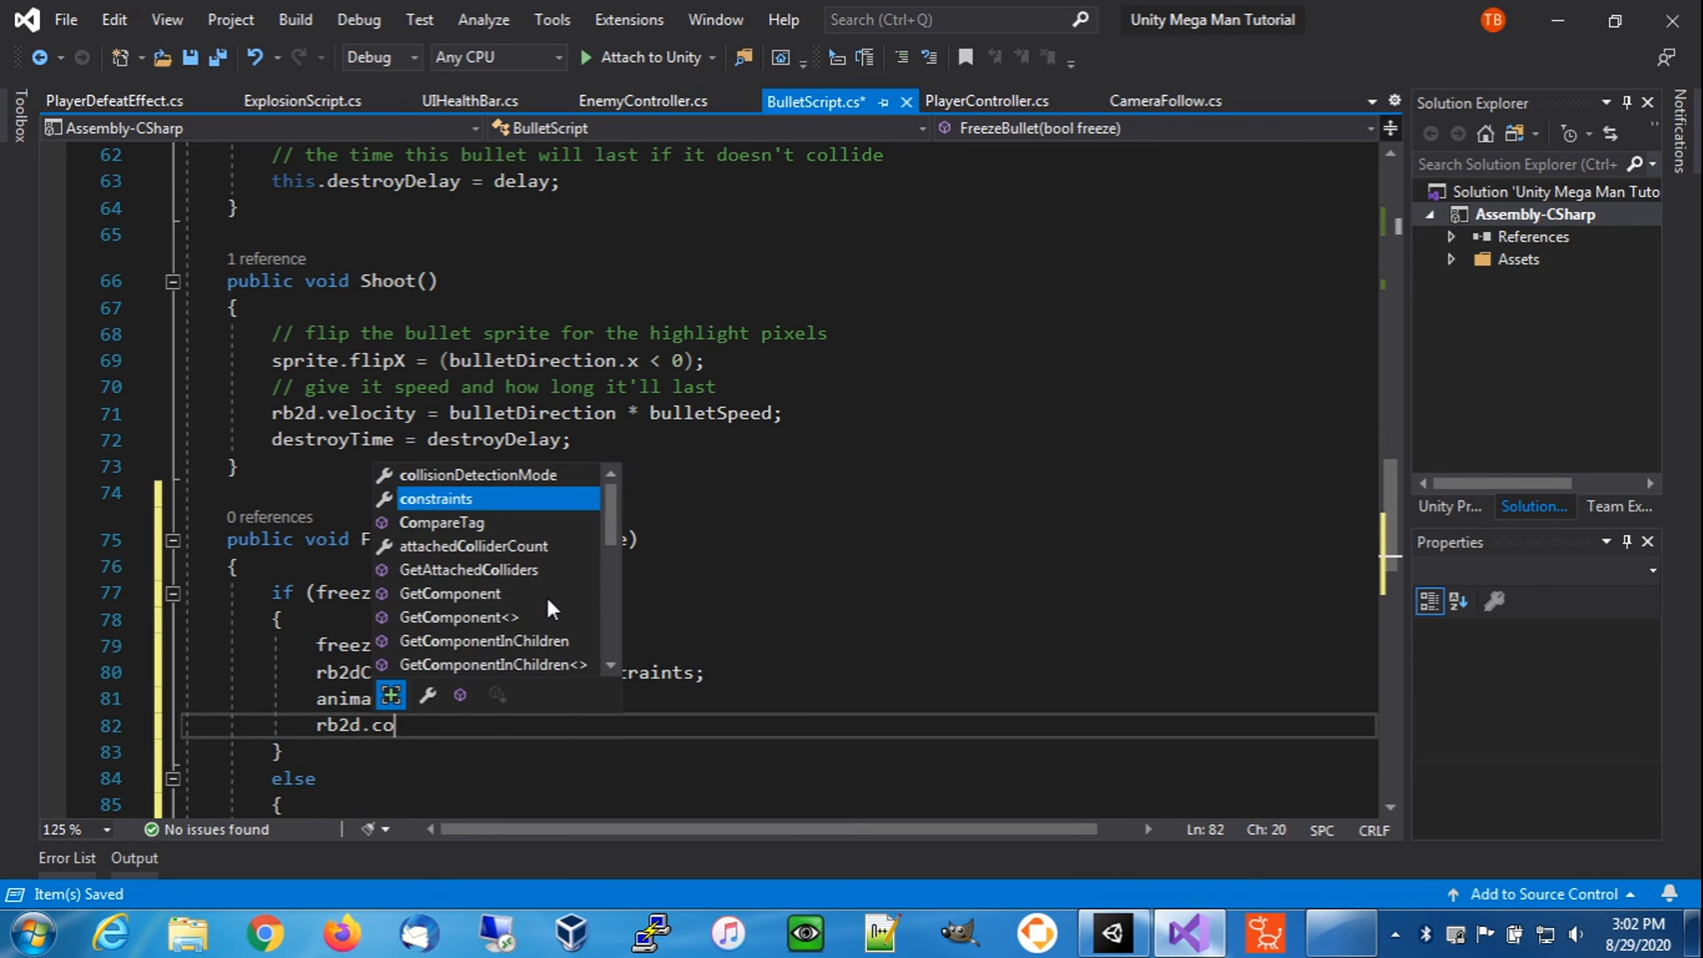
{"action": "key", "text": "Tab"}
{"action": "type", "text": "="}
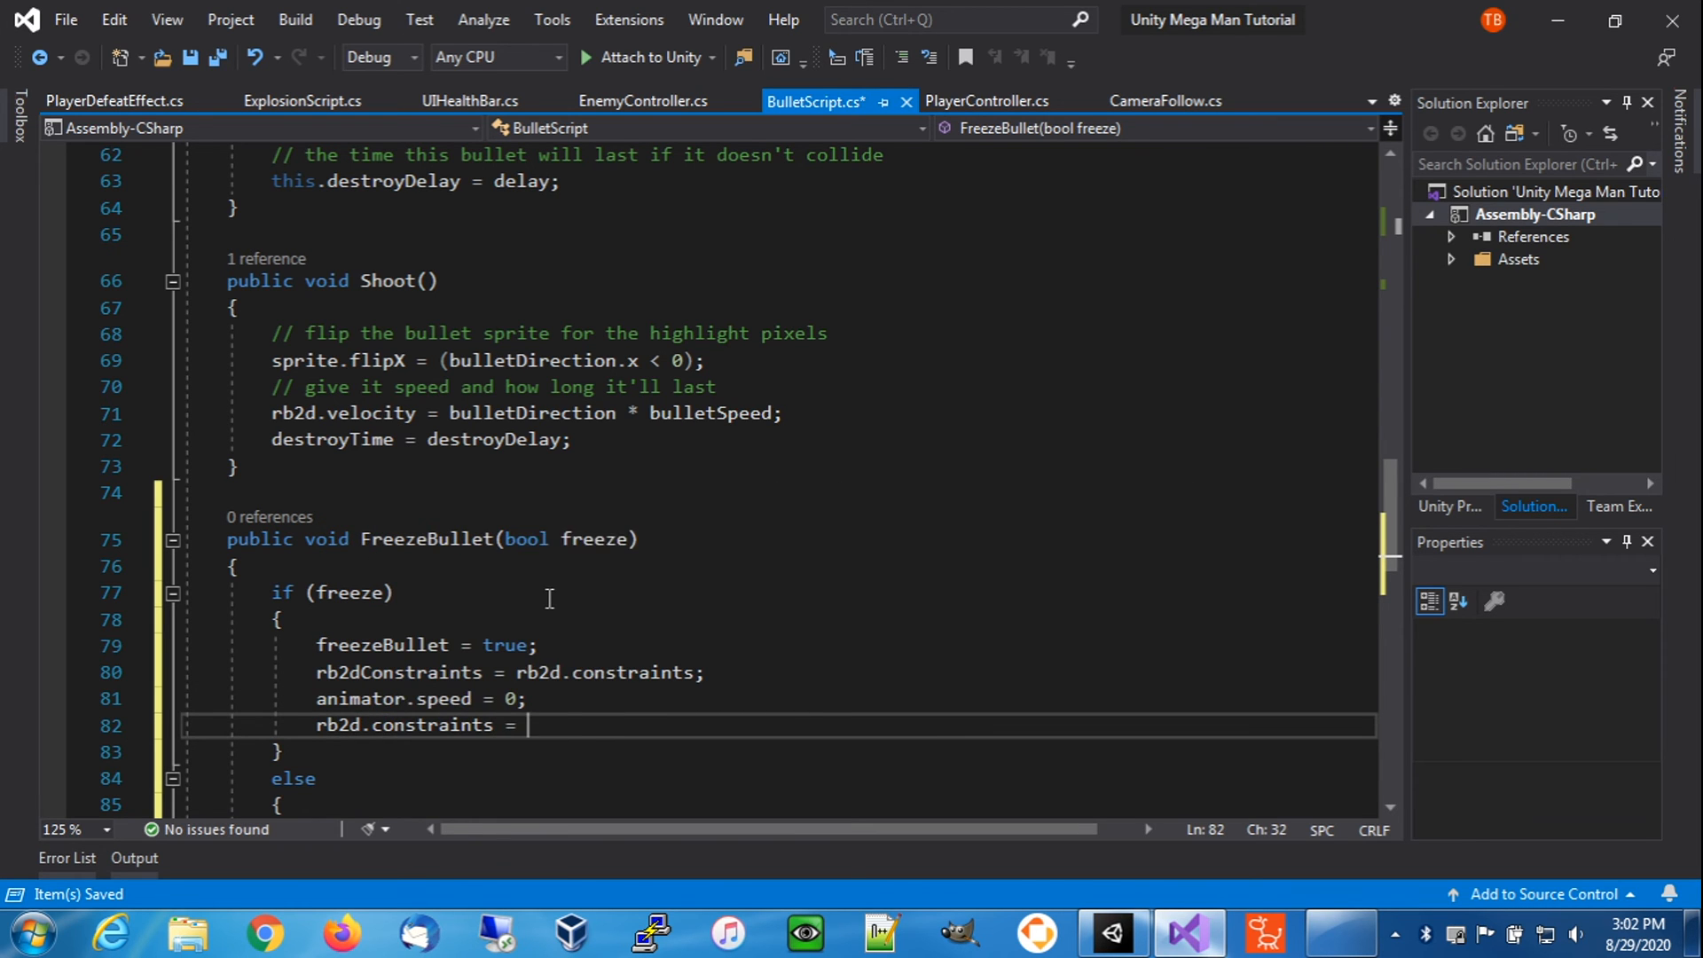
{"action": "key", "text": "Tab"}
{"action": "type", "text": "."}
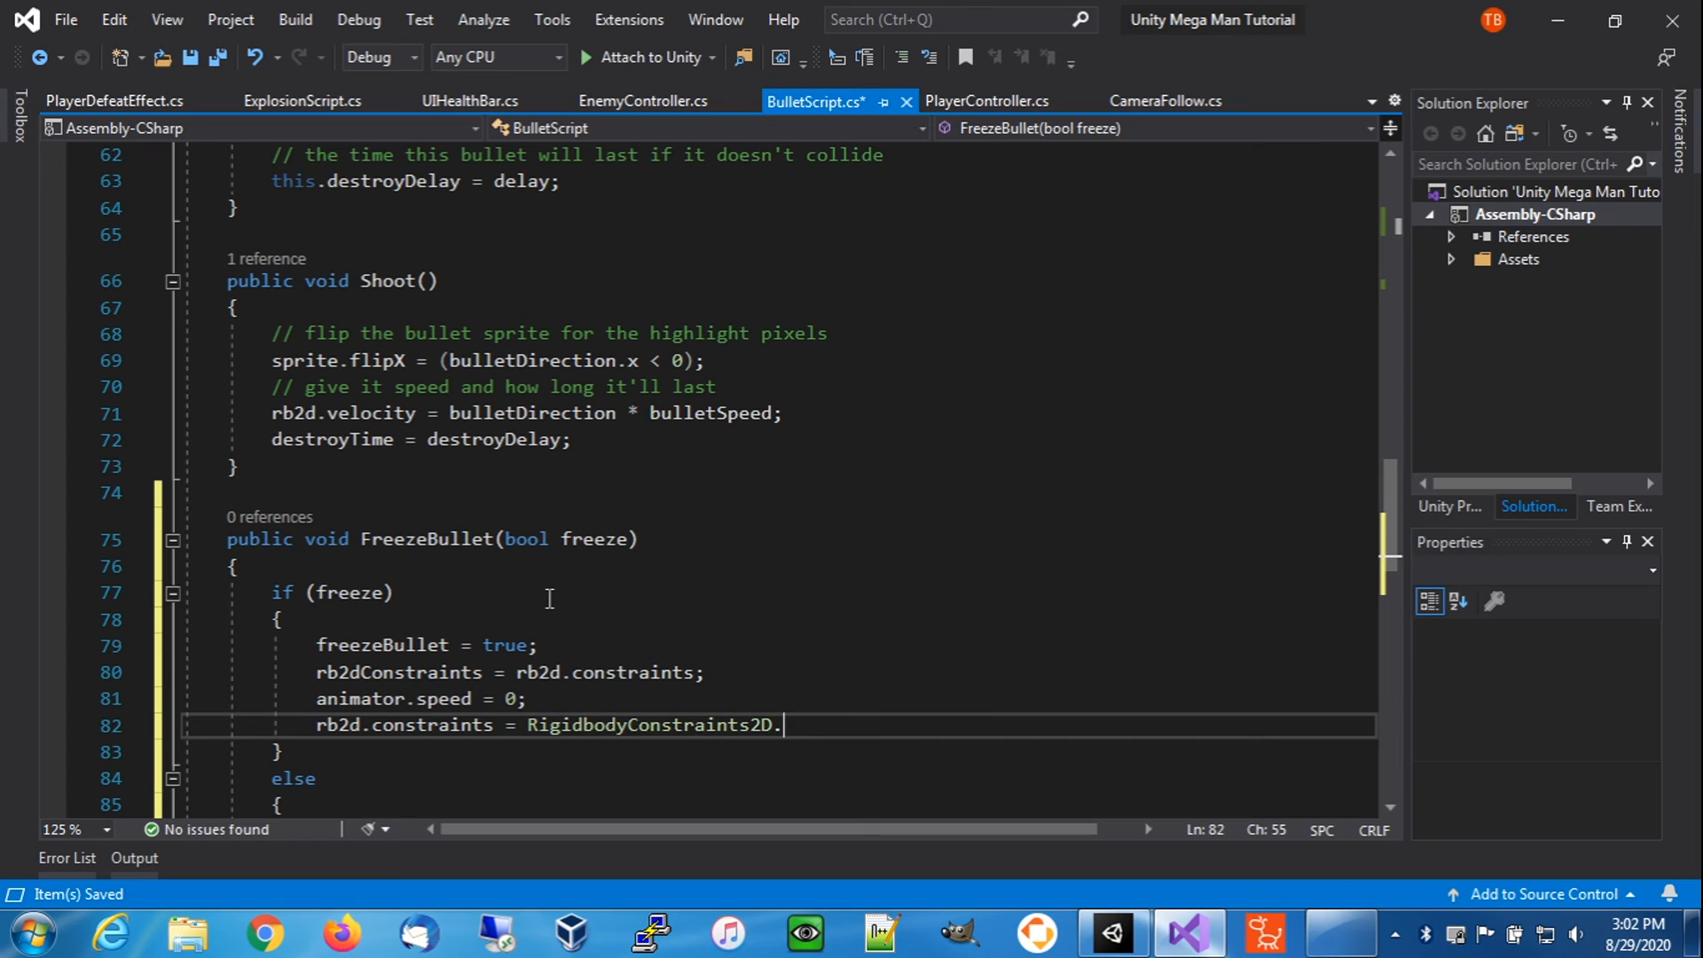
{"action": "key", "text": "Down"}
{"action": "key", "text": "Down"}
{"action": "key", "text": "Up"}
{"action": "key", "text": "Up"}
{"action": "key", "text": "Tab"}
{"action": "type", "text": ";"}
- Set rb2d.velocity to Vector2.zero as the last statement of the if (freeze) block
{"action": "key", "text": "Return"}
{"action": "type", "text": "rb"}
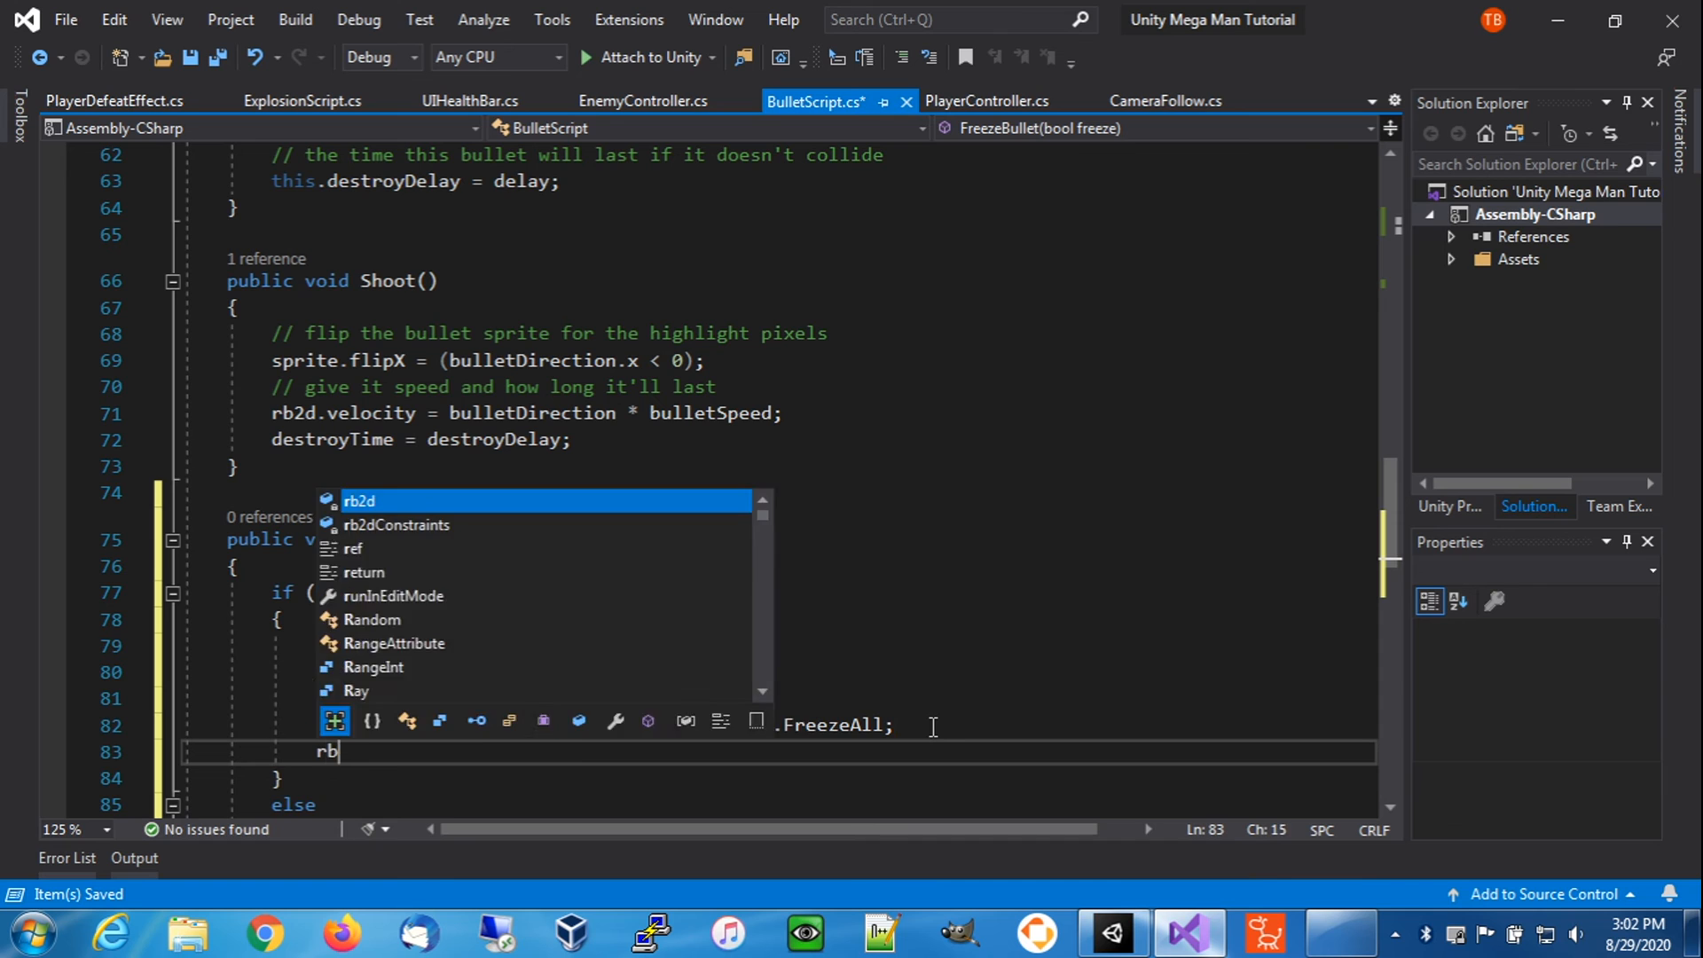
{"action": "type", "text": "2d.velocity "}
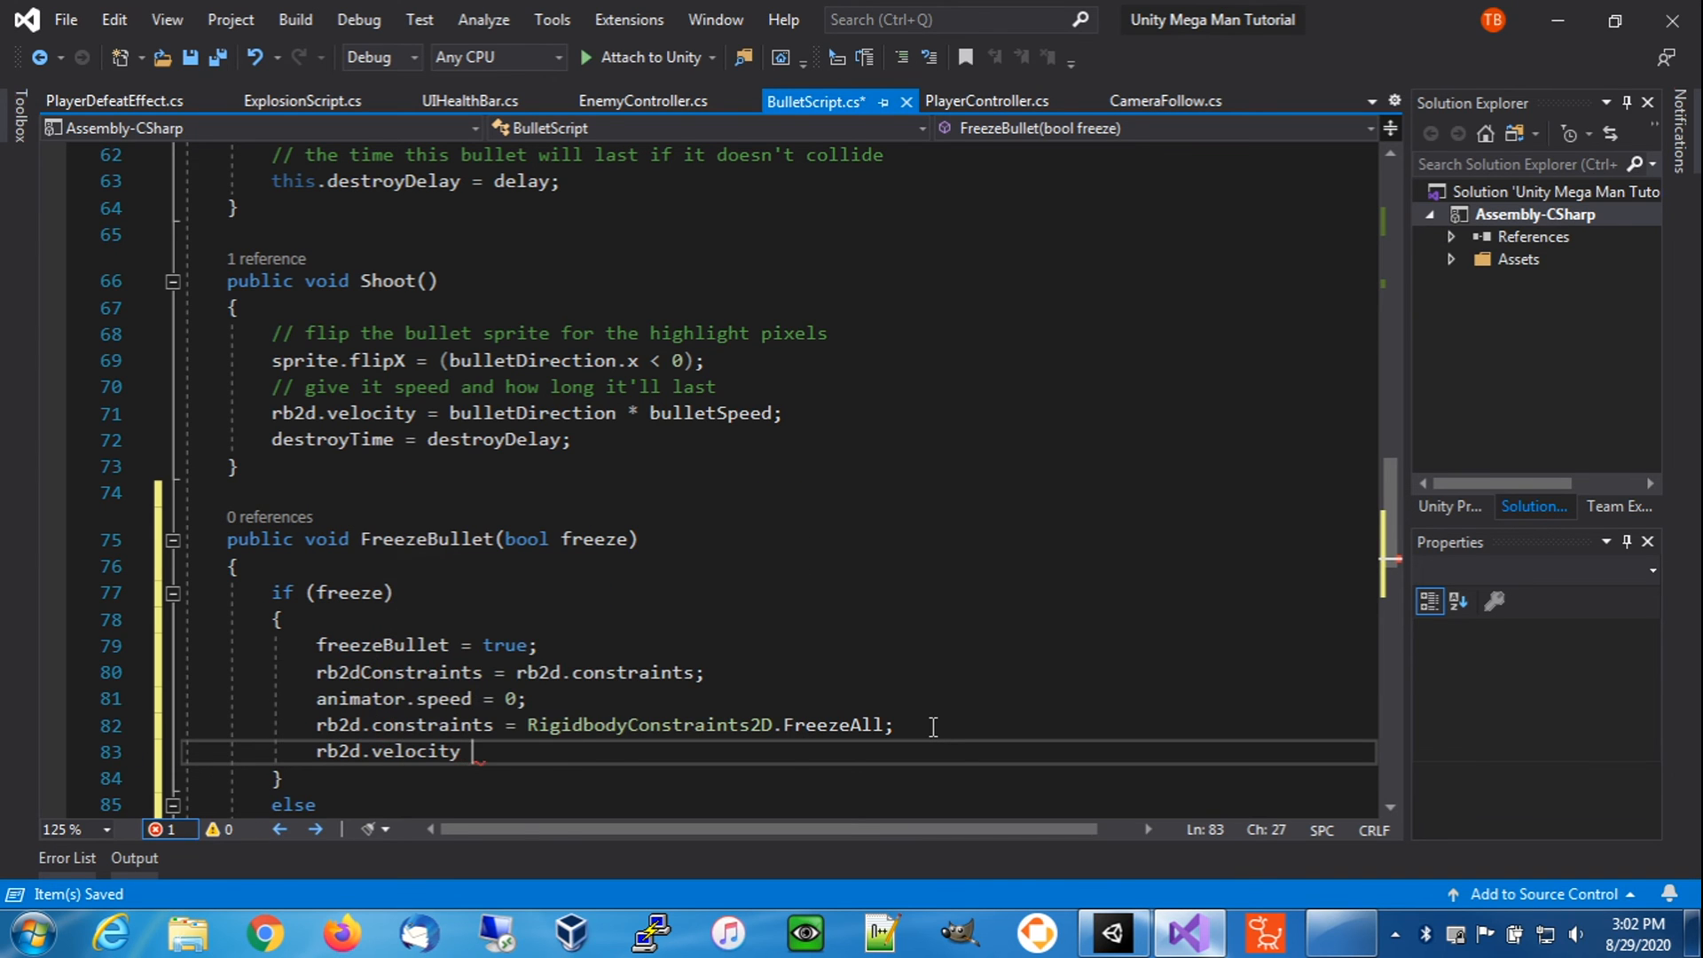
{"action": "type", "text": "= Vector"}
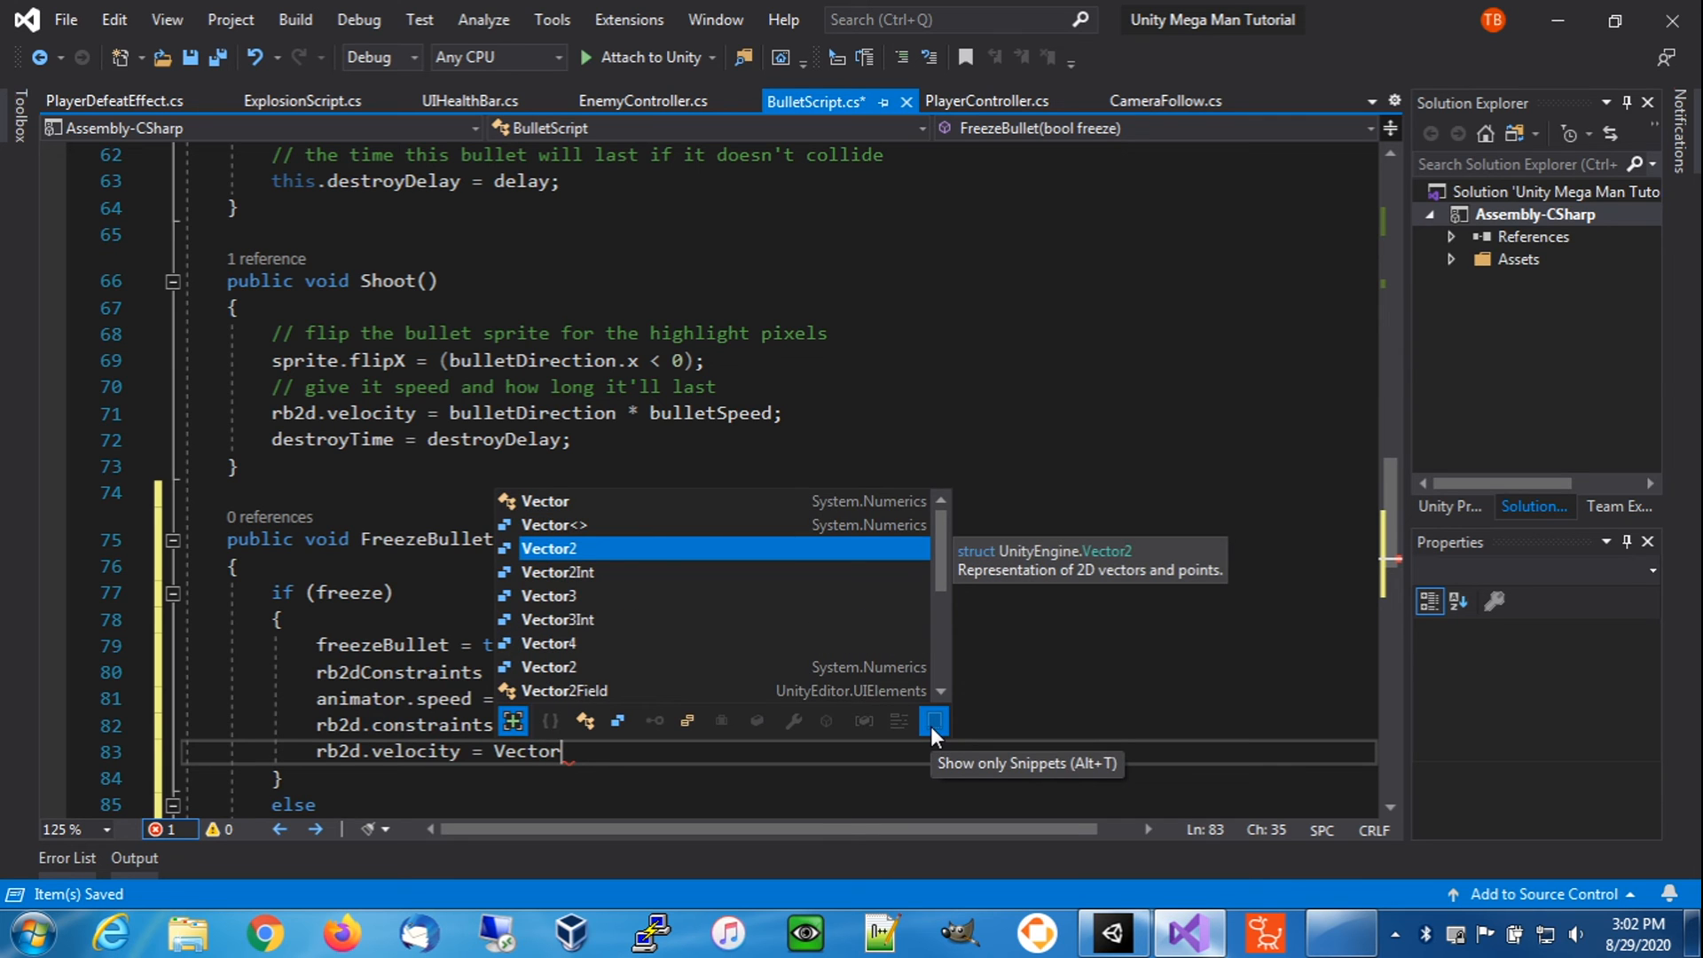
{"action": "type", "text": "2.zero;"}
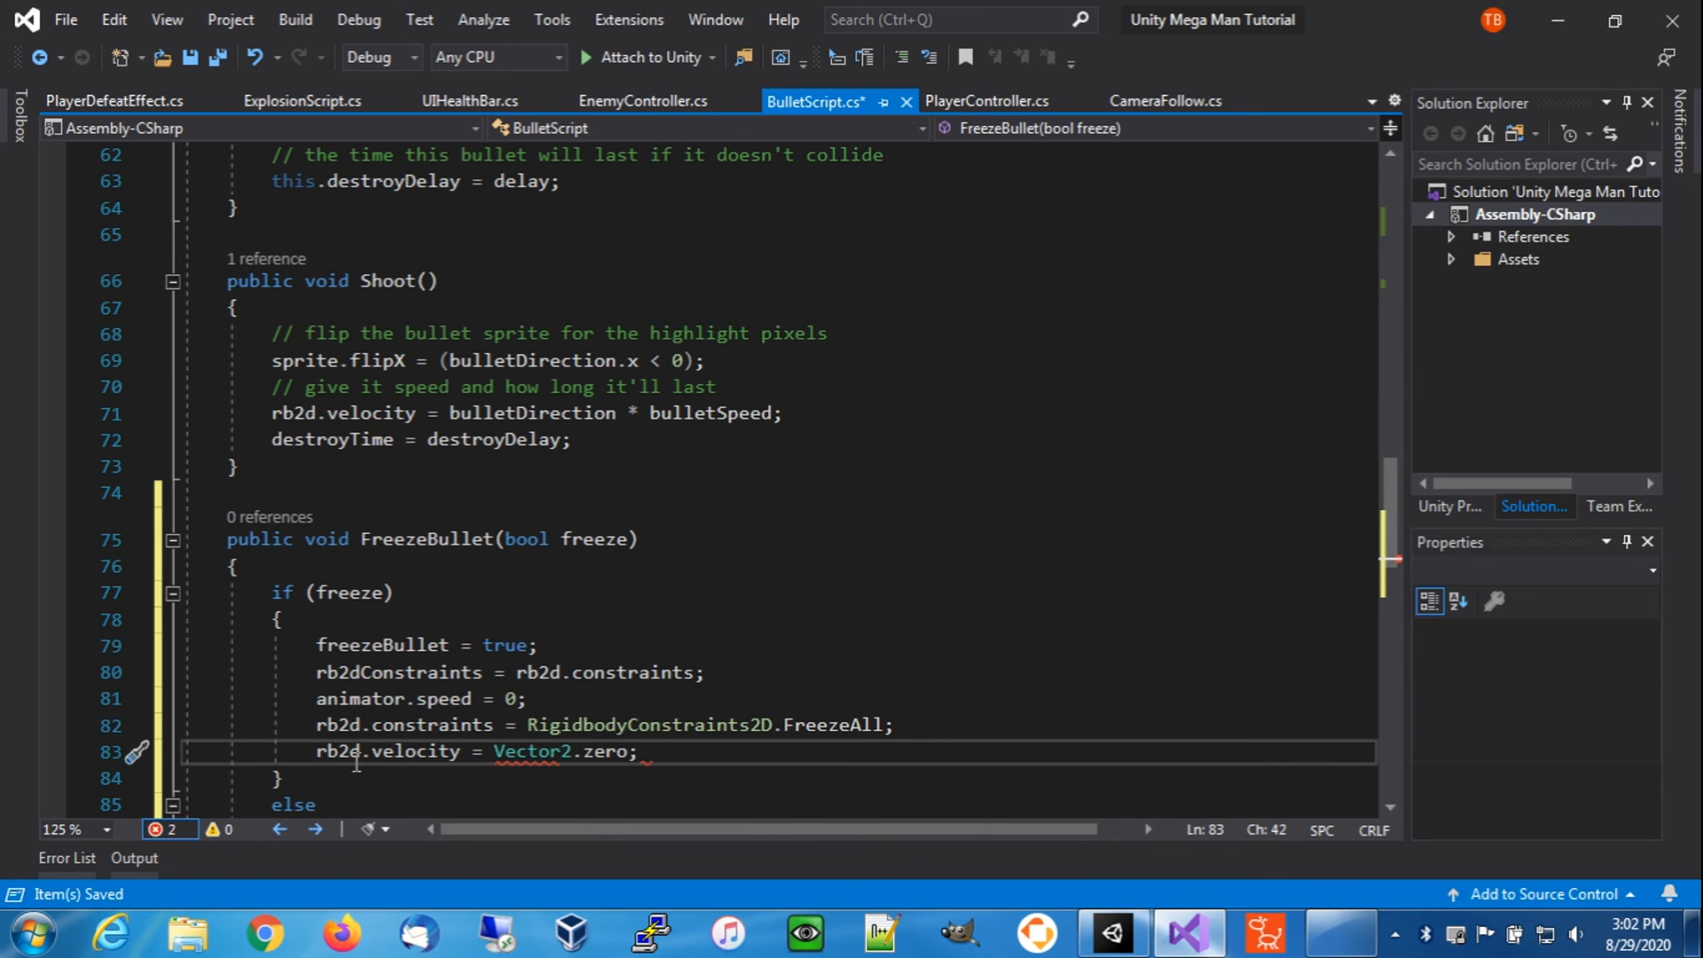
- In the else block of FreezeBullet, set freezeBullet to false and animator.speed to 1
{"action": "scroll", "coordinate": [357, 761], "scroll_direction": "down", "scroll_amount": 2}
{"action": "left_click", "coordinate": [323, 698]}
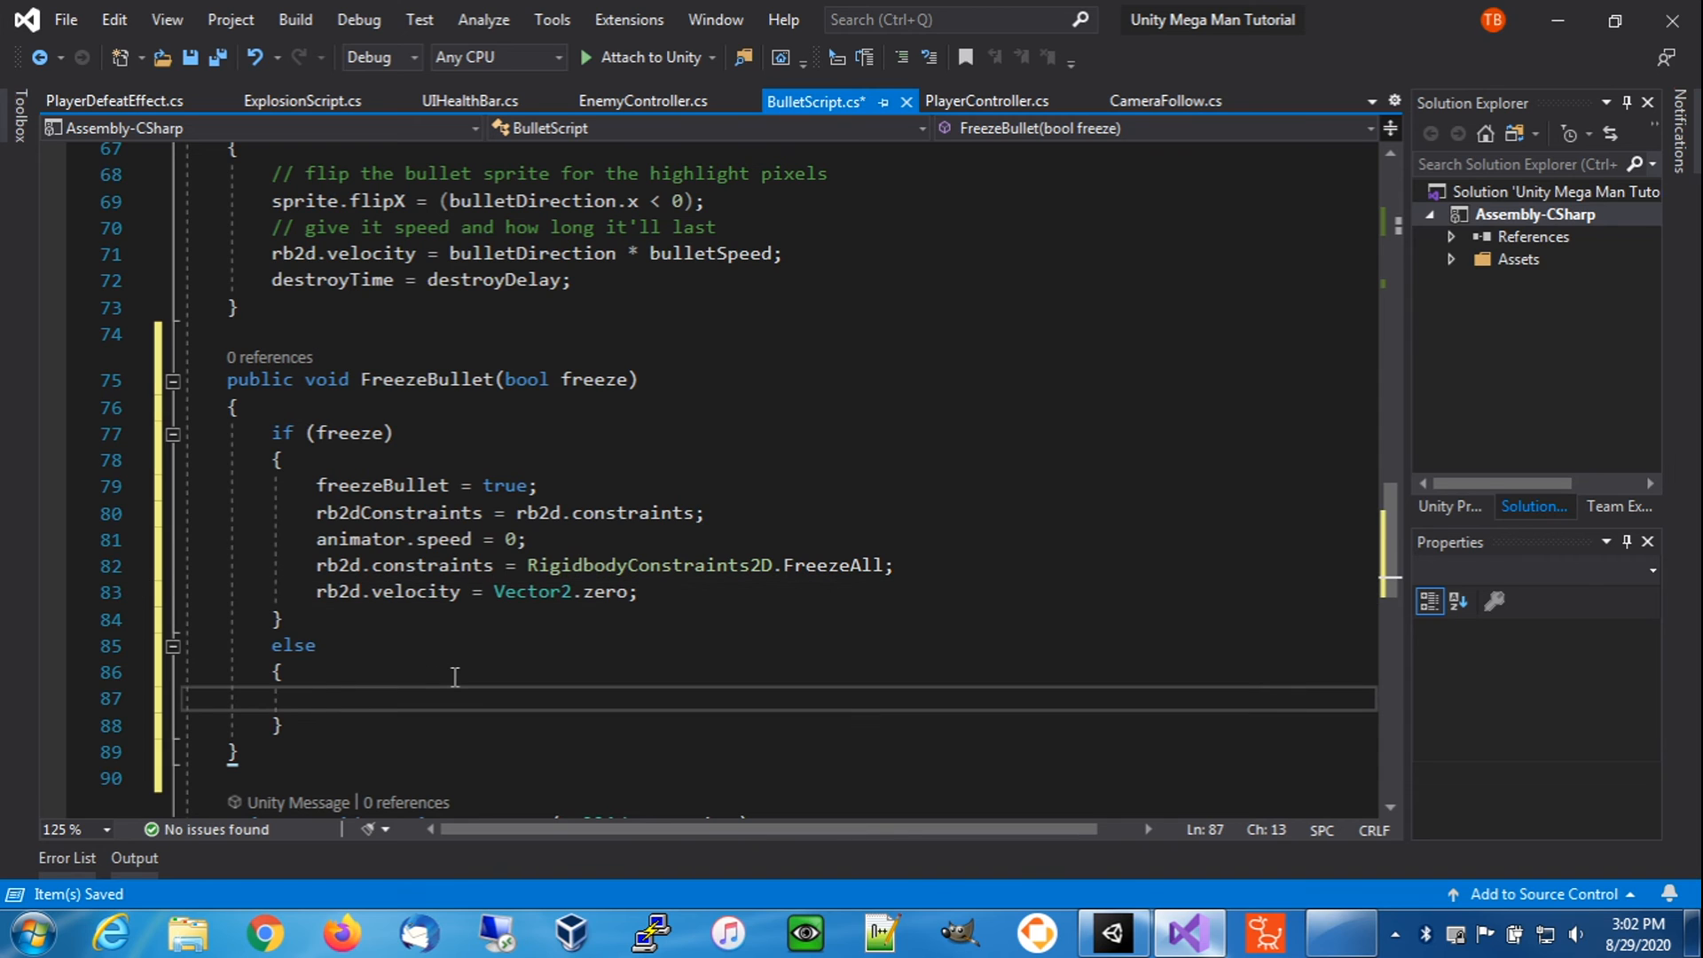
{"action": "type", "text": "freez"}
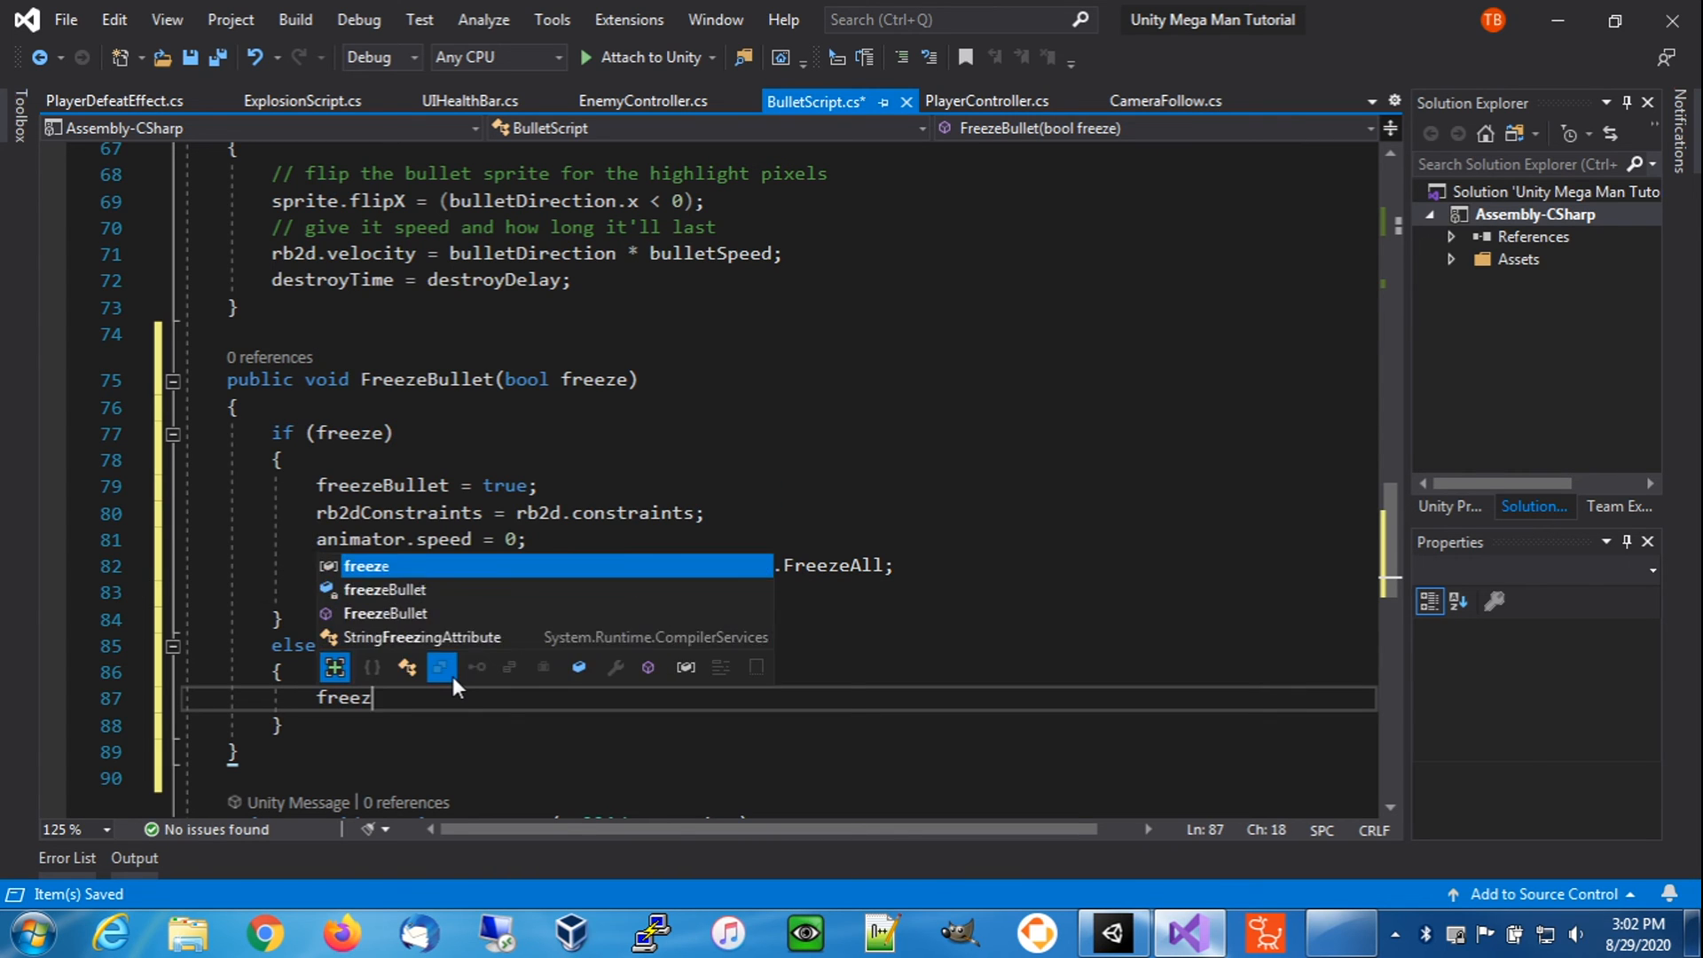
{"action": "type", "text": "eB"}
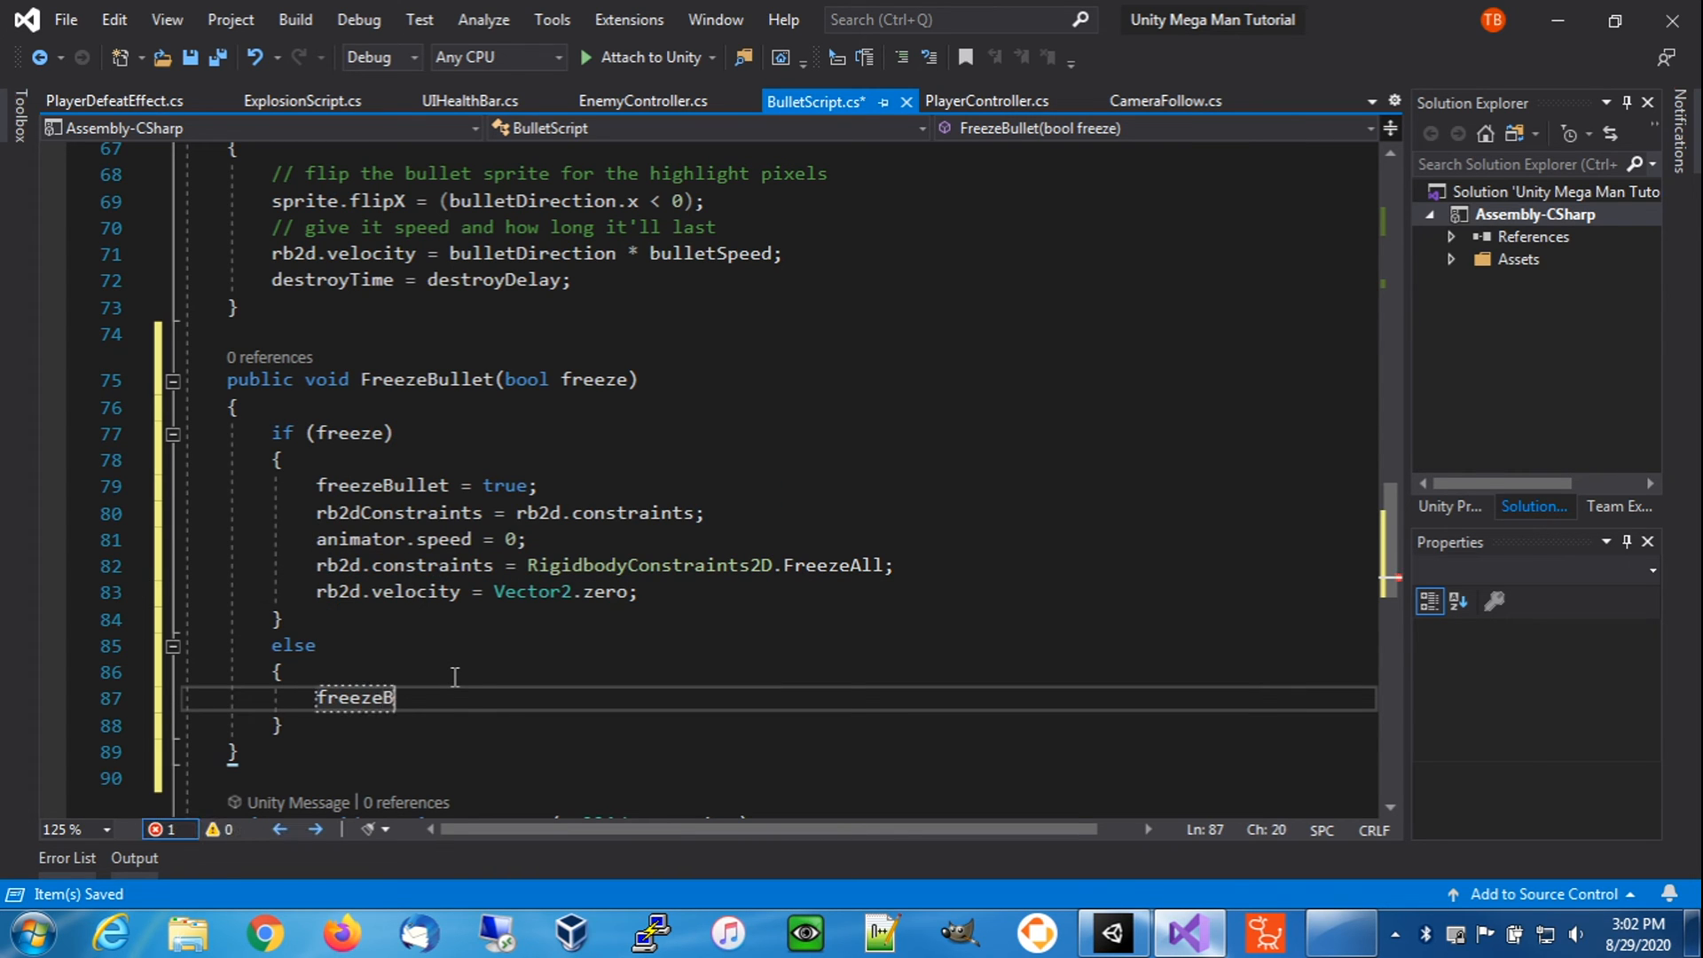
{"action": "type", "text": "ullet = false;"}
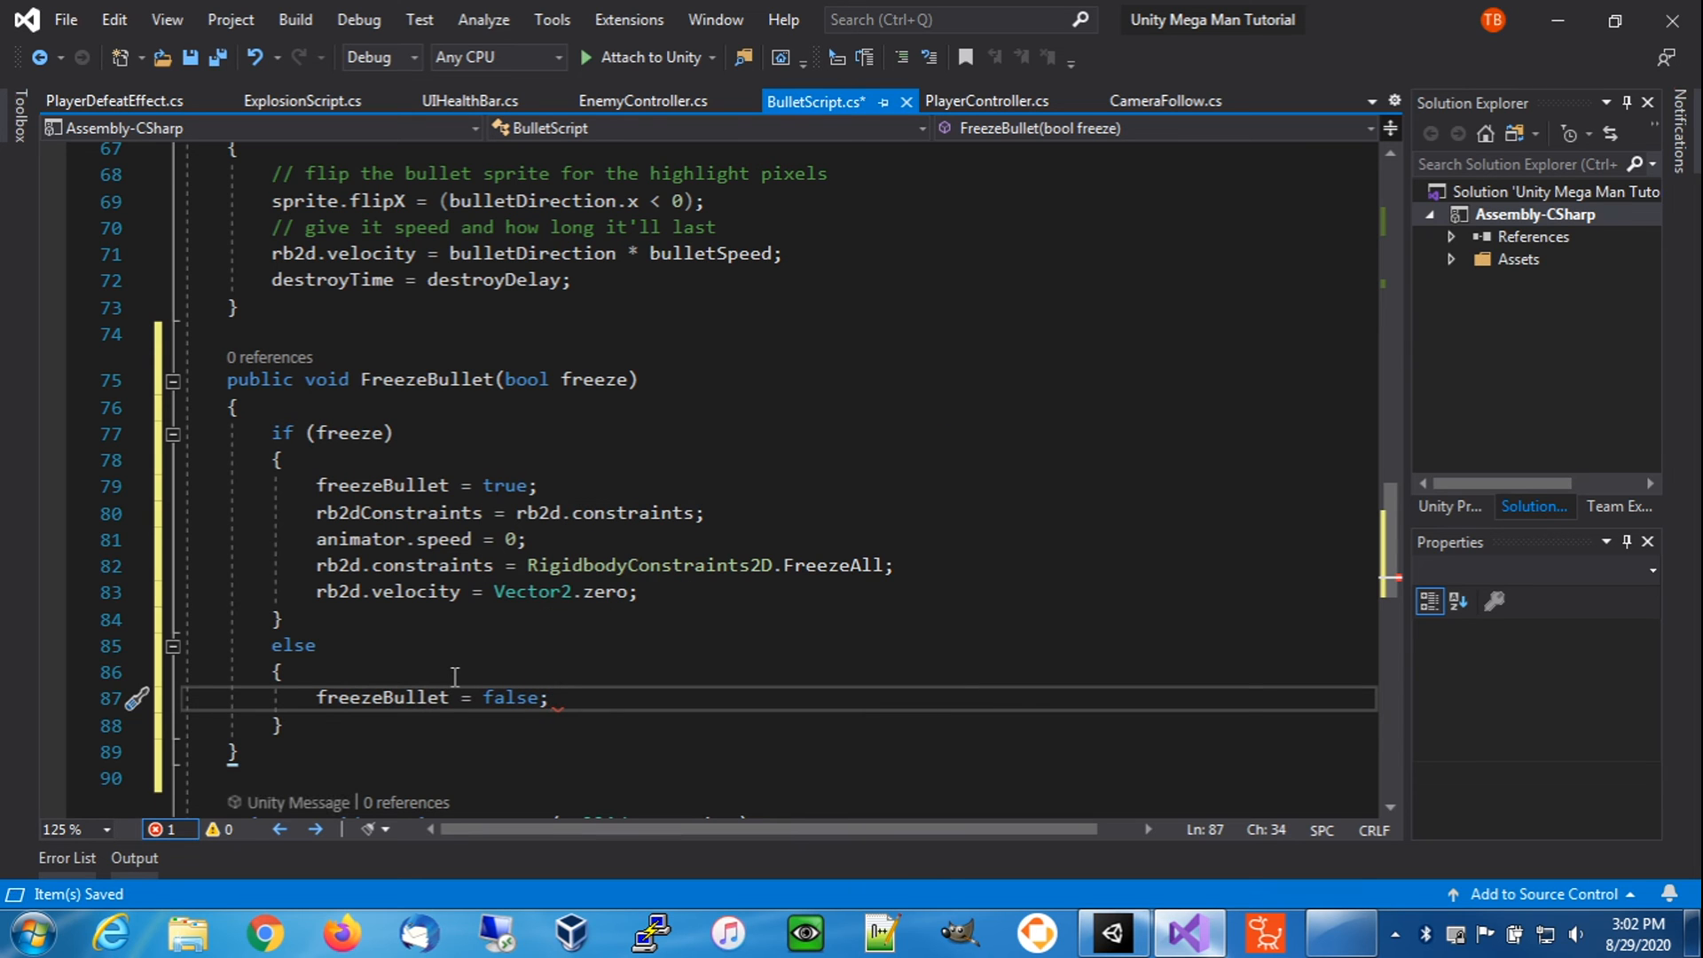
{"action": "key", "text": "Return"}
{"action": "type", "text": "animator."}
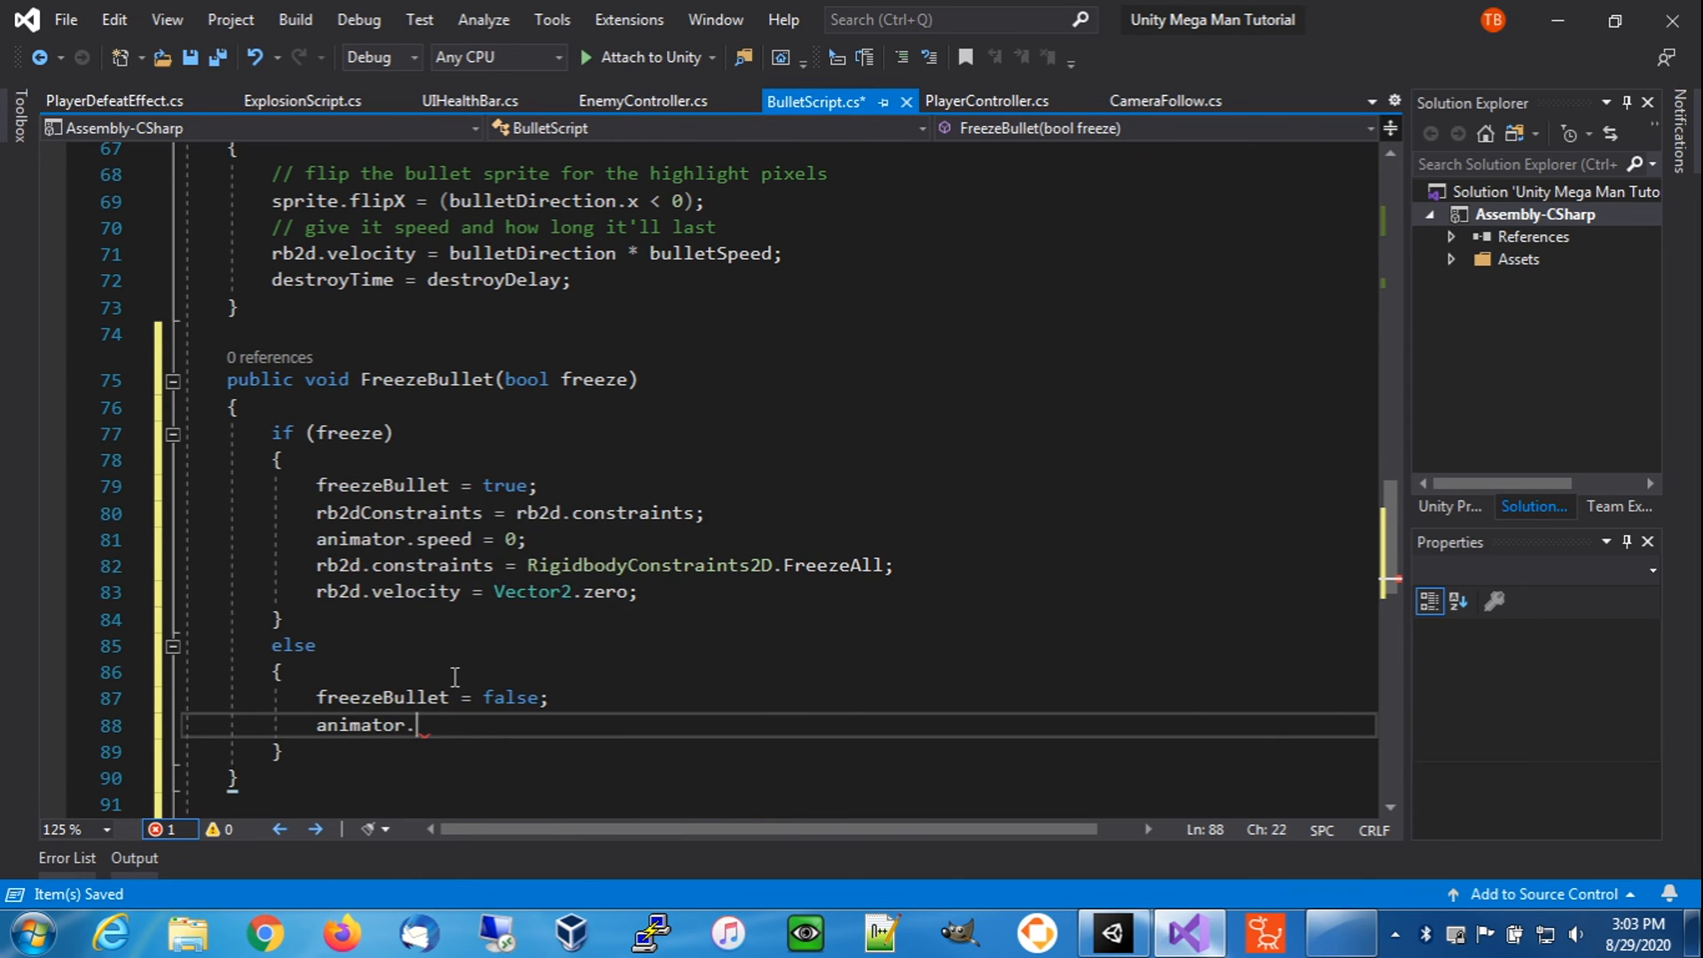
{"action": "type", "text": "speed = 1;"}
- Assign rb2dConstraints back to rb2d.constraints below the animator.speed line in the else block
{"action": "key", "text": "Return"}
{"action": "type", "text": "rb2d.collisionDetectionMode"}
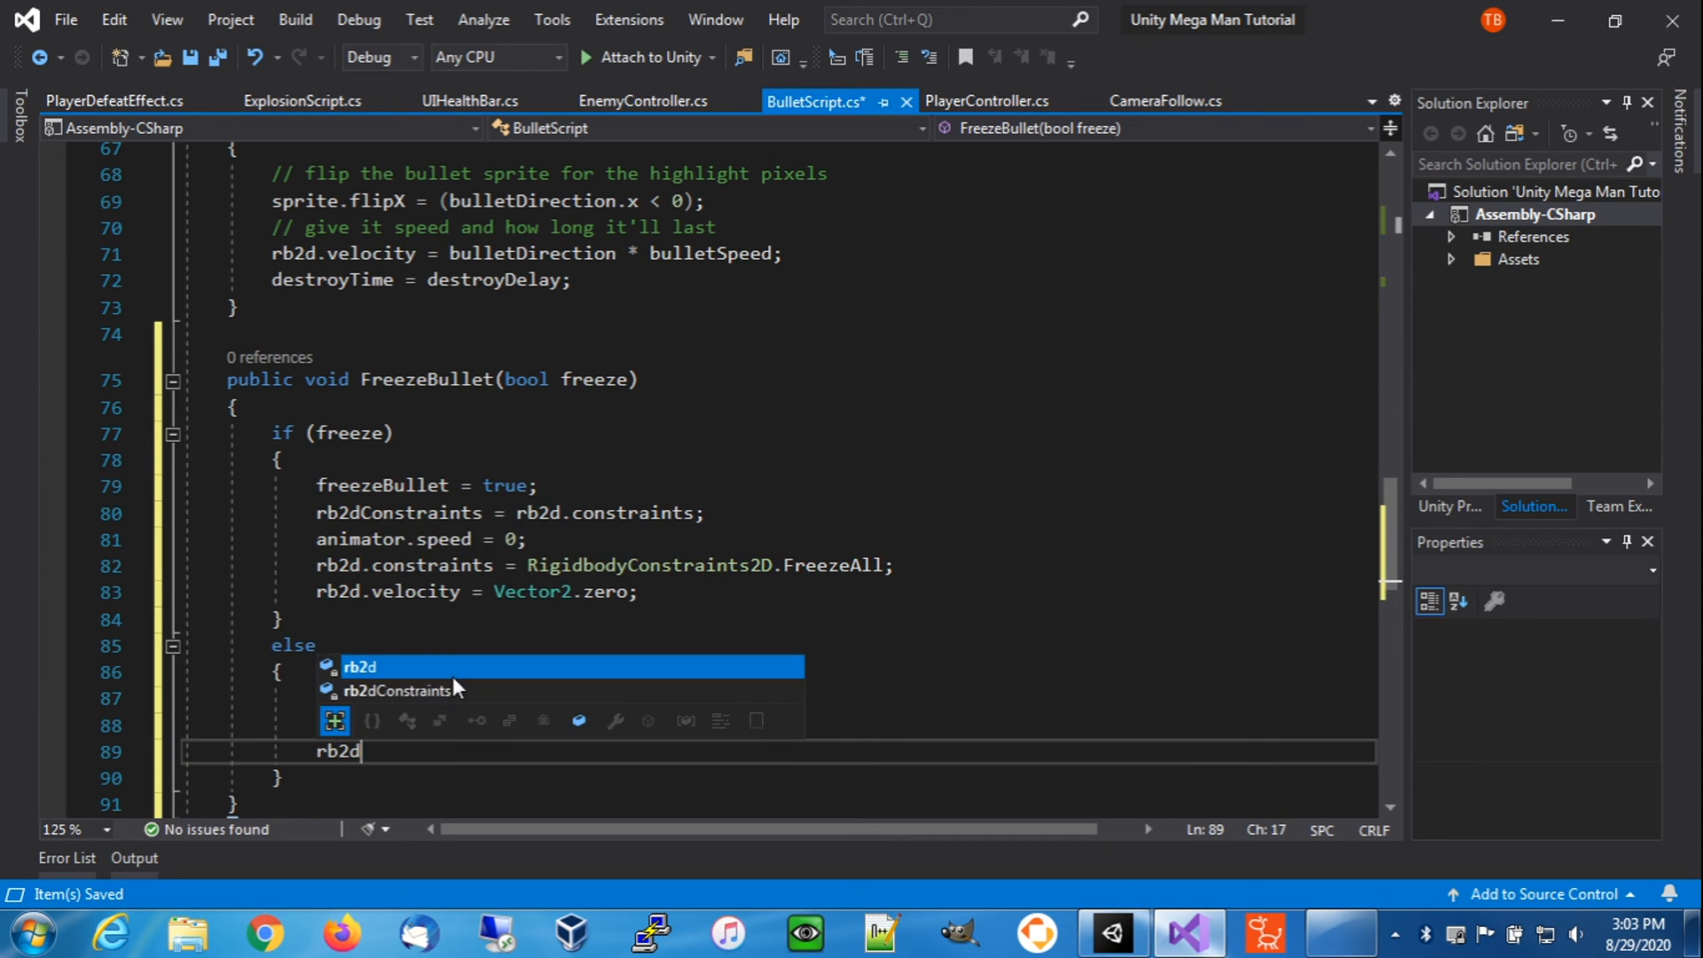
{"action": "key", "text": "BackSpace"}
{"action": "key", "text": "BackSpace"}
{"action": "key", "text": "BackSpace"}
{"action": "key", "text": "BackSpace"}
{"action": "key", "text": "BackSpace"}
{"action": "key", "text": "BackSpace"}
{"action": "key", "text": "BackSpace"}
{"action": "key", "text": "BackSpace"}
{"action": "key", "text": "BackSpace"}
{"action": "key", "text": "BackSpace"}
{"action": "key", "text": "BackSpace"}
{"action": "key", "text": "BackSpace"}
{"action": "key", "text": "BackSpace"}
{"action": "key", "text": "BackSpace"}
{"action": "key", "text": "BackSpace"}
{"action": "key", "text": "BackSpace"}
{"action": "key", "text": "BackSpace"}
{"action": "key", "text": "BackSpace"}
{"action": "key", "text": "BackSpace"}
{"action": "key", "text": "BackSpace"}
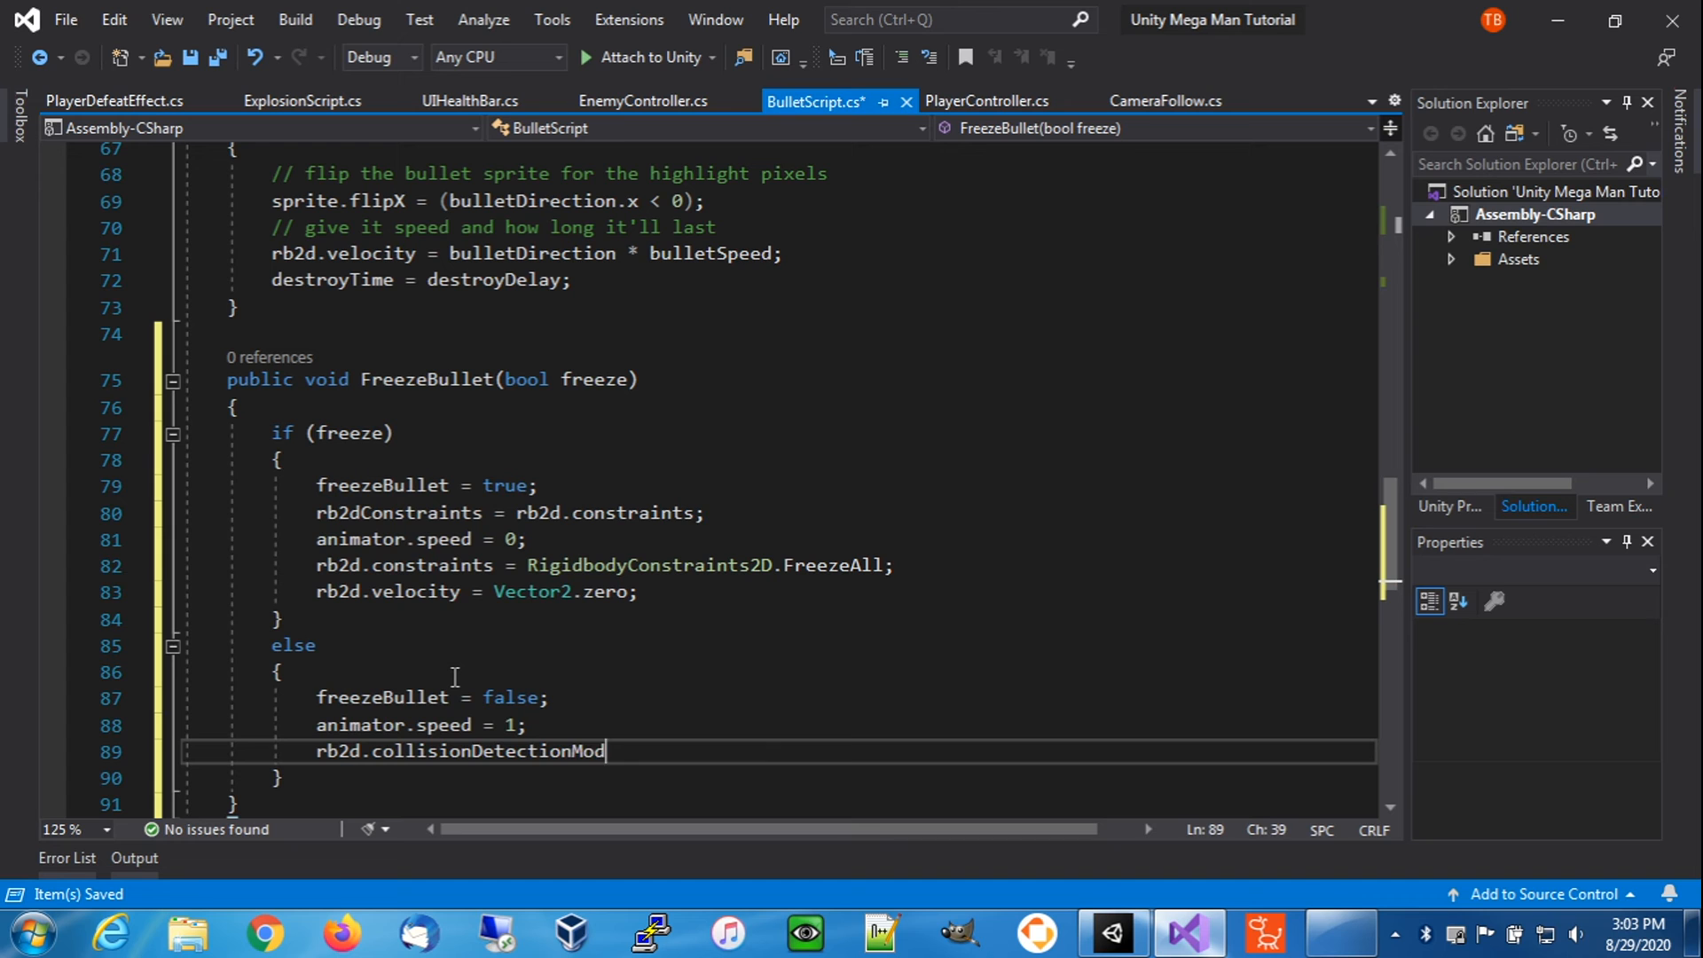
{"action": "key", "text": "BackSpace"}
{"action": "key", "text": "BackSpace"}
{"action": "type", "text": "constraints"}
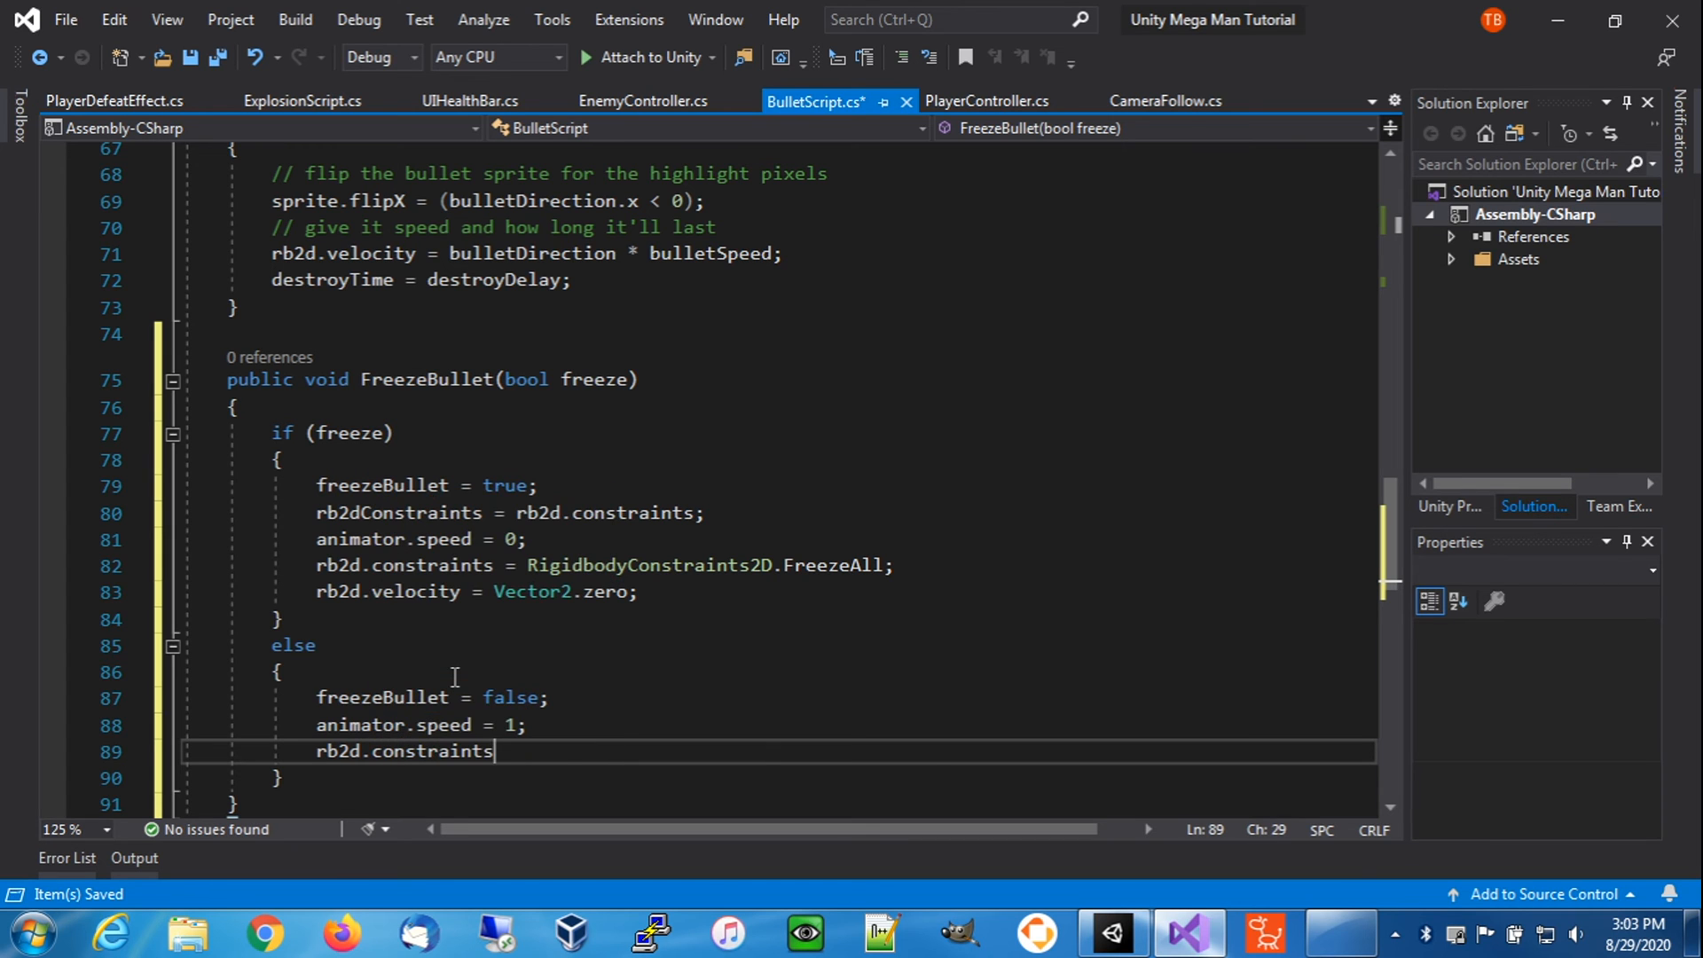
{"action": "type", "text": " = "}
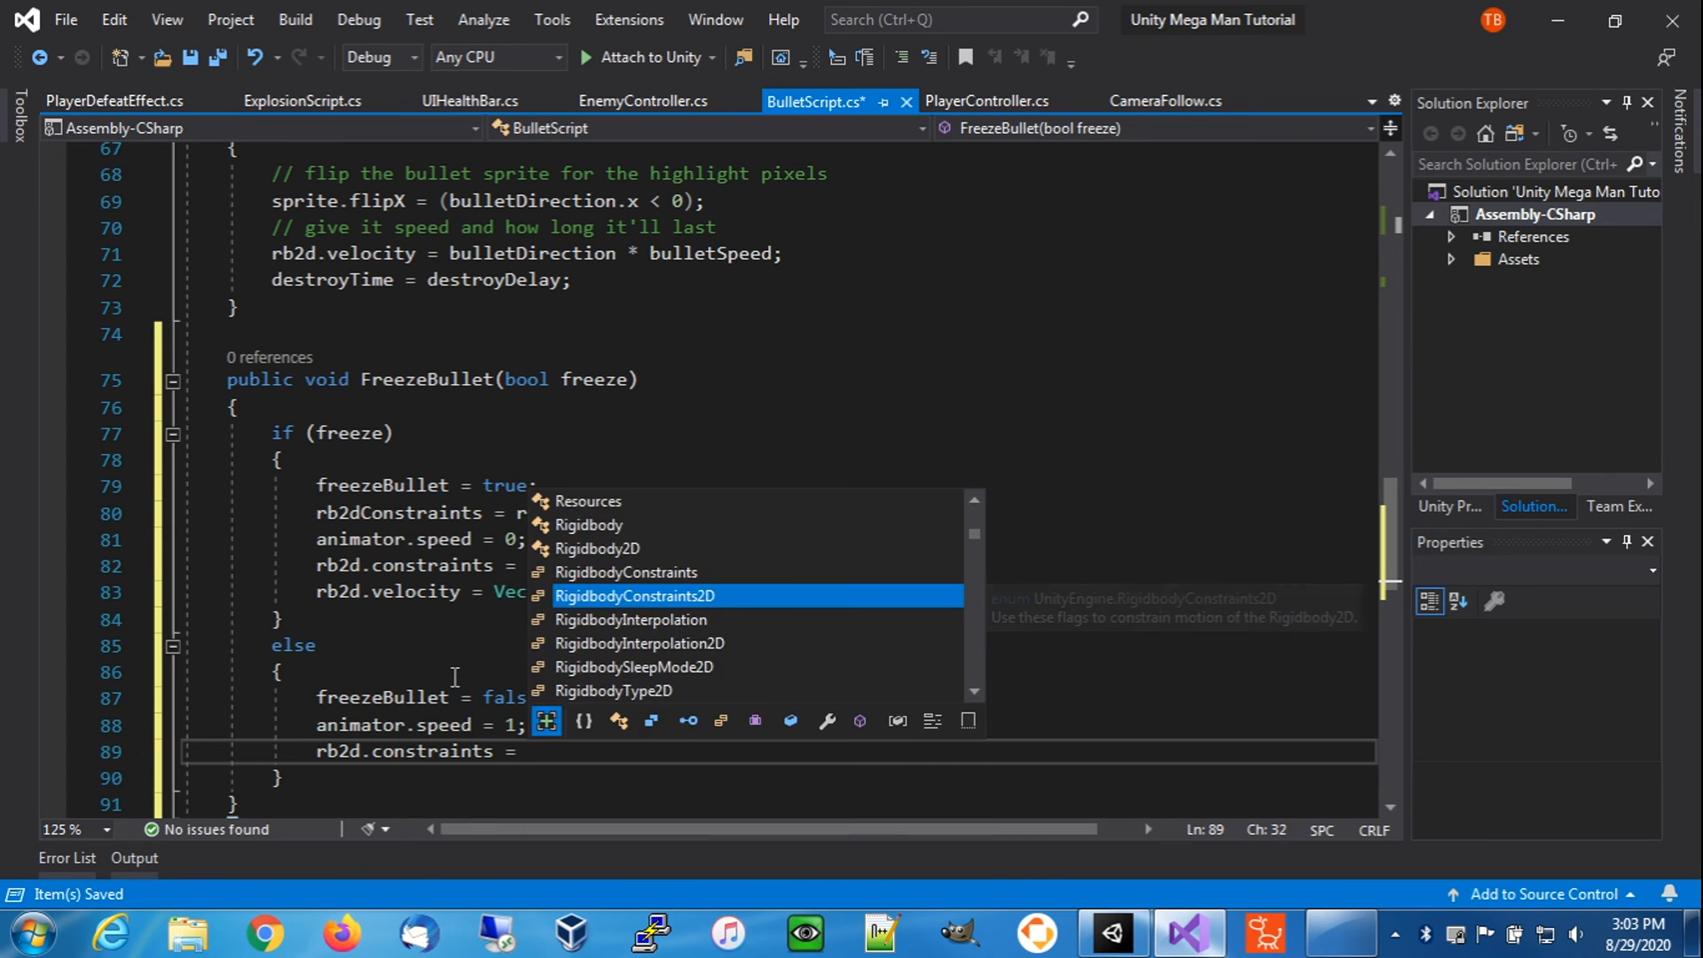
{"action": "type", "text": "rb2d"}
{"action": "key", "text": "Down"}
{"action": "key", "text": "Tab"}
{"action": "type", "text": ";"}
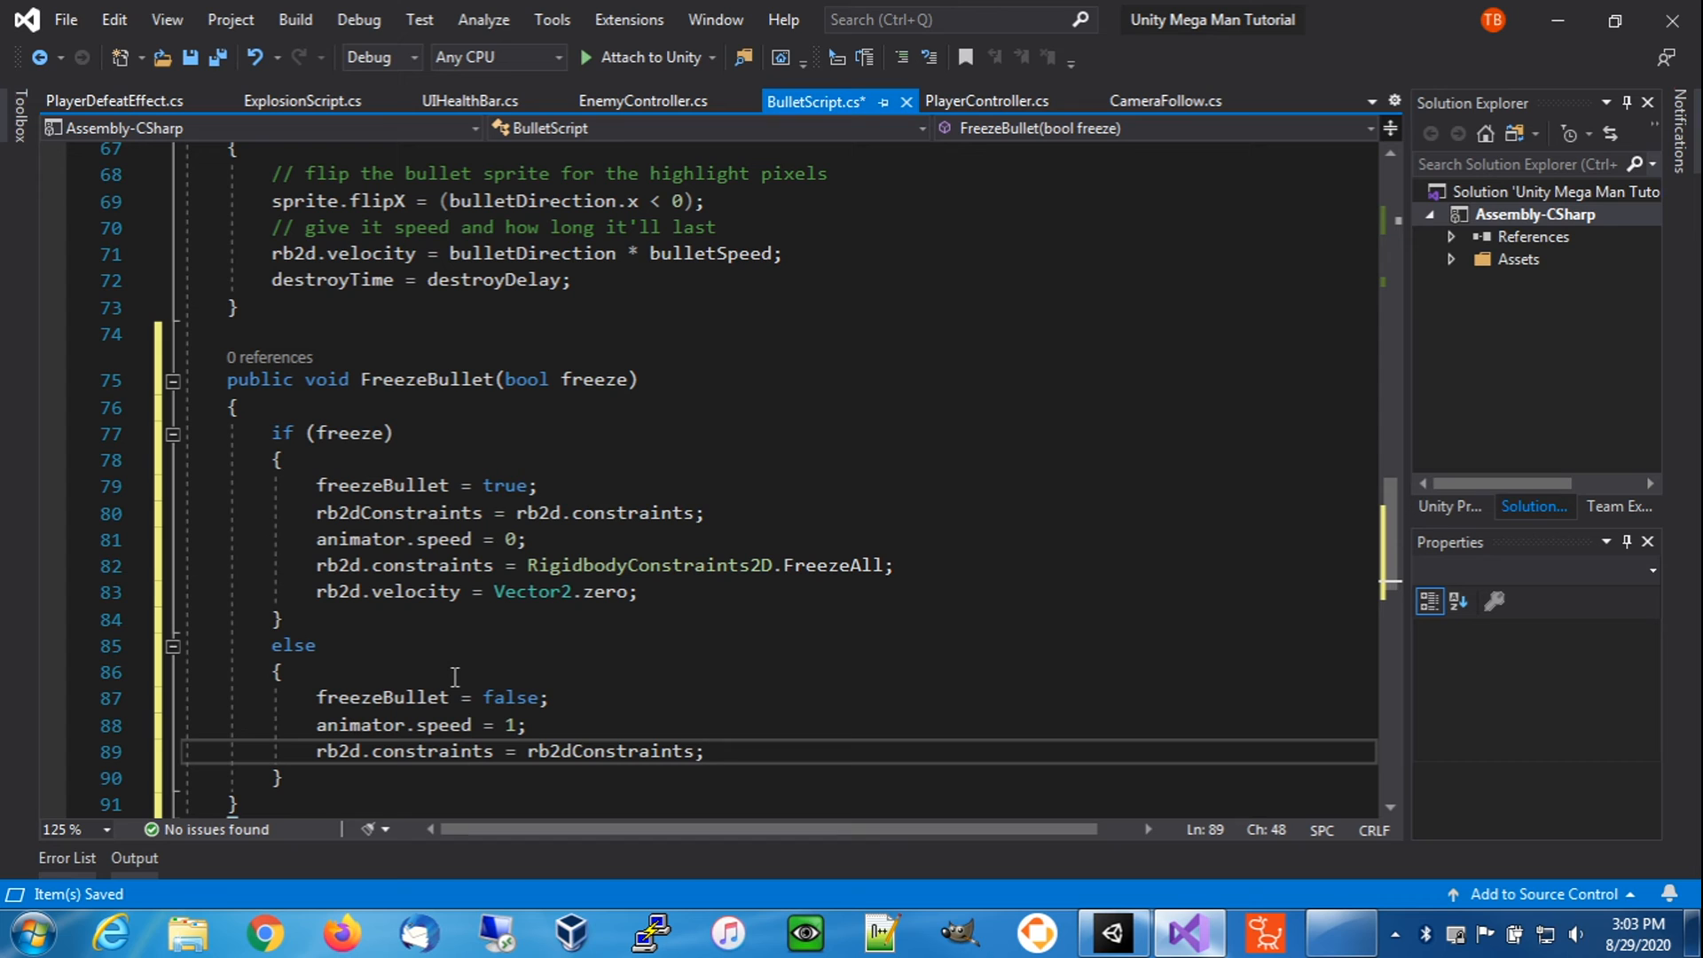
- Set rb2d.velocity to bulletDirection * bulletSpeed as the last statement of FreezeBullet's else block and save the script
{"action": "key", "text": "Return"}
{"action": "type", "text": "r"}
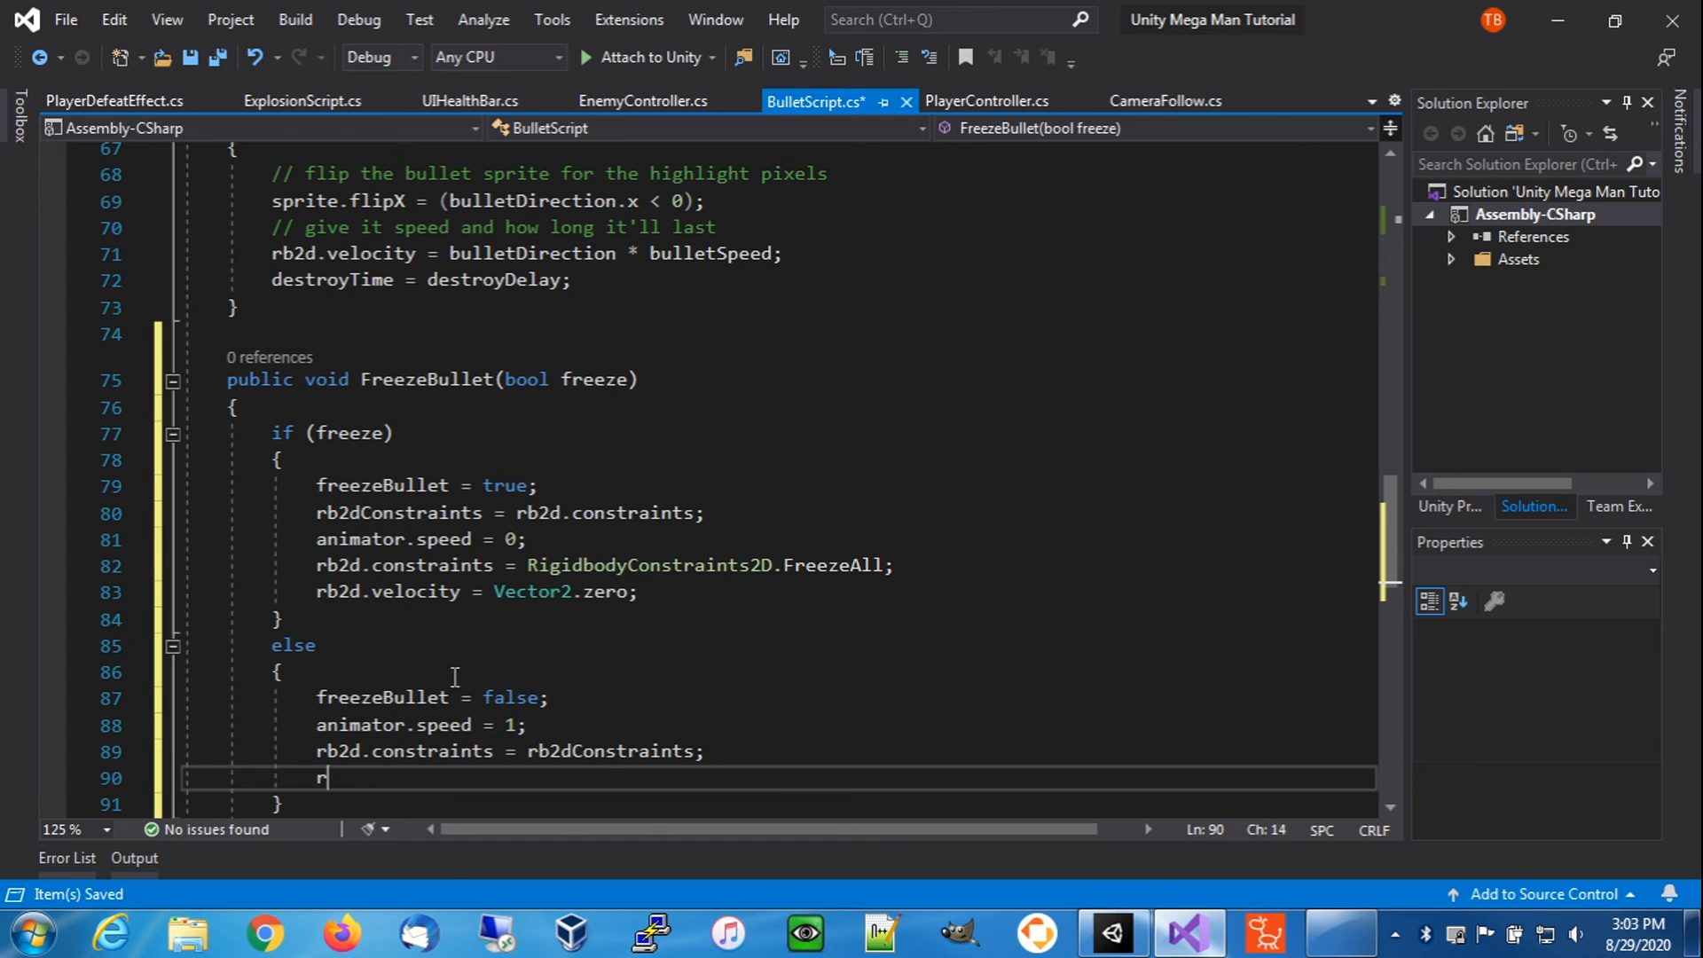
{"action": "type", "text": "b2d.velocity"}
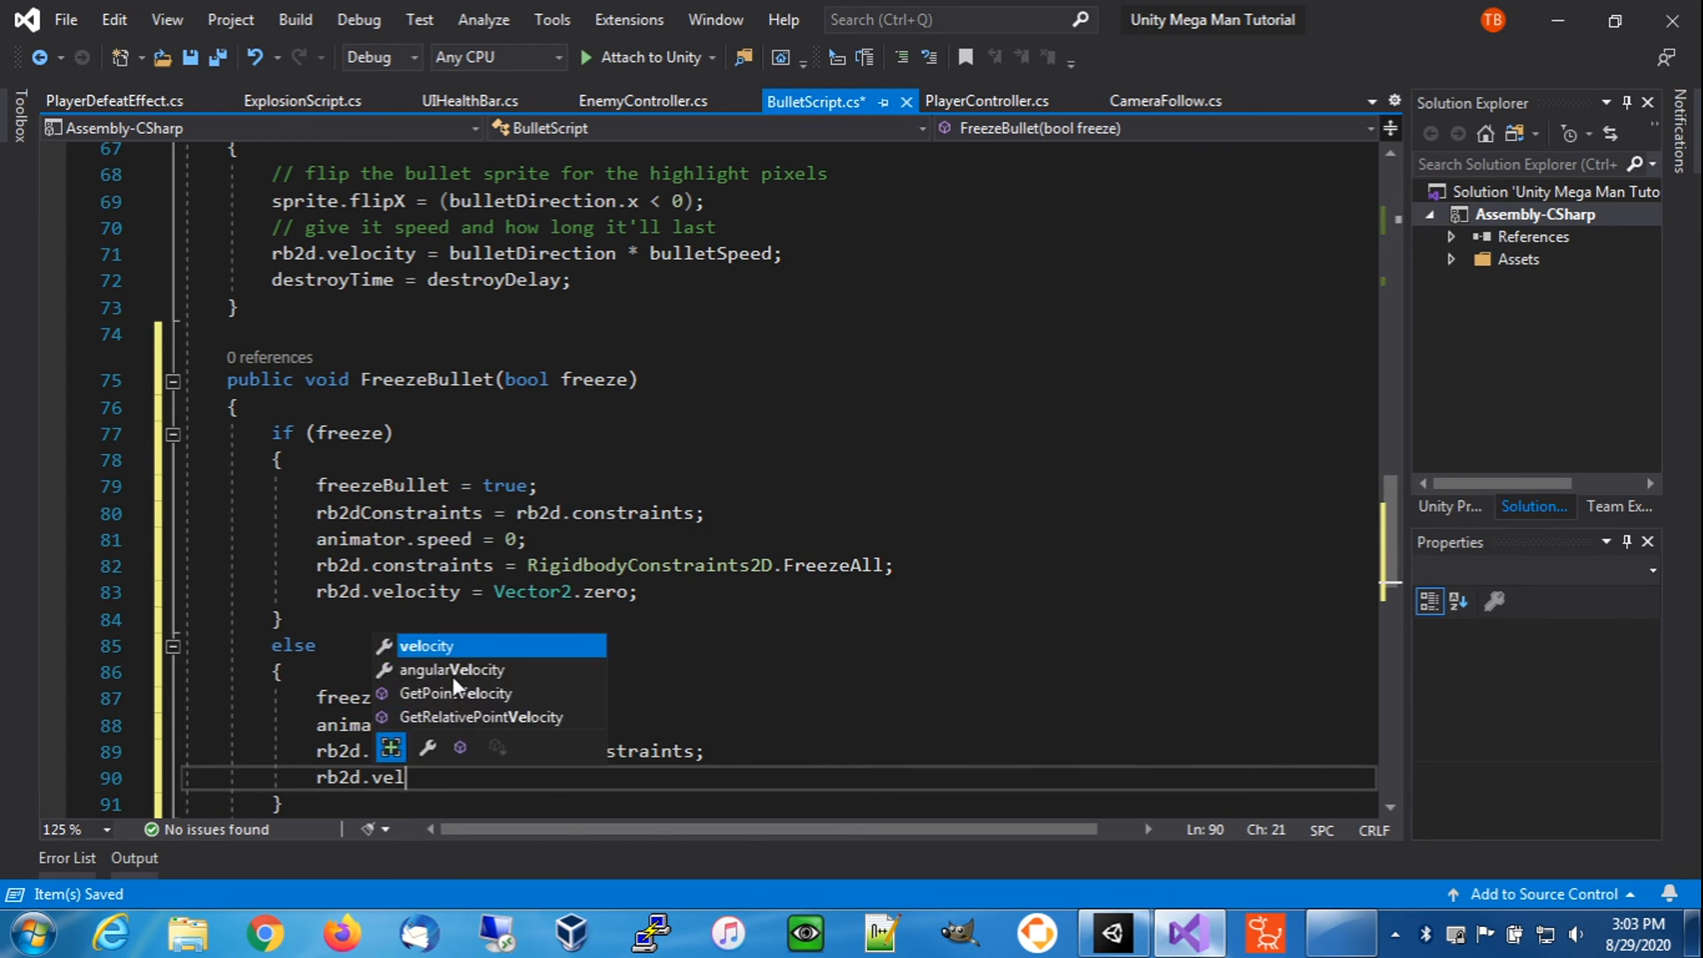
{"action": "key", "text": "Tab"}
{"action": "type", "text": "= bull"}
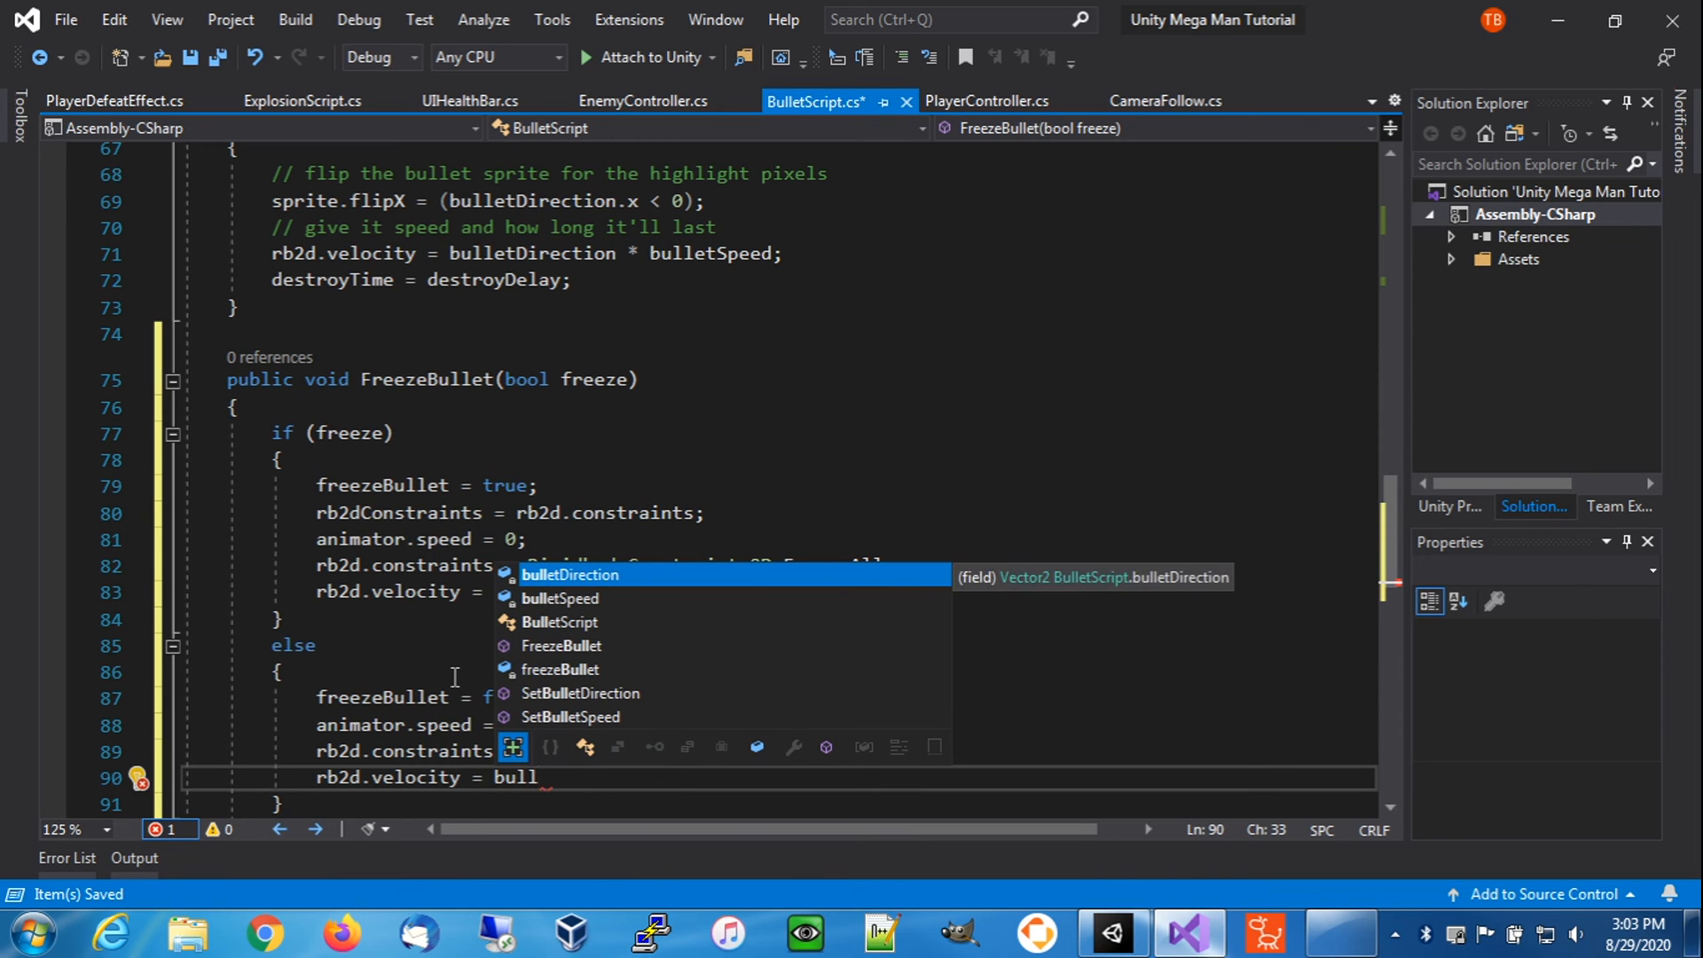
{"action": "key", "text": "Tab"}
{"action": "type", "text": "* s"}
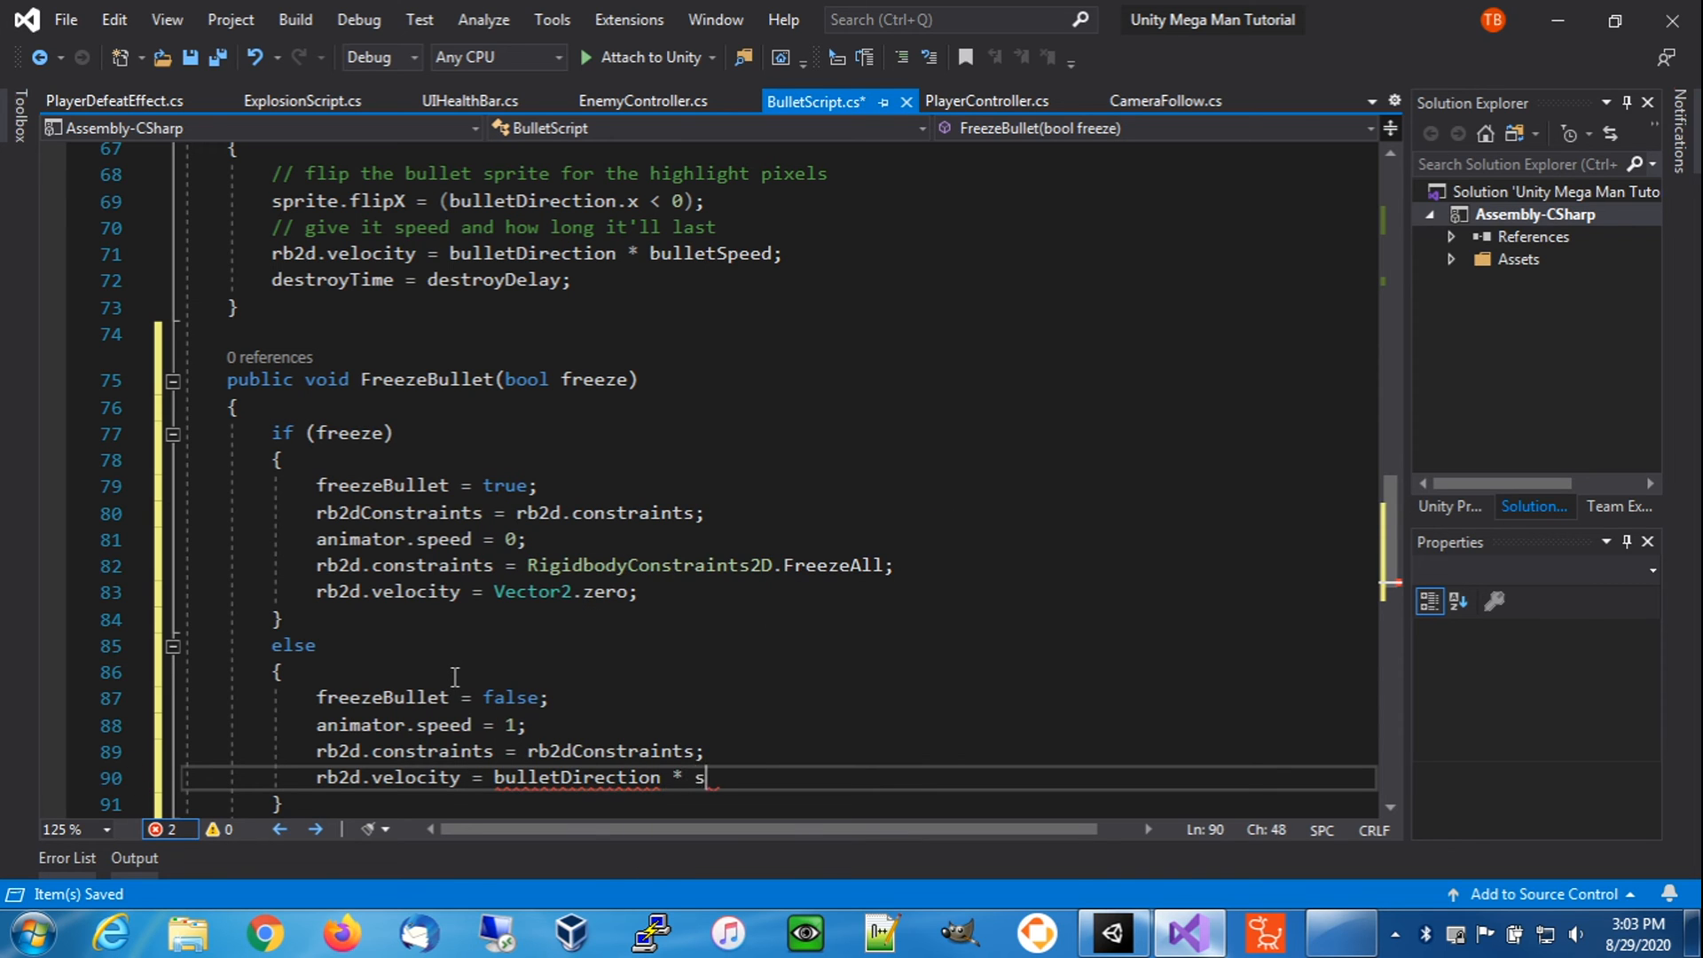
{"action": "key", "text": "BackSpace"}
{"action": "type", "text": "bull"}
{"action": "key", "text": "Down"}
{"action": "key", "text": "Tab"}
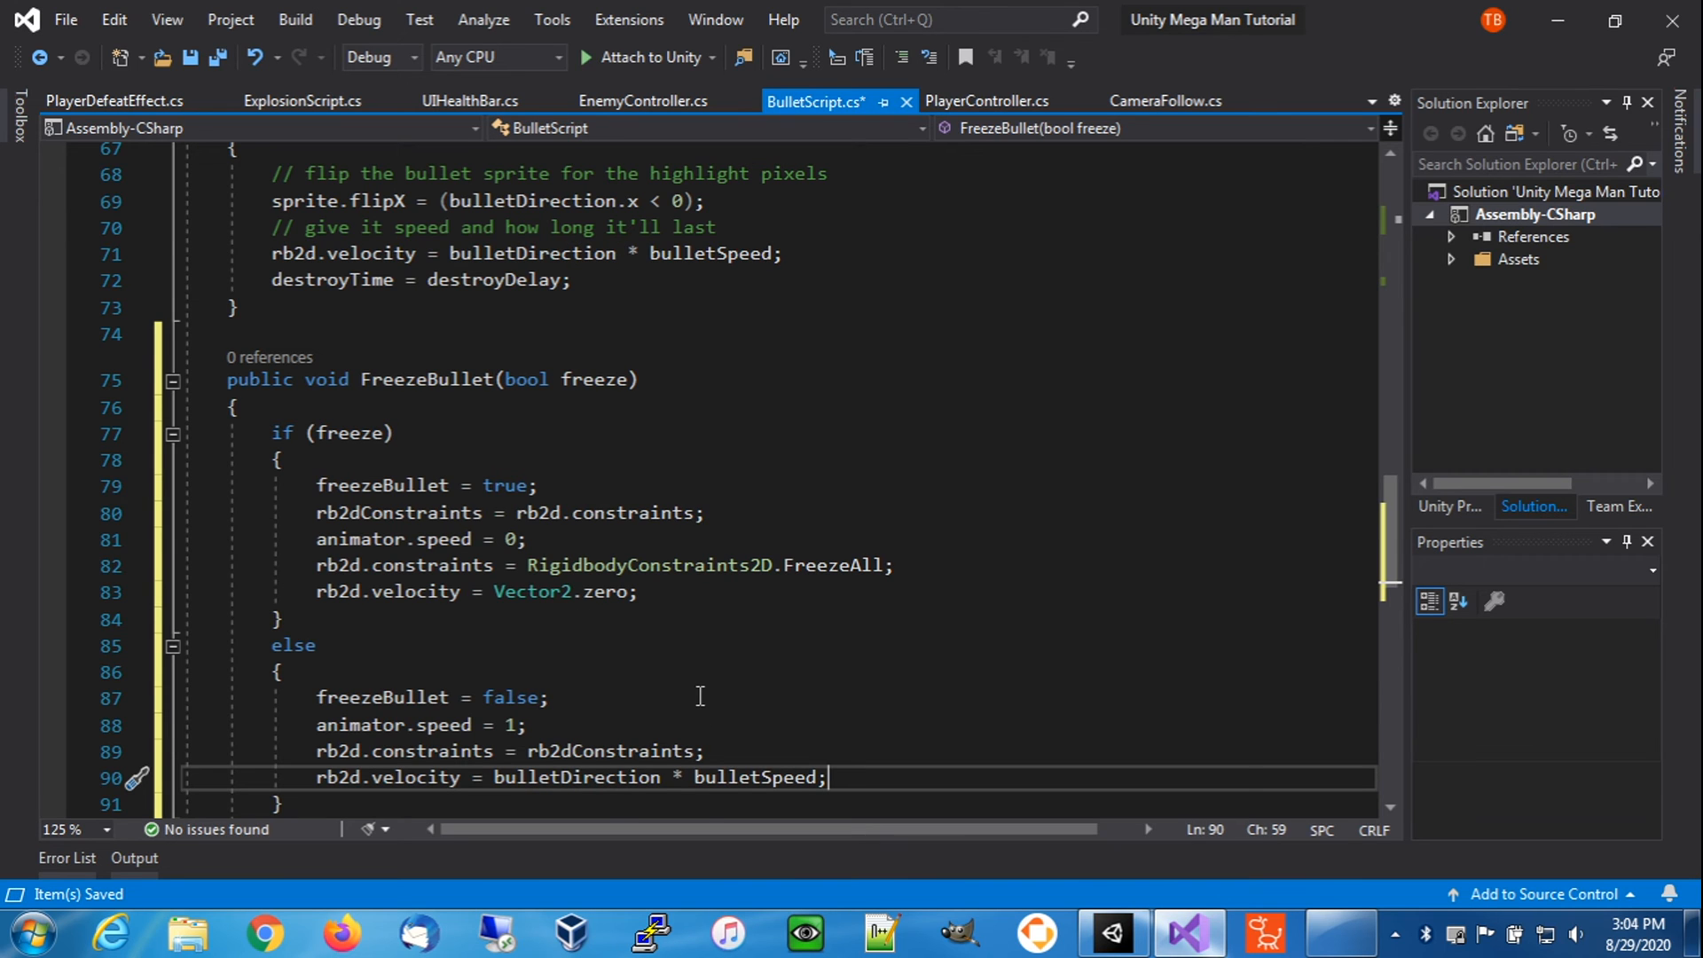
{"action": "scroll", "coordinate": [700, 697], "scroll_direction": "down", "scroll_amount": 1}
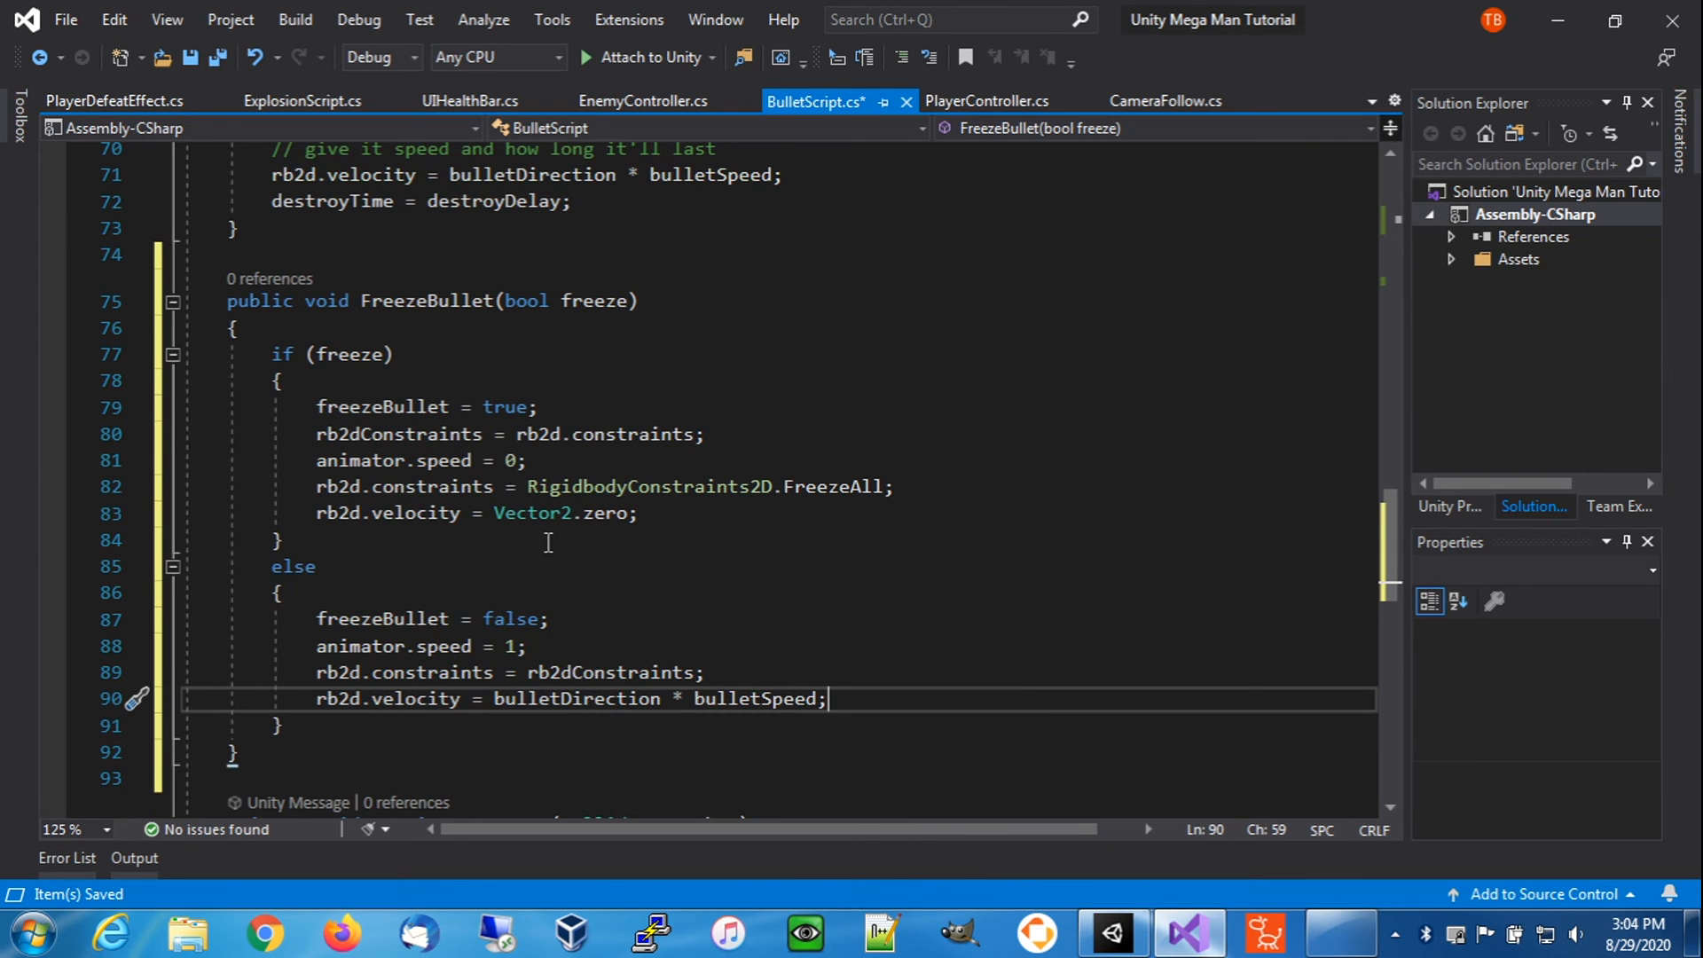
{"action": "left_click", "coordinate": [191, 58]}
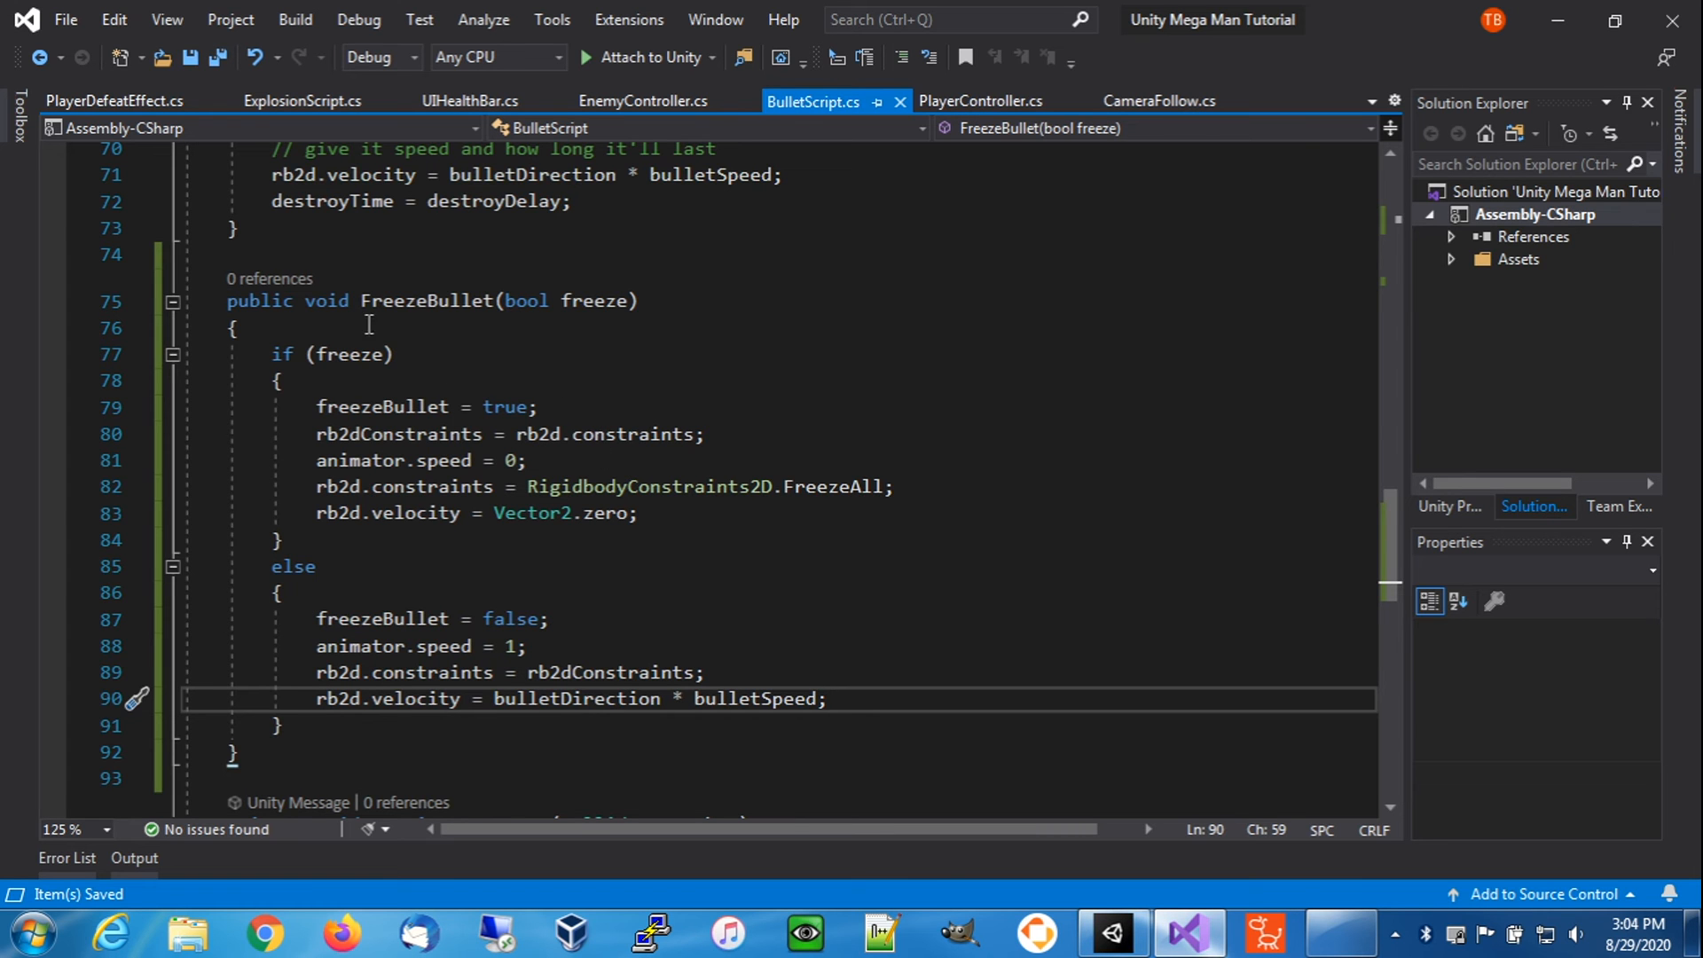
- Add if (freezeBullet) return; followed by a blank line at the start of BulletScript's Update method and save the script
{"action": "scroll", "coordinate": [606, 389], "scroll_direction": "up", "scroll_amount": 3}
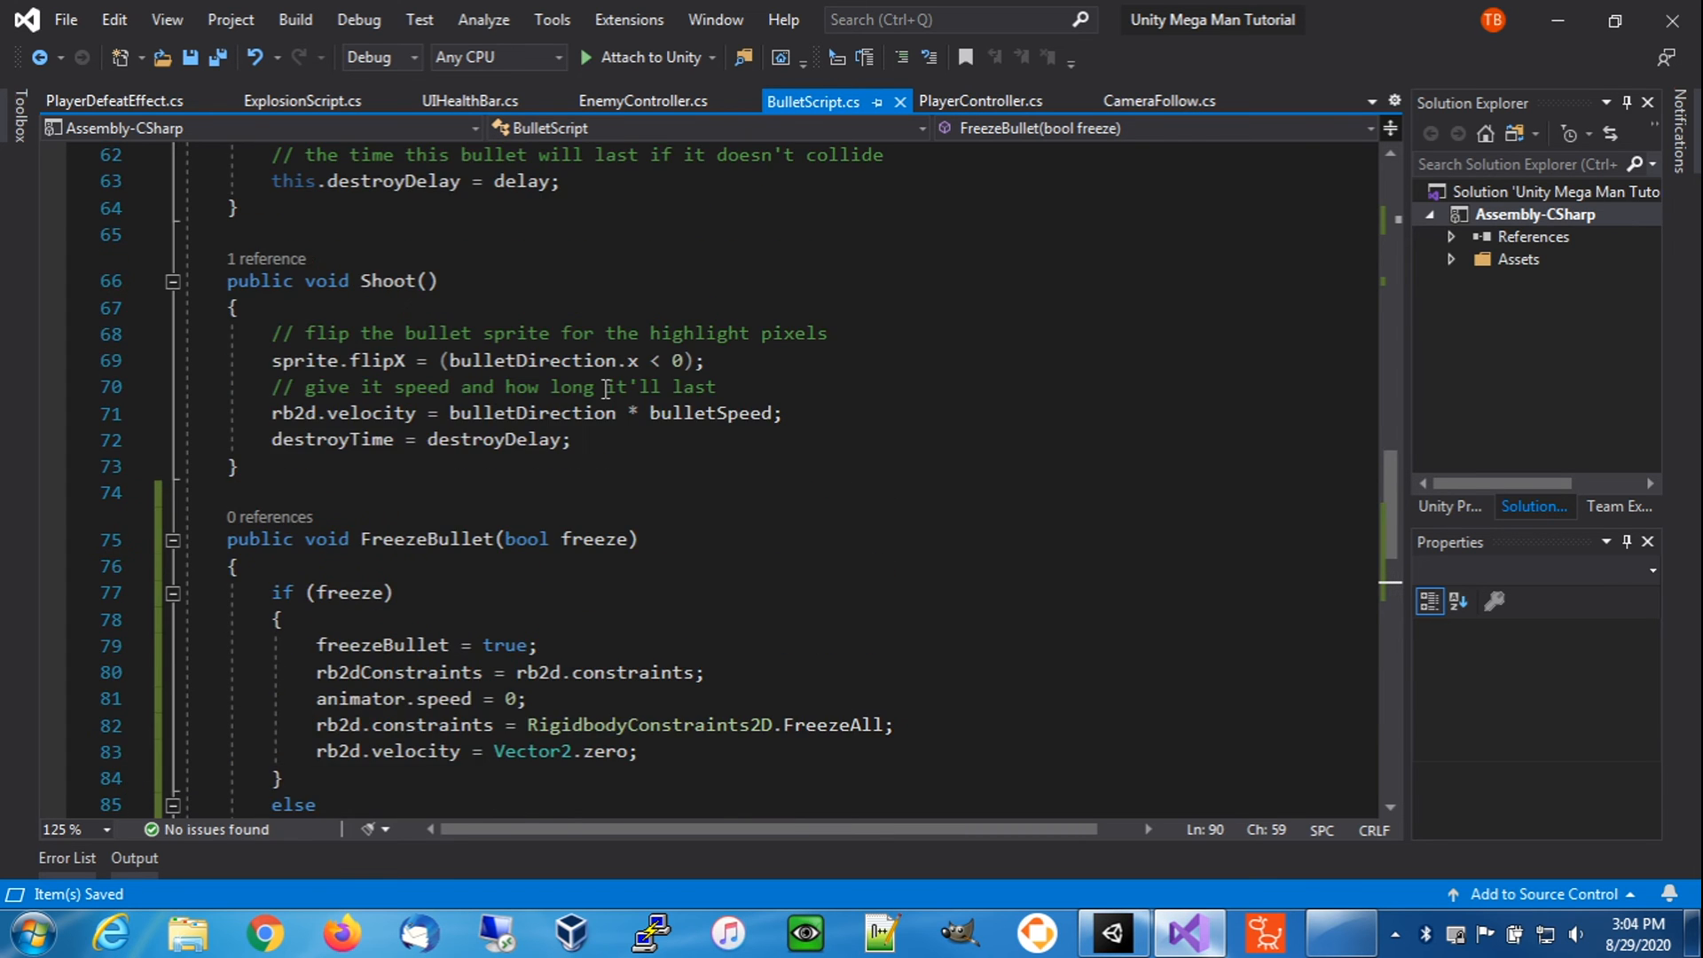
{"action": "scroll", "coordinate": [606, 389], "scroll_direction": "up", "scroll_amount": 12}
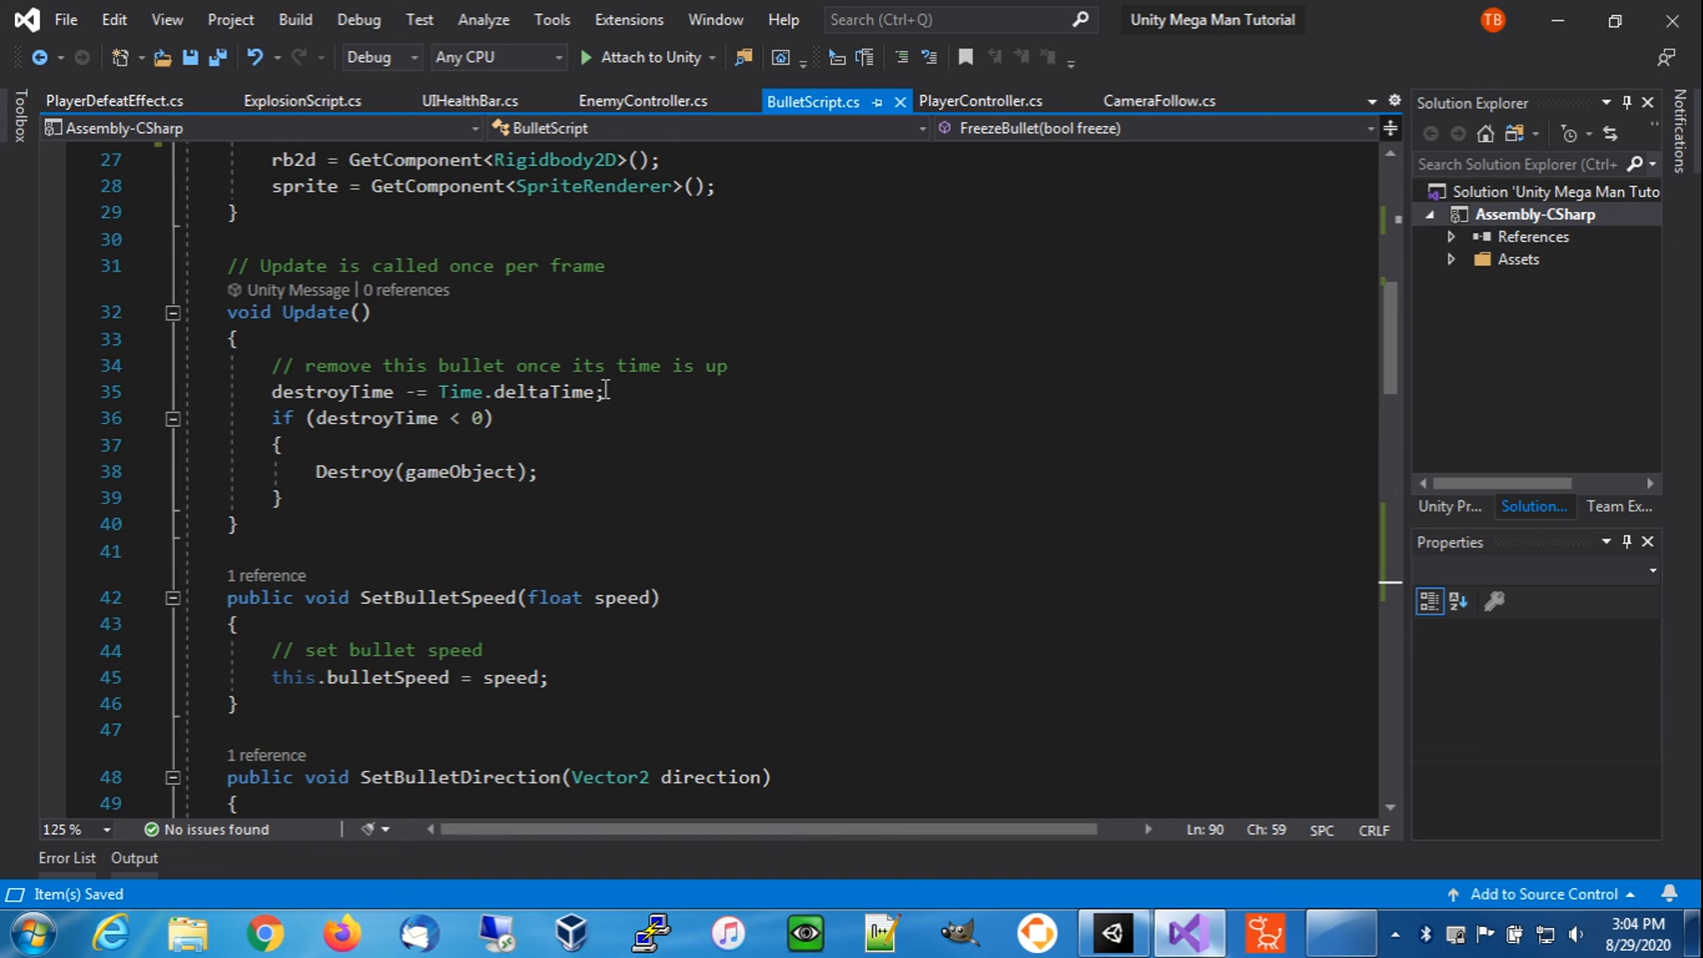
{"action": "left_click", "coordinate": [415, 343]}
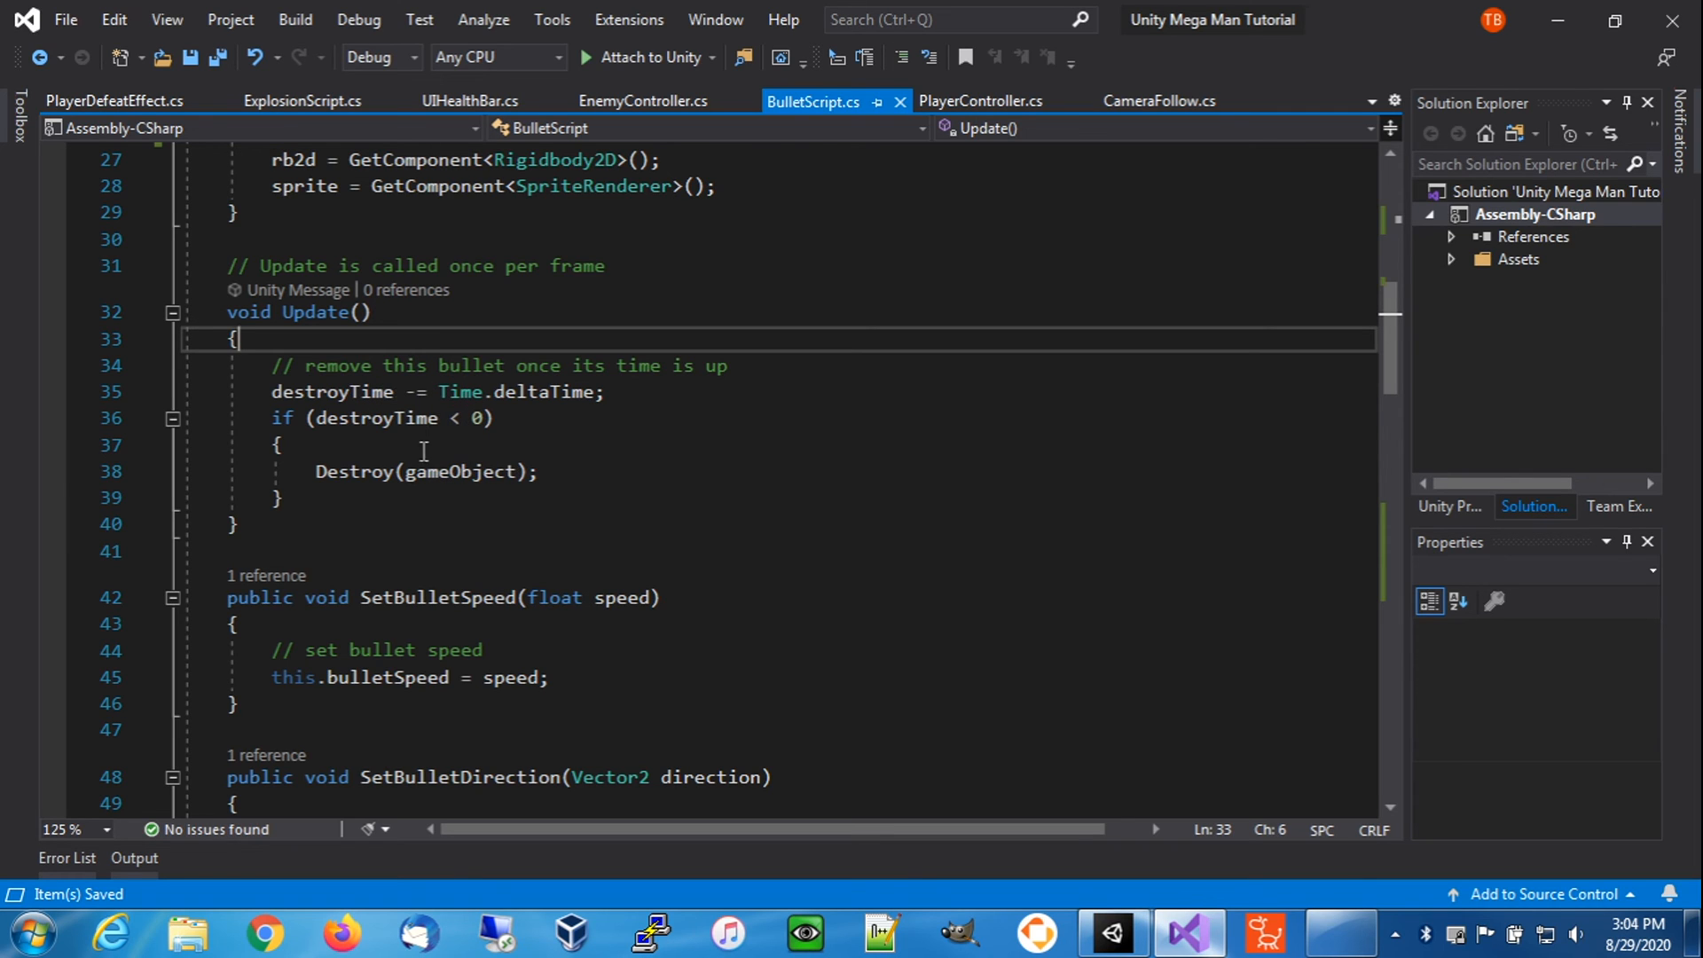
{"action": "key", "text": "Return"}
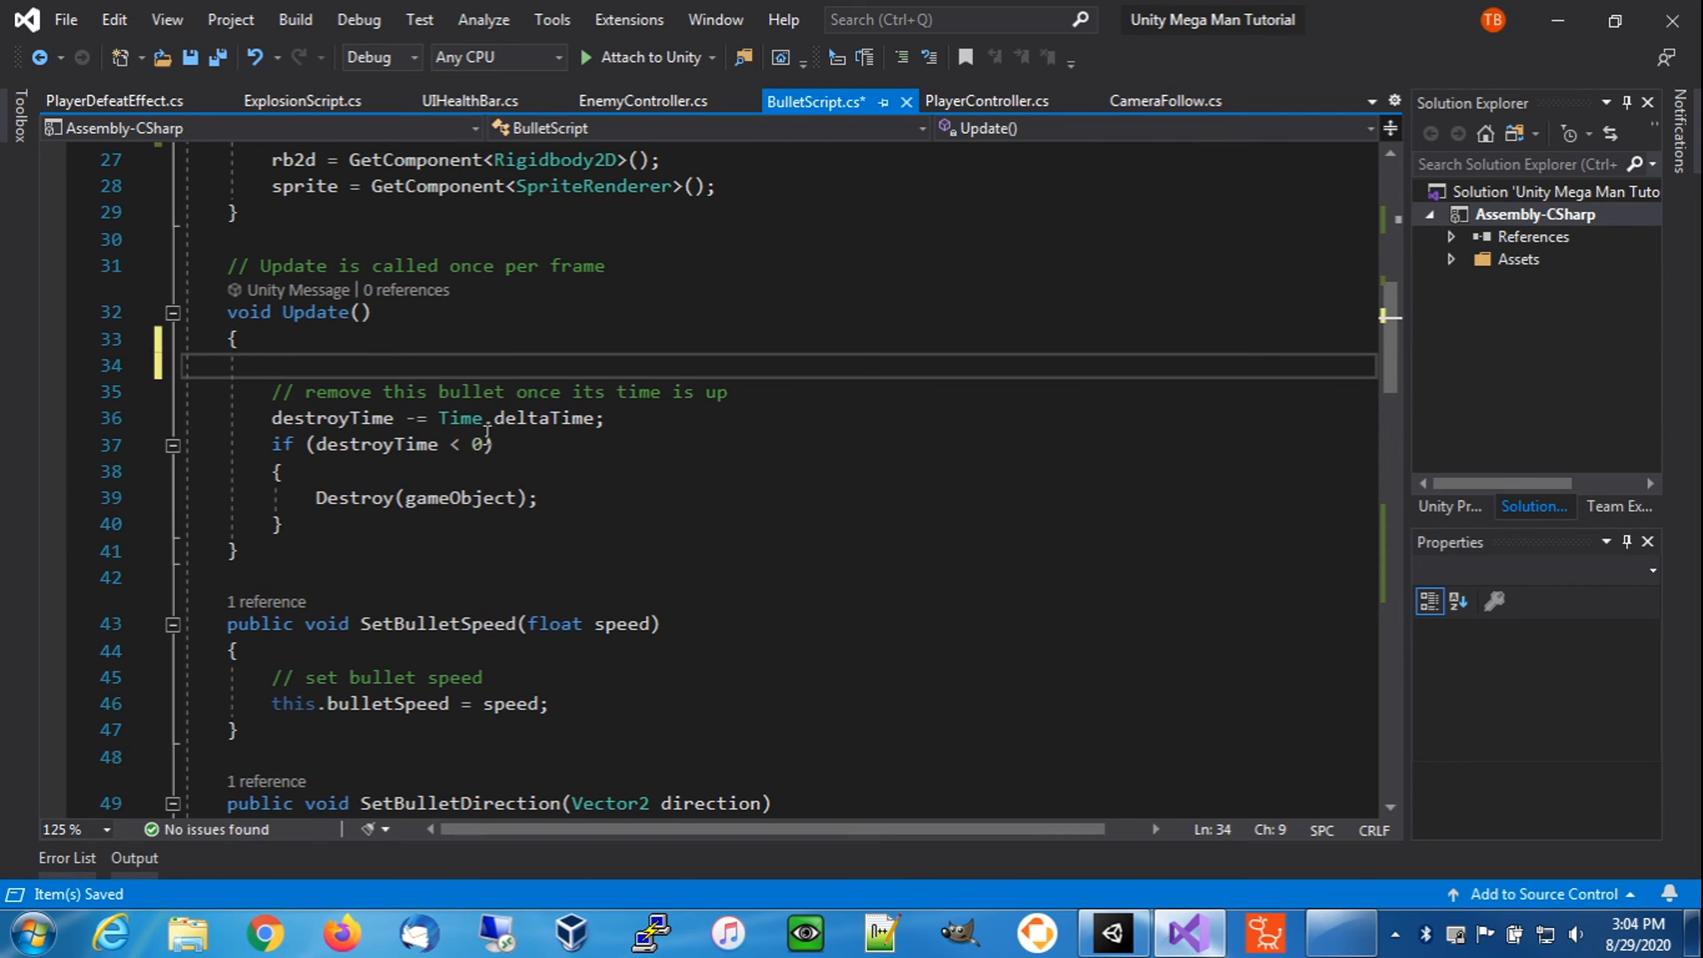
{"action": "type", "text": "if (freezeBullet"}
{"action": "key", "text": "Right"}
{"action": "type", "text": "return;"}
{"action": "key", "text": "Return"}
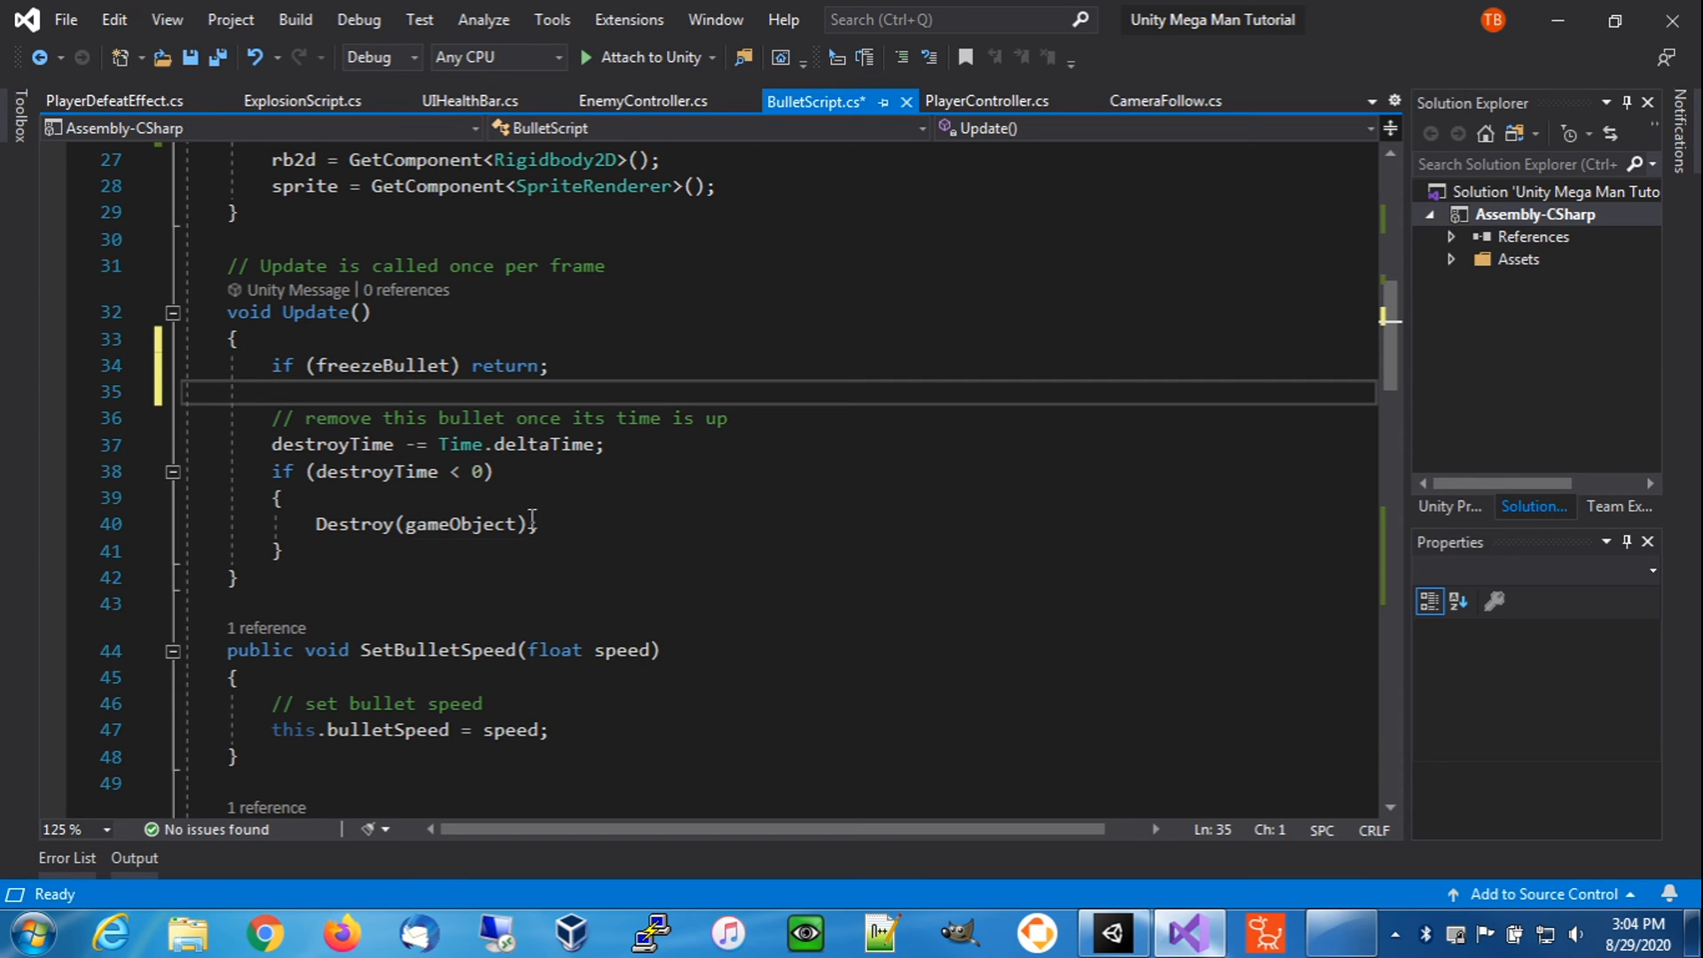
{"action": "left_click", "coordinate": [190, 64]}
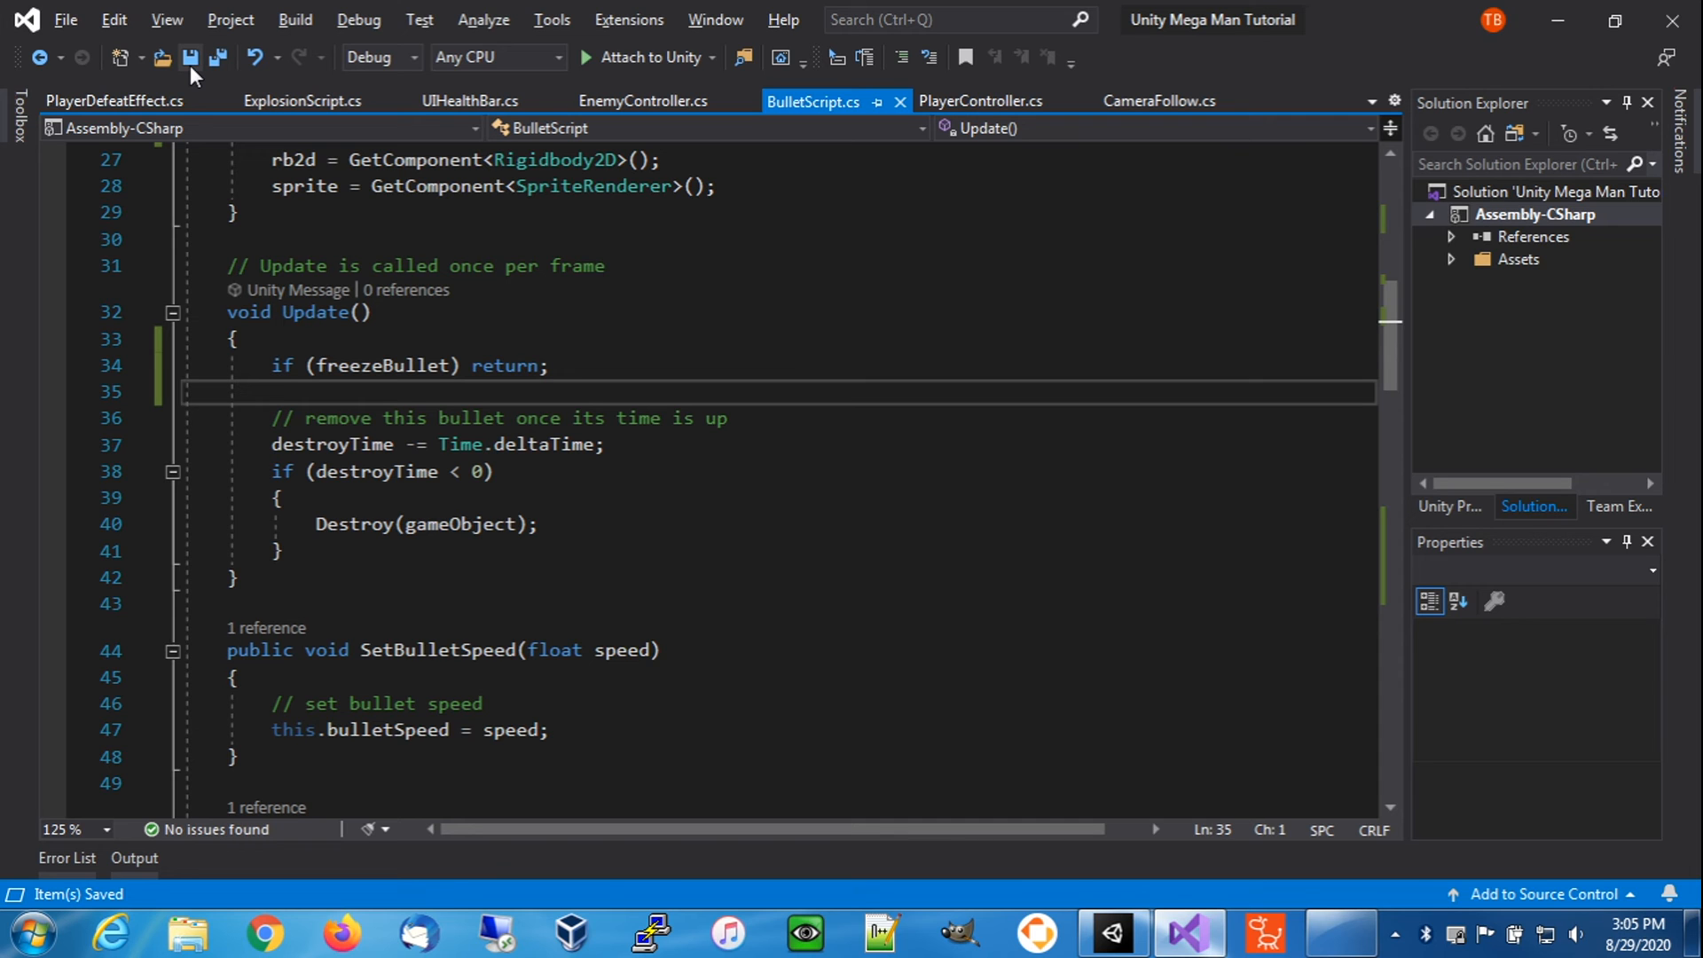
- In EnemyController.cs, declare a RigidbodyConstraints2D field named rb2dConstraints below the explodeEffect field, separated by a blank line
{"action": "left_click", "coordinate": [601, 101]}
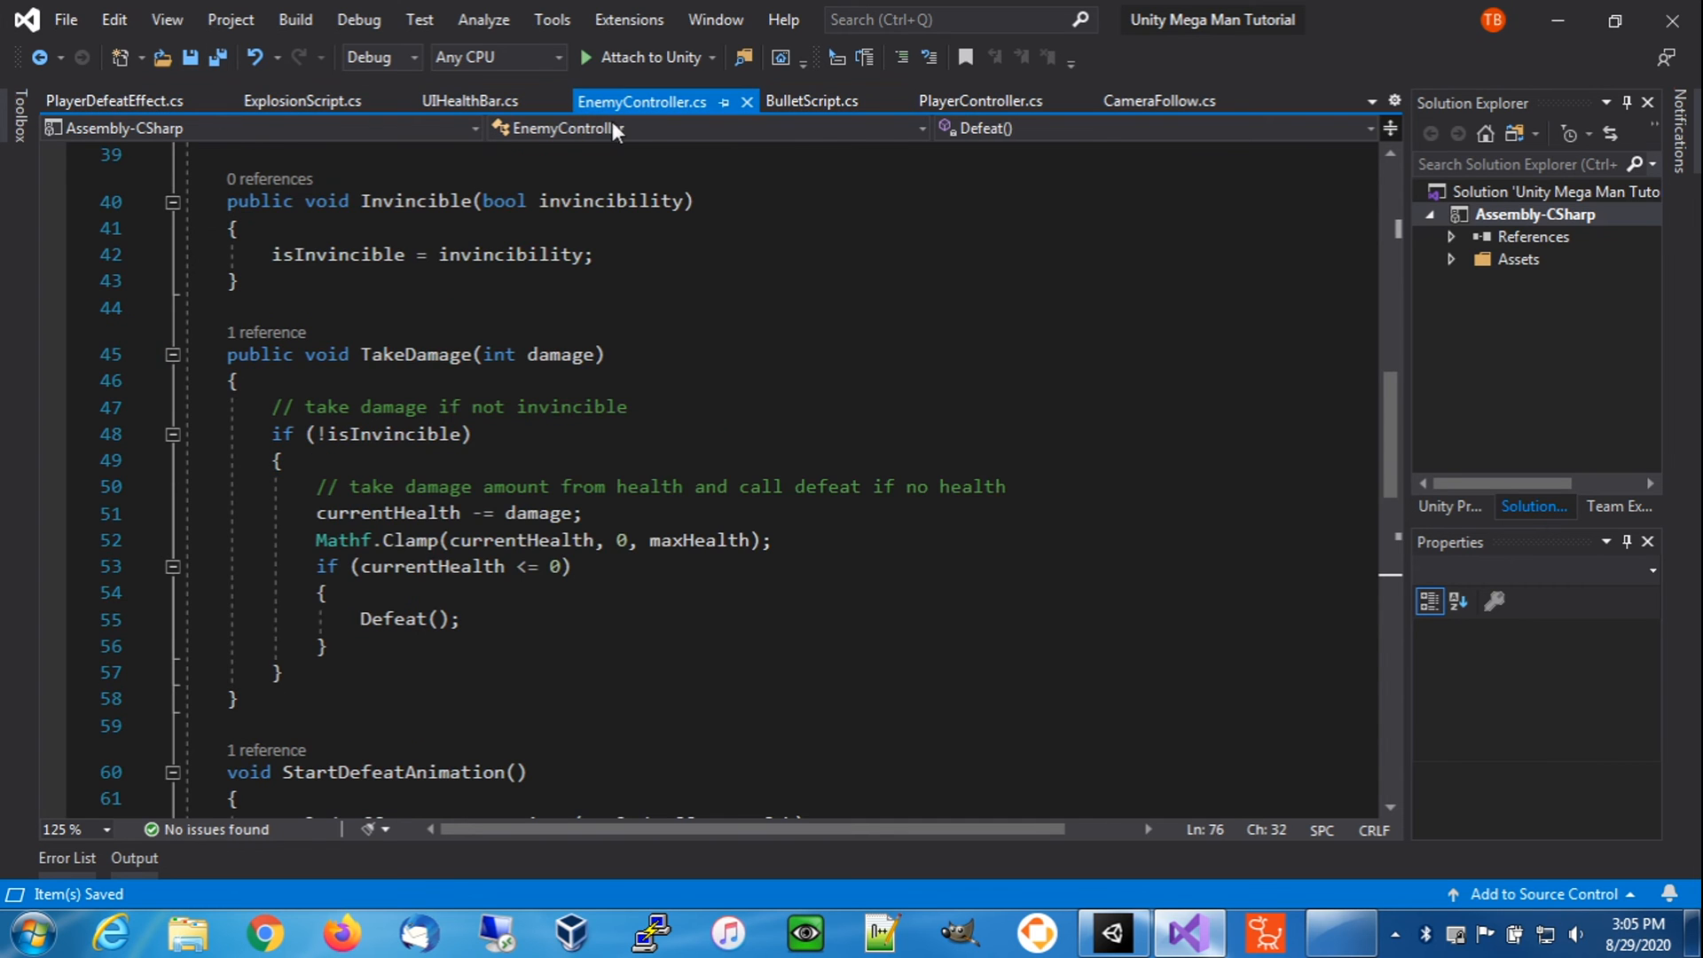
{"action": "left_click_drag", "start_coordinate": [1391, 461], "coordinate": [1390, 281]}
{"action": "left_click", "coordinate": [553, 548]}
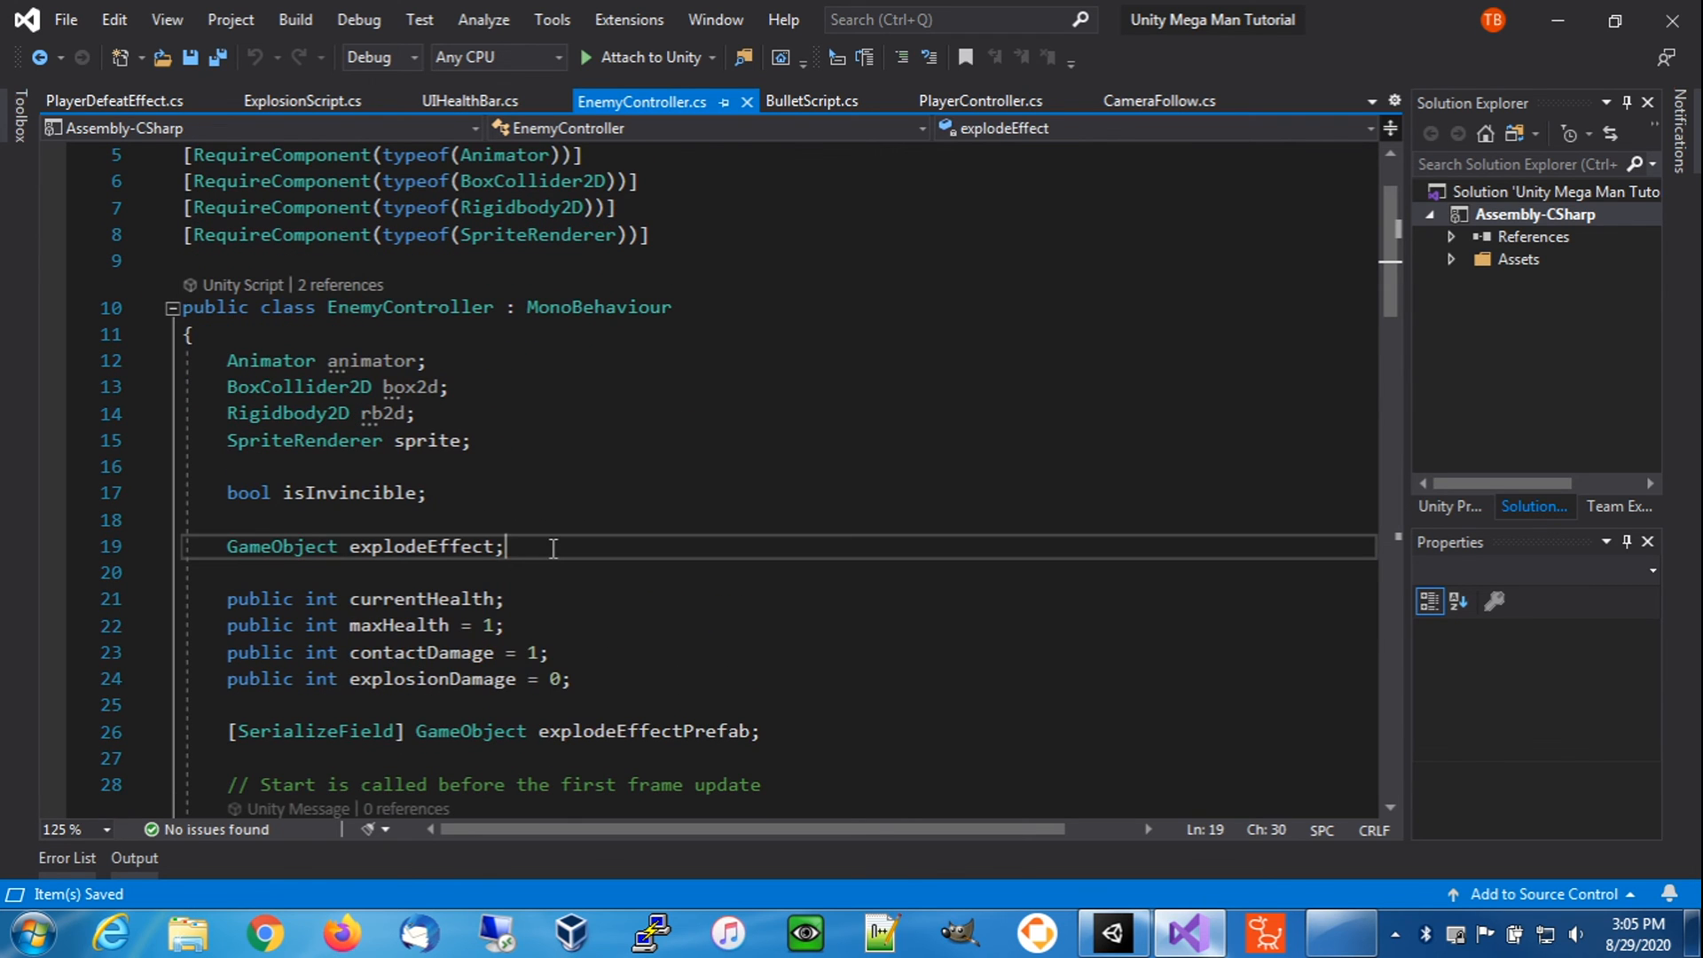
{"action": "key", "text": "Return"}
{"action": "key", "text": "Return"}
{"action": "type", "text": "Rigi"}
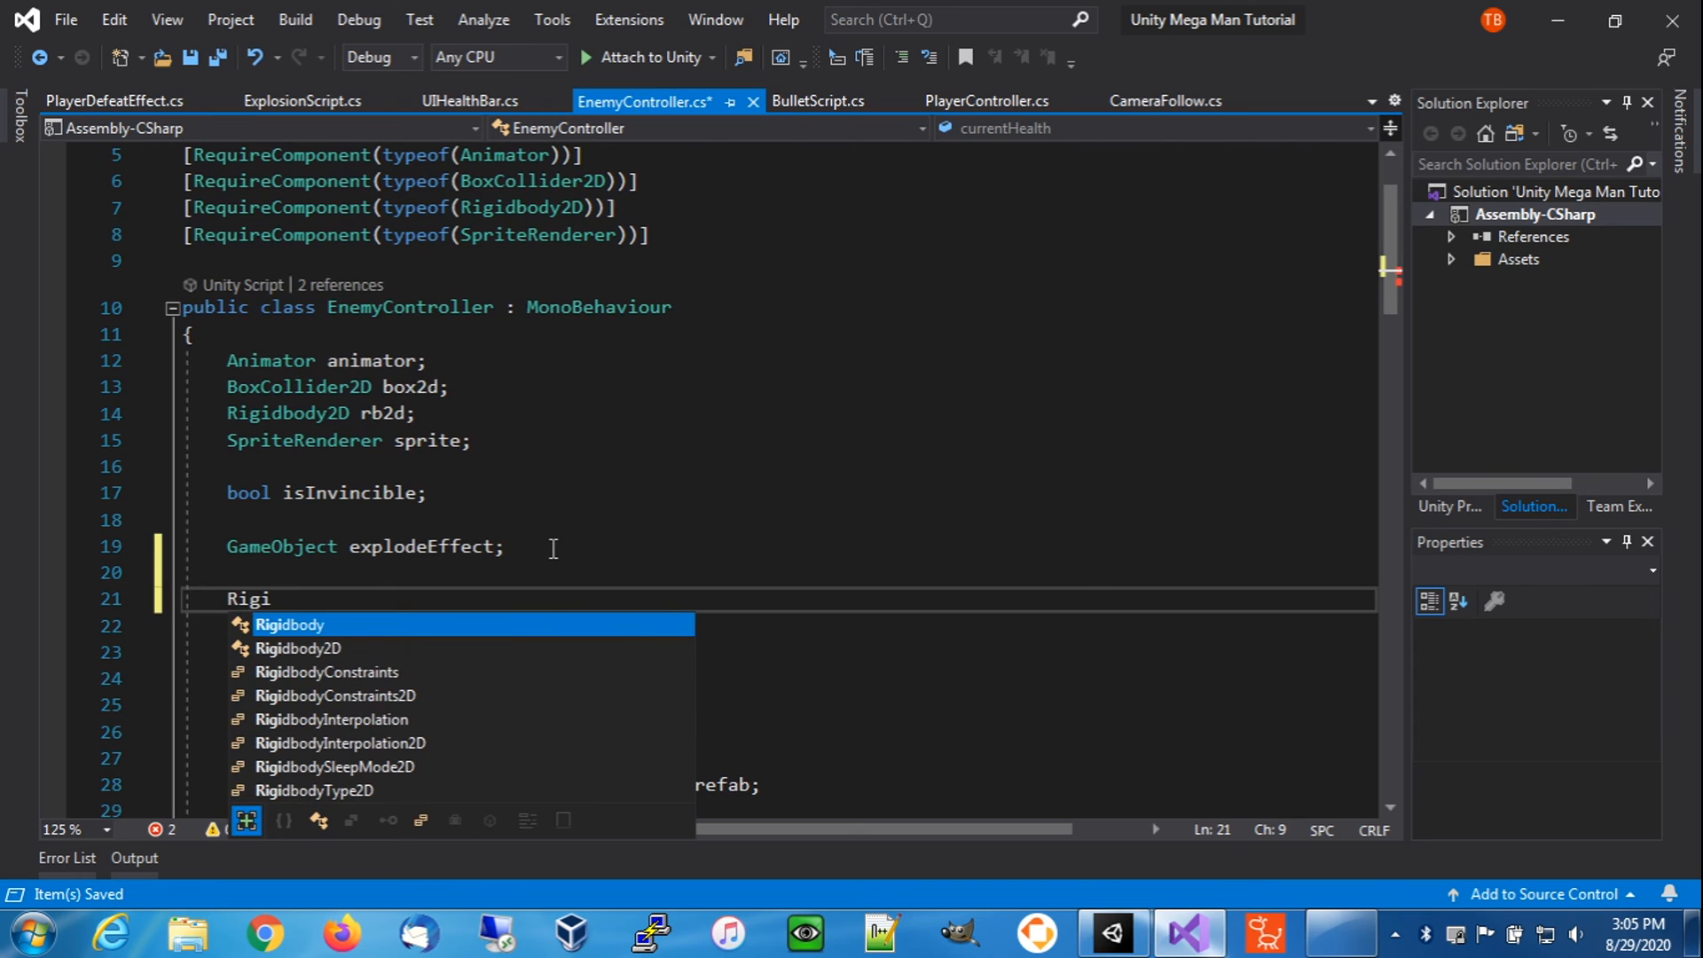
{"action": "key", "text": "Down"}
{"action": "key", "text": "Down"}
{"action": "key", "text": "Down"}
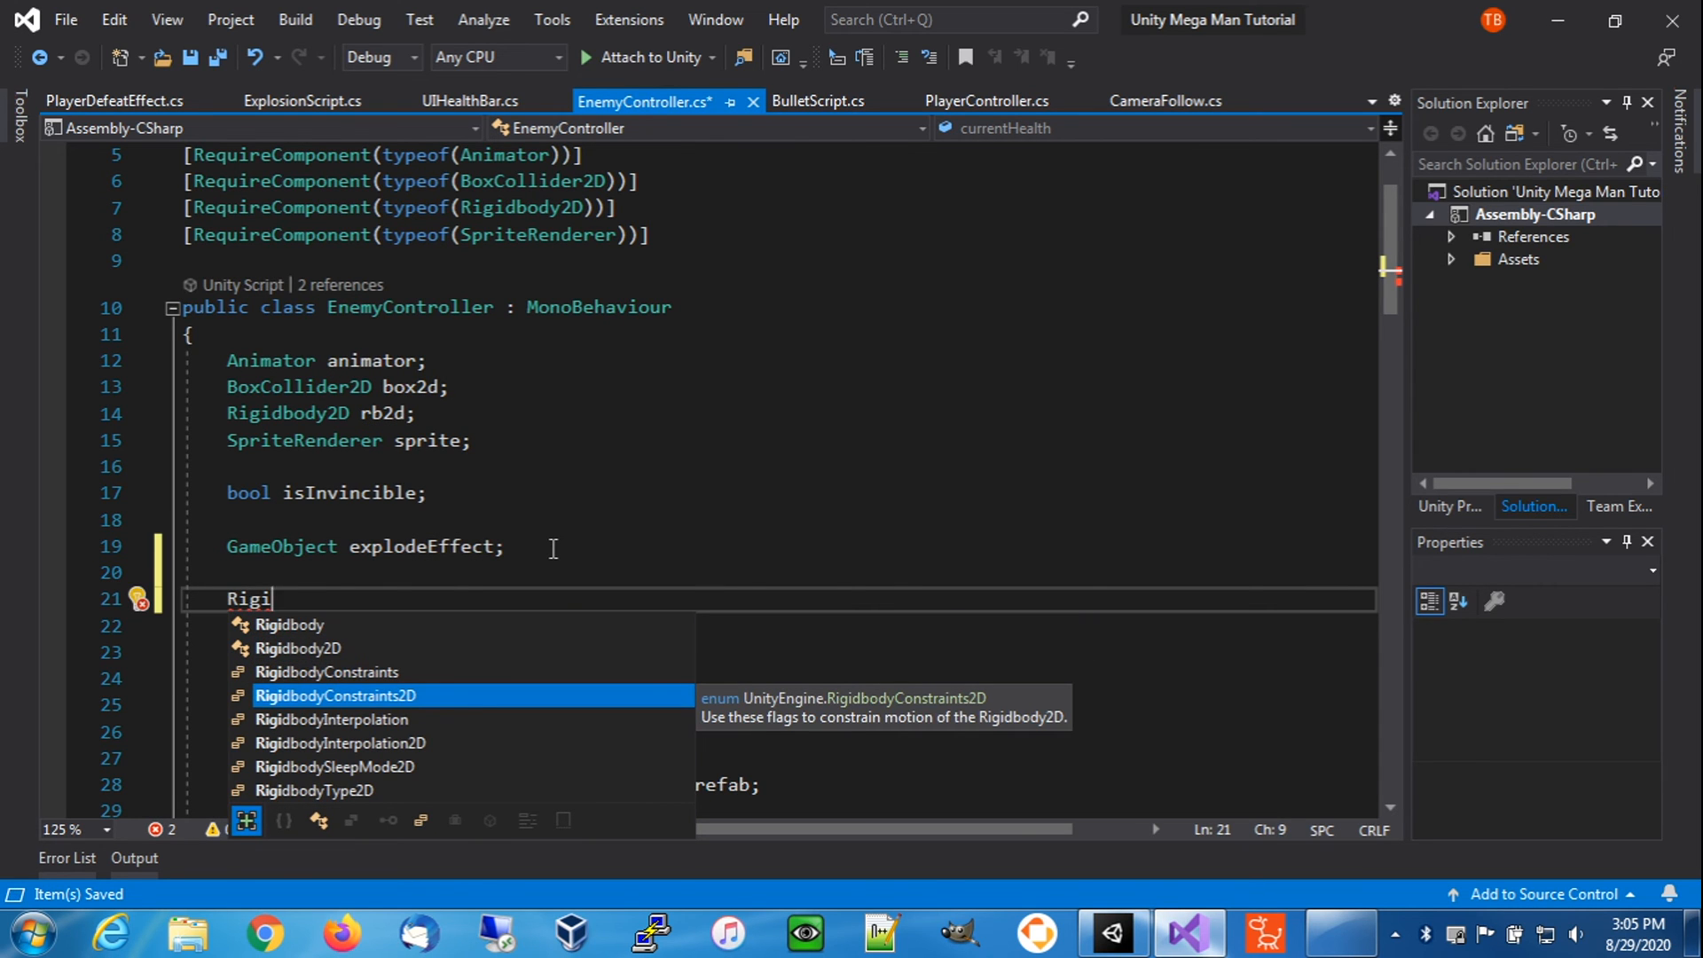
{"action": "key", "text": "Tab"}
{"action": "type", "text": "r"}
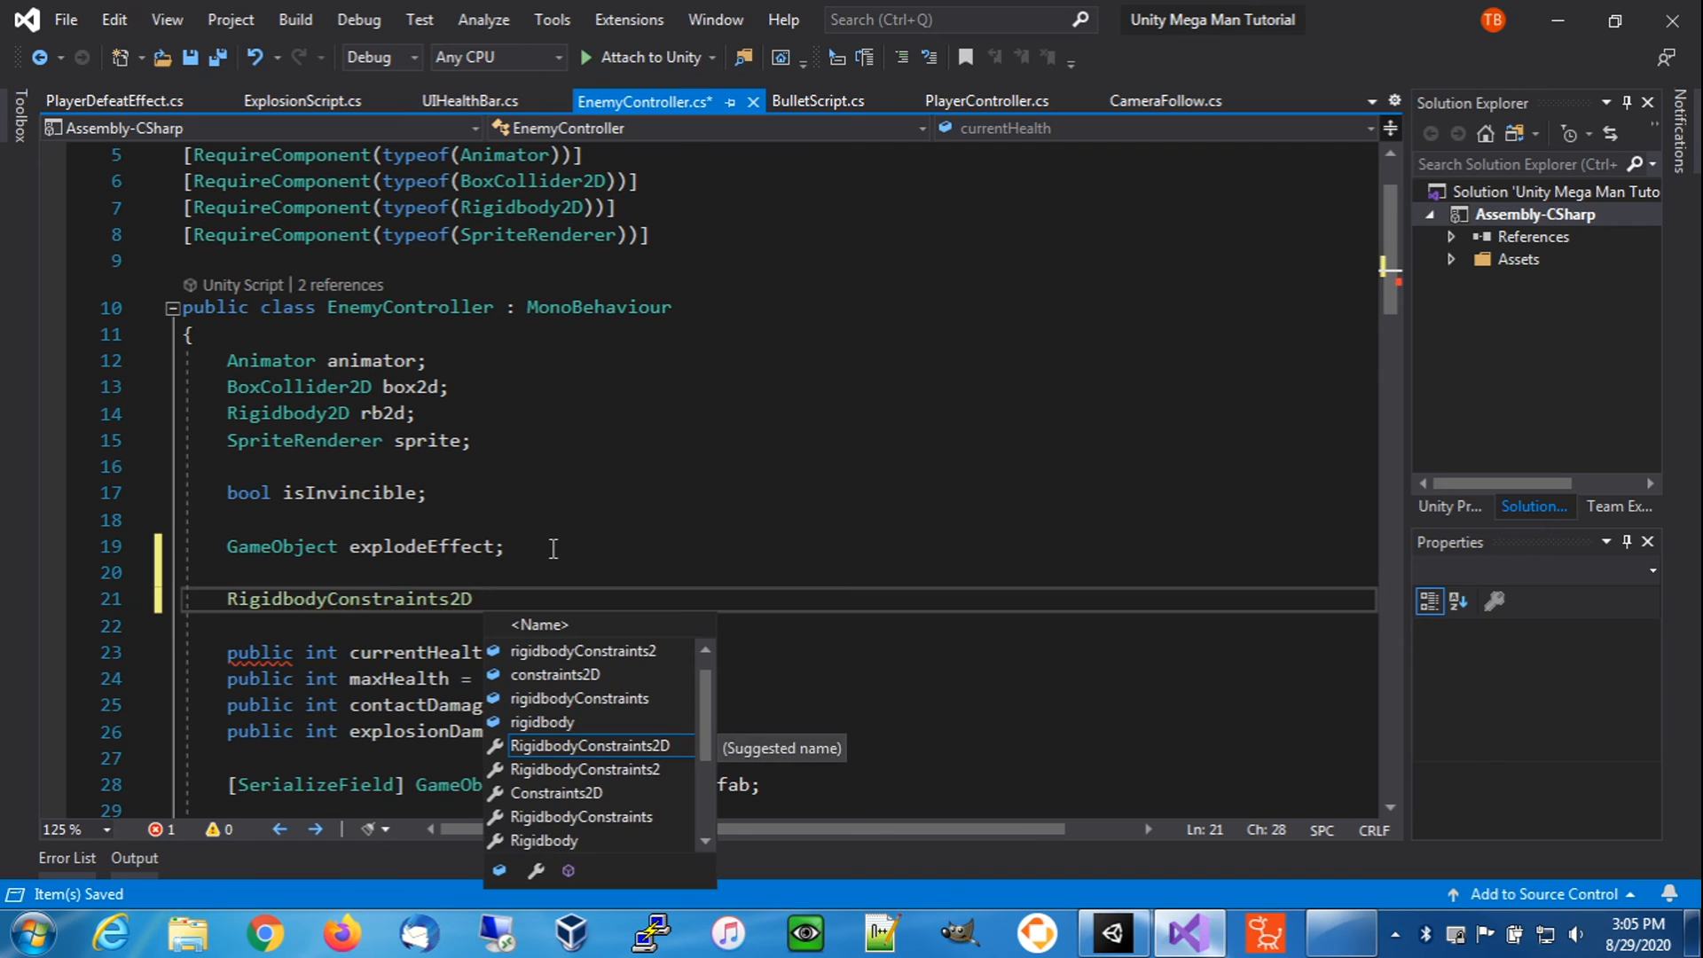
{"action": "type", "text": "b2"}
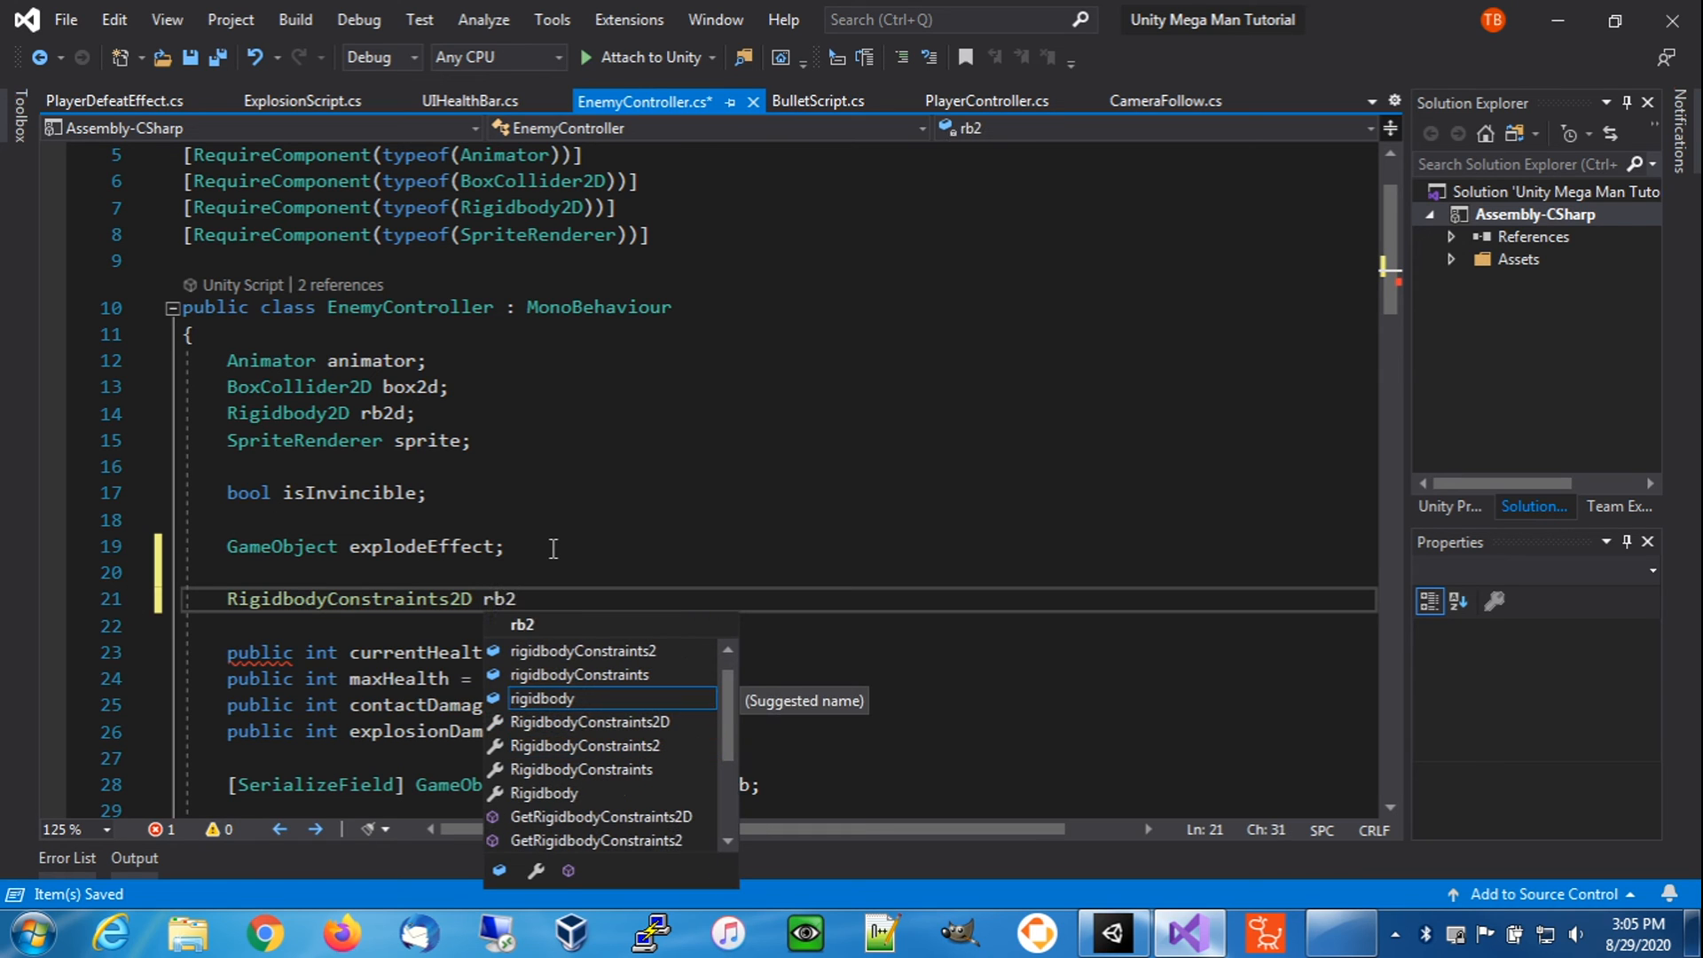
{"action": "type", "text": "dConstraints;"}
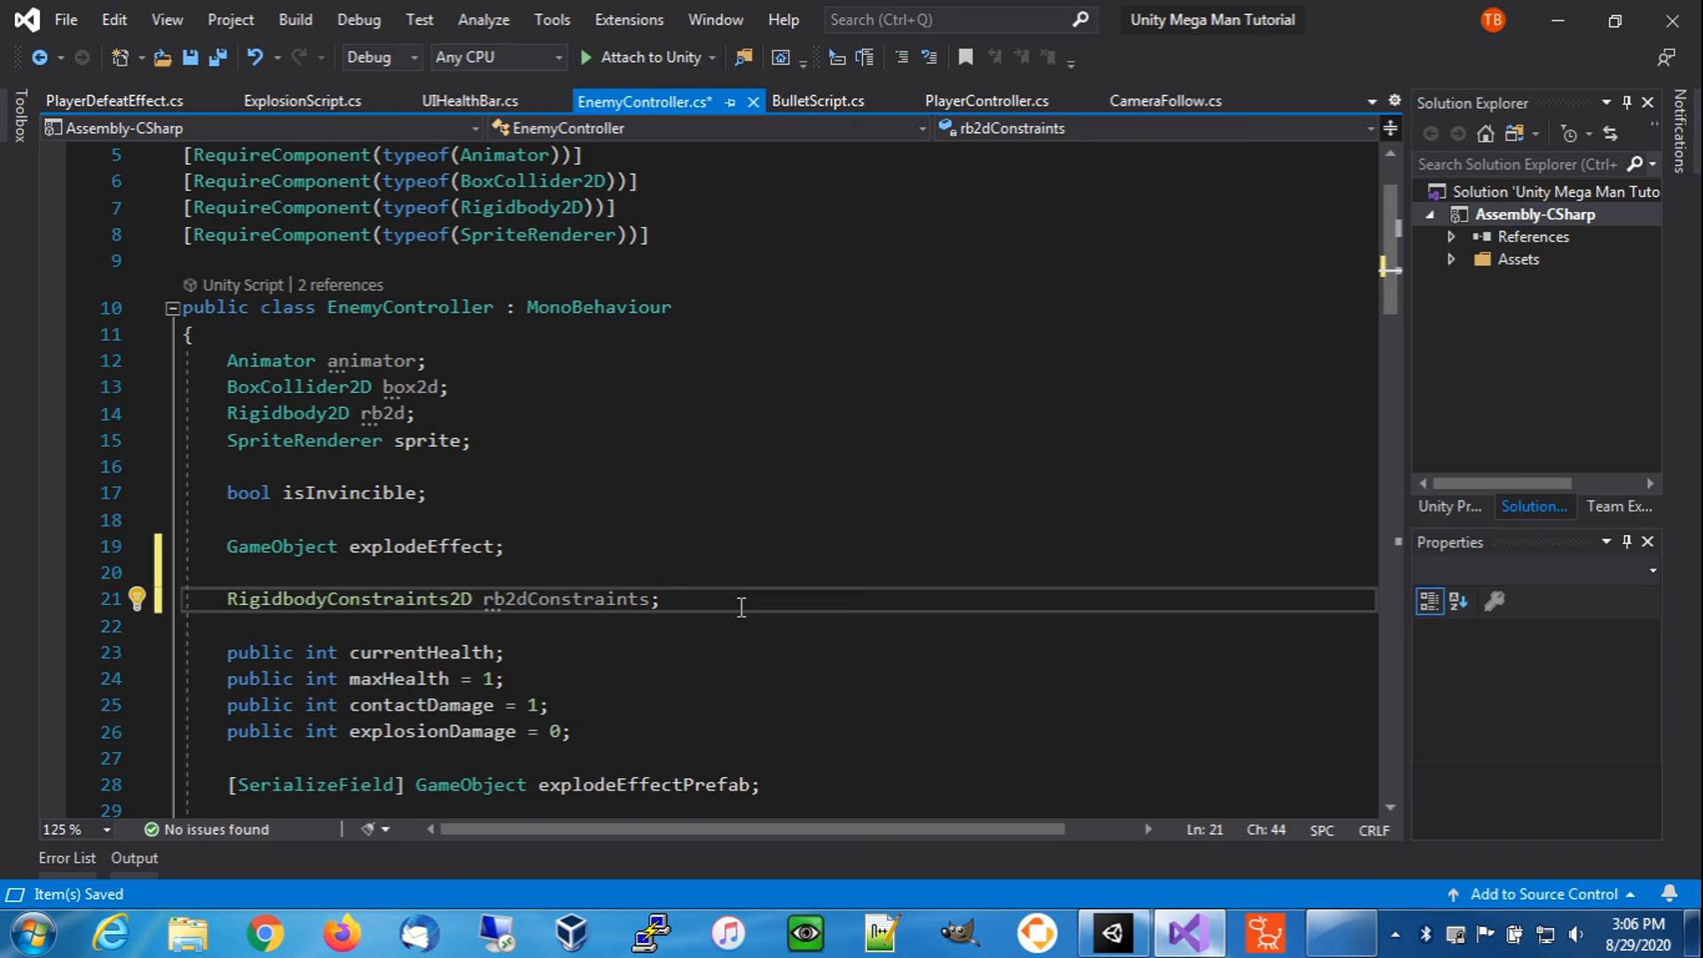
- Declare a public bool freezeEnemy below rb2dConstraints, separated by a blank line, and save EnemyController.cs
{"action": "key", "text": "Return"}
{"action": "key", "text": "Return"}
{"action": "type", "text": "public "}
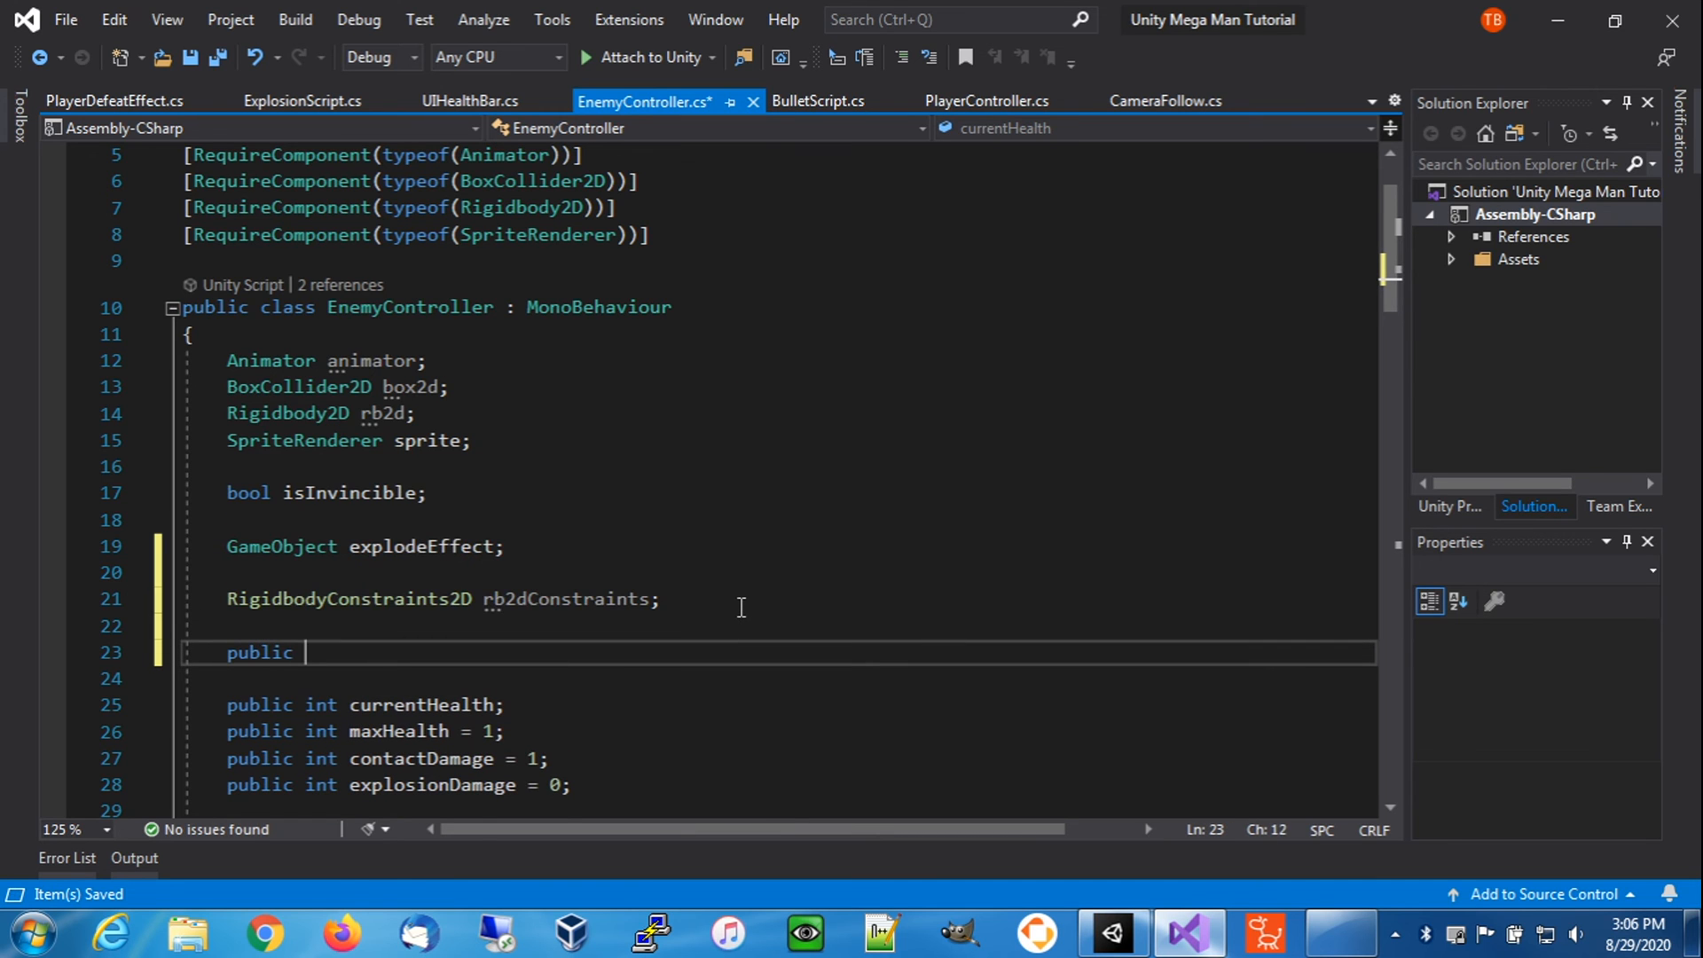
{"action": "type", "text": "bool"}
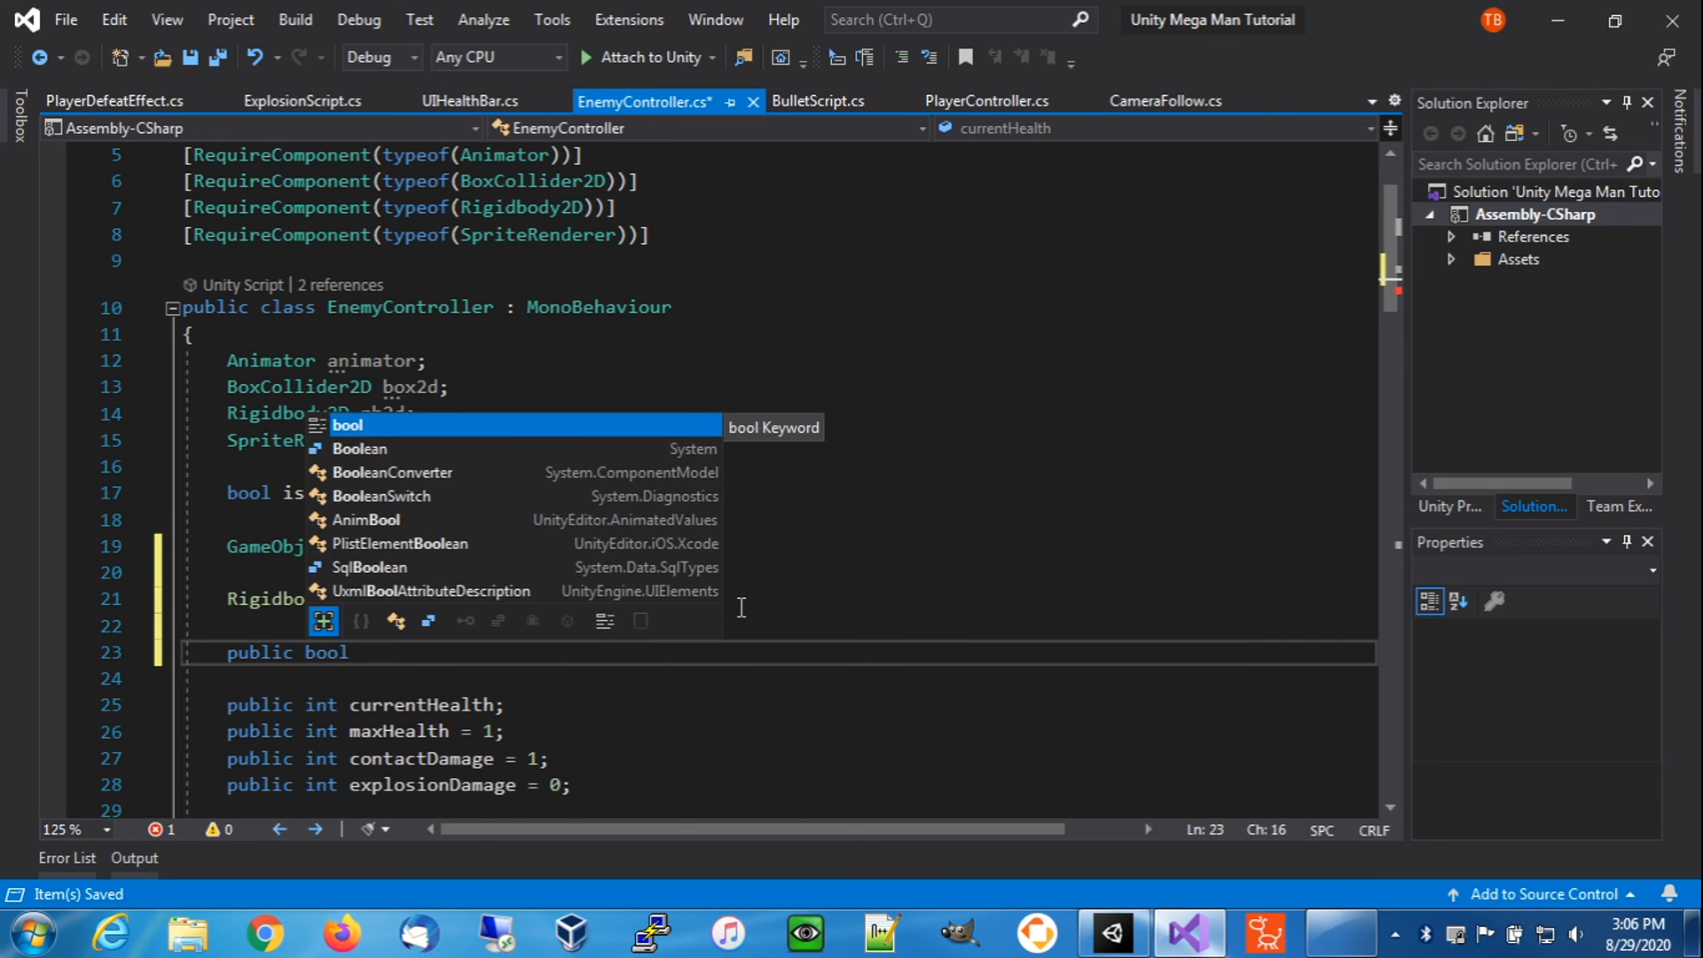
{"action": "type", "text": " fre"}
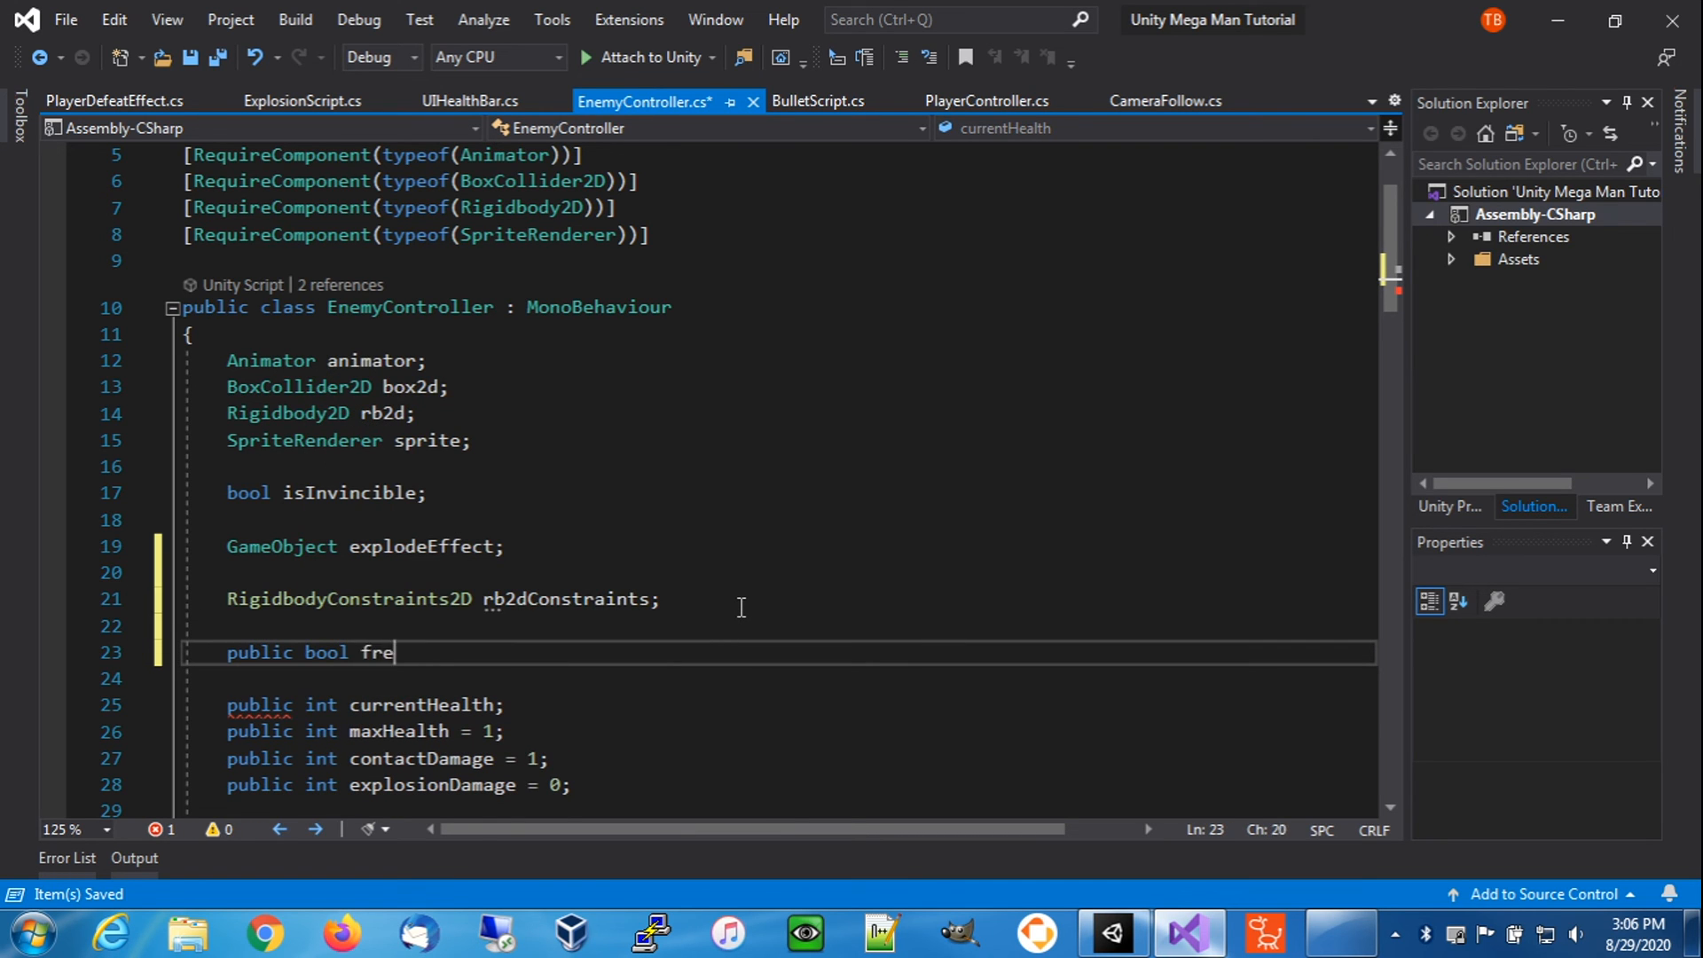
{"action": "type", "text": "ezeEnemy;"}
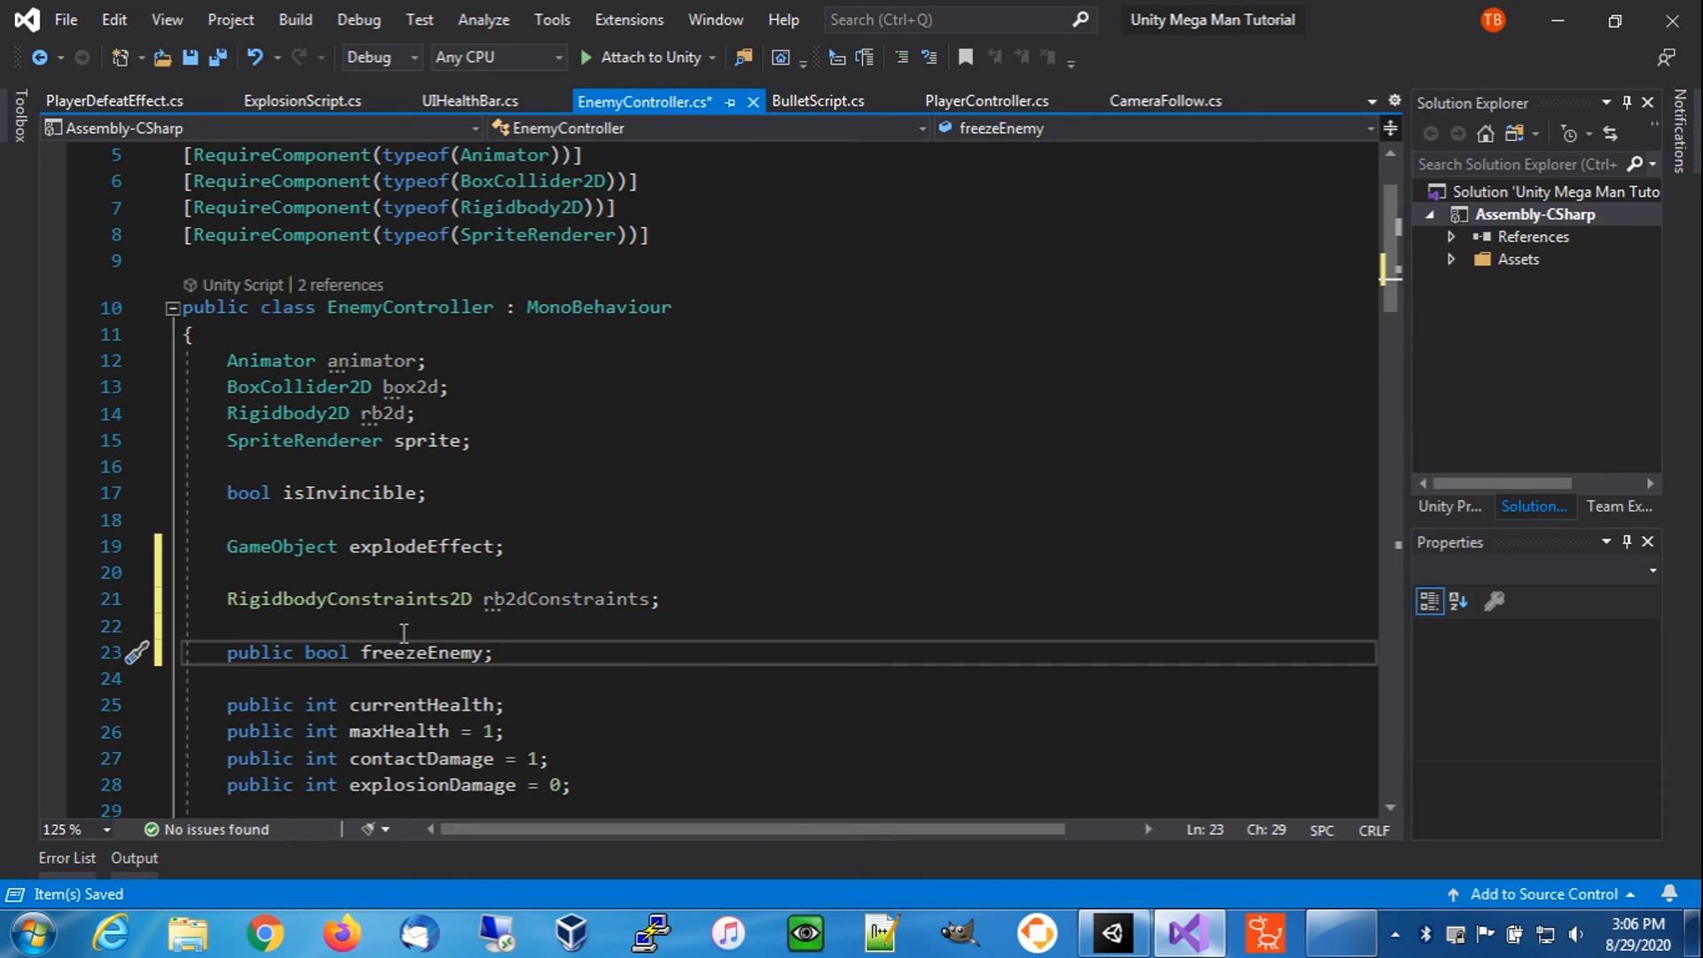
{"action": "left_click", "coordinate": [185, 55]}
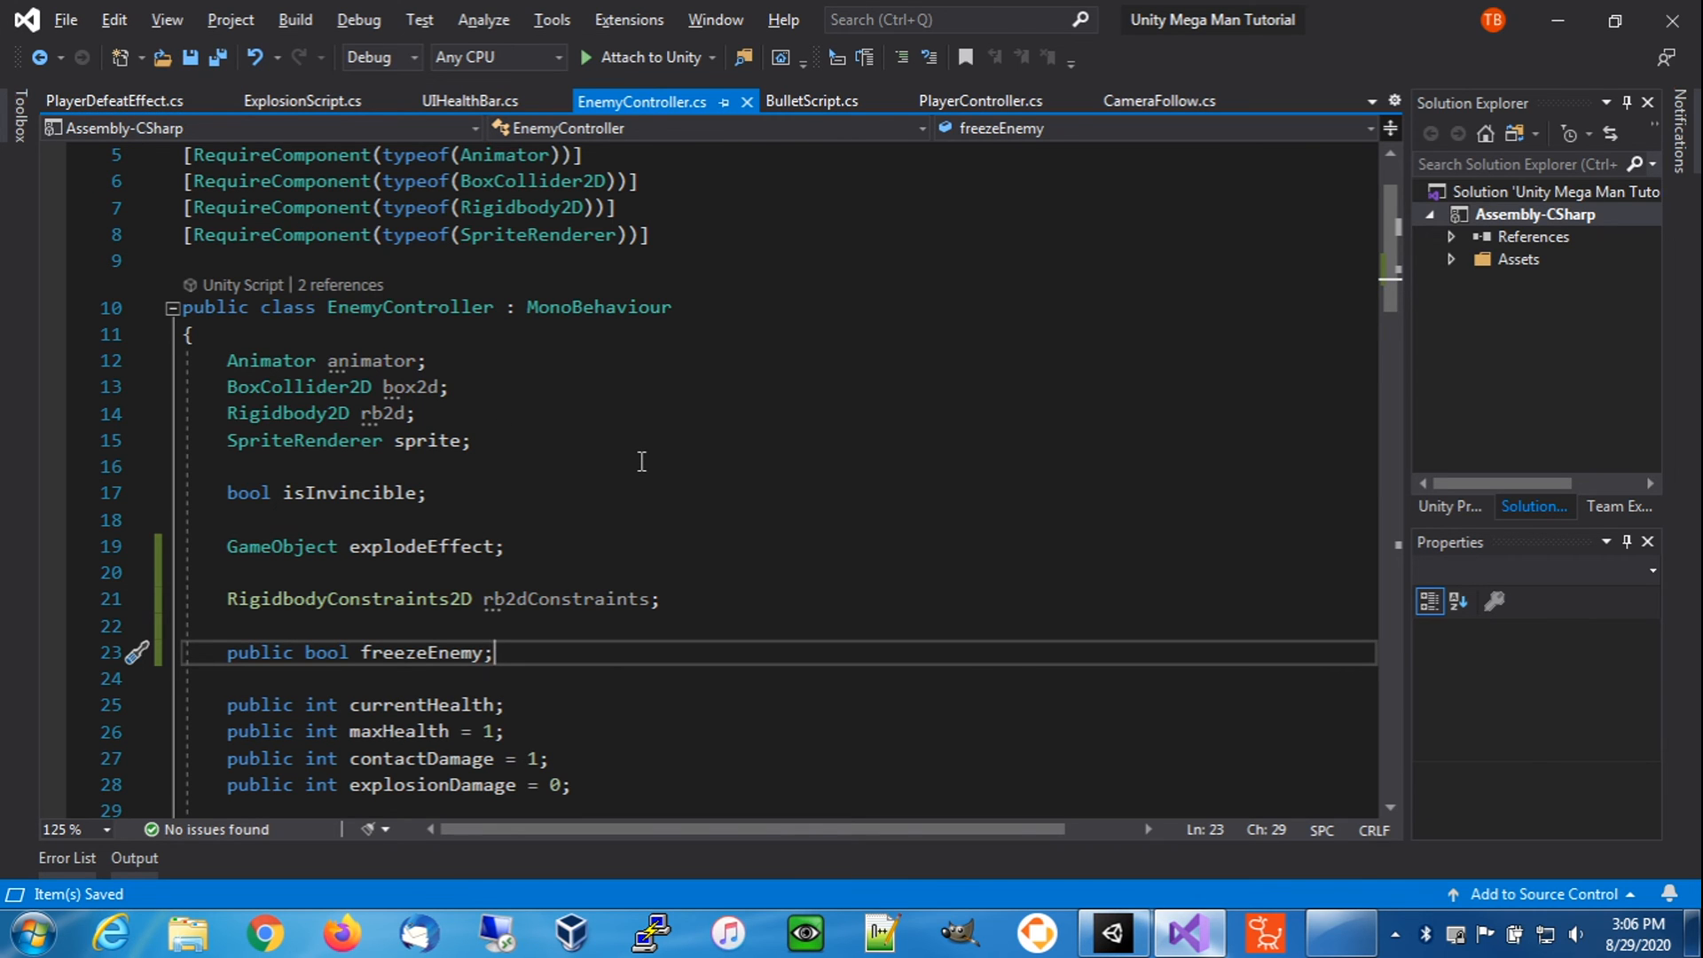
- Add an empty public void FreezeEnemy(bool freeze) method between the Defeat and OnTriggerStay2D methods
{"action": "left_click_drag", "start_coordinate": [1383, 280], "coordinate": [1401, 613]}
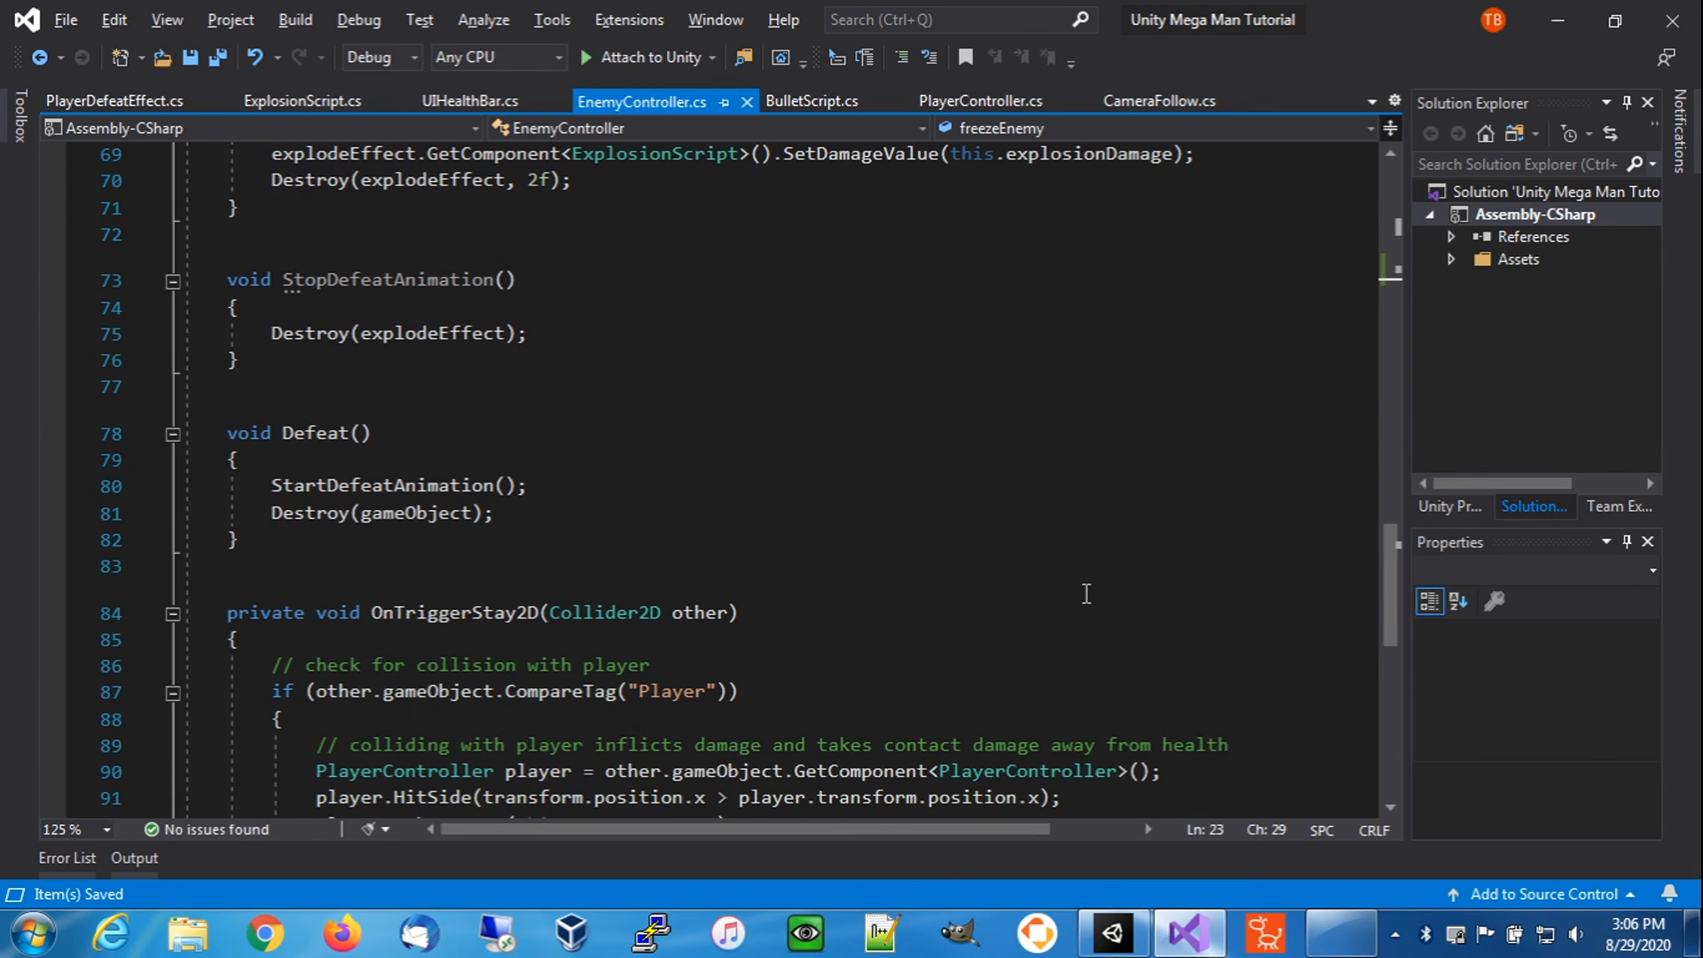
{"action": "left_click", "coordinate": [367, 578]}
{"action": "key", "text": "Return"}
{"action": "key", "text": "Return"}
{"action": "key", "text": "Up"}
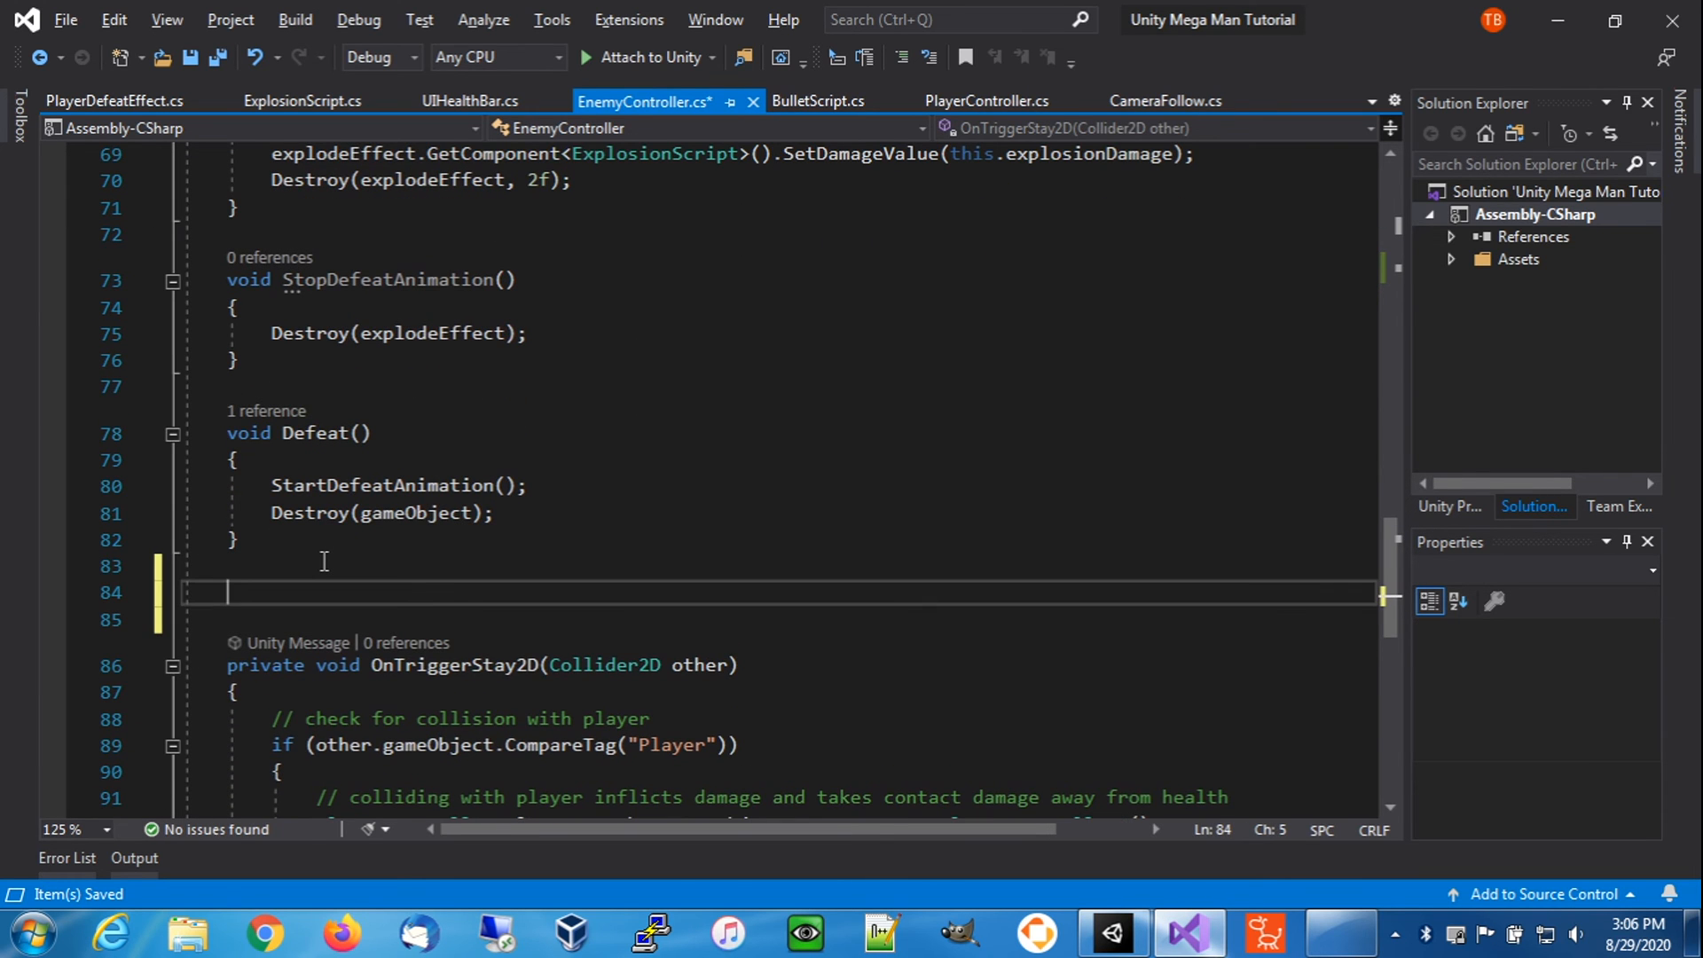
{"action": "type", "text": "public vo"}
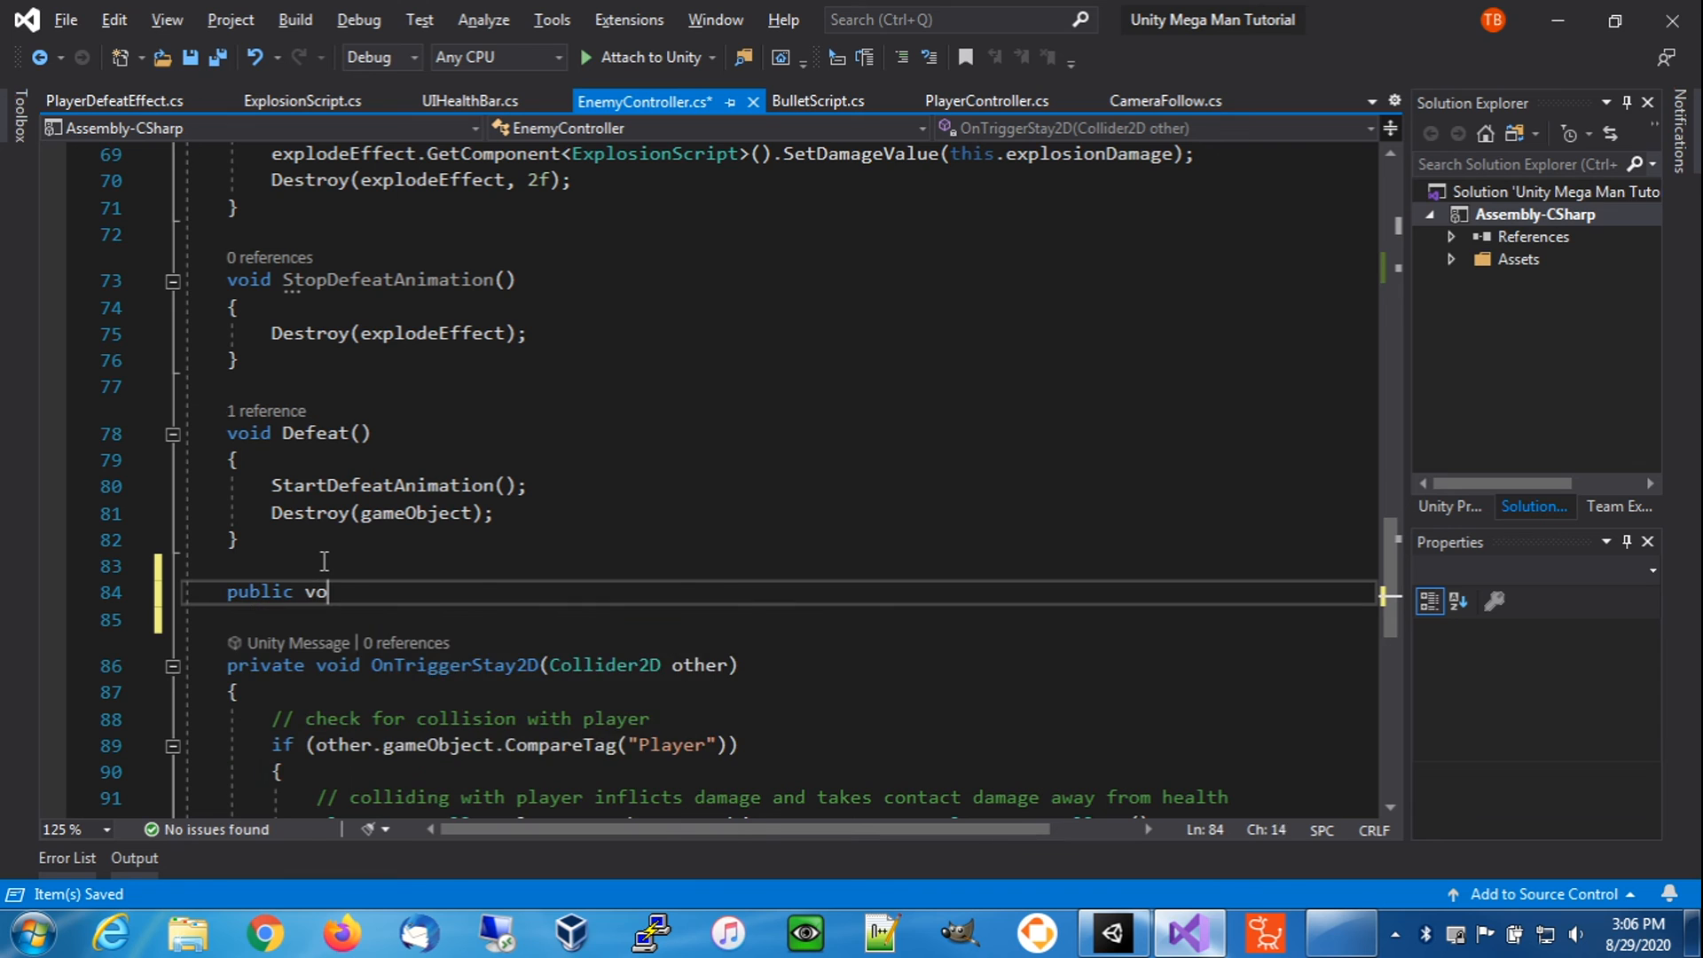
{"action": "type", "text": "id Fre"}
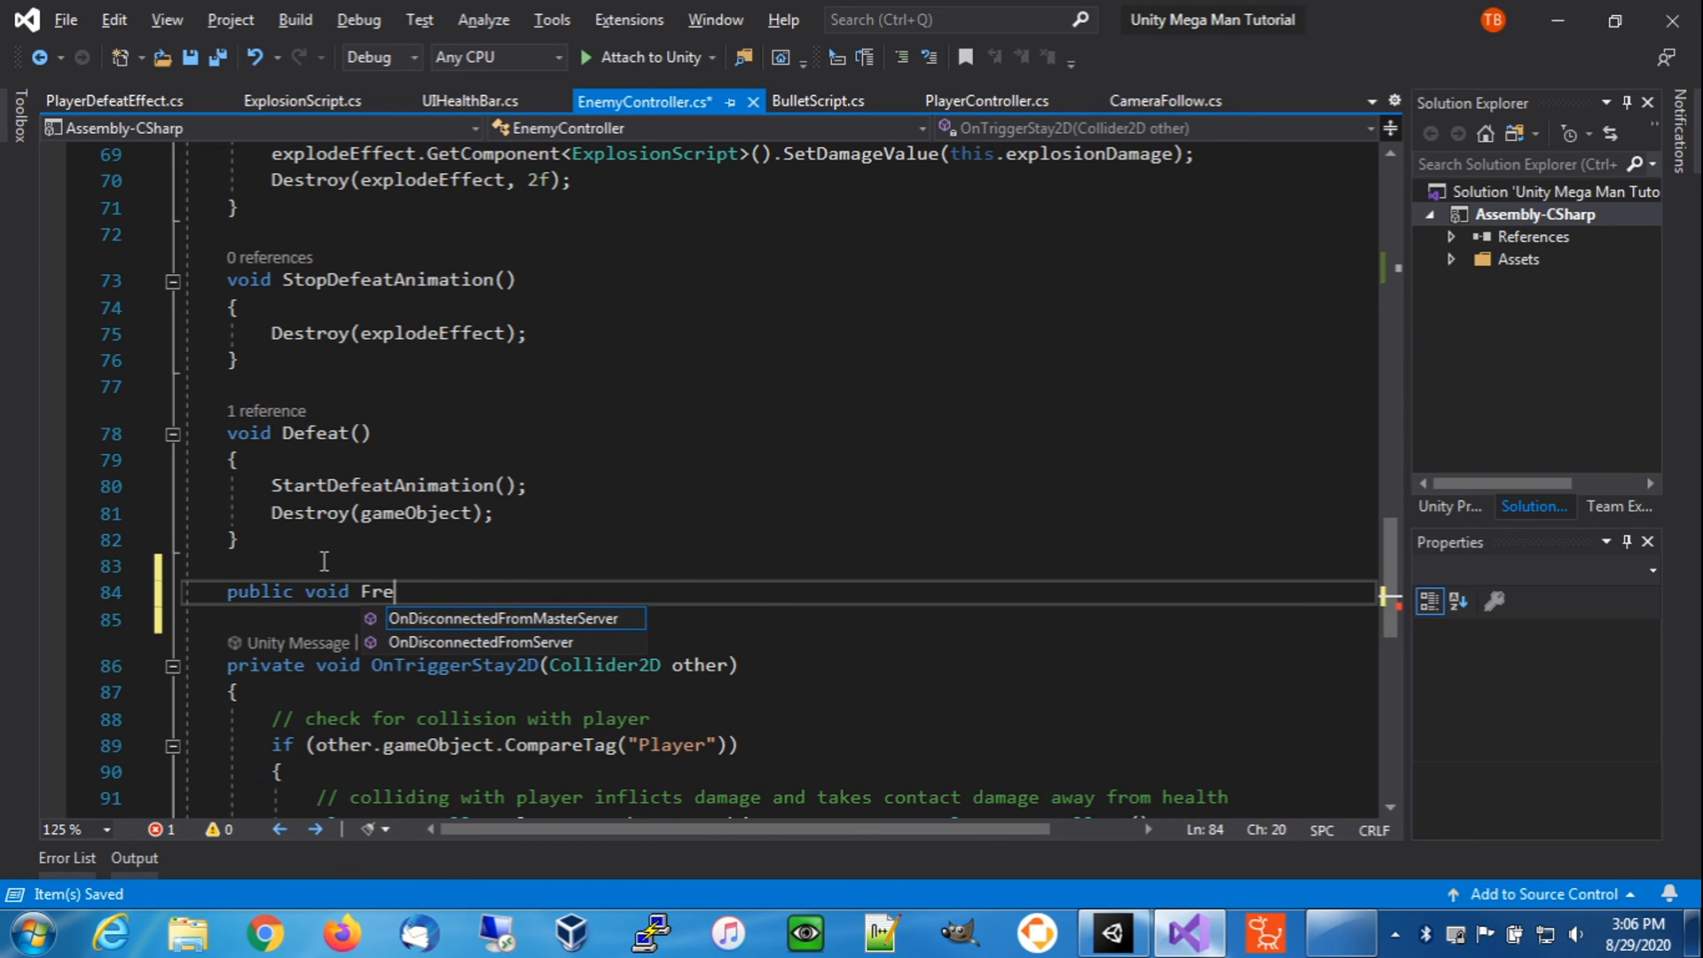
{"action": "type", "text": "ezeEnemy"}
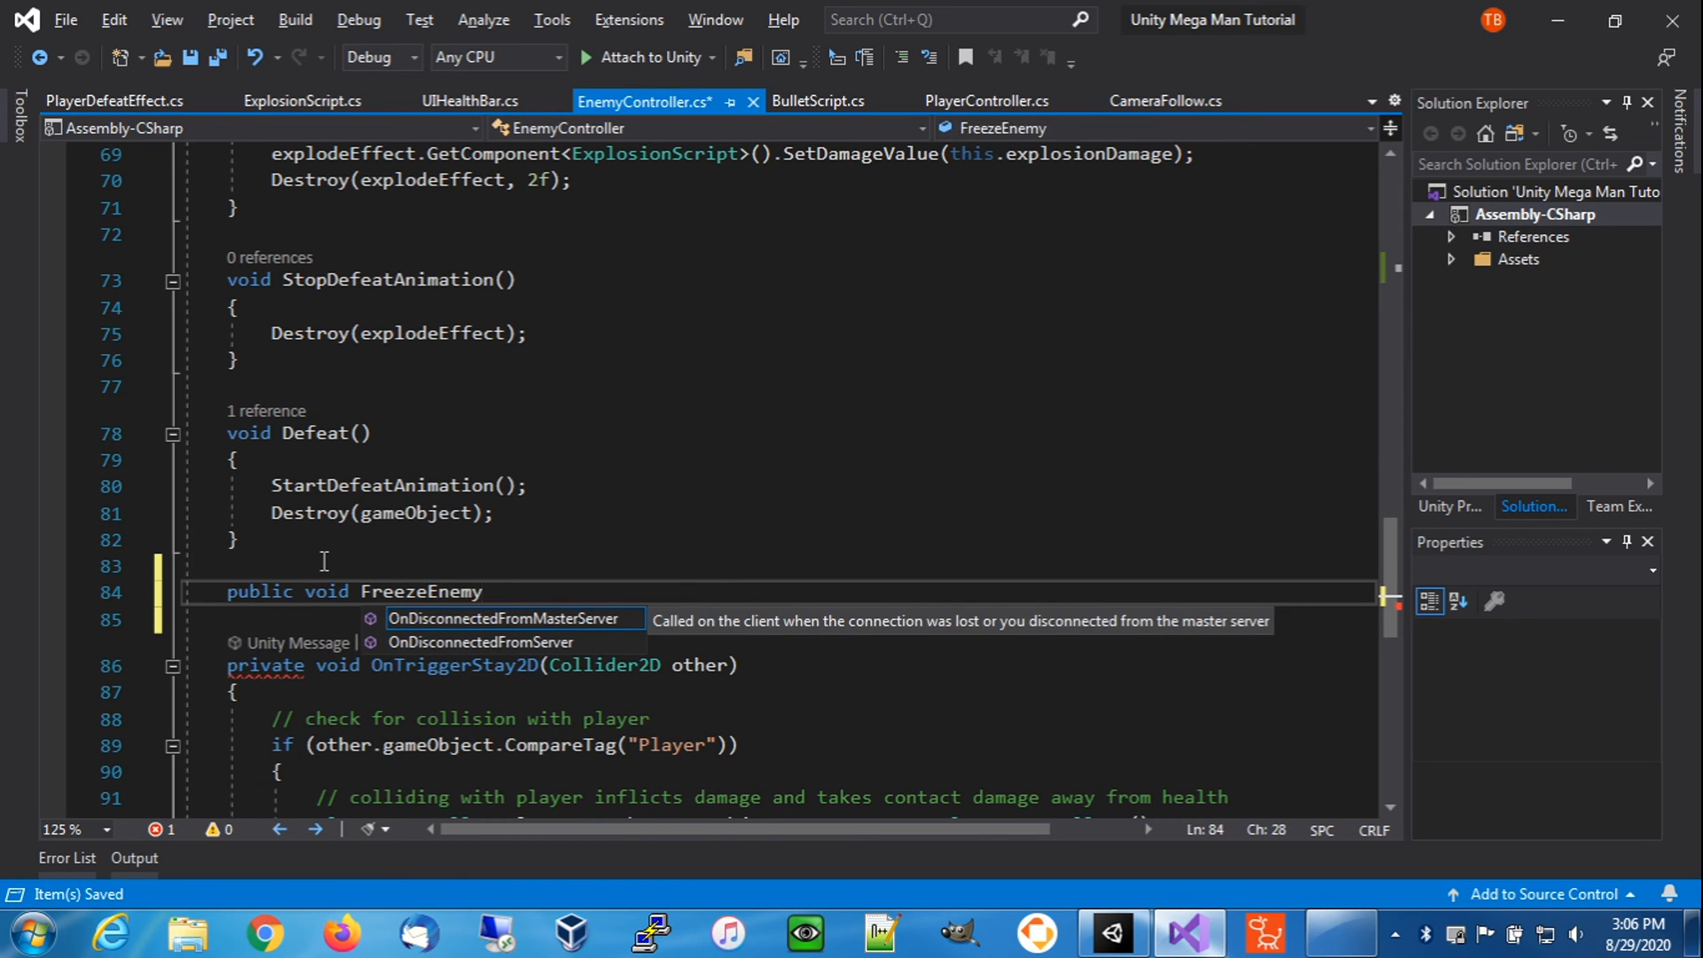
{"action": "type", "text": "(bool "}
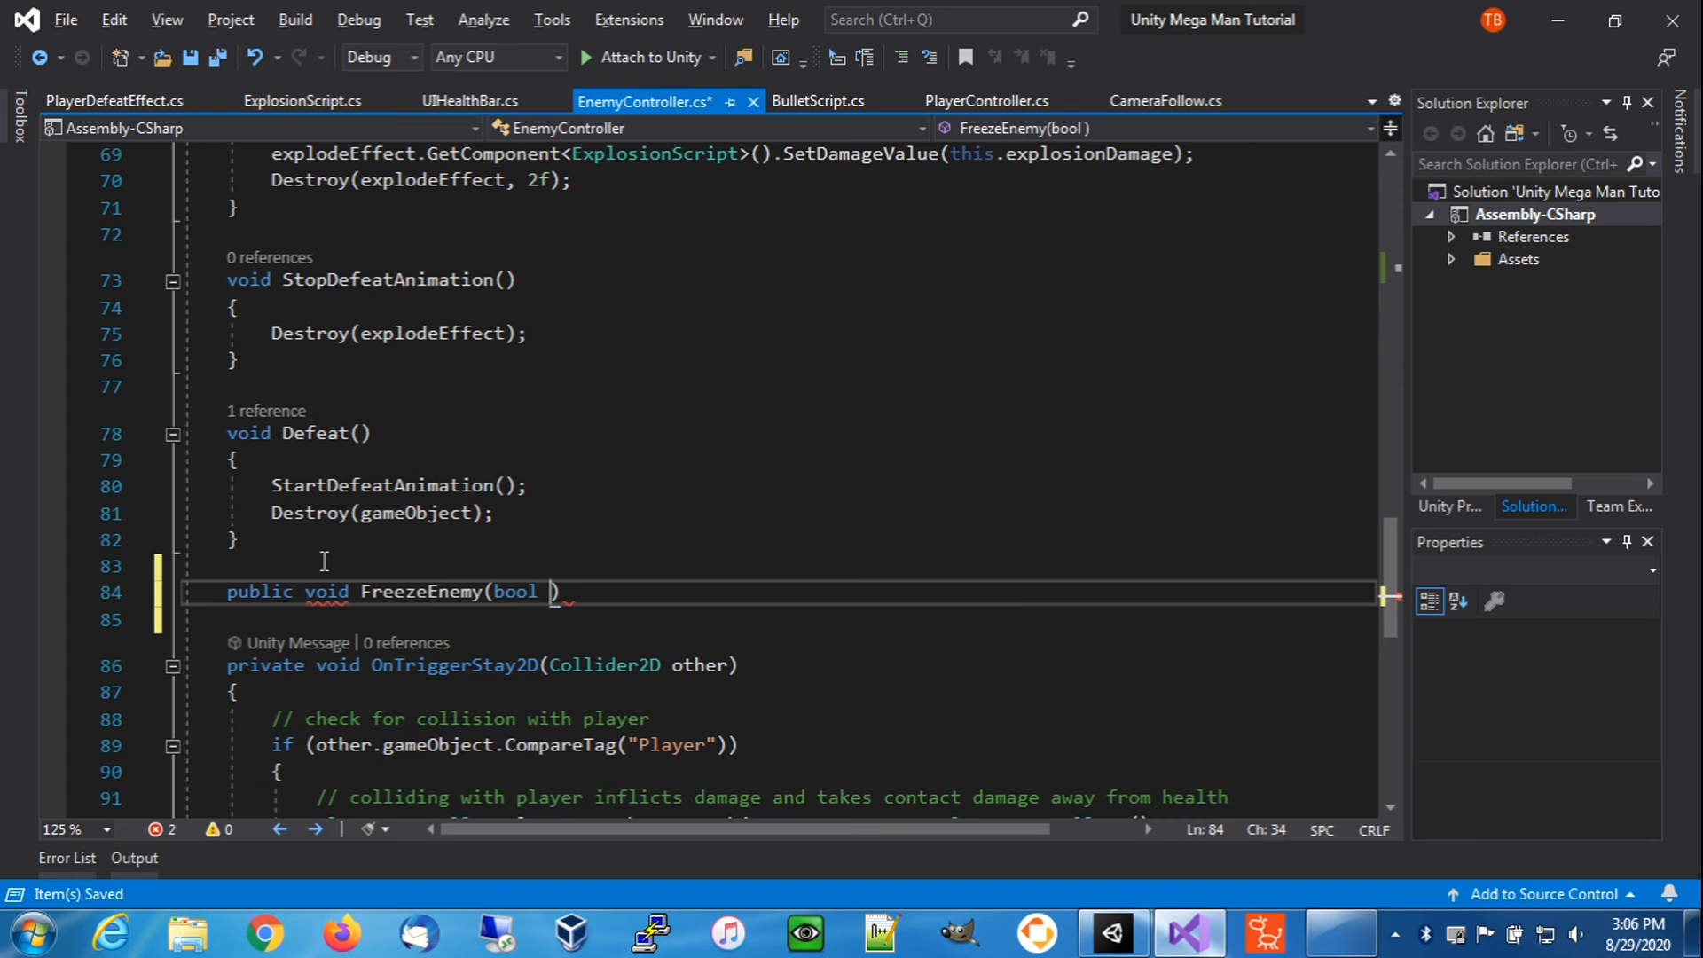
{"action": "type", "text": "freez"}
{"action": "type", "text": "e)"}
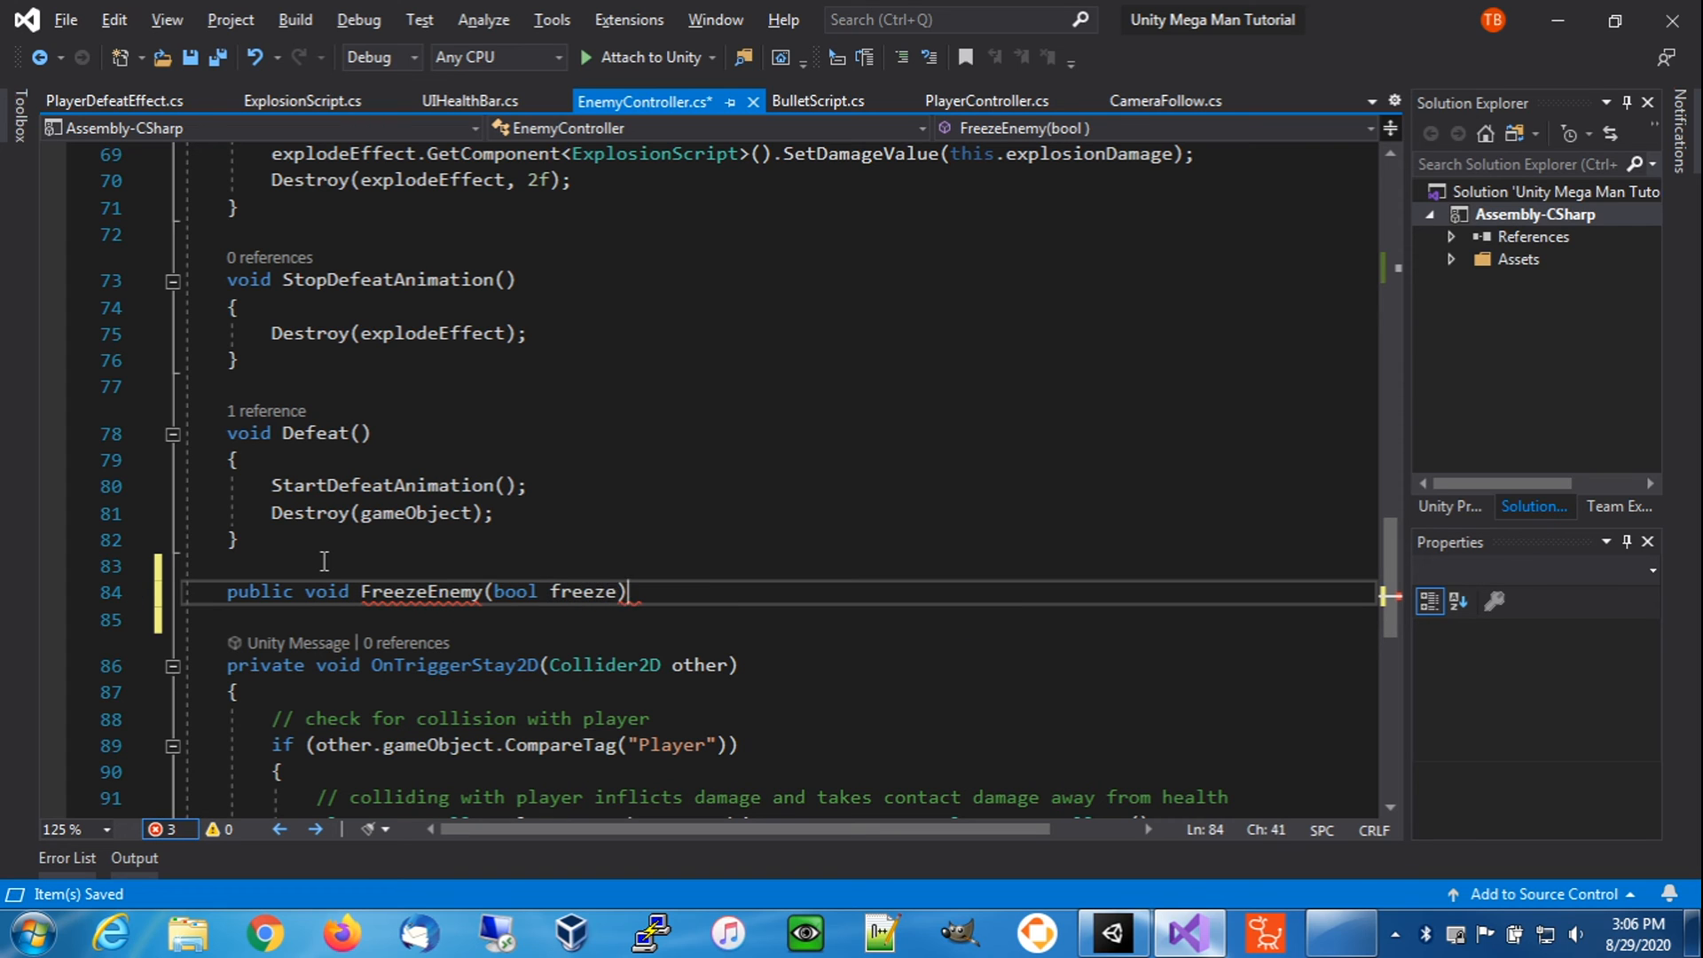
{"action": "type", "text": "{"}
{"action": "key", "text": "Return"}
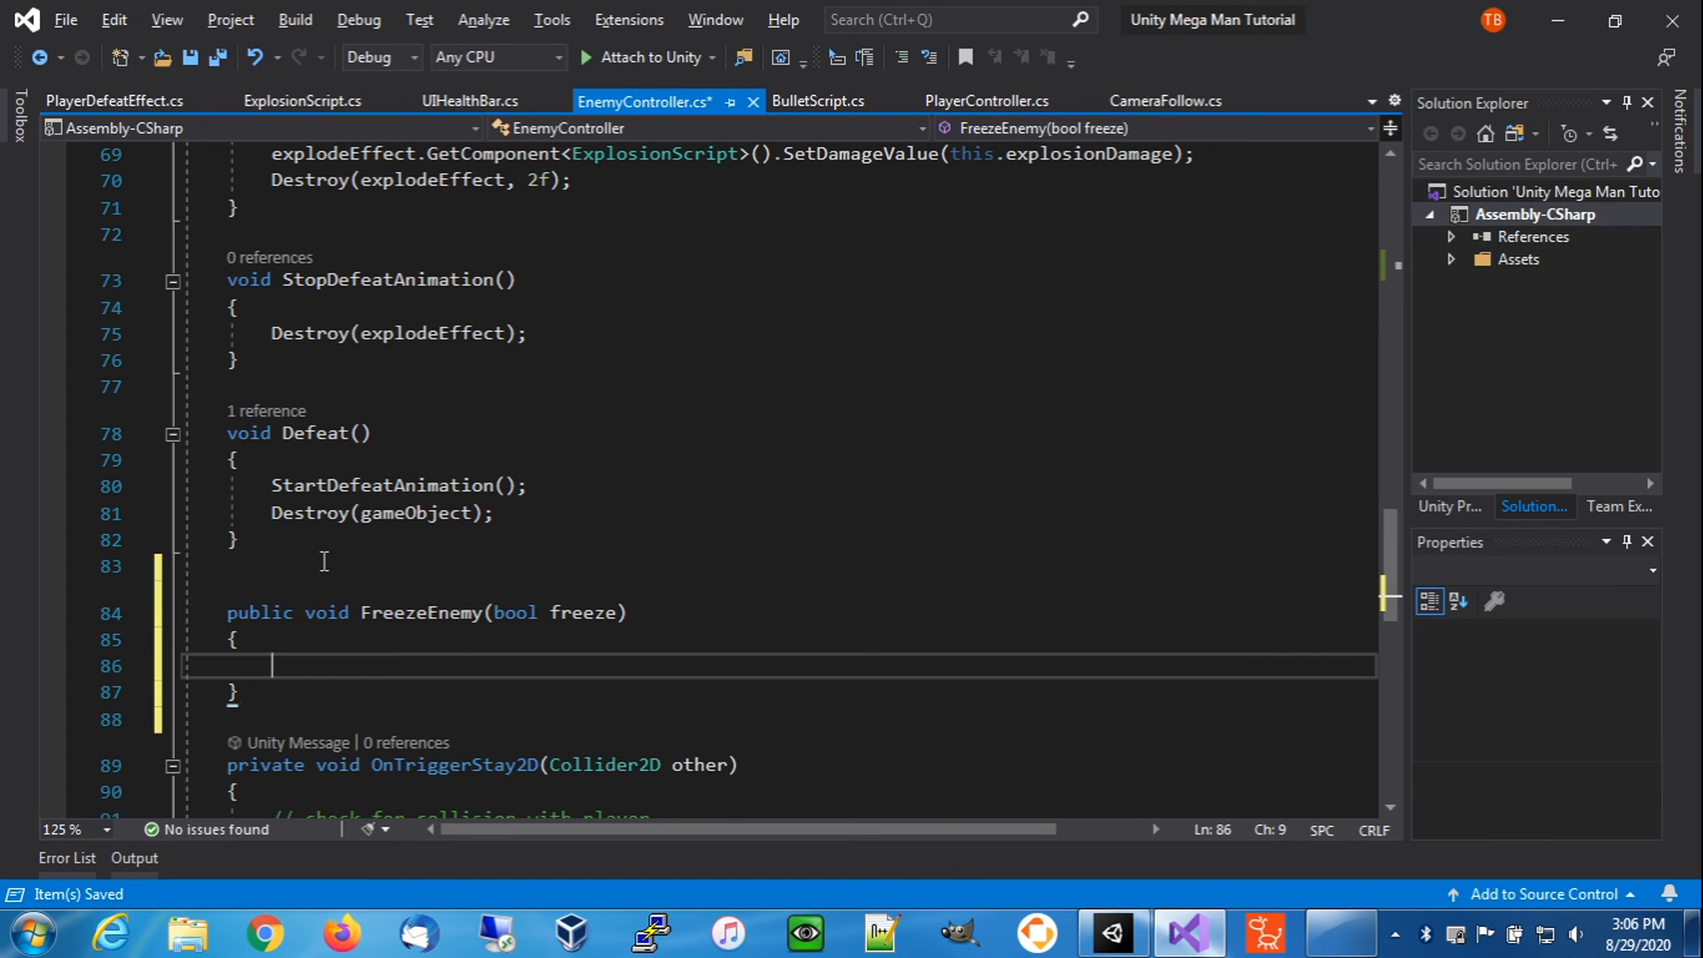
- Add an if (freeze) block followed by an else block, both with empty bodies, inside the FreezeEnemy method
{"action": "type", "text": "if (free"}
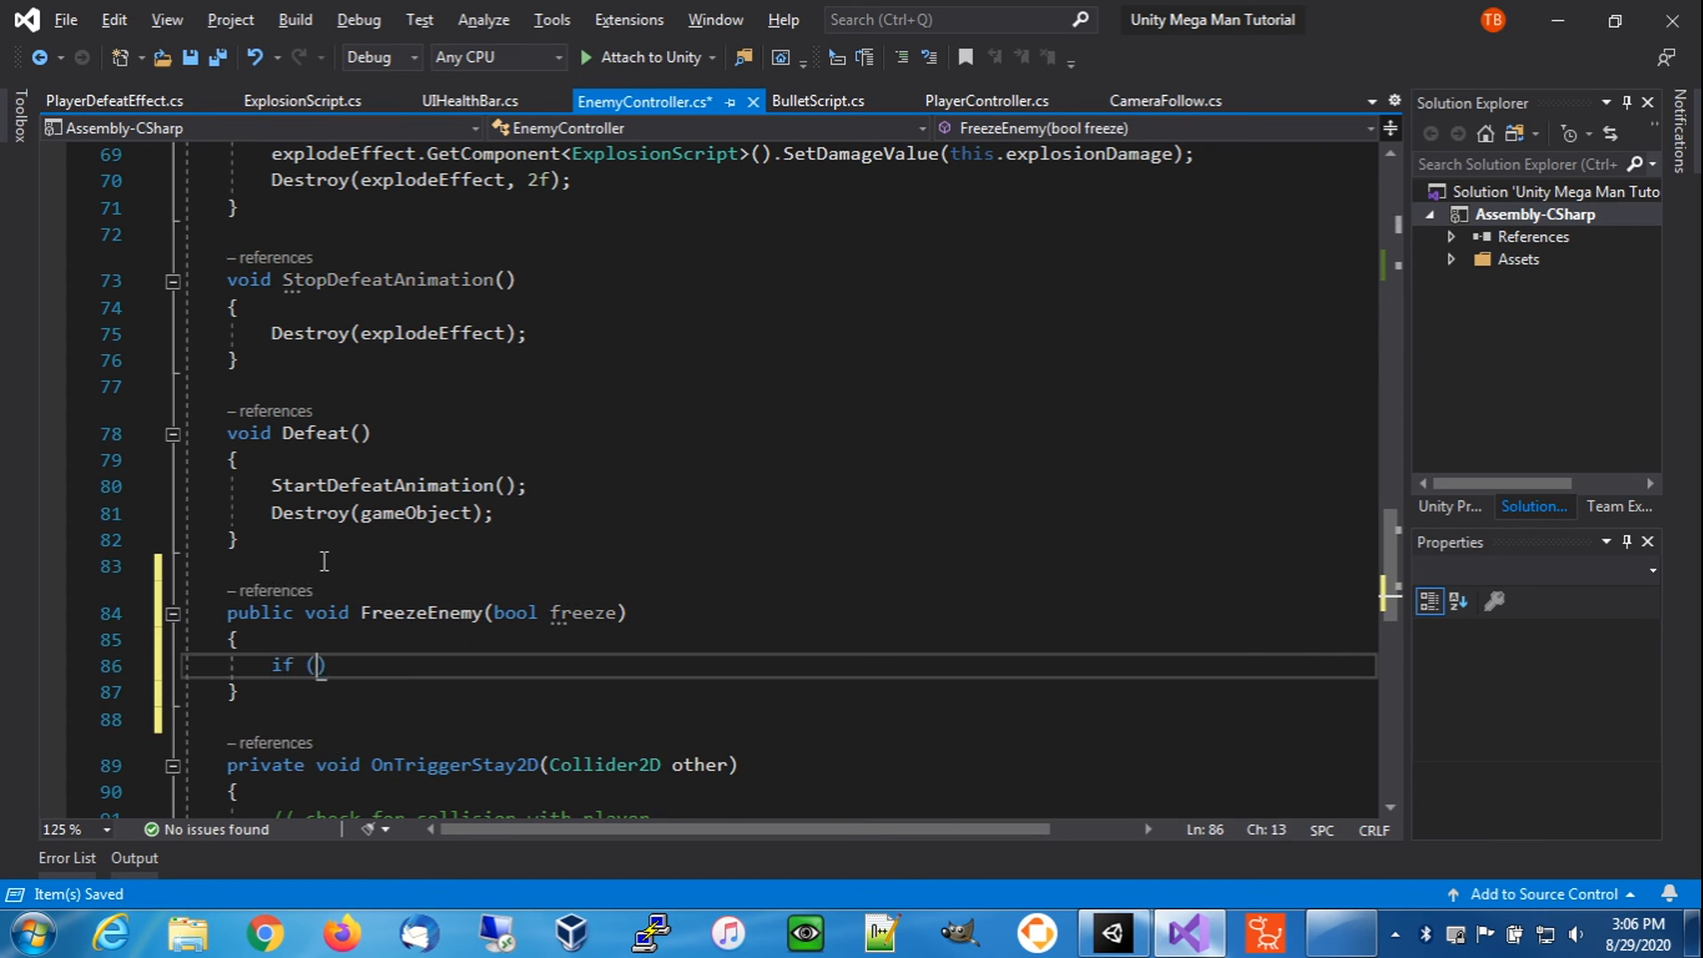
{"action": "key", "text": "Tab"}
{"action": "type", "text": "){"}
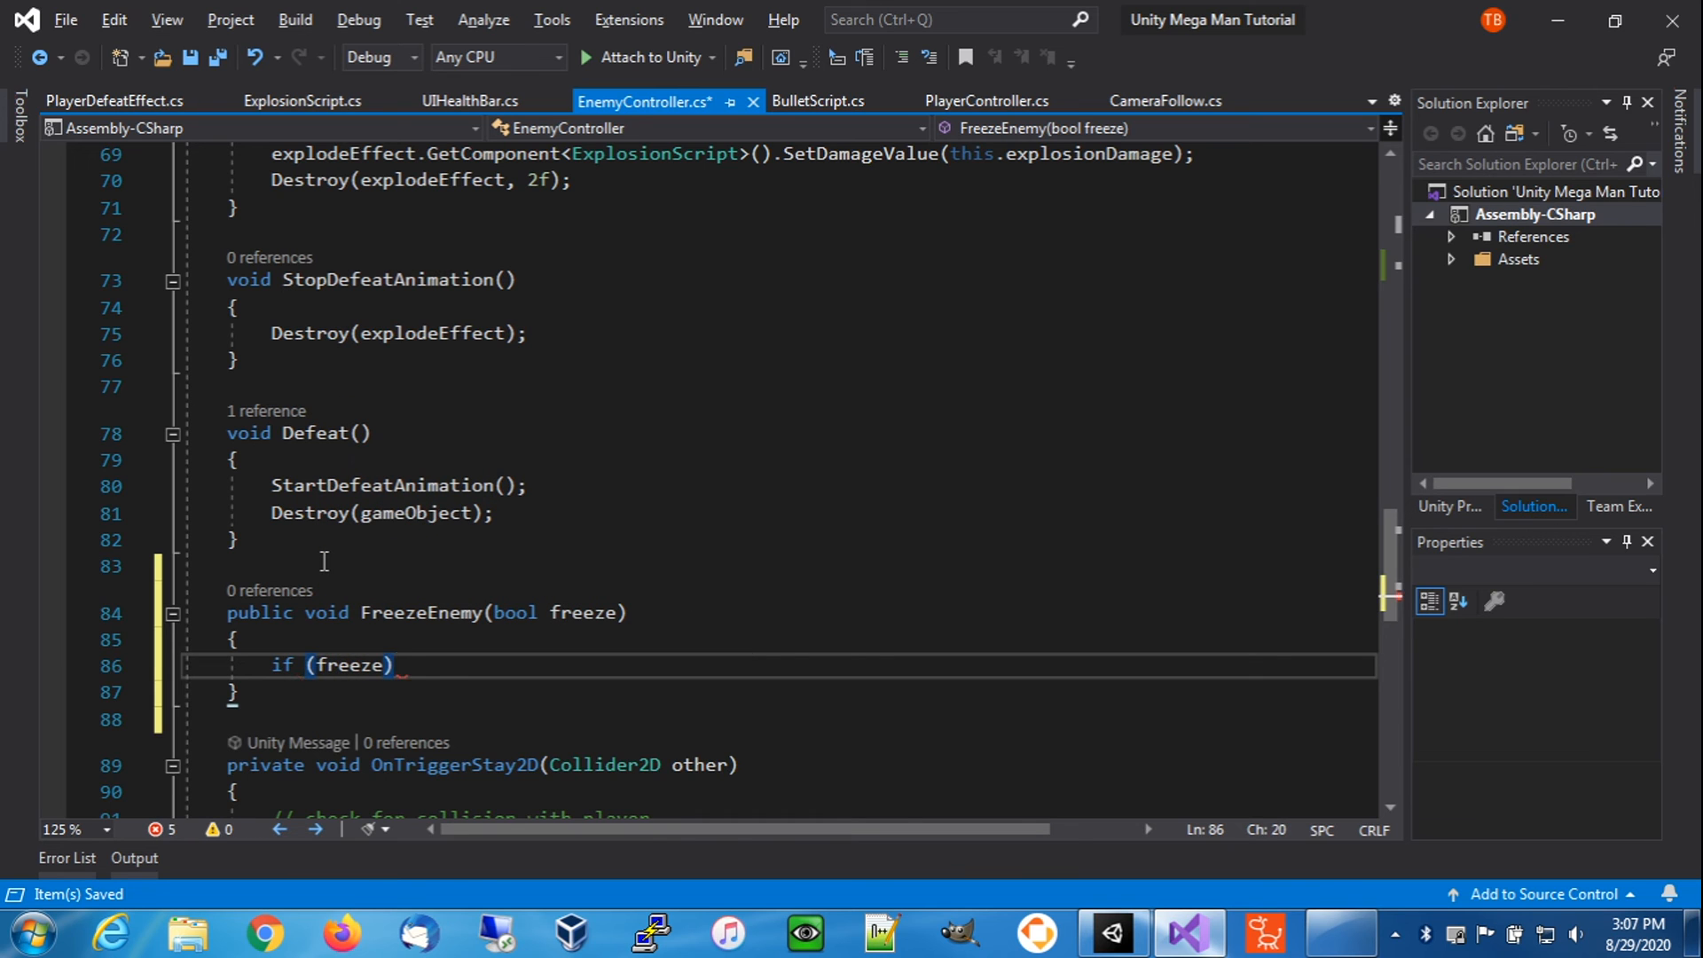
{"action": "key", "text": "Return"}
{"action": "key", "text": "Down"}
{"action": "key", "text": "End"}
{"action": "key", "text": "Return"}
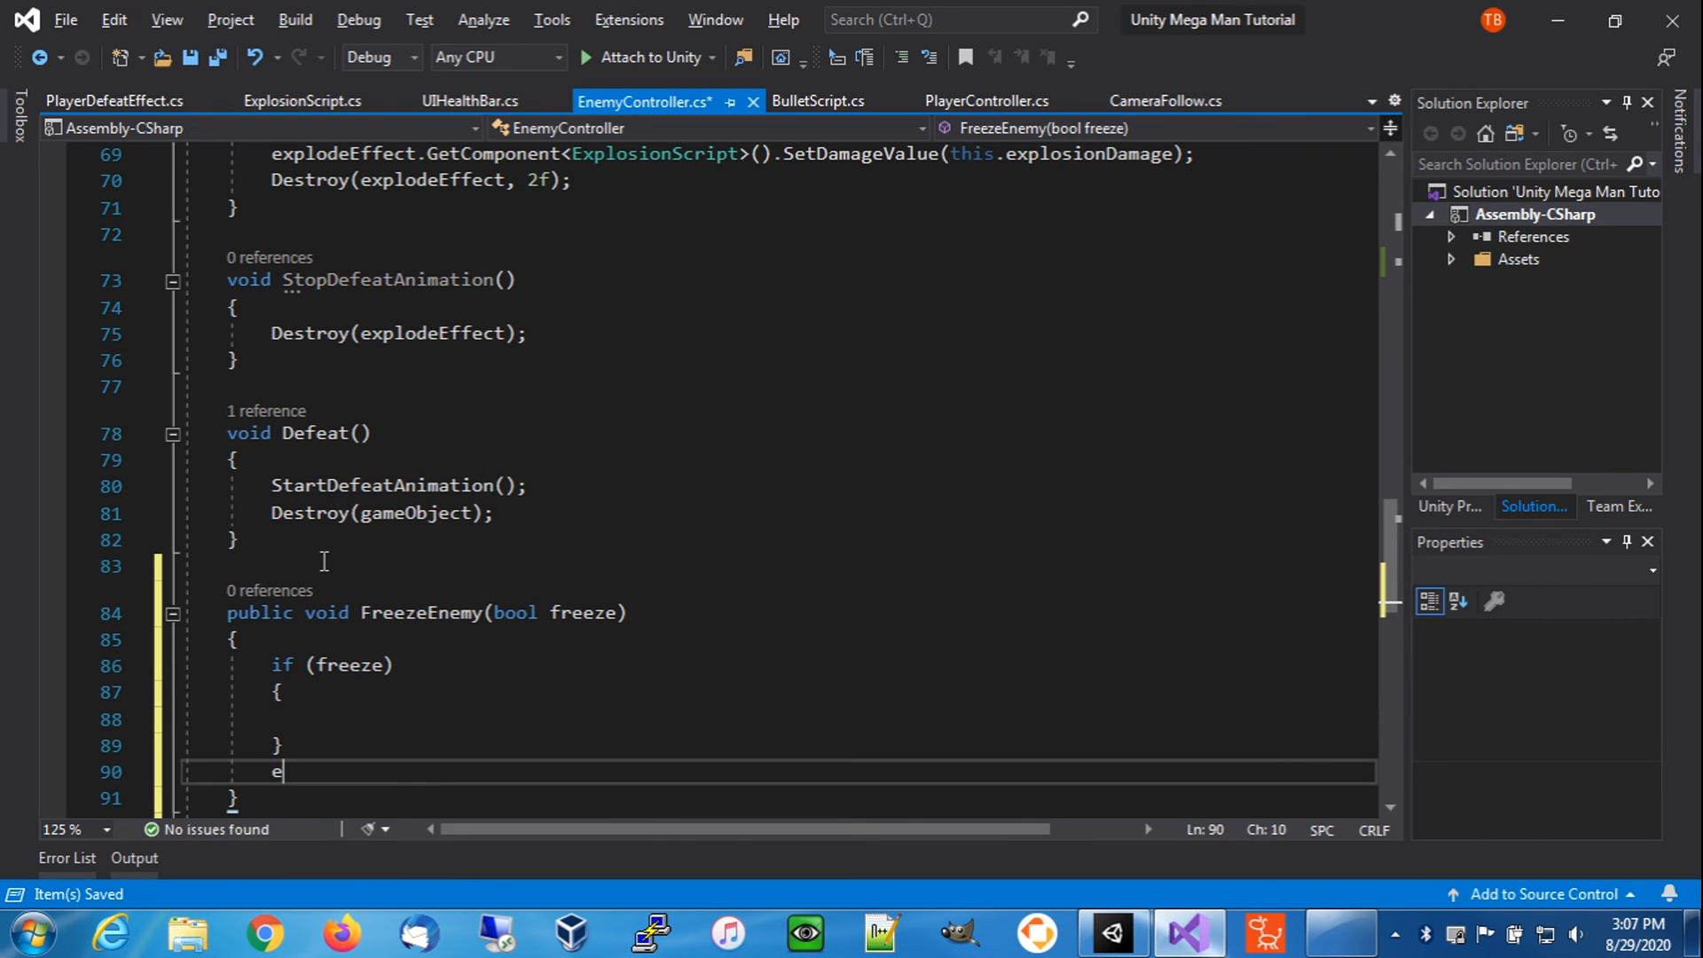
{"action": "type", "text": "else"}
{"action": "key", "text": "Return"}
{"action": "type", "text": "{"}
{"action": "key", "text": "Return"}
- In the if (freeze) block, add the statements freezeEnemy = true; and animator.speed = 0; on separate lines
{"action": "key", "text": "Up"}
{"action": "key", "text": "Up"}
{"action": "key", "text": "Up"}
{"action": "key", "text": "Up"}
{"action": "type", "text": "free"}
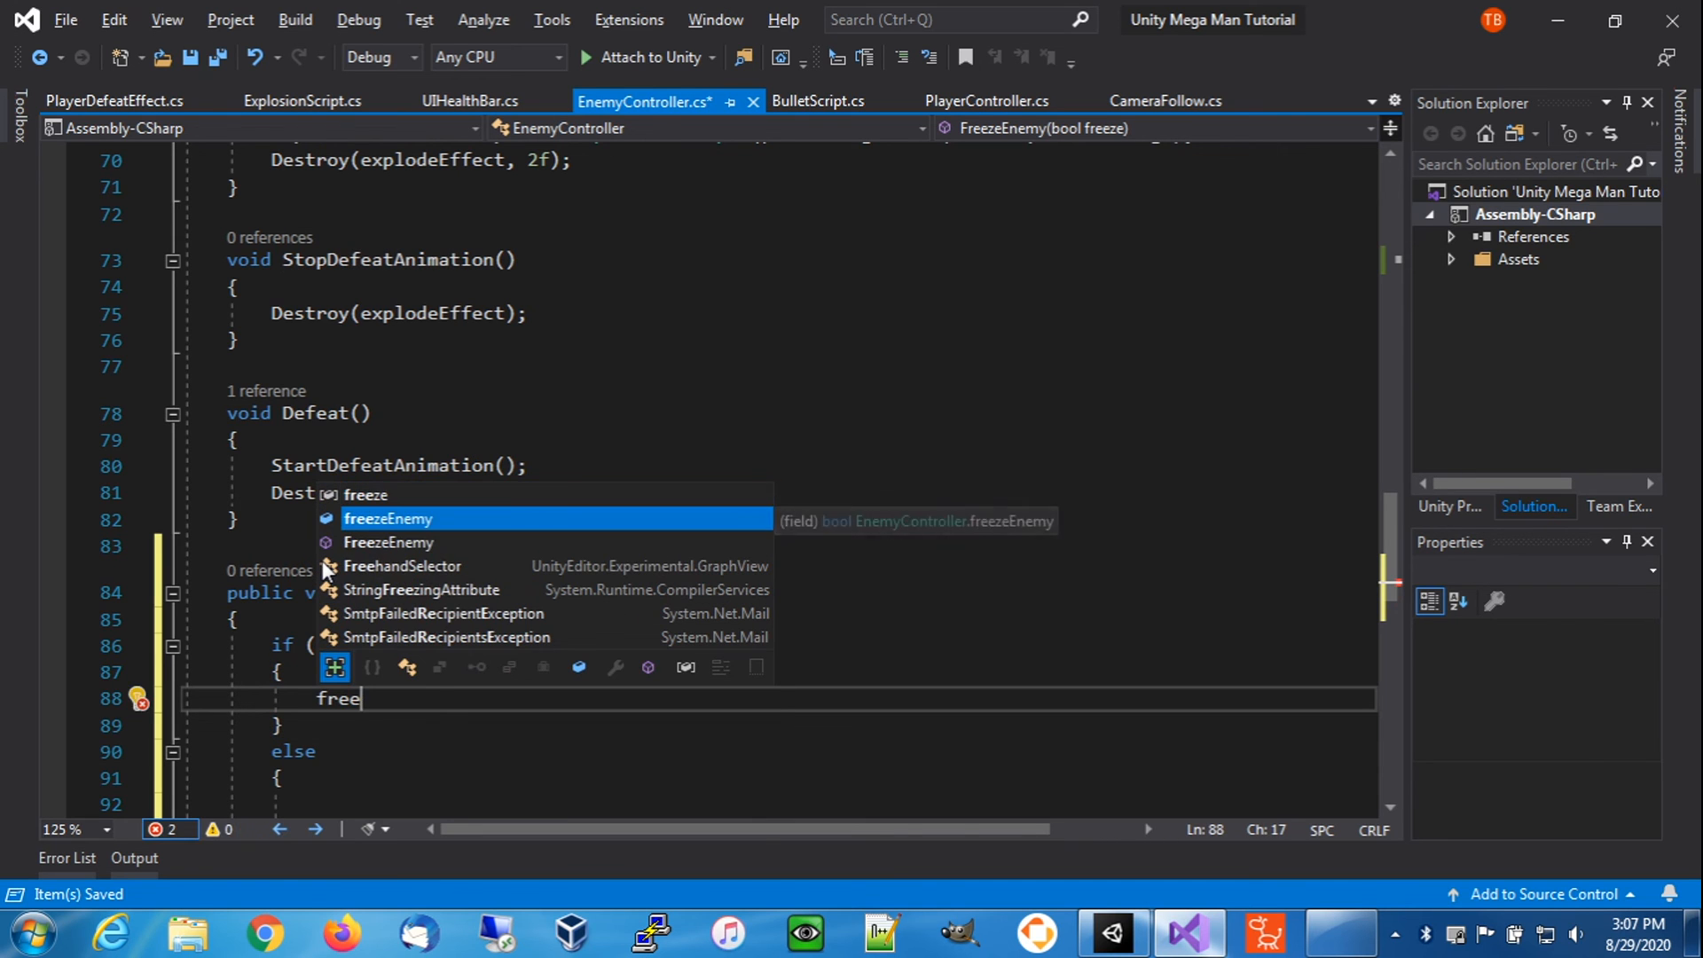
{"action": "key", "text": "Tab"}
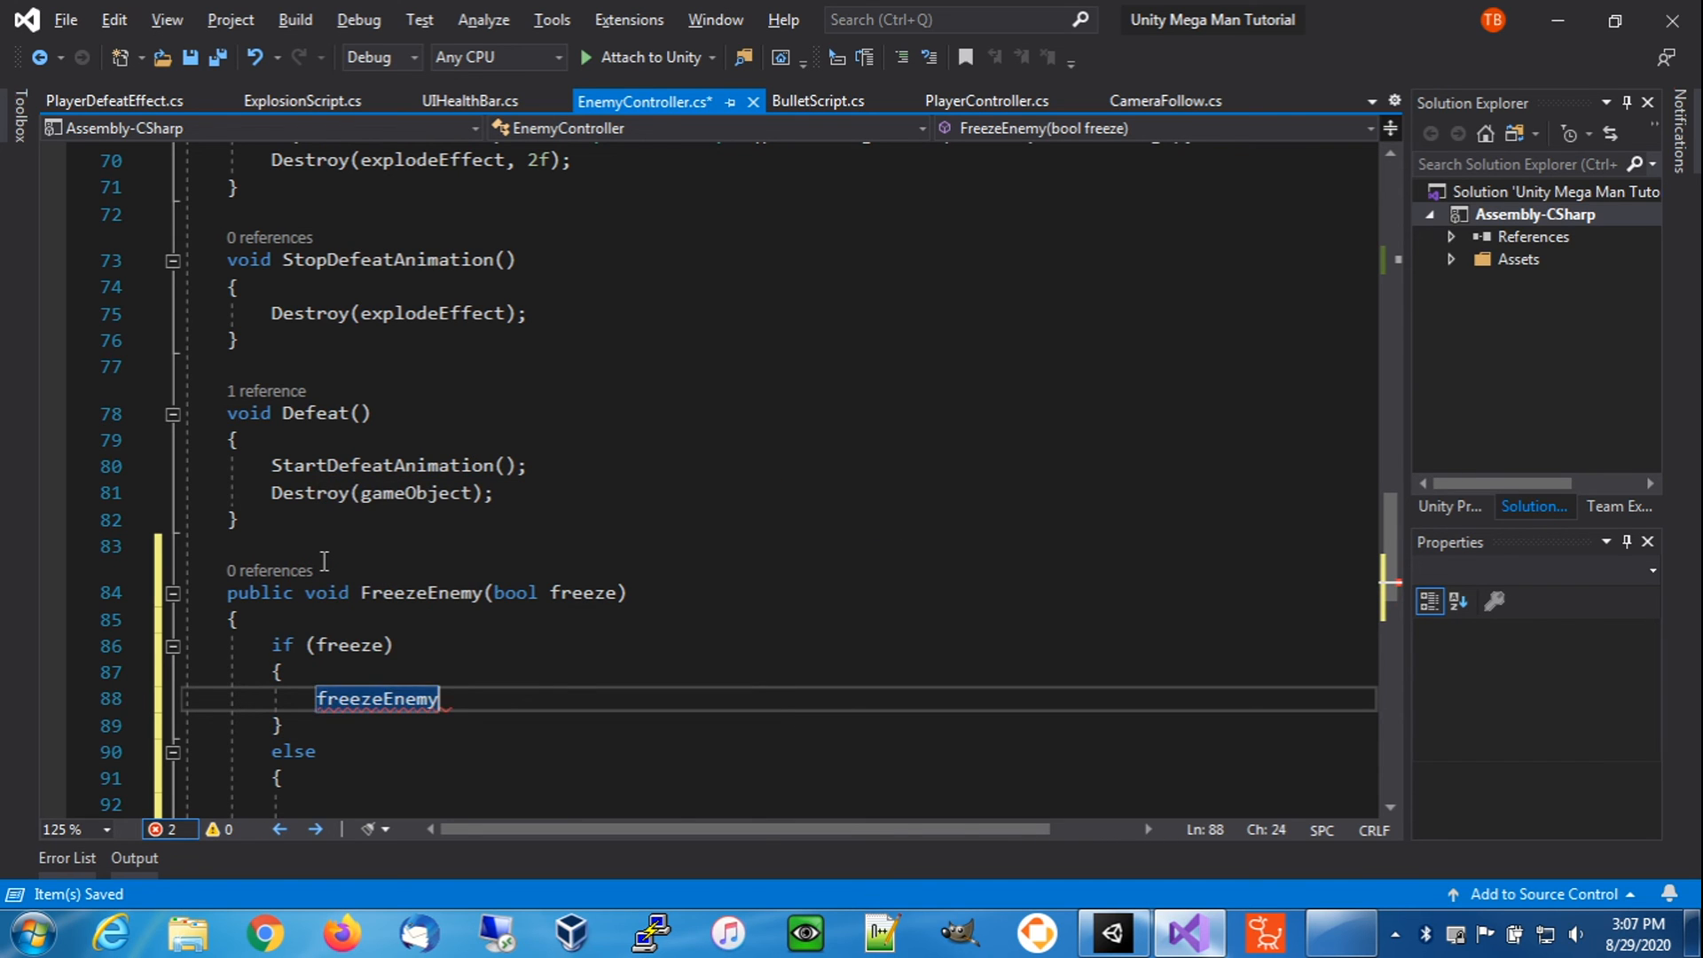
{"action": "type", "text": "= true;"}
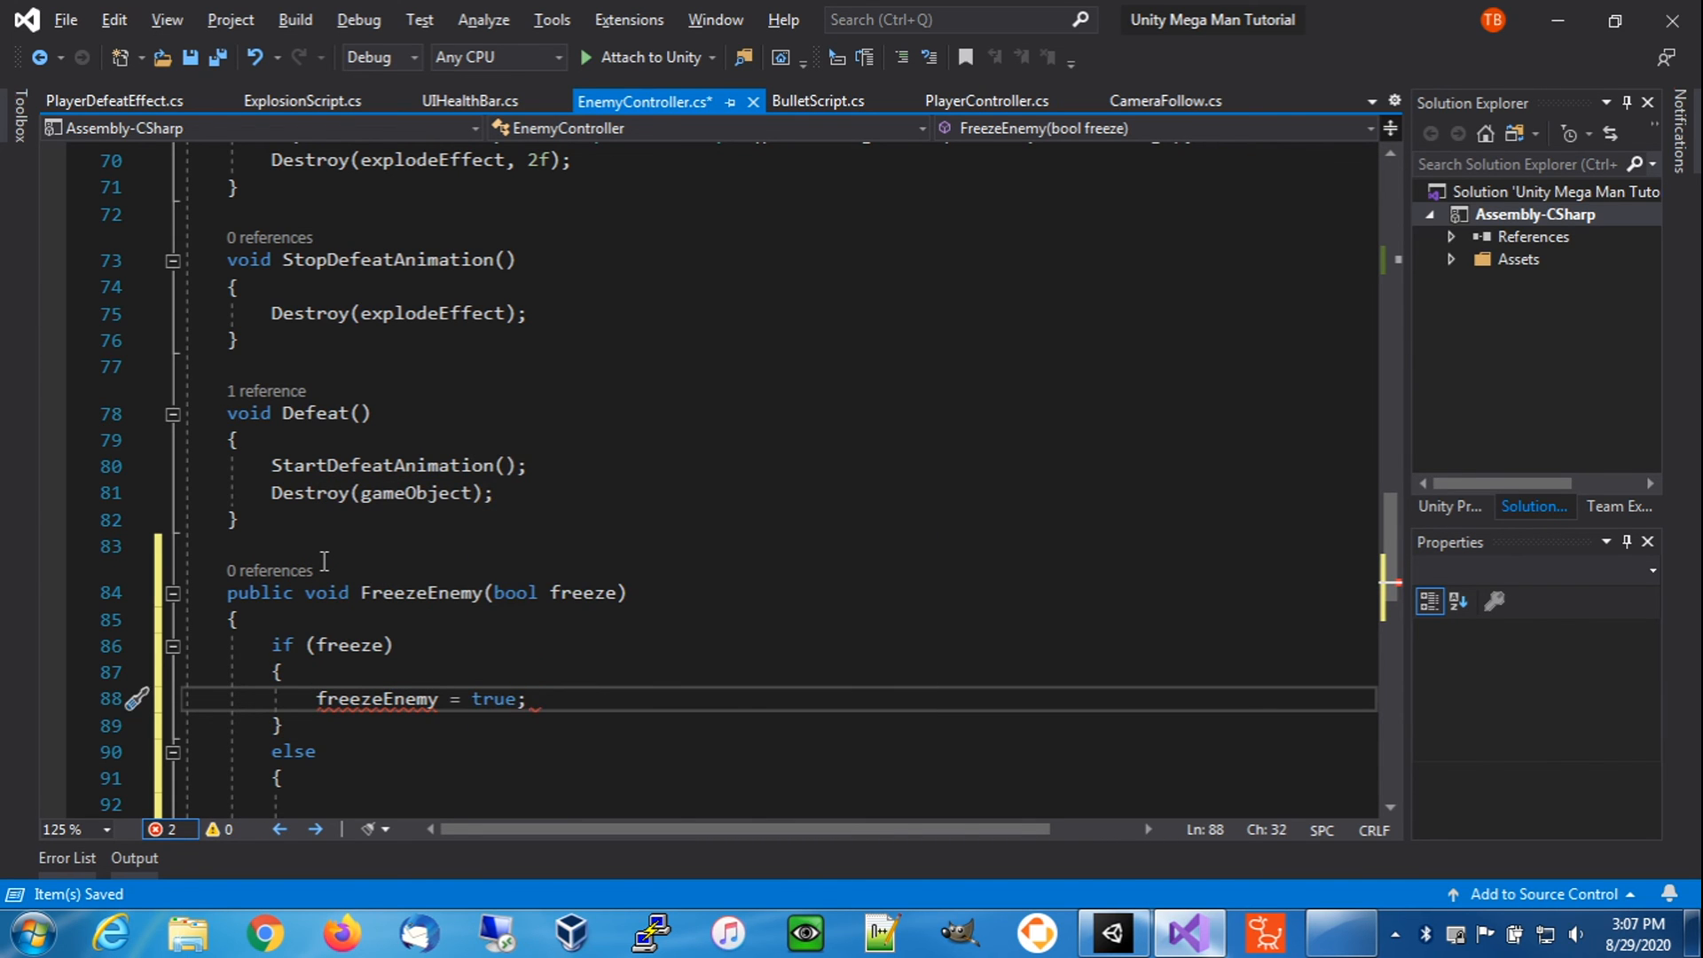
{"action": "key", "text": "Return"}
{"action": "type", "text": "an"}
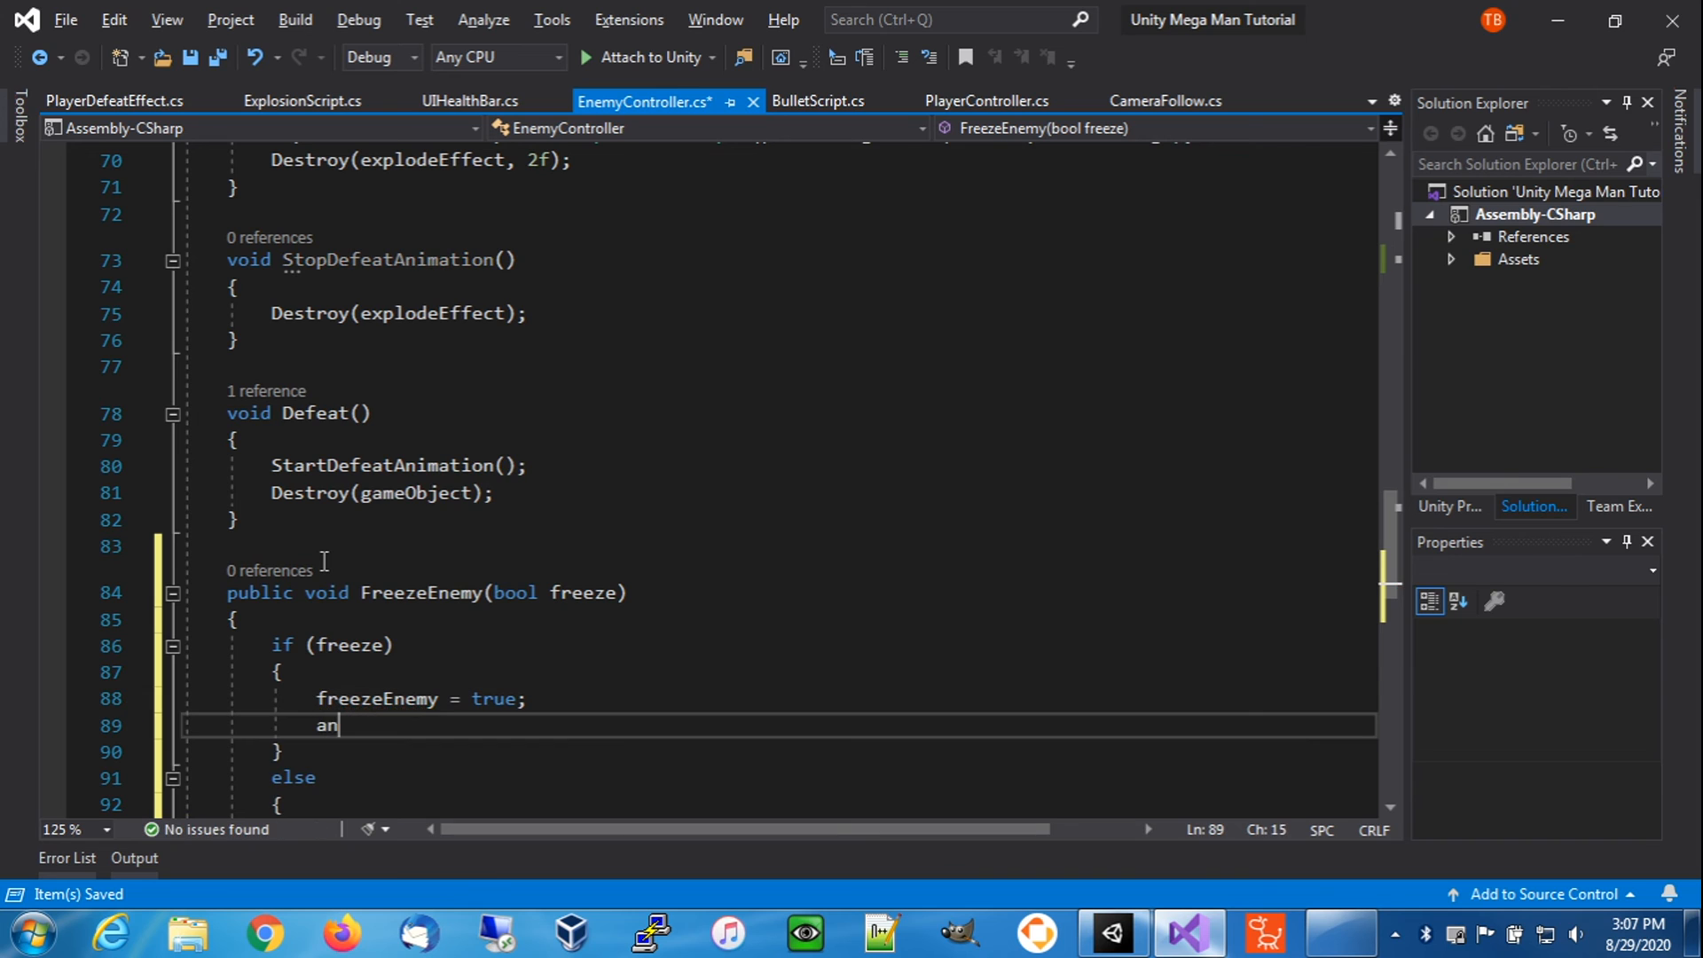
{"action": "type", "text": "imator."}
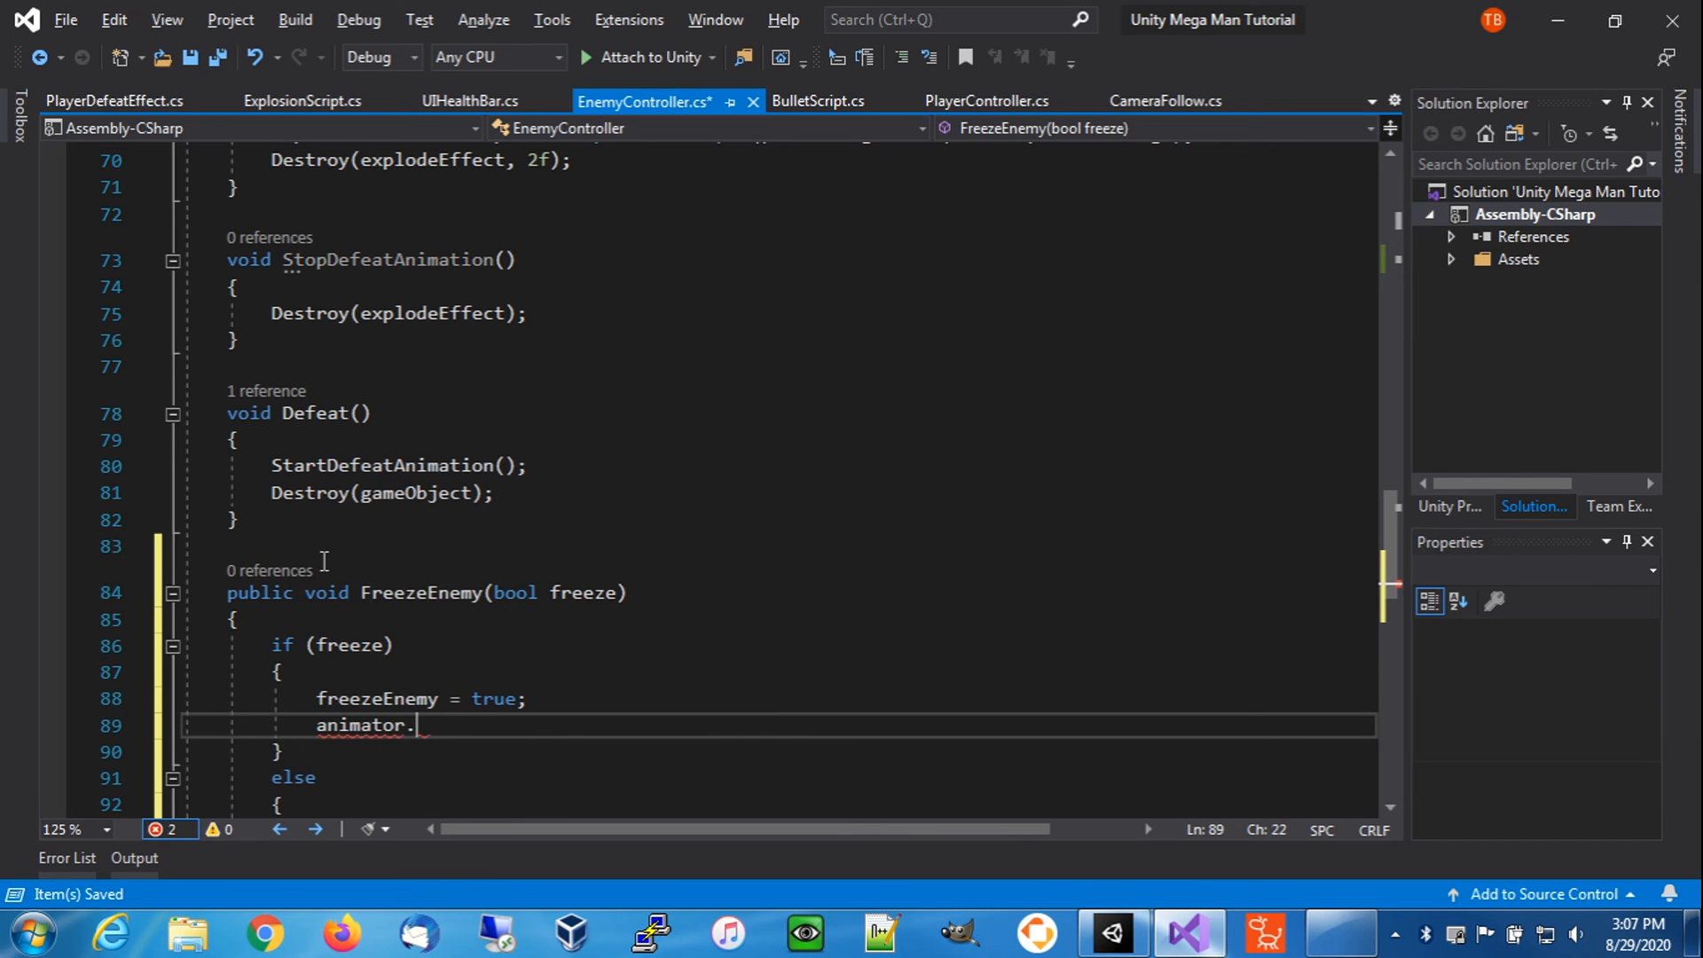
{"action": "type", "text": "speed = 0;"}
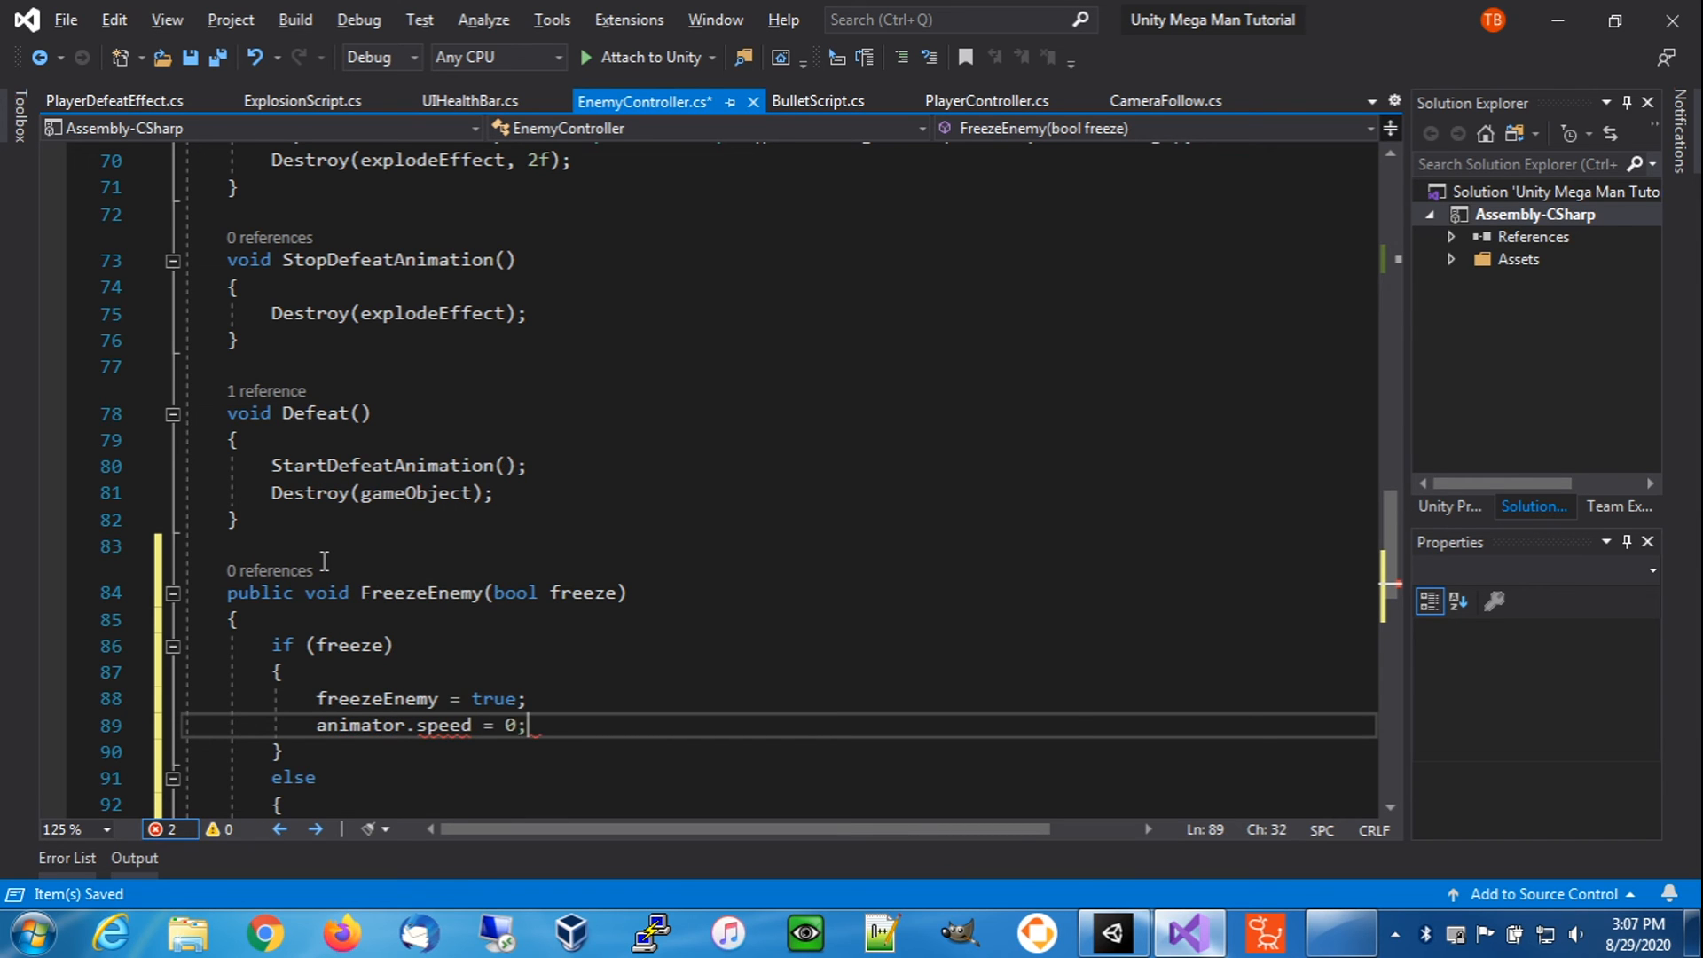
- Below the animator.speed line, add rb2dConstraints = rb2d.constraints; and rb2d.constraints = RigidbodyConstraints2D.FreezeAll; on separate lines
{"action": "key", "text": "Return"}
{"action": "type", "text": "rb2dCo"}
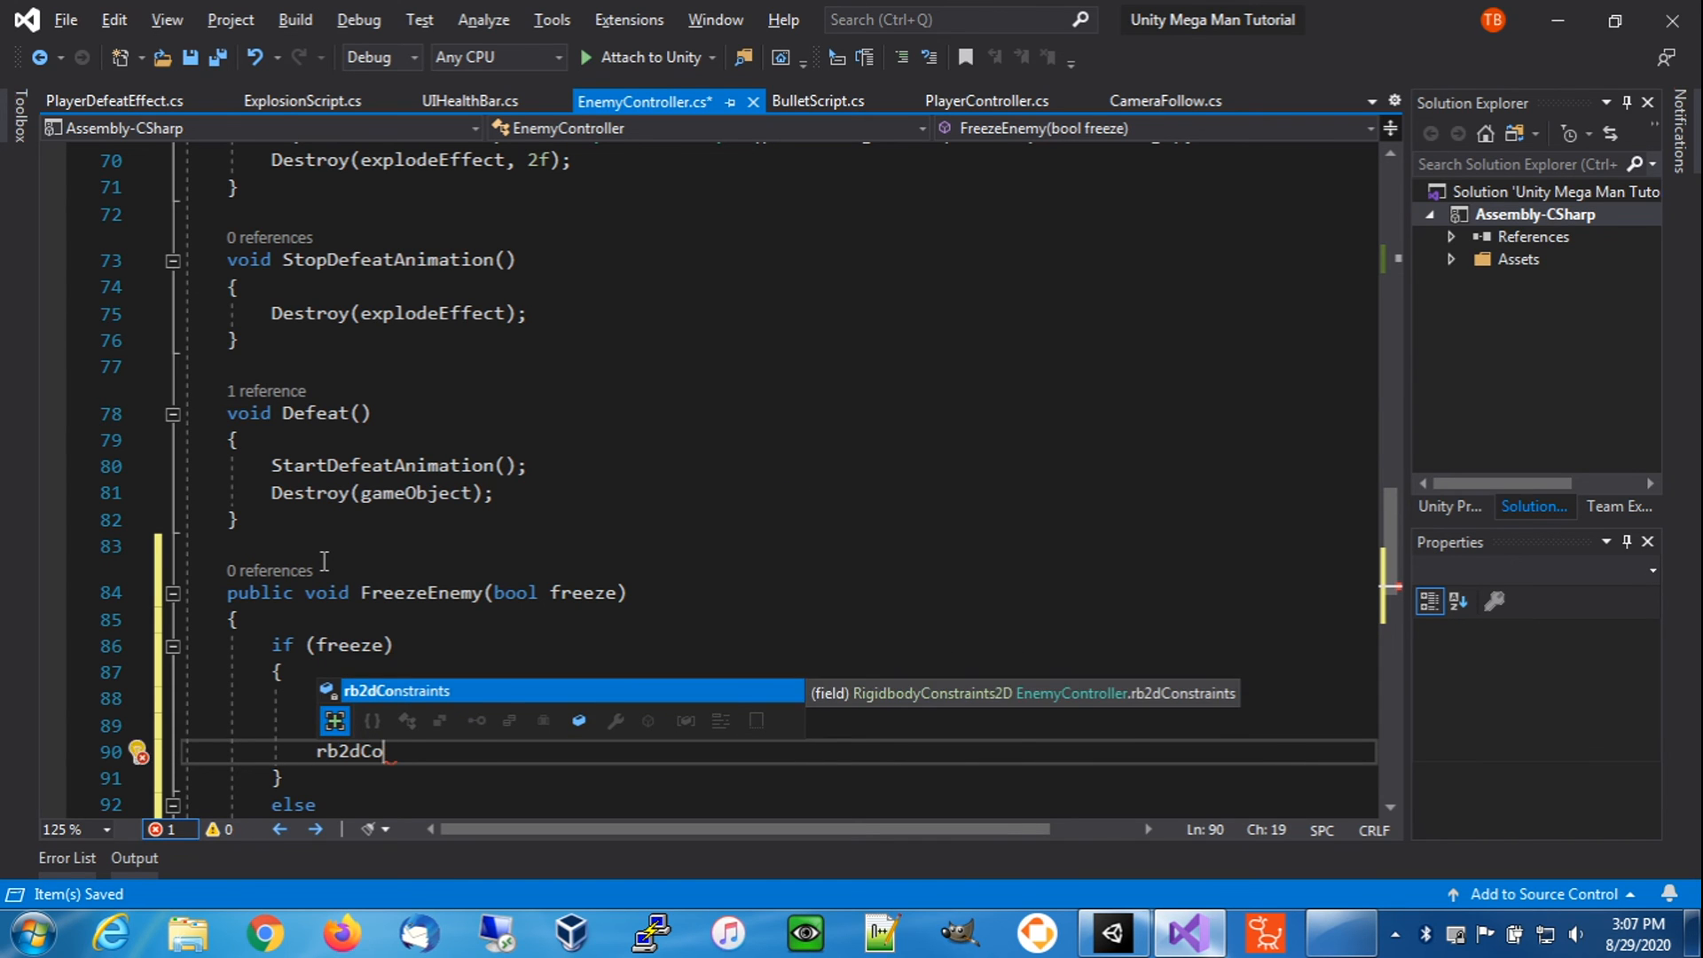
{"action": "key", "text": "Tab"}
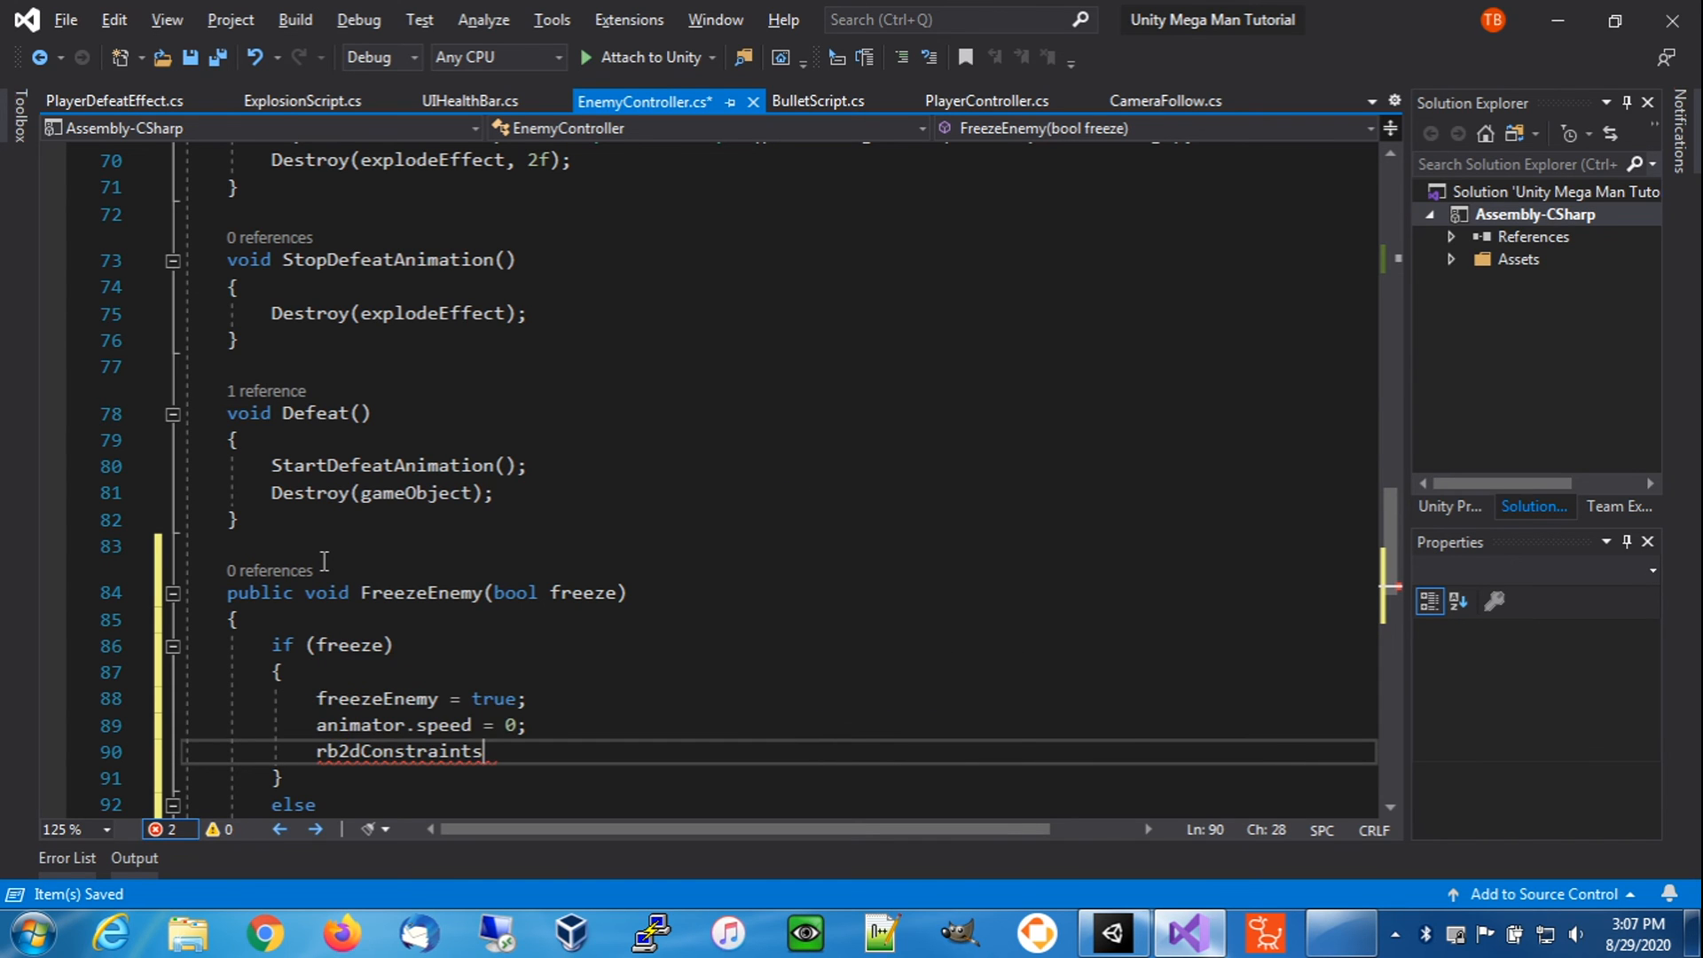
{"action": "type", "text": "= rb"}
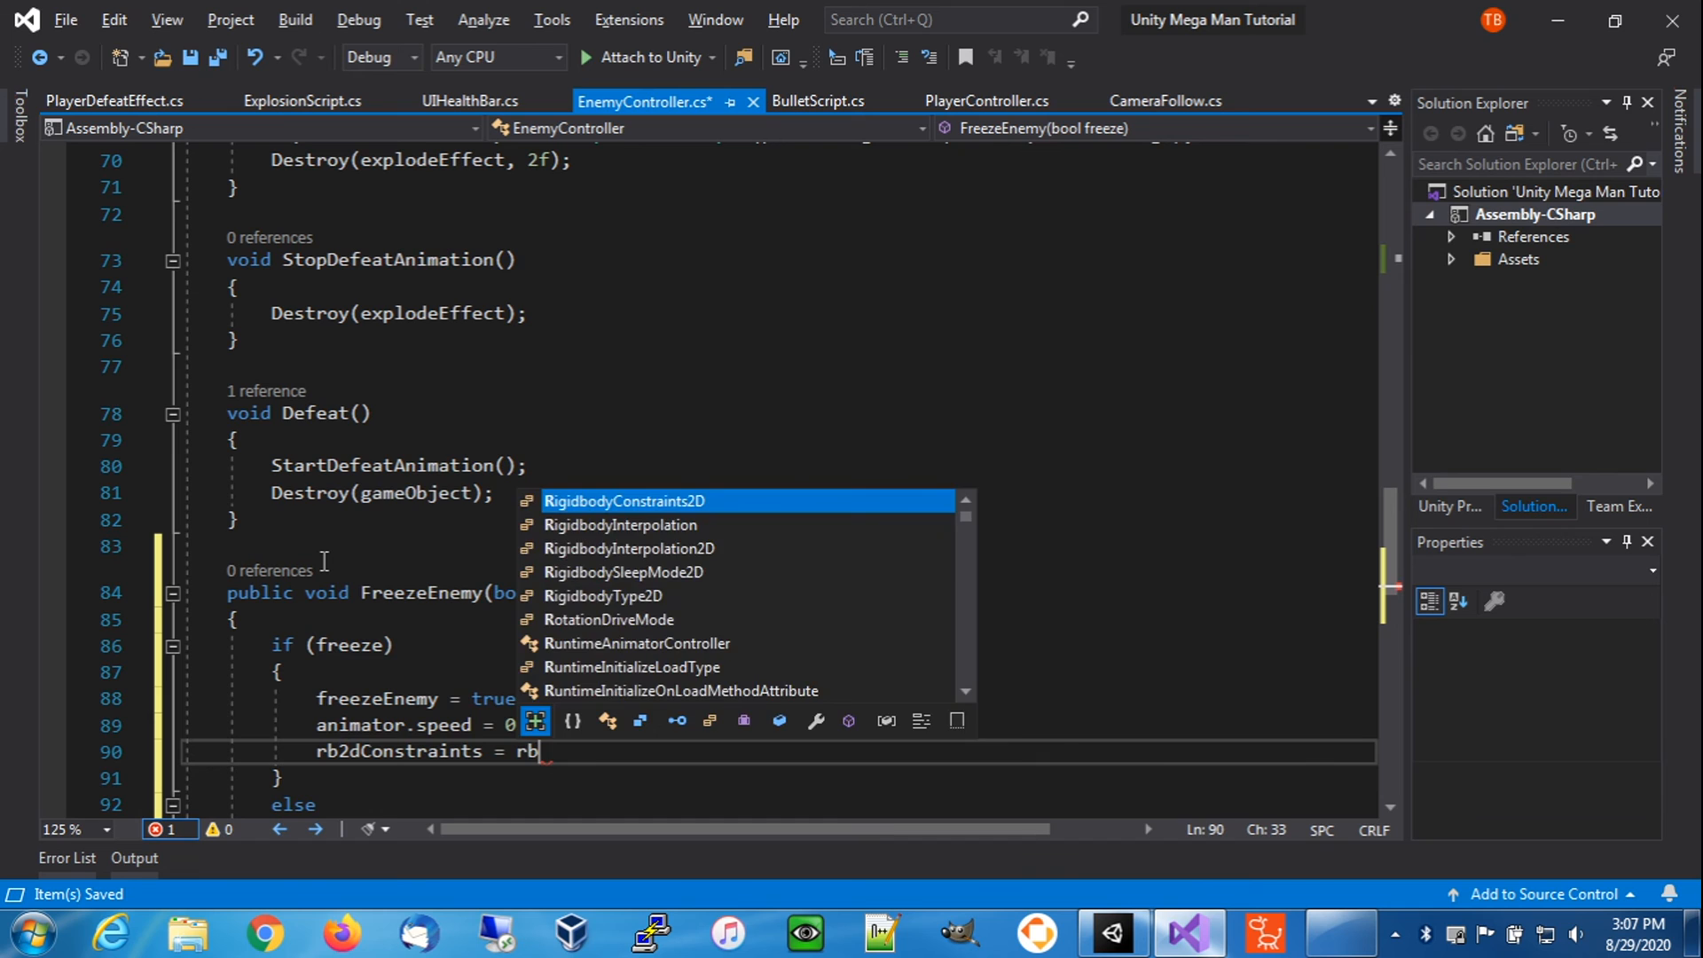
{"action": "type", "text": "2d.co"}
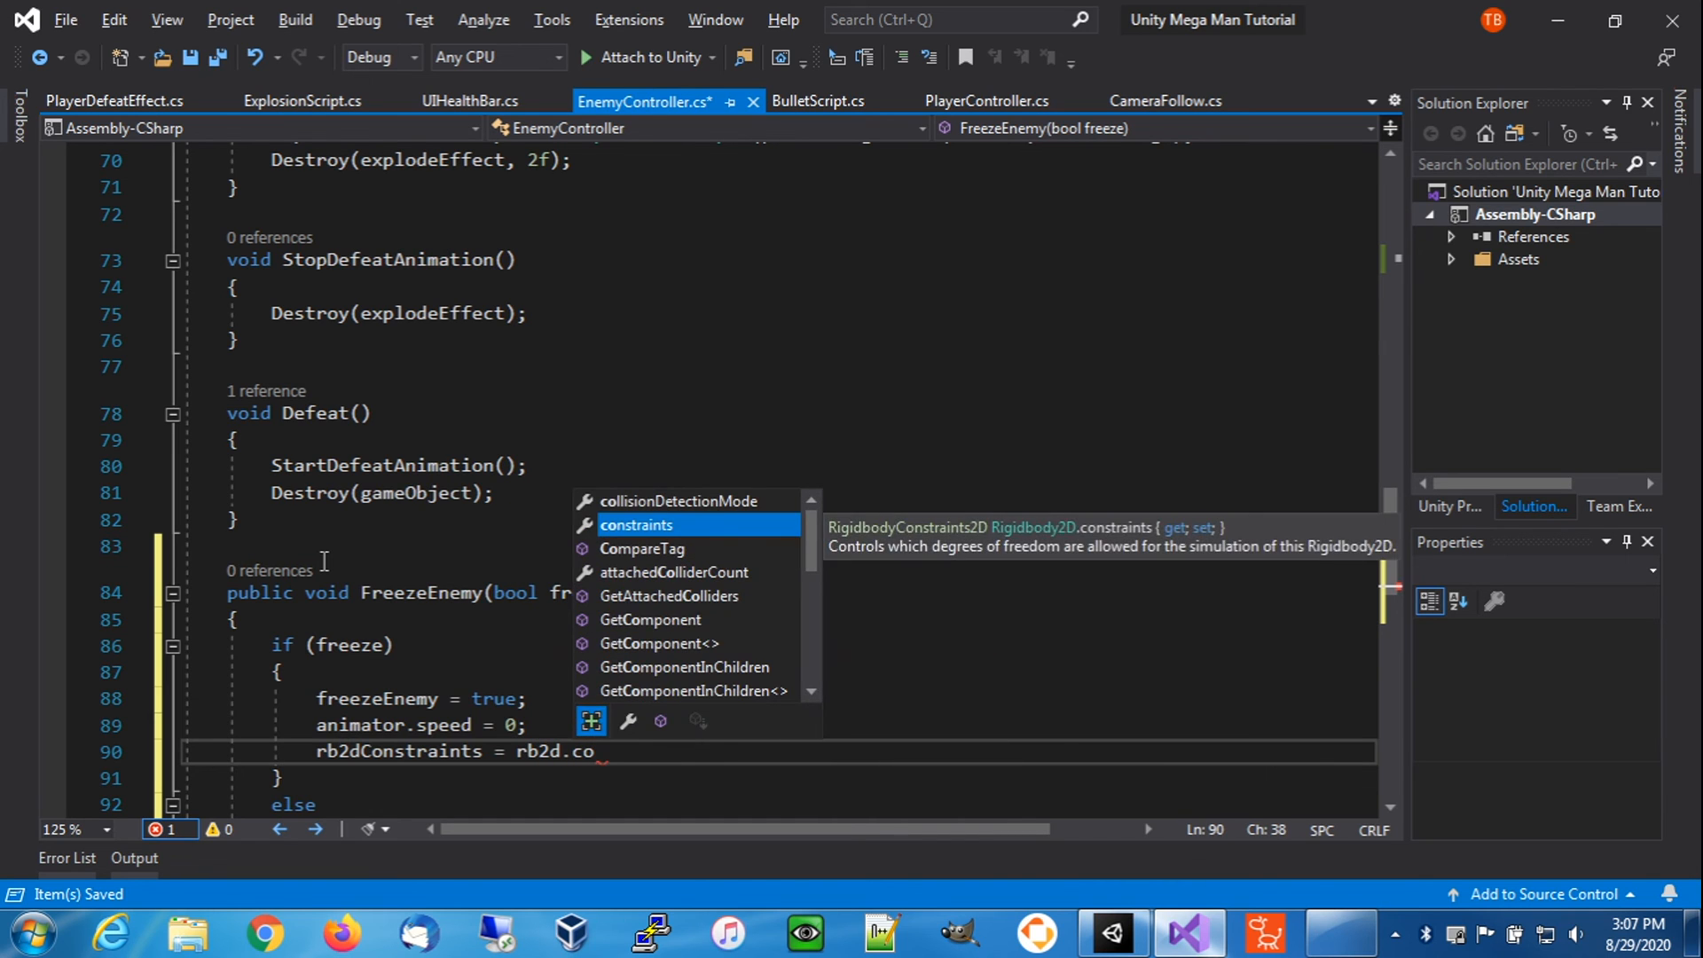
{"action": "key", "text": "Tab"}
{"action": "type", "text": ";"}
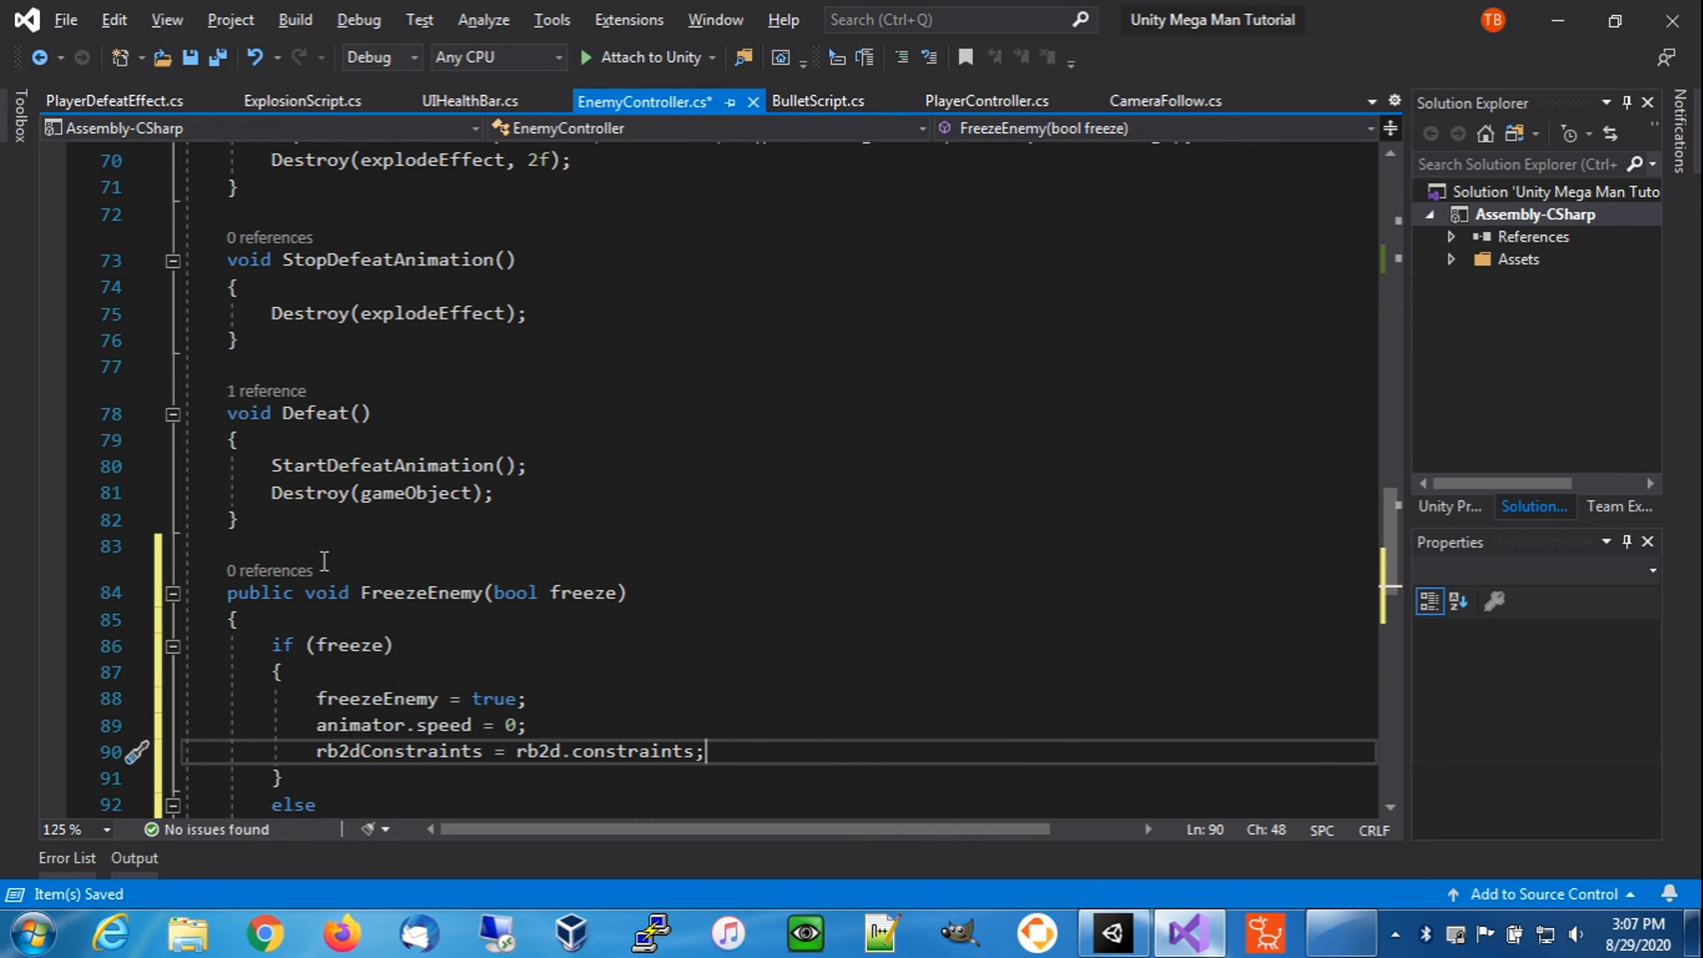
{"action": "key", "text": "Return"}
{"action": "type", "text": "r"}
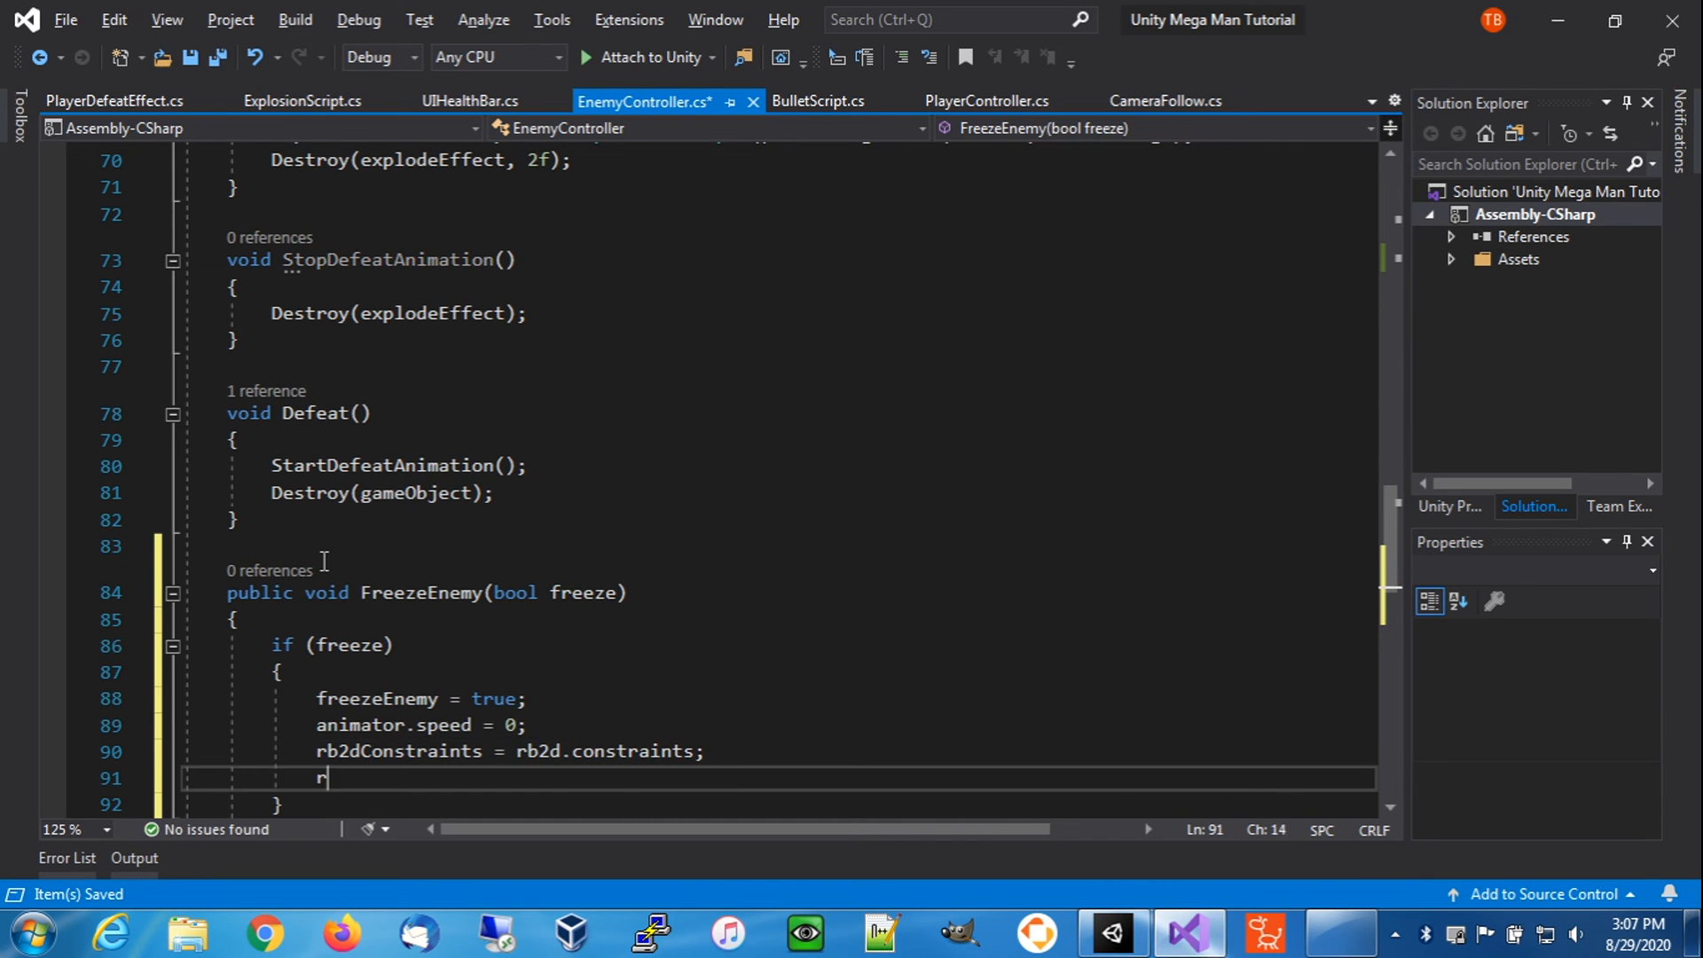
{"action": "type", "text": "b2d.constraints = "}
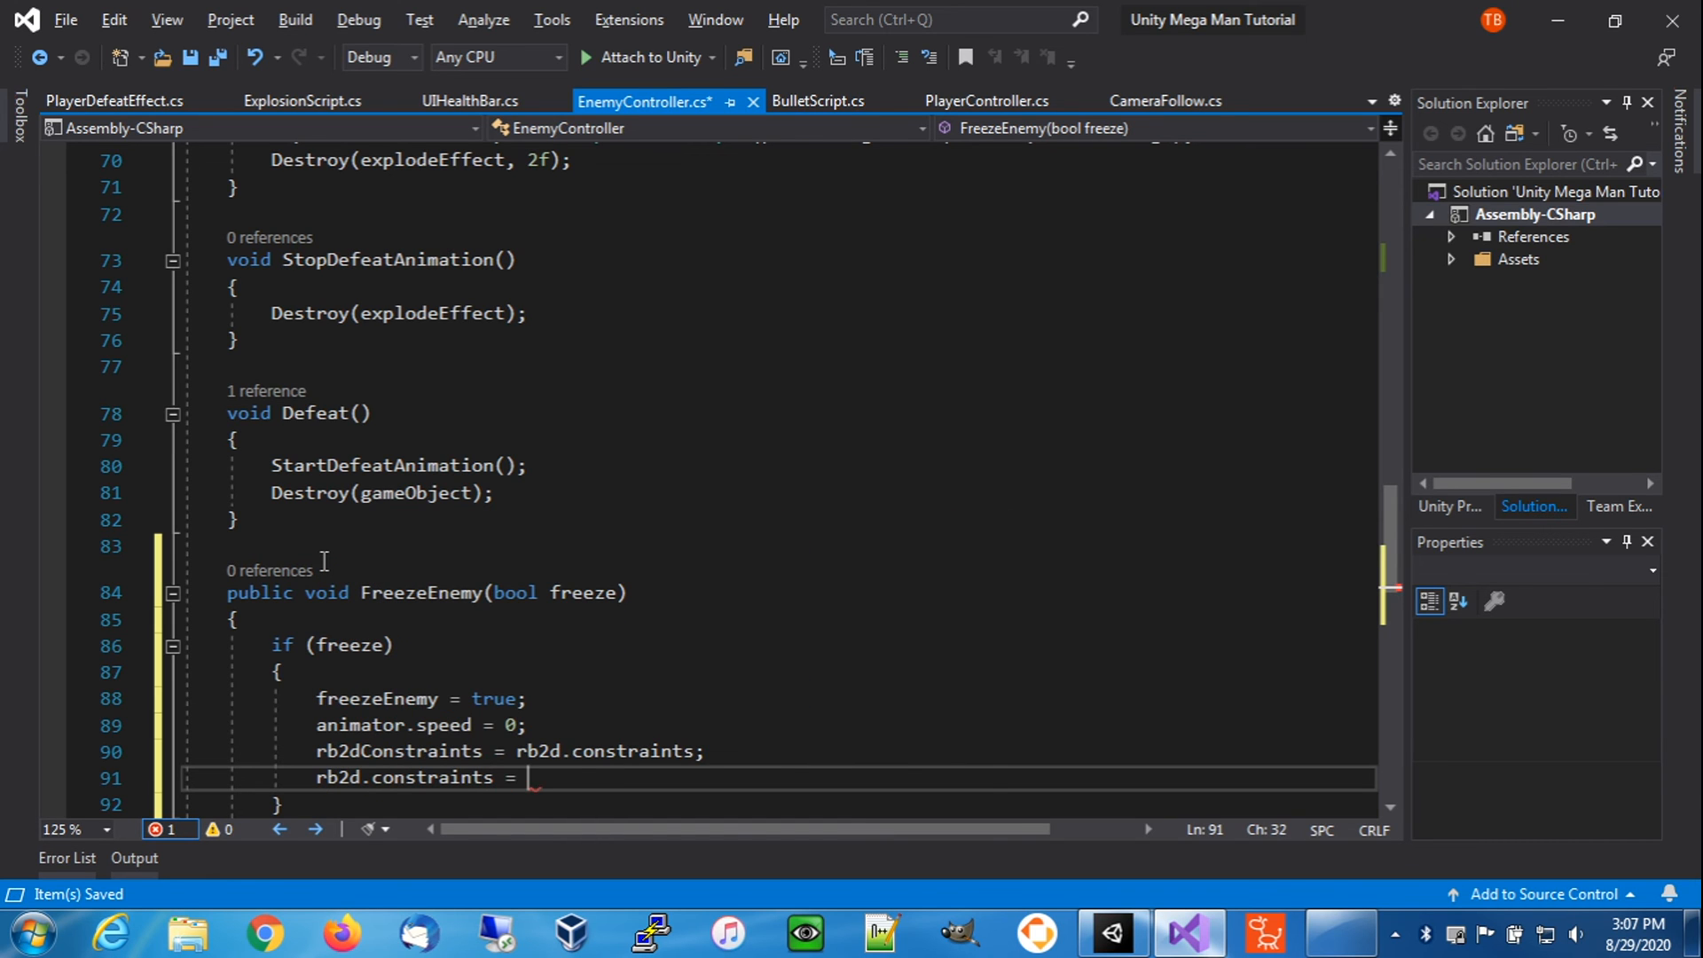
{"action": "type", "text": "RigidbodyConstraints2D.FreezeAll;"}
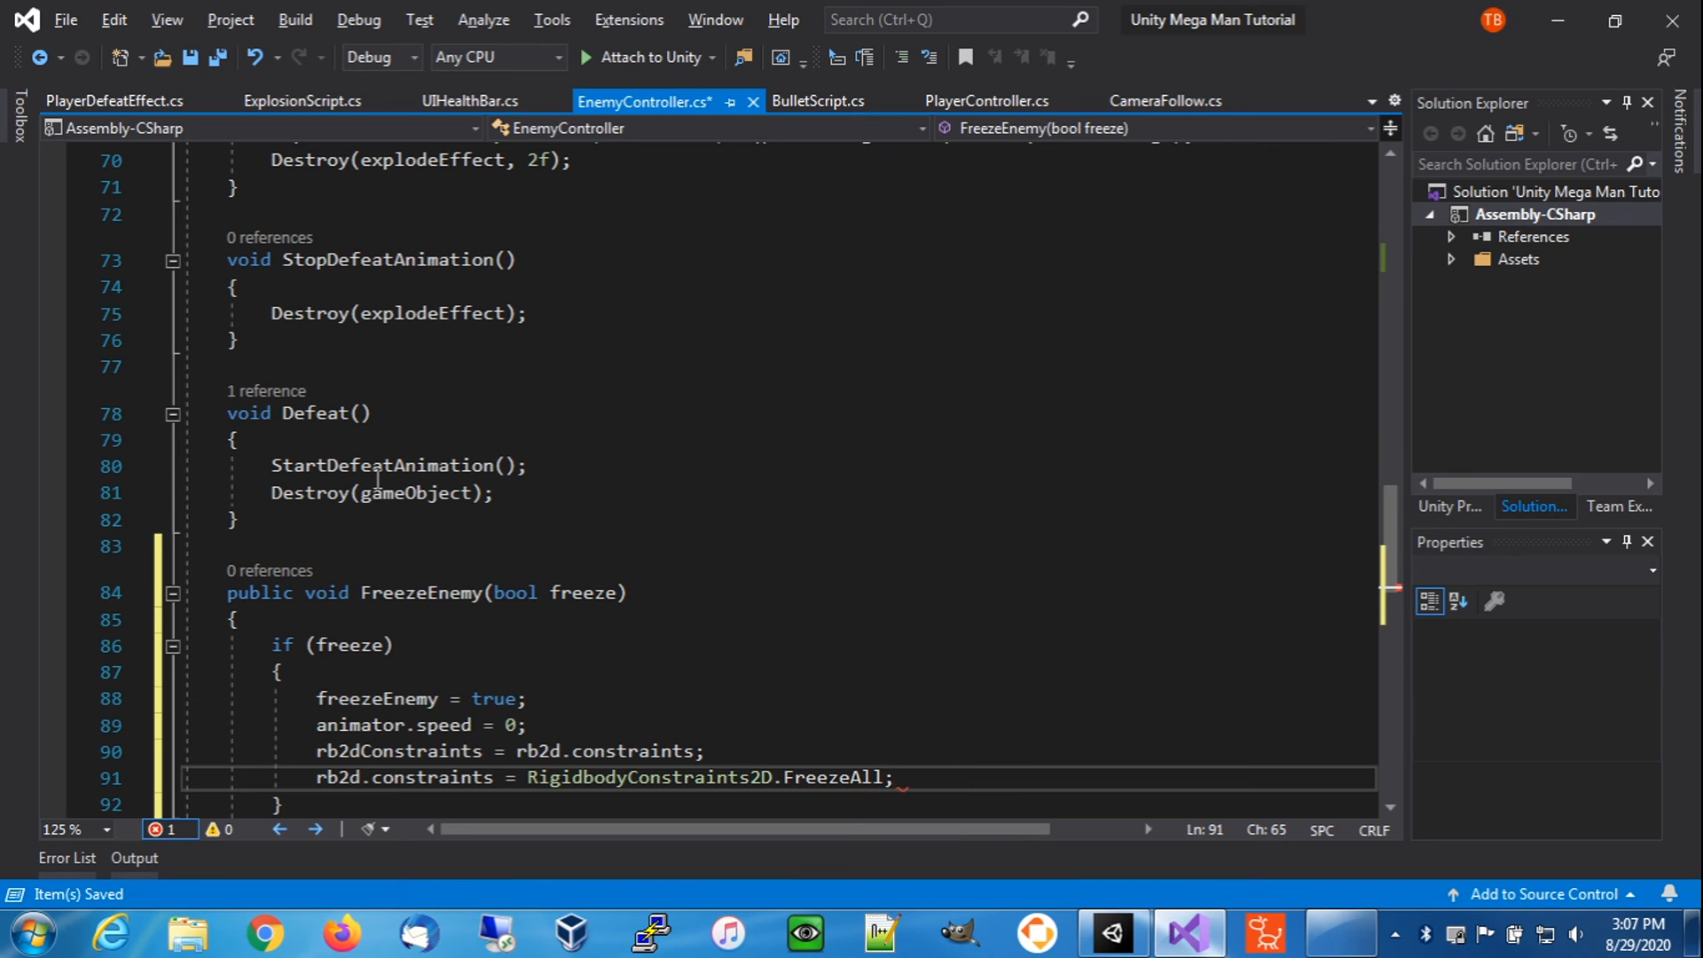
- Copy the four statements of the if (freeze) block into the empty else block, leaving no extra blank line
{"action": "scroll", "coordinate": [377, 479], "scroll_direction": "down", "scroll_amount": 2}
{"action": "left_click", "coordinate": [497, 543]}
{"action": "key", "text": "Home"}
{"action": "key", "text": "Home"}
{"action": "key", "text": "shift+Down"}
{"action": "key", "text": "shift+Down"}
{"action": "key", "text": "shift+Down"}
{"action": "key", "text": "shift+Down"}
{"action": "key", "text": "ctrl+c"}
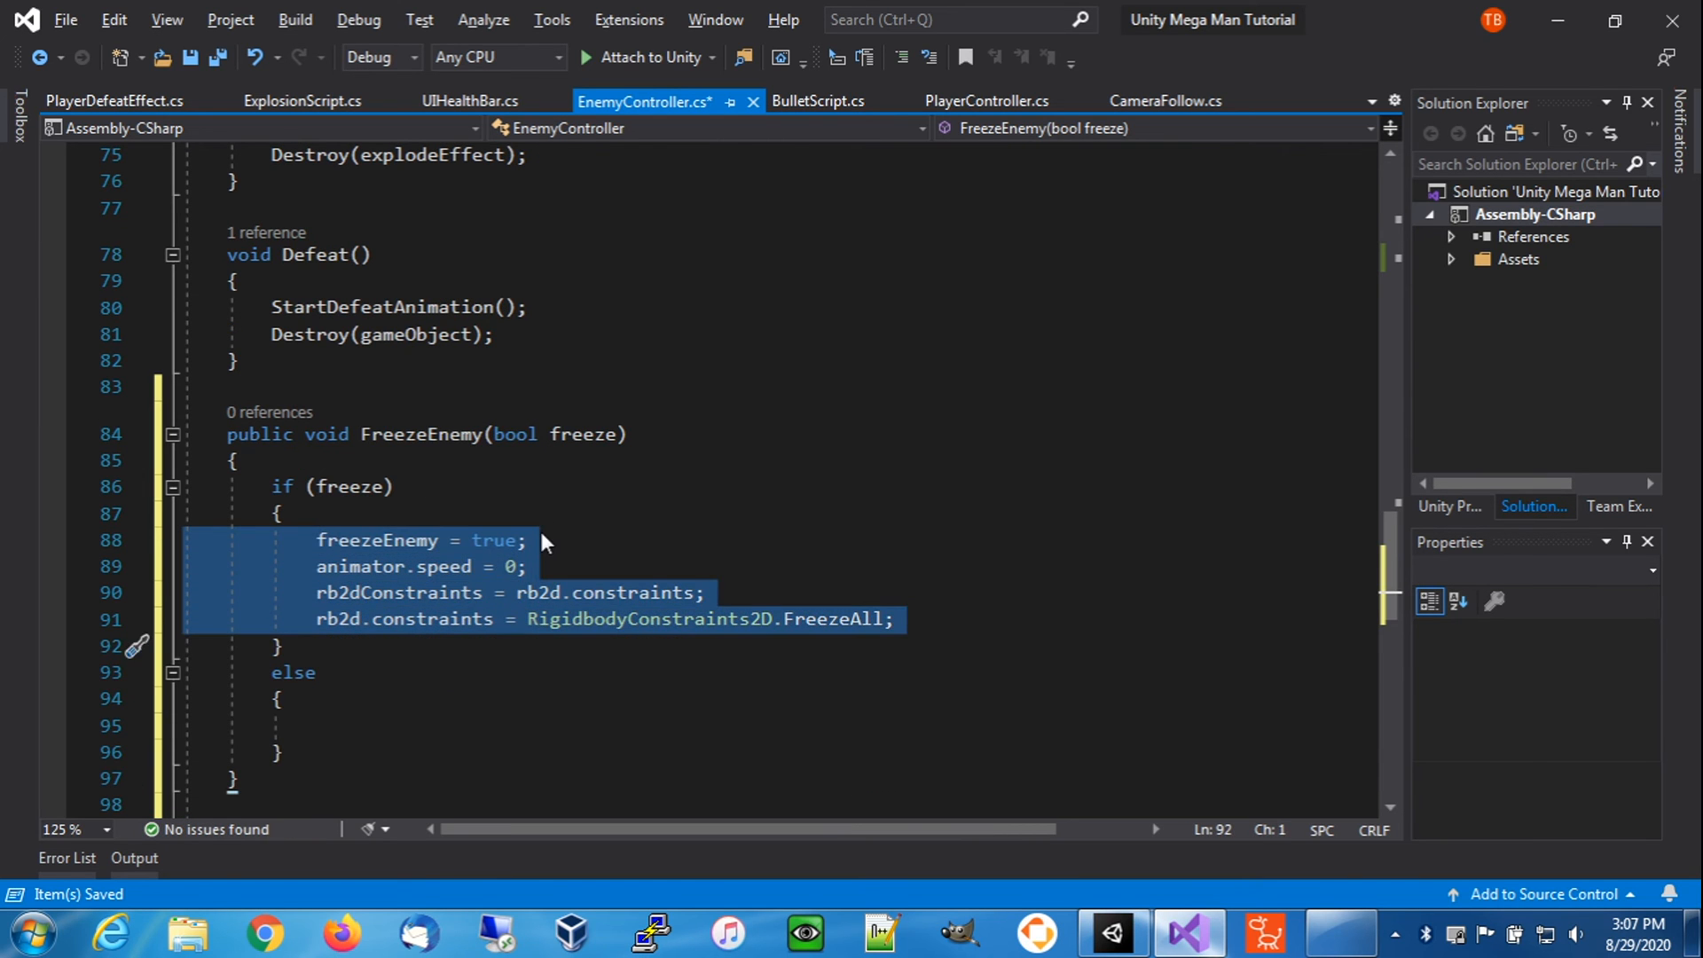
{"action": "key", "text": "Down"}
{"action": "key", "text": "Down"}
{"action": "key", "text": "Down"}
{"action": "key", "text": "ctrl+v"}
{"action": "key", "text": "BackSpace"}
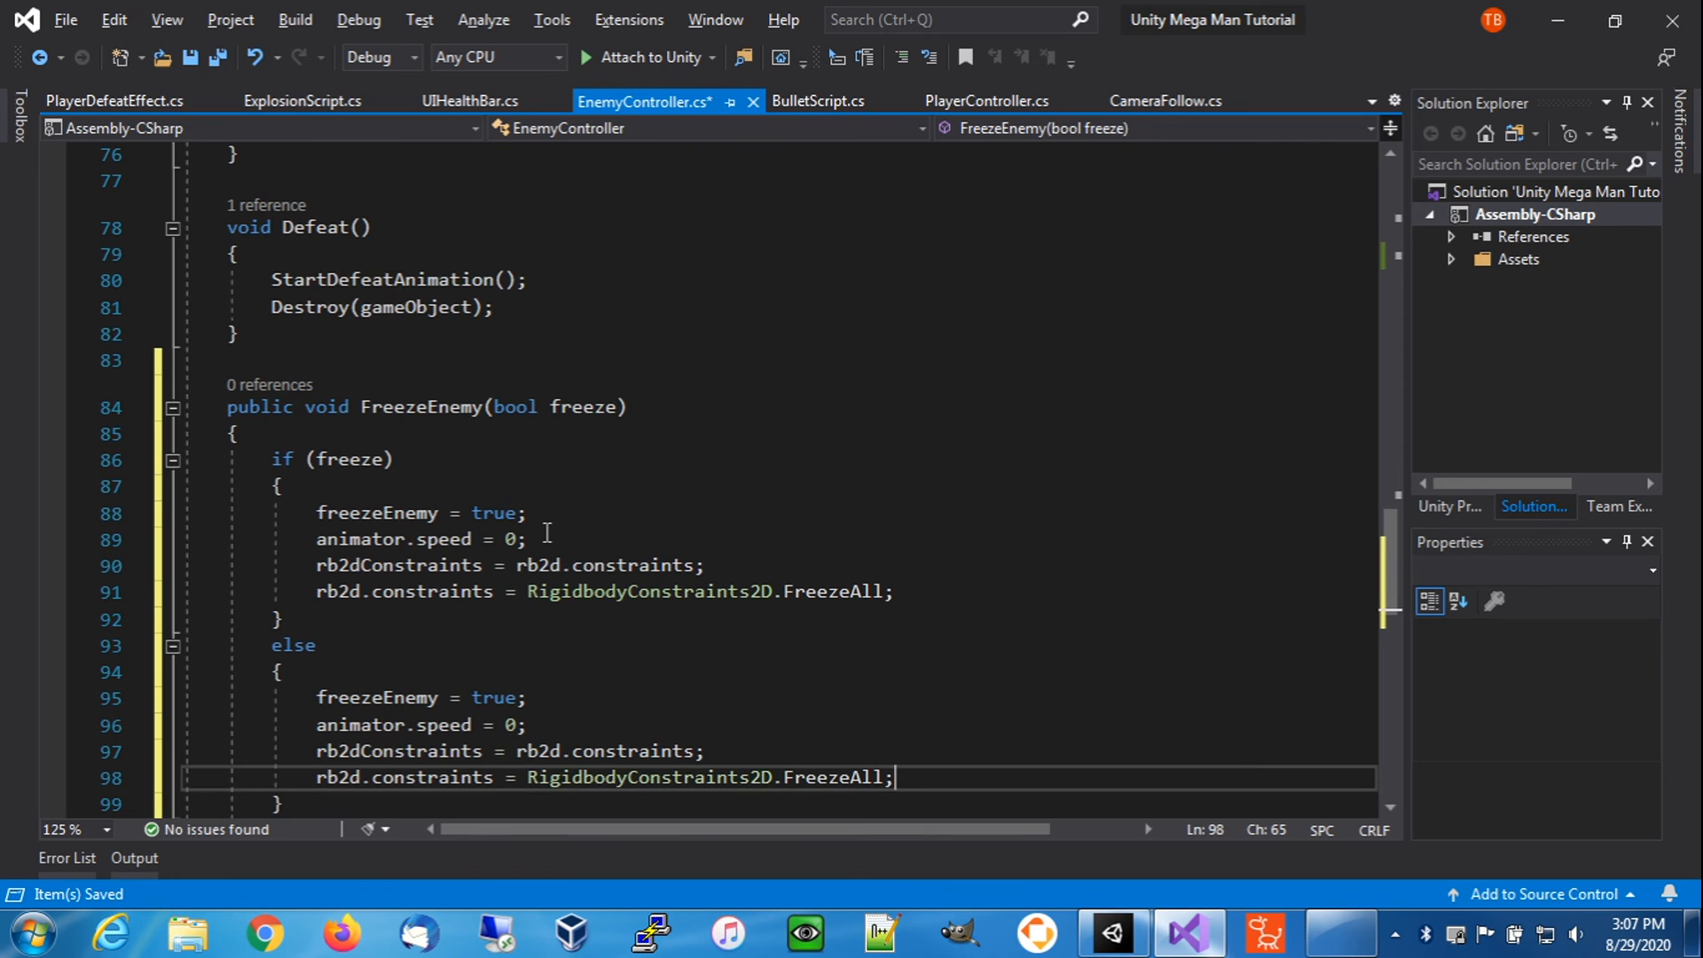
- In the else block, change freezeEnemy to false and animator.speed to 1
{"action": "double_click", "coordinate": [490, 698]}
{"action": "type", "text": "false"}
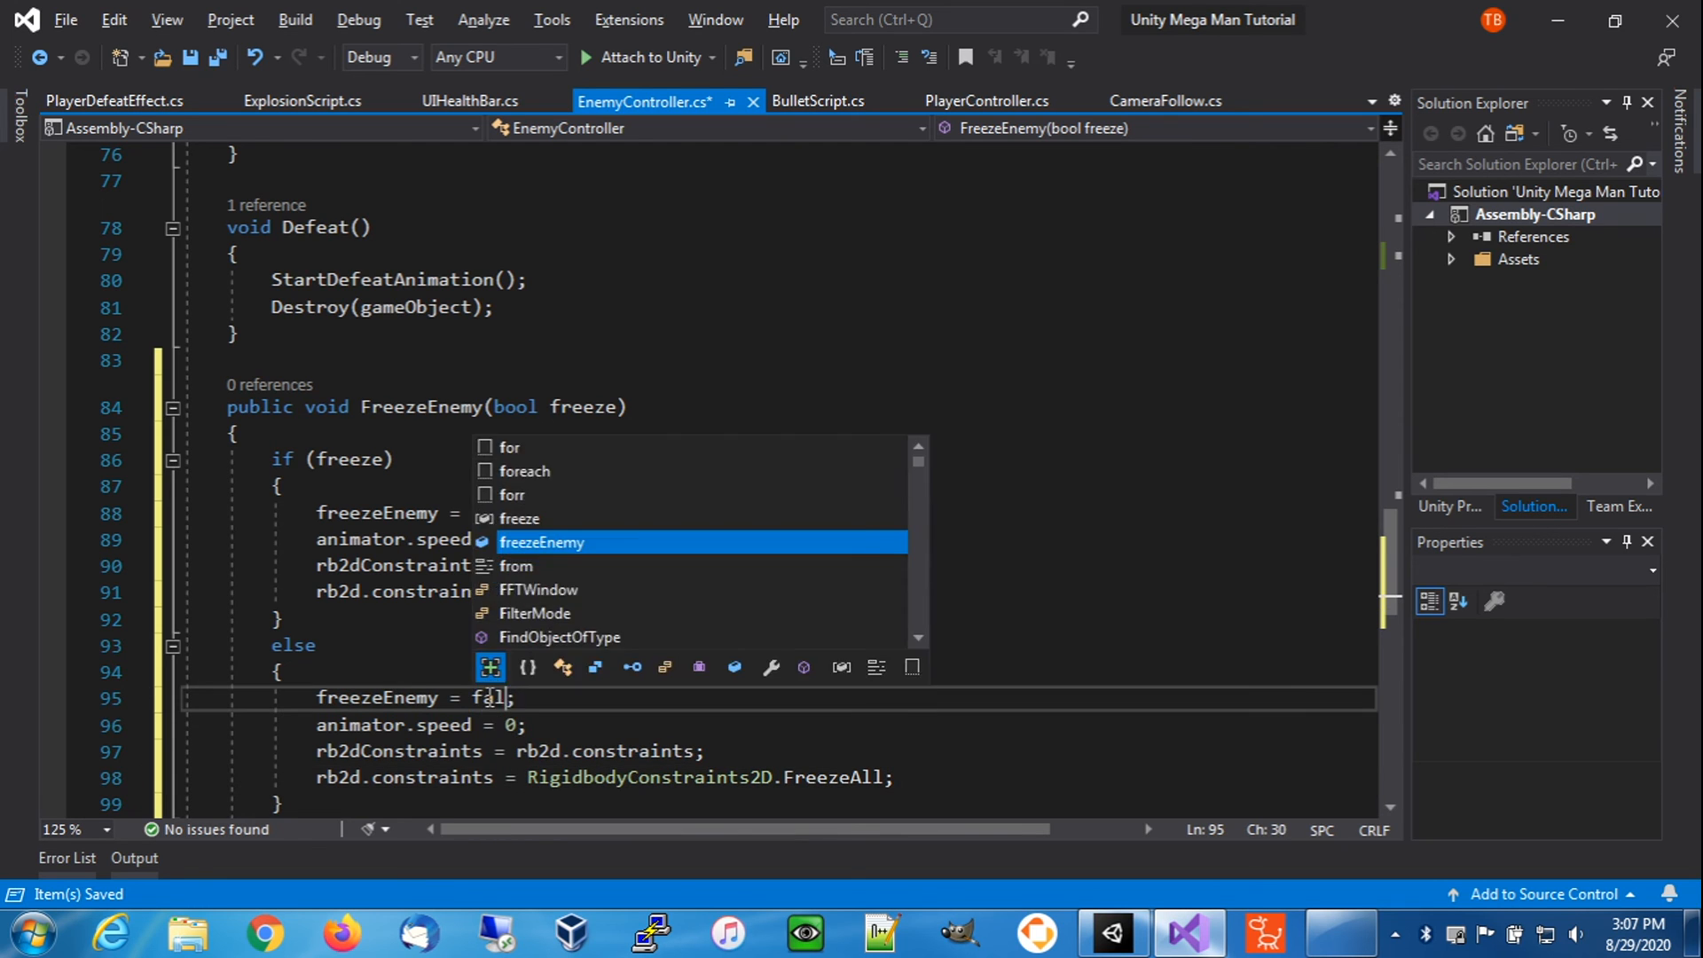
{"action": "left_click_drag", "start_coordinate": [505, 726], "coordinate": [516, 727]}
{"action": "type", "text": "1"}
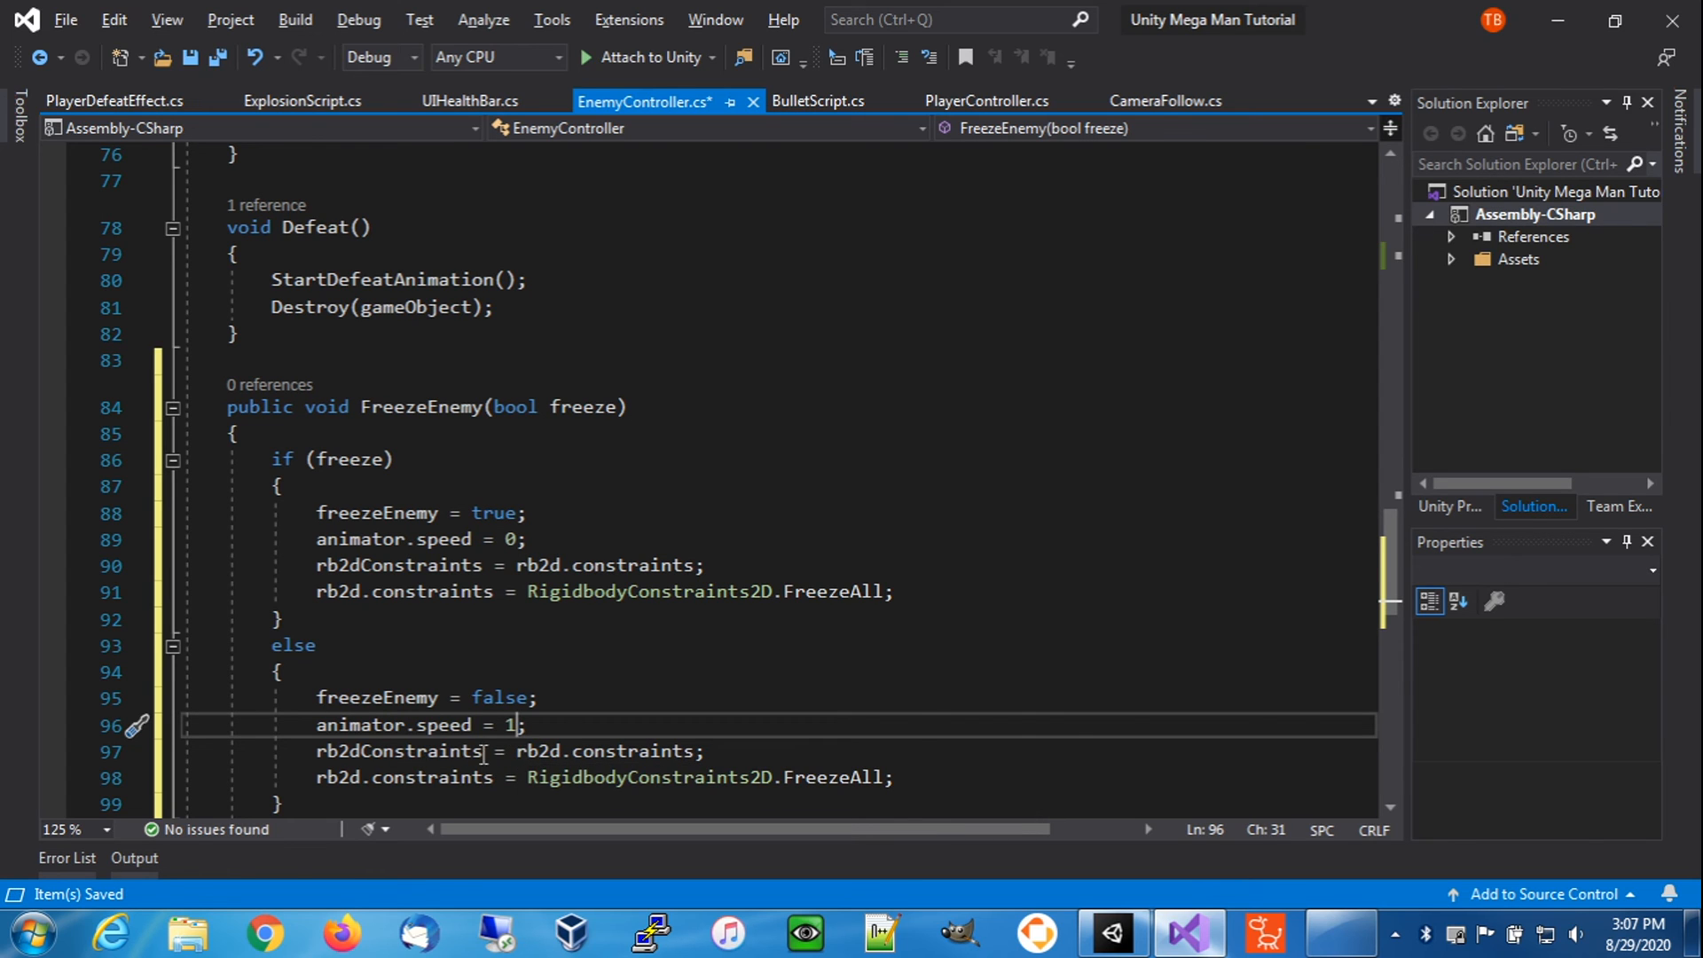
- Reverse the rb2dConstraints assignment in the else block so it reads rb2d.constraints = rb2dConstraints;
{"action": "left_click_drag", "start_coordinate": [321, 750], "coordinate": [479, 752]}
{"action": "key", "text": "ctrl+x"}
{"action": "key", "text": "Delete"}
{"action": "key", "text": "Delete"}
{"action": "key", "text": "Delete"}
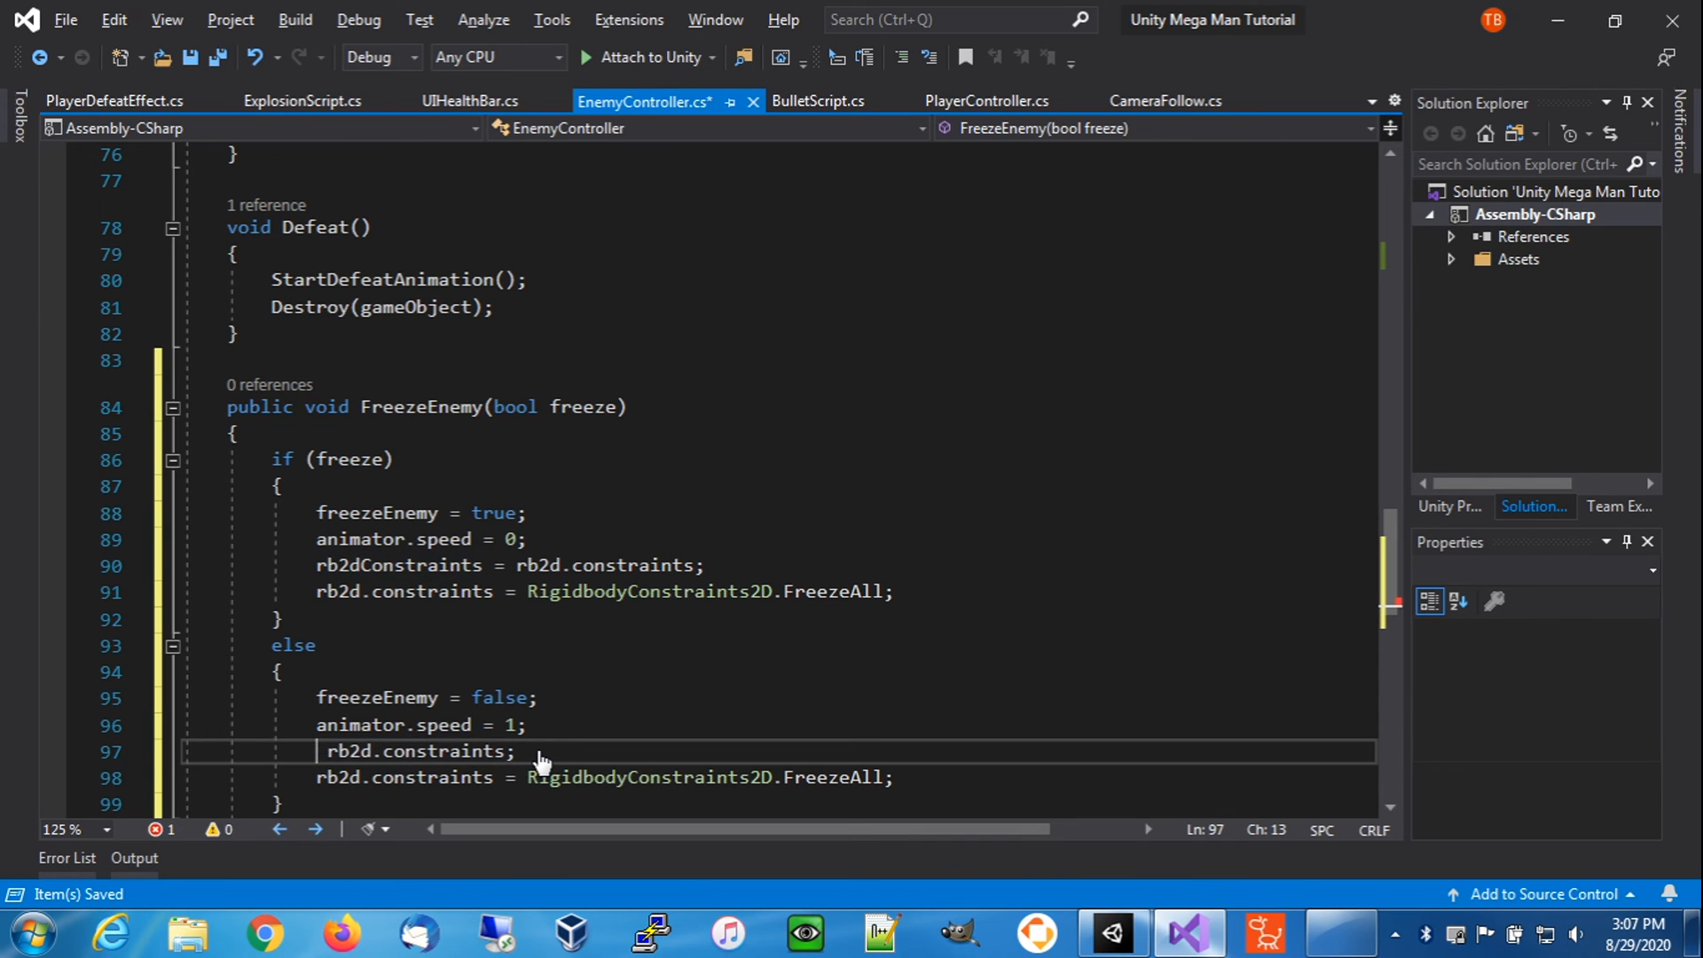
{"action": "left_click", "coordinate": [498, 752]}
{"action": "type", "text": "= rb2dConstraints"}
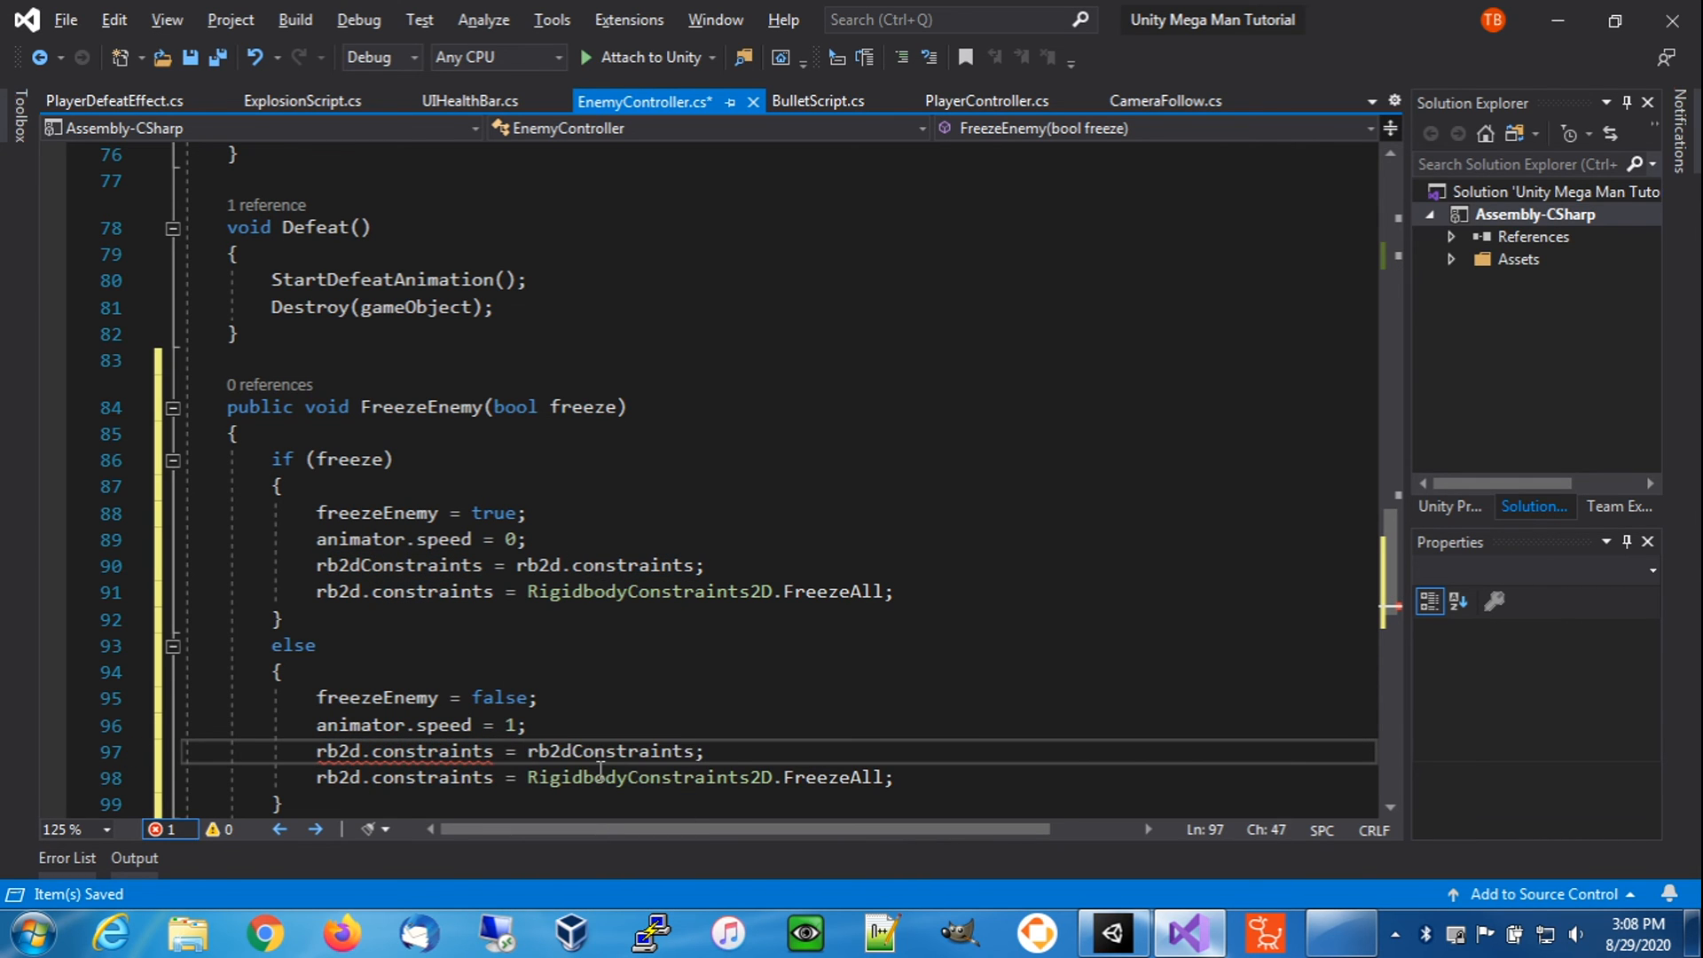
- Delete the copied RigidbodyConstraints2D.FreezeAll line from the else block and save EnemyController.cs
{"action": "key", "text": "Home"}
{"action": "key", "text": "Home"}
{"action": "key", "text": "Down"}
{"action": "key", "text": "Down"}
{"action": "key", "text": "Up"}
{"action": "key", "text": "shift+Down"}
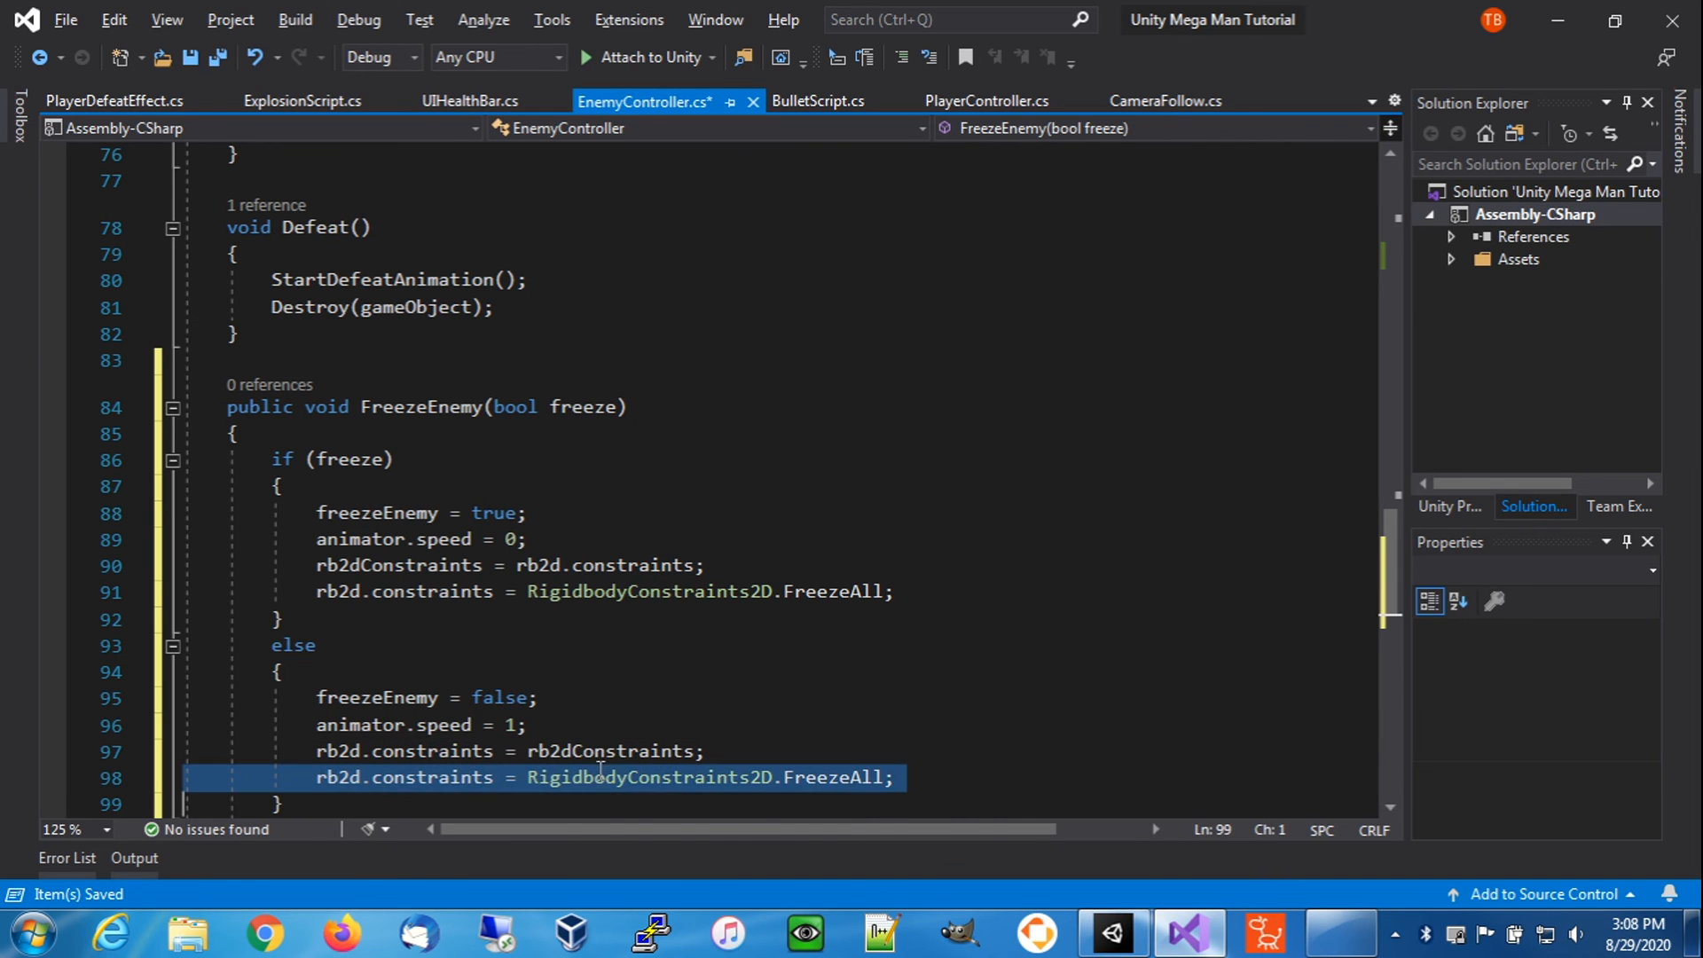
{"action": "key", "text": "Delete"}
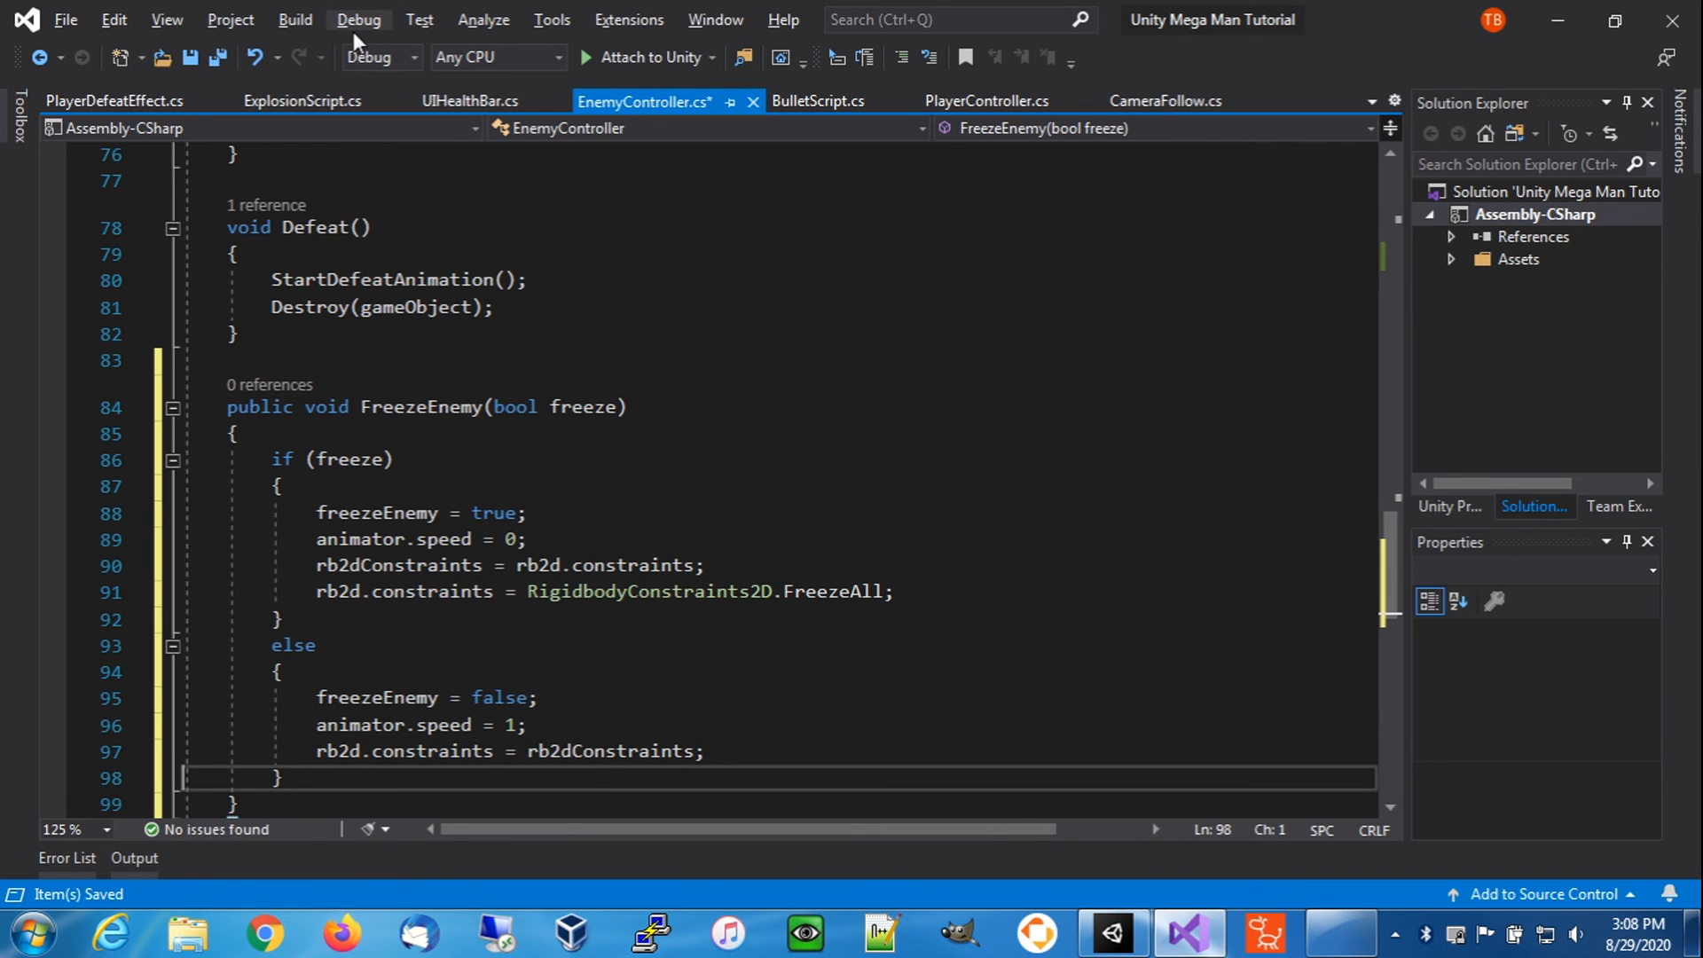
{"action": "left_click", "coordinate": [190, 57]}
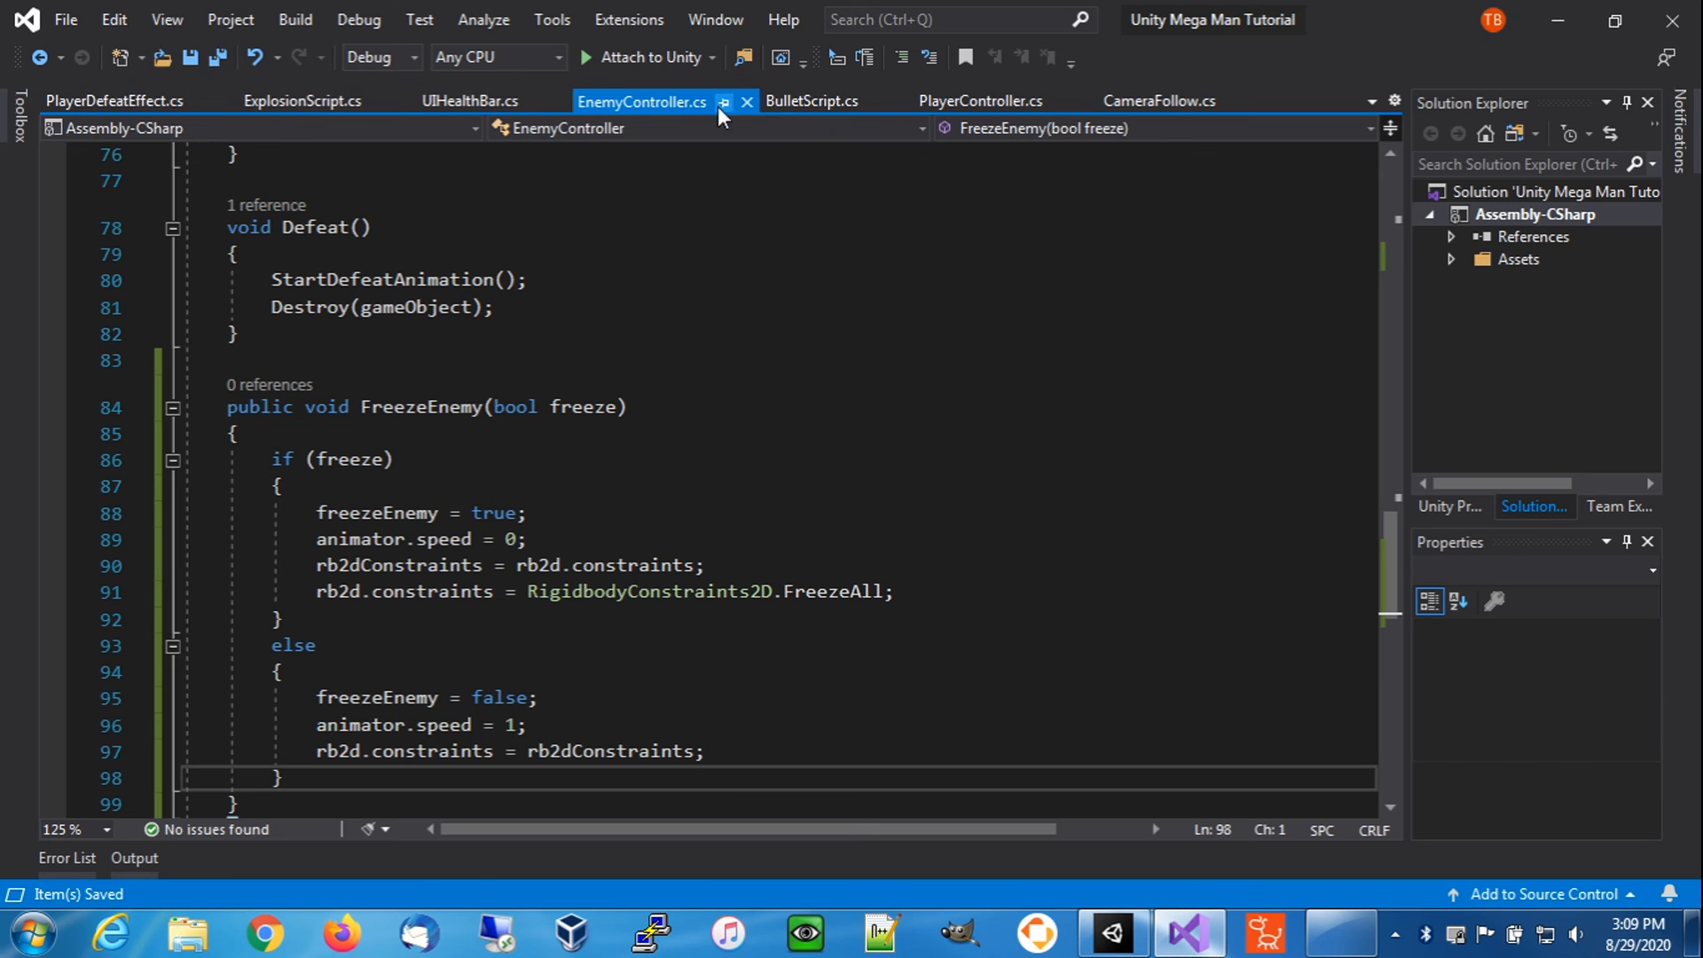
- In PlayerController.cs, declare bool freezeInput; in a new field group below hitSideRight, separated by a blank line
{"action": "left_click", "coordinate": [947, 103]}
{"action": "scroll", "coordinate": [575, 339], "scroll_direction": "up", "scroll_amount": 20}
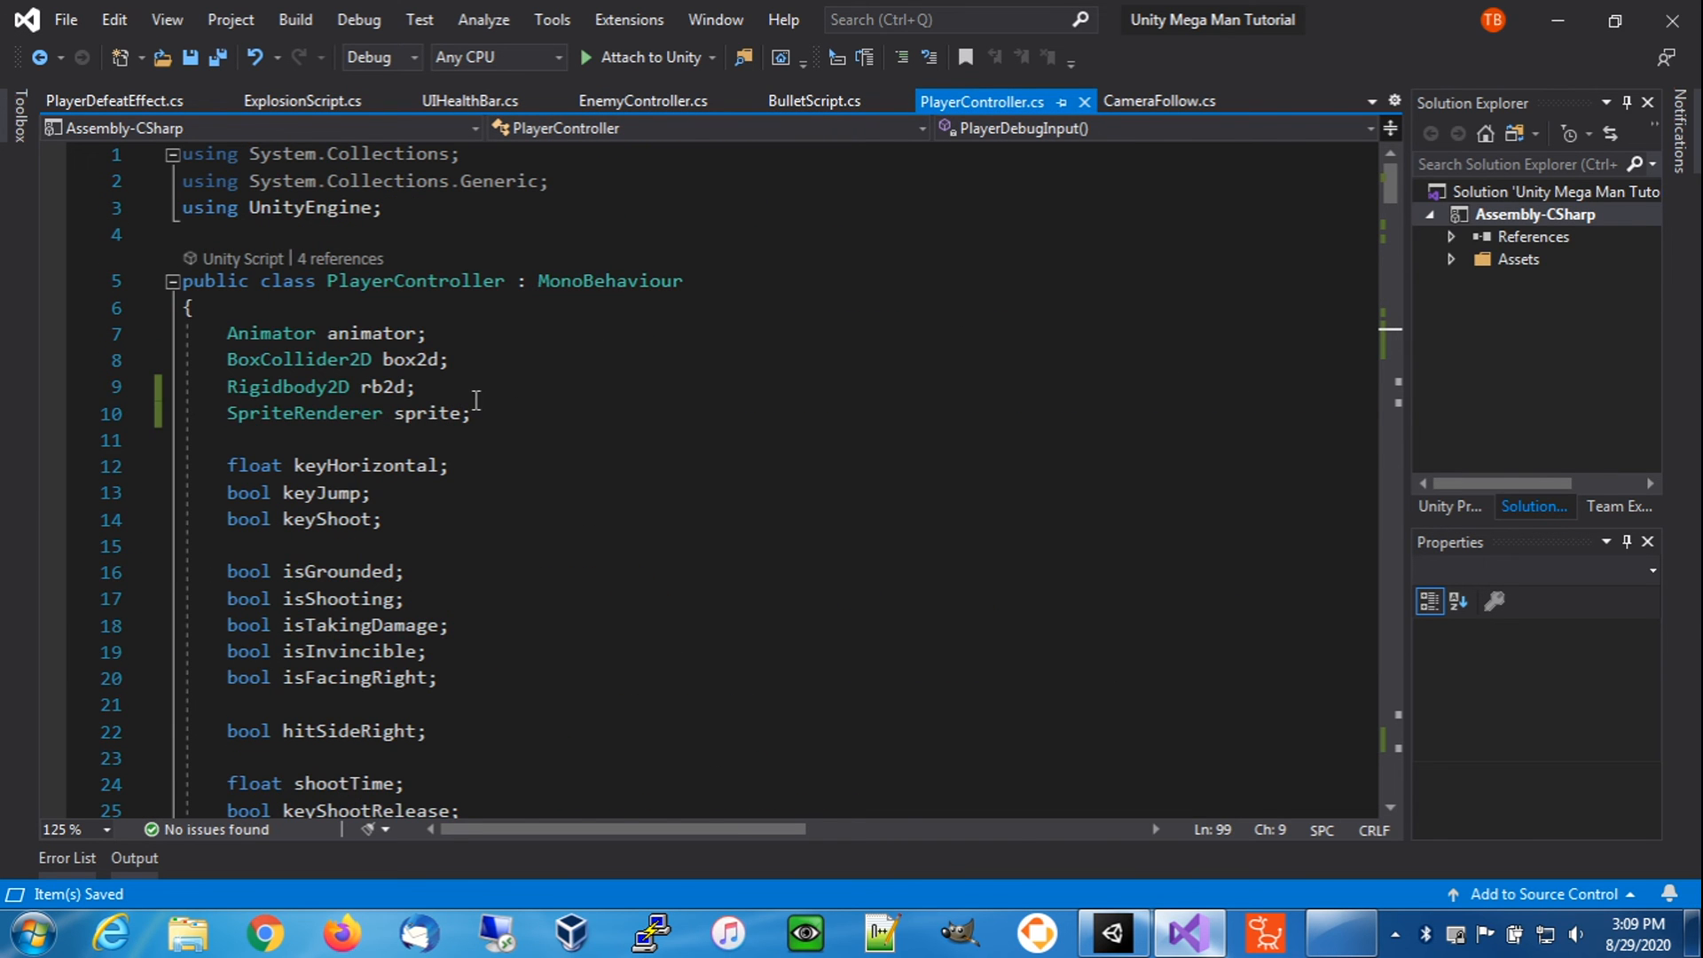
{"action": "scroll", "coordinate": [463, 408], "scroll_direction": "down", "scroll_amount": 2}
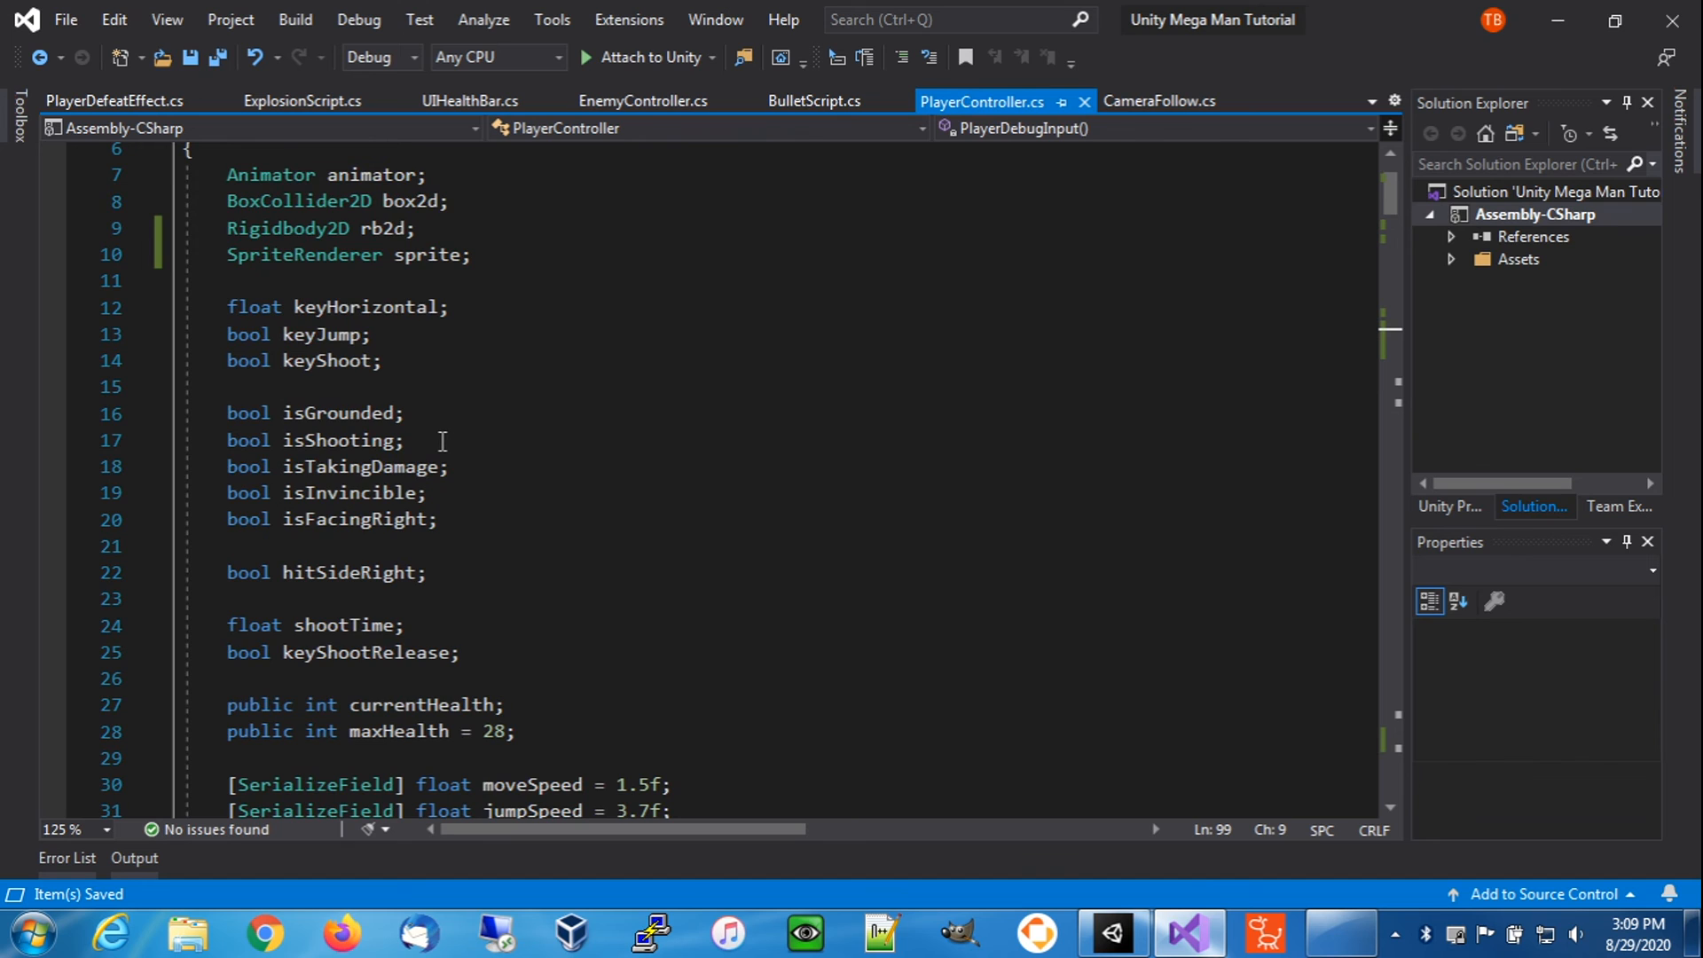
{"action": "scroll", "coordinate": [441, 441], "scroll_direction": "down", "scroll_amount": 1}
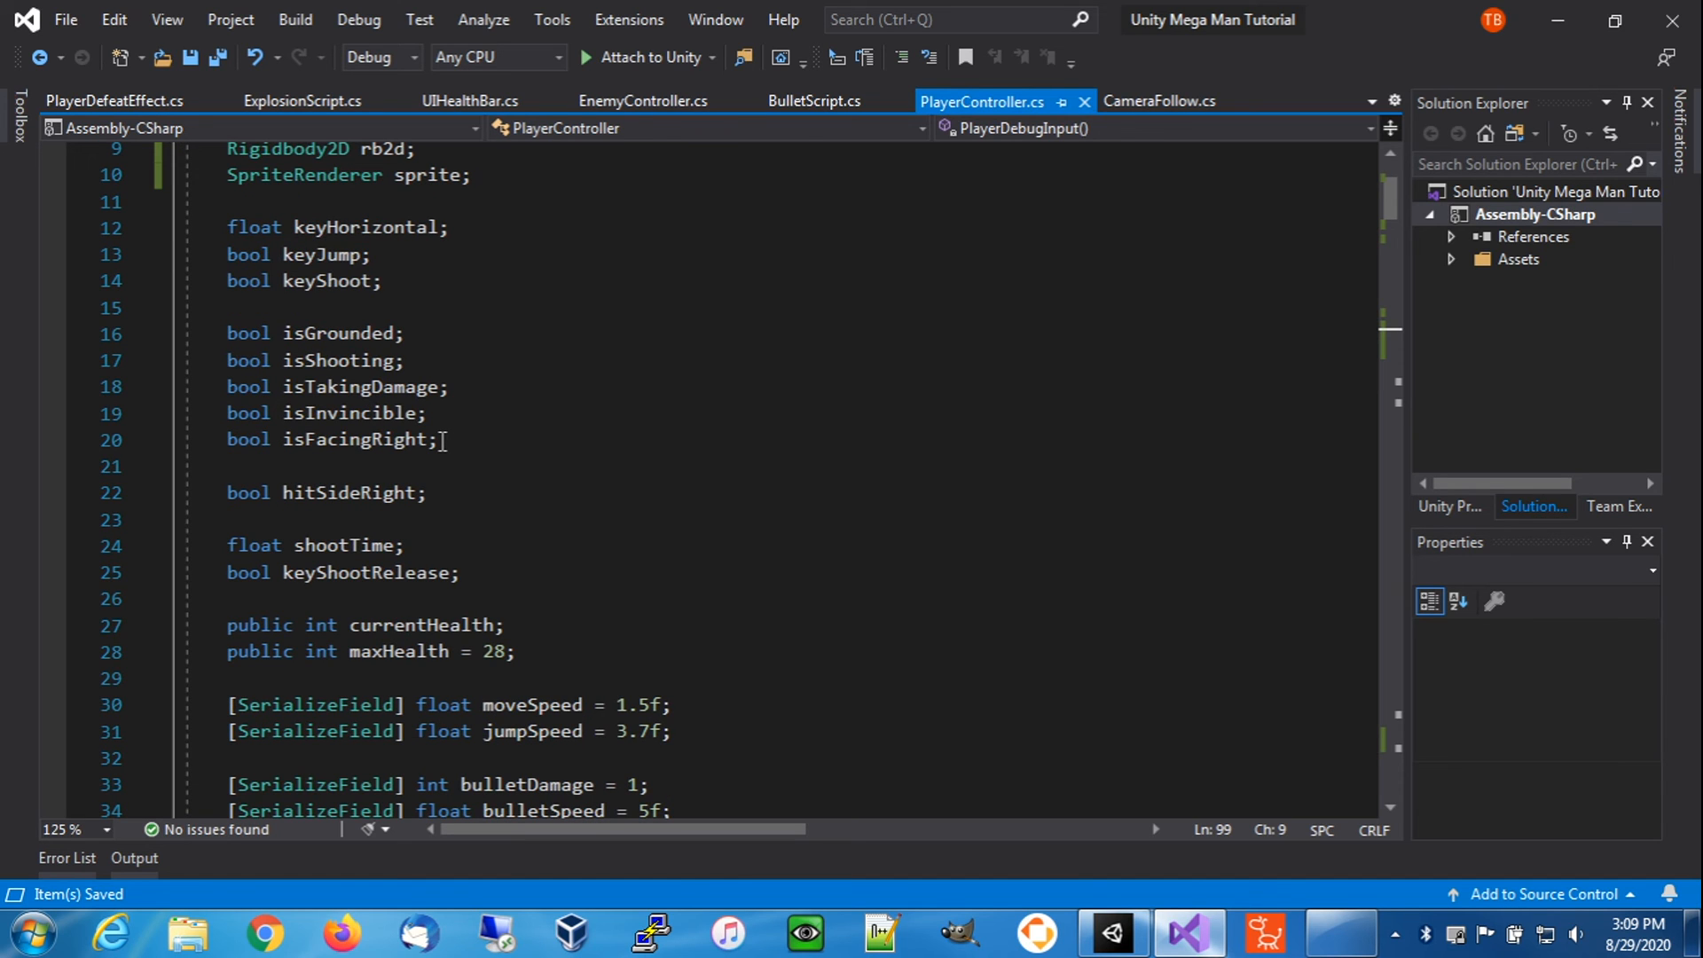
{"action": "left_click", "coordinate": [452, 494]}
{"action": "key", "text": "Return"}
{"action": "key", "text": "Return"}
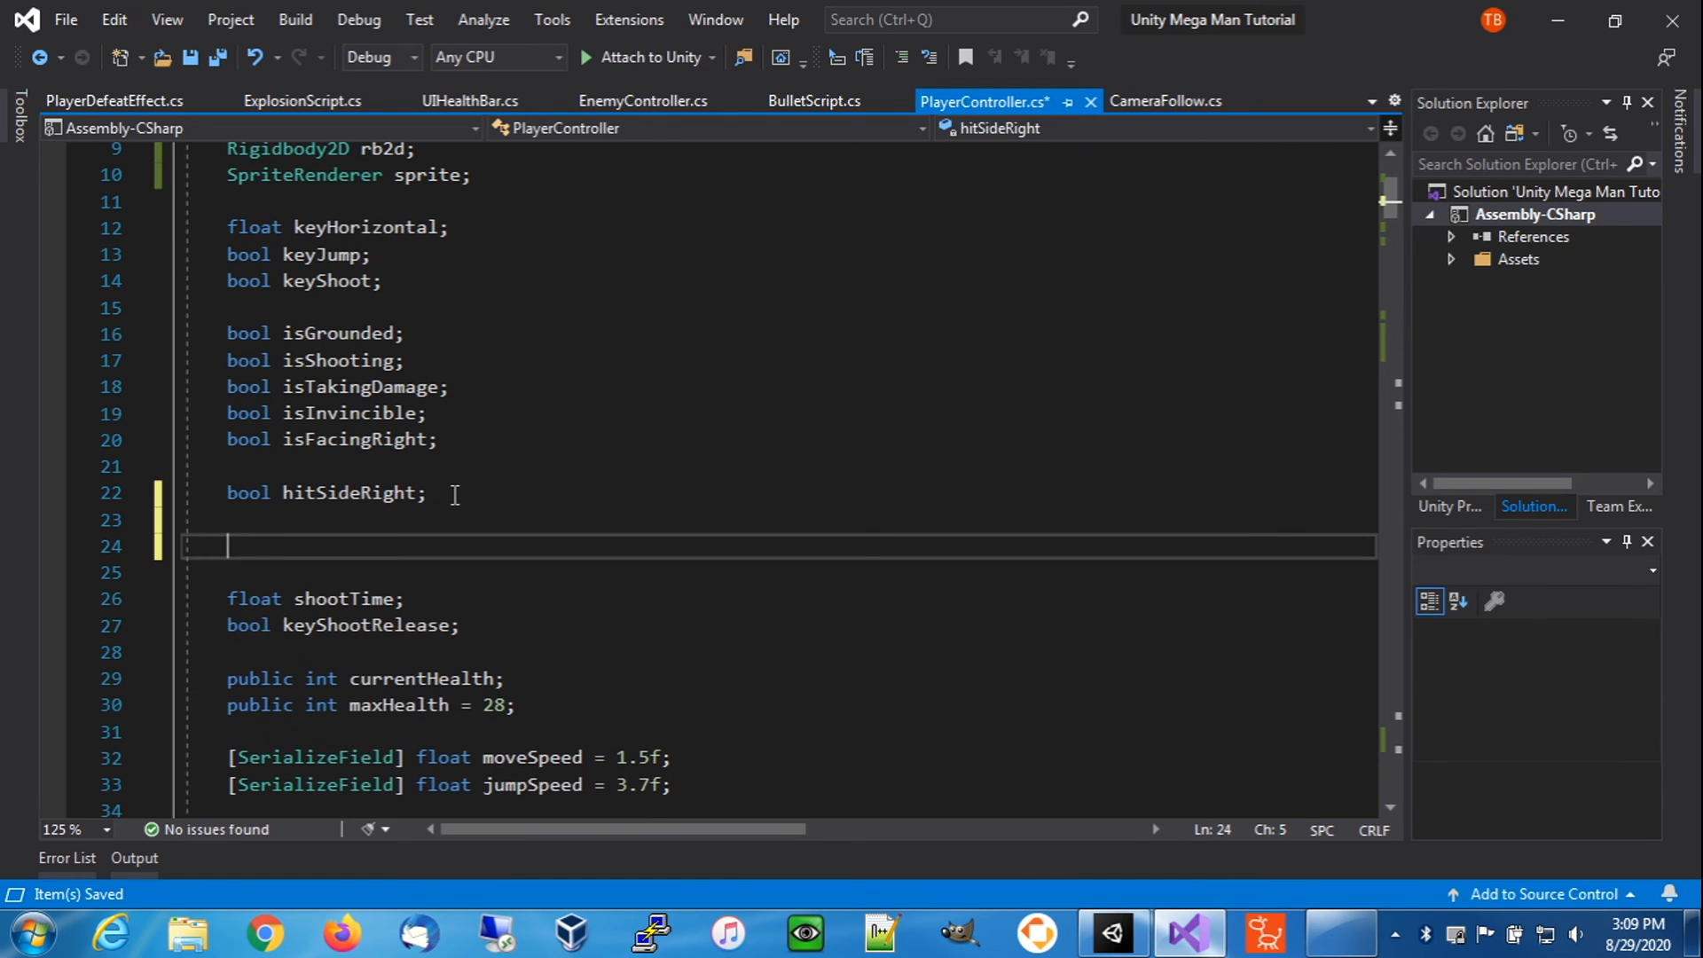
{"action": "type", "text": "bool "}
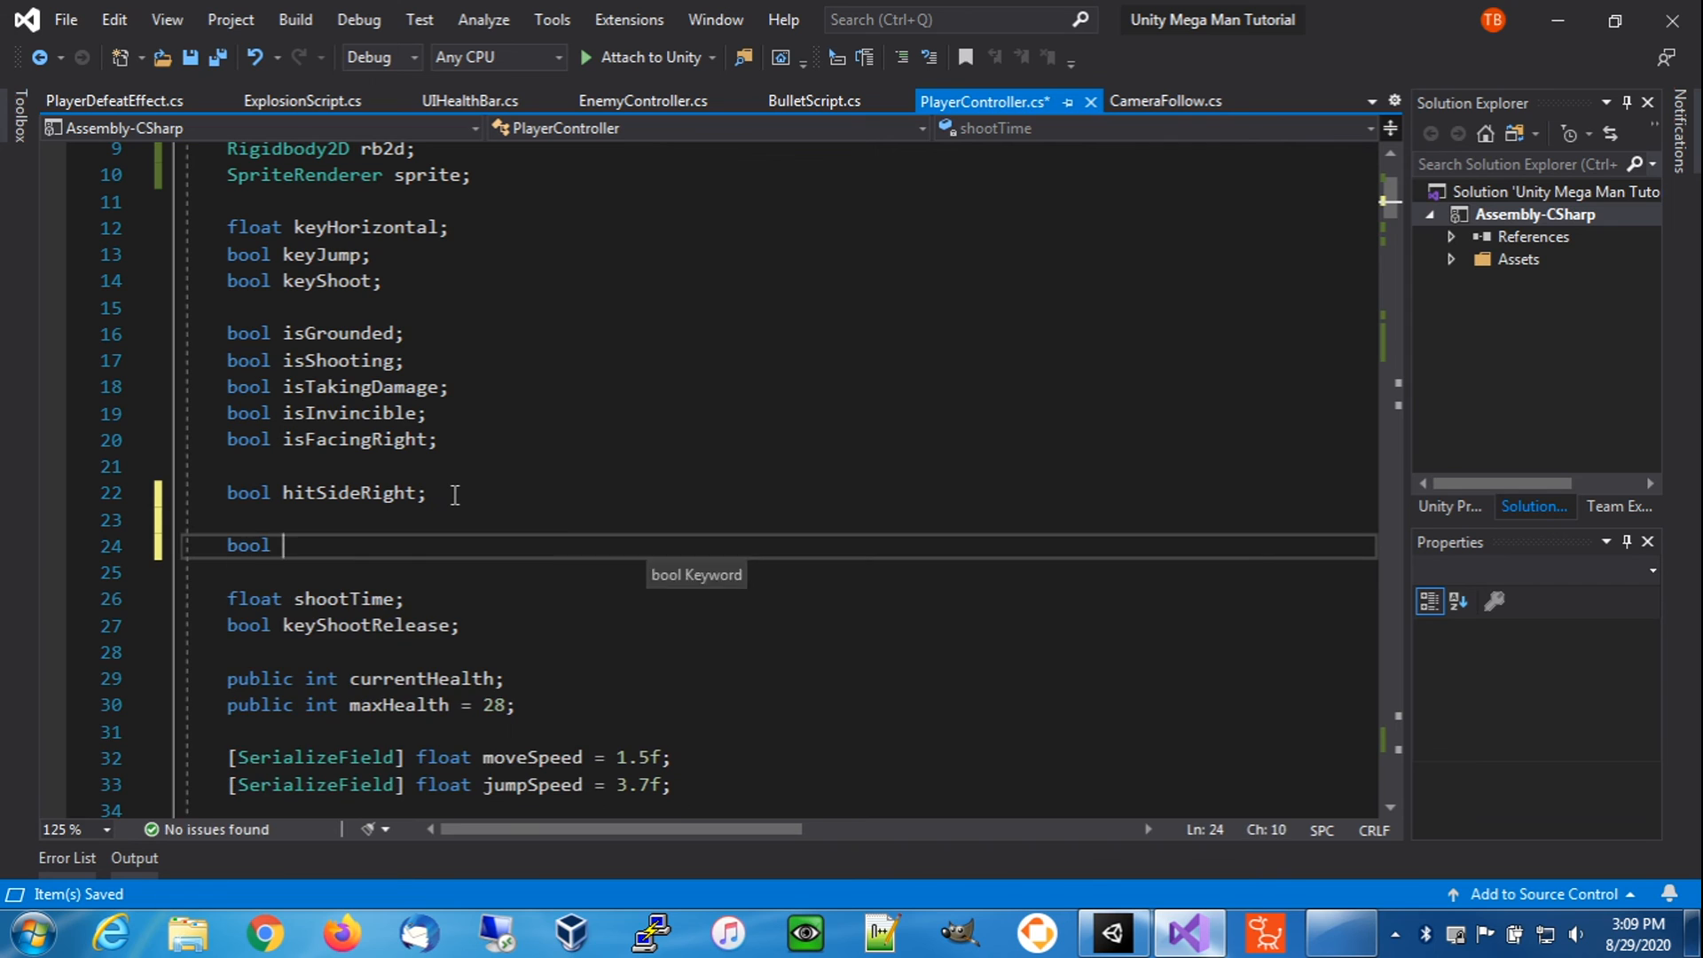
{"action": "type", "text": "freezeIn"}
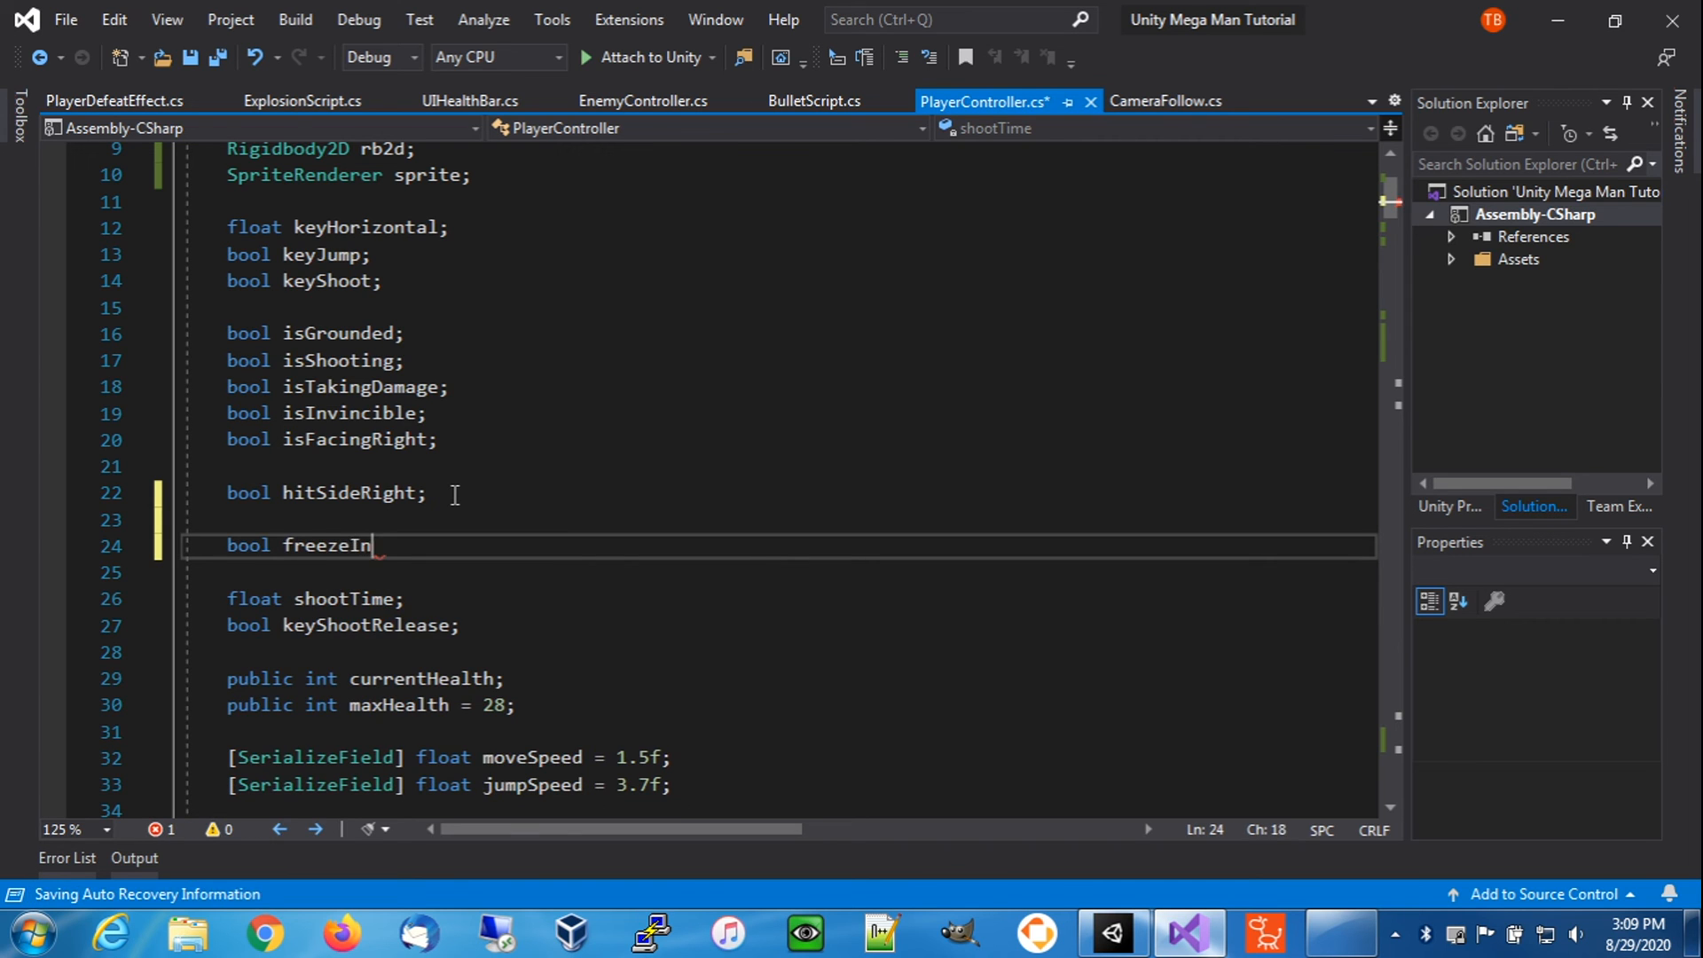
{"action": "type", "text": "put;"}
- Declare bool freezePlayer; and bool freezeBullets; directly below freezeInput and save PlayerController.cs
{"action": "key", "text": "Return"}
{"action": "type", "text": "bool free"}
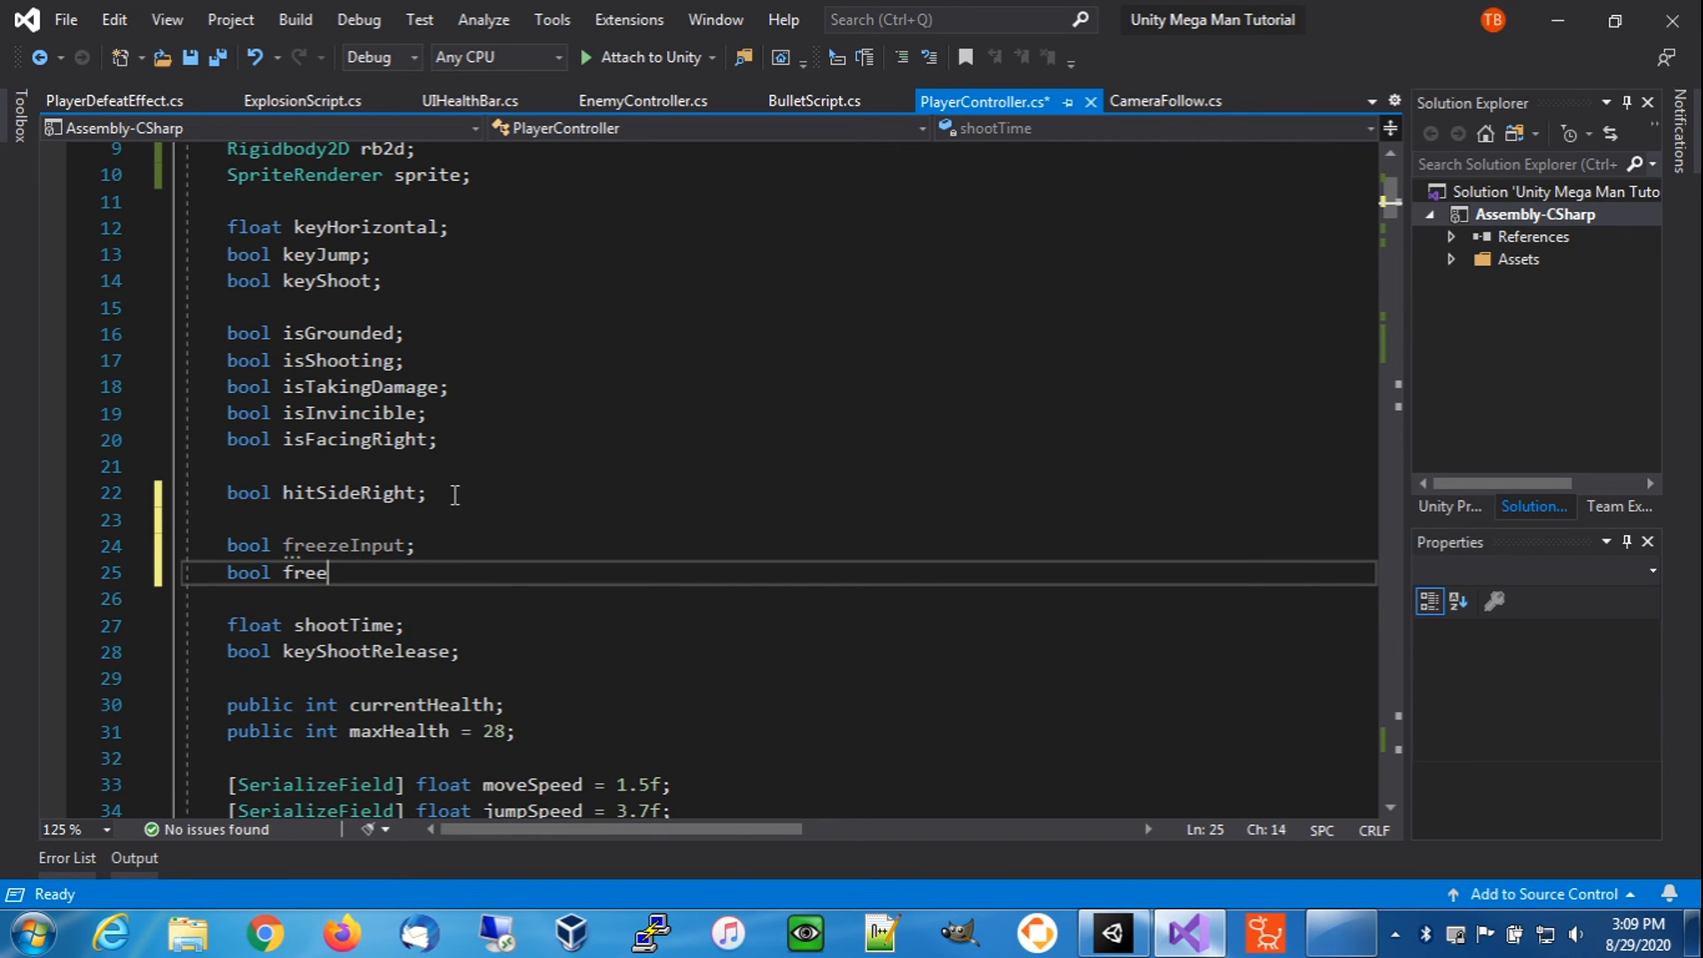
{"action": "type", "text": "zePlayer;"}
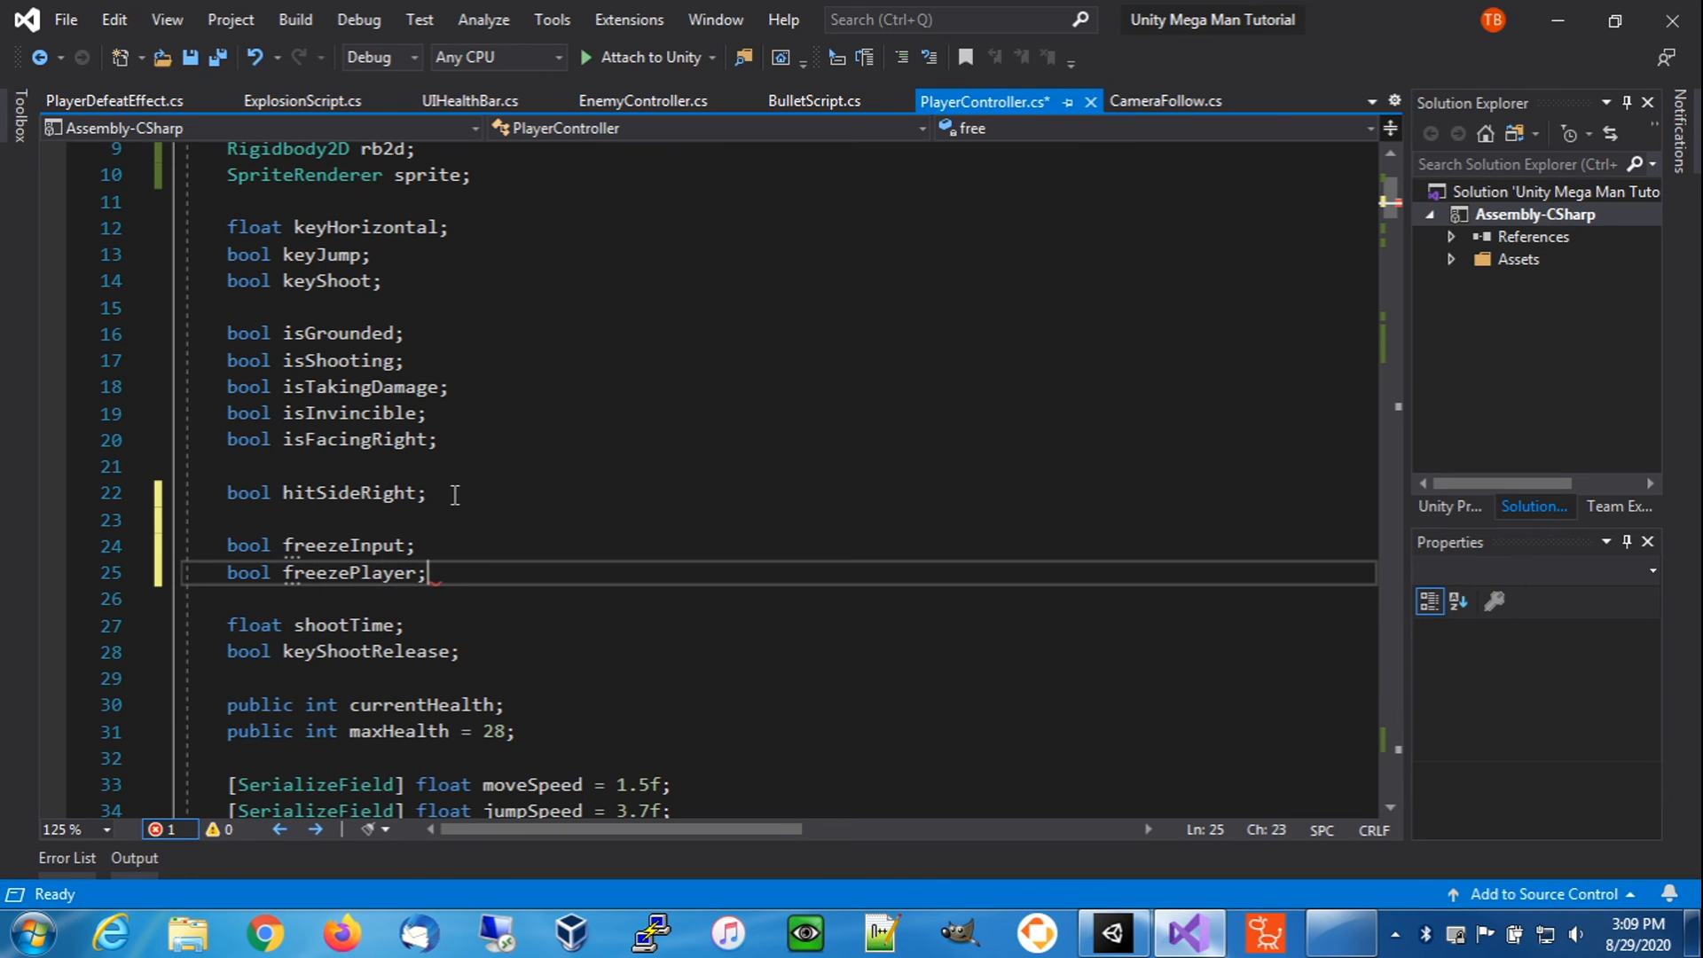
{"action": "key", "text": "Return"}
{"action": "type", "text": "bool"}
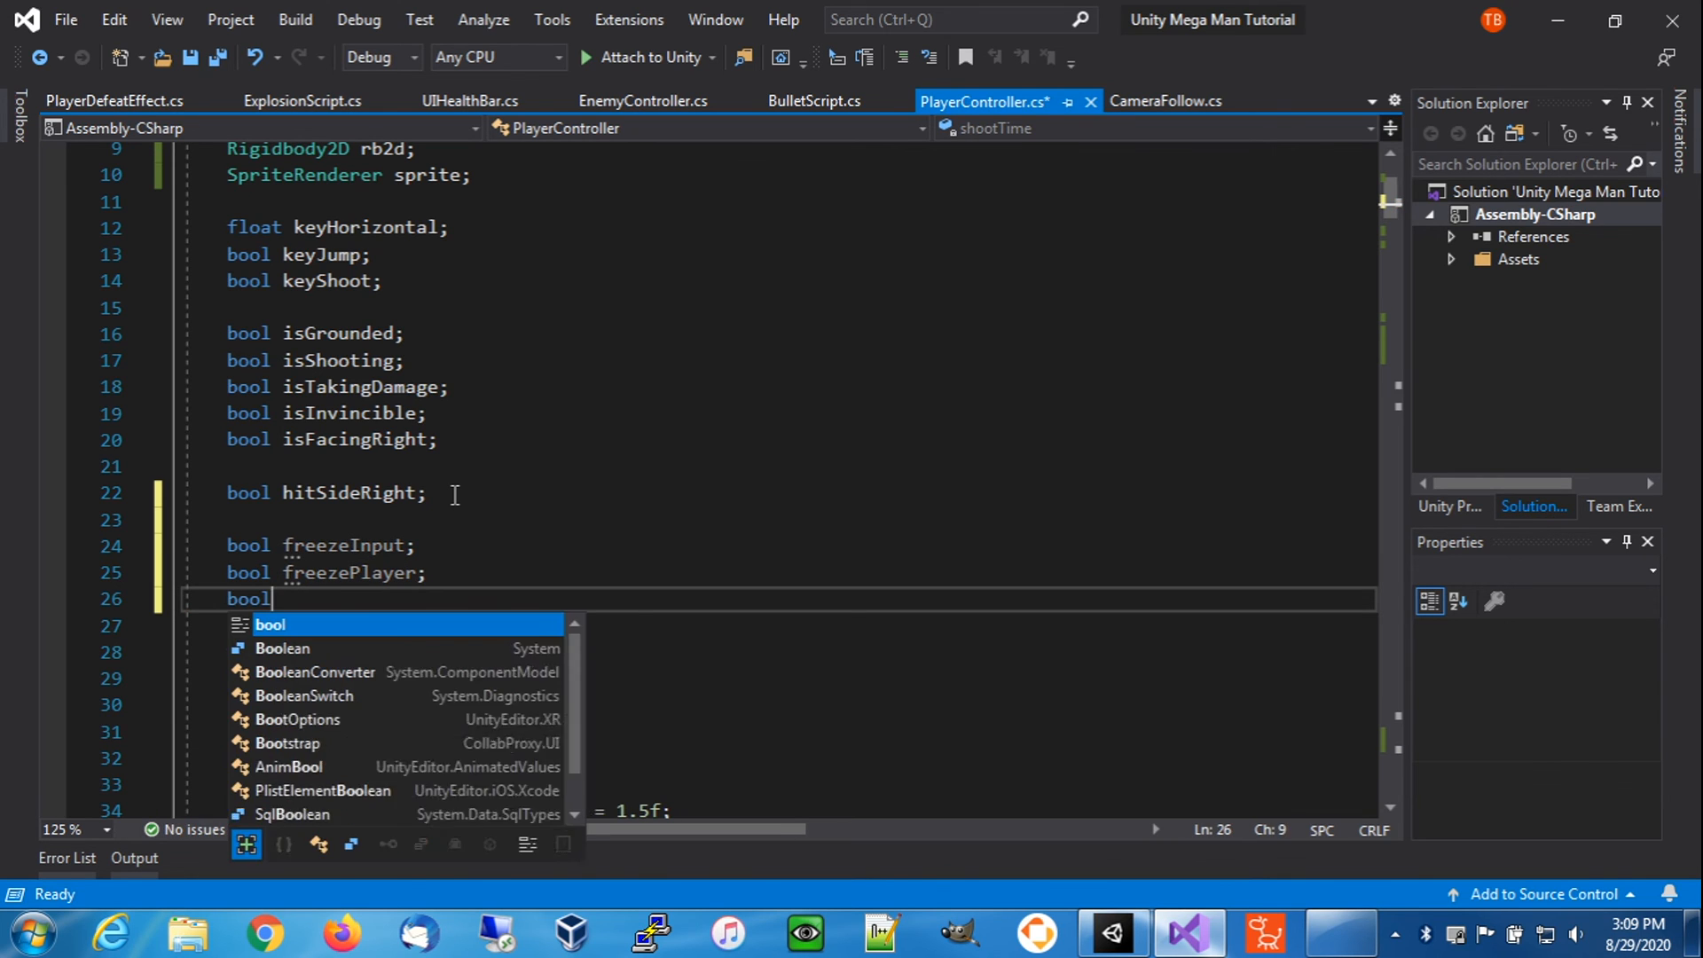
{"action": "type", "text": " freeze"}
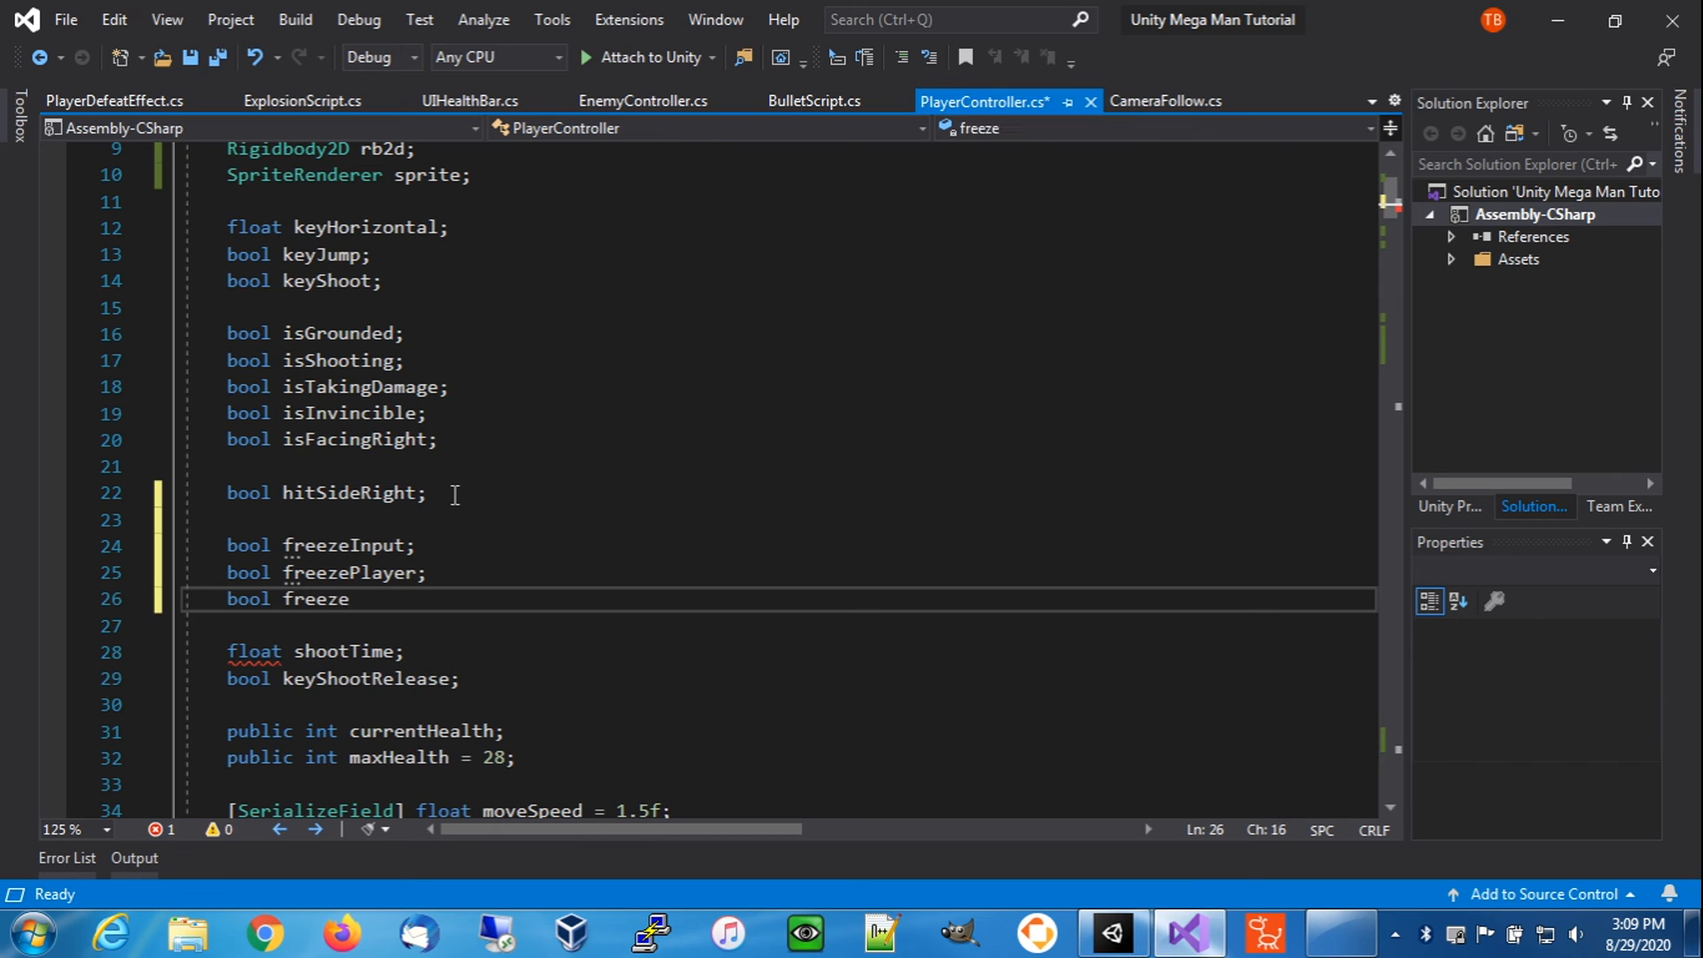
{"action": "type", "text": "Bullets;"}
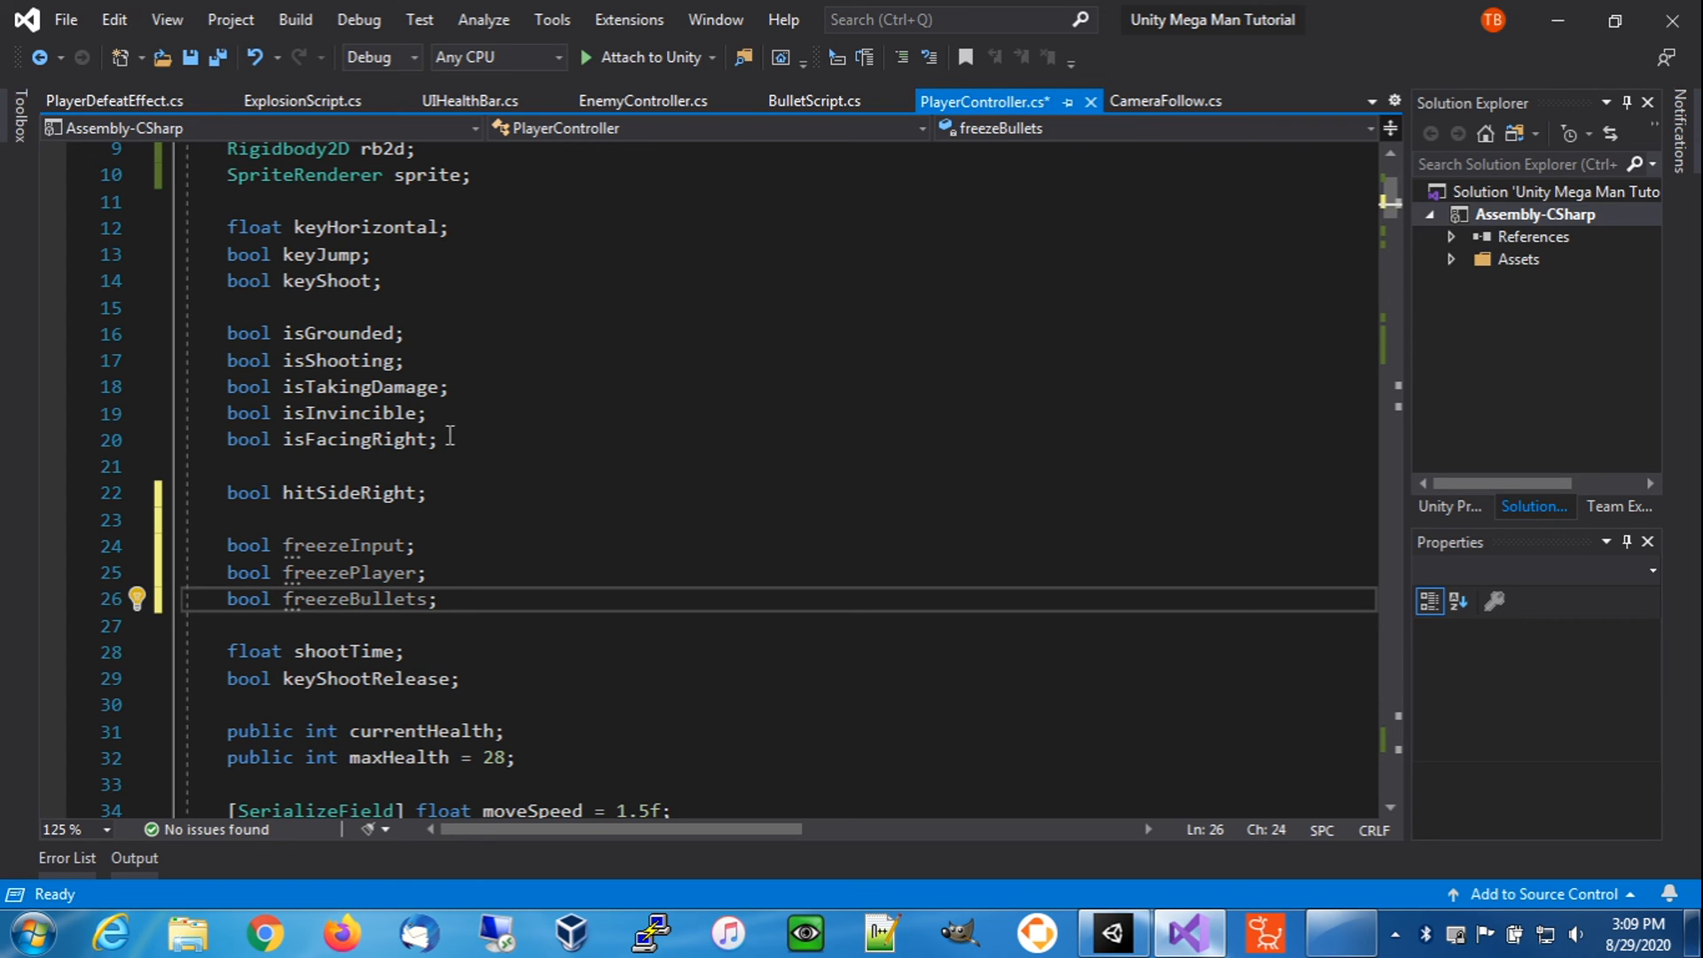
{"action": "left_click", "coordinate": [189, 56]}
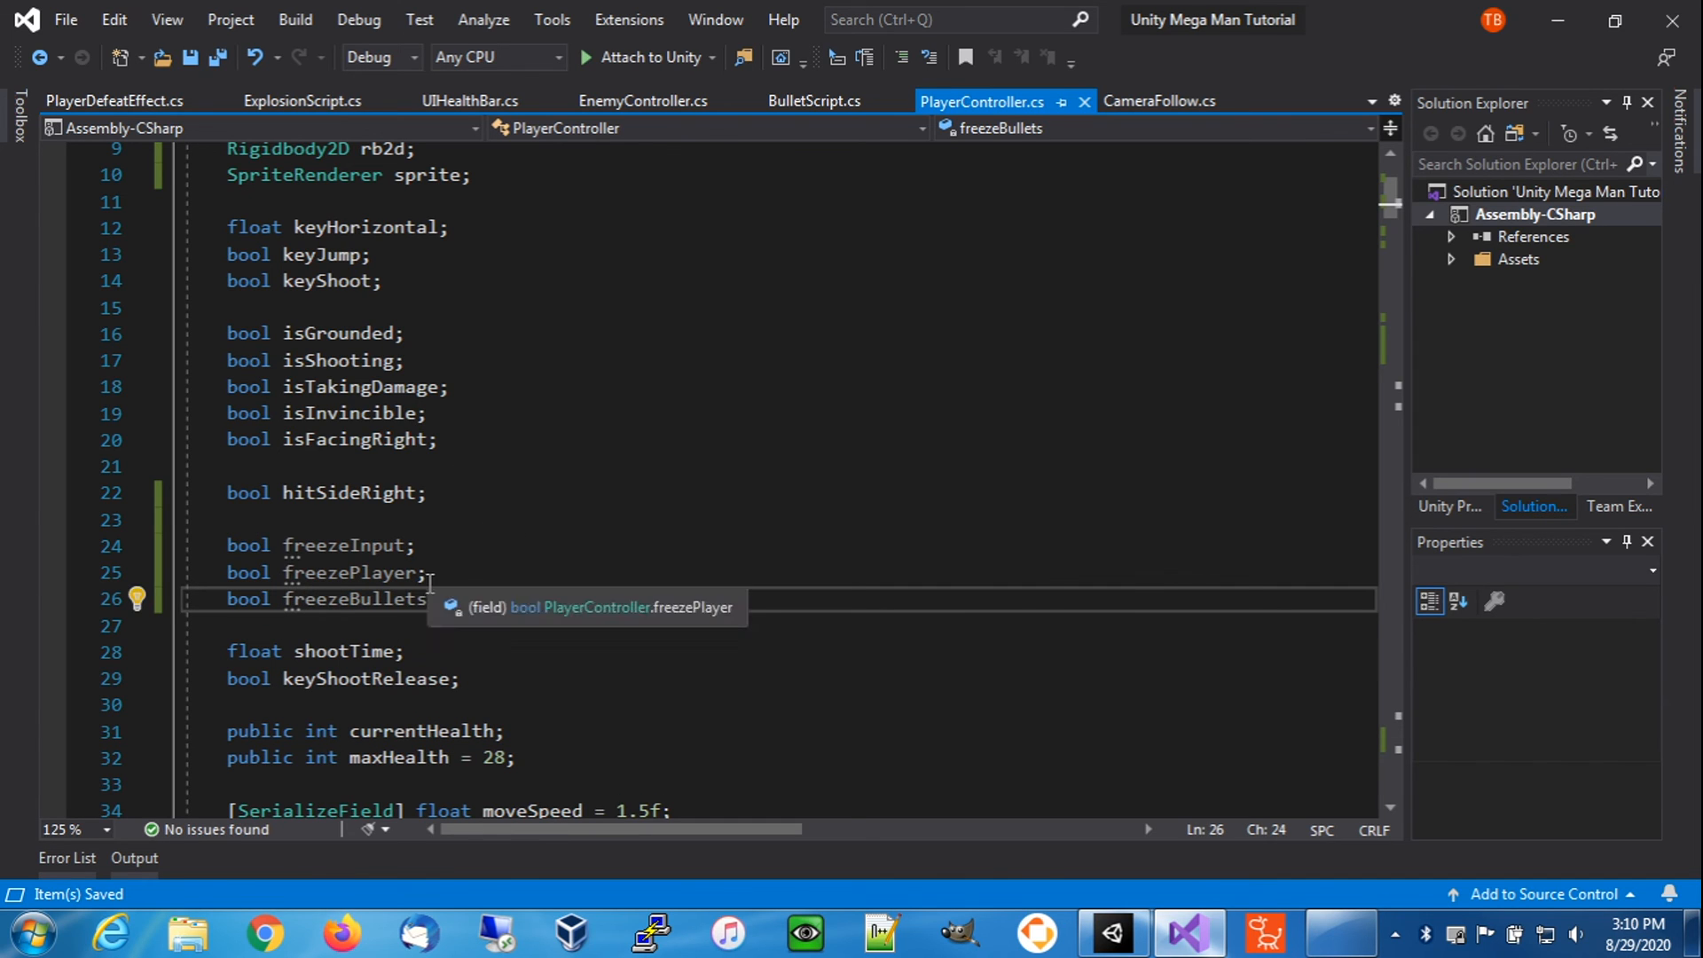
- Declare RigidbodyConstraints2D rb2dConstraints; below keyShootRelease, separated by a blank line, and save the script
{"action": "left_click", "coordinate": [499, 676]}
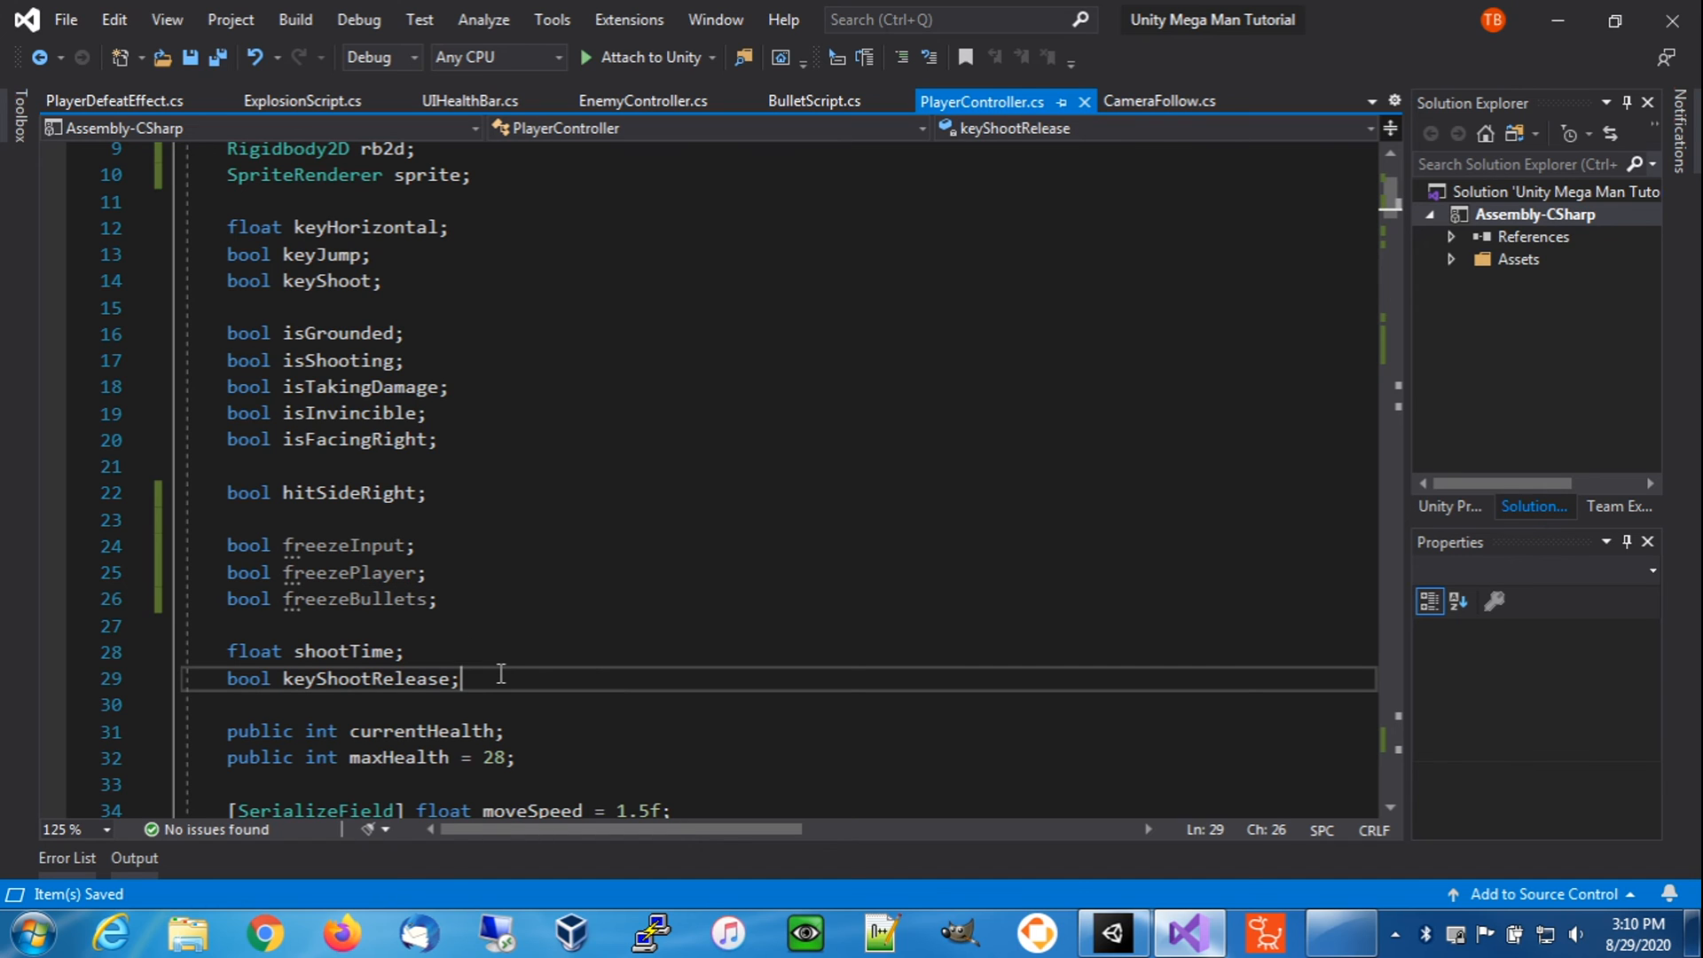
{"action": "key", "text": "Return"}
{"action": "key", "text": "Return"}
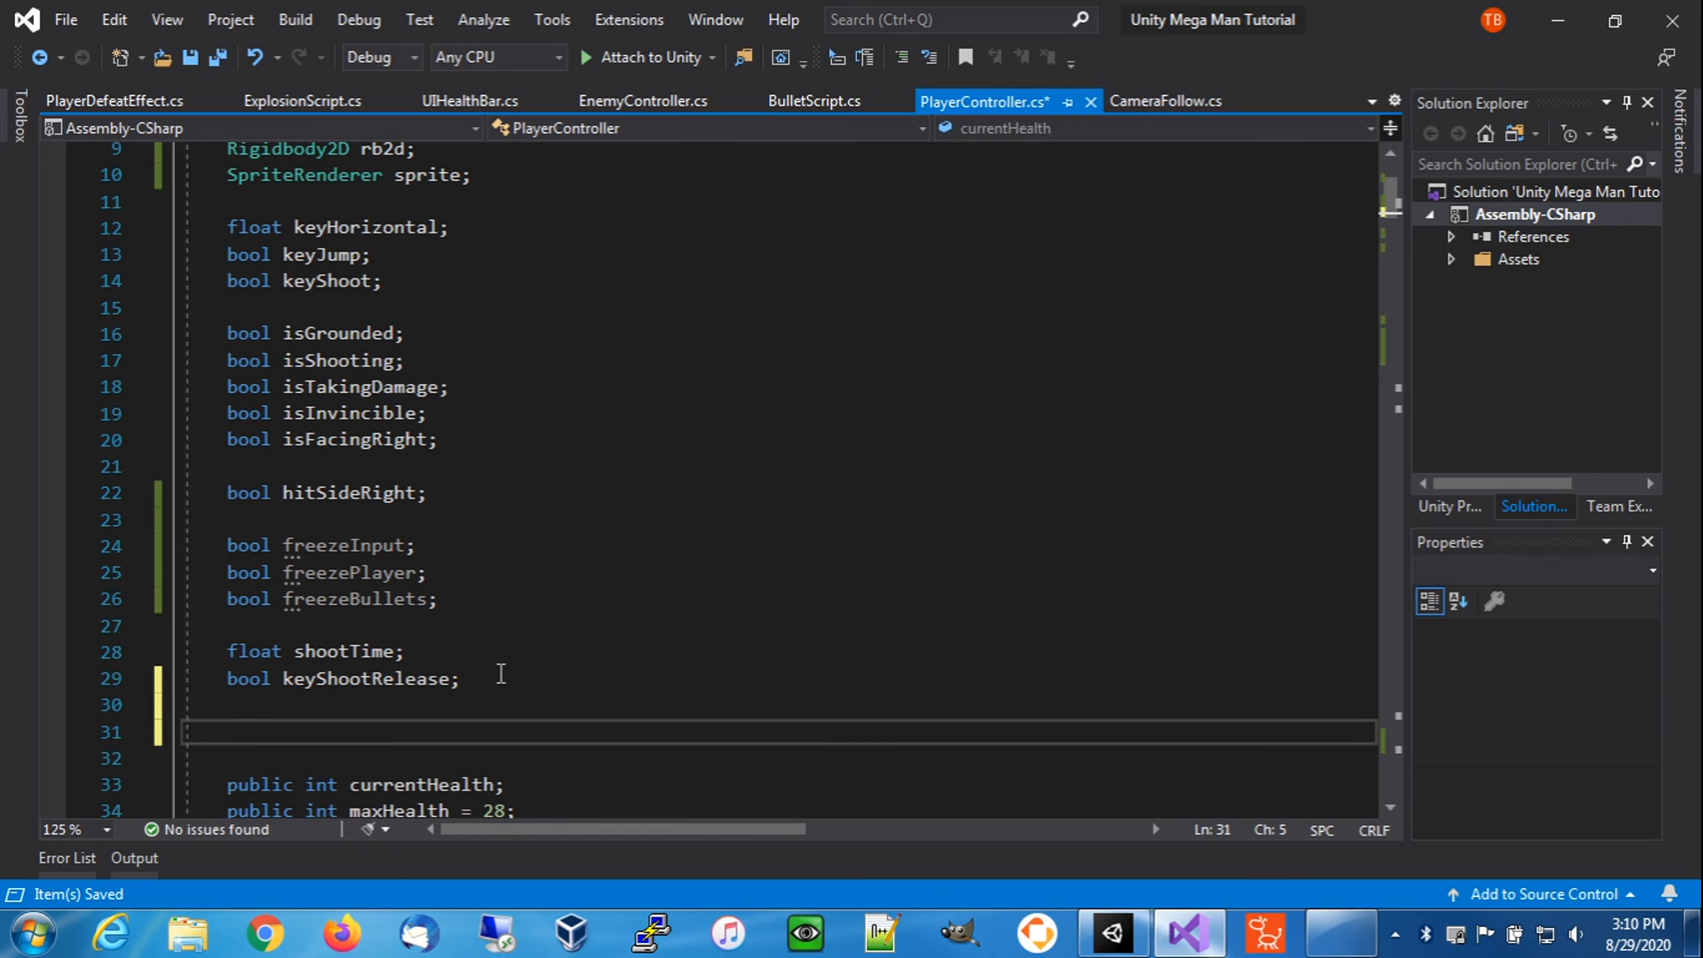
{"action": "type", "text": "Rigi"}
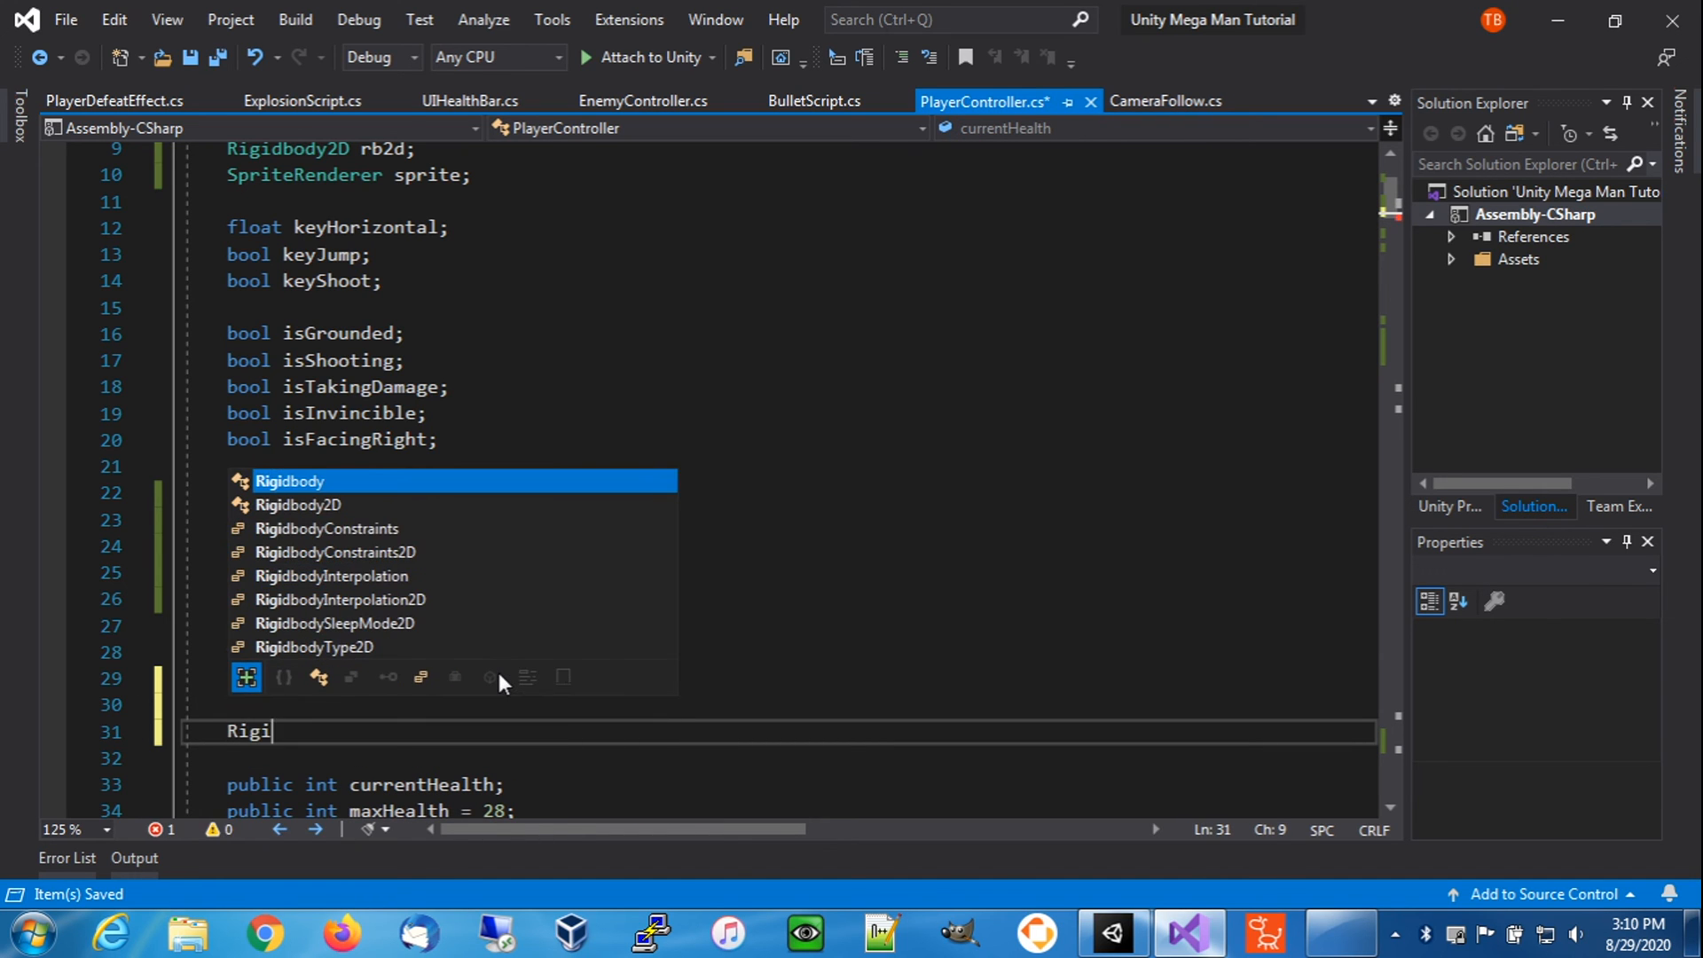
{"action": "key", "text": "Down"}
{"action": "key", "text": "Down"}
{"action": "key", "text": "Down"}
{"action": "key", "text": "Tab"}
{"action": "type", "text": "r"}
{"action": "type", "text": "b2d"}
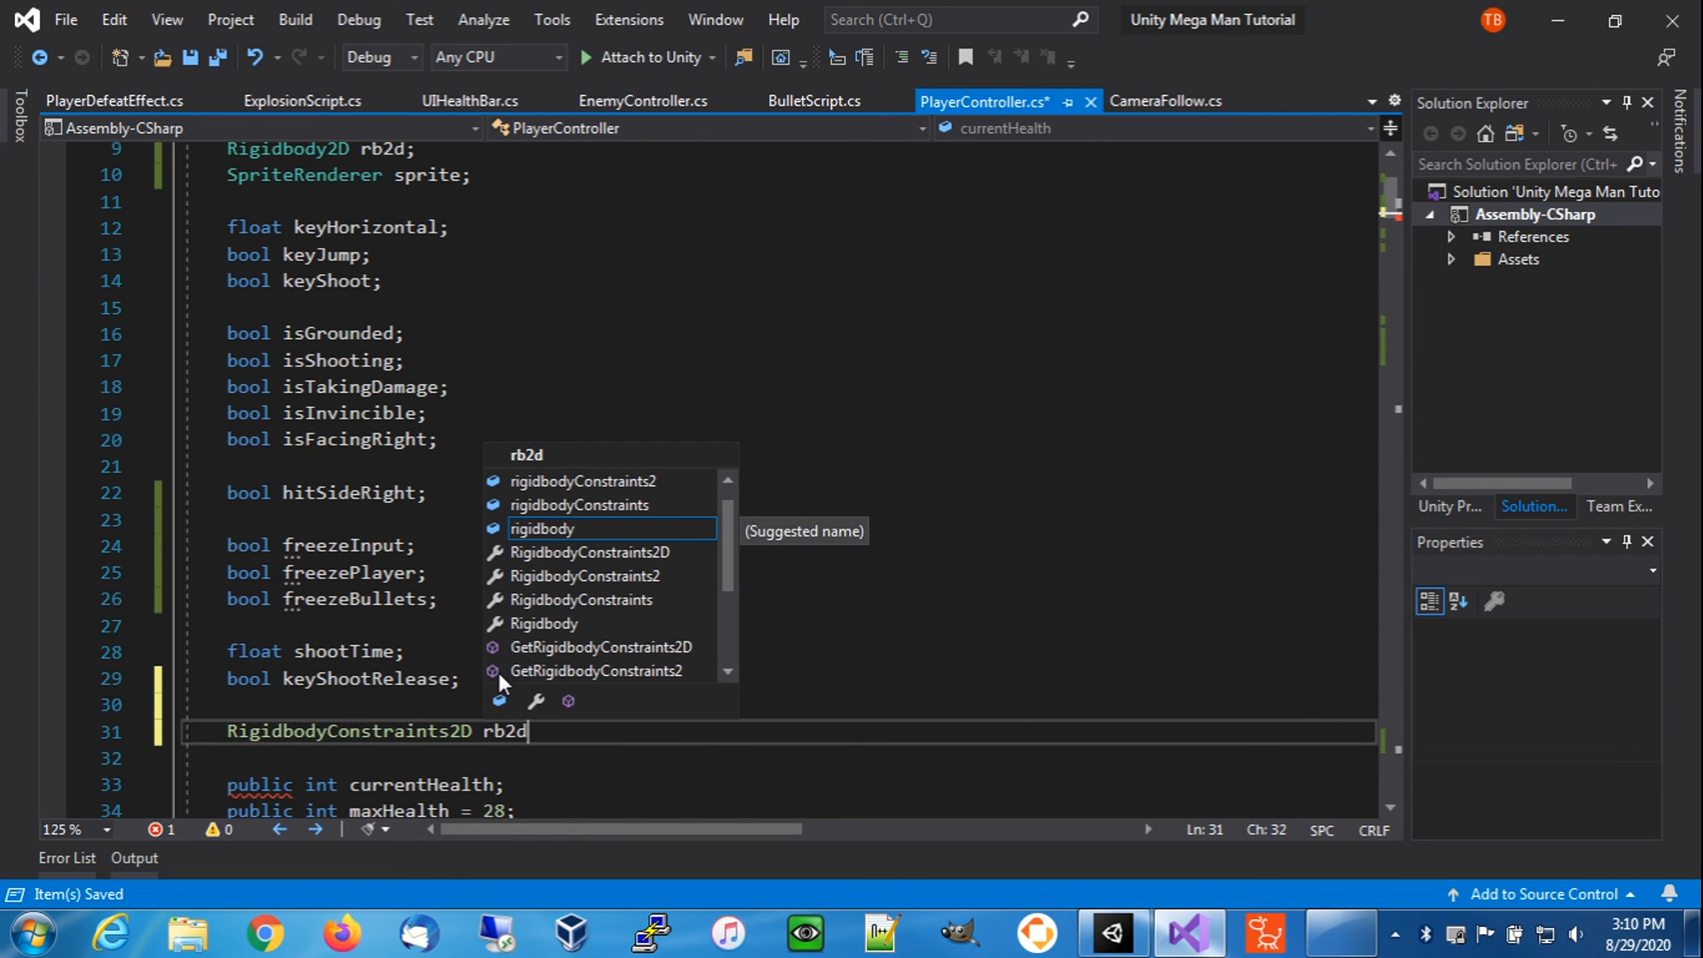
{"action": "type", "text": "Constrain"}
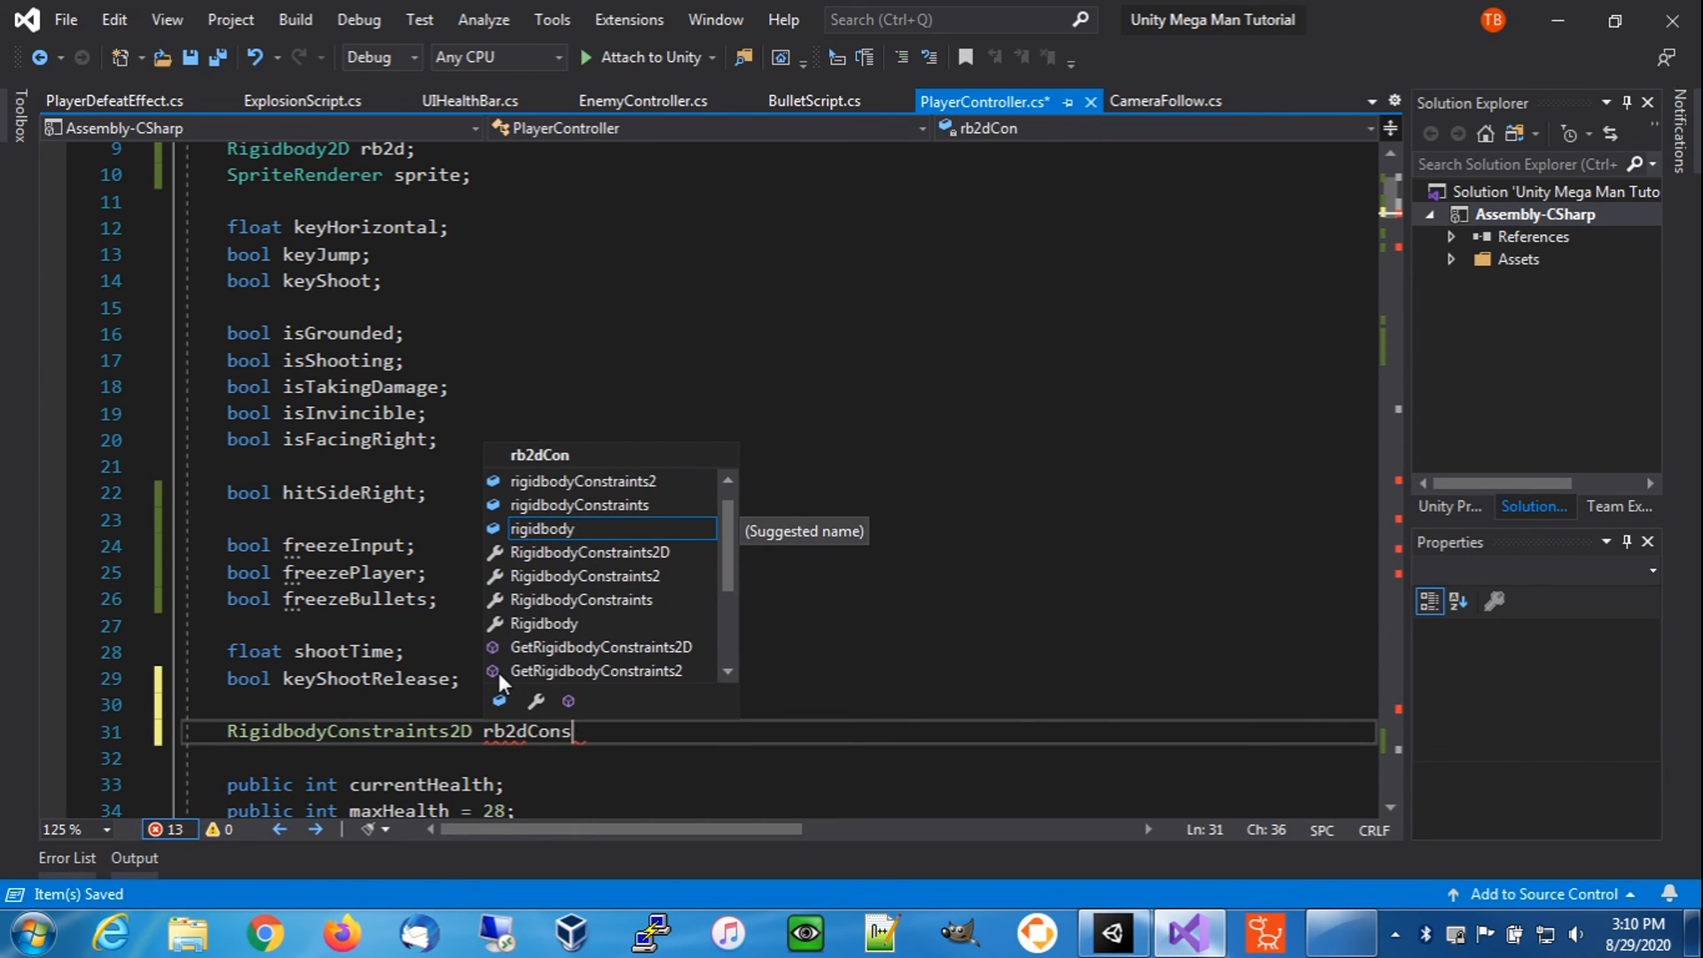
{"action": "type", "text": "ts;"}
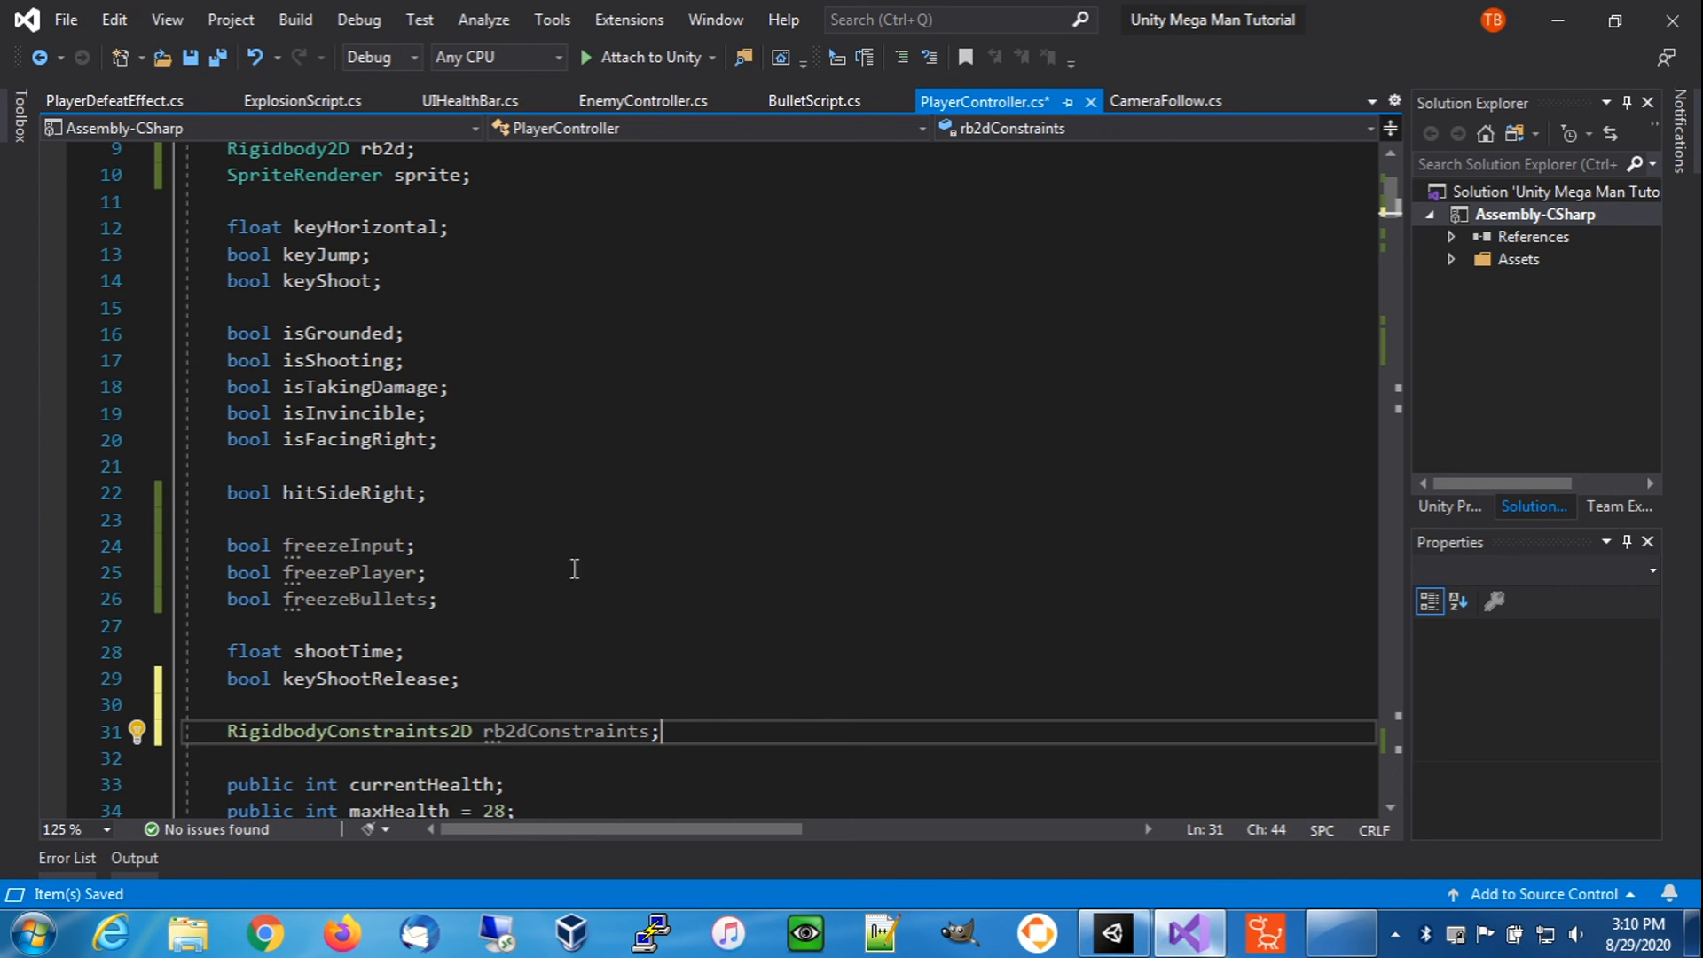
{"action": "left_click", "coordinate": [190, 57]}
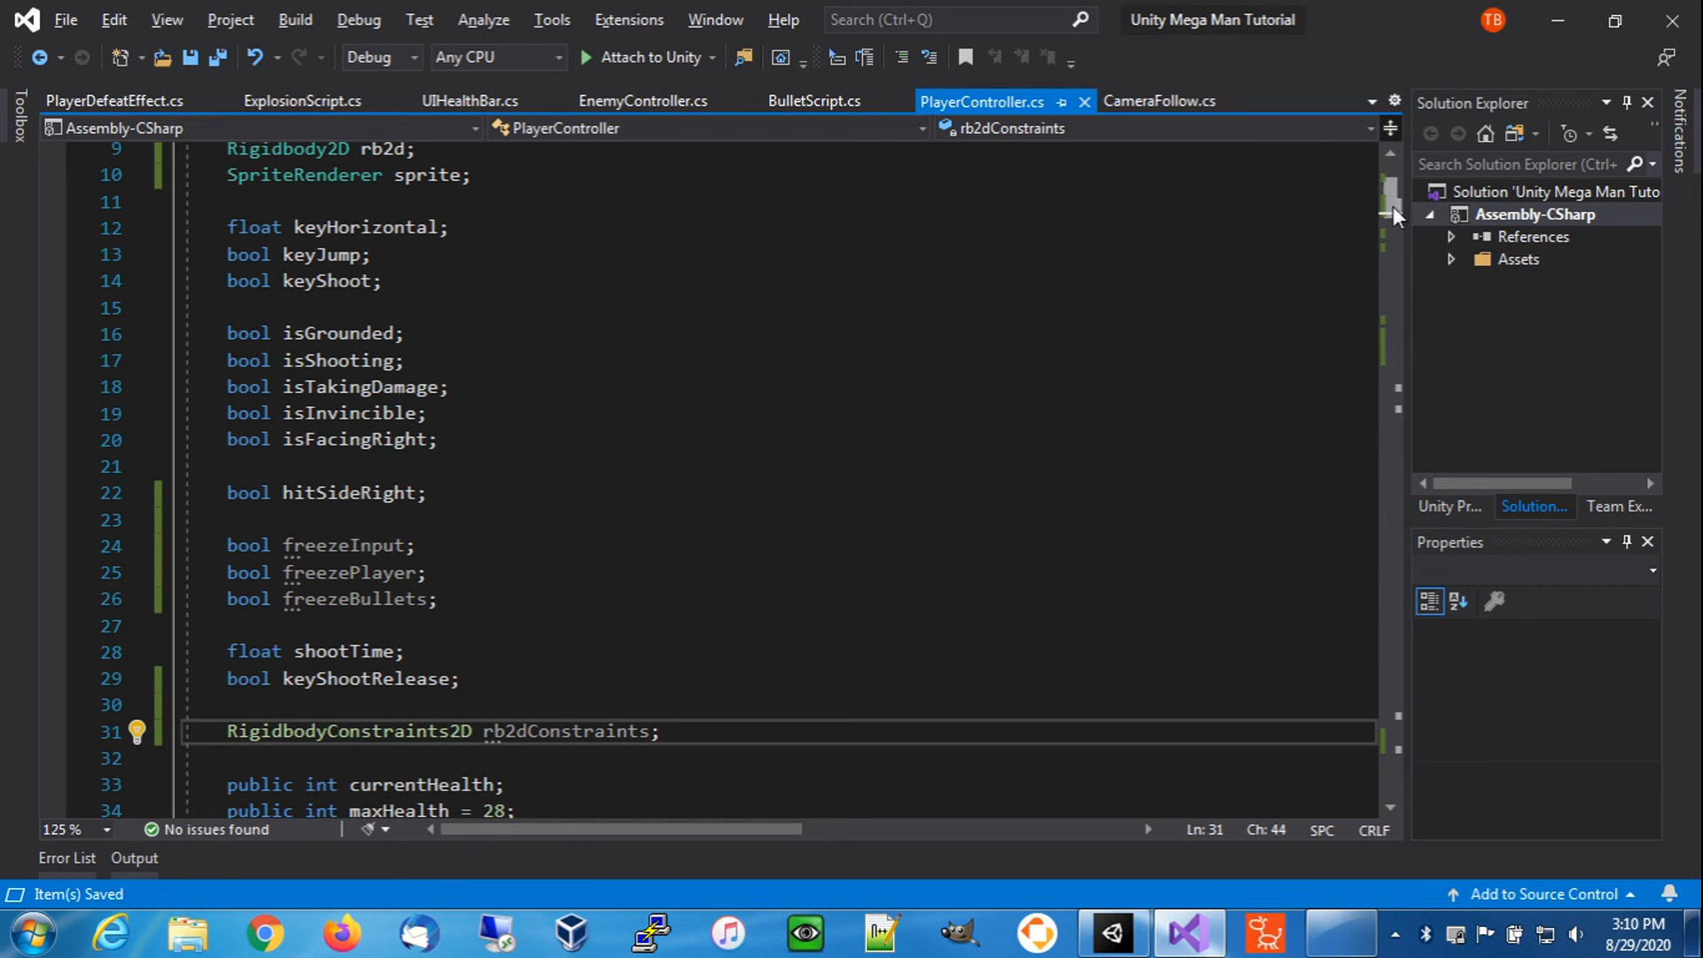
- Below Defeat() at the end of the PlayerController class, add an empty method public void FreezeInput(bool freeze)
{"action": "left_click_drag", "start_coordinate": [1393, 206], "coordinate": [1413, 807]}
{"action": "scroll", "coordinate": [407, 496], "scroll_direction": "up", "scroll_amount": 6}
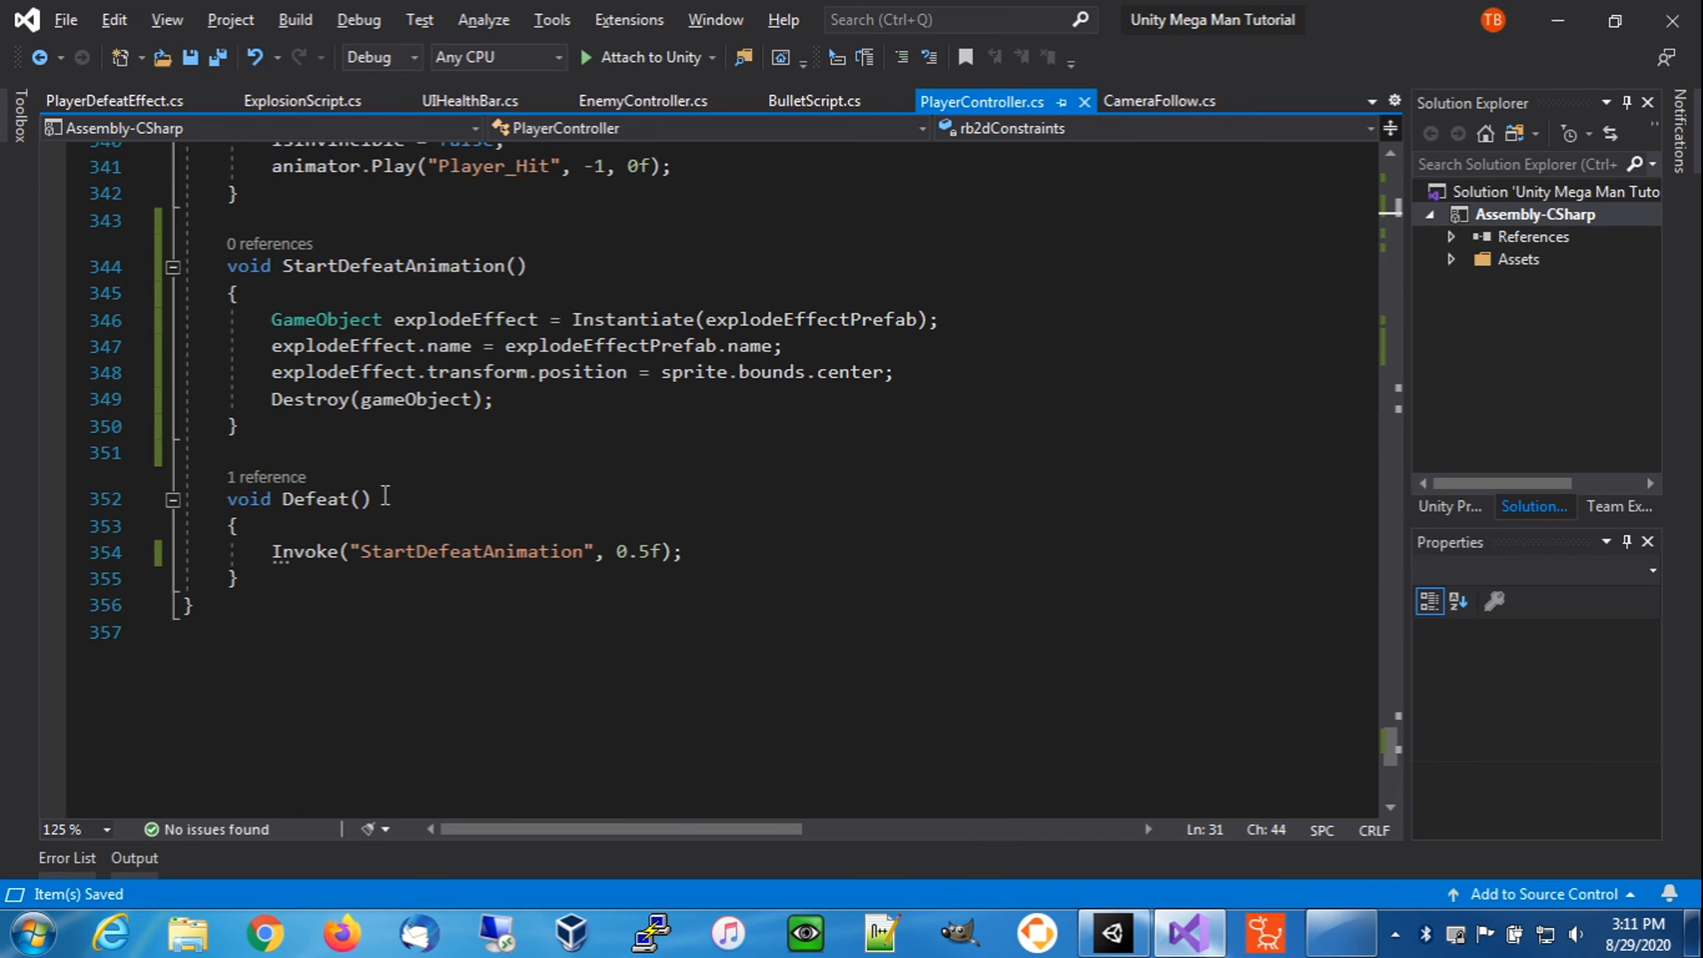
{"action": "left_click", "coordinate": [306, 583]}
{"action": "key", "text": "Return"}
{"action": "key", "text": "Return"}
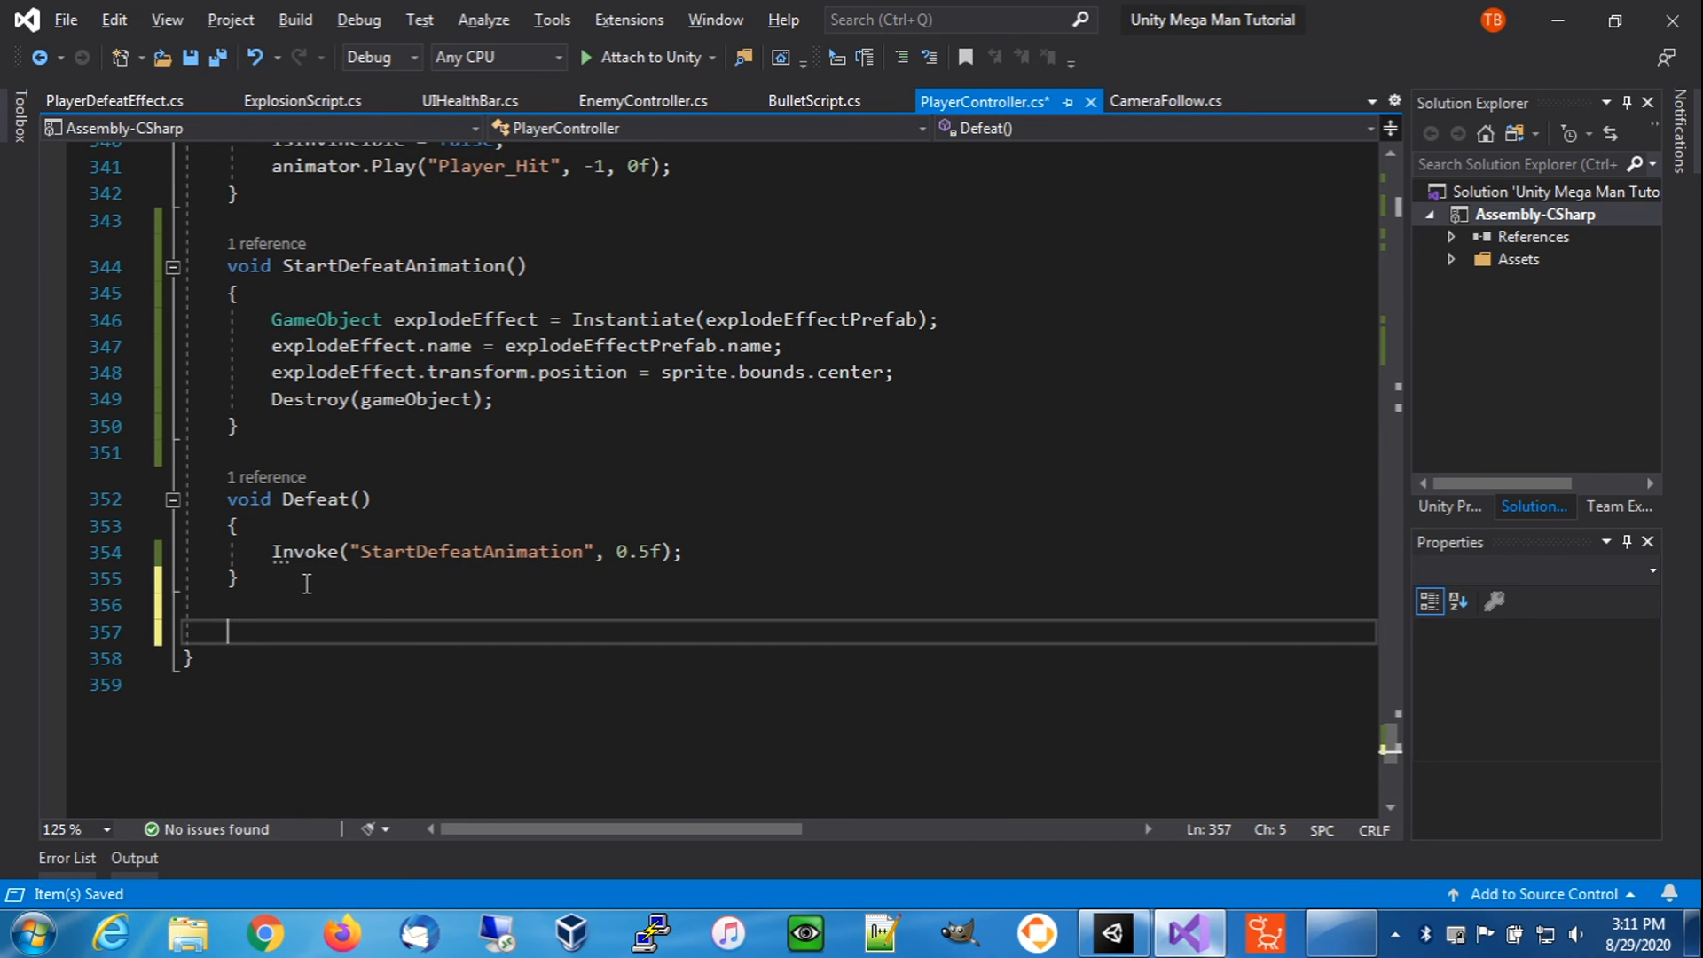
{"action": "type", "text": "public void Fr"}
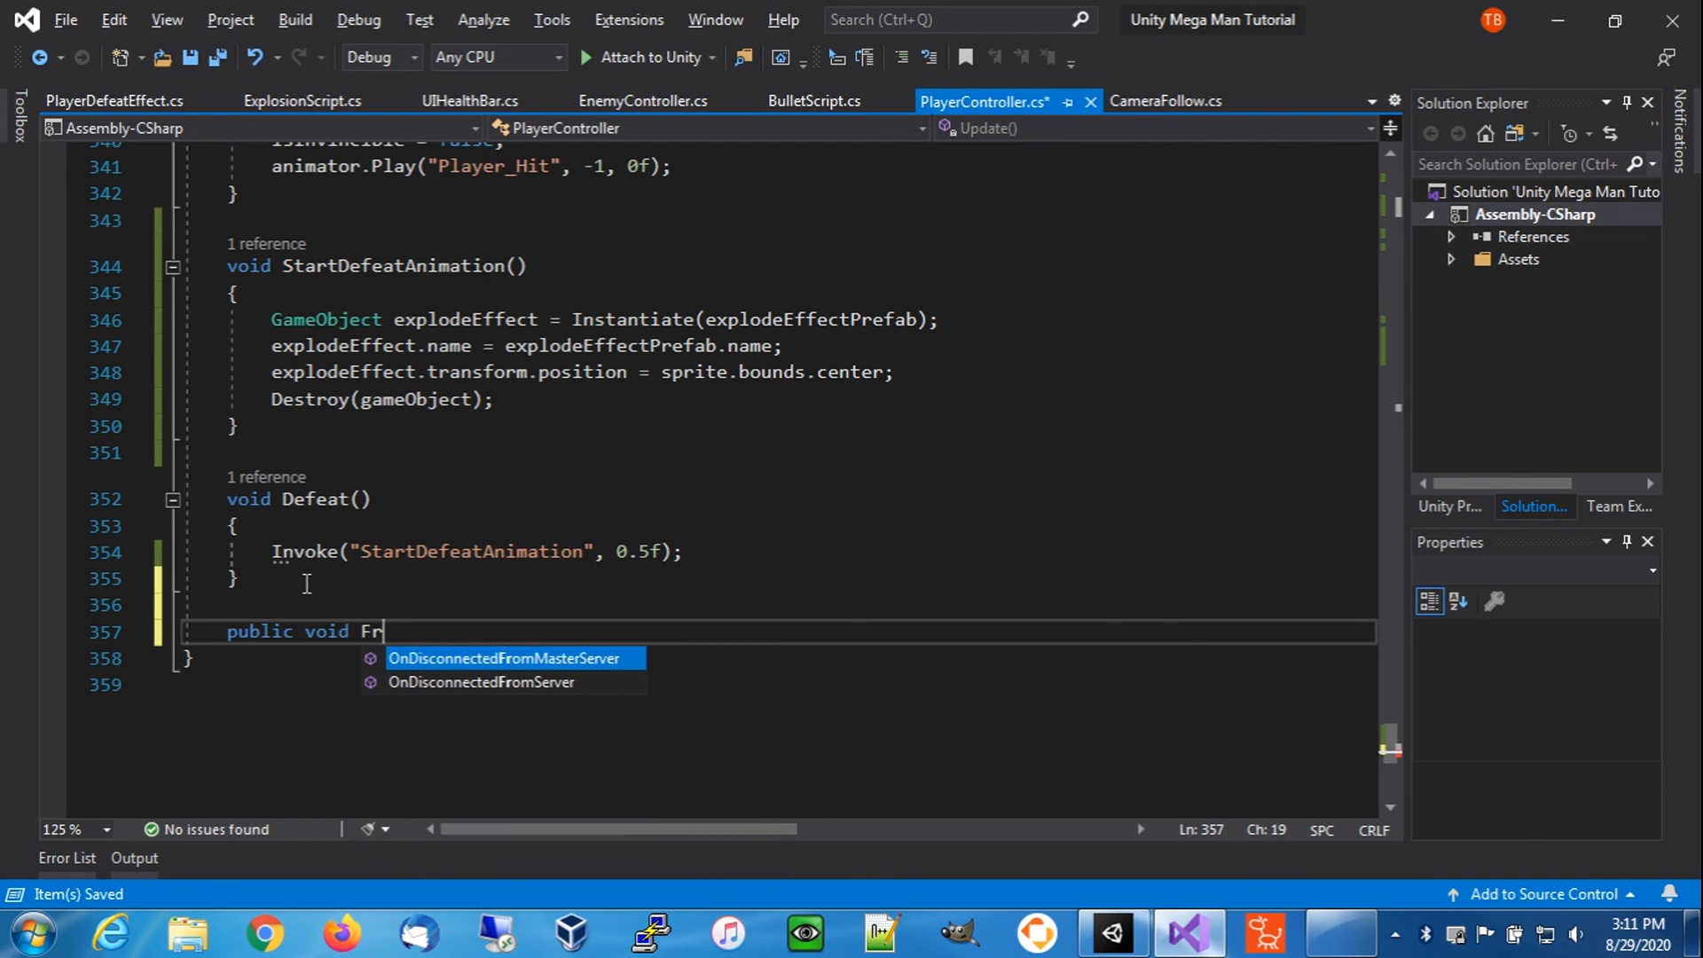
{"action": "type", "text": "eezeInpu"}
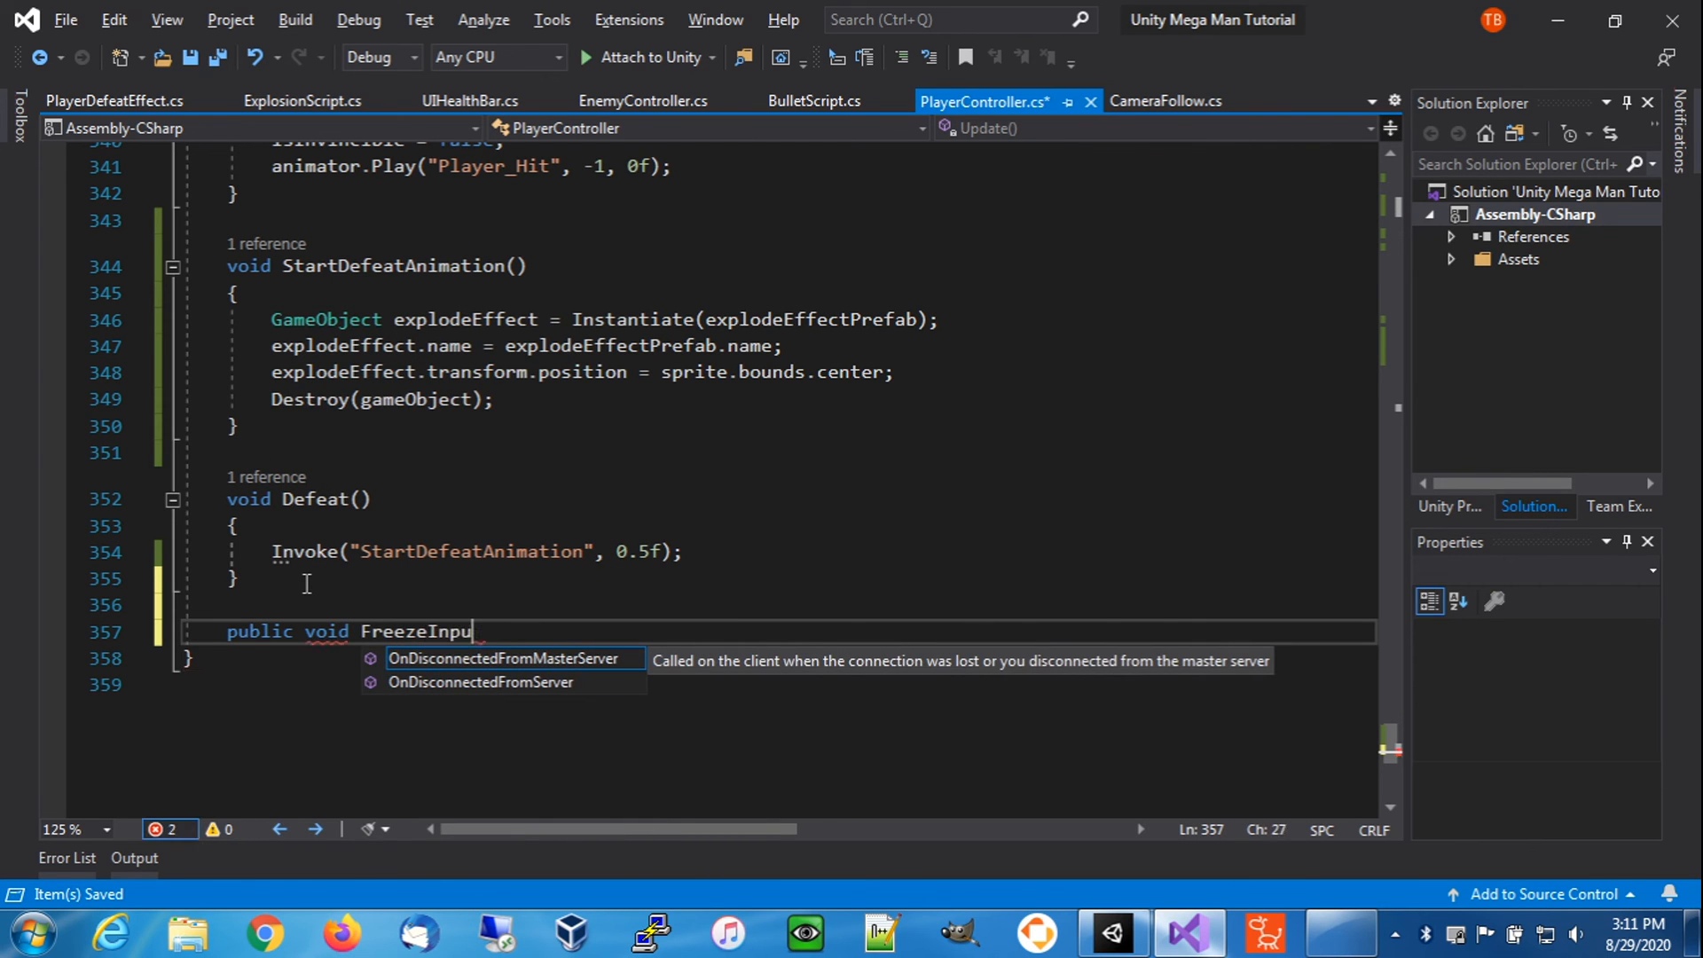
{"action": "type", "text": "t(b"}
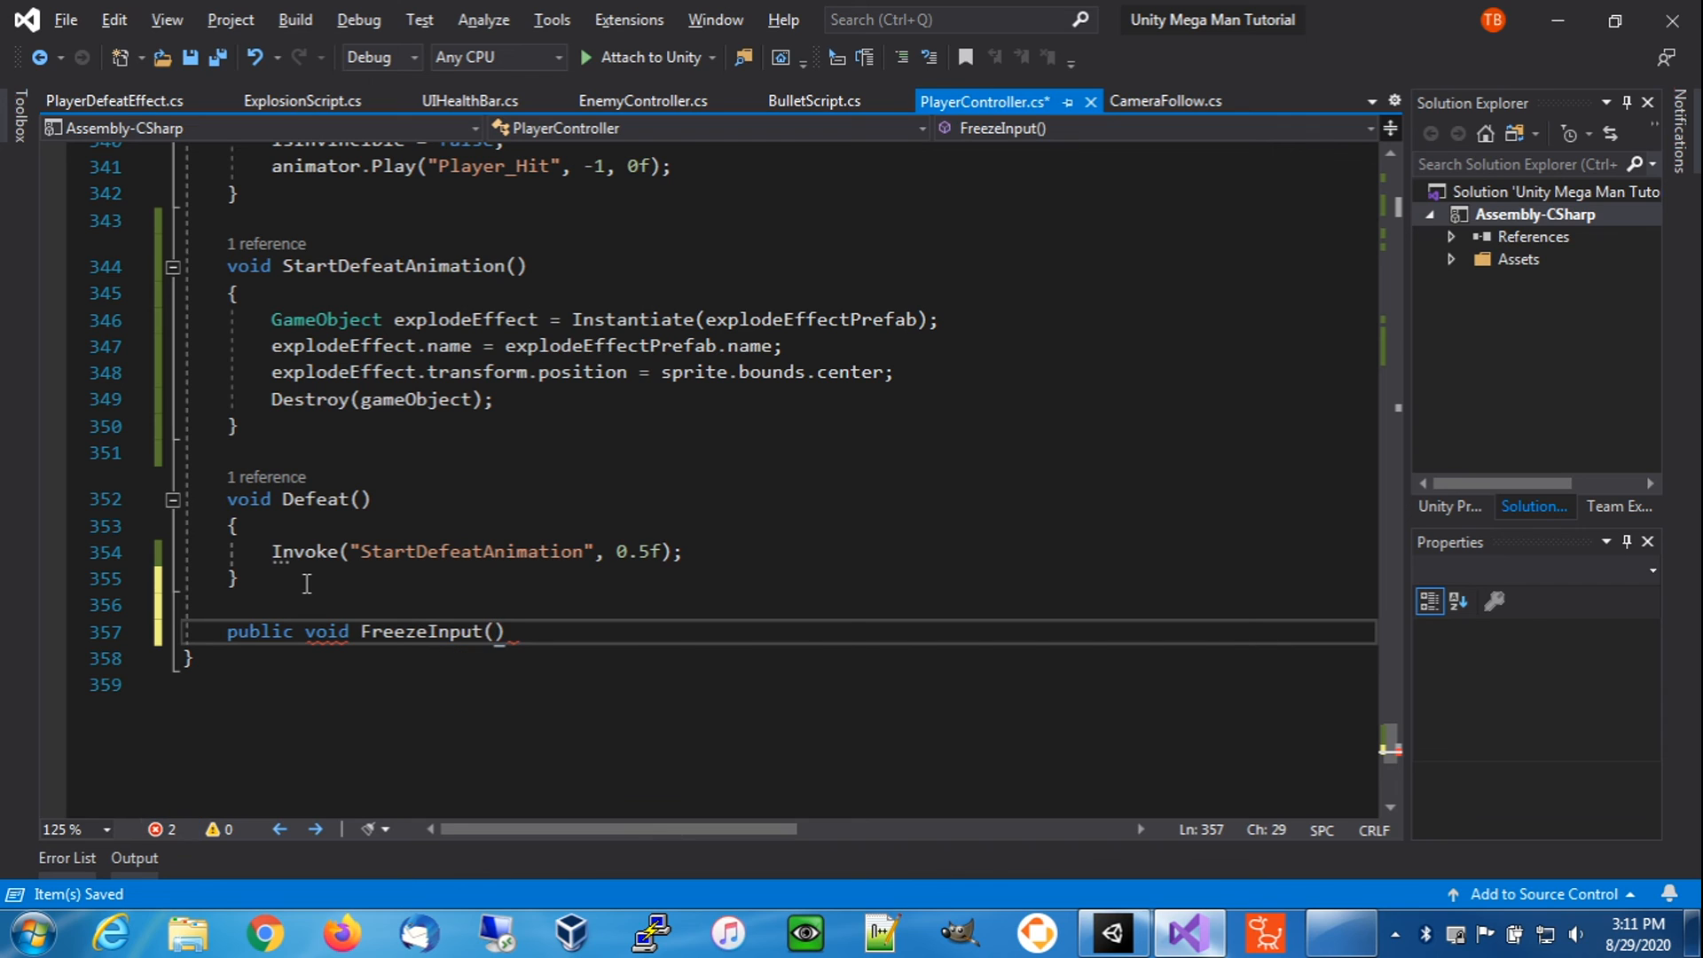
{"action": "type", "text": "ool freeze"}
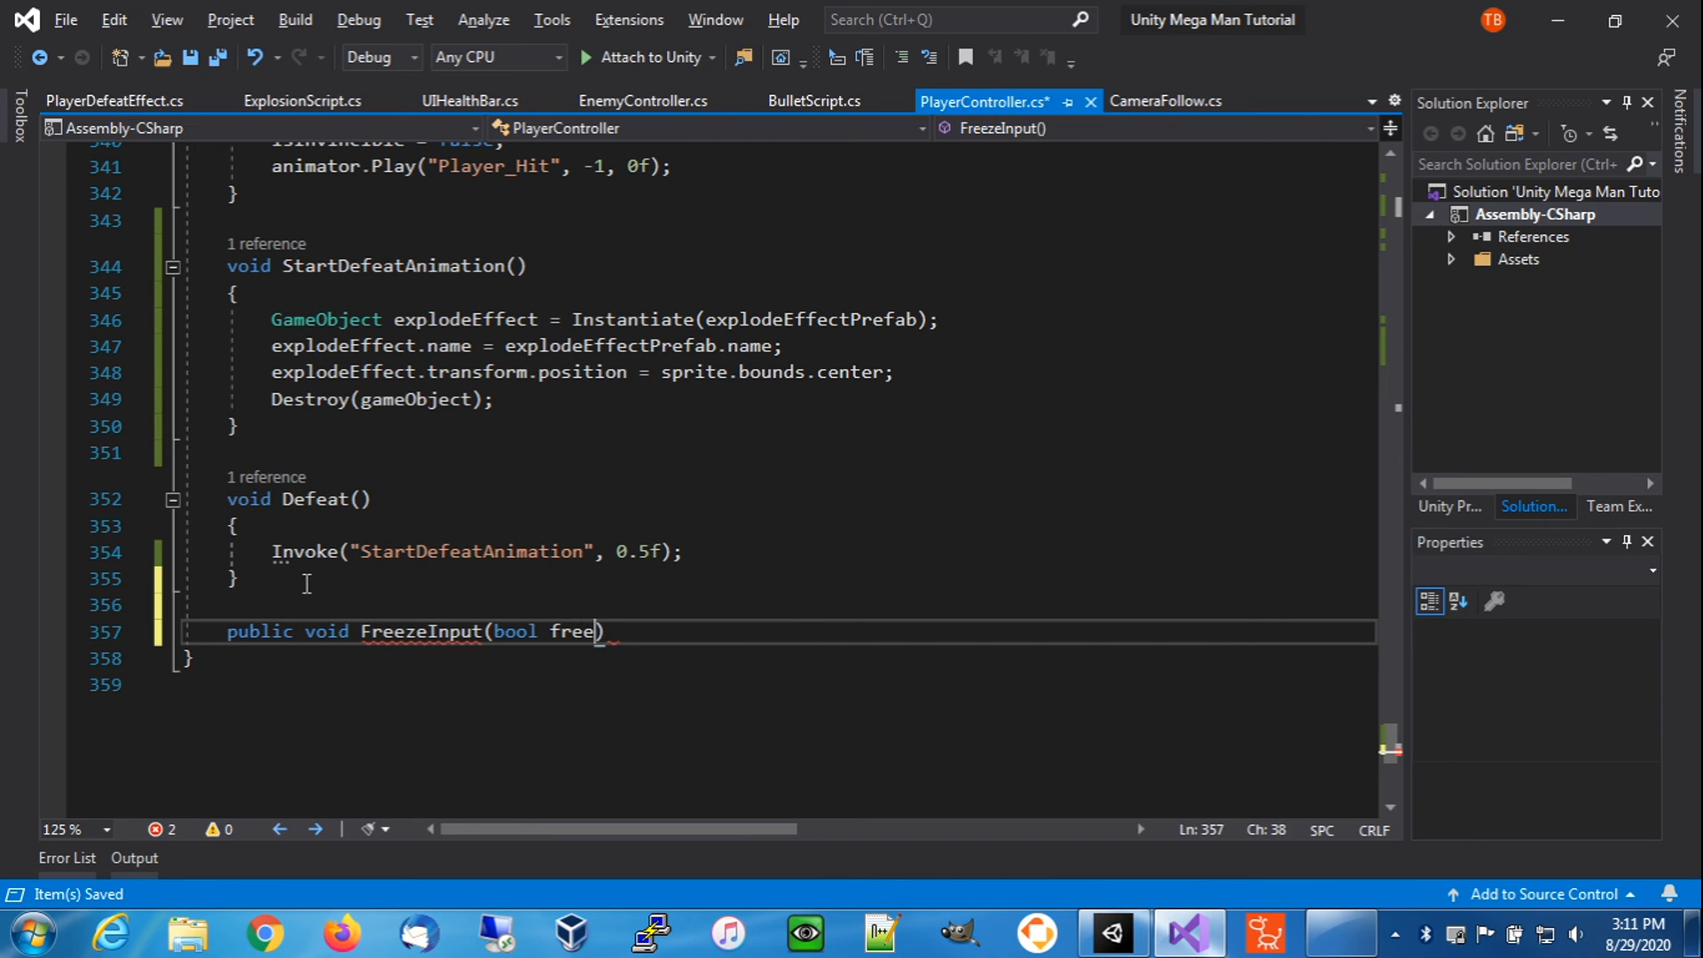
{"action": "type", "text": ") {"}
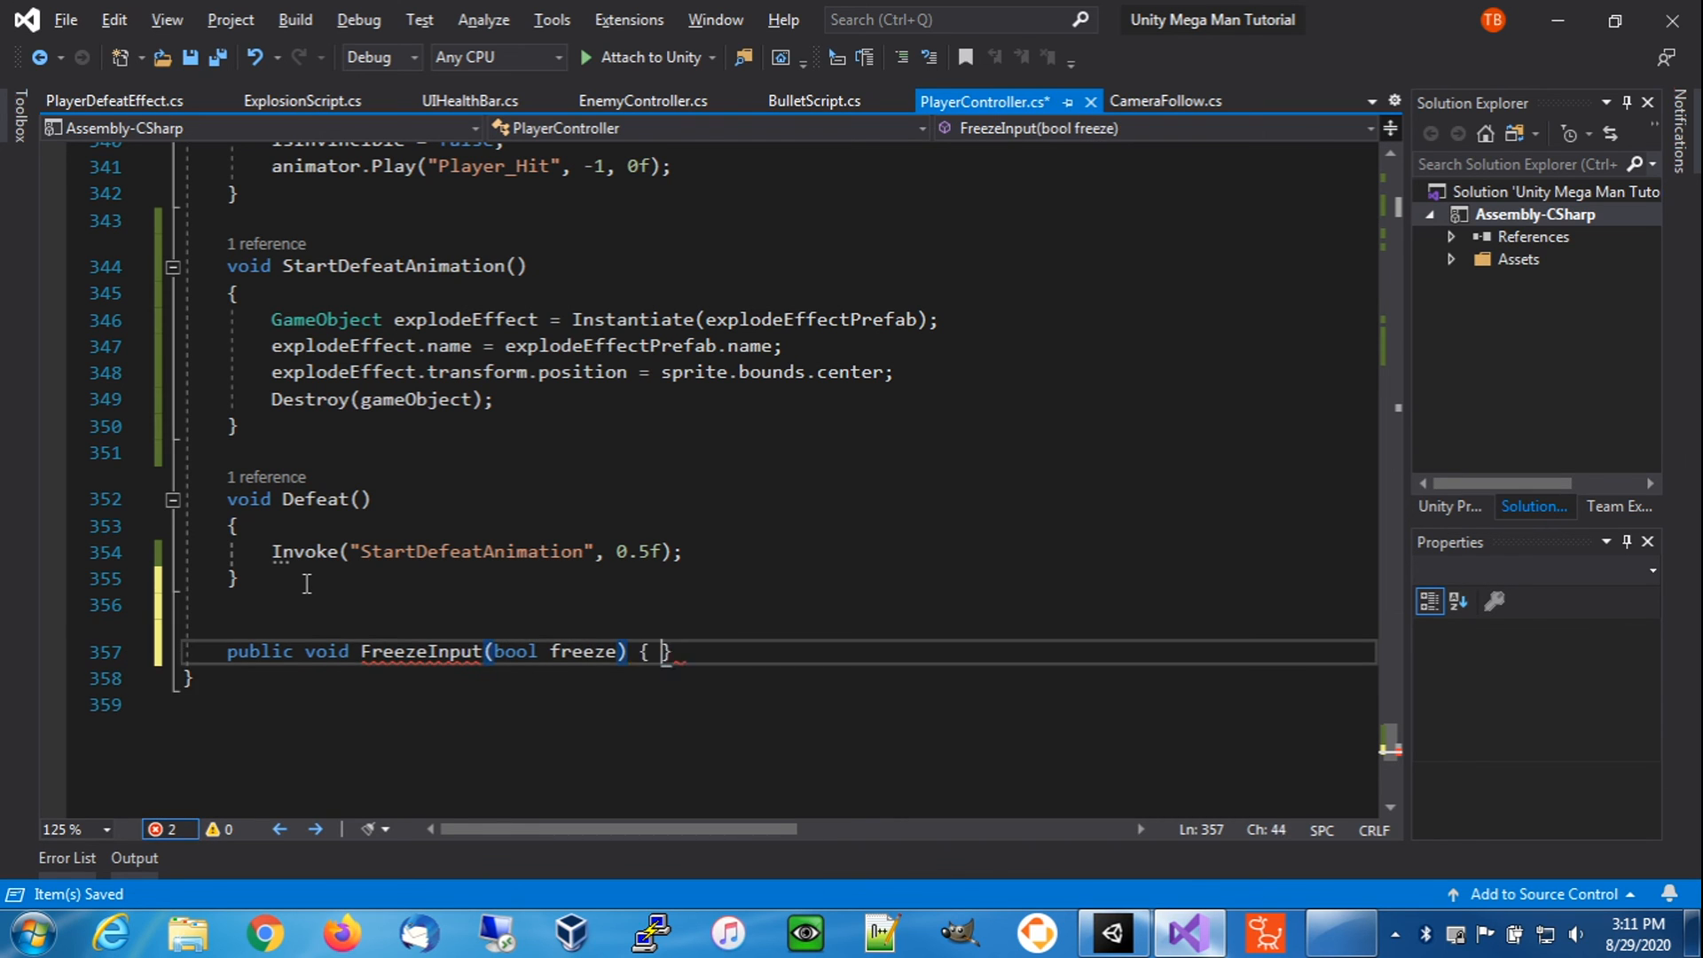
{"action": "key", "text": "Return"}
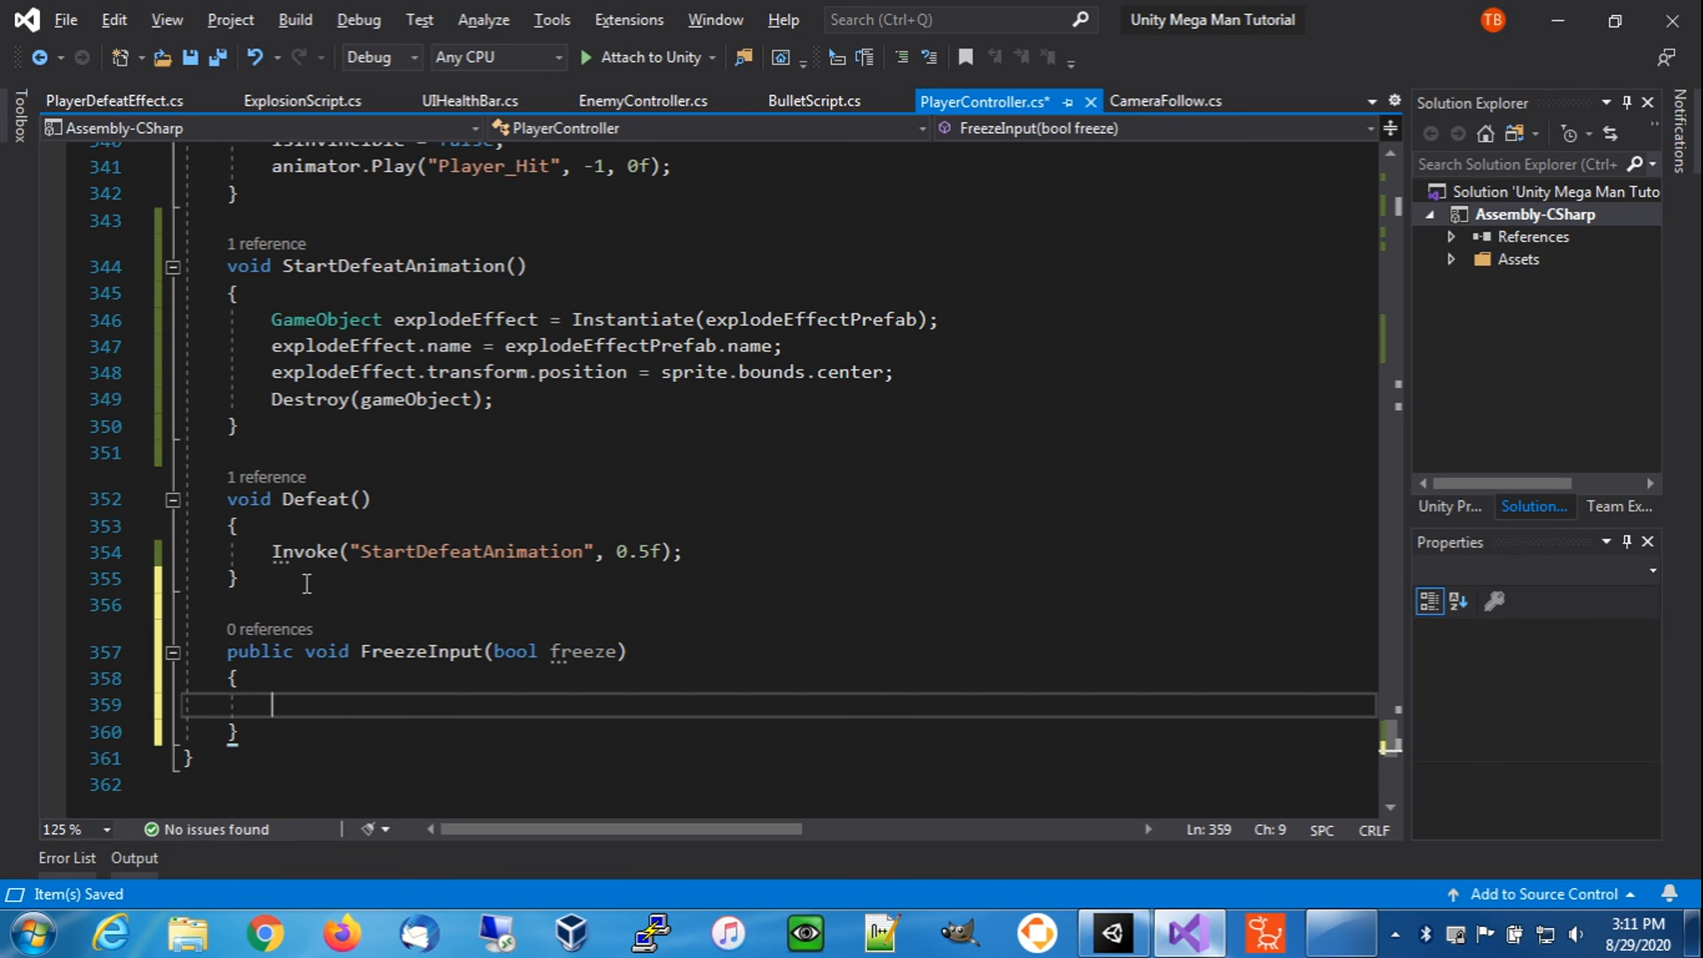
- In the FreezeInput body, assign the parameter to the flag with freezeInput = freeze;
{"action": "type", "text": "freez"}
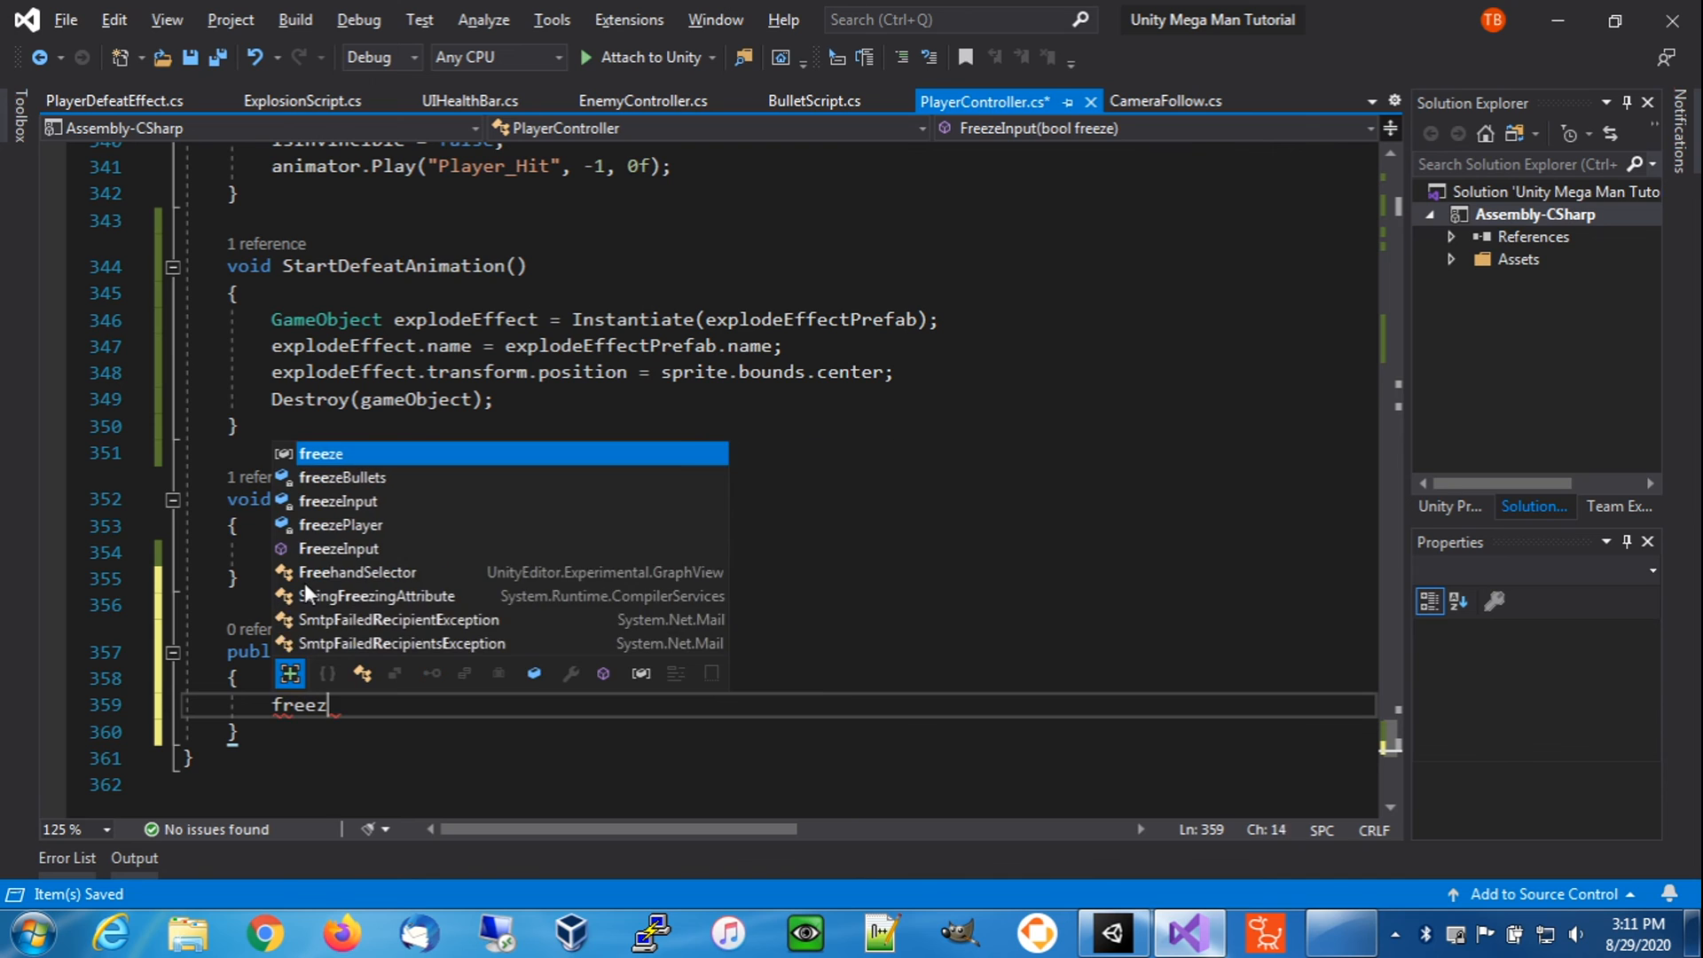
{"action": "type", "text": "eInput "}
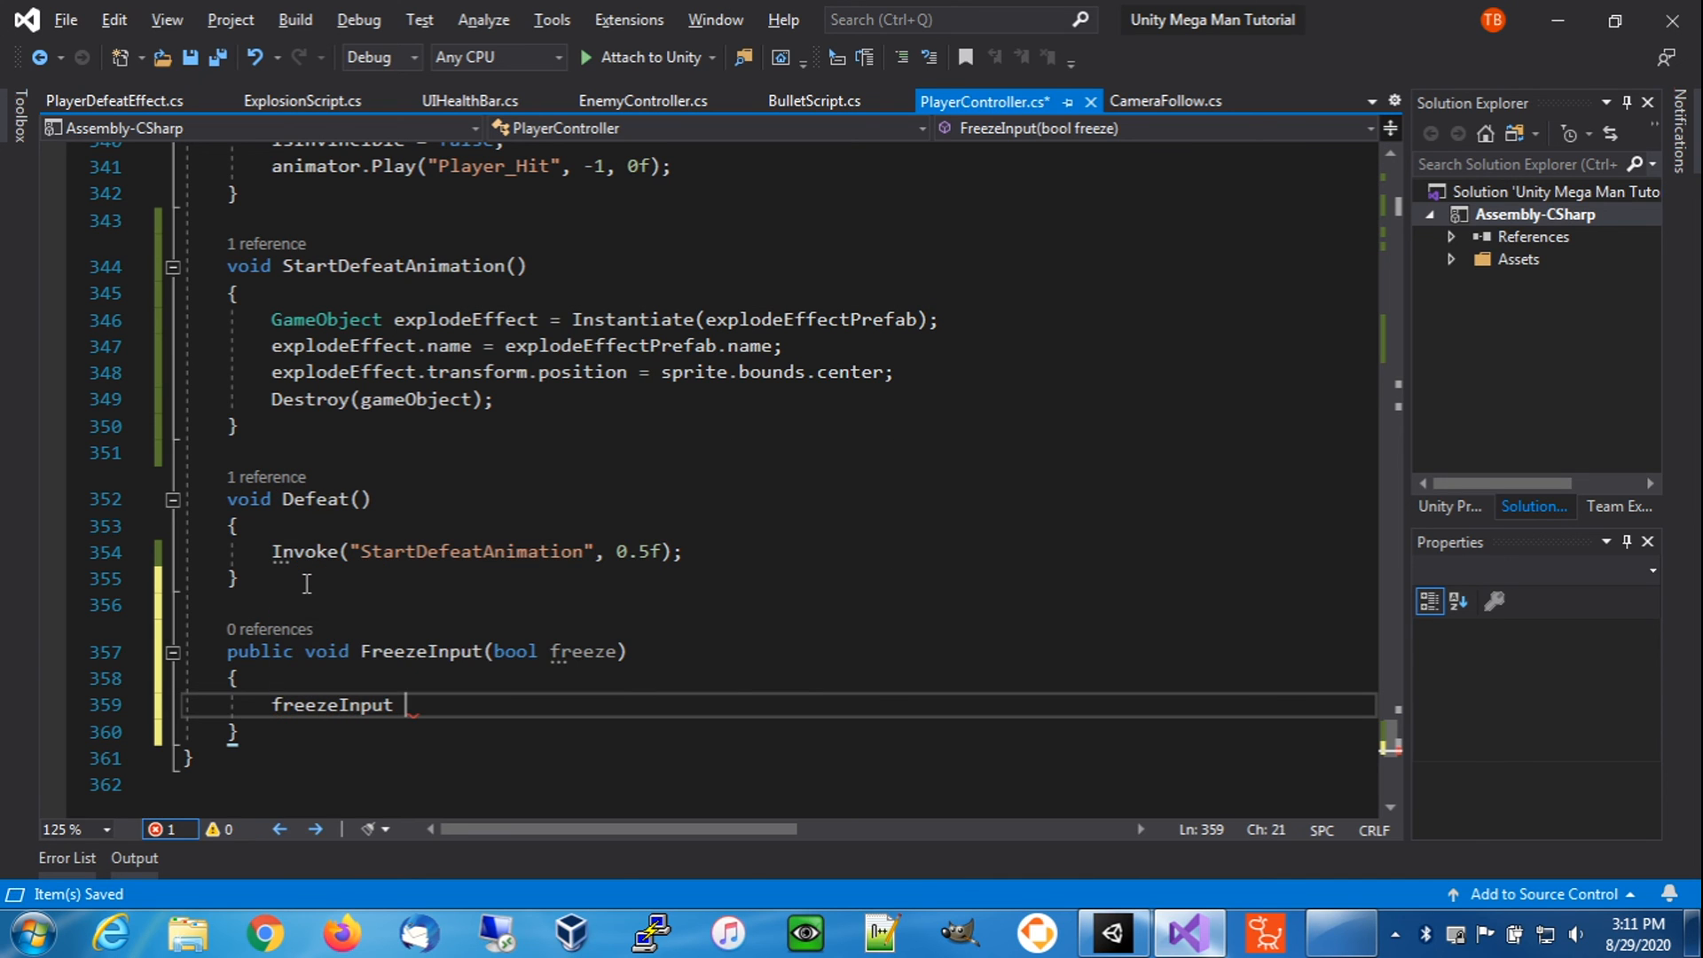
{"action": "type", "text": "= free"}
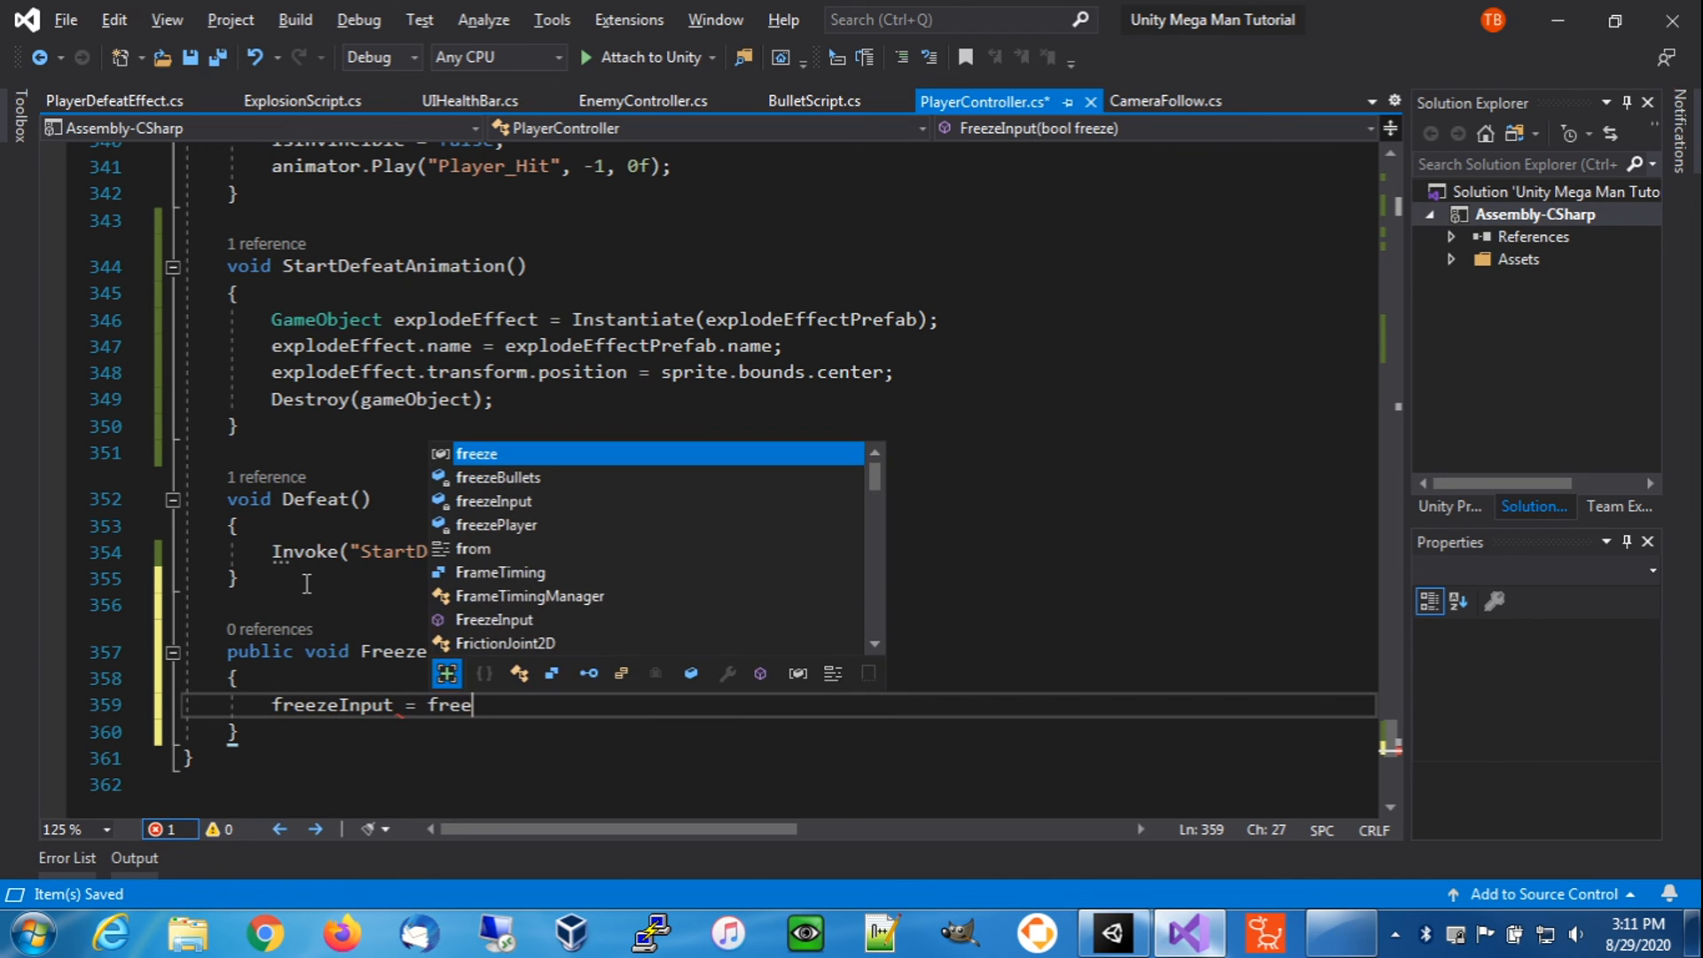
{"action": "key", "text": "Tab"}
{"action": "type", "text": ";"}
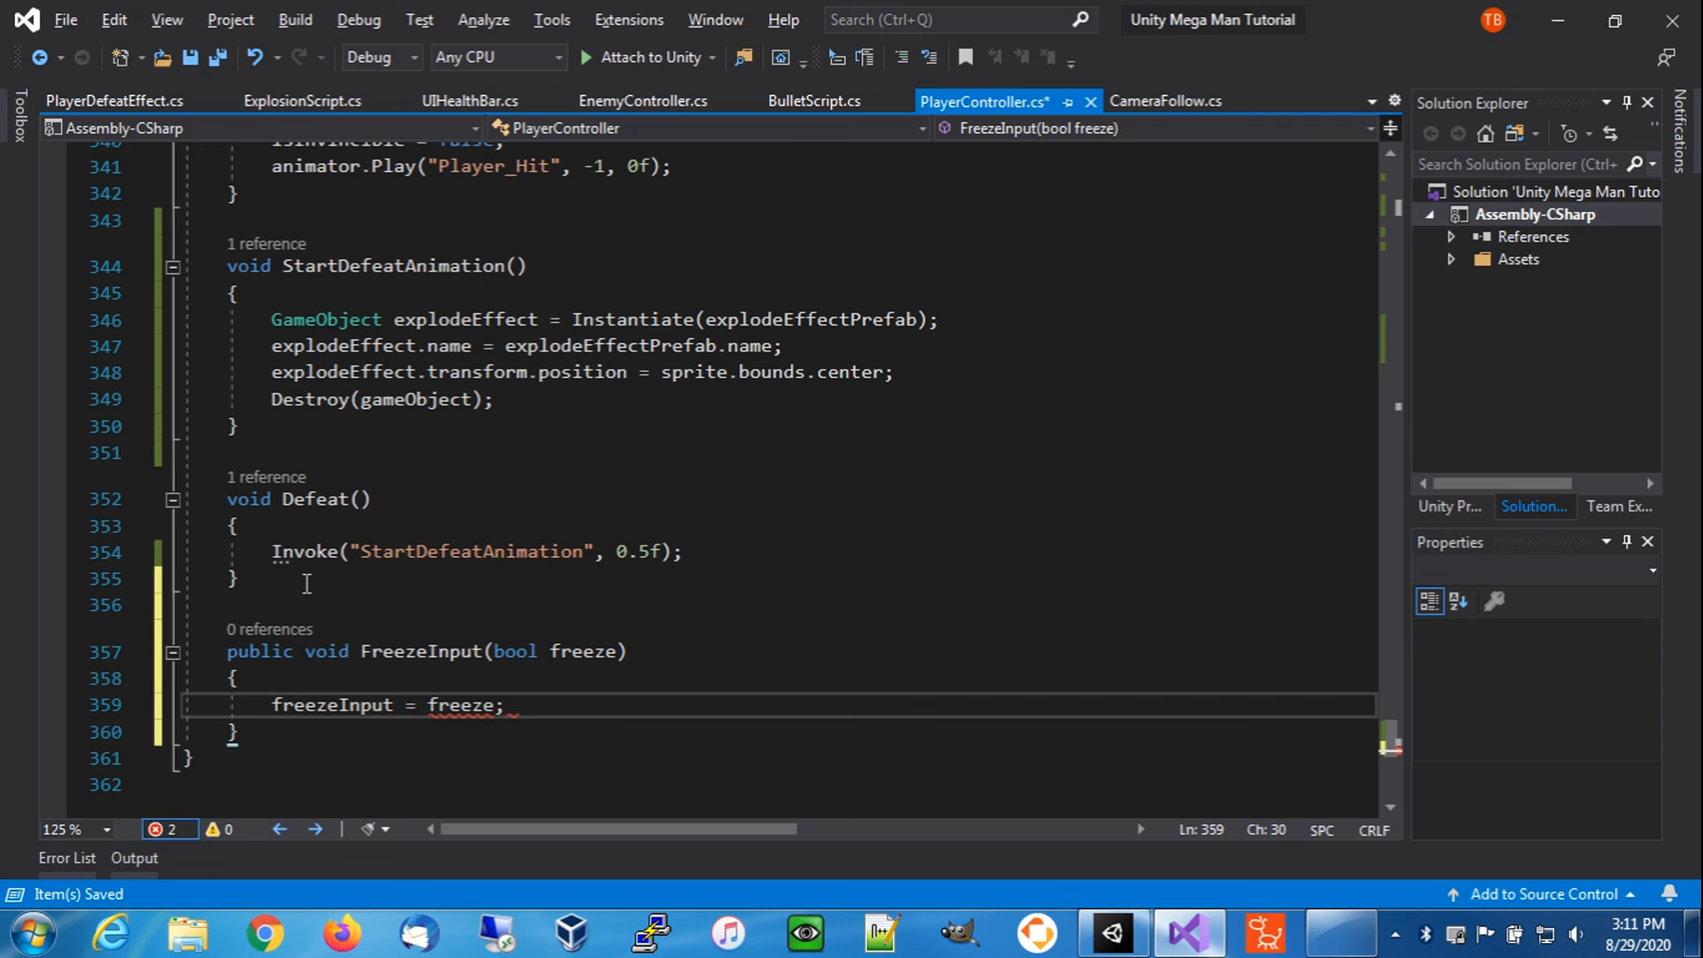
- Below FreezeInput in PlayerController.cs, add an empty method public void FreezePlayer(bool freeze)
{"action": "key", "text": "Down"}
{"action": "key", "text": "Return"}
{"action": "key", "text": "Return"}
{"action": "type", "text": "public void"}
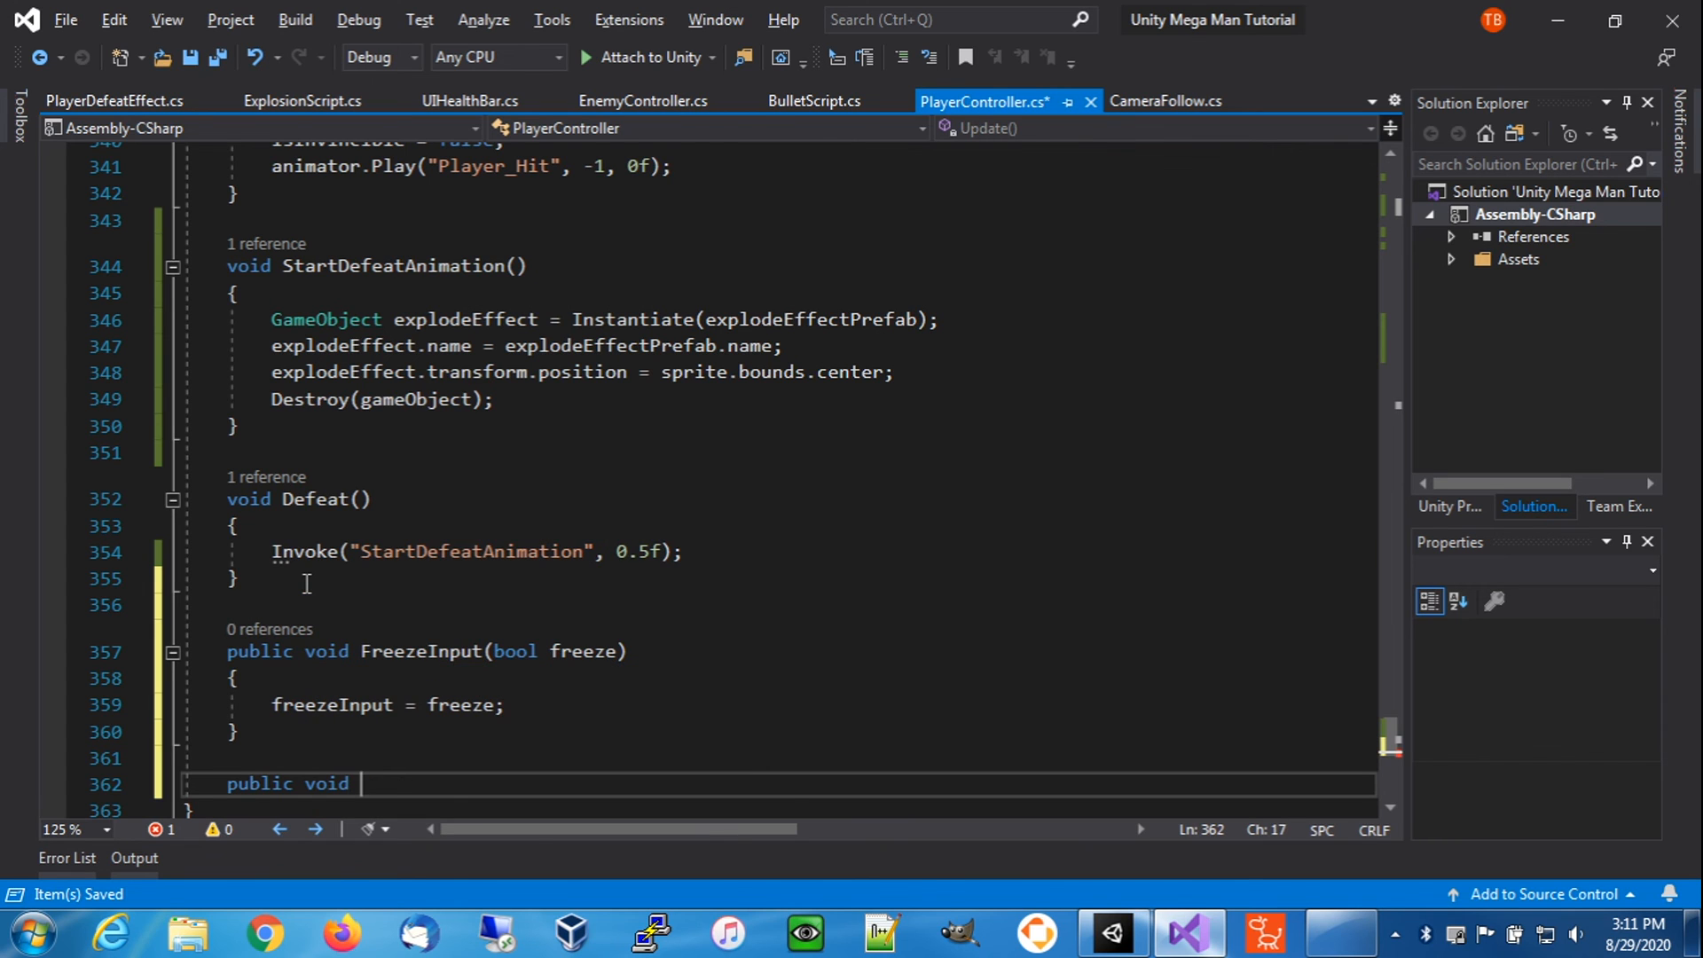
{"action": "type", "text": "FreezePlayer"}
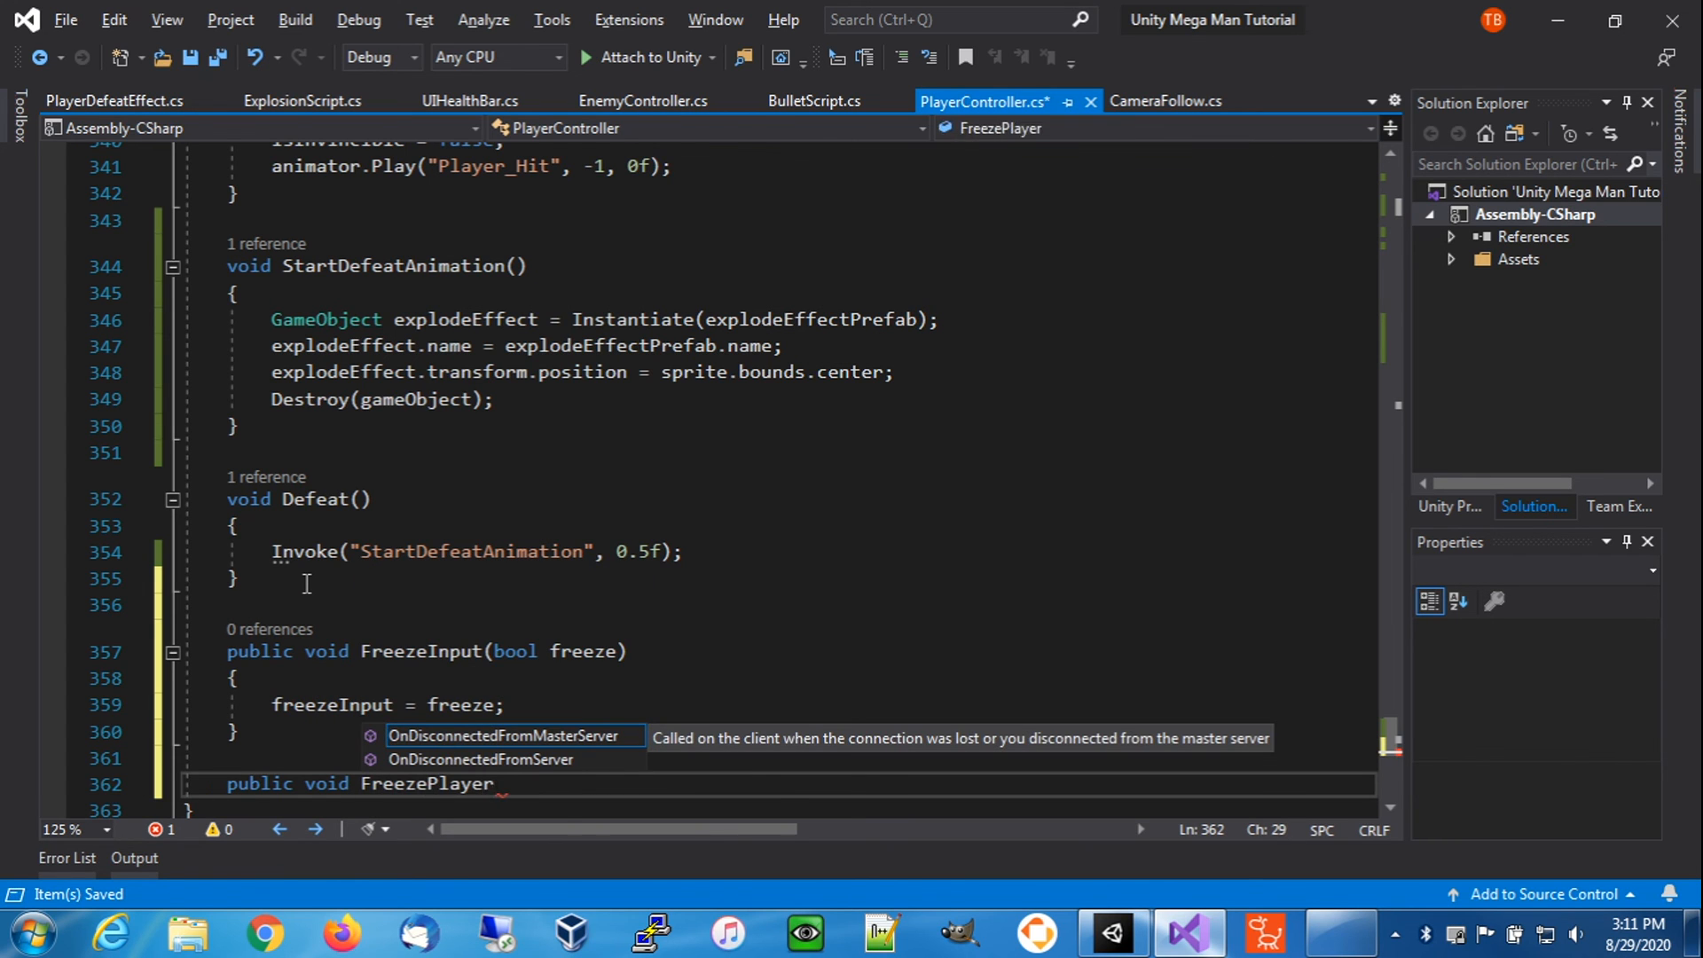
{"action": "type", "text": "(bool "}
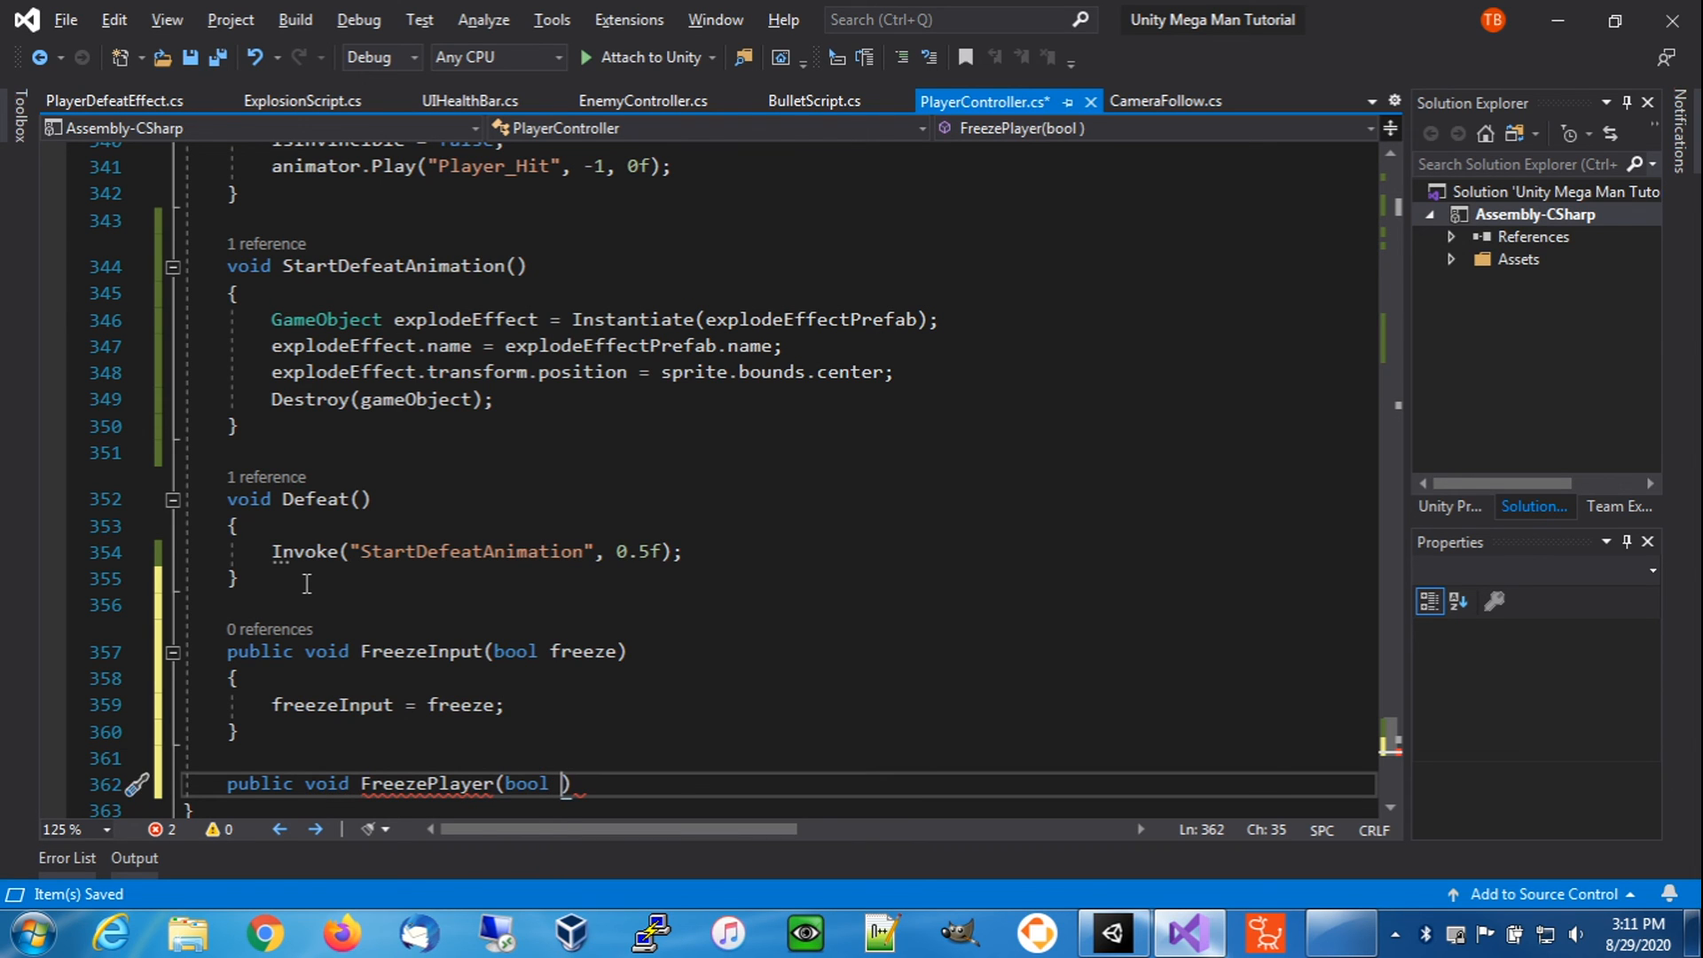
{"action": "type", "text": "freeze) {"}
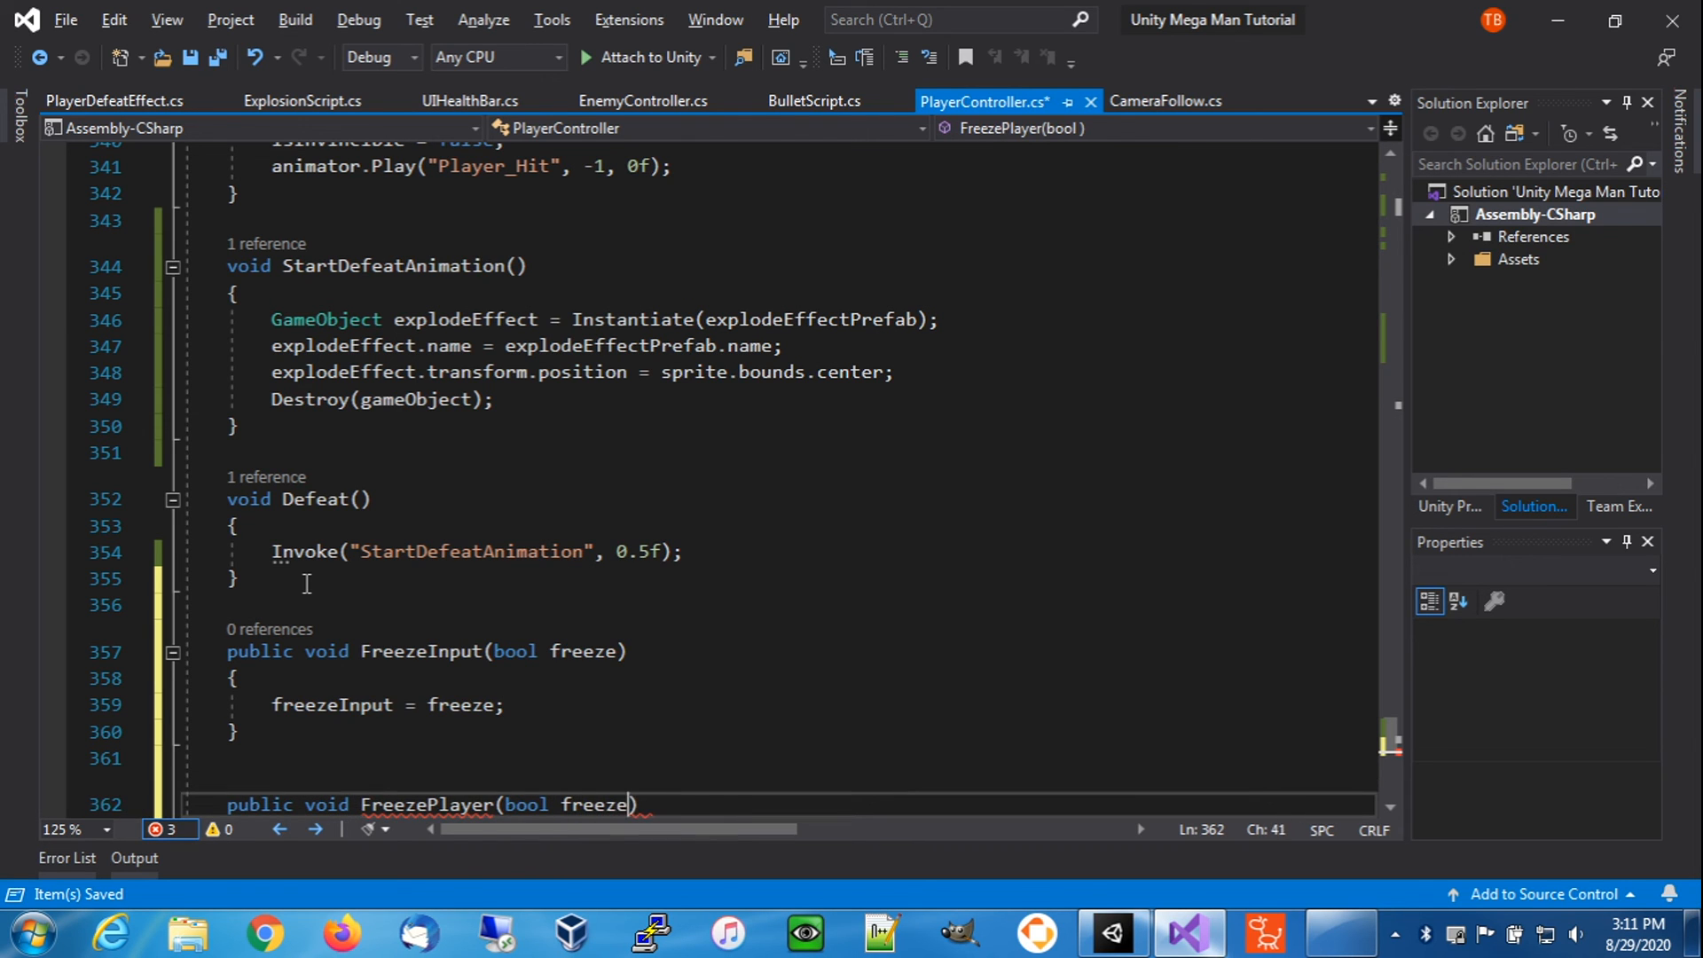
{"action": "key", "text": "Return"}
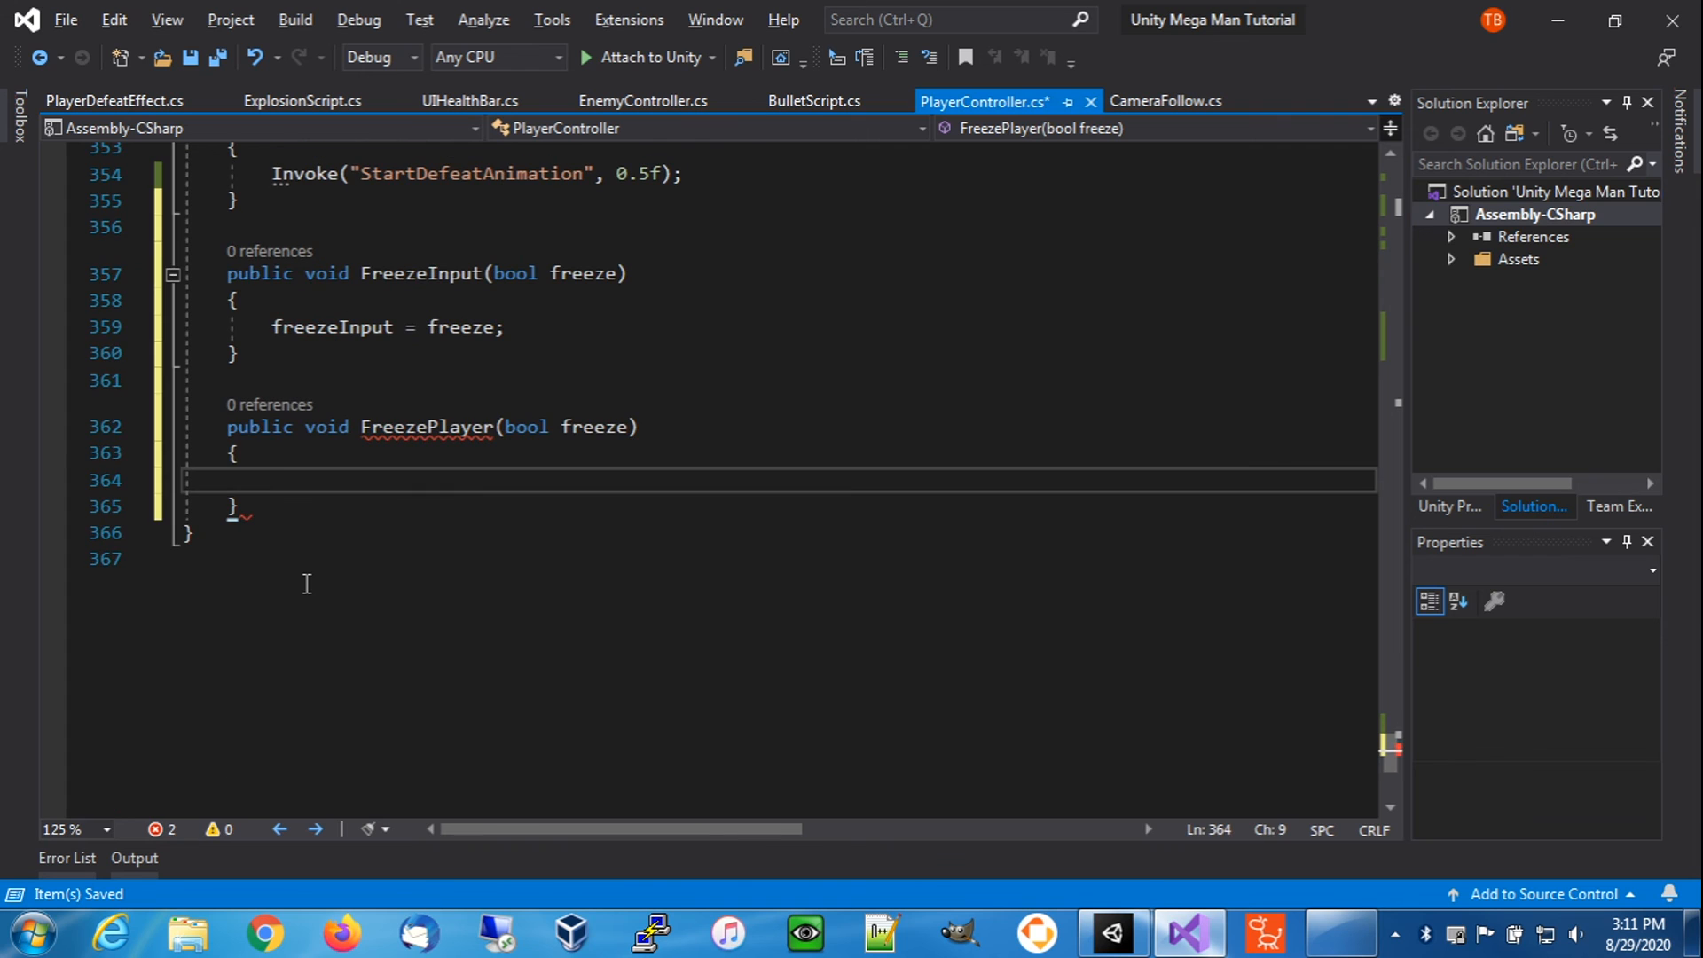
- Copy the whole if (freeze)/else block from FreezeEnemy in EnemyController.cs into the FreezePlayer body in PlayerController.cs
{"action": "left_click", "coordinate": [626, 104]}
{"action": "scroll", "coordinate": [454, 355], "scroll_direction": "down", "scroll_amount": 1}
{"action": "left_click", "coordinate": [454, 305]}
{"action": "key", "text": "Home"}
{"action": "key", "text": "Home"}
{"action": "key", "text": "shift+Down"}
{"action": "key", "text": "shift+Down"}
{"action": "key", "text": "shift+Down"}
{"action": "key", "text": "shift+Down"}
{"action": "key", "text": "shift+Down"}
{"action": "key", "text": "shift+Down"}
{"action": "key", "text": "shift+Down"}
{"action": "key", "text": "shift+Down"}
{"action": "key", "text": "shift+Down"}
{"action": "key", "text": "shift+Down"}
{"action": "key", "text": "shift+Down"}
{"action": "key", "text": "shift+Down"}
{"action": "key", "text": "shift+Down"}
{"action": "key", "text": "ctrl+c"}
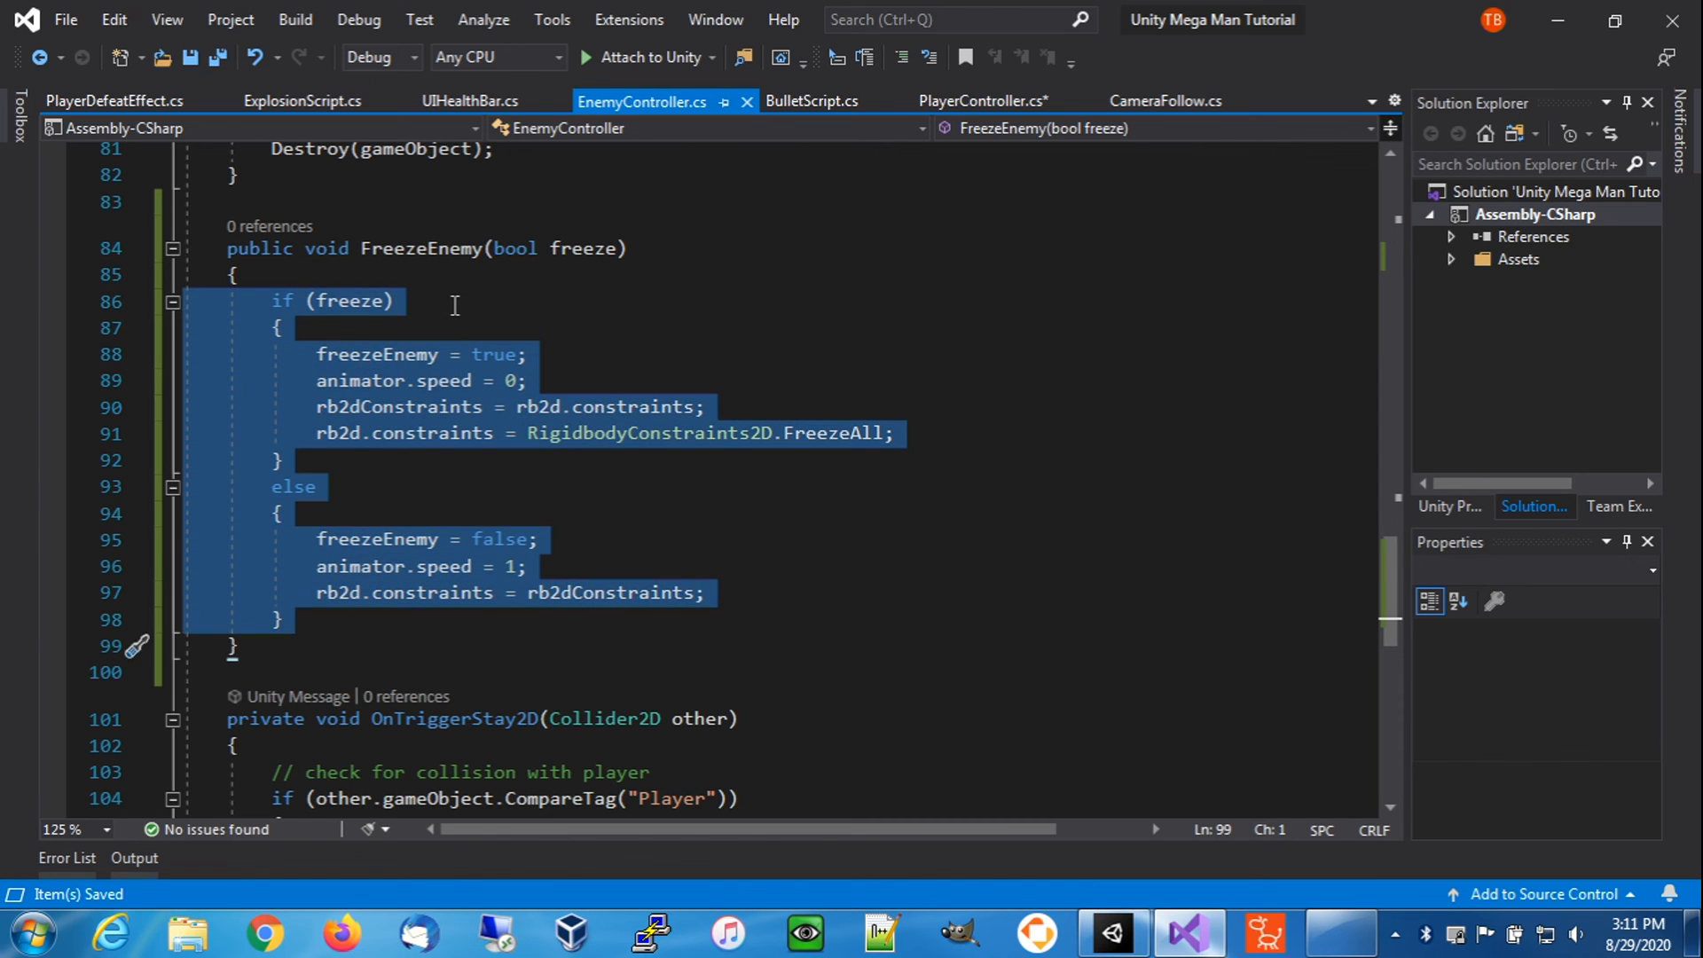
{"action": "left_click", "coordinate": [517, 406]}
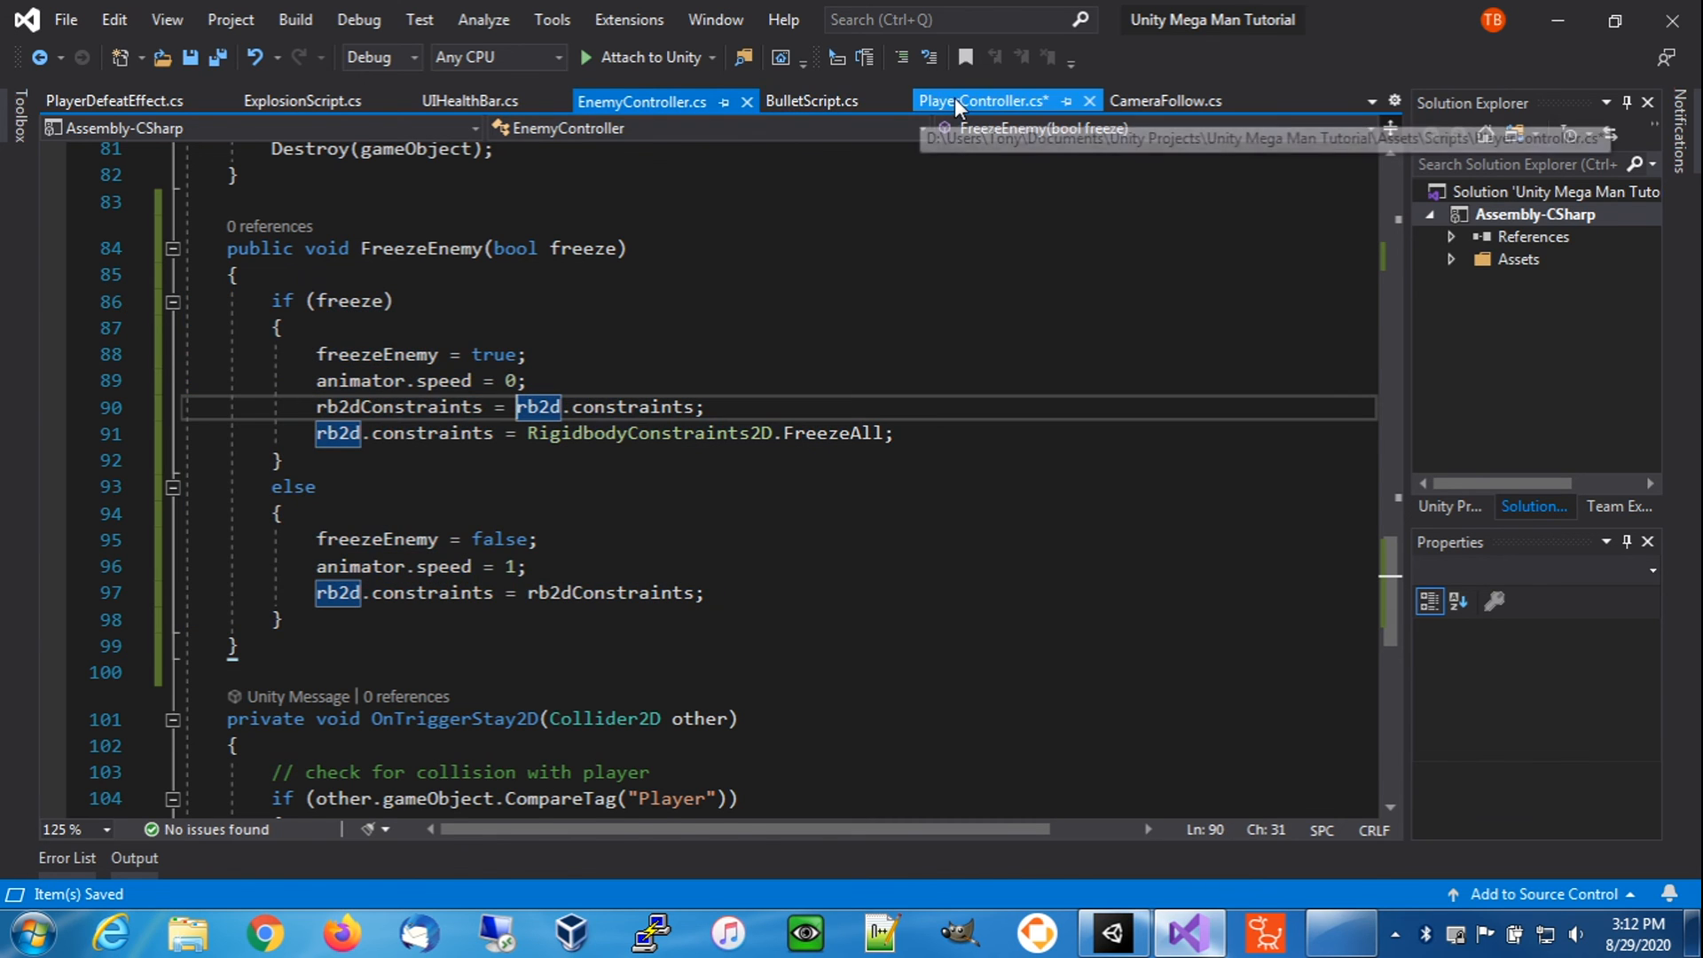
{"action": "left_click", "coordinate": [982, 100]}
{"action": "key", "text": "ctrl+v"}
{"action": "key", "text": "BackSpace"}
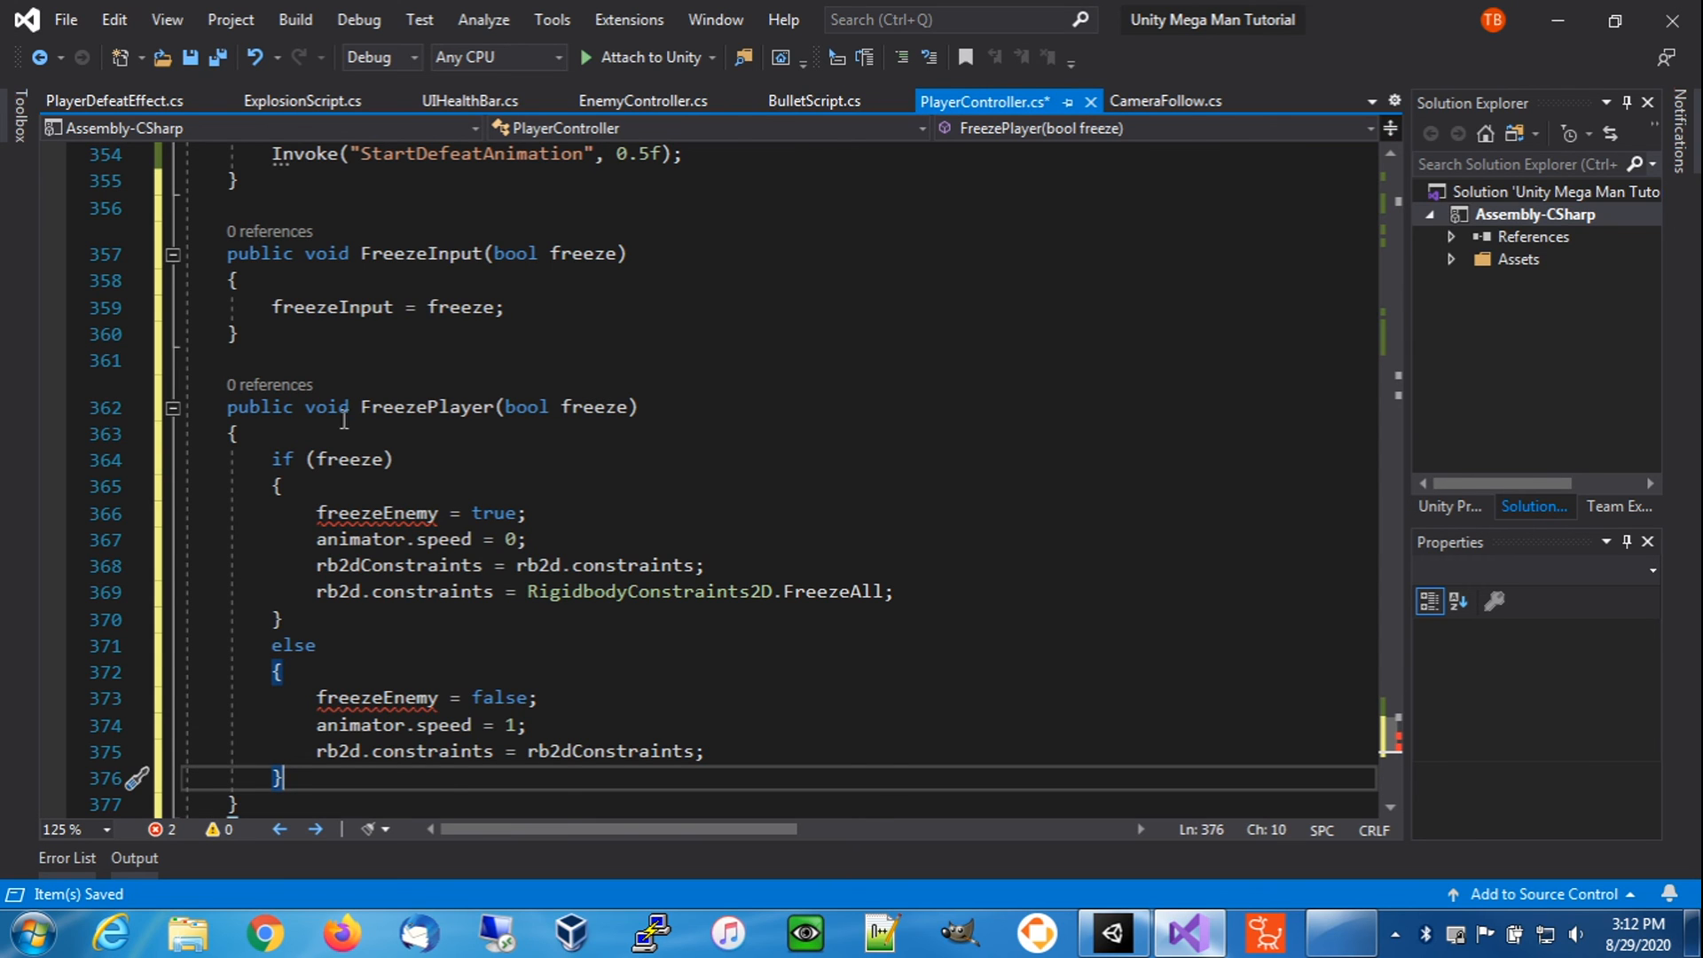
- Replace freezeEnemy with freezePlayer in both branches of FreezePlayer and save the script
{"action": "left_click_drag", "start_coordinate": [382, 512], "coordinate": [440, 512]}
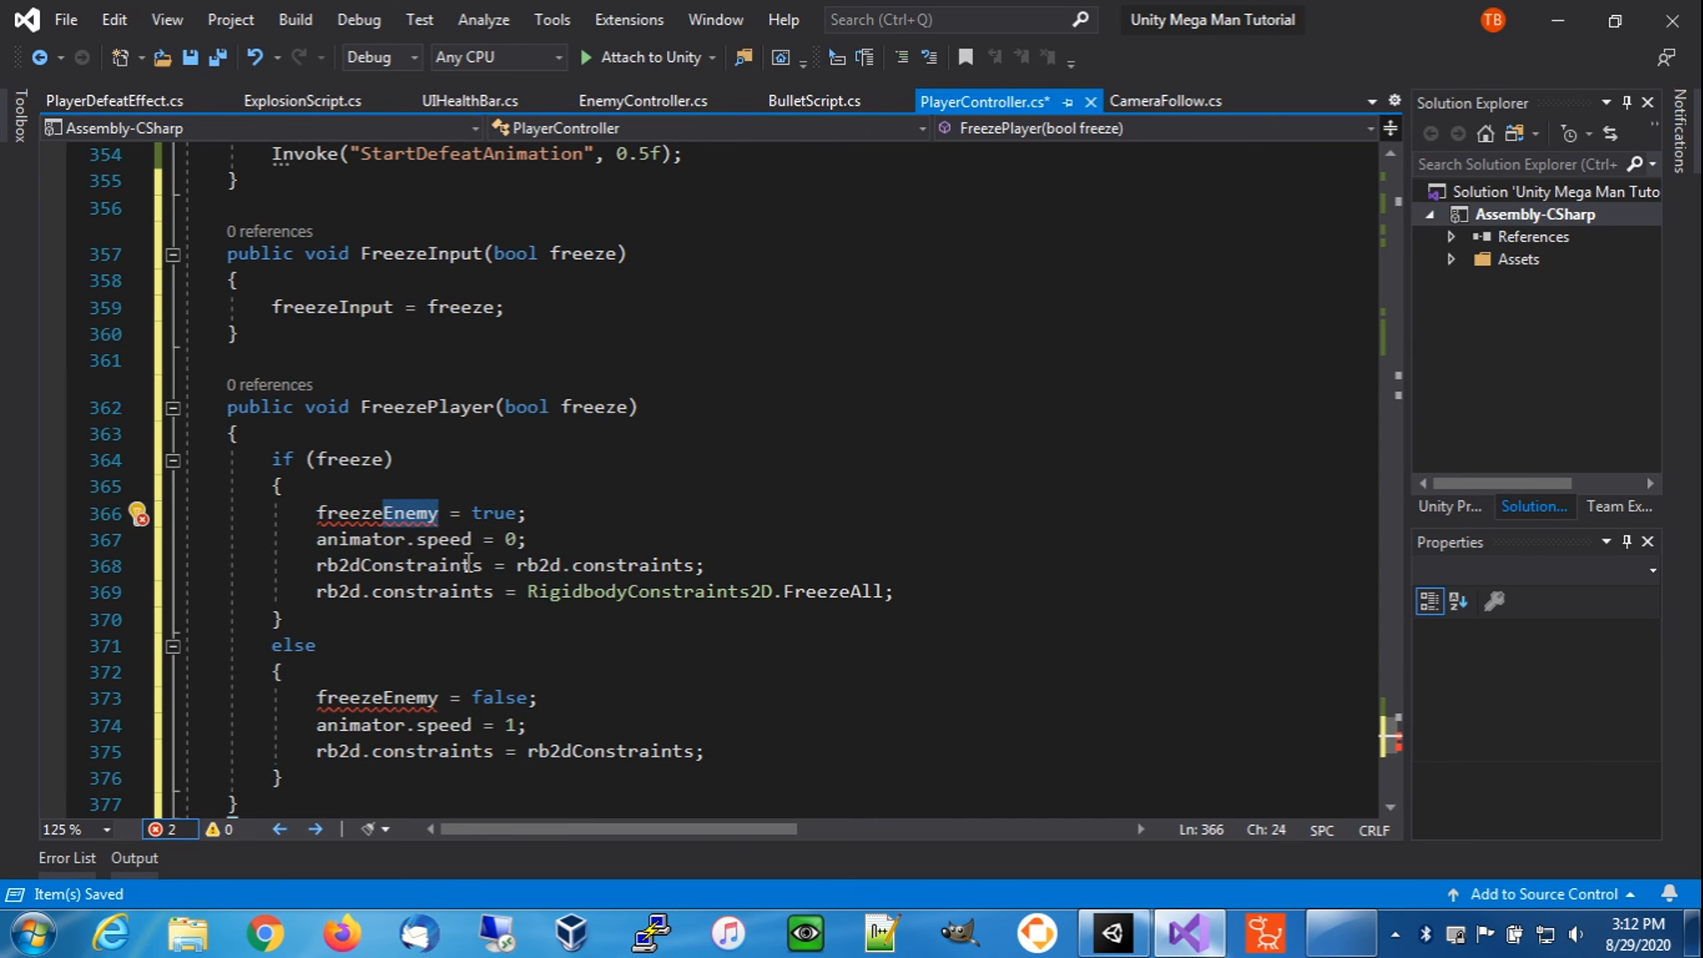
{"action": "type", "text": "Player"}
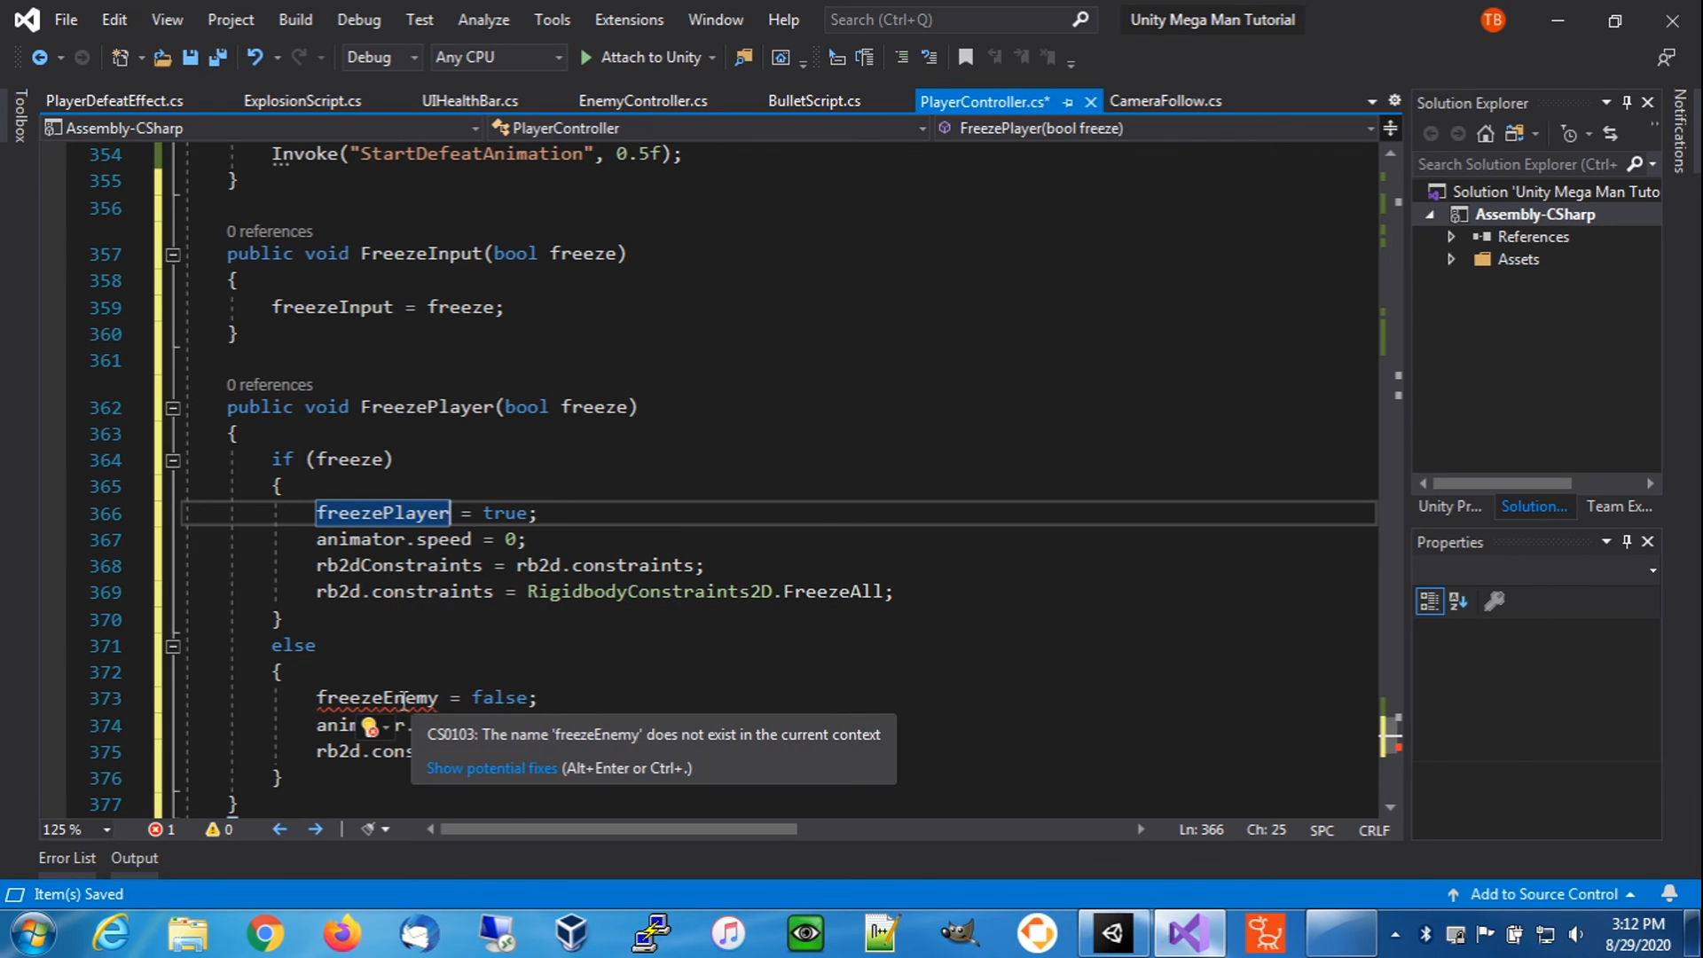
{"action": "left_click_drag", "start_coordinate": [377, 698], "coordinate": [439, 697]}
{"action": "left_click", "coordinate": [440, 697]}
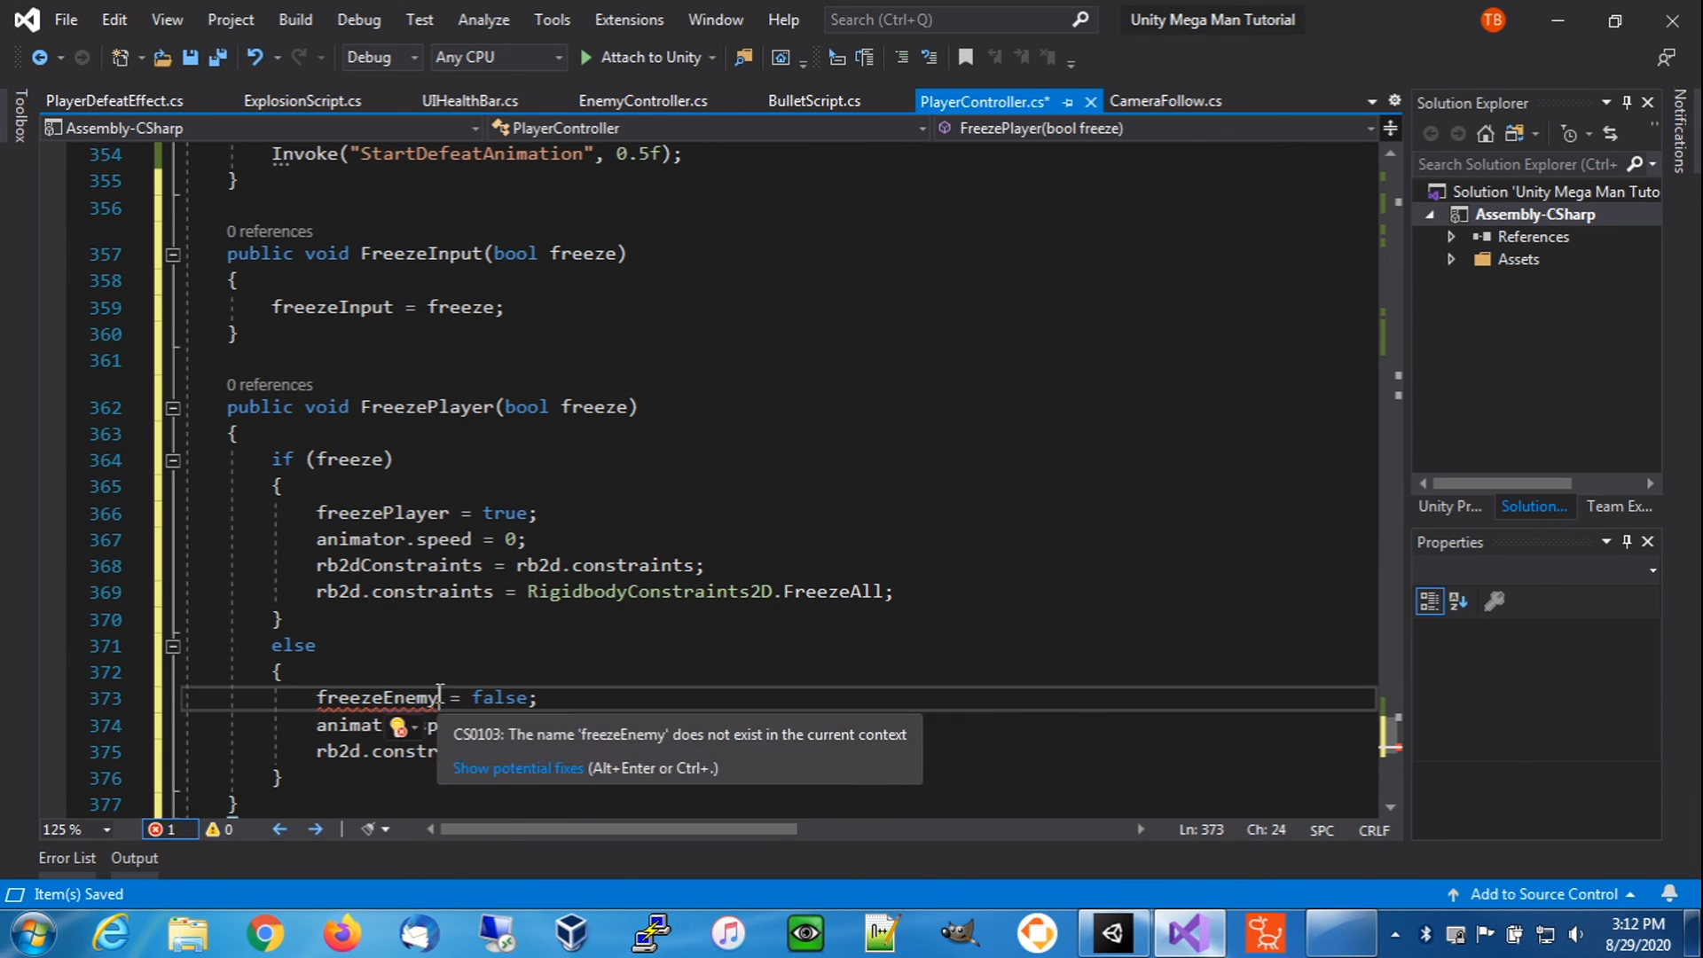
{"action": "key", "text": "BackSpace"}
{"action": "key", "text": "BackSpace"}
{"action": "key", "text": "BackSpace"}
{"action": "key", "text": "BackSpace"}
{"action": "key", "text": "BackSpace"}
{"action": "type", "text": "Player"}
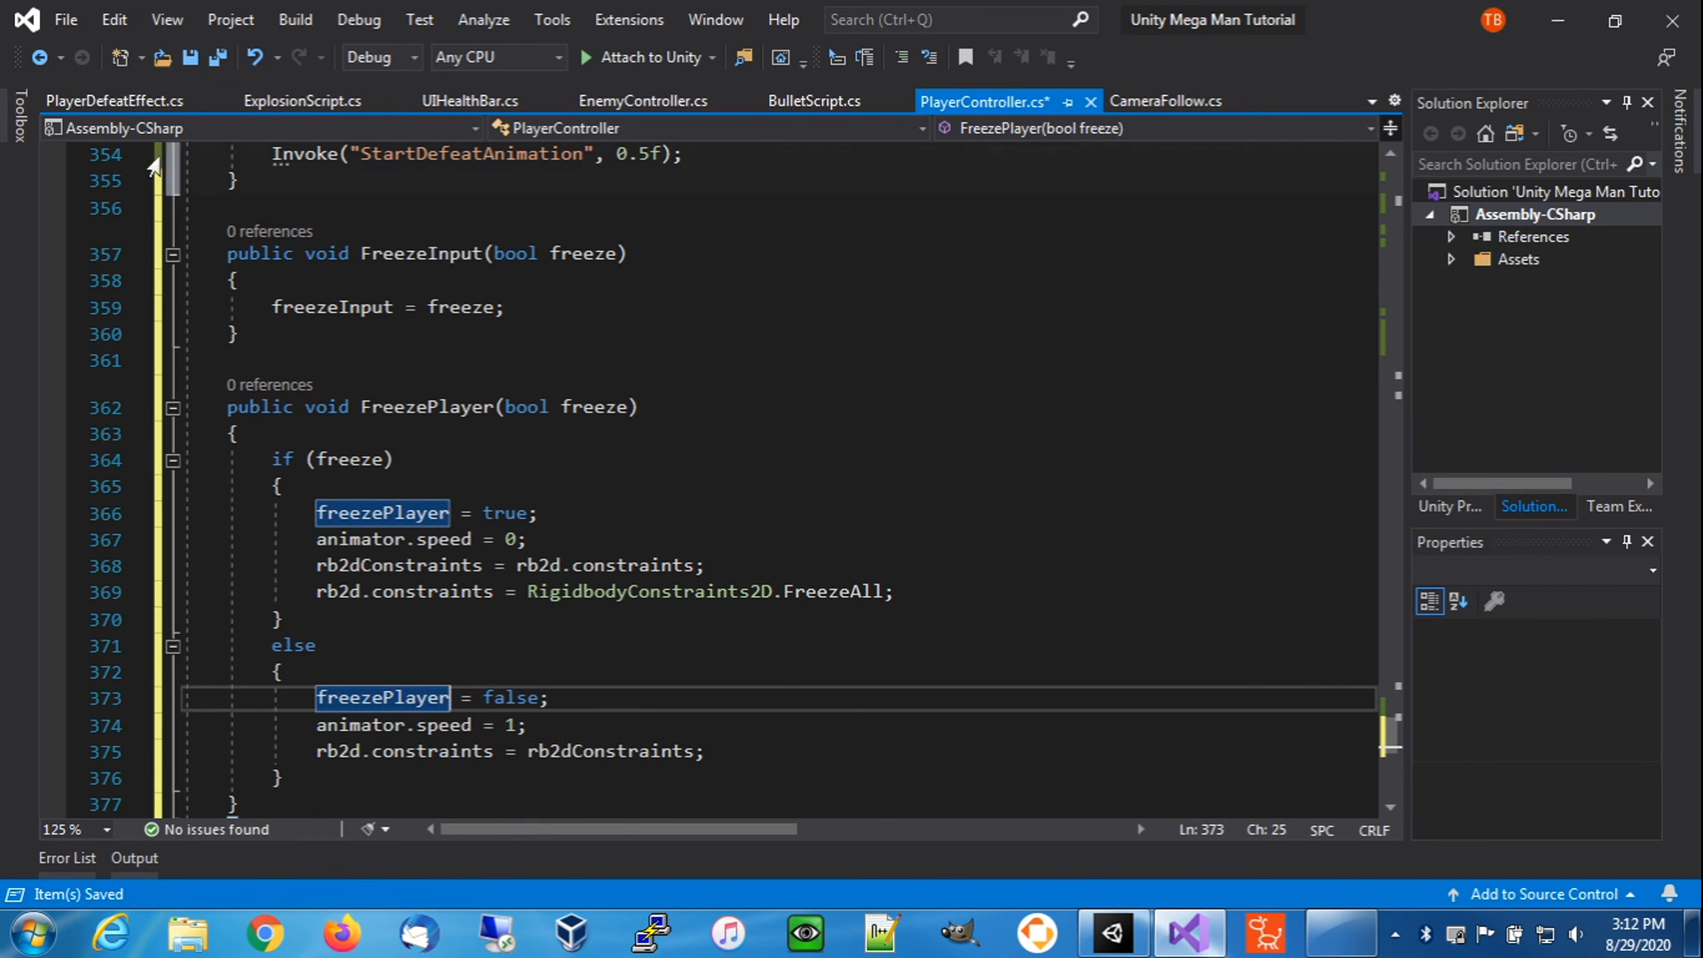
{"action": "left_click", "coordinate": [189, 58]}
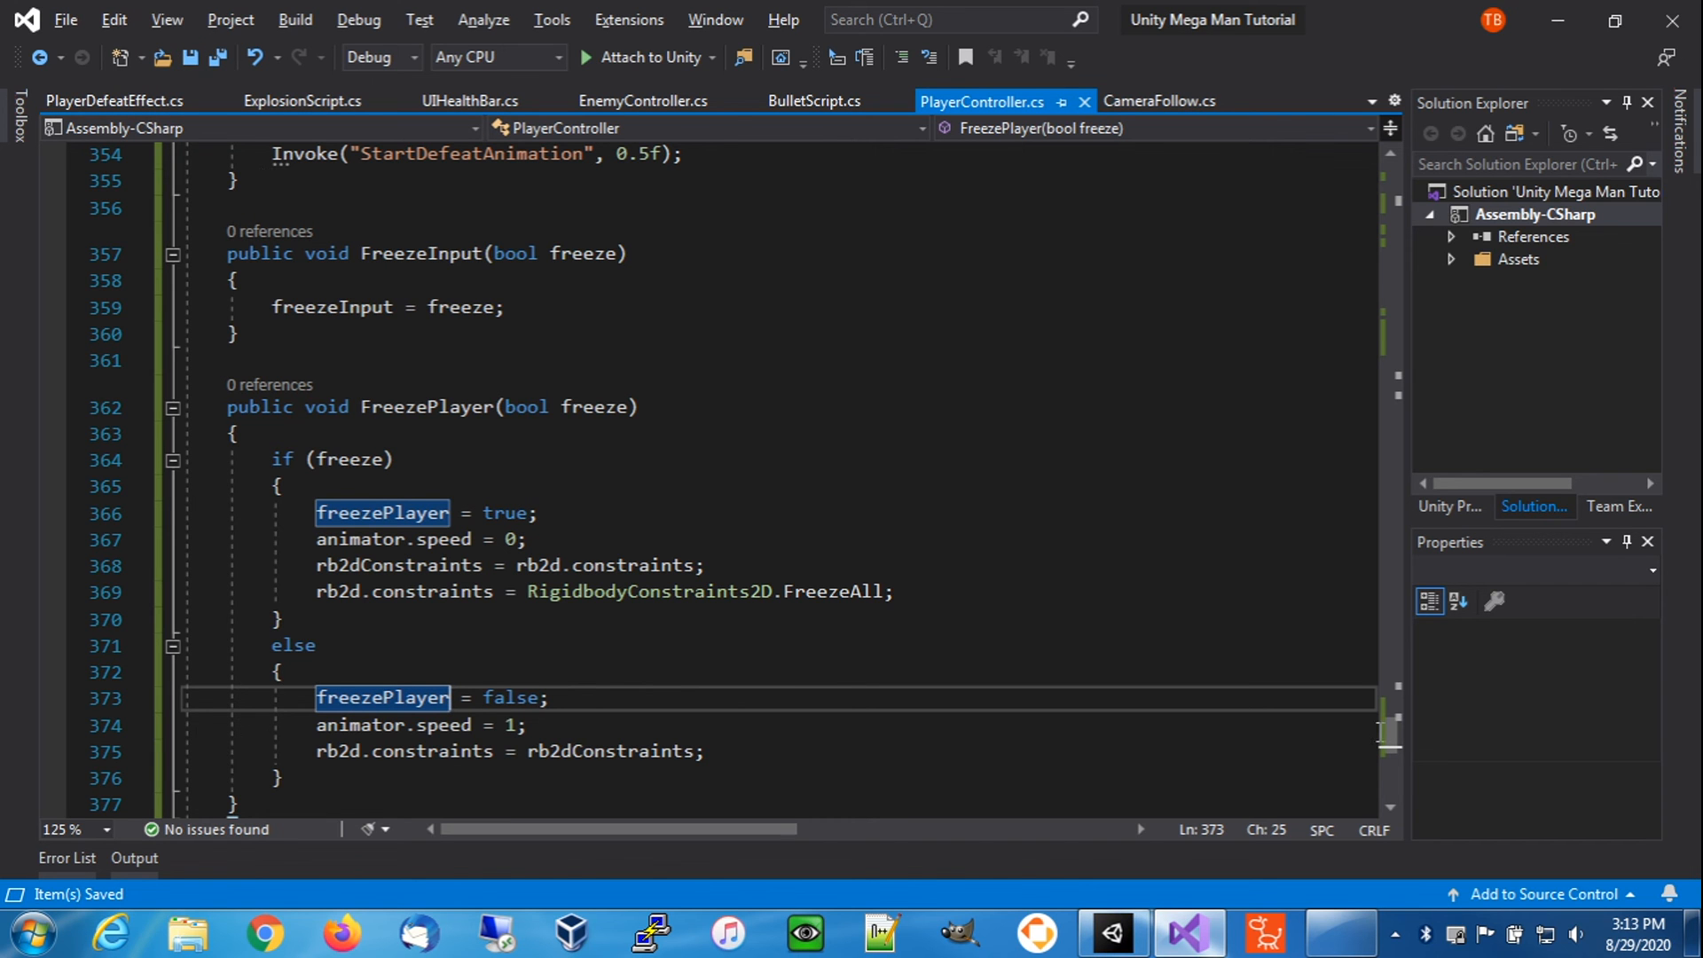
- In PlayerDirectionInput, add an empty if (!freezeInput) block directly below the get keyboard input comment
{"action": "left_click_drag", "start_coordinate": [1395, 728], "coordinate": [1380, 312]}
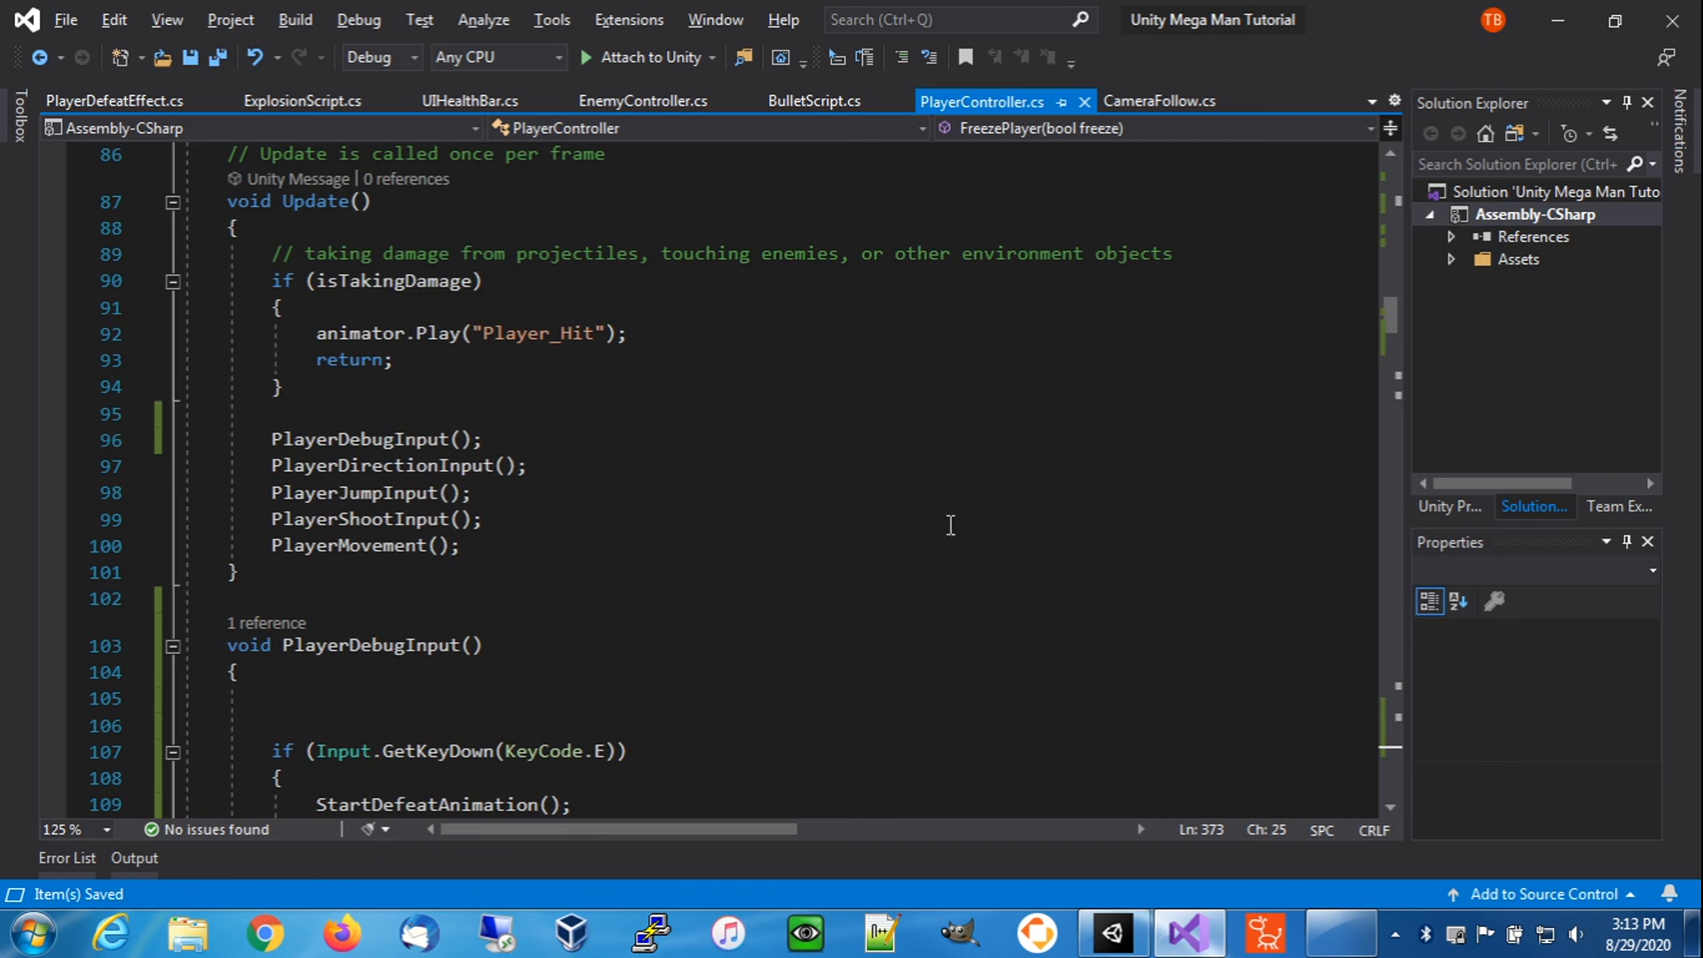
{"action": "scroll", "coordinate": [743, 606], "scroll_direction": "down", "scroll_amount": 9}
{"action": "scroll", "coordinate": [743, 607], "scroll_direction": "down", "scroll_amount": 1}
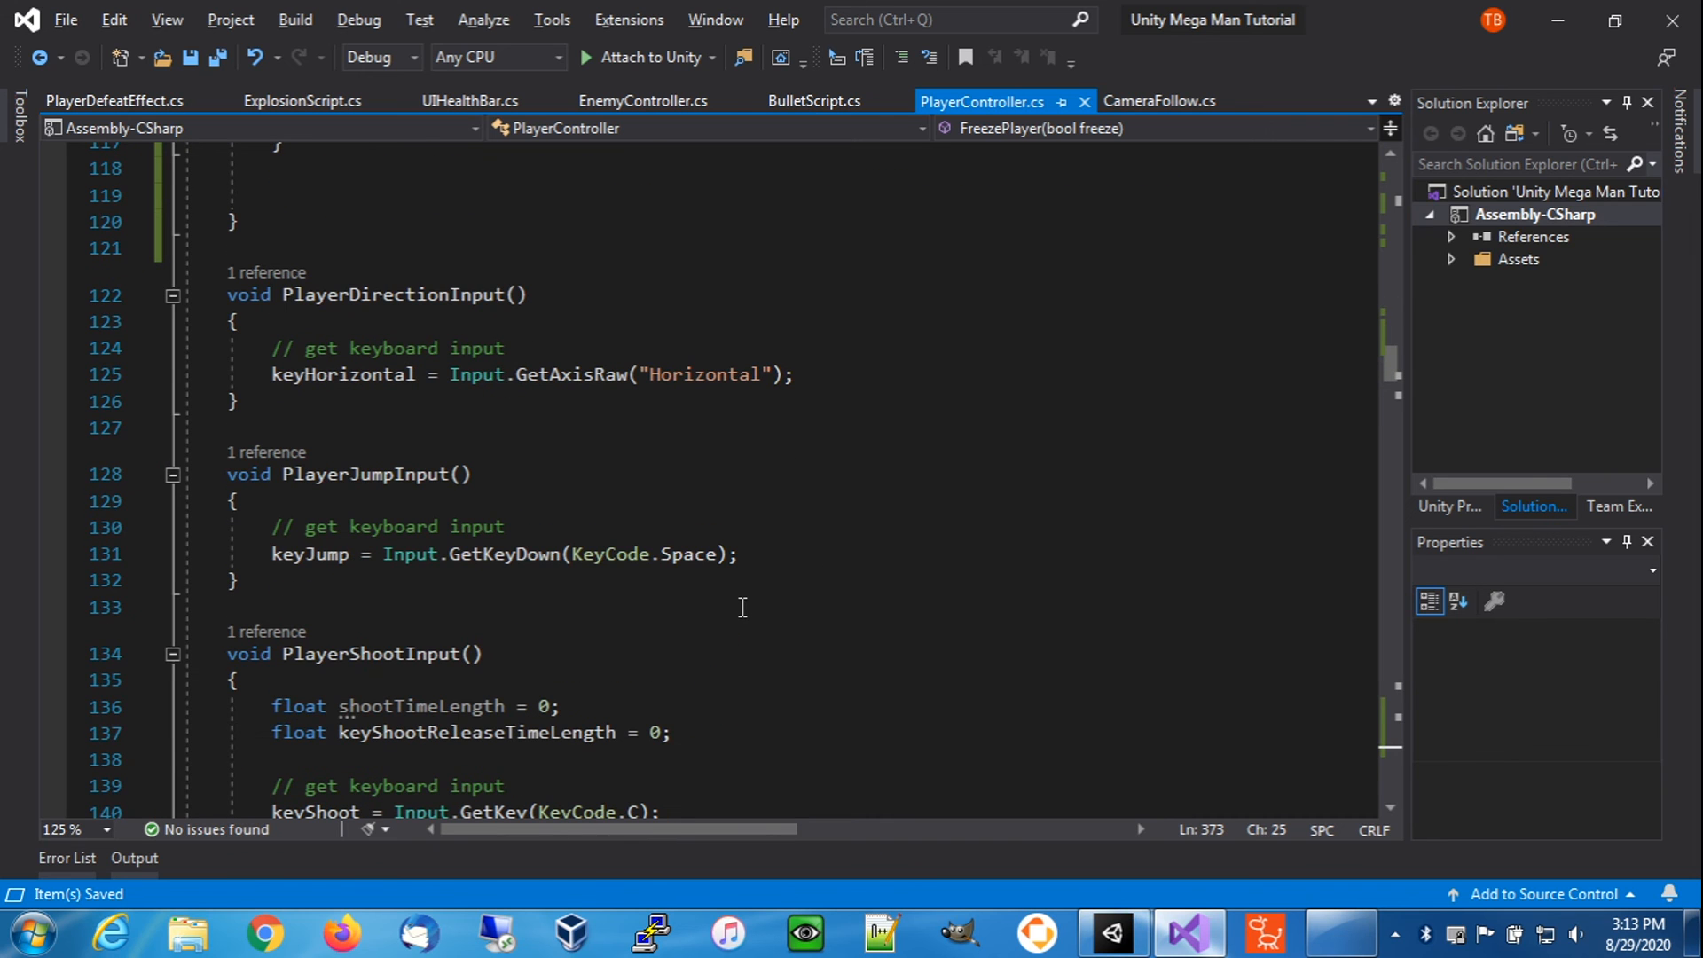
{"action": "left_click", "coordinate": [545, 350]}
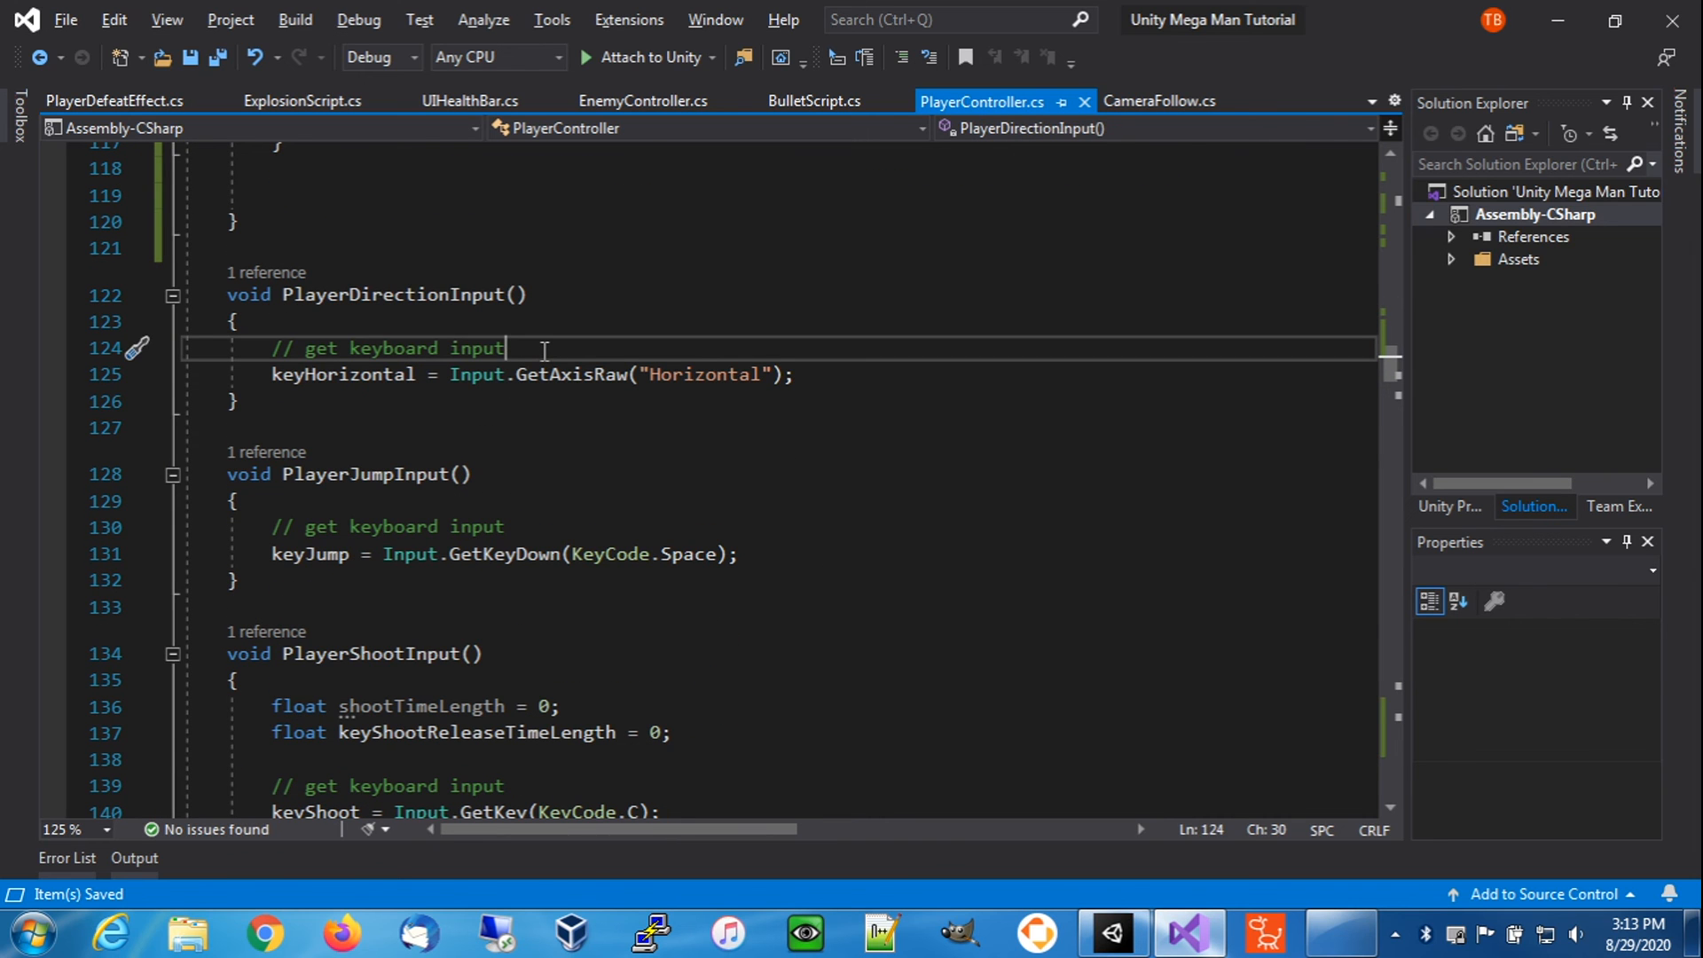
{"action": "key", "text": "Return"}
{"action": "type", "text": "if (!"}
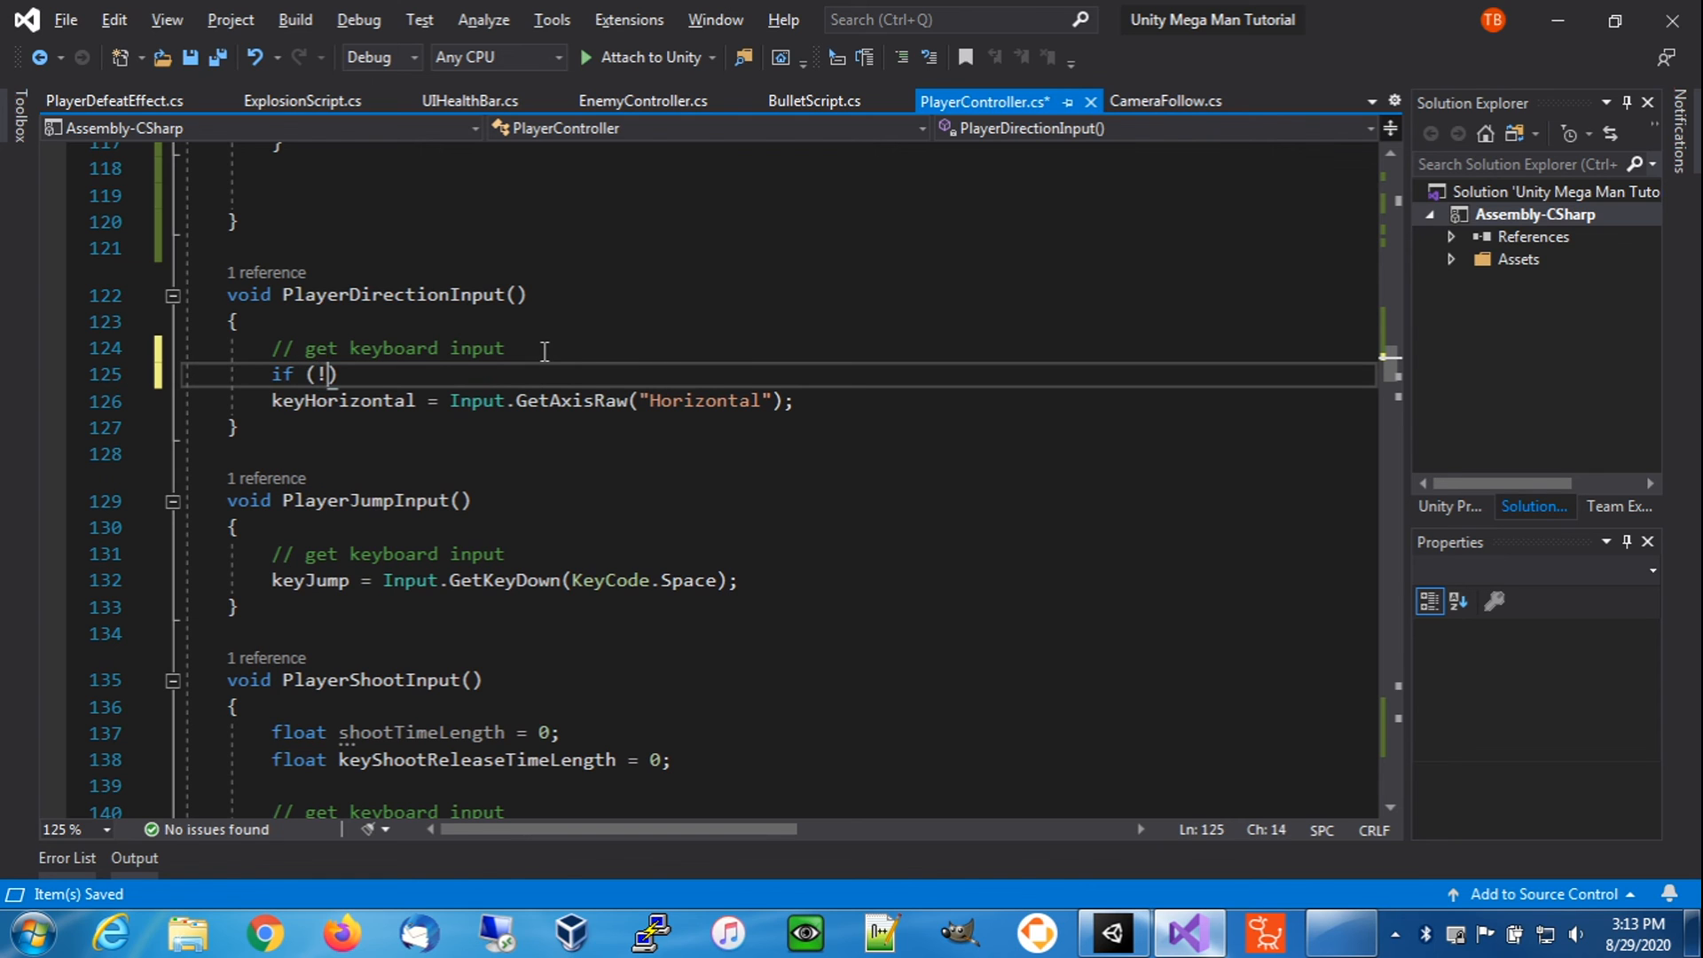
{"action": "type", "text": "free"}
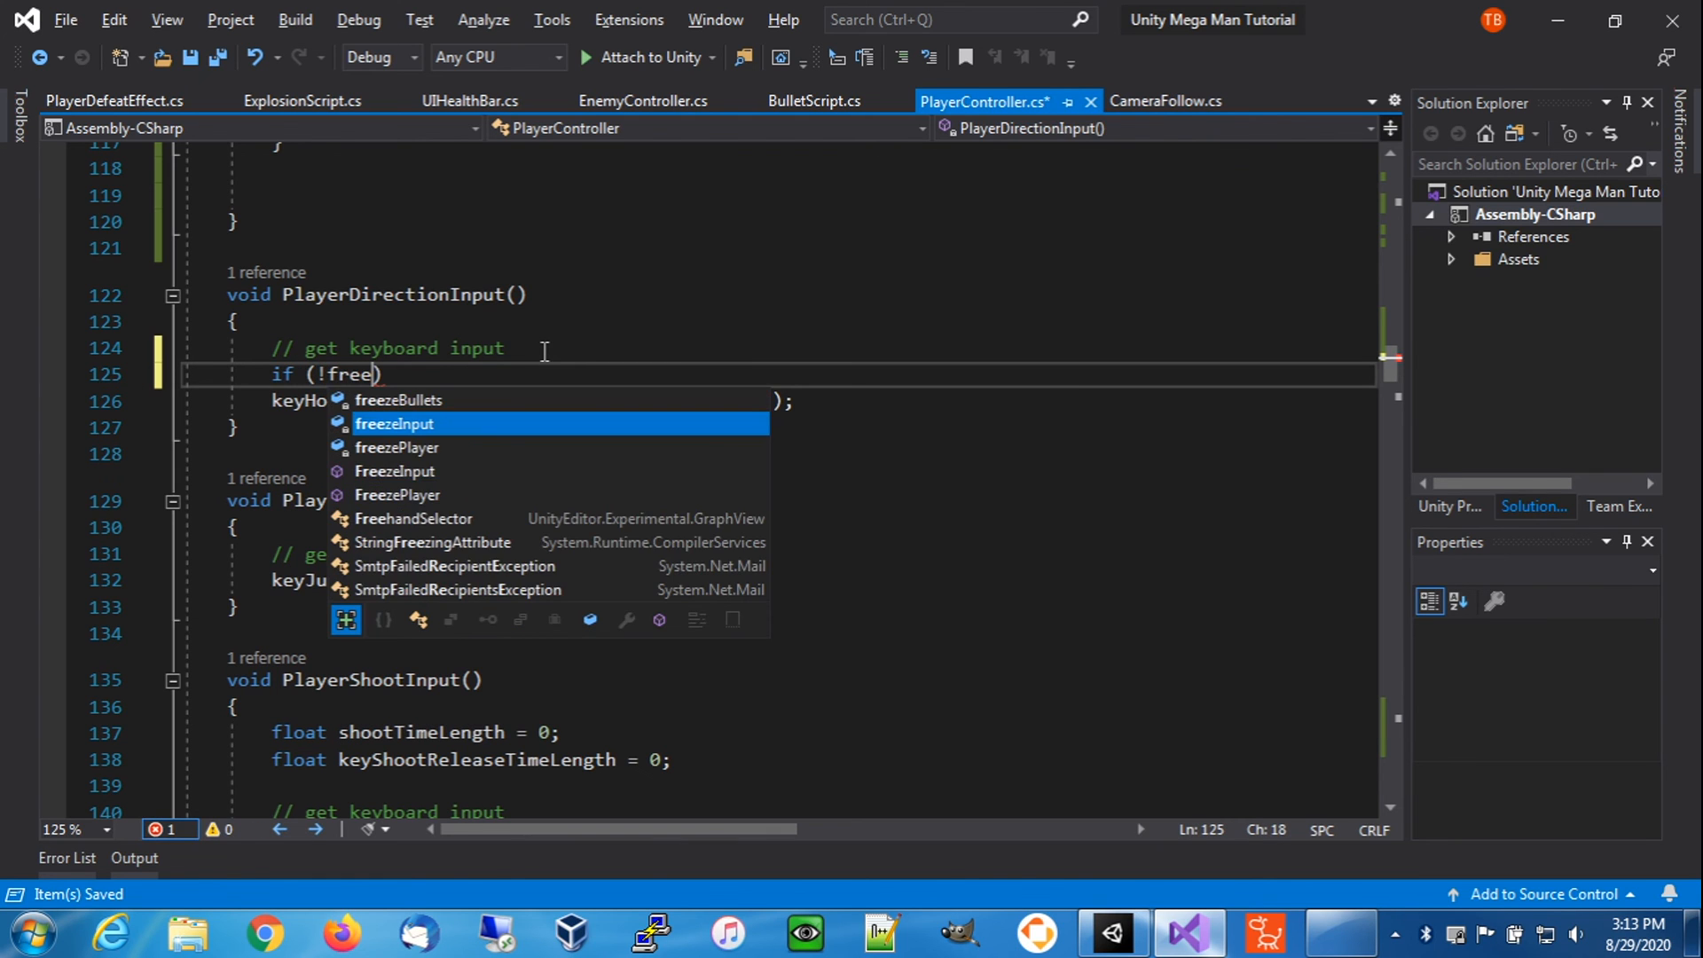
{"action": "key", "text": "Tab"}
{"action": "key", "text": "End"}
{"action": "key", "text": "Return"}
{"action": "type", "text": "{"}
{"action": "key", "text": "Return"}
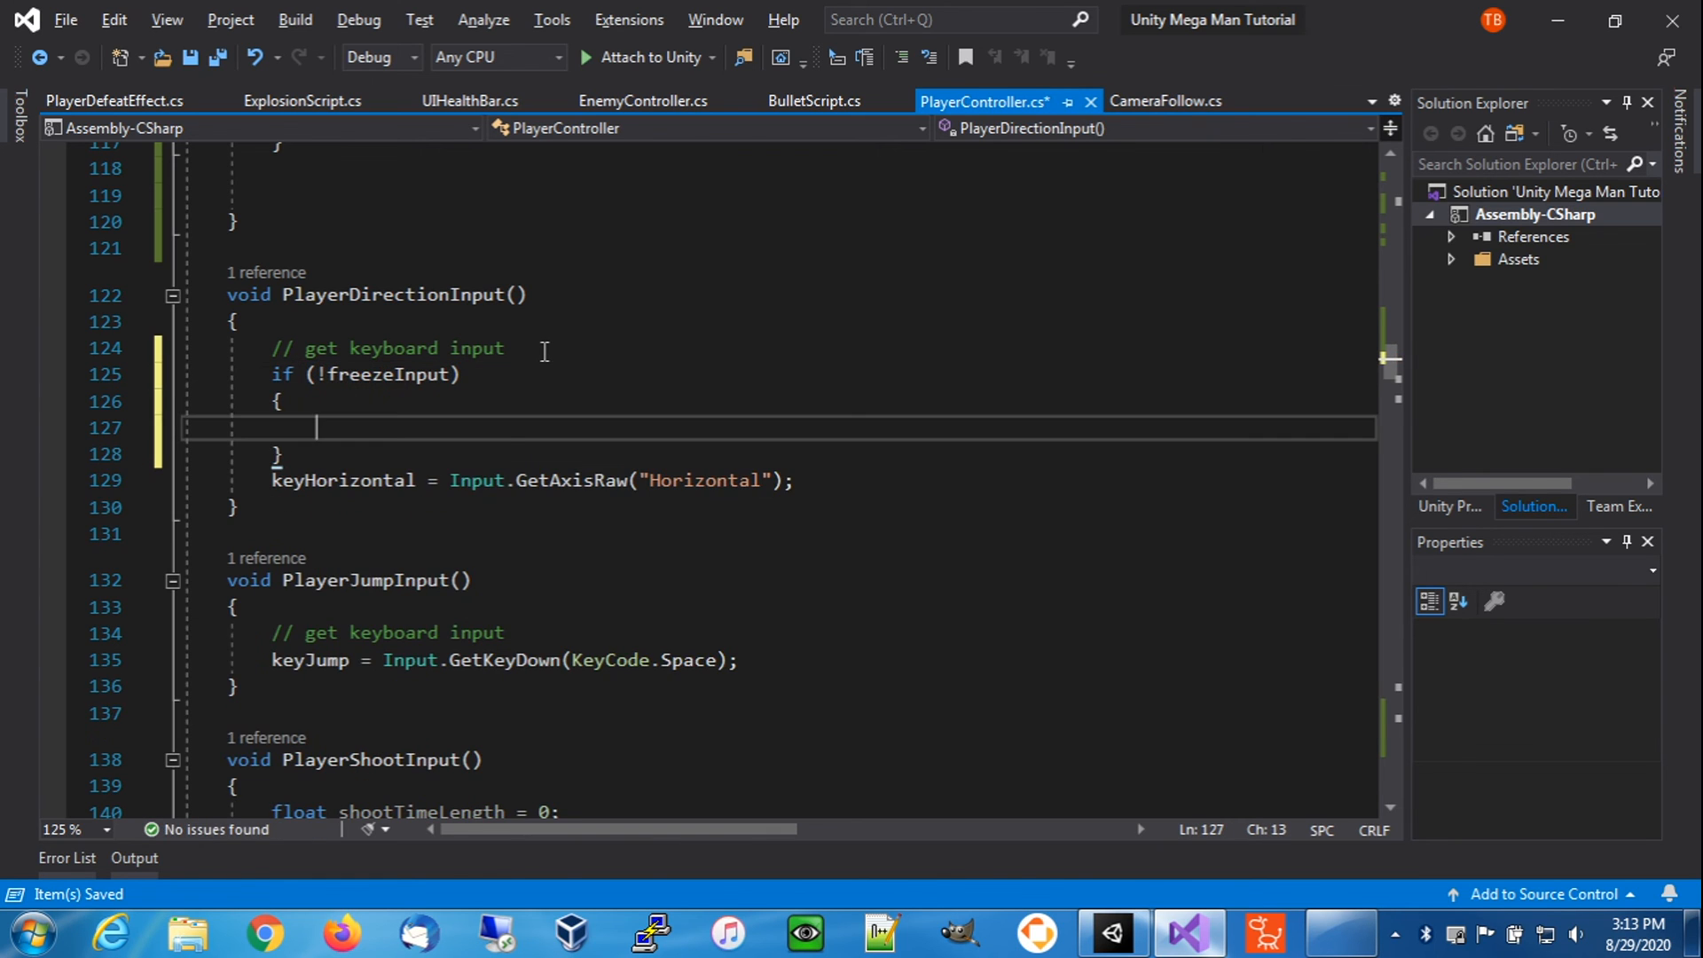
- Move the keyHorizontal assignment inside the if (!freezeInput) block of PlayerDirectionInput
{"action": "key", "text": "Home"}
{"action": "key", "text": "Down"}
{"action": "key", "text": "Down"}
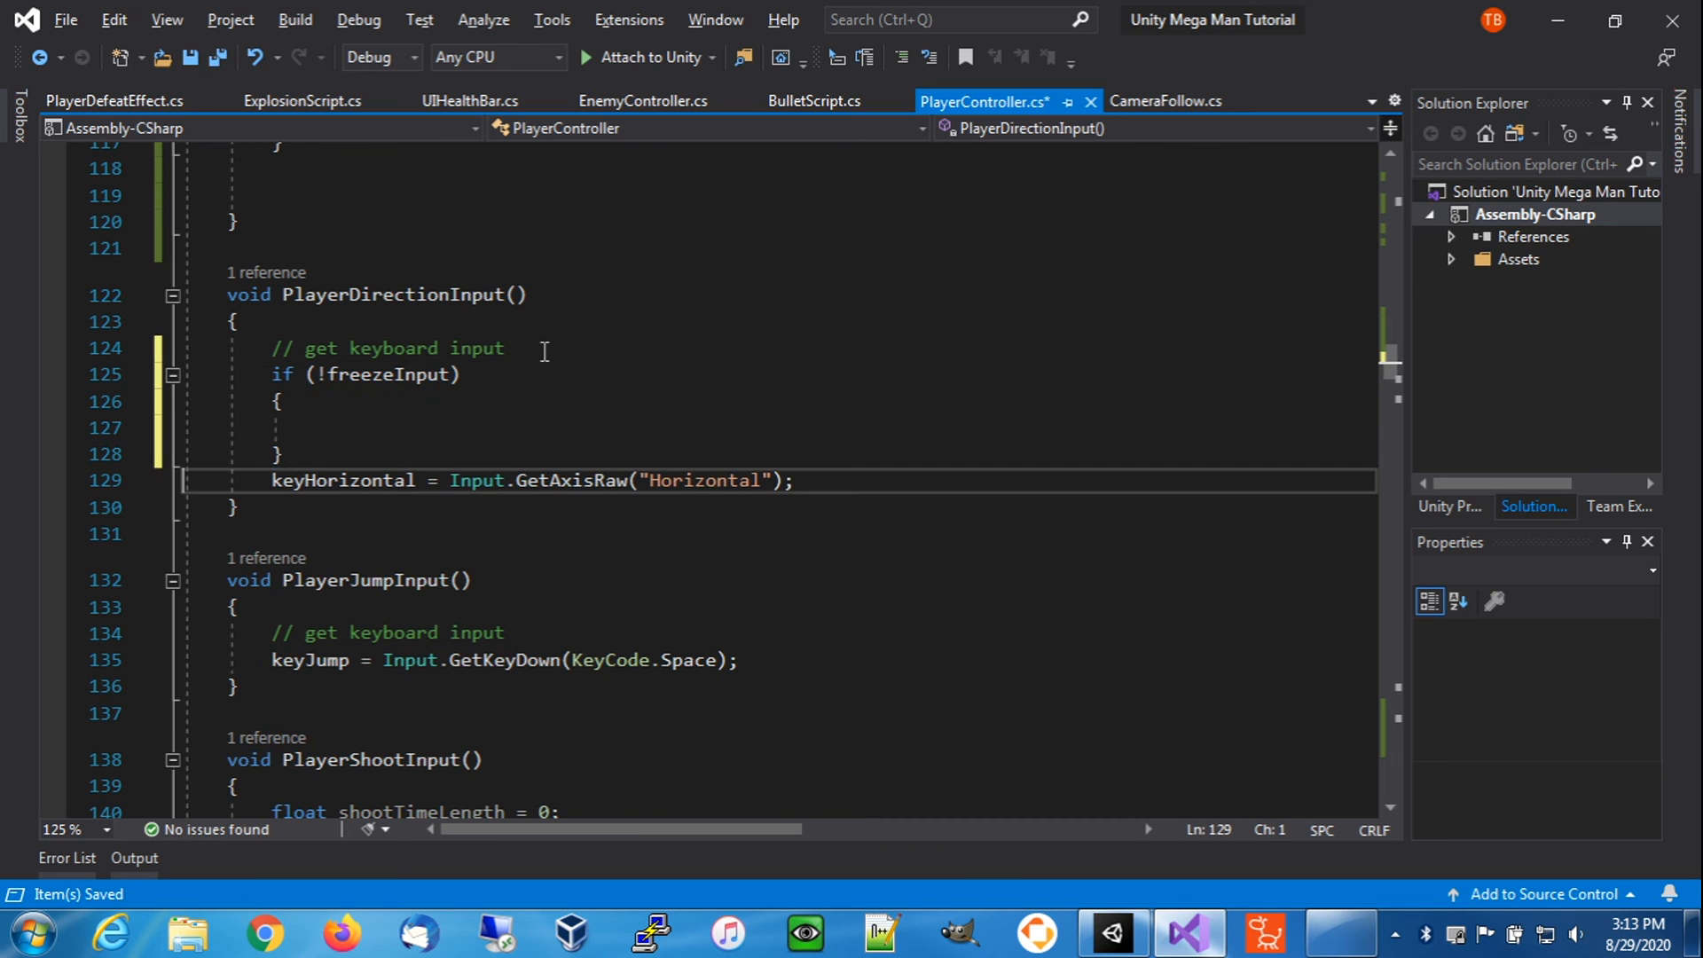
{"action": "key", "text": "shift+Down"}
{"action": "key", "text": "ctrl+x"}
{"action": "key", "text": "Up"}
{"action": "key", "text": "Up"}
{"action": "key", "text": "ctrl+v"}
- In PlayerJumpInput, add an empty if (!freezeInput) block directly below the get keyboard input comment
{"action": "left_click", "coordinate": [557, 610]}
{"action": "key", "text": "Return"}
{"action": "type", "text": "if "}
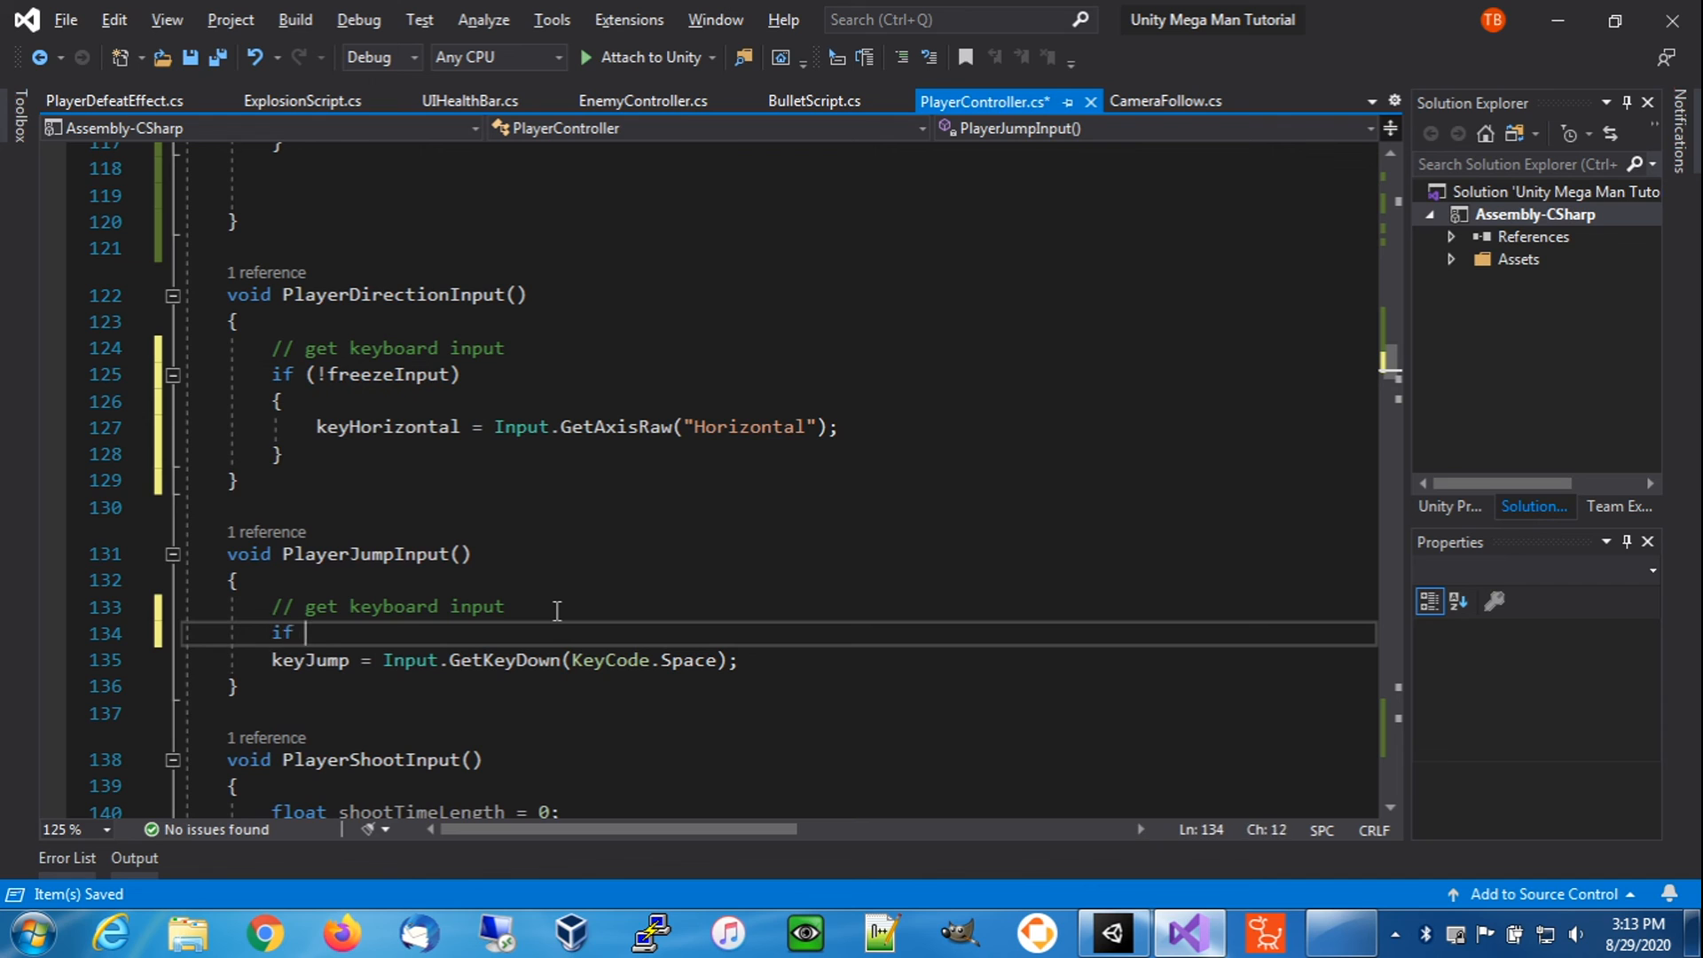
{"action": "type", "text": "(!fr"}
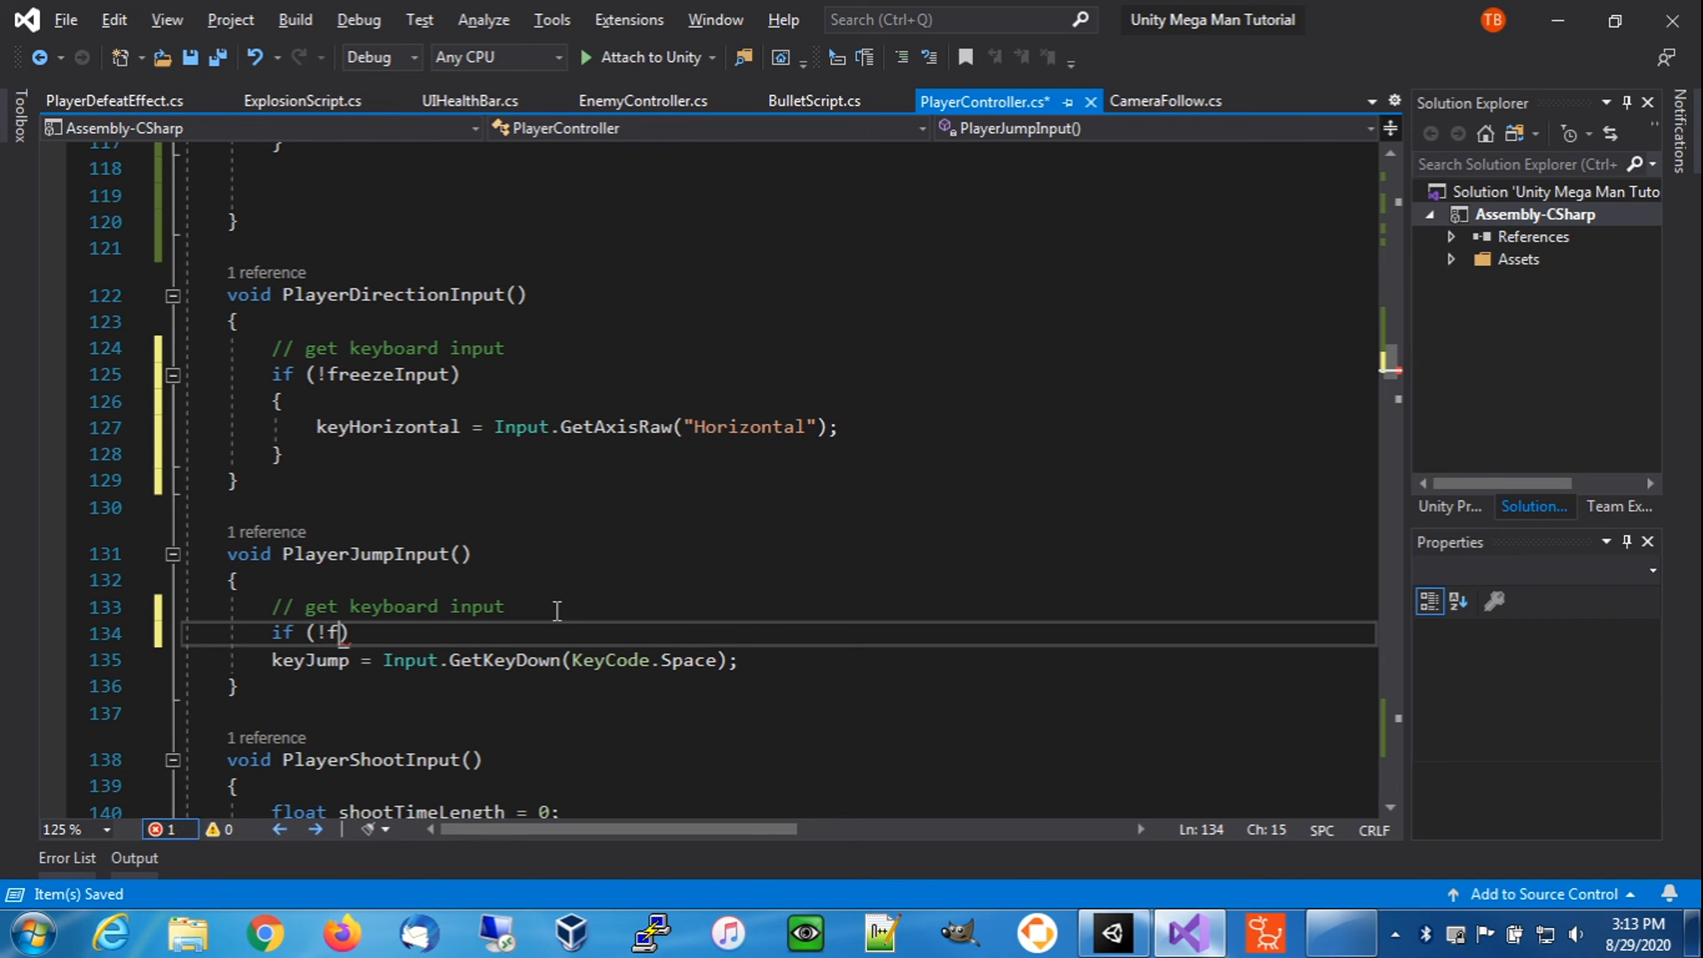
{"action": "type", "text": "eezeInput"}
{"action": "key", "text": "Right"}
{"action": "type", "text": "{"}
{"action": "key", "text": "Return"}
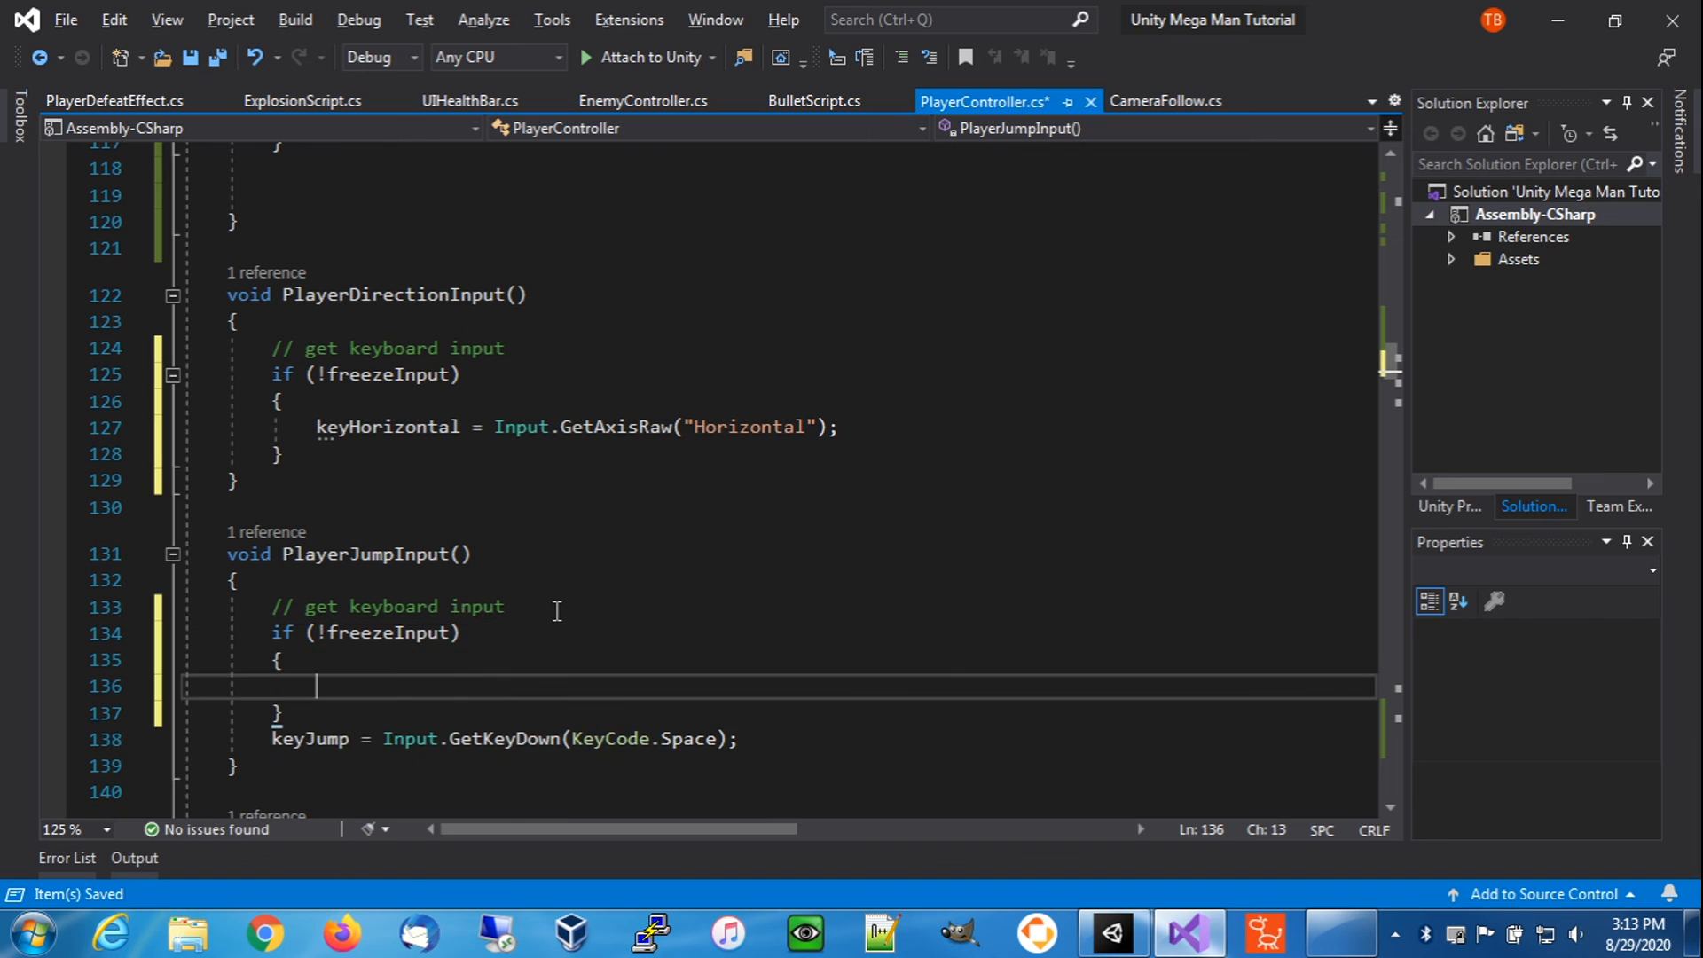
- Move the keyJump assignment inside the if (!freezeInput) block of PlayerJumpInput
{"action": "key", "text": "Home"}
{"action": "key", "text": "Down"}
{"action": "key", "text": "Down"}
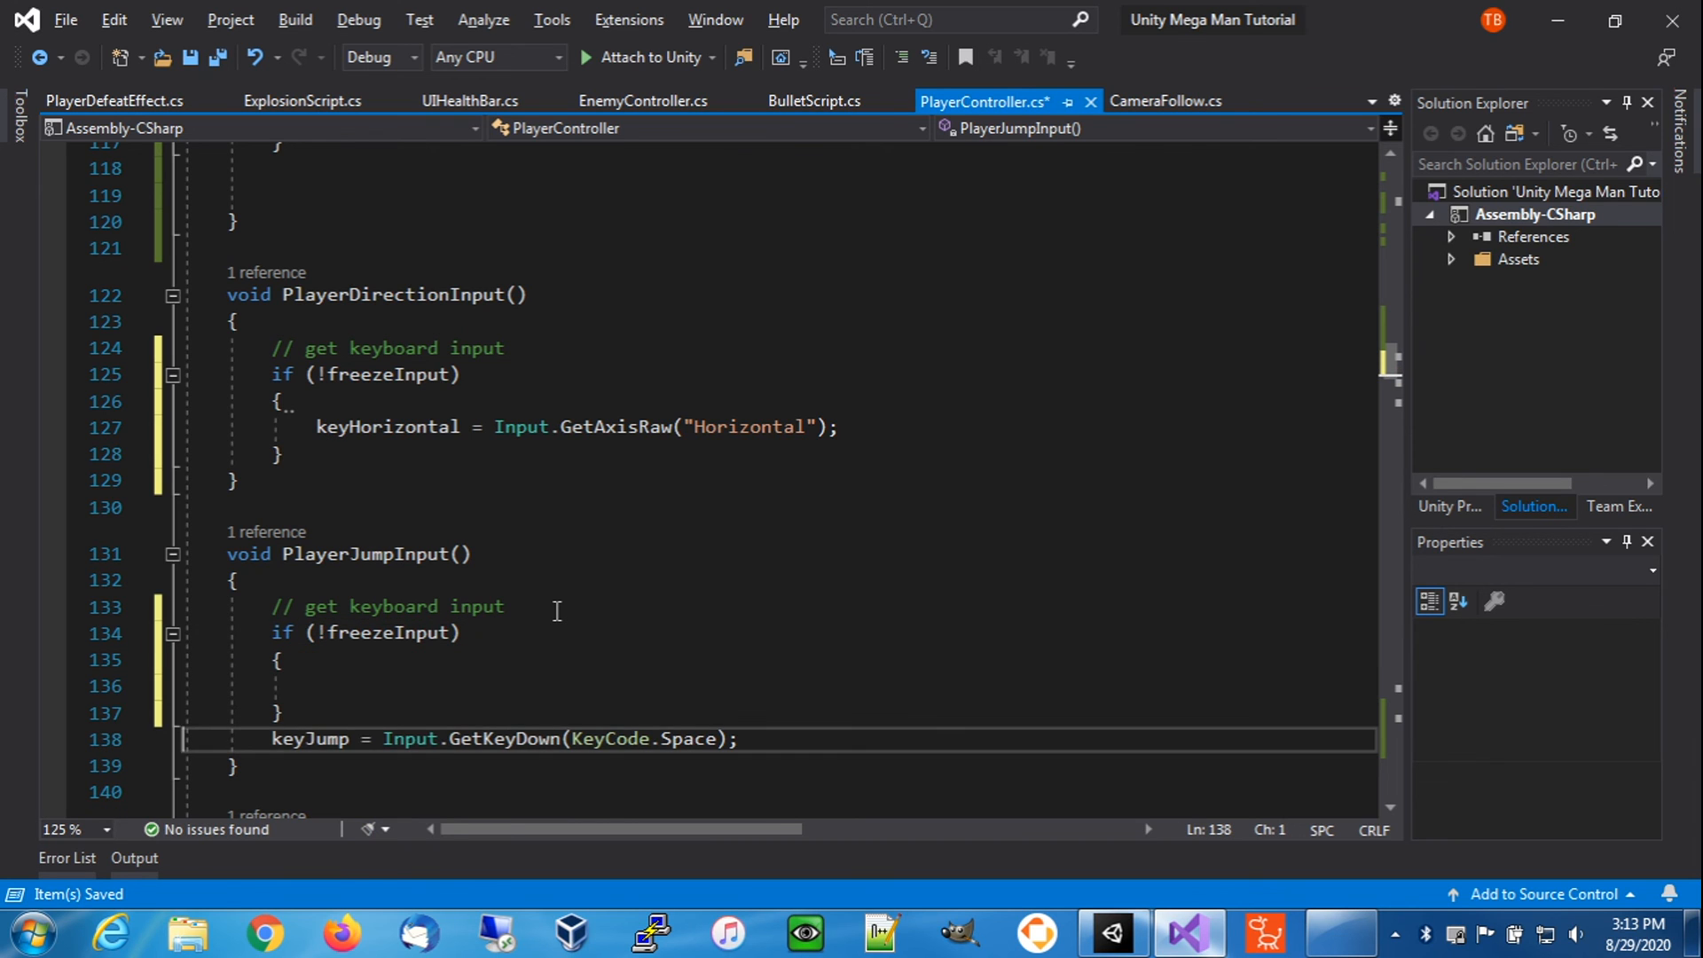
{"action": "key", "text": "shift+Down"}
{"action": "key", "text": "ctrl+x"}
{"action": "key", "text": "Up"}
{"action": "key", "text": "ctrl+v"}
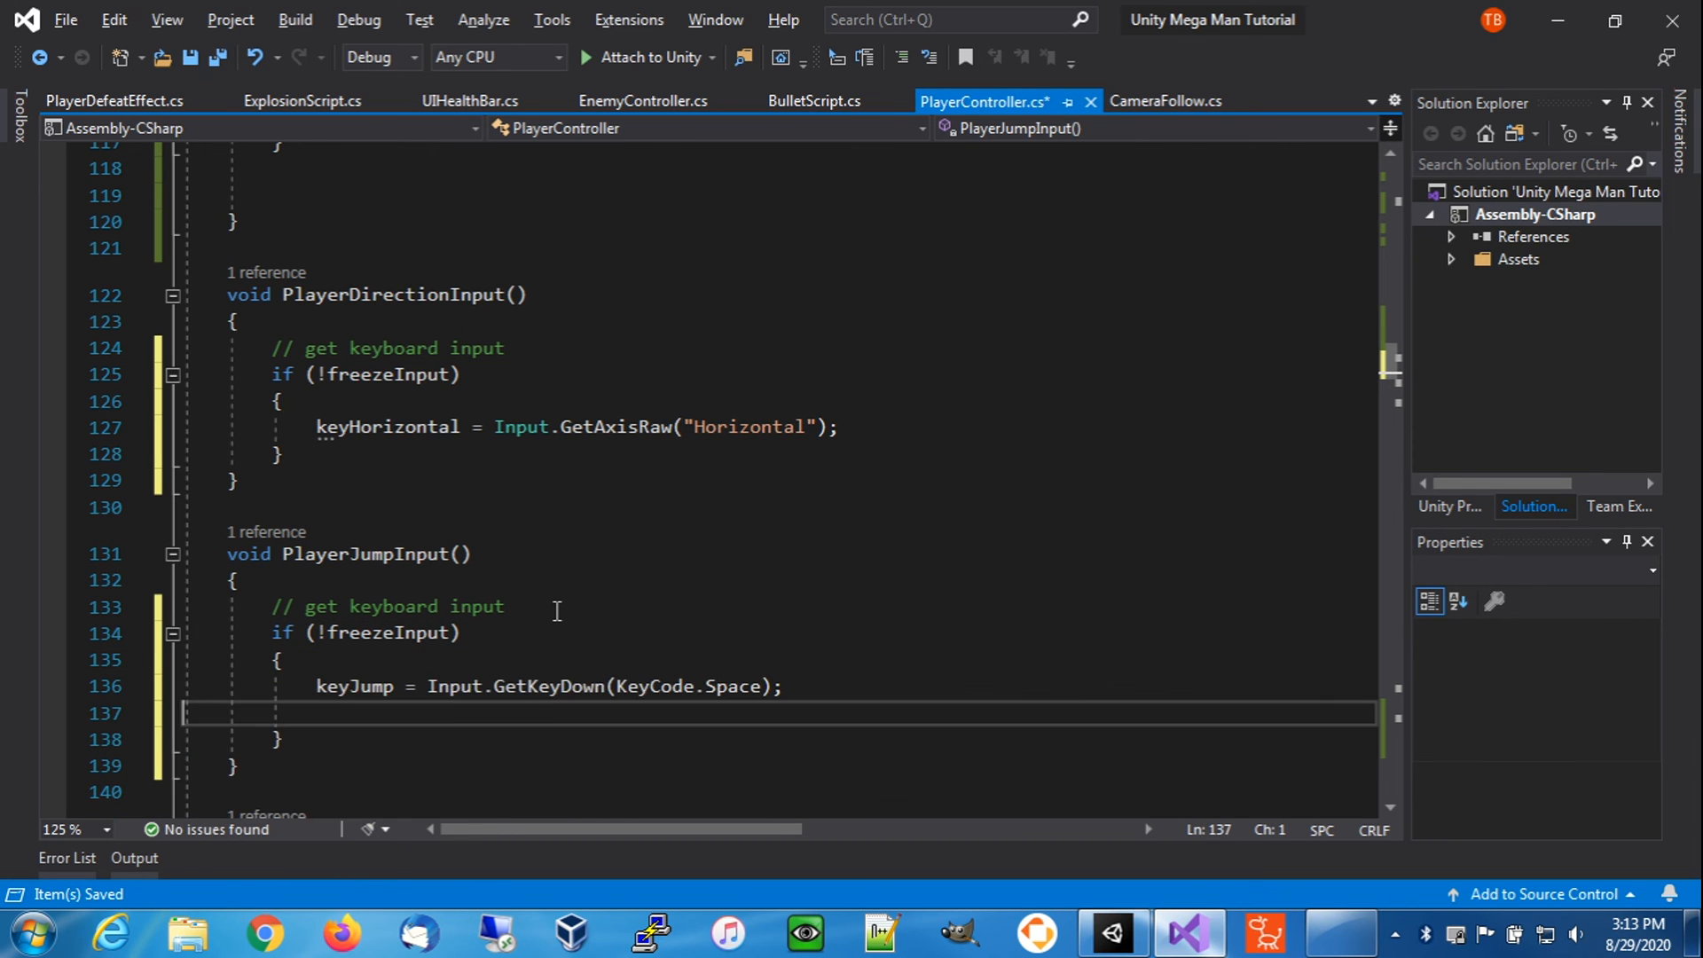
- In PlayerShootInput, add an empty if (!freezeInput) block directly below the get keyboard input comment
{"action": "scroll", "coordinate": [514, 639], "scroll_direction": "down", "scroll_amount": 1}
{"action": "scroll", "coordinate": [515, 640], "scroll_direction": "down", "scroll_amount": 2}
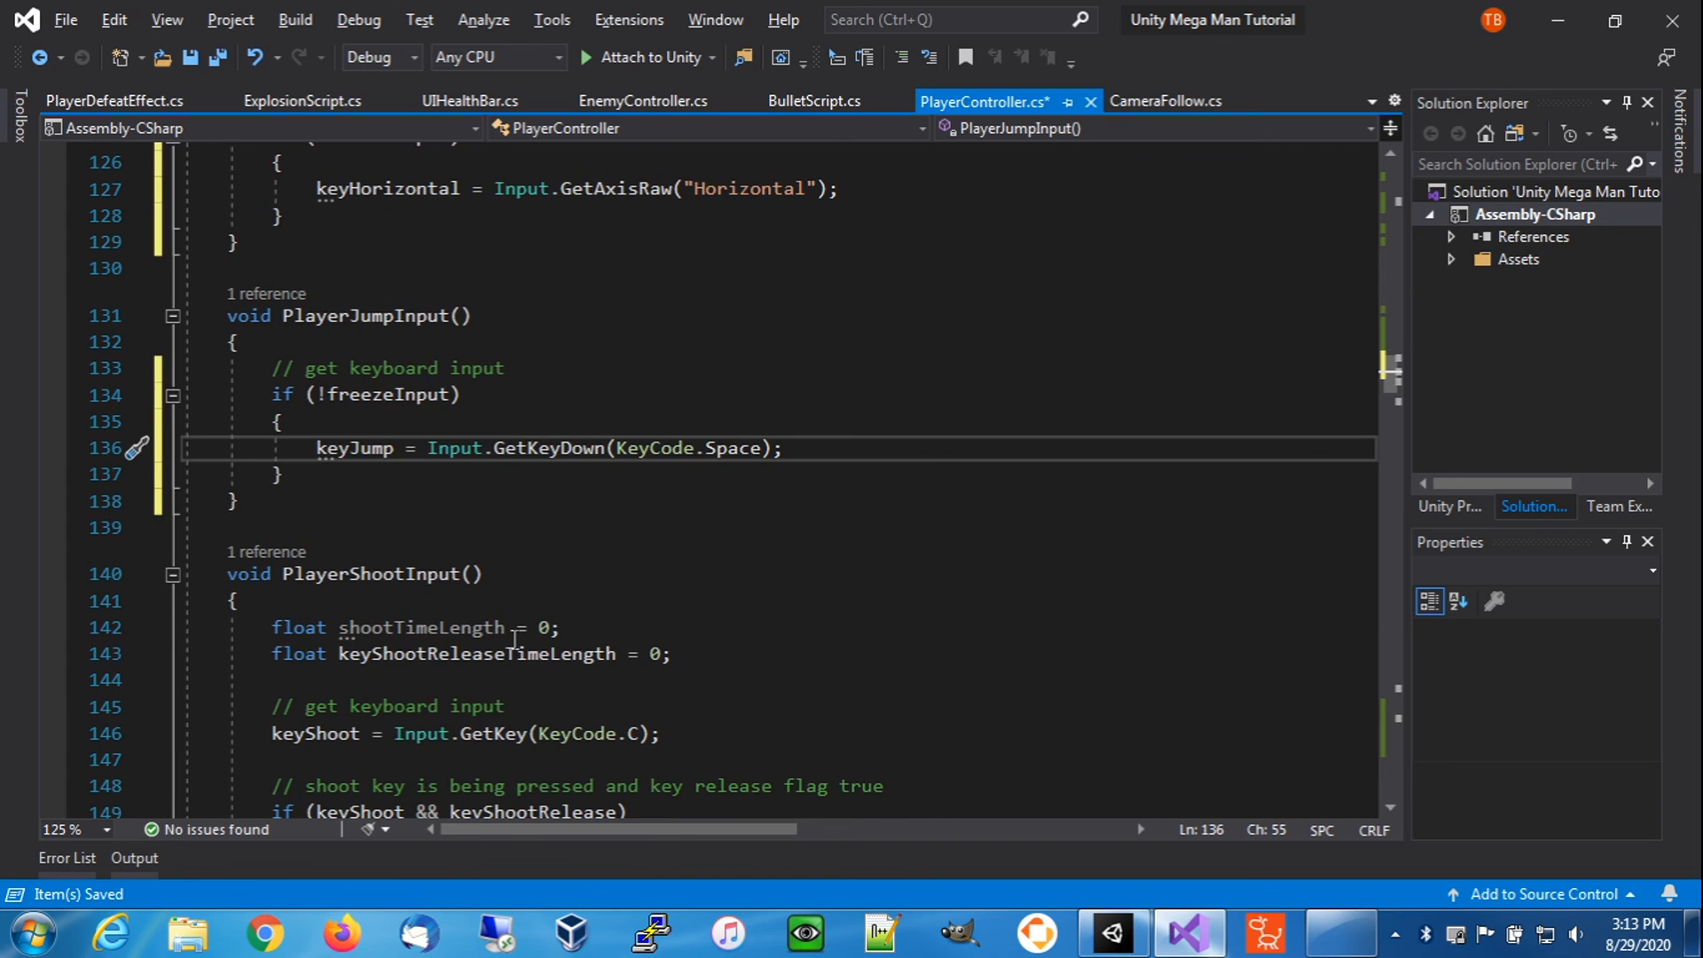
{"action": "scroll", "coordinate": [390, 331], "scroll_direction": "up", "scroll_amount": 2}
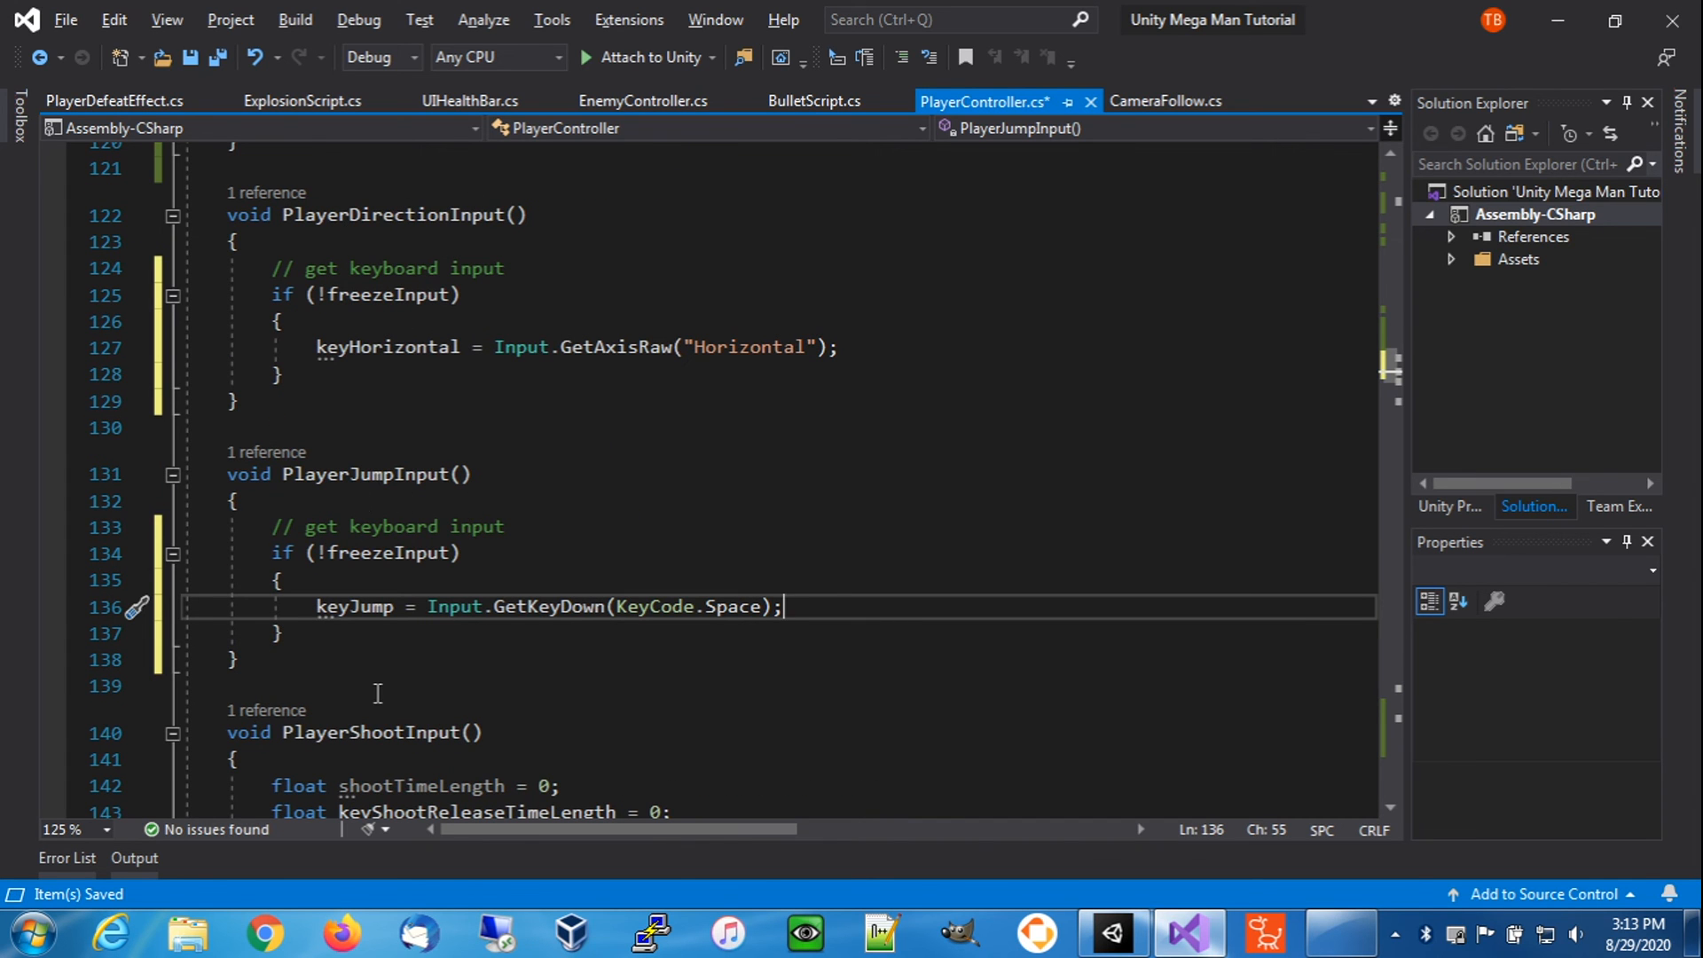
{"action": "scroll", "coordinate": [382, 687], "scroll_direction": "down", "scroll_amount": 3}
{"action": "left_click", "coordinate": [562, 626]}
{"action": "key", "text": "Return"}
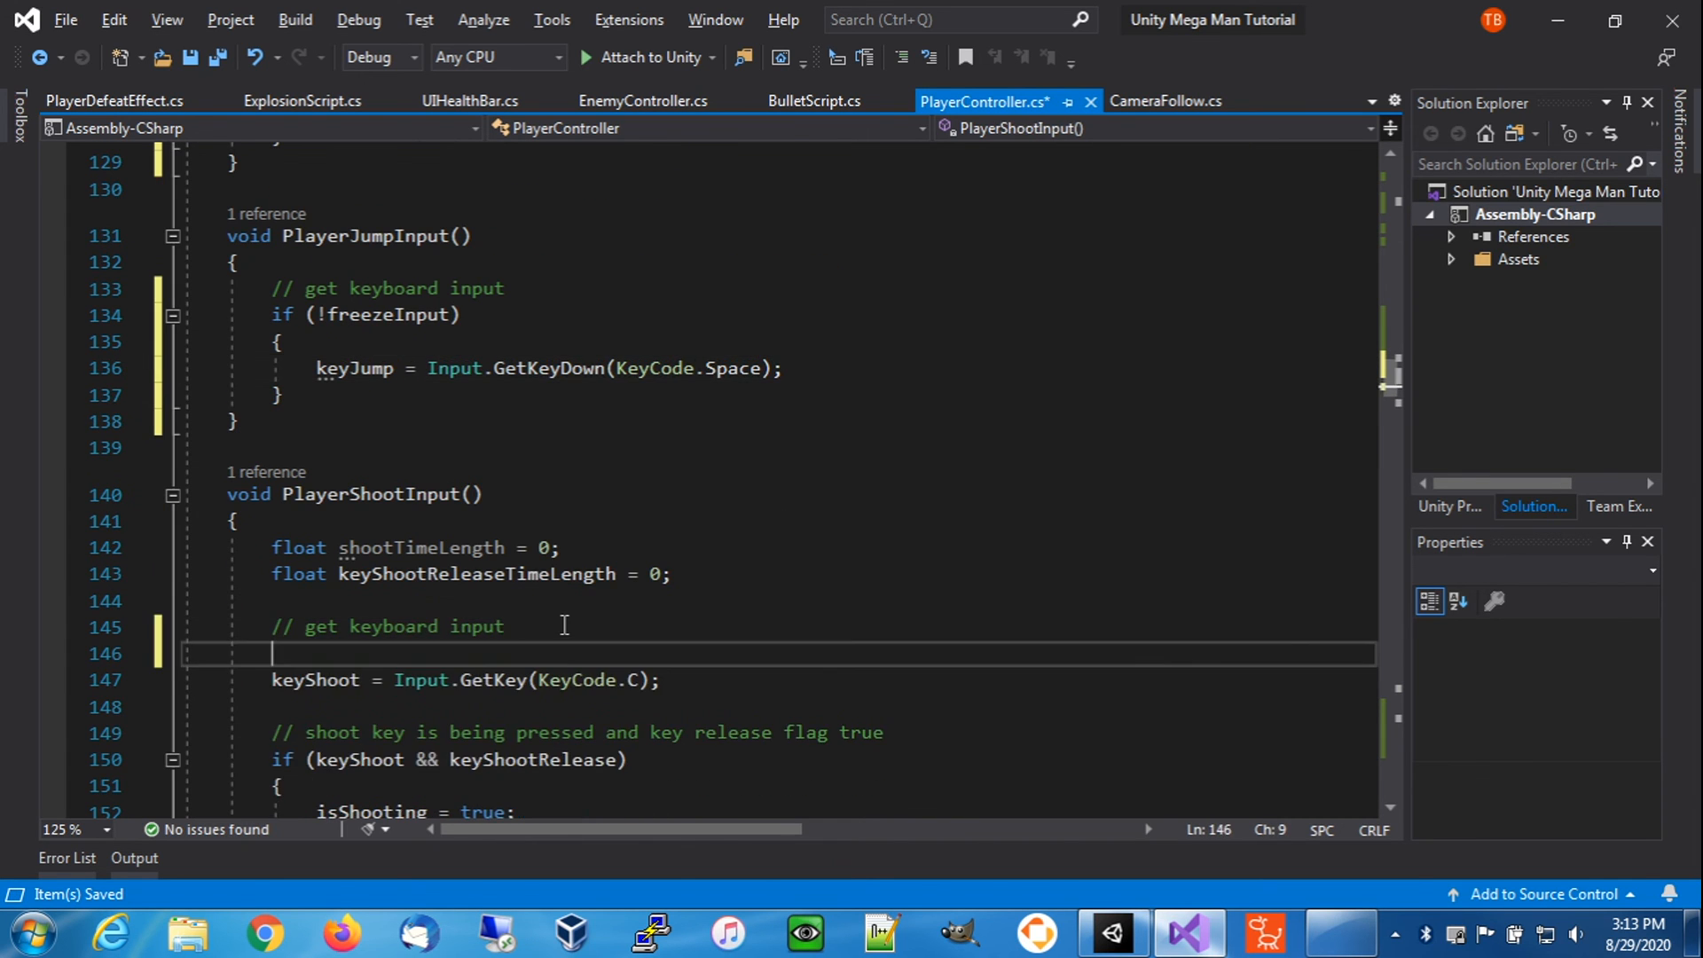
{"action": "type", "text": "if ("}
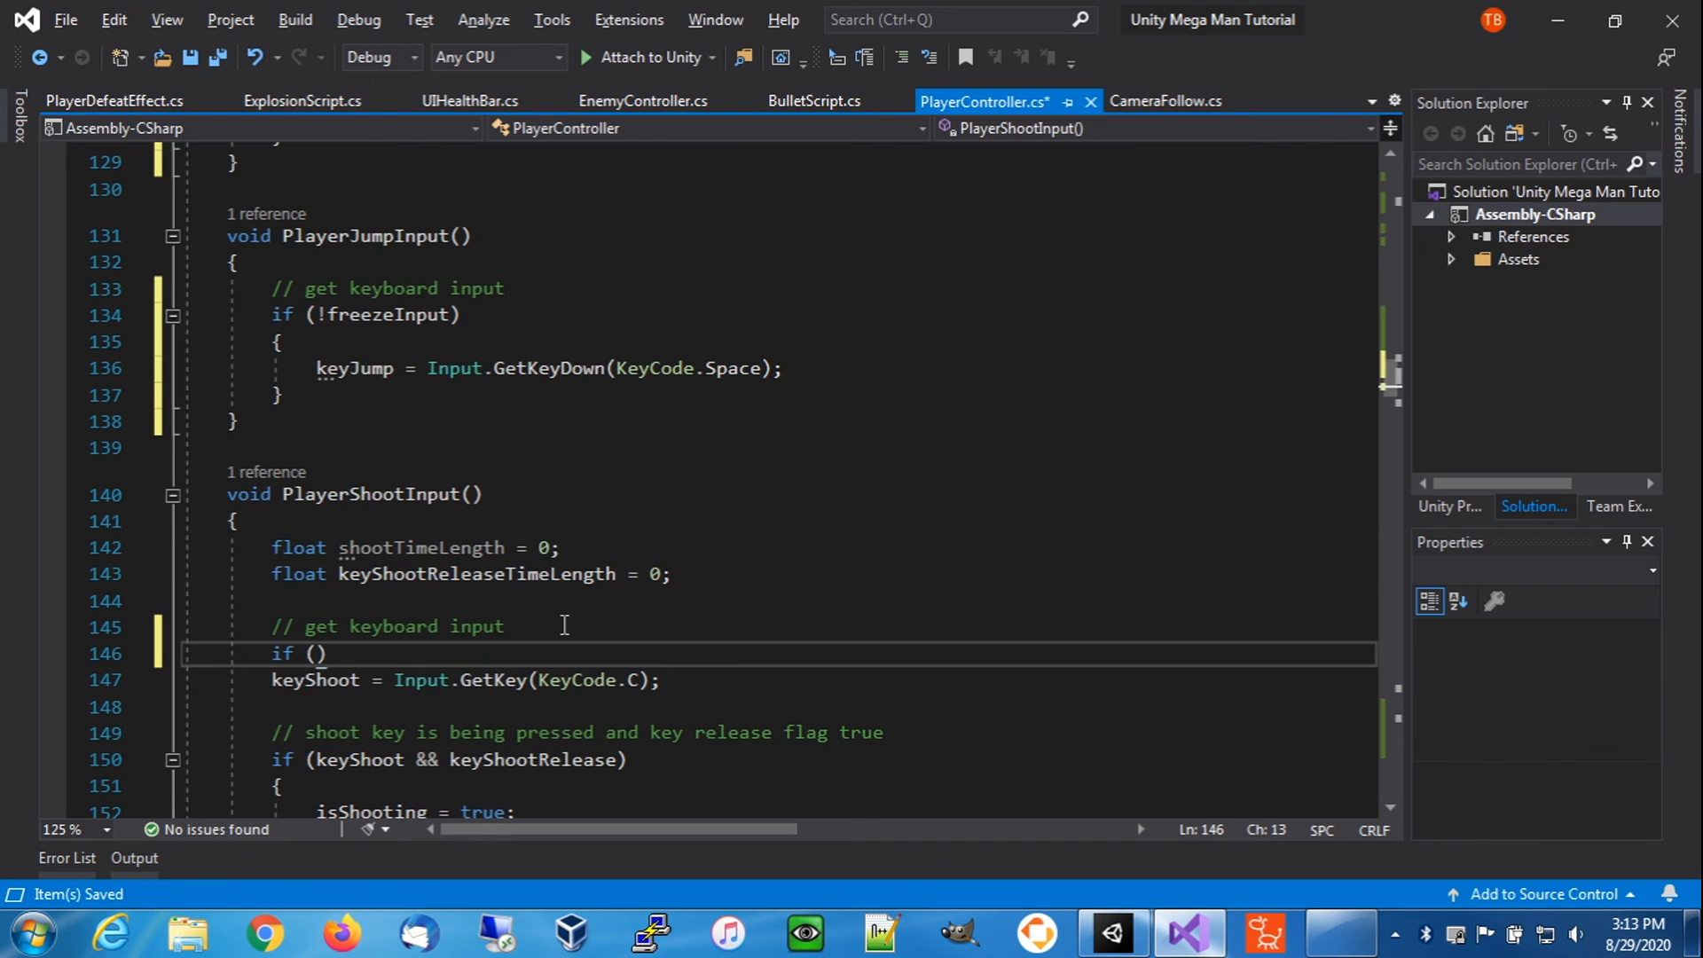
{"action": "type", "text": "!freezeInput) {"}
{"action": "key", "text": "Return"}
- Move the keyShoot assignment inside the if (!freezeInput) block of PlayerShootInput and save the script
{"action": "key", "text": "Home"}
{"action": "key", "text": "Down"}
{"action": "key", "text": "Down"}
{"action": "key", "text": "shift+Down"}
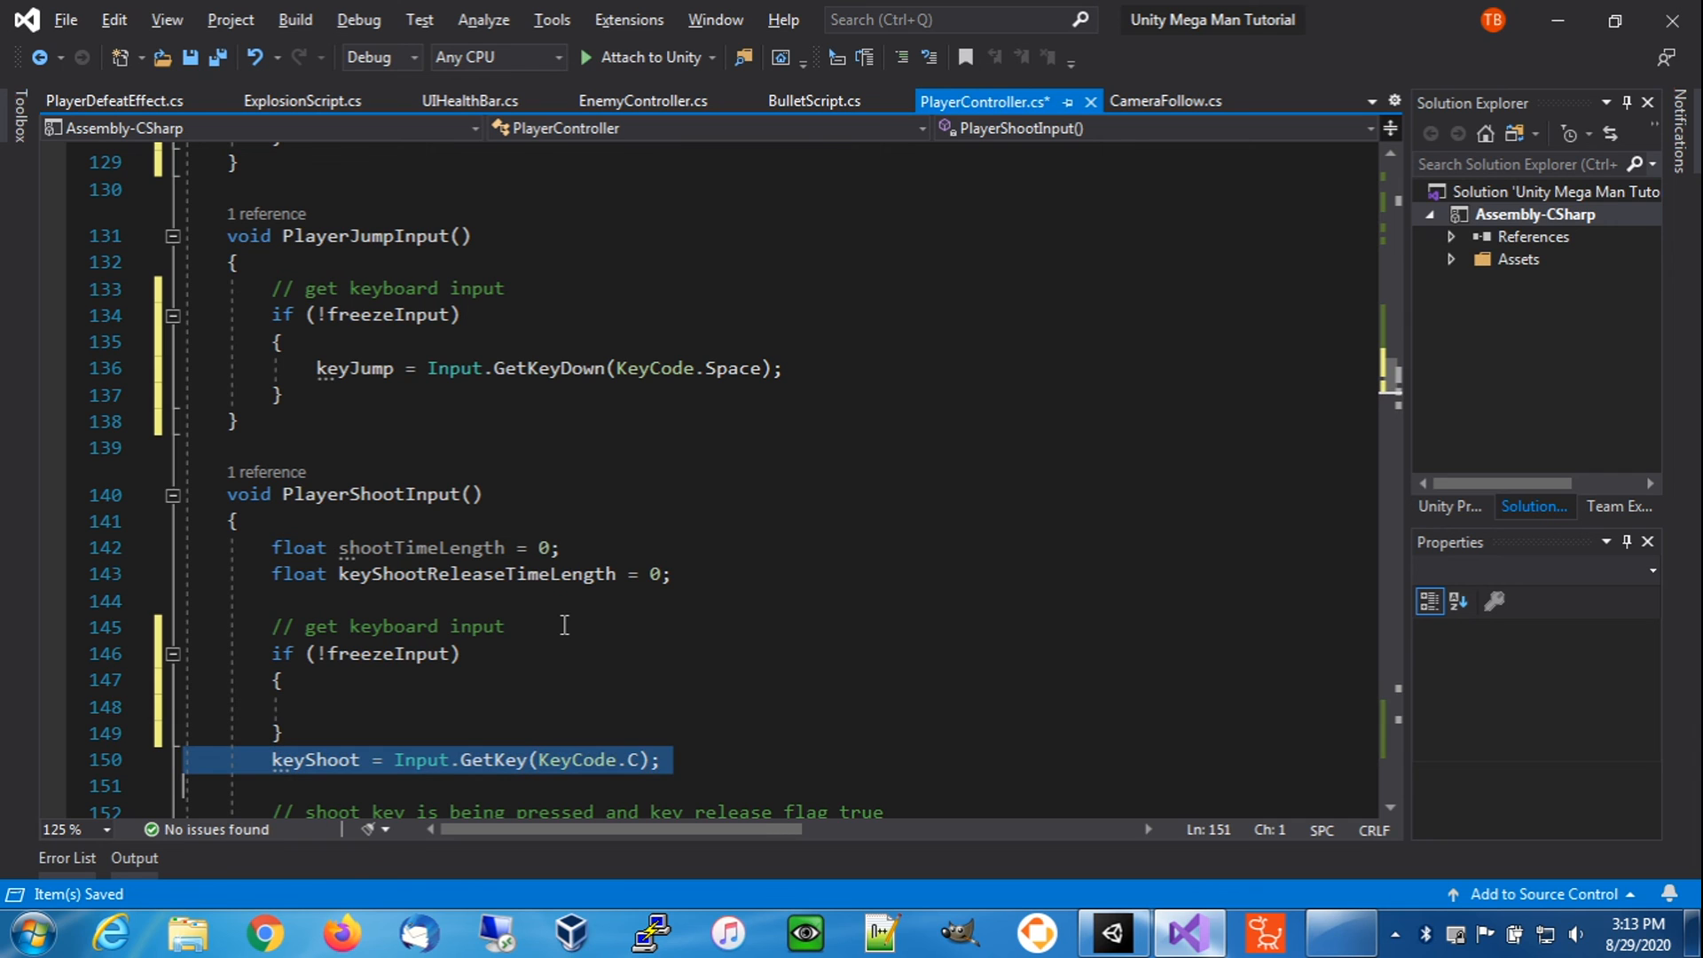
{"action": "key", "text": "ctrl+x"}
{"action": "key", "text": "Up"}
{"action": "key", "text": "Up"}
{"action": "key", "text": "ctrl+v"}
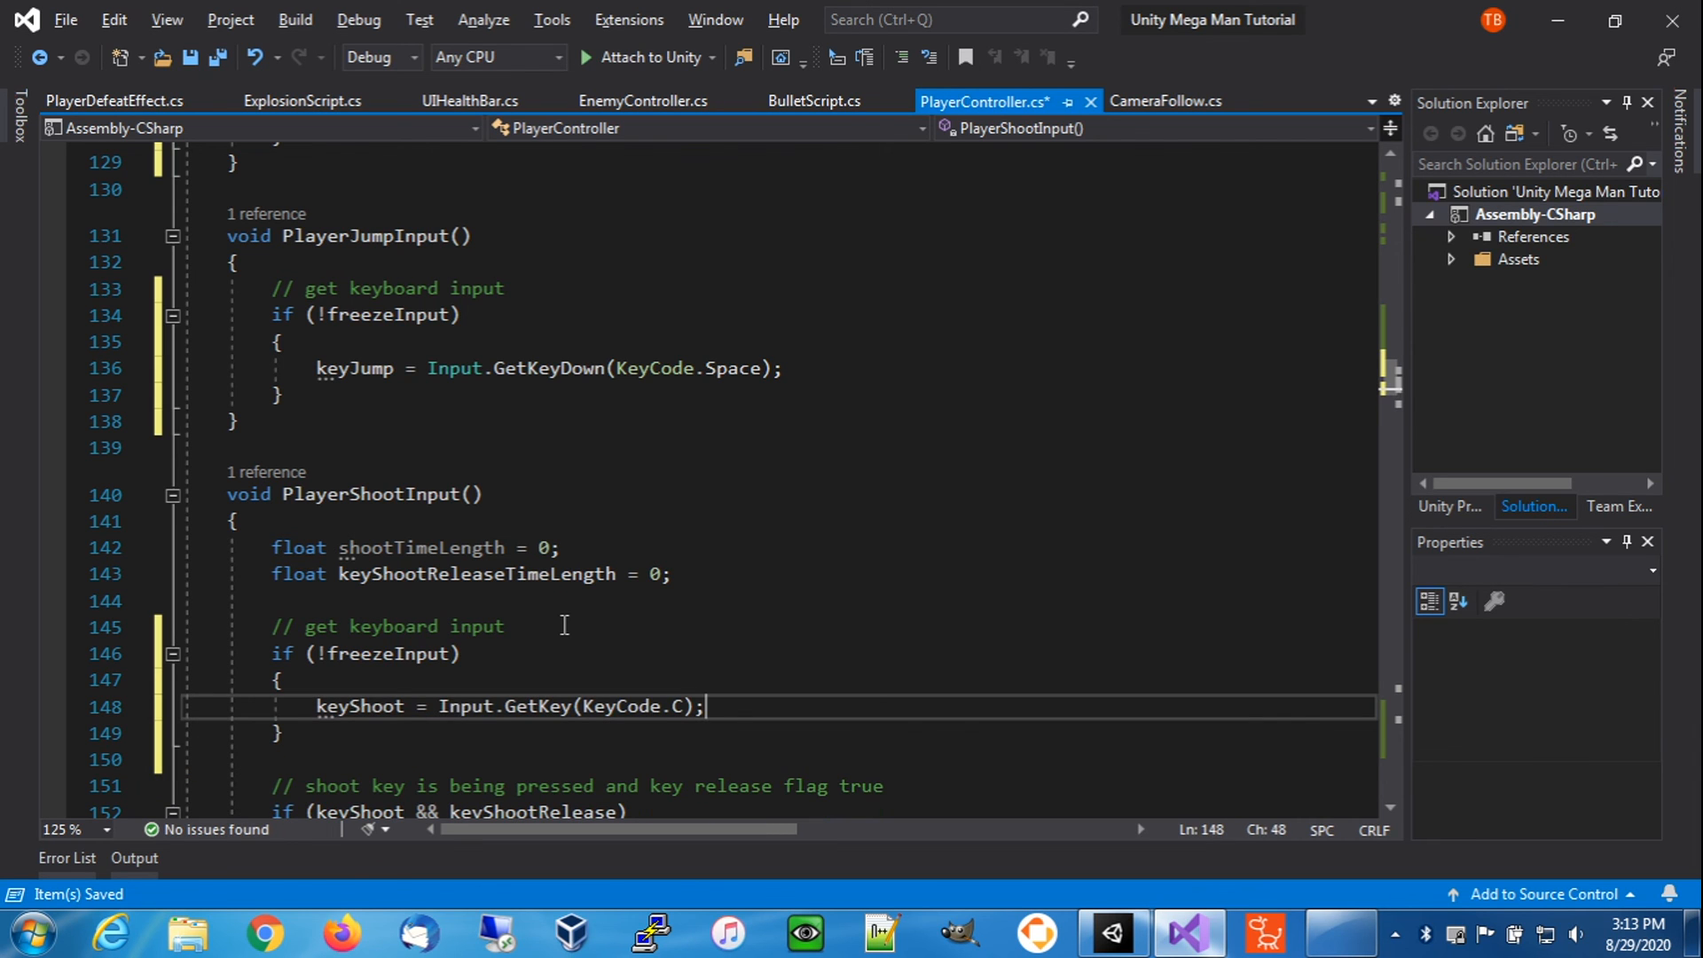
{"action": "left_click", "coordinate": [191, 57]}
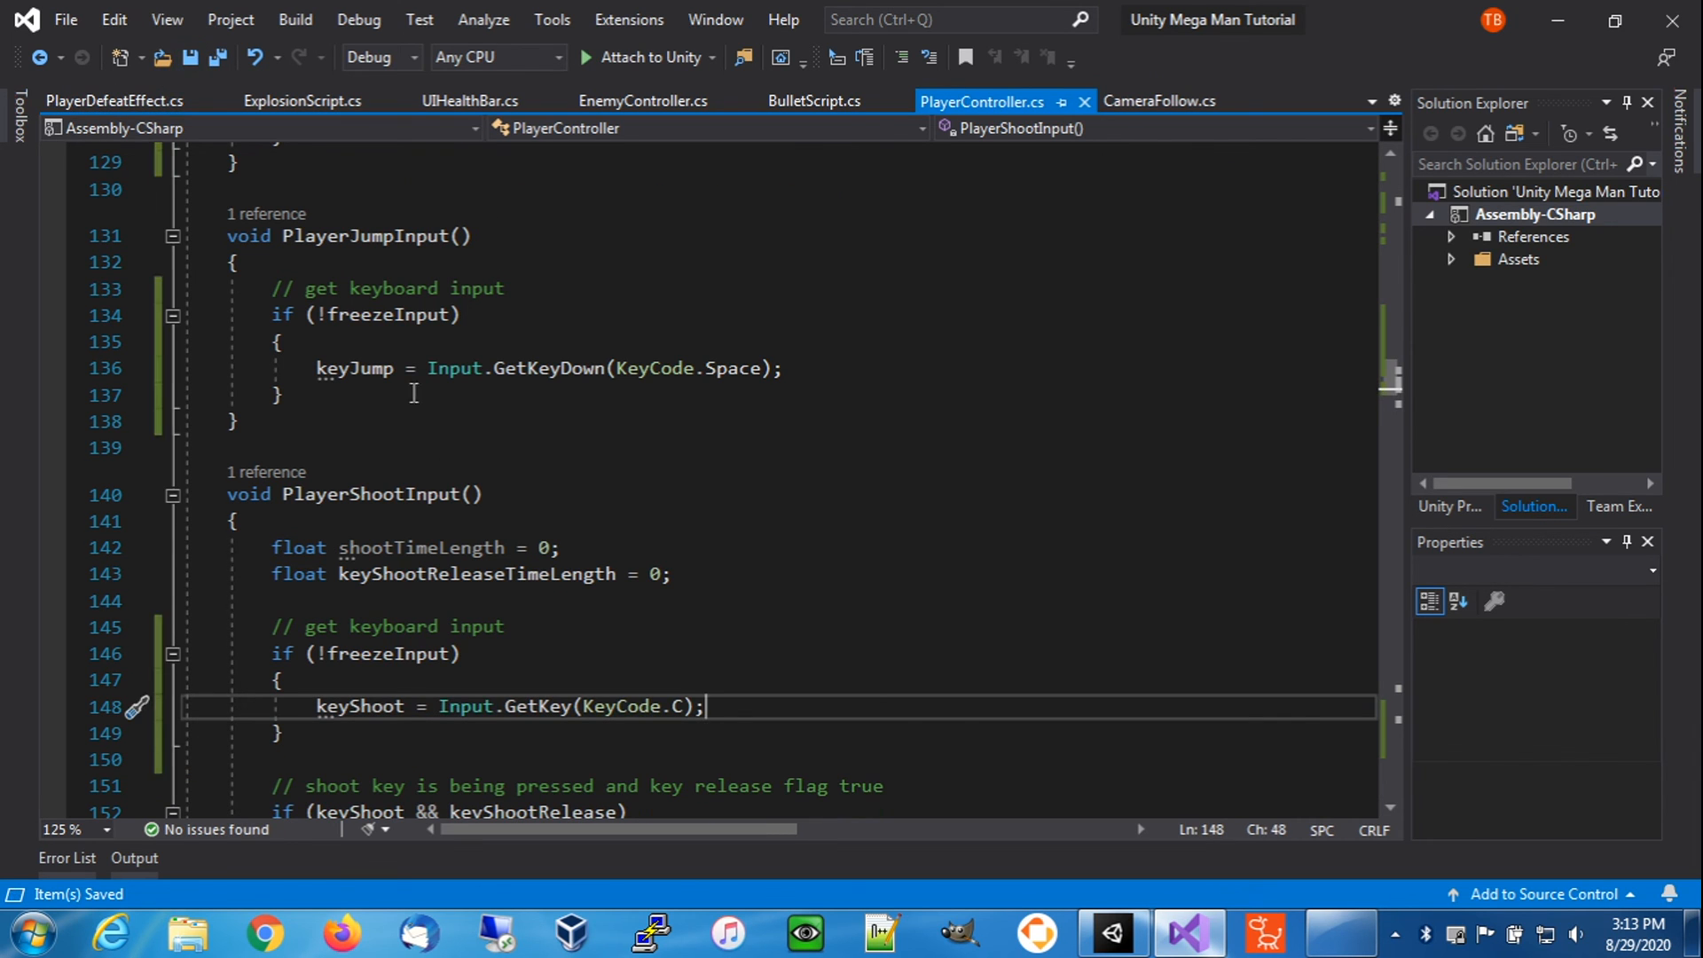
{"action": "scroll", "coordinate": [413, 392], "scroll_direction": "up", "scroll_amount": 2}
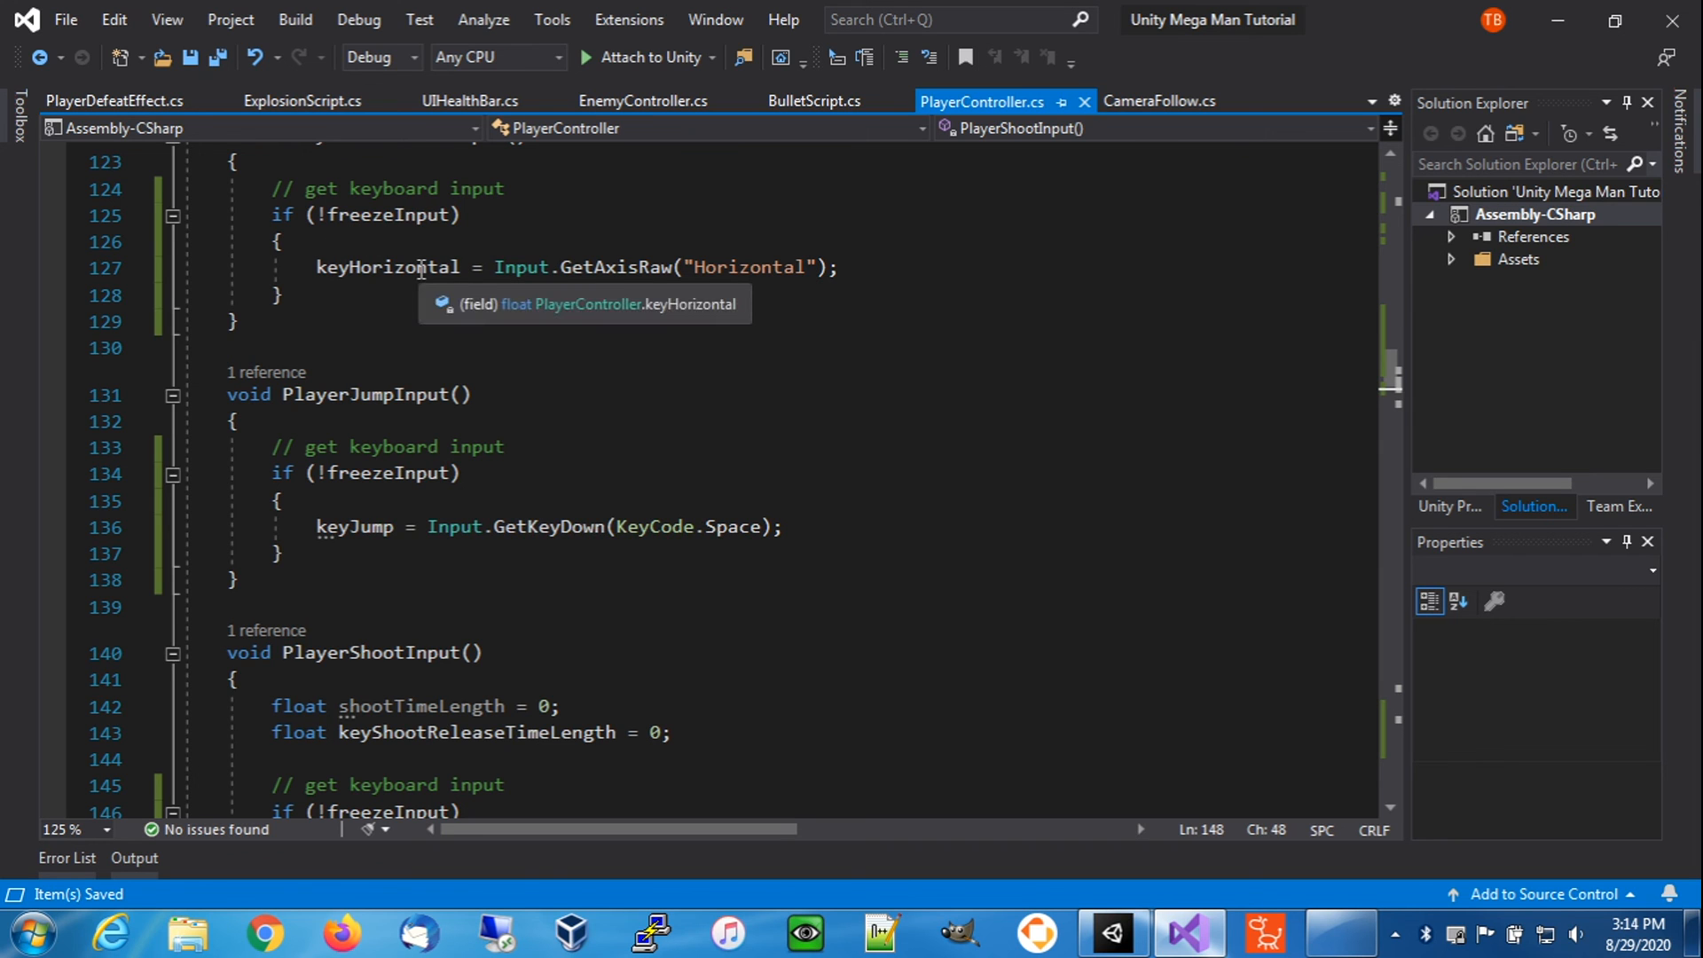
{"action": "scroll", "coordinate": [565, 417], "scroll_direction": "up", "scroll_amount": 2}
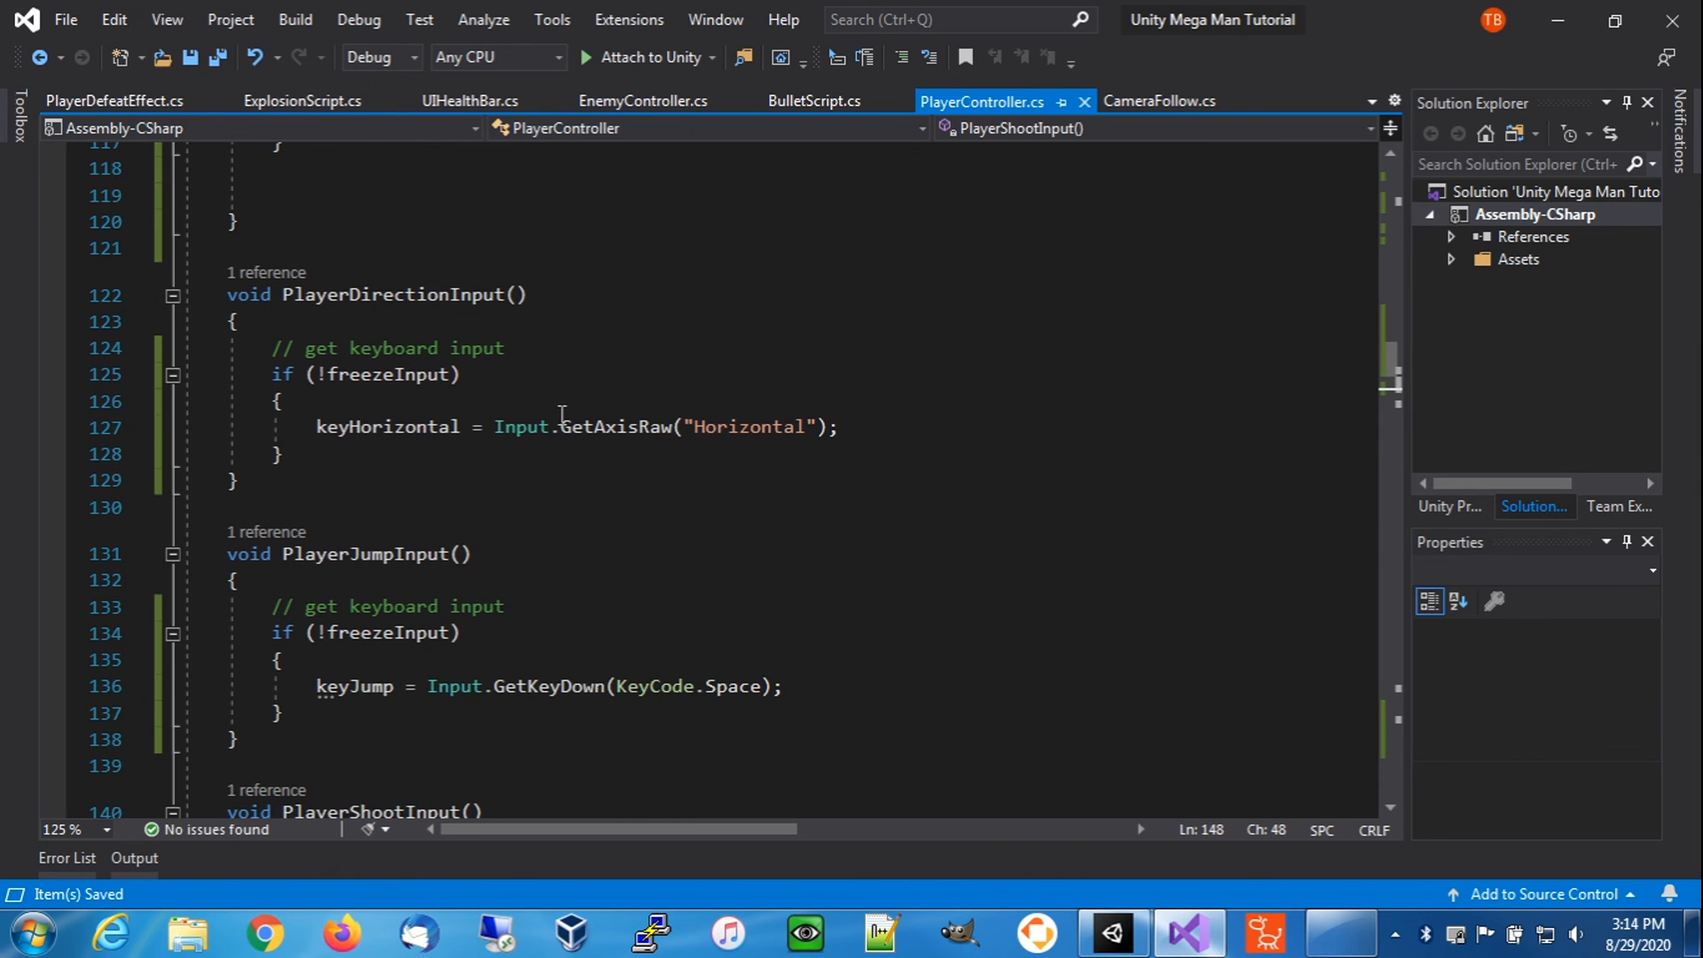
{"action": "scroll", "coordinate": [517, 390], "scroll_direction": "up", "scroll_amount": 3}
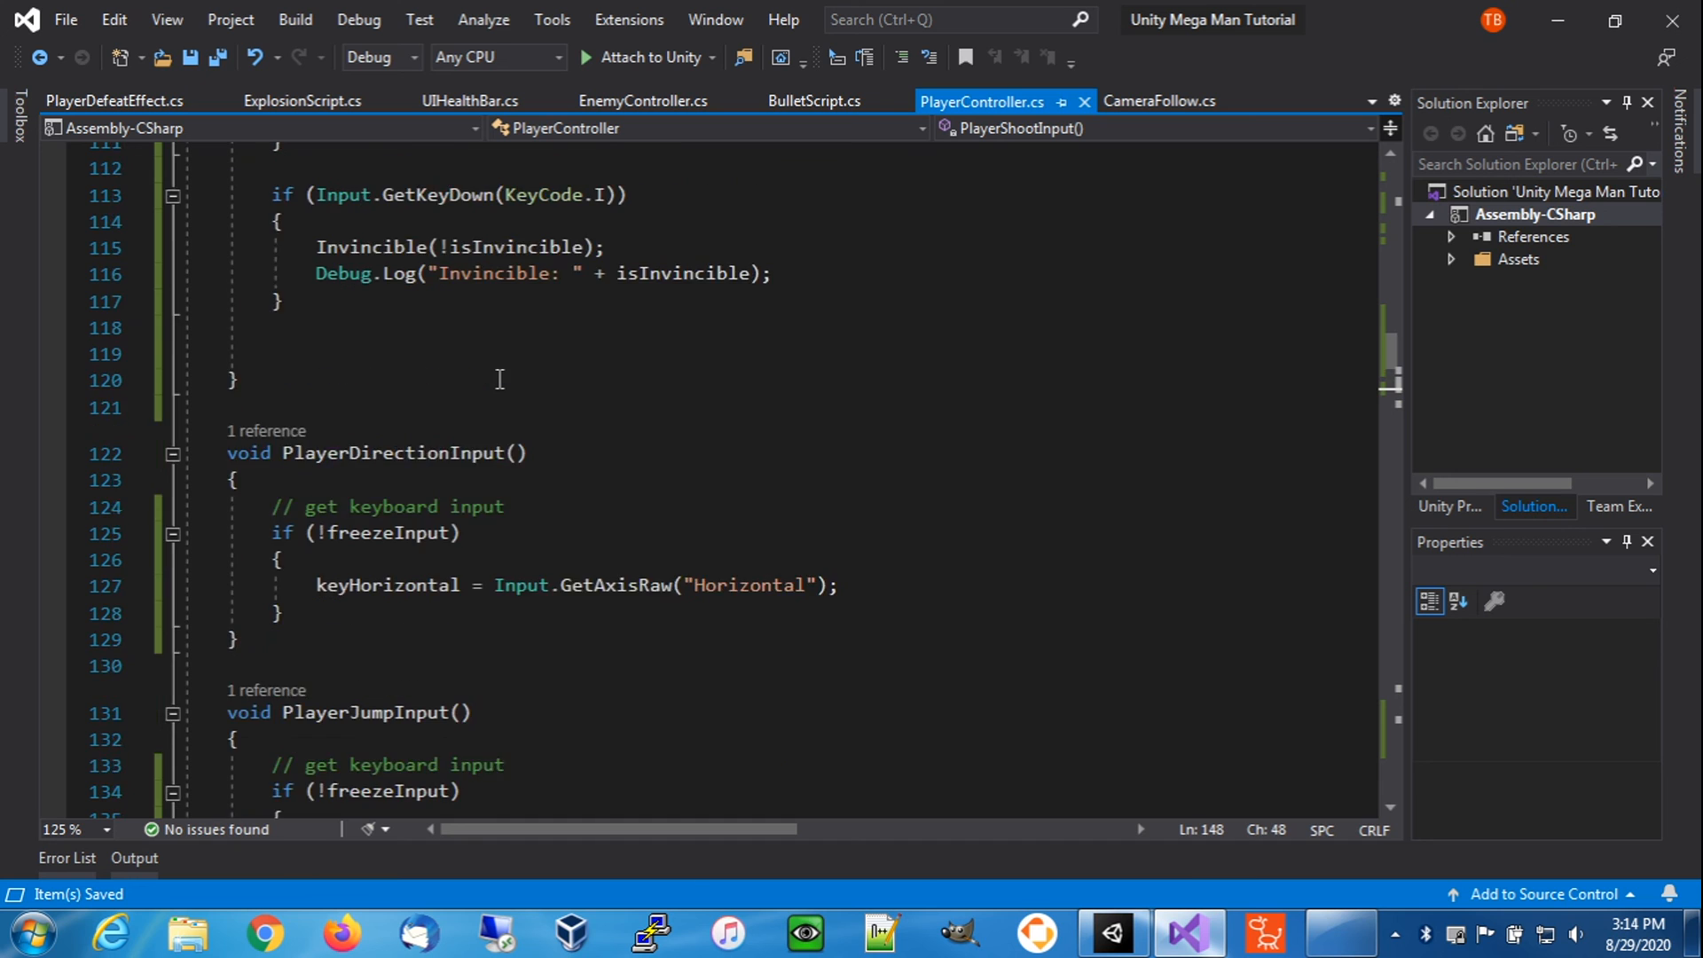
- At the start of PlayerDebugInput, add an empty if (Input.GetKeyDown(KeyCode.B)) block above the KeyCode.E check
{"action": "scroll", "coordinate": [650, 455], "scroll_direction": "up", "scroll_amount": 3}
{"action": "scroll", "coordinate": [608, 555], "scroll_direction": "down", "scroll_amount": 4}
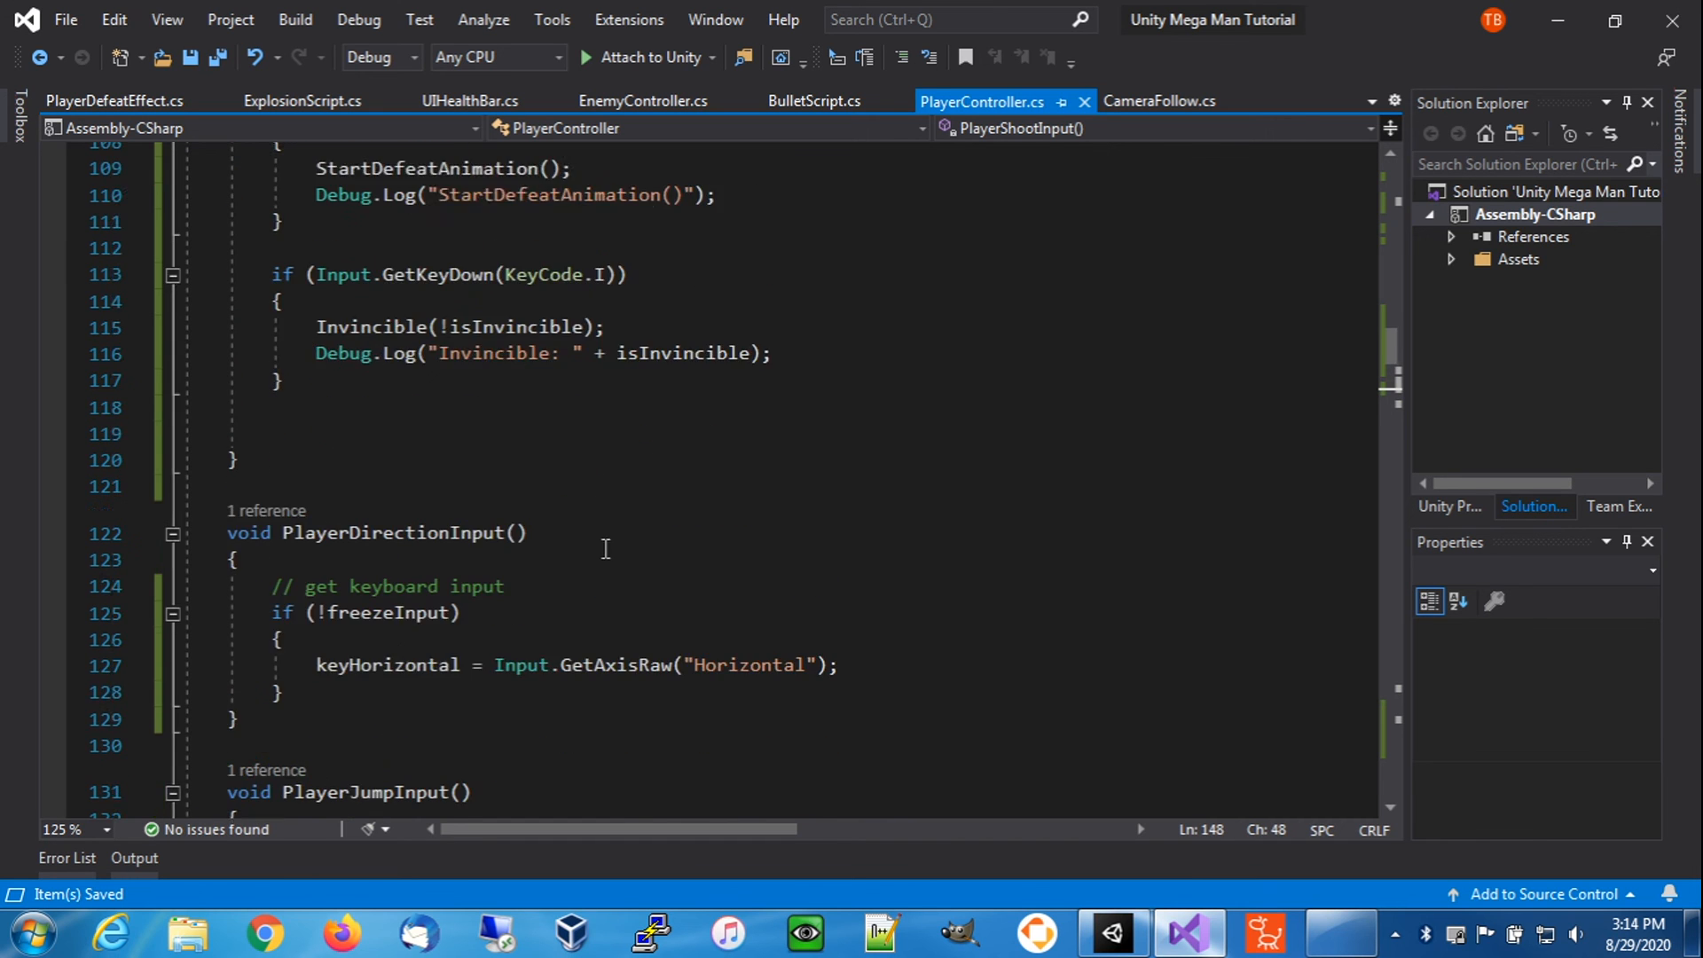
{"action": "scroll", "coordinate": [442, 614], "scroll_direction": "up", "scroll_amount": 6}
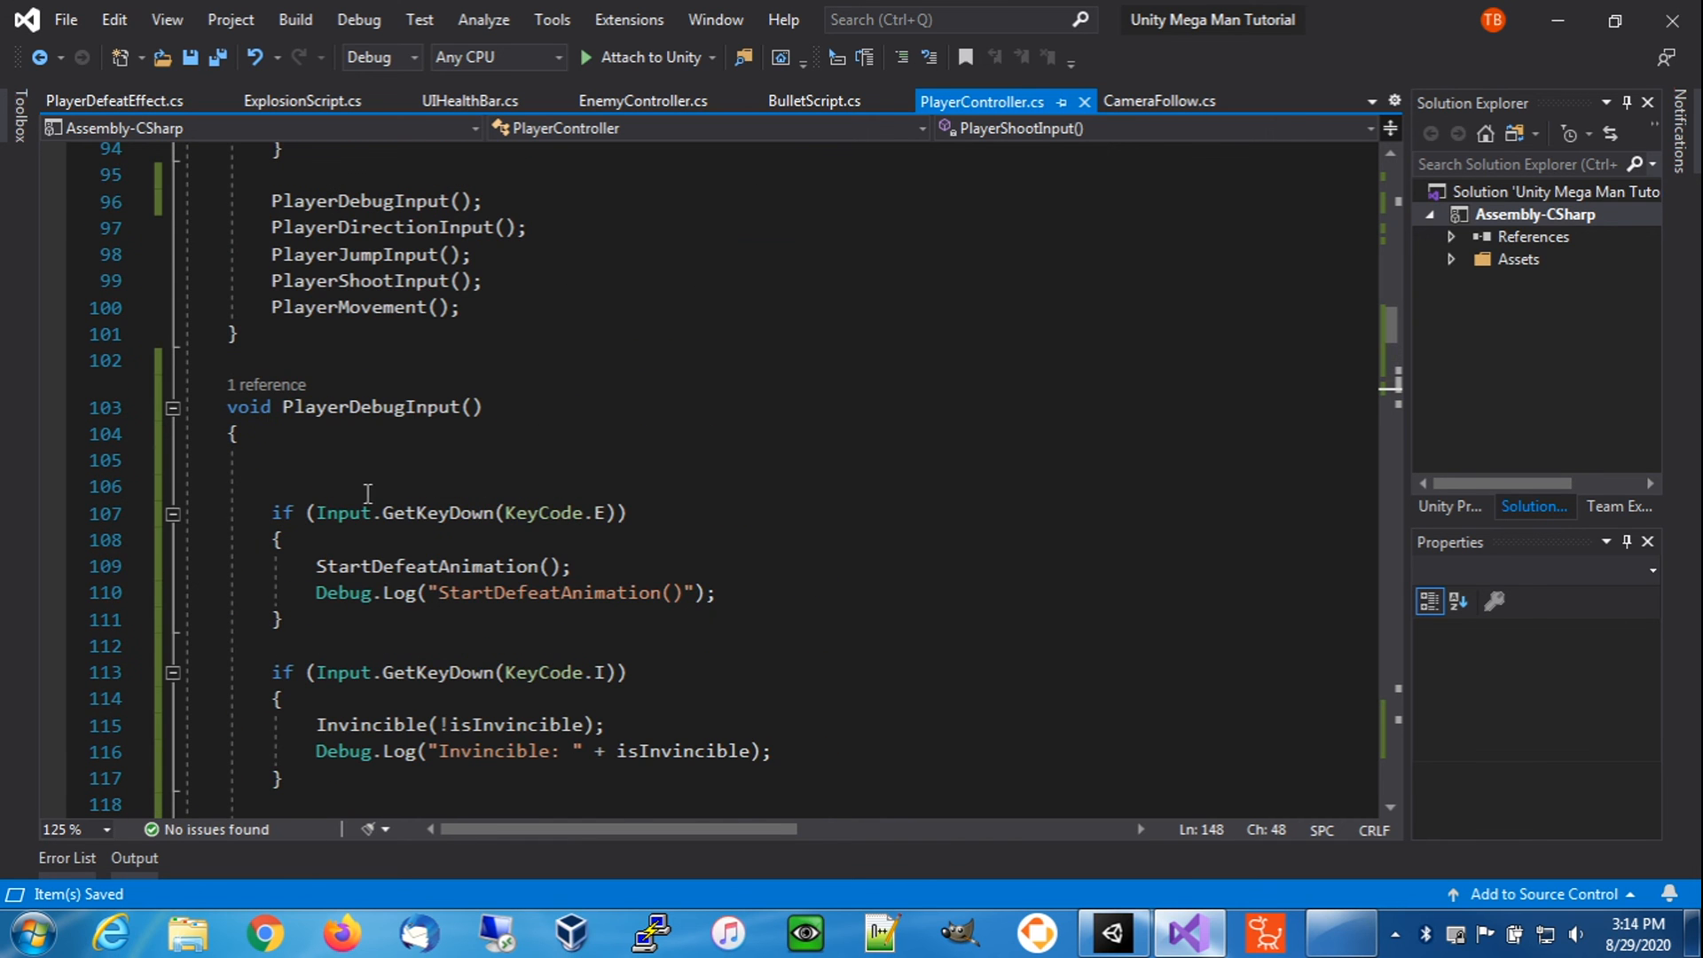
{"action": "left_click", "coordinate": [366, 464]}
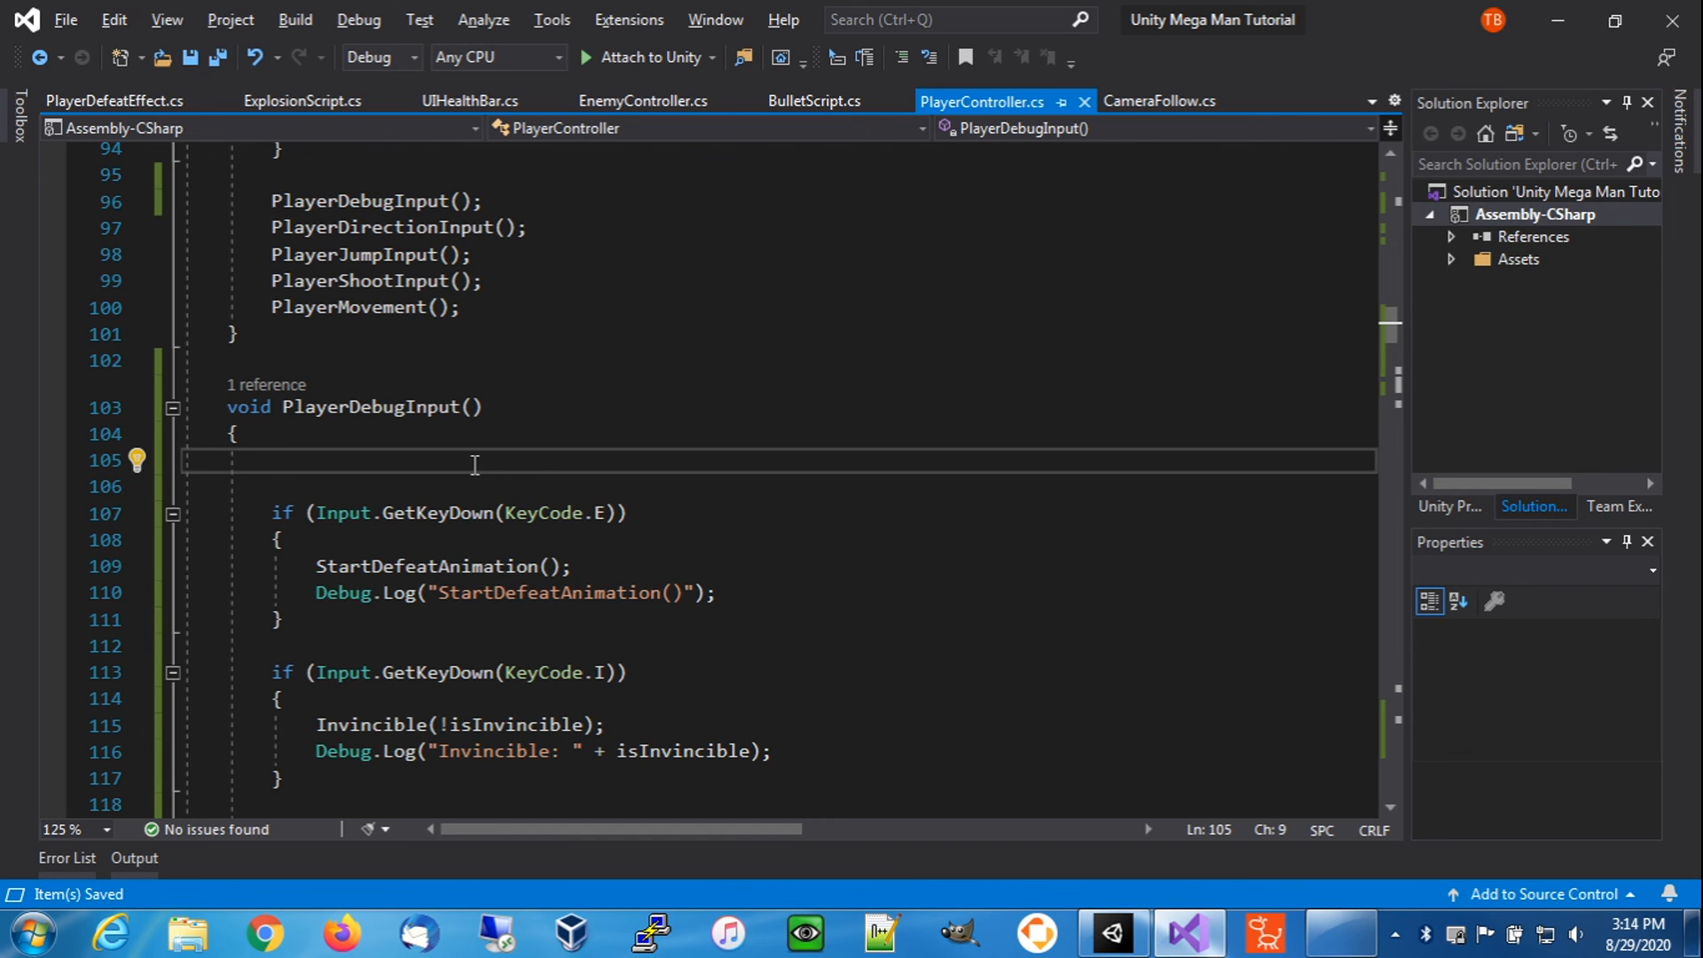
{"action": "type", "text": "if ("}
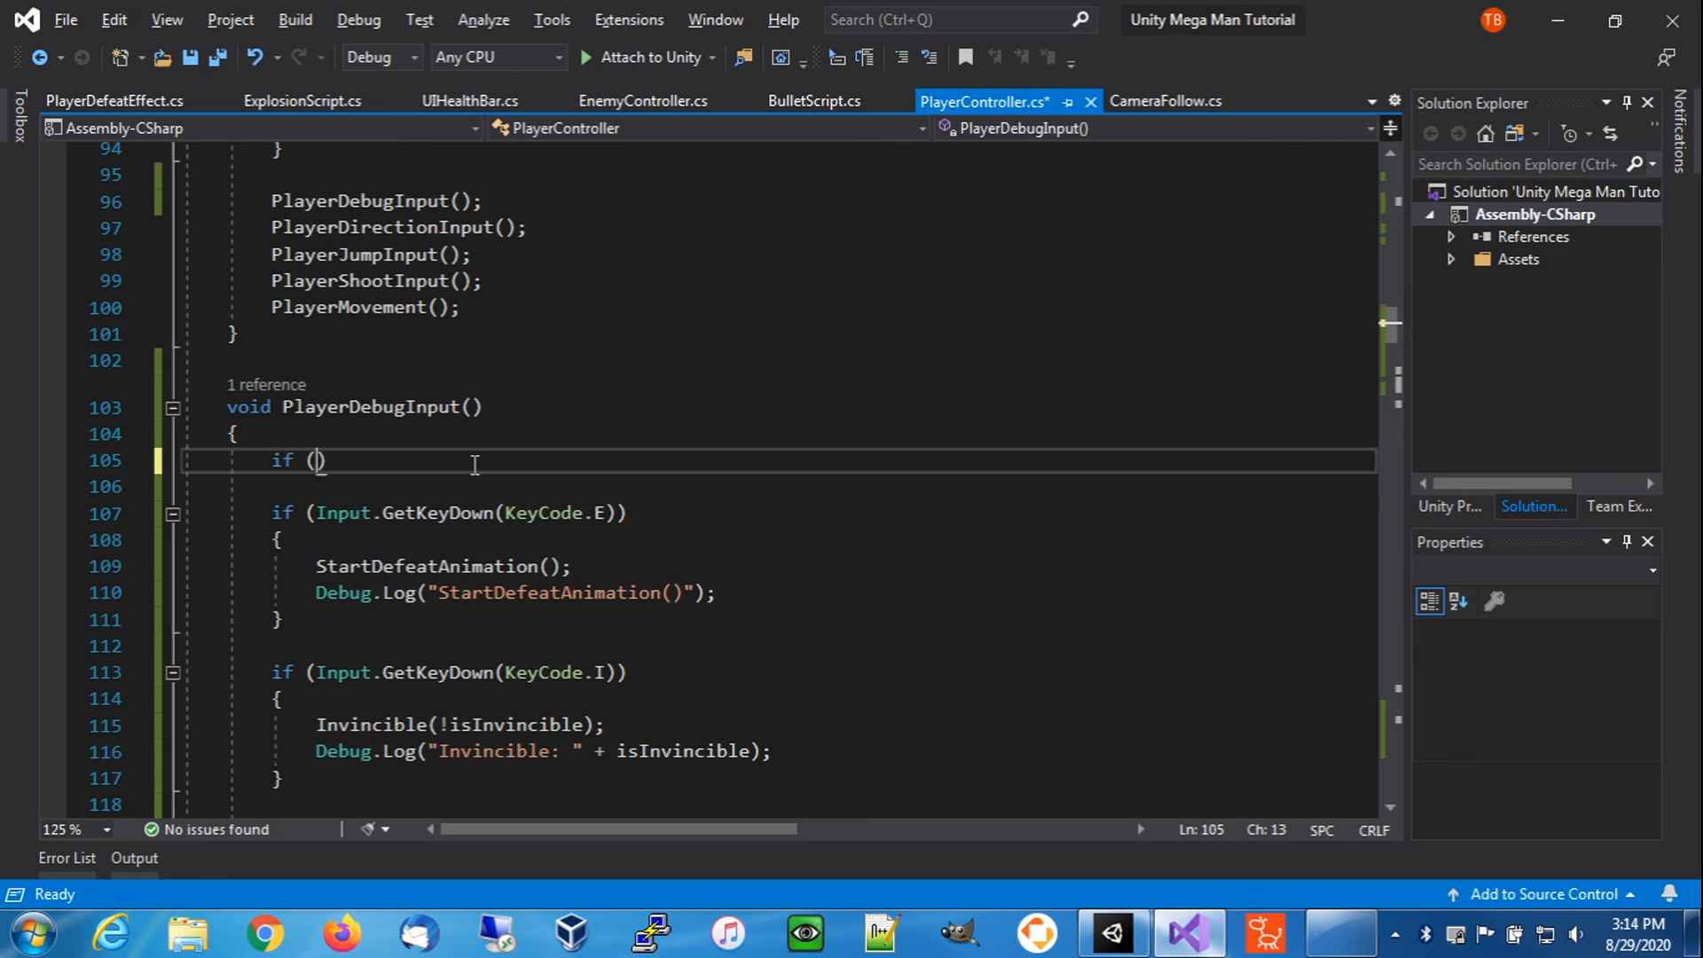
{"action": "type", "text": "Input."}
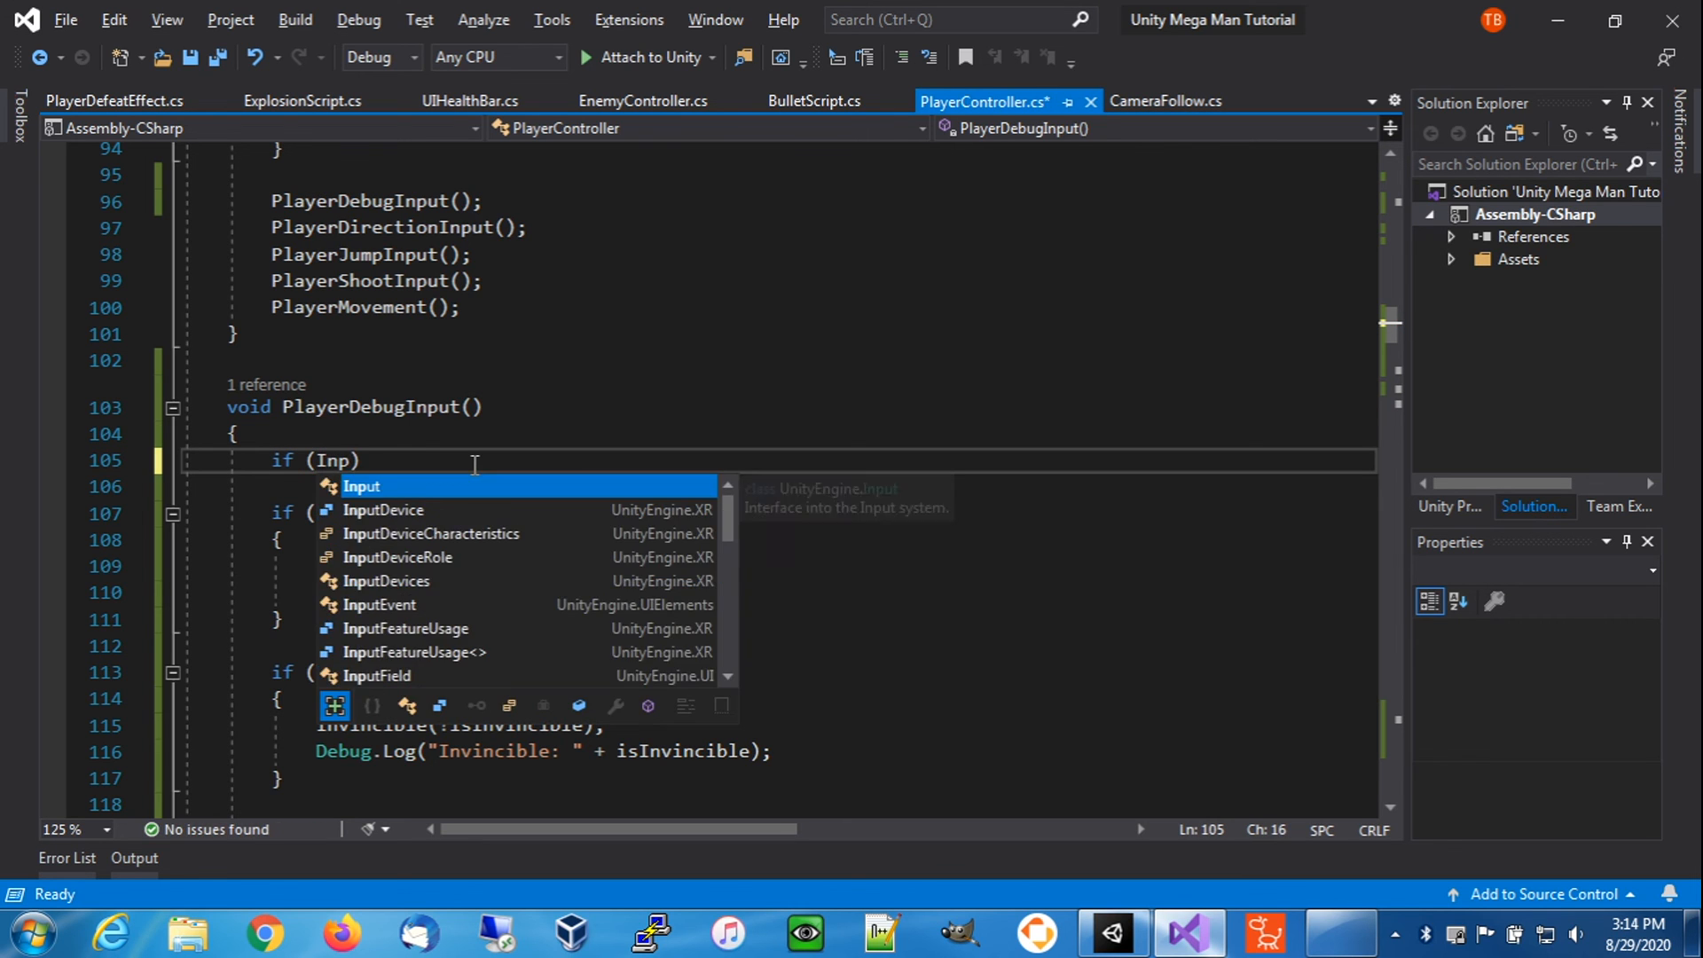
{"action": "type", "text": "GetKe"}
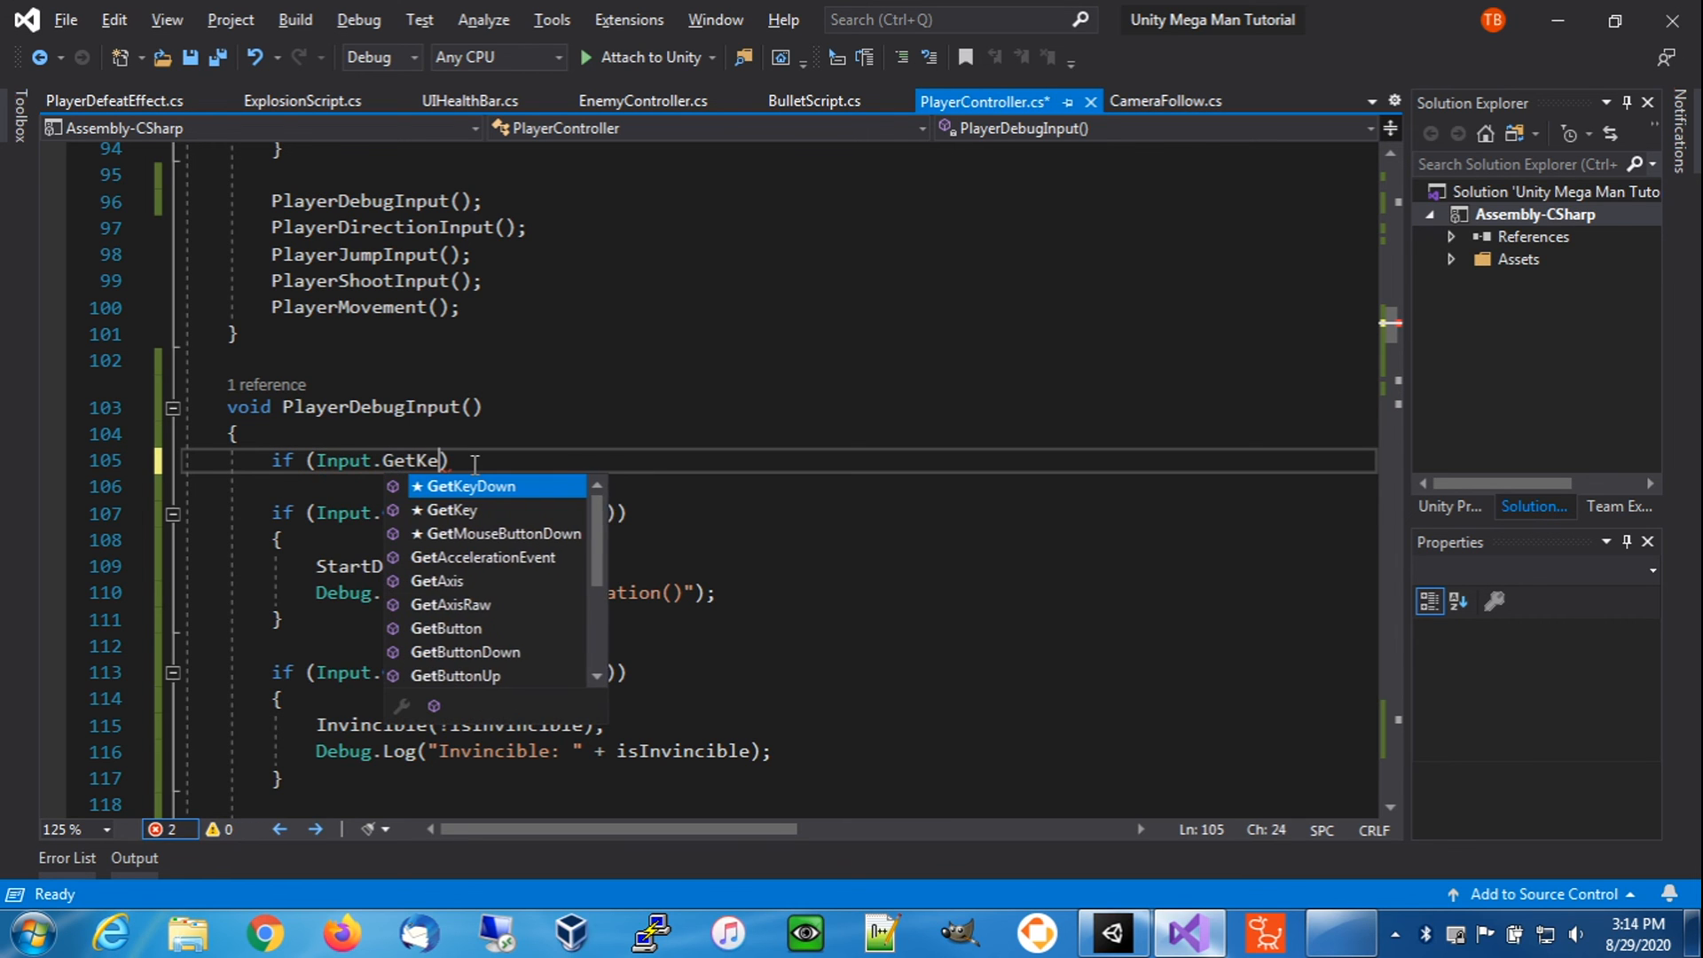
{"action": "key", "text": "Tab"}
{"action": "type", "text": "("}
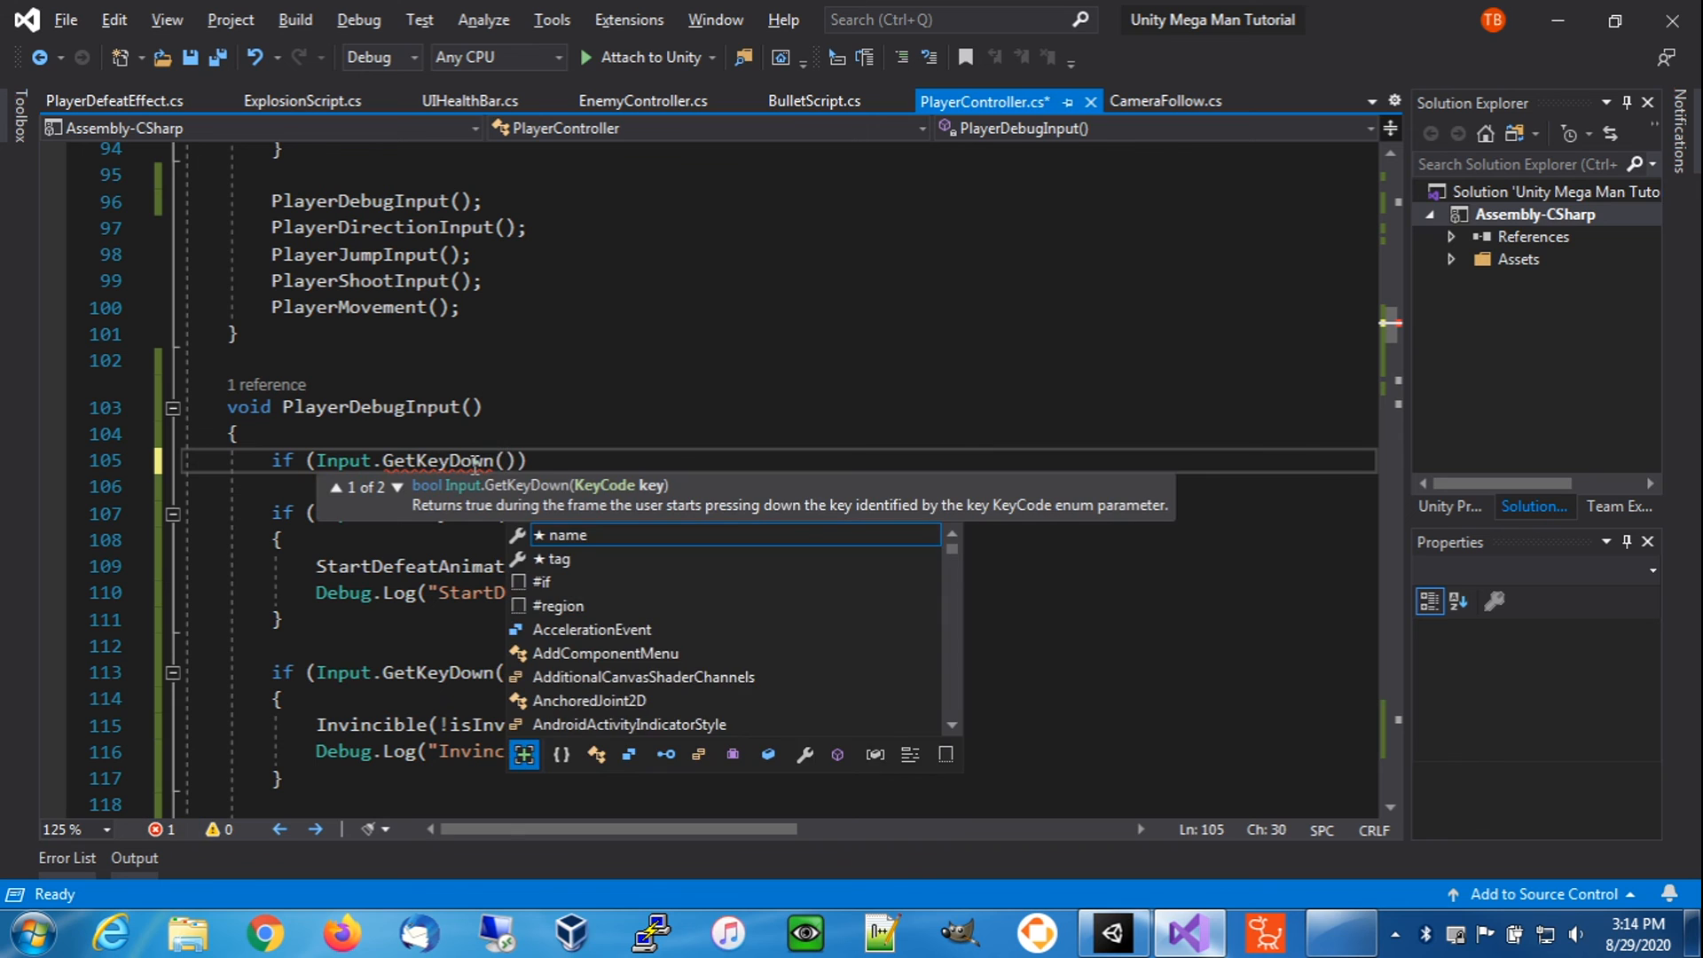
{"action": "type", "text": "KeyC"}
{"action": "key", "text": "Tab"}
{"action": "type", "text": ".B"}
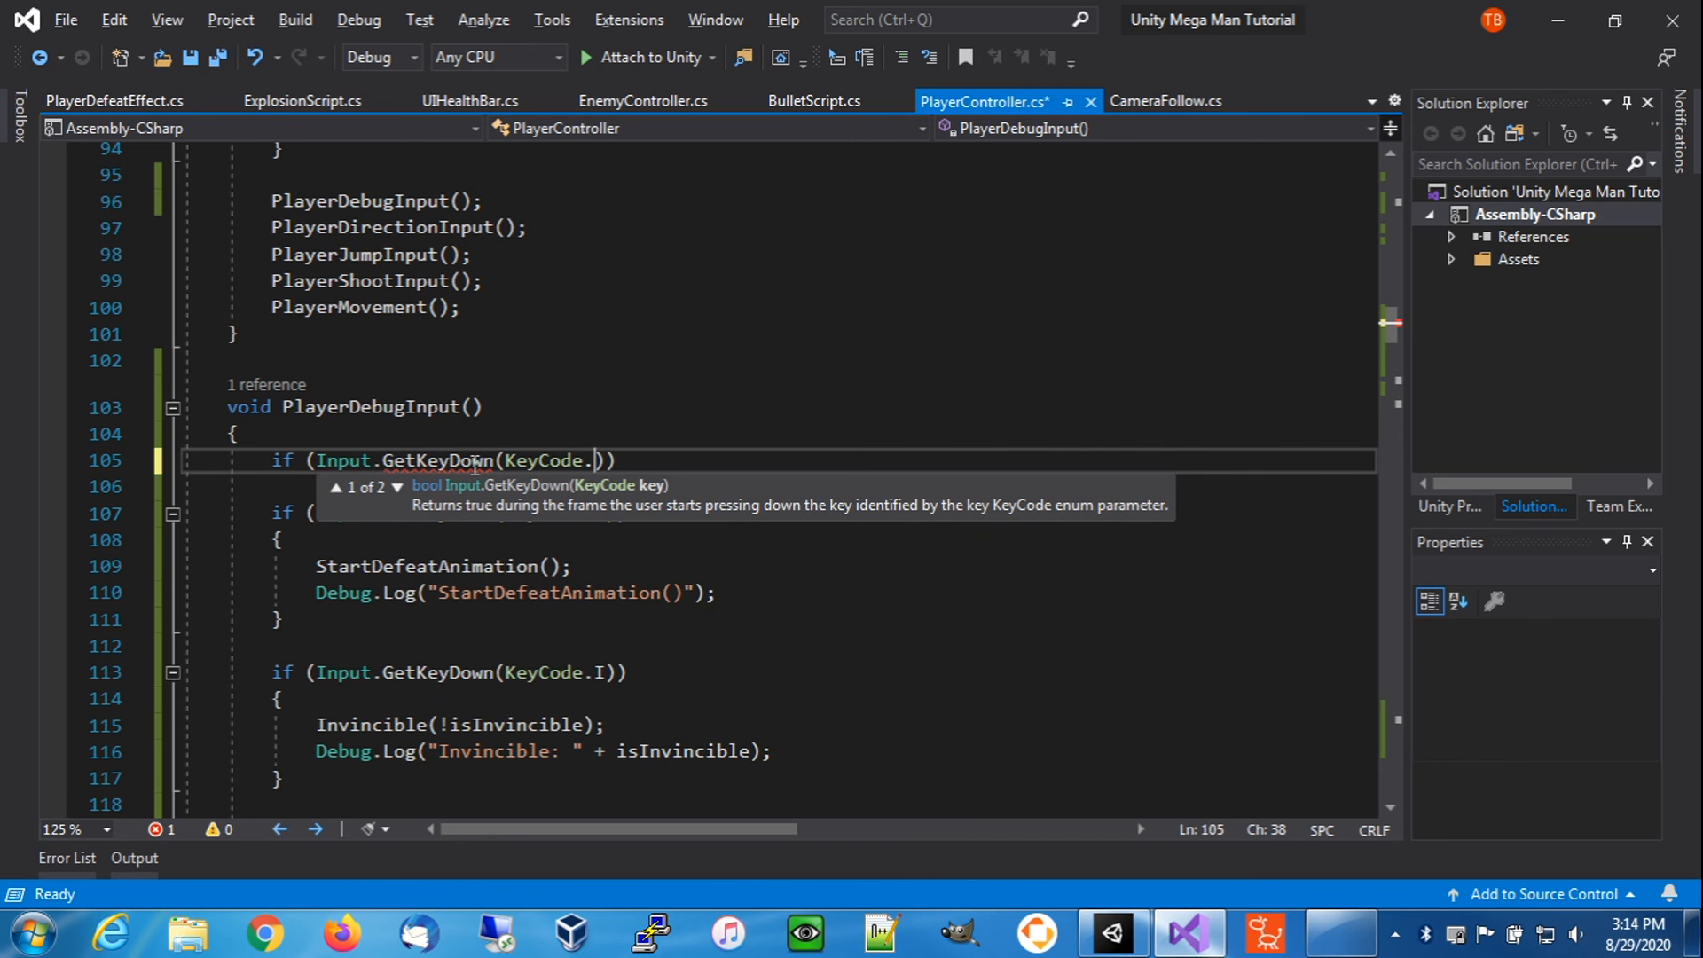
{"action": "type", "text": "))"}
{"action": "type", "text": "{"}
{"action": "key", "text": "Return"}
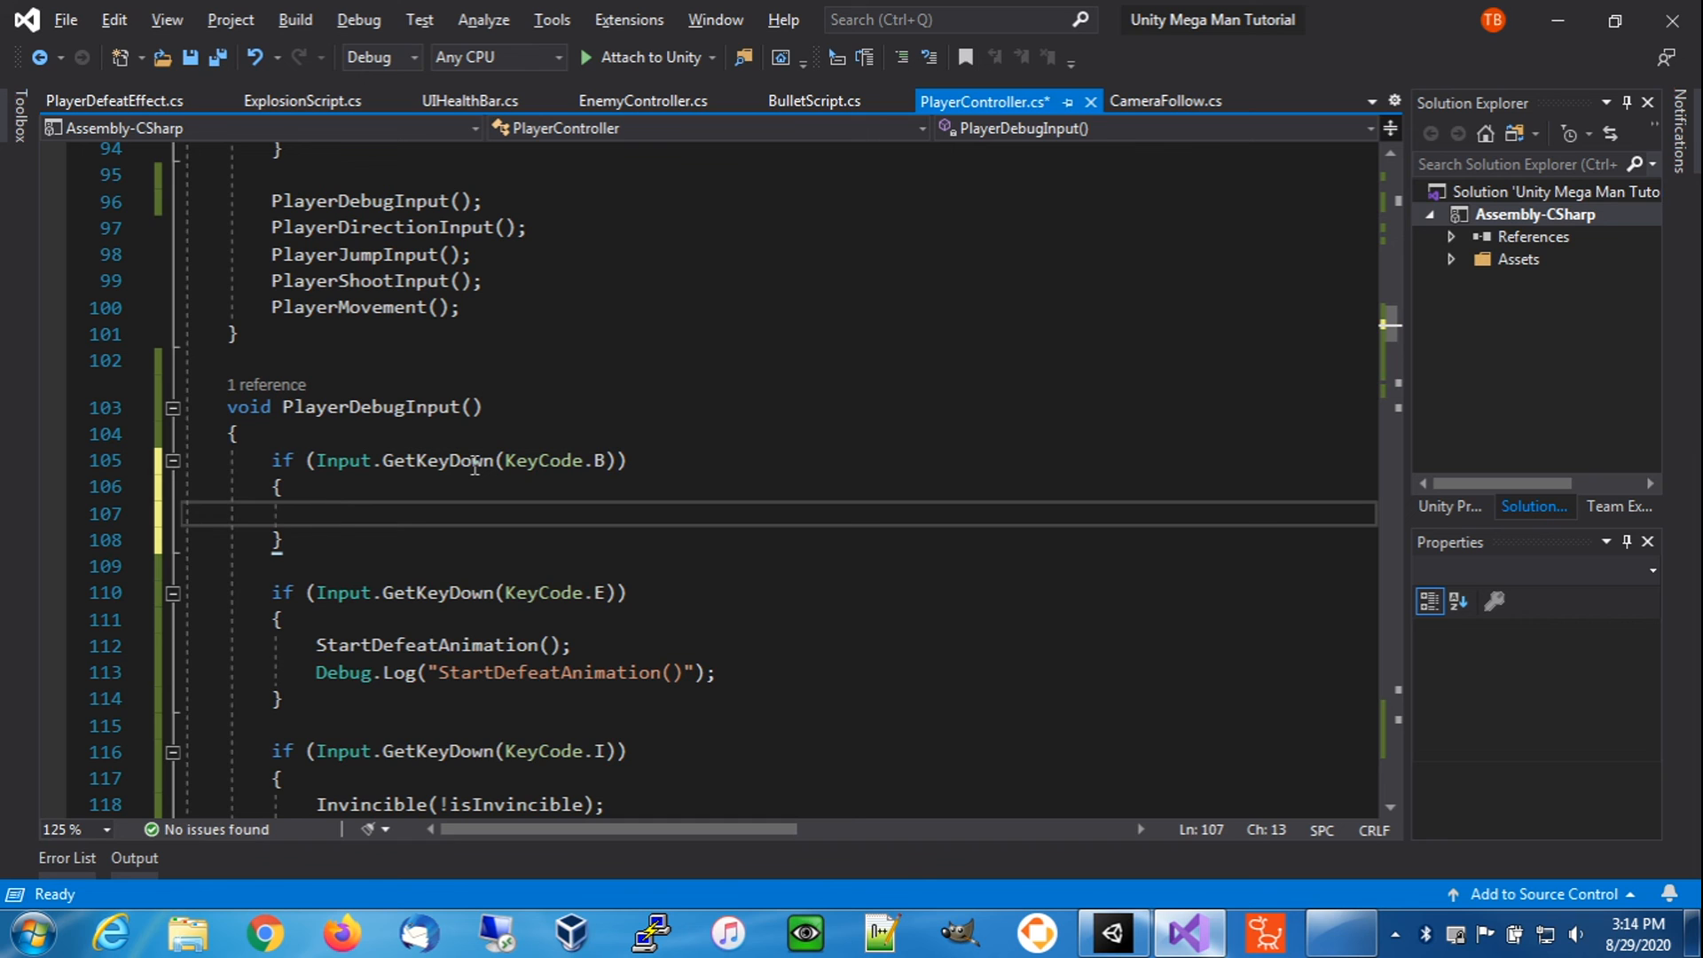
- Inside the KeyCode.B block, declare GameObject[] bullets = GameObject.FindGameObjectsWithTag("Bullet");
{"action": "type", "text": "Game"}
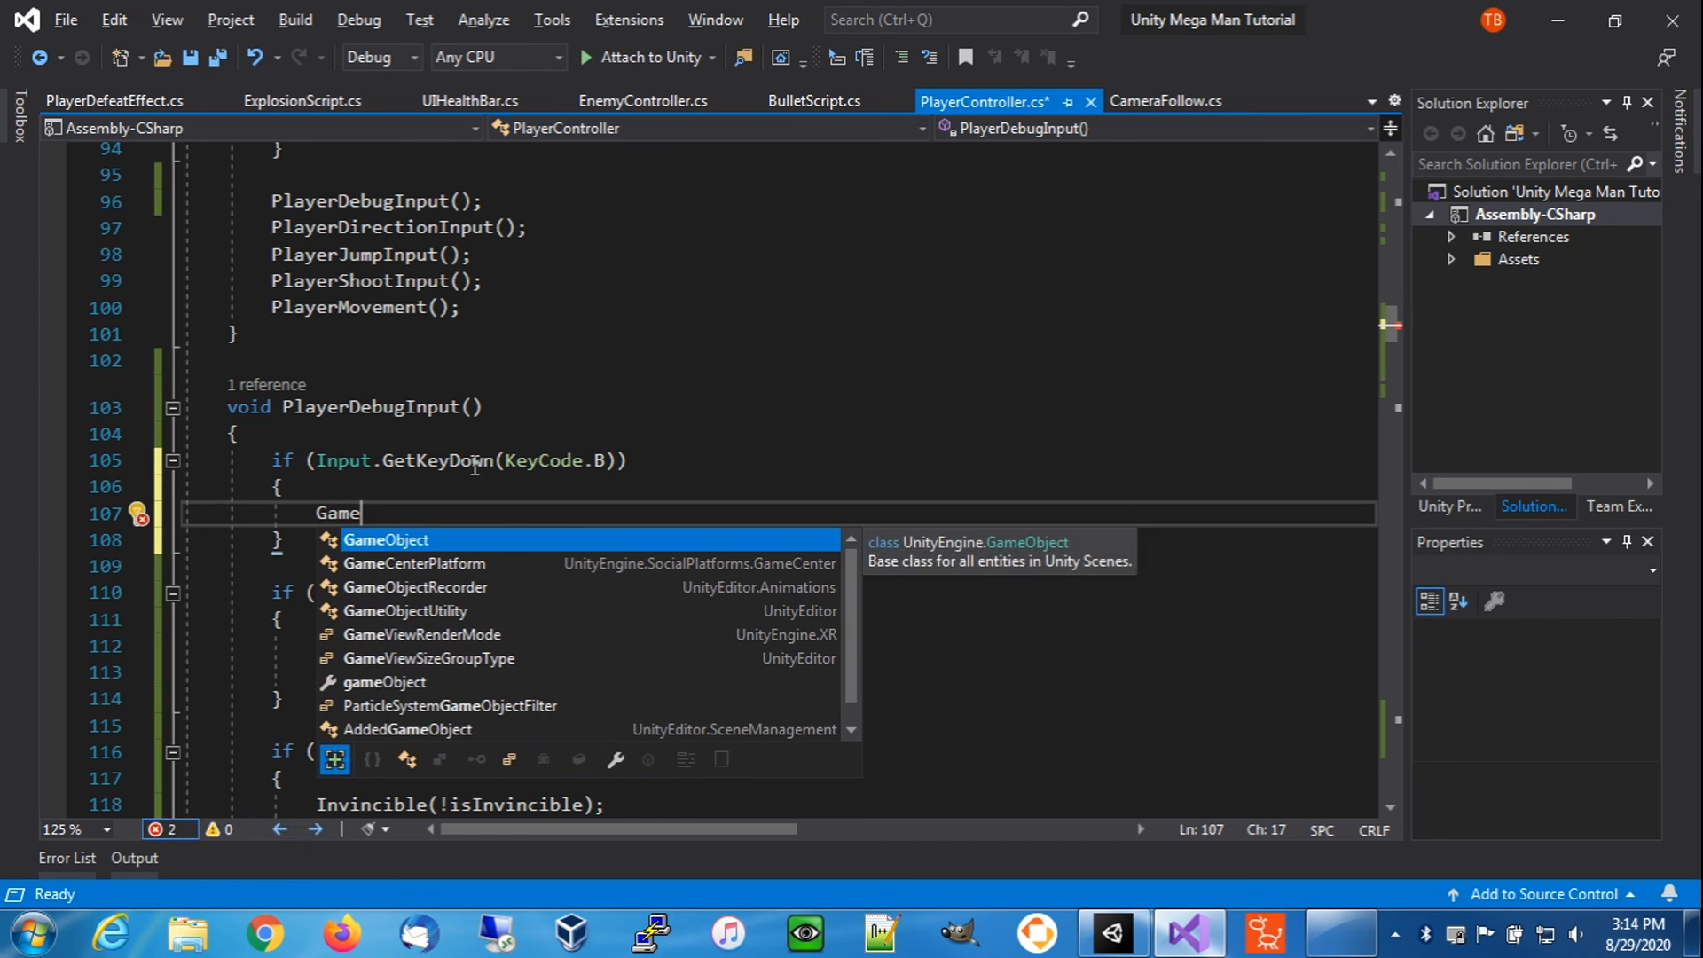
{"action": "type", "text": "O"}
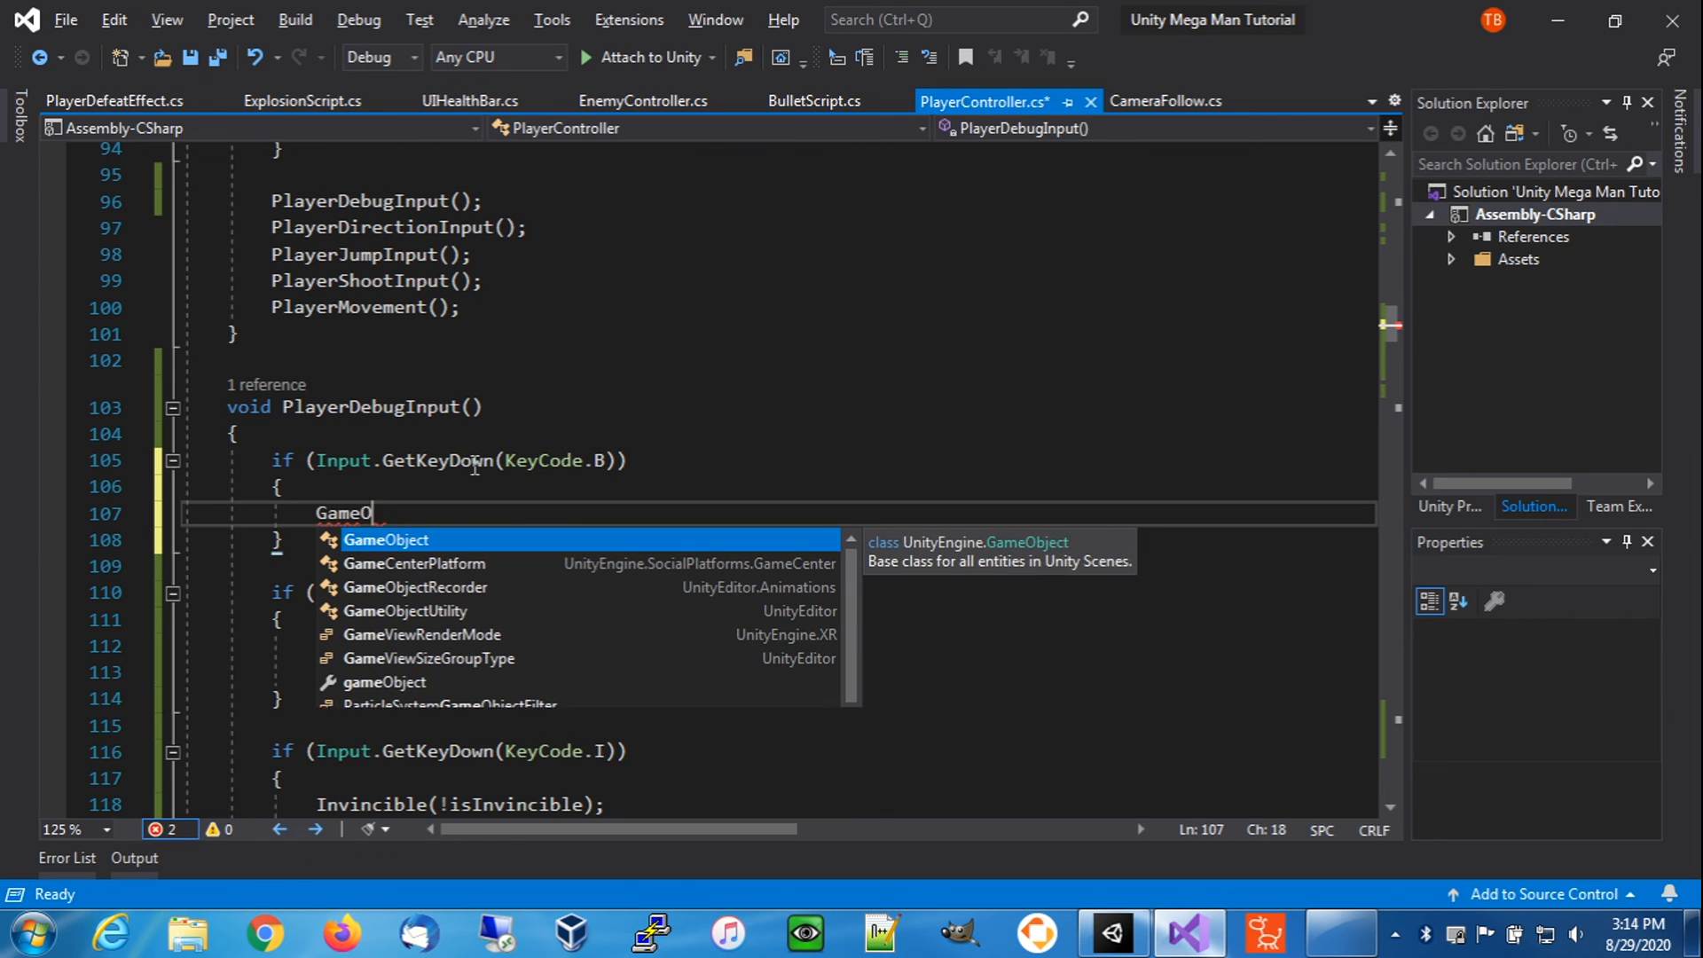
{"action": "type", "text": "bject[]"}
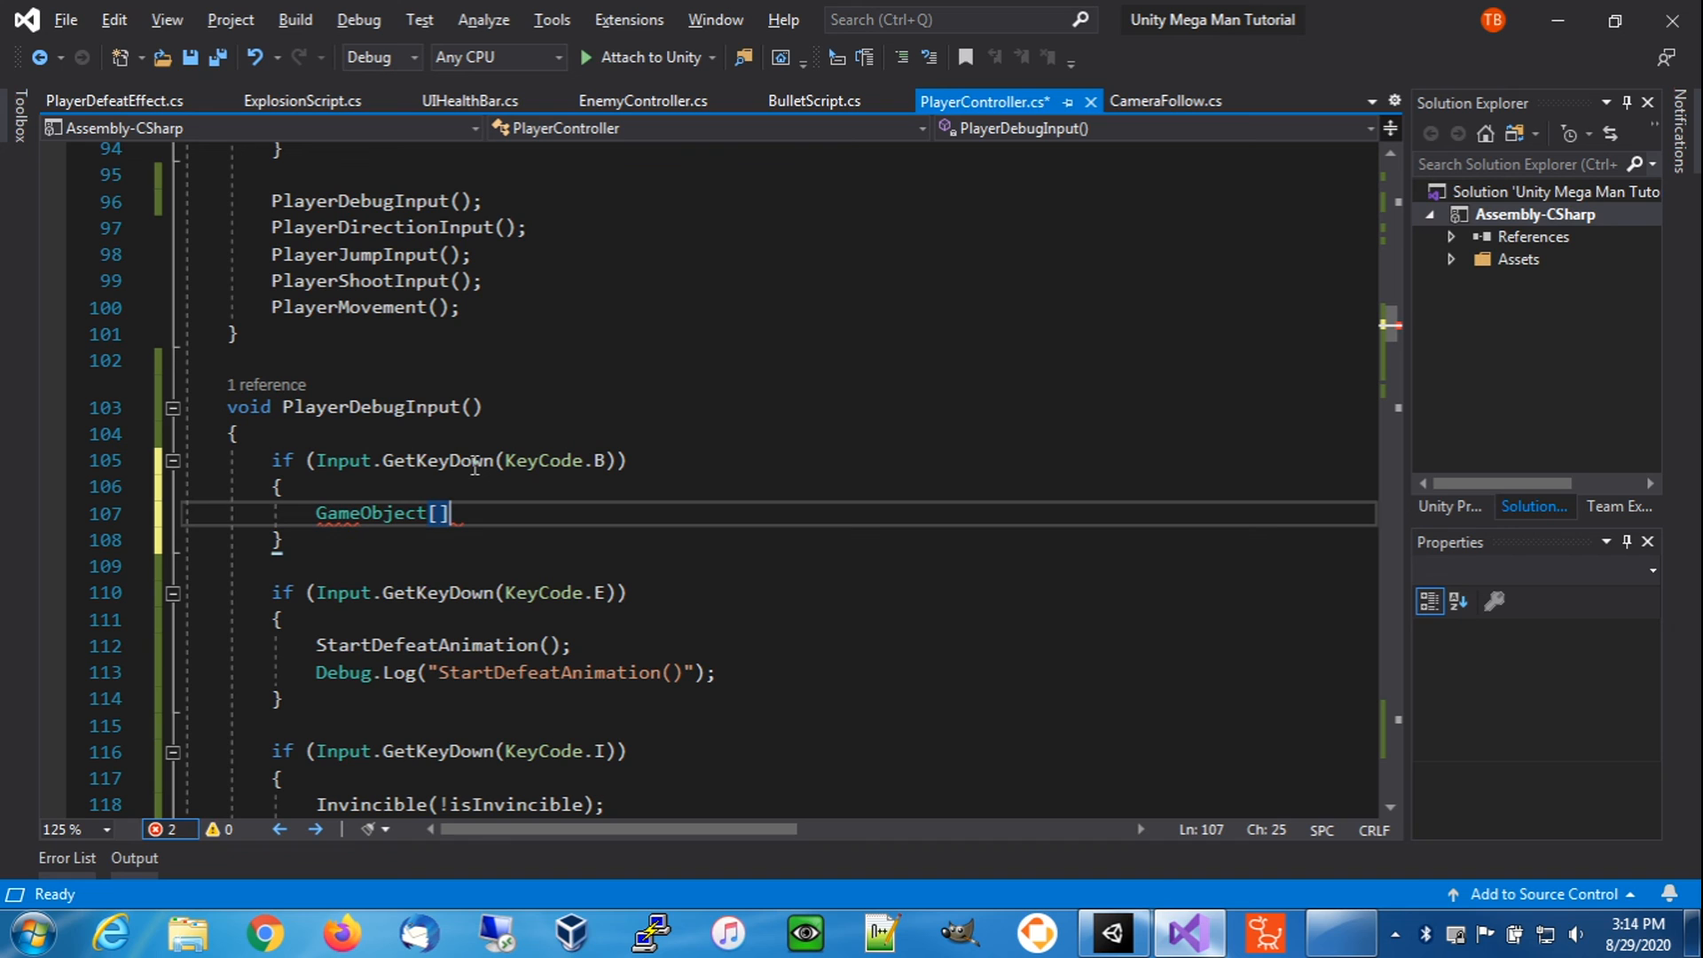
{"action": "type", "text": " b"}
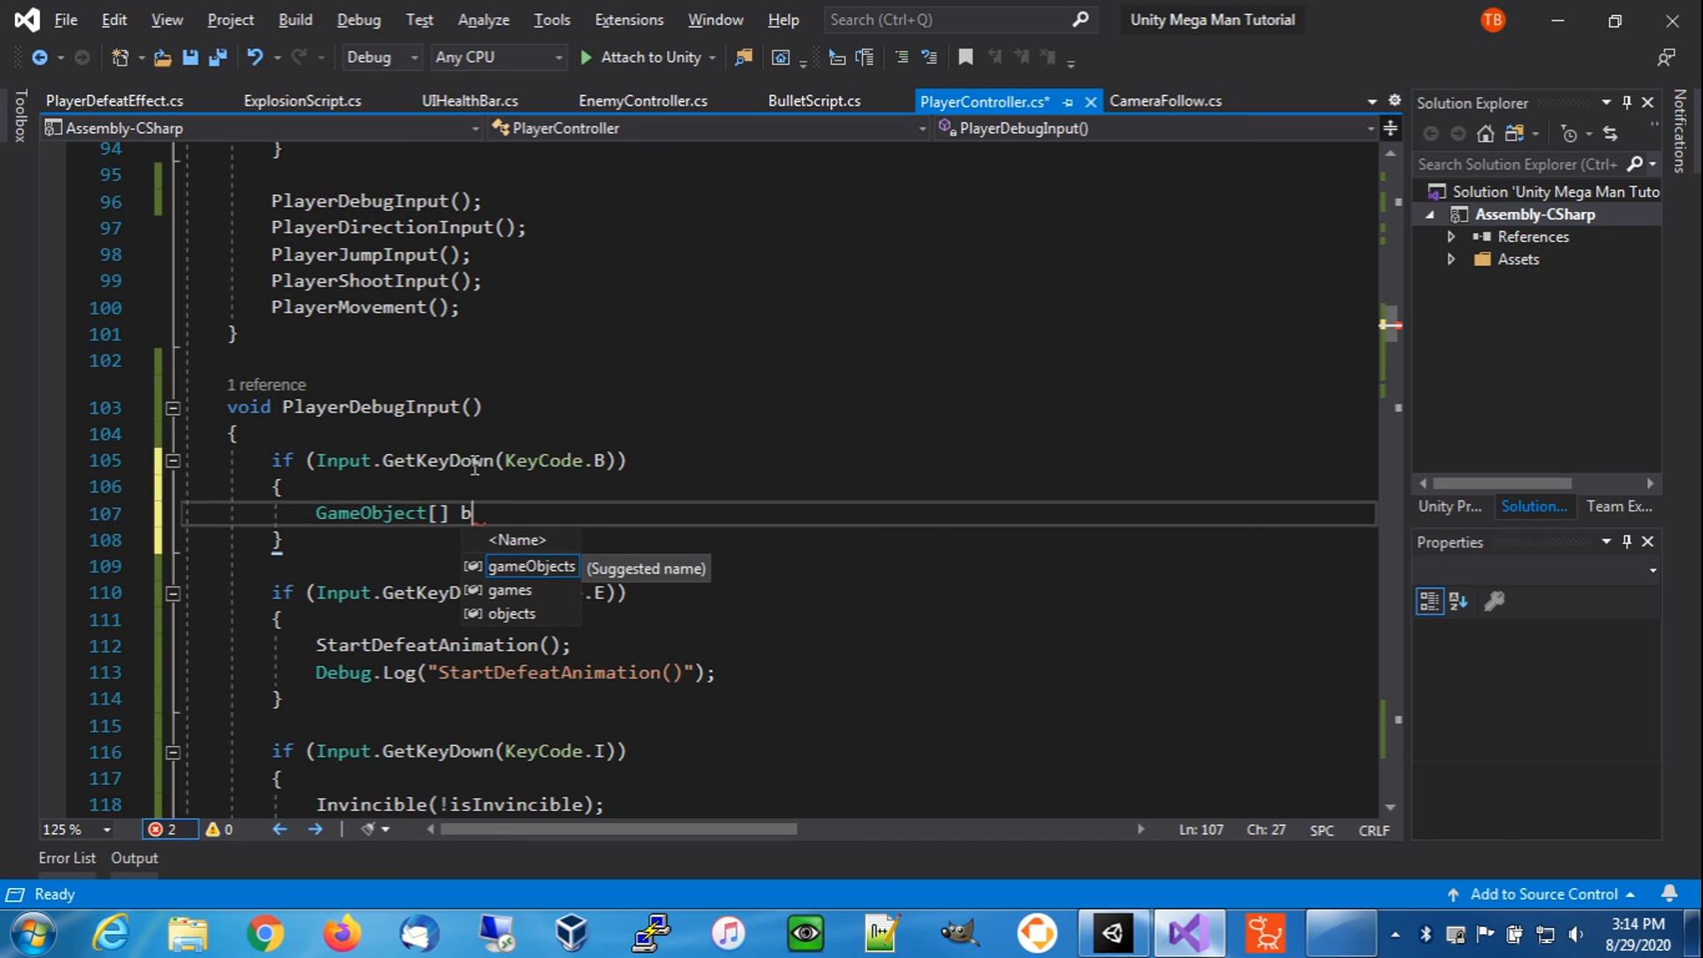
{"action": "type", "text": "ullets"}
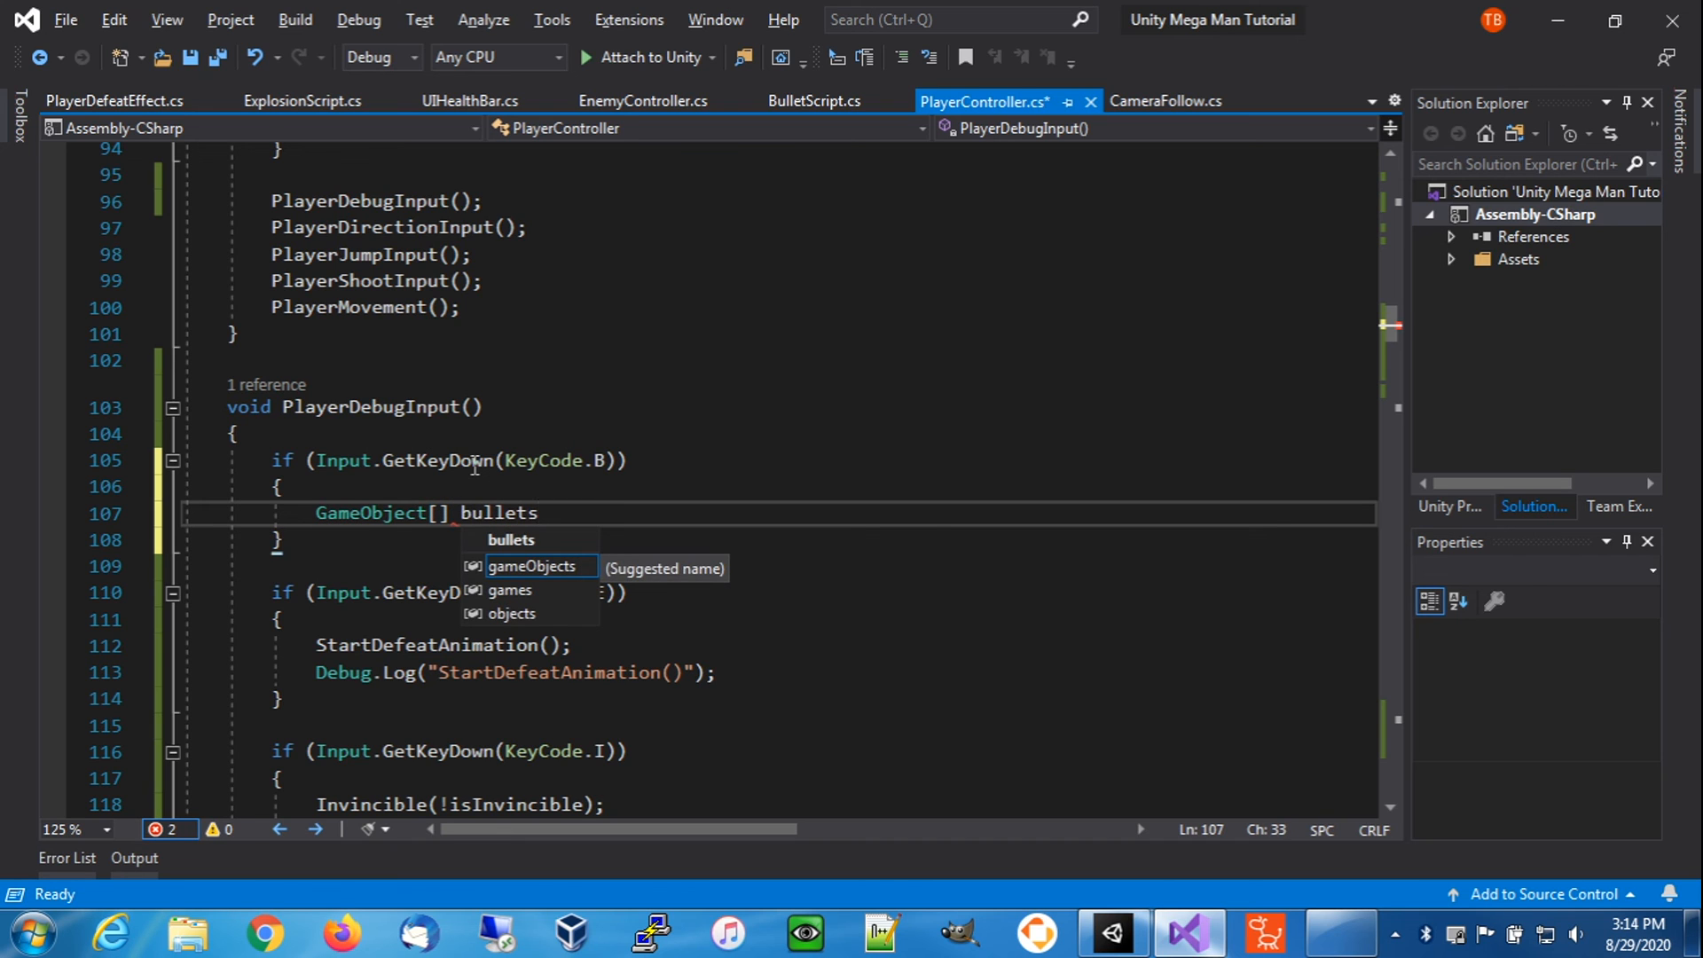
{"action": "type", "text": " = Game"}
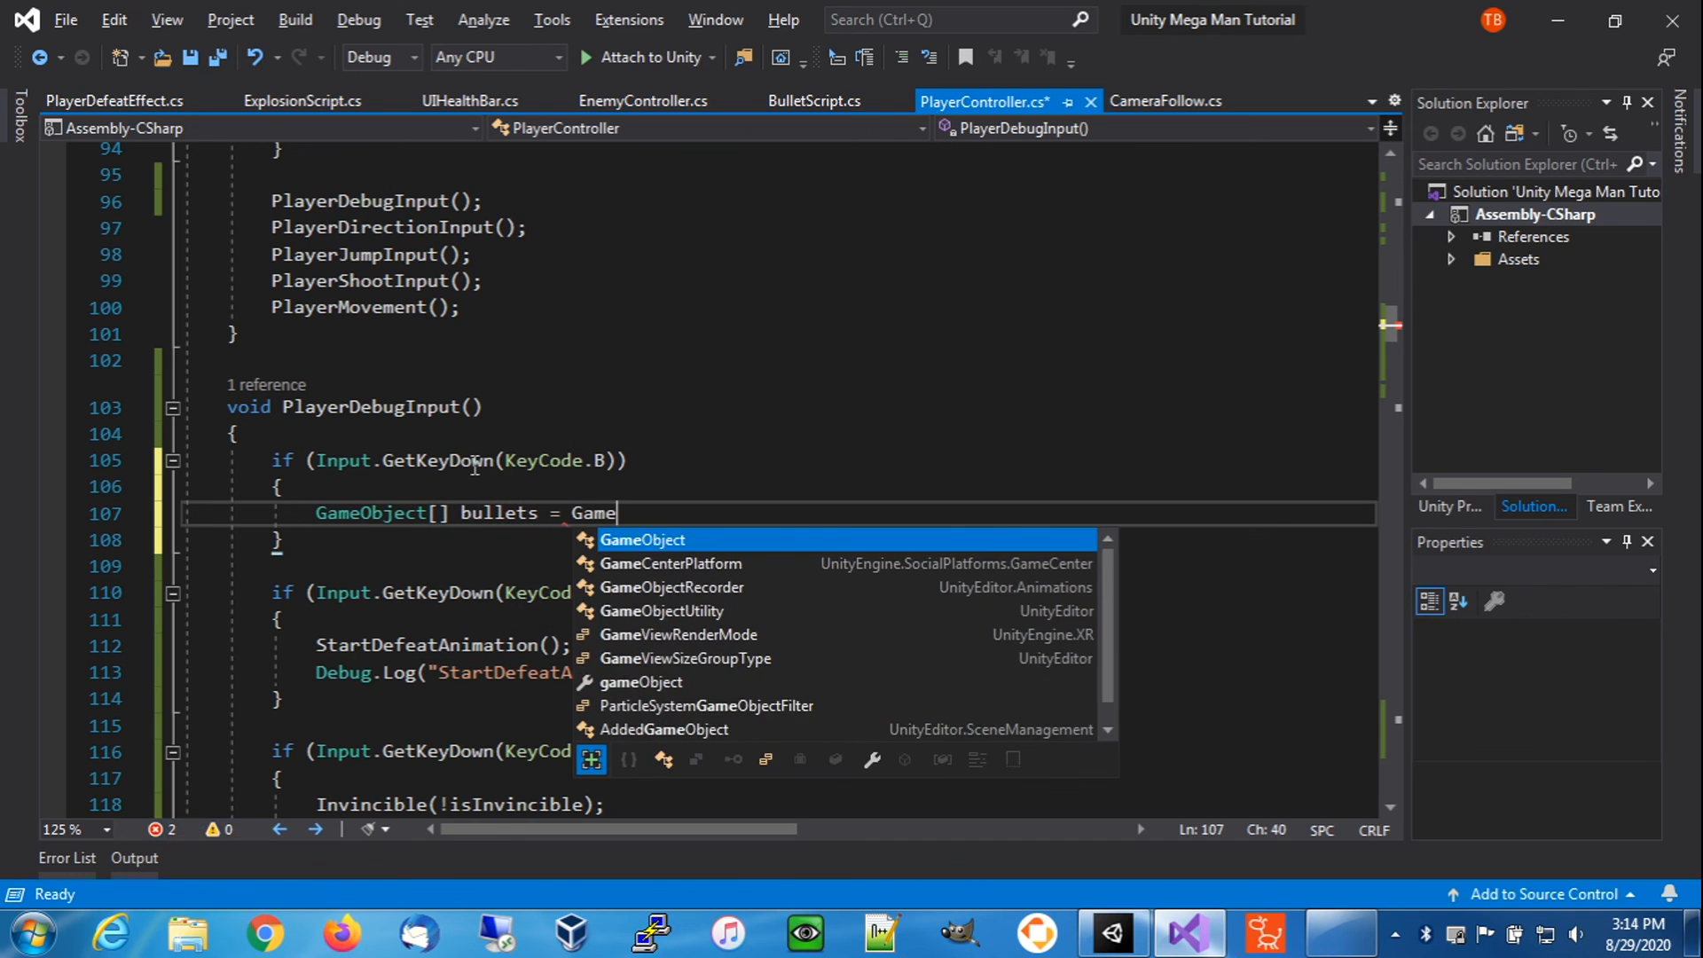
{"action": "type", "text": "Obj"}
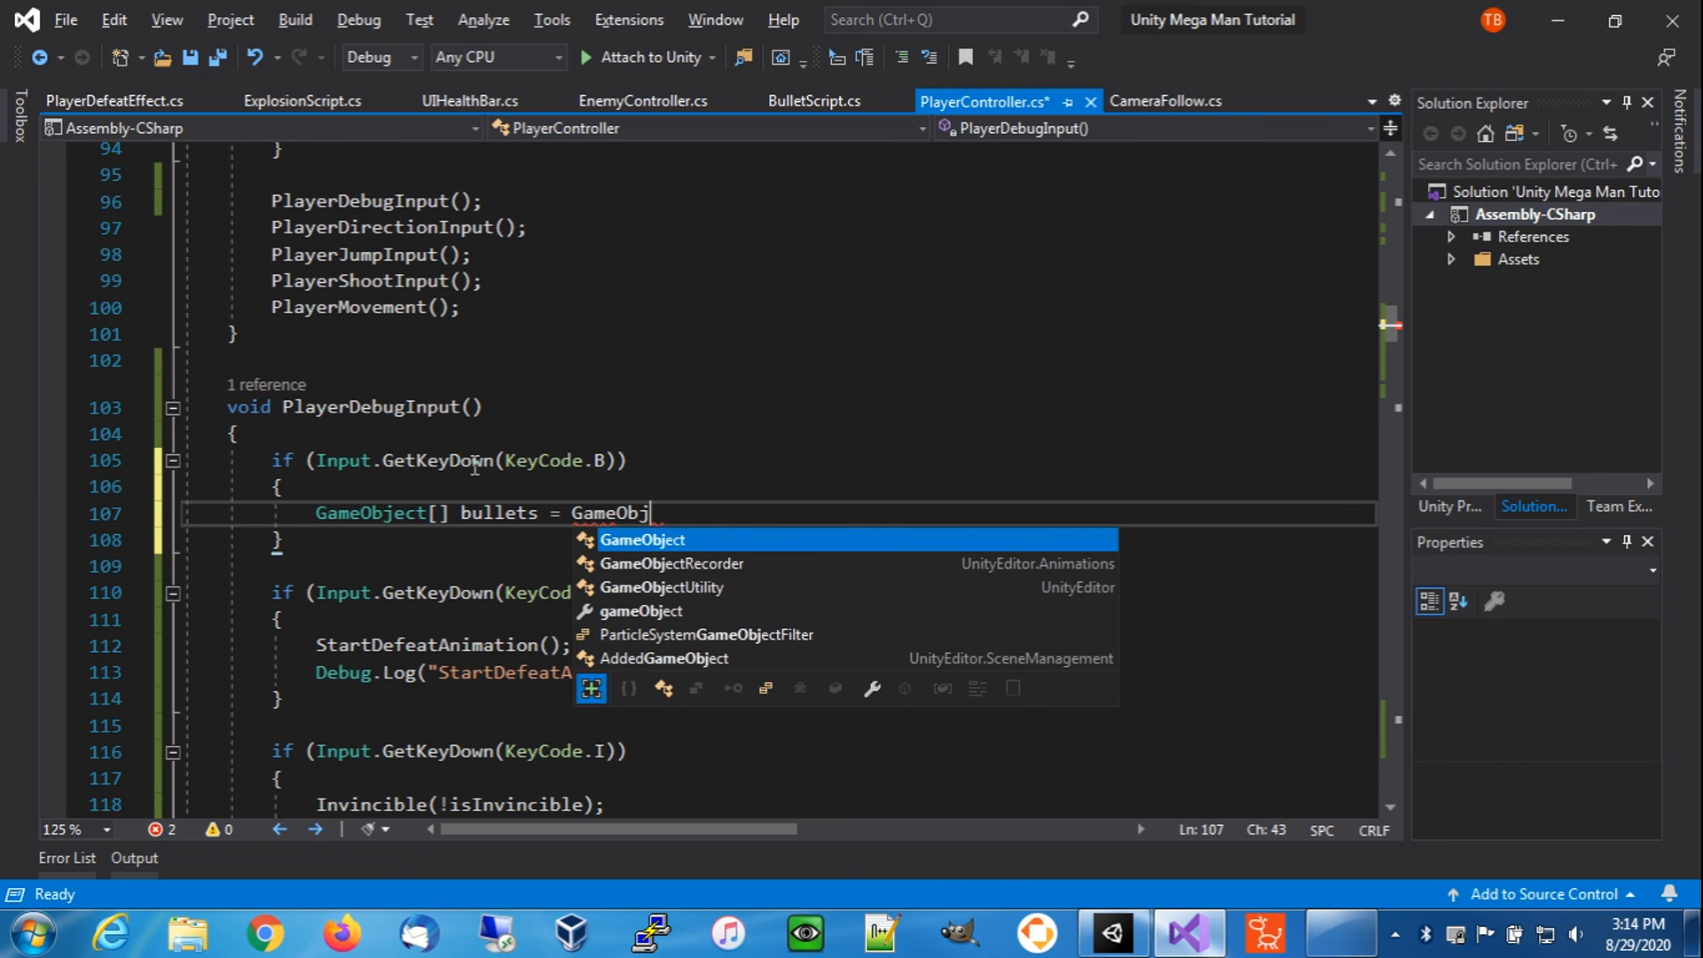
{"action": "key", "text": "Tab"}
{"action": "type", "text": "."}
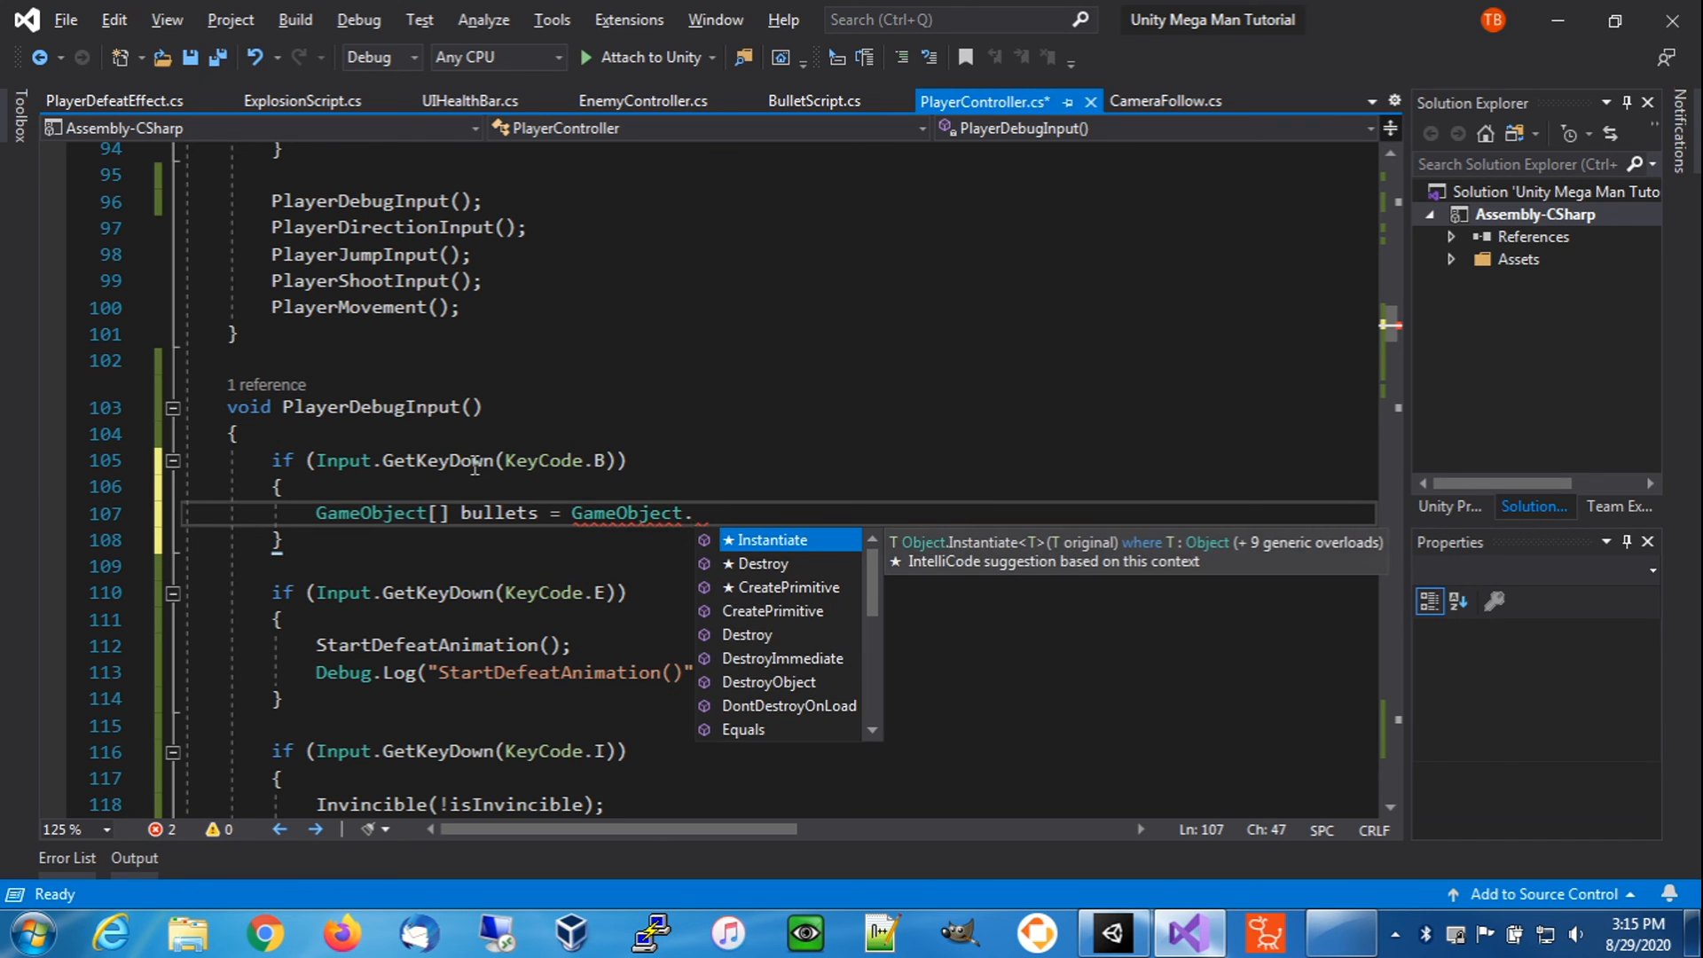
{"action": "type", "text": "Fin"}
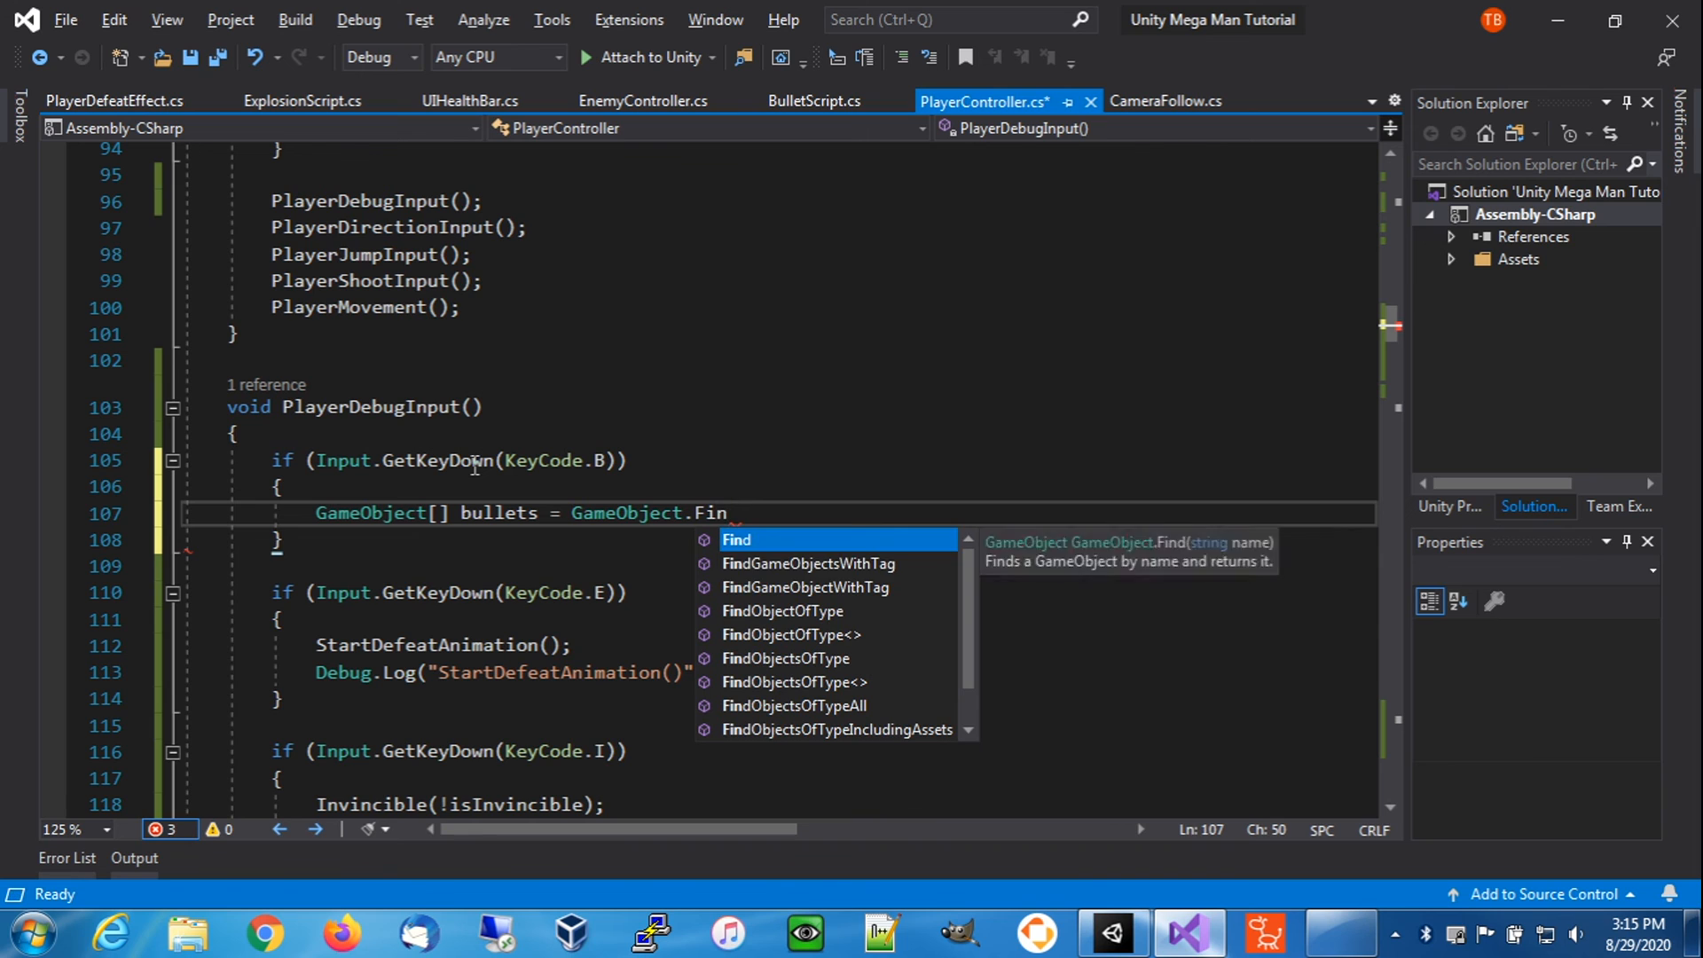
{"action": "key", "text": "Down"}
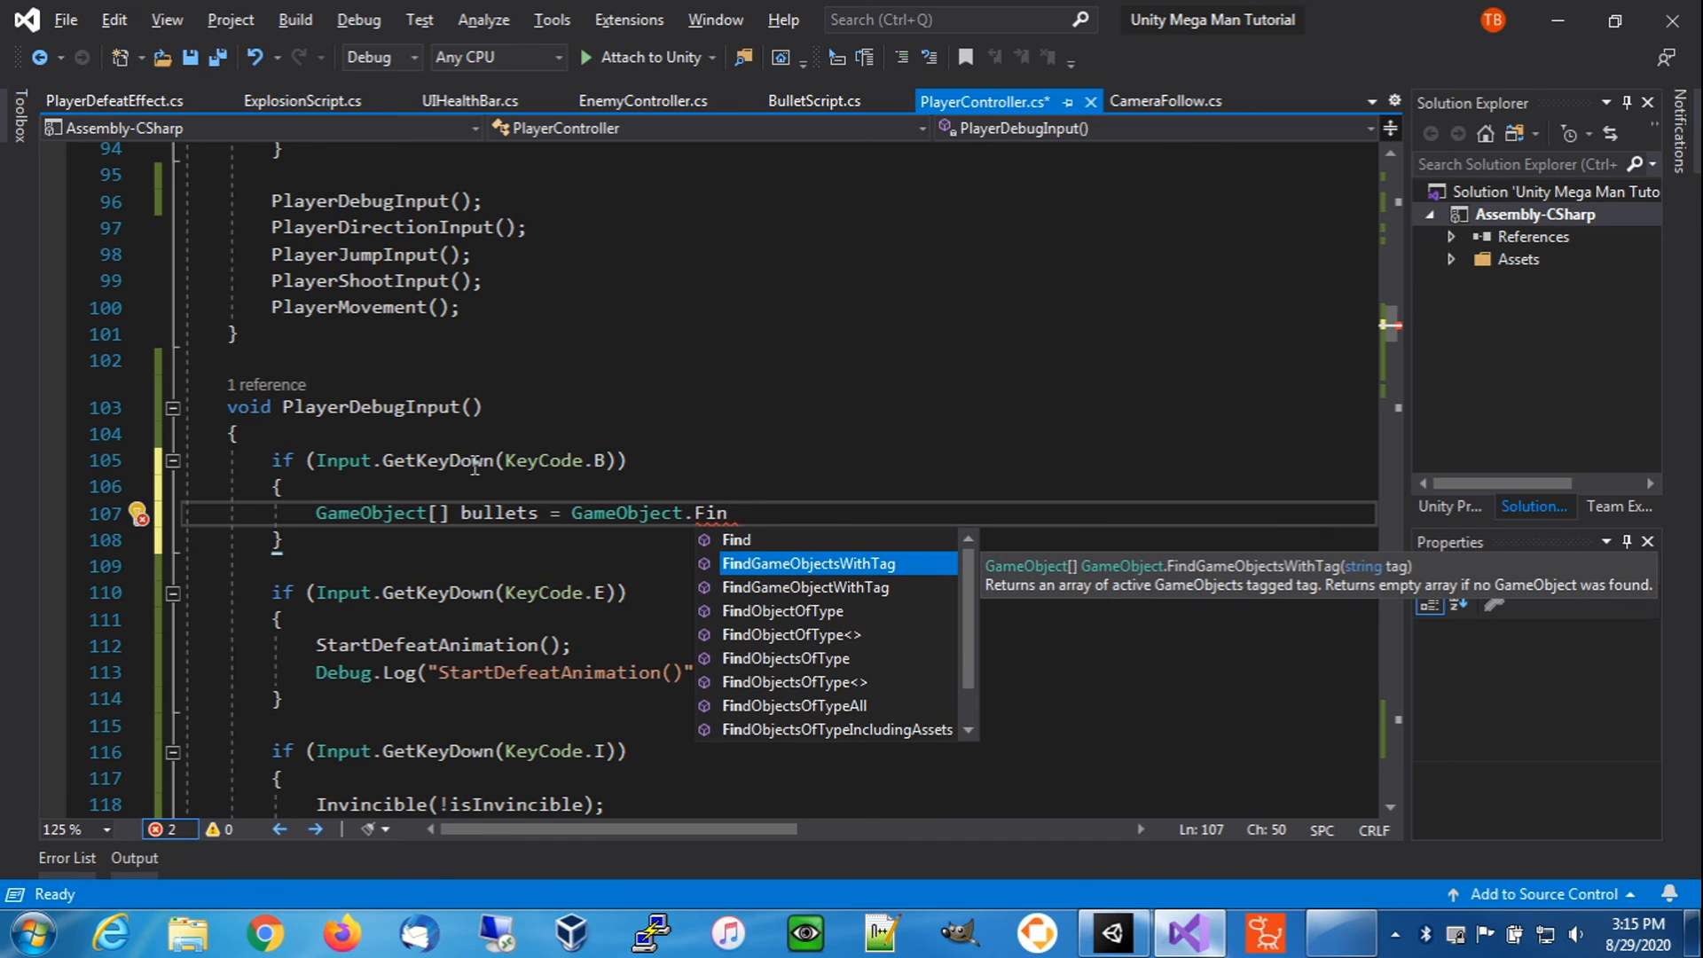
{"action": "key", "text": "Tab"}
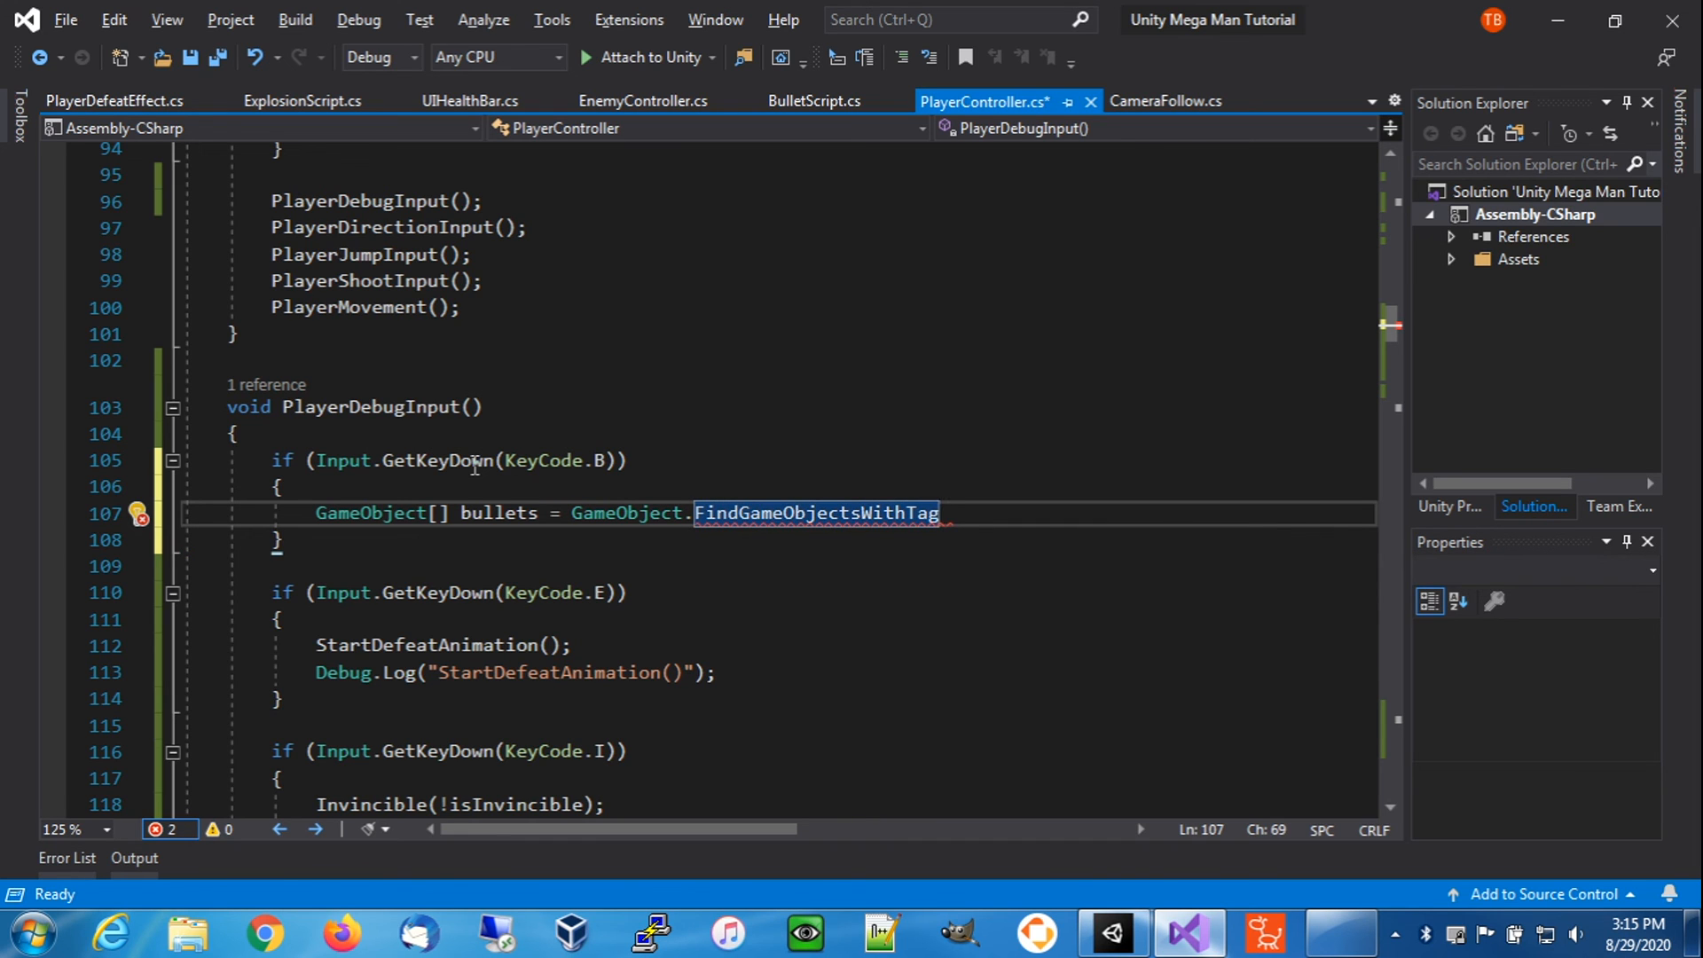
{"action": "type", "text": "(\""}
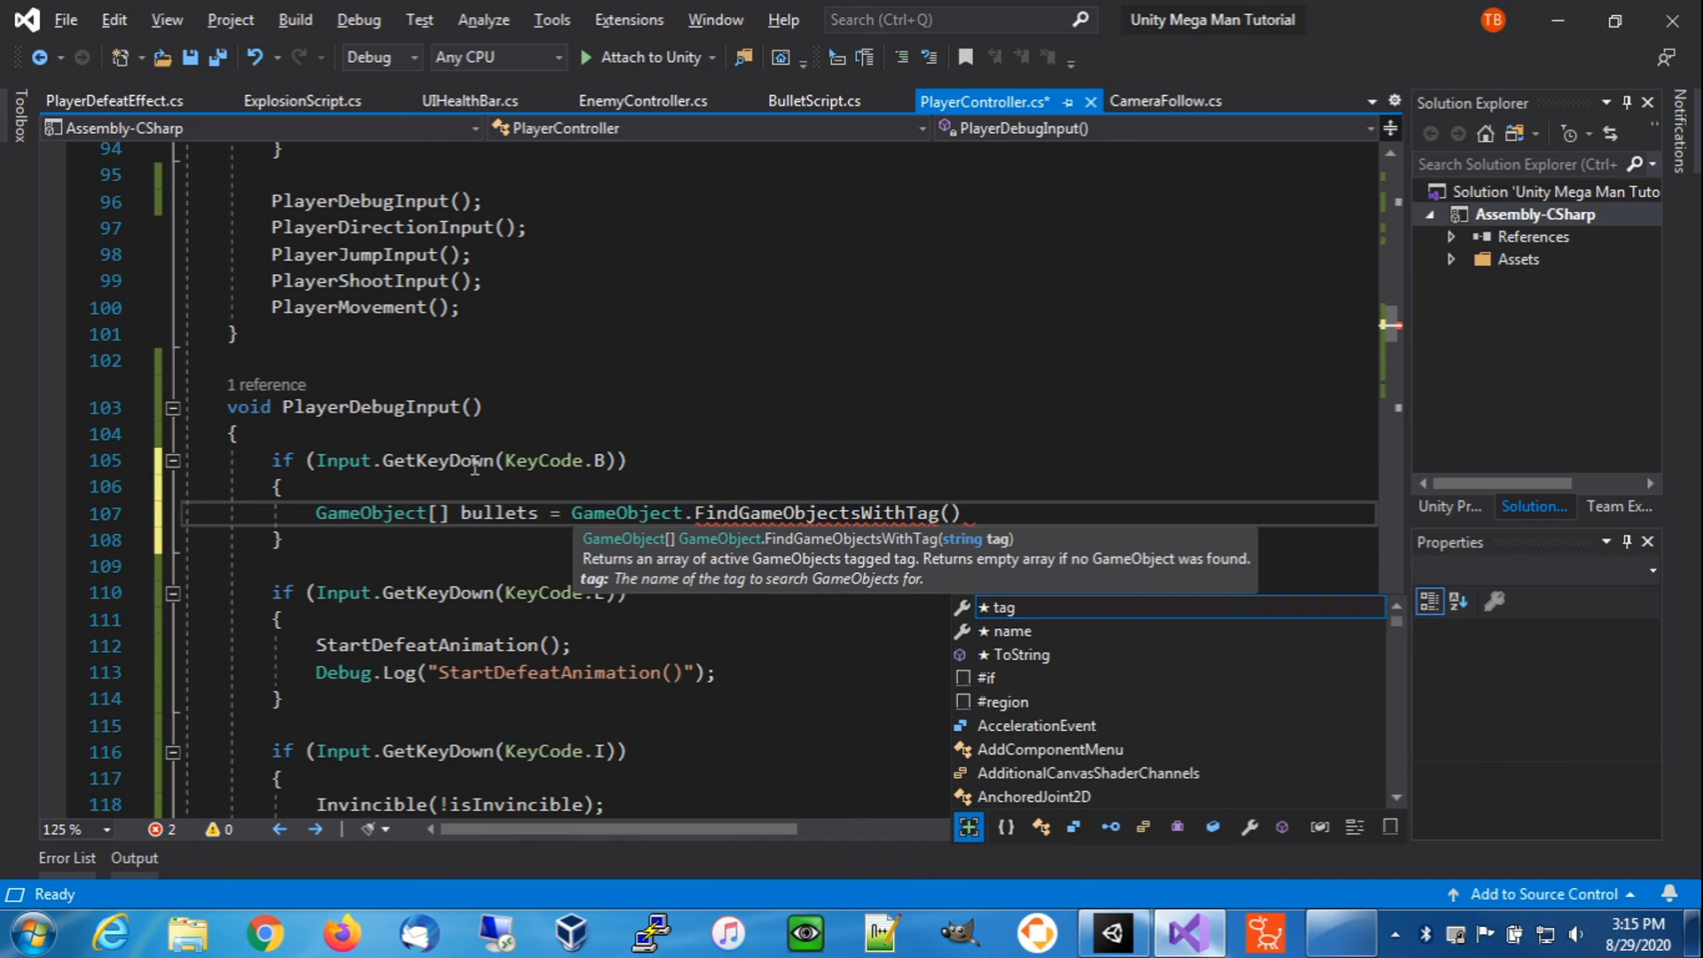
{"action": "type", "text": "Bullet"}
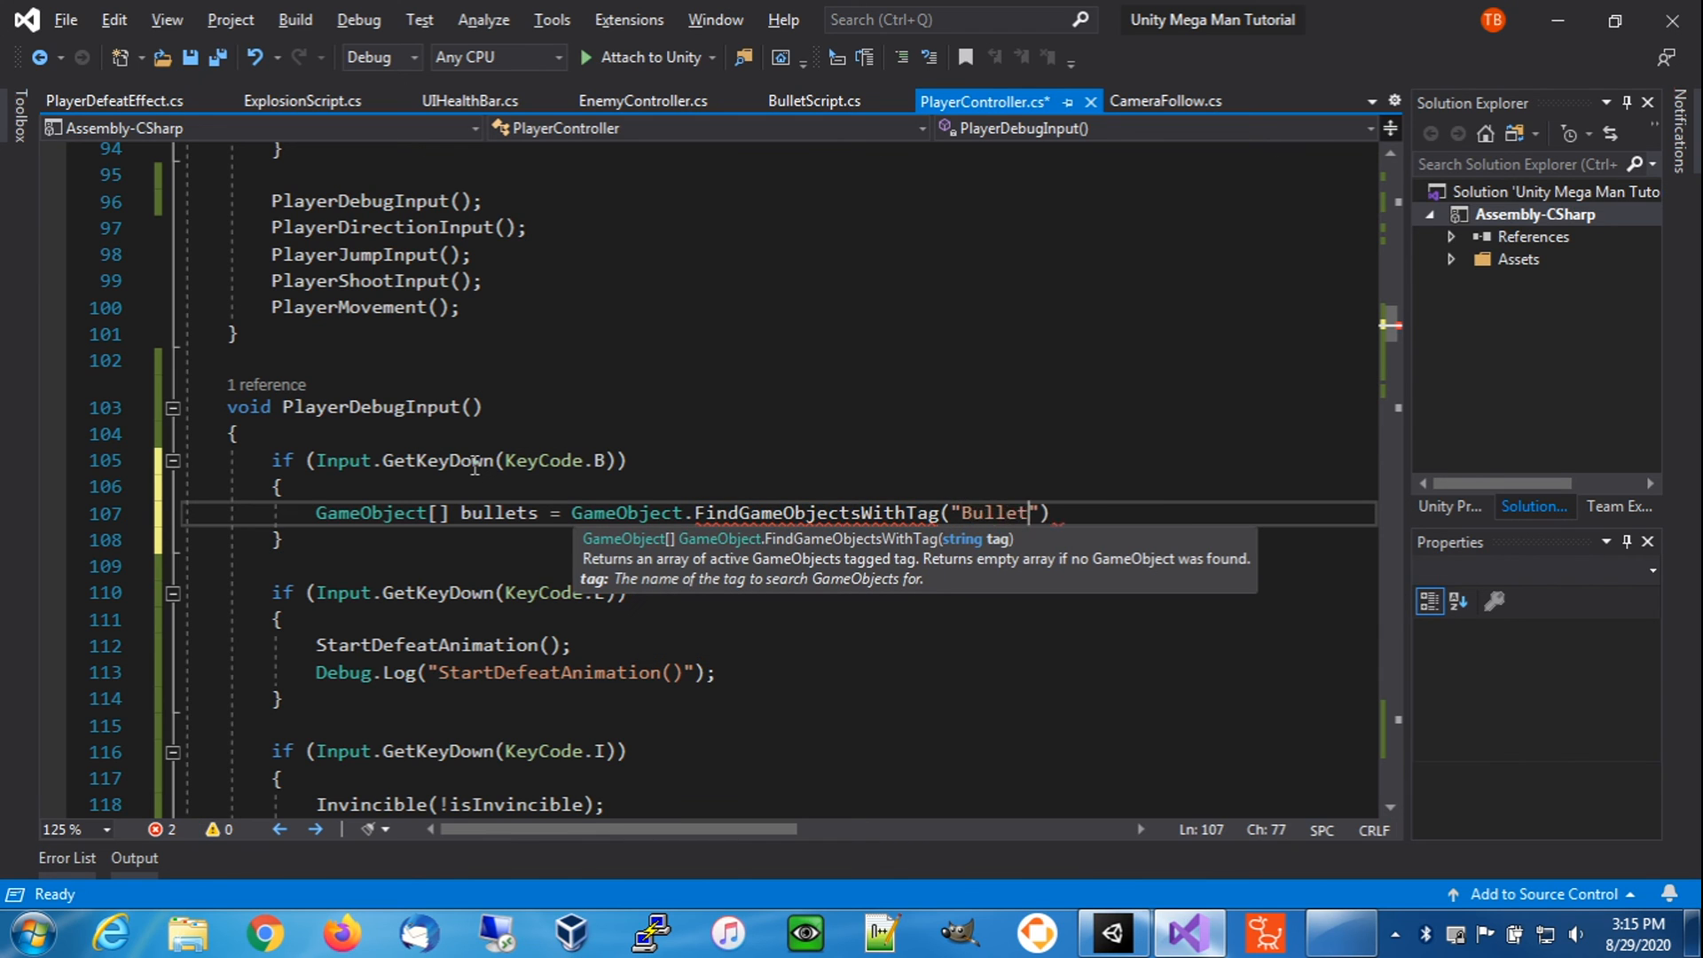
{"action": "type", "text": "\");"}
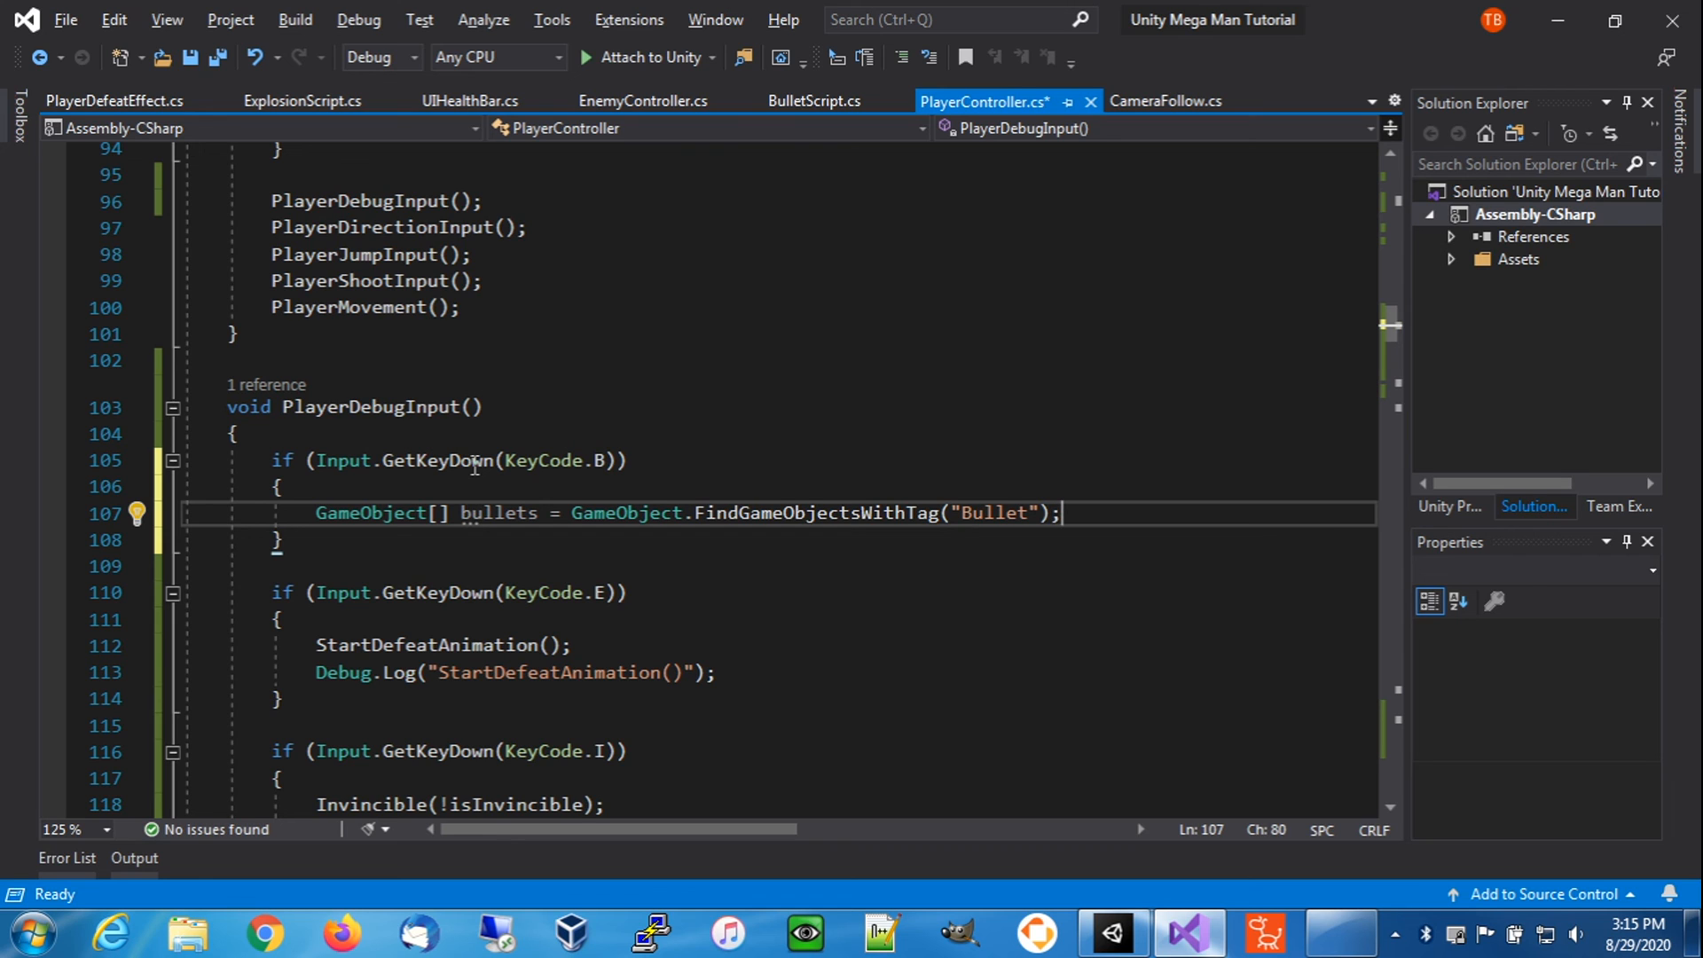
- Below the bullets declaration, add an empty if (bullets.Length > 0) block
{"action": "key", "text": "Return"}
{"action": "type", "text": "if (b"}
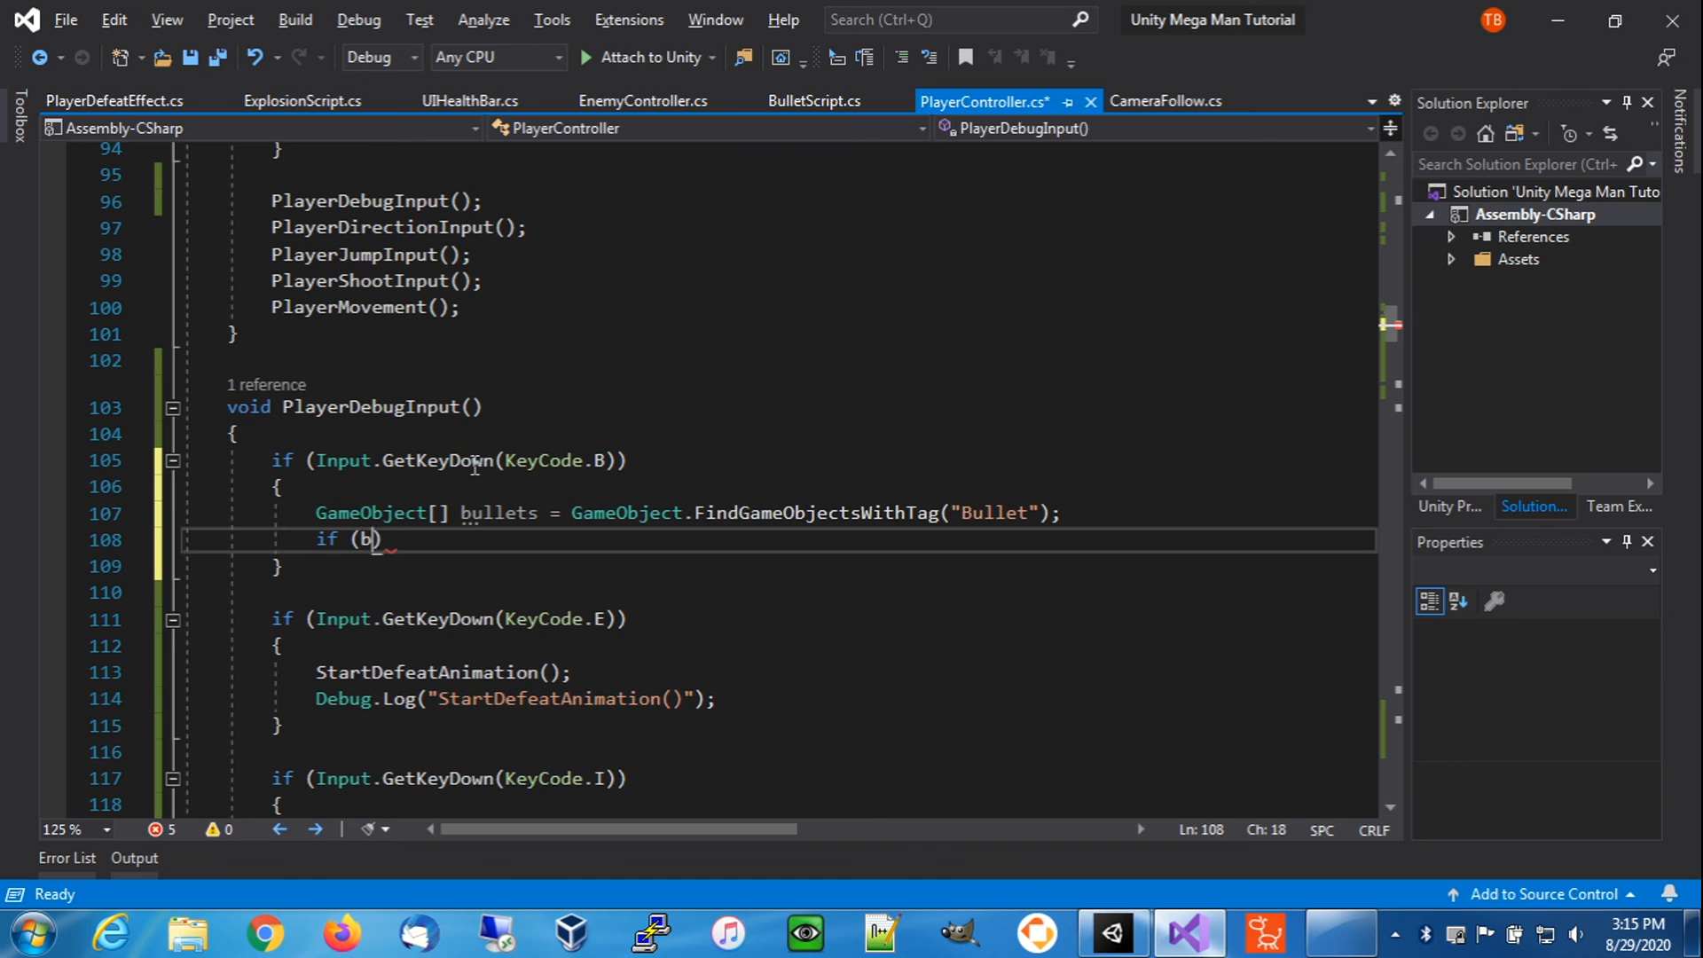
{"action": "type", "text": "ulletDamage."}
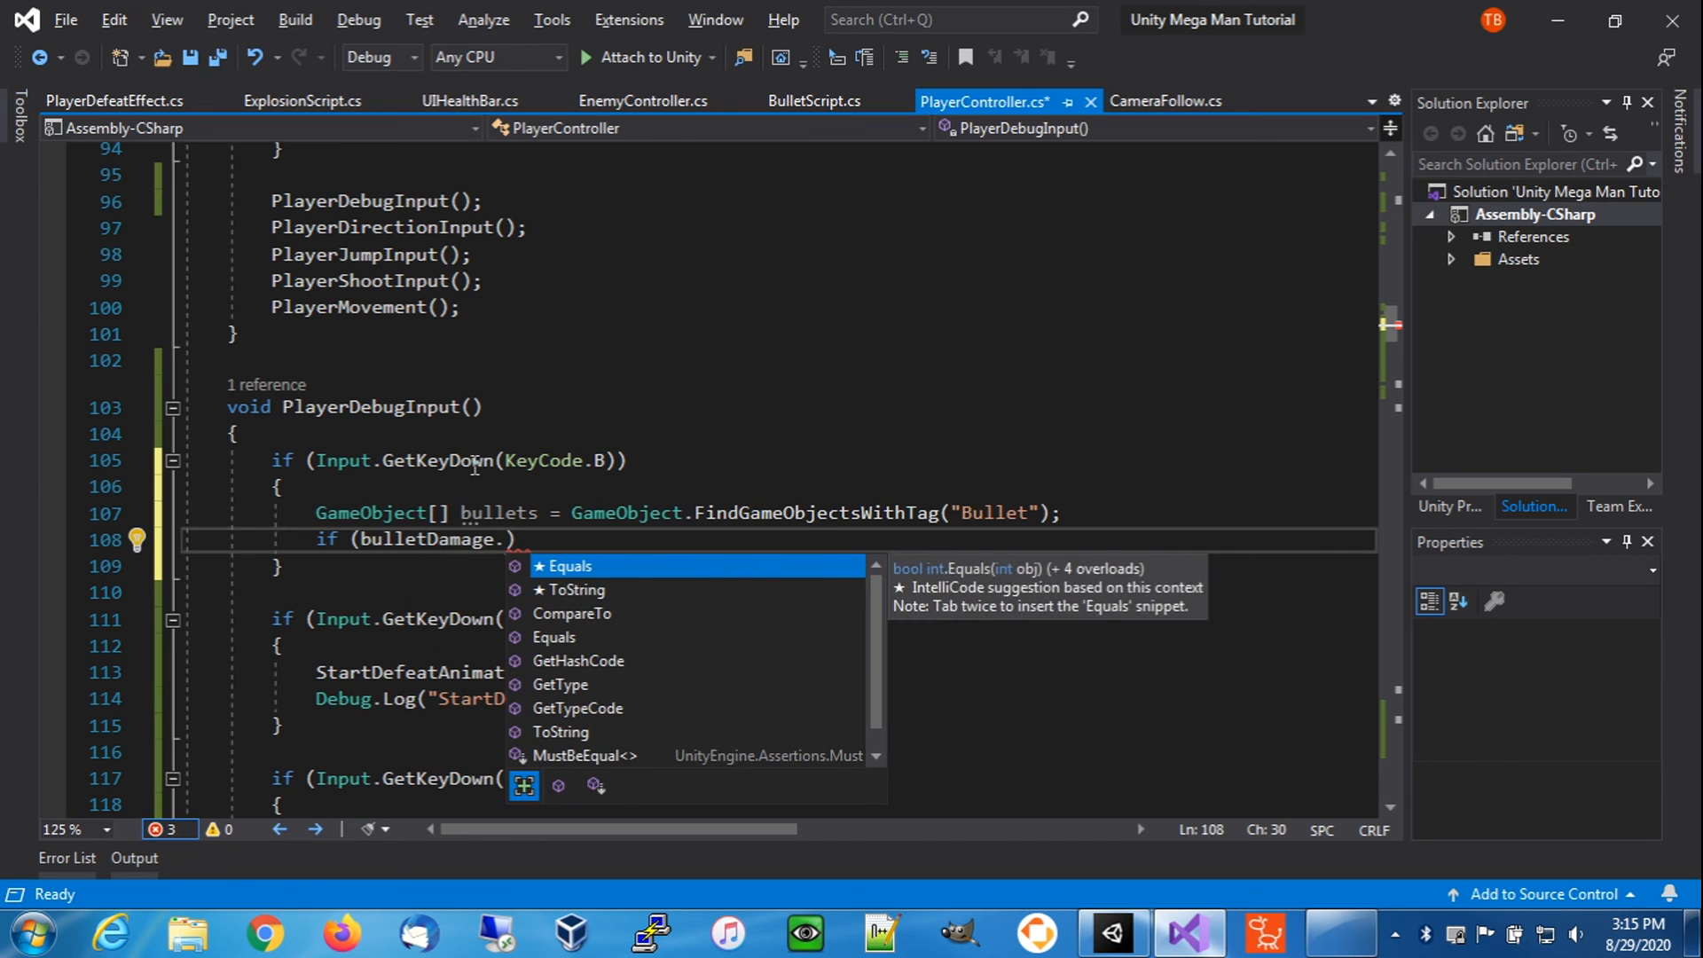
{"action": "key", "text": "BackSpace"}
{"action": "key", "text": "BackSpace"}
{"action": "key", "text": "BackSpace"}
{"action": "key", "text": "BackSpace"}
{"action": "key", "text": "BackSpace"}
{"action": "key", "text": "BackSpace"}
{"action": "key", "text": "BackSpace"}
{"action": "type", "text": "s.L"}
{"action": "key", "text": "Tab"}
{"action": "type", "text": "> 0)"}
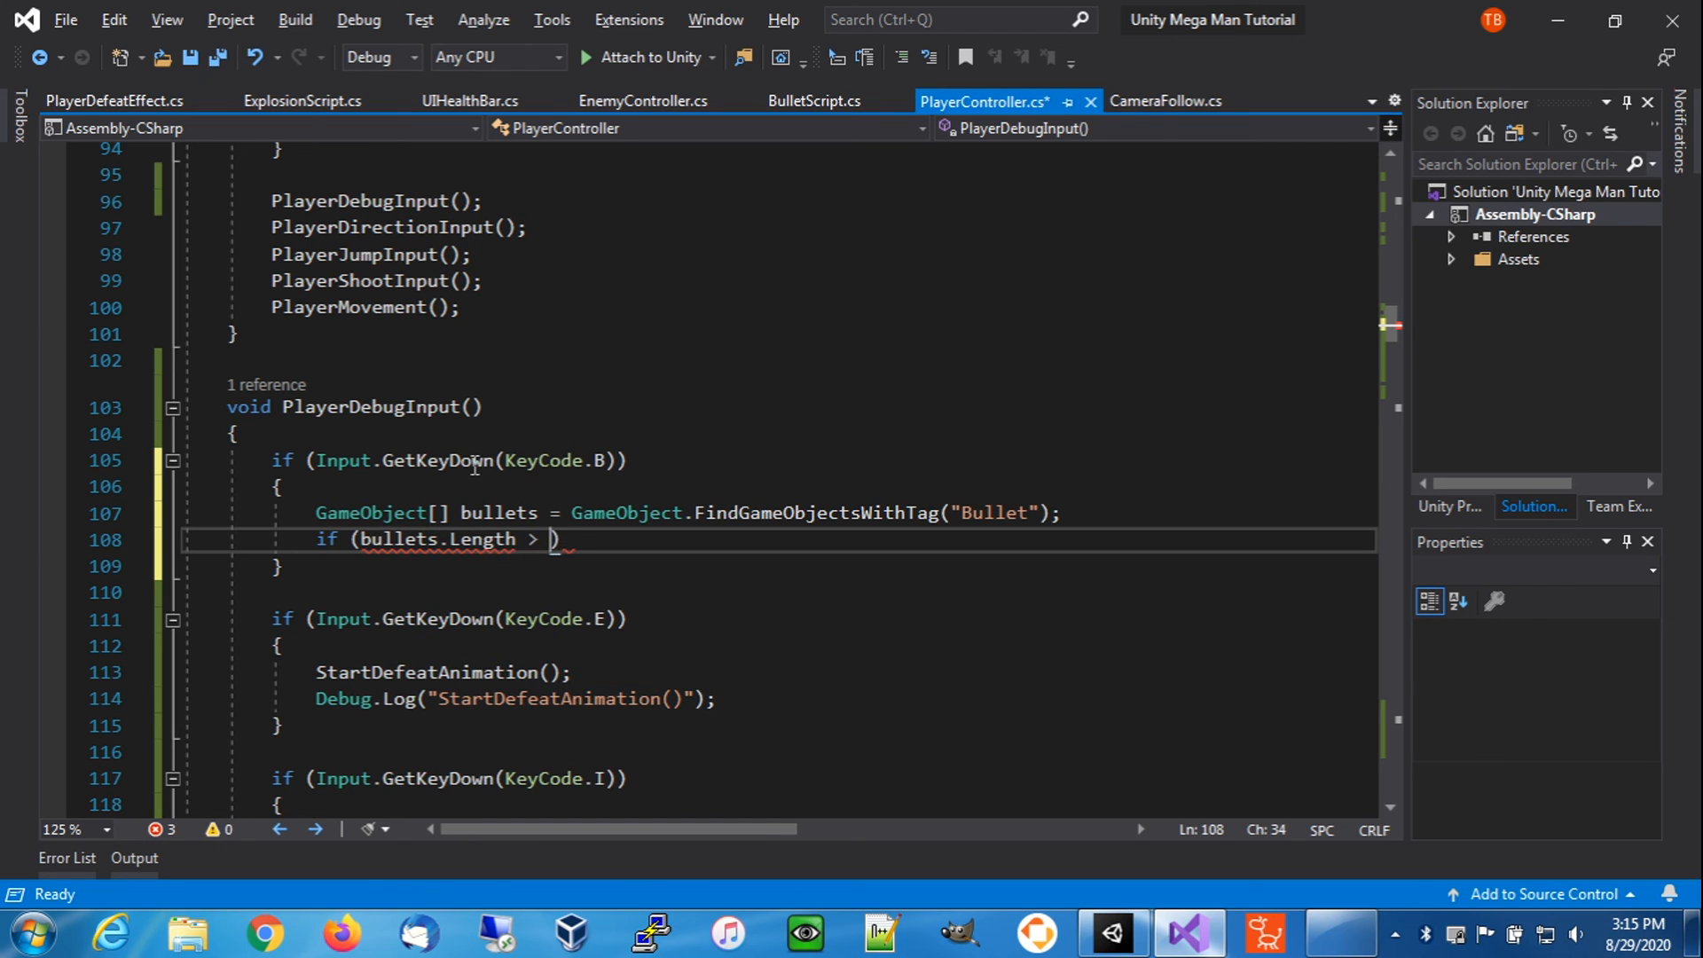
{"action": "type", "text": " {"}
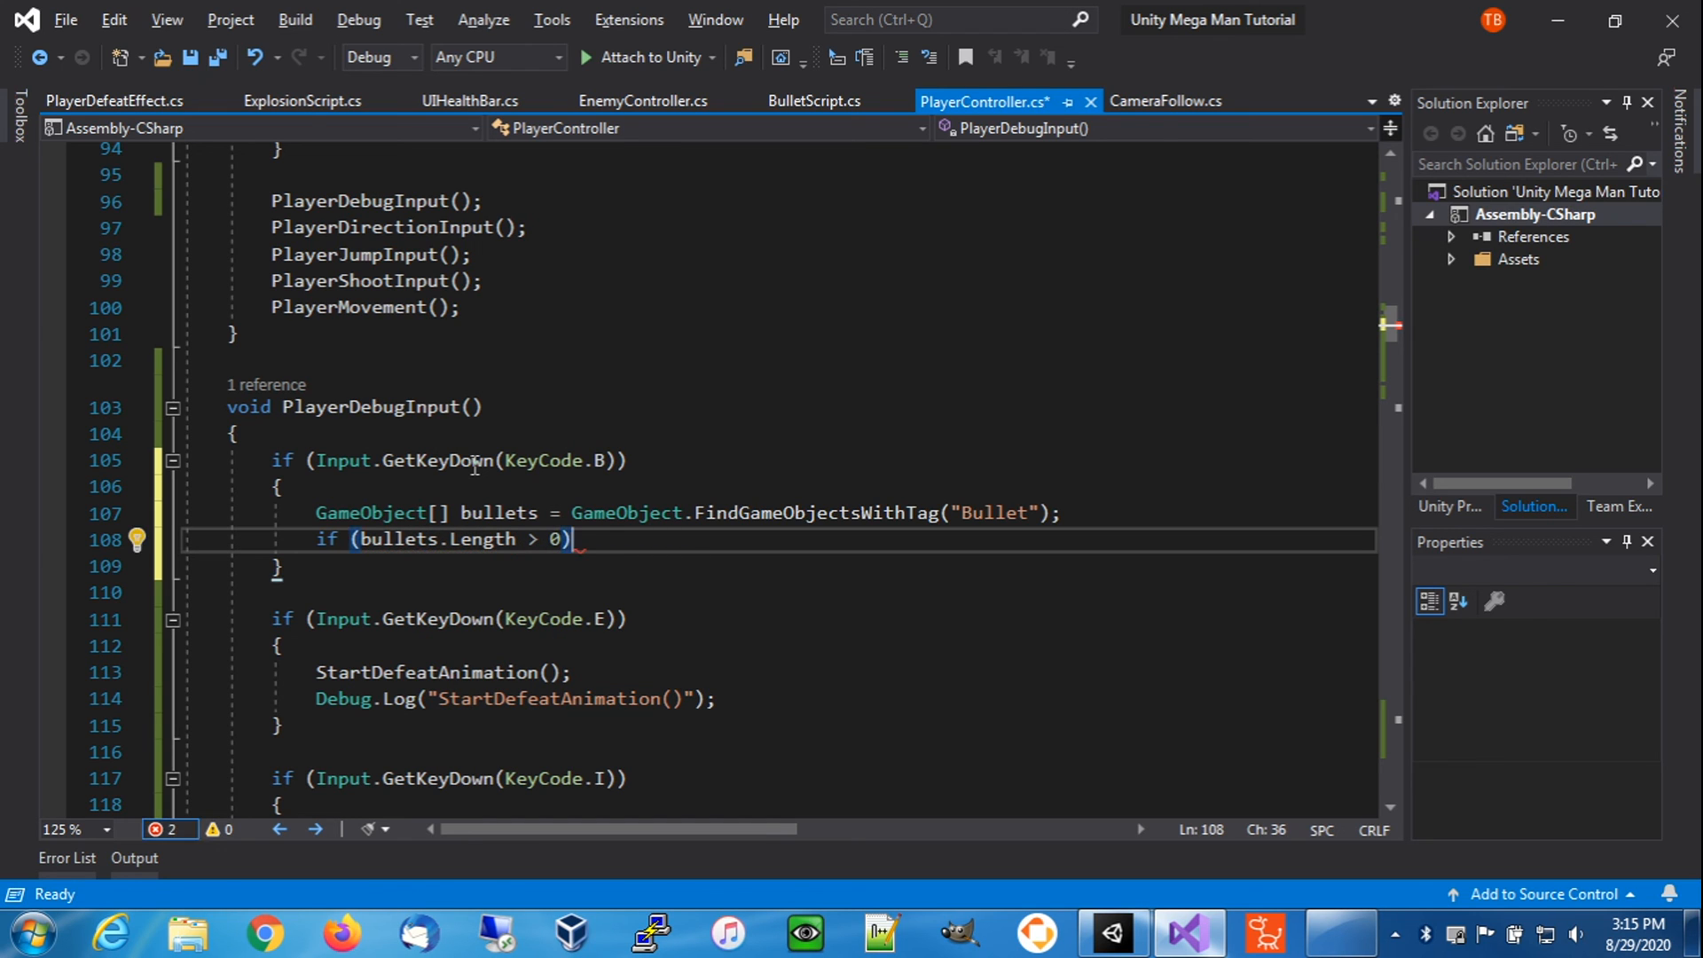
{"action": "key", "text": "Return"}
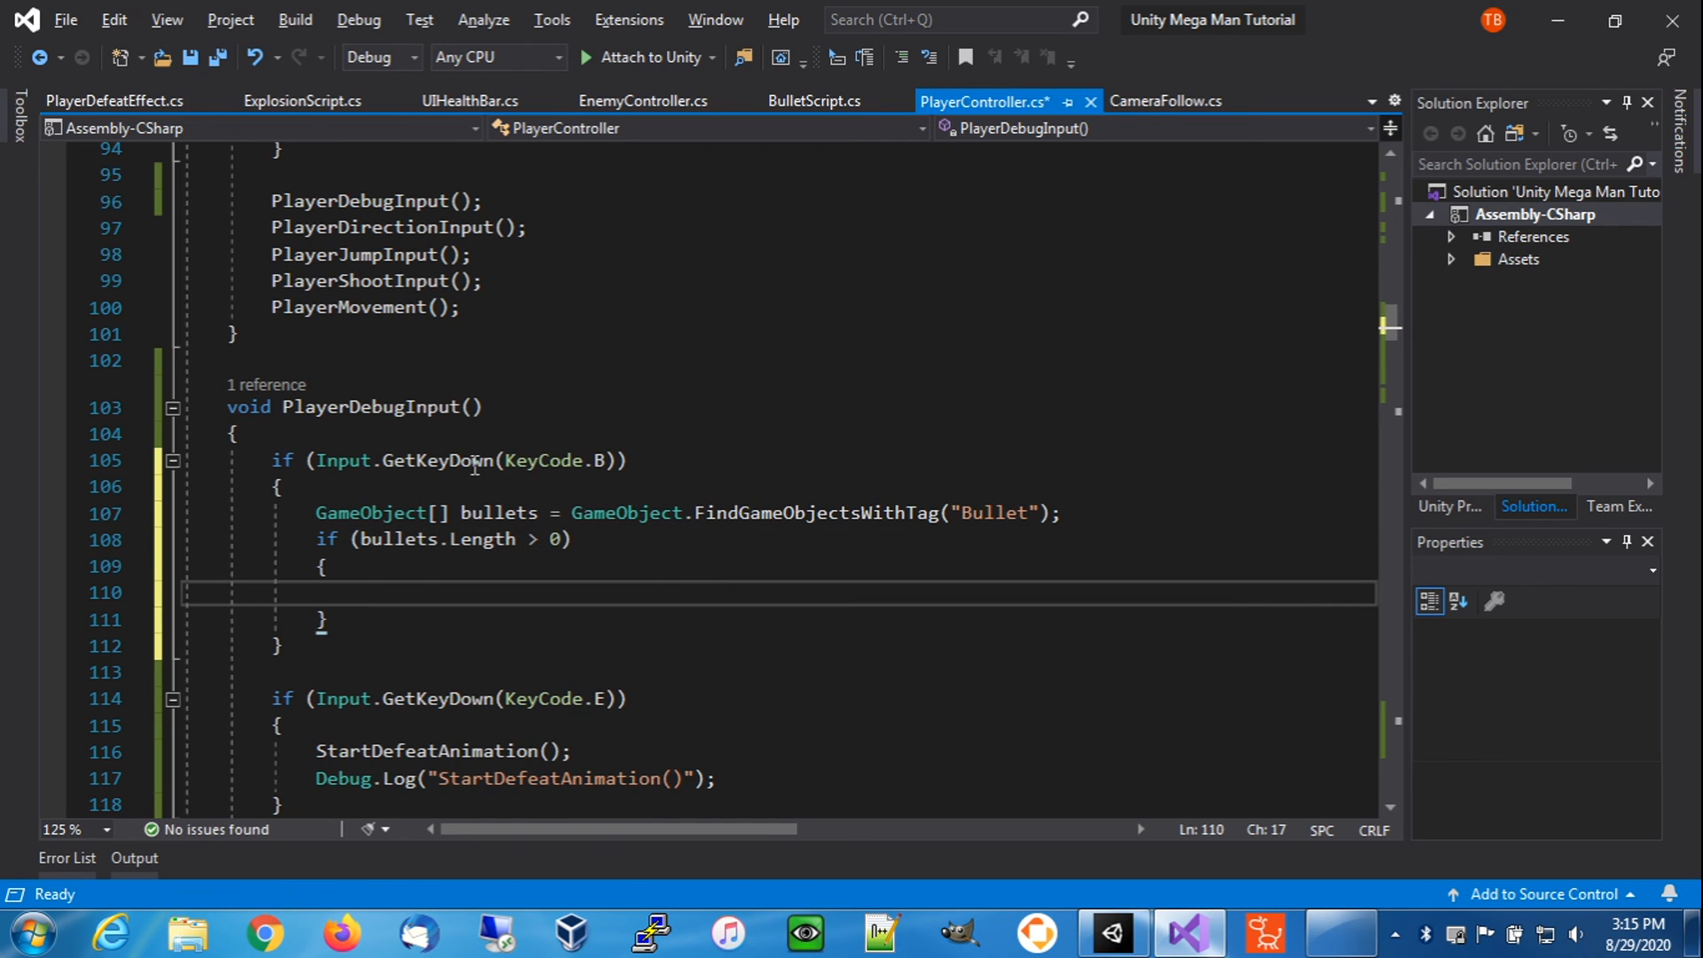
- Inside the bullets.Length check, toggle the flag with freezeBullets = !freezeBullets;
{"action": "type", "text": "fr"}
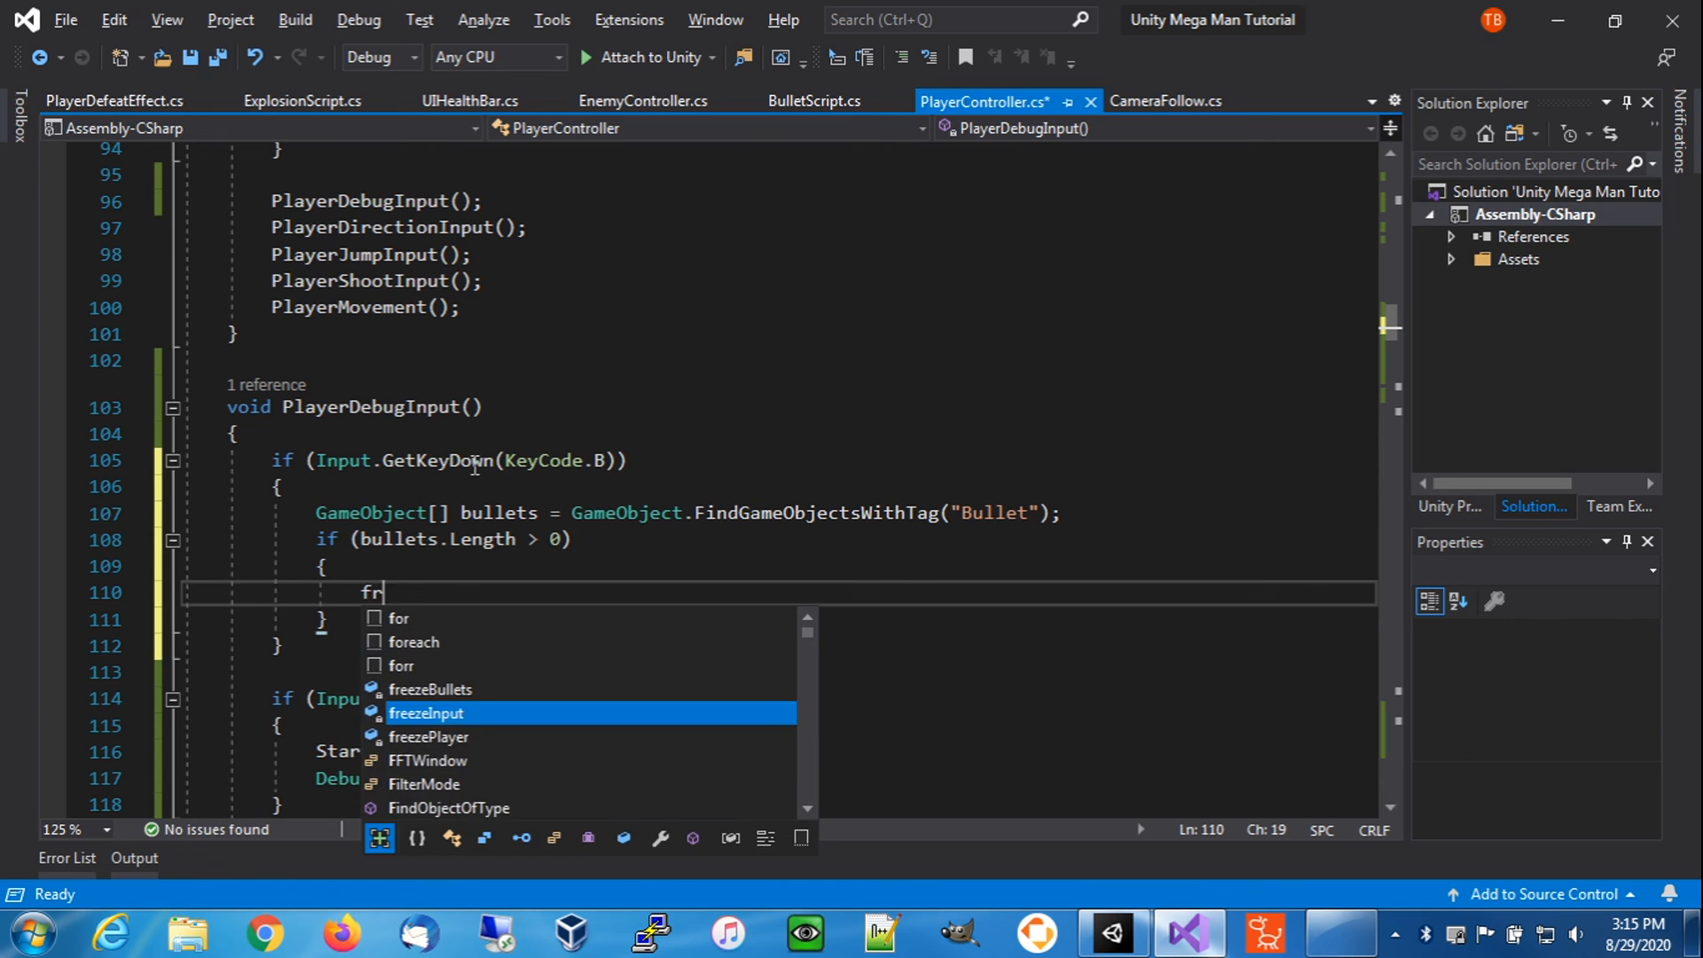
{"action": "type", "text": "eezeBullets = !"}
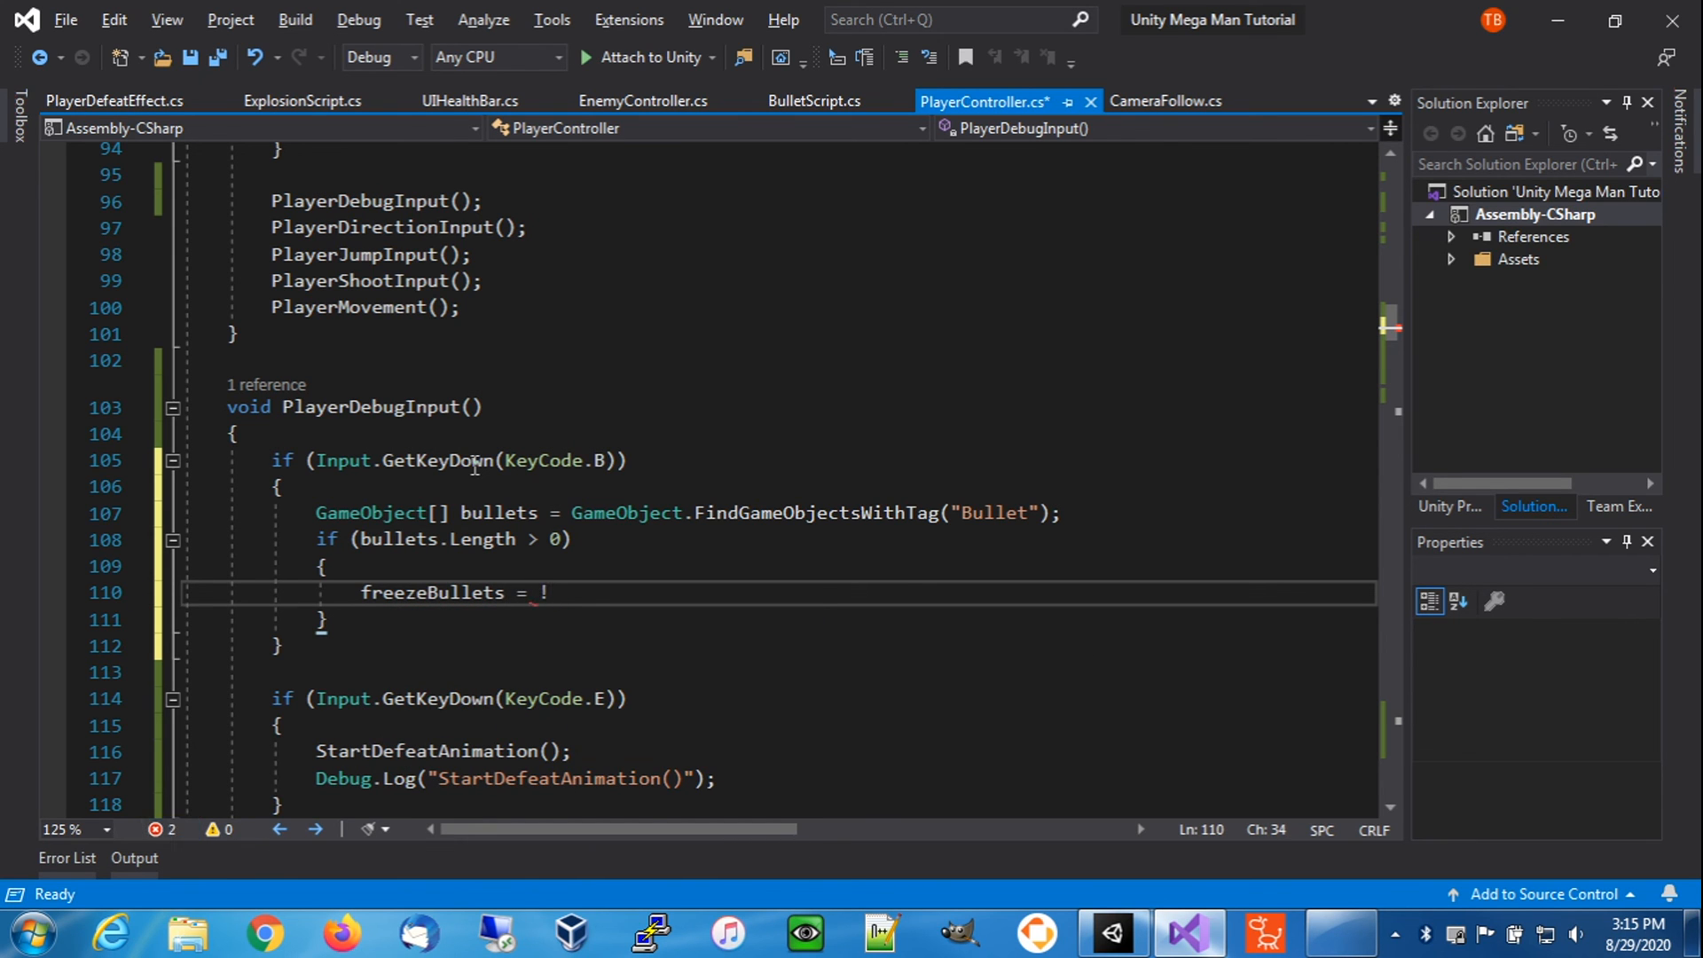
{"action": "type", "text": "freezeBullets"}
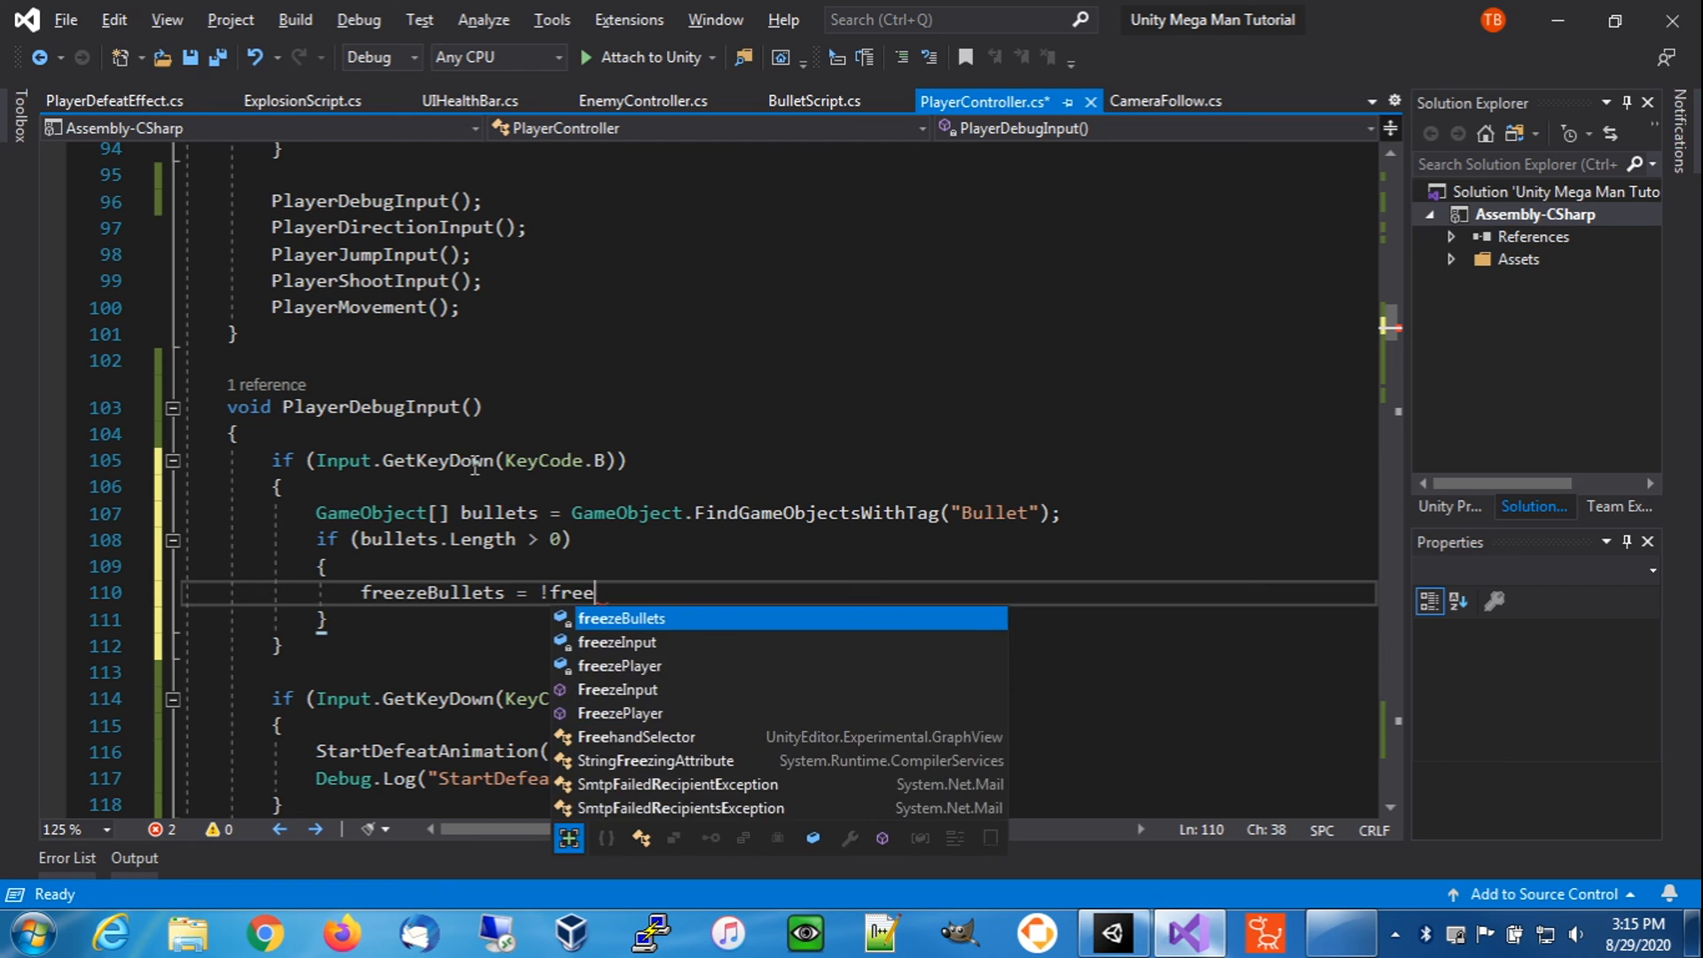
{"action": "type", "text": ";"}
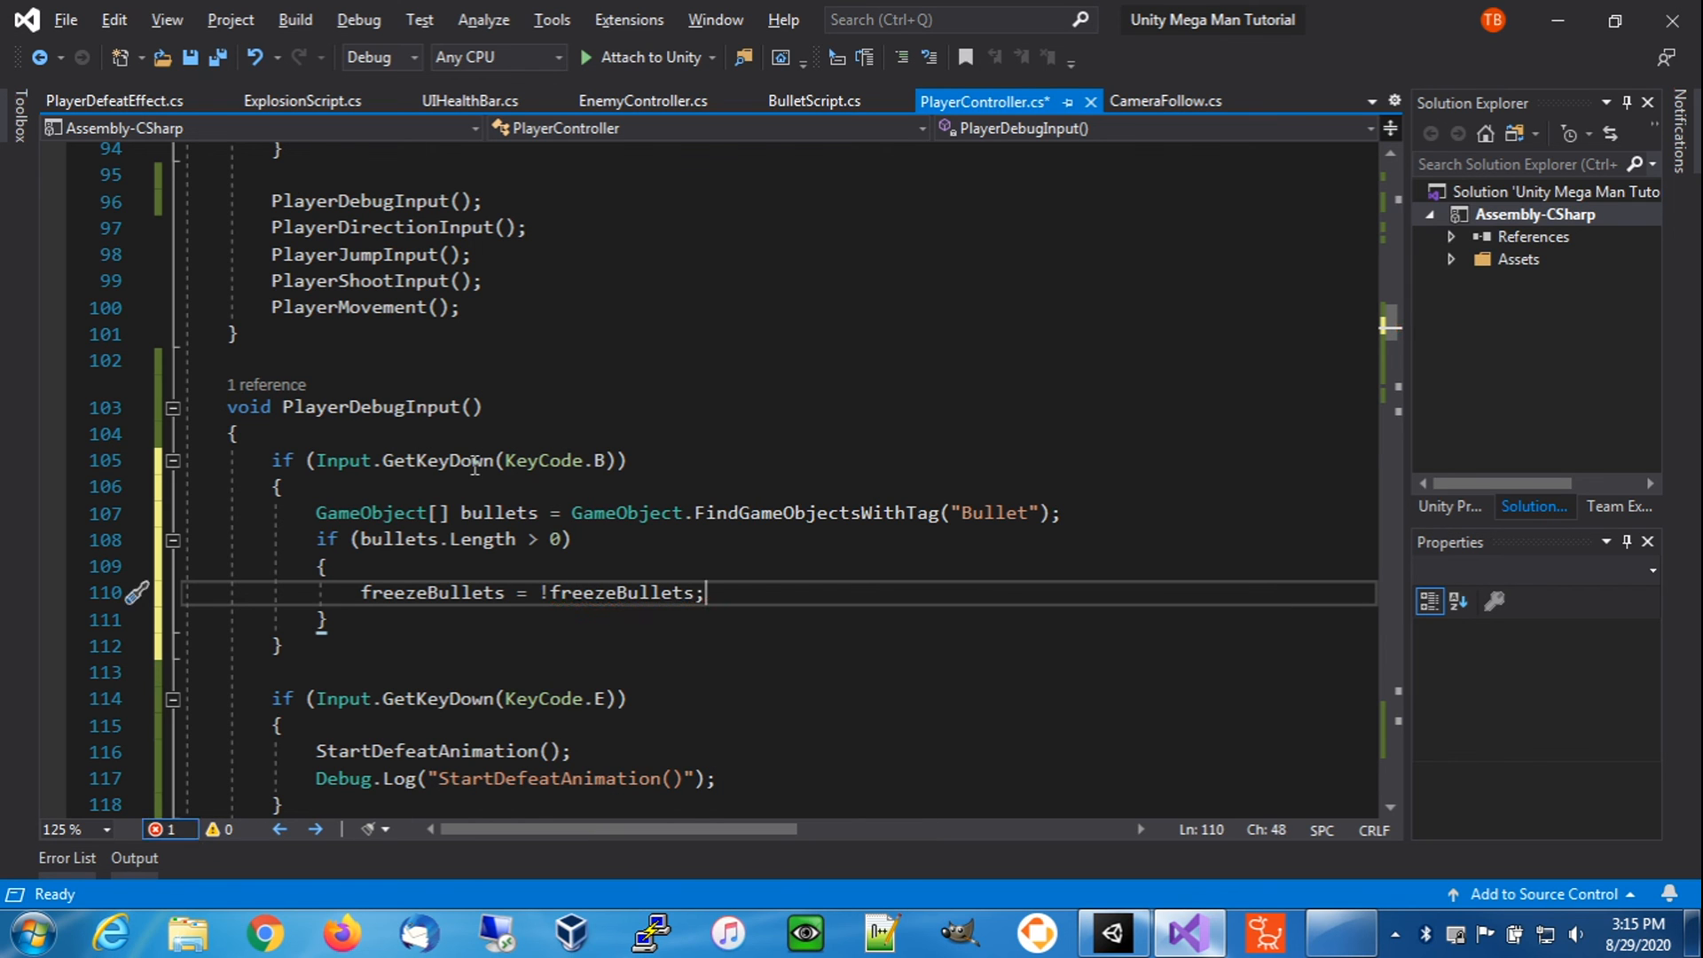
- Below the freezeBullets toggle, add an empty foreach (GameObject bullet in bullets) loop
{"action": "key", "text": "Return"}
{"action": "type", "text": "for"}
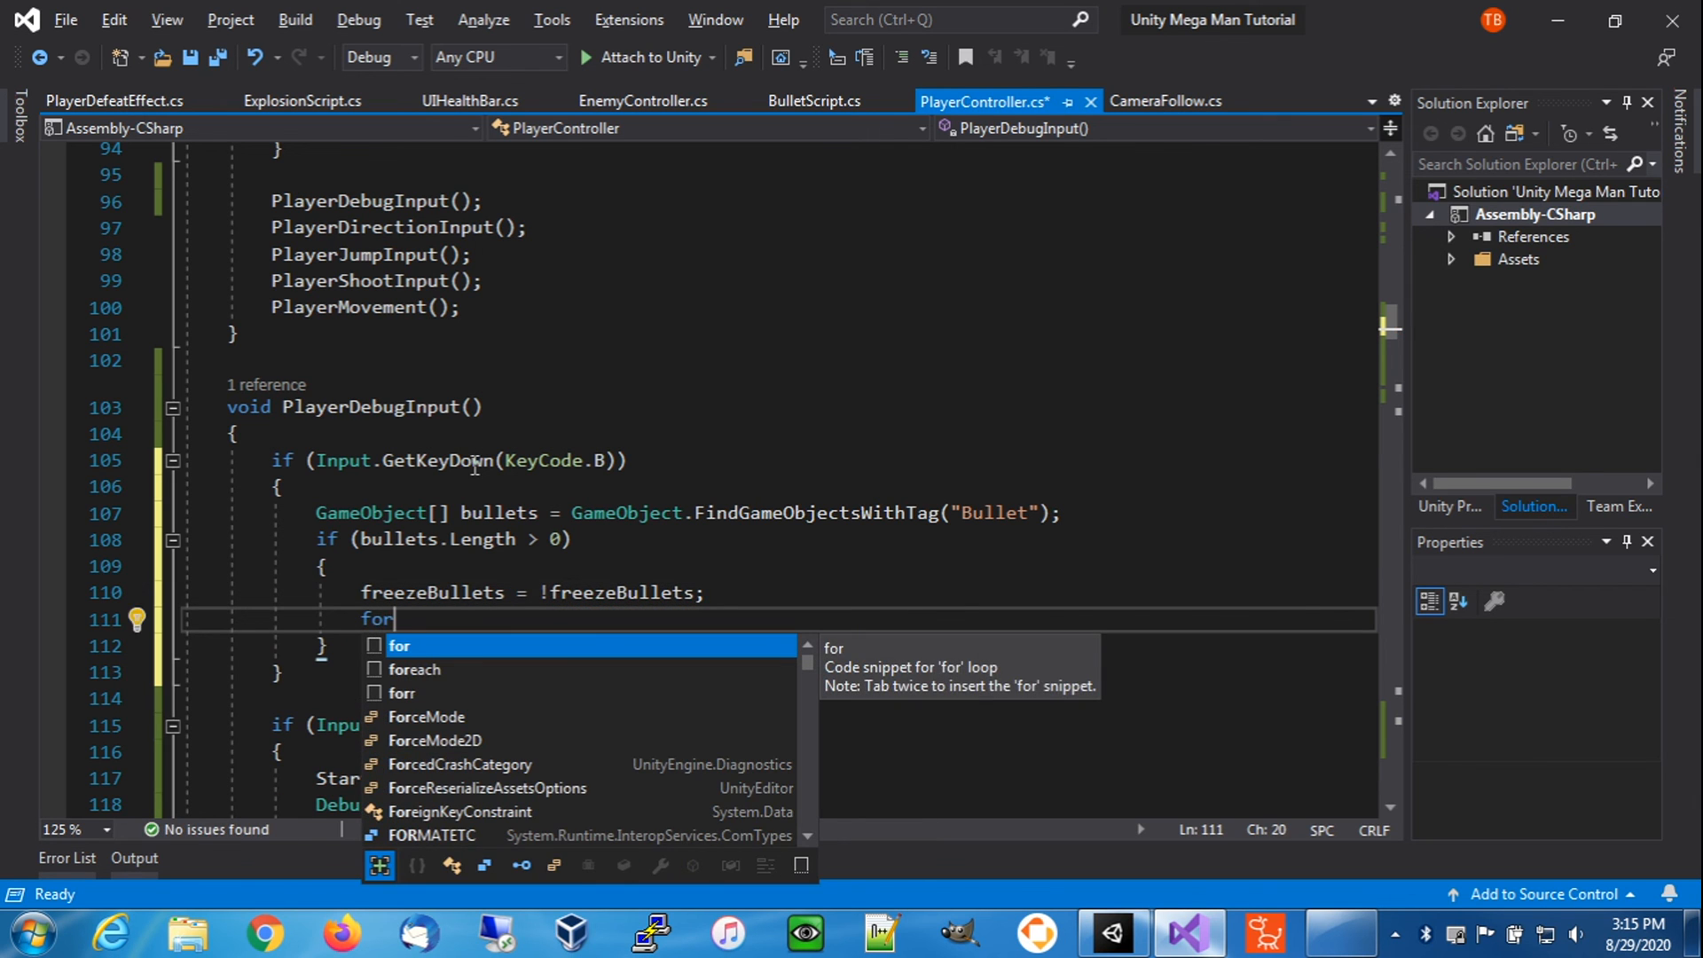
{"action": "type", "text": "each"}
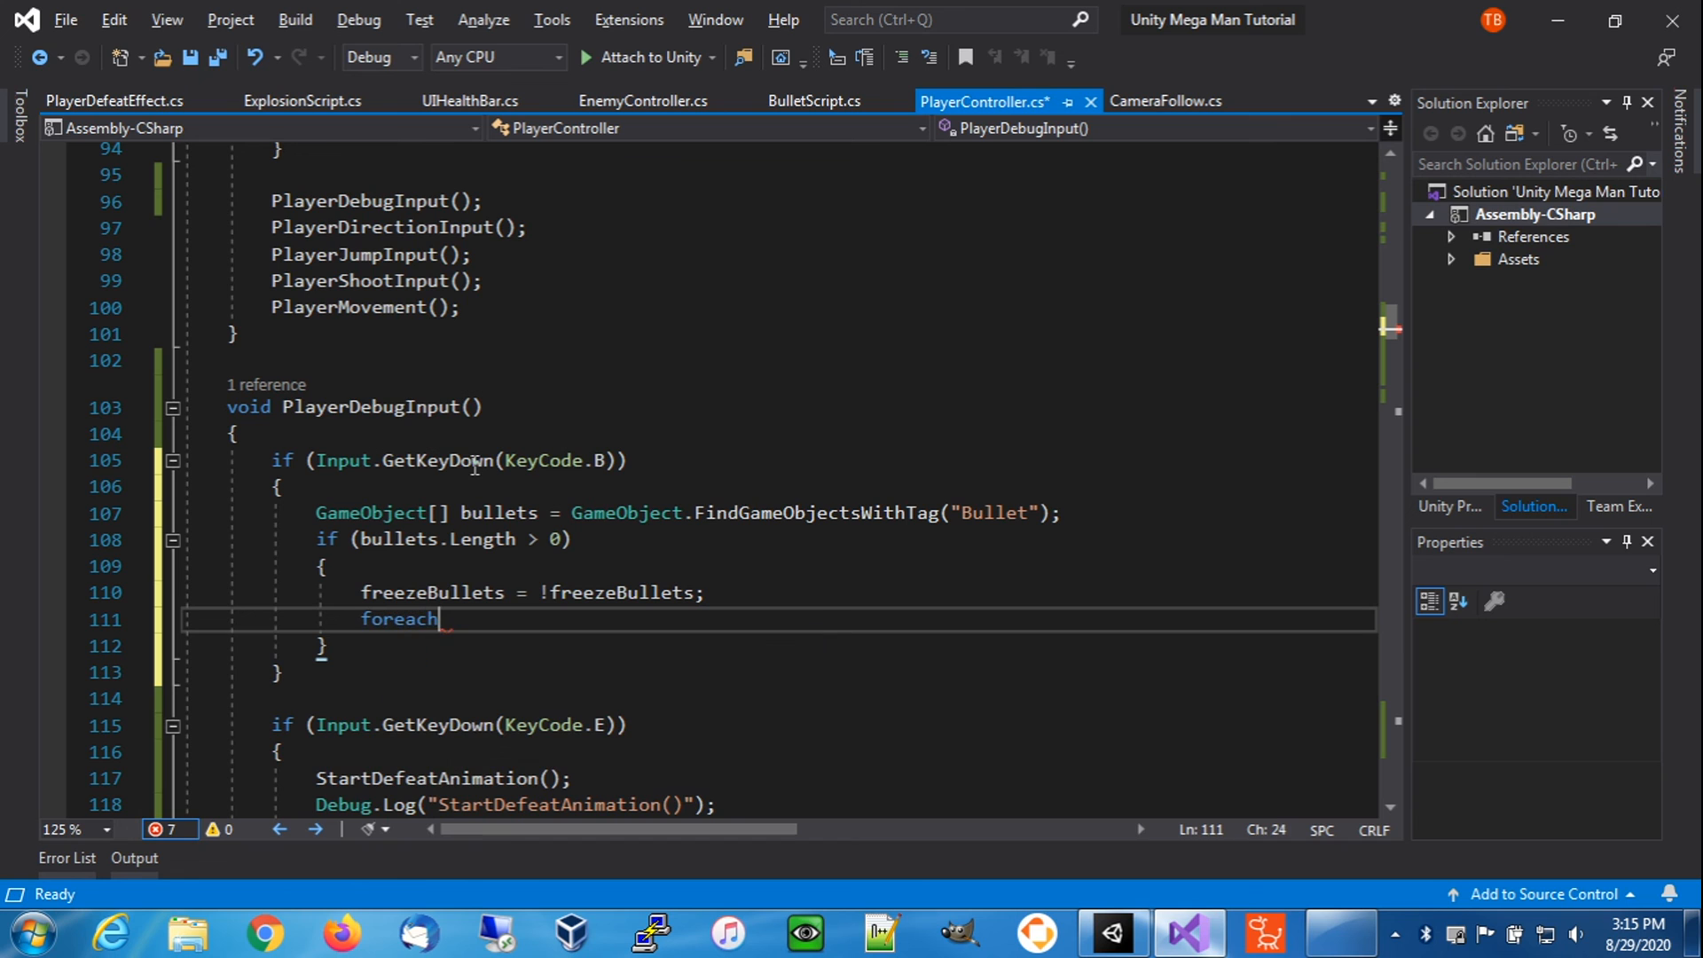
{"action": "type", "text": " (GameO"}
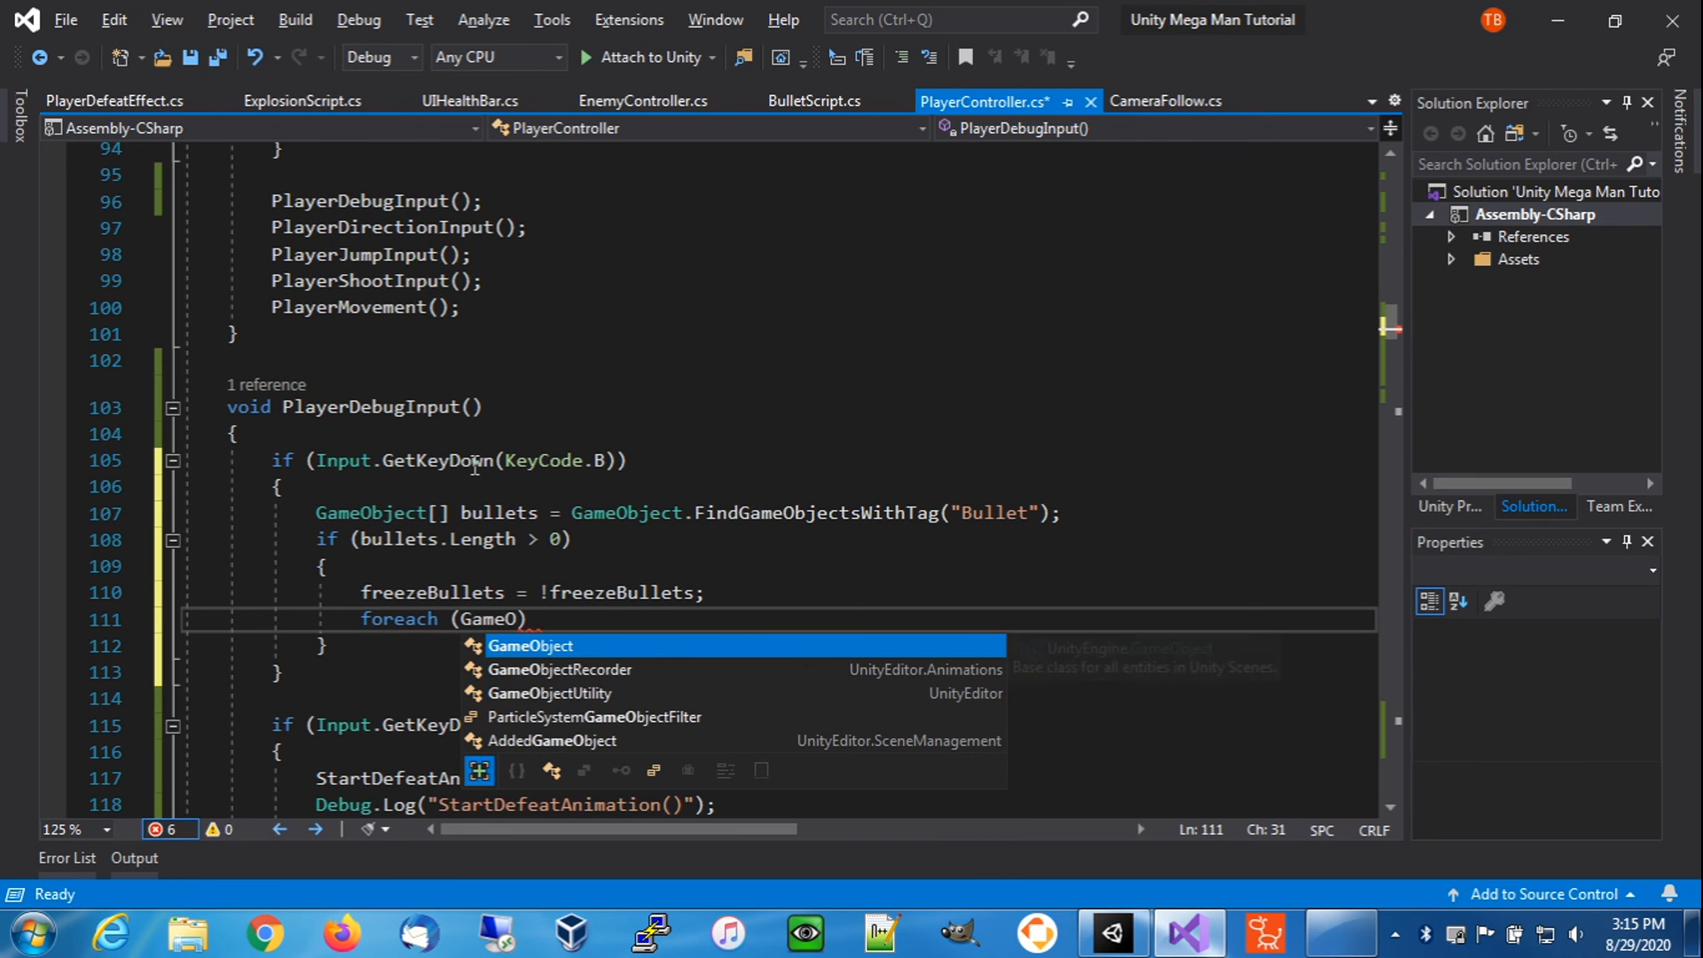
{"action": "key", "text": "Tab"}
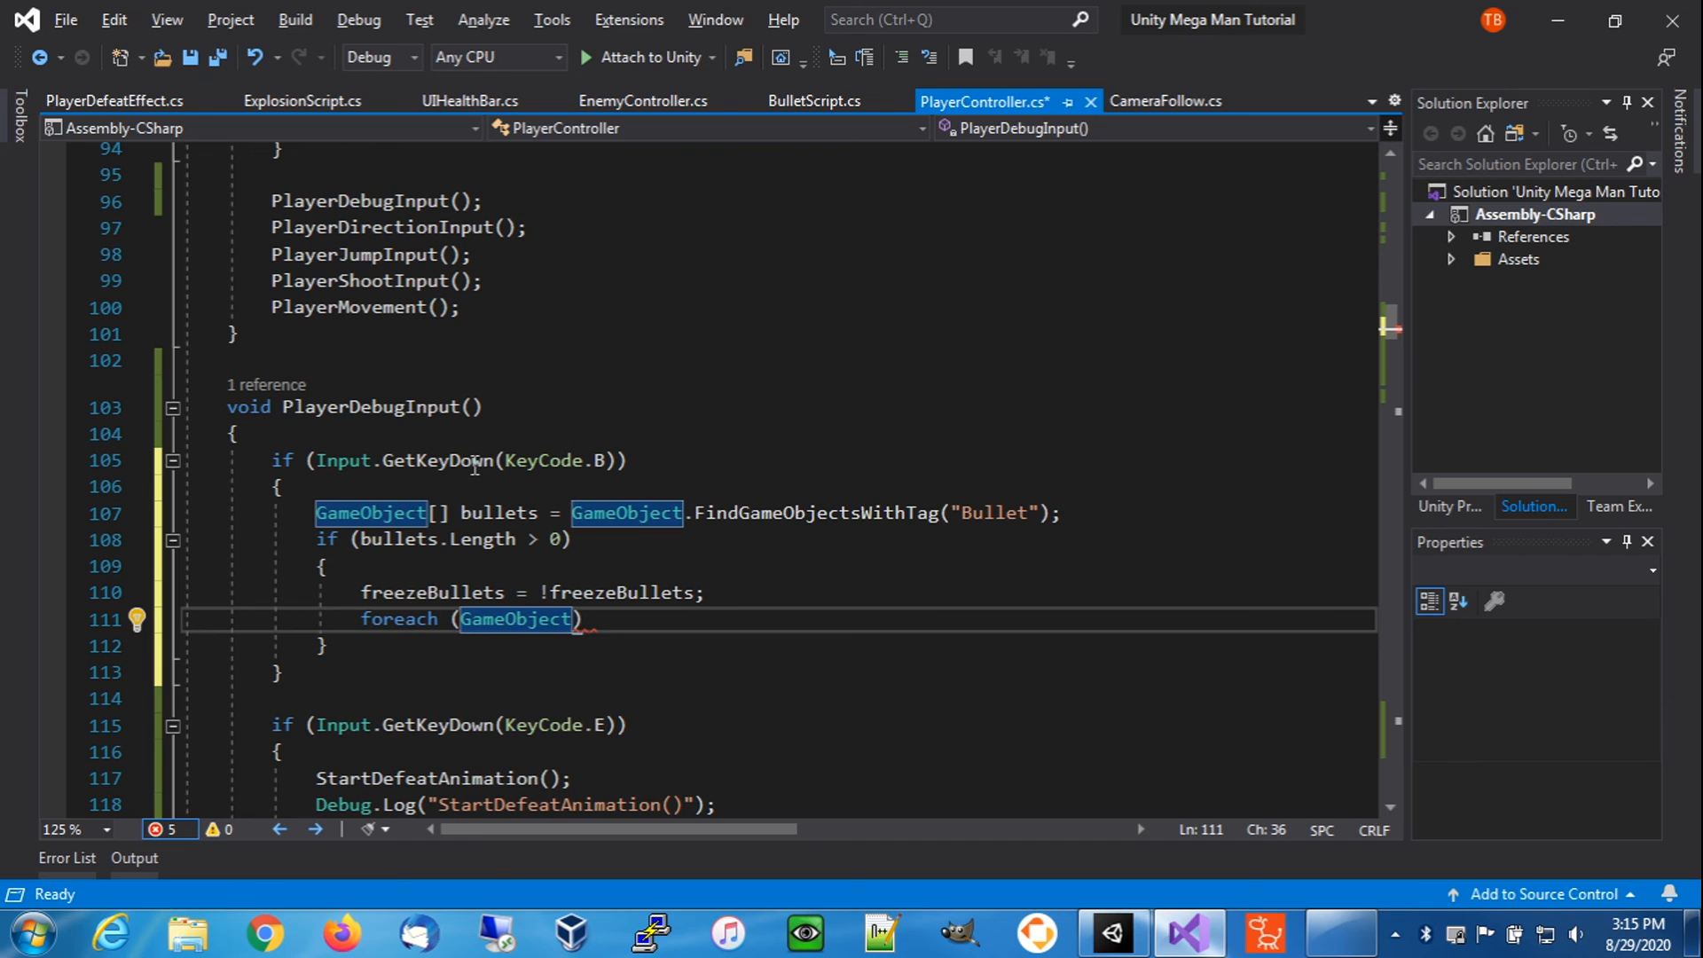
{"action": "type", "text": "bulle"}
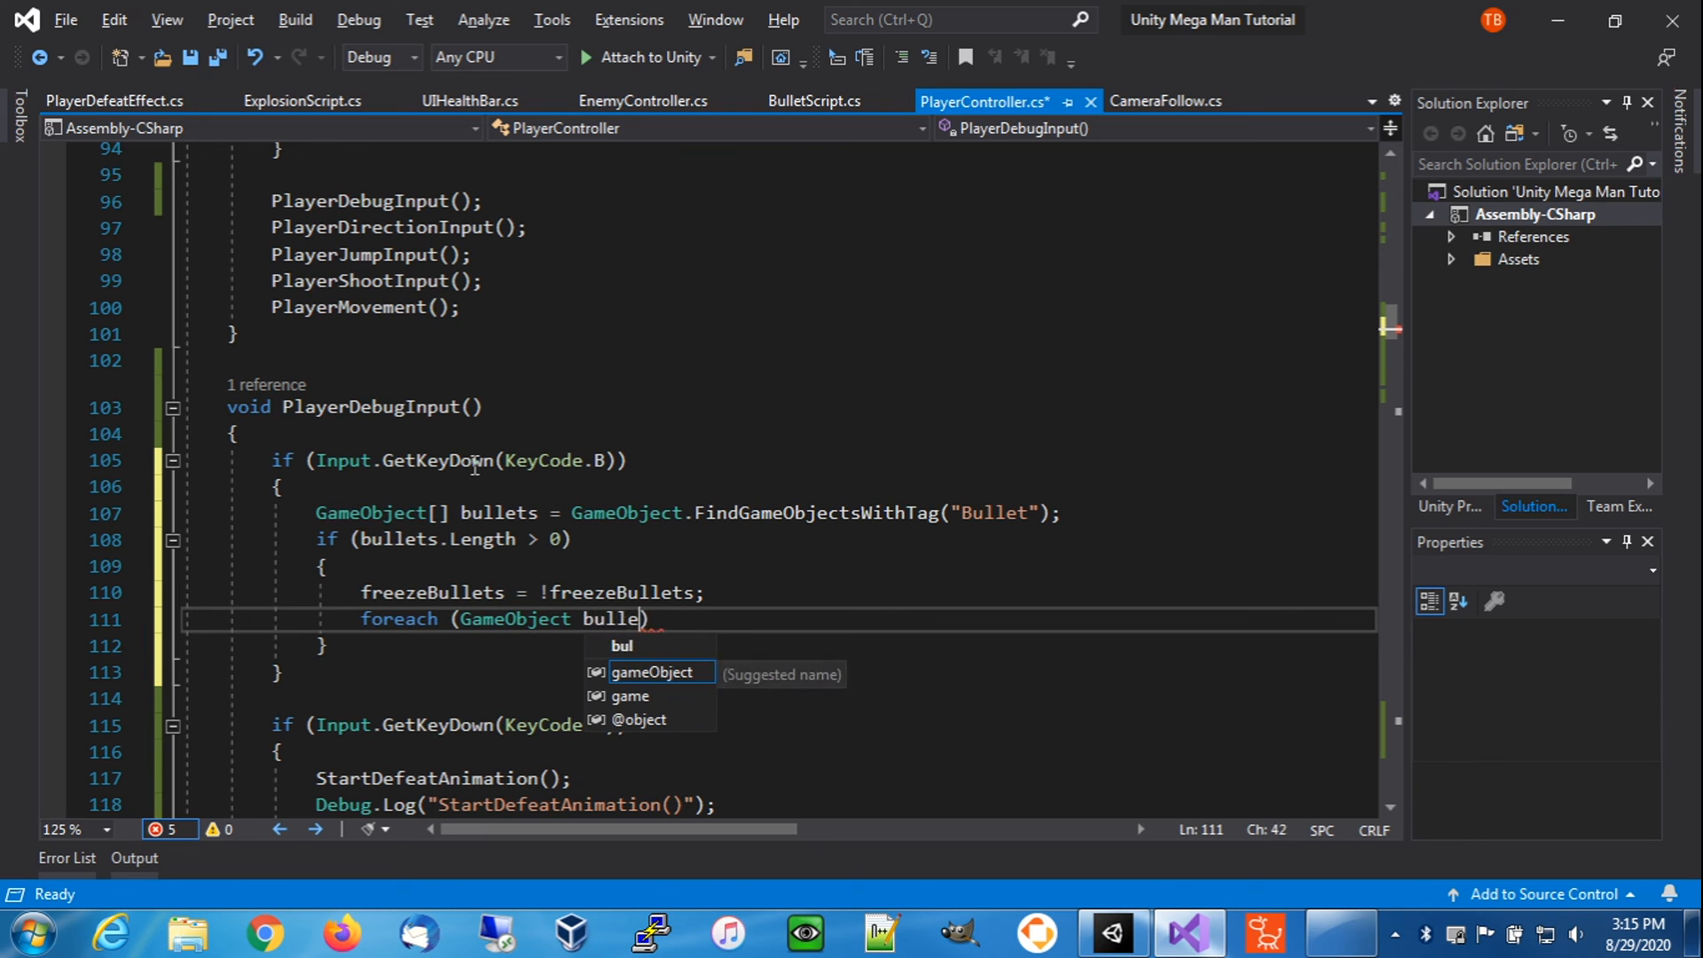
{"action": "type", "text": "t in bullet"}
{"action": "key", "text": "Down"}
{"action": "key", "text": "Down"}
{"action": "key", "text": "Tab"}
{"action": "key", "text": "Right"}
{"action": "type", "text": "{"}
{"action": "key", "text": "Return"}
- Inside the foreach loop, call bullet.GetComponent<BulletScript>().FreezeBullet(freezeBullets);
{"action": "type", "text": "bullet"}
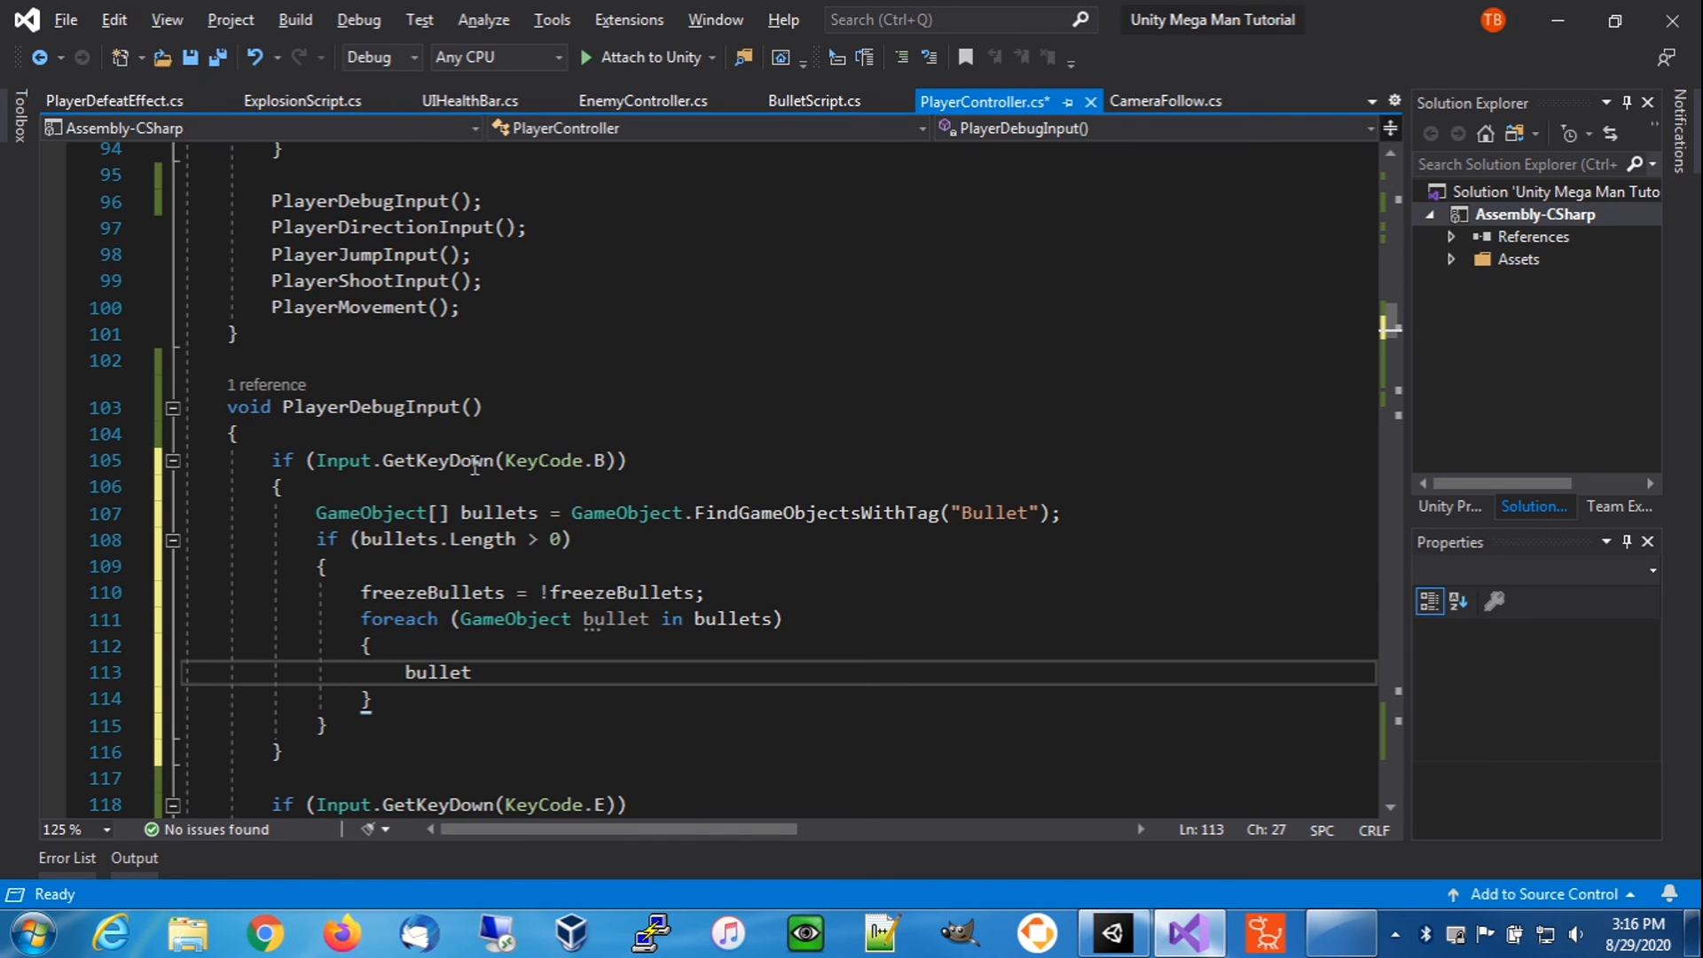
{"action": "type", "text": ".GetCom"}
{"action": "key", "text": "Tab"}
{"action": "type", "text": "<"}
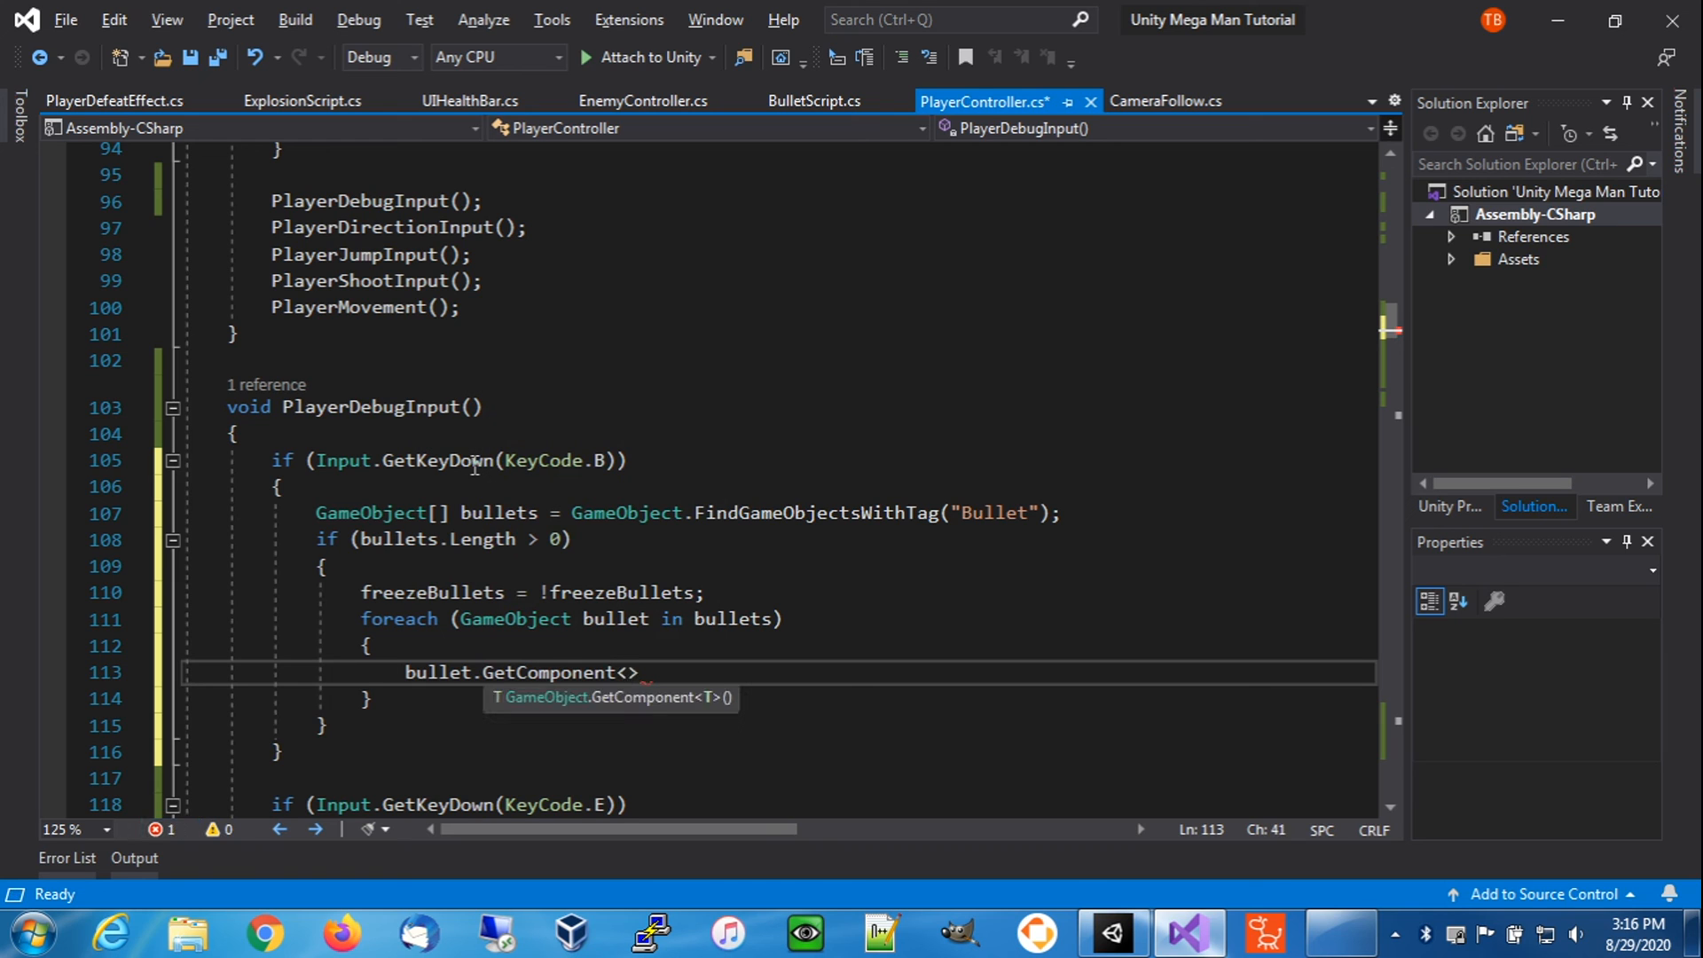
{"action": "type", "text": "BulletScript>"}
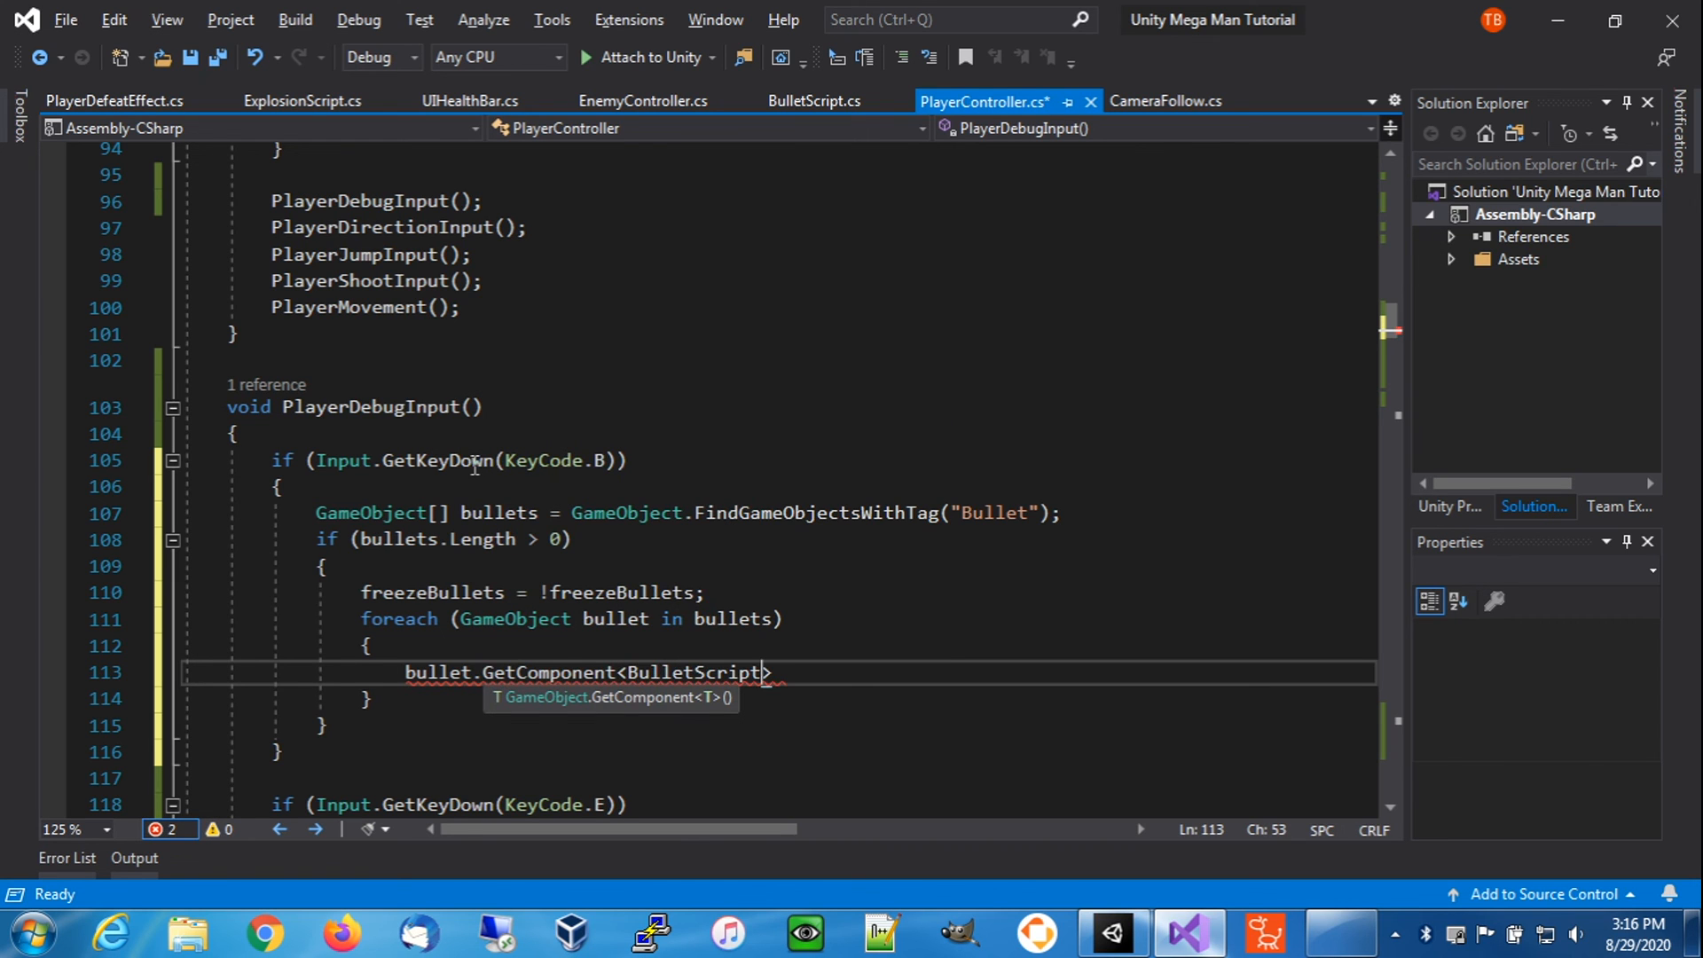
{"action": "type", "text": "()"}
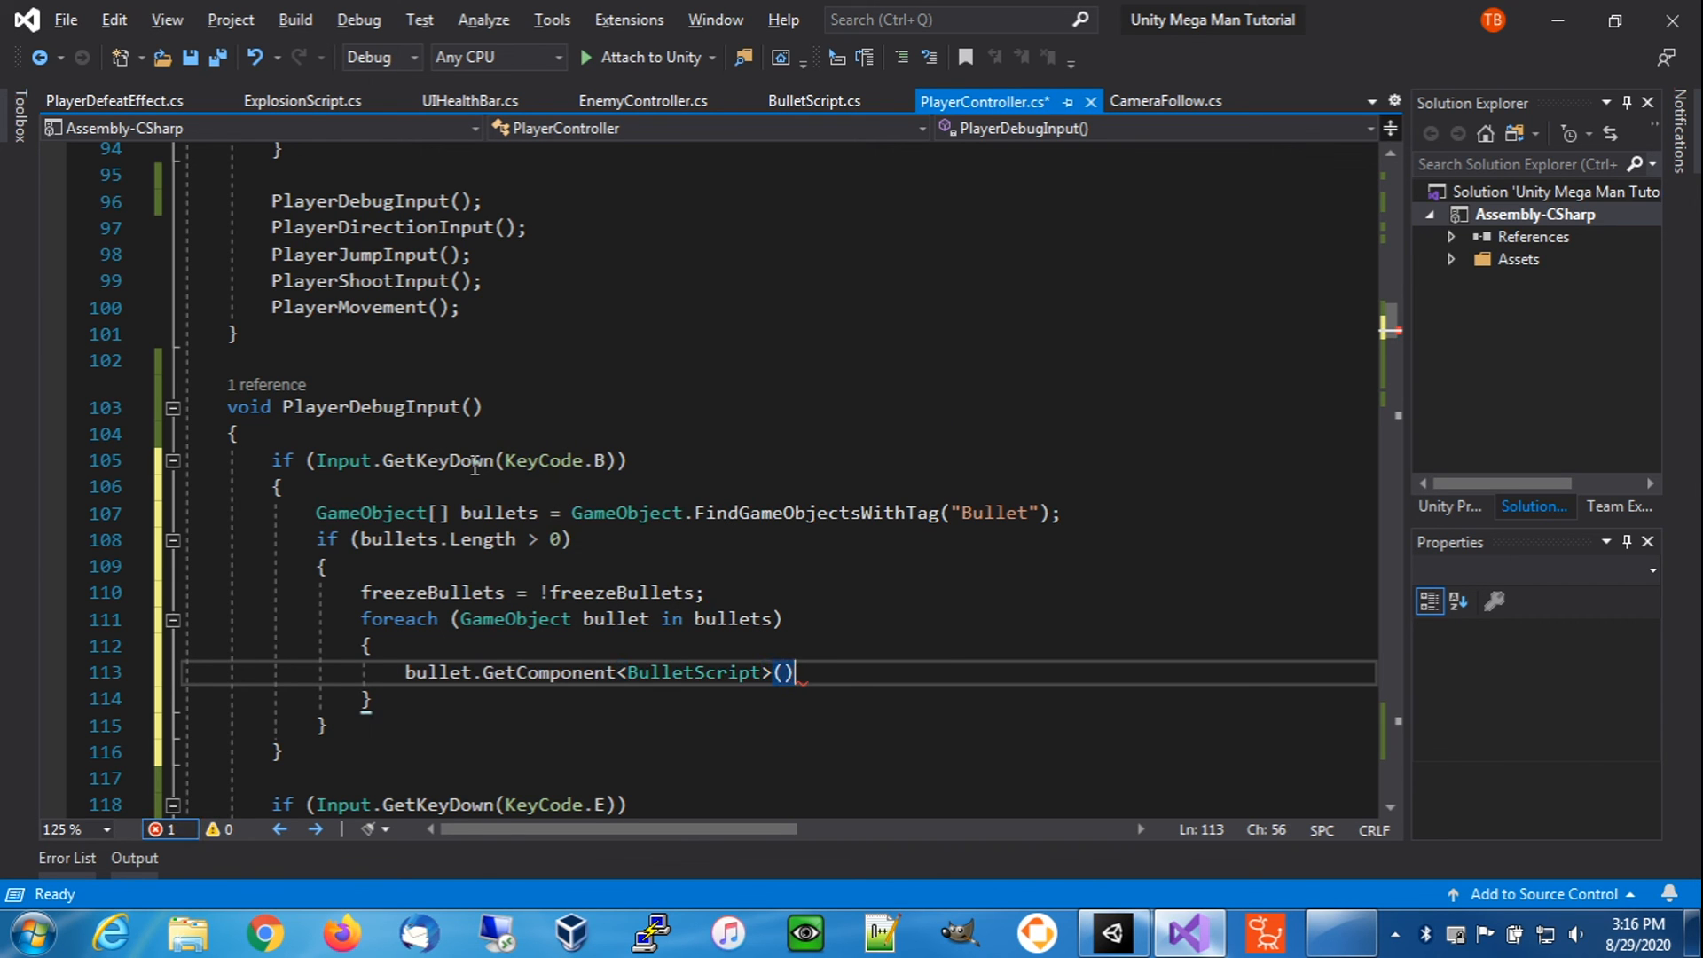
{"action": "type", "text": "."}
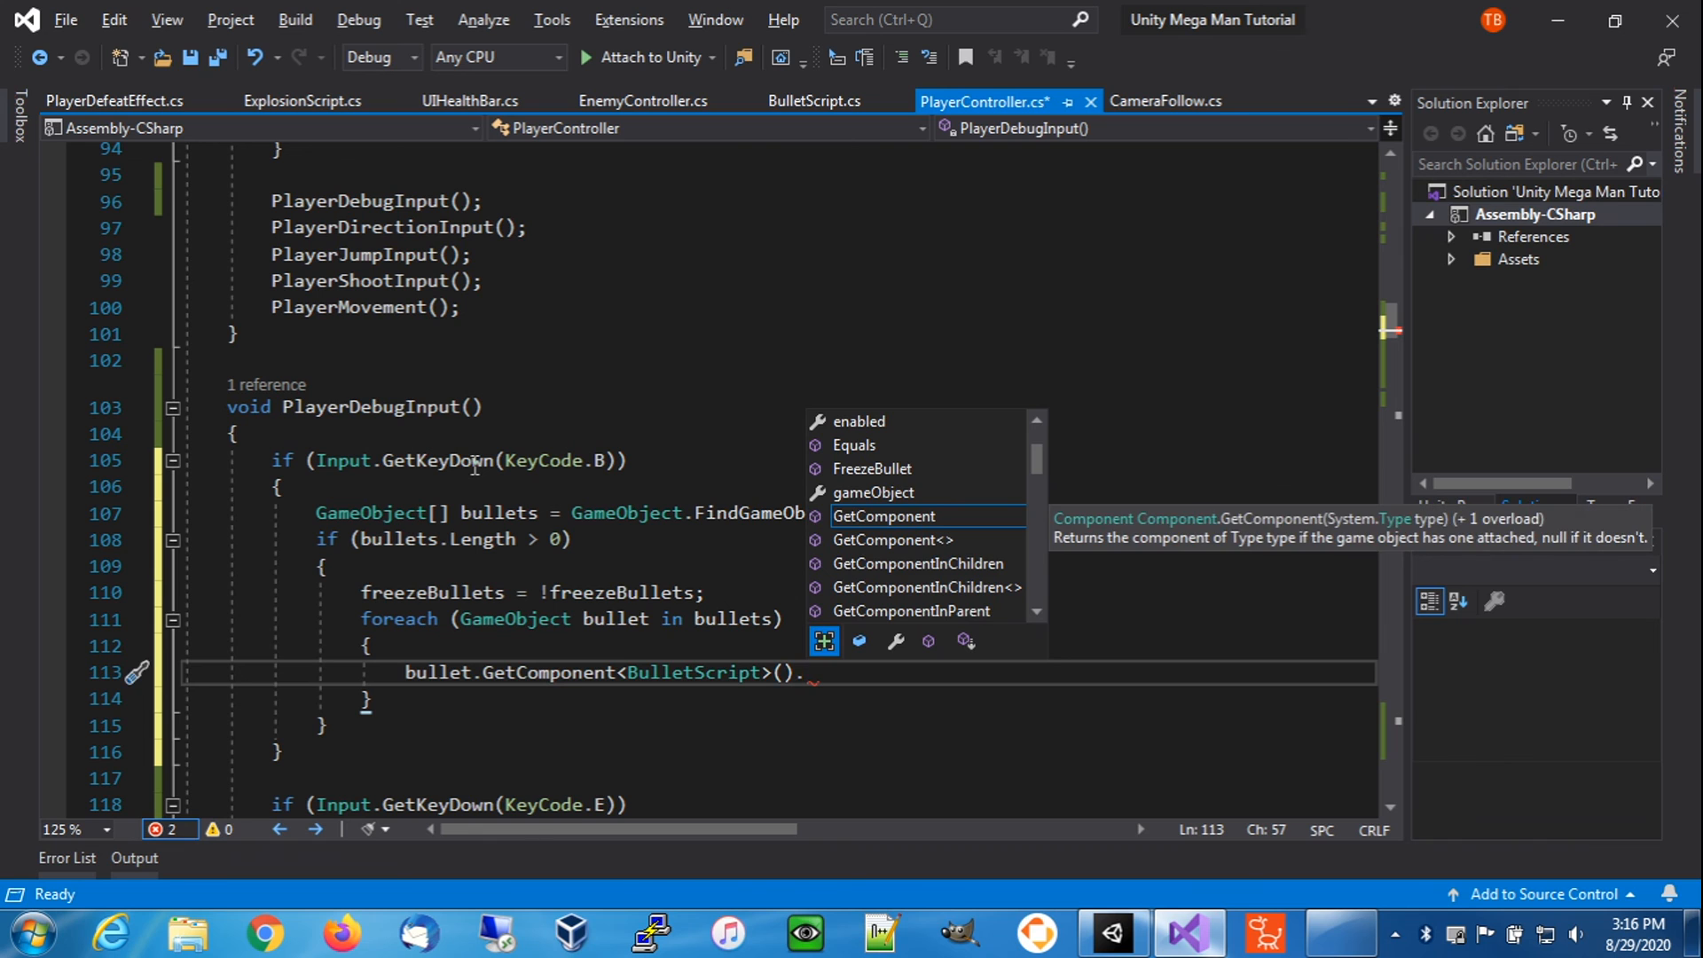
{"action": "type", "text": "FreezeBullet"}
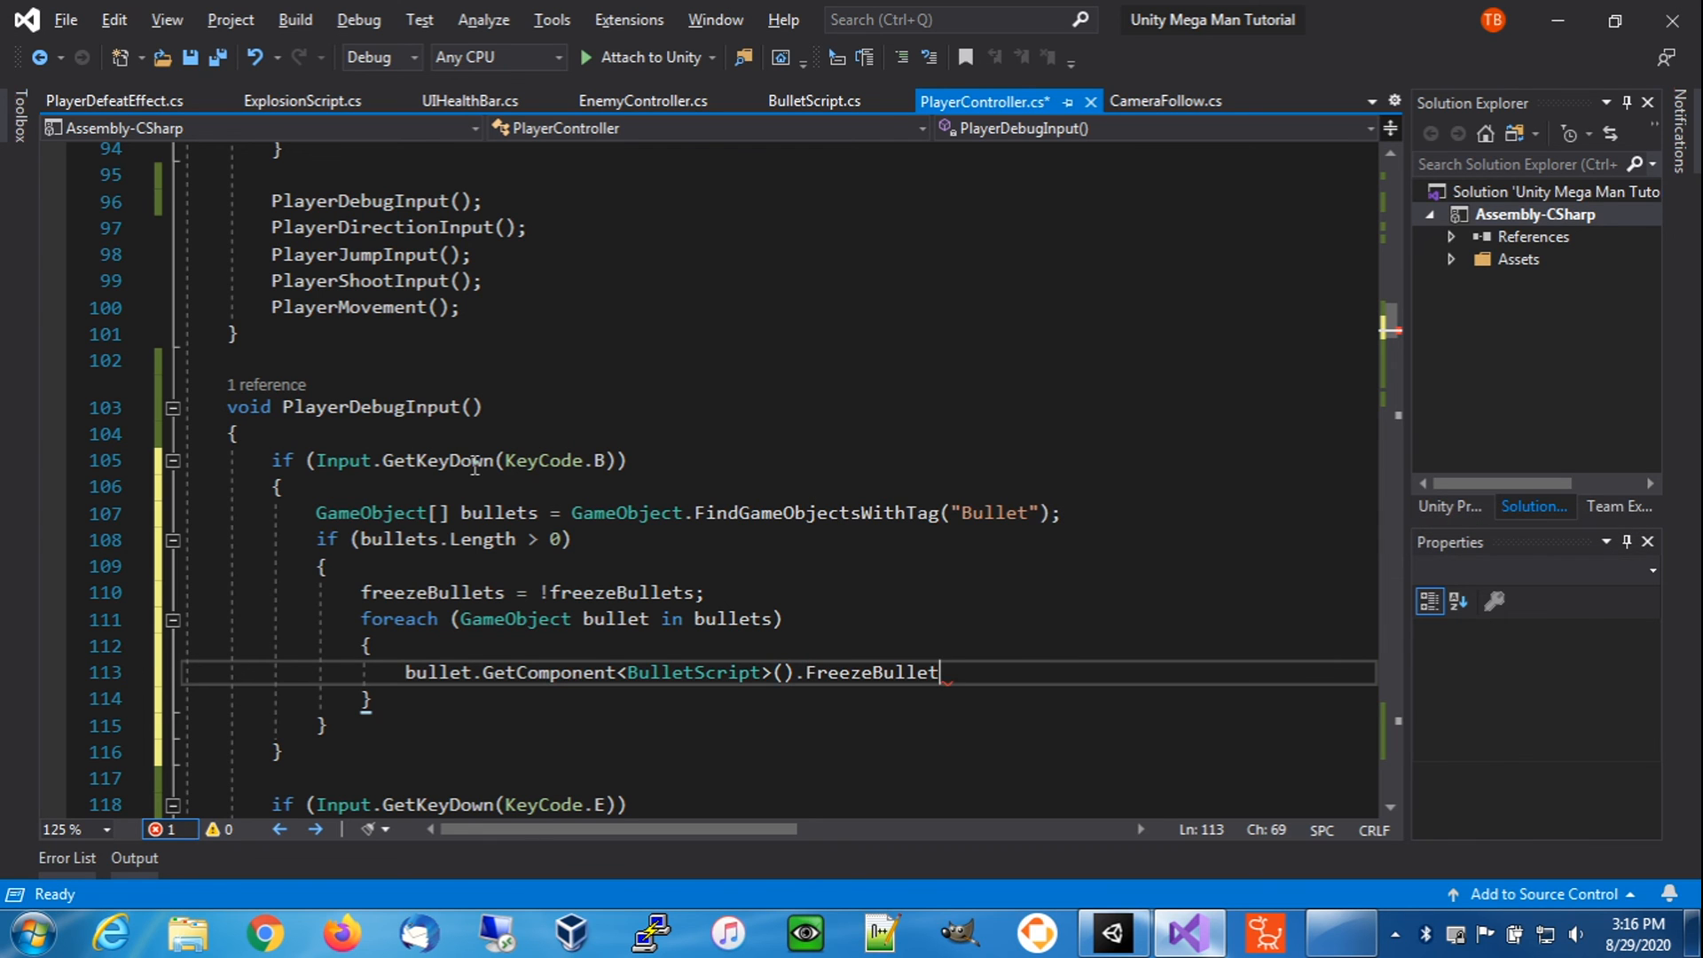
{"action": "type", "text": "(freezeBullets"}
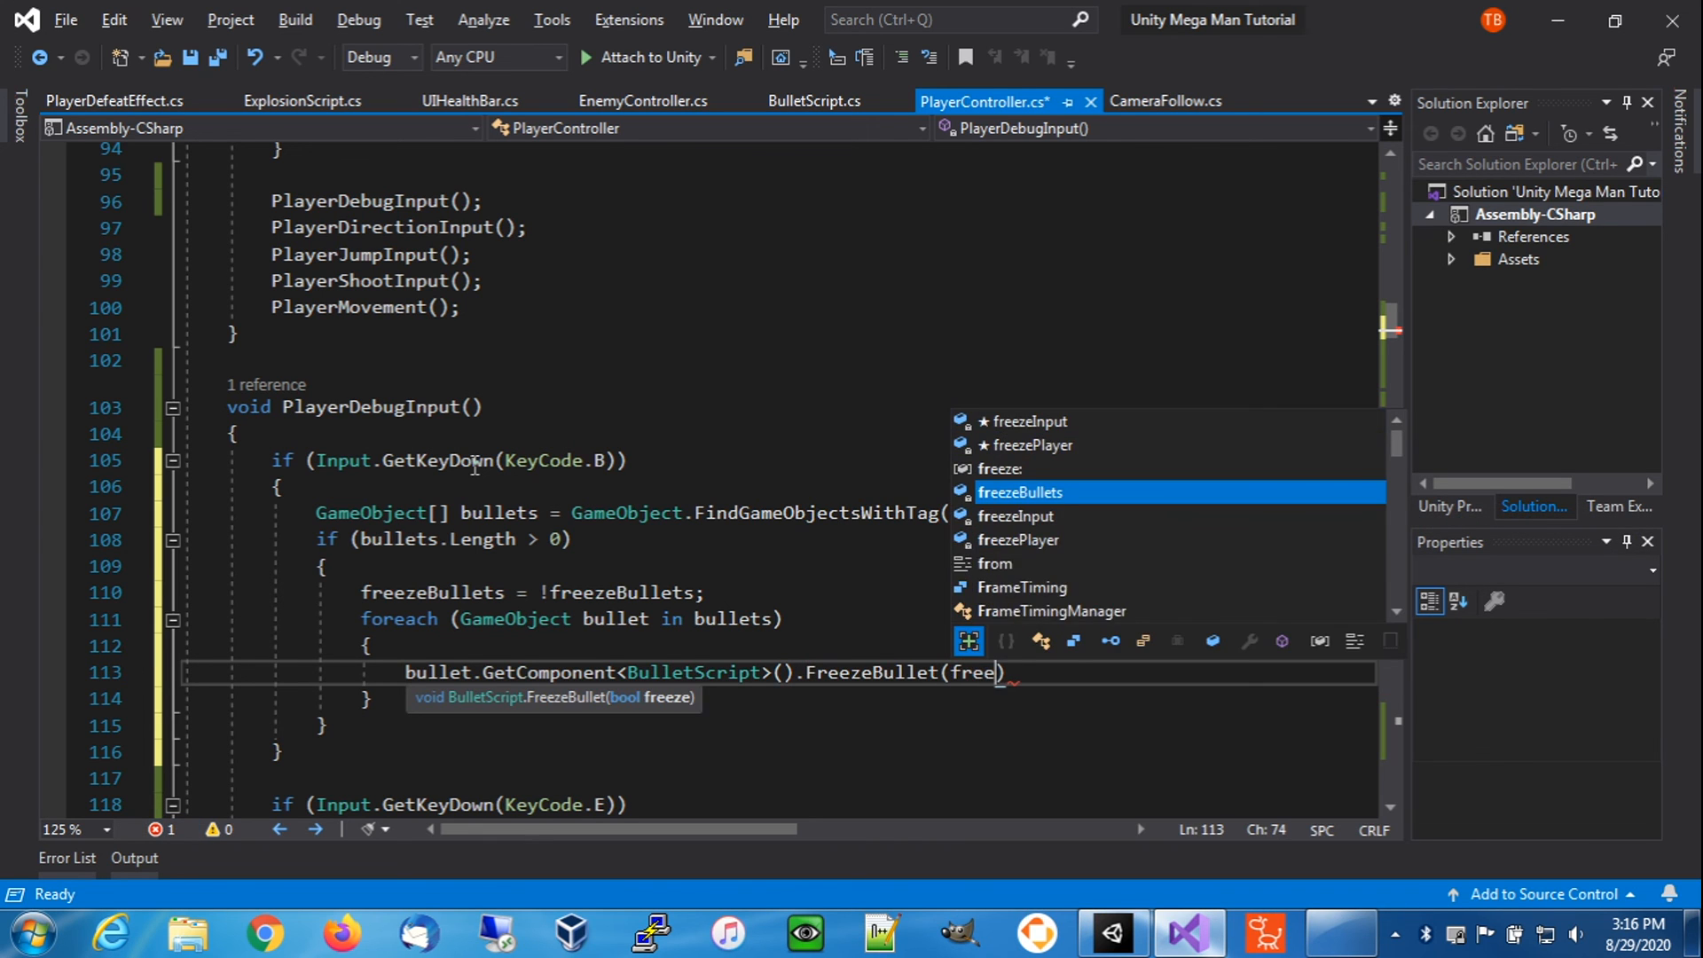
{"action": "type", "text": ")"}
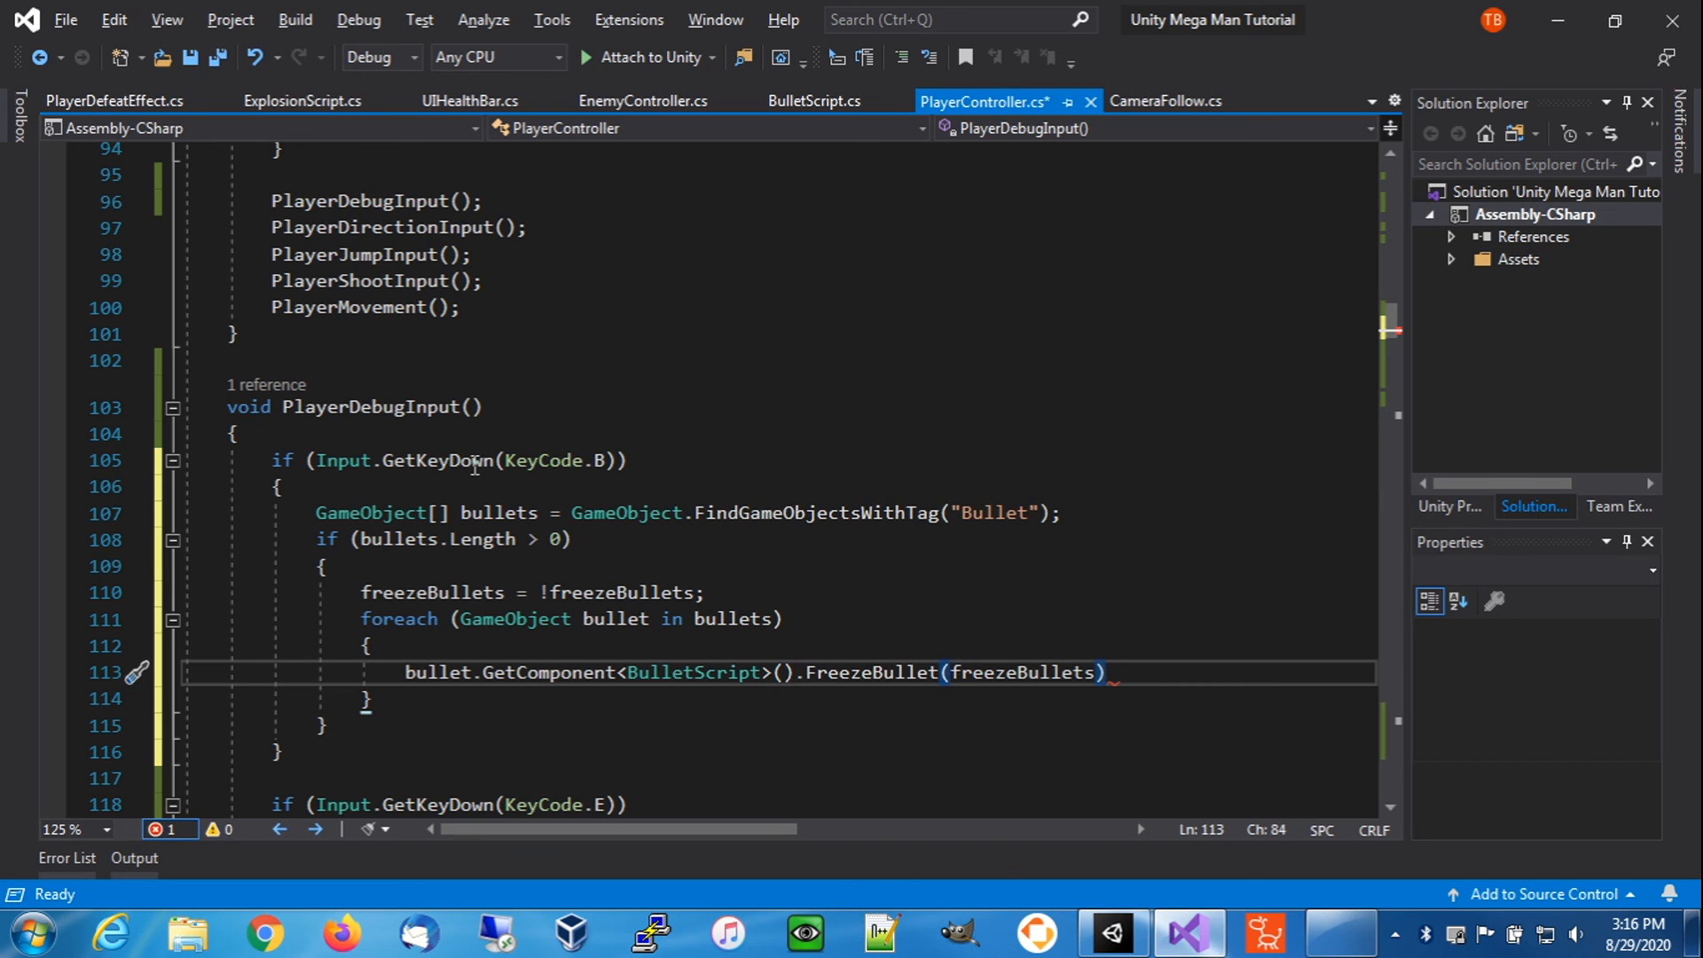
{"action": "type", "text": ";"}
- Insert a new line below the closing brace of the bullets.Length check, still inside the KeyCode.B block
{"action": "key", "text": "Down"}
{"action": "key", "text": "Down"}
{"action": "key", "text": "Down"}
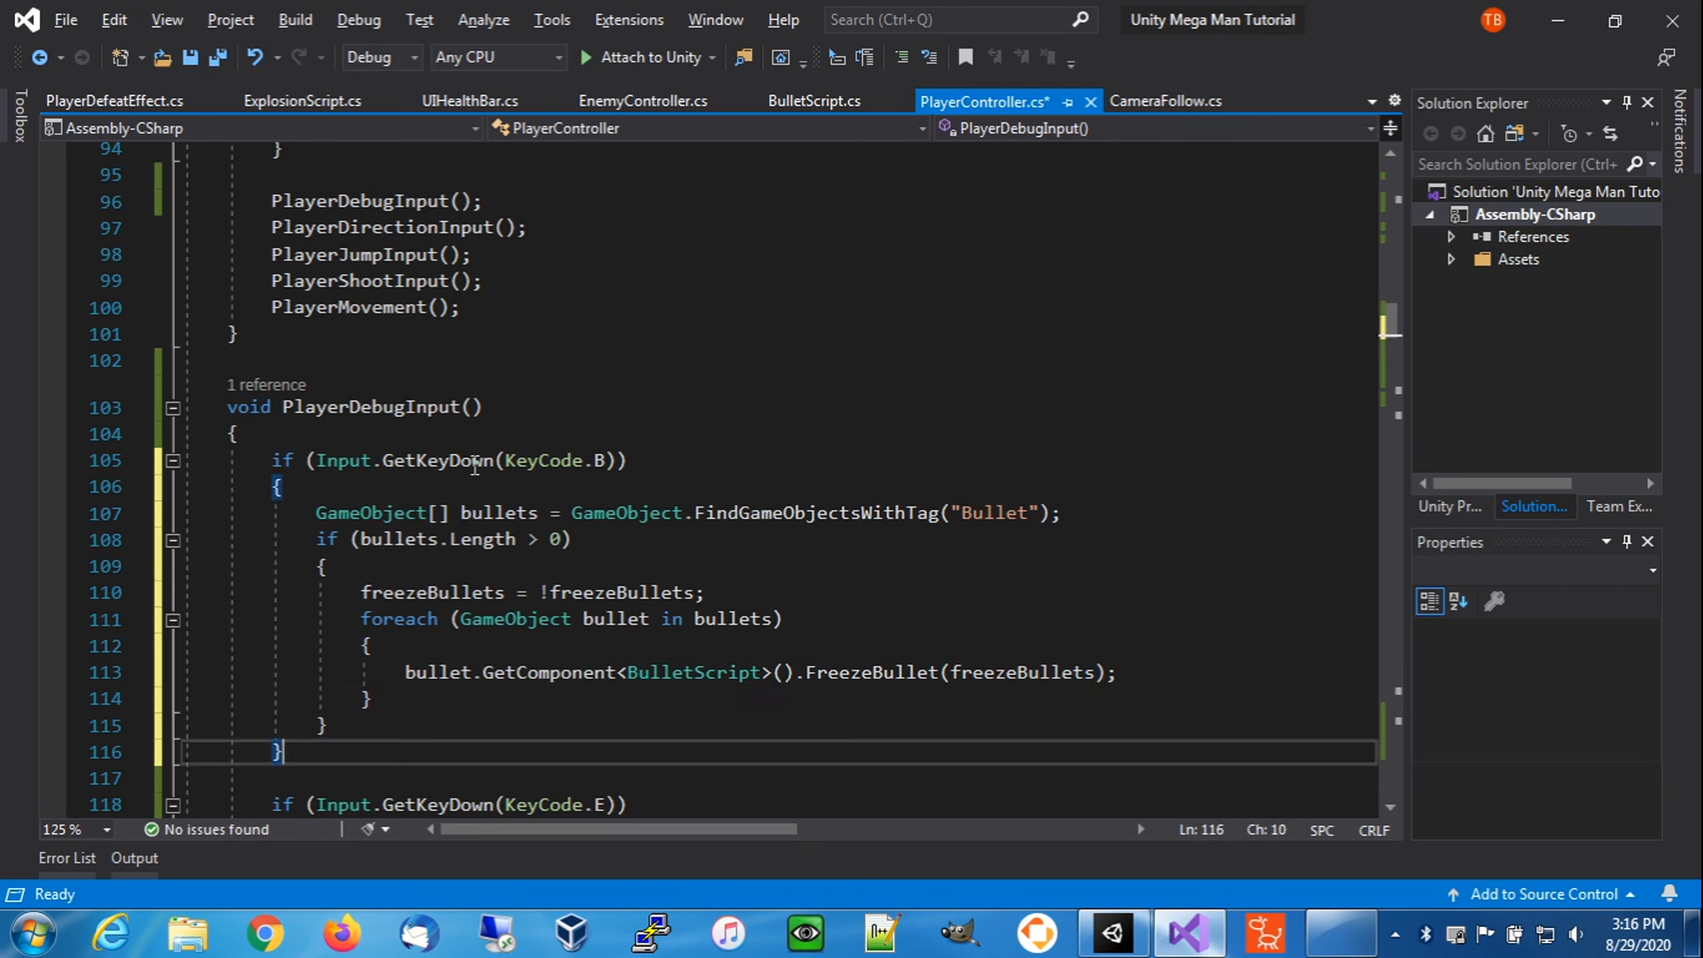
{"action": "key", "text": "Up"}
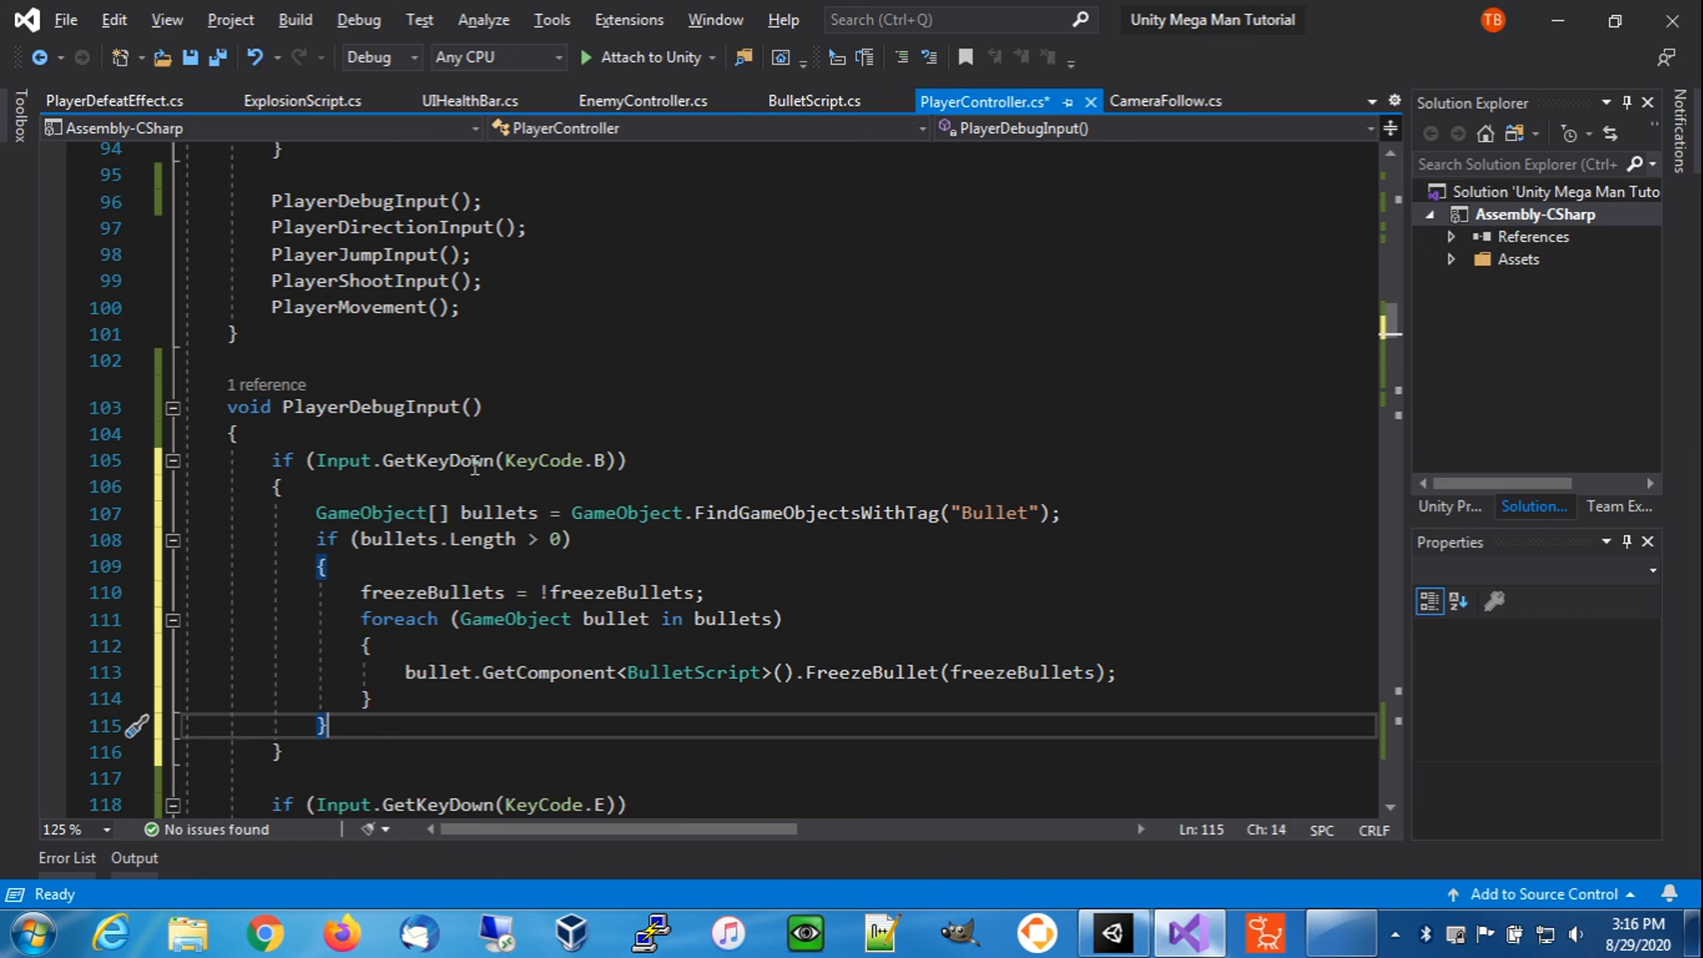
{"action": "key", "text": "Return"}
{"action": "type", "text": "Debug"}
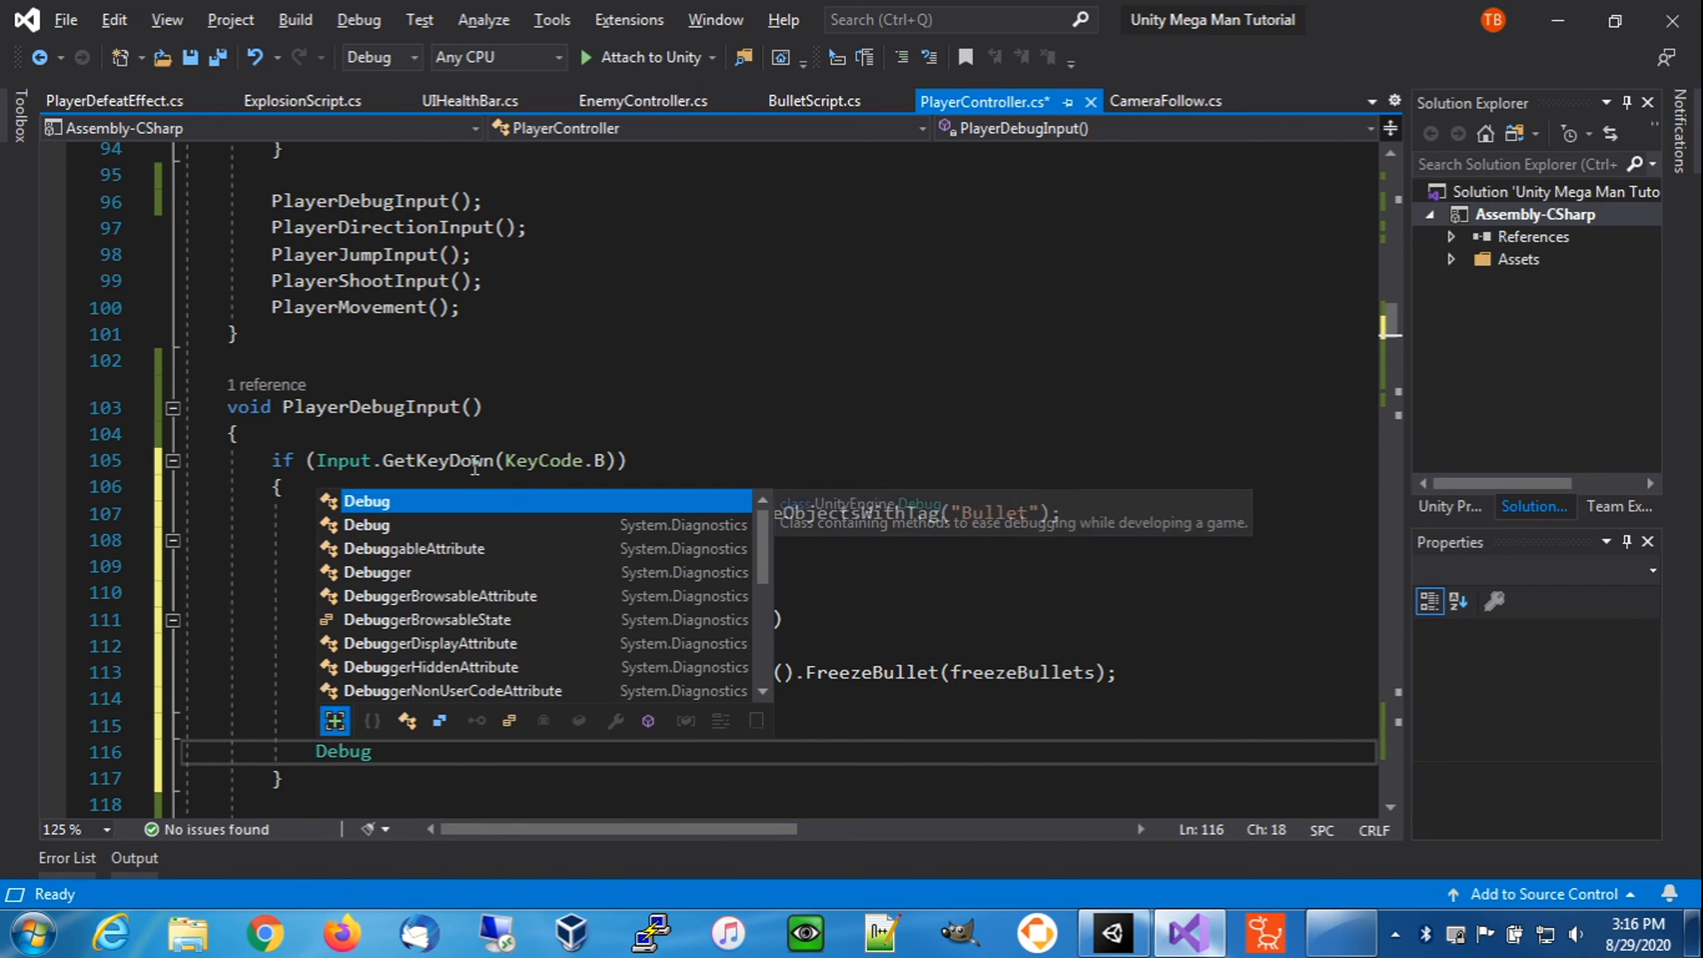
{"action": "key", "text": "Home"}
{"action": "key", "text": "Home"}
{"action": "key", "text": "shift+Down"}
{"action": "key", "text": "ctrl+v"}
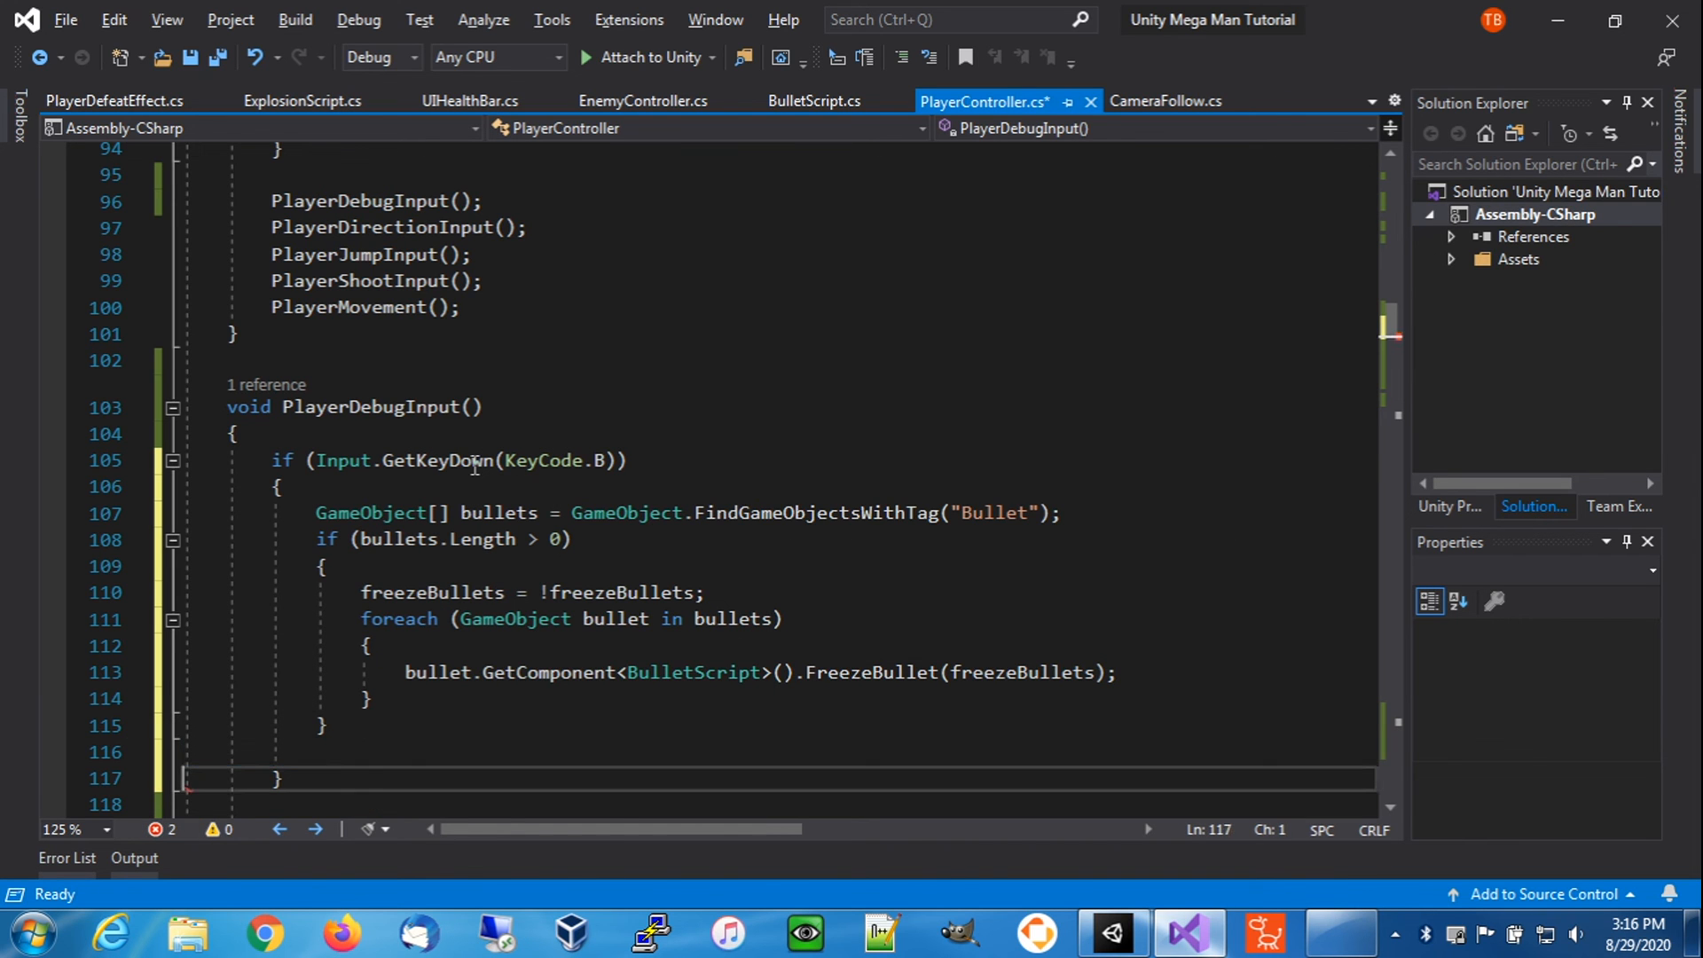
- Copy the Debug.Log("Invincible: " + isInvincible); line from the KeyCode.I block onto the blank line ending the KeyCode.B block
{"action": "scroll", "coordinate": [362, 723], "scroll_direction": "down", "scroll_amount": 6}
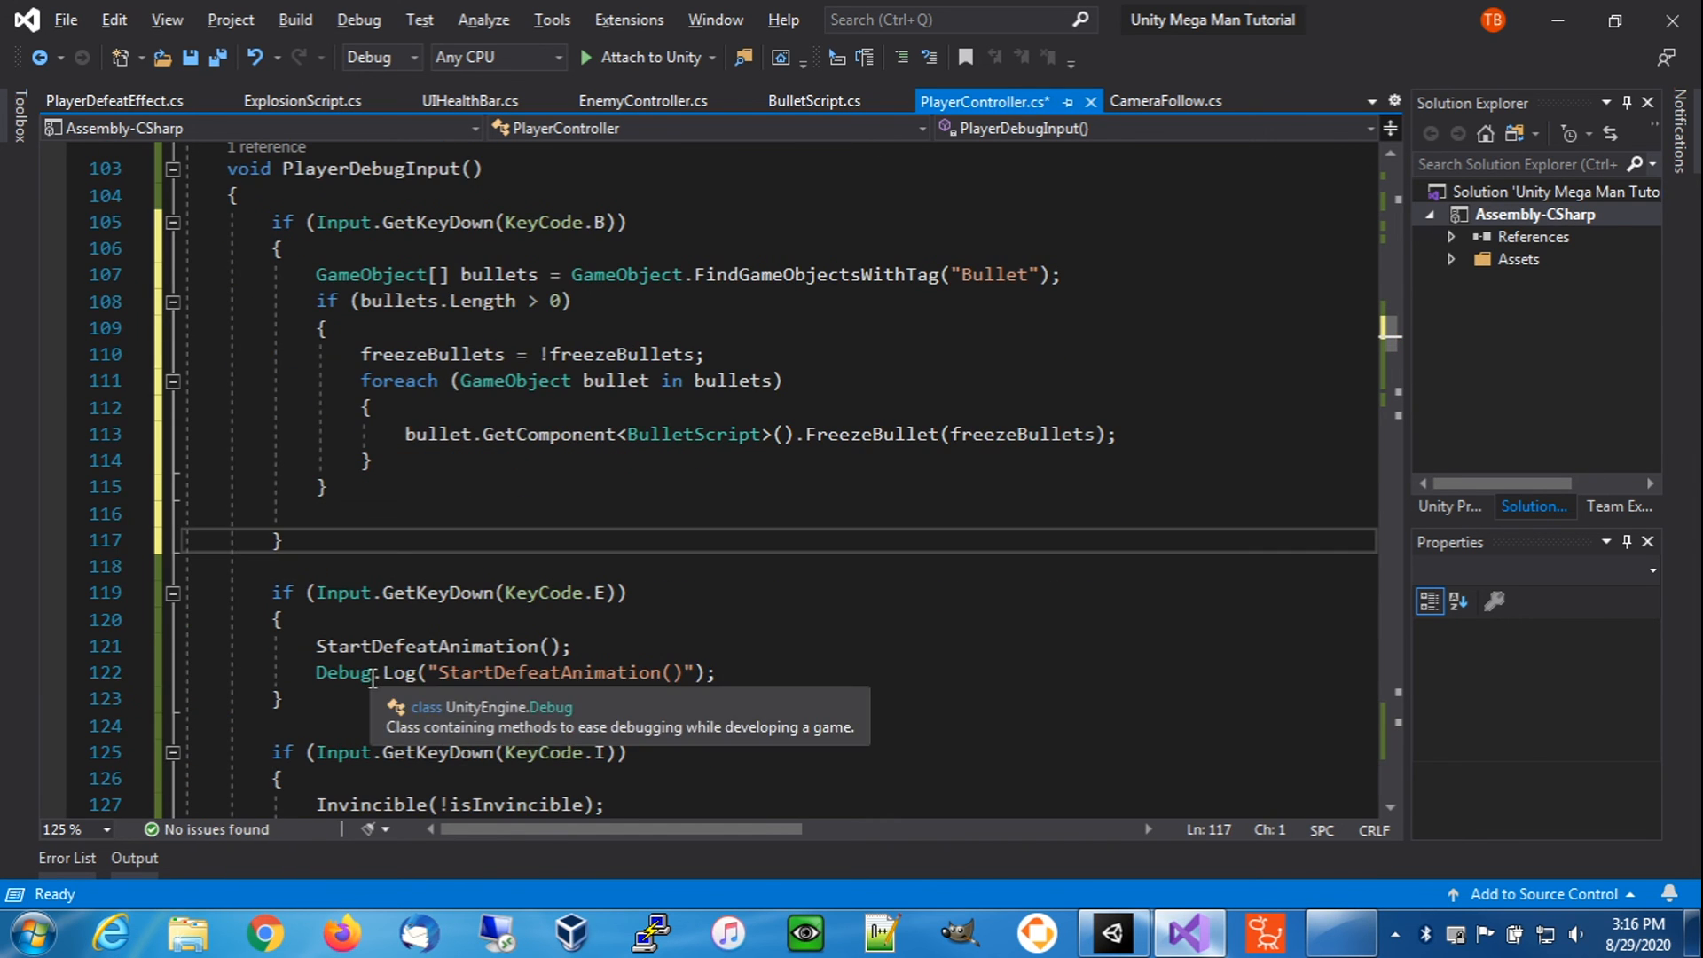
{"action": "left_click", "coordinate": [458, 593]}
{"action": "key", "text": "Home"}
{"action": "key", "text": "Home"}
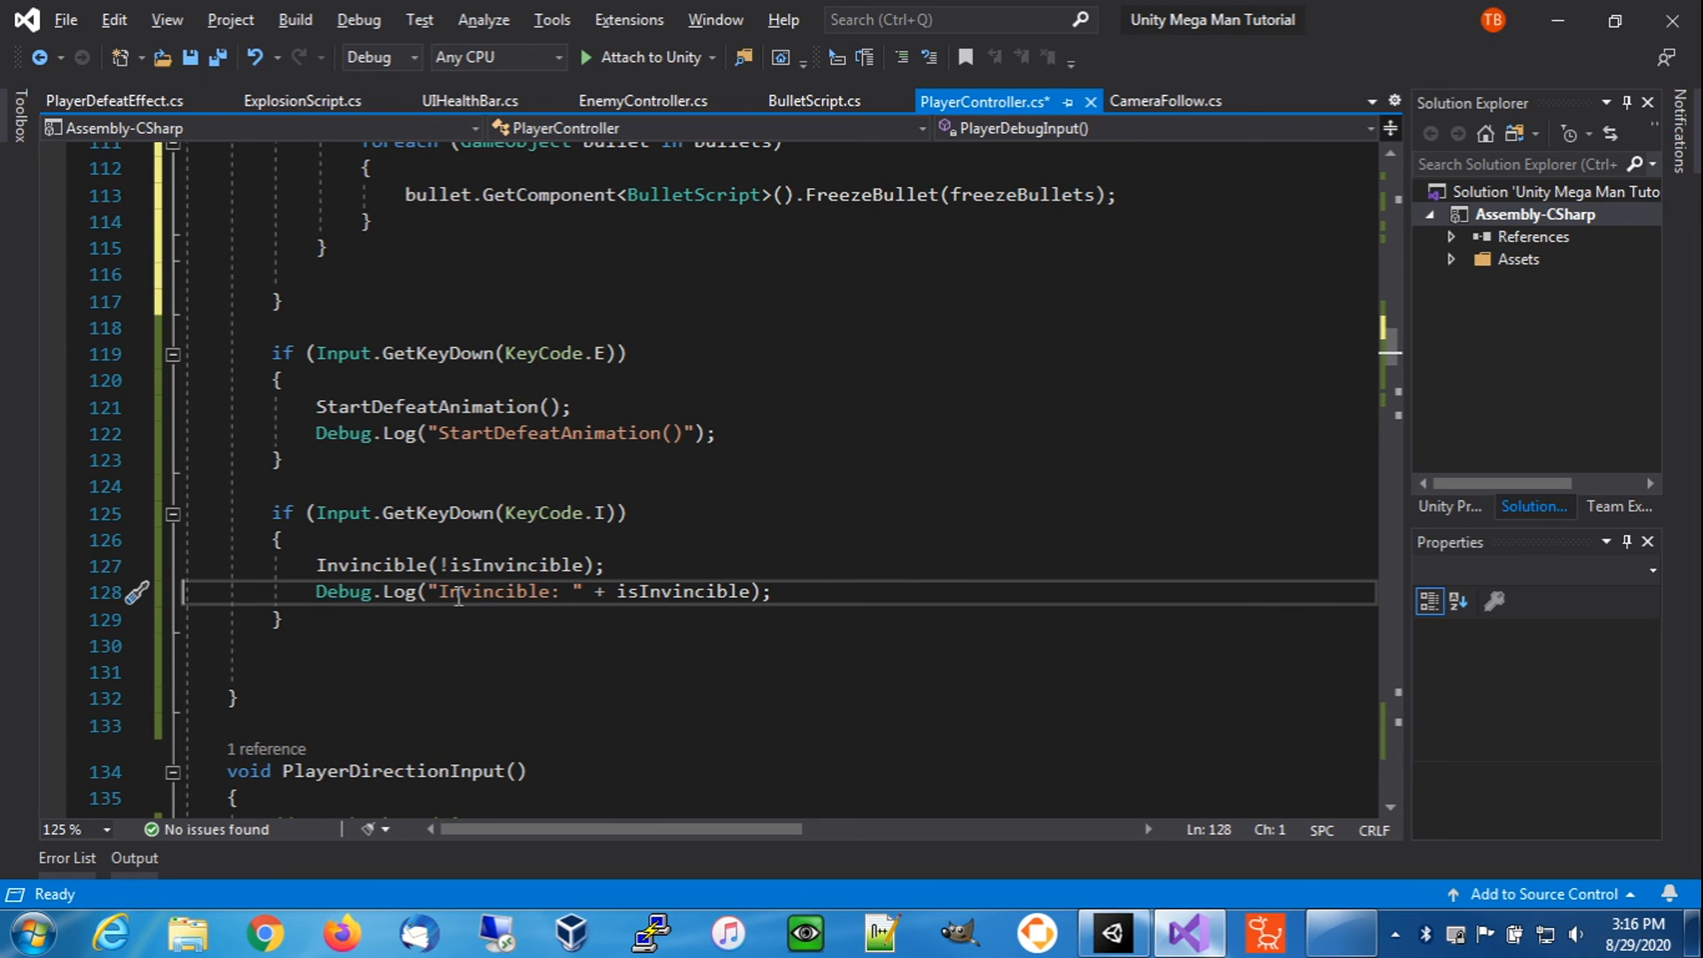
{"action": "key", "text": "shift+Down"}
{"action": "key", "text": "Up"}
{"action": "key", "text": "Up"}
{"action": "key", "text": "Up"}
{"action": "key", "text": "Up"}
{"action": "key", "text": "Up"}
{"action": "key", "text": "Up"}
{"action": "key", "text": "Up"}
{"action": "key", "text": "Up"}
{"action": "key", "text": "Up"}
{"action": "key", "text": "Up"}
{"action": "key", "text": "Up"}
{"action": "key", "text": "Up"}
{"action": "key", "text": "Up"}
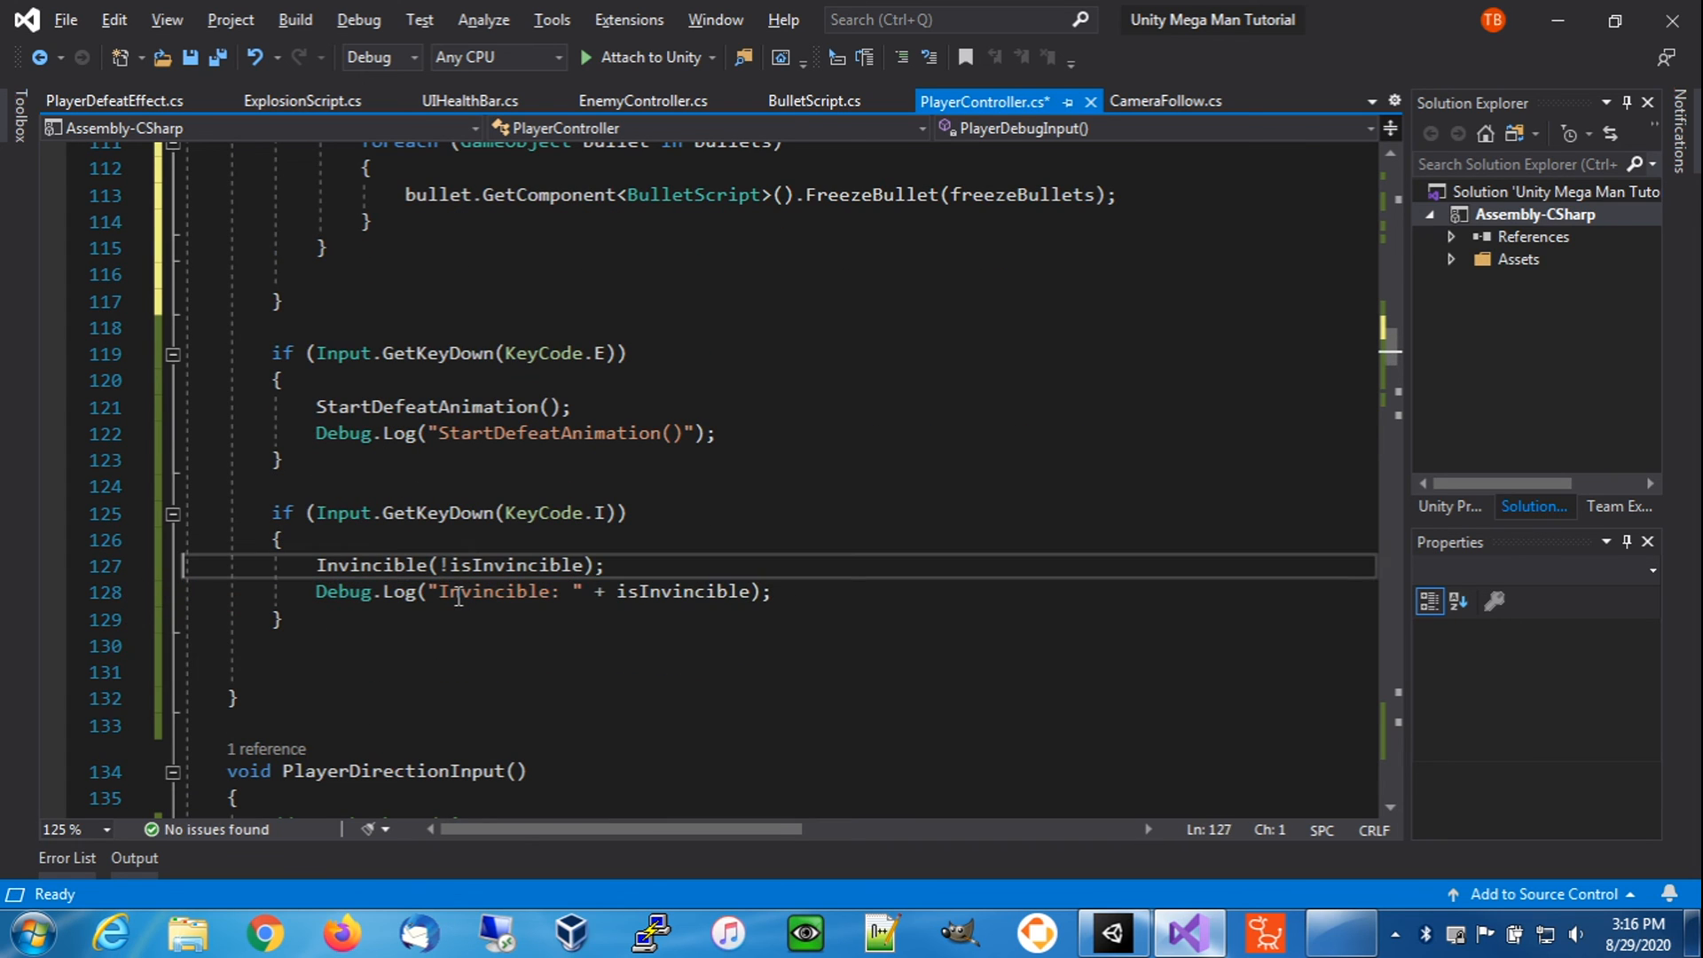
{"action": "type", "text": "Debug.Log(\"Invincible: \" + isInvincible);"}
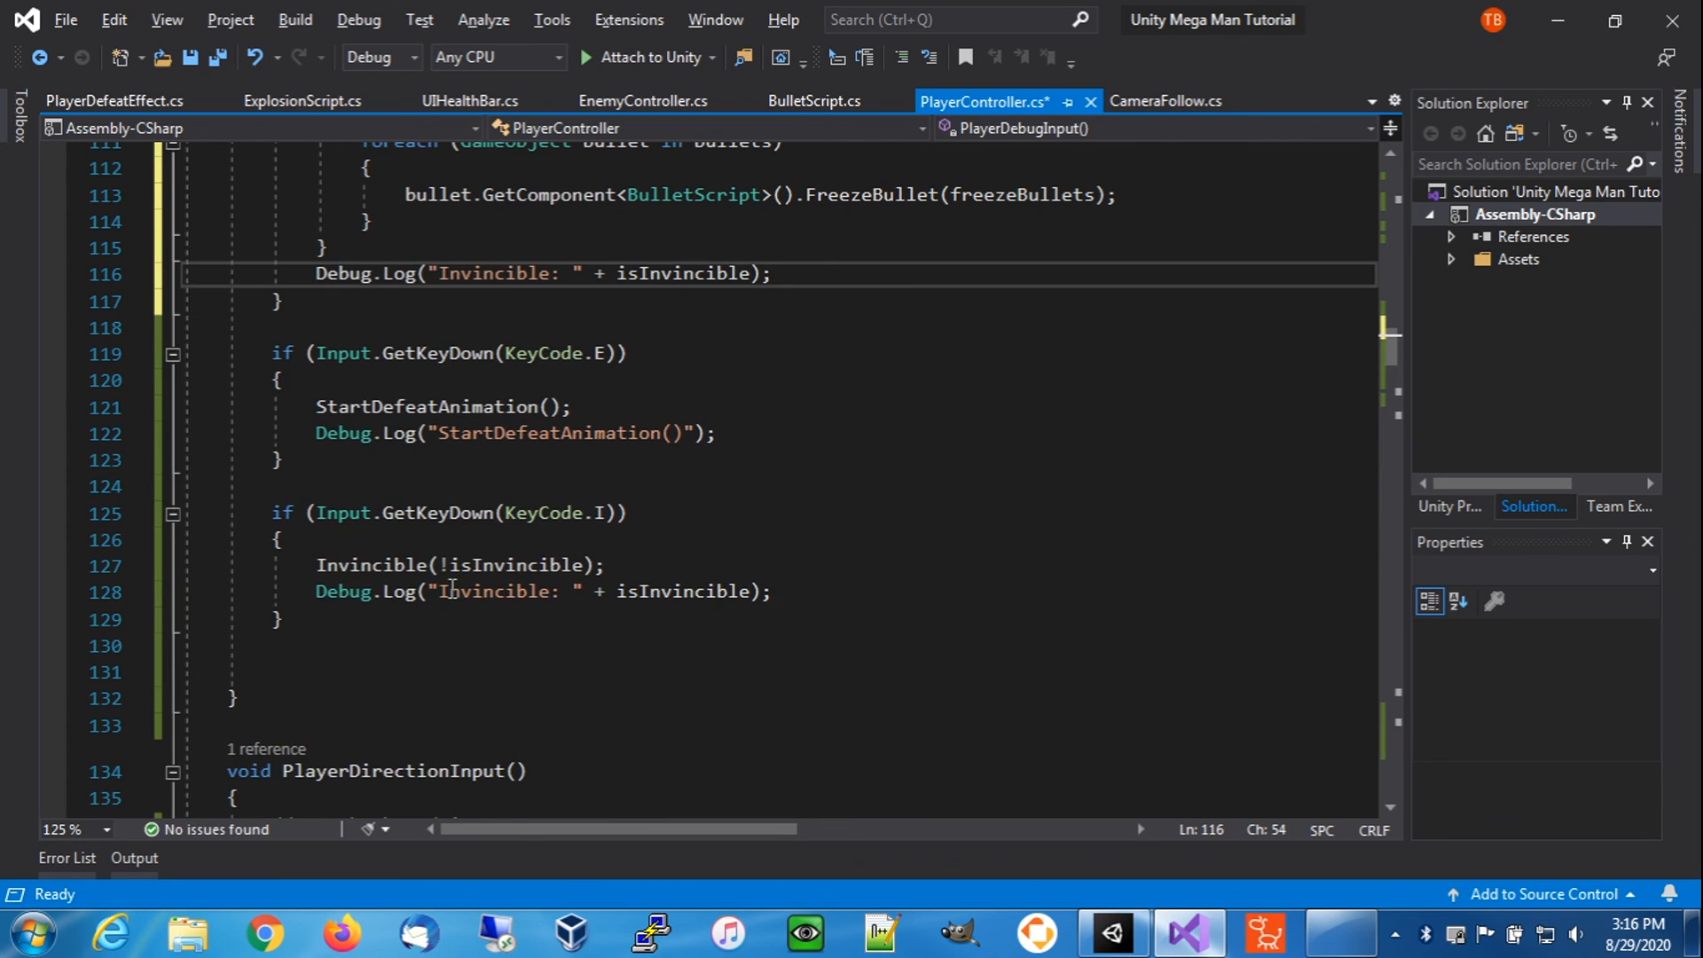
- Change the copied log line to Debug.Log("Freeze Bullets: " + freezeBullets); and save the script
{"action": "double_click", "coordinate": [489, 274]}
{"action": "type", "text": "Freeze Bullets"}
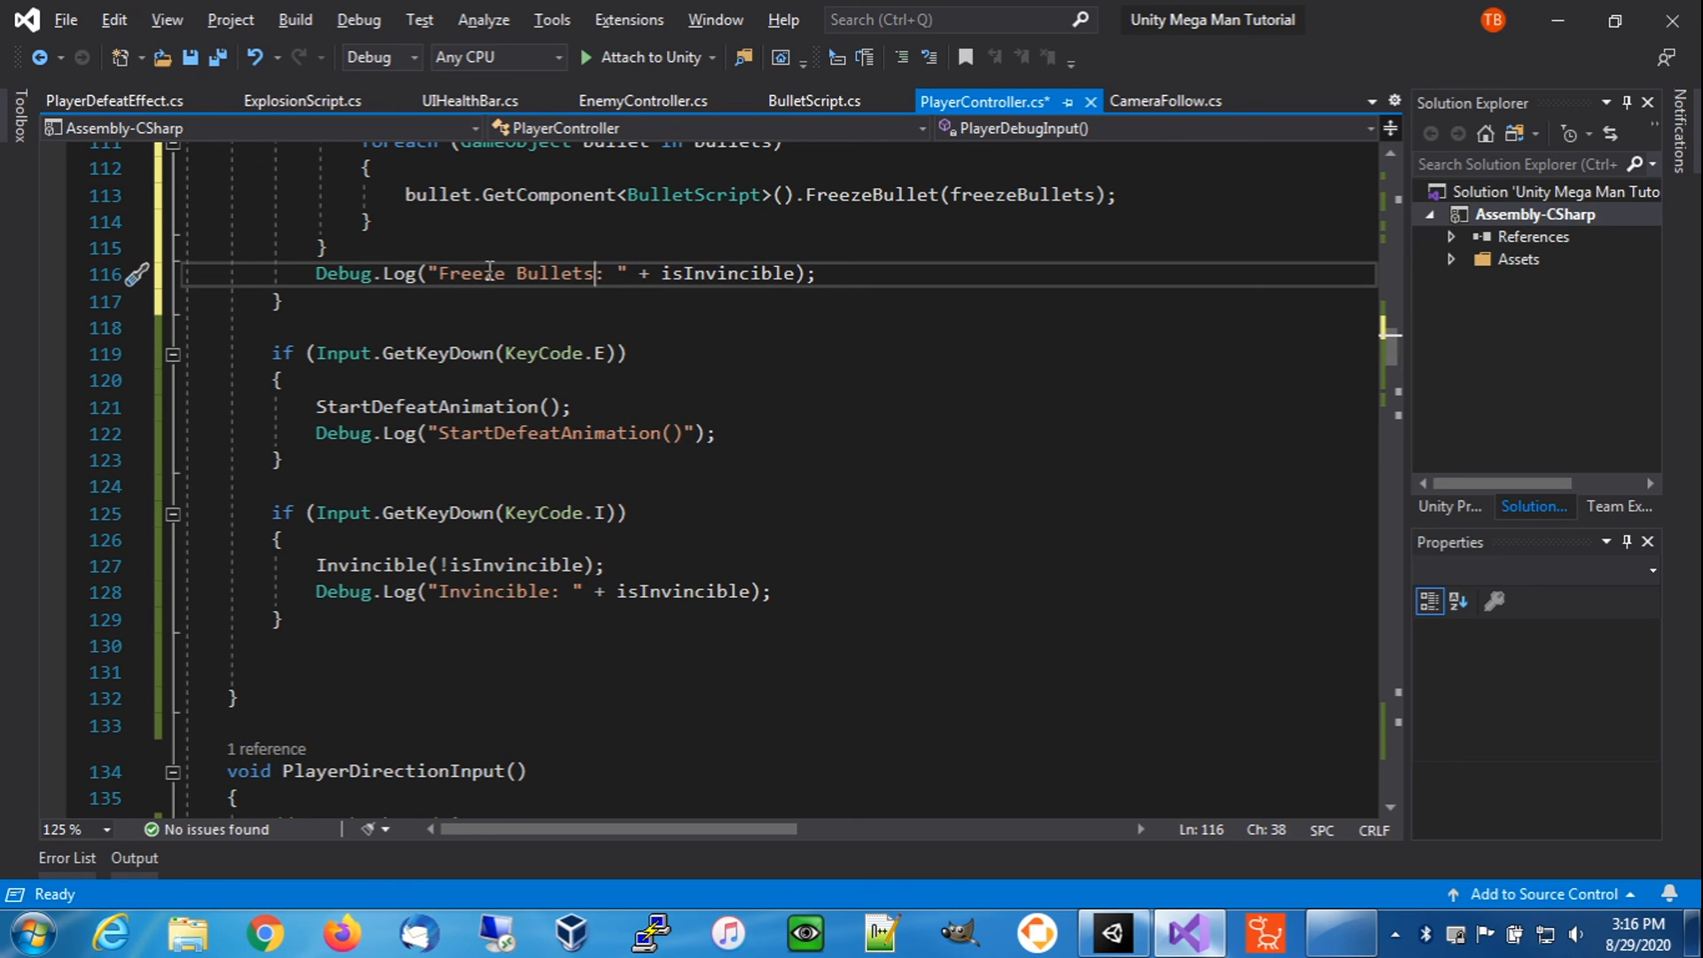
{"action": "double_click", "coordinate": [729, 274]}
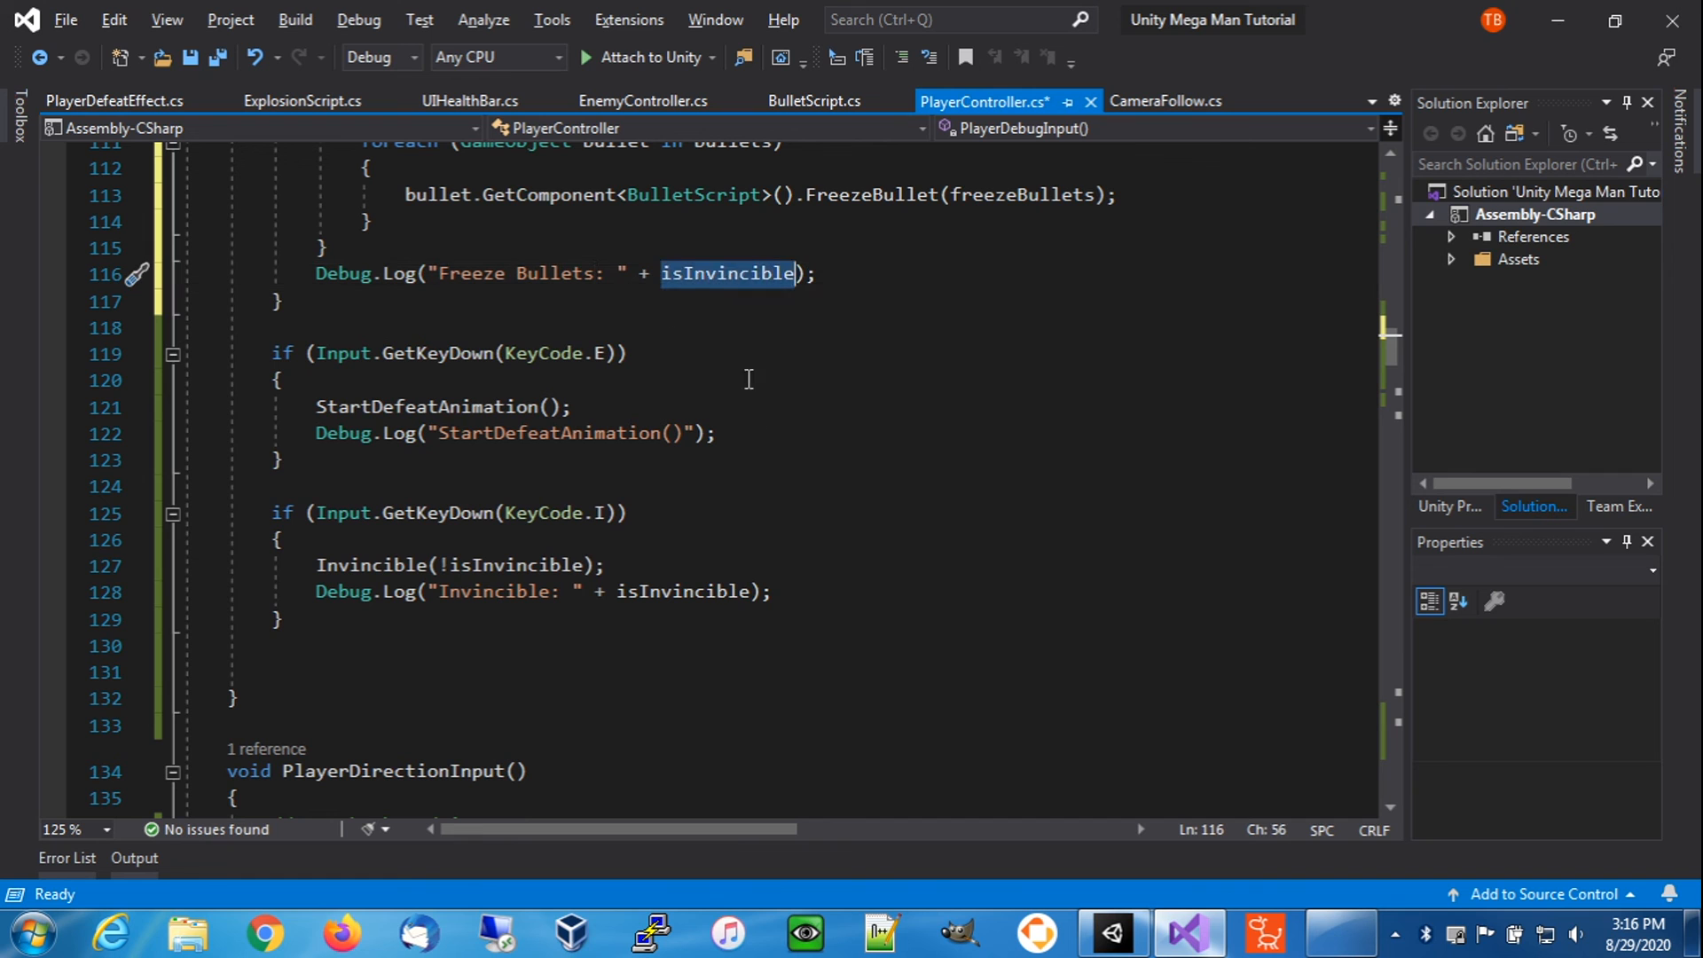
{"action": "type", "text": "freezeBullets"}
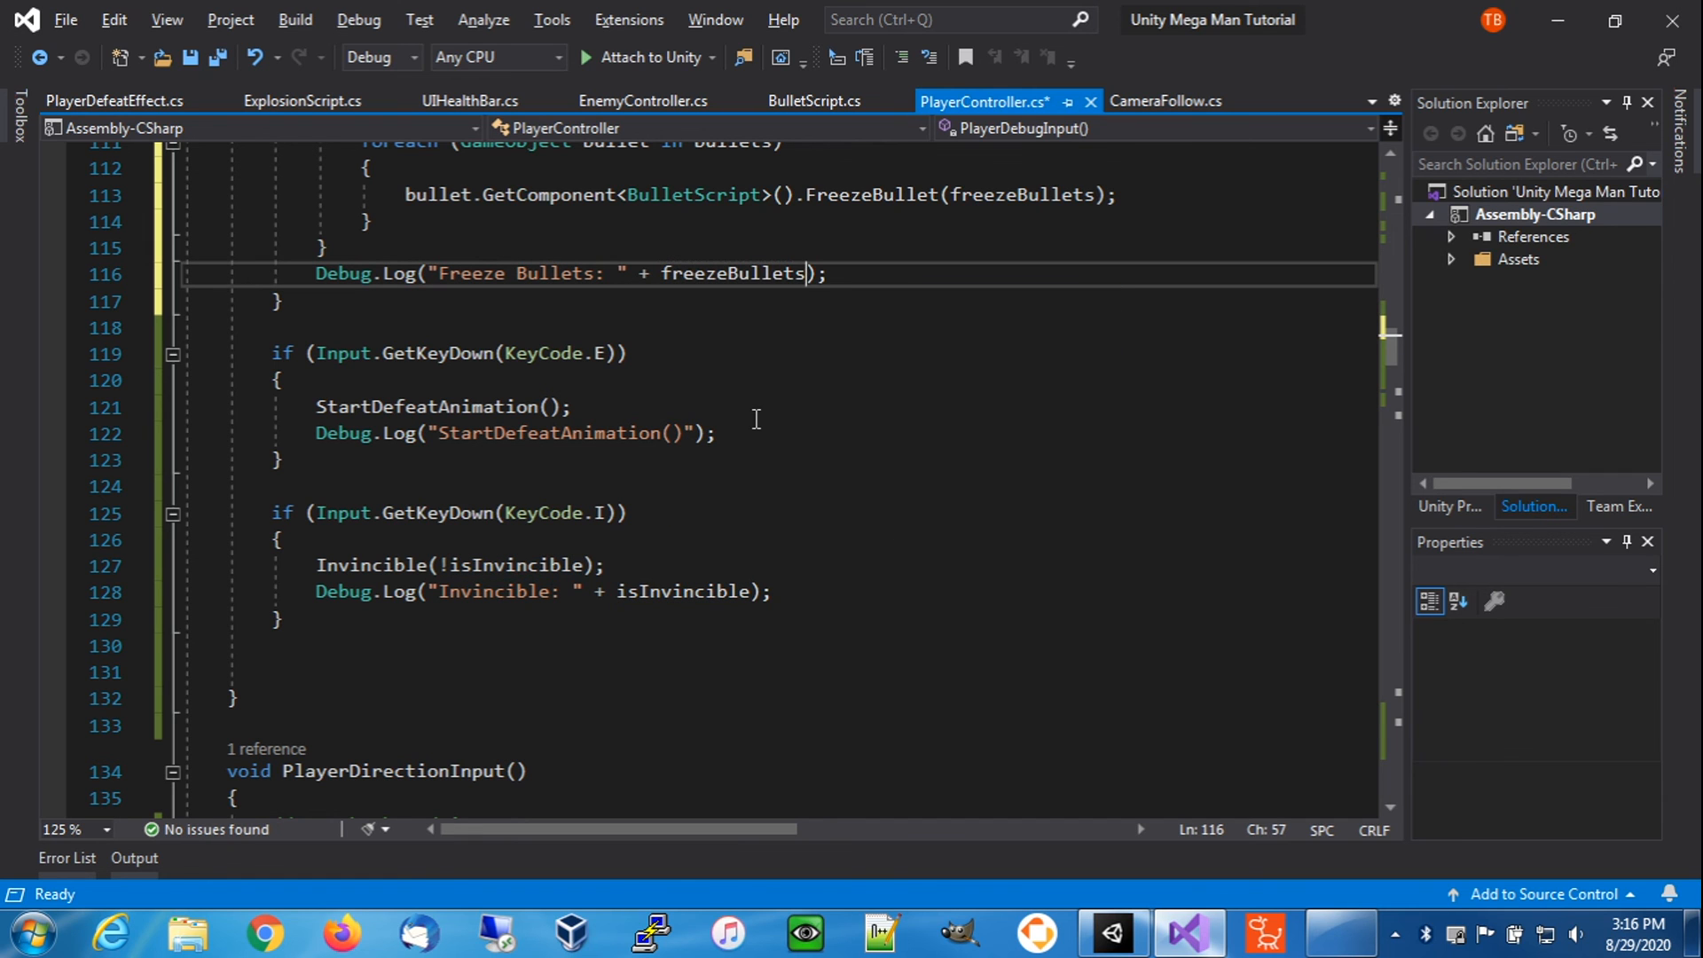
{"action": "left_click", "coordinate": [190, 57]}
{"action": "scroll", "coordinate": [434, 312], "scroll_direction": "up", "scroll_amount": 4}
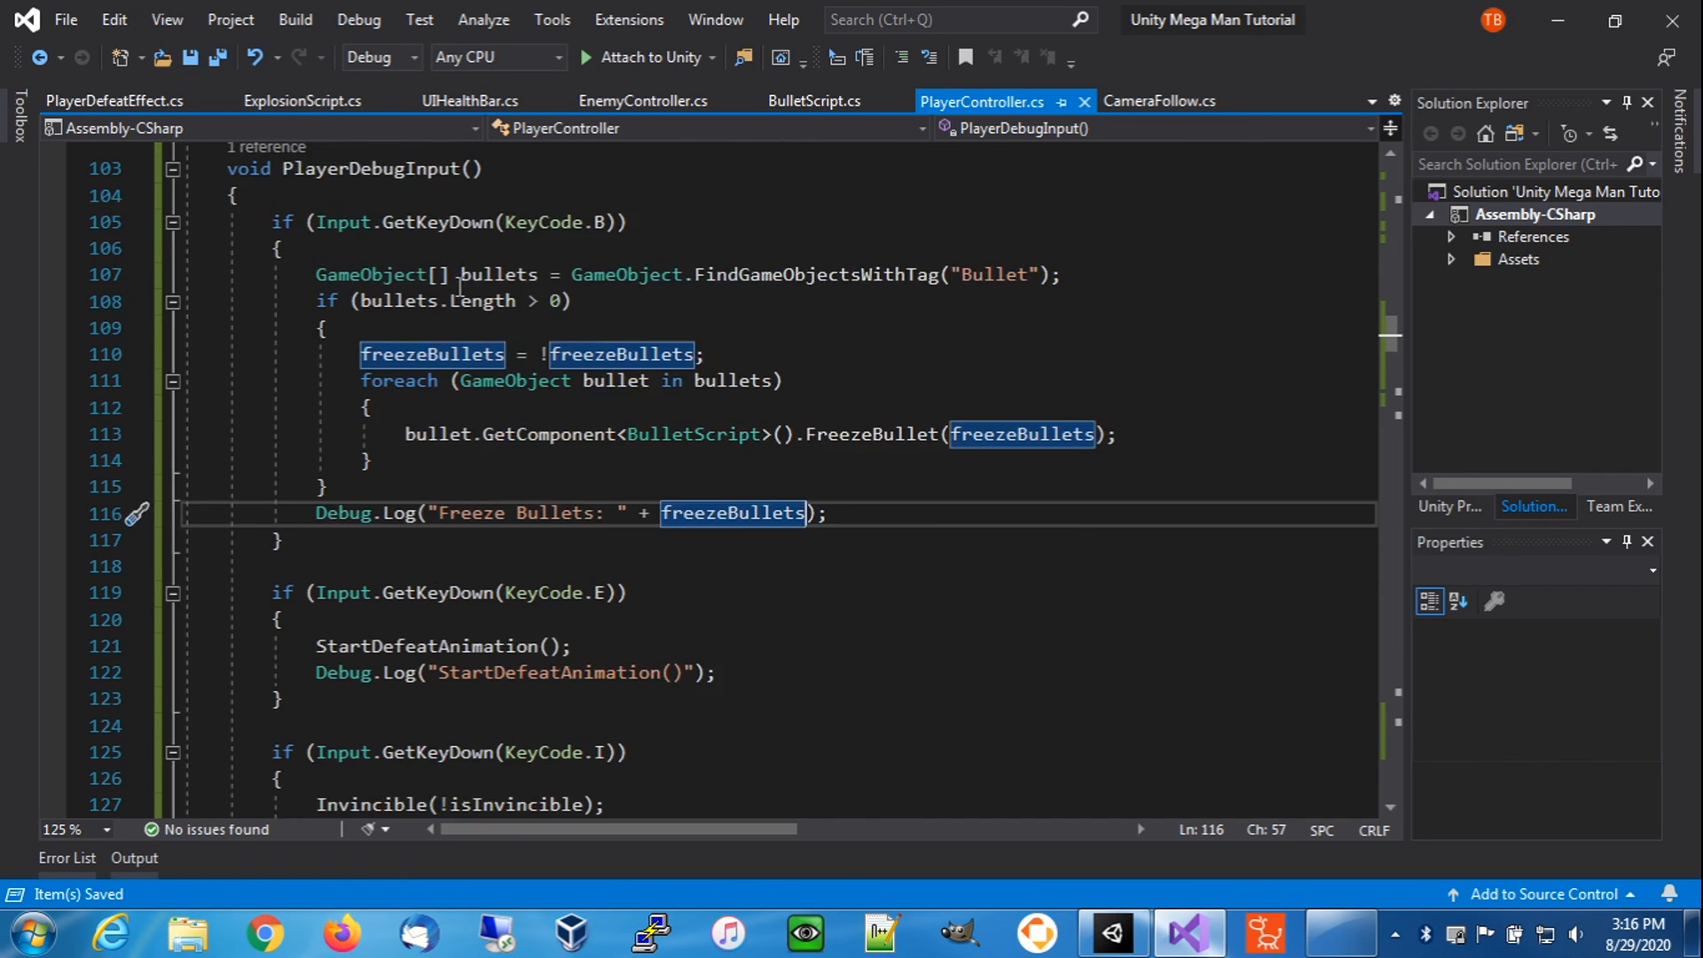
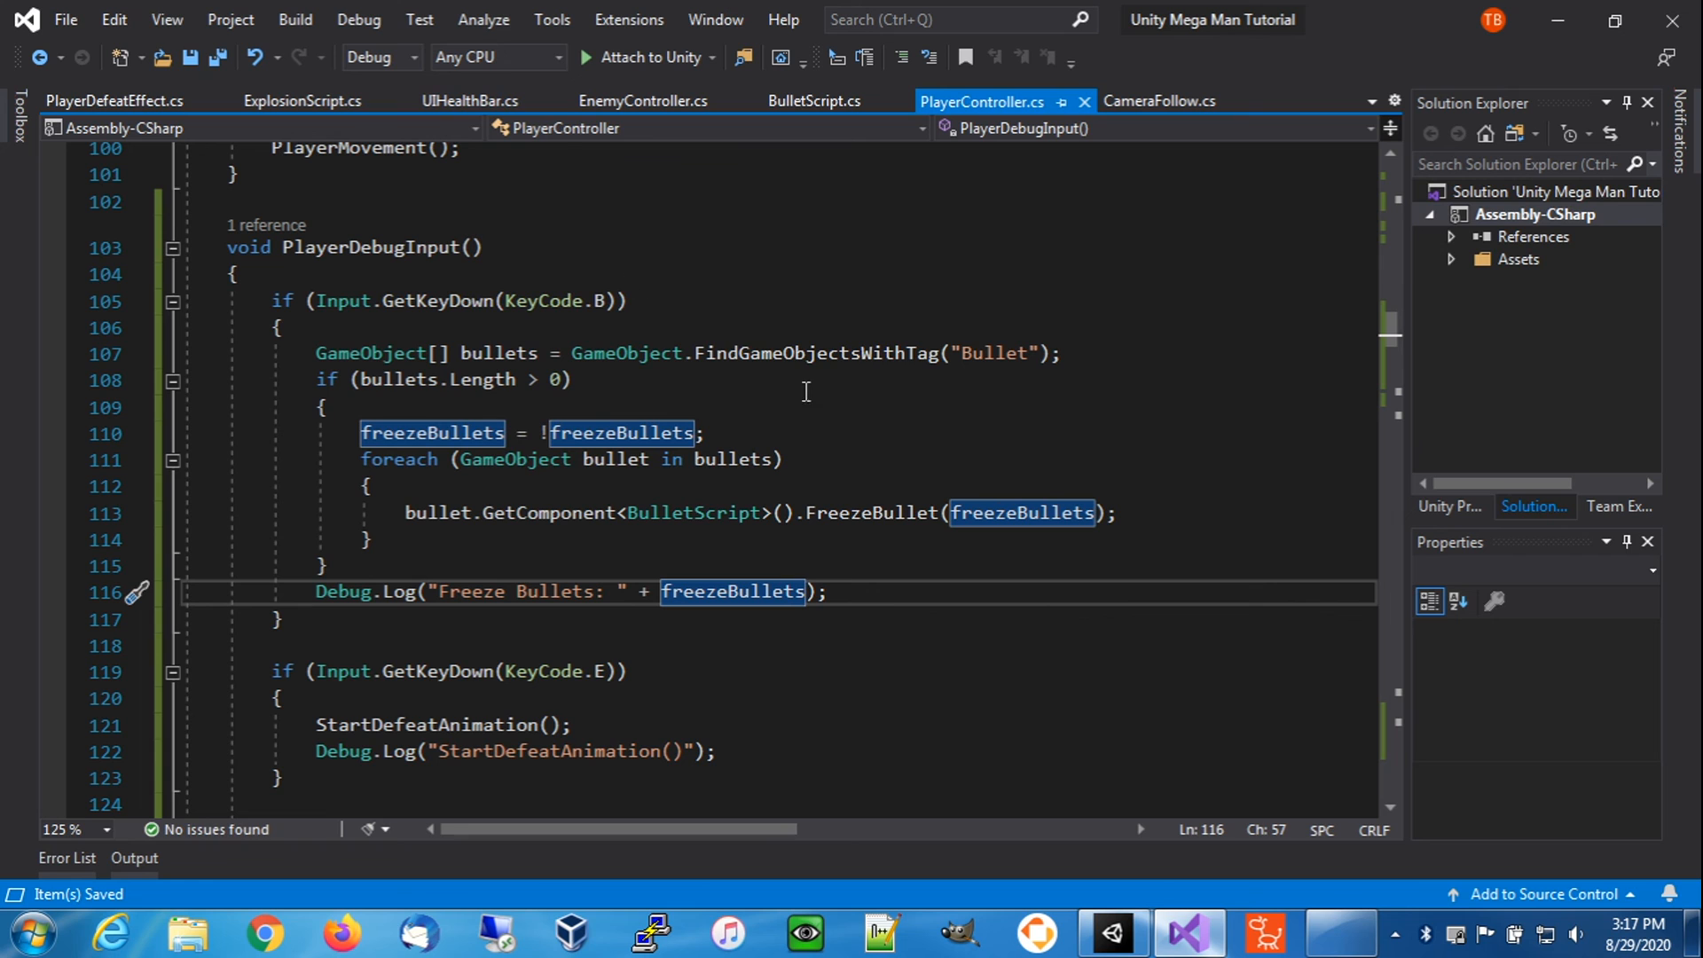
- At the end of PlayerDebugInput, add an empty if (Input.GetKeyDown(KeyCode.K)) block below the KeyCode.I block
{"action": "scroll", "coordinate": [521, 449], "scroll_direction": "down", "scroll_amount": 4}
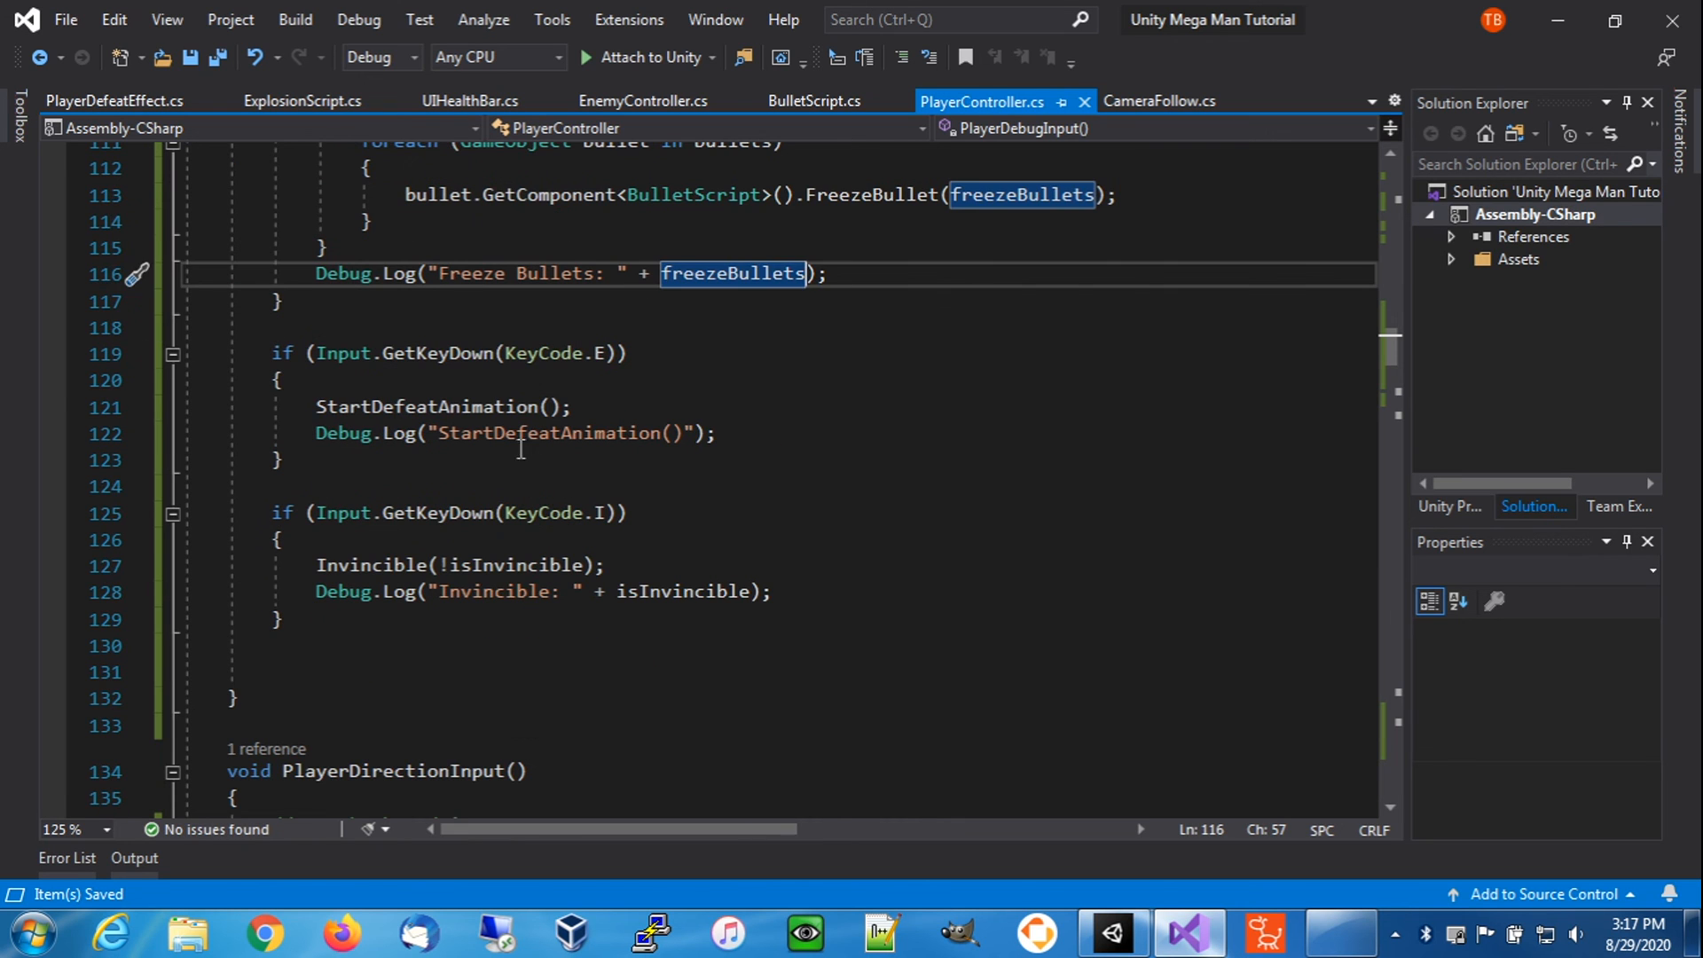
{"action": "left_click", "coordinate": [286, 655]}
{"action": "key", "text": "Down"}
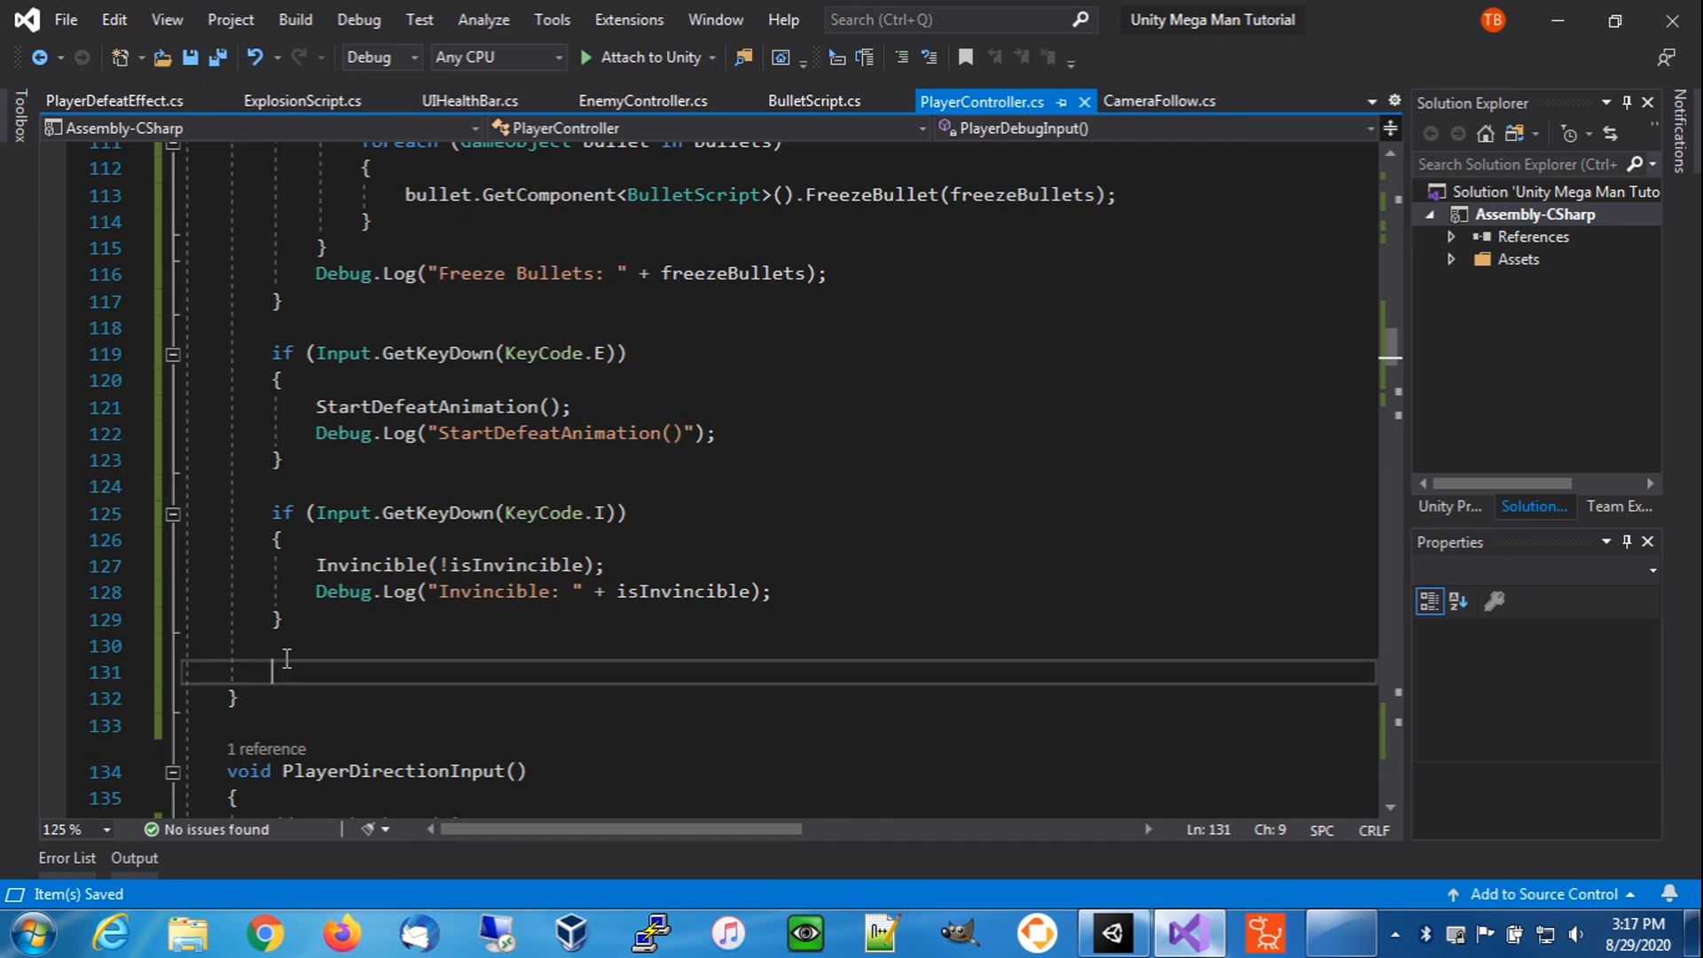
{"action": "type", "text": "if ("}
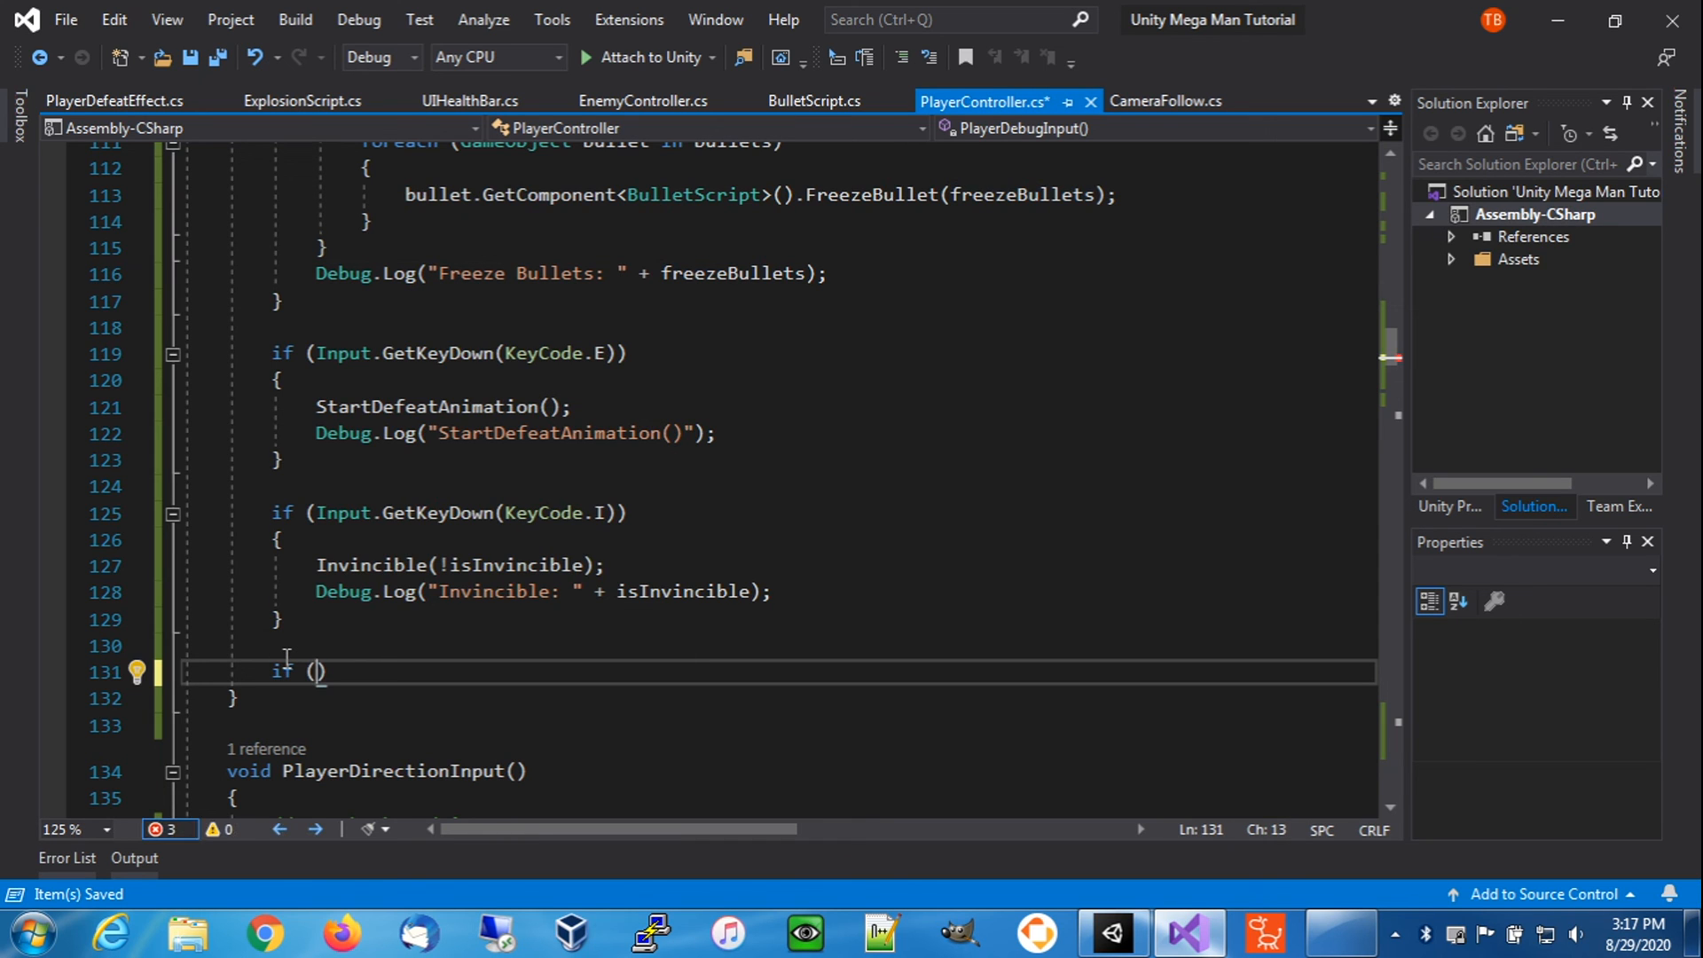
{"action": "type", "text": "Input."}
{"action": "type", "text": "GetKeyDown"}
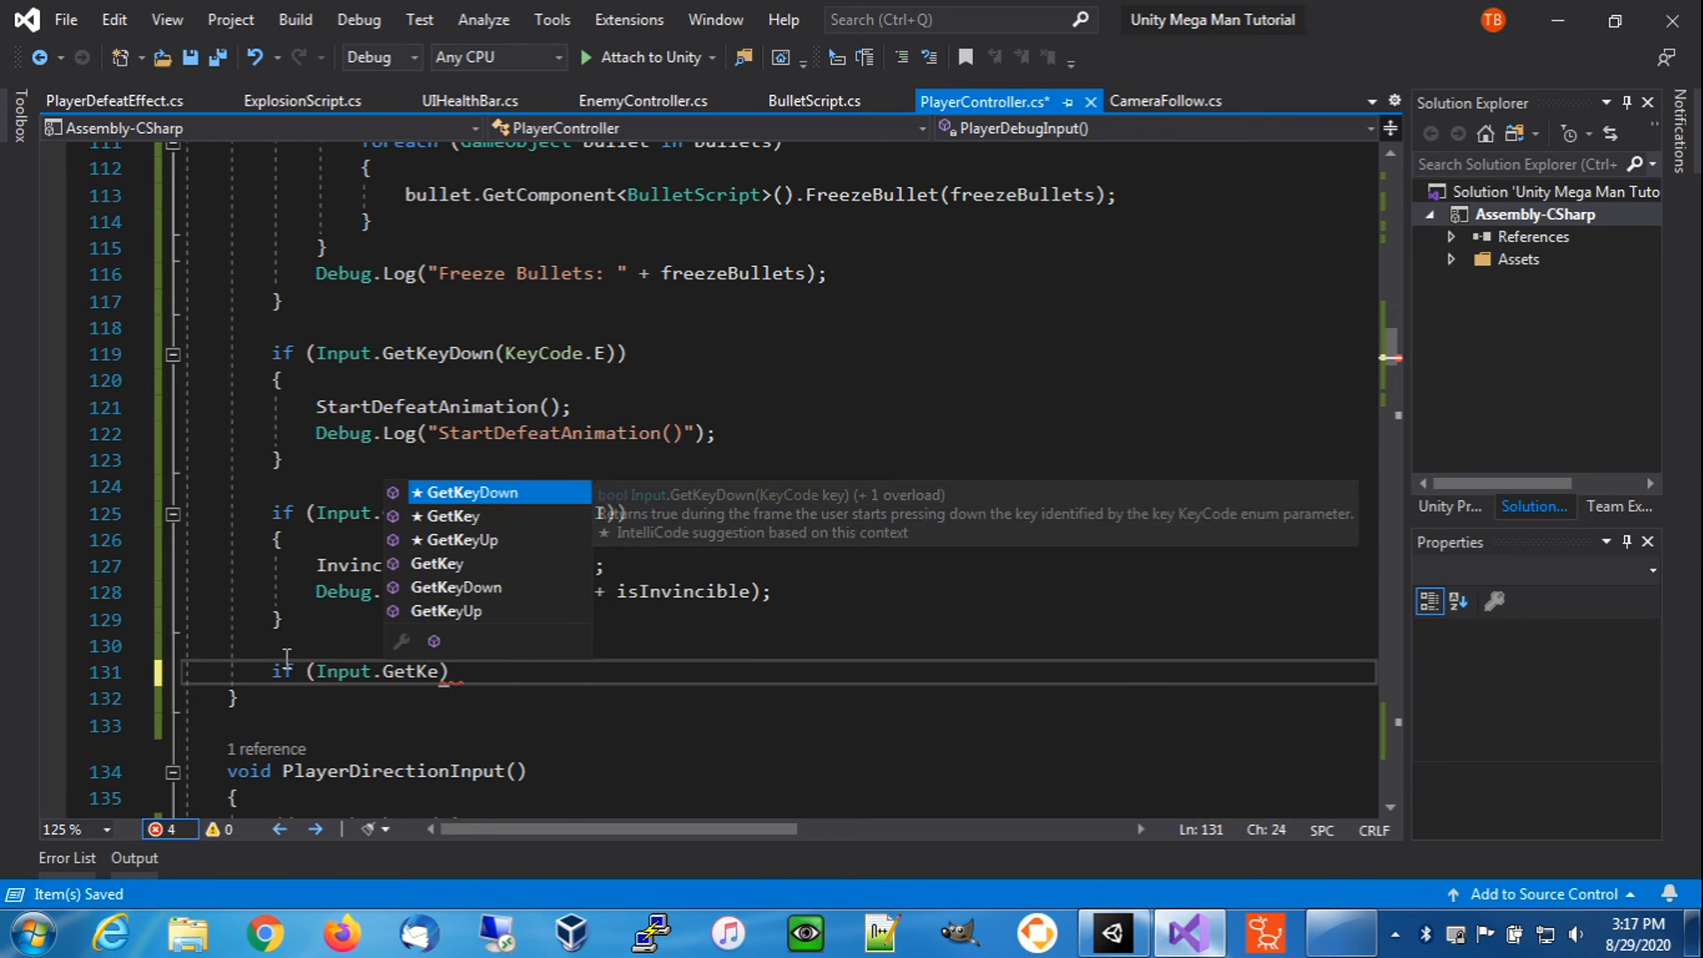
{"action": "key", "text": "Tab"}
{"action": "type", "text": "(Key"}
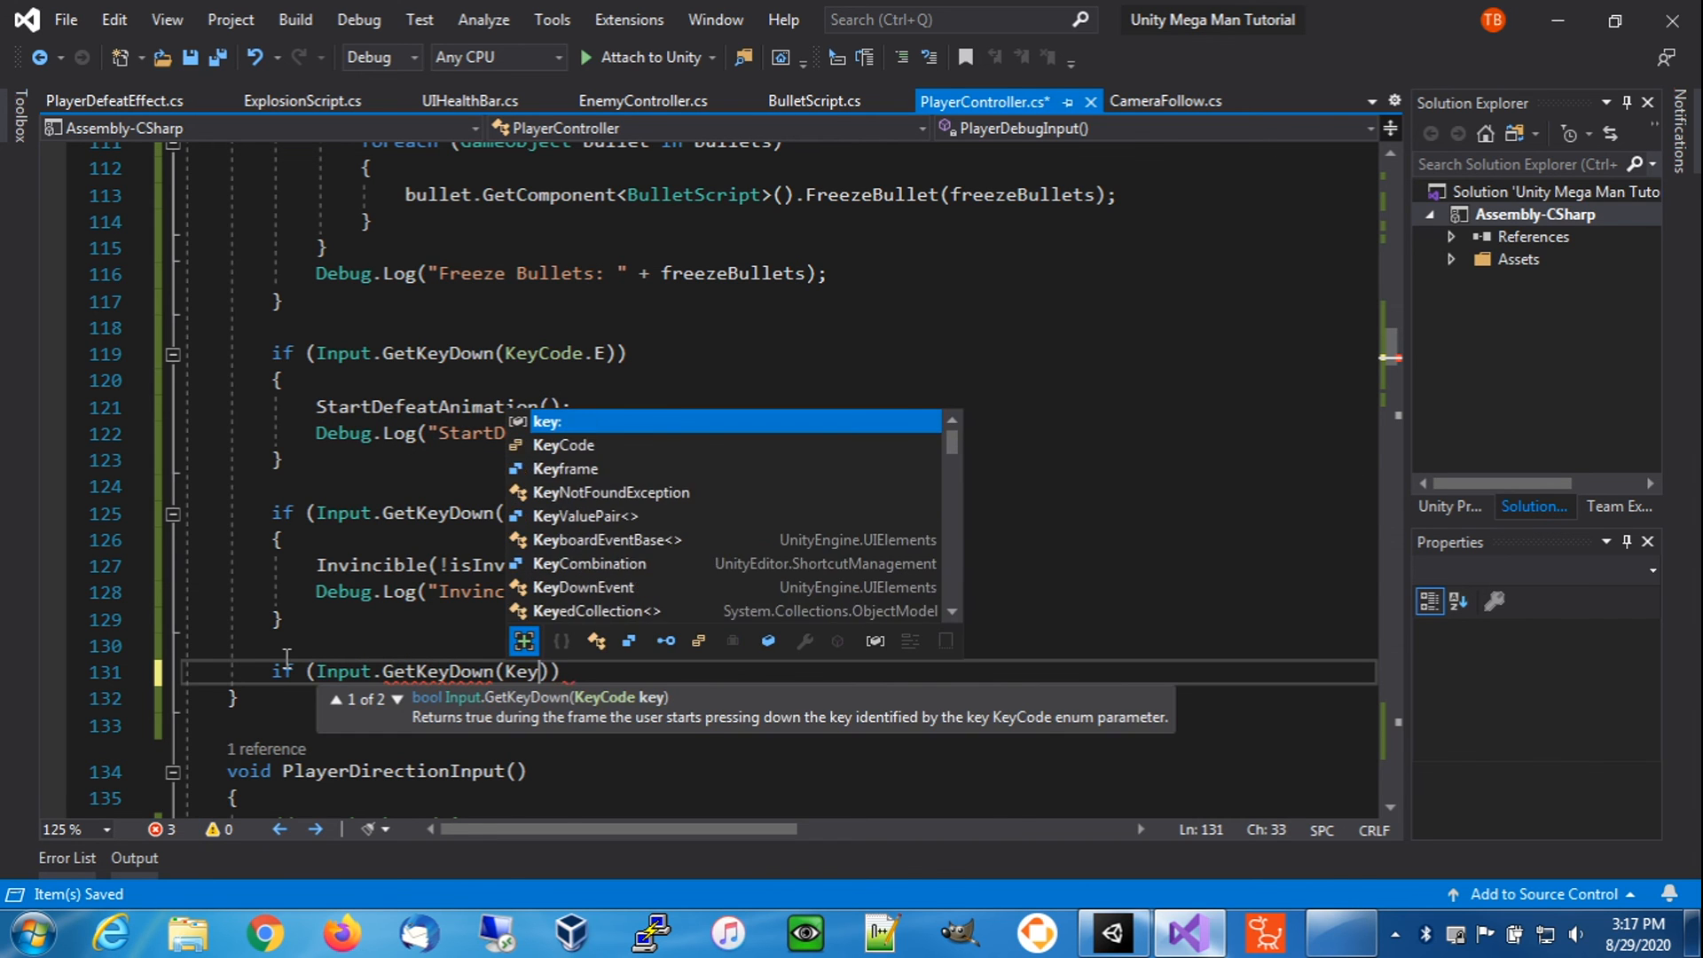
{"action": "key", "text": "Escape"}
{"action": "key", "text": "BackSpace"}
{"action": "key", "text": "BackSpace"}
{"action": "key", "text": "BackSpace"}
{"action": "type", "text": "KeyCode."}
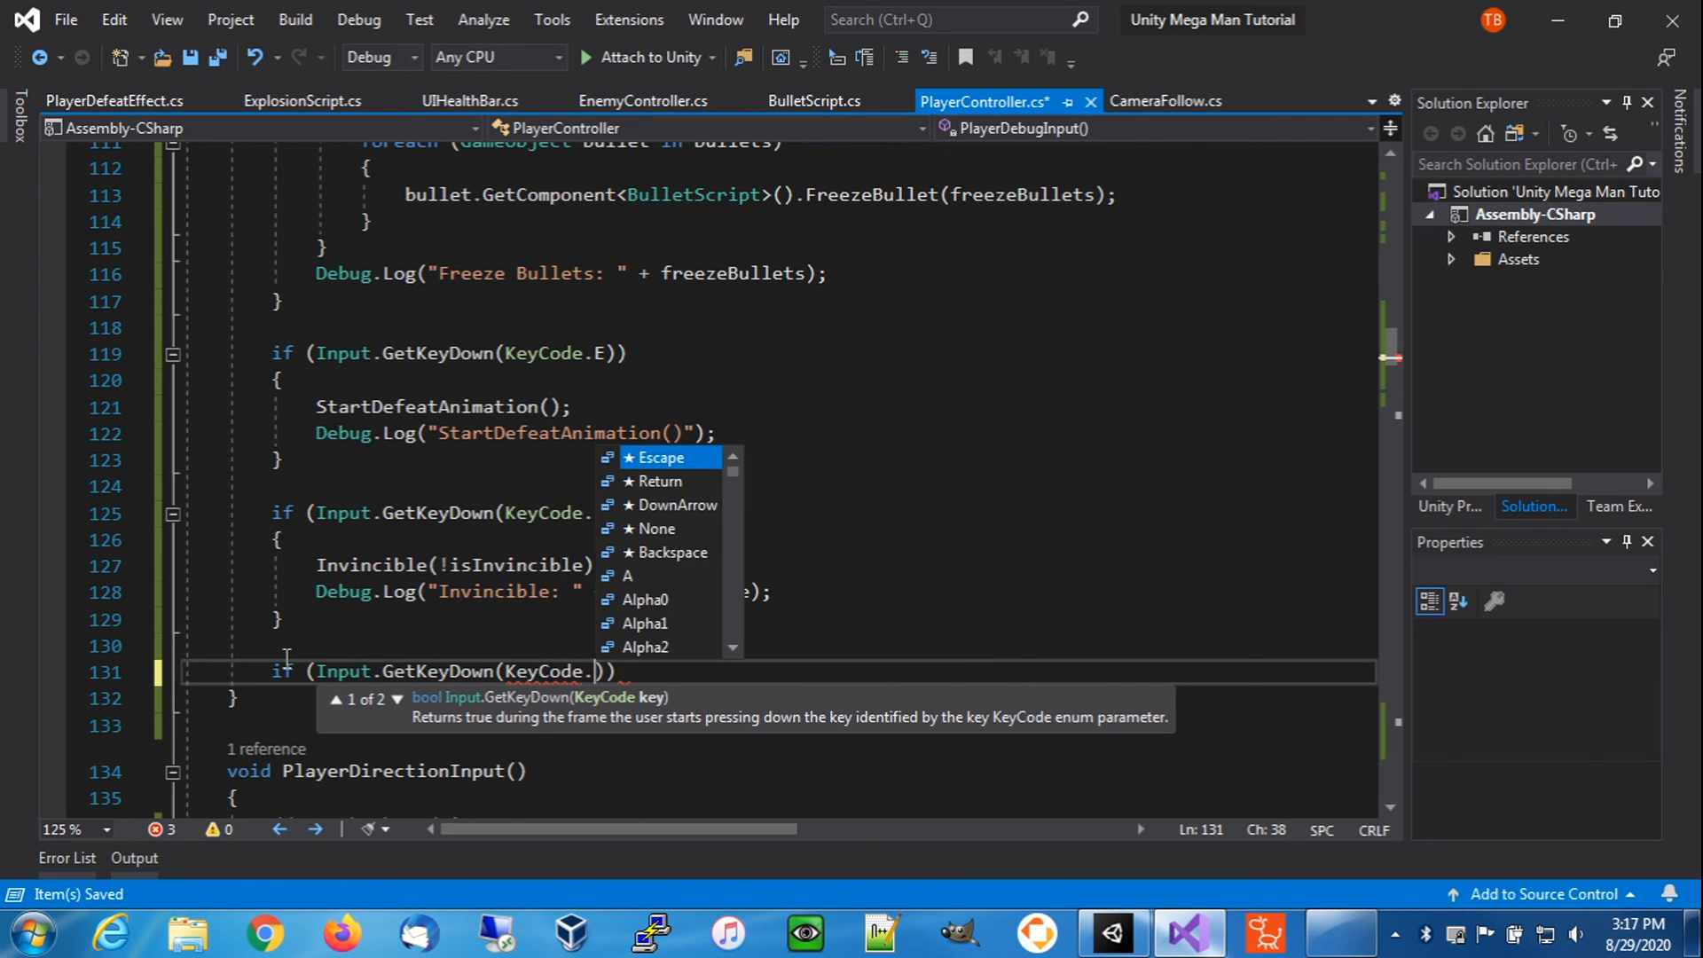
{"action": "type", "text": "K))"}
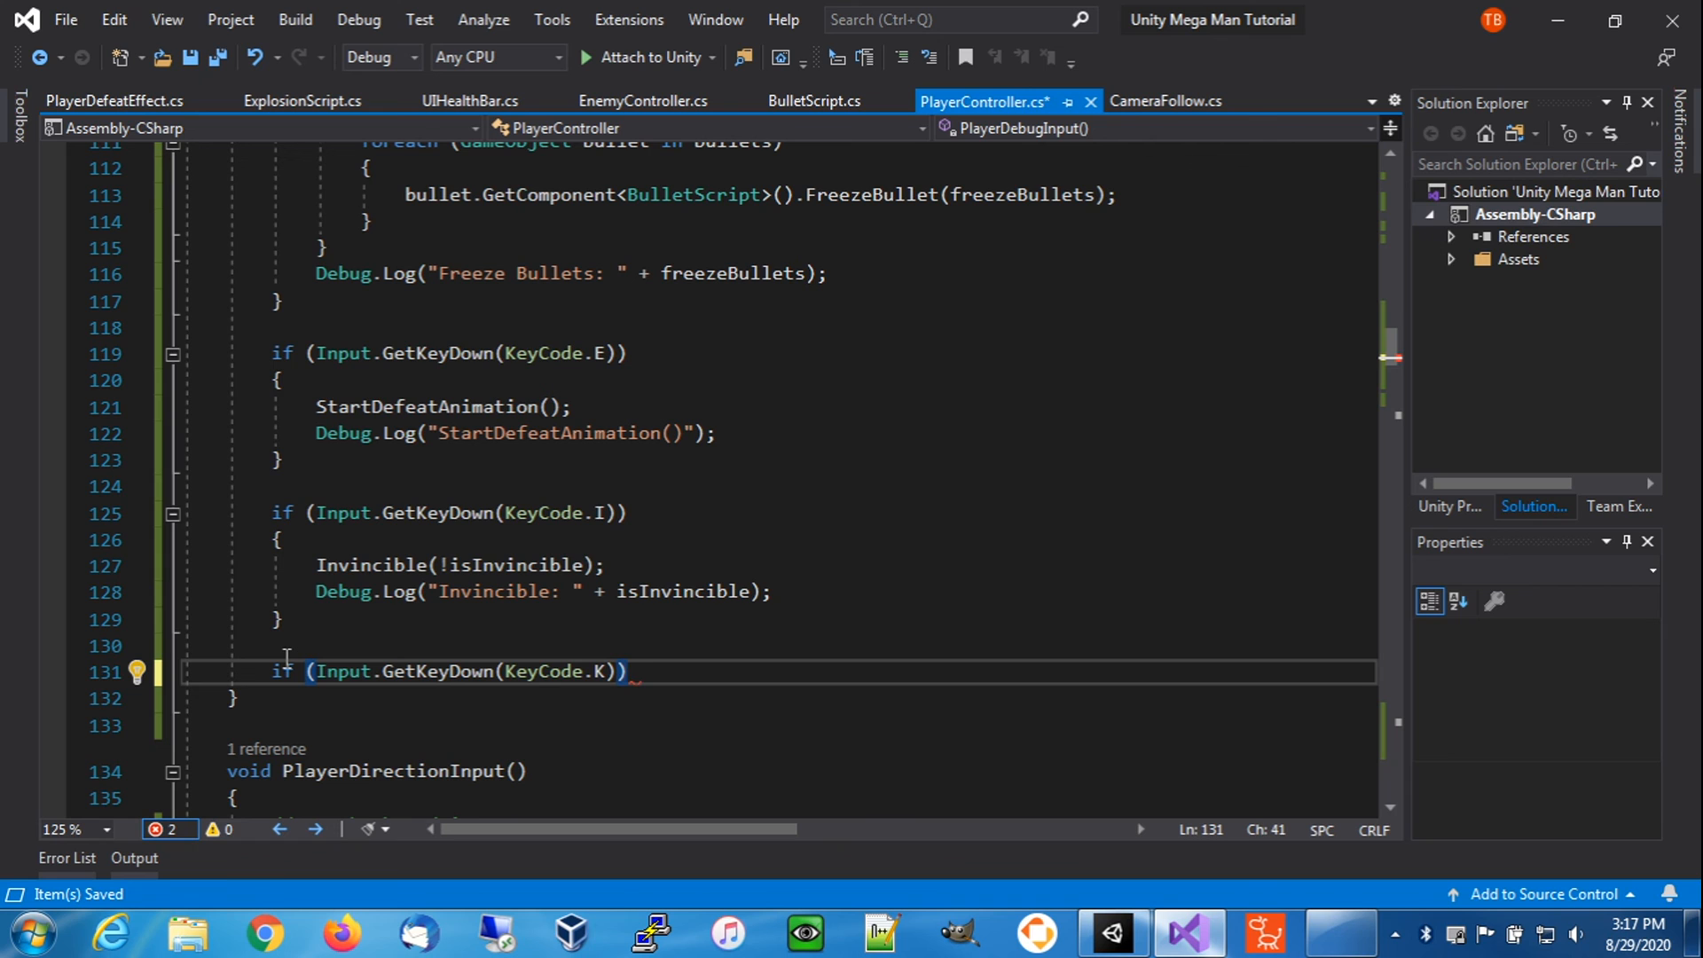
{"action": "key", "text": "Return"}
{"action": "type", "text": "{"}
{"action": "key", "text": "Return"}
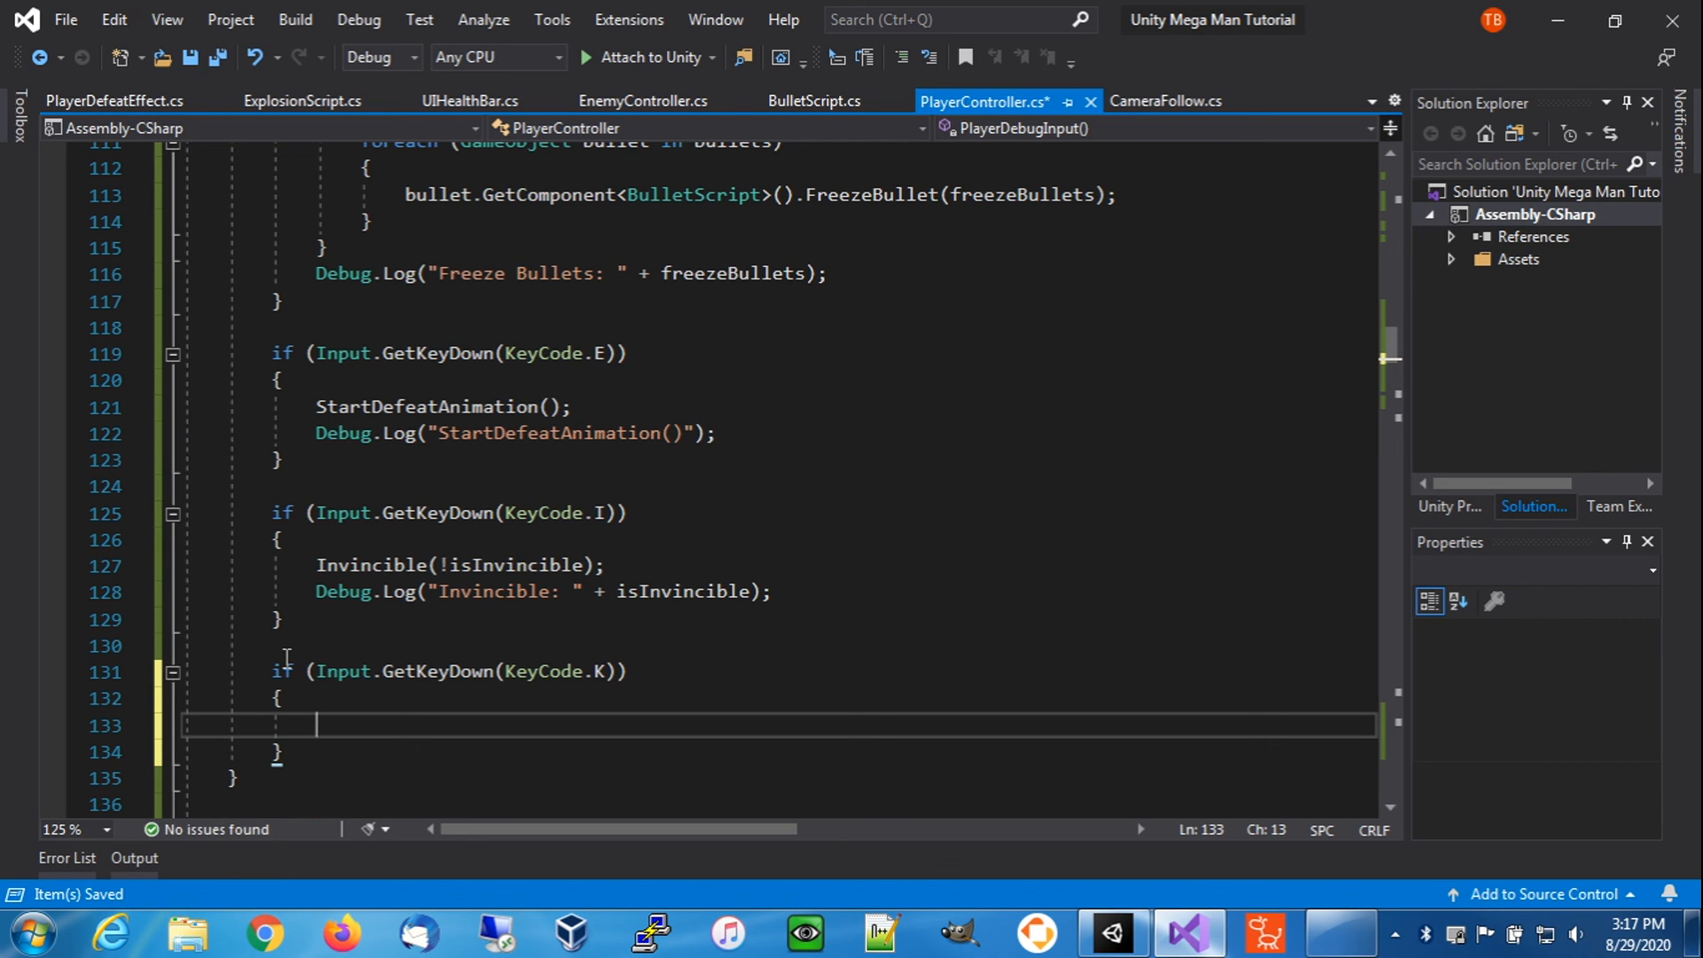
- Inside the KeyCode.K block, add the call FreezeInput(!freezeInput);
{"action": "type", "text": "FreezeInput"}
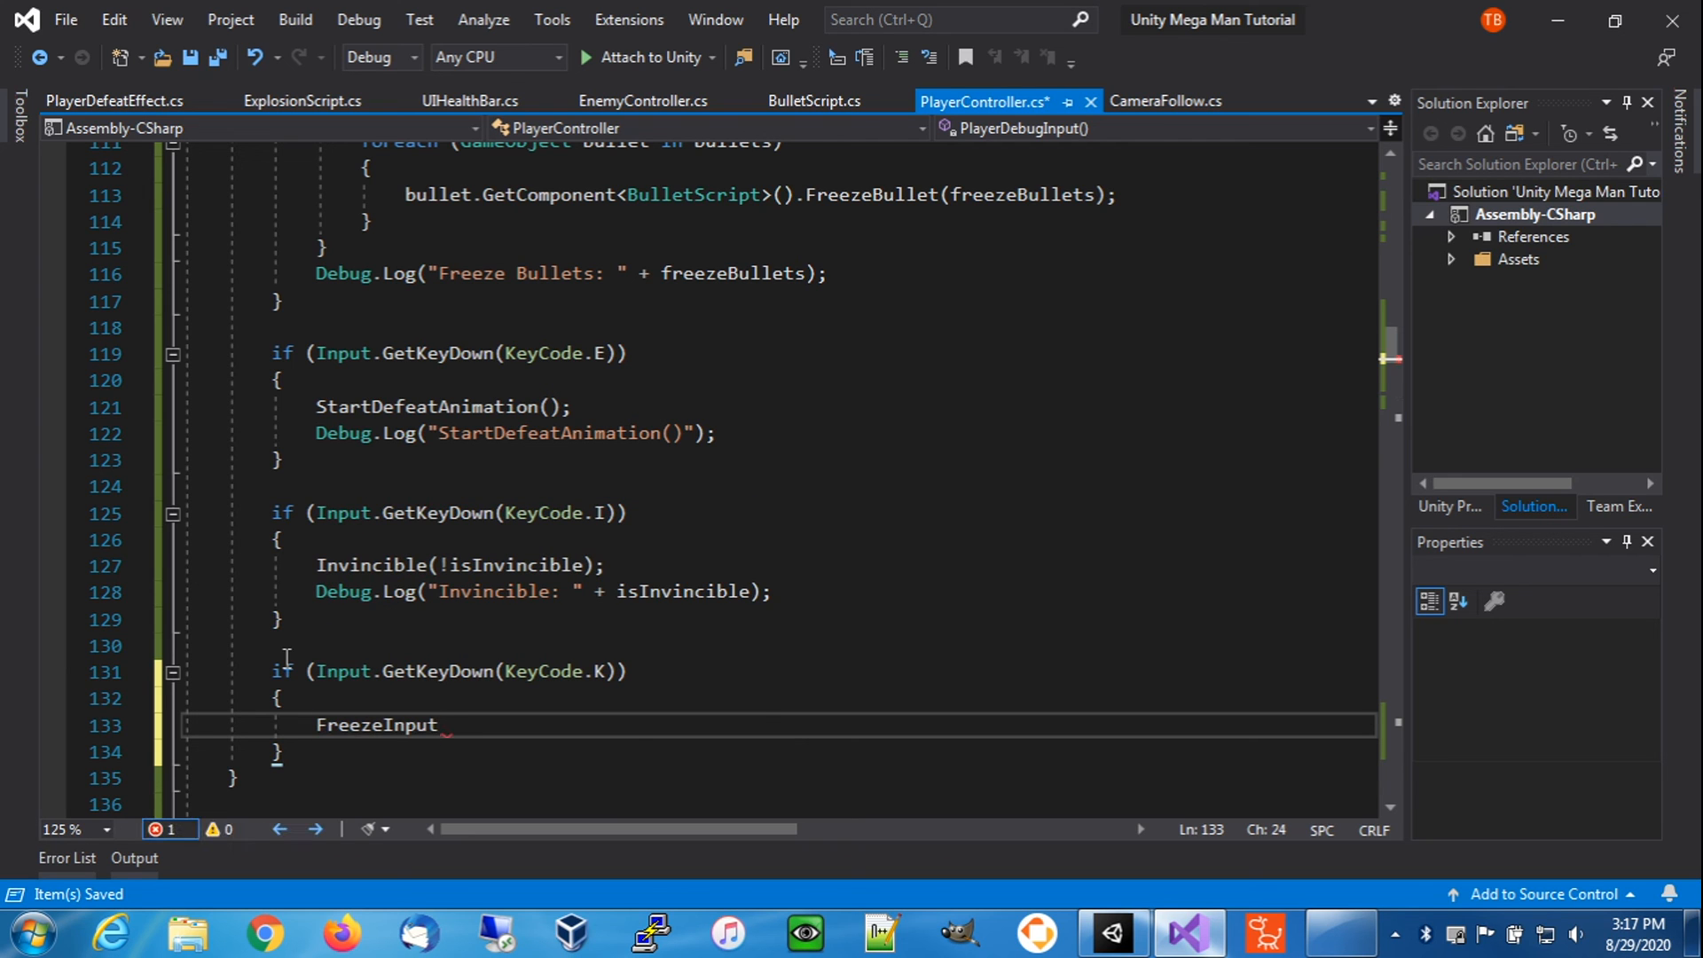
{"action": "type", "text": "(!"}
{"action": "key", "text": "Escape"}
{"action": "type", "text": "fre"}
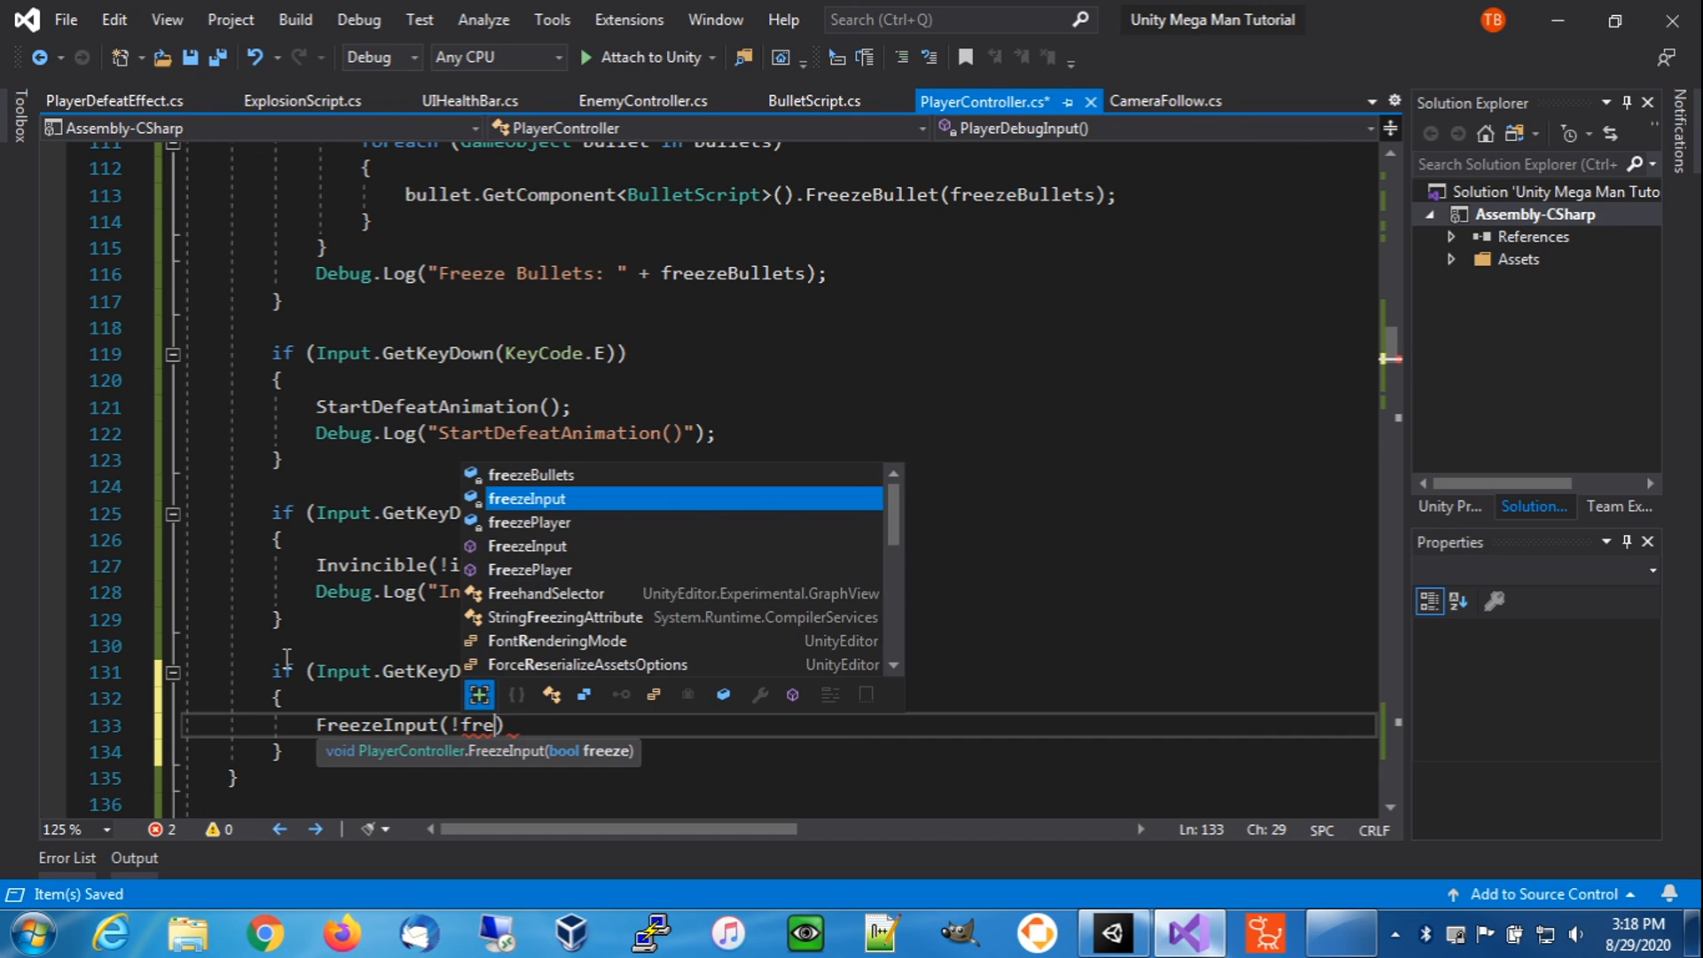
{"action": "type", "text": "ezeInput);"}
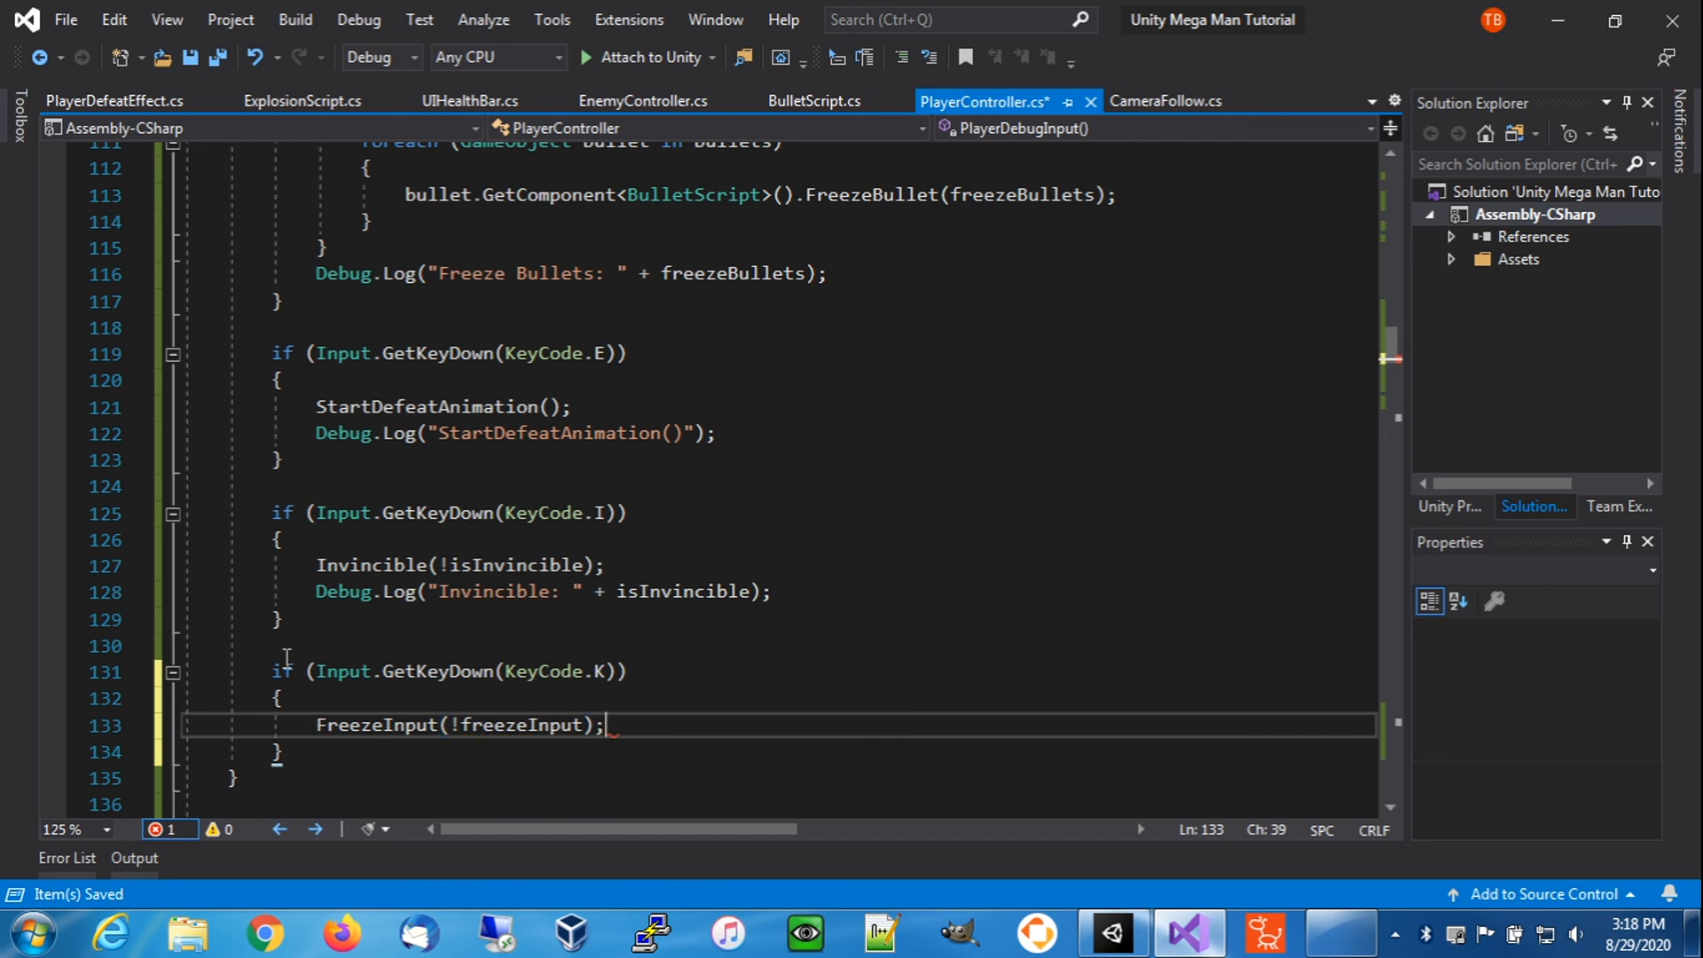
- Copy the Debug.Log("Invincible: " + isInvincible); line from the KeyCode.I block to below the FreezeInput call in the KeyCode.K block
{"action": "key", "text": "Home"}
{"action": "key", "text": "Home"}
{"action": "key", "text": "Up"}
{"action": "key", "text": "Up"}
{"action": "key", "text": "Up"}
{"action": "key", "text": "Up"}
{"action": "key", "text": "Up"}
{"action": "key", "text": "shift+Down"}
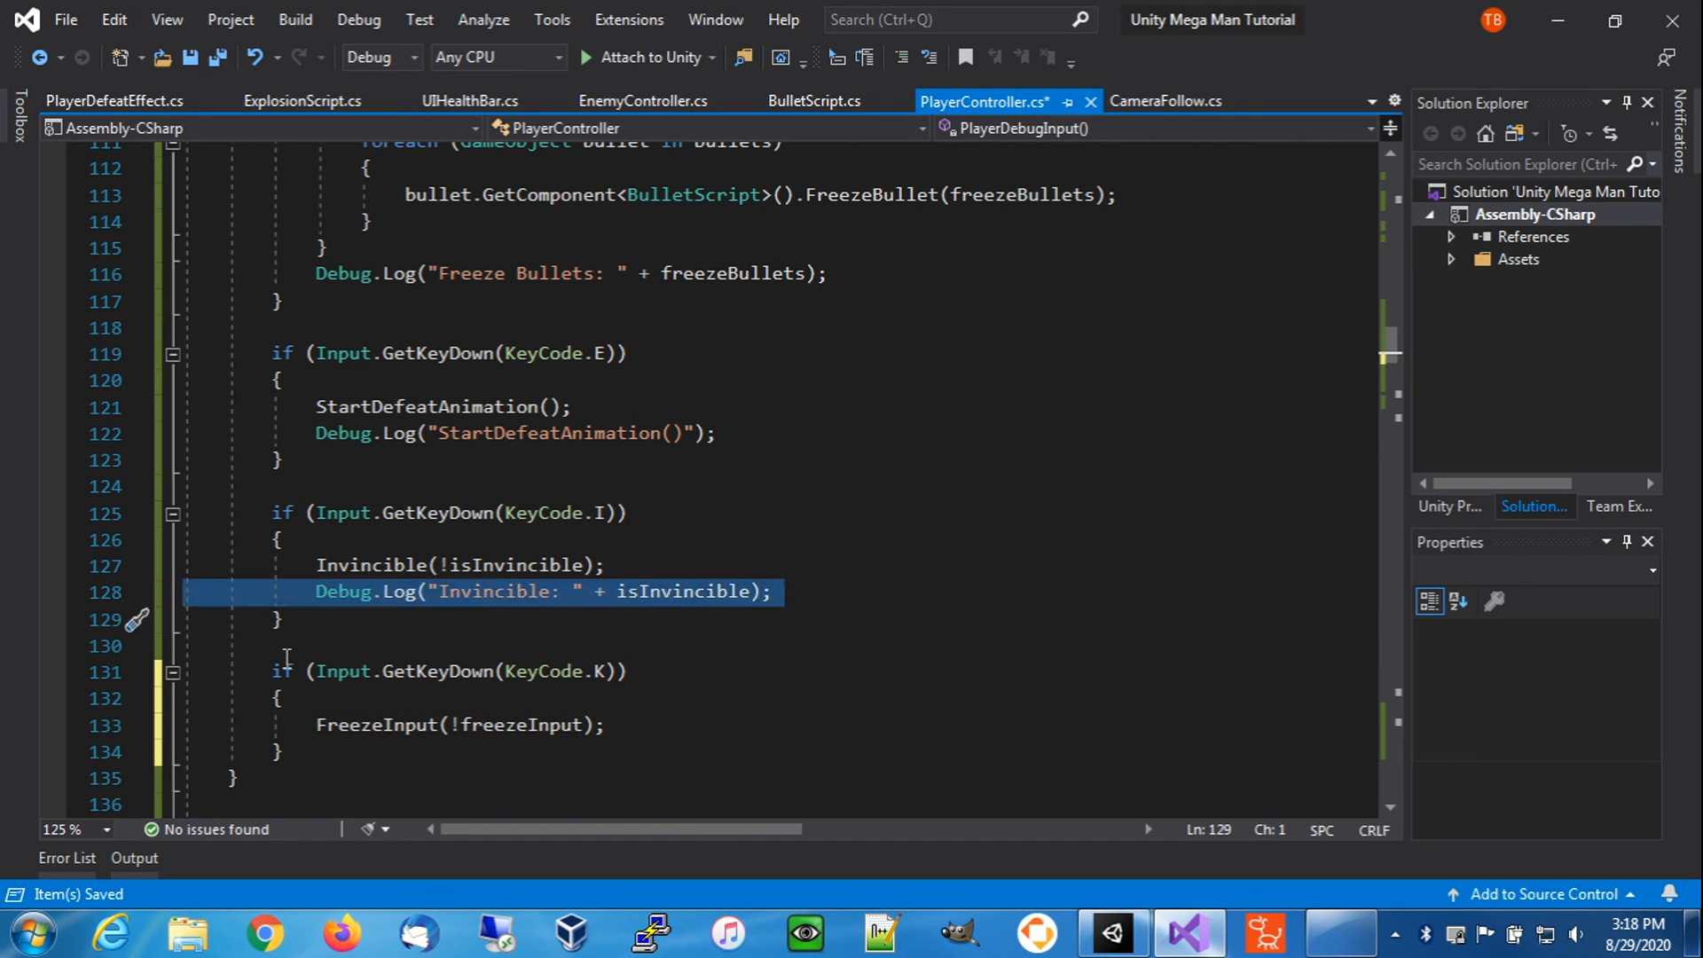
{"action": "key", "text": "ctrl+c"}
{"action": "key", "text": "Down"}
{"action": "key", "text": "Down"}
{"action": "key", "text": "Down"}
{"action": "key", "text": "Down"}
{"action": "key", "text": "Down"}
{"action": "key", "text": "ctrl+v"}
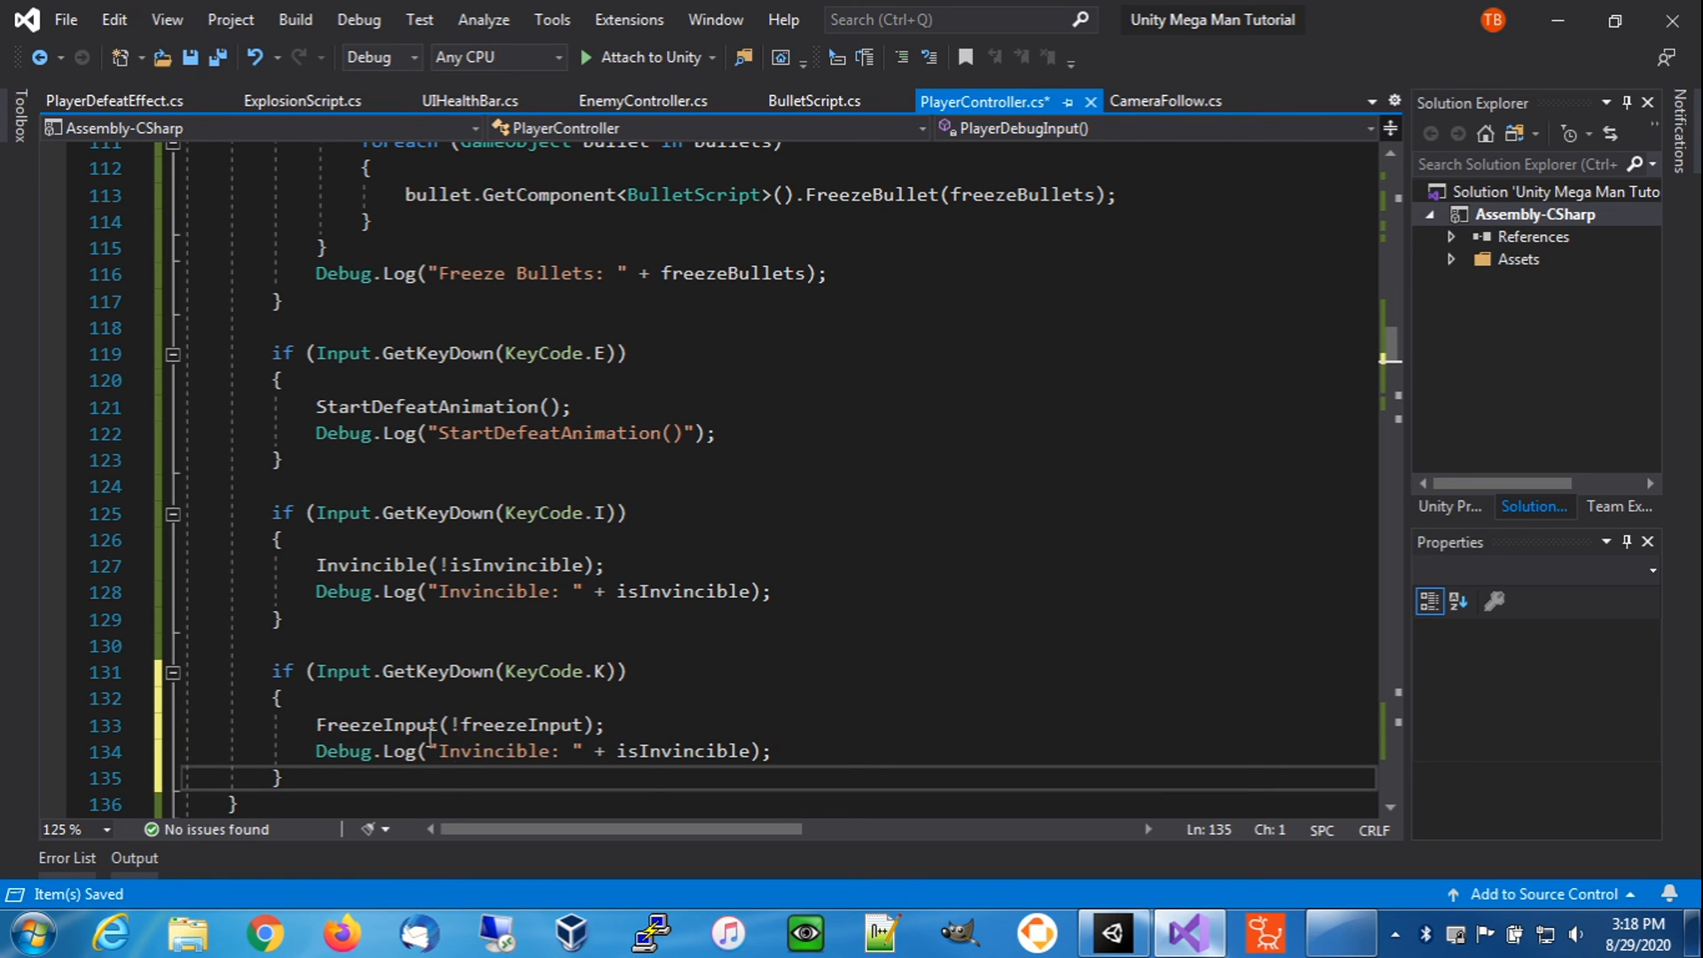
- Change the copied log line in the KeyCode.K block to Debug.Log("Freeze Input: " + freezeInput);
{"action": "double_click", "coordinate": [470, 752]}
{"action": "type", "text": "Freeze Input:"}
{"action": "double_click", "coordinate": [683, 751]}
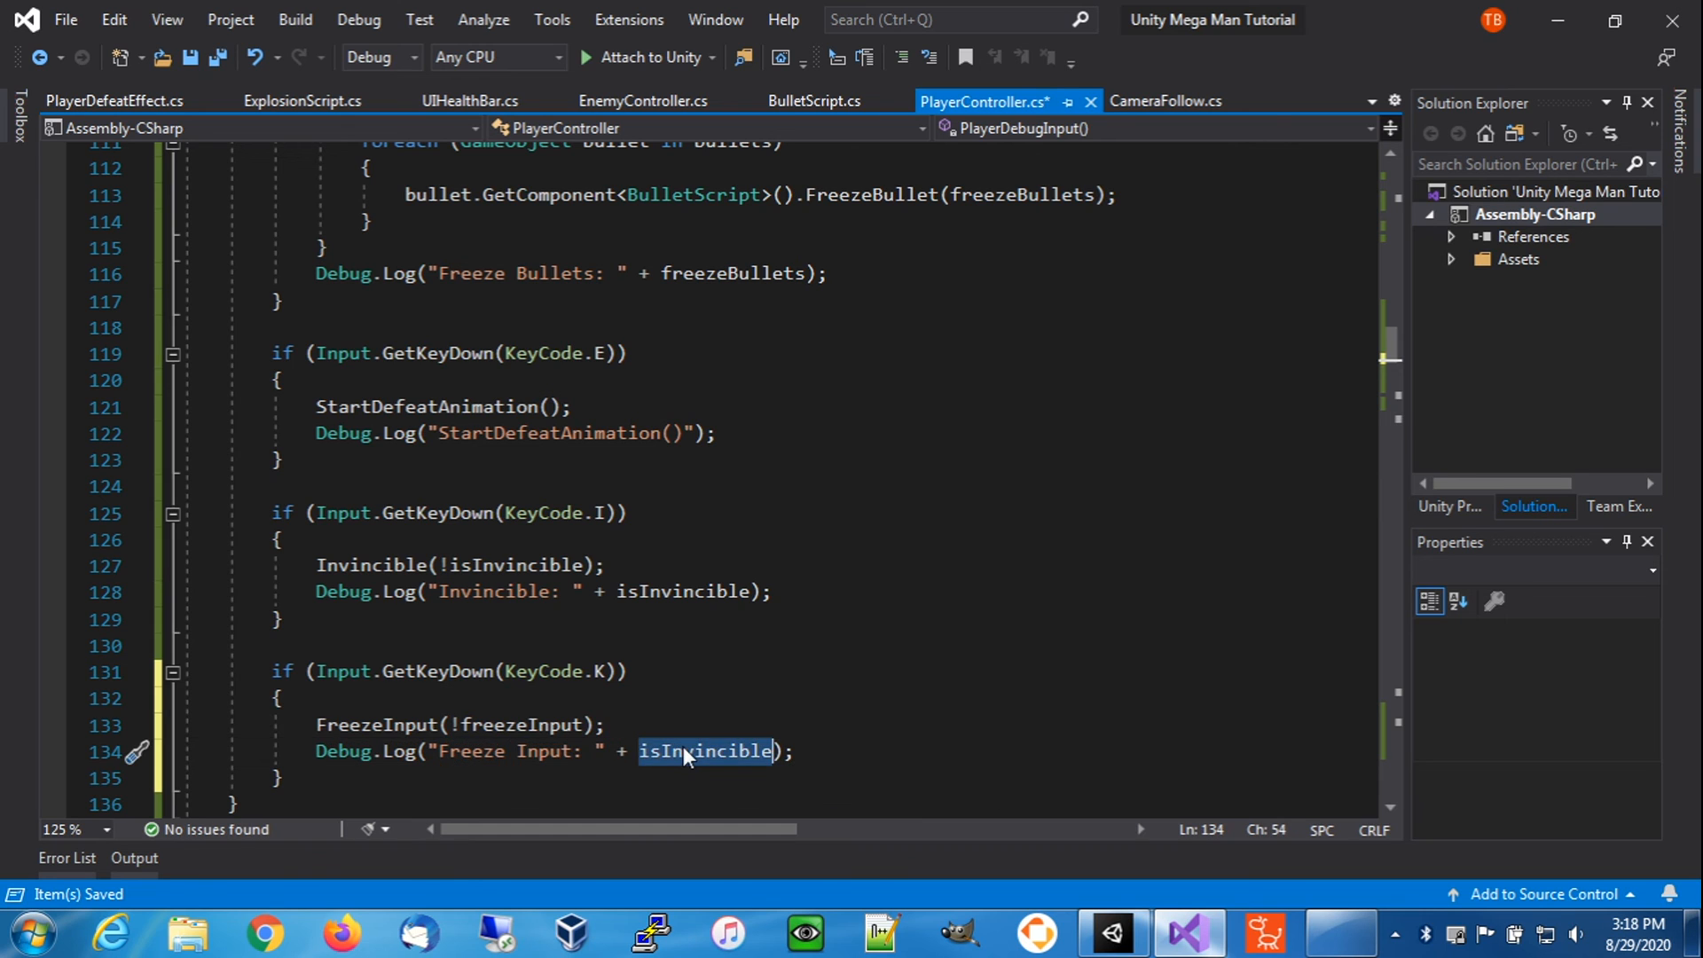
{"action": "type", "text": "free"}
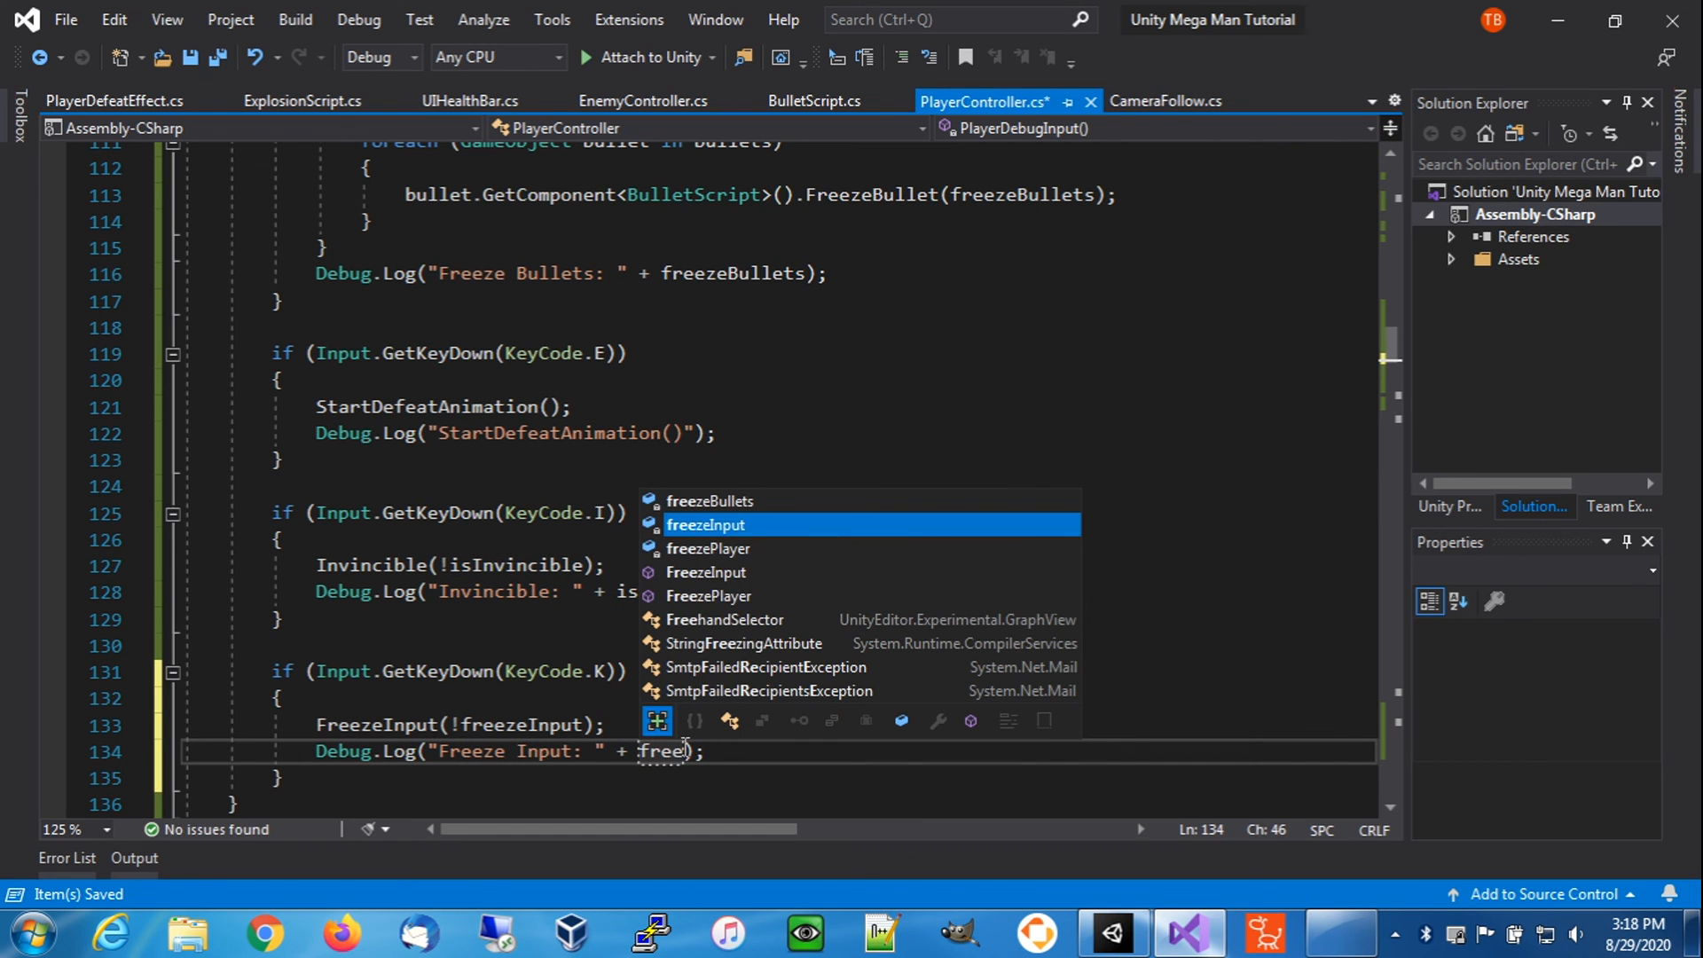
{"action": "key", "text": "Tab"}
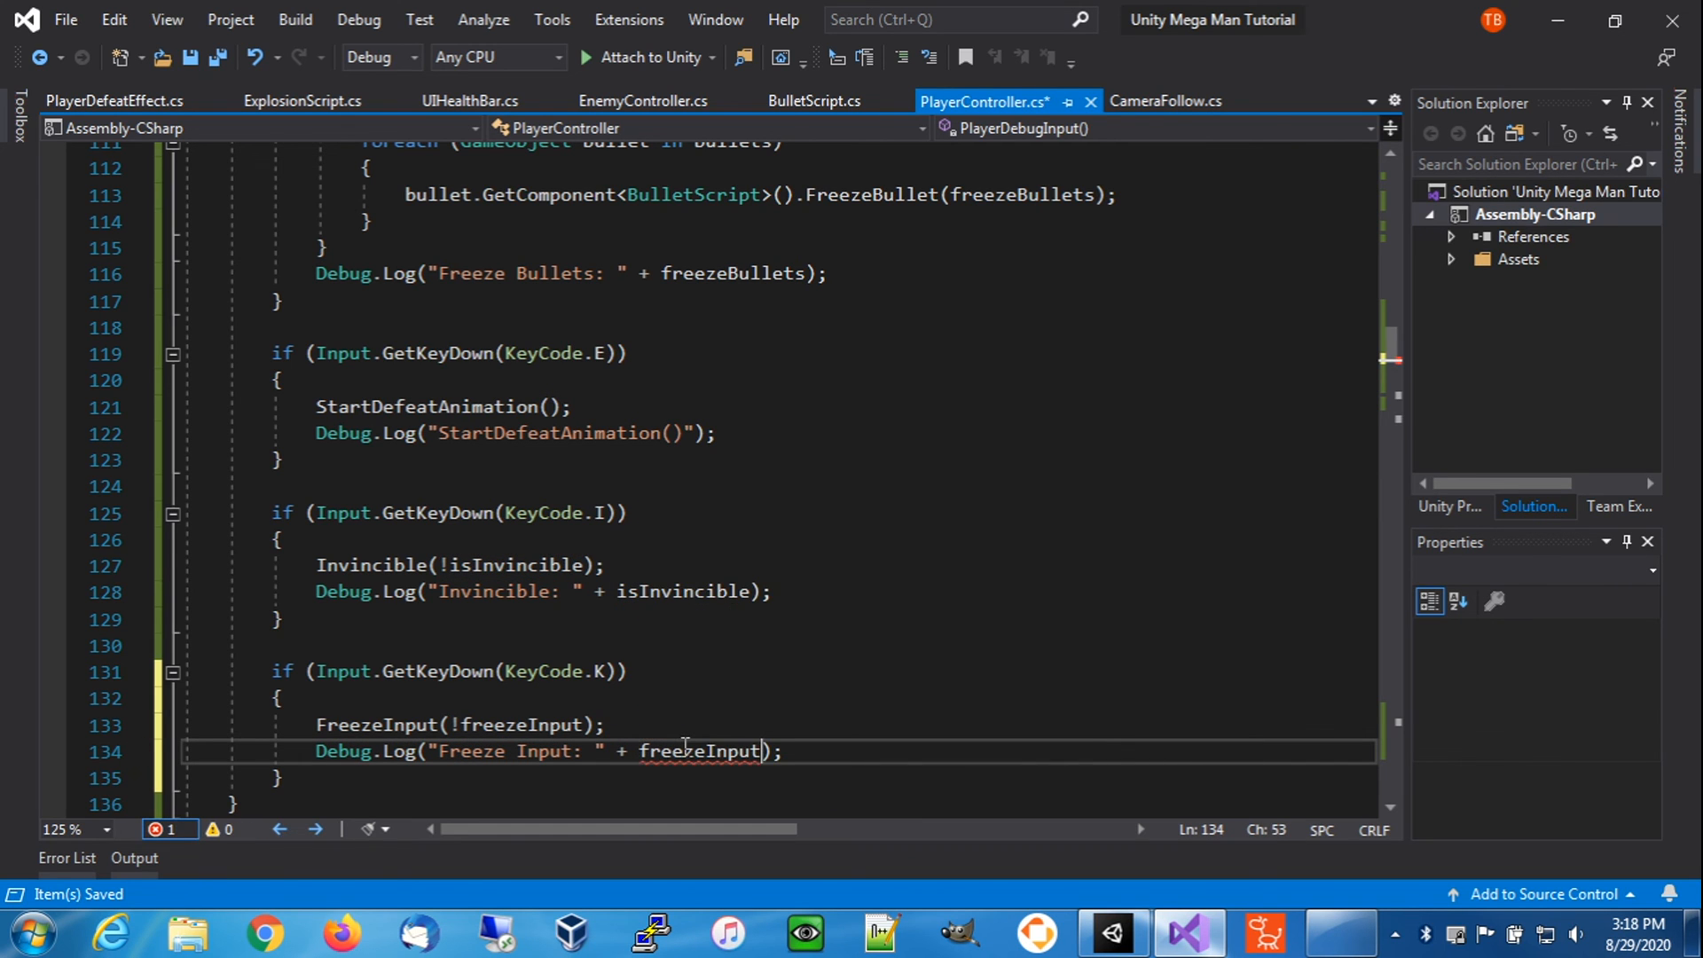
- Duplicate the whole KeyCode.K if block below itself, separated by a blank line, at the end of PlayerDebugInput
{"action": "left_click", "coordinate": [667, 682]}
{"action": "key", "text": "Home"}
{"action": "key", "text": "Home"}
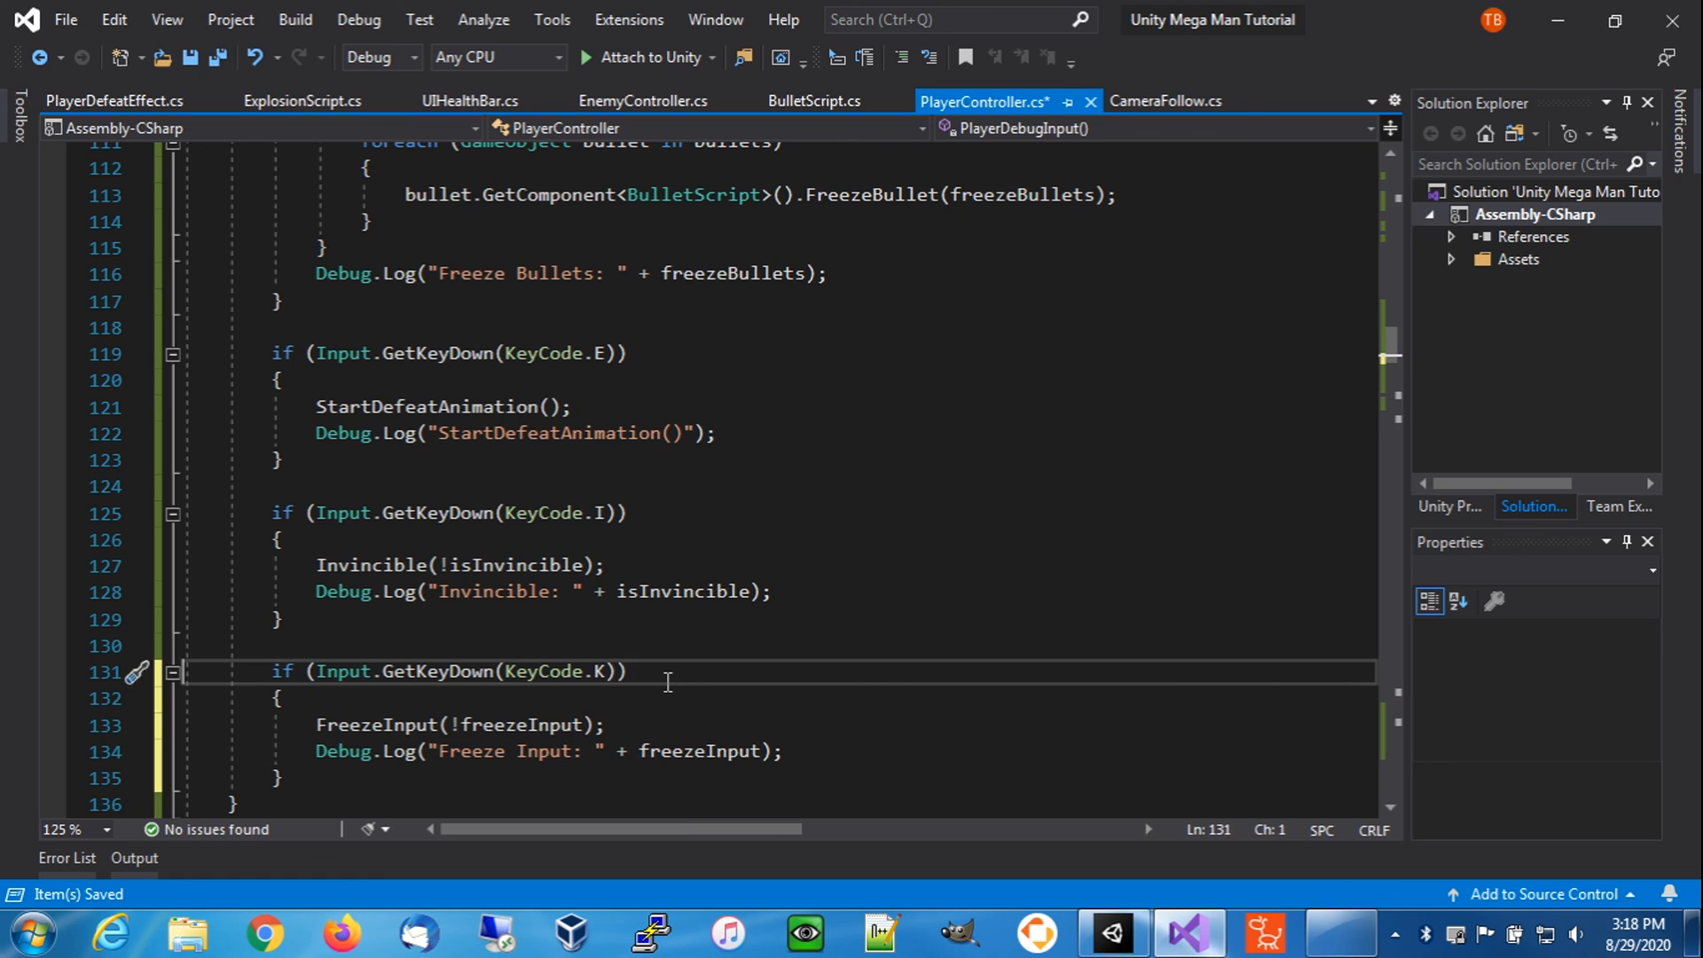
{"action": "key", "text": "shift+Down"}
{"action": "key", "text": "shift+Down"}
{"action": "key", "text": "shift+Down"}
{"action": "key", "text": "shift+Down"}
{"action": "key", "text": "shift+Down"}
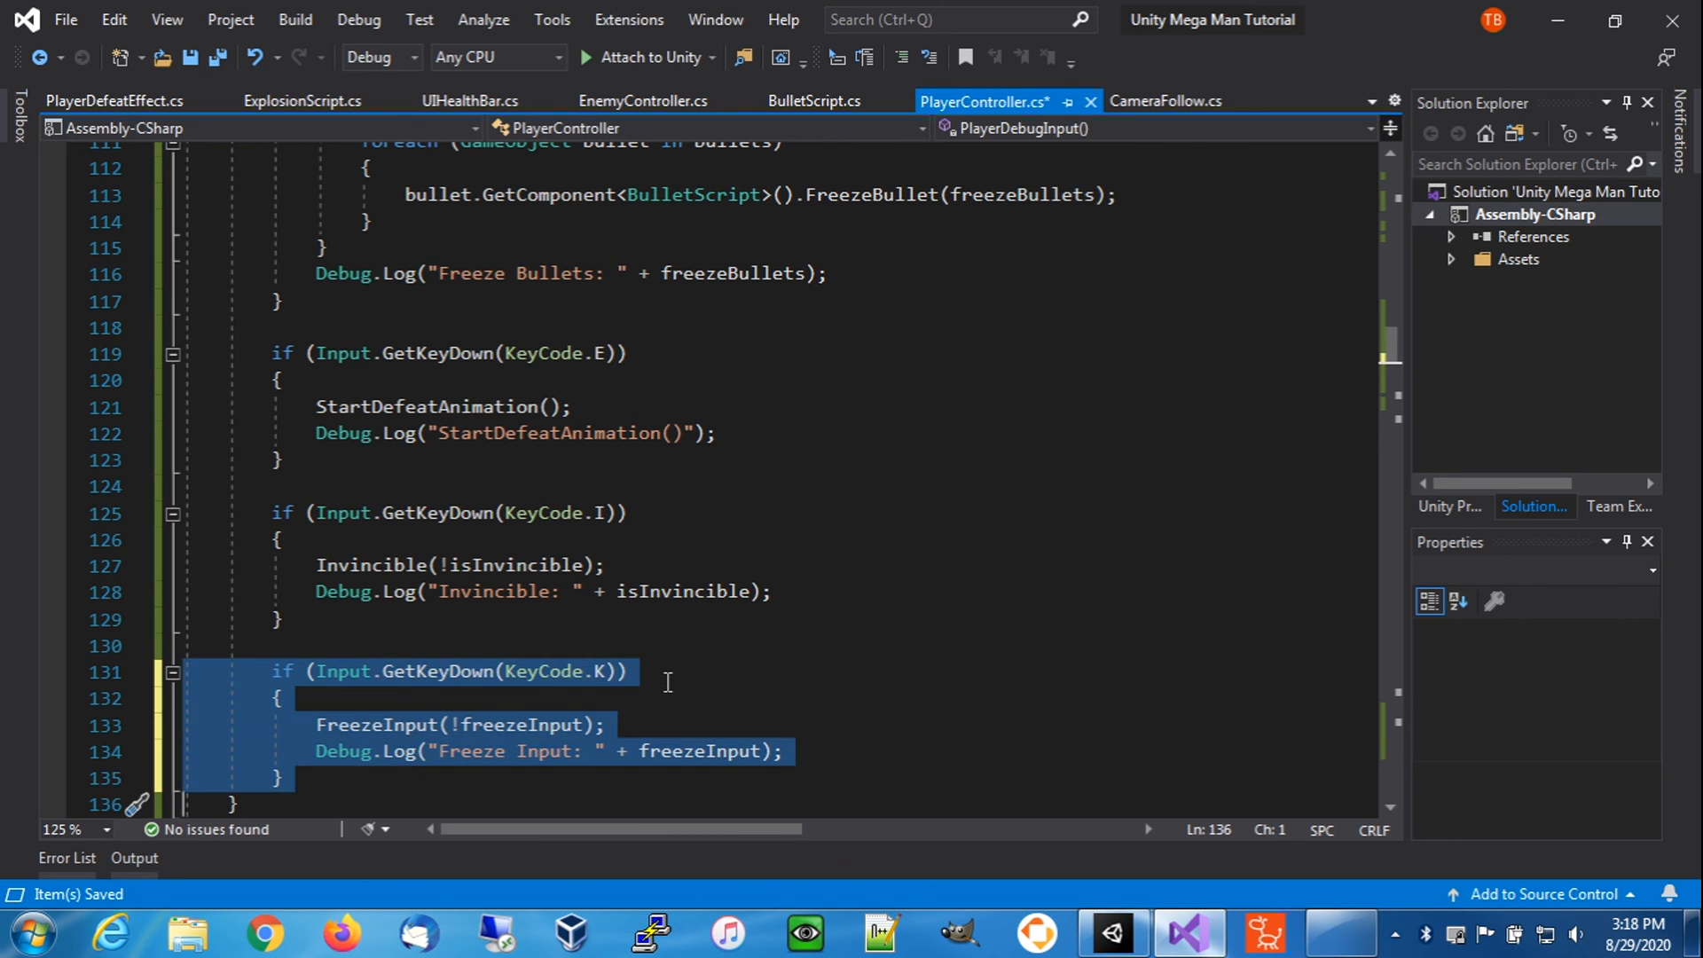
{"action": "key", "text": "Down"}
{"action": "key", "text": "Down"}
{"action": "key", "text": "Up"}
{"action": "key", "text": "Up"}
{"action": "key", "text": "Up"}
{"action": "key", "text": "Down"}
{"action": "key", "text": "Return"}
{"action": "key", "text": "ctrl+v"}
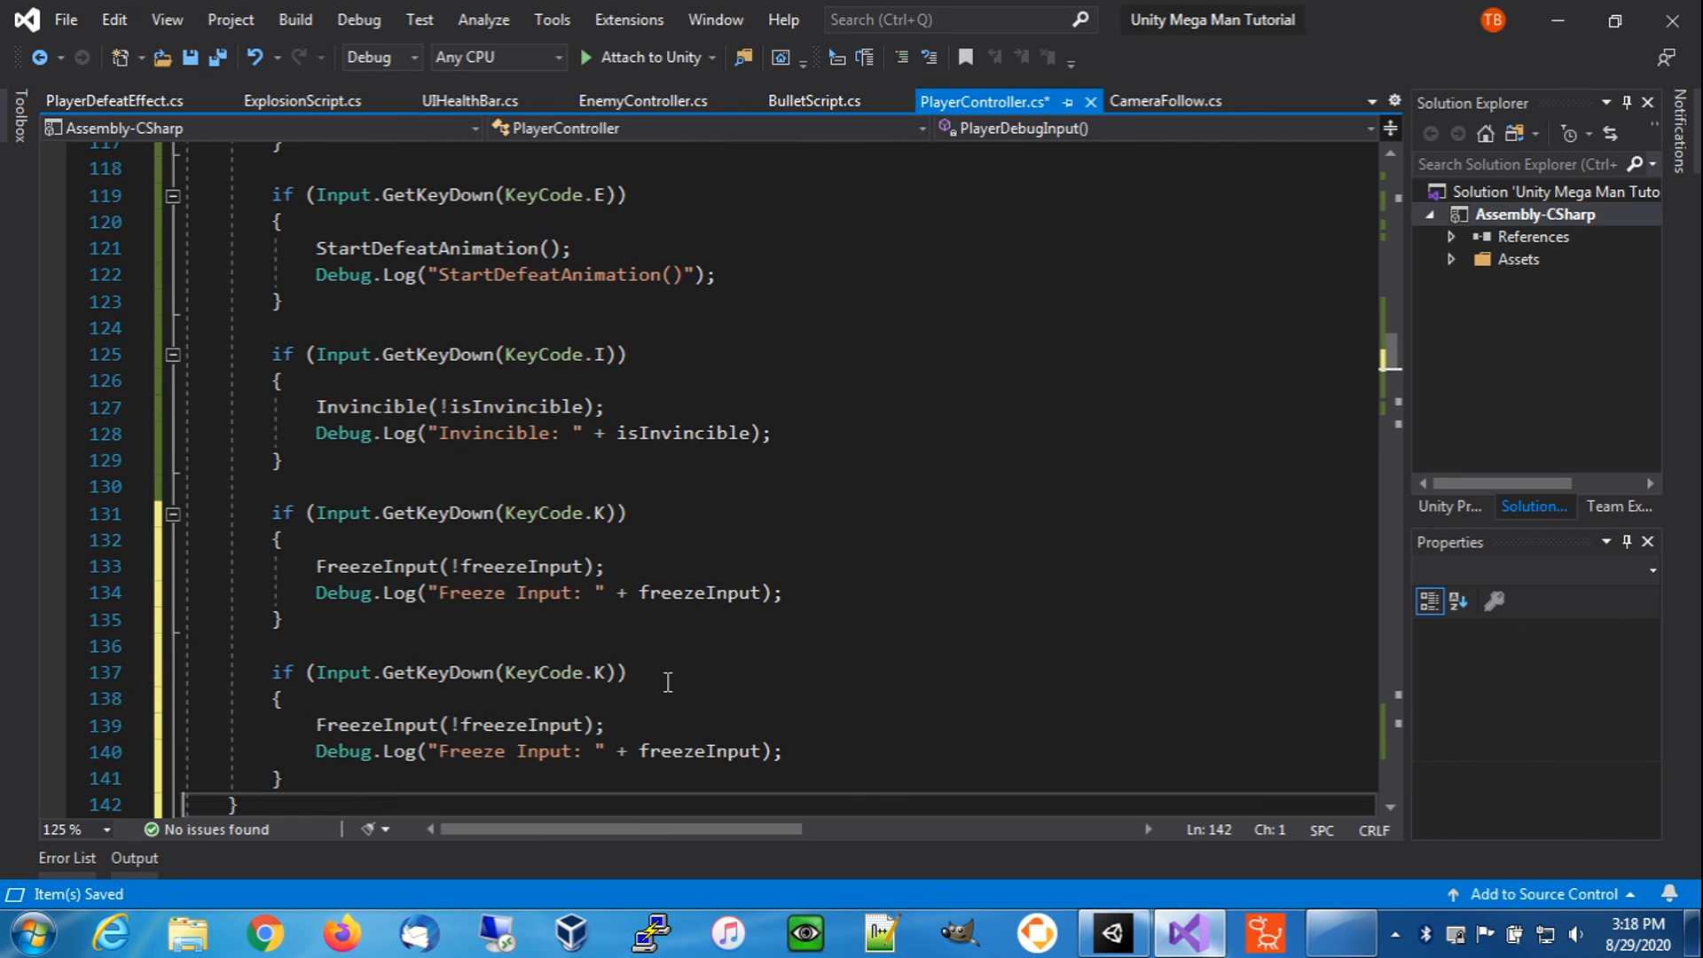
- In the duplicated block, change the key to KeyCode.P and the call to FreezePlayer(!freezePlayer);
{"action": "left_click", "coordinate": [594, 672]}
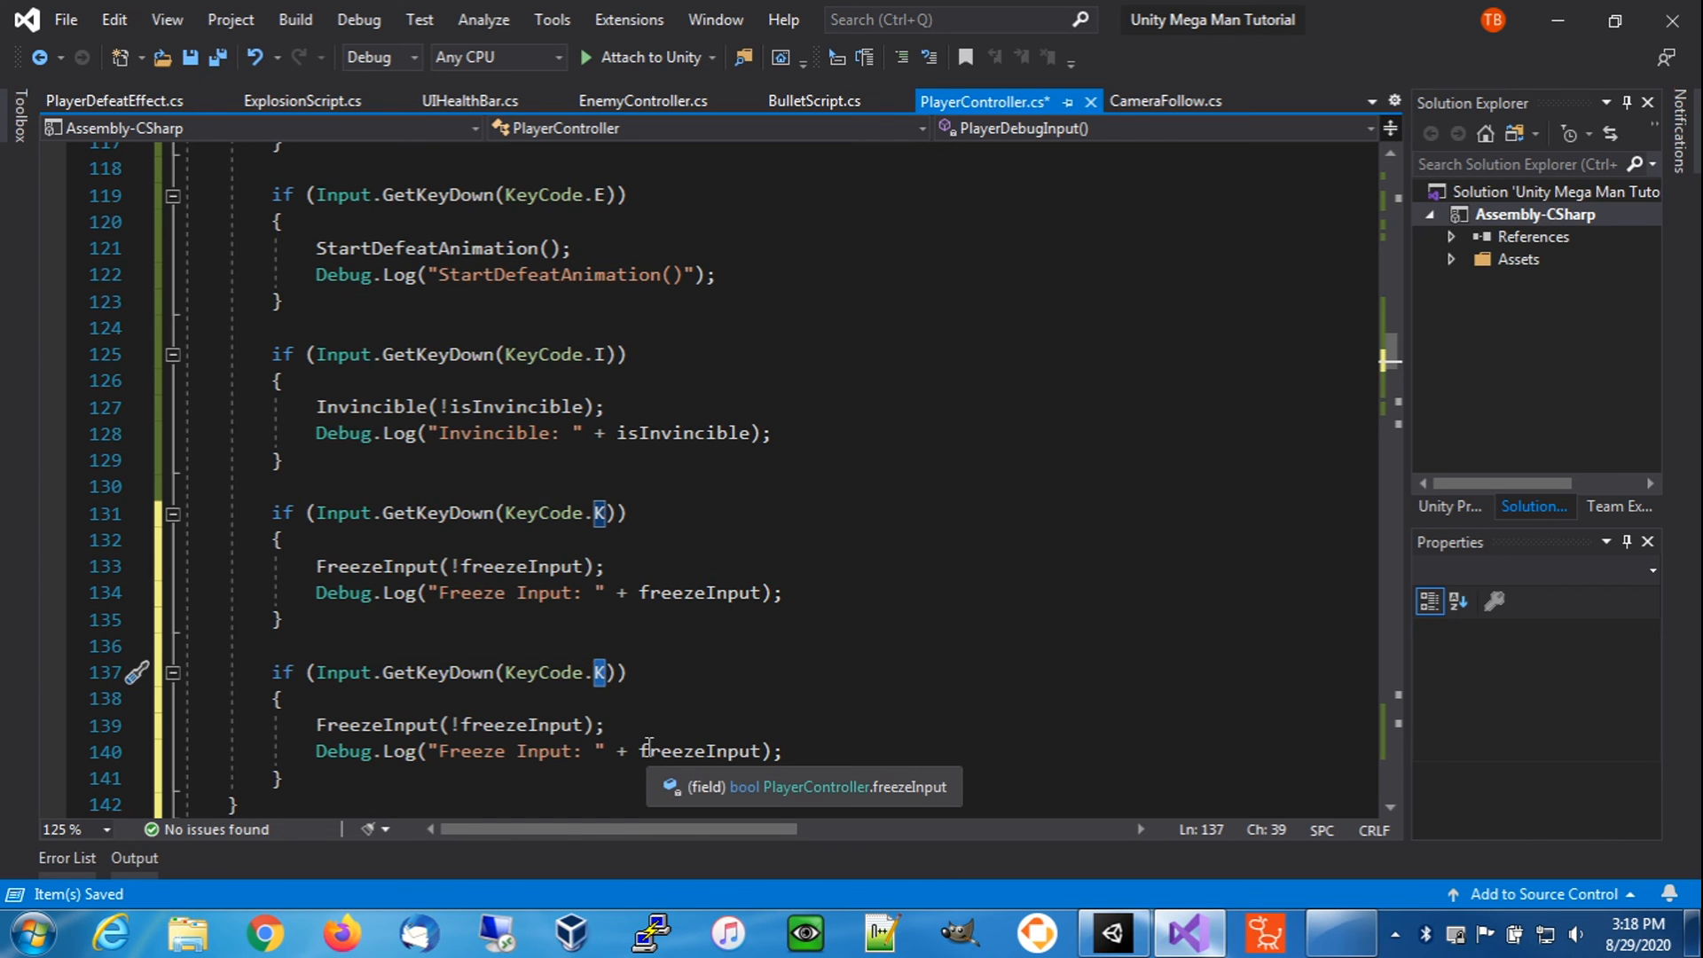
{"action": "key", "text": "BackSpace"}
{"action": "type", "text": "P"}
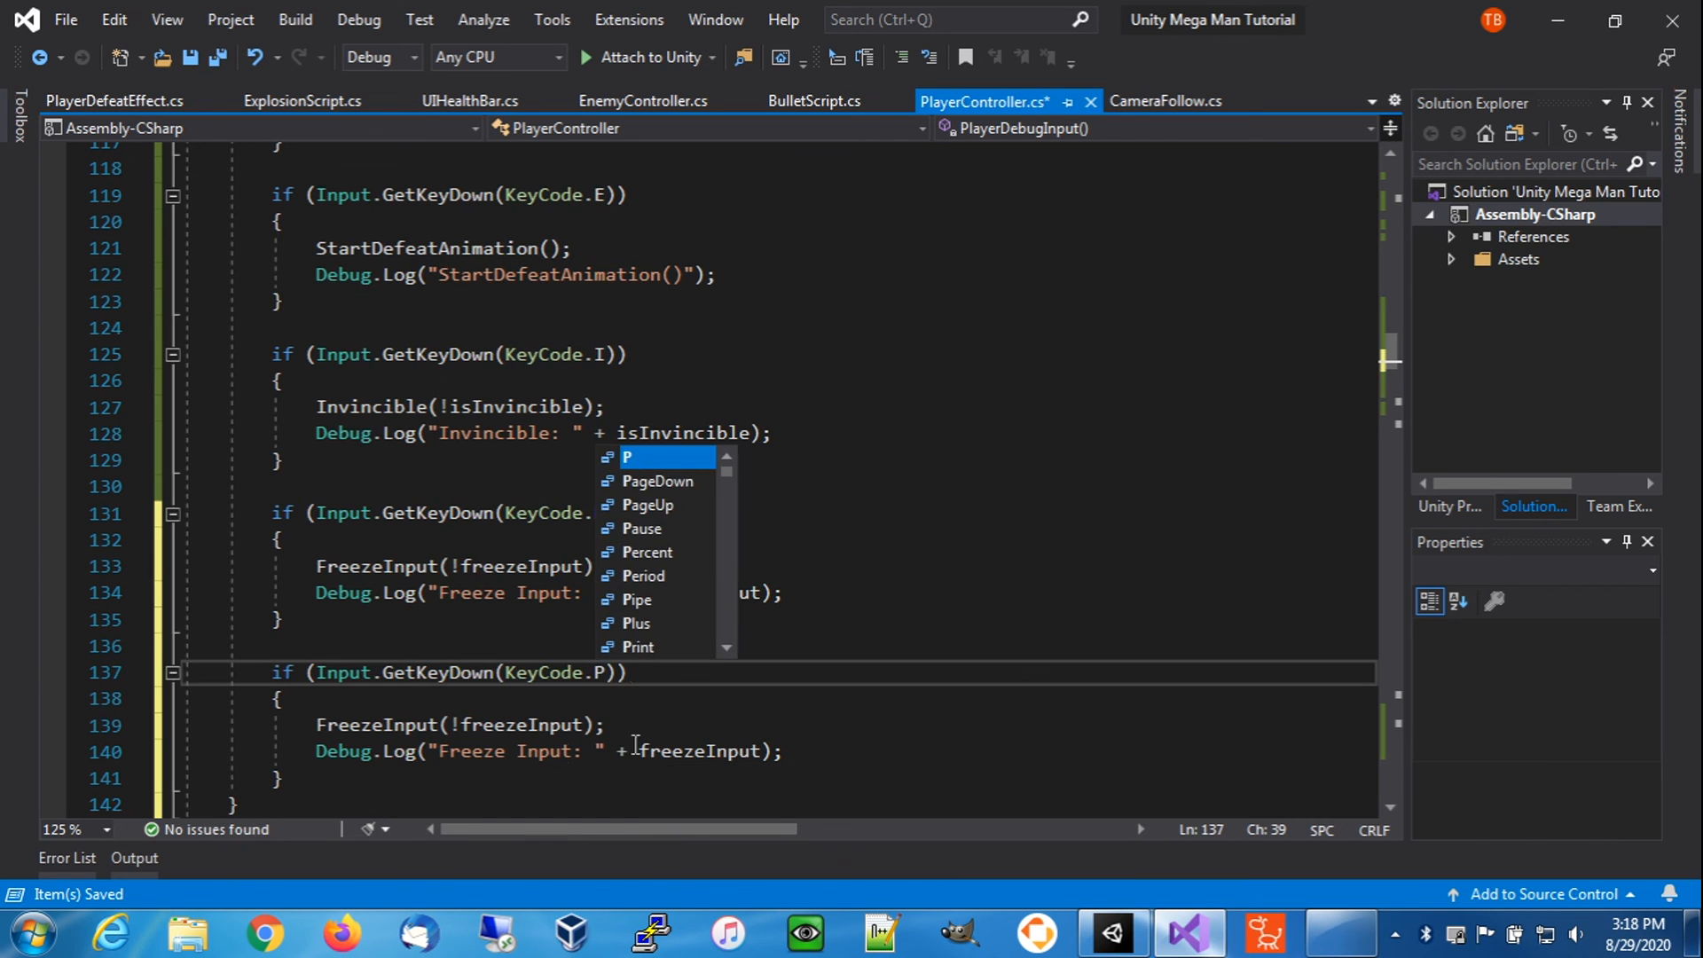
{"action": "double_click", "coordinate": [407, 725]}
{"action": "type", "text": "Freeze"}
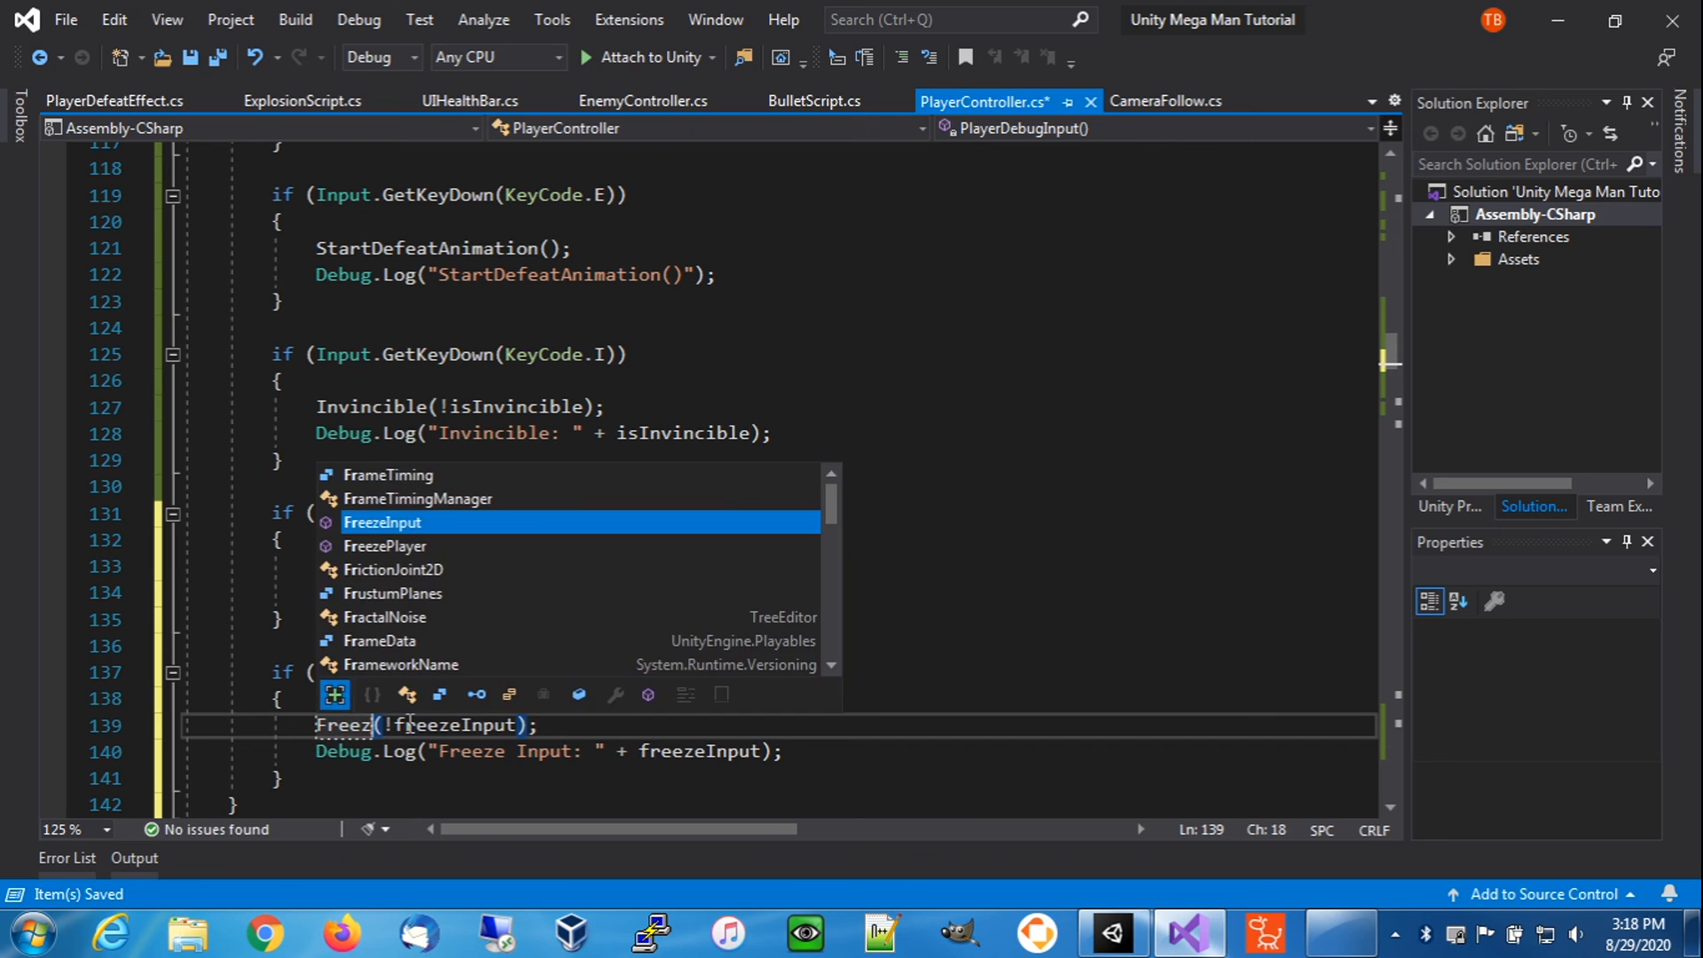
{"action": "type", "text": "Pl"}
{"action": "key", "text": "Tab"}
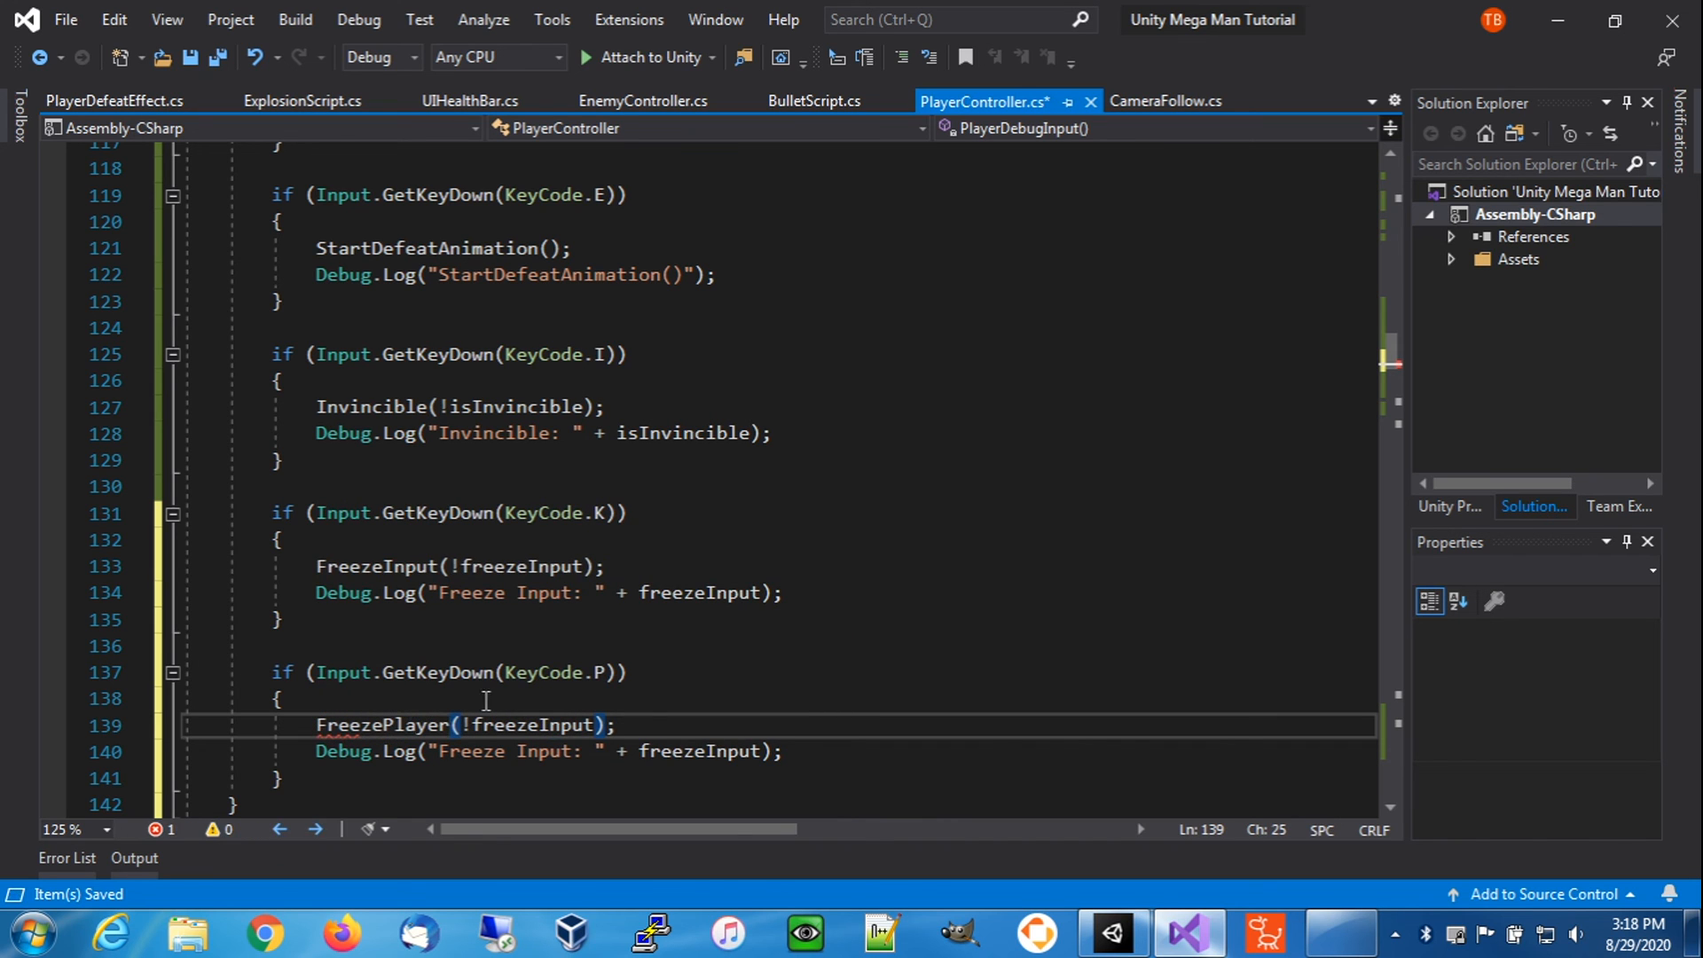
{"action": "double_click", "coordinate": [550, 724]}
{"action": "type", "text": "free"}
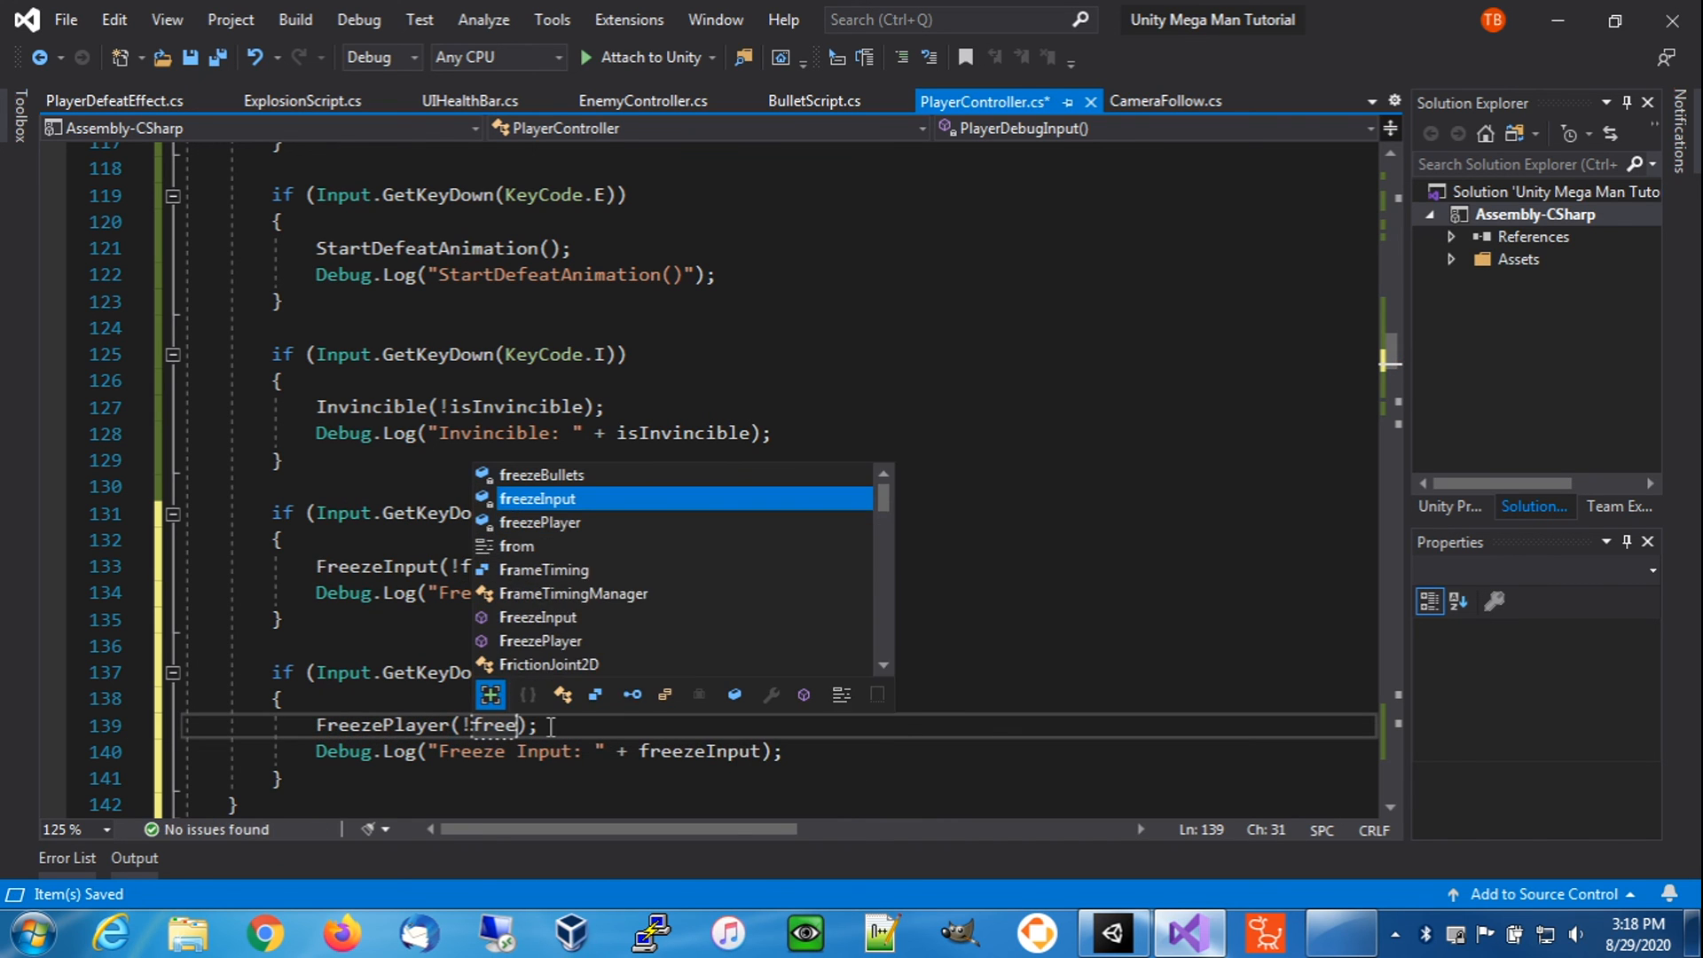
{"action": "key", "text": "Down"}
{"action": "key", "text": "Tab"}
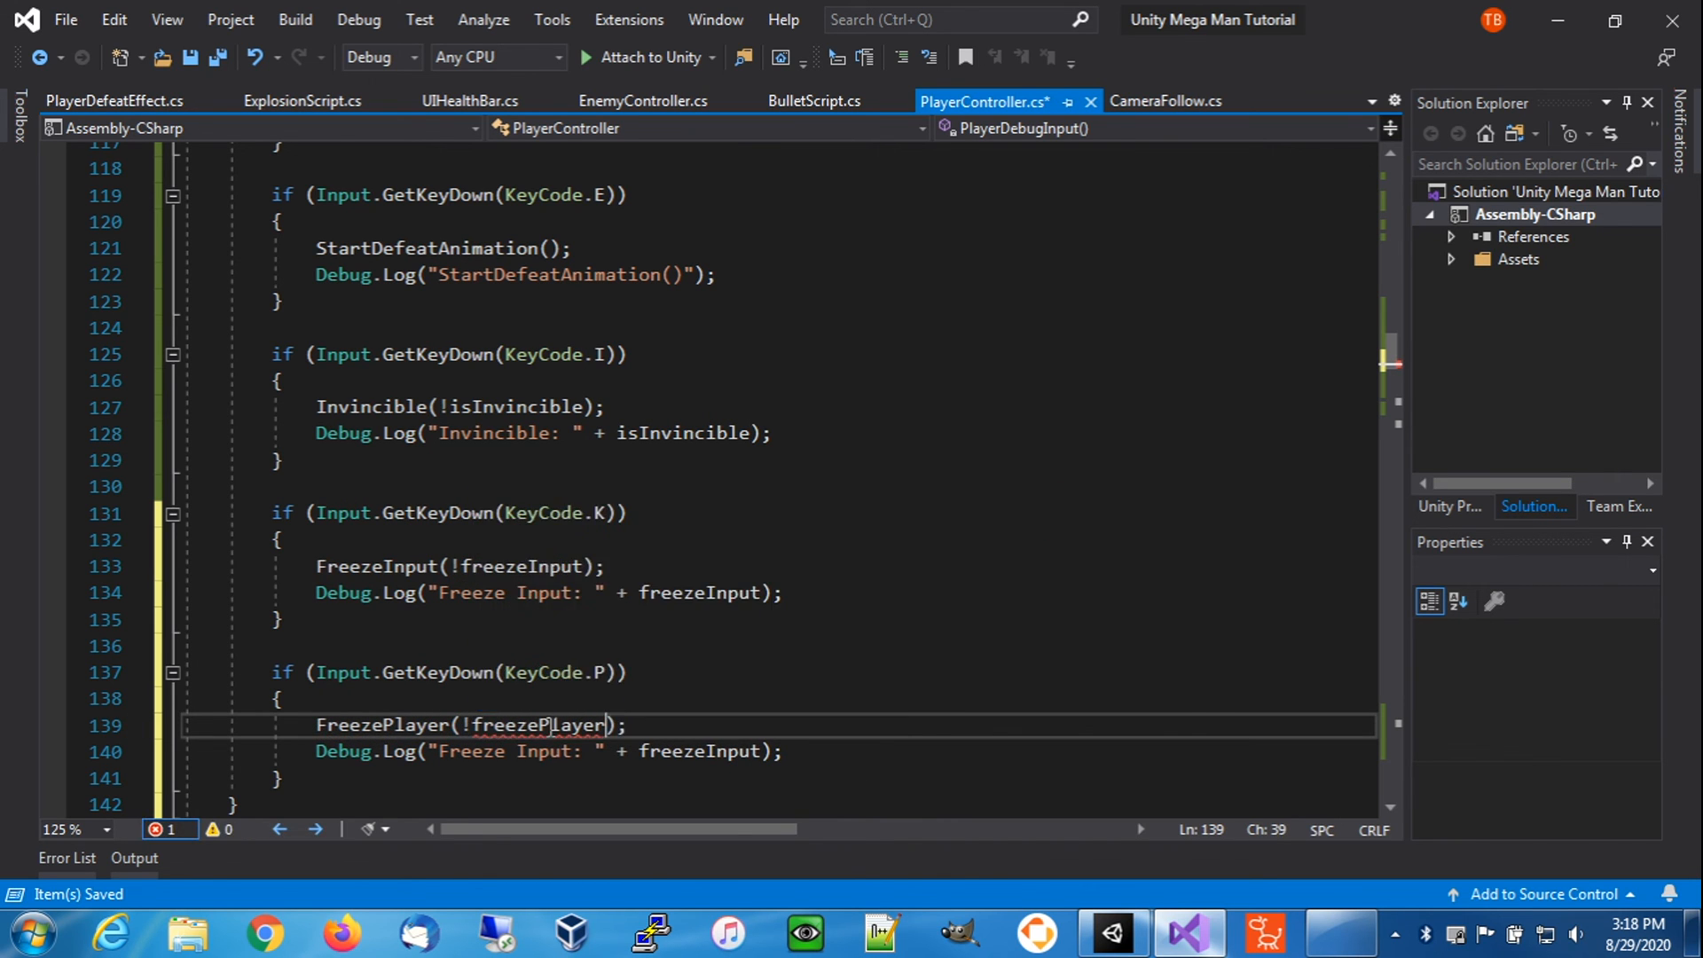
- Change the KeyCode.P block's log line to Debug.Log("Freeze Player: " + freezePlayer); and save the script
{"action": "double_click", "coordinate": [523, 751]}
{"action": "type", "text": "Player"}
{"action": "double_click", "coordinate": [723, 752]}
{"action": "type", "text": "free"}
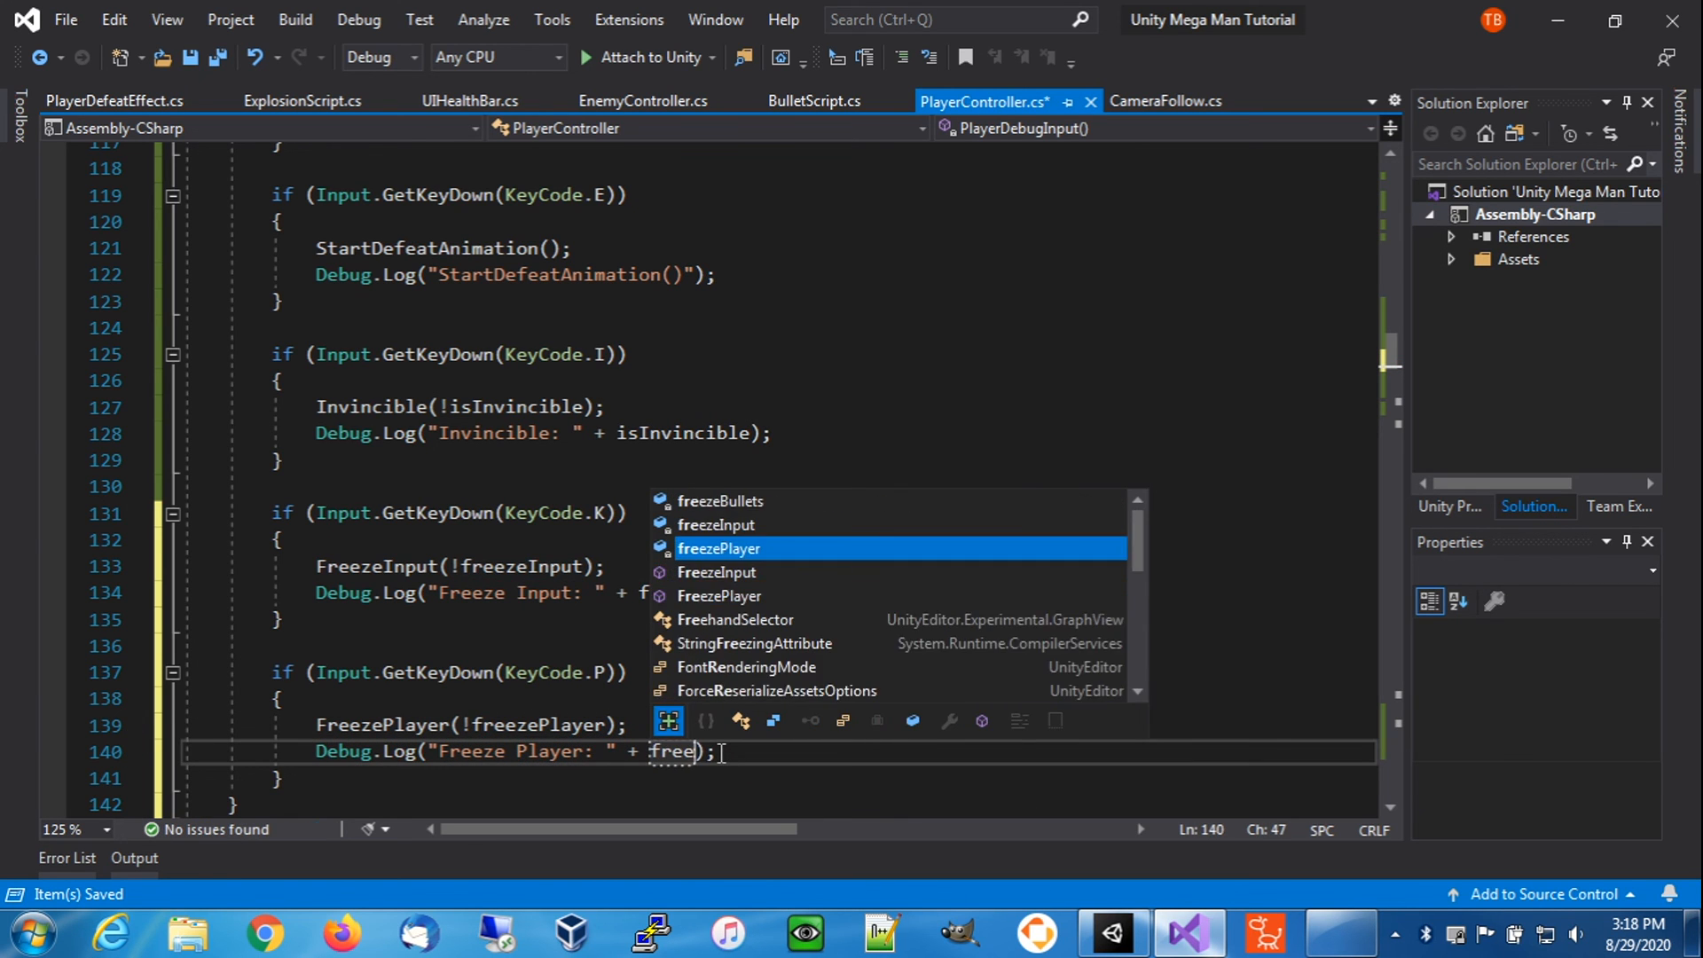
{"action": "key", "text": "Tab"}
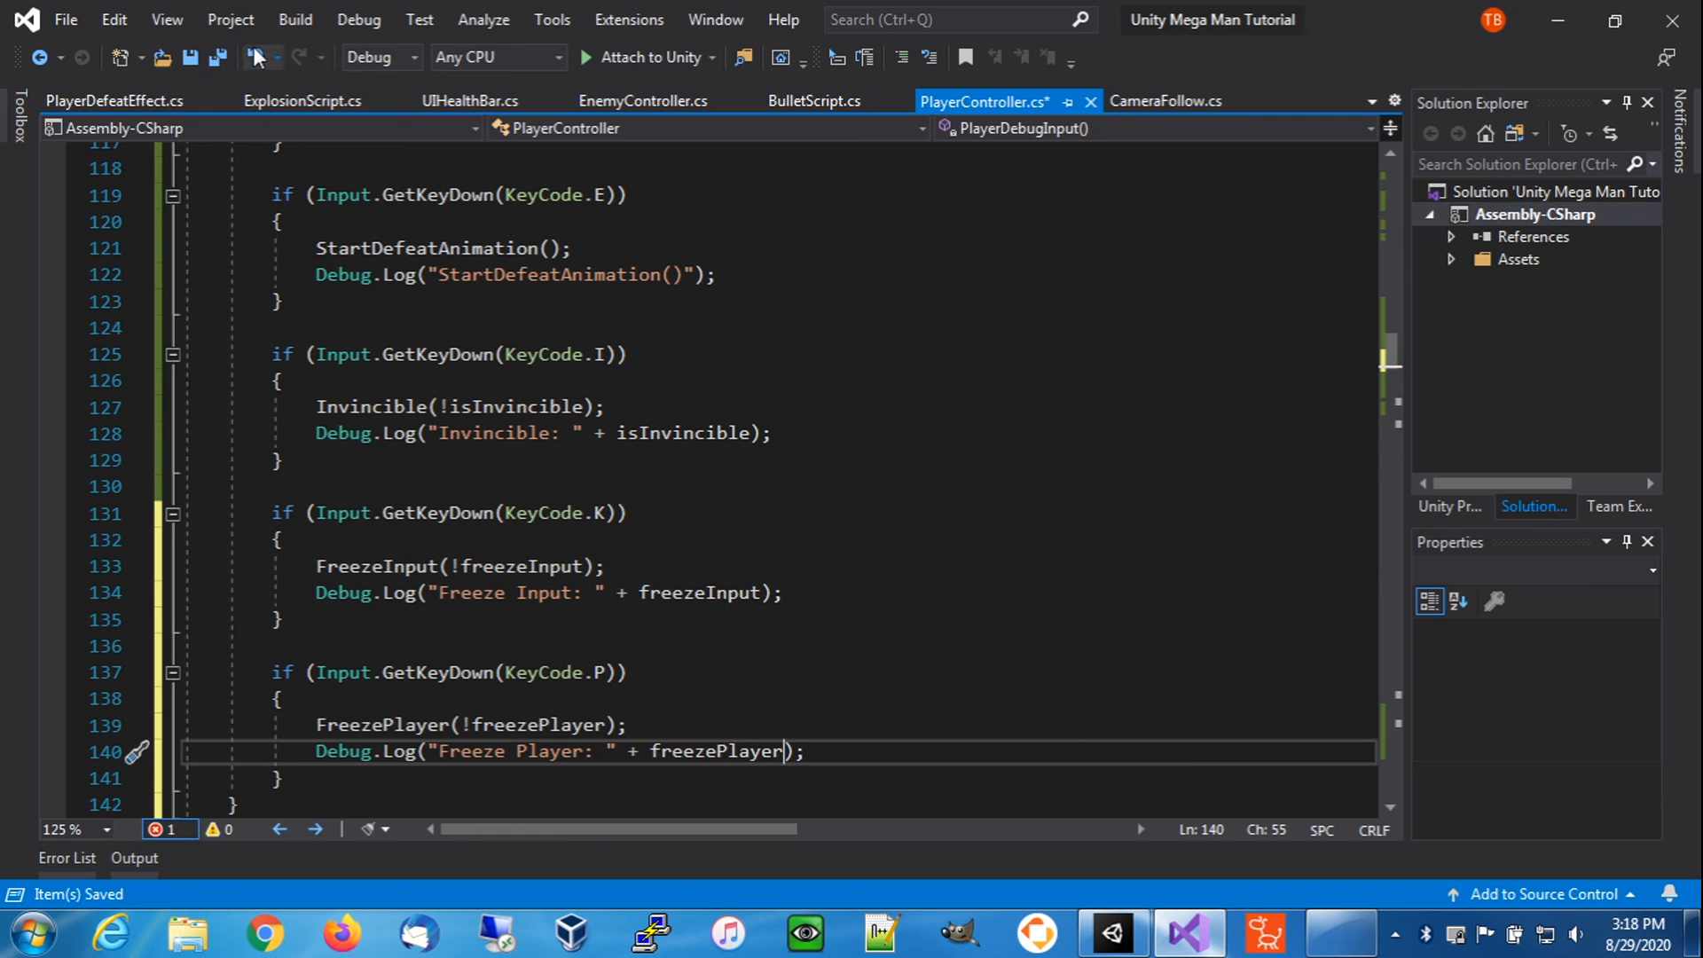
{"action": "key", "text": "ctrl+s"}
- Review the B, E, I, K and P debug key blocks in the PlayerDebugInput function
{"action": "scroll", "coordinate": [526, 525], "scroll_direction": "up", "scroll_amount": 3}
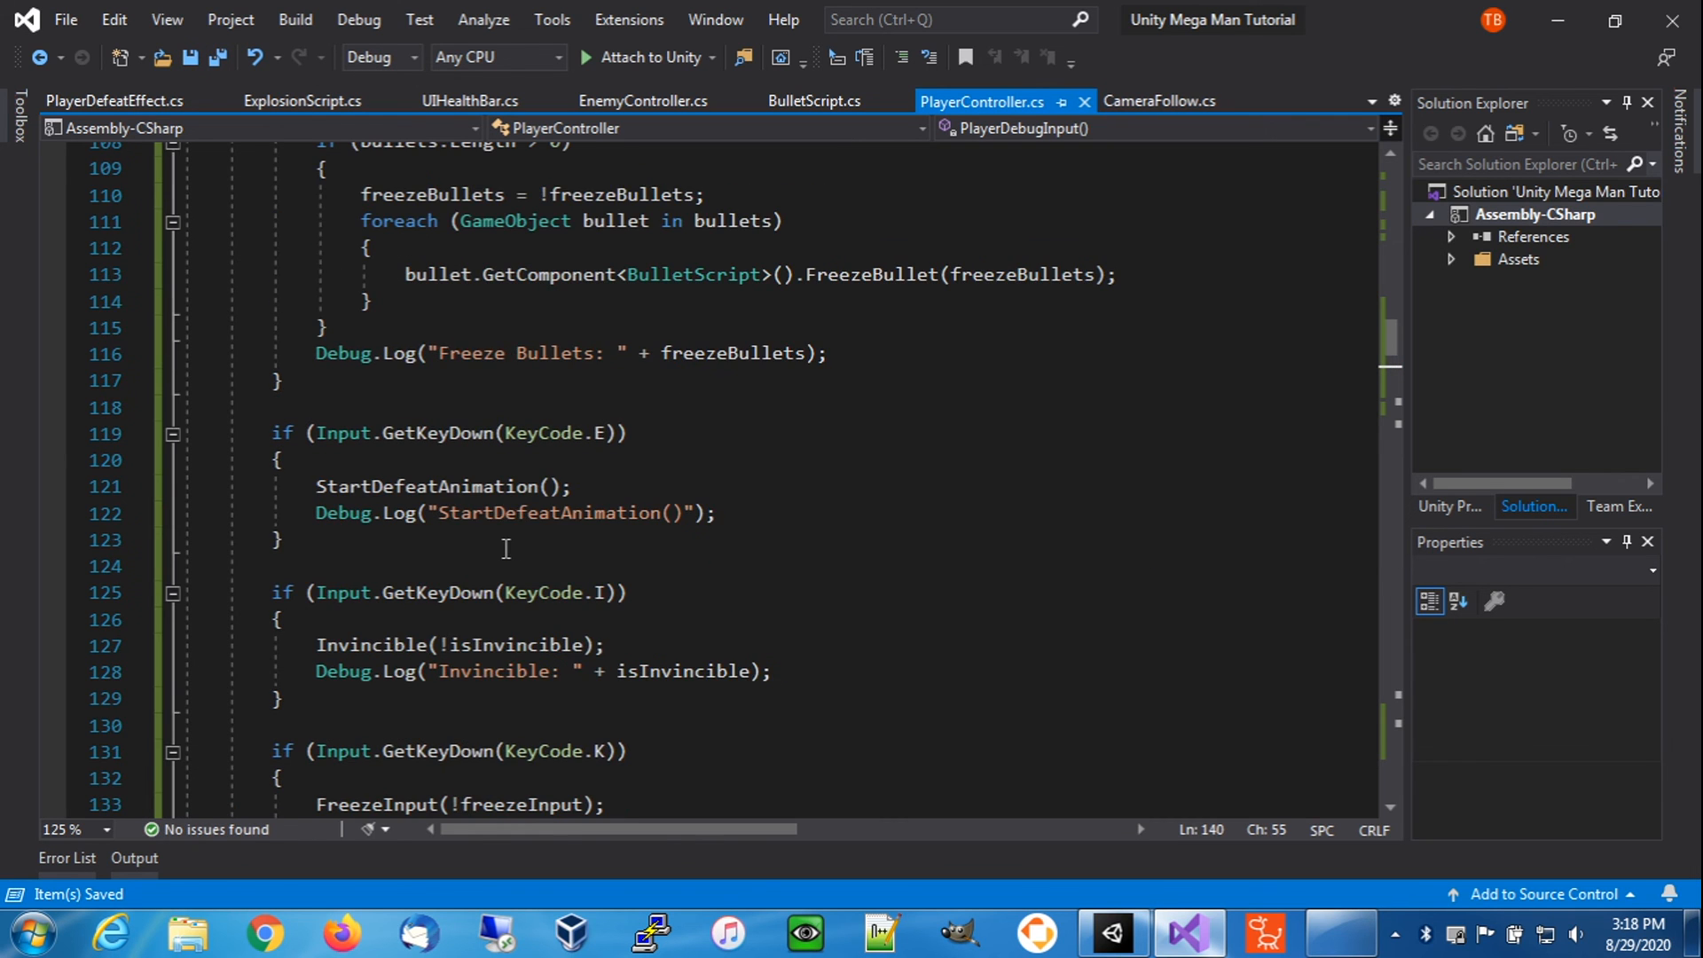
{"action": "scroll", "coordinate": [520, 507], "scroll_direction": "up", "scroll_amount": 2}
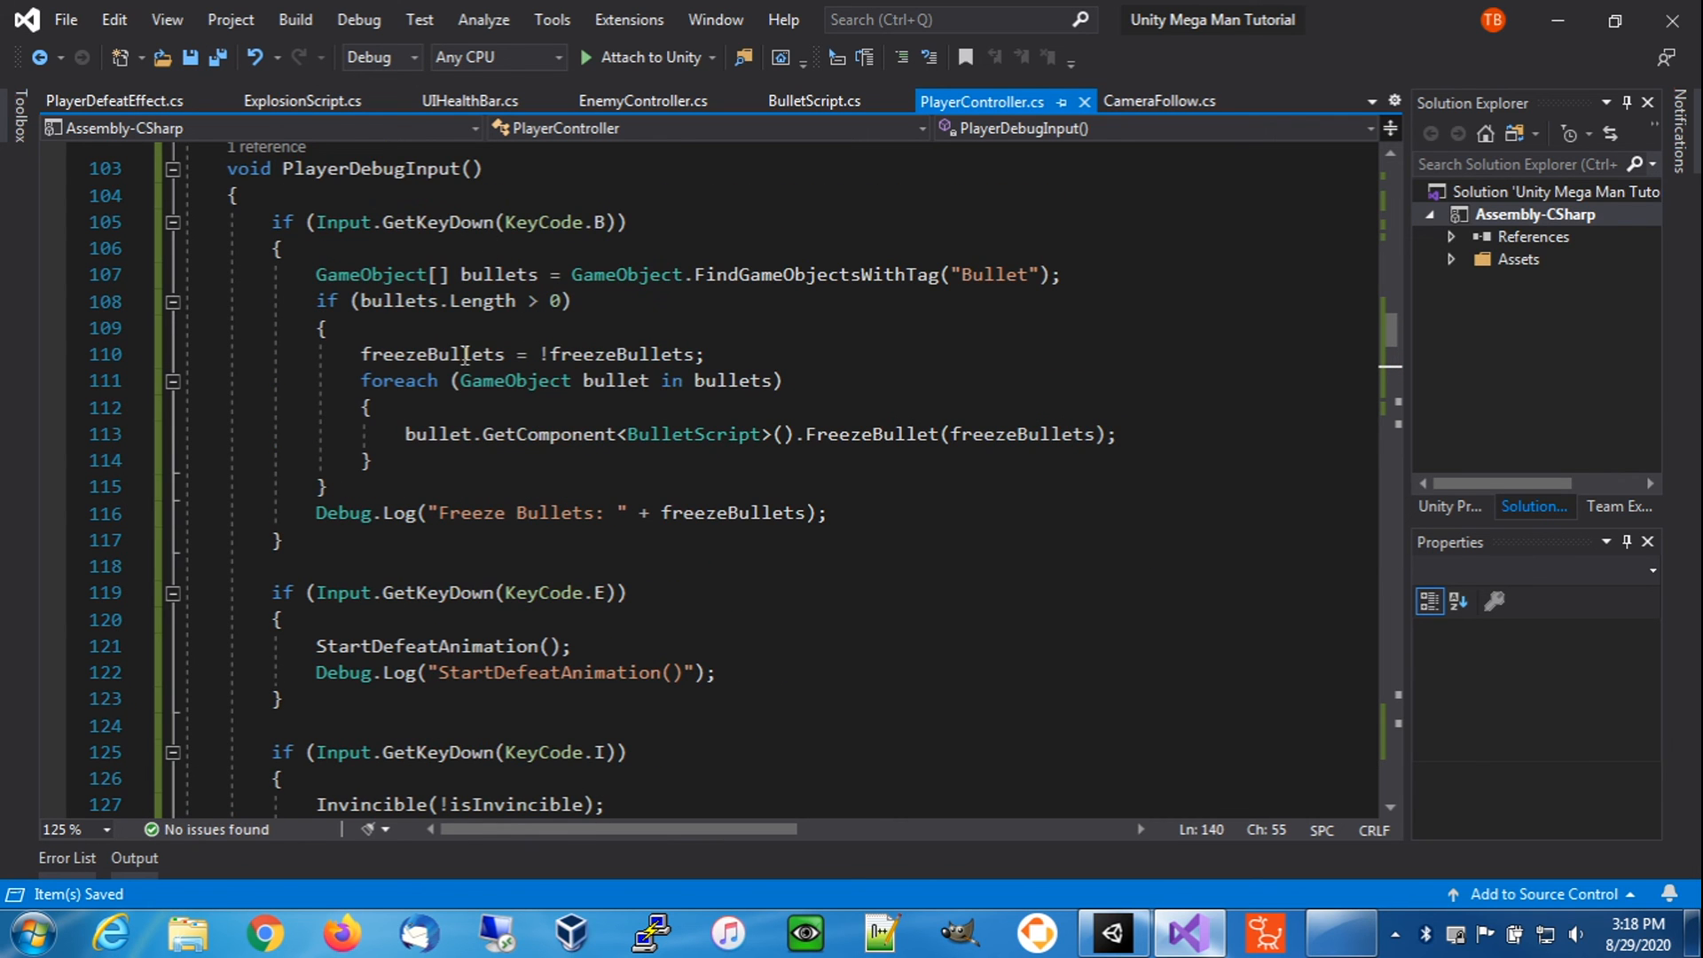
{"action": "scroll", "coordinate": [479, 377], "scroll_direction": "down", "scroll_amount": 2}
{"action": "scroll", "coordinate": [475, 441], "scroll_direction": "down", "scroll_amount": 1}
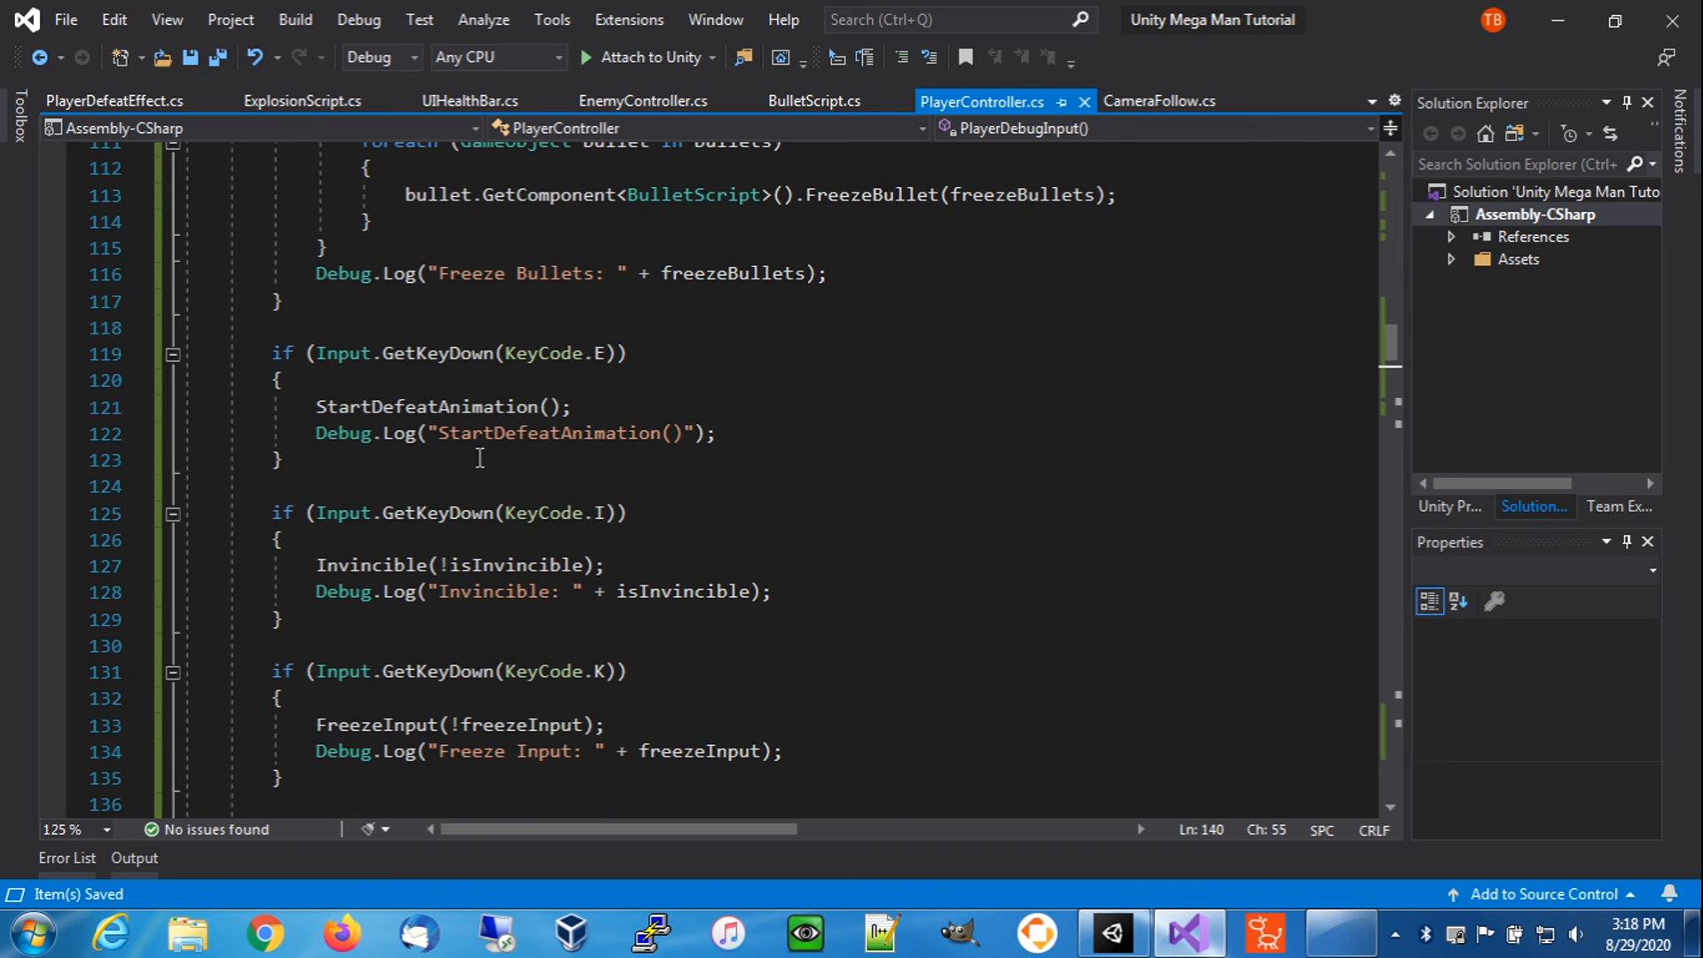
{"action": "scroll", "coordinate": [514, 541], "scroll_direction": "down", "scroll_amount": 2}
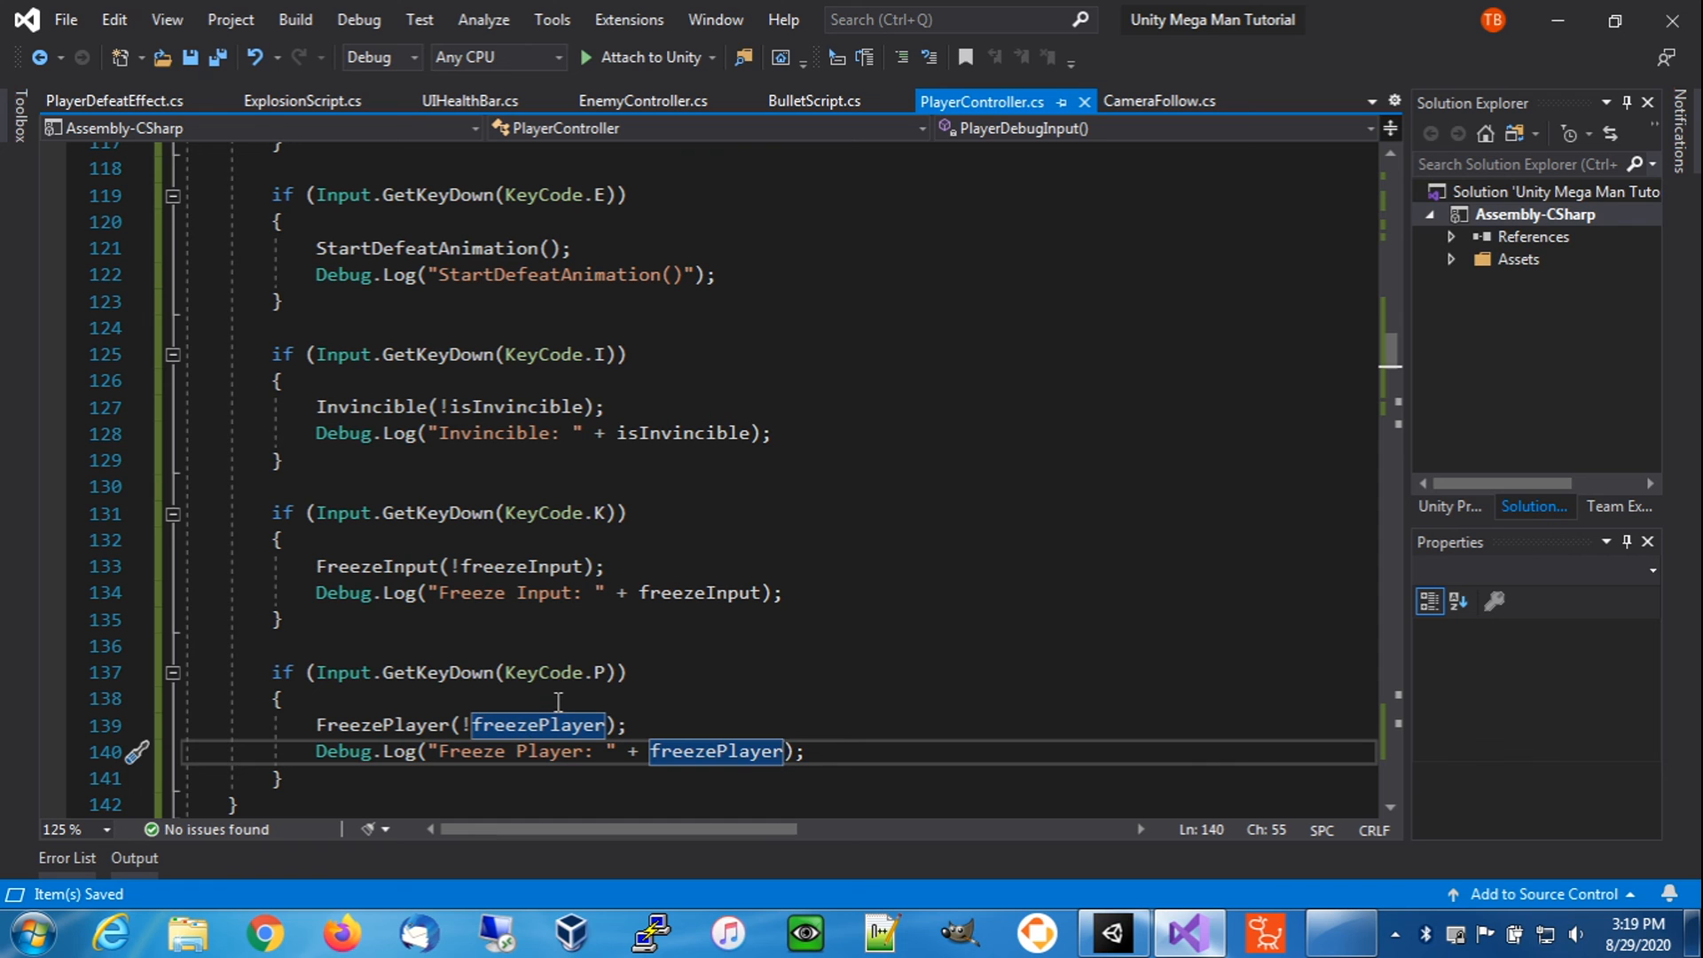
{"action": "scroll", "coordinate": [606, 625], "scroll_direction": "up", "scroll_amount": 4}
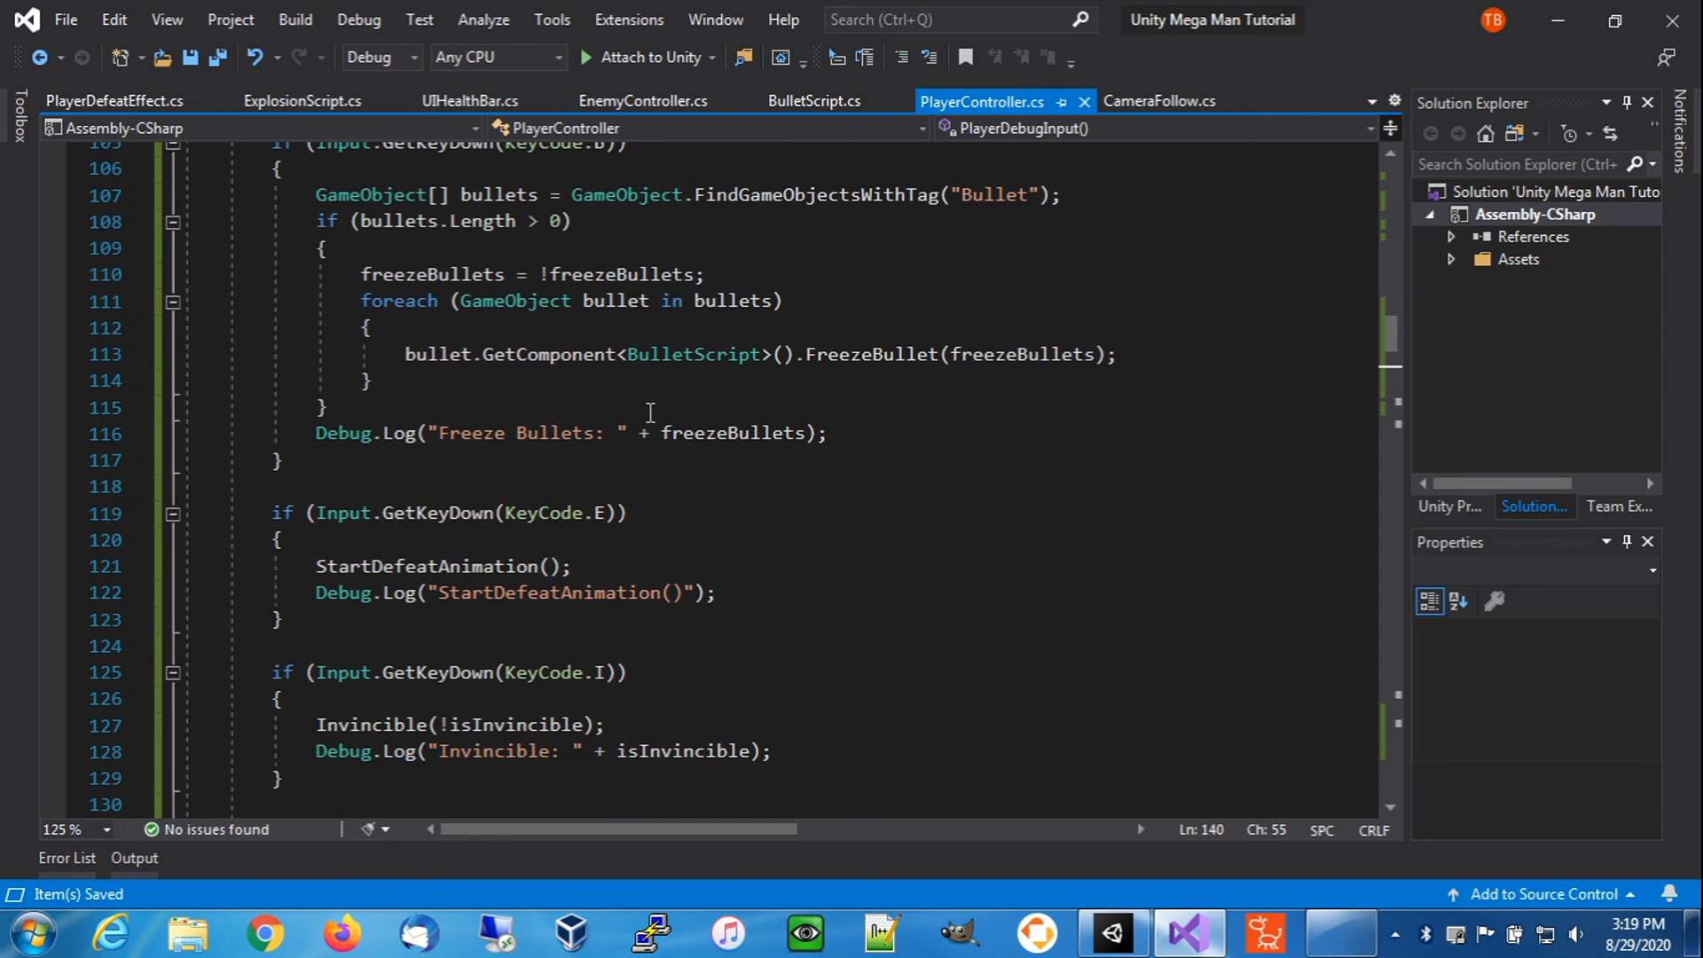
{"action": "scroll", "coordinate": [598, 562], "scroll_direction": "down", "scroll_amount": 2}
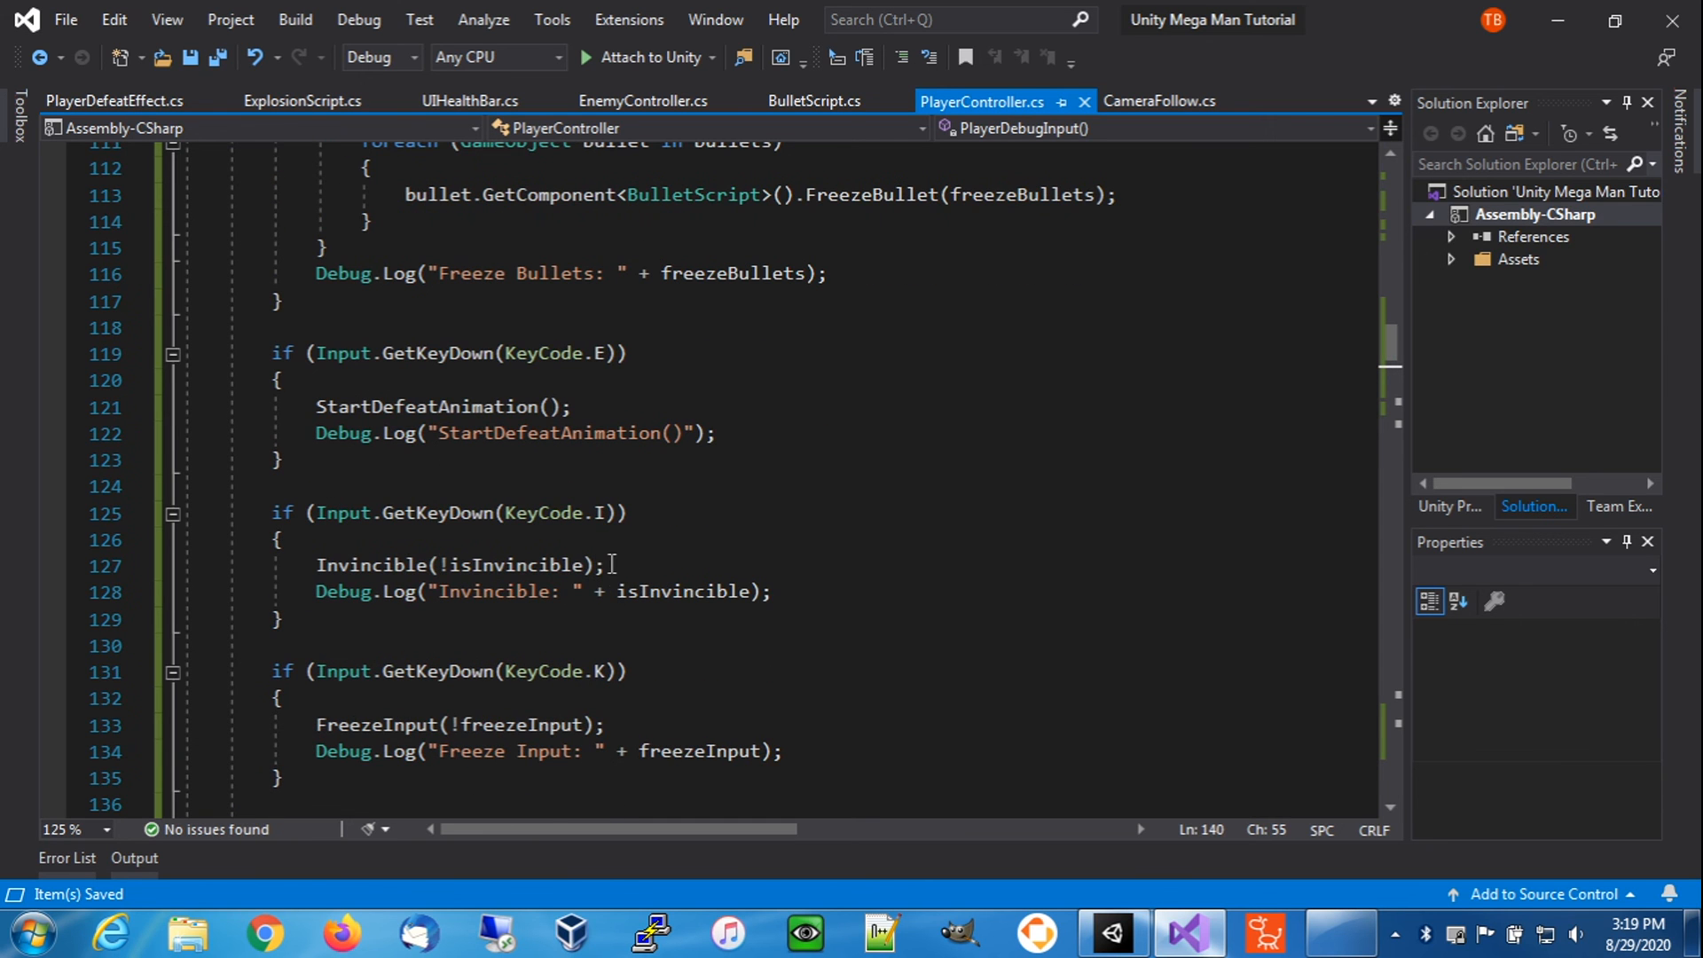
{"action": "scroll", "coordinate": [597, 532], "scroll_direction": "down", "scroll_amount": 3}
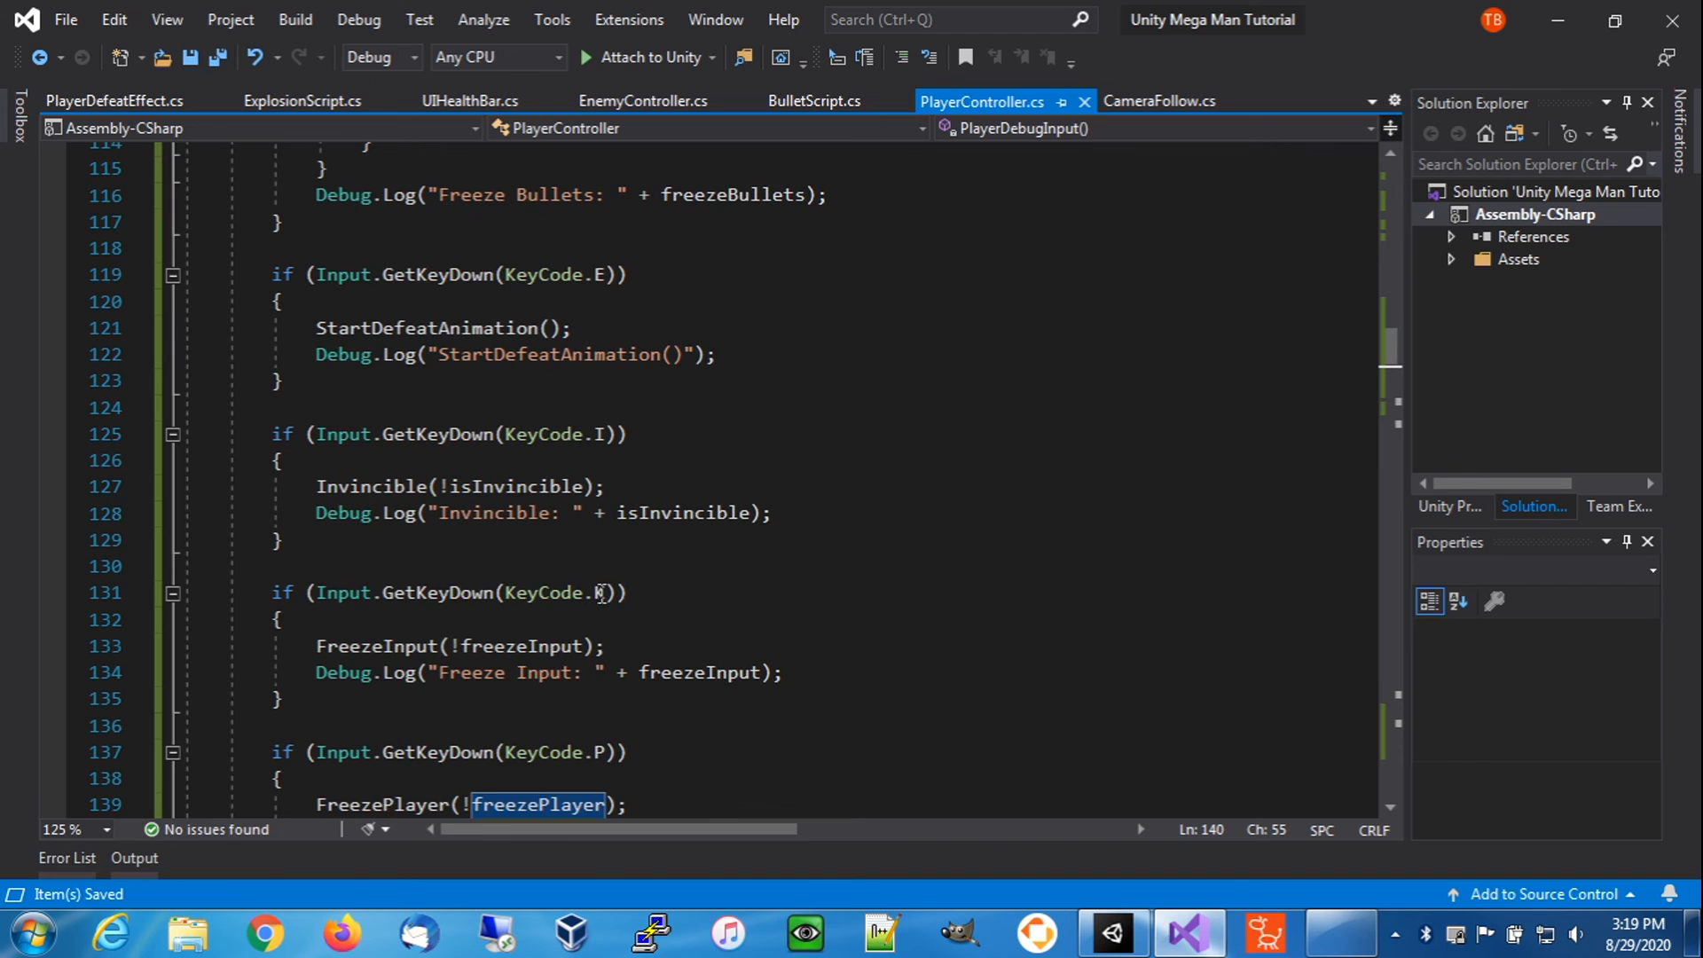
{"action": "left_click", "coordinate": [684, 640]}
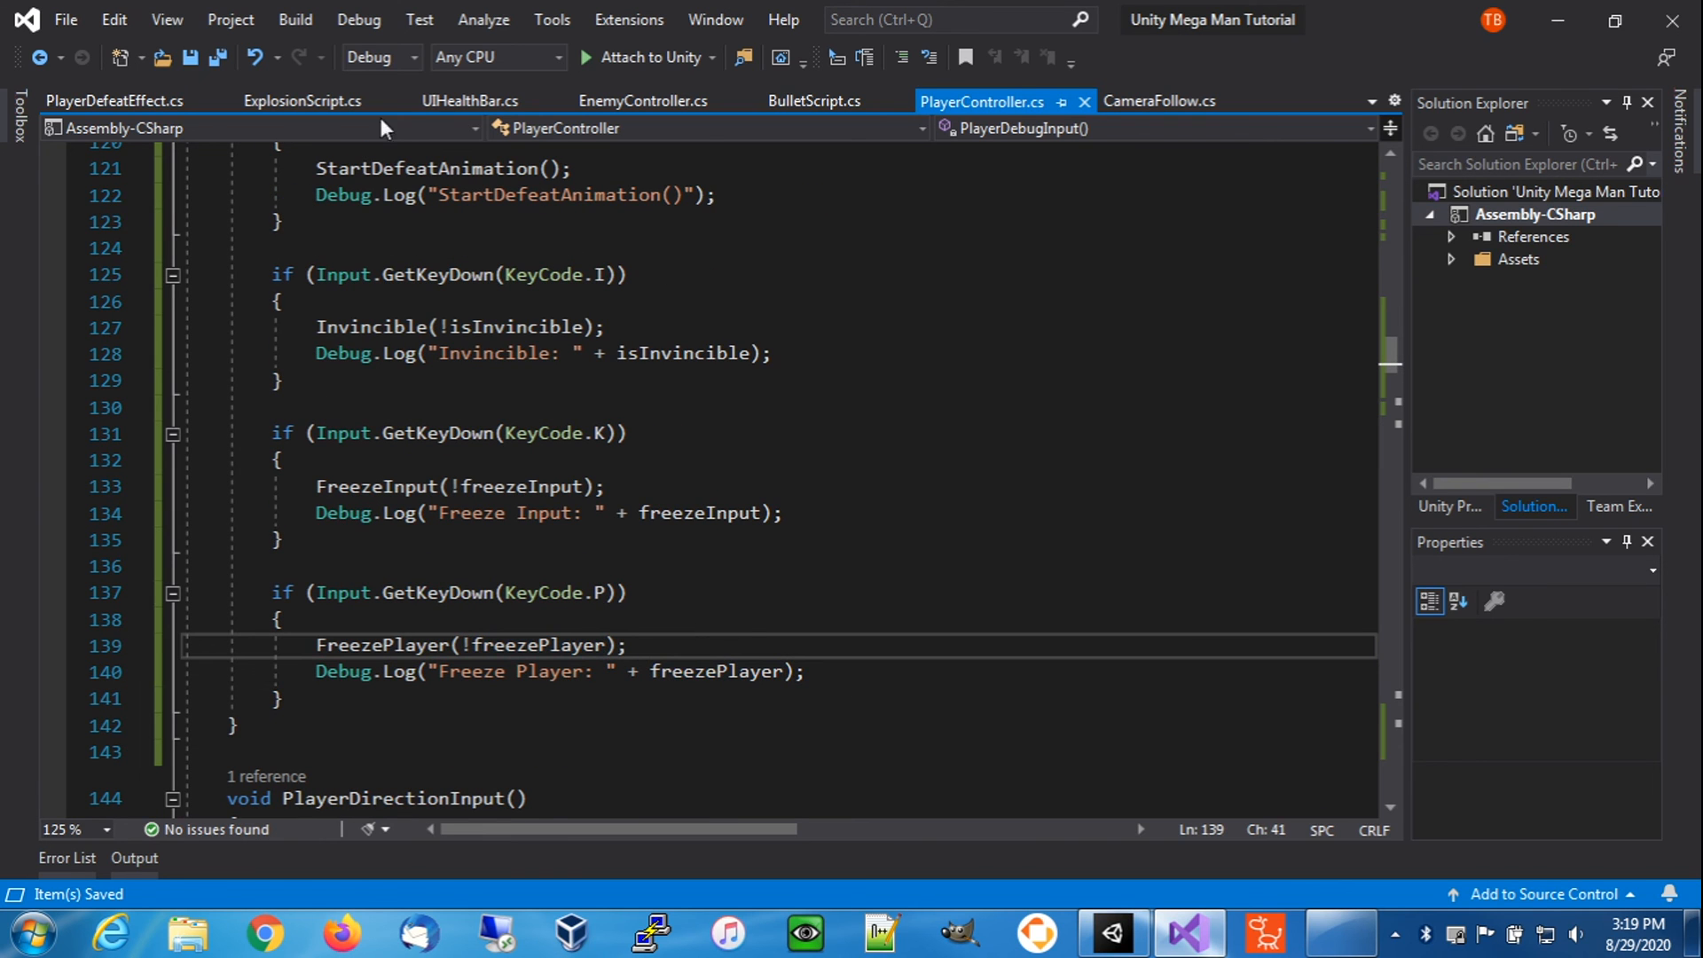
- Switch to Unity, run the game, and freeze the player in mid-jump
{"action": "left_click", "coordinate": [1113, 931]}
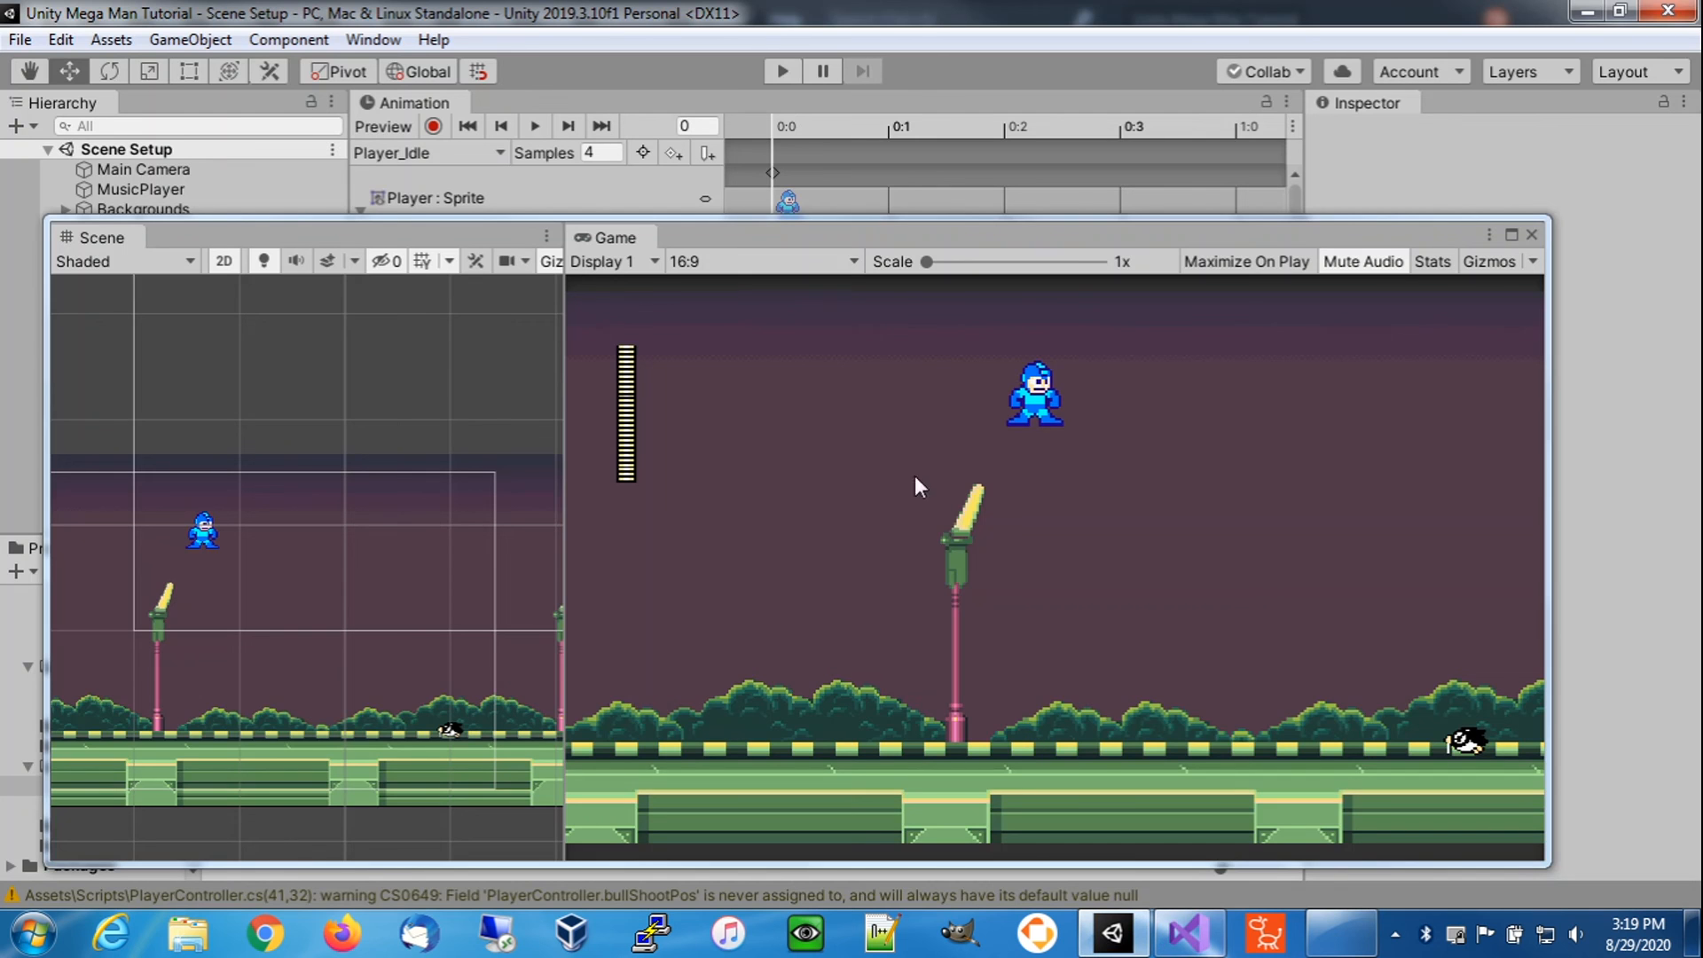
{"action": "left_click", "coordinate": [782, 71]}
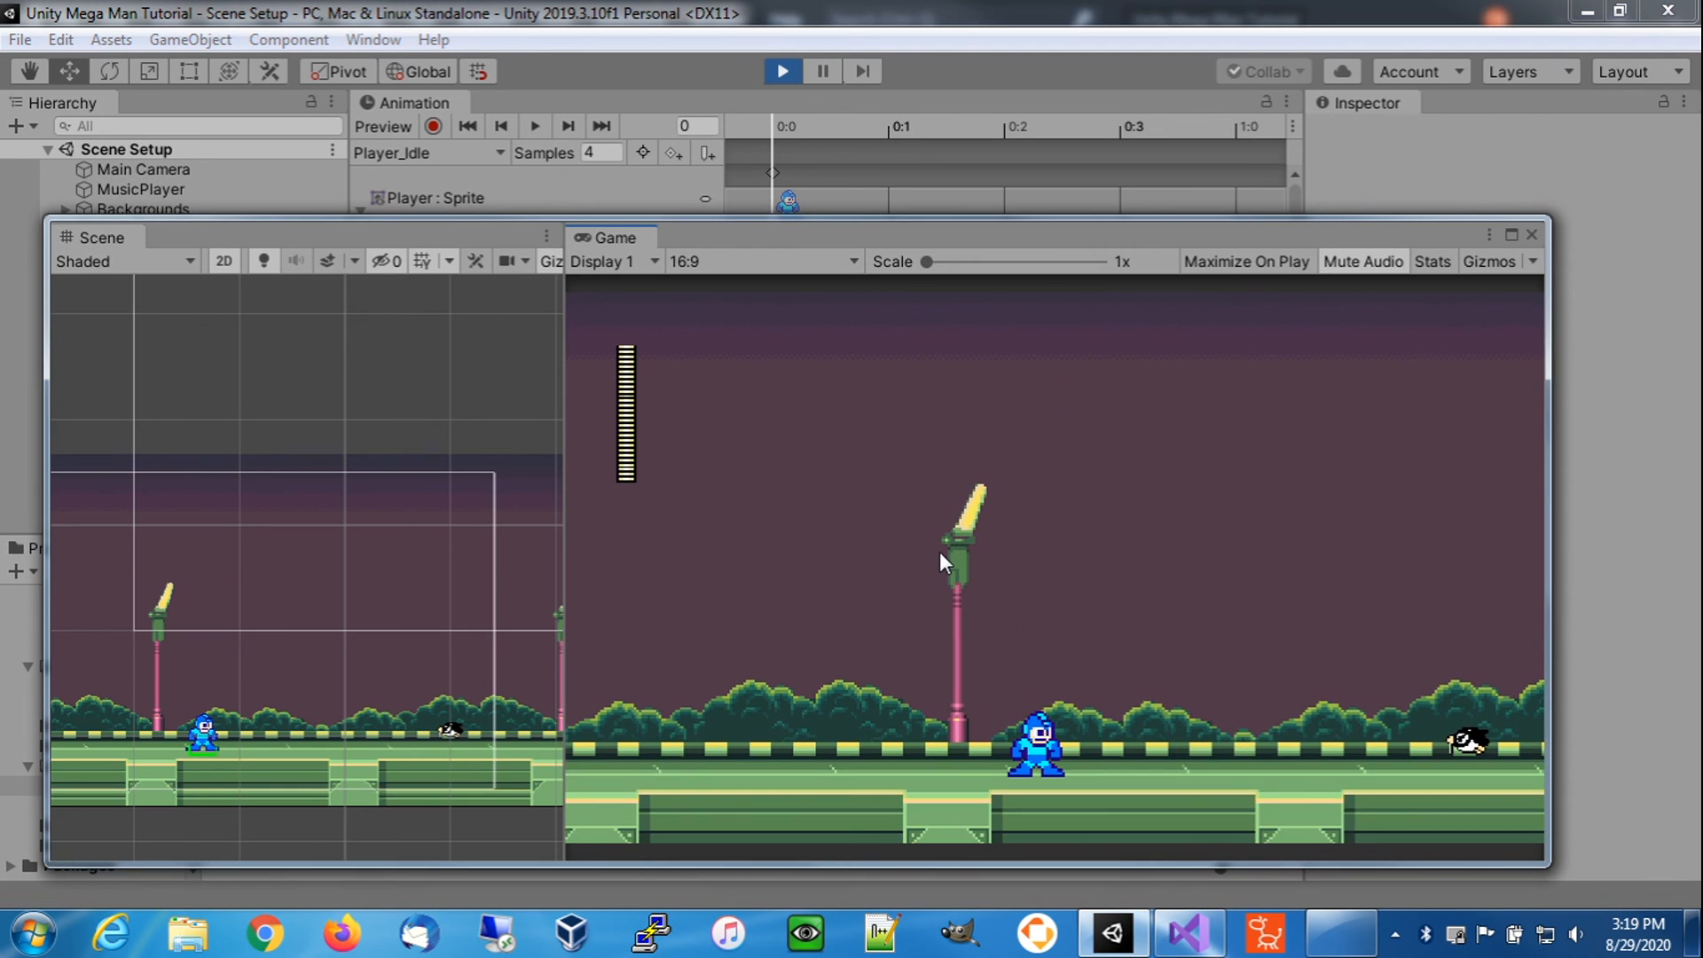
{"action": "key", "text": "space"}
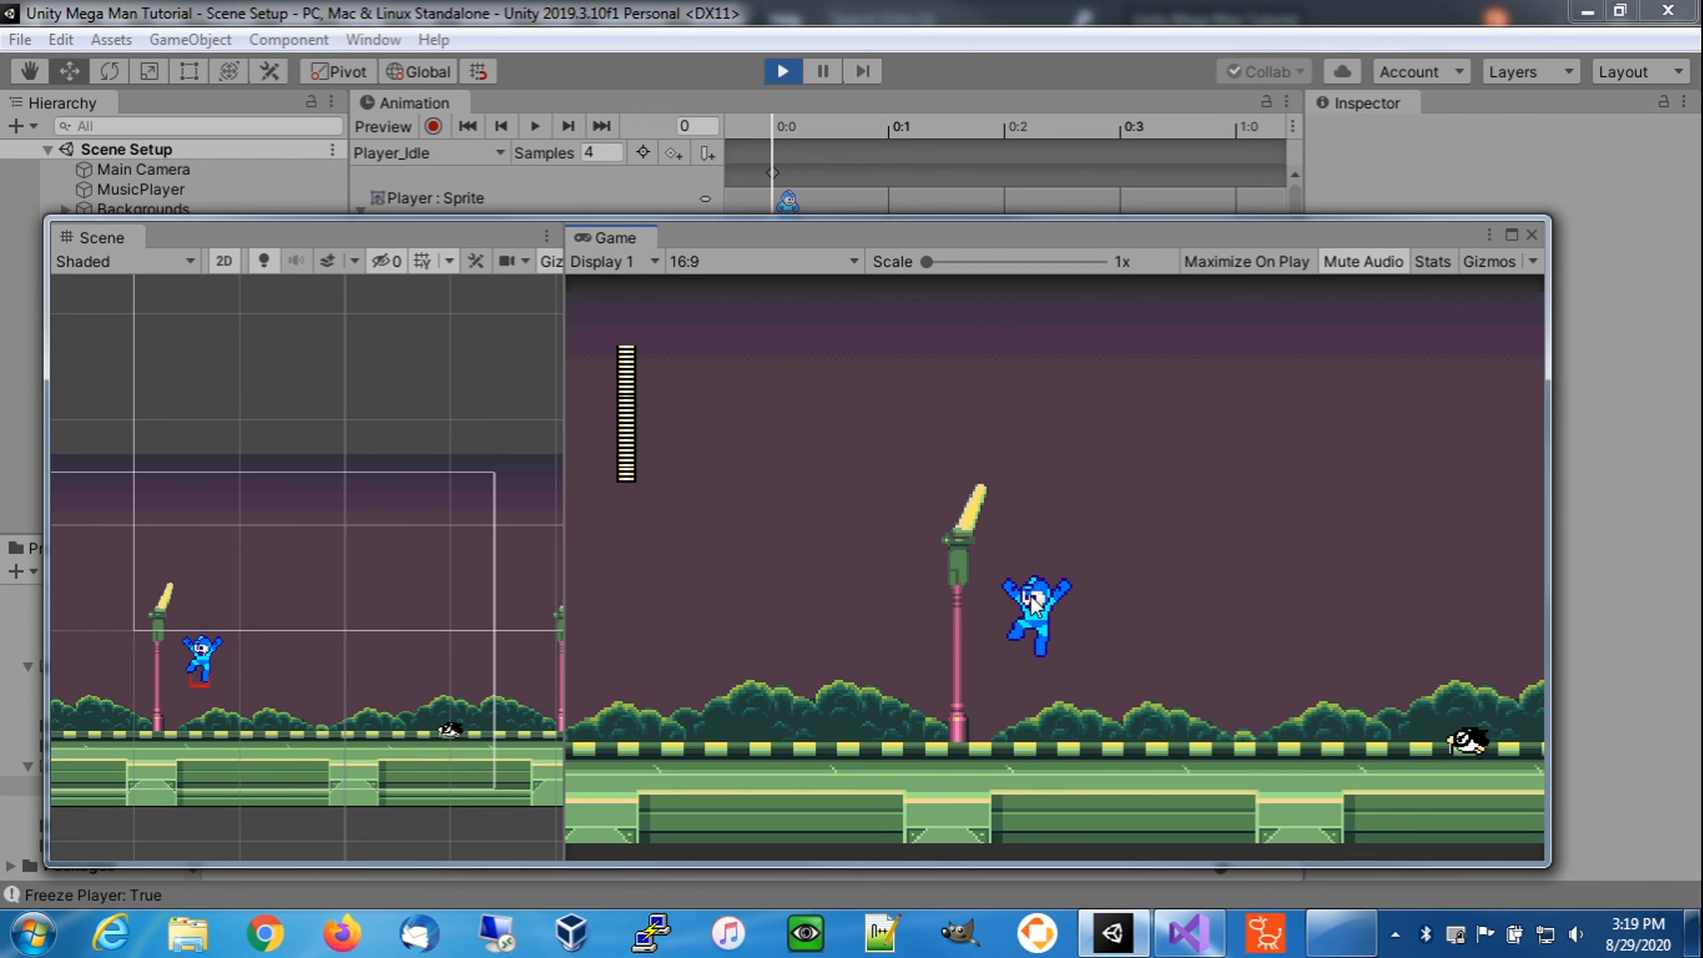
- With the player frozen in mid-air, test turning left and right and shooting bullets in both directions
{"action": "key", "text": "Right"}
{"action": "key", "text": "Left"}
{"action": "key", "text": "c"}
{"action": "key", "text": "c"}
{"action": "key", "text": "c"}
{"action": "key", "text": "c"}
{"action": "key", "text": "c"}
{"action": "key", "text": "c"}
{"action": "key", "text": "Right"}
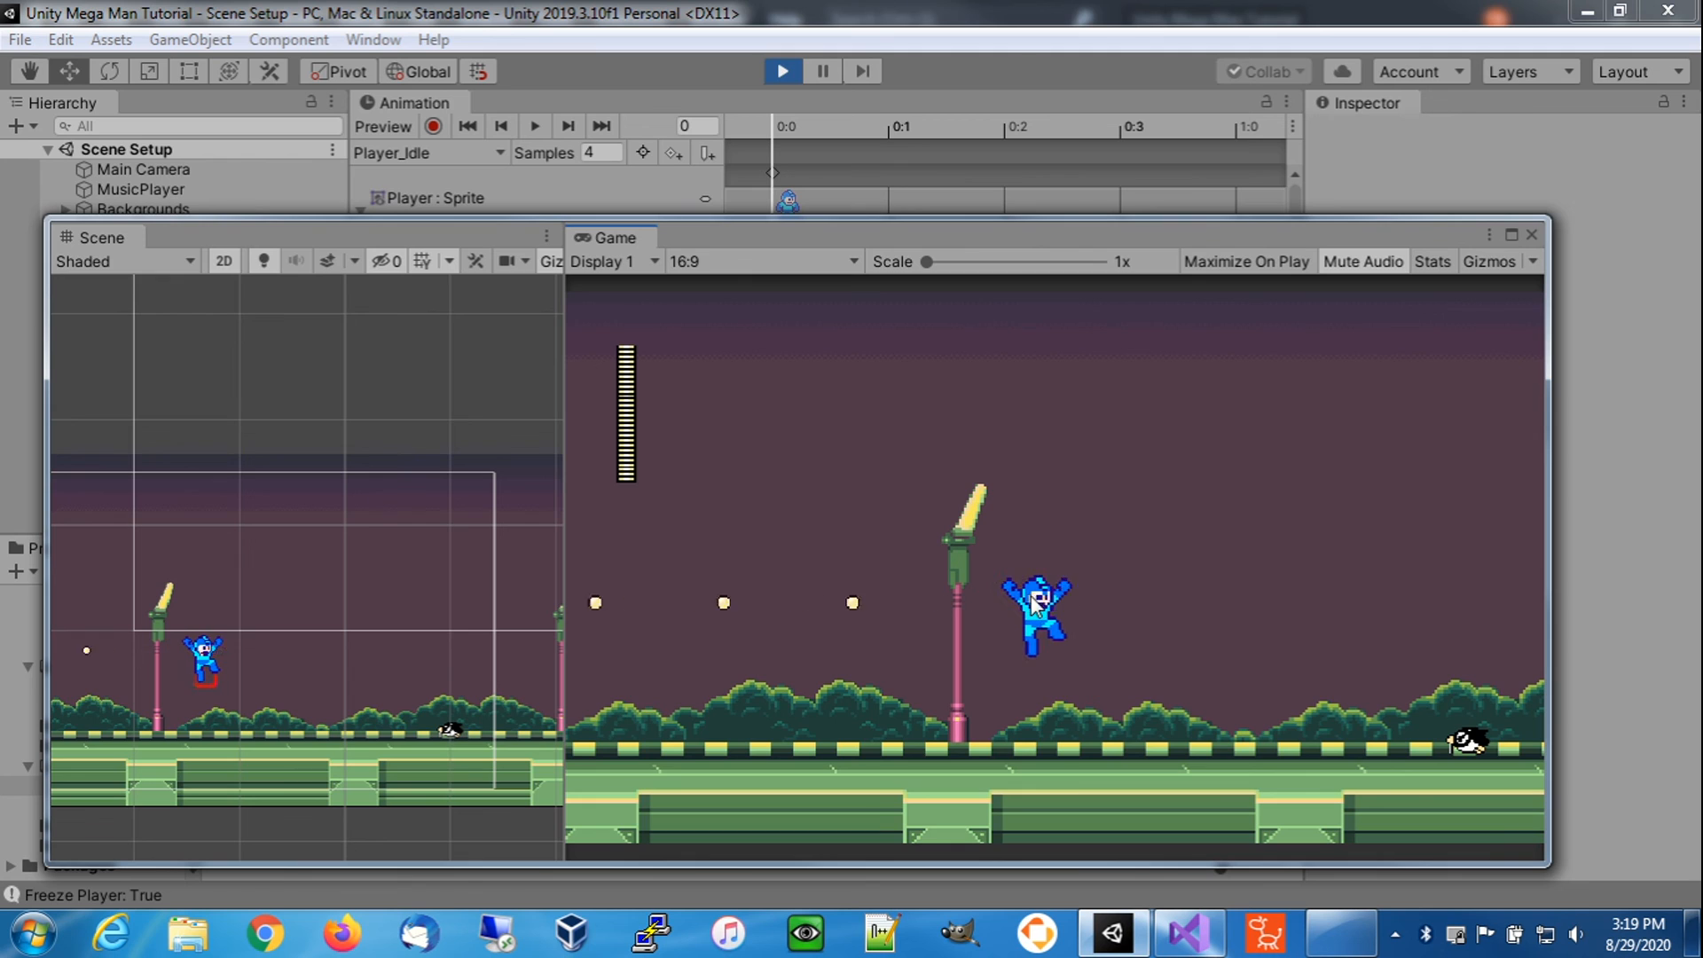
{"action": "key", "text": "c"}
{"action": "key", "text": "c"}
{"action": "key", "text": "c"}
{"action": "key", "text": "c"}
{"action": "key", "text": "c"}
{"action": "key", "text": "Right"}
{"action": "key", "text": "c"}
{"action": "key", "text": "c"}
{"action": "key", "text": "c"}
{"action": "key", "text": "c"}
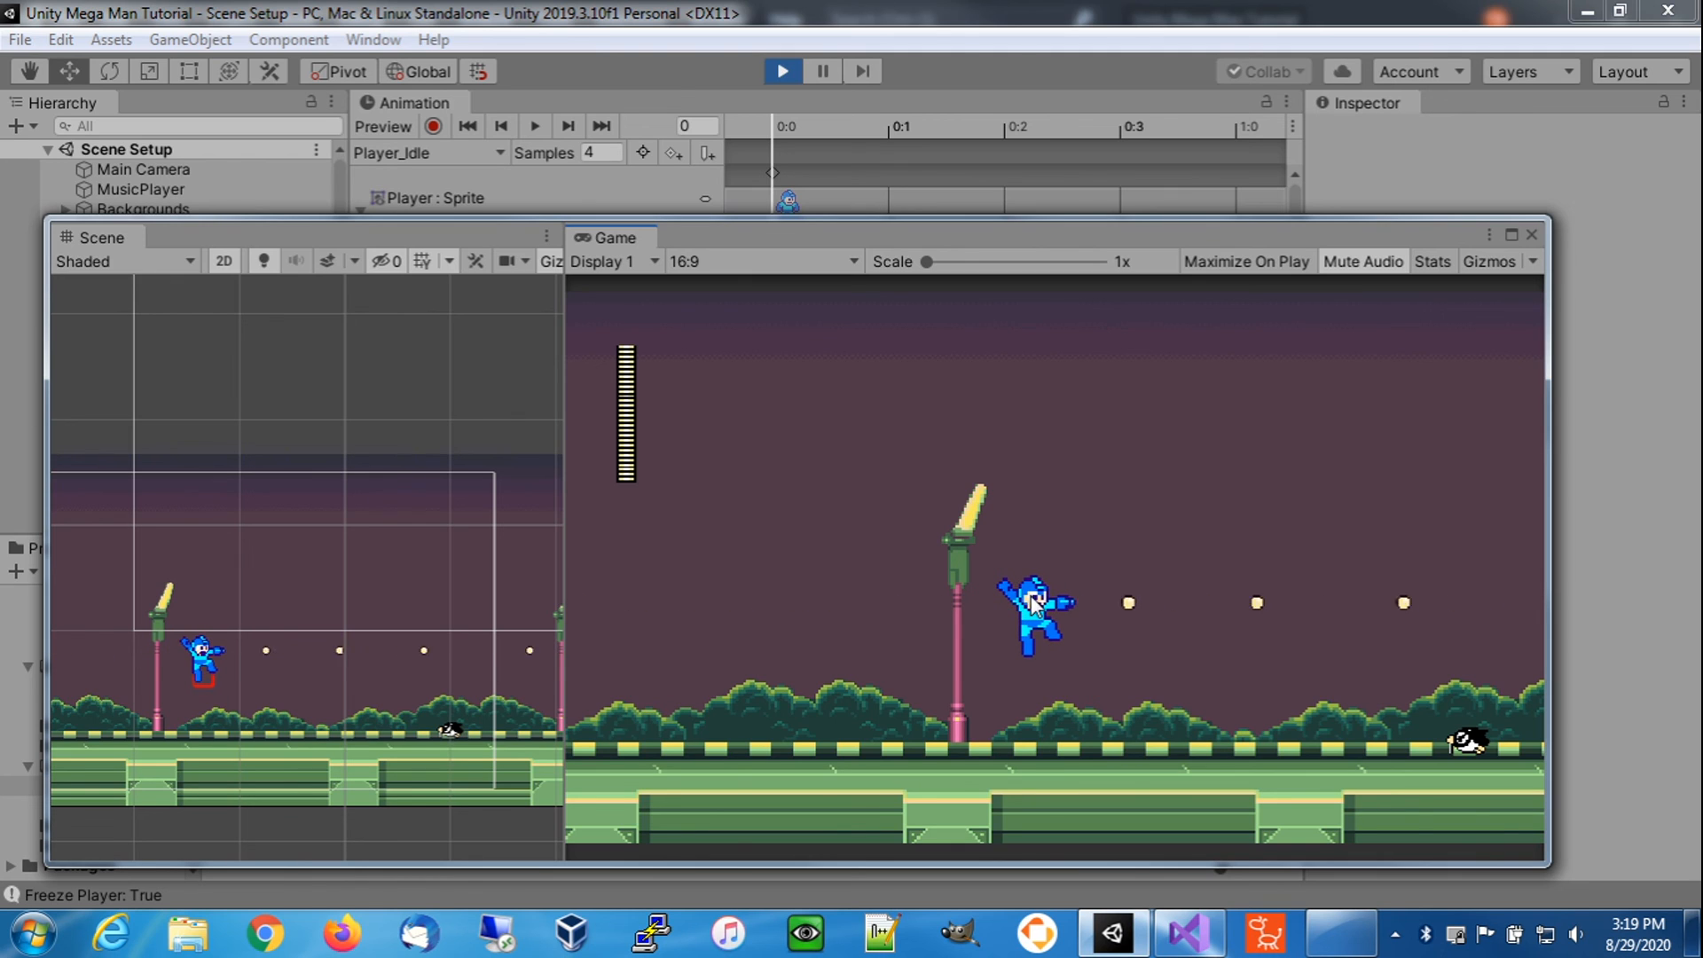
- Toggle the input freeze and test the frozen player's response by turning and firing repeatedly in both directions
{"action": "key", "text": "k"}
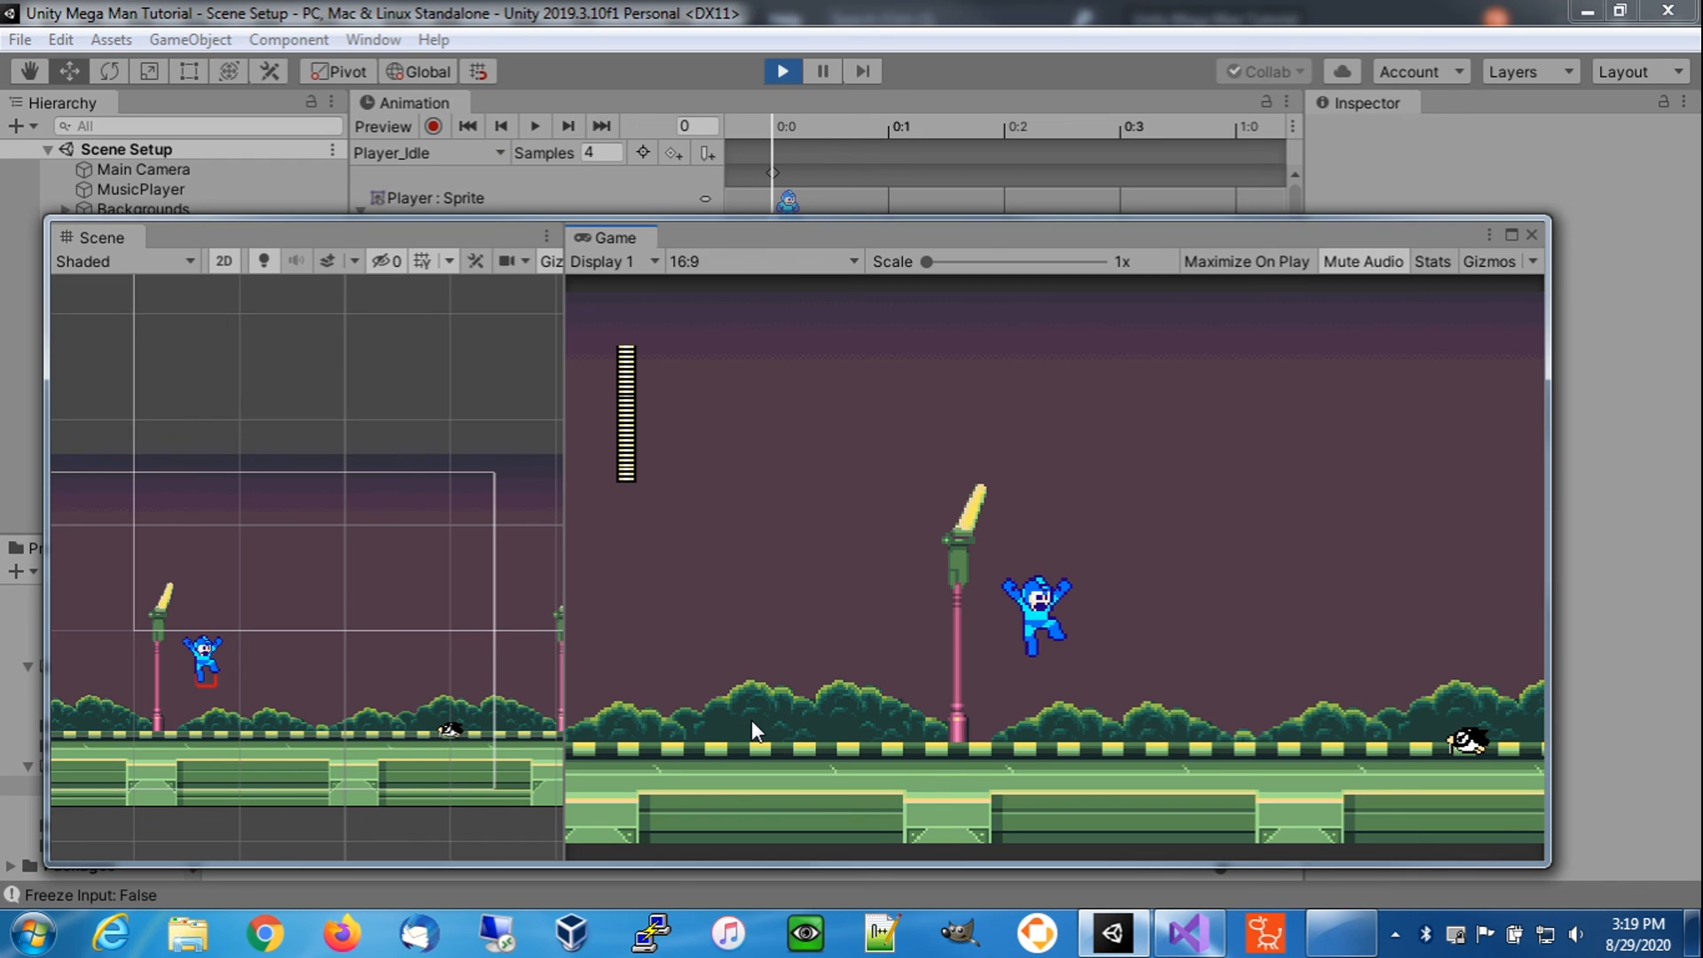
{"action": "key", "text": "c"}
{"action": "key", "text": "c"}
{"action": "key", "text": "c"}
{"action": "key", "text": "c"}
{"action": "key", "text": "c"}
{"action": "key", "text": "Left"}
{"action": "key", "text": "c"}
{"action": "key", "text": "c"}
{"action": "key", "text": "c"}
{"action": "key", "text": "c"}
{"action": "key", "text": "Right"}
{"action": "key", "text": "c"}
{"action": "key", "text": "c"}
{"action": "key", "text": "c"}
{"action": "key", "text": "c"}
{"action": "key", "text": "c"}
{"action": "key", "text": "c"}
{"action": "key", "text": "c"}
{"action": "key", "text": "c"}
- Freeze the bullets in flight, unfreeze the player, and run right beneath the suspended bullets
{"action": "key", "text": "b"}
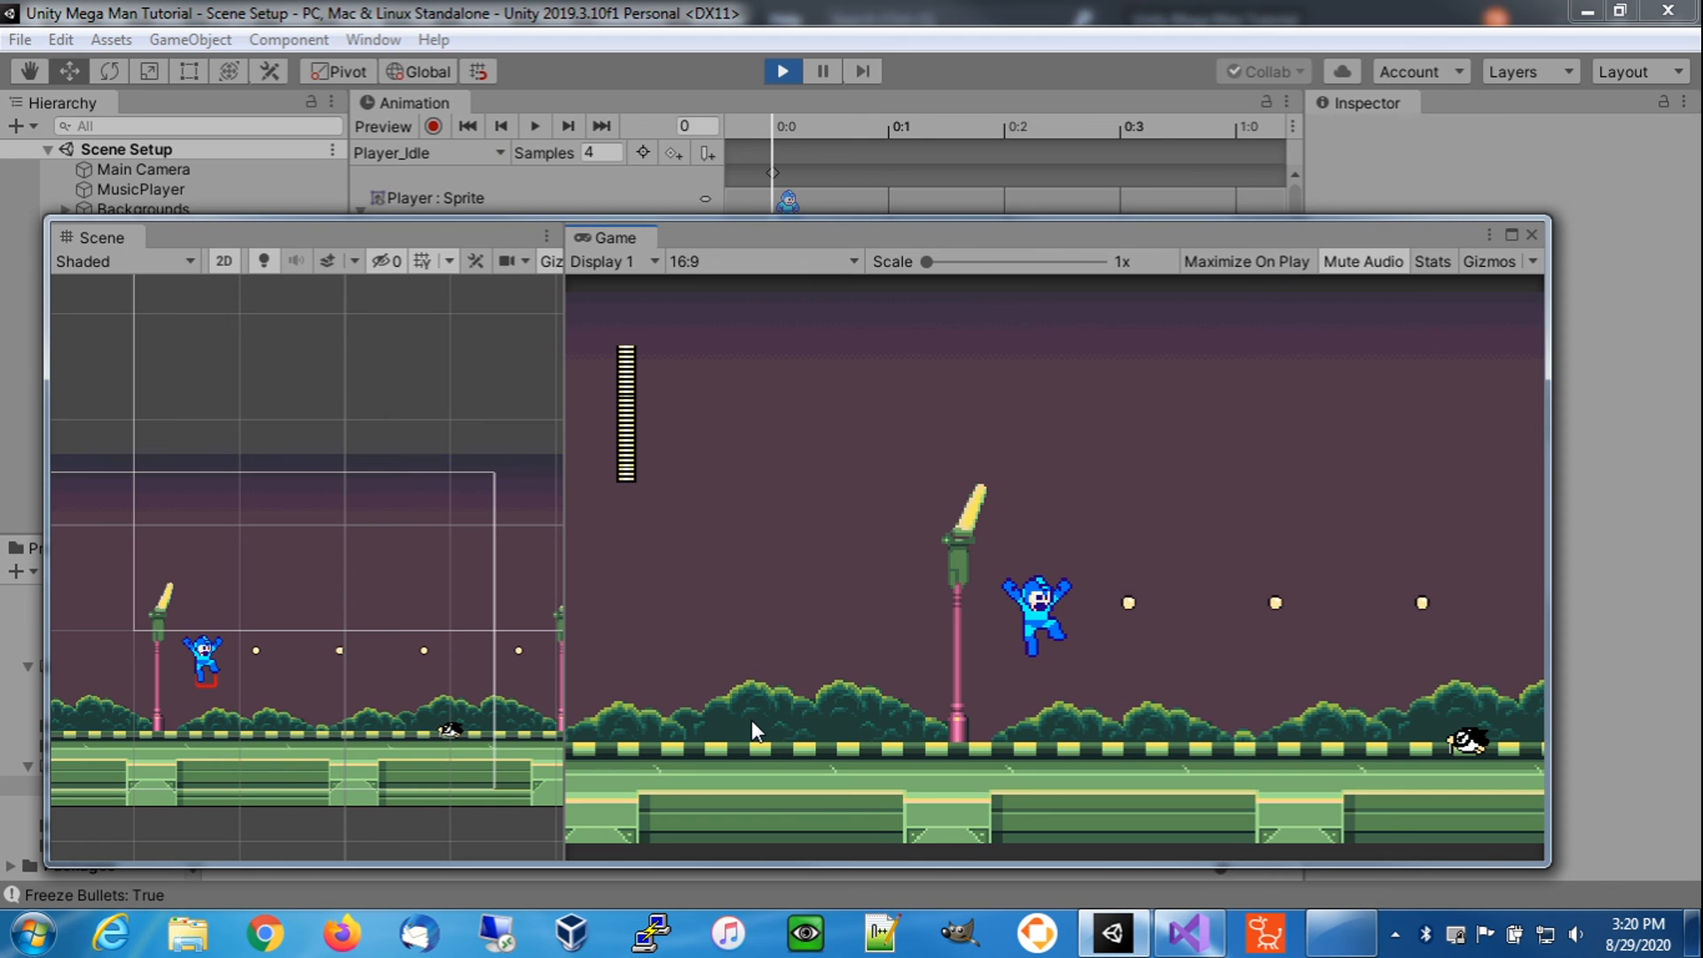
{"action": "key", "text": "p"}
{"action": "key", "text": "Right"}
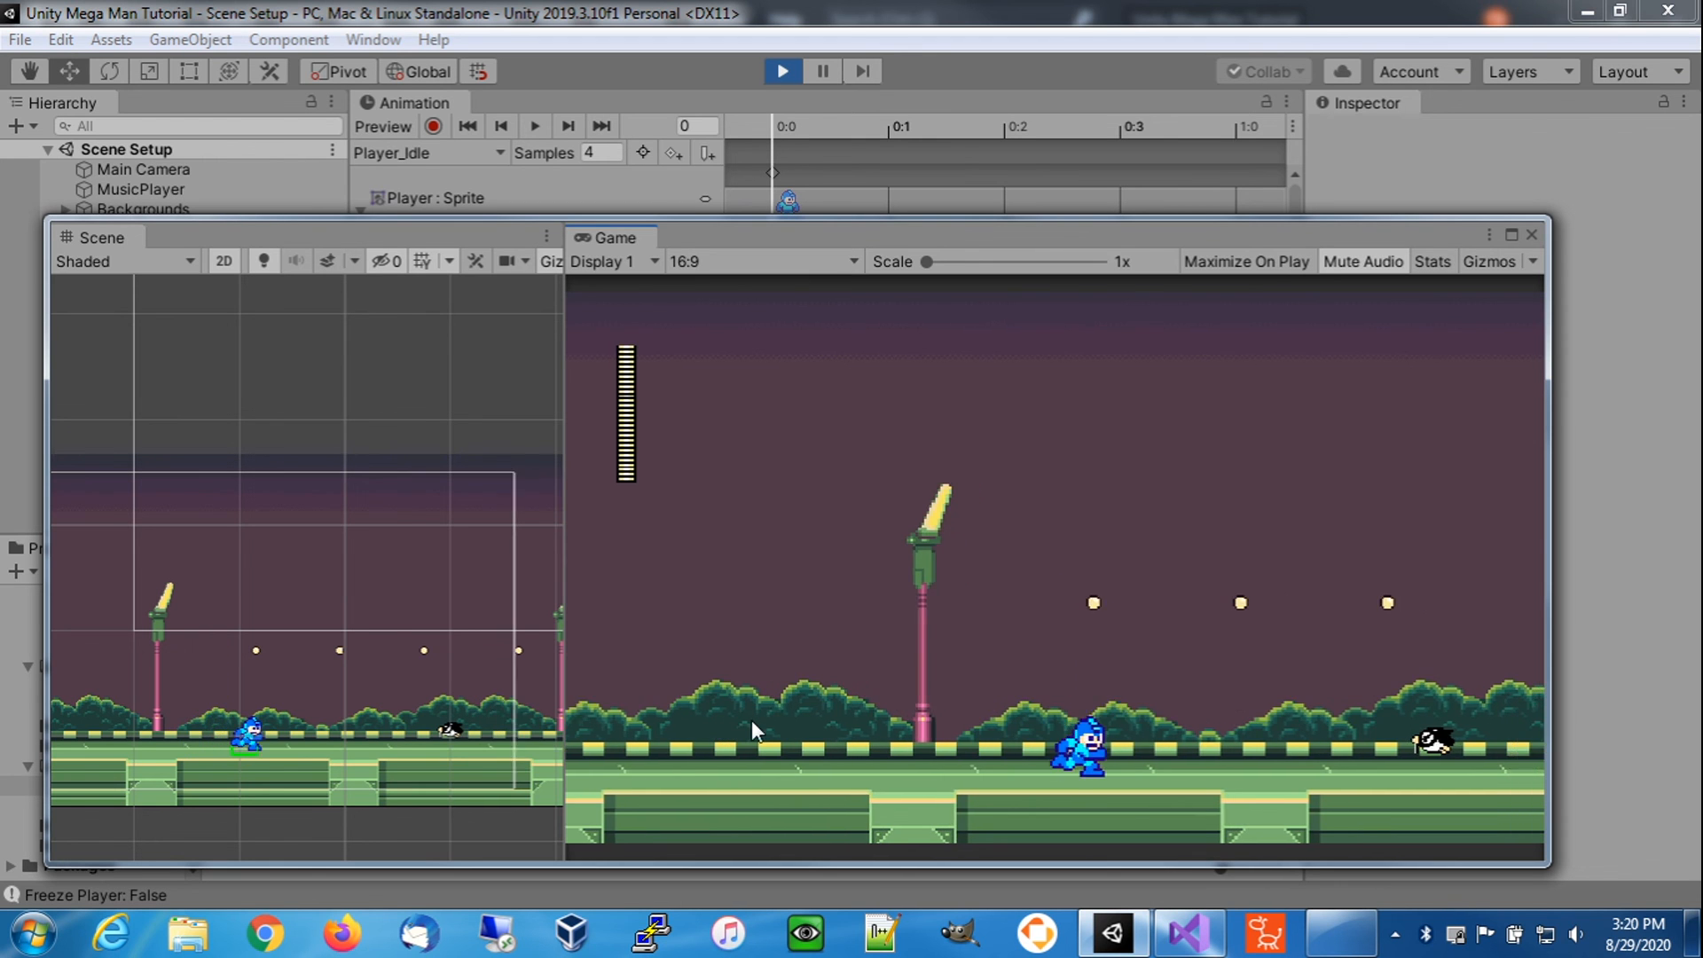
- Run and jump right past the enemies to the end of the level and unfreeze the suspended bullets
{"action": "key", "text": "Right"}
{"action": "key", "text": "space"}
{"action": "key", "text": "space"}
{"action": "key", "text": "space"}
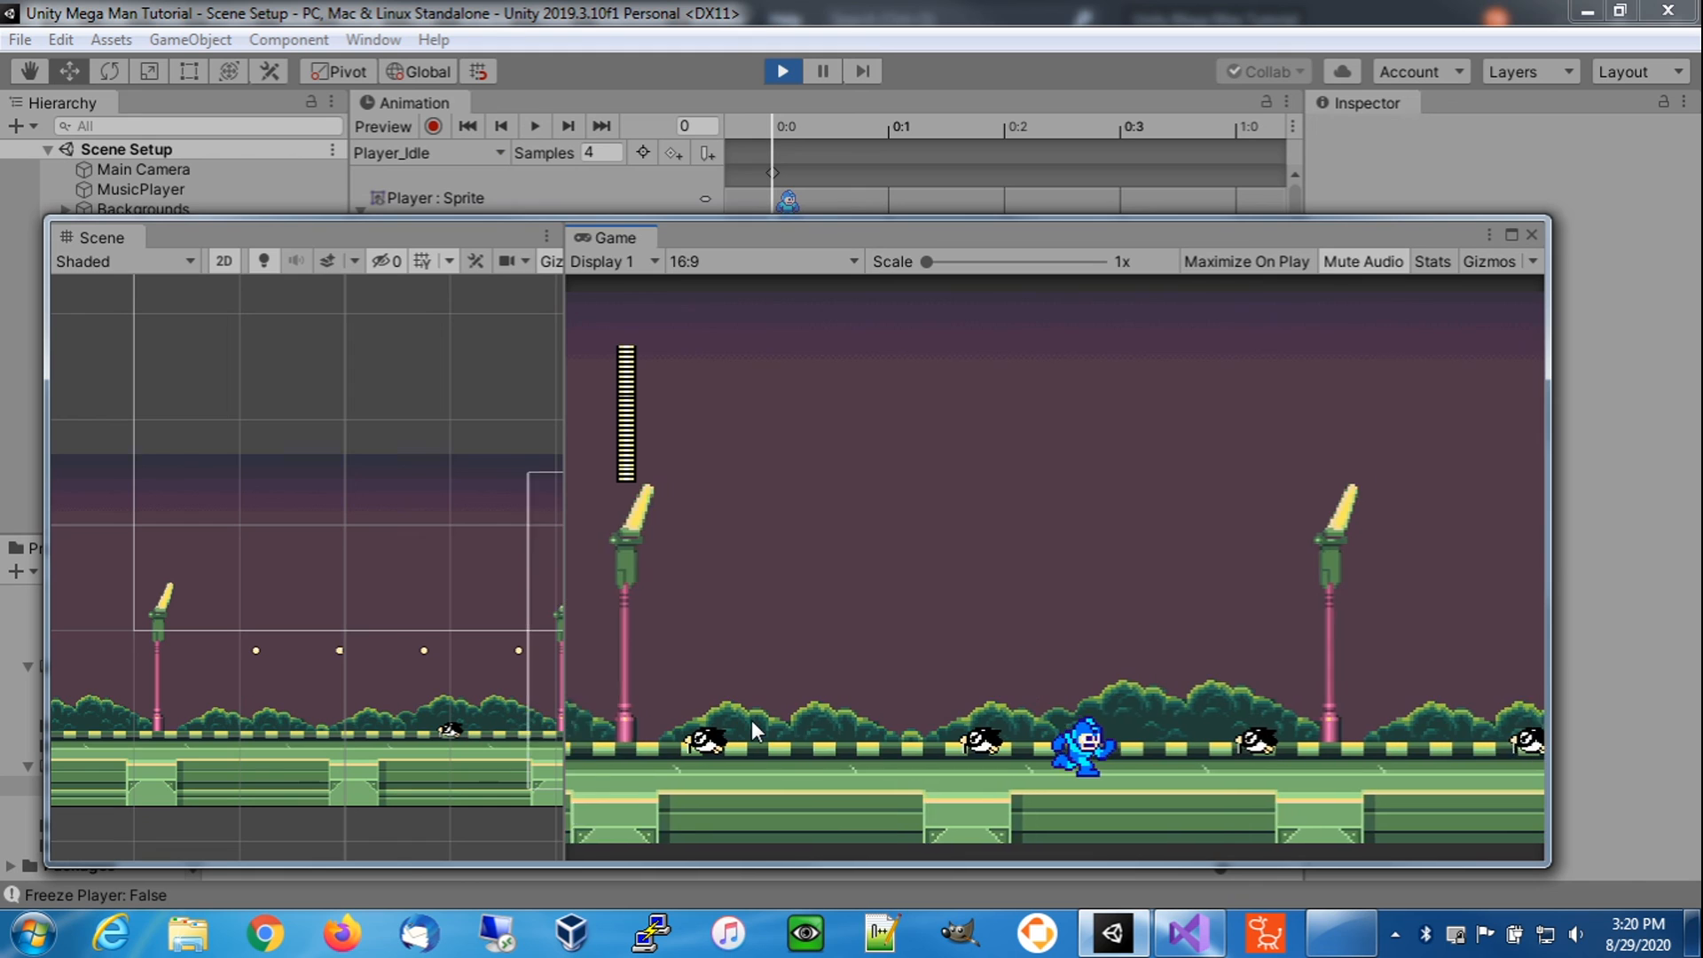
{"action": "key", "text": "space"}
{"action": "key", "text": "Left"}
{"action": "key", "text": "b"}
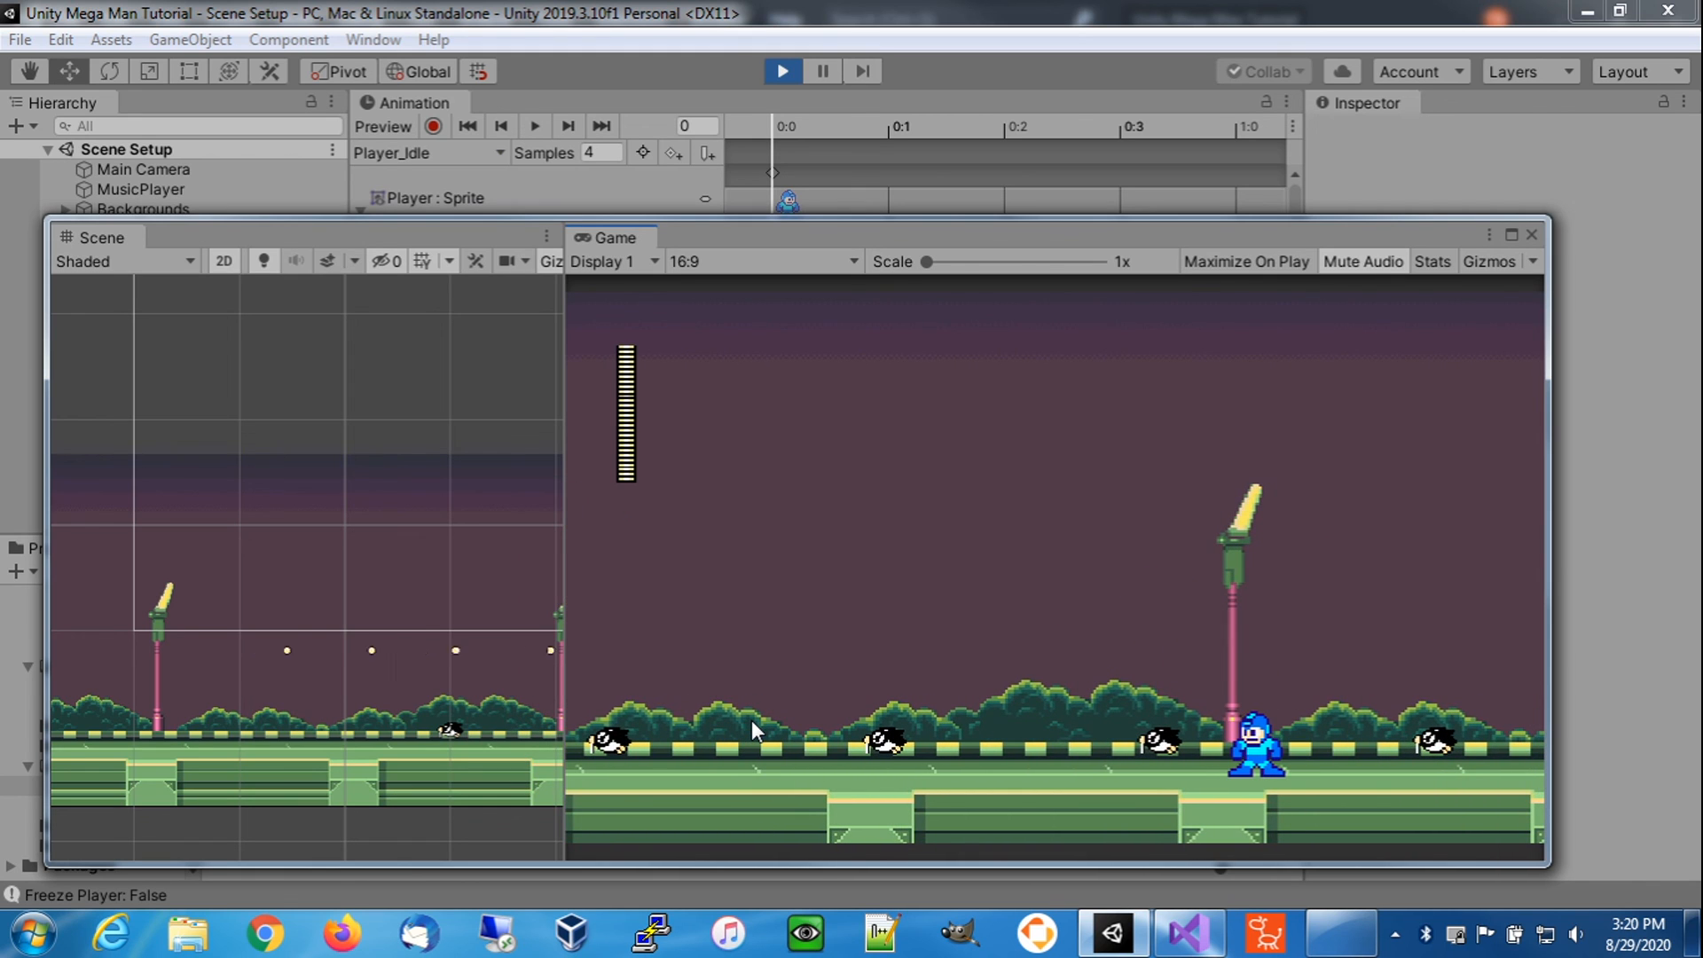
{"action": "key", "text": "Right"}
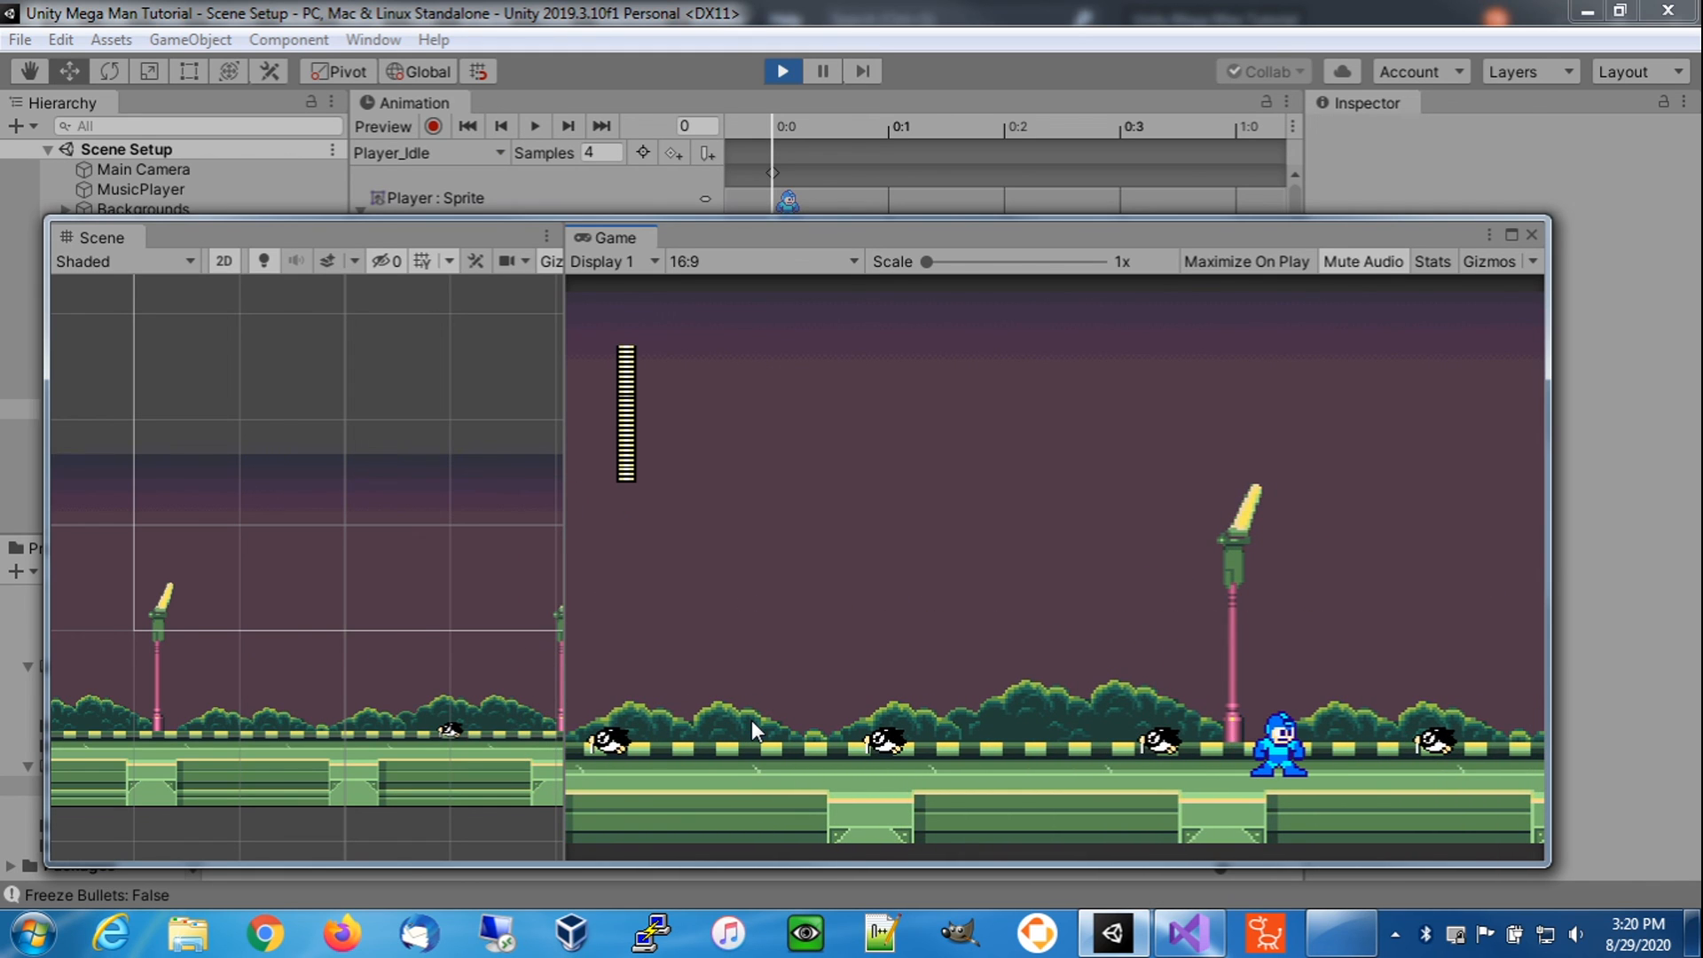
- Run back left through the level, jumping over the enemies, and toggle the input freeze
{"action": "key", "text": "Left"}
{"action": "key", "text": "space"}
{"action": "key", "text": "space"}
{"action": "key", "text": "space"}
{"action": "key", "text": "space"}
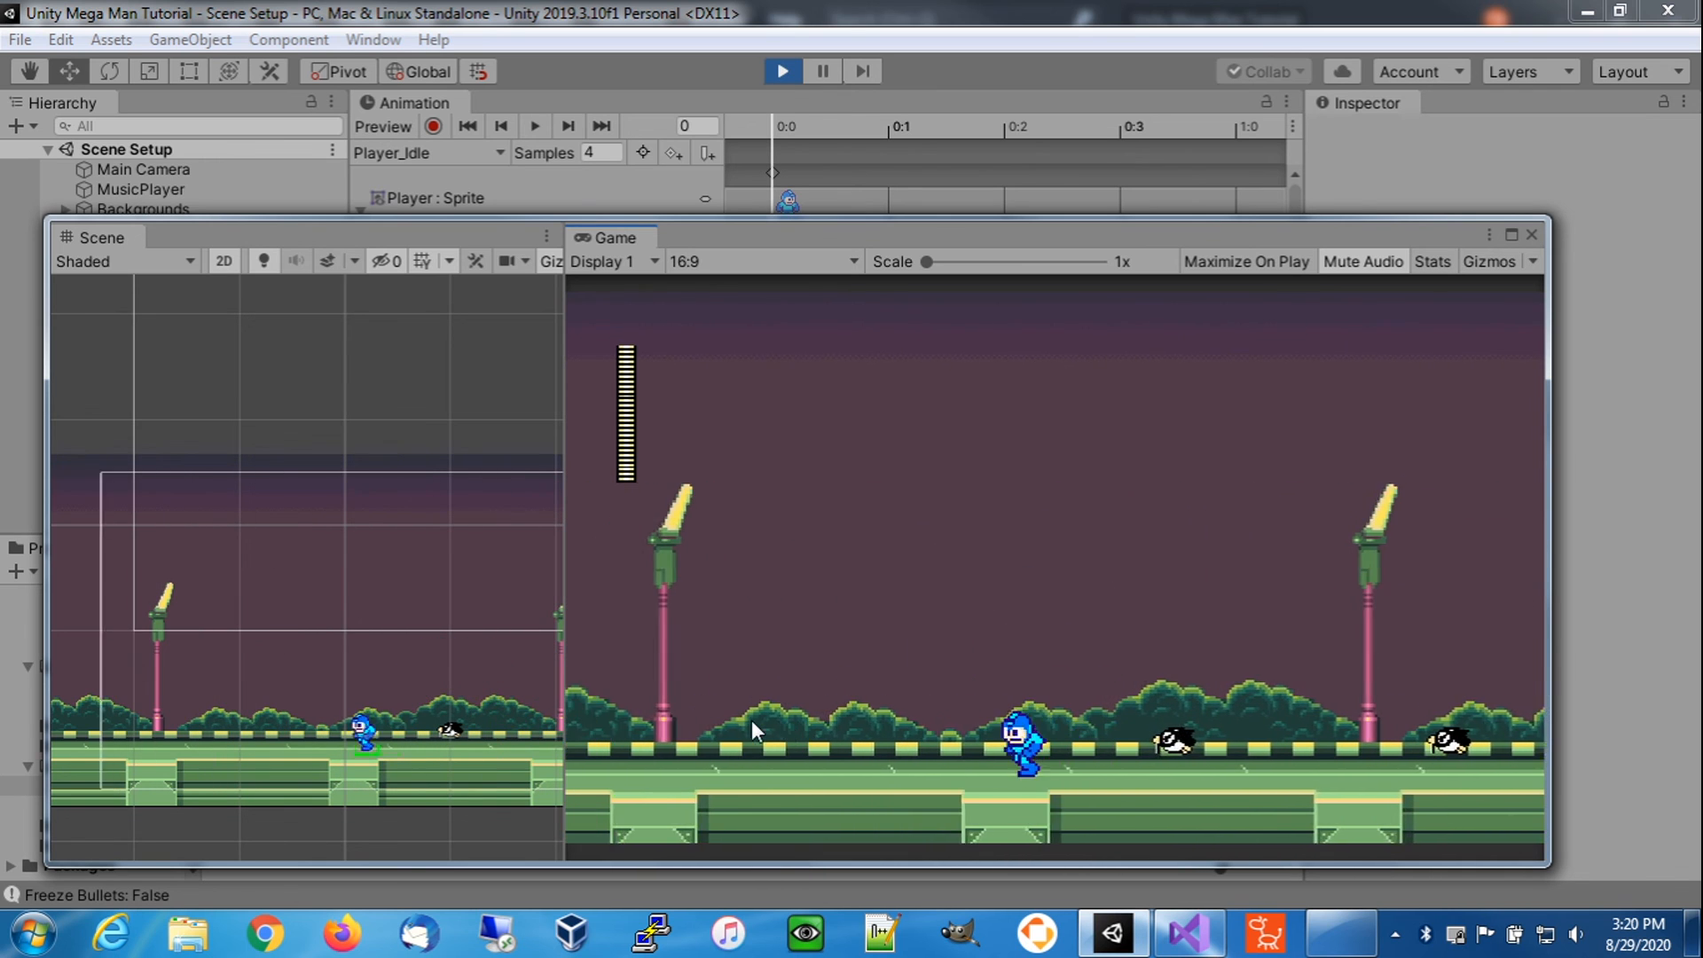
{"action": "key", "text": "k"}
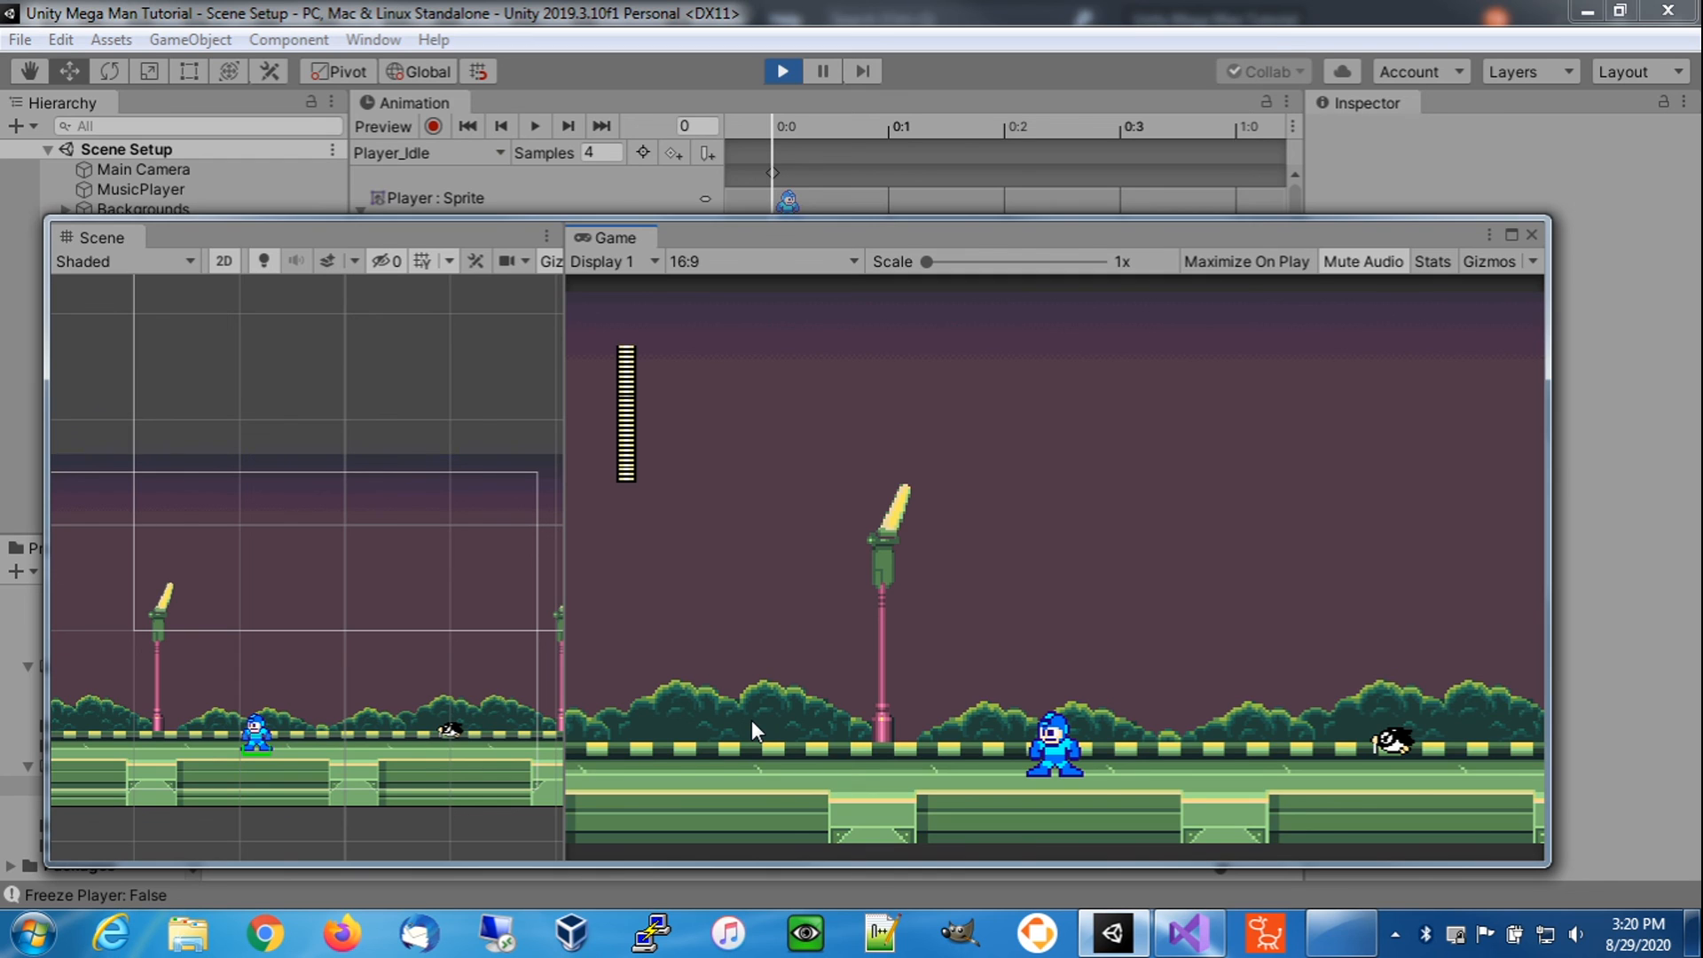
- Jump, freeze the player in mid-air, and fire three shots from the frozen position
{"action": "key", "text": "space"}
{"action": "key", "text": "space"}
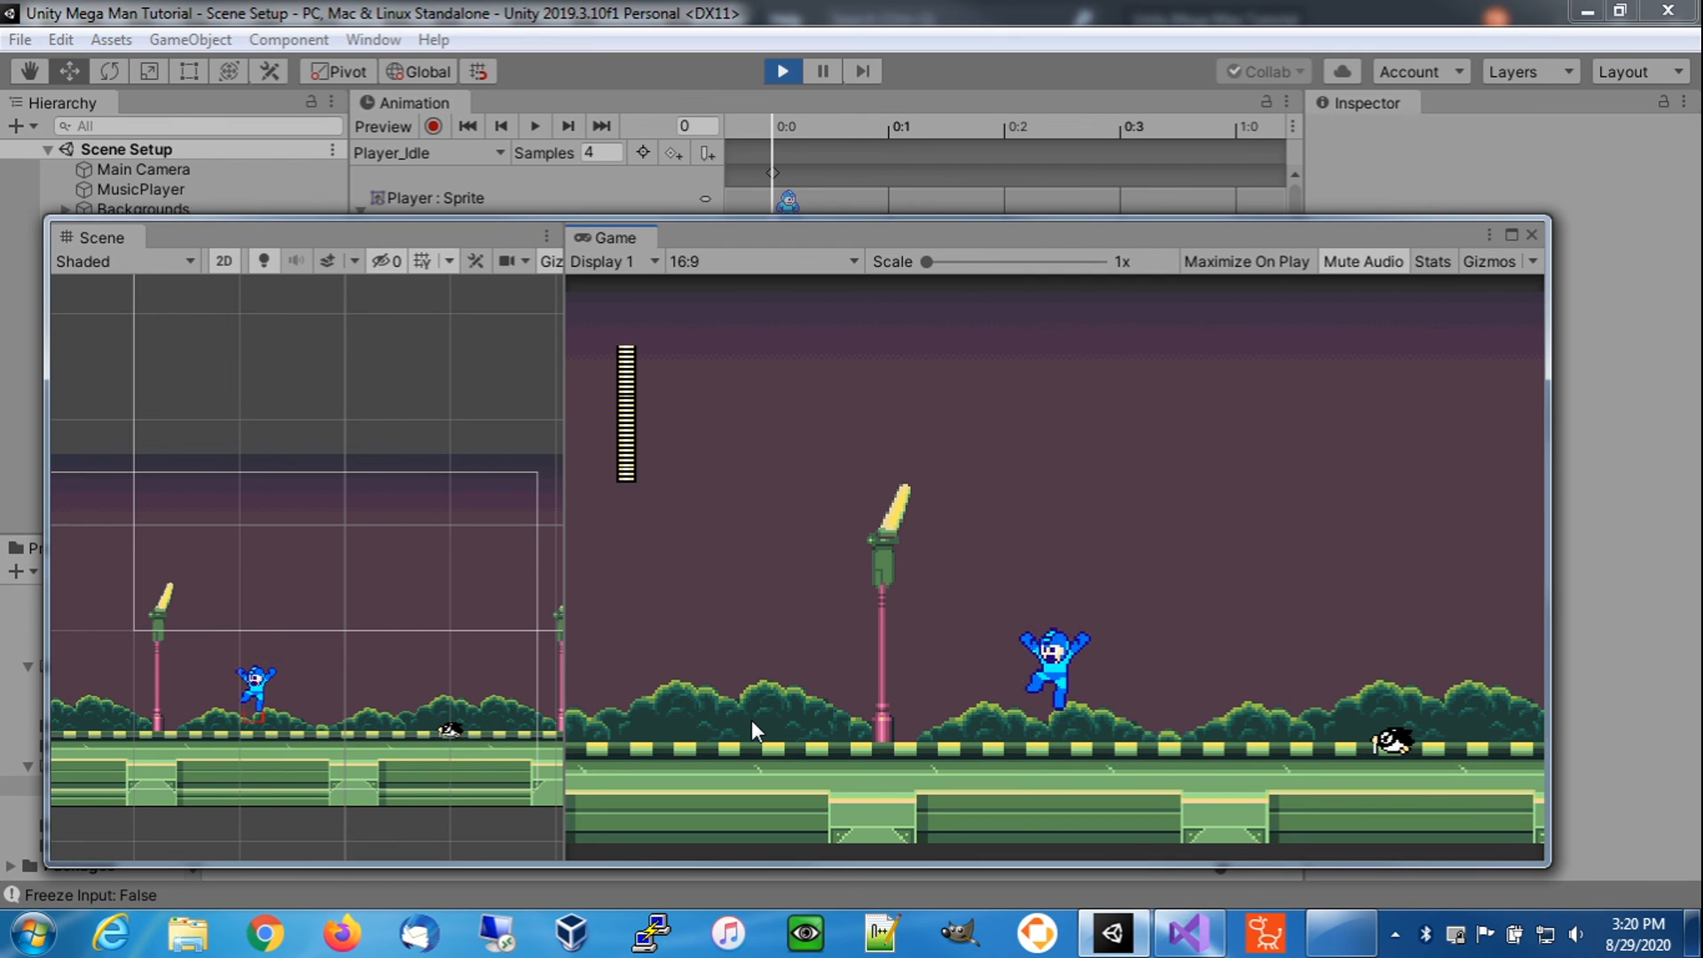
{"action": "key", "text": "p"}
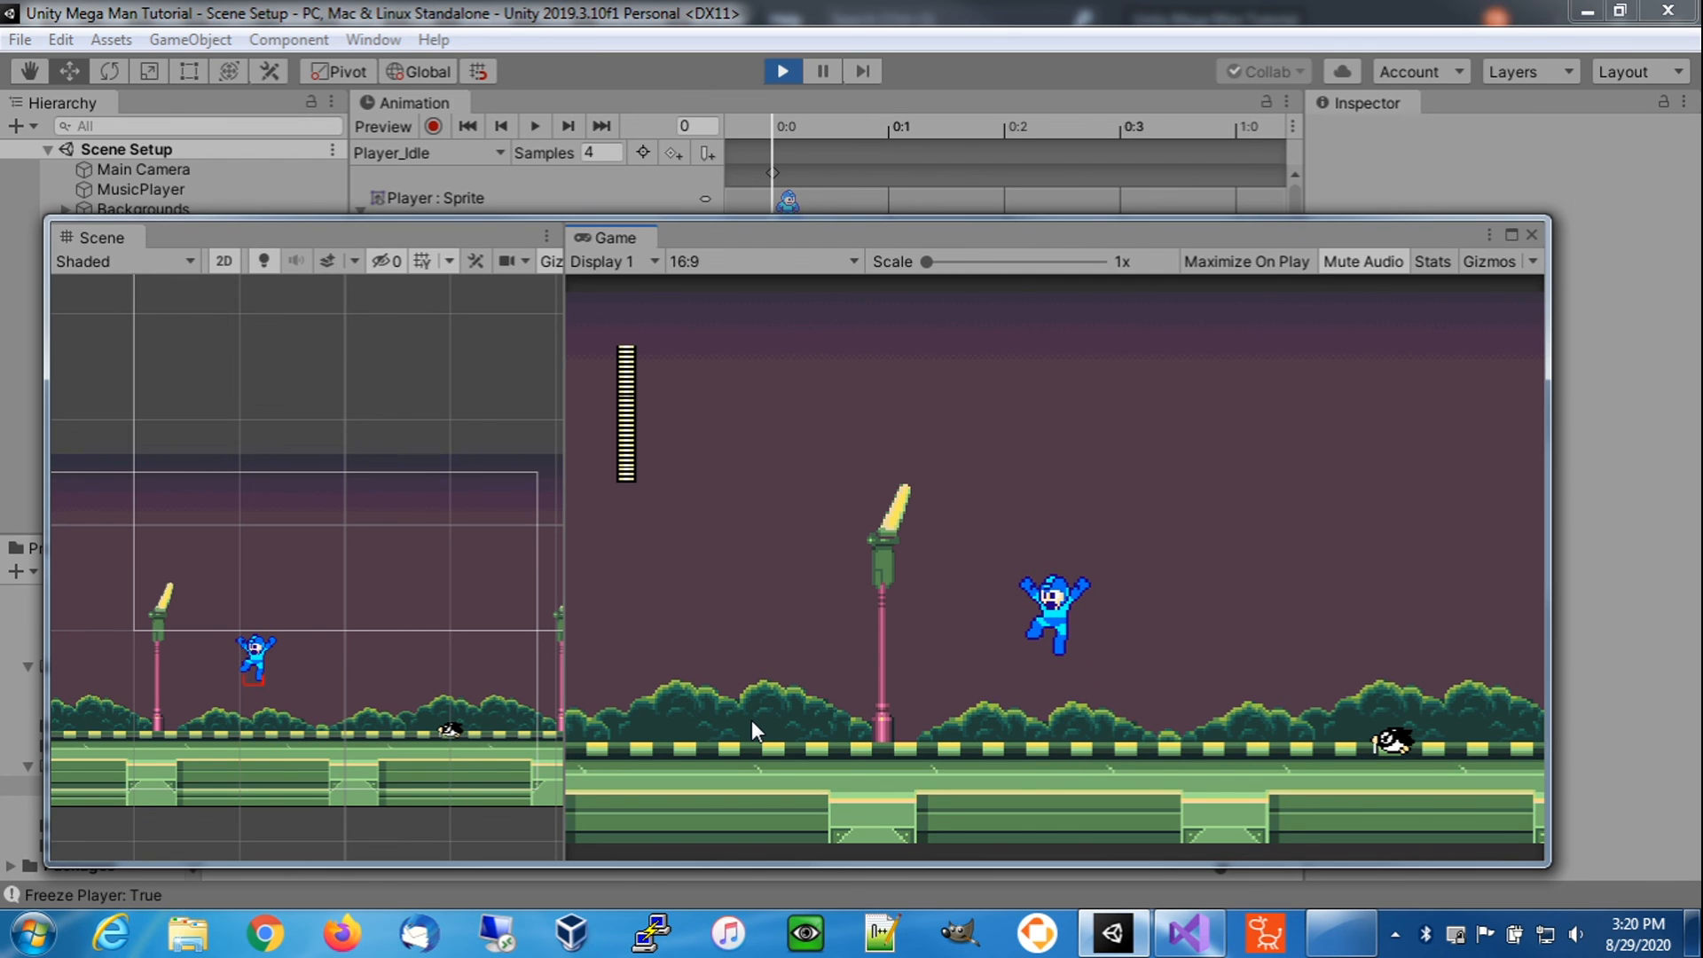
{"action": "key", "text": "c"}
{"action": "key", "text": "c"}
{"action": "key", "text": "c"}
- Toggle the bullet freeze on and off, unfreeze the player, and test running in both directions
{"action": "key", "text": "b"}
{"action": "key", "text": "b"}
{"action": "key", "text": "p"}
{"action": "key", "text": "Right"}
{"action": "key", "text": "Left"}
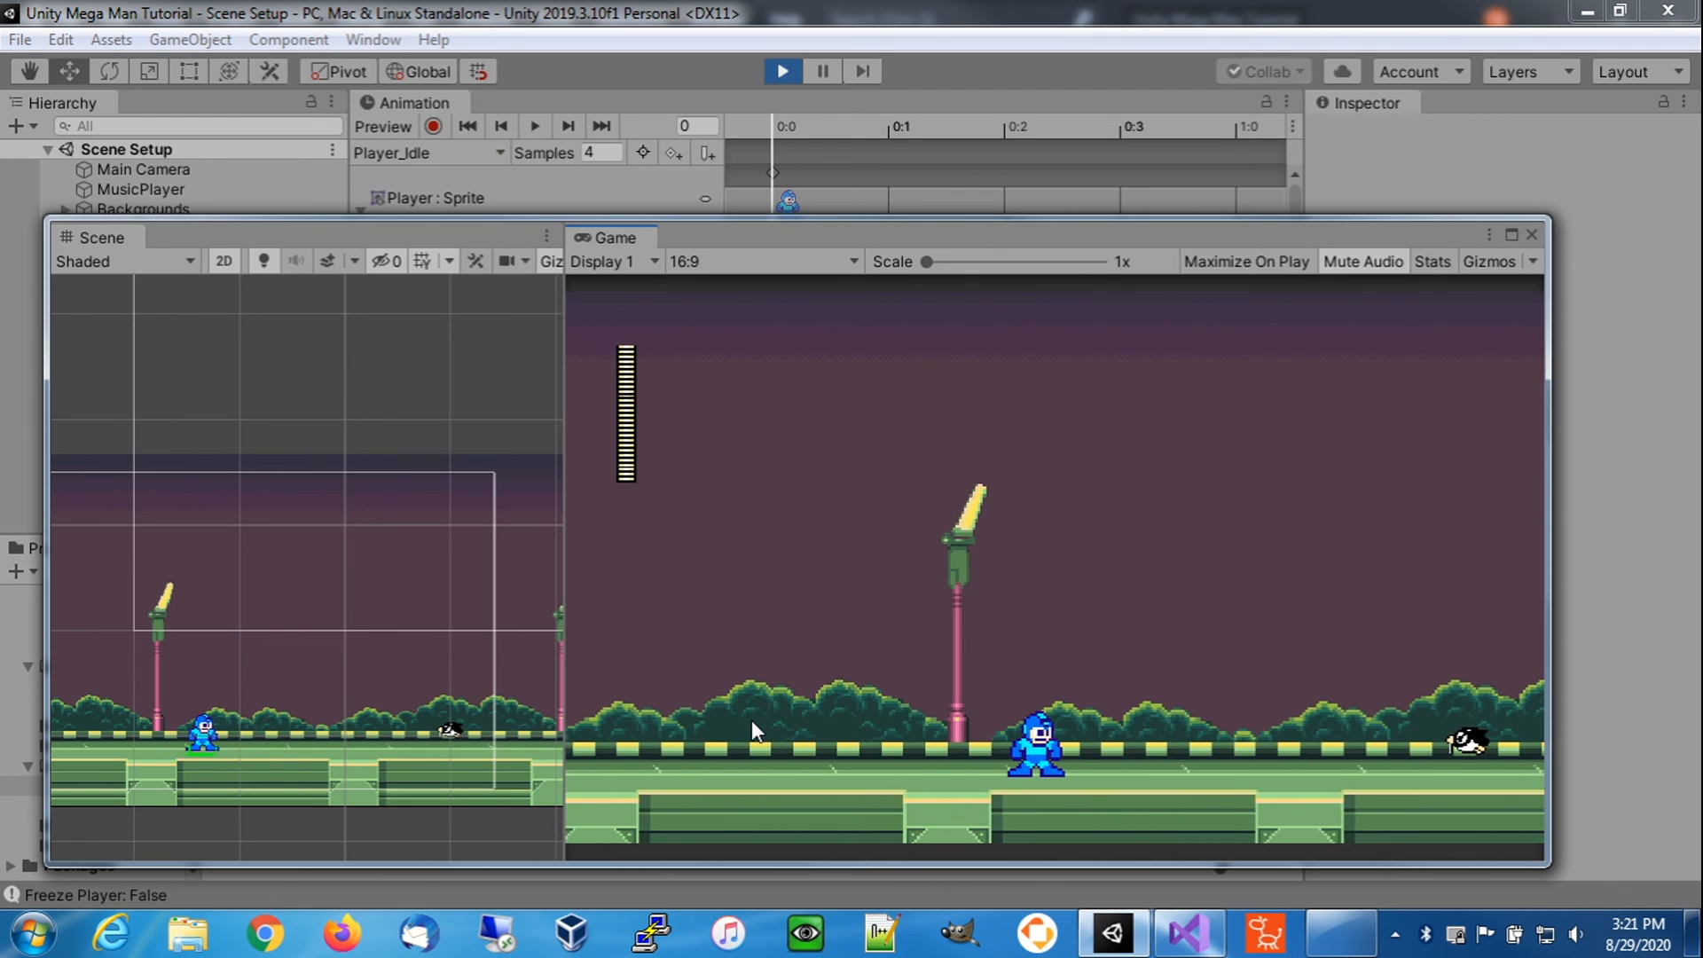
- Test the player's defeat explosion in mid-jump and stop the game
{"action": "key", "text": "space"}
{"action": "key", "text": "e"}
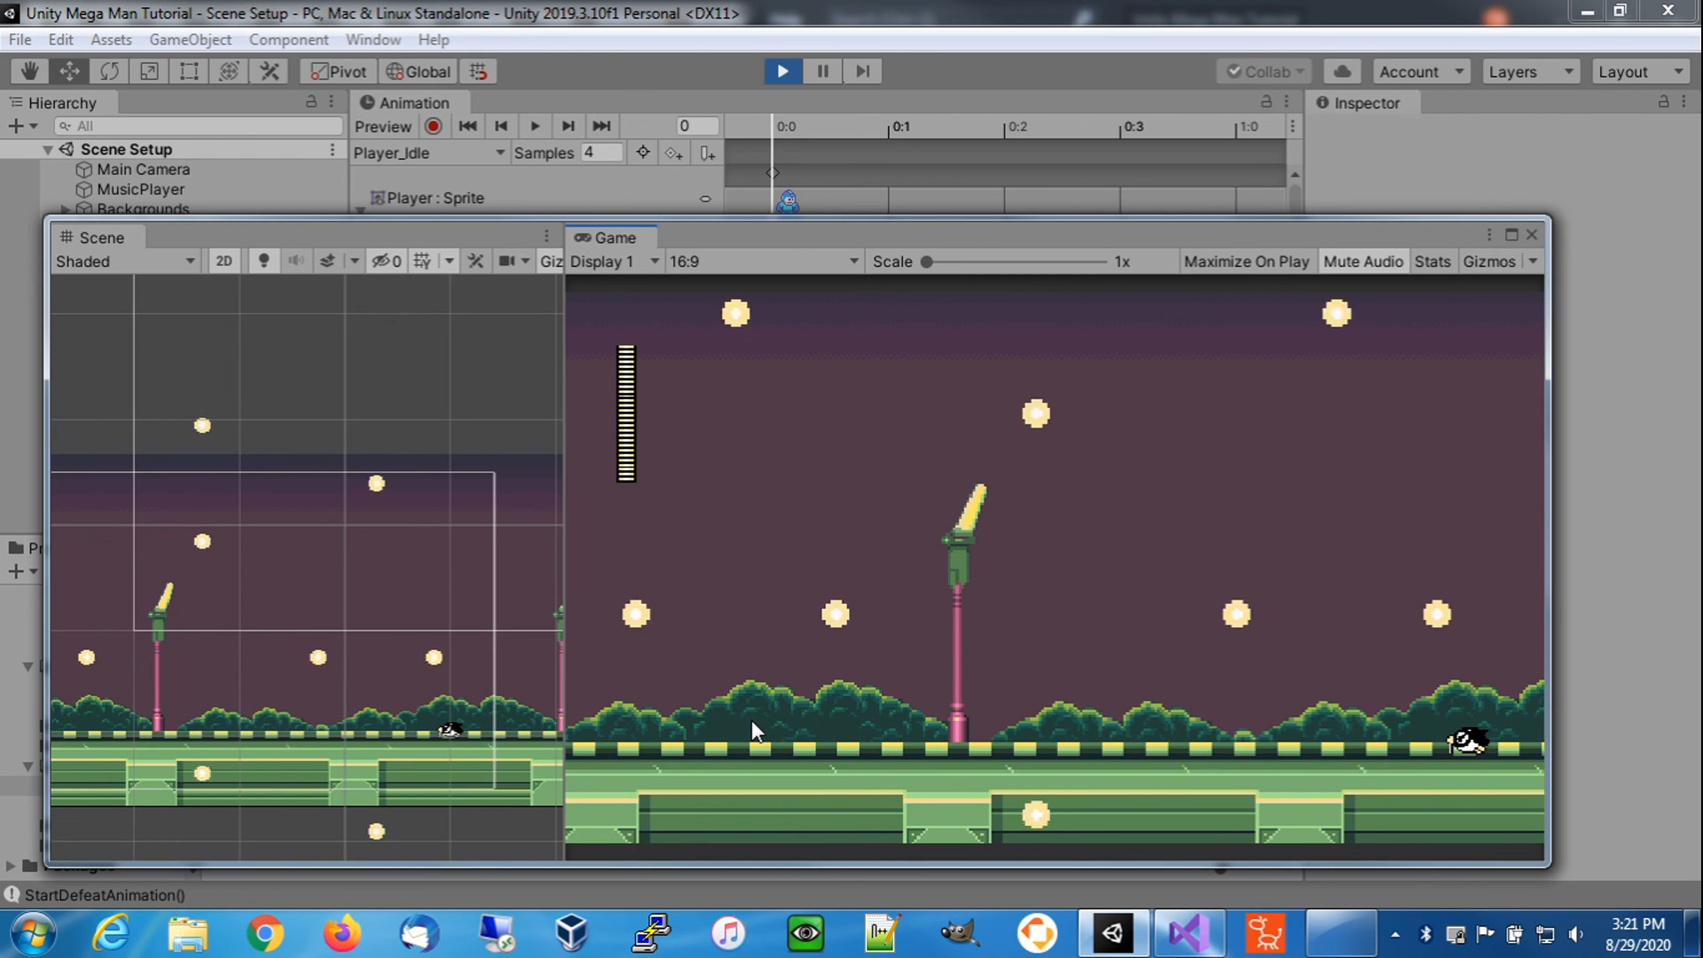
{"action": "left_click", "coordinate": [785, 73]}
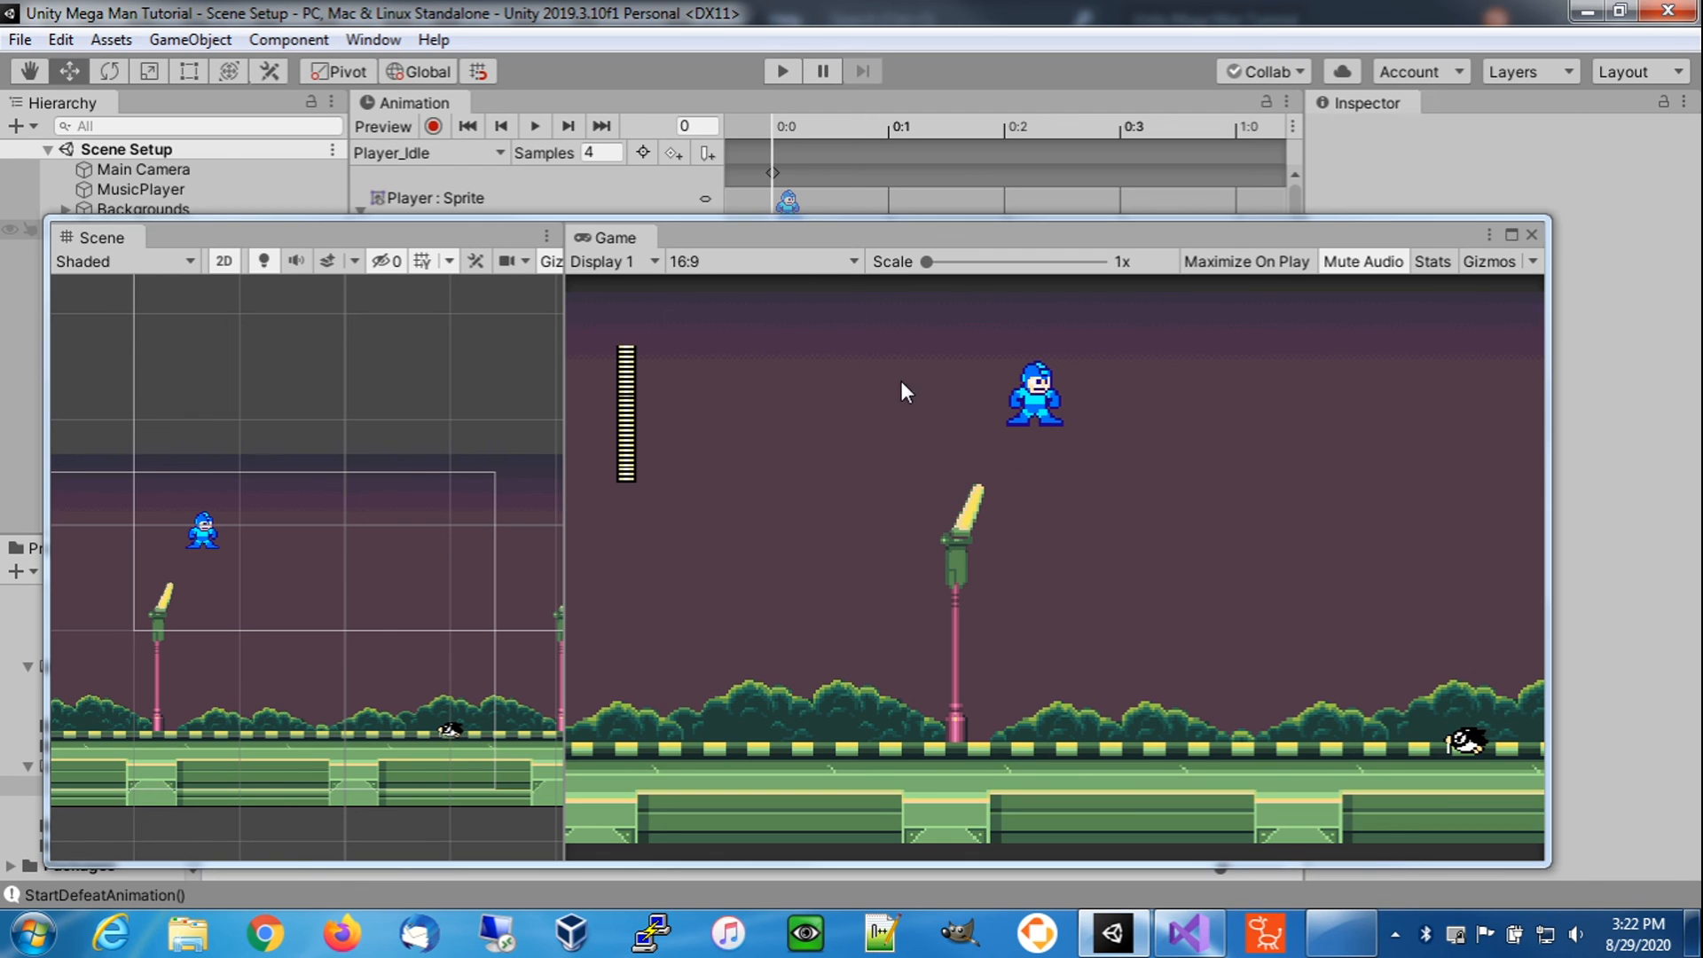
- Rerun the game, freeze the player in mid-jump, trigger the defeat explosion, and stop the game
{"action": "left_click", "coordinate": [774, 71]}
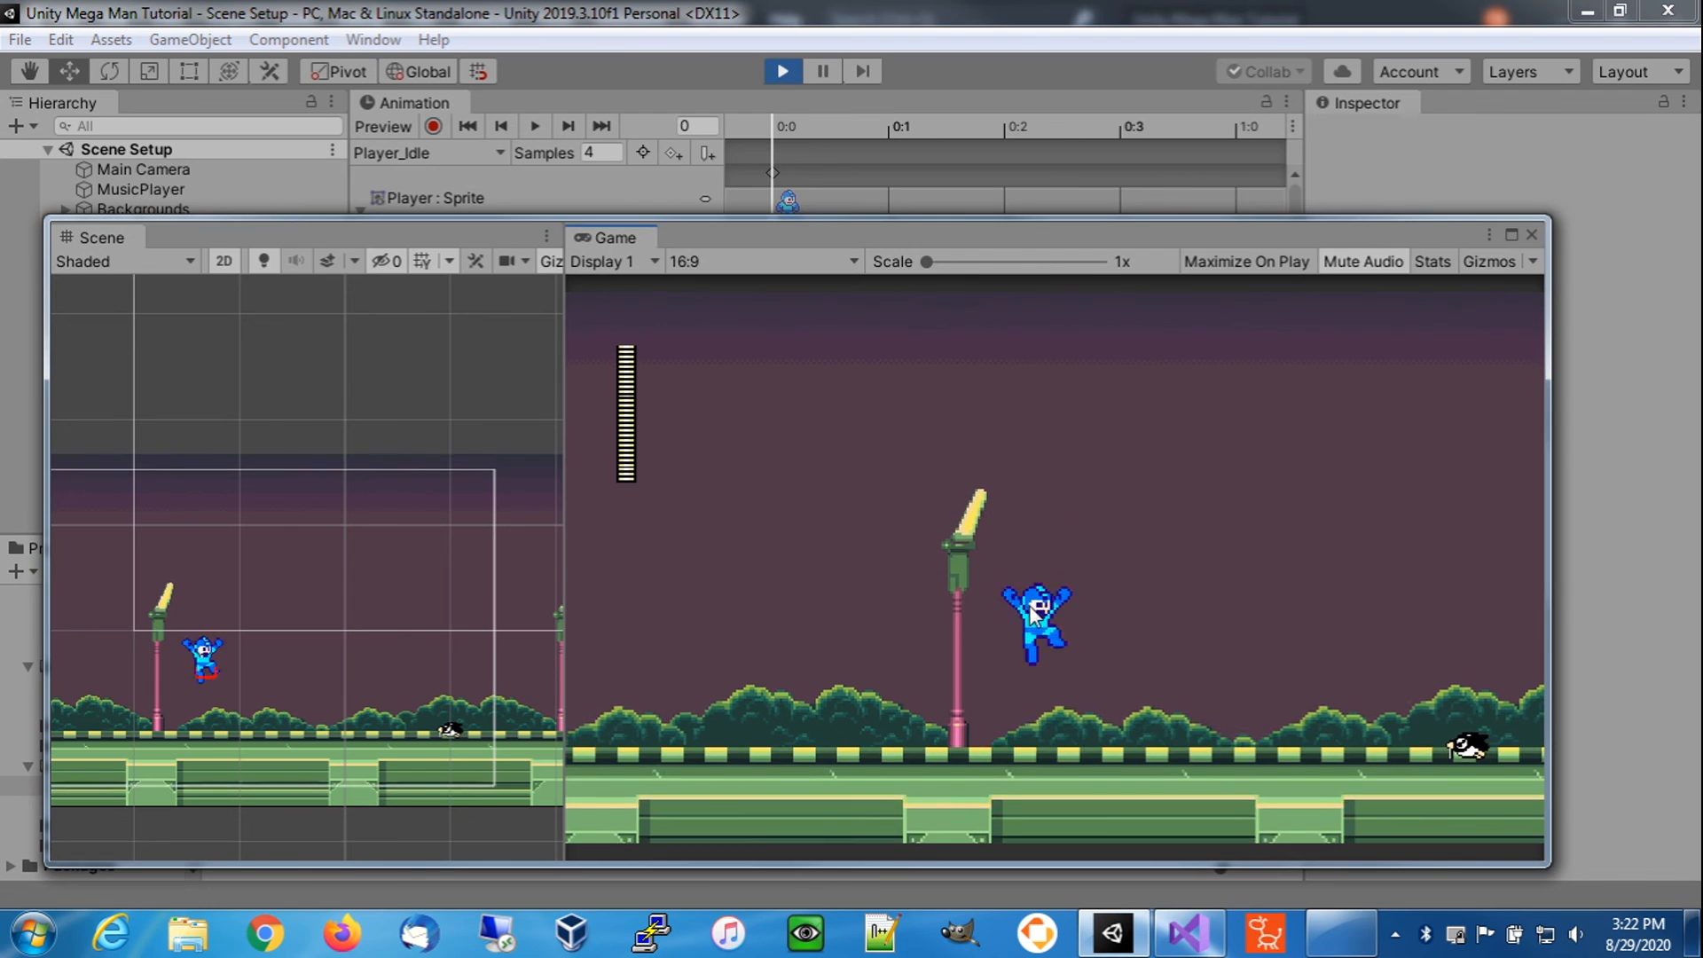
{"action": "key", "text": "space"}
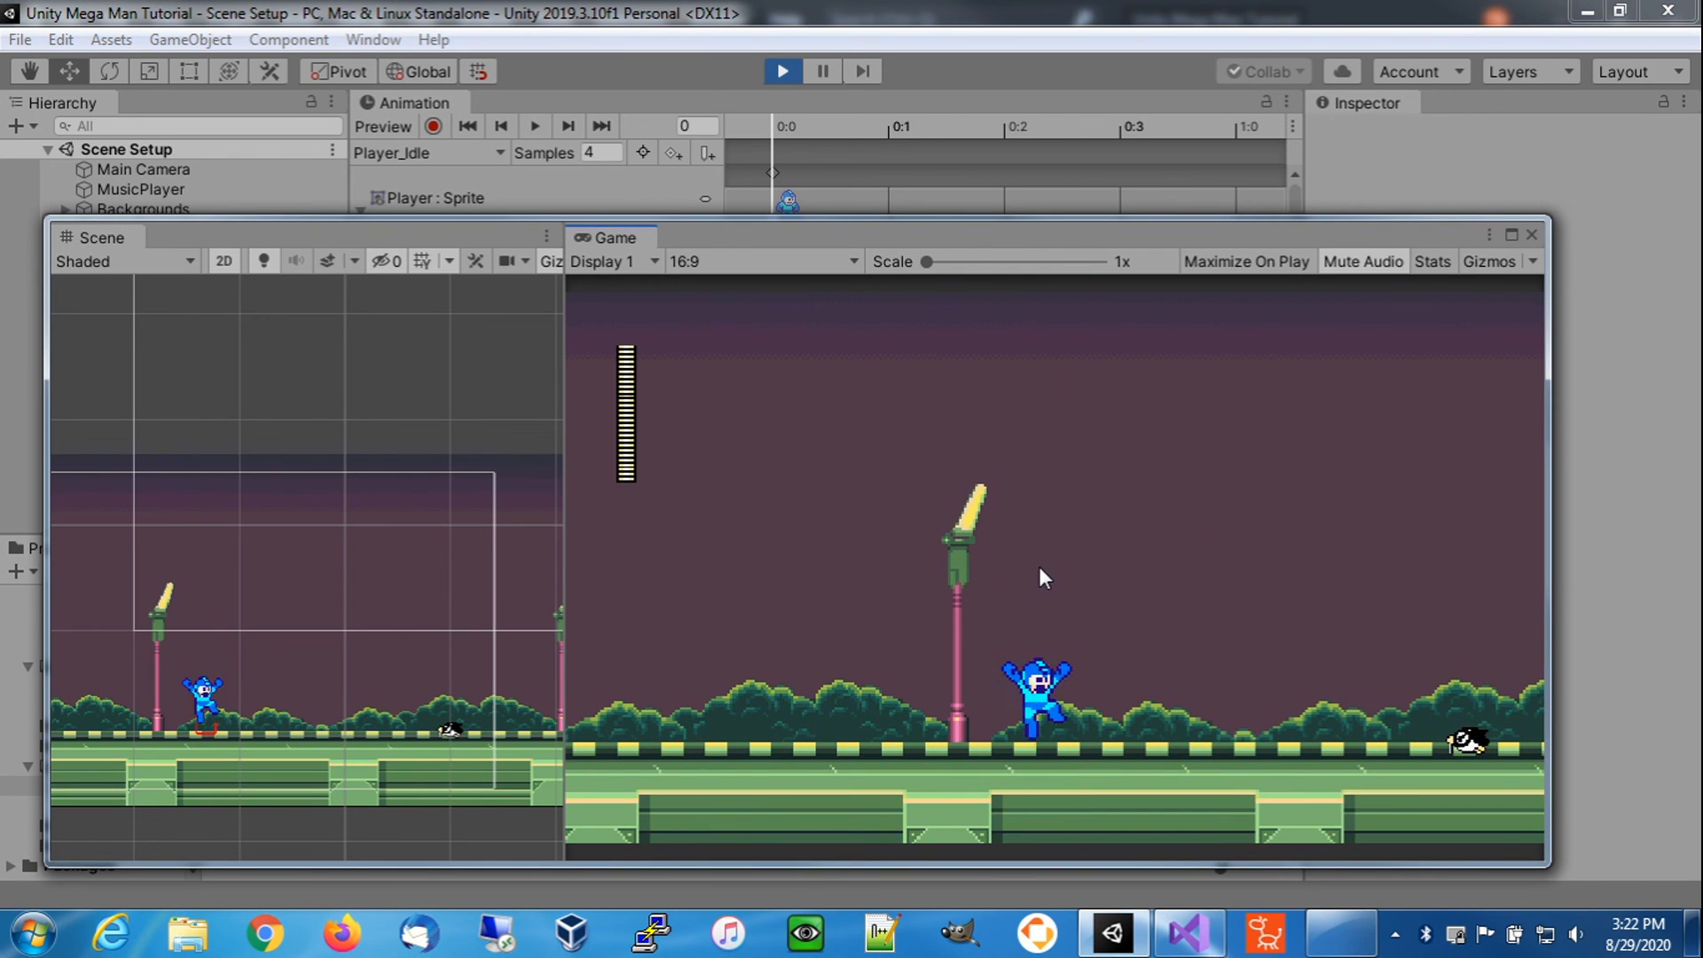
{"action": "key", "text": "p"}
{"action": "key", "text": "e"}
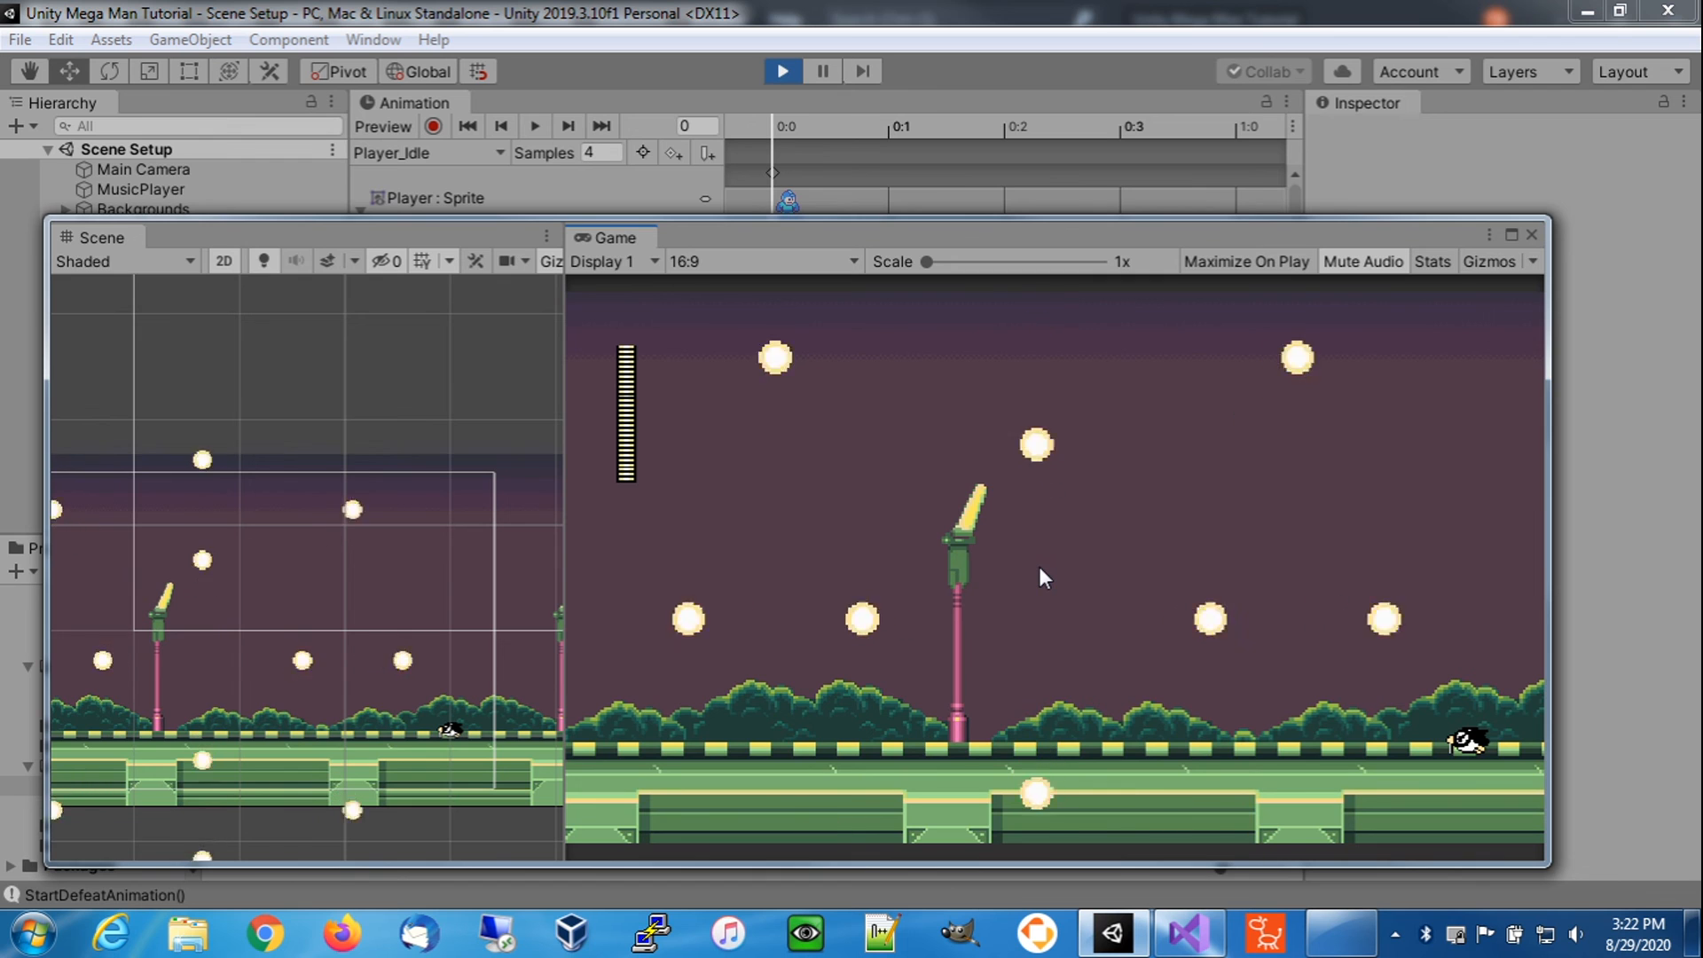
{"action": "left_click", "coordinate": [777, 73]}
- Restart the game, repeat the mid-air defeat explosion once more, and exit Play mode
{"action": "left_click", "coordinate": [777, 72]}
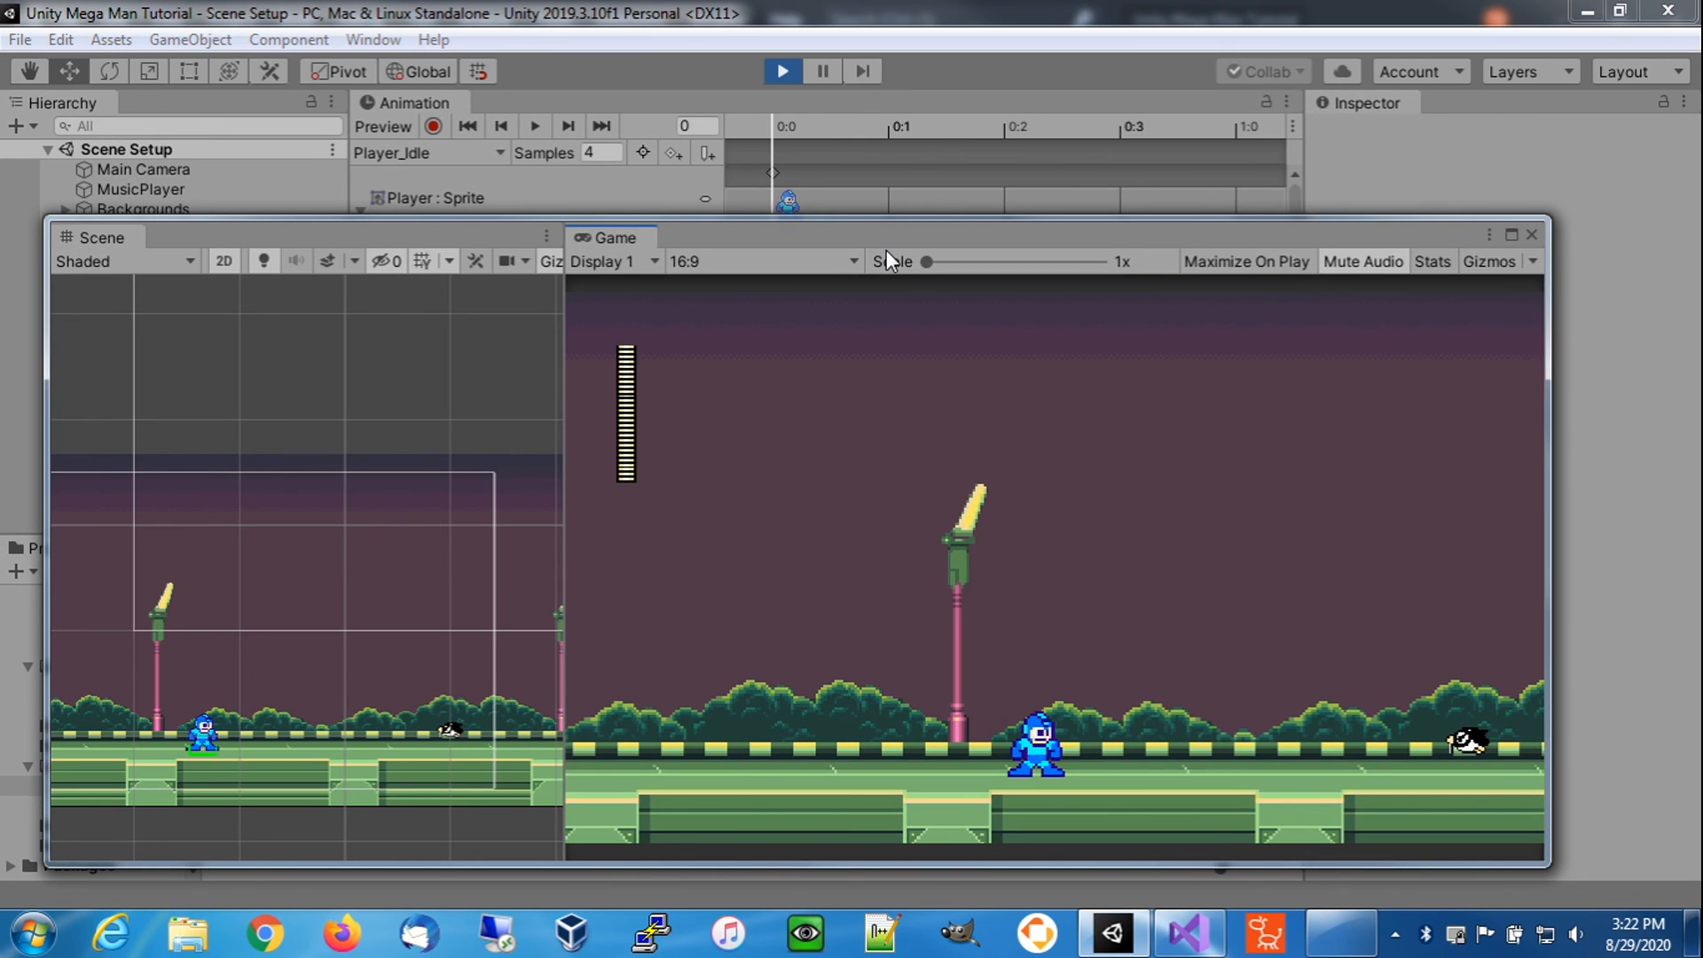
{"action": "key", "text": "space"}
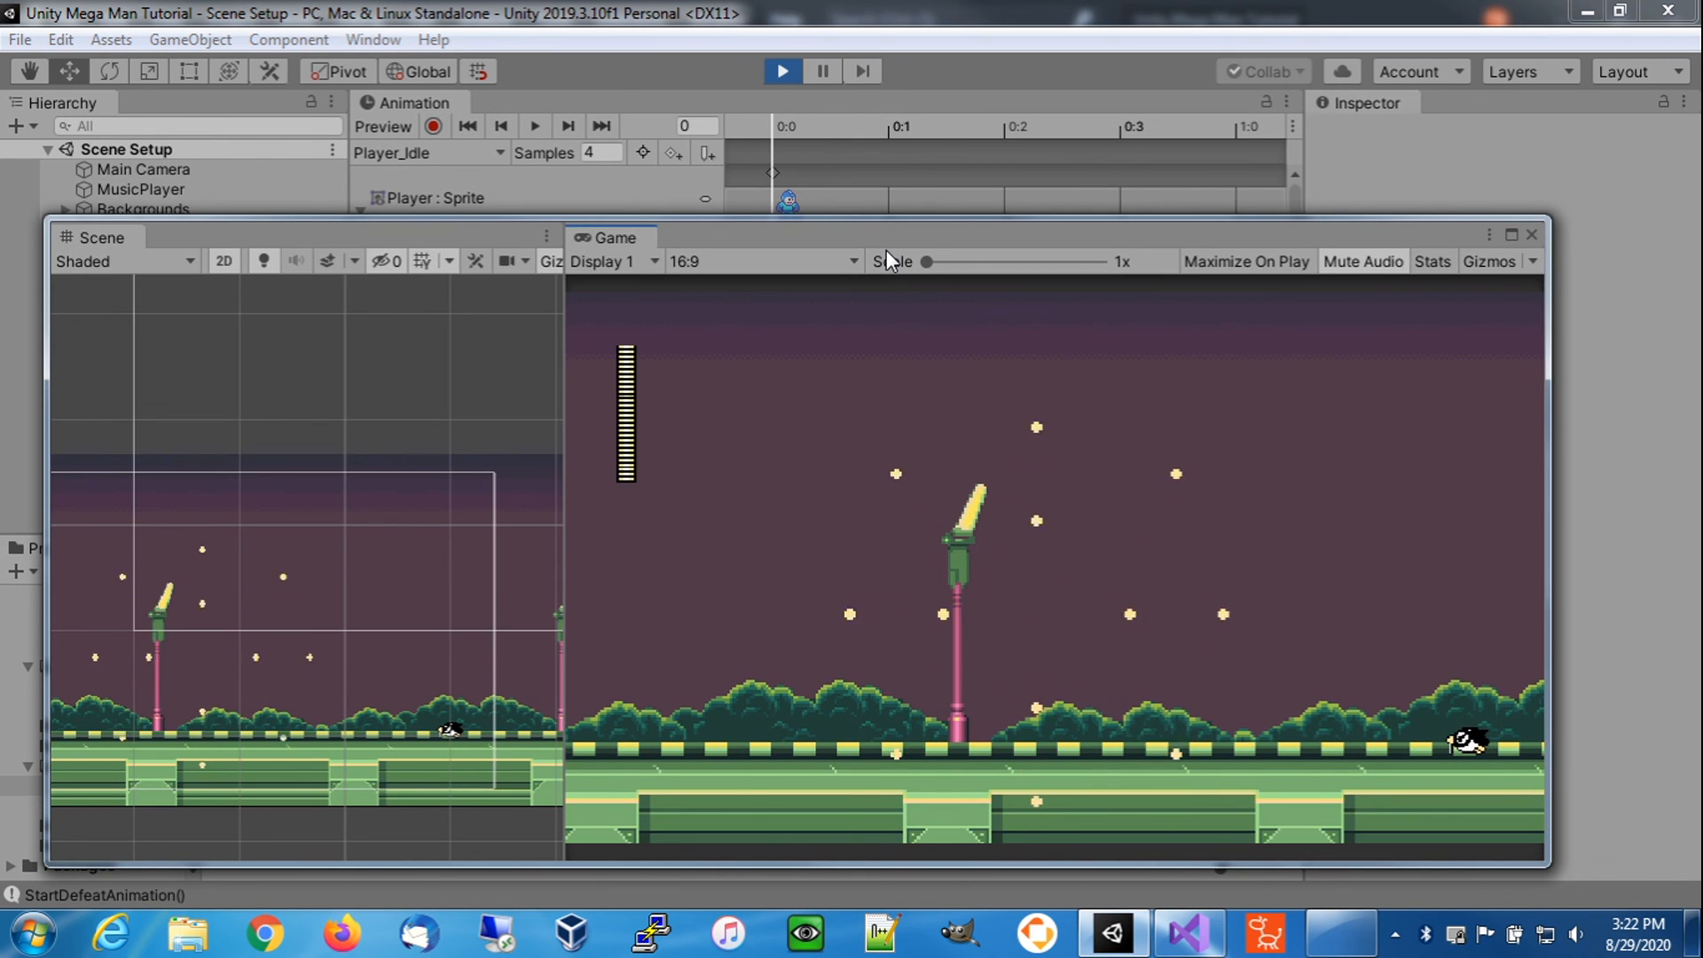
{"action": "left_click", "coordinate": [783, 72]}
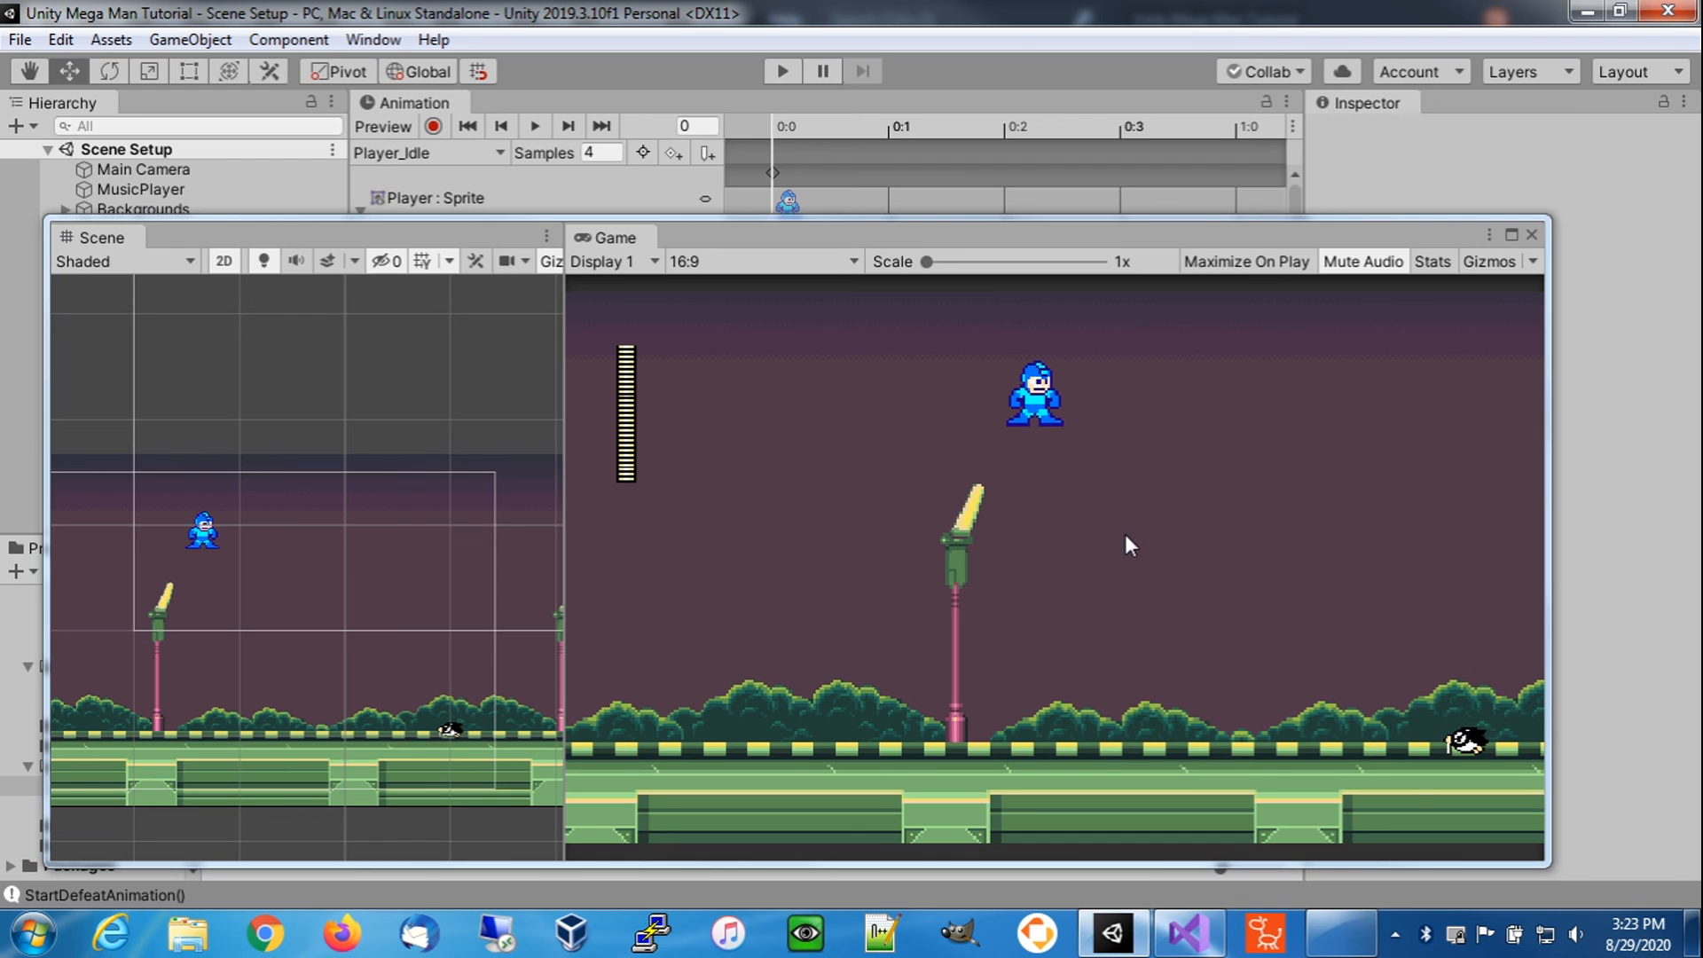
- Run the game, make the player invincible, and shoot the first enemies while running right
{"action": "left_click", "coordinate": [784, 73]}
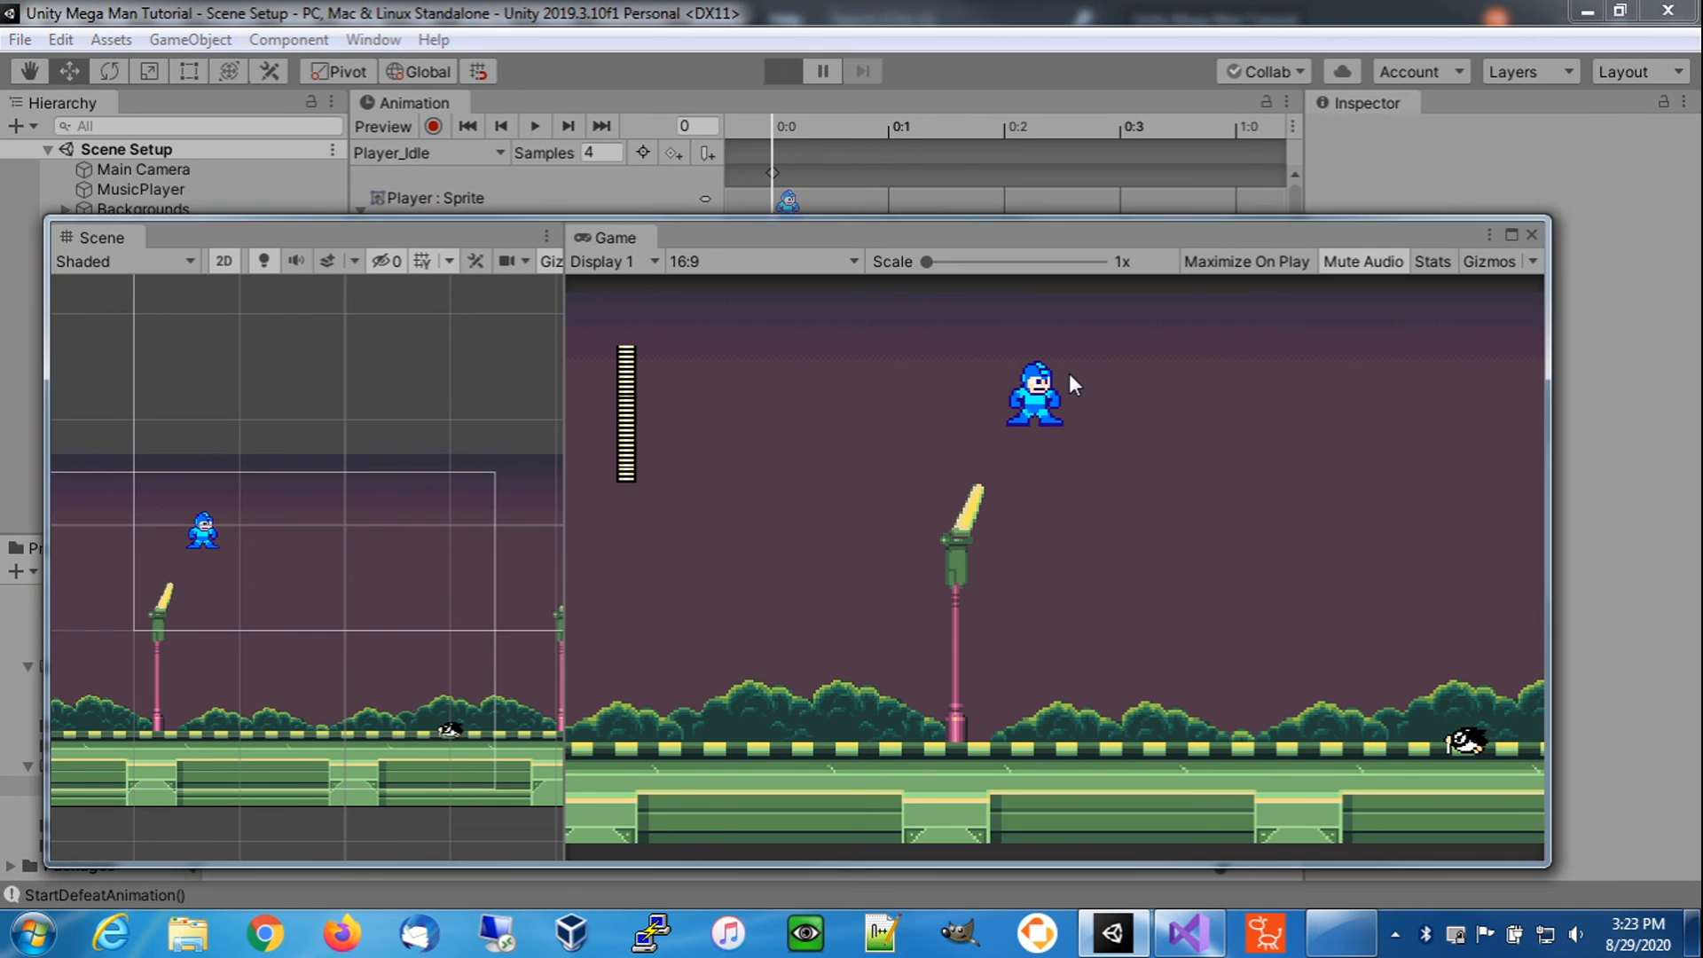
{"action": "key", "text": "Right"}
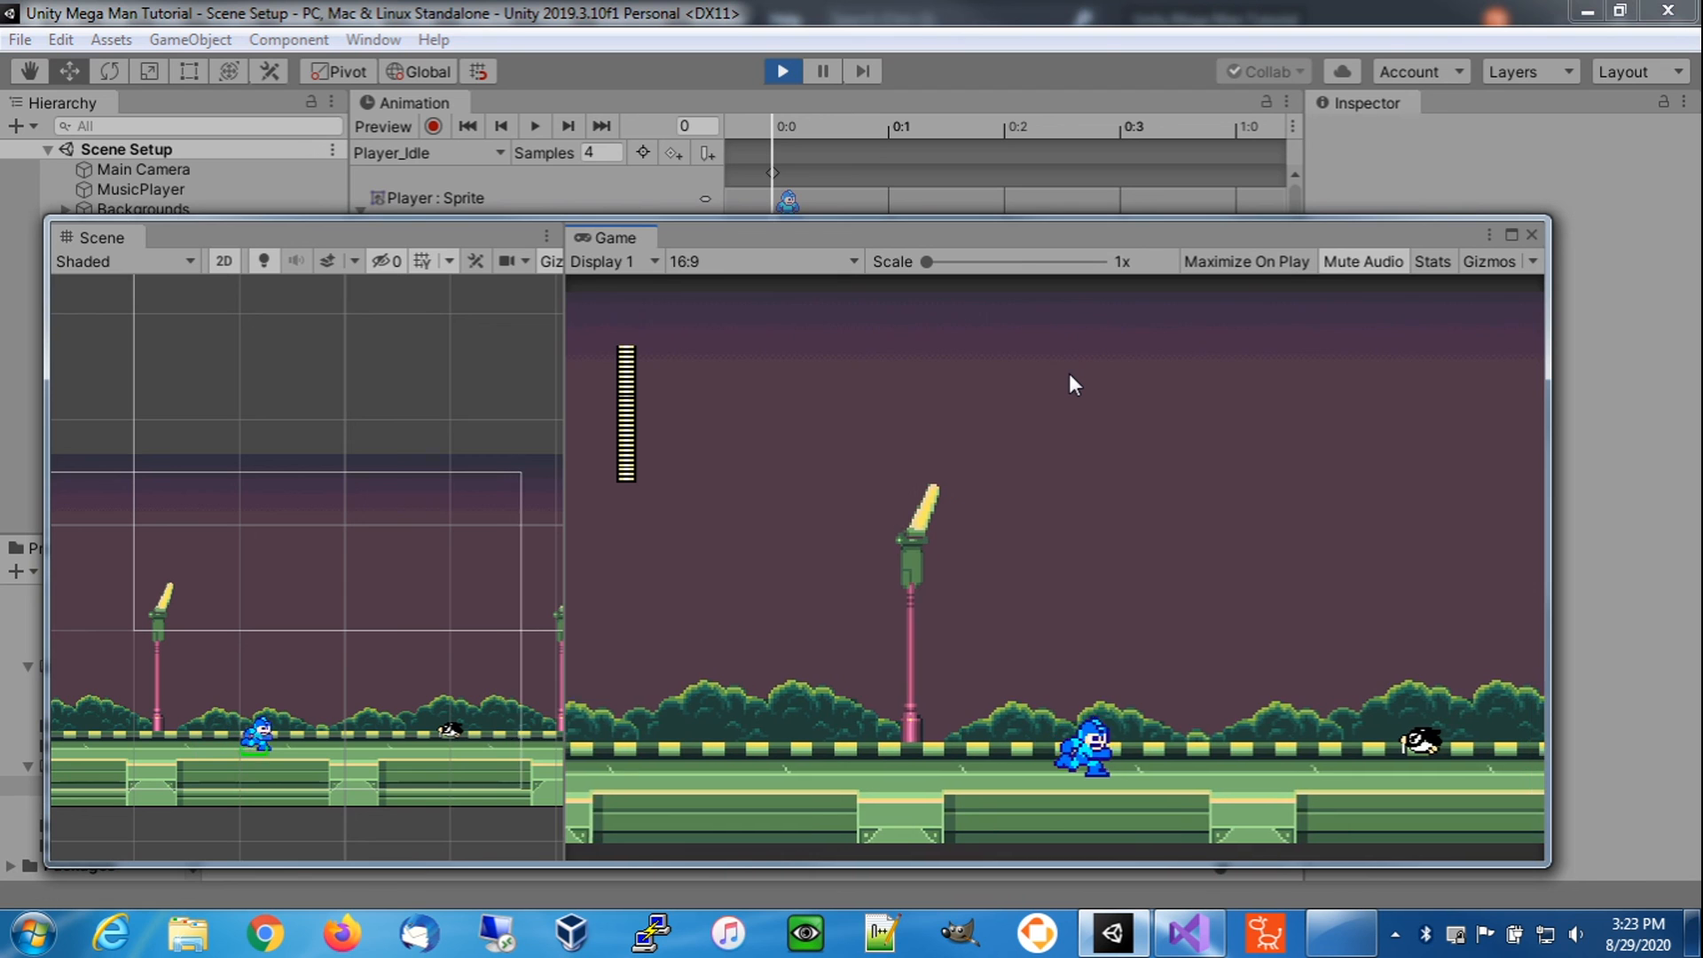
{"action": "key", "text": "Right"}
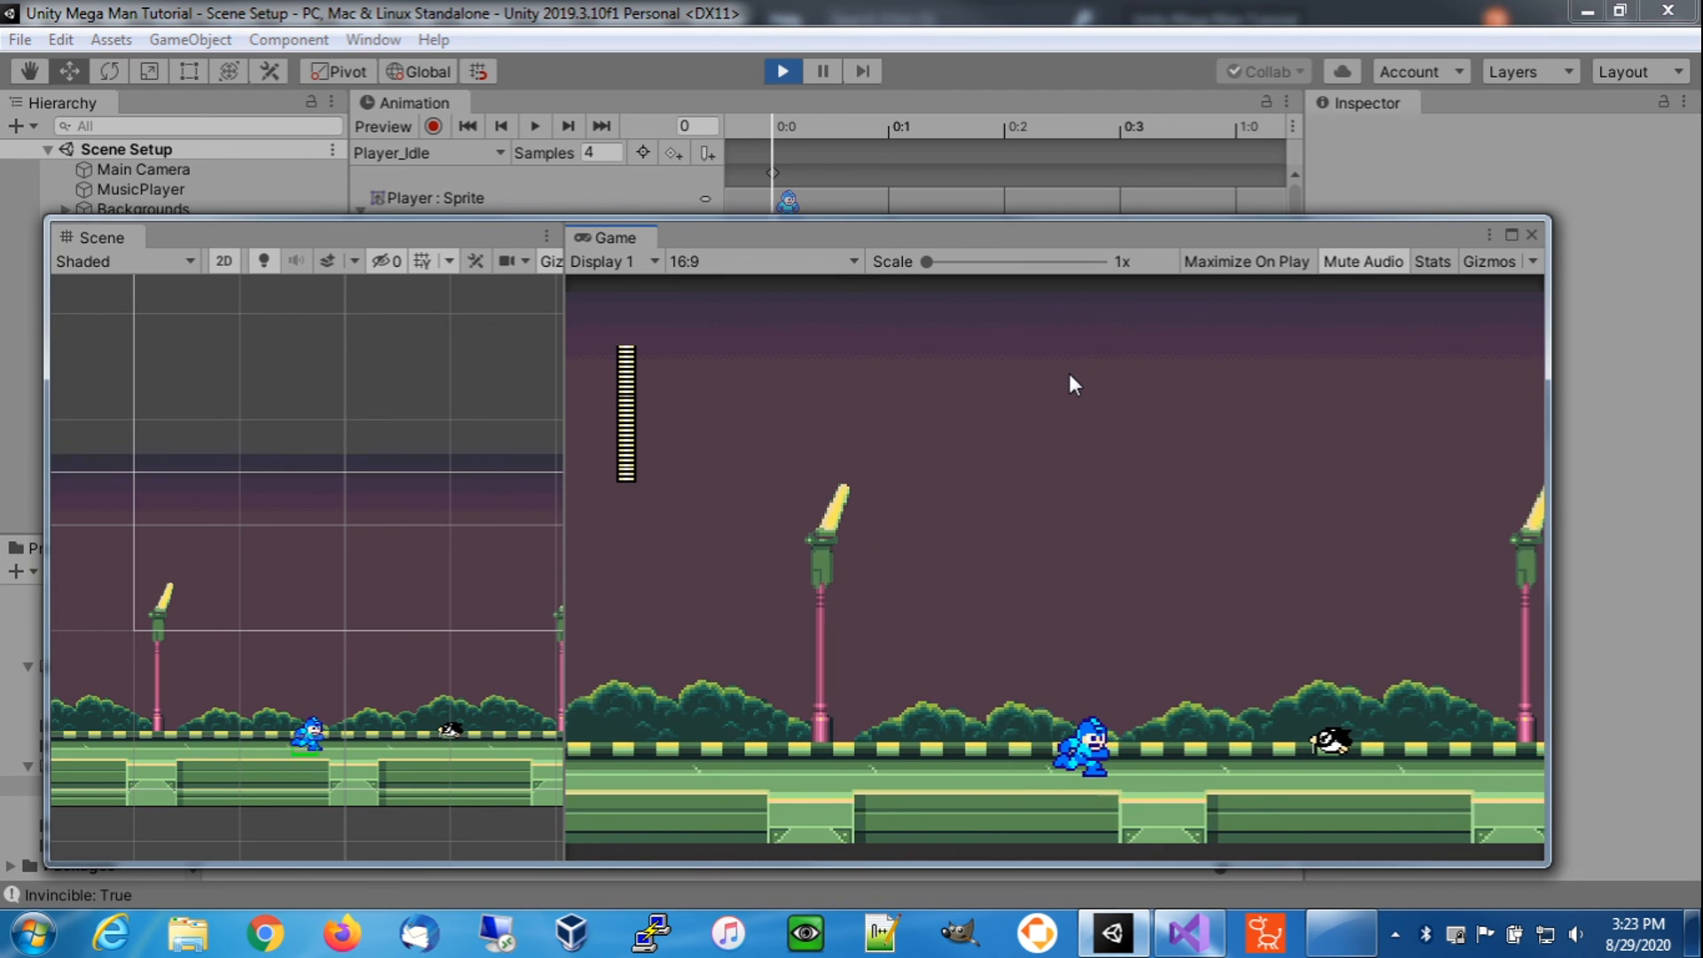
{"action": "key", "text": "c"}
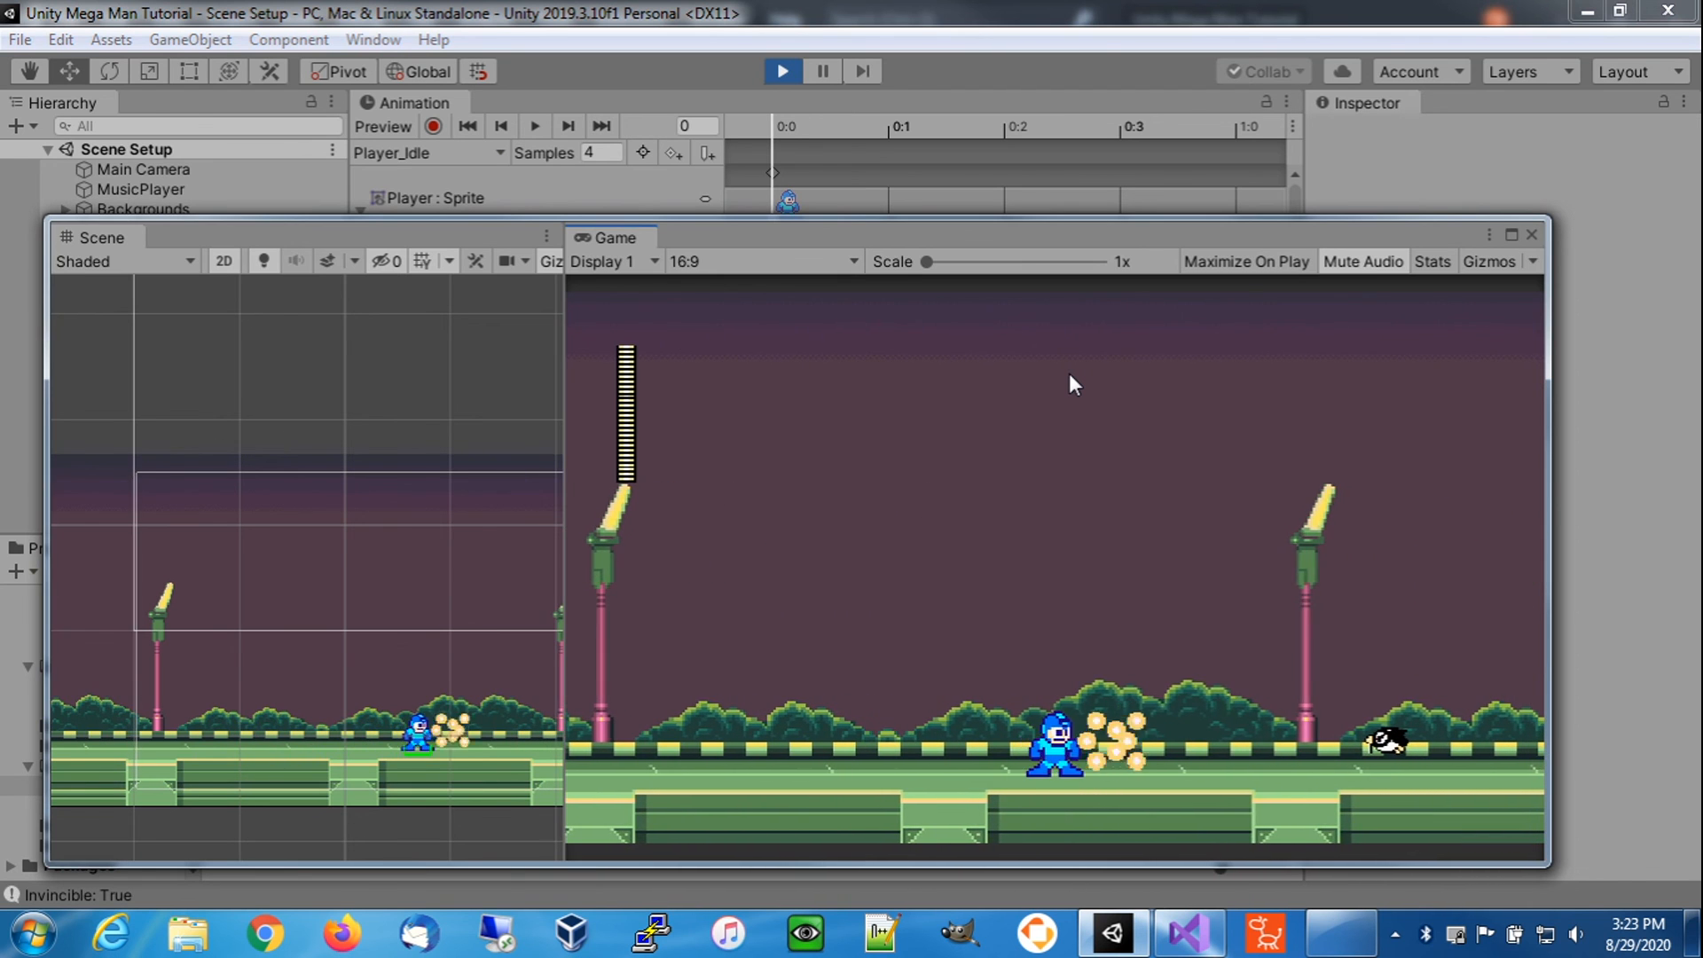
{"action": "key", "text": "Right"}
{"action": "key", "text": "Right"}
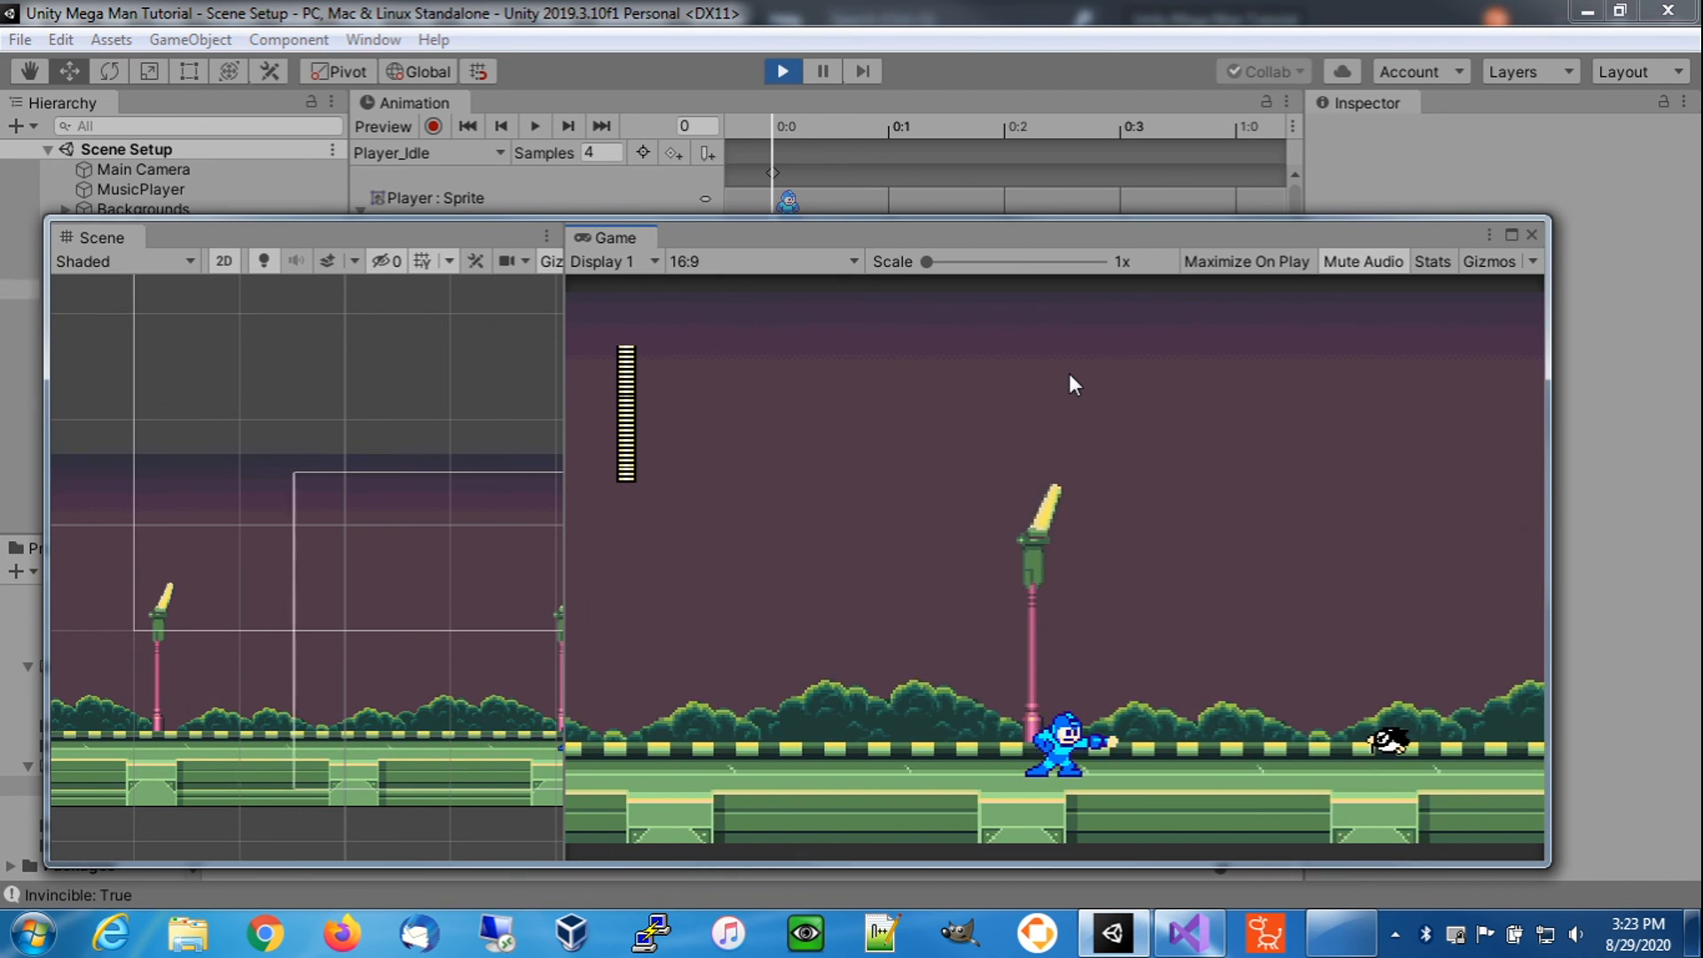
- Shoot the remaining enemies on the way to the end of the level, turn back left, and stop the game
{"action": "key", "text": "Right"}
{"action": "key", "text": "c"}
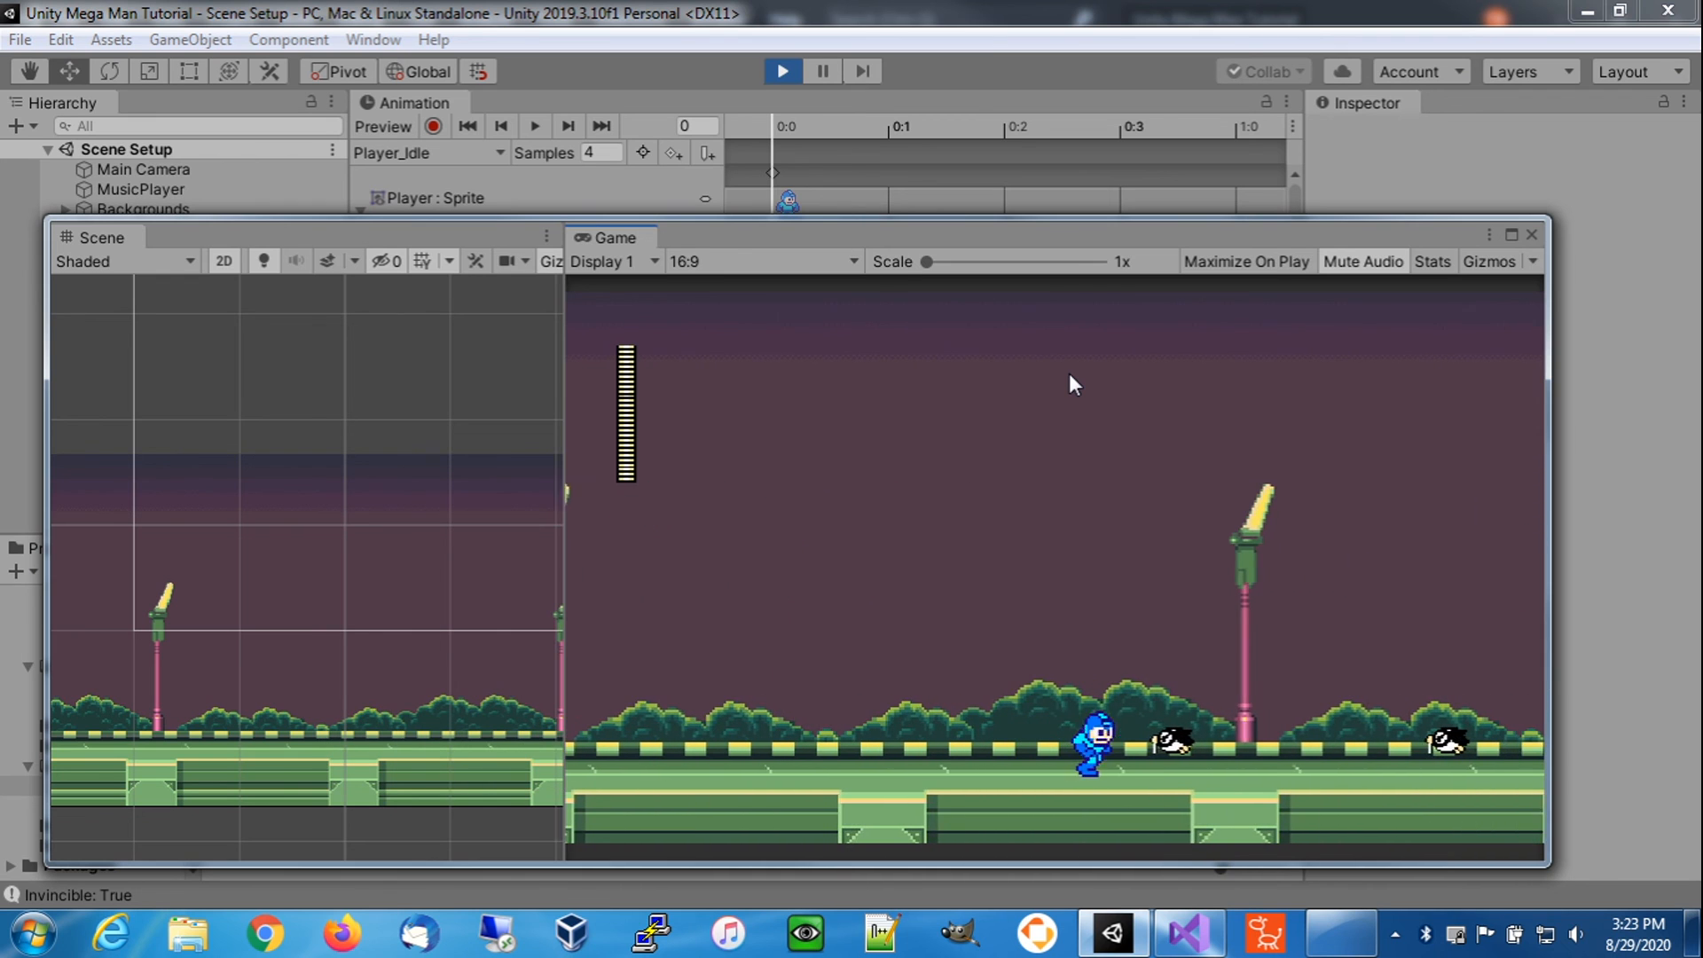
{"action": "key", "text": "Right"}
{"action": "key", "text": "Left"}
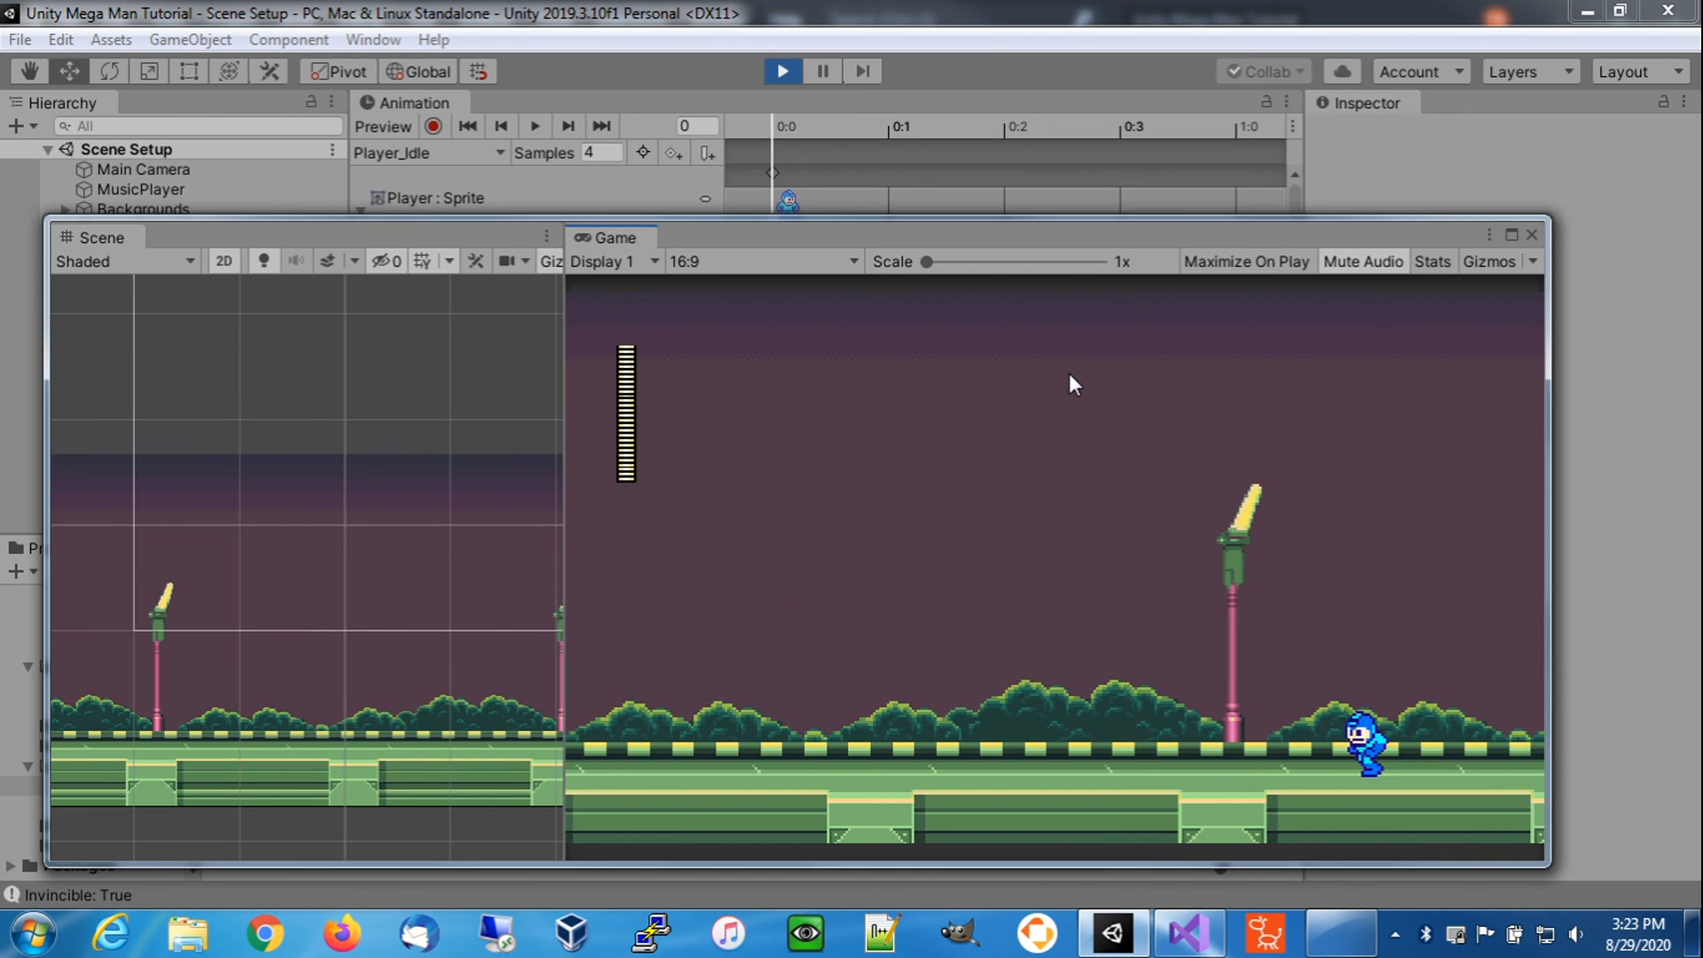
{"action": "left_click", "coordinate": [788, 78]}
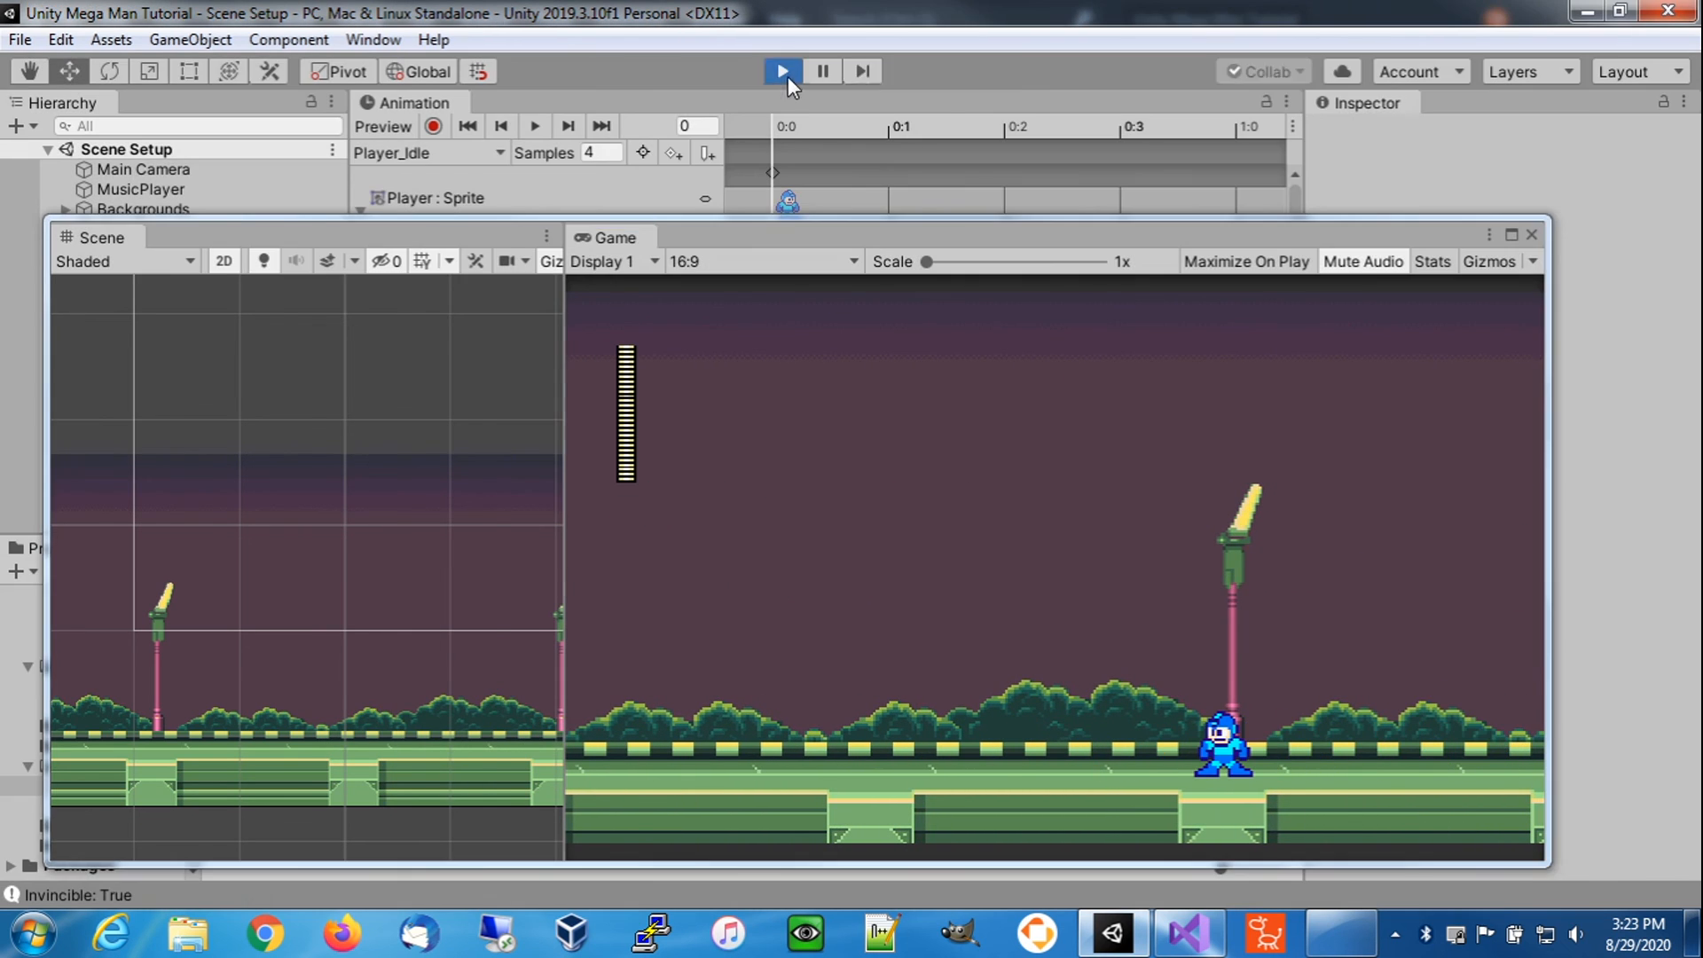